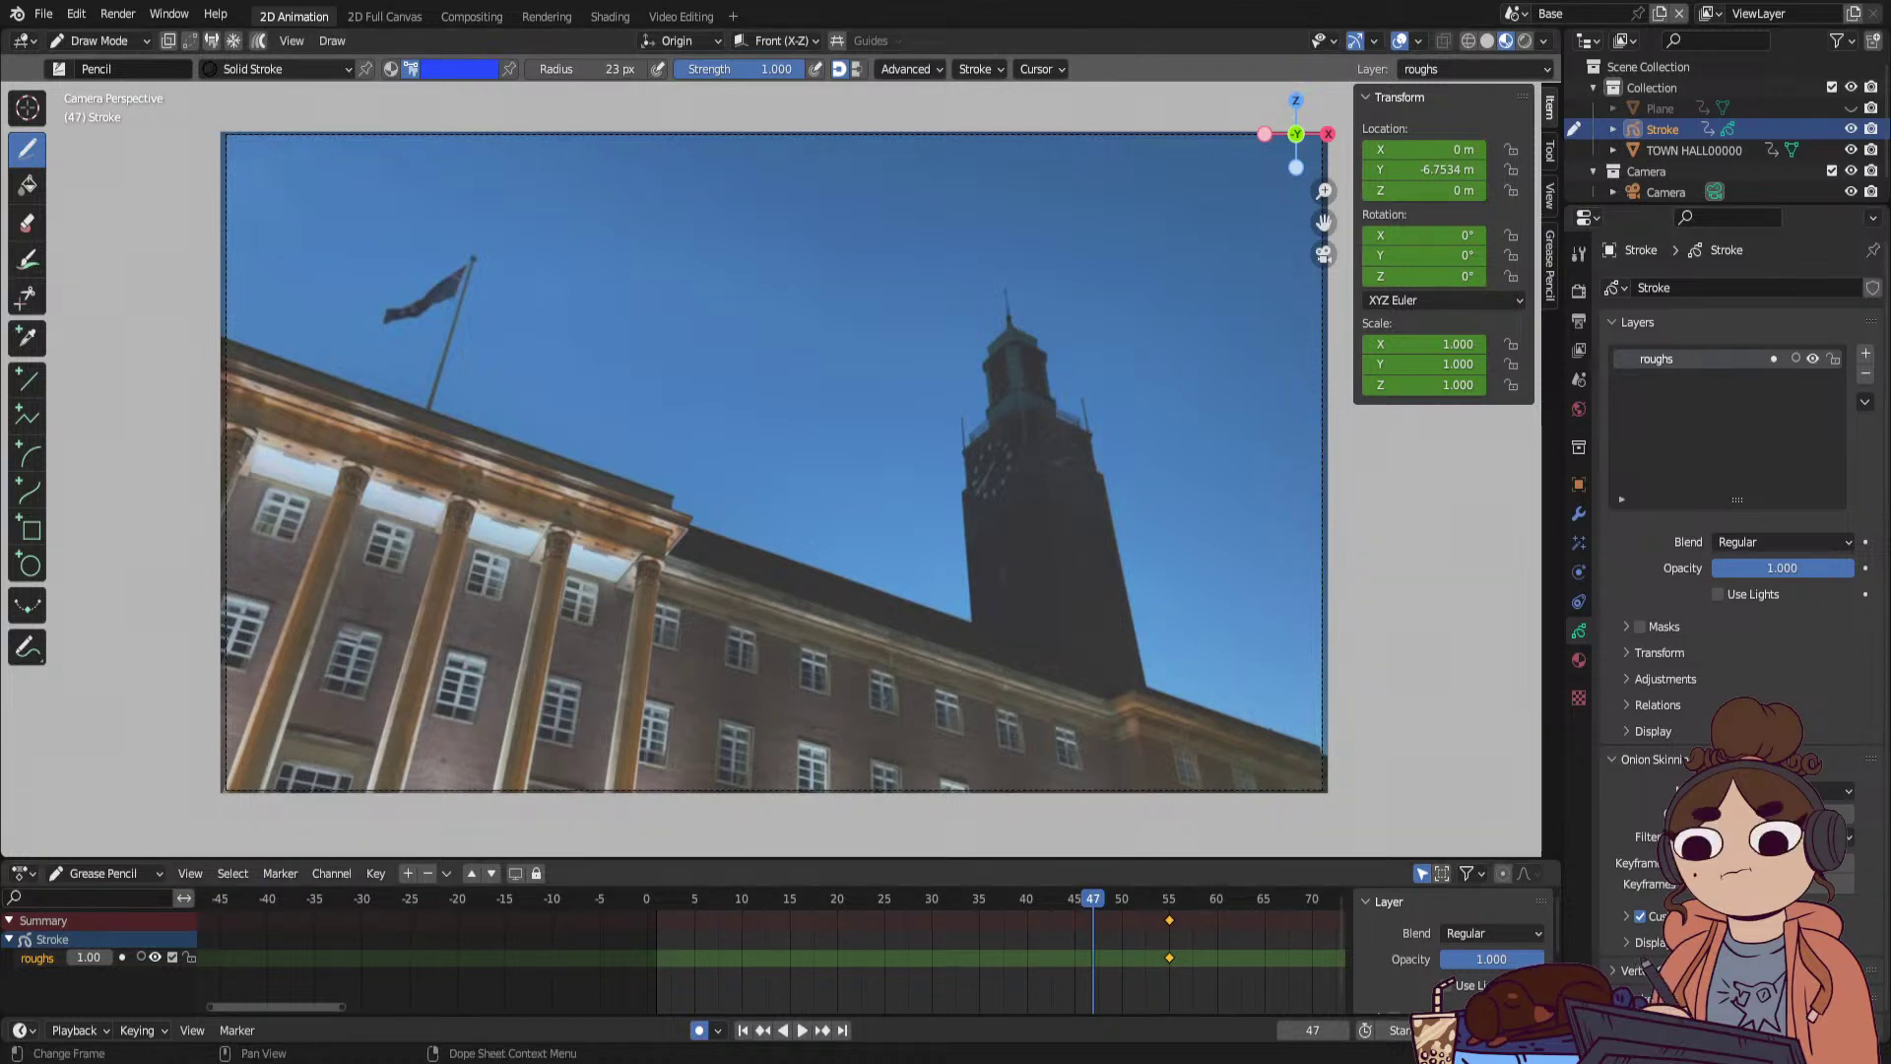
# Play and scrub through the animation to review it, and enable onion skinning for the roughs layer.
pyautogui.click(745, 1032)
pyautogui.click(802, 1032)
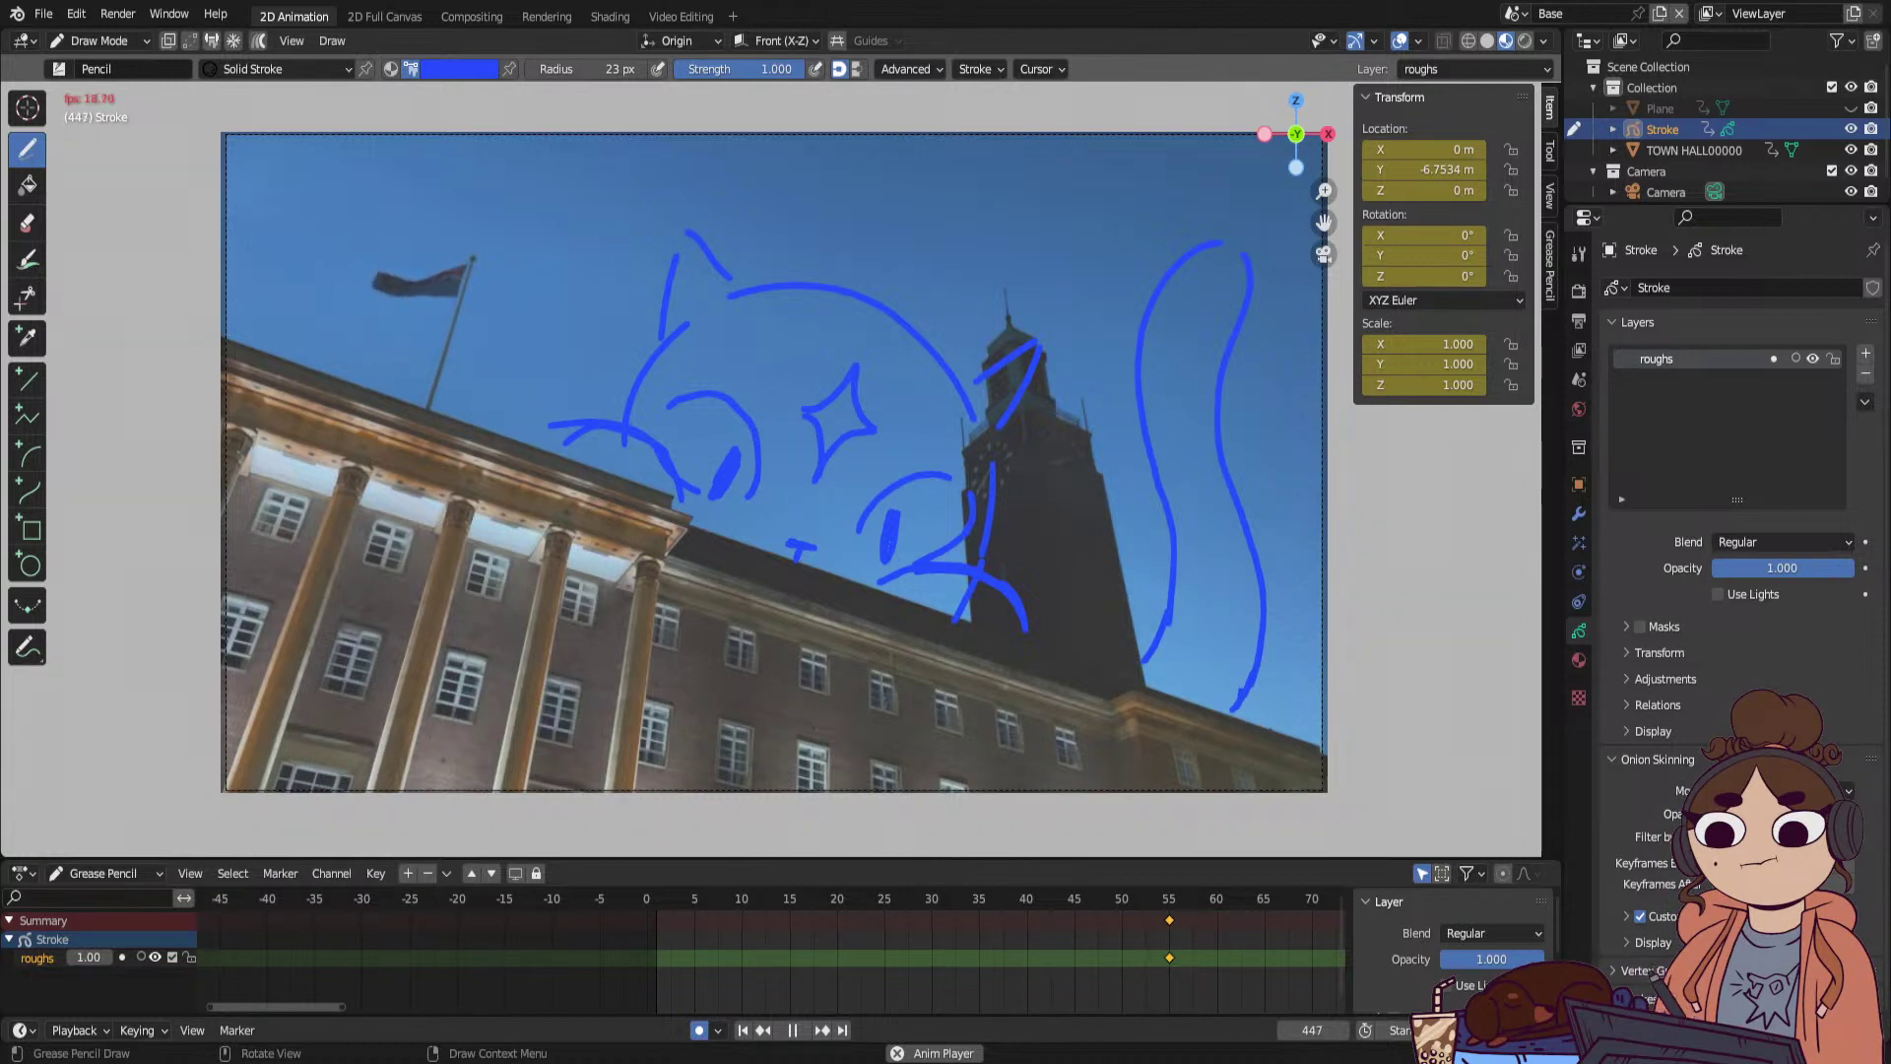
pyautogui.moveTo(696, 897)
pyautogui.mouseDown()
pyautogui.moveTo(672, 902)
pyautogui.moveTo(827, 900)
pyautogui.mouseUp()
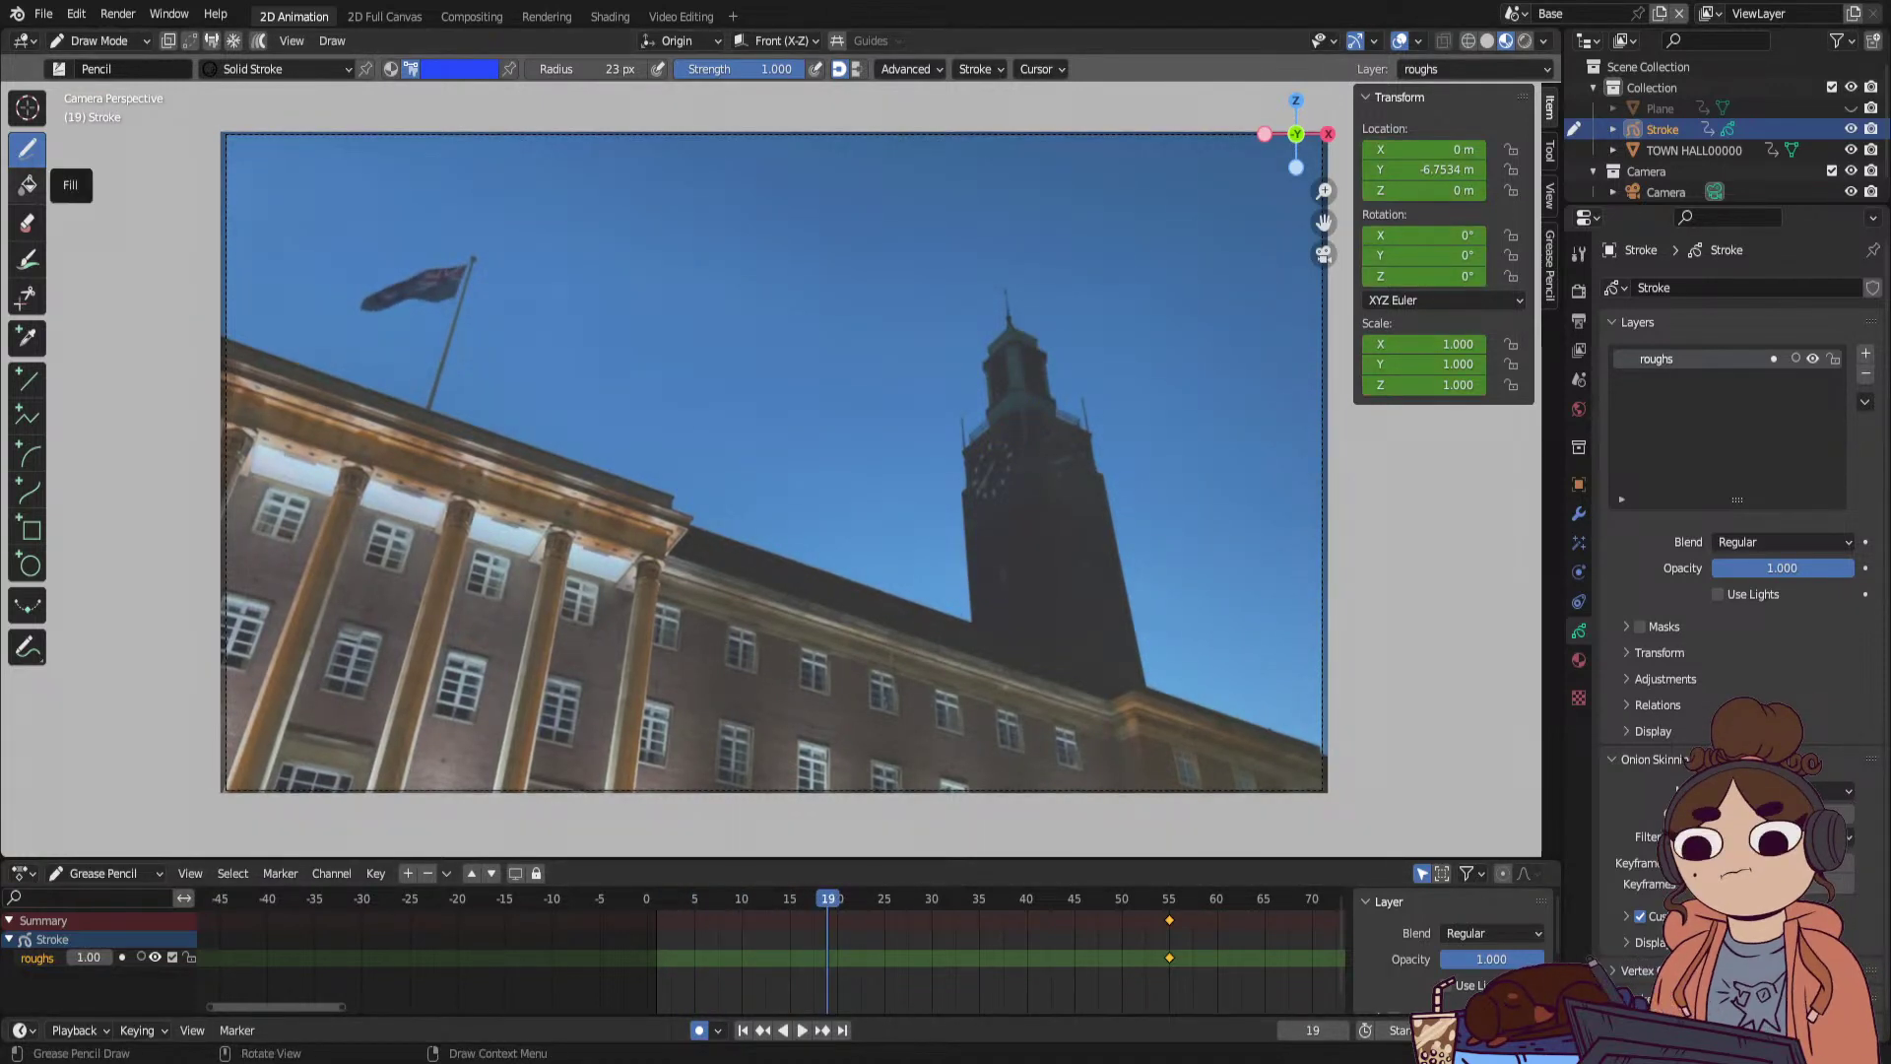
pyautogui.moveTo(735, 908)
pyautogui.mouseDown()
pyautogui.moveTo(677, 906)
pyautogui.moveTo(1174, 932)
pyautogui.moveTo(1137, 920)
pyautogui.mouseUp()
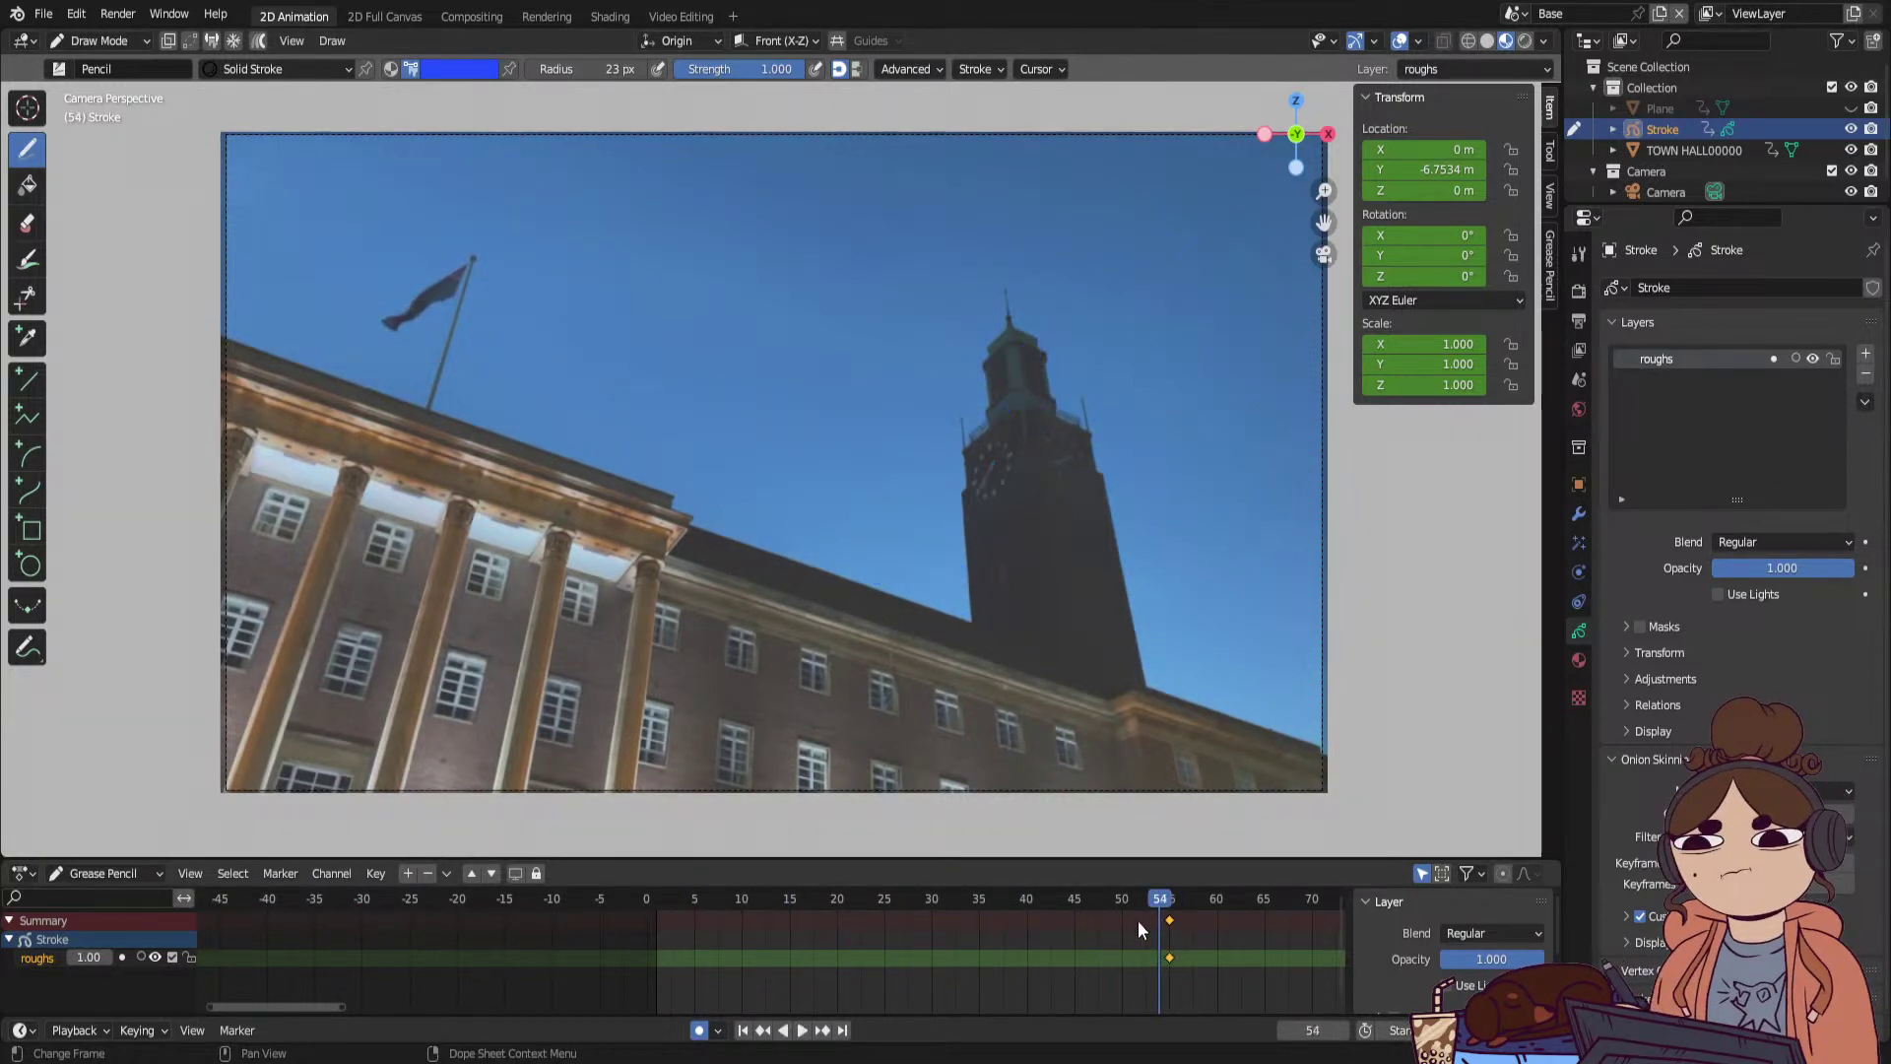
pyautogui.click(140, 956)
# At frame 50, sketch two small cat ear tips poking above the roofline, one on each side of the lower roof.
pyautogui.click(1126, 896)
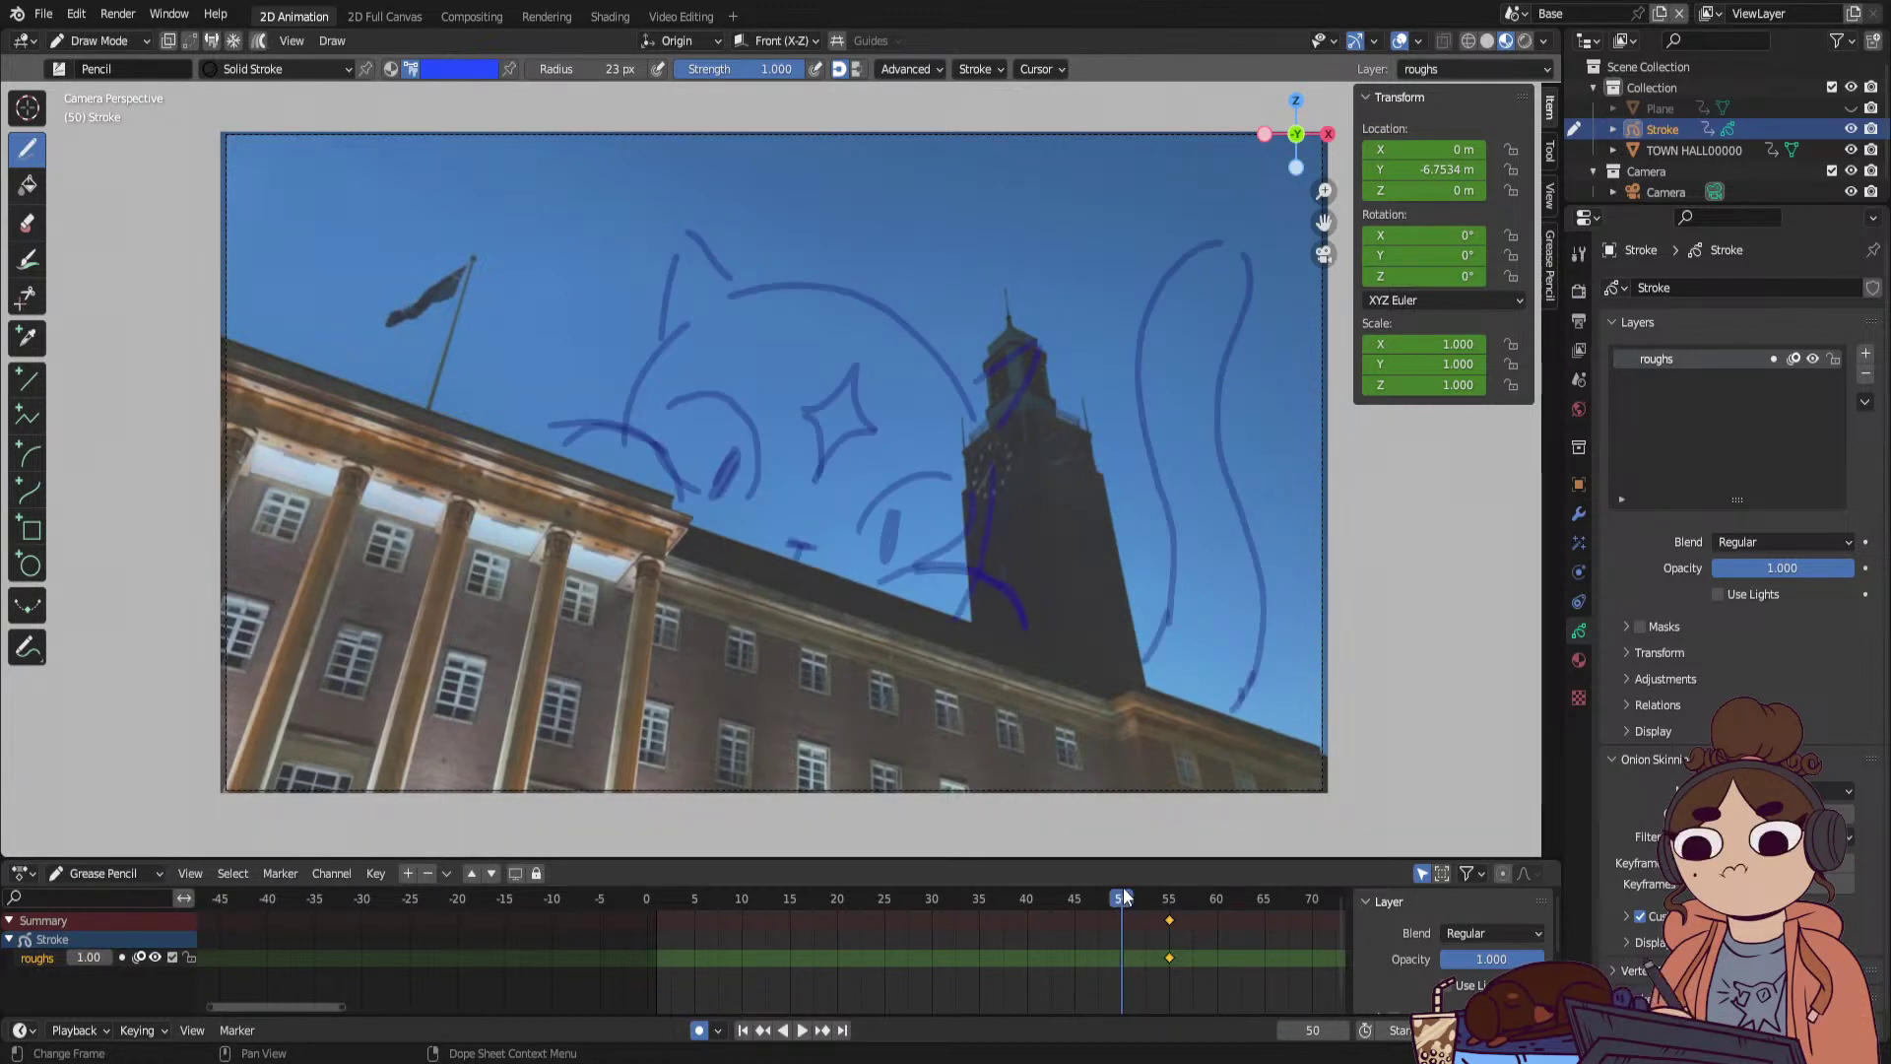
pyautogui.click(632, 485)
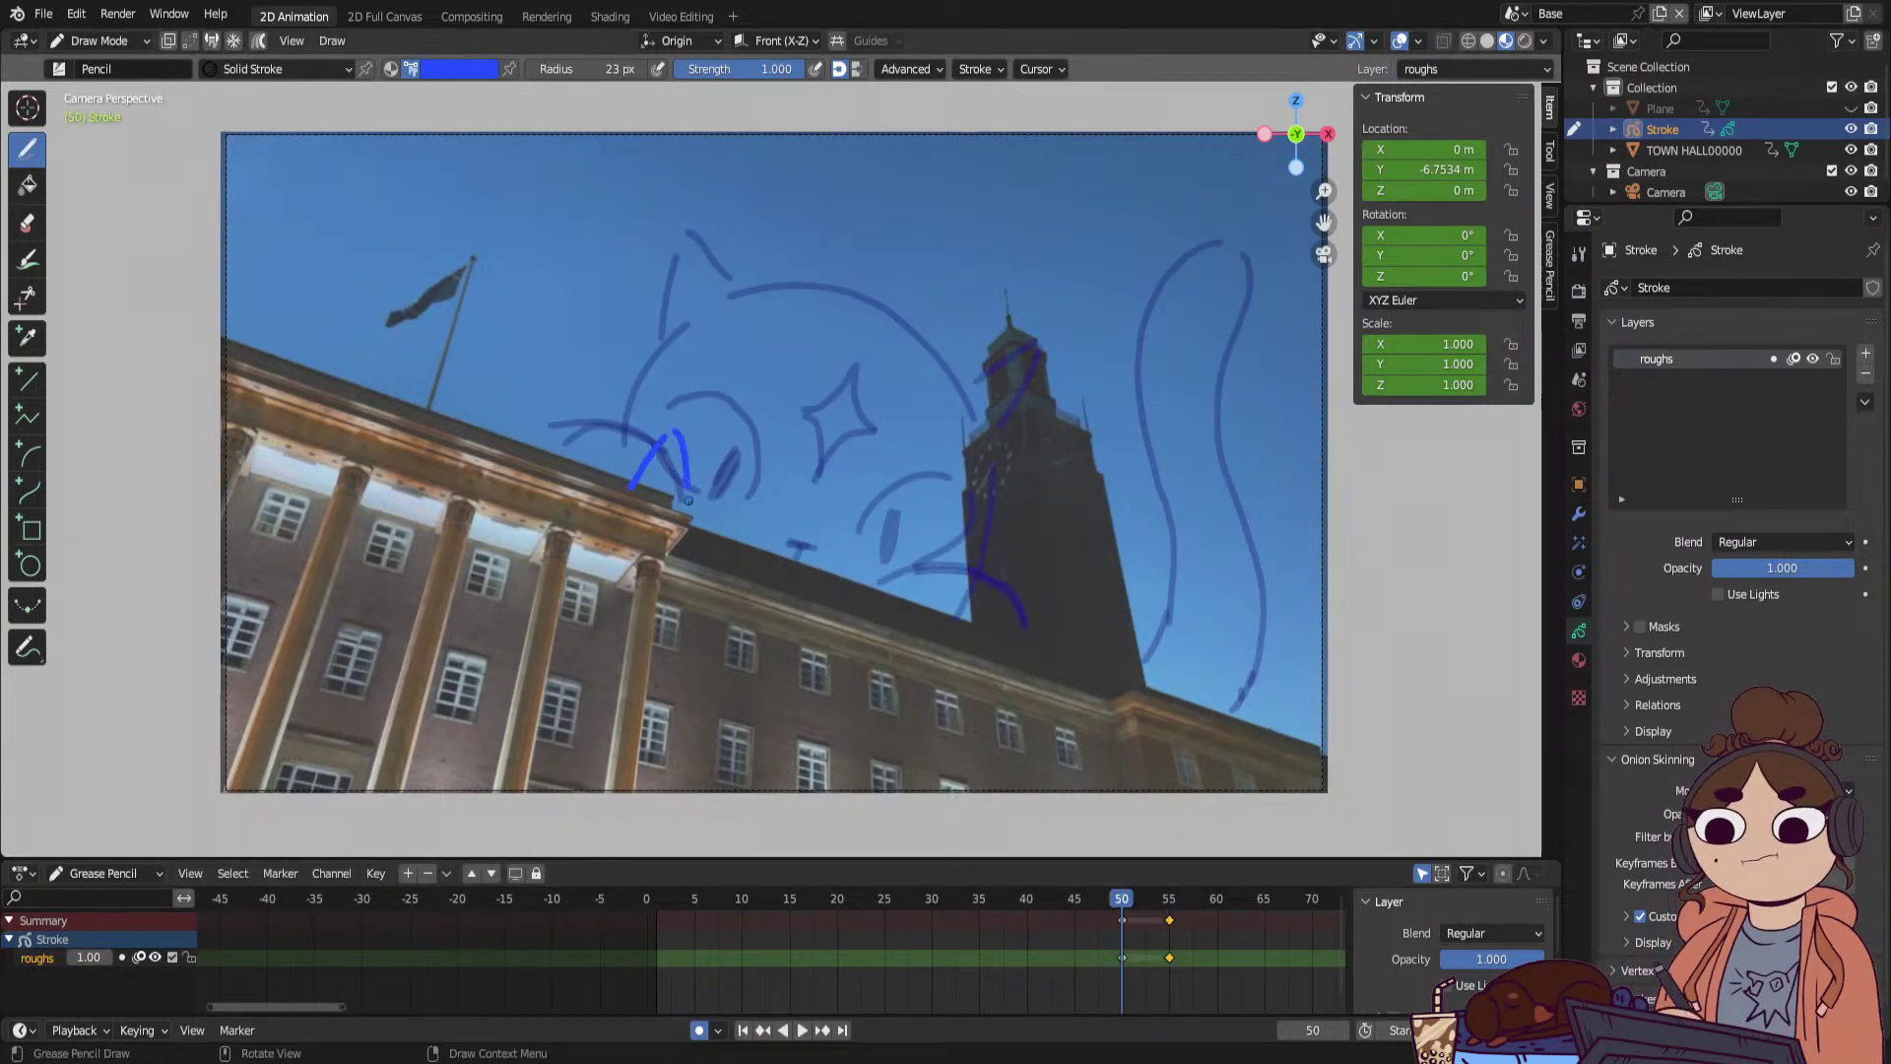
pyautogui.moveTo(675, 432); pyautogui.dragTo(695, 495)
pyautogui.moveTo(924, 564)
pyautogui.mouseDown()
pyautogui.moveTo(969, 537)
pyautogui.moveTo(976, 598)
pyautogui.mouseUp()
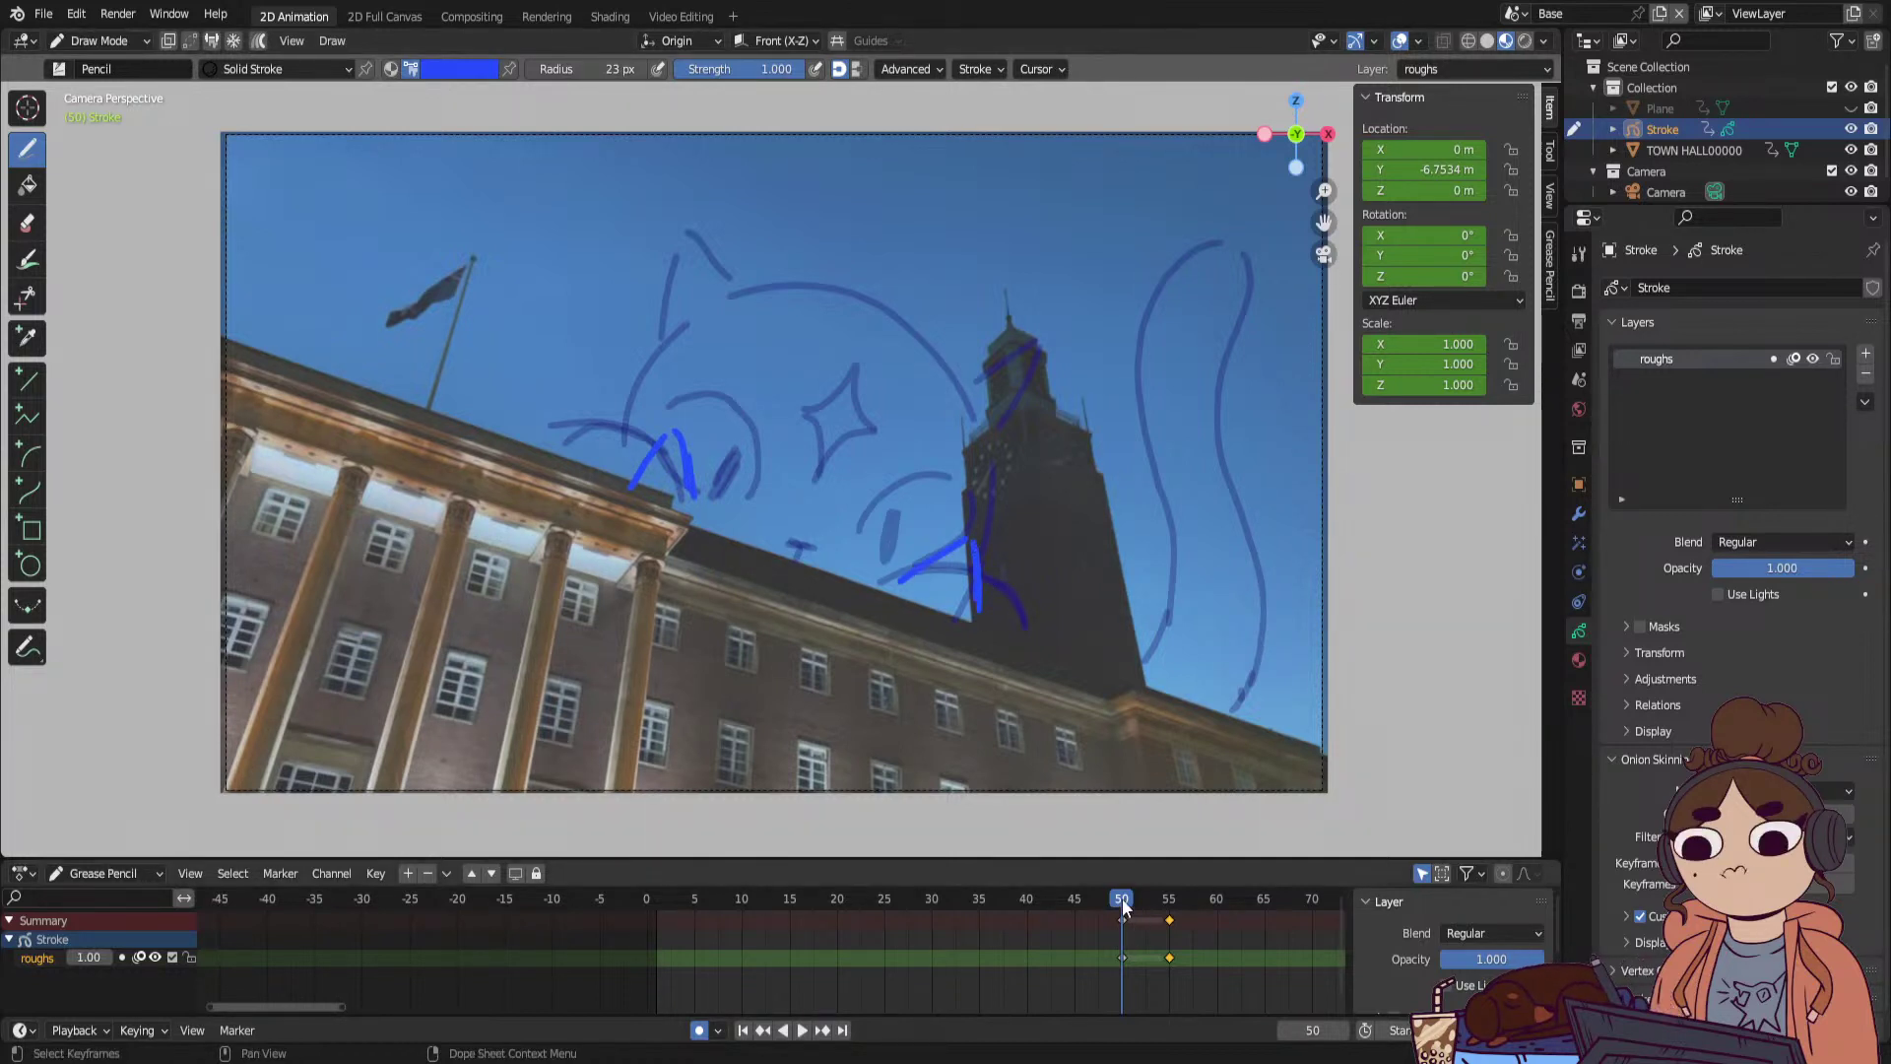
# At frame 51, redraw both ear tips at the roofline tilted outward, away from each other.
pyautogui.moveTo(1121, 898)
pyautogui.mouseDown()
pyautogui.moveTo(1172, 900)
pyautogui.moveTo(1133, 907)
pyautogui.mouseUp()
pyautogui.moveTo(631, 483); pyautogui.dragTo(689, 493)
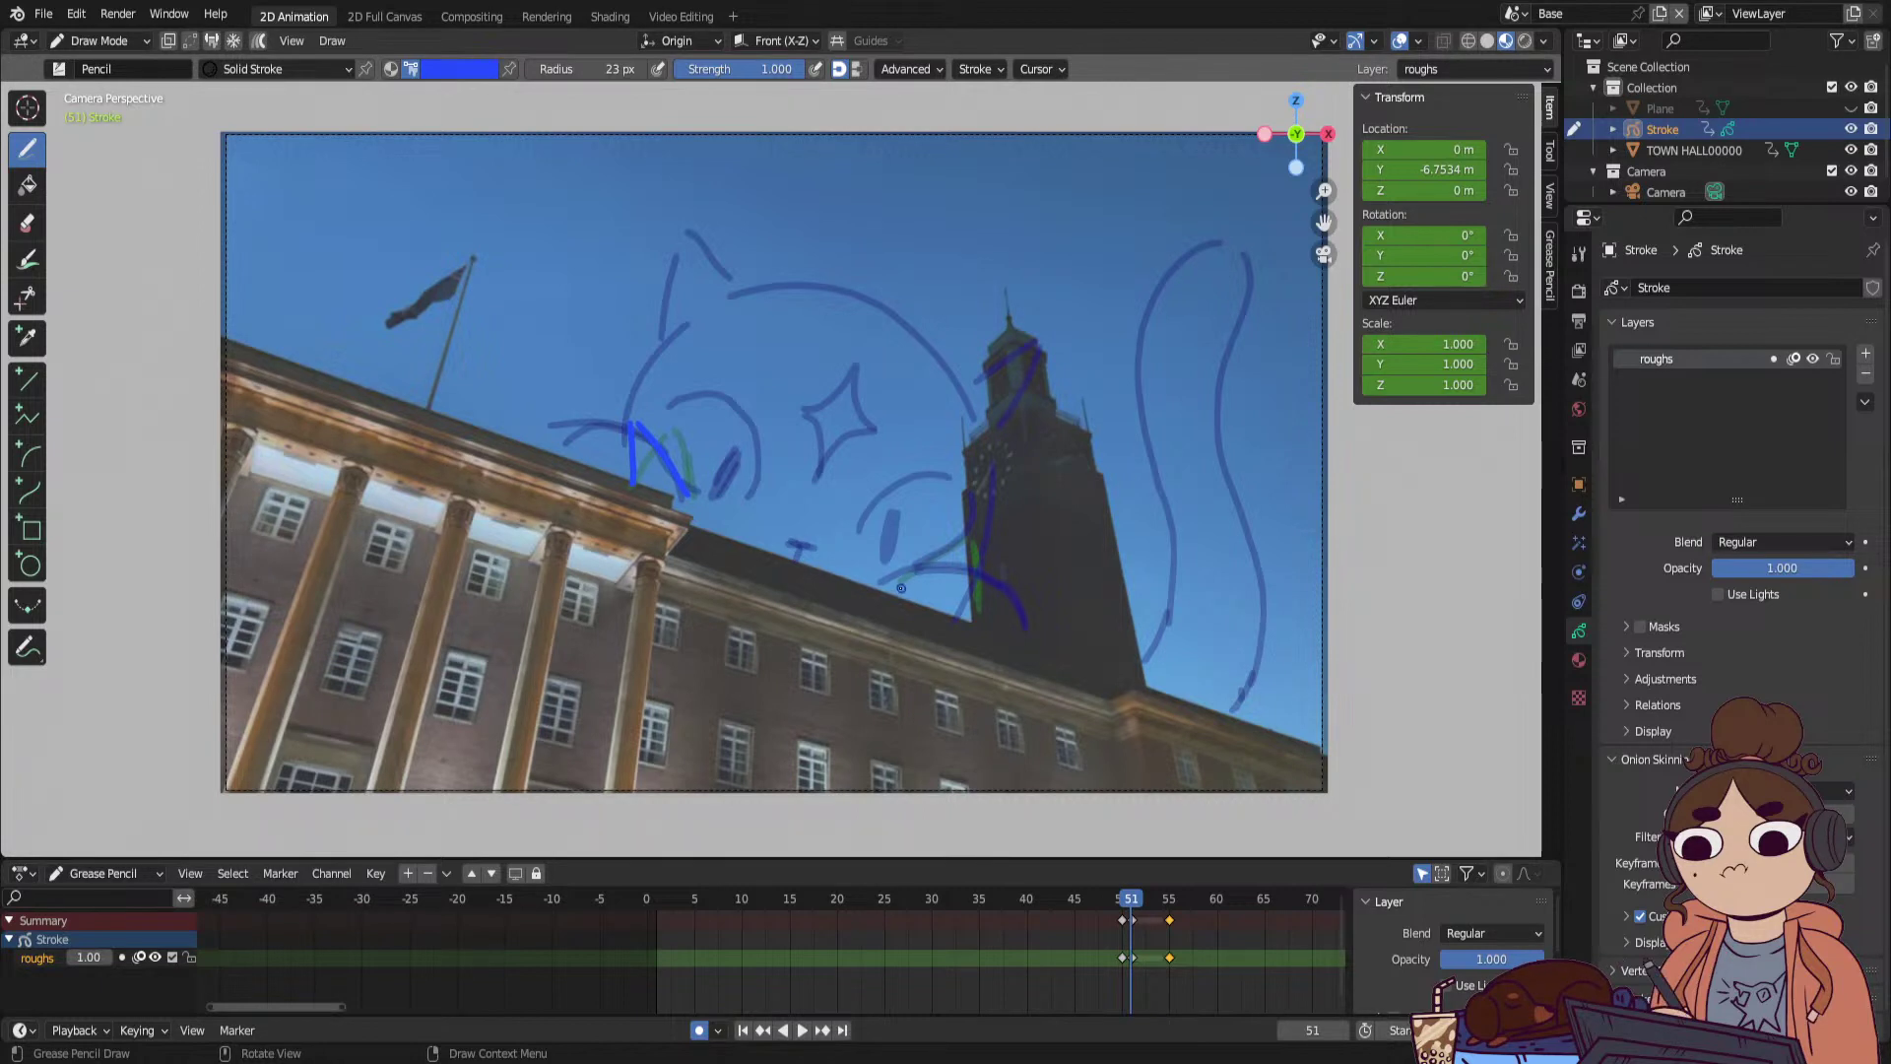
pyautogui.moveTo(898, 589)
pyautogui.mouseDown()
pyautogui.moveTo(976, 550)
pyautogui.moveTo(984, 617)
pyautogui.mouseUp()
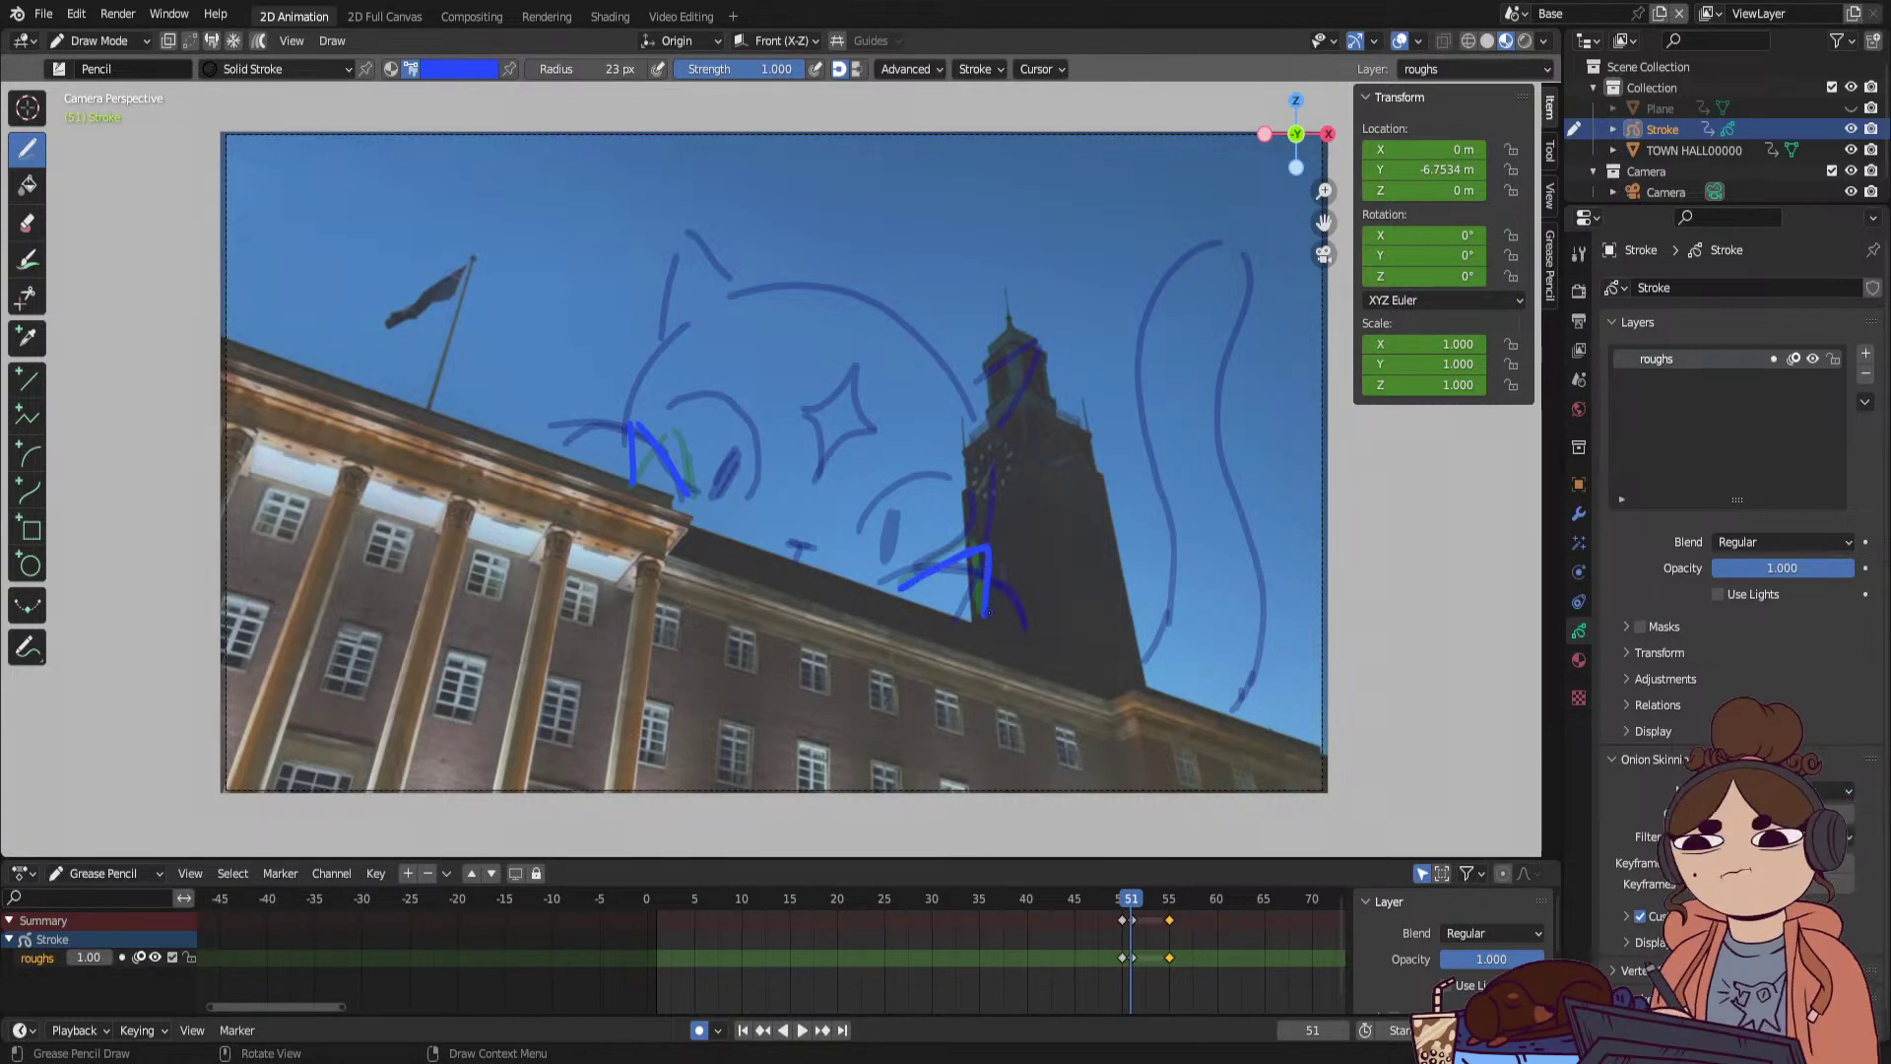
# At frame 52, redraw both ear tips at the roofline tilted inward, toward each other.
pyautogui.moveTo(1131, 904); pyautogui.dragTo(1140, 904)
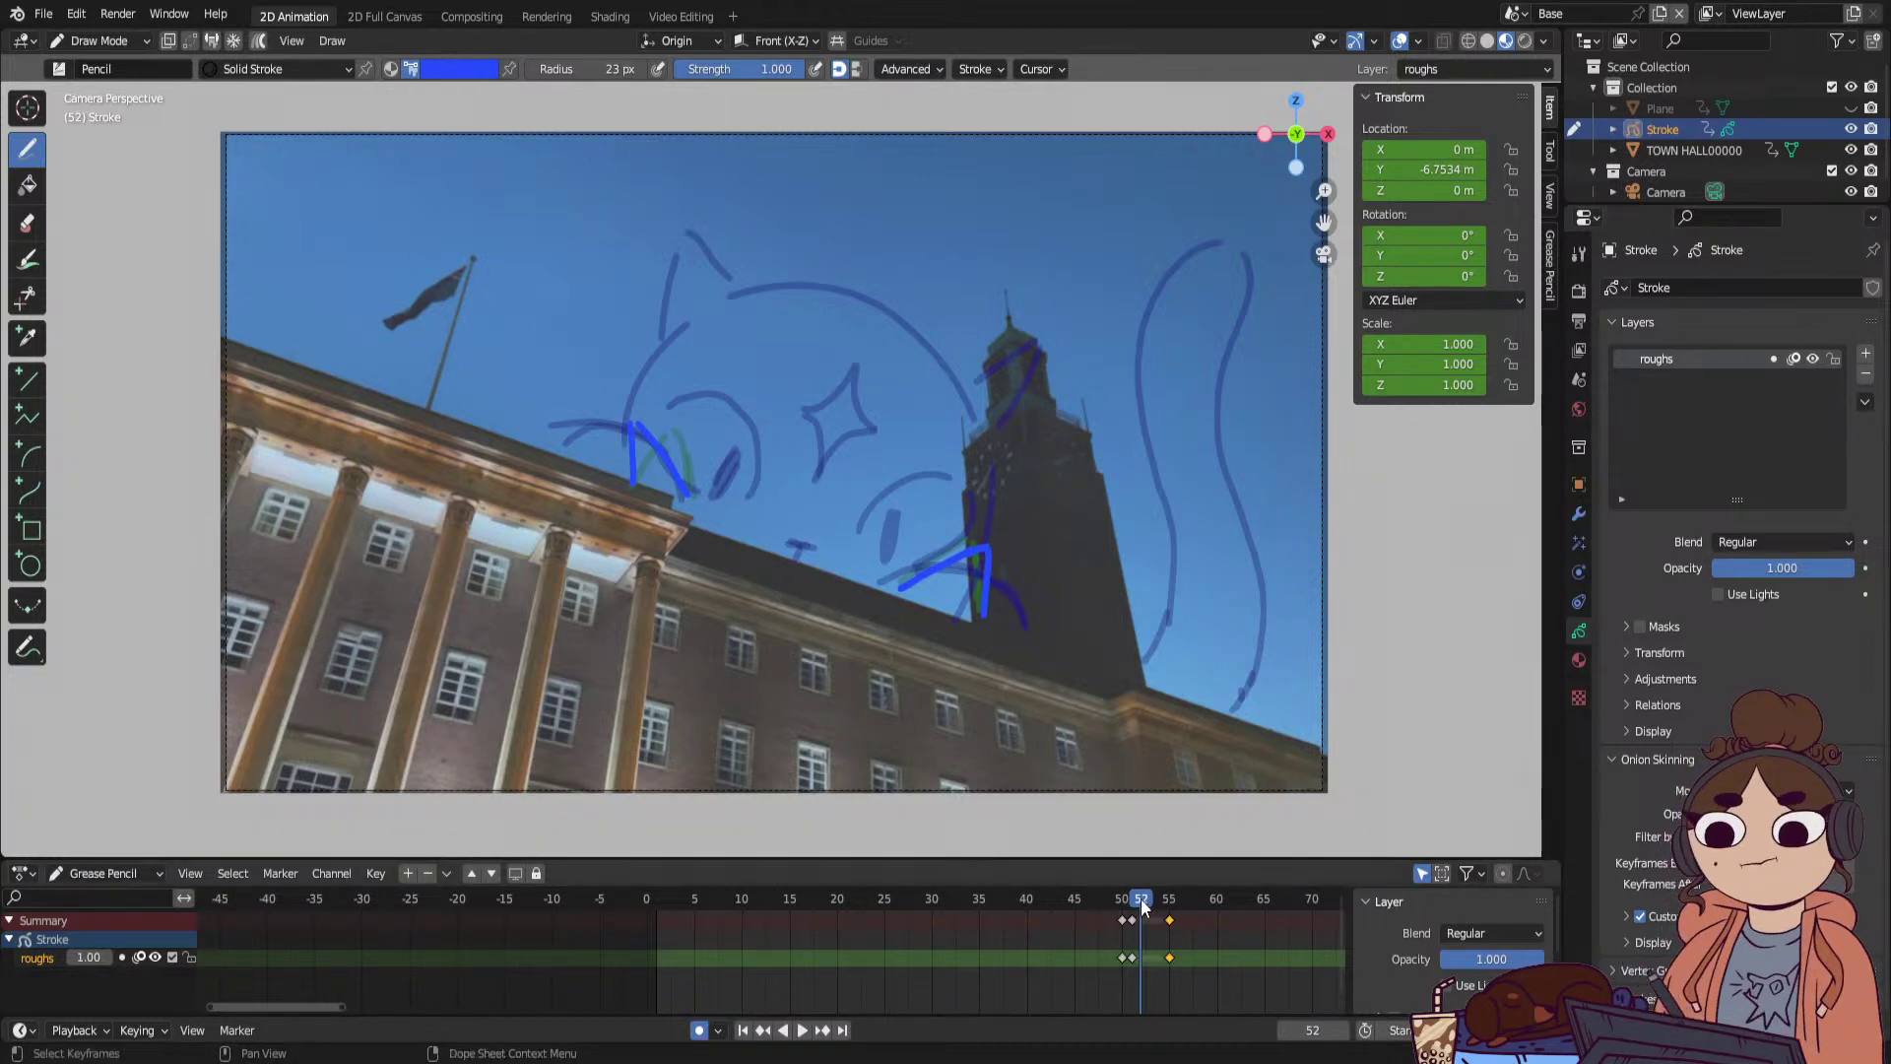
pyautogui.moveTo(1139, 904)
pyautogui.mouseDown()
pyautogui.moveTo(1120, 908)
pyautogui.moveTo(1140, 908)
pyautogui.mouseUp()
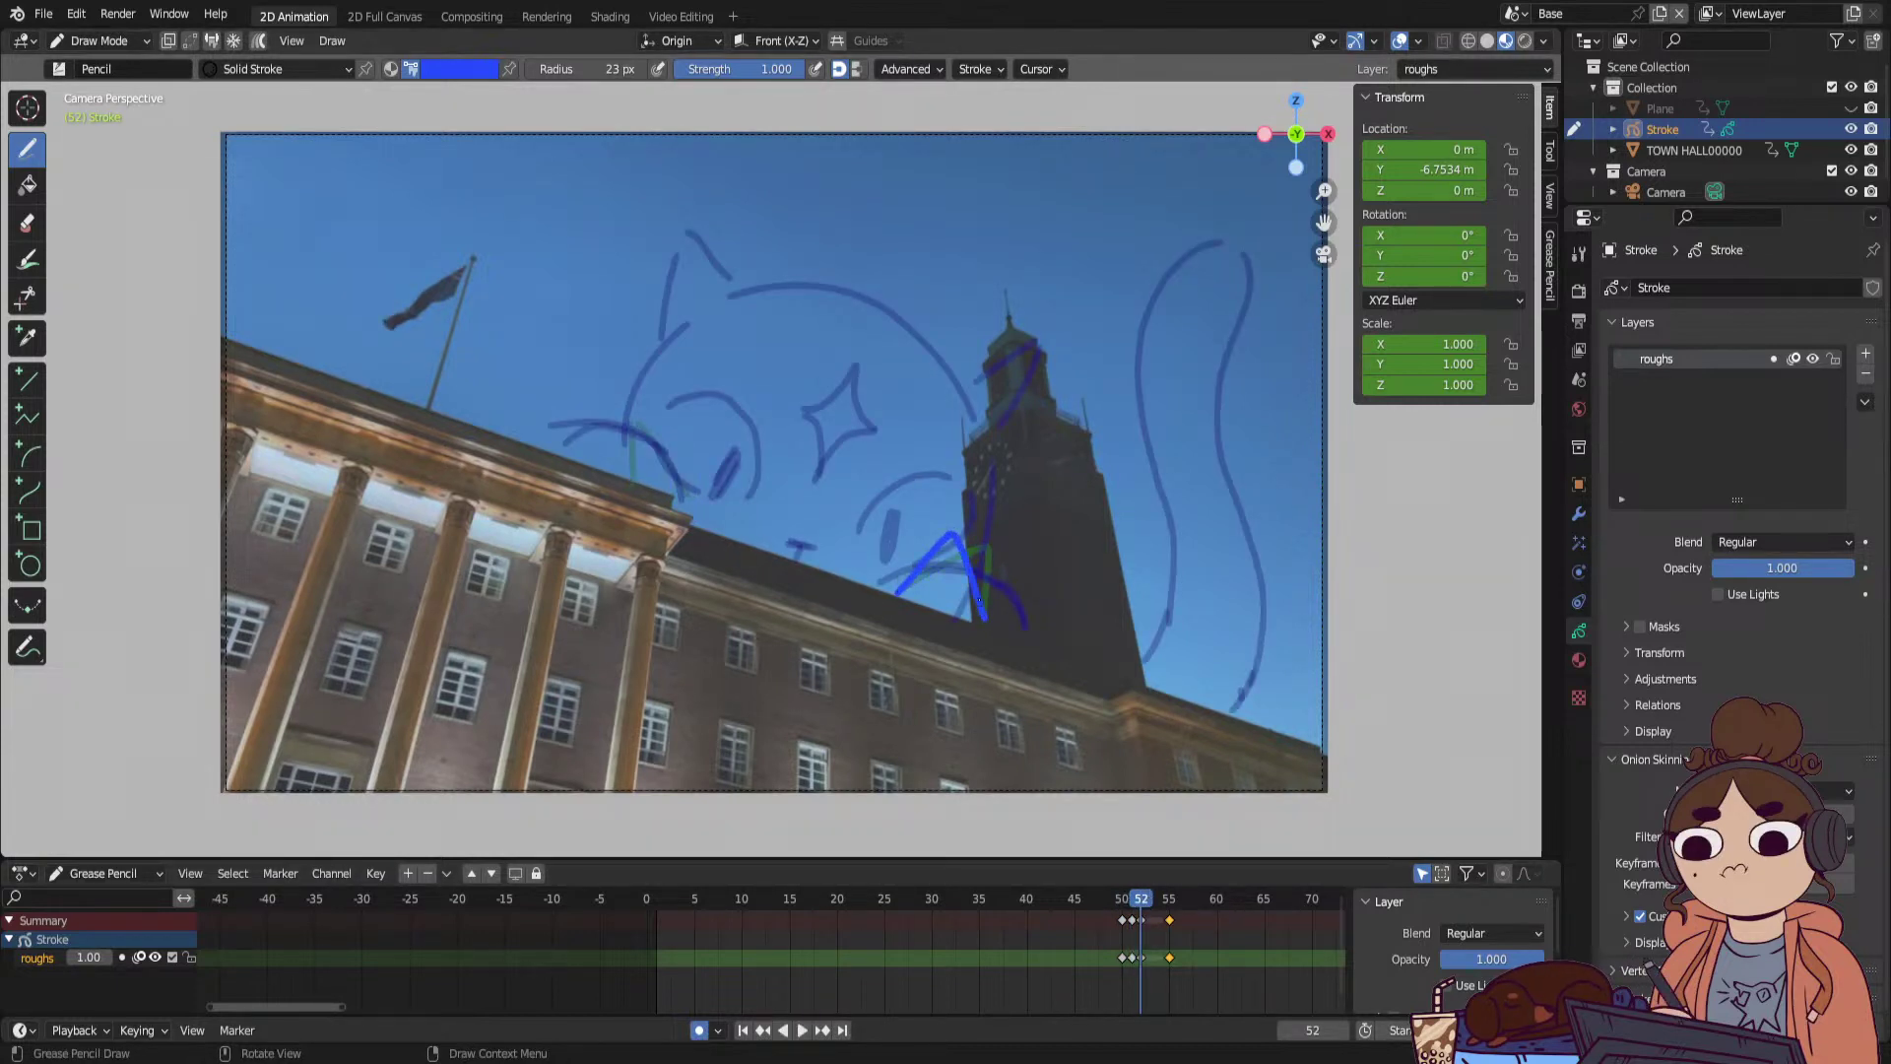
pyautogui.moveTo(627, 480)
pyautogui.mouseDown()
pyautogui.moveTo(689, 439)
pyautogui.moveTo(696, 463)
pyautogui.mouseUp()
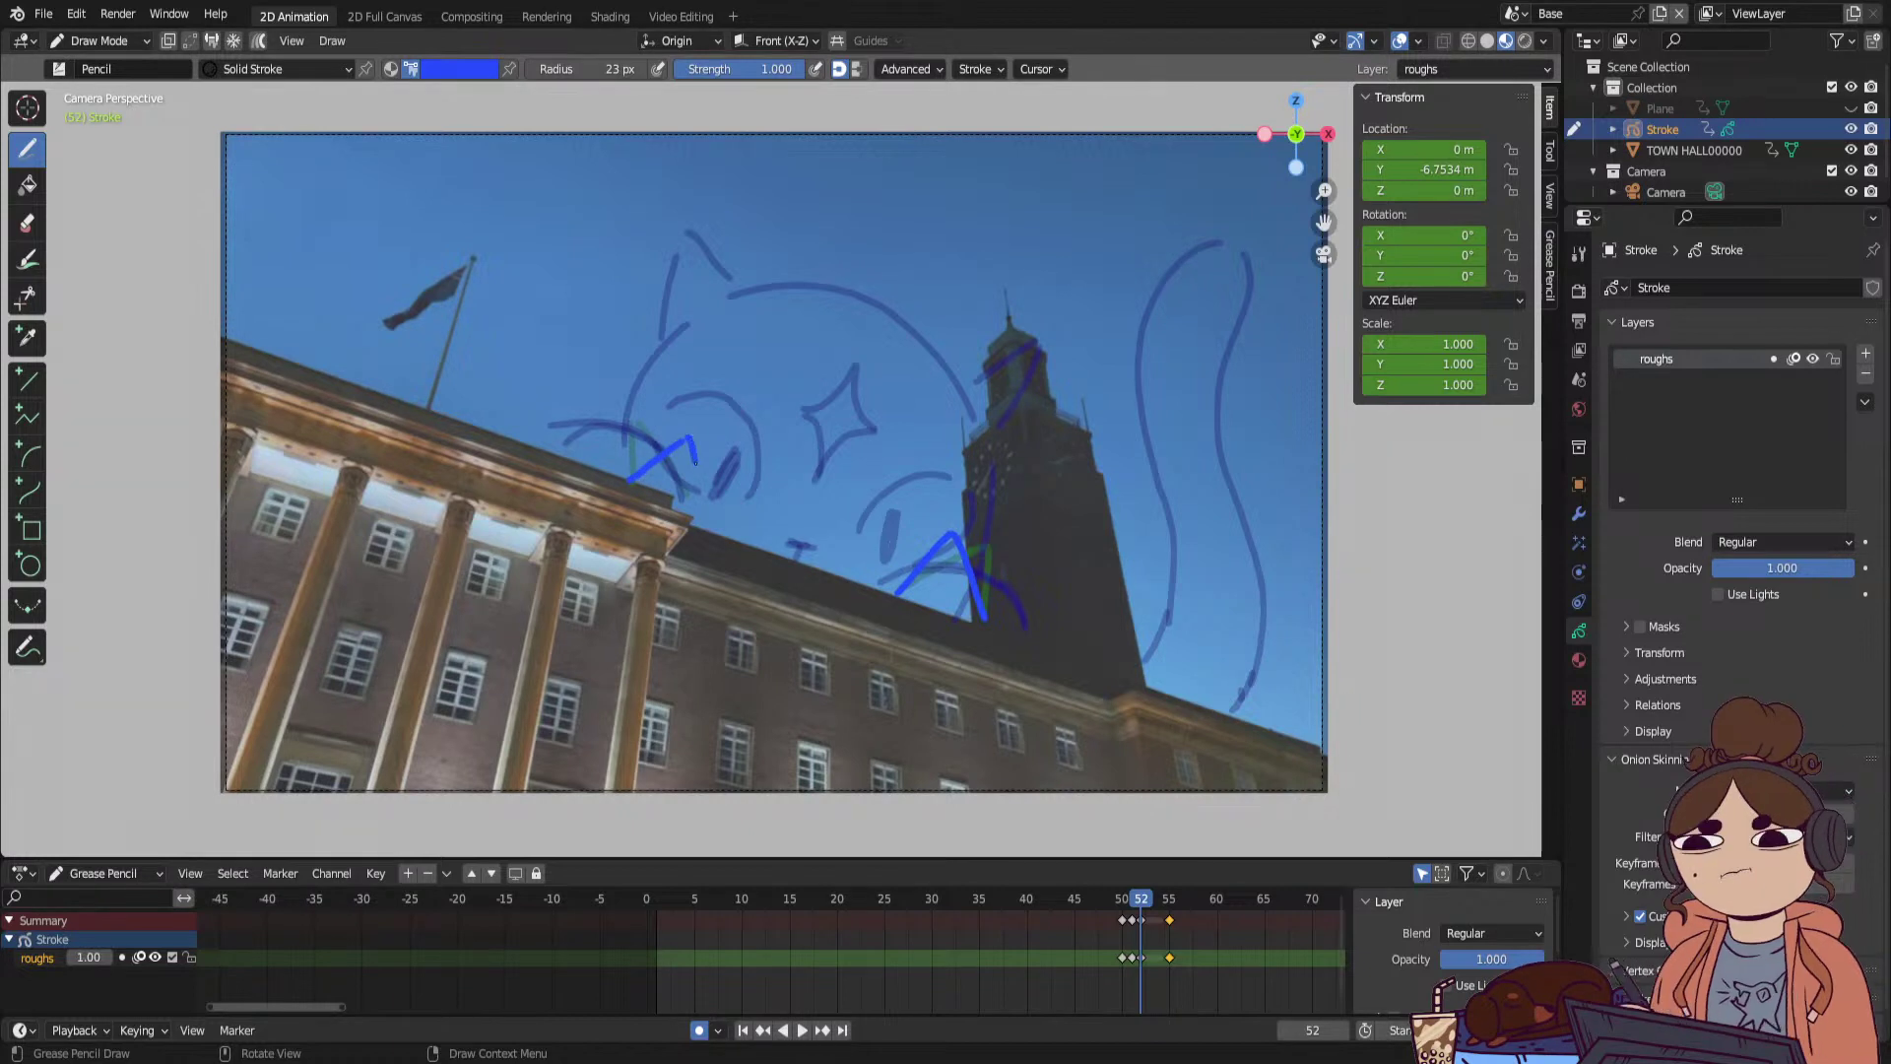
# At frame 53, sketch the cat's two ears and the top of its head by tracing the onion-skinned drawing.
pyautogui.moveTo(1164, 901); pyautogui.dragTo(1154, 887)
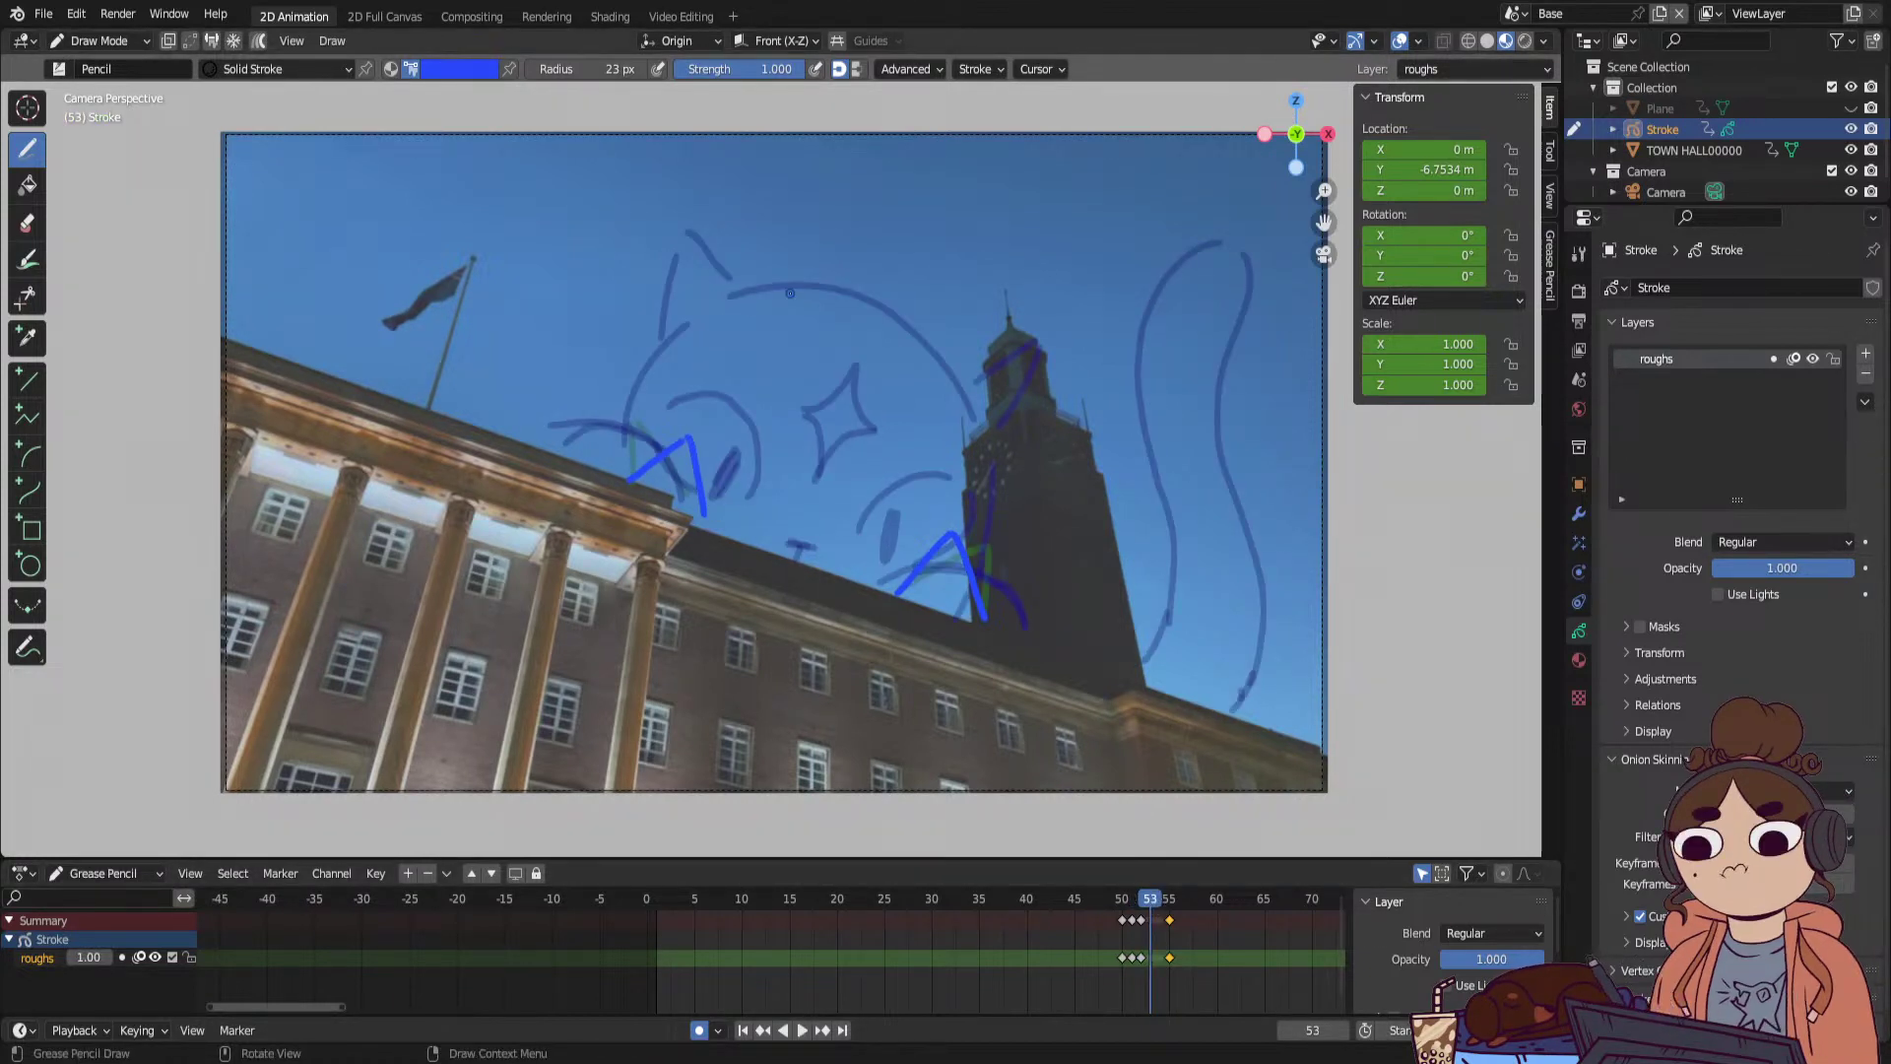
pyautogui.moveTo(622, 480); pyautogui.dragTo(731, 430)
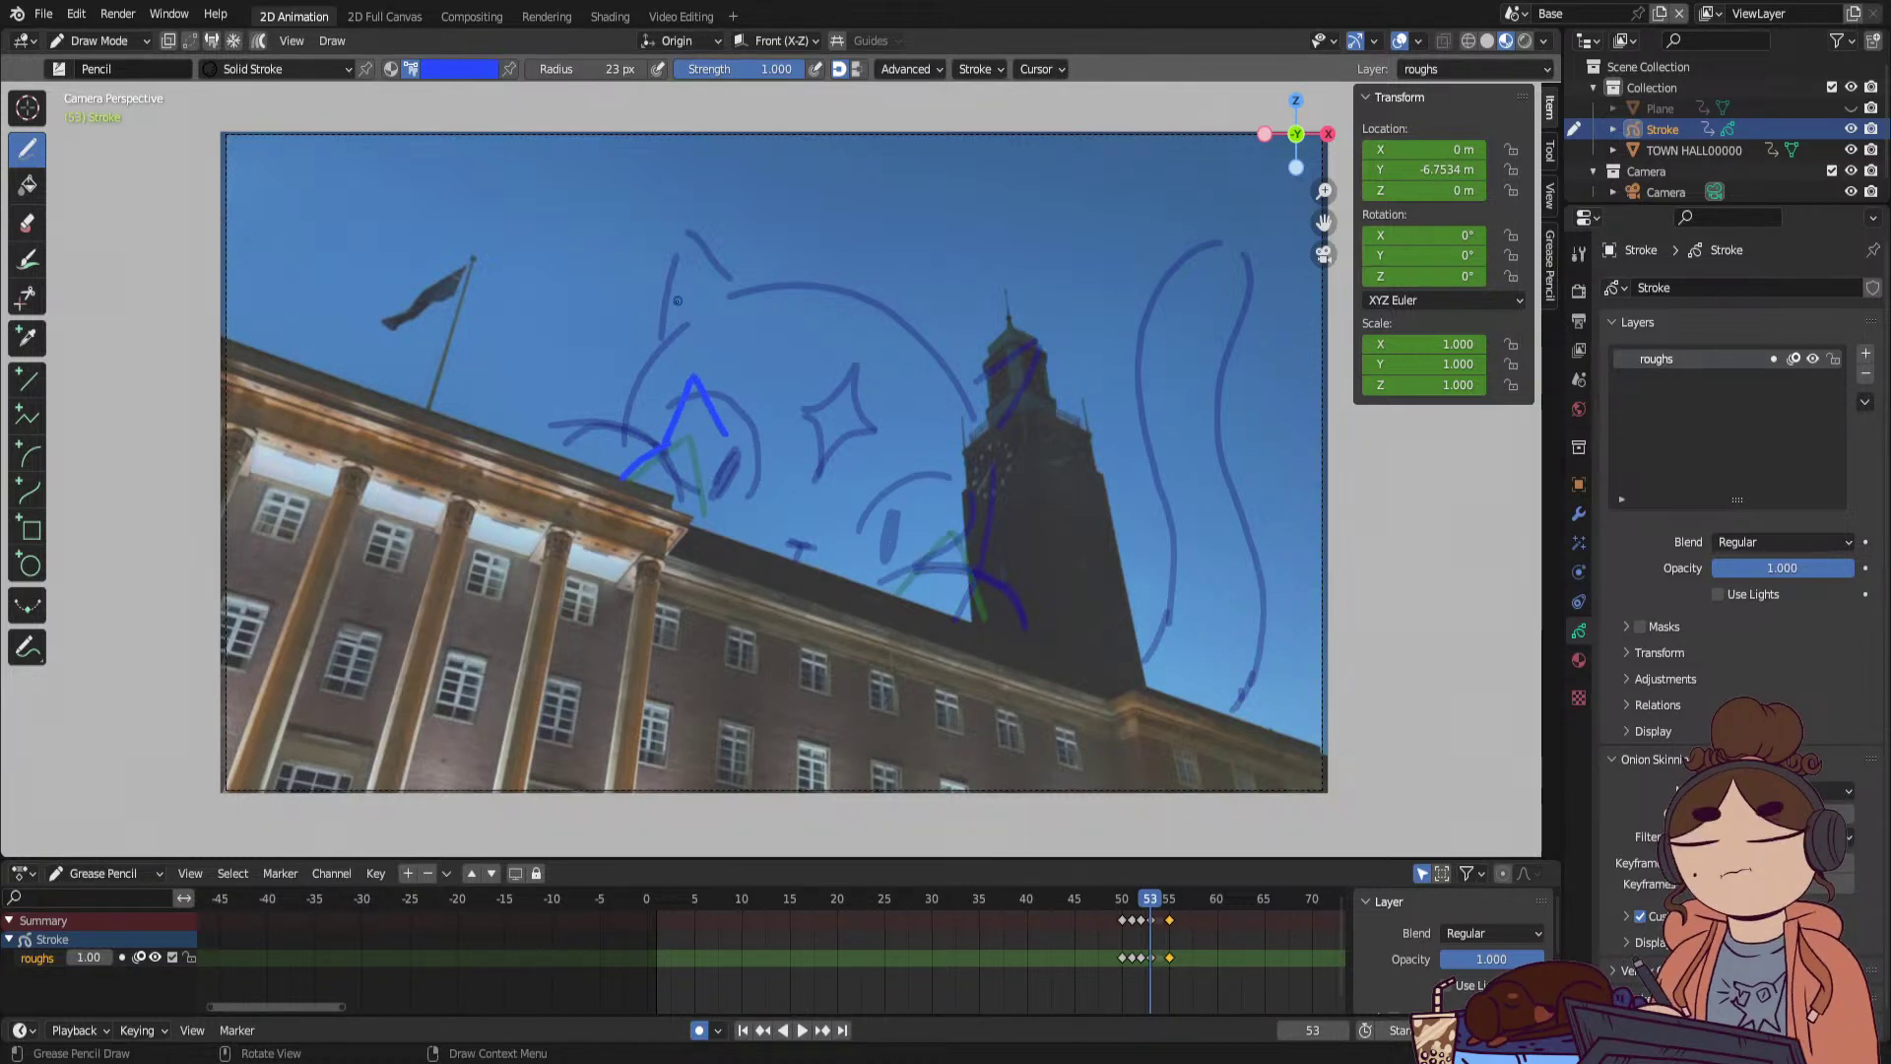
pyautogui.moveTo(659, 344)
pyautogui.mouseDown()
pyautogui.moveTo(669, 305)
pyautogui.moveTo(741, 292)
pyautogui.mouseUp()
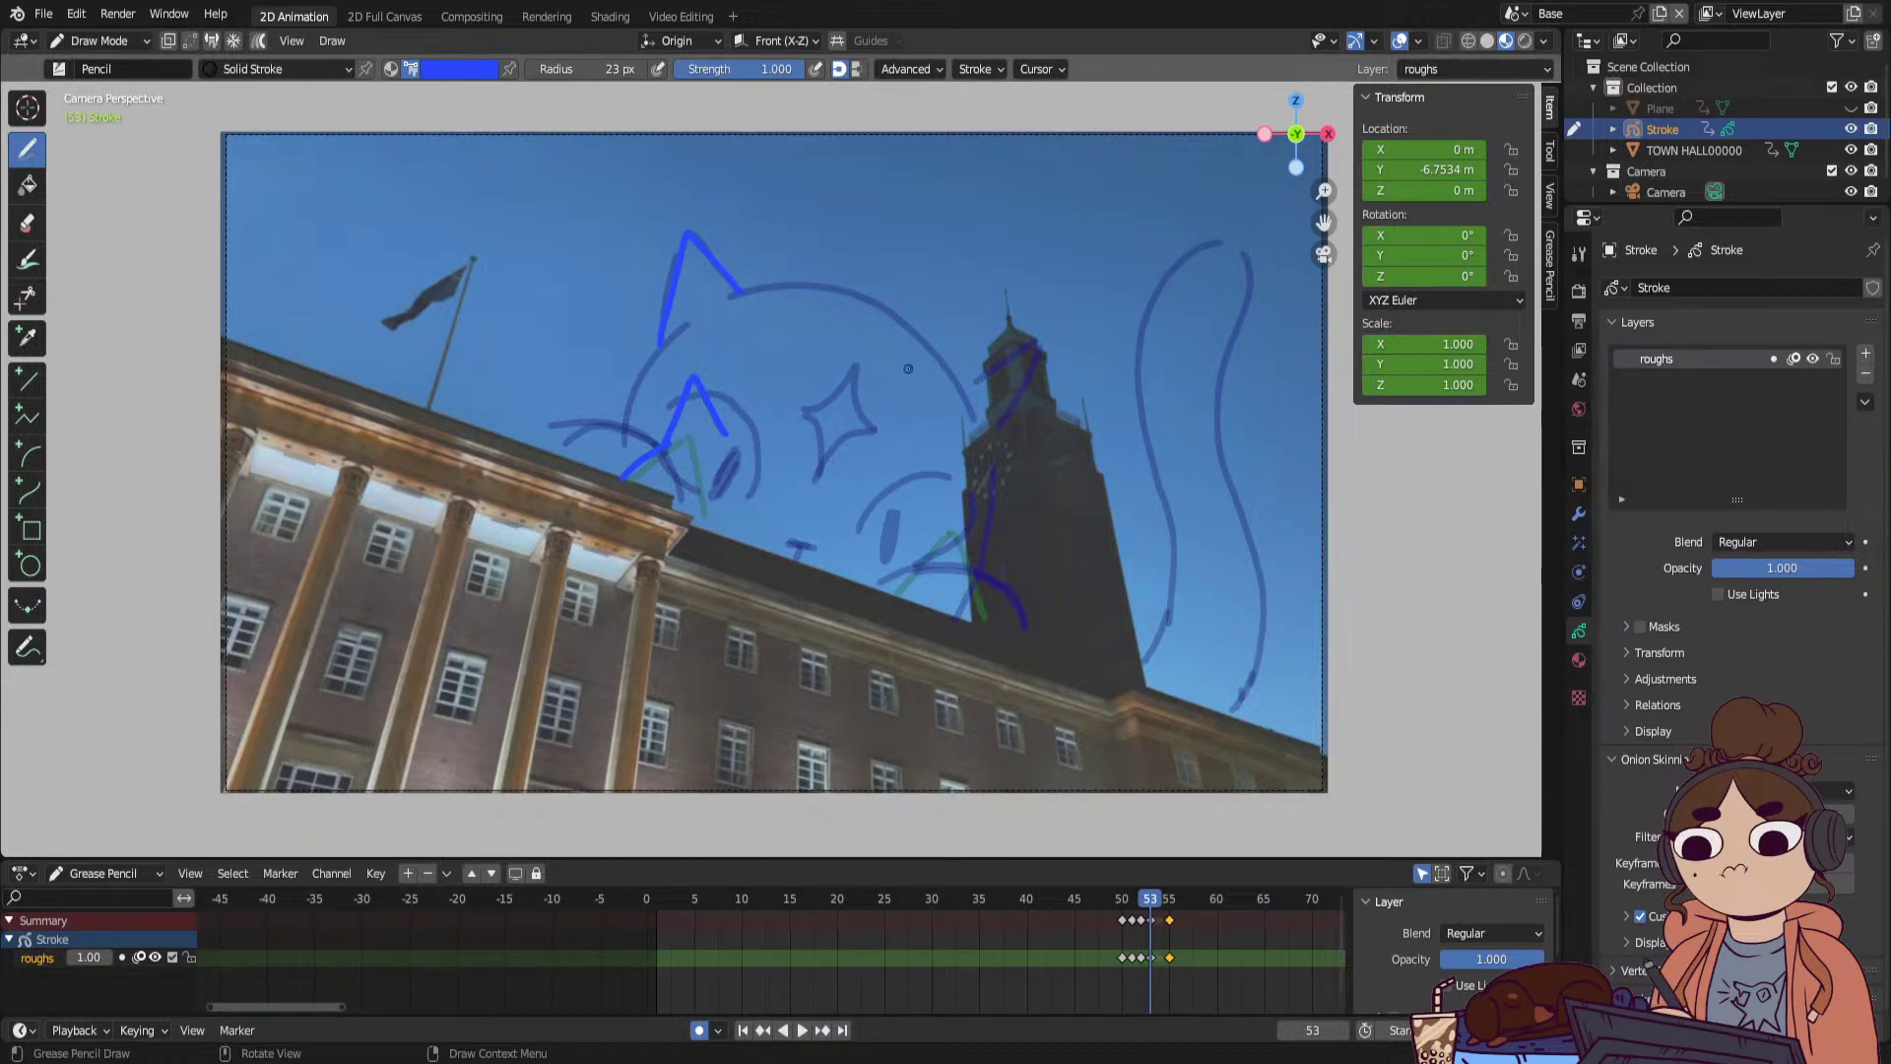
pyautogui.keyDown('ctrl'); pyautogui.moveTo(729, 402); pyautogui.dragTo(656, 437); pyautogui.keyUp('ctrl')
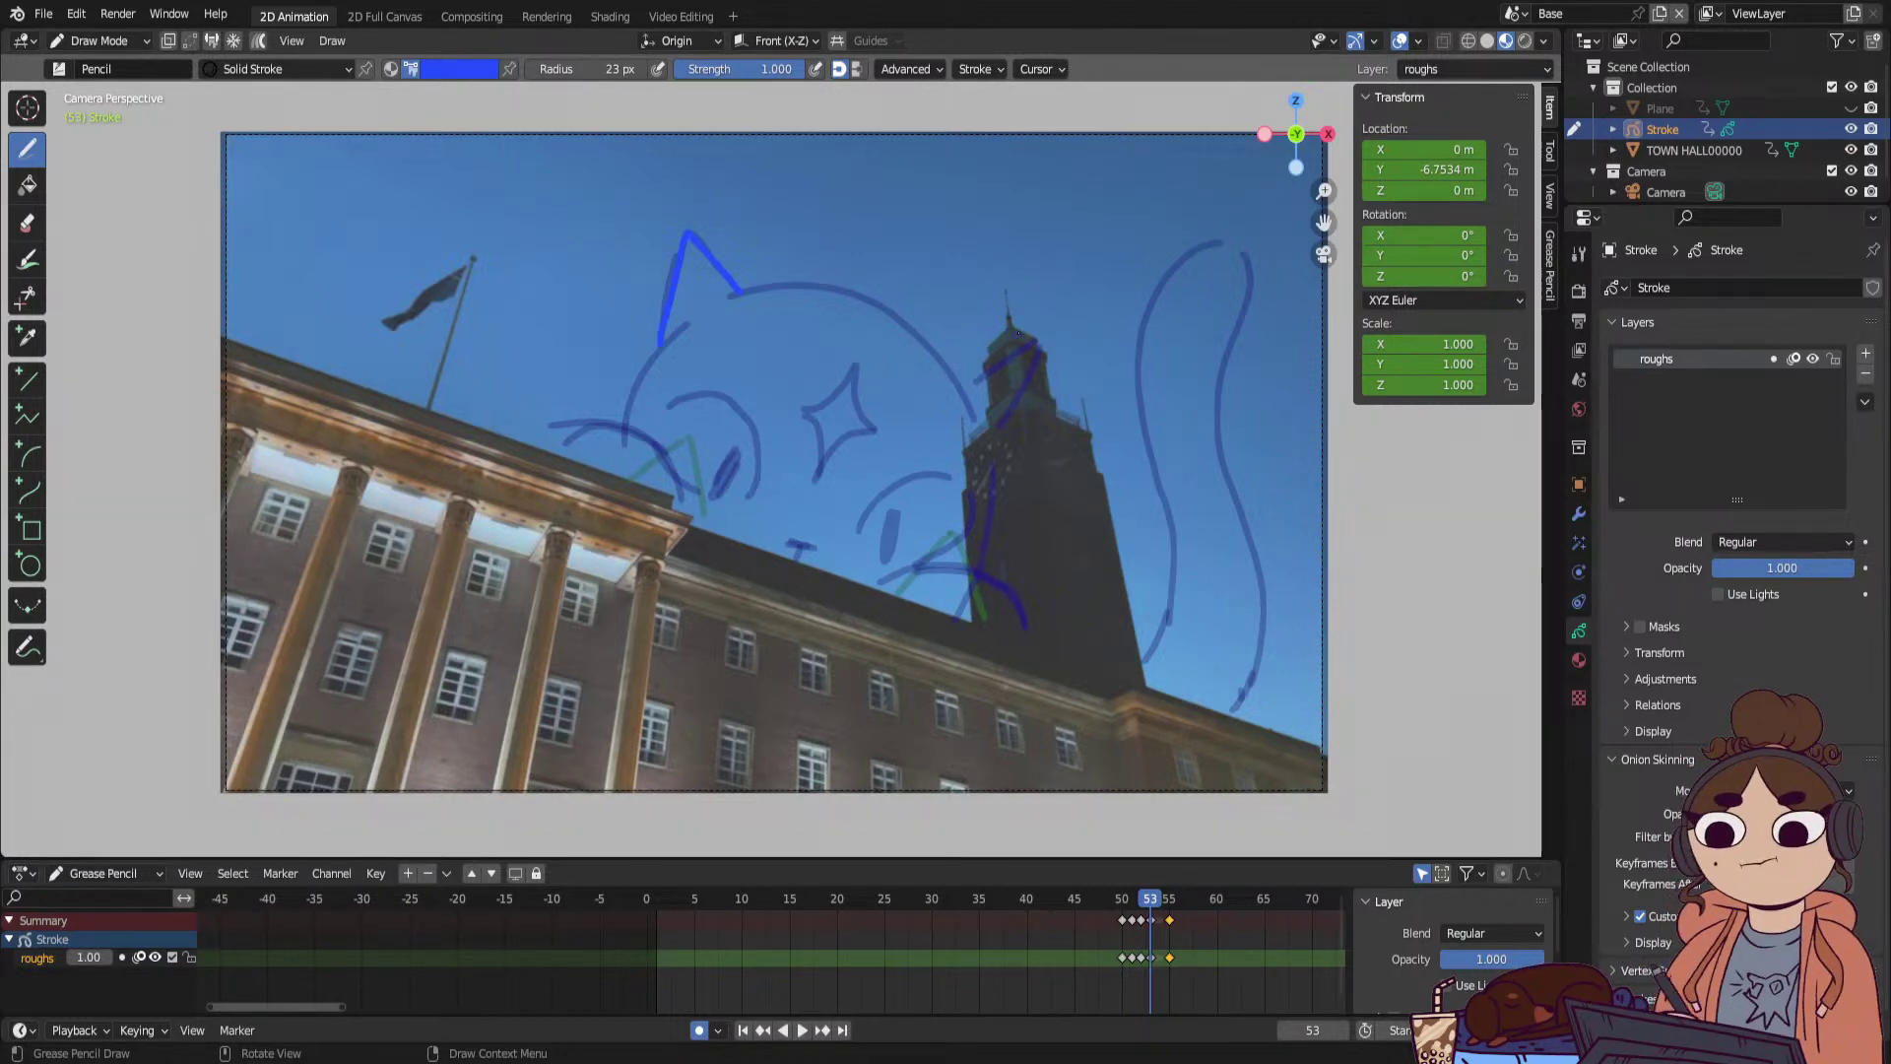
pyautogui.moveTo(954, 377)
pyautogui.mouseDown()
pyautogui.moveTo(1038, 341)
pyautogui.moveTo(875, 302)
pyautogui.mouseUp()
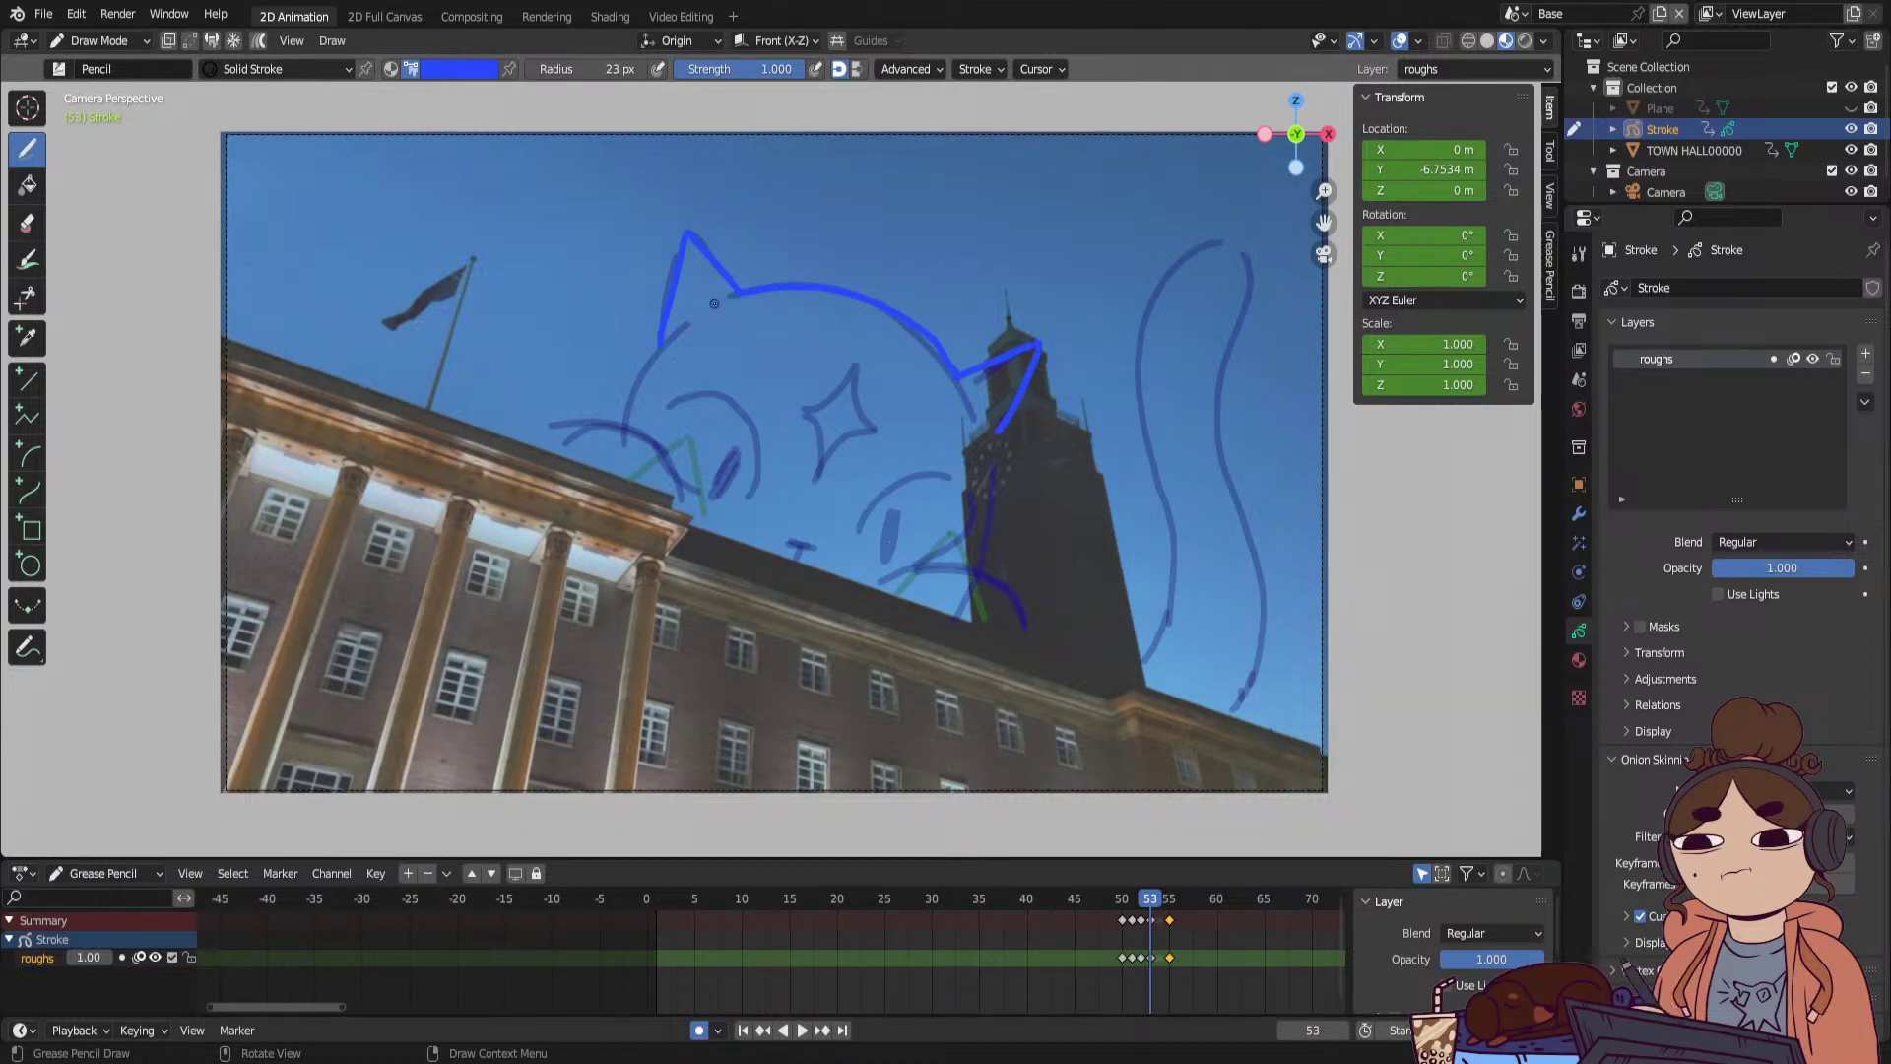
# In Edit Mode, select all the head strokes on frame 53 and move them down toward the roofline.
pyautogui.click(138, 44)
pyautogui.click(130, 68)
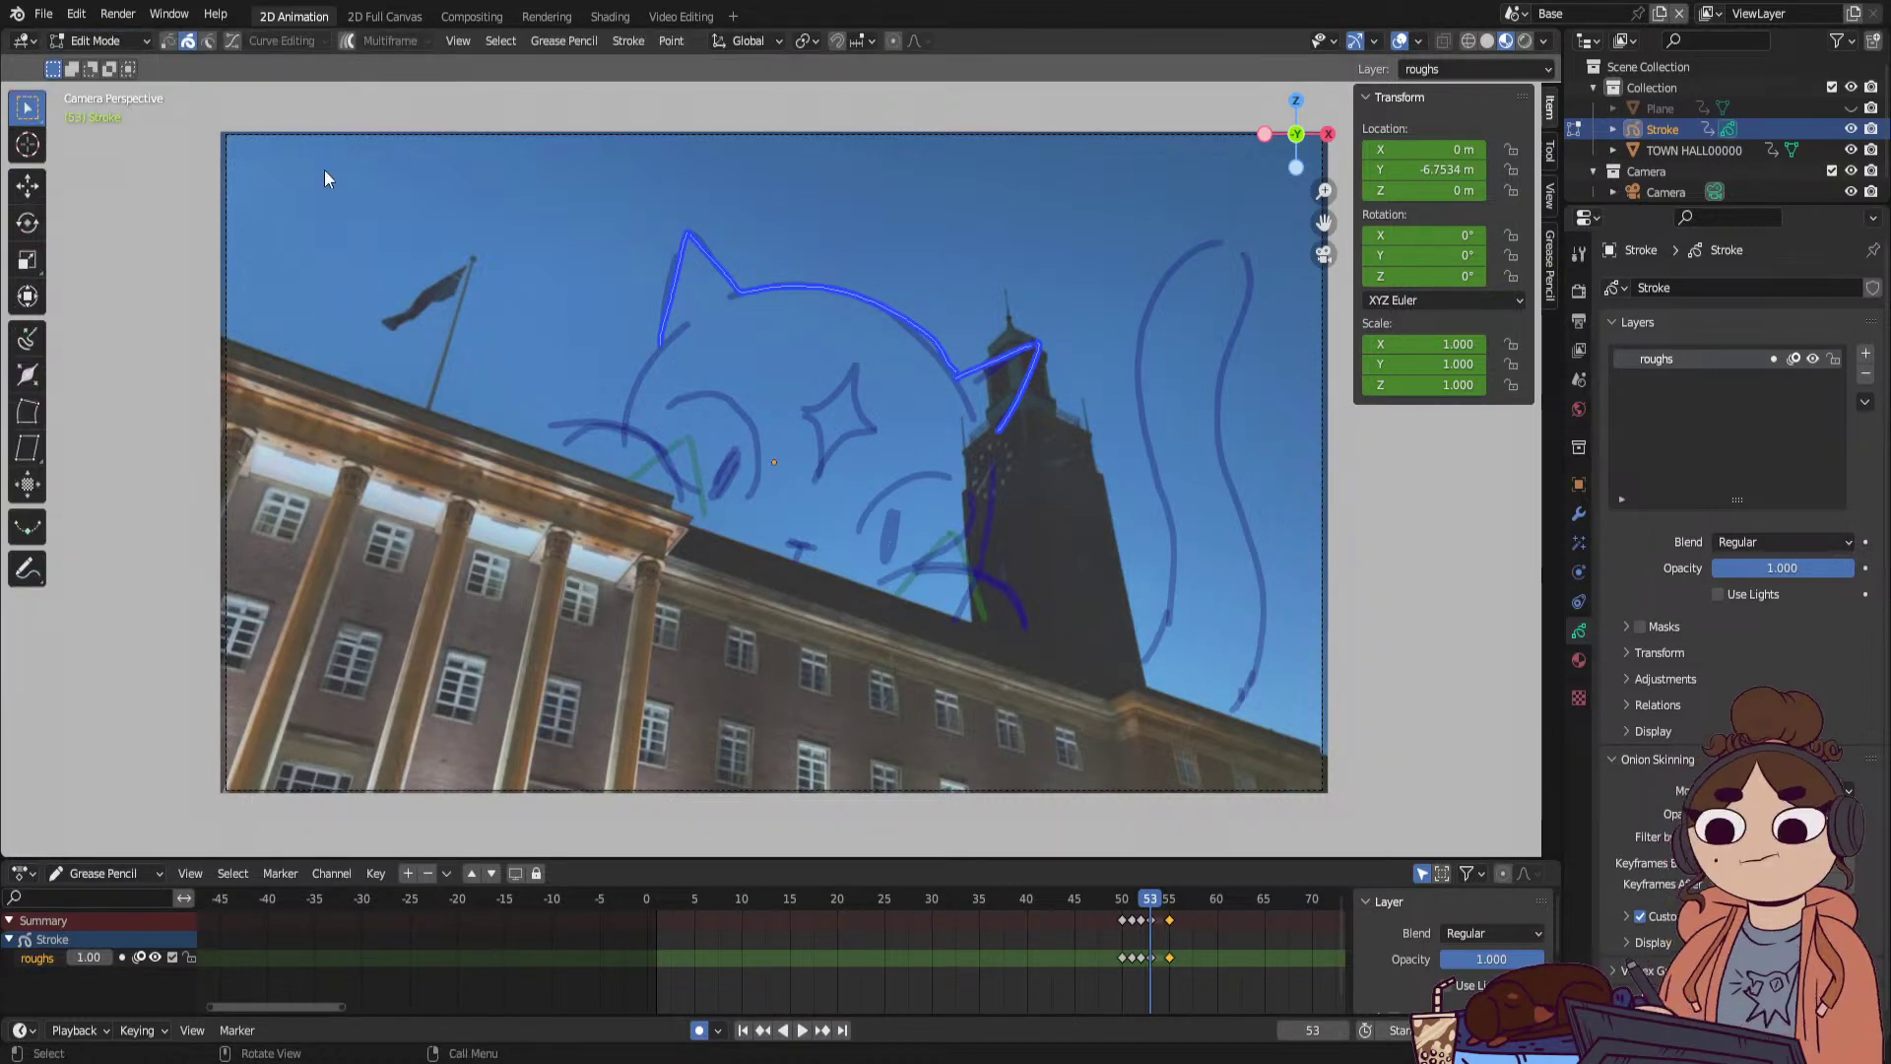
pyautogui.moveTo(590, 181); pyautogui.dragTo(1090, 628)
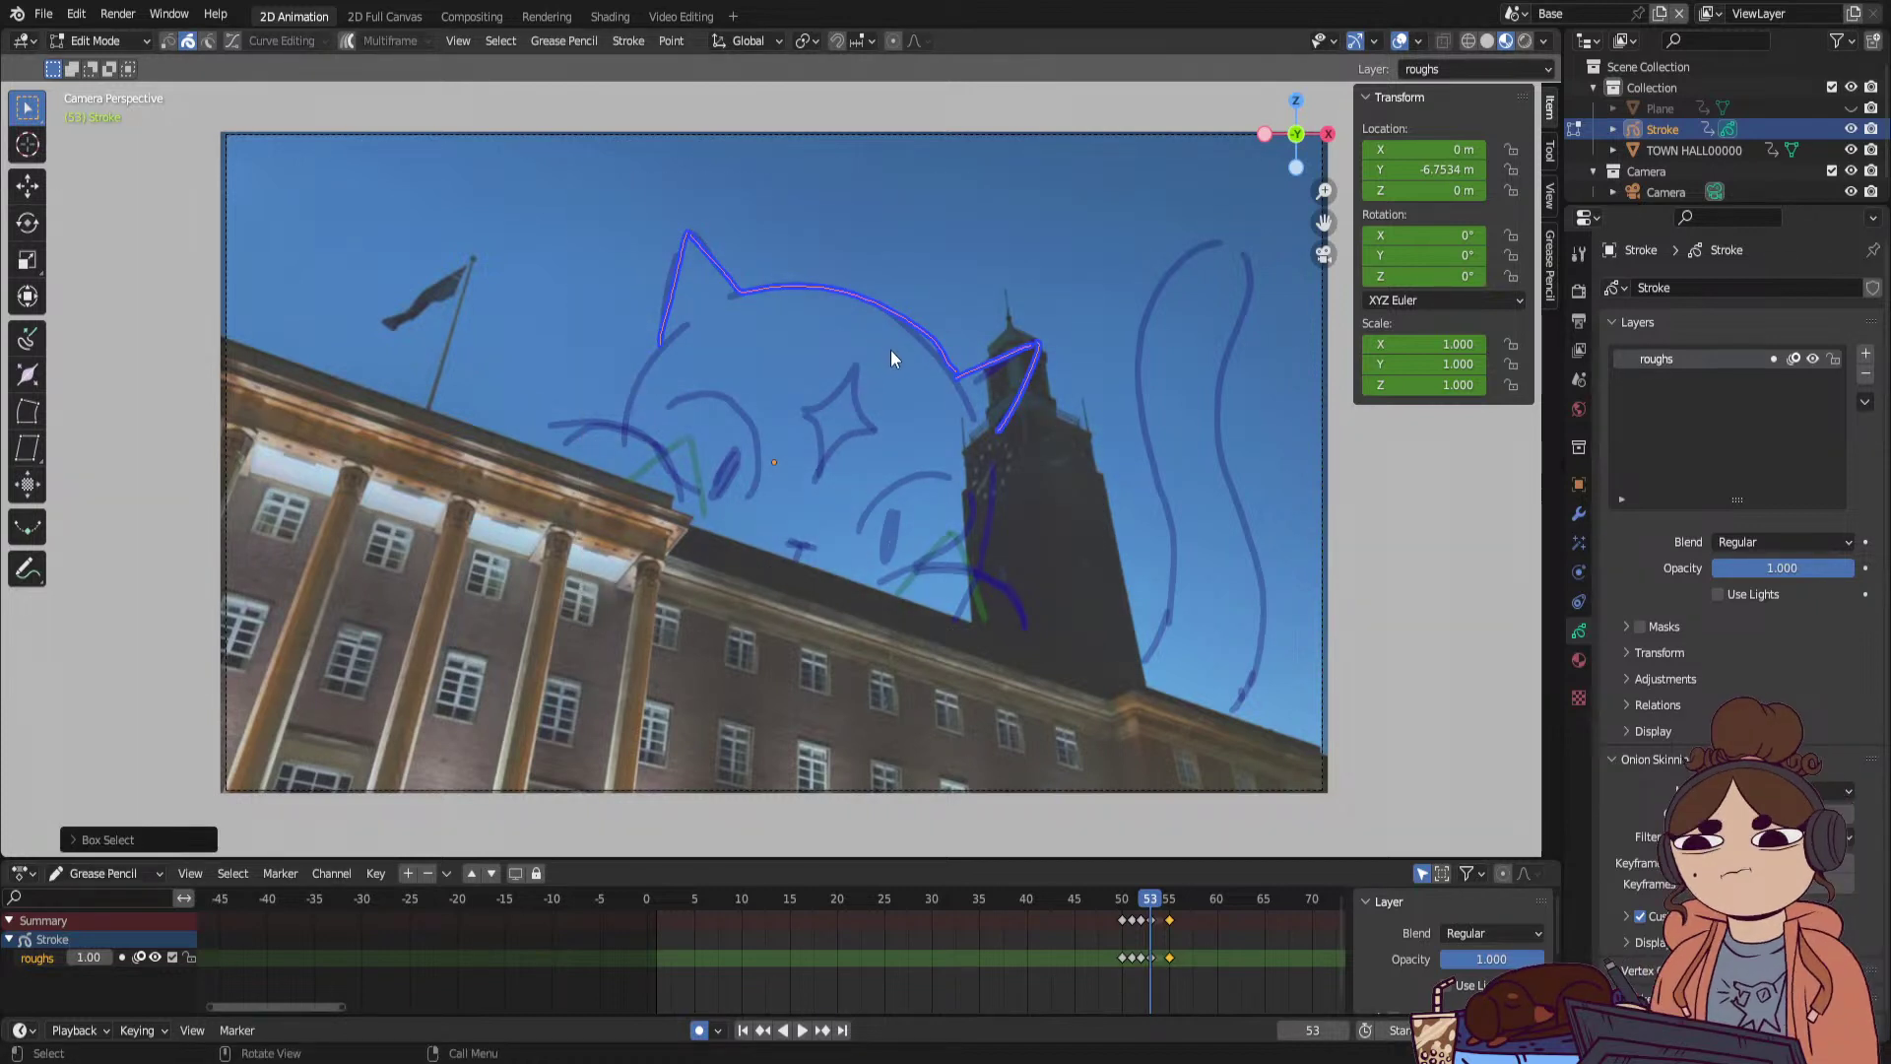
pyautogui.press('g')
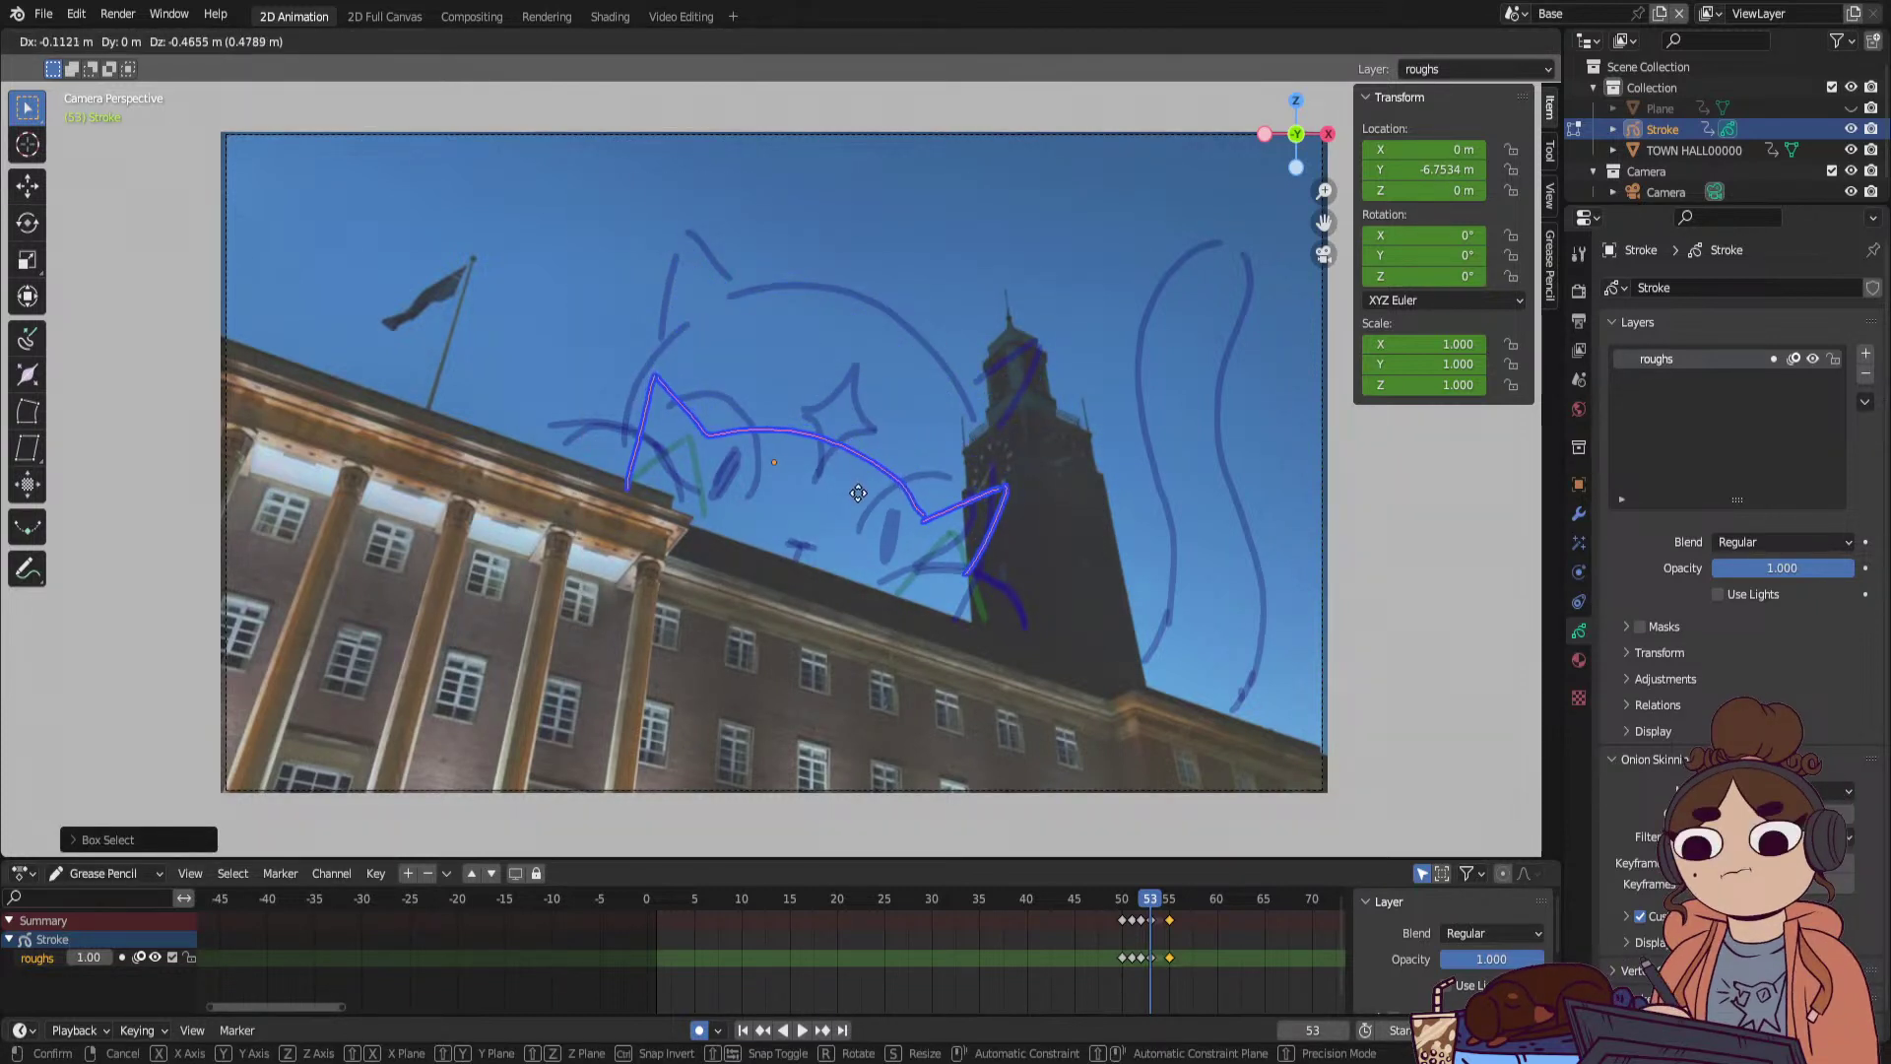
pyautogui.click(872, 489)
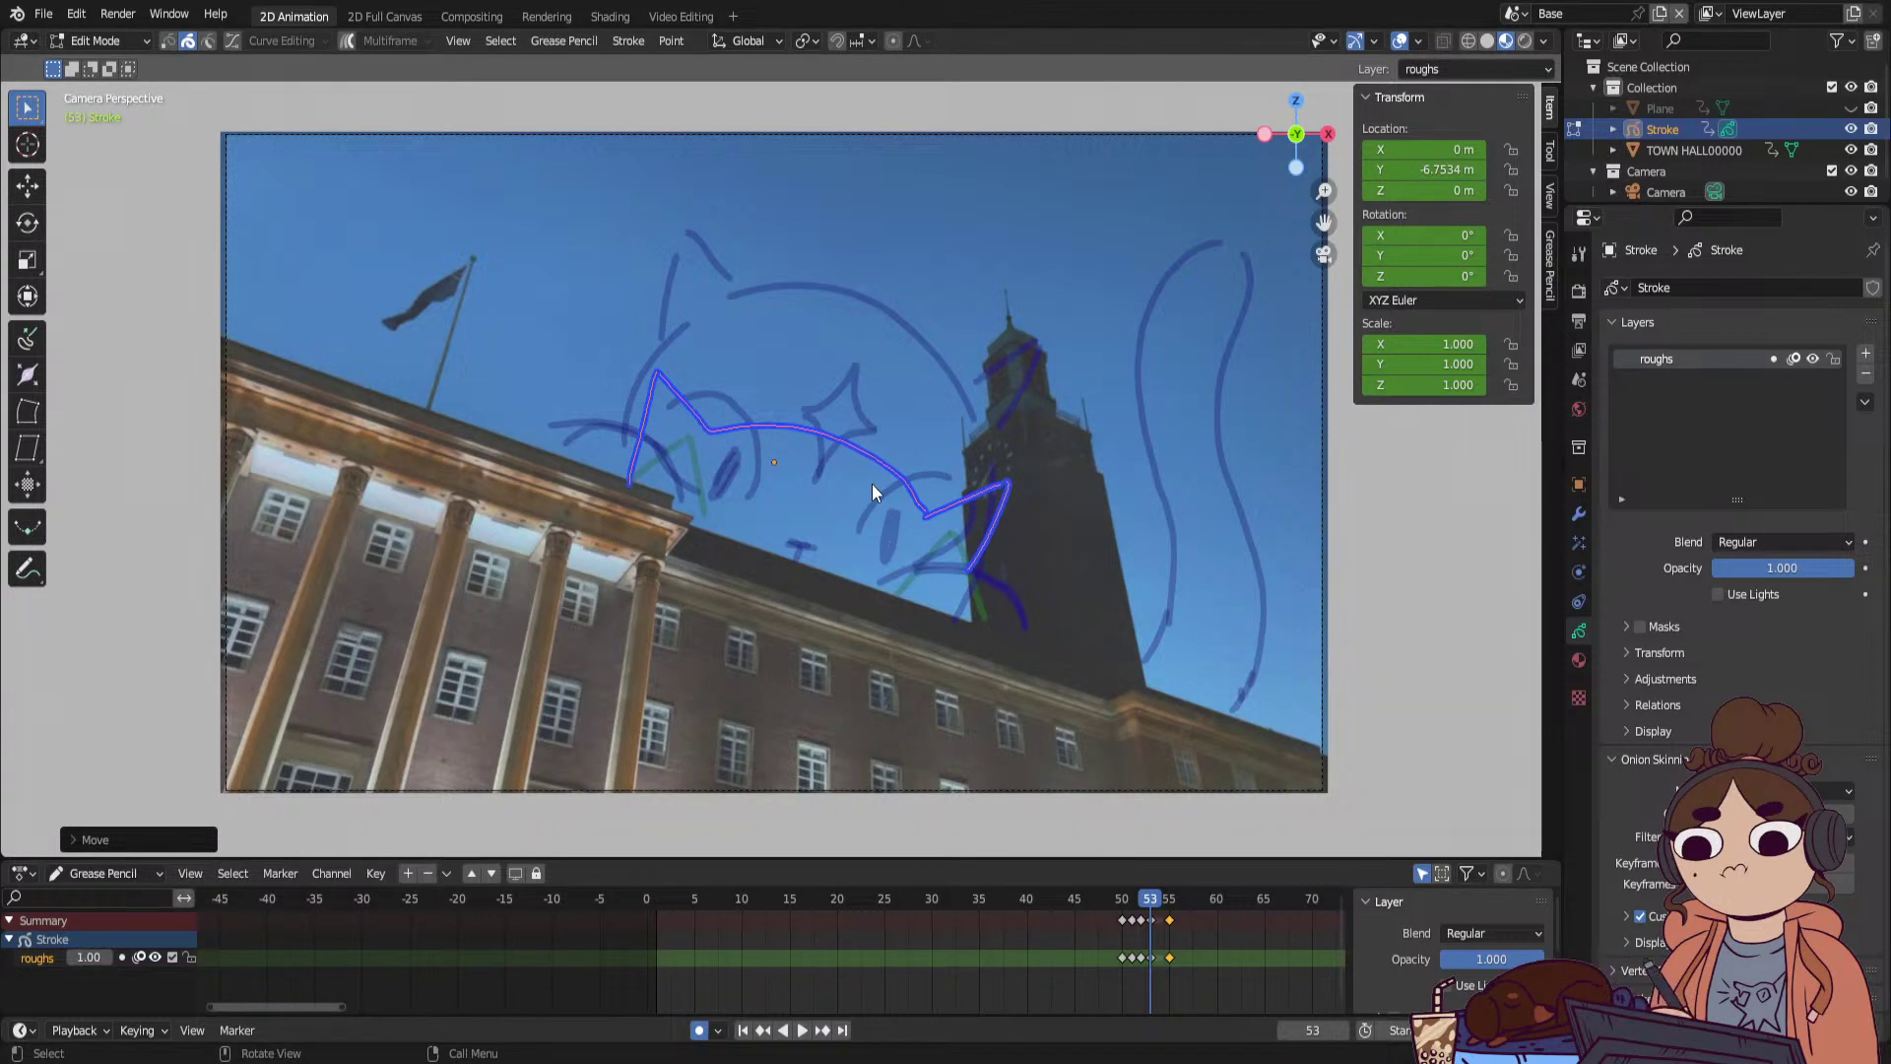
# Delete the moved head strokes from frame 53 and return to Draw Mode.
pyautogui.press('x')
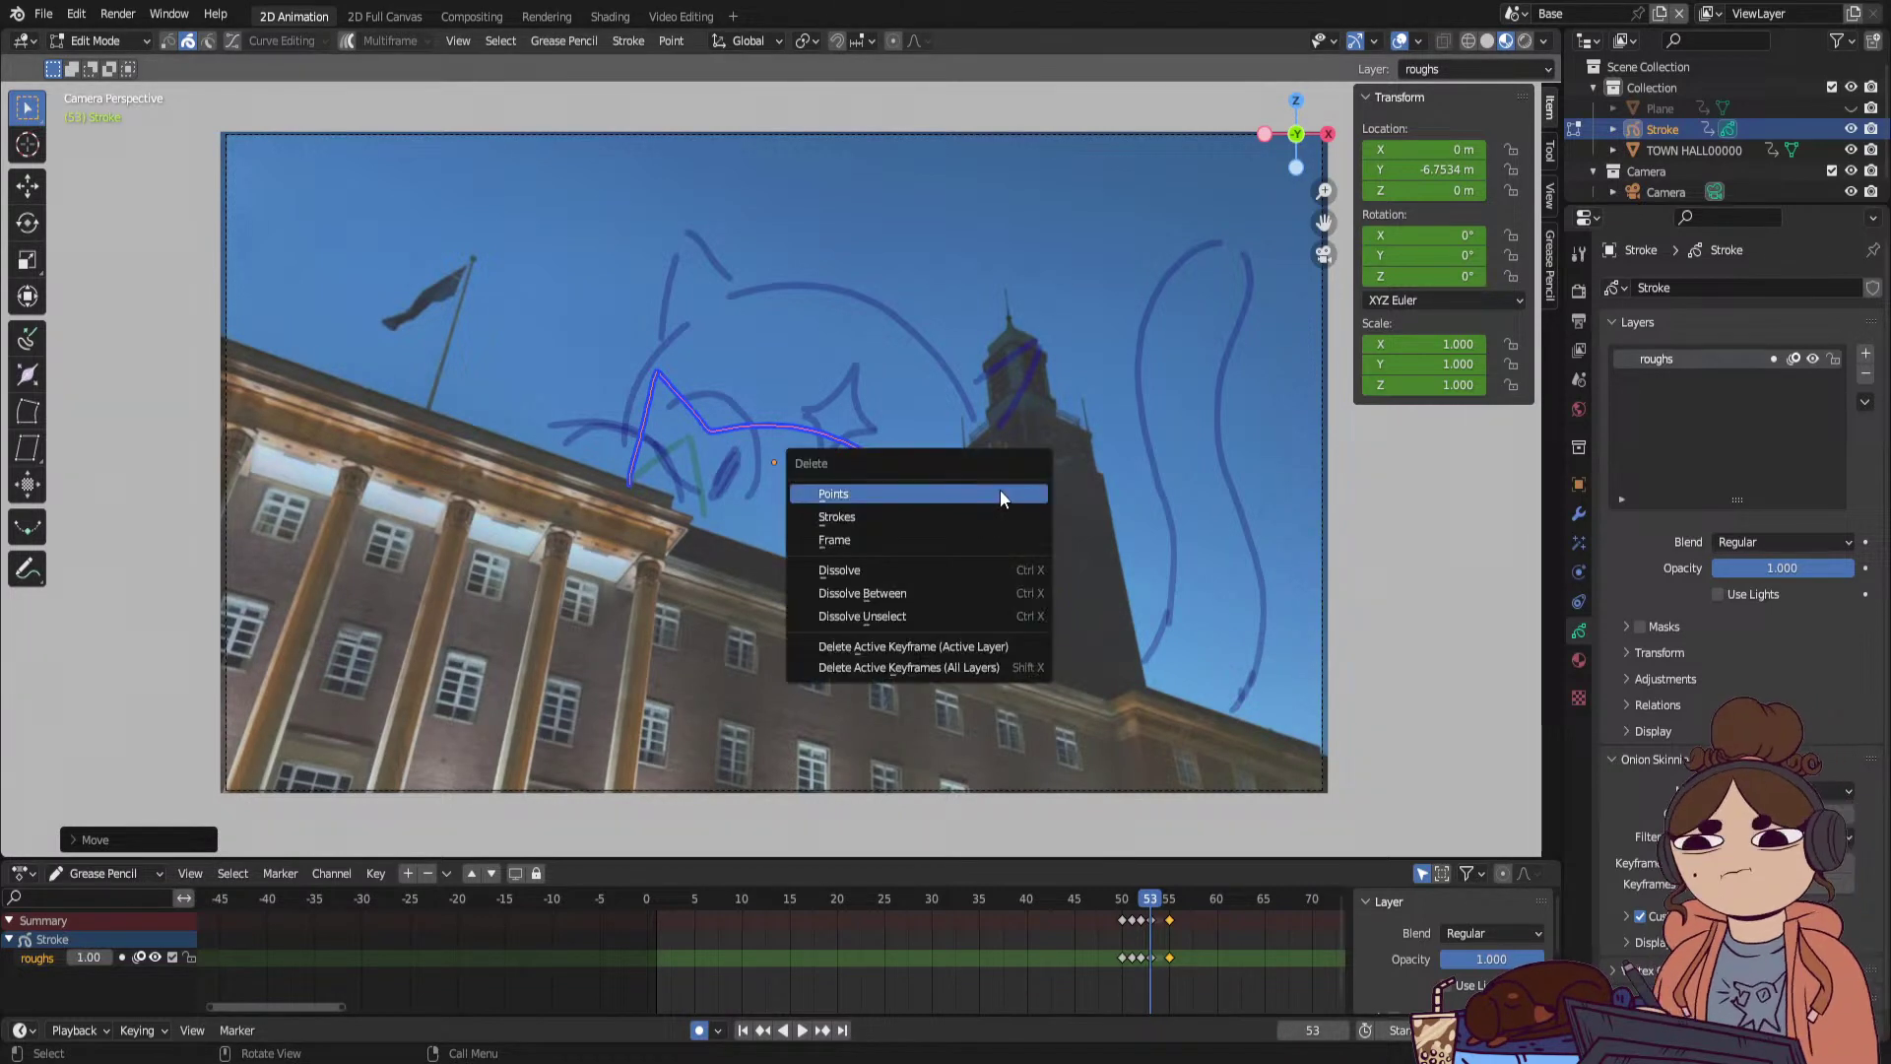
pyautogui.click(997, 514)
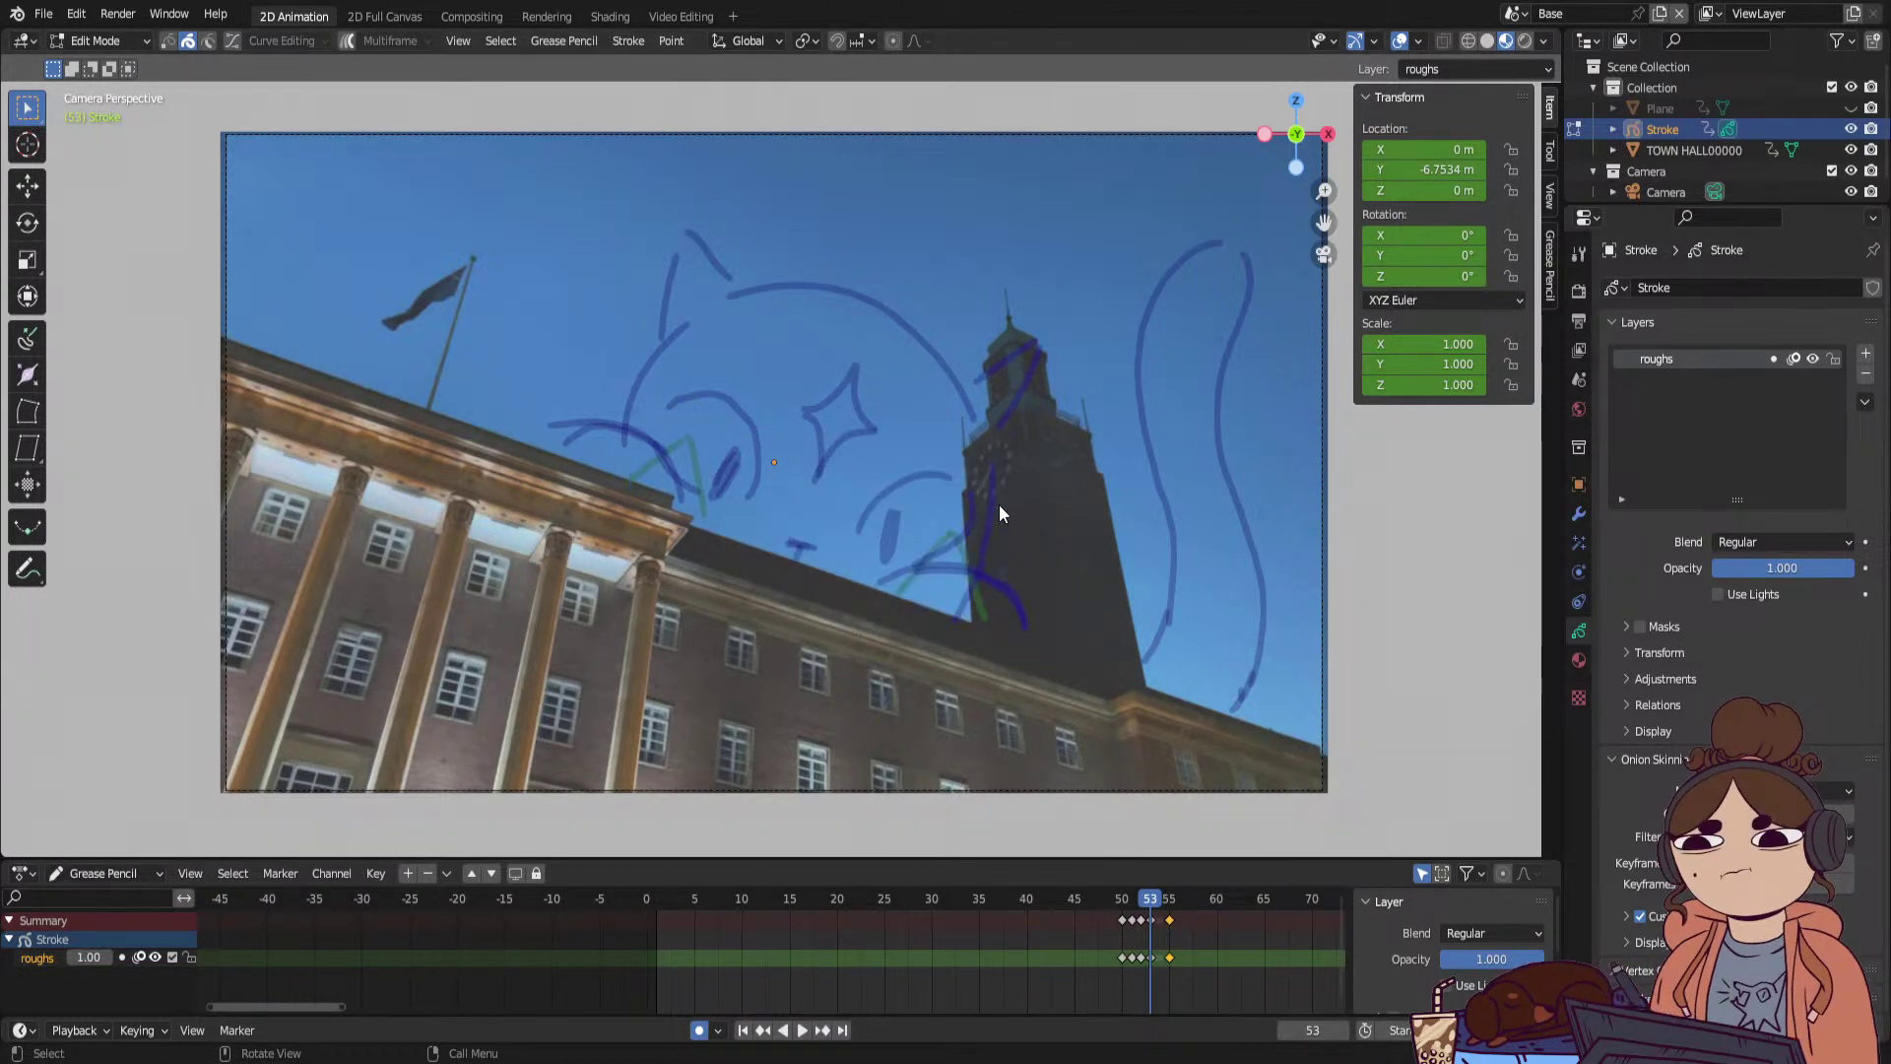
pyautogui.click(98, 40)
pyautogui.click(120, 132)
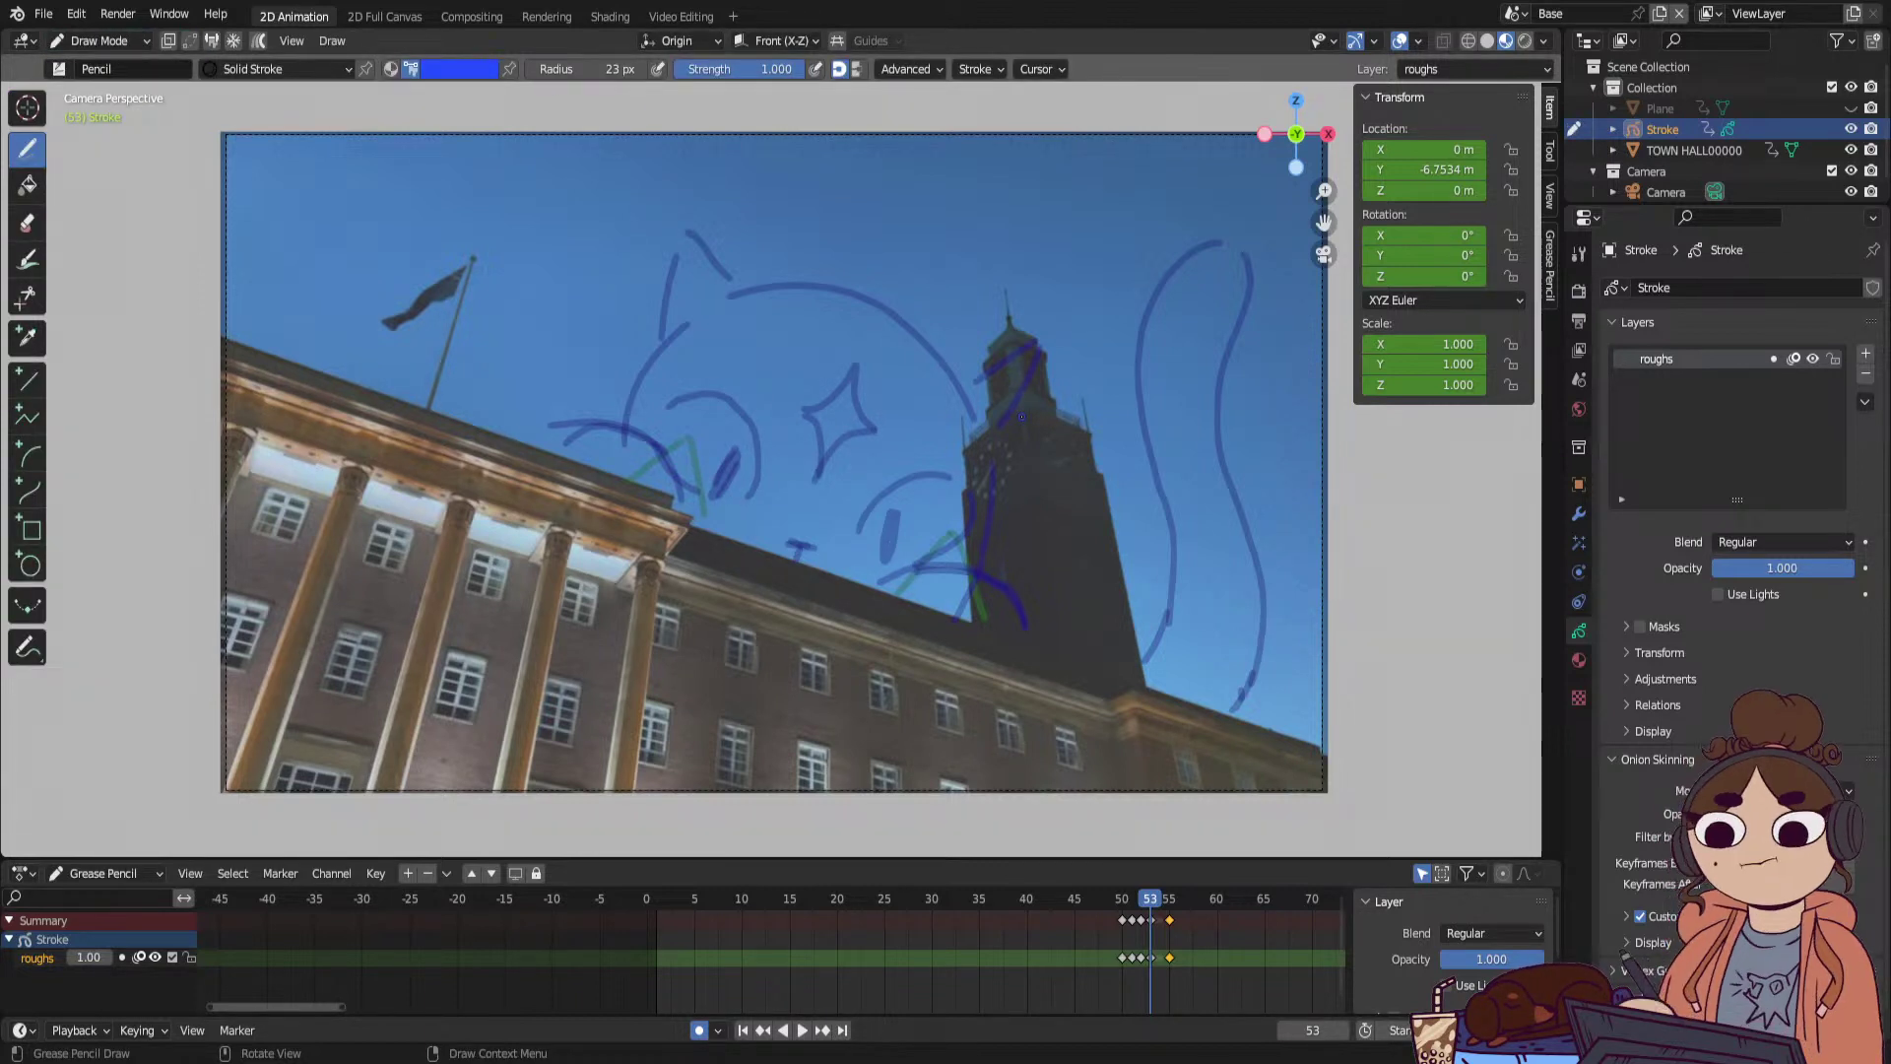
# Play the animation from the start to judge the timing, and move the frame 50 ear keyframe to frame 37.
pyautogui.press('space')
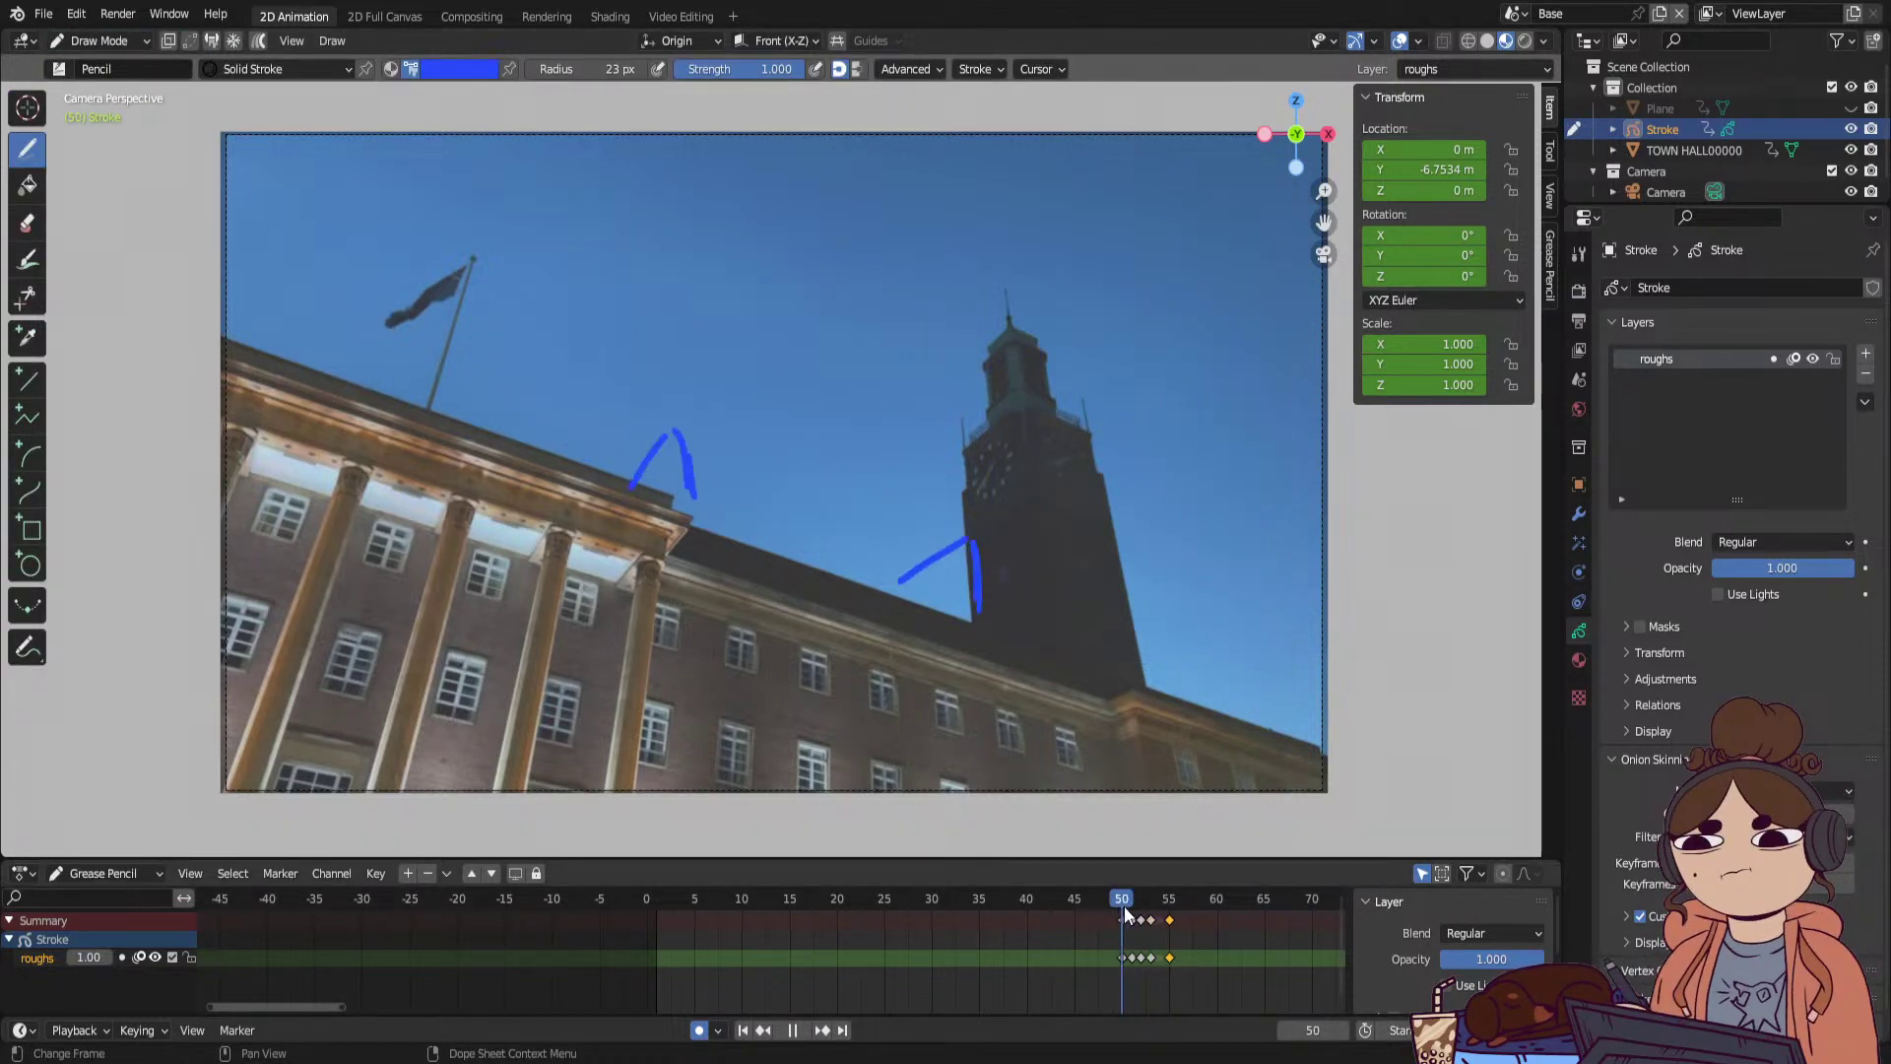
pyautogui.moveTo(1140, 916)
pyautogui.mouseDown()
pyautogui.moveTo(837, 961)
pyautogui.moveTo(659, 959)
pyautogui.mouseUp()
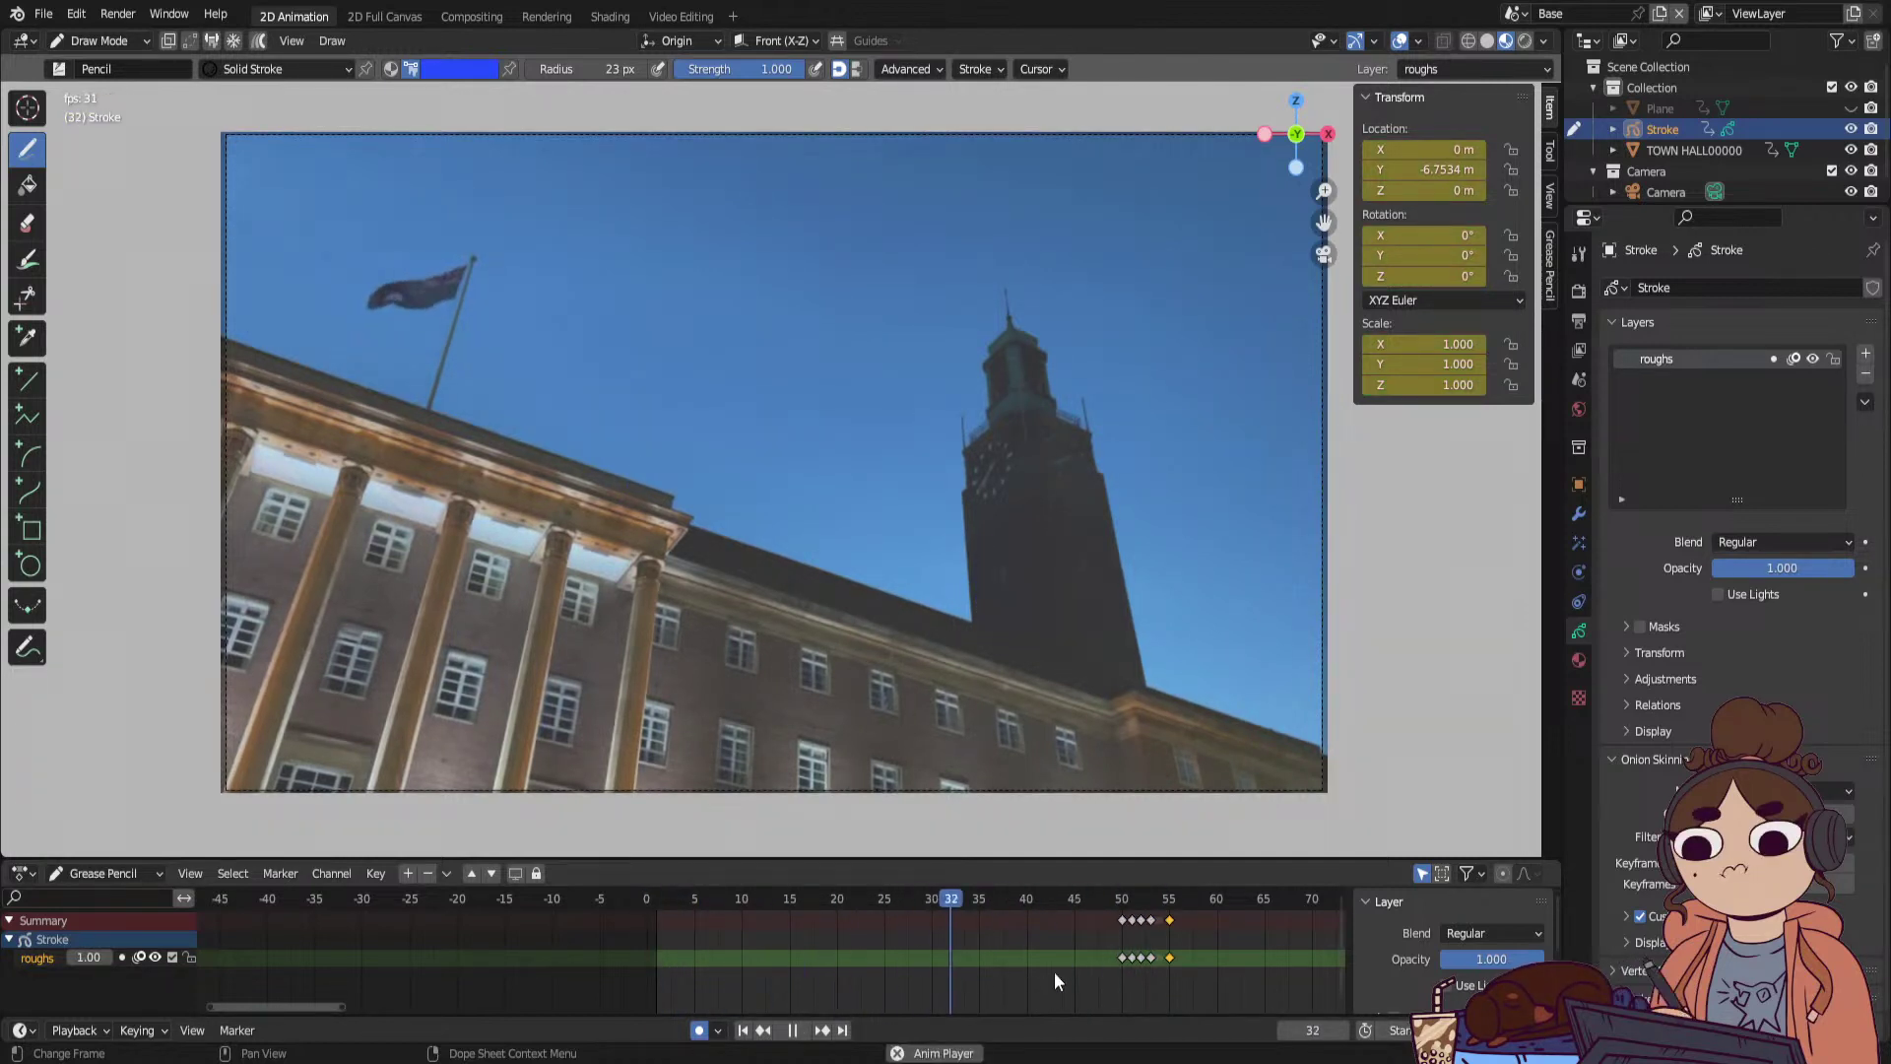
pyautogui.press('space')
pyautogui.click(1123, 957)
pyautogui.press('g')
pyautogui.click(986, 968)
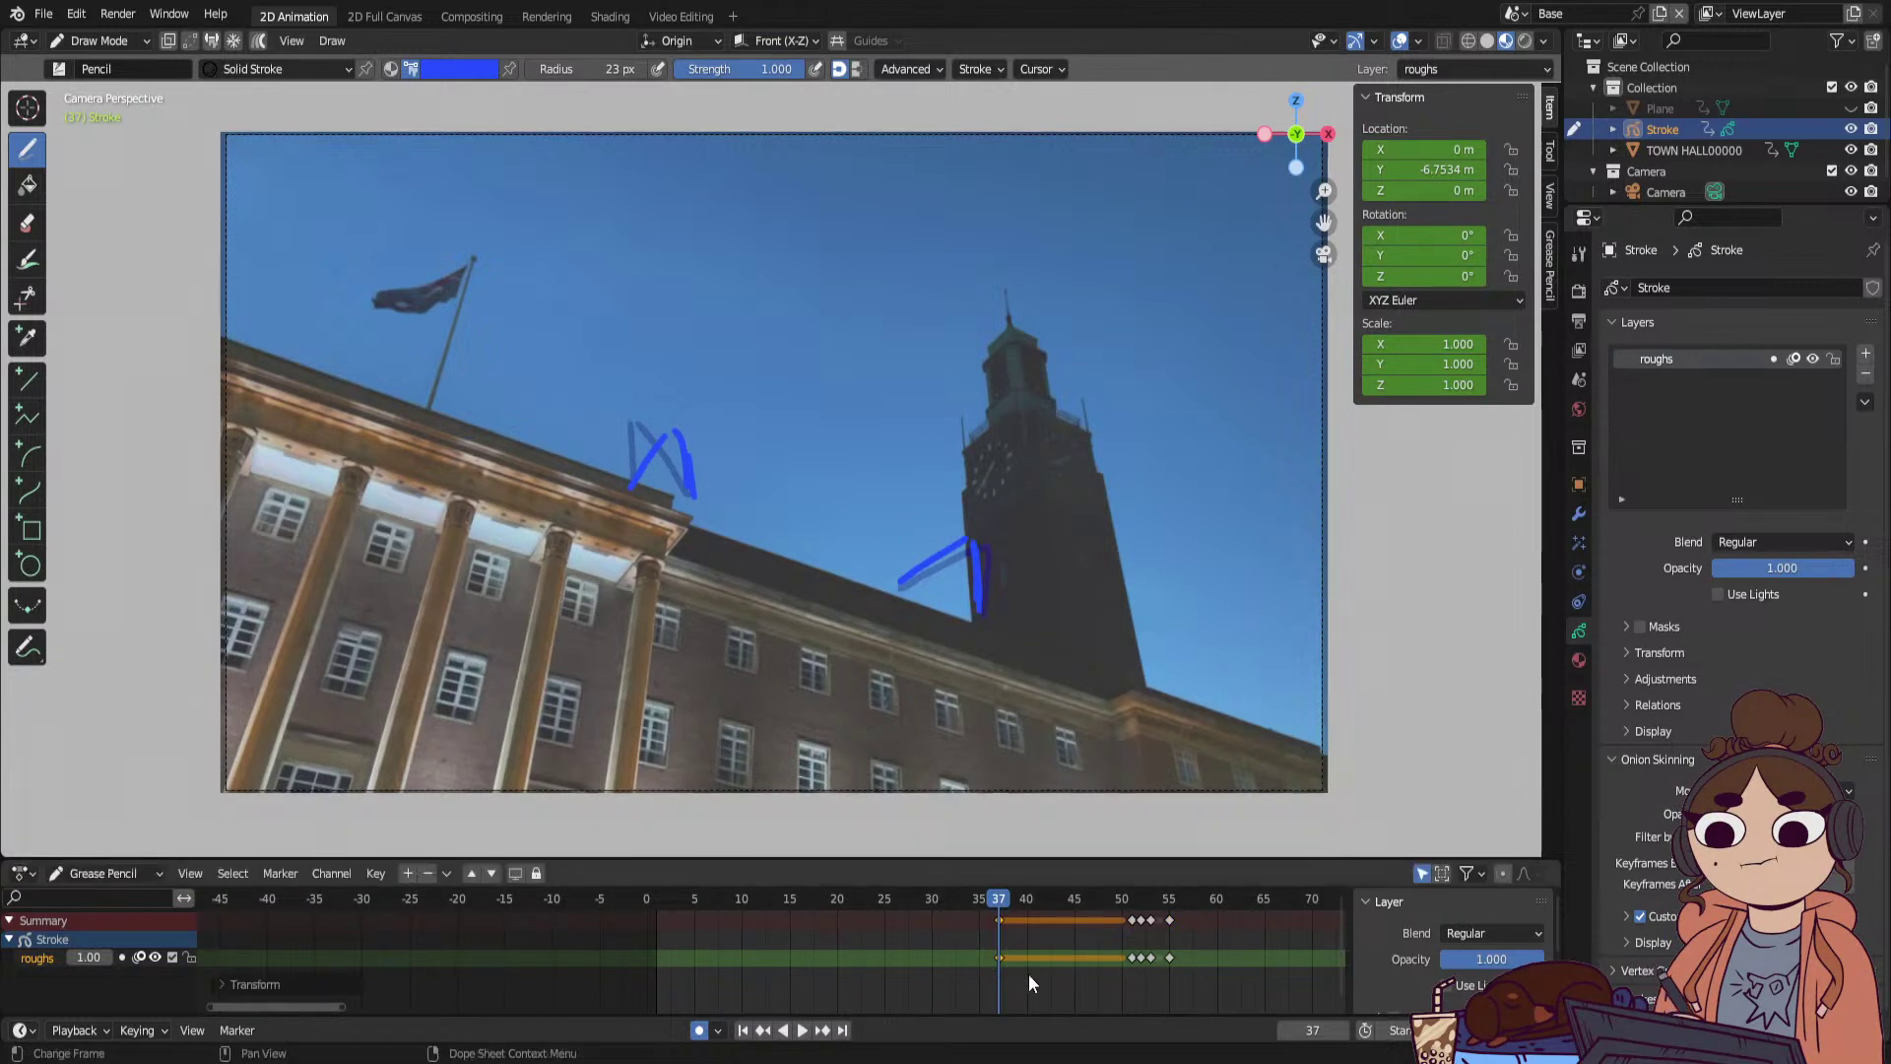
# Move the keyframe with the outward-tilted ears from frame 51 to frame 41.
pyautogui.press('space')
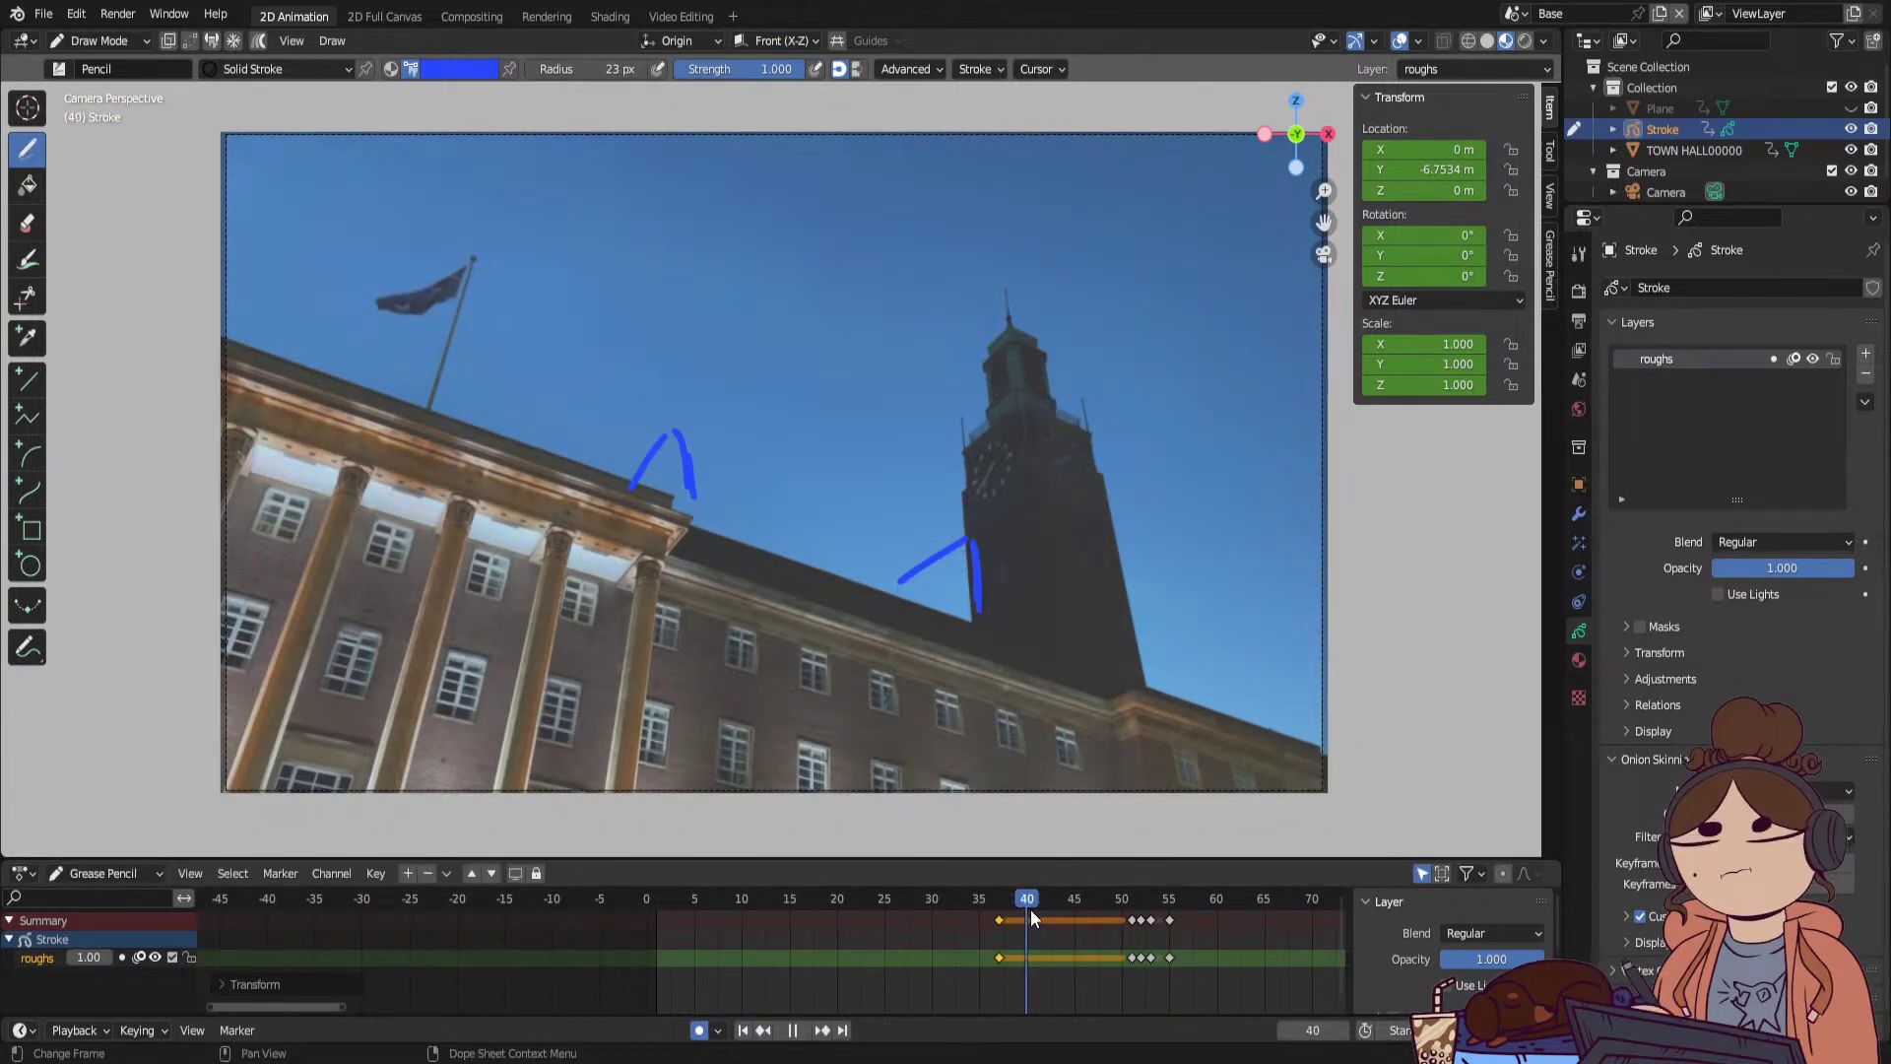
pyautogui.press('space')
pyautogui.click(1131, 955)
pyautogui.press('g')
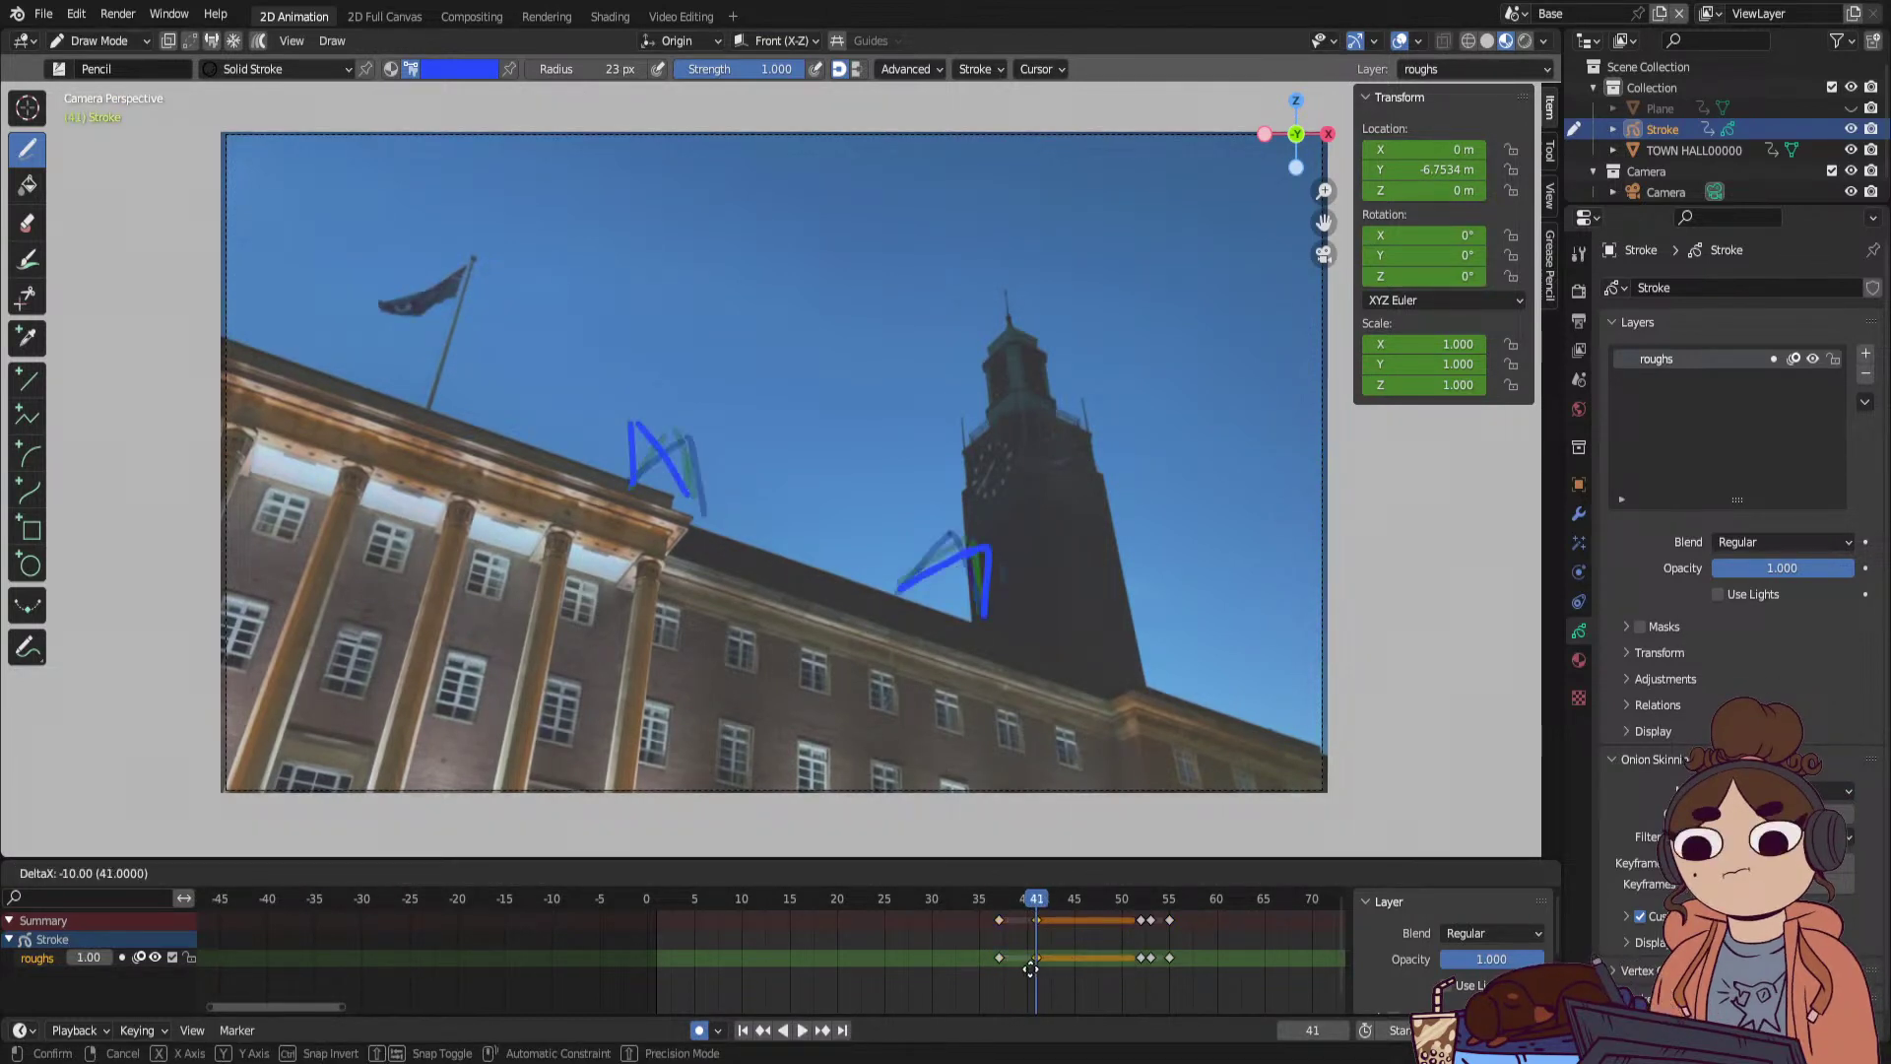
pyautogui.click(1036, 955)
# Move the keyframe with the inward-tilted ears from frame 52 to frame 45.
pyautogui.press('space')
pyautogui.press('space')
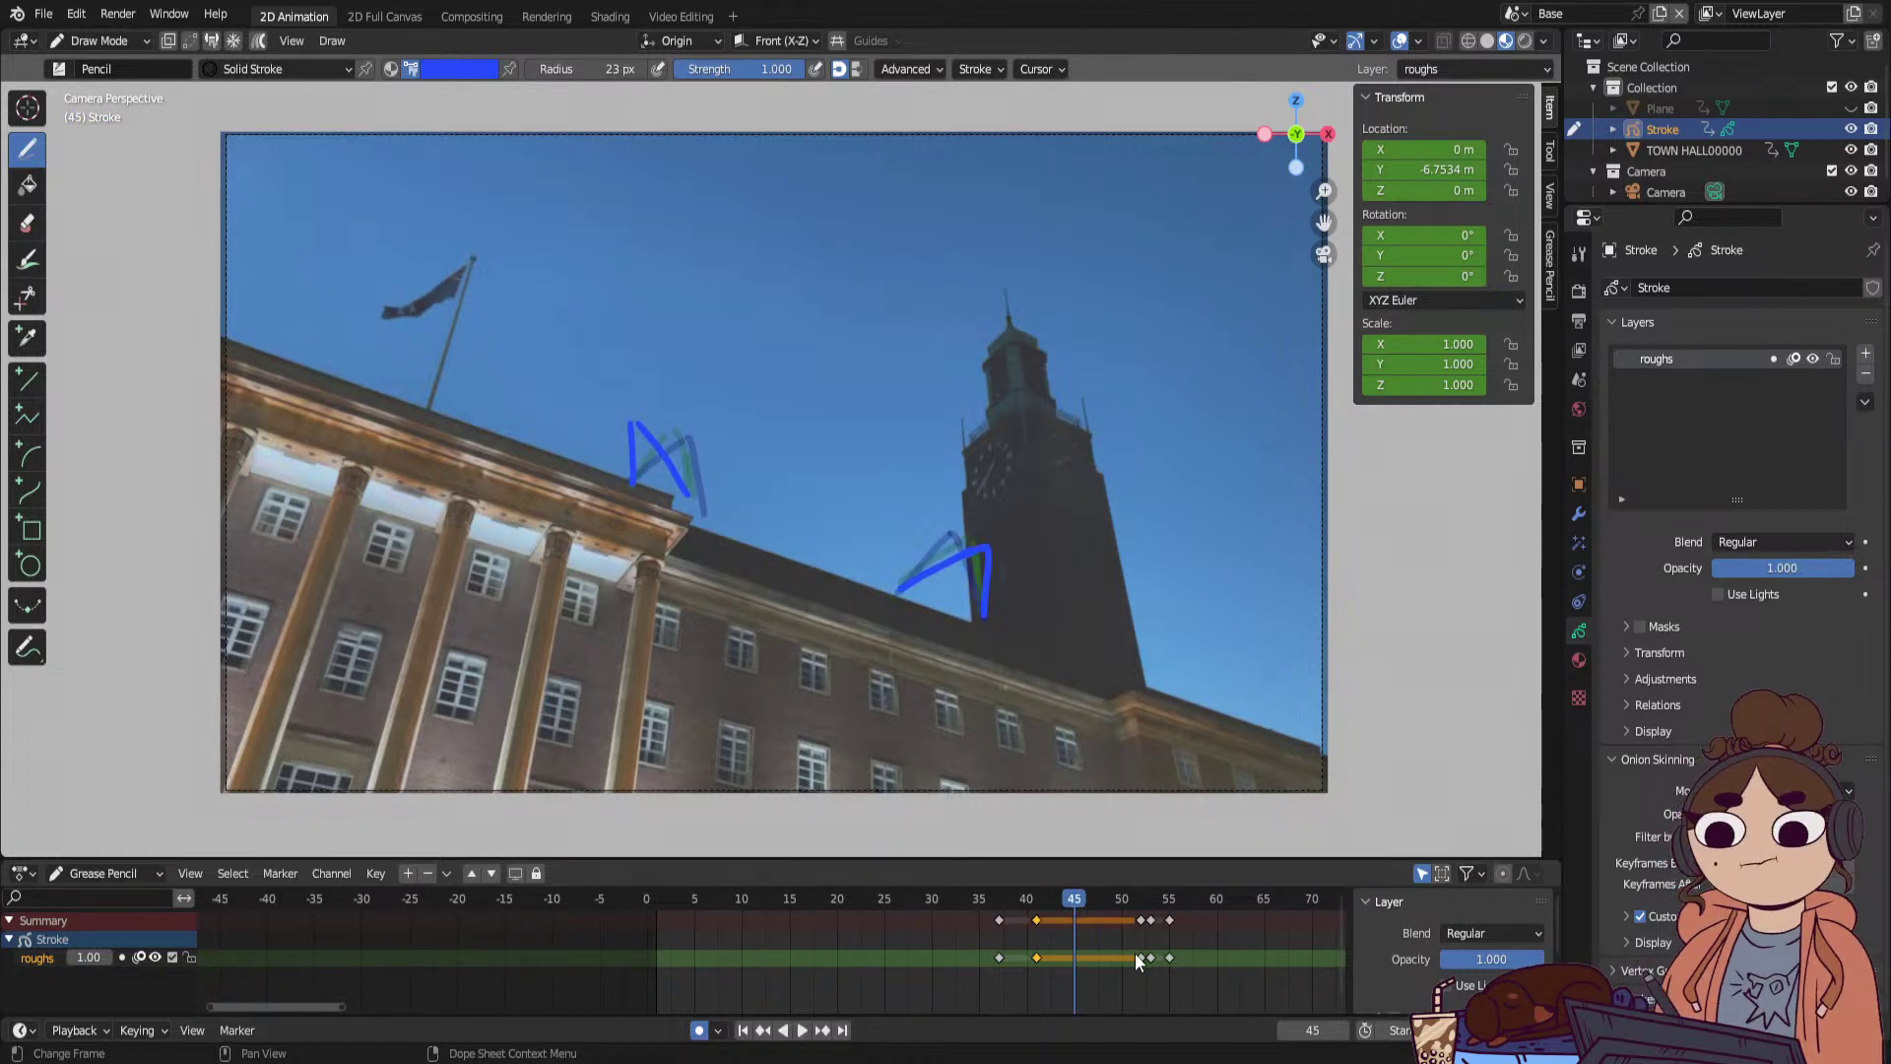
pyautogui.click(1140, 955)
pyautogui.press('g')
pyautogui.click(1059, 960)
# At frame 49, sketch both ear tips lower and flatter against the roofline, and play the result.
pyautogui.press('space')
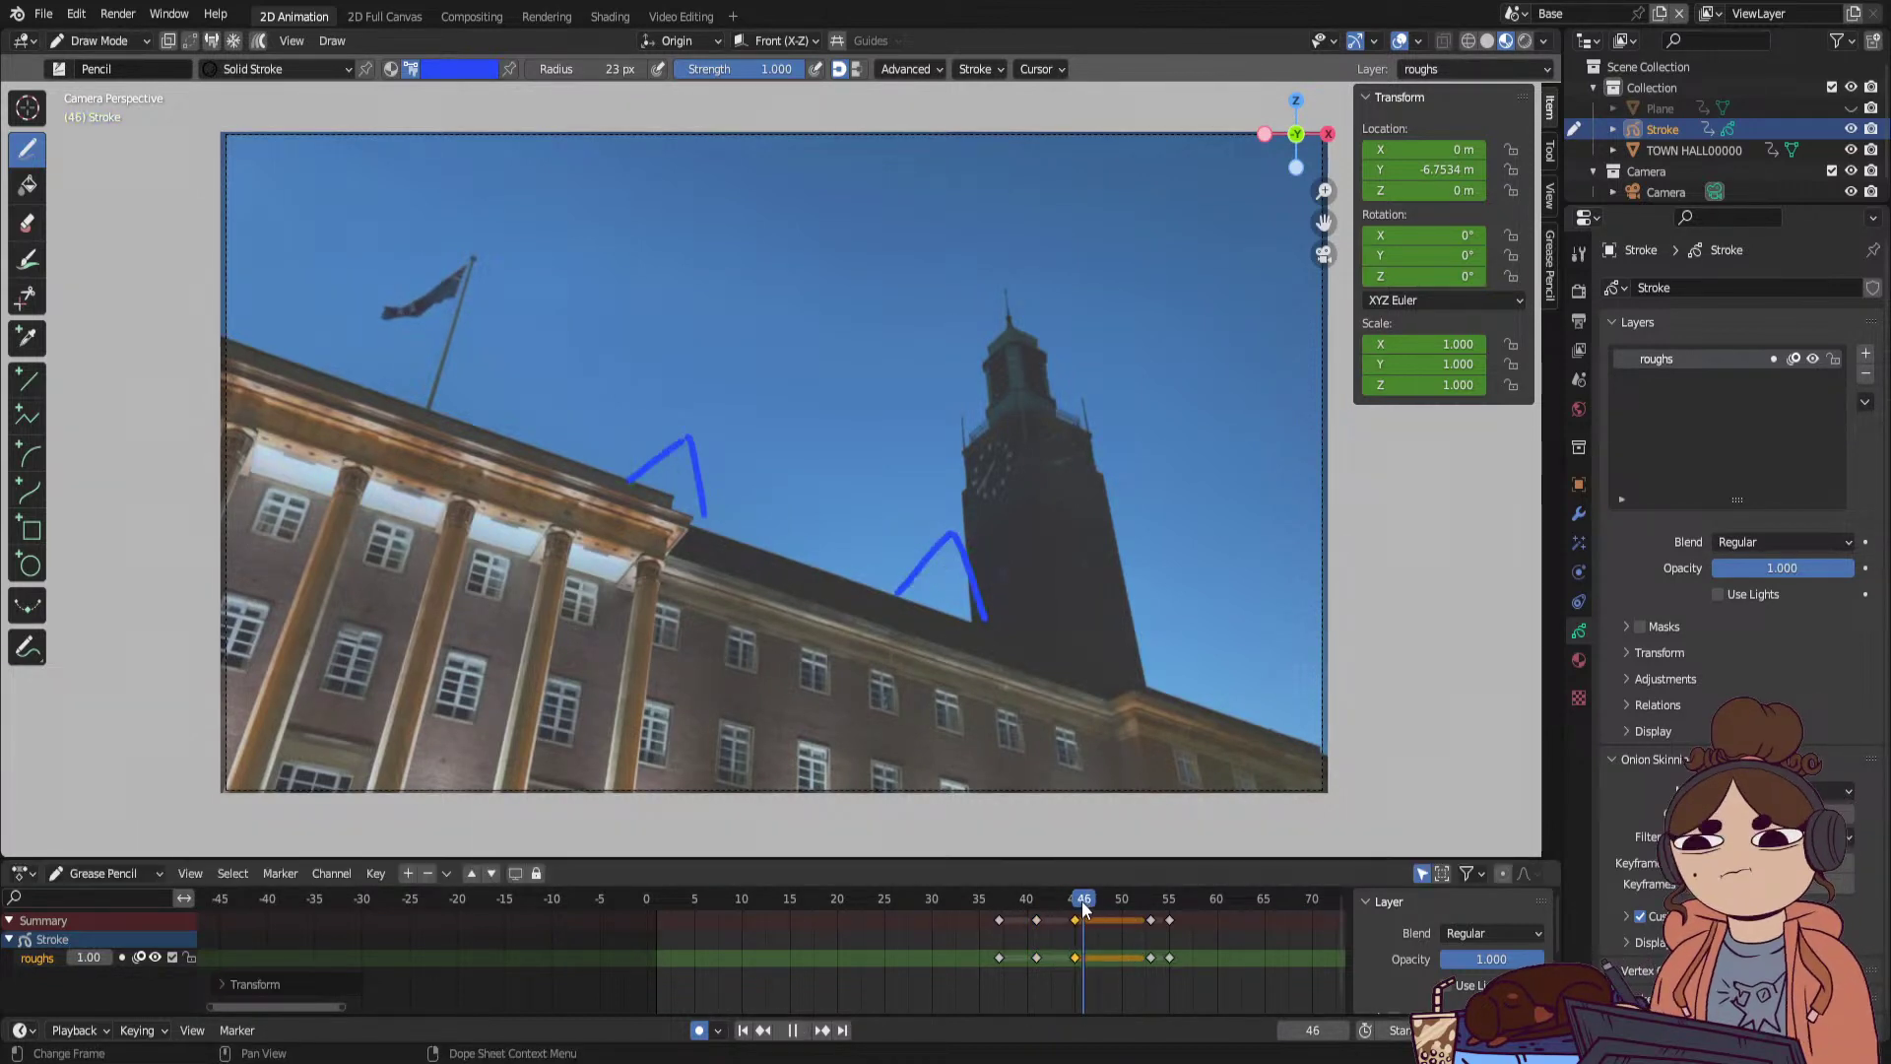
pyautogui.press('space')
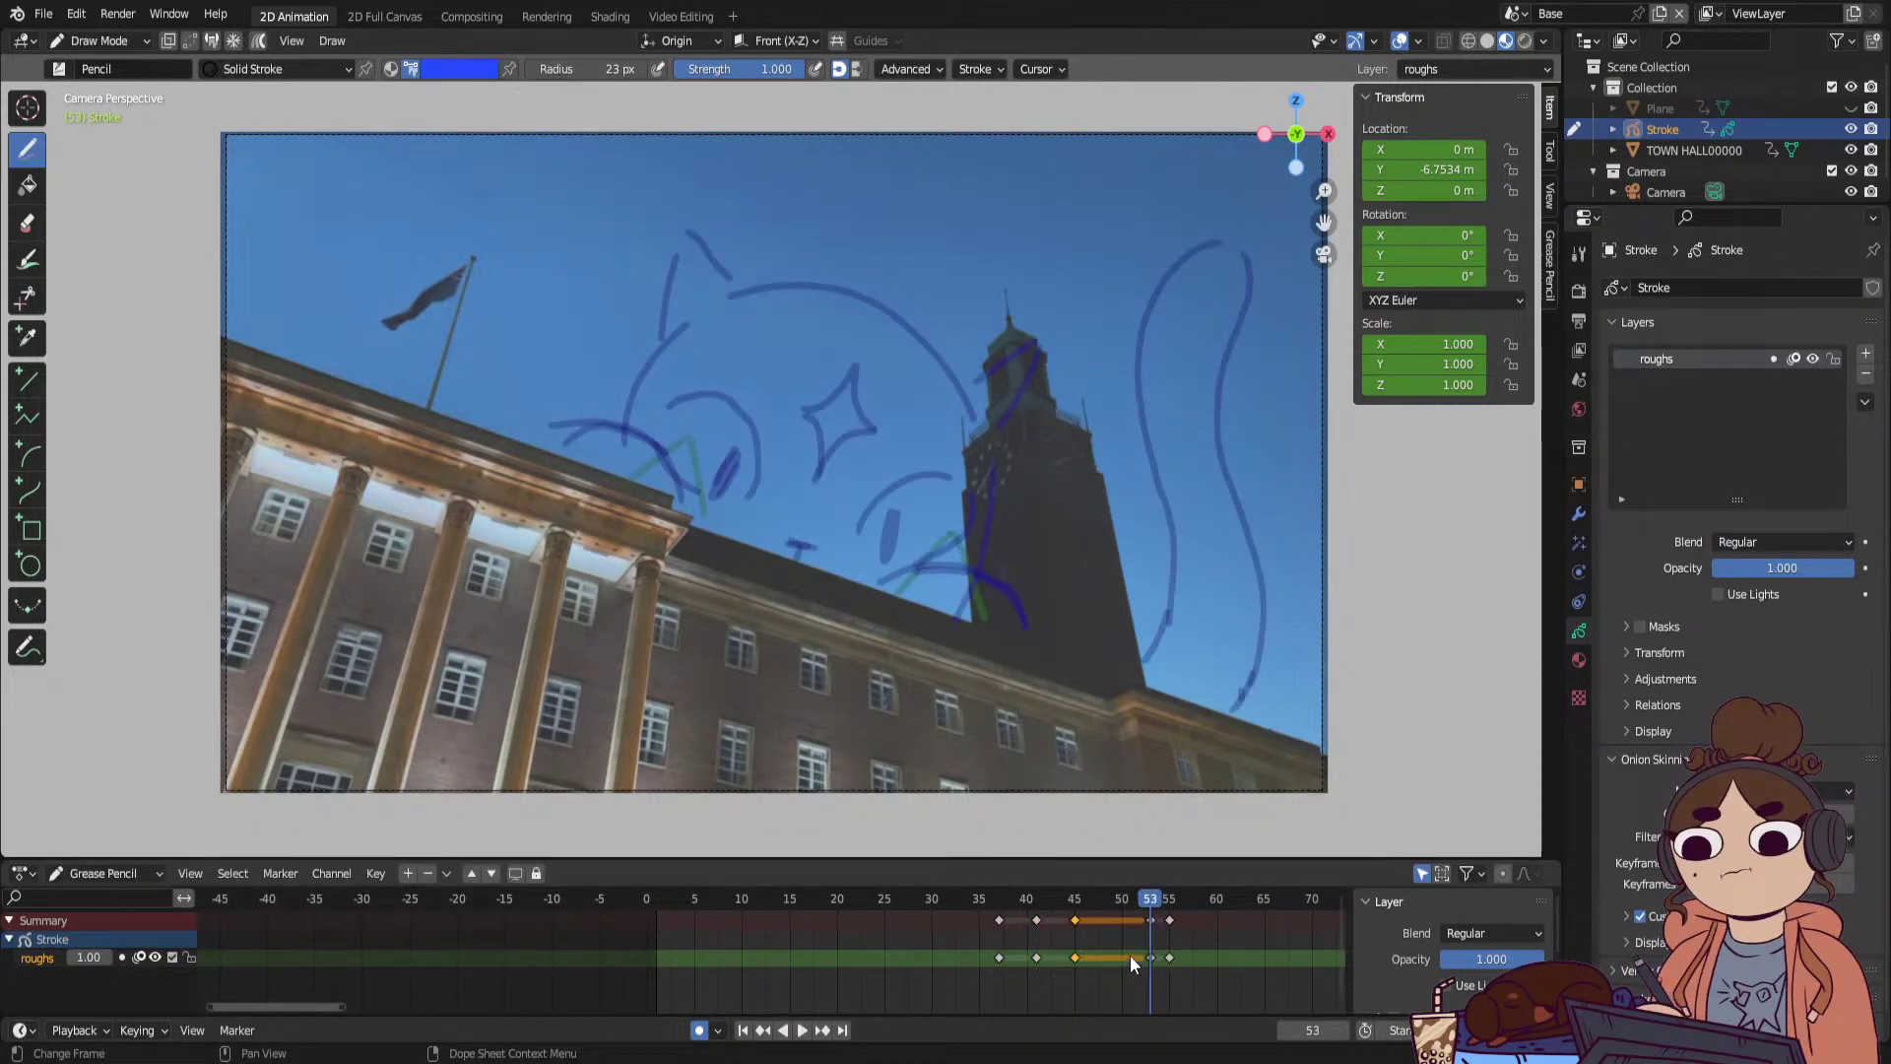
pyautogui.moveTo(1132, 902)
pyautogui.mouseDown()
pyautogui.moveTo(753, 936)
pyautogui.moveTo(1119, 931)
pyautogui.moveTo(1085, 948)
pyautogui.moveTo(1118, 951)
pyautogui.moveTo(1114, 925)
pyautogui.mouseUp()
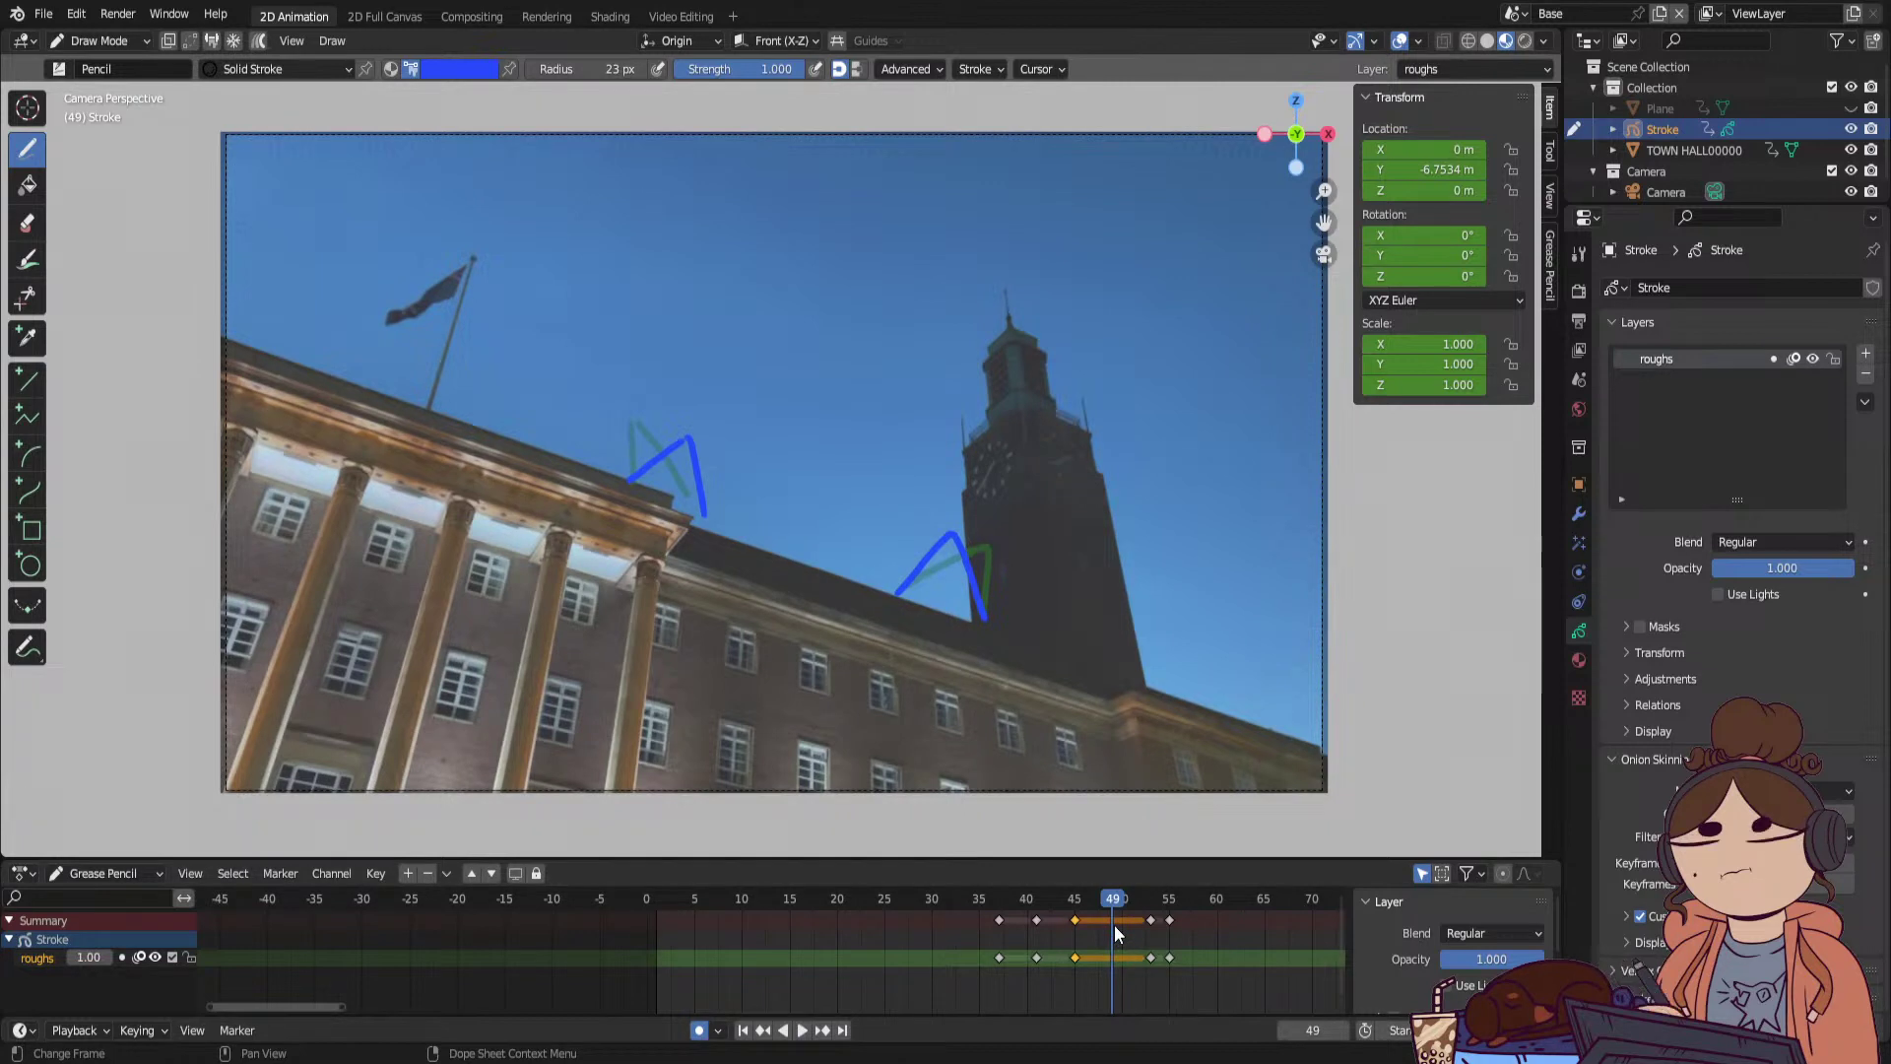
pyautogui.moveTo(631, 485); pyautogui.dragTo(680, 460)
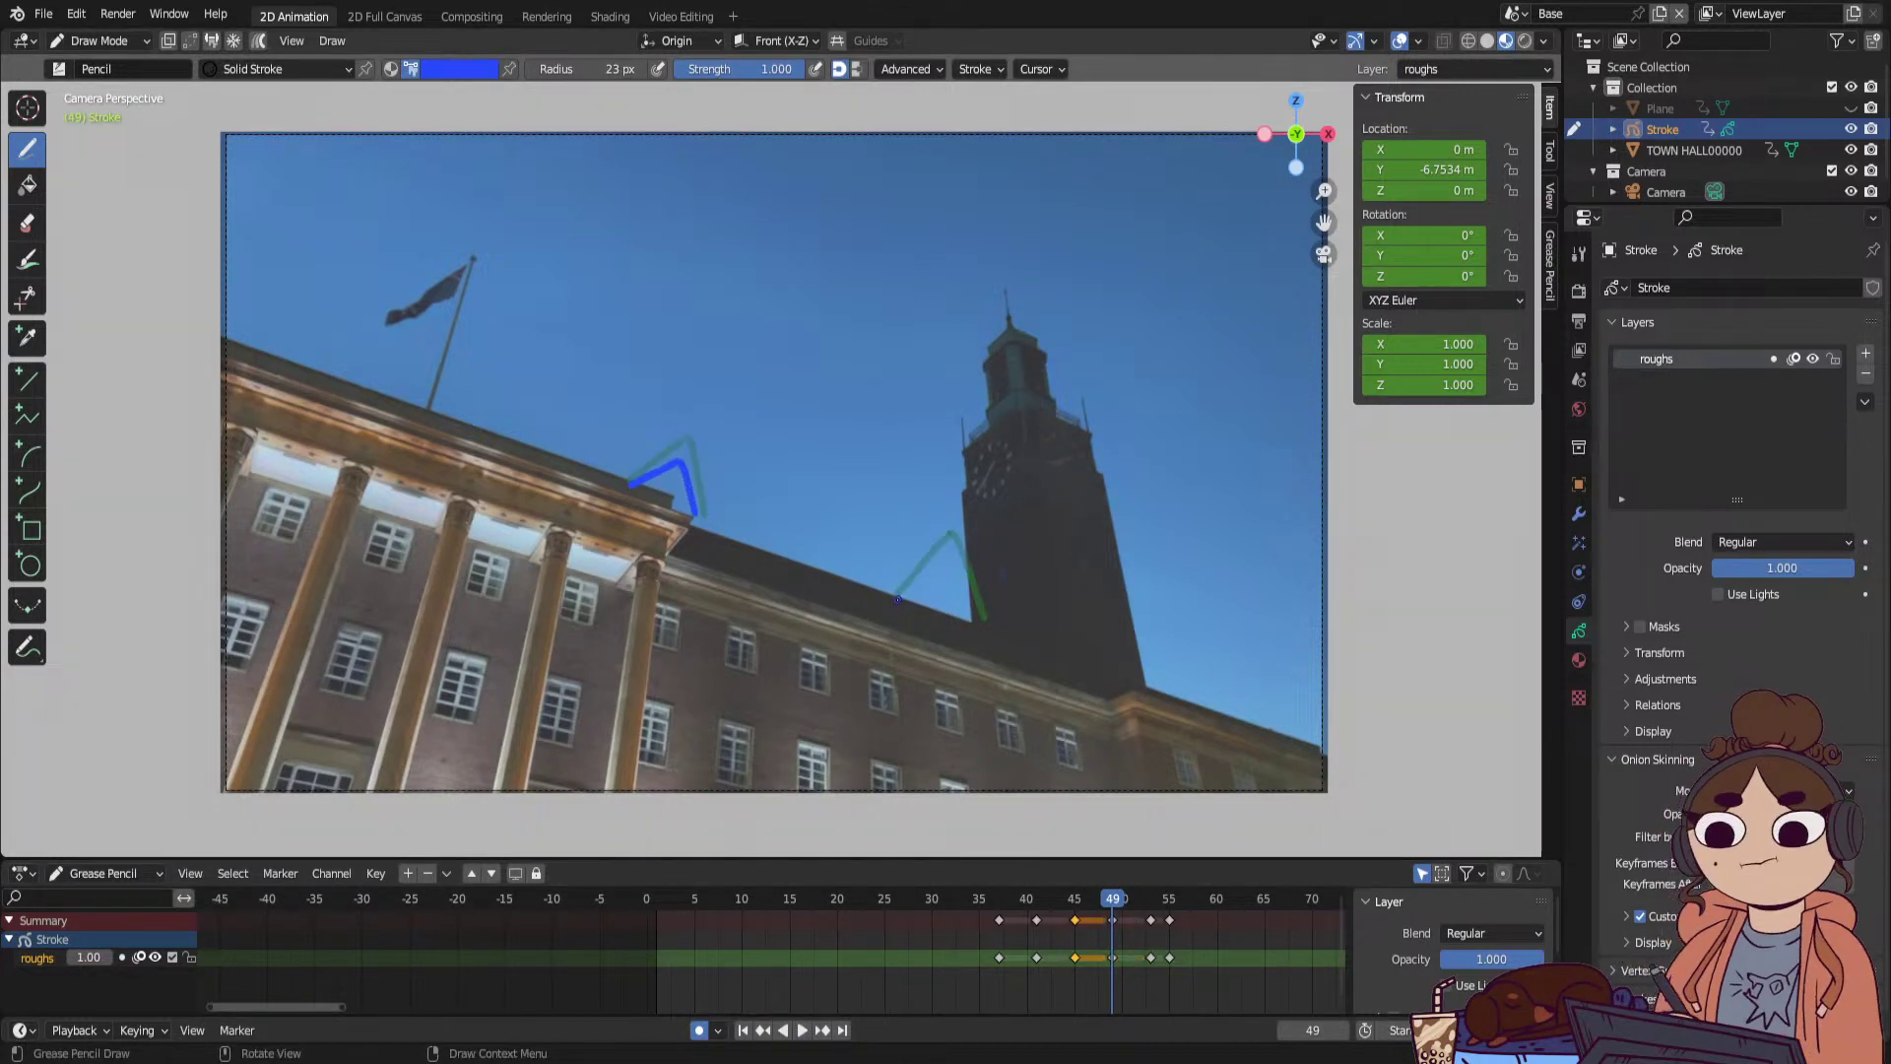
pyautogui.moveTo(897, 598)
pyautogui.mouseDown()
pyautogui.moveTo(947, 571)
pyautogui.moveTo(980, 622)
pyautogui.mouseUp()
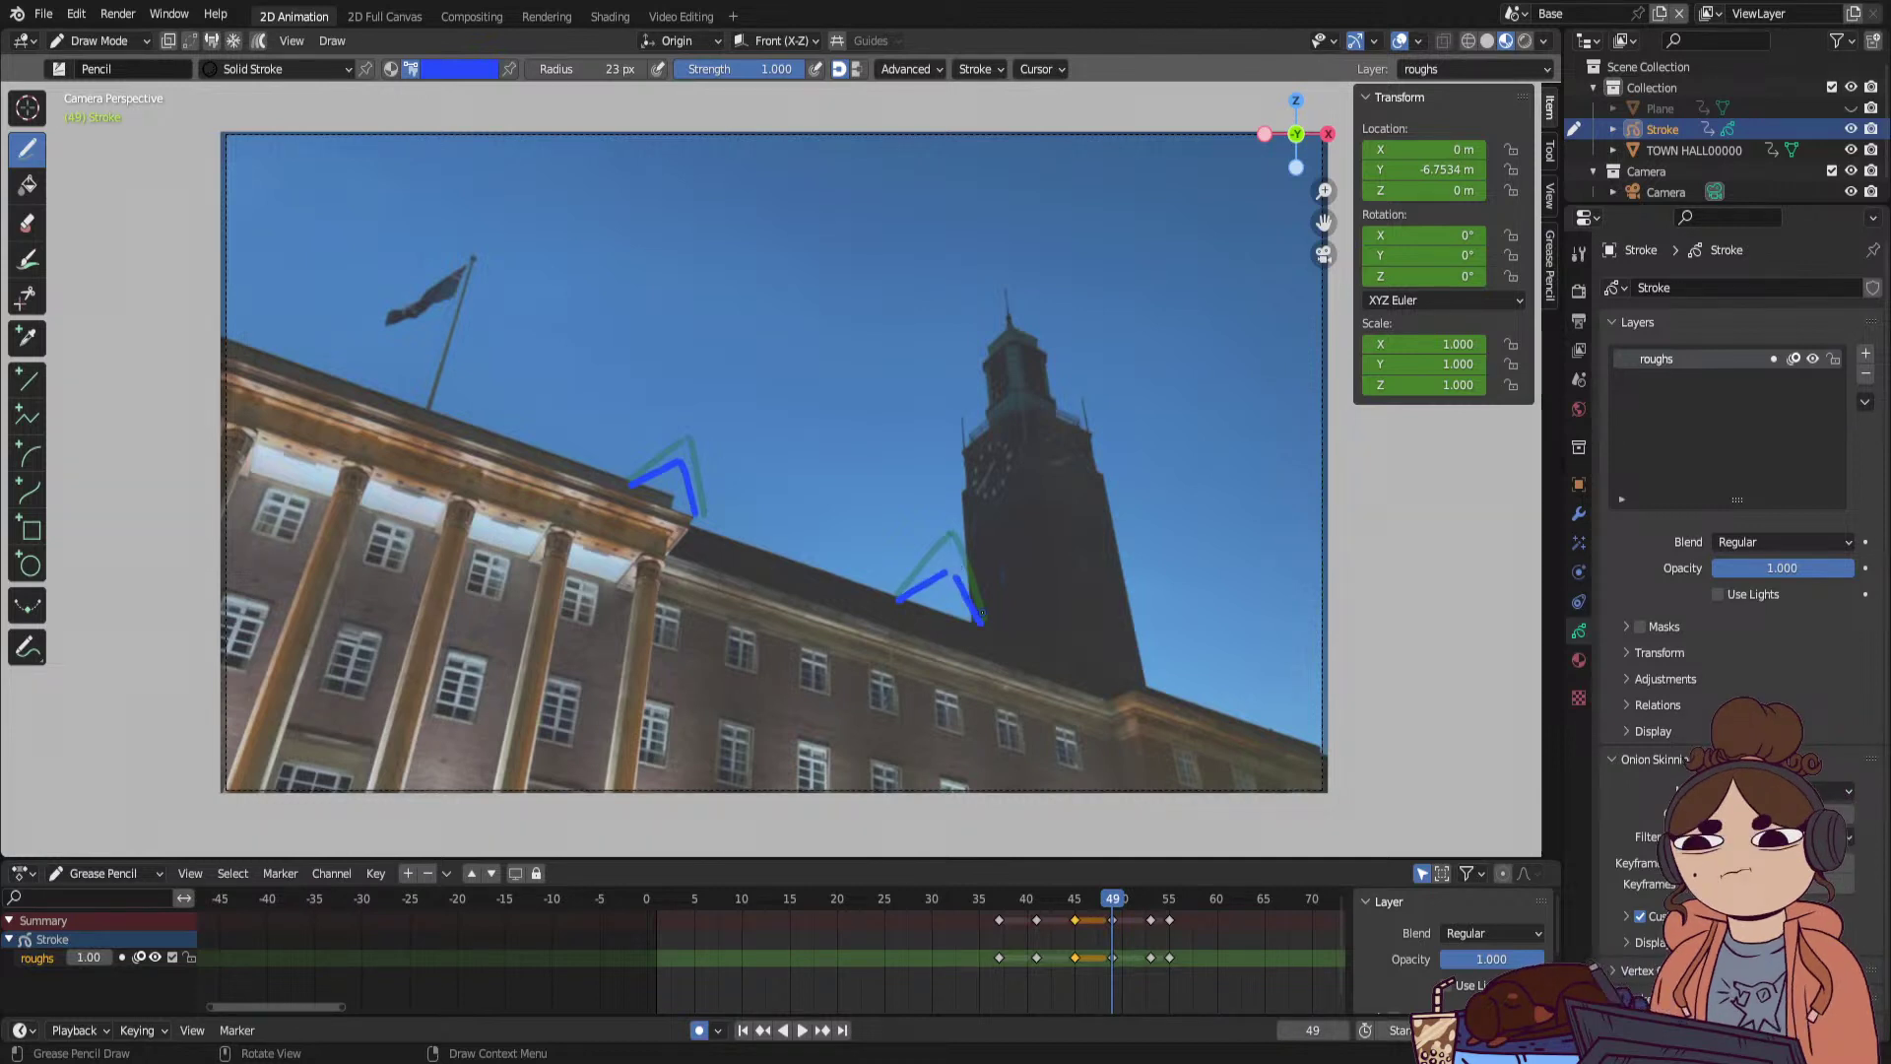
pyautogui.click(1131, 904)
pyautogui.press('space')
pyautogui.press('space')
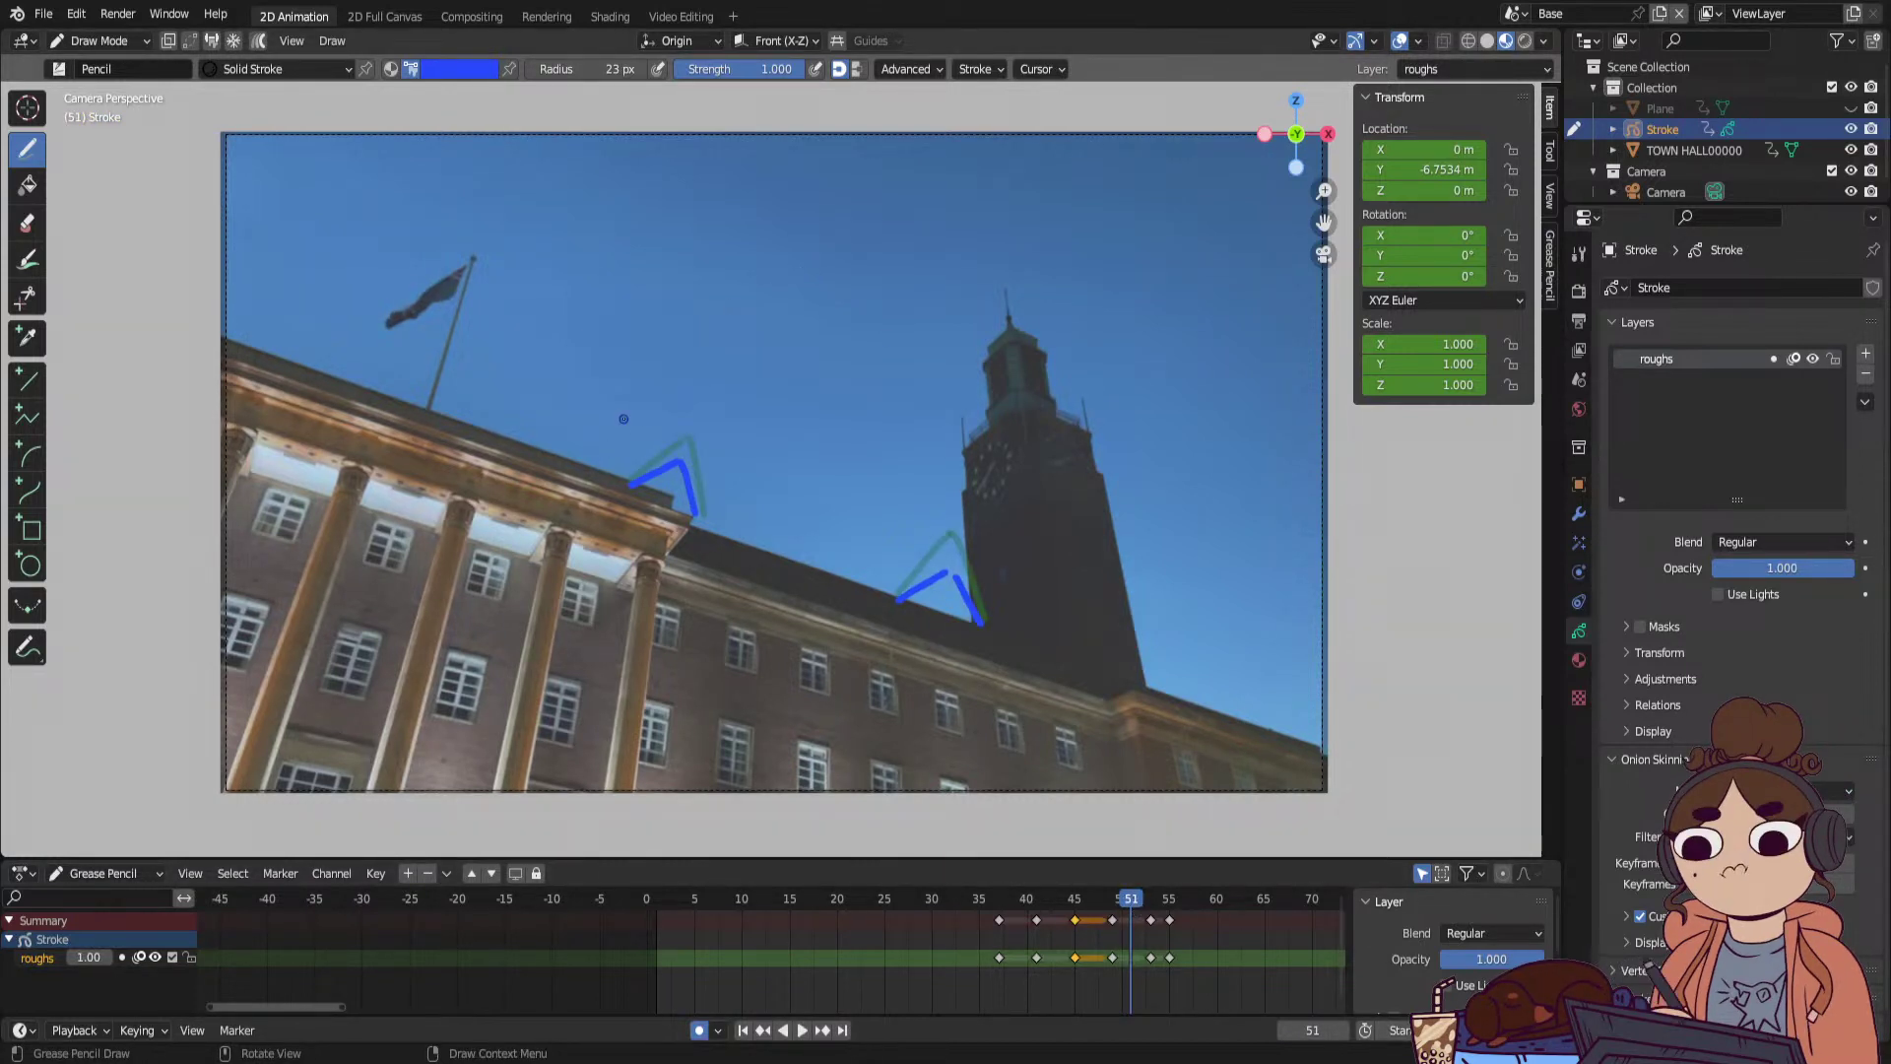
# Shift the blank frame 53 keyframe to frame 52 and sketch the cat's head outline with two pointed ears rising above the roof.
pyautogui.click(1151, 904)
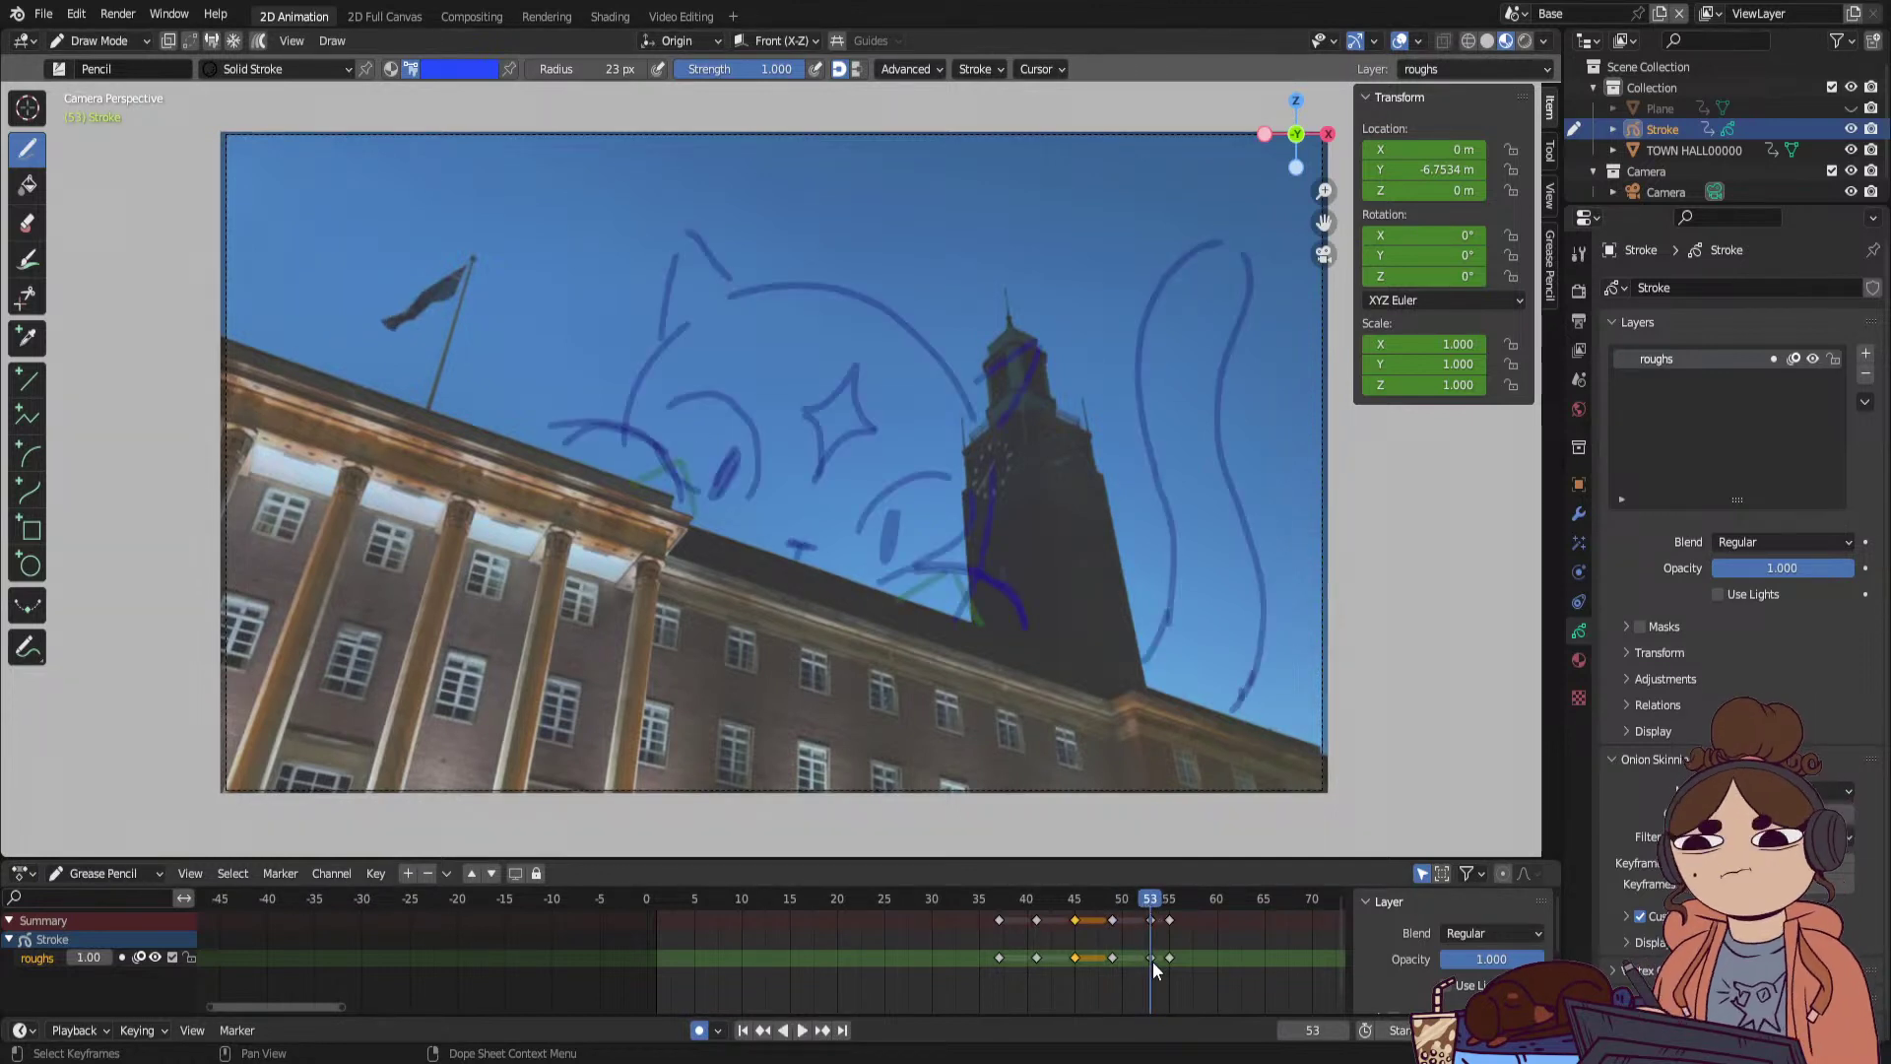
pyautogui.moveTo(1152, 959); pyautogui.dragTo(1138, 908)
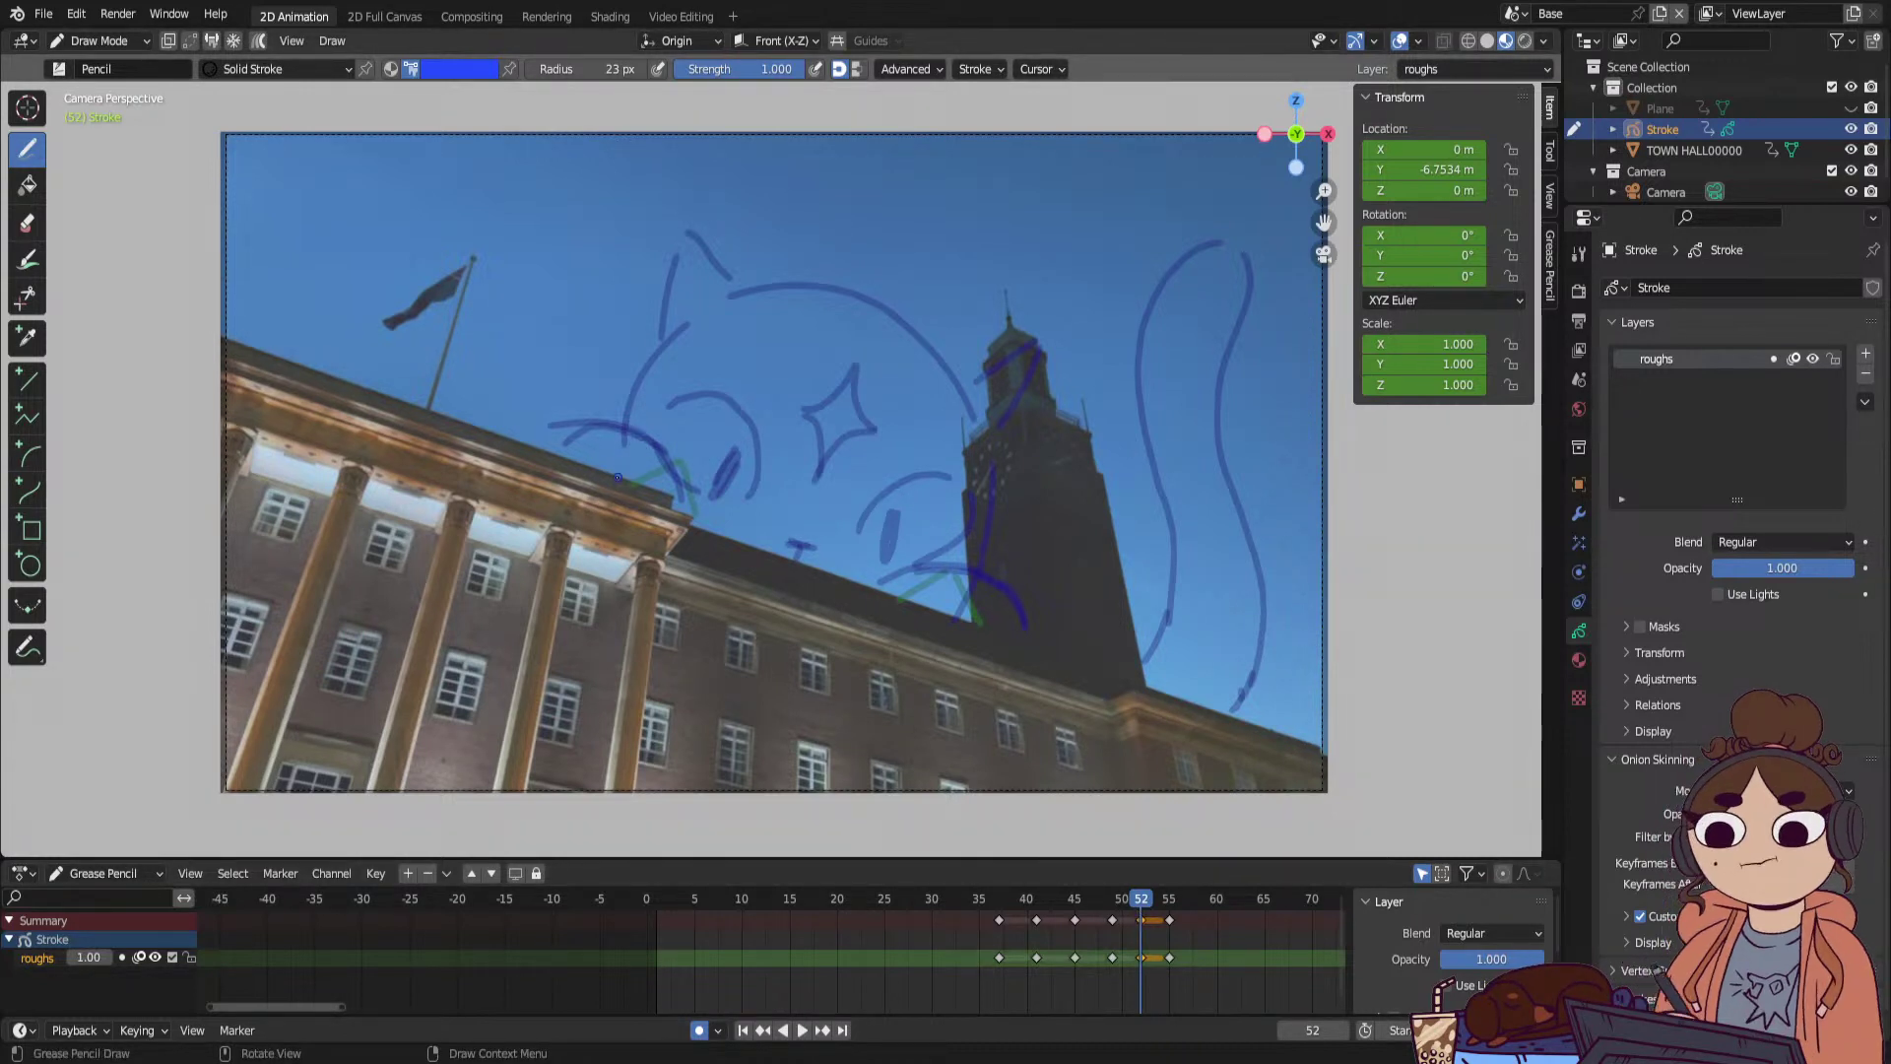
pyautogui.moveTo(627, 442); pyautogui.dragTo(686, 382)
pyautogui.moveTo(973, 494); pyautogui.dragTo(950, 608)
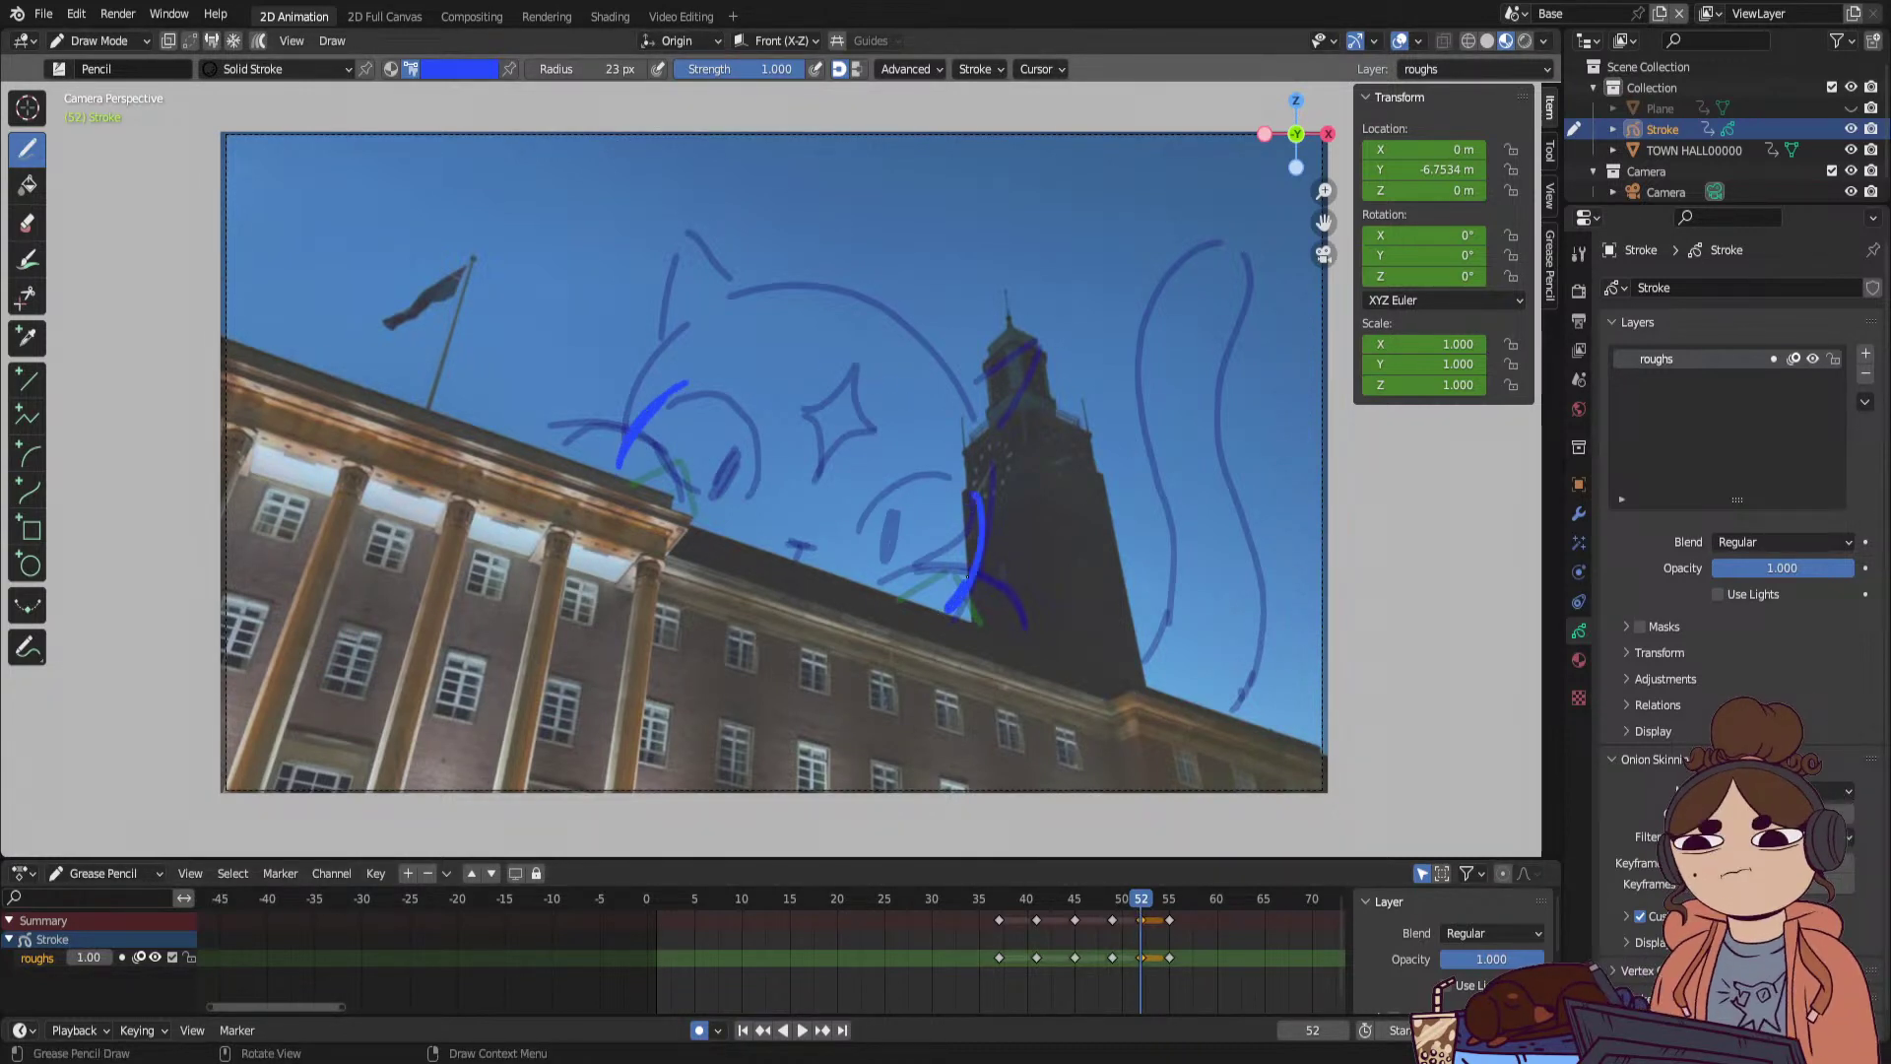
pyautogui.moveTo(918, 439)
pyautogui.mouseDown()
pyautogui.moveTo(1003, 398)
pyautogui.moveTo(977, 497)
pyautogui.mouseUp()
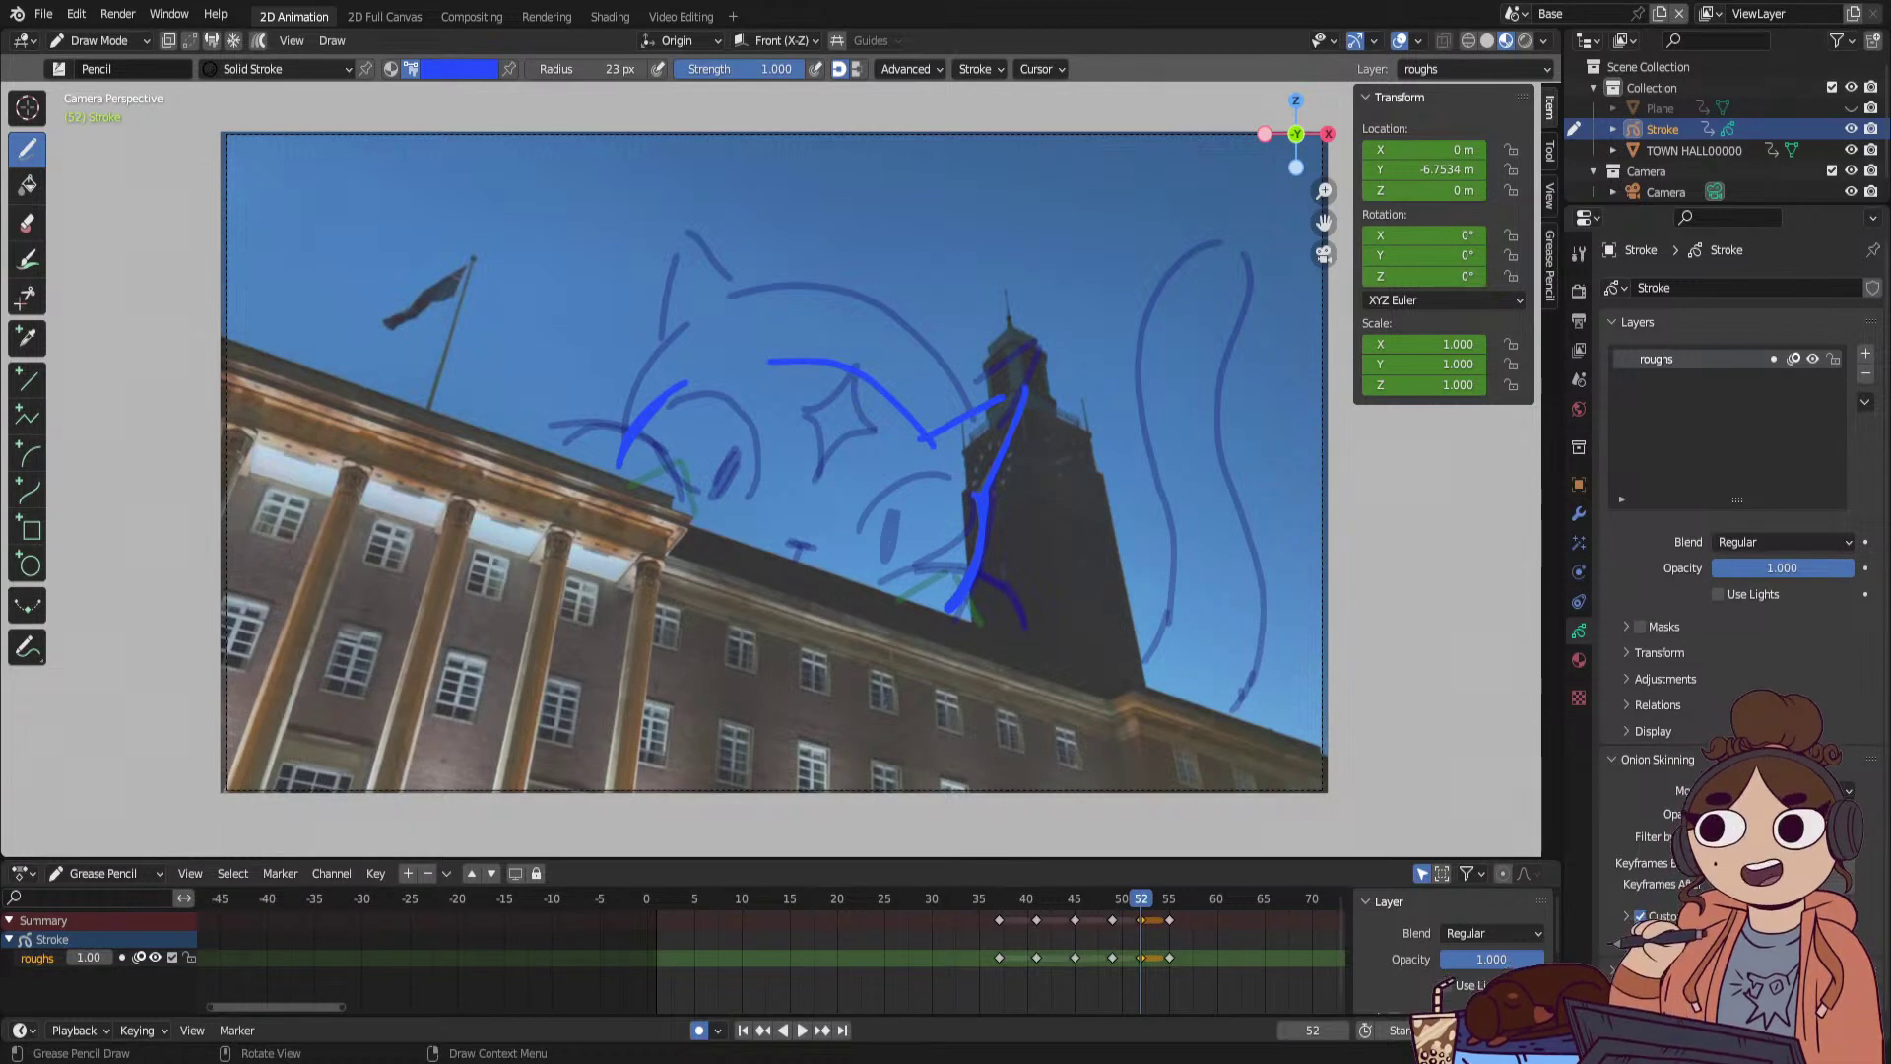
pyautogui.moveTo(685, 374)
pyautogui.mouseDown()
pyautogui.moveTo(713, 290)
pyautogui.moveTo(758, 359)
pyautogui.mouseUp()
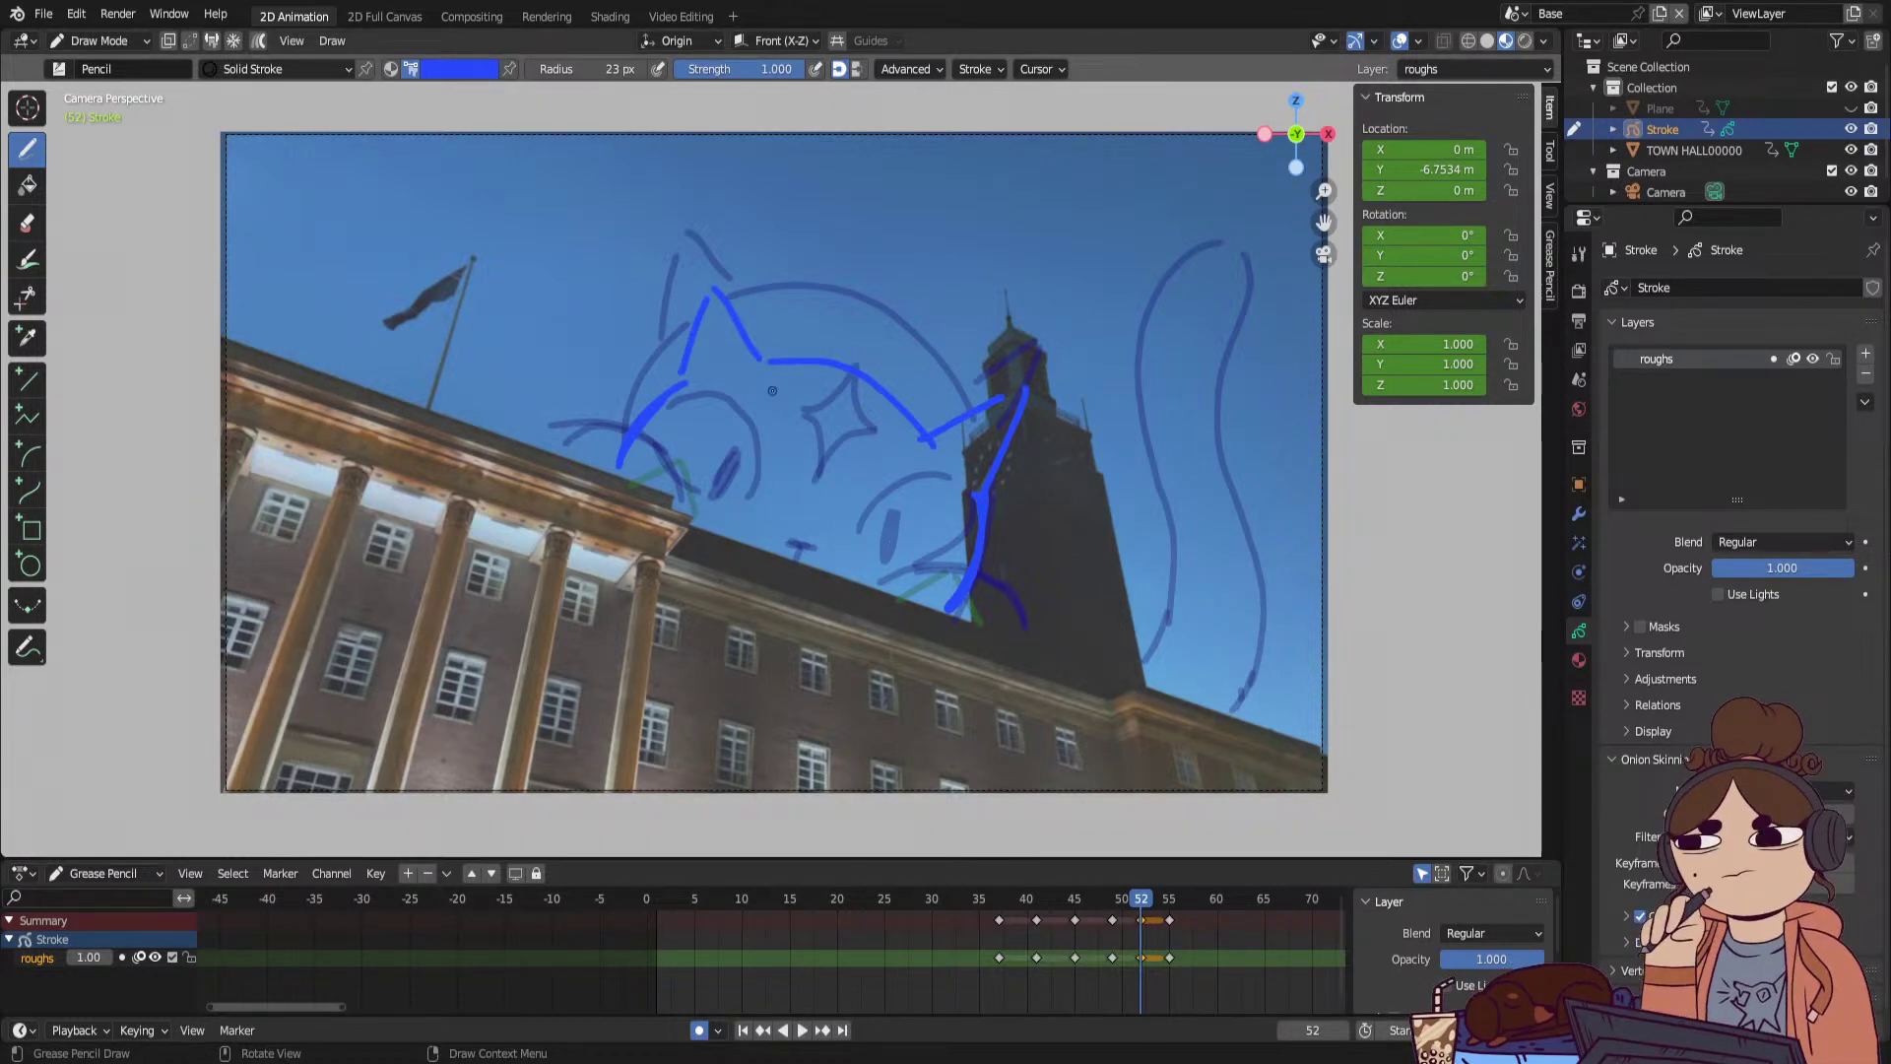
# On frame 52, add the four-pointed star marking on the forehead and two arched eyes peeking over the roofline.
pyautogui.moveTo(780, 473)
pyautogui.mouseDown()
pyautogui.moveTo(840, 433)
pyautogui.moveTo(859, 492)
pyautogui.moveTo(810, 520)
pyautogui.moveTo(804, 484)
pyautogui.mouseUp()
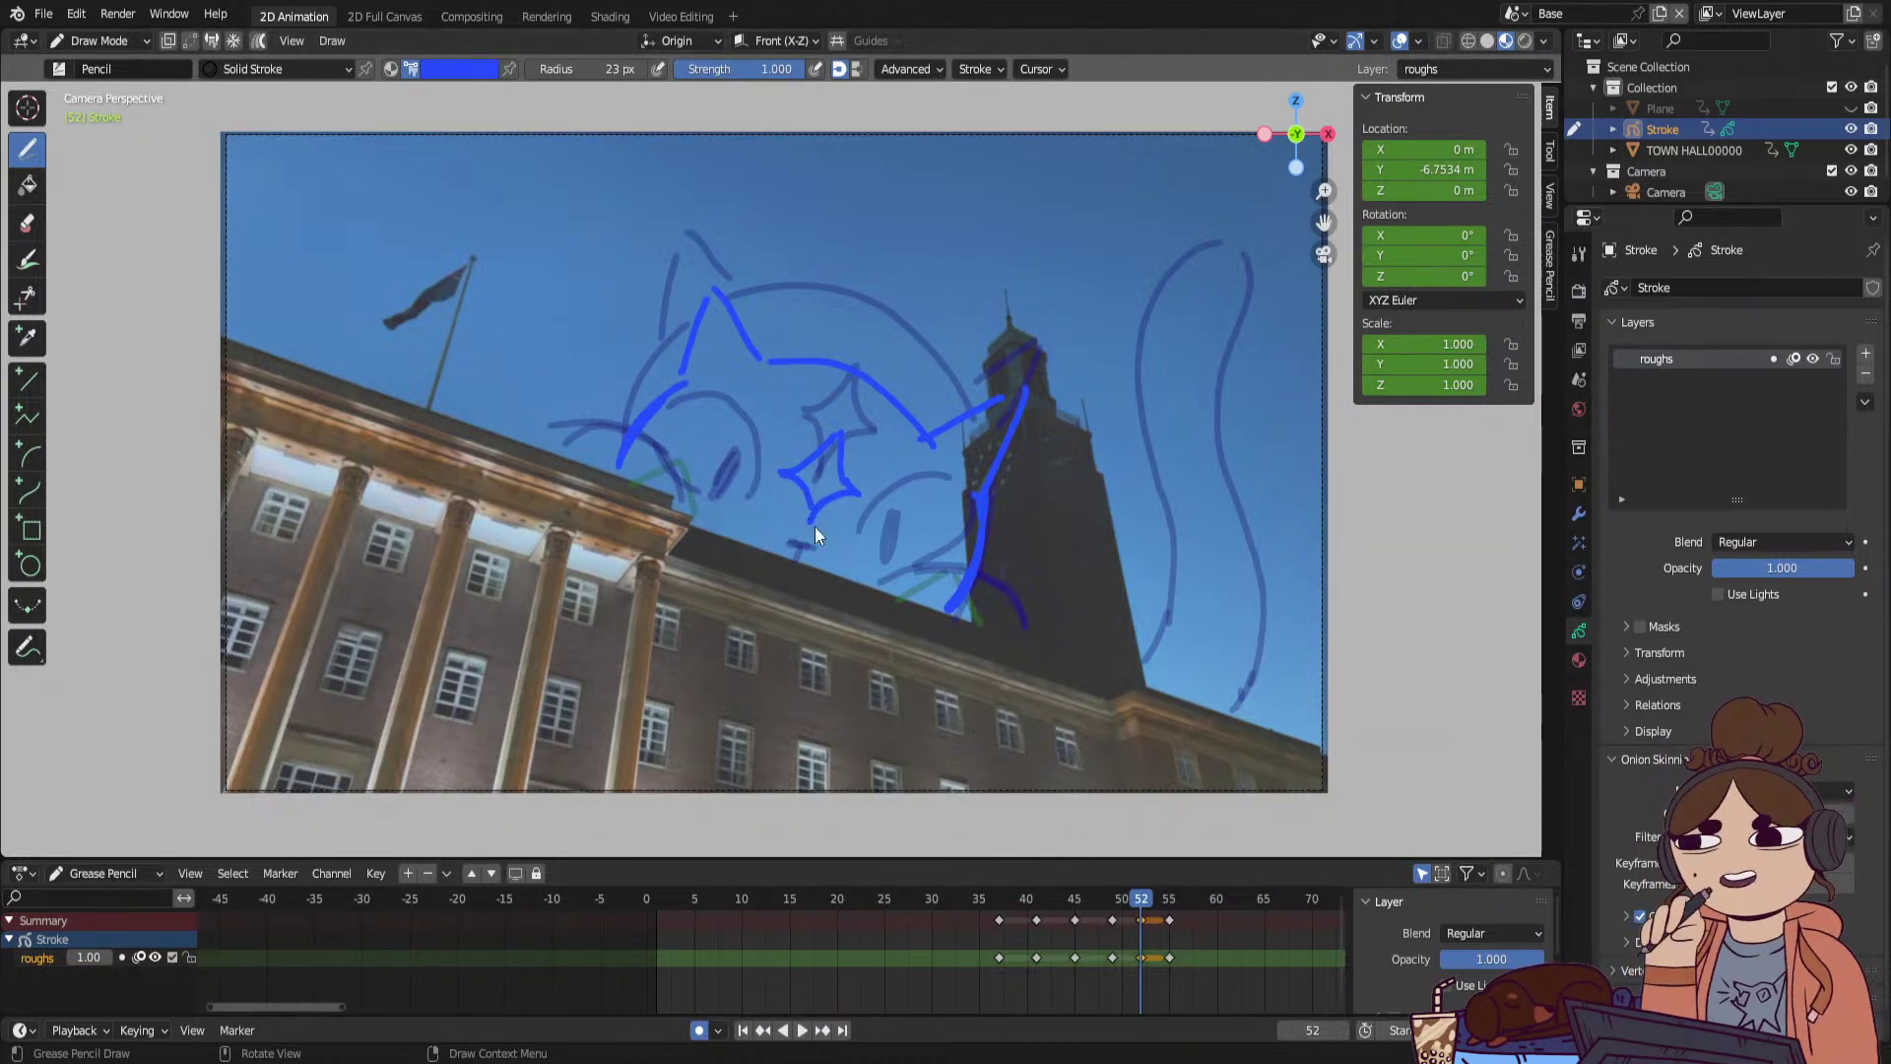
pyautogui.moveTo(849, 573); pyautogui.dragTo(926, 548)
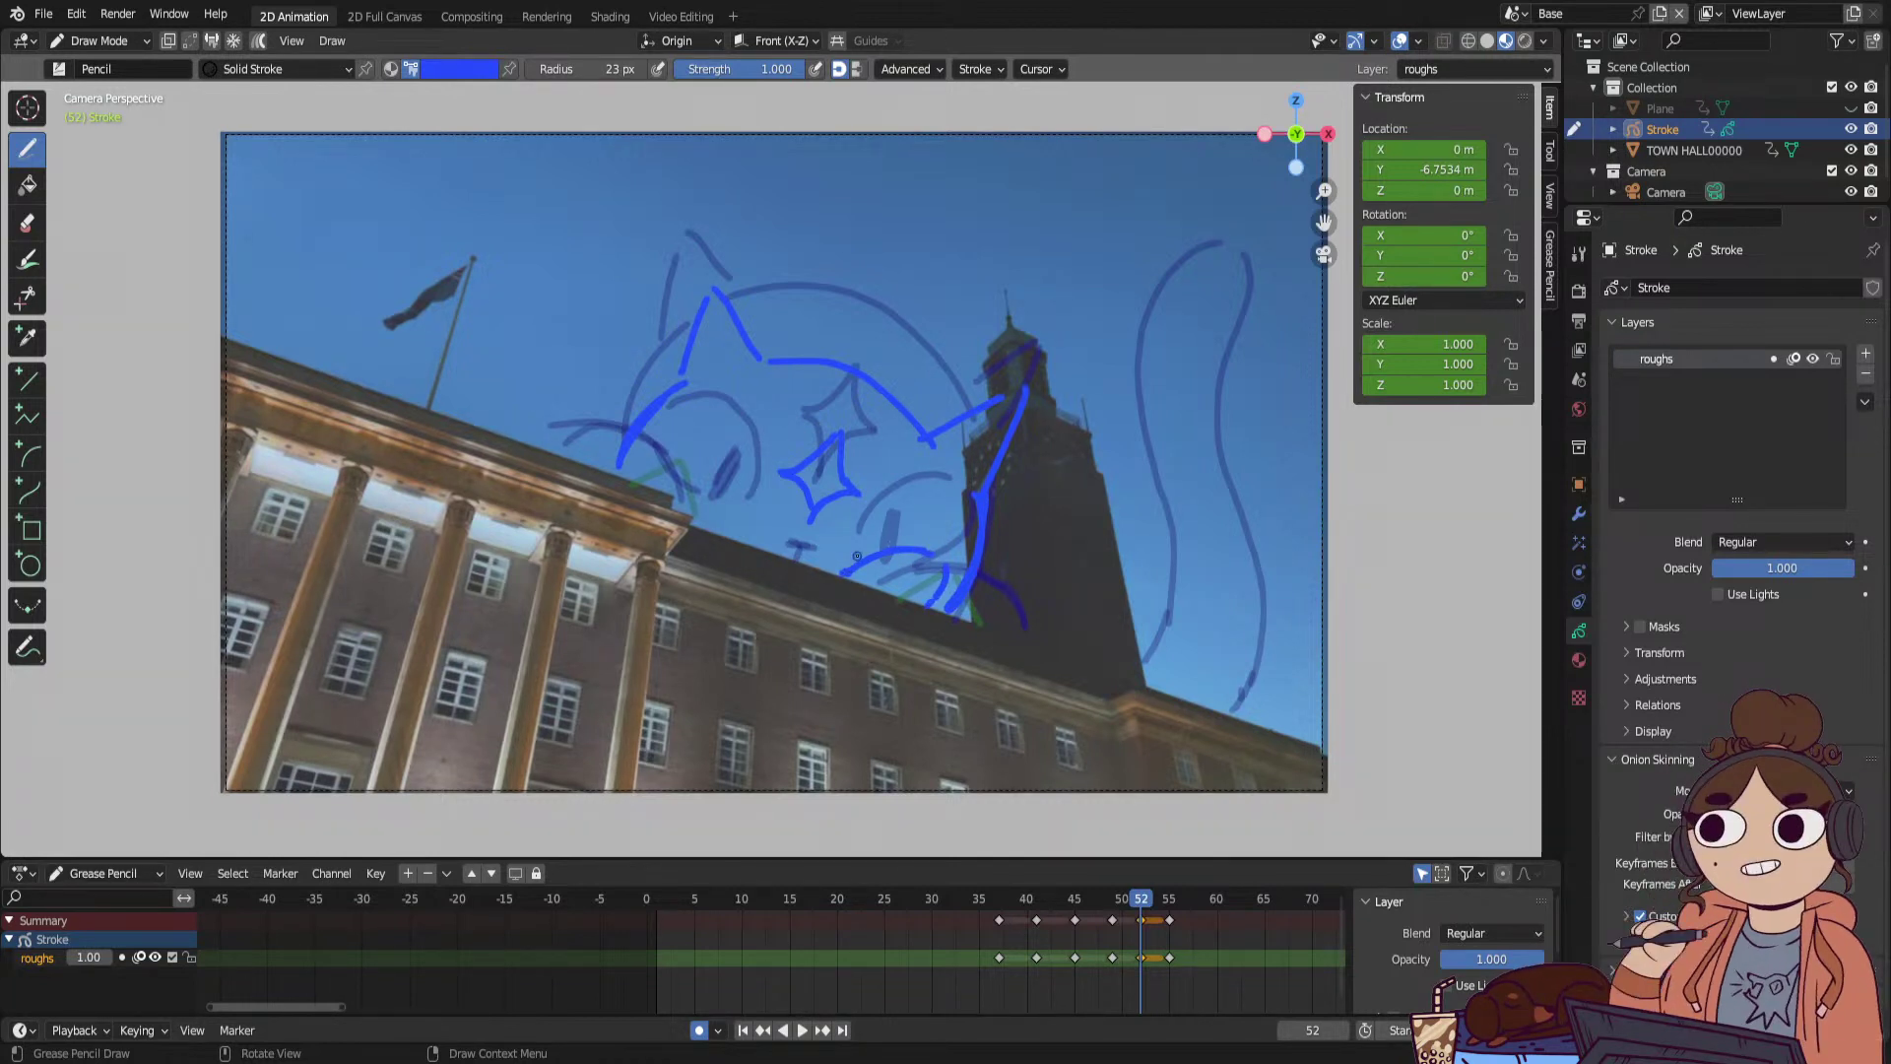
pyautogui.moveTo(655, 480)
pyautogui.mouseDown()
pyautogui.moveTo(679, 458)
pyautogui.moveTo(754, 532)
pyautogui.mouseUp()
pyautogui.moveTo(653, 496)
pyautogui.mouseDown()
pyautogui.moveTo(668, 473)
pyautogui.moveTo(717, 530)
pyautogui.mouseUp()
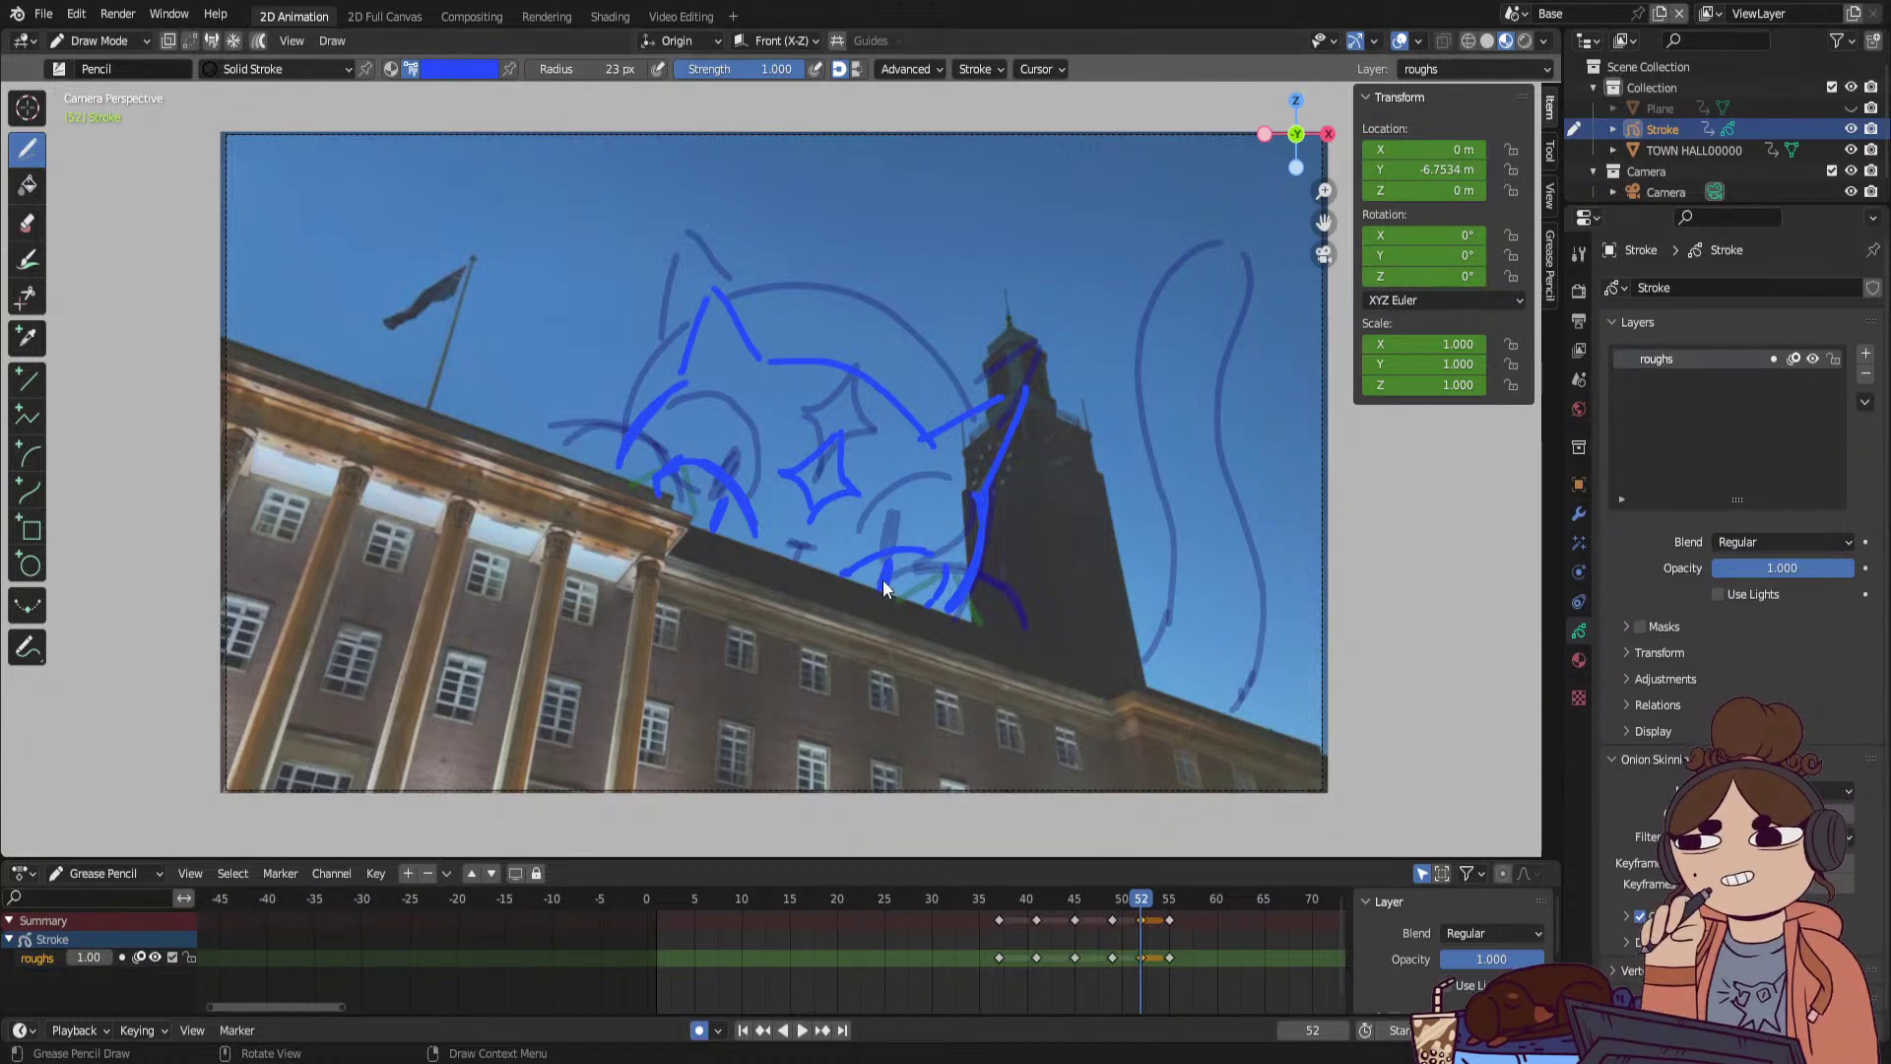
# Move the full cat keyframe to frame 68, and at frame 59 sketch two rounded paws hooked over the roof edge.
pyautogui.moveTo(1137, 907)
pyautogui.mouseDown()
pyautogui.moveTo(1073, 913)
pyautogui.moveTo(1296, 944)
pyautogui.mouseUp()
pyautogui.moveTo(1198, 906); pyautogui.dragTo(1207, 878)
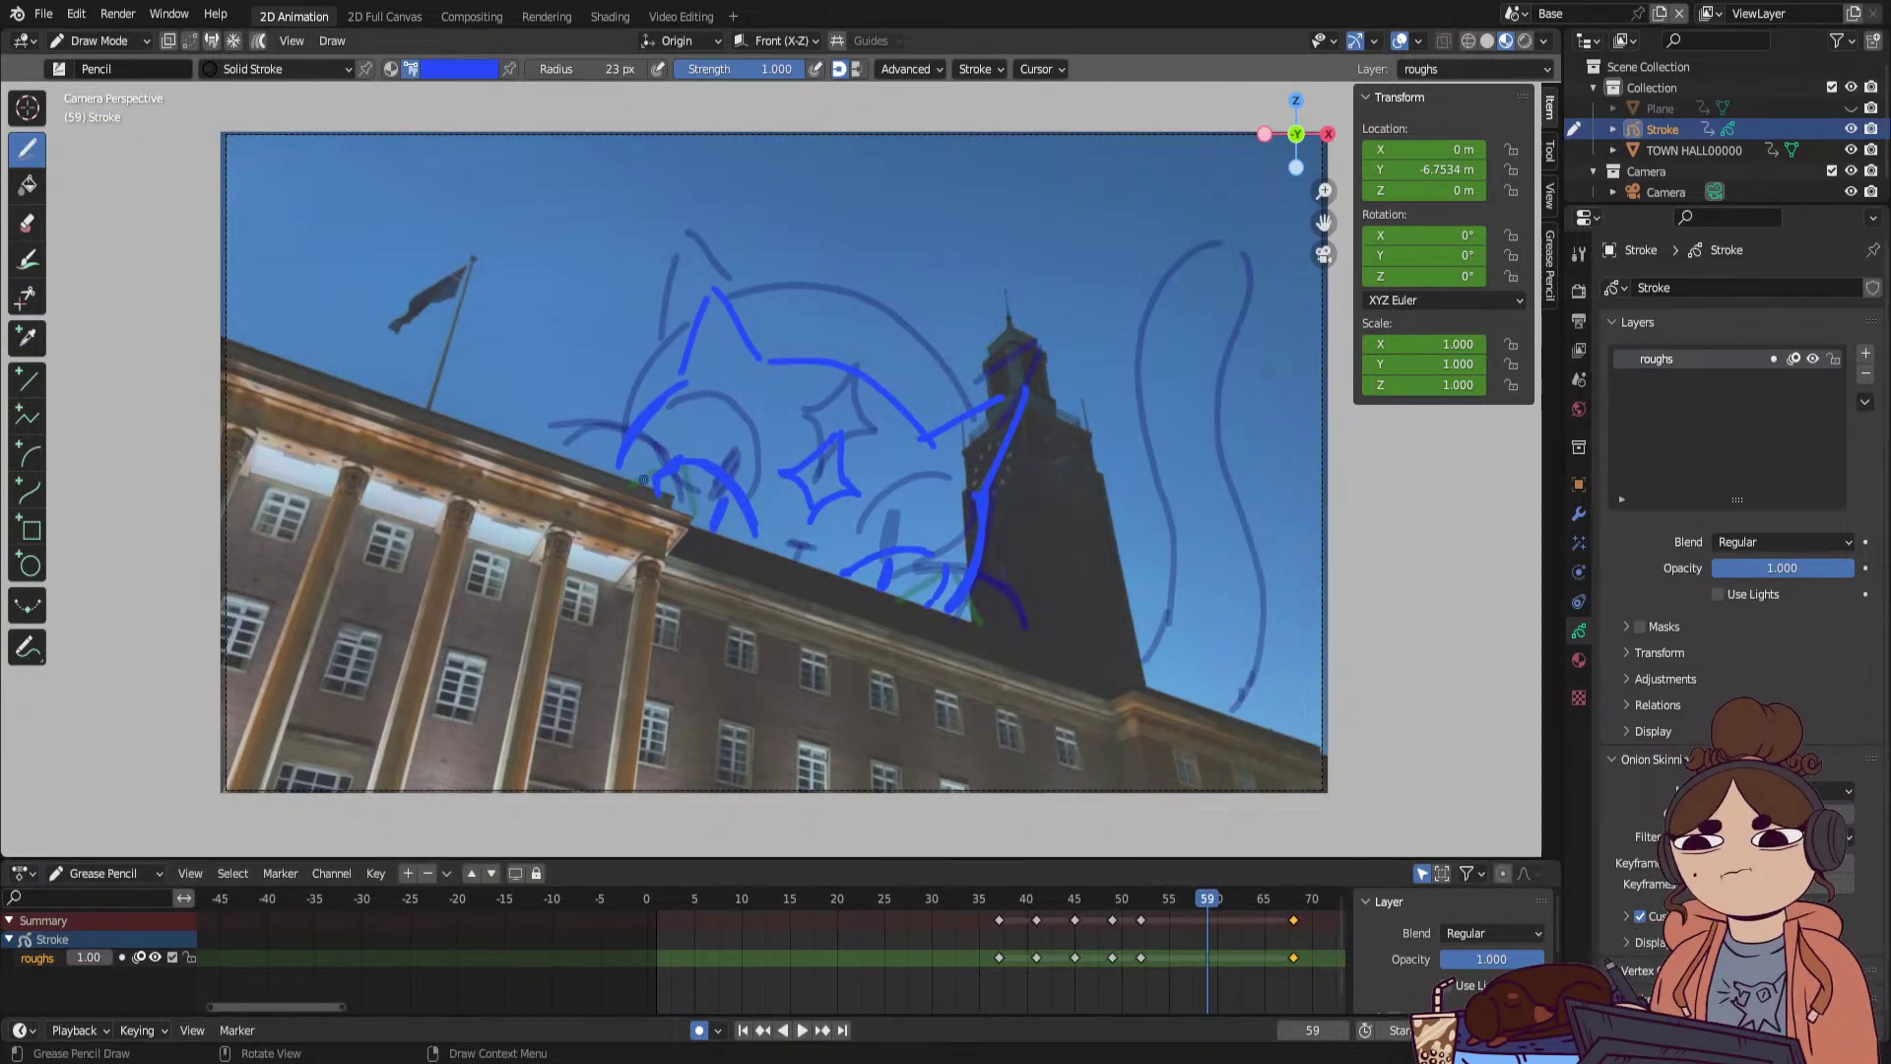
pyautogui.moveTo(643, 480)
pyautogui.mouseDown()
pyautogui.moveTo(698, 415)
pyautogui.moveTo(746, 519)
pyautogui.mouseUp()
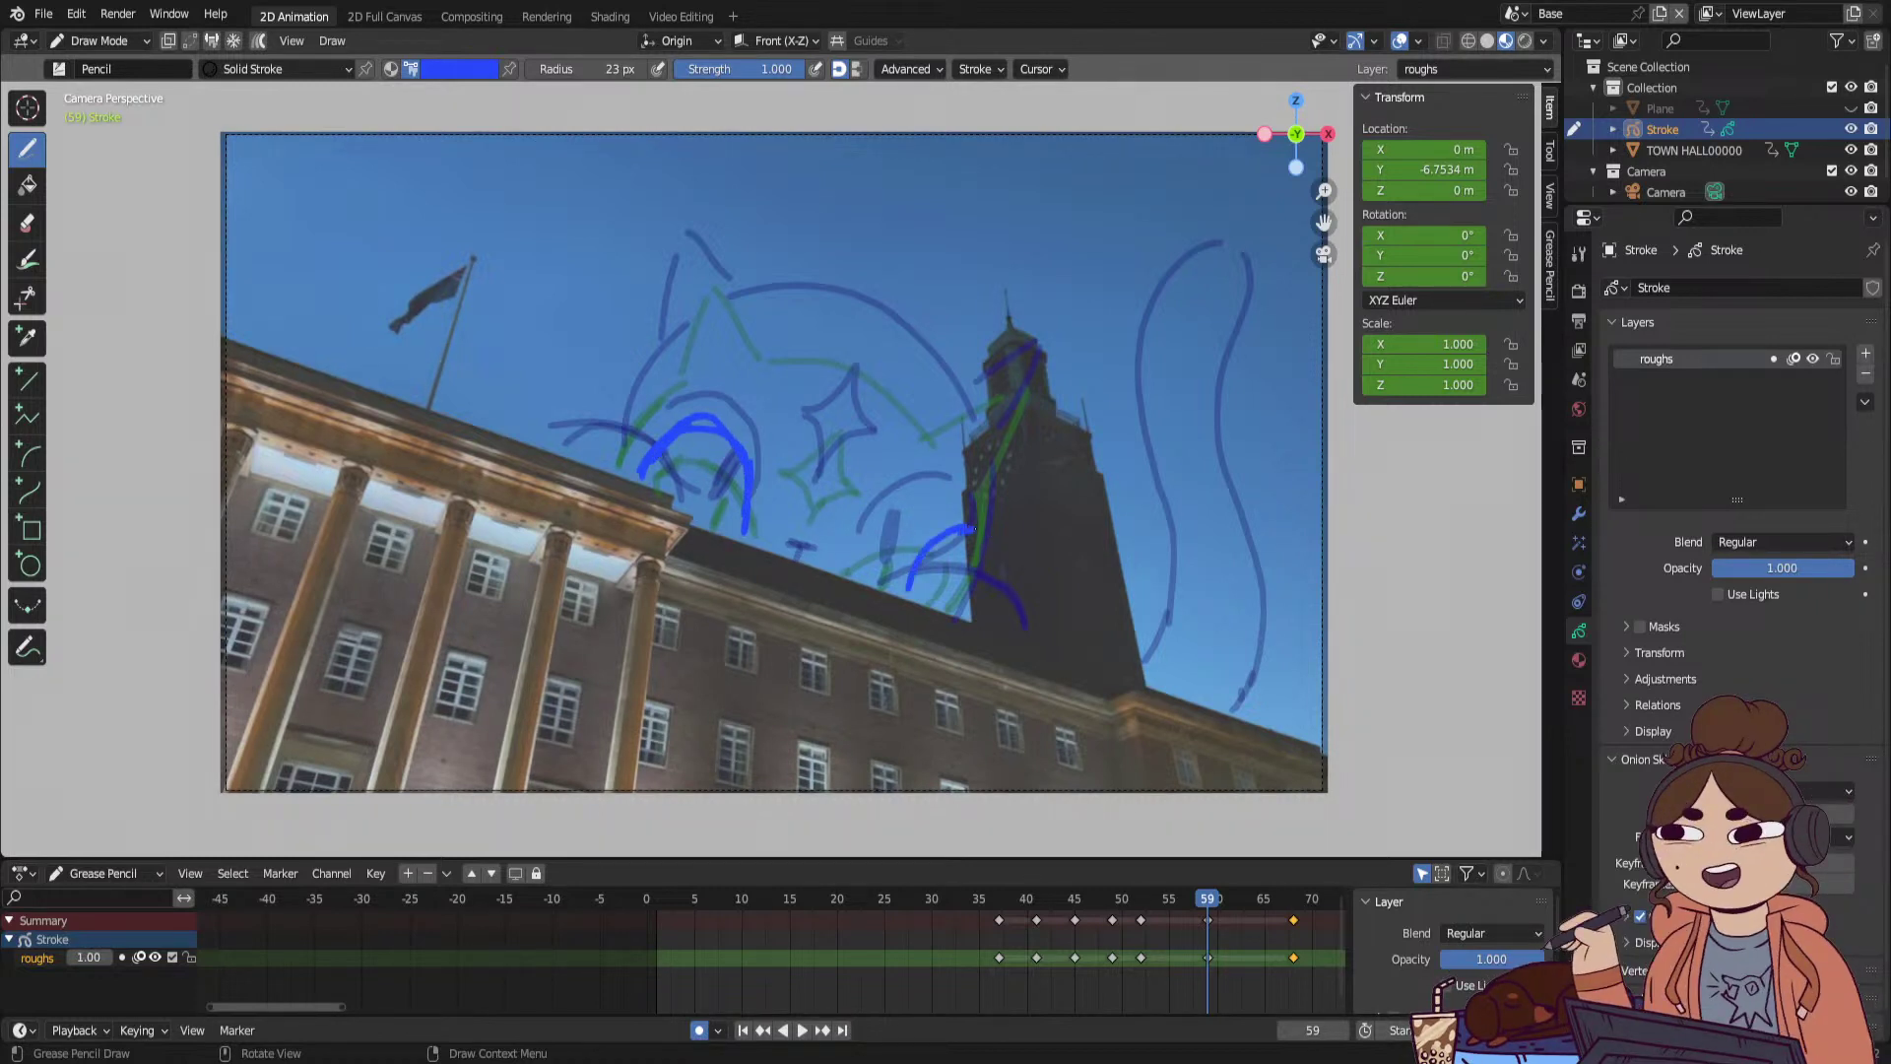
pyautogui.moveTo(1015, 616); pyautogui.dragTo(1015, 636)
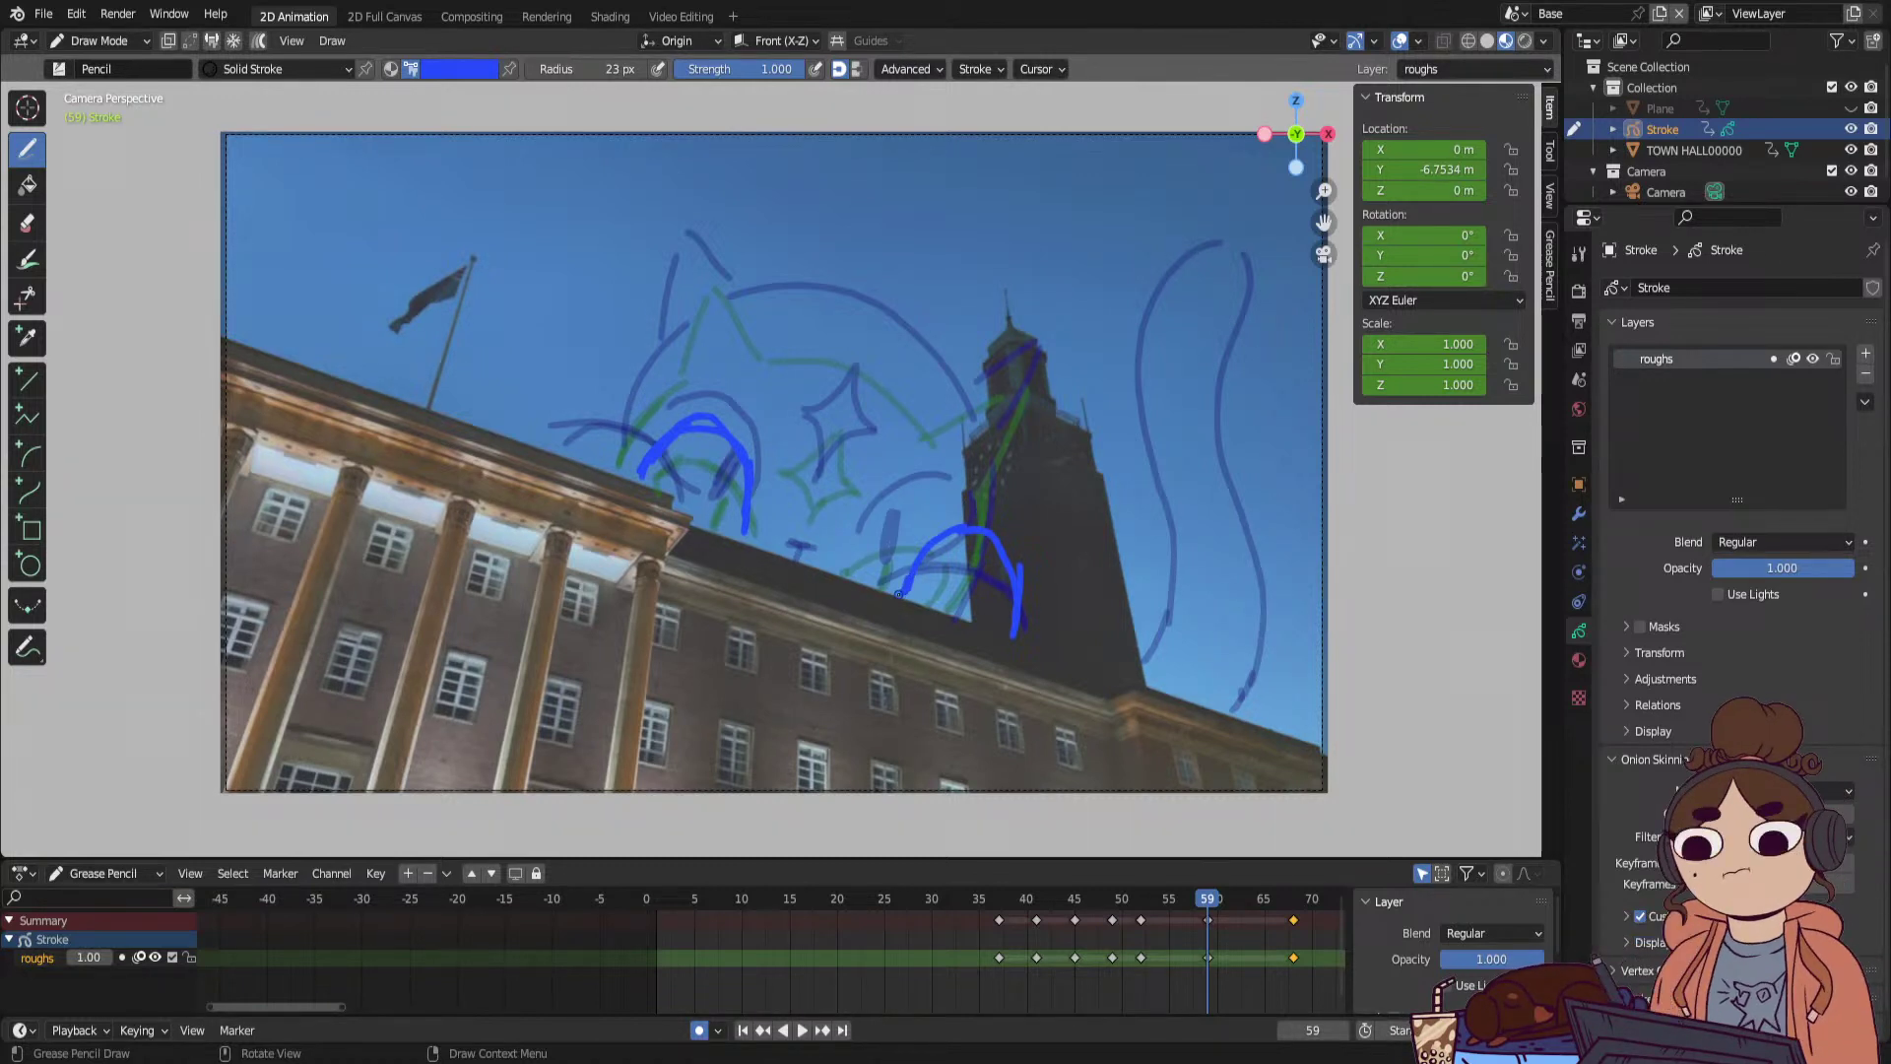
# Retime the drawings with the paws keyframe at frame 54 and the peeking head keyframe at frame 63, and play the result.
pyautogui.moveTo(1209, 903)
pyautogui.mouseDown()
pyautogui.moveTo(1186, 902)
pyautogui.moveTo(1246, 904)
pyautogui.moveTo(1034, 953)
pyautogui.moveTo(1246, 955)
pyautogui.moveTo(1142, 970)
pyautogui.moveTo(1068, 934)
pyautogui.moveTo(1010, 955)
pyautogui.moveTo(1144, 946)
pyautogui.mouseUp()
pyautogui.click(1143, 900)
pyautogui.press('space')
pyautogui.press('space')
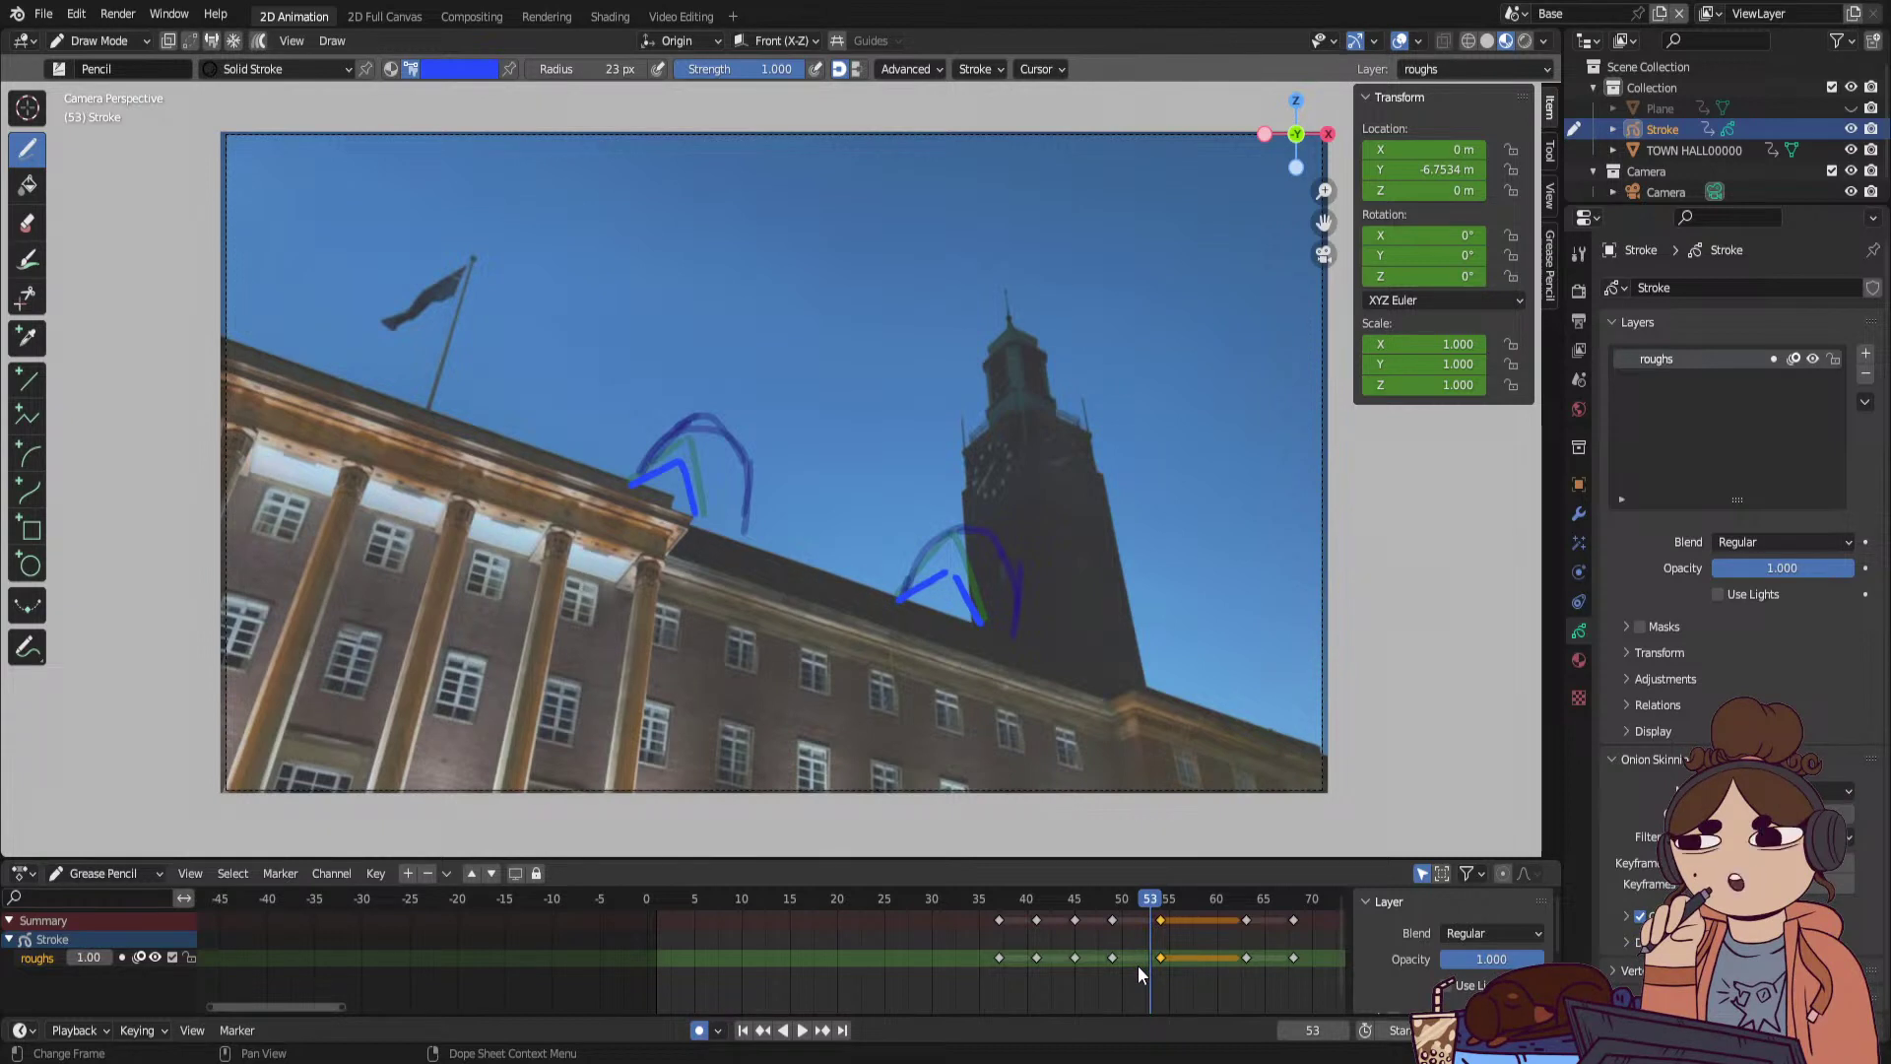
# Insert a blank keyframe at frame 53 between the ears and the paws, and play the animation to judge the gap.
pyautogui.rightClick(1144, 953)
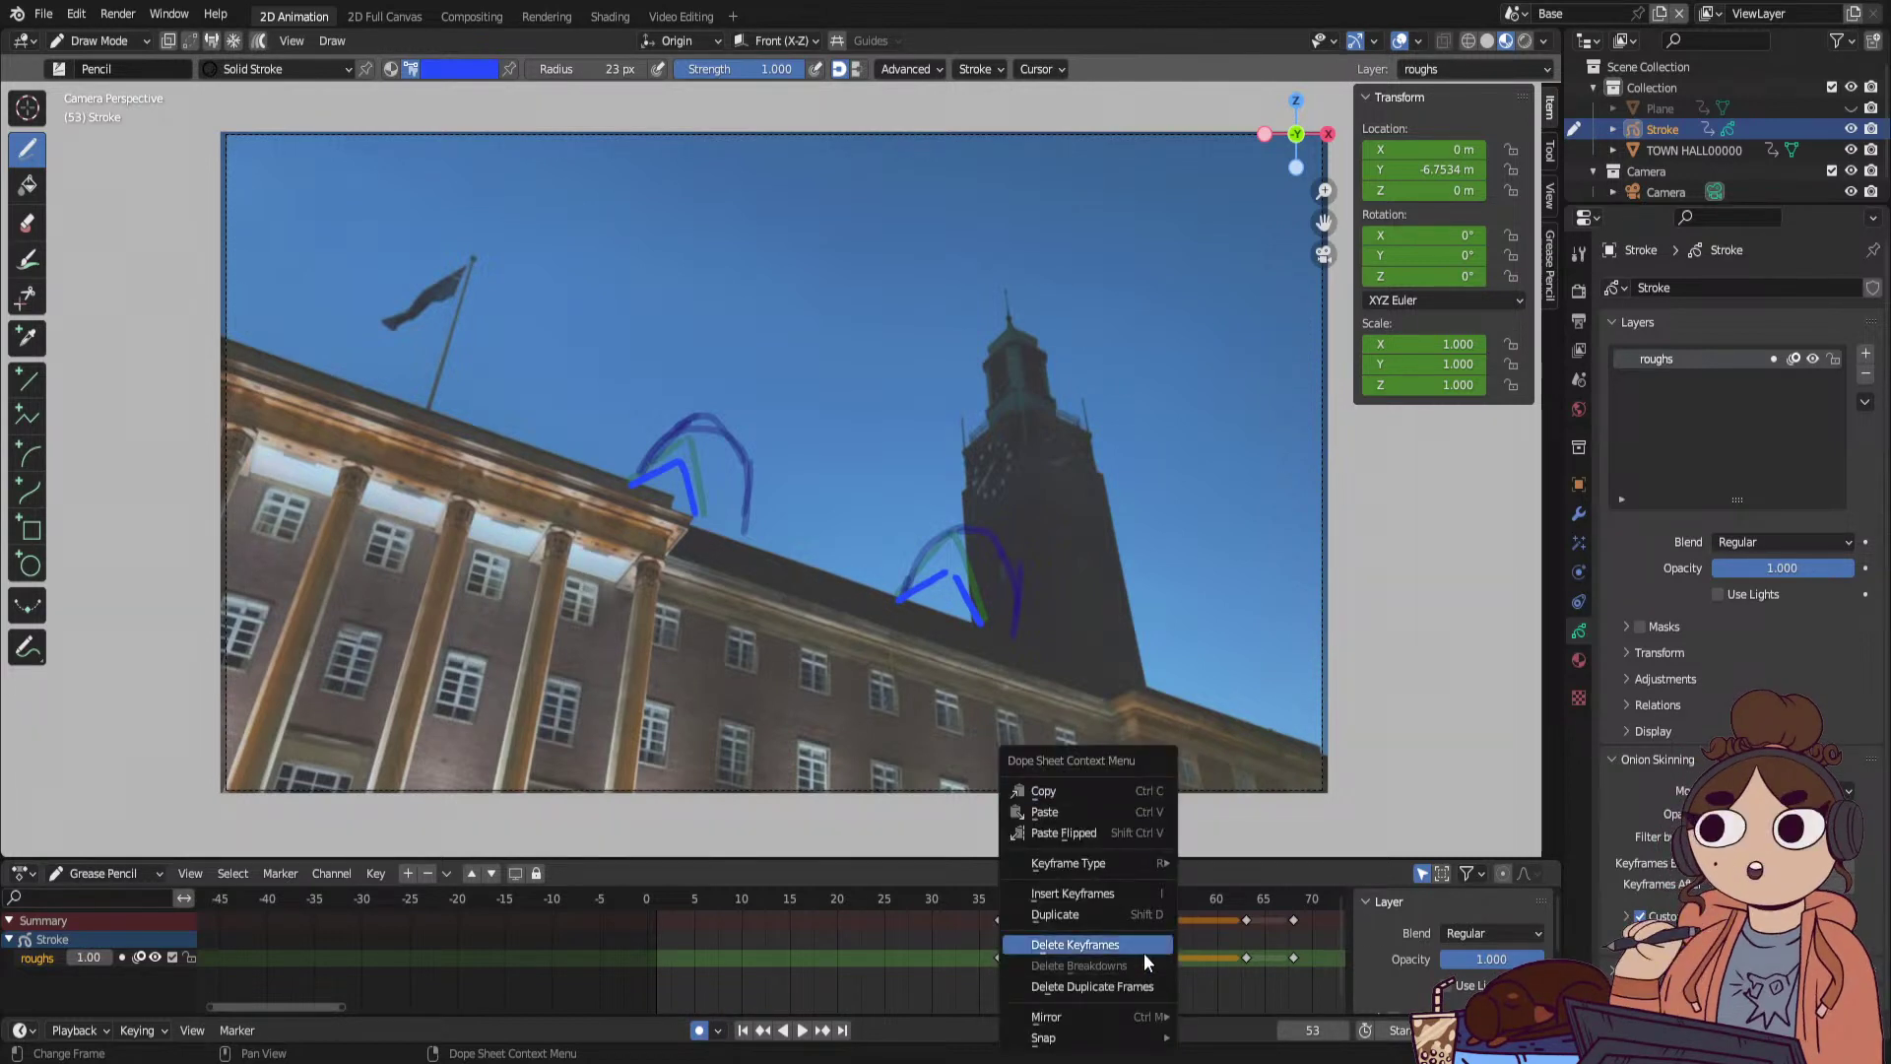
pyautogui.click(1119, 892)
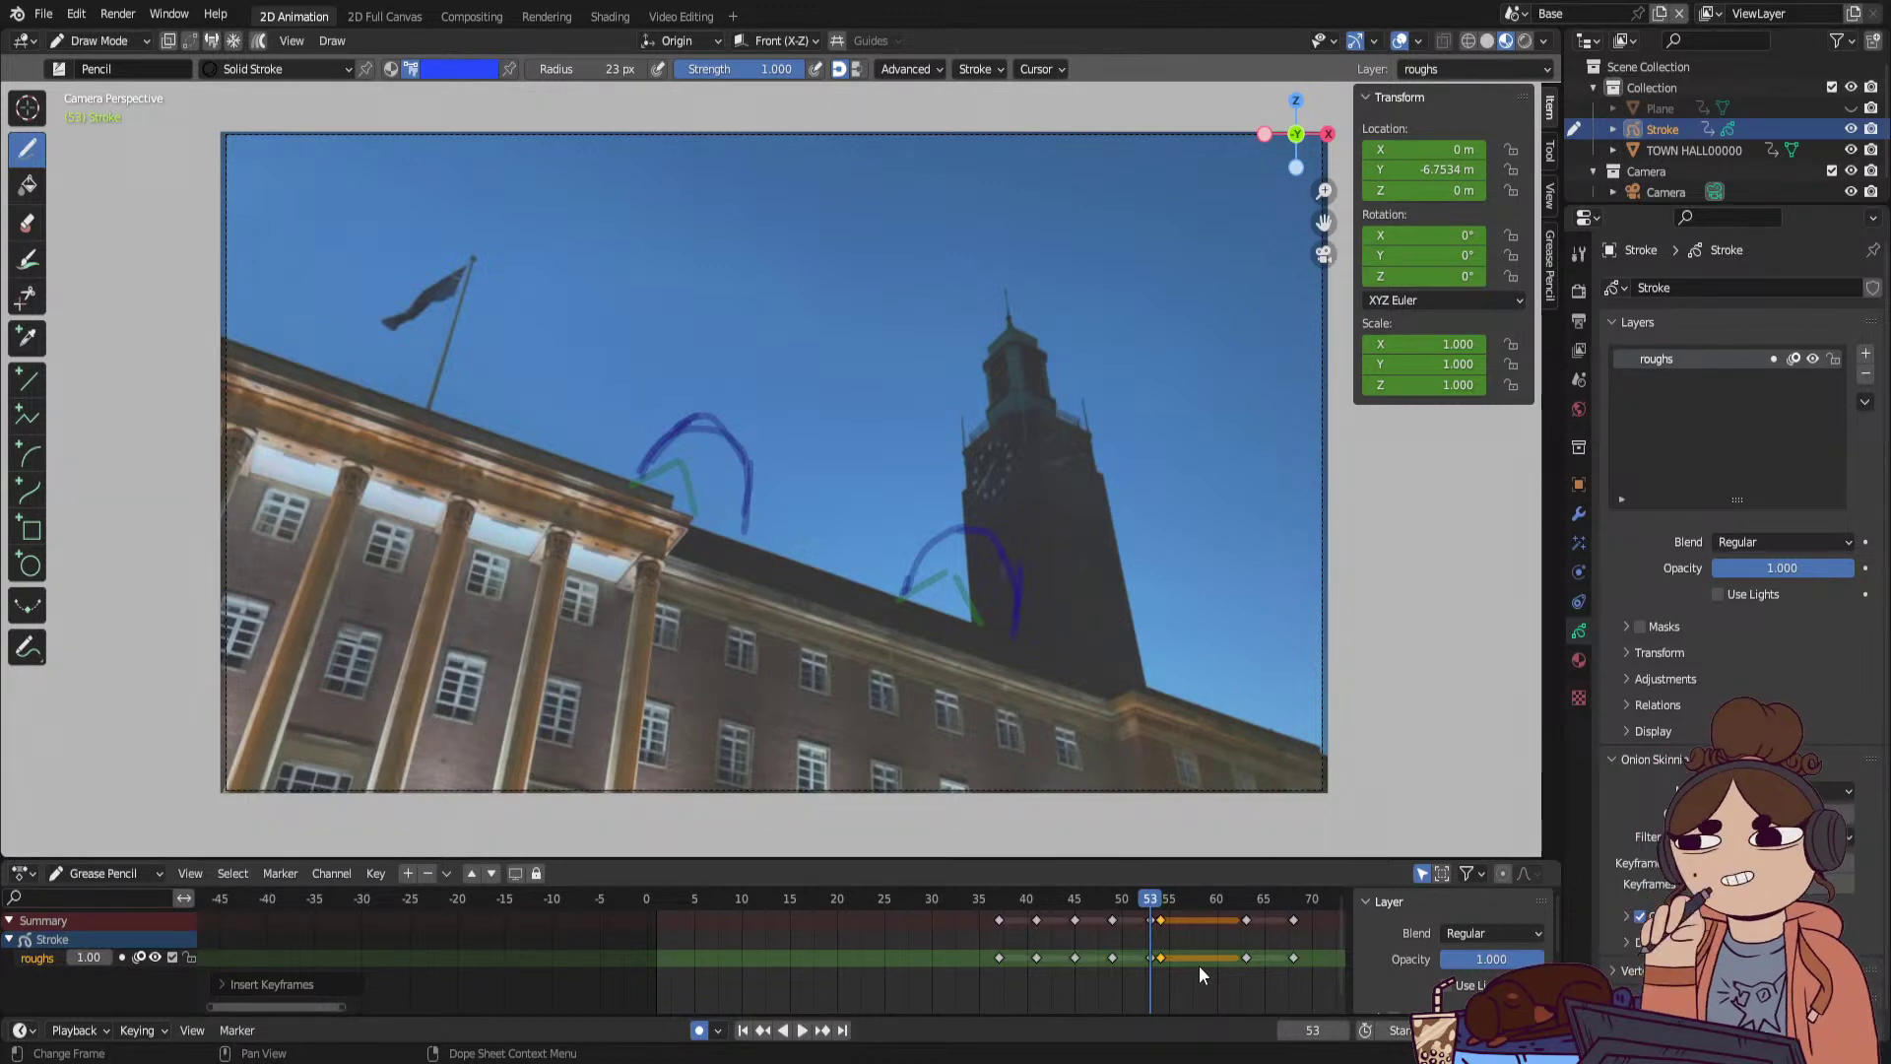
pyautogui.moveTo(1139, 900)
pyautogui.mouseDown()
pyautogui.moveTo(1008, 910)
pyautogui.moveTo(1085, 930)
pyautogui.moveTo(1024, 946)
pyautogui.moveTo(1096, 934)
pyautogui.mouseUp()
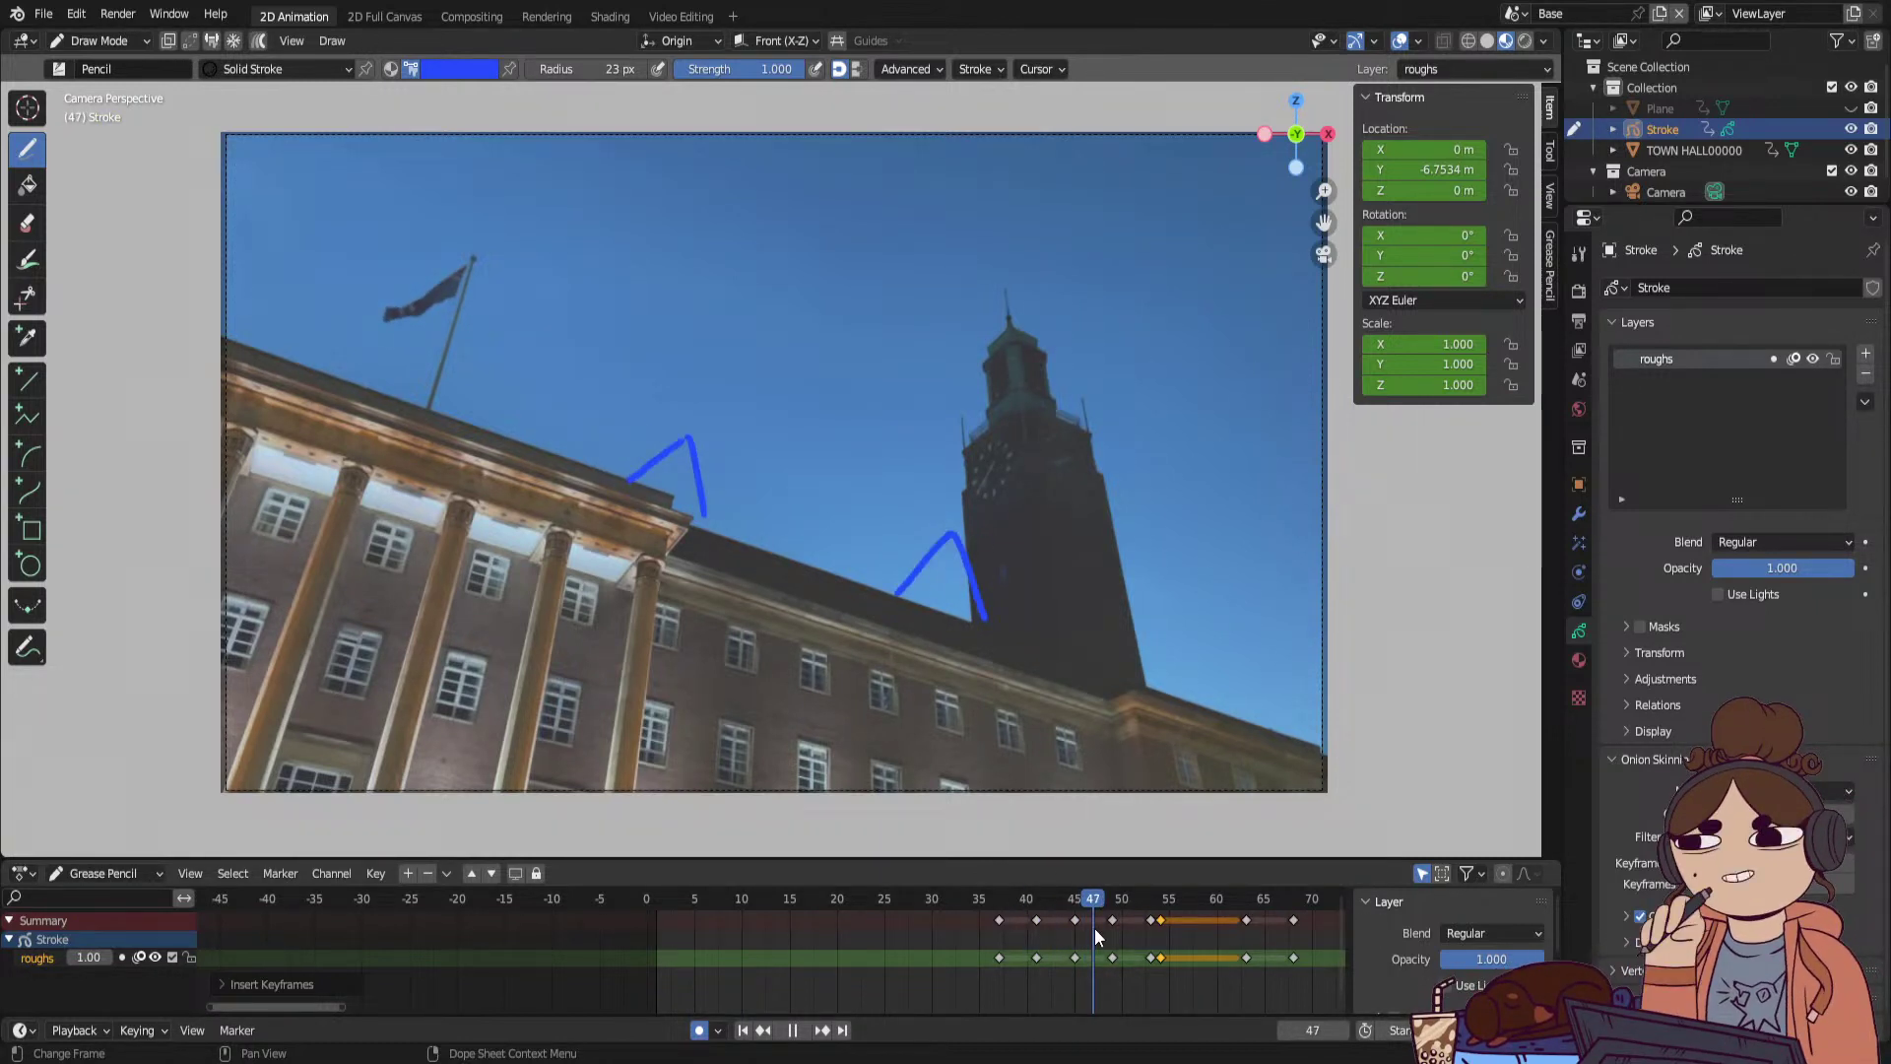
pyautogui.moveTo(1089, 926)
pyautogui.mouseDown()
pyautogui.moveTo(1020, 924)
pyautogui.moveTo(1063, 938)
pyautogui.moveTo(1182, 908)
pyautogui.mouseUp()
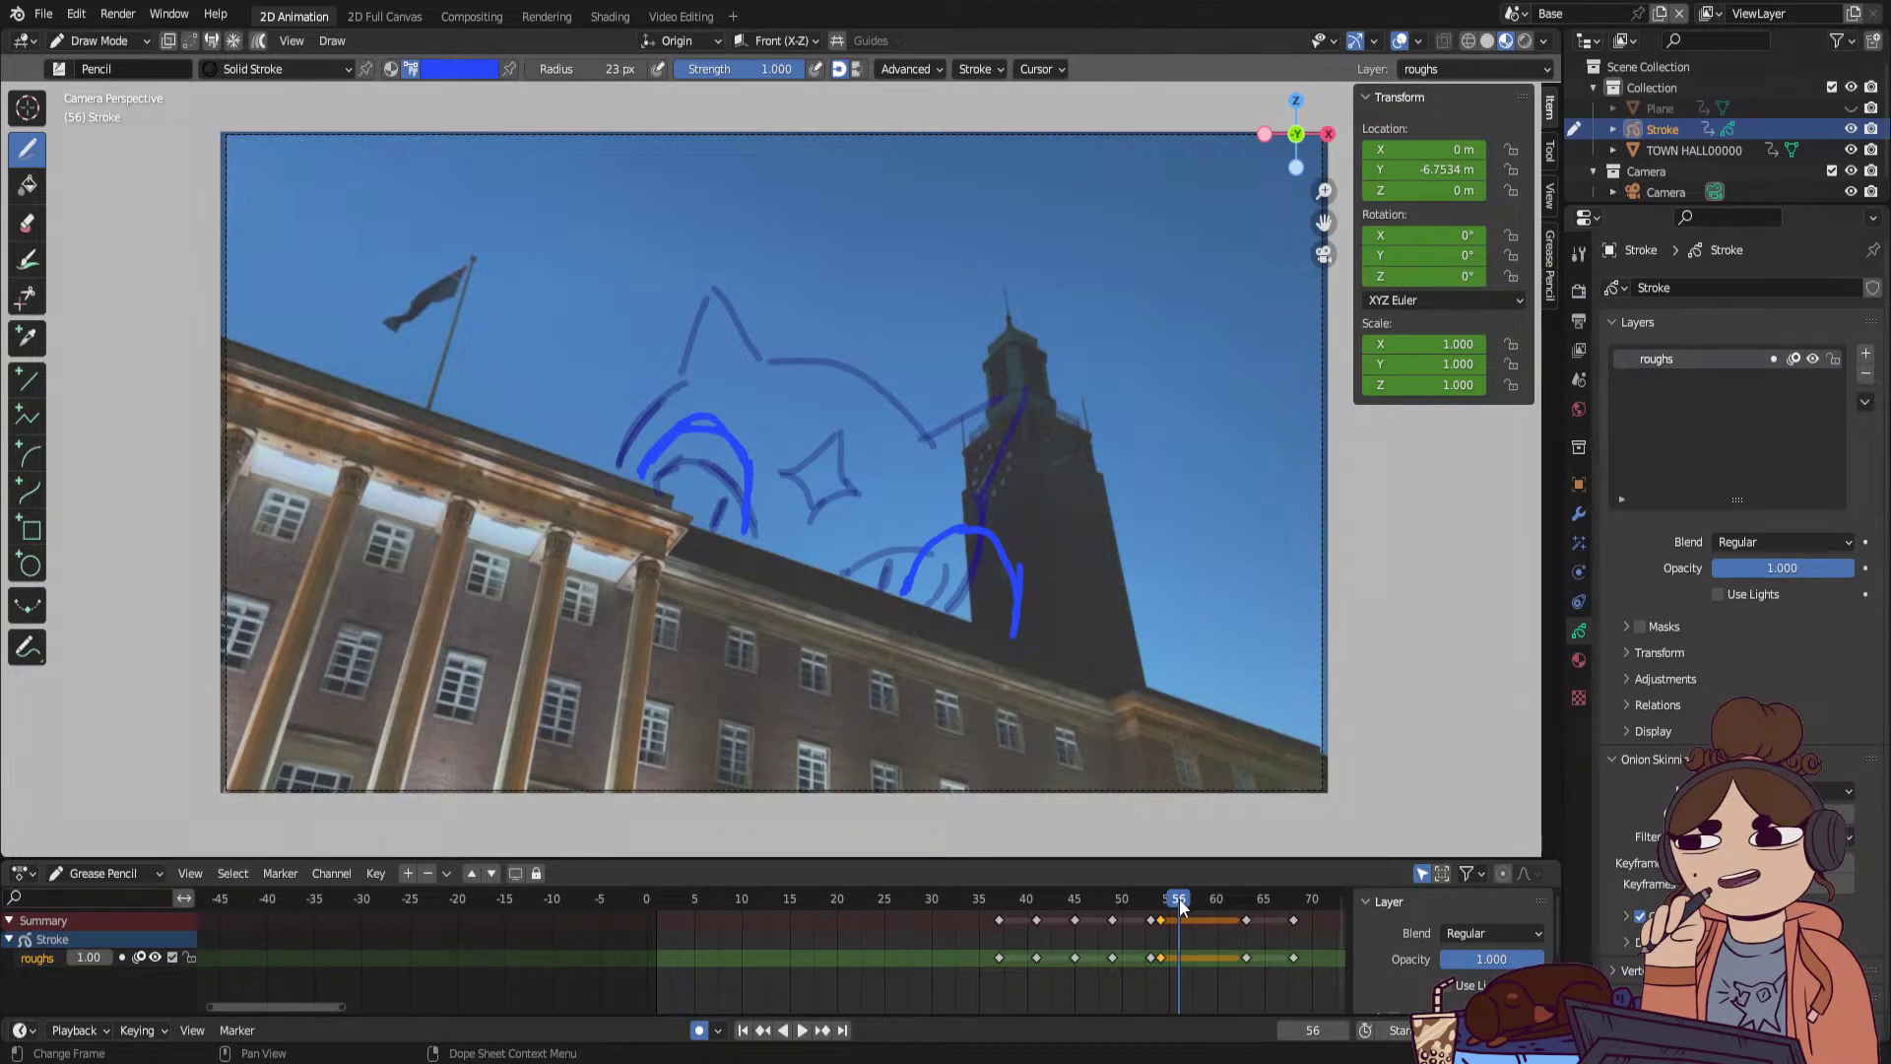
# Move the four ear keyframes and the blank keyframe together so they start at frame 23, and place the paws keyframe at frame 57.
pyautogui.moveTo(1016, 914)
pyautogui.mouseDown()
pyautogui.moveTo(1169, 910)
pyautogui.moveTo(1113, 912)
pyautogui.moveTo(1149, 902)
pyautogui.moveTo(1027, 954)
pyautogui.moveTo(1170, 941)
pyautogui.moveTo(1150, 937)
pyautogui.moveTo(1208, 958)
pyautogui.moveTo(1106, 920)
pyautogui.moveTo(1178, 939)
pyautogui.moveTo(1020, 956)
pyautogui.mouseUp()
pyautogui.press('[')
pyautogui.moveTo(1146, 913); pyautogui.dragTo(1185, 908)
pyautogui.click(1207, 957)
pyautogui.press('g')
pyautogui.click(1170, 968)
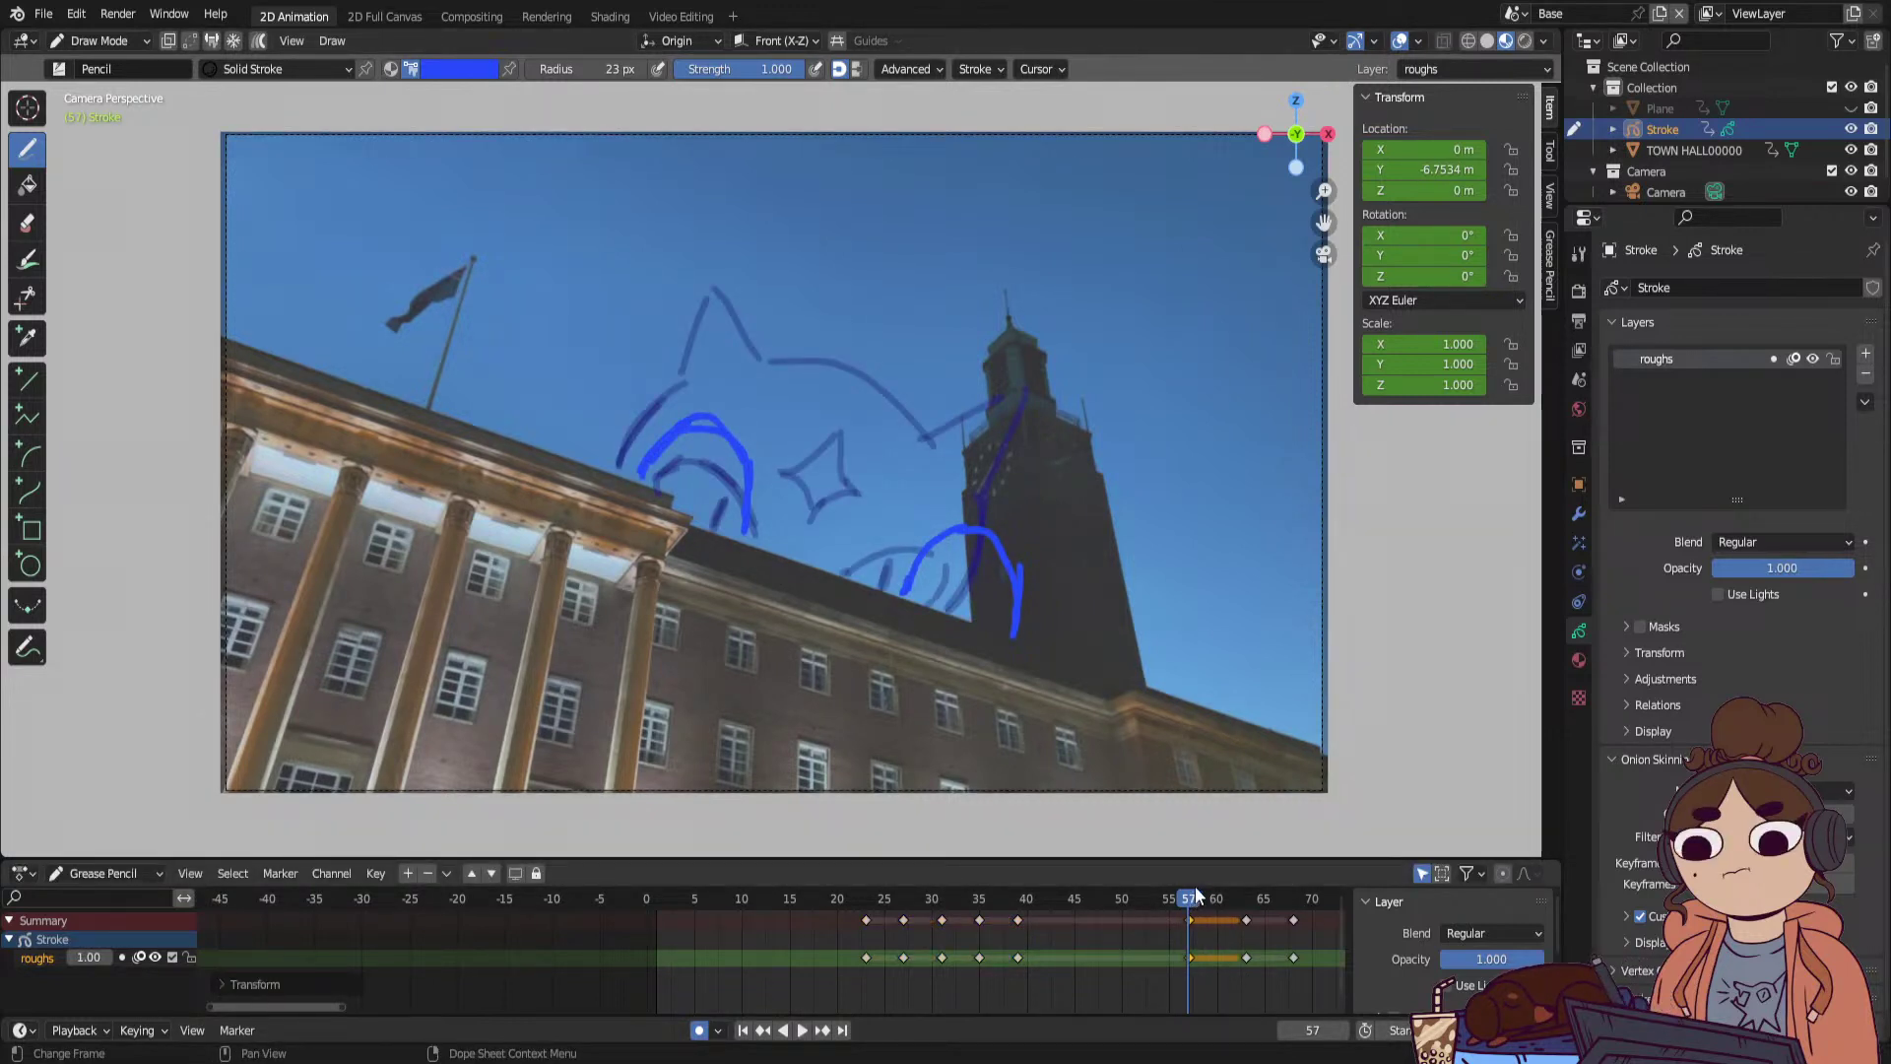
# On frames 23 and 27, sketch the curved top of the head along the roofline, joining the two ears.
pyautogui.moveTo(1188, 899)
pyautogui.mouseDown()
pyautogui.moveTo(819, 985)
pyautogui.moveTo(1032, 972)
pyautogui.moveTo(858, 977)
pyautogui.mouseUp()
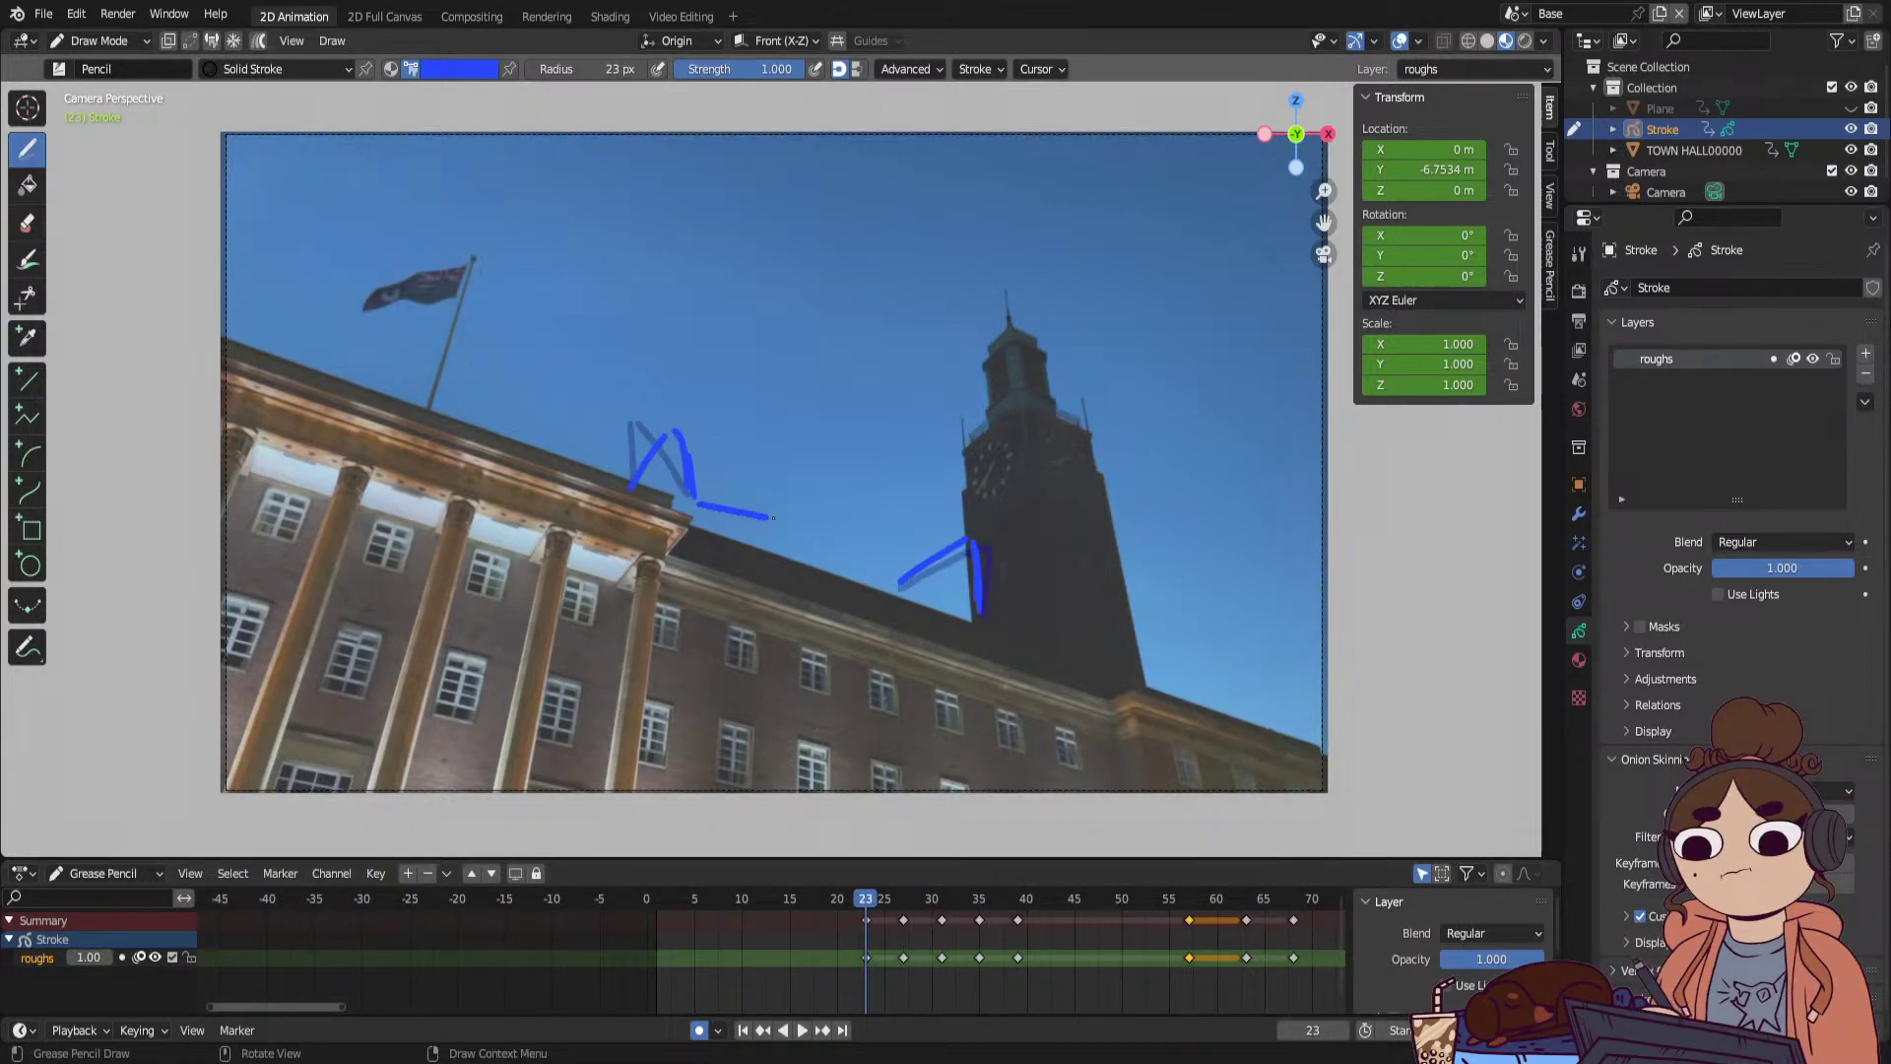
pyautogui.moveTo(773, 517); pyautogui.dragTo(891, 576)
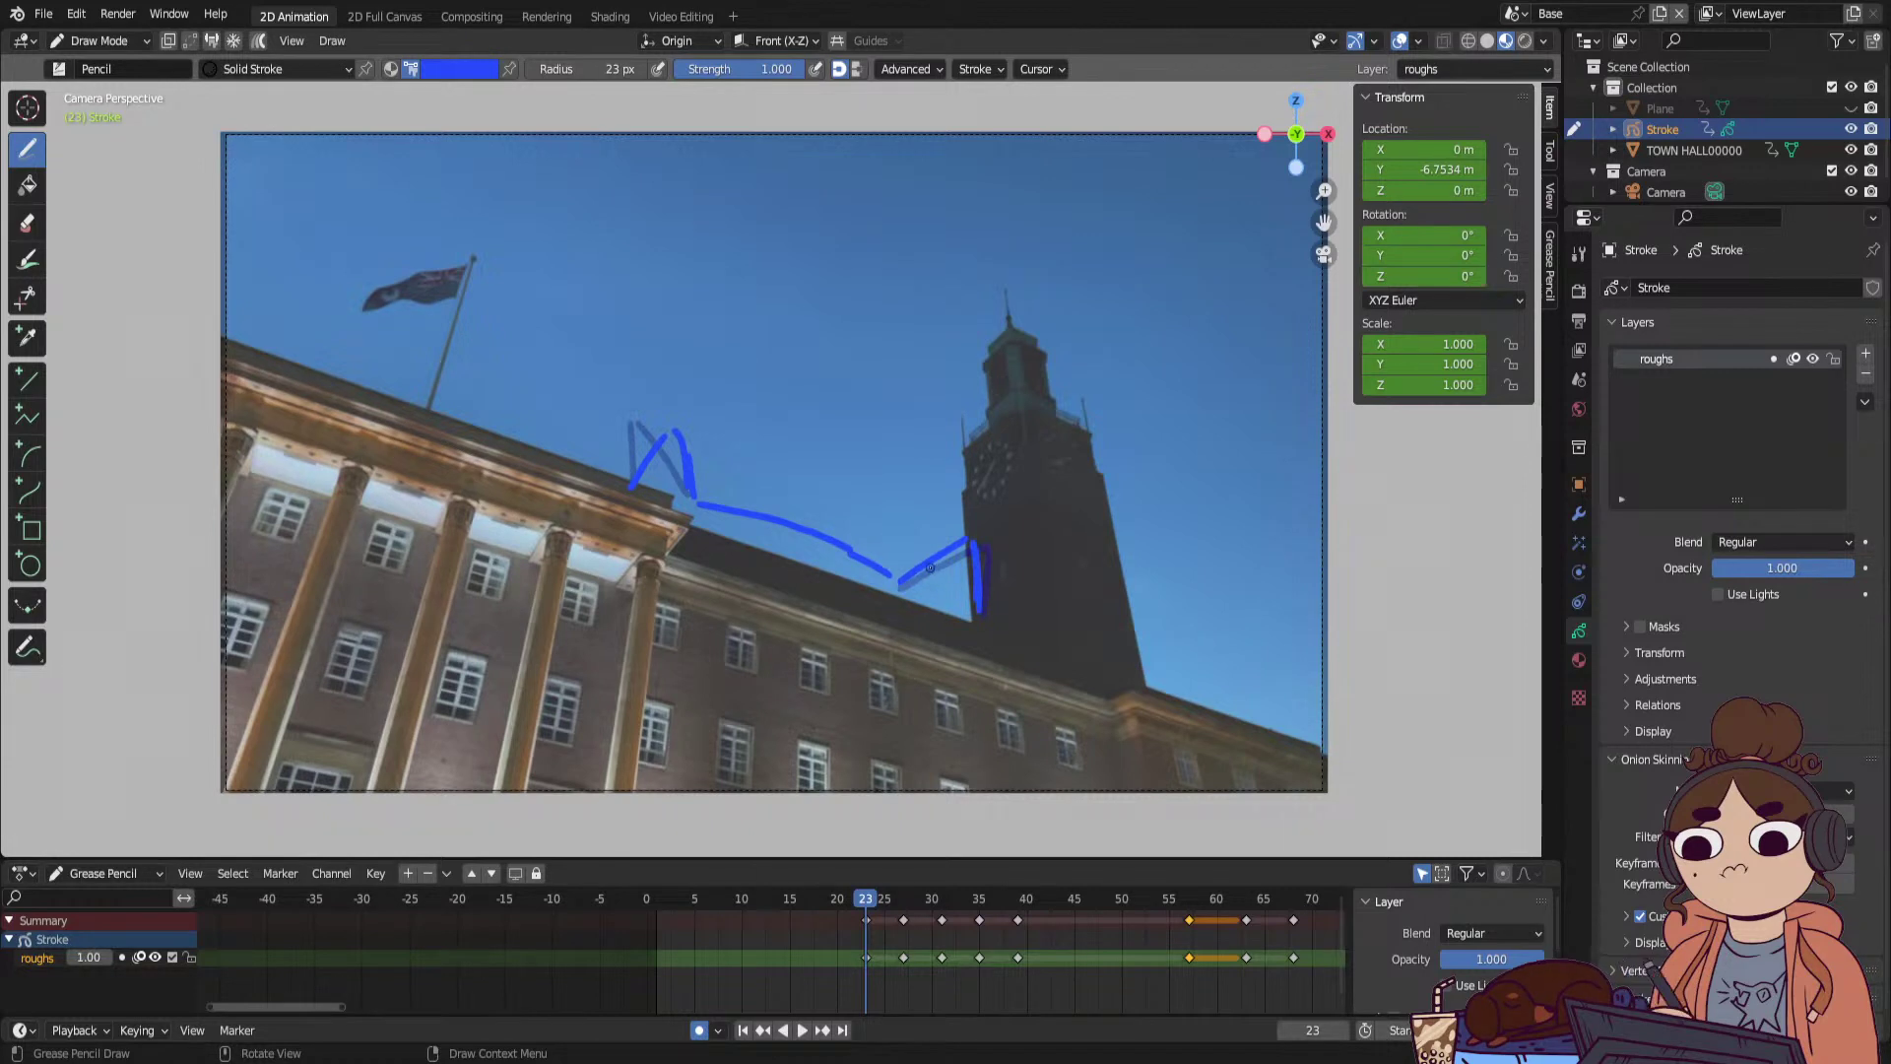
pyautogui.press('Up')
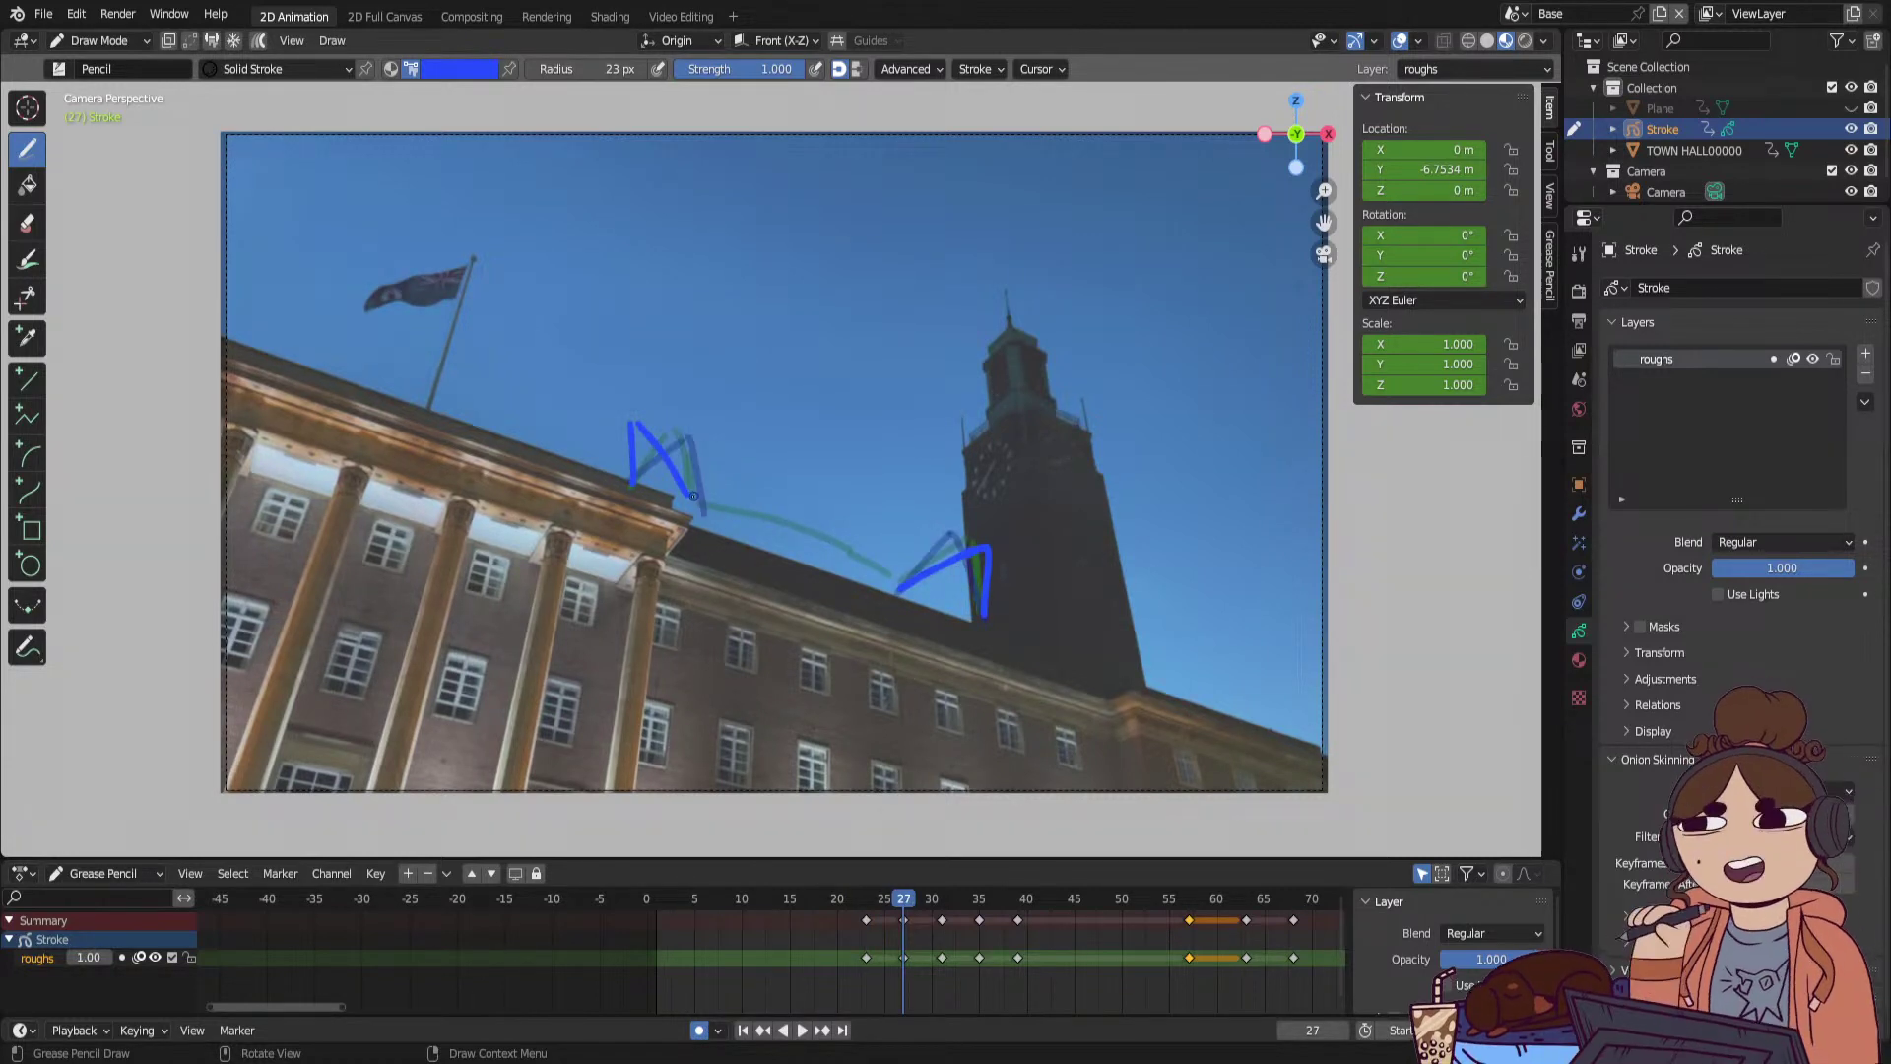
pyautogui.moveTo(690, 493); pyautogui.dragTo(811, 535)
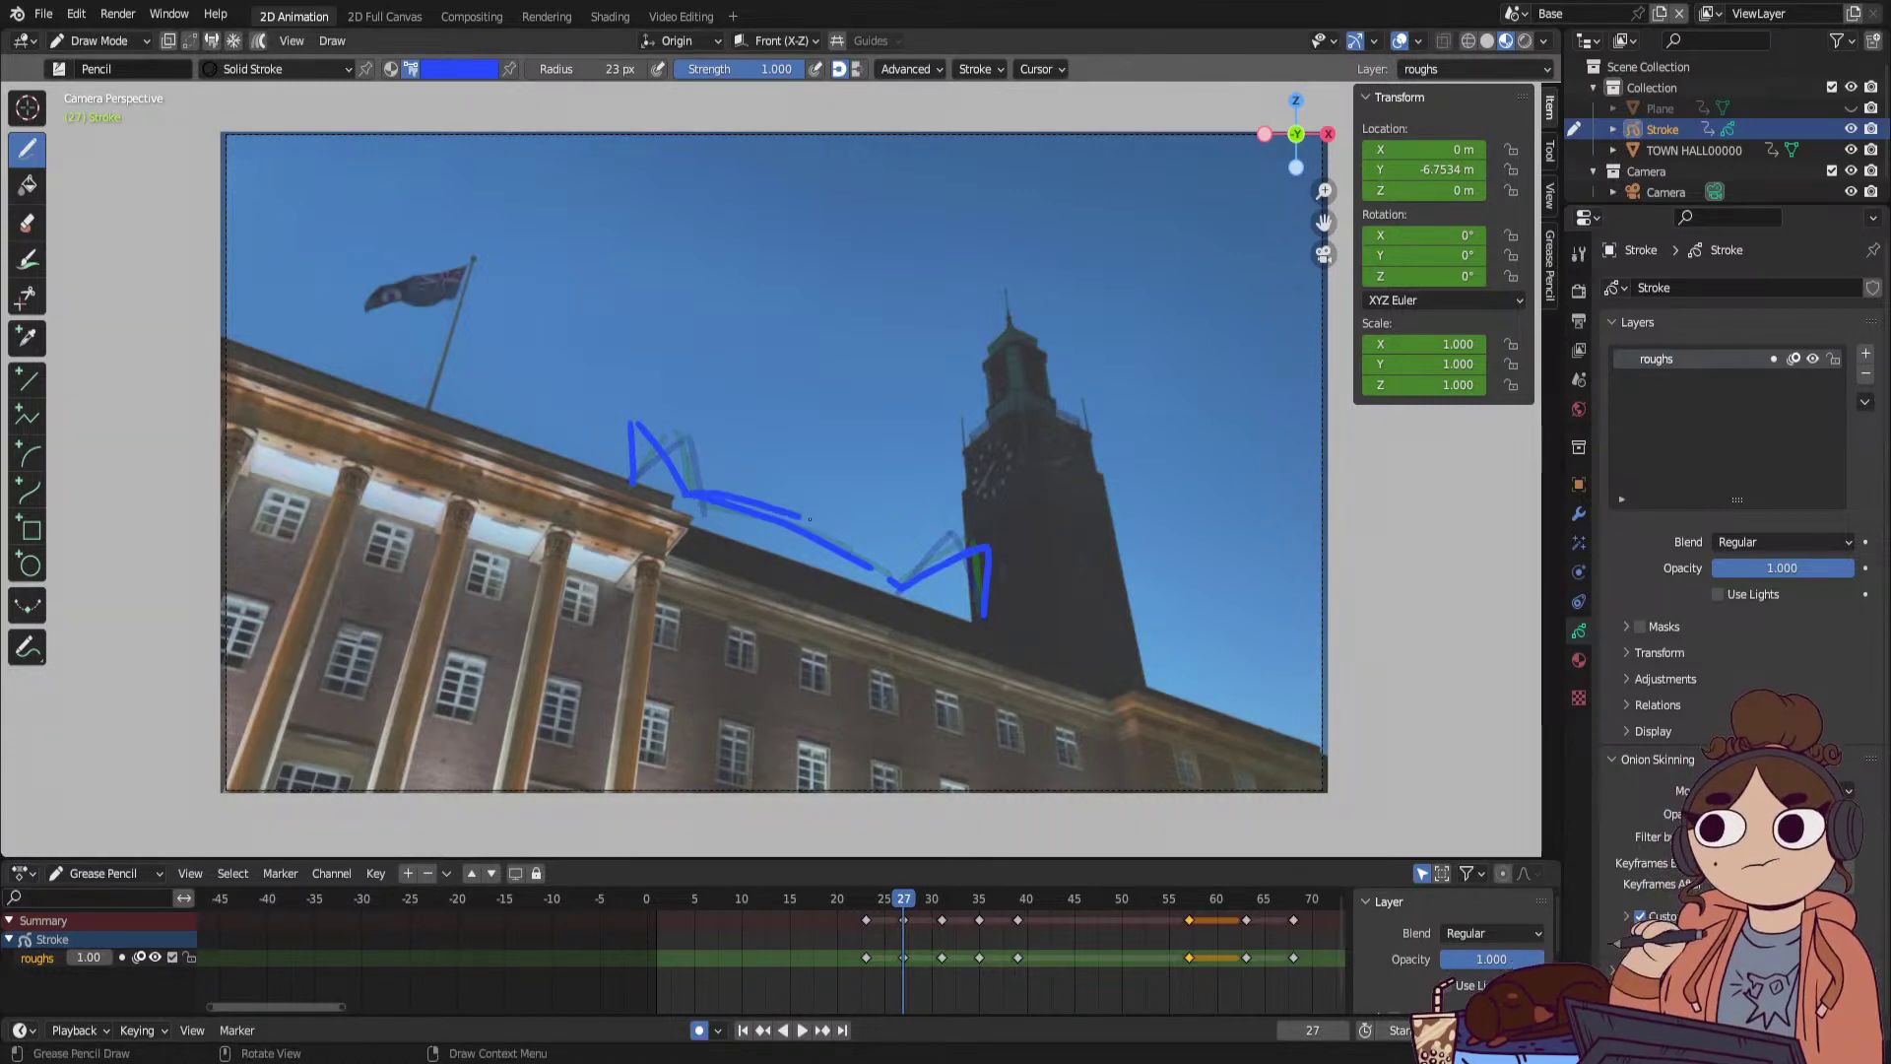
pyautogui.moveTo(702, 495); pyautogui.dragTo(901, 587)
pyautogui.press('Down')
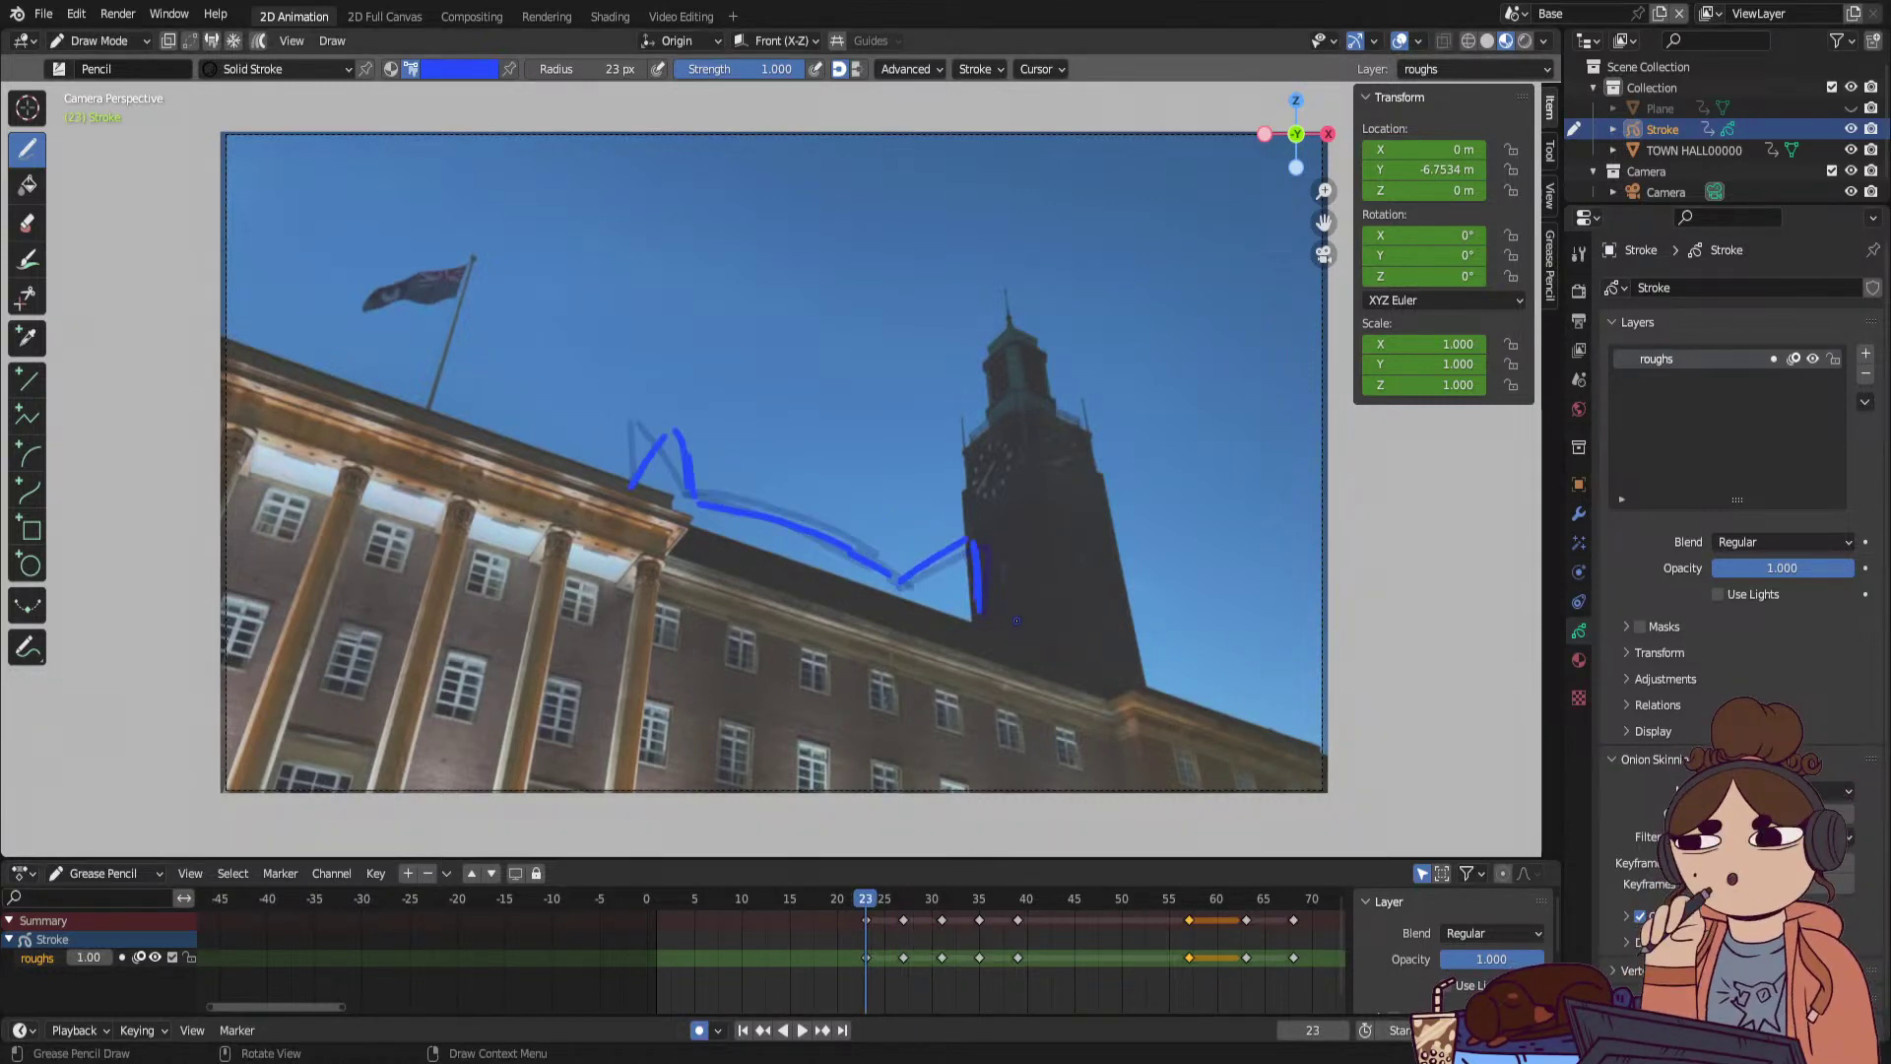
# On frame 31, sketch the head curve between the ears, and on frame 35 extend the left ear's inner edge down to the roof.
pyautogui.press('Up')
pyautogui.press('Up')
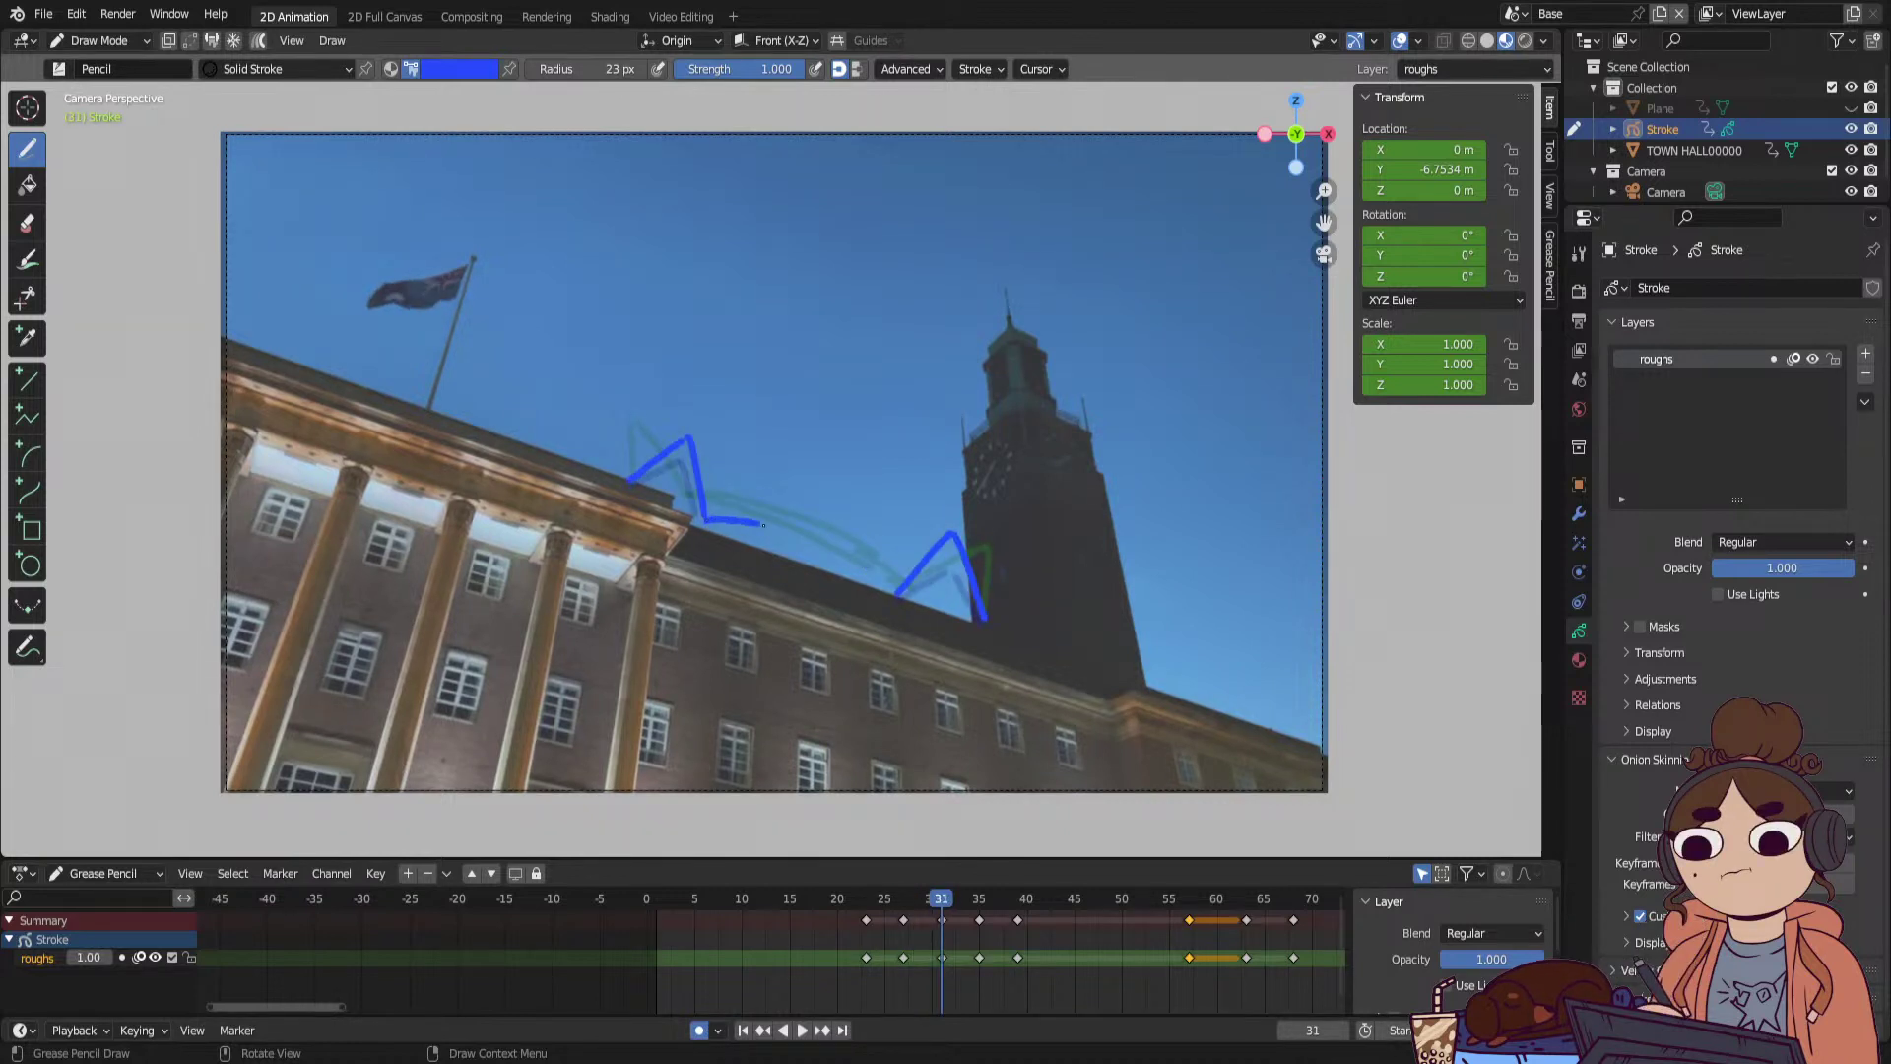
pyautogui.moveTo(763, 525); pyautogui.dragTo(862, 571)
pyautogui.press('Up')
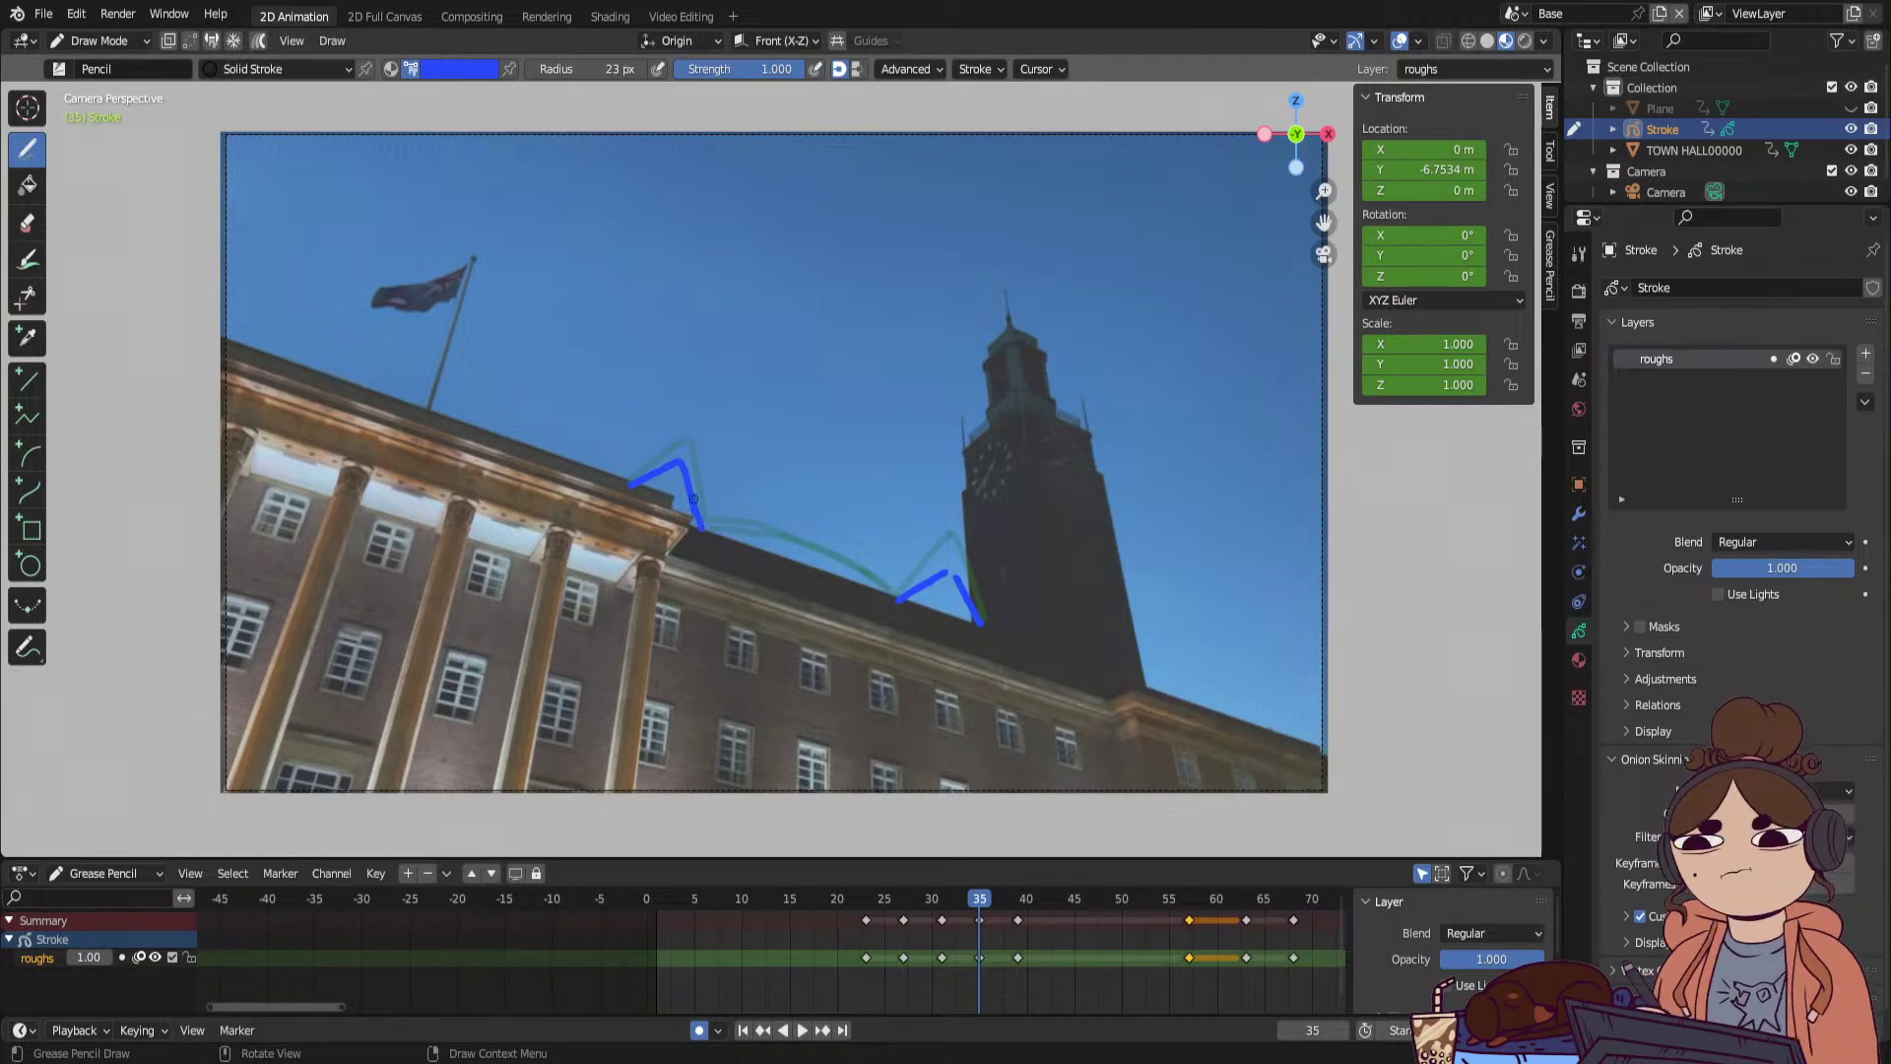
pyautogui.press('Up')
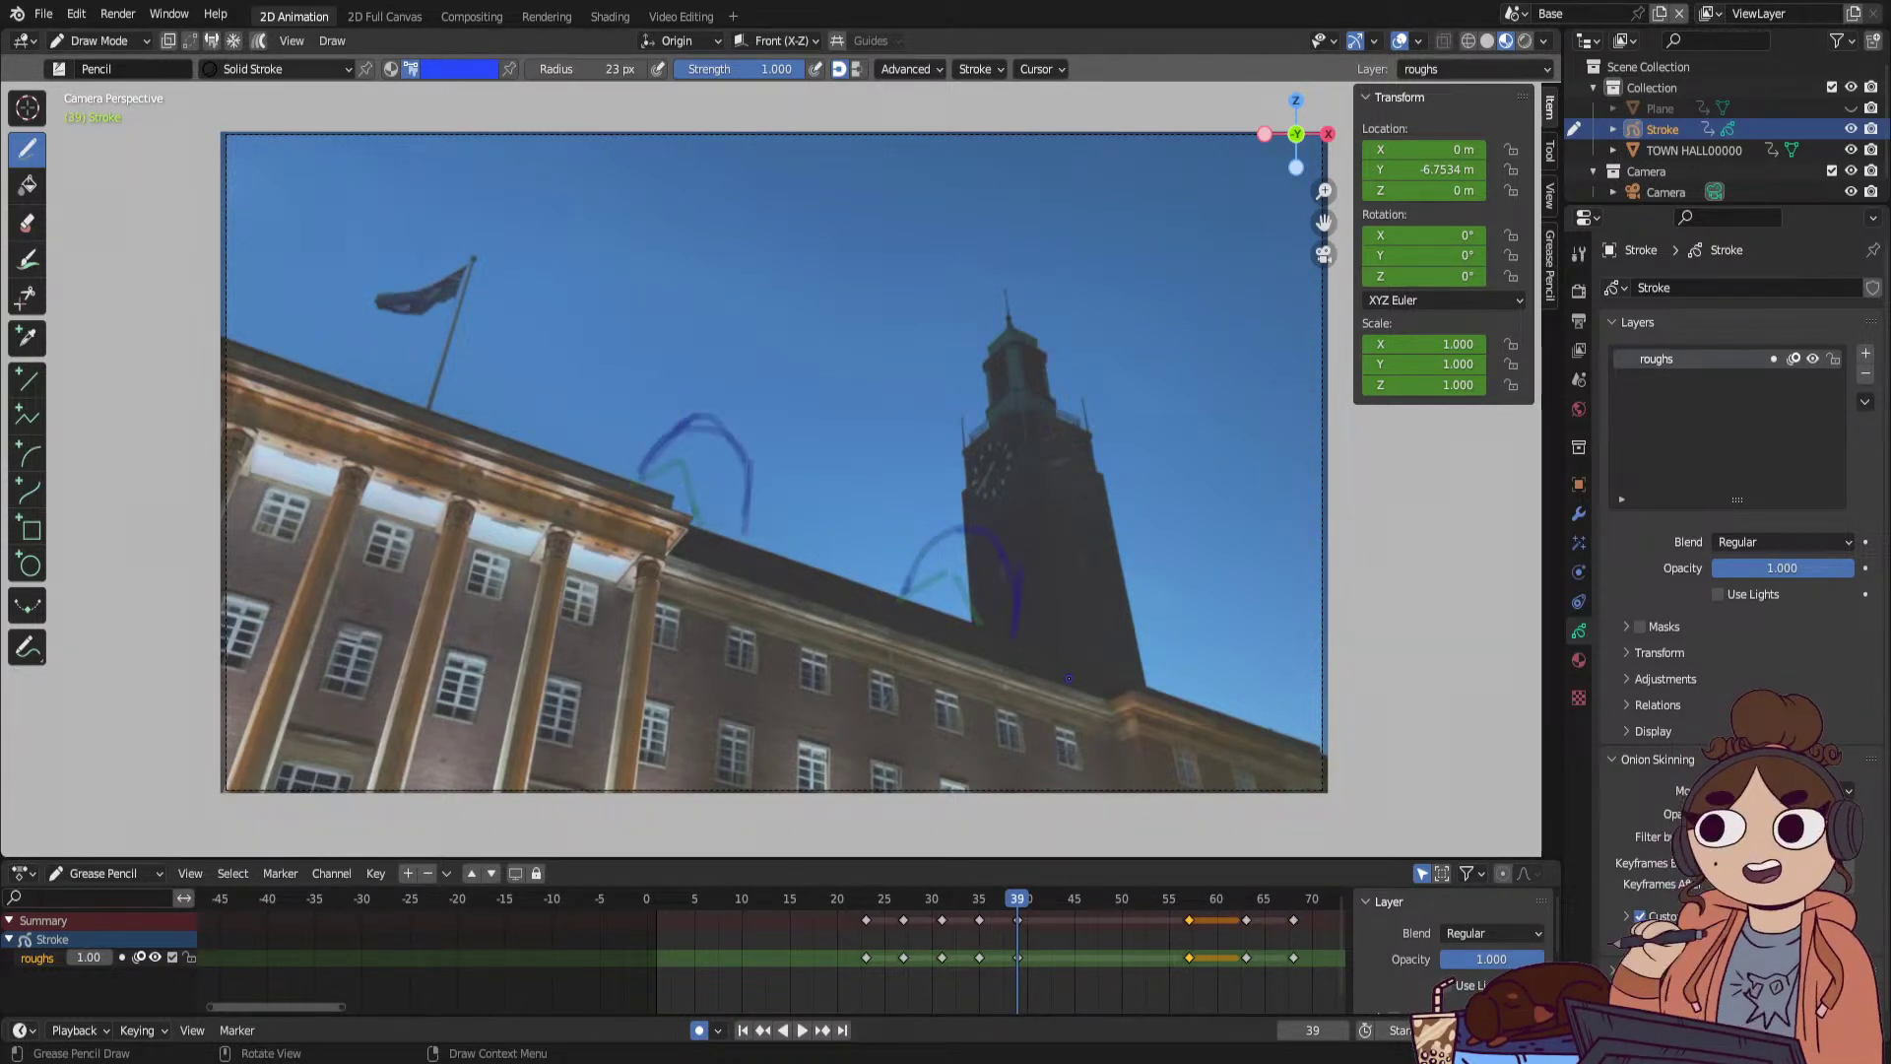
# Delete the peeking head keyframe at frame 63.
pyautogui.click(1190, 899)
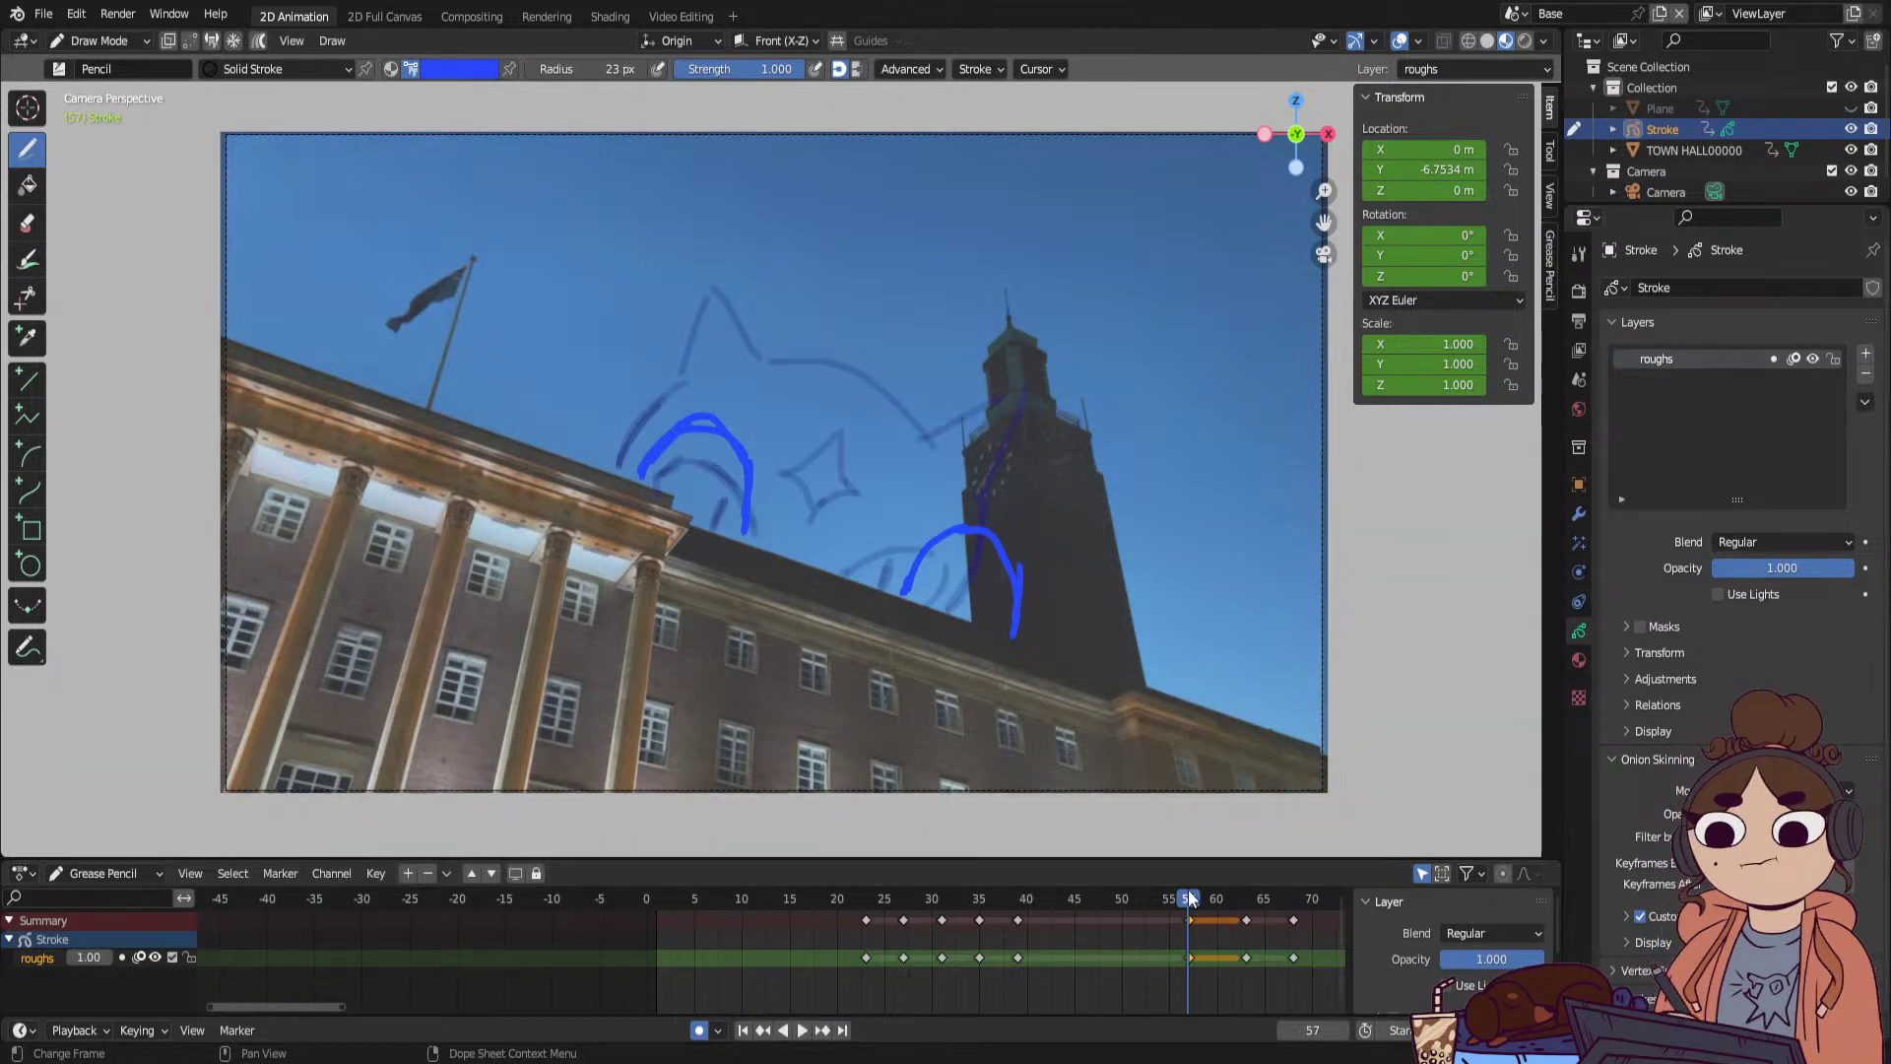
pyautogui.moveTo(1216, 906)
pyautogui.mouseDown()
pyautogui.moveTo(1294, 900)
pyautogui.moveTo(1198, 923)
pyautogui.moveTo(1308, 914)
pyautogui.moveTo(1249, 919)
pyautogui.mouseUp()
pyautogui.click(1248, 958)
pyautogui.press('Delete')
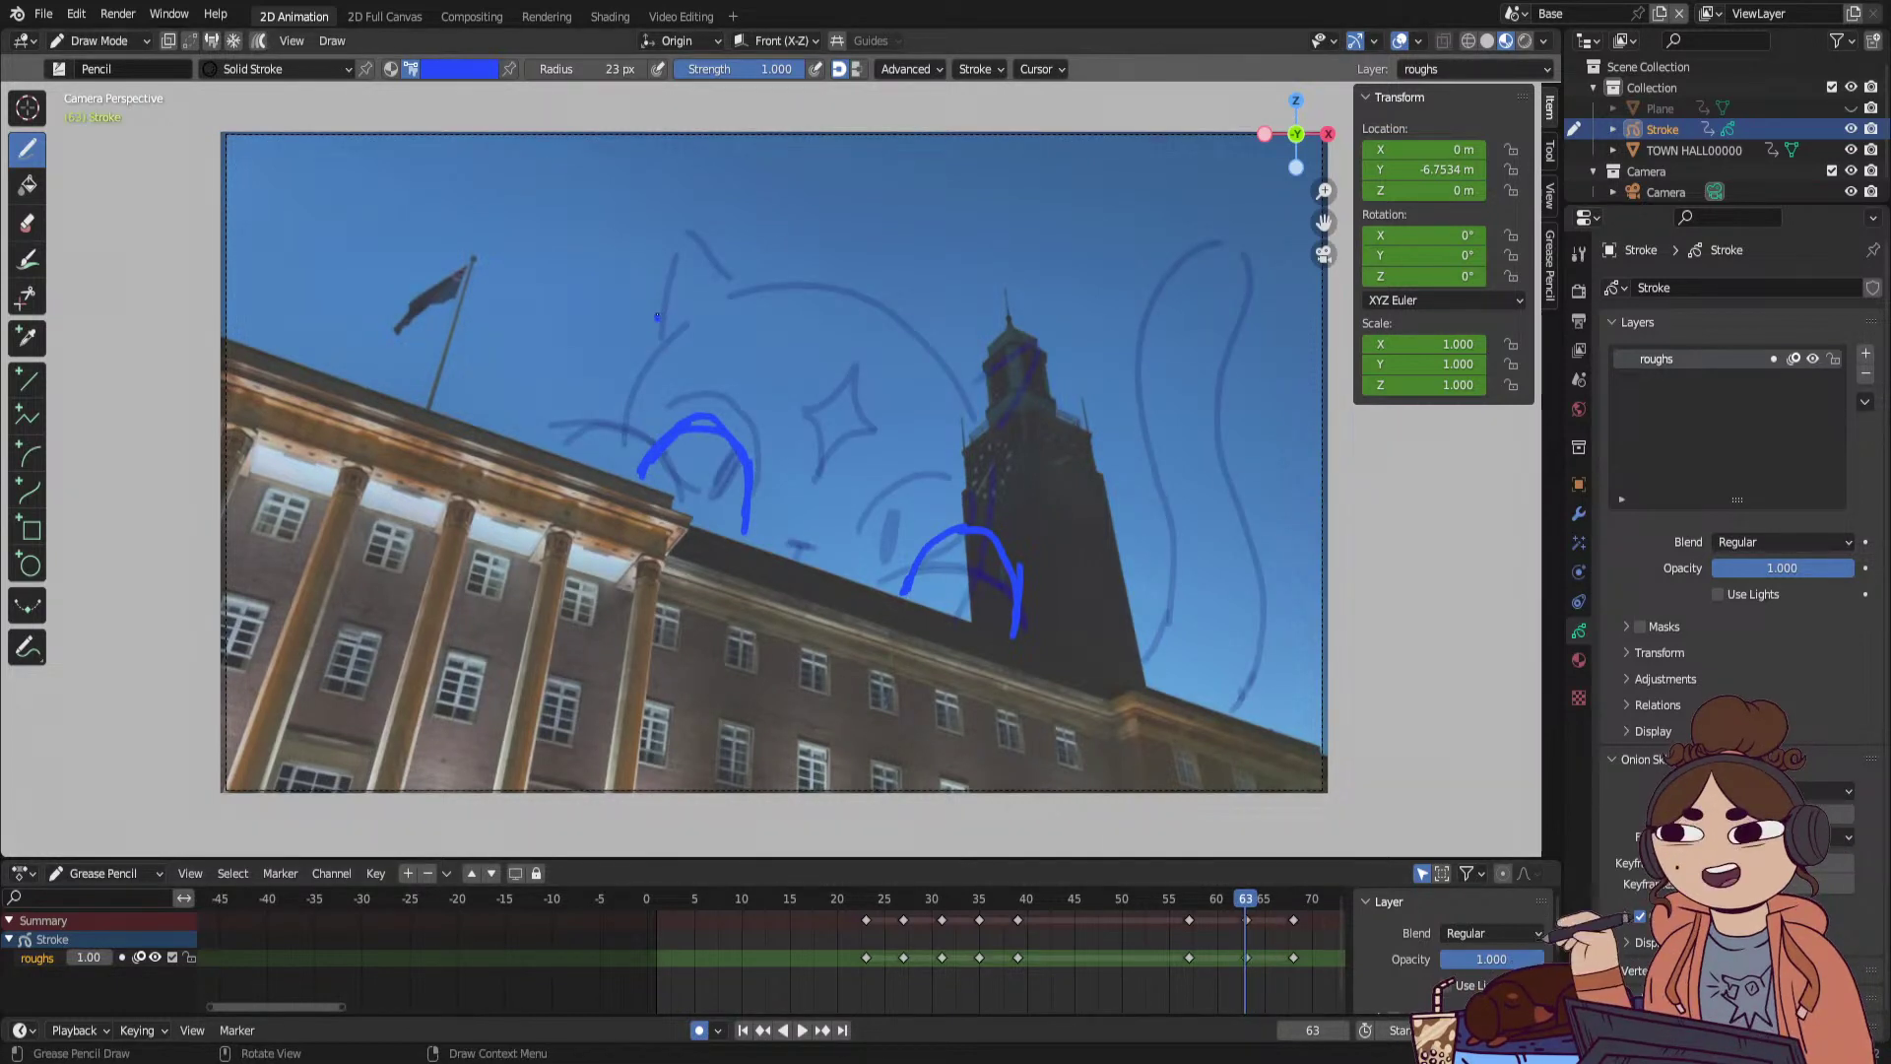
# At frame 63, sketch both pointed ears and the head outline slightly above the final cat pose, and play the motion.
pyautogui.moveTo(658, 316); pyautogui.dragTo(685, 215)
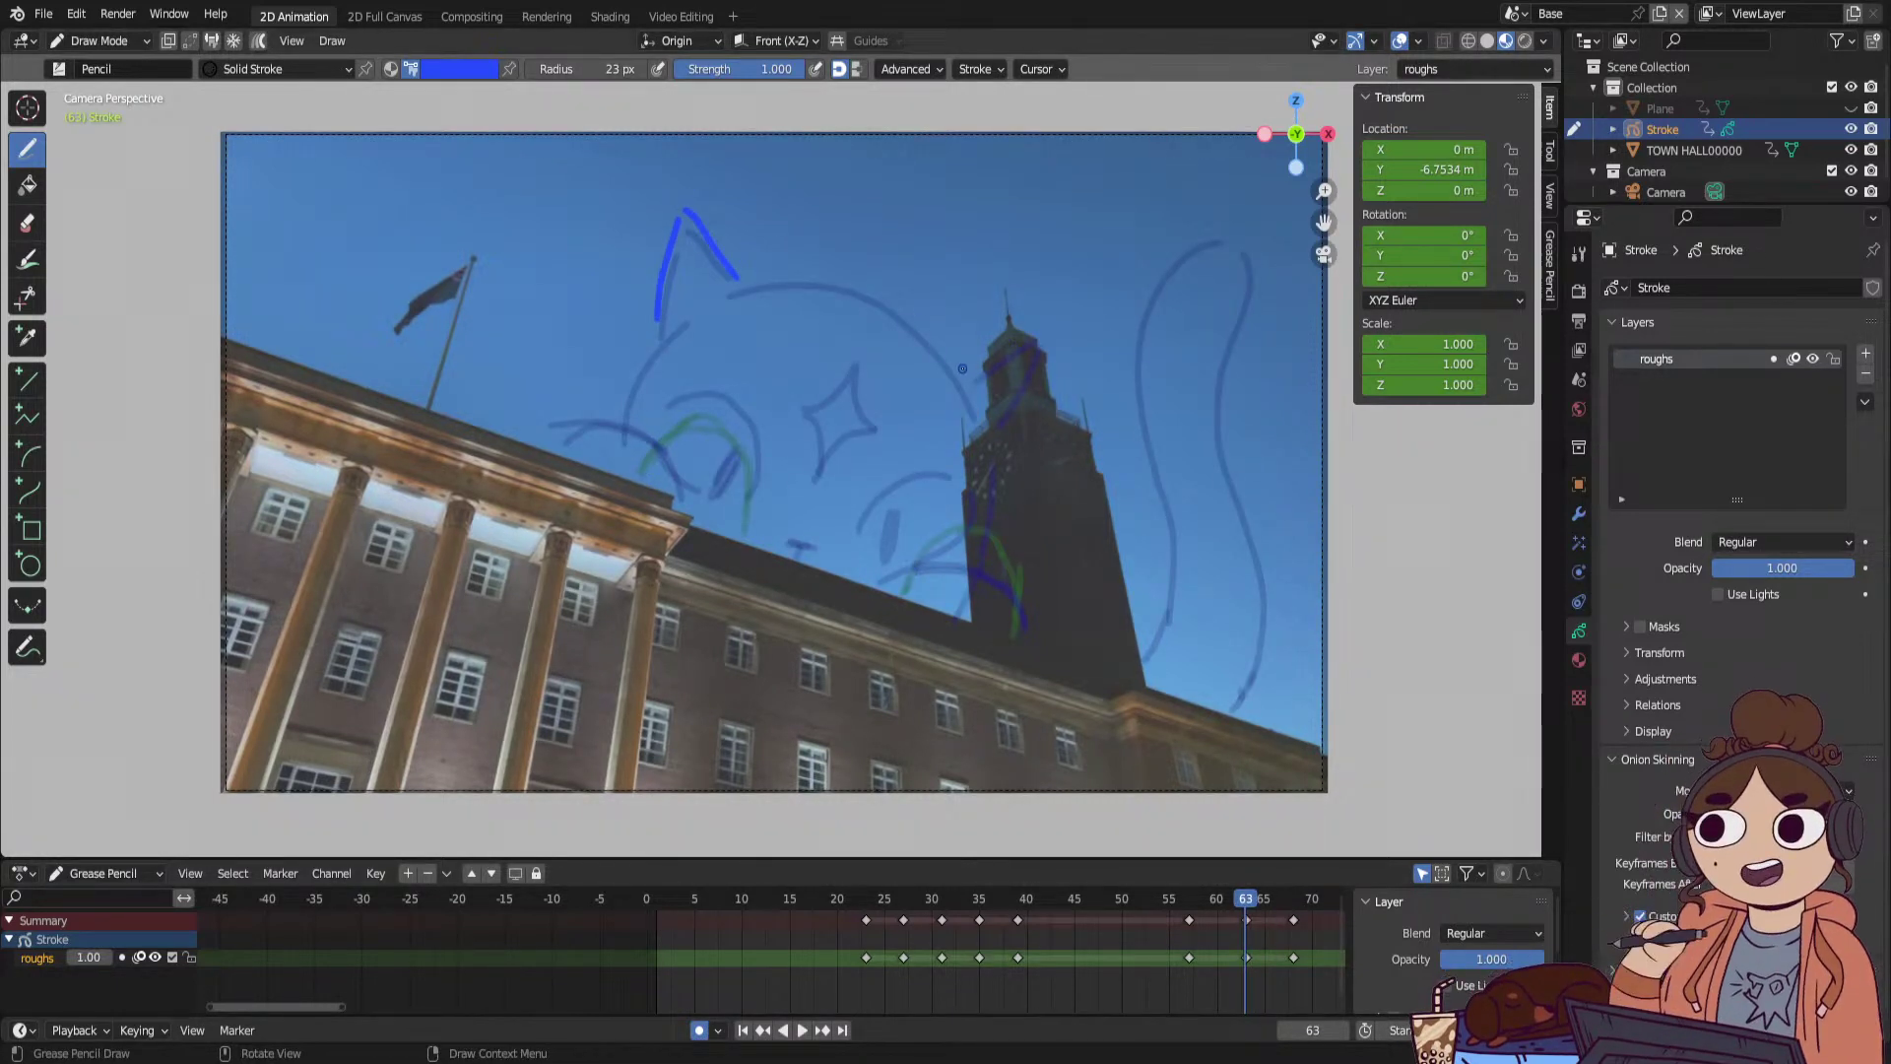
pyautogui.moveTo(1063, 347); pyautogui.dragTo(1003, 434)
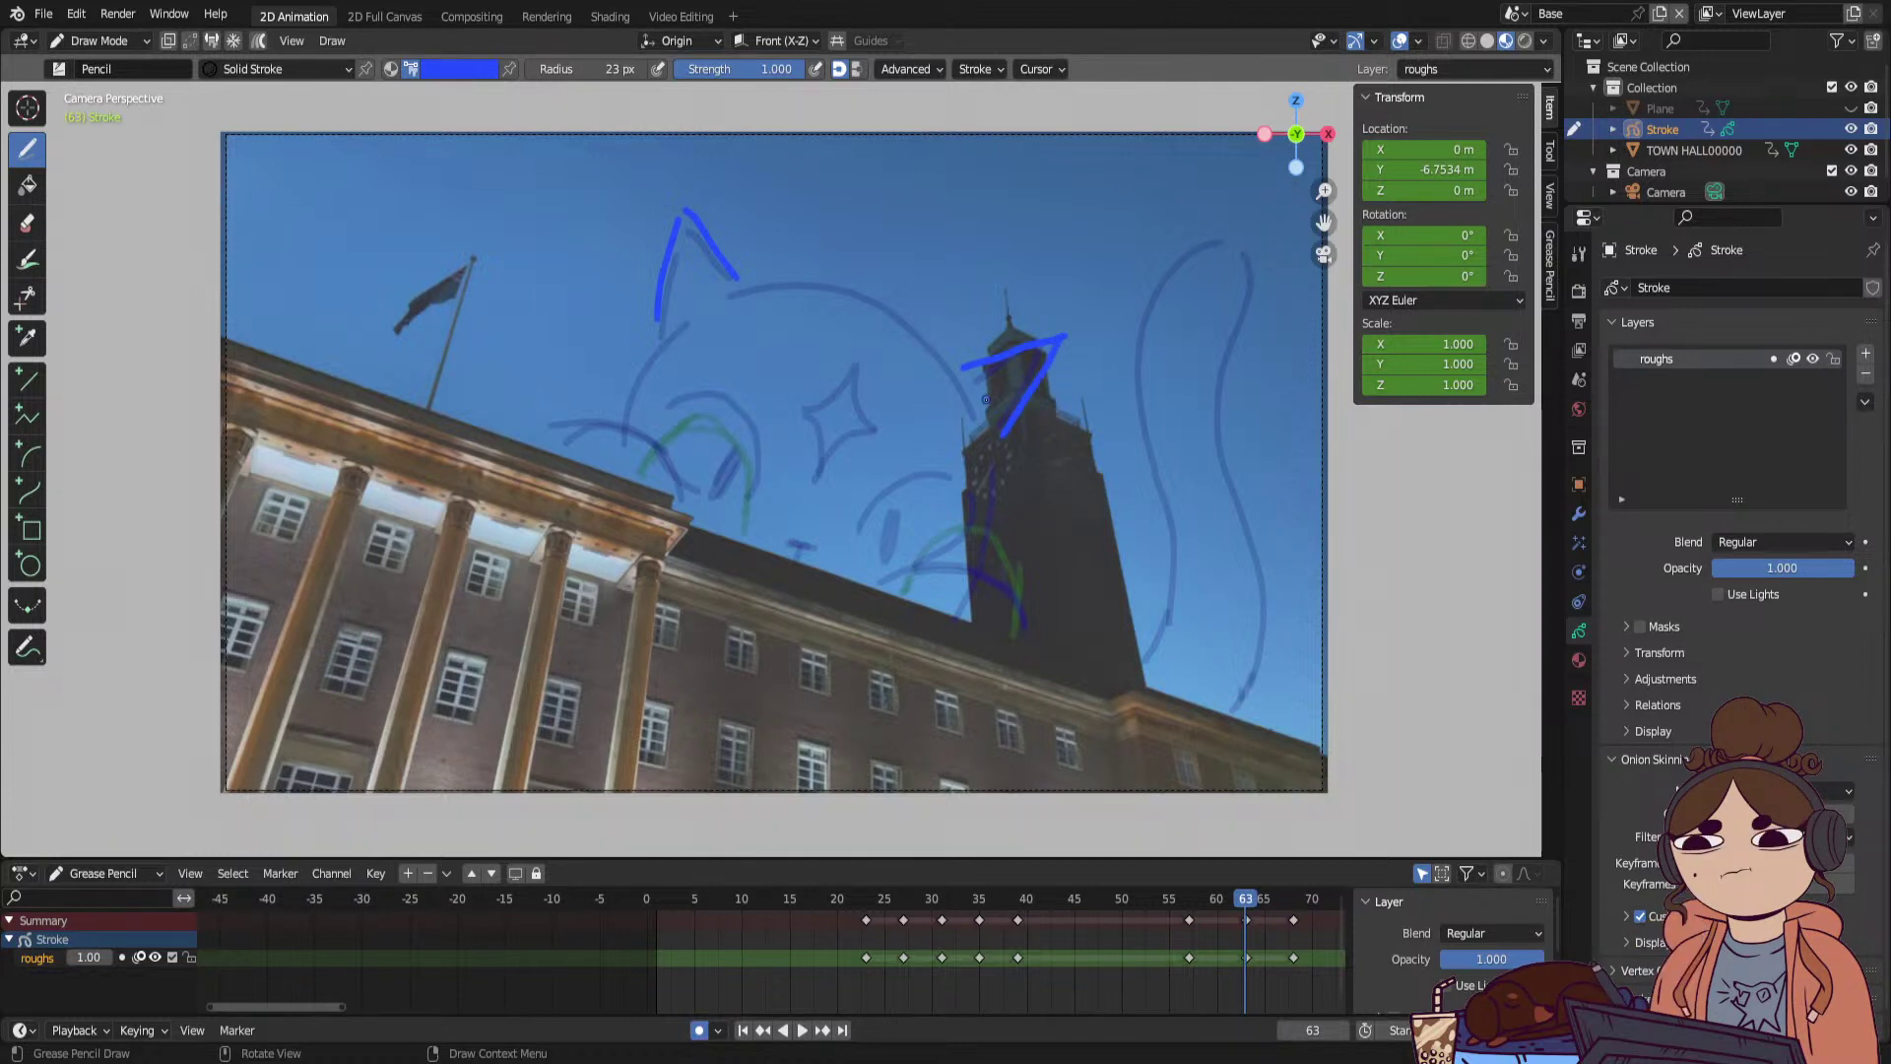
pyautogui.moveTo(985, 411)
pyautogui.mouseDown()
pyautogui.moveTo(847, 276)
pyautogui.moveTo(709, 291)
pyautogui.moveTo(615, 409)
pyautogui.mouseUp()
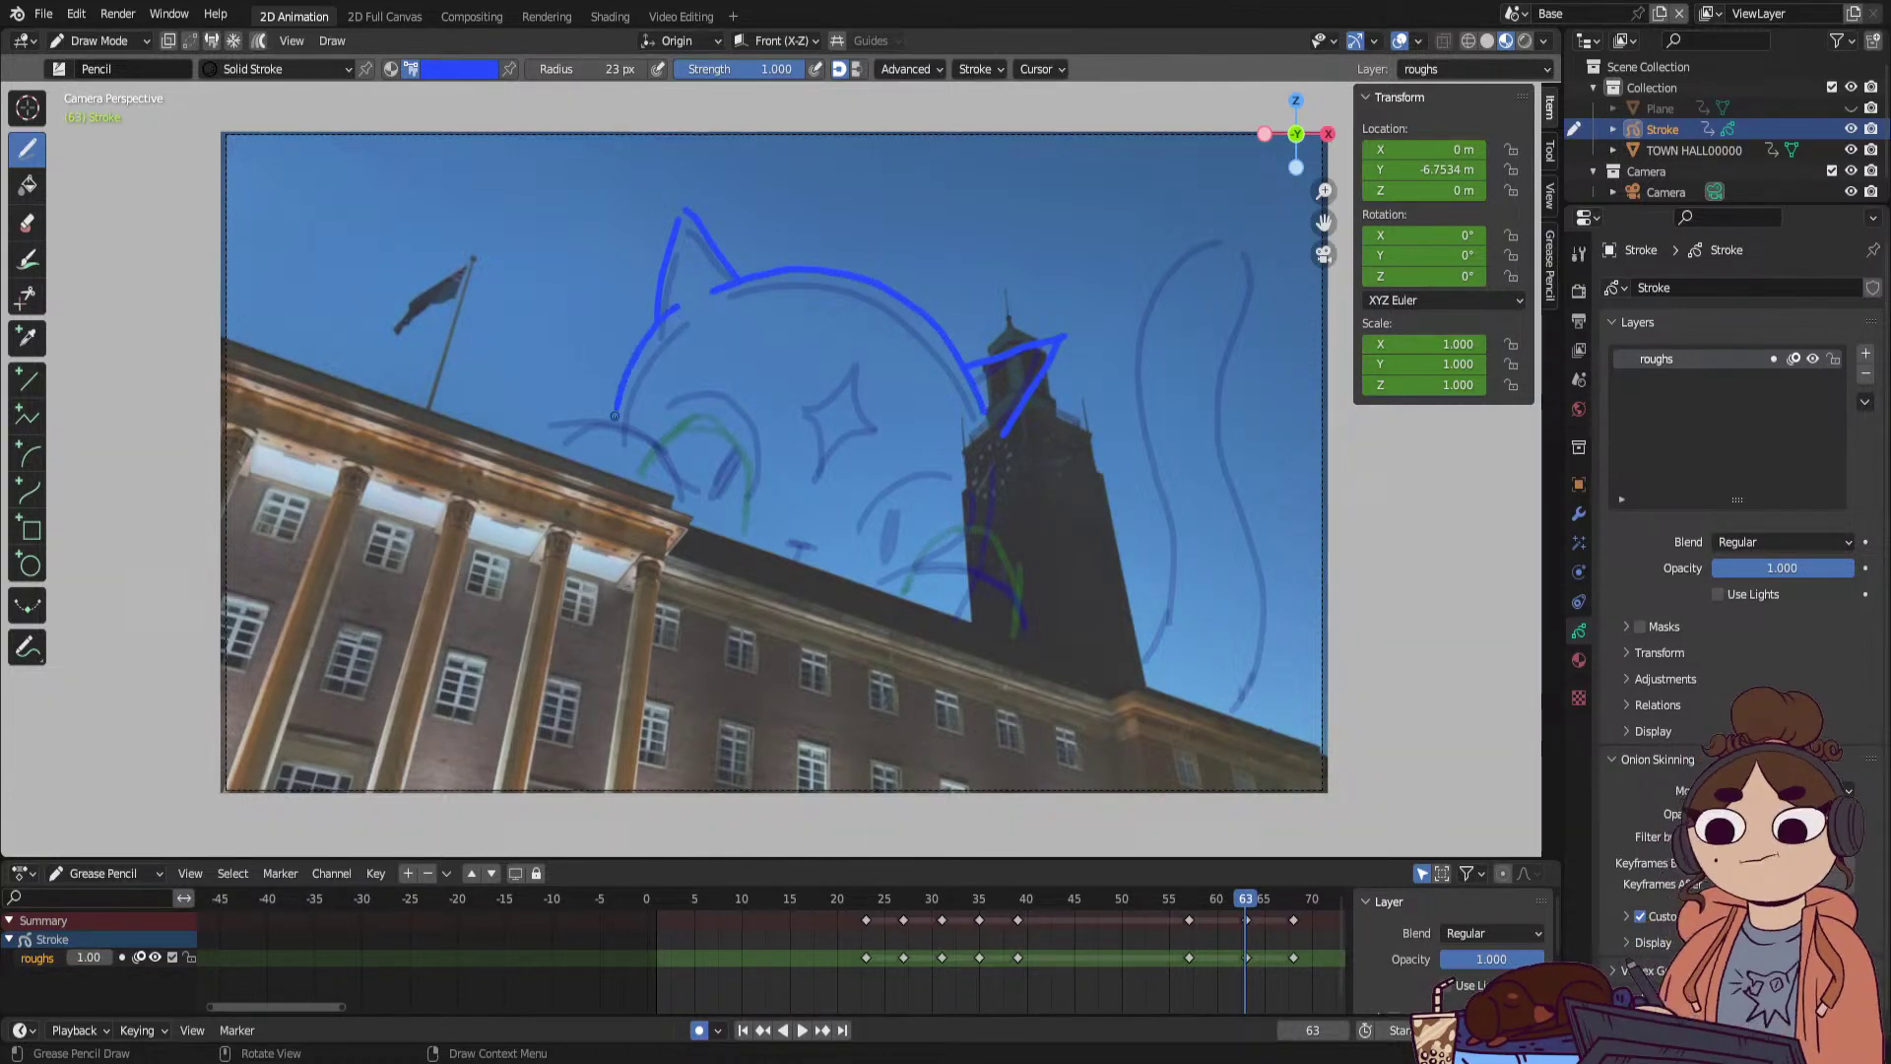
pyautogui.press('space')
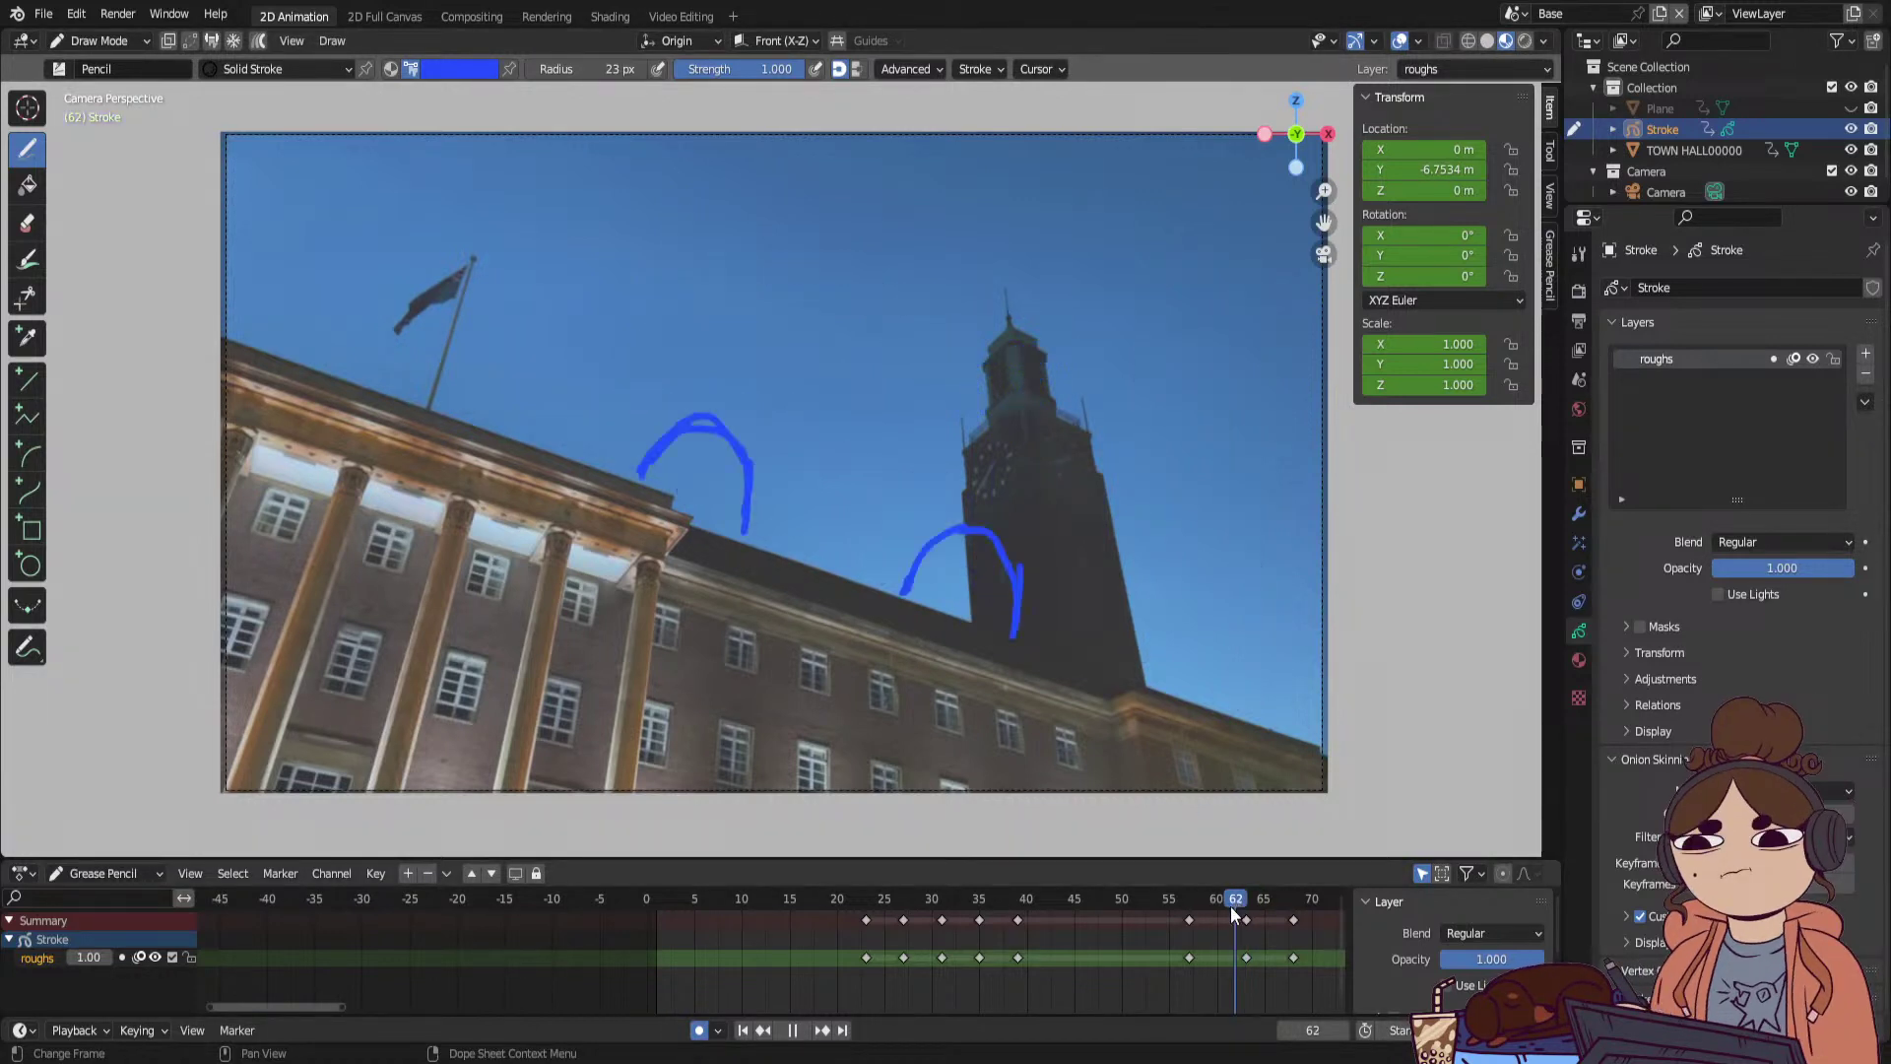
pyautogui.moveTo(1284, 902); pyautogui.dragTo(1243, 907)
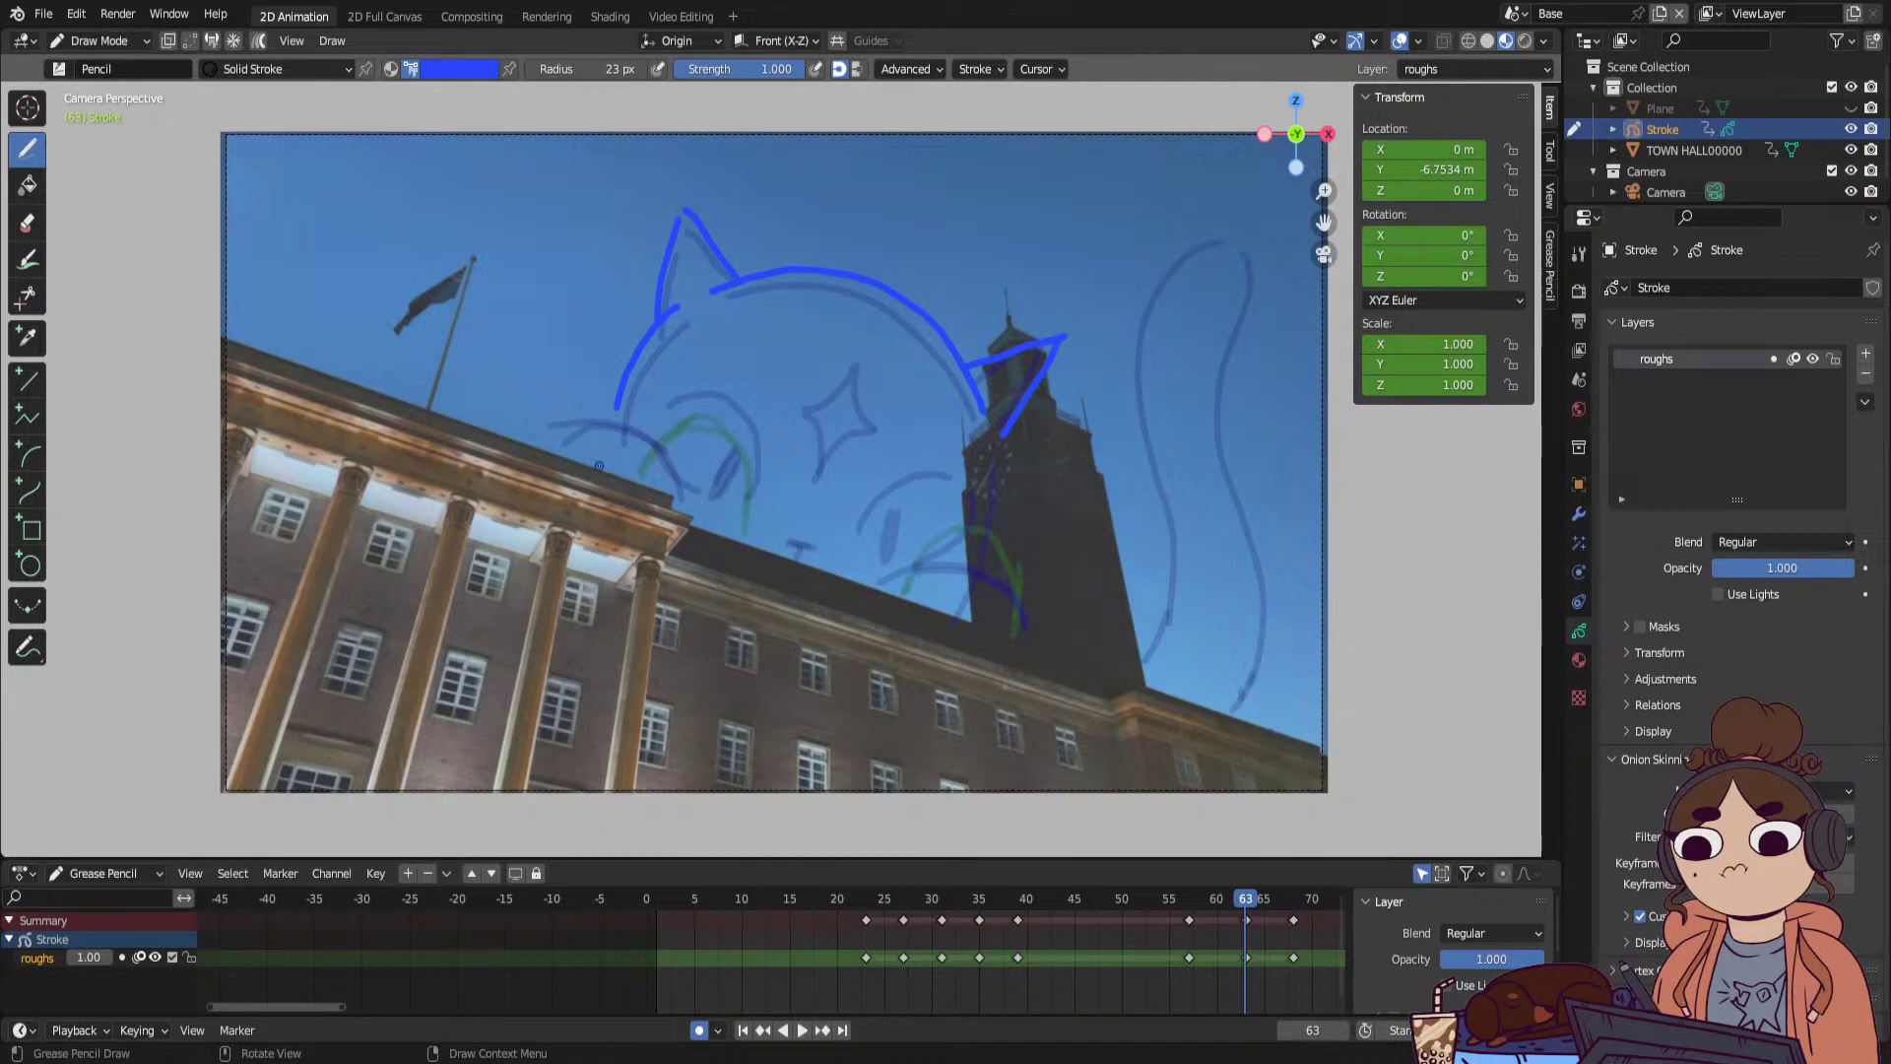
# At frame 63, sketch both rounded paws over the roof edge beneath the raised head, removing the overlapping line by the left paw.
pyautogui.moveTo(671, 404); pyautogui.dragTo(605, 443)
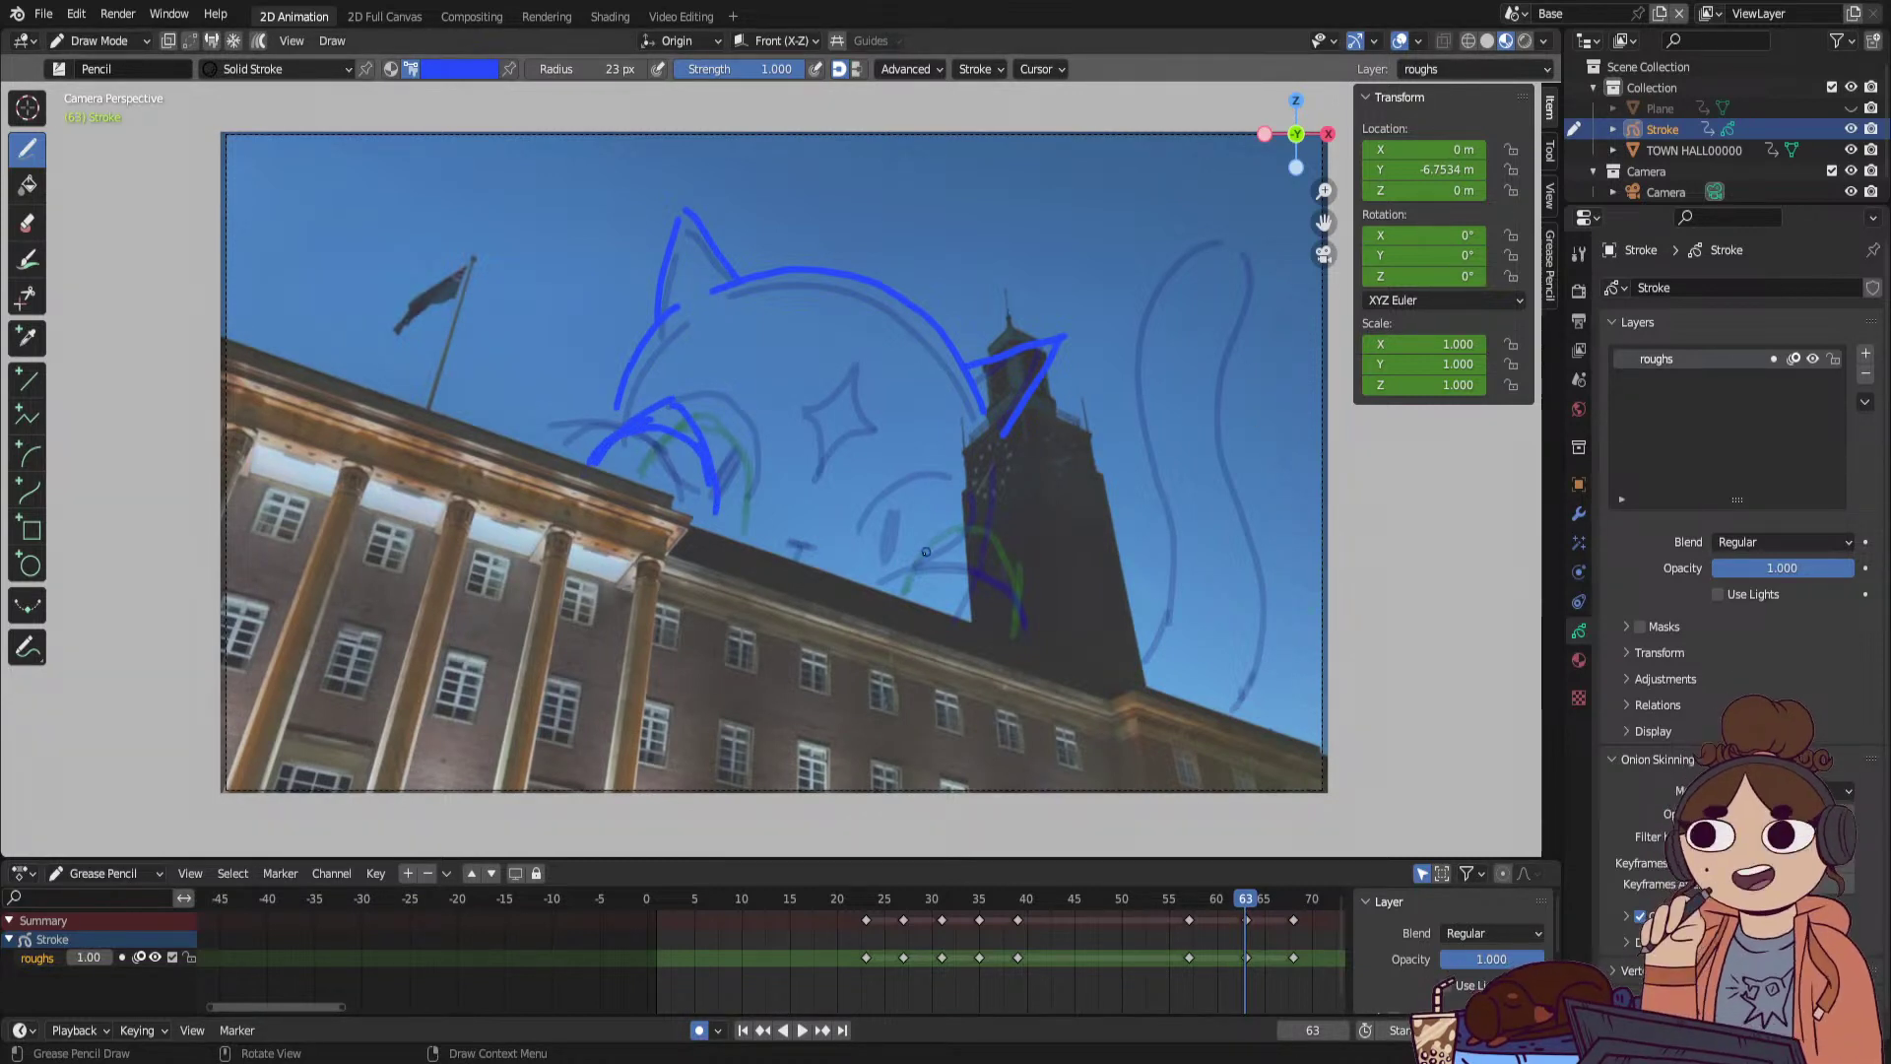
pyautogui.moveTo(883, 588)
pyautogui.mouseDown()
pyautogui.moveTo(954, 553)
pyautogui.moveTo(1017, 622)
pyautogui.mouseUp()
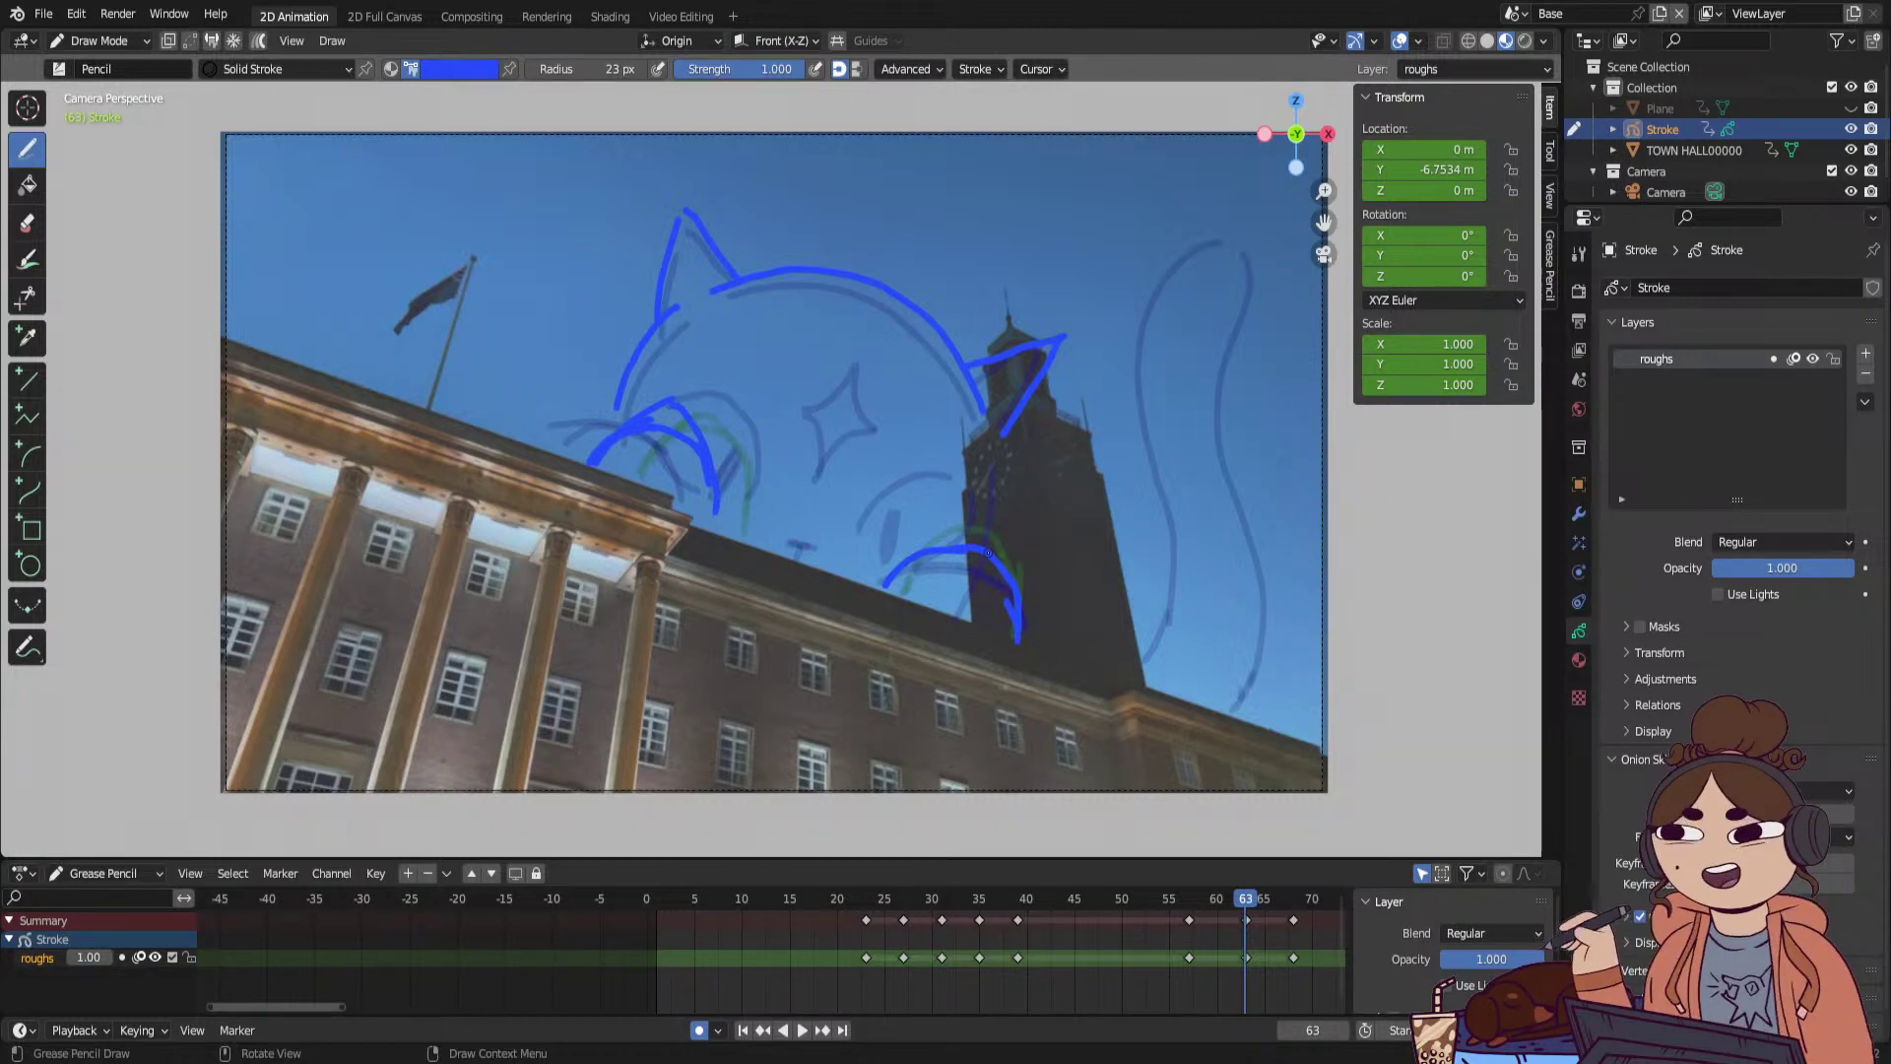
pyautogui.hotkey('ctrl', 'z')
pyautogui.hotkey('ctrl', 'z')
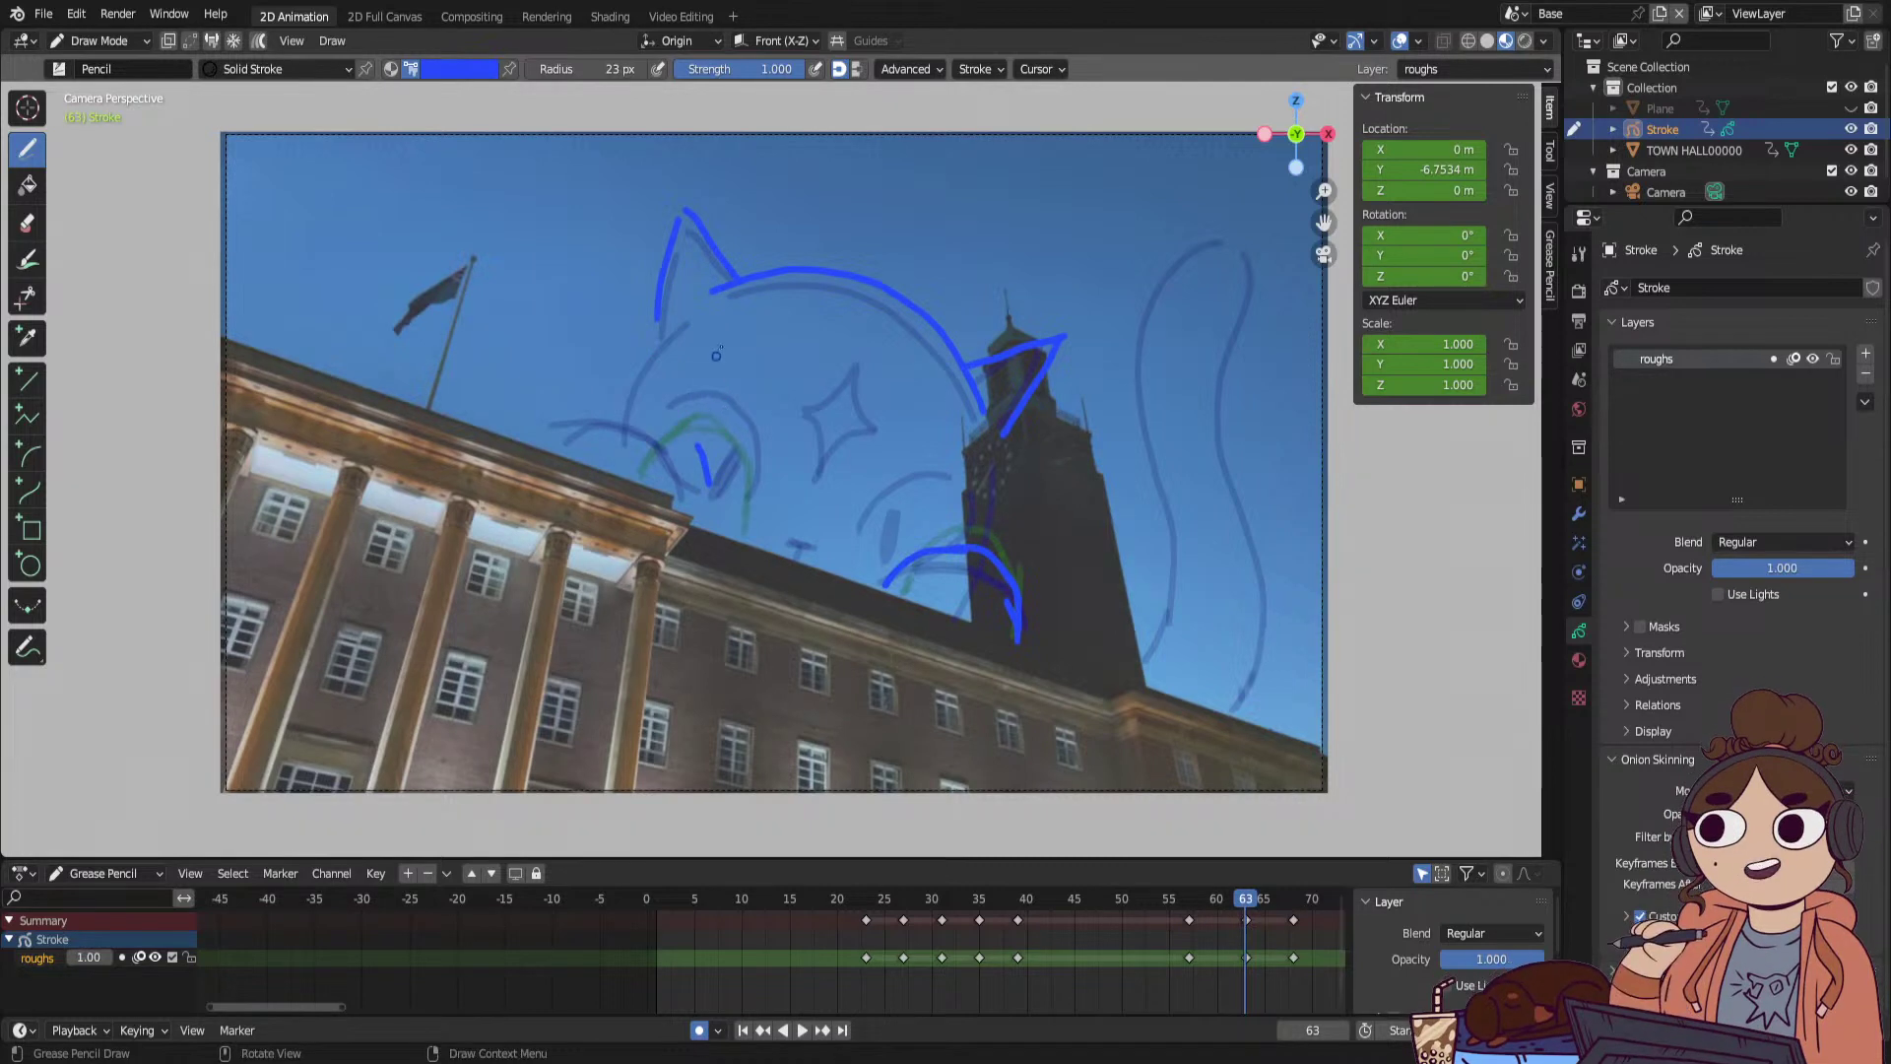
pyautogui.hotkey('ctrl', 'shift', 'z')
pyautogui.hotkey('ctrl', 'shift', 'z')
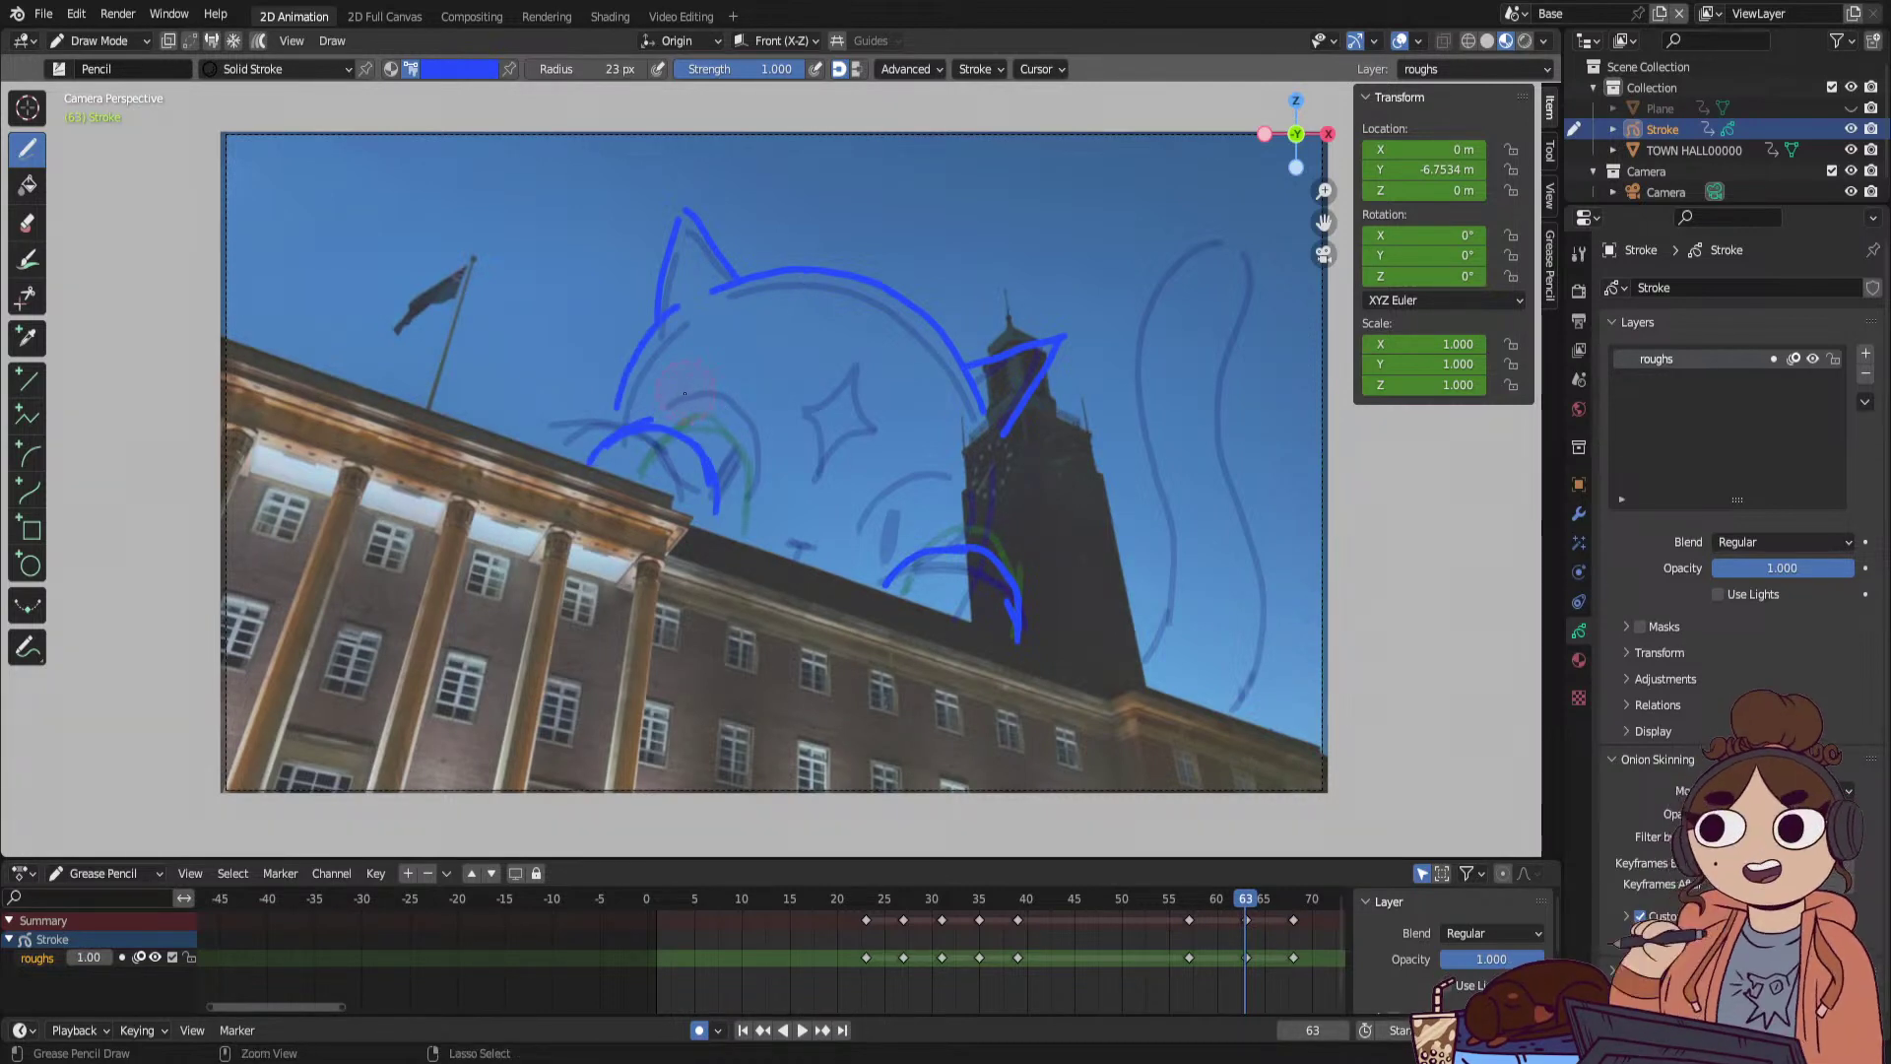
pyautogui.hotkey('shift', 'ctrl', 'space')
pyautogui.click(1250, 900)
pyautogui.press('space')
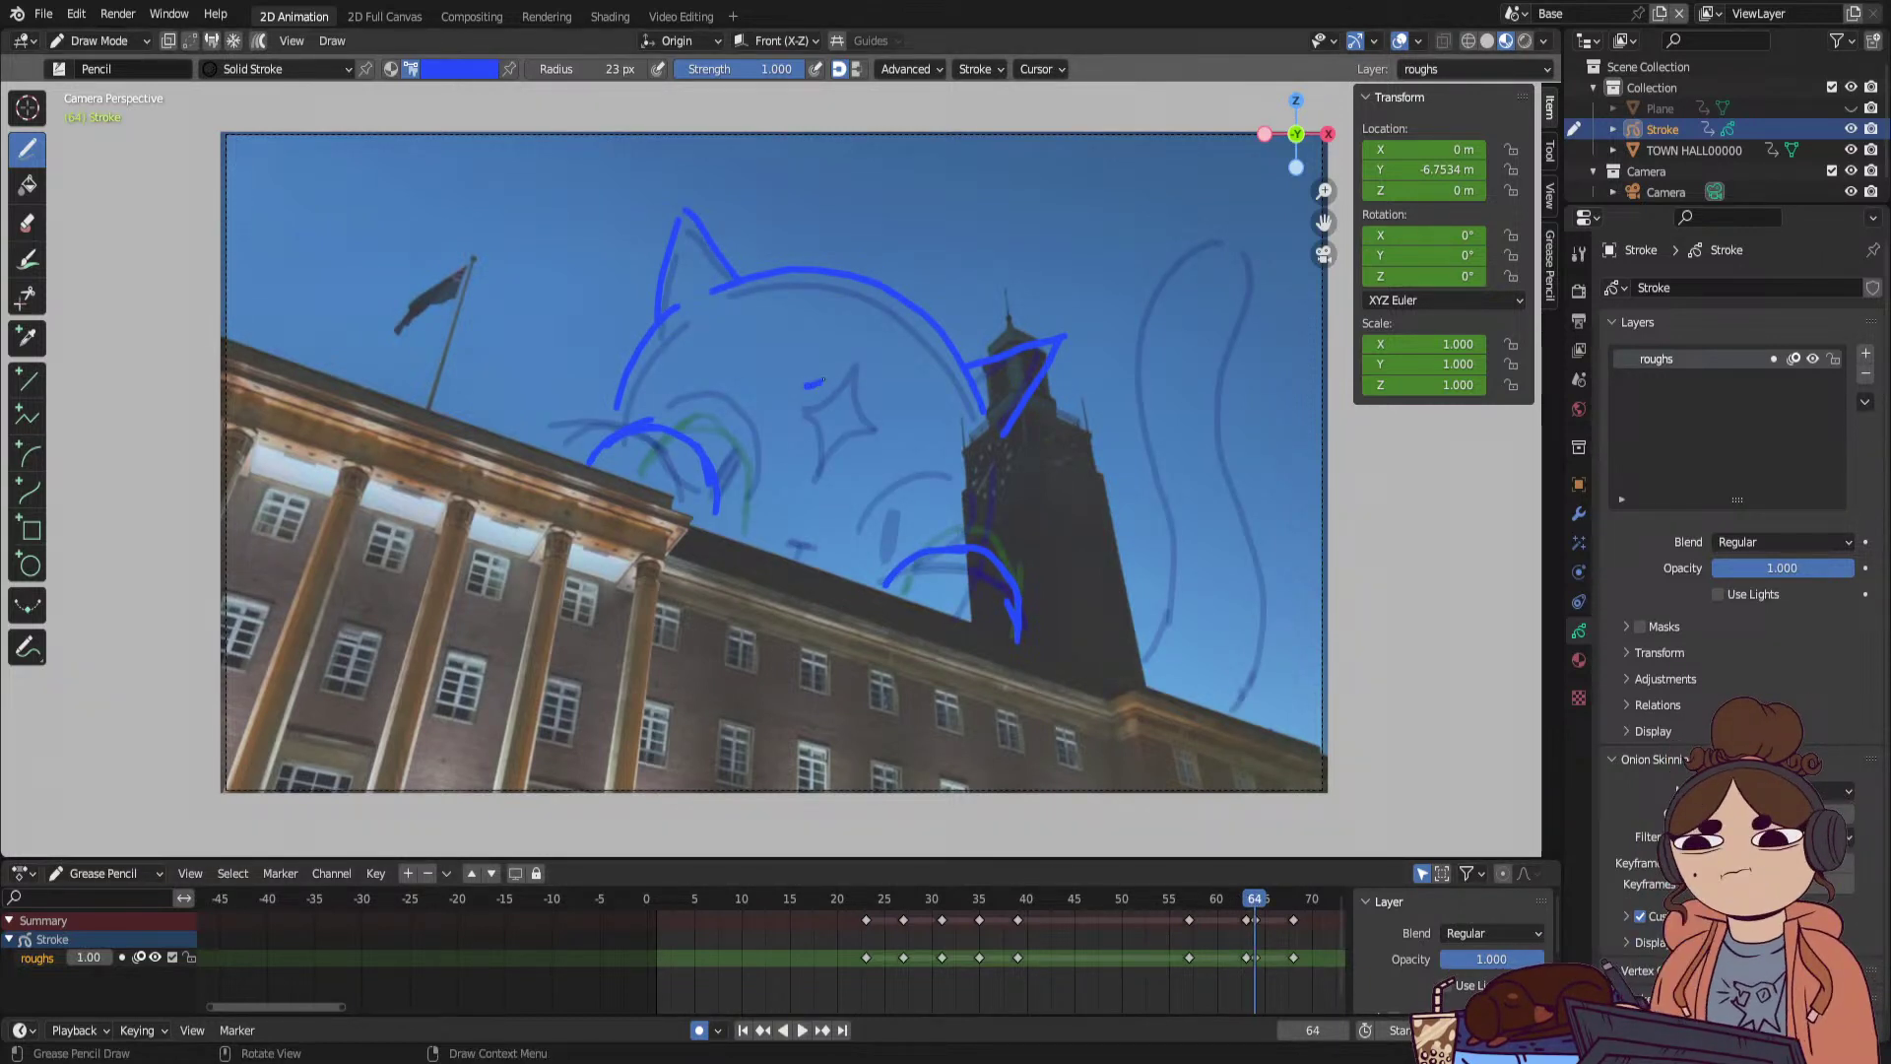
pyautogui.moveTo(823, 379); pyautogui.dragTo(863, 340)
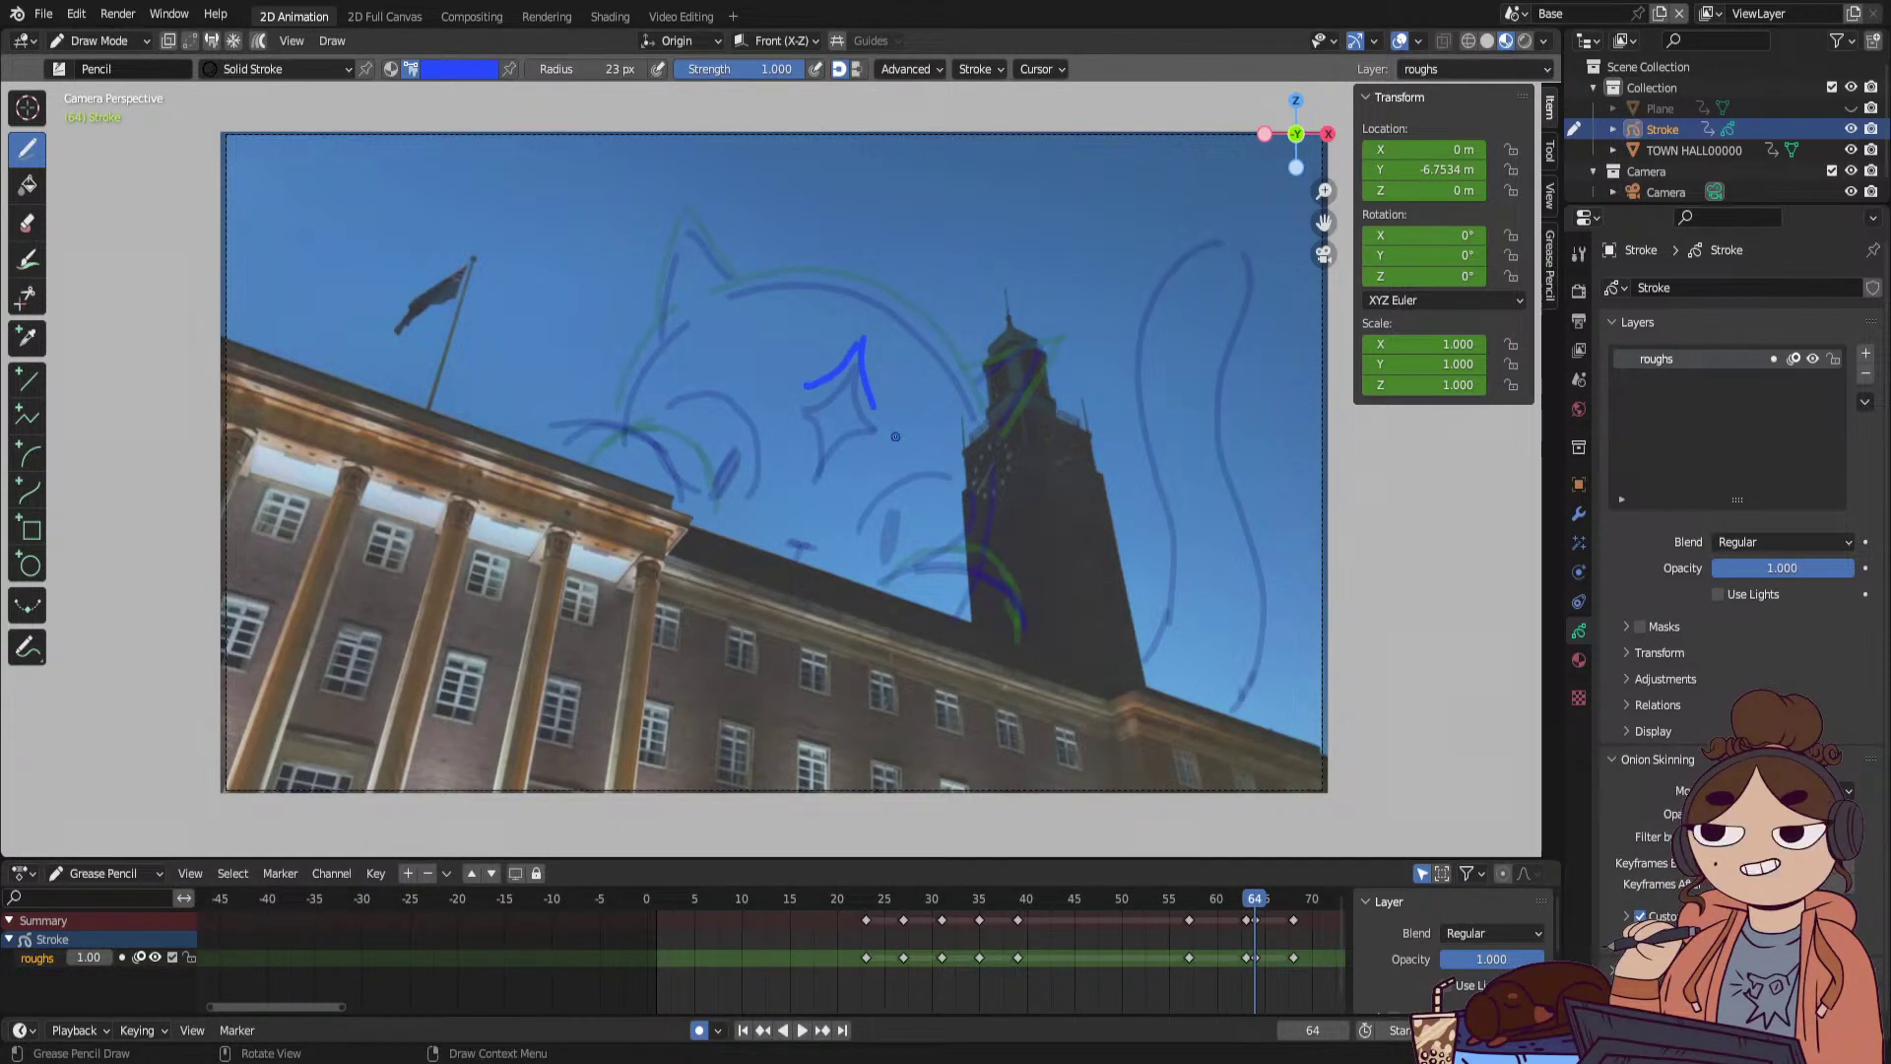
pyautogui.click(1247, 903)
pyautogui.press('space')
pyautogui.press('space')
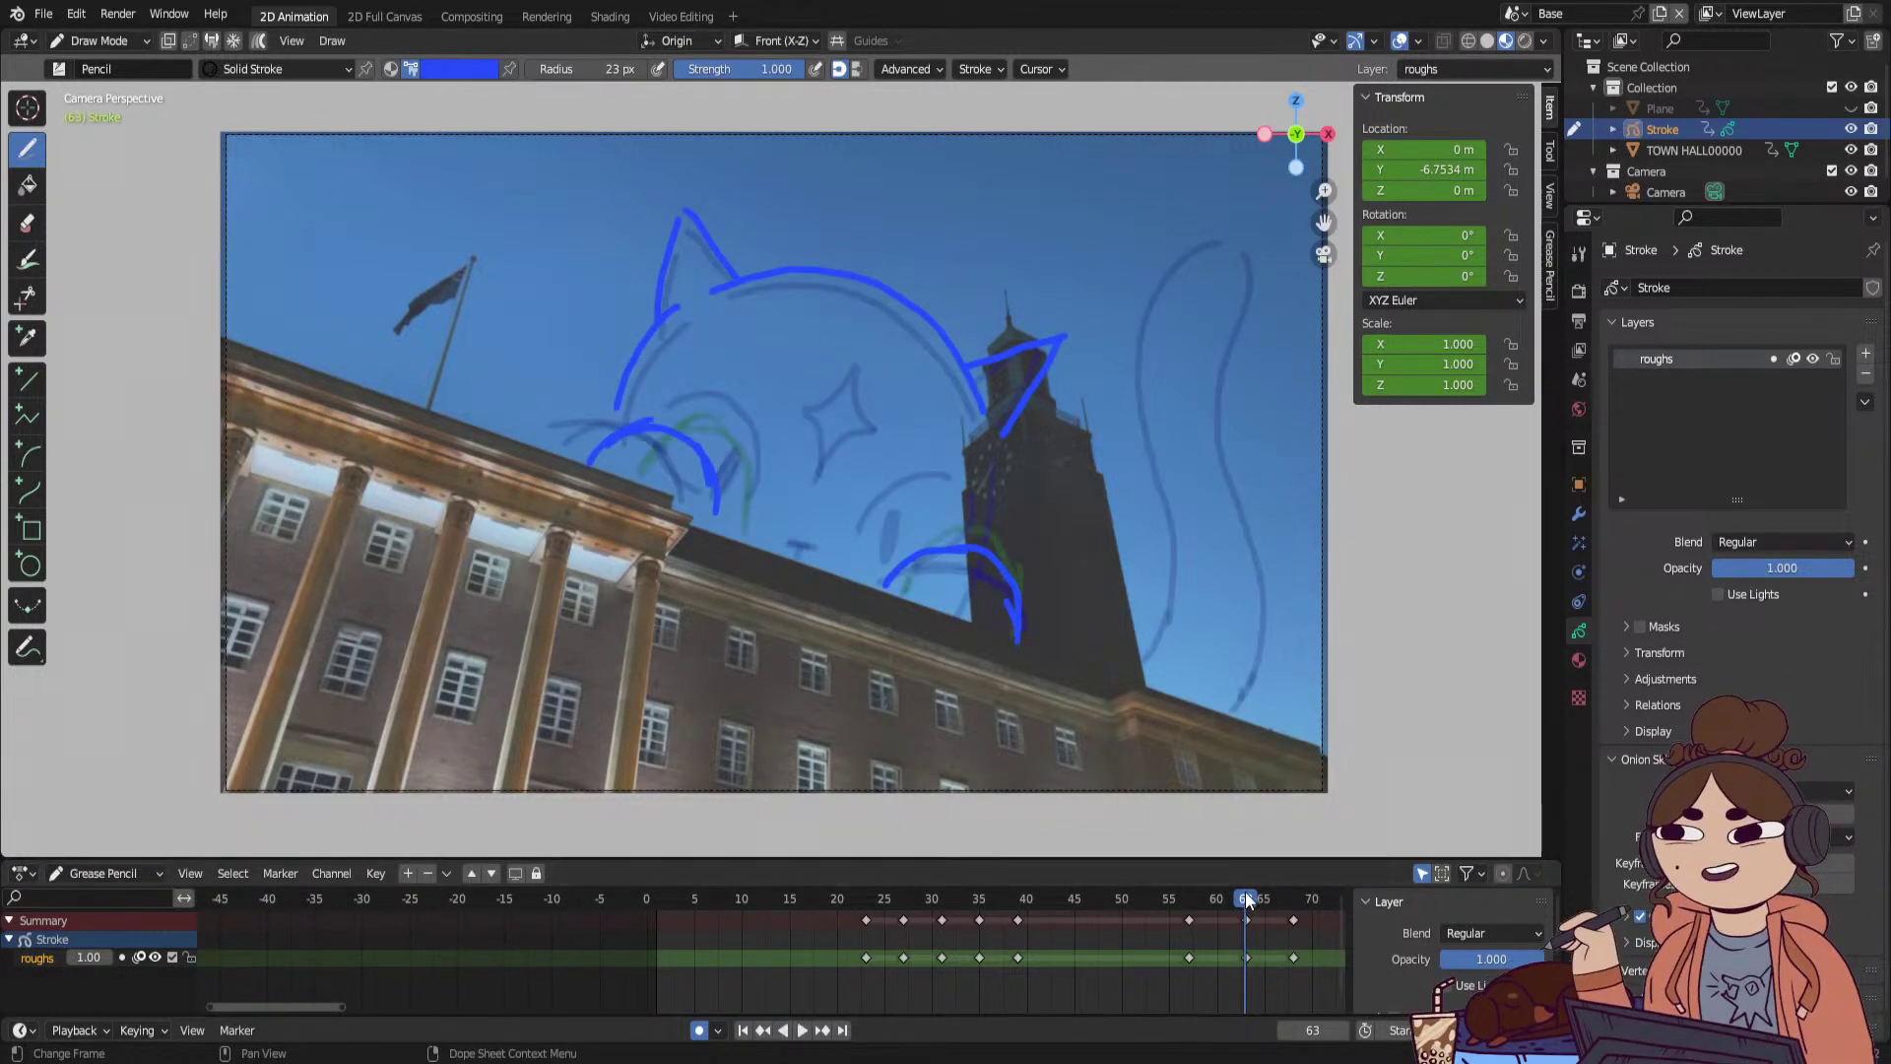
# On frame 63, sketch the four-pointed star on the forehead and the cheek line from the right ear to the paw, and scrub the motion.
pyautogui.moveTo(793, 390)
pyautogui.mouseDown()
pyautogui.moveTo(864, 335)
pyautogui.moveTo(891, 427)
pyautogui.mouseUp()
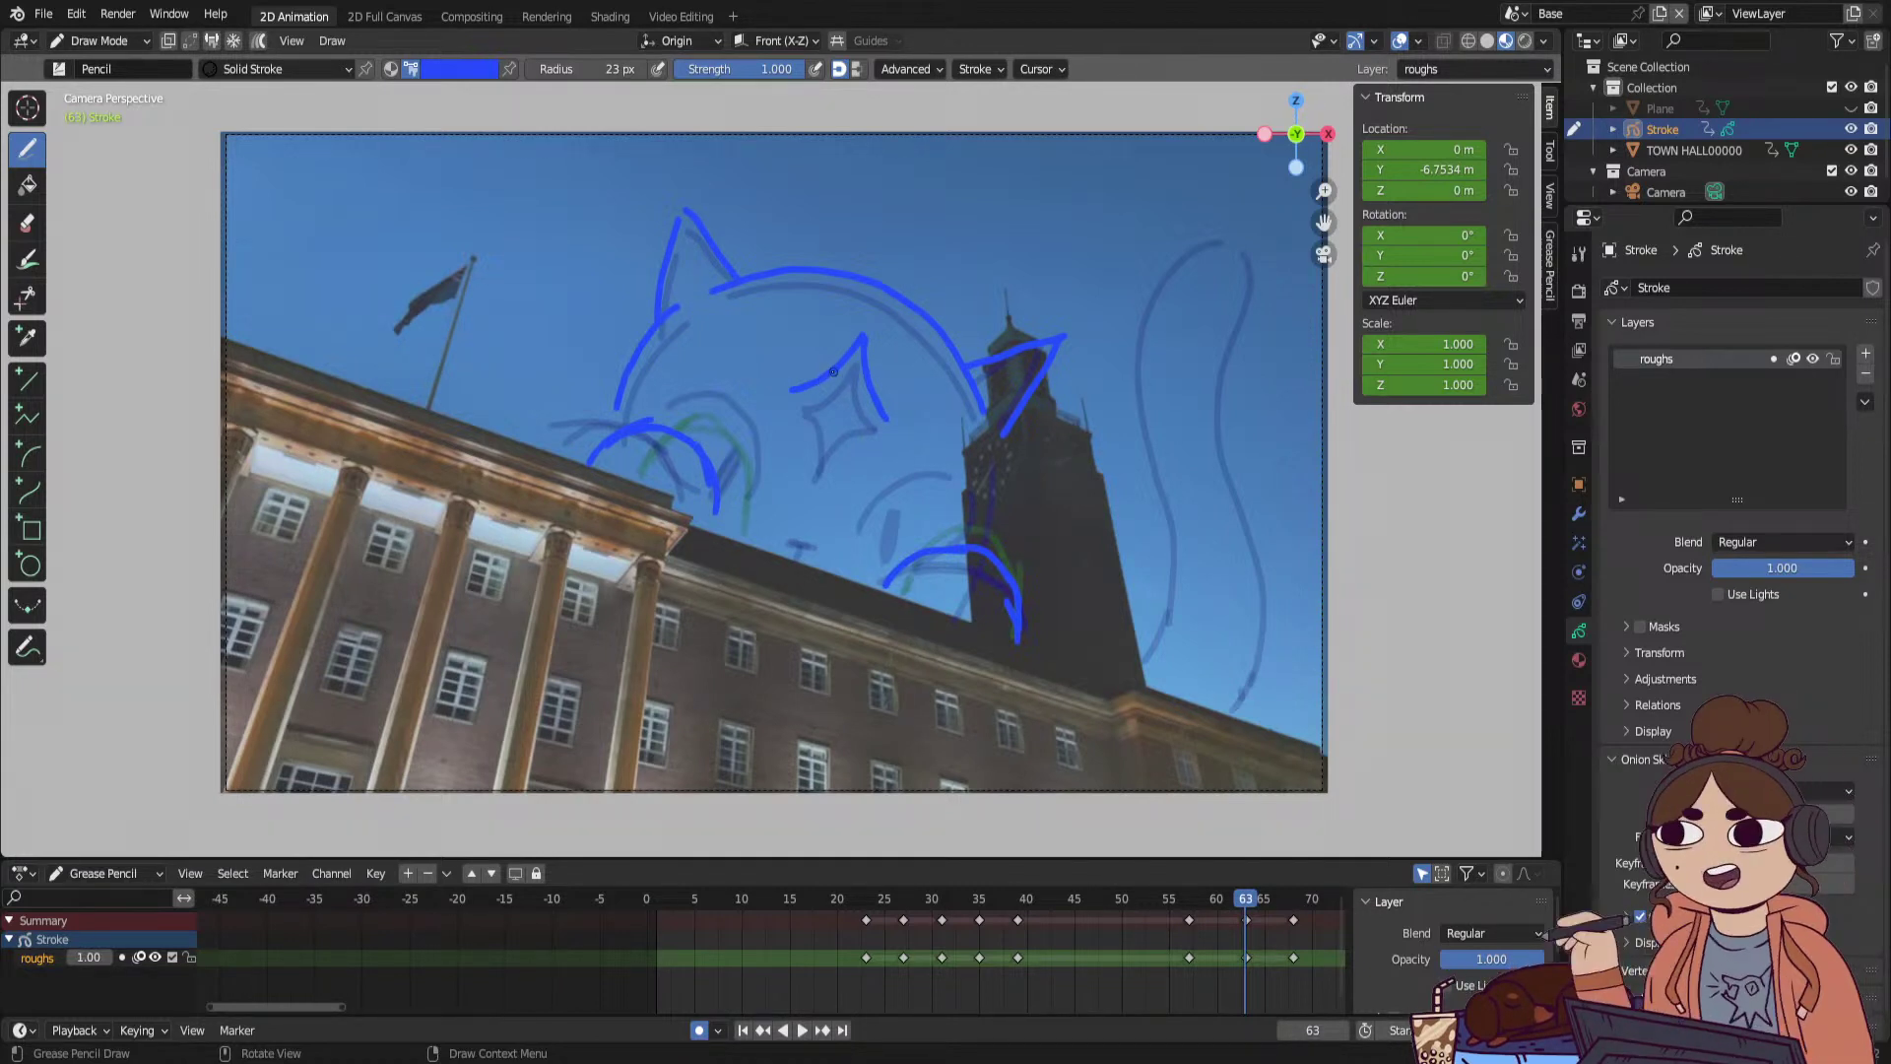
pyautogui.hotkey('ctrl', 'z')
pyautogui.moveTo(813, 390)
pyautogui.mouseDown()
pyautogui.moveTo(875, 386)
pyautogui.moveTo(887, 428)
pyautogui.moveTo(797, 398)
pyautogui.mouseUp()
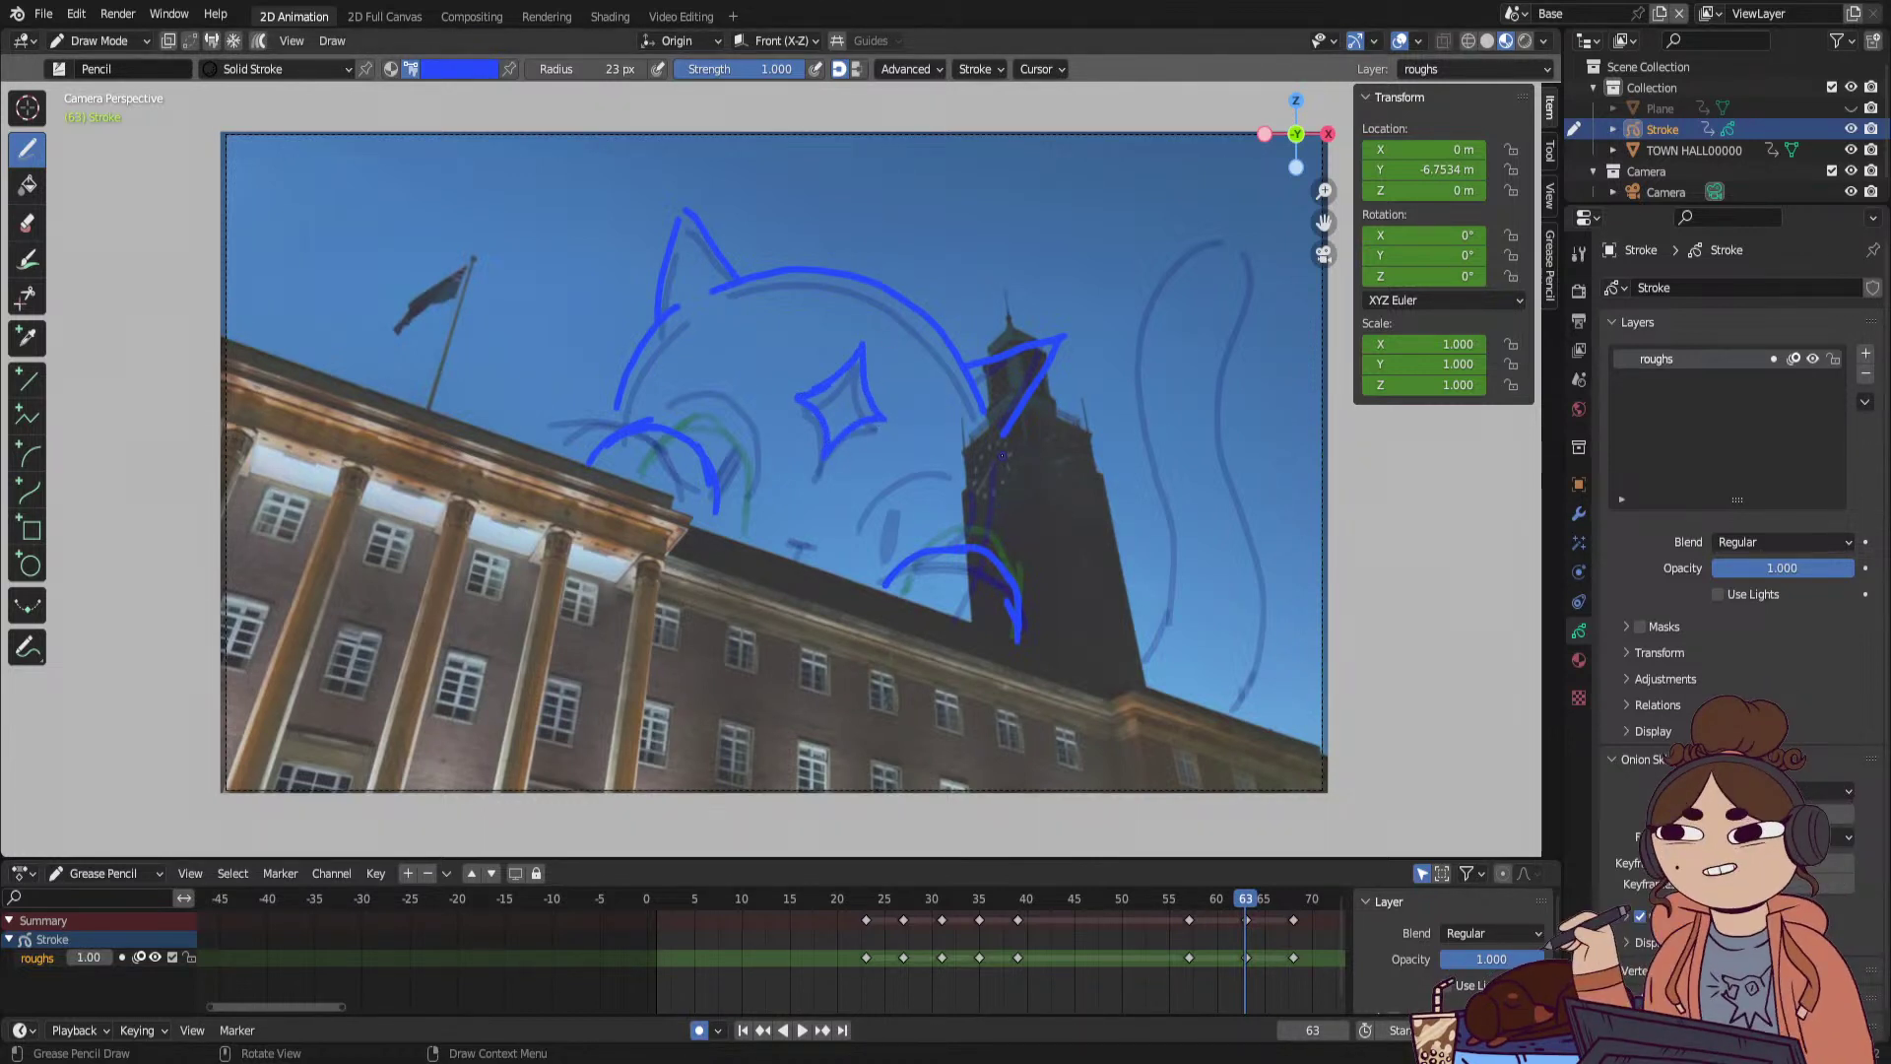
pyautogui.moveTo(1001, 455); pyautogui.dragTo(973, 555)
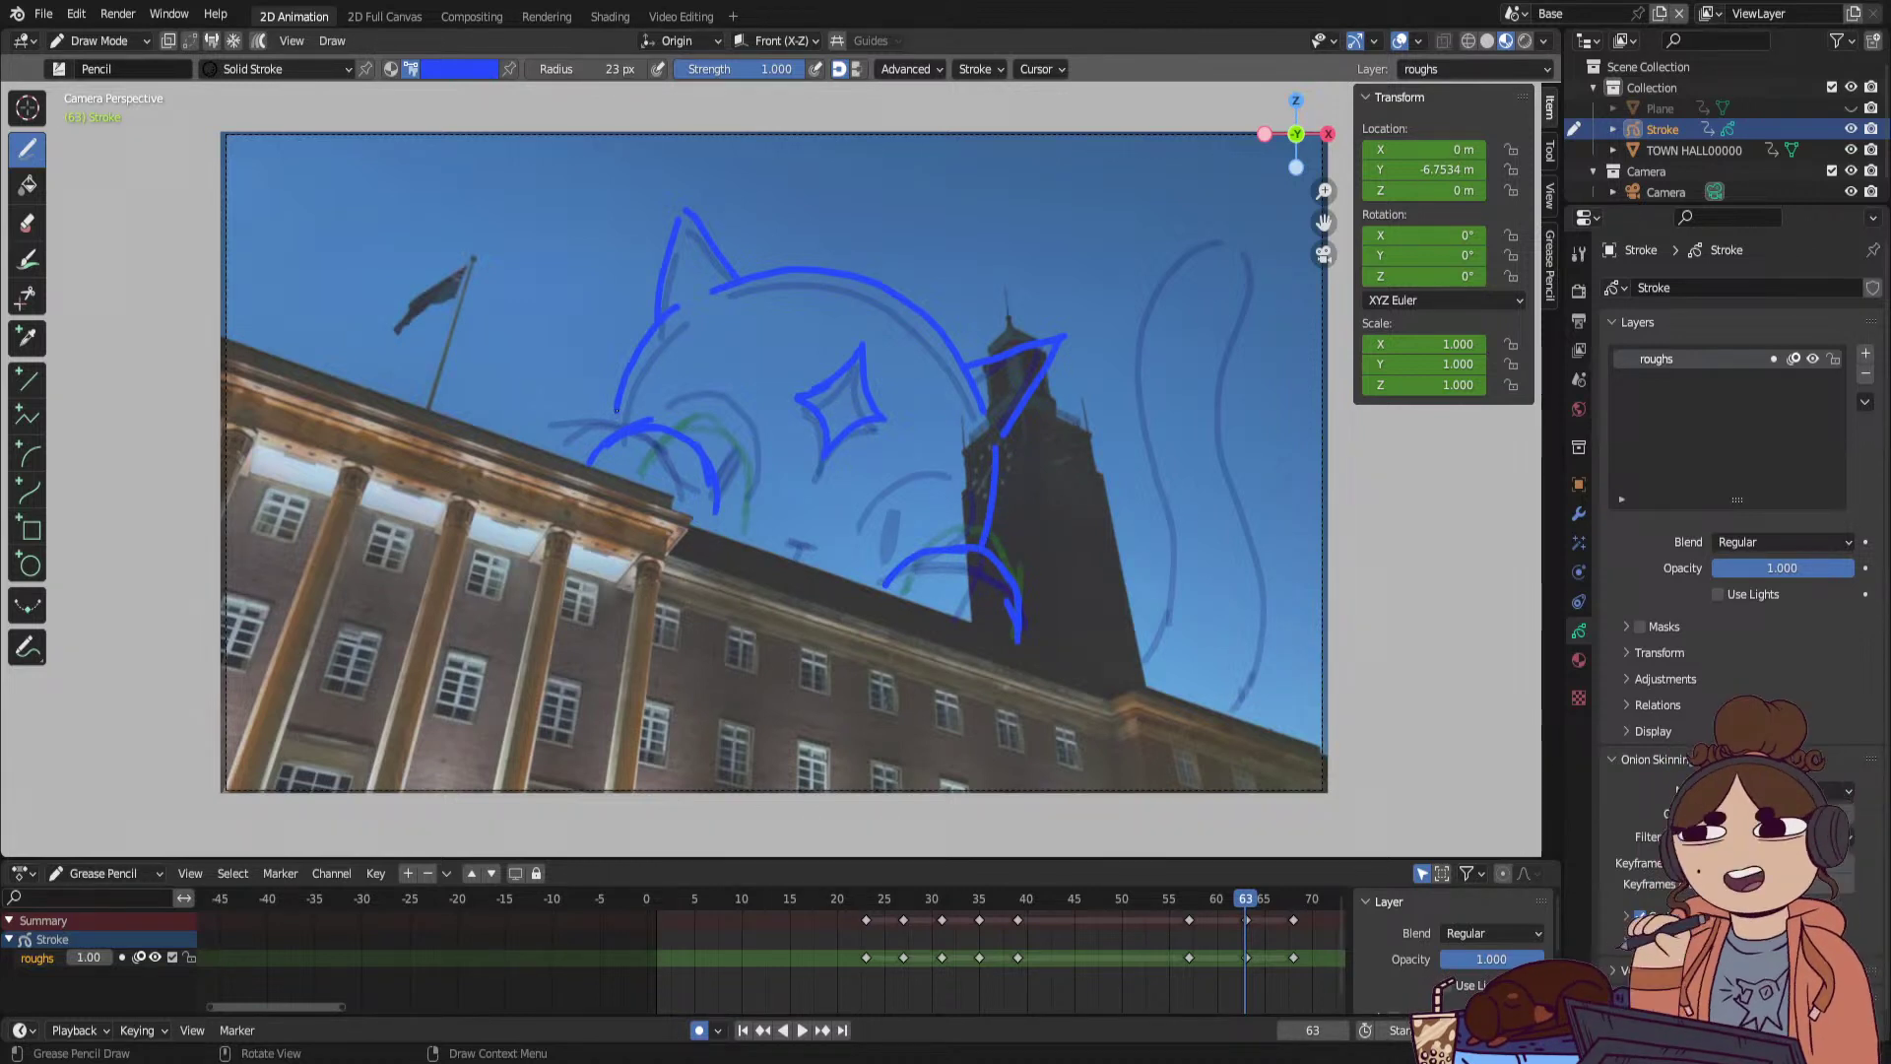
pyautogui.click(1231, 902)
pyautogui.moveTo(1231, 906)
pyautogui.mouseDown()
pyautogui.moveTo(1302, 902)
pyautogui.moveTo(1152, 920)
pyautogui.moveTo(1349, 886)
pyautogui.moveTo(1184, 918)
pyautogui.moveTo(1314, 908)
pyautogui.moveTo(1224, 911)
pyautogui.moveTo(1282, 928)
pyautogui.moveTo(1297, 900)
pyautogui.mouseUp()
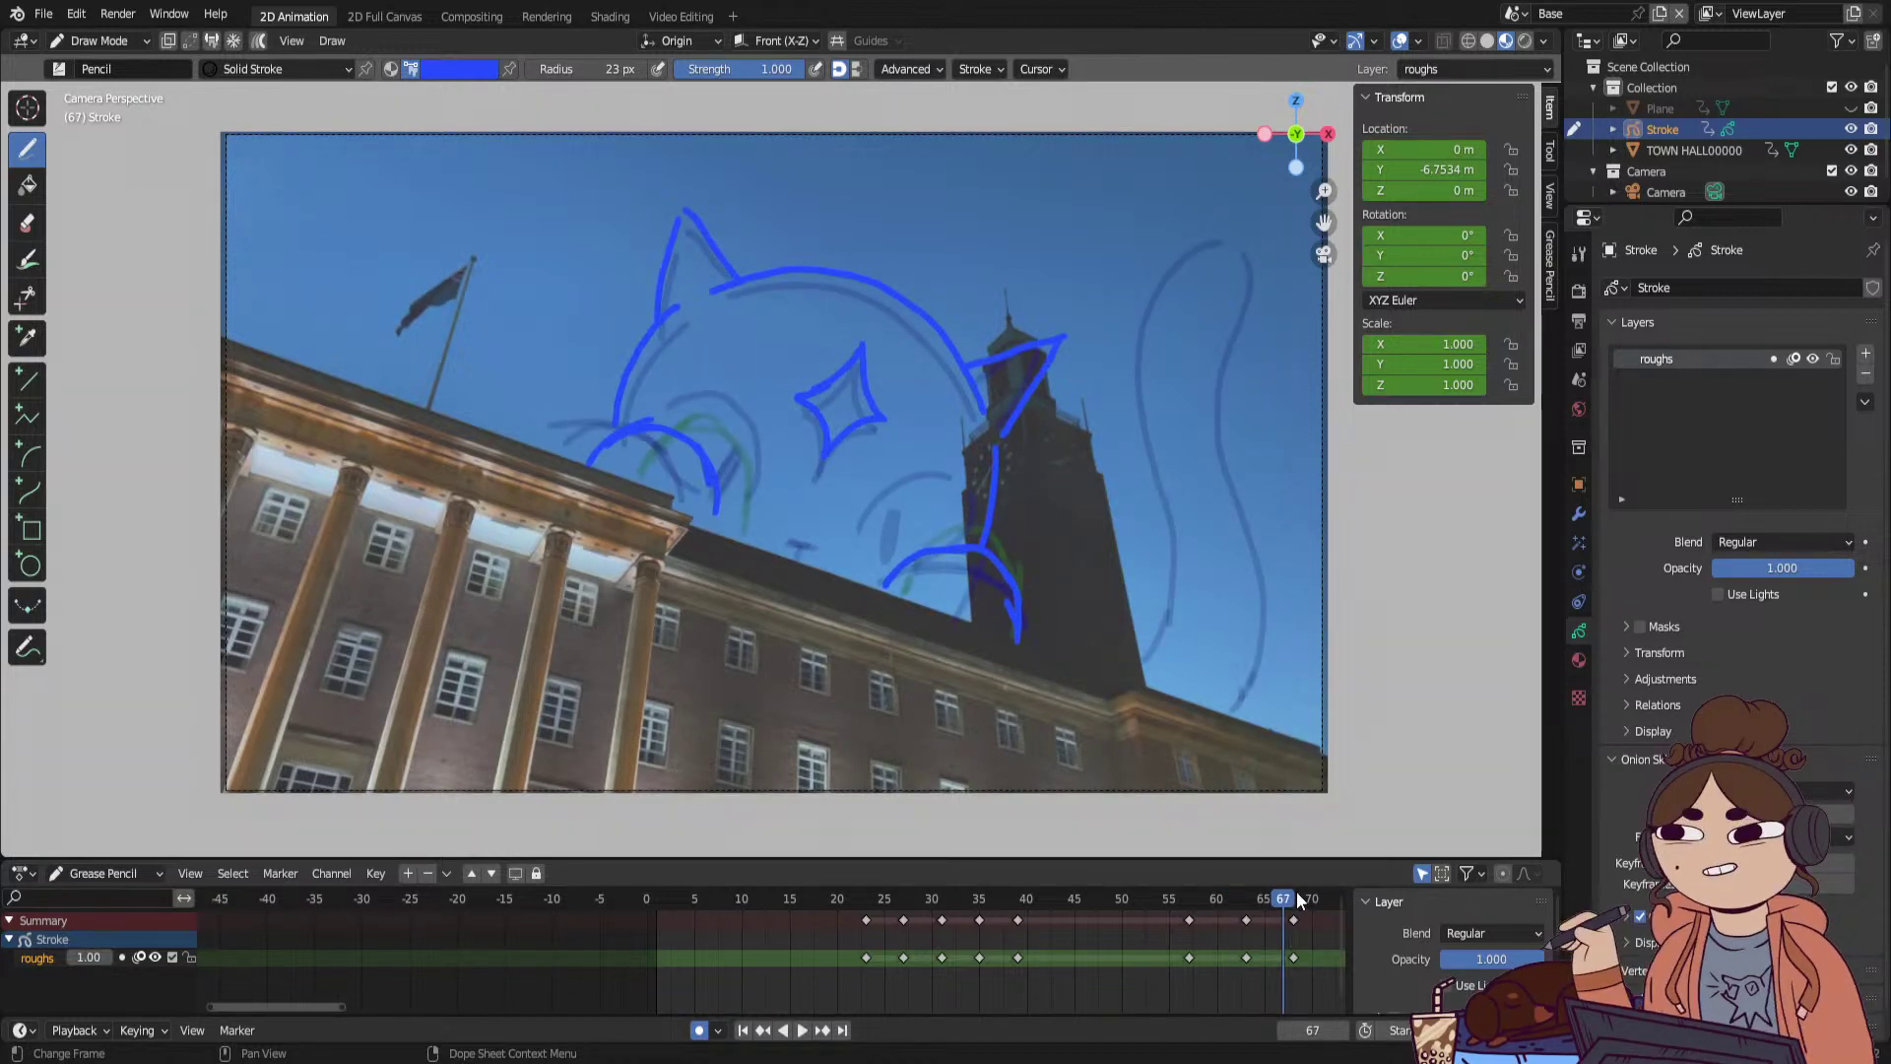
# At frame 60, sketch both arched paws on the roofline, slightly larger than in the previous keyframe.
pyautogui.moveTo(1297, 899)
pyautogui.mouseDown()
pyautogui.moveTo(1194, 920)
pyautogui.moveTo(1327, 907)
pyautogui.moveTo(1161, 908)
pyautogui.moveTo(1256, 906)
pyautogui.moveTo(1219, 910)
pyautogui.mouseUp()
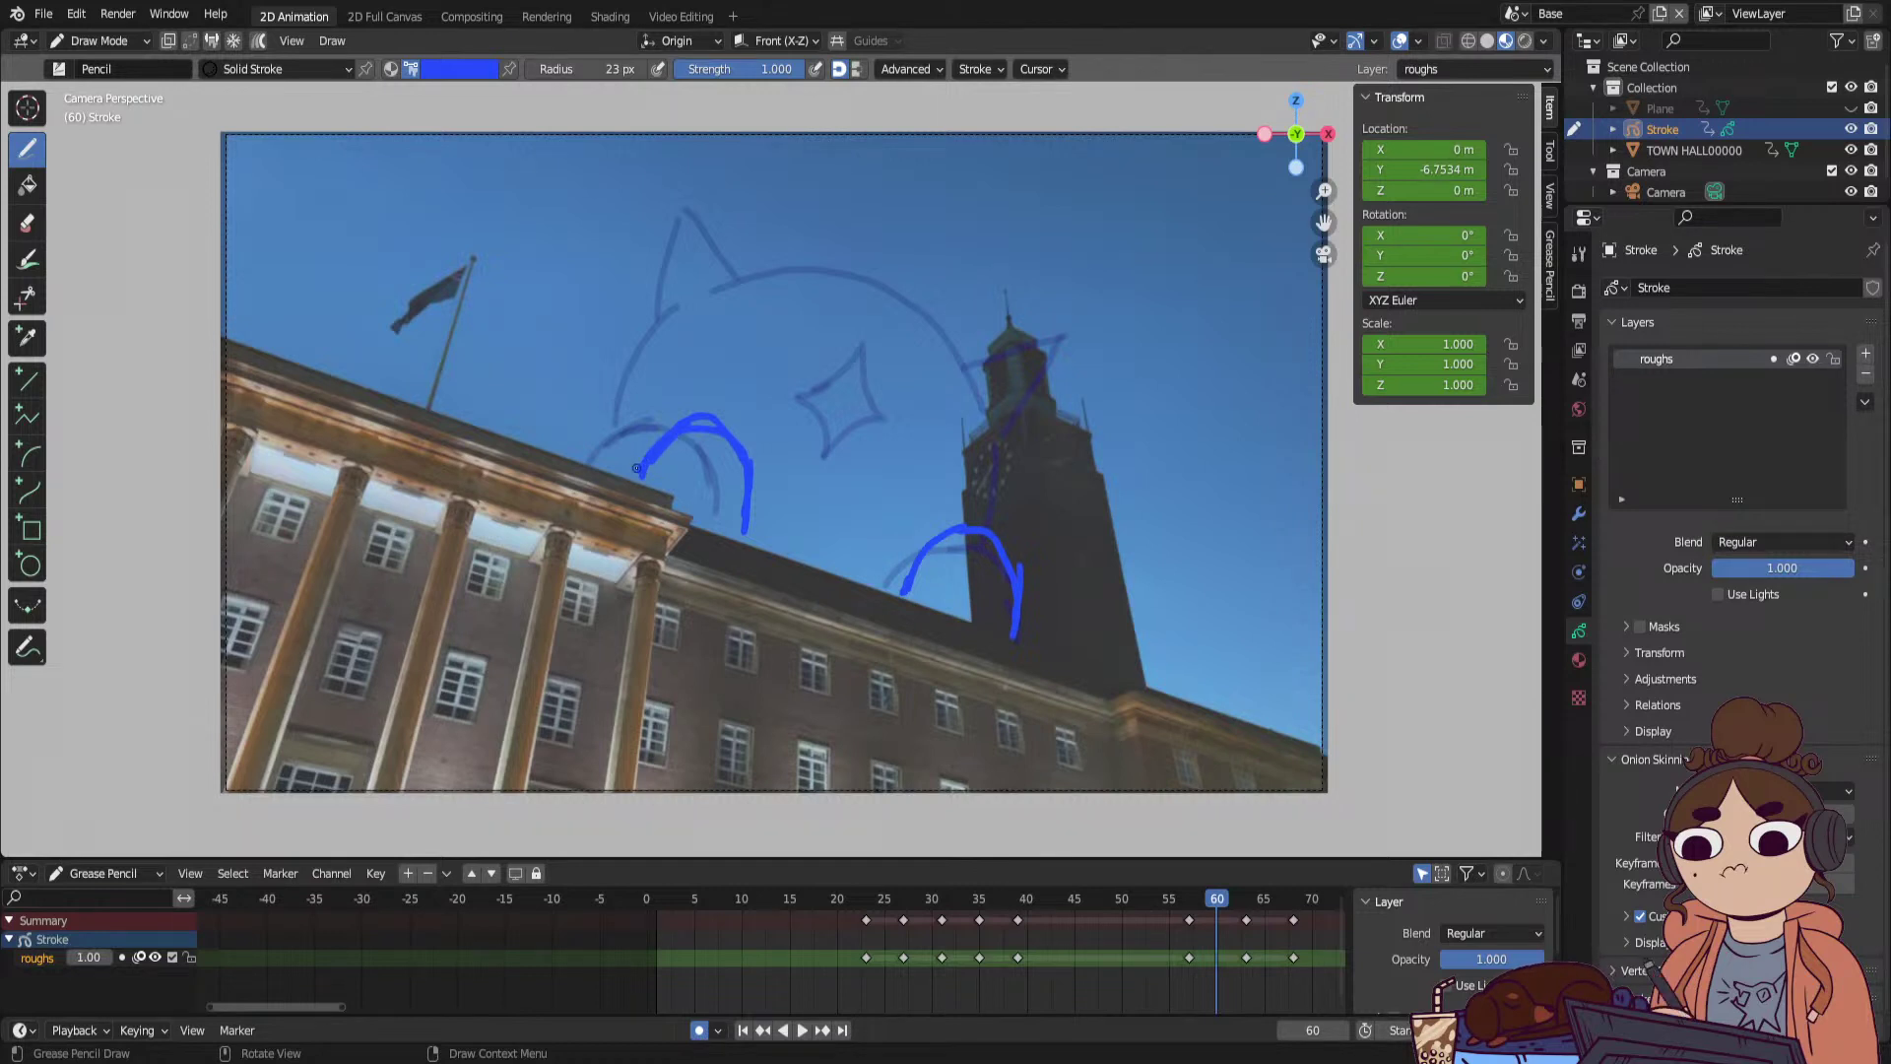
pyautogui.moveTo(635, 465)
pyautogui.mouseDown()
pyautogui.moveTo(685, 414)
pyautogui.moveTo(739, 424)
pyautogui.mouseUp()
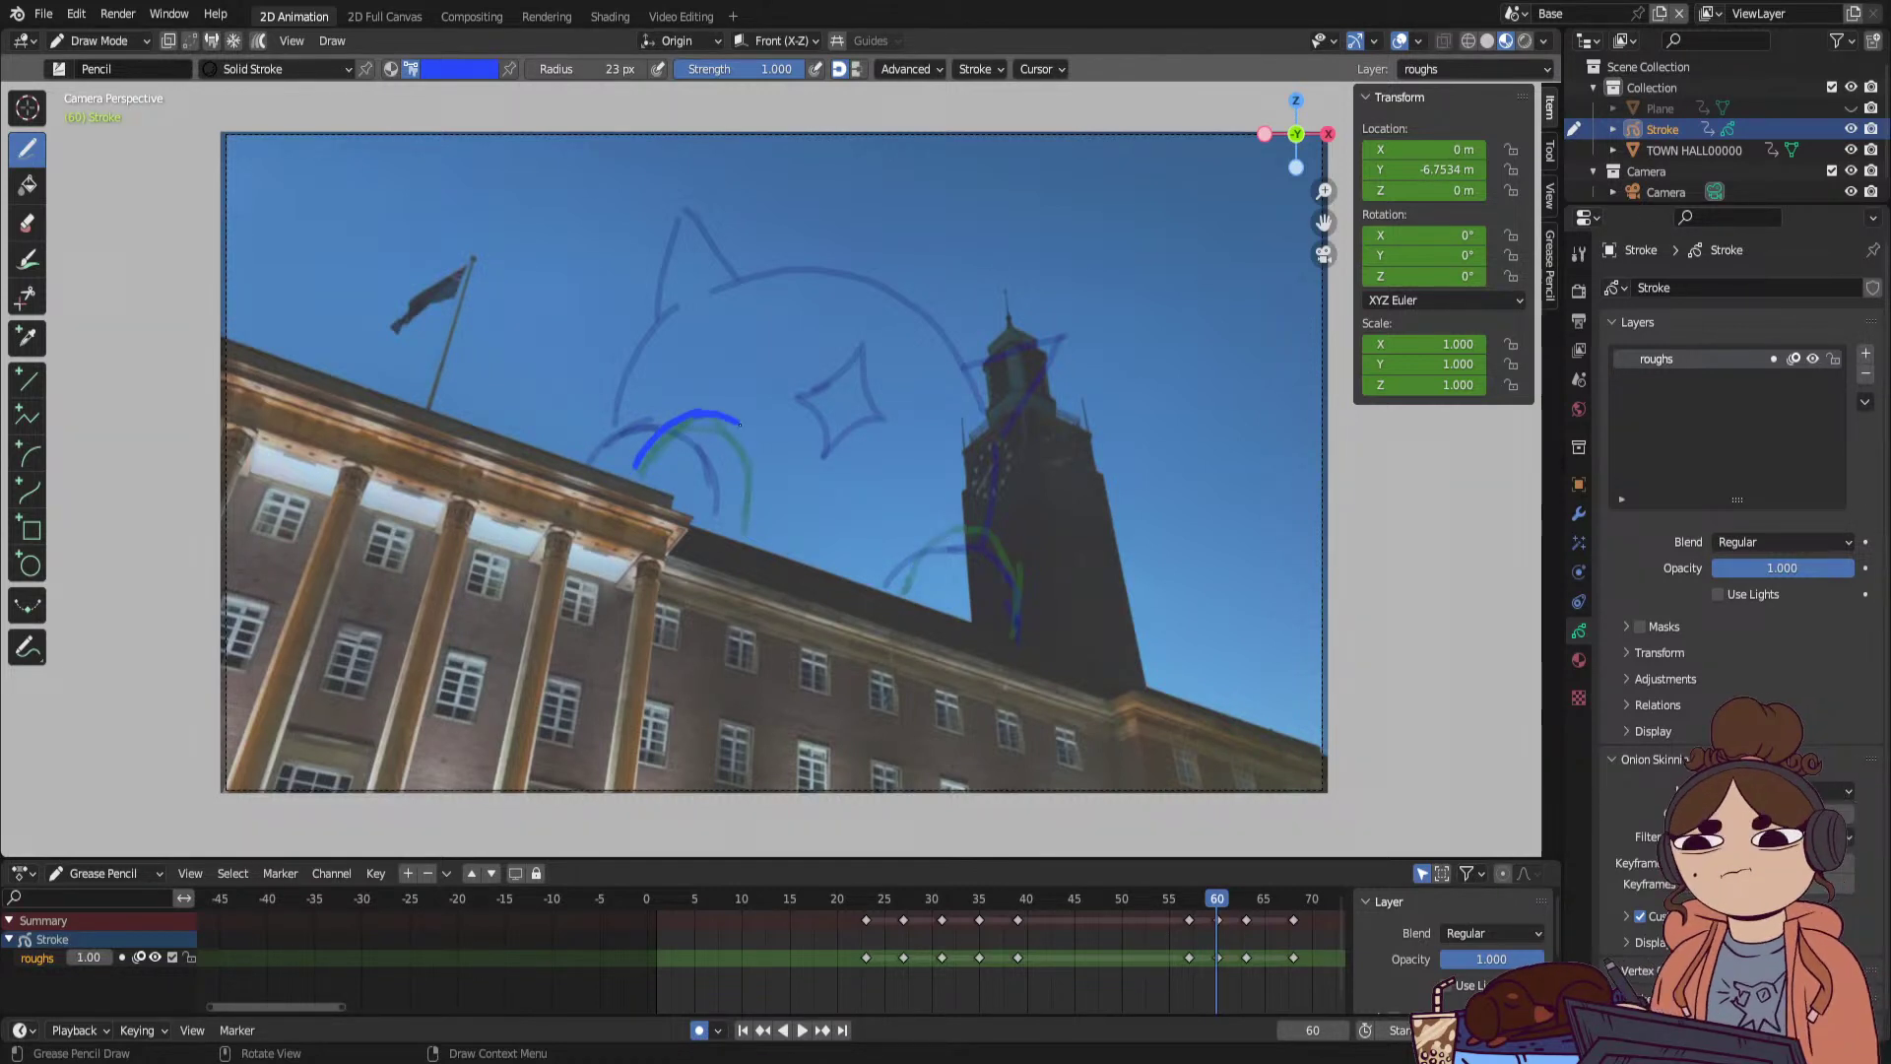
pyautogui.moveTo(890, 587)
pyautogui.mouseDown()
pyautogui.moveTo(931, 532)
pyautogui.moveTo(1018, 560)
pyautogui.mouseUp()
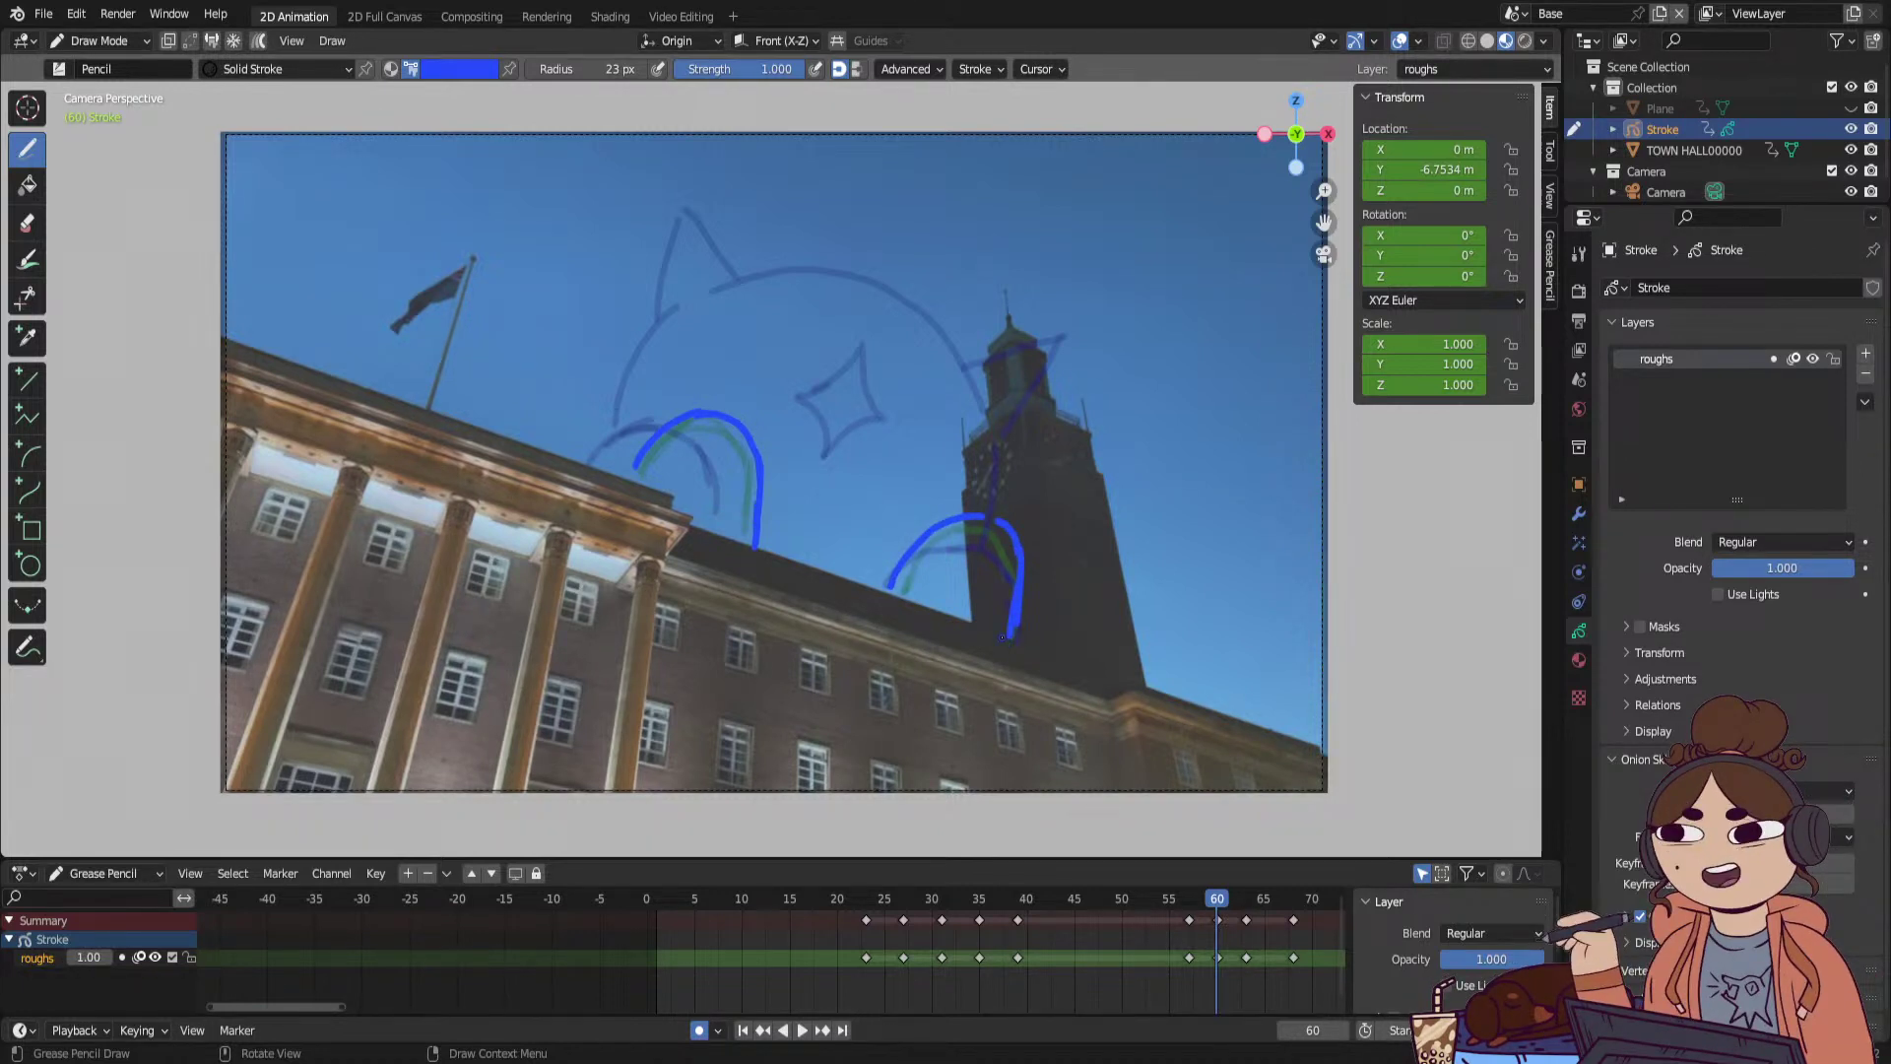
pyautogui.moveTo(597, 467); pyautogui.dragTo(650, 421)
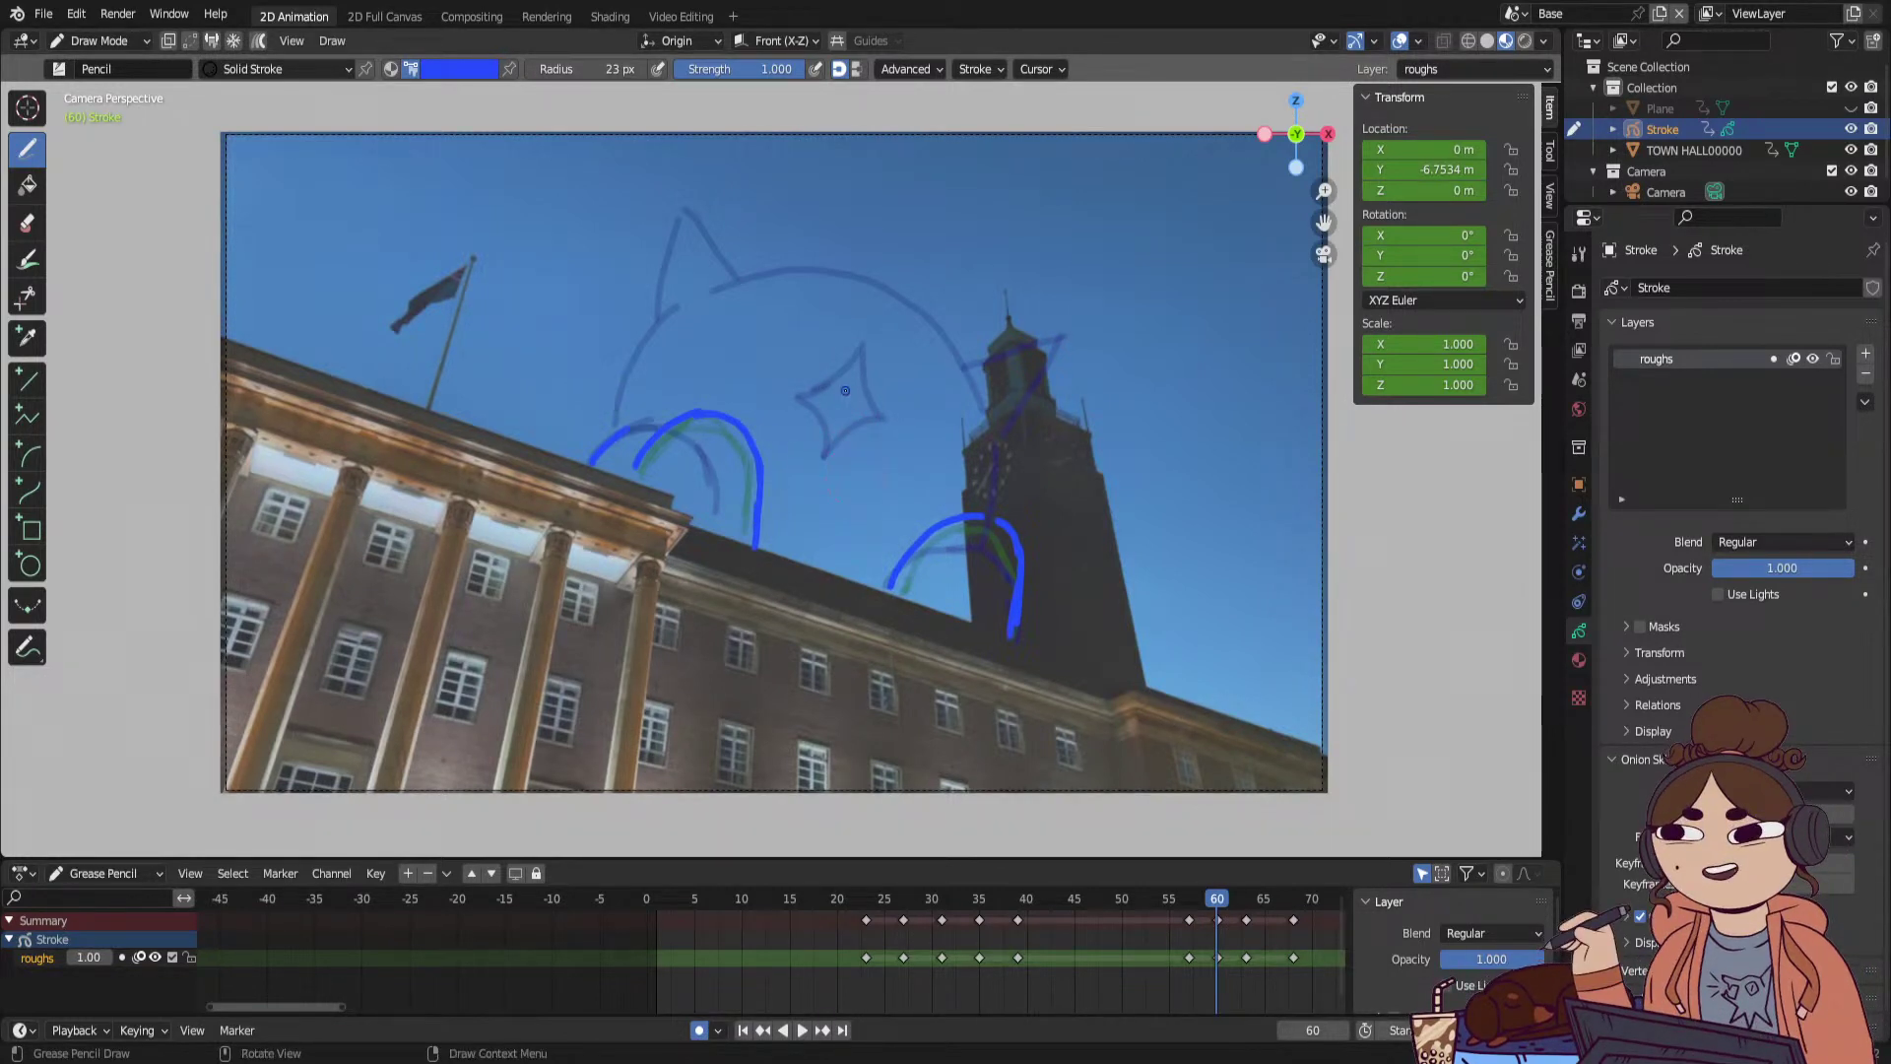
pyautogui.keyDown('ctrl'); pyautogui.moveTo(628, 427); pyautogui.dragTo(590, 461); pyautogui.keyUp('ctrl')
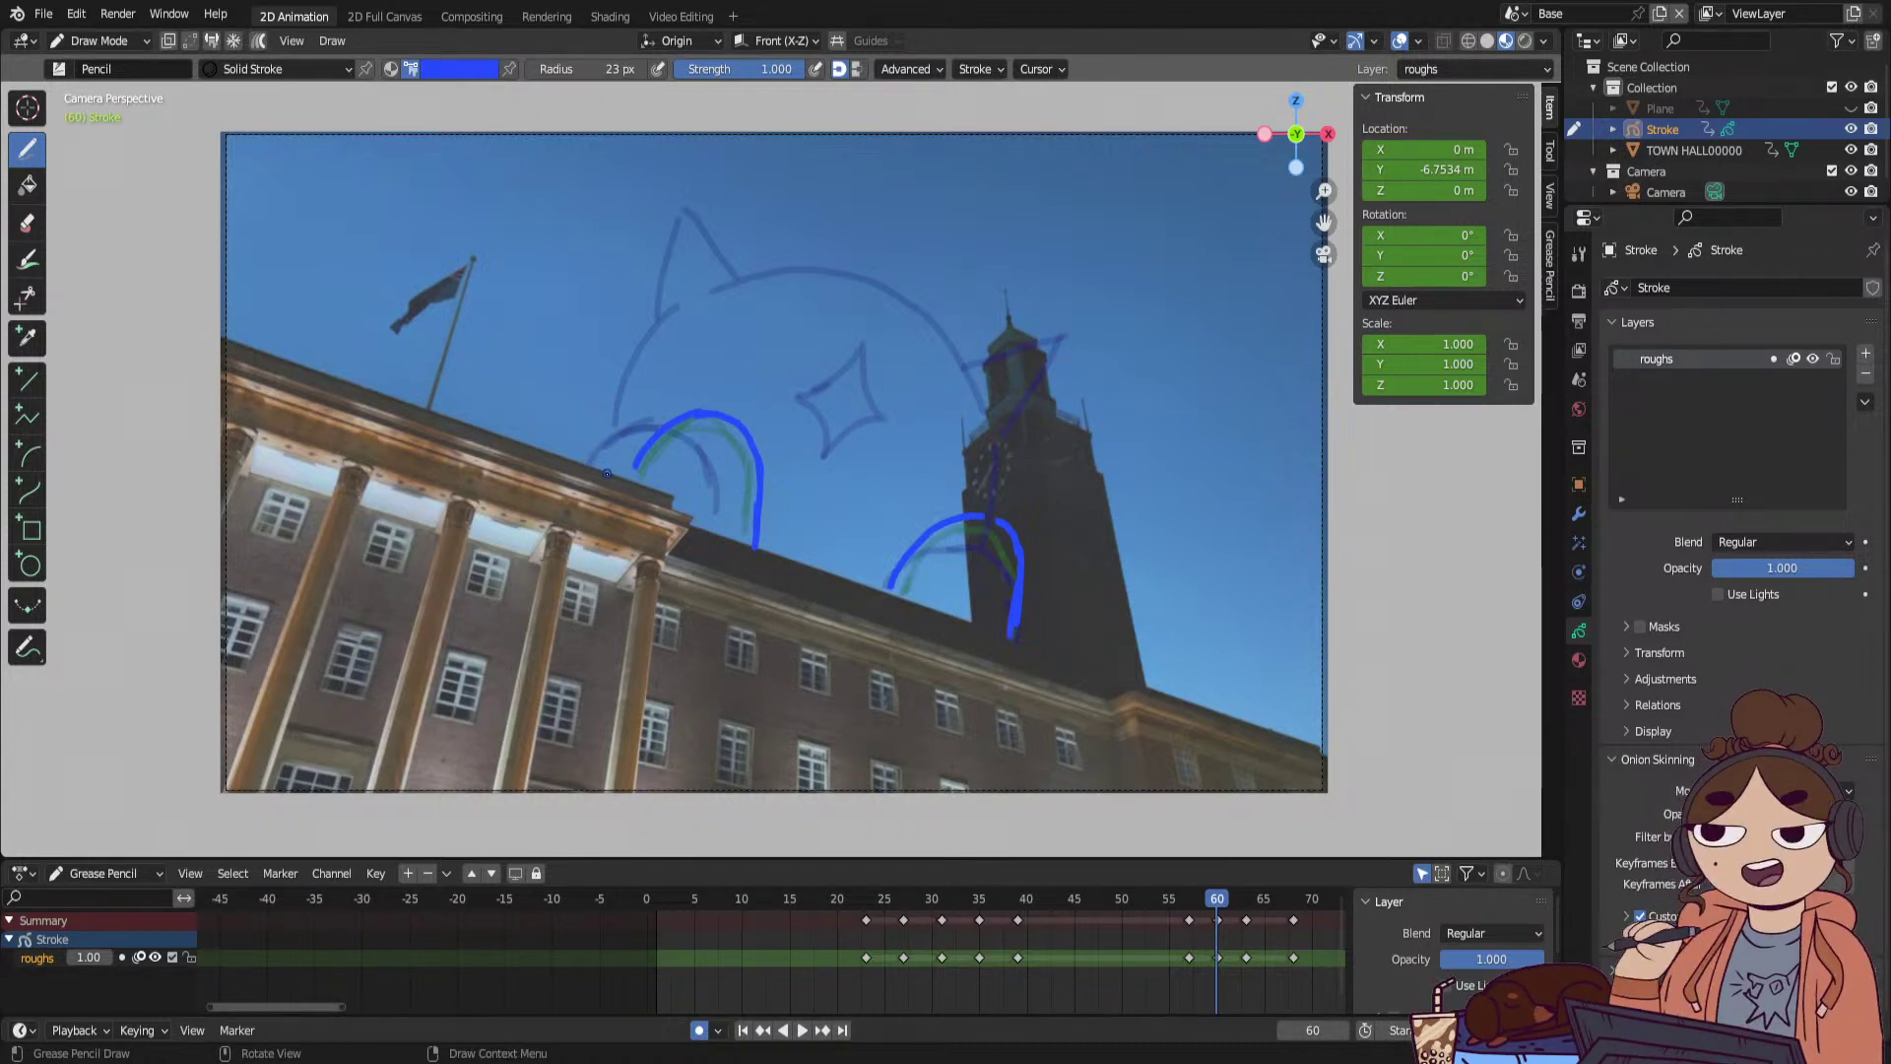
# On frame 60, sketch a low head outline arching over the paws, with a pointed ear on each side.
pyautogui.moveTo(607, 474); pyautogui.dragTo(729, 364)
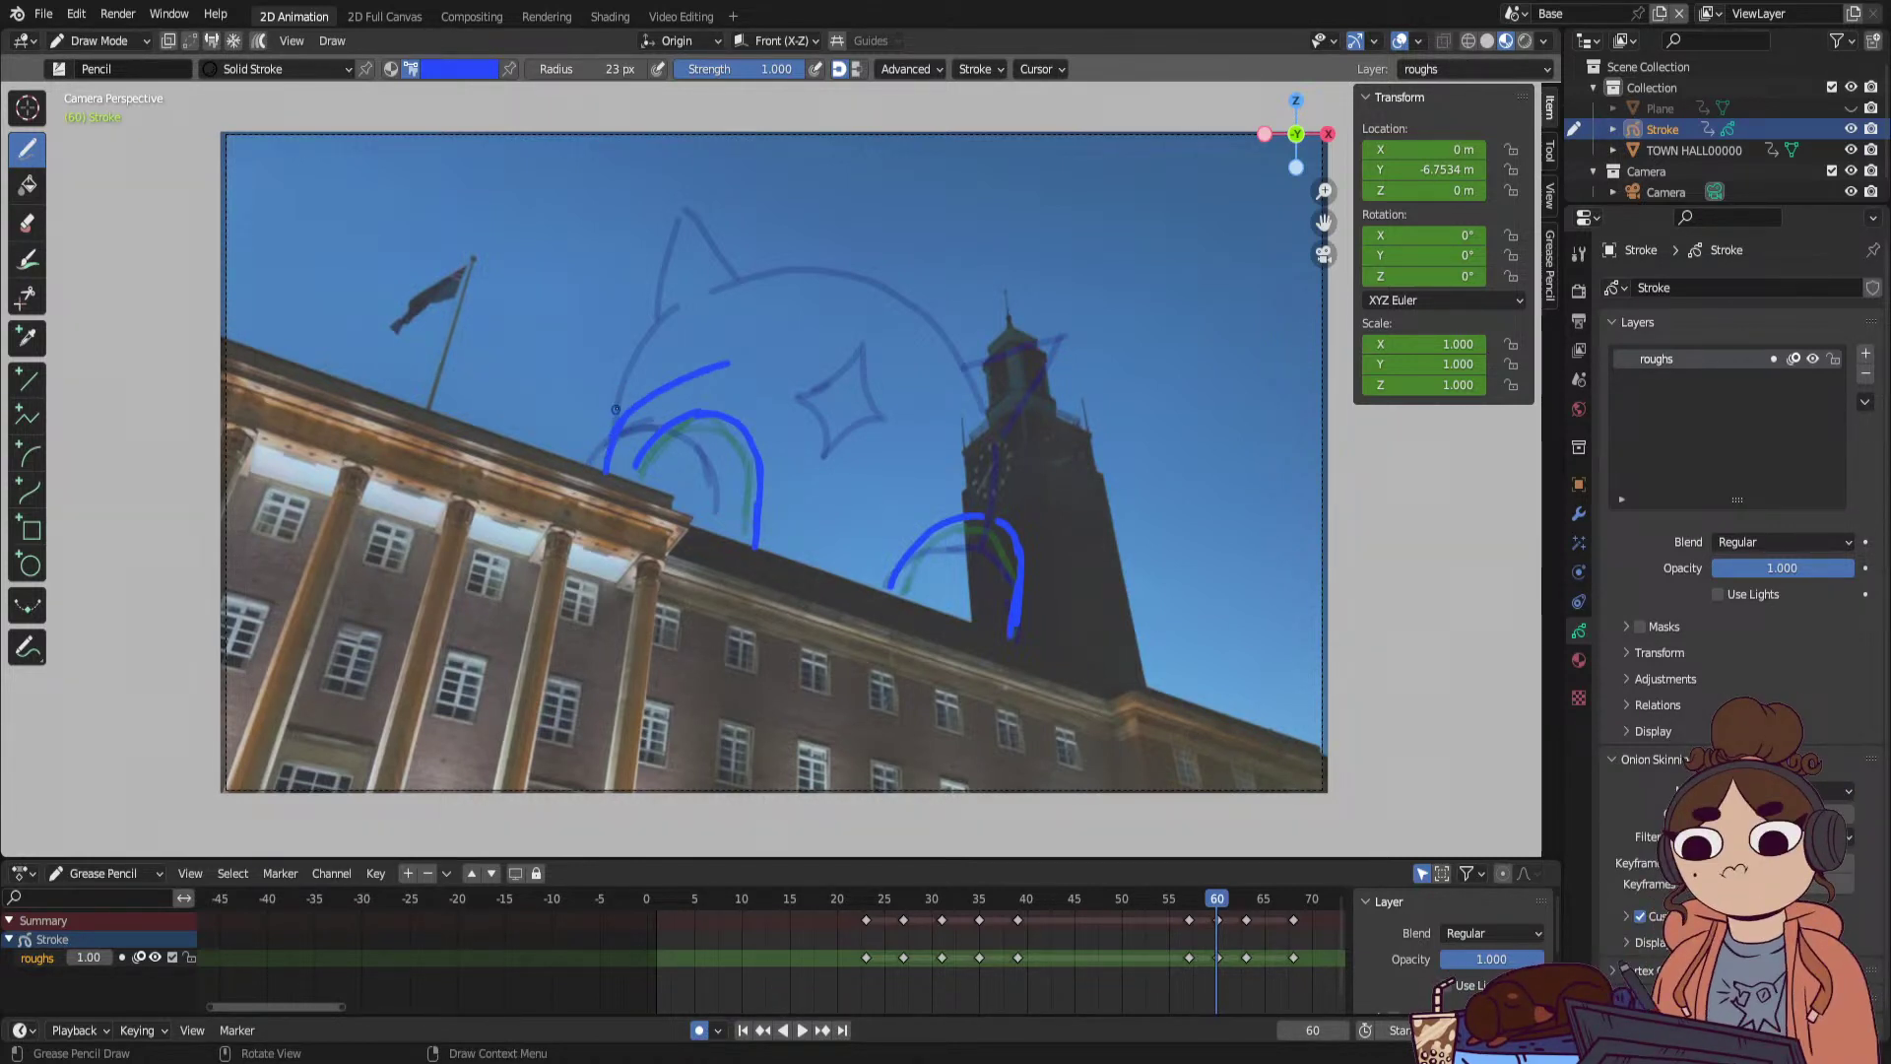
pyautogui.moveTo(615, 409)
pyautogui.mouseDown()
pyautogui.moveTo(836, 359)
pyautogui.moveTo(973, 430)
pyautogui.moveTo(1004, 524)
pyautogui.mouseUp()
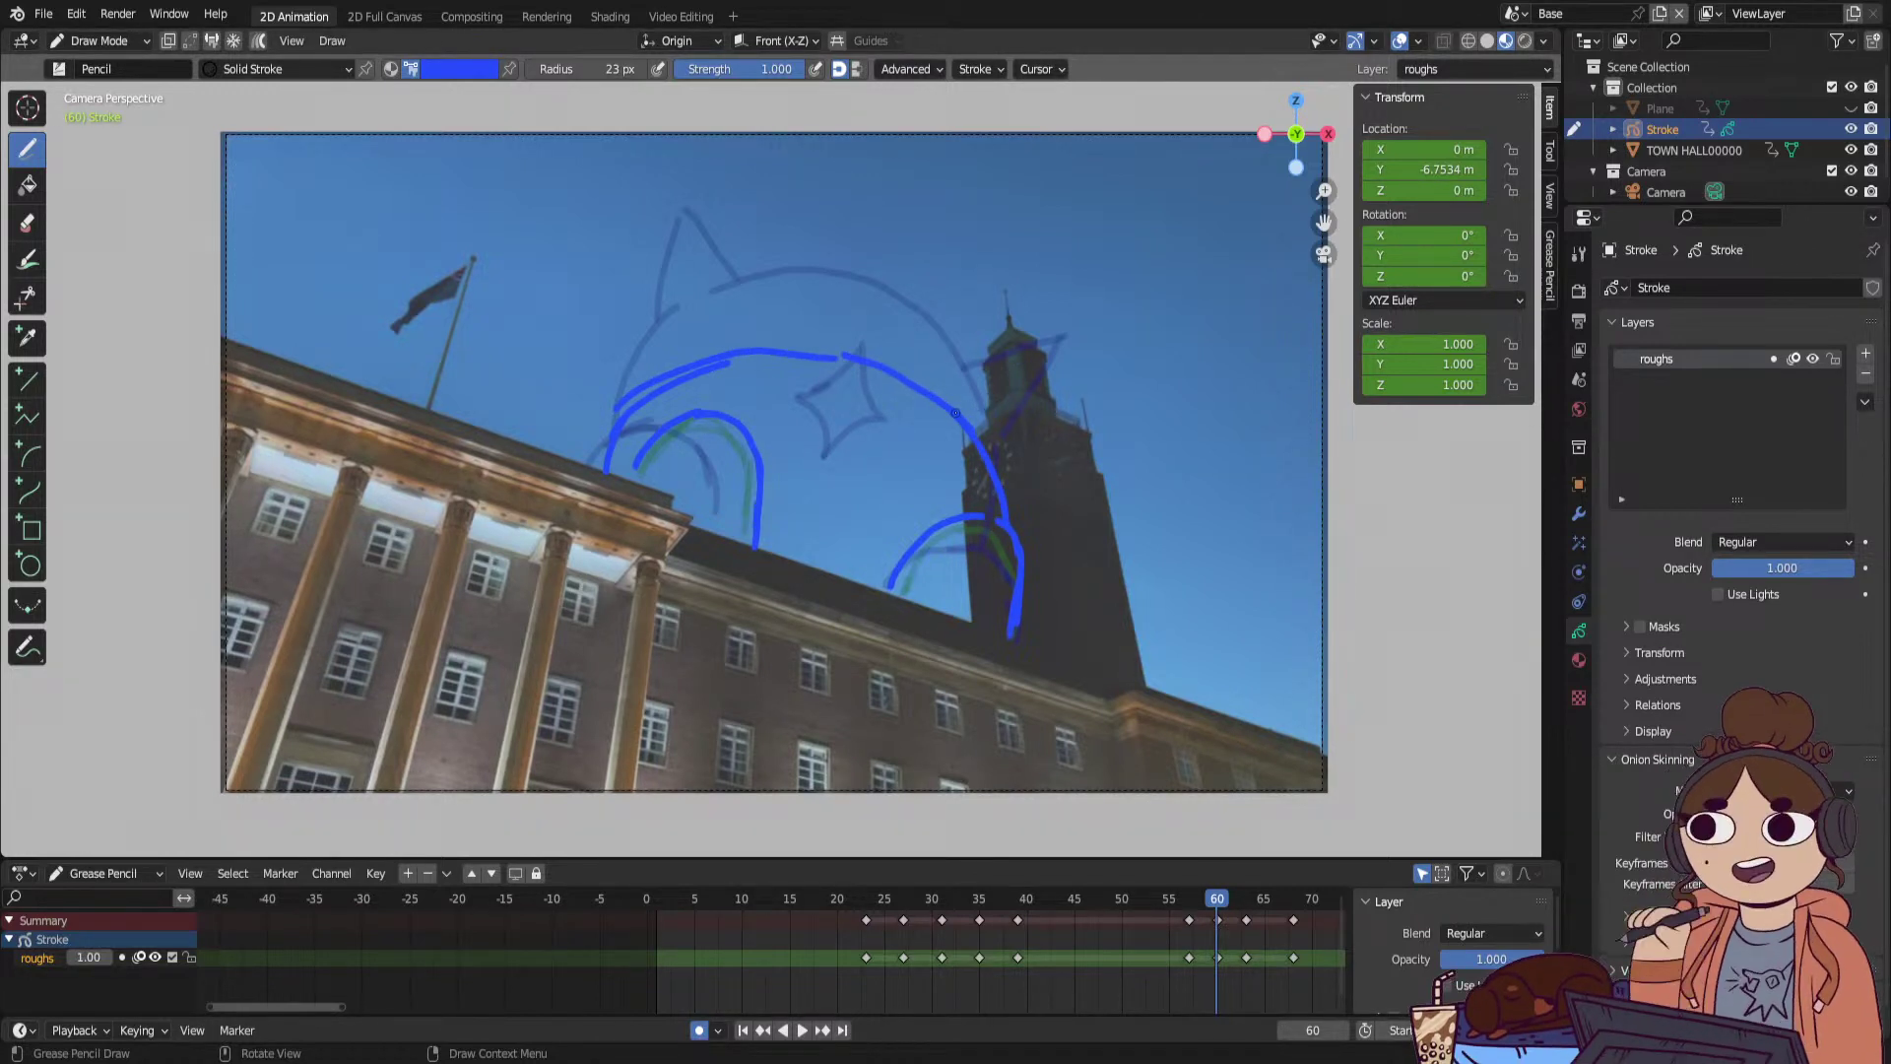
pyautogui.moveTo(963, 418)
pyautogui.mouseDown()
pyautogui.moveTo(1049, 363)
pyautogui.moveTo(1013, 492)
pyautogui.mouseUp()
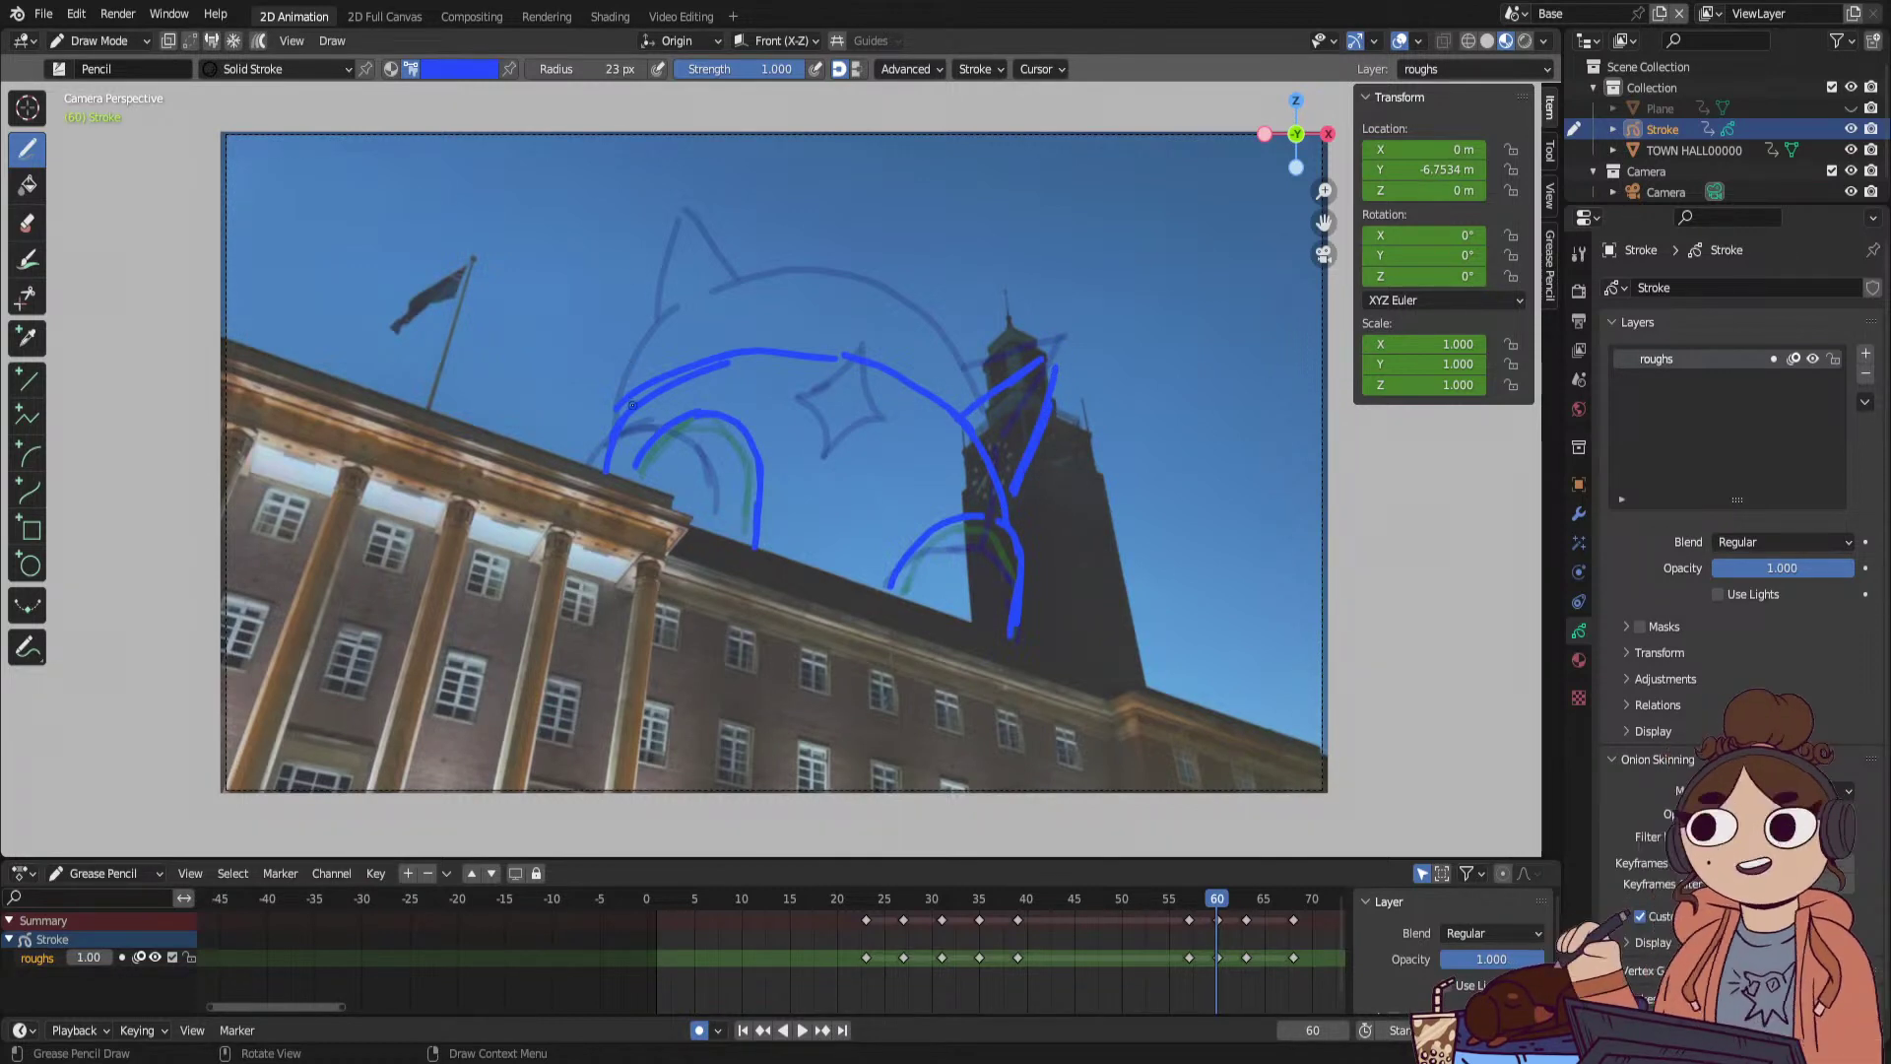
pyautogui.moveTo(635, 386)
pyautogui.mouseDown()
pyautogui.moveTo(650, 317)
pyautogui.moveTo(701, 357)
pyautogui.mouseUp()
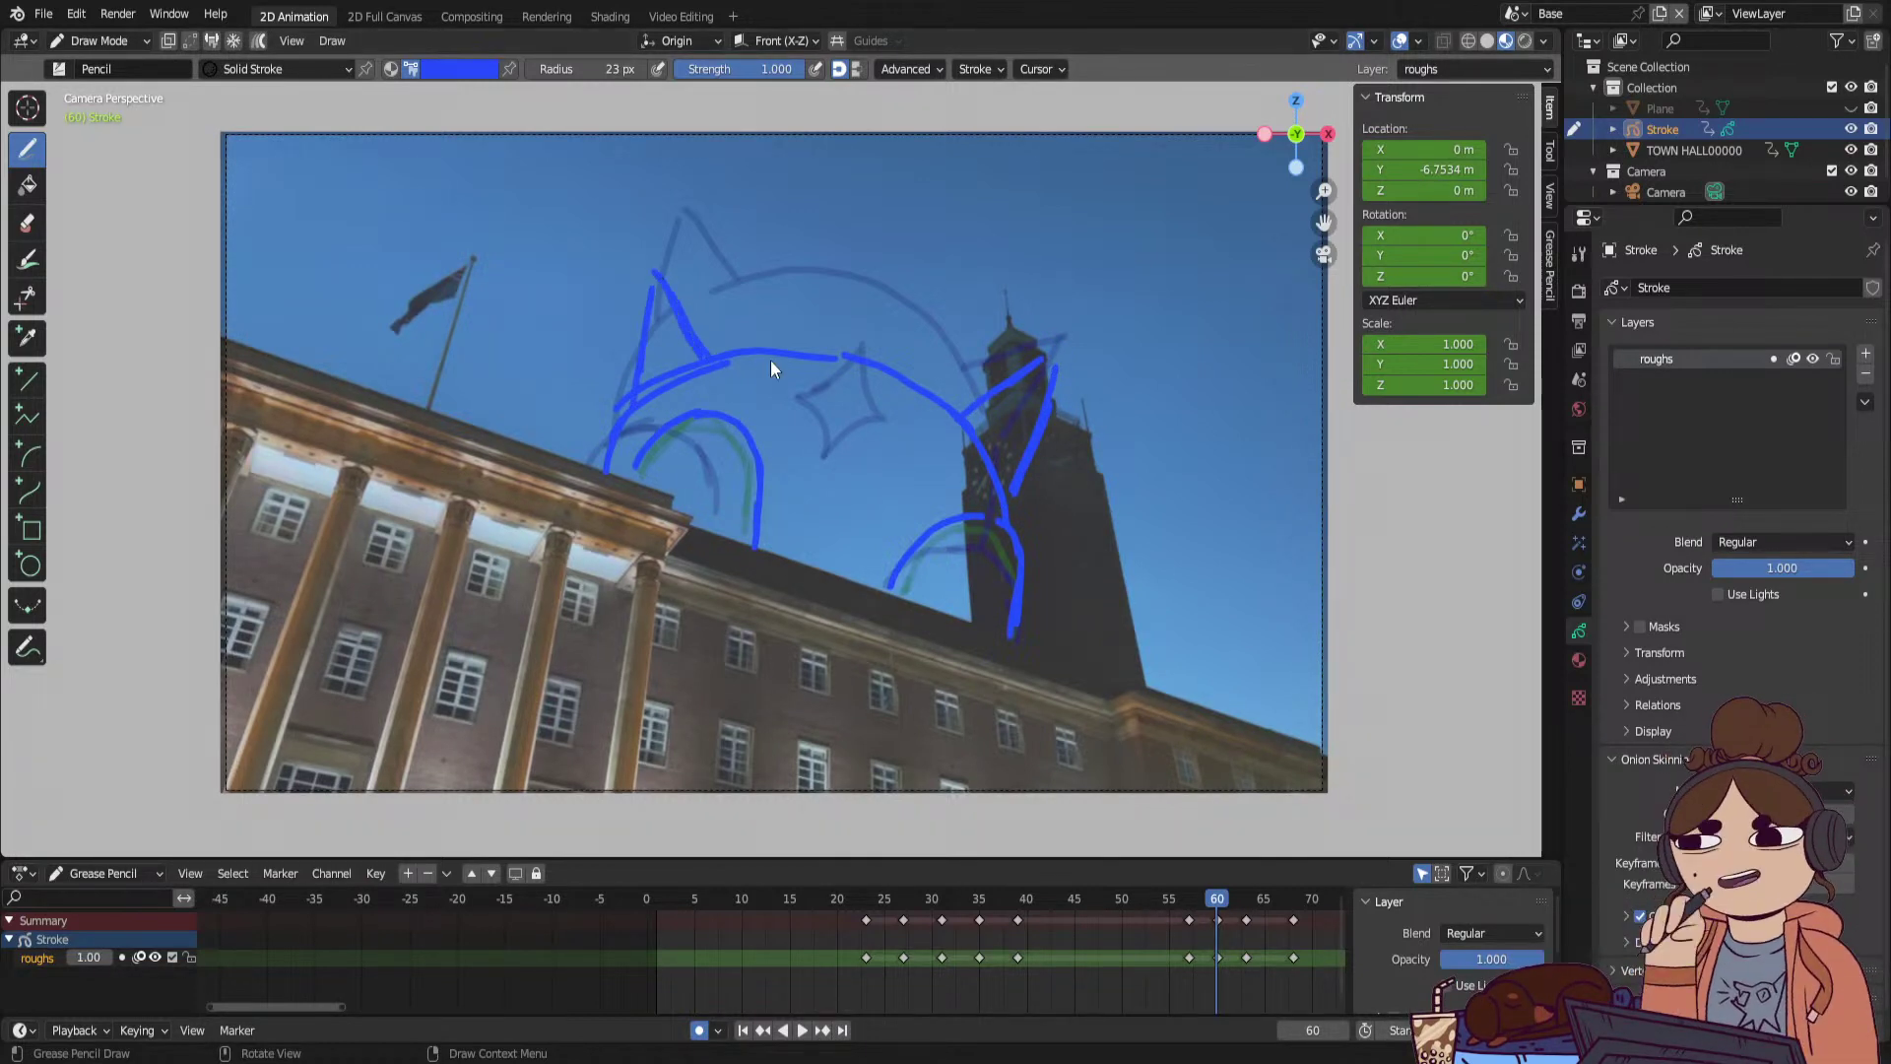
# Redraw the head outline to meet the bases of both ears, and add the four-pointed star and a small curve beside the right paw.
pyautogui.hotkey('ctrl', 'z')
pyautogui.hotkey('ctrl', 'z')
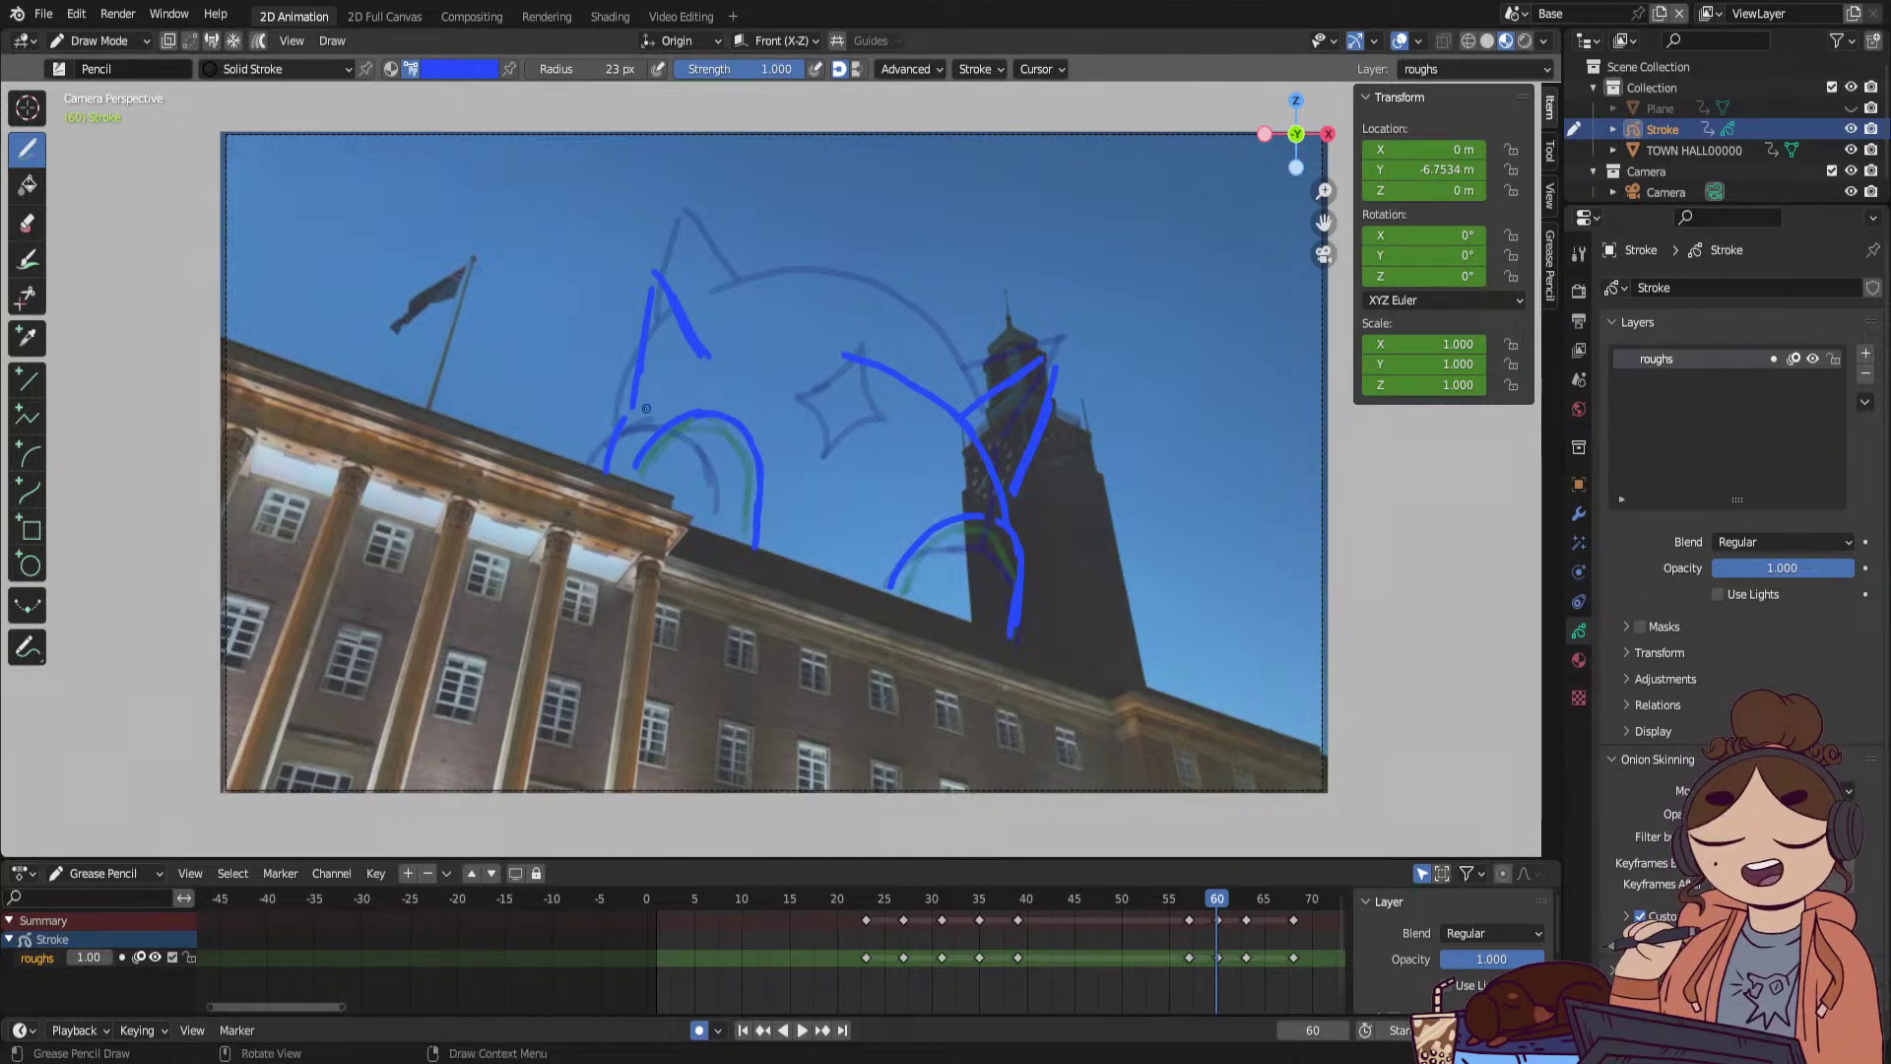
pyautogui.moveTo(640, 386); pyautogui.dragTo(615, 431)
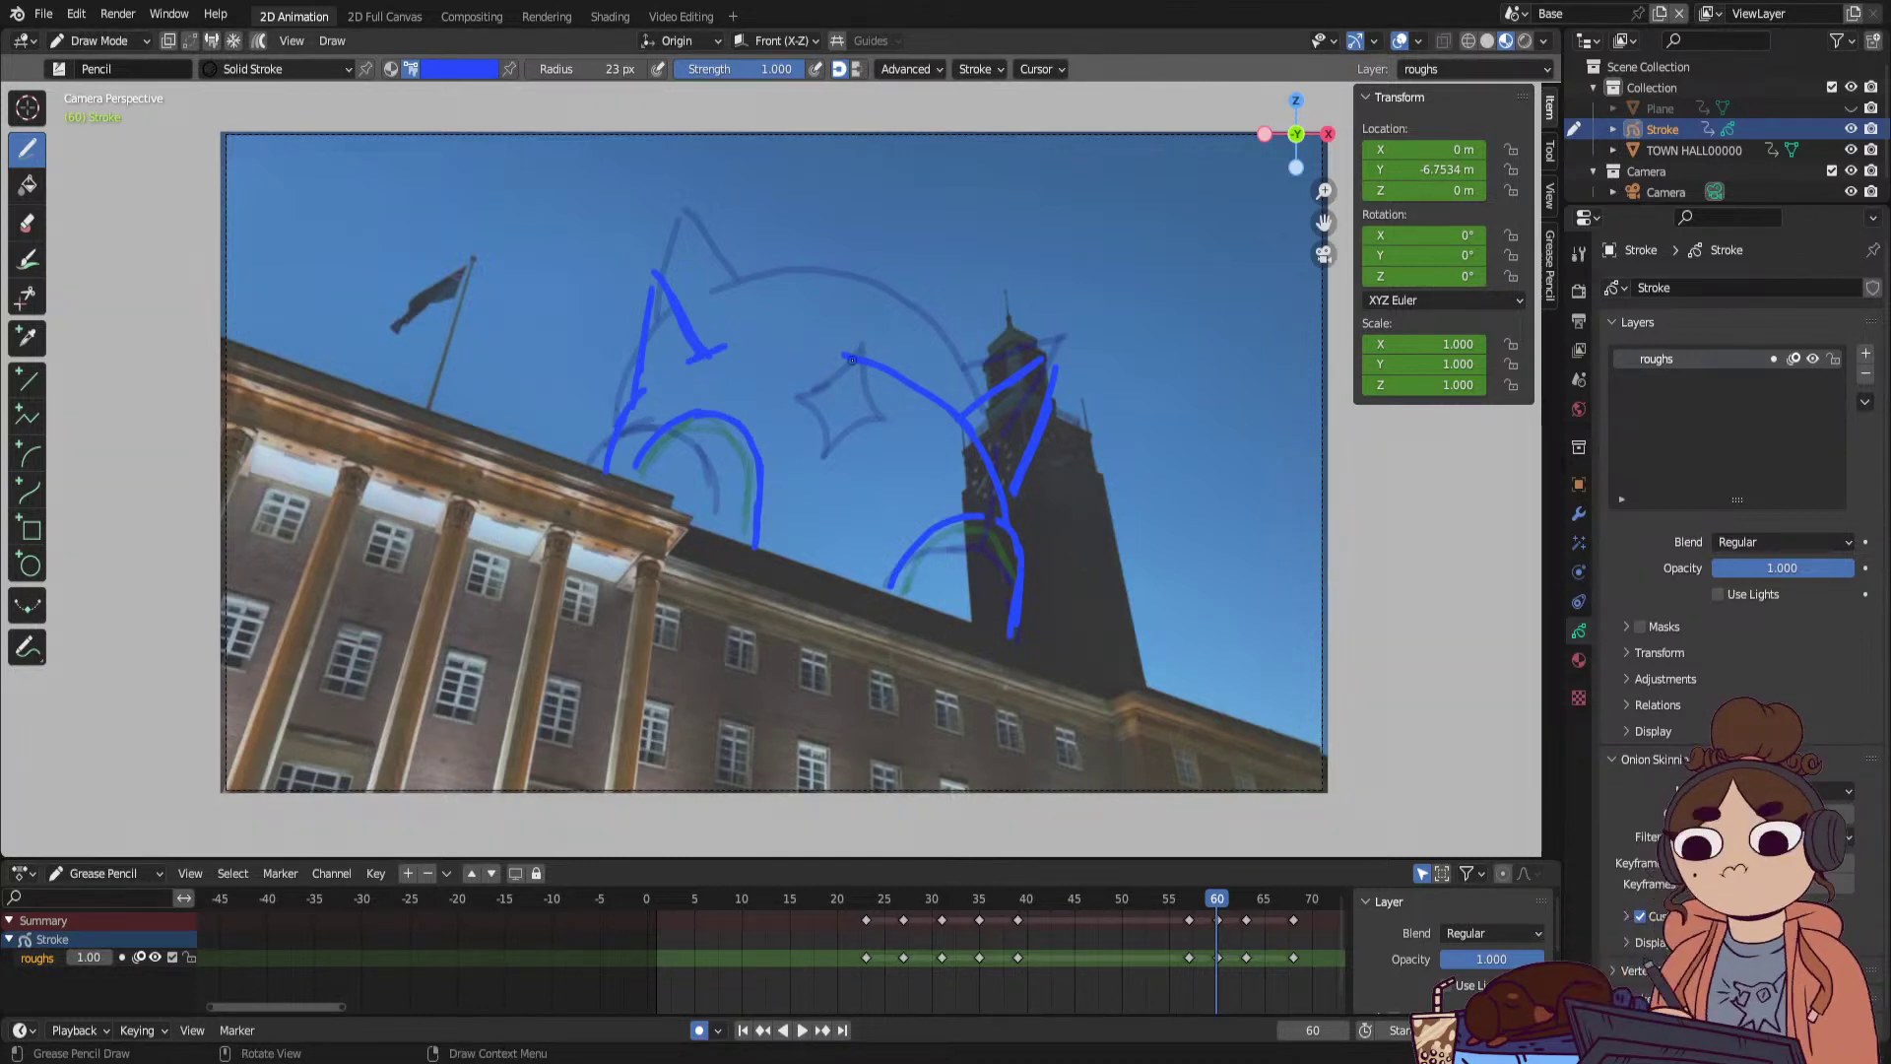
pyautogui.moveTo(837, 353); pyautogui.dragTo(690, 359)
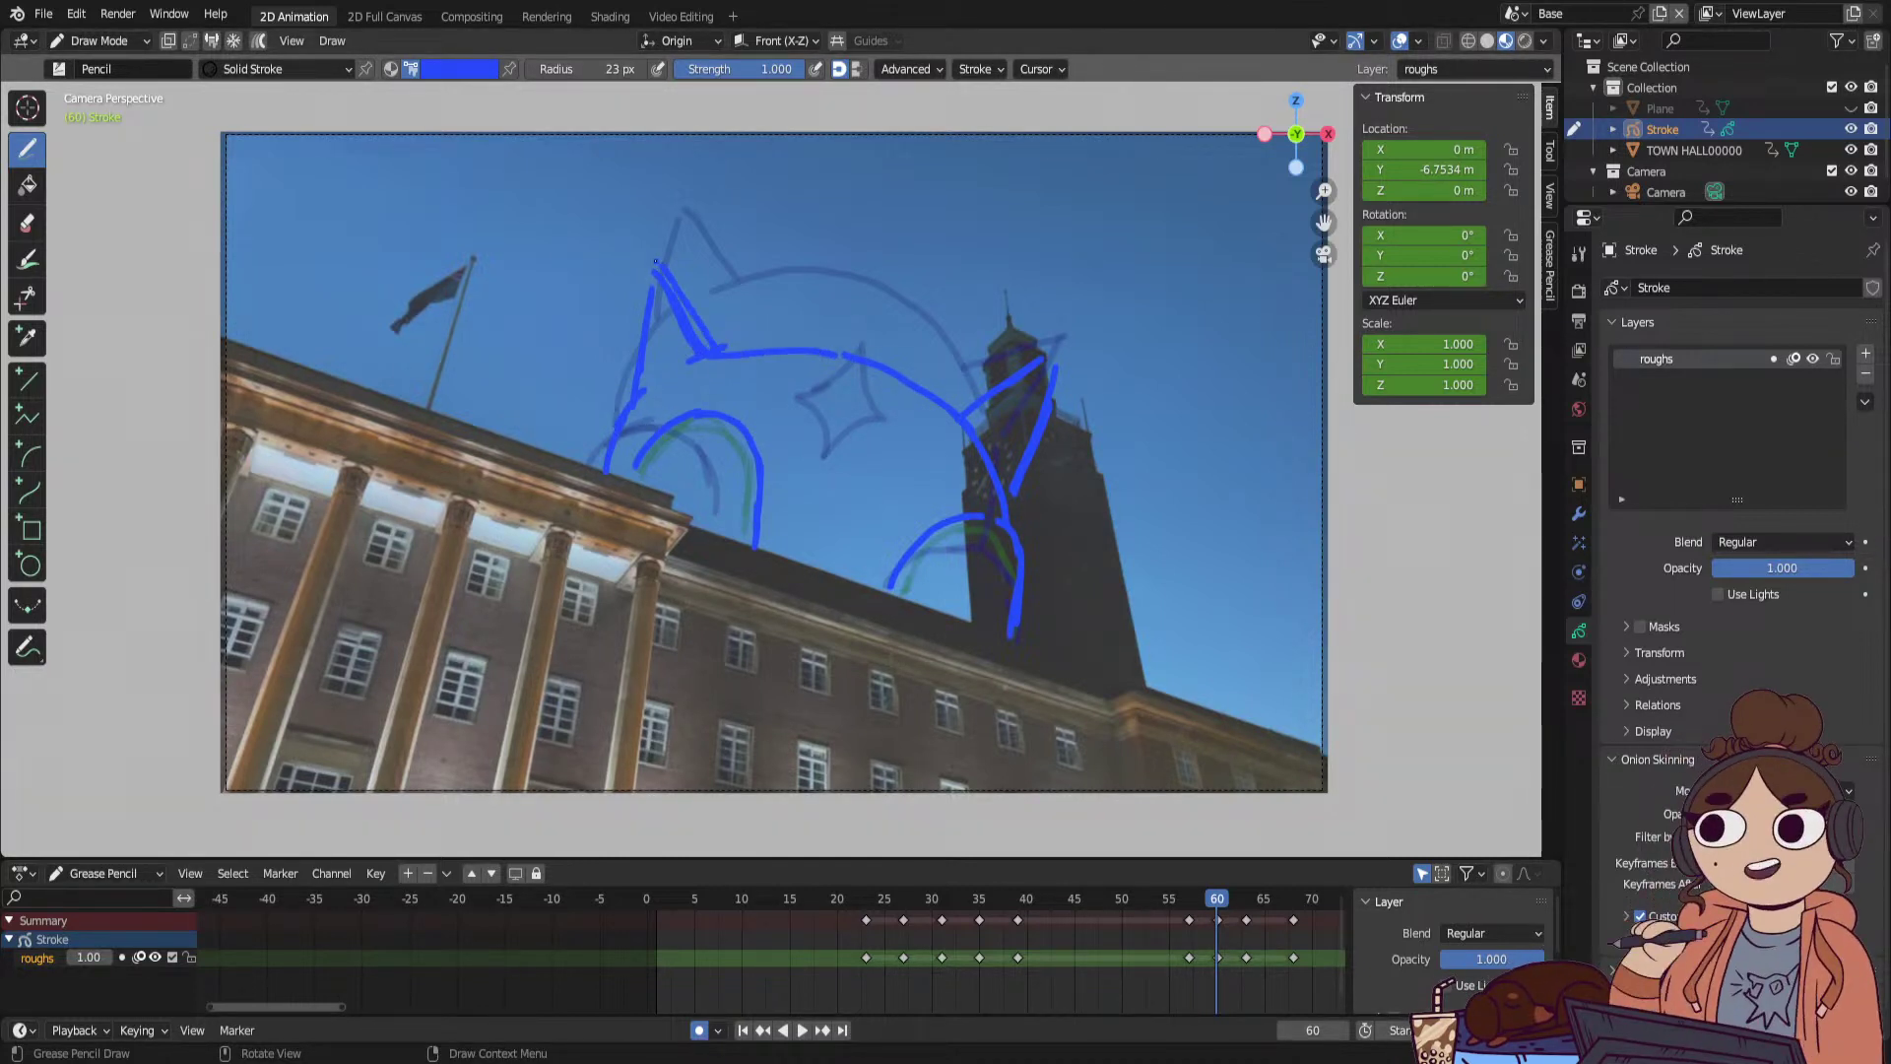
pyautogui.moveTo(656, 262); pyautogui.dragTo(644, 359)
pyautogui.hotkey('ctrl', 'z')
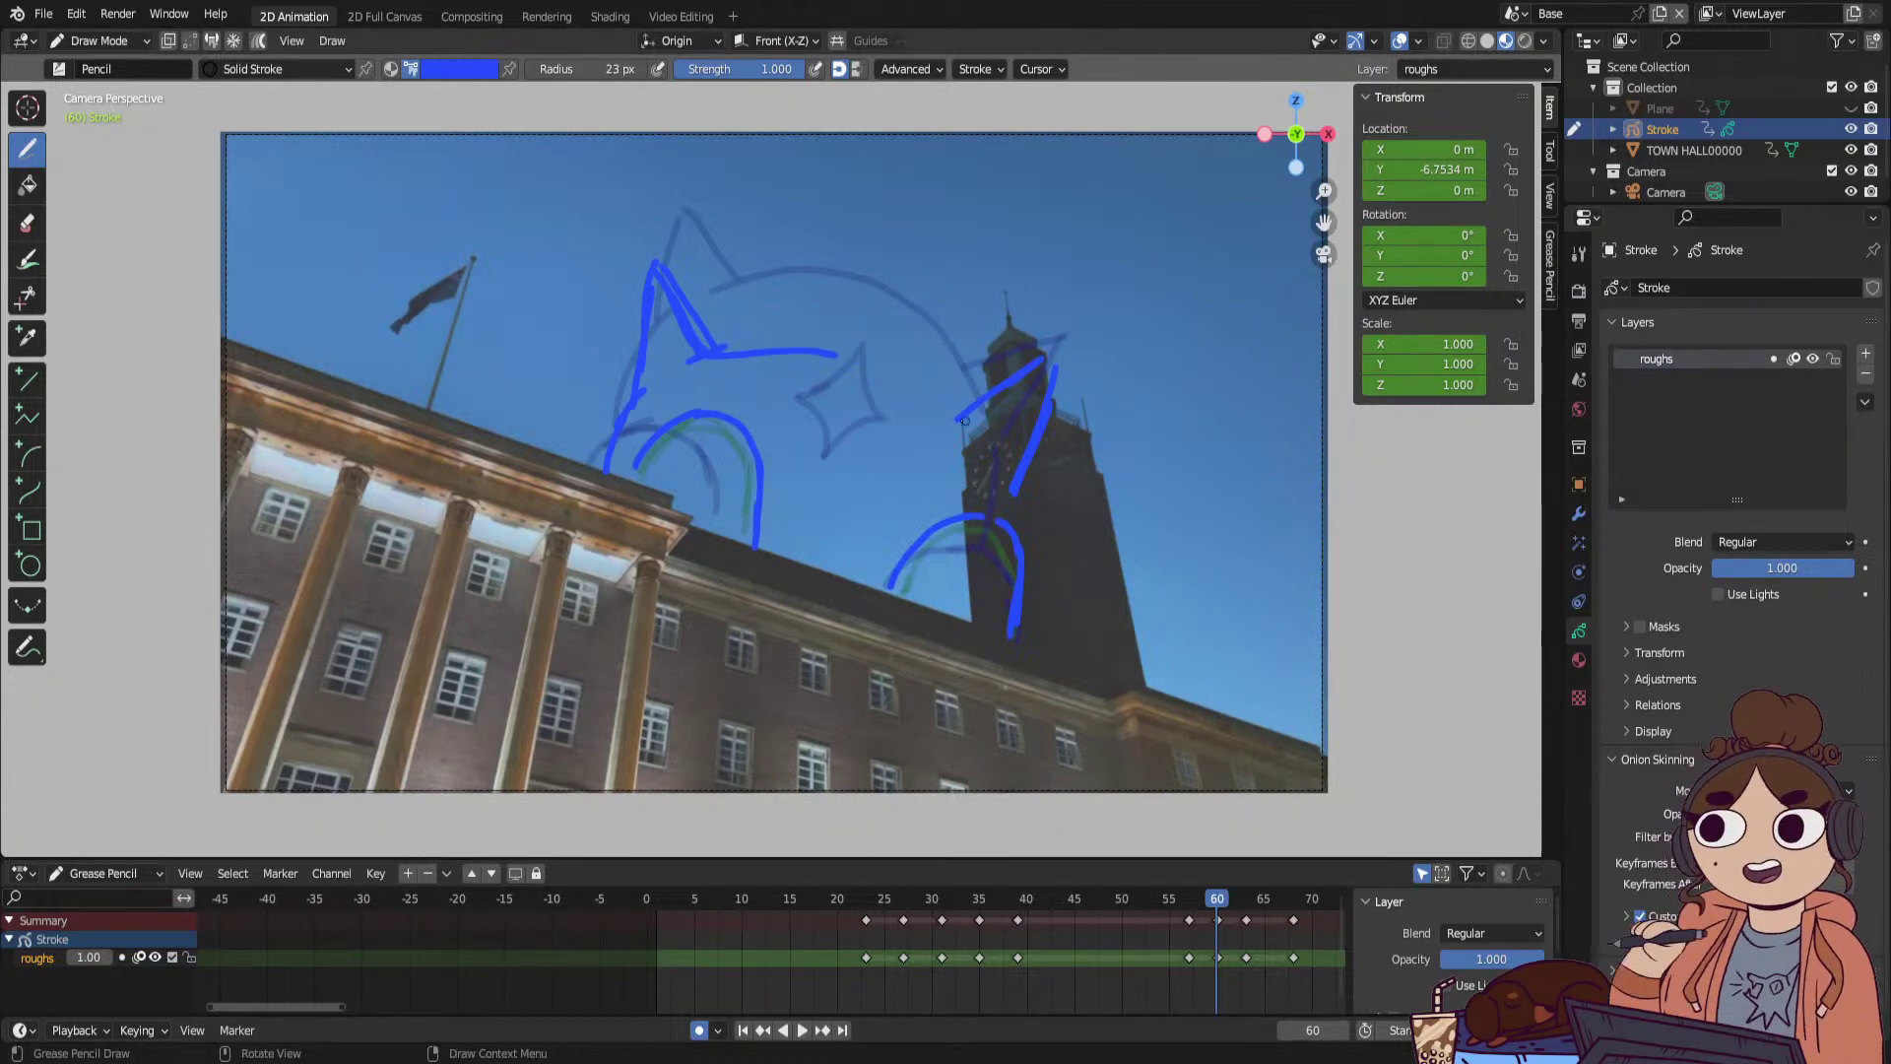
pyautogui.moveTo(939, 403); pyautogui.dragTo(956, 415)
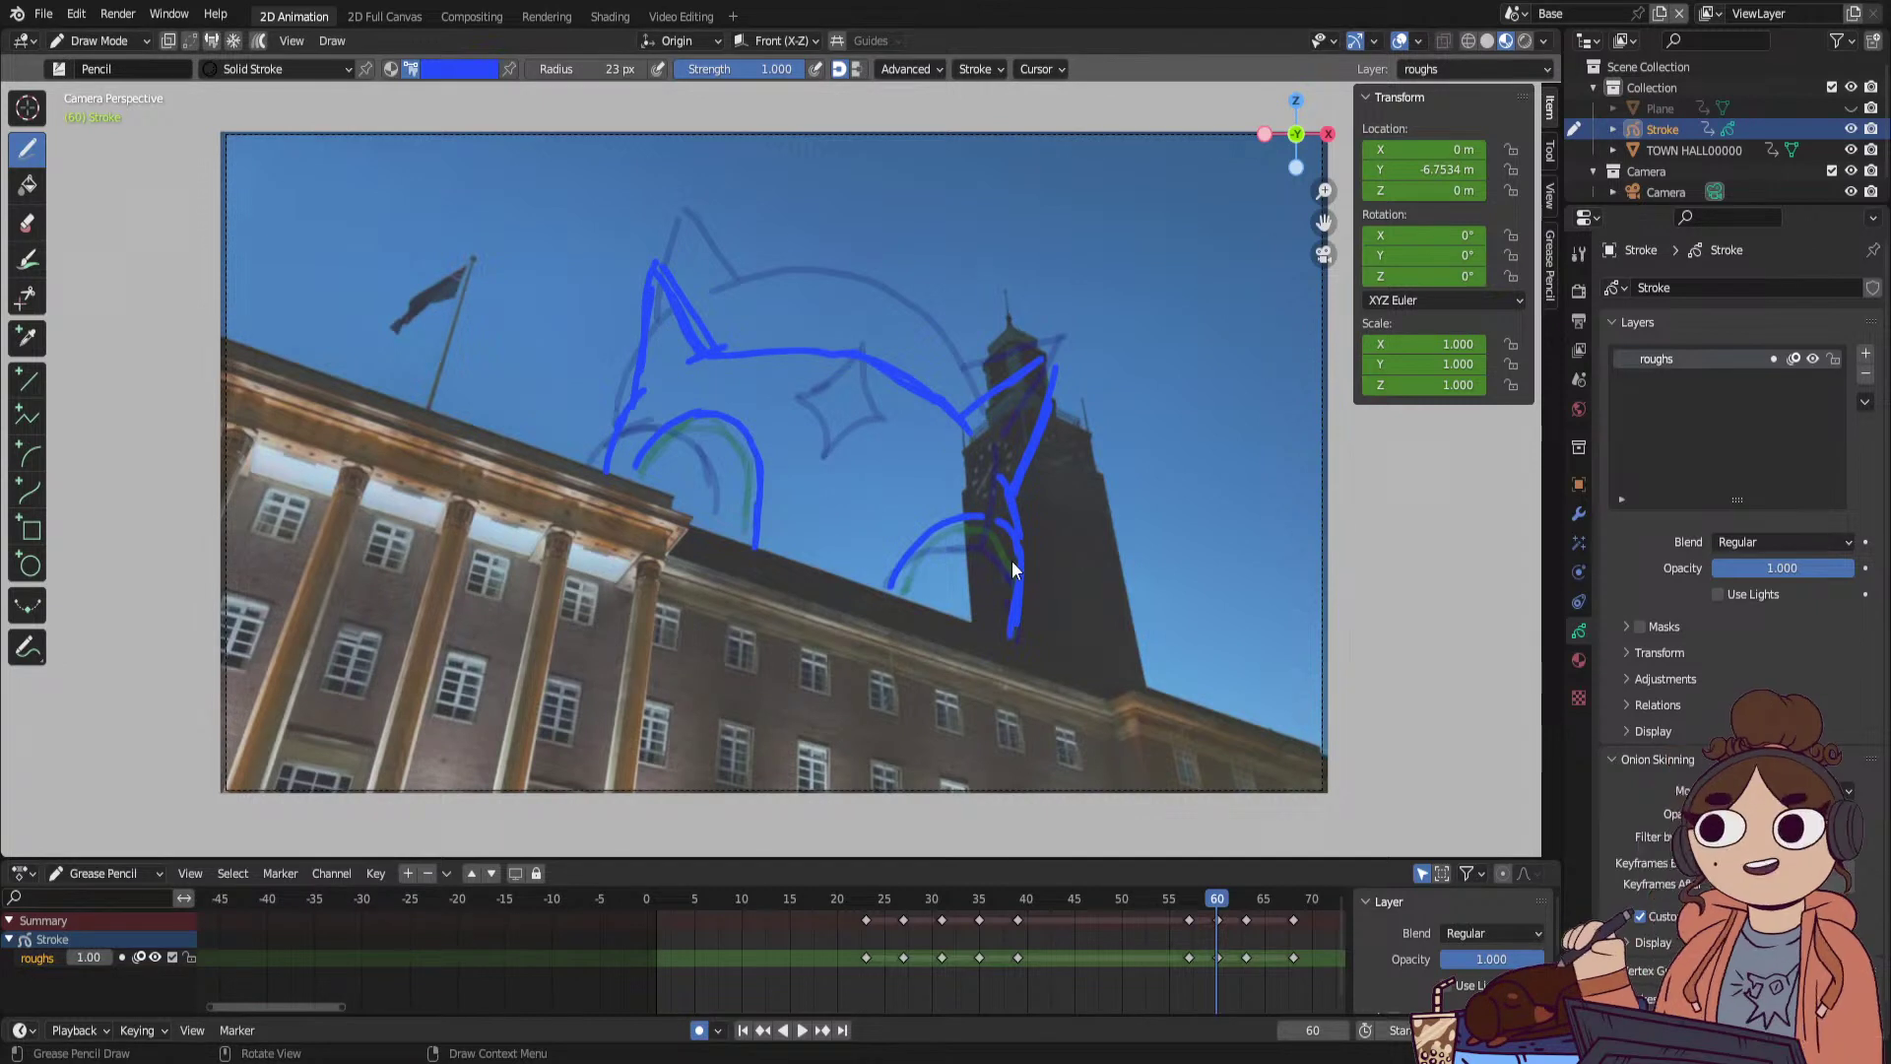
pyautogui.moveTo(813, 443)
pyautogui.mouseDown()
pyautogui.moveTo(795, 449)
pyautogui.moveTo(856, 397)
pyautogui.moveTo(829, 487)
pyautogui.mouseUp()
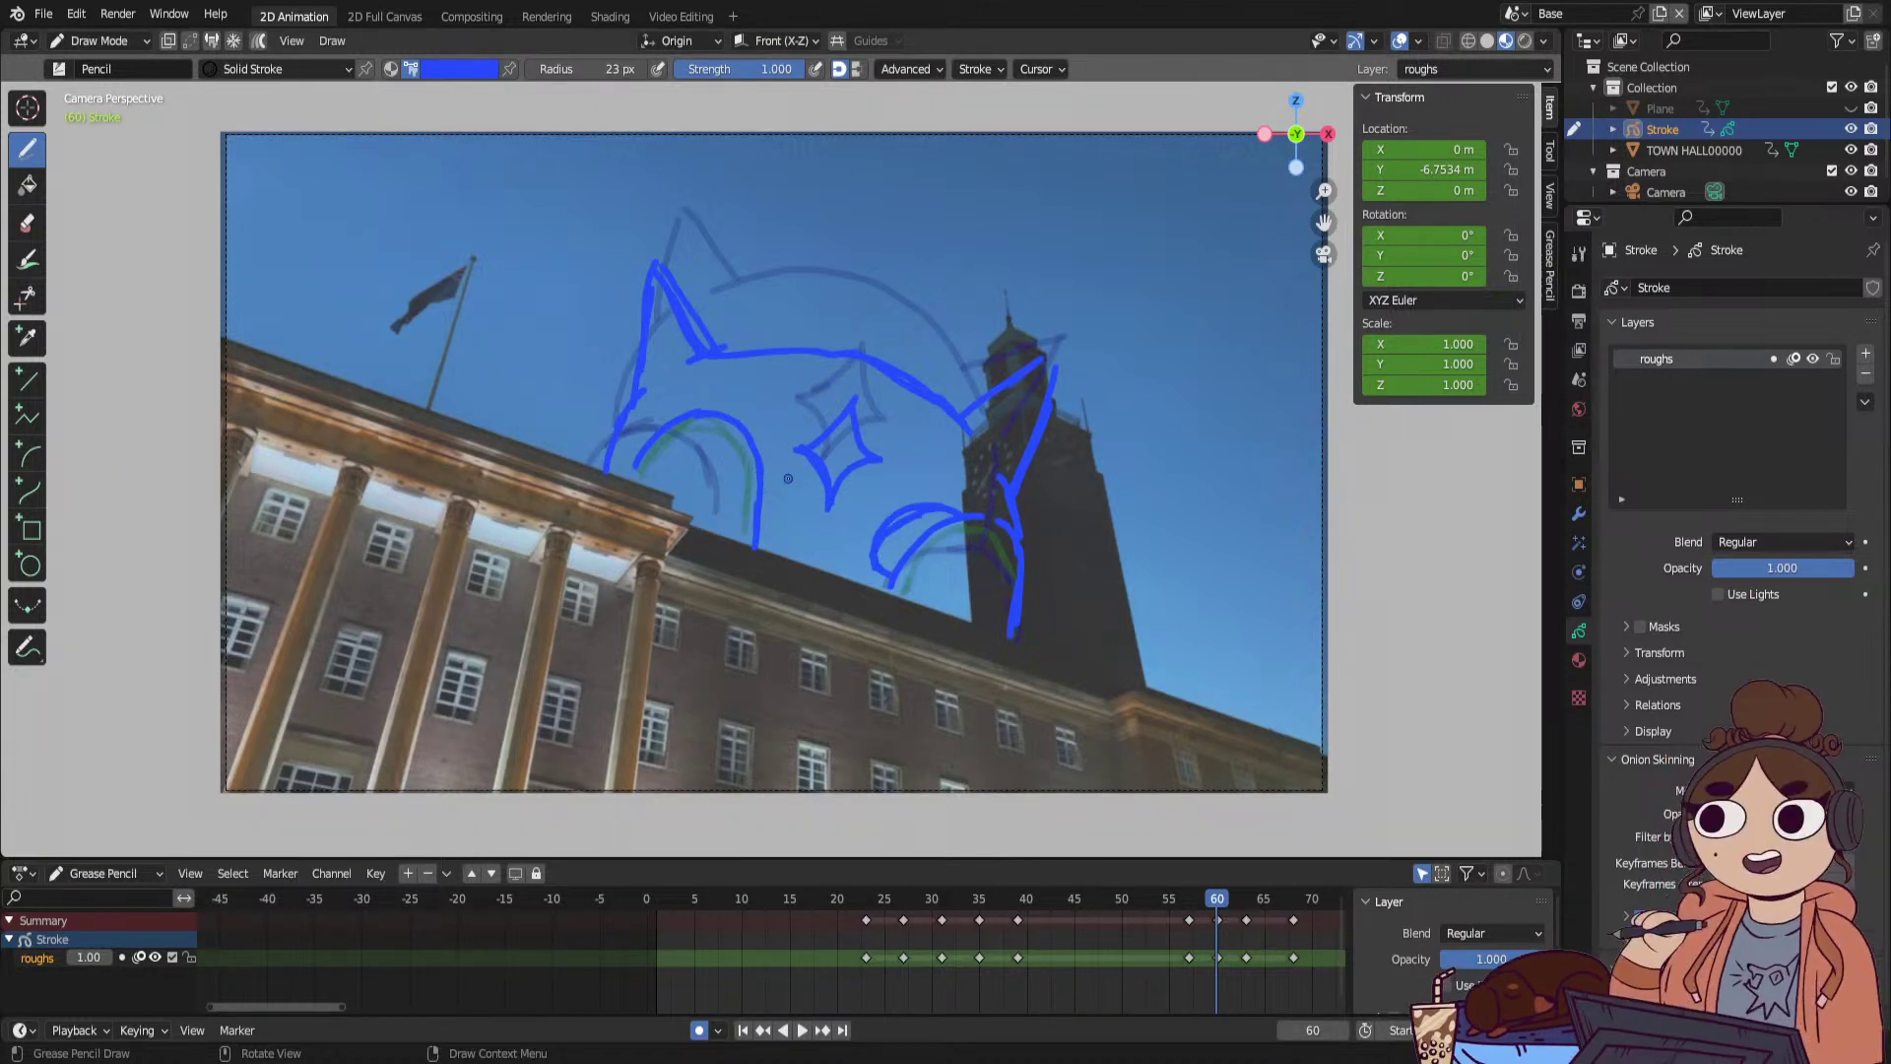
# Flip between the keyframes at frames 57 to 68 and play the pop-up motion to check its timing.
pyautogui.press('Down')
pyautogui.press('Down')
pyautogui.press('Down')
pyautogui.press('Up')
pyautogui.press('Up')
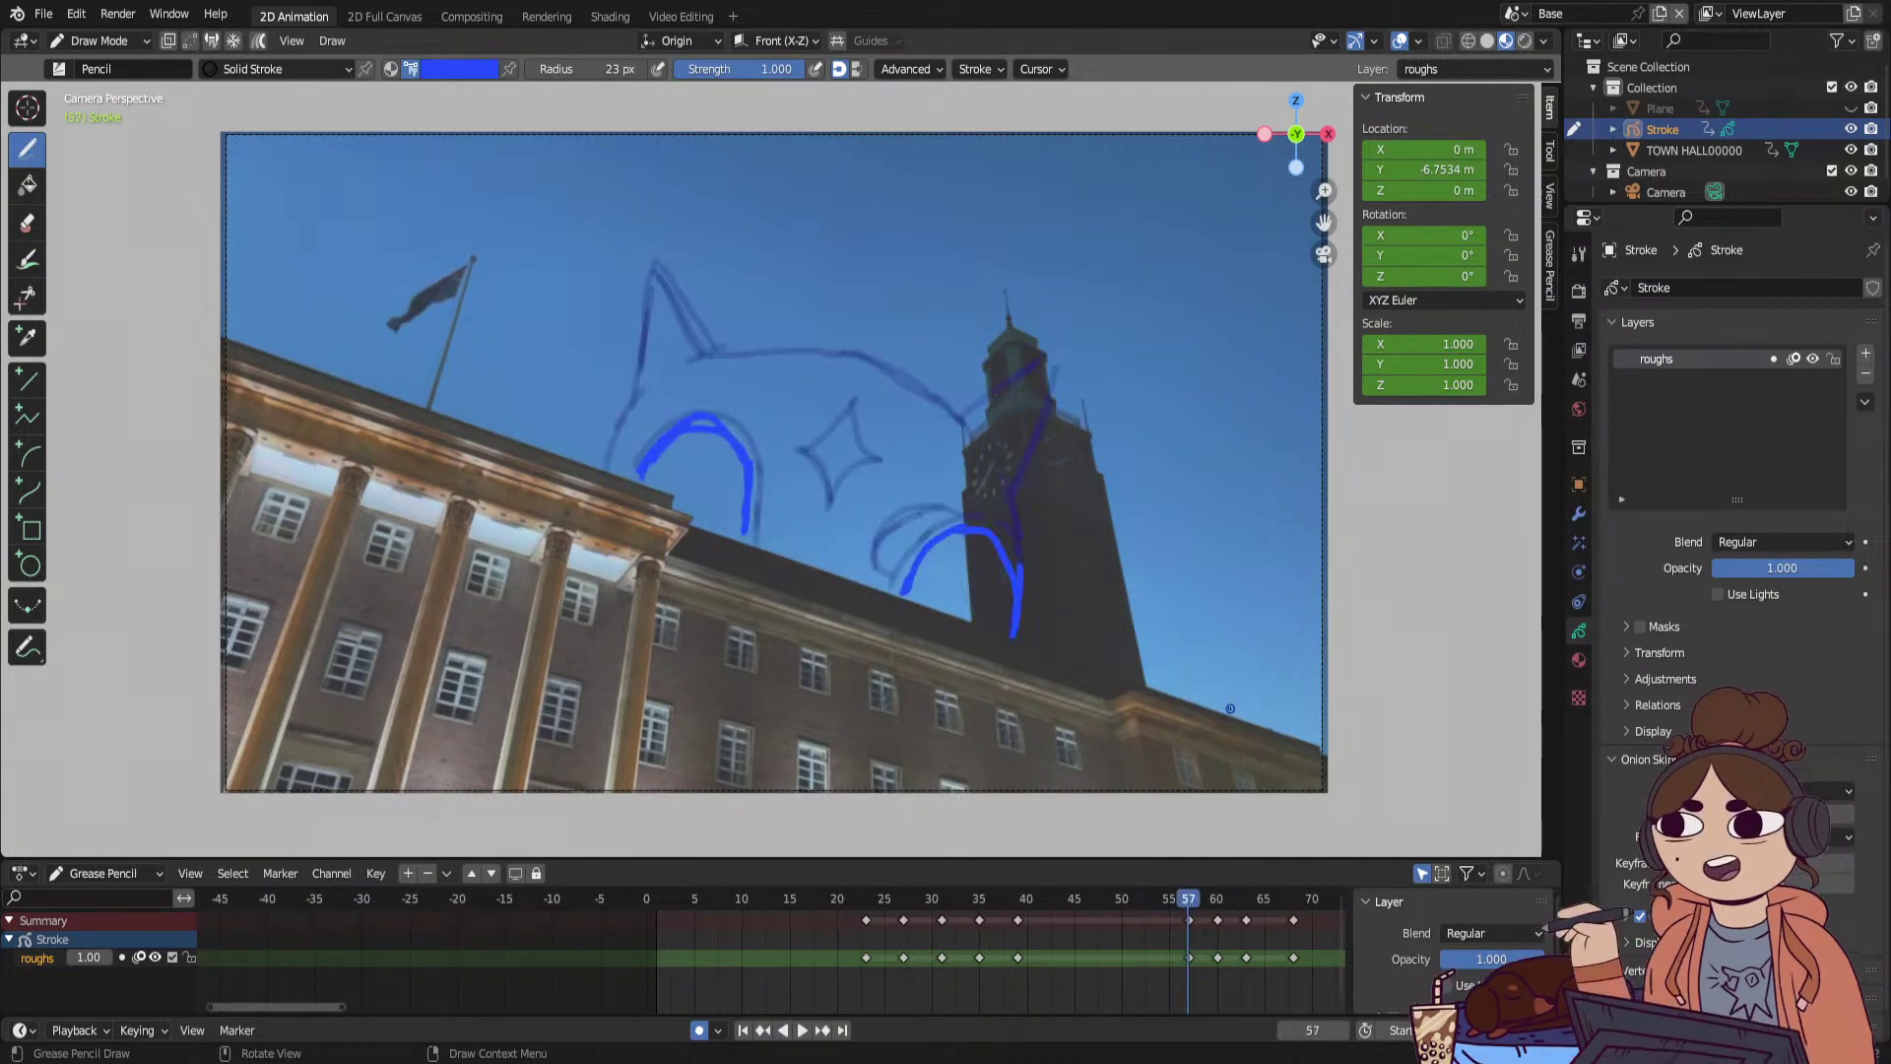
pyautogui.press('Up')
pyautogui.press('Up')
pyautogui.press('Up')
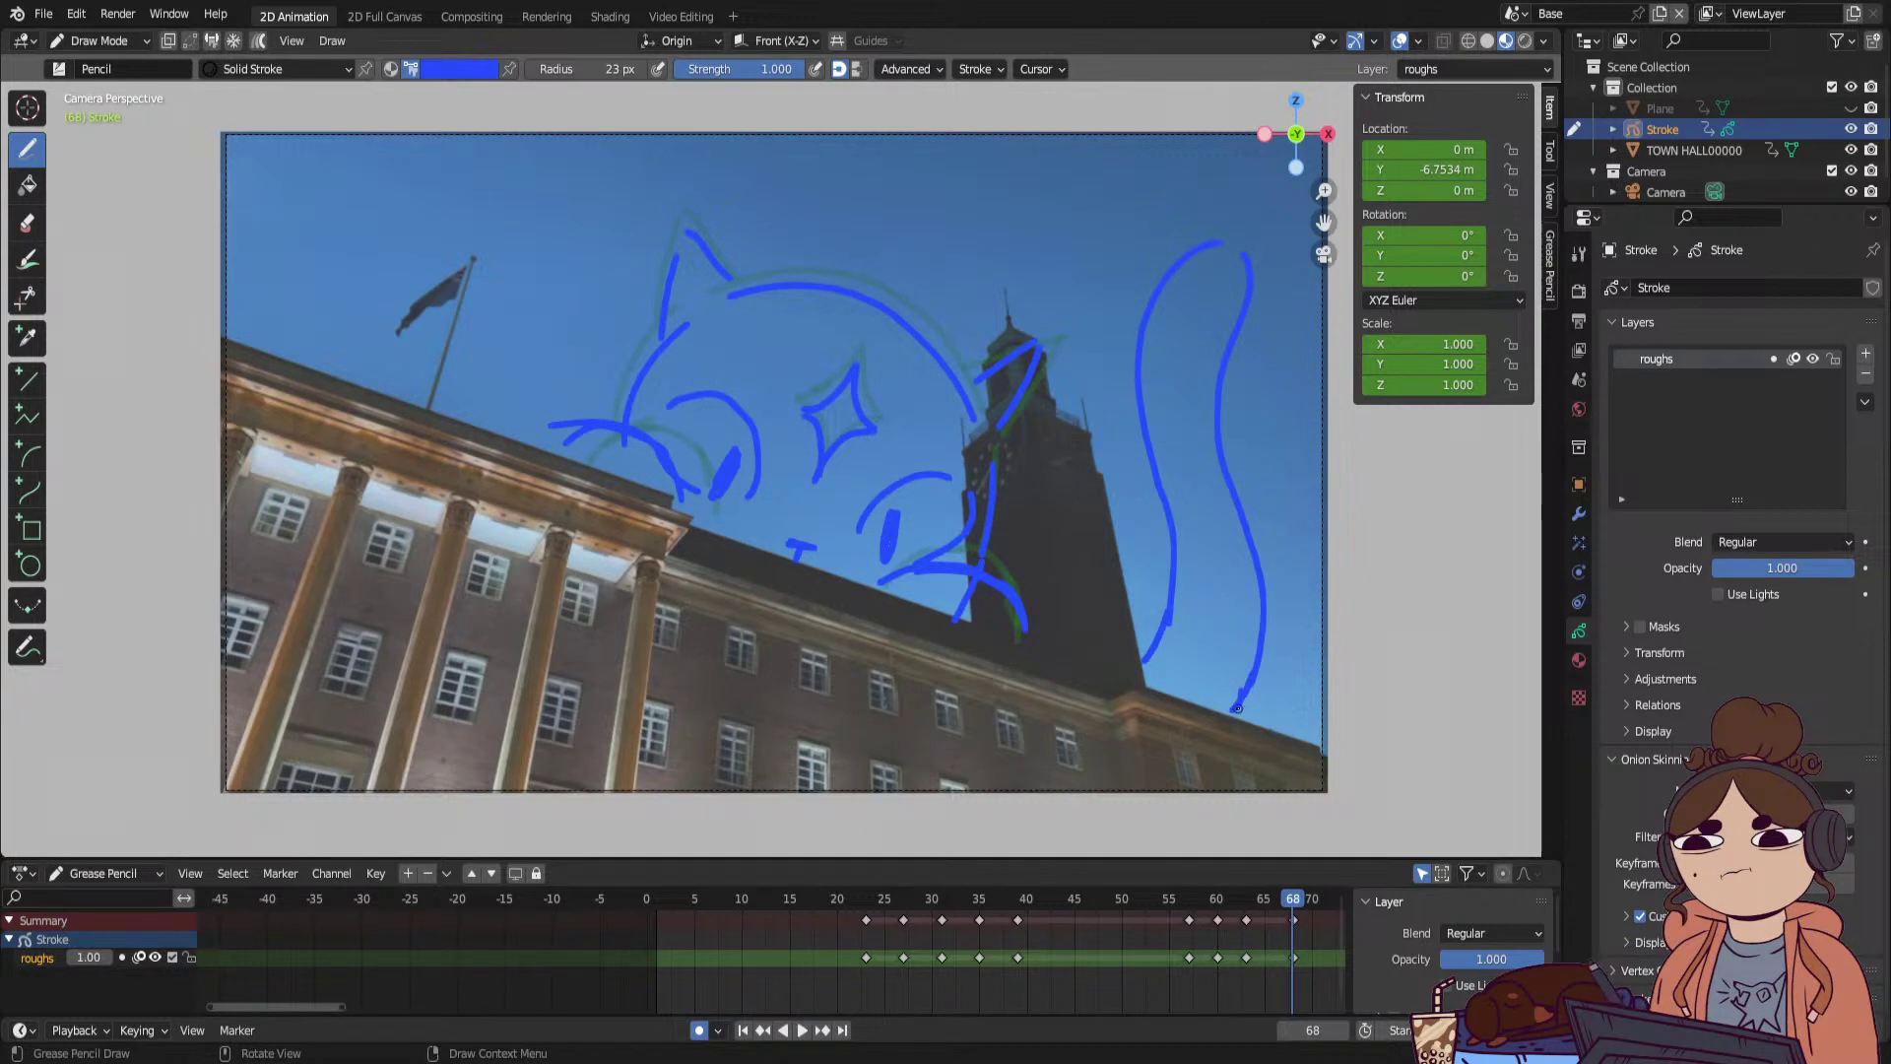
pyautogui.moveTo(1247, 904)
pyautogui.mouseDown()
pyautogui.moveTo(1190, 901)
pyautogui.moveTo(1308, 911)
pyautogui.moveTo(1186, 937)
pyautogui.moveTo(1218, 936)
pyautogui.mouseUp()
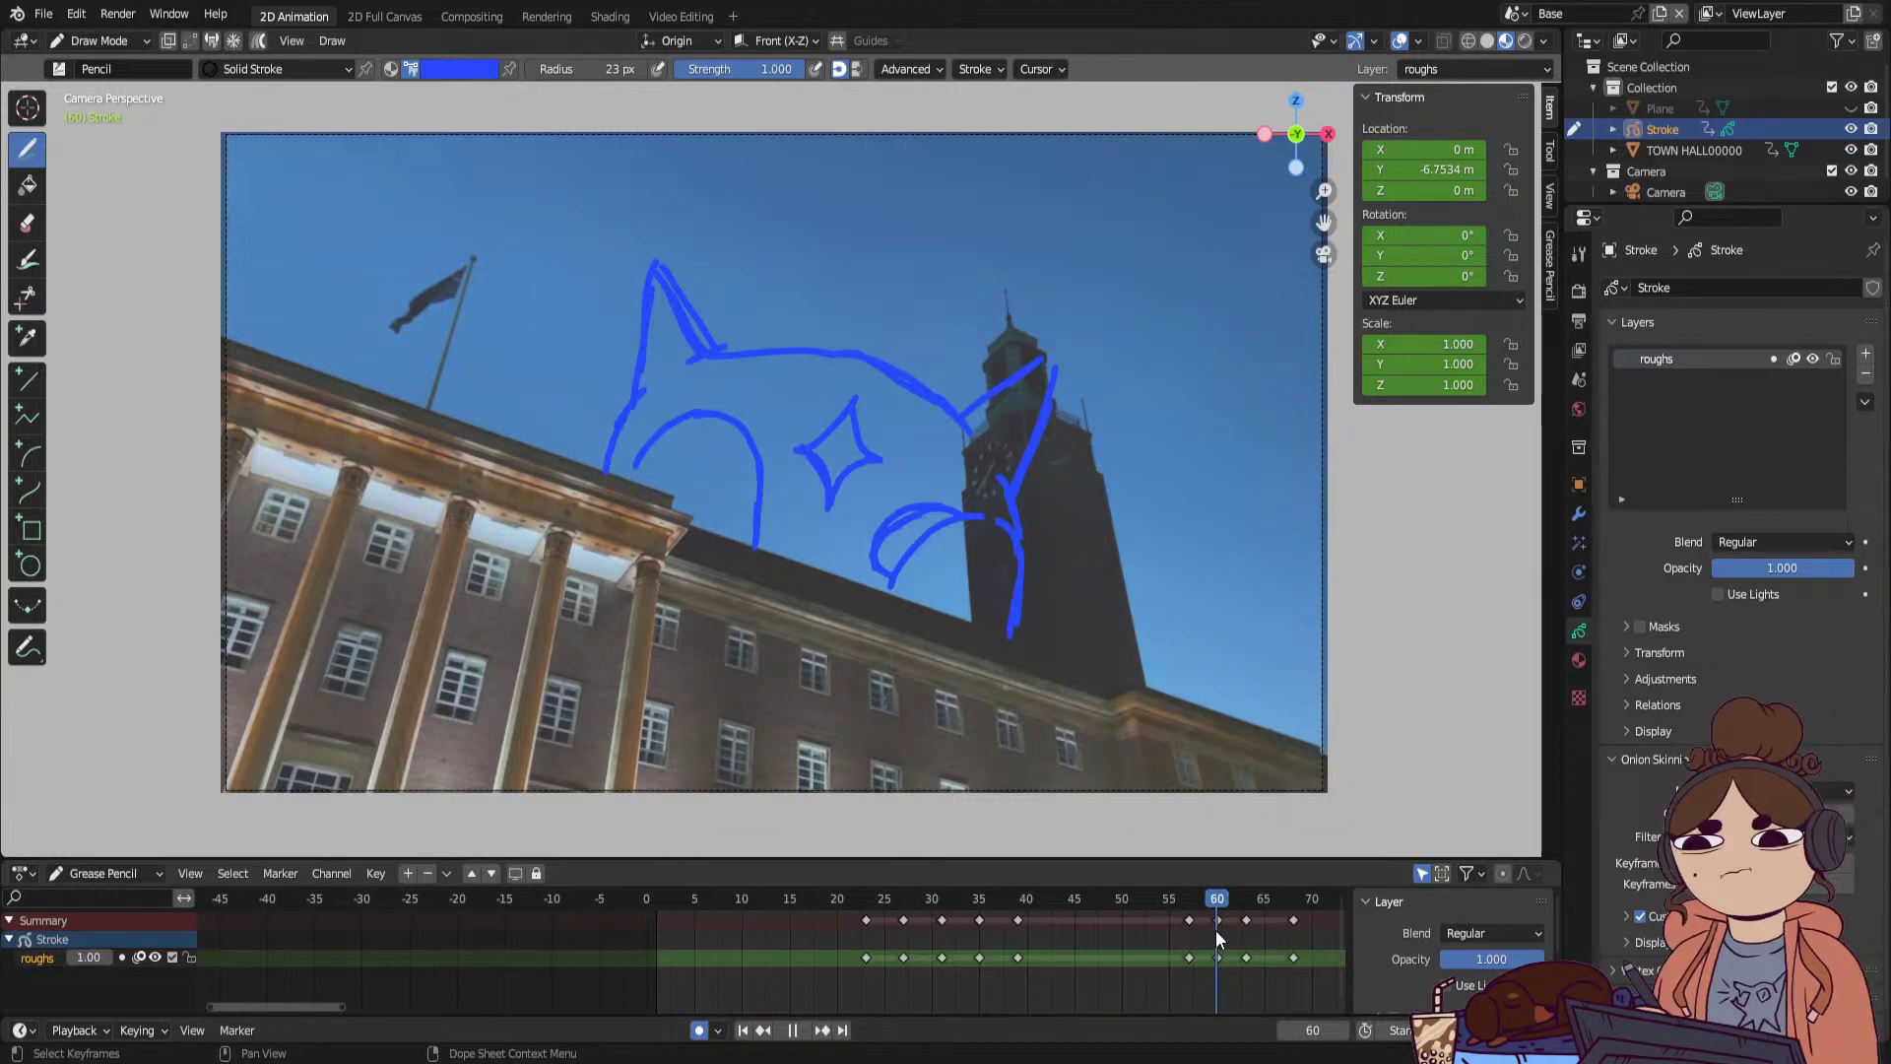
# At frame 60, select the head, ear and star strokes, move them up above the paws, and remove the small curve beside the right paw.
pyautogui.click(91, 43)
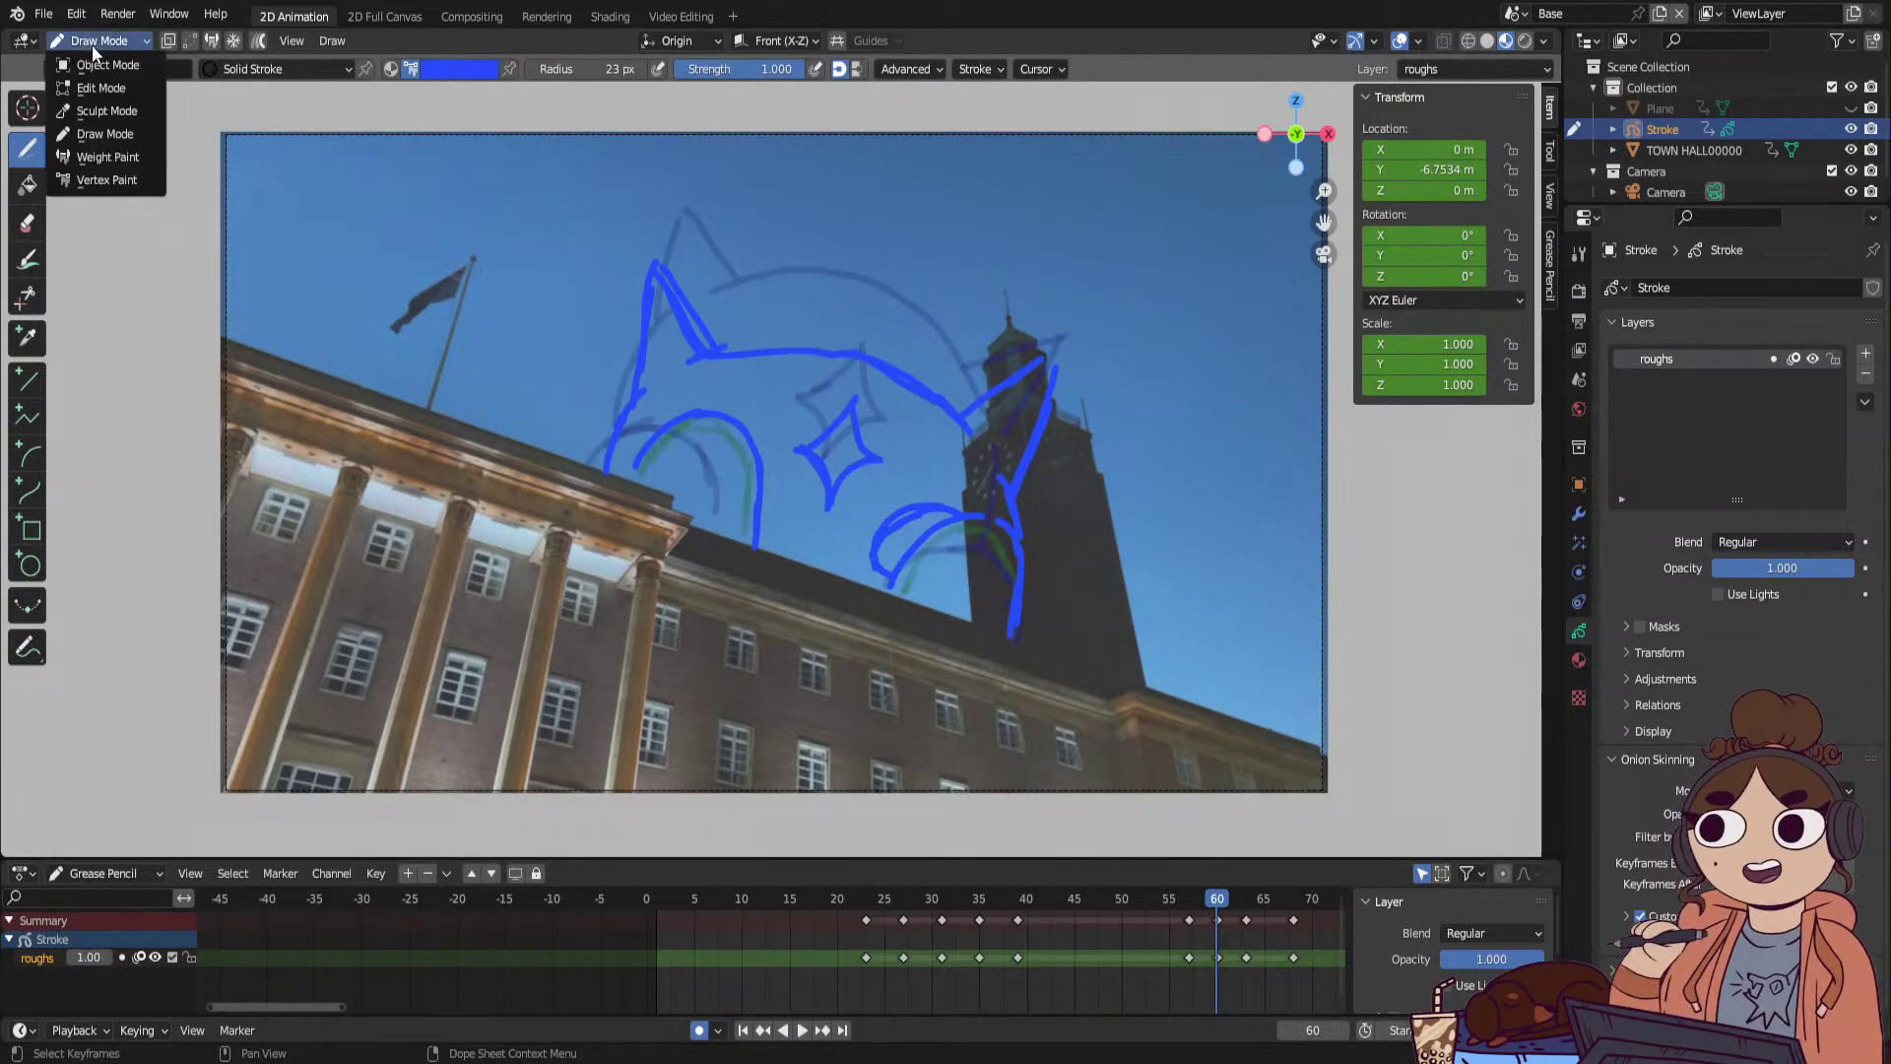
pyautogui.click(109, 75)
pyautogui.moveTo(621, 239); pyautogui.dragTo(574, 314)
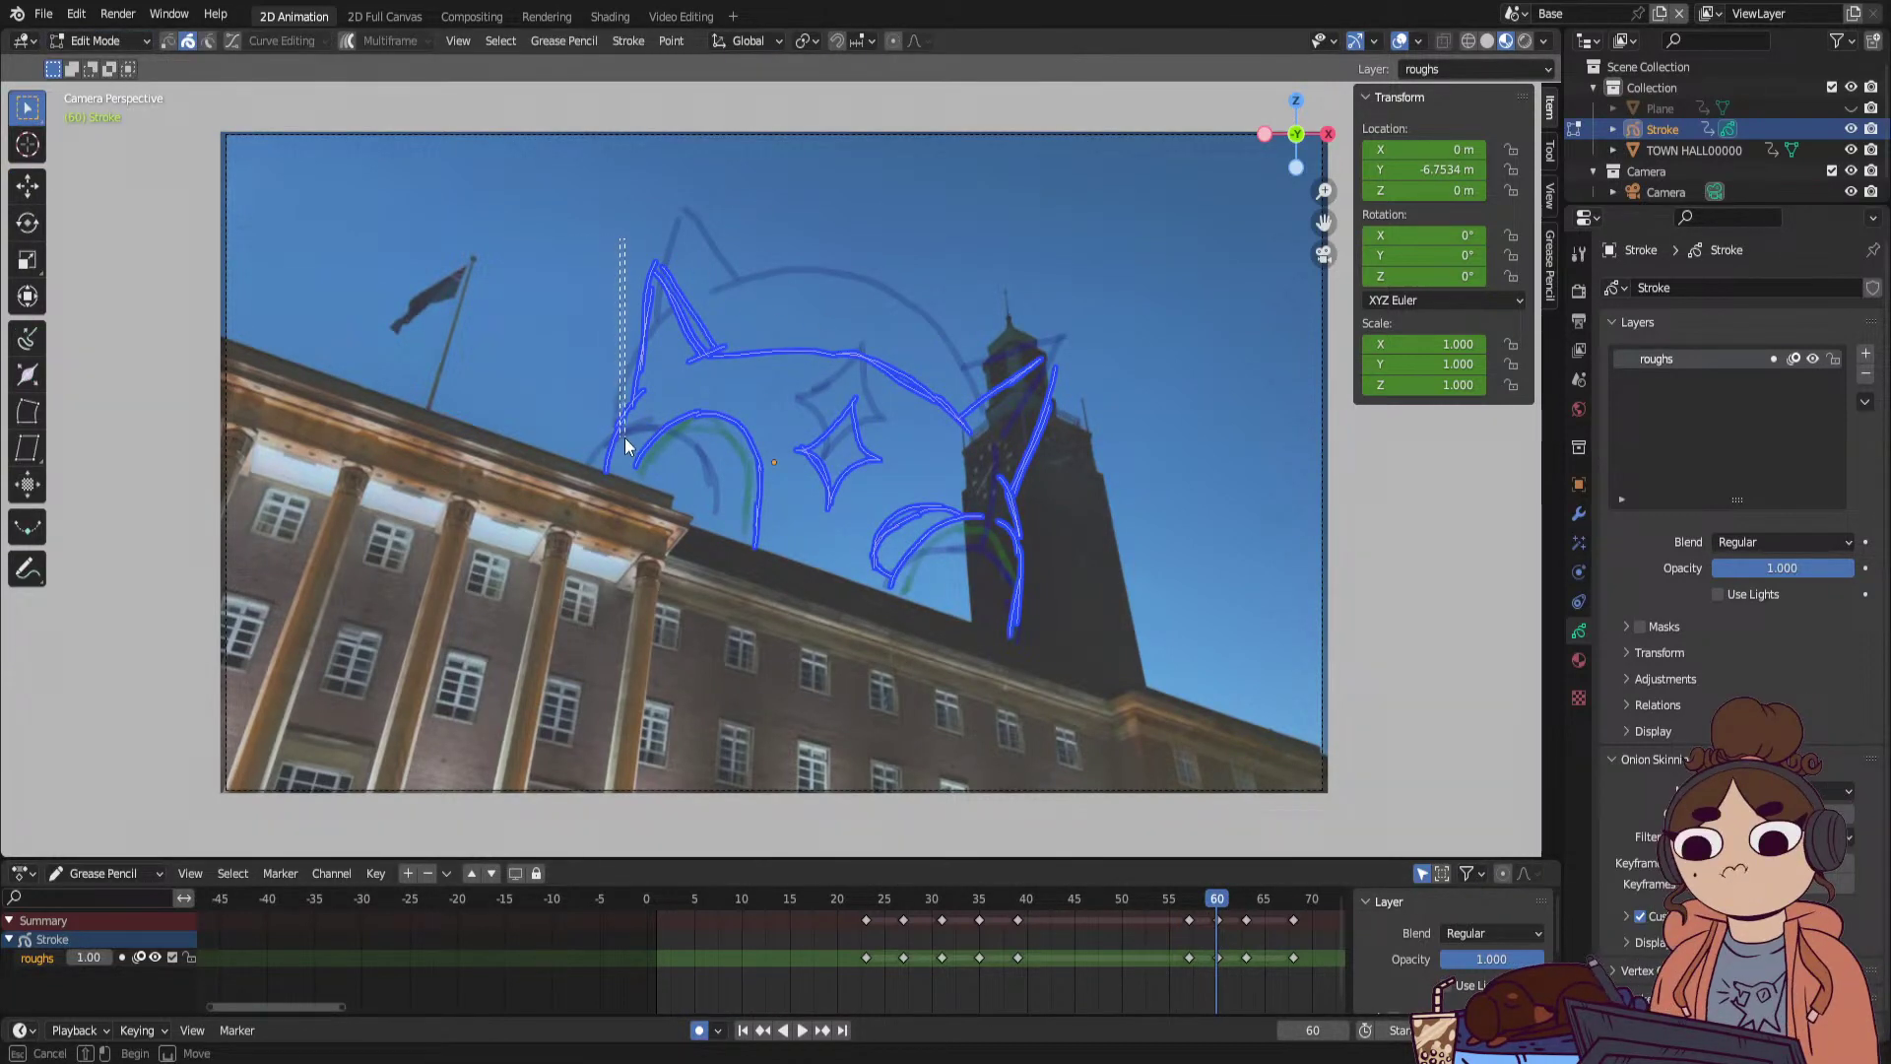
pyautogui.moveTo(624, 437); pyautogui.dragTo(679, 389)
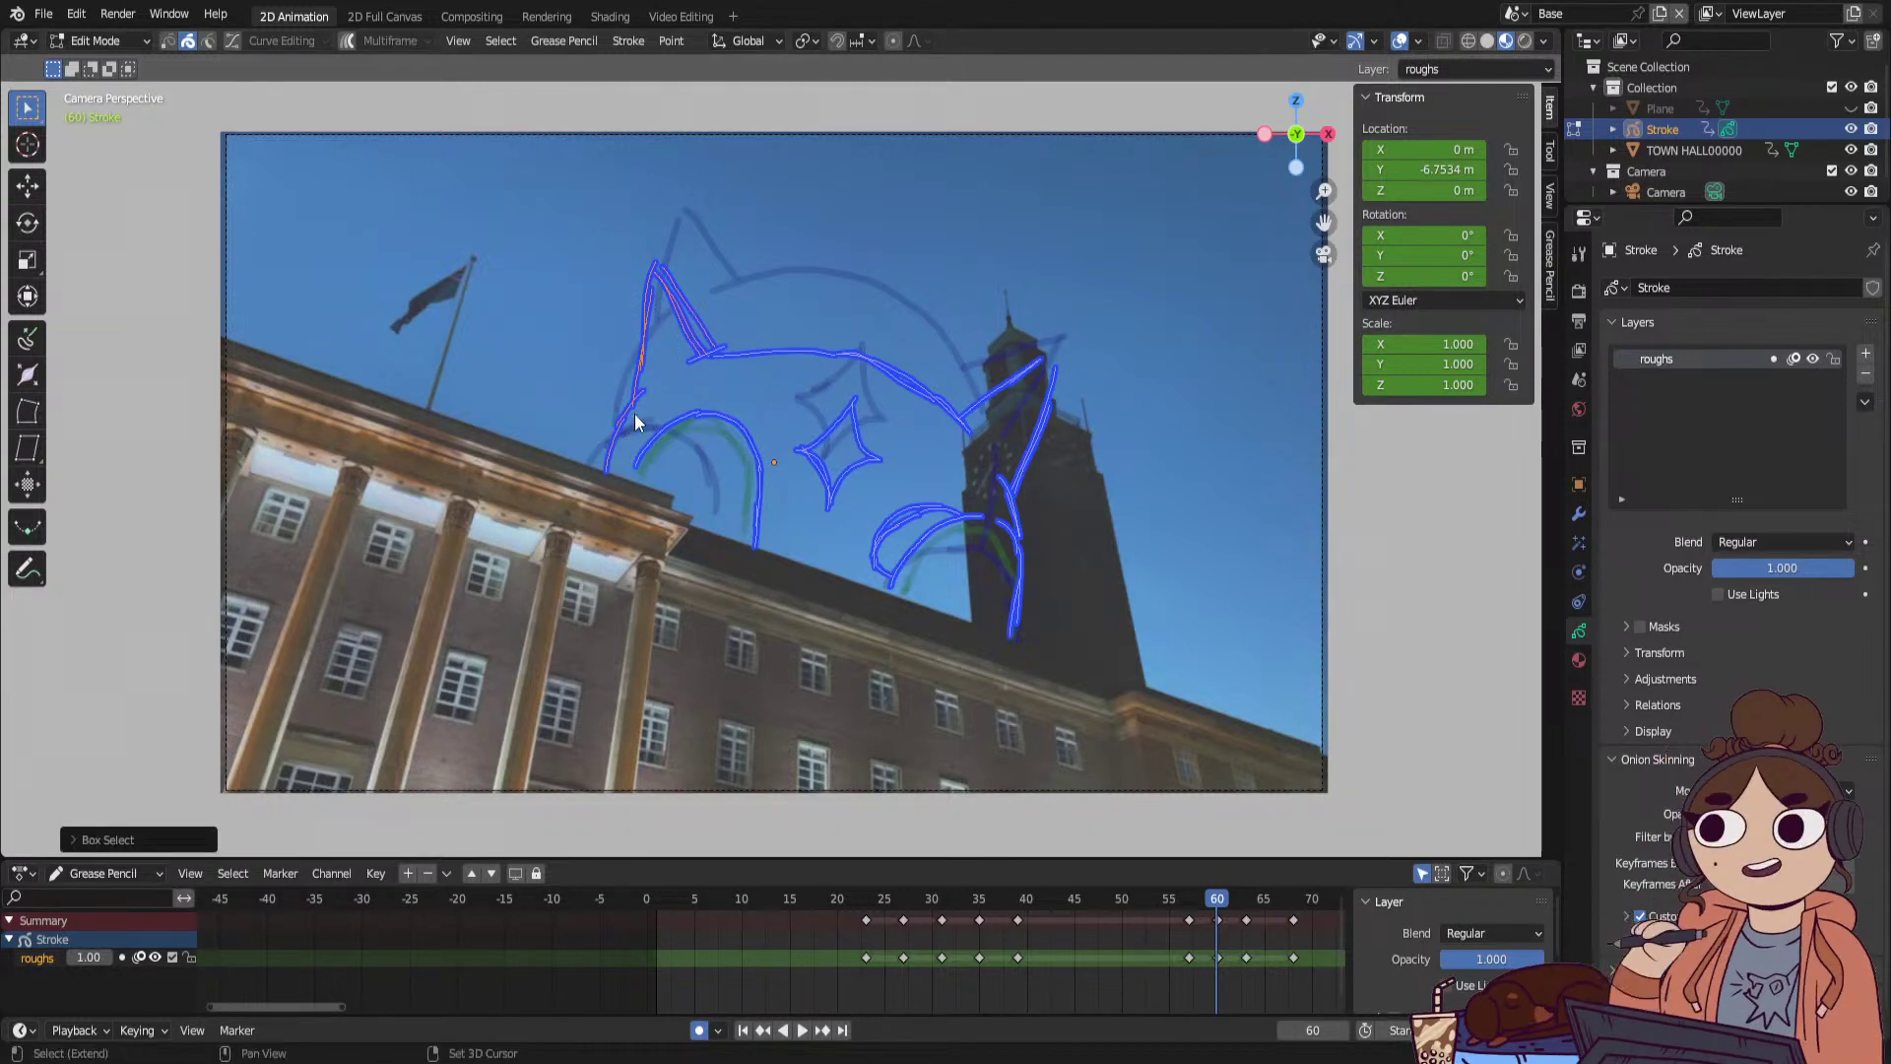
pyautogui.moveTo(727, 318)
pyautogui.keyDown('shift'); pyautogui.mouseDown()
pyautogui.moveTo(1032, 436)
pyautogui.moveTo(1049, 411)
pyautogui.mouseUp(); pyautogui.keyUp('shift')
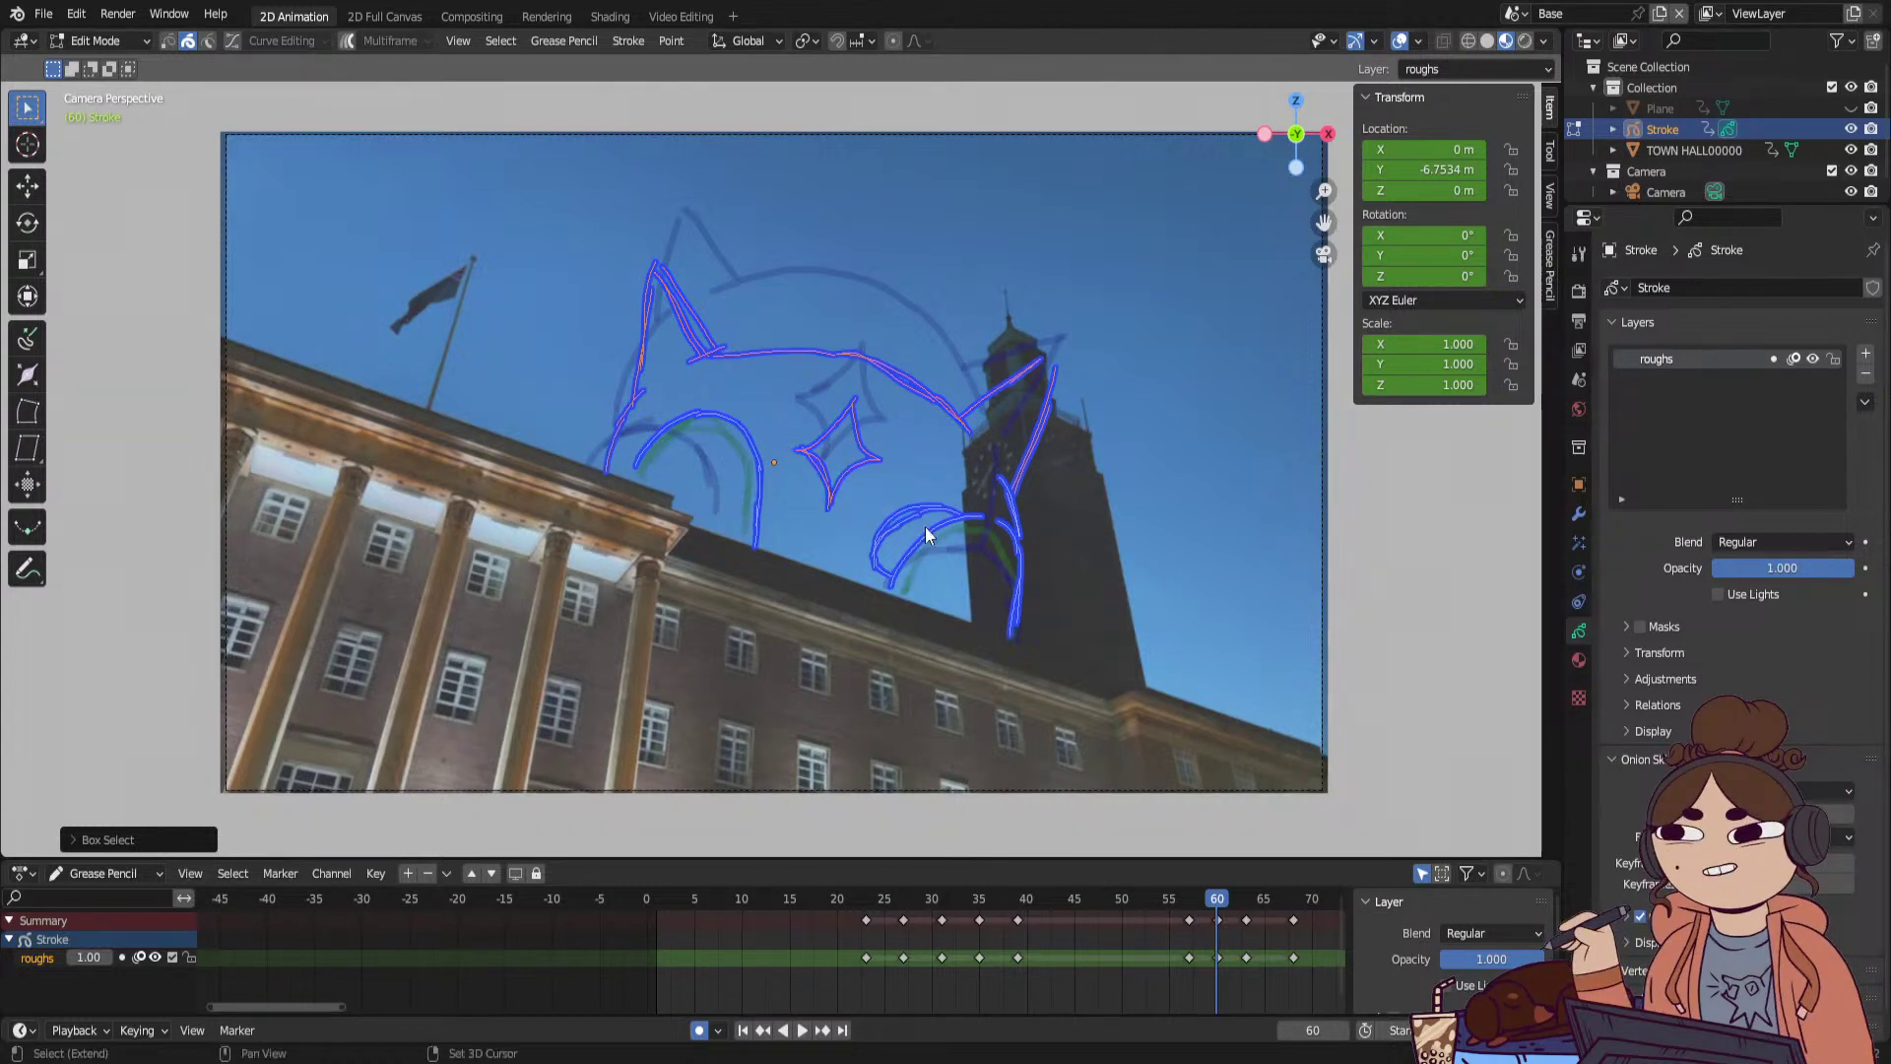
pyautogui.moveTo(847, 516)
pyautogui.mouseDown()
pyautogui.moveTo(894, 553)
pyautogui.moveTo(876, 573)
pyautogui.mouseUp()
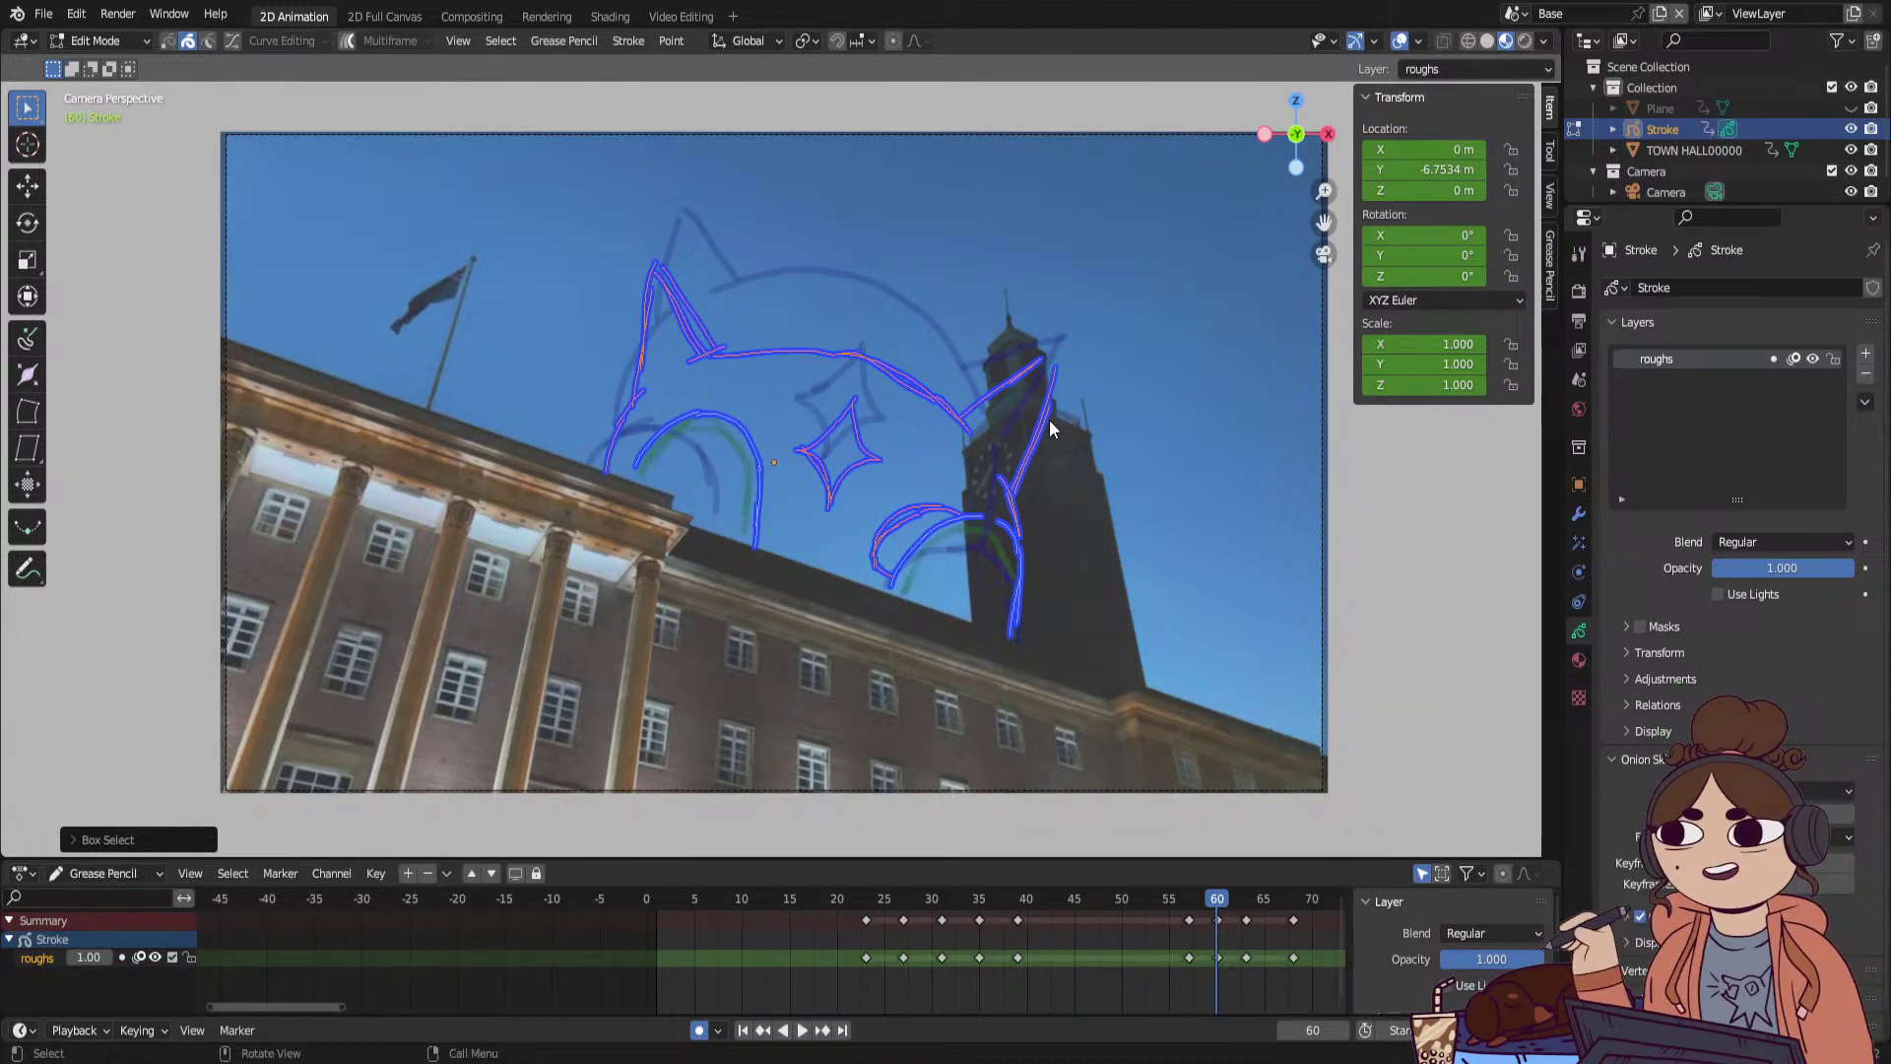
pyautogui.press('g')
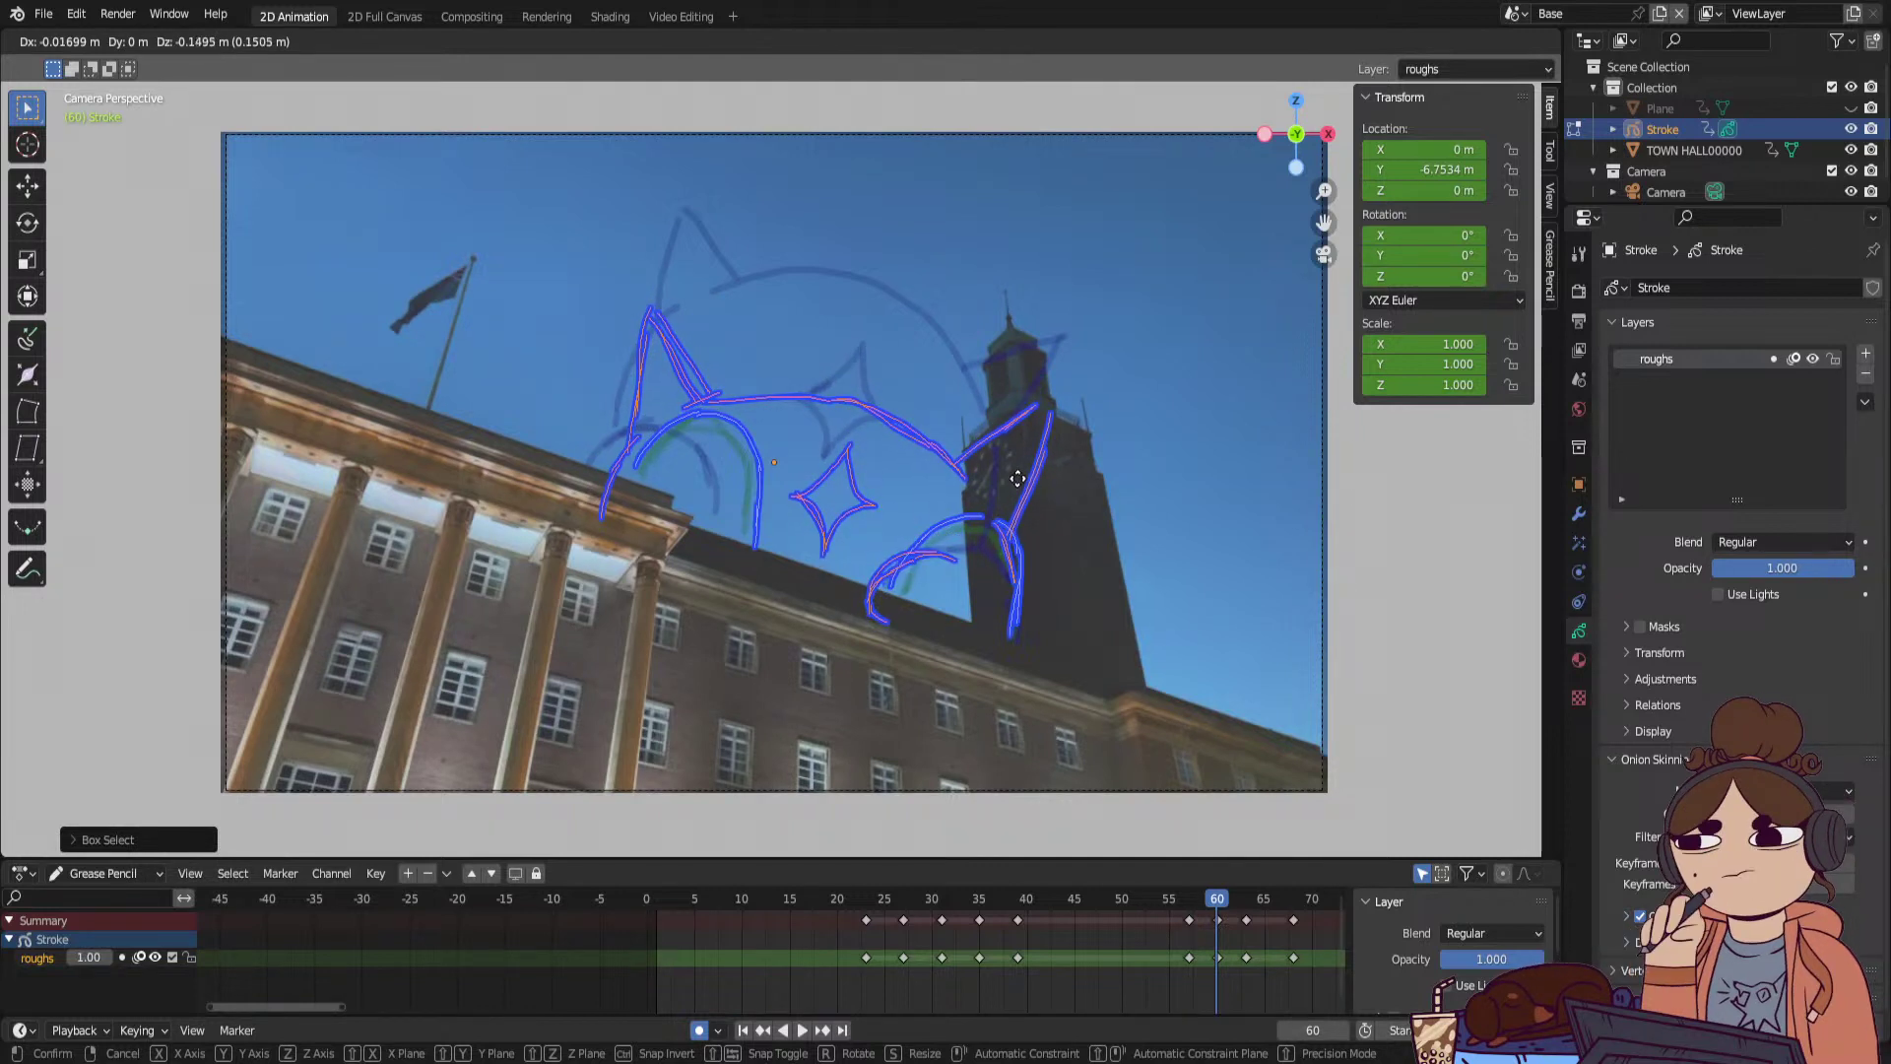
pyautogui.click(1018, 342)
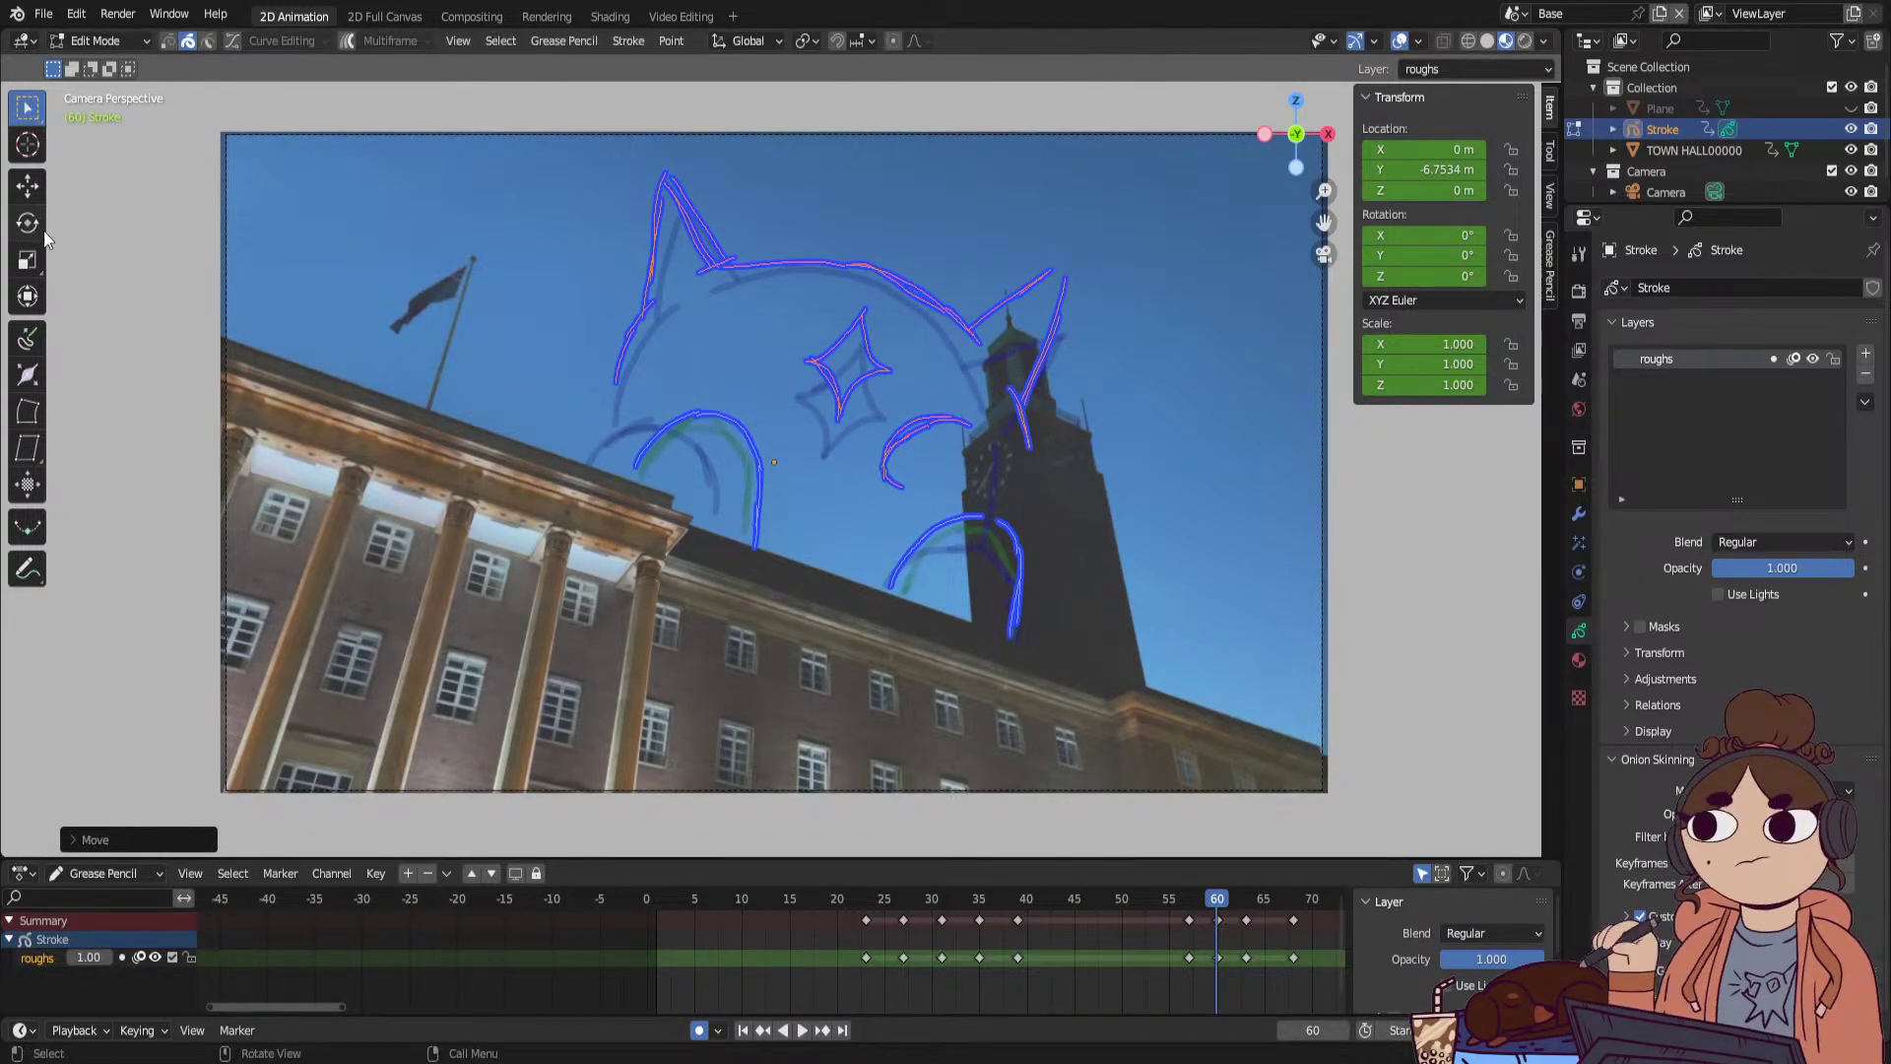
pyautogui.click(129, 41)
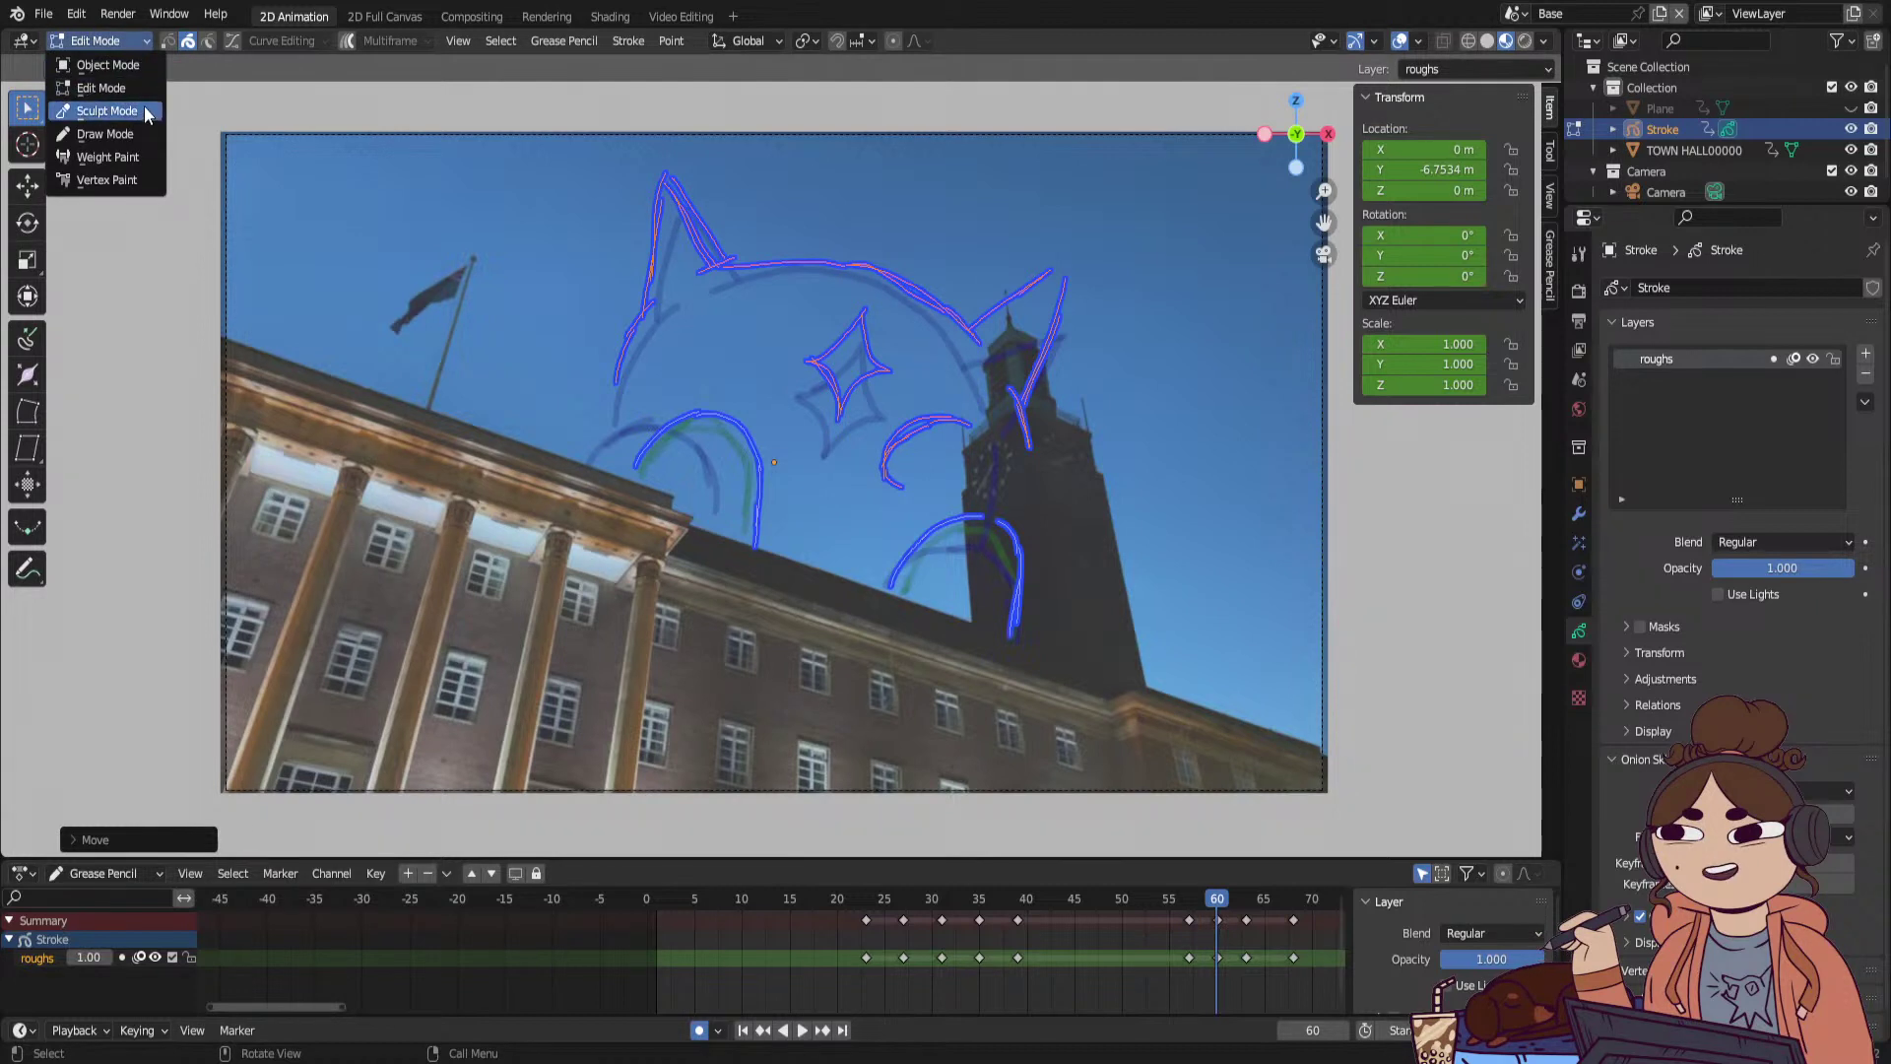
pyautogui.click(103, 134)
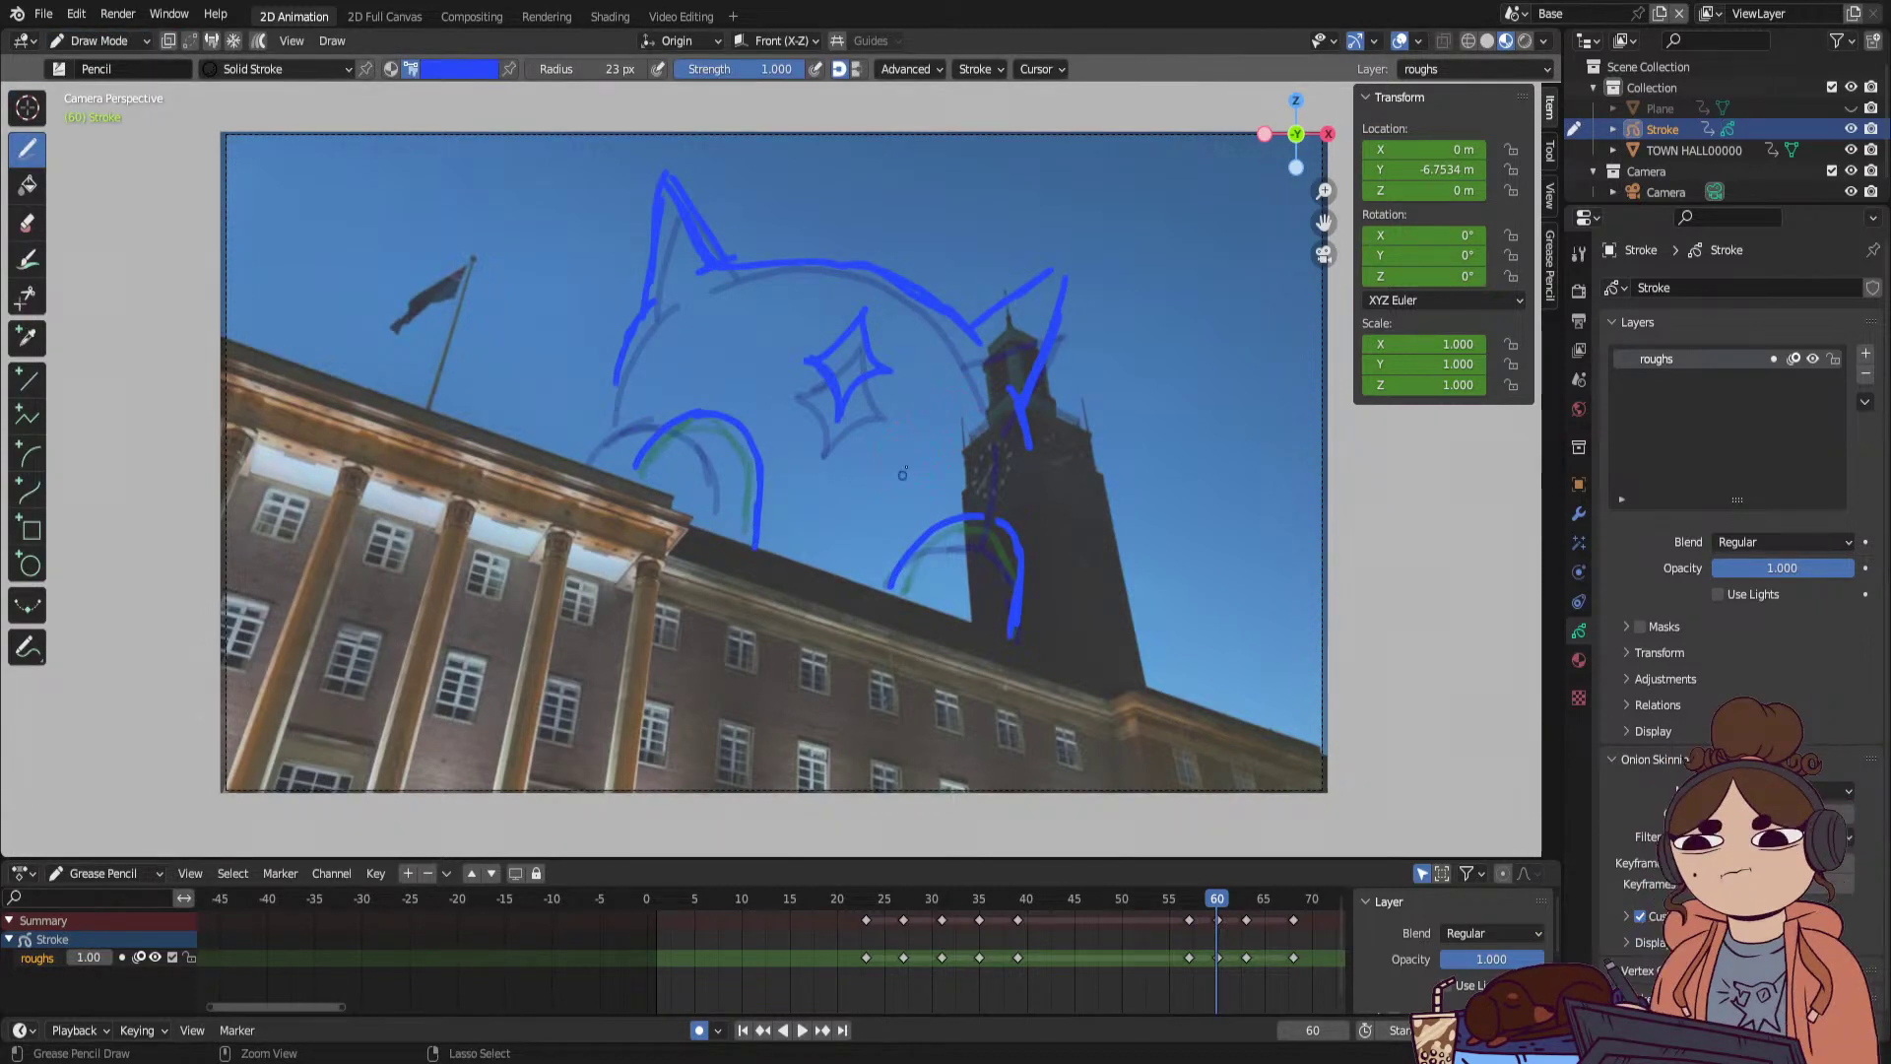
# Delete the selected head, ear and star strokes from frame 60, keeping both paws, and return to Draw Mode.
pyautogui.click(99, 43)
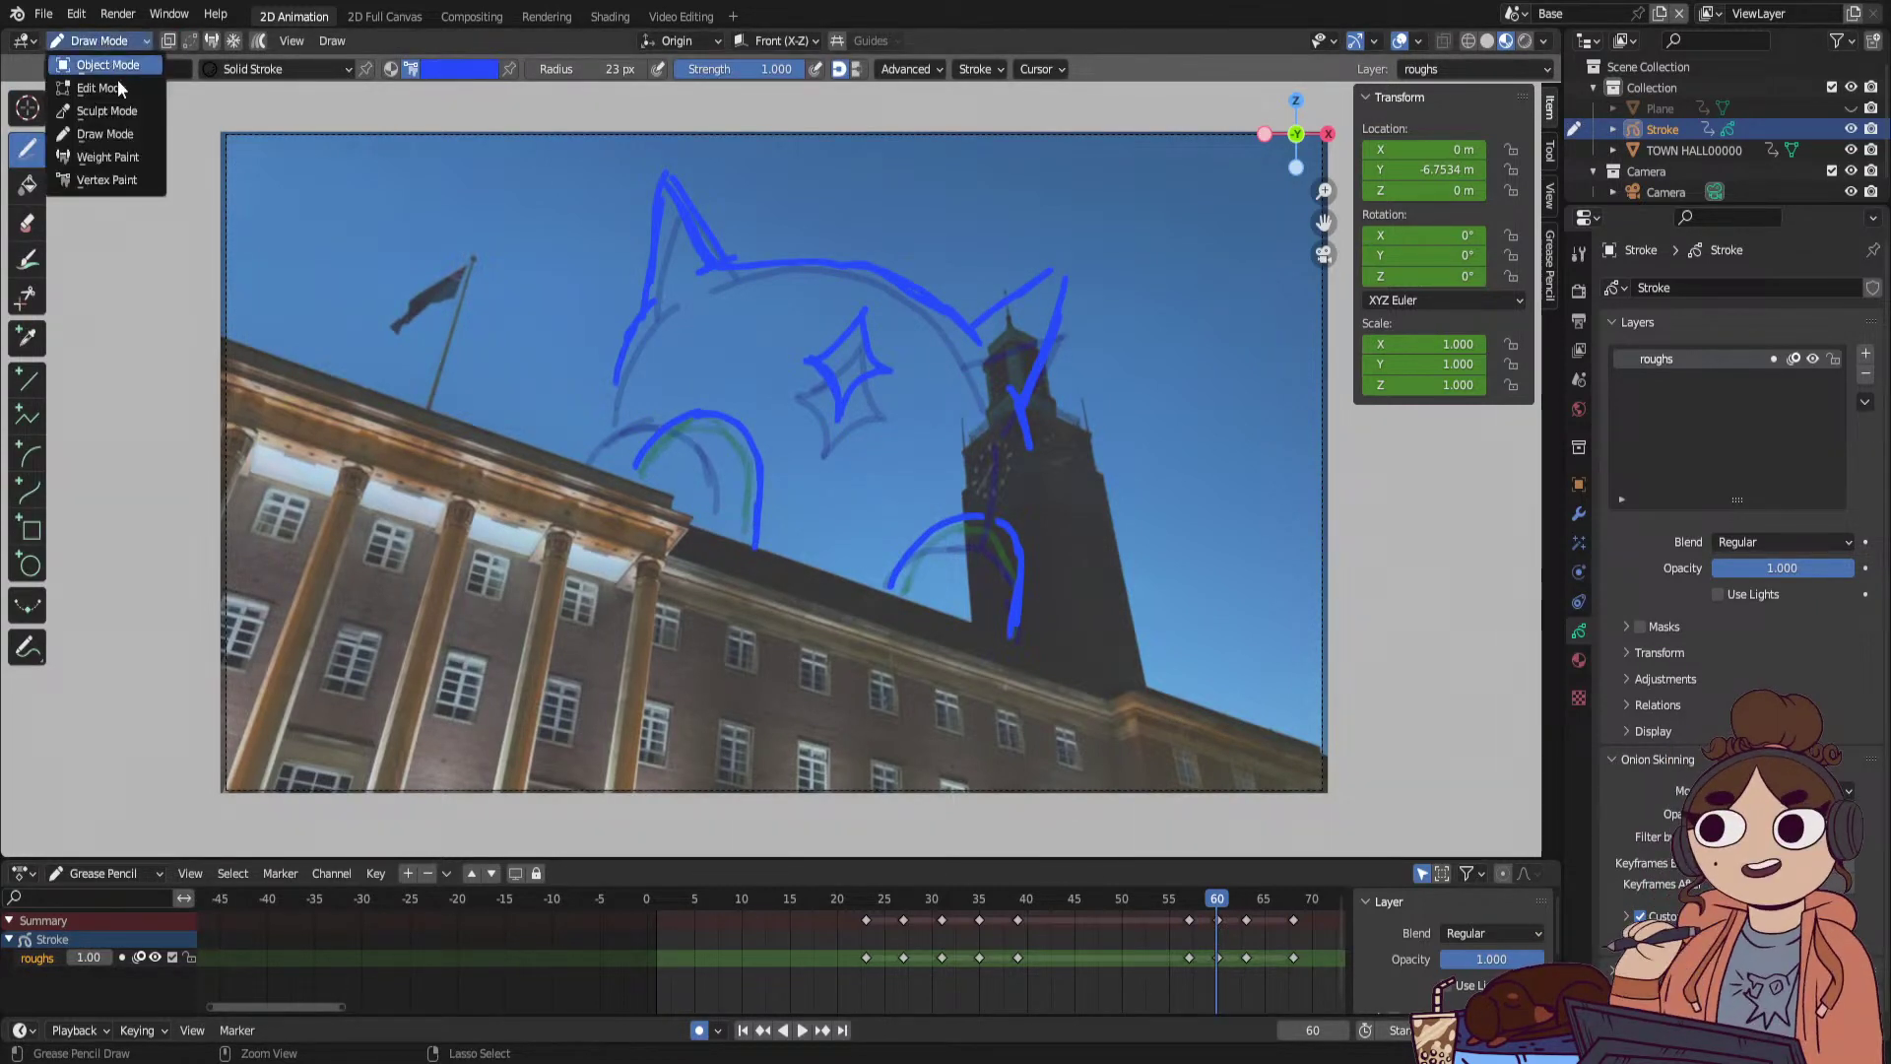
pyautogui.click(109, 87)
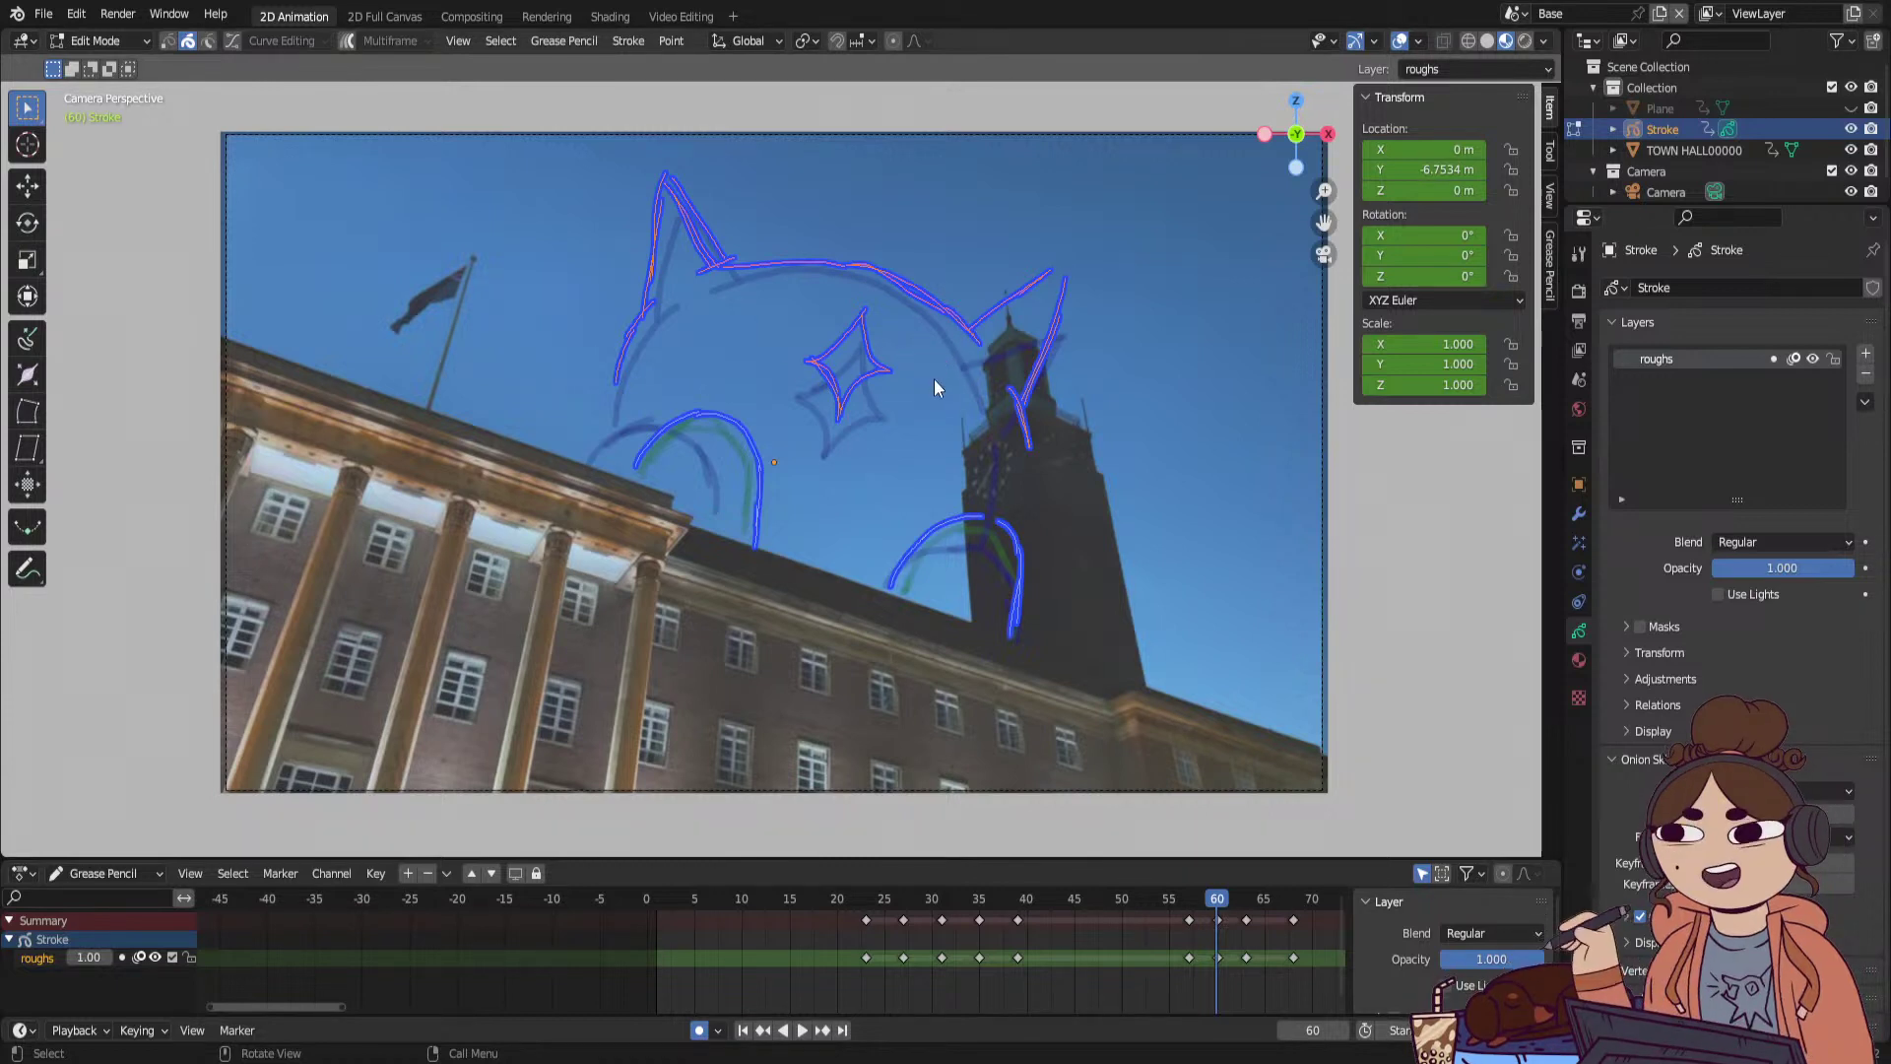
pyautogui.press('g')
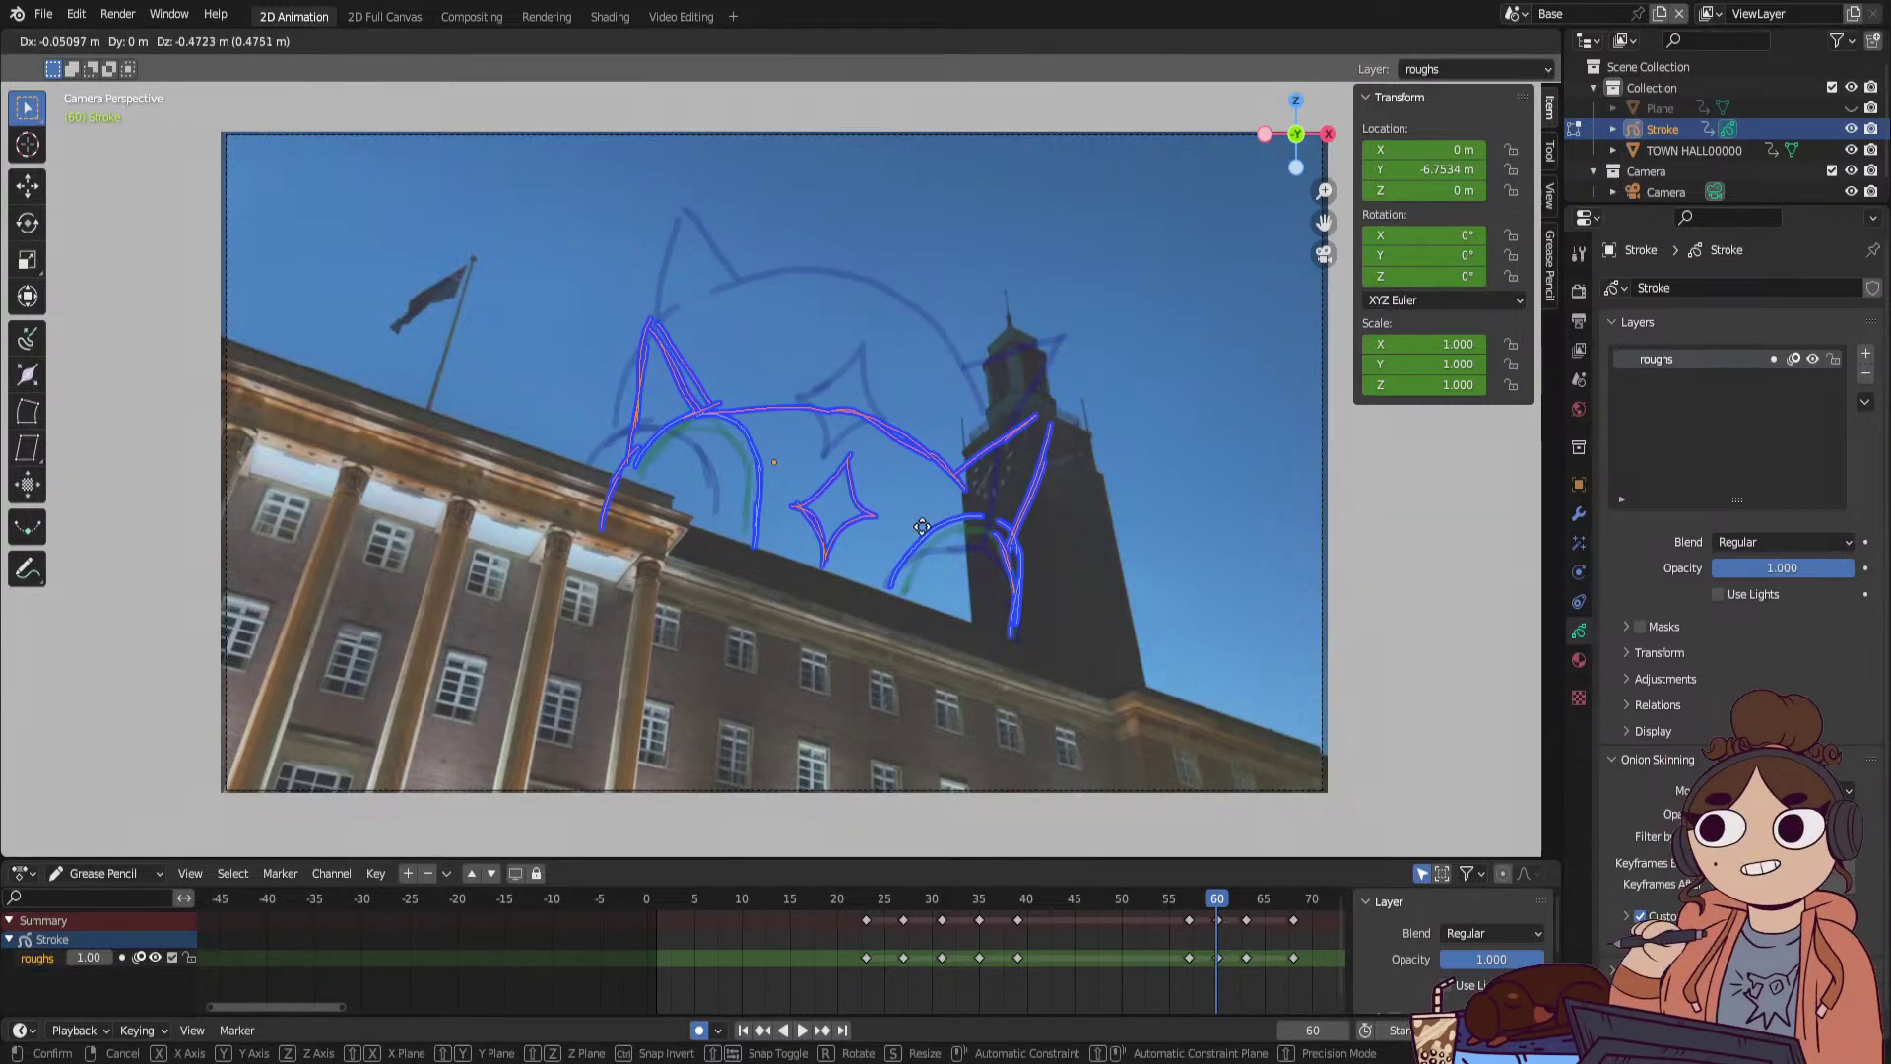
pyautogui.click(925, 385)
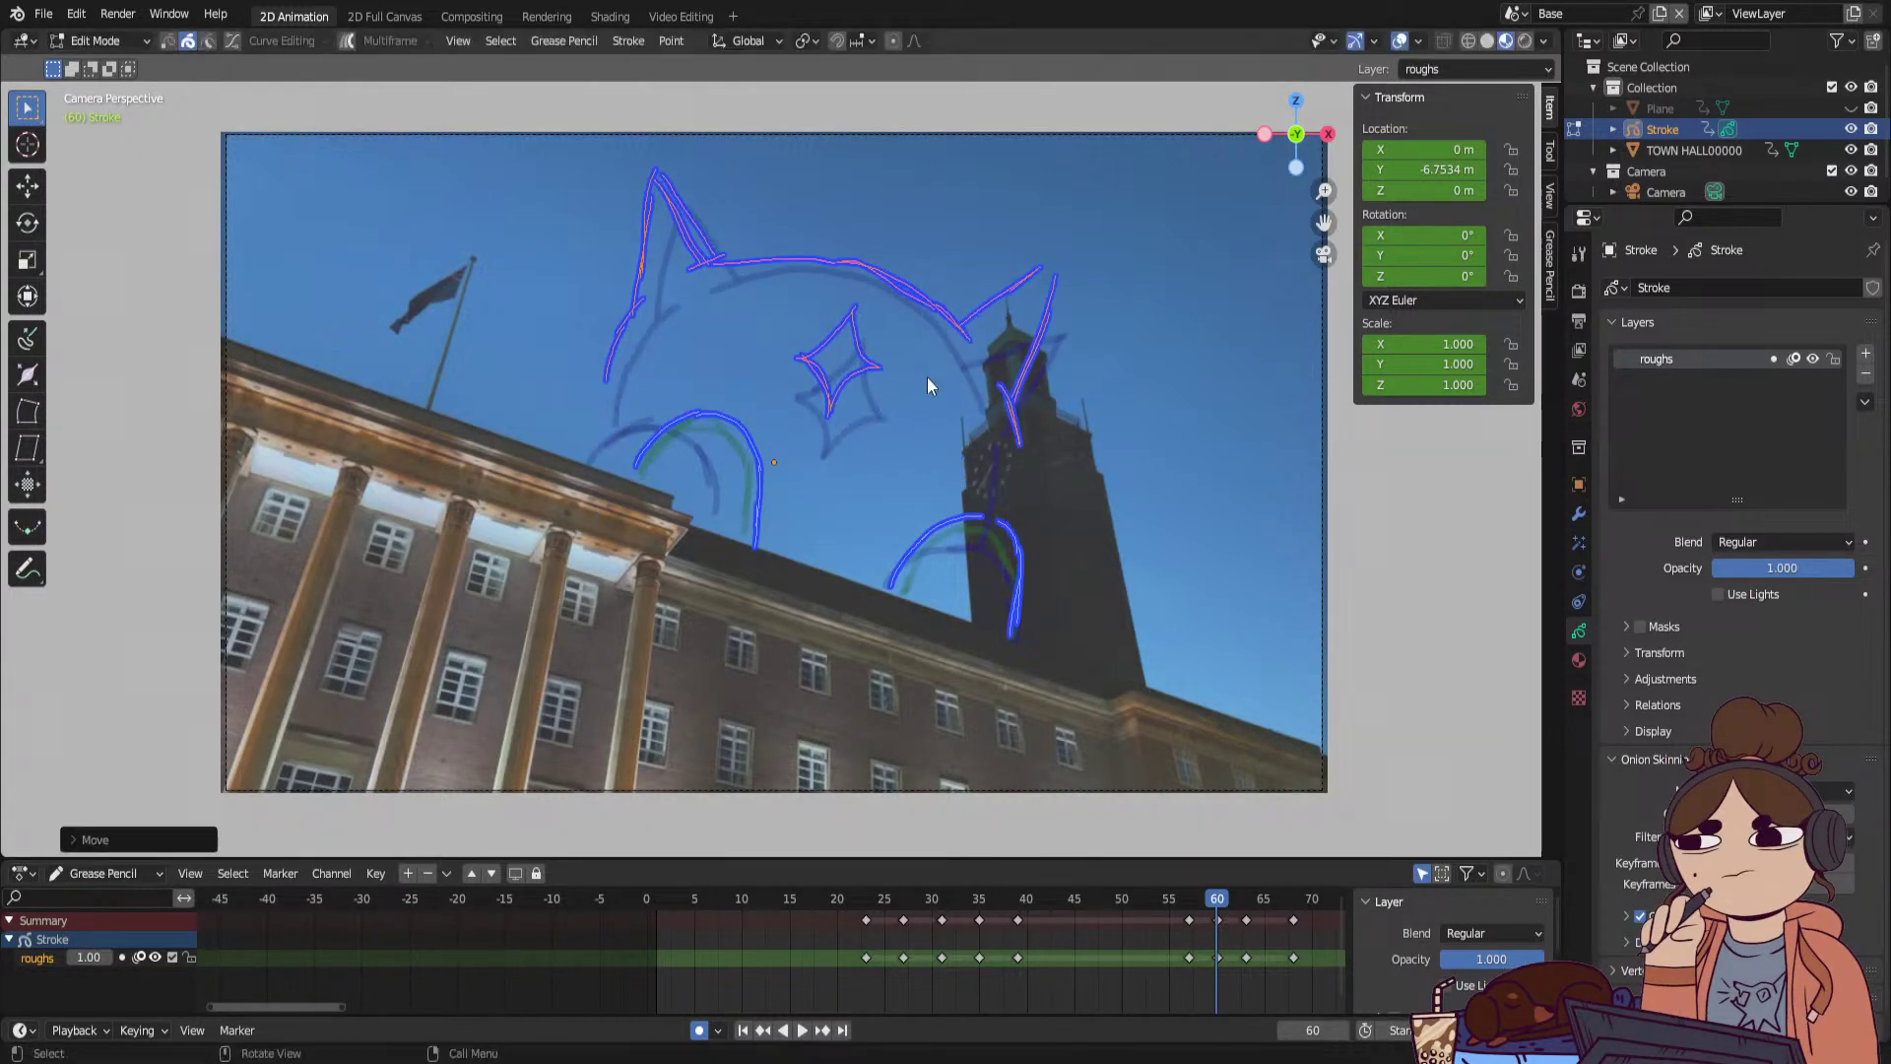
pyautogui.press('x')
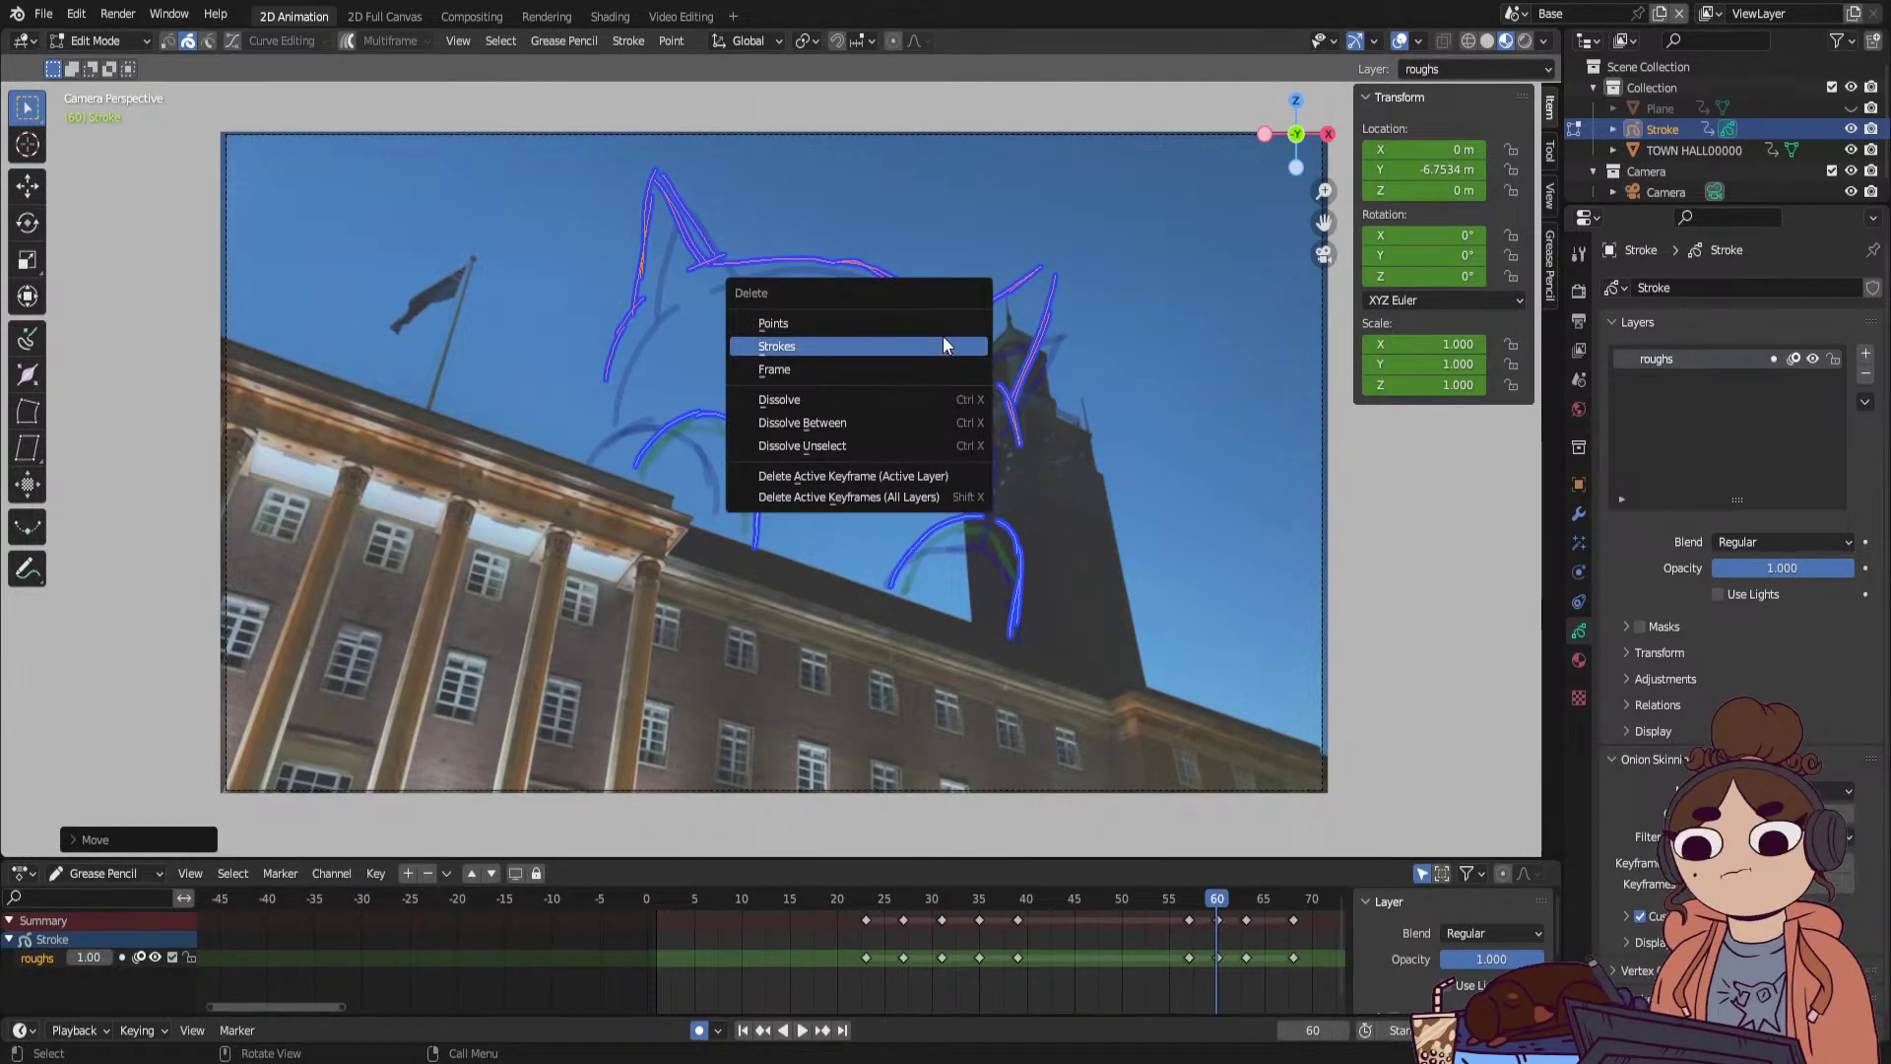
pyautogui.click(942, 345)
pyautogui.click(88, 38)
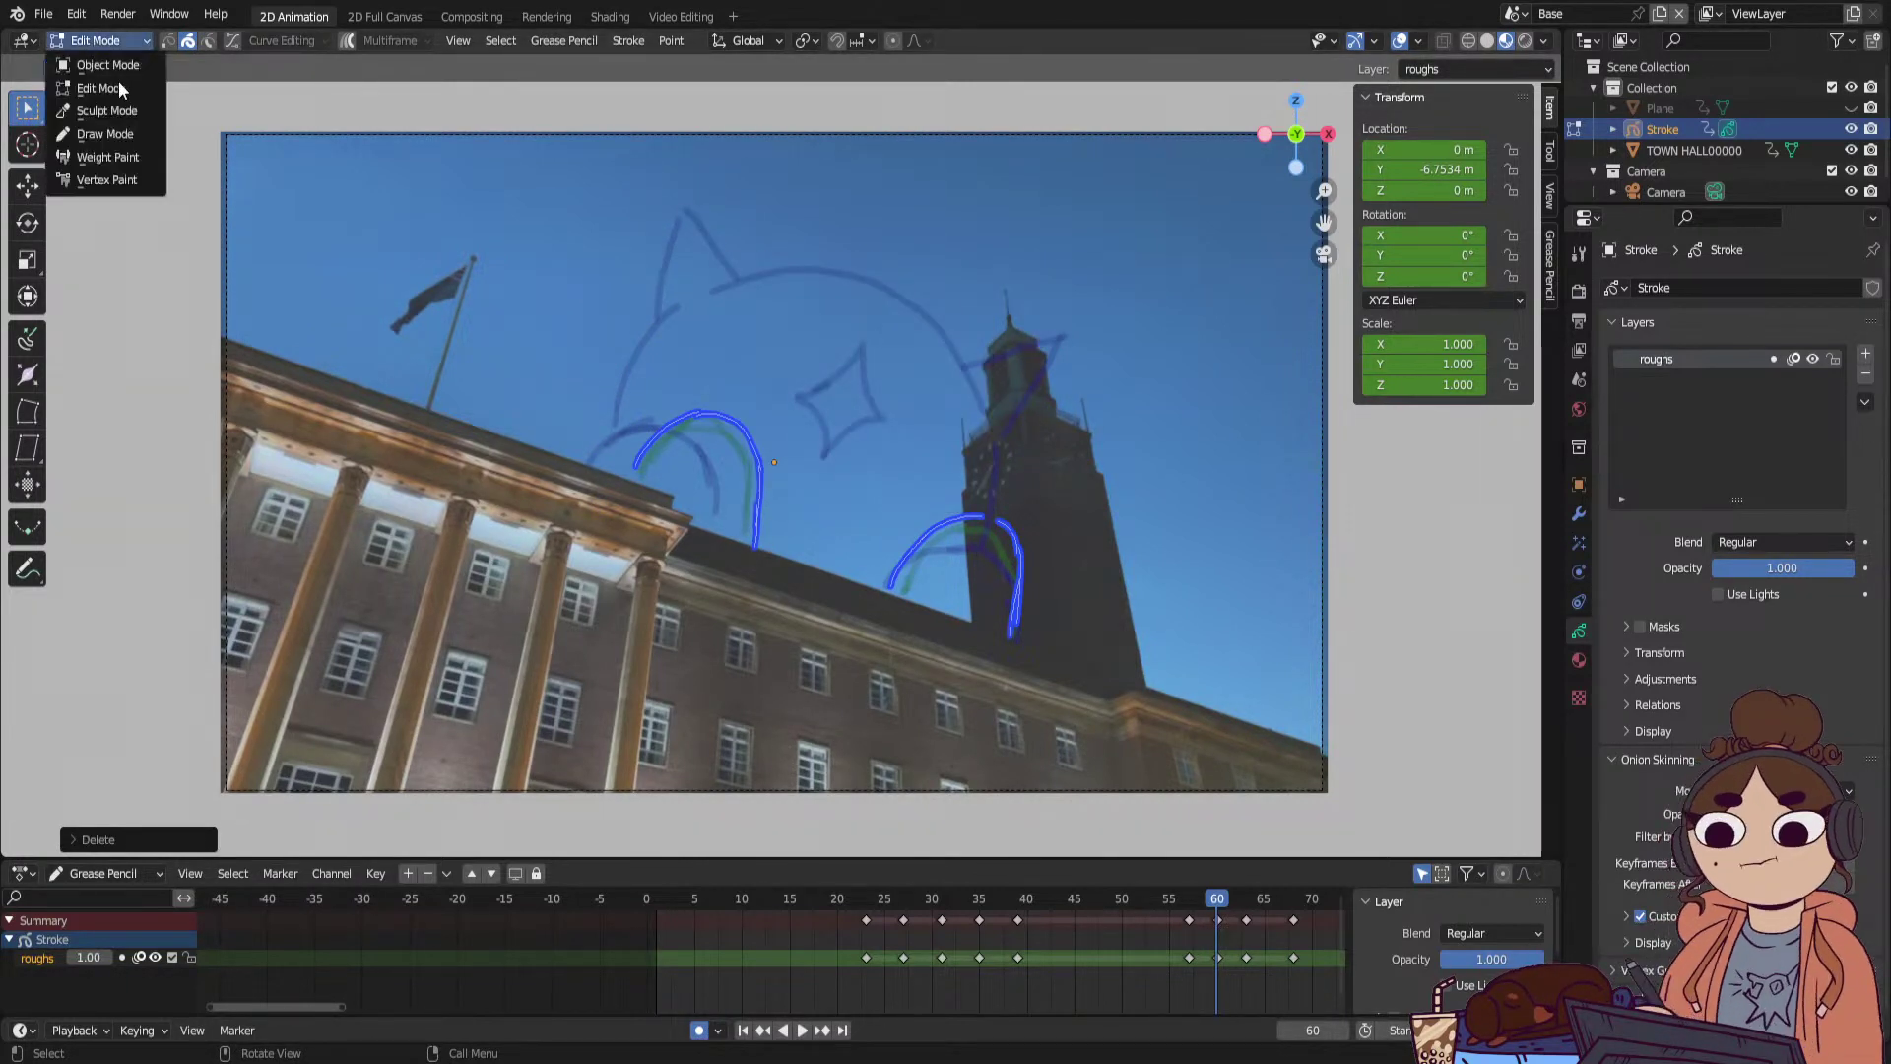
pyautogui.click(116, 132)
# Flip through the keyframes at frames 39 to 68 with onion skinning off, and turn it back on.
pyautogui.press('Down')
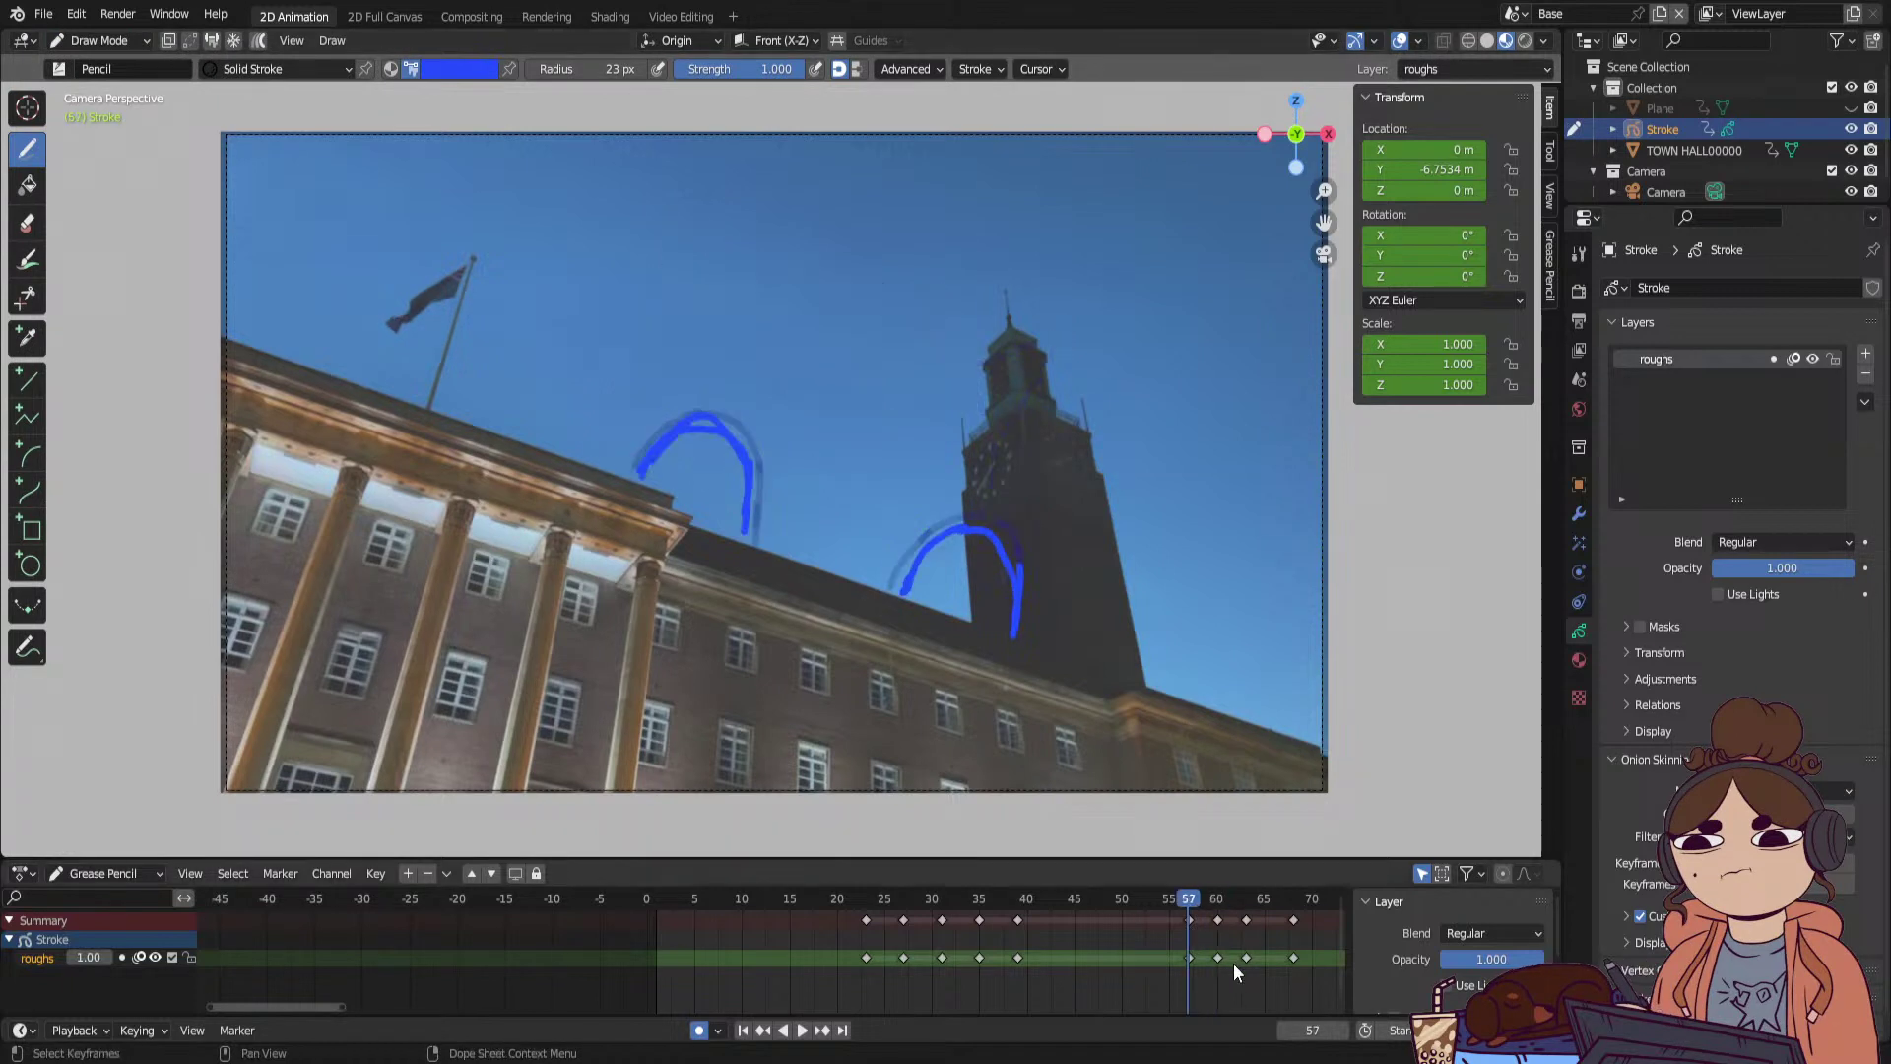
pyautogui.click(140, 957)
pyautogui.press('Down')
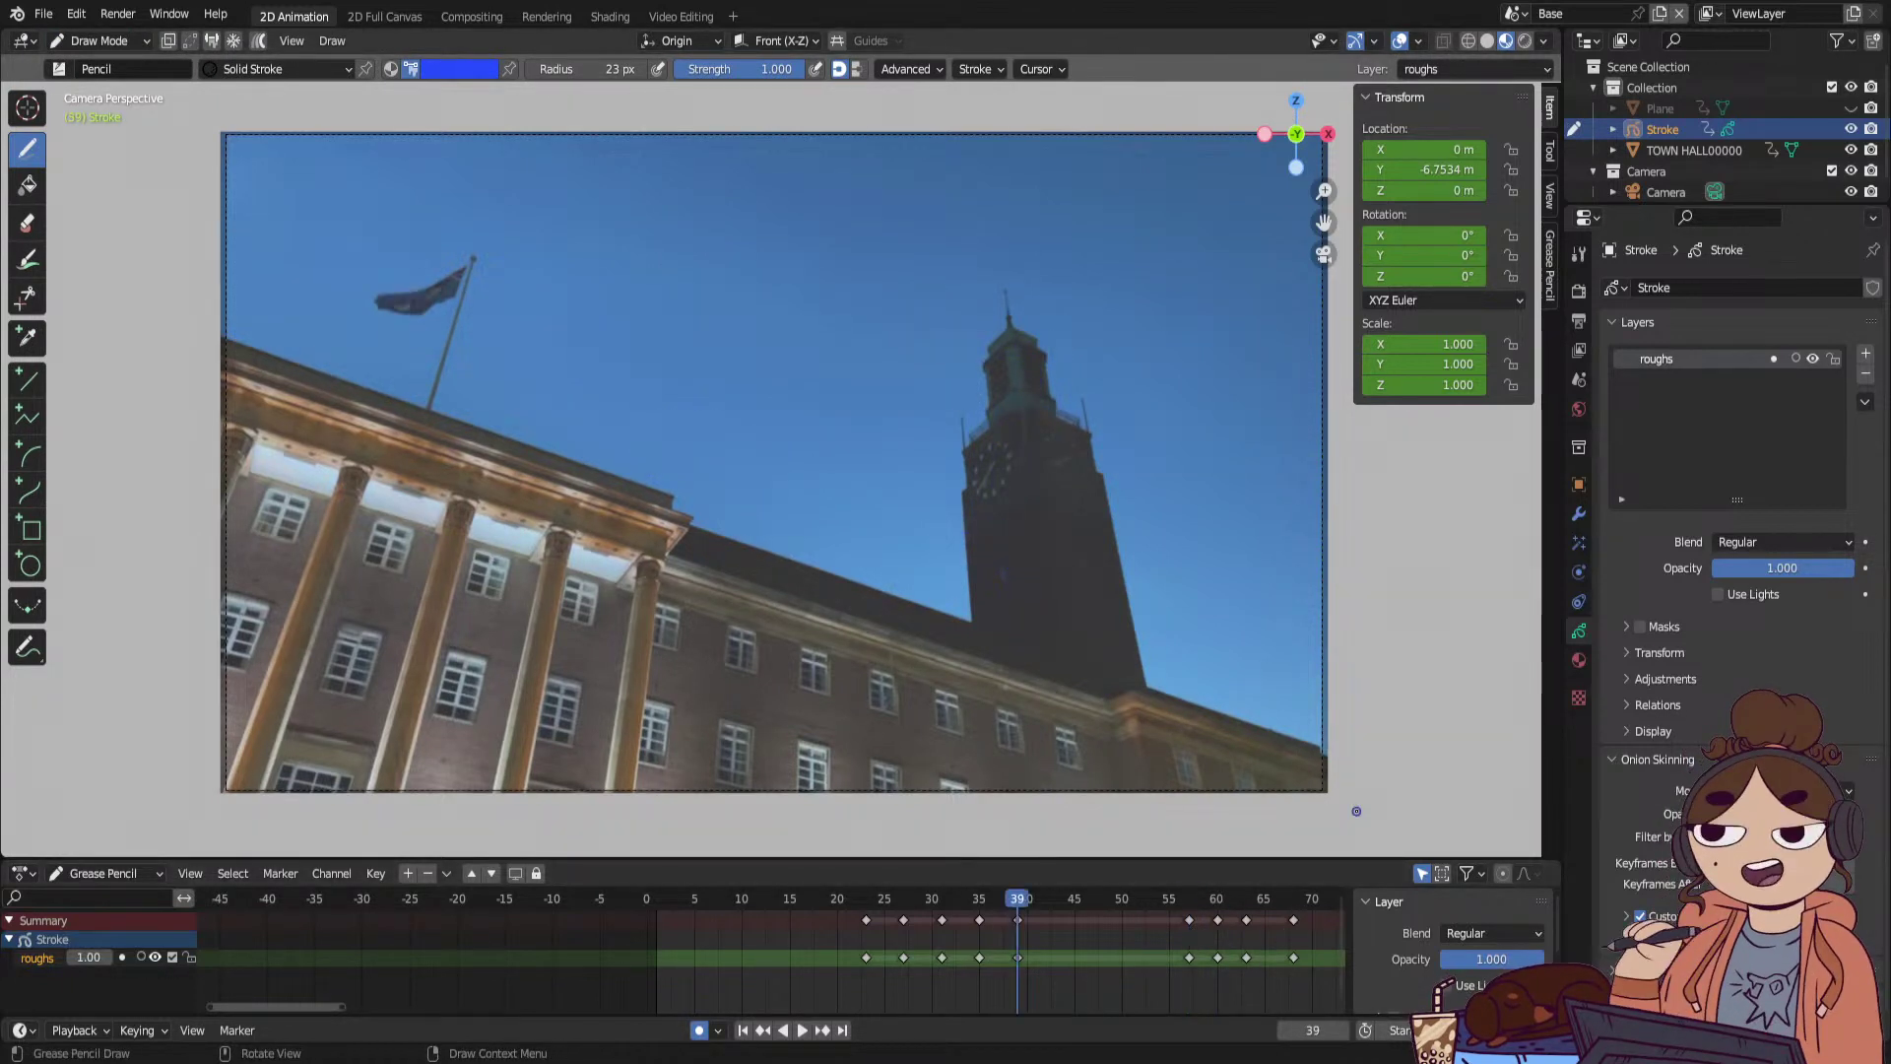
pyautogui.press('Up')
pyautogui.press('Up')
pyautogui.press('Up')
pyautogui.press('Down')
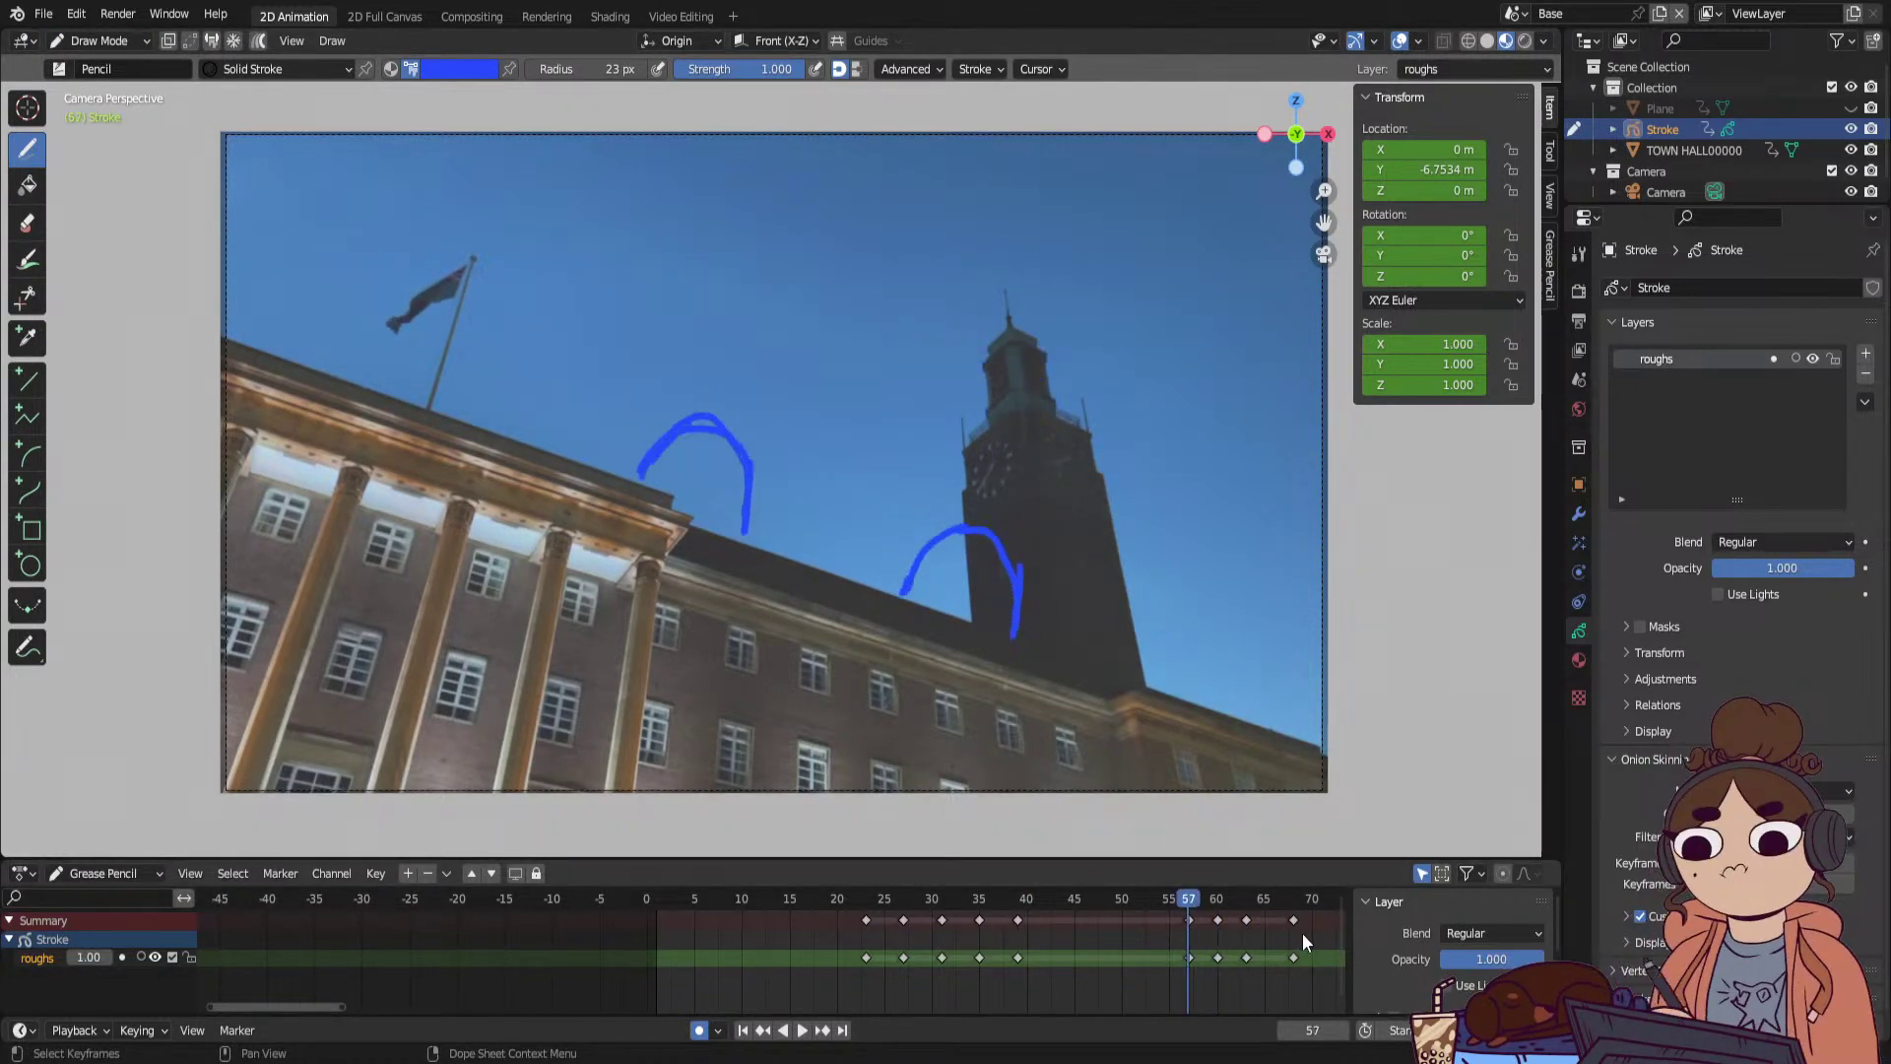
pyautogui.press('Up')
pyautogui.press('Up')
pyautogui.press('Down')
pyautogui.press('Down')
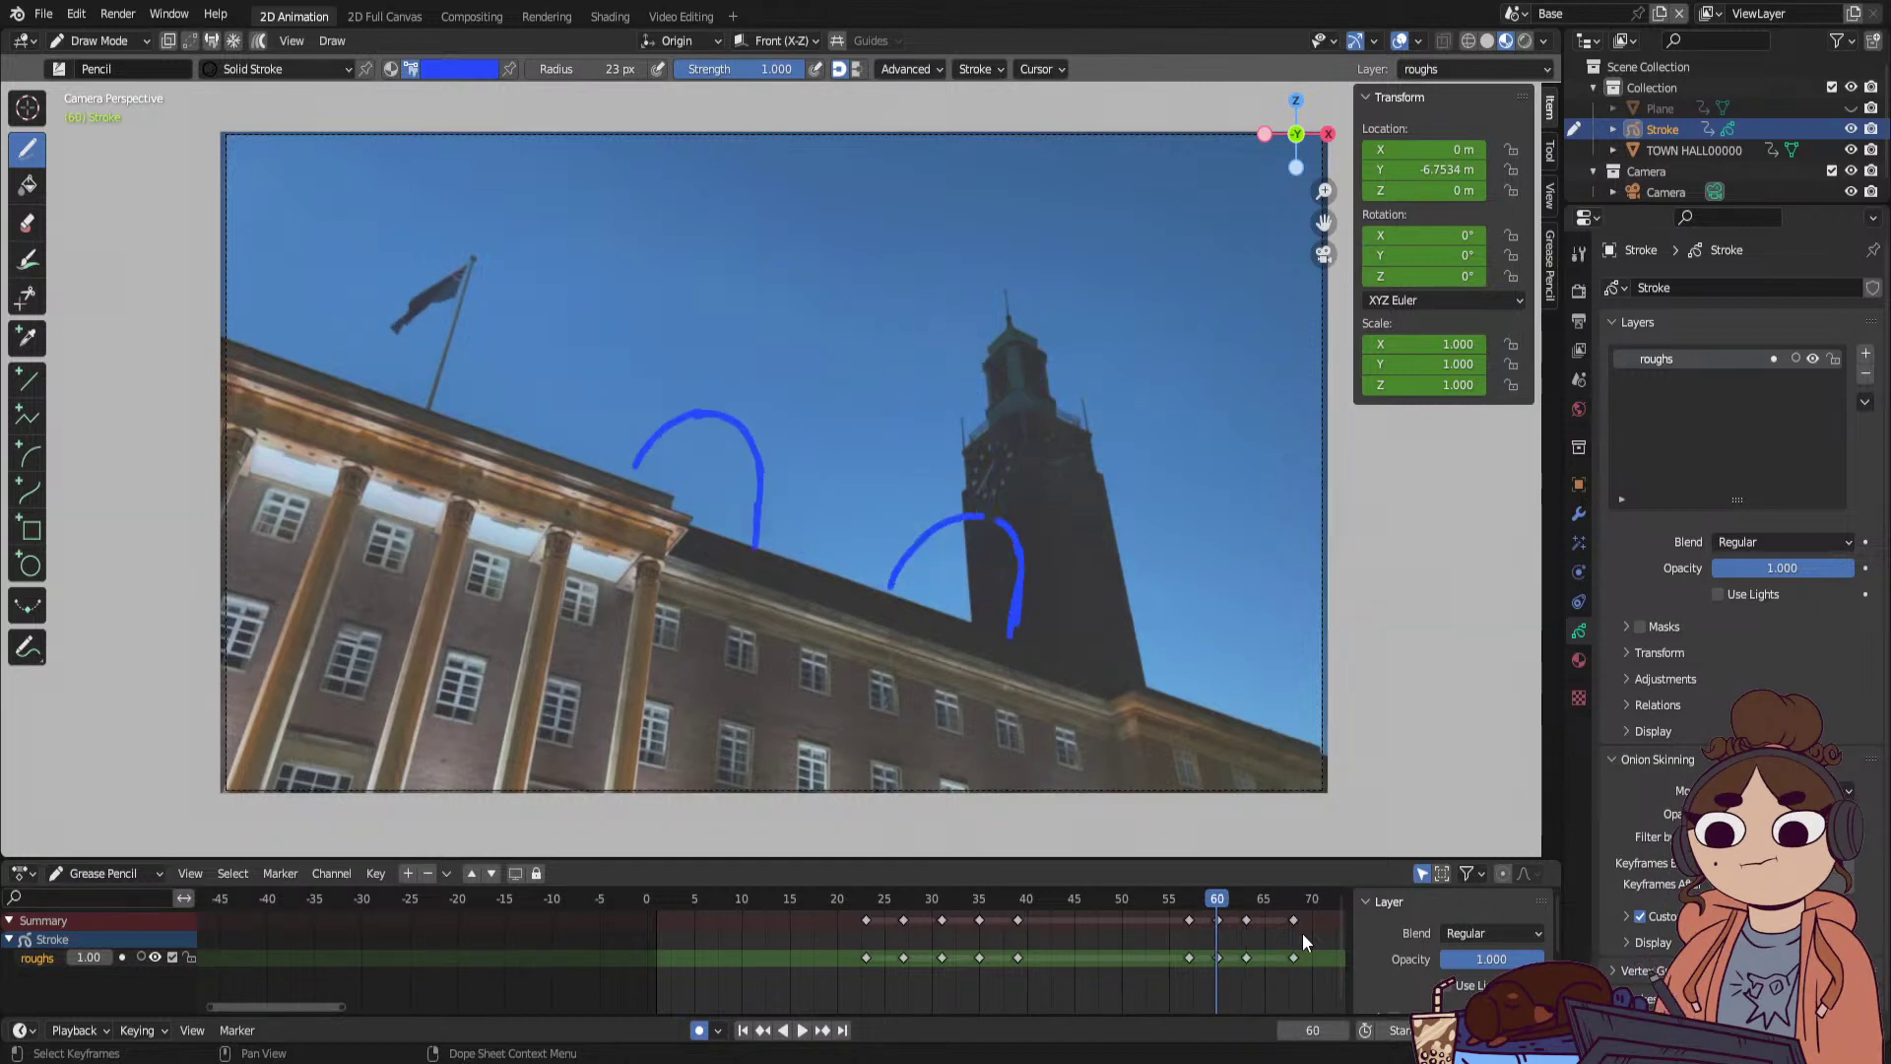
pyautogui.press('Up')
pyautogui.press('Up')
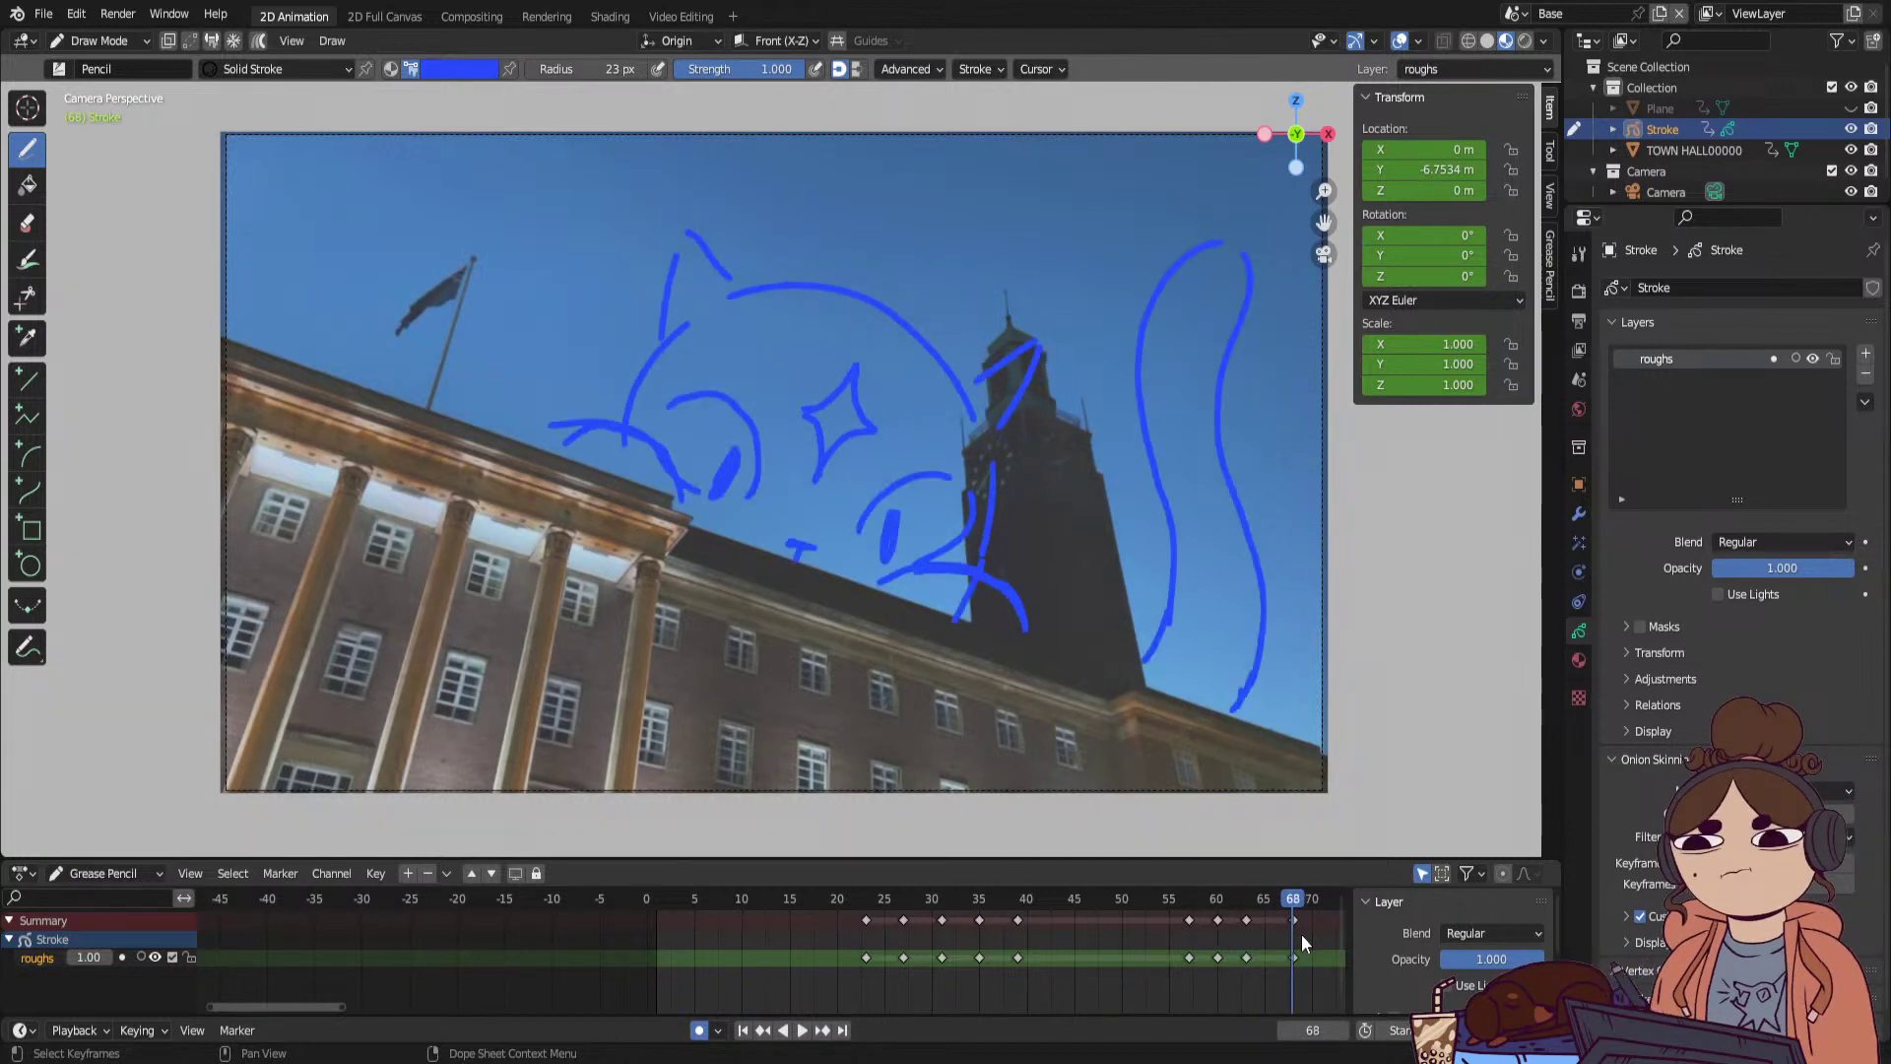
pyautogui.press('Down')
pyautogui.click(141, 957)
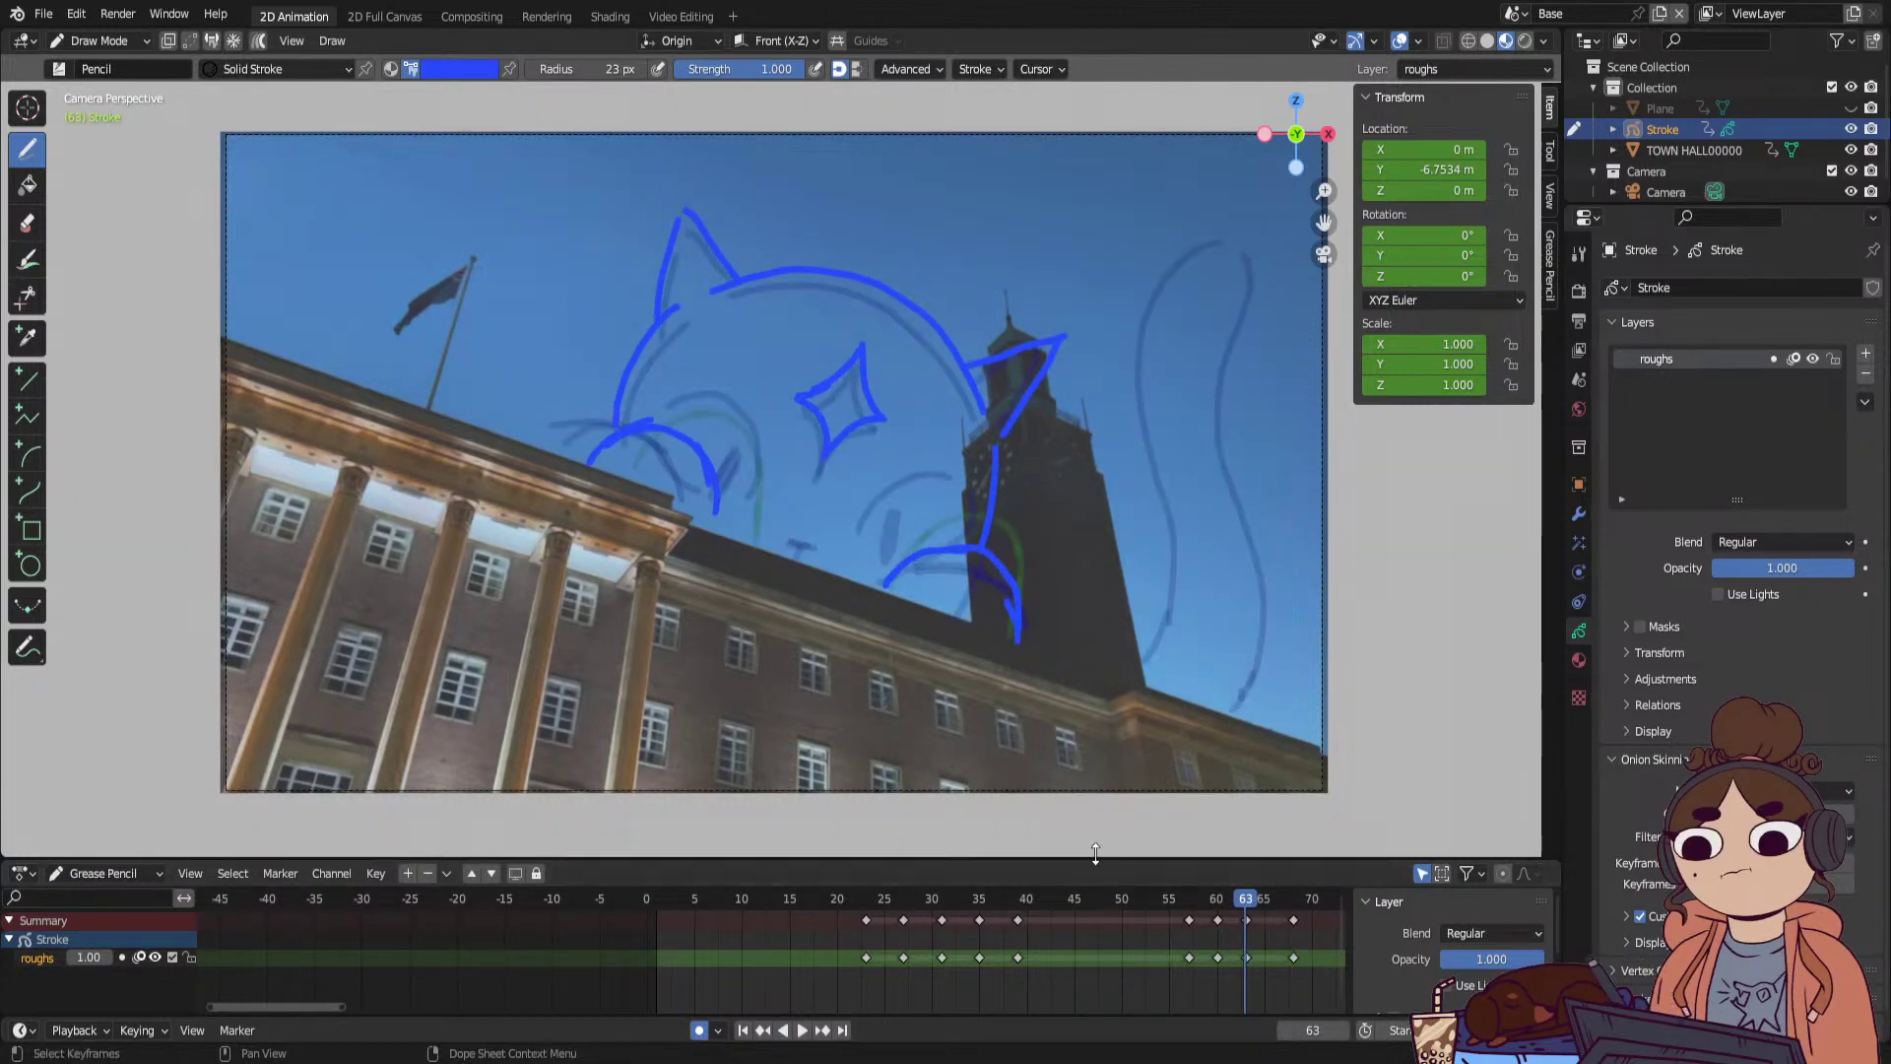
pyautogui.press('Up')
pyautogui.press('Down')
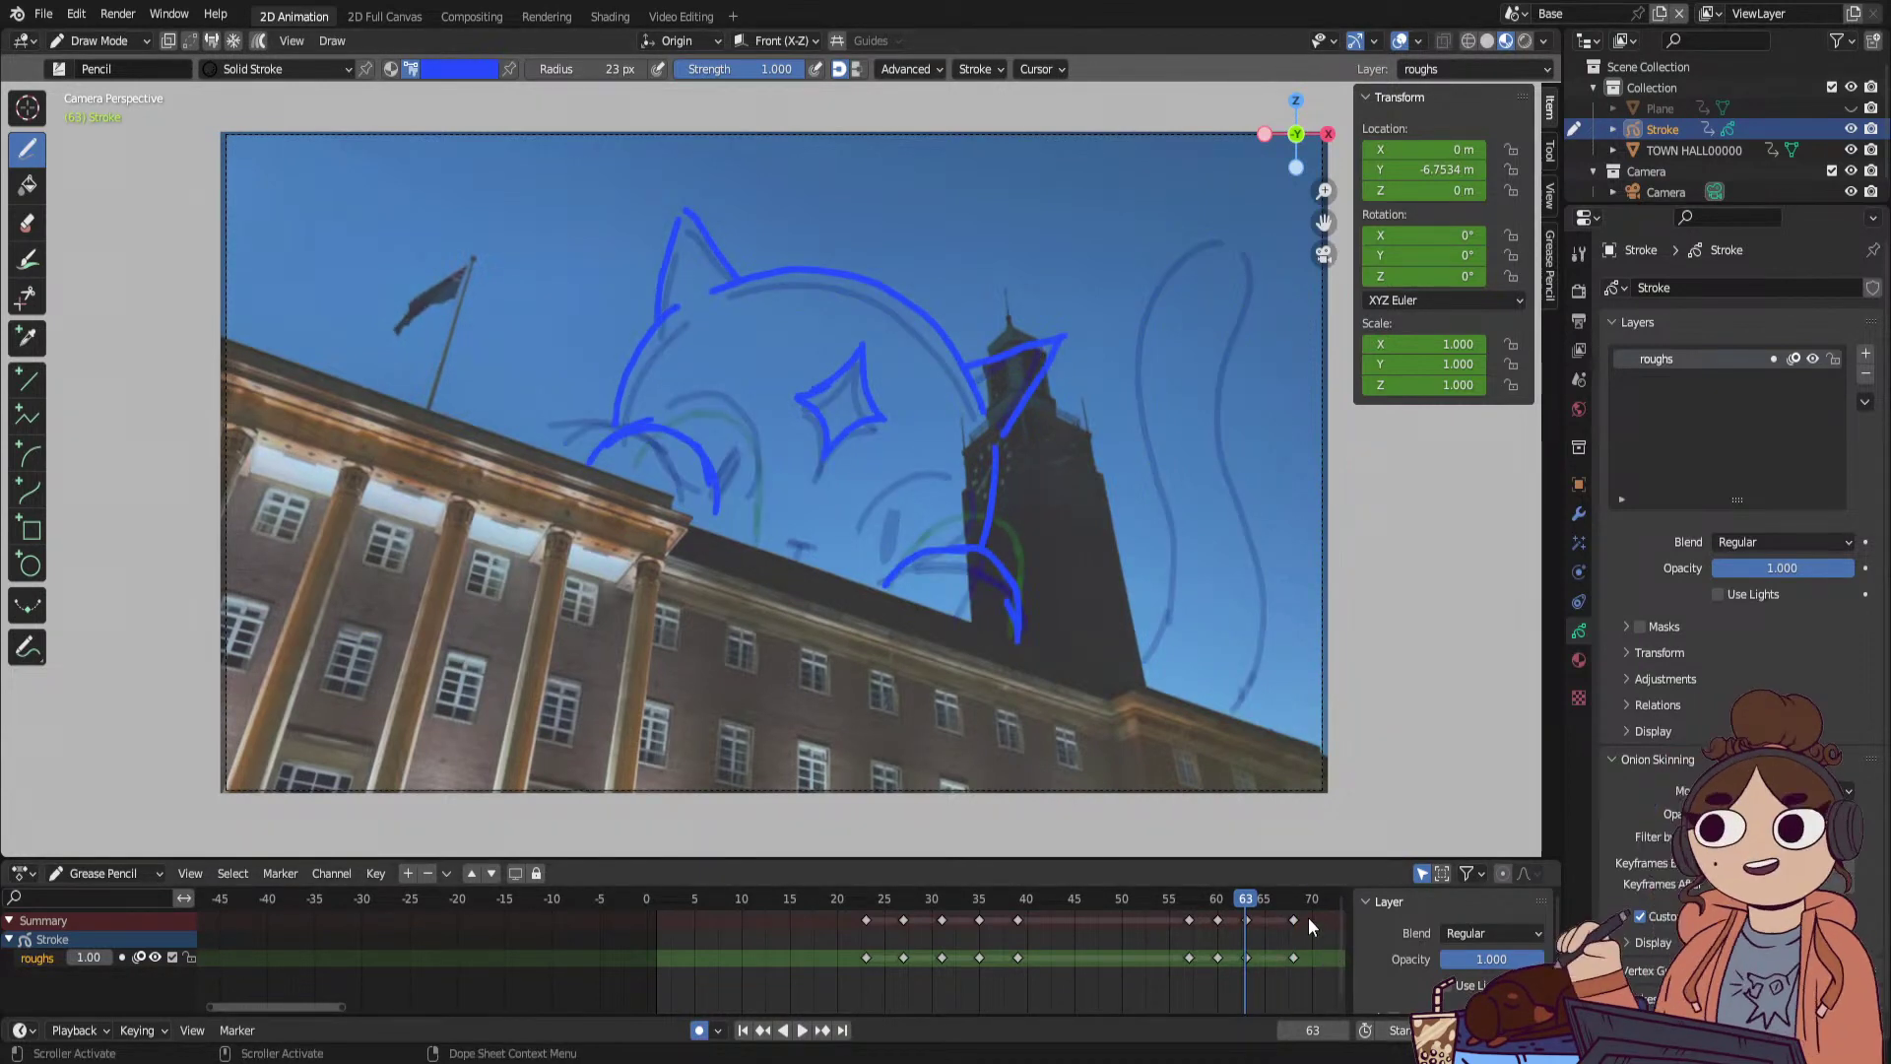
# On frame 60, change the custom onion skin colours to dark blue for earlier keyframes and dark red for following ones.
pyautogui.press('Down')
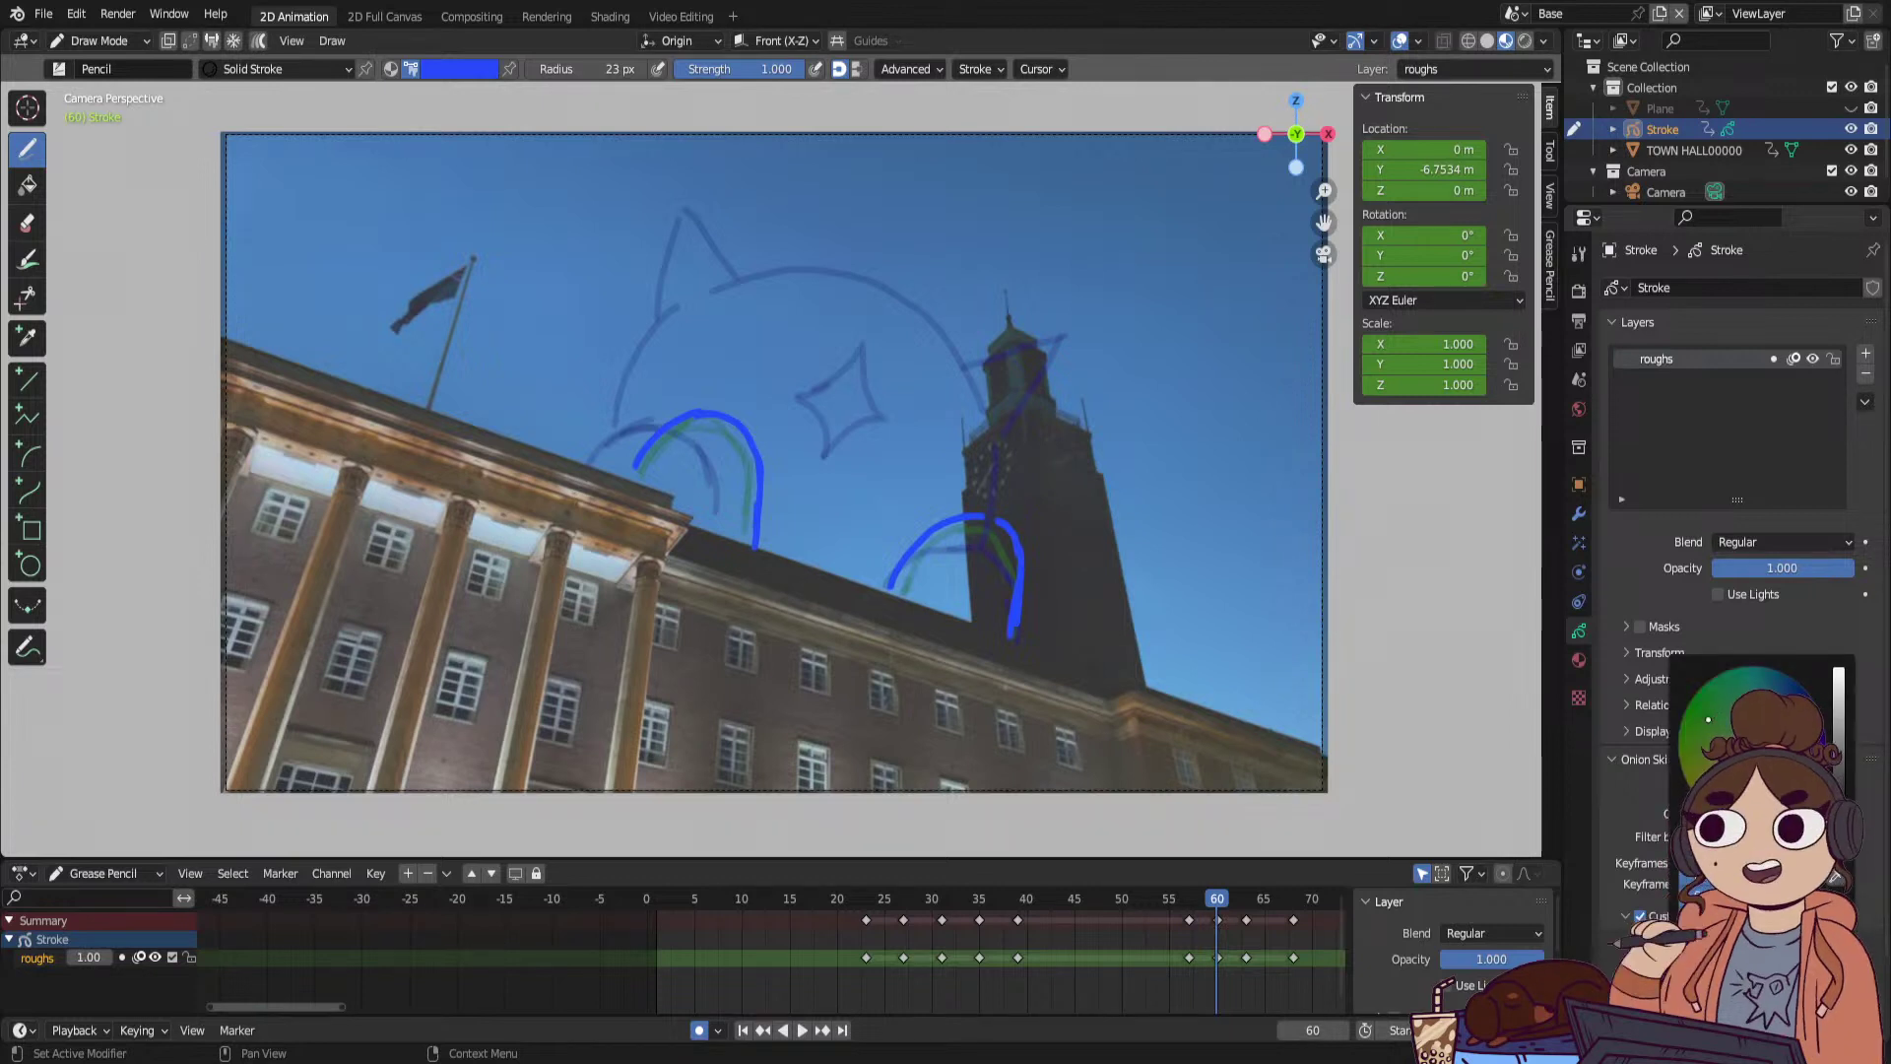
pyautogui.click(1793, 948)
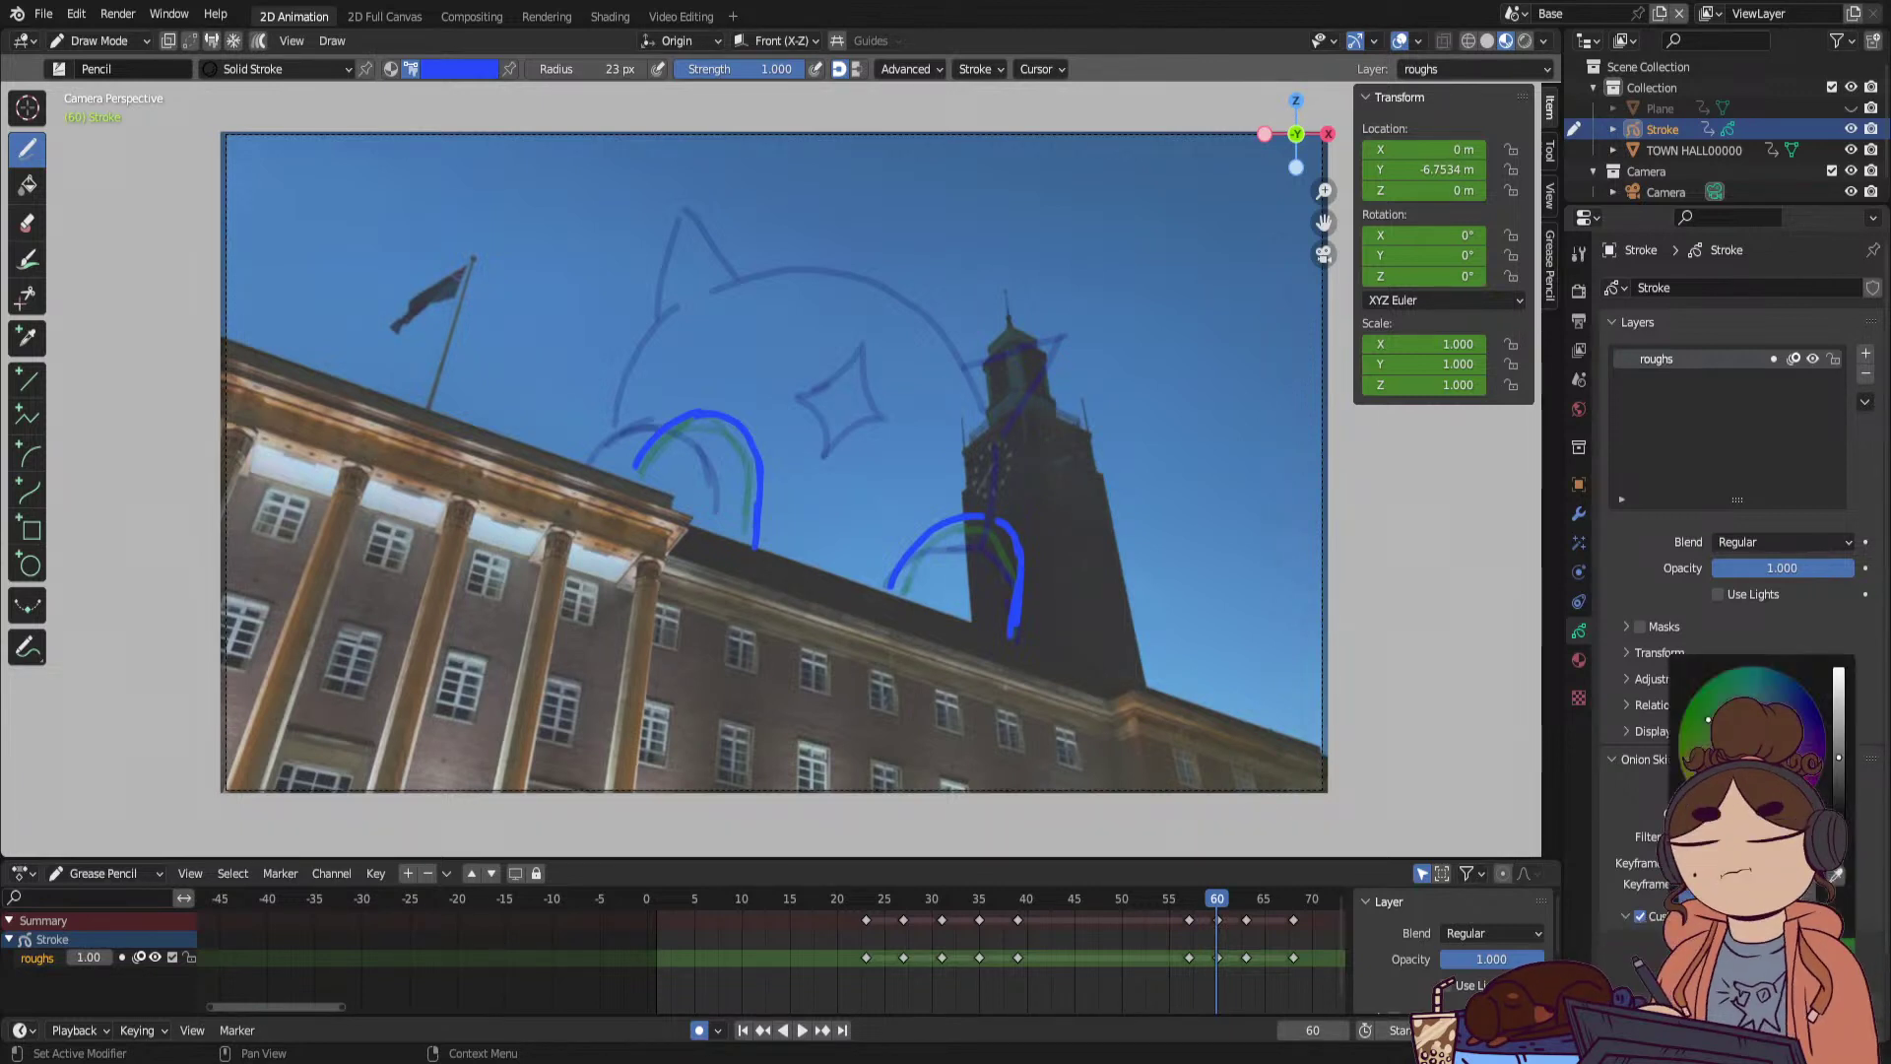
pyautogui.click(1793, 947)
pyautogui.click(1812, 723)
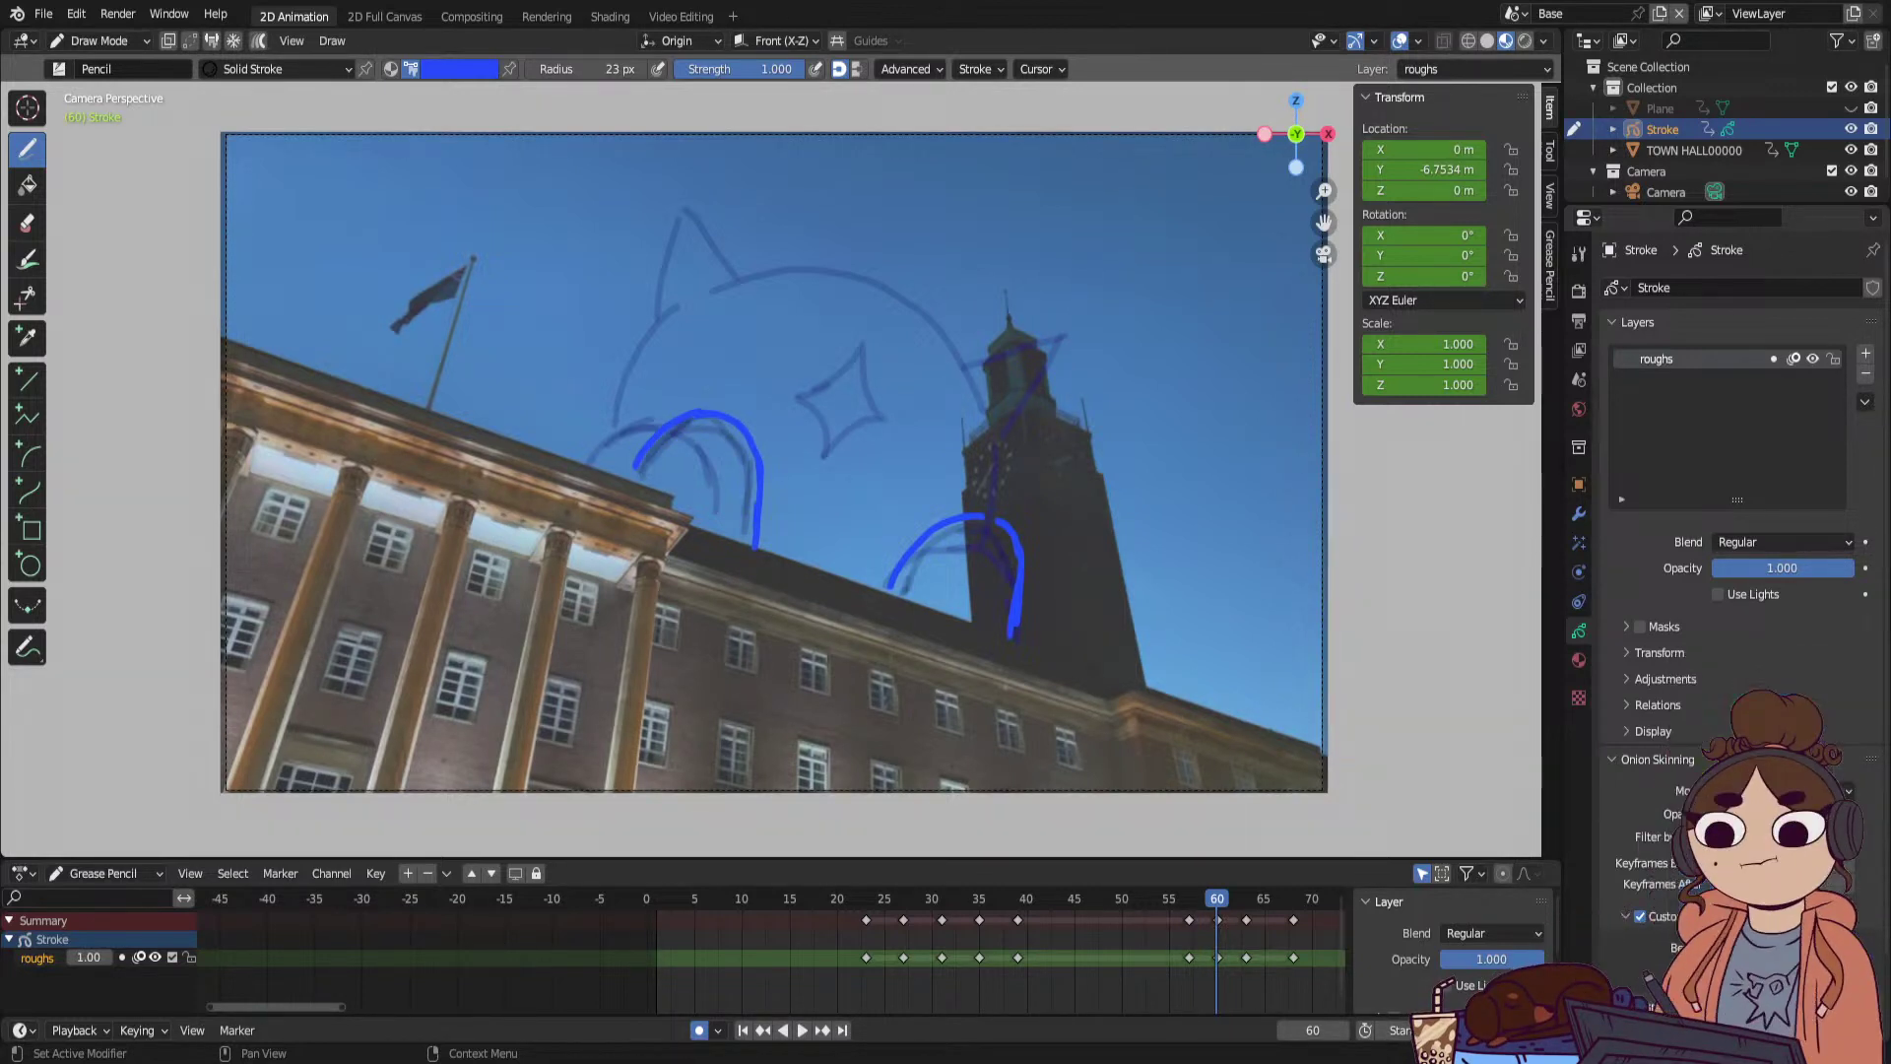
pyautogui.click(1792, 972)
pyautogui.click(1757, 832)
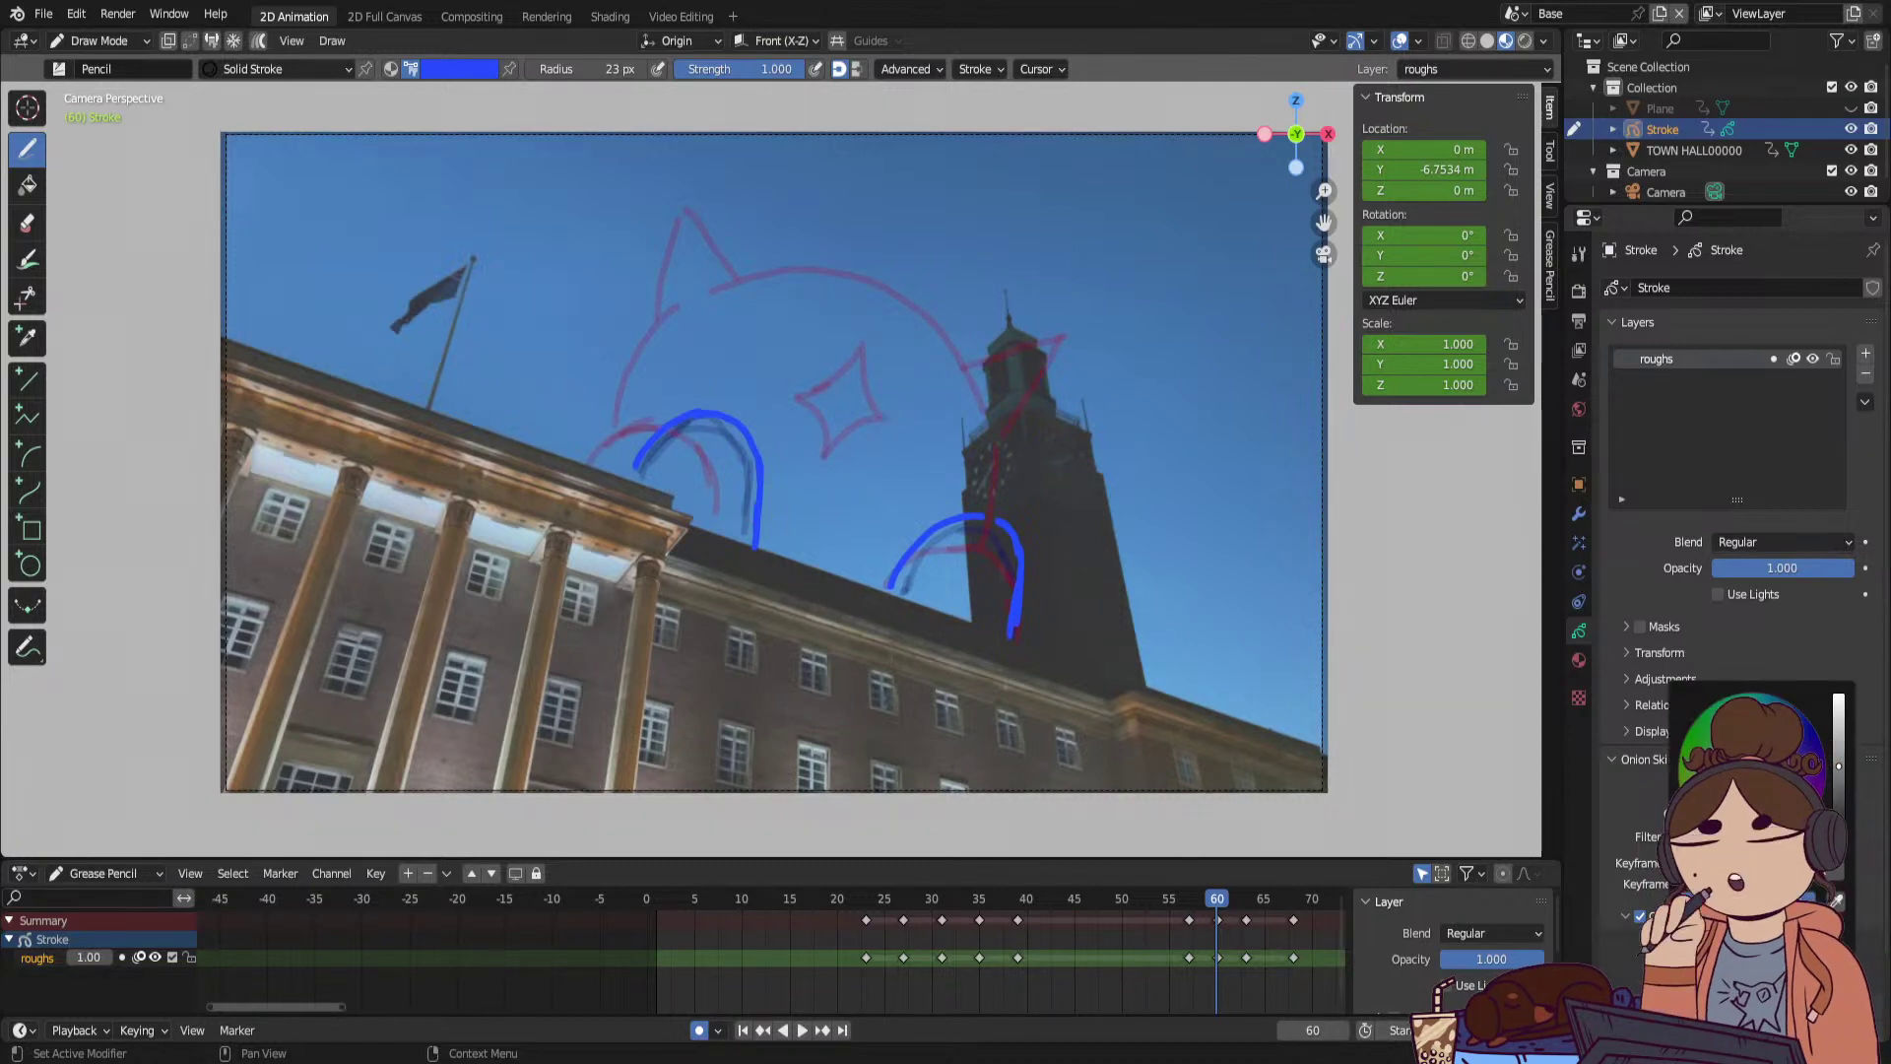
# Set the Pencil brush colour to a dark purple.
pyautogui.click(452, 75)
pyautogui.click(489, 150)
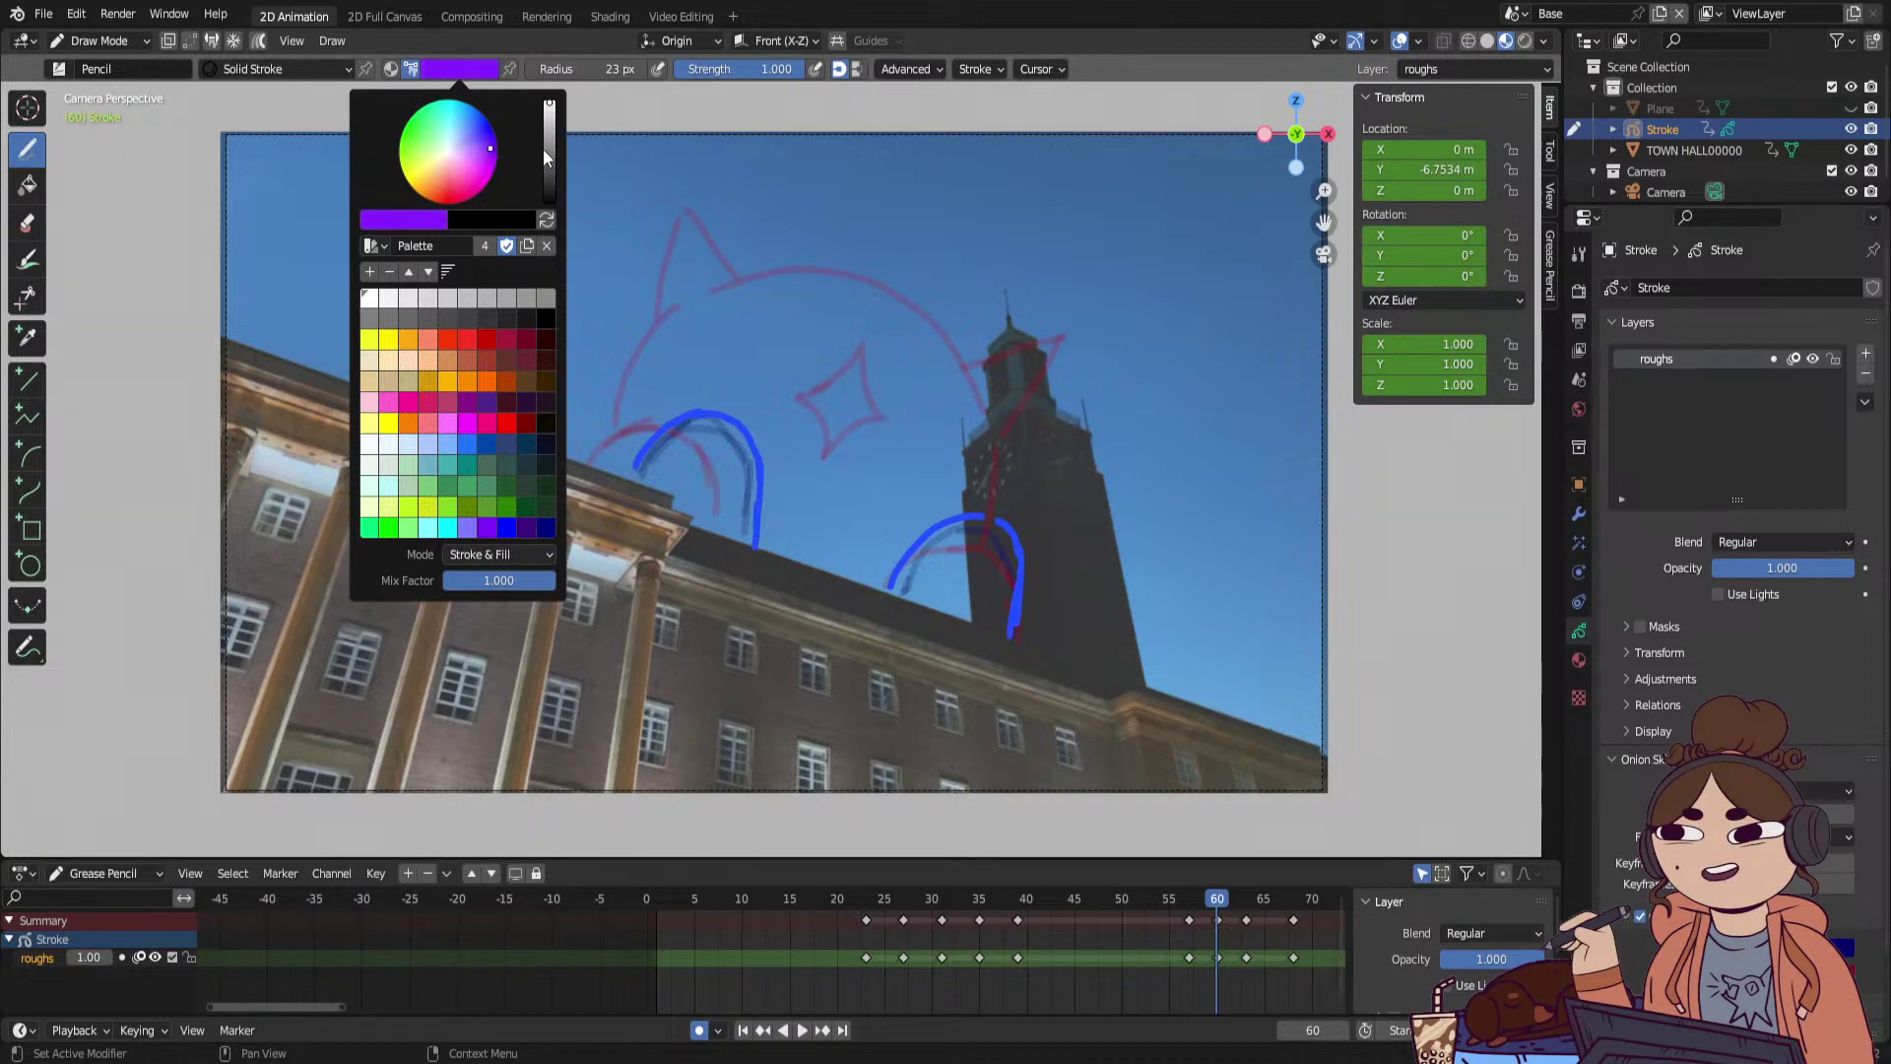
pyautogui.moveTo(544, 150); pyautogui.dragTo(548, 163)
# Play the animation and scrub between frames 39 and 70 to check the timing of the pop-up.
pyautogui.press('space')
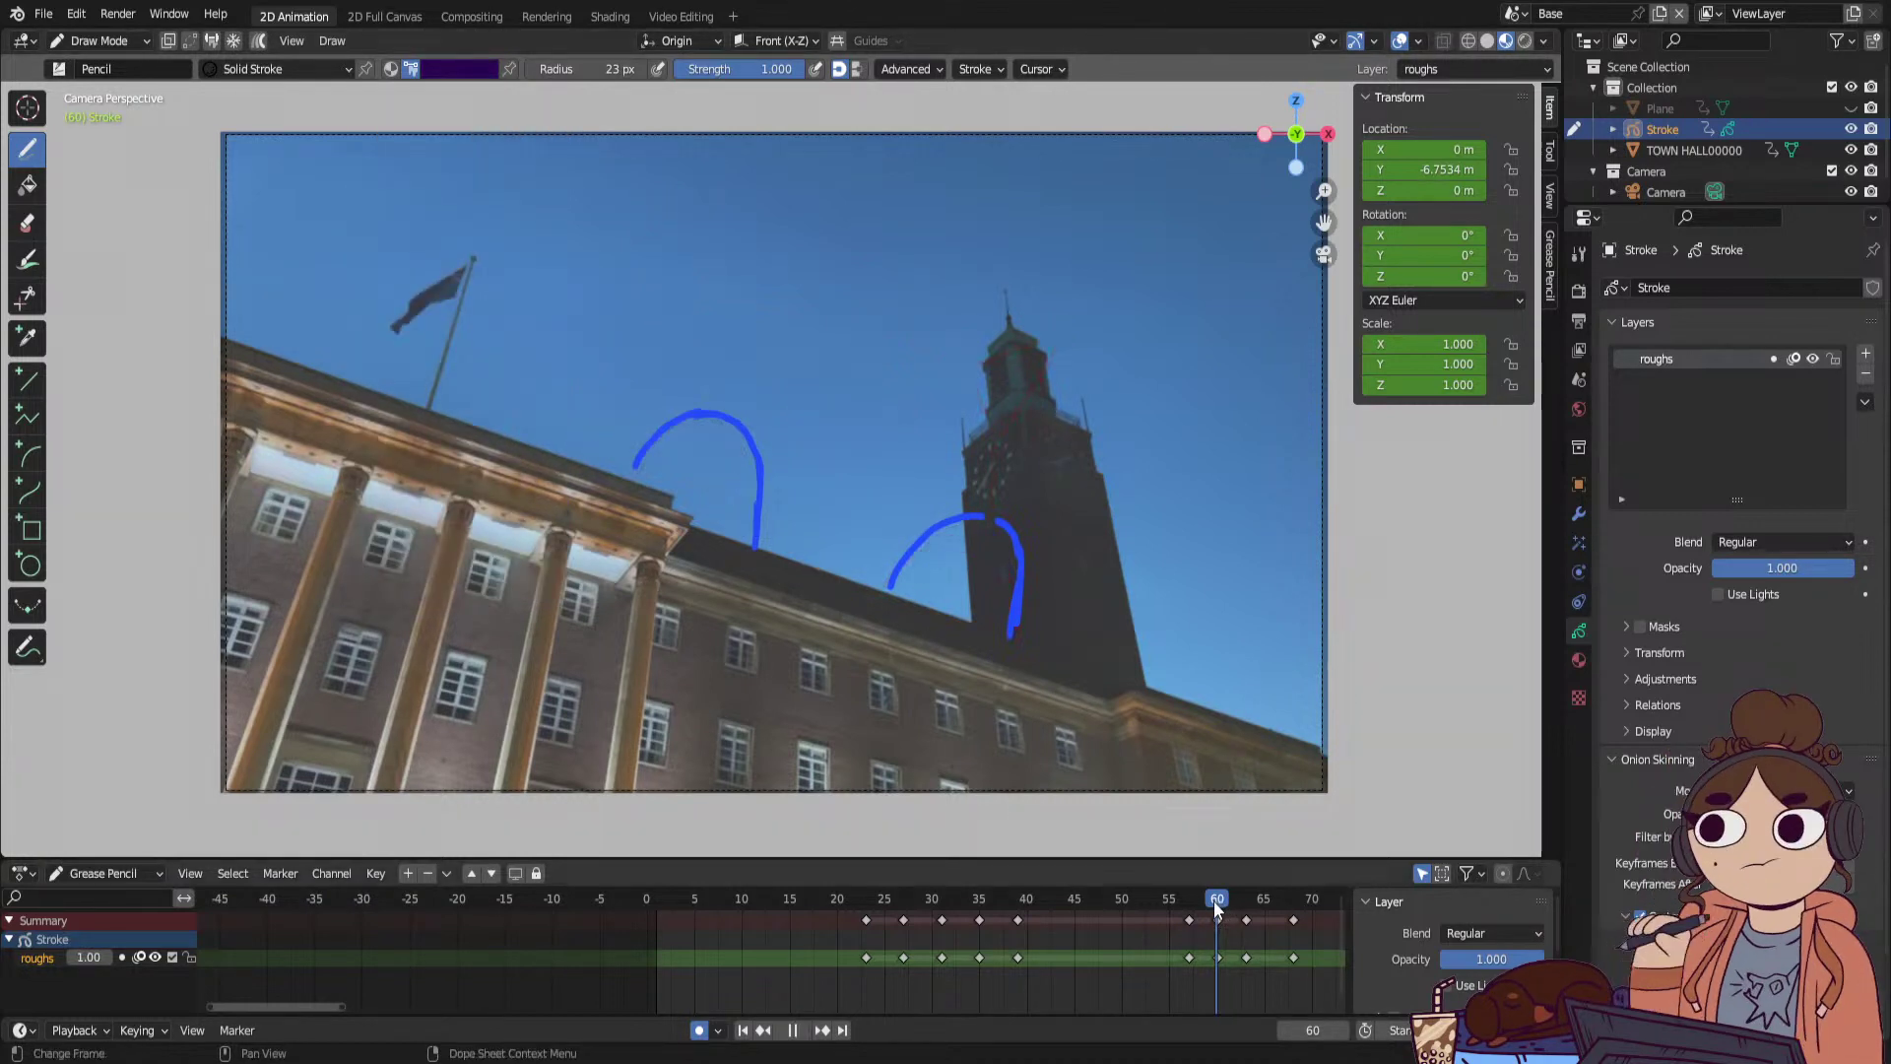
pyautogui.moveTo(1218, 911); pyautogui.dragTo(1287, 918)
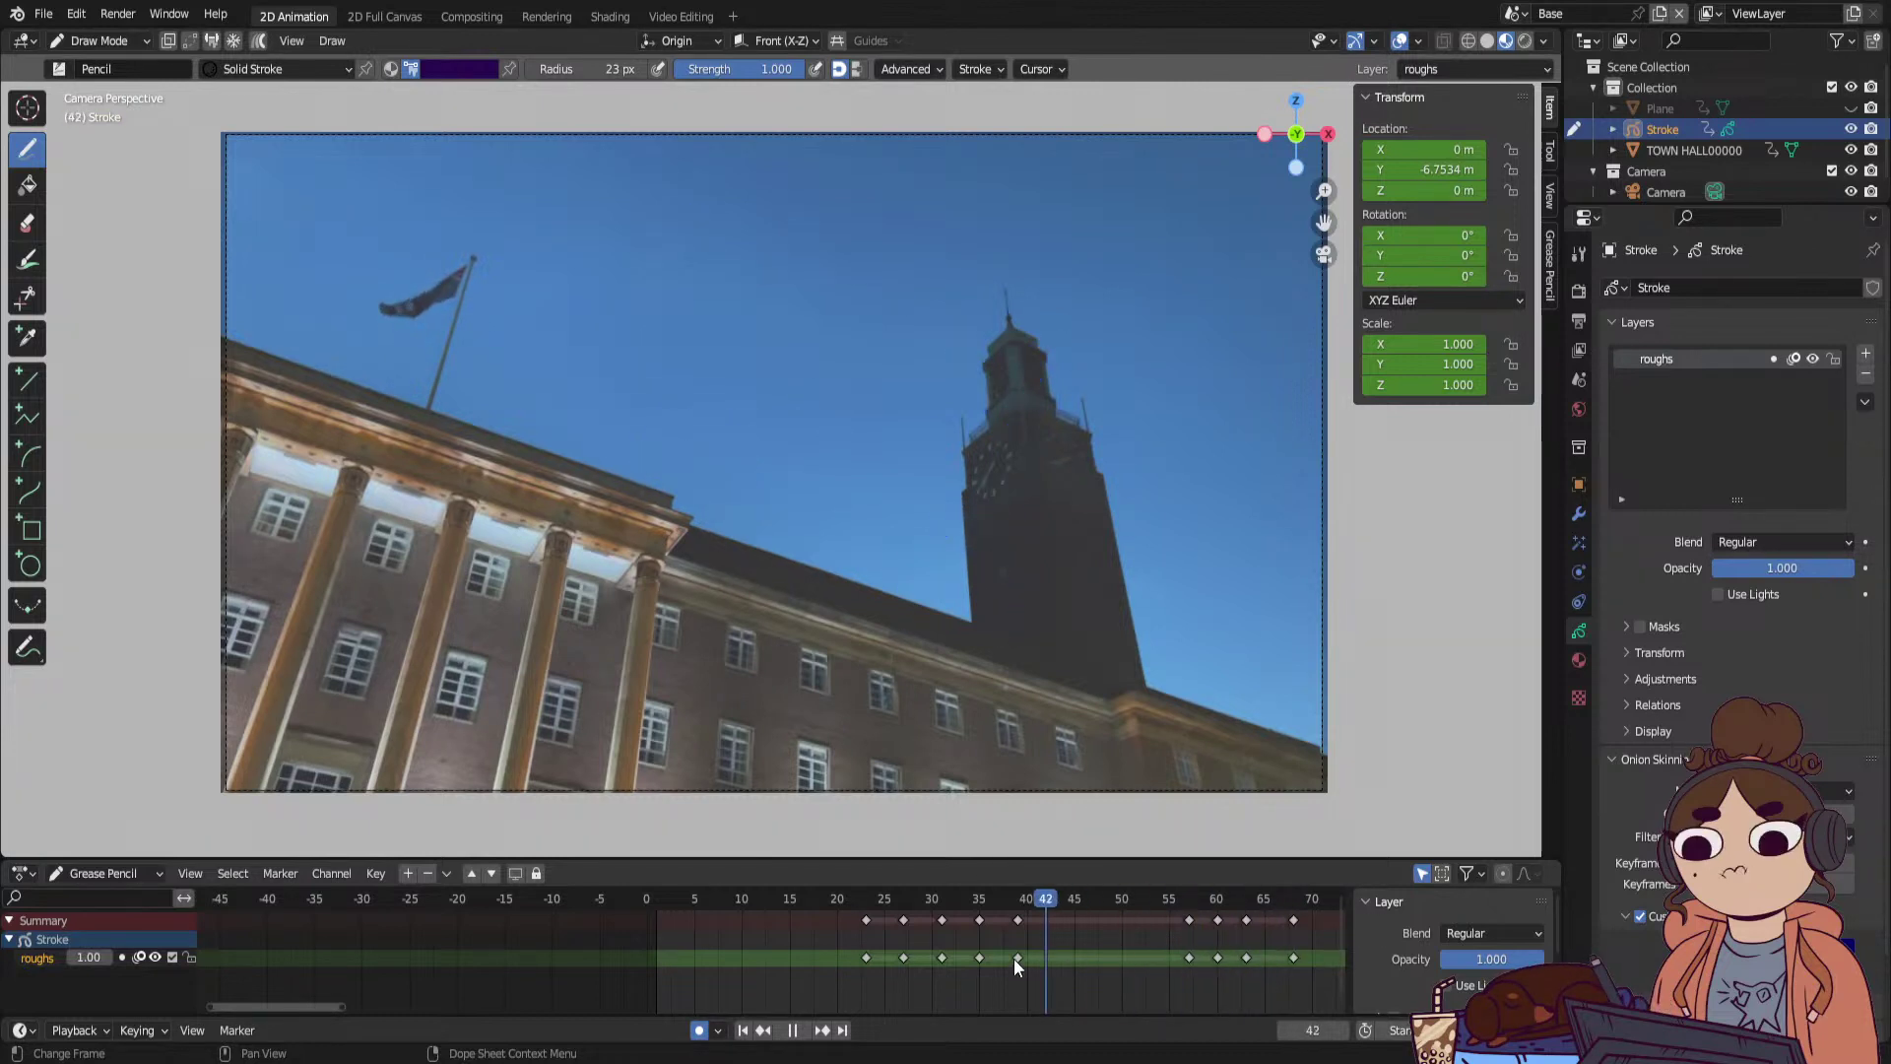
pyautogui.moveTo(1013, 959)
pyautogui.mouseDown()
pyautogui.moveTo(851, 977)
pyautogui.moveTo(1006, 965)
pyautogui.mouseUp()
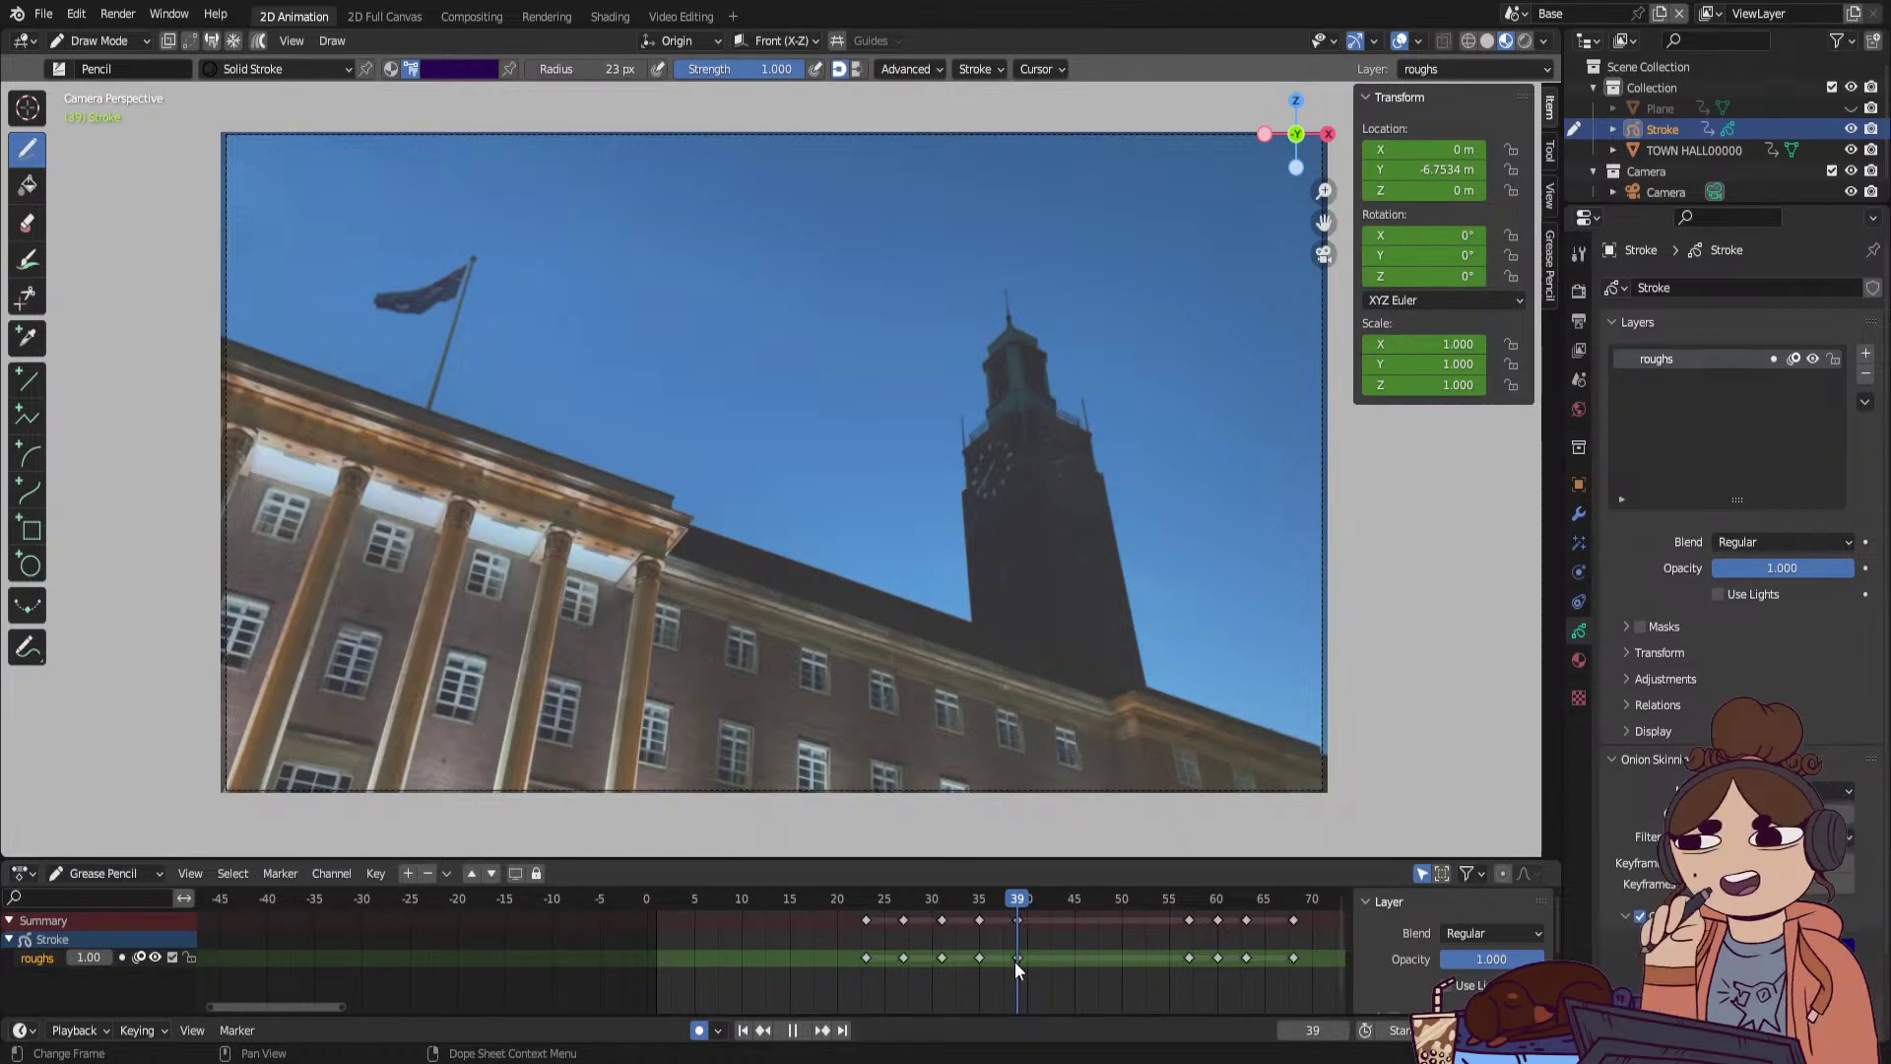
pyautogui.moveTo(1014, 962)
pyautogui.mouseDown()
pyautogui.moveTo(872, 1001)
pyautogui.moveTo(1294, 977)
pyautogui.mouseUp()
pyautogui.moveTo(1279, 973)
pyautogui.mouseDown()
pyautogui.moveTo(1174, 995)
pyautogui.moveTo(1310, 990)
pyautogui.mouseUp()
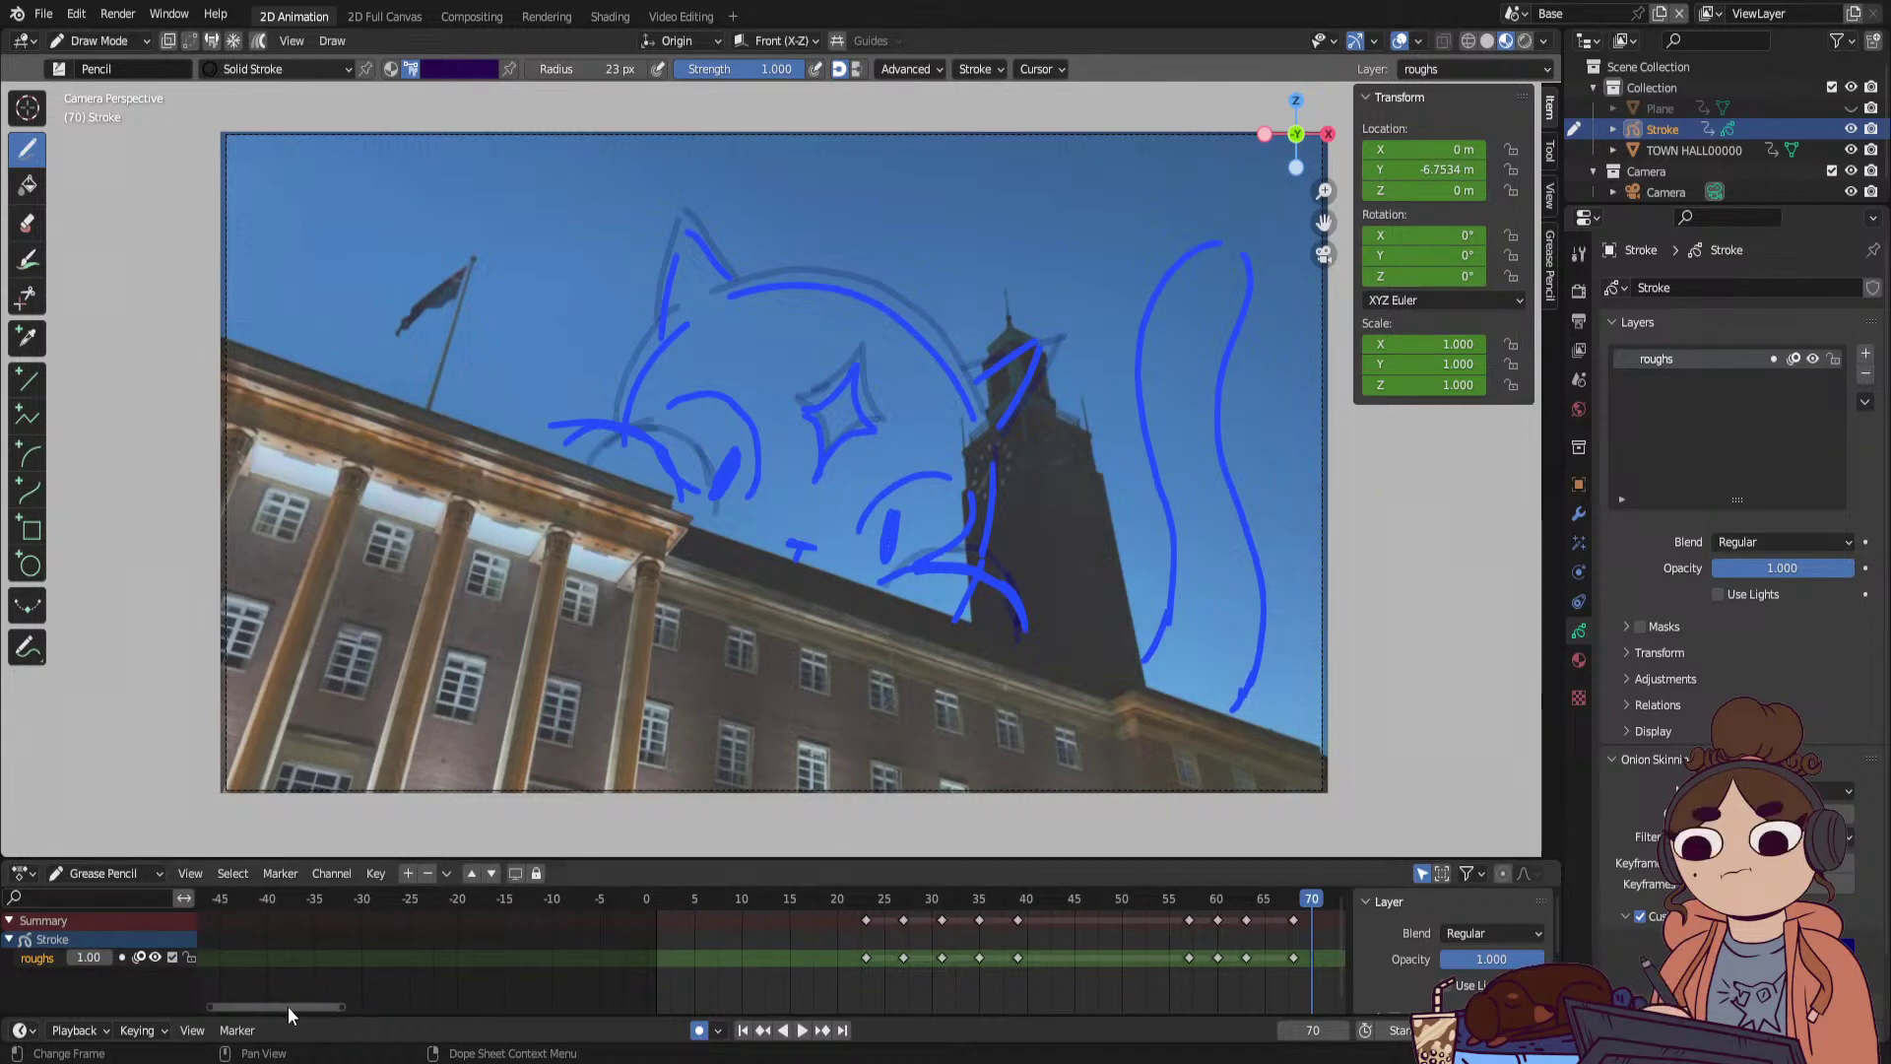
# On frame 71, sculpt the cat's head and face slightly lower using the Push brush at a 322 px radius.
pyautogui.moveTo(287, 1007); pyautogui.dragTo(372, 997)
pyautogui.moveTo(893, 901); pyautogui.dragTo(907, 896)
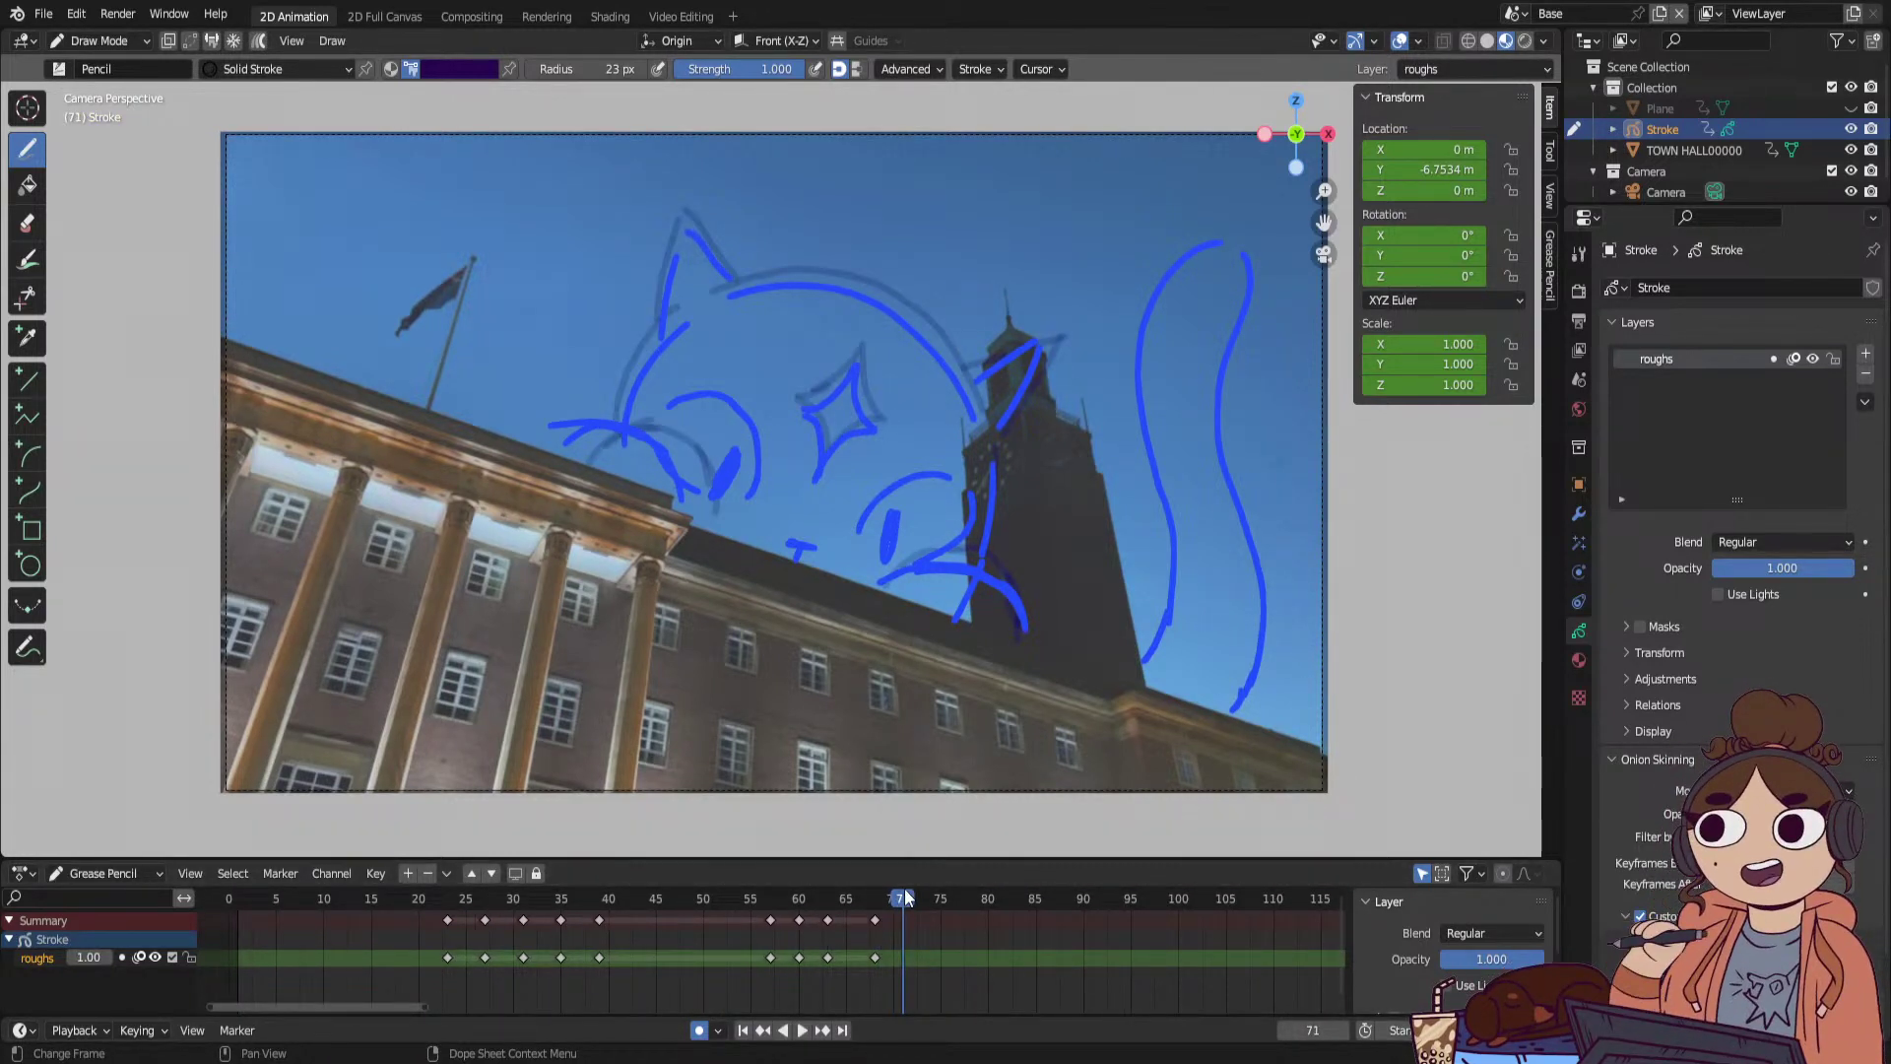
pyautogui.click(129, 43)
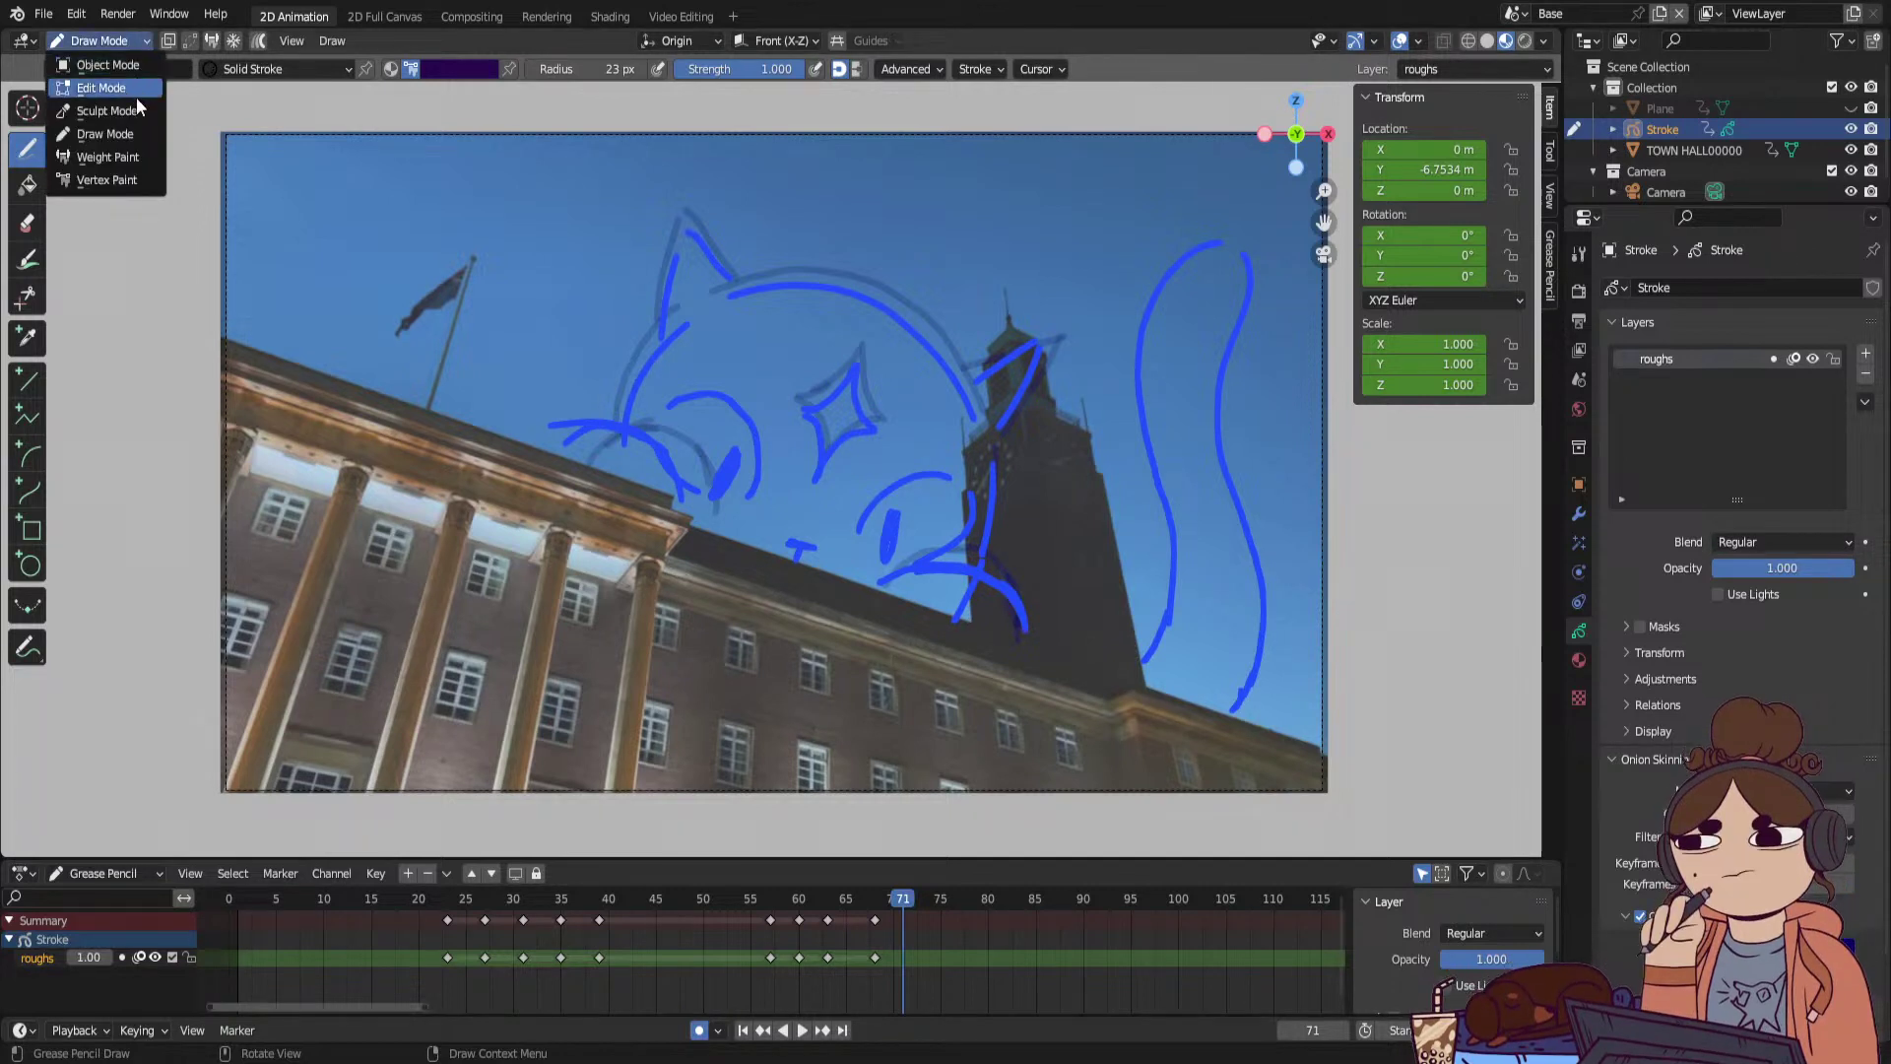
pyautogui.click(106, 111)
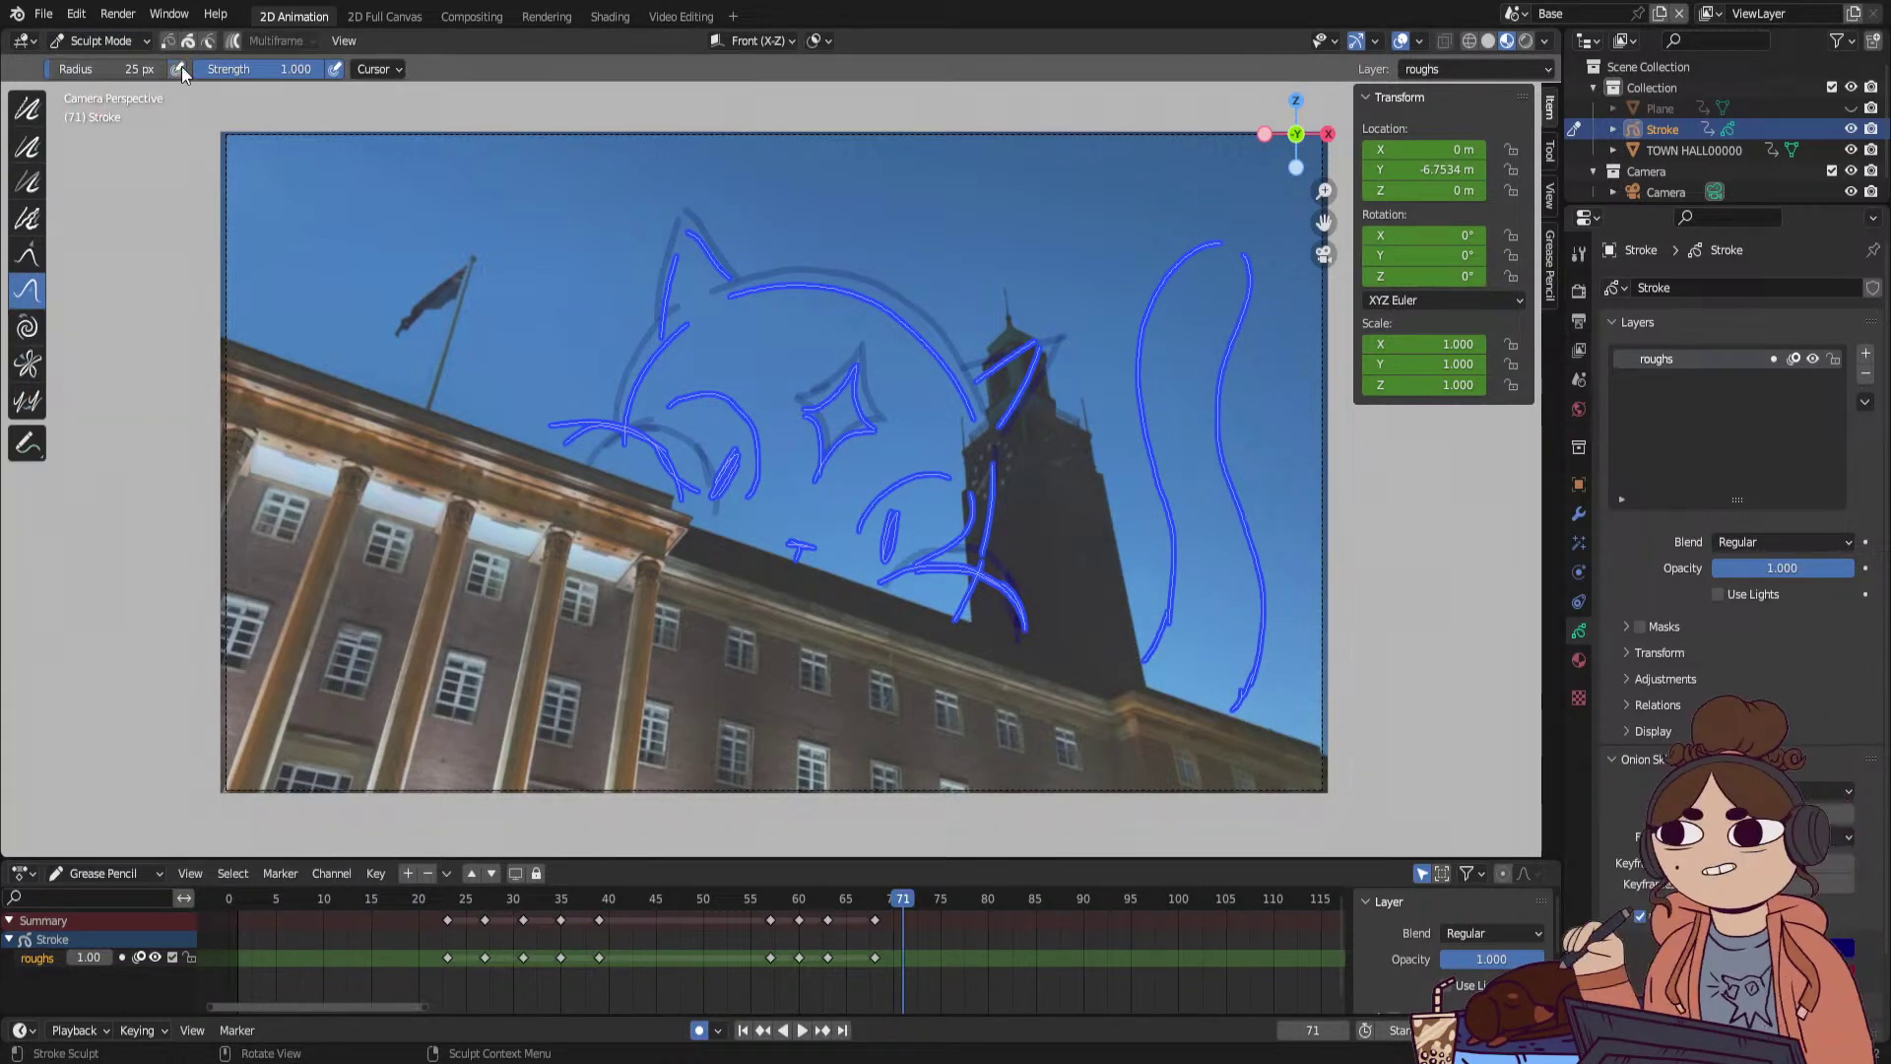
pyautogui.moveTo(103, 63); pyautogui.dragTo(201, 57)
pyautogui.moveTo(882, 392); pyautogui.dragTo(872, 399)
pyautogui.moveTo(687, 415); pyautogui.dragTo(692, 426)
pyautogui.moveTo(983, 532); pyautogui.dragTo(980, 542)
pyautogui.moveTo(992, 351); pyautogui.dragTo(990, 363)
pyautogui.moveTo(744, 233); pyautogui.dragTo(694, 251)
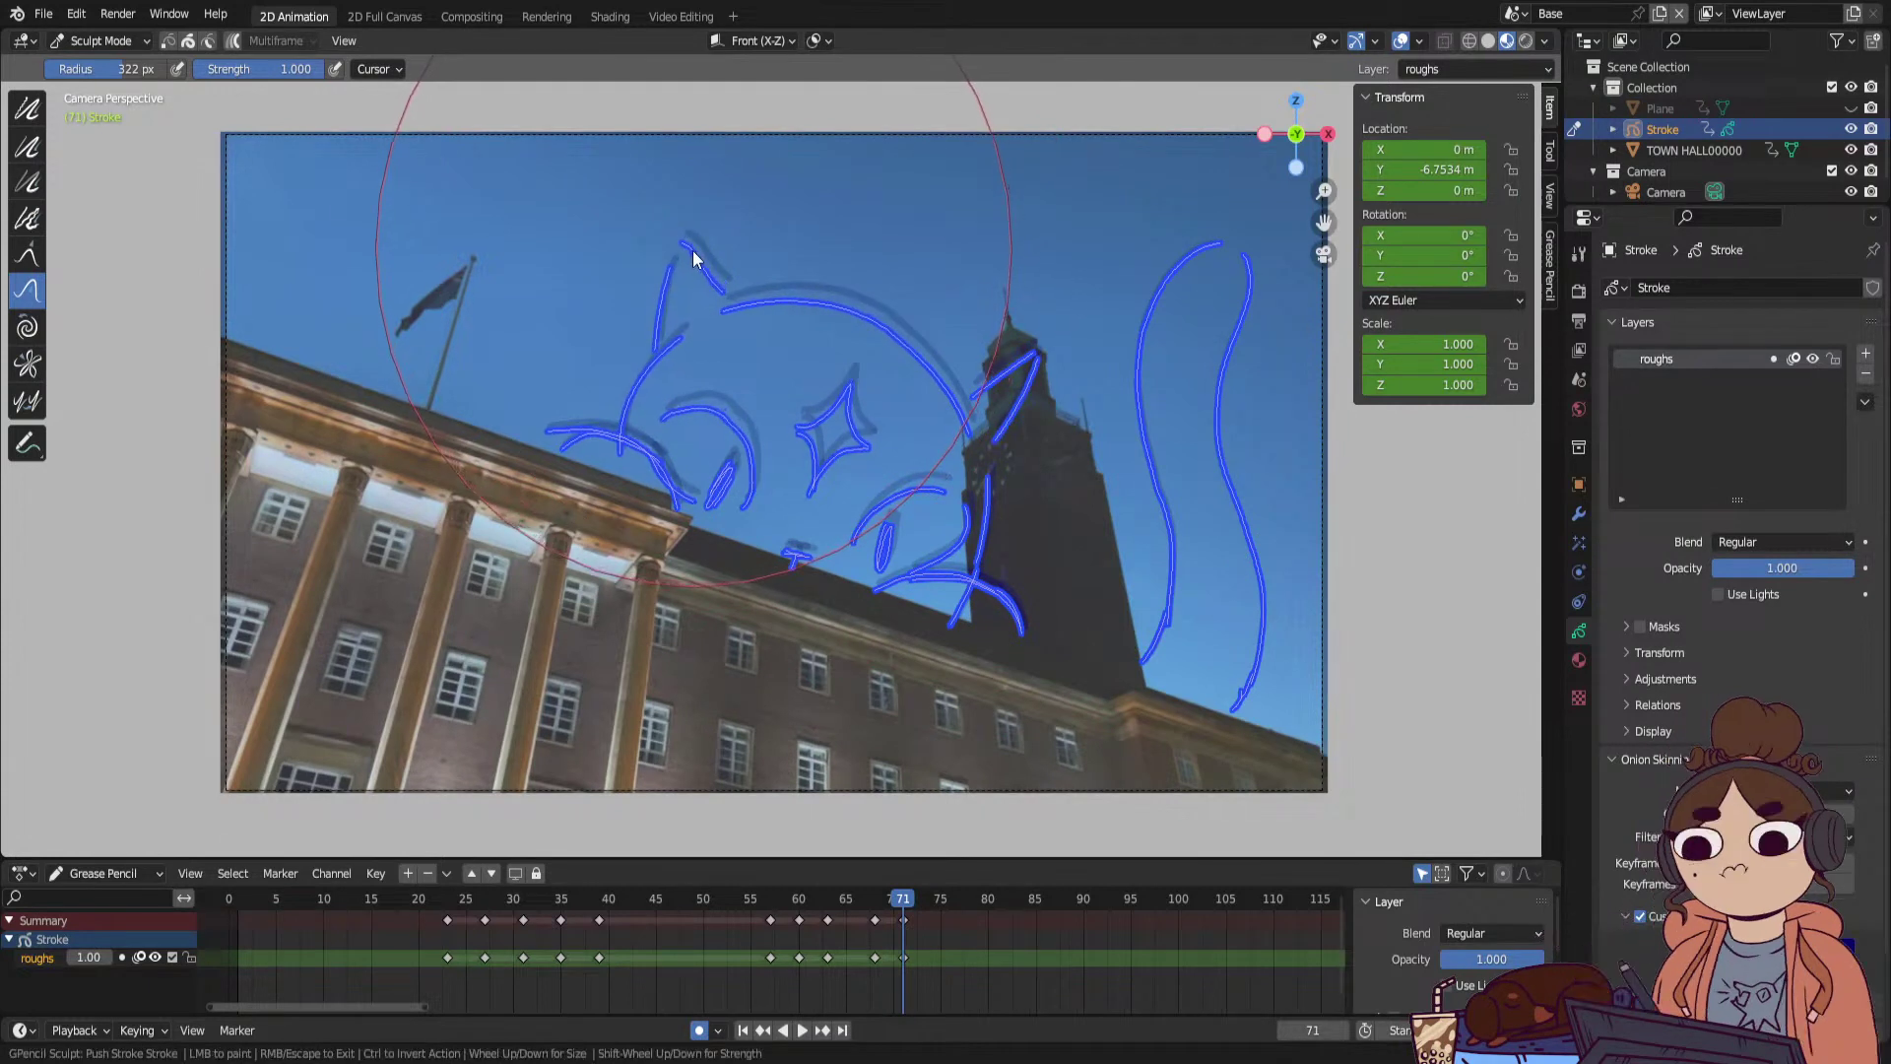
# Draw two dark purple oval paws gripping the roof on frame 71, erasing the stray line inside one paw and closing both outlines.
pyautogui.click(85, 42)
pyautogui.click(122, 133)
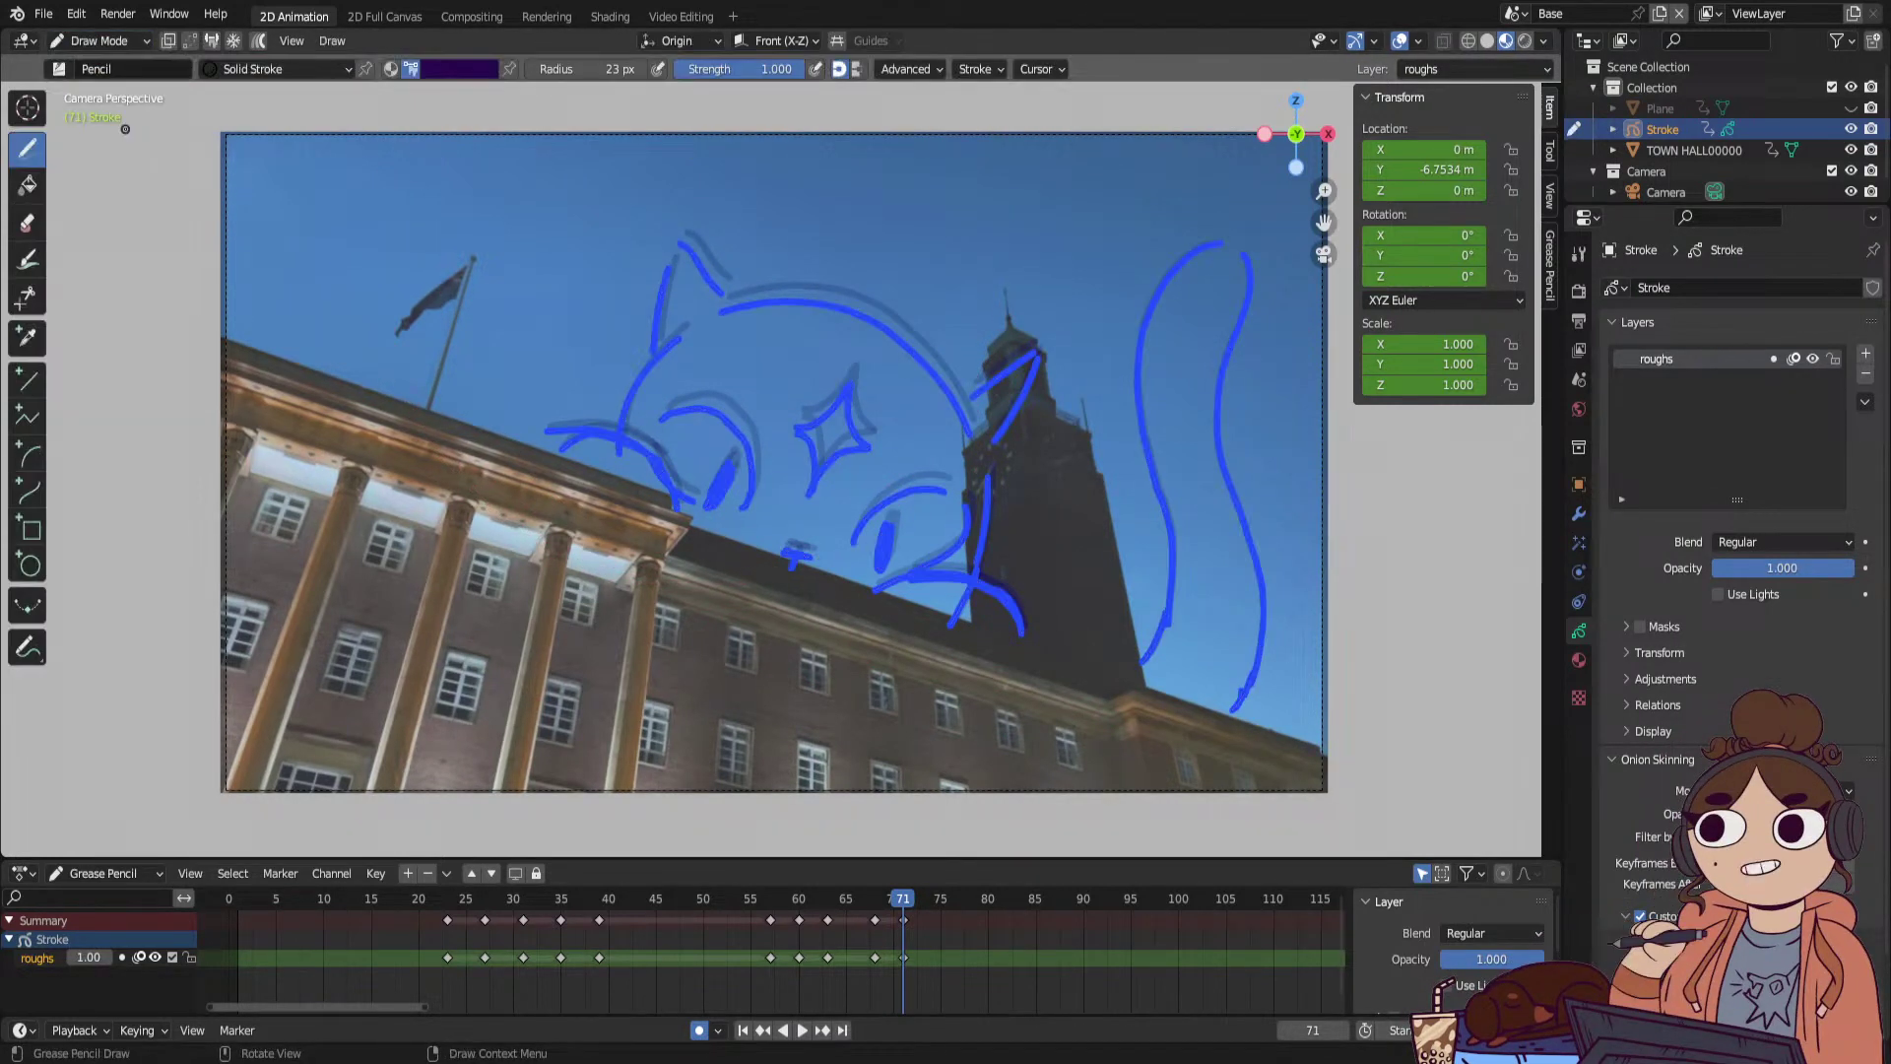
pyautogui.moveTo(639, 494); pyautogui.dragTo(616, 427)
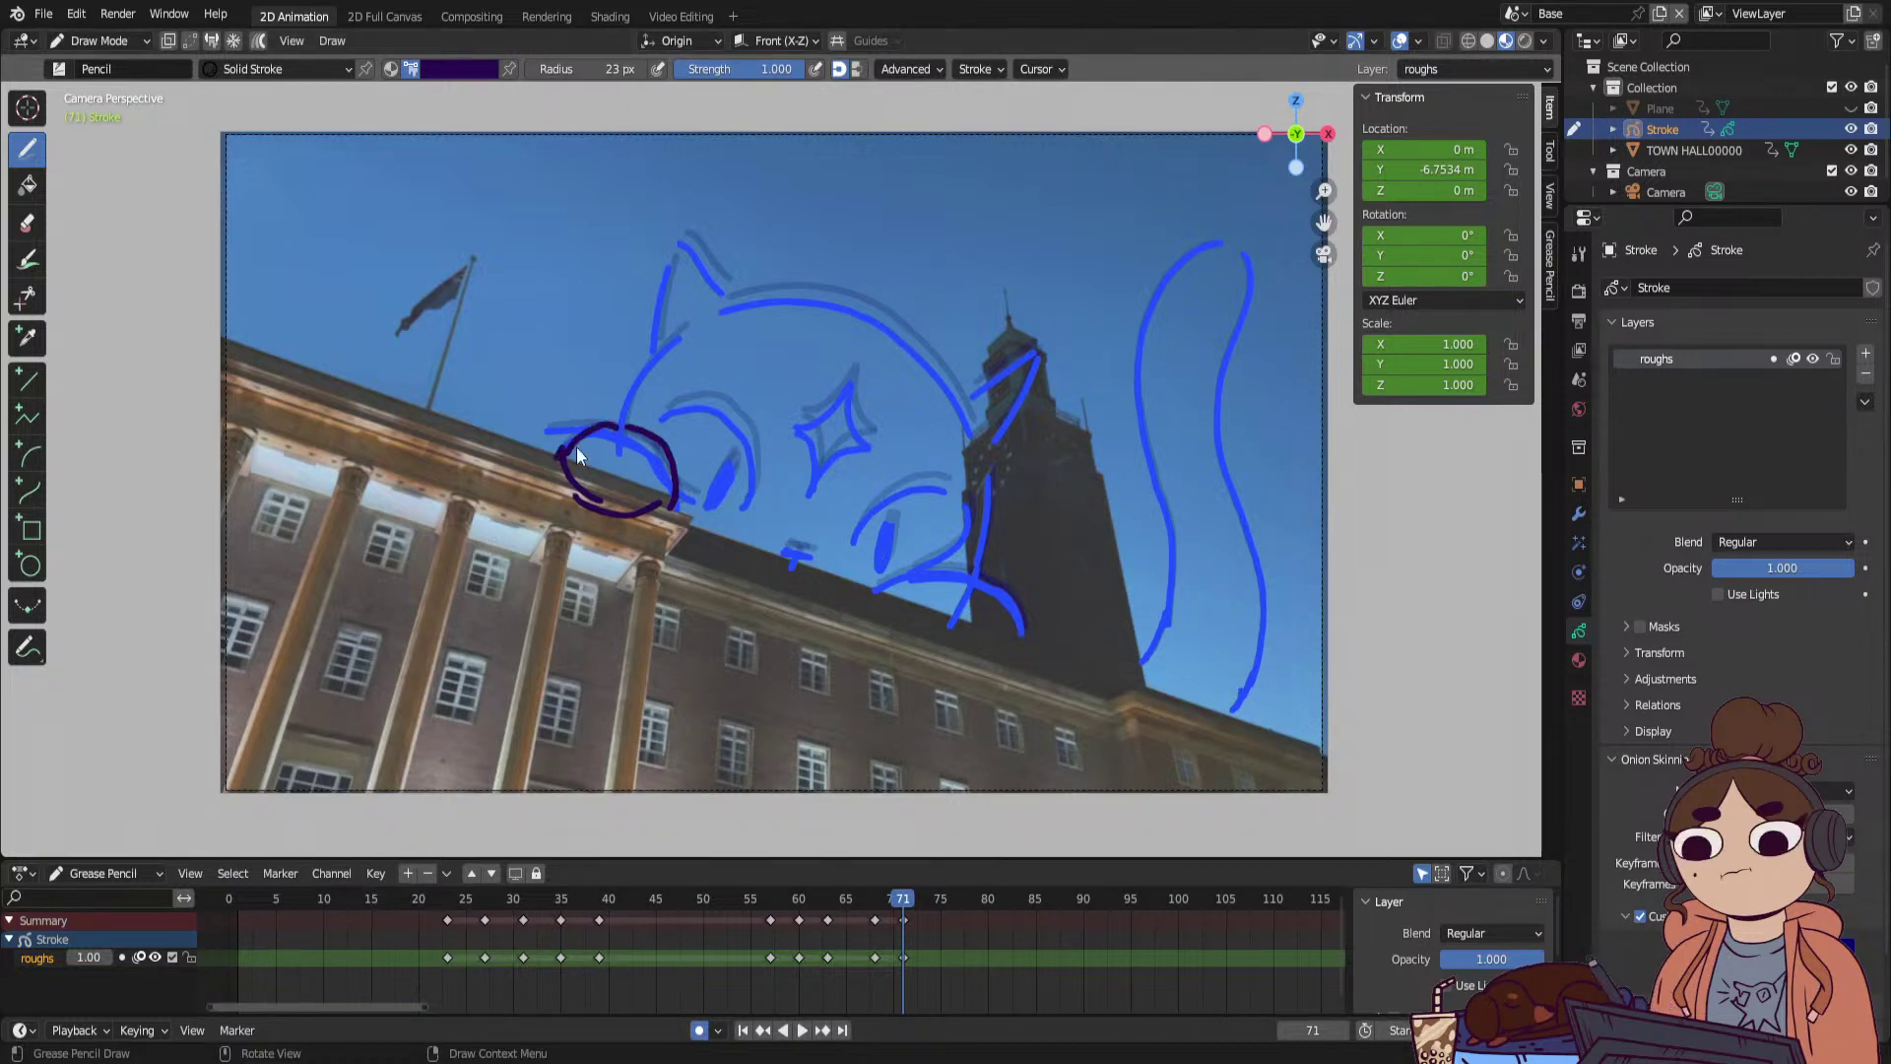
pyautogui.moveTo(903, 626)
pyautogui.mouseDown()
pyautogui.moveTo(989, 654)
pyautogui.moveTo(932, 574)
pyautogui.mouseUp()
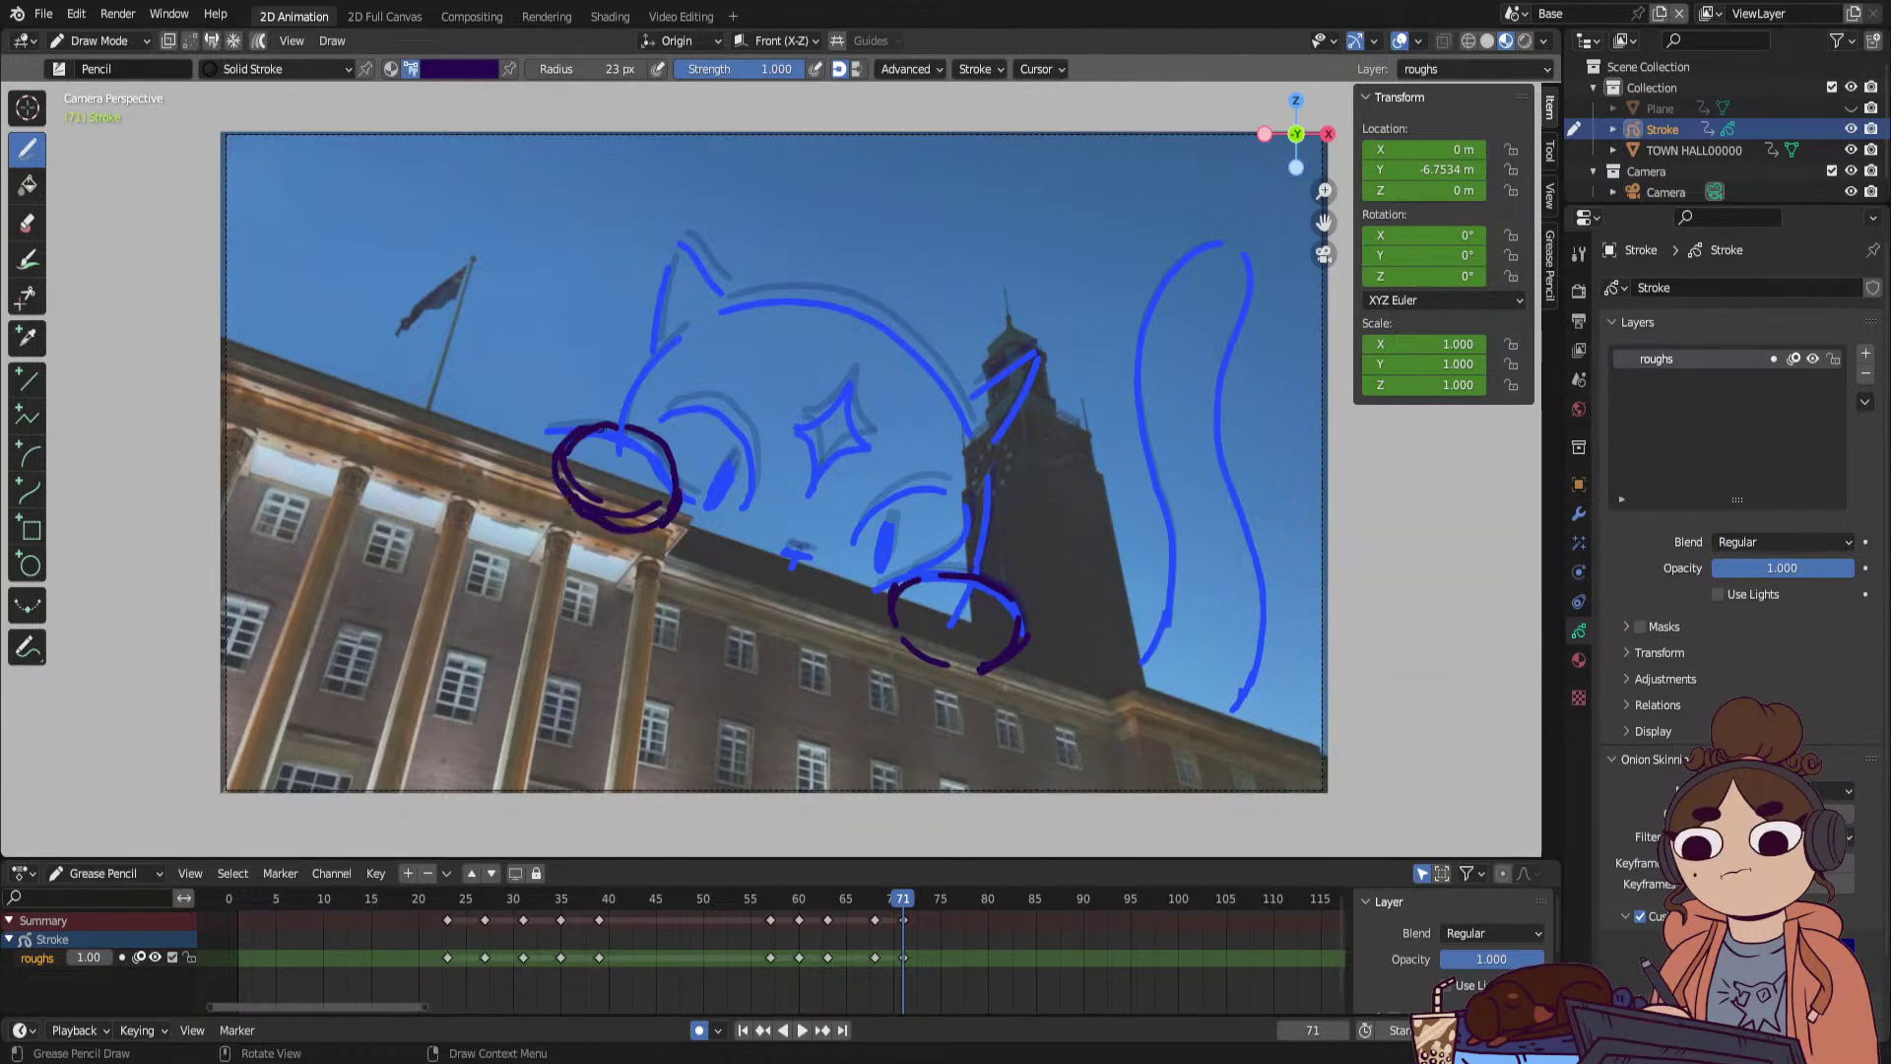
pyautogui.click(26, 223)
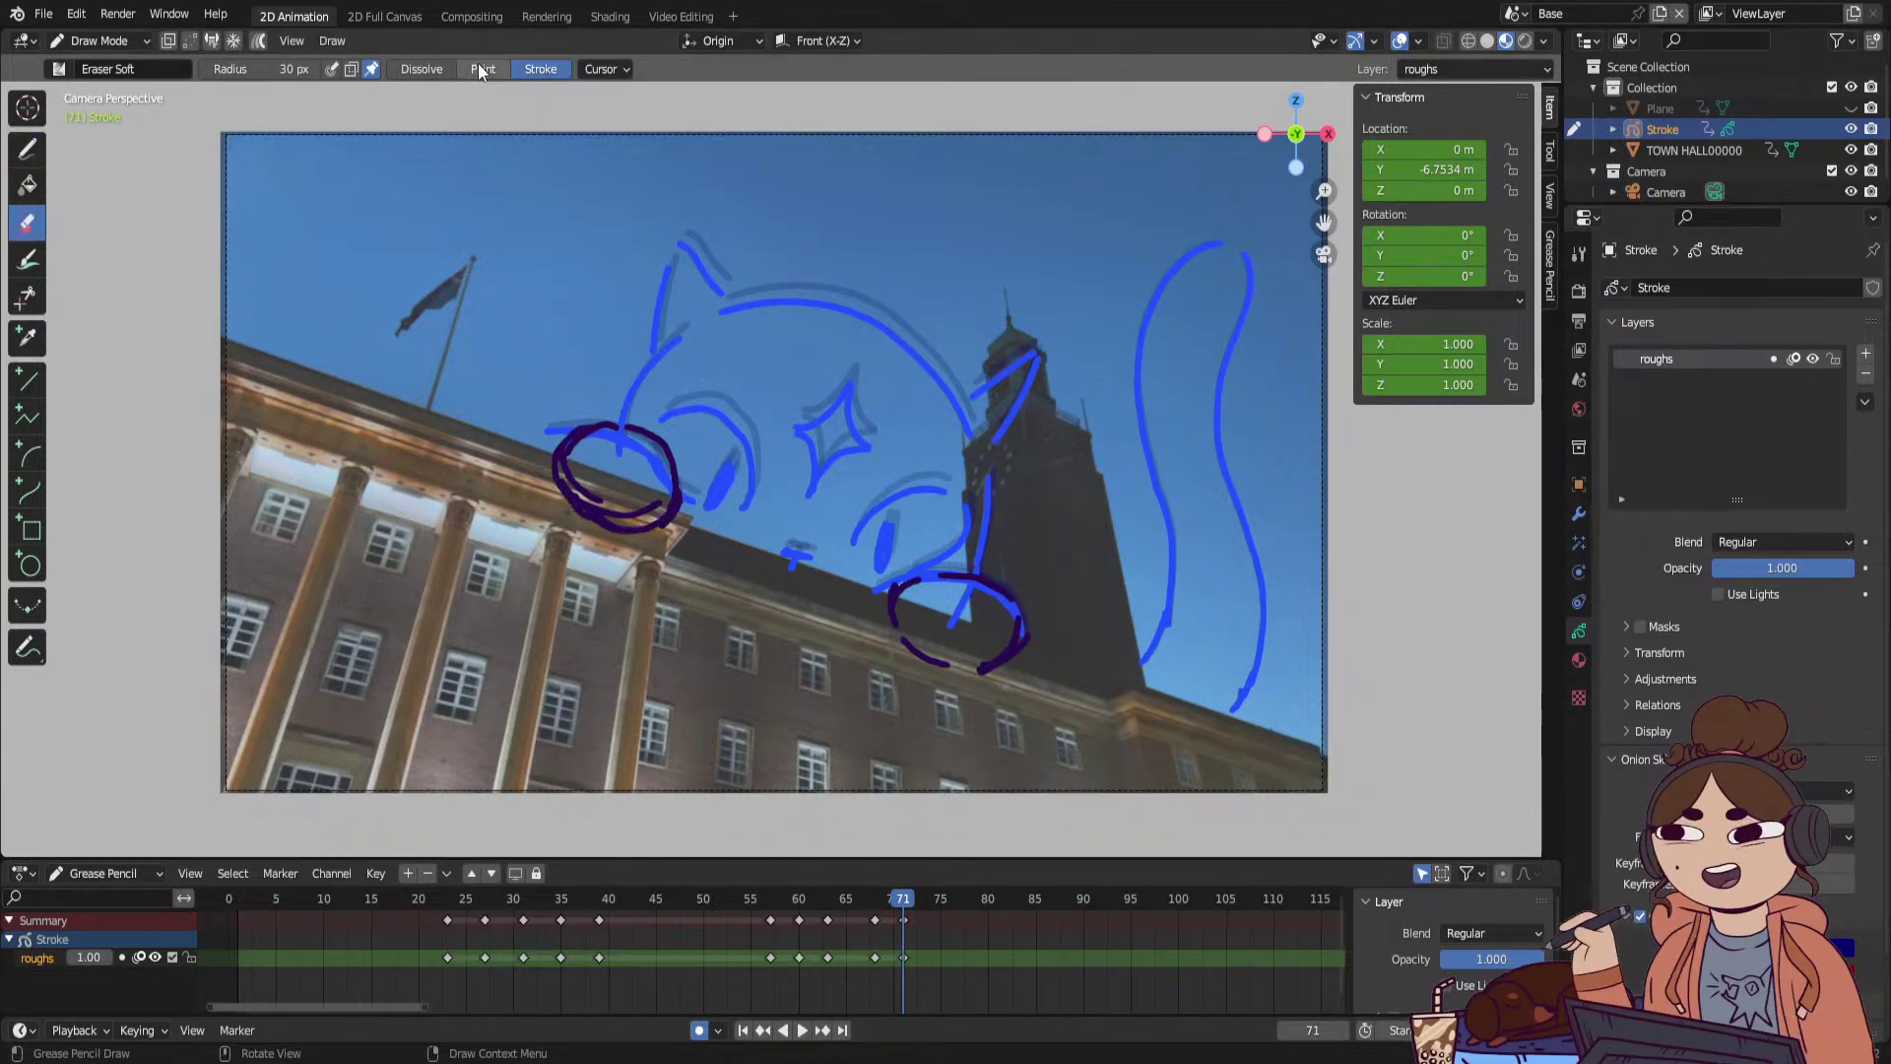
pyautogui.click(26, 148)
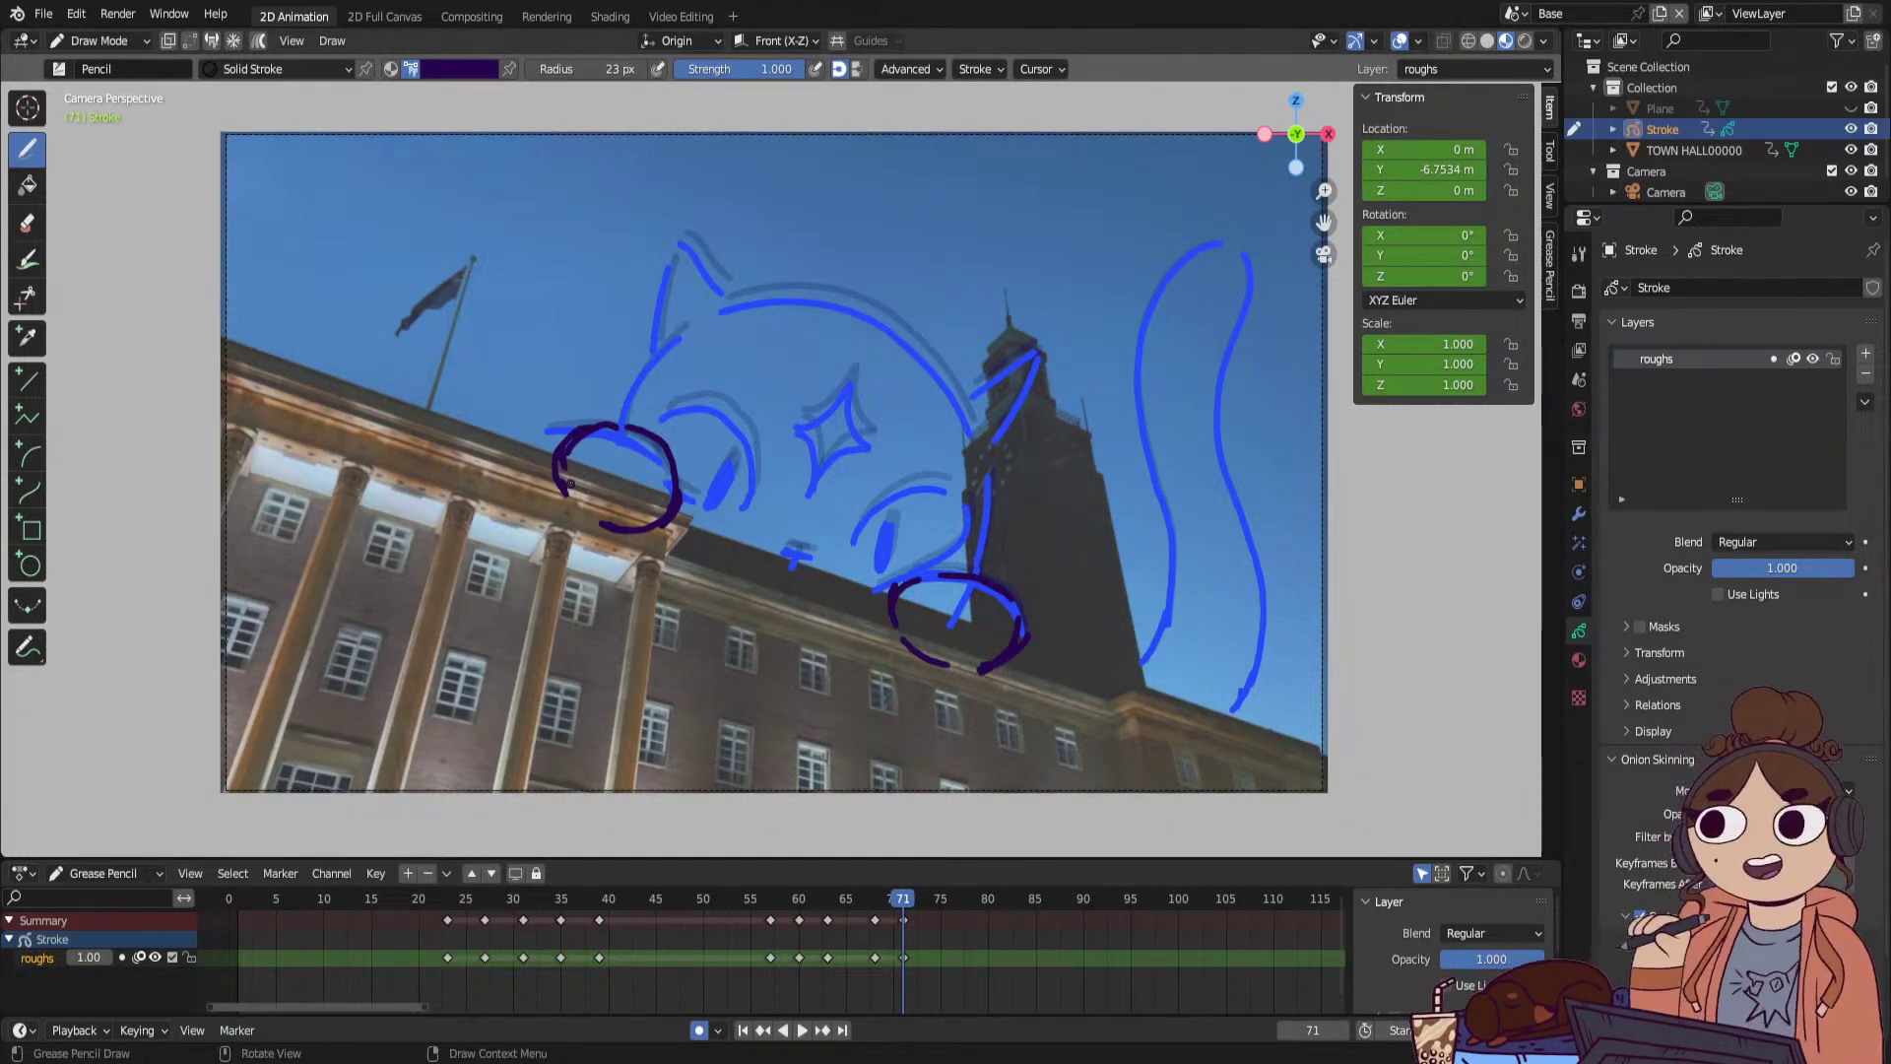
pyautogui.moveTo(565, 482); pyautogui.dragTo(612, 524)
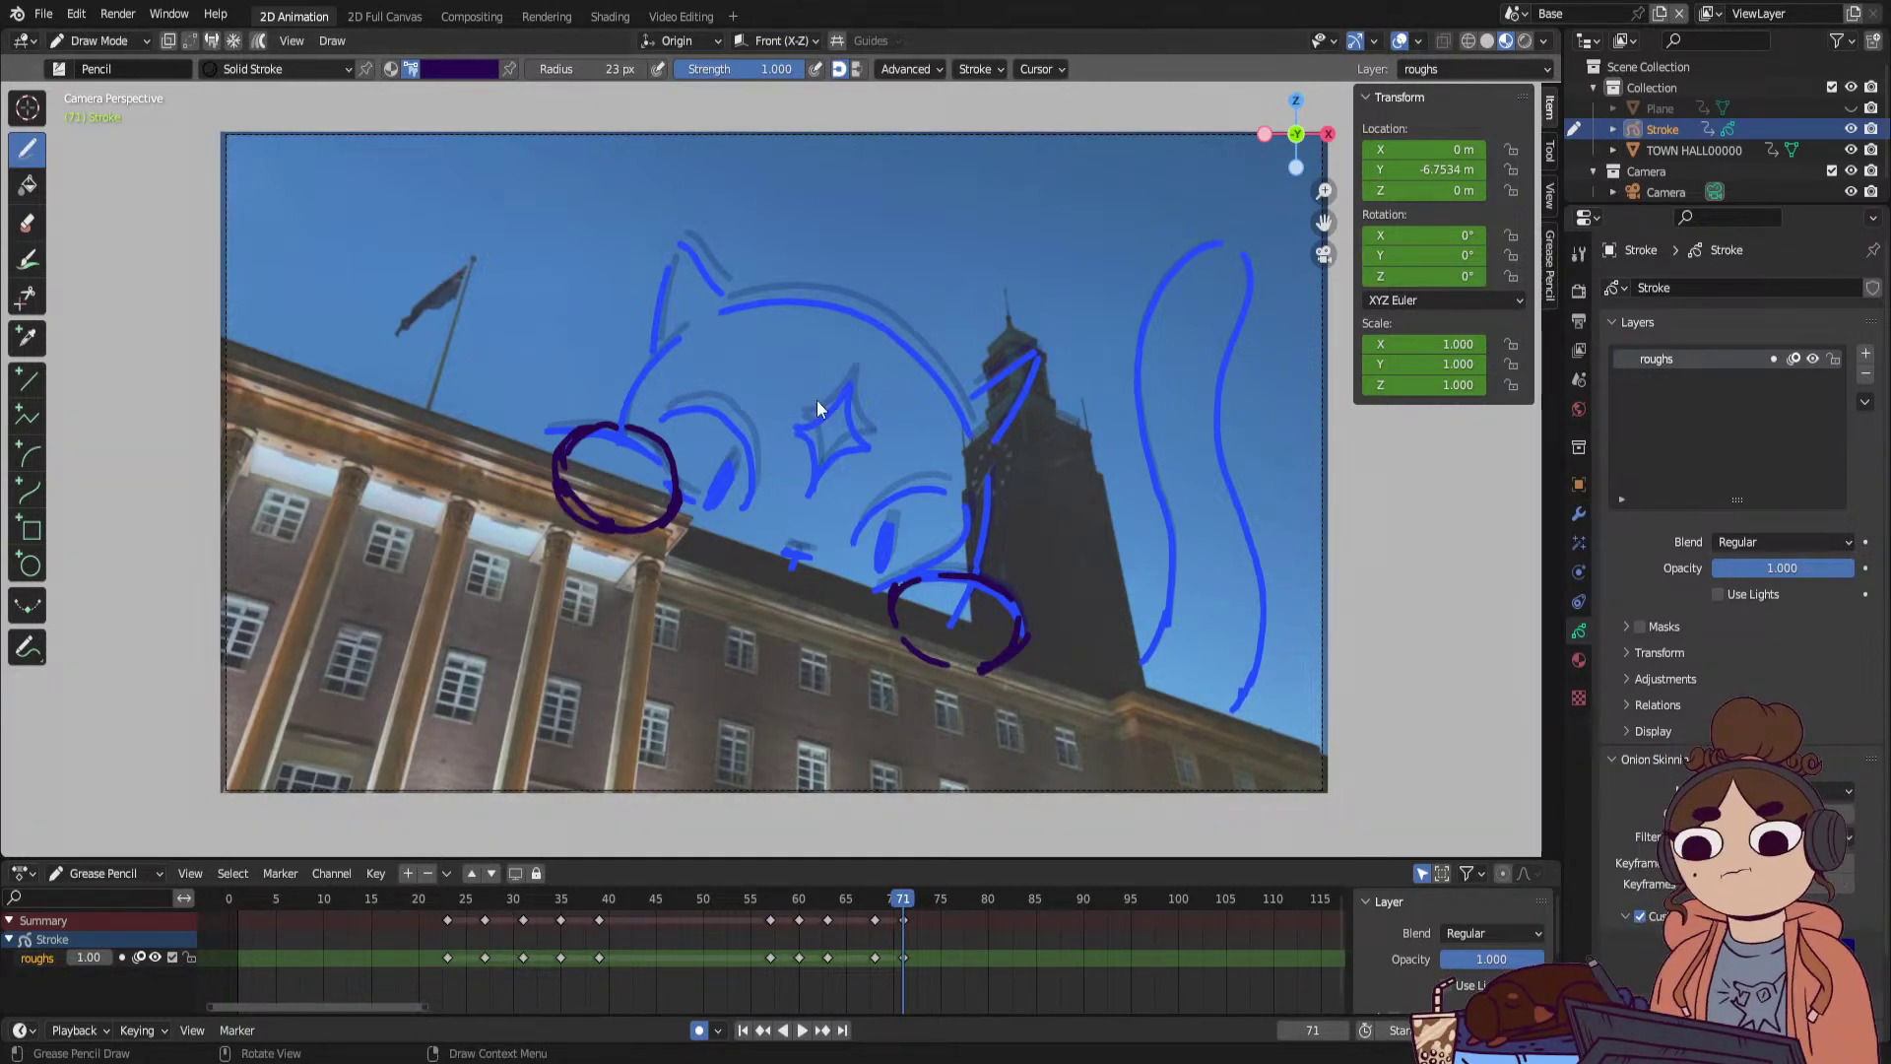
pyautogui.moveTo(928, 582); pyautogui.dragTo(903, 635)
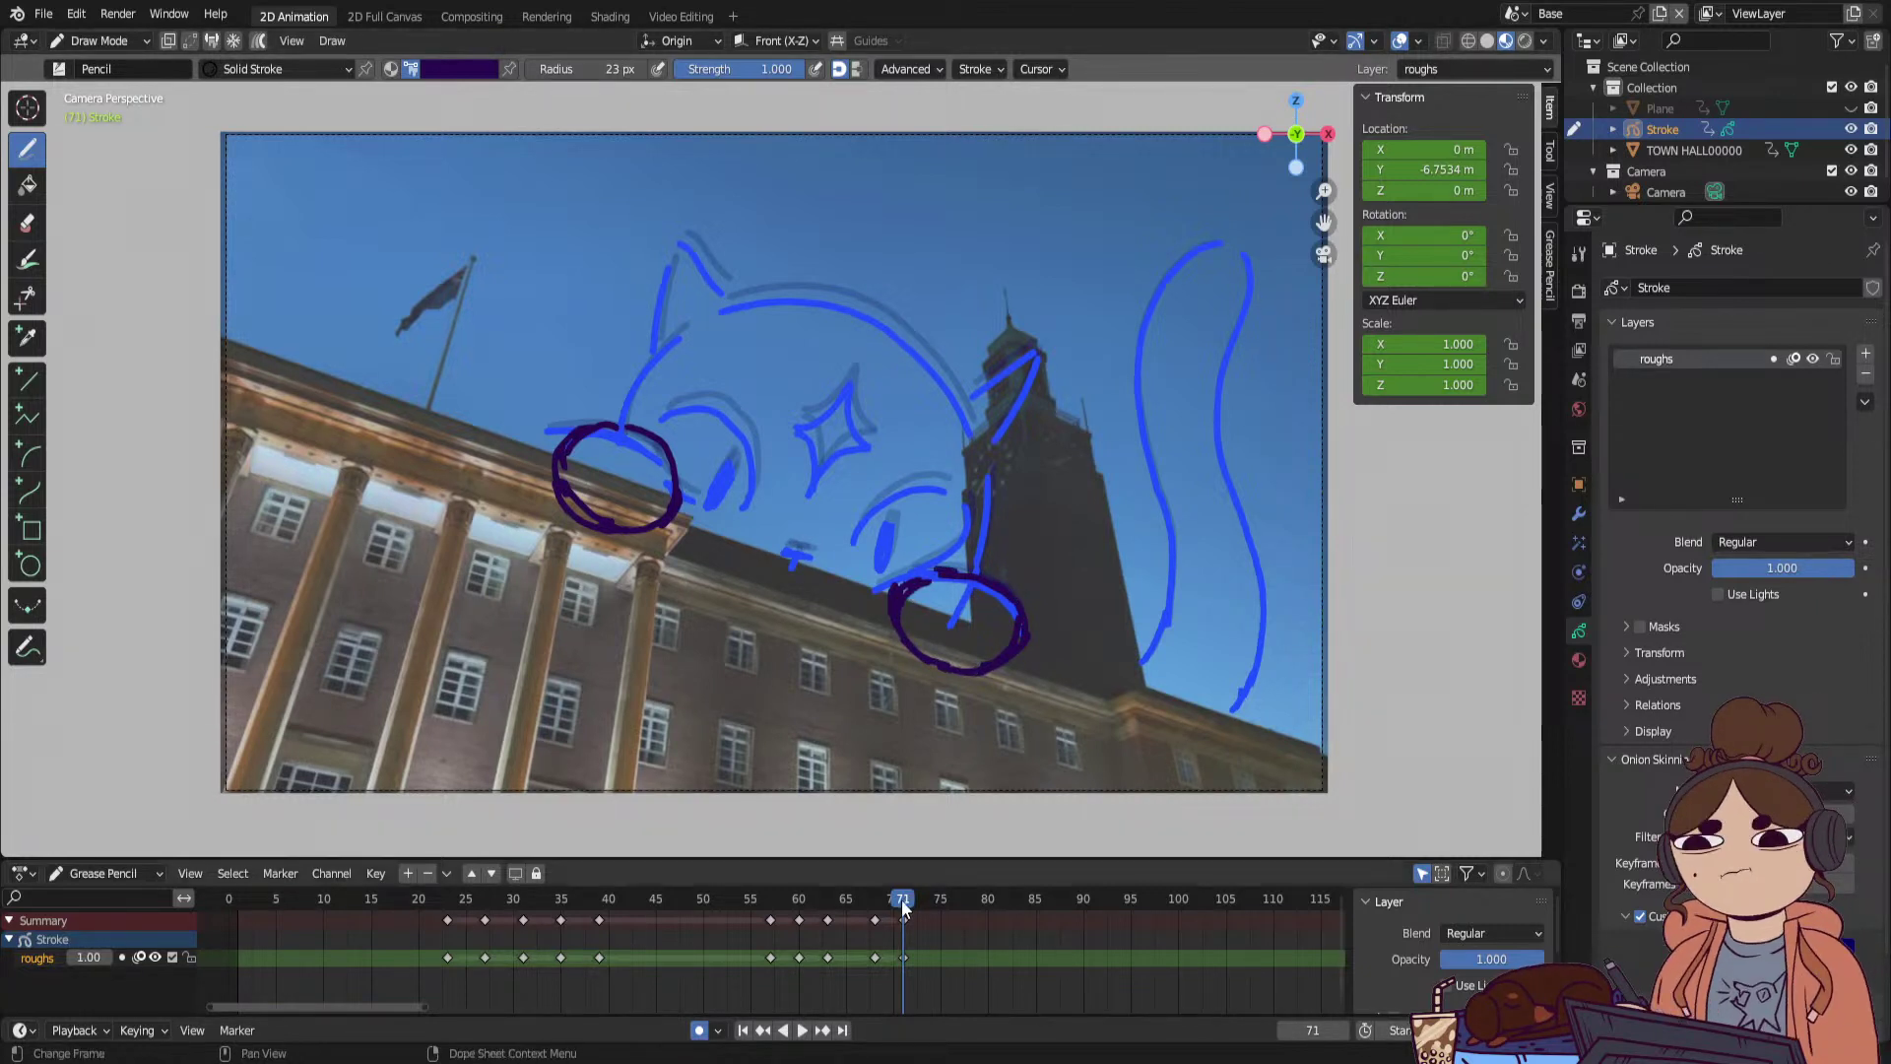
# On frame 68, draw both dark purple paws slightly higher than the onion-skinned paws of the following keyframe.
pyautogui.moveTo(903, 916)
pyautogui.mouseDown()
pyautogui.moveTo(860, 918)
pyautogui.moveTo(883, 923)
pyautogui.moveTo(880, 908)
pyautogui.mouseUp()
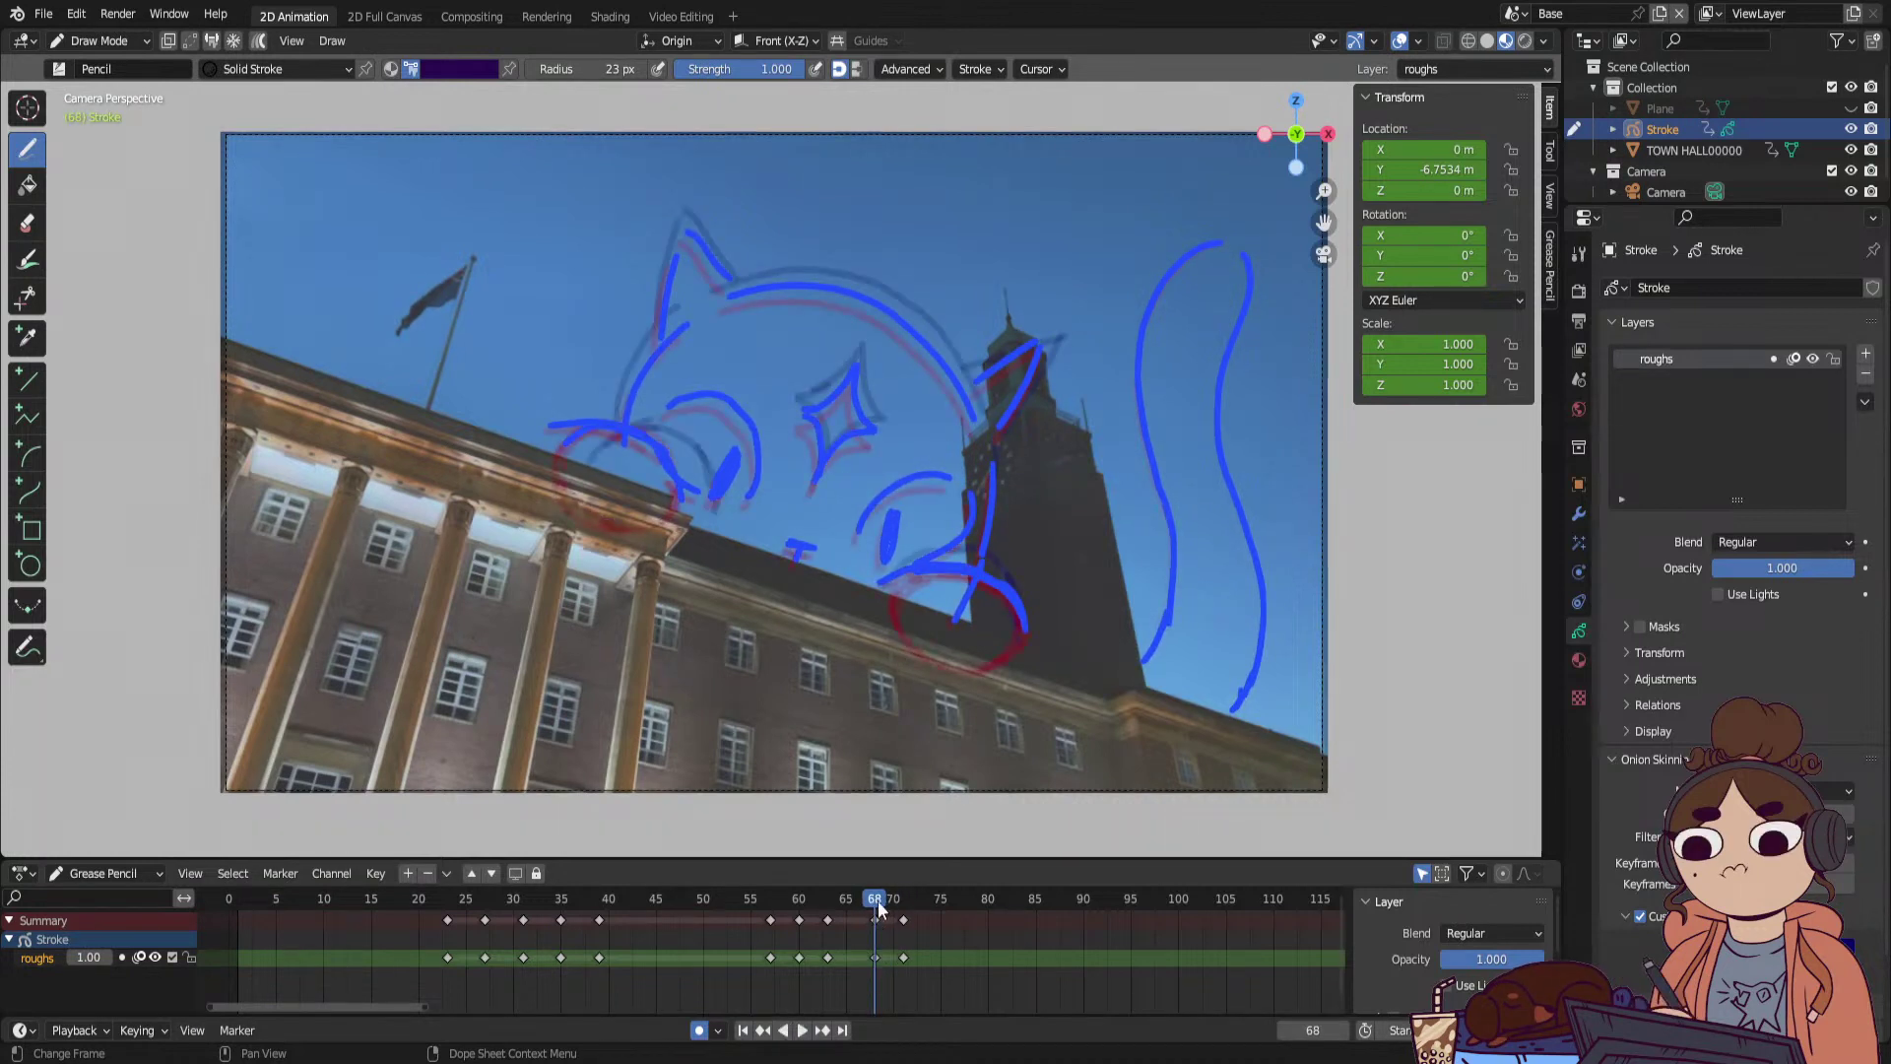
pyautogui.moveTo(571, 449)
pyautogui.mouseDown()
pyautogui.moveTo(636, 412)
pyautogui.moveTo(698, 491)
pyautogui.moveTo(685, 520)
pyautogui.mouseUp()
pyautogui.moveTo(694, 497); pyautogui.dragTo(651, 412)
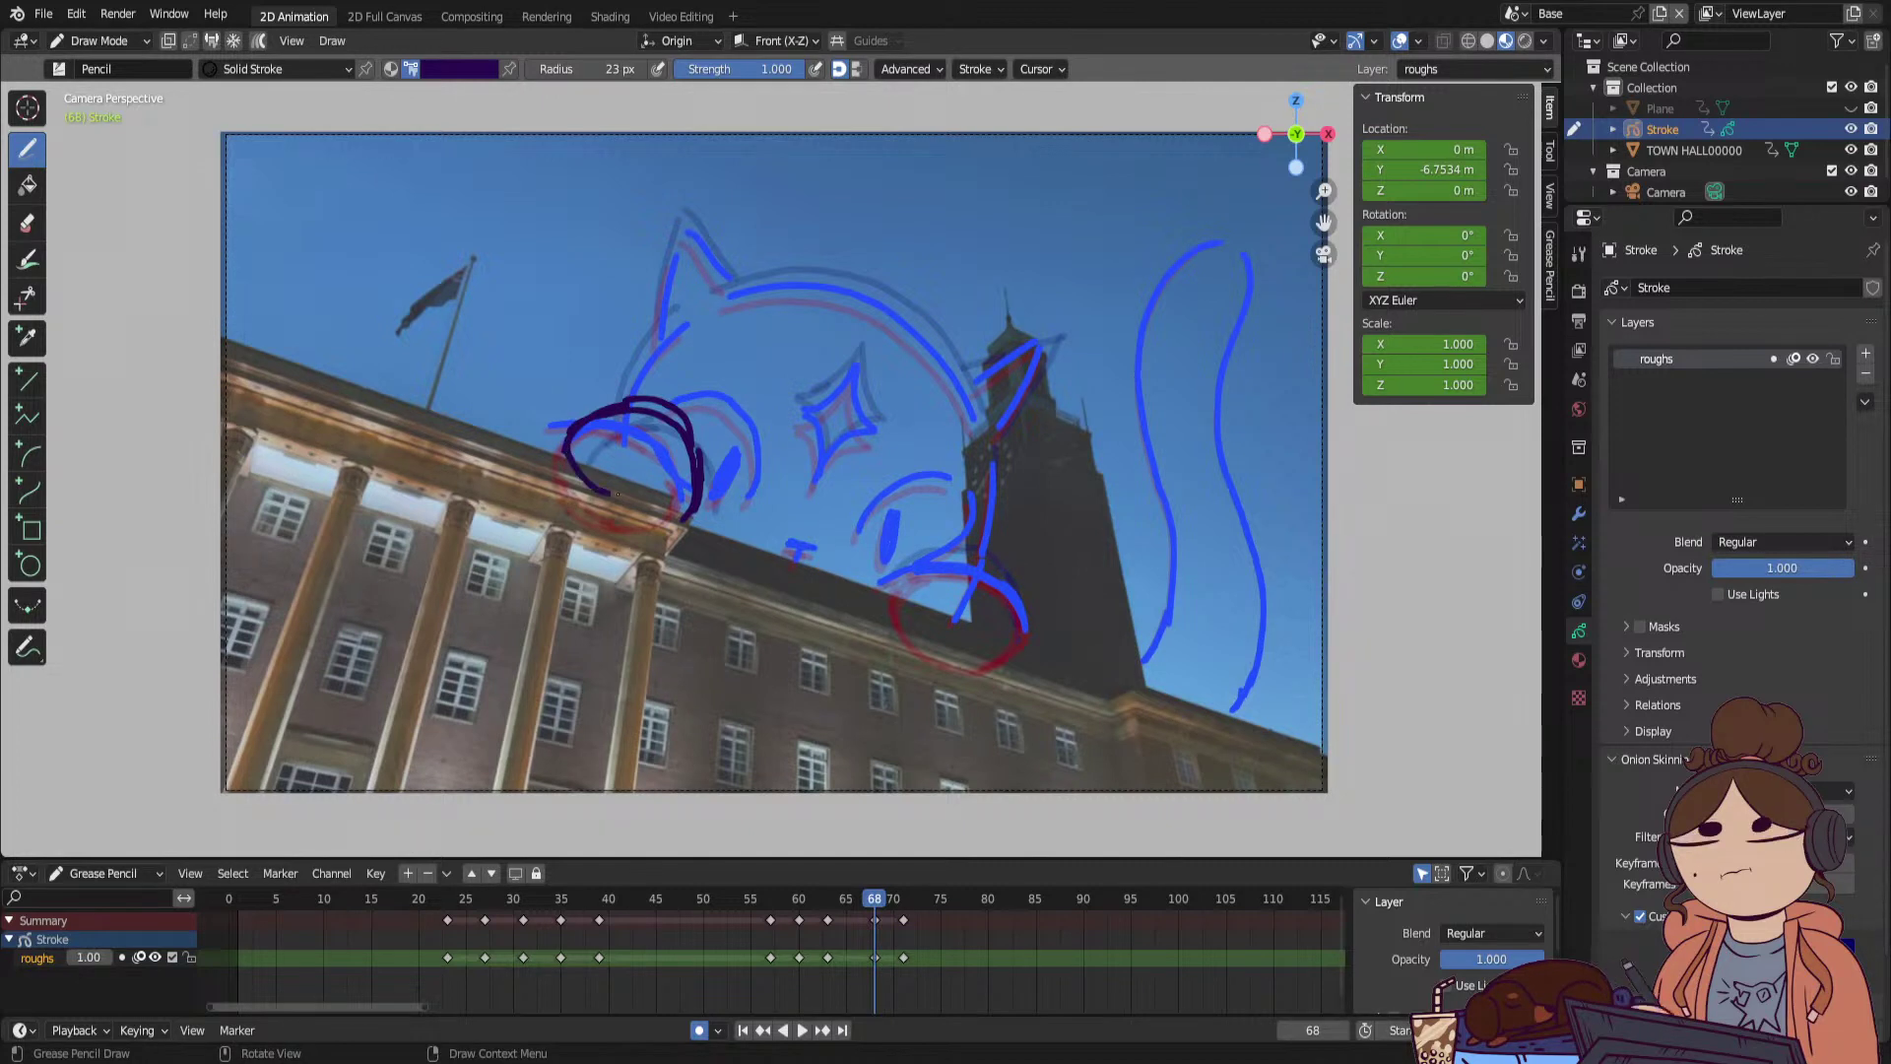
pyautogui.moveTo(619, 493); pyautogui.dragTo(686, 506)
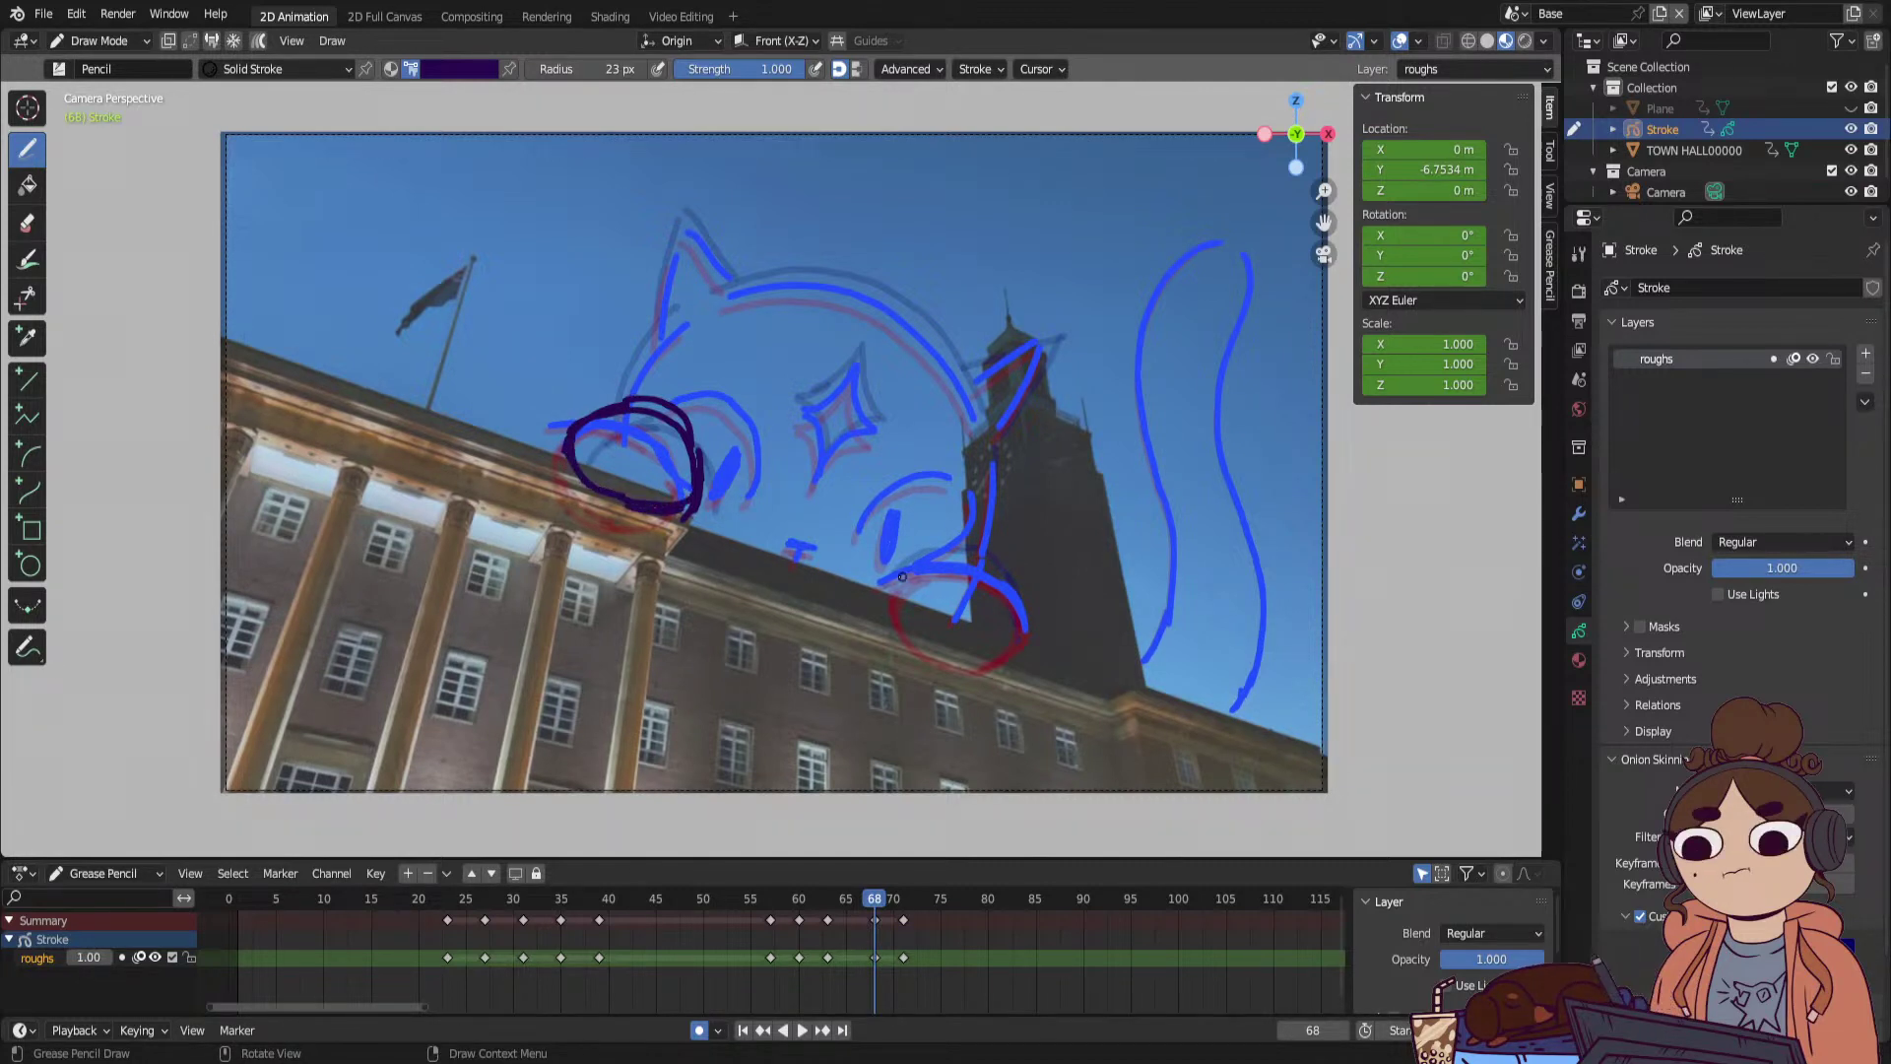
pyautogui.moveTo(1019, 573)
pyautogui.mouseDown()
pyautogui.moveTo(1026, 639)
pyautogui.moveTo(916, 622)
pyautogui.moveTo(1028, 610)
pyautogui.mouseUp()
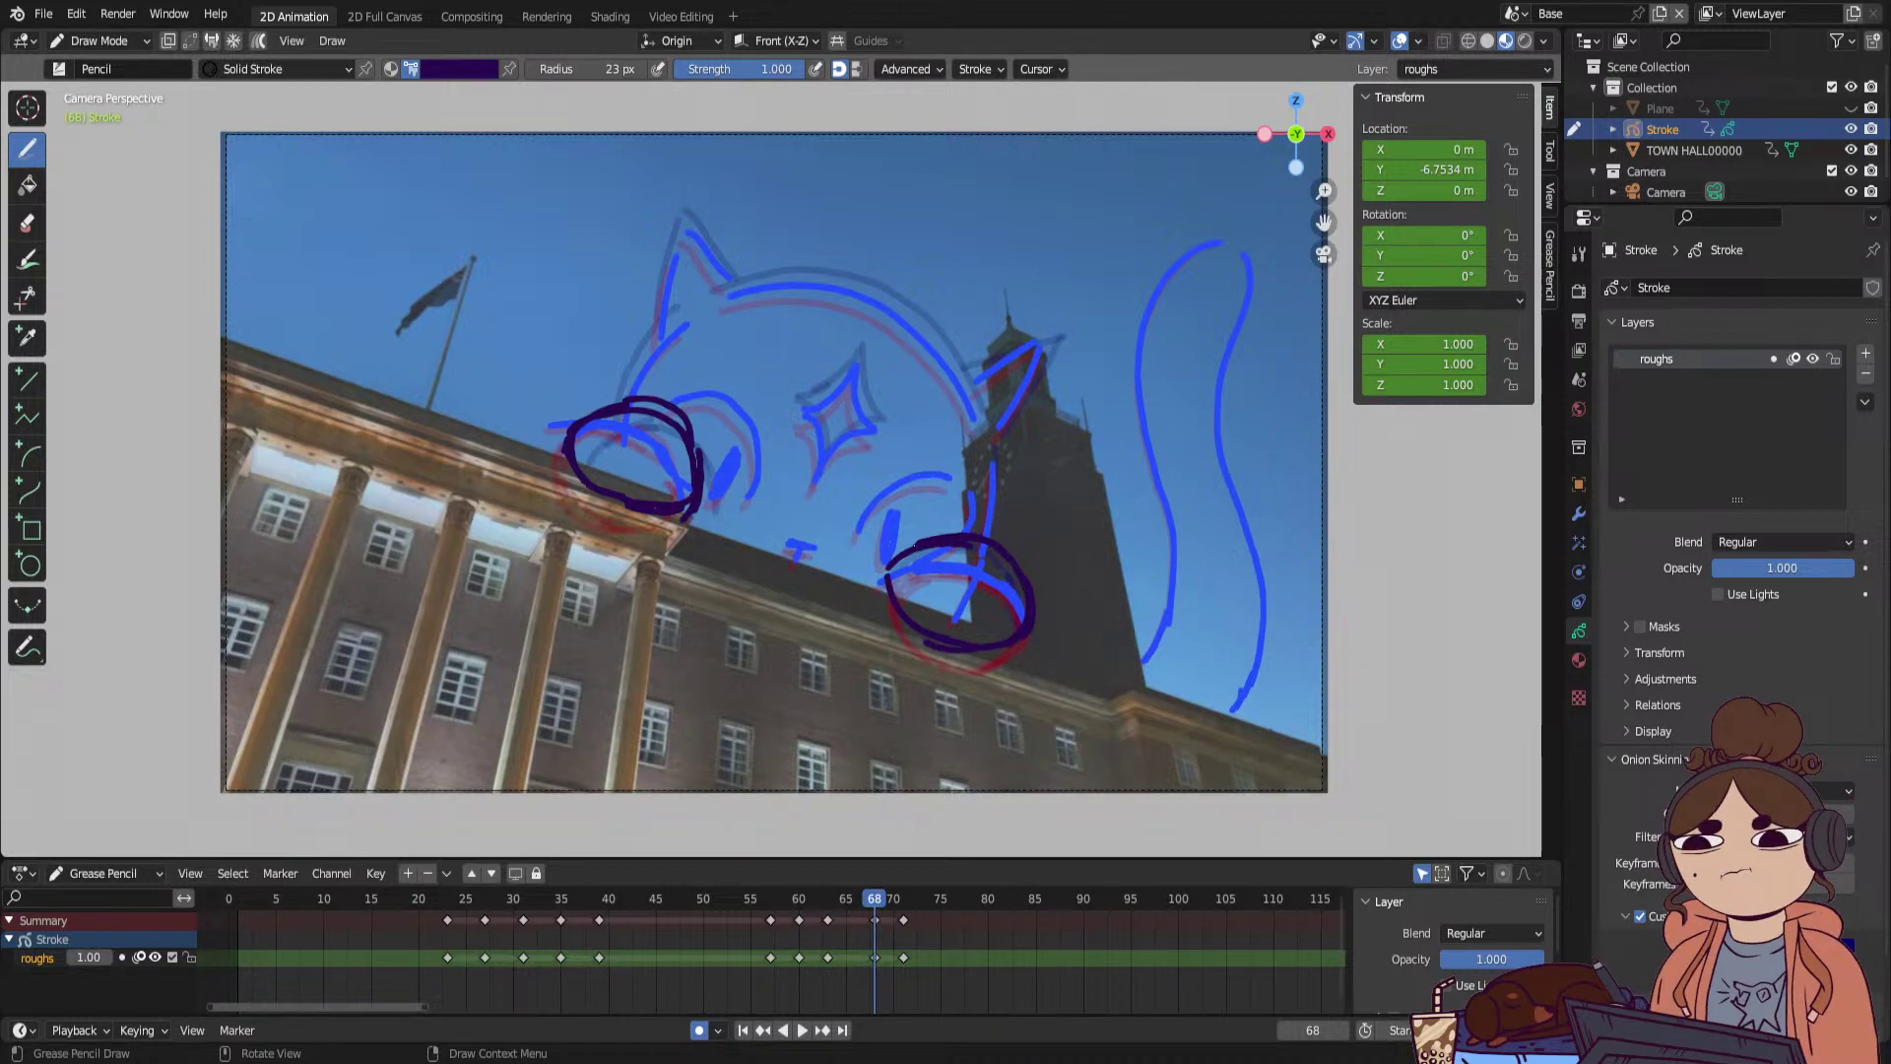
# Check the paw motion around frame 71 and duplicate that frame's keyframe to frame 74.
pyautogui.moveTo(874, 911)
pyautogui.mouseDown()
pyautogui.moveTo(858, 908)
pyautogui.moveTo(1101, 916)
pyautogui.mouseUp()
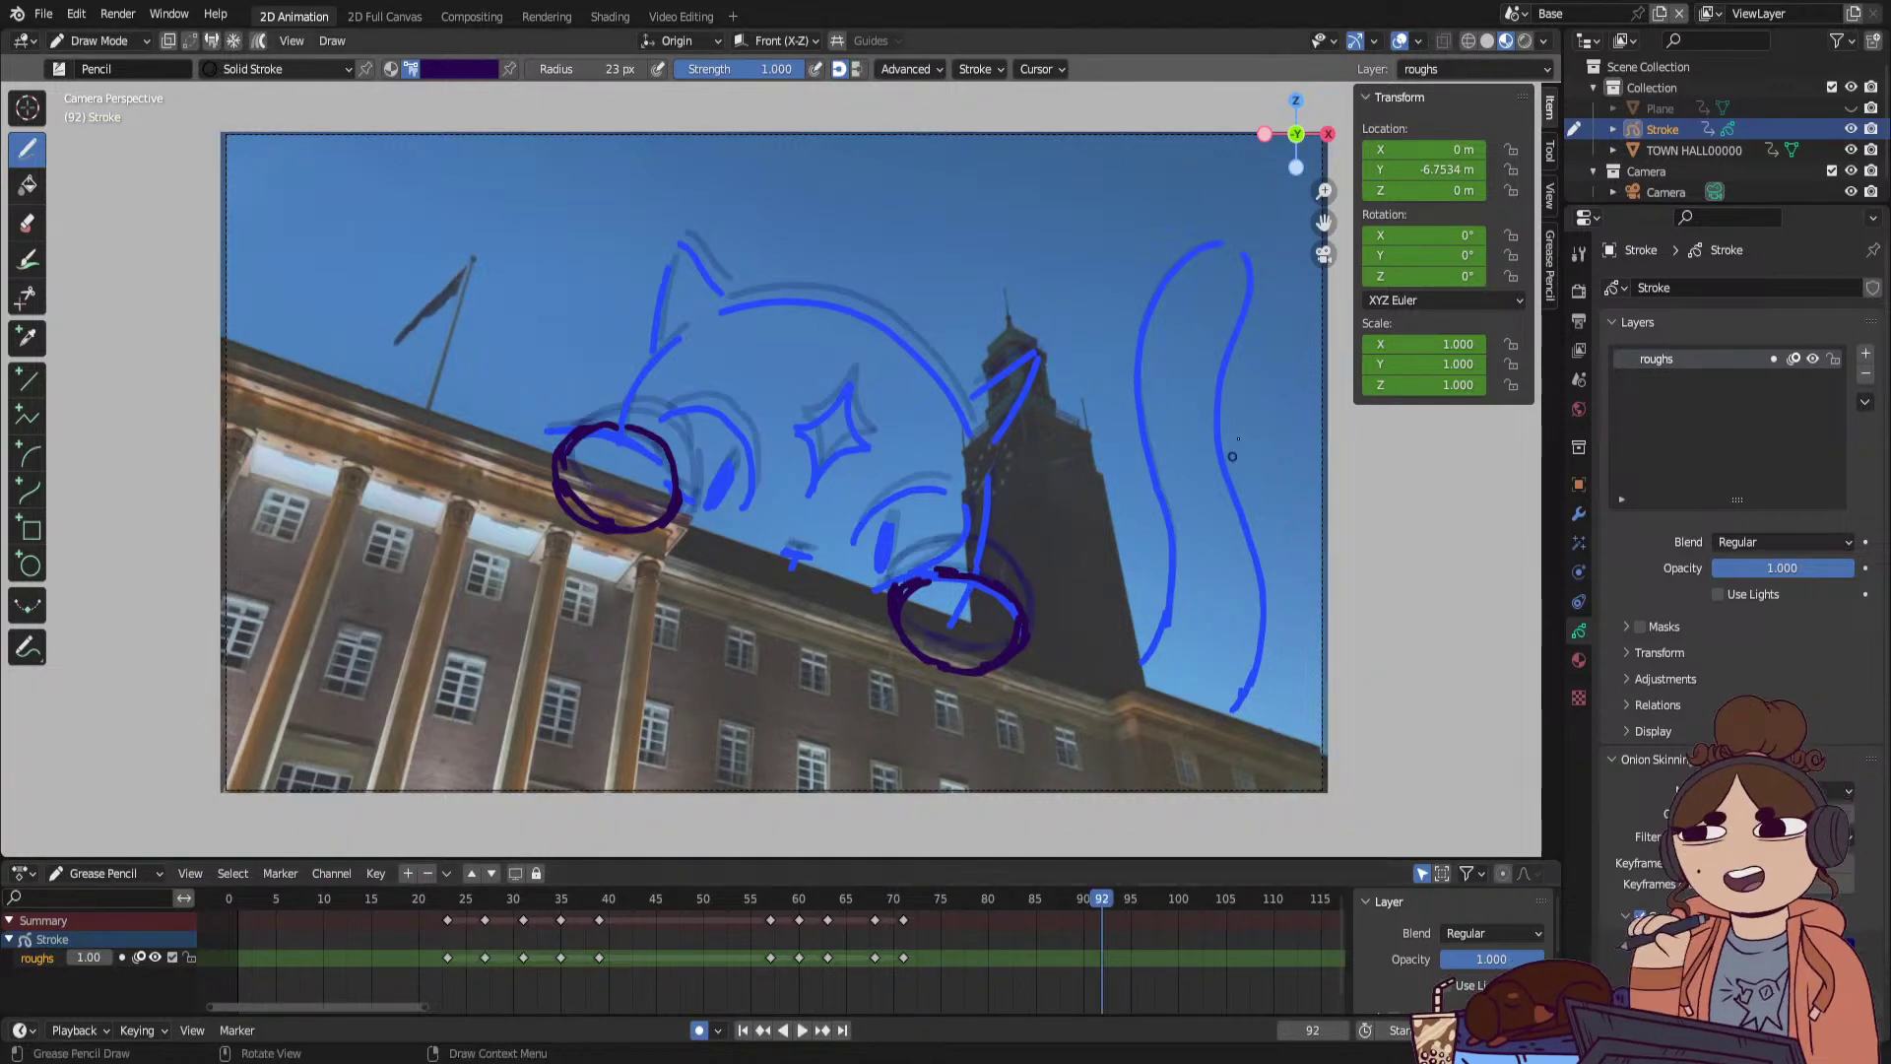
pyautogui.moveTo(907, 900)
pyautogui.mouseDown()
pyautogui.moveTo(849, 919)
pyautogui.moveTo(876, 946)
pyautogui.moveTo(908, 937)
pyautogui.mouseUp()
pyautogui.press('space')
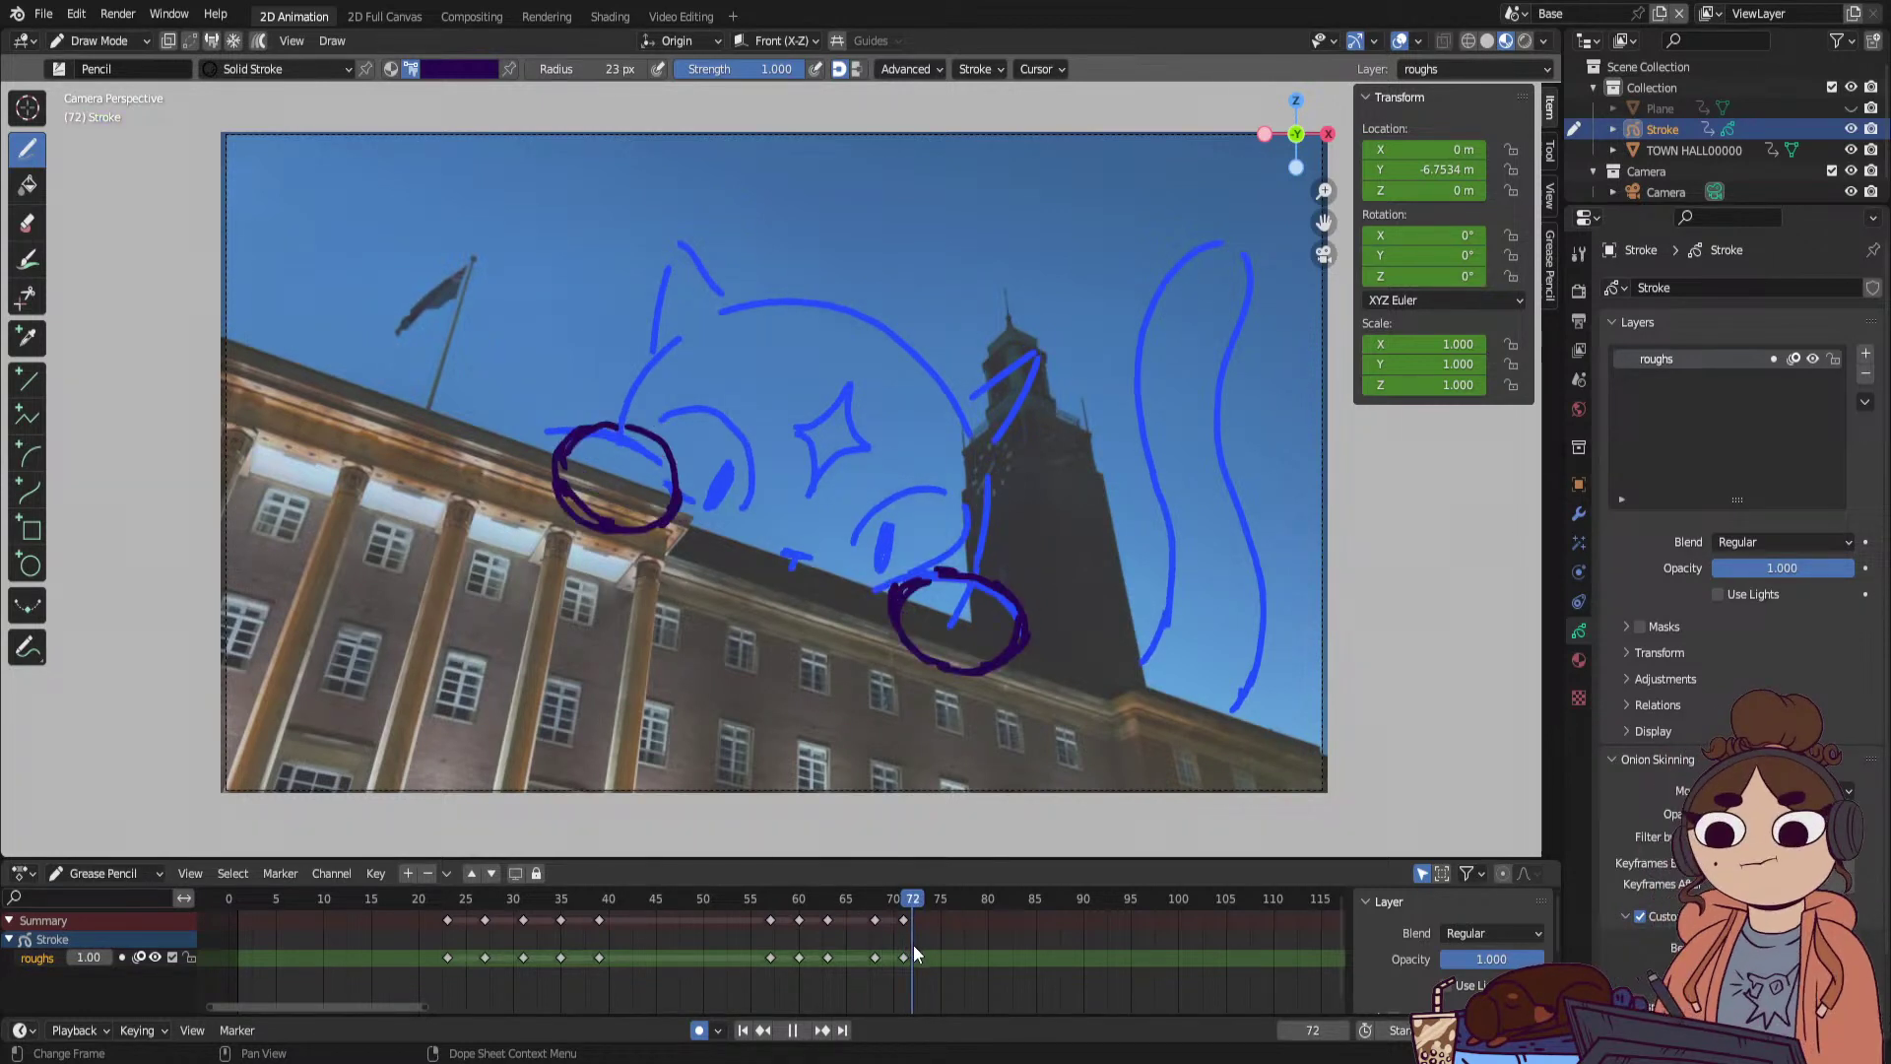
pyautogui.click(903, 958)
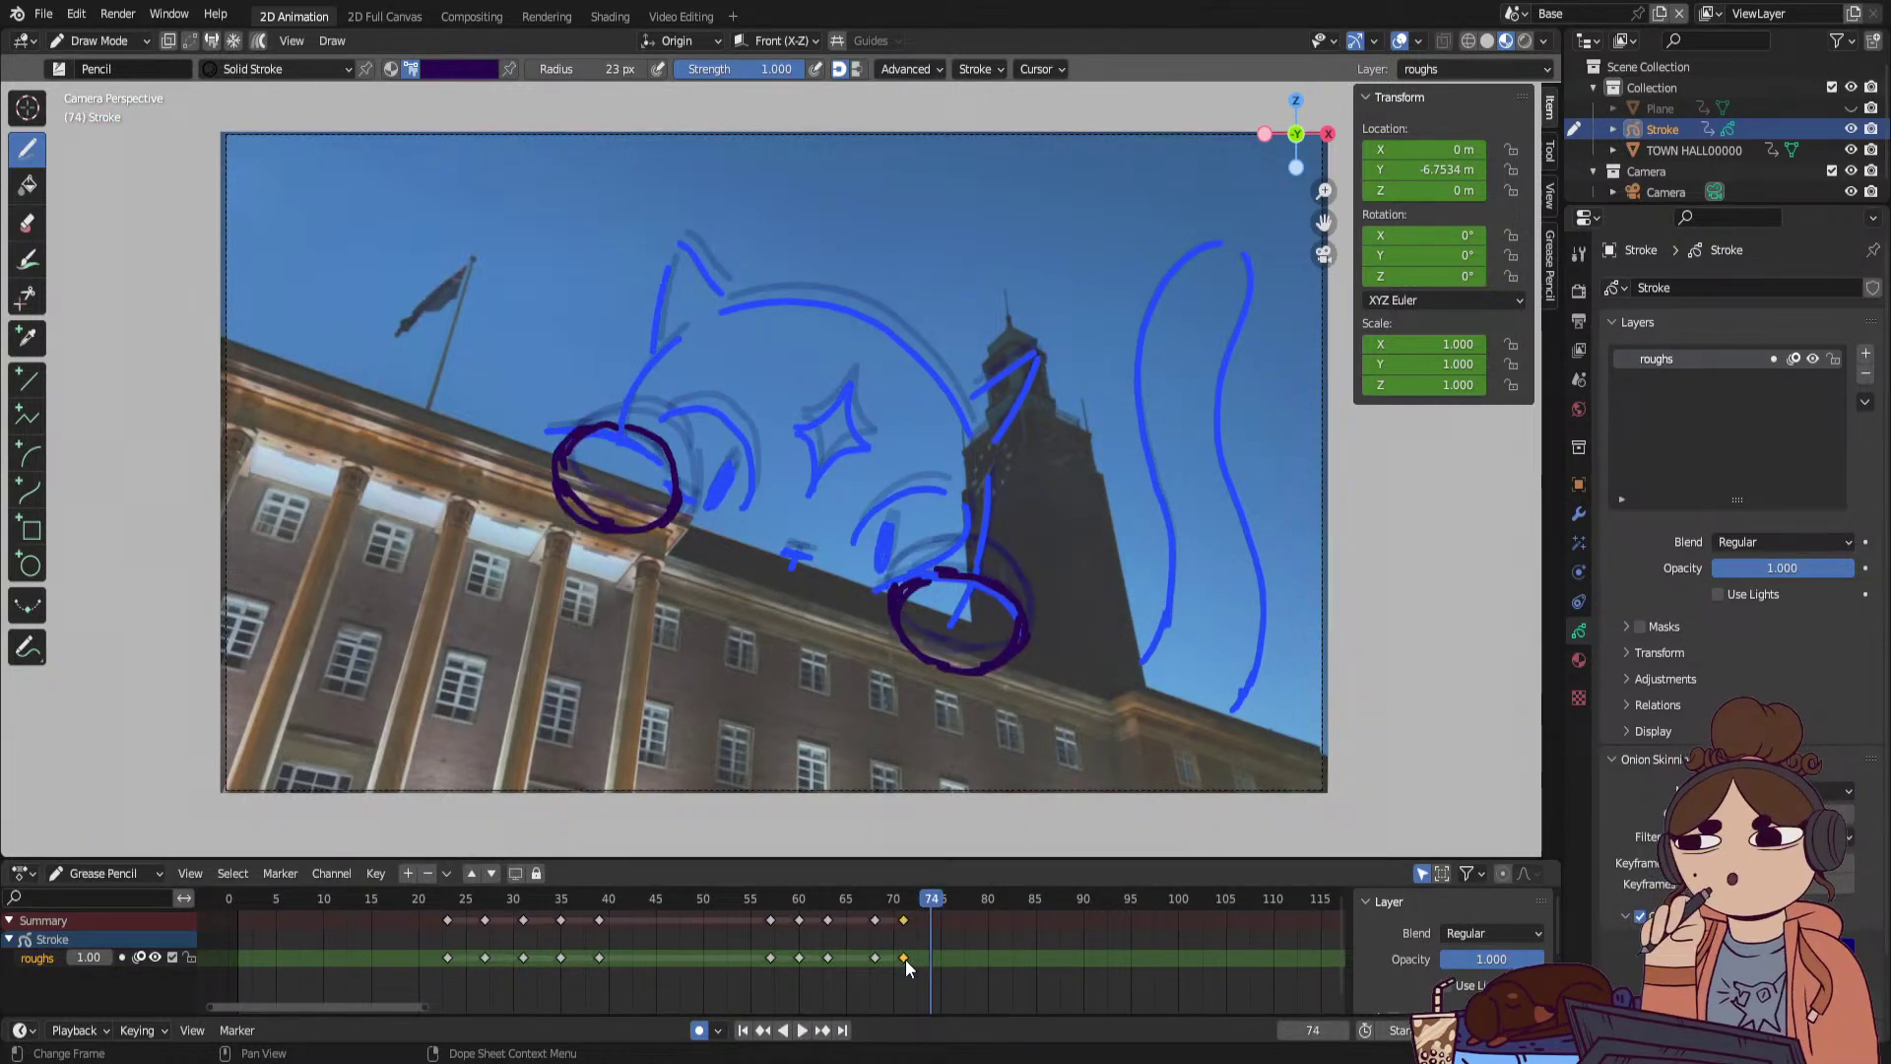
pyautogui.press('space')
pyautogui.hotkey('shift', 'd')
pyautogui.click(934, 960)
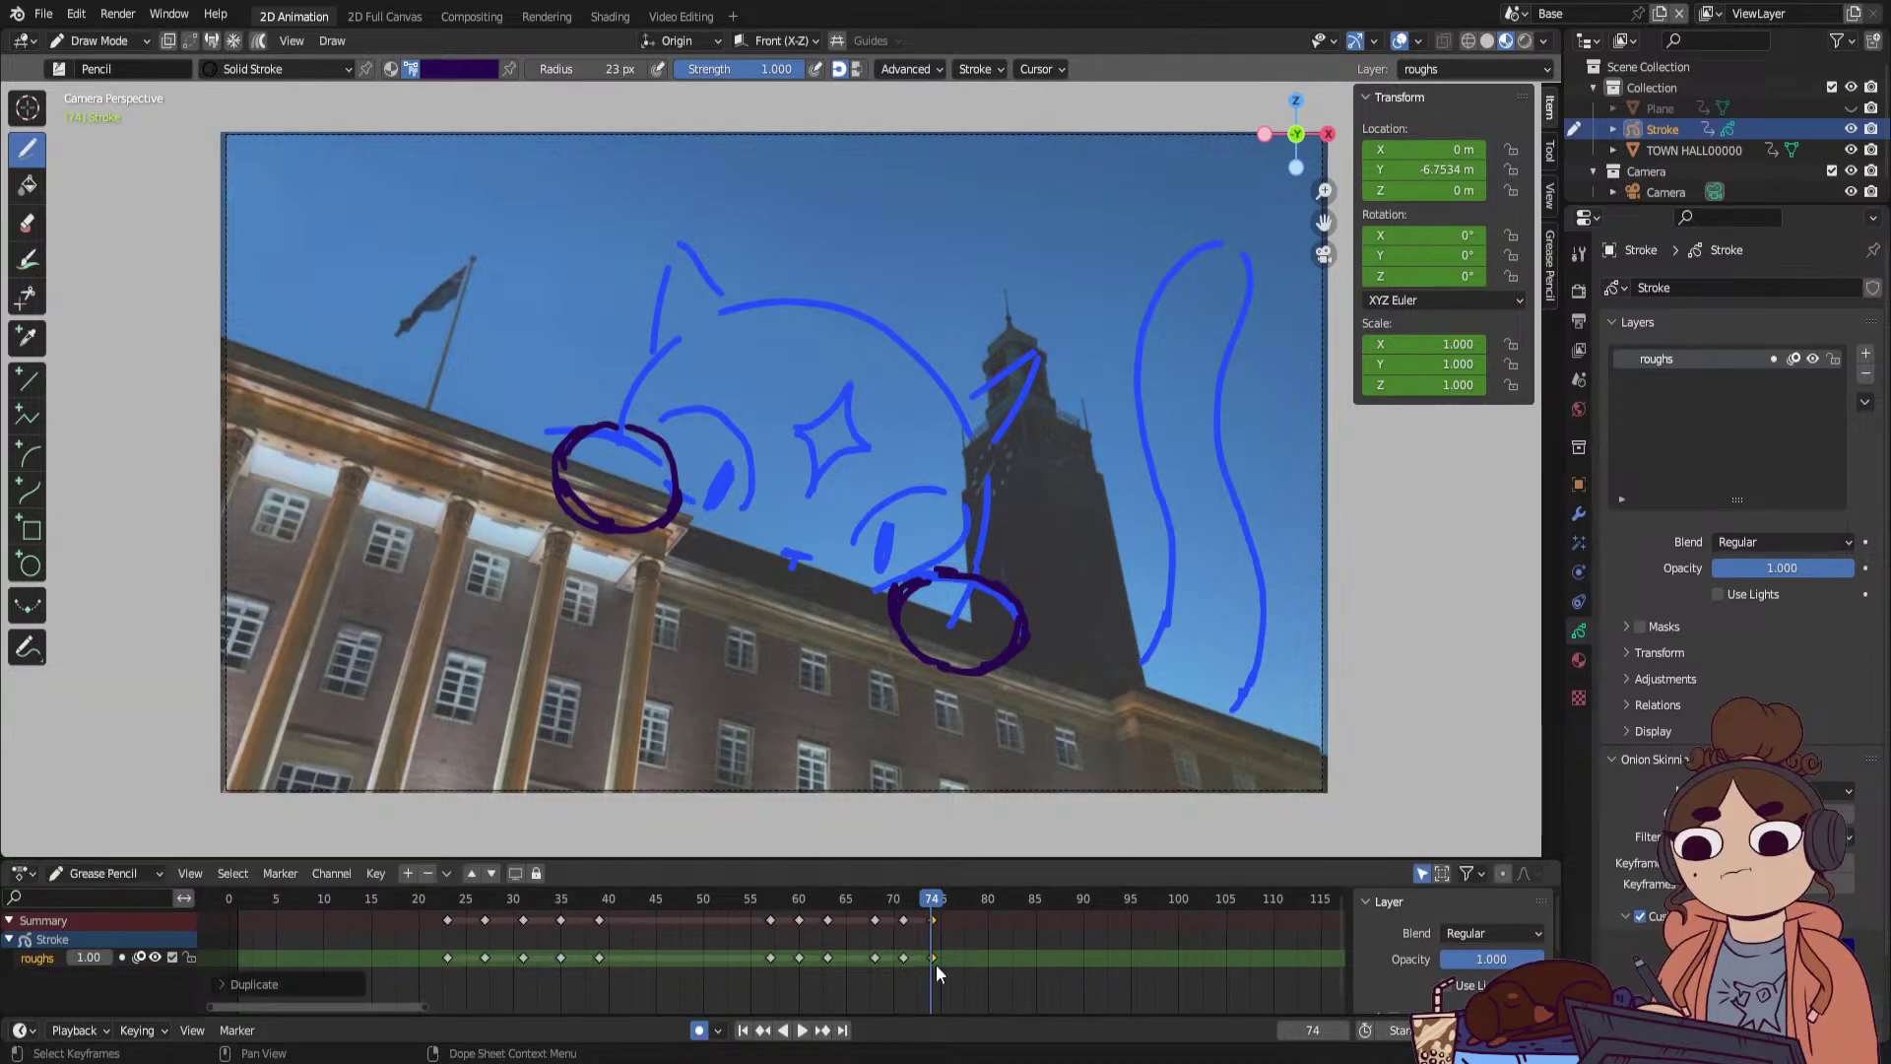
# Try sculpting the cat's head slightly back up on frame 74 with the Push brush, and scrub between frames 71 and 76.
pyautogui.click(128, 39)
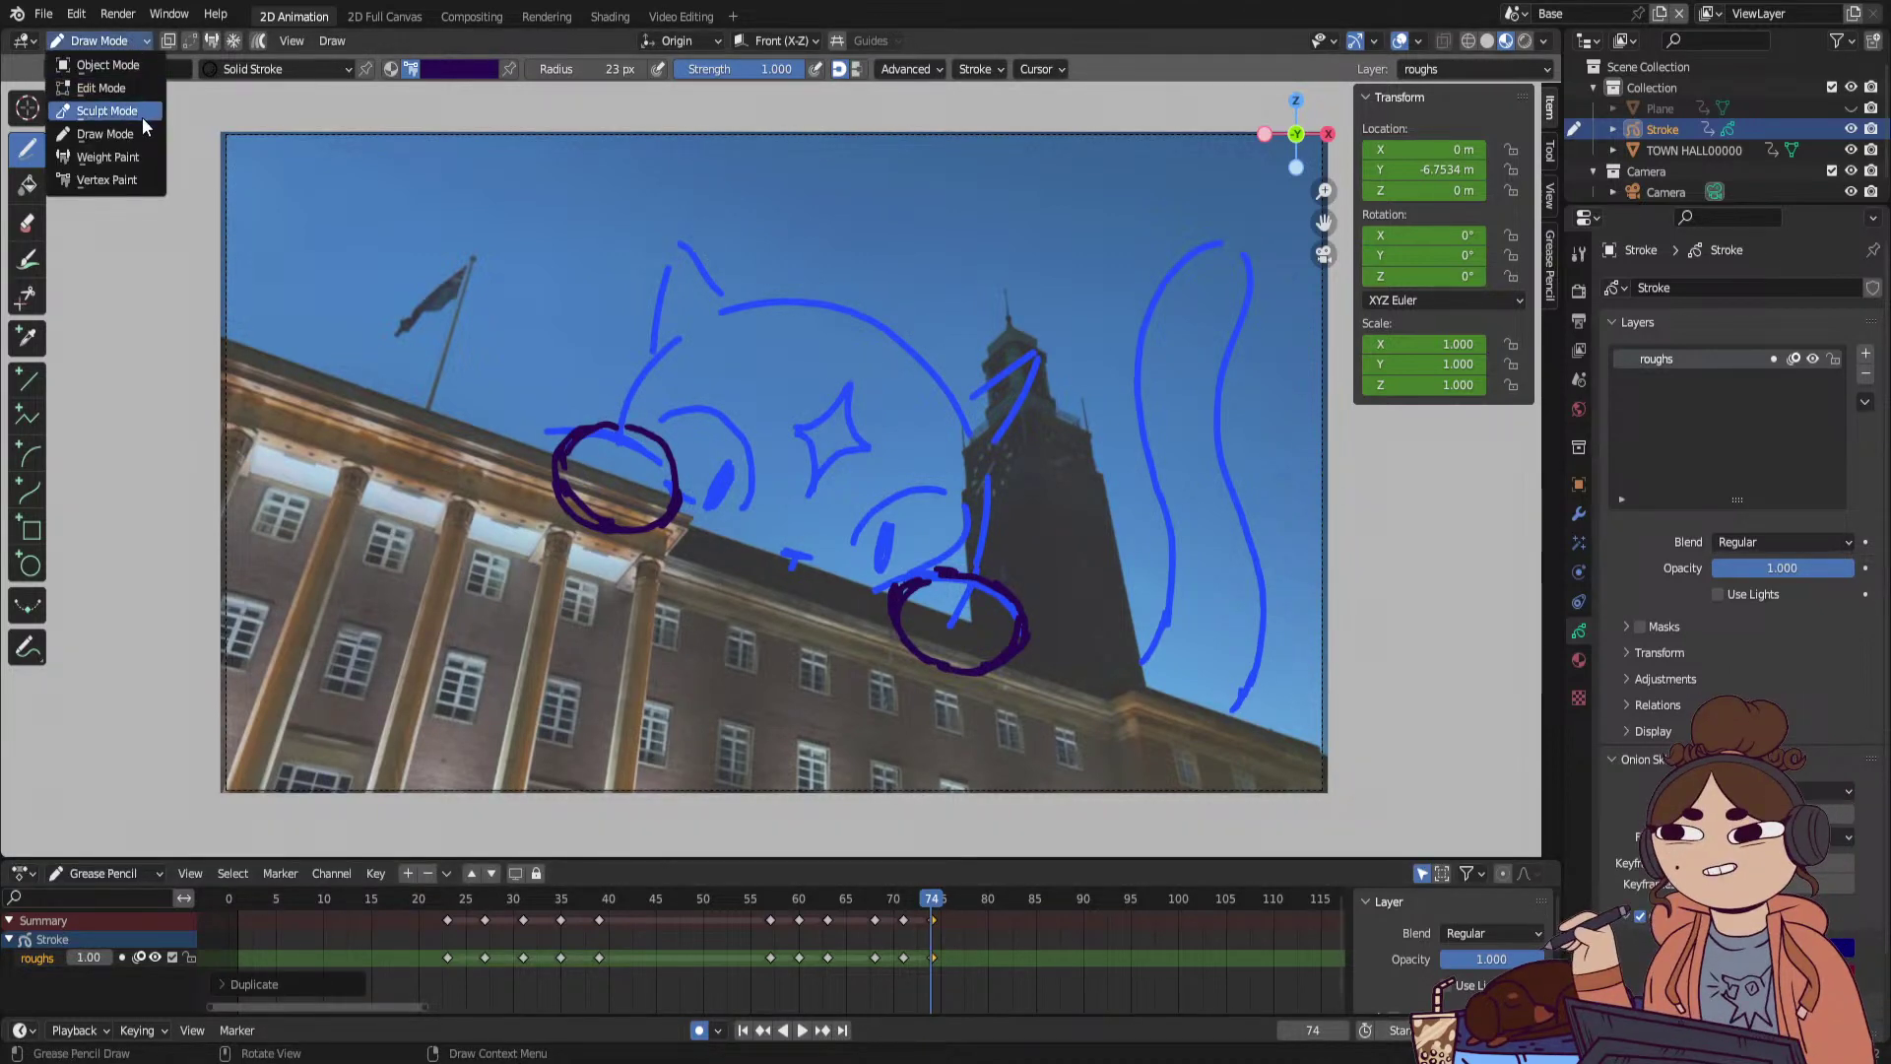
pyautogui.click(141, 120)
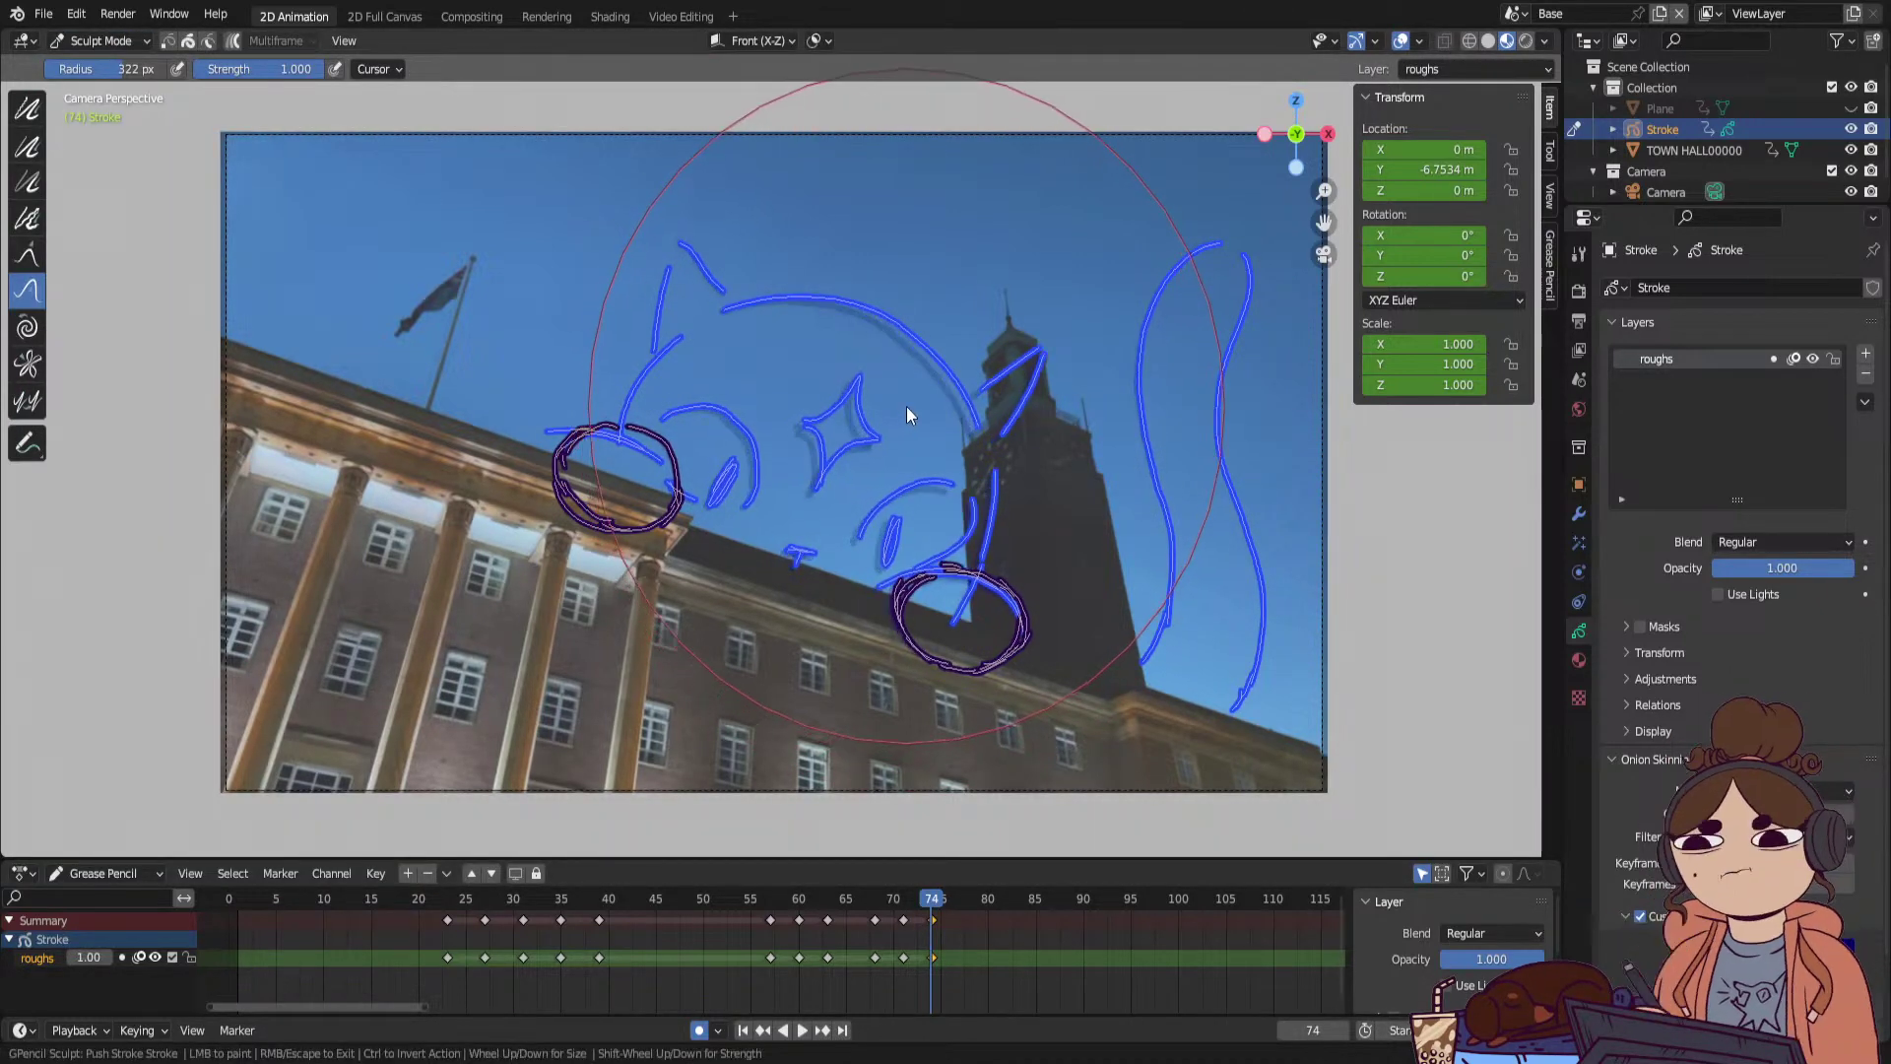
pyautogui.moveTo(906, 405)
pyautogui.mouseDown()
pyautogui.moveTo(695, 354)
pyautogui.moveTo(718, 301)
pyautogui.moveTo(748, 295)
pyautogui.mouseUp()
pyautogui.moveTo(1044, 493); pyautogui.dragTo(1002, 420)
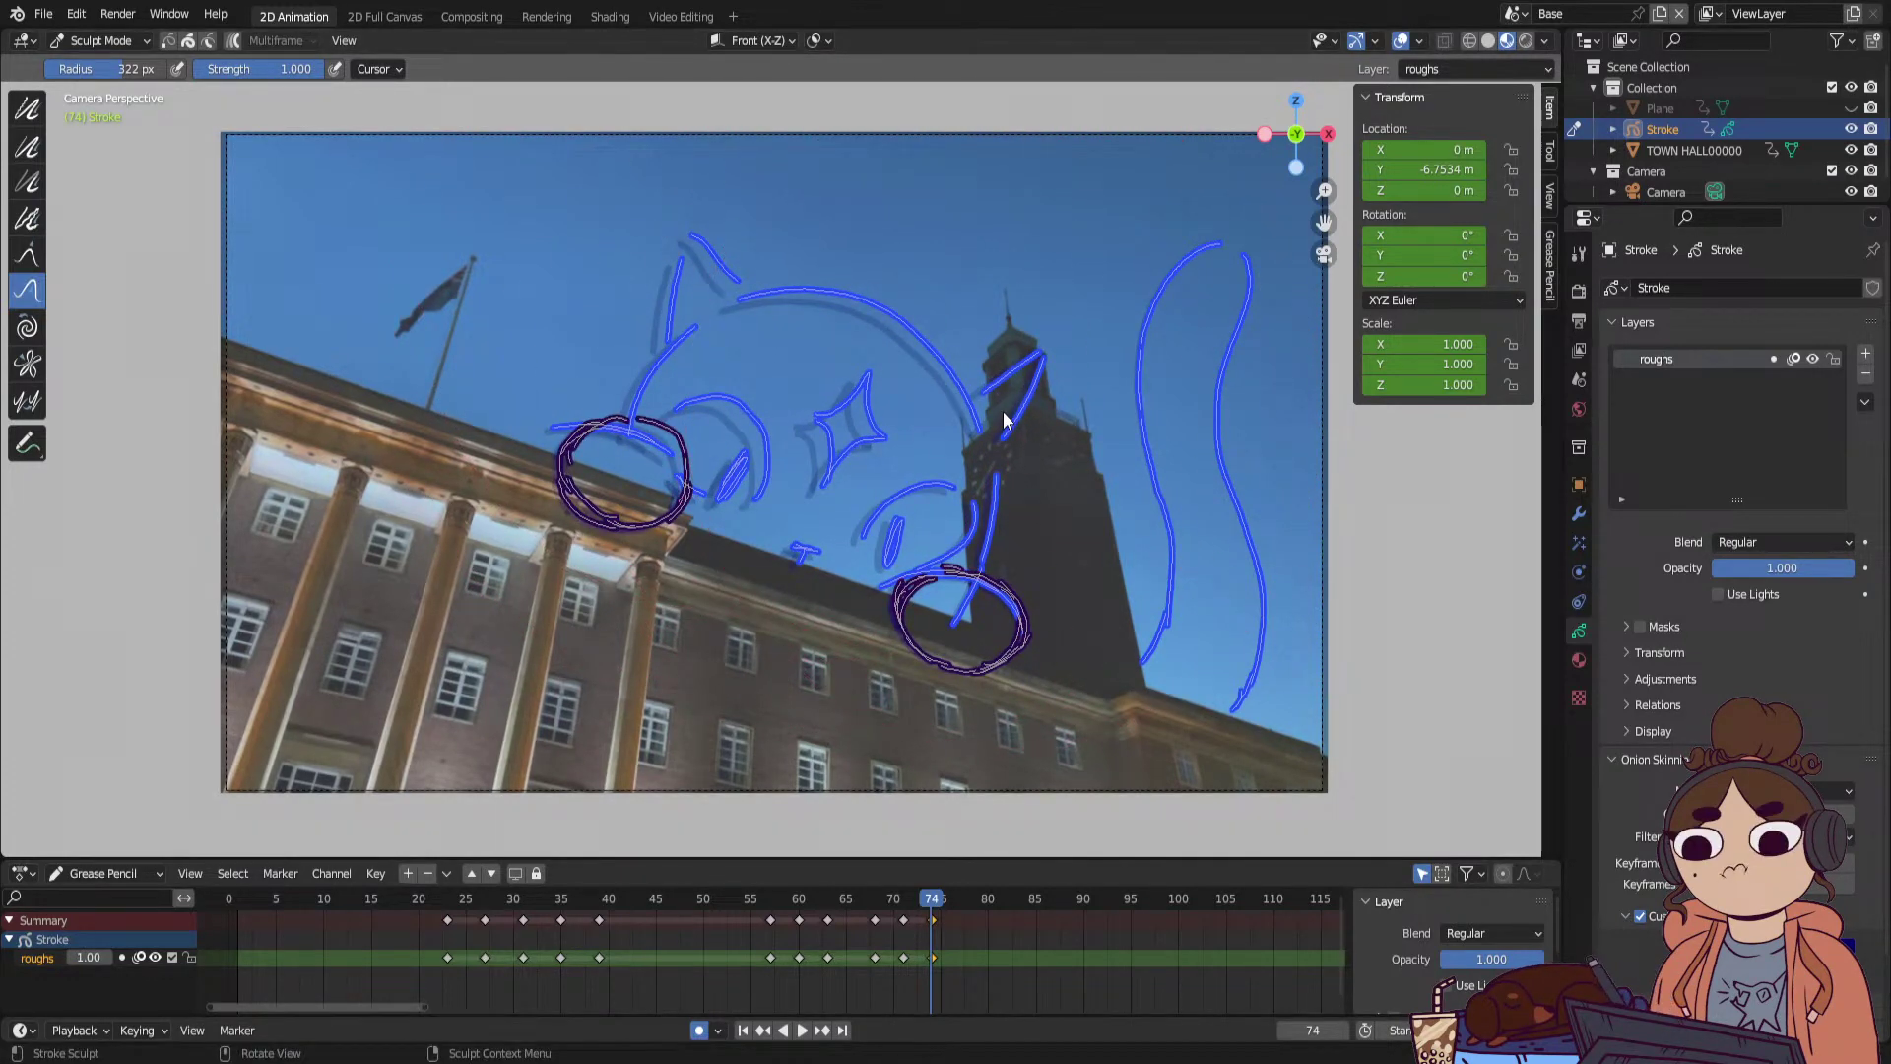
pyautogui.press('space')
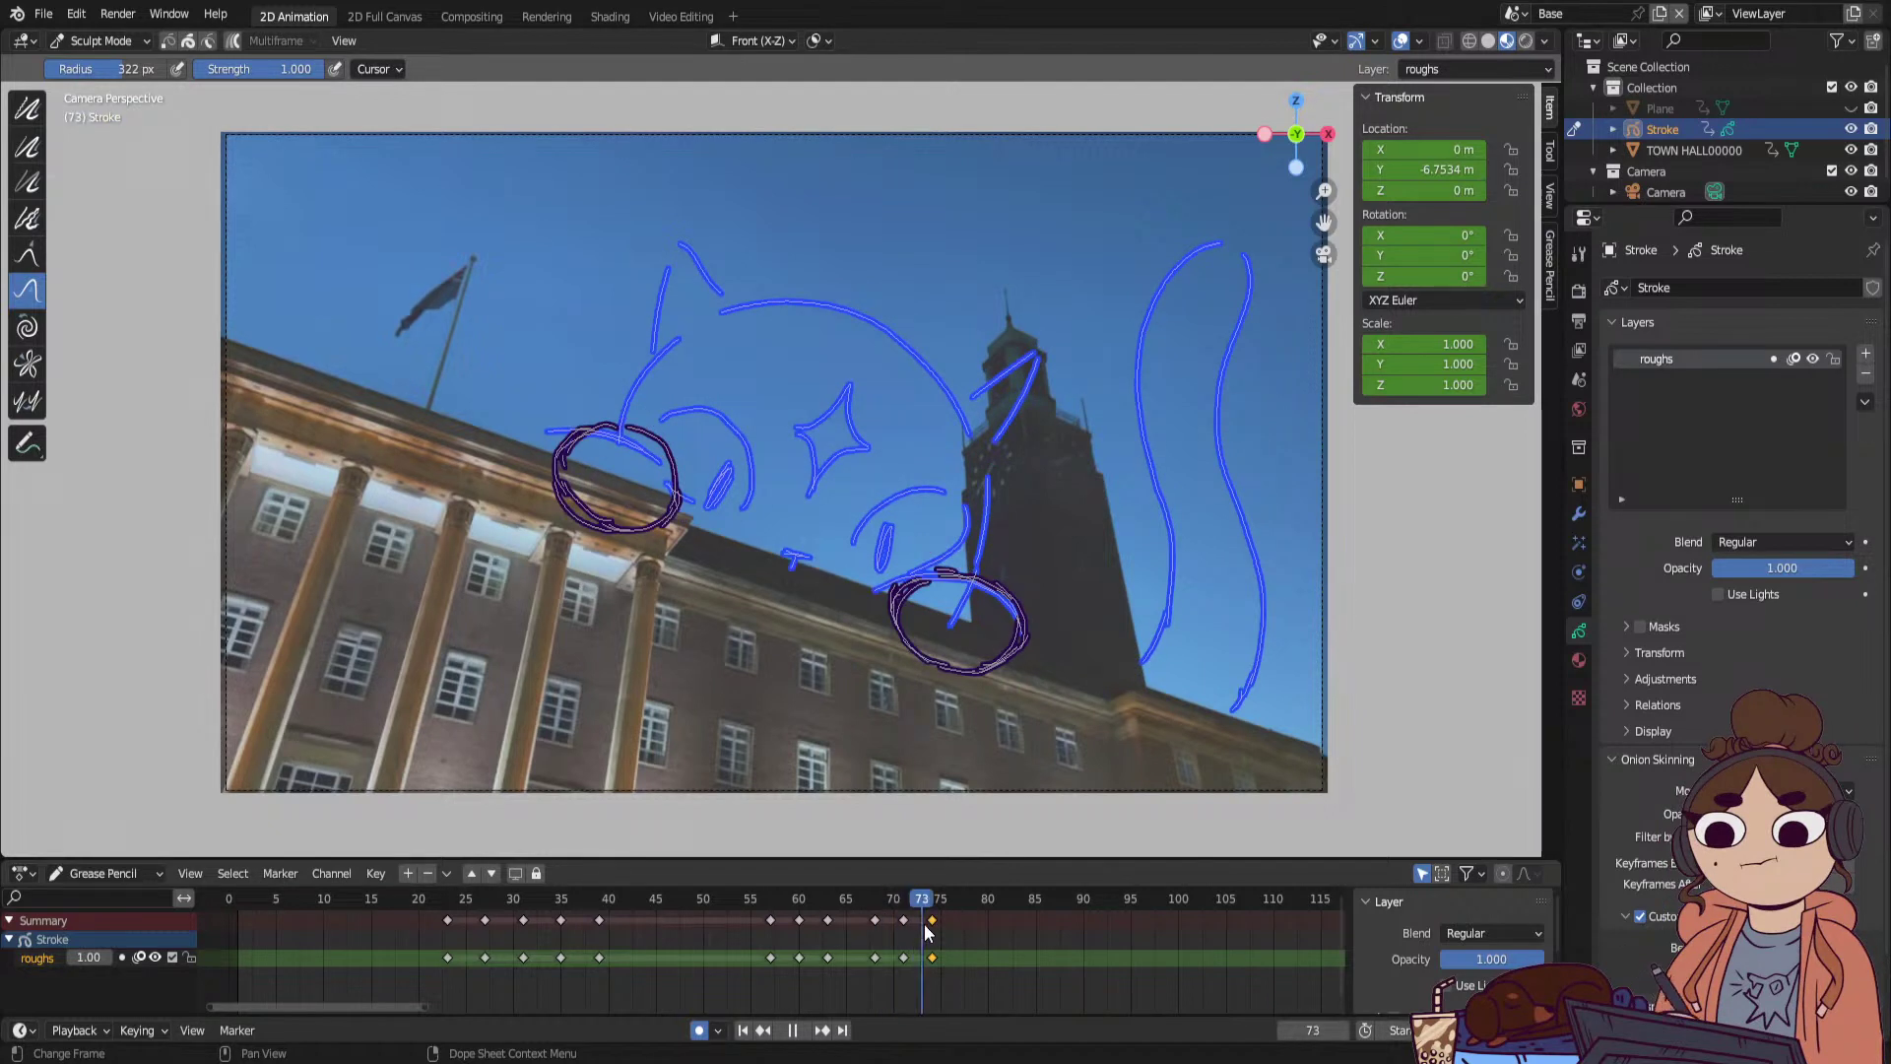
pyautogui.press('space')
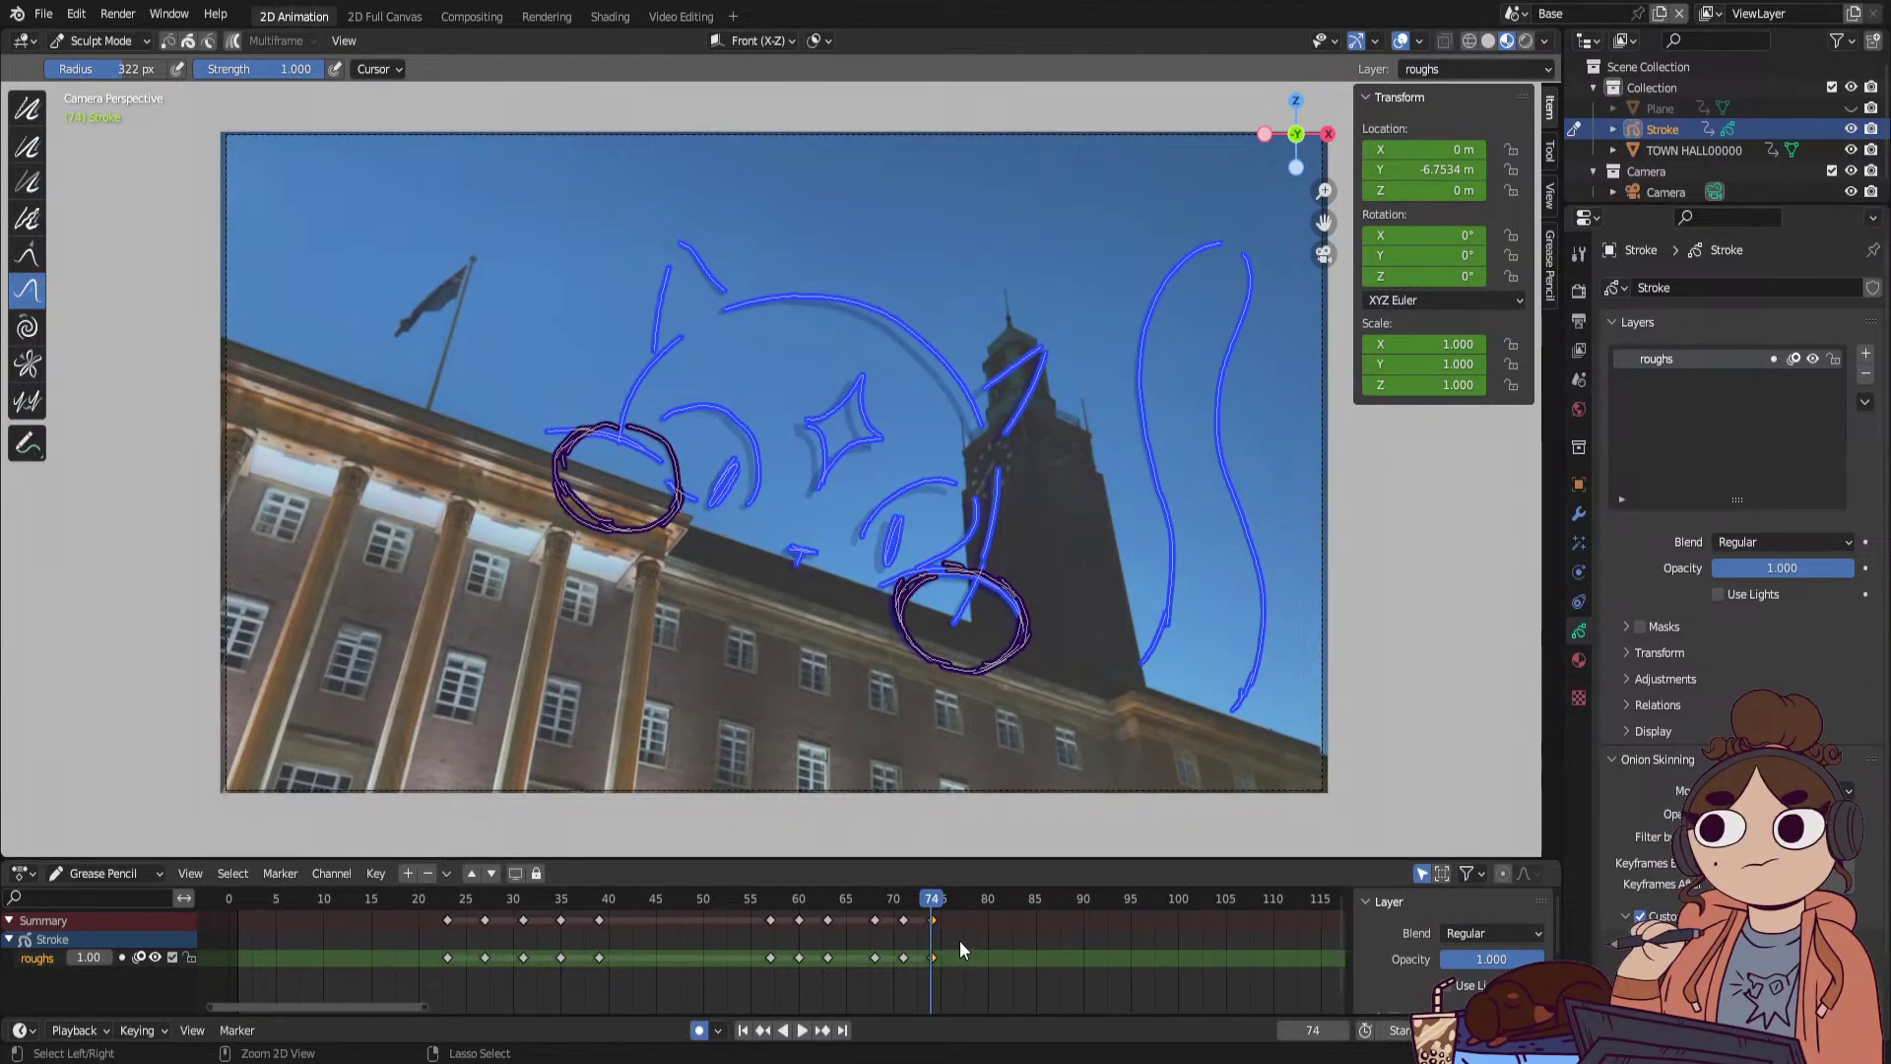
pyautogui.press('space')
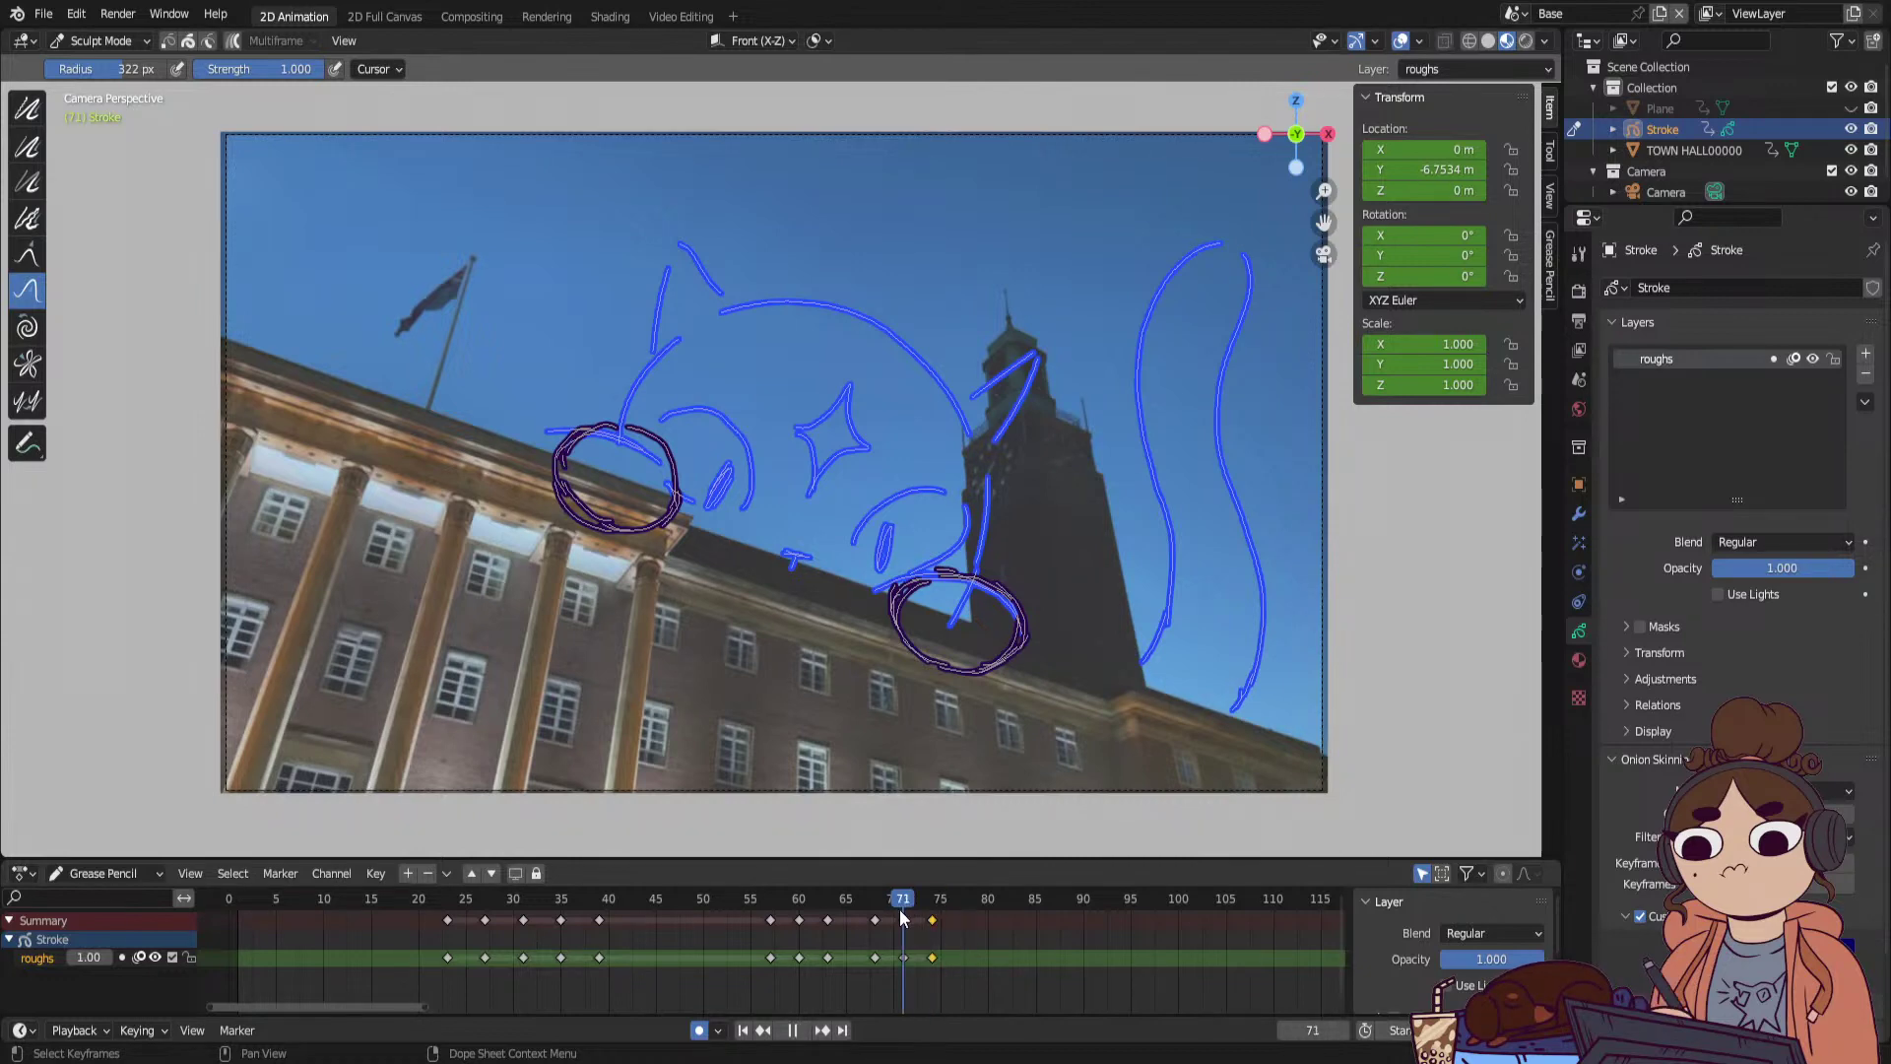
pyautogui.moveTo(948, 936)
pyautogui.mouseDown()
pyautogui.moveTo(822, 977)
pyautogui.moveTo(926, 967)
pyautogui.moveTo(682, 1014)
pyautogui.moveTo(931, 995)
pyautogui.mouseUp()
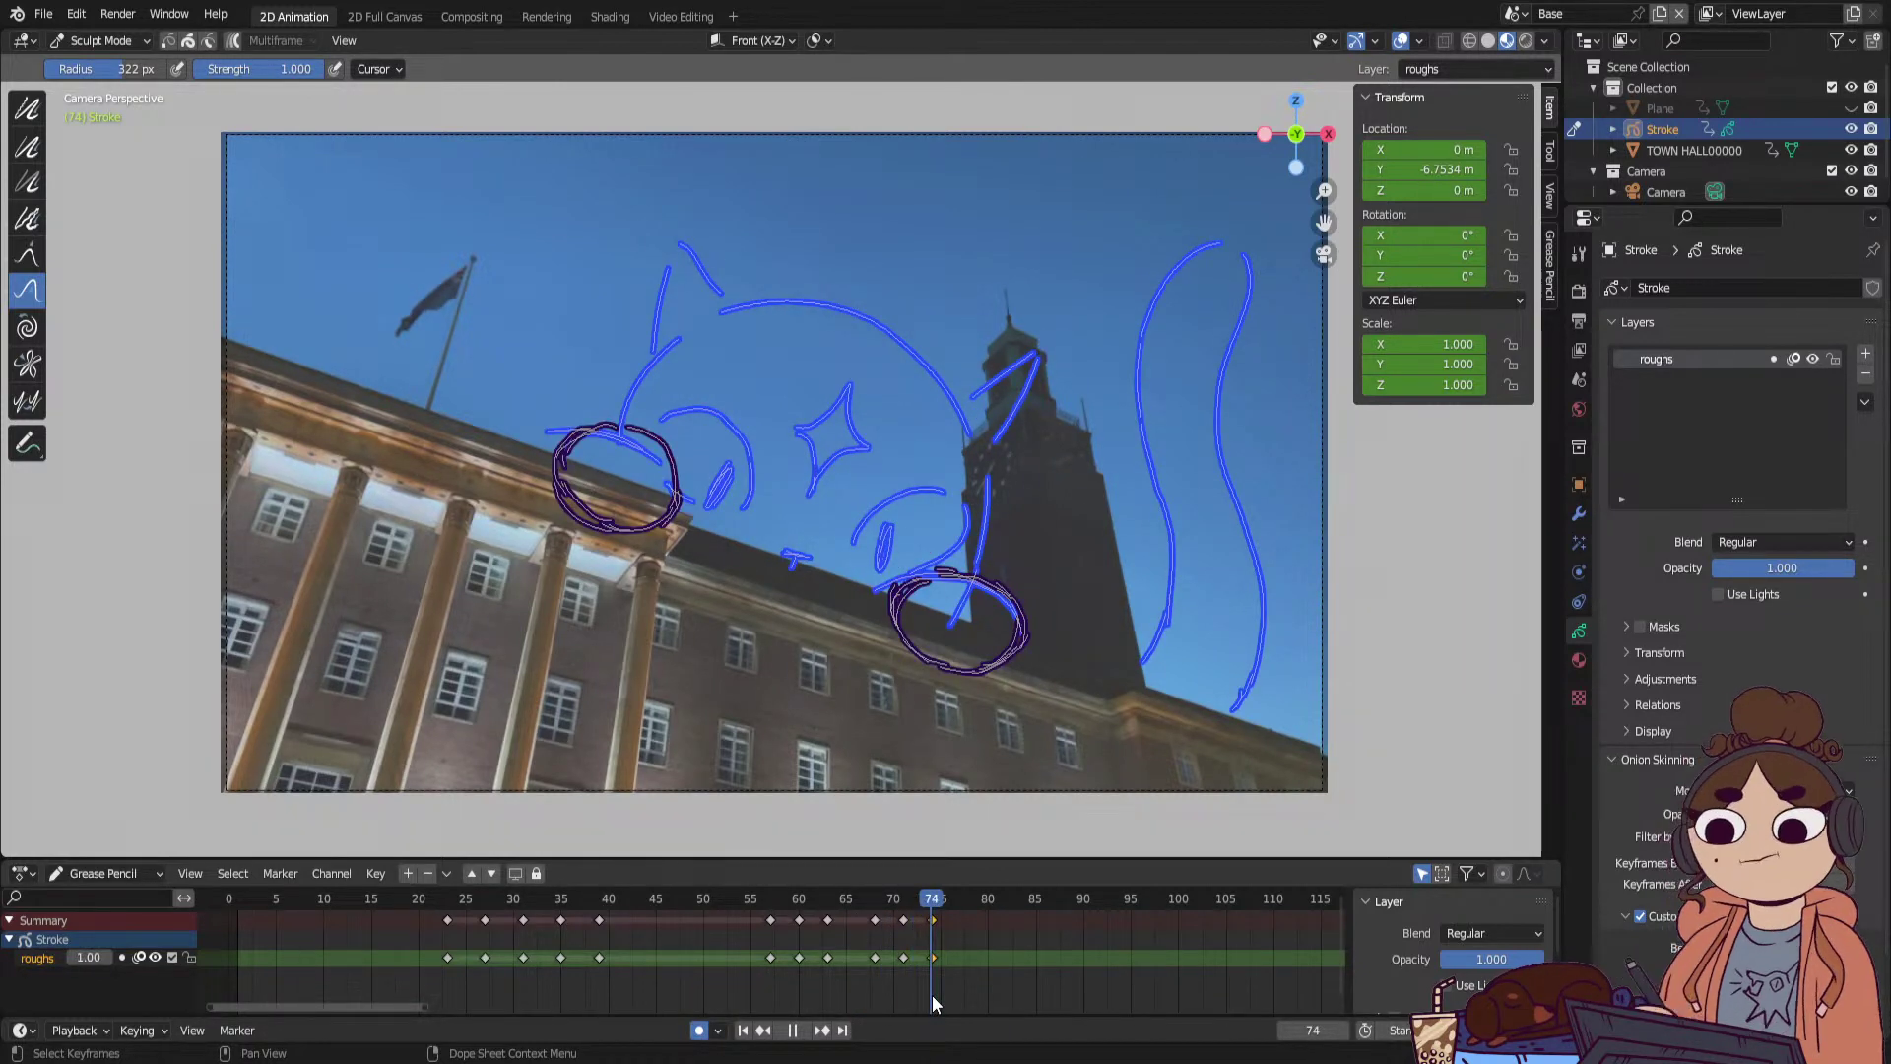
pyautogui.moveTo(932, 995); pyautogui.dragTo(950, 896)
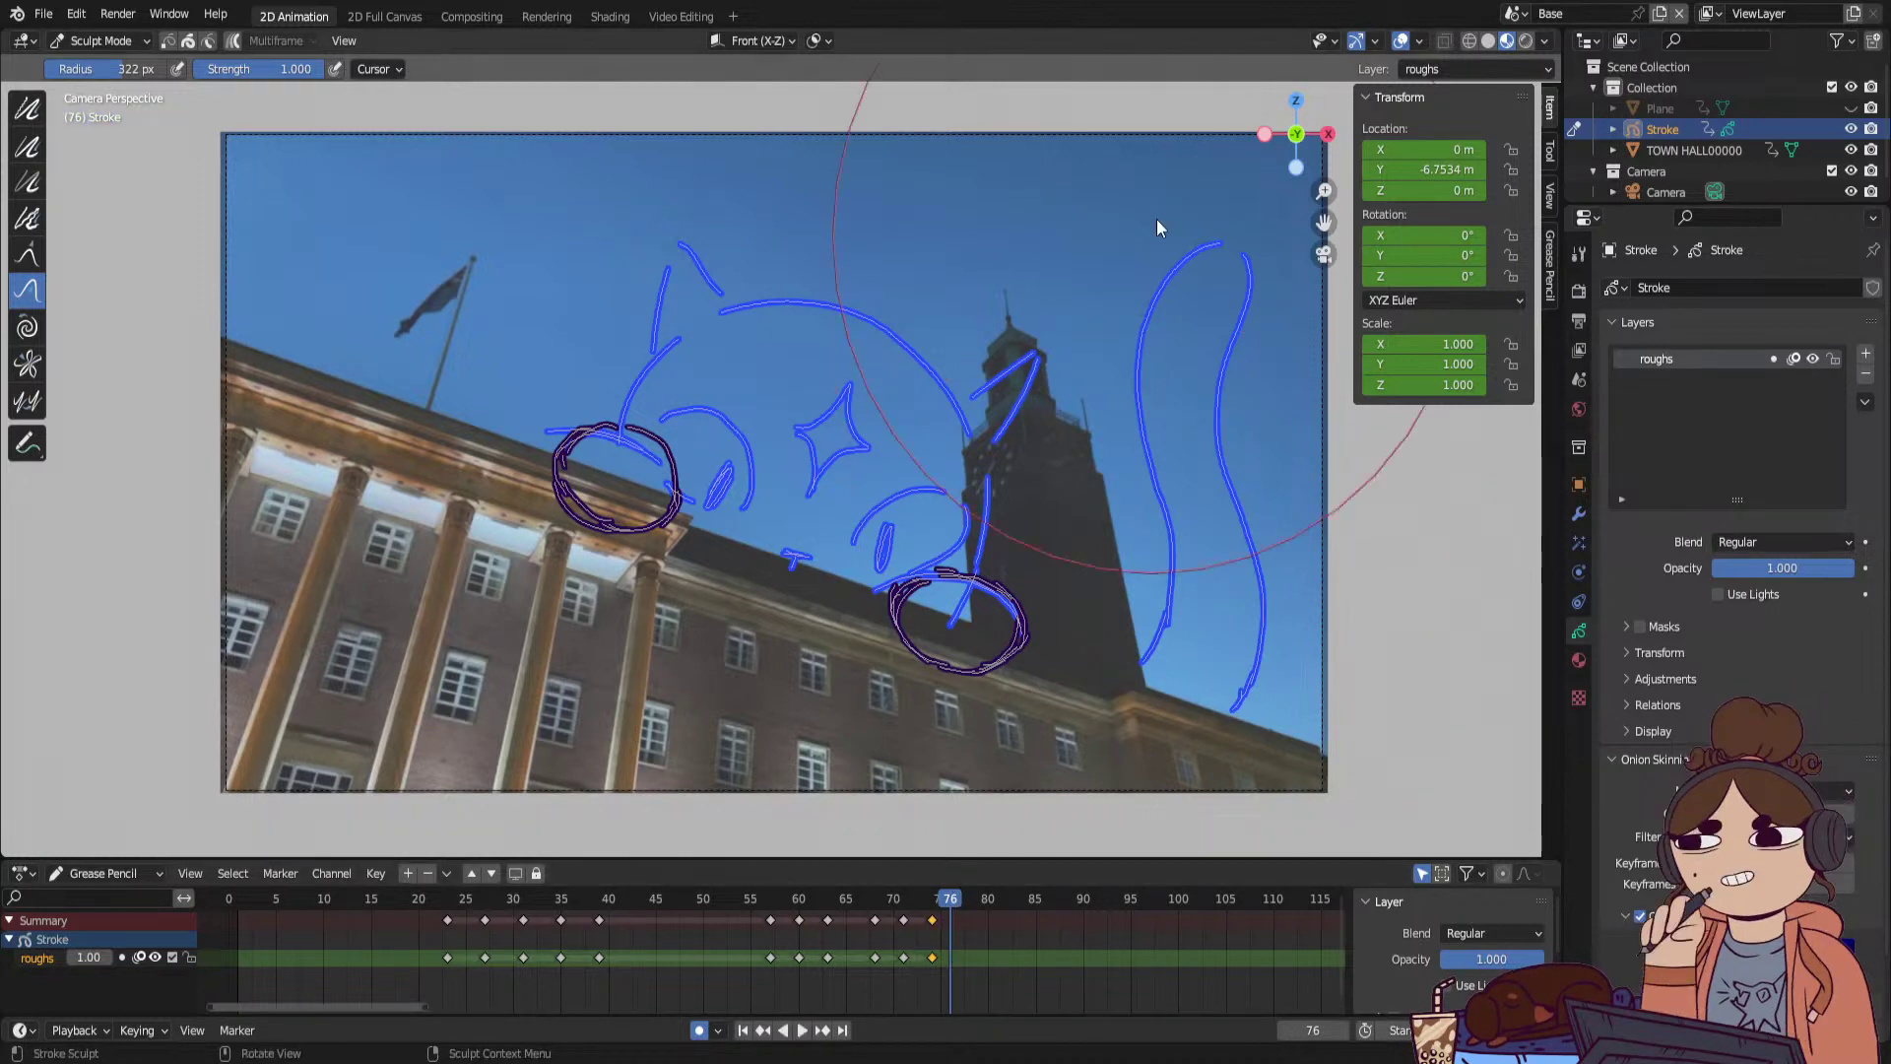
# Return to Draw Mode and play the animation to check the timing of the pop-up.
pyautogui.click(100, 40)
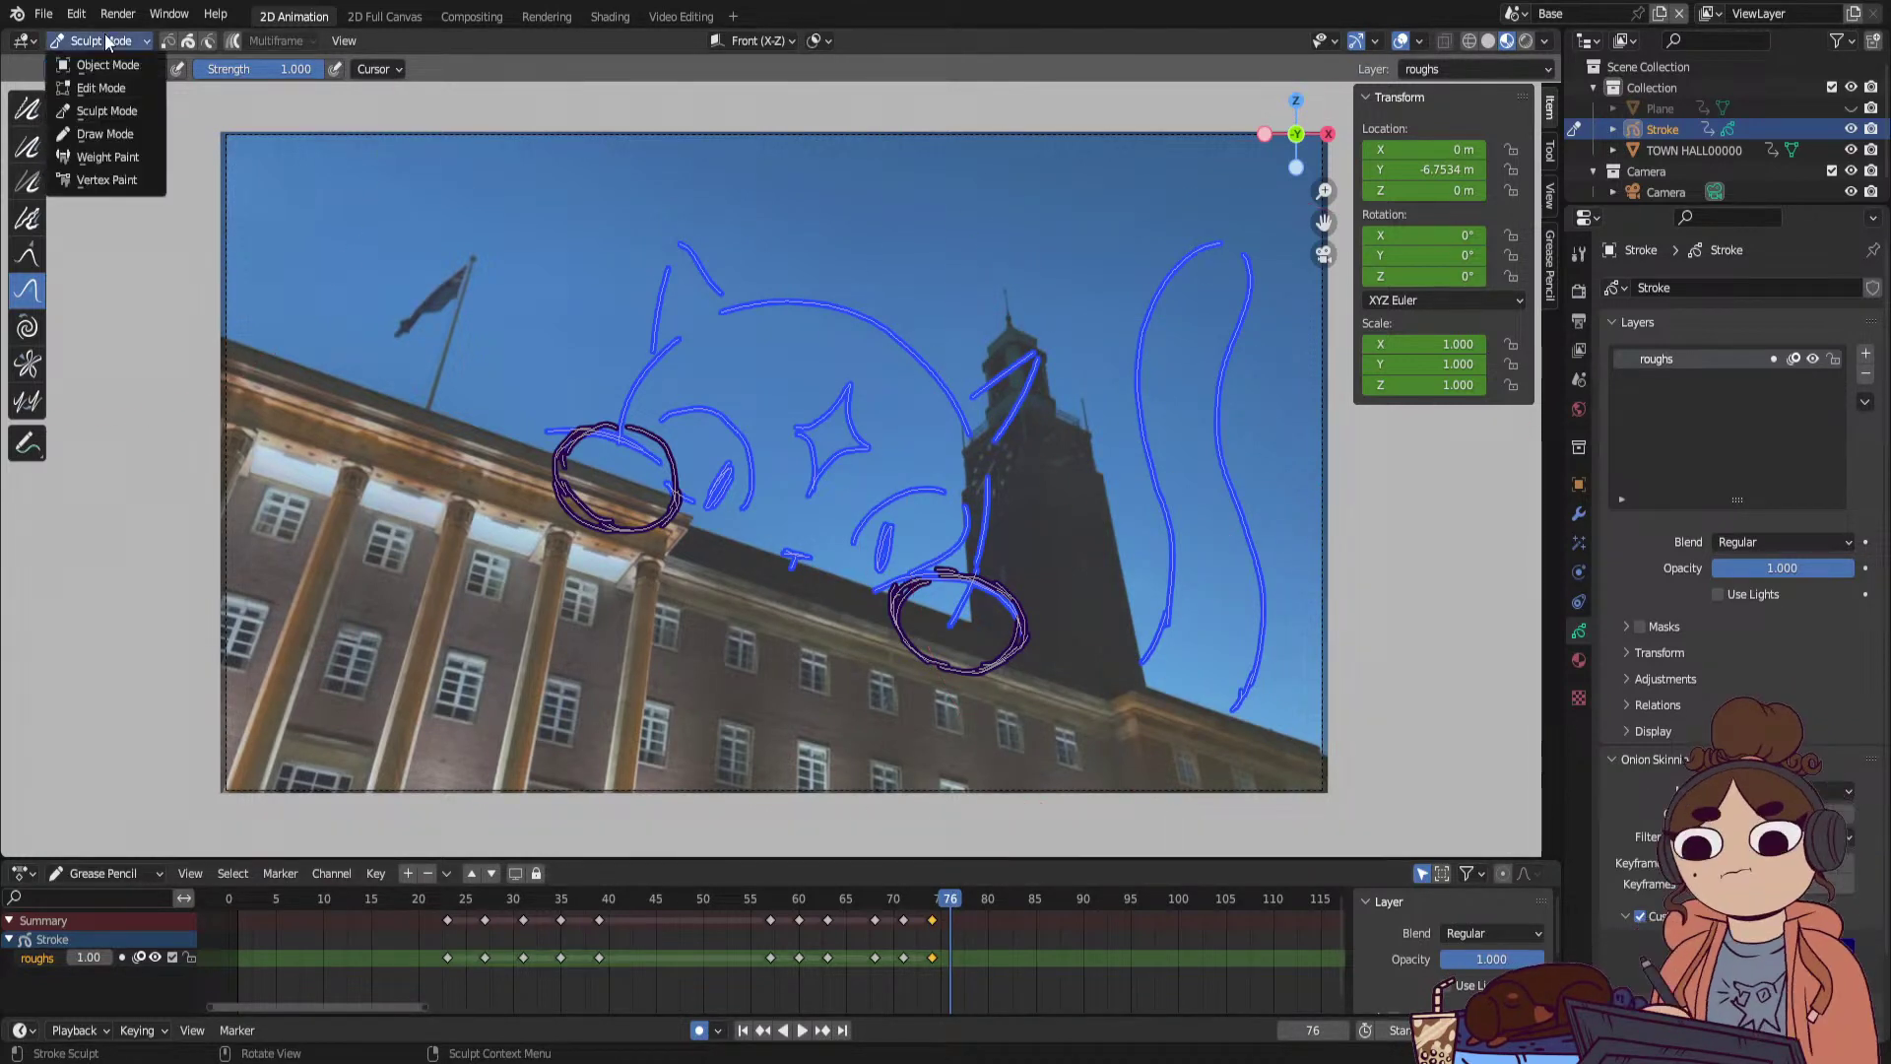
pyautogui.click(105, 133)
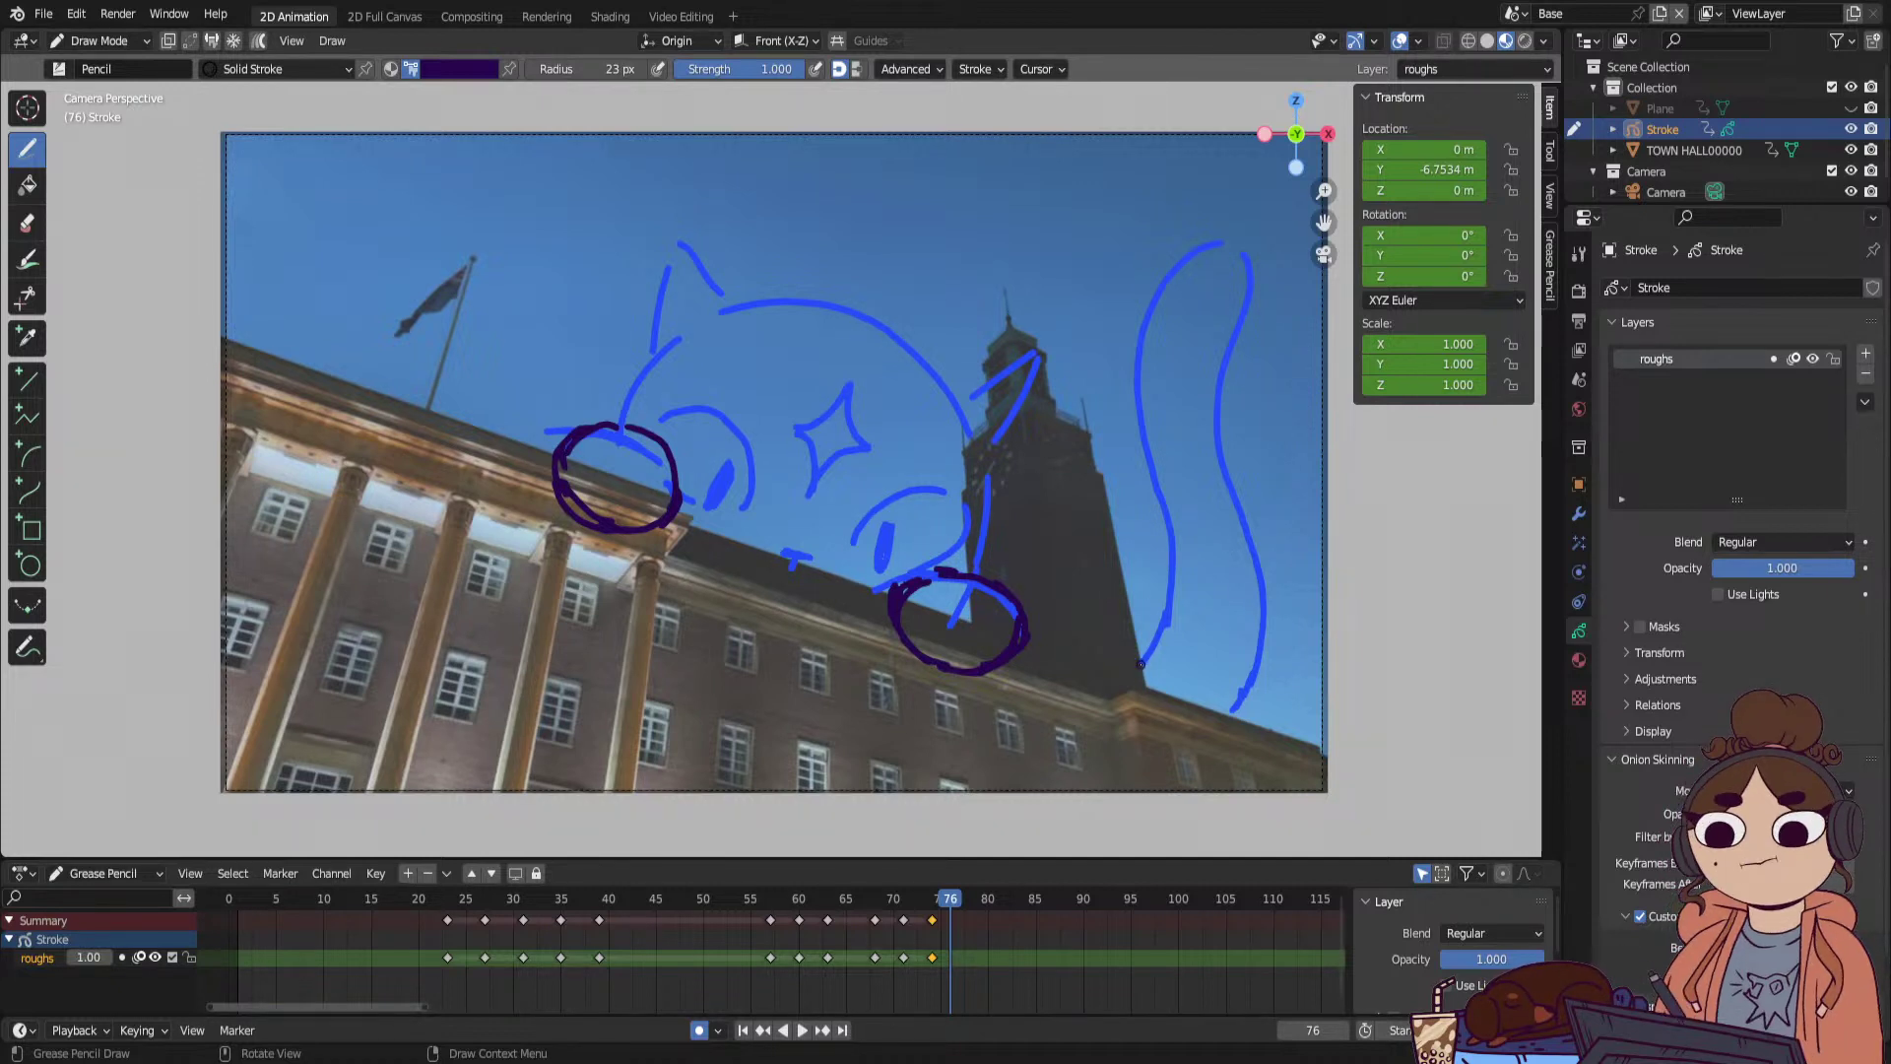
pyautogui.moveTo(903, 906); pyautogui.dragTo(409, 971)
pyautogui.press('space')
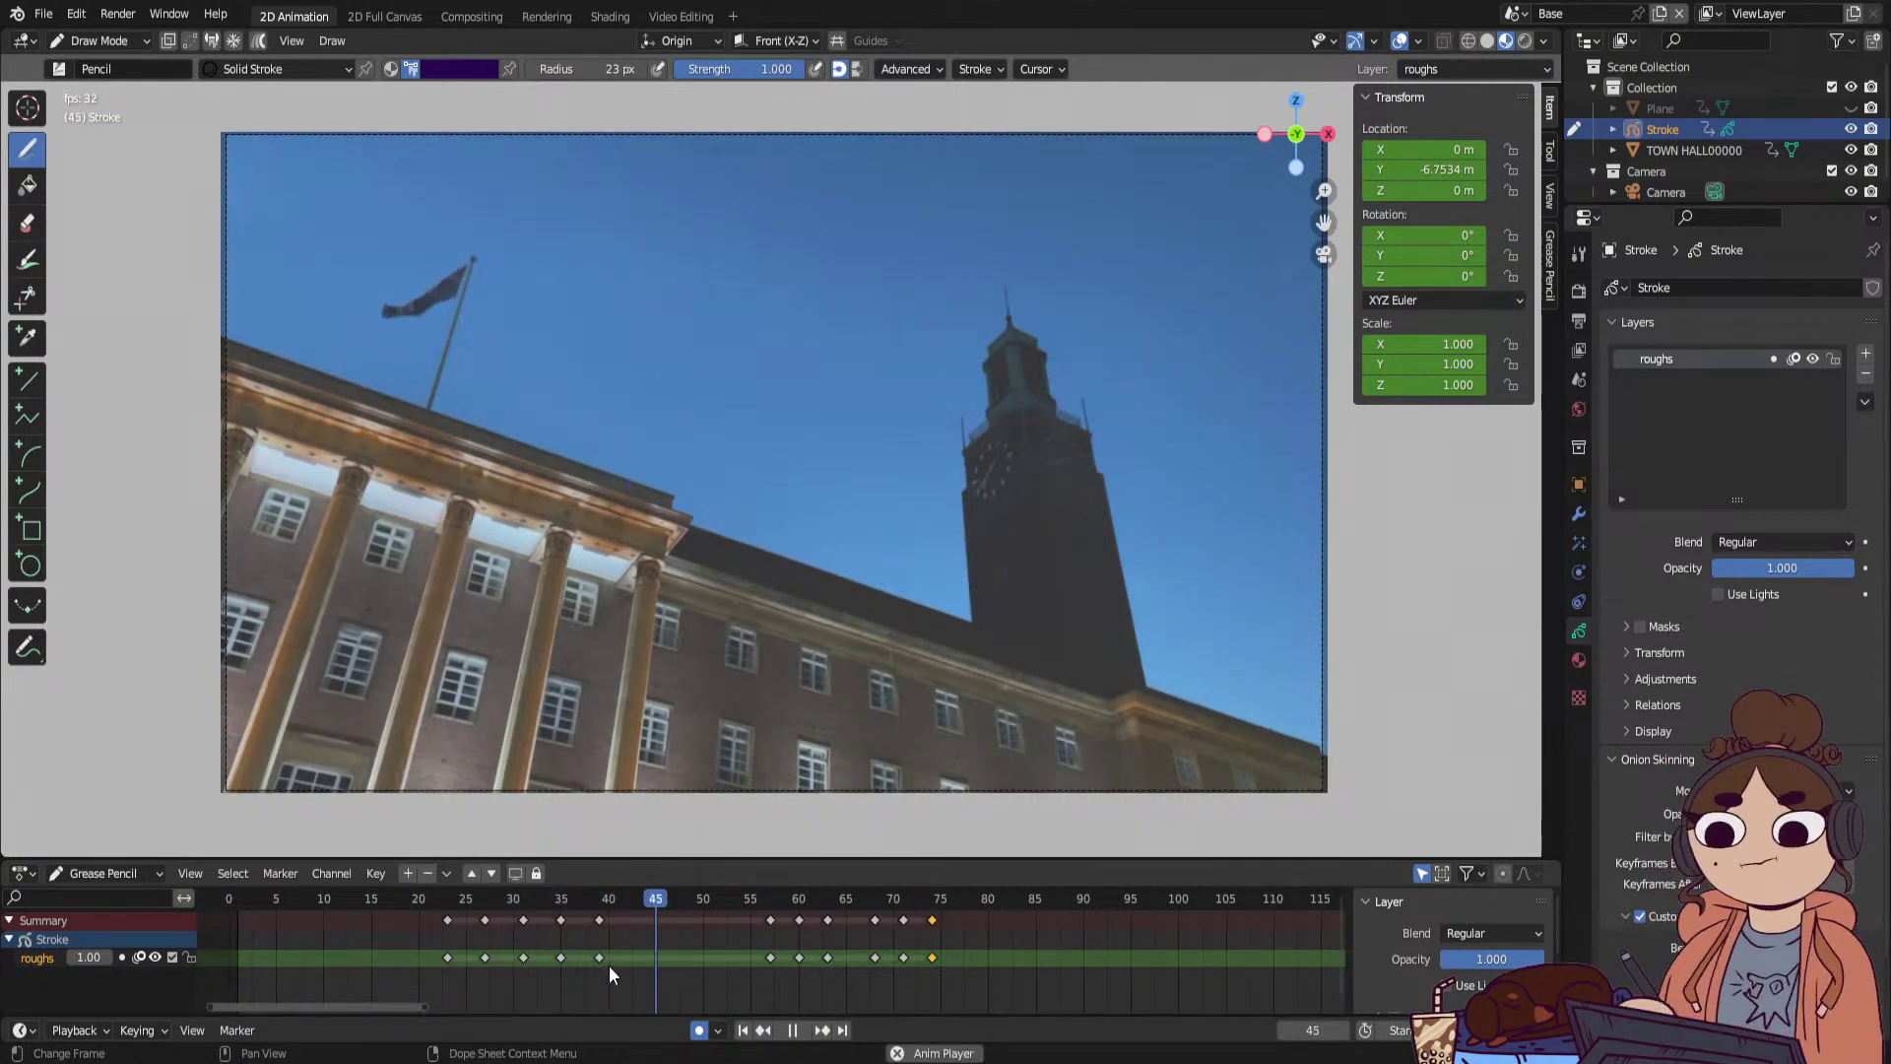
pyautogui.press('space')
# Move all keyframes from frame 27 onward later so they run from frame 64 to 111, and play the opening.
pyautogui.moveTo(448, 897)
pyautogui.mouseDown()
pyautogui.moveTo(817, 972)
pyautogui.moveTo(1254, 934)
pyautogui.mouseUp()
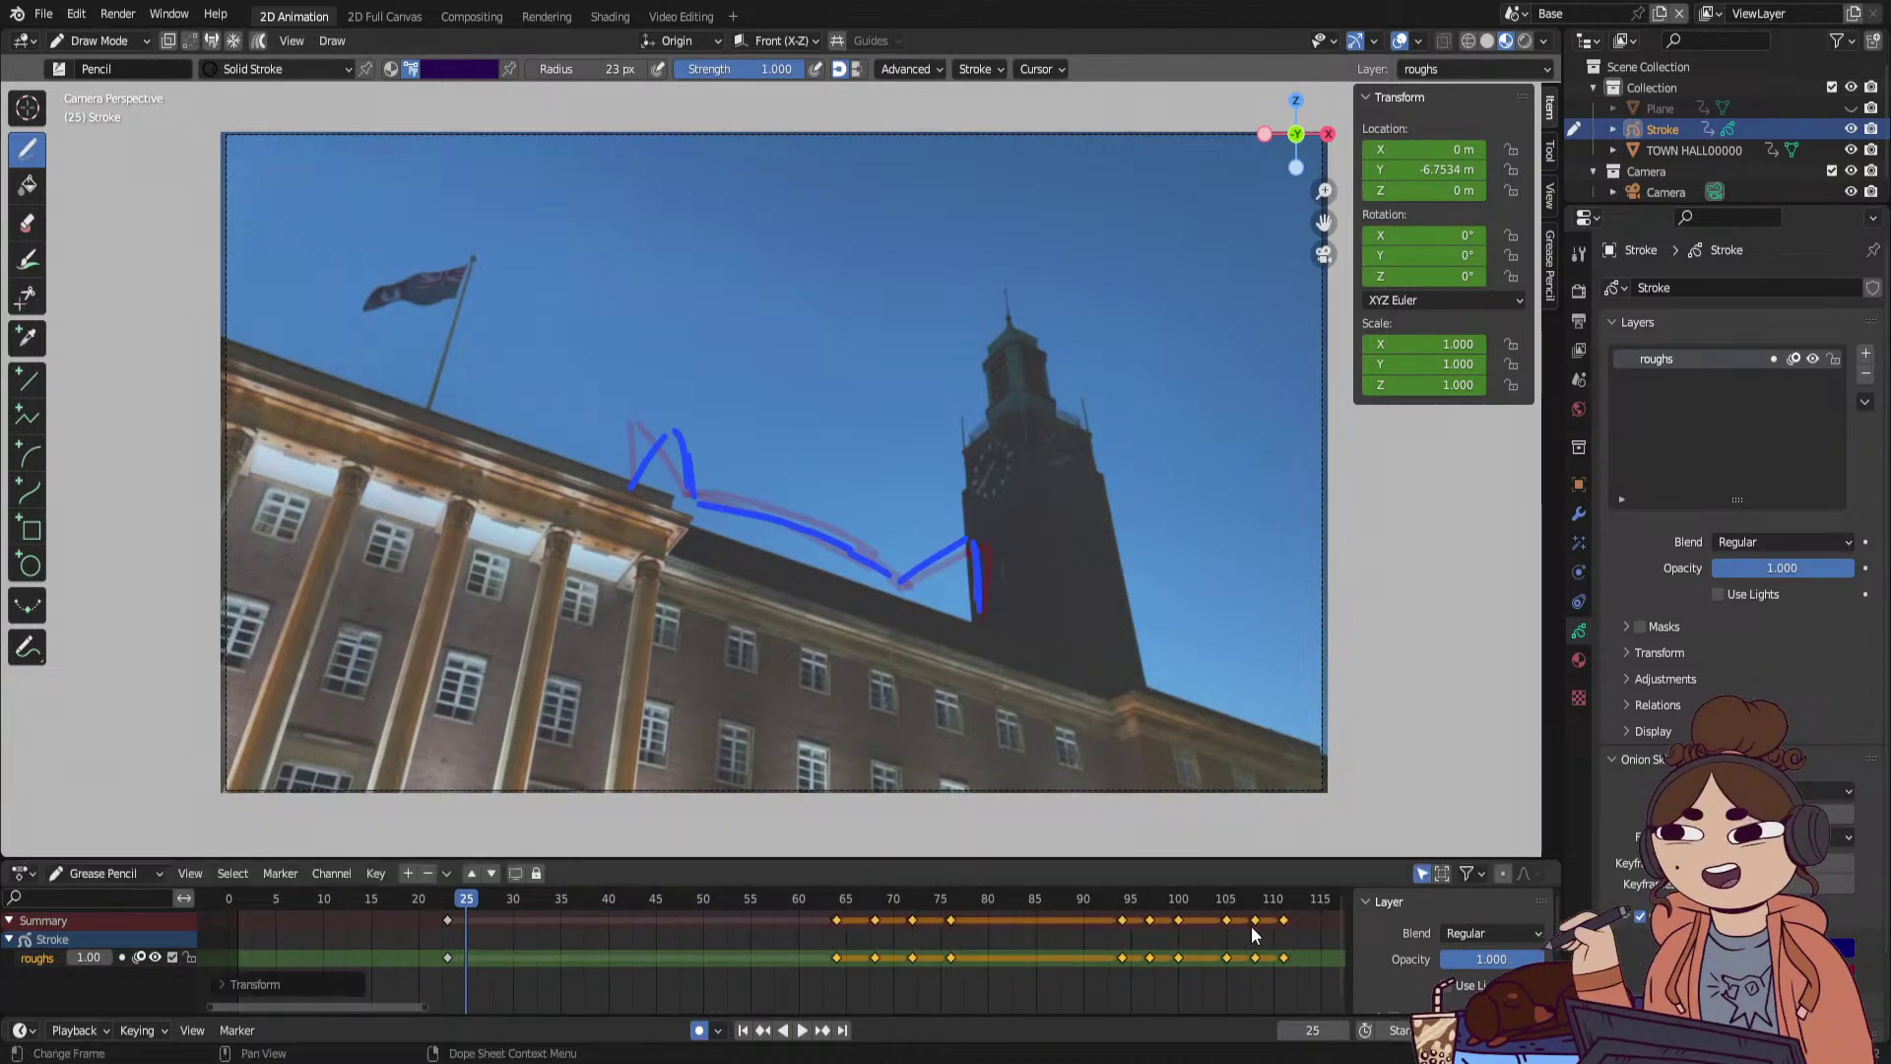
pyautogui.press('space')
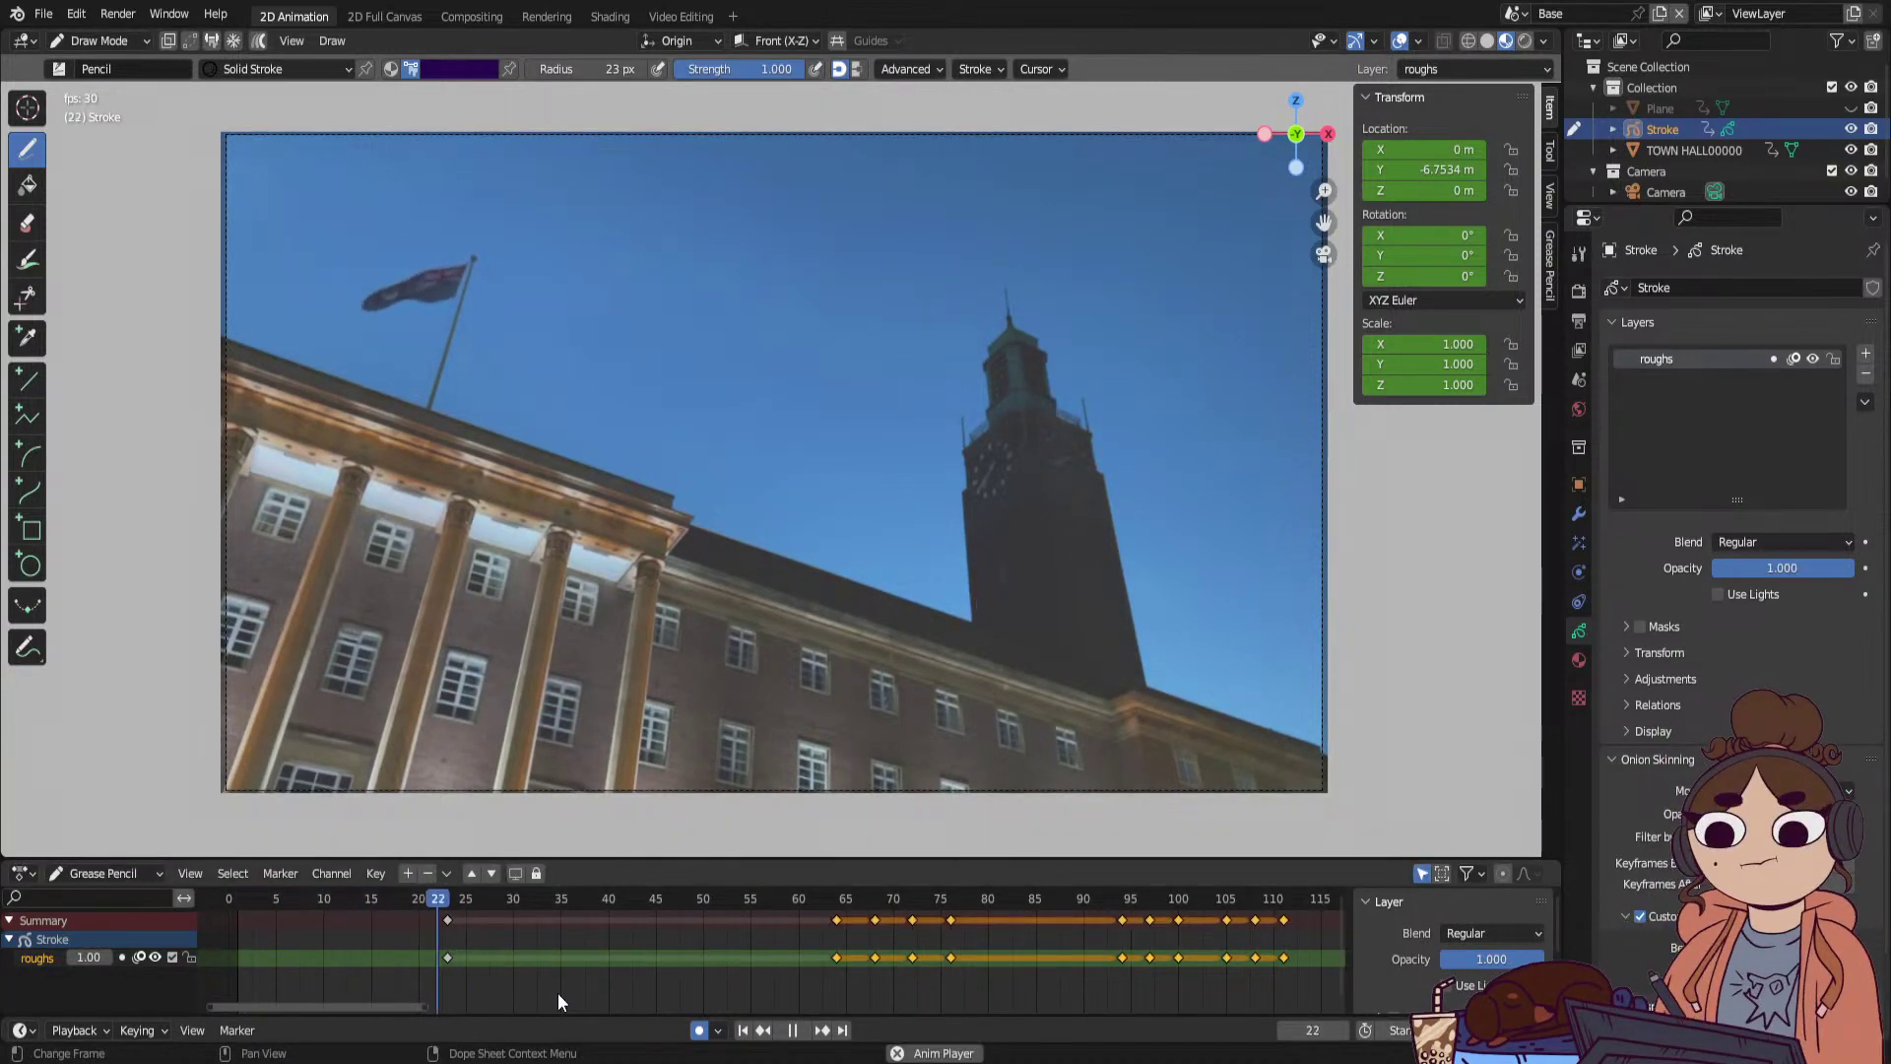
pyautogui.click(447, 900)
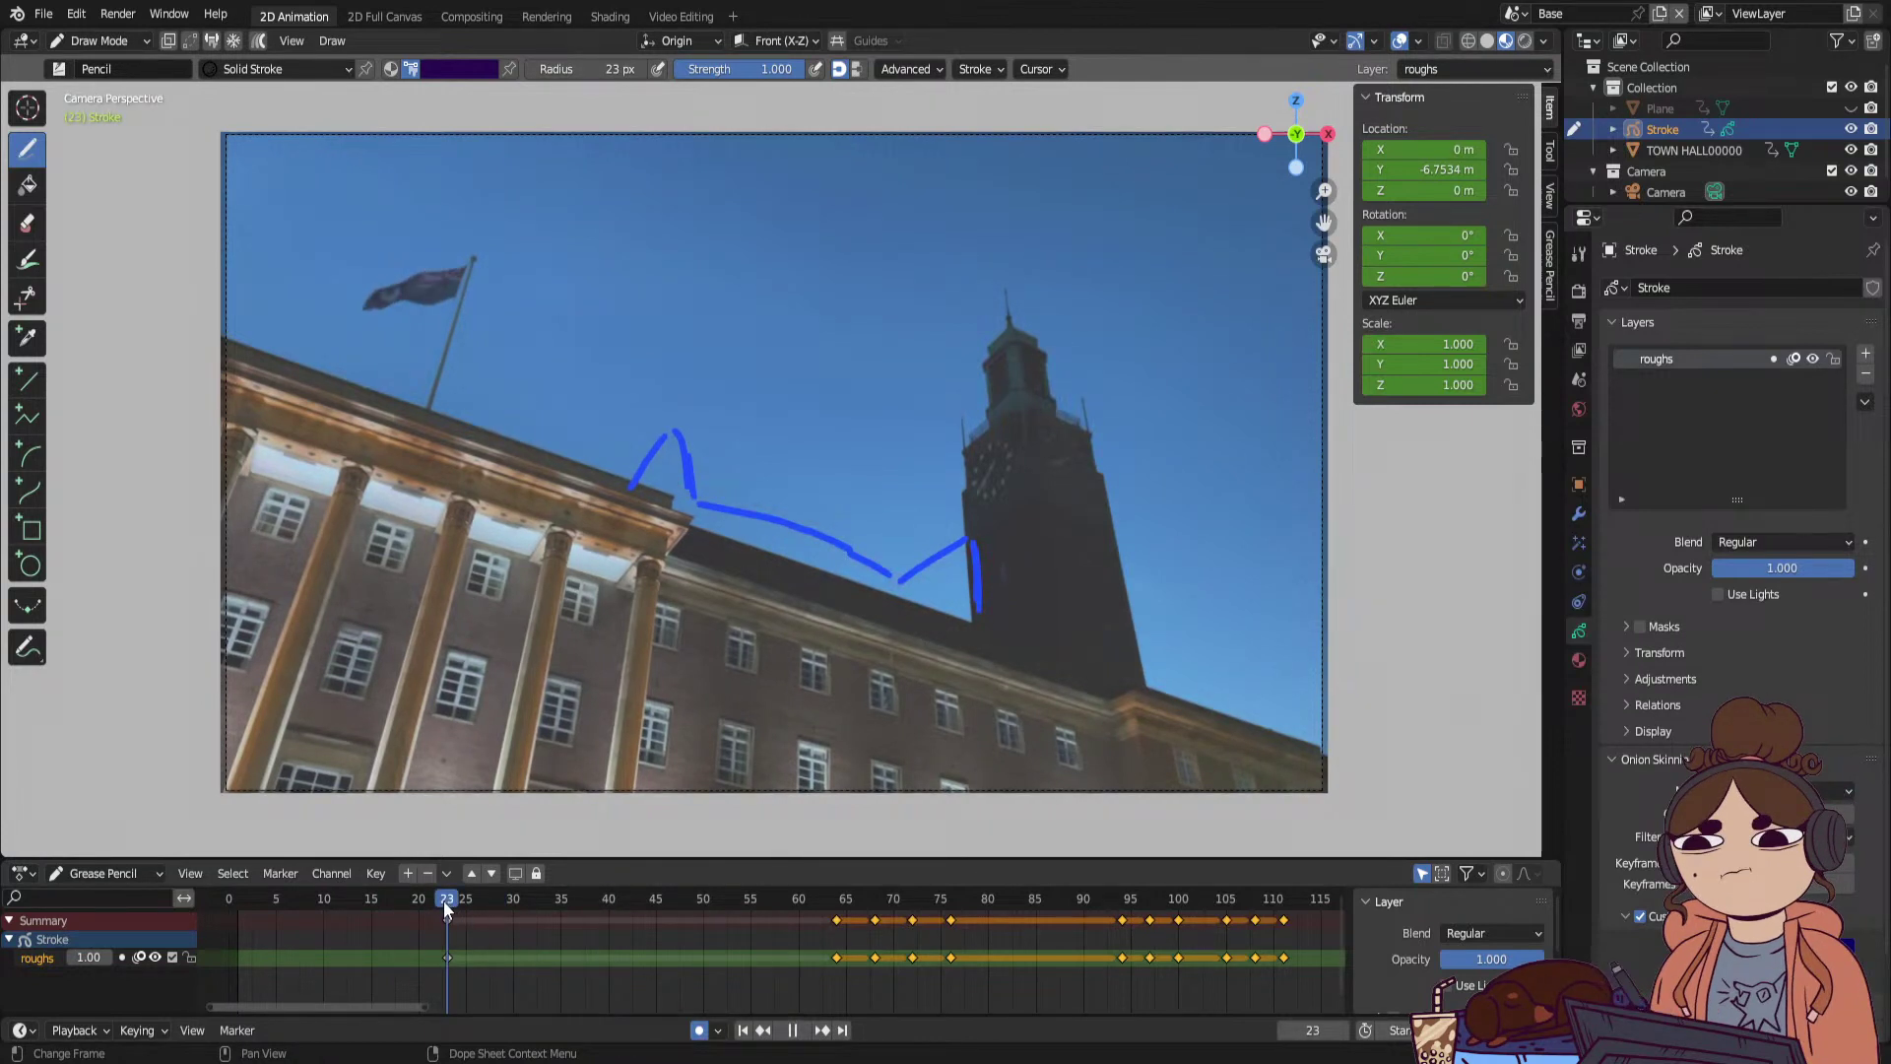
# Duplicate the ear-outline keyframe at frame 23 to frame 21.
pyautogui.moveTo(445, 906); pyautogui.dragTo(430, 906)
pyautogui.press('space')
pyautogui.click(447, 958)
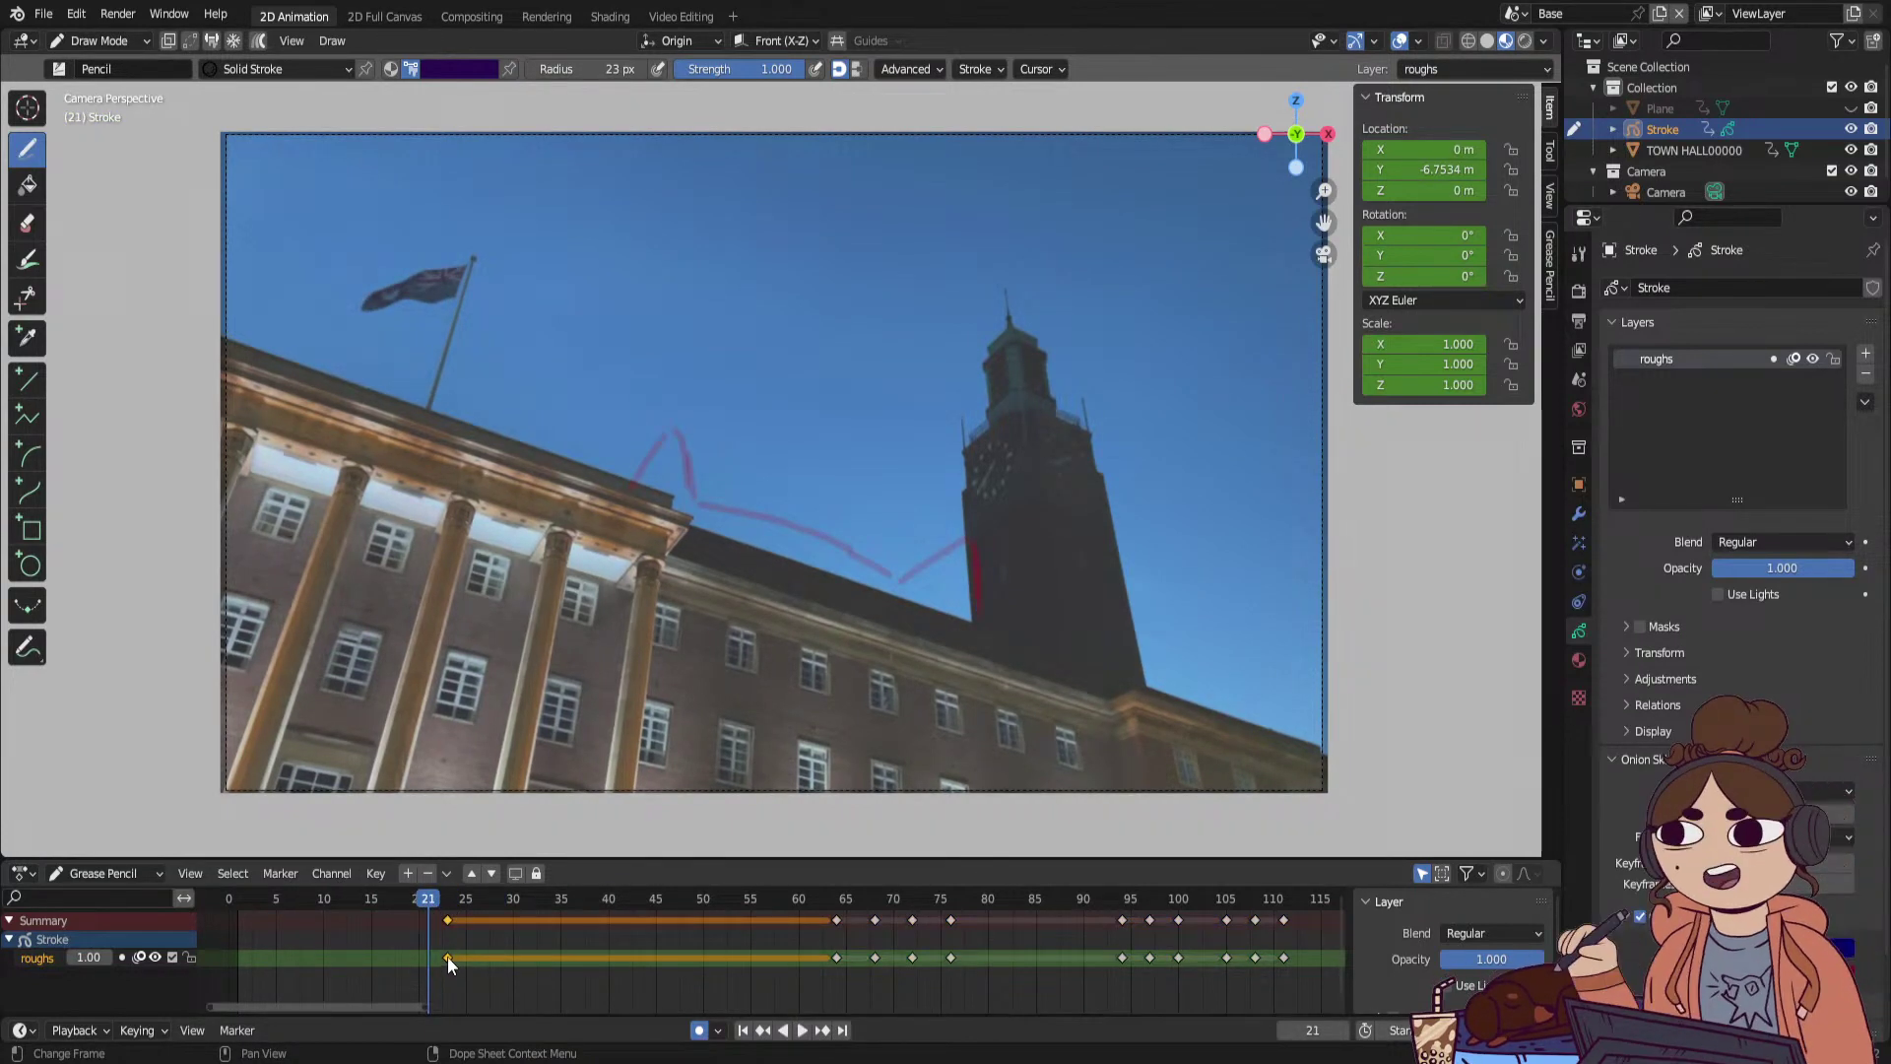
pyautogui.hotkey('shift', 'd')
pyautogui.click(430, 960)
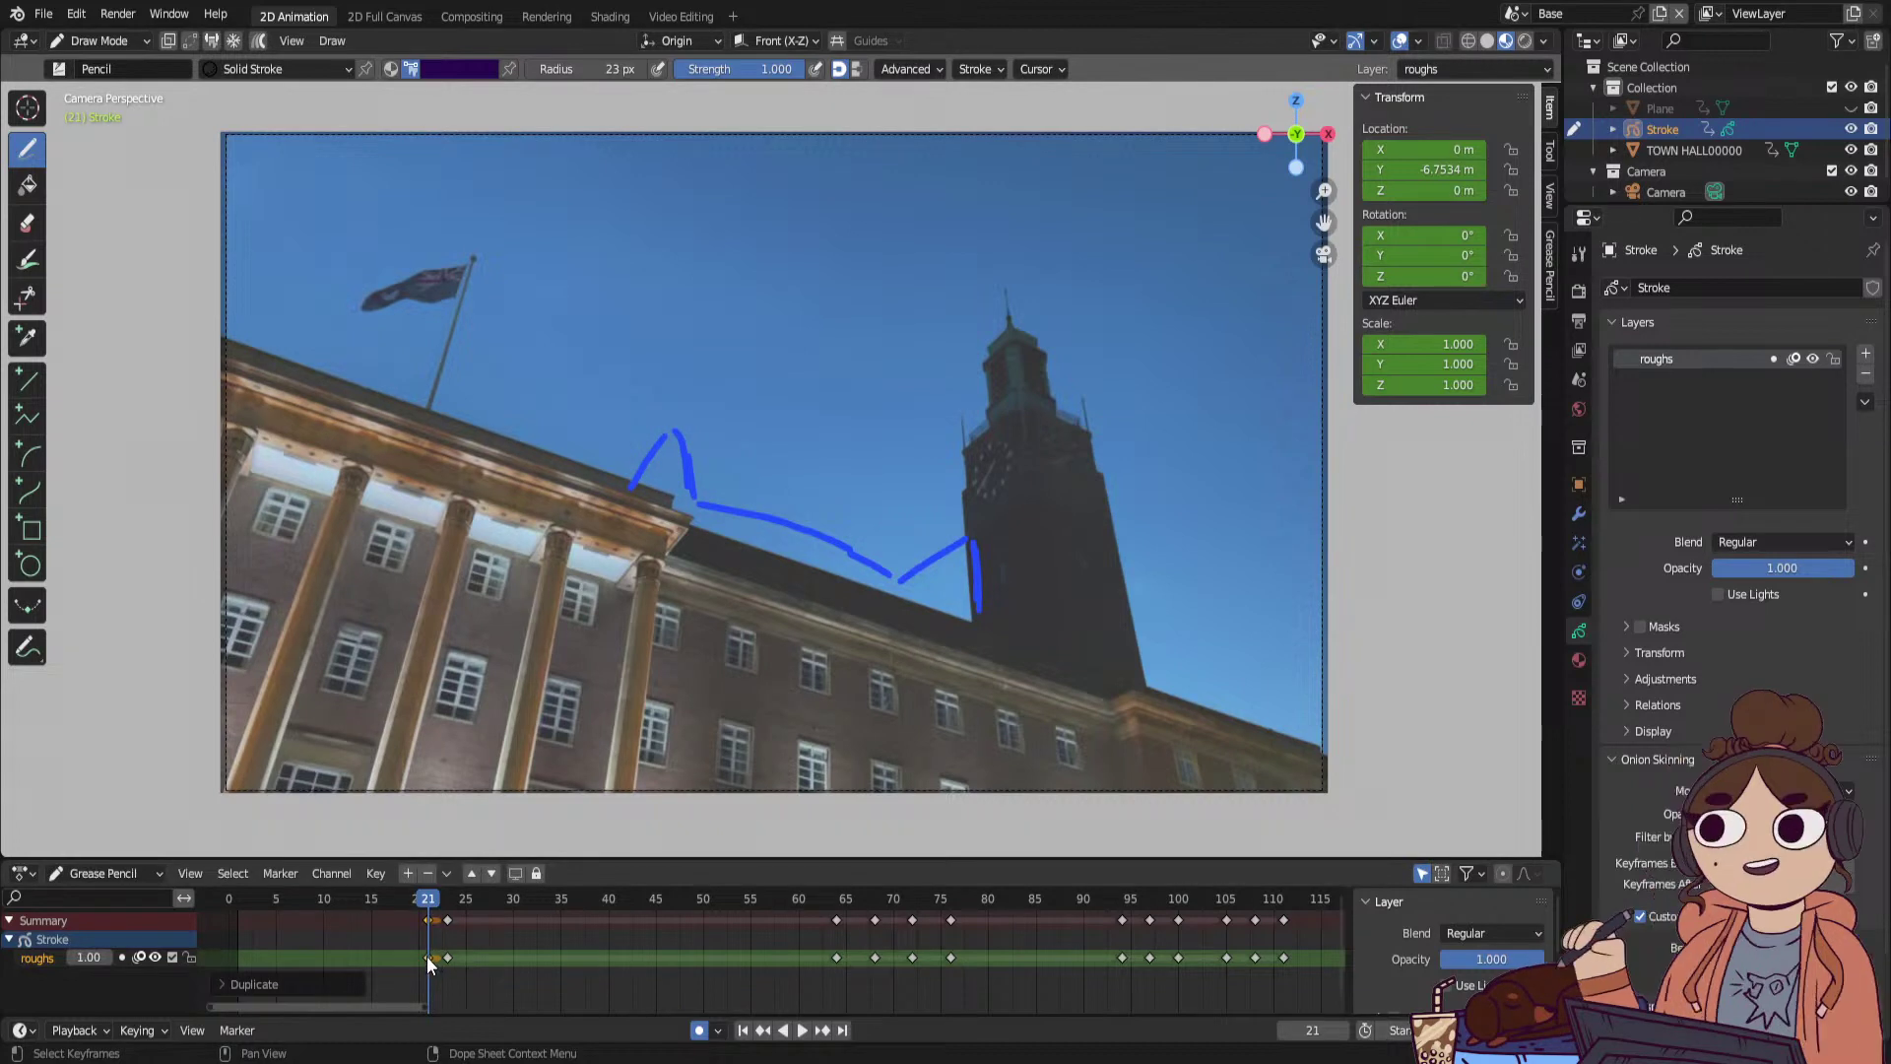
# Switch to Sculpt Mode and push the cat's ear outline slightly lower on frame 21.
pyautogui.click(126, 42)
pyautogui.click(127, 107)
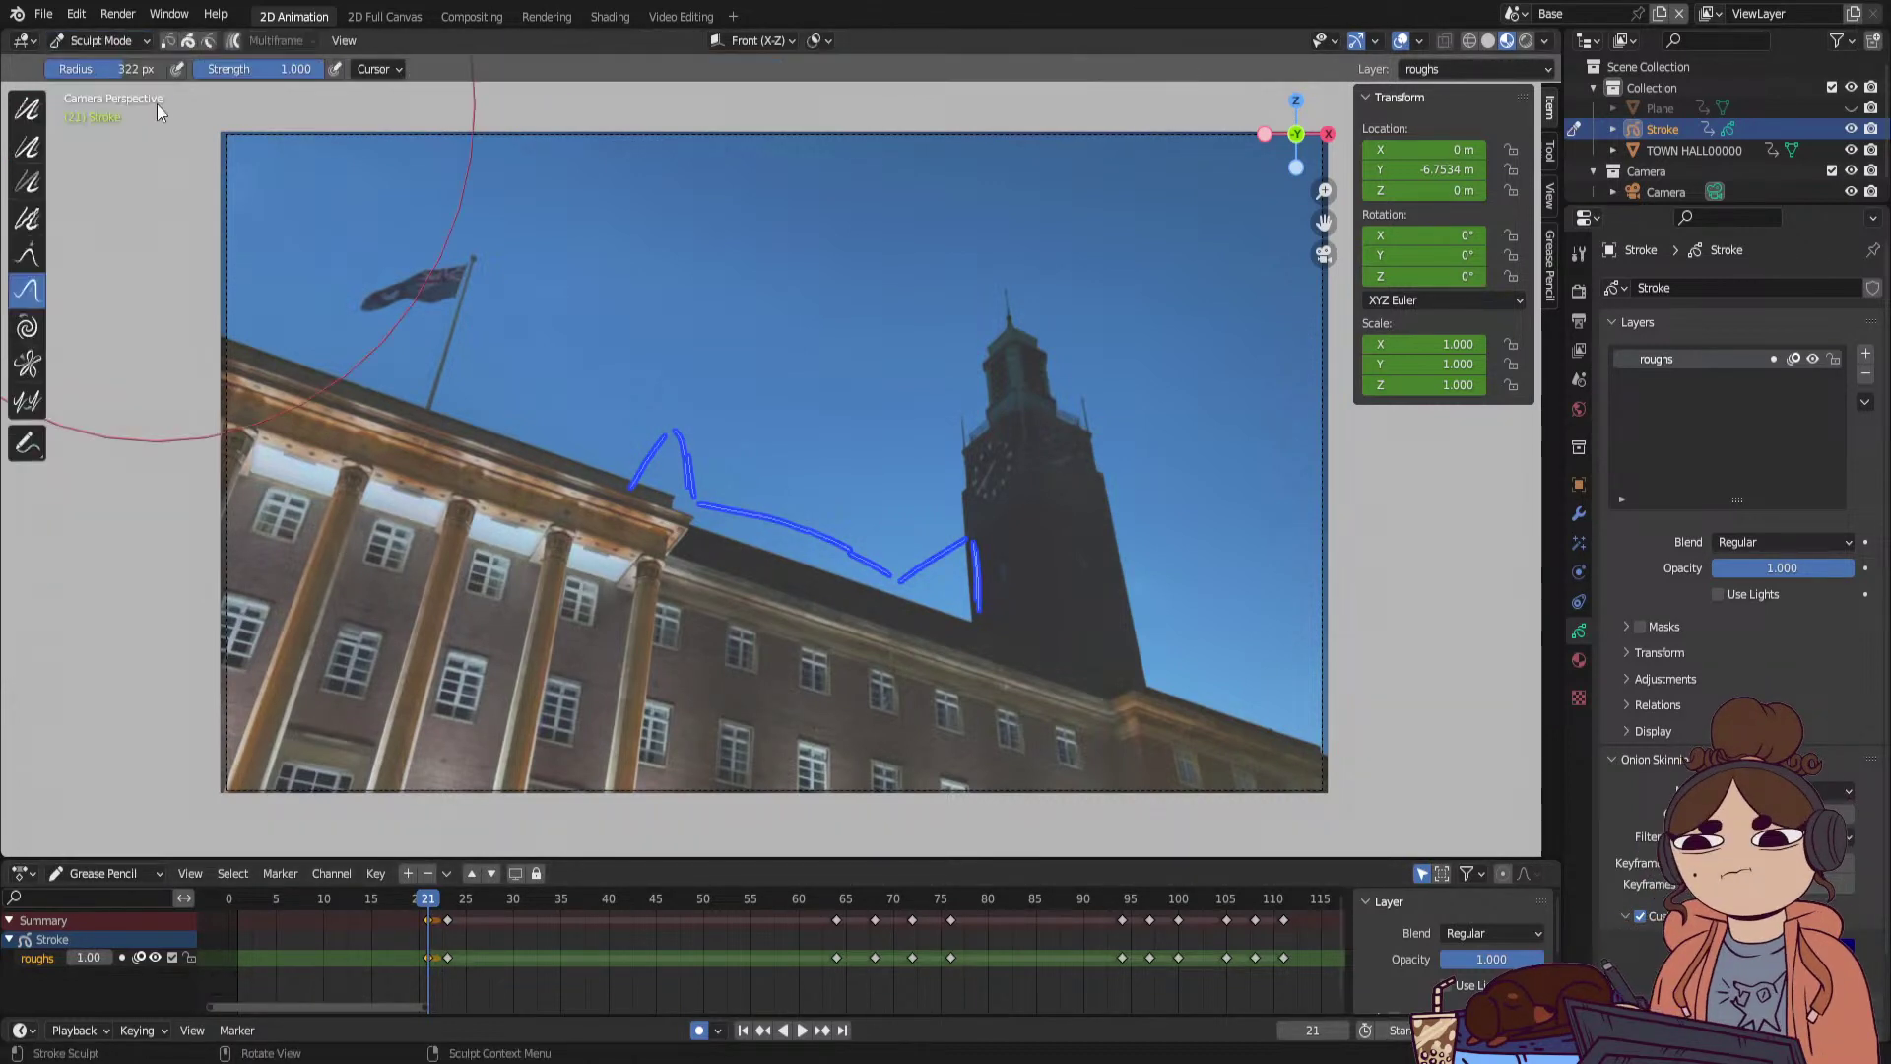
pyautogui.moveTo(707, 482)
pyautogui.mouseDown()
pyautogui.moveTo(972, 567)
pyautogui.moveTo(681, 490)
pyautogui.moveTo(995, 571)
pyautogui.mouseUp()
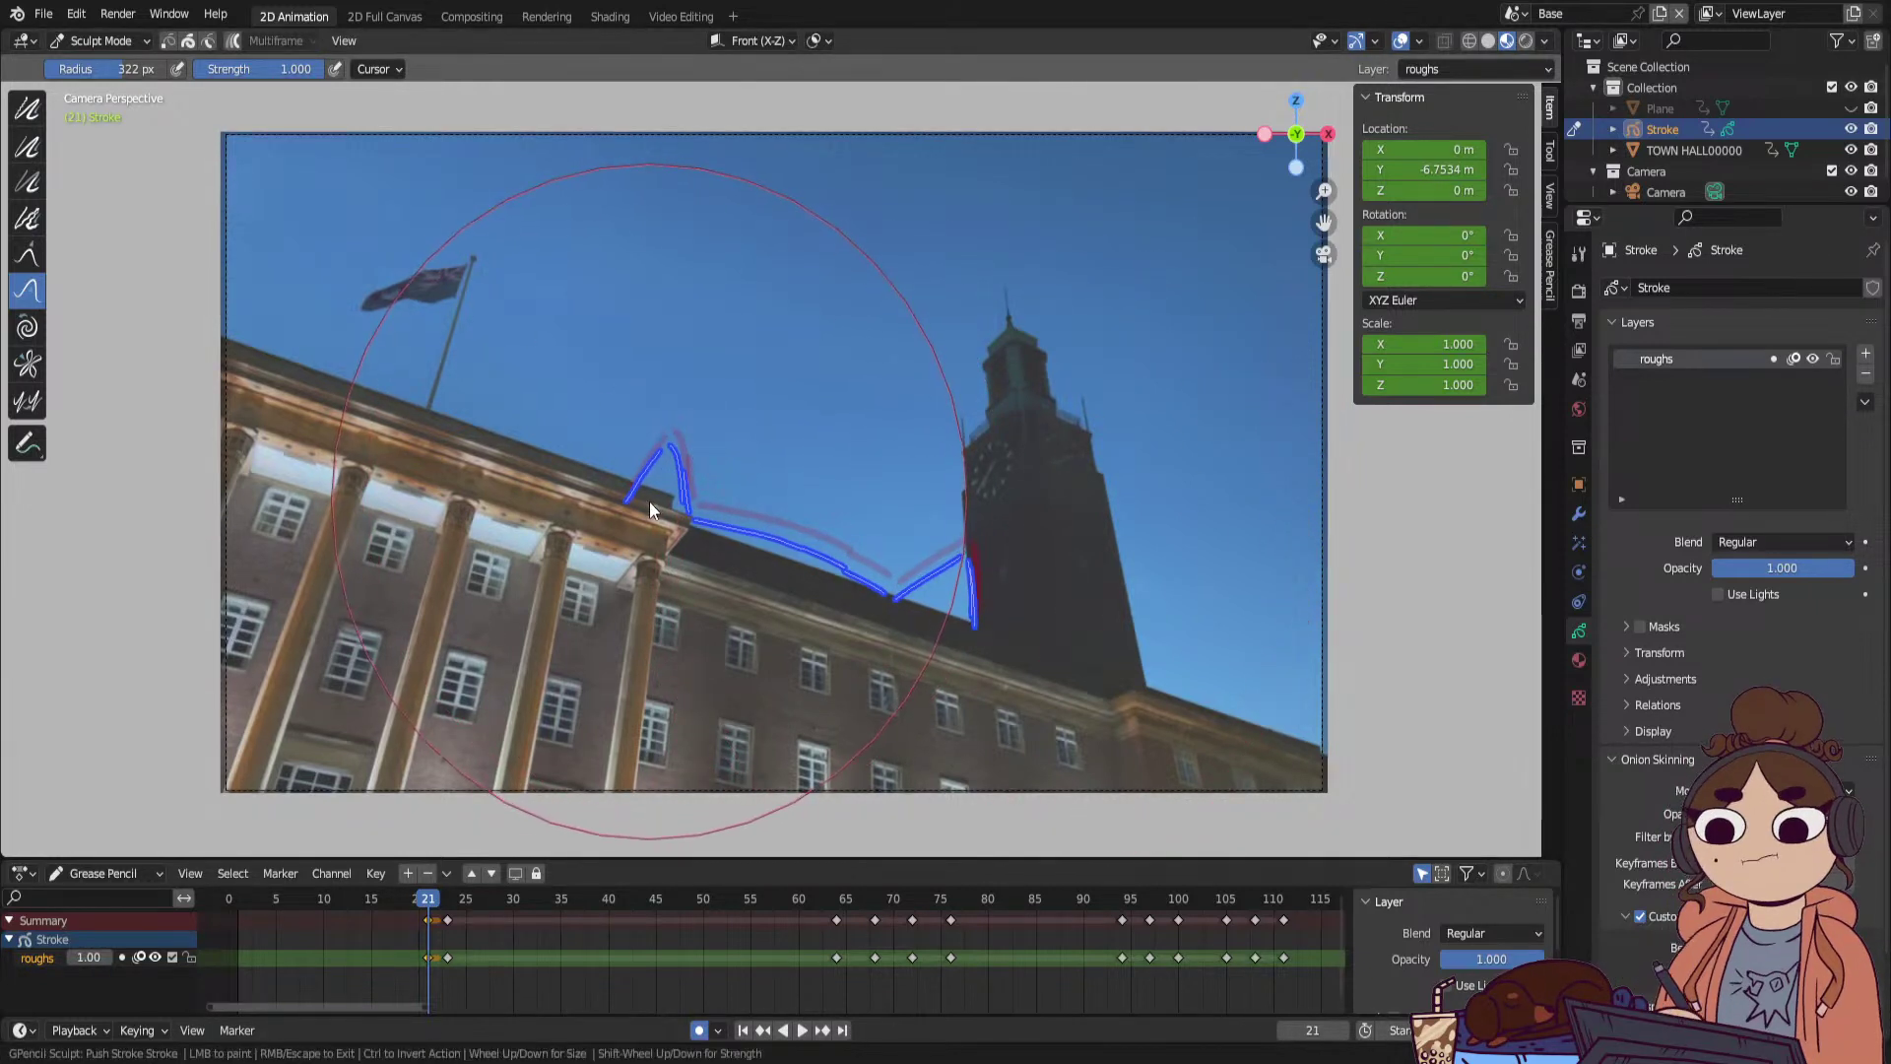
# Duplicate the ear-outline keyframe at frame 21 to frame 19 and push its outline further down behind the roofline.
pyautogui.click(410, 899)
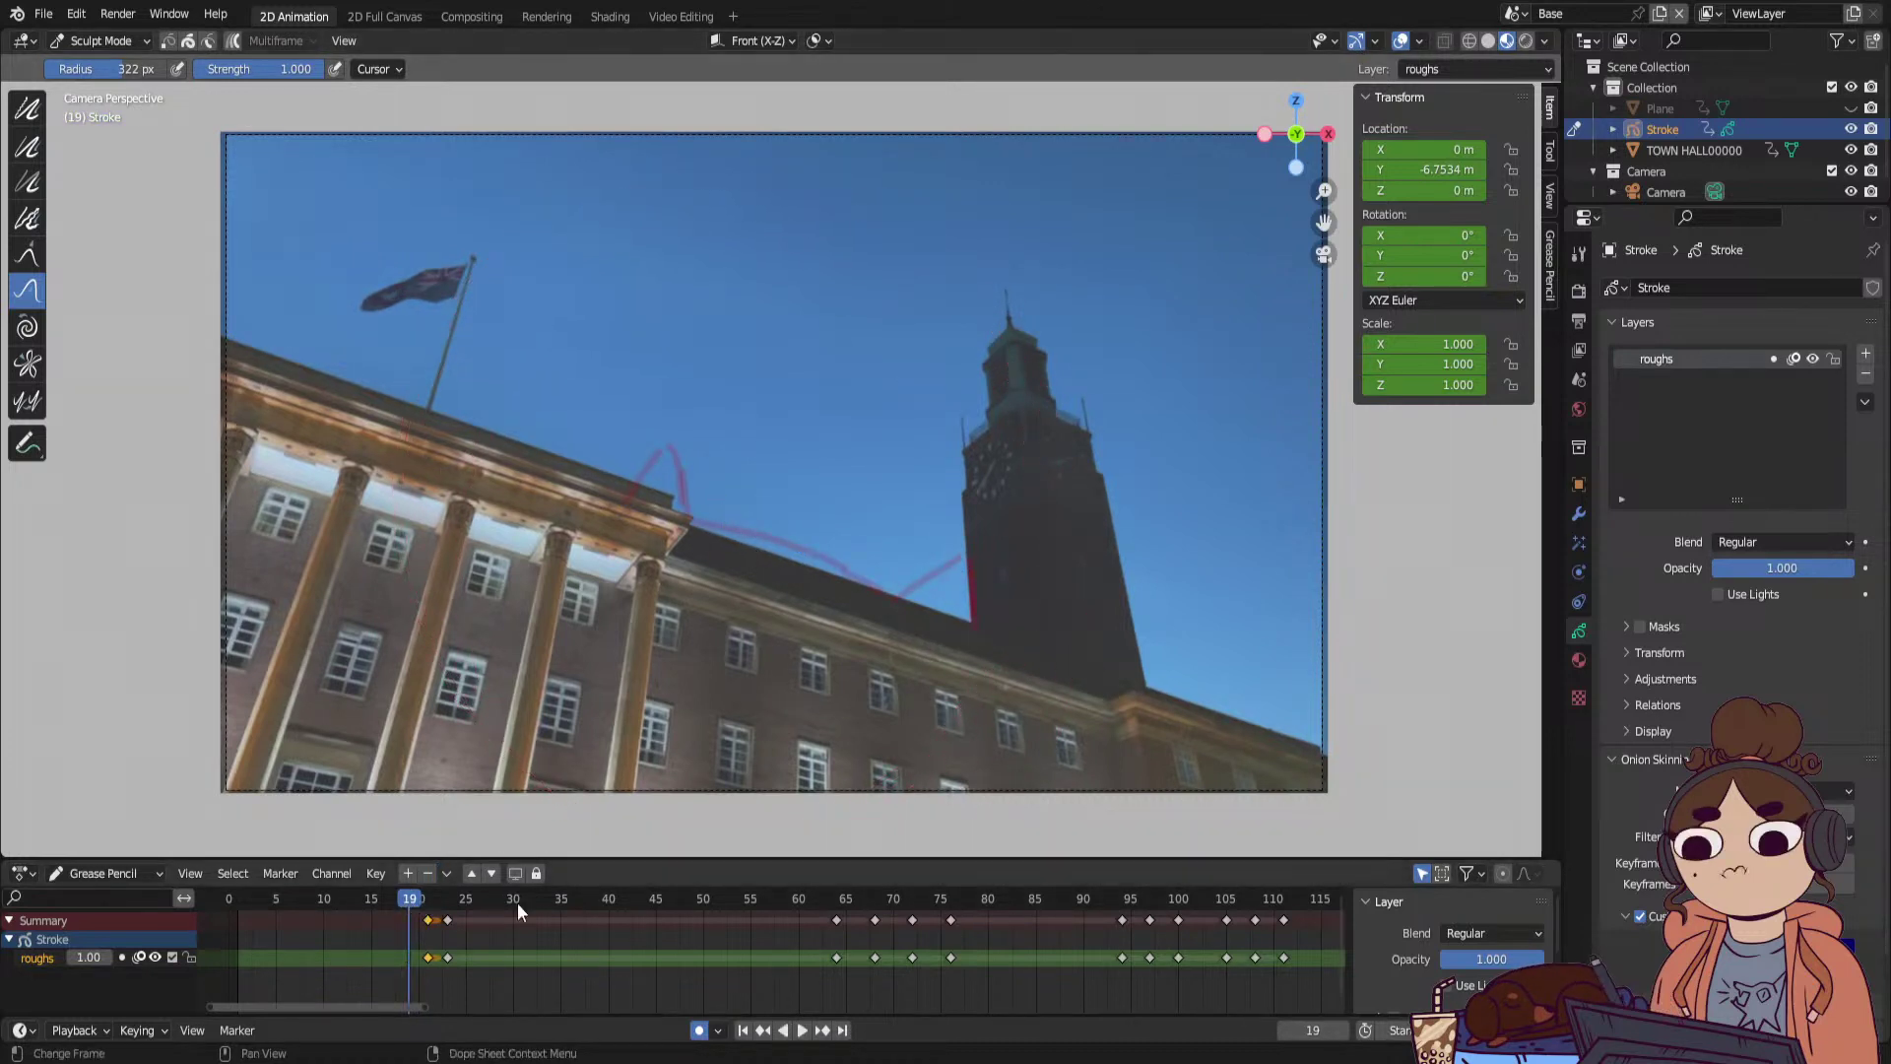
pyautogui.press('g')
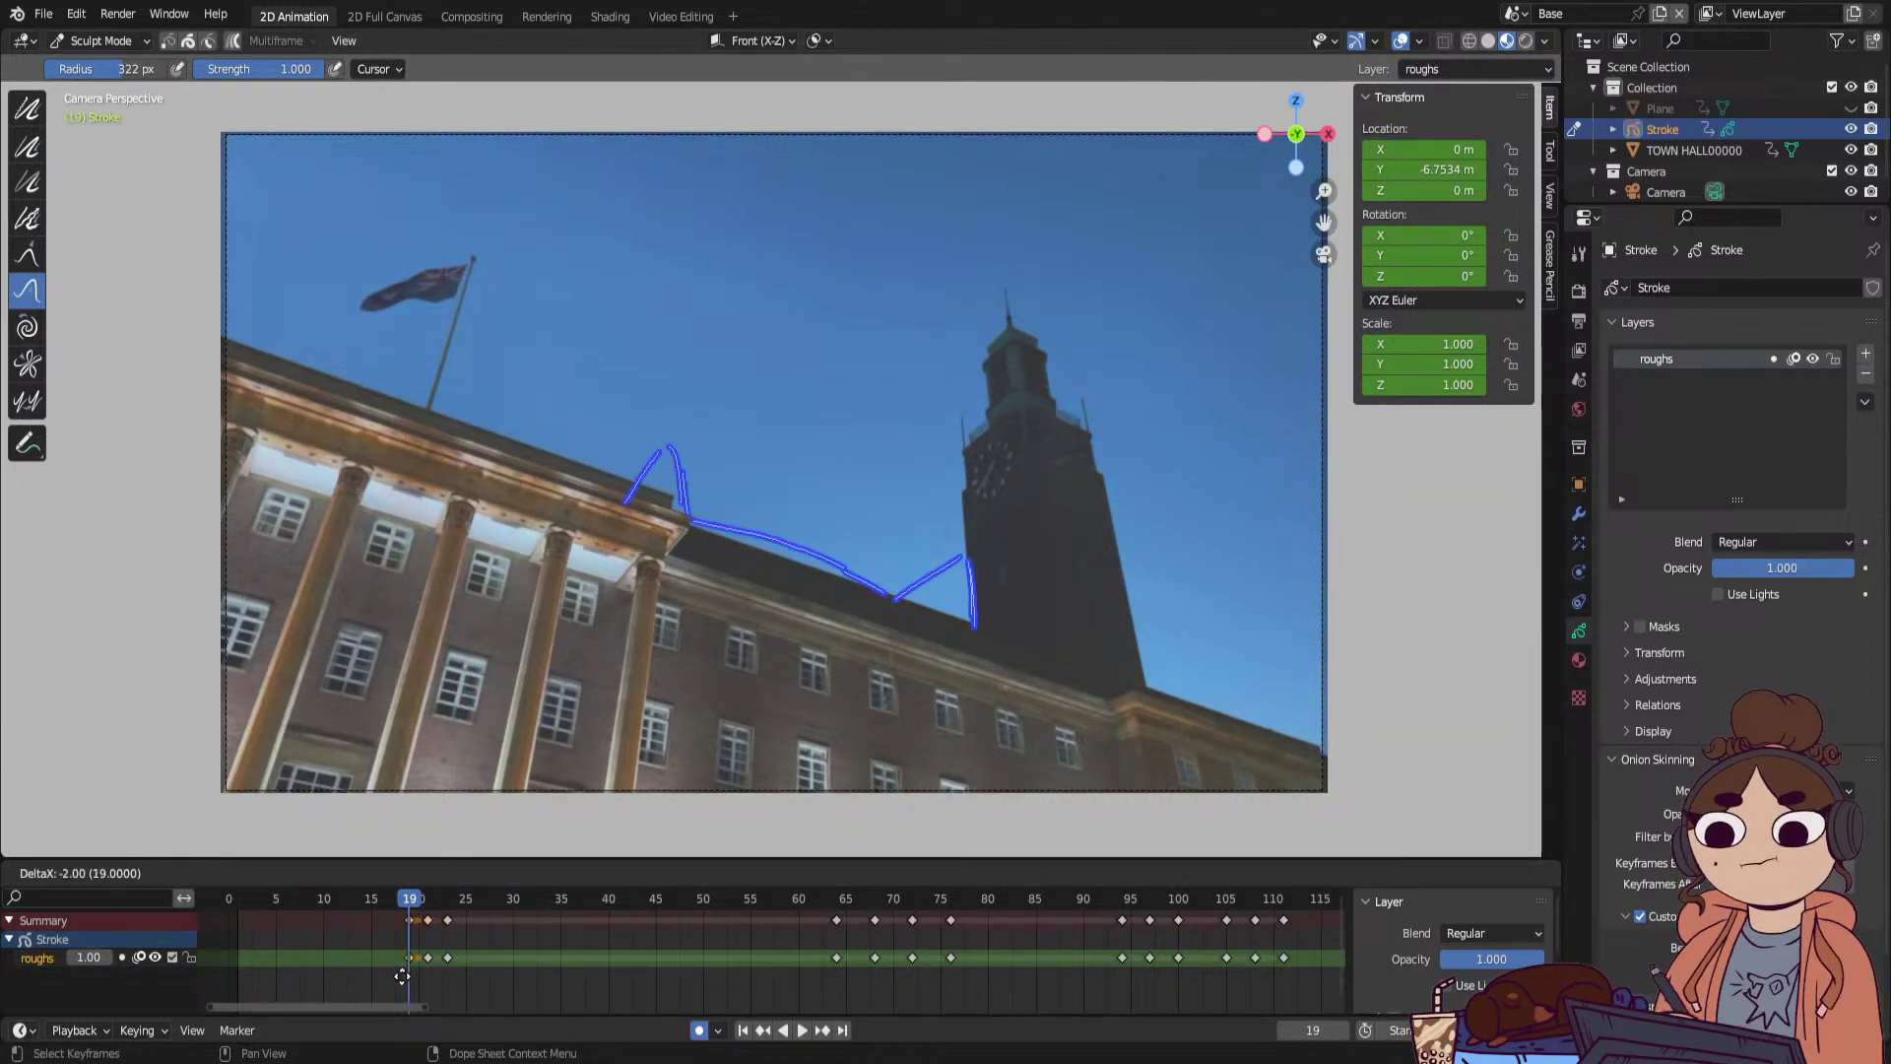
pyautogui.click(402, 975)
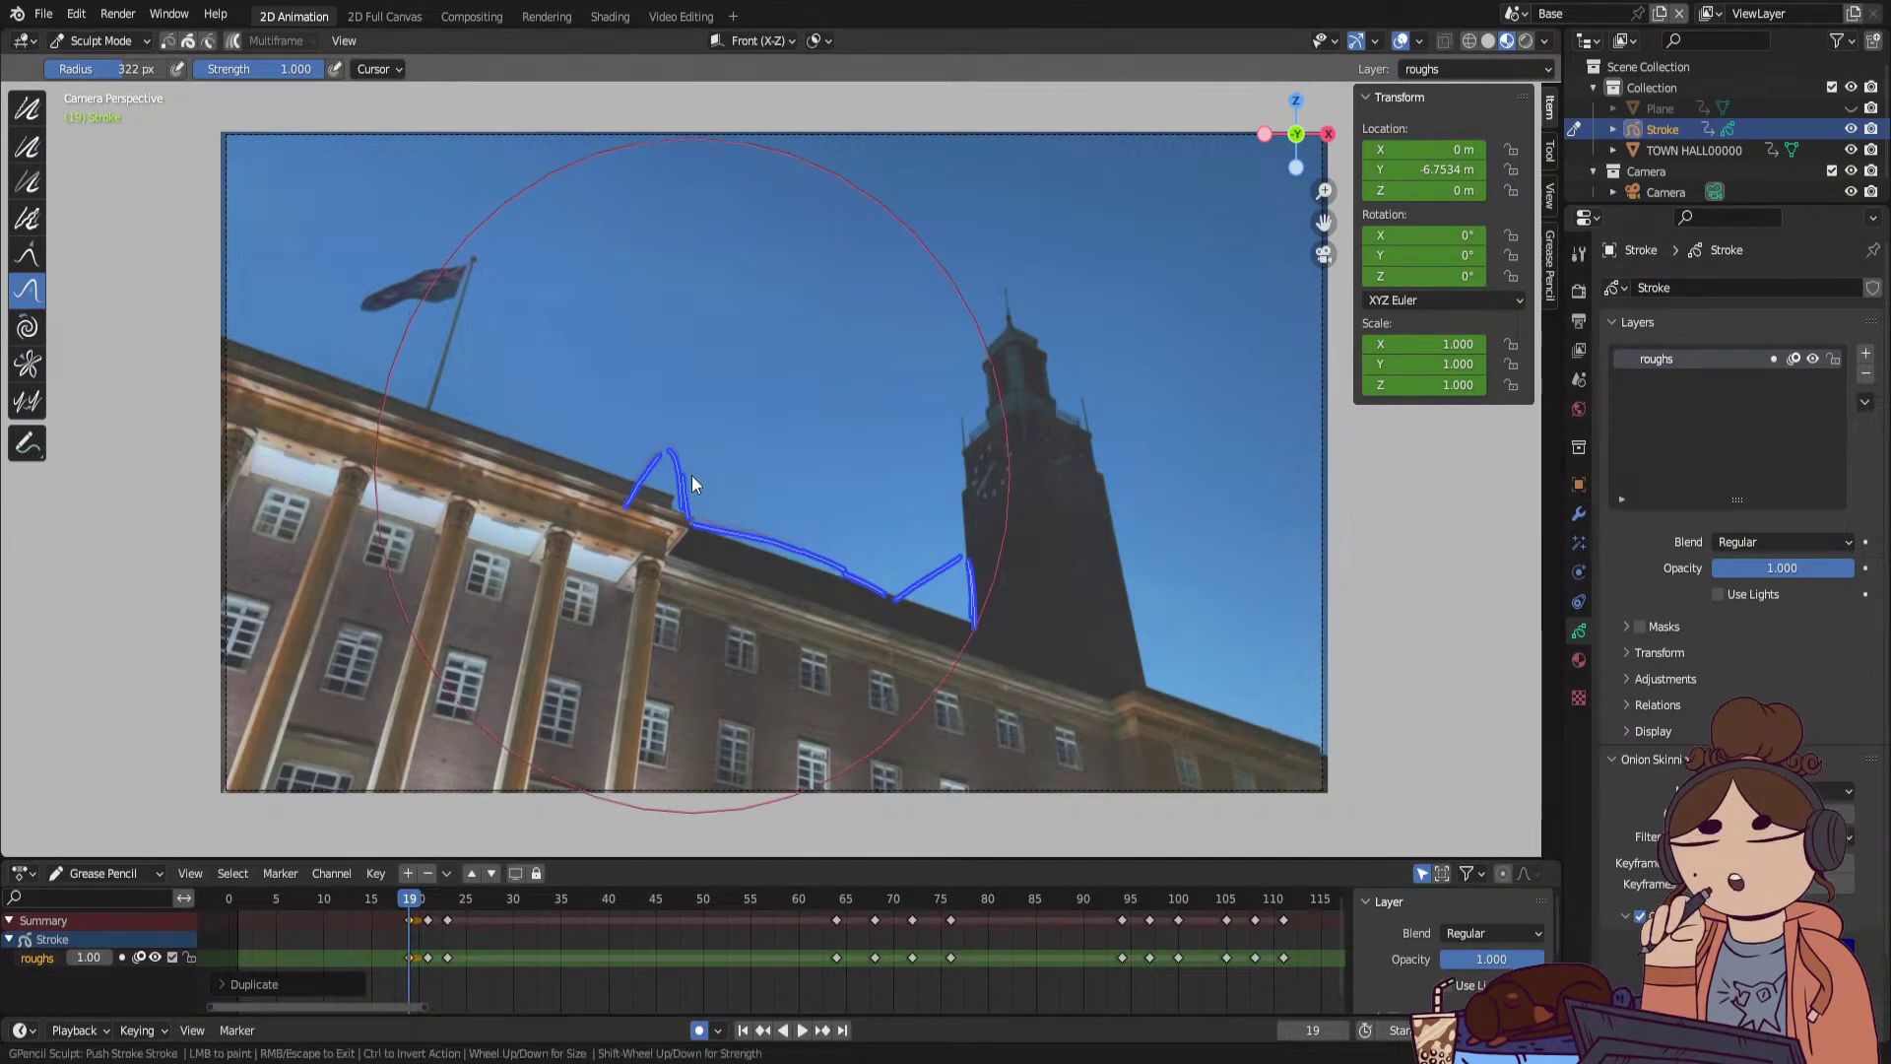
pyautogui.moveTo(691, 474); pyautogui.dragTo(702, 489)
pyautogui.moveTo(993, 605); pyautogui.dragTo(979, 624)
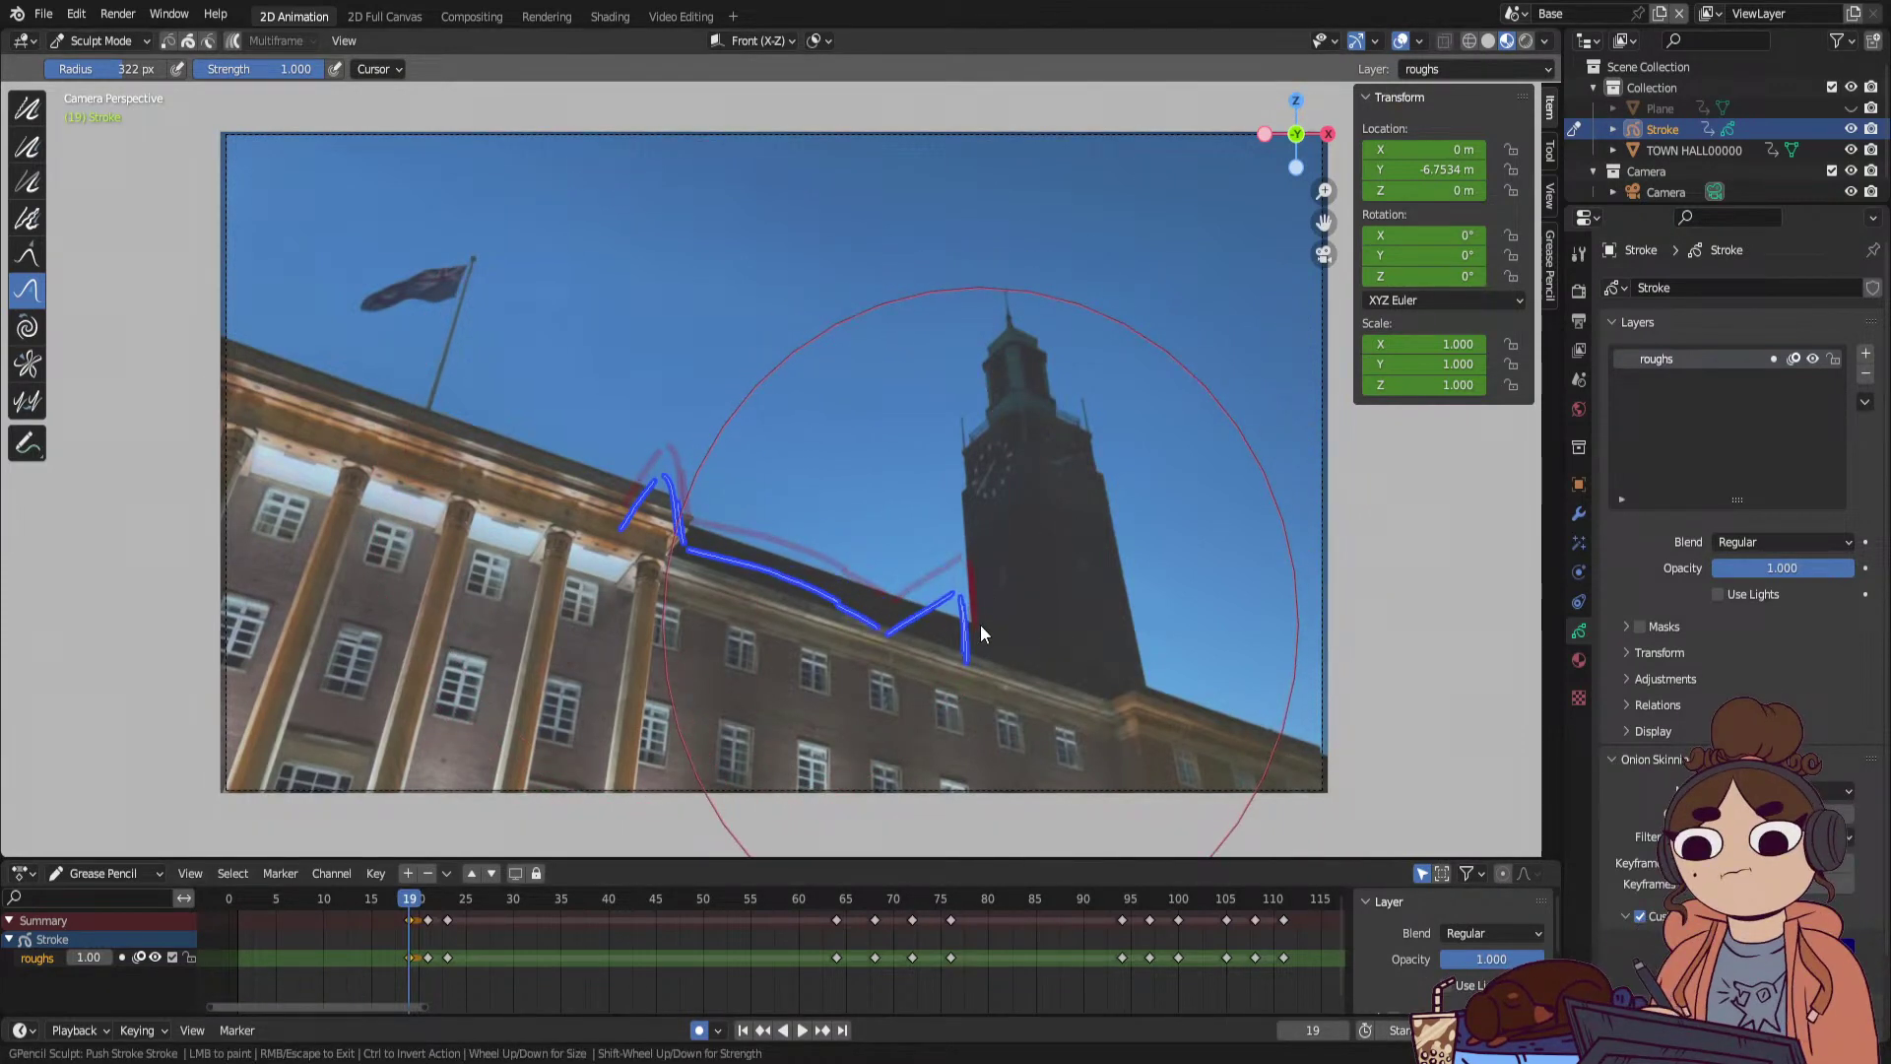
# Return to Draw Mode and erase the parts of the ear outline that overlap the building on frames 19 and 21.
pyautogui.click(139, 39)
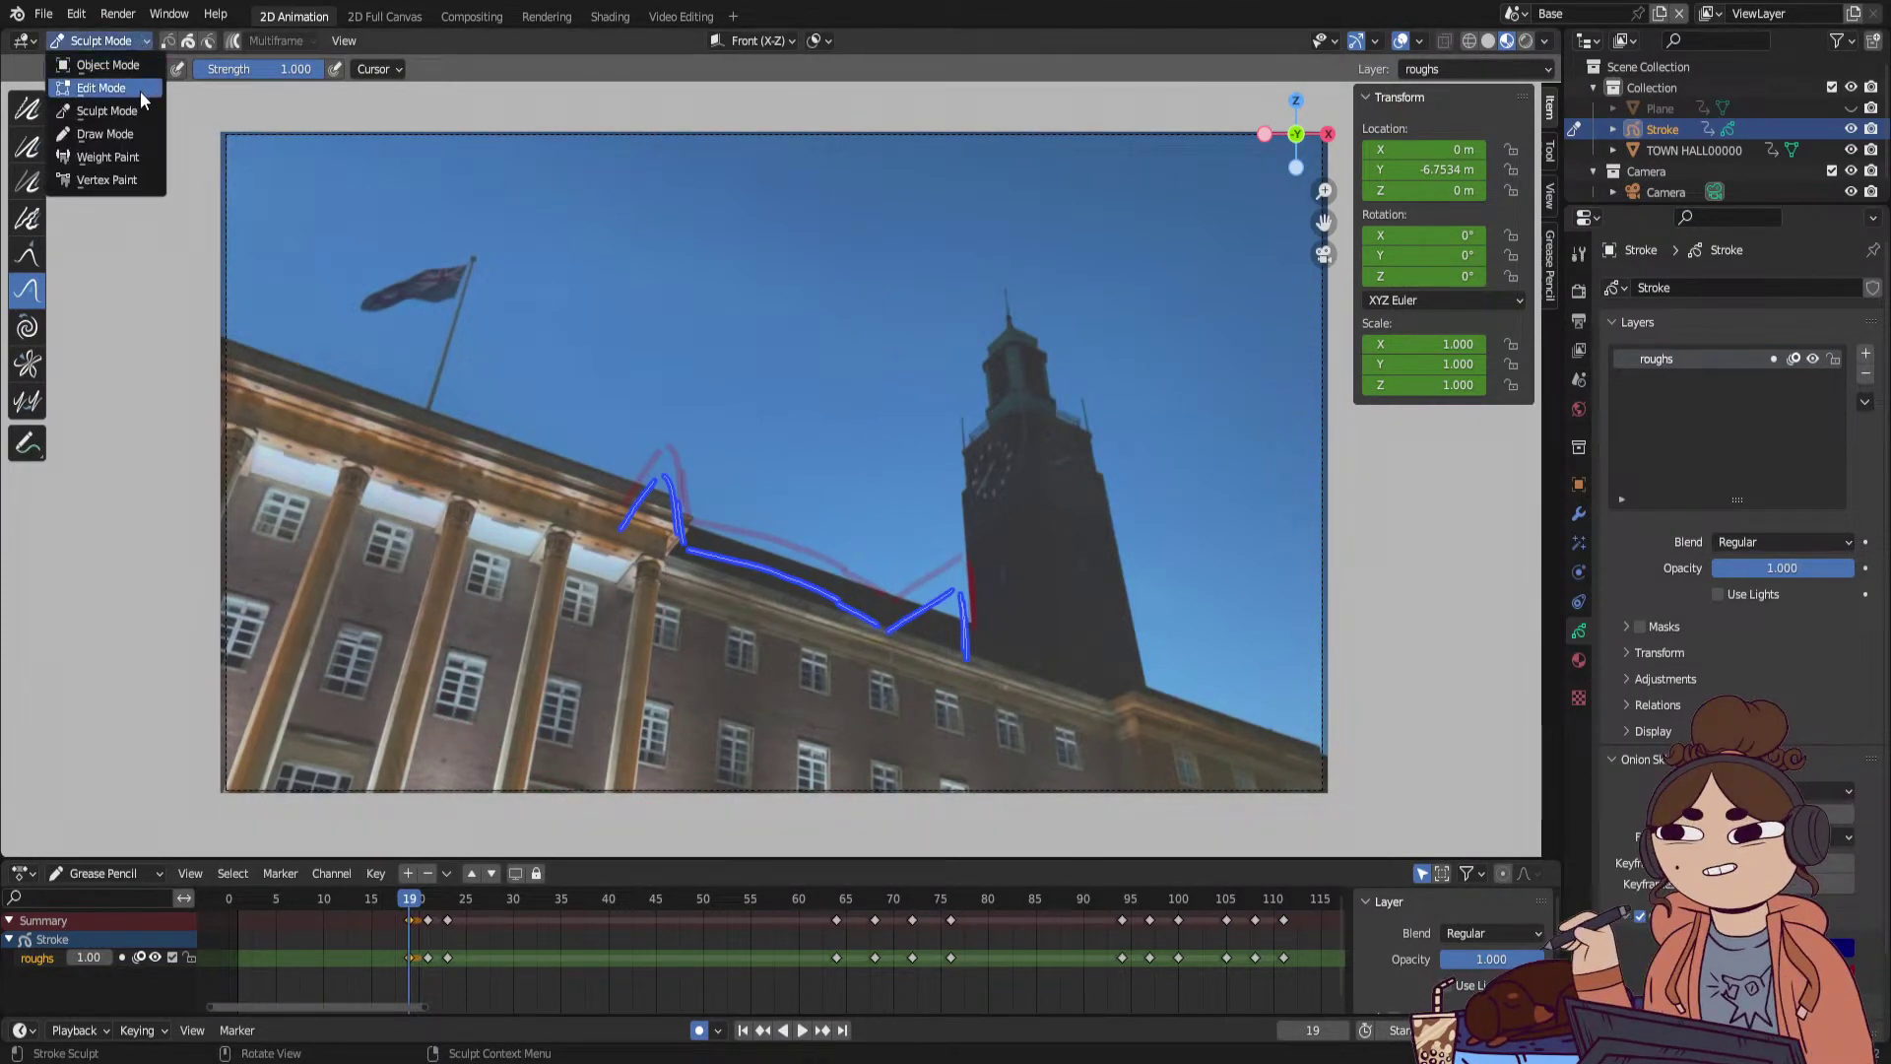
pyautogui.click(127, 133)
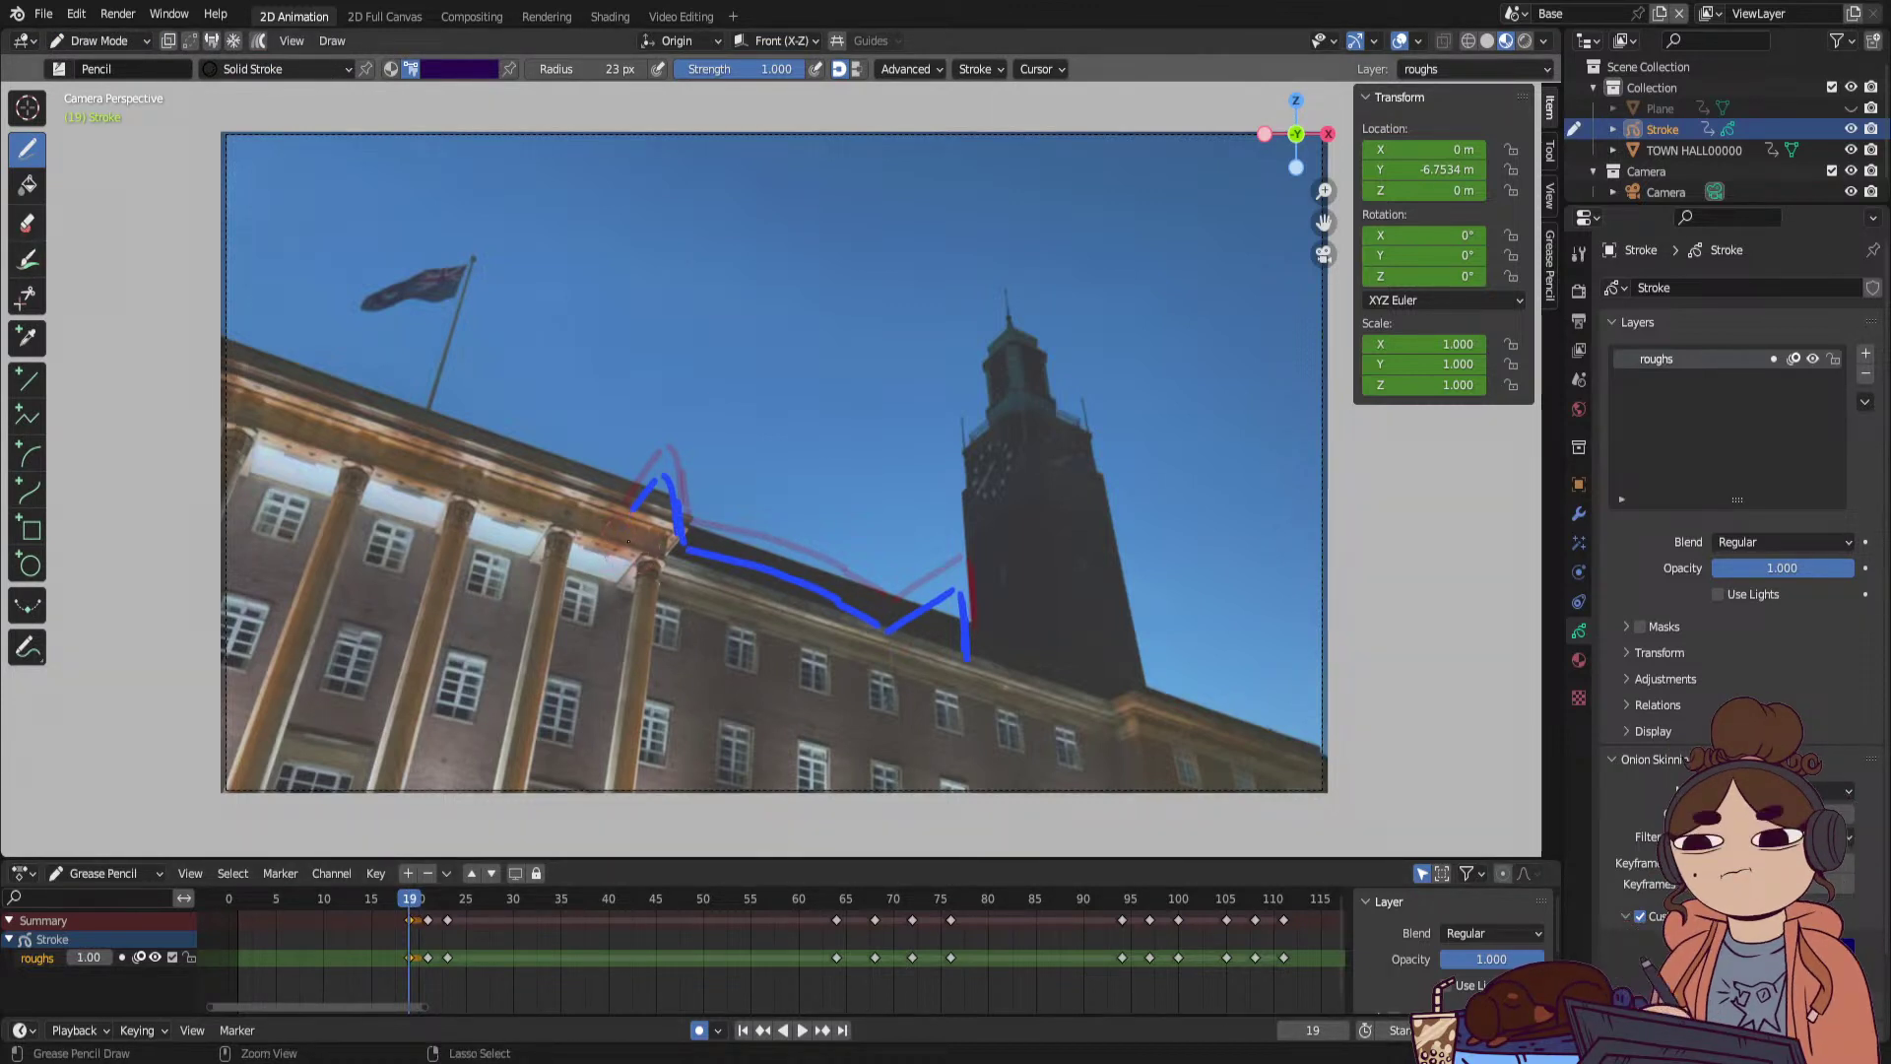
pyautogui.keyDown('ctrl'); pyautogui.moveTo(669, 541); pyautogui.dragTo(658, 541); pyautogui.keyUp('ctrl')
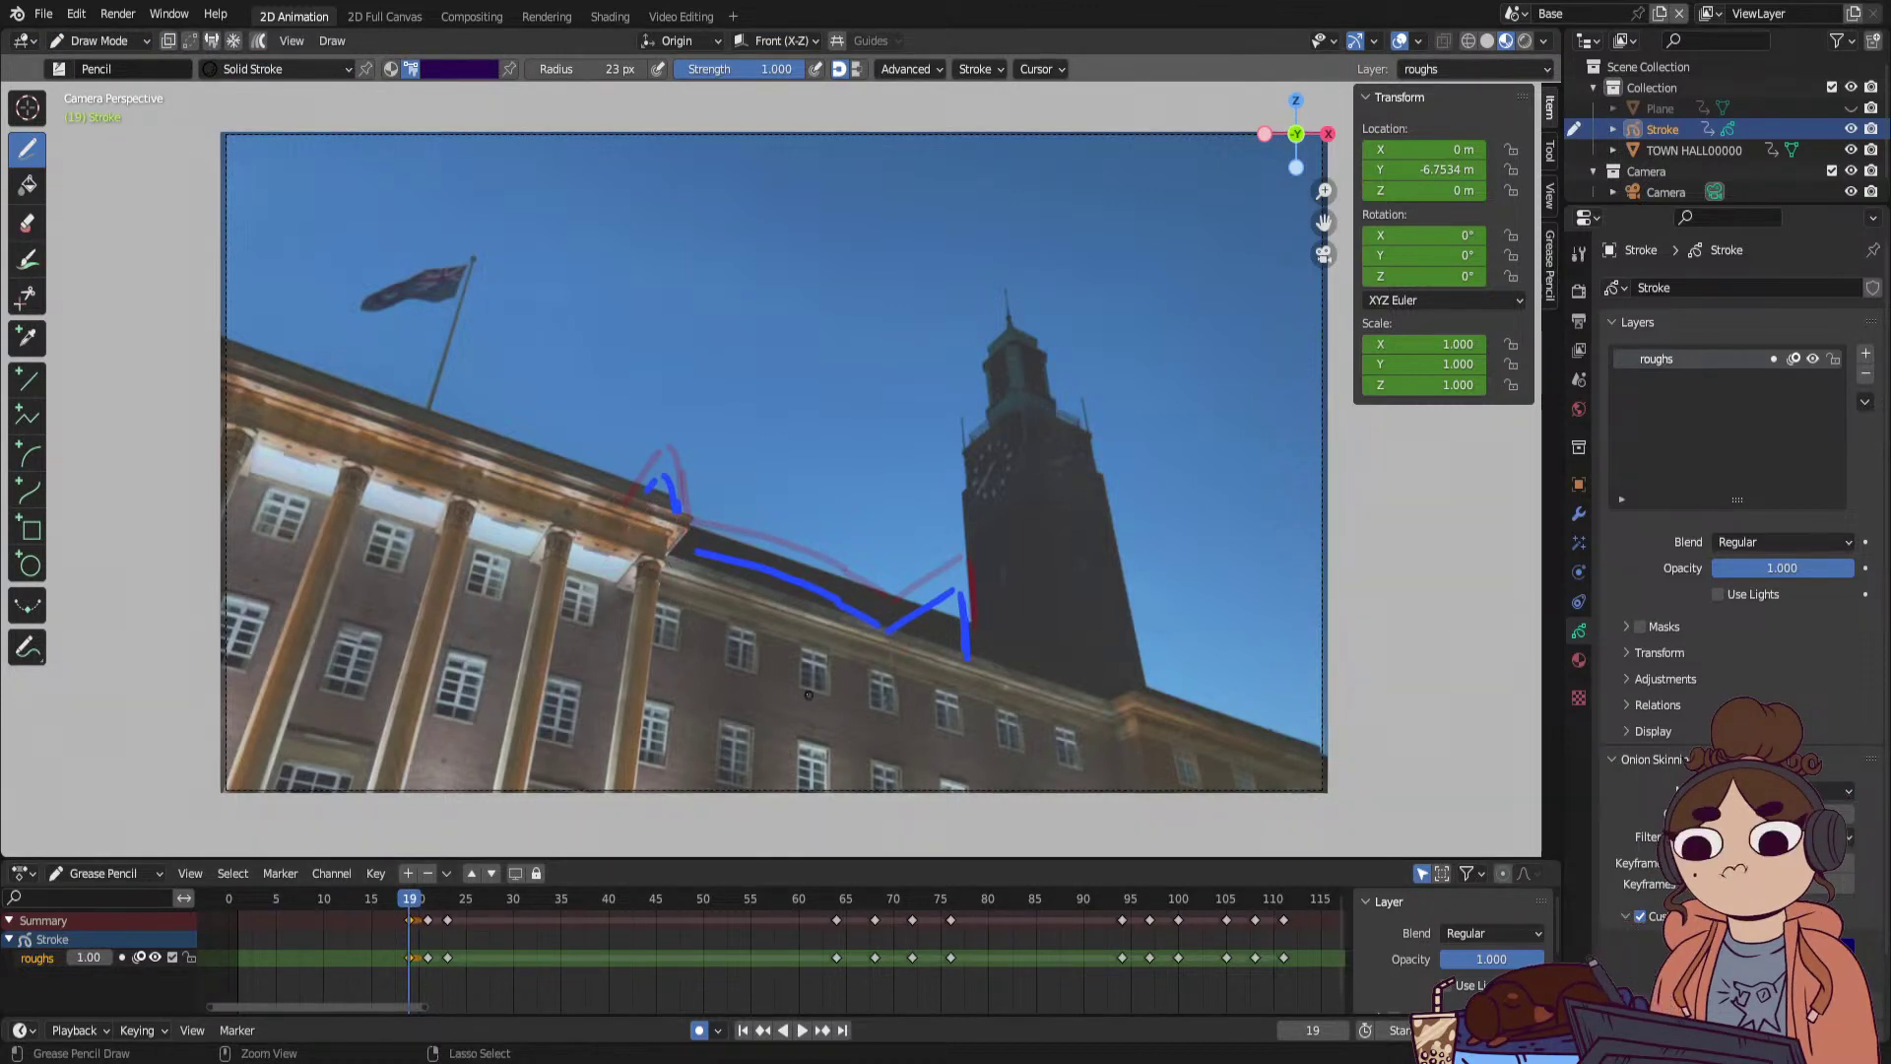
pyautogui.keyDown('ctrl'); pyautogui.moveTo(831, 624); pyautogui.dragTo(958, 658); pyautogui.keyUp('ctrl')
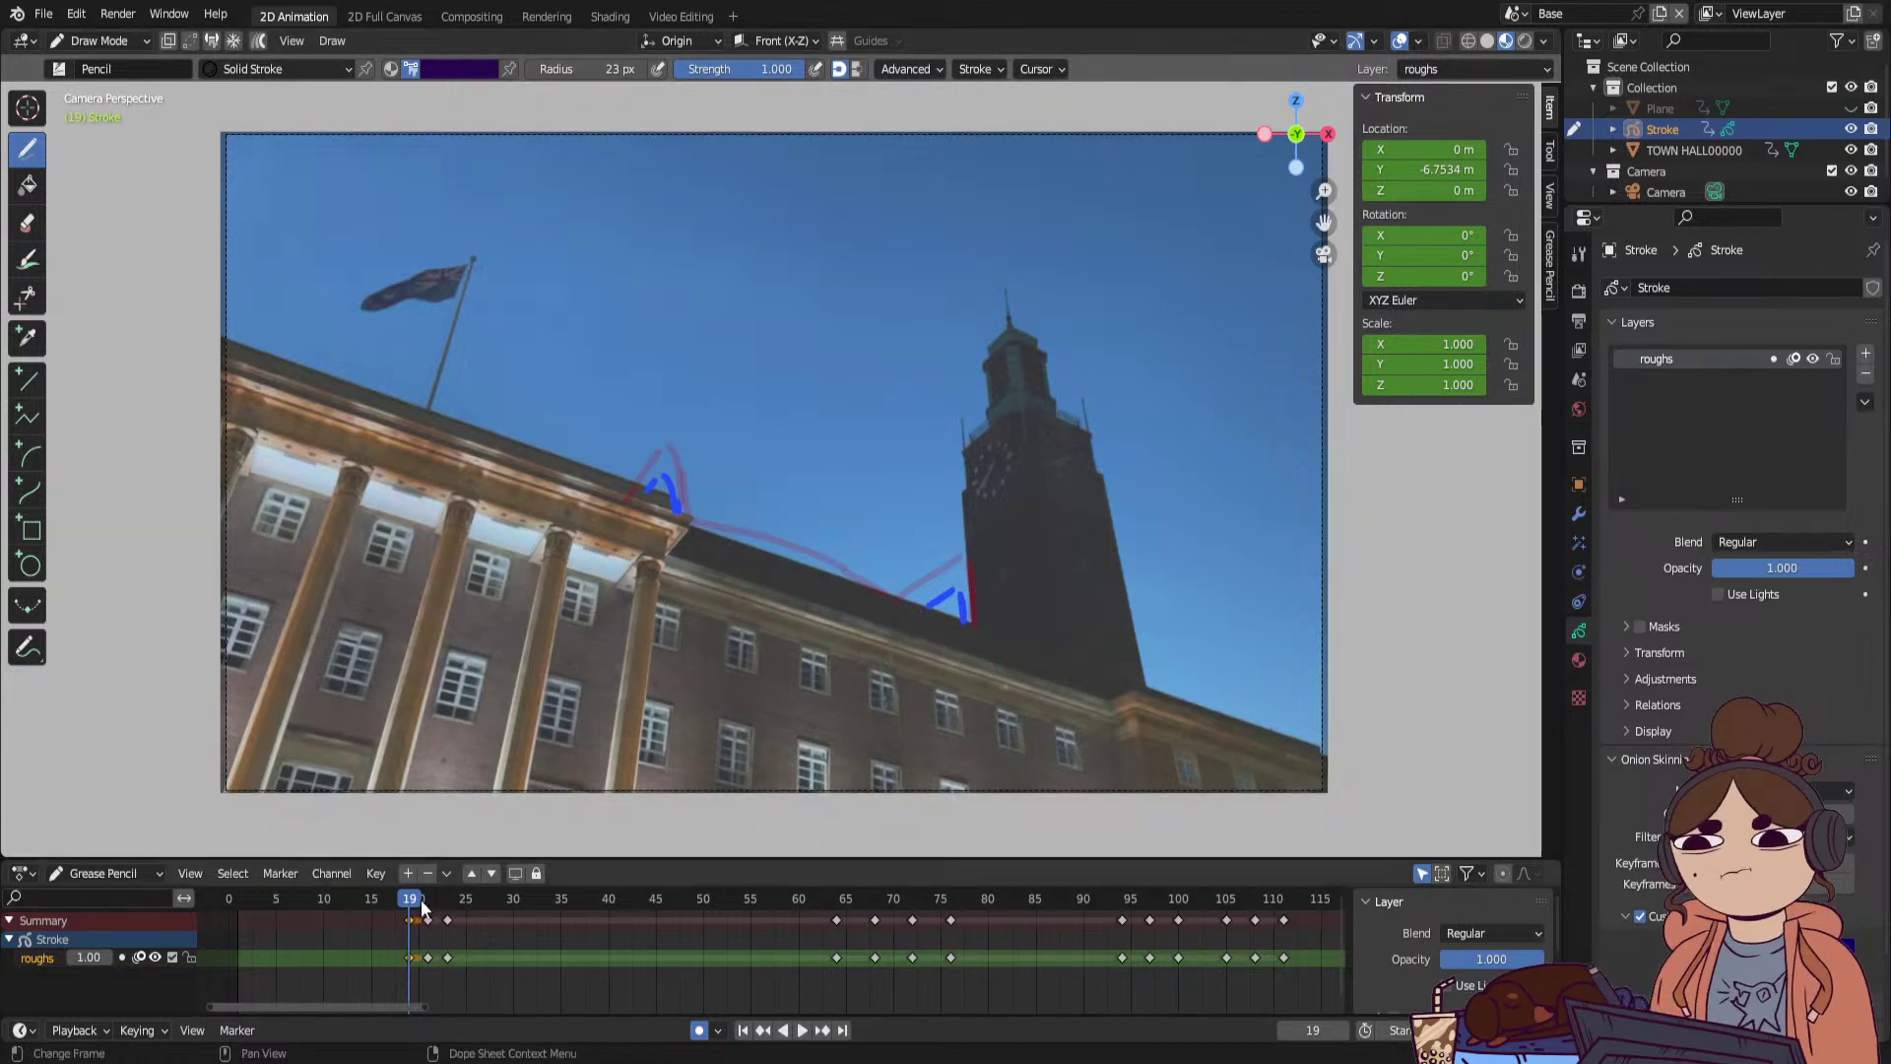
pyautogui.moveTo(410, 908); pyautogui.dragTo(428, 908)
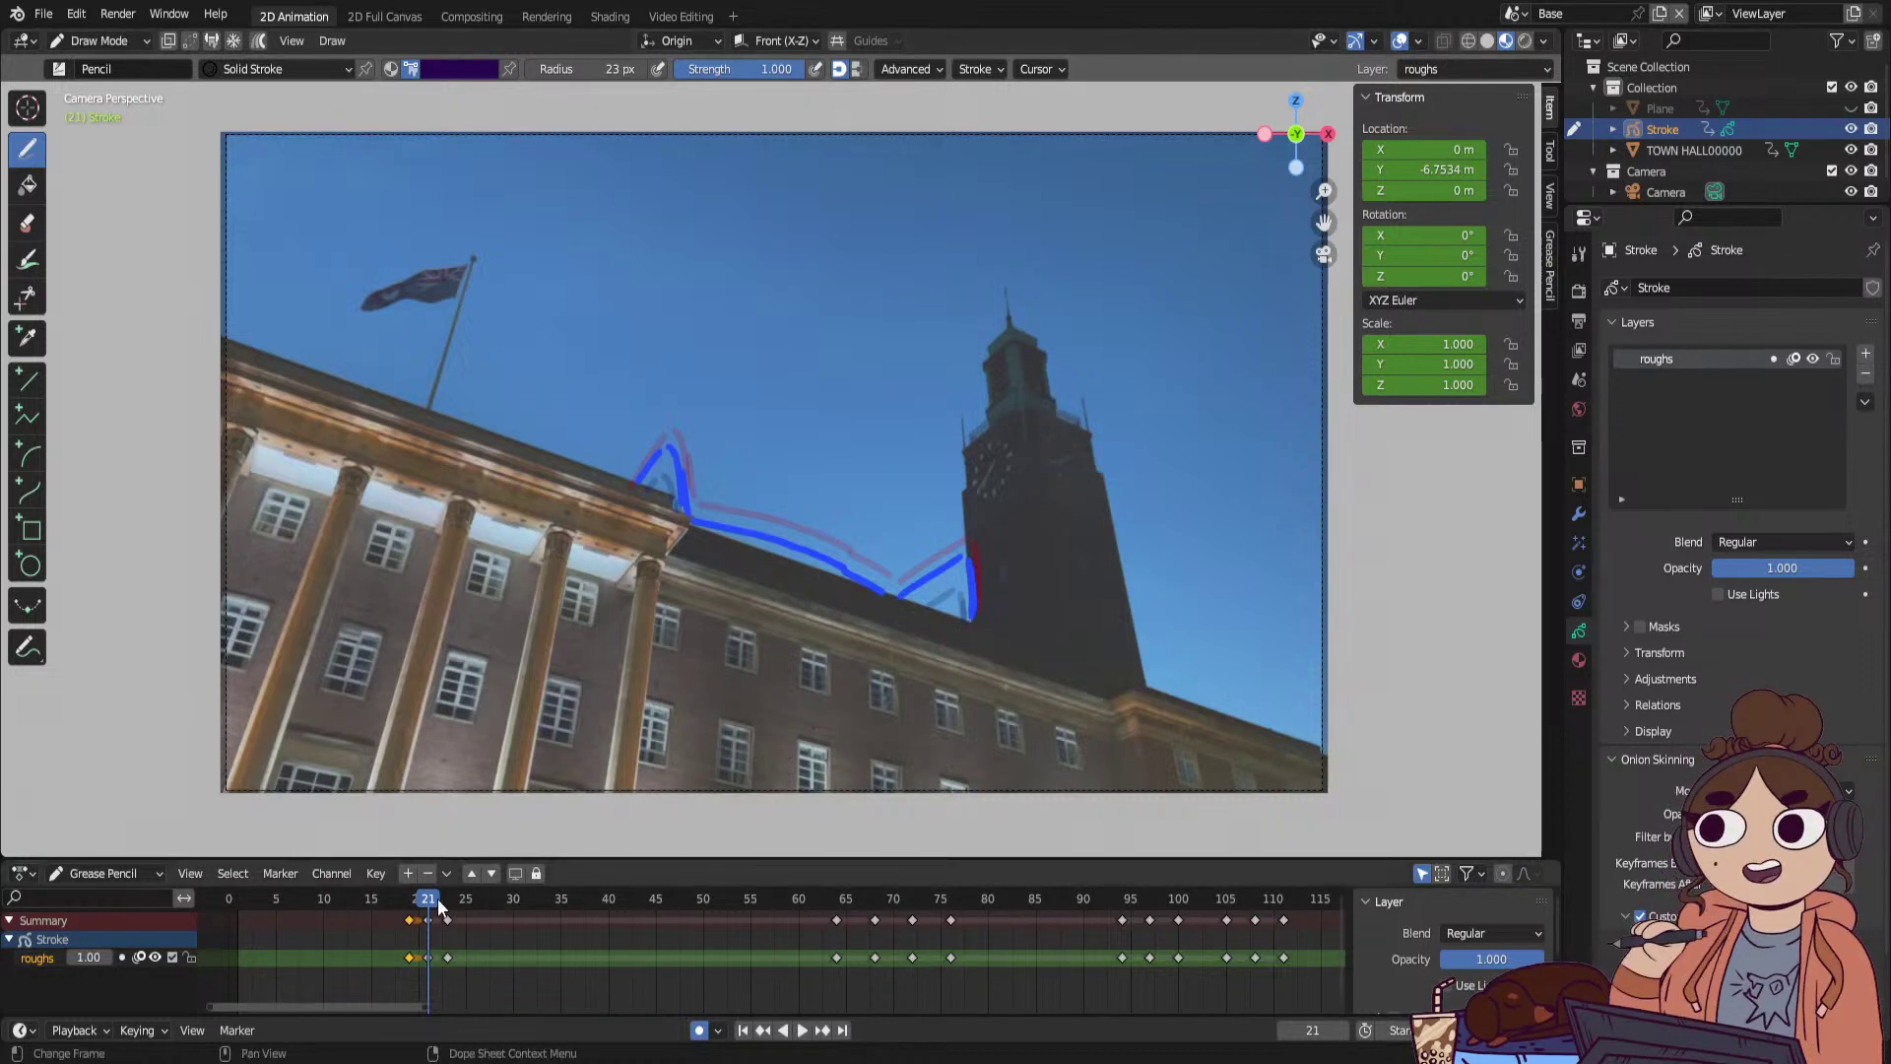
# Play the opening and move the keyframes at frames 64, 68, 72 and 76 earlier to frames 50, 52, 54 and 56.
pyautogui.moveTo(439, 906); pyautogui.dragTo(693, 937)
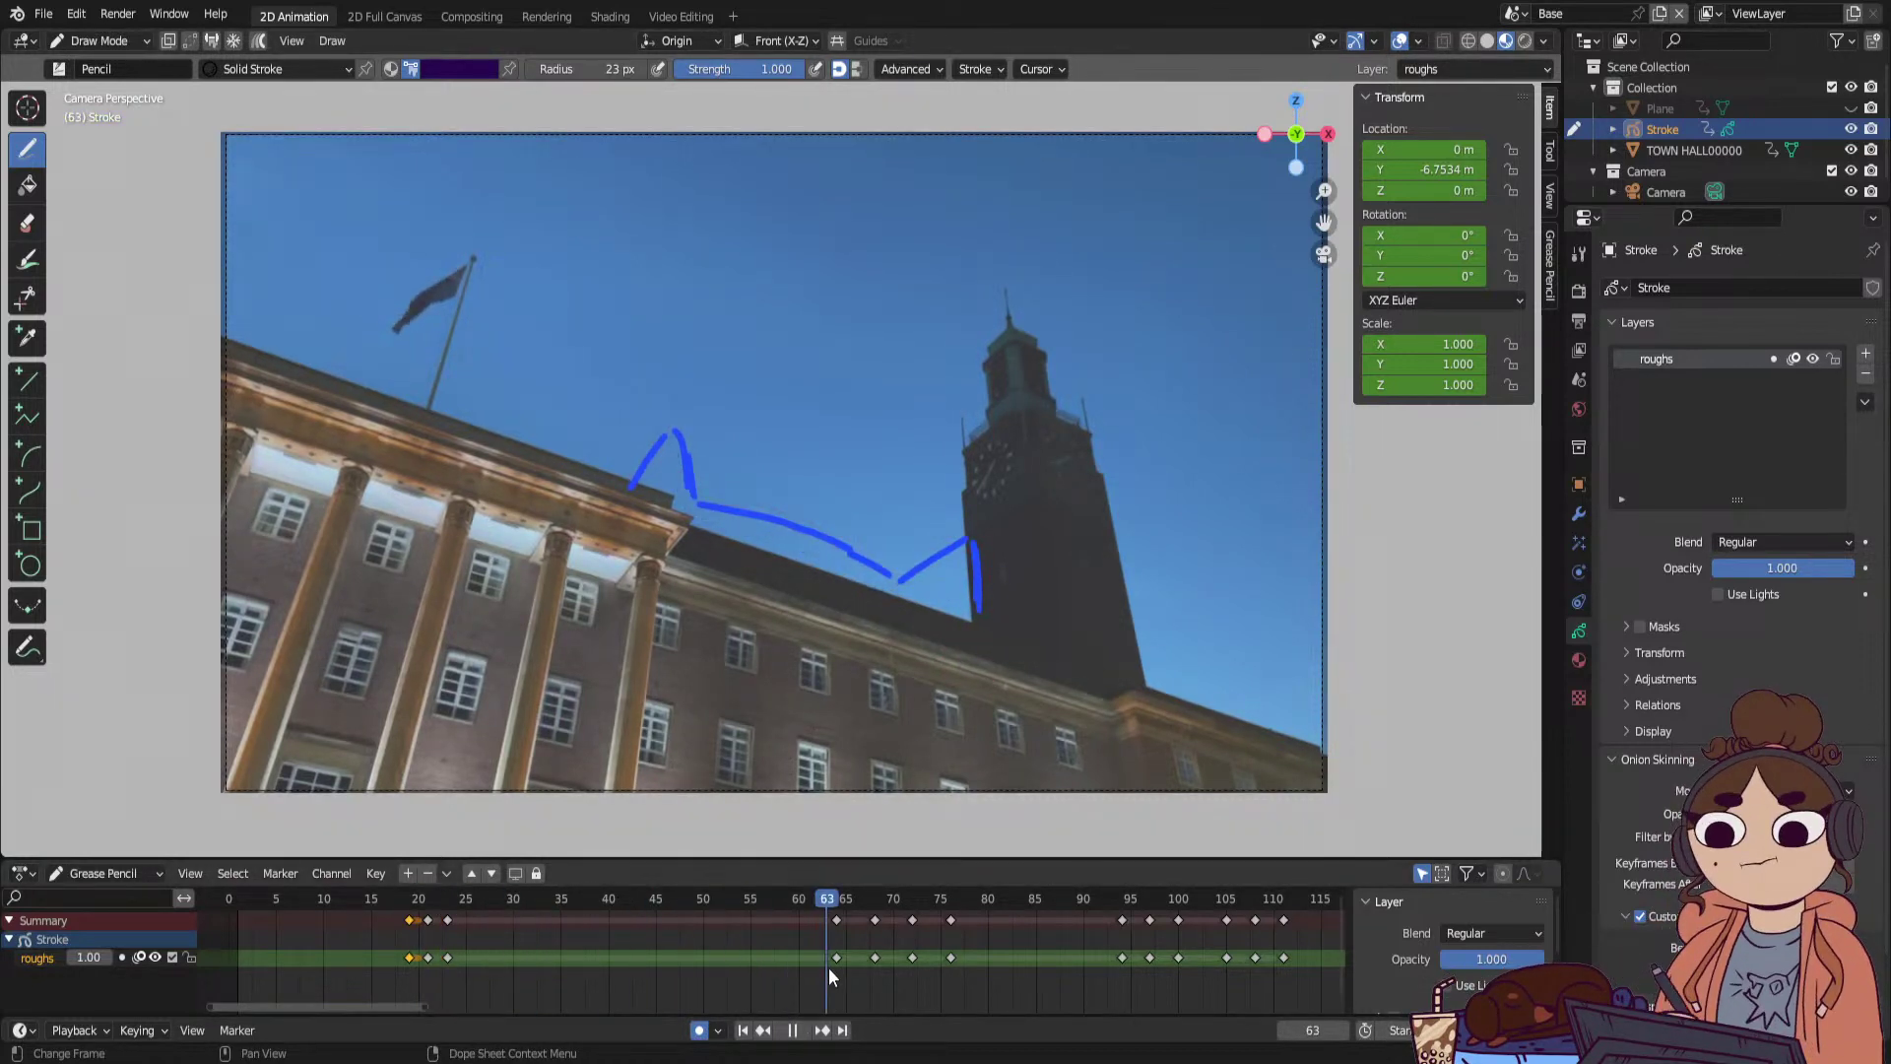
pyautogui.moveTo(829, 967); pyautogui.dragTo(847, 967)
pyautogui.moveTo(544, 900); pyautogui.dragTo(275, 980)
pyautogui.press('space')
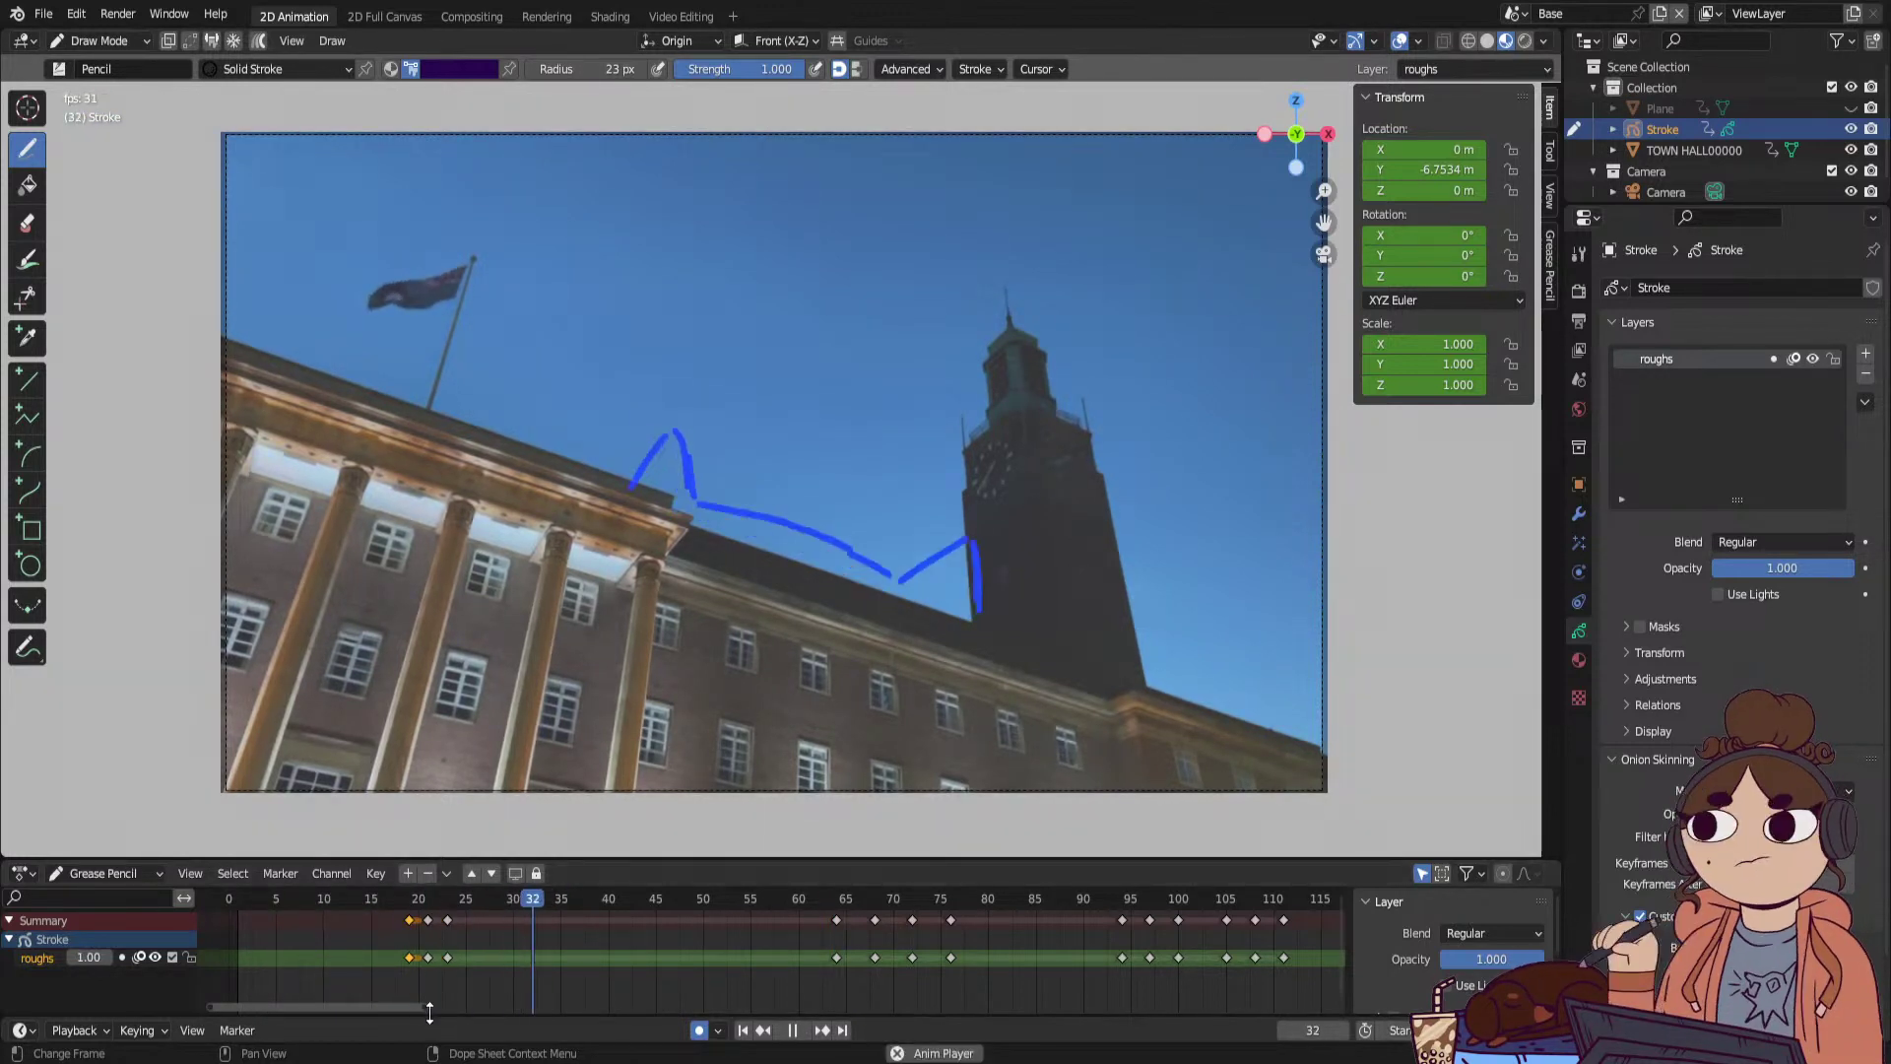
pyautogui.press('space')
pyautogui.moveTo(837, 959); pyautogui.dragTo(697, 961)
pyautogui.press('space')
pyautogui.press('space')
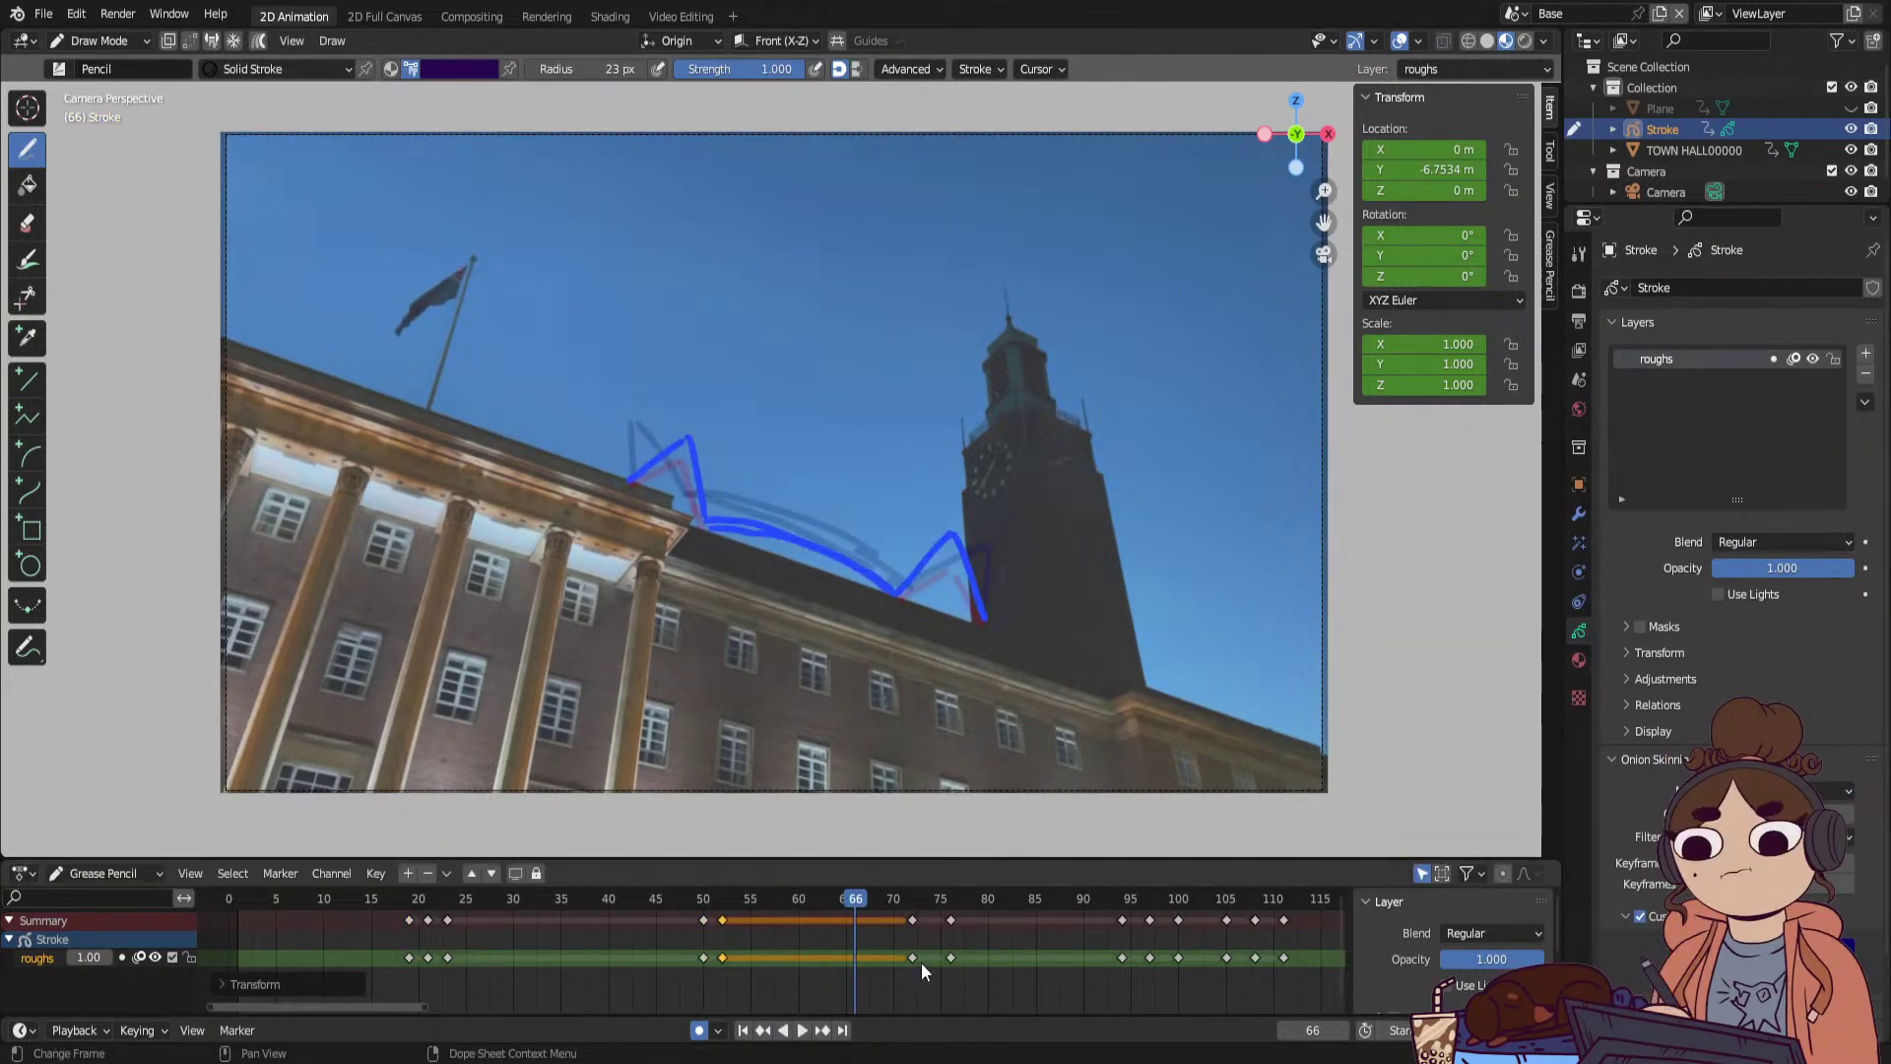
pyautogui.moveTo(914, 959); pyautogui.dragTo(746, 960)
pyautogui.moveTo(930, 960); pyautogui.dragTo(752, 960)
pyautogui.press('space')
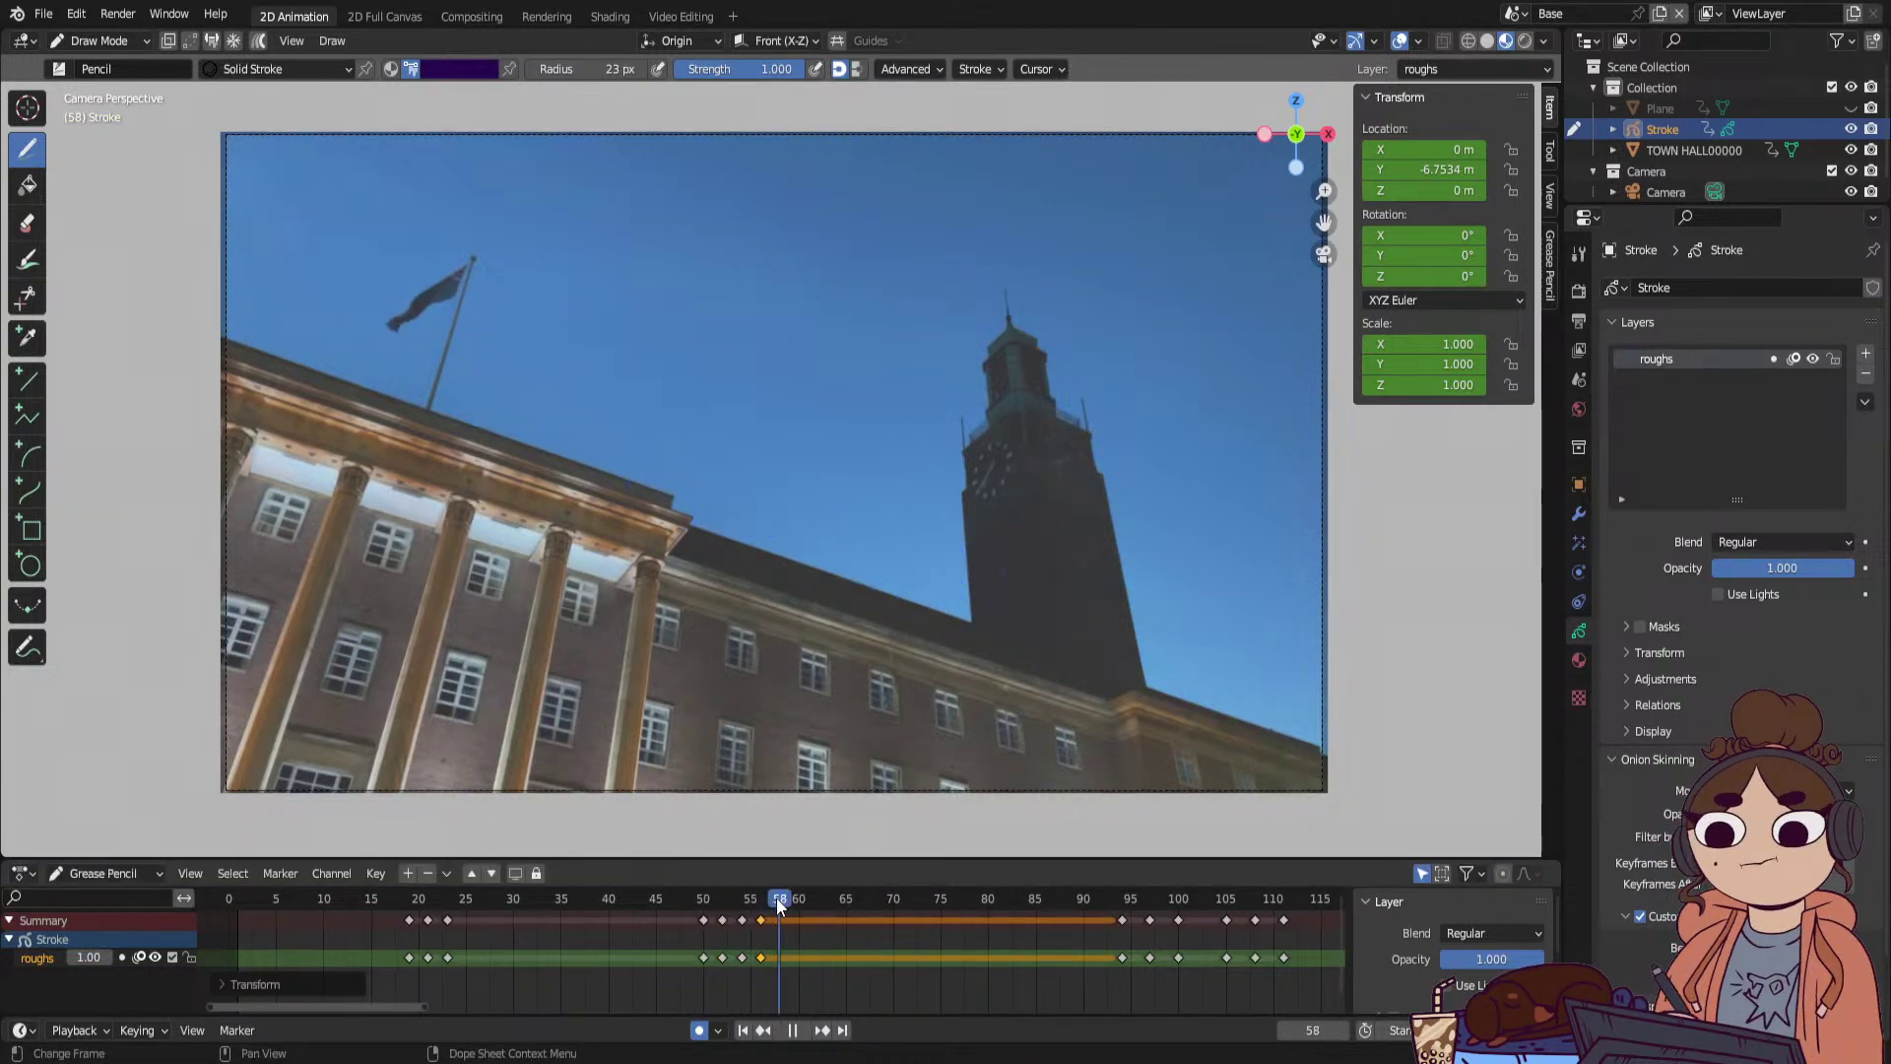
# Move the keyframe at frame 56 to frame 80 and the one at frame 54 to frame 70, and play the result.
pyautogui.press('space')
pyautogui.write('g24')
pyautogui.press('Return')
pyautogui.moveTo(782, 907)
pyautogui.mouseDown()
pyautogui.moveTo(676, 907)
pyautogui.moveTo(774, 904)
pyautogui.moveTo(701, 935)
pyautogui.moveTo(729, 938)
pyautogui.mouseUp()
pyautogui.click(742, 957)
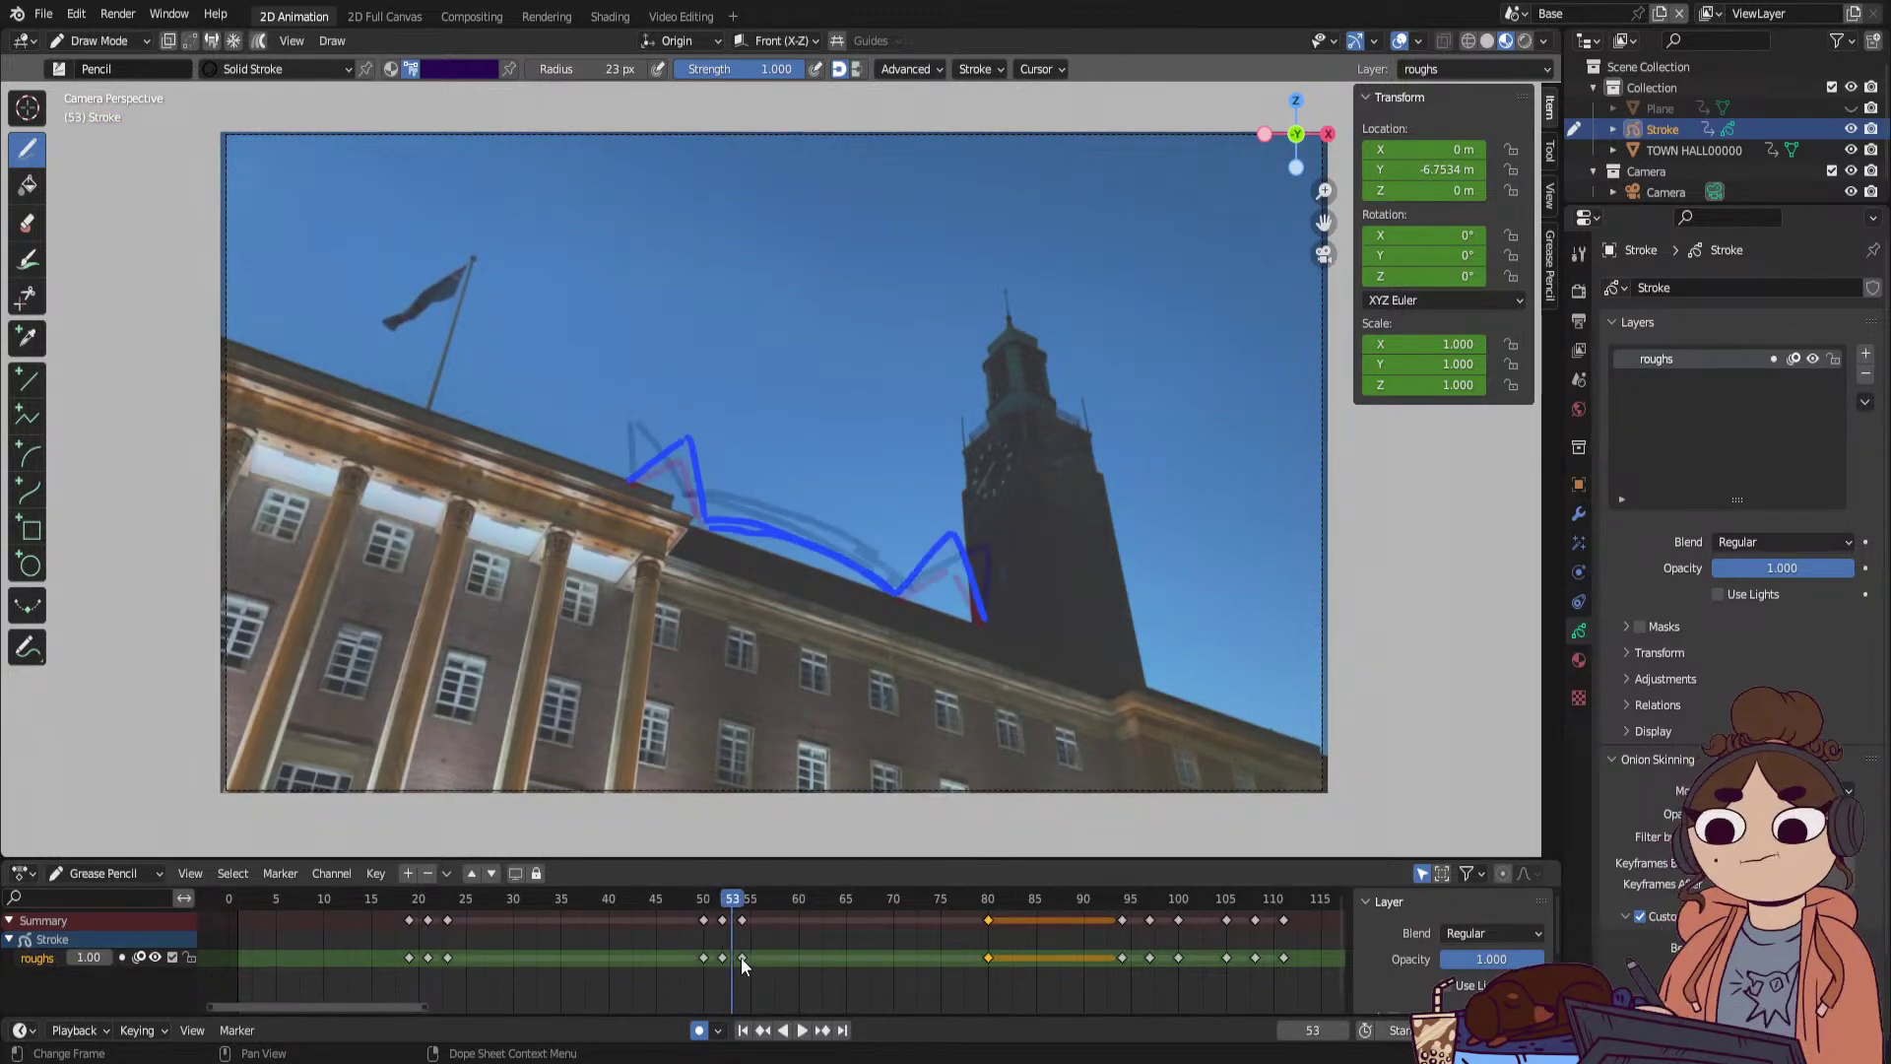
pyautogui.click(908, 956)
pyautogui.press('space')
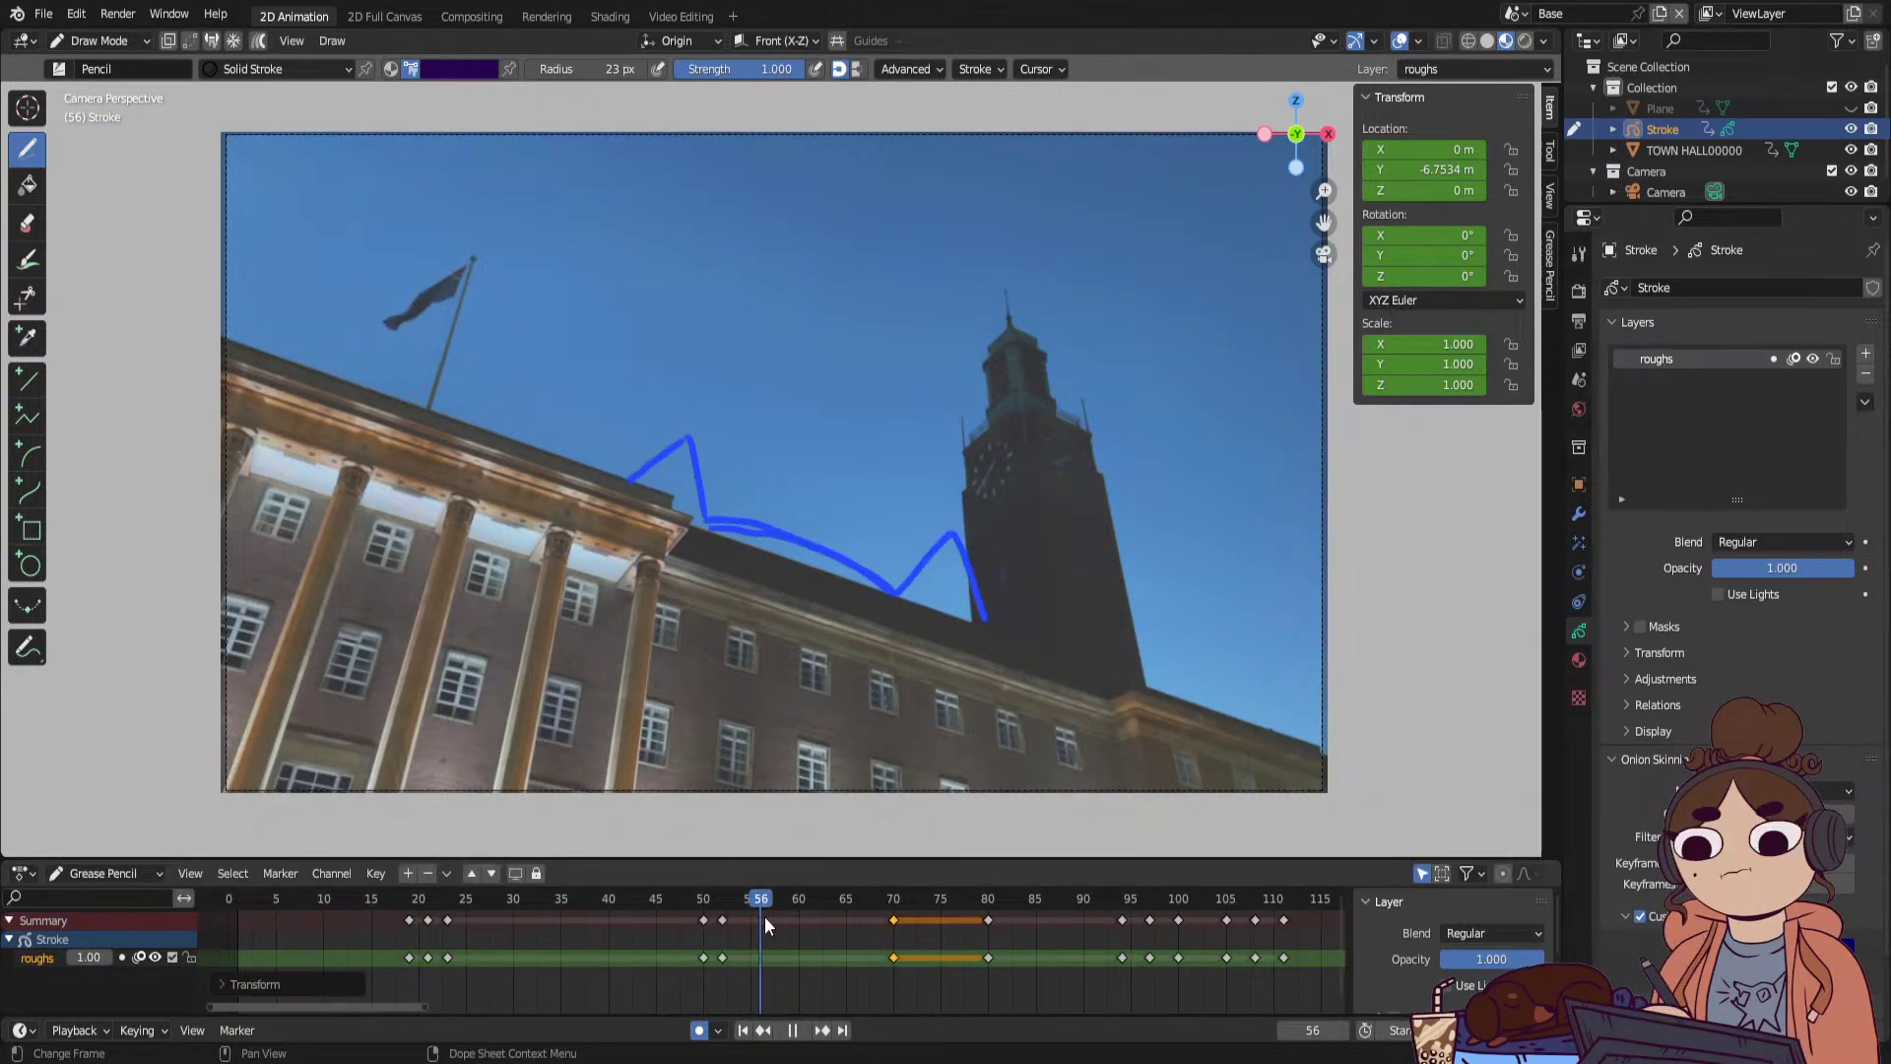
# Draw a new head outline on frame 57, tracing the previous pose but with the ear beside the clock tower turned outward.
pyautogui.moveTo(766, 915); pyautogui.dragTo(767, 903)
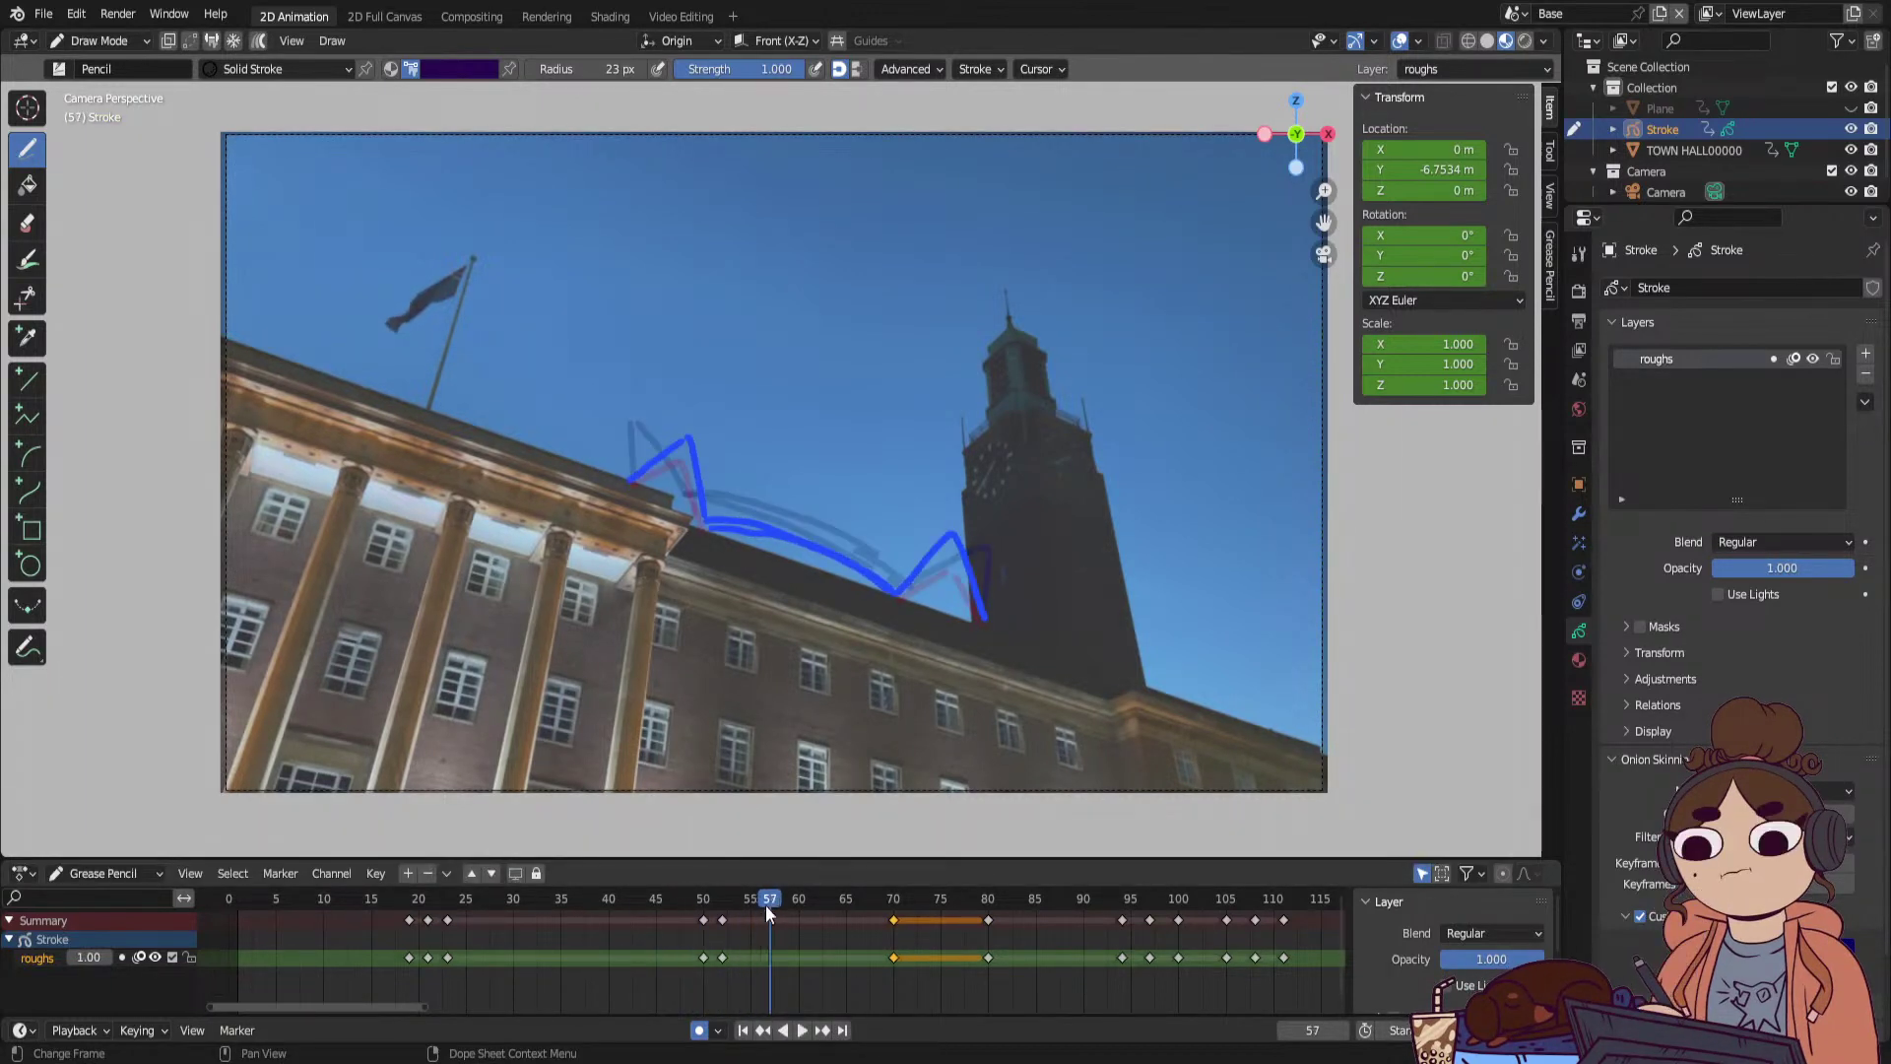
pyautogui.click(897, 592)
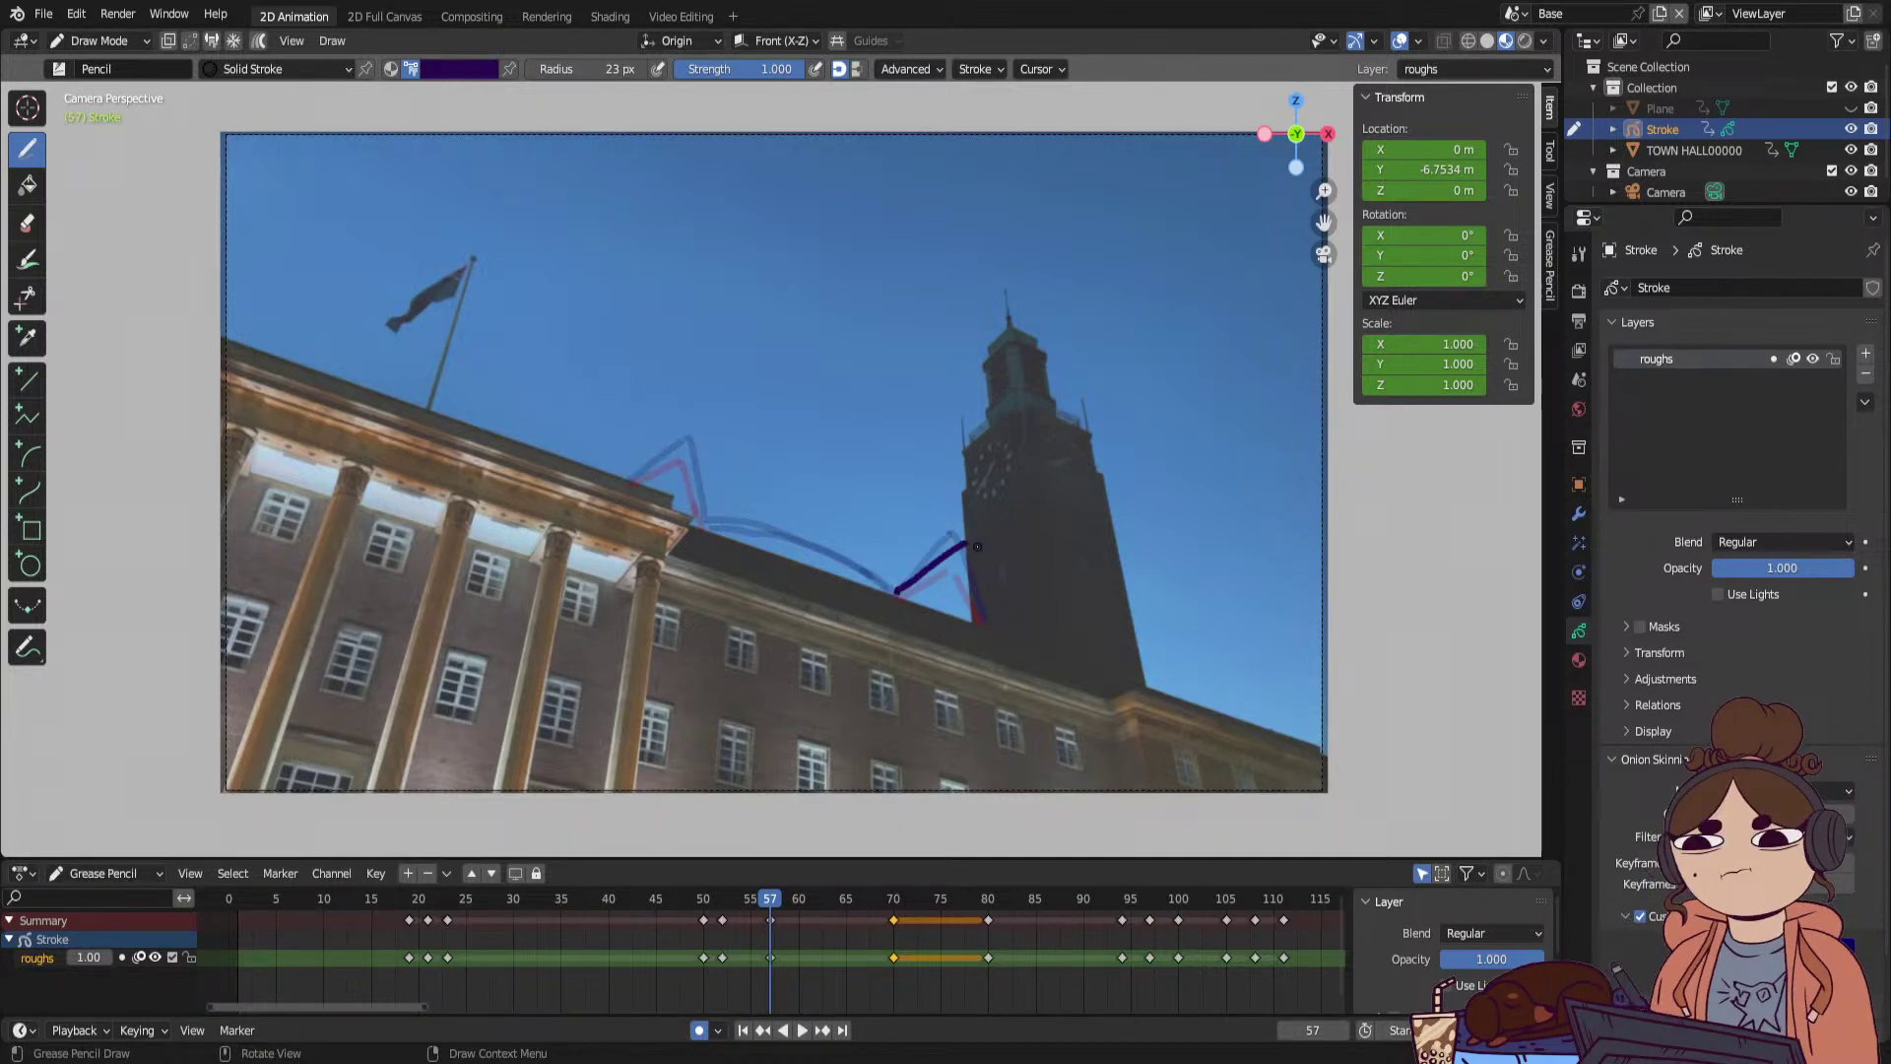
pyautogui.moveTo(977, 546); pyautogui.dragTo(982, 622)
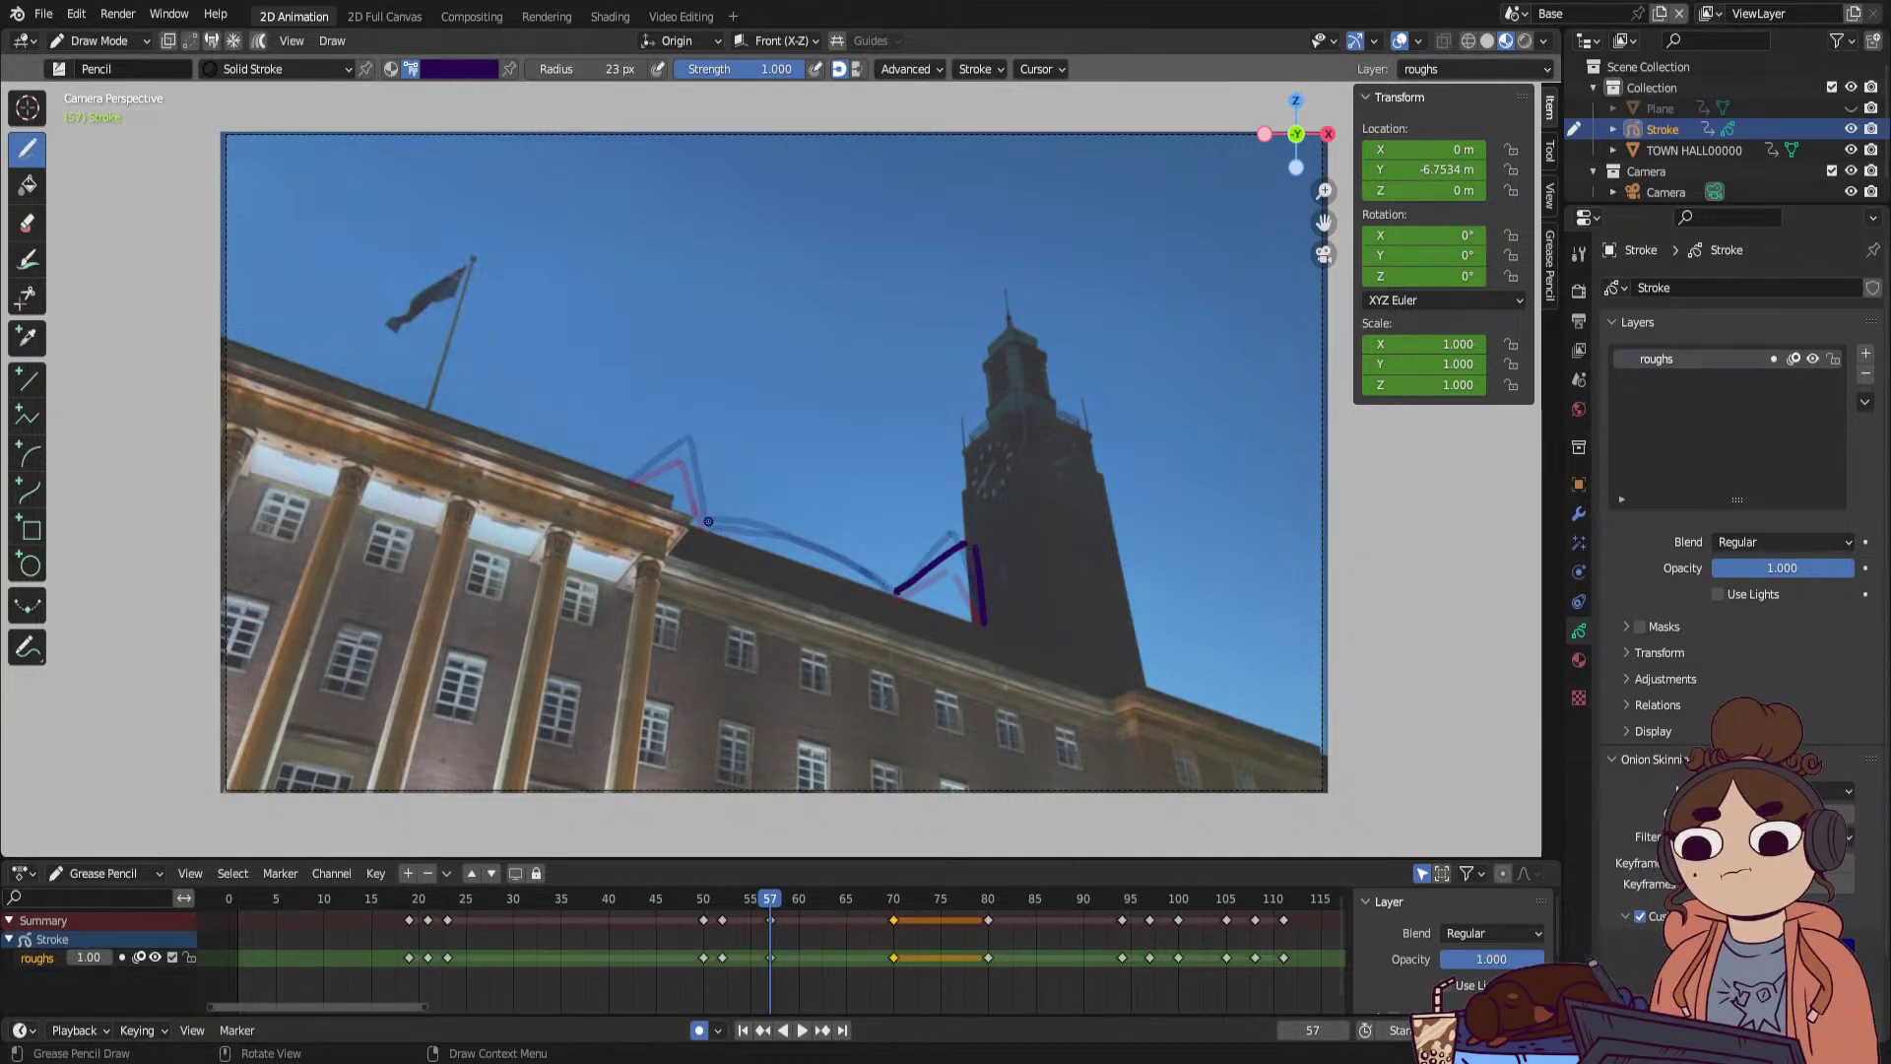
pyautogui.moveTo(705, 519); pyautogui.dragTo(813, 538)
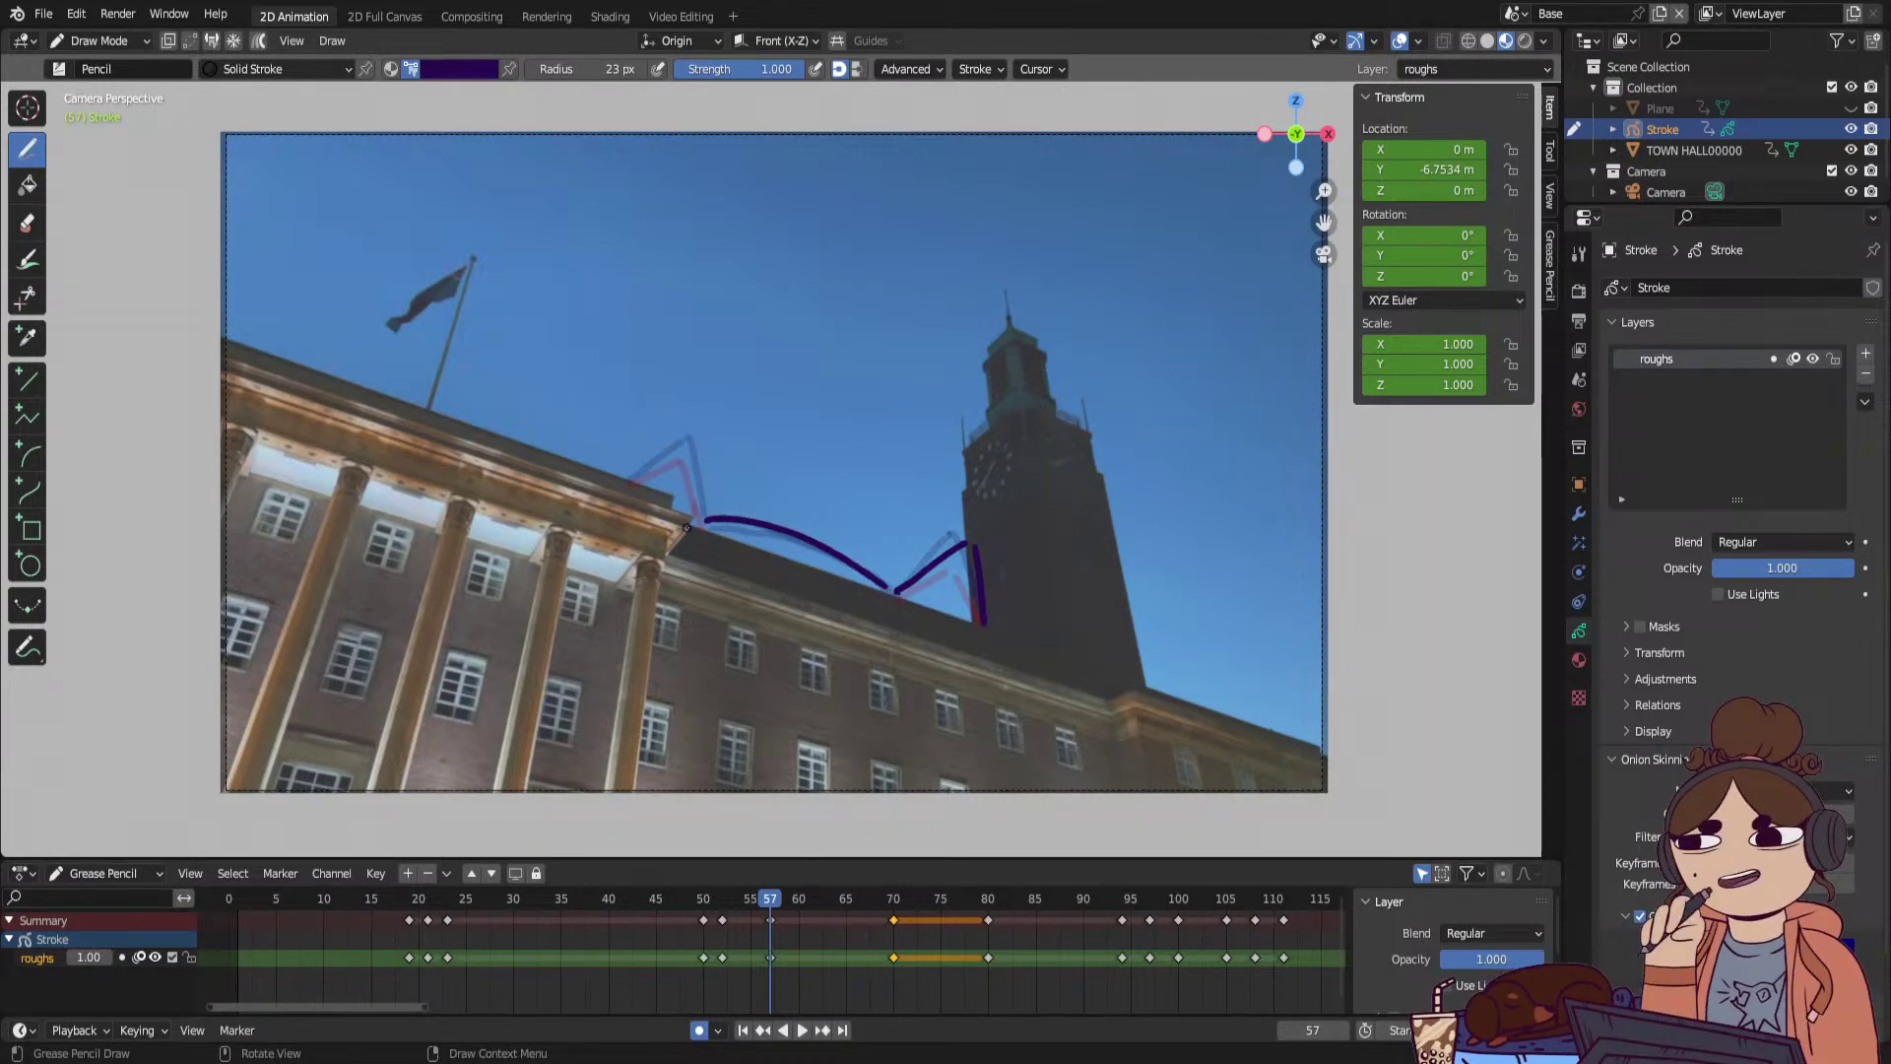
pyautogui.moveTo(705, 519)
pyautogui.mouseDown()
pyautogui.moveTo(690, 443)
pyautogui.moveTo(624, 479)
pyautogui.mouseUp()
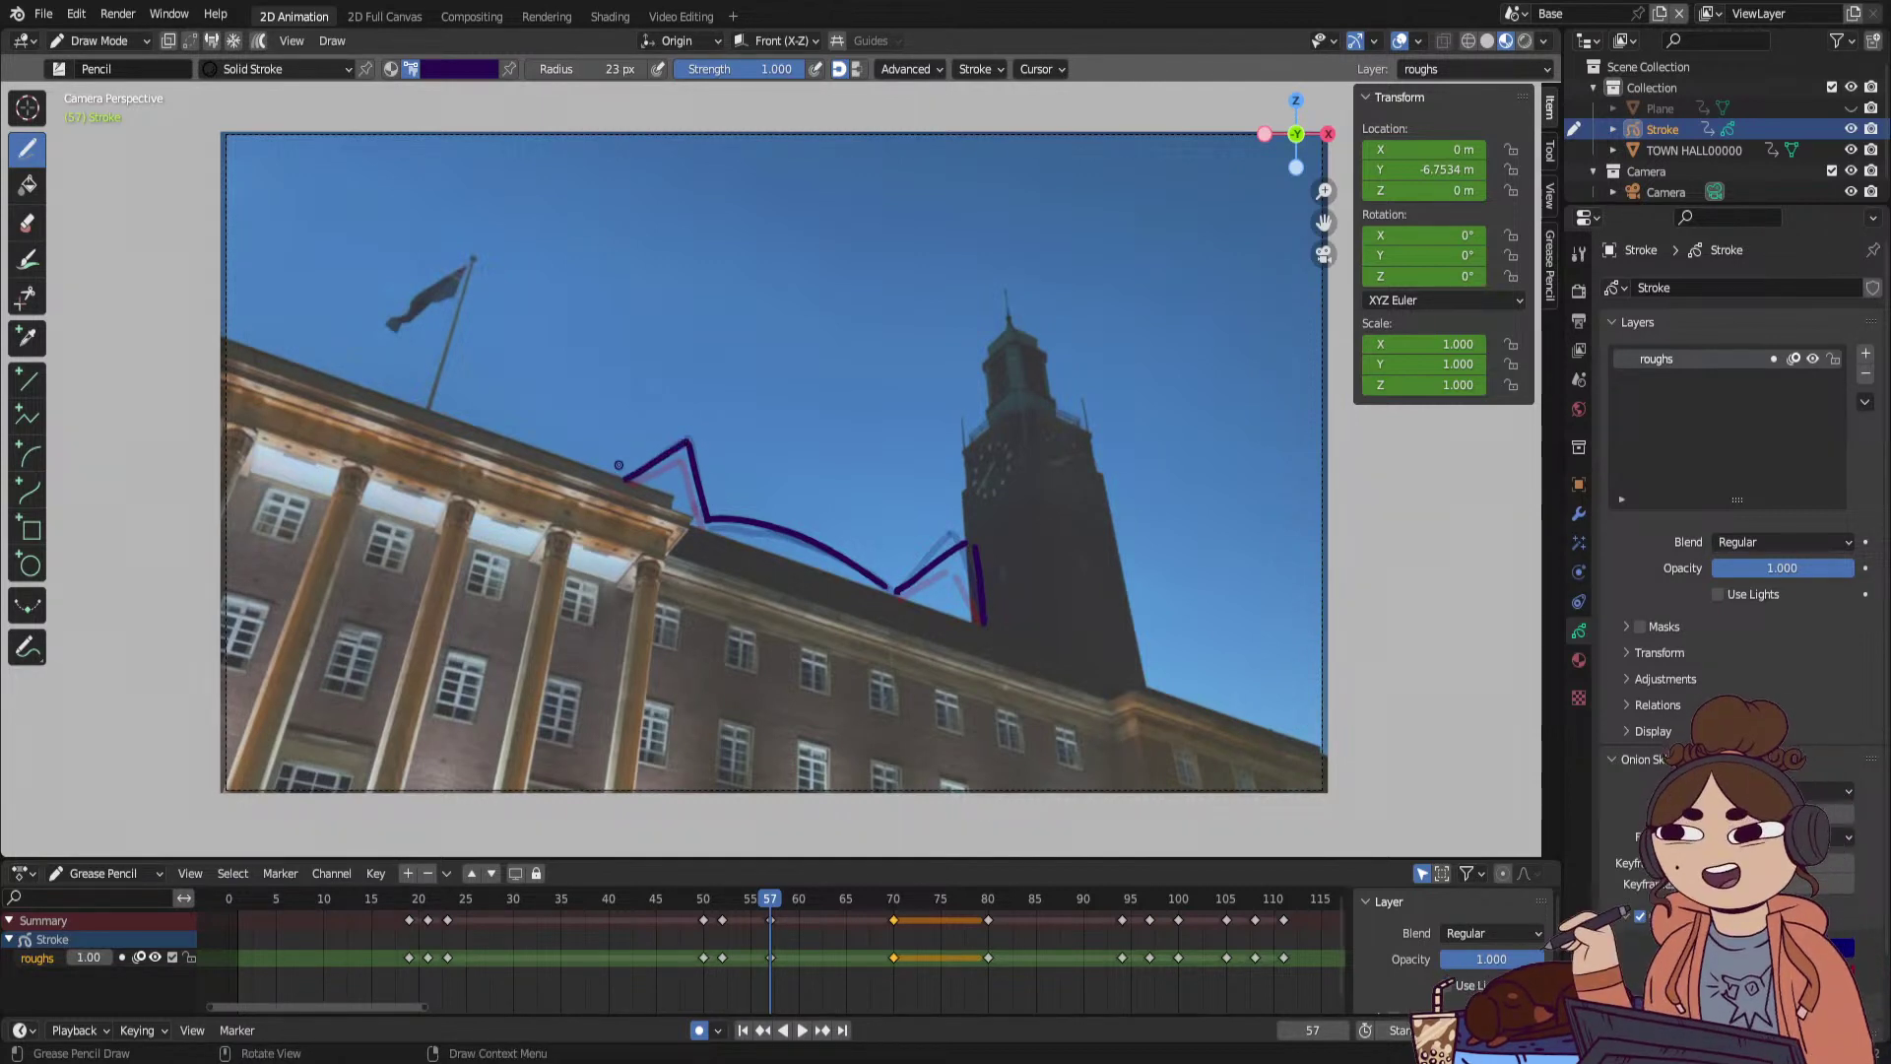
# Duplicate the ear-outline keyframe at frame 52 to frame 59.
pyautogui.press('Right')
pyautogui.press('Right')
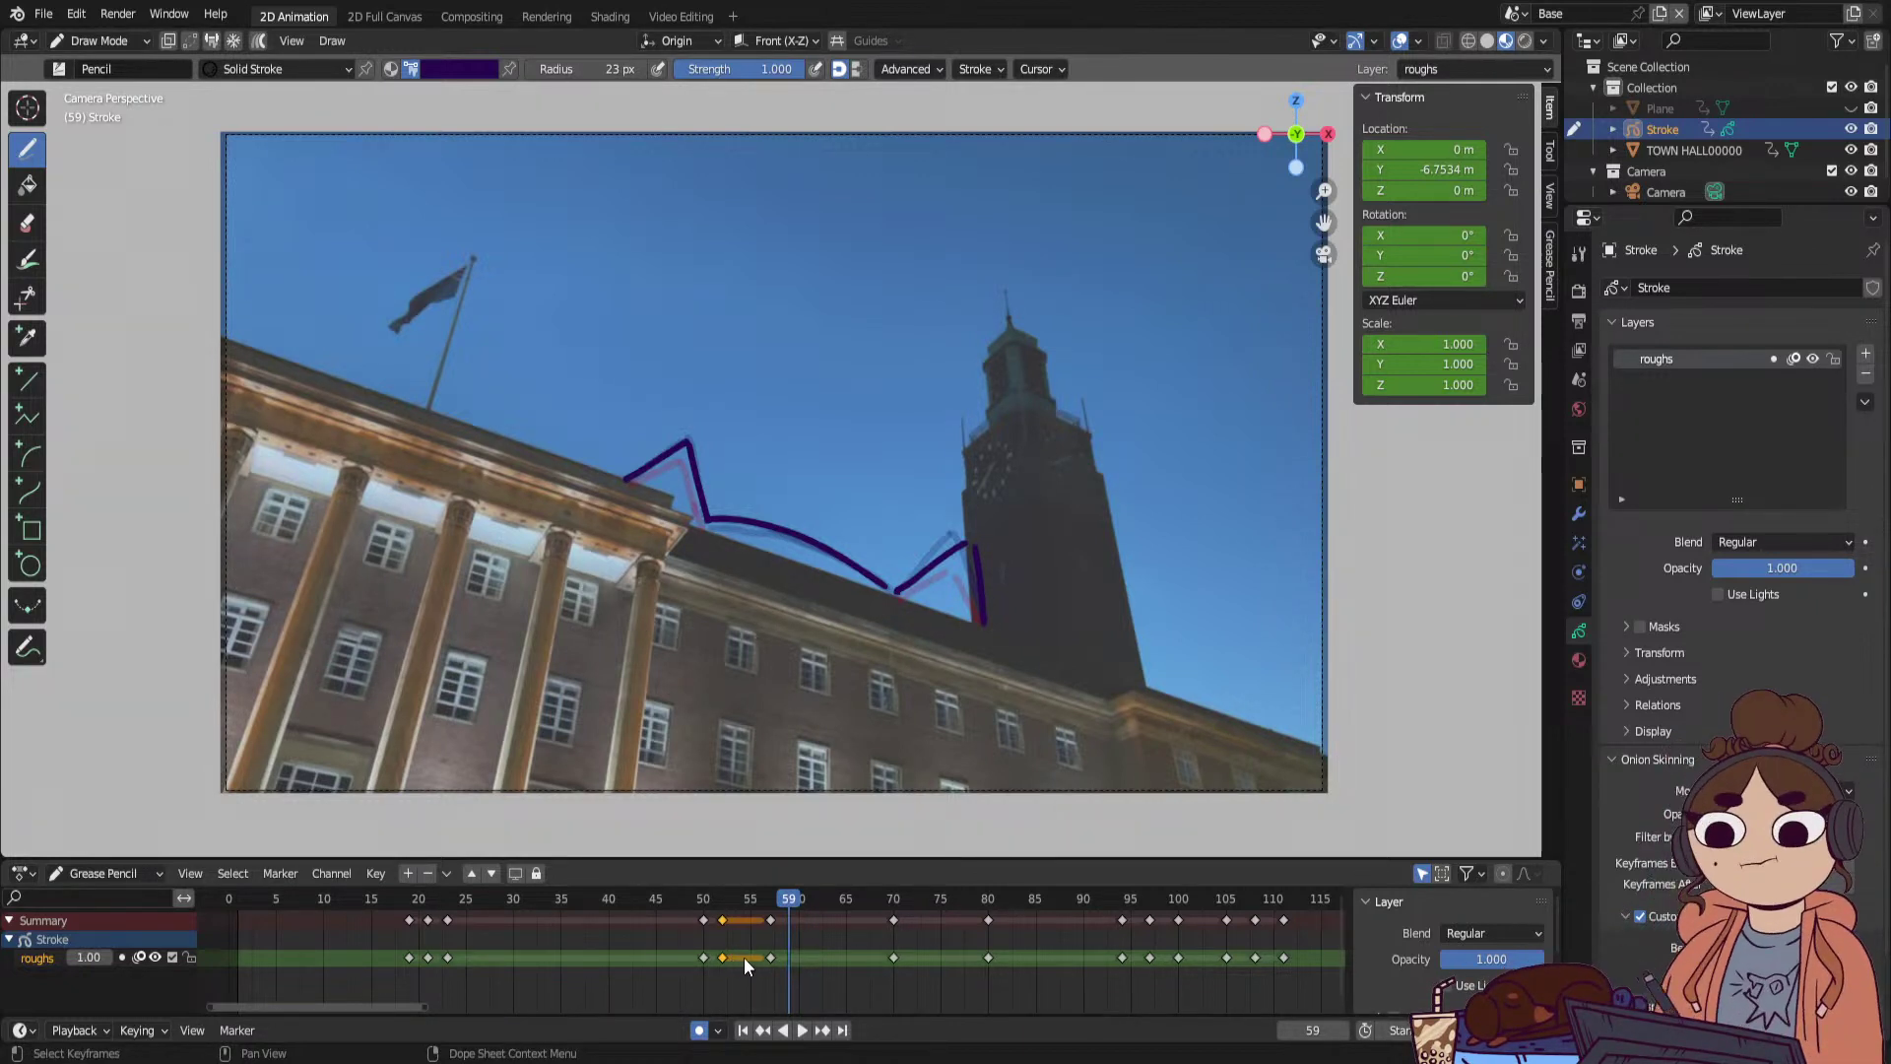
pyautogui.hotkey('shift', 'd')
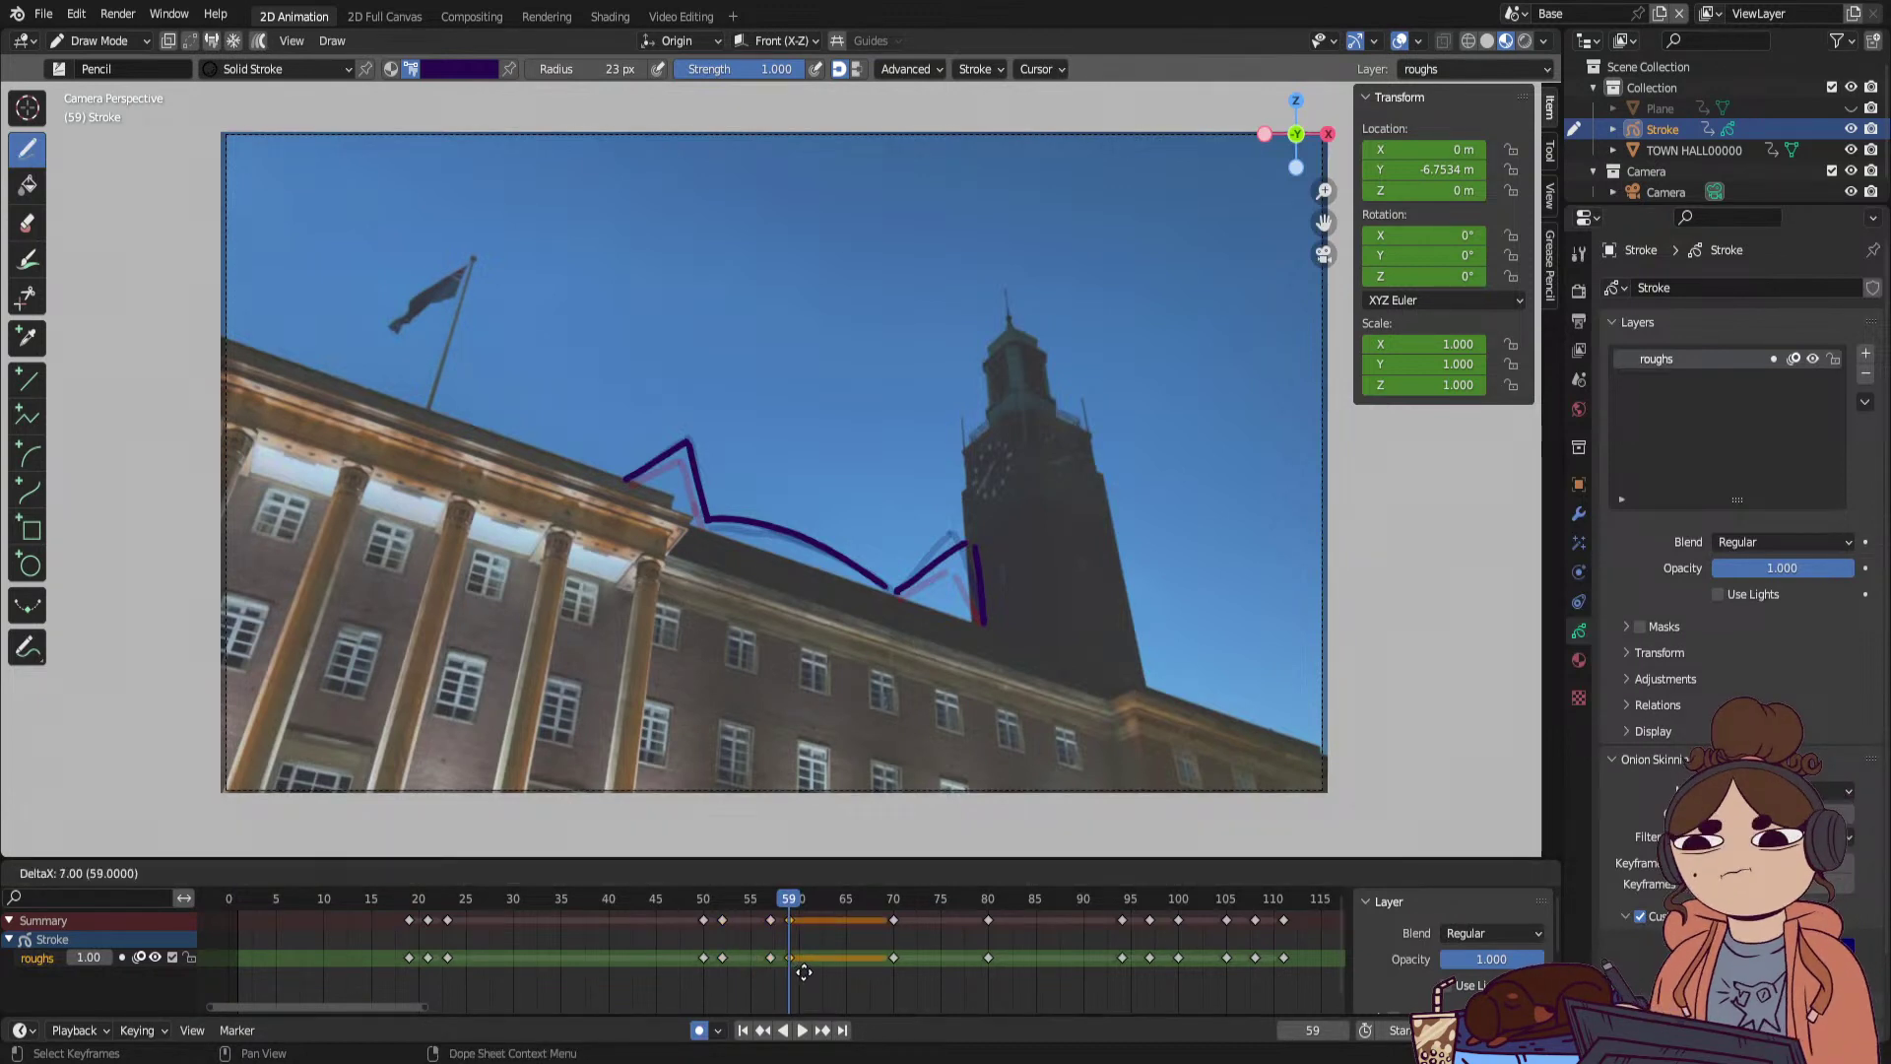
pyautogui.click(805, 967)
# Play and scrub the animation up to frame 61 to check the timing of the ear twitch.
pyautogui.press('space')
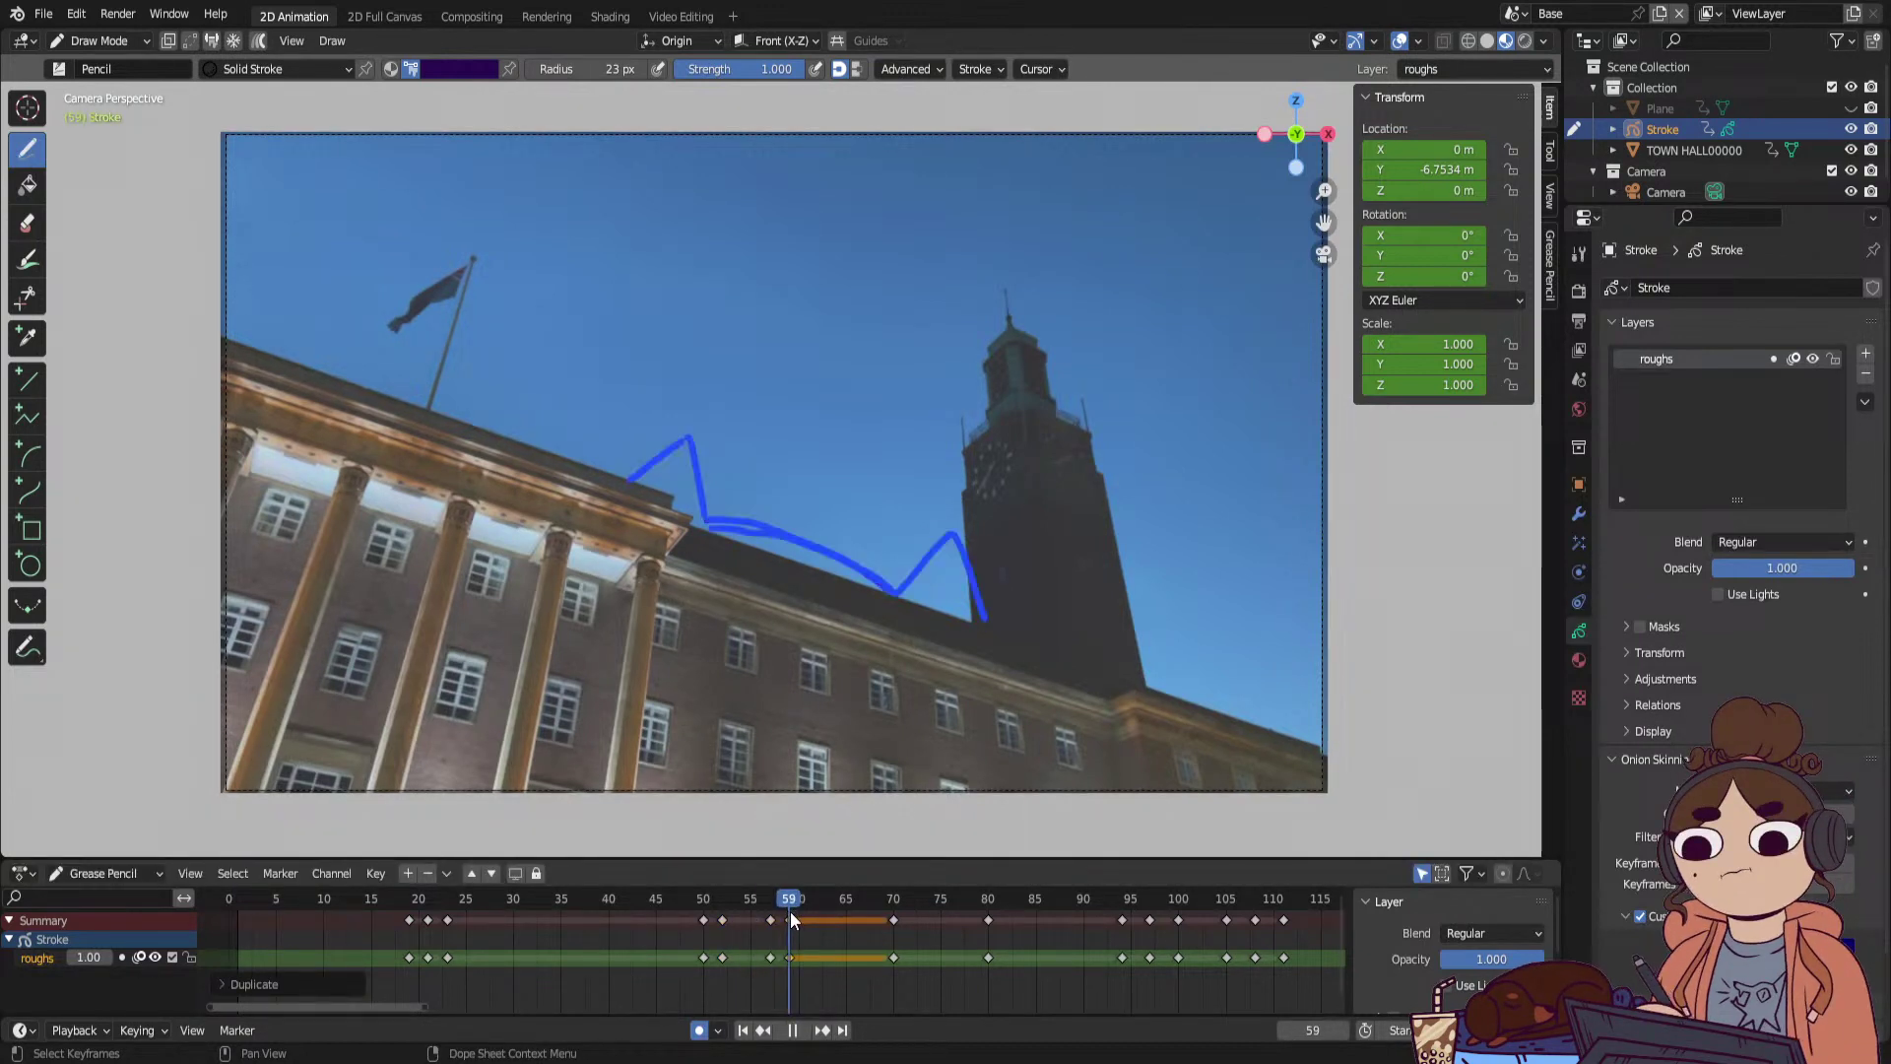
pyautogui.moveTo(794, 918)
pyautogui.mouseDown()
pyautogui.moveTo(824, 914)
pyautogui.moveTo(674, 967)
pyautogui.moveTo(853, 955)
pyautogui.moveTo(773, 967)
pyautogui.mouseUp()
pyautogui.press('space')
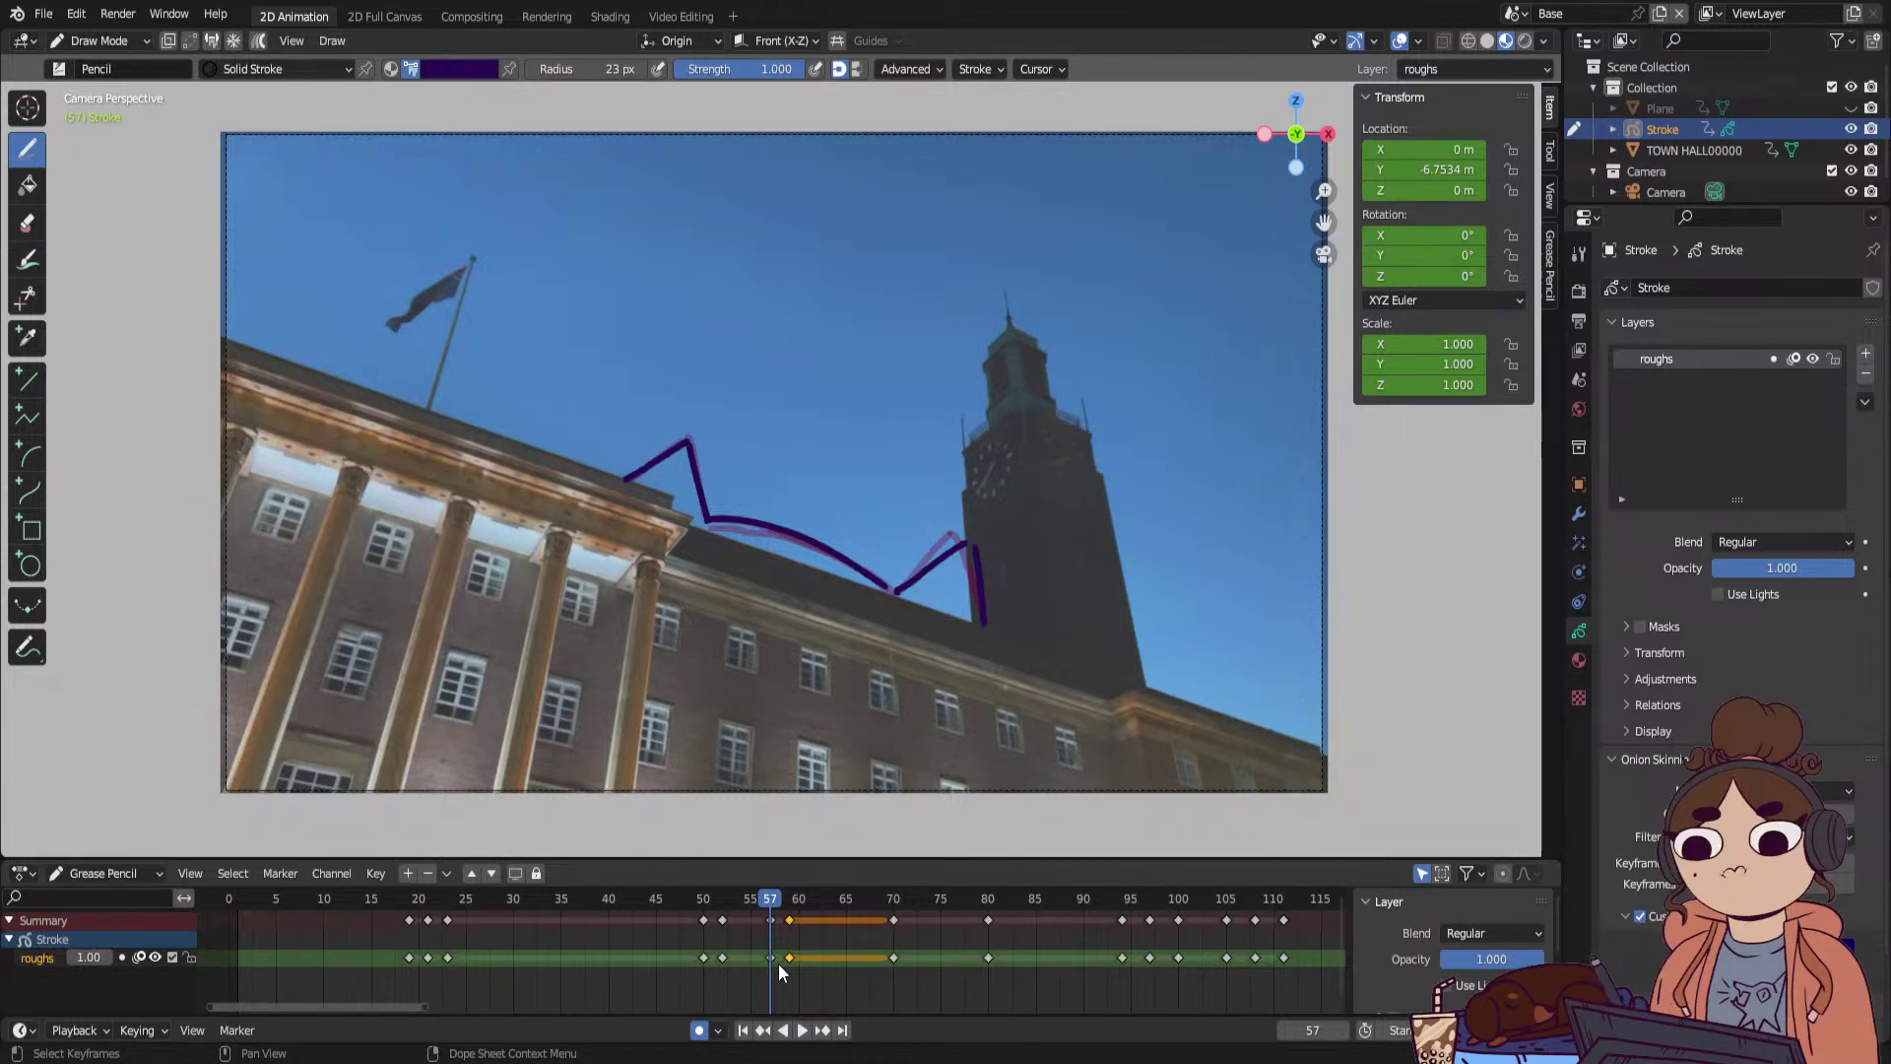
pyautogui.moveTo(762, 900); pyautogui.dragTo(365, 973)
pyautogui.press('space')
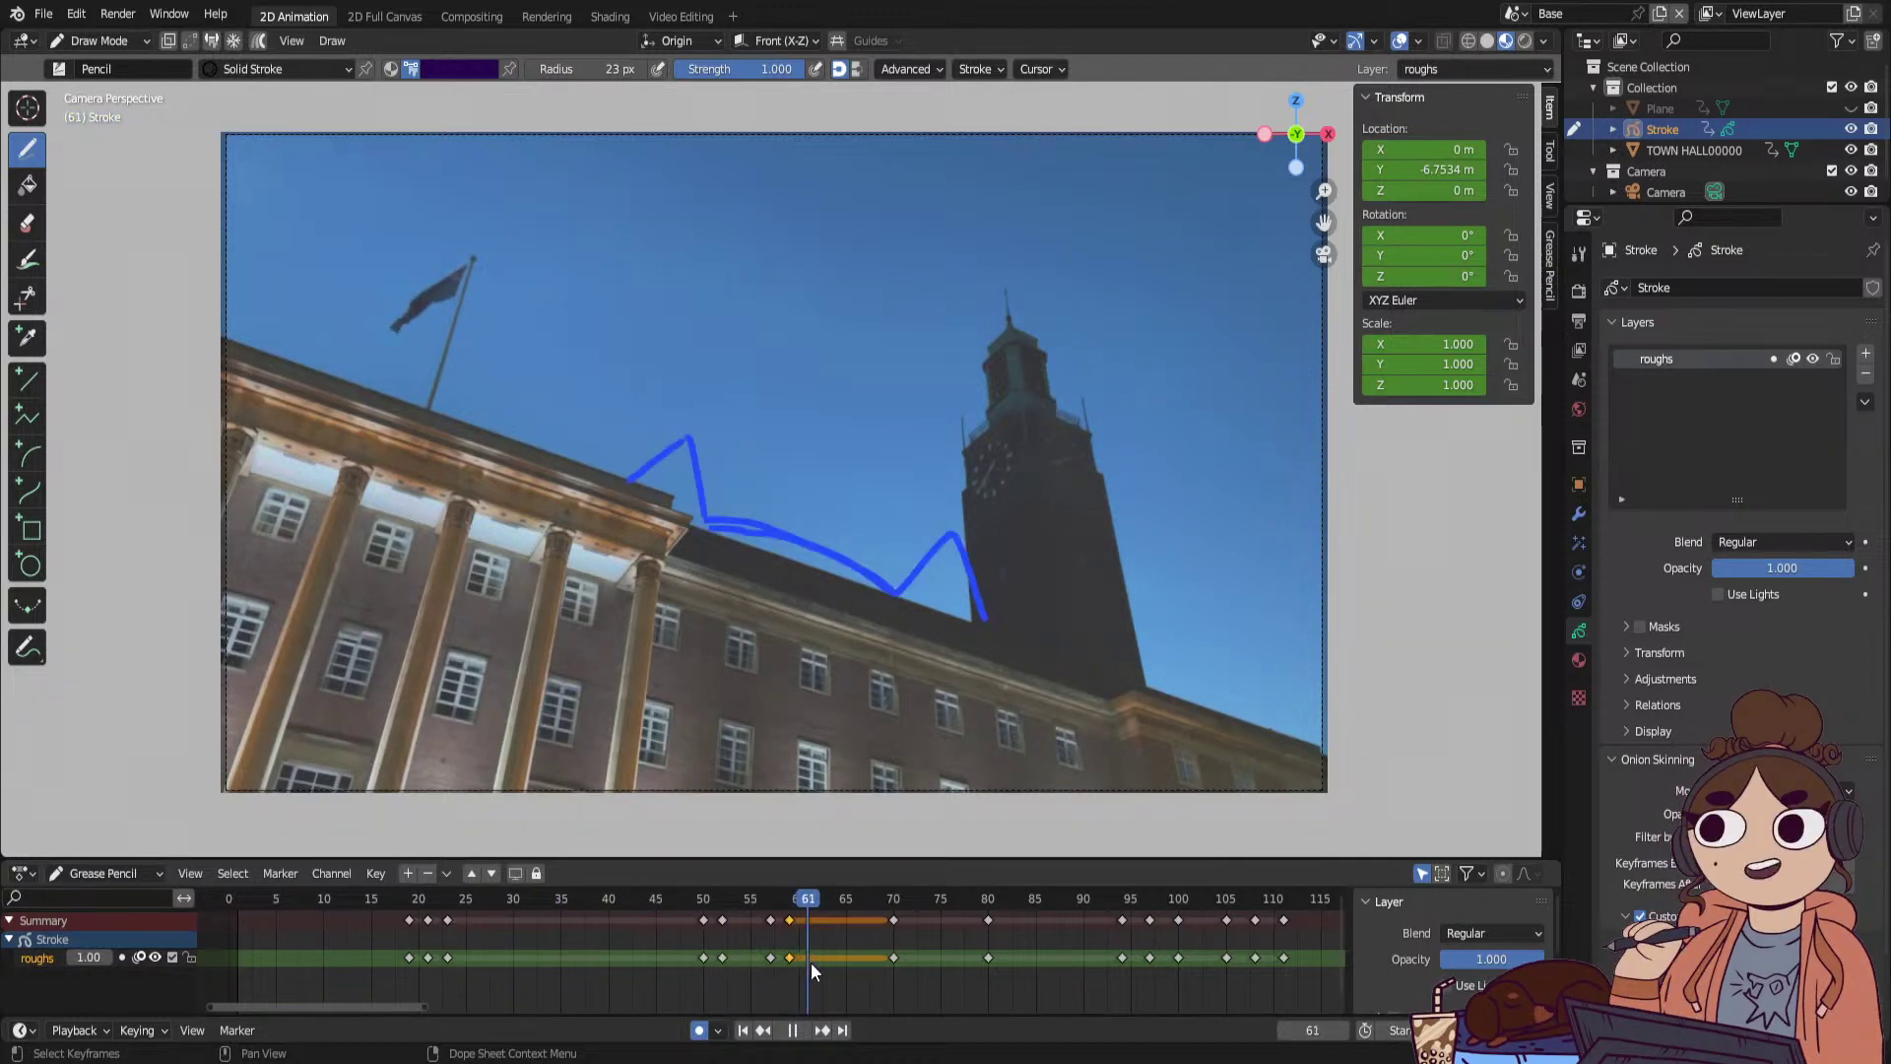
pyautogui.moveTo(811, 961)
pyautogui.mouseDown()
pyautogui.moveTo(862, 957)
pyautogui.moveTo(747, 972)
pyautogui.moveTo(794, 969)
pyautogui.mouseUp()
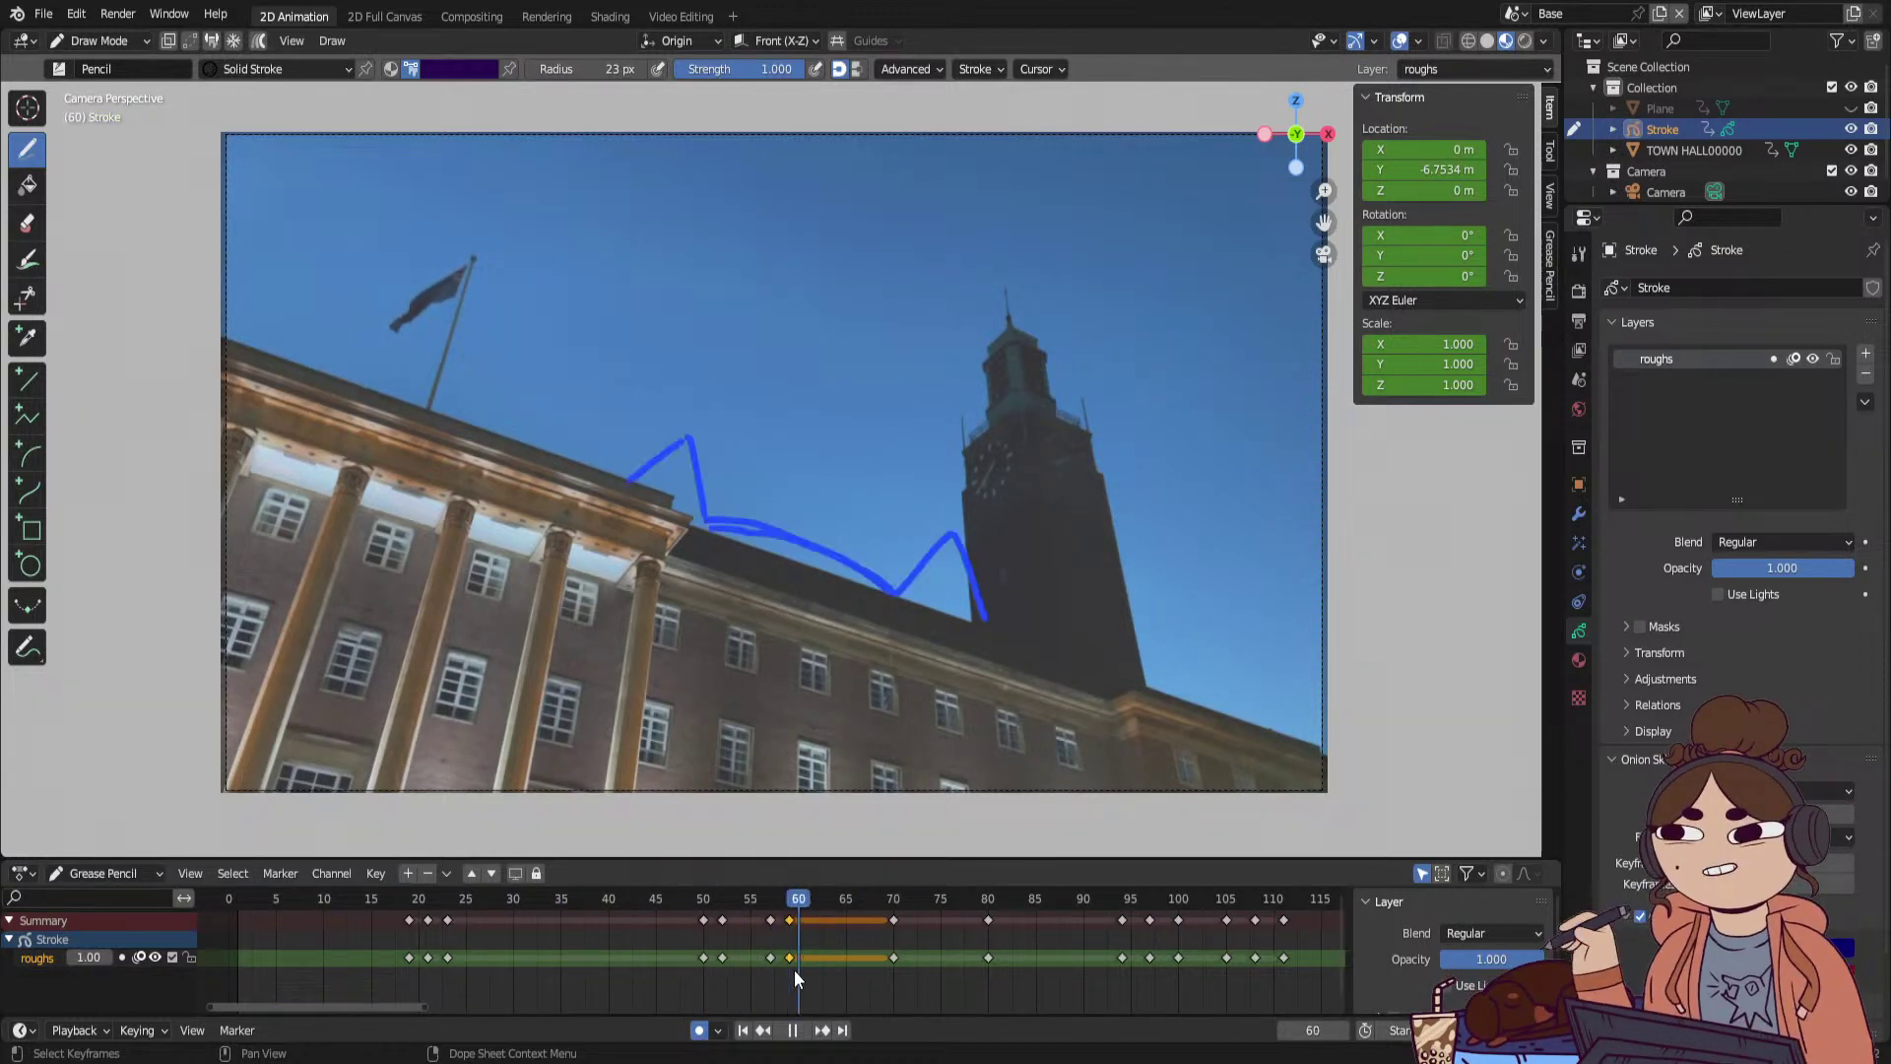
pyautogui.press('space')
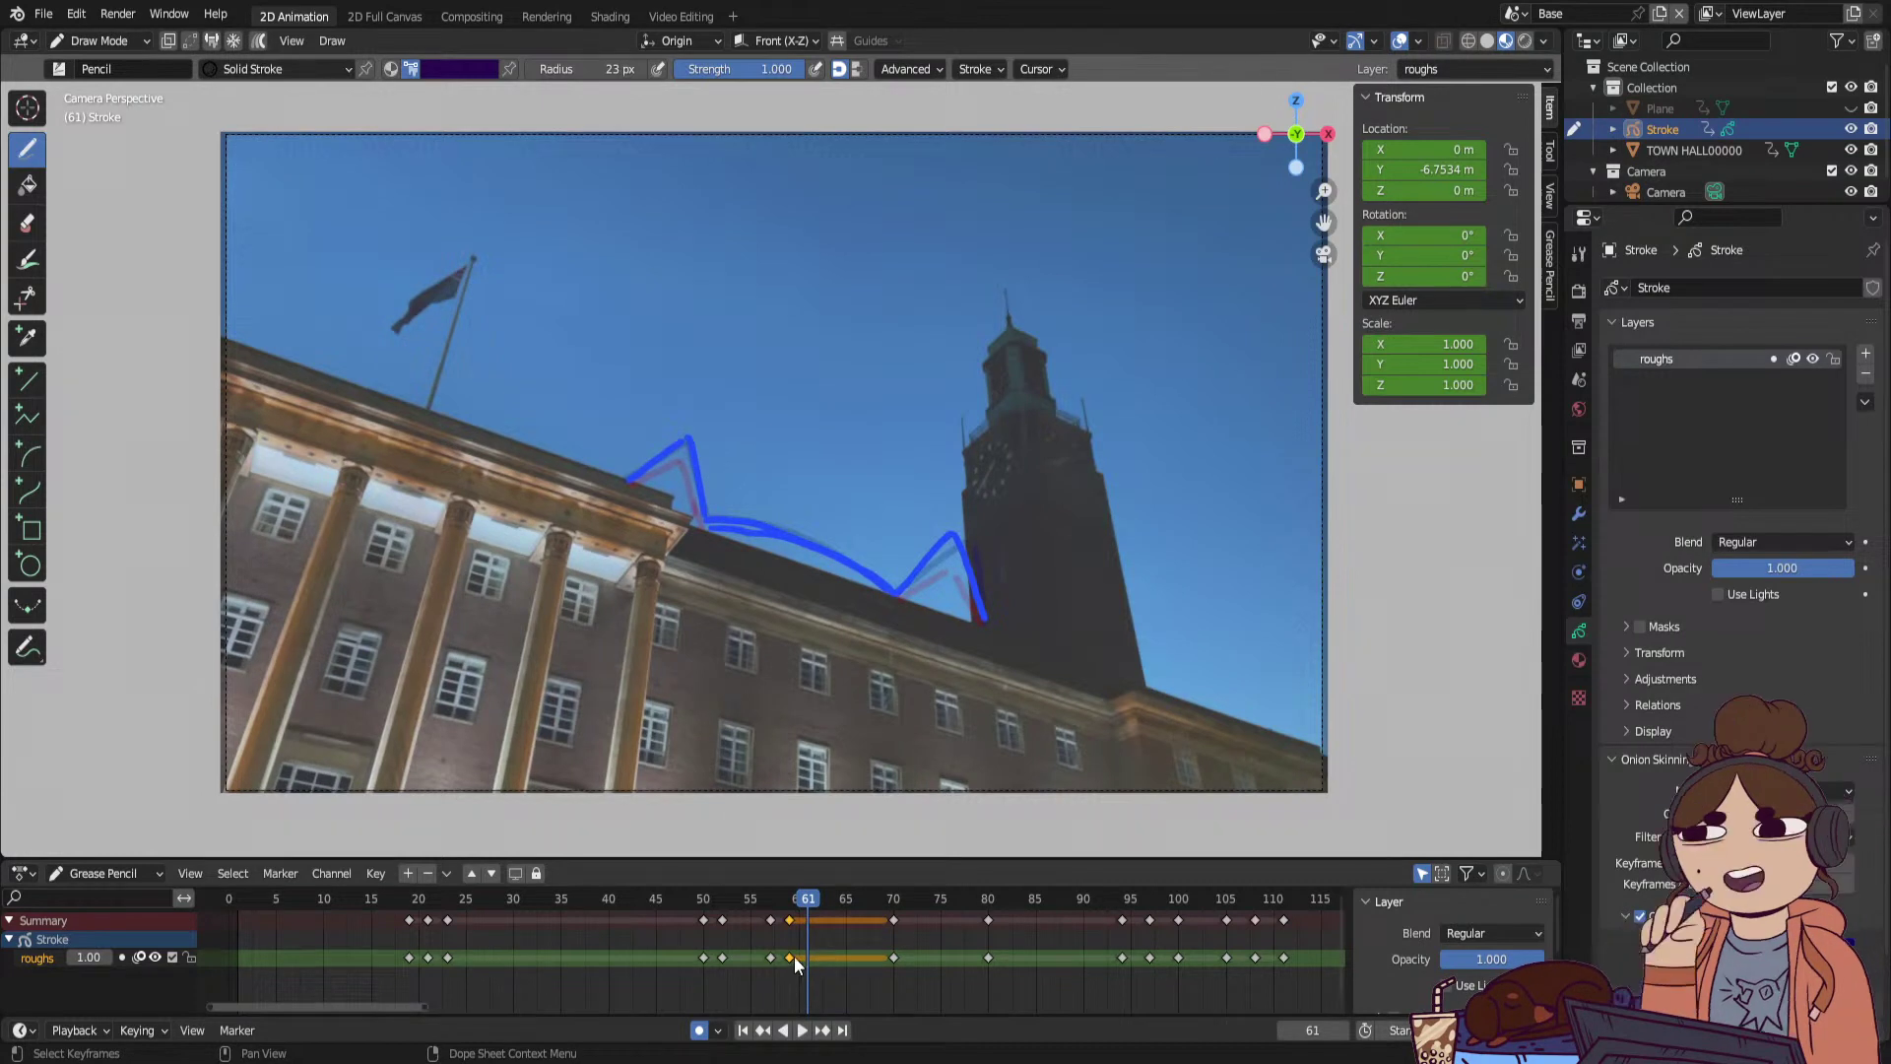
pyautogui.moveTo(808, 899)
pyautogui.mouseDown()
pyautogui.moveTo(652, 965)
pyautogui.moveTo(759, 941)
pyautogui.mouseUp()
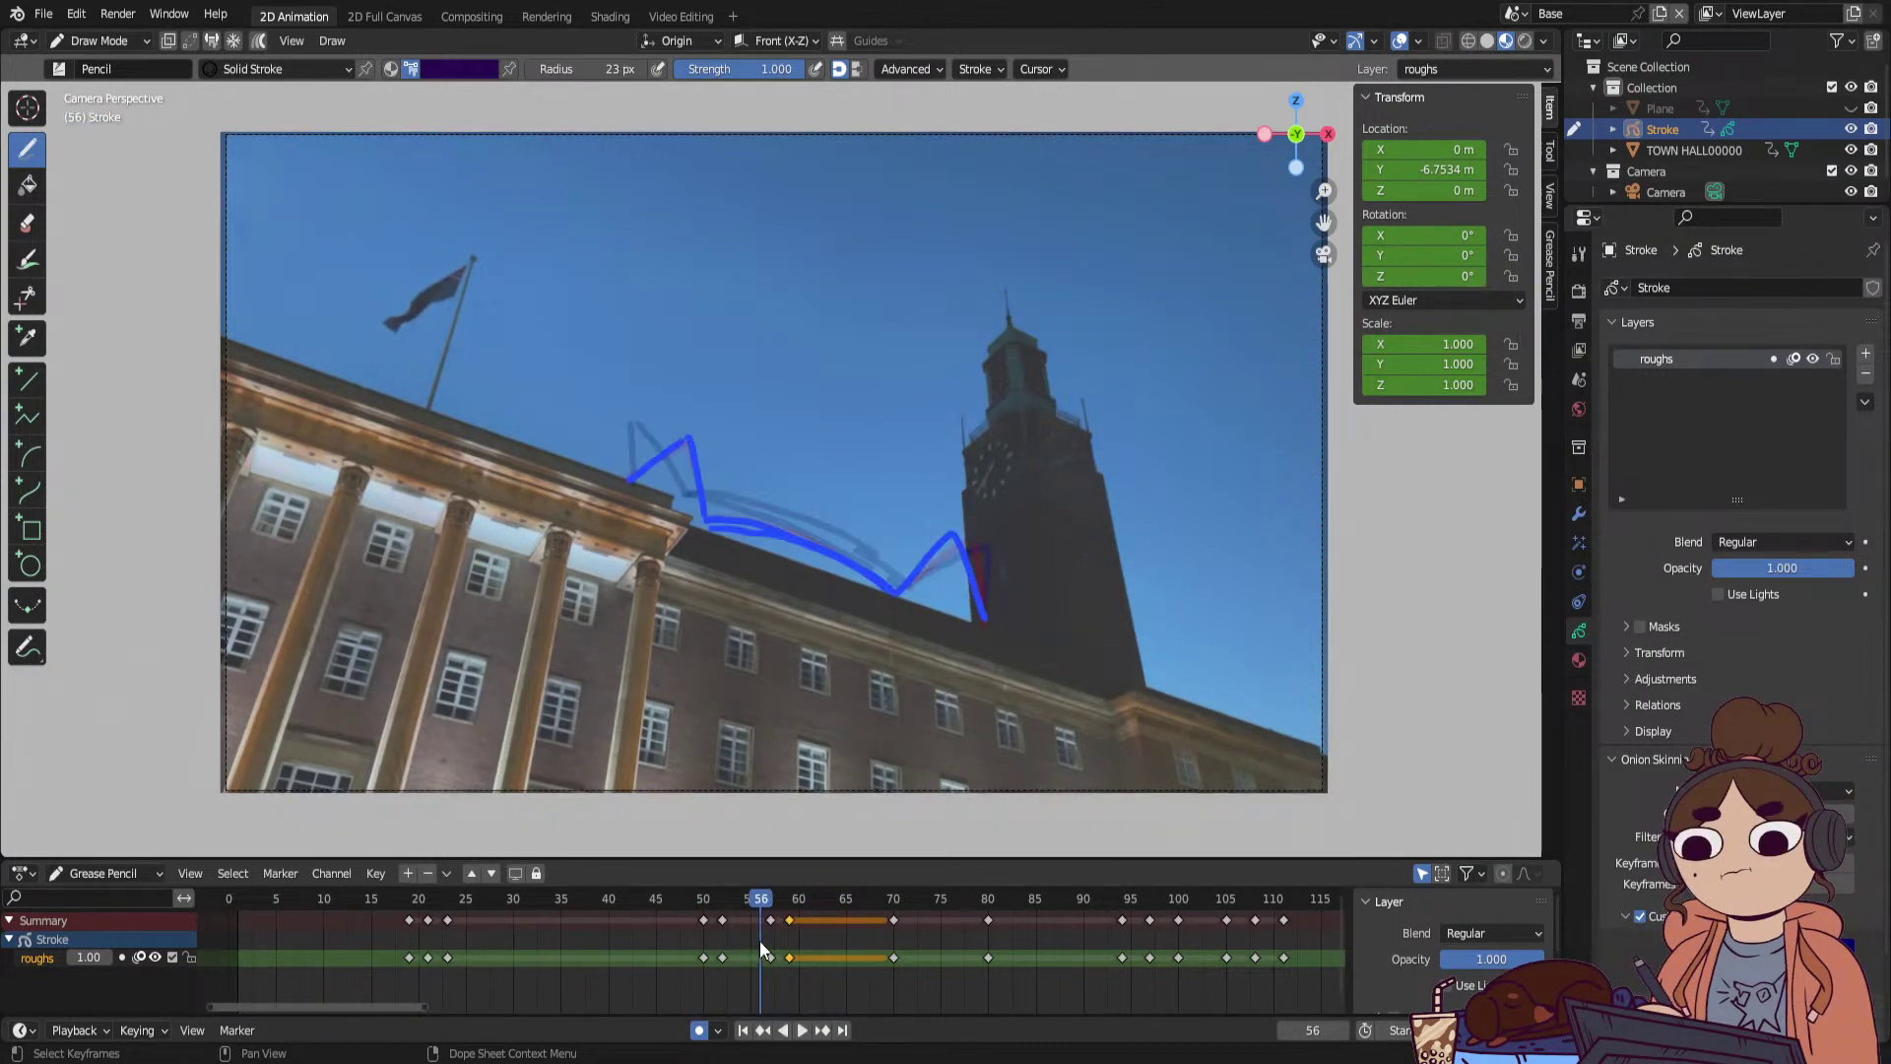
# Add a new Grease Pencil layer above the roughs layer and name it purple.
pyautogui.click(1865, 354)
pyautogui.doubleClick(1686, 359)
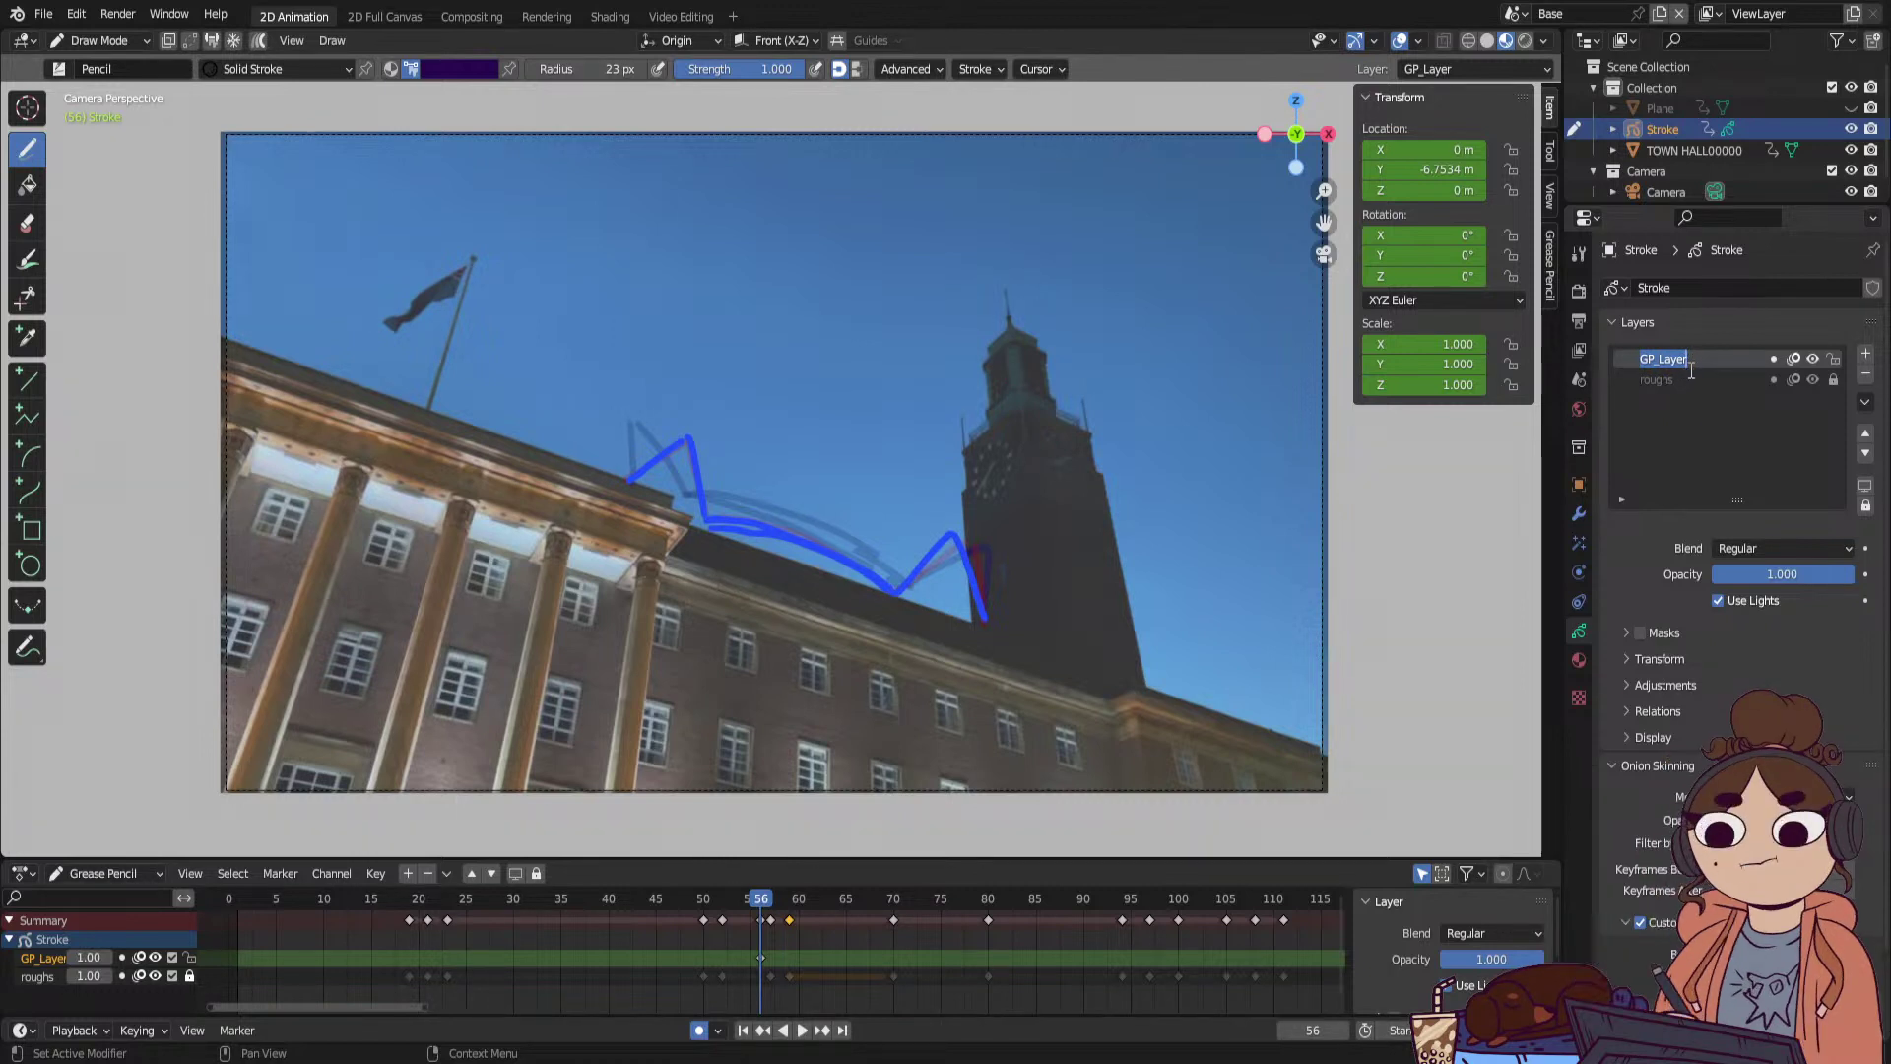
pyautogui.write('purple')
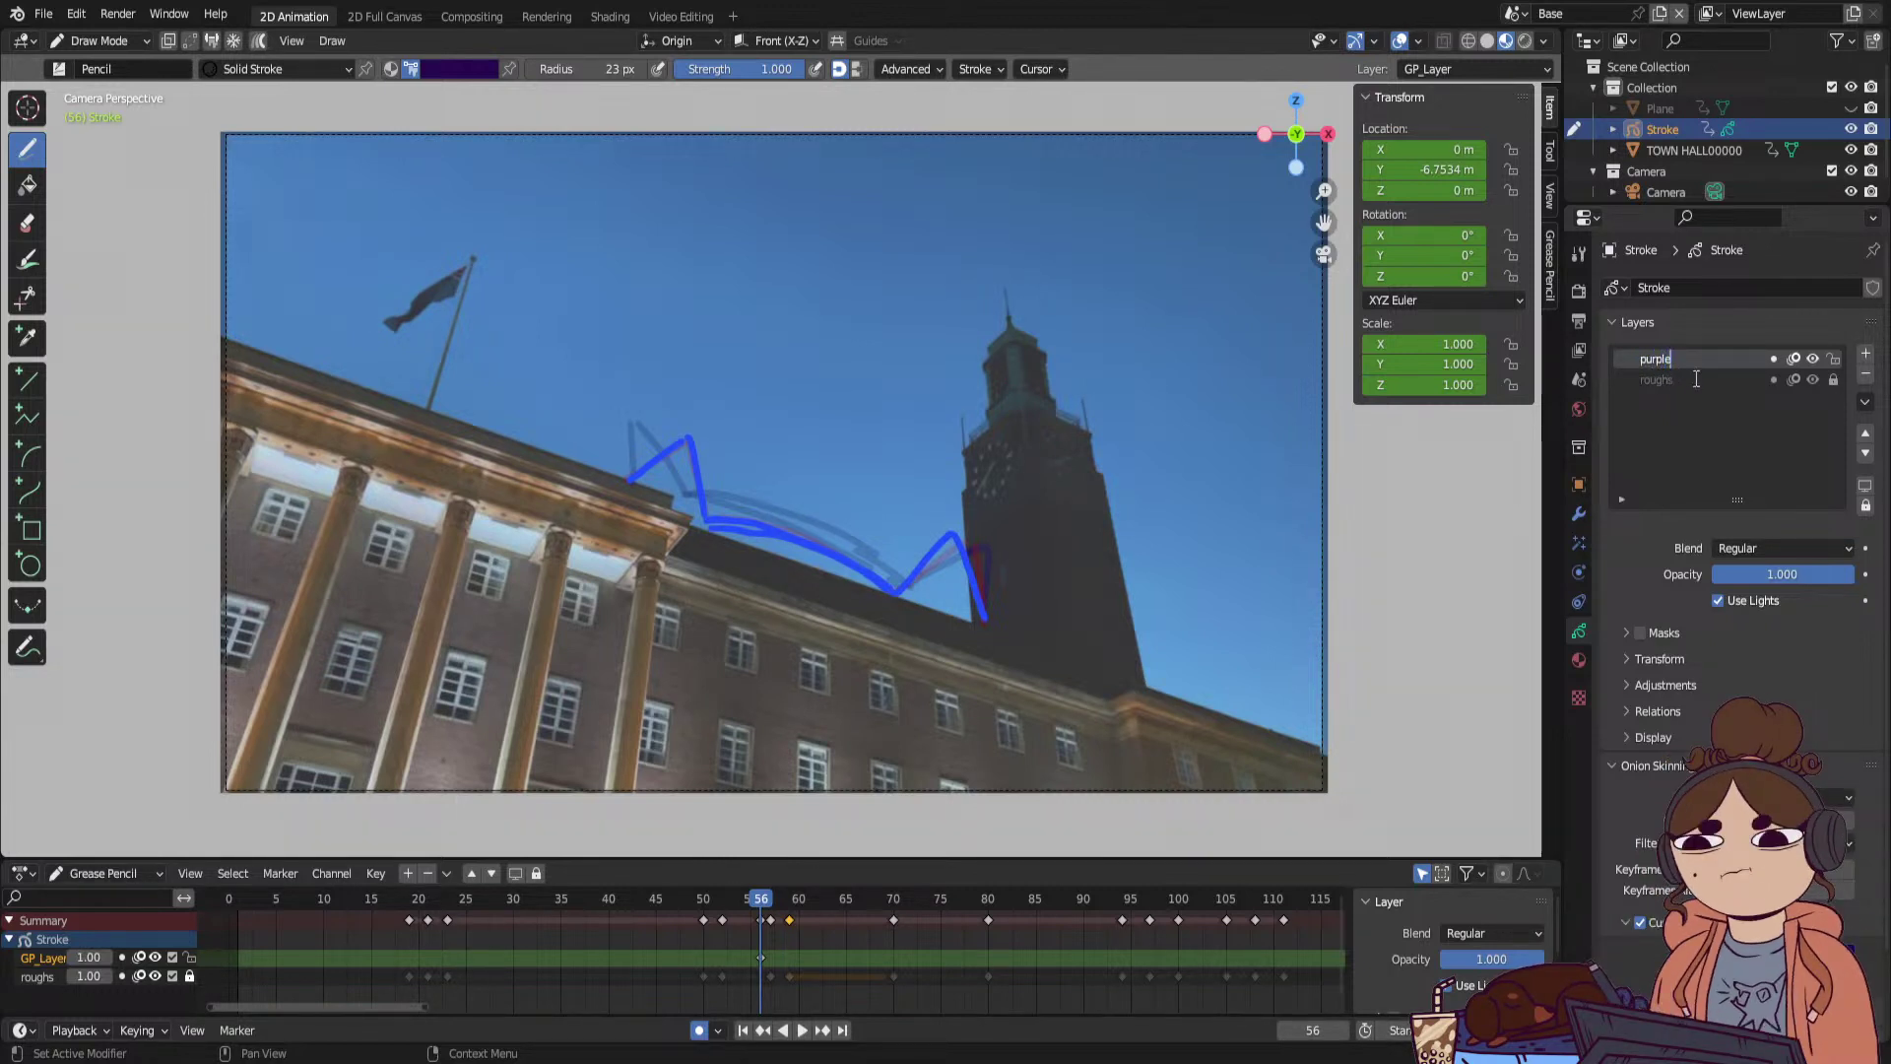
pyautogui.press('Return')
# Turn off Use Lights for the purple layer, enable its masks and add roughs as the mask layer.
pyautogui.click(1718, 600)
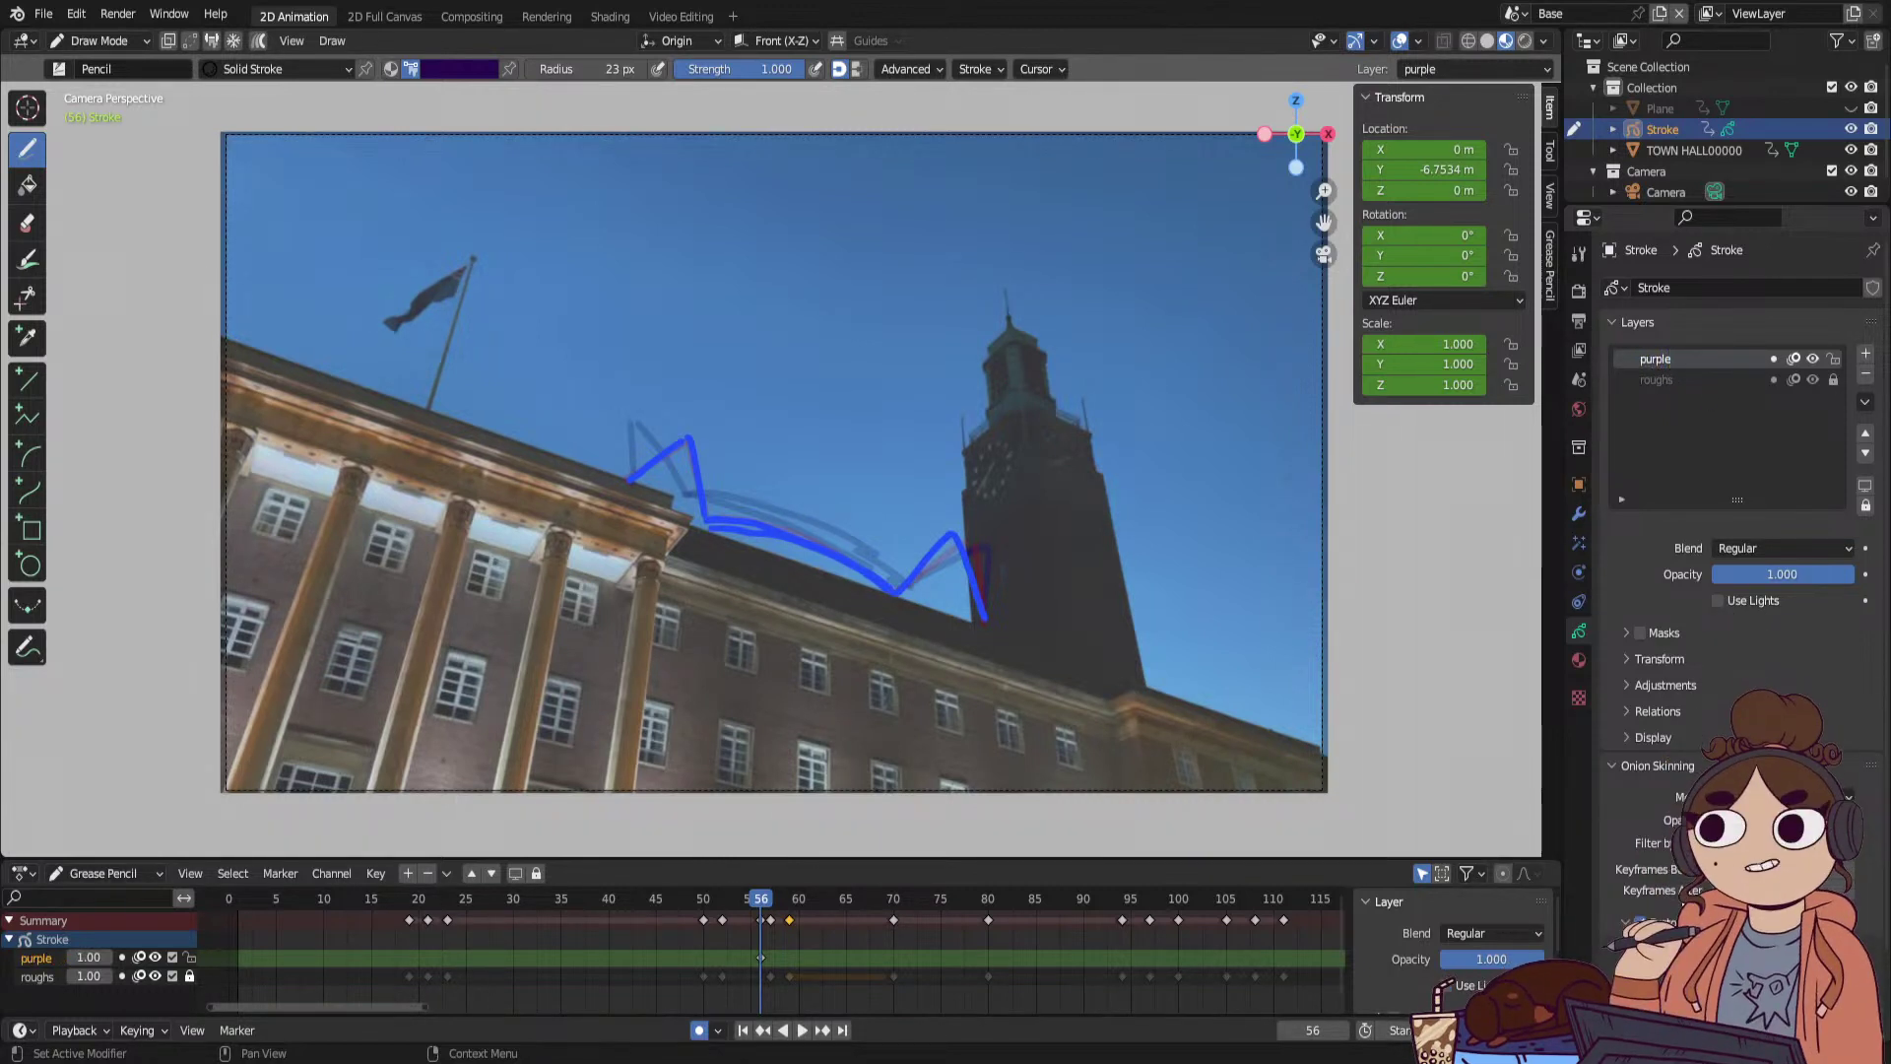
pyautogui.click(1639, 633)
pyautogui.click(1624, 633)
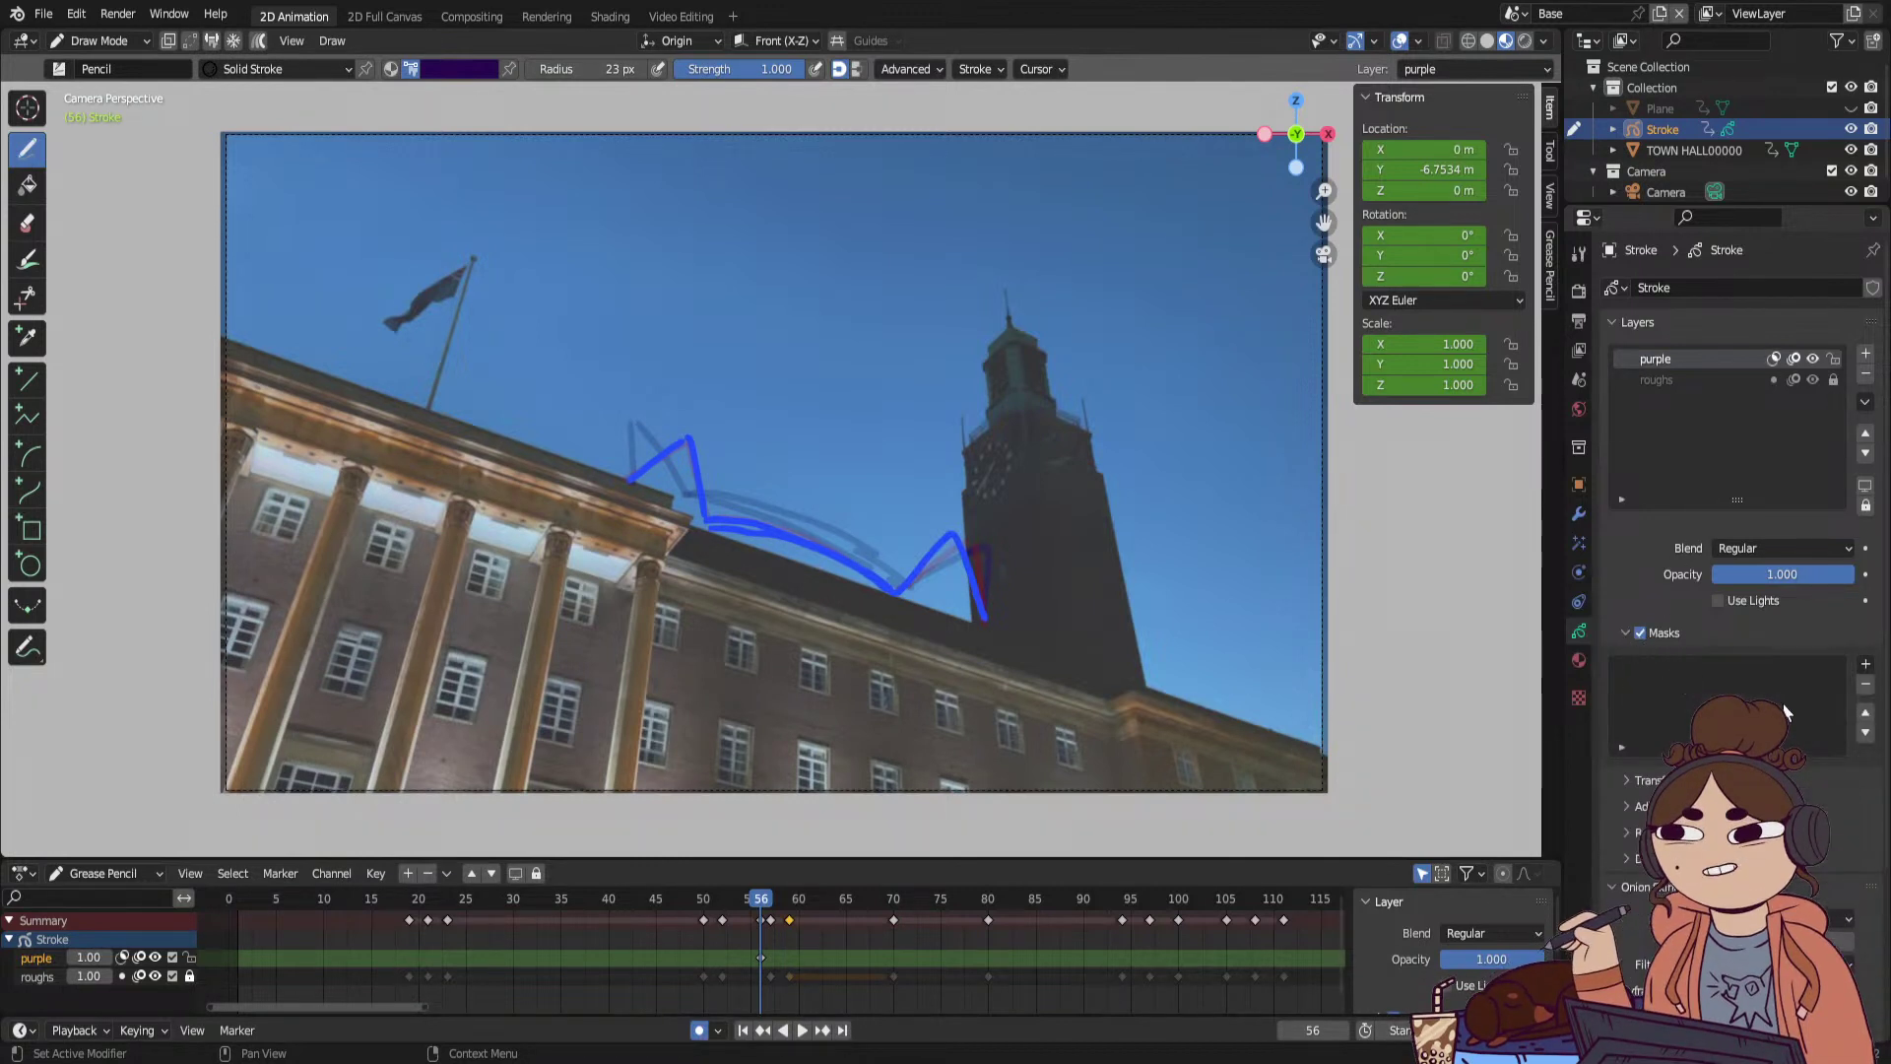
pyautogui.click(1864, 664)
pyautogui.click(1787, 688)
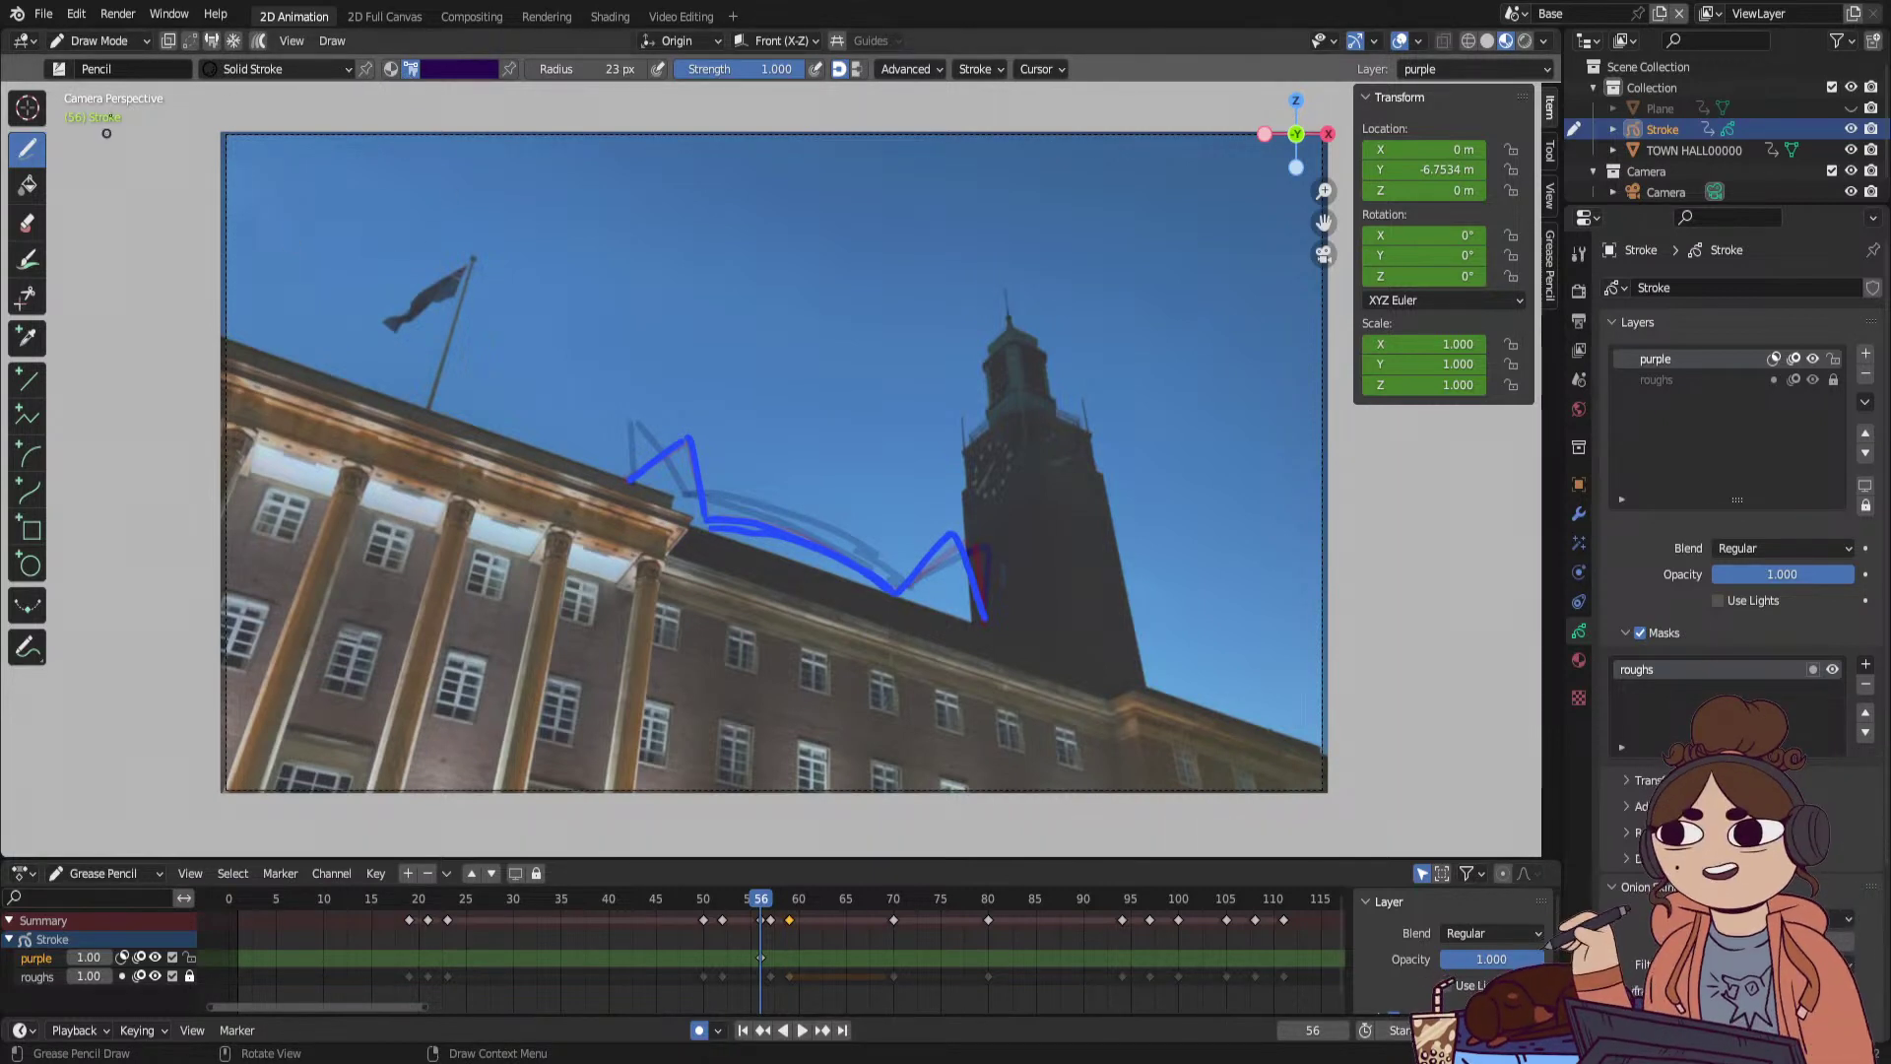
# Choose the Solid Fill material and move the purple layer's keyframe to frame 1.
pyautogui.click(275, 68)
pyautogui.click(257, 159)
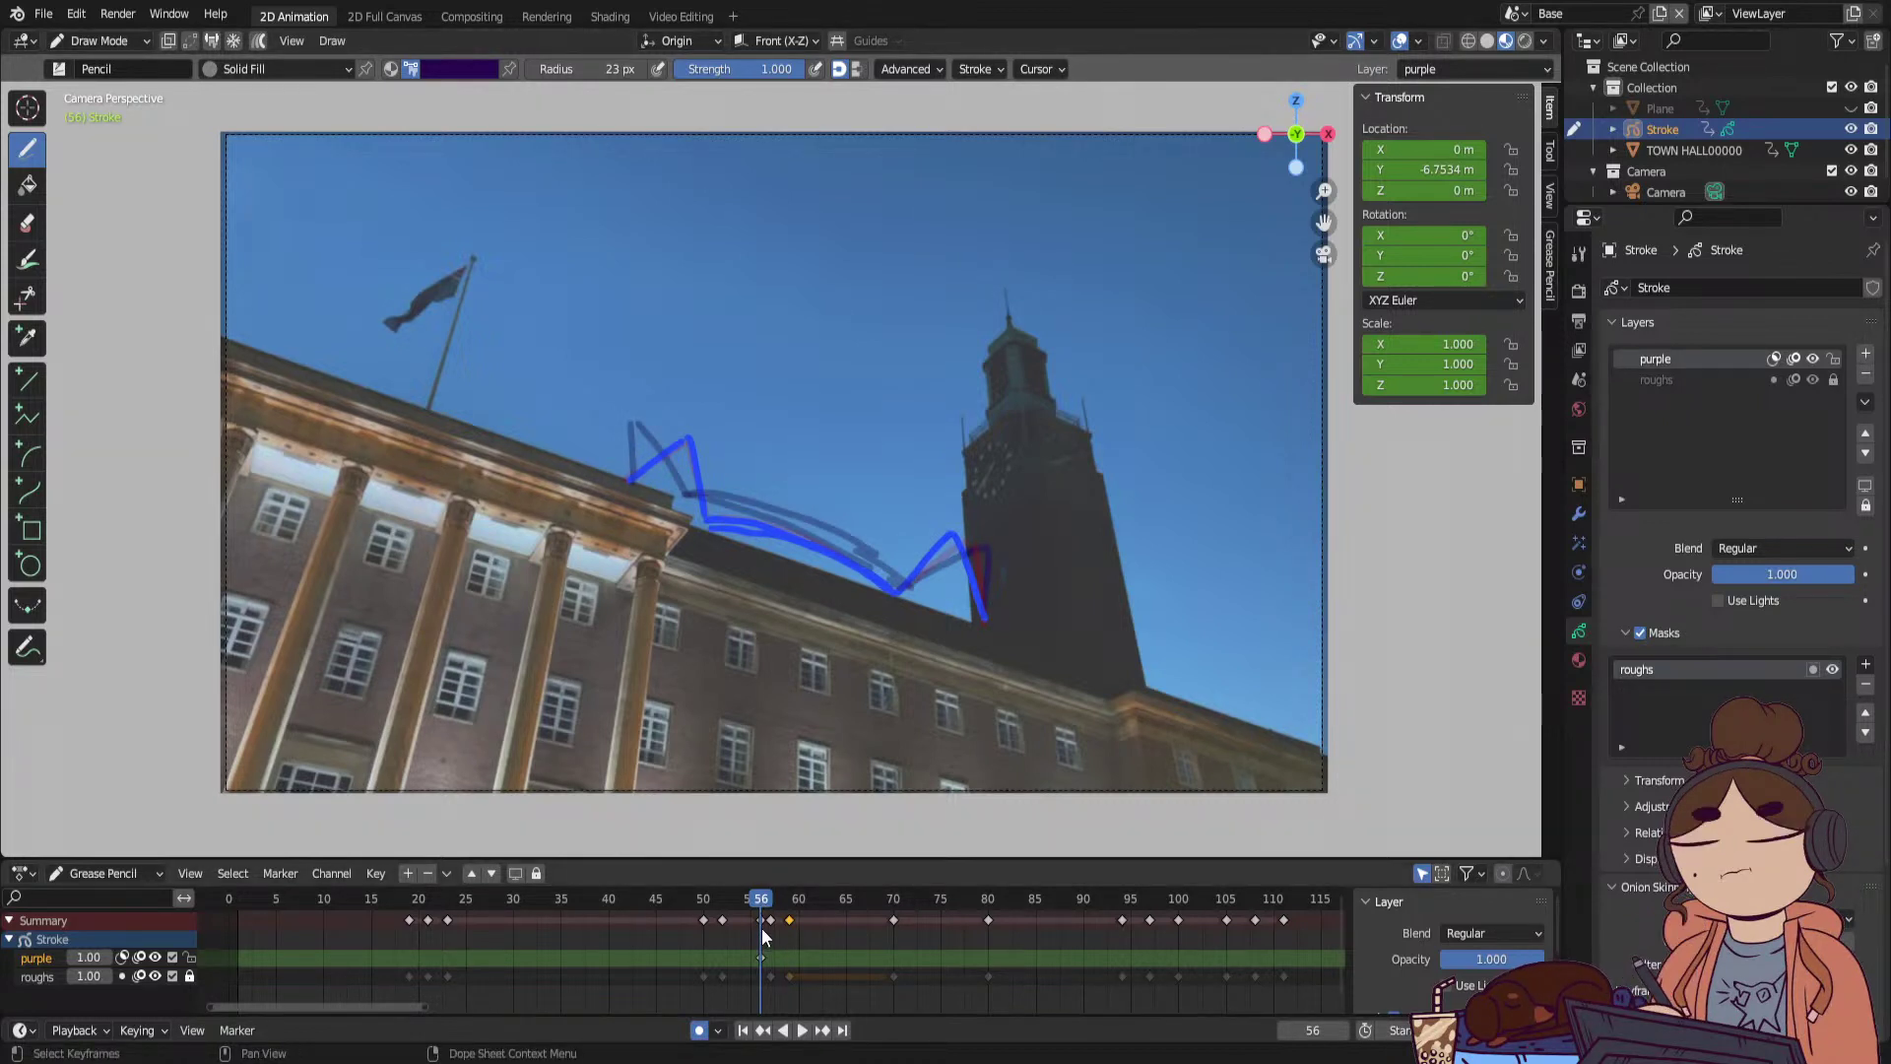
pyautogui.moveTo(761, 956); pyautogui.dragTo(233, 973)
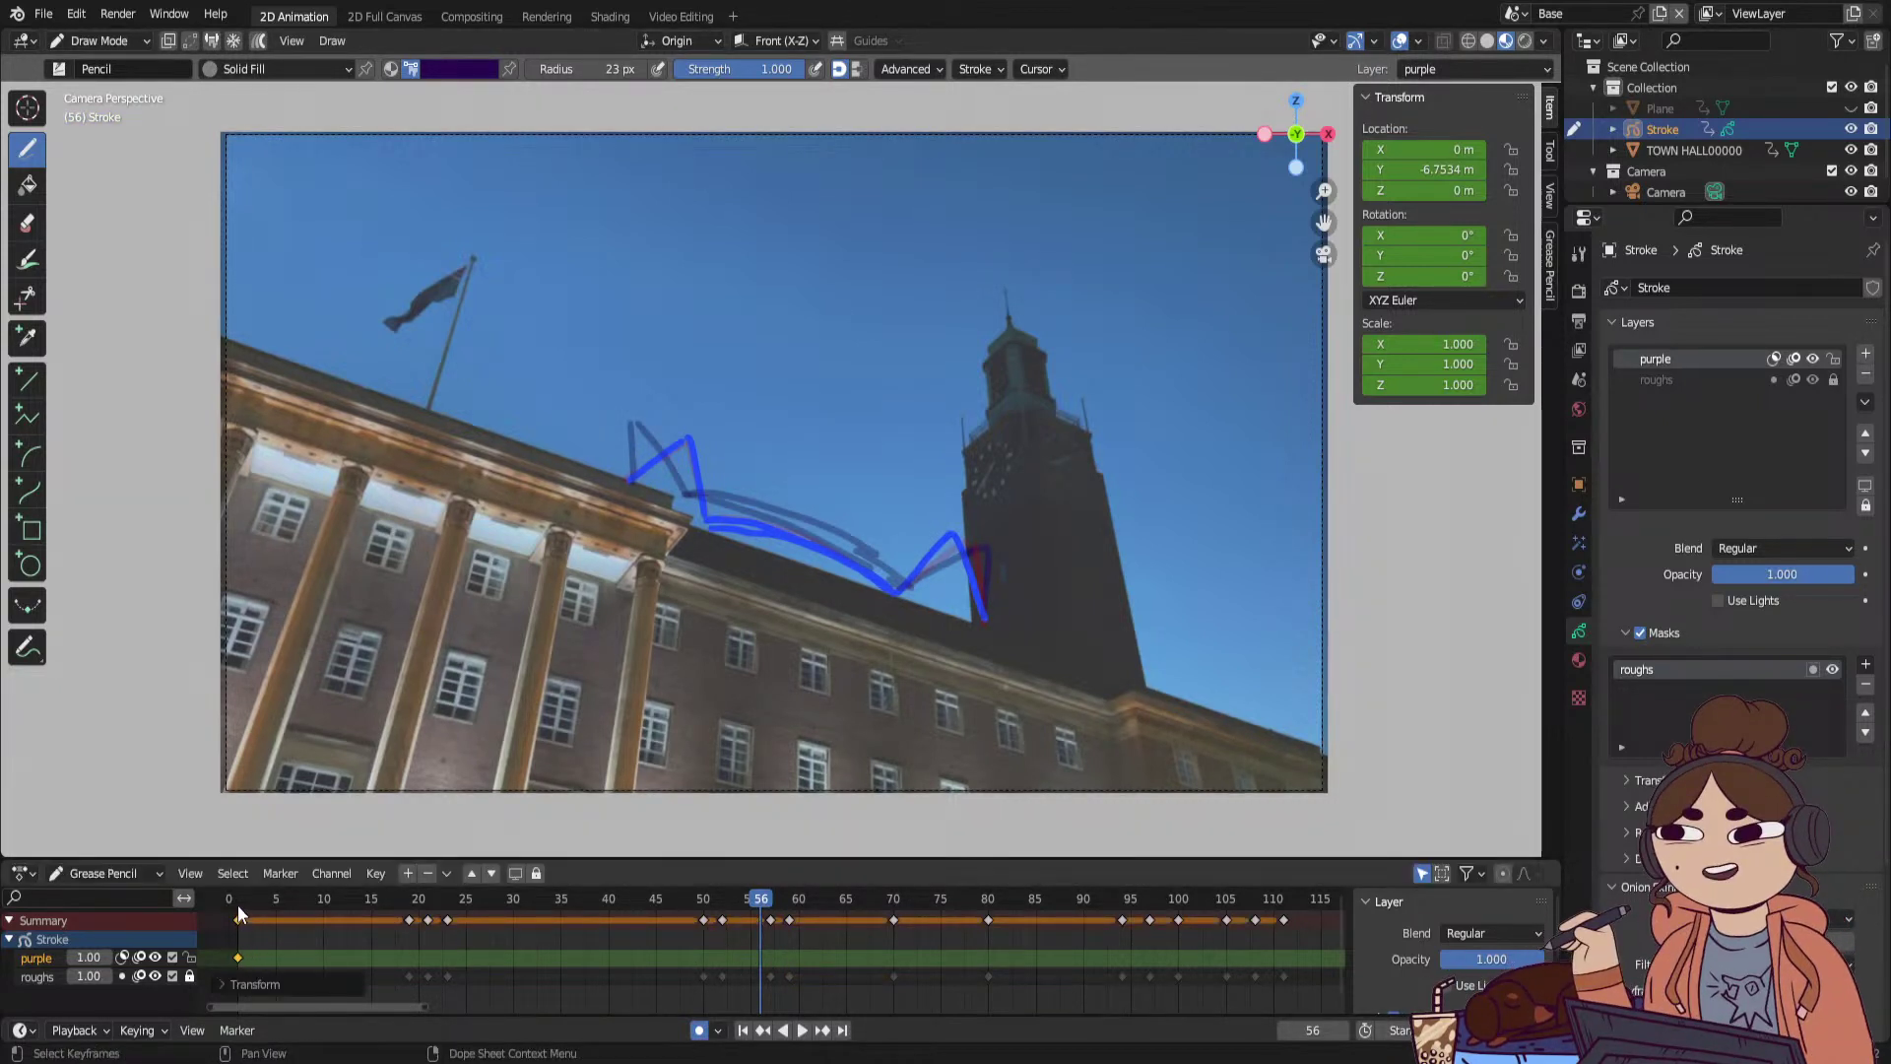
pyautogui.press('space')
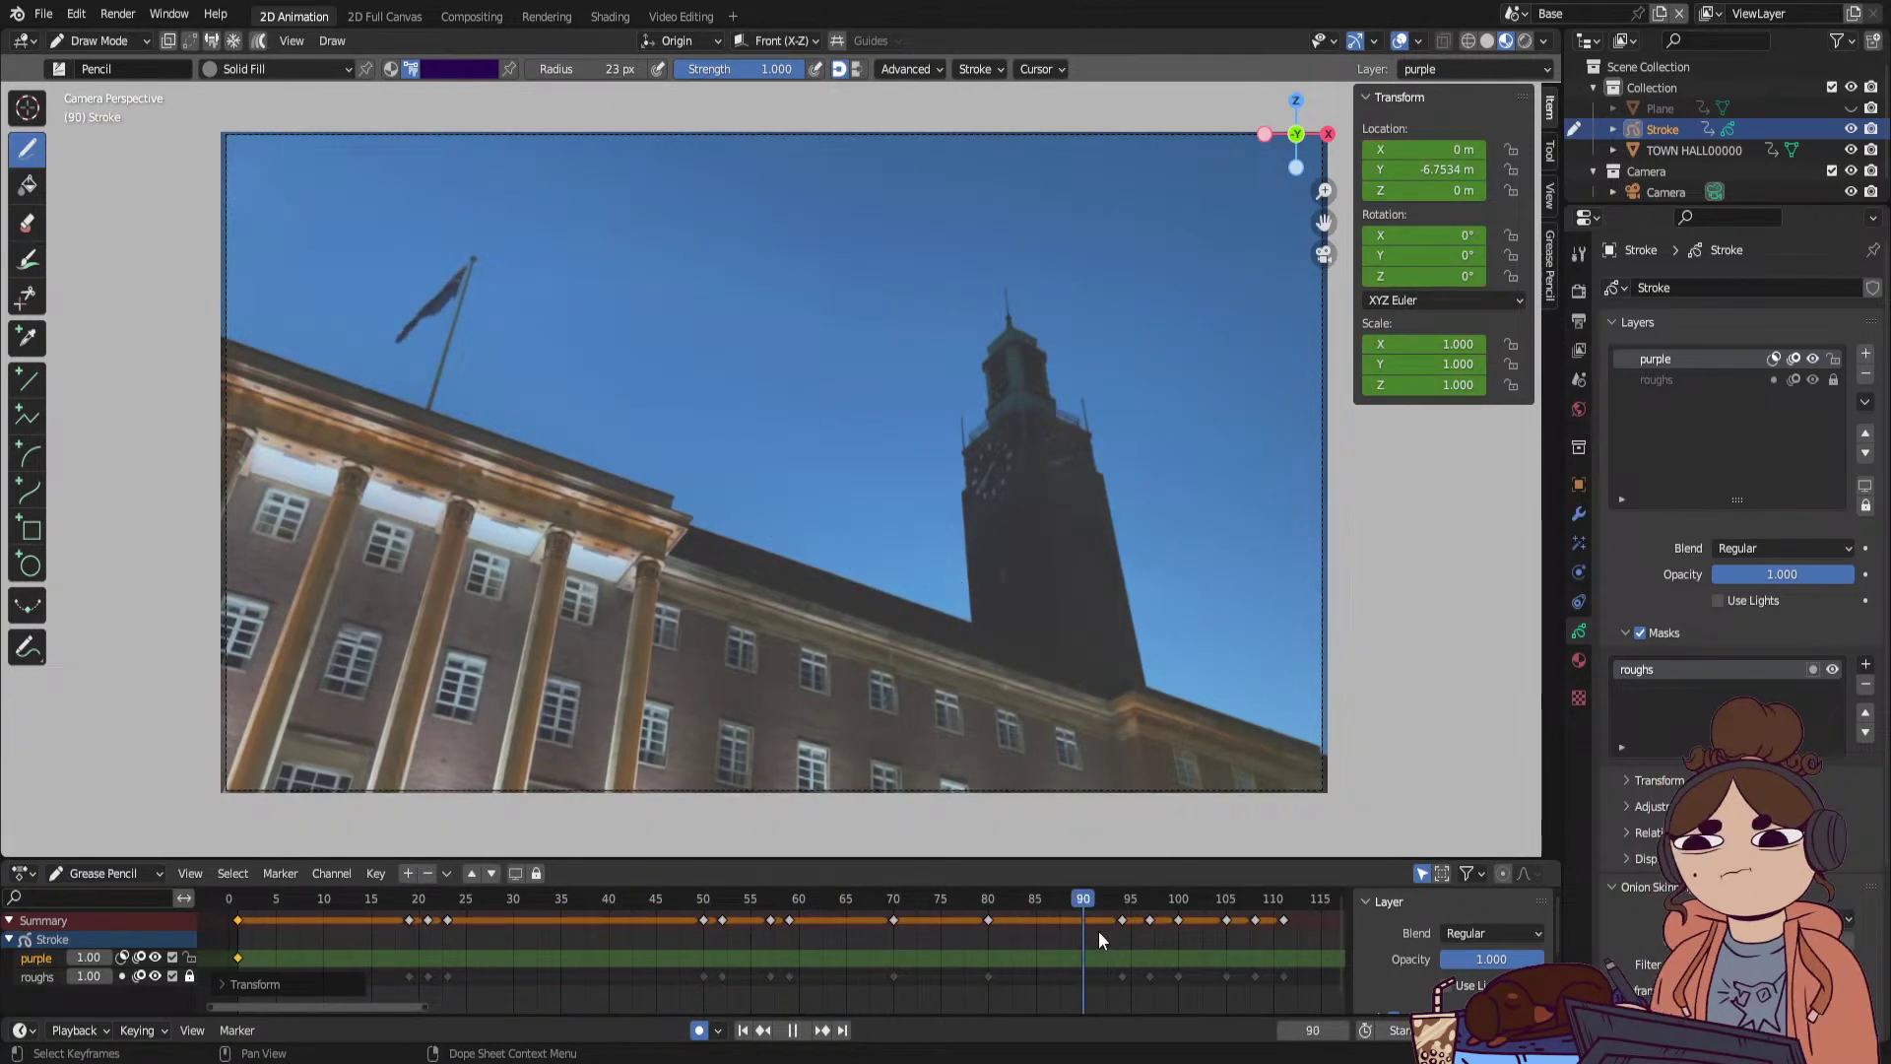
pyautogui.press('Escape')
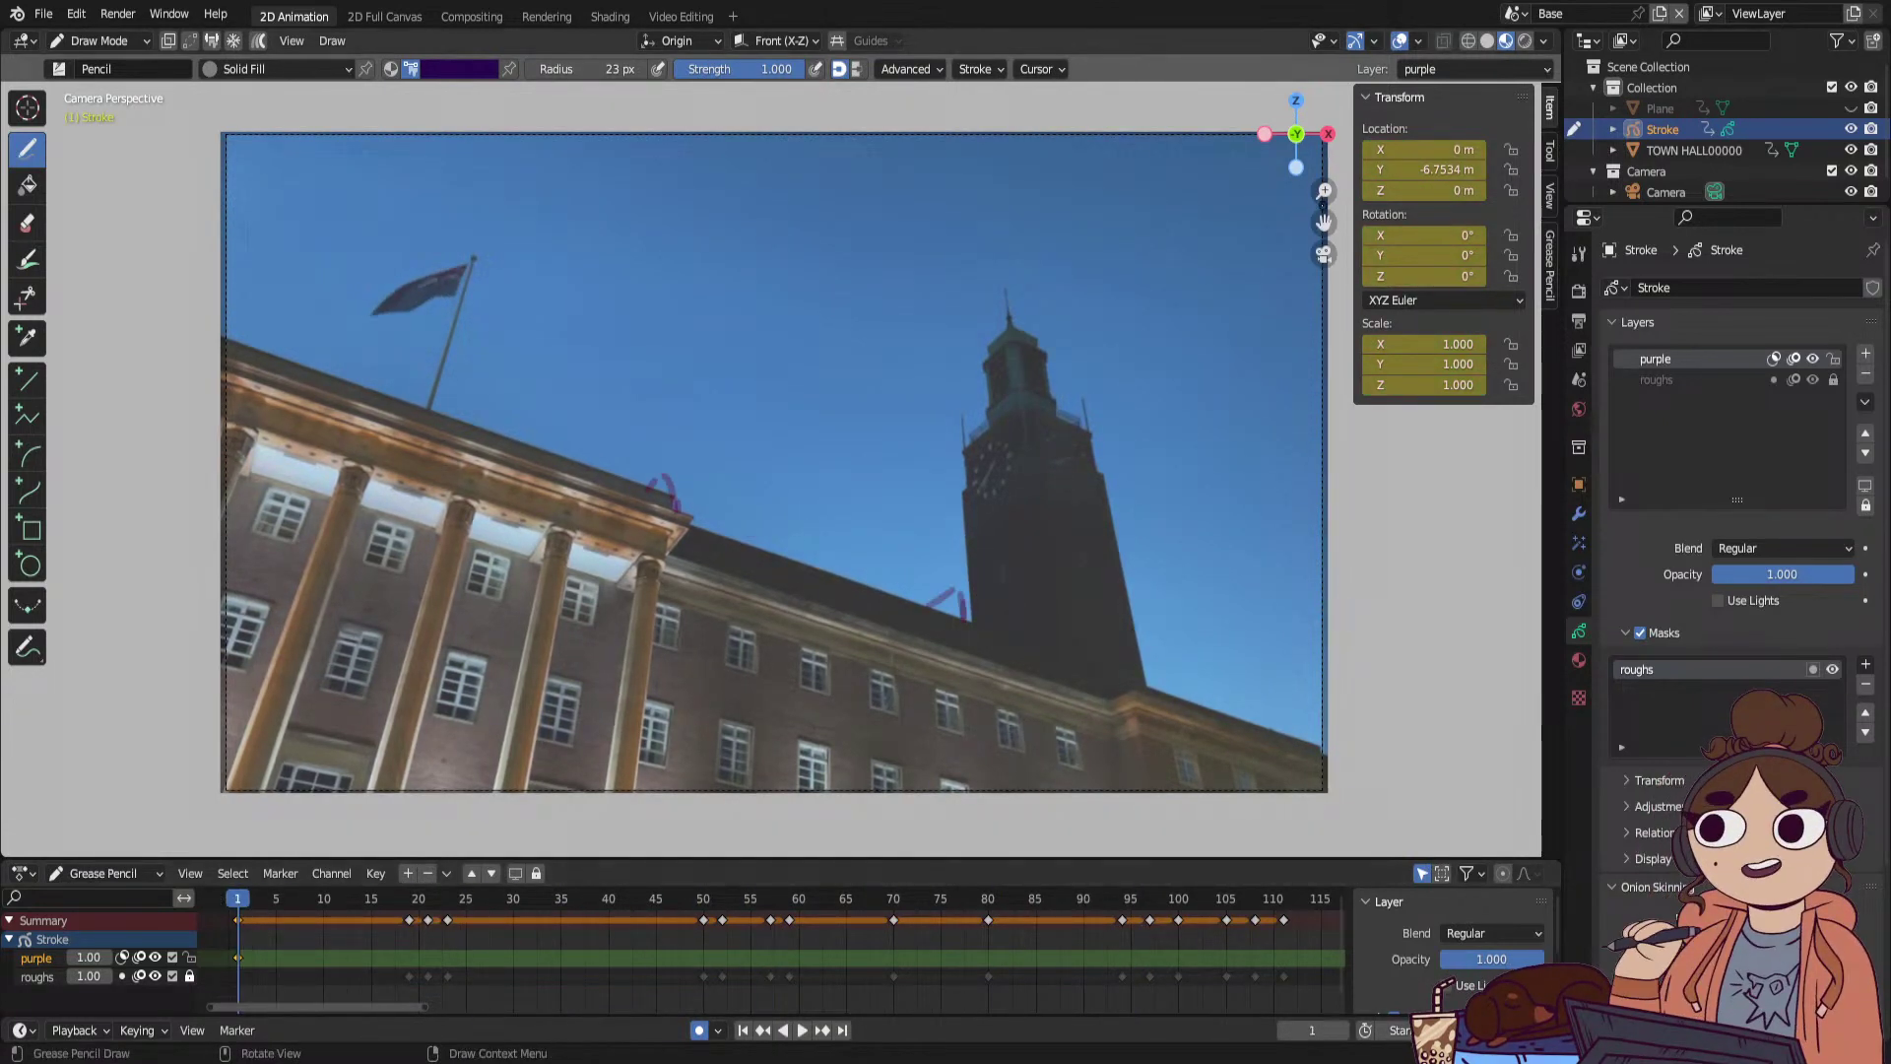
# Cover the whole camera frame with a purple fill on the purple layer at frame 1, and play and scrub to frame 111.
pyautogui.scroll(-2, 1190, 245)
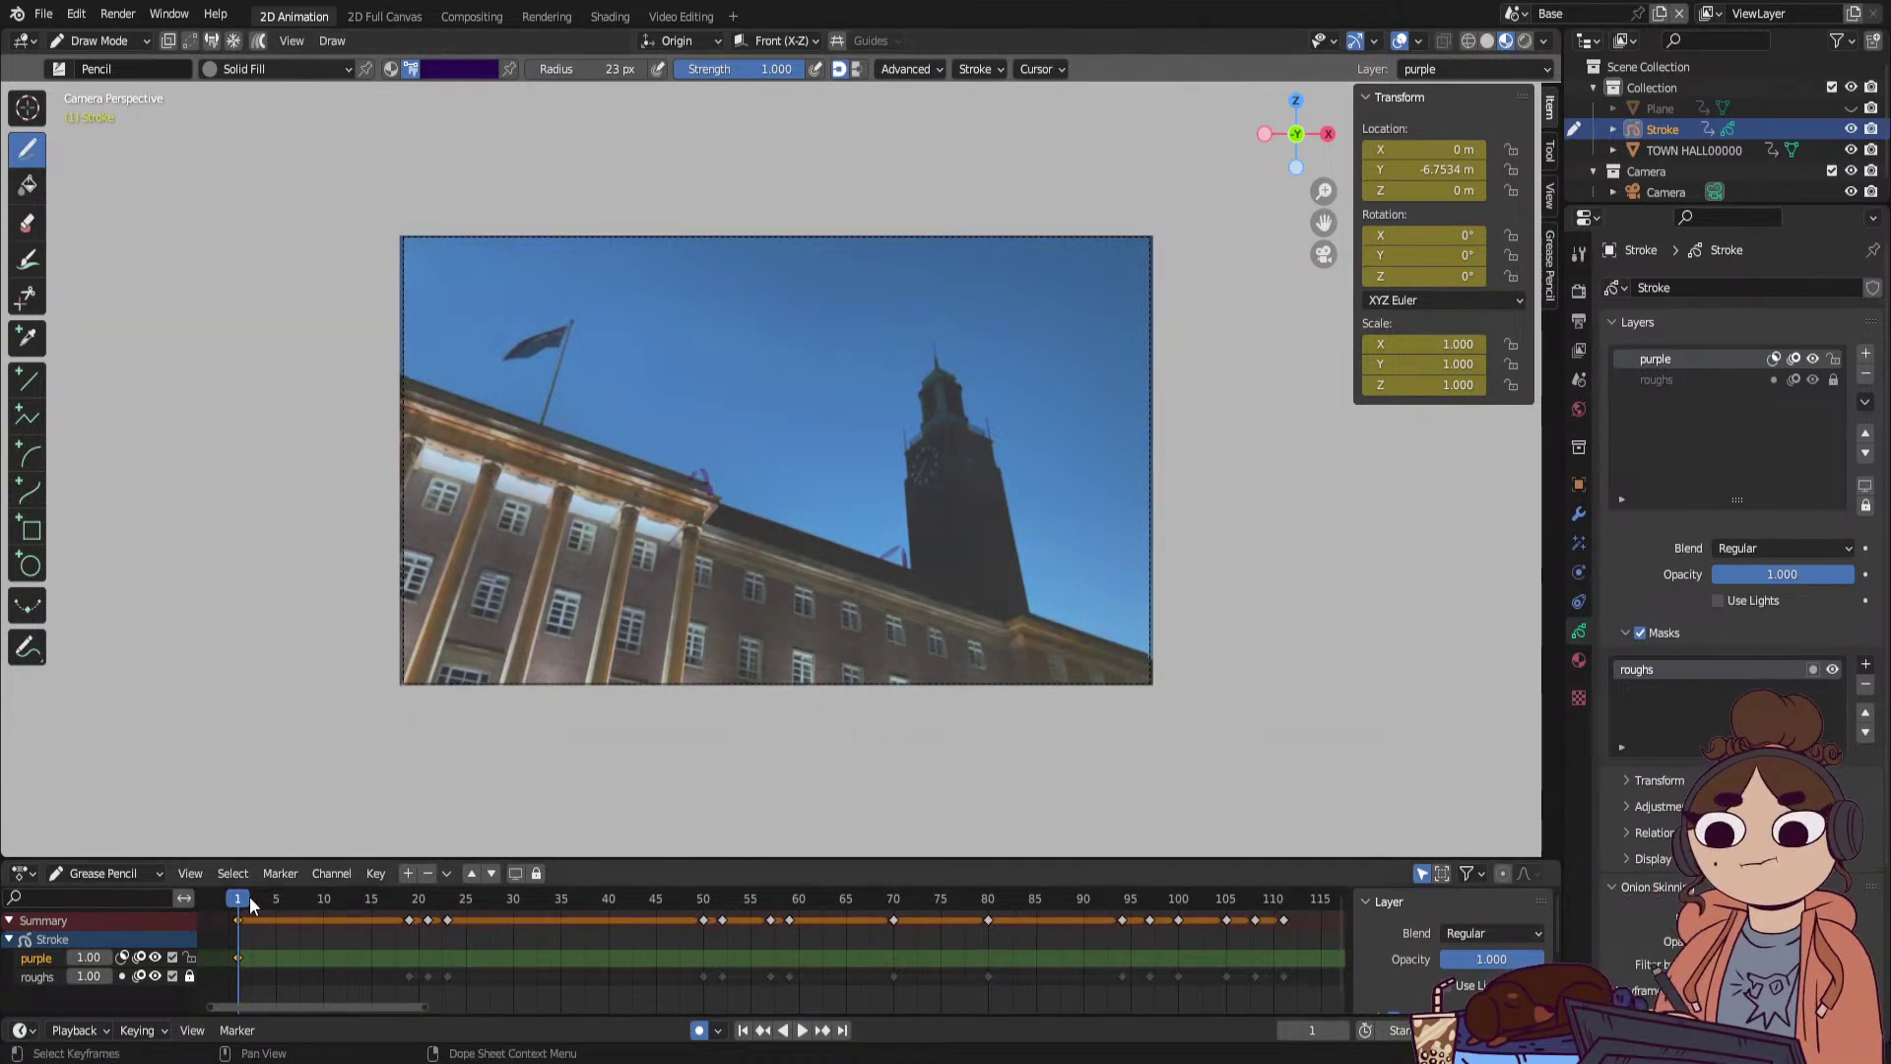
pyautogui.press('space')
pyautogui.moveTo(340, 906); pyautogui.dragTo(504, 908)
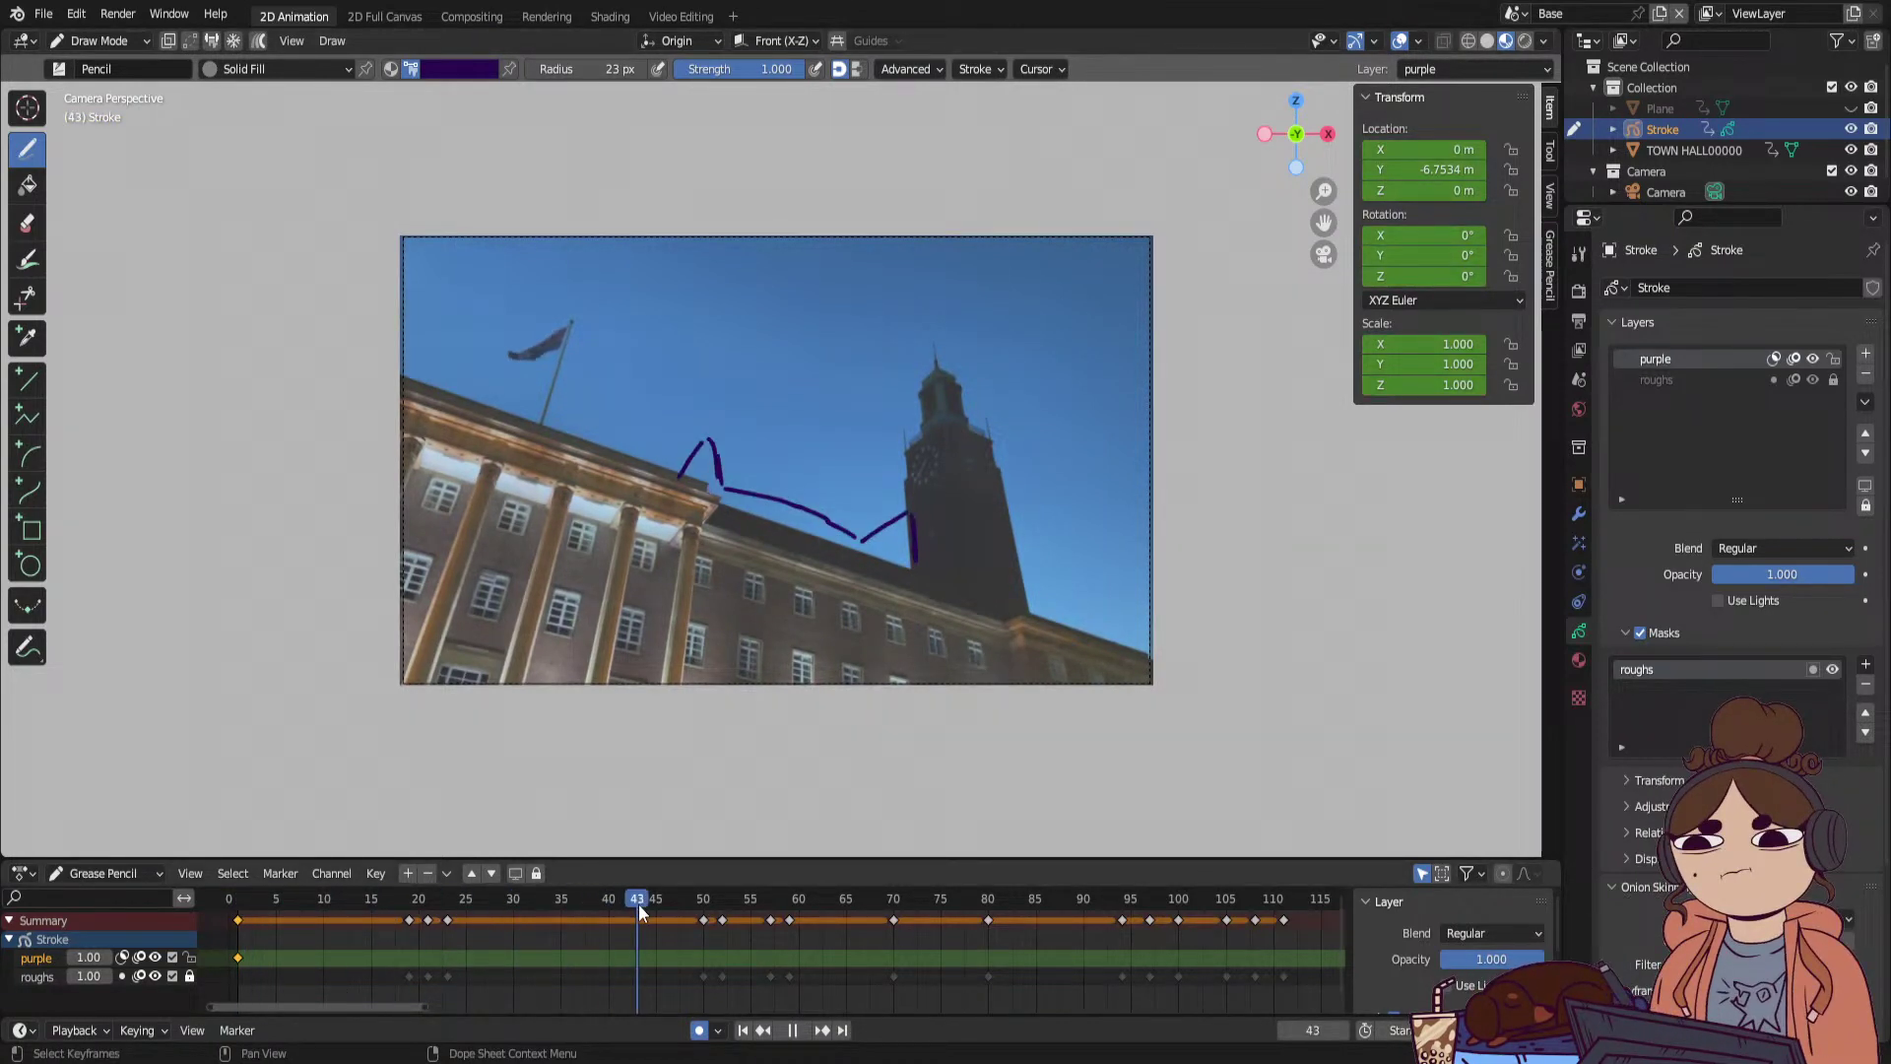
pyautogui.moveTo(638, 902); pyautogui.dragTo(1284, 936)
# Try merging all the Grease Pencil layers into one, and undo the merge.
pyautogui.click(1864, 401)
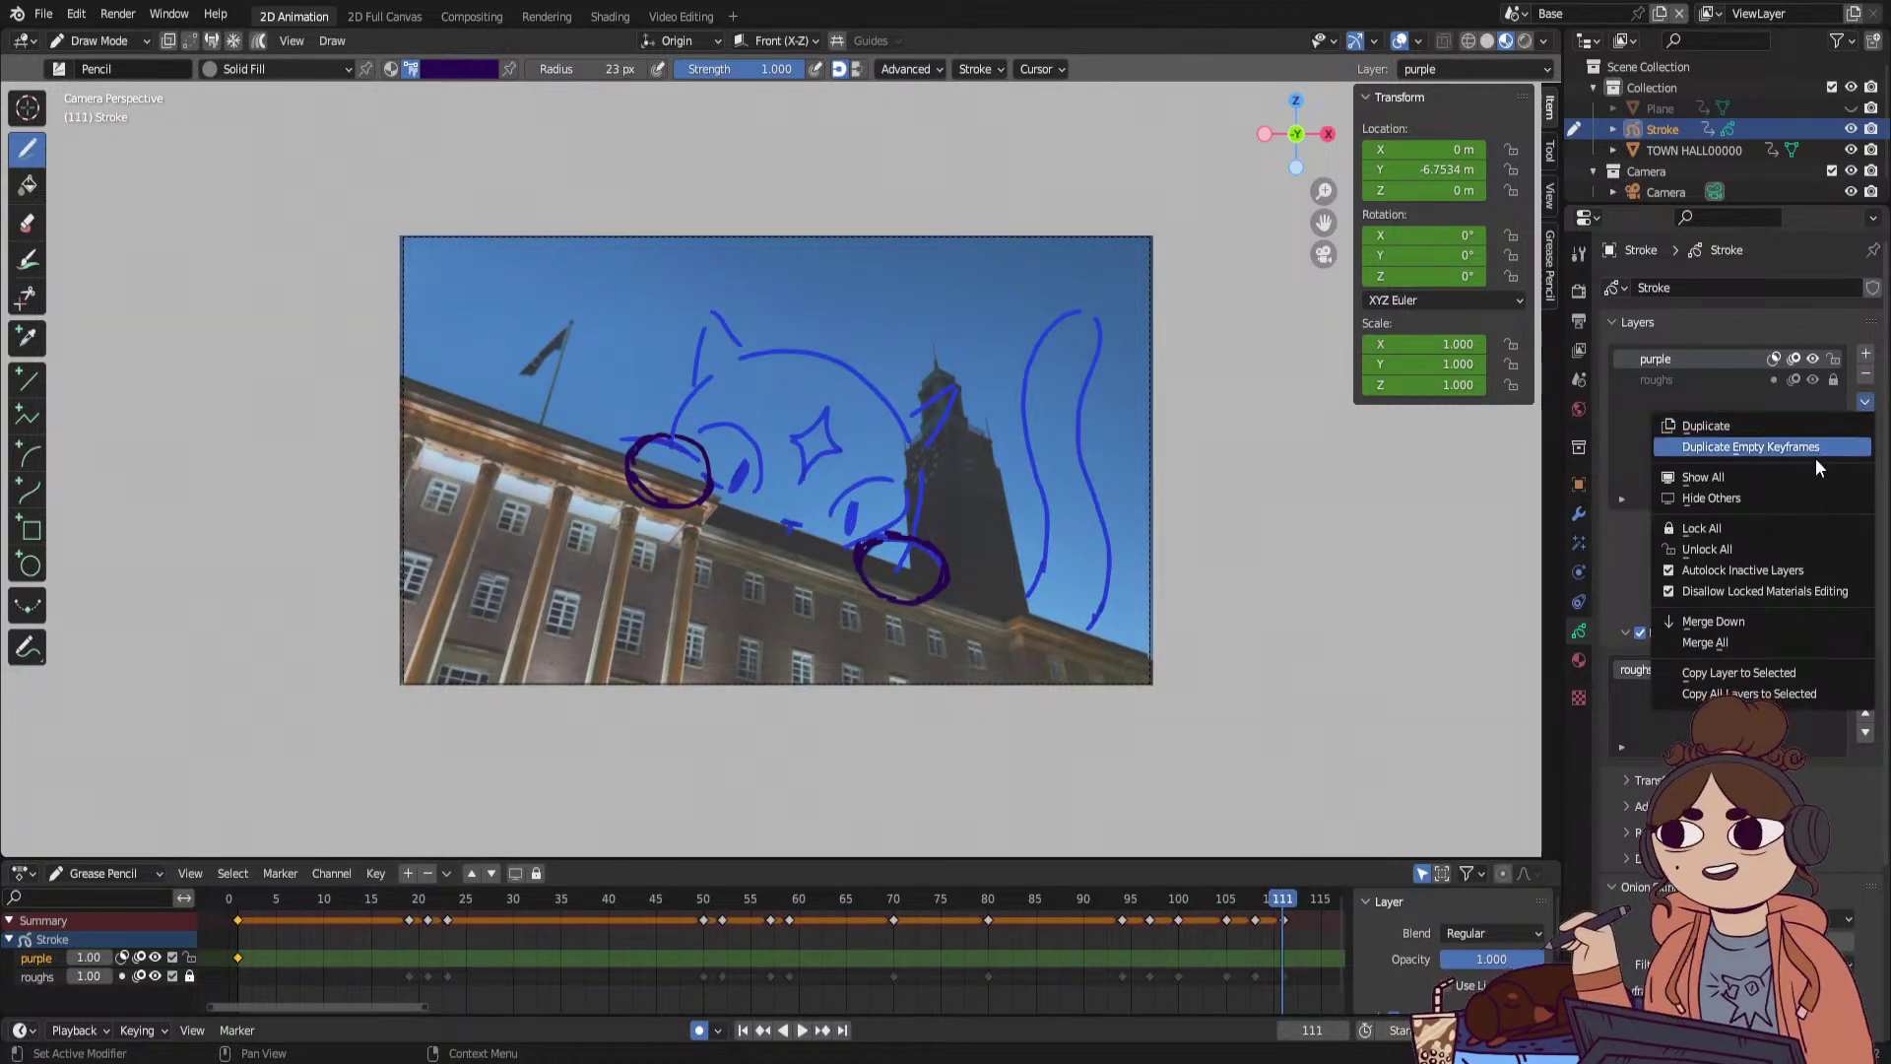
pyautogui.click(1748, 638)
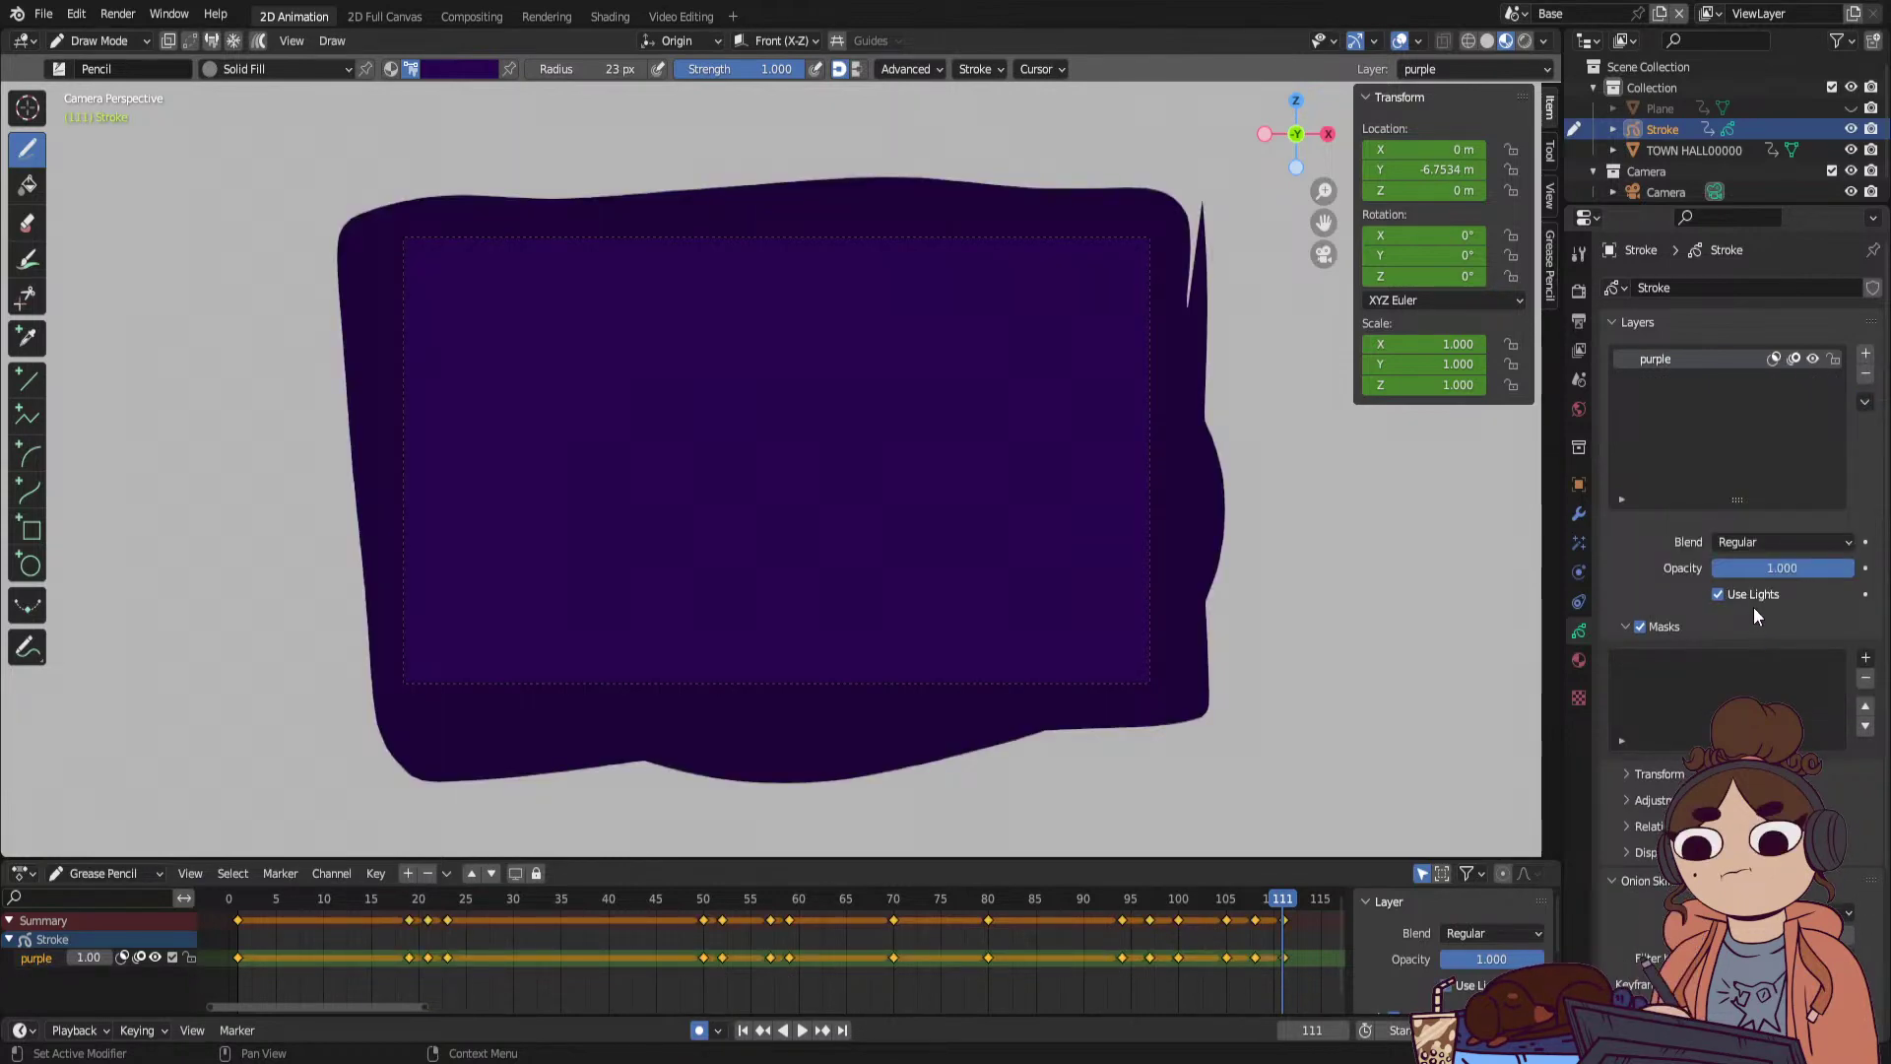
pyautogui.hotkey('ctrl', 'z')
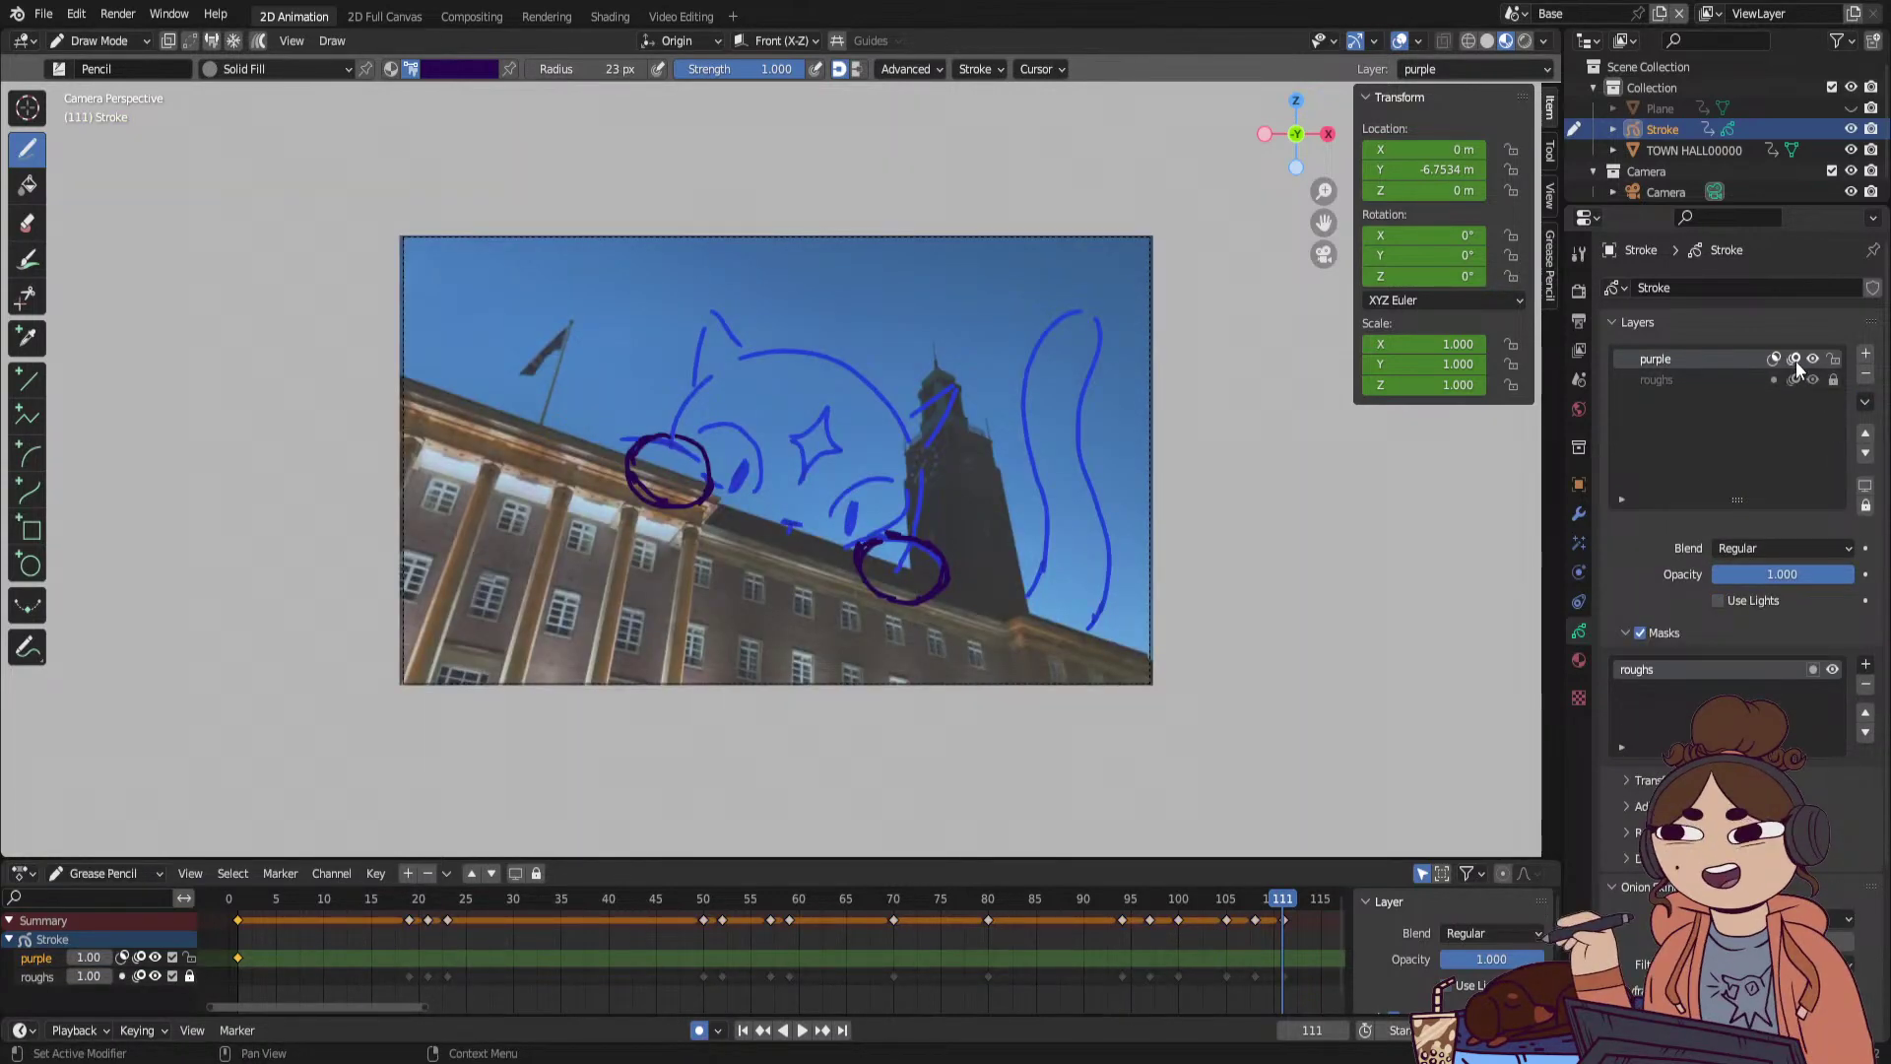
pyautogui.hotkey('ctrl', 'z')
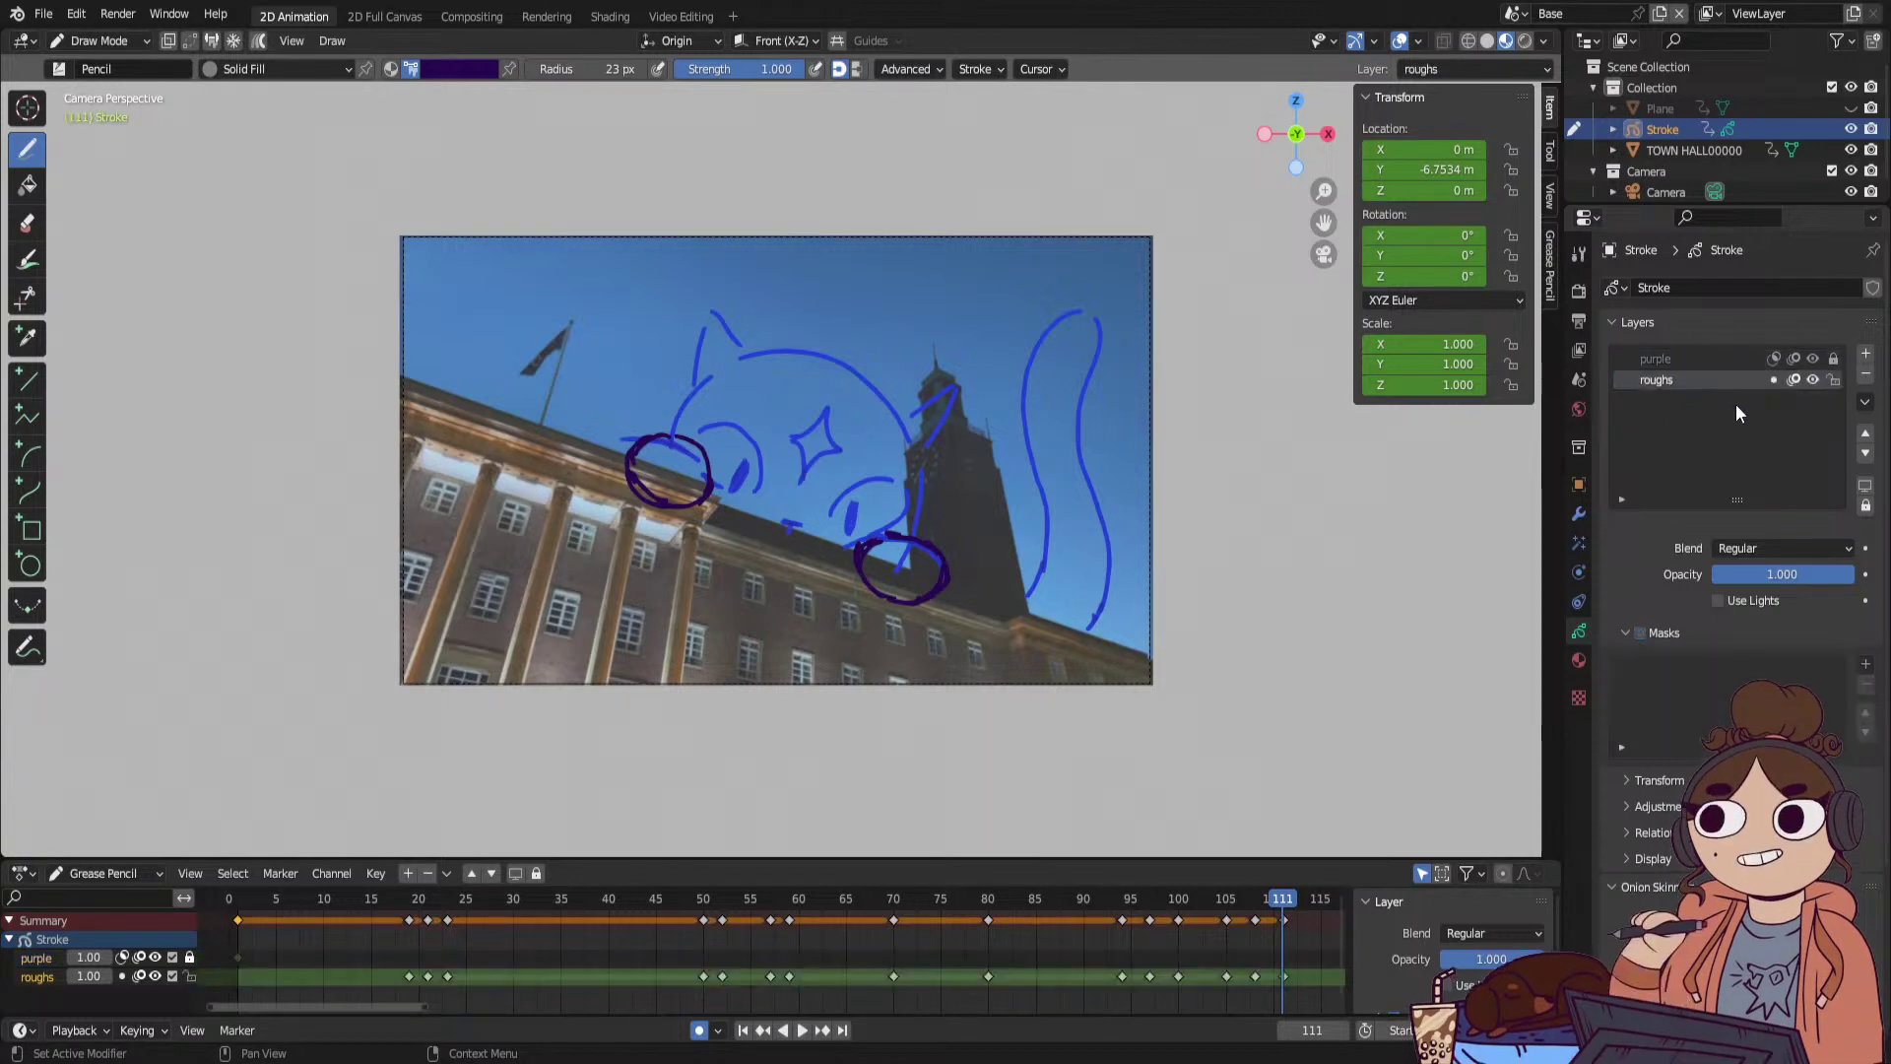
# Play and scrub the animation up to frame 99 with the roughs layer active to review the recoloured strokes.
pyautogui.click(287, 908)
pyautogui.press('space')
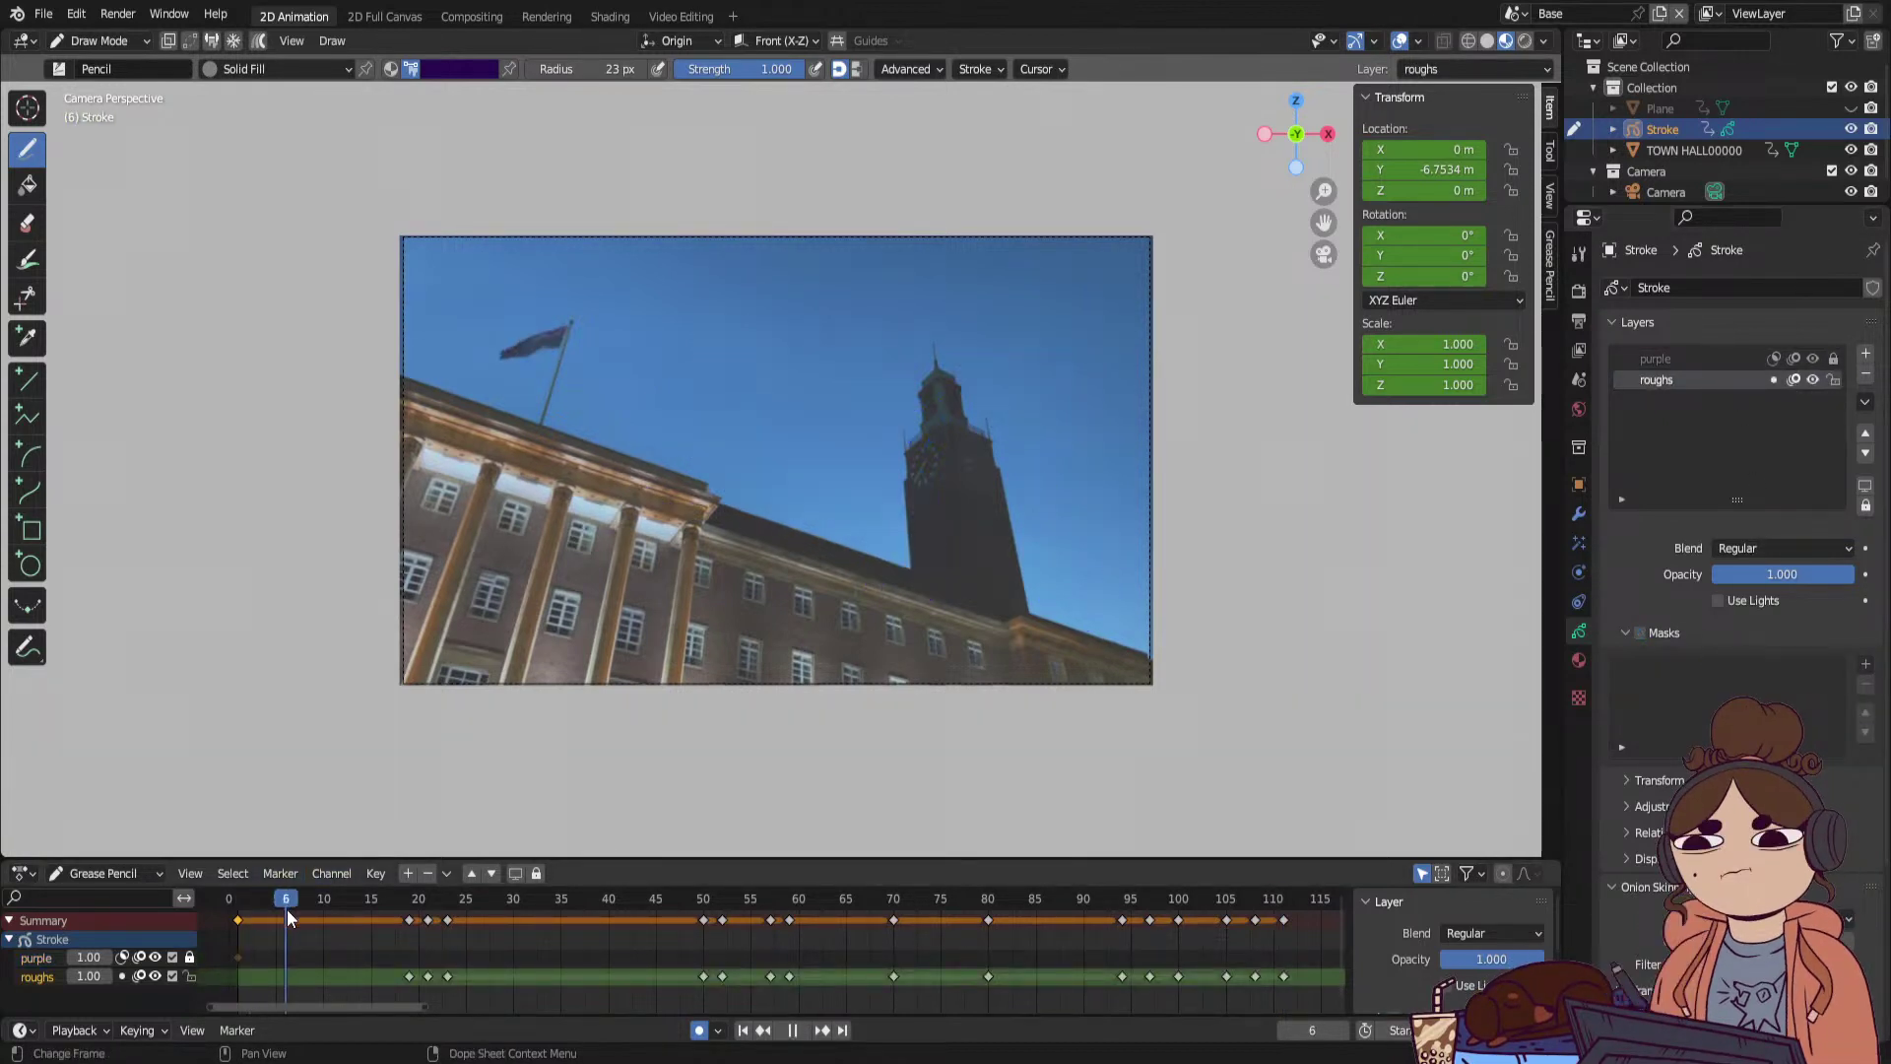
pyautogui.moveTo(287, 908)
pyautogui.mouseDown()
pyautogui.moveTo(443, 939)
pyautogui.moveTo(831, 955)
pyautogui.mouseUp()
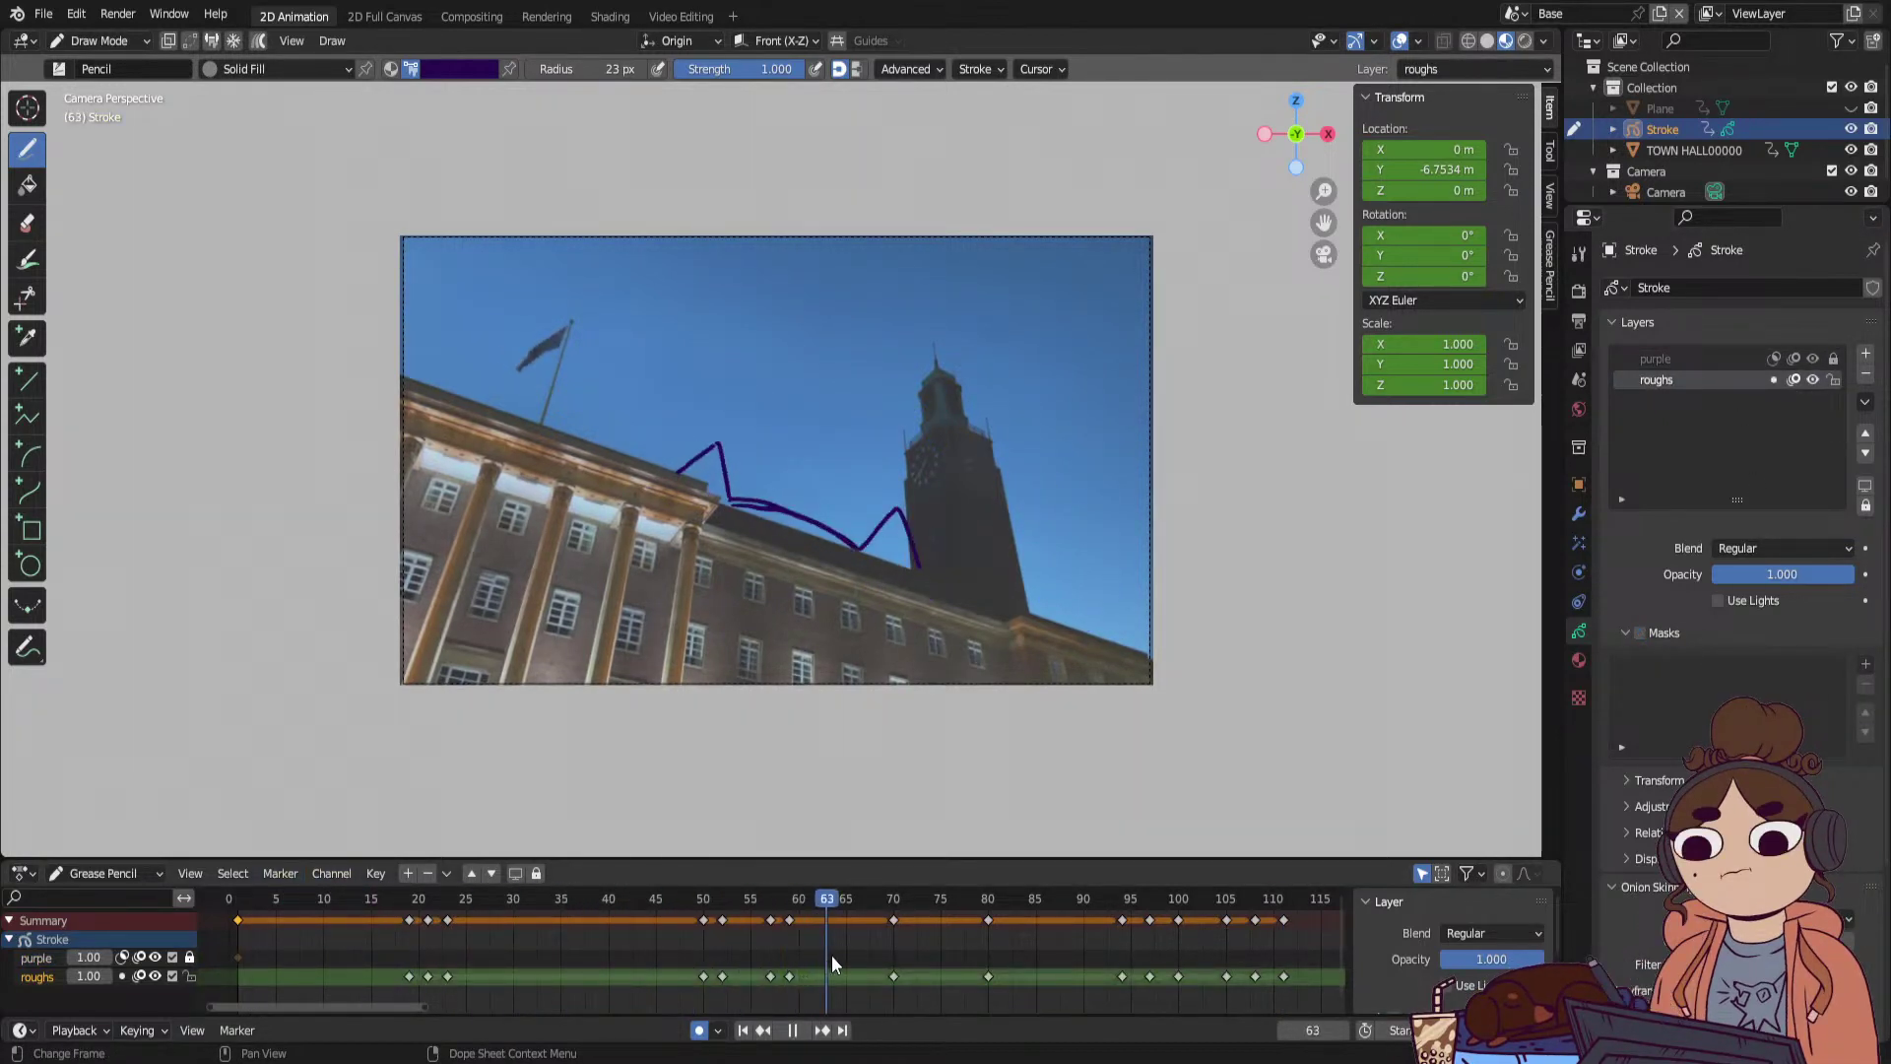
pyautogui.moveTo(1082, 945)
pyautogui.mouseDown()
pyautogui.moveTo(1261, 950)
pyautogui.moveTo(1143, 985)
pyautogui.moveTo(1186, 979)
pyautogui.moveTo(1166, 975)
pyautogui.mouseUp()
# Turn off onion skinning for the purple layer, with the cat's paws in close view near frame 97.
pyautogui.moveTo(1323, 190); pyautogui.dragTo(1279, 309)
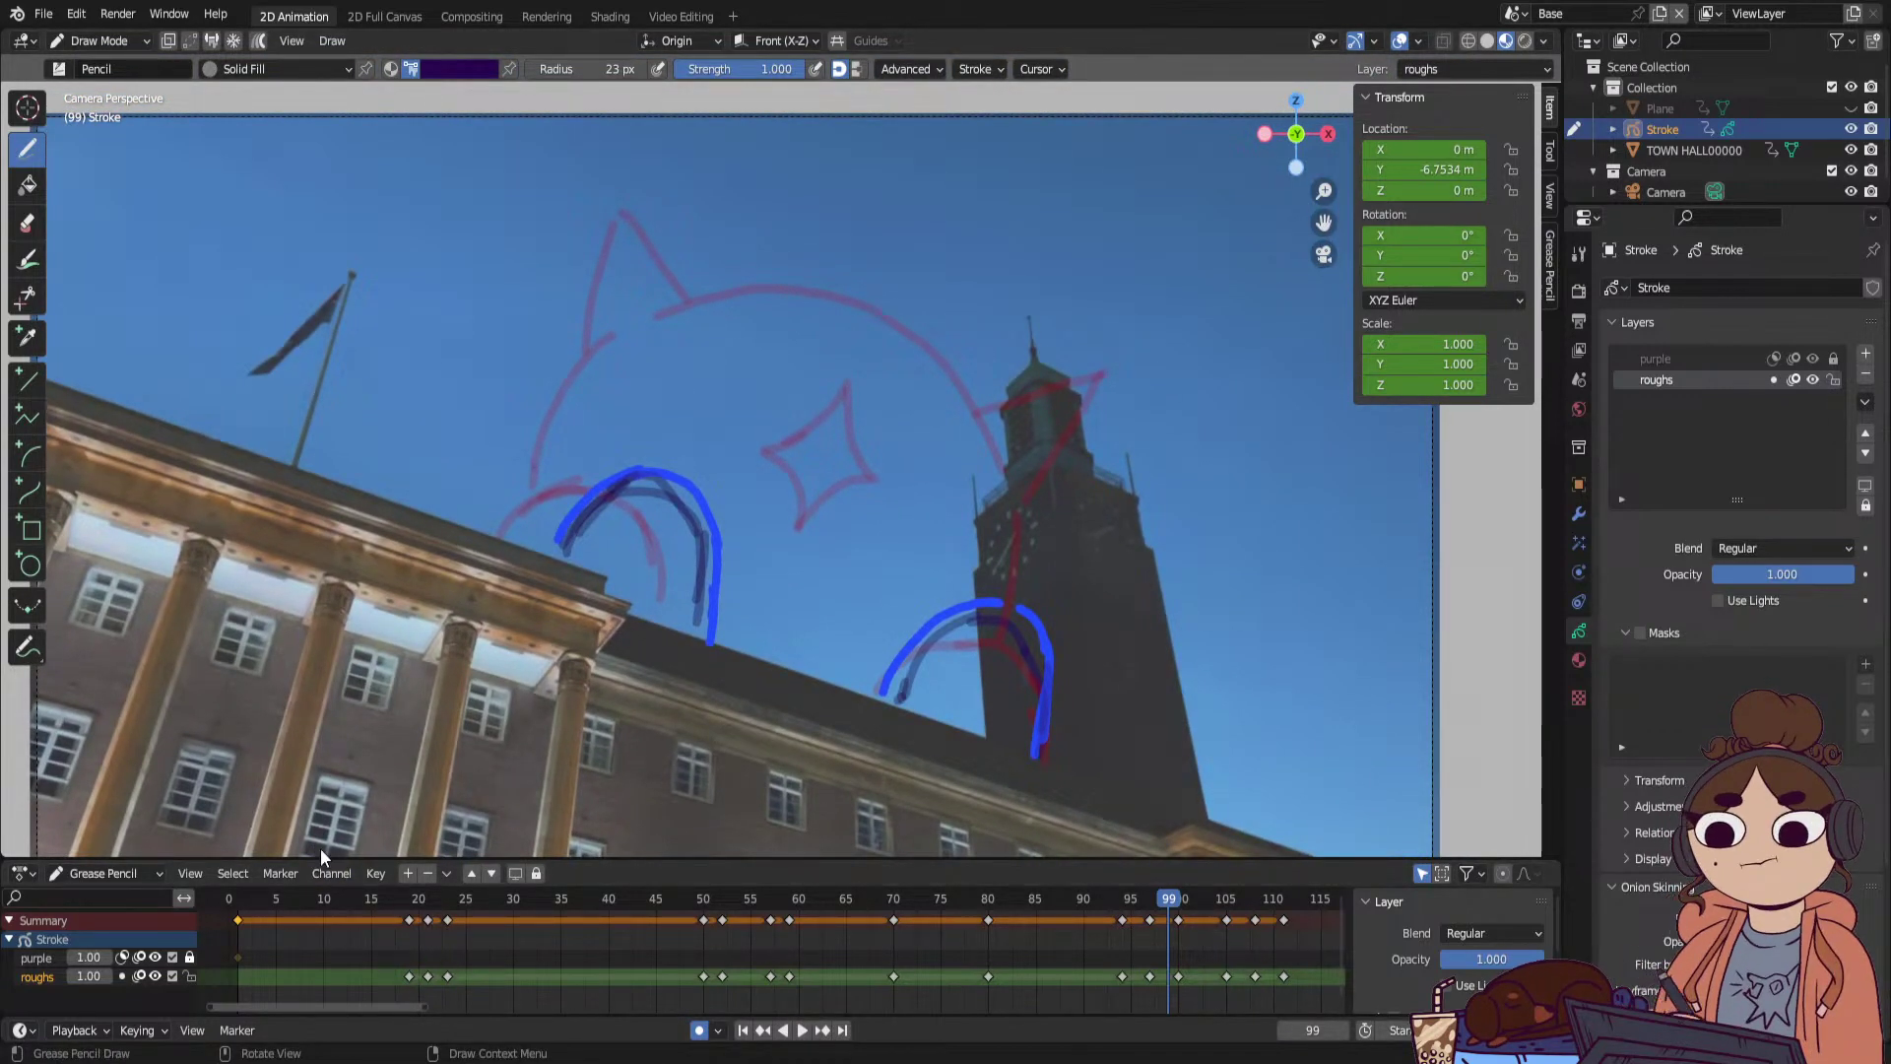
pyautogui.press('space')
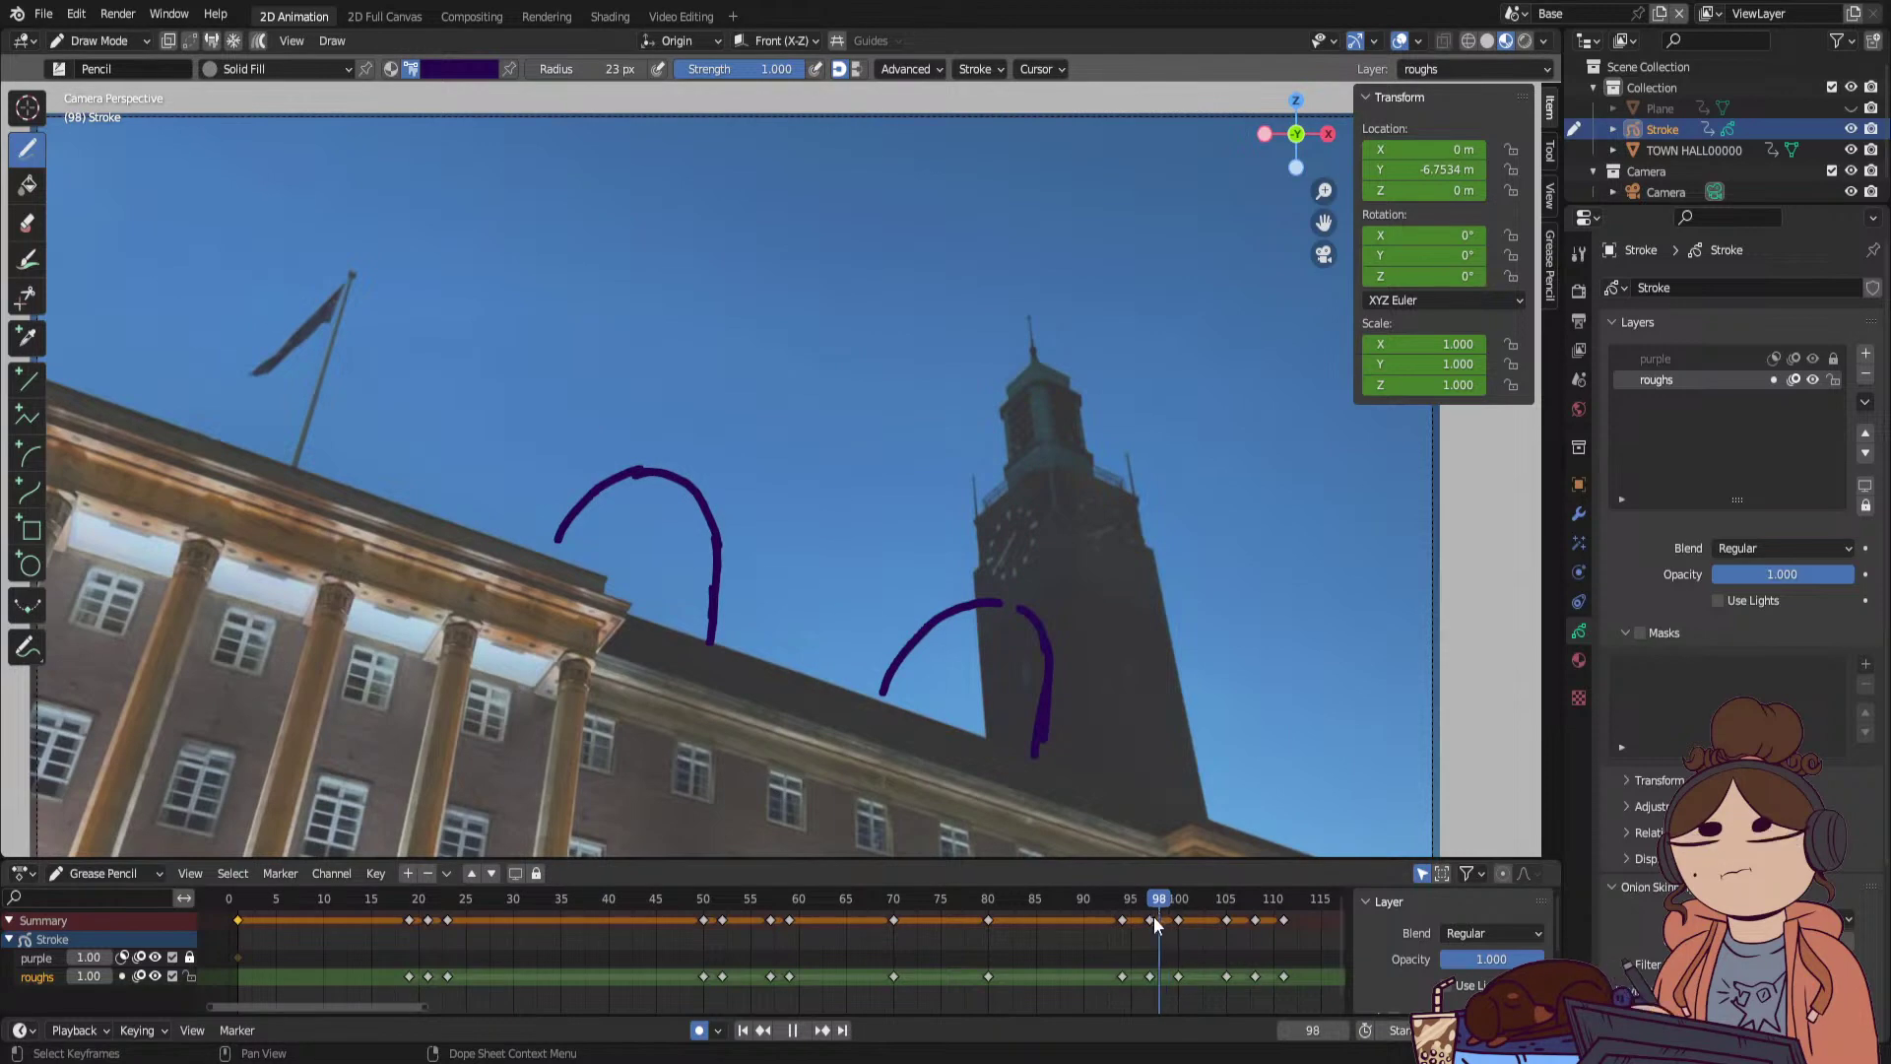
pyautogui.press('Escape')
pyautogui.click(139, 957)
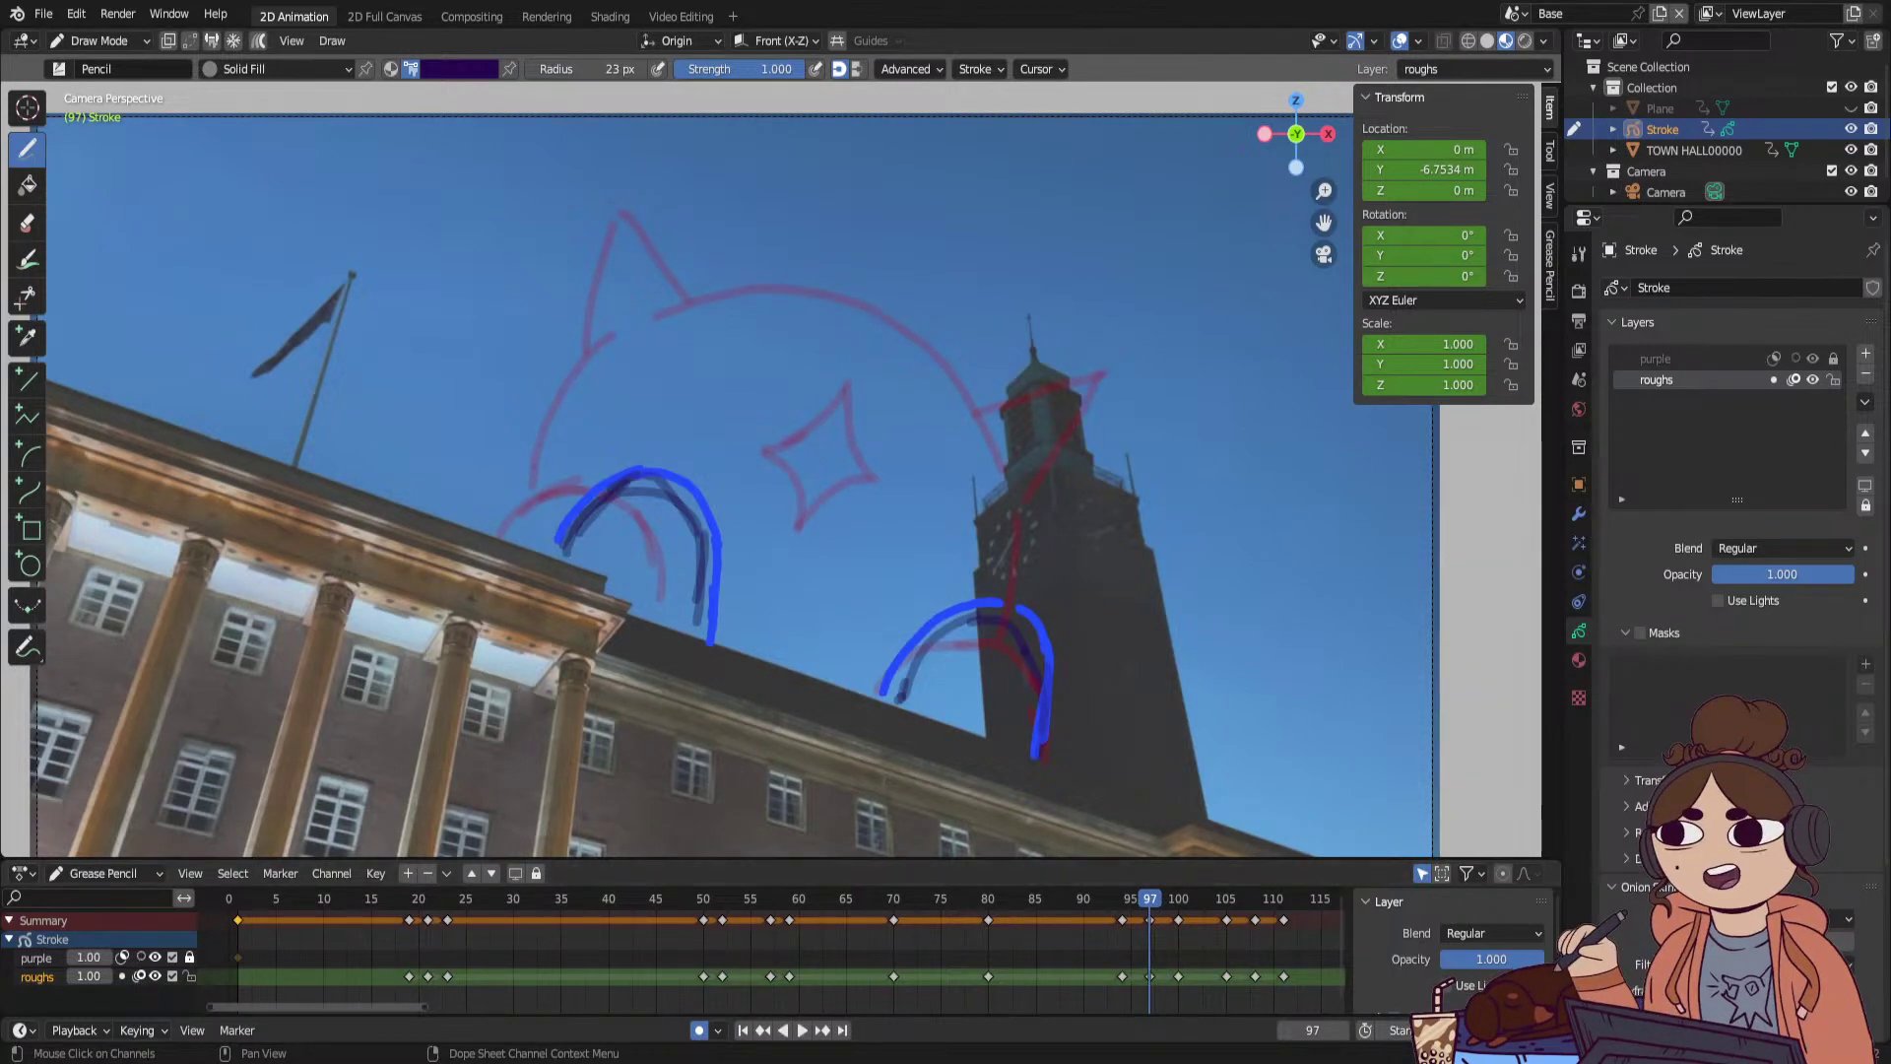
# Step through the roughs keyframes from frame 100 to frame 111 to compare the cat's poses.
pyautogui.press('Up')
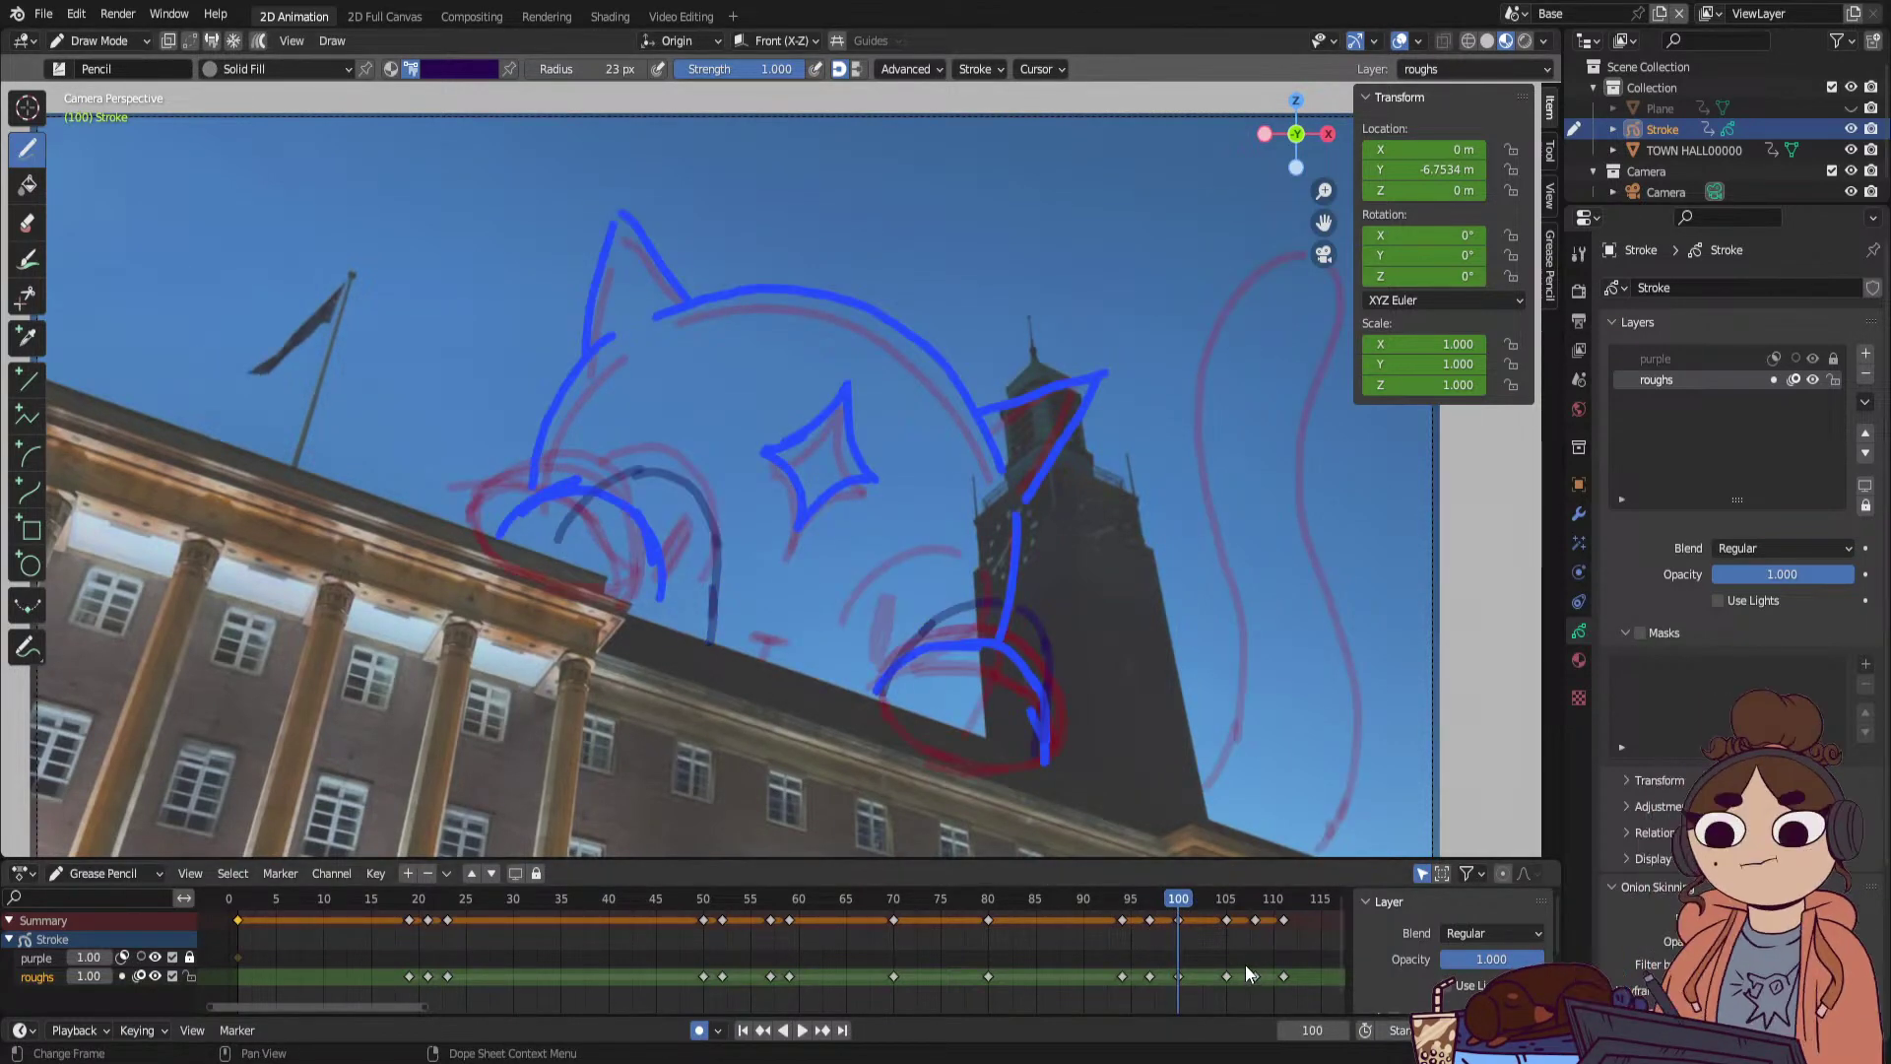
pyautogui.press('Up')
pyautogui.press('Down')
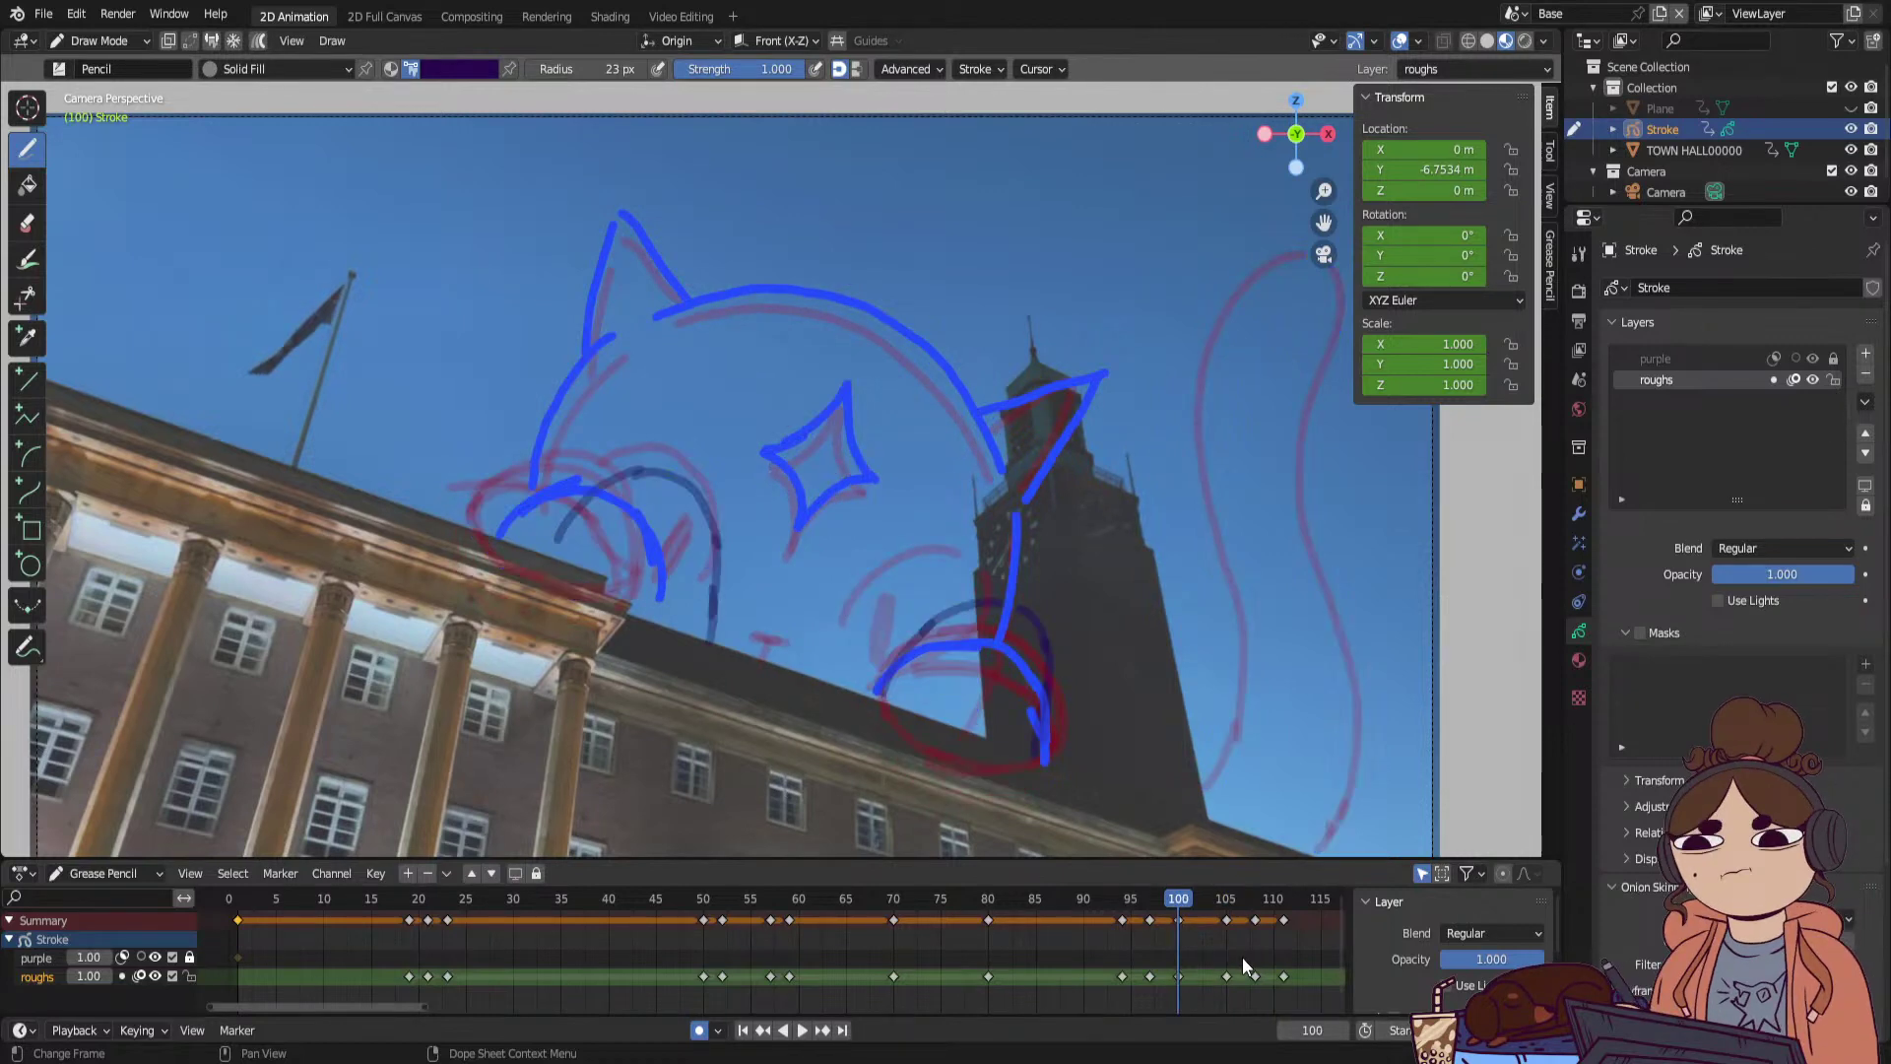
pyautogui.press('Up')
pyautogui.press('Up')
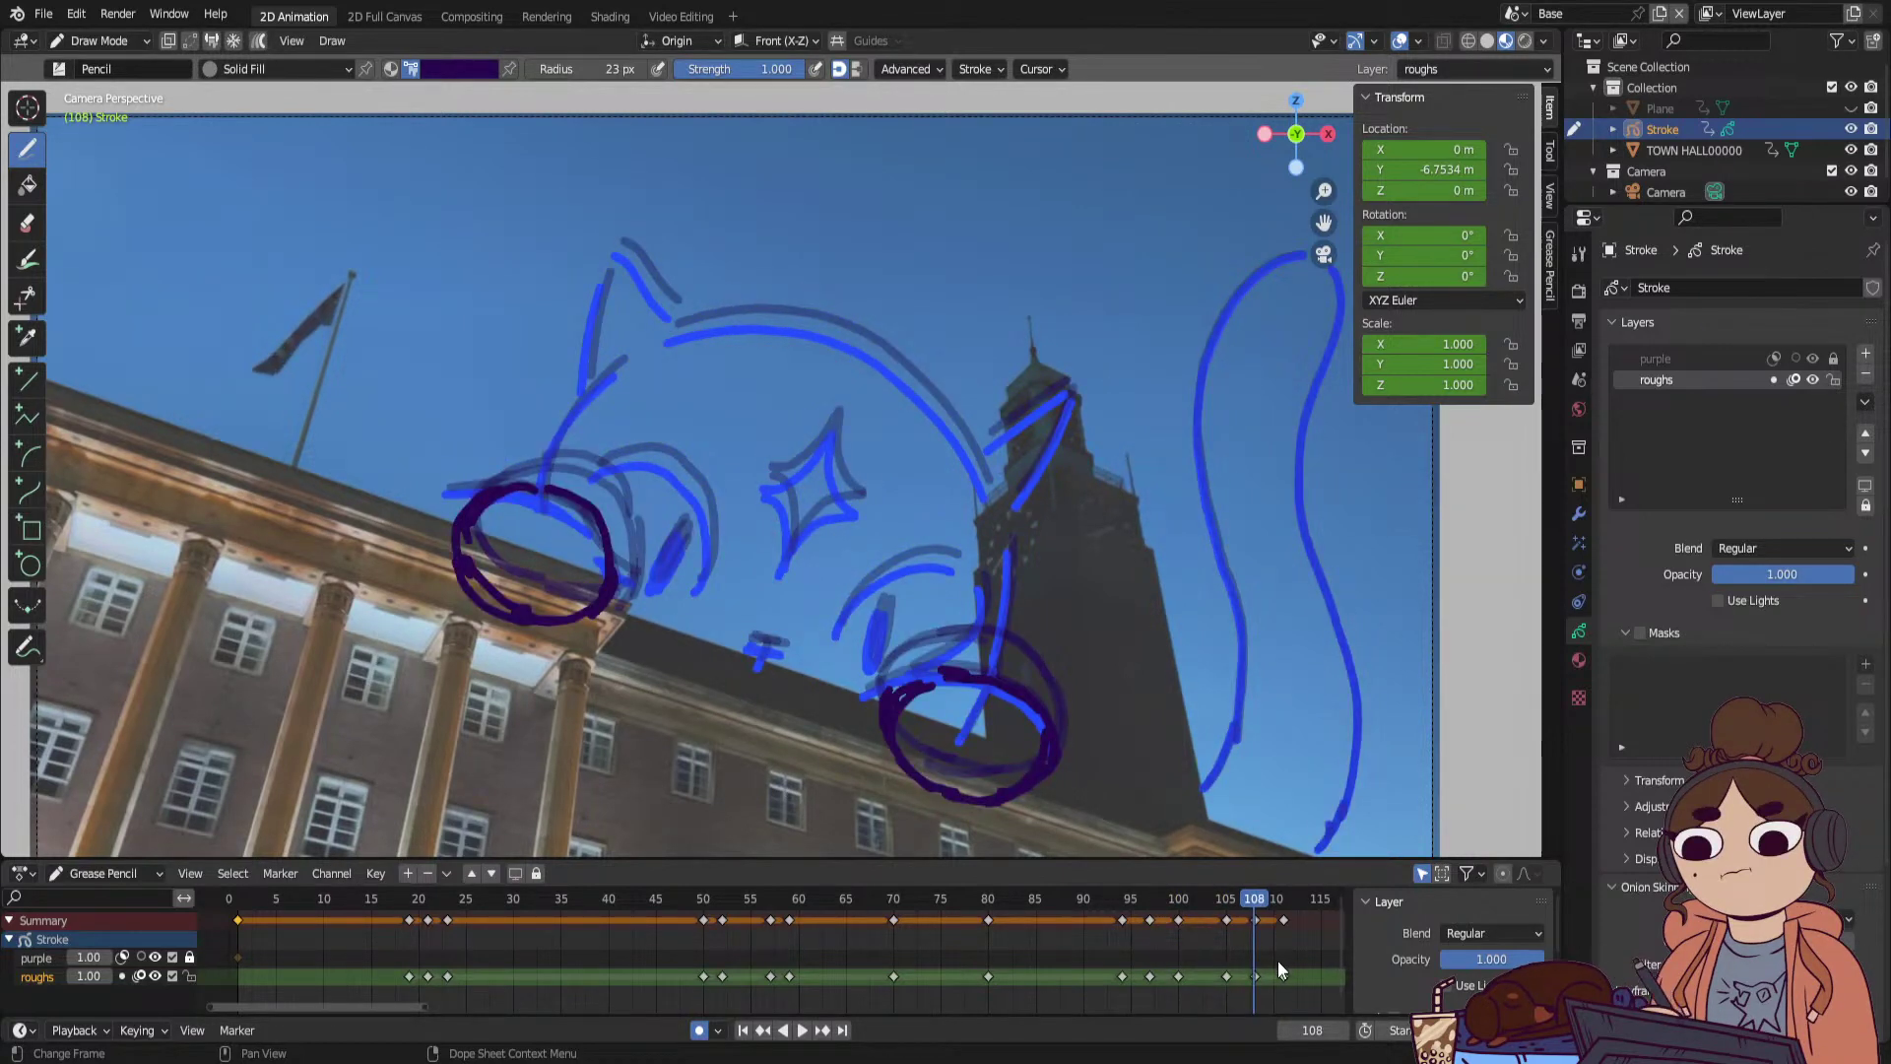
pyautogui.press('Up')
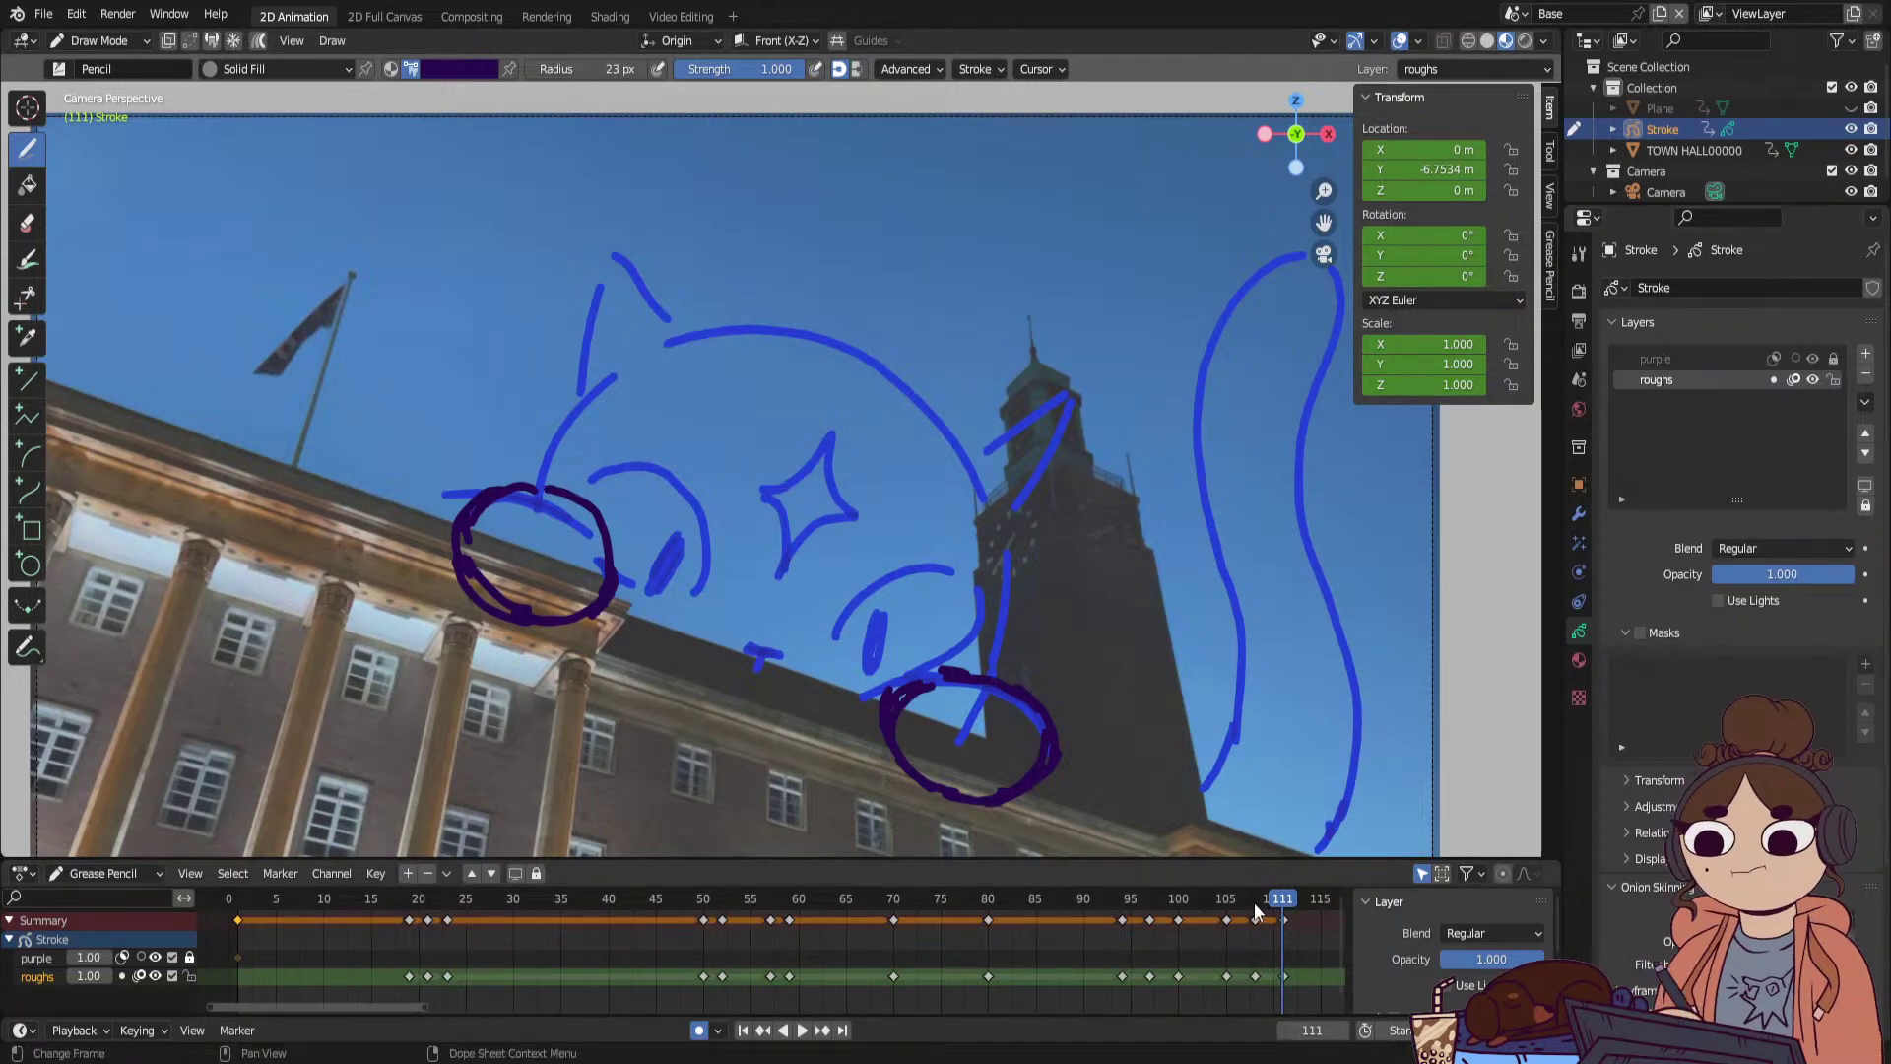
pyautogui.hotkey('shift', 'ctrl', 'space')
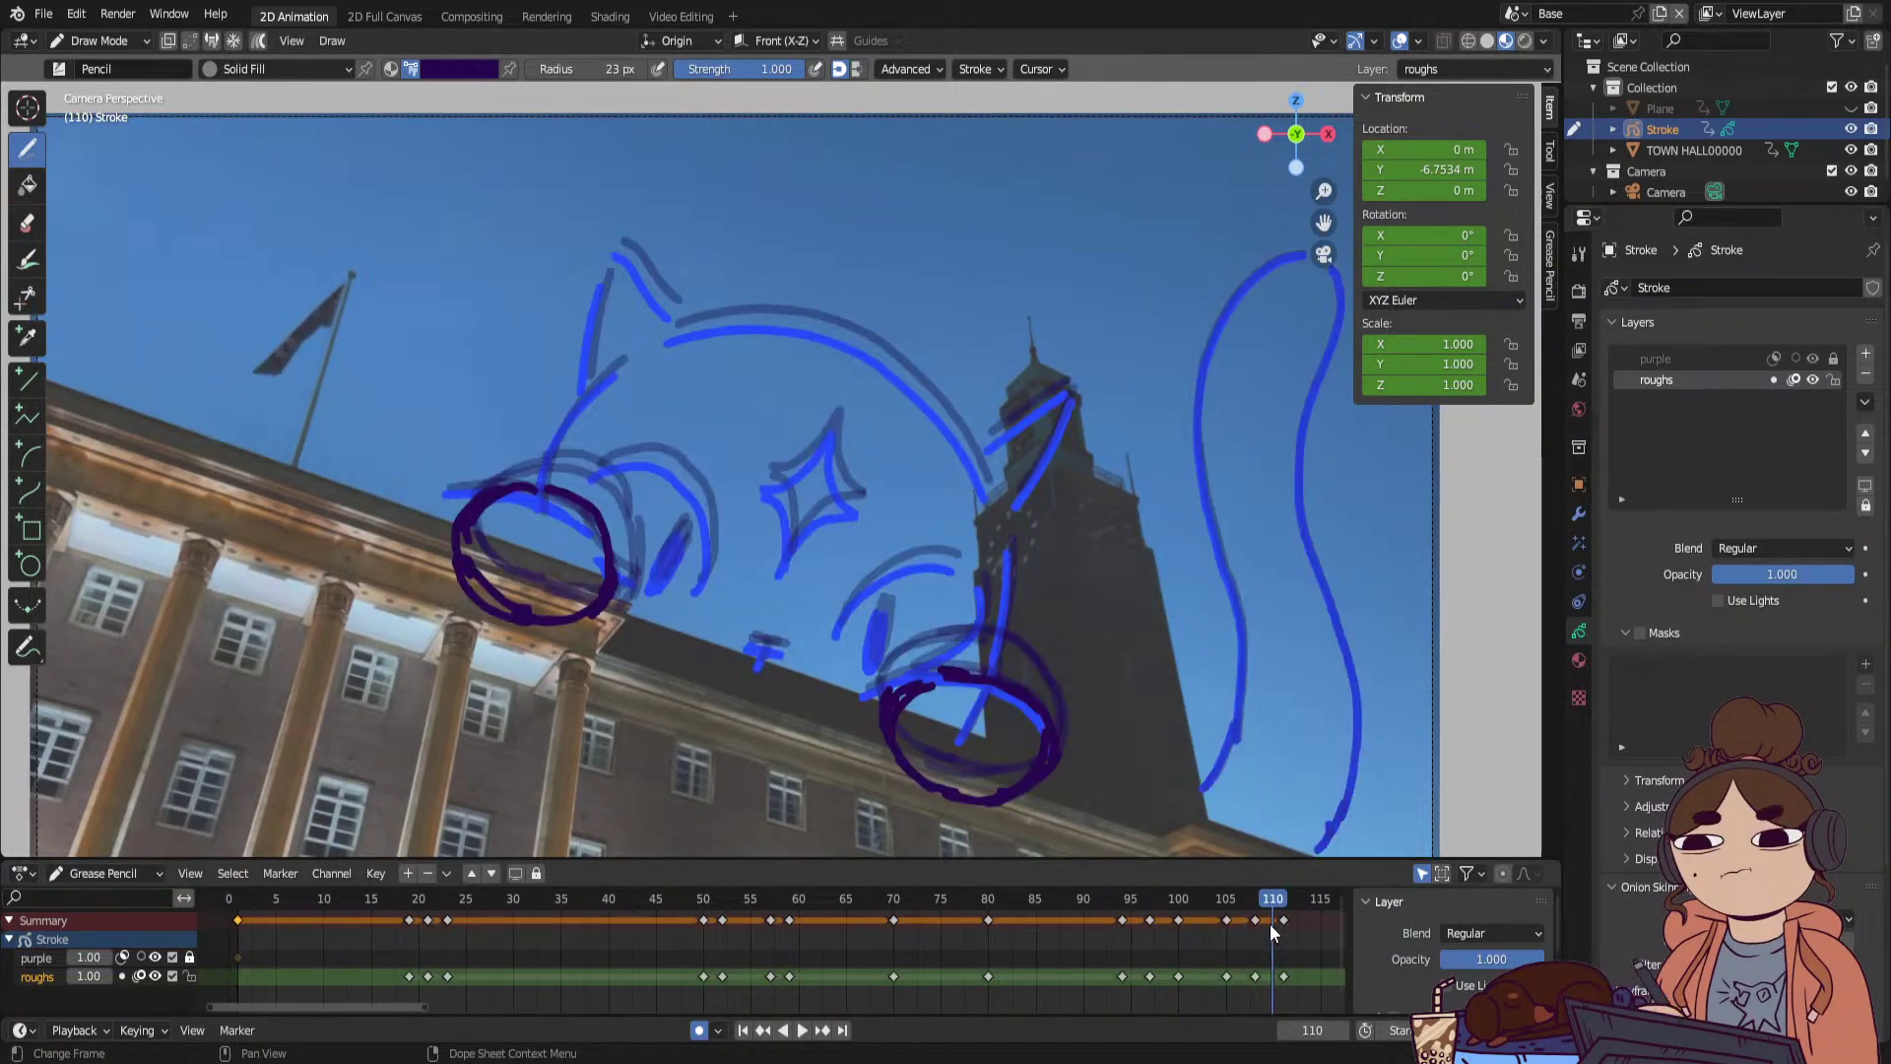
# At frame 100 of the roughs layer, draw the cat's eyes, pupils, cheek lines and nose with the Solid Stroke material.
pyautogui.moveTo(1272, 898)
pyautogui.mouseDown()
pyautogui.moveTo(1143, 949)
pyautogui.moveTo(1238, 936)
pyautogui.moveTo(1170, 932)
pyautogui.mouseUp()
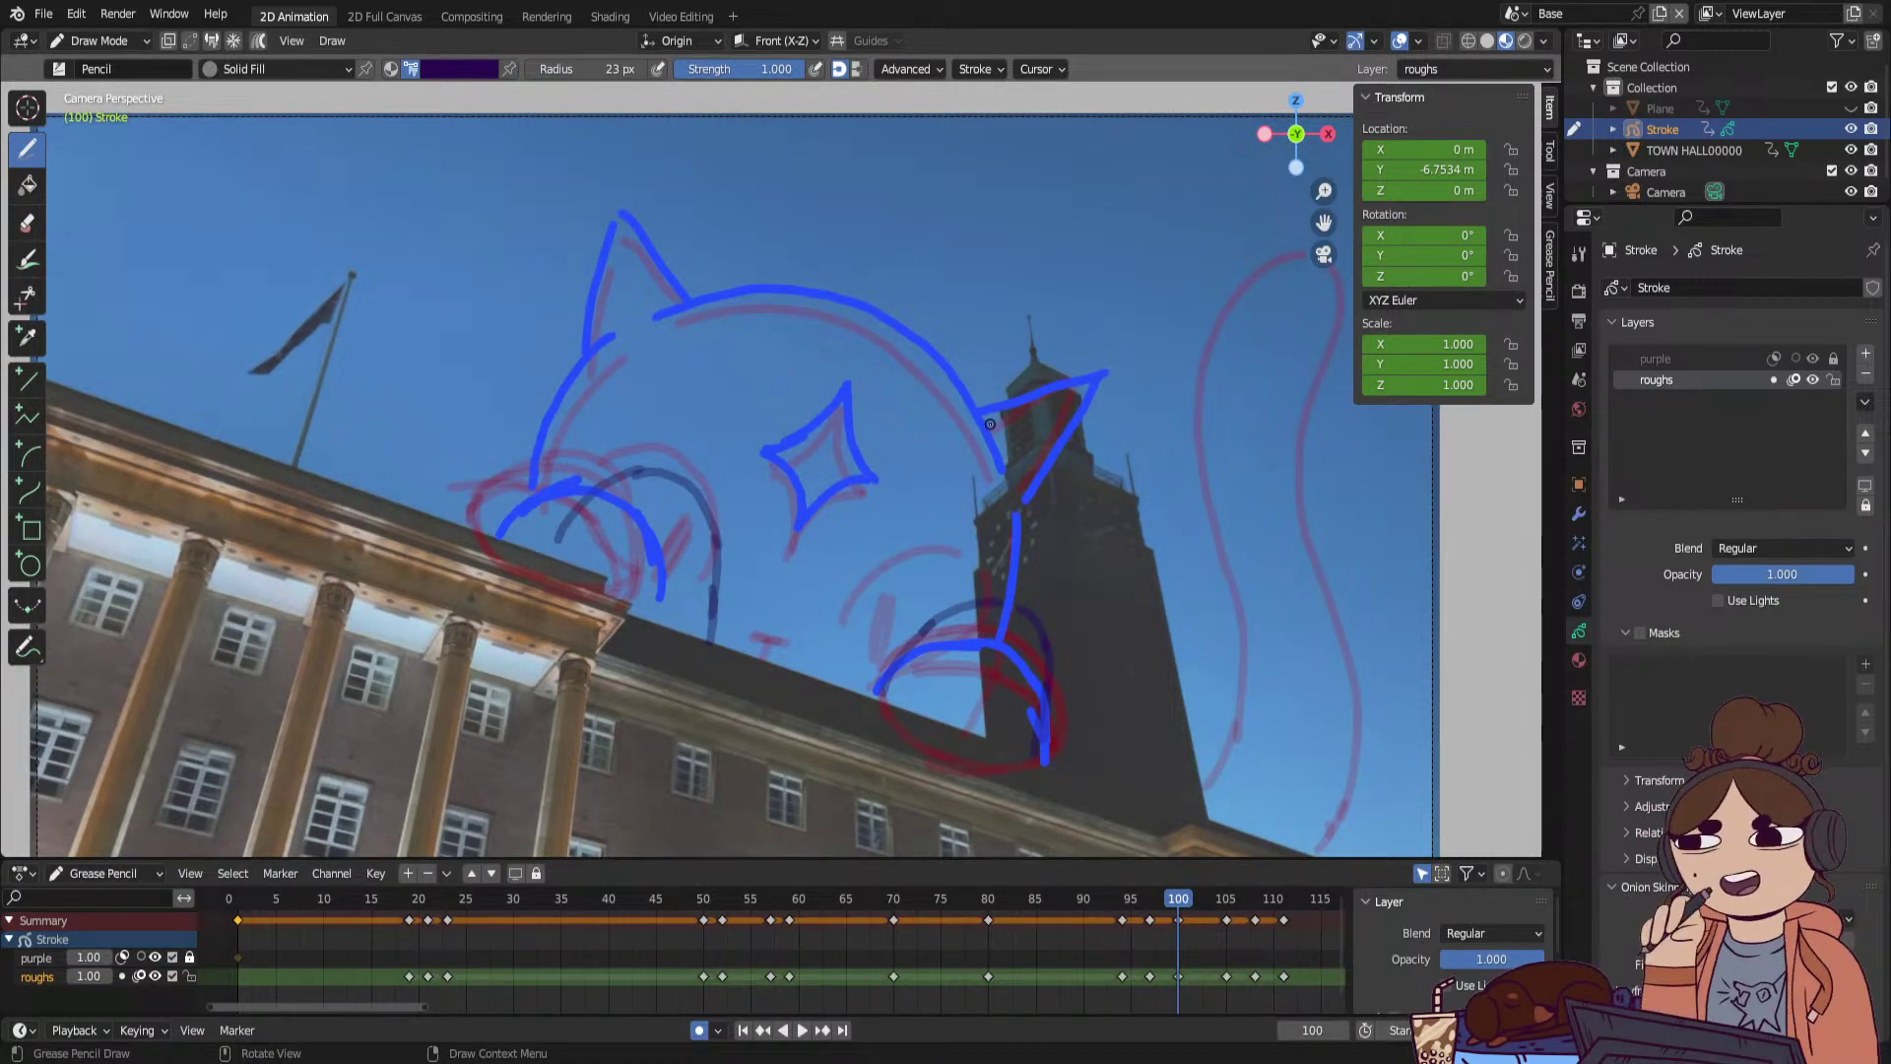
pyautogui.moveTo(1179, 908); pyautogui.dragTo(1170, 885)
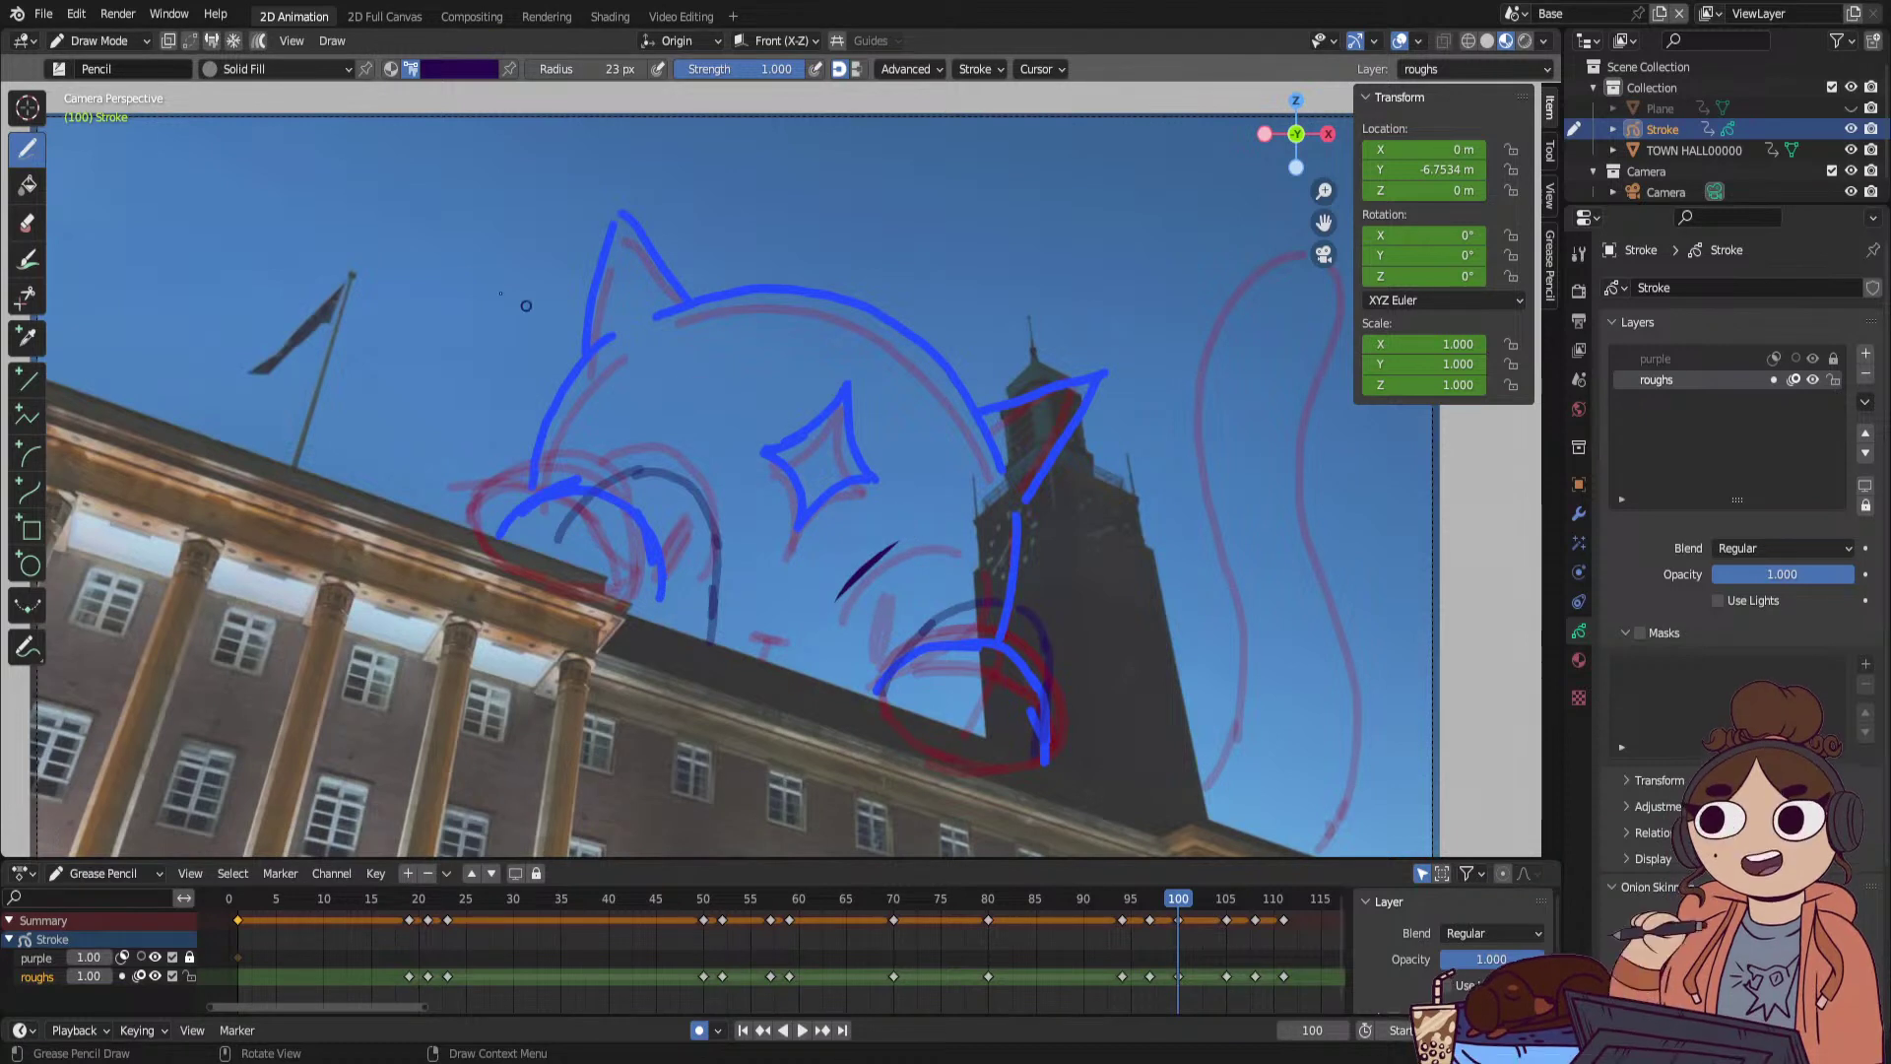
pyautogui.click(271, 69)
pyautogui.click(256, 113)
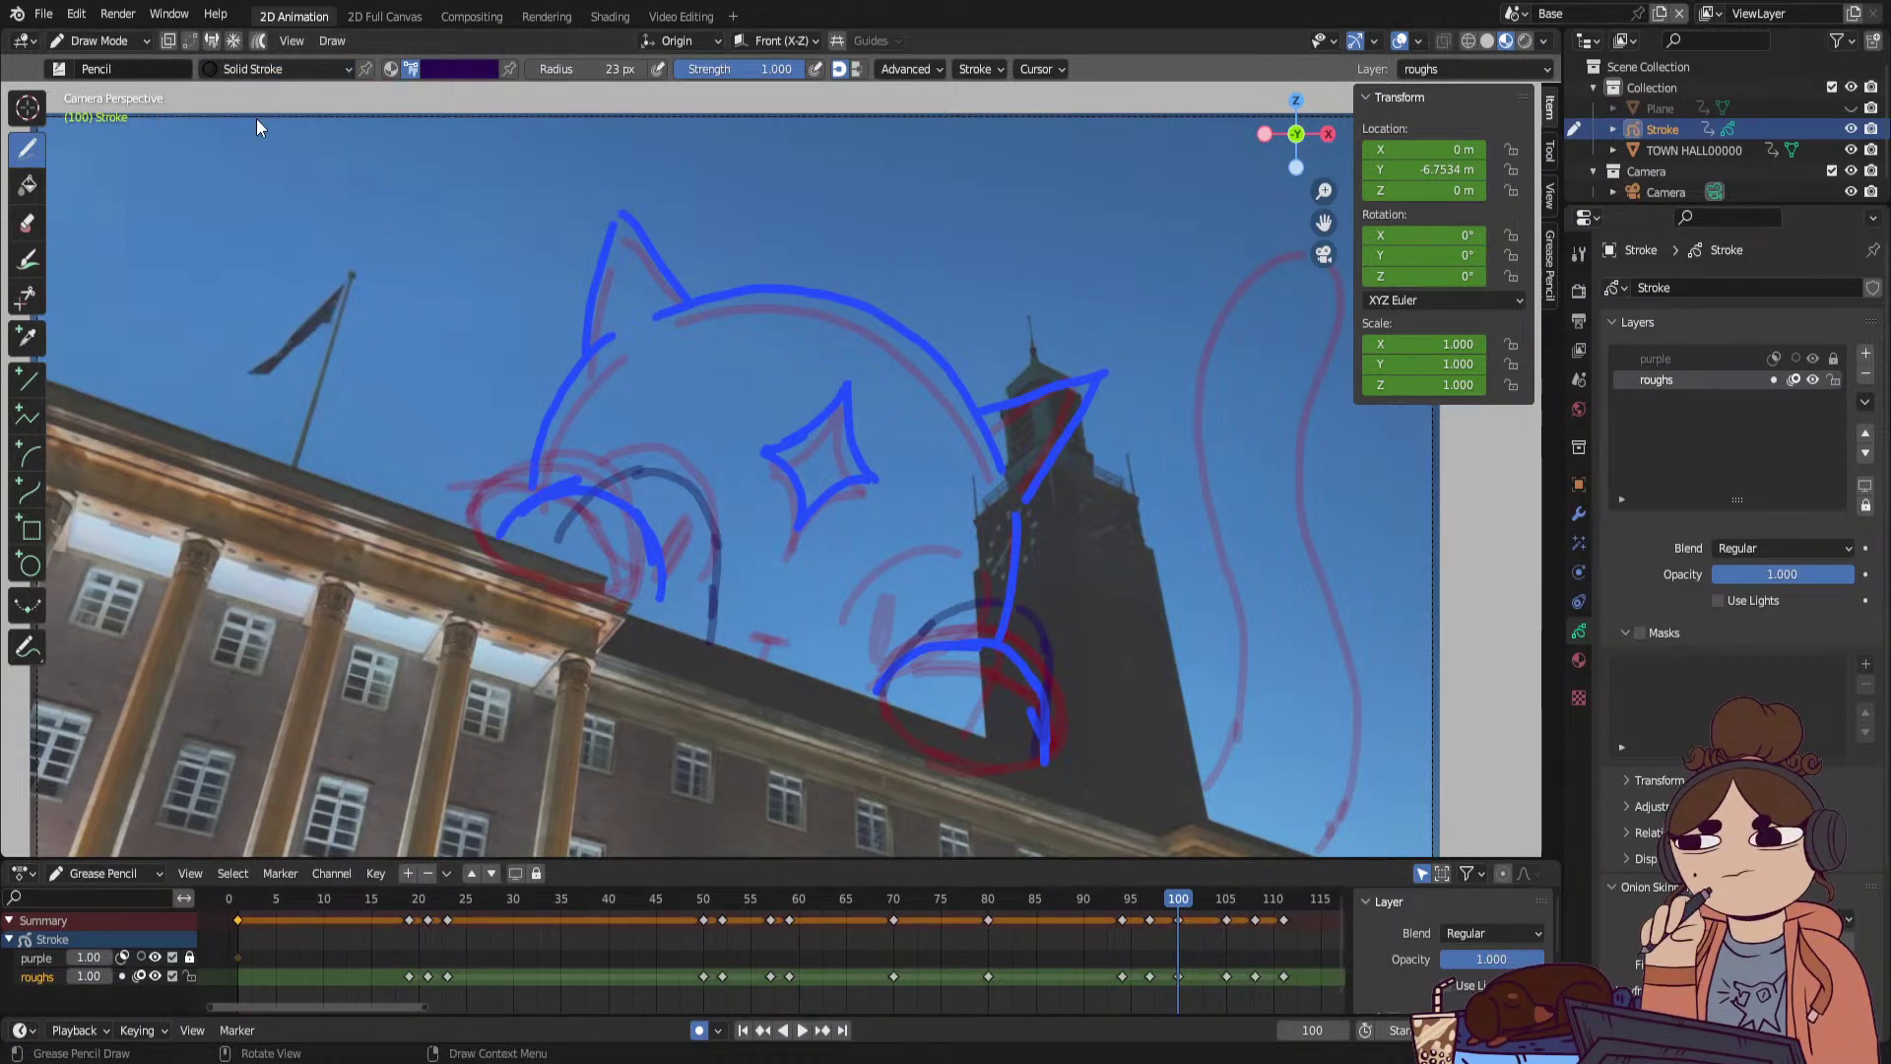
pyautogui.moveTo(834, 605)
pyautogui.mouseDown()
pyautogui.moveTo(873, 558)
pyautogui.moveTo(964, 532)
pyautogui.mouseUp()
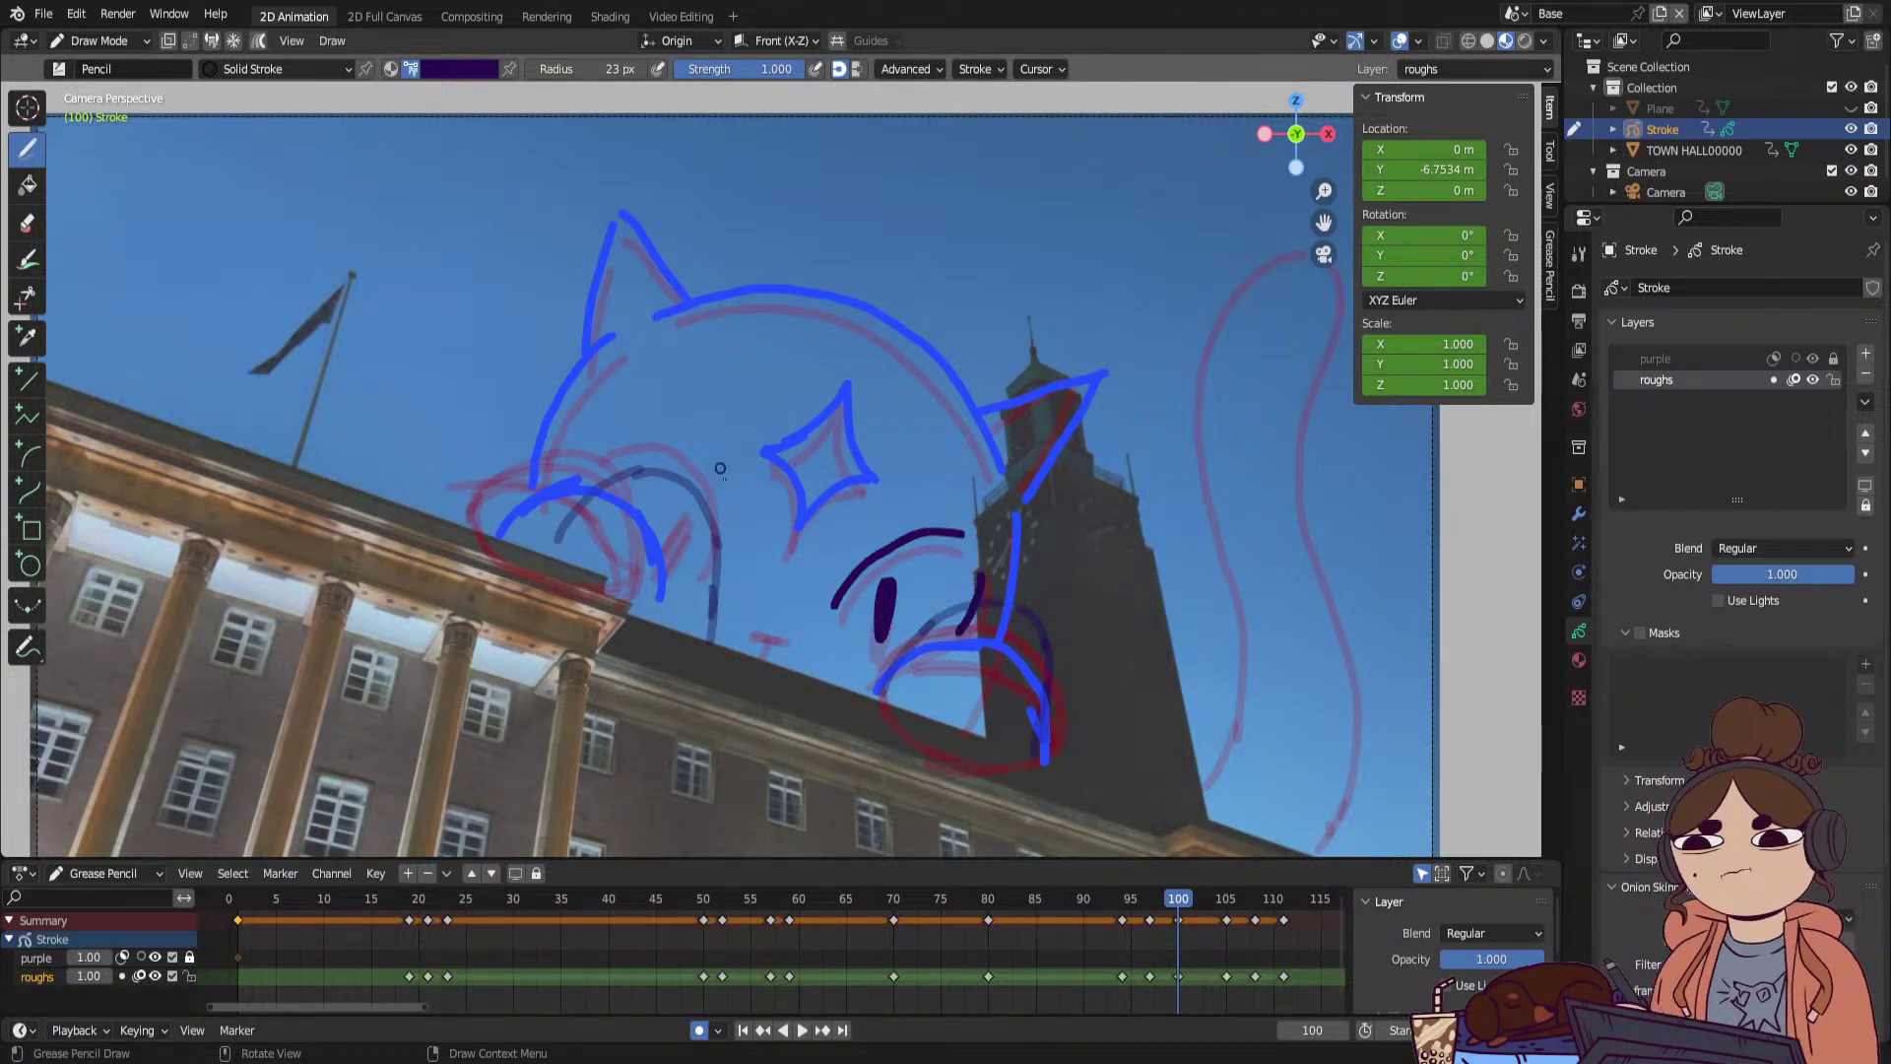
pyautogui.moveTo(629, 438); pyautogui.dragTo(603, 448)
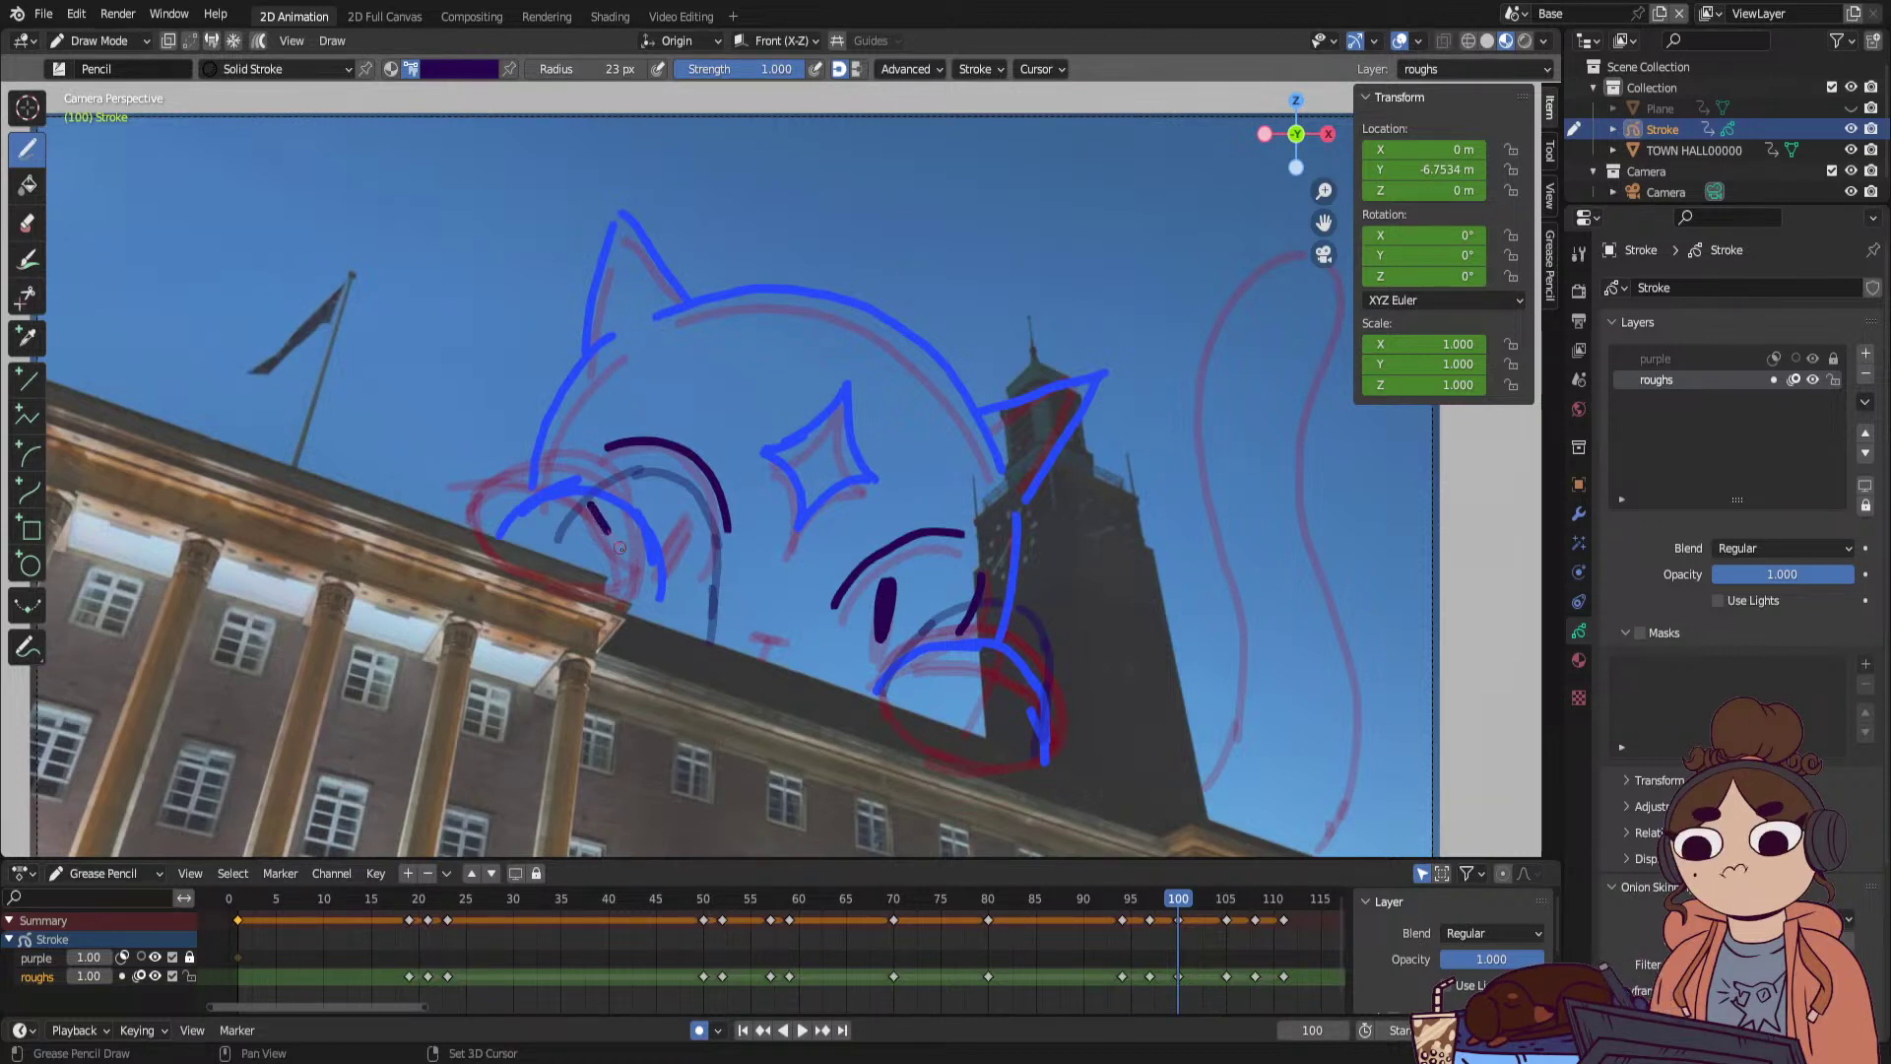
pyautogui.moveTo(699, 497); pyautogui.dragTo(678, 549)
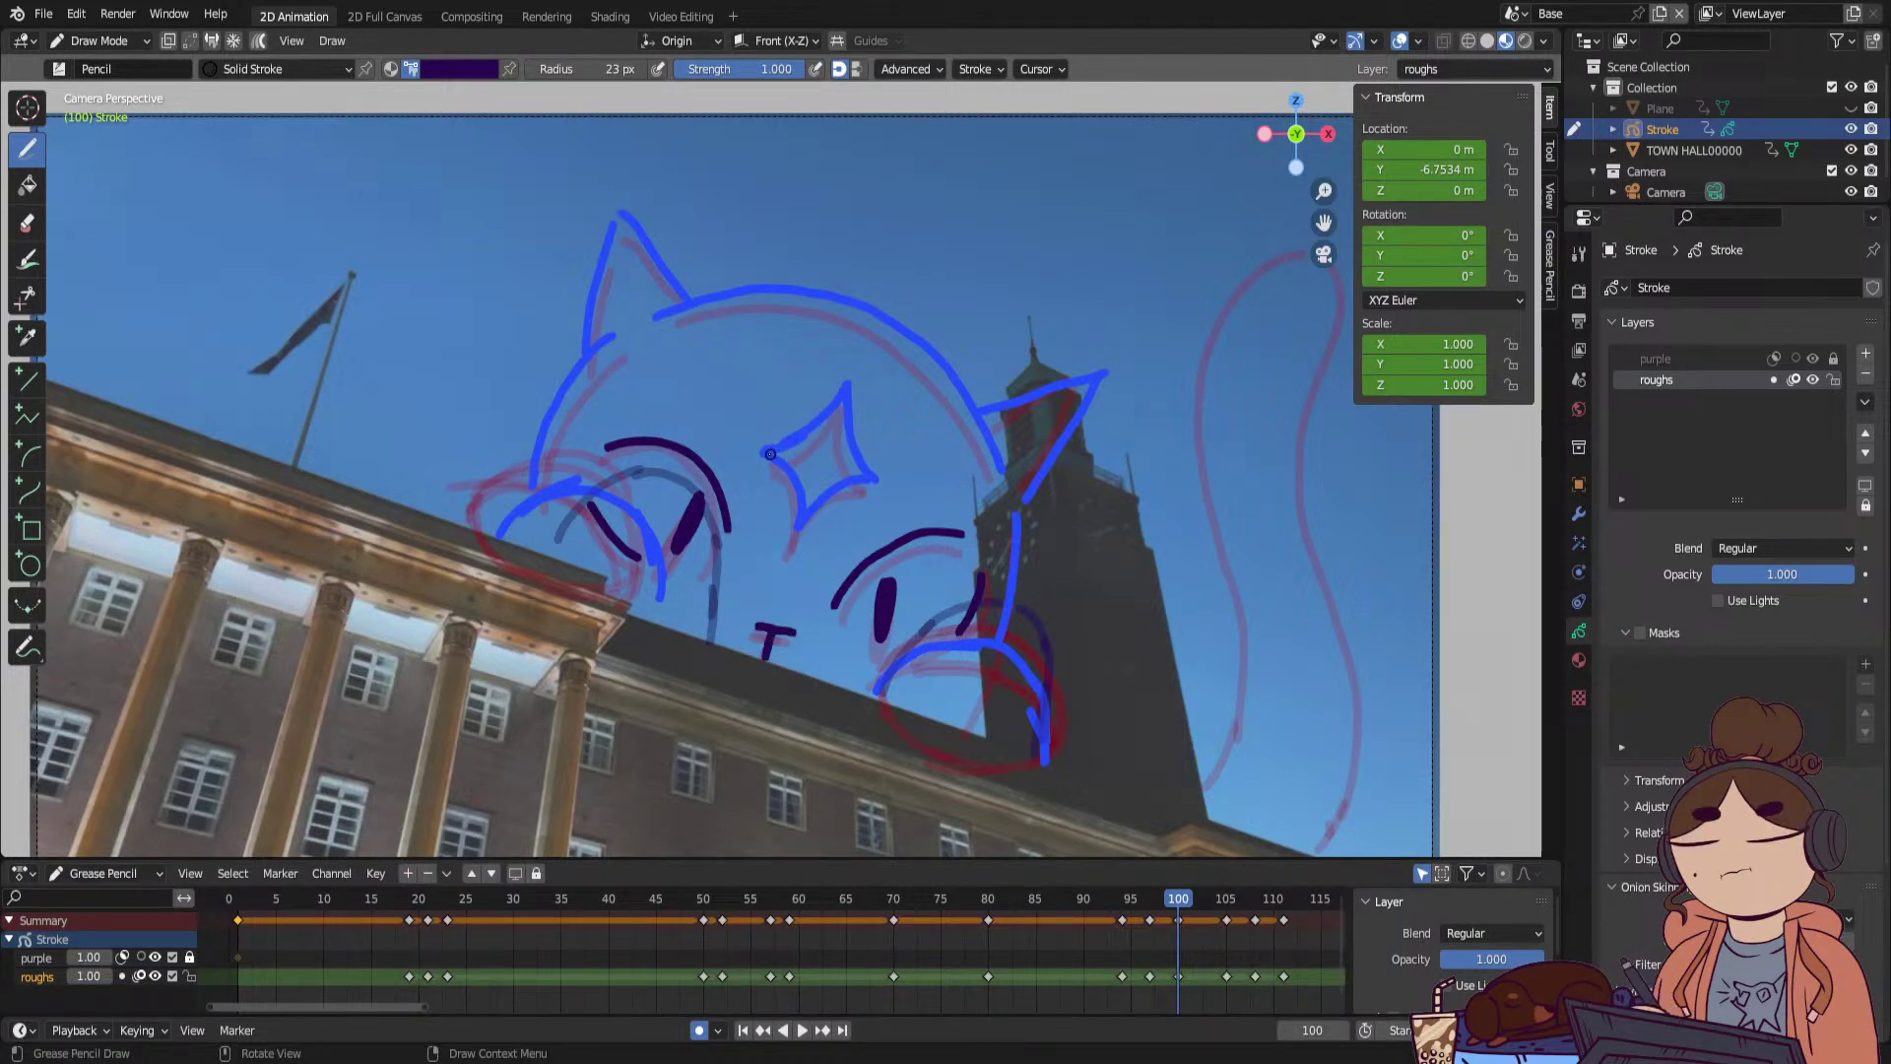
pyautogui.moveTo(781, 454); pyautogui.dragTo(858, 392)
# At frame 103, sculpt the cat's head and face strokes slightly upward in Sculpt Mode, hiding the purple layer while sculpting.
pyautogui.moveTo(1154, 895)
pyautogui.mouseDown()
pyautogui.moveTo(1236, 908)
pyautogui.moveTo(1146, 925)
pyautogui.moveTo(1232, 913)
pyautogui.moveTo(1097, 963)
pyautogui.moveTo(1273, 935)
pyautogui.moveTo(1149, 971)
pyautogui.moveTo(1202, 967)
pyautogui.mouseUp()
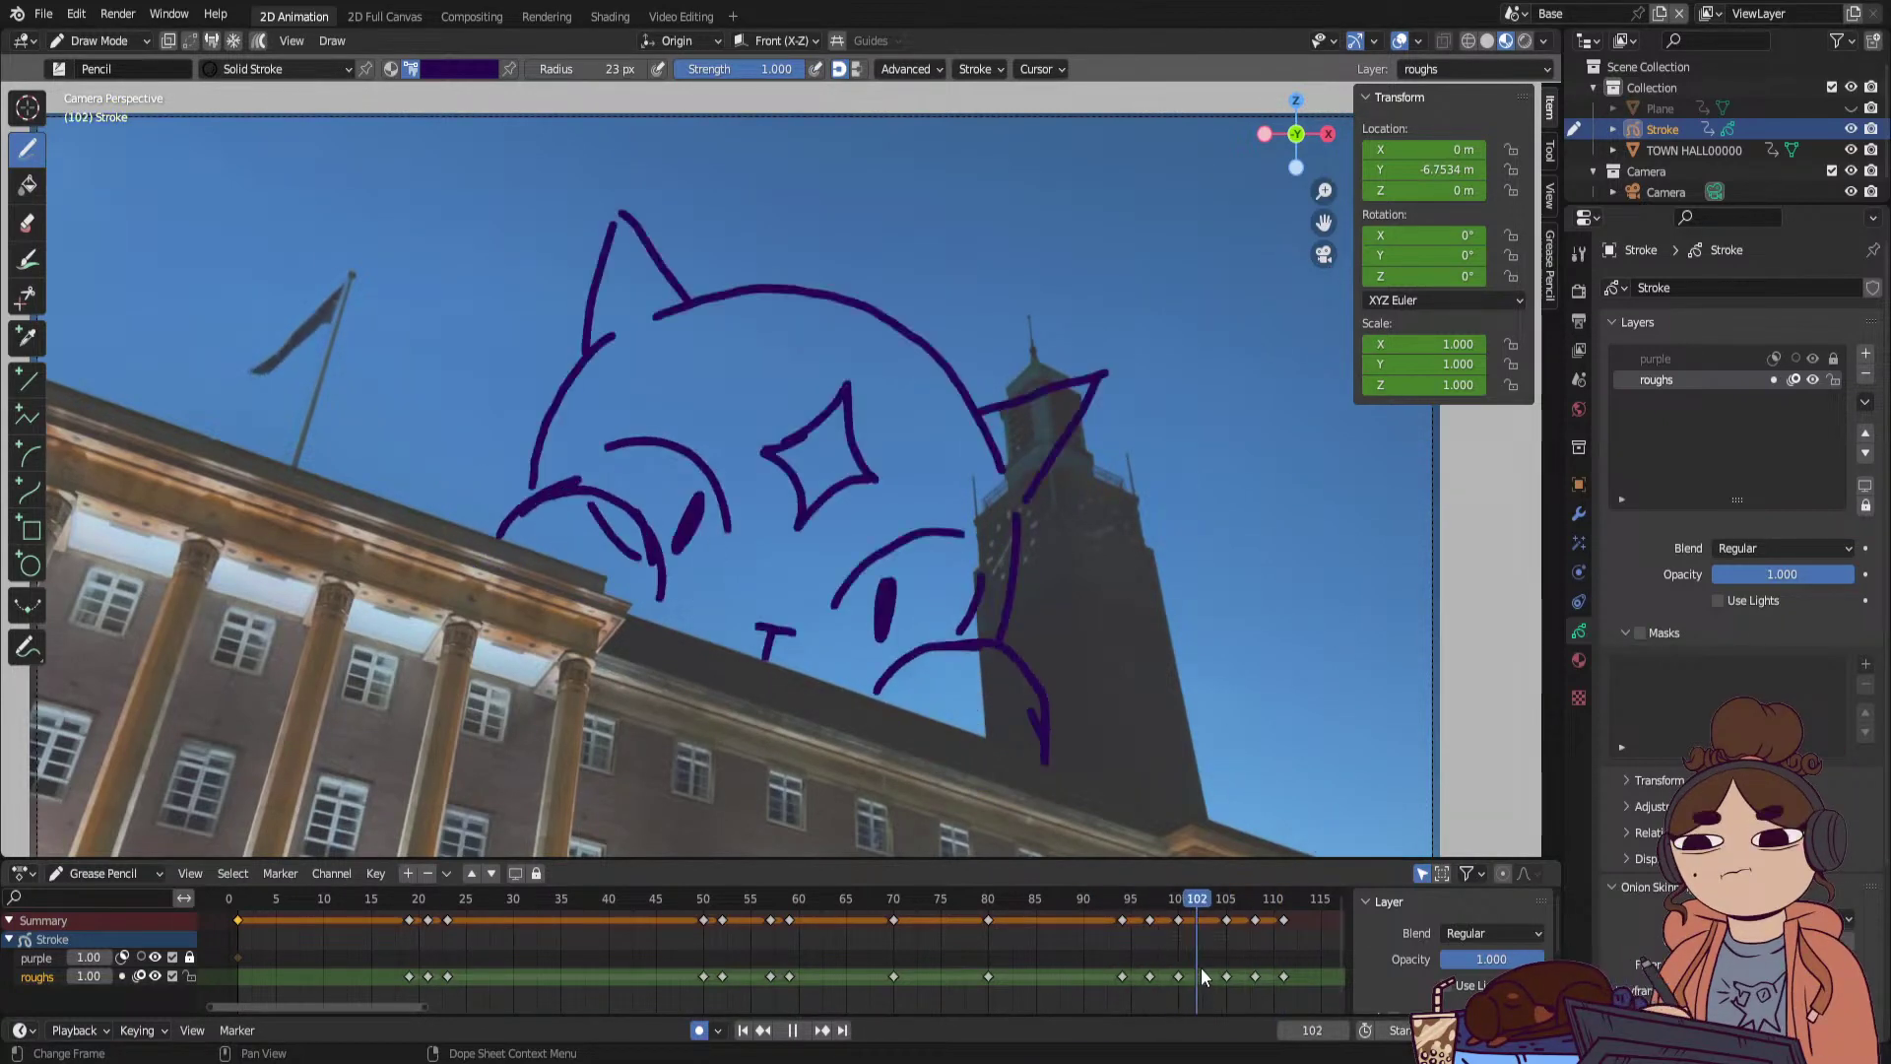
pyautogui.click(129, 43)
pyautogui.click(132, 102)
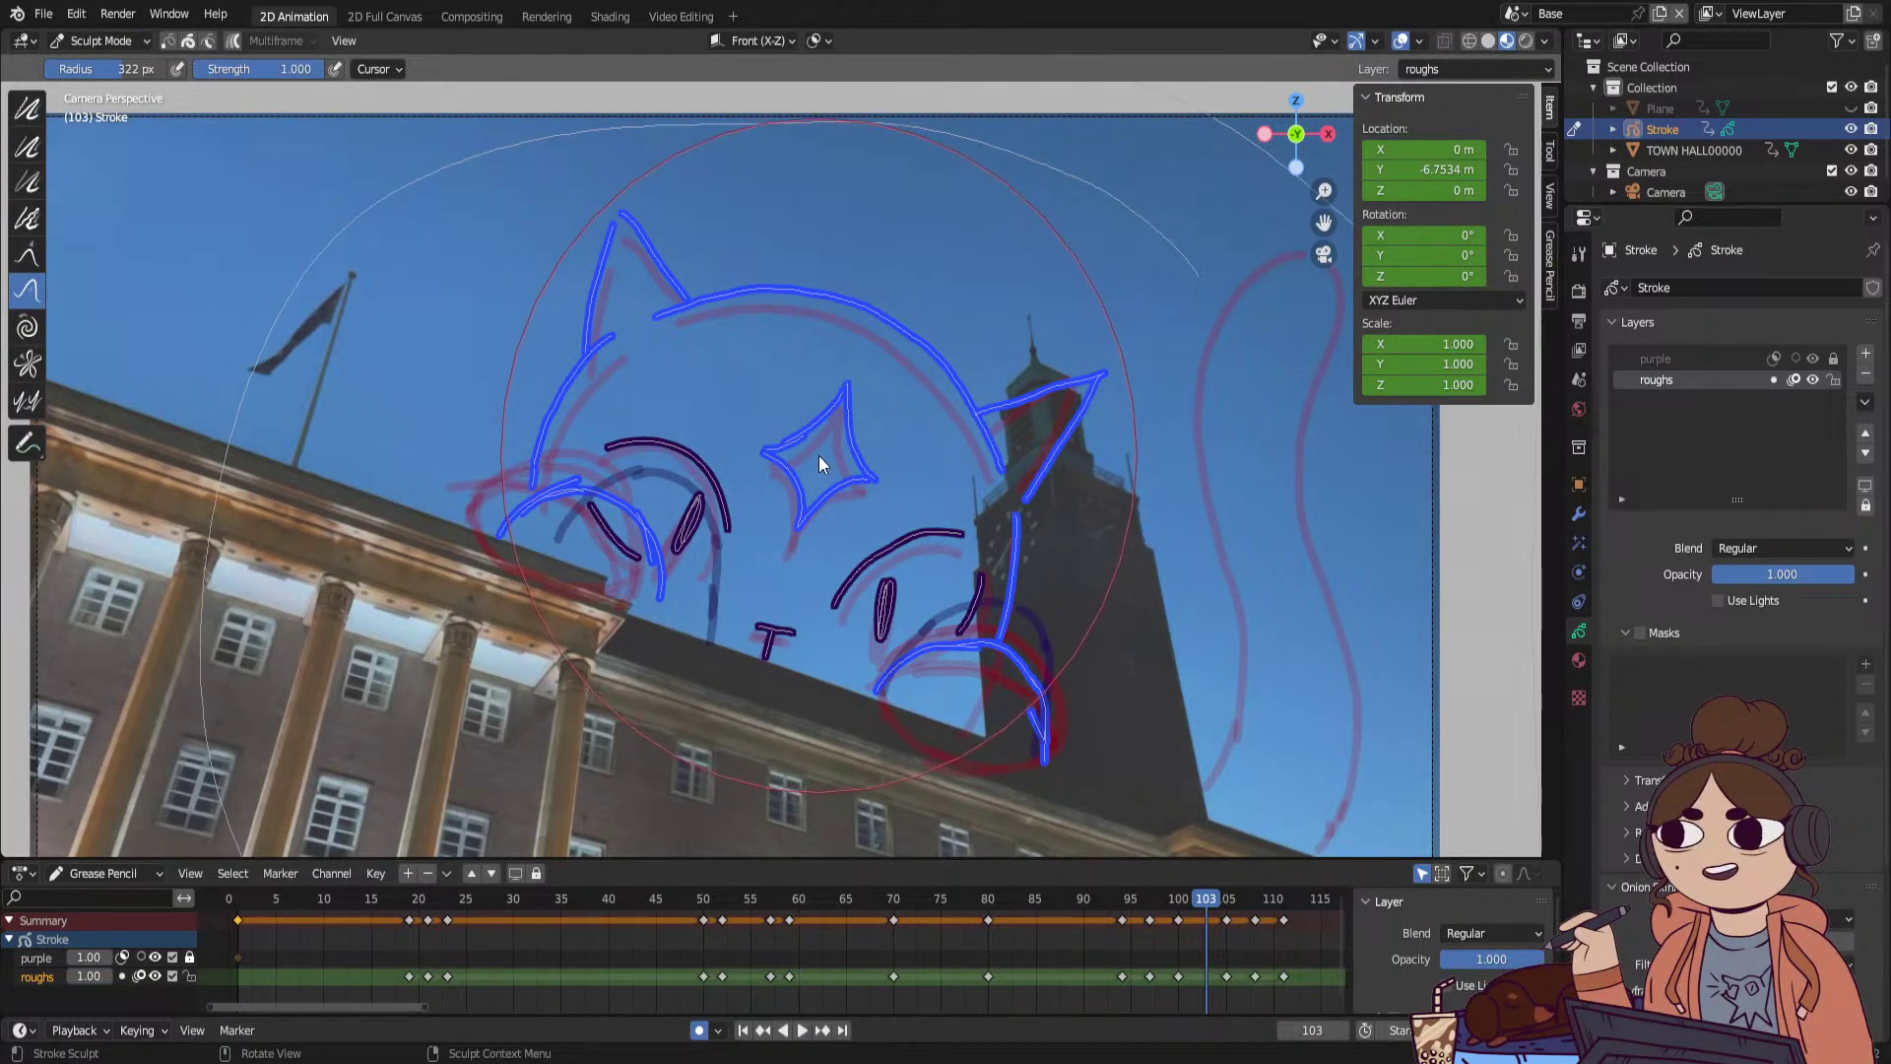
pyautogui.moveTo(819, 455); pyautogui.dragTo(754, 520)
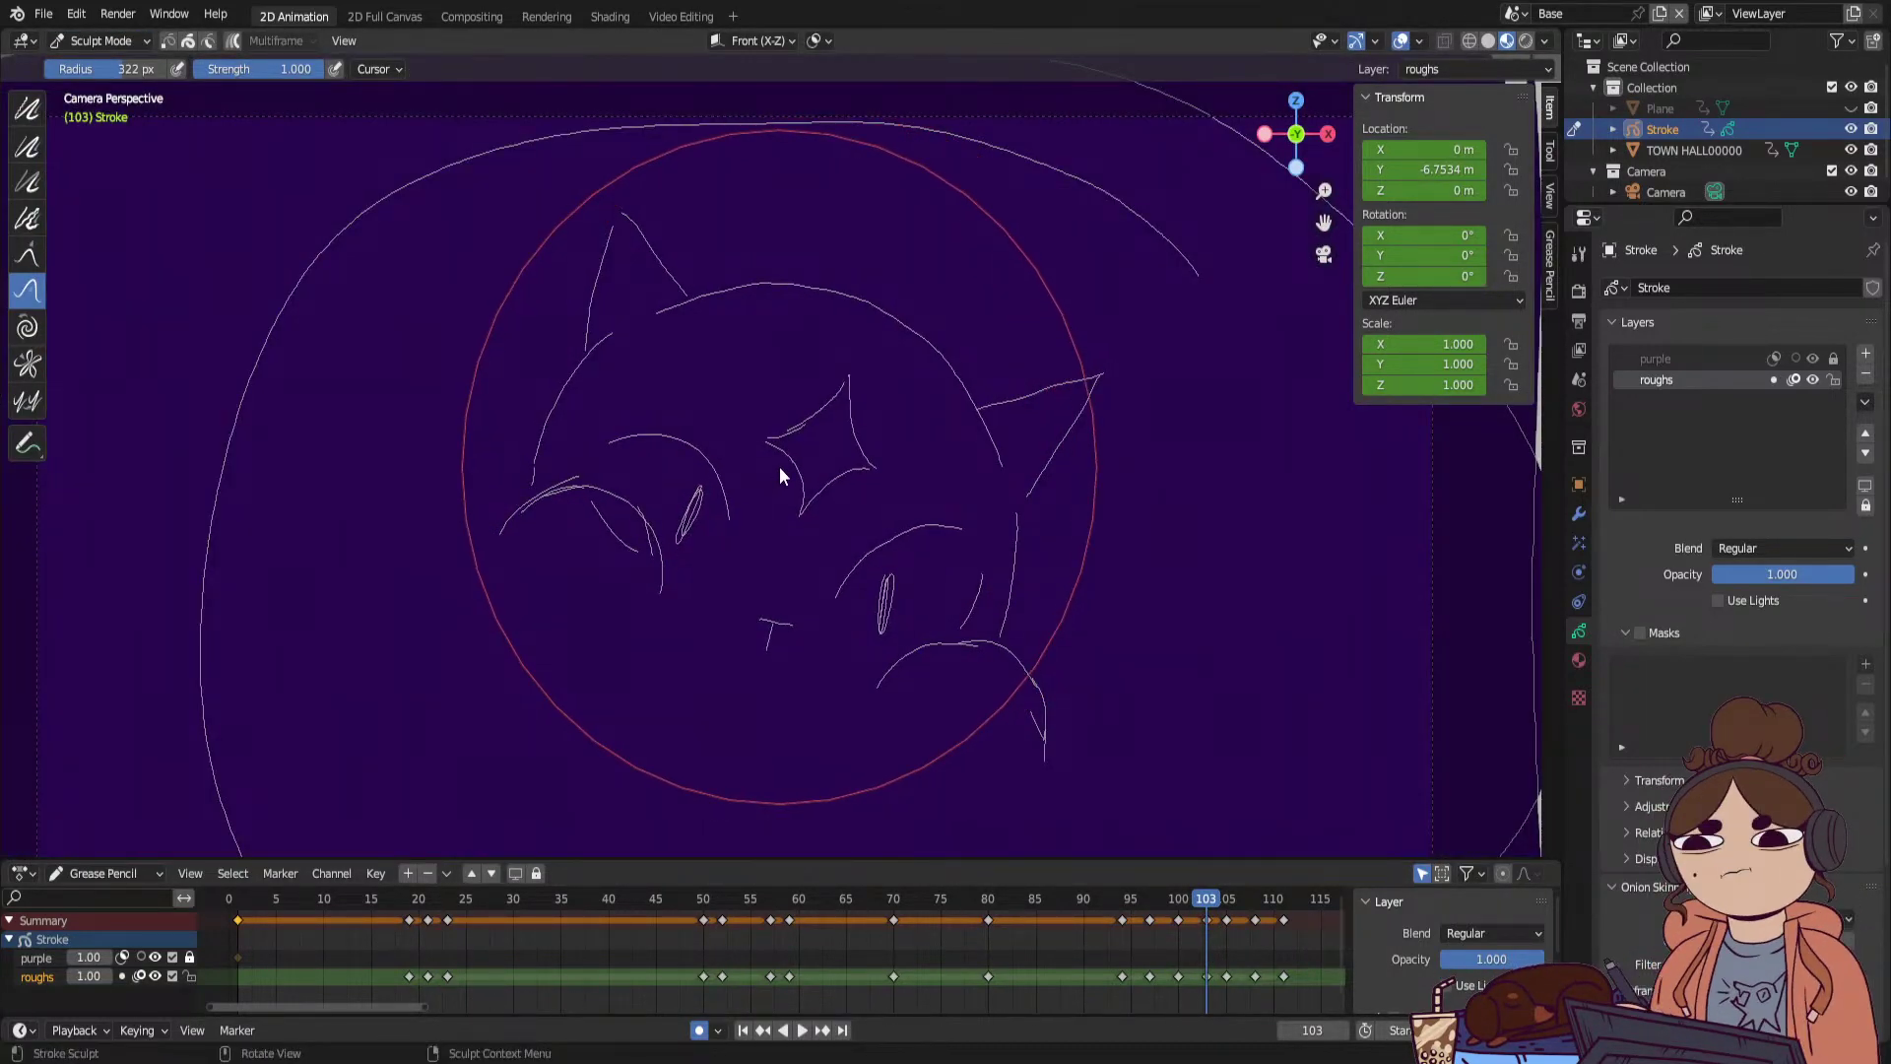
pyautogui.click(1812, 359)
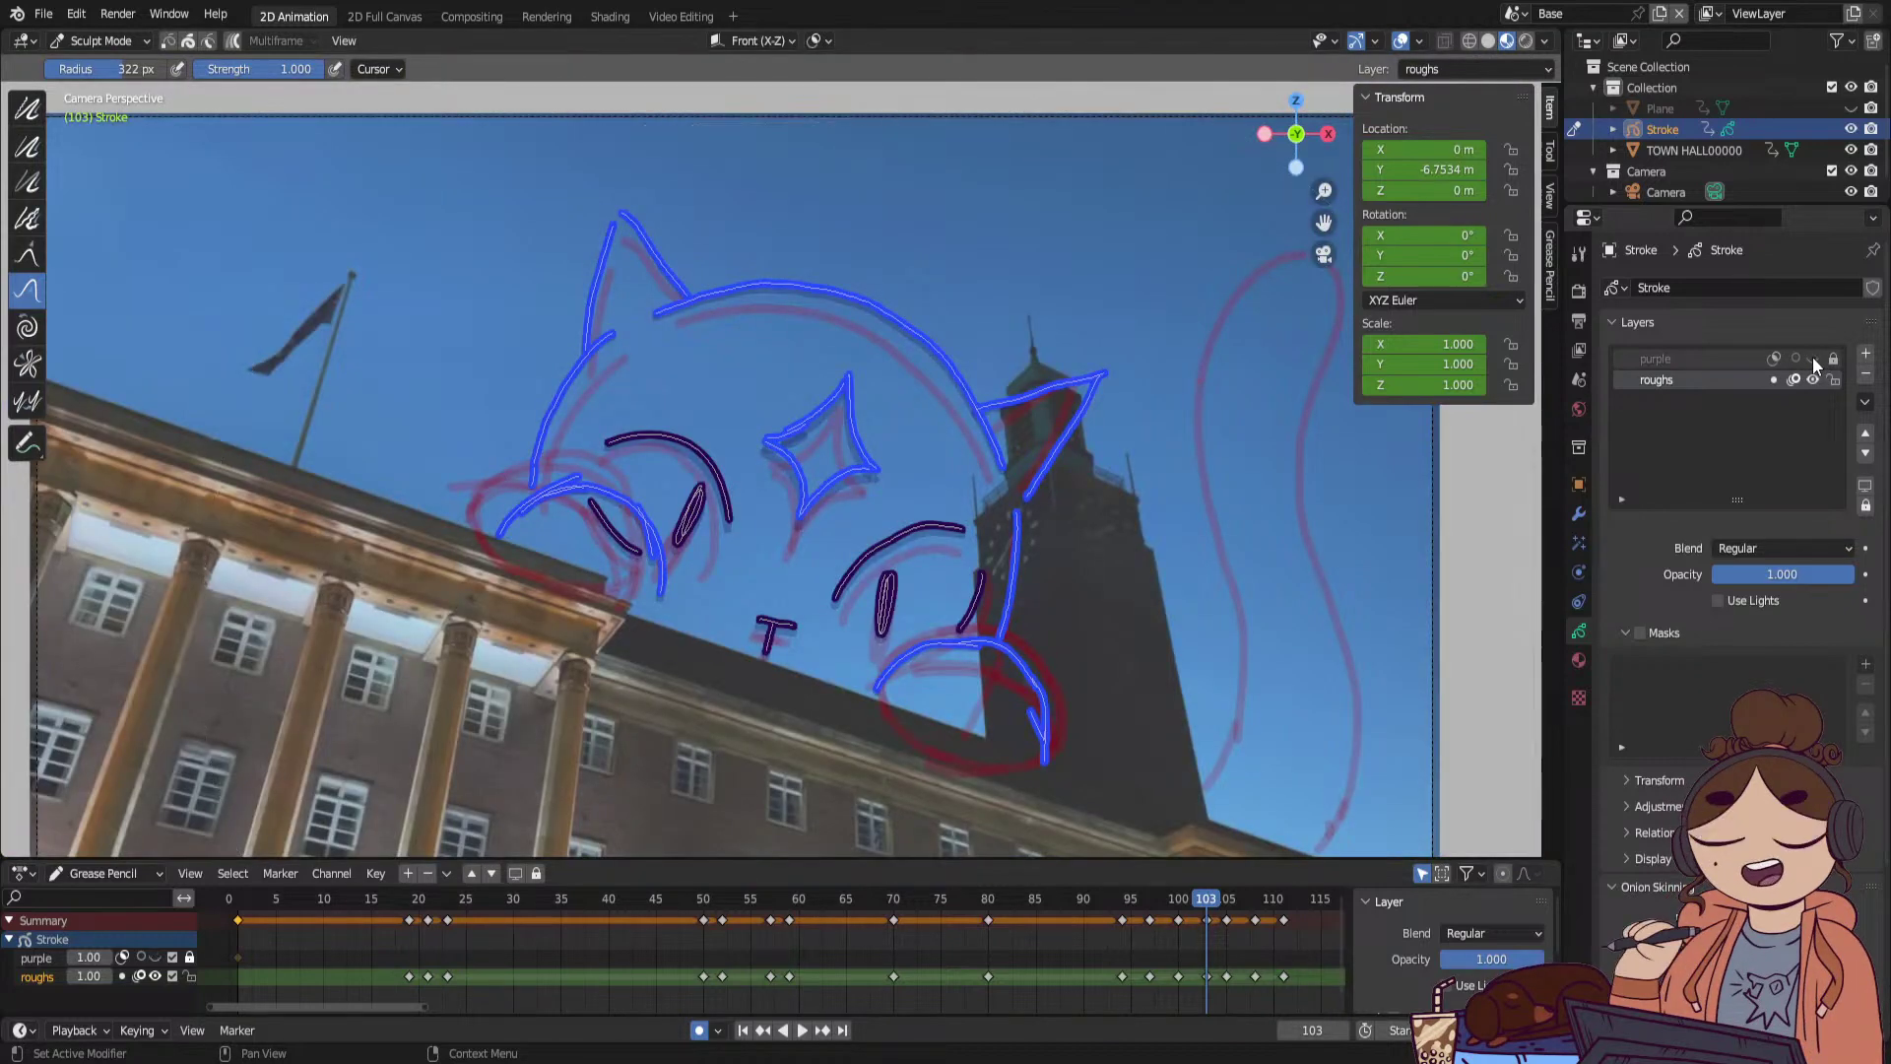
pyautogui.moveTo(609, 461)
pyautogui.mouseDown()
pyautogui.moveTo(843, 435)
pyautogui.moveTo(890, 566)
pyautogui.moveTo(858, 382)
pyautogui.moveTo(808, 321)
pyautogui.moveTo(731, 284)
pyautogui.moveTo(1059, 394)
pyautogui.moveTo(1055, 421)
pyautogui.mouseUp()
pyautogui.click(1812, 358)
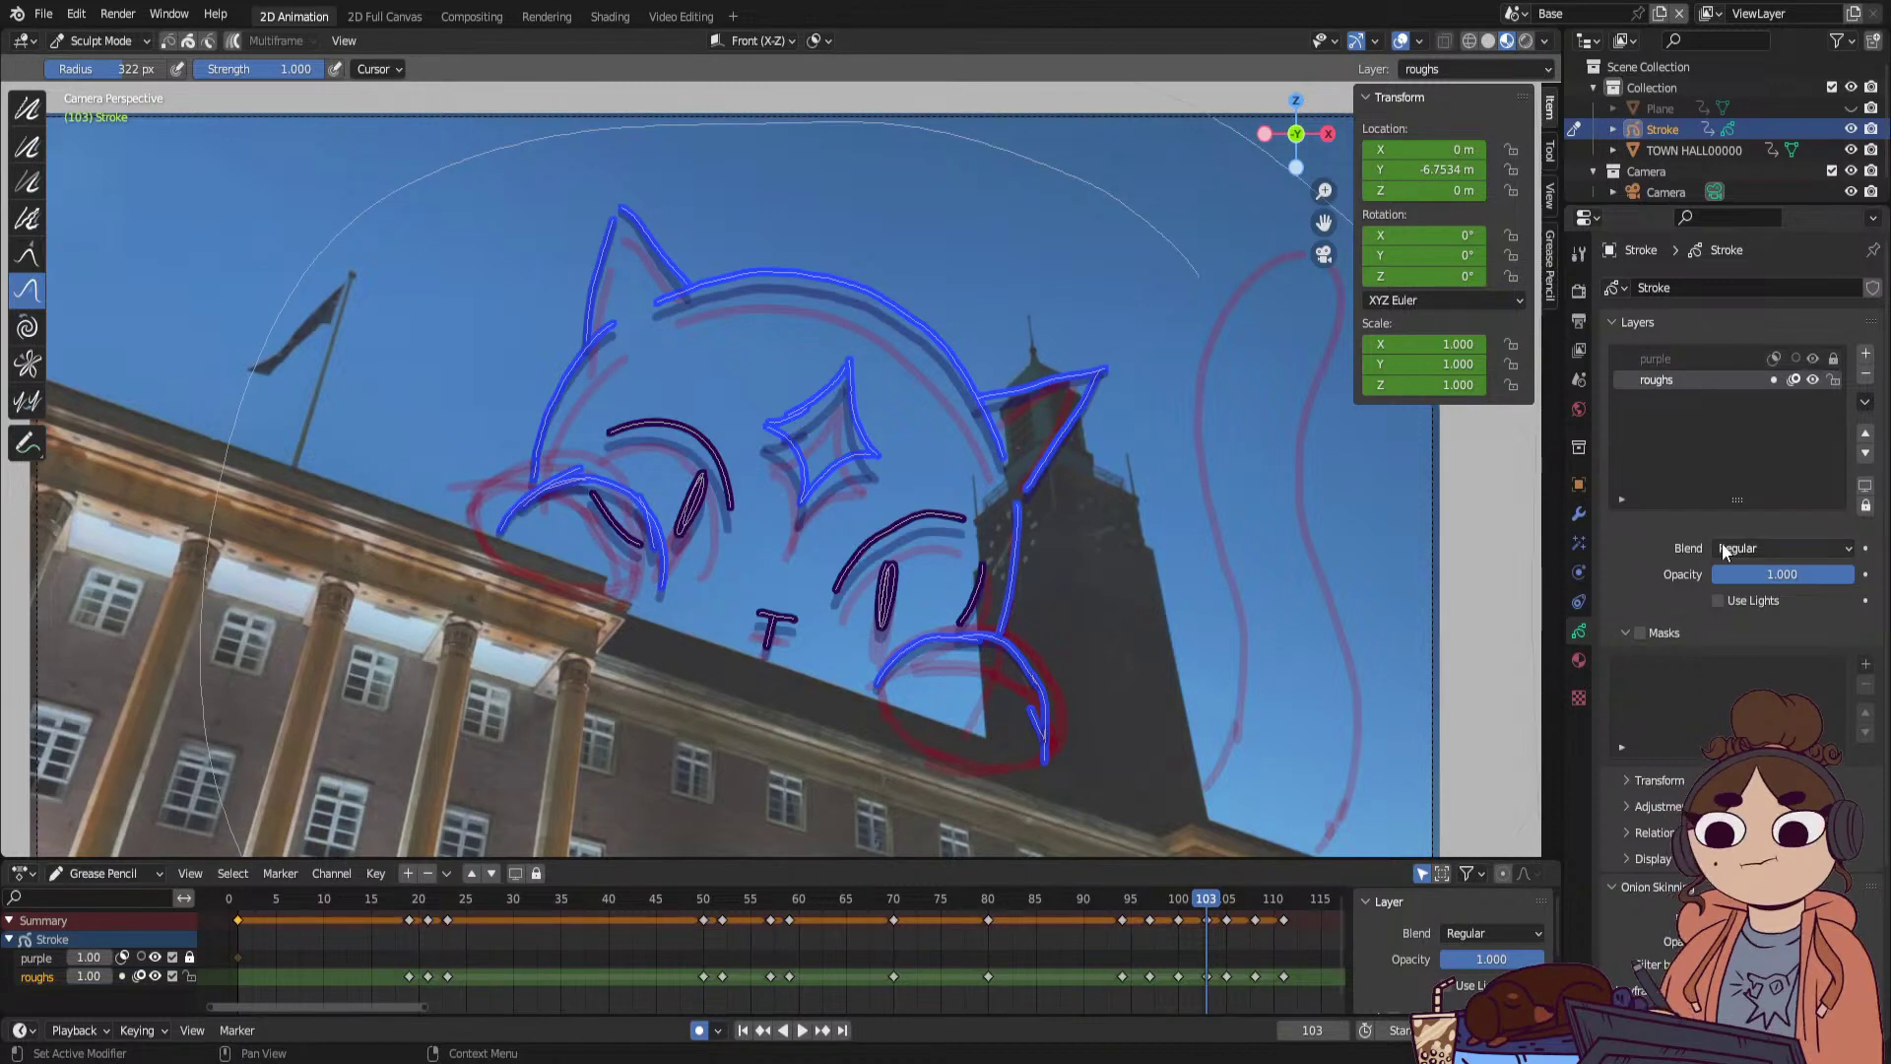
# With purple as the active layer at frame 104, try Merge All on the layers and undo it.
pyautogui.moveTo(1207, 899)
pyautogui.mouseDown()
pyautogui.moveTo(997, 934)
pyautogui.moveTo(1297, 919)
pyautogui.moveTo(1150, 961)
pyautogui.moveTo(1274, 957)
pyautogui.moveTo(1225, 930)
pyautogui.mouseUp()
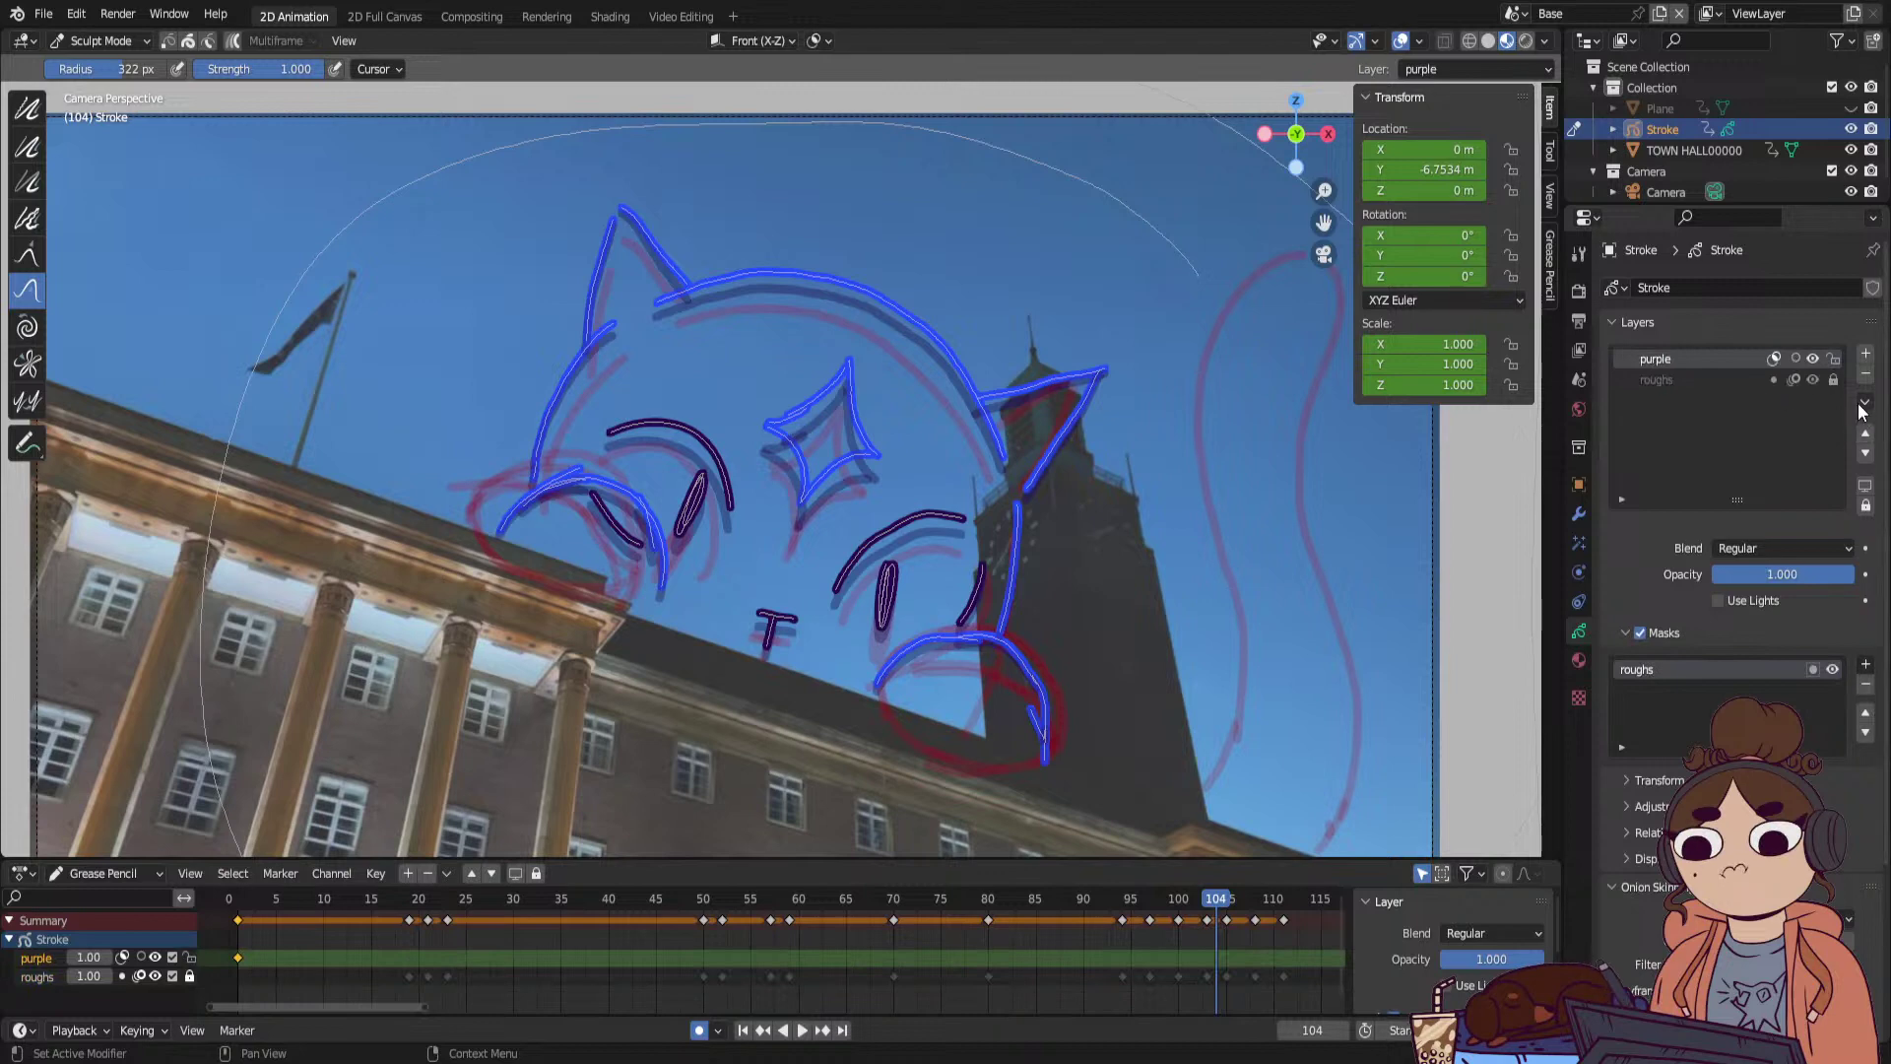
pyautogui.click(1863, 404)
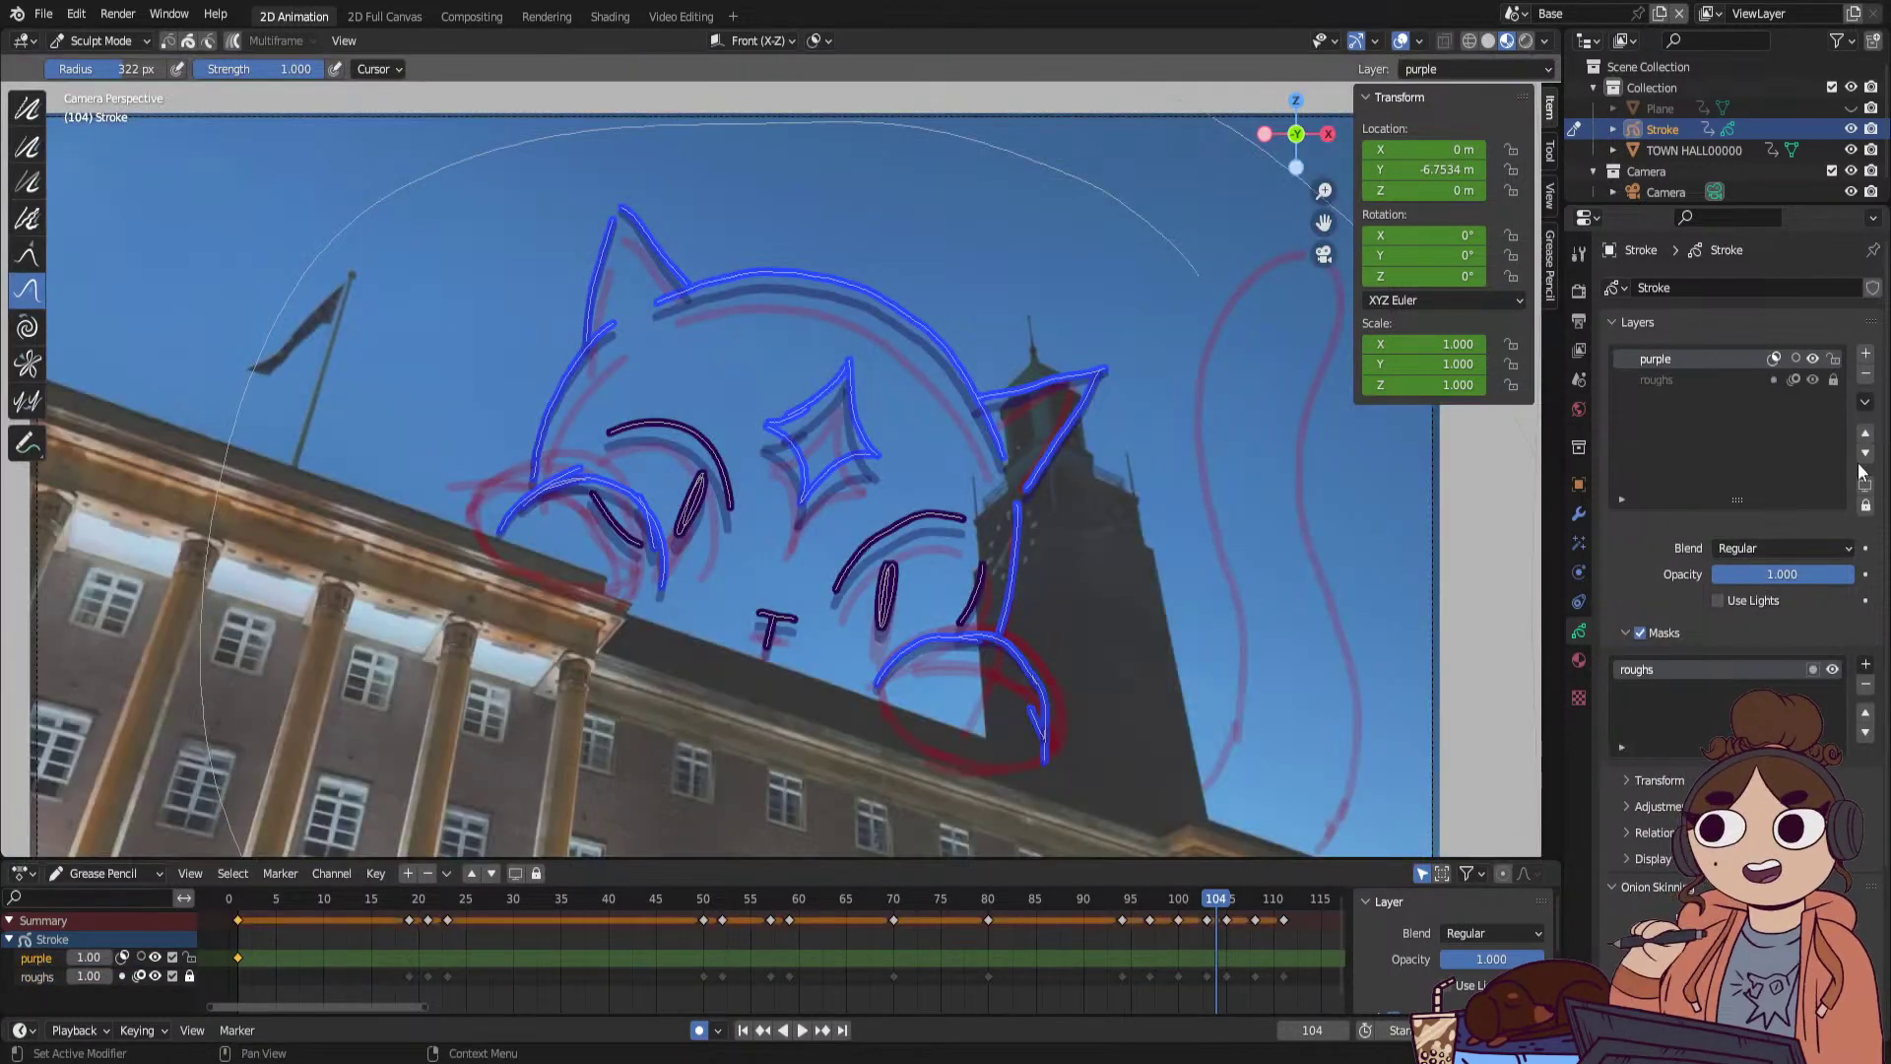
pyautogui.click(1865, 401)
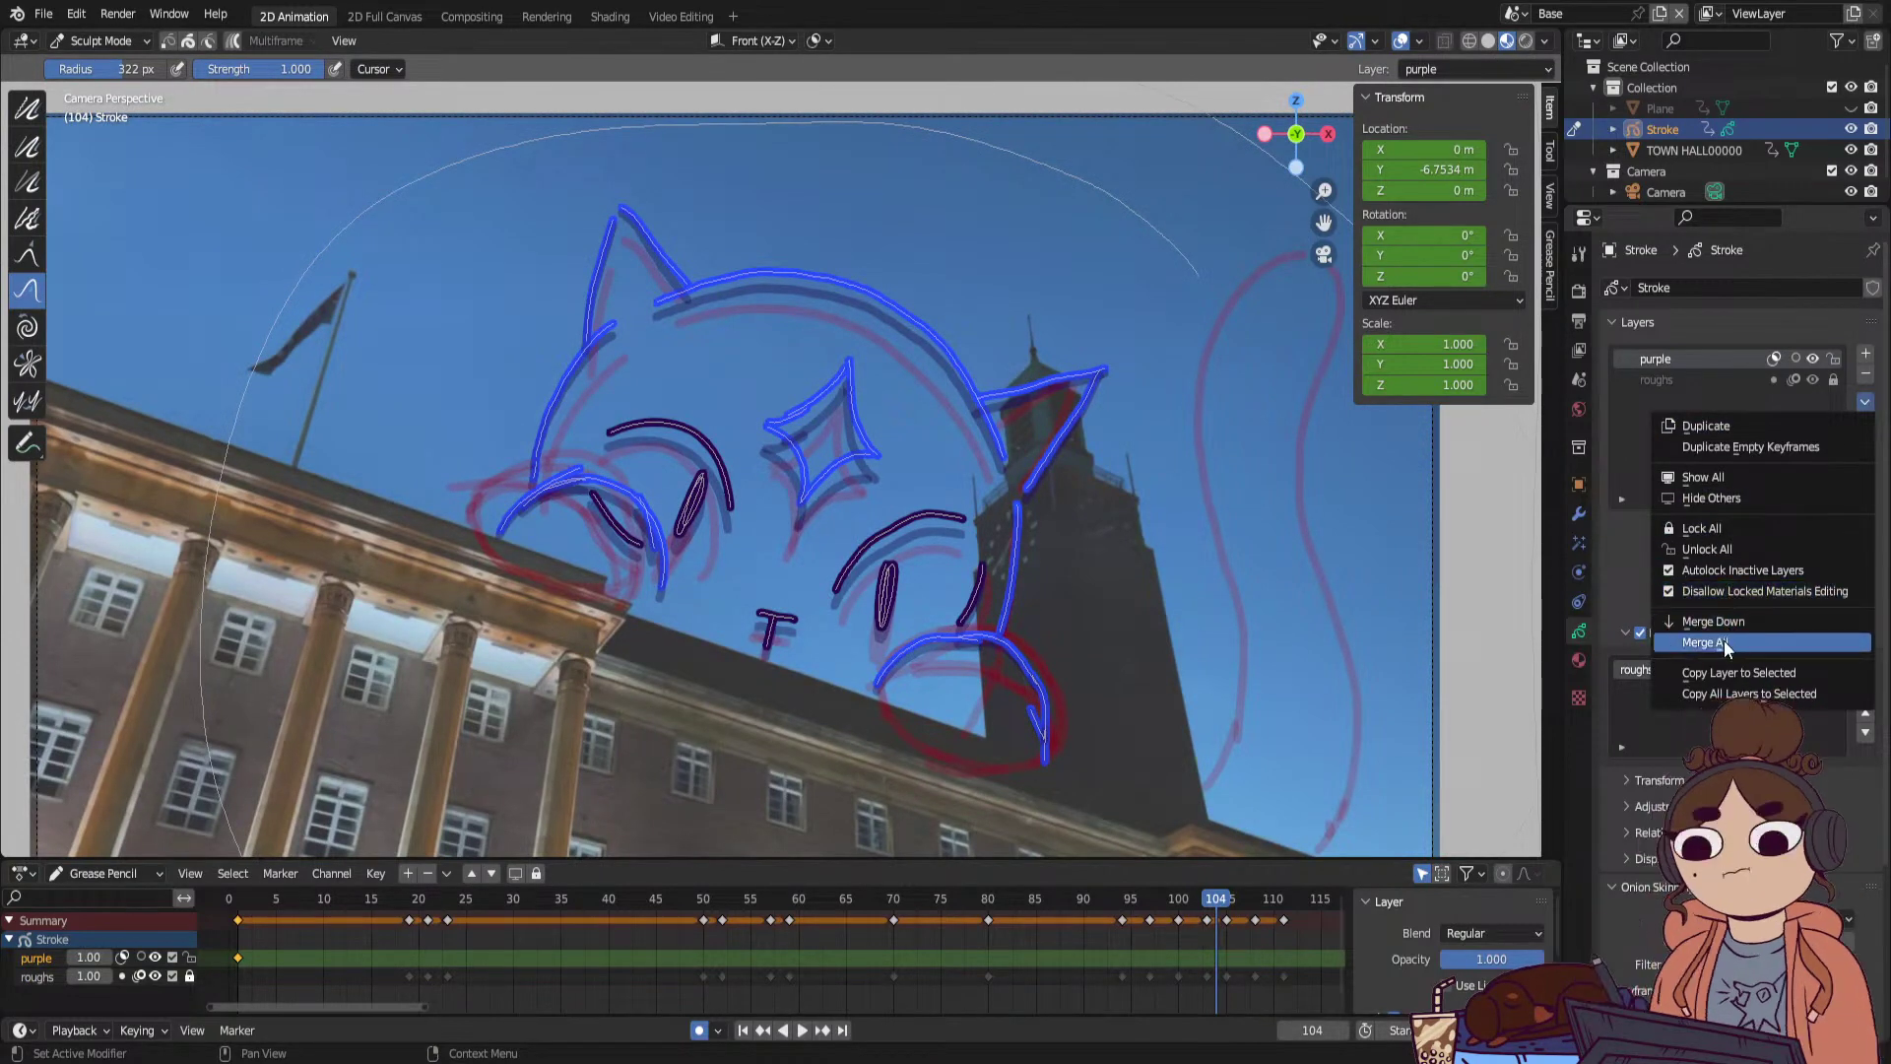
pyautogui.click(1723, 641)
pyautogui.hotkey('ctrl', 'z')
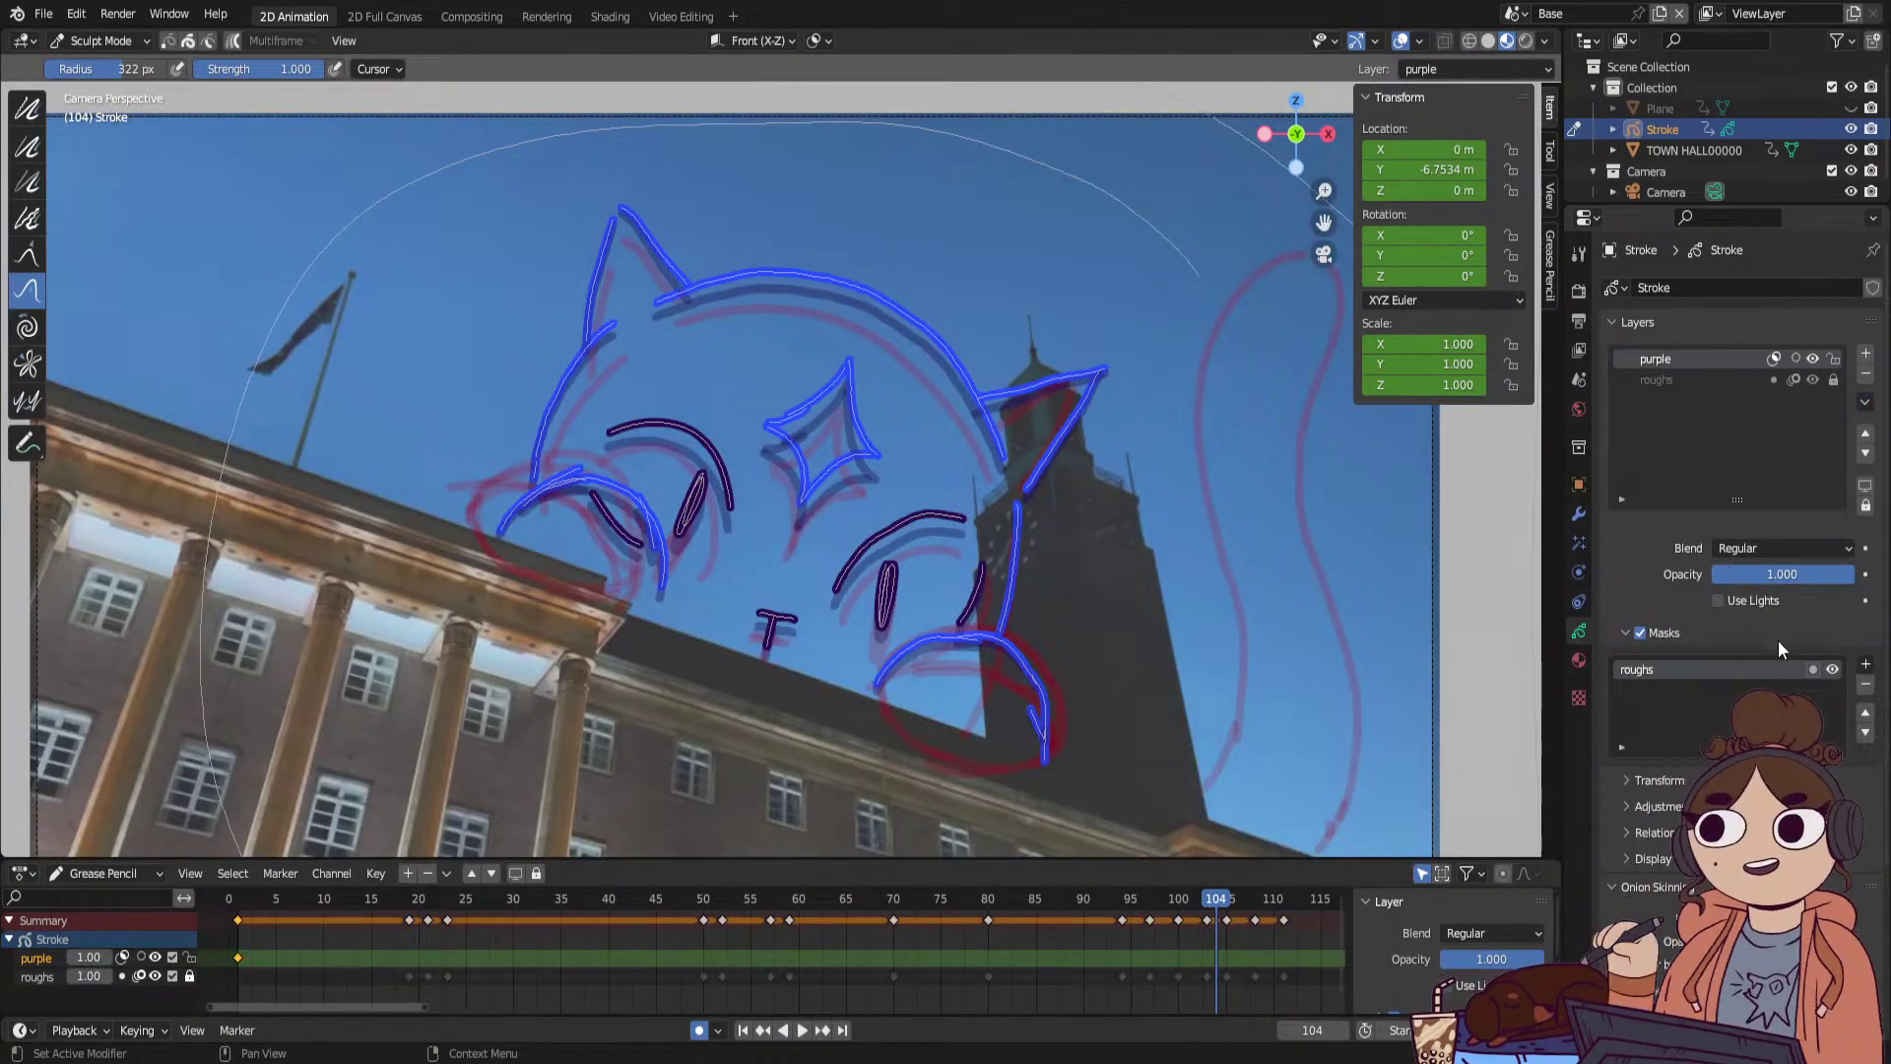
# Make roughs the active layer, go to frame 66 and switch to Draw Mode.
pyautogui.click(1728, 379)
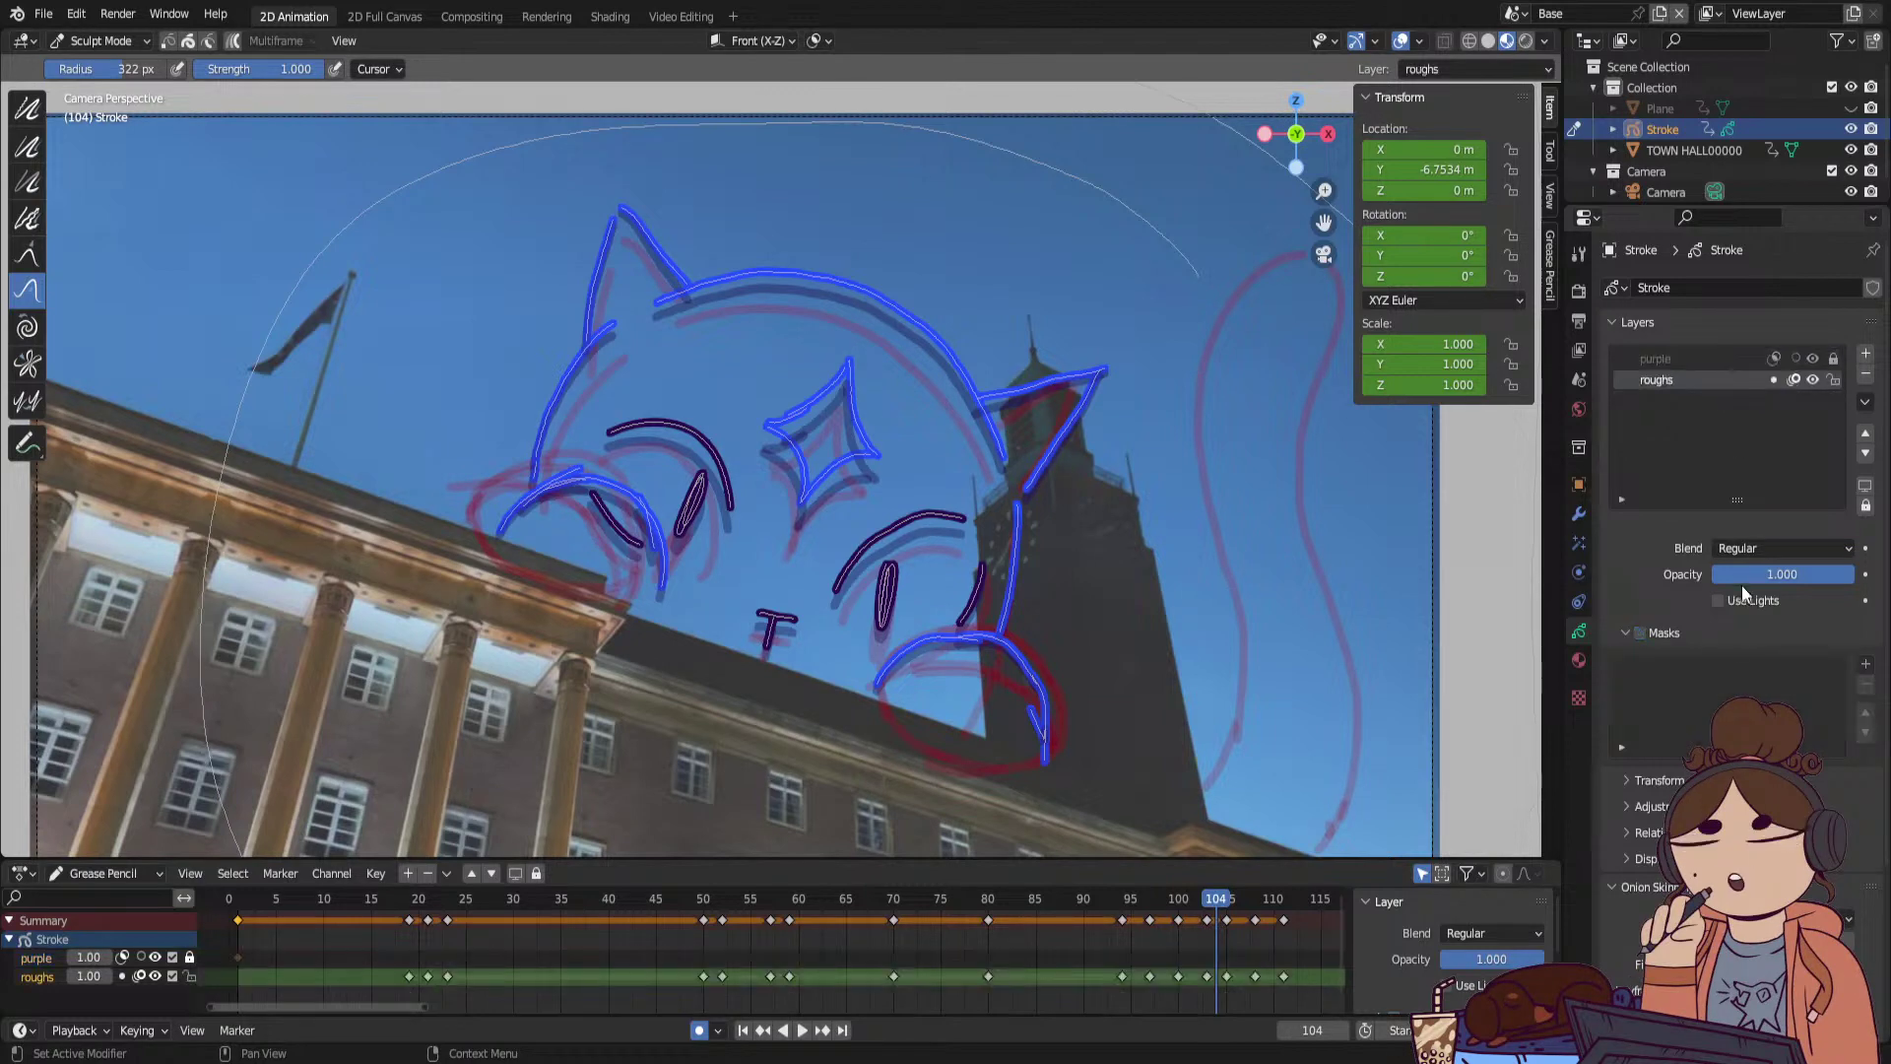
pyautogui.moveTo(1226, 901)
pyautogui.mouseDown()
pyautogui.moveTo(1043, 927)
pyautogui.moveTo(855, 901)
pyautogui.mouseUp()
pyautogui.click(98, 39)
pyautogui.click(109, 136)
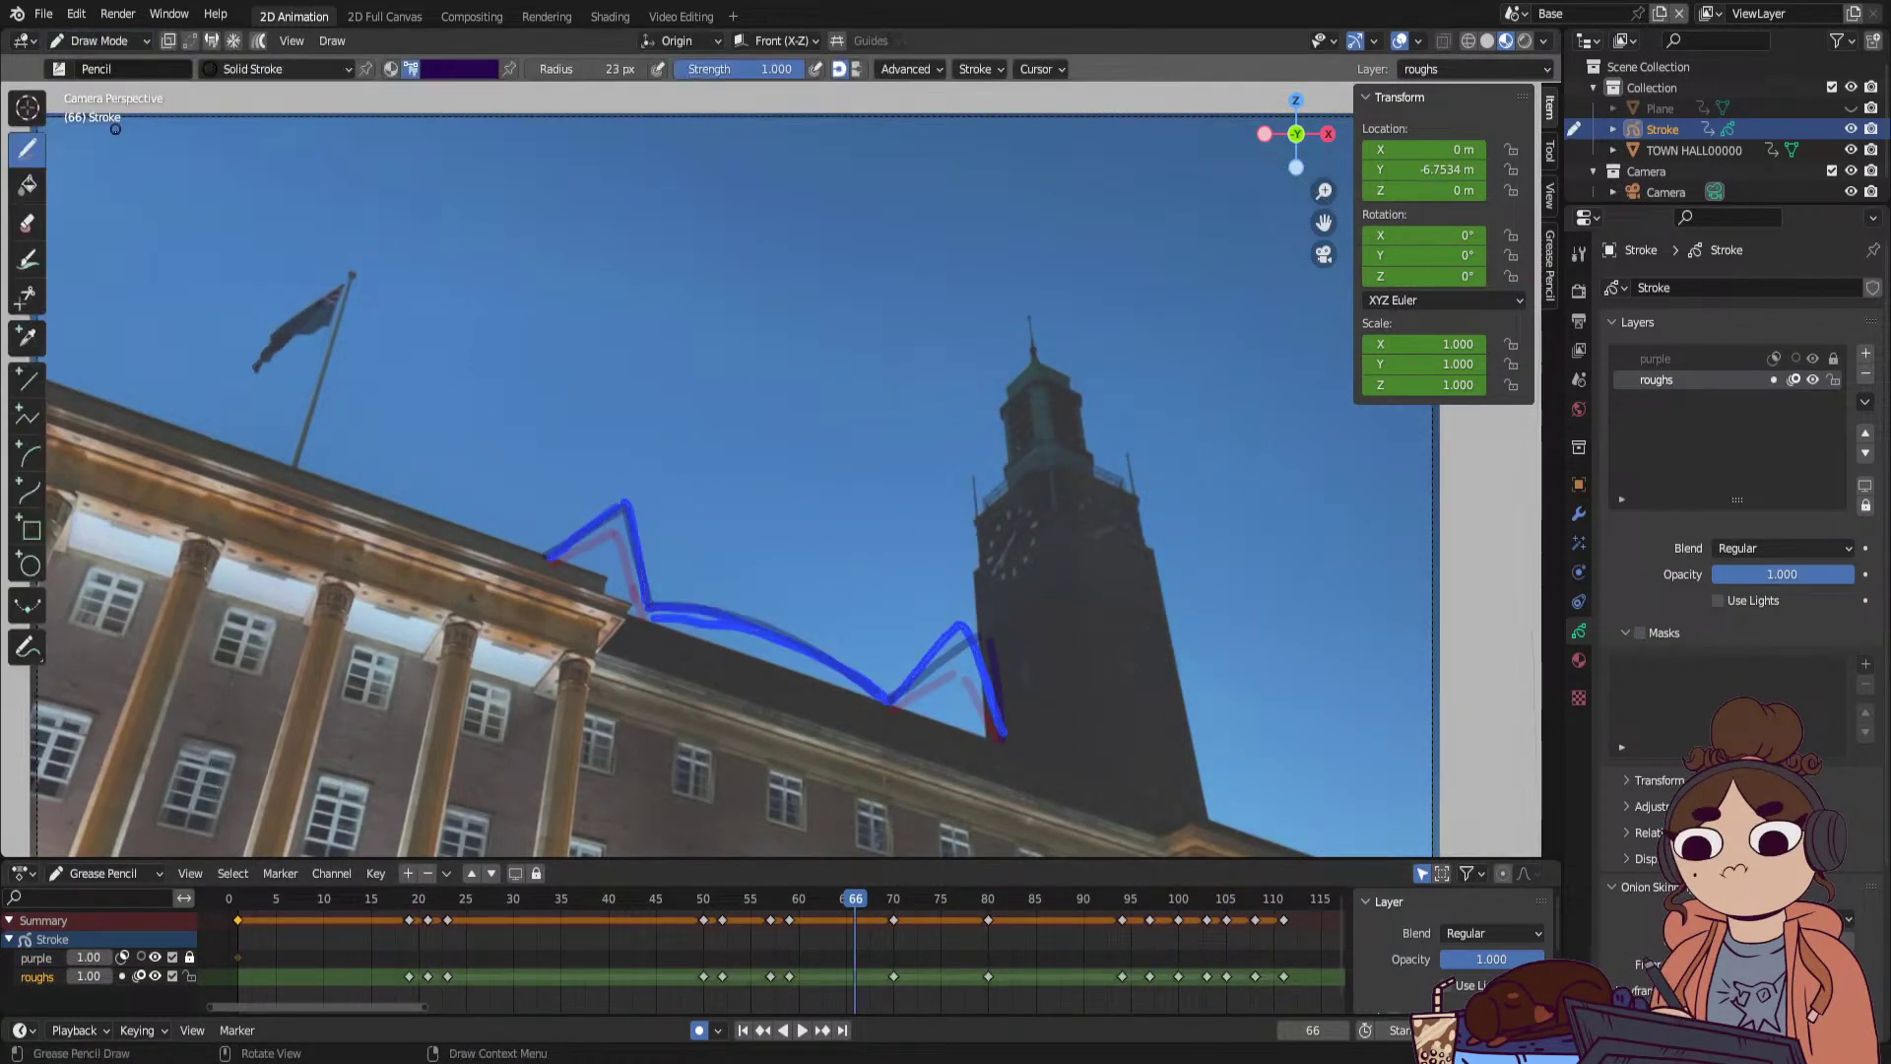
# Scrub back through the roughs and play the animation from the first frame to check the timing.
pyautogui.moveTo(870, 952)
pyautogui.mouseDown()
pyautogui.moveTo(741, 906)
pyautogui.moveTo(298, 989)
pyautogui.moveTo(1244, 943)
pyautogui.moveTo(317, 1022)
pyautogui.moveTo(449, 1026)
pyautogui.mouseUp()
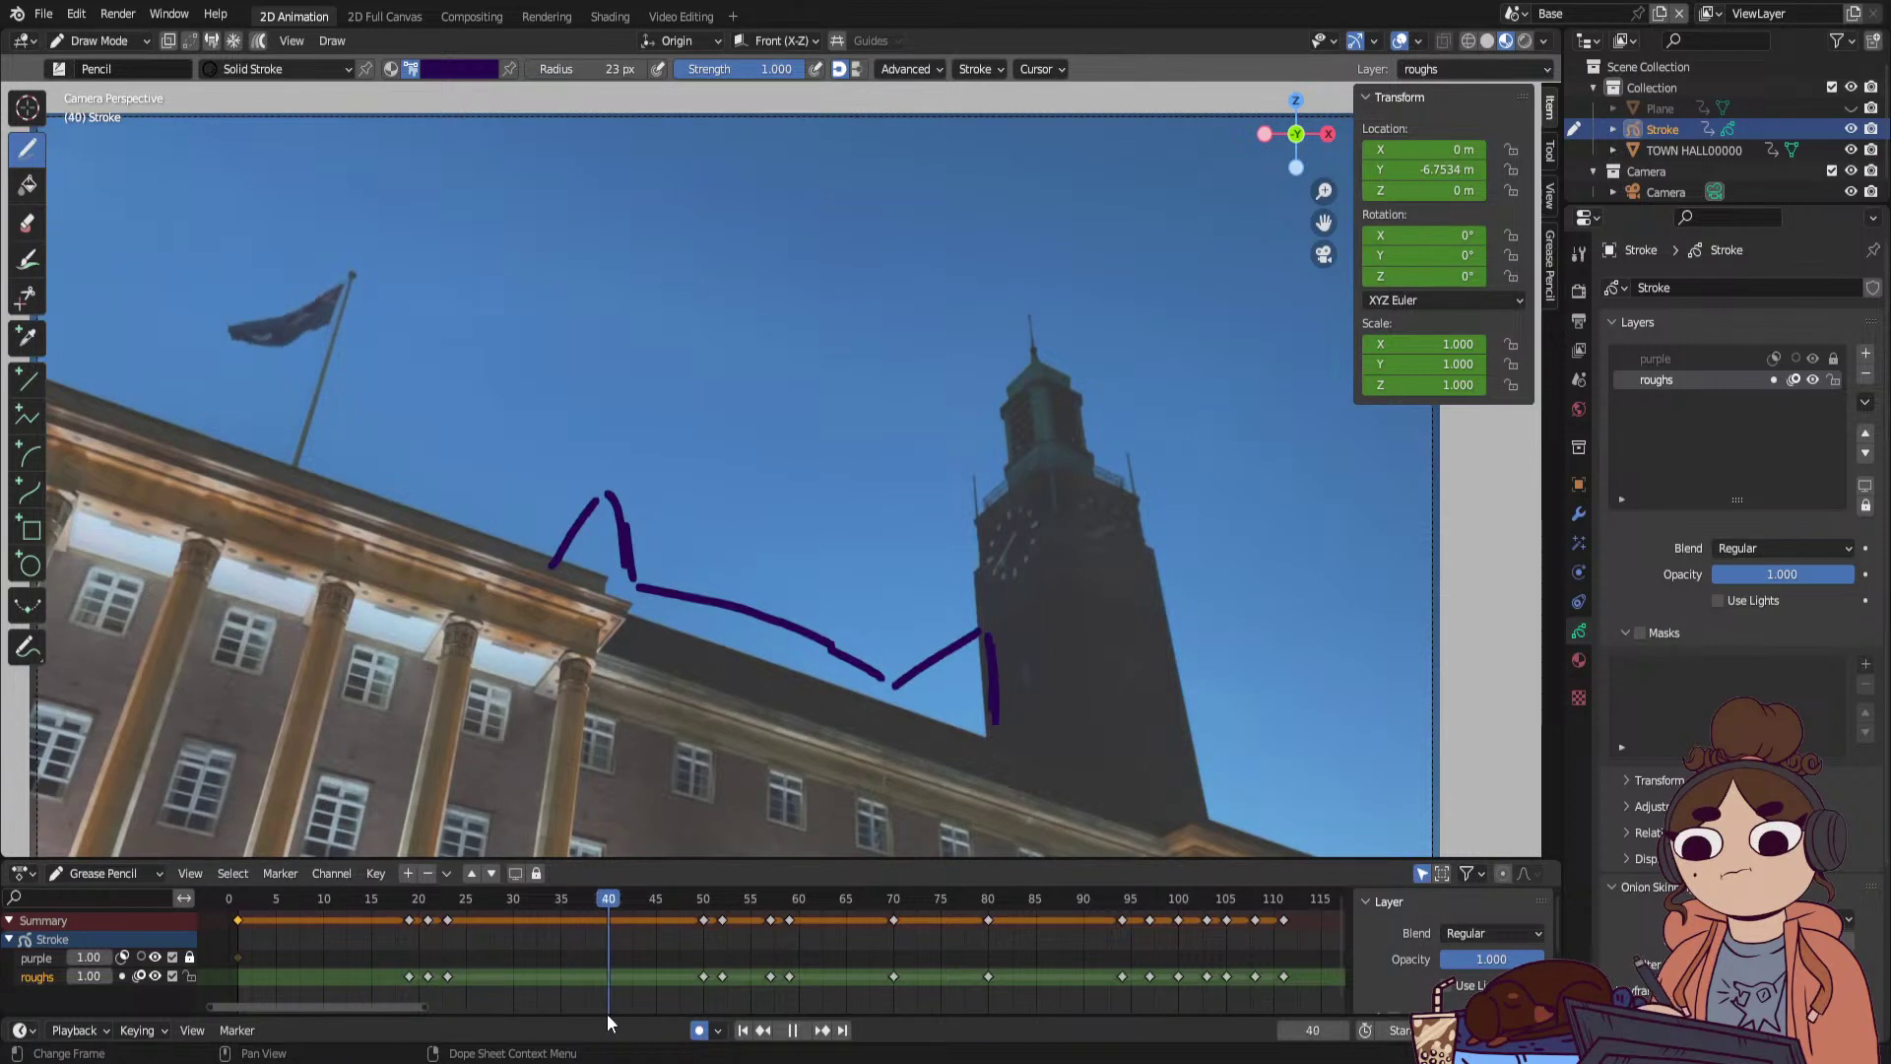
pyautogui.moveTo(608, 1021)
pyautogui.mouseDown()
pyautogui.moveTo(656, 1012)
pyautogui.moveTo(342, 1019)
pyautogui.mouseUp()
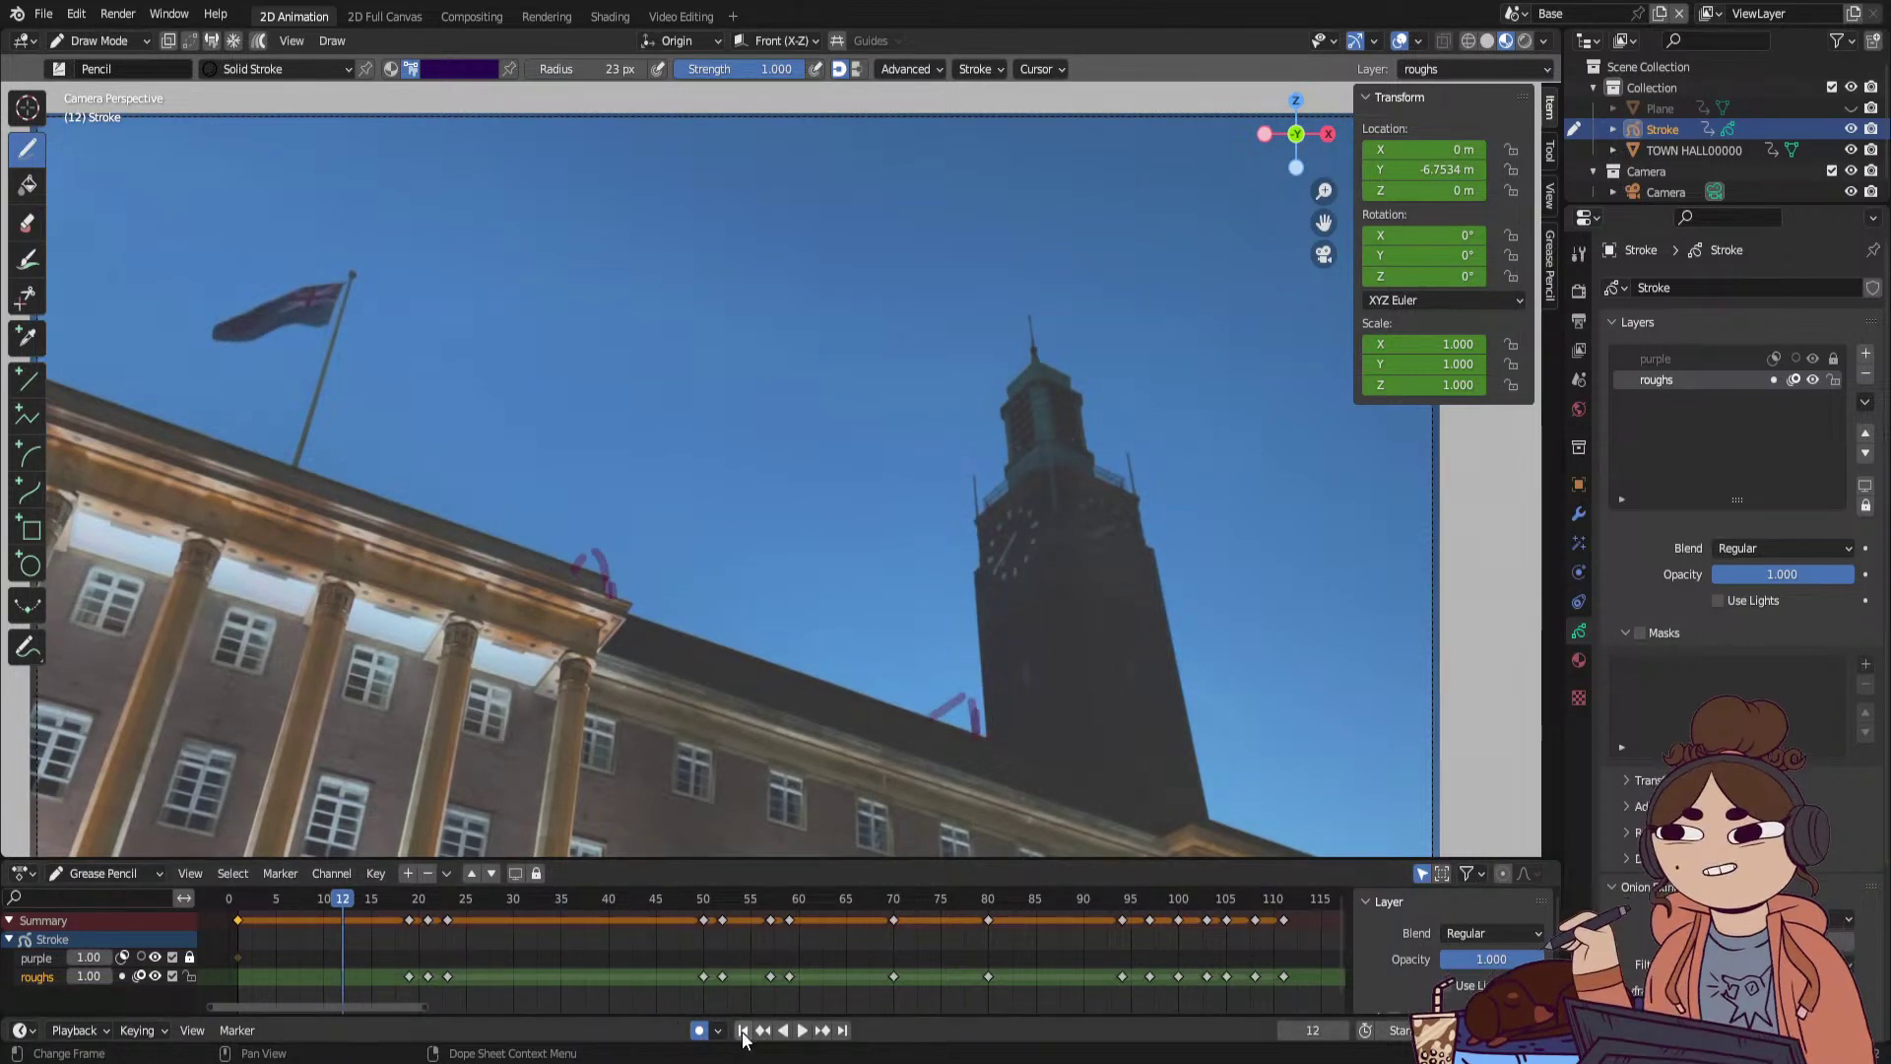
pyautogui.click(744, 1030)
pyautogui.click(802, 1030)
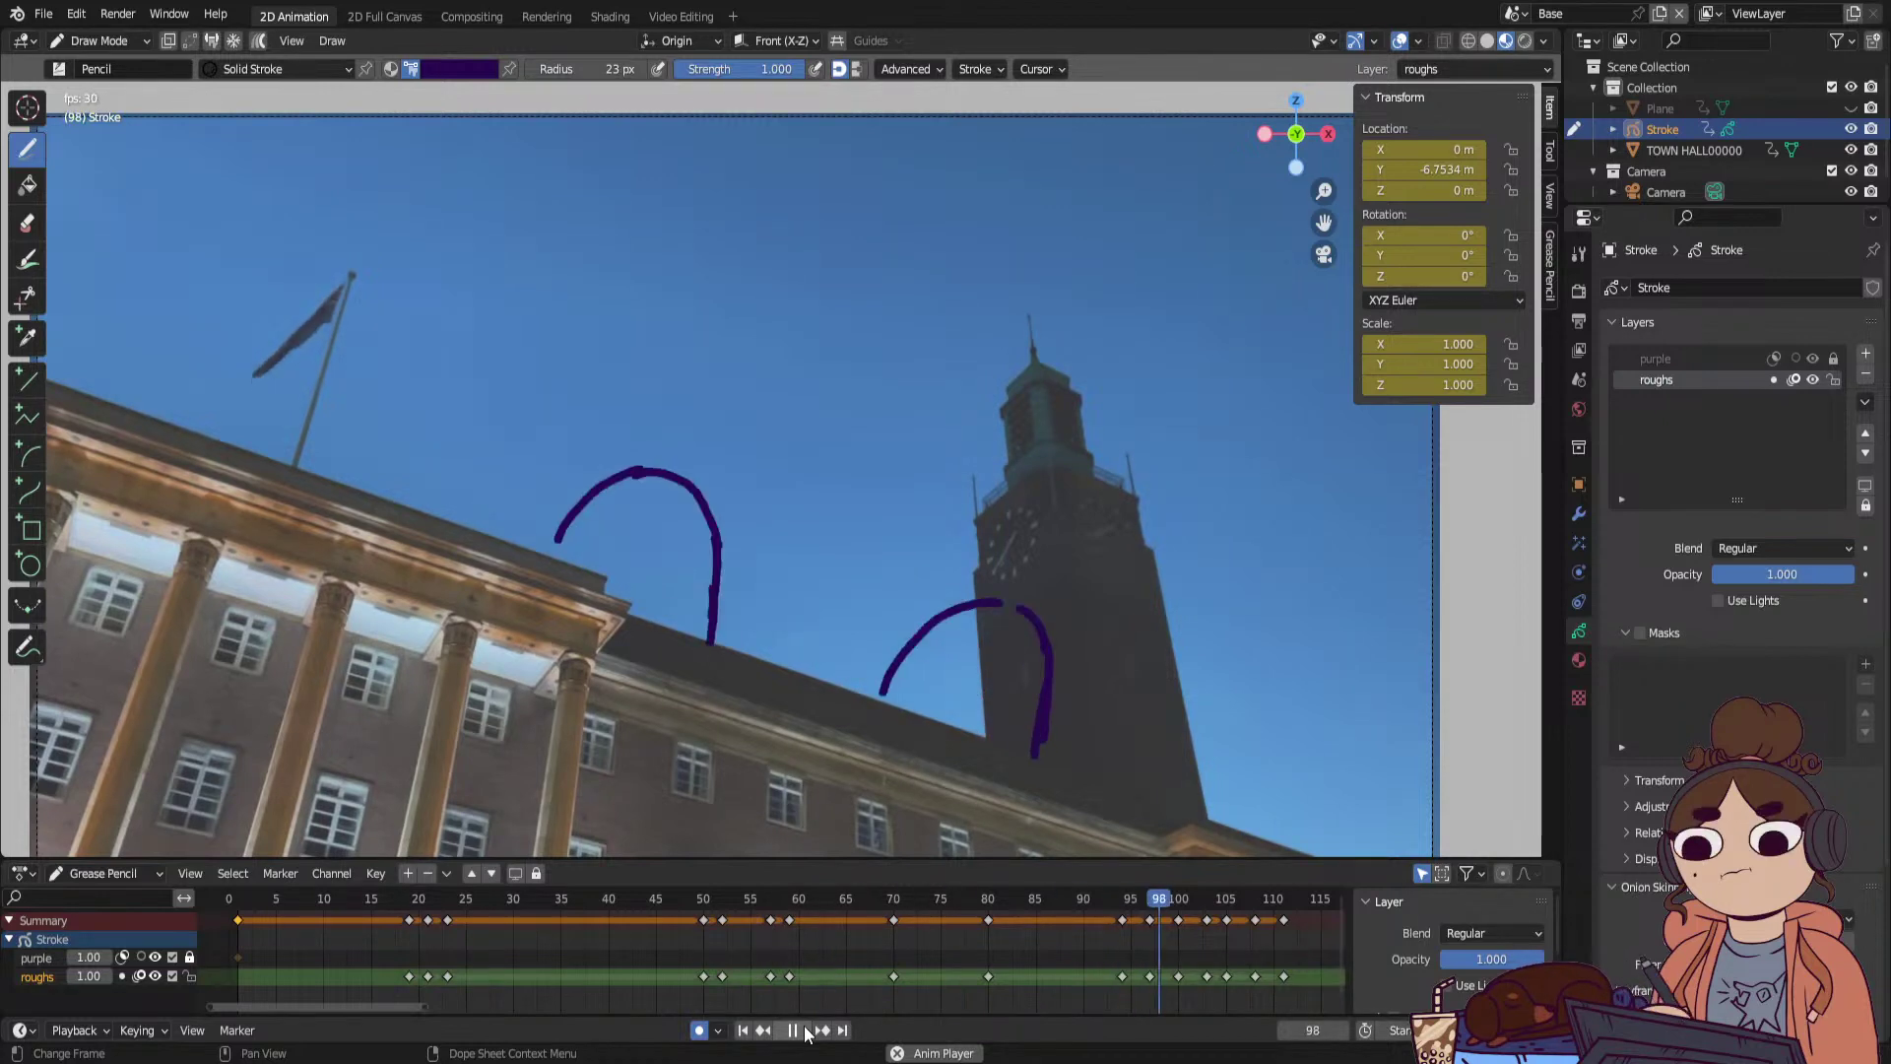
# Duplicate the roughs keyframe at frame 59 to frame 65 and redraw the ear beside the clock tower tilted towards the tower.
pyautogui.moveTo(701, 907)
pyautogui.mouseDown()
pyautogui.moveTo(819, 912)
pyautogui.moveTo(766, 920)
pyautogui.moveTo(796, 923)
pyautogui.mouseUp()
pyautogui.click(791, 976)
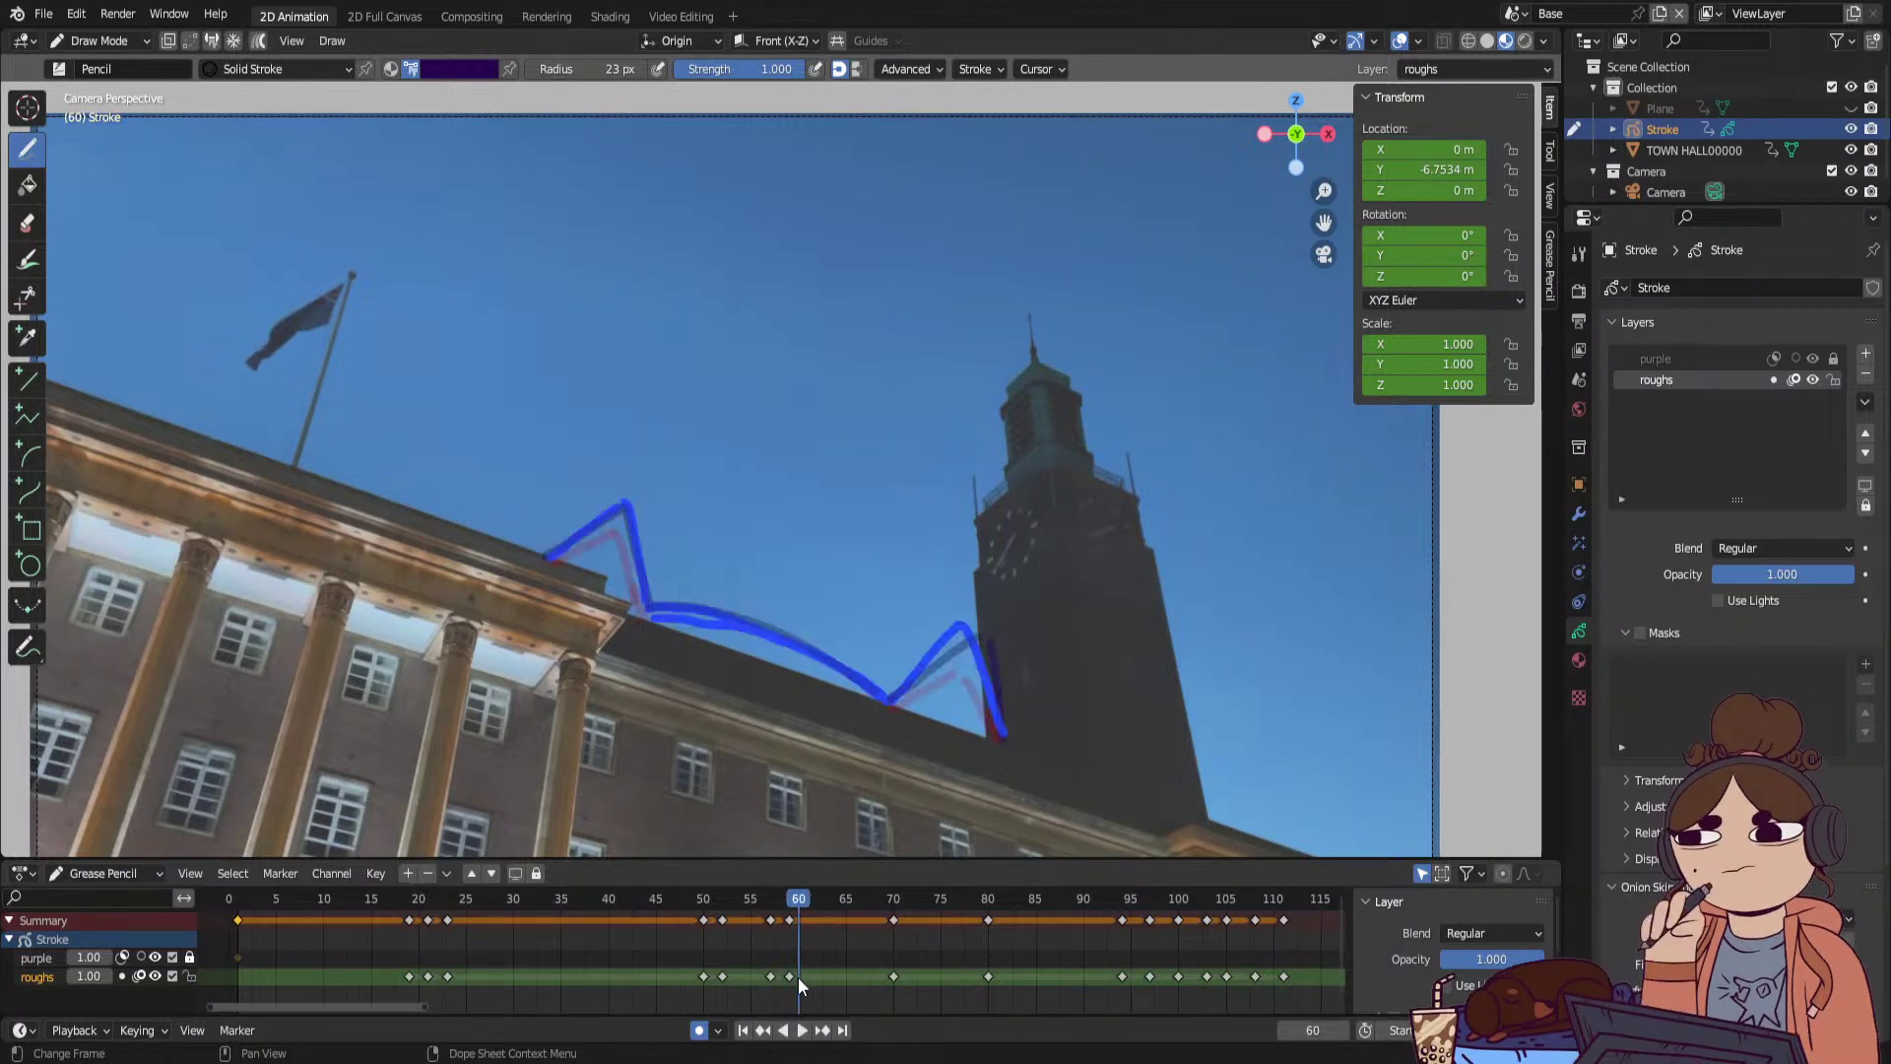
pyautogui.moveTo(790, 976); pyautogui.dragTo(845, 976)
pyautogui.click(848, 898)
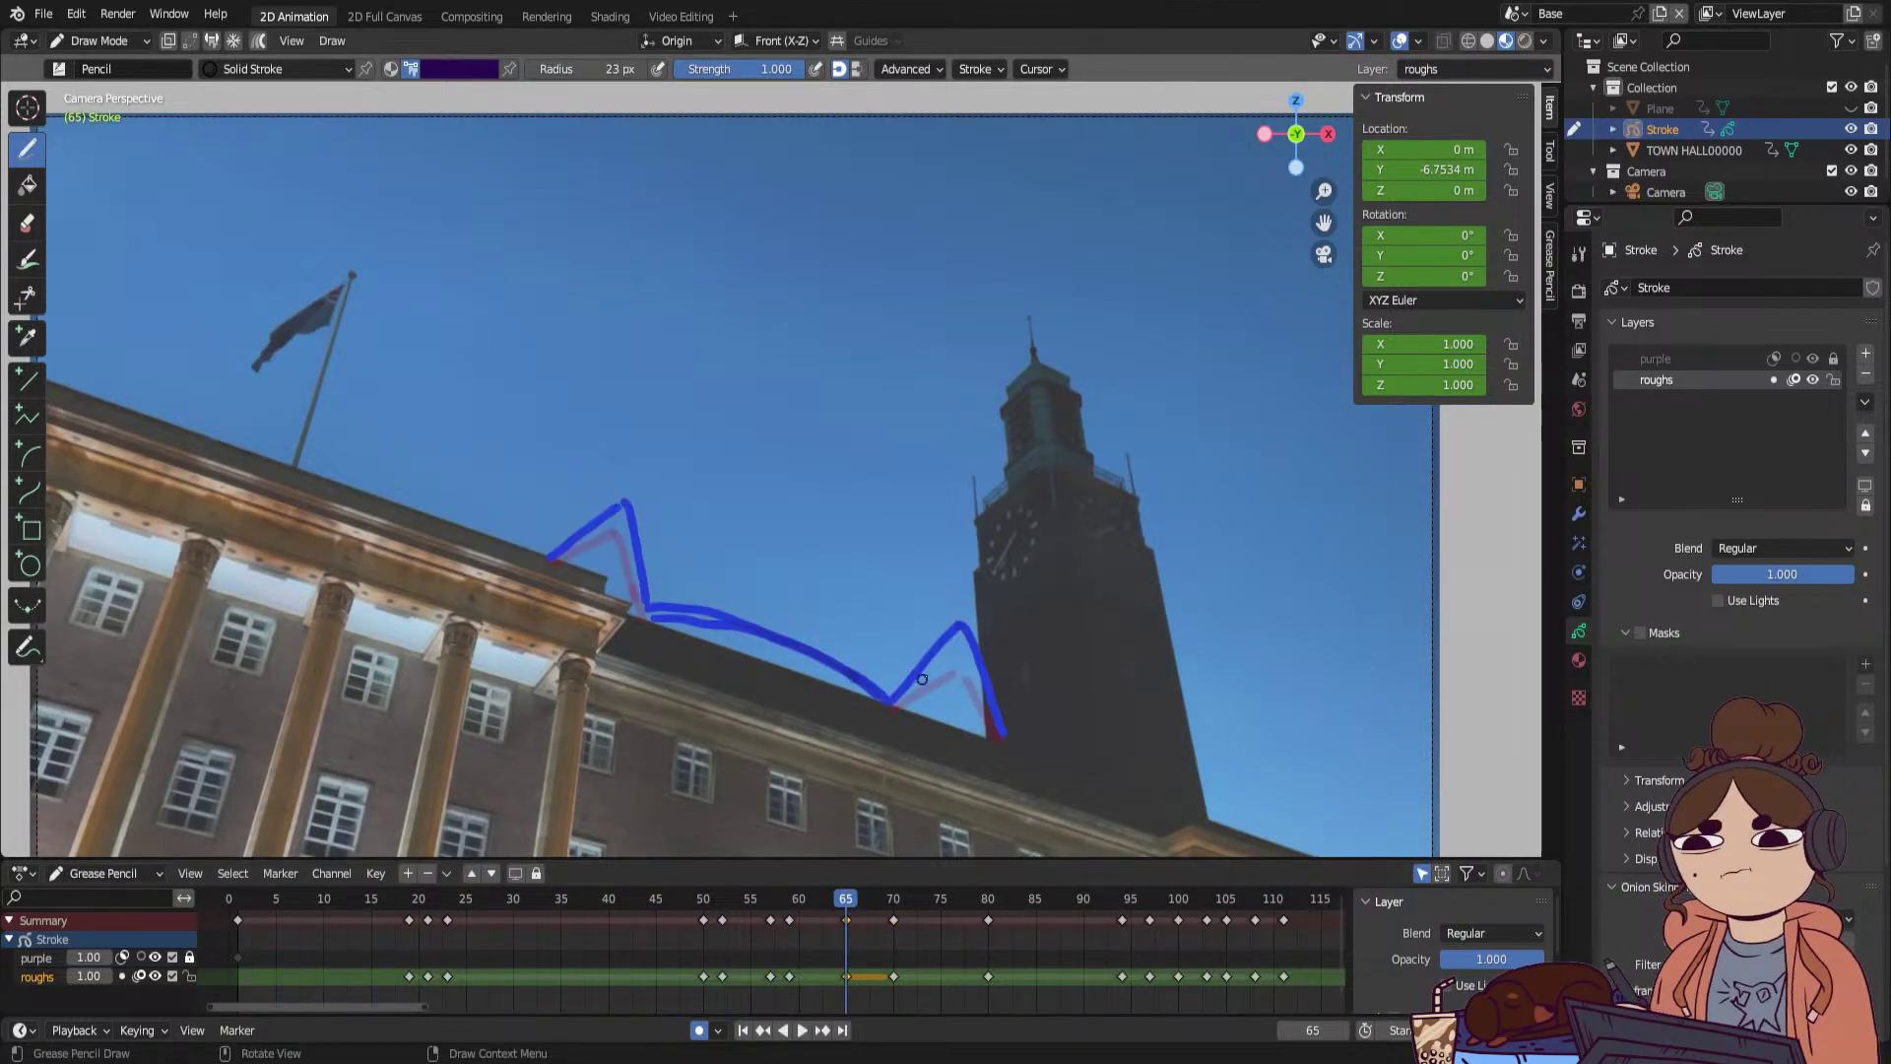
pyautogui.keyDown('ctrl'); pyautogui.moveTo(892, 698); pyautogui.dragTo(963, 628); pyautogui.keyUp('ctrl')
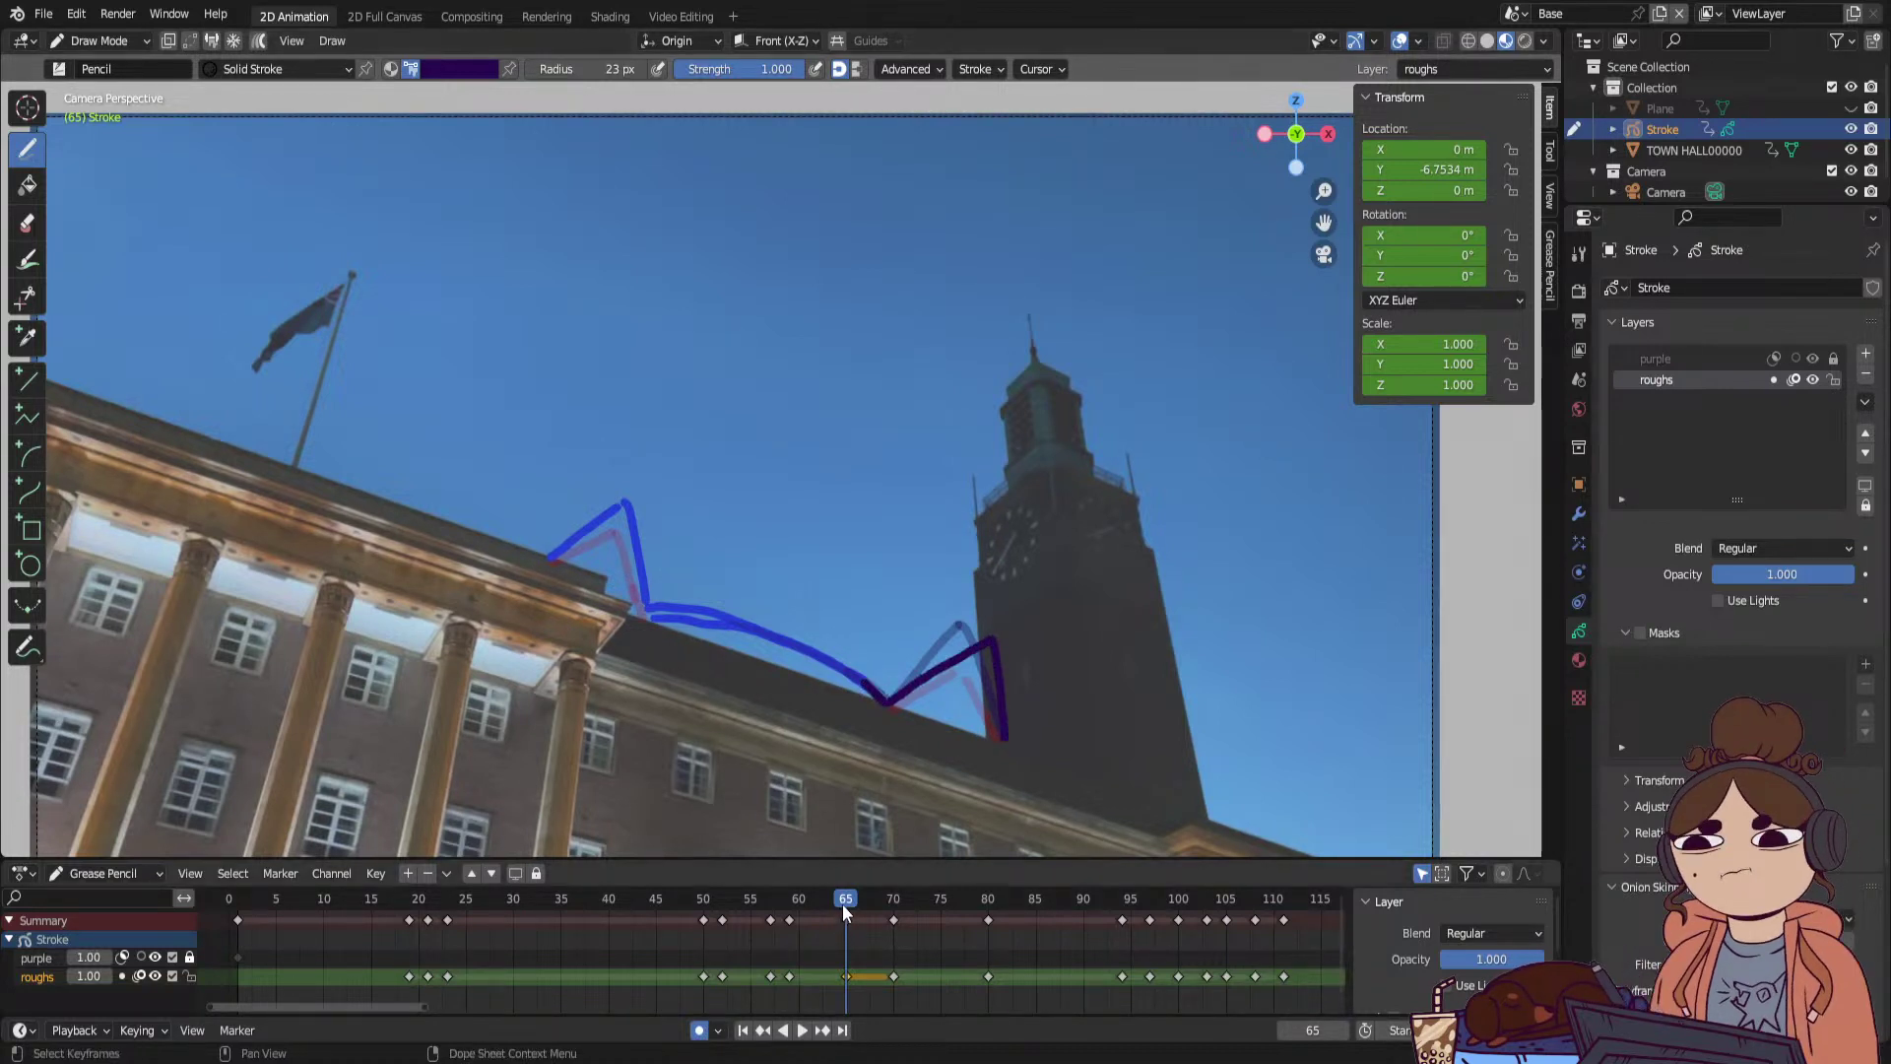
# Duplicate the pose to frame 67 and redraw the ear beside the clock tower pointing upright.
pyautogui.moveTo(842, 904); pyautogui.dragTo(863, 911)
pyautogui.hotkey('shift', 'd')
pyautogui.click(866, 977)
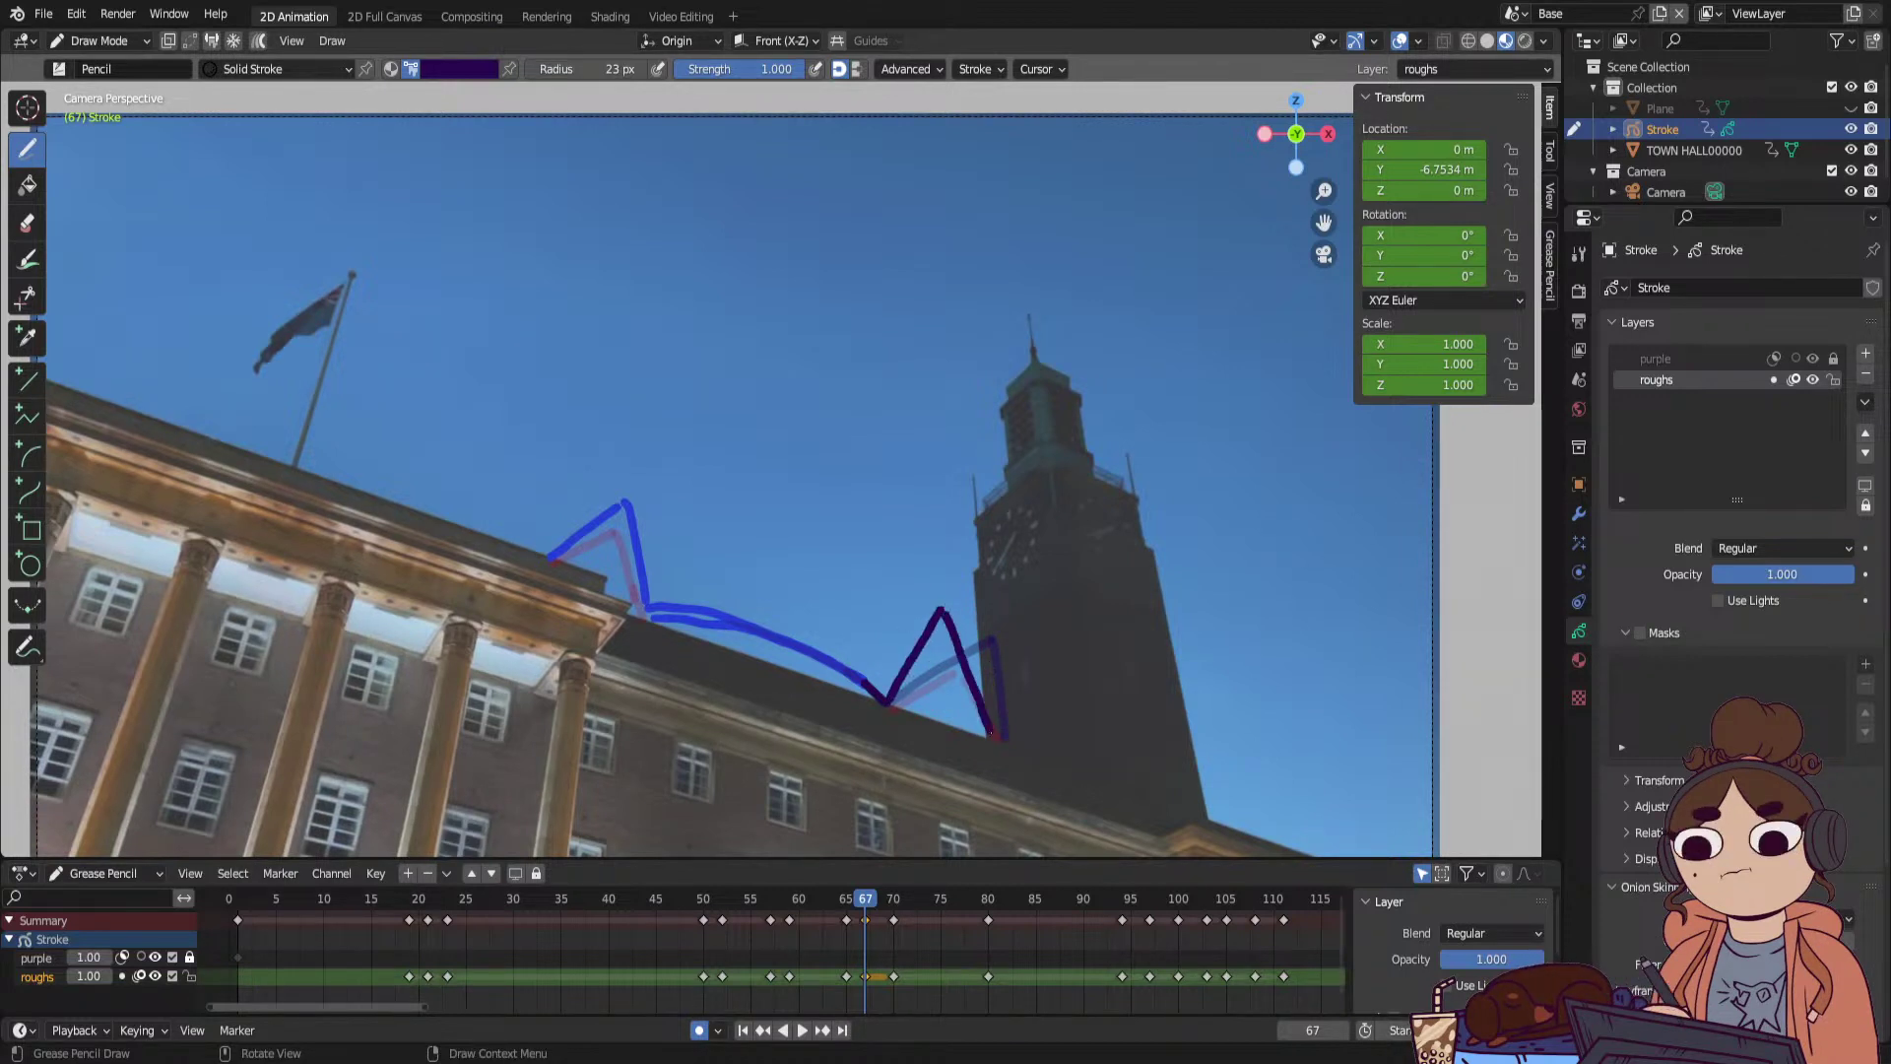
# Select all roughs keyframes after frame 68 and move them later so that they start at frame 103.
pyautogui.moveTo(858, 900); pyautogui.dragTo(875, 900)
pyautogui.press(']')
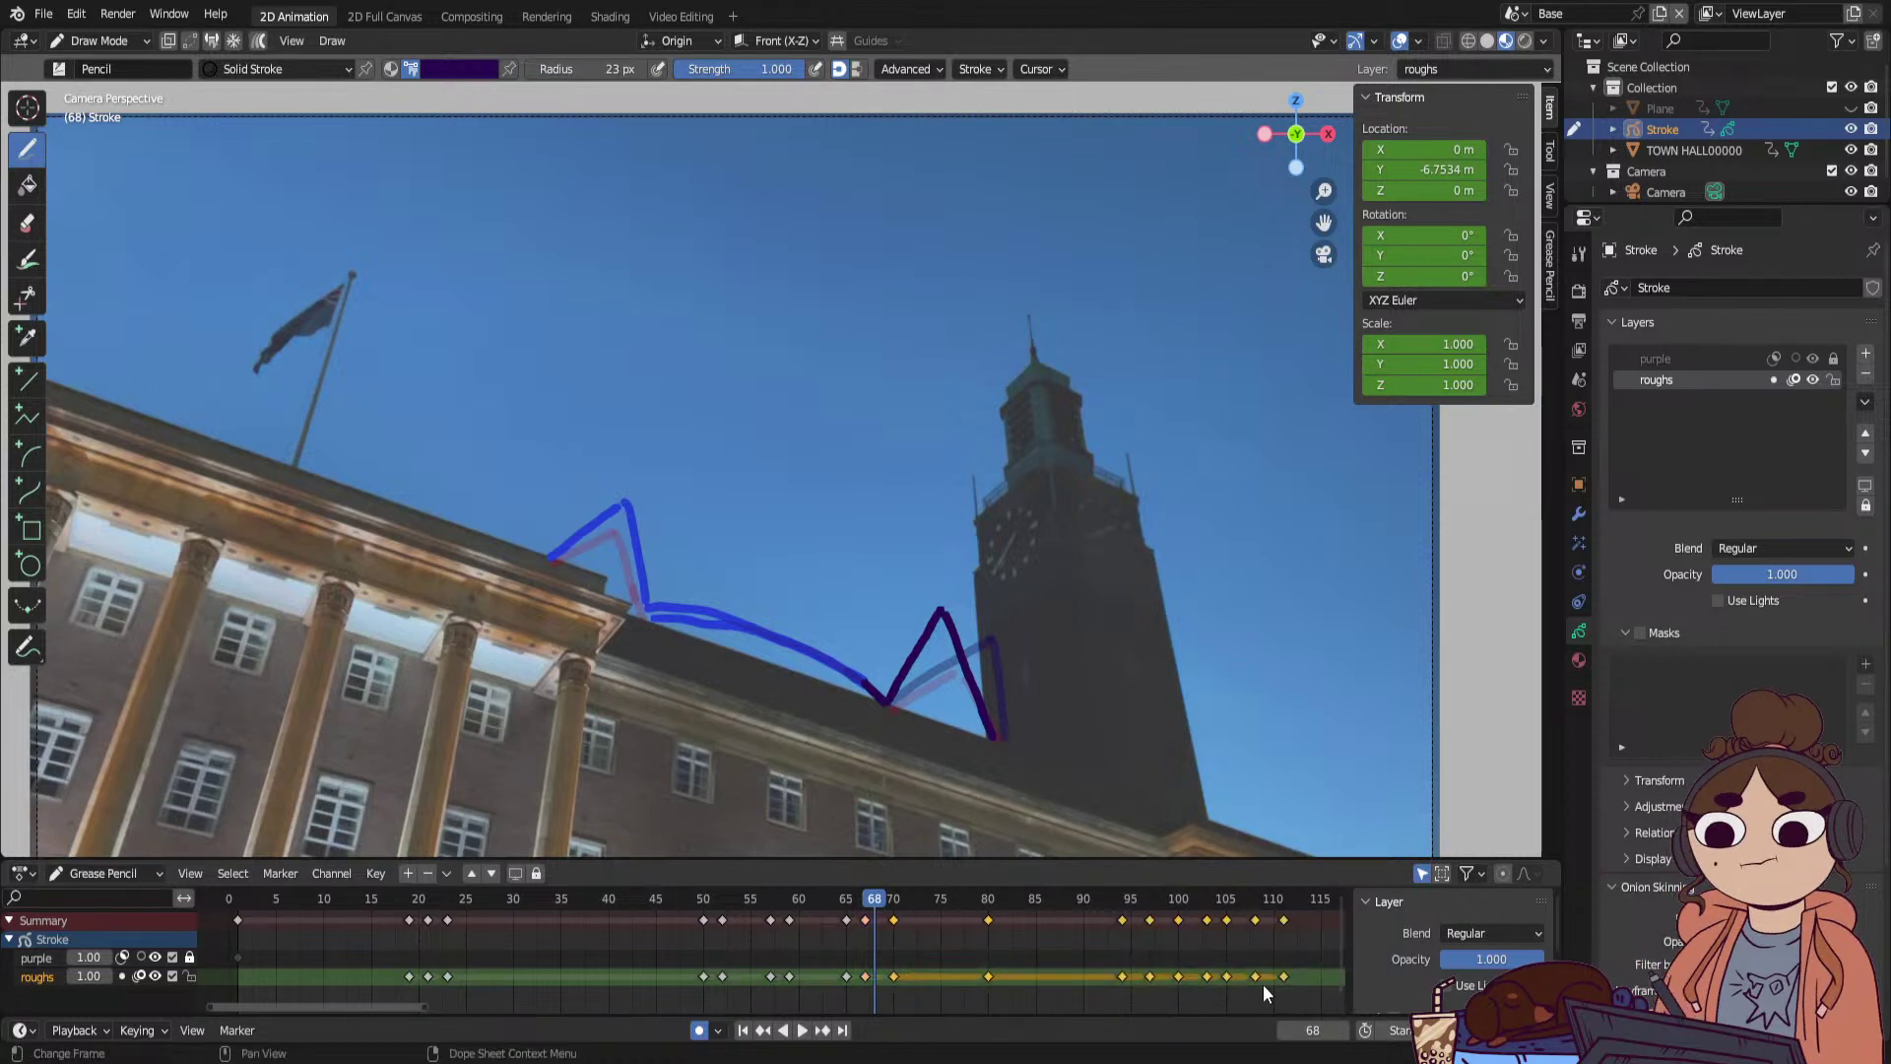
pyautogui.press('g')
pyautogui.click(1434, 929)
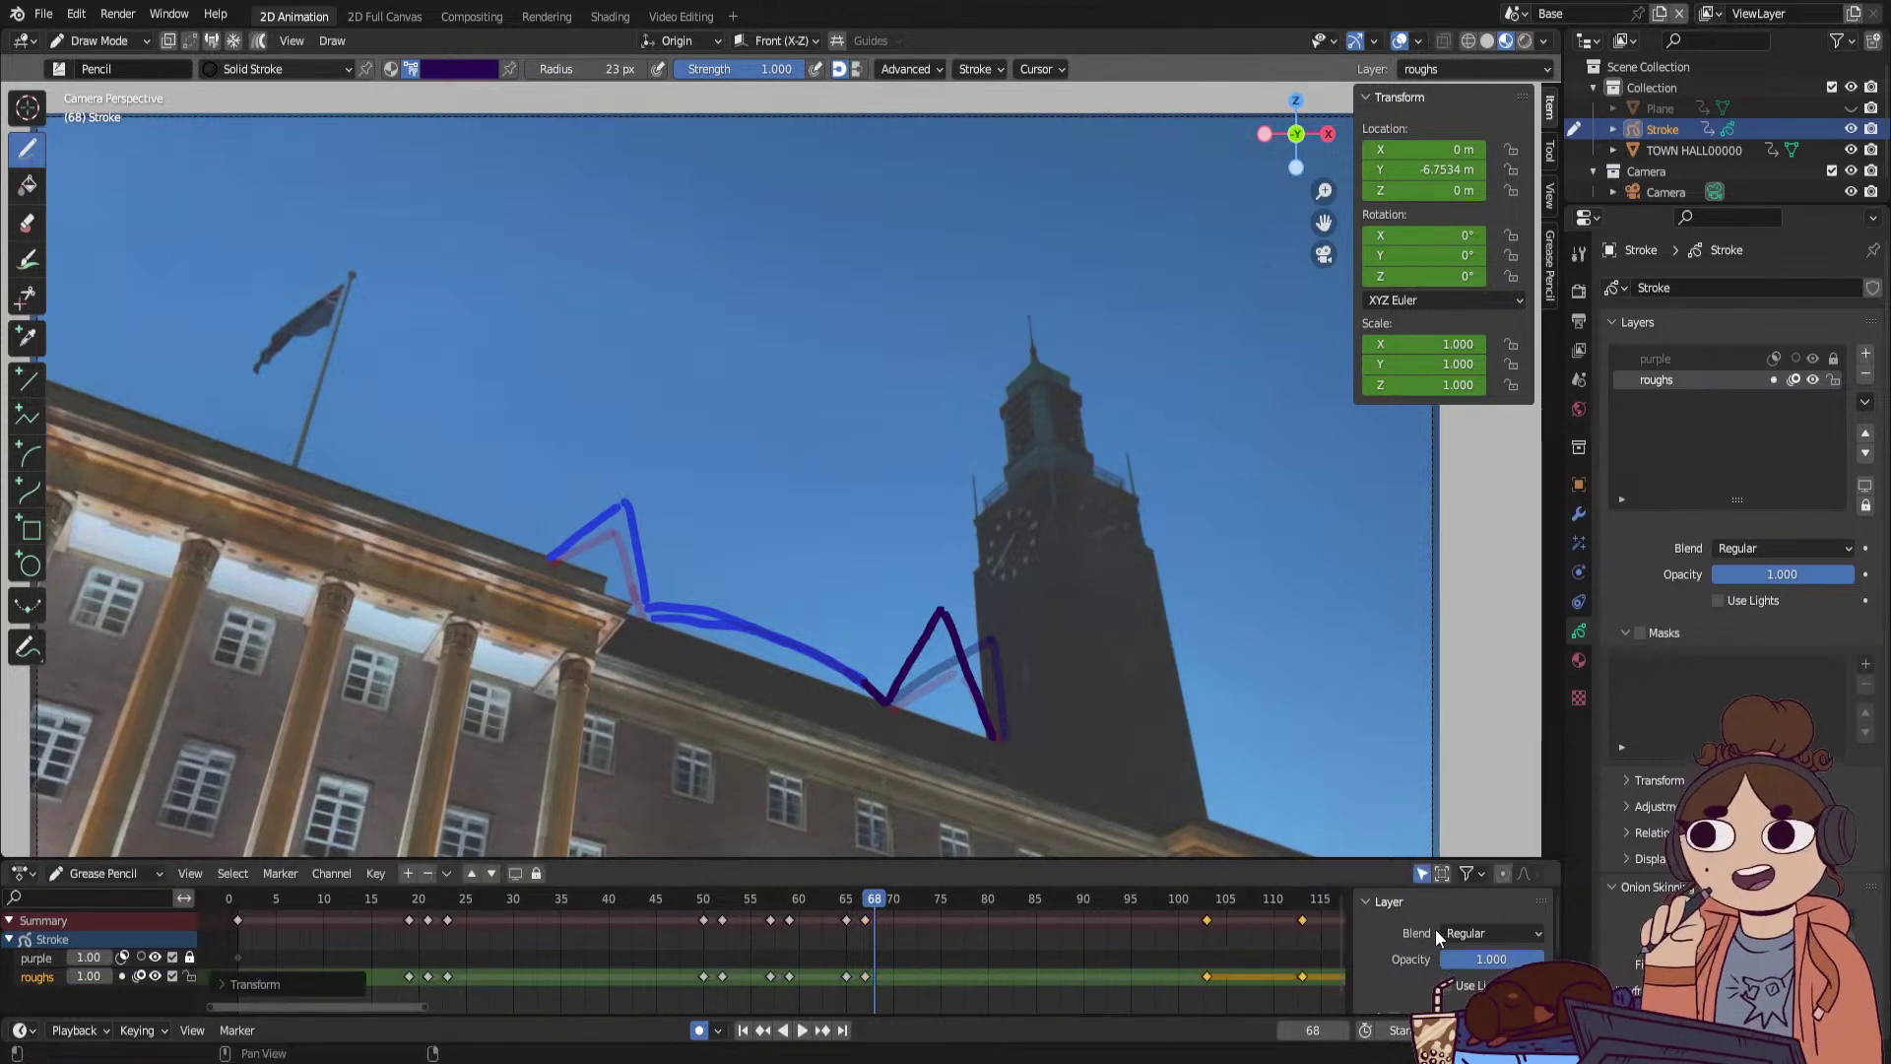
# Play the roughs from the early frames to check the timing of the ear twitch.
pyautogui.moveTo(506, 896); pyautogui.dragTo(266, 918)
pyautogui.press('space')
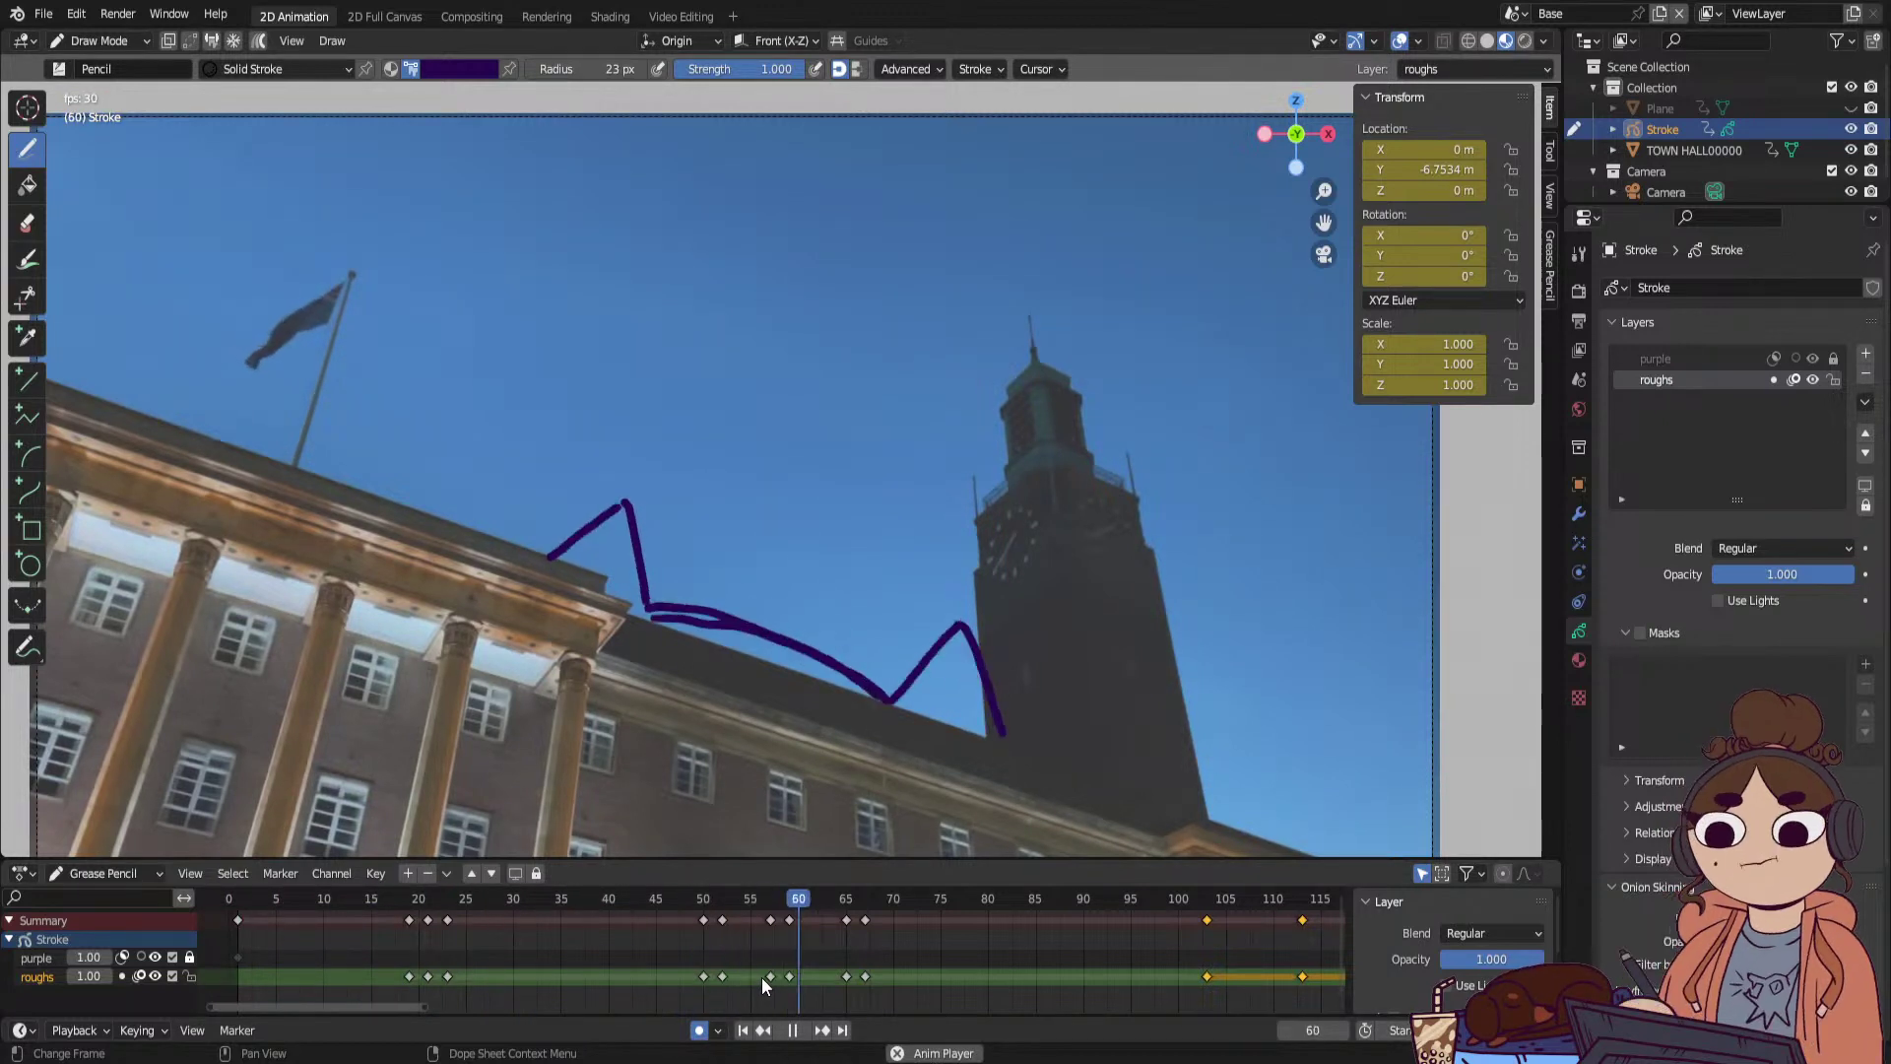
pyautogui.press('space')
pyautogui.moveTo(823, 959)
pyautogui.mouseDown()
pyautogui.moveTo(856, 941)
pyautogui.moveTo(634, 937)
pyautogui.moveTo(882, 949)
pyautogui.mouseUp()
pyautogui.press('space')
# Duplicate the roughs keyframe at frame 59 to frame 69 to return the ear to its resting pose.
pyautogui.click(846, 976)
pyautogui.moveTo(800, 904)
pyautogui.mouseDown()
pyautogui.moveTo(879, 912)
pyautogui.moveTo(825, 906)
pyautogui.mouseUp()
pyautogui.click(788, 976)
pyautogui.hotkey('shift', 'd')
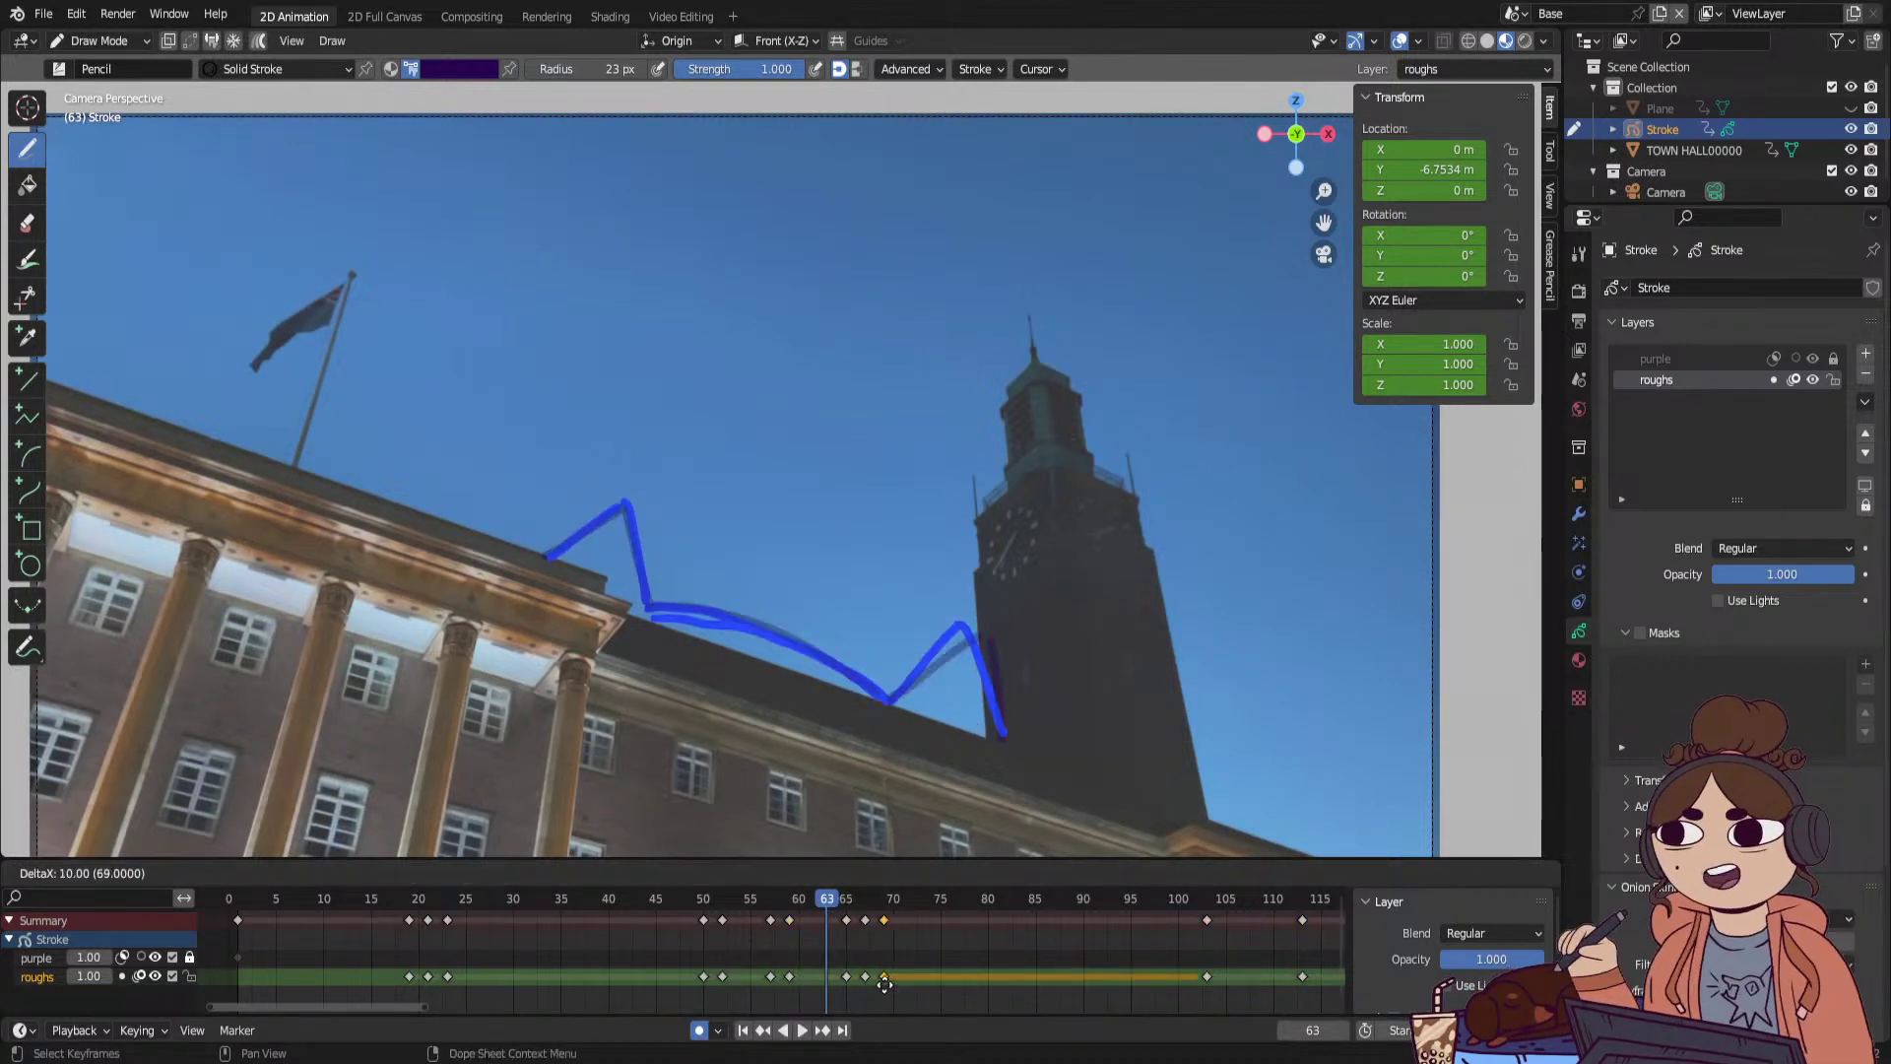
pyautogui.click(884, 978)
# Select the roughs keyframes from frame 50 to 69 and scale their timing by about 1.38 from frame 50.
pyautogui.moveTo(908, 963); pyautogui.dragTo(715, 985)
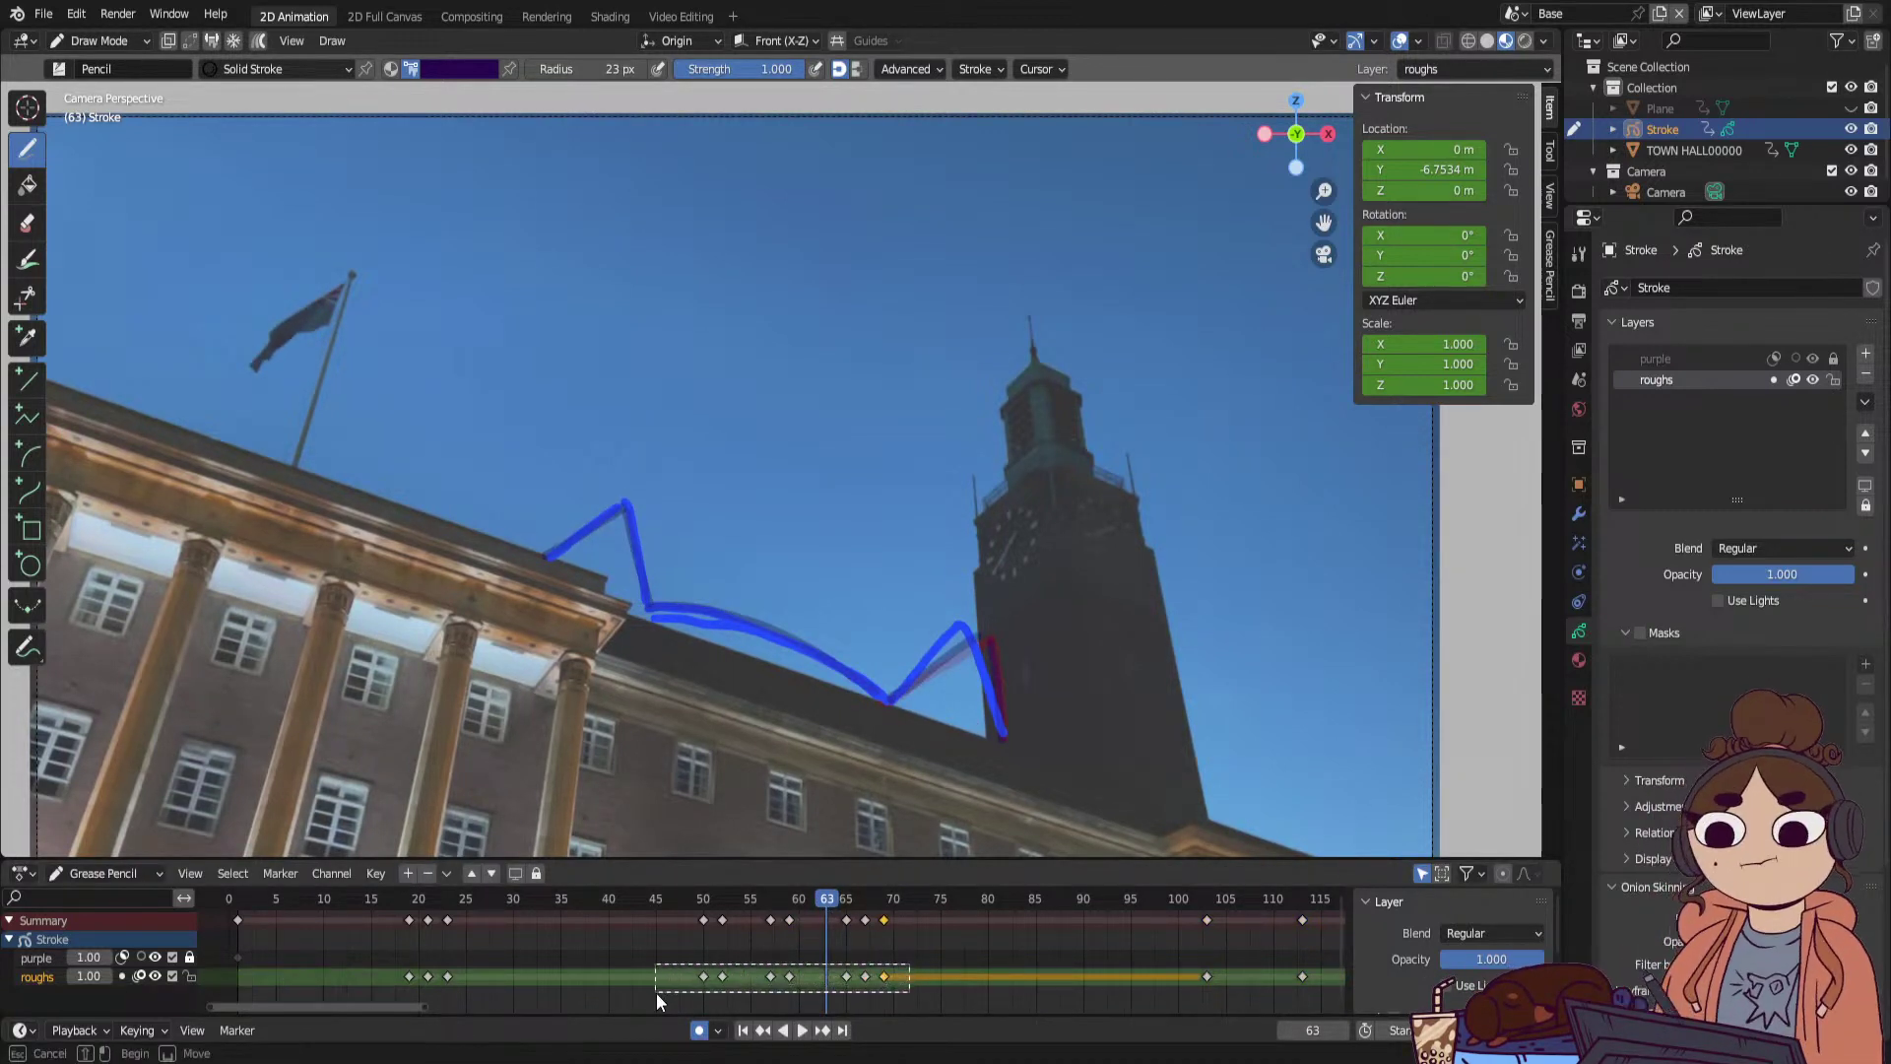
pyautogui.press('Down')
pyautogui.press('Down')
pyautogui.press('Down')
pyautogui.press('Down')
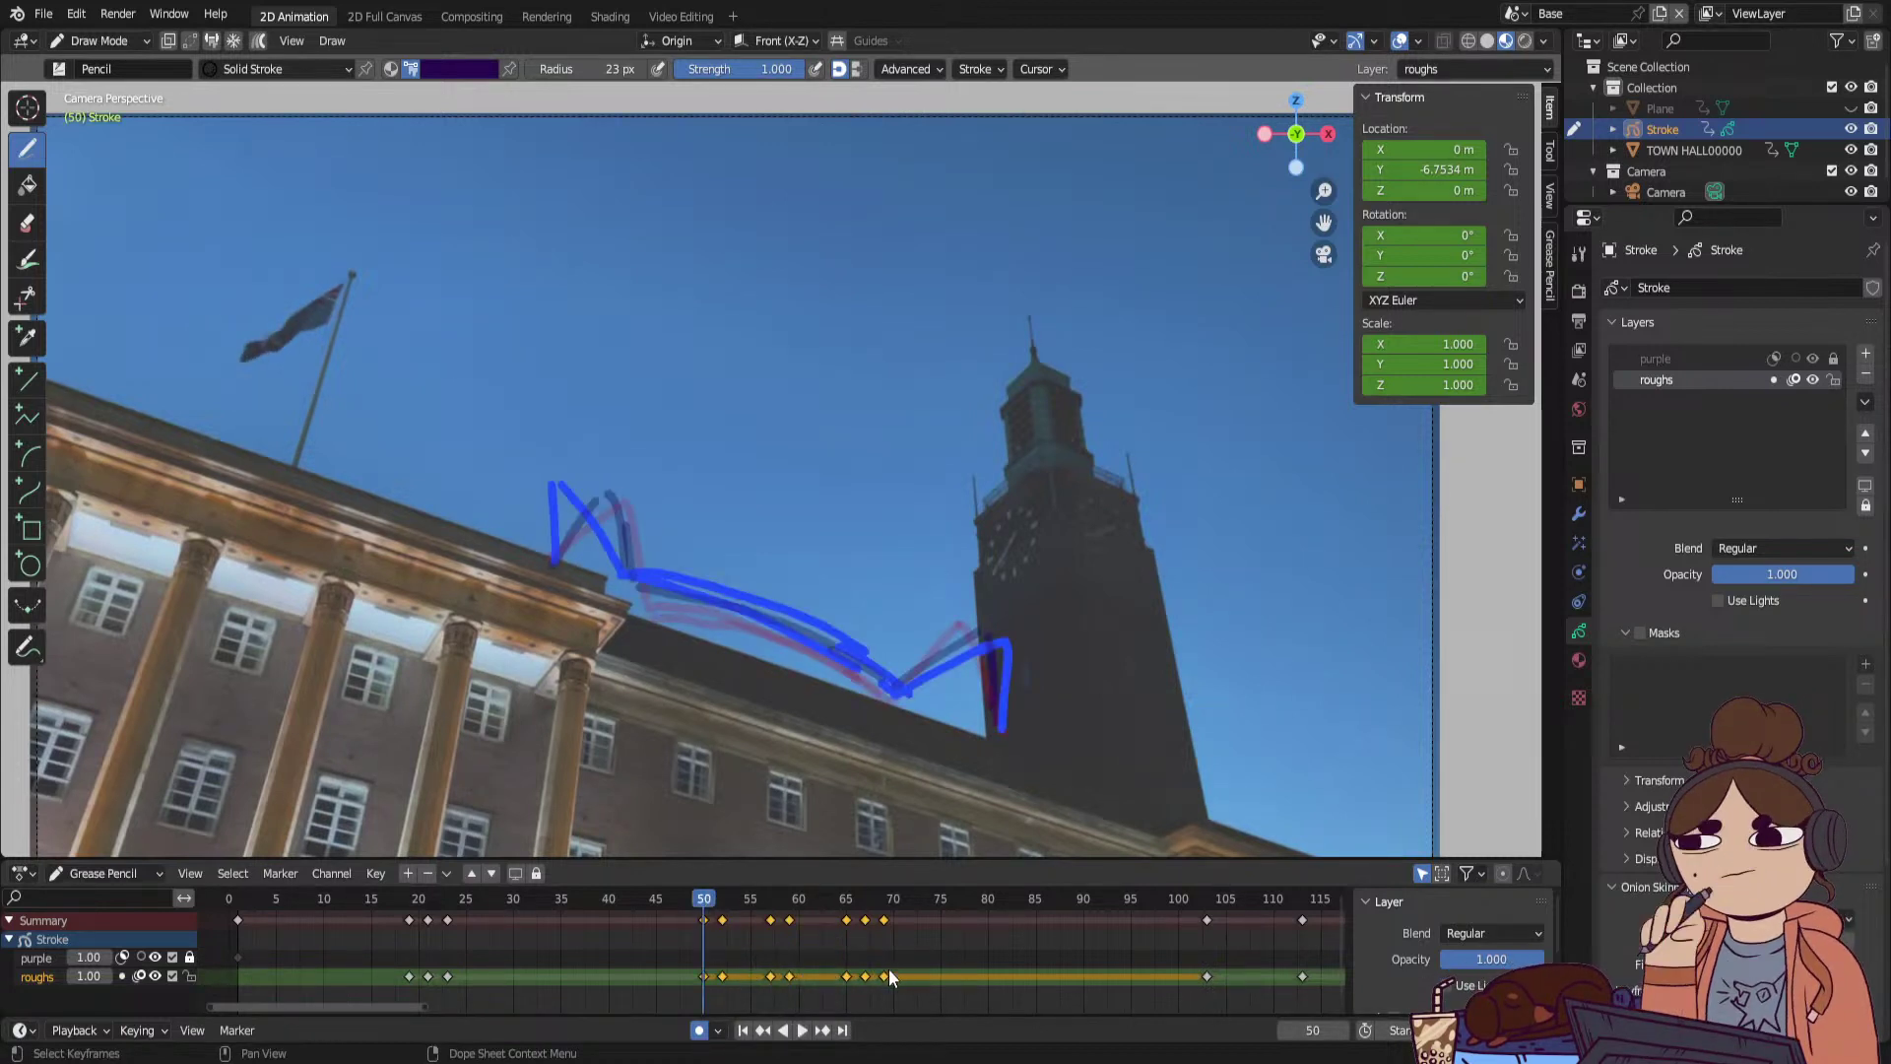
pyautogui.press('s')
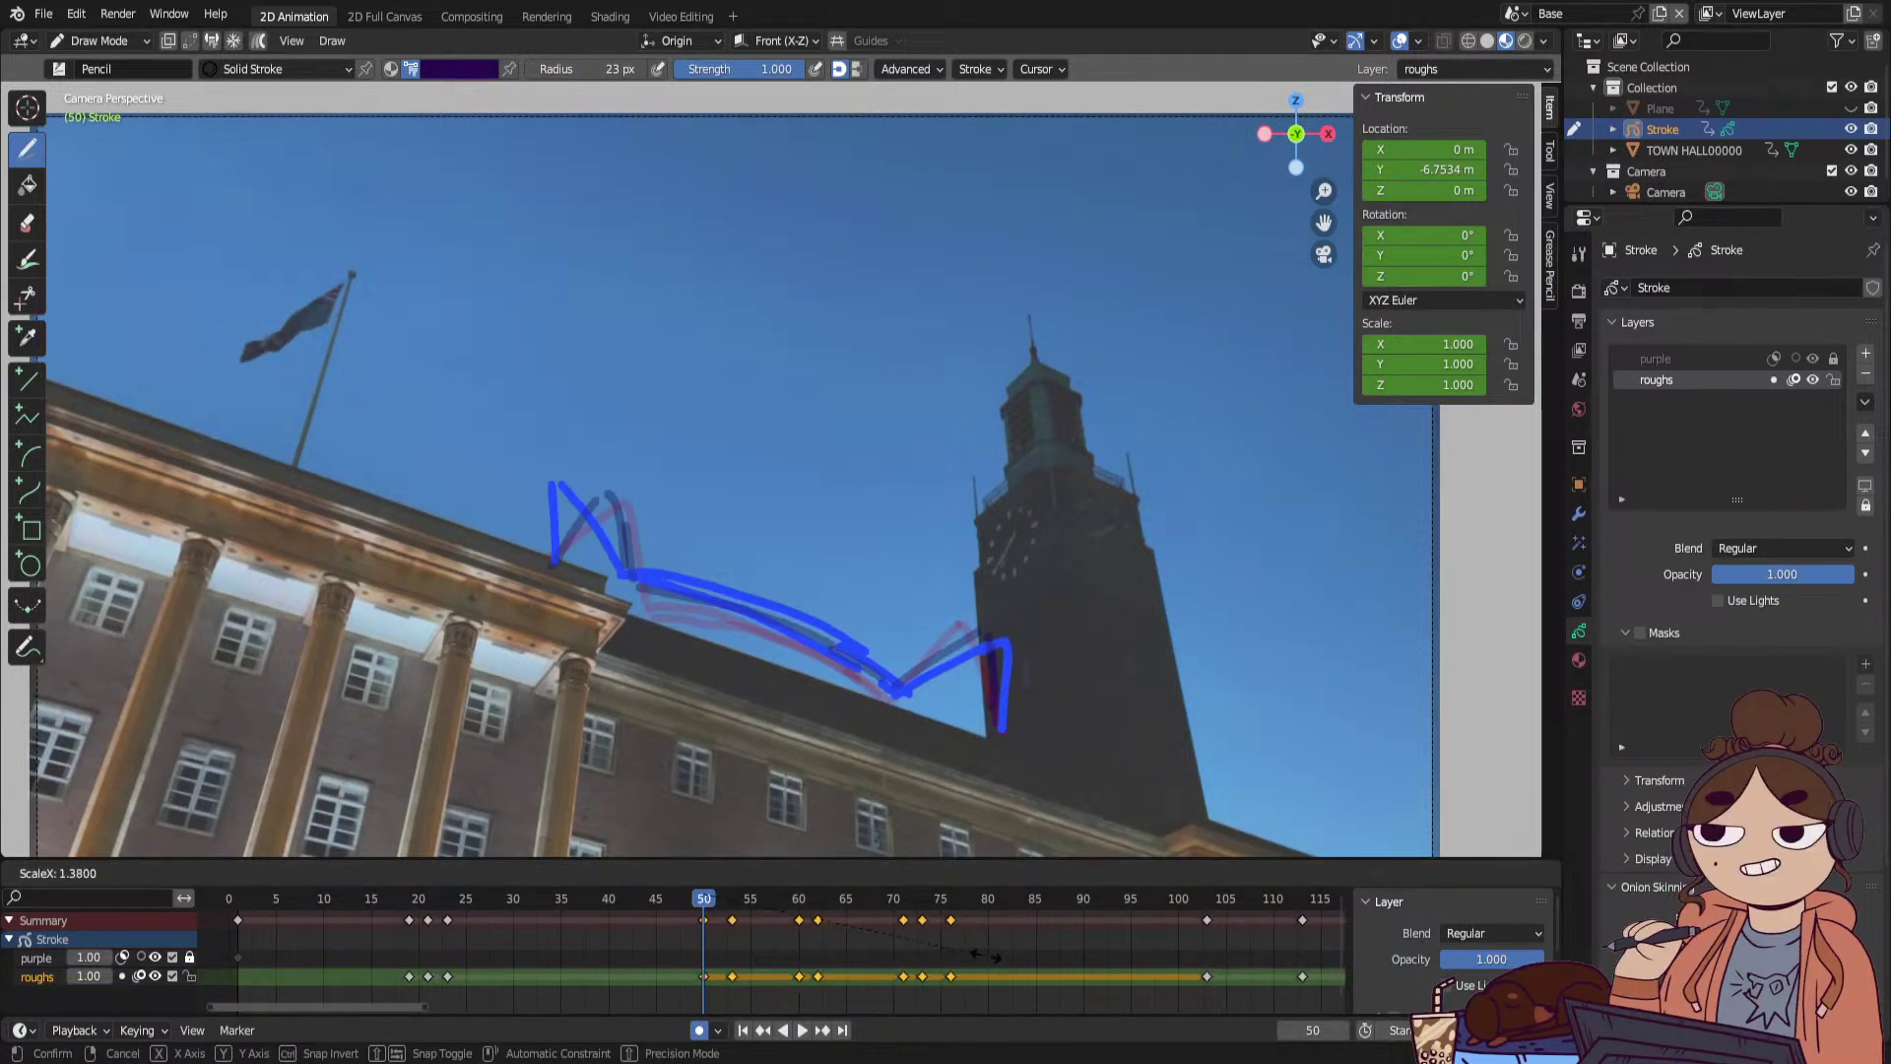
pyautogui.click(847, 889)
# Play and scrub through frames 47 to 91 to examine the slowed-down ear motion.
pyautogui.press('space')
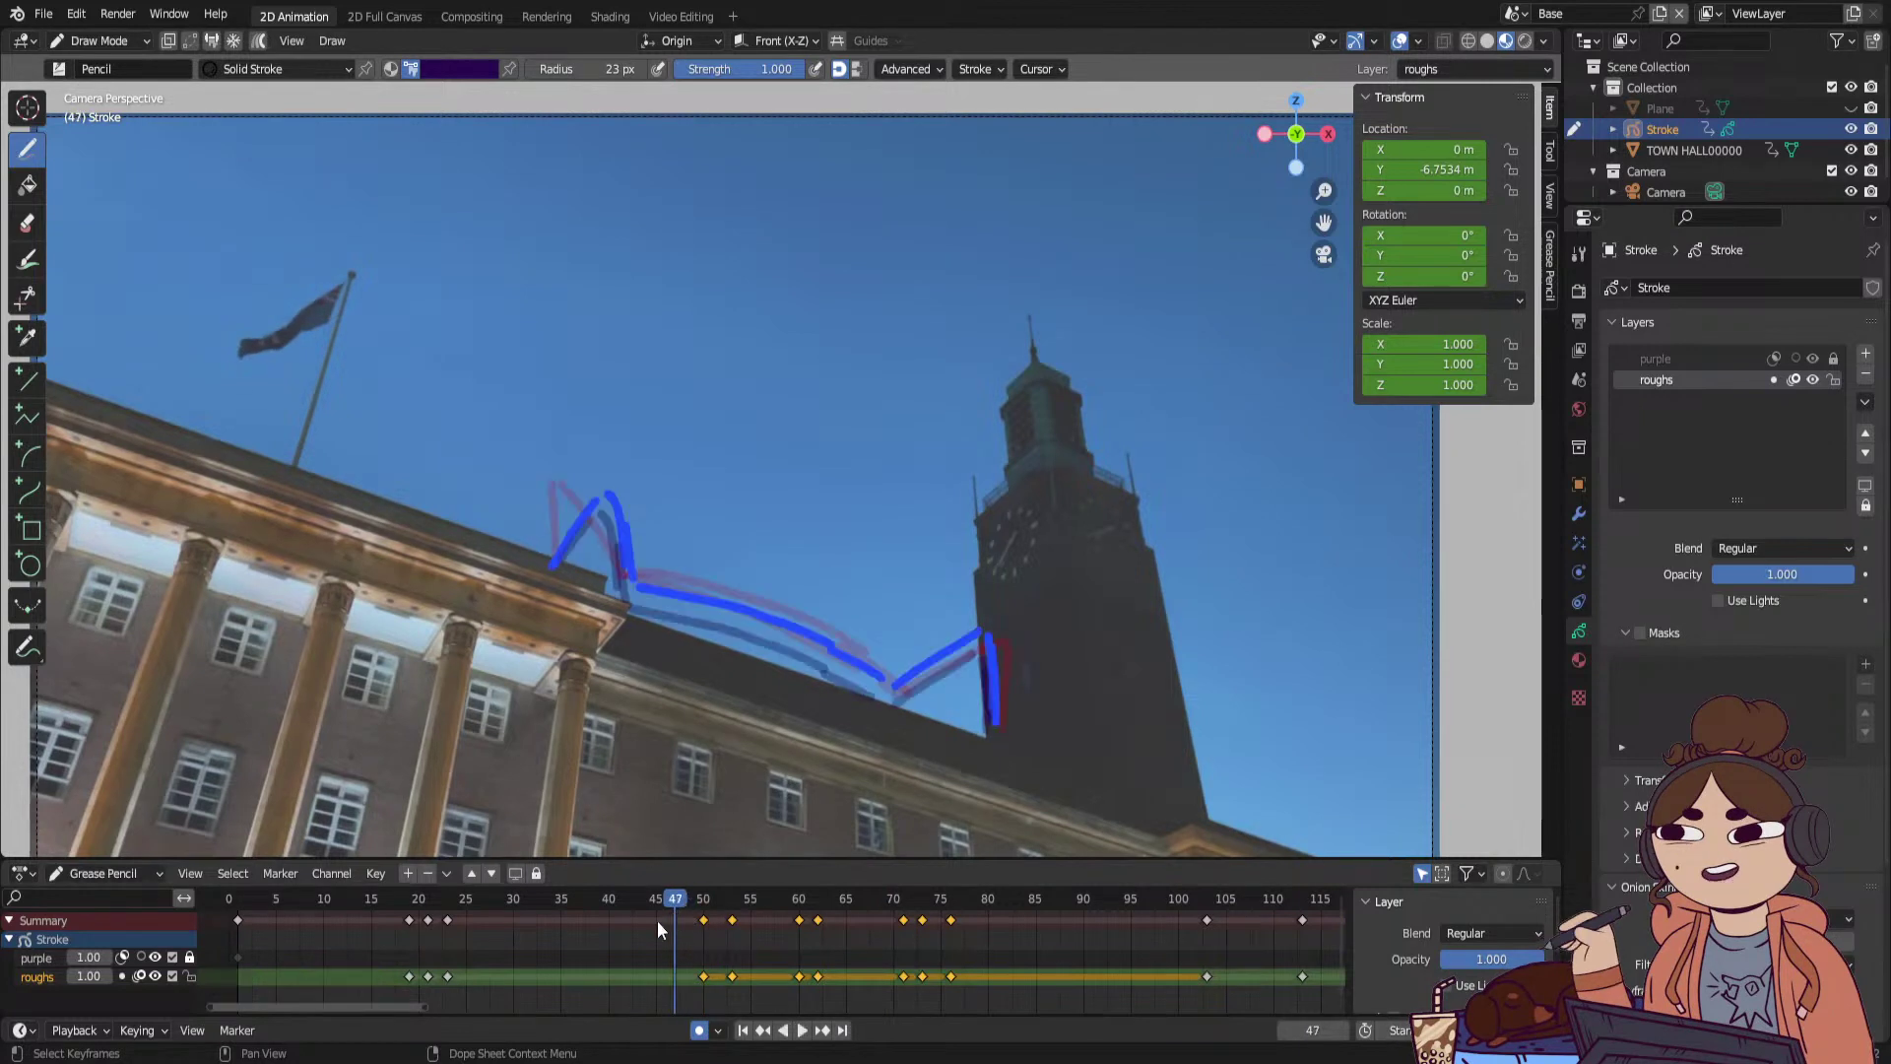
pyautogui.press('space')
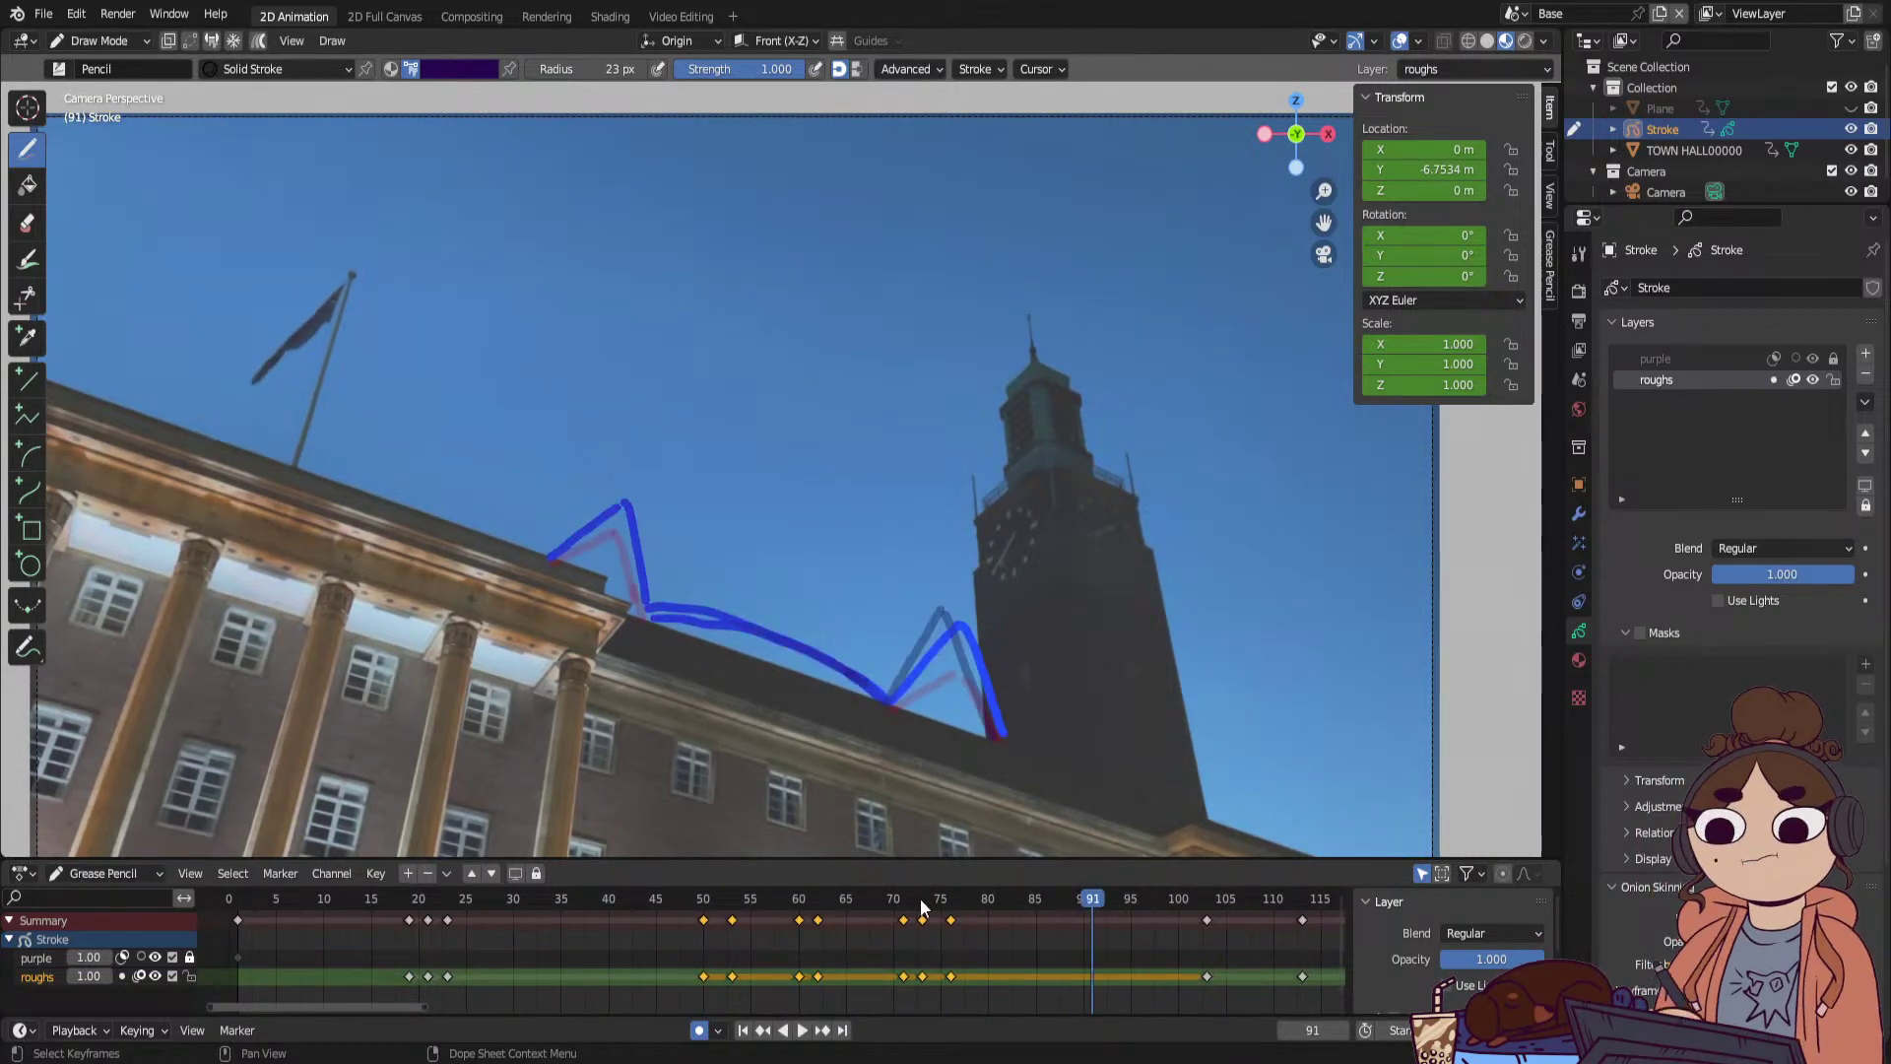
pyautogui.moveTo(1083, 899); pyautogui.dragTo(994, 898)
pyautogui.moveTo(810, 900); pyautogui.dragTo(826, 900)
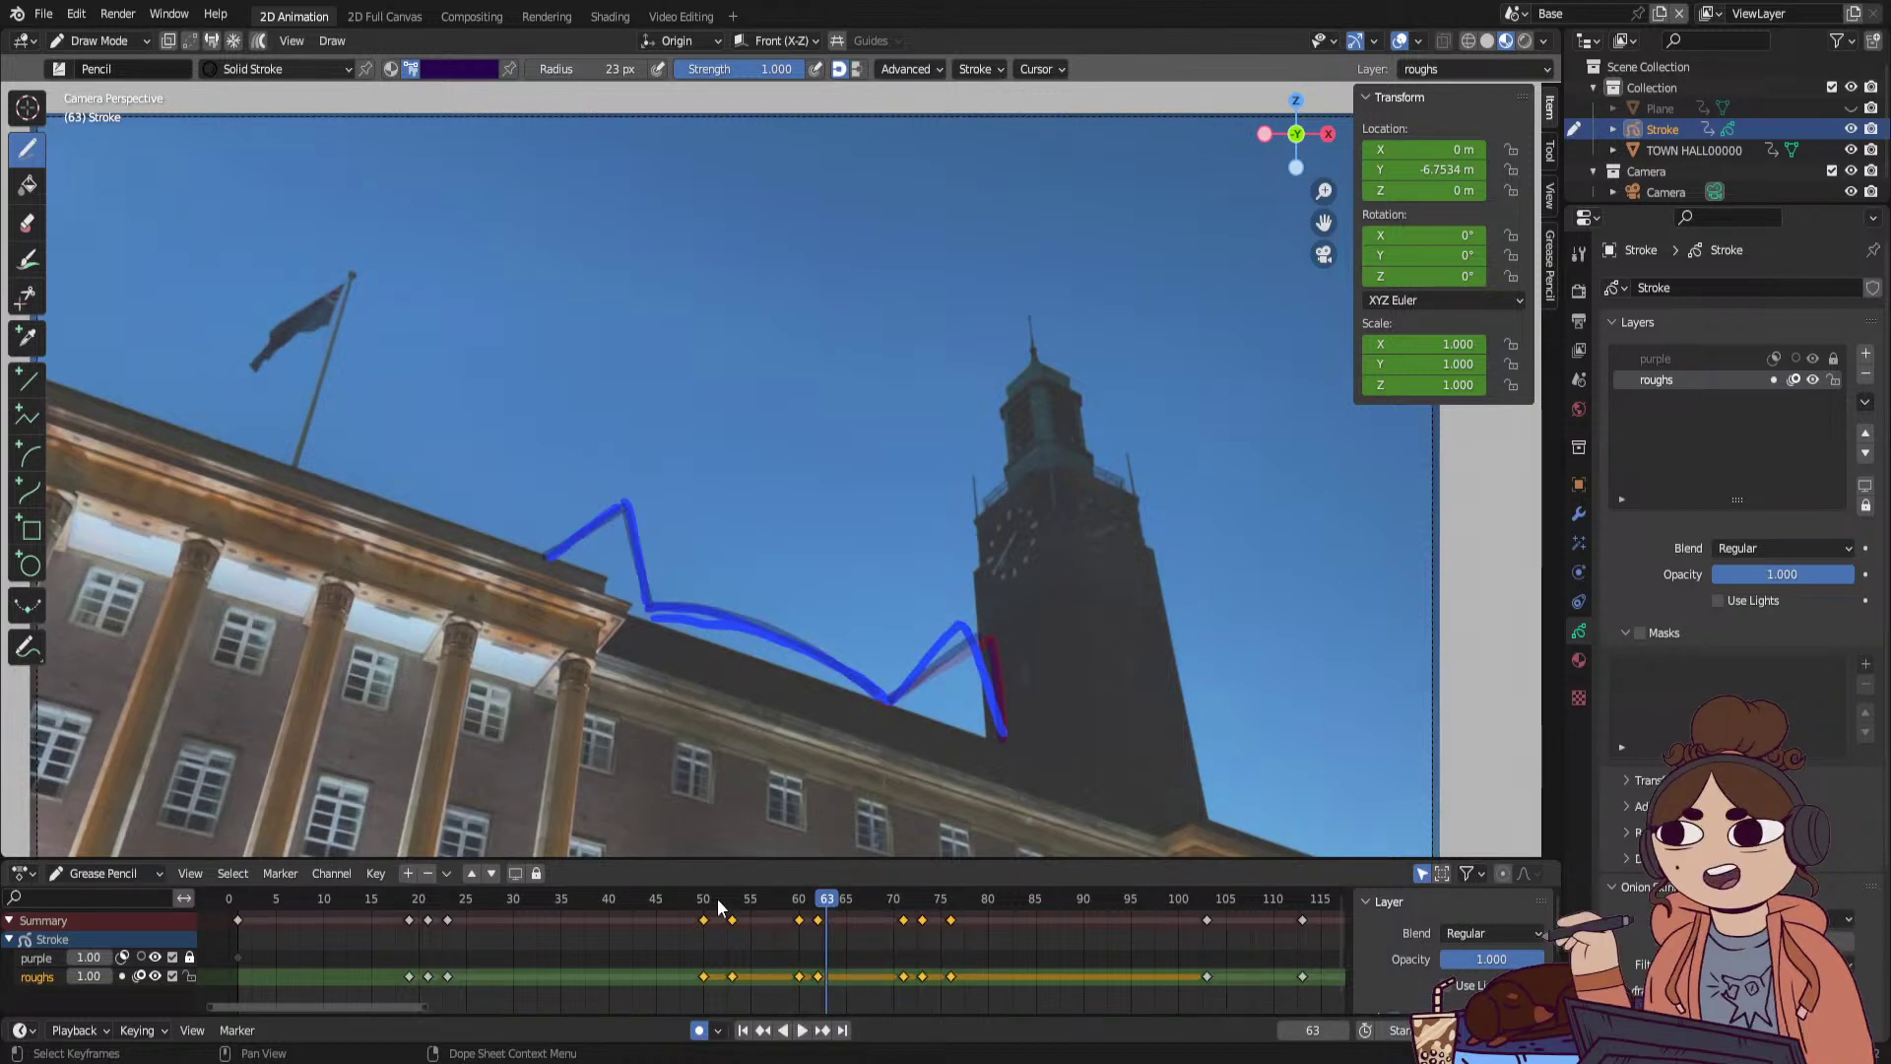
pyautogui.press('space')
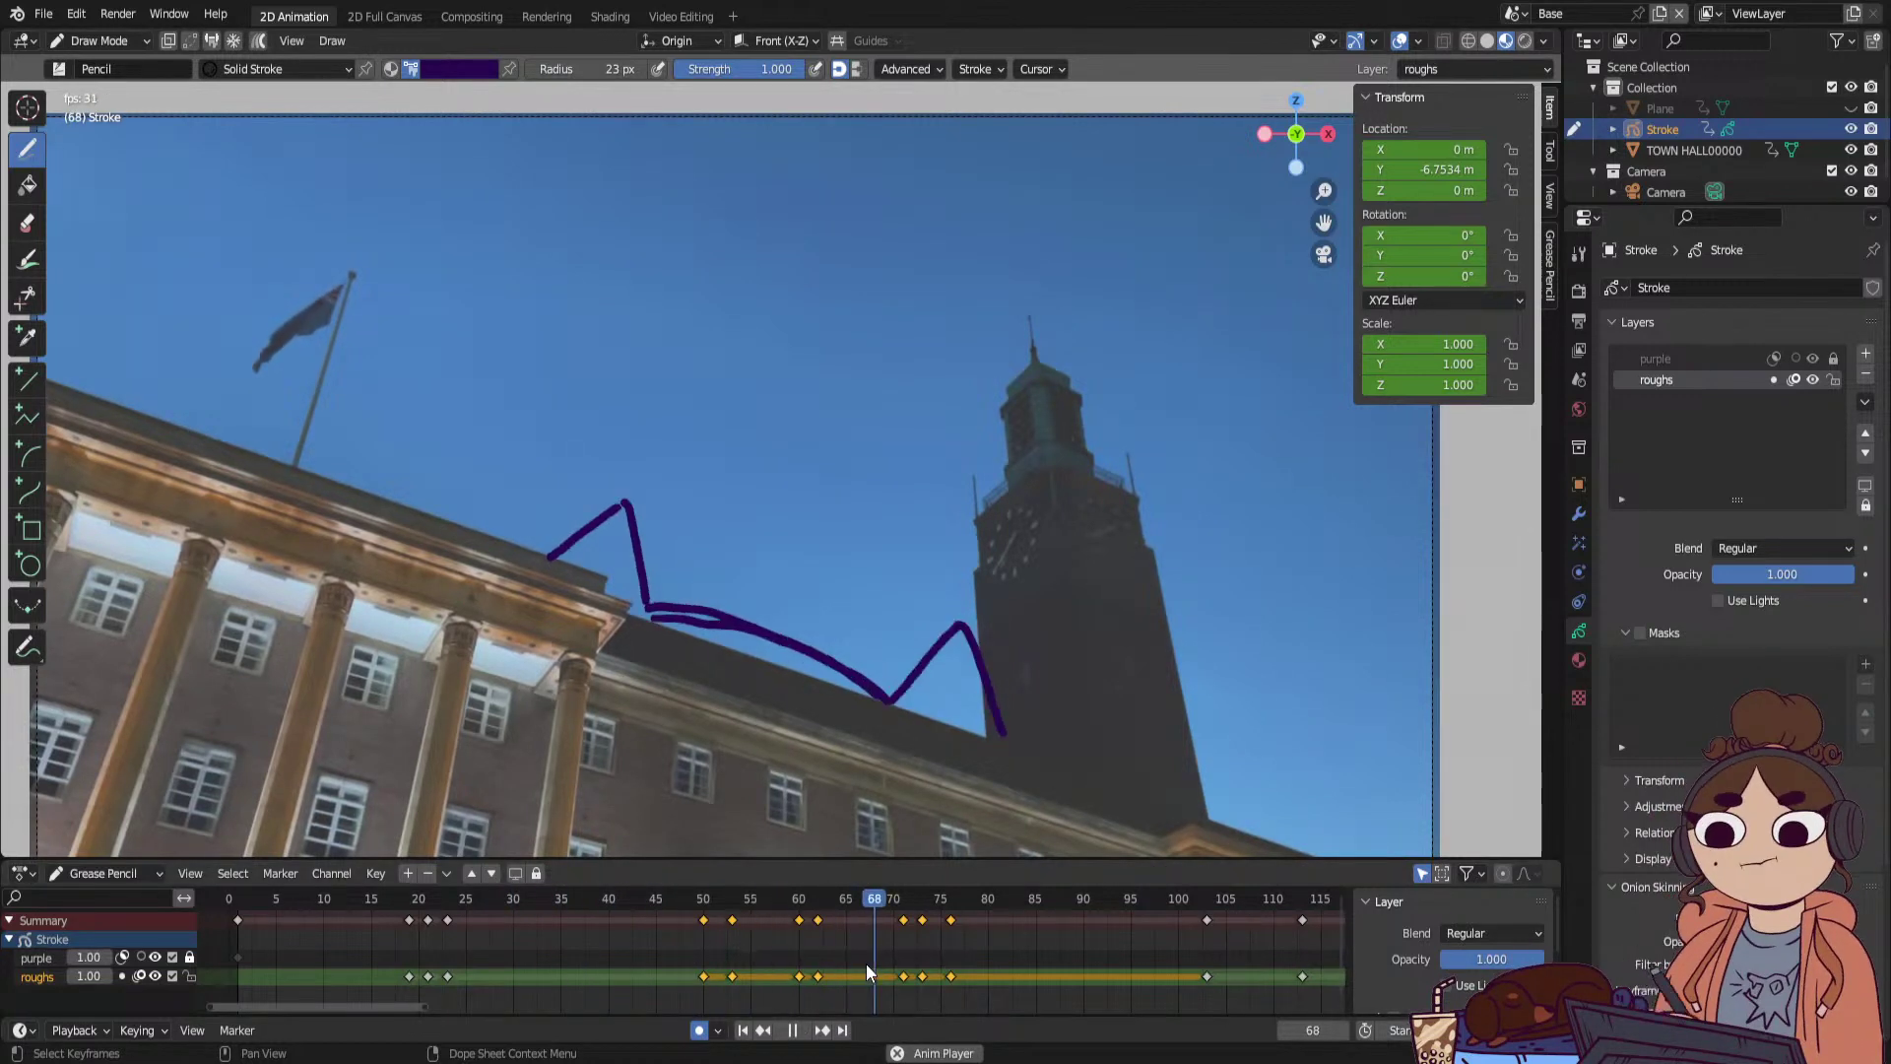
pyautogui.click(740, 901)
pyautogui.press('space')
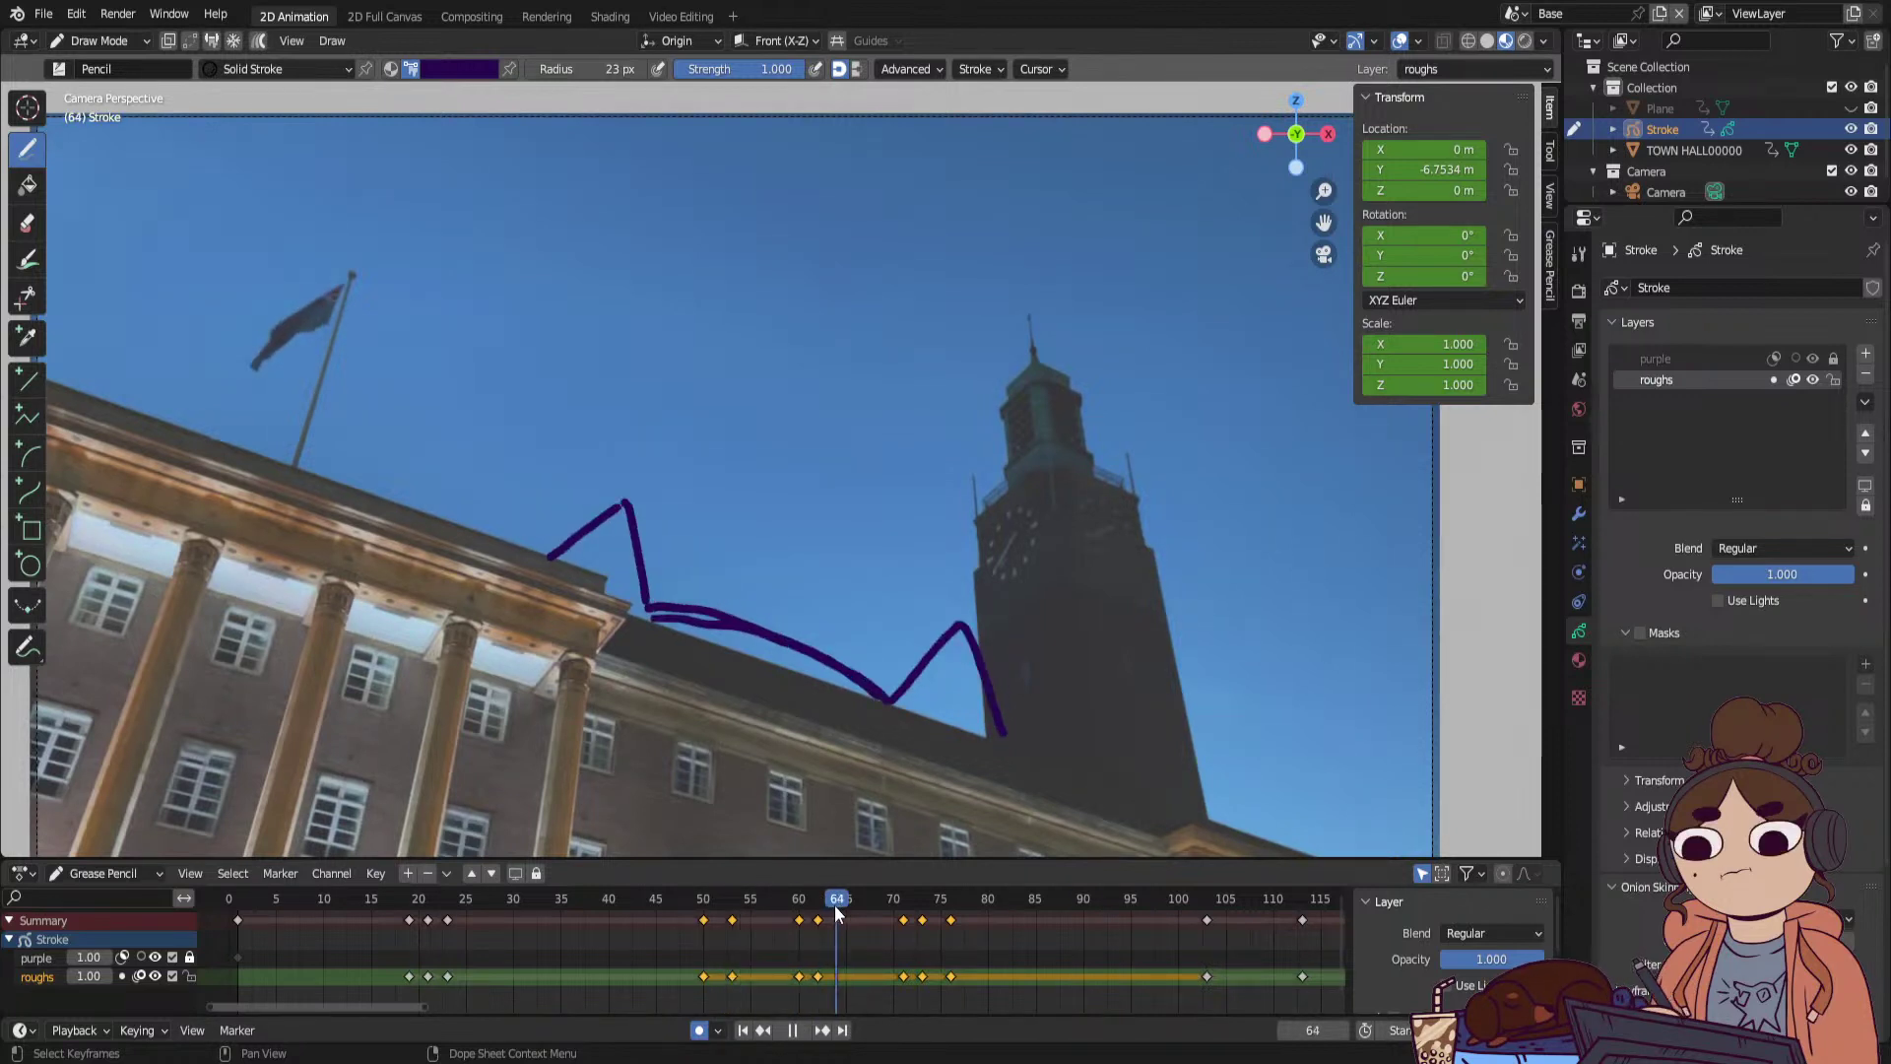
pyautogui.moveTo(837, 908); pyautogui.dragTo(760, 907)
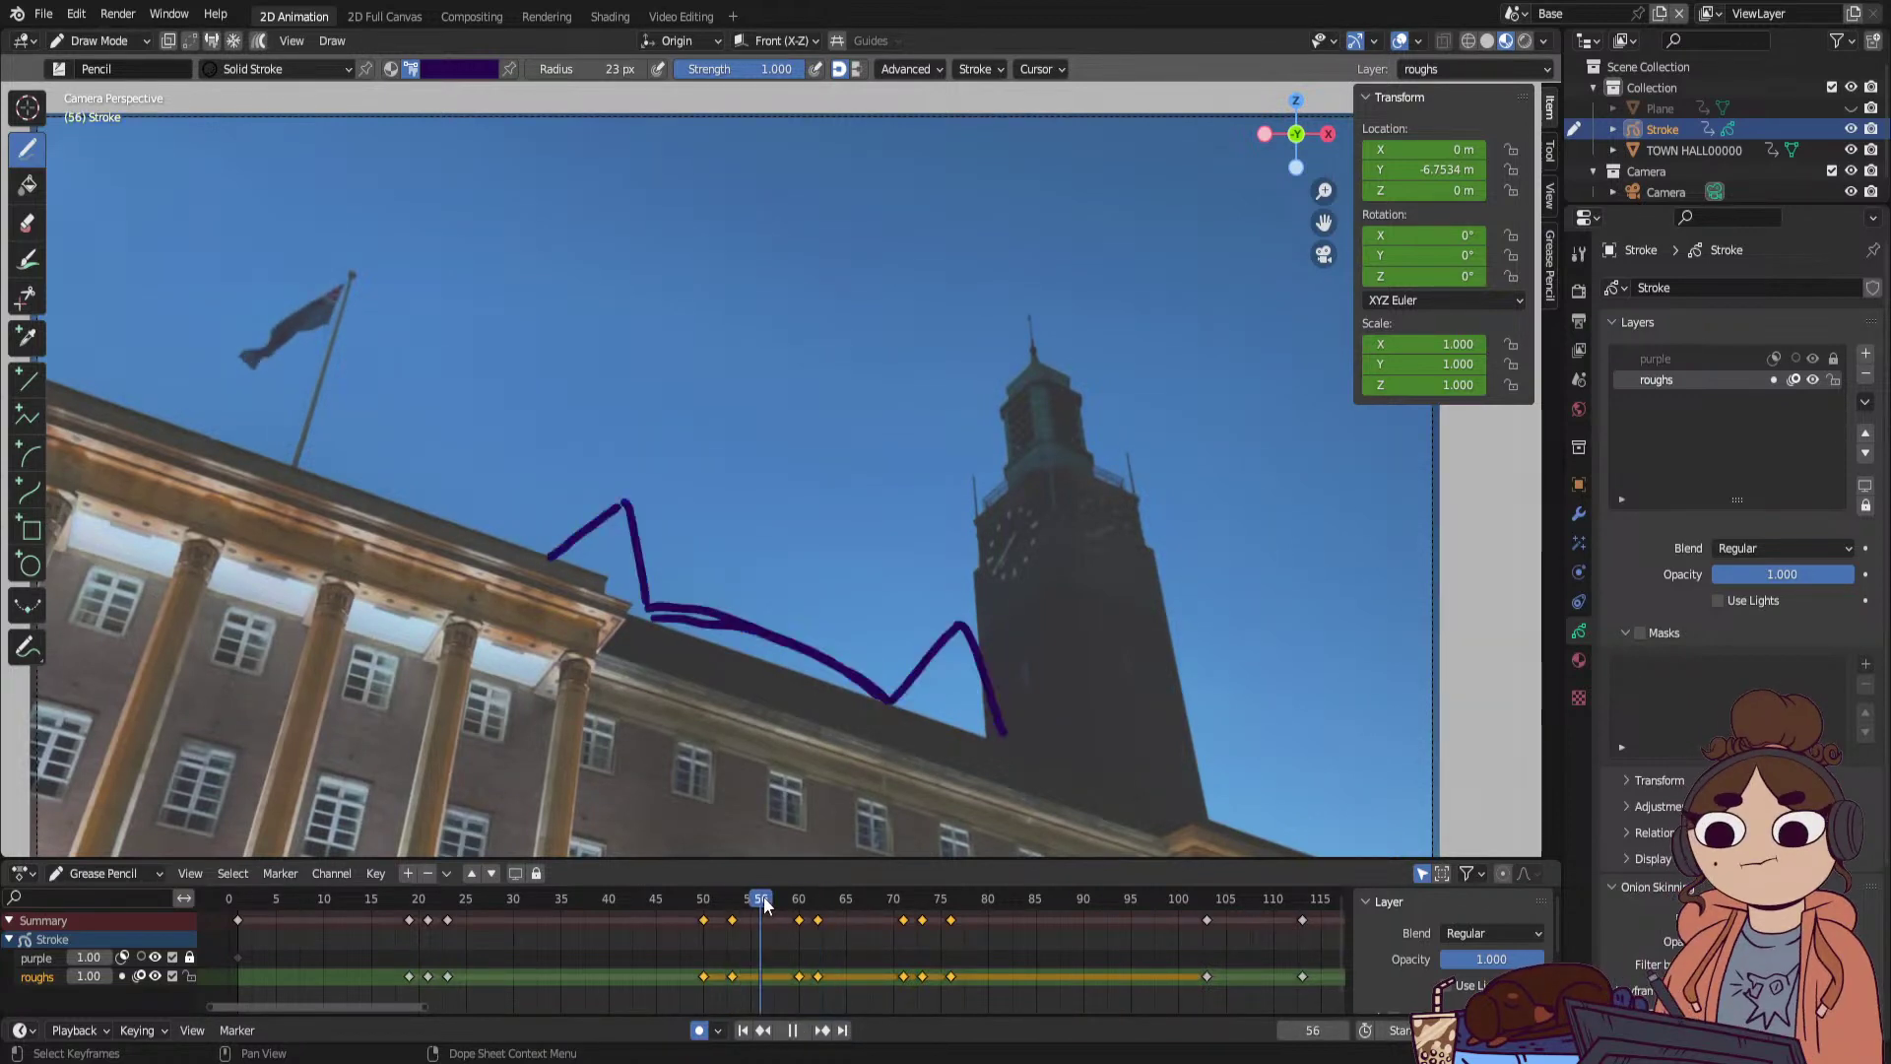
pyautogui.click(820, 906)
pyautogui.press('space')
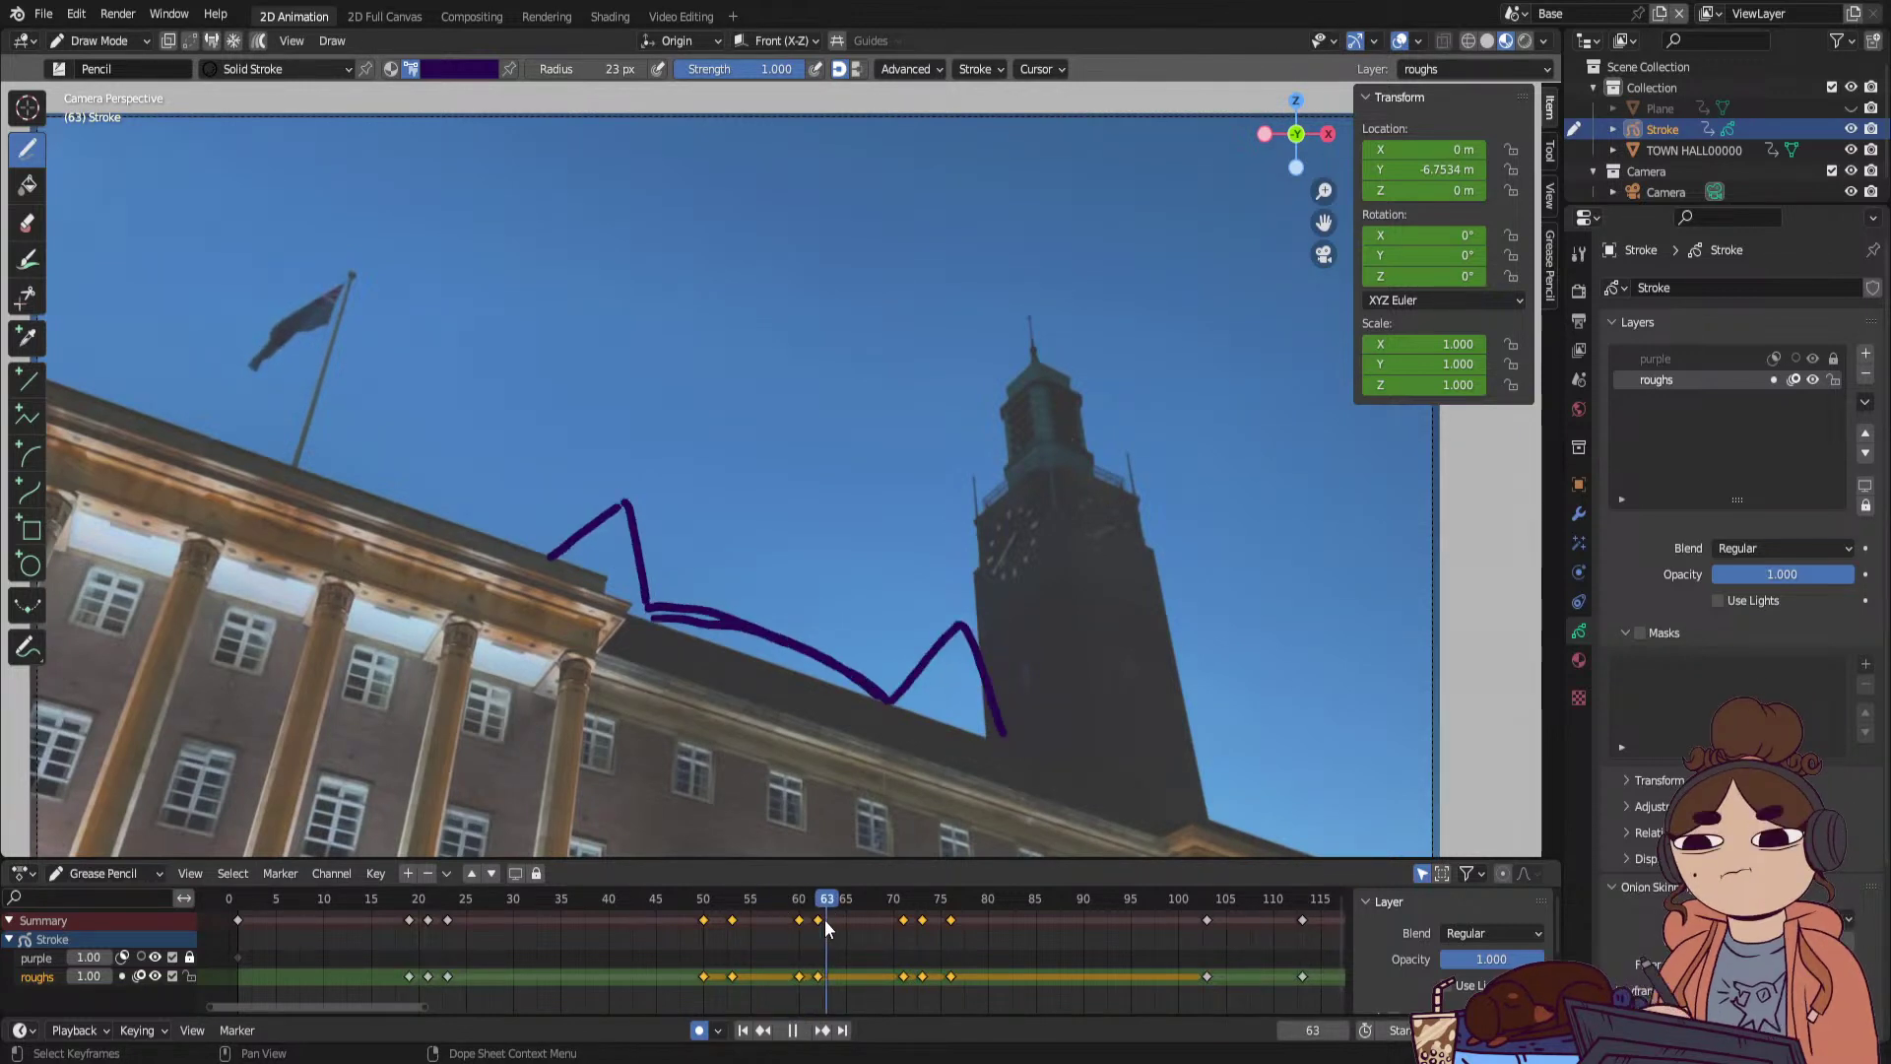
# At frame 62 of the roughs layer, redraw the cat's ears and the head curve between them along the roofline.
pyautogui.click(818, 976)
pyautogui.click(817, 906)
pyautogui.press('space')
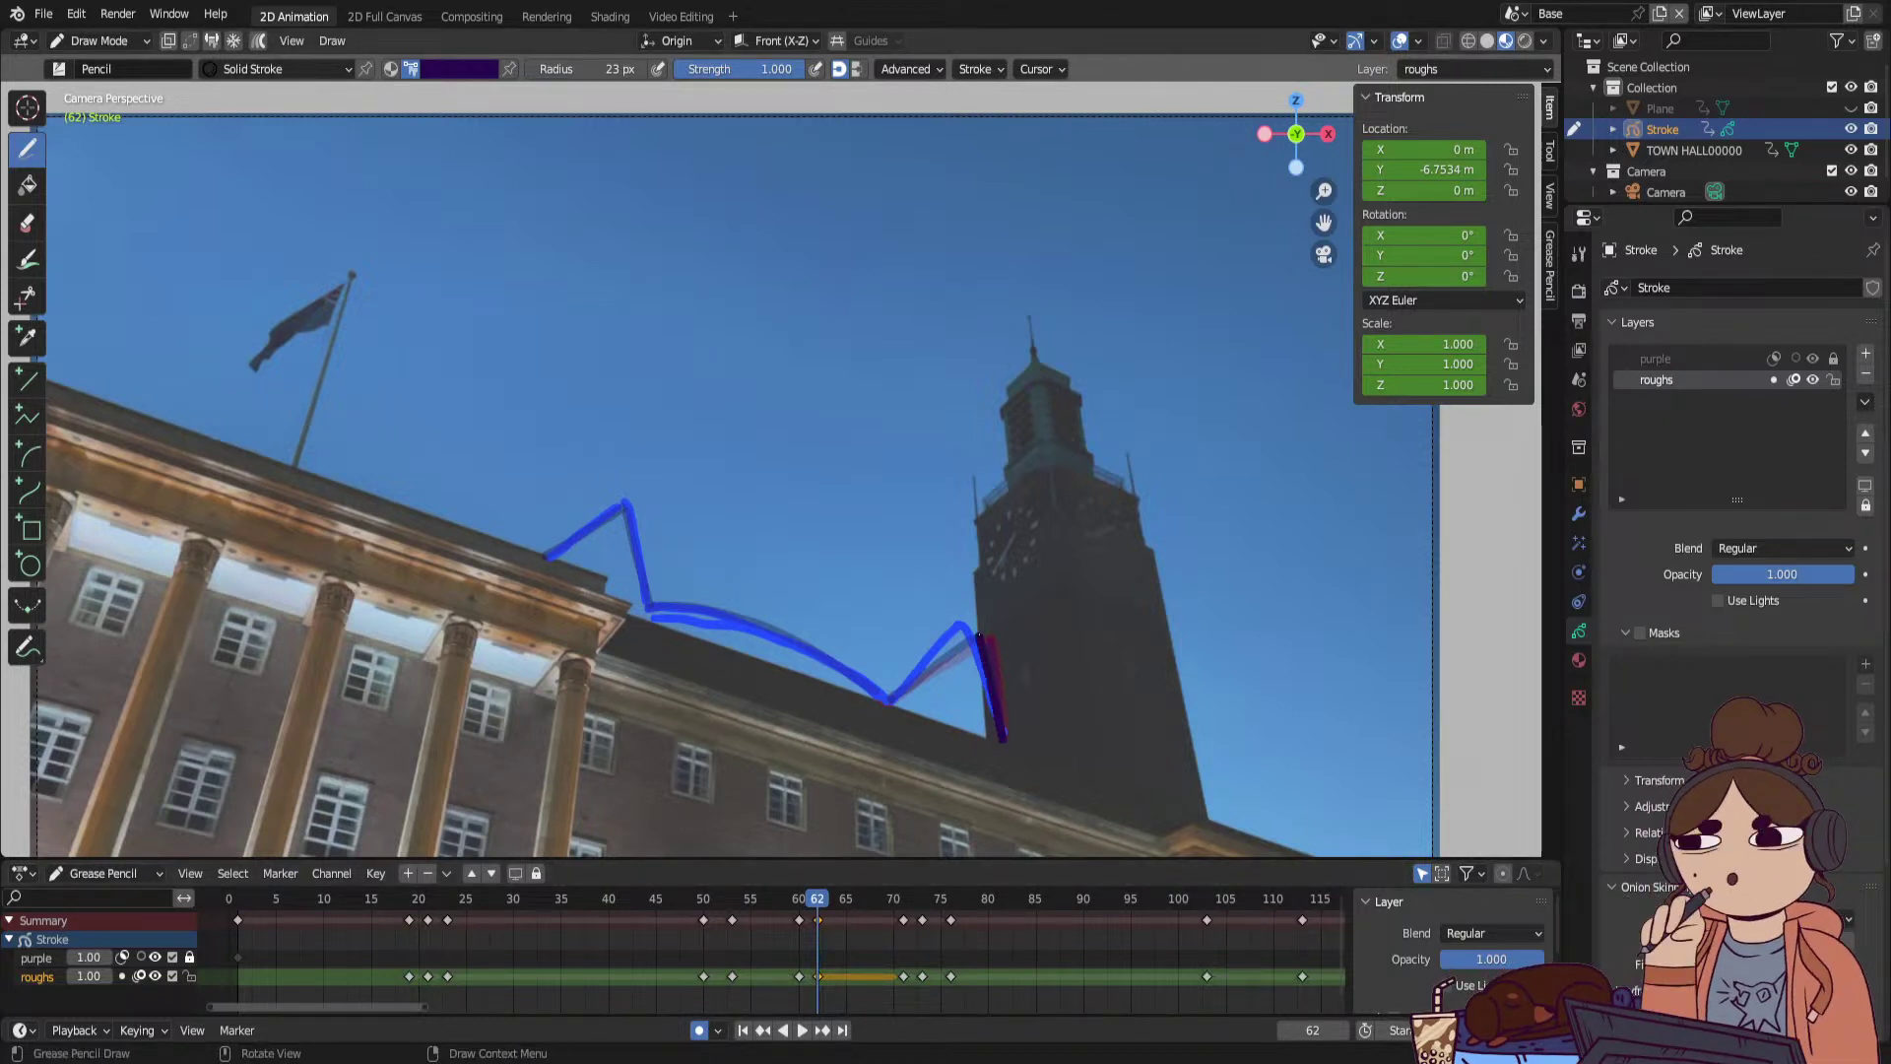
pyautogui.moveTo(978, 633); pyautogui.dragTo(888, 702)
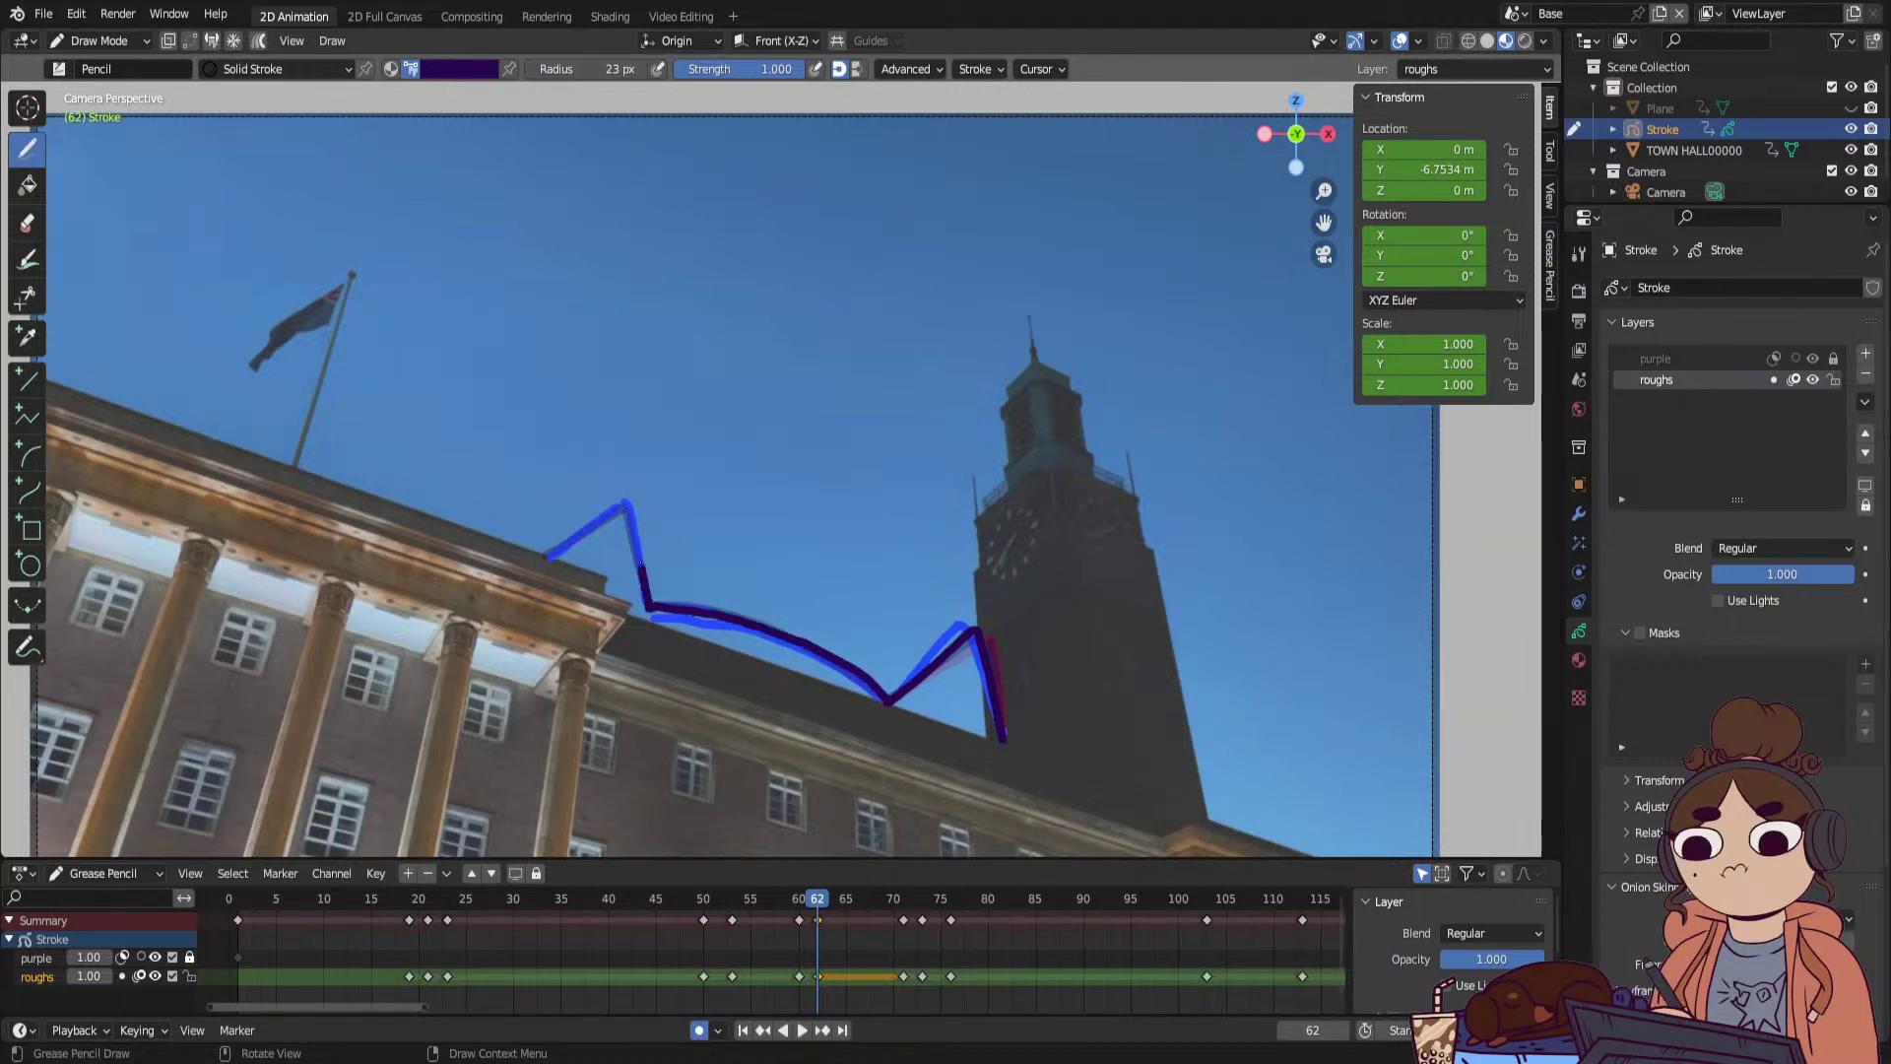
pyautogui.moveTo(641, 564); pyautogui.dragTo(627, 504)
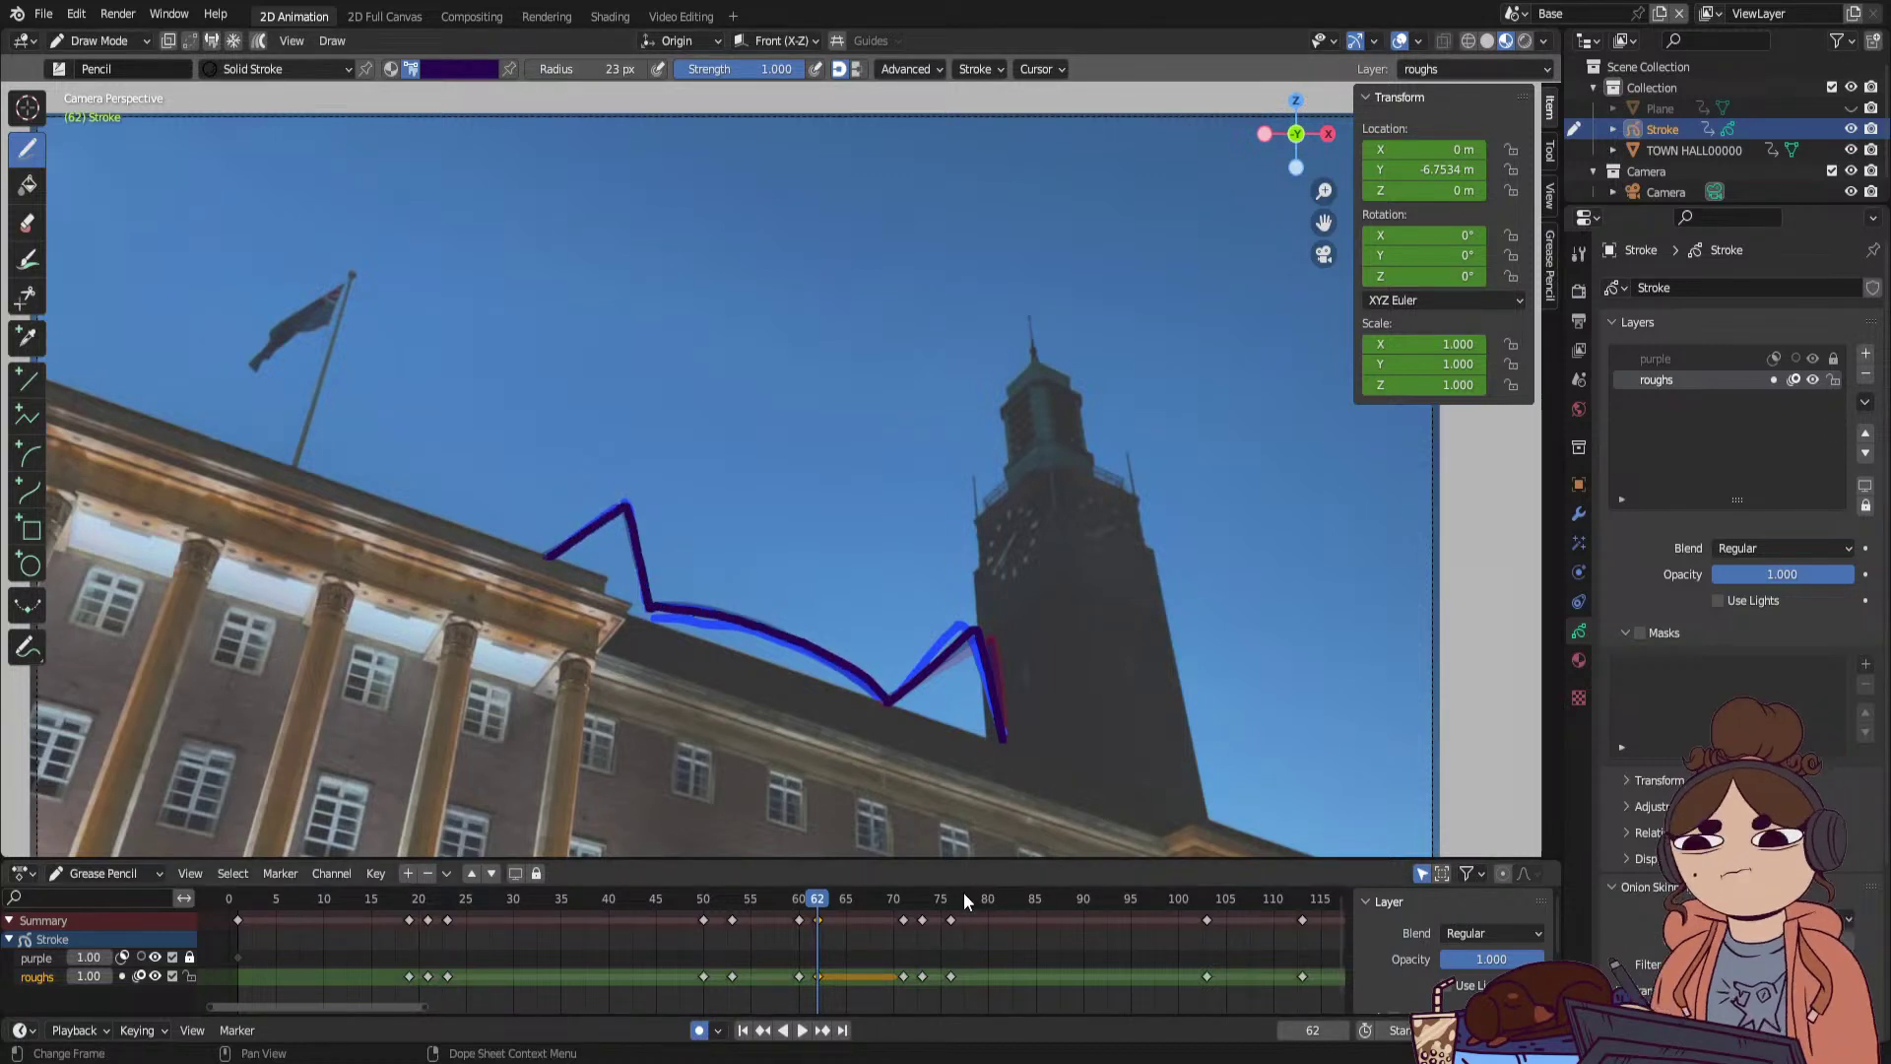
# Play the animation and scrub between frames 61 and 30 to check the redrawn pose.
pyautogui.press('space')
pyautogui.click(807, 904)
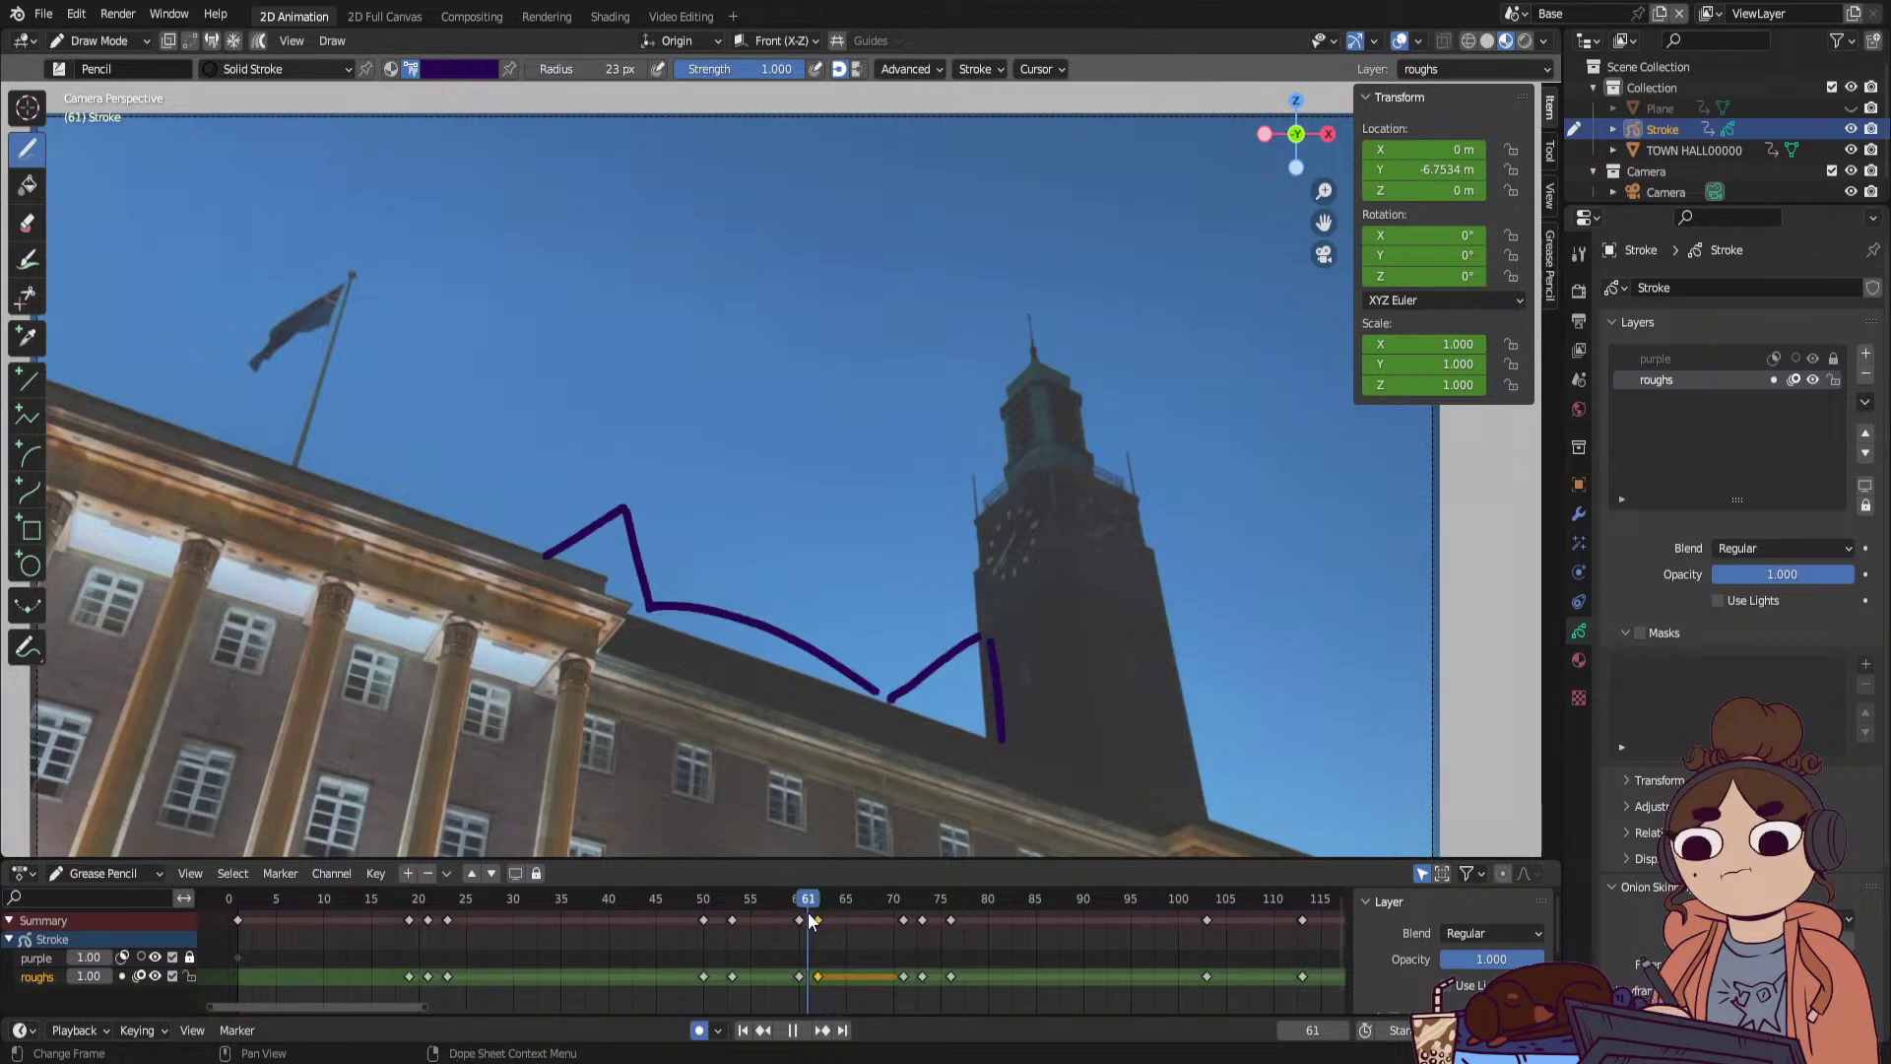
pyautogui.click(487, 961)
pyautogui.moveTo(487, 961)
pyautogui.mouseDown()
pyautogui.moveTo(565, 949)
pyautogui.moveTo(238, 996)
pyautogui.moveTo(522, 977)
pyautogui.mouseUp()
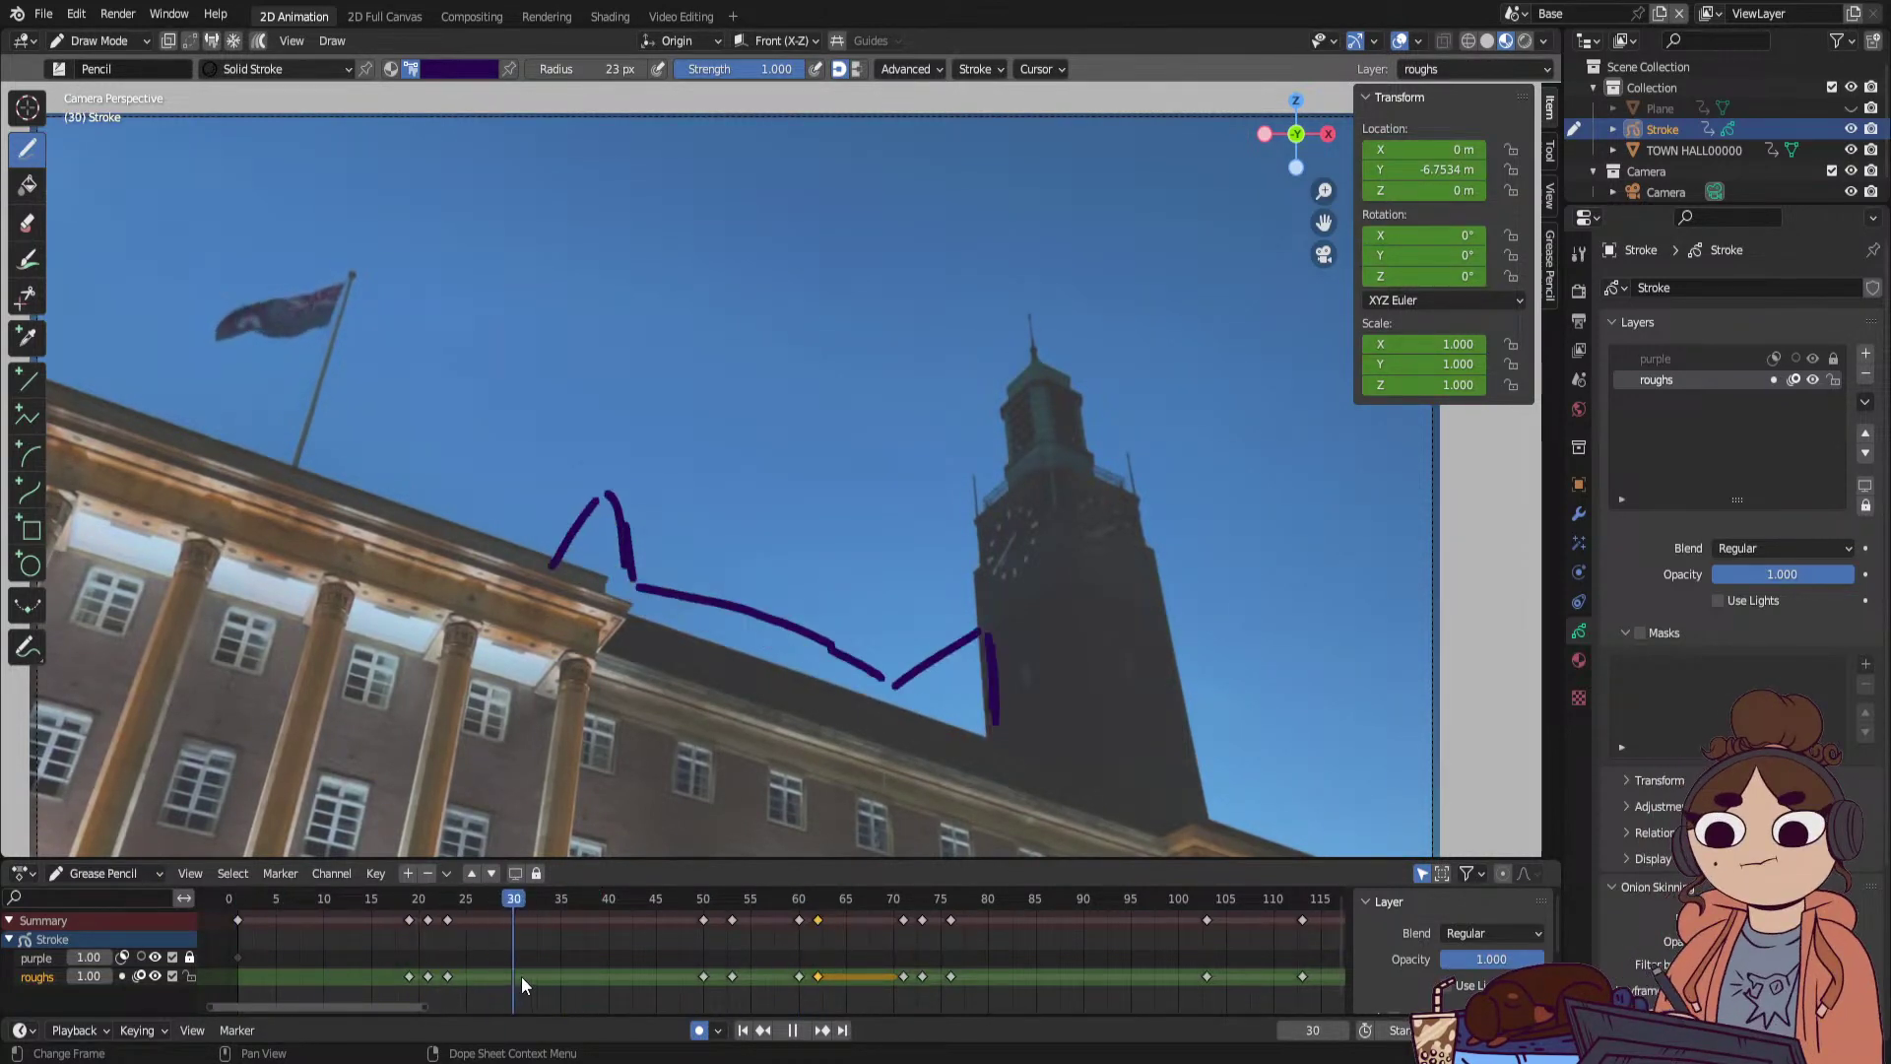
# Move the roughs keyframe after frame 103 to frame 109 and draw small ear tips peeking over the roof at frame 106.
pyautogui.moveTo(640, 971)
pyautogui.mouseDown()
pyautogui.moveTo(1298, 961)
pyautogui.moveTo(1138, 991)
pyautogui.moveTo(1329, 978)
pyautogui.moveTo(1259, 975)
pyautogui.mouseUp()
pyautogui.click(1235, 975)
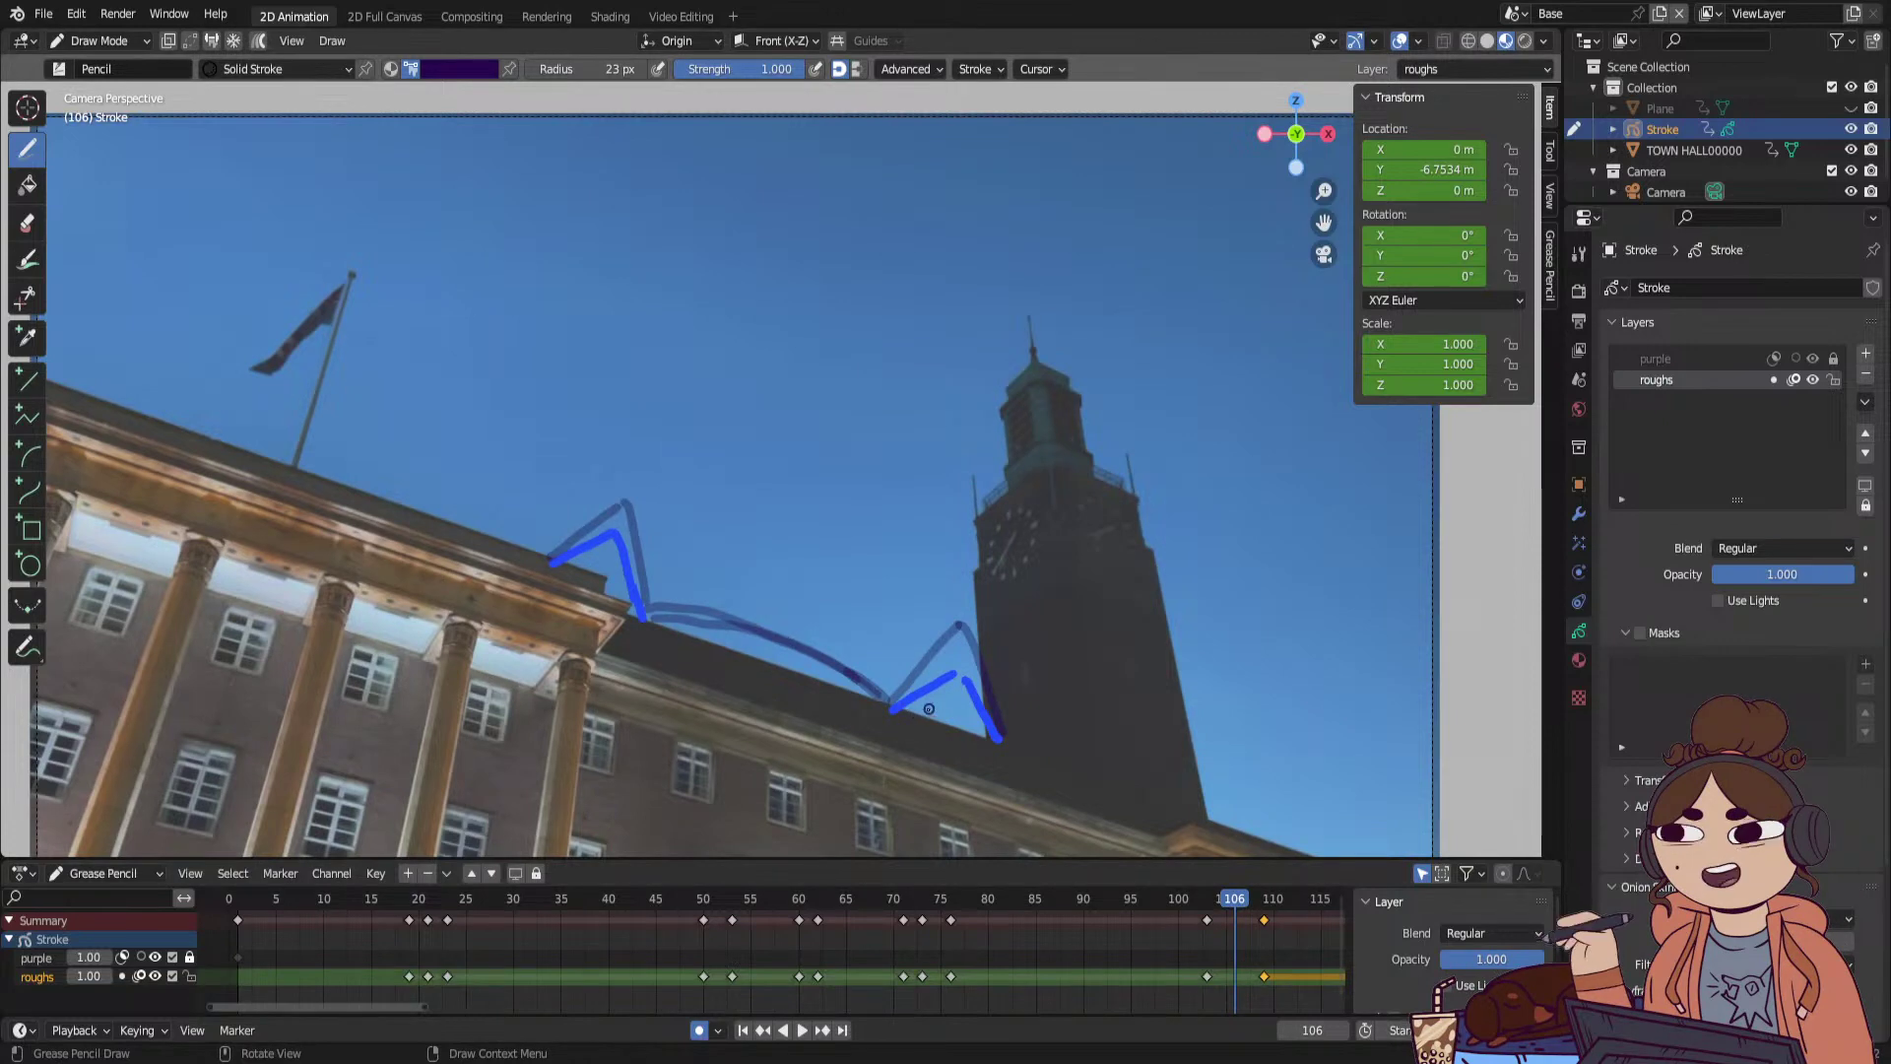
pyautogui.moveTo(961, 697); pyautogui.dragTo(969, 713)
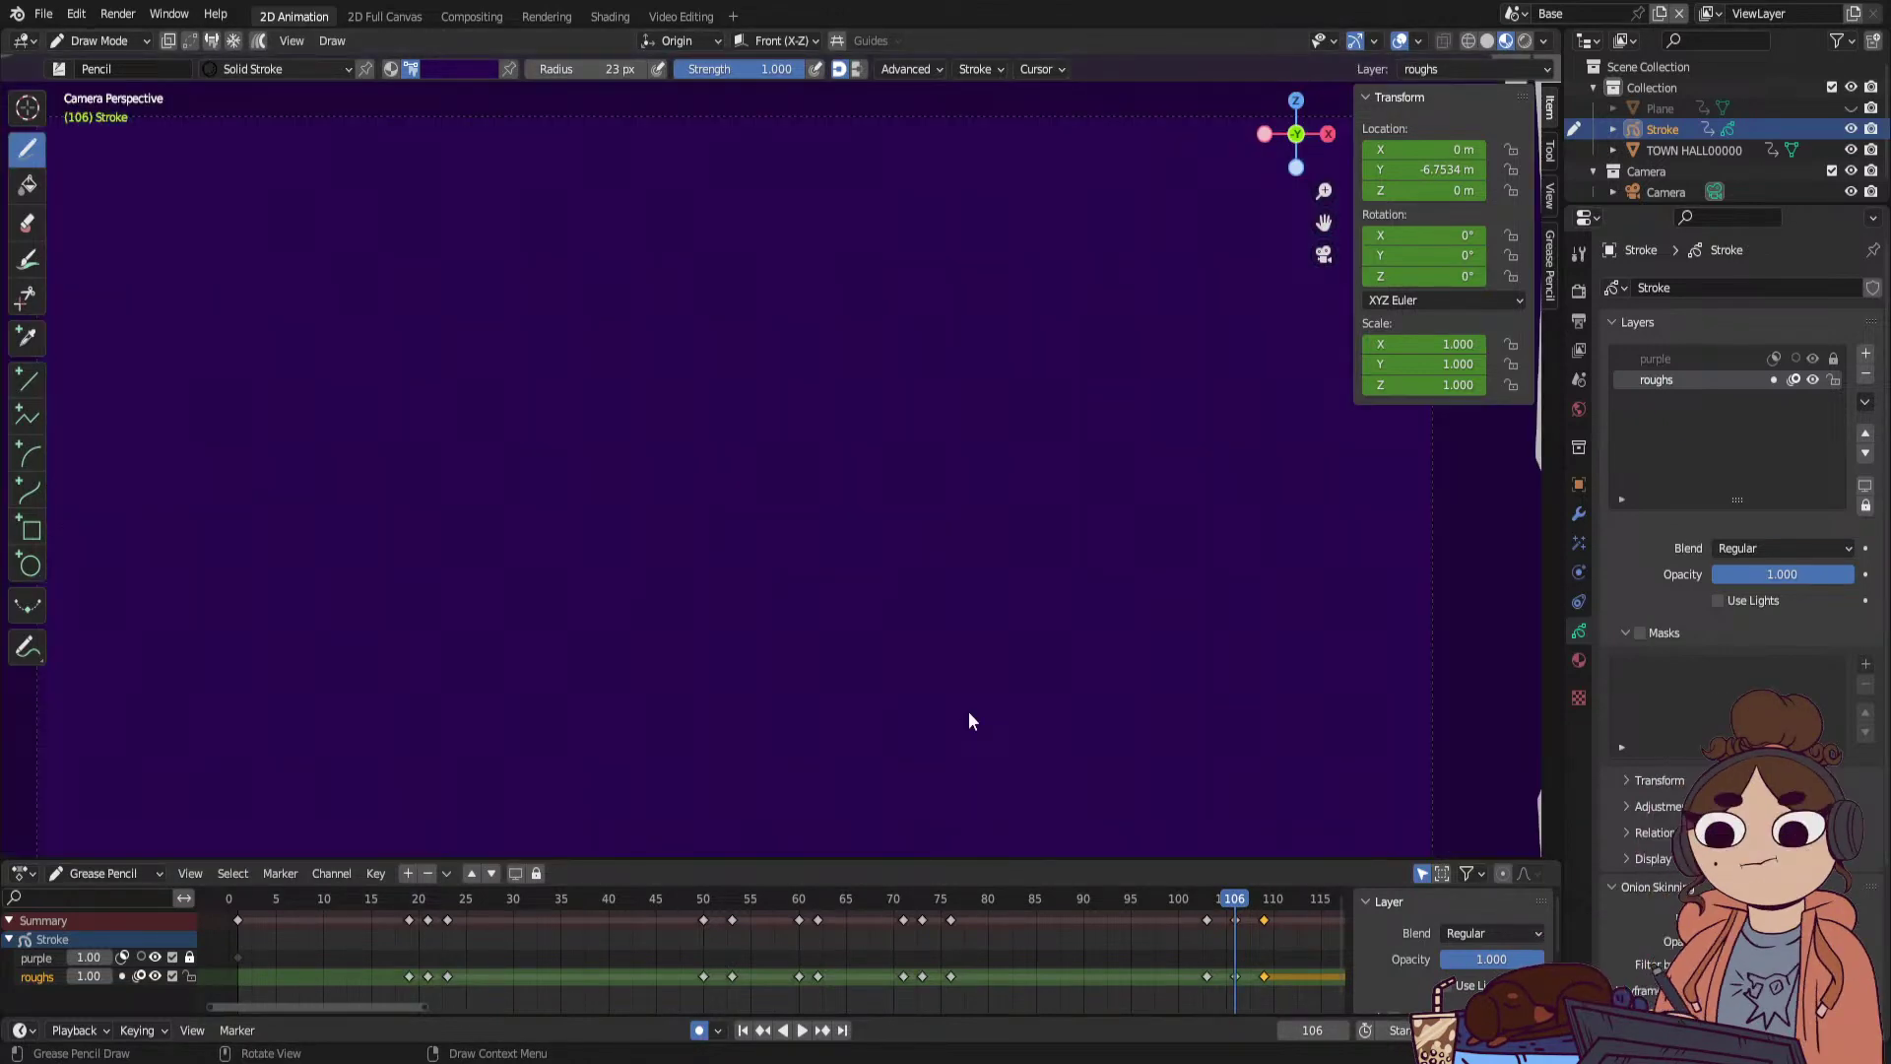
pyautogui.hotkey('ctrl', 'z')
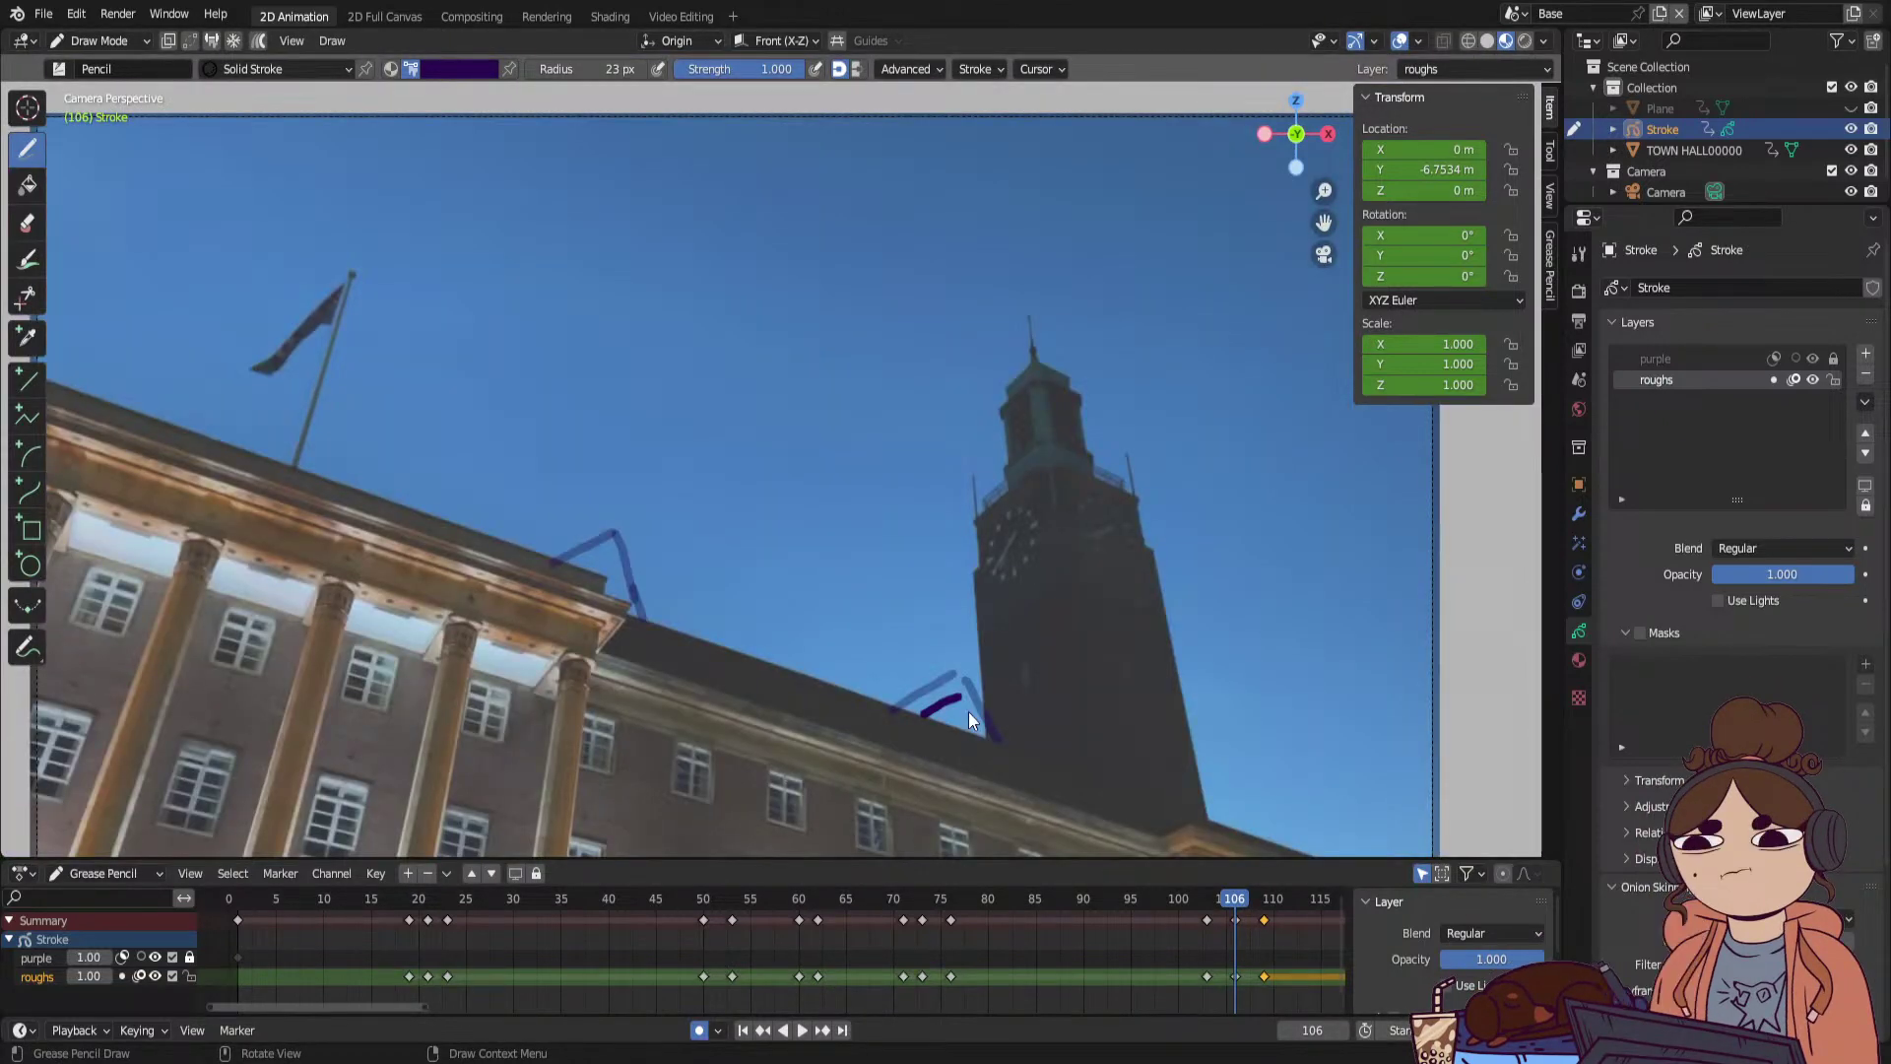
pyautogui.moveTo(955, 698); pyautogui.dragTo(963, 718)
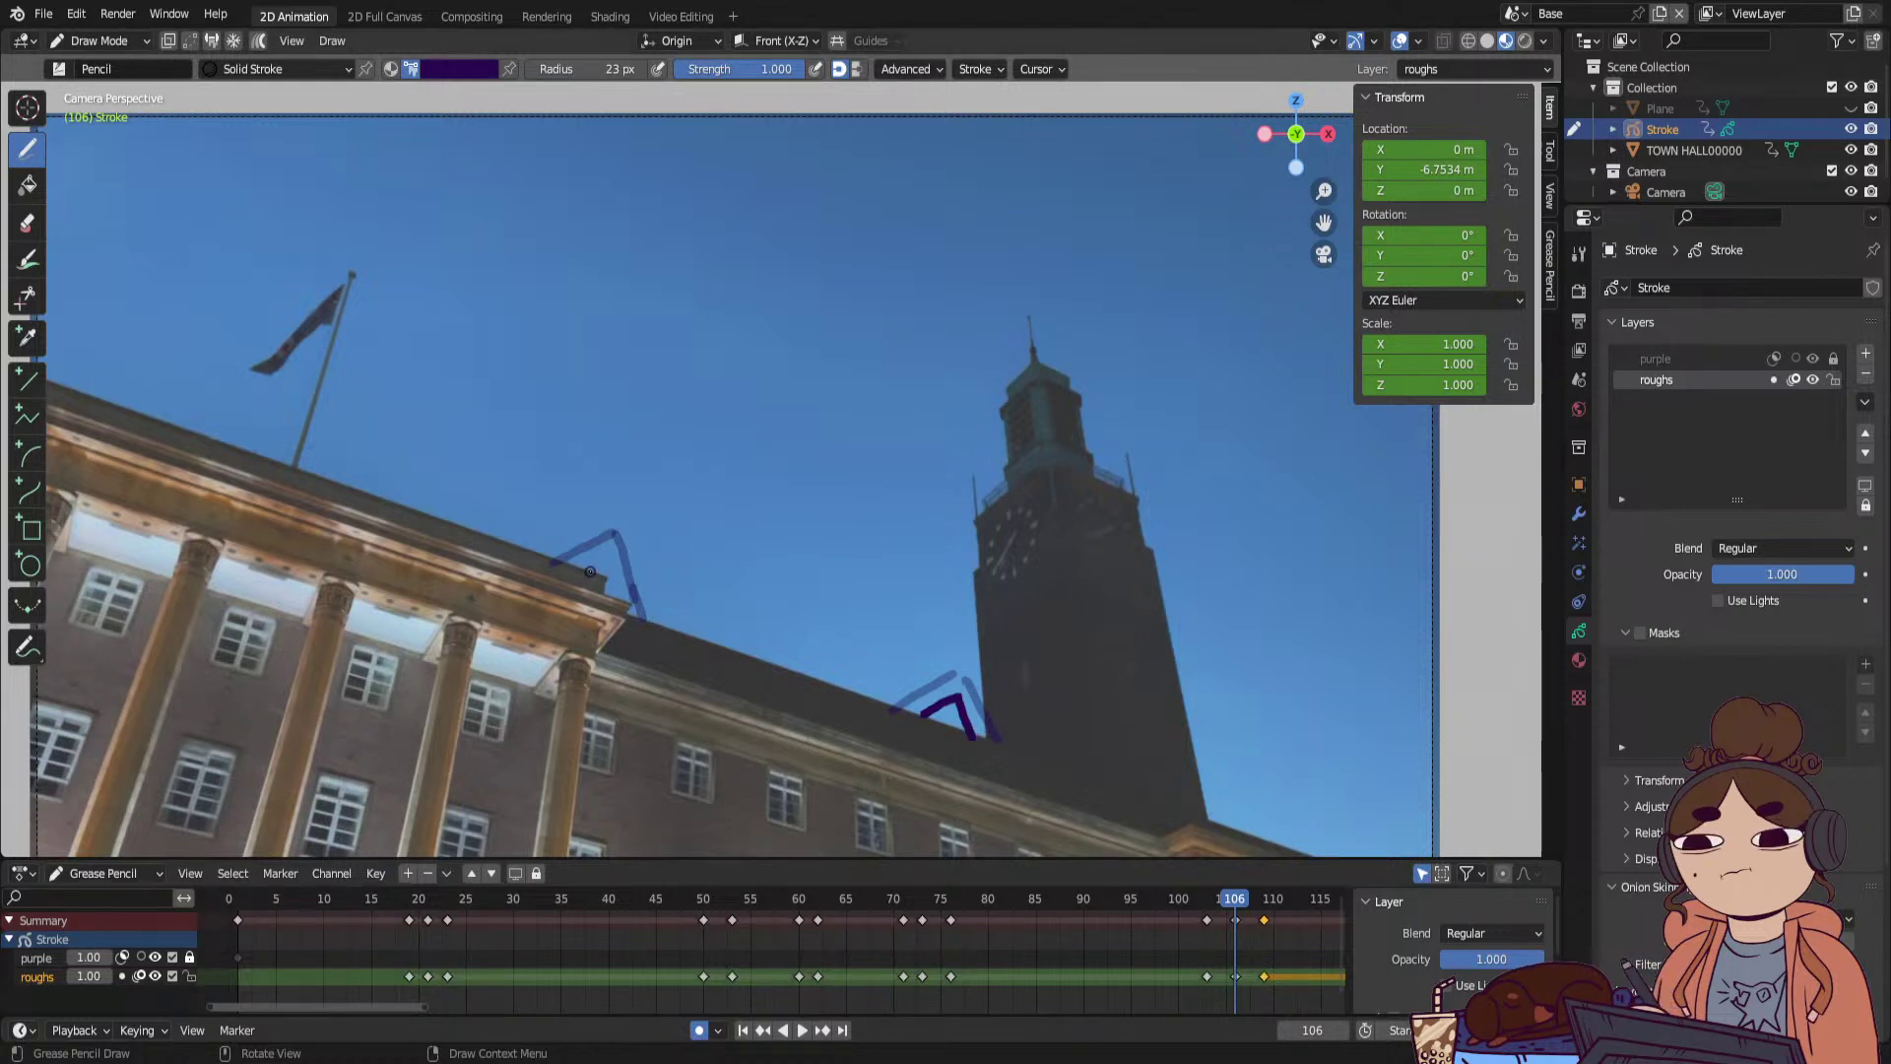
# Scrub between frames 112 and 97 to check how the ears sink behind the roof.
pyautogui.moveTo(1217, 904); pyautogui.dragTo(1294, 910)
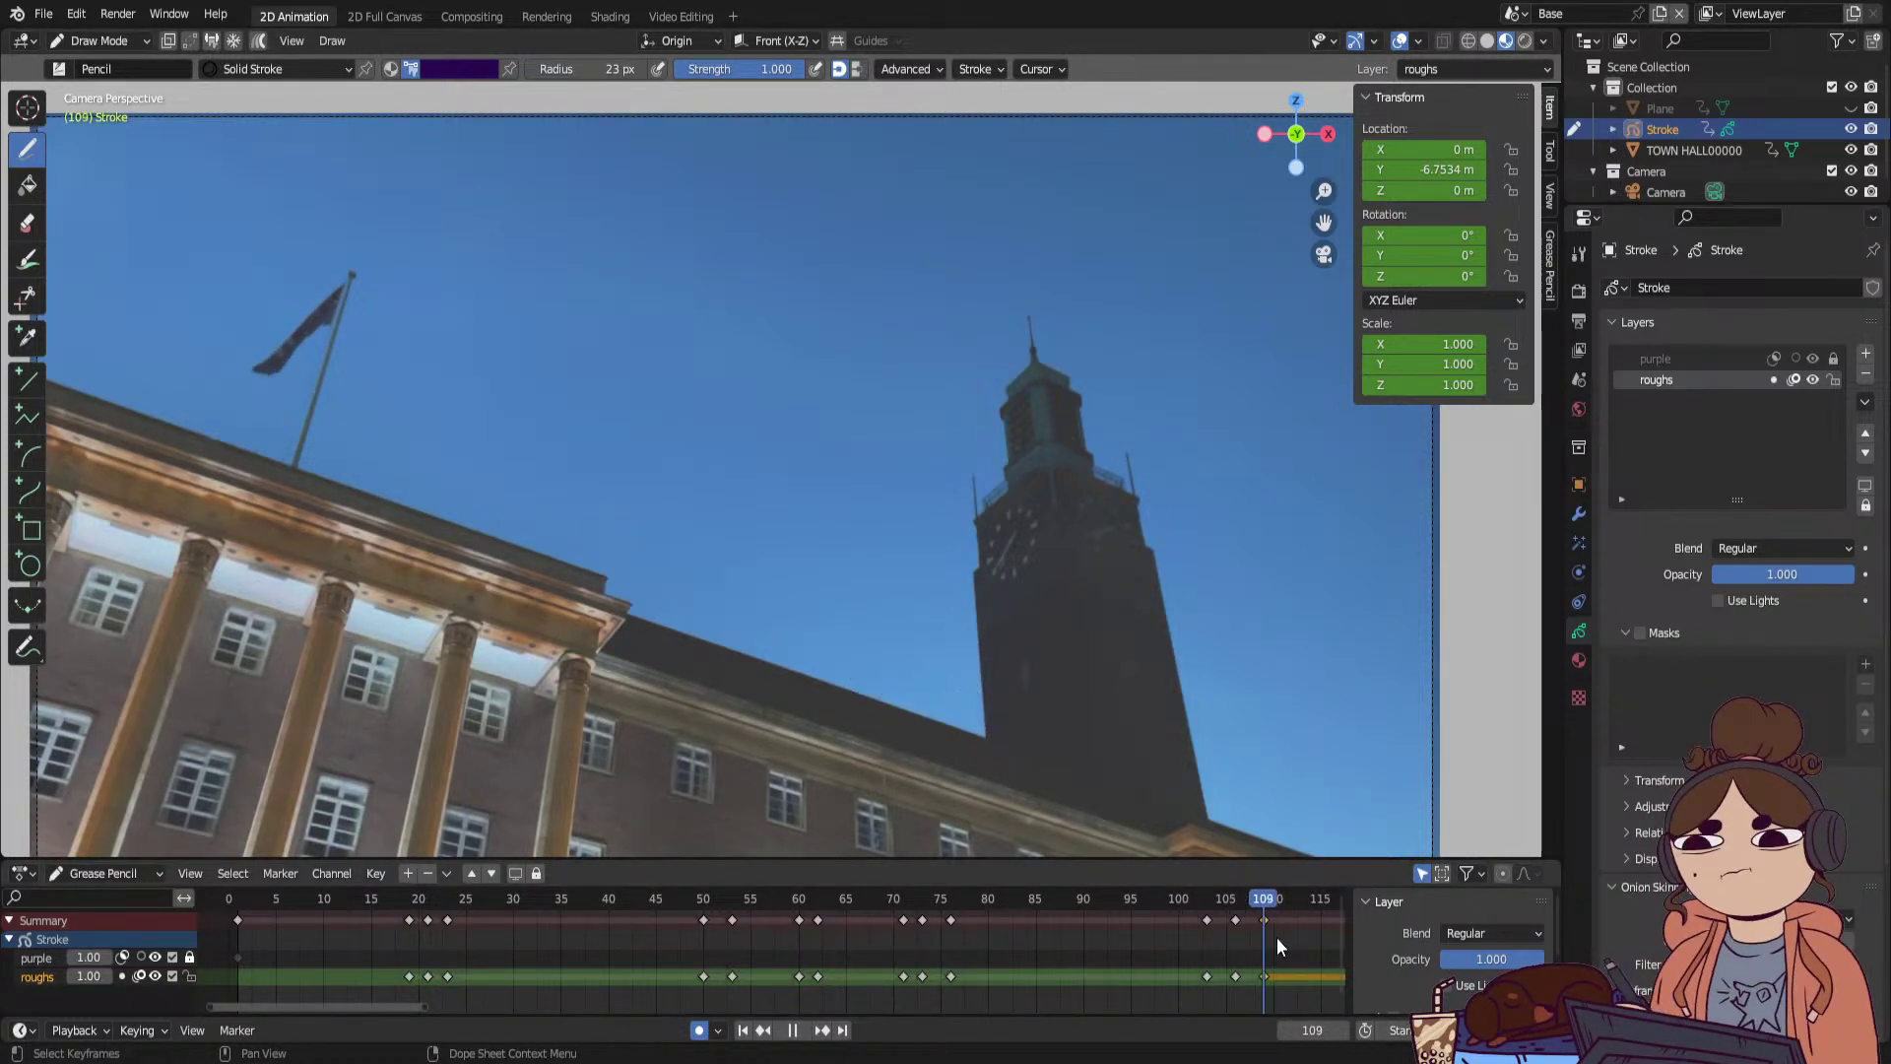
pyautogui.press('g')
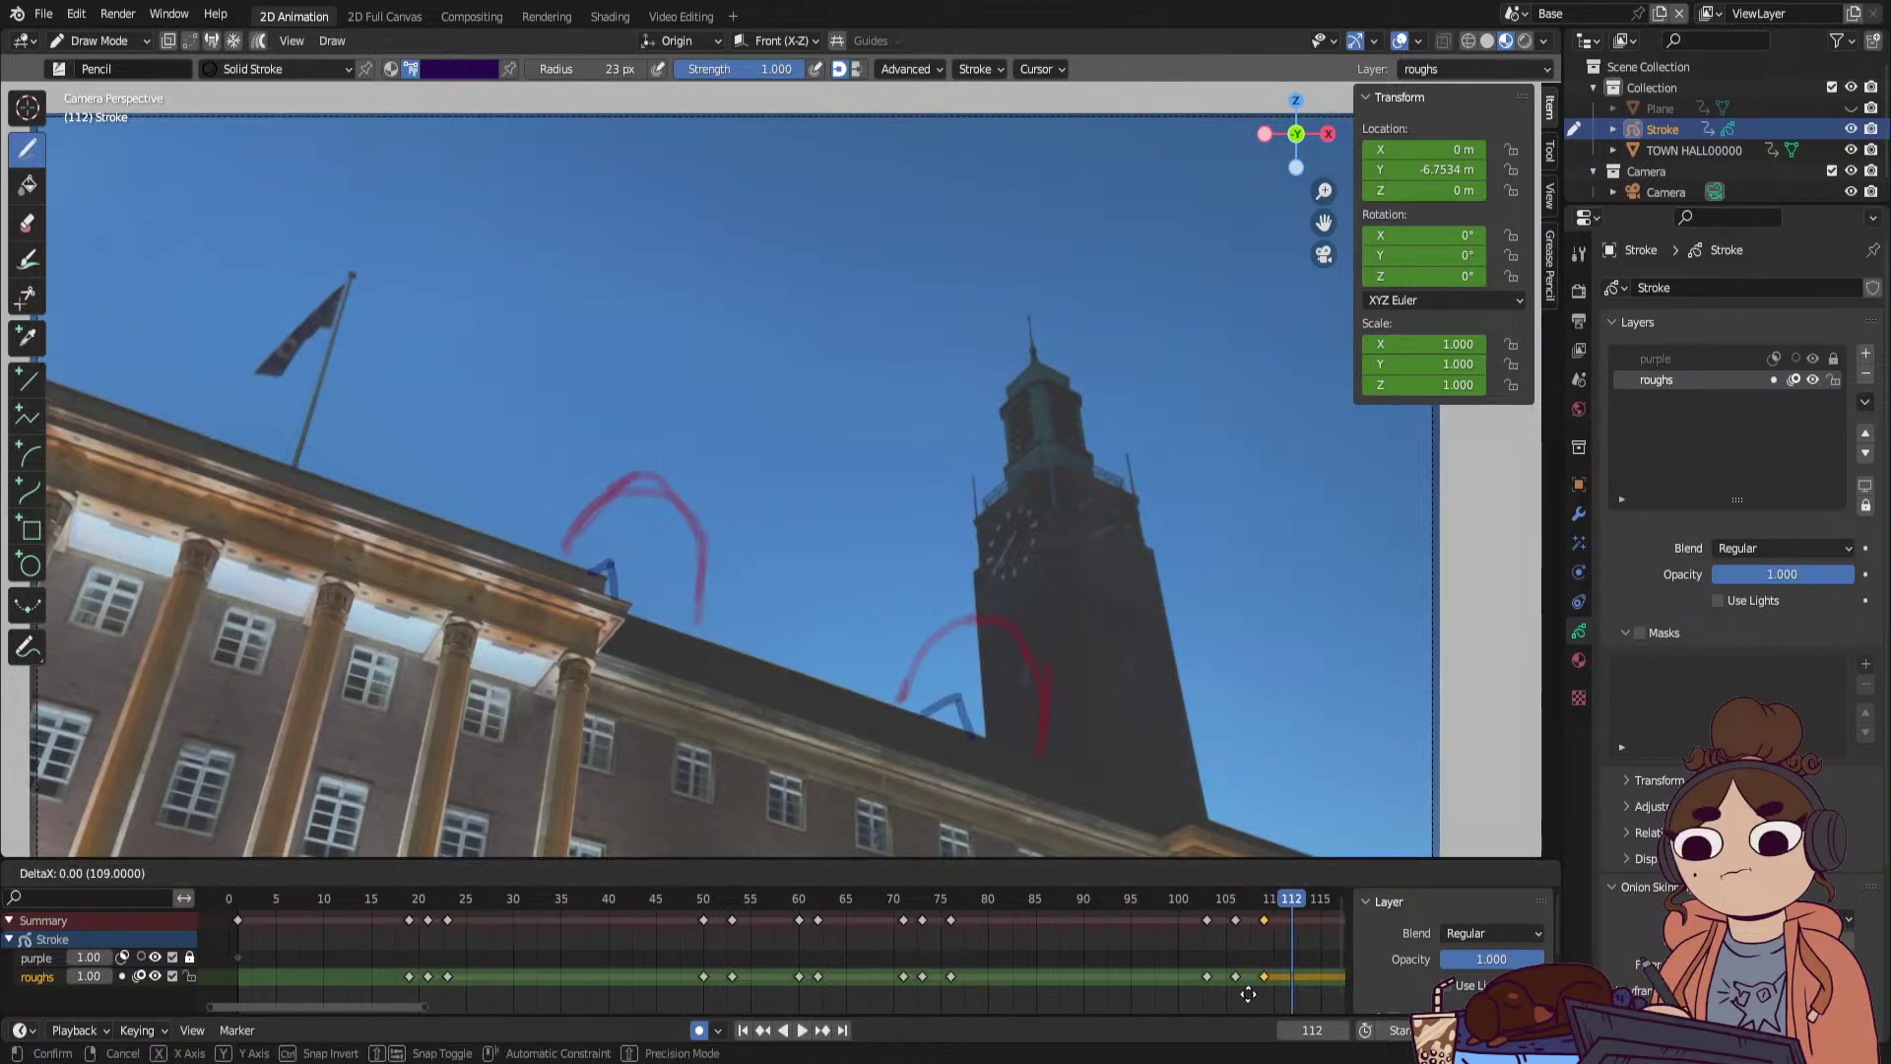
pyautogui.click(1248, 994)
pyautogui.moveTo(1243, 910); pyautogui.dragTo(1149, 920)
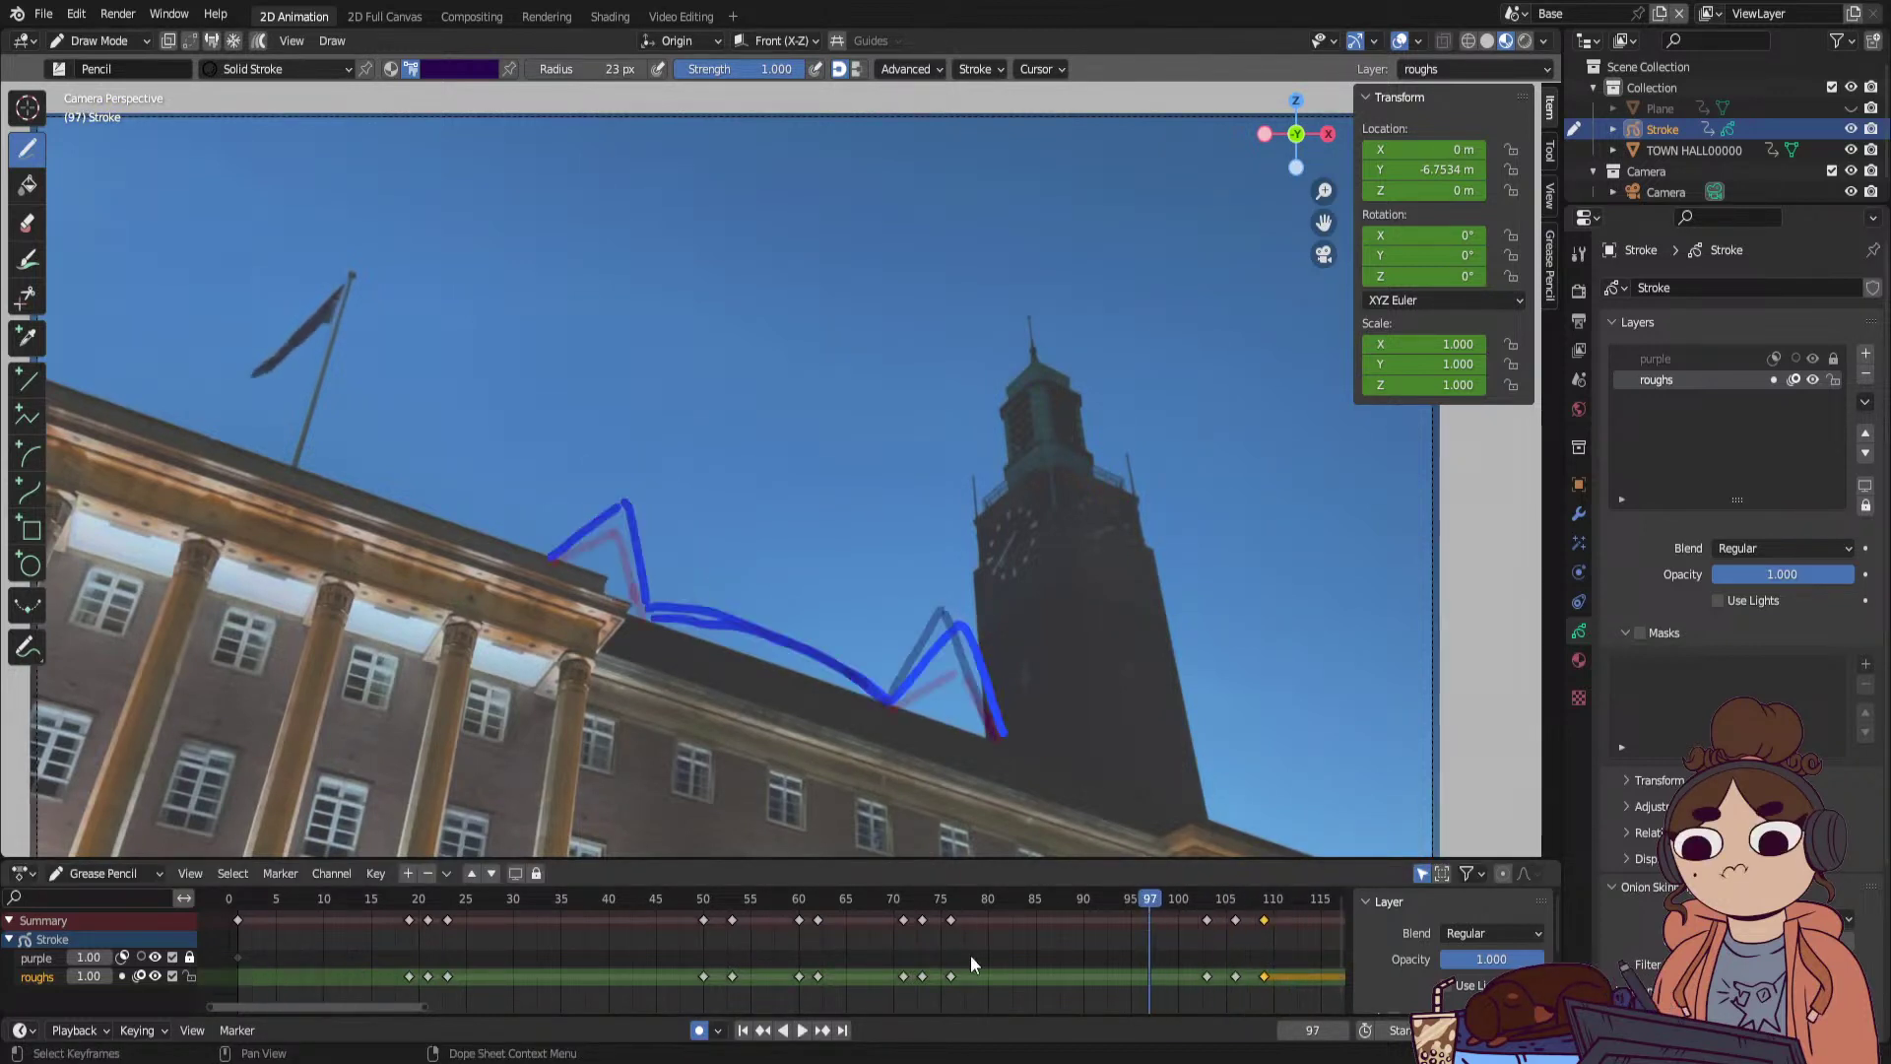
# Play the animation back from the beginning to review the overall timing.
pyautogui.moveTo(424, 1002); pyautogui.dragTo(924, 1002)
pyautogui.moveTo(879, 904); pyautogui.dragTo(214, 921)
pyautogui.press('space')
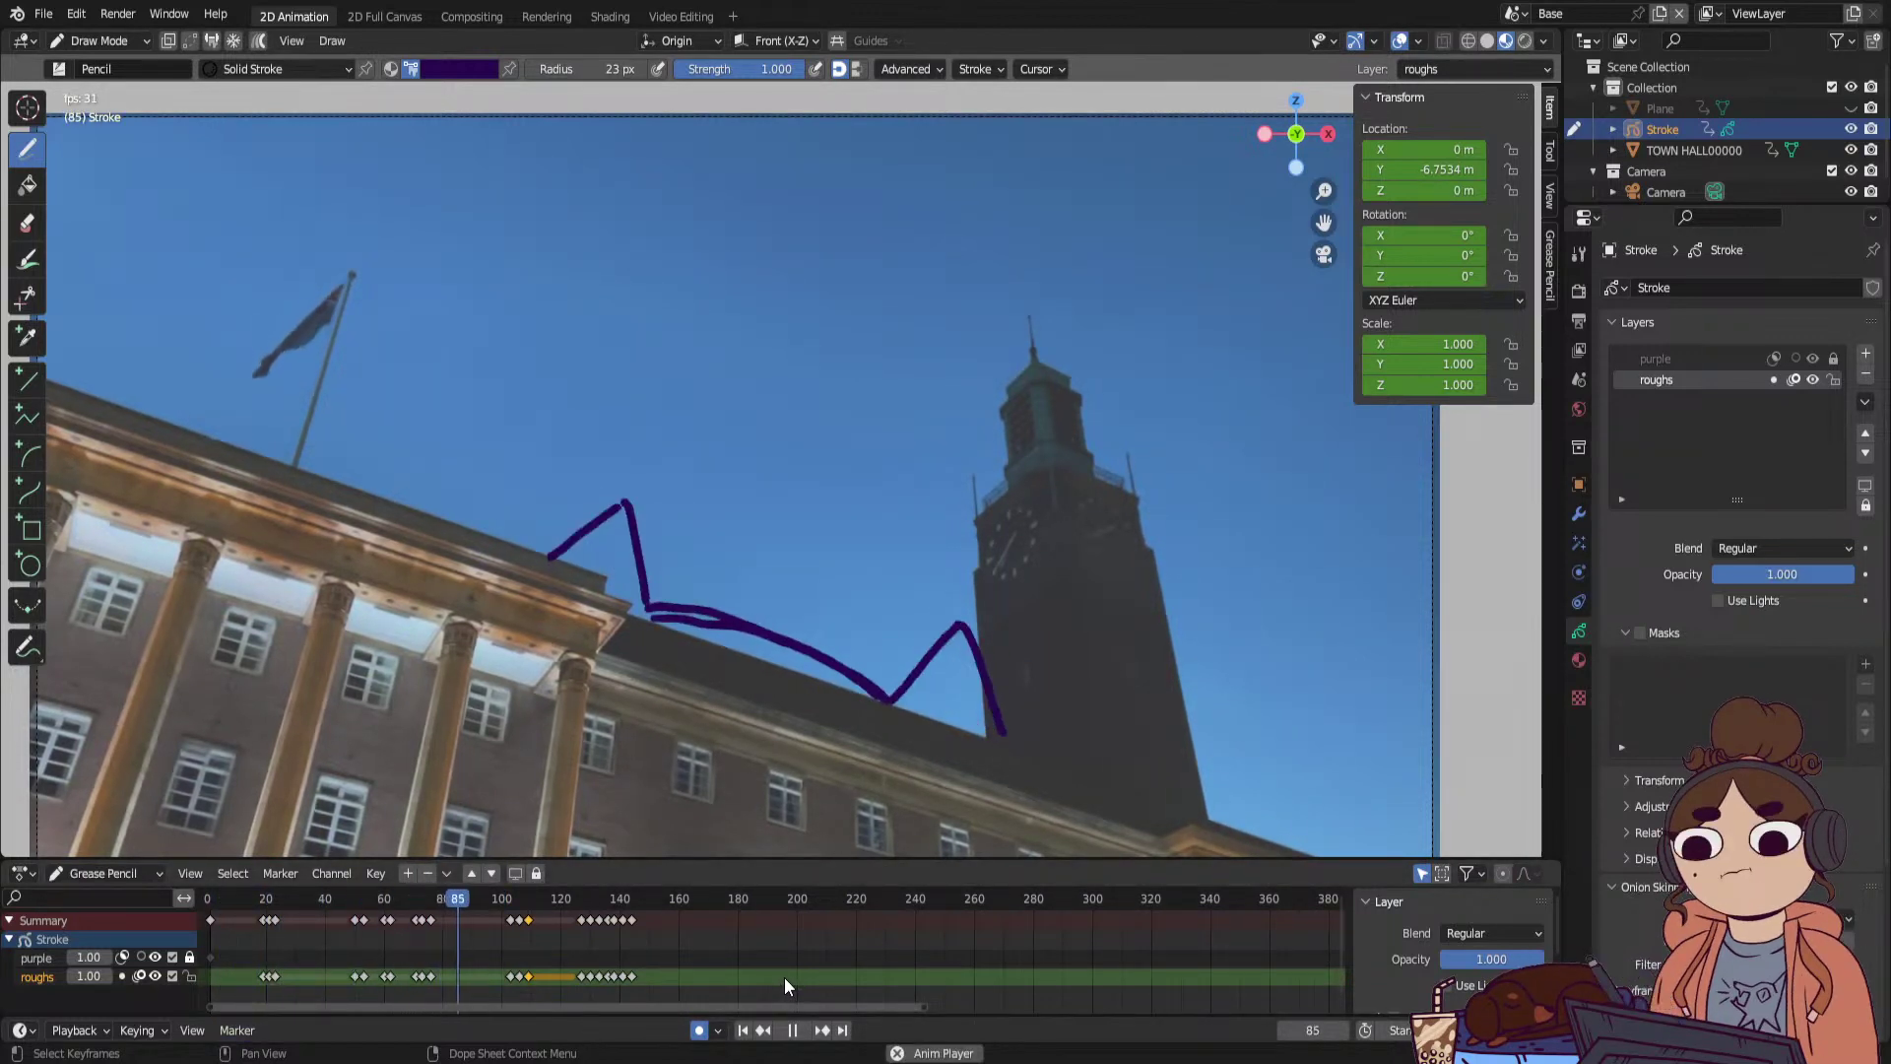
# Remove the two roughs keyframes at frames 50 and 53 and replay from frame 50.
pyautogui.click(394, 908)
pyautogui.moveTo(394, 908)
pyautogui.mouseDown()
pyautogui.moveTo(347, 924)
pyautogui.moveTo(392, 931)
pyautogui.moveTo(351, 947)
pyautogui.mouseUp()
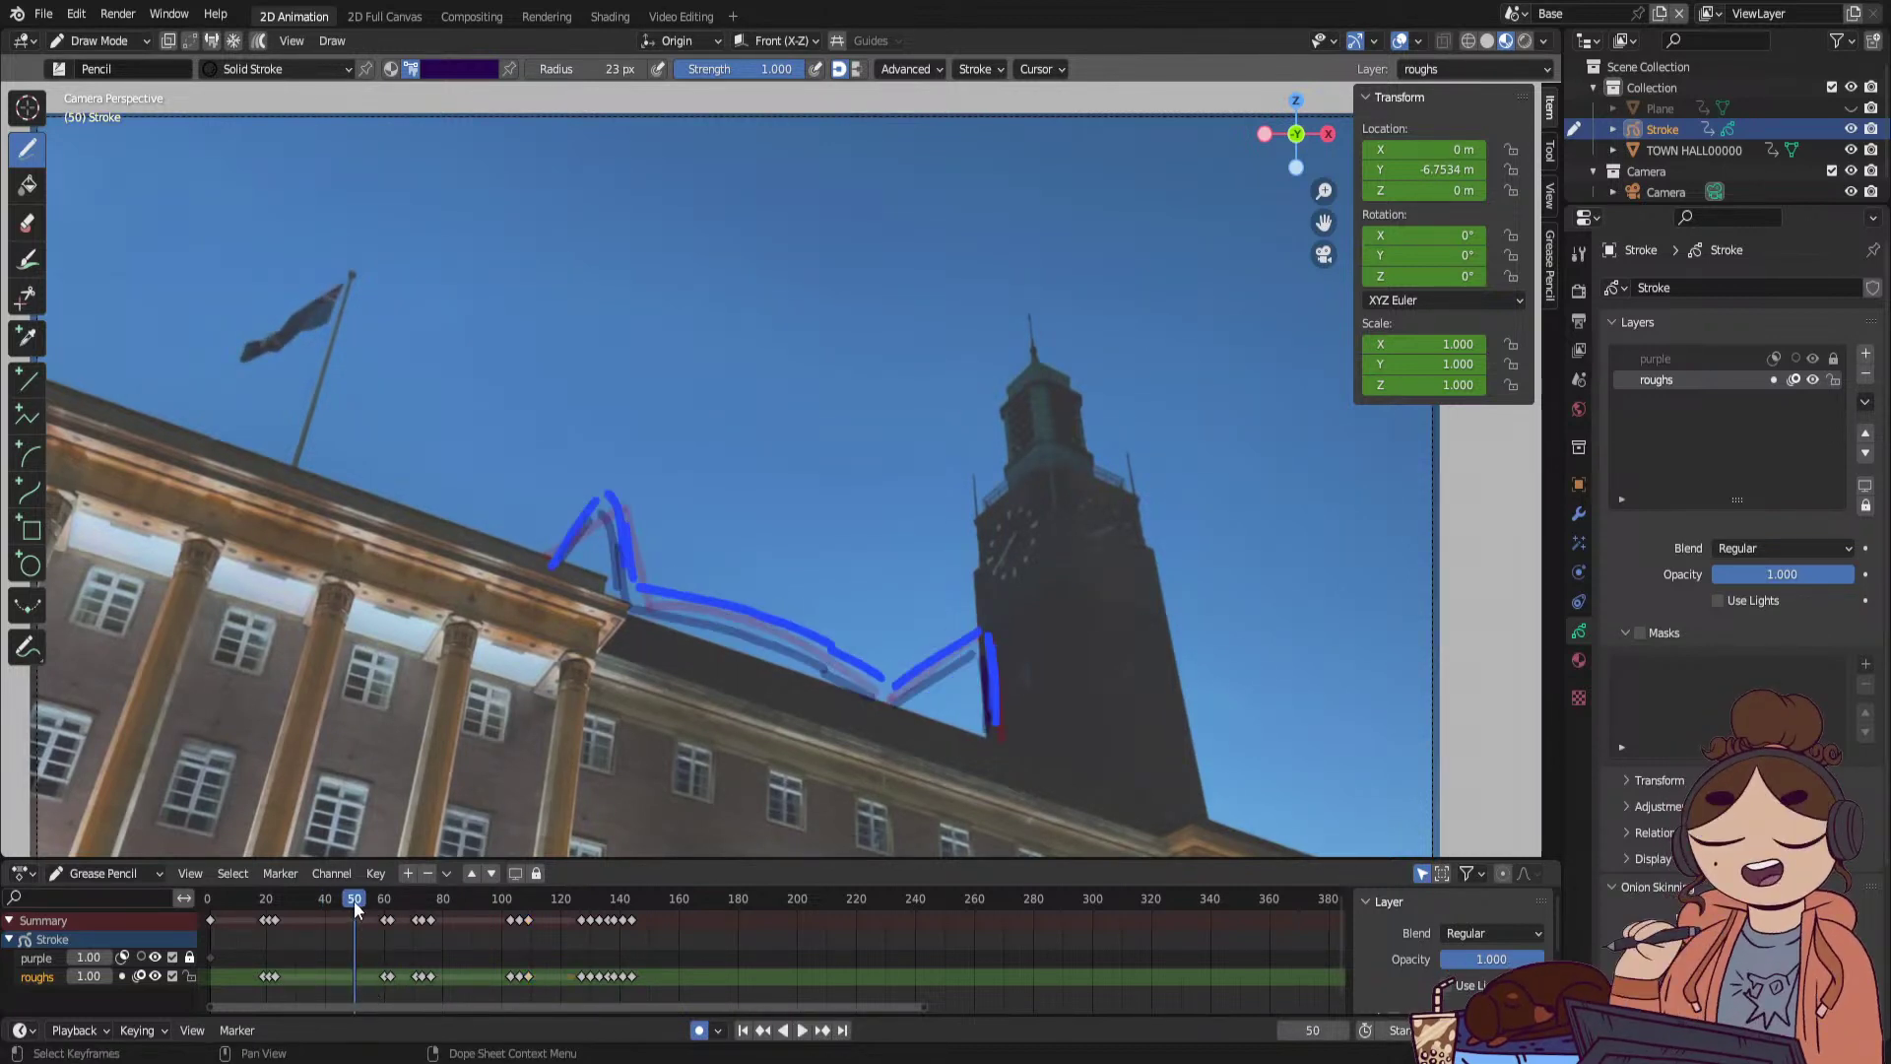
pyautogui.press('space')
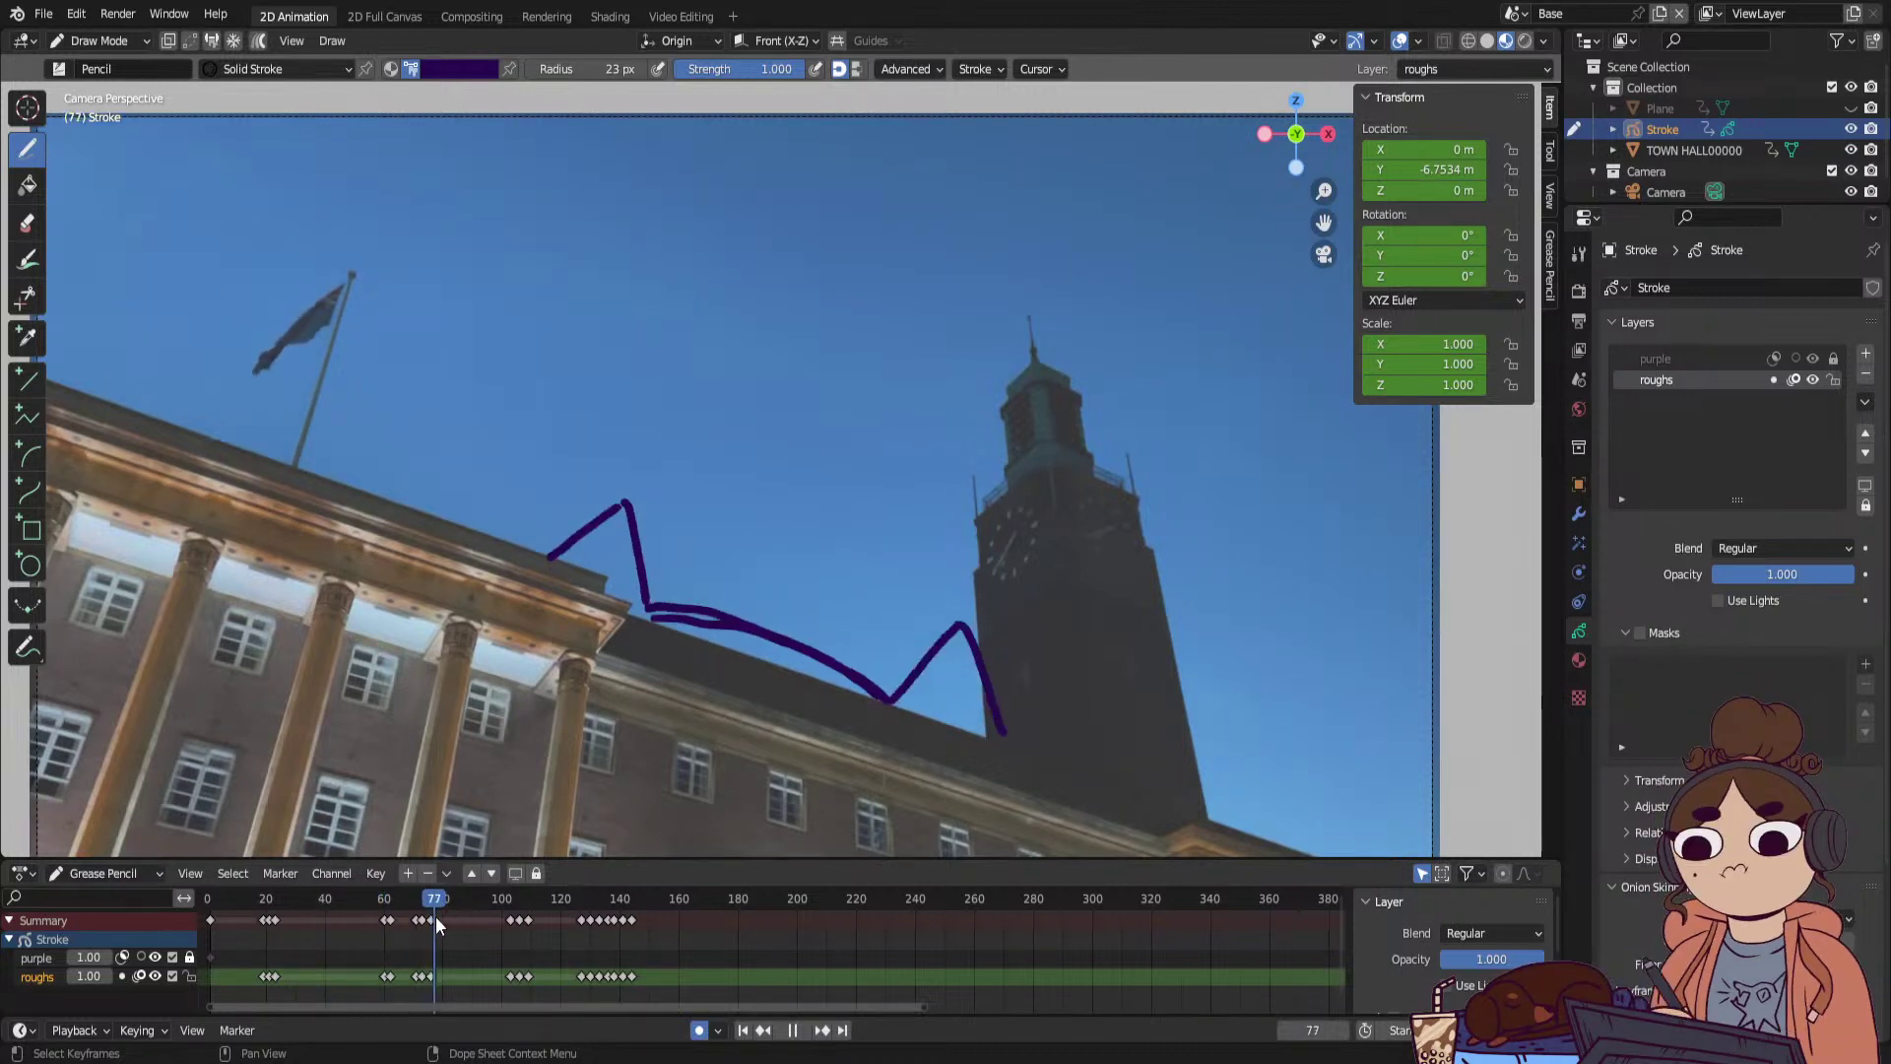
pyautogui.press('space')
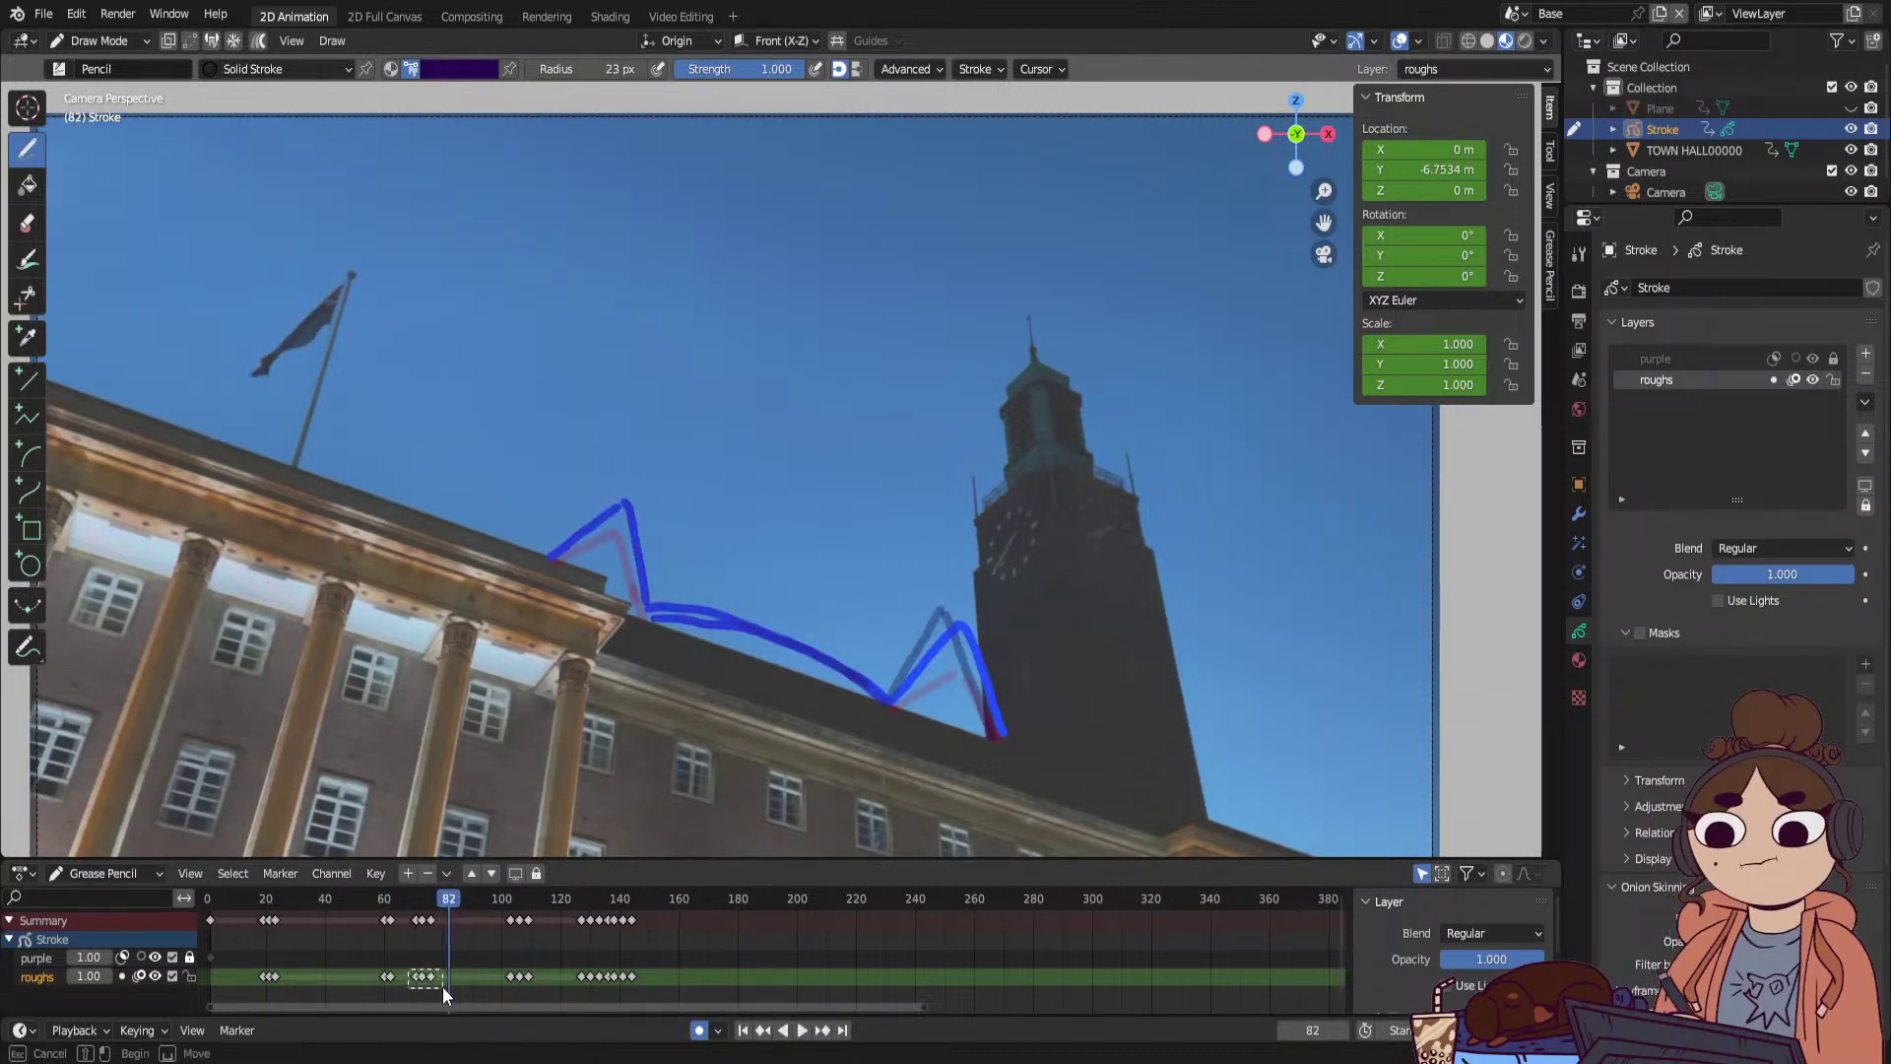
# Duplicate the three roughs keyframes at frames 71 to 76, place the copies 14 frames later starting at frame 85, and play them back.
pyautogui.moveTo(443, 990); pyautogui.dragTo(442, 989)
pyautogui.hotkey('shift', 'd')
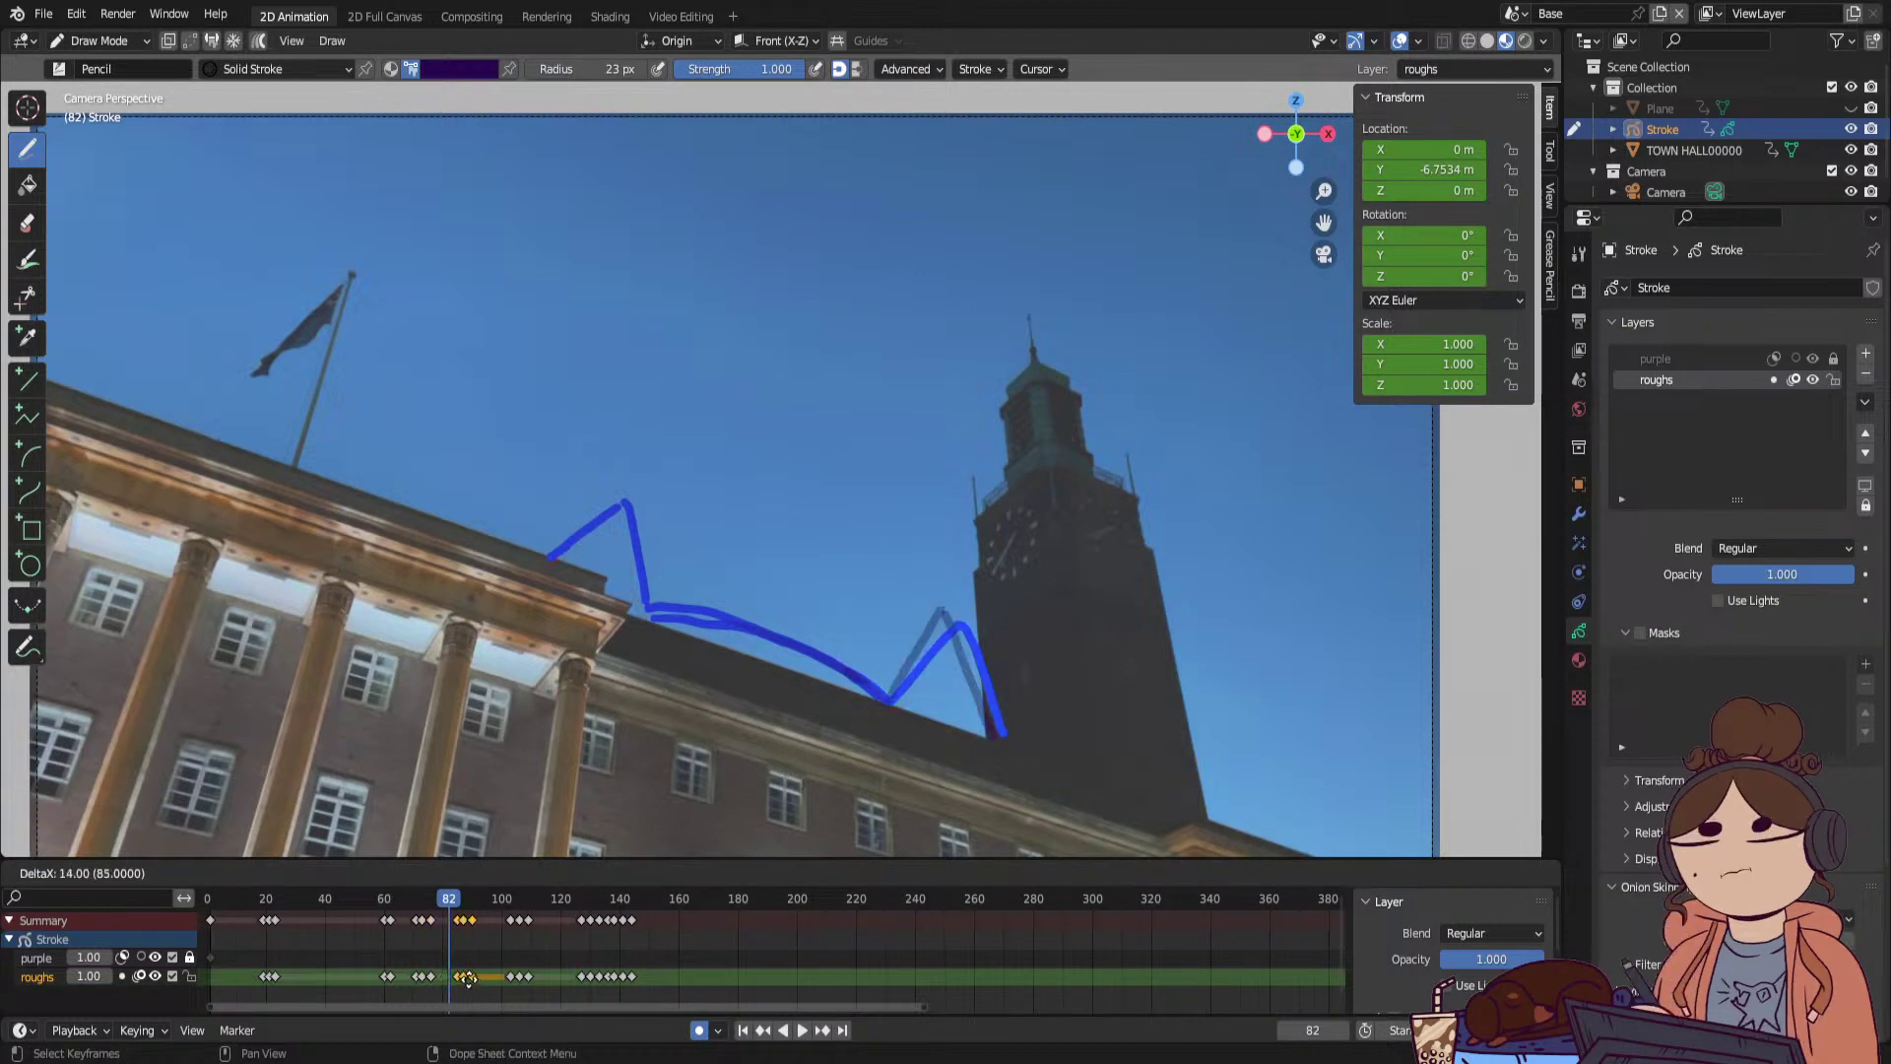
pyautogui.click(468, 978)
pyautogui.press('space')
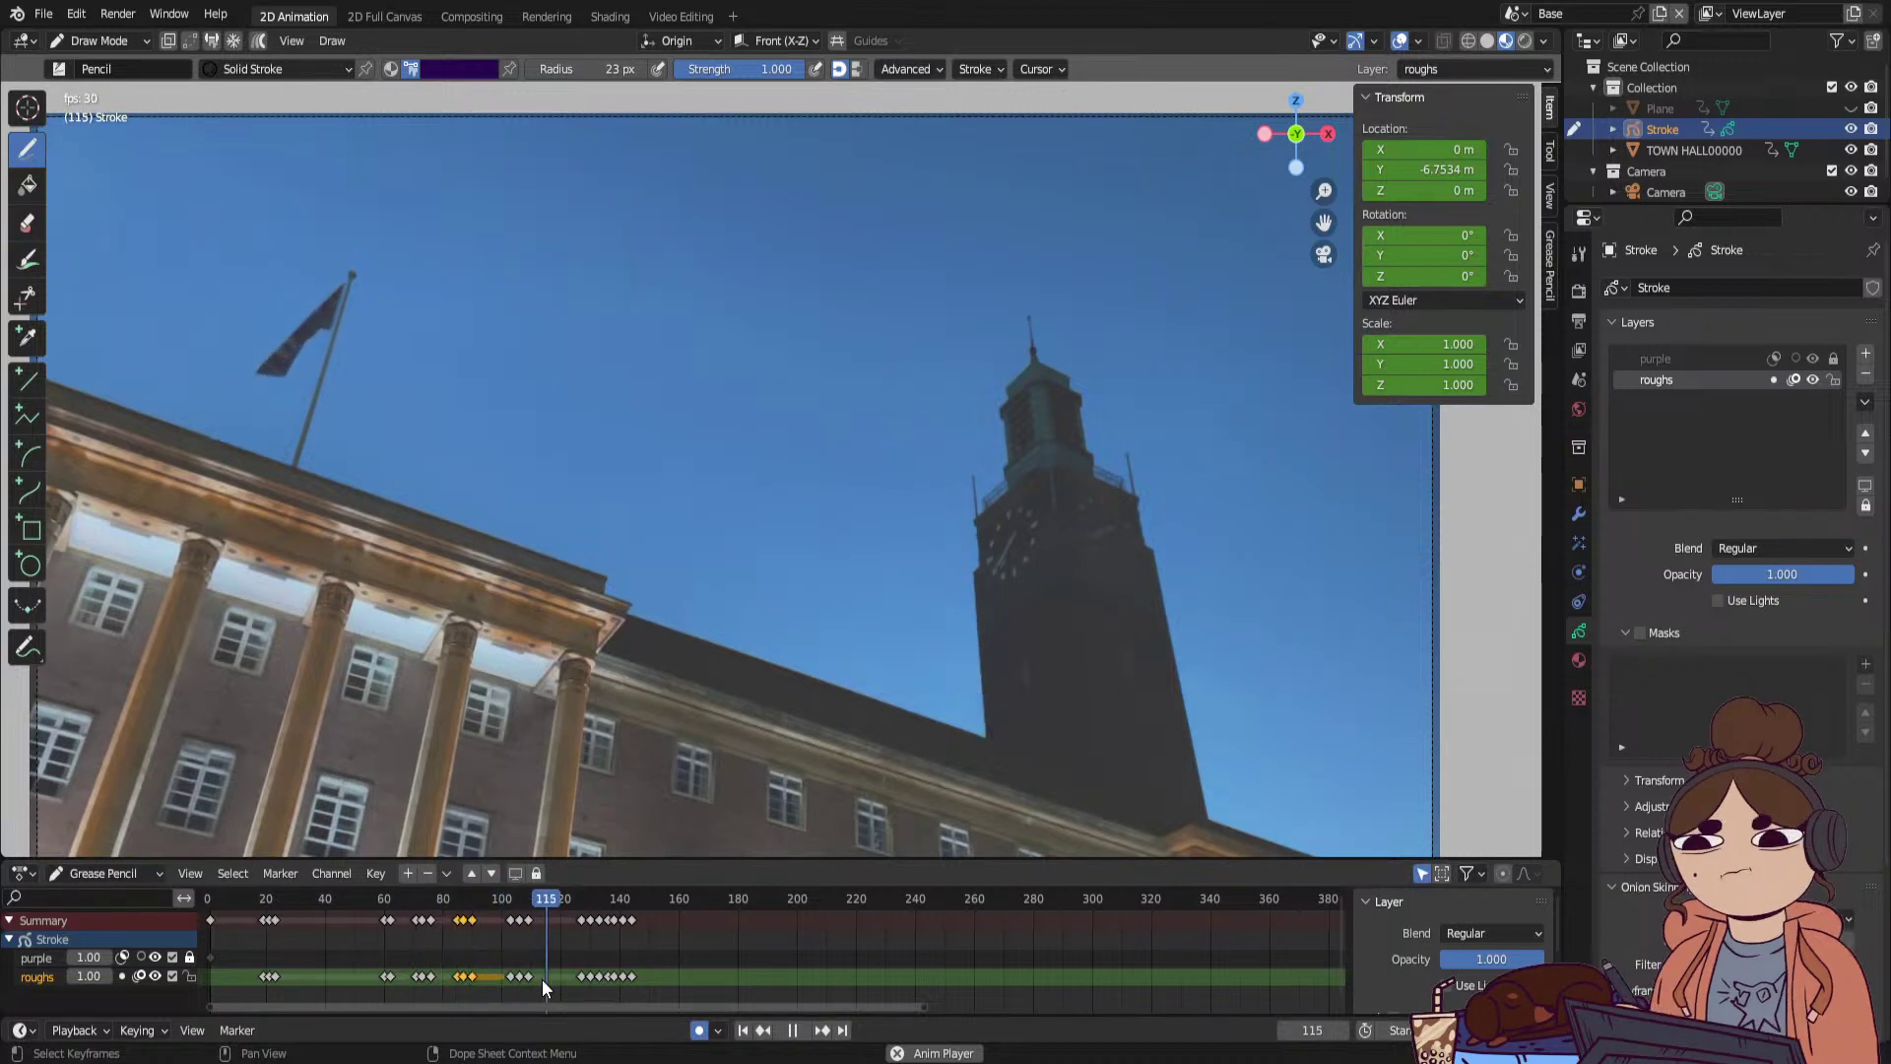
pyautogui.press('space')
# Shift all roughs keyframes from frame 103 onward 14 frames later and replay from the start.
pyautogui.moveTo(492, 965)
pyautogui.mouseDown()
pyautogui.moveTo(658, 989)
pyautogui.moveTo(664, 959)
pyautogui.mouseUp()
pyautogui.moveTo(451, 896)
pyautogui.mouseDown()
pyautogui.moveTo(232, 925)
pyautogui.moveTo(224, 944)
pyautogui.mouseUp()
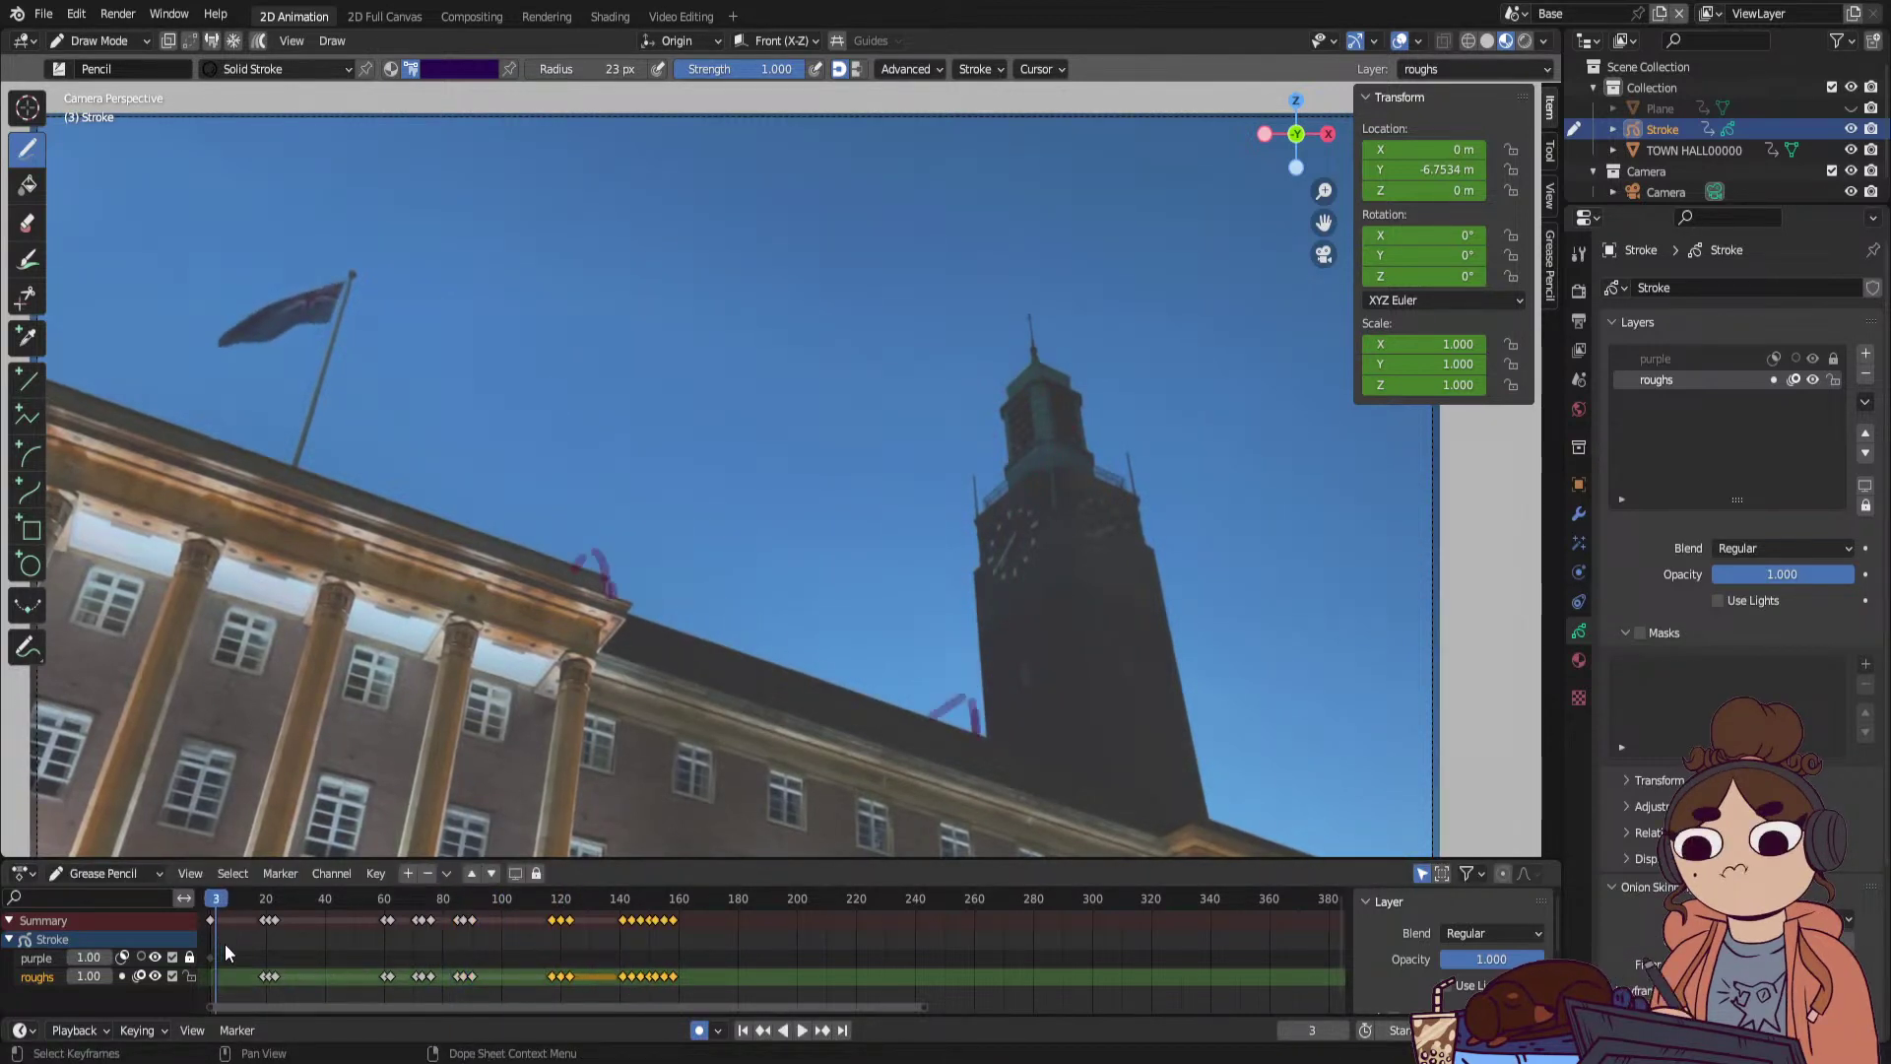
pyautogui.press('space')
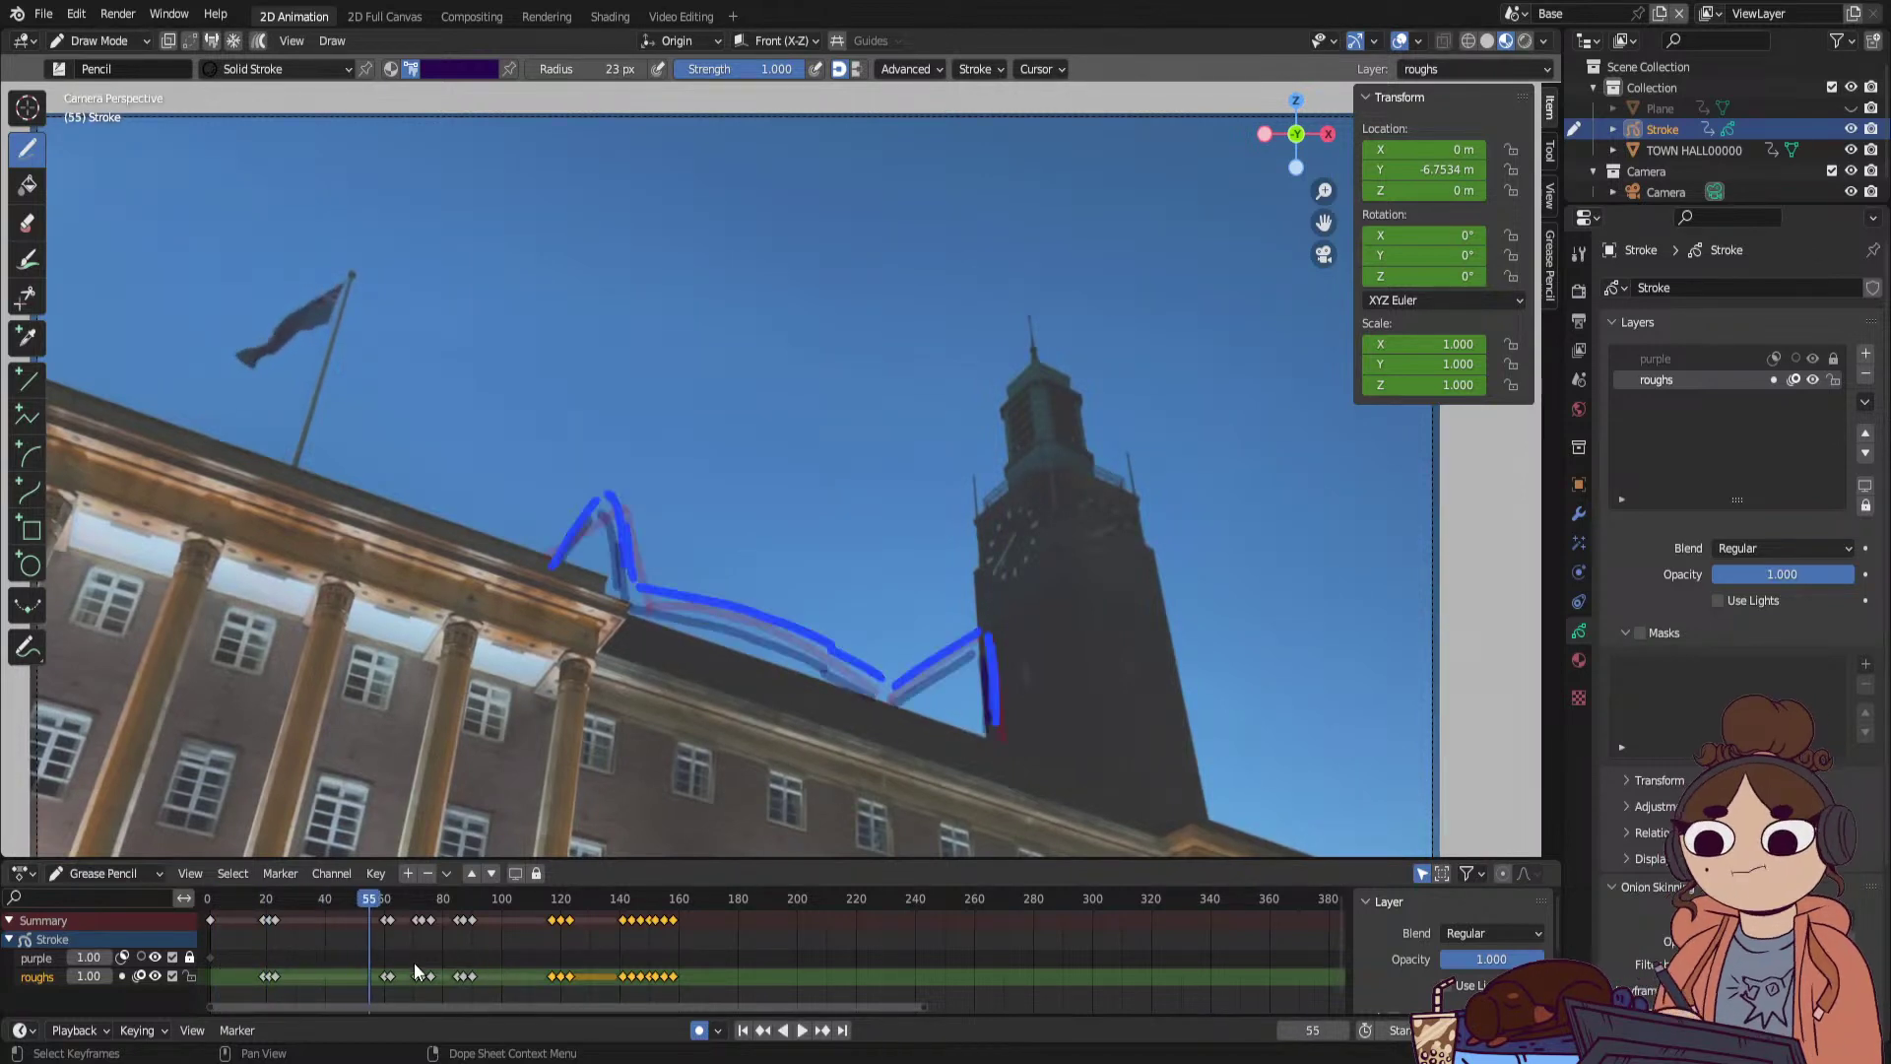
pyautogui.press('space')
# Scale the spacing of the three roughs keyframes near frame 20 by about 1.6 from frame 18, and play the result.
pyautogui.click(262, 896)
pyautogui.click(266, 977)
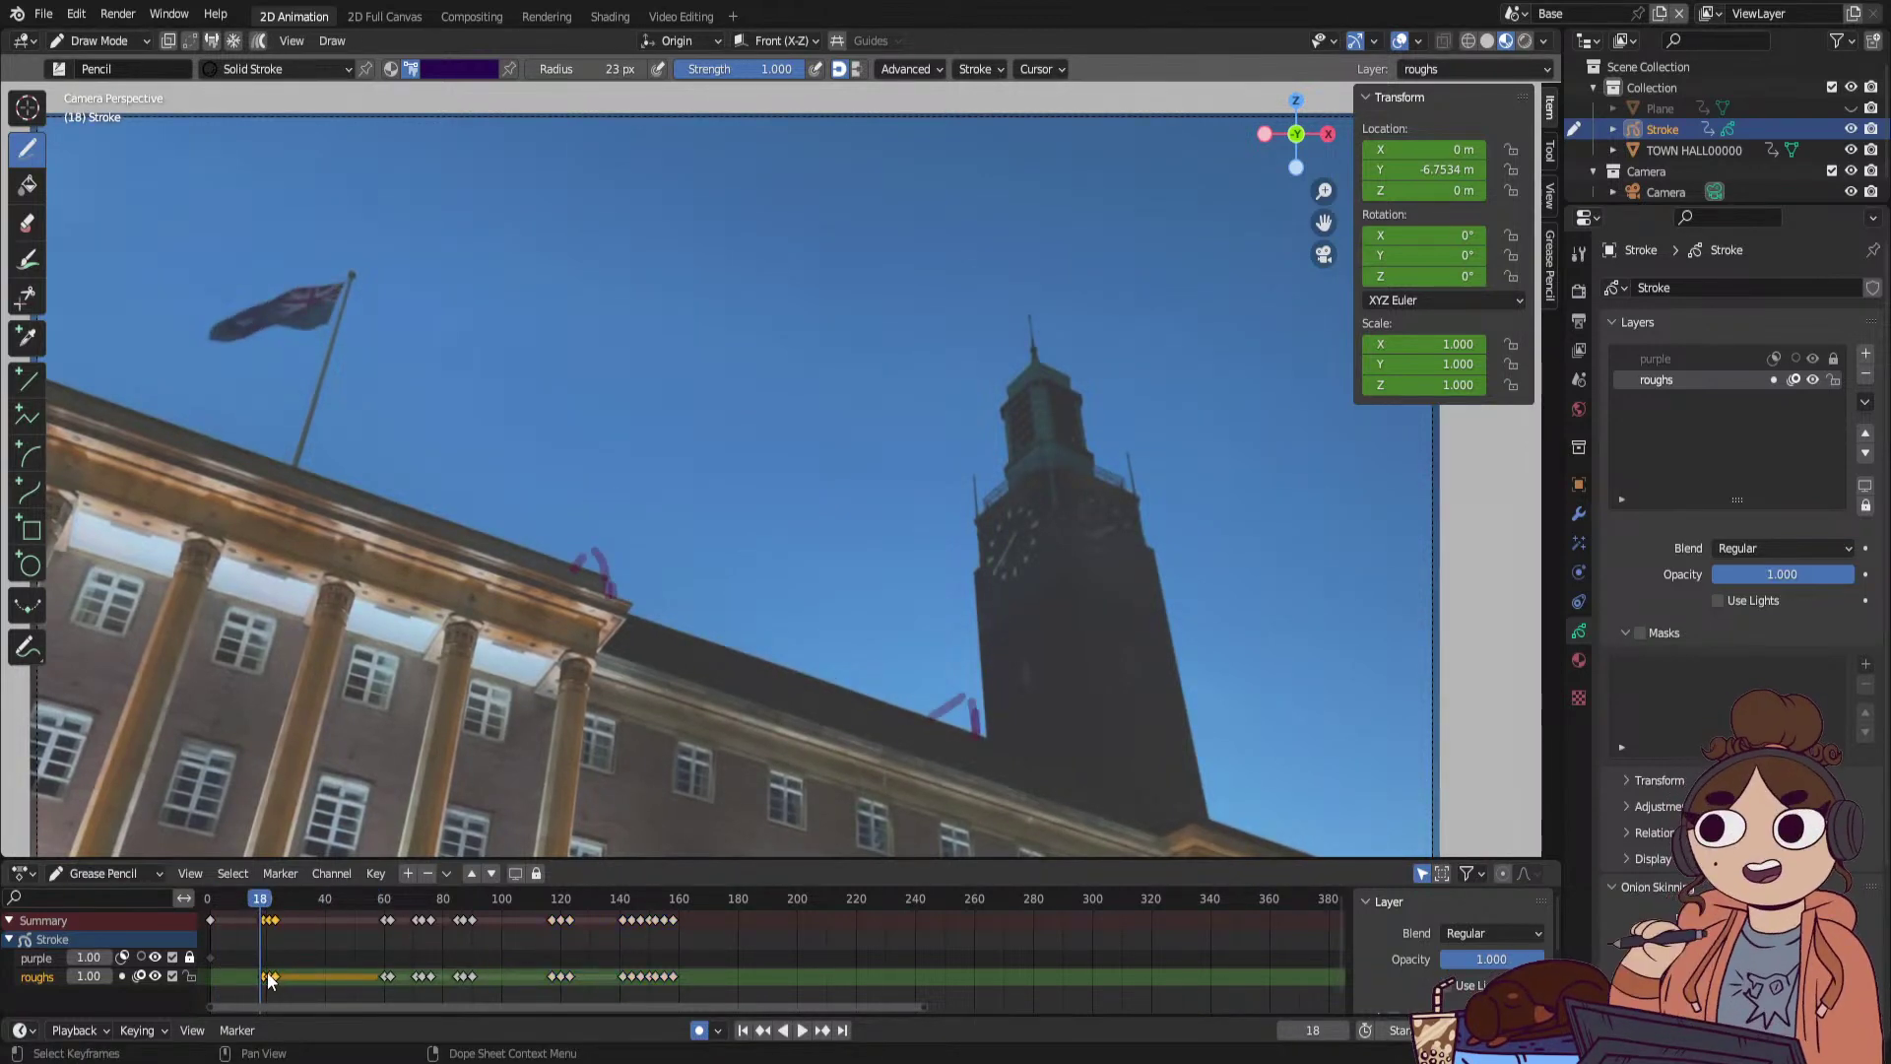
pyautogui.press('s')
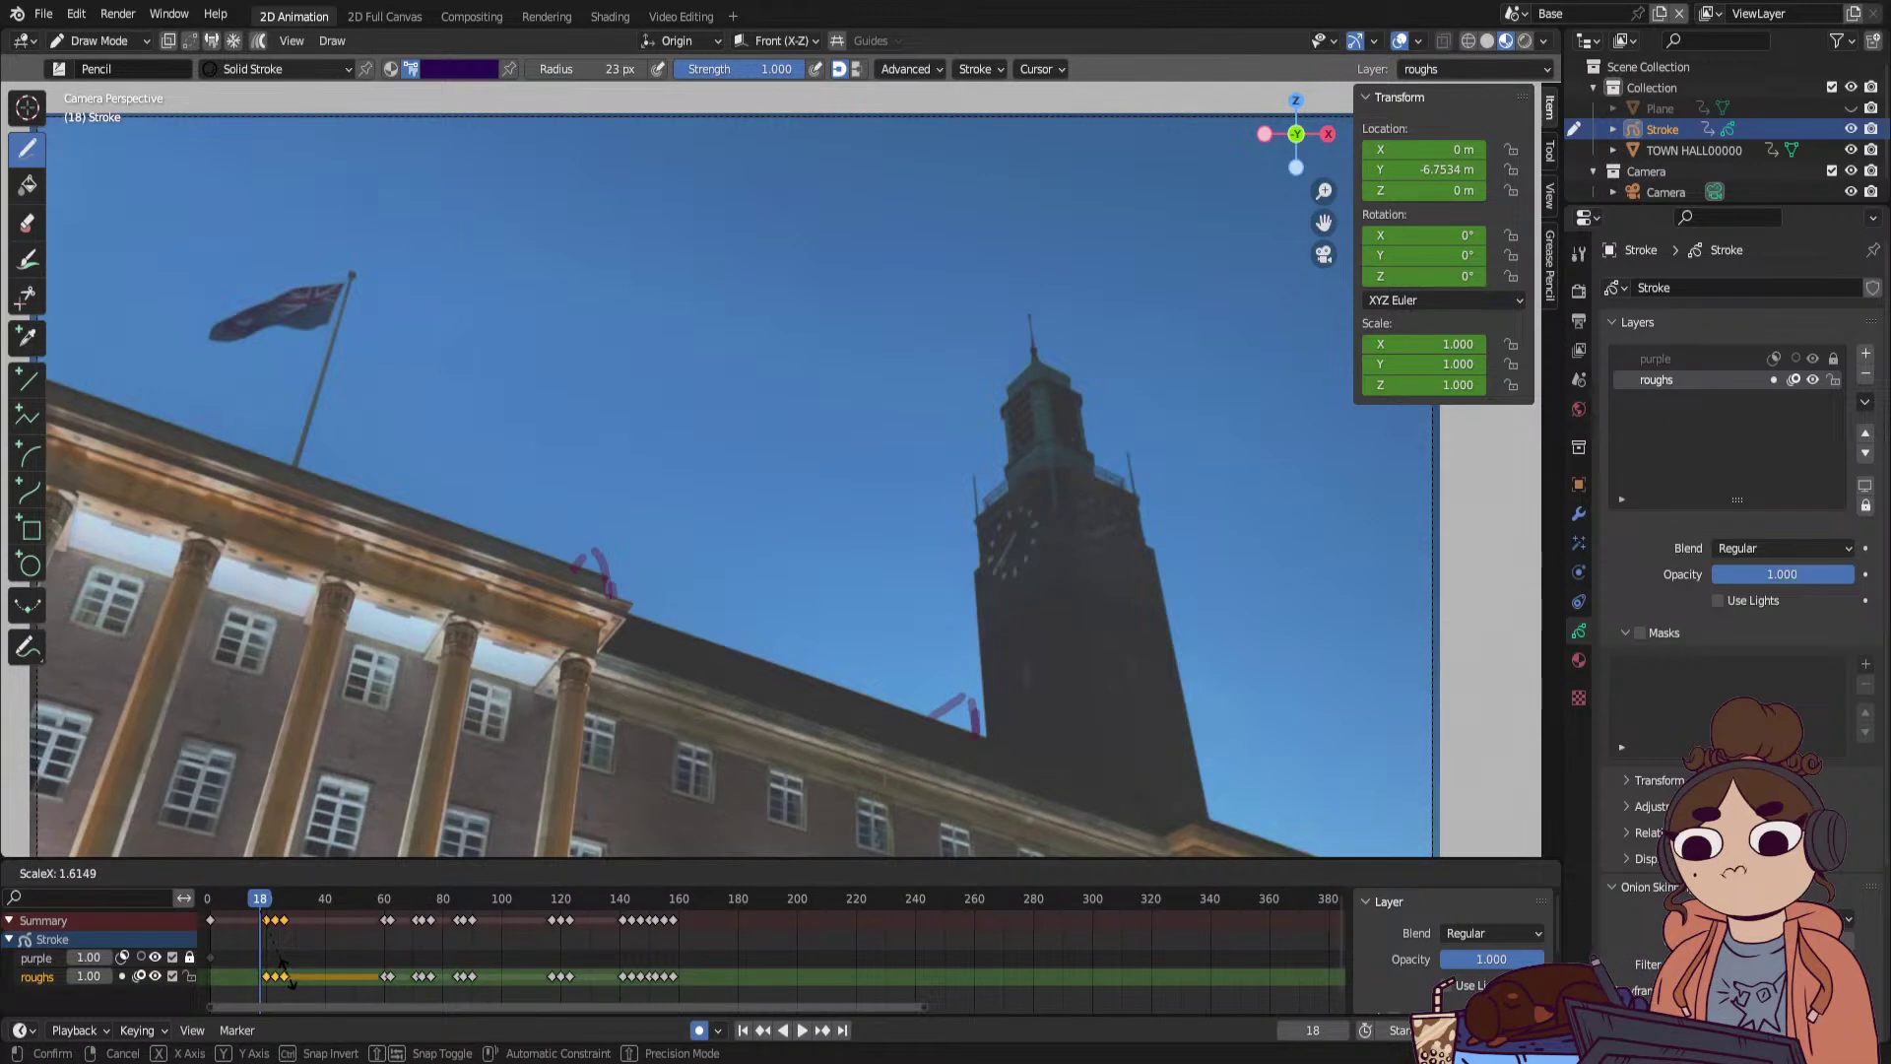
pyautogui.click(287, 978)
pyautogui.press('space')
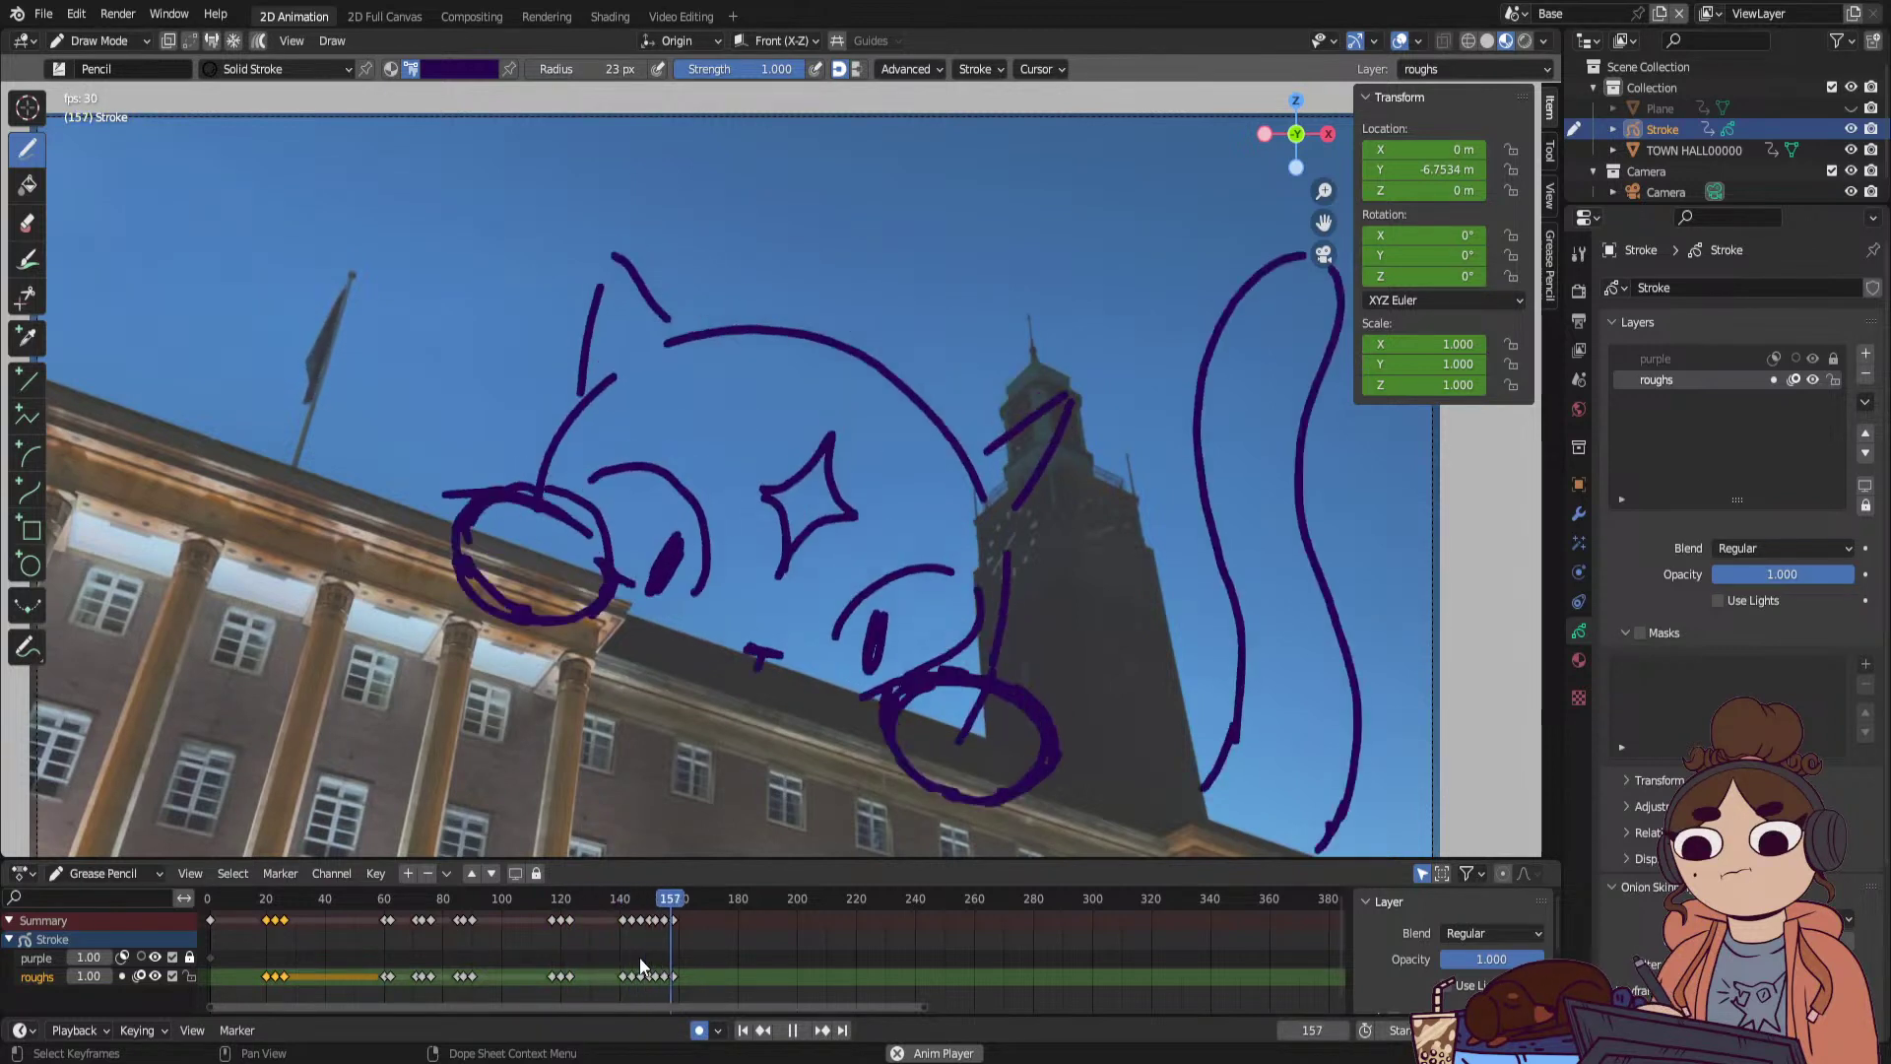
pyautogui.press('space')
# Move the final group of pop-up keyframes on the roughs layer later, so that it starts at frame 159.
pyautogui.moveTo(589, 900); pyautogui.dragTo(642, 902)
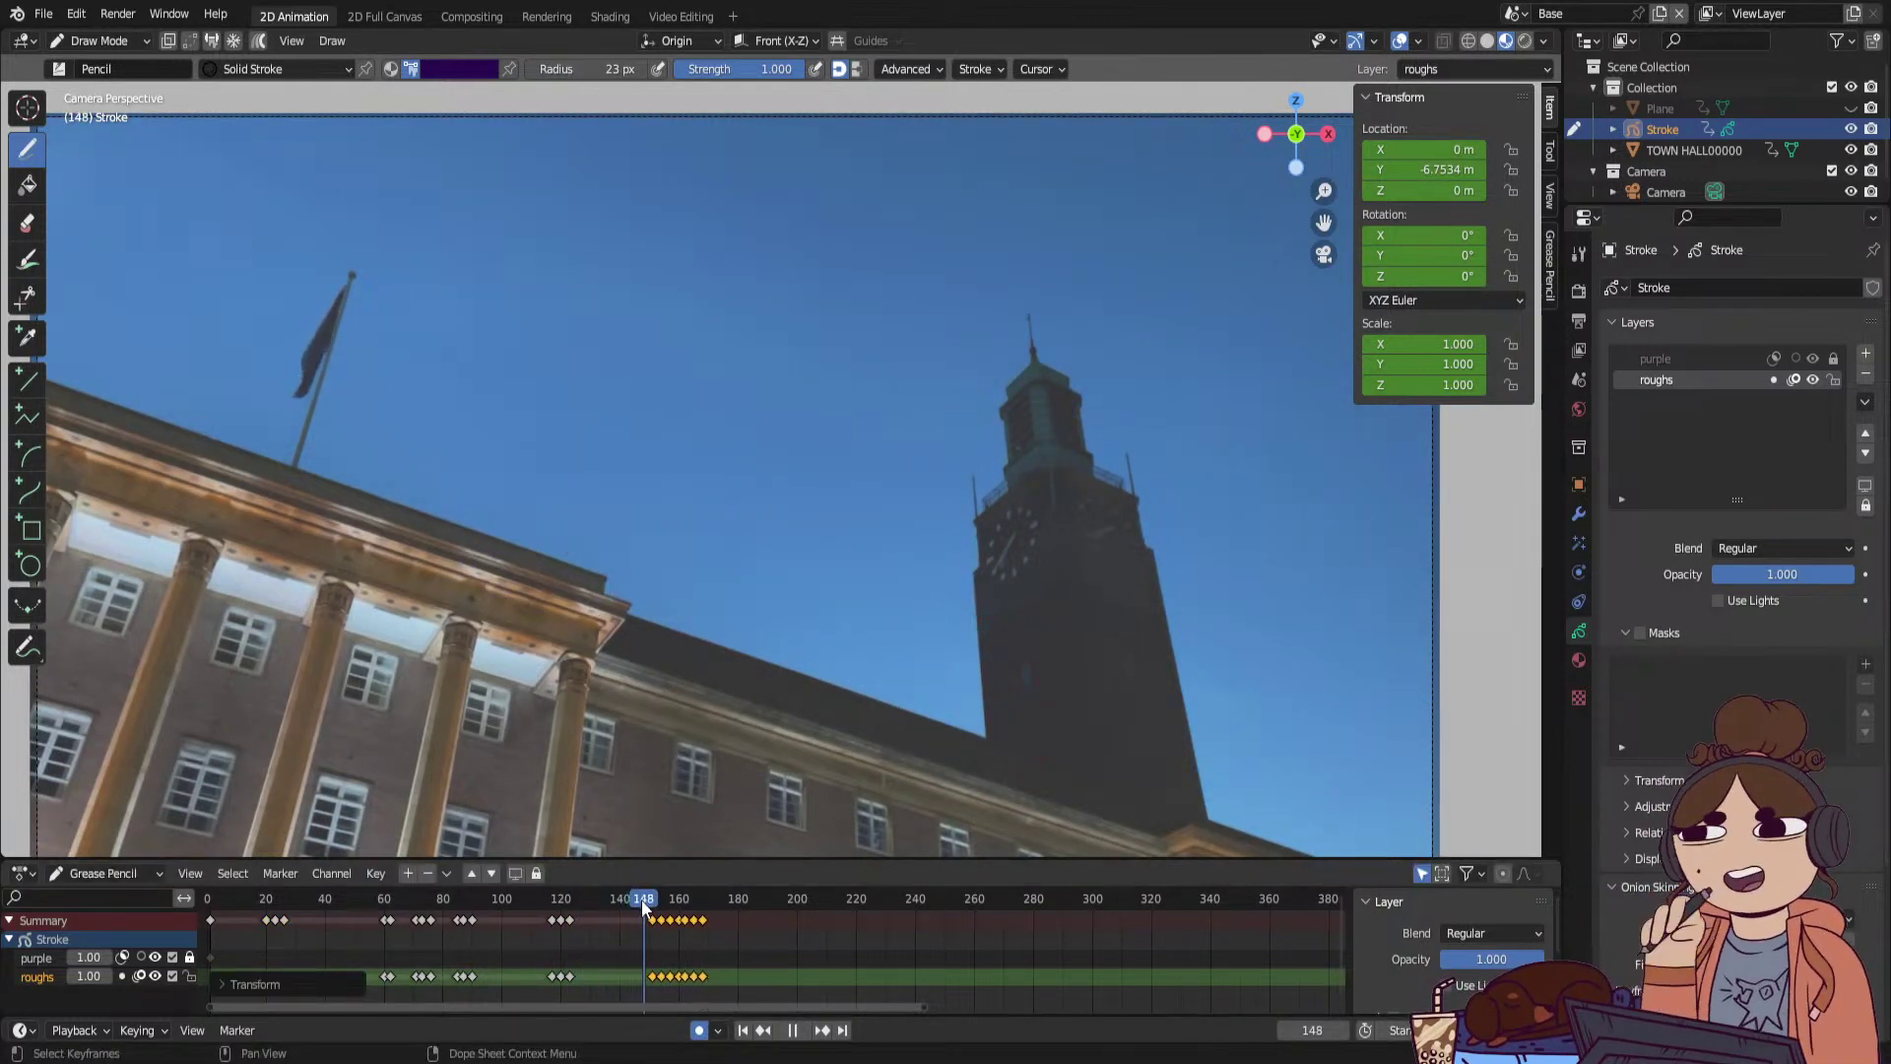
pyautogui.press('g')
pyautogui.click(707, 959)
# Play the animation from the start and scrub between frames 155 and 171 to check the cat's pop-up.
pyautogui.click(378, 900)
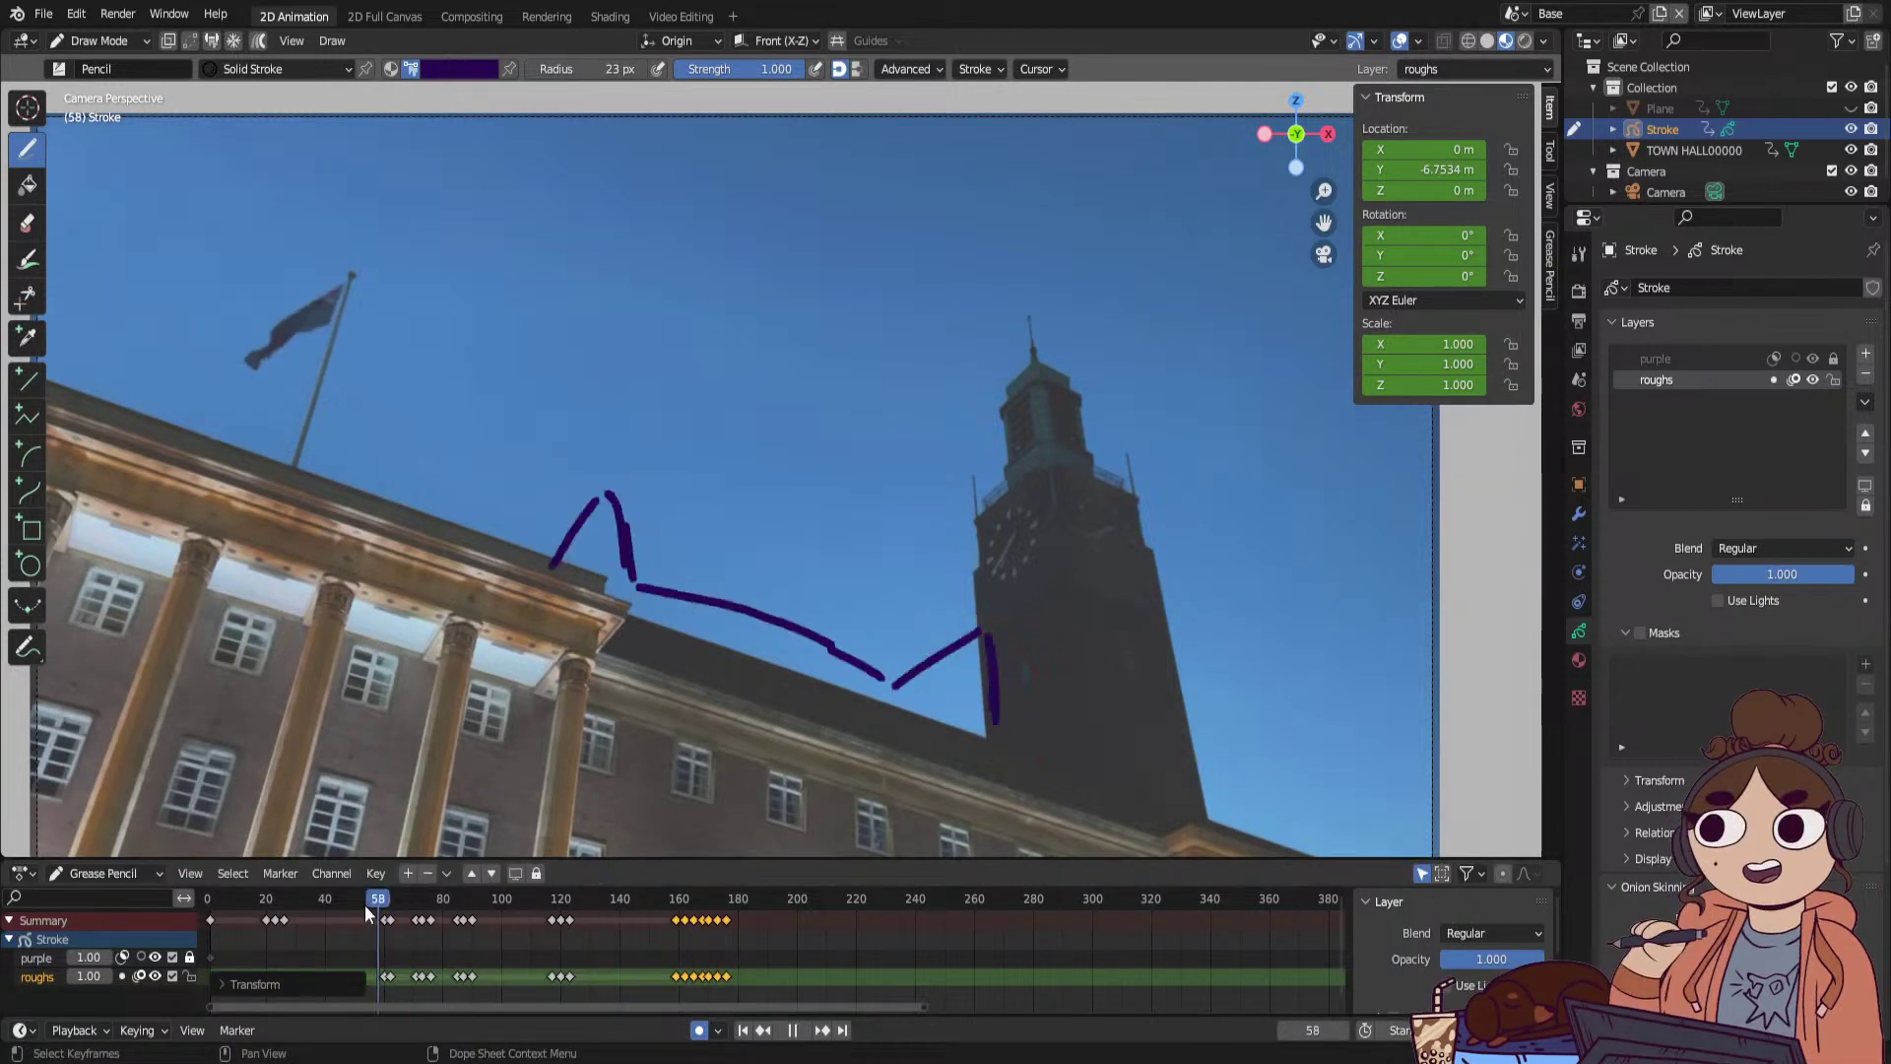
pyautogui.moveTo(365, 904); pyautogui.dragTo(221, 900)
pyautogui.press('space')
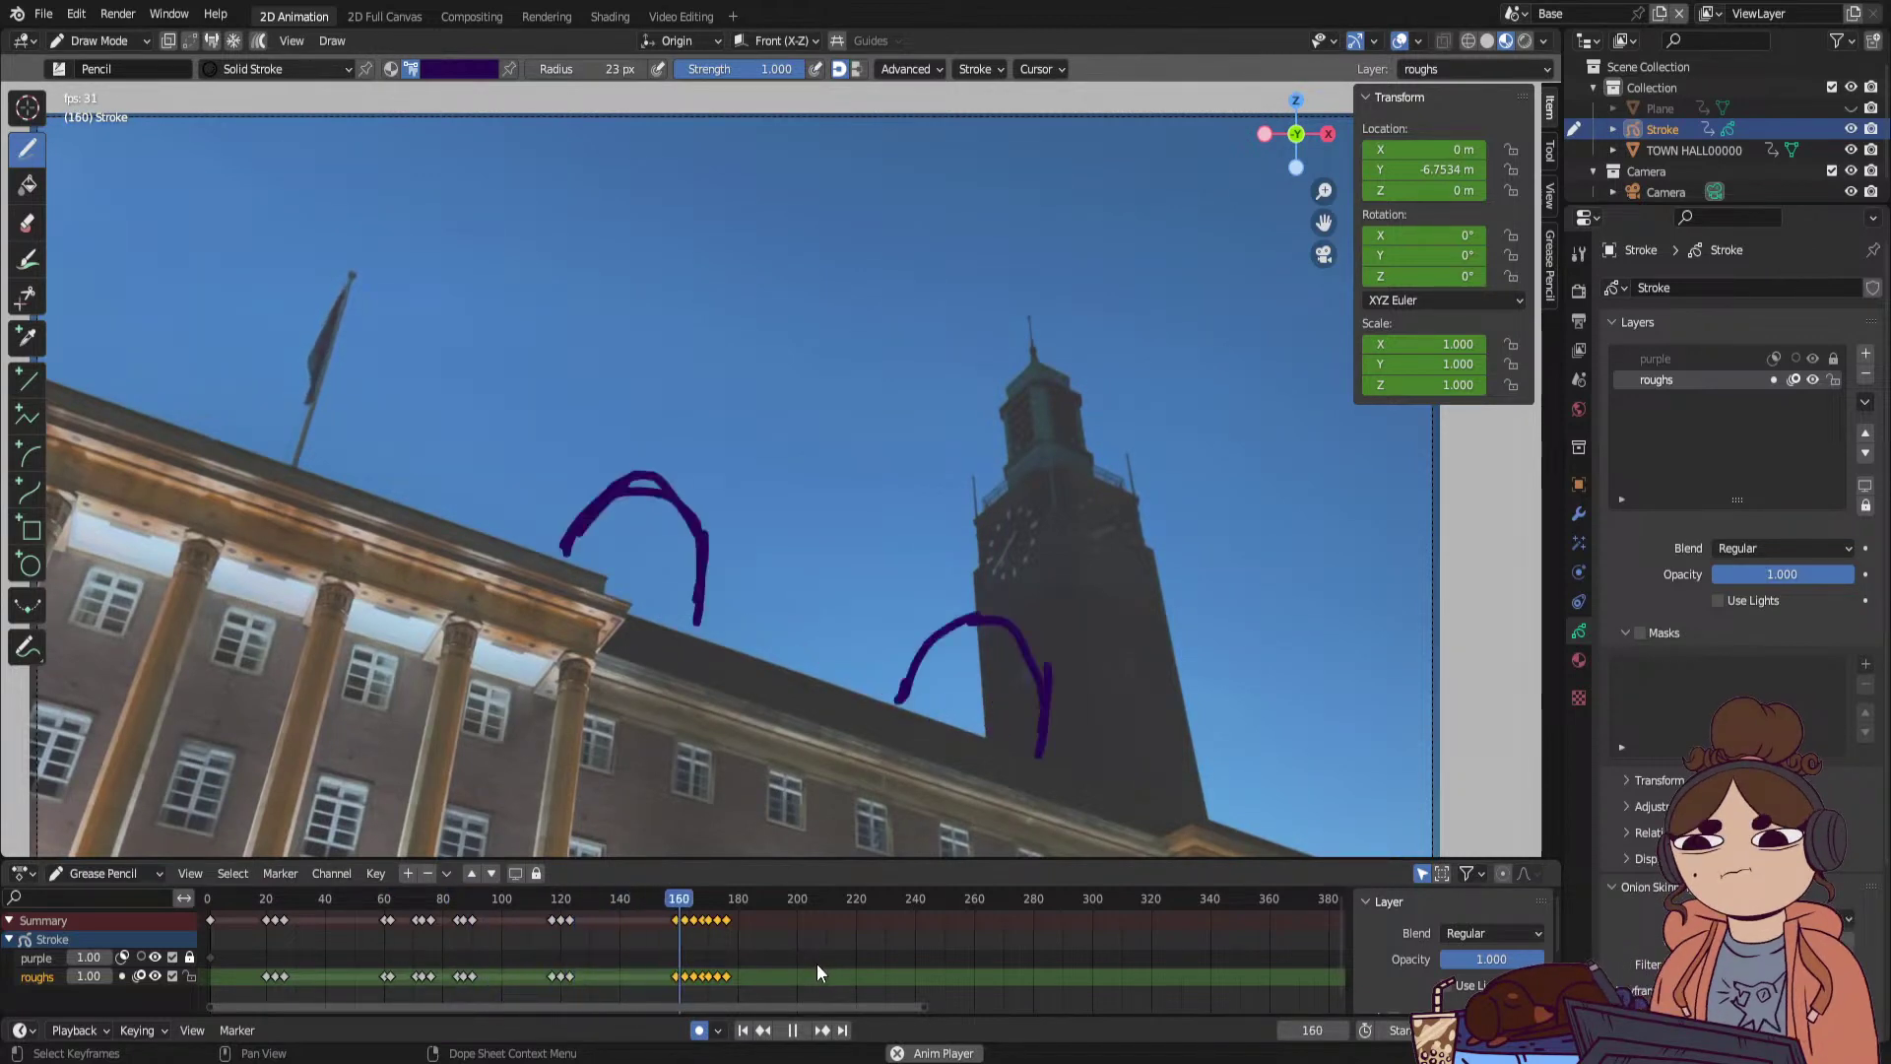
pyautogui.press('space')
pyautogui.moveTo(715, 898); pyautogui.dragTo(665, 901)
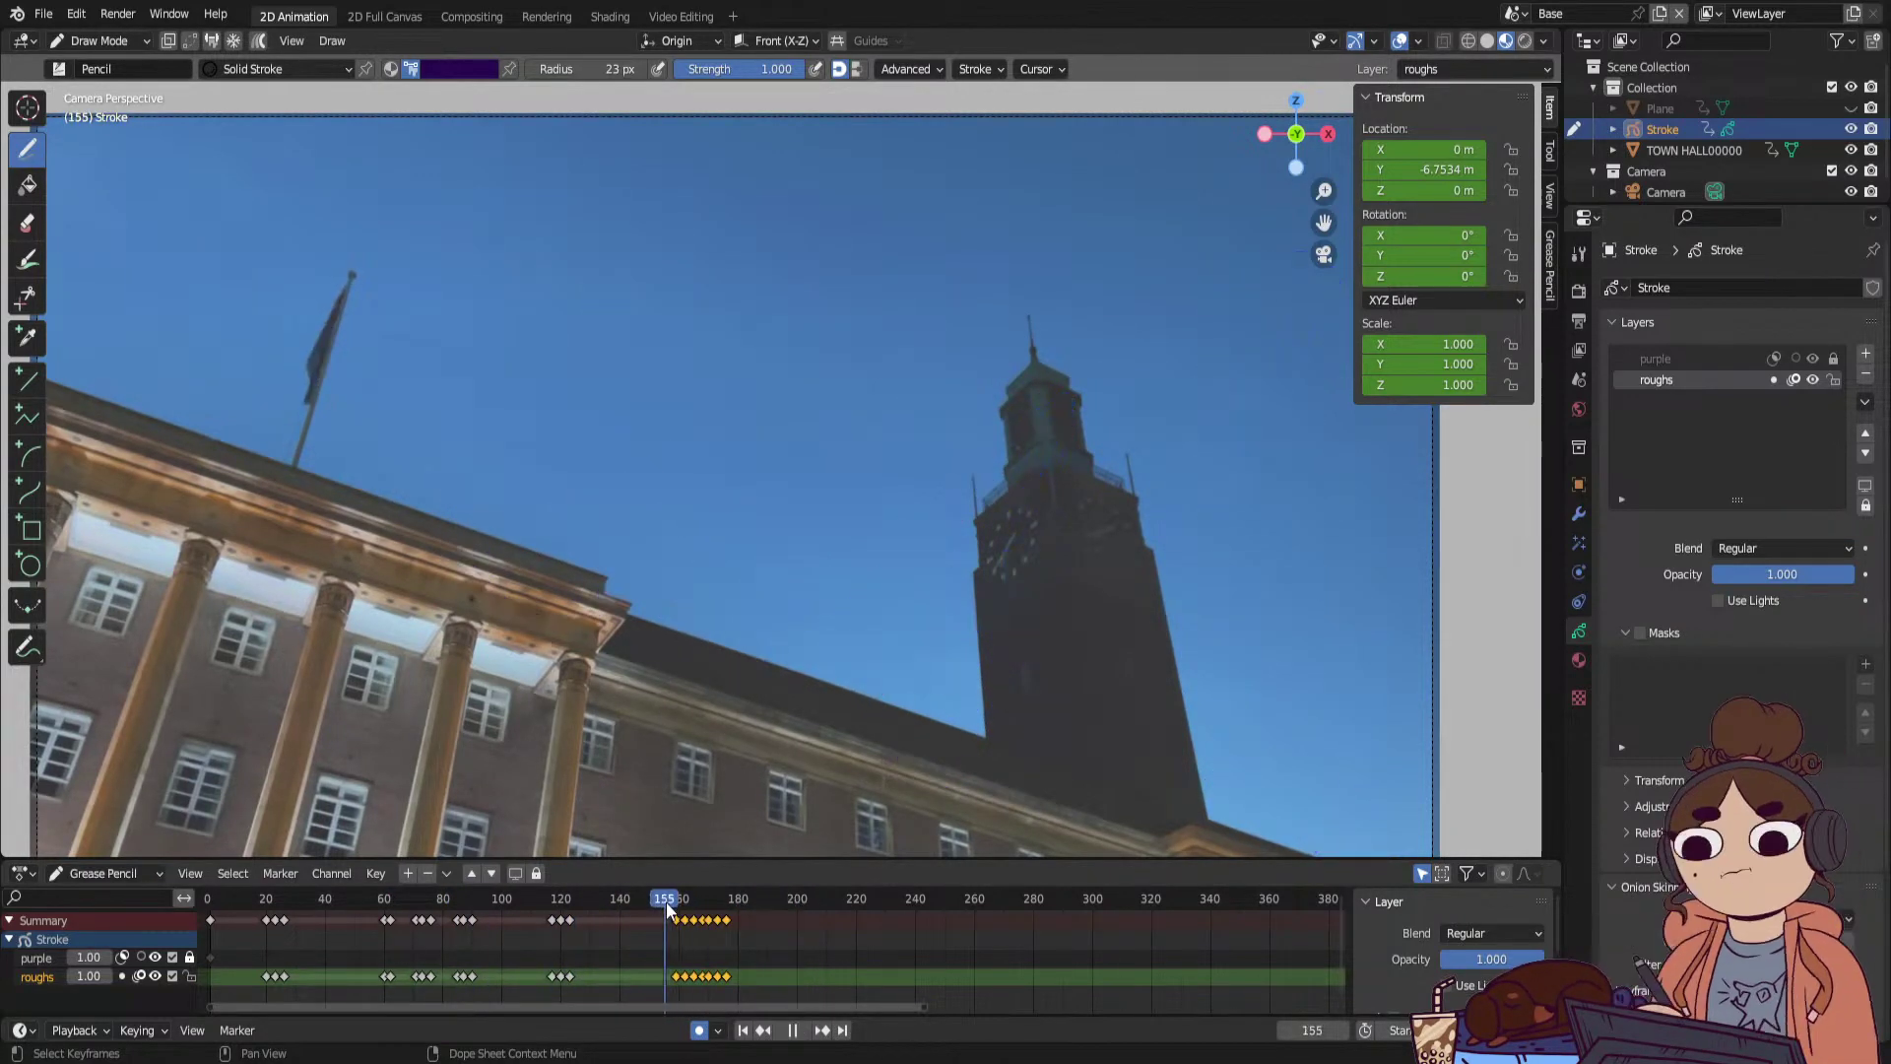
pyautogui.press('space')
pyautogui.click(710, 899)
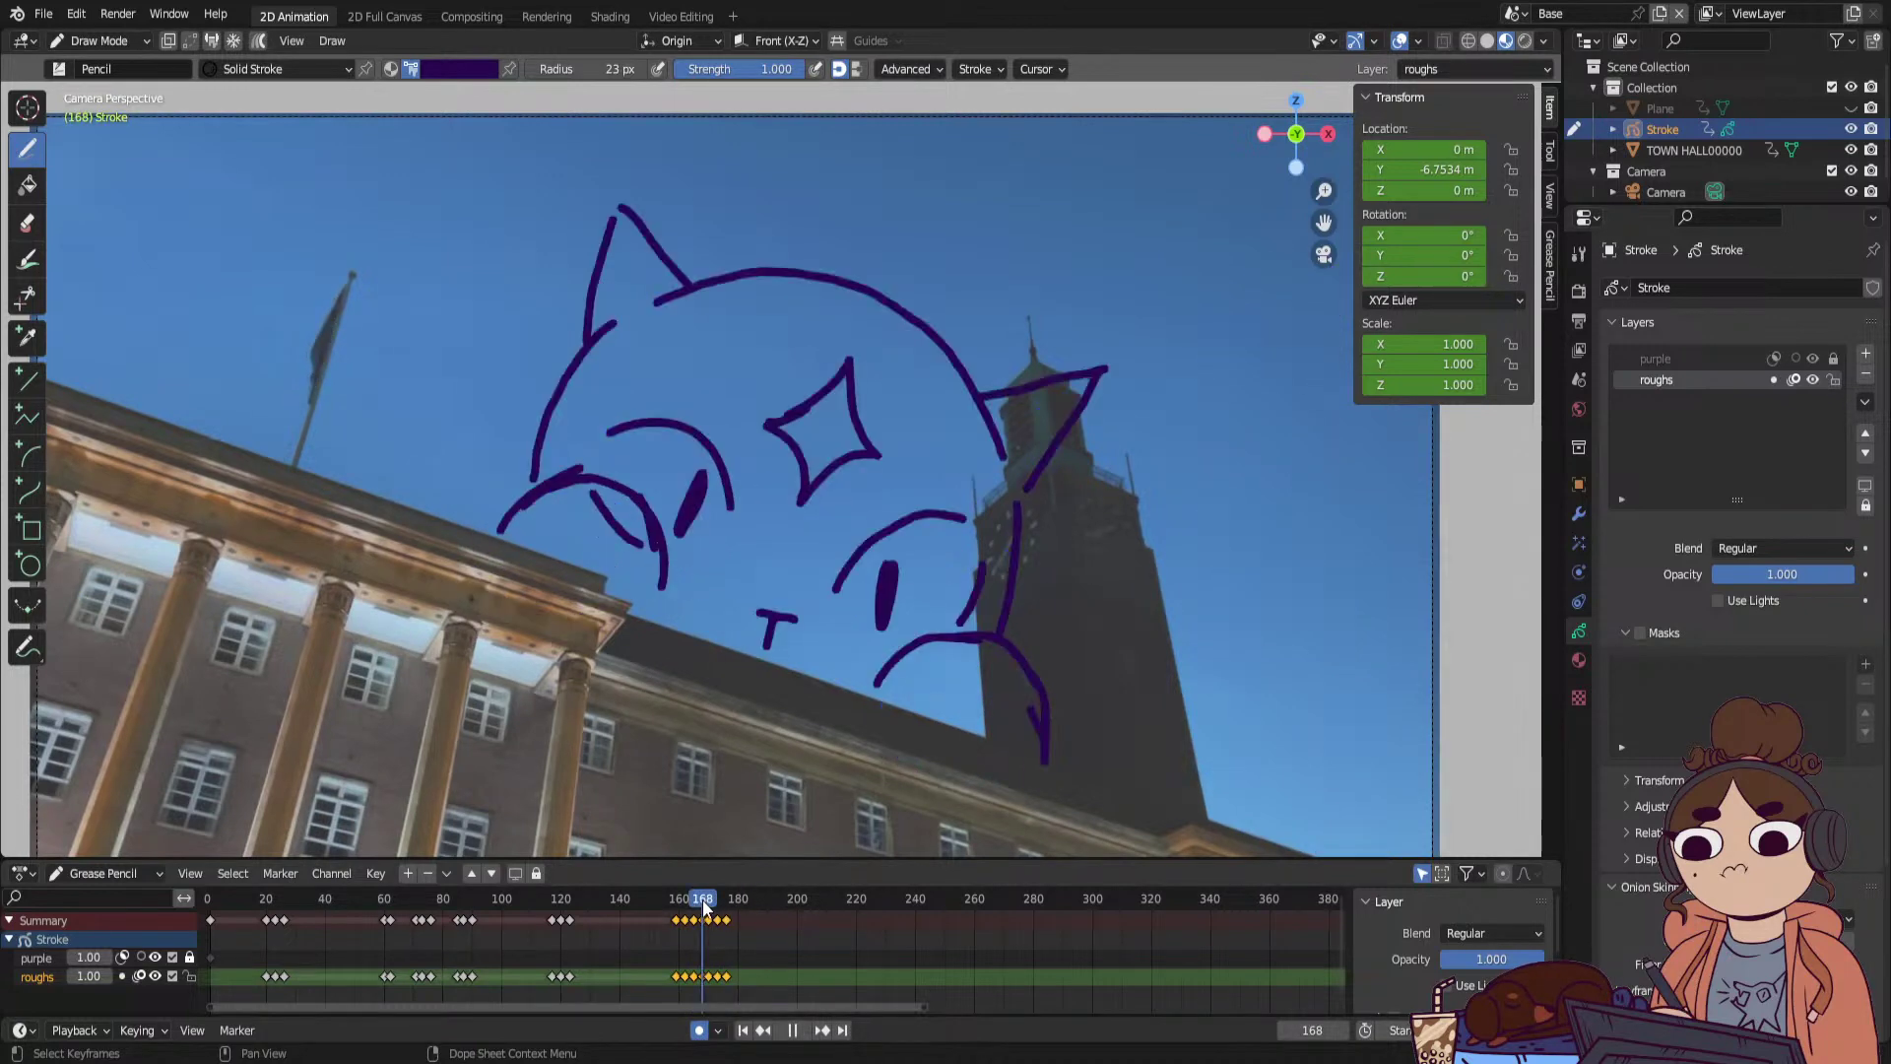
pyautogui.press('space')
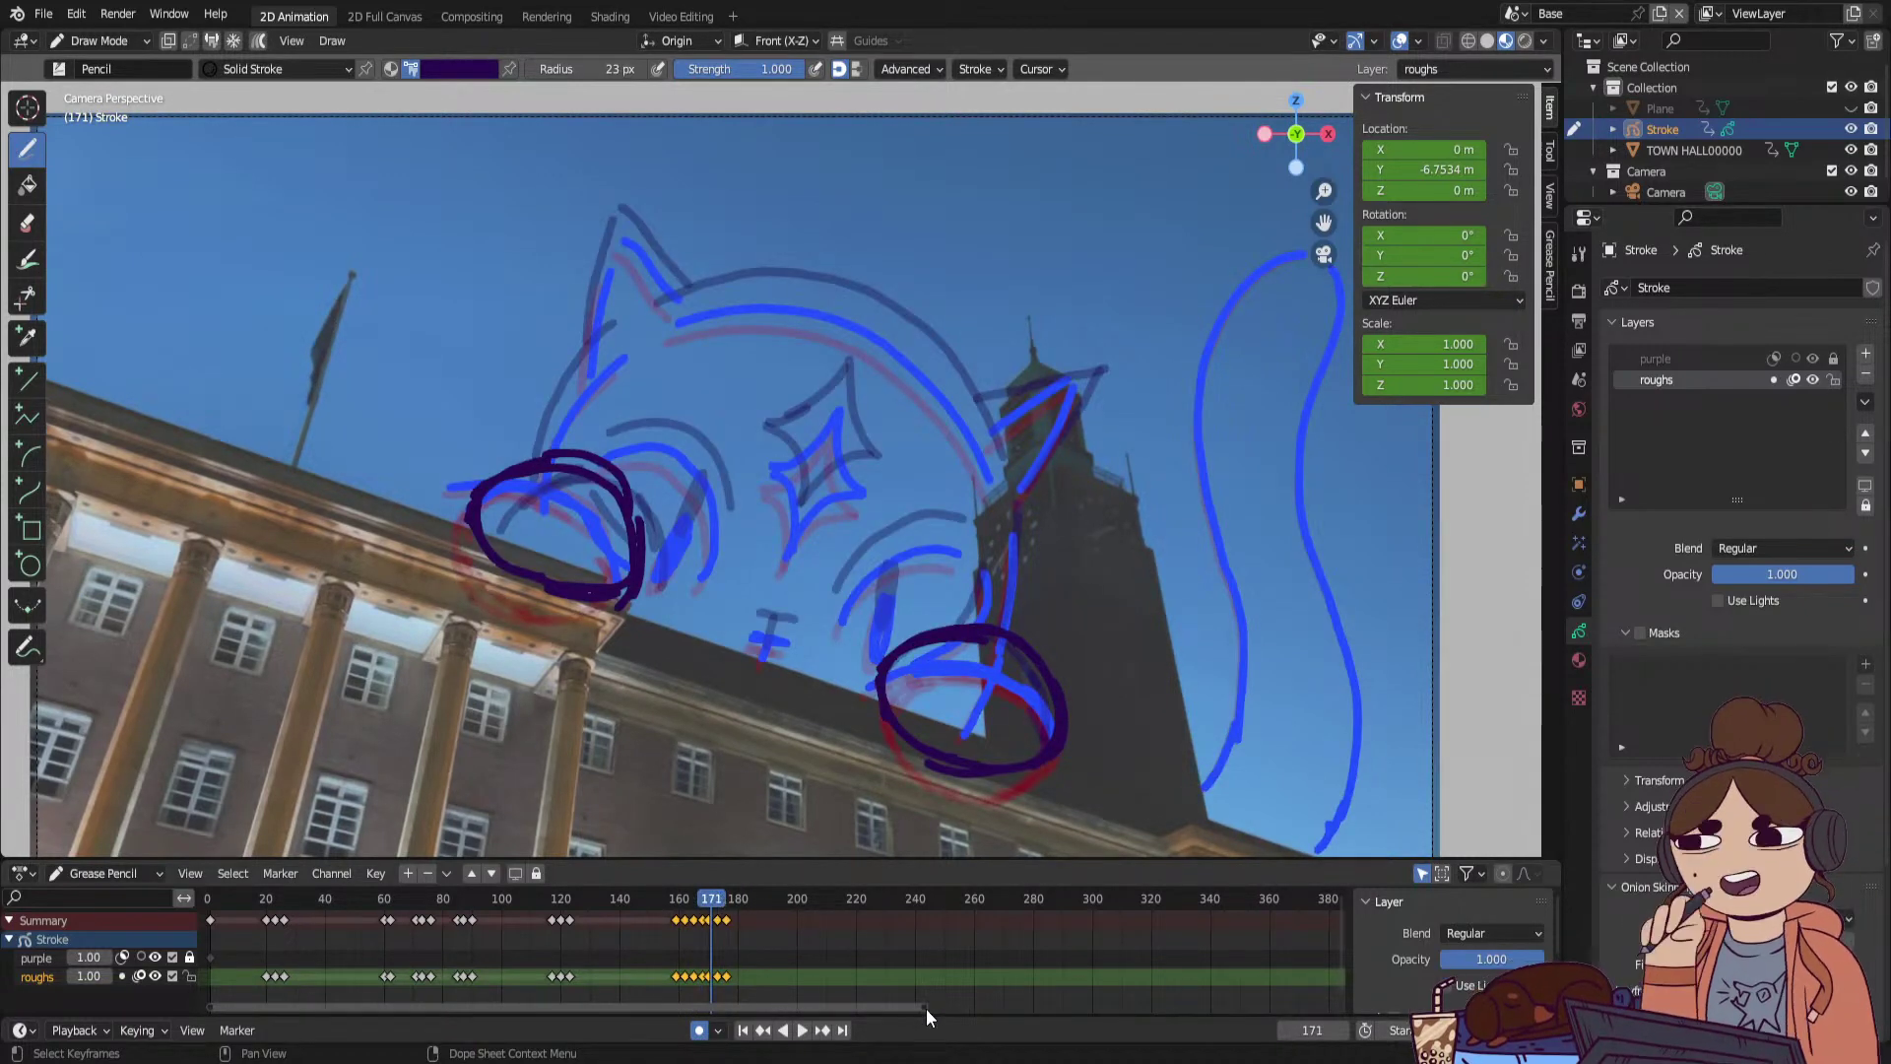
# Zoom the timeline in on the pop-up keyframes and move the roughs keyframe at frame 173 to frame 172.
pyautogui.moveTo(923, 1006)
pyautogui.mouseDown()
pyautogui.moveTo(398, 1007)
pyautogui.moveTo(658, 1005)
pyautogui.mouseUp()
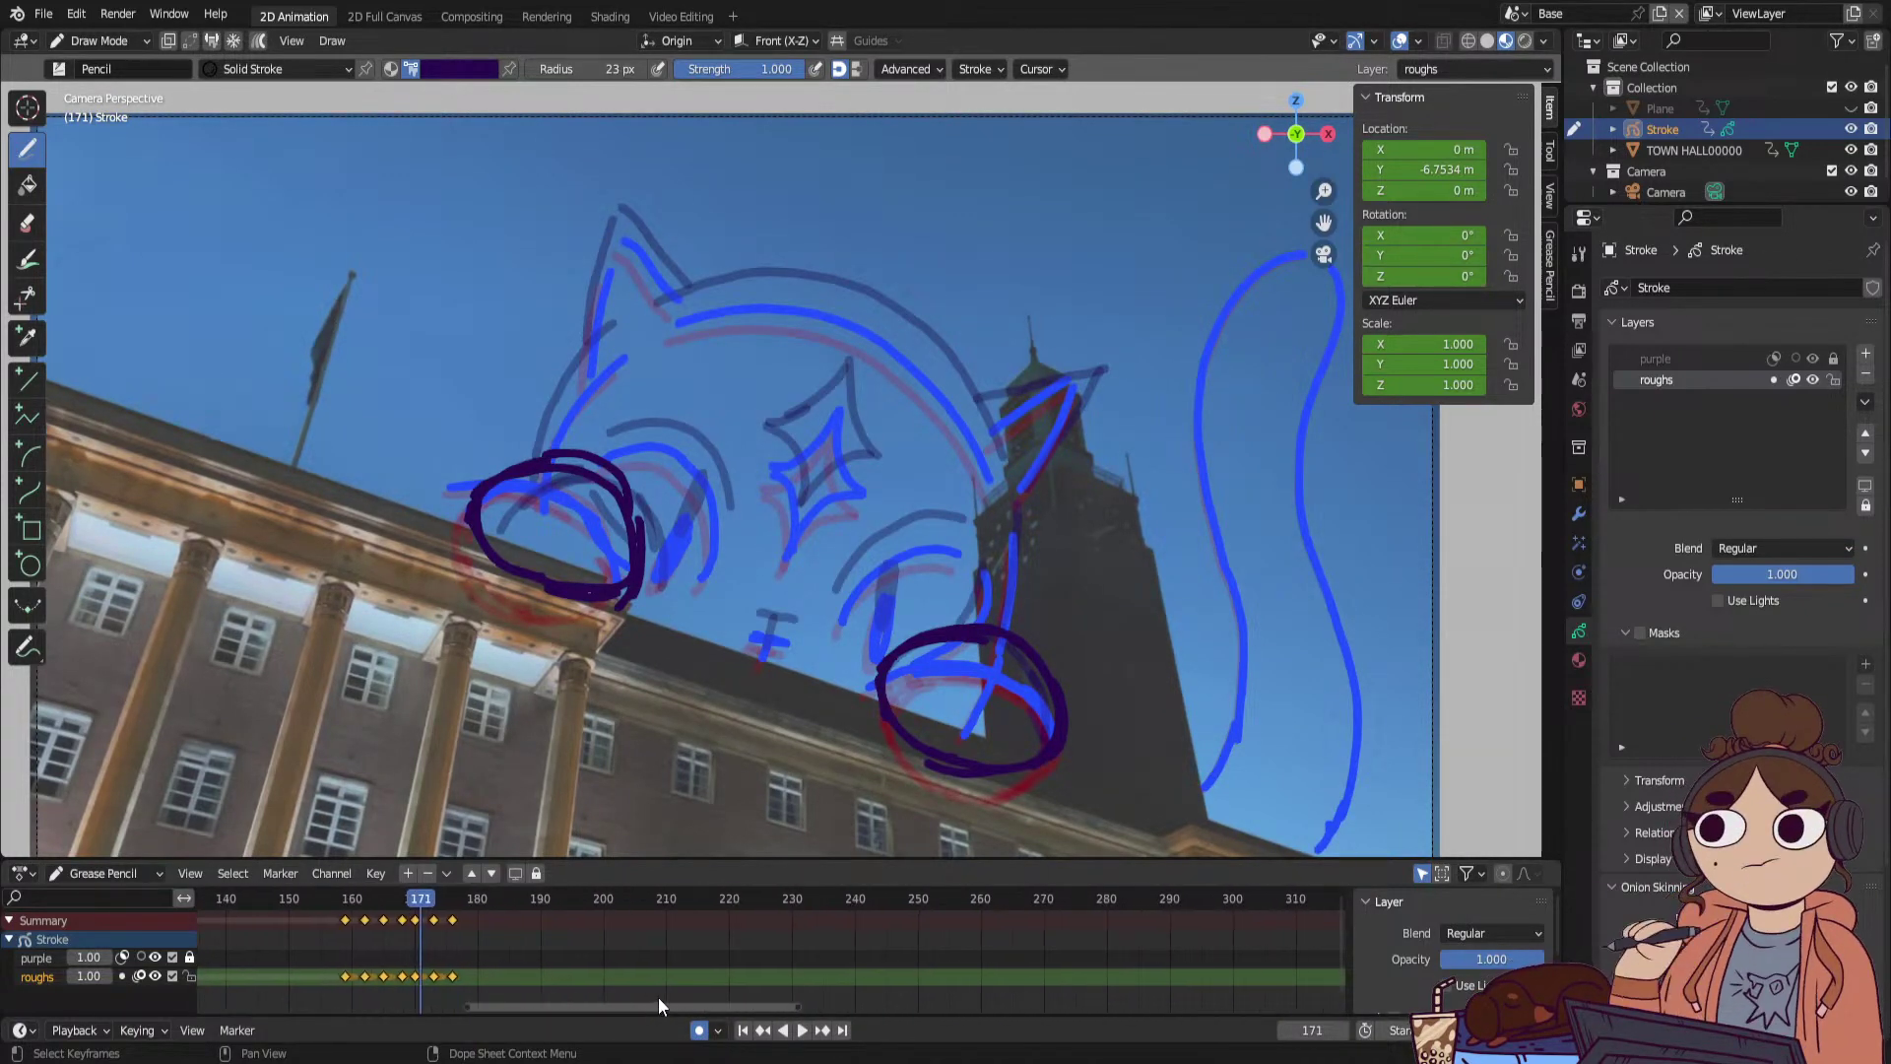
pyautogui.click(401, 901)
pyautogui.press('space')
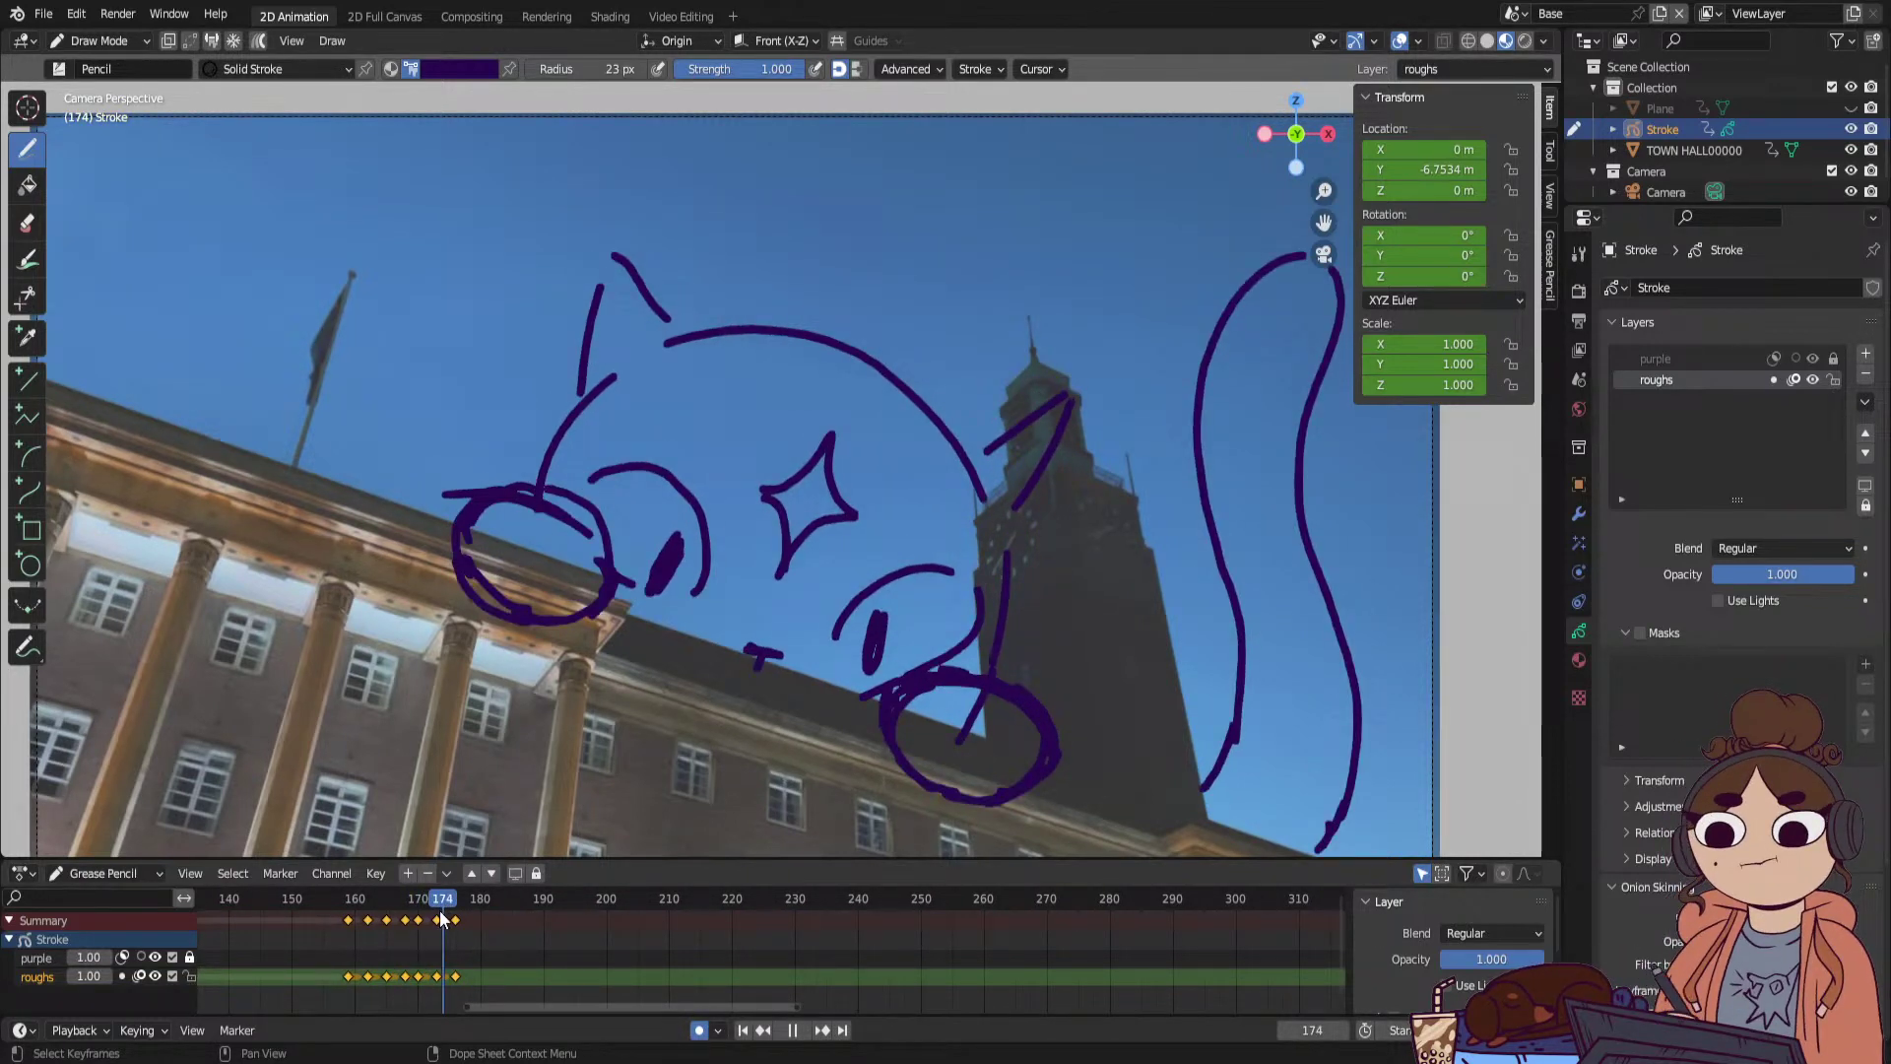
pyautogui.press('space')
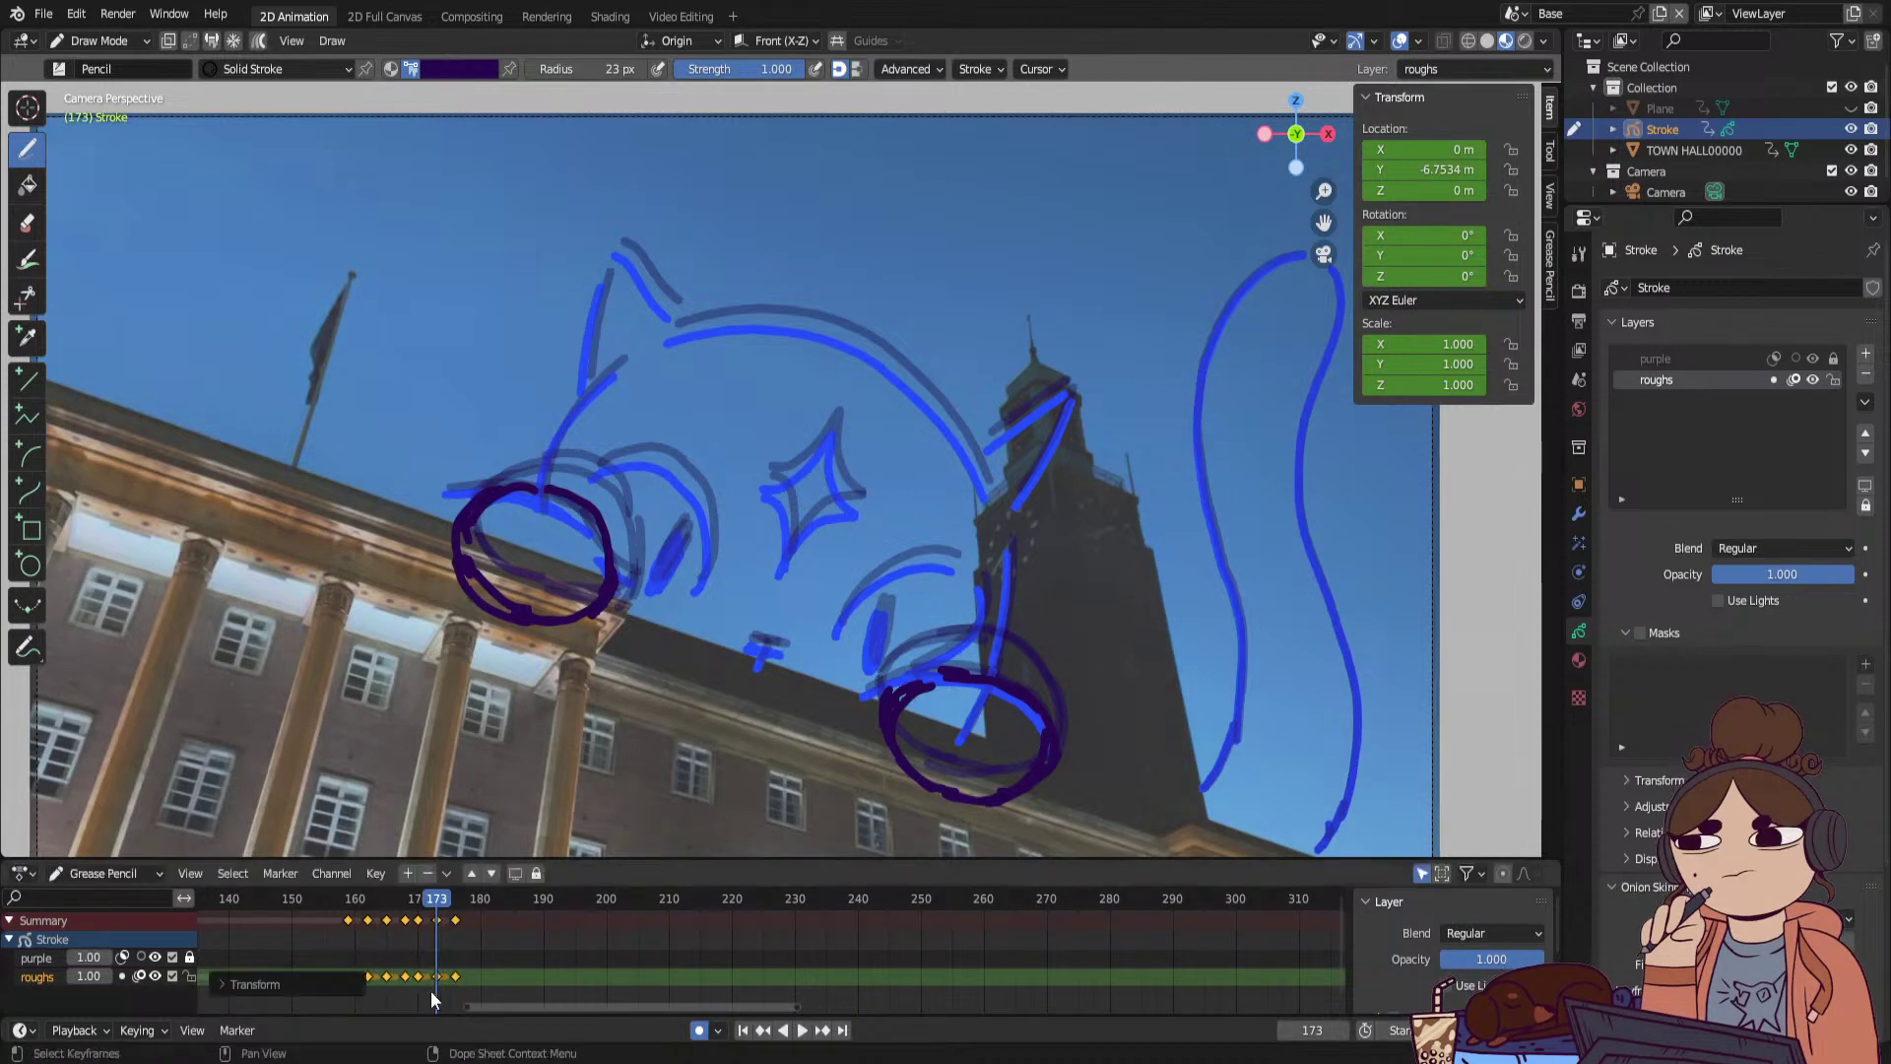
pyautogui.click(436, 976)
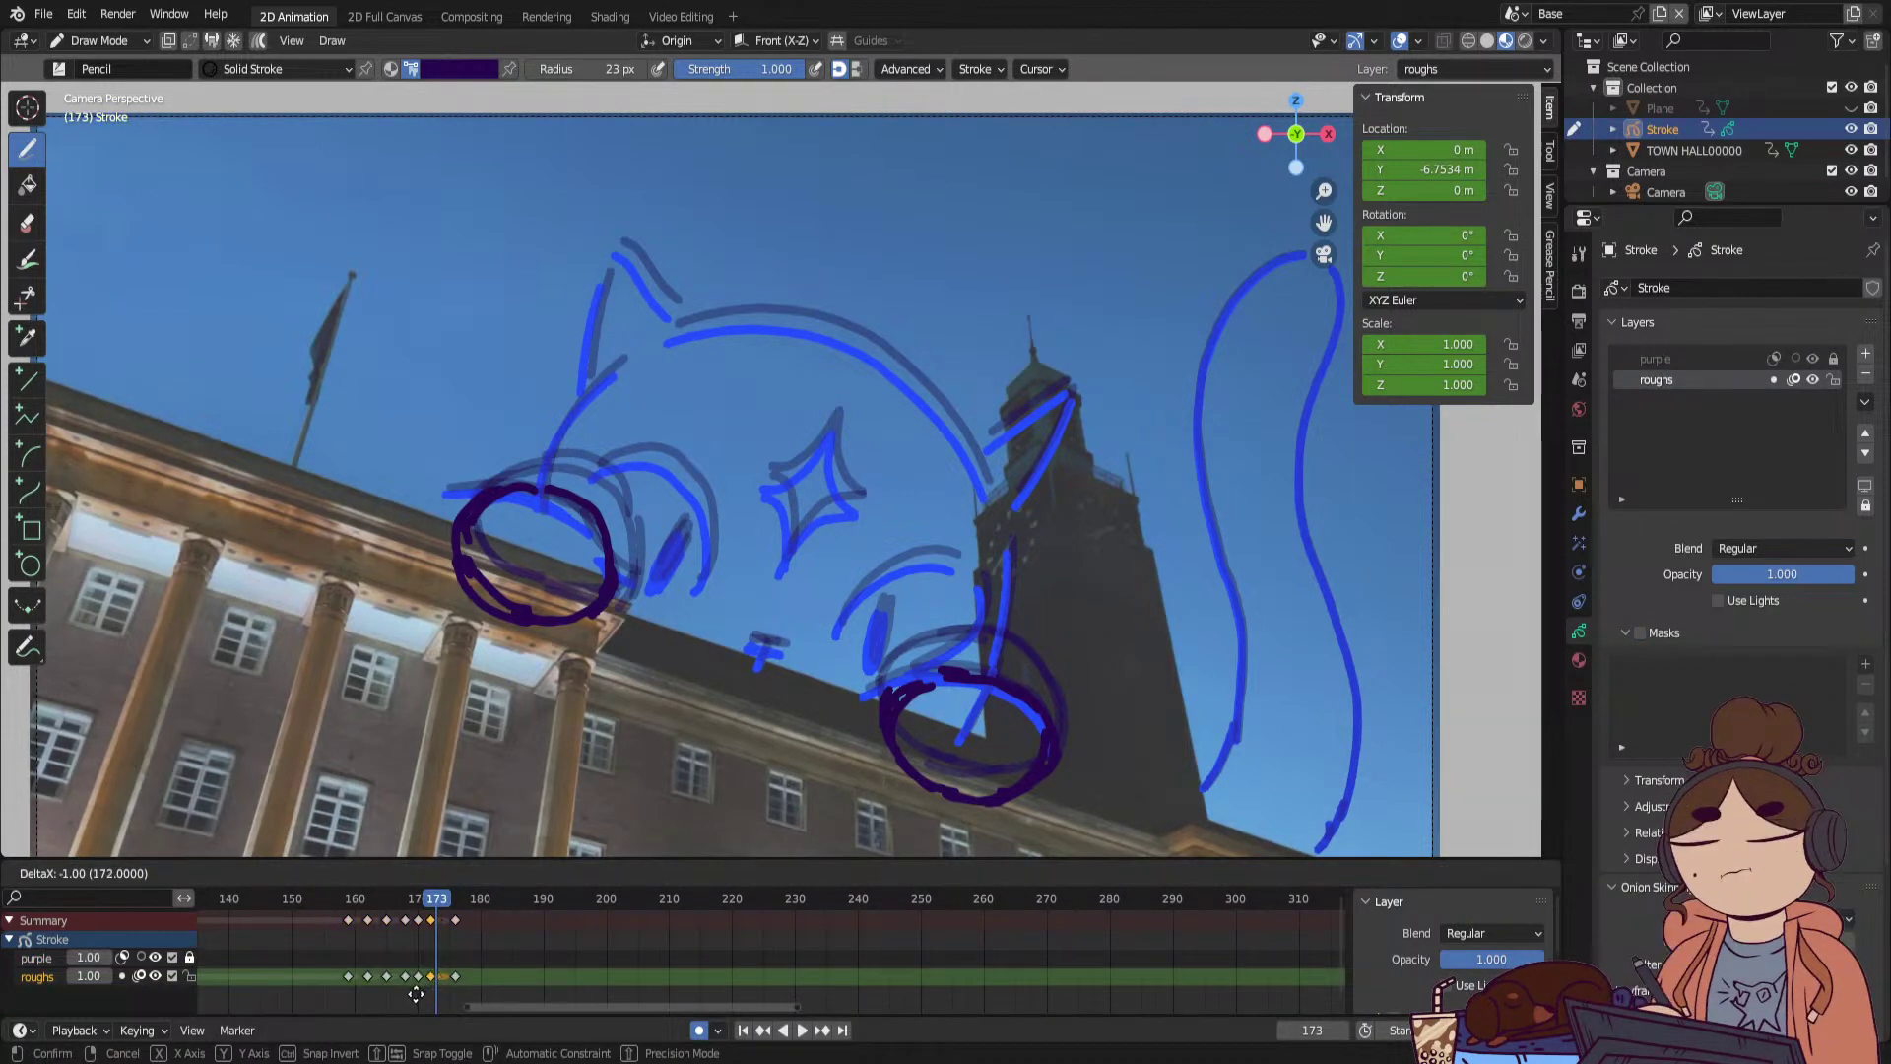
pyautogui.moveTo(431, 983); pyautogui.dragTo(427, 997)
# Replay the pop-up and move the roughs keyframe at frame 162 to frame 161.
pyautogui.moveTo(374, 899); pyautogui.dragTo(475, 985)
pyautogui.press('space')
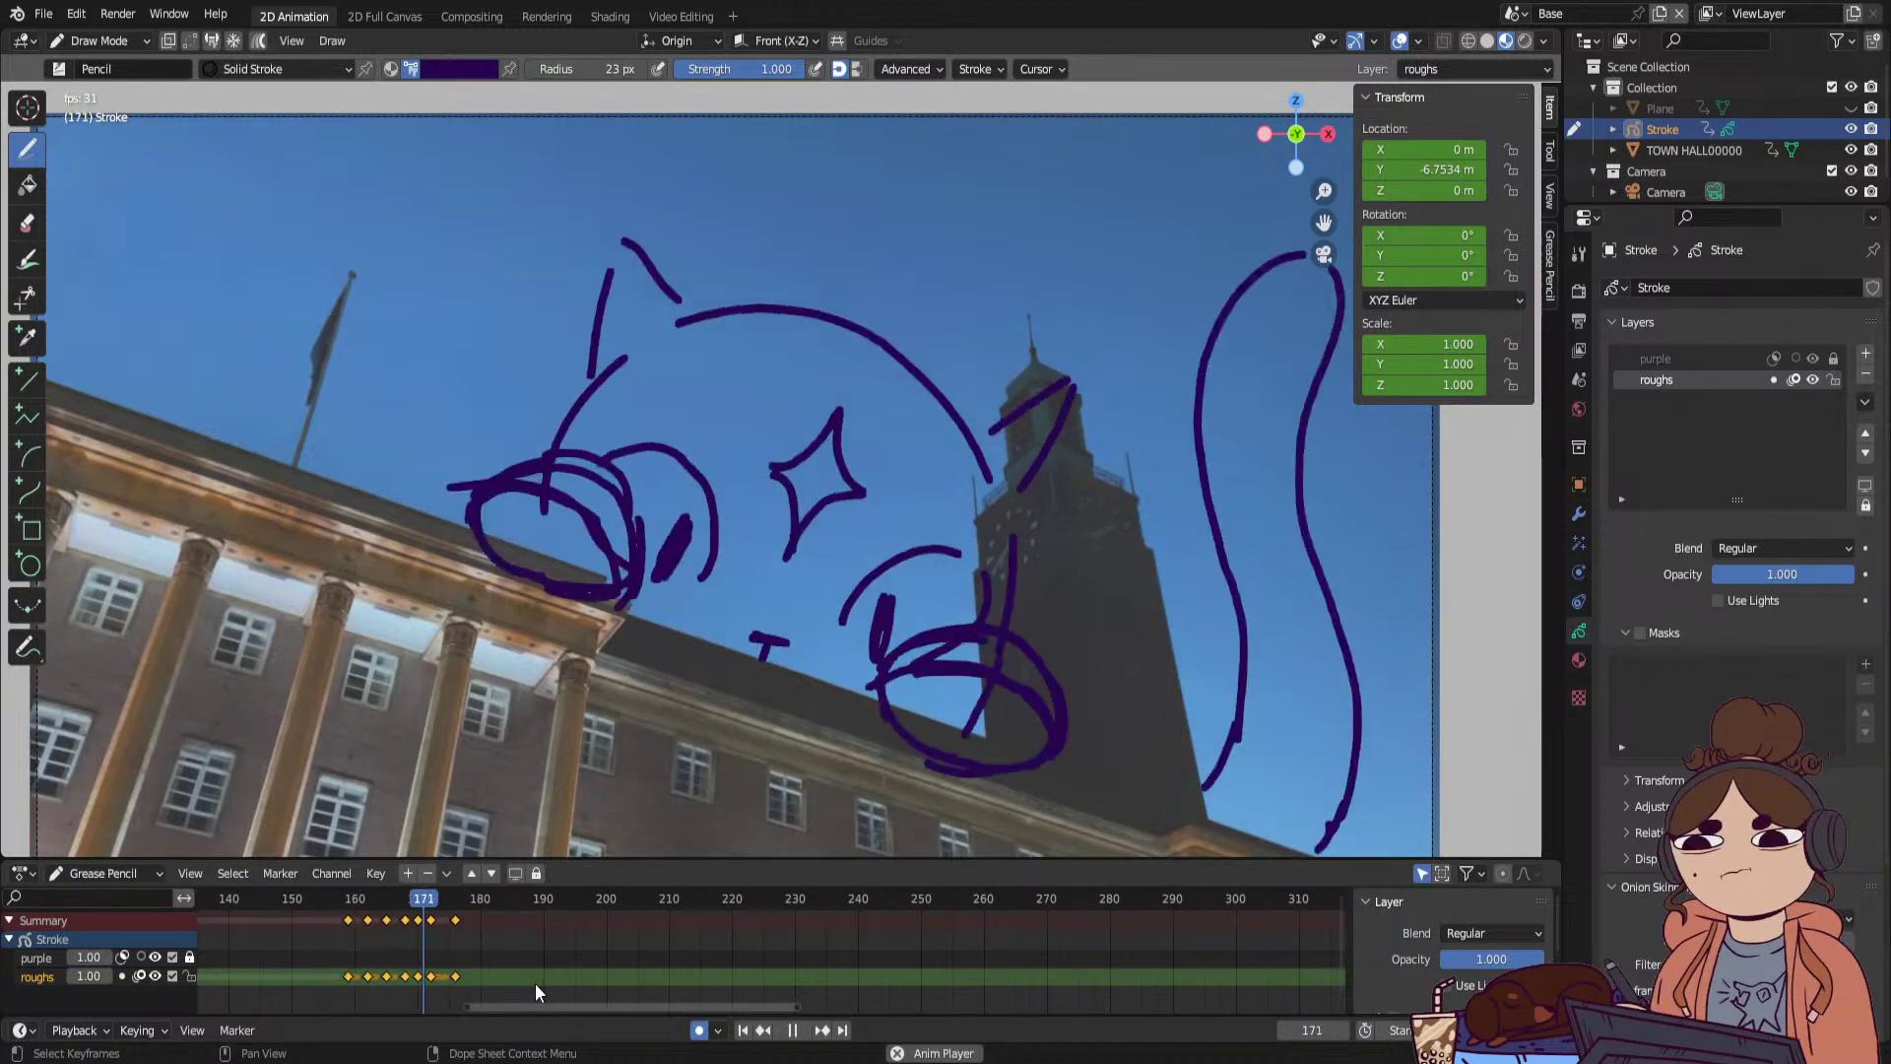
pyautogui.moveTo(379, 901)
pyautogui.mouseDown()
pyautogui.moveTo(335, 918)
pyautogui.moveTo(386, 923)
pyautogui.mouseUp()
pyautogui.press('space')
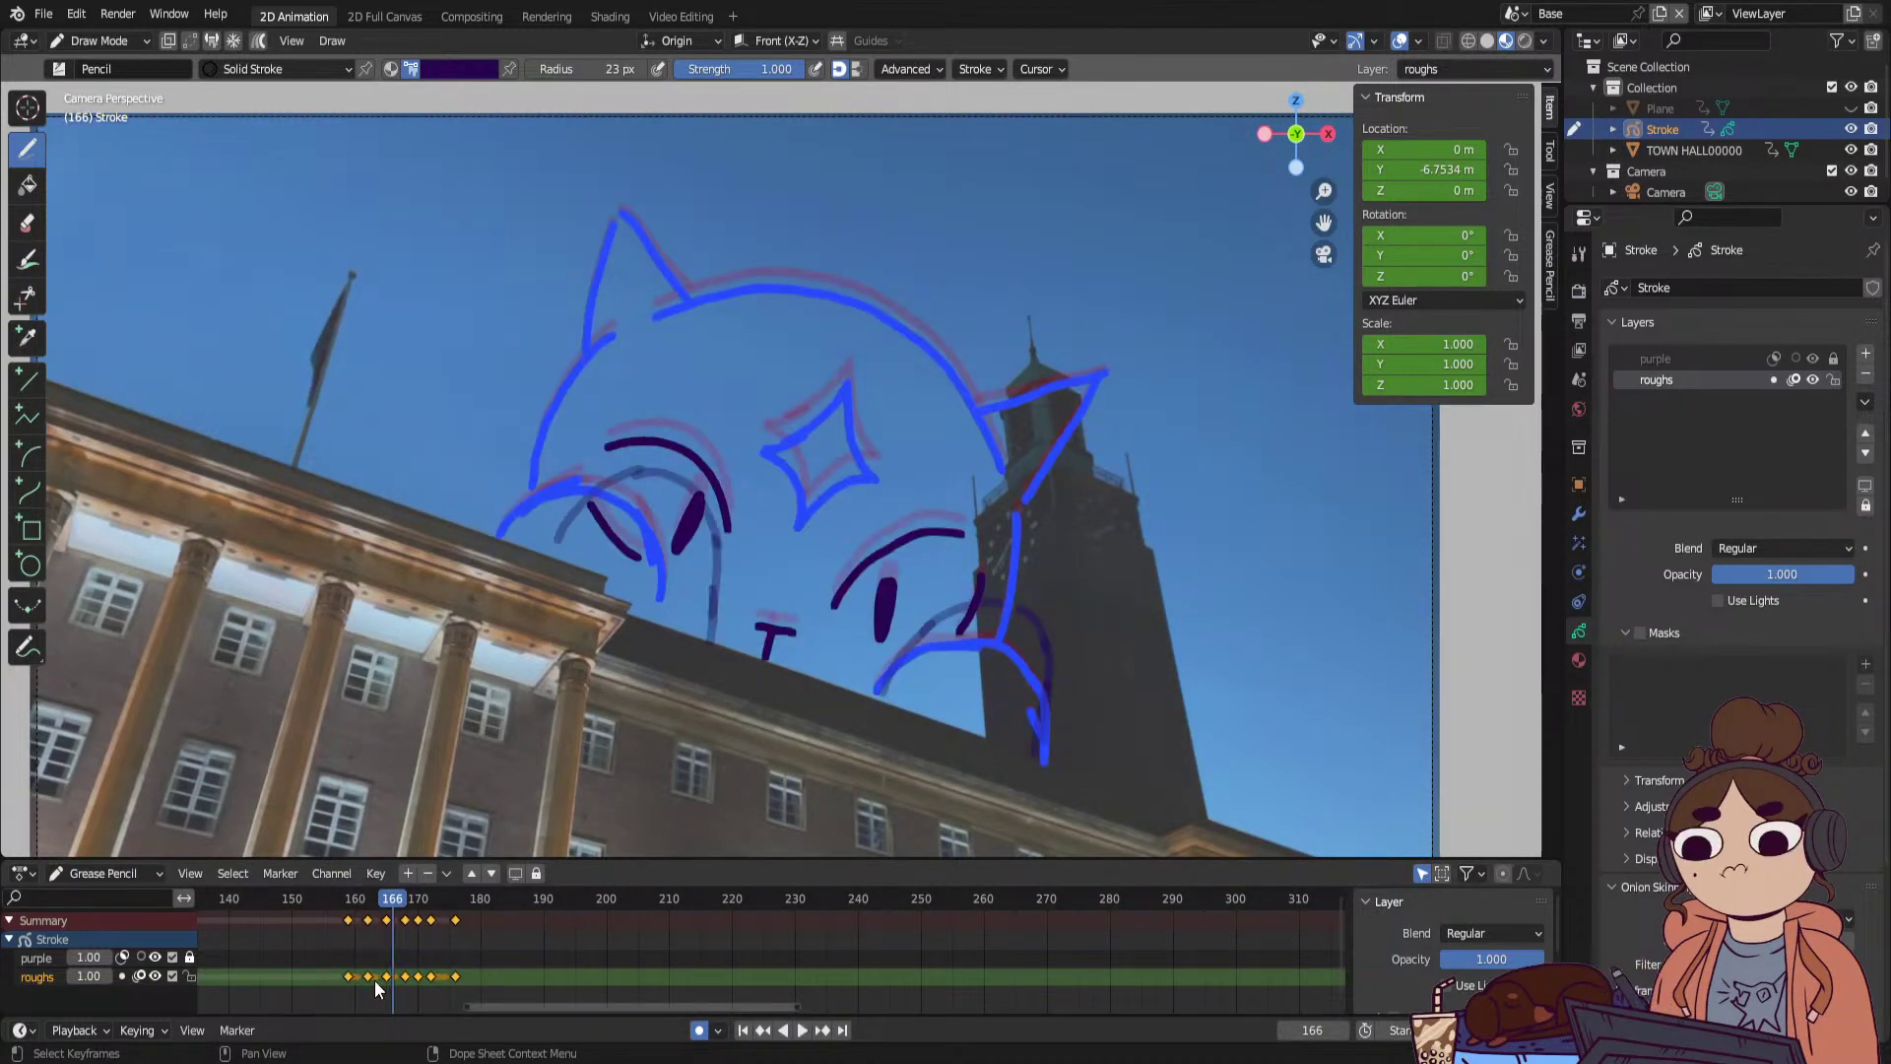
pyautogui.moveTo(368, 986); pyautogui.dragTo(350, 985)
pyautogui.moveTo(369, 907); pyautogui.dragTo(387, 908)
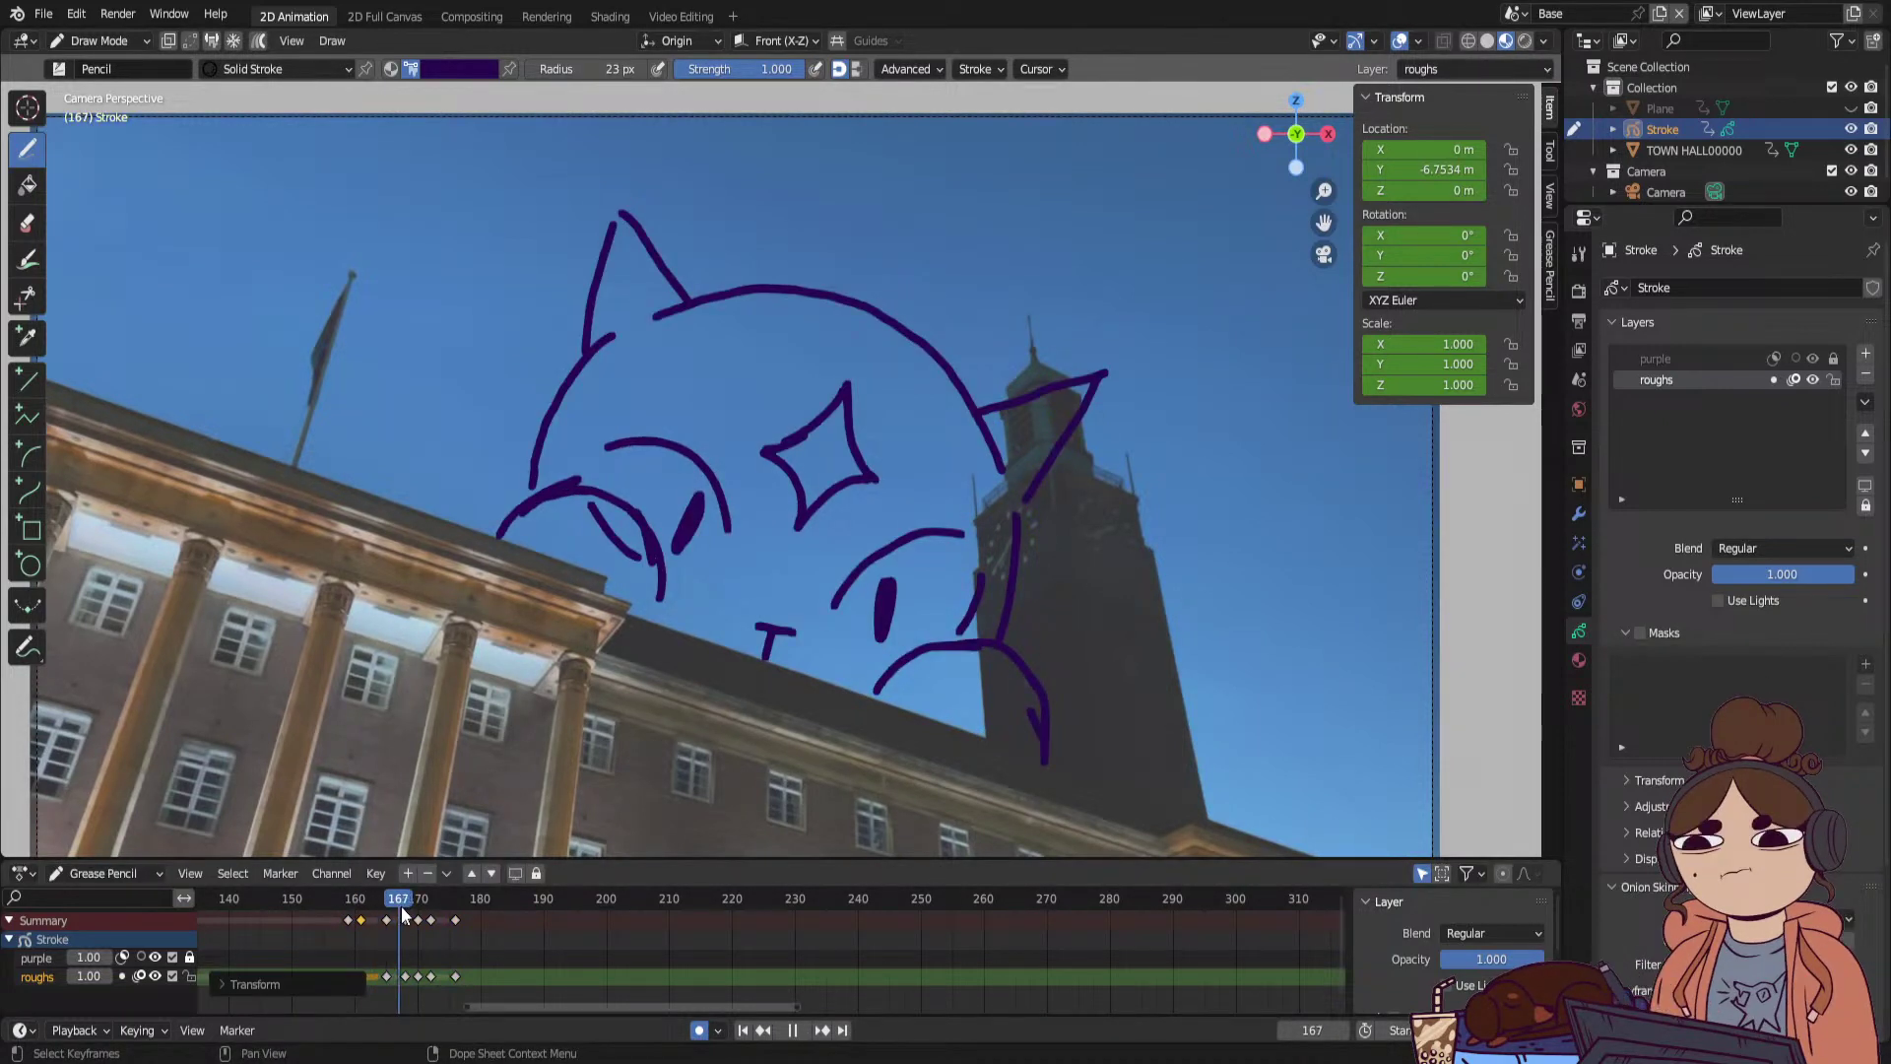
# Shift the roughs keyframes at frames 168, 170 and 172 one frame earlier and replay the pop-up.
pyautogui.press('space')
pyautogui.moveTo(403, 985); pyautogui.dragTo(412, 988)
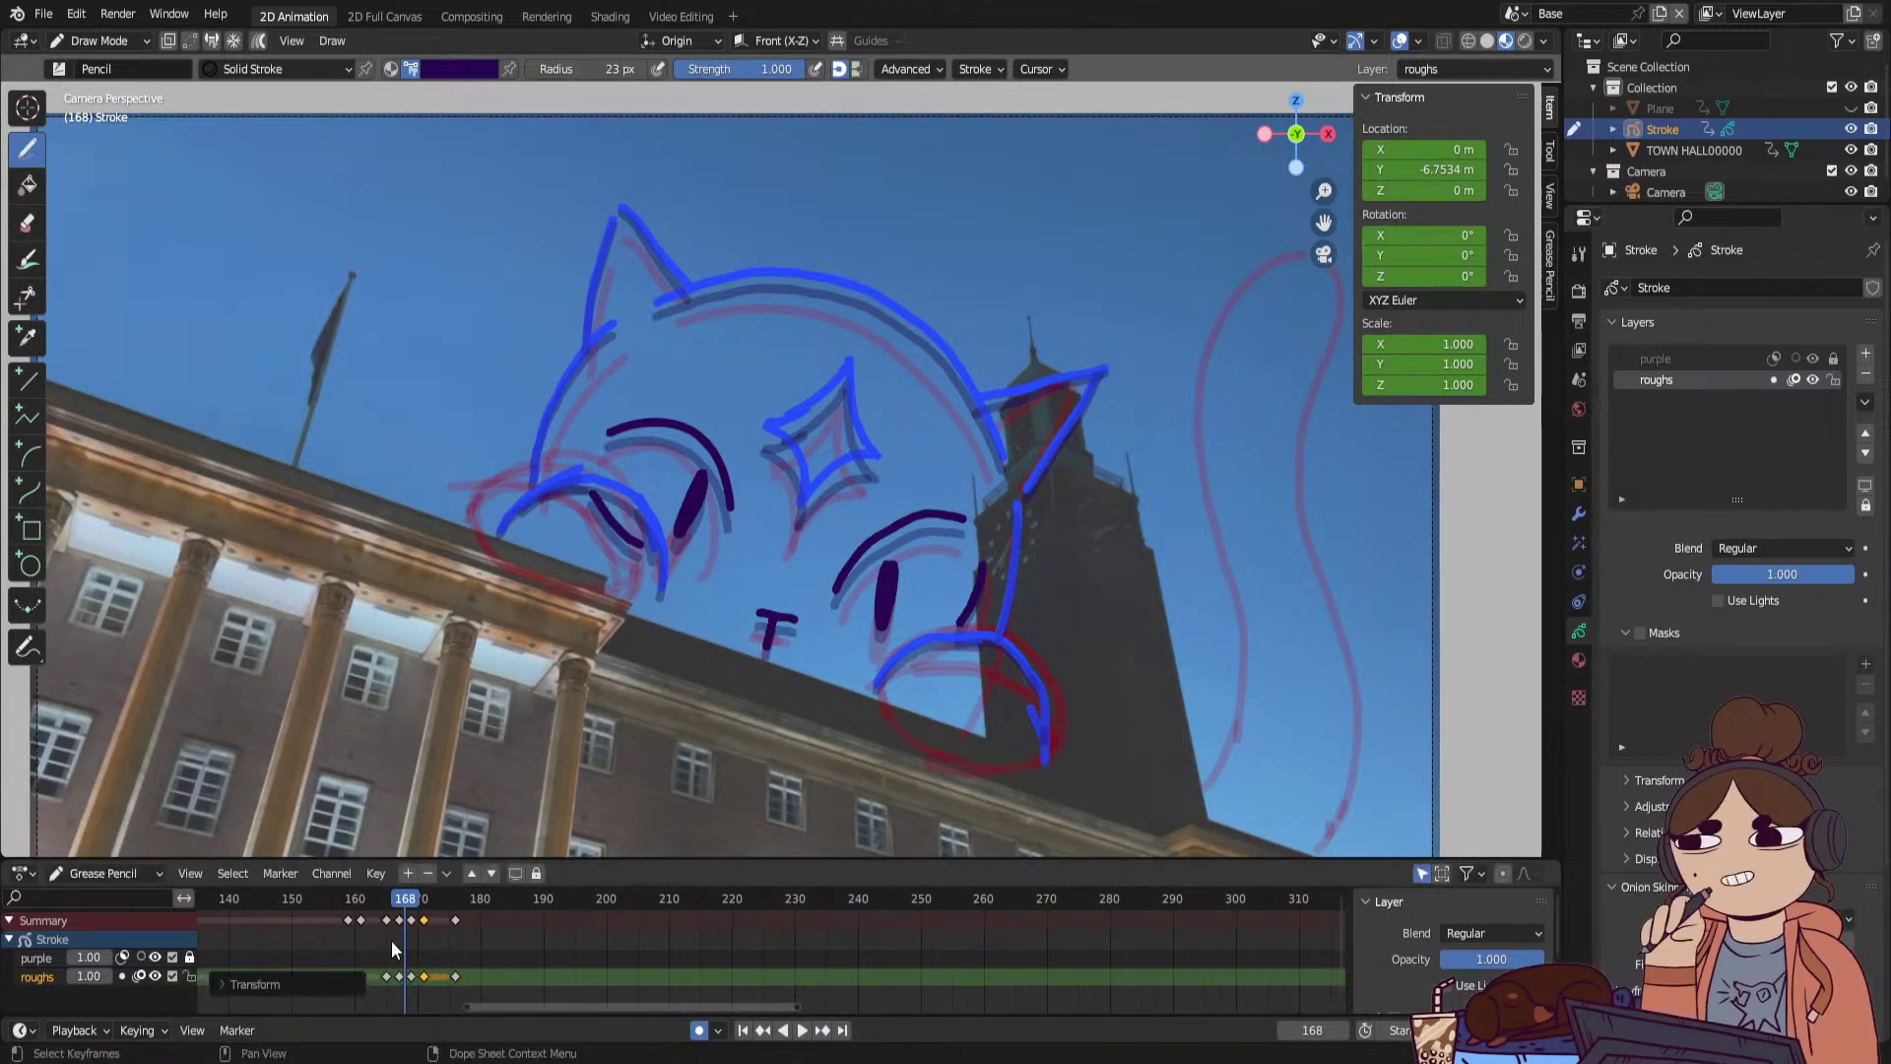
pyautogui.click(315, 898)
pyautogui.press('space')
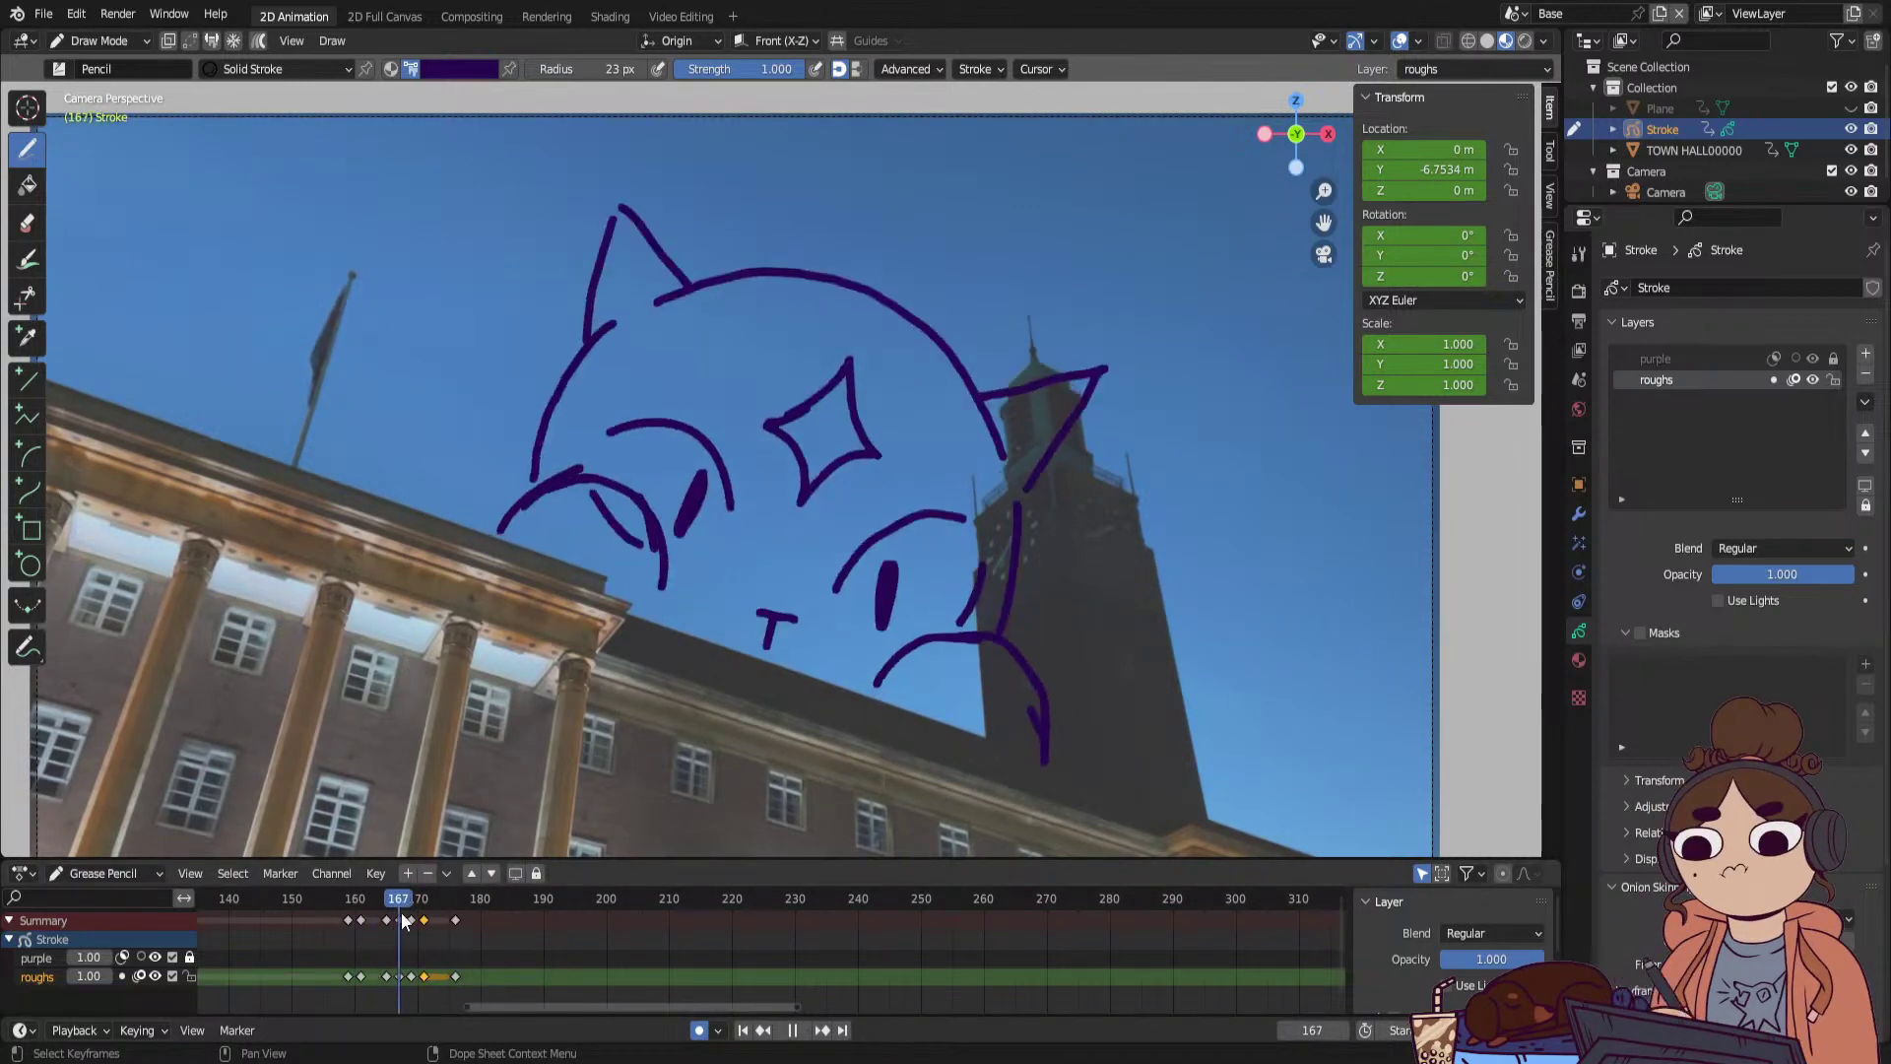
pyautogui.moveTo(446, 922); pyautogui.dragTo(436, 940)
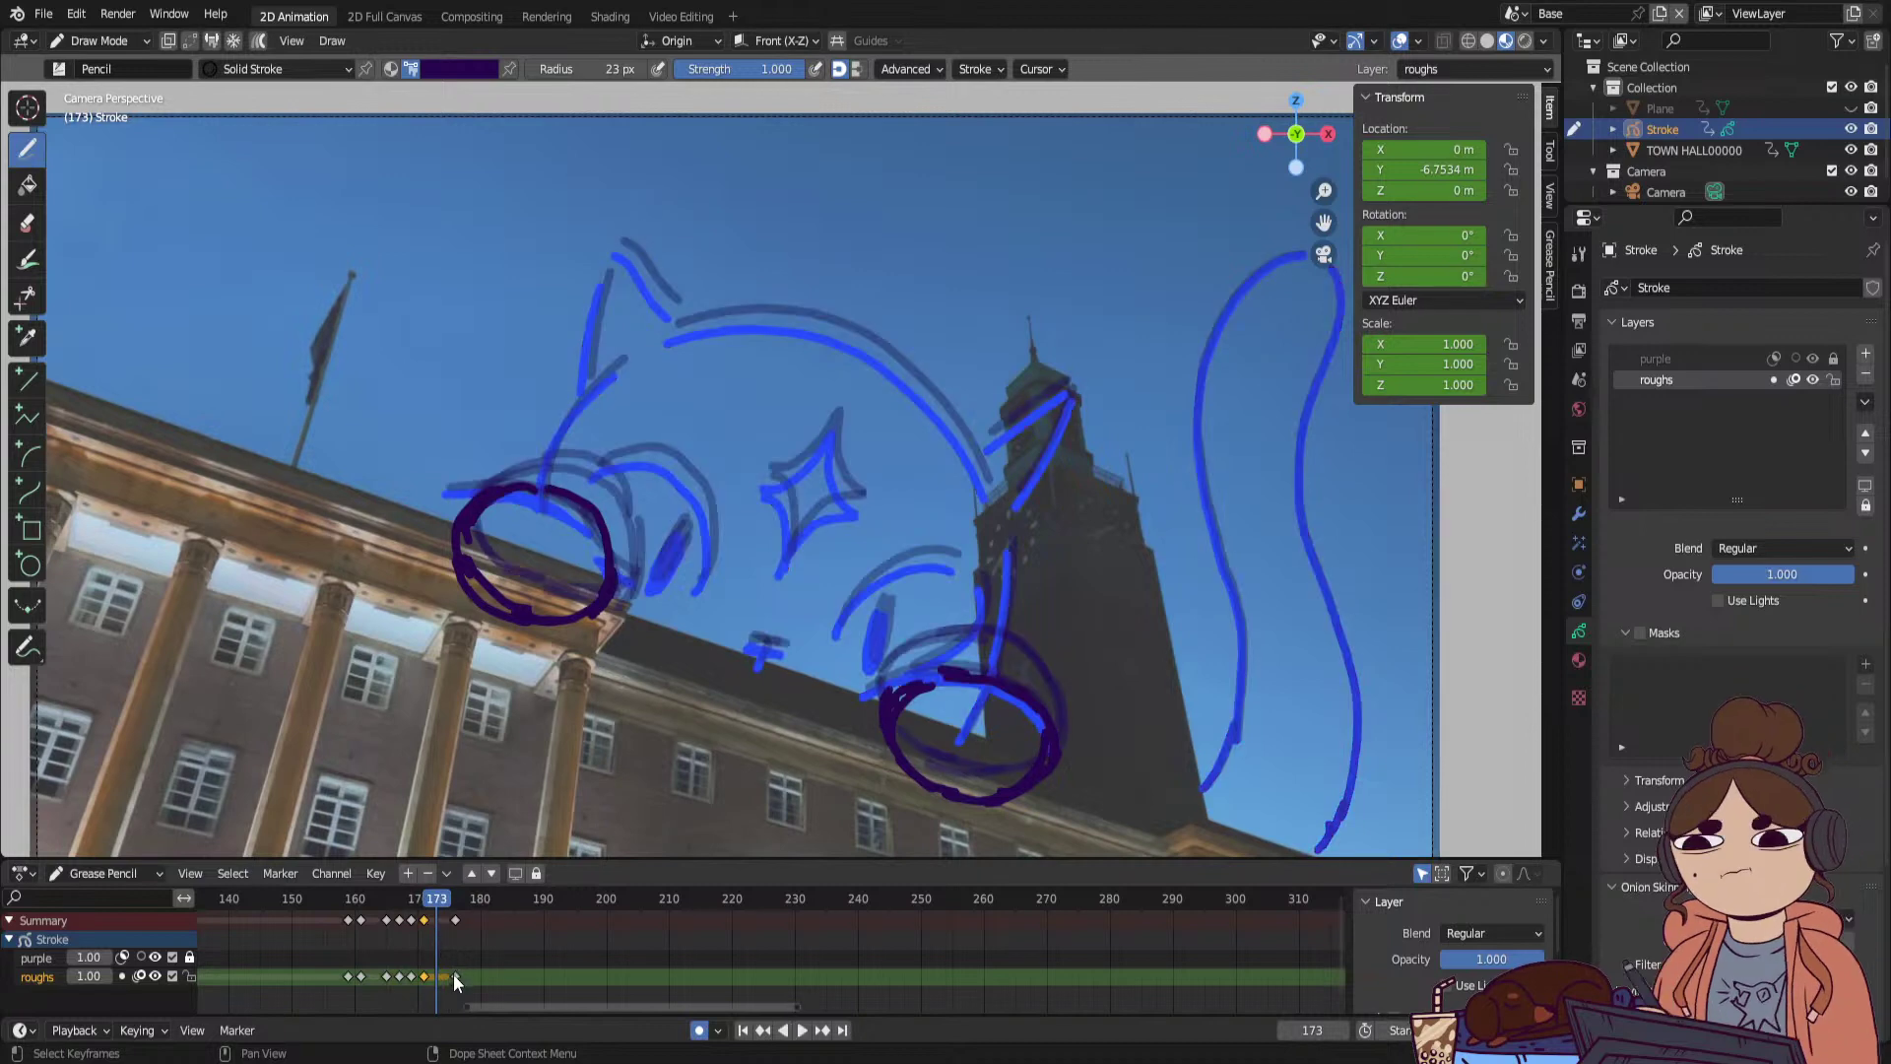
# Switch to Sculpt Mode and push the cat's strokes slightly downward on a new roughs keyframe at frame 173.
pyautogui.click(130, 39)
pyautogui.click(134, 111)
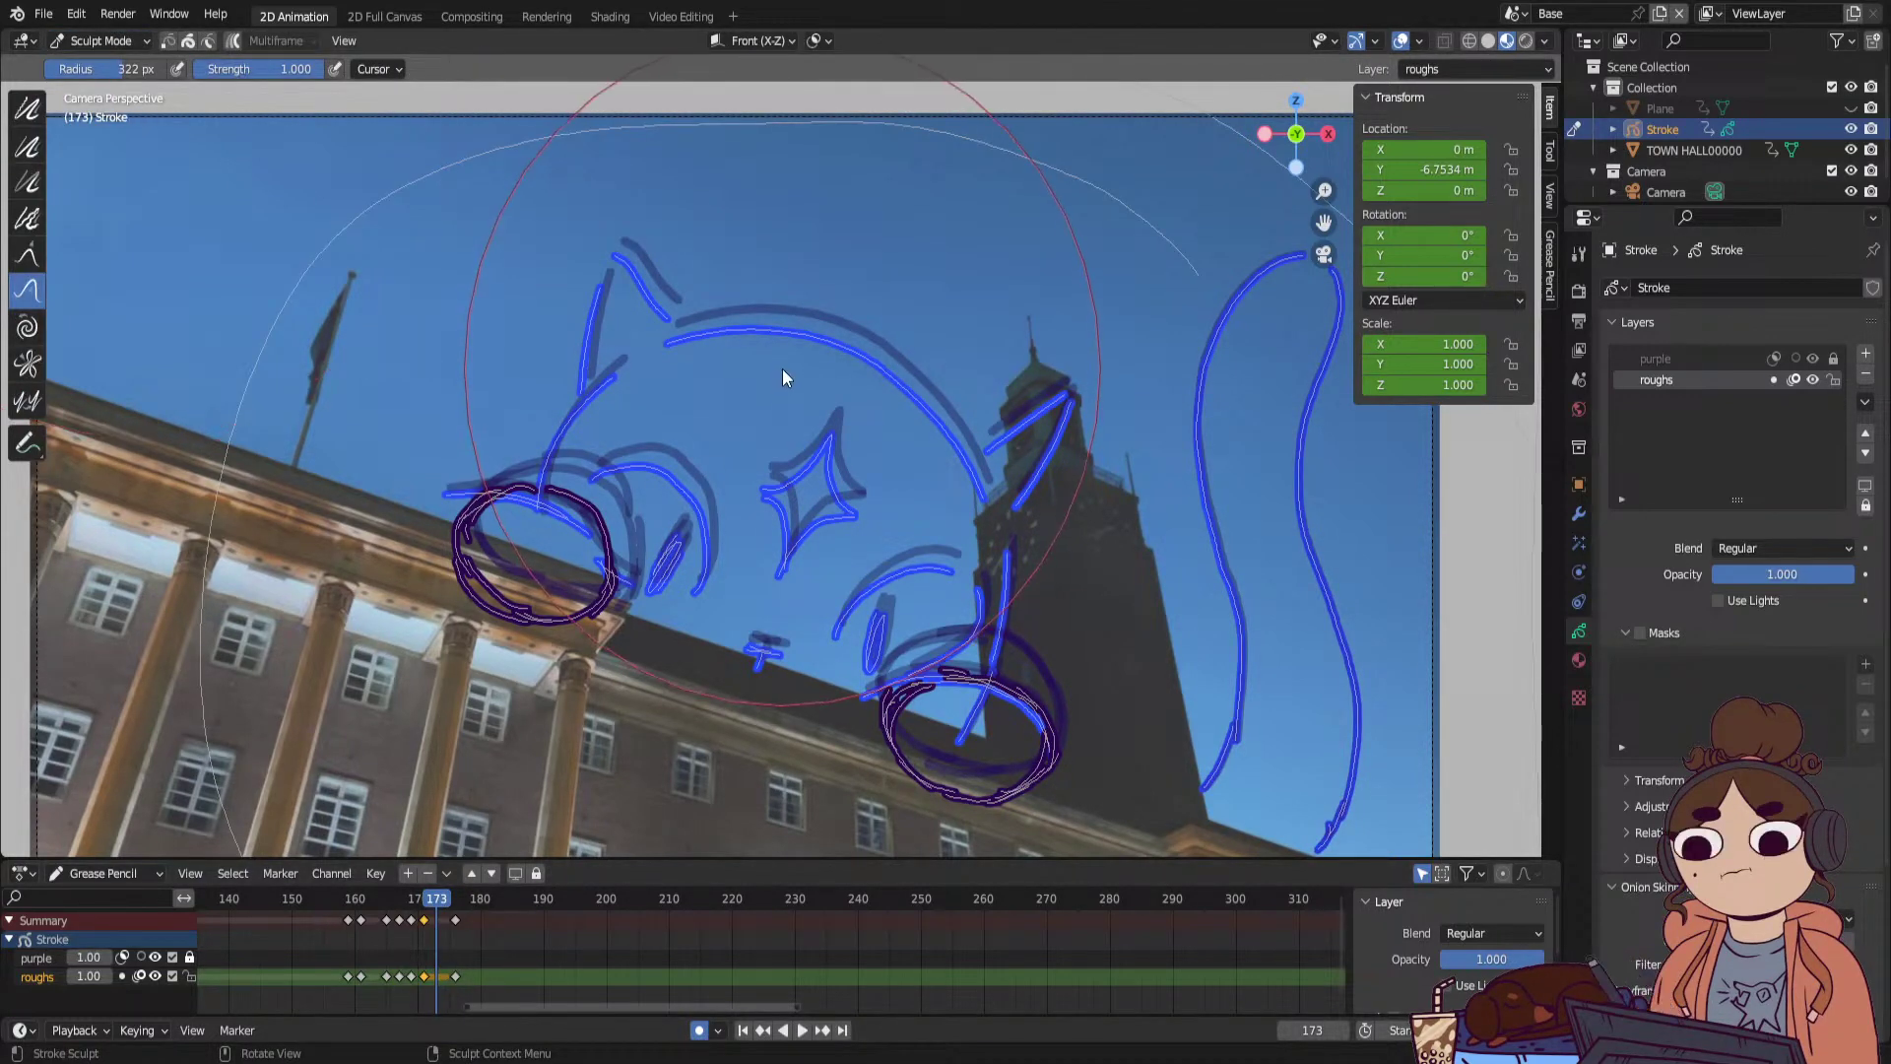
pyautogui.moveTo(782, 369); pyautogui.dragTo(782, 375)
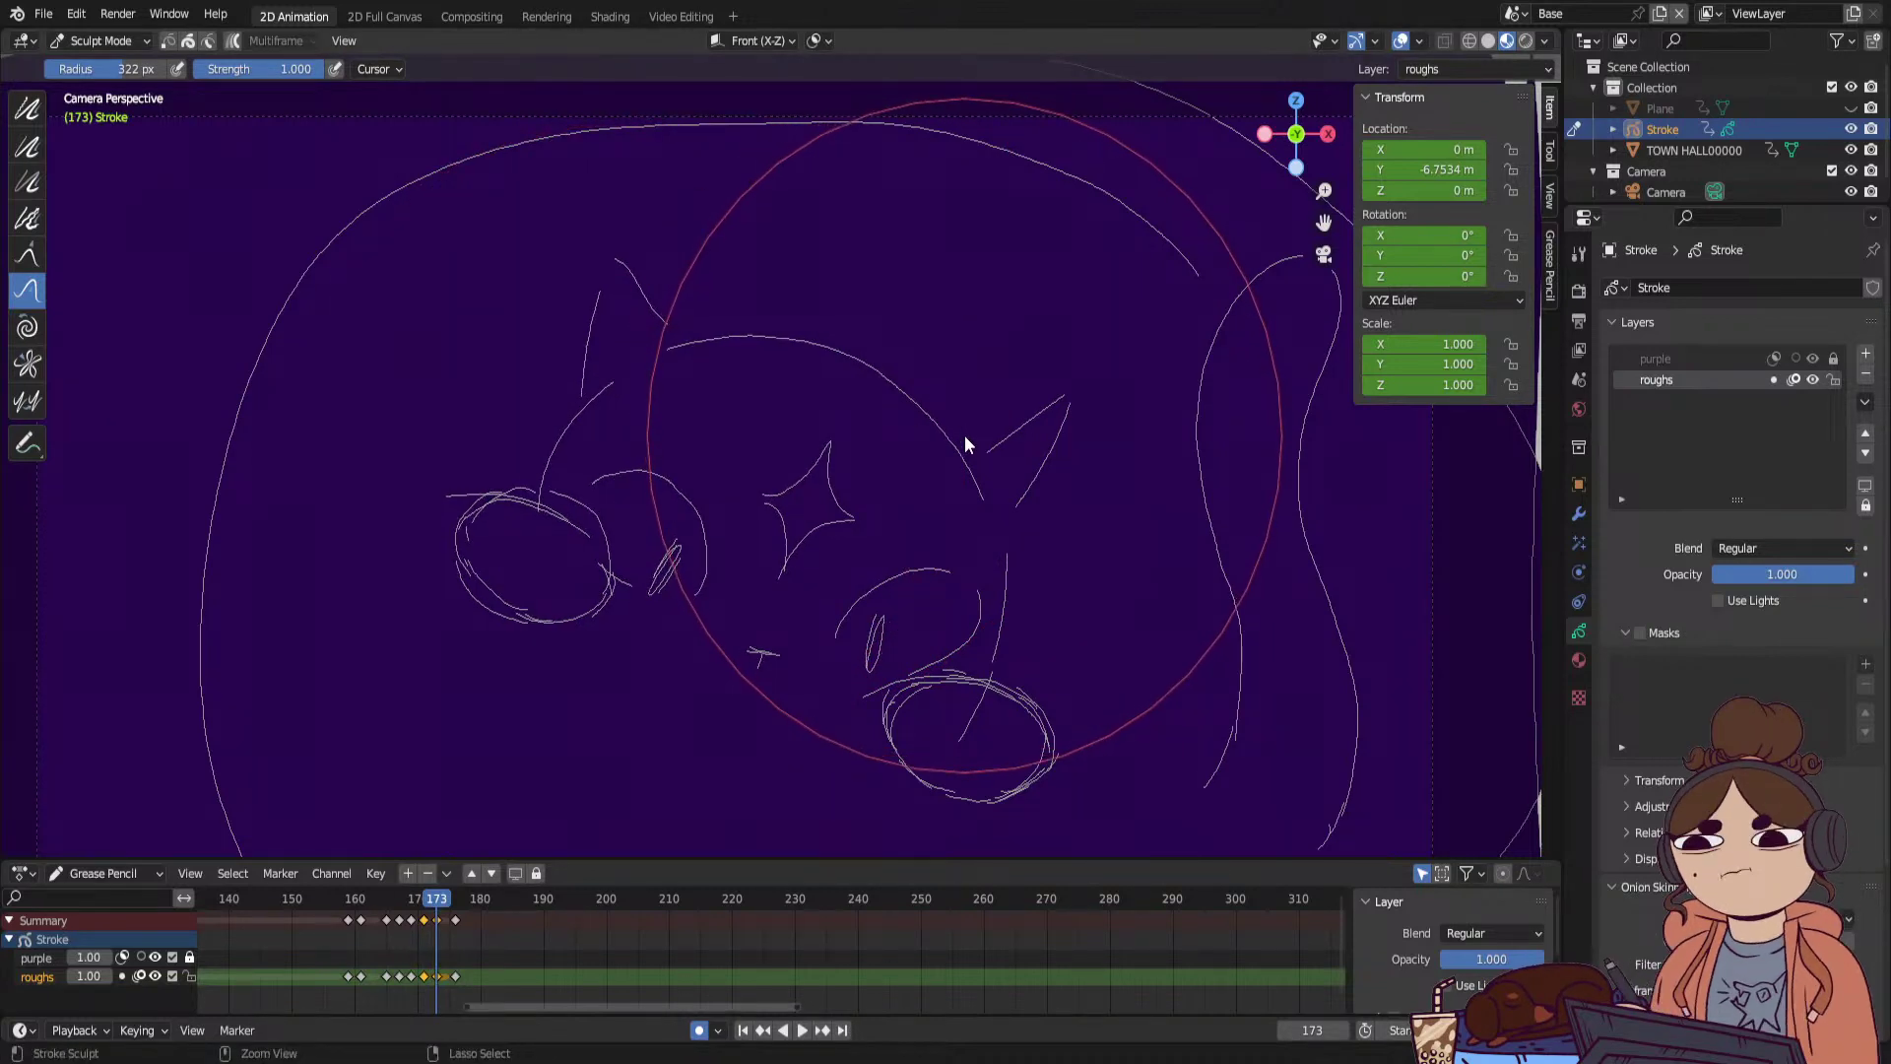
pyautogui.hotkey('ctrl', 'z')
pyautogui.click(1864, 403)
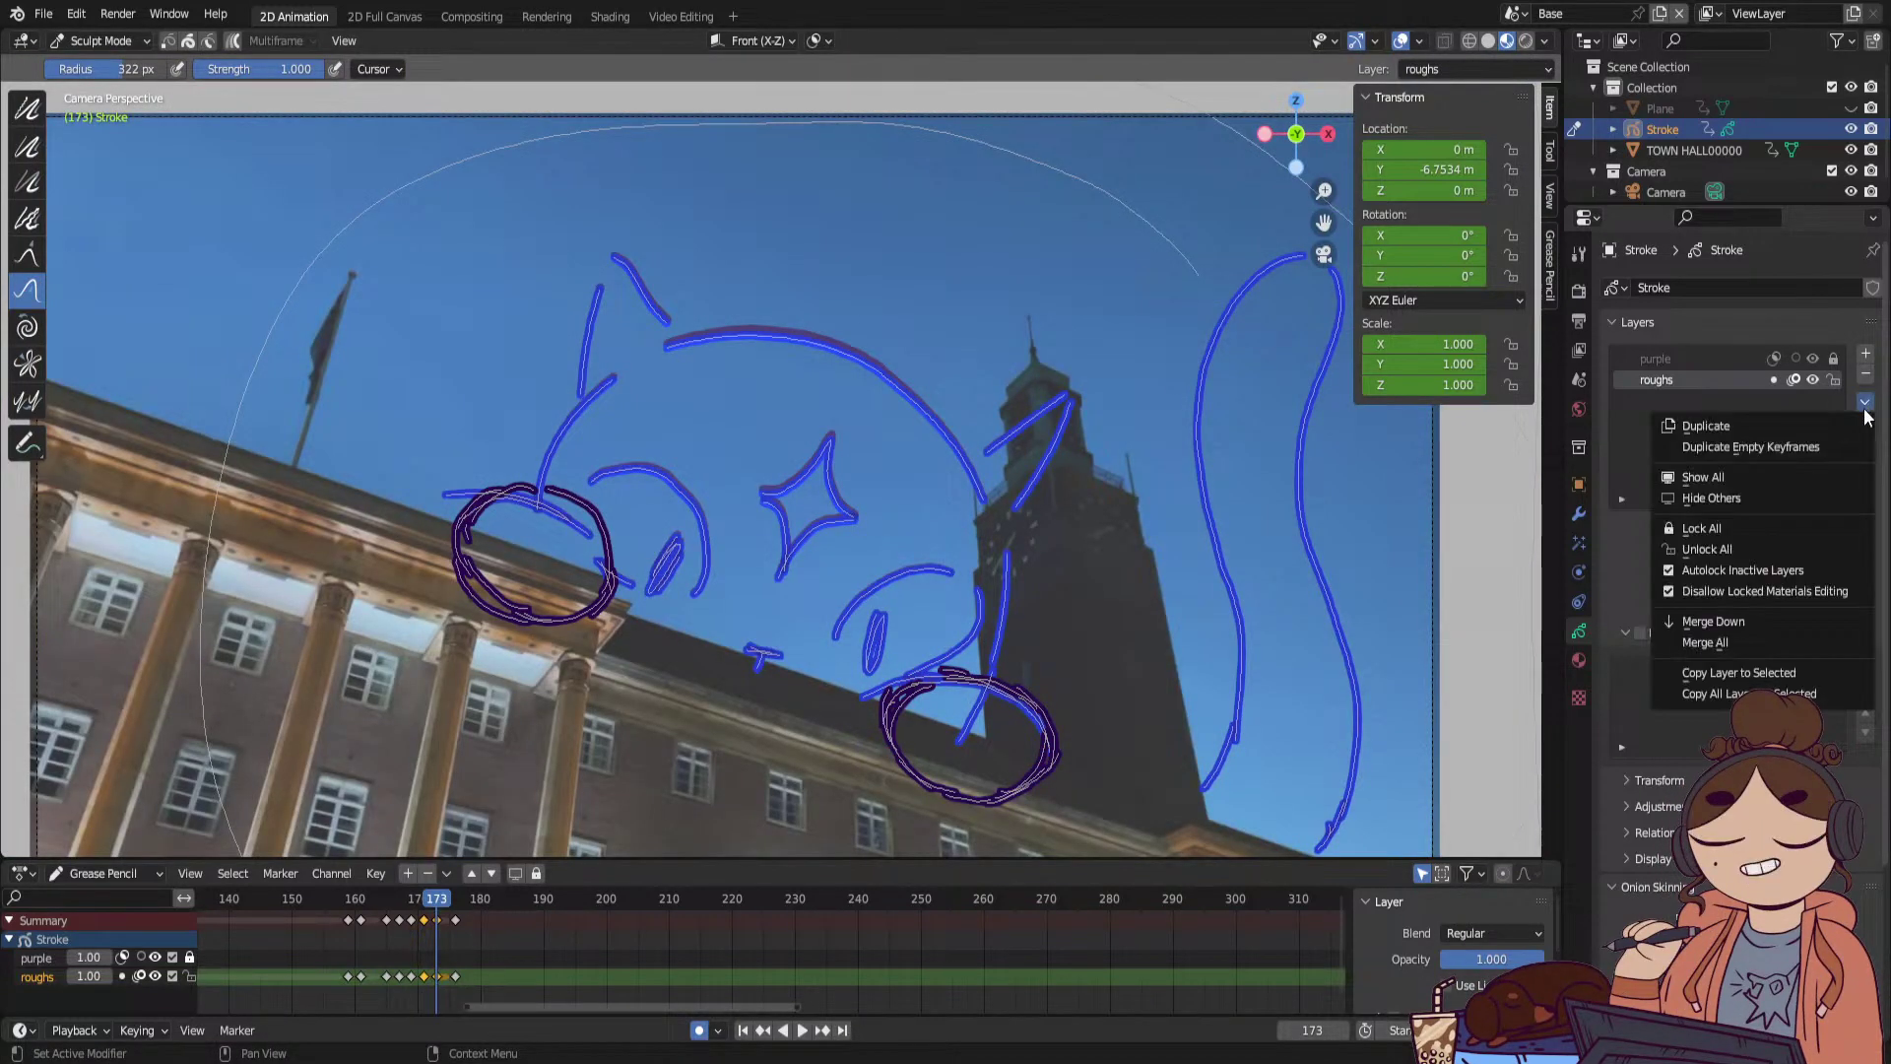
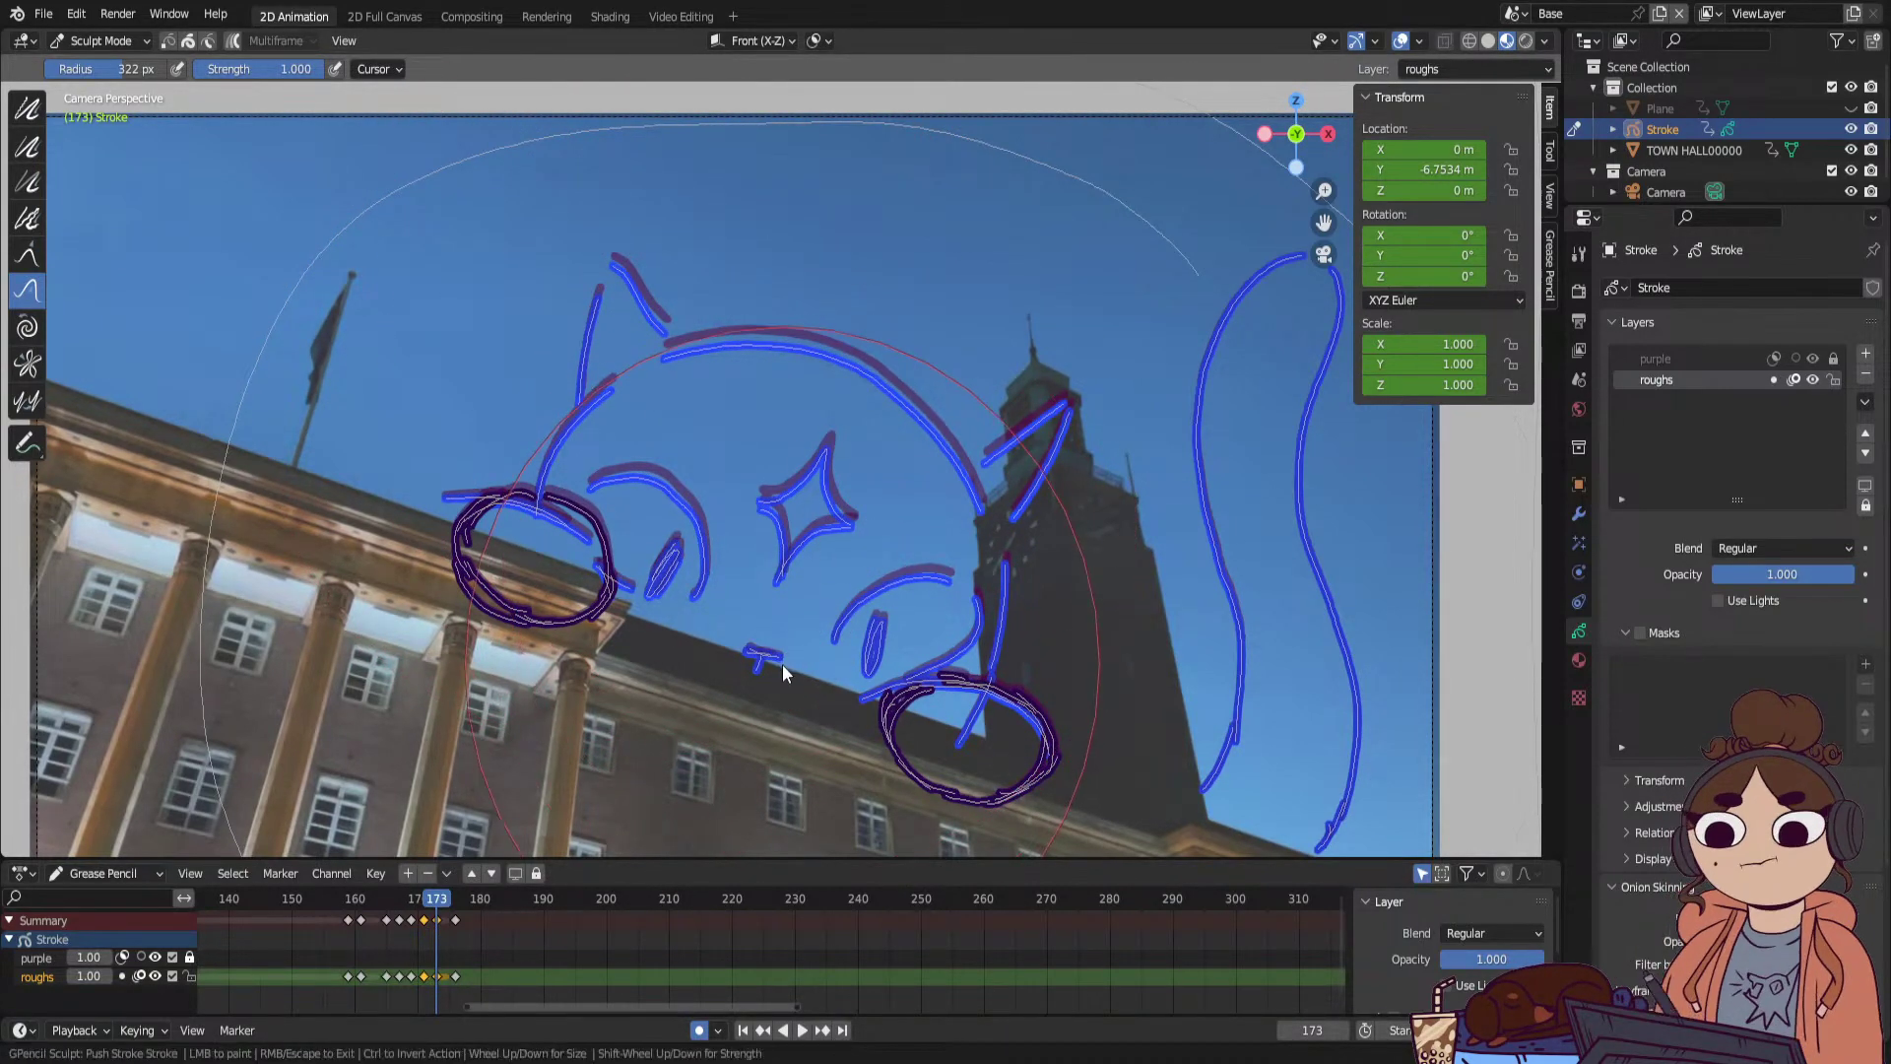
# Play the pop-up through to frame 190 to check how the sculpted pose settles.
pyautogui.press('space')
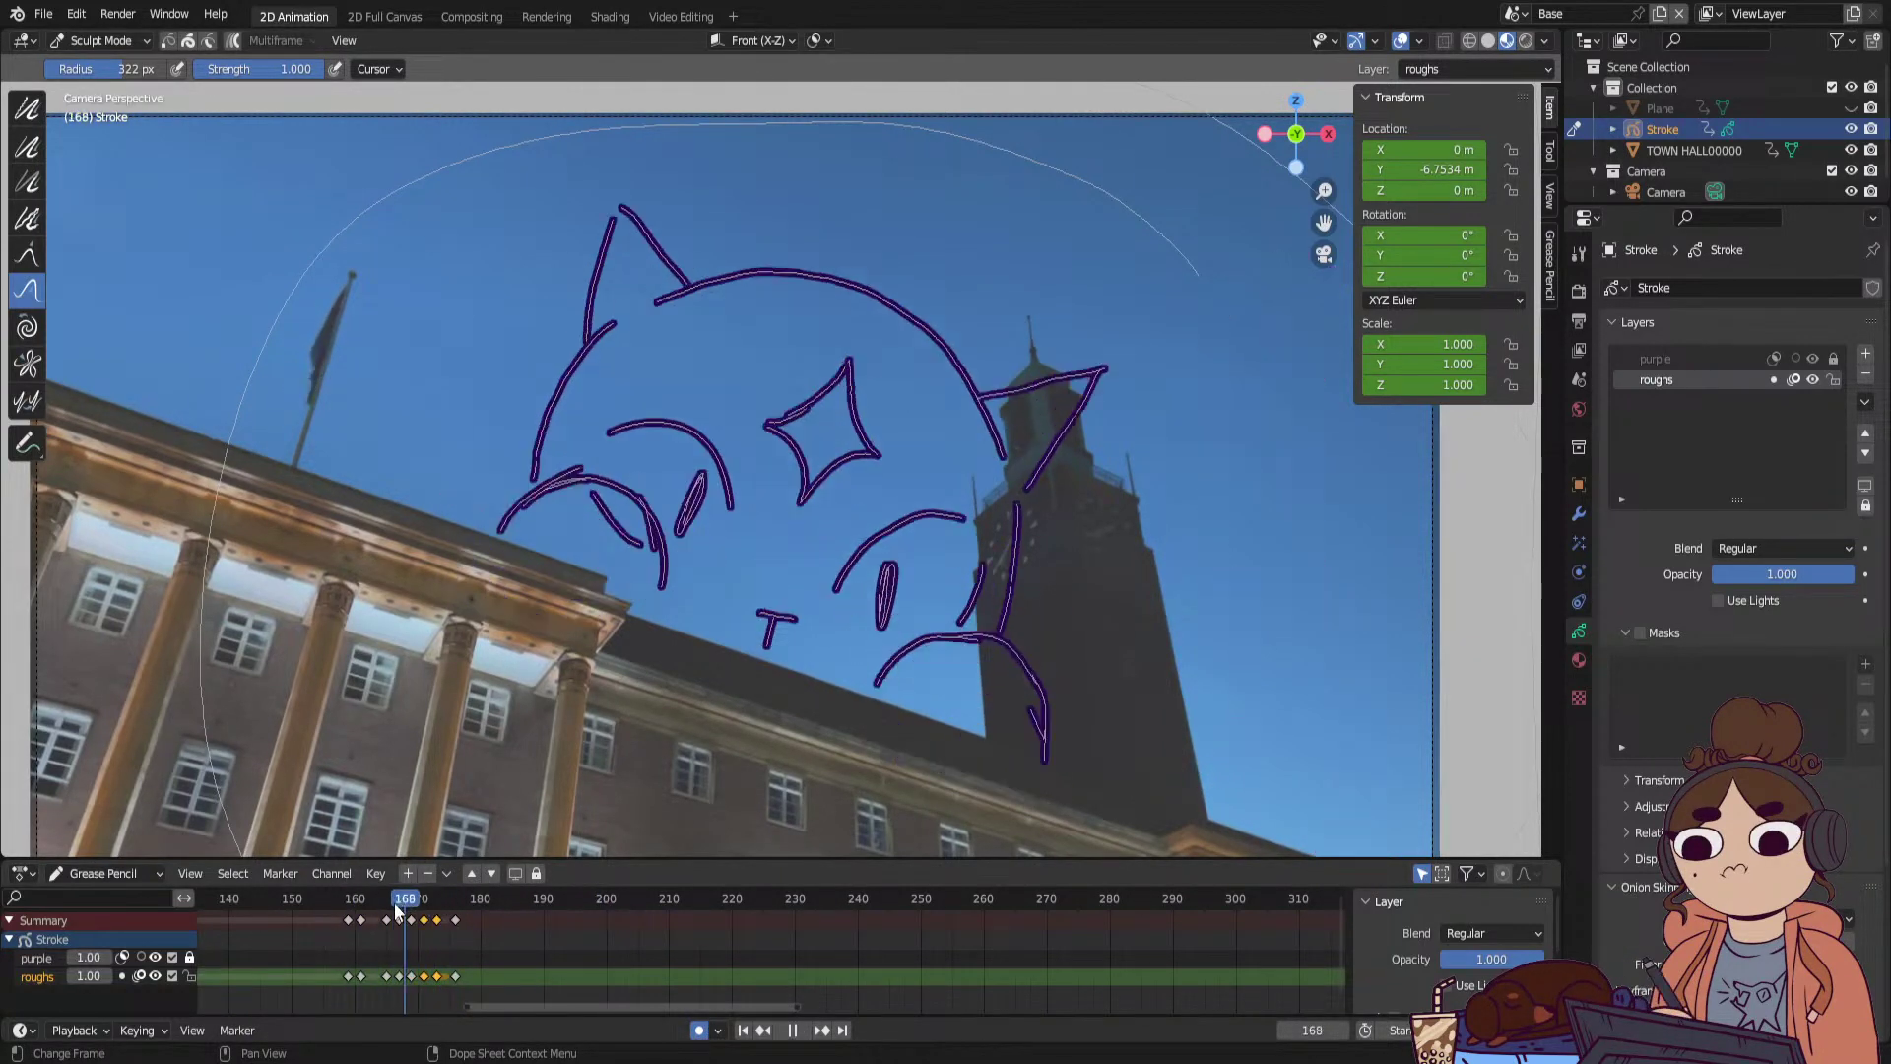
pyautogui.press('space')
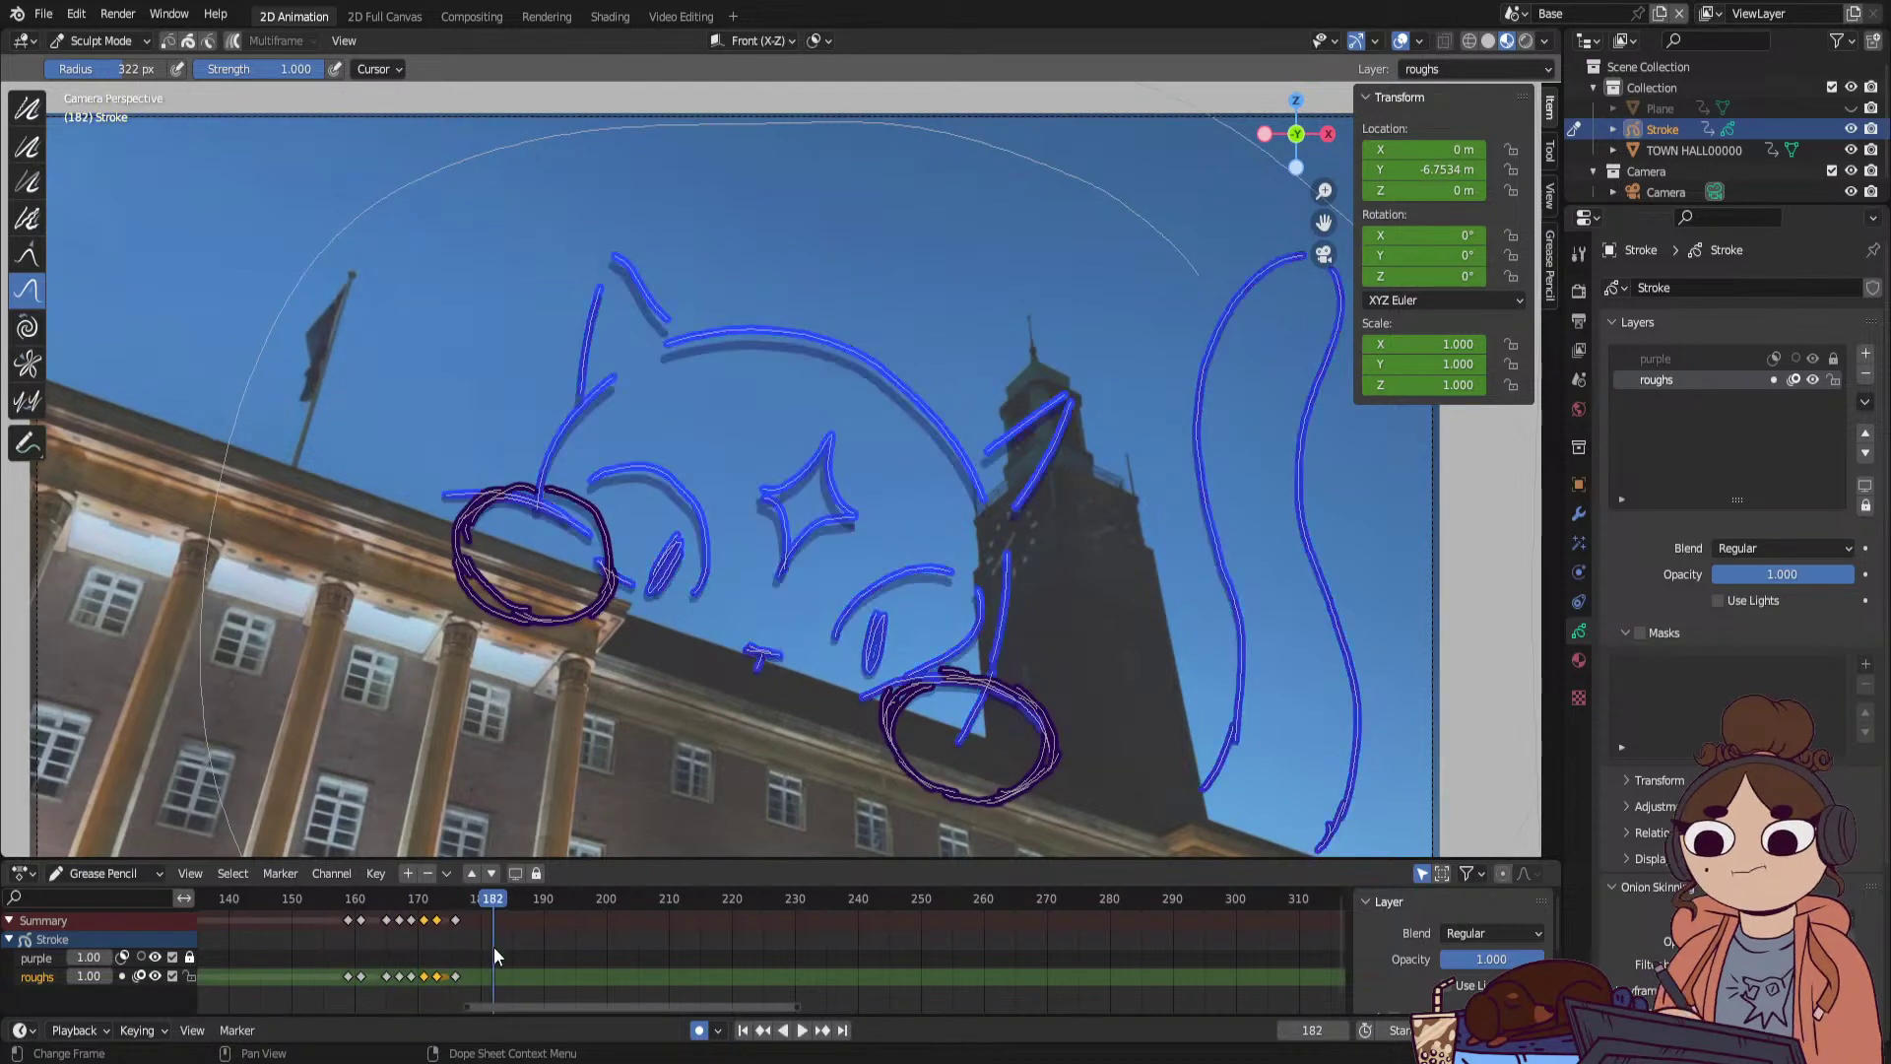
pyautogui.click(304, 896)
pyautogui.press('space')
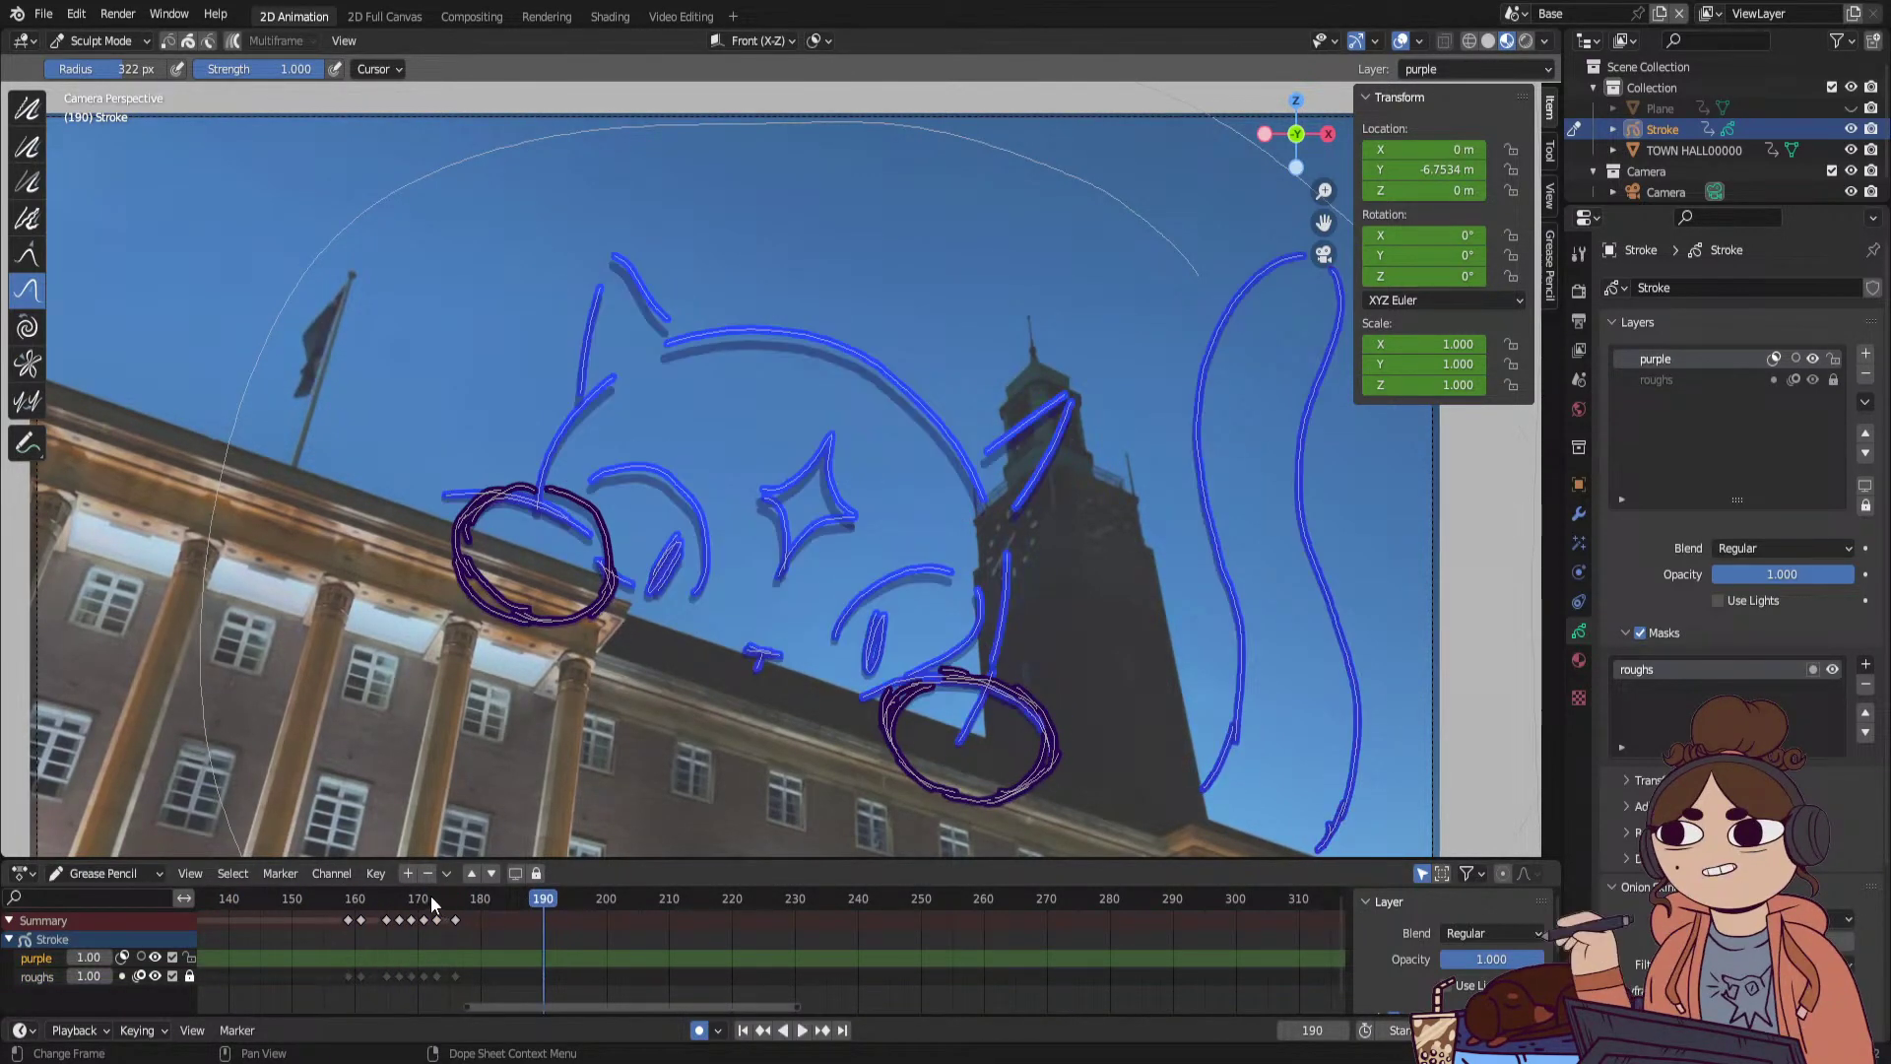
# Move the last roughs keyframe to frame 175 and replay the pop-up.
pyautogui.moveTo(430, 895)
pyautogui.mouseDown()
pyautogui.moveTo(459, 911)
pyautogui.moveTo(284, 901)
pyautogui.mouseUp()
pyautogui.click(453, 975)
pyautogui.press('g')
pyautogui.click(435, 980)
pyautogui.press('space')
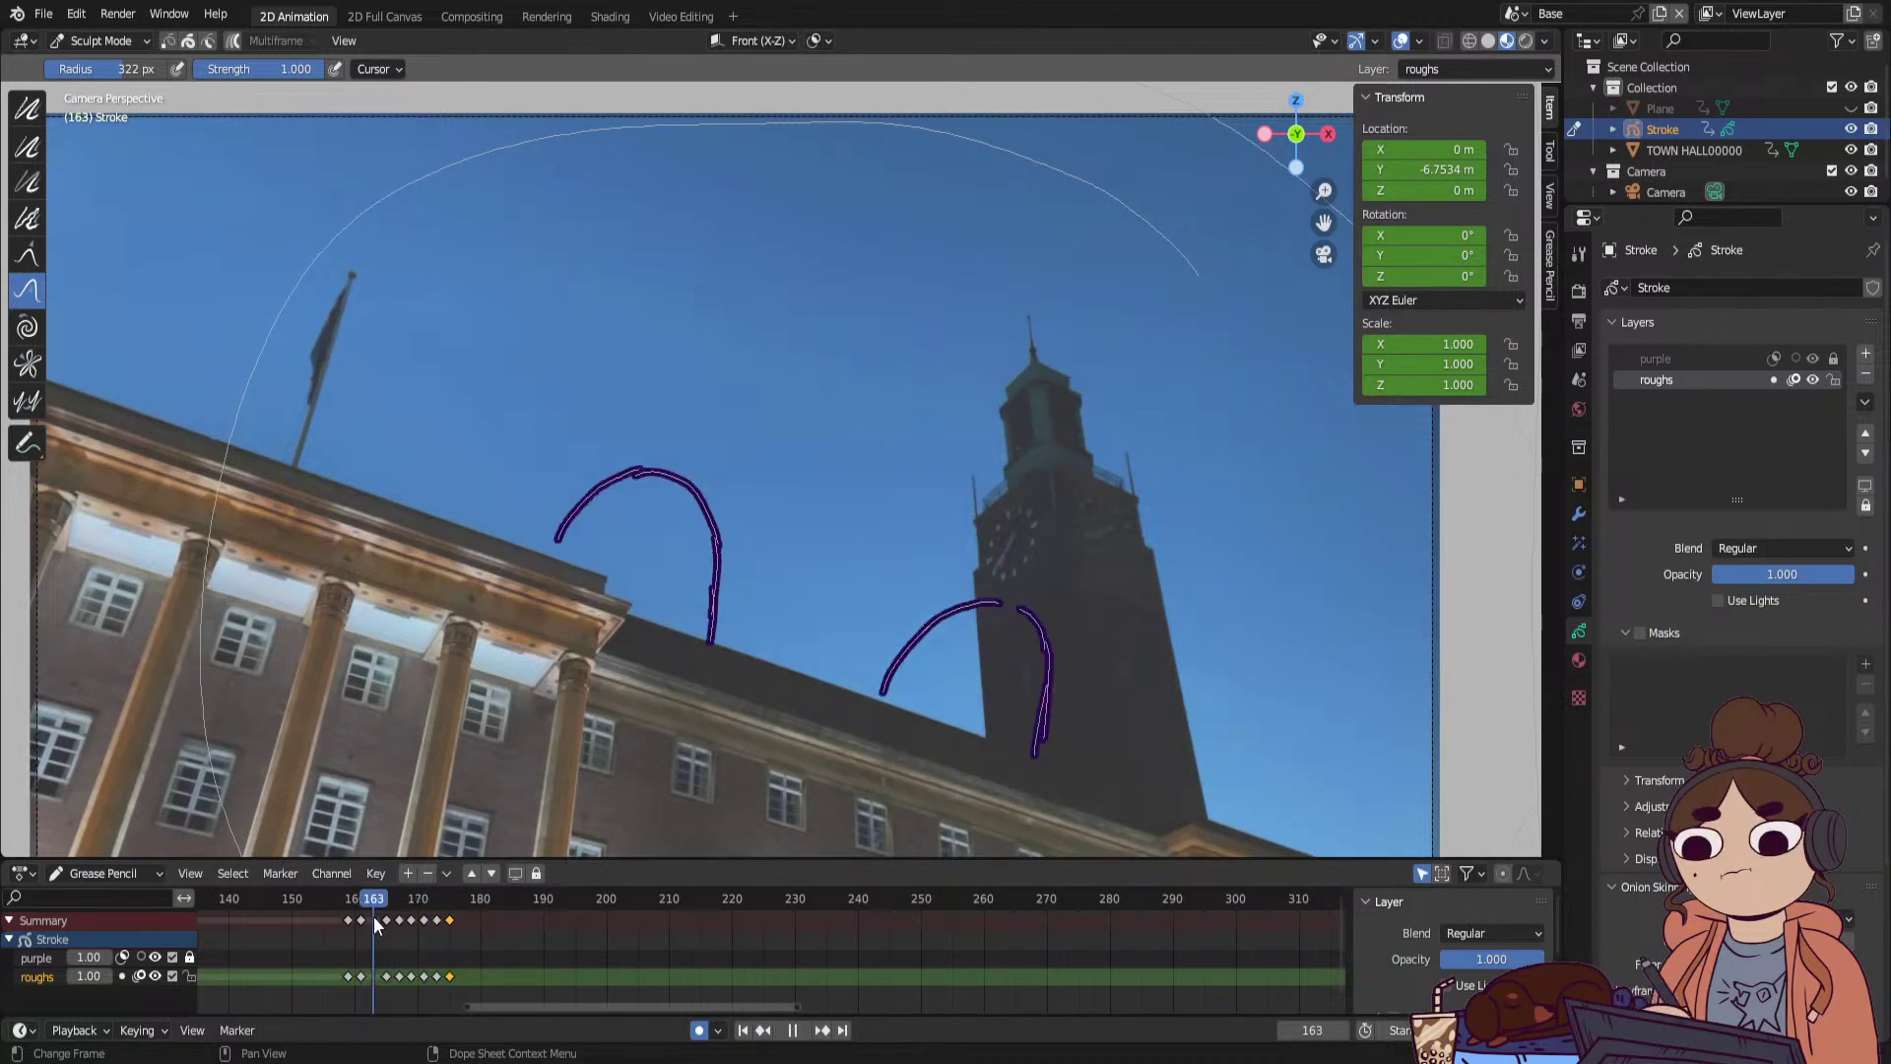
# Scrub back through the pop-up to recheck its timing, and delete the purple layer from the Stroke object.
pyautogui.press('space')
pyautogui.moveTo(433, 923)
pyautogui.mouseDown()
pyautogui.moveTo(459, 924)
pyautogui.moveTo(352, 947)
pyautogui.moveTo(444, 947)
pyautogui.moveTo(297, 938)
pyautogui.mouseUp()
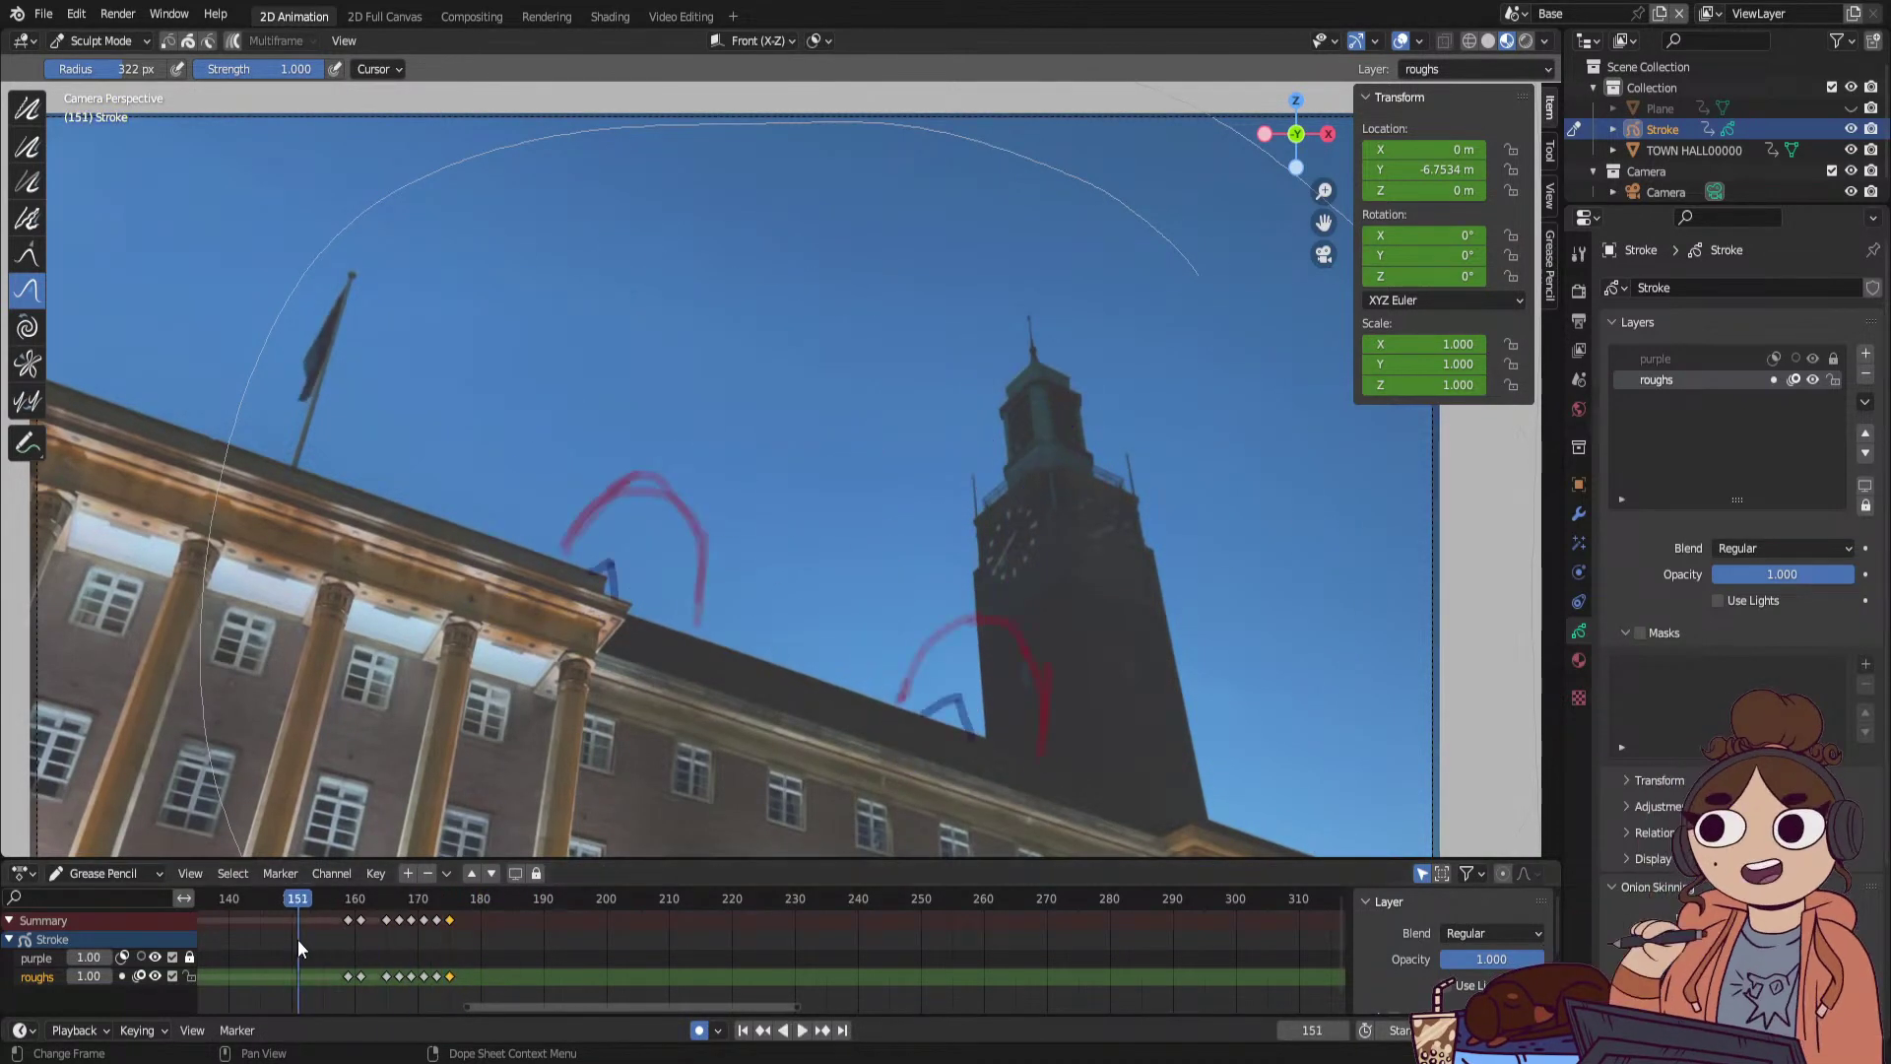
pyautogui.moveTo(1323, 190); pyautogui.dragTo(1326, 222)
pyautogui.click(233, 902)
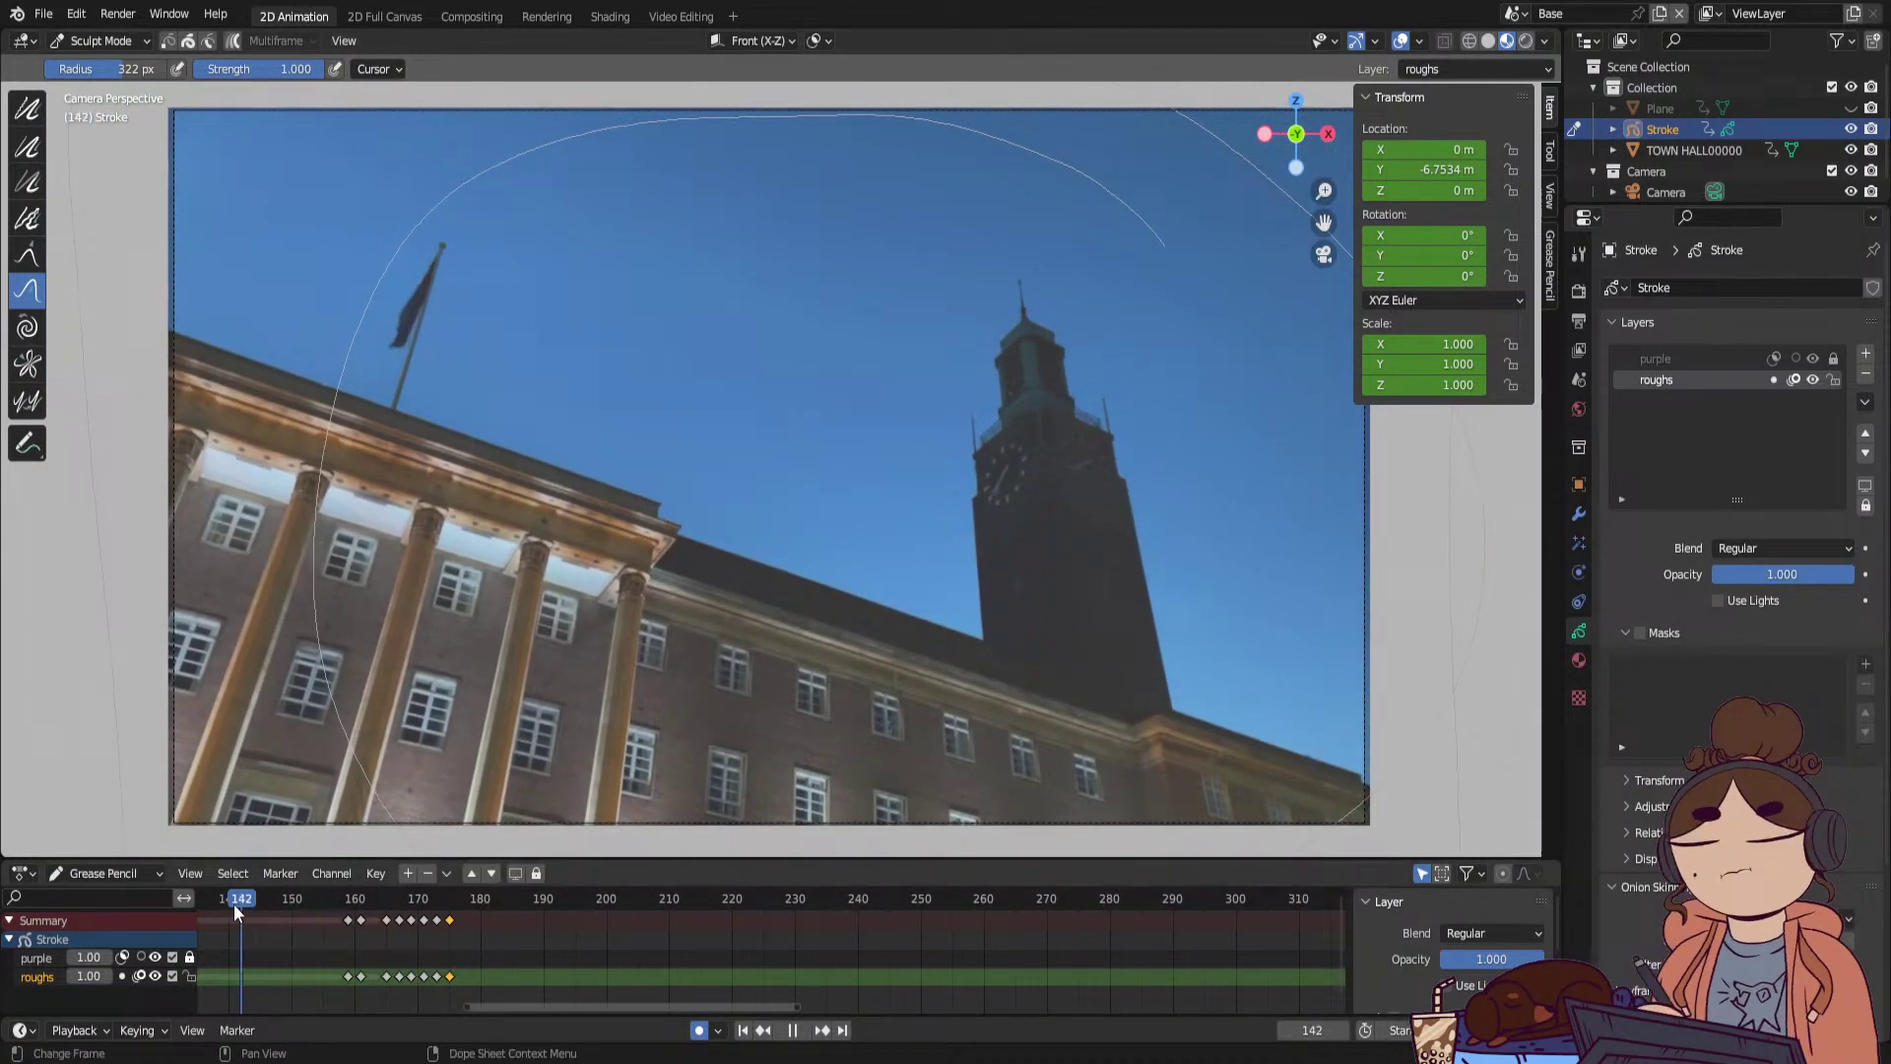
pyautogui.click(1728, 357)
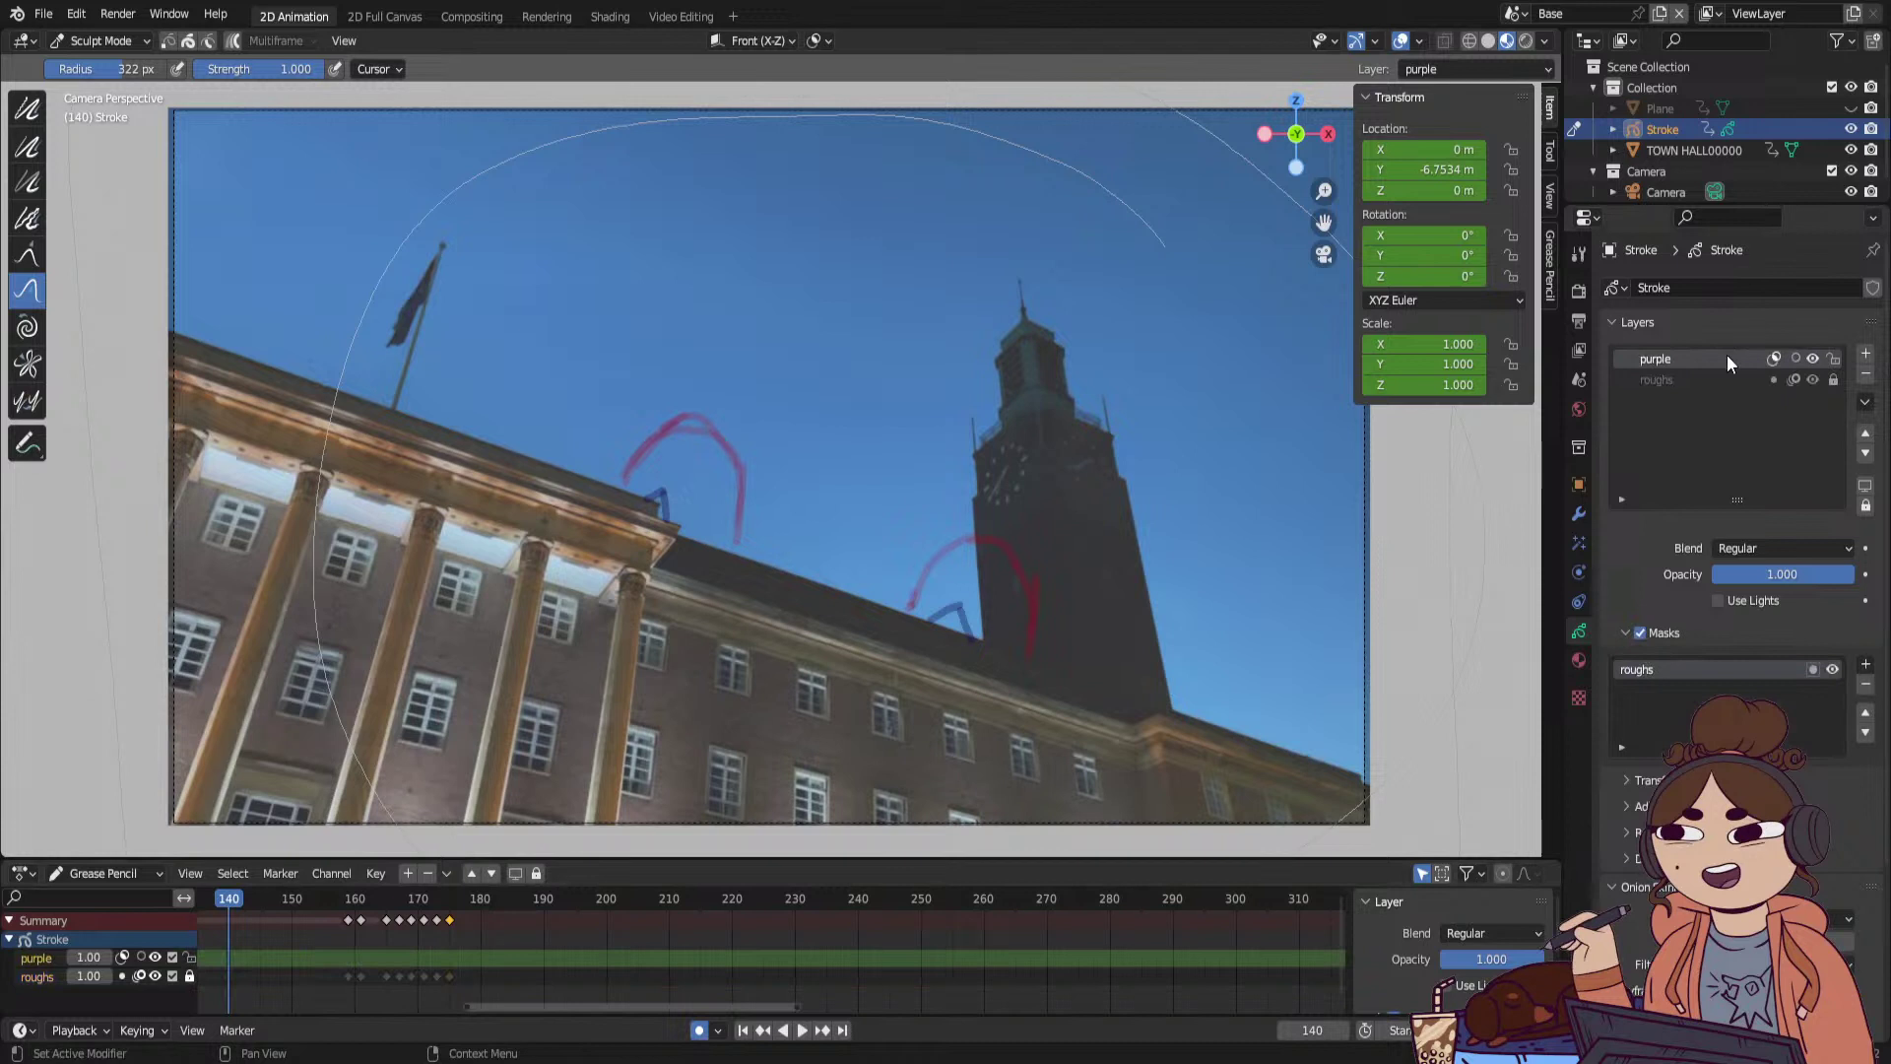
pyautogui.click(1866, 374)
# Play the whole animation from frame 1 to review the cat's pop-up and hold, and park the playhead at frame 228.
pyautogui.click(743, 1030)
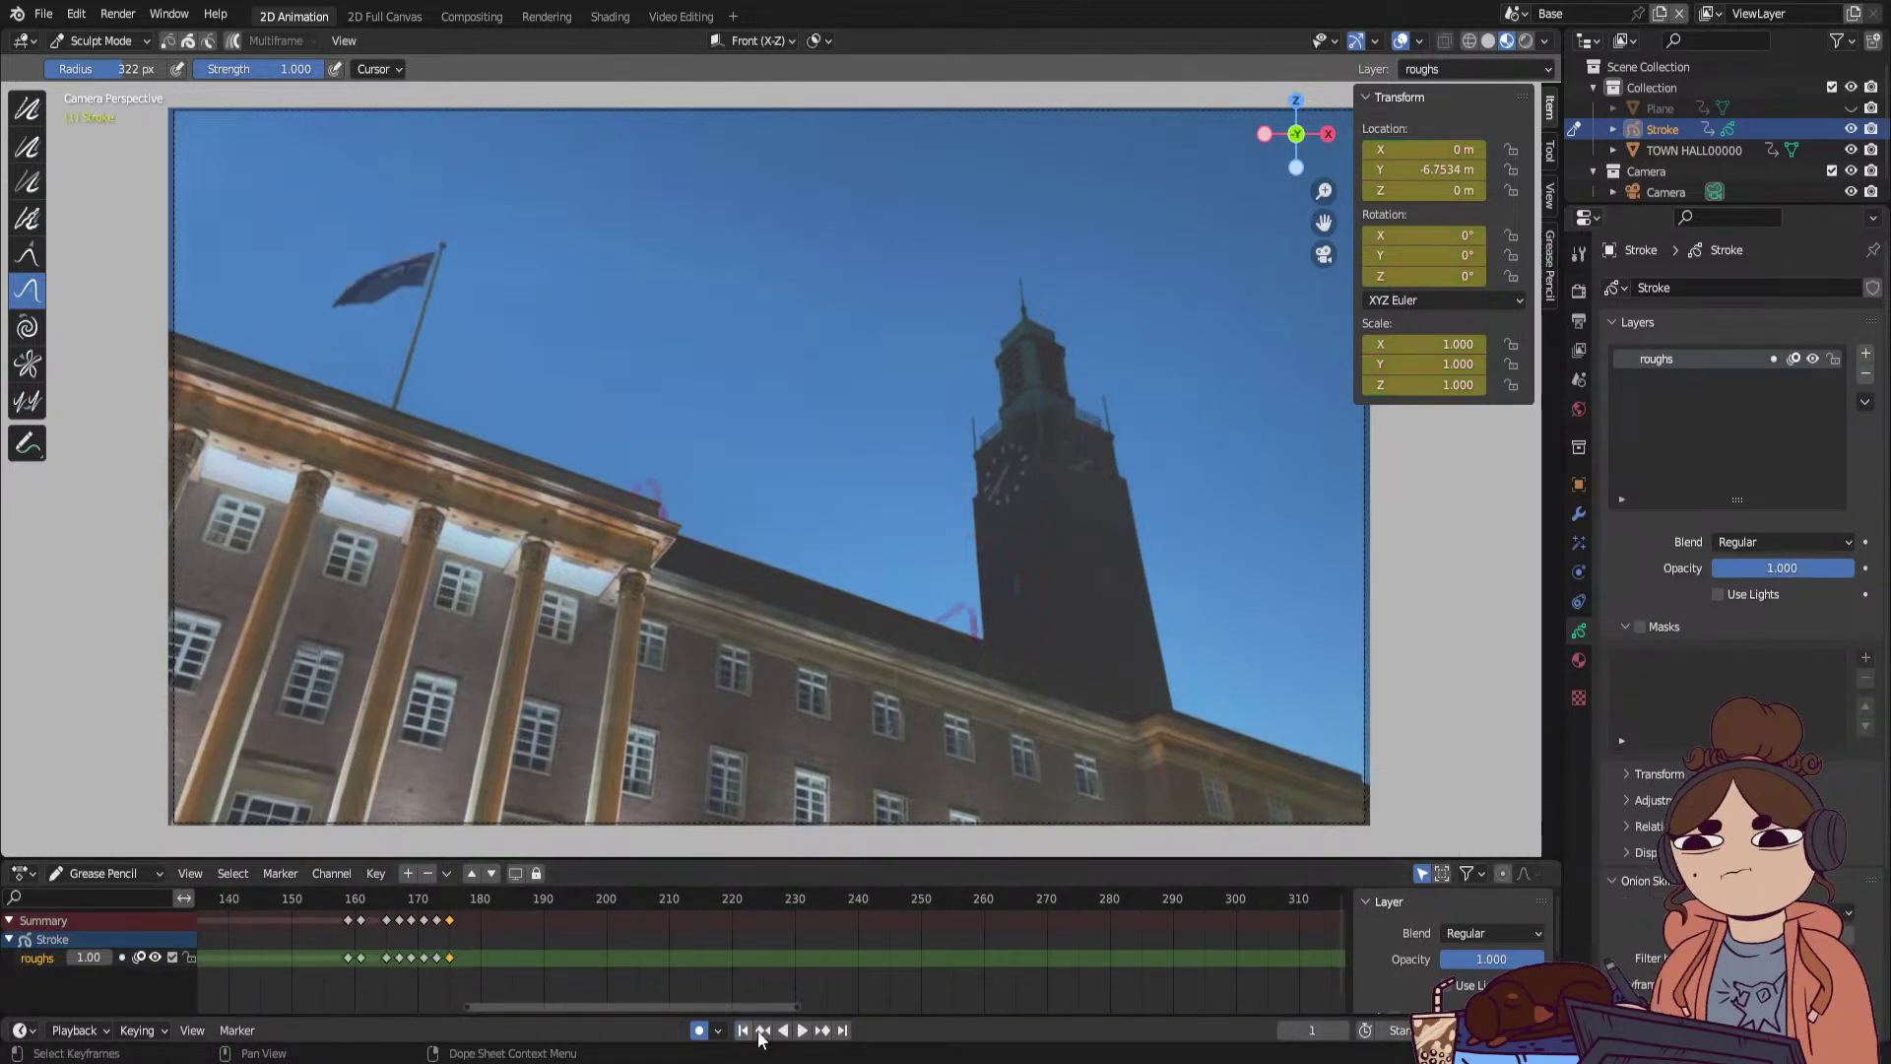
pyautogui.click(802, 1030)
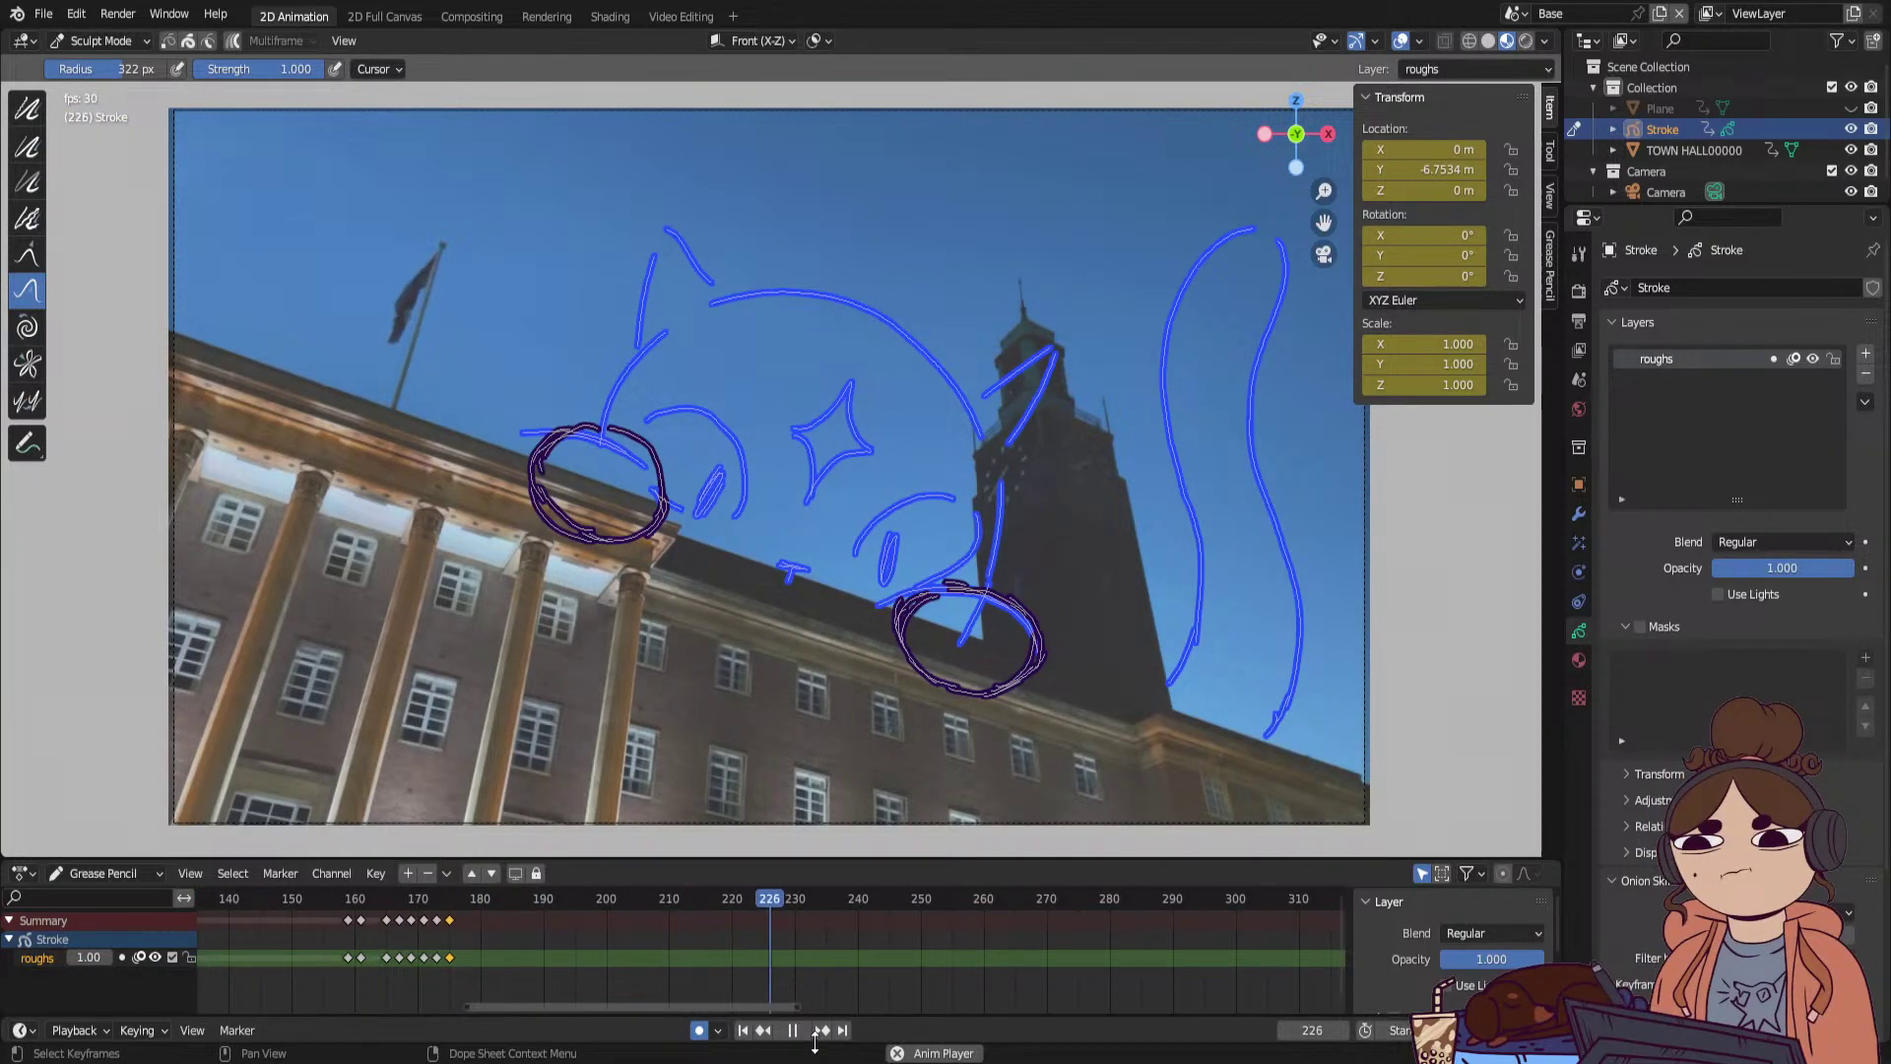
pyautogui.click(791, 1030)
pyautogui.click(455, 898)
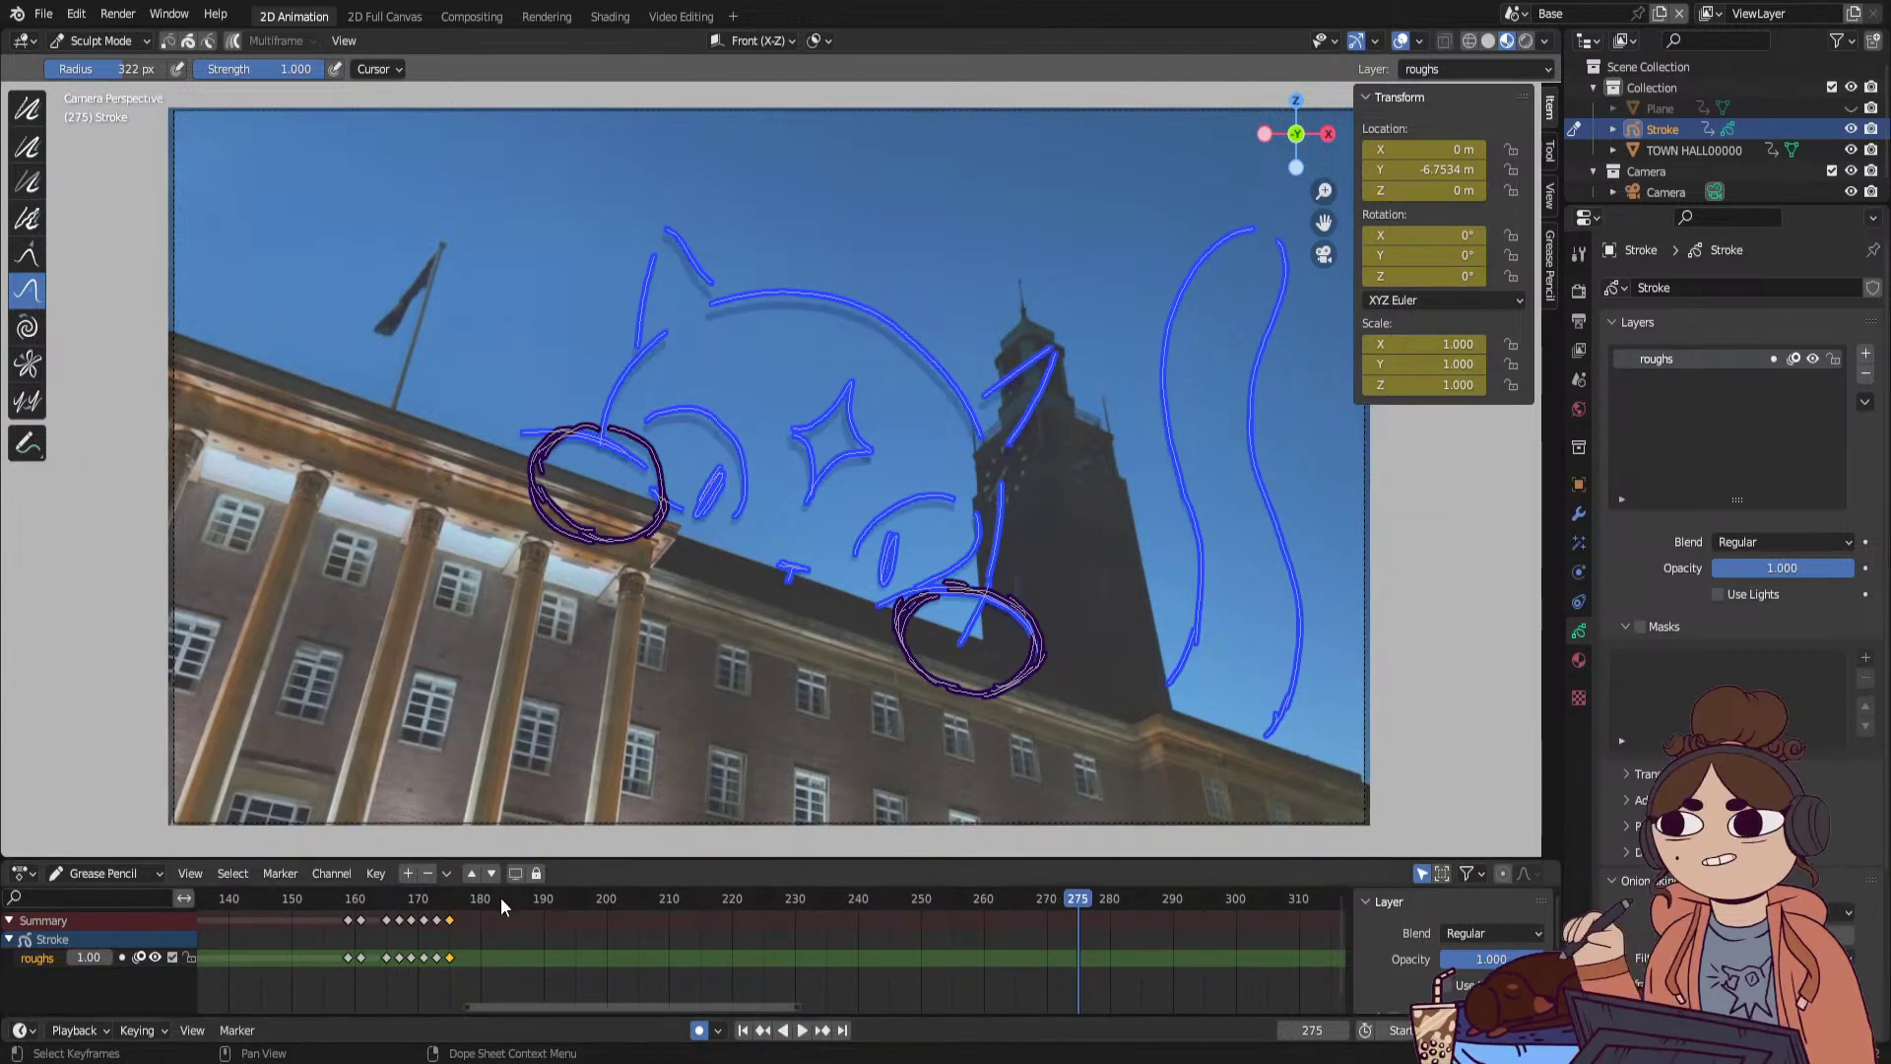
pyautogui.press('space')
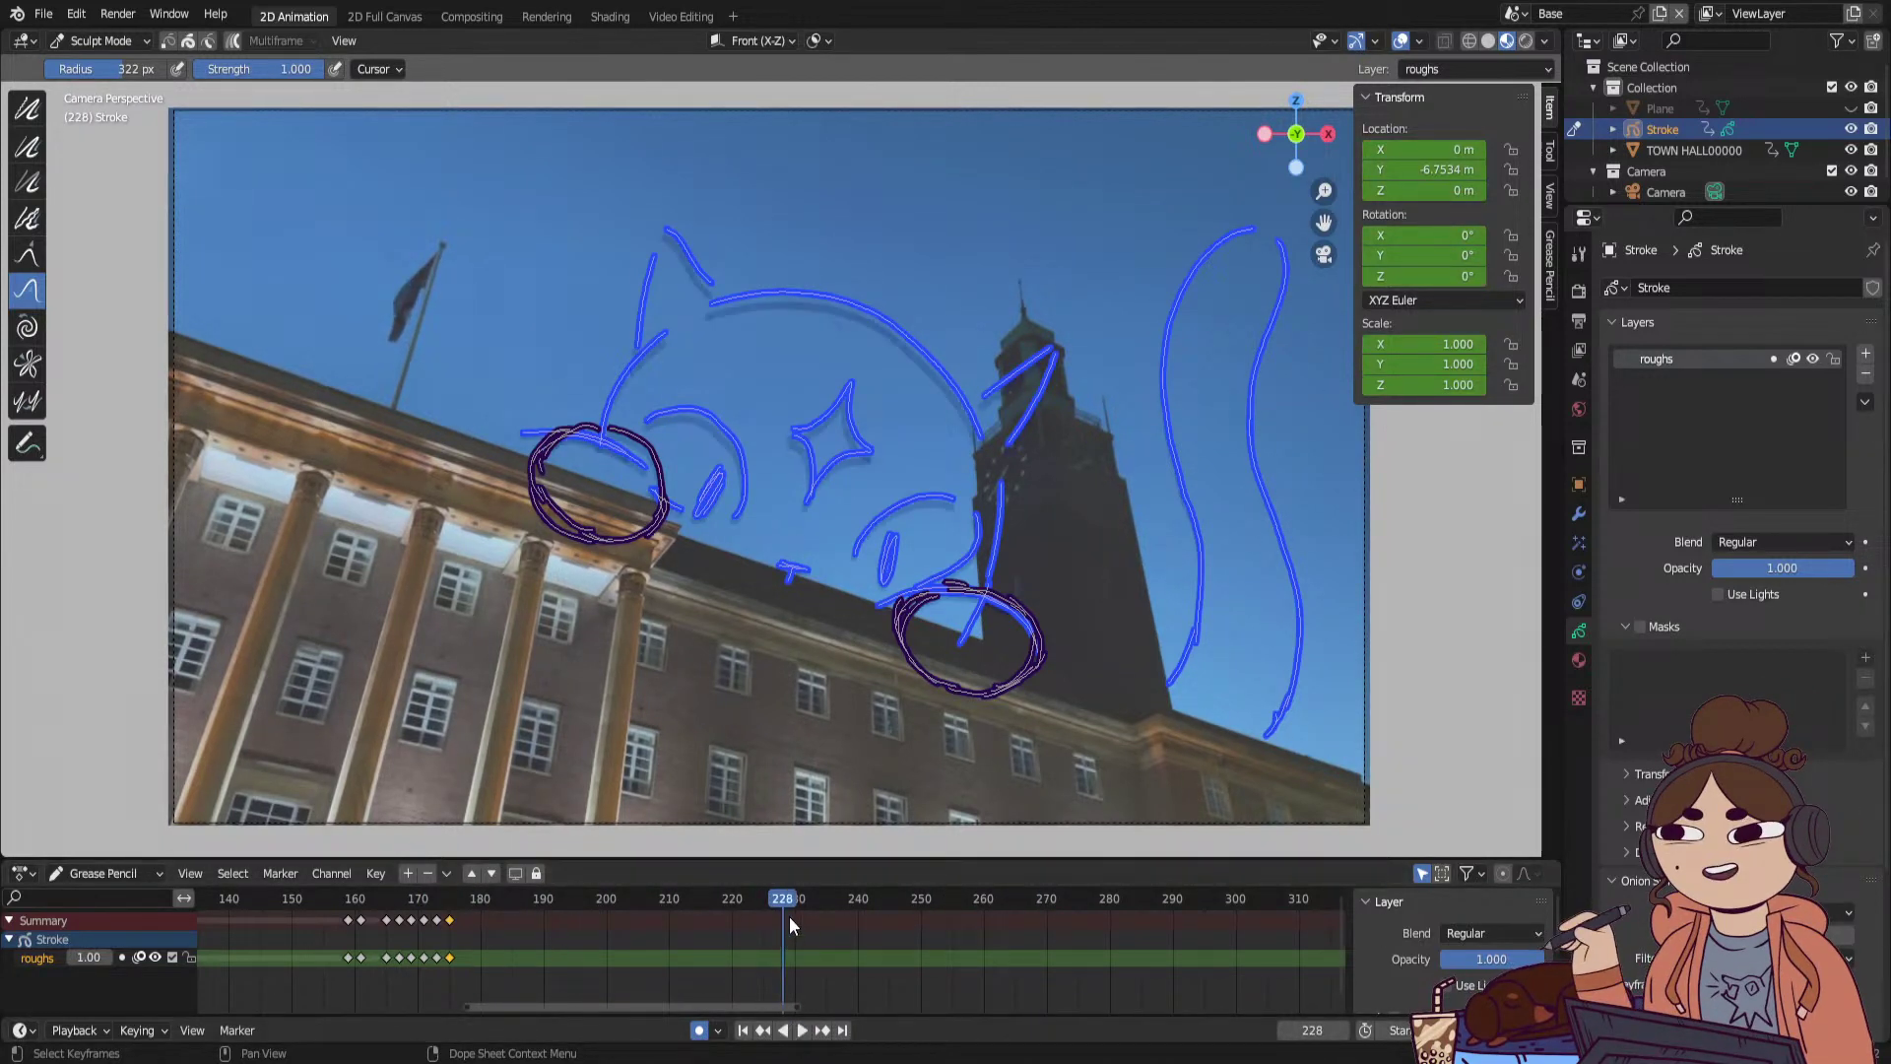
# Add a Noise modifier to the Stroke object with Position 0.05 and play the animation to check the wobble.
pyautogui.click(1578, 514)
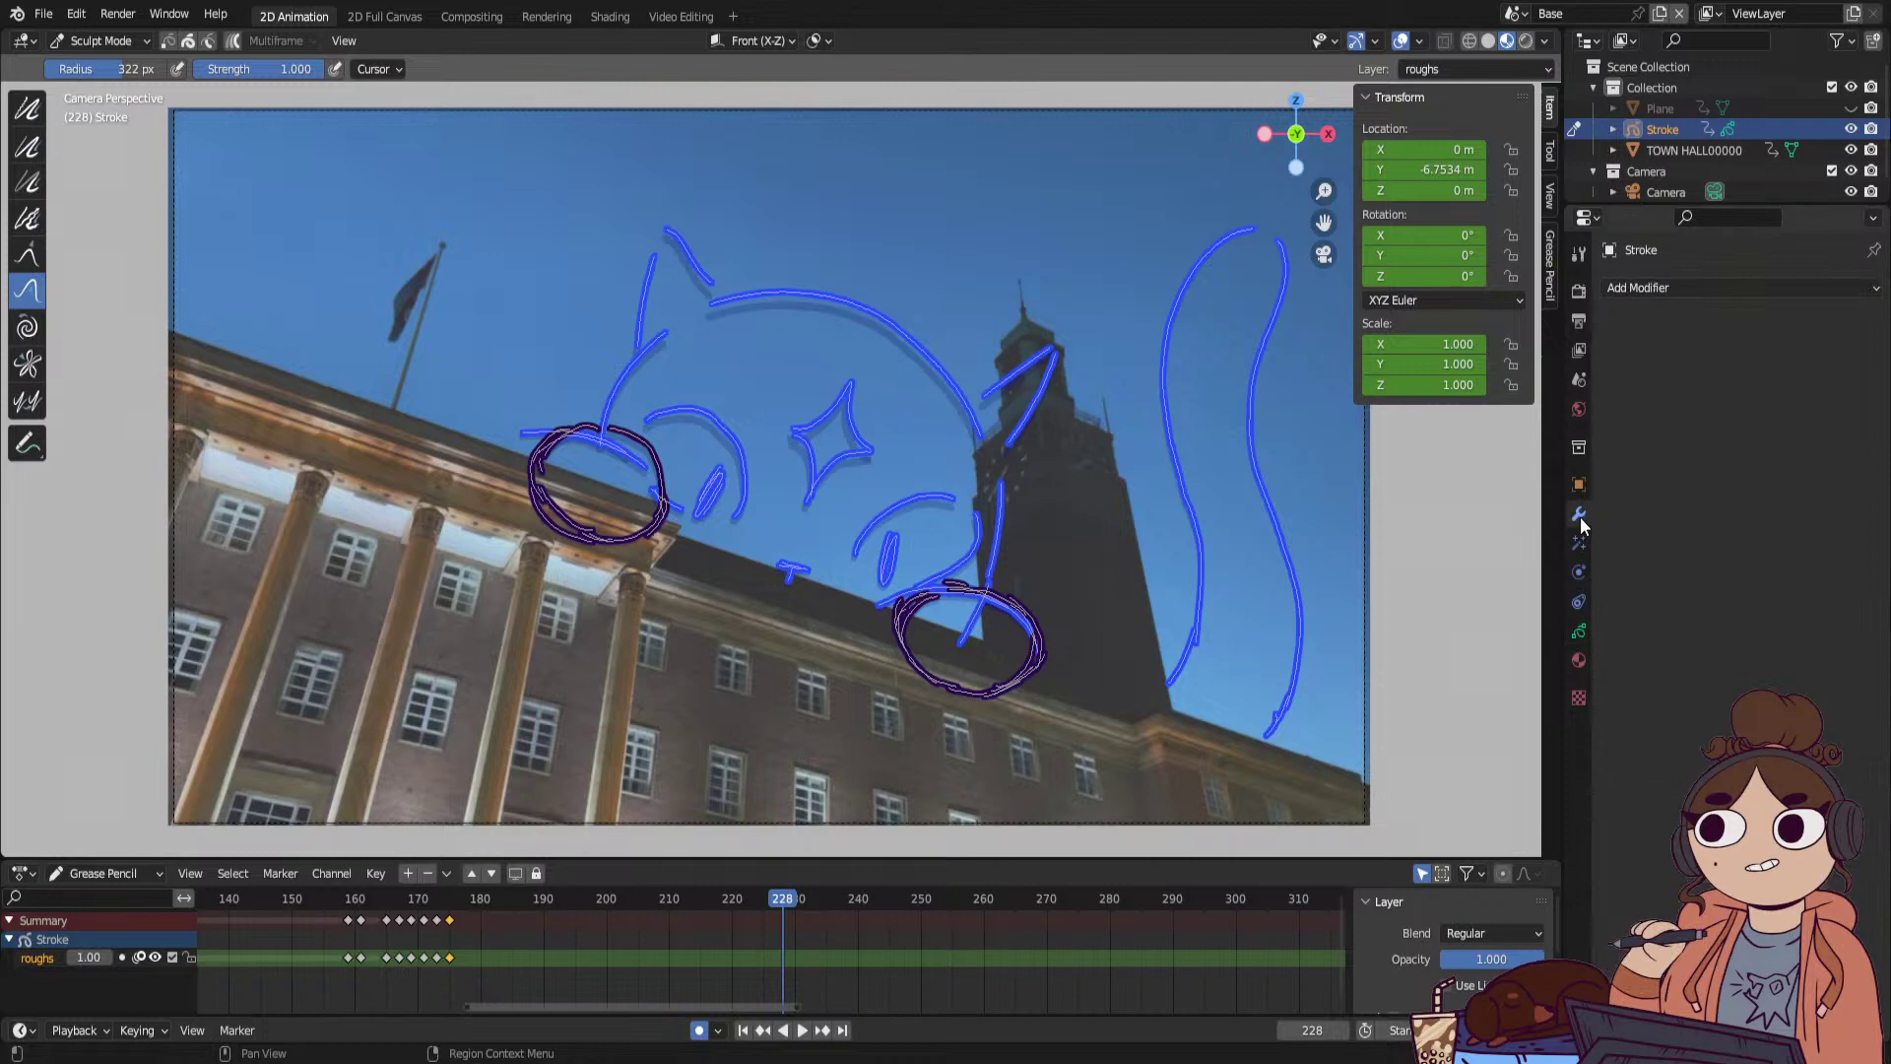
pyautogui.click(1733, 286)
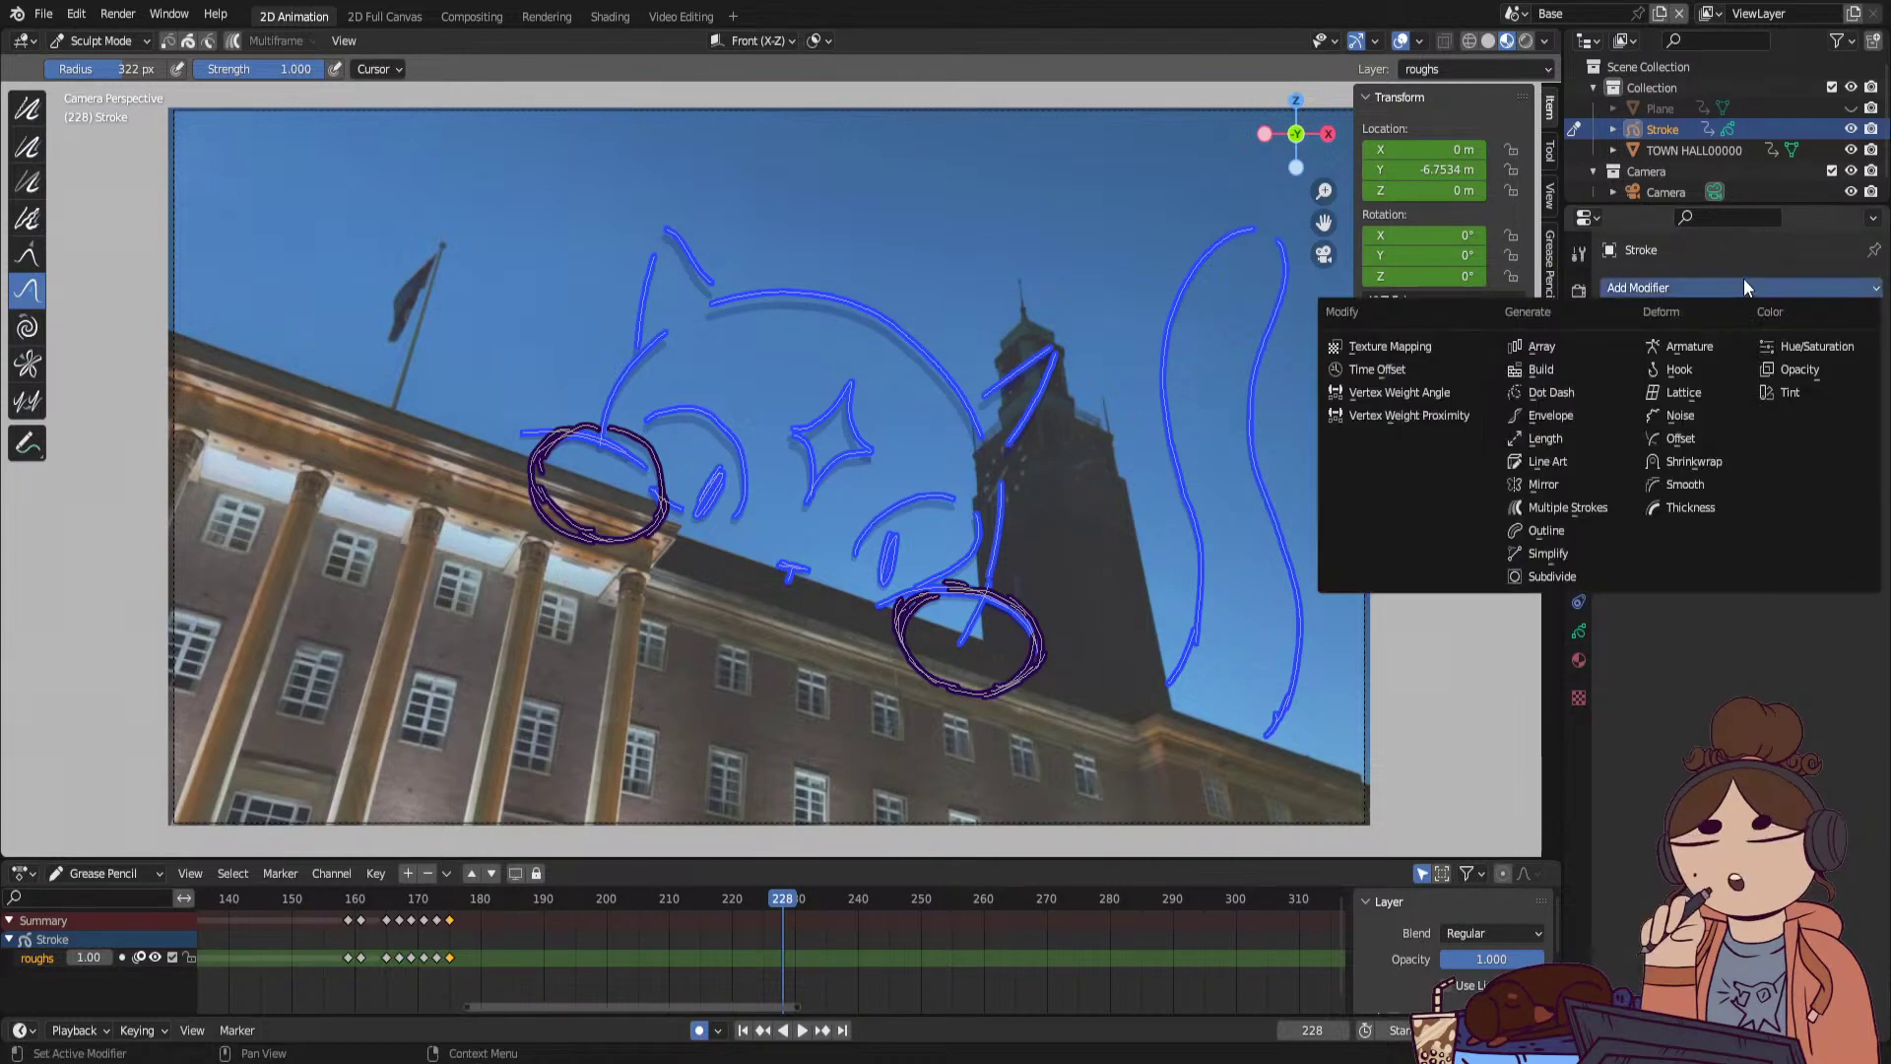
pyautogui.click(1715, 413)
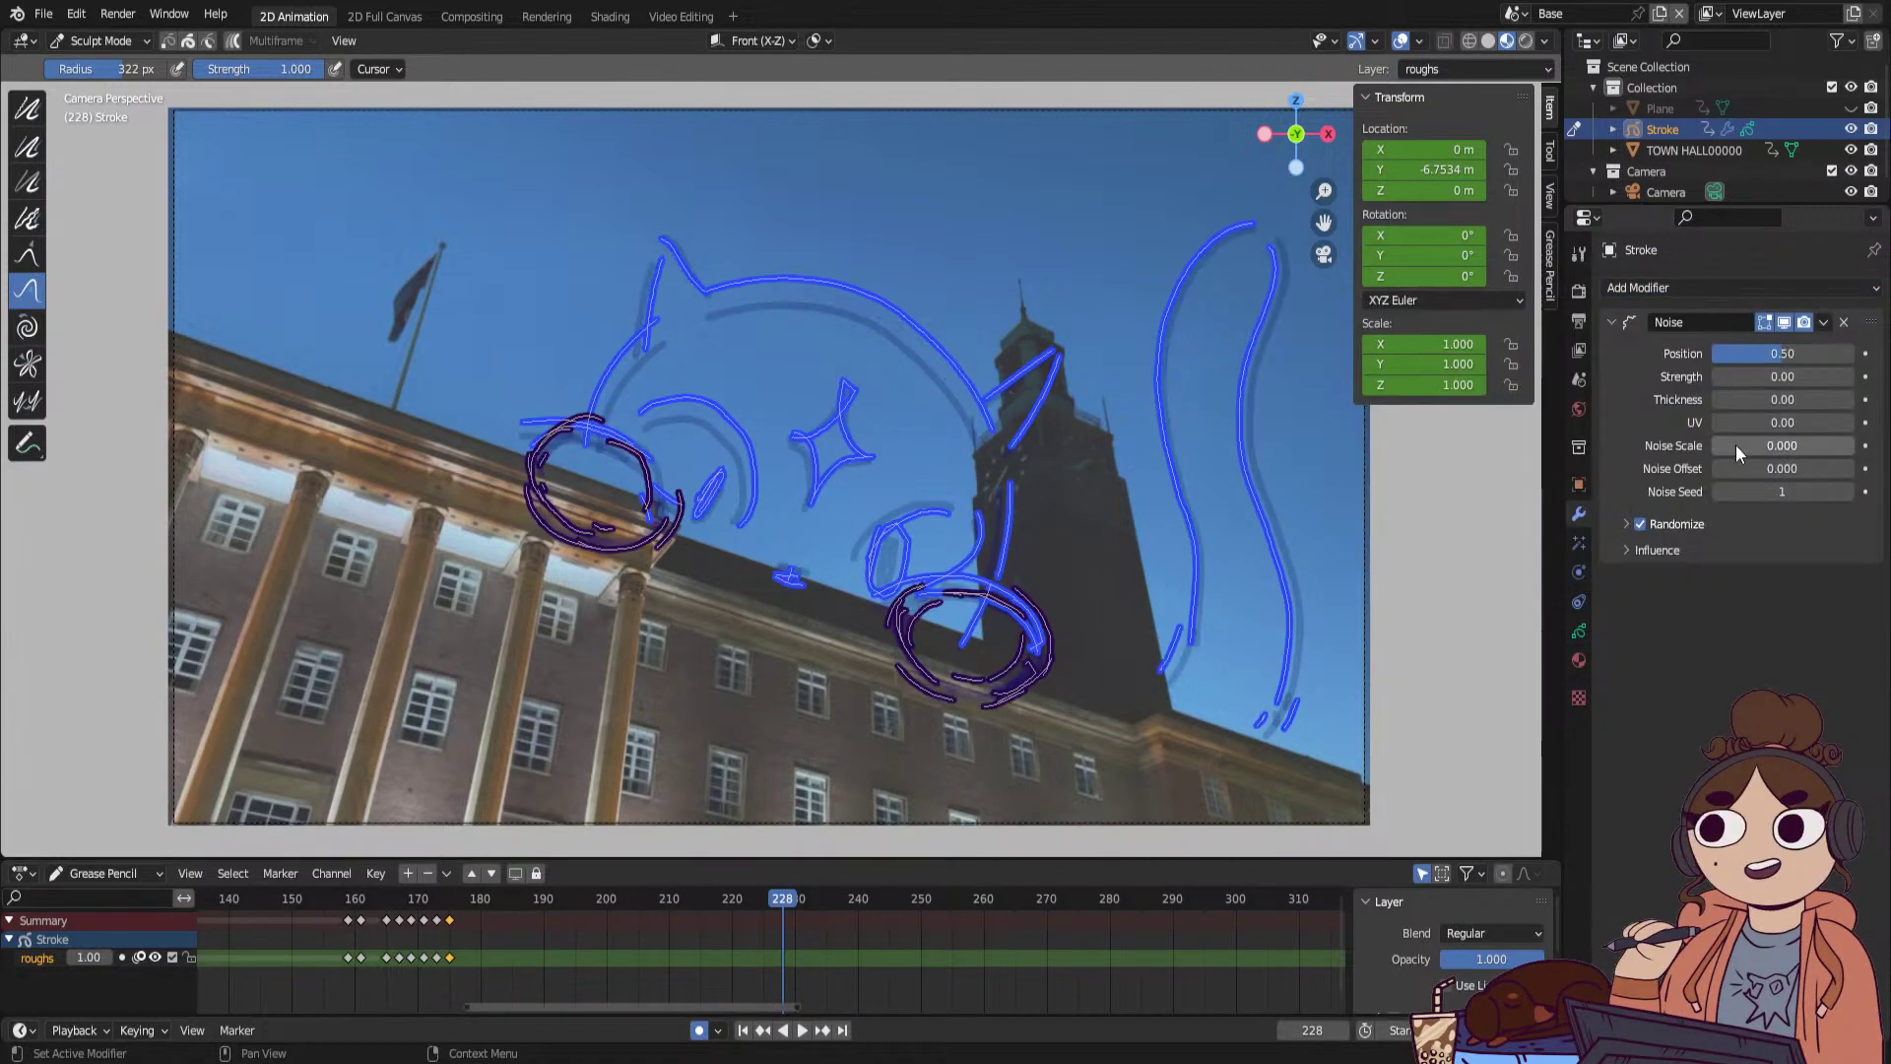
pyautogui.doubleClick(1754, 353)
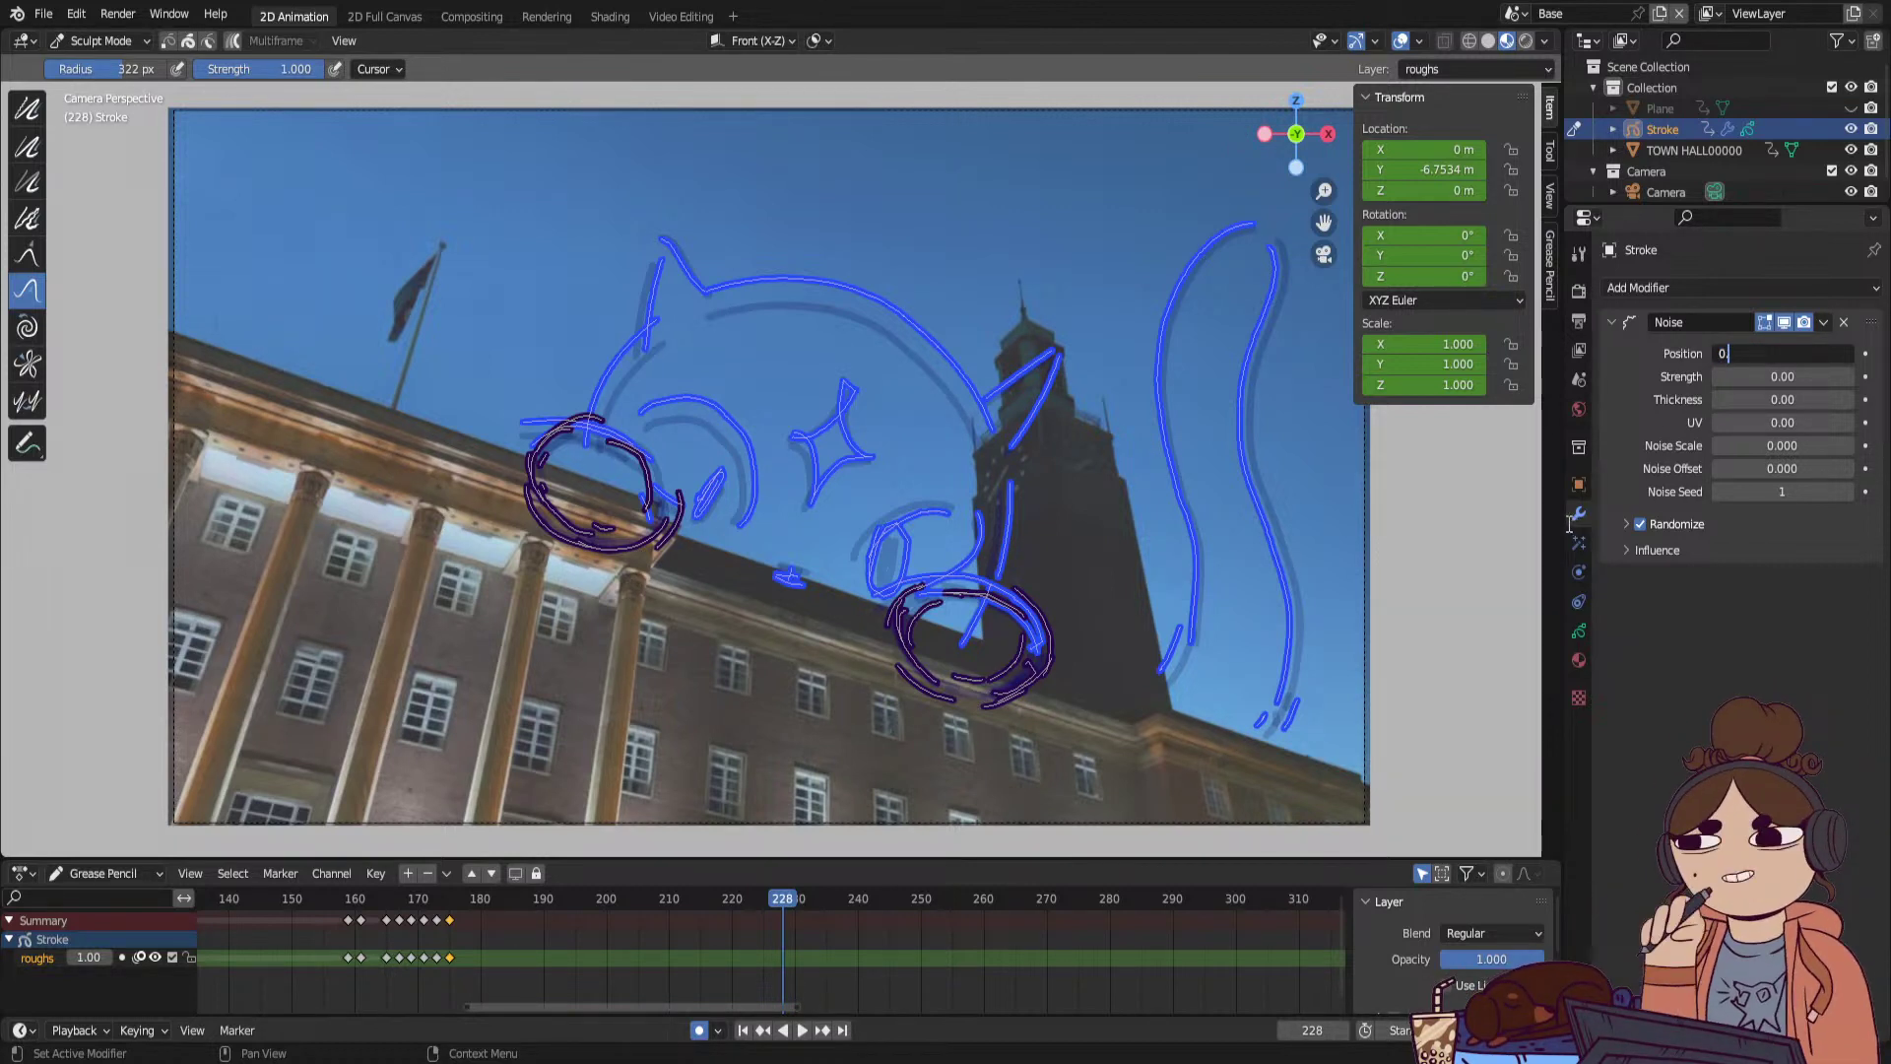
pyautogui.write('.05')
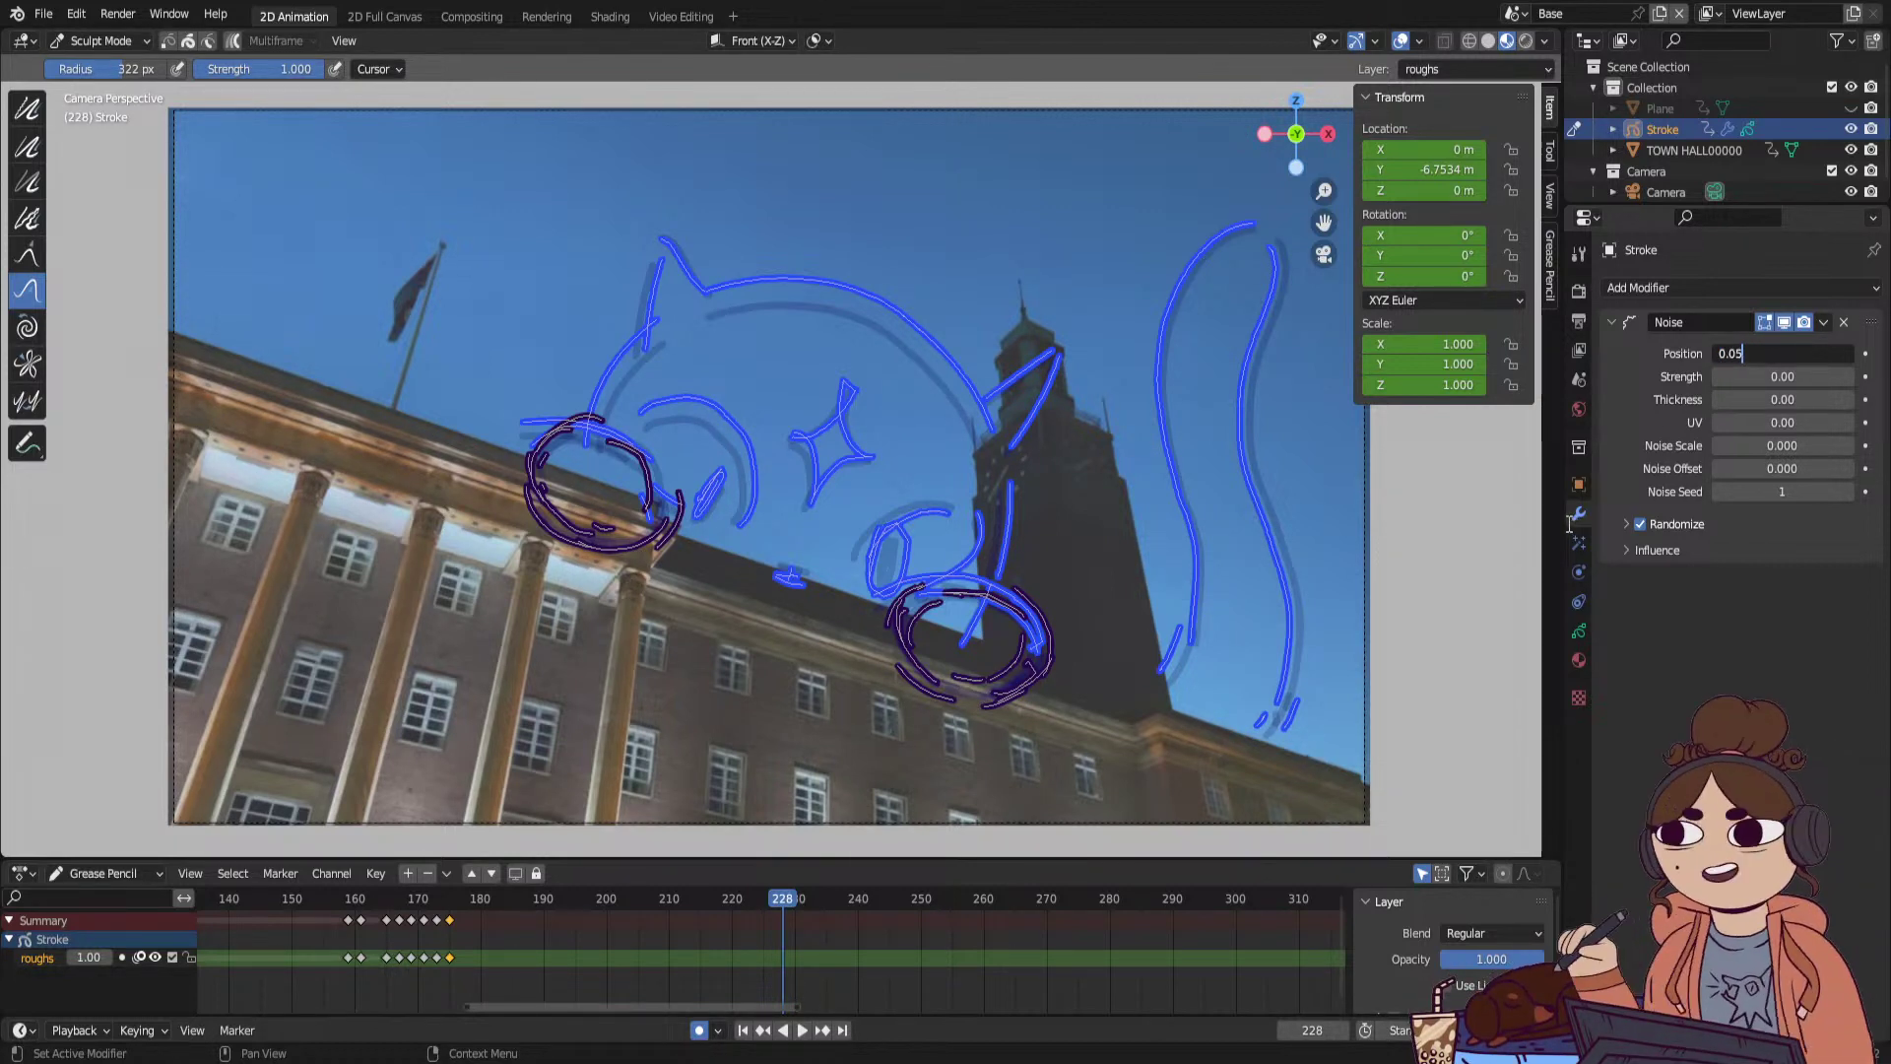
pyautogui.press('Return')
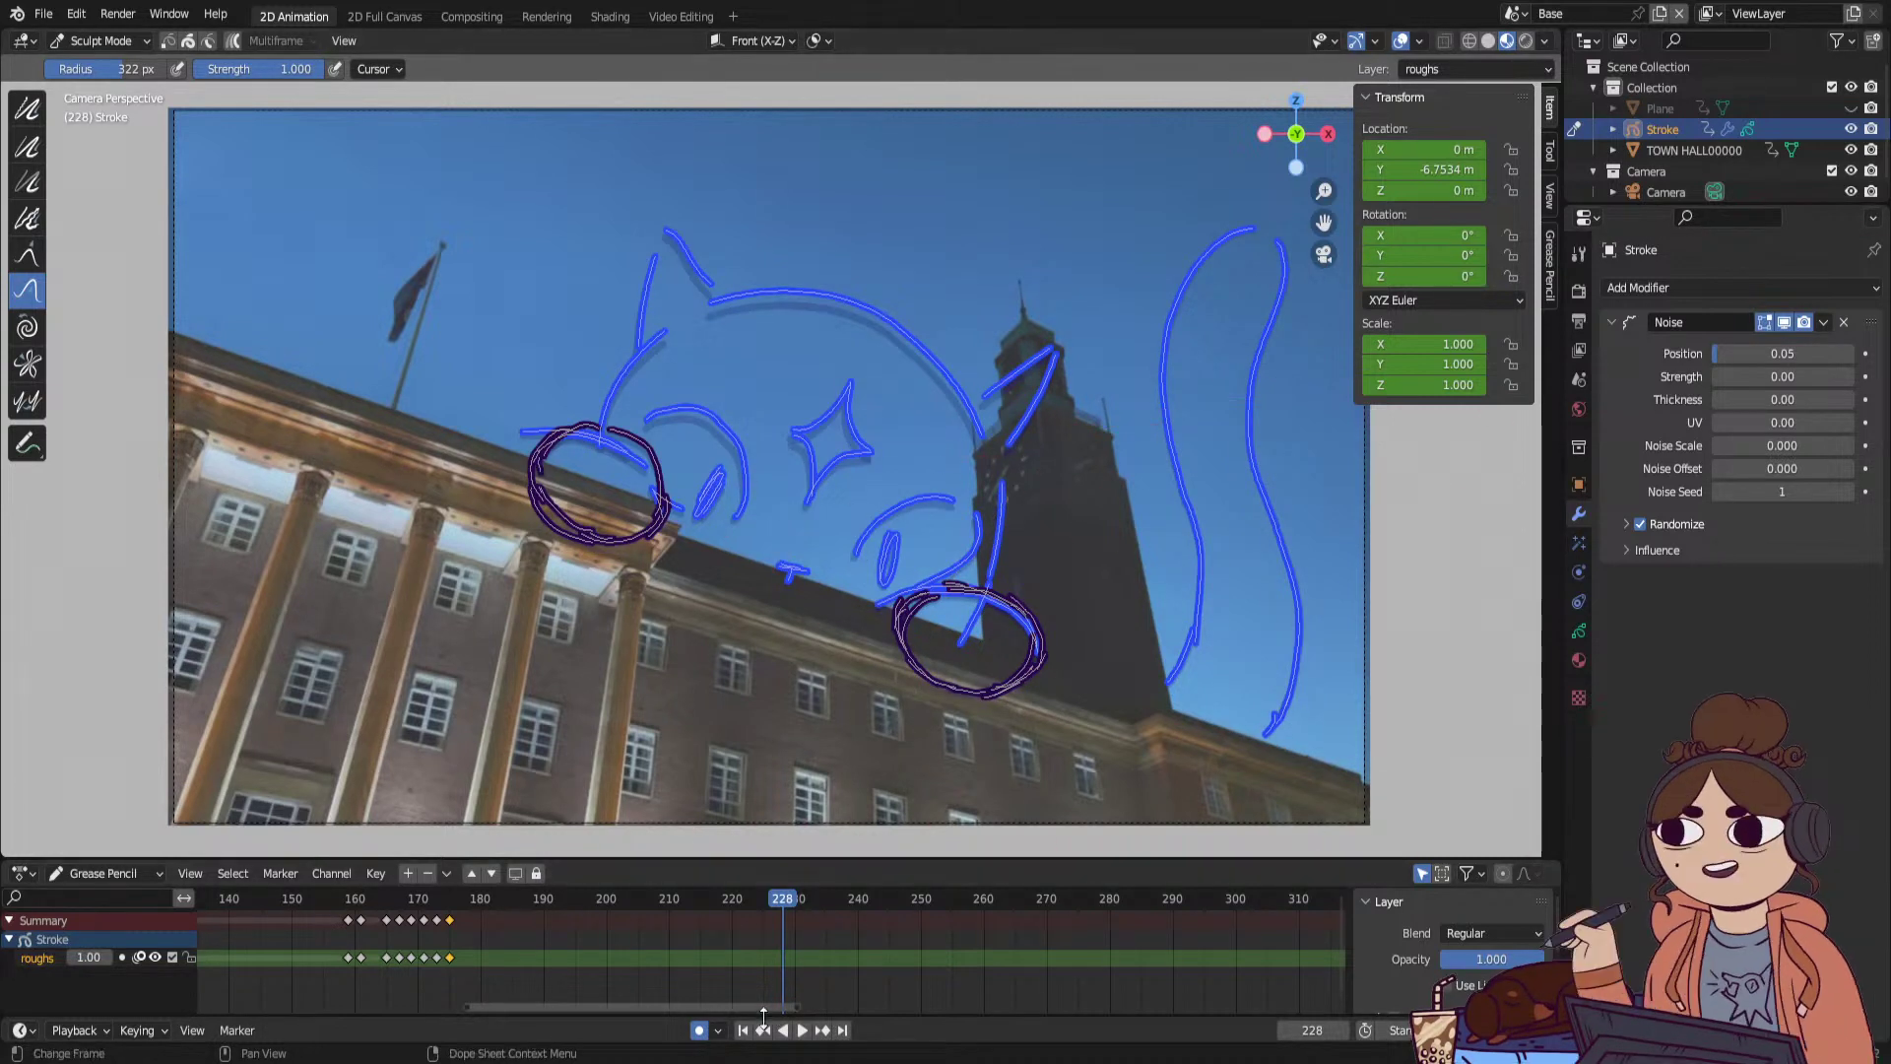
pyautogui.hotkey('shift', 'Left')
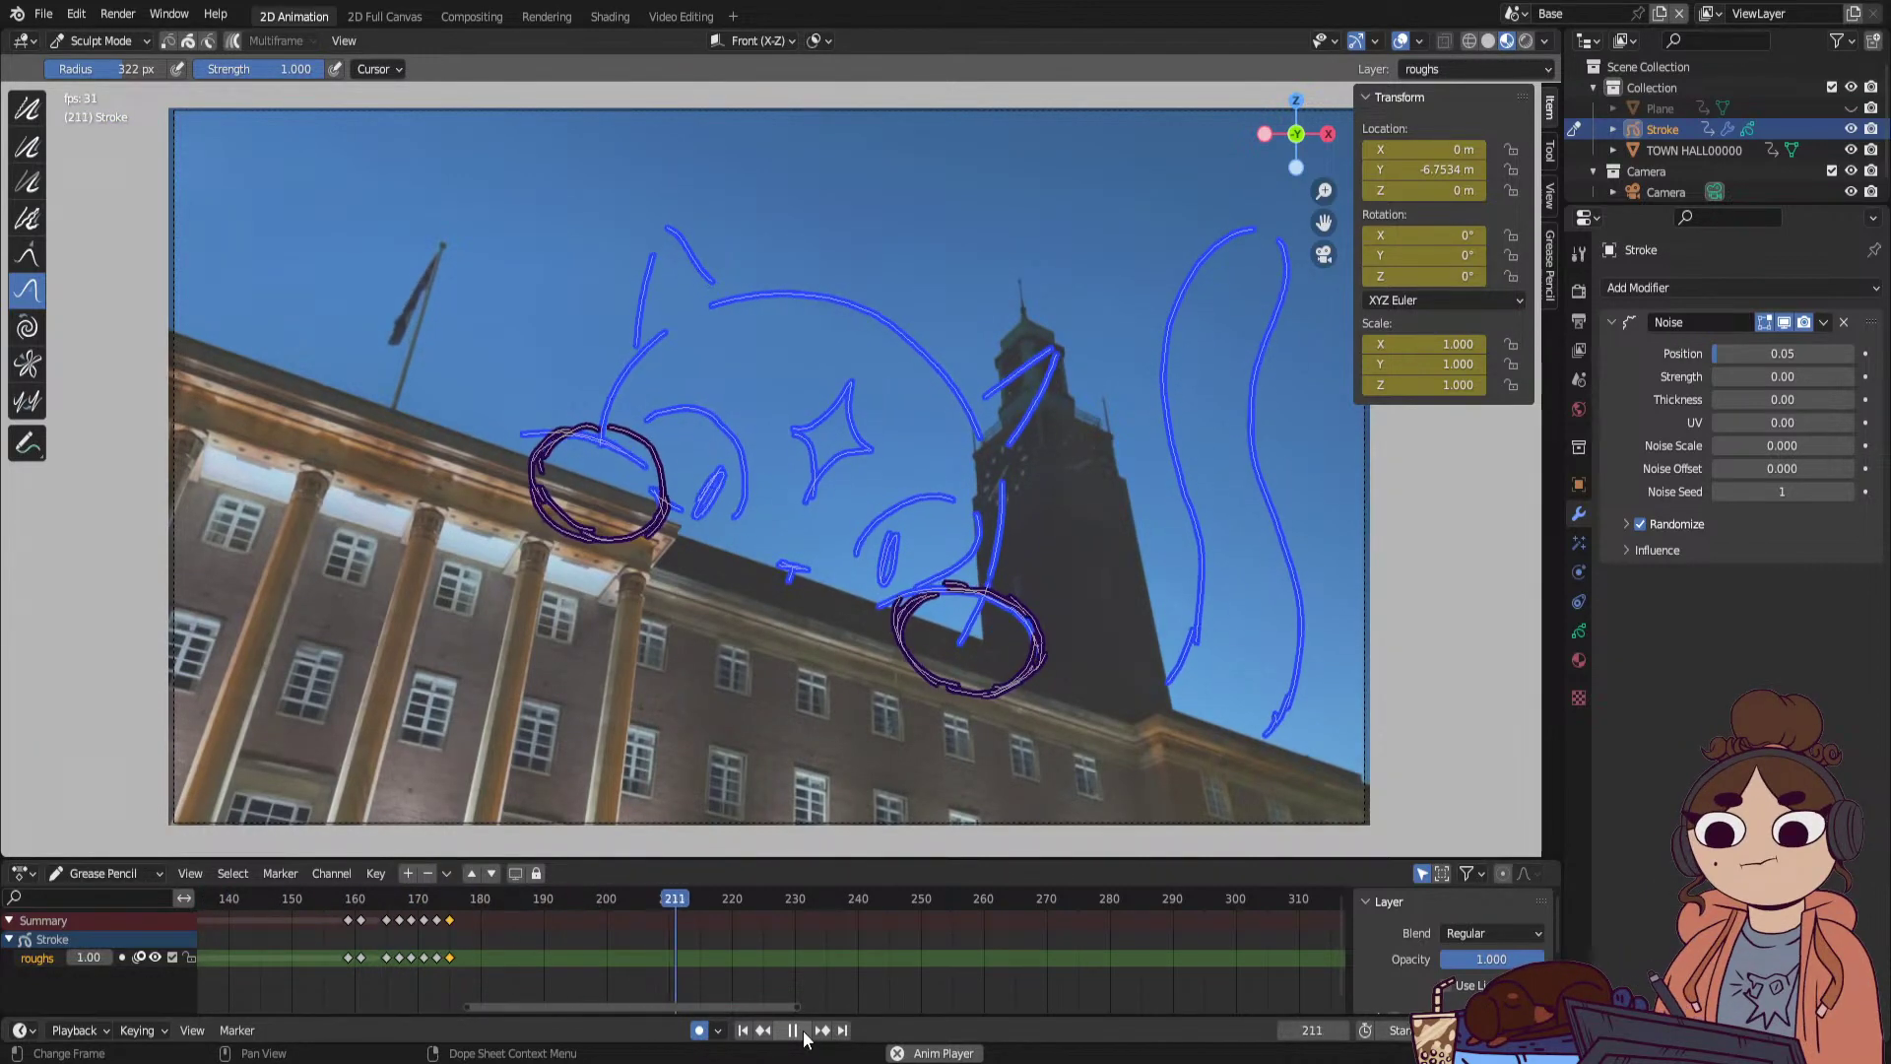
pyautogui.click(798, 1030)
# Set the Noise modifier's Position to 0.03, replay the animation from frame 1, and go to frame 204.
pyautogui.write('0.03')
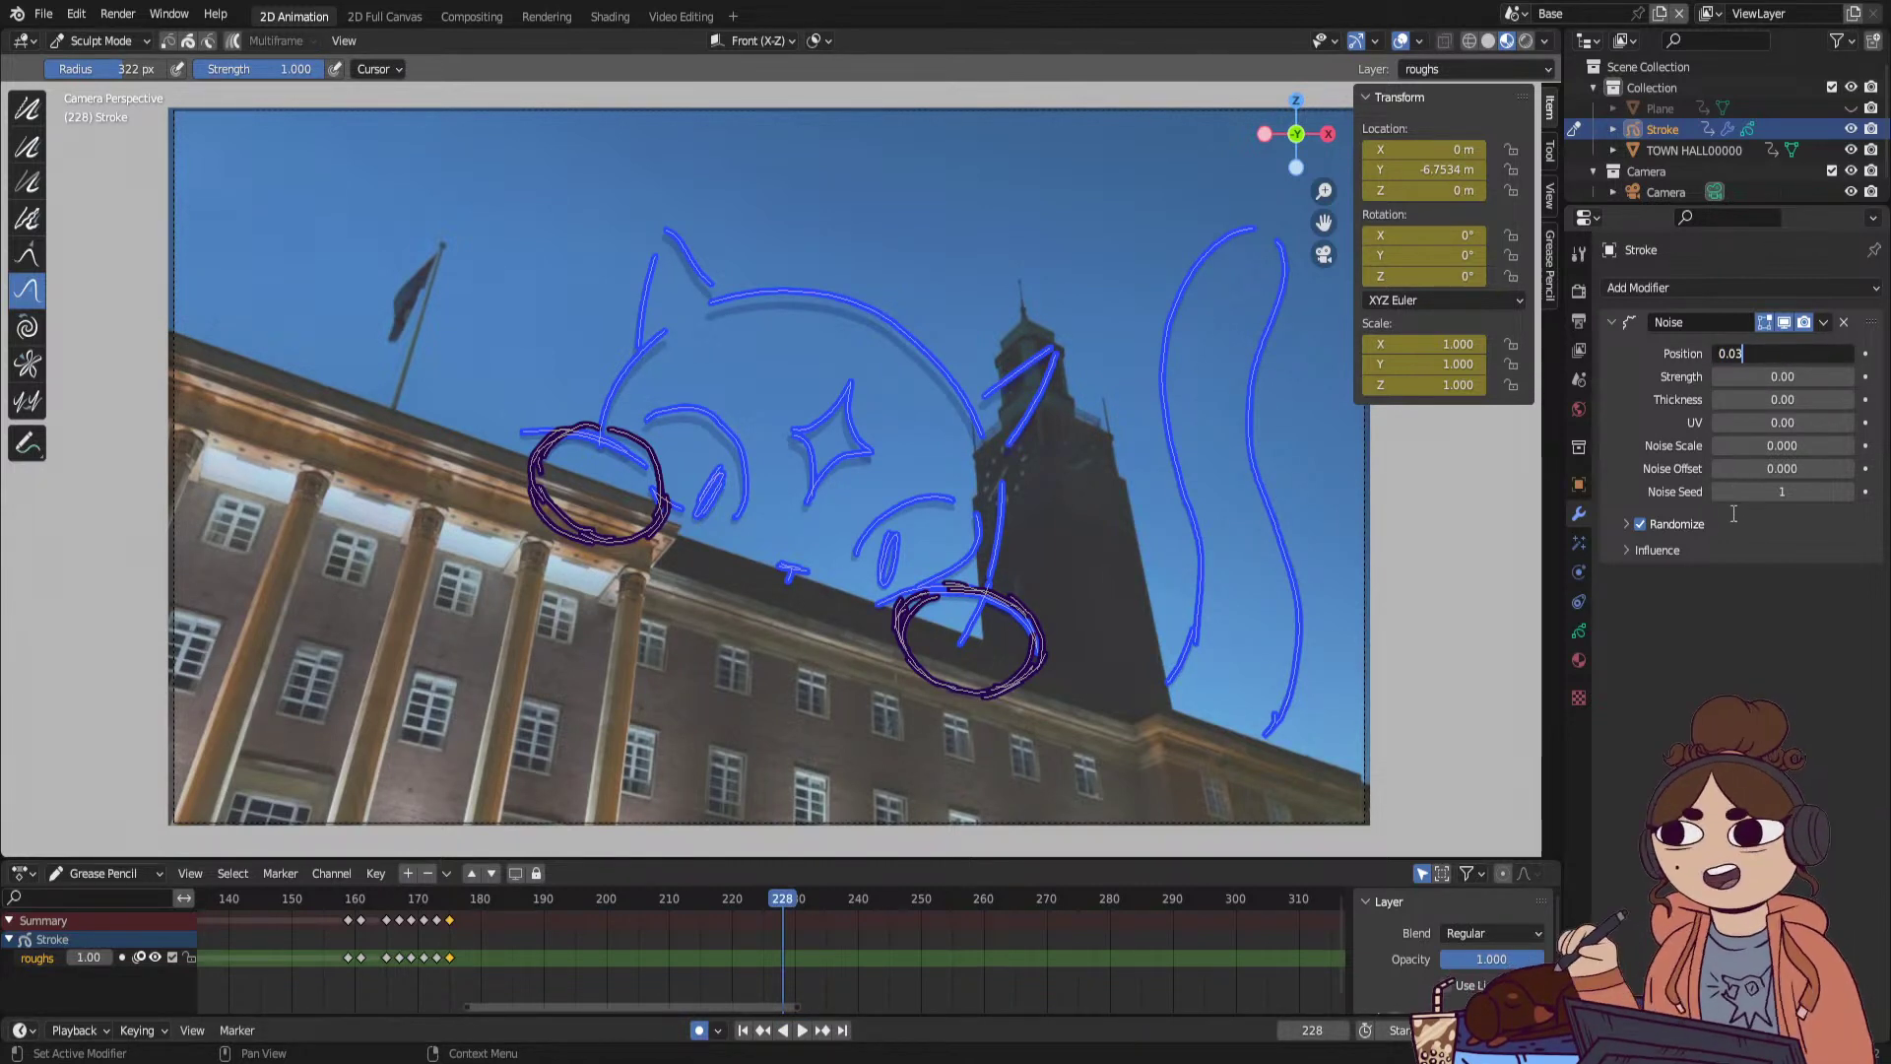
pyautogui.press('Return')
pyautogui.click(742, 1030)
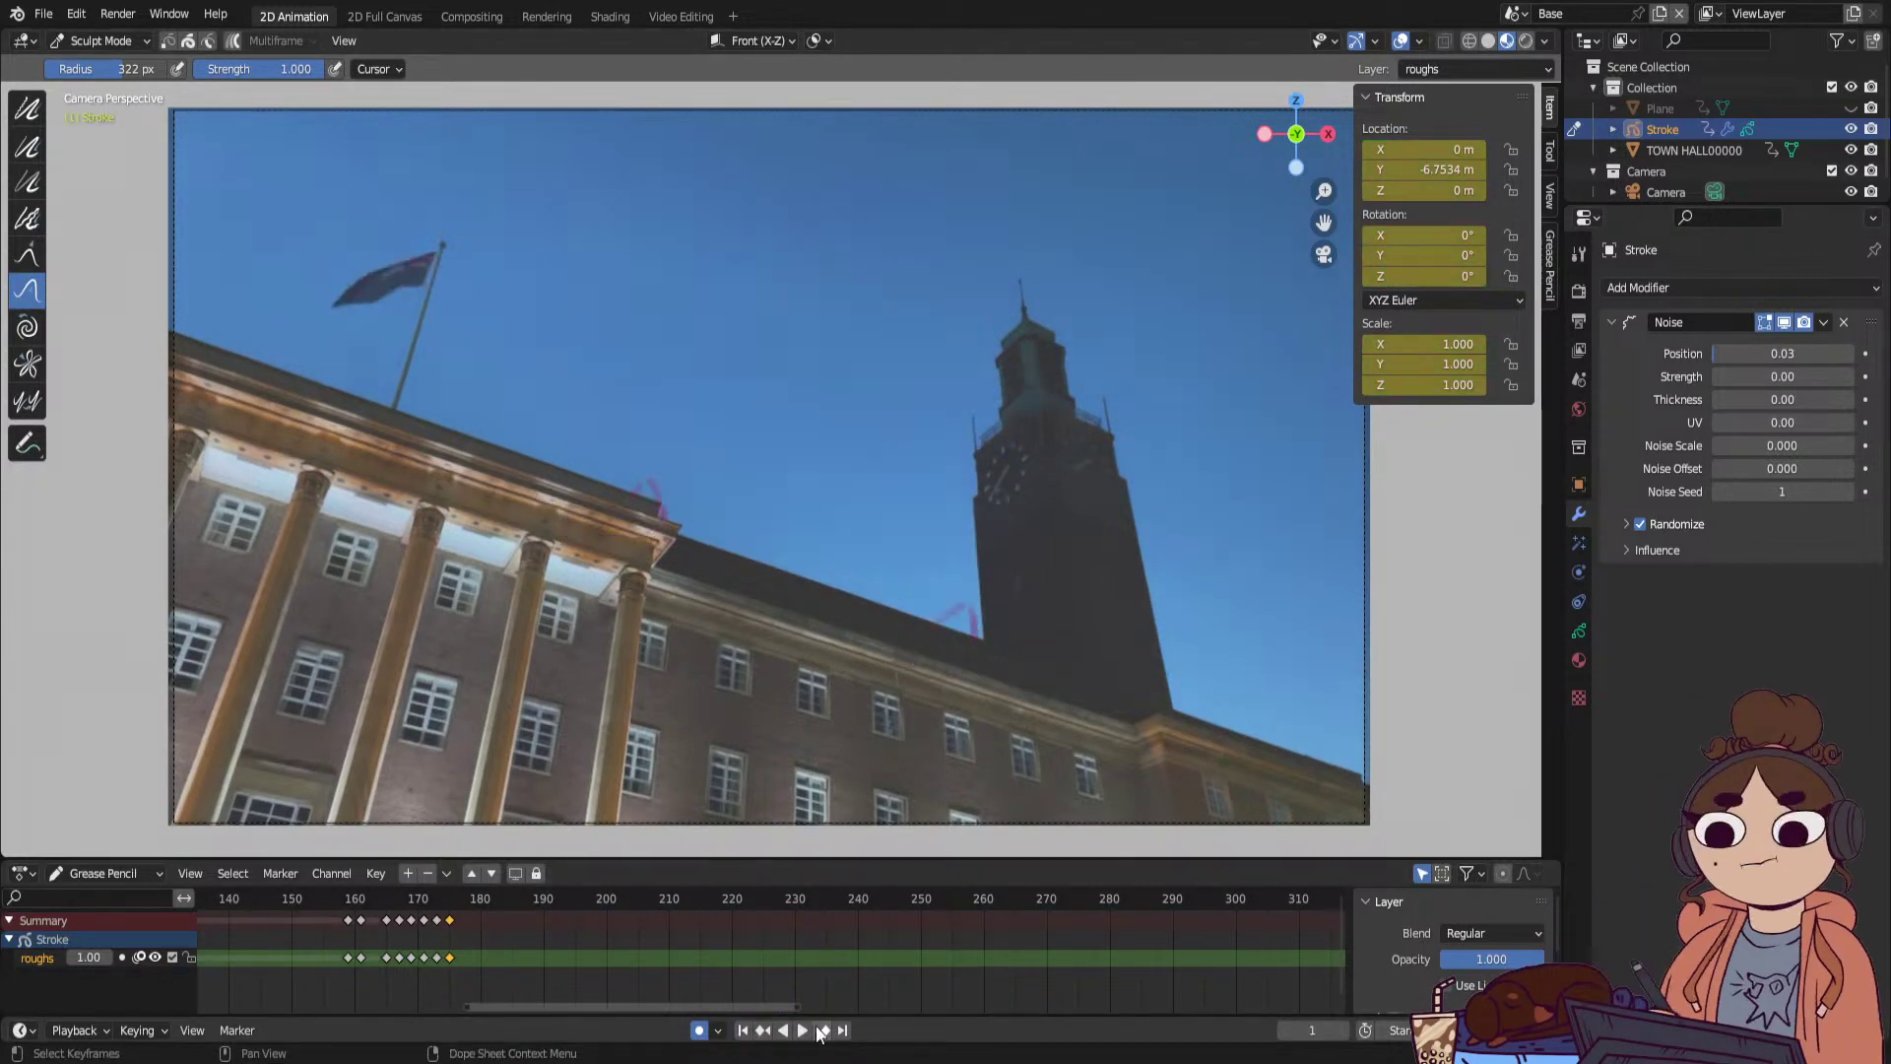
pyautogui.click(800, 1030)
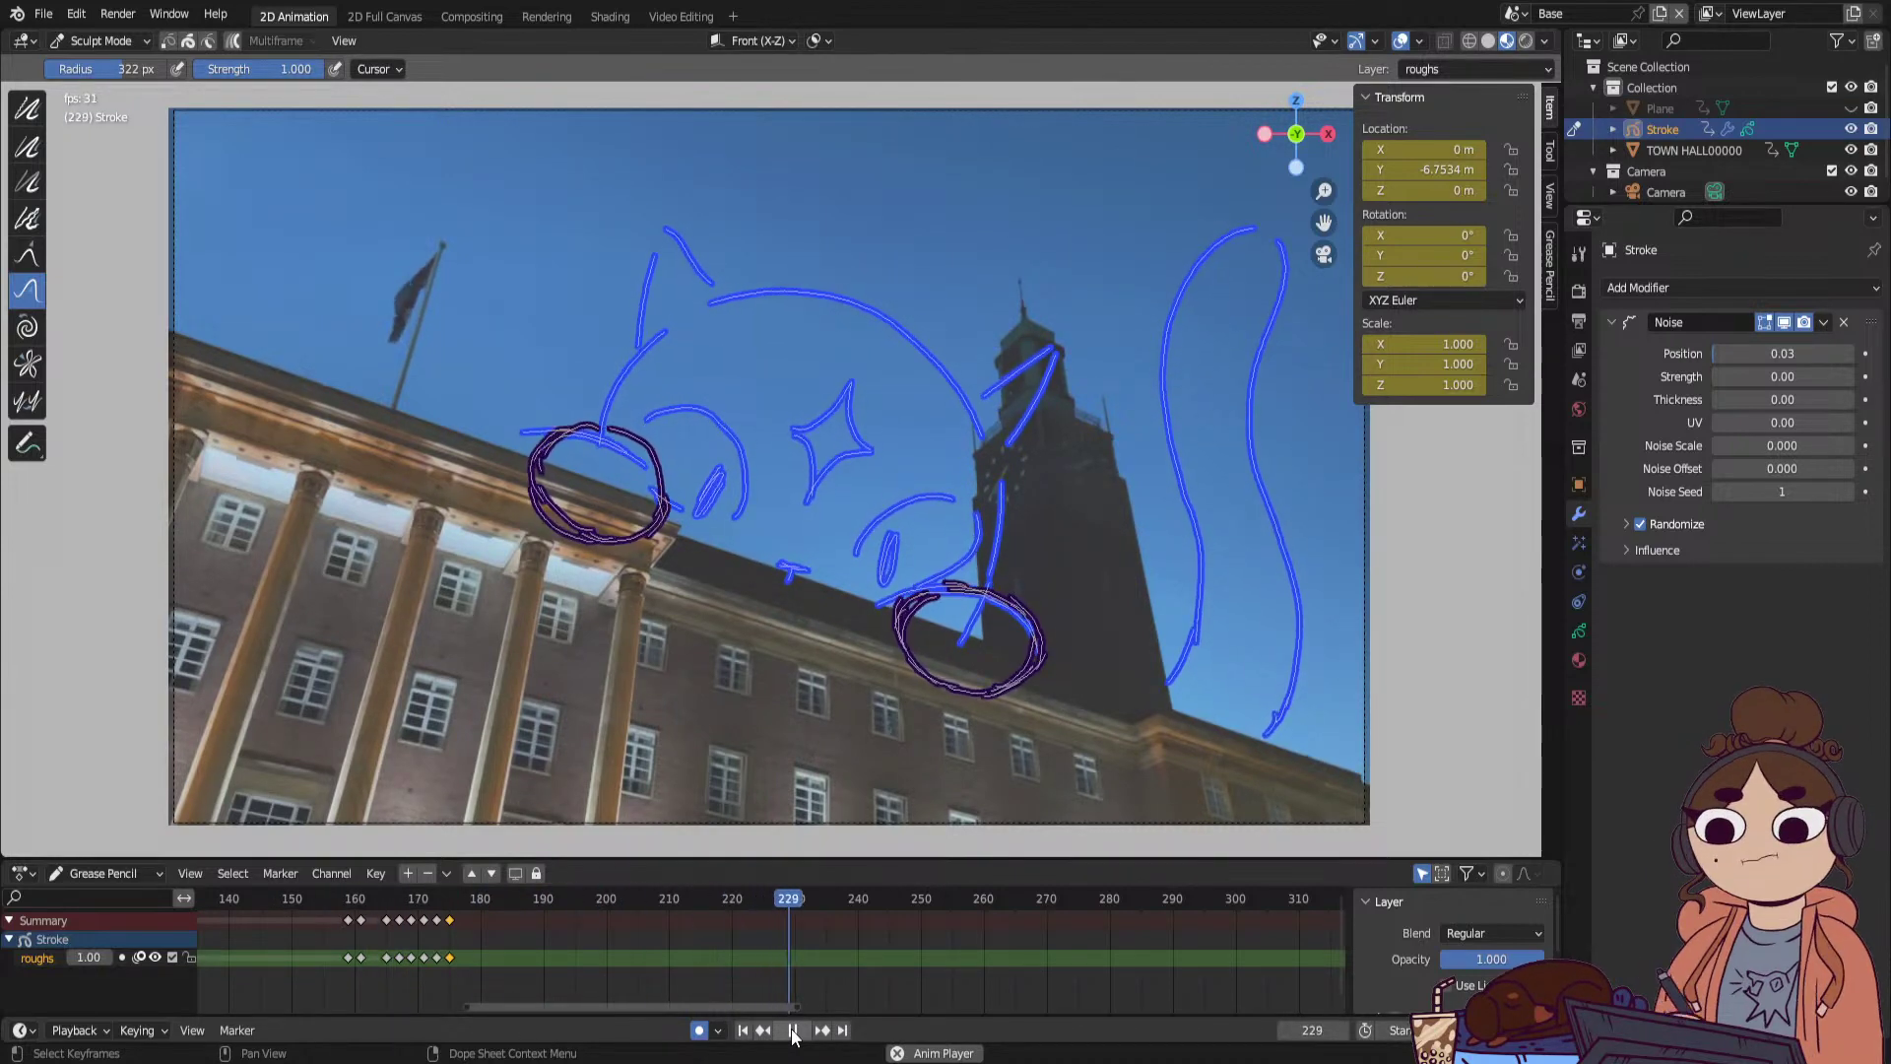
pyautogui.moveTo(659, 920)
pyautogui.mouseDown()
pyautogui.moveTo(381, 931)
pyautogui.moveTo(430, 947)
pyautogui.moveTo(632, 929)
pyautogui.mouseUp()
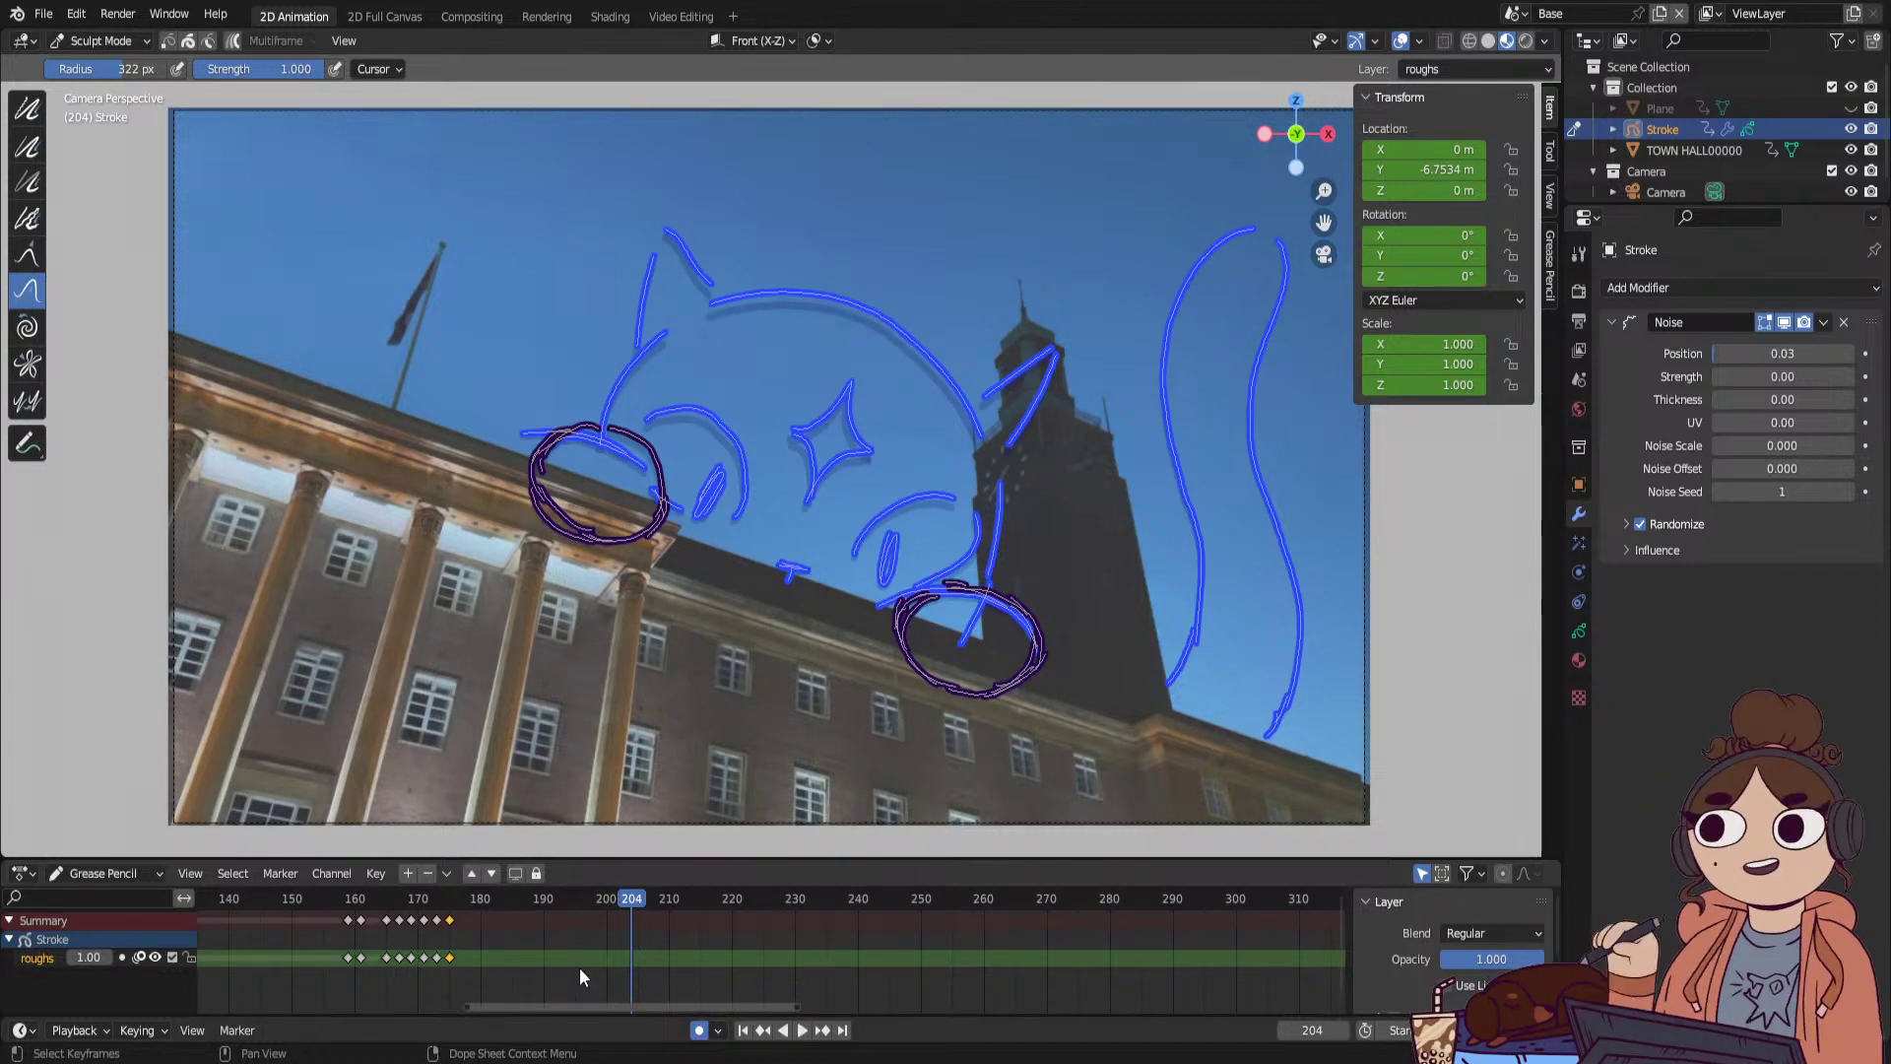
# Add a new Grease Pencil layer above roughs and name it tail.
pyautogui.click(1580, 630)
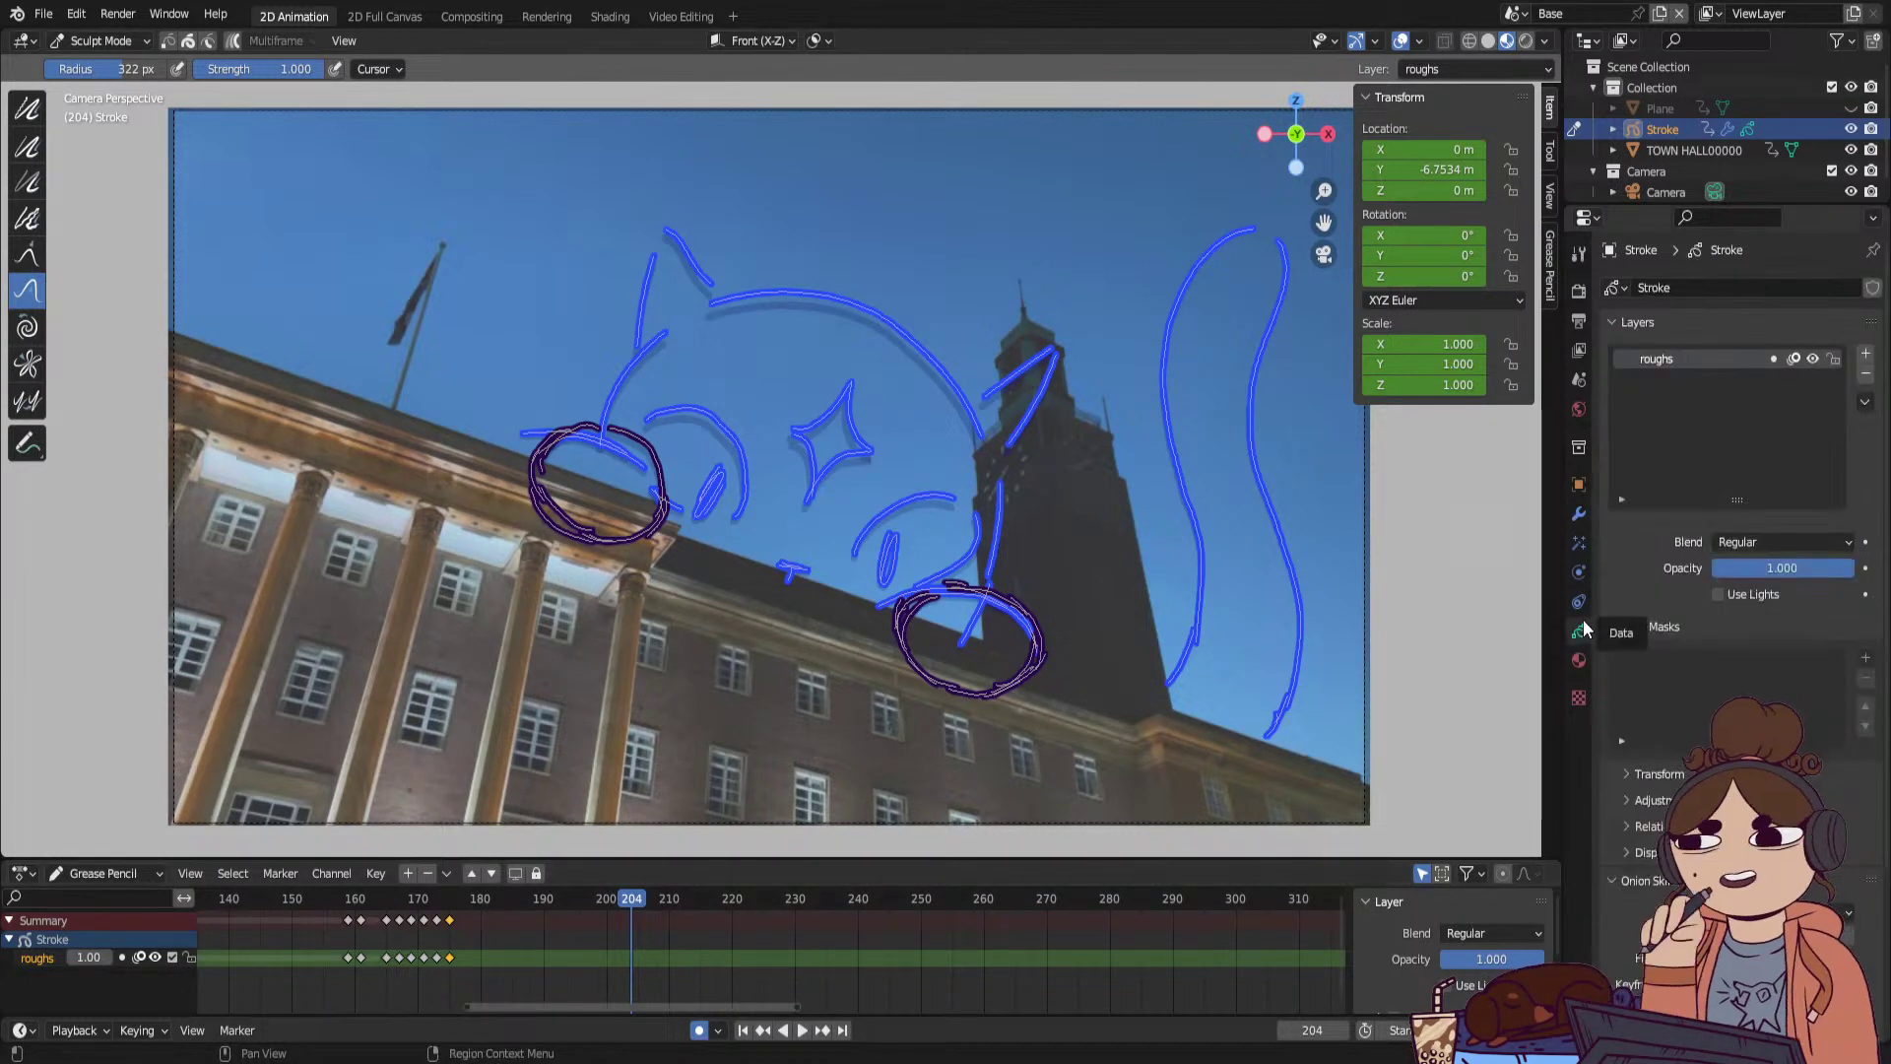
pyautogui.click(1866, 353)
pyautogui.doubleClick(1665, 358)
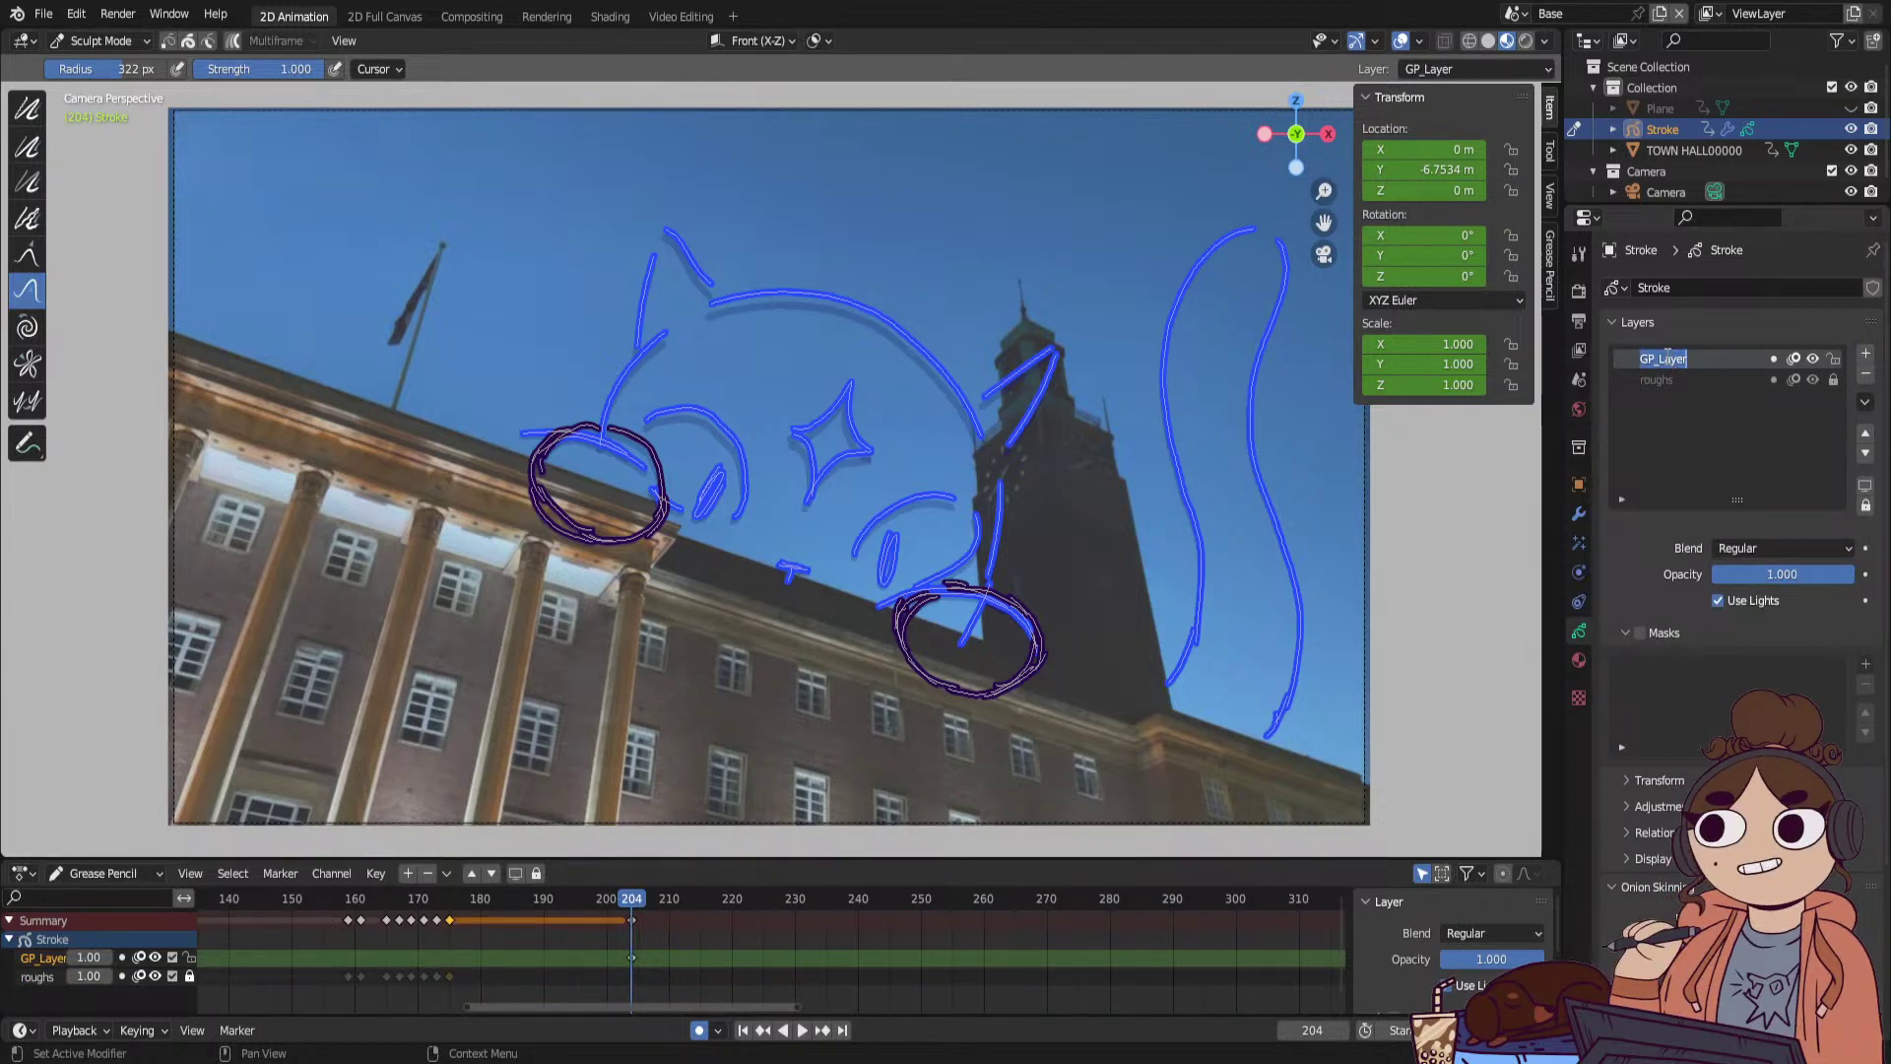
pyautogui.write('tail')
pyautogui.press('Return')
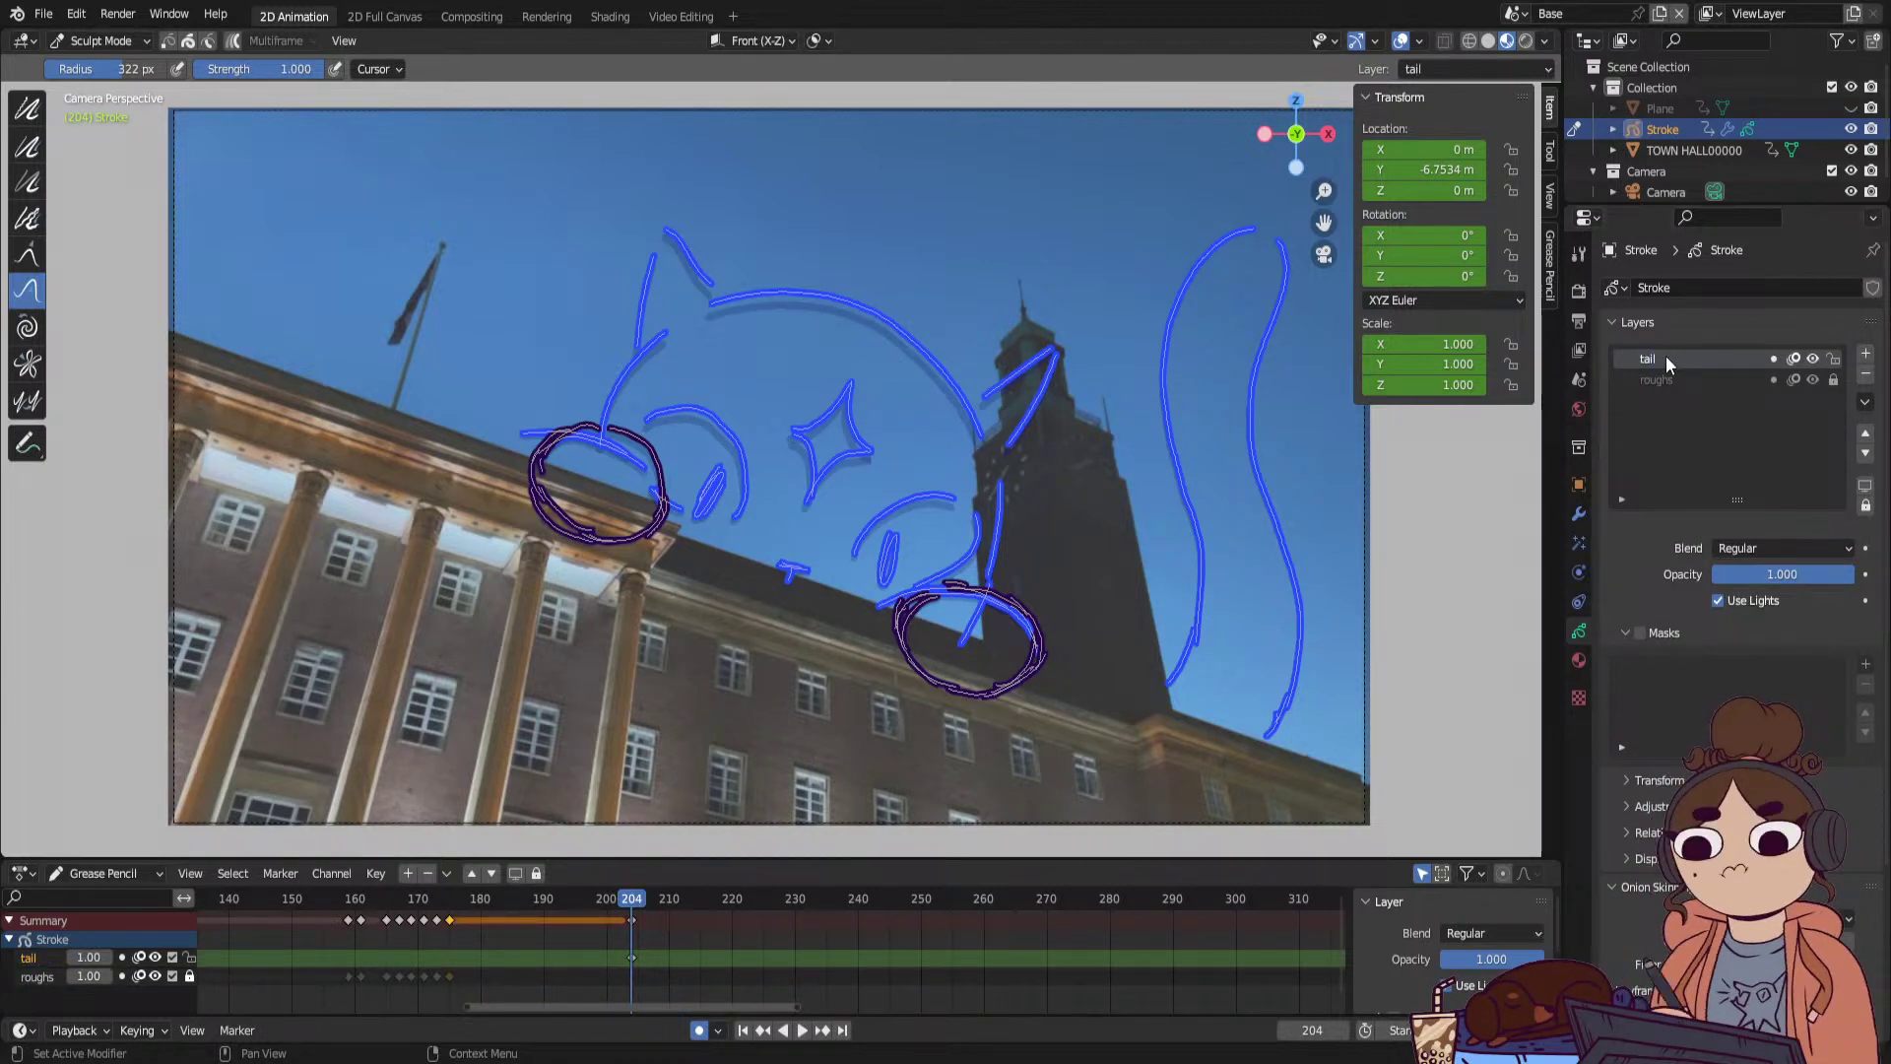
# Reduce the roughs layer's opacity to about 0.68 and make the tail layer active again.
pyautogui.click(1698, 376)
pyautogui.moveTo(1782, 587); pyautogui.dragTo(1730, 617)
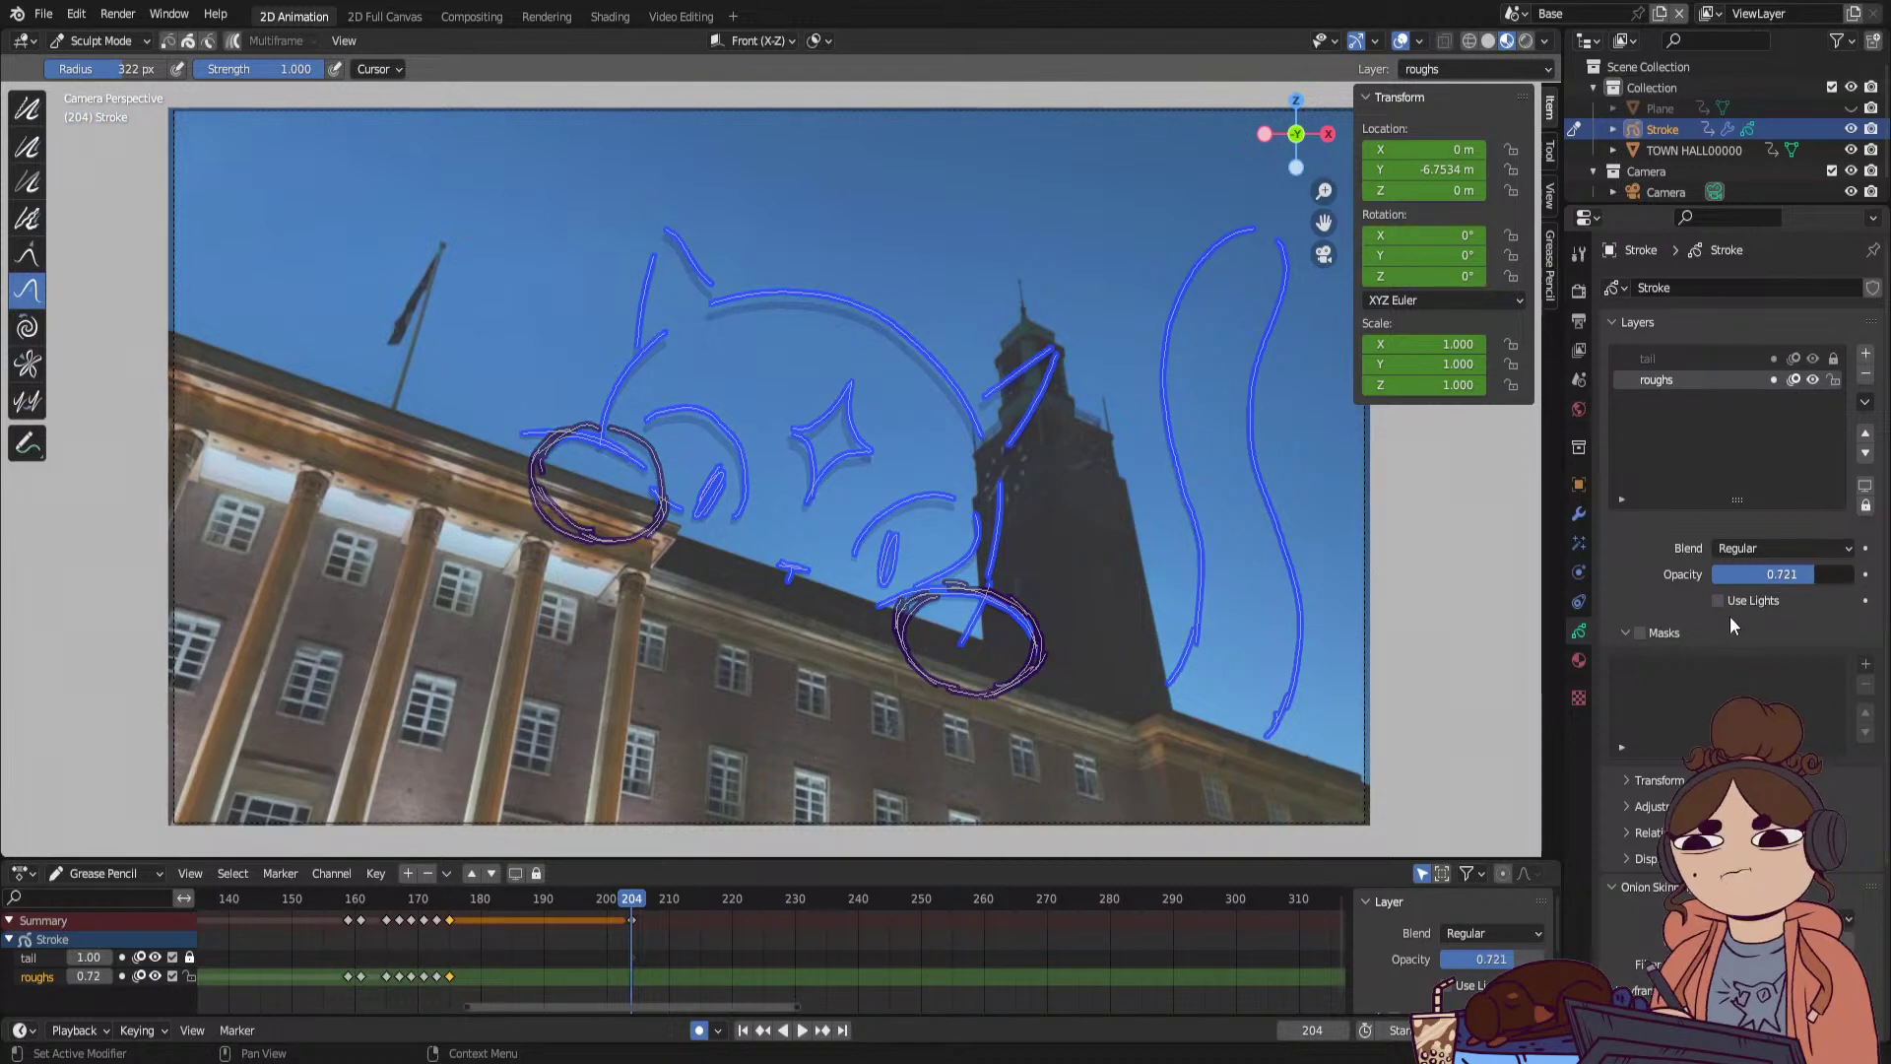
pyautogui.click(1690, 355)
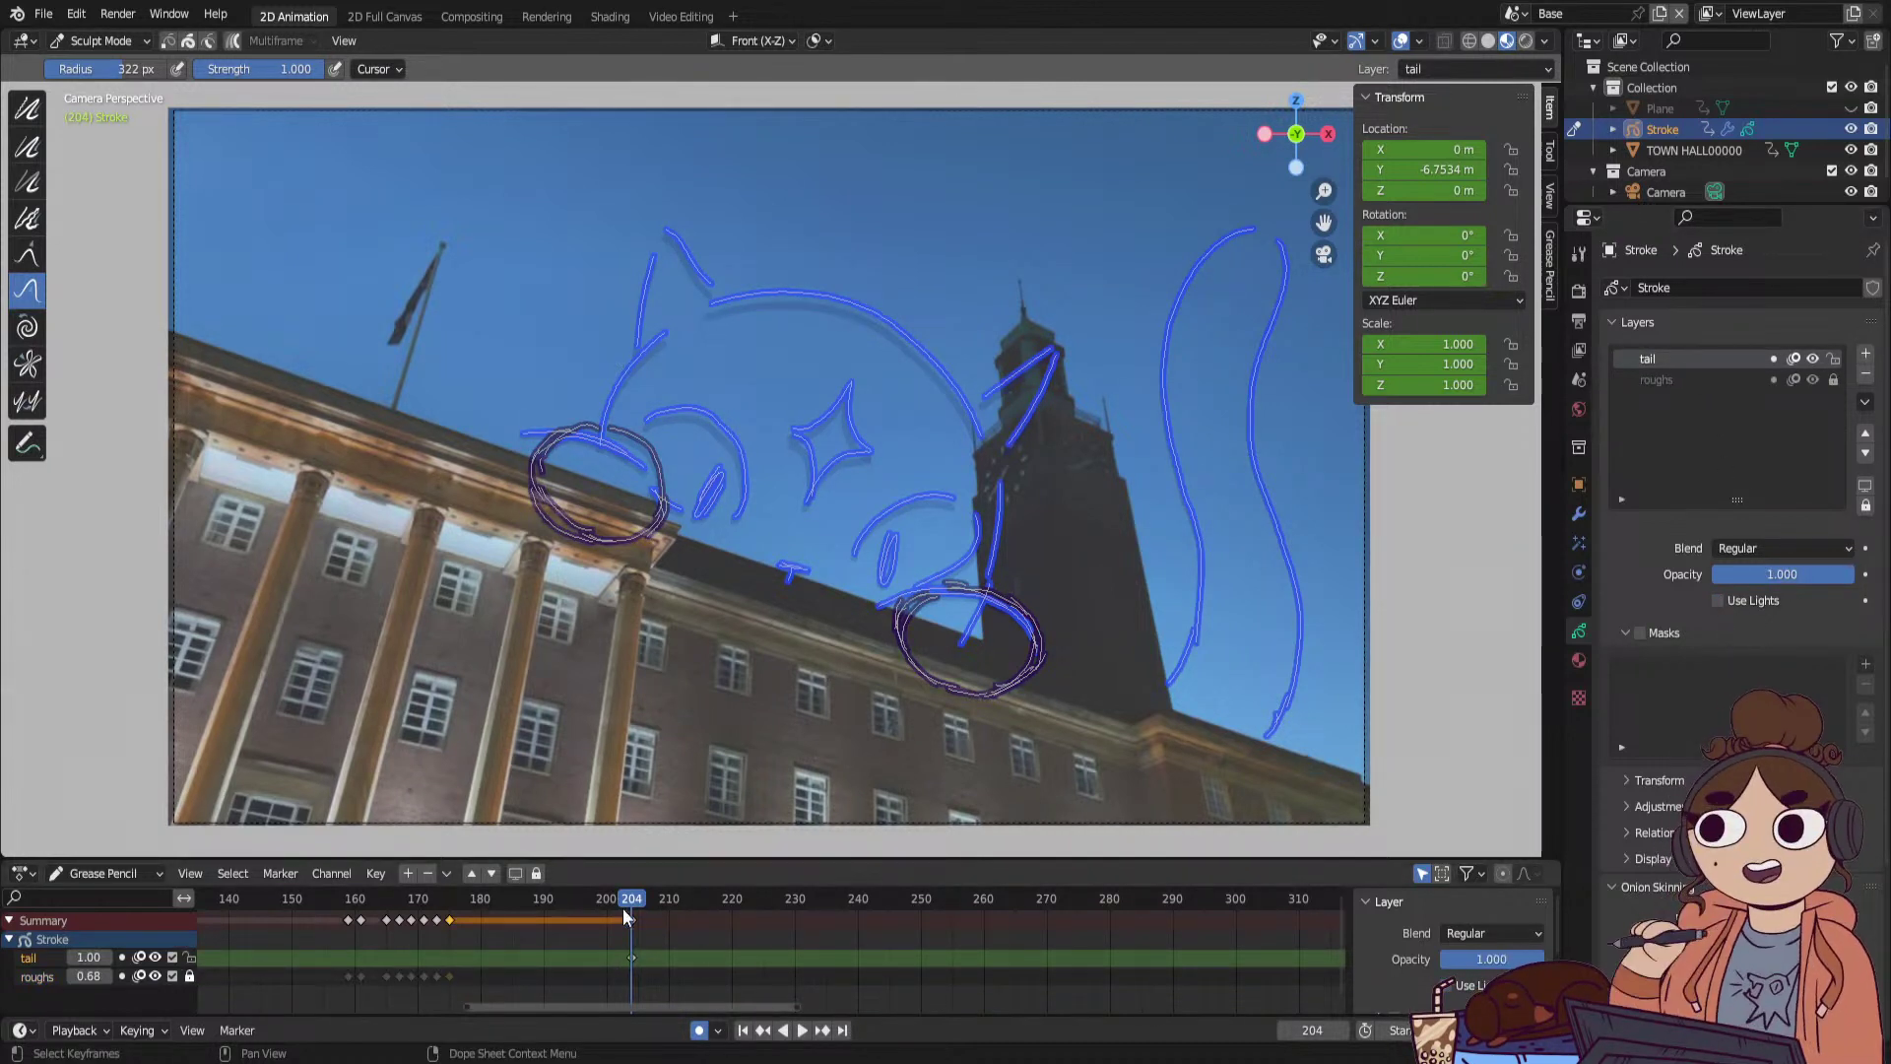
# Switch to Draw Mode and trace the cat's full tail outline over the rough on the tail layer at frame 204.
pyautogui.press('space')
pyautogui.press('space')
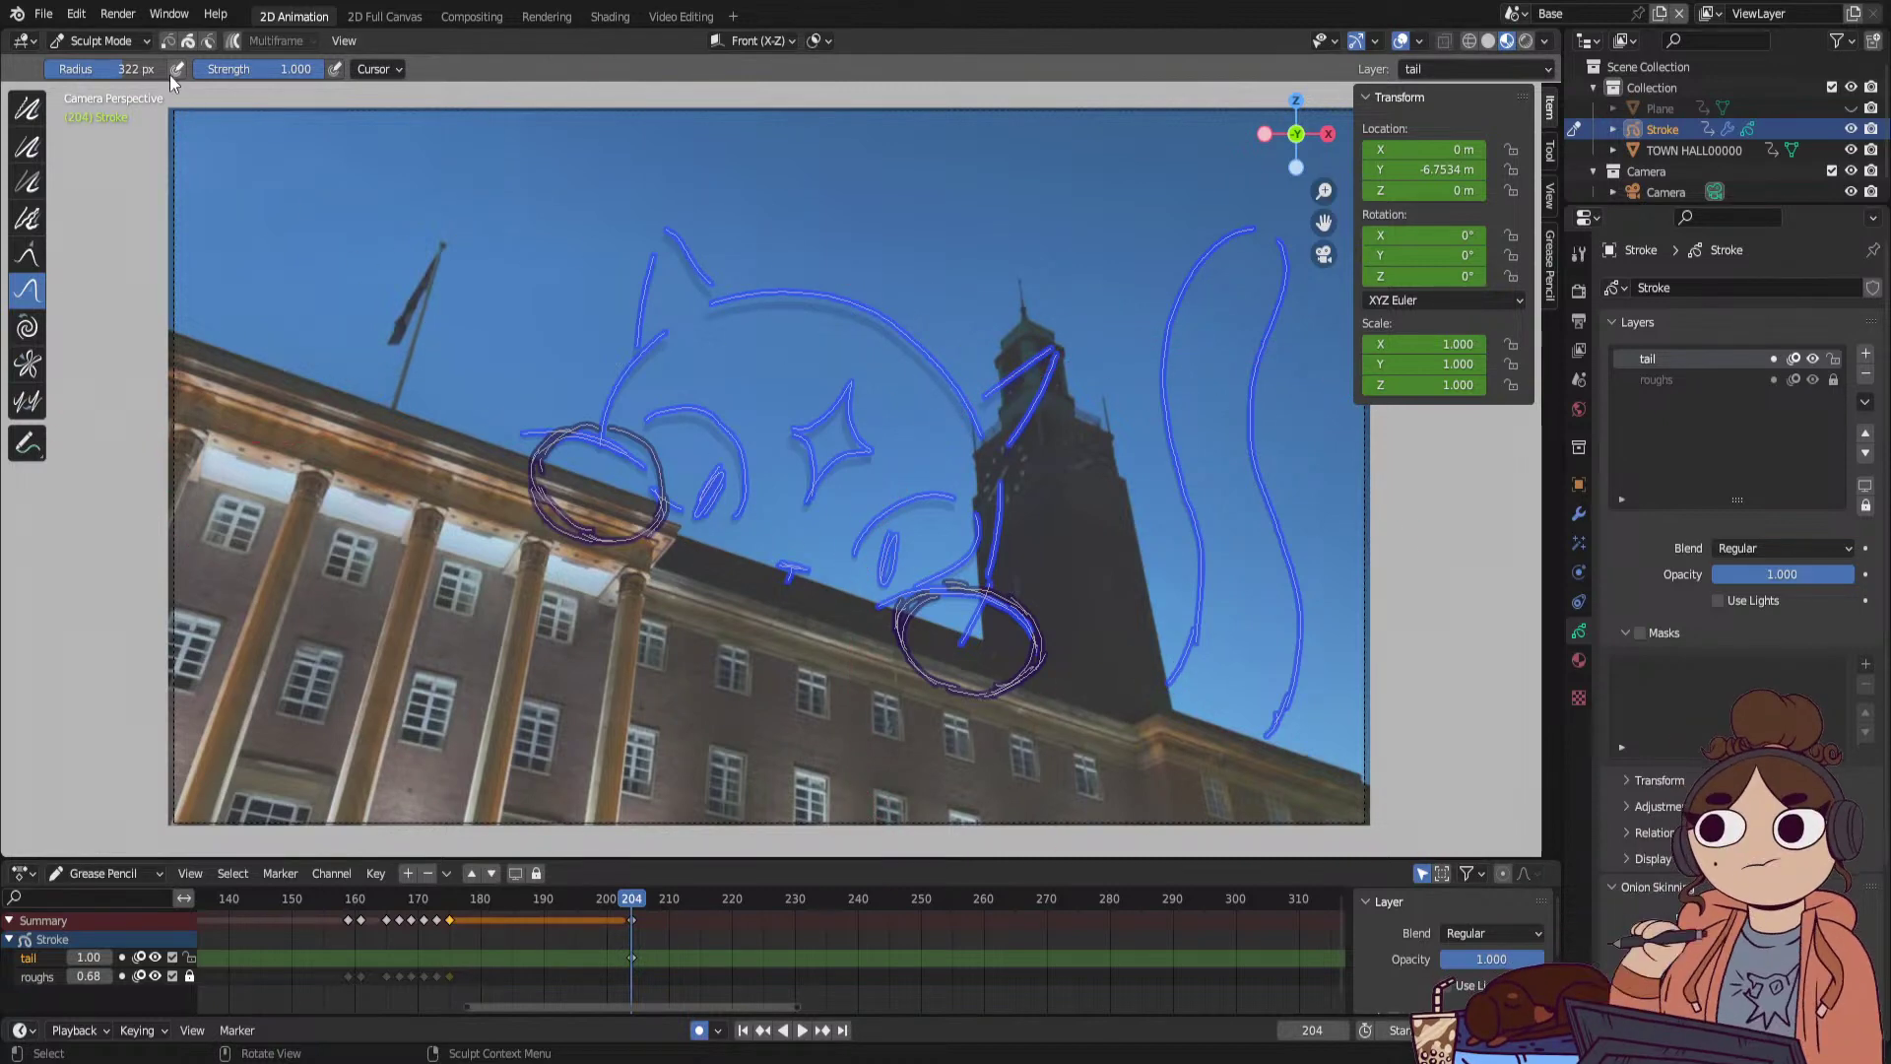
pyautogui.click(134, 42)
pyautogui.click(123, 132)
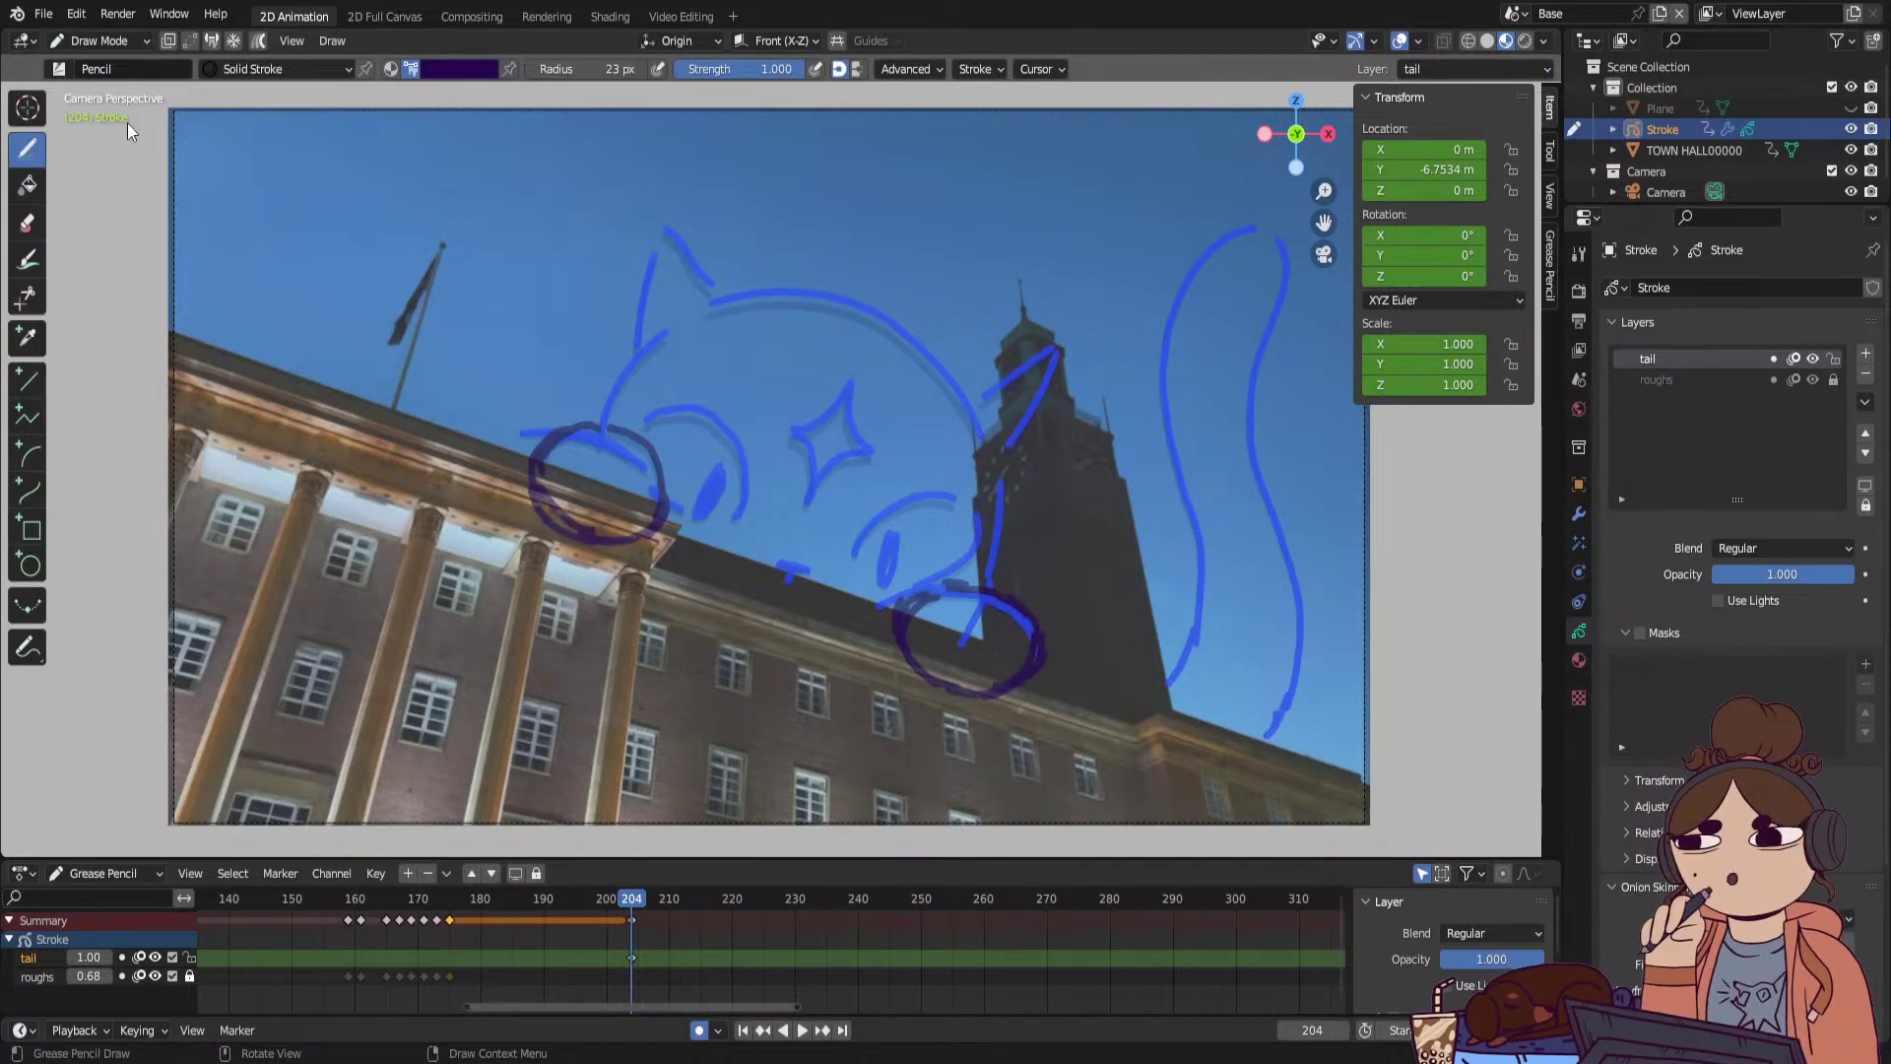
pyautogui.moveTo(1324, 222); pyautogui.dragTo(1160, 223)
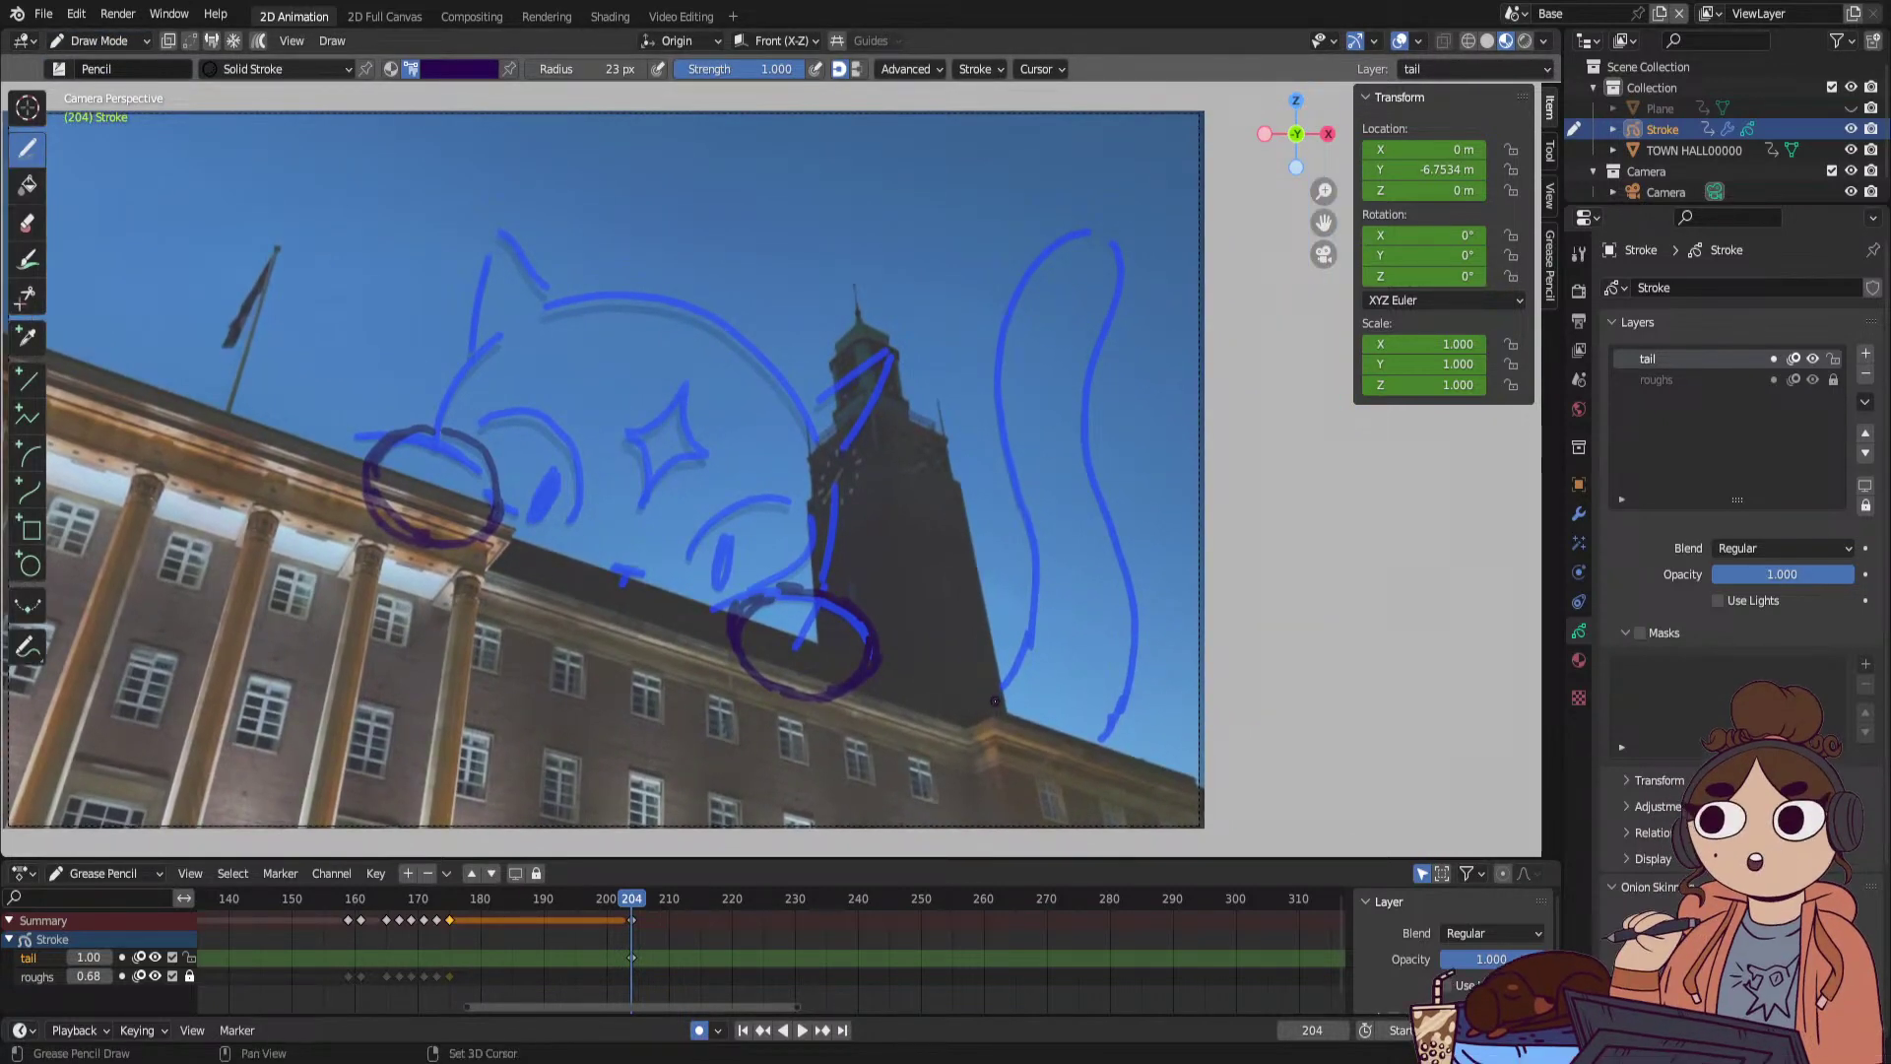
pyautogui.moveTo(995, 703)
pyautogui.mouseDown()
pyautogui.moveTo(1033, 582)
pyautogui.moveTo(1001, 433)
pyautogui.mouseUp()
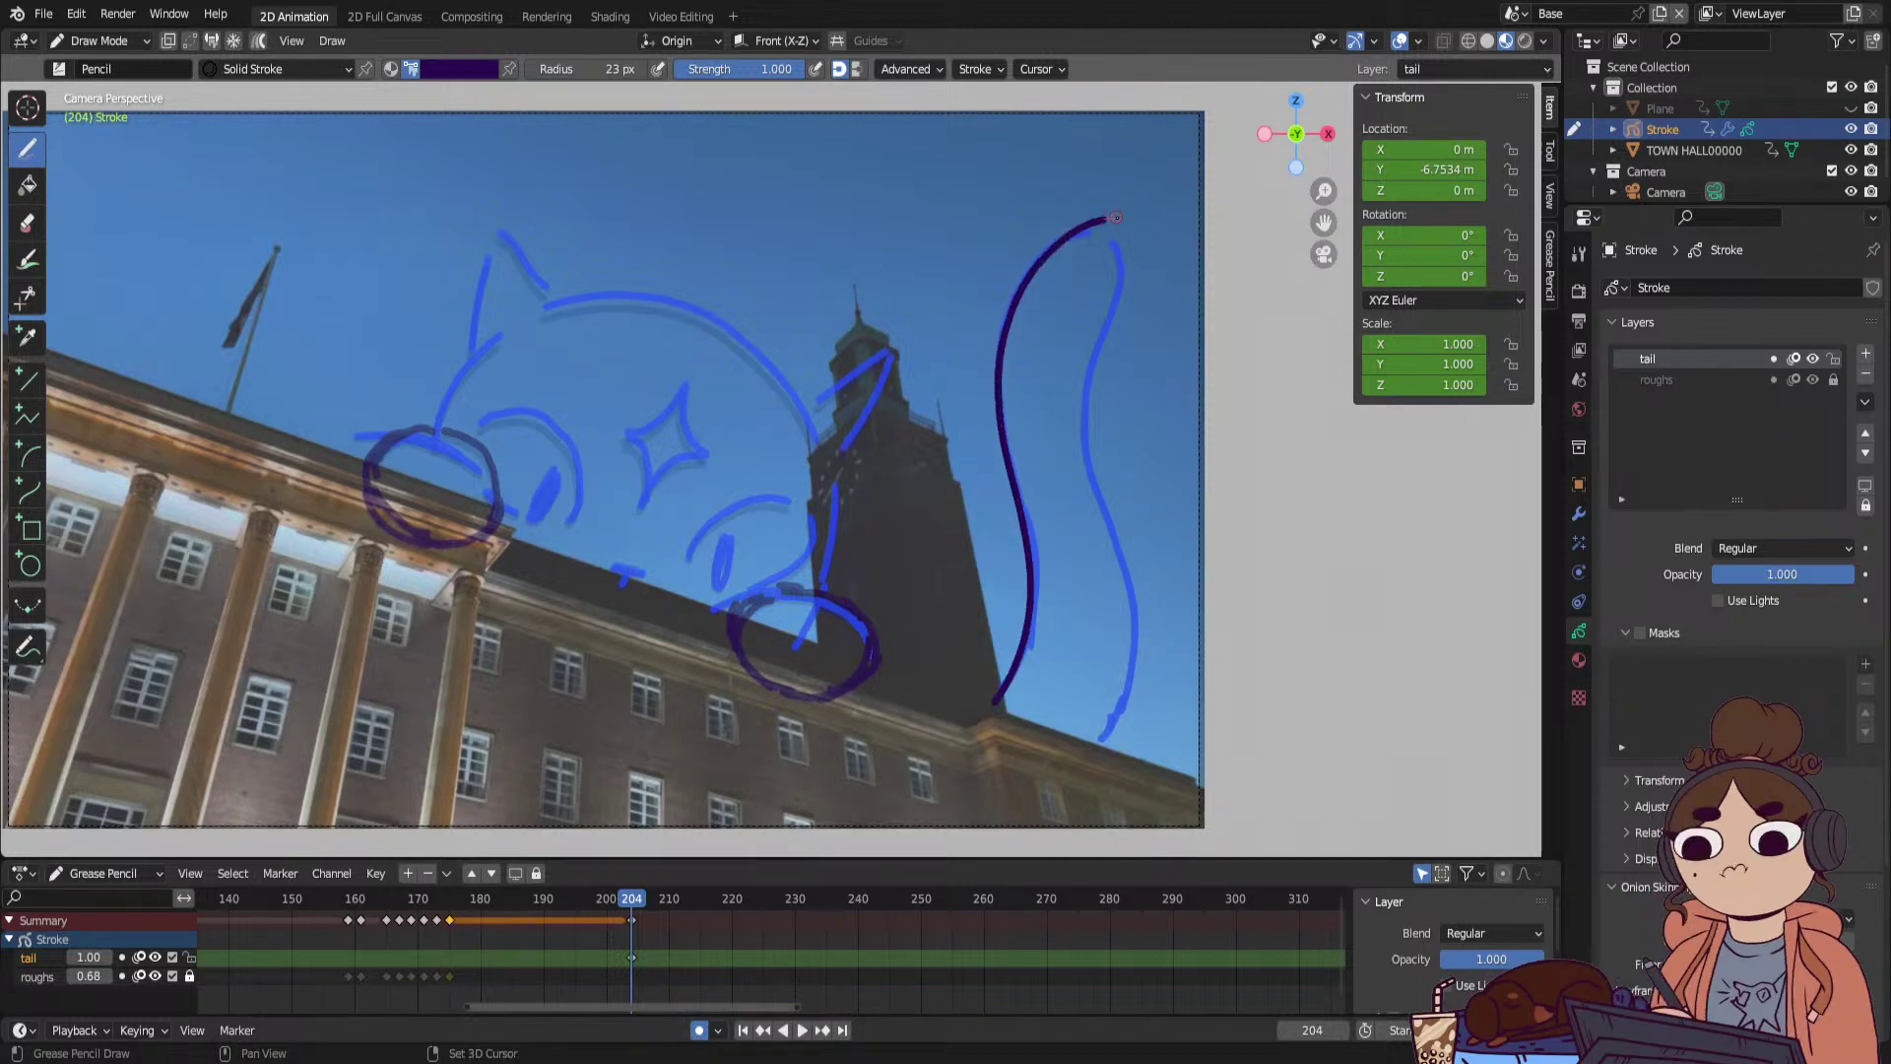
pyautogui.moveTo(1115, 216); pyautogui.dragTo(1140, 248)
pyautogui.moveTo(1088, 440); pyautogui.dragTo(1115, 532)
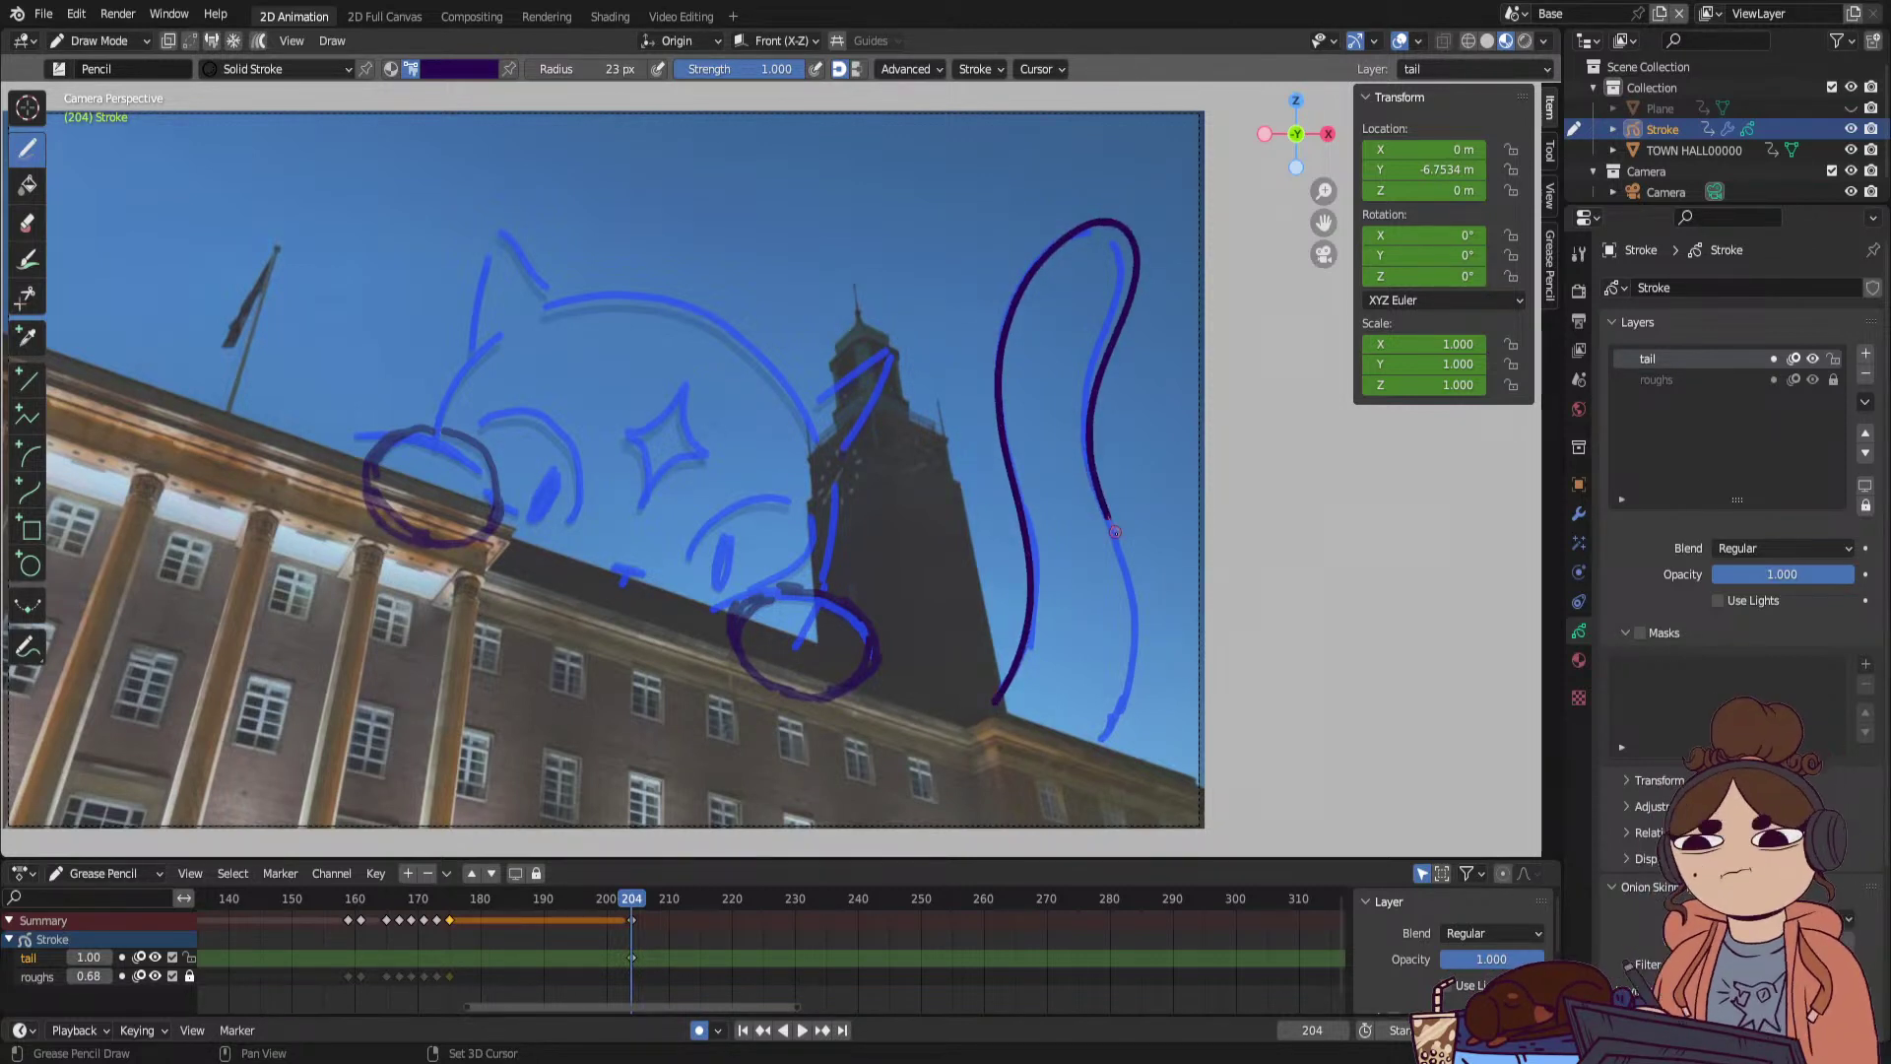
pyautogui.moveTo(1108, 726); pyautogui.dragTo(1084, 753)
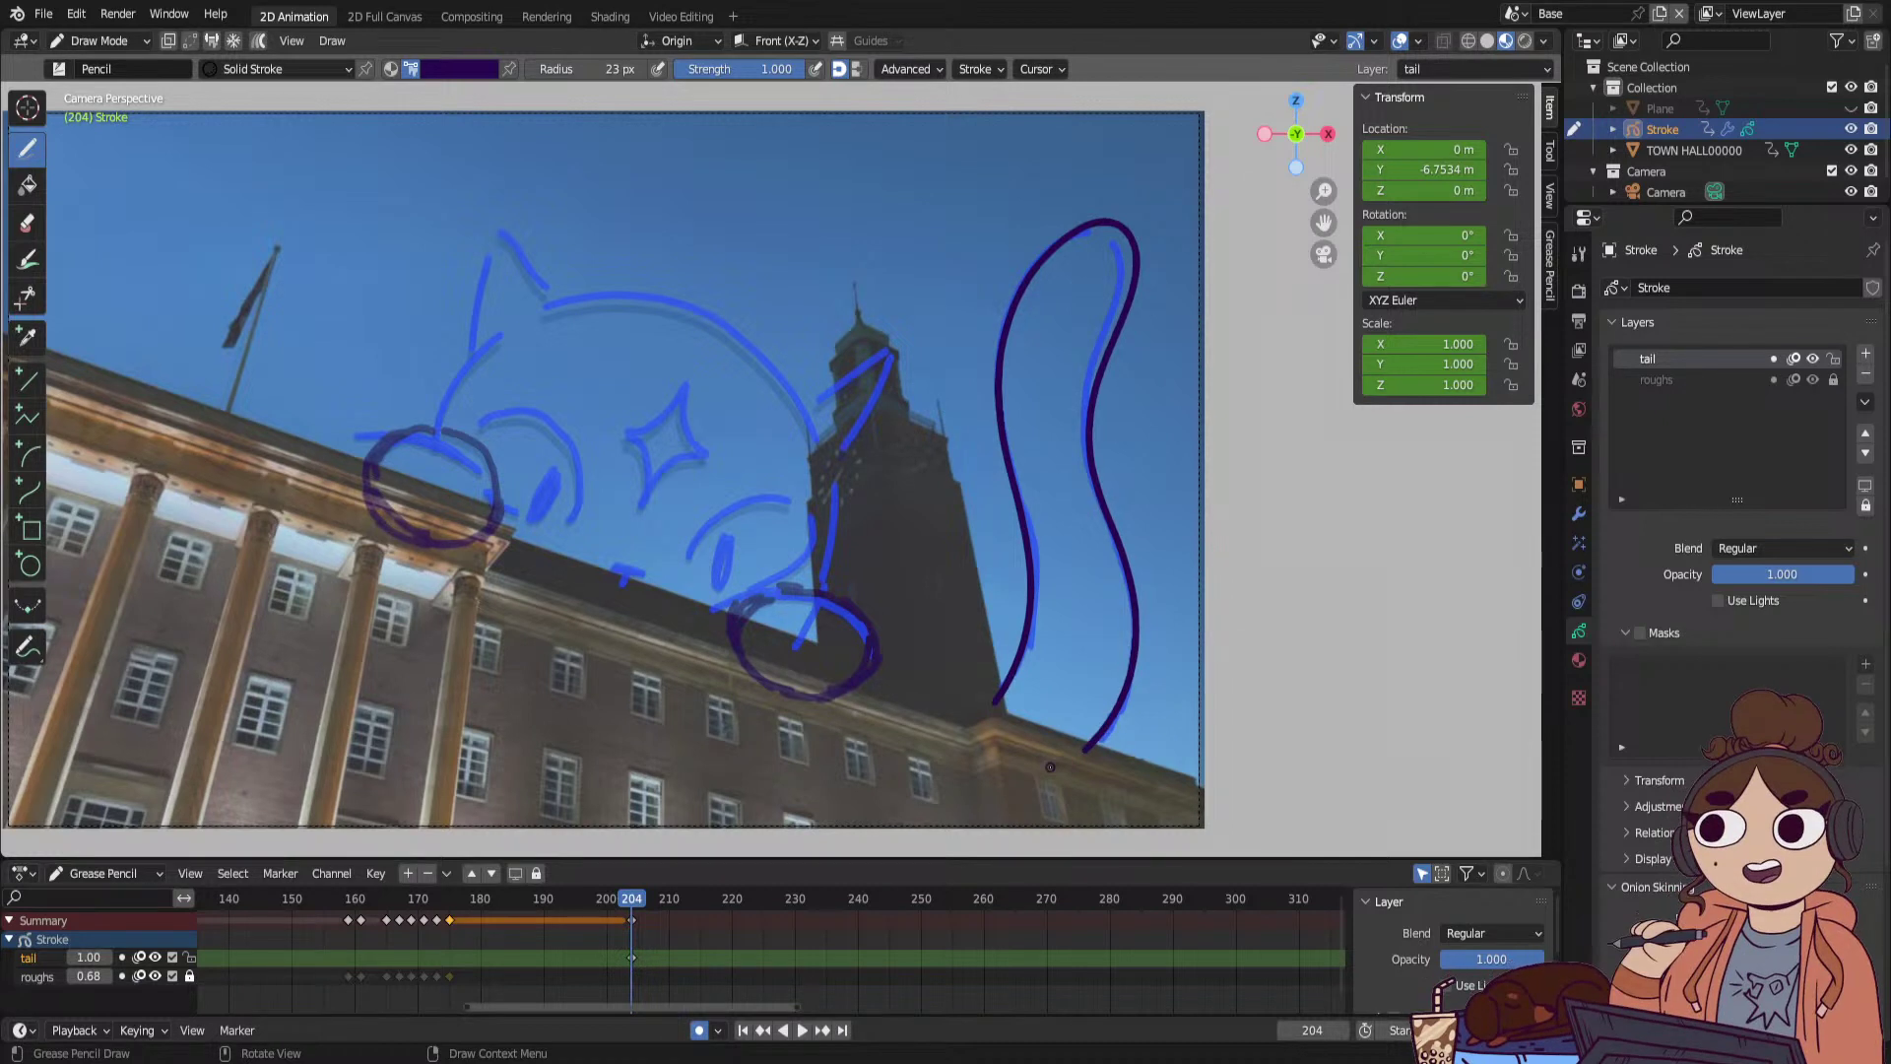
# Draw a second tail pose on the tail layer at frame 208, with the tip swung closer to the clock tower.
pyautogui.click(641, 900)
pyautogui.moveTo(650, 906); pyautogui.dragTo(665, 896)
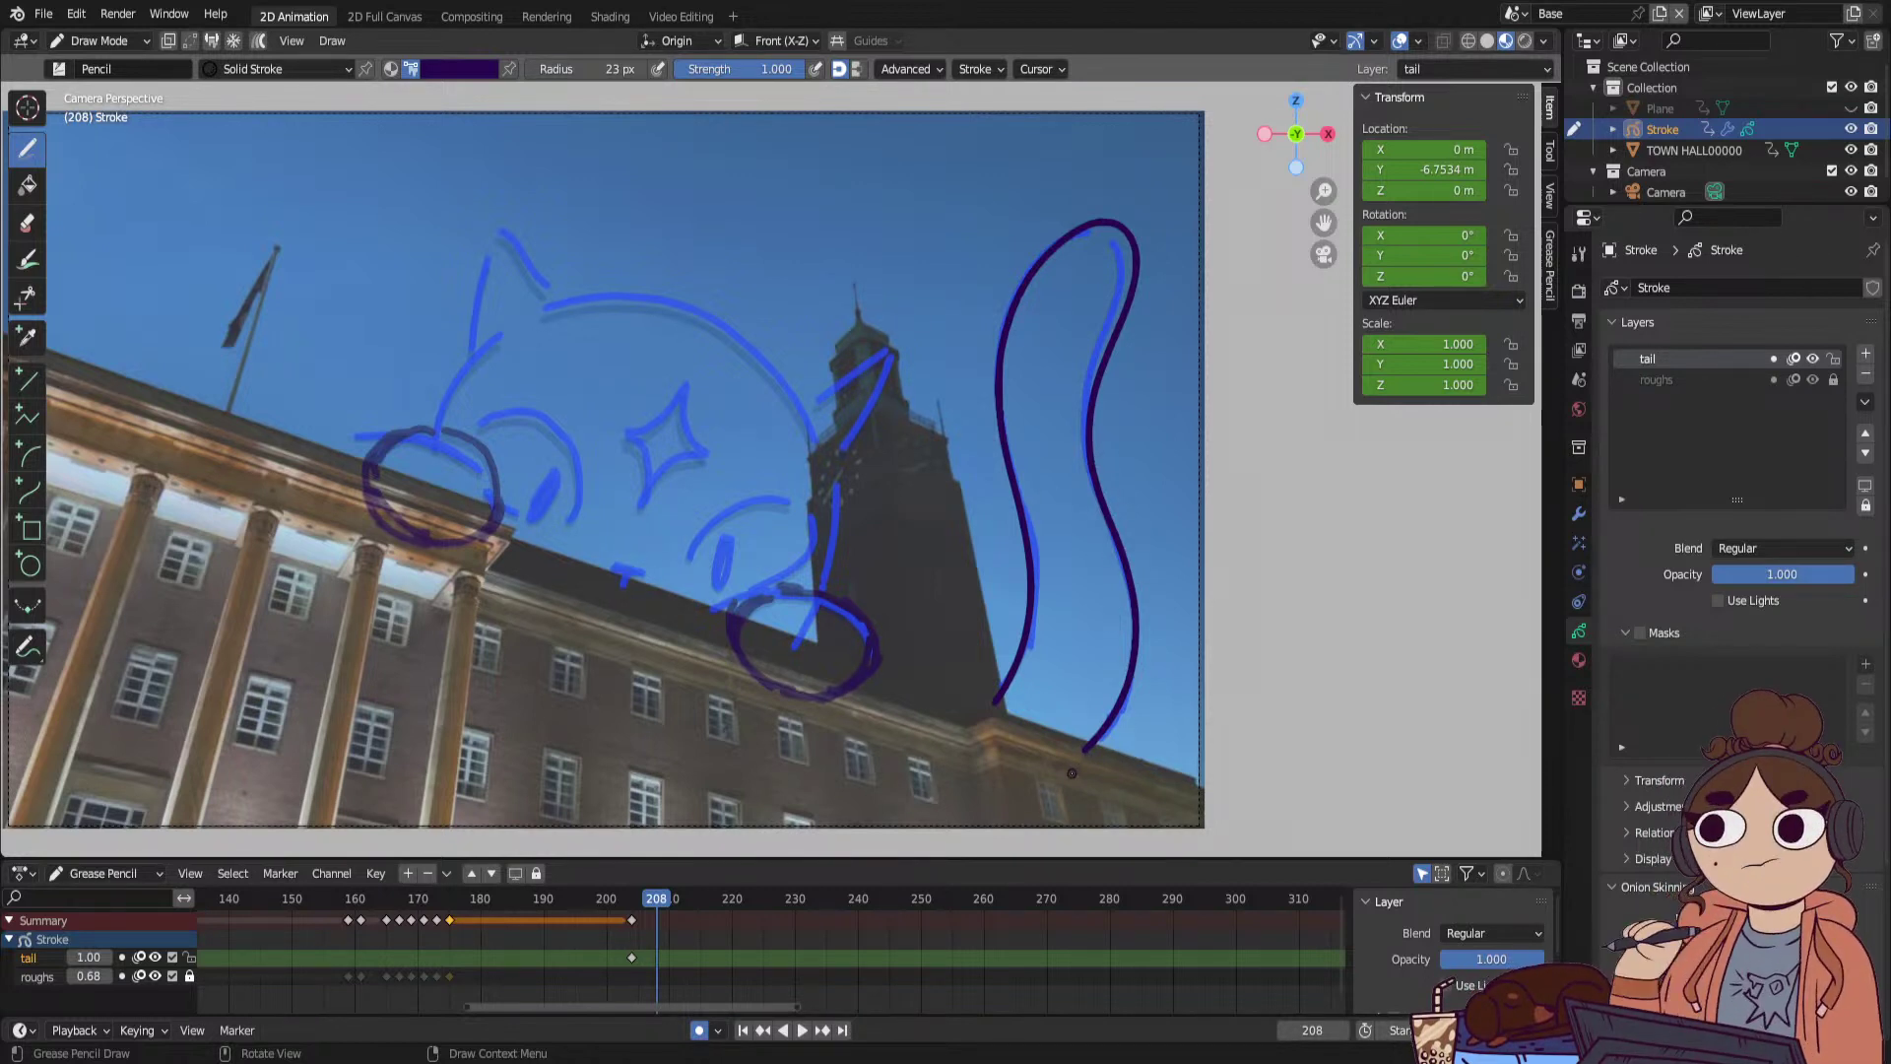
pyautogui.moveTo(1079, 770)
pyautogui.mouseDown()
pyautogui.moveTo(1133, 721)
pyautogui.moveTo(1155, 630)
pyautogui.moveTo(1052, 443)
pyautogui.mouseUp()
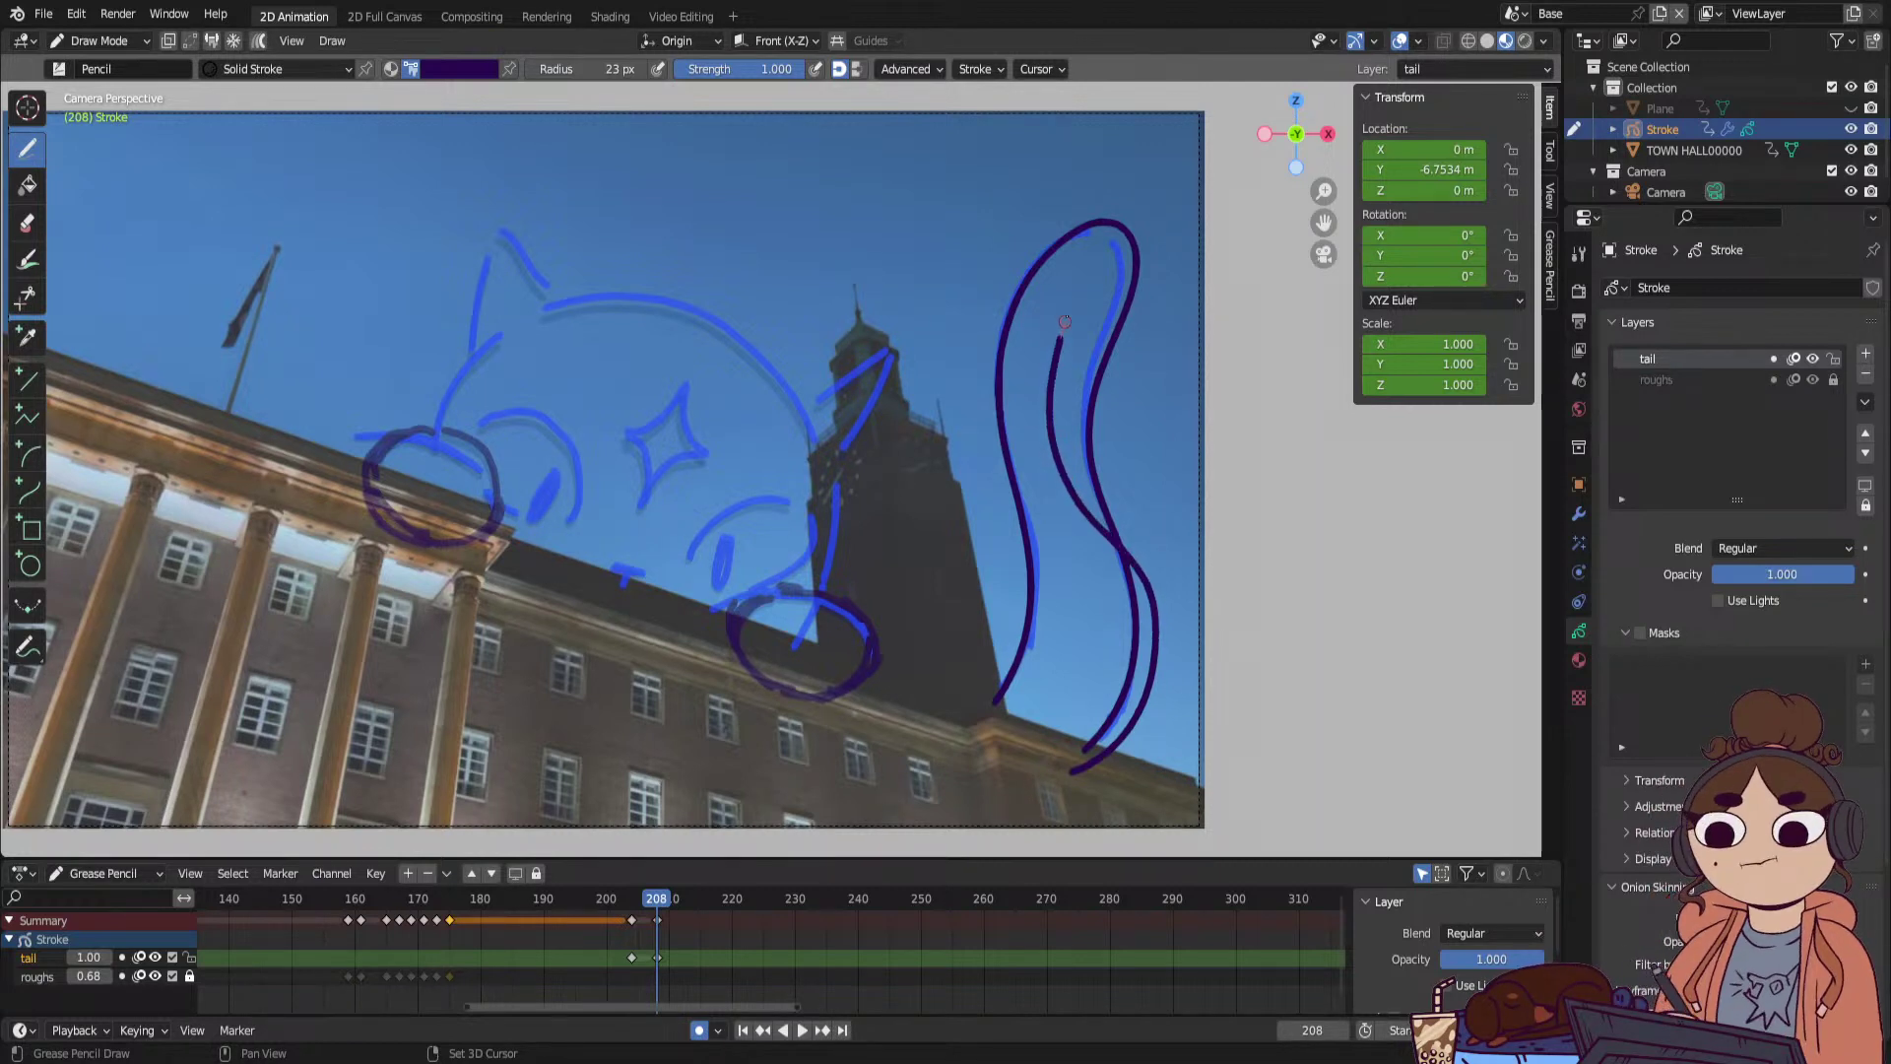
pyautogui.moveTo(1065, 322)
pyautogui.mouseDown()
pyautogui.moveTo(1046, 211)
pyautogui.moveTo(969, 269)
pyautogui.mouseUp()
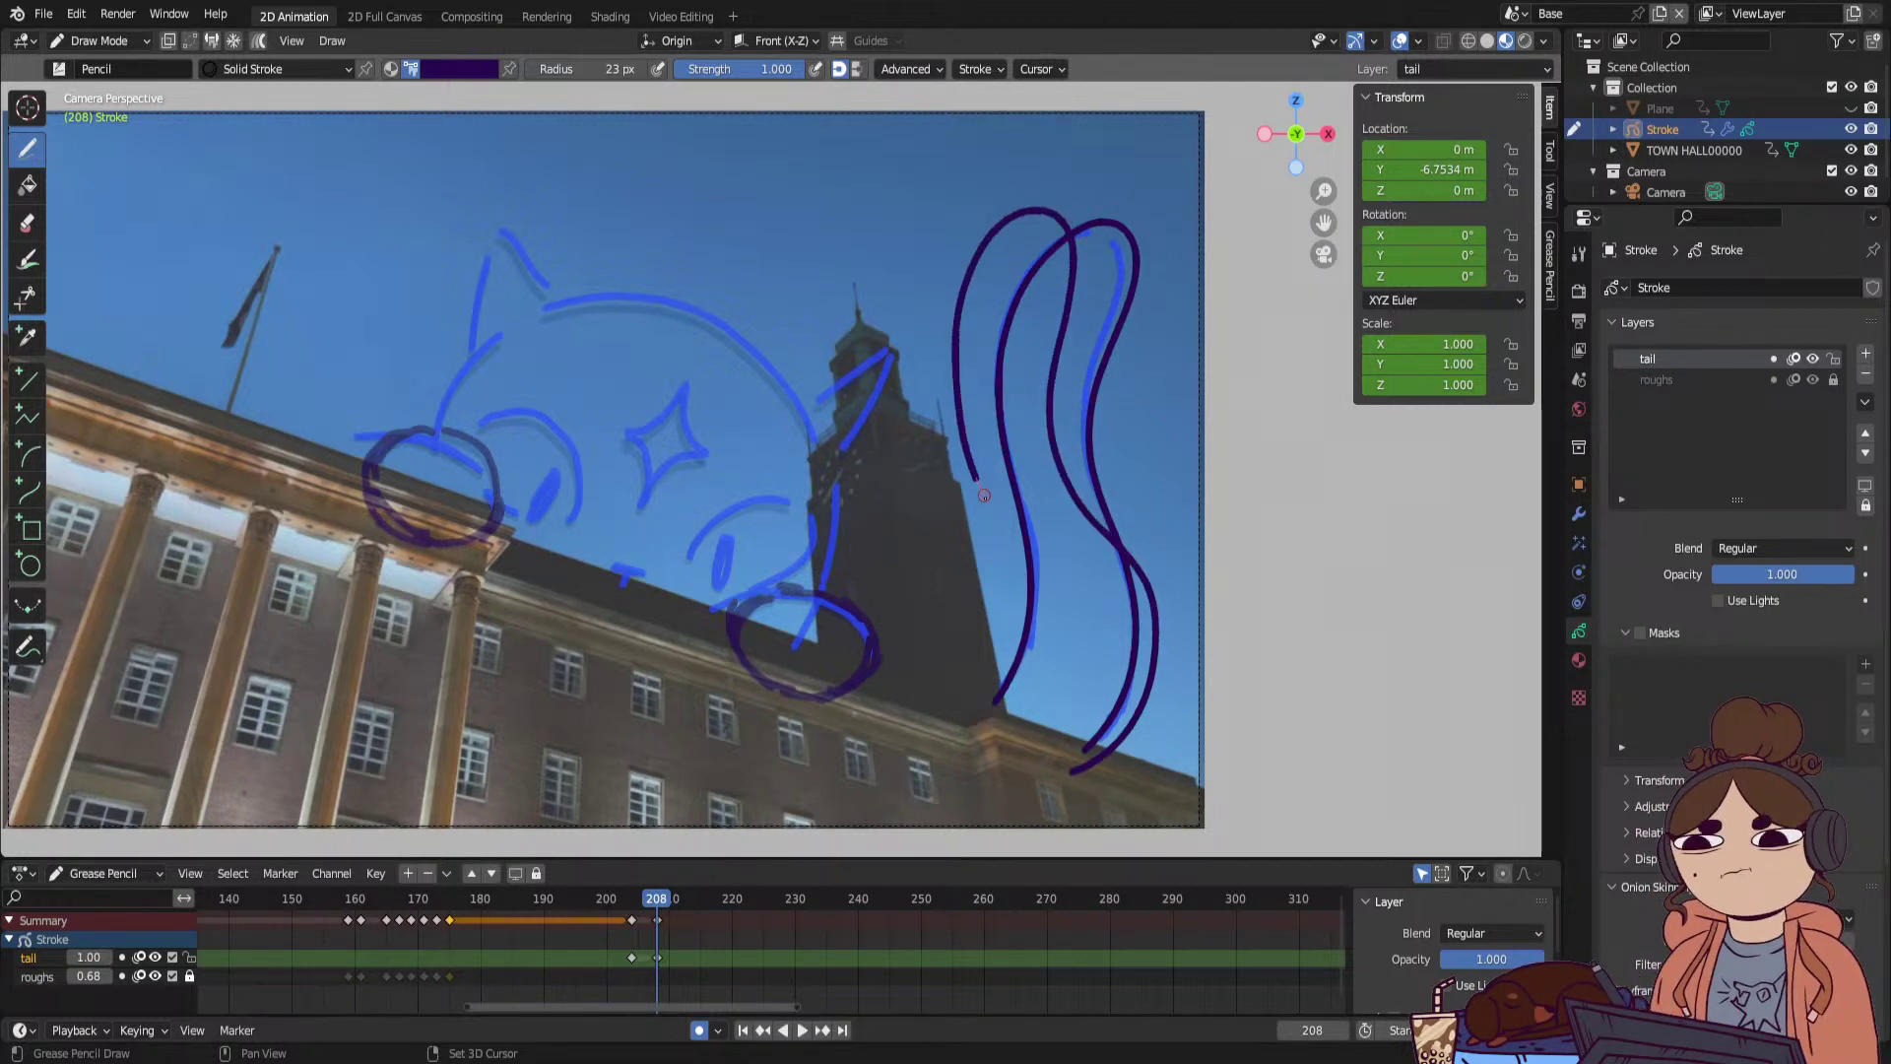
pyautogui.moveTo(1026, 568); pyautogui.dragTo(1043, 634)
pyautogui.hotkey('ctrl', 'z')
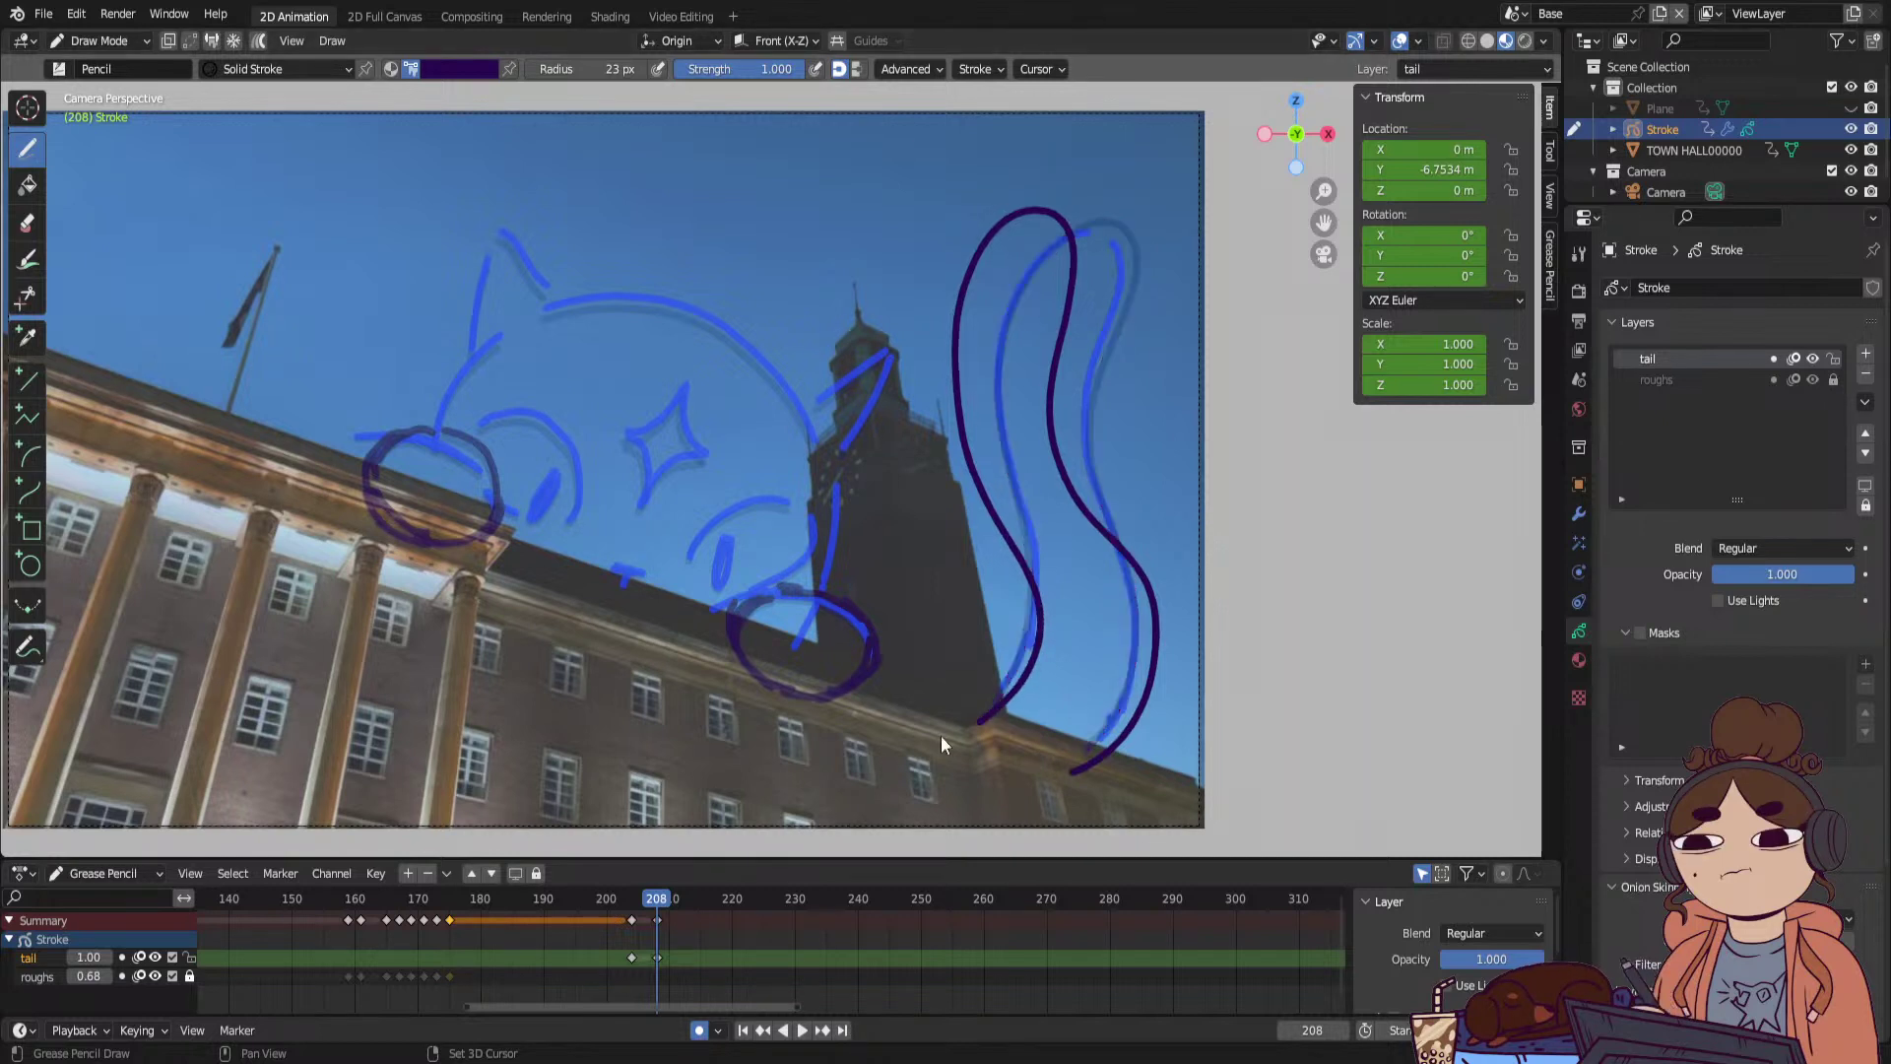
# Draw a third tail pose on the tail layer at frame 212, leaning toward the clock tower with a straighter outer edge.
pyautogui.moveTo(654, 902); pyautogui.dragTo(681, 906)
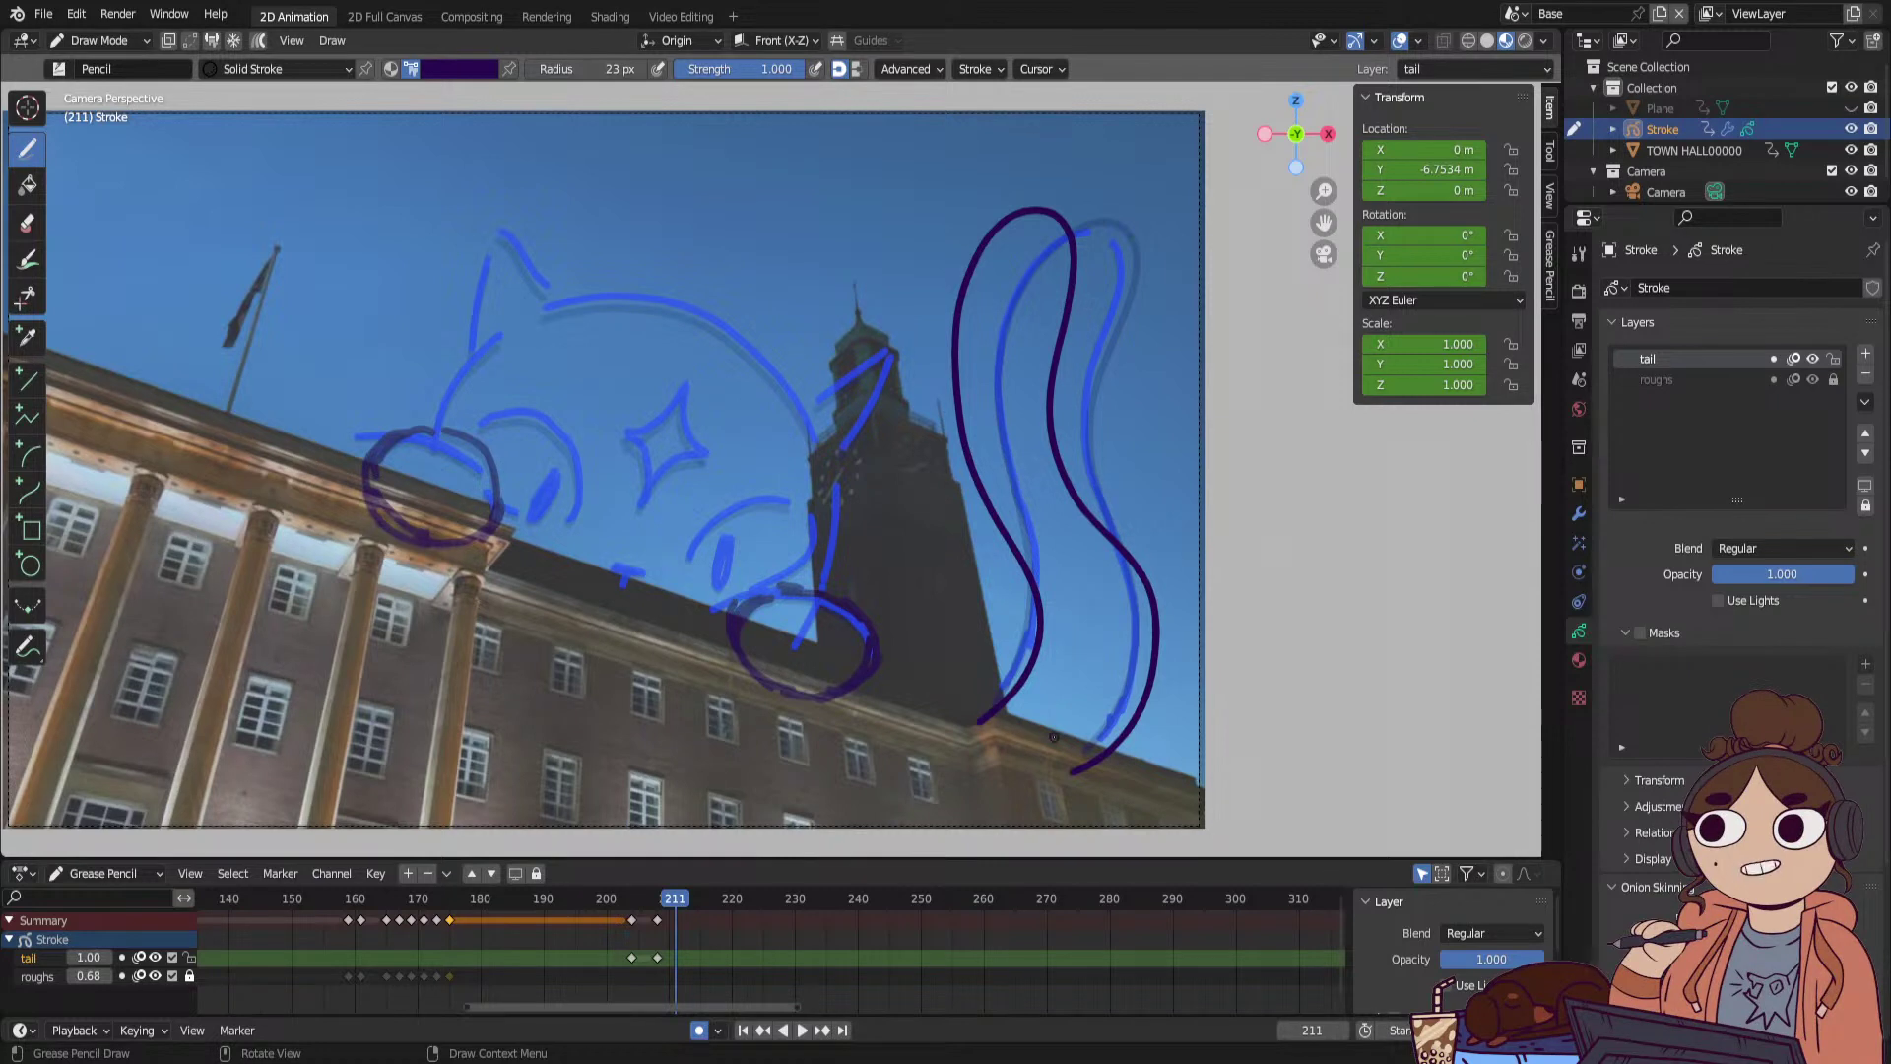
pyautogui.moveTo(596, 941)
pyautogui.mouseDown()
pyautogui.moveTo(579, 940)
pyautogui.moveTo(683, 924)
pyautogui.mouseUp()
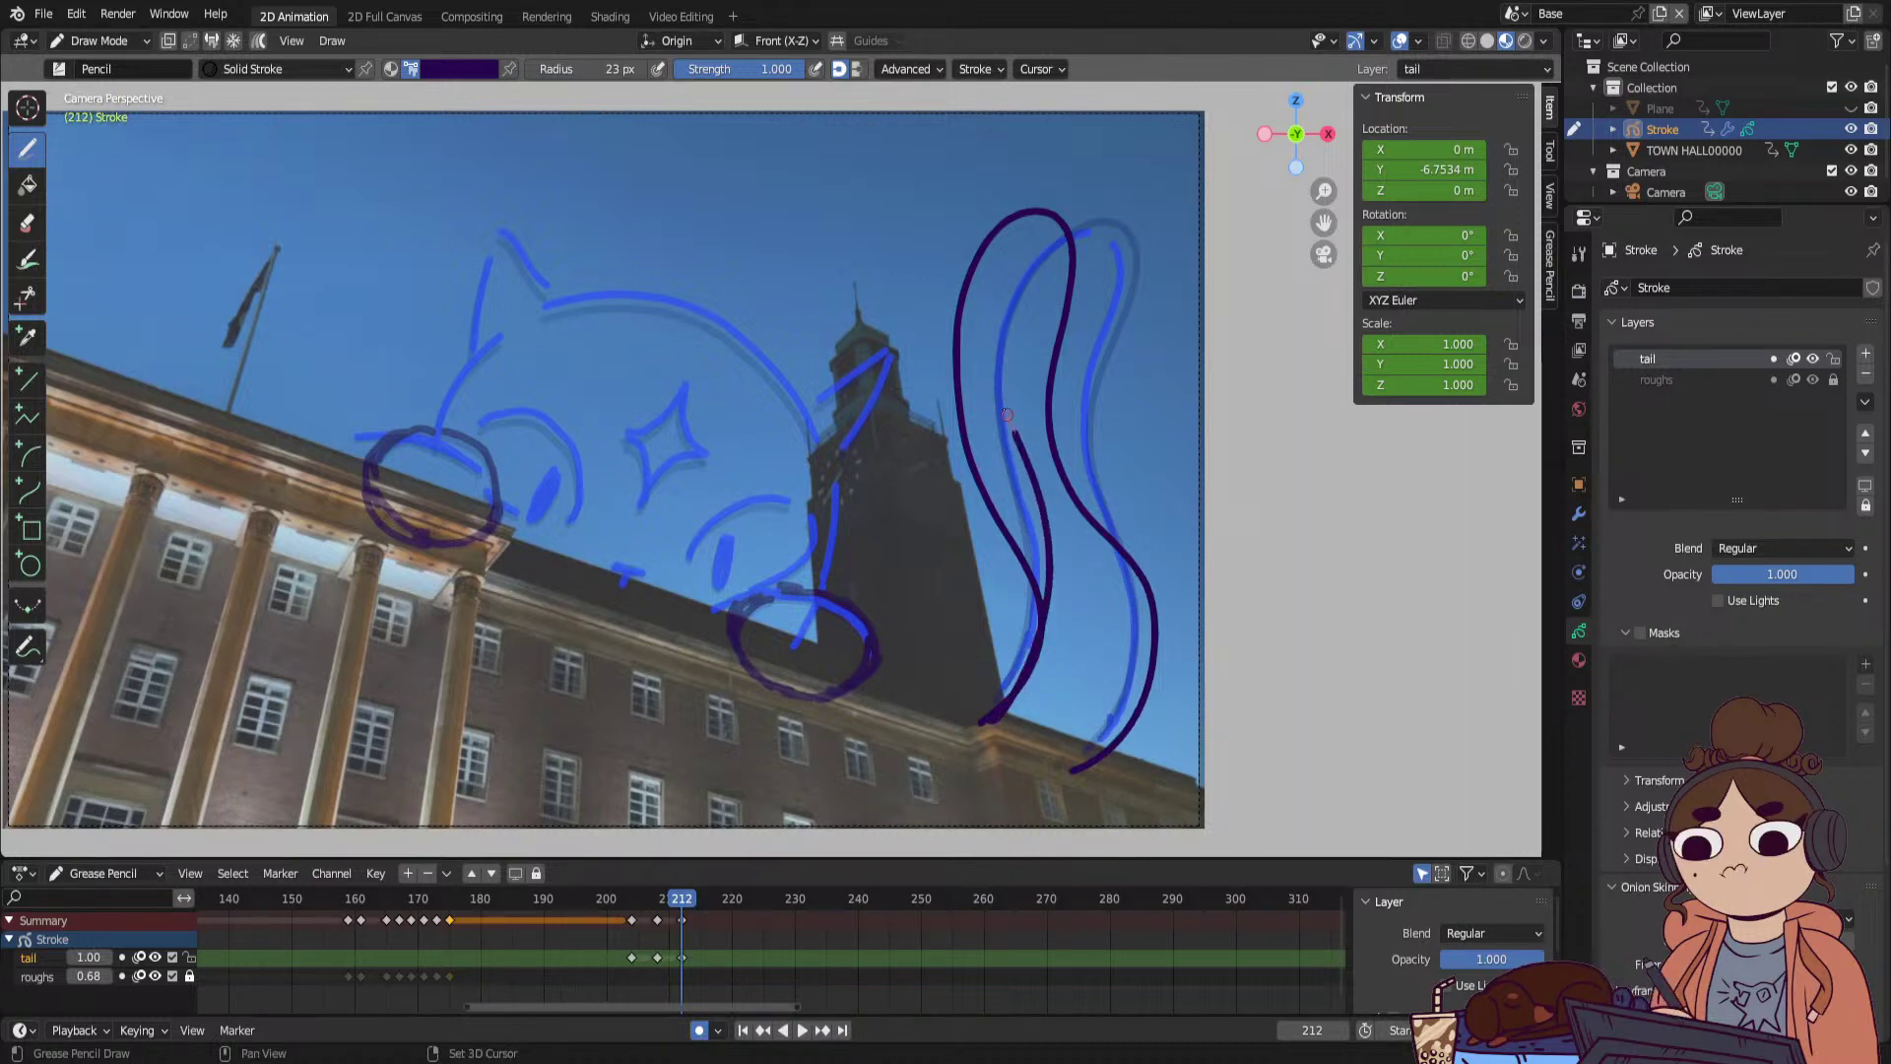
pyautogui.moveTo(958, 284); pyautogui.dragTo(987, 212)
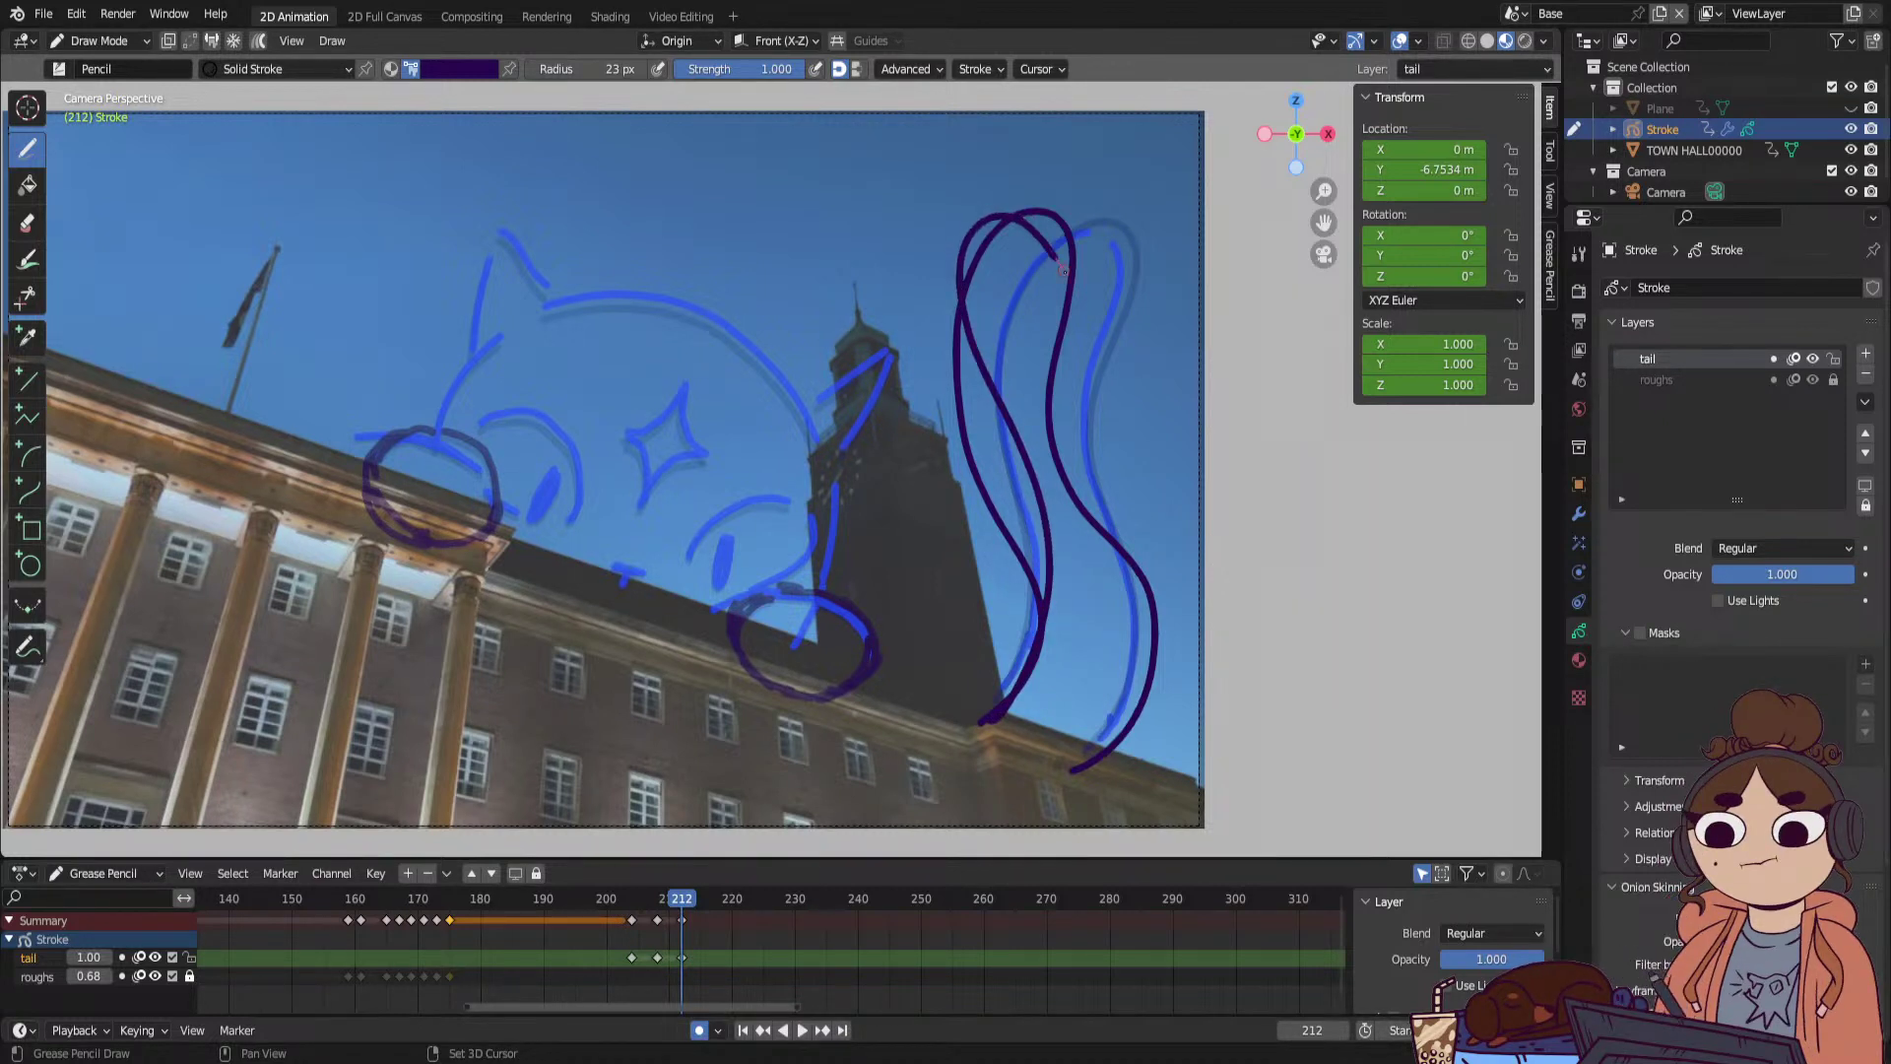
pyautogui.moveTo(1063, 270); pyautogui.dragTo(1105, 353)
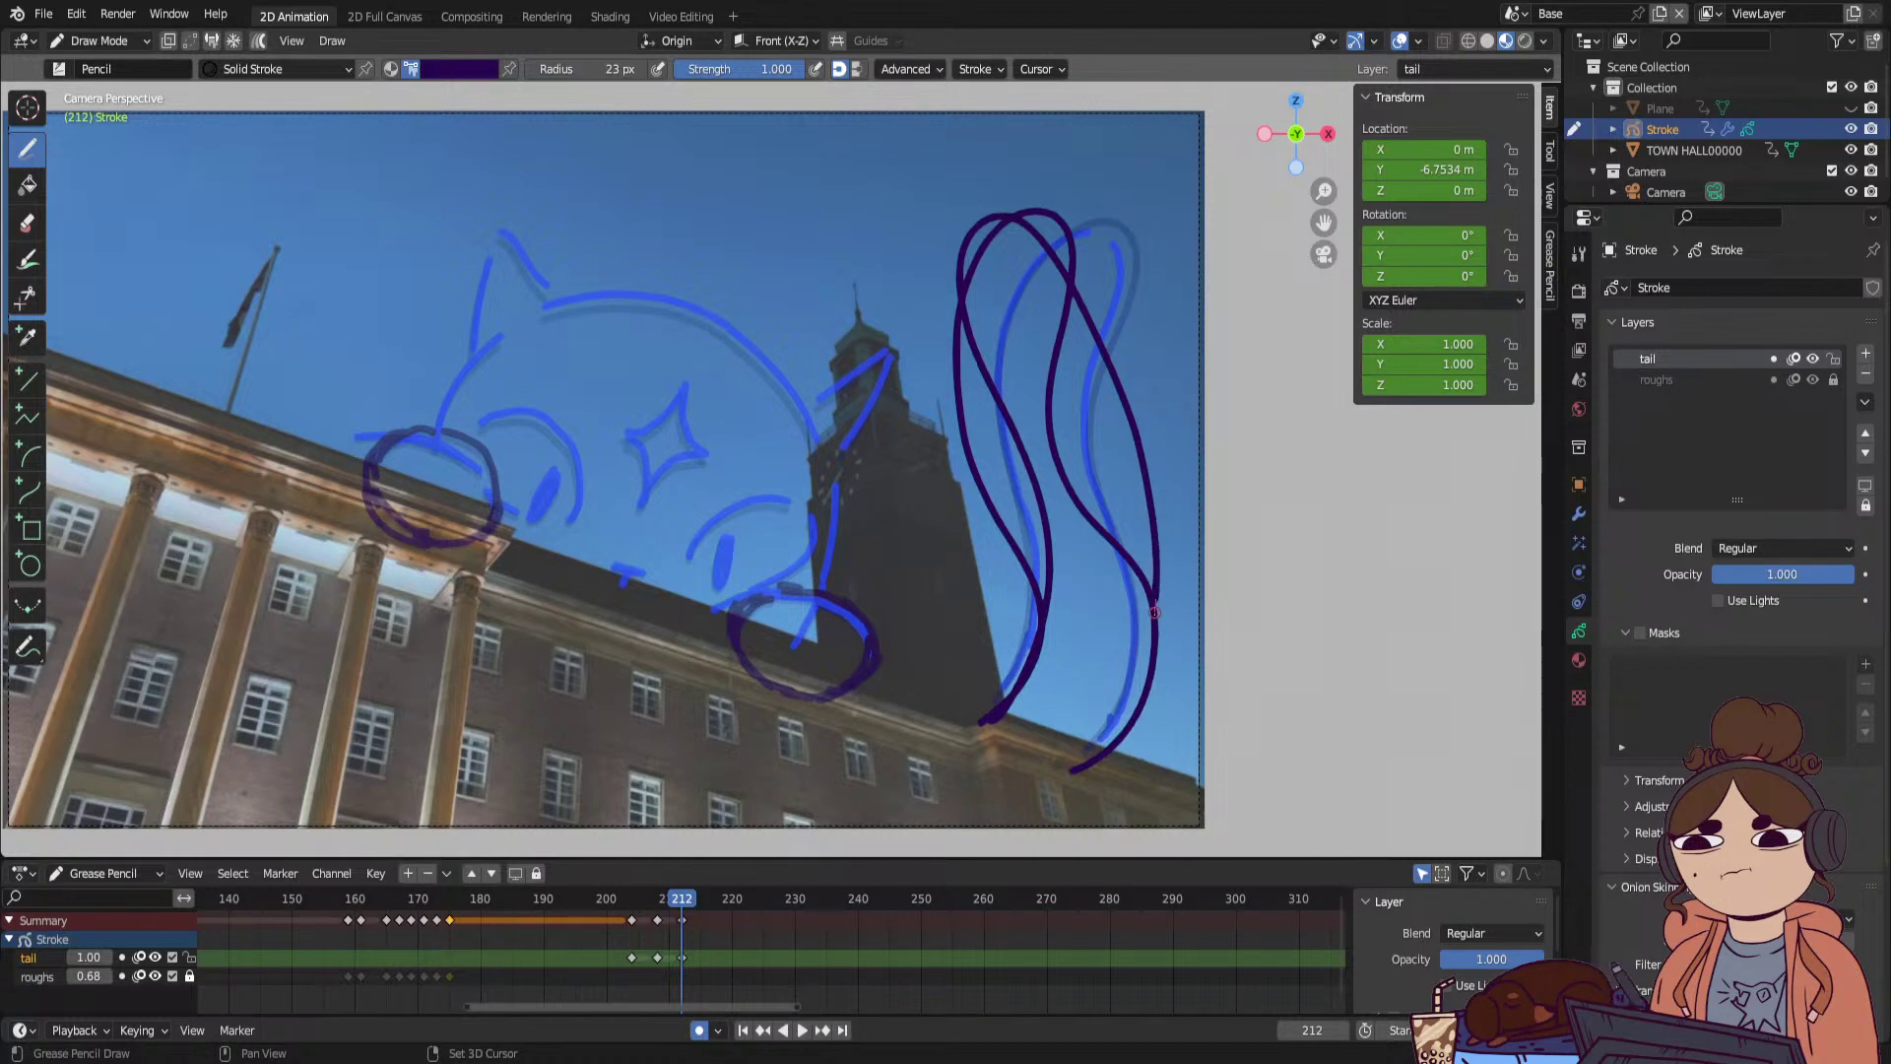
pyautogui.moveTo(1154, 612); pyautogui.dragTo(1137, 681)
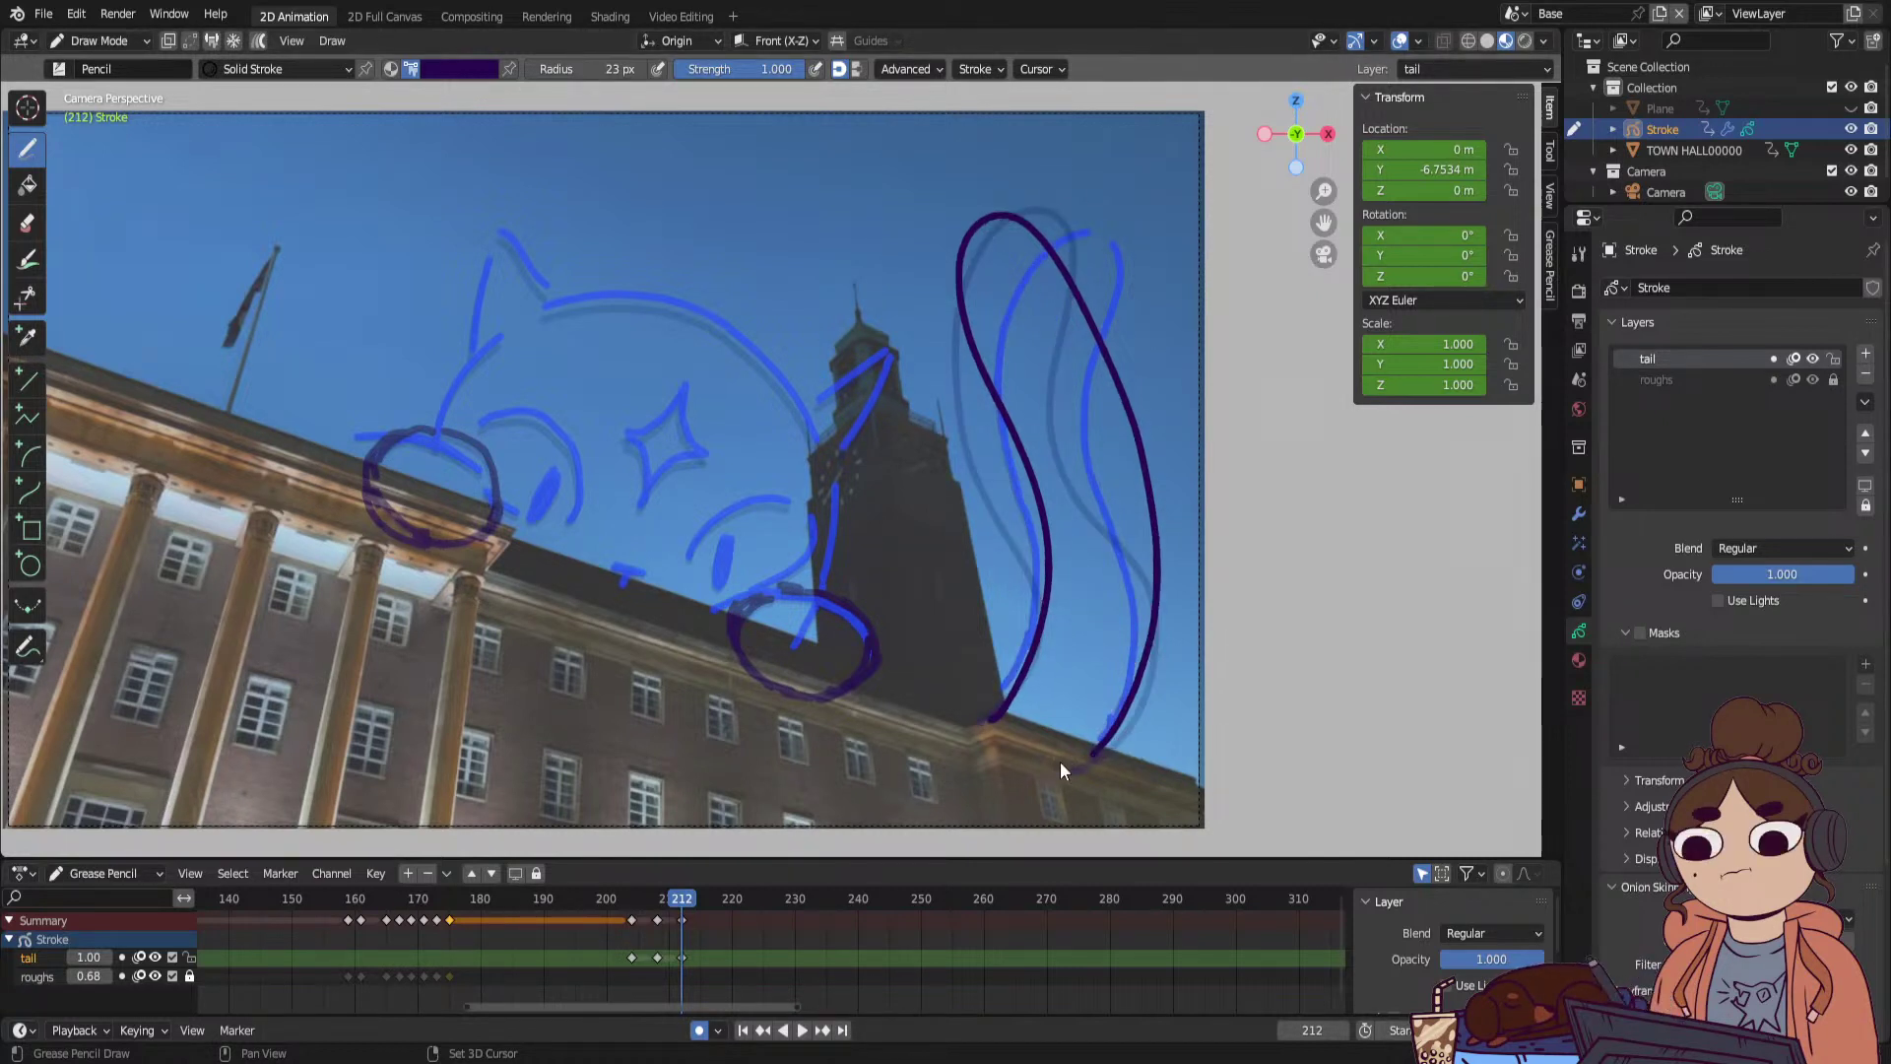
# Switch to Sculpt Mode, push the tail tip slightly away from the clock tower at frame 216, and play back the sway.
pyautogui.moveTo(668, 902); pyautogui.dragTo(708, 906)
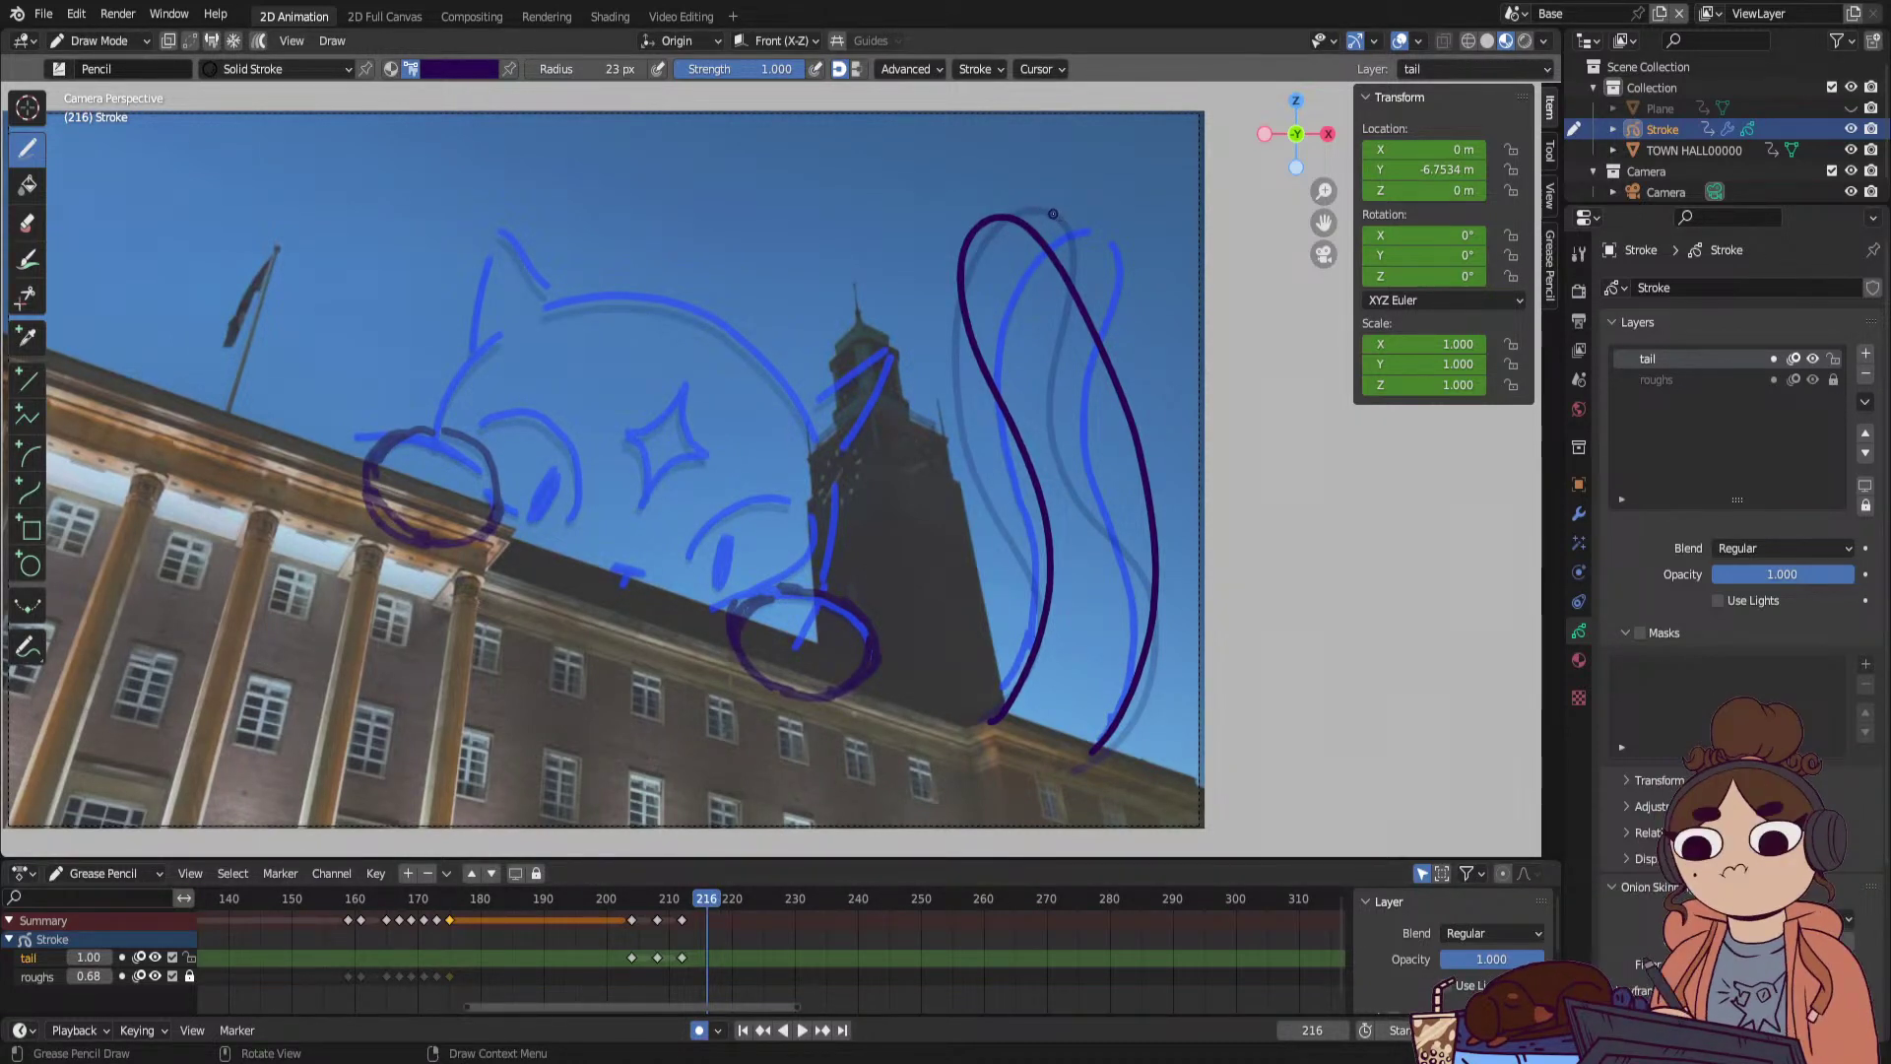
pyautogui.click(108, 40)
pyautogui.click(138, 108)
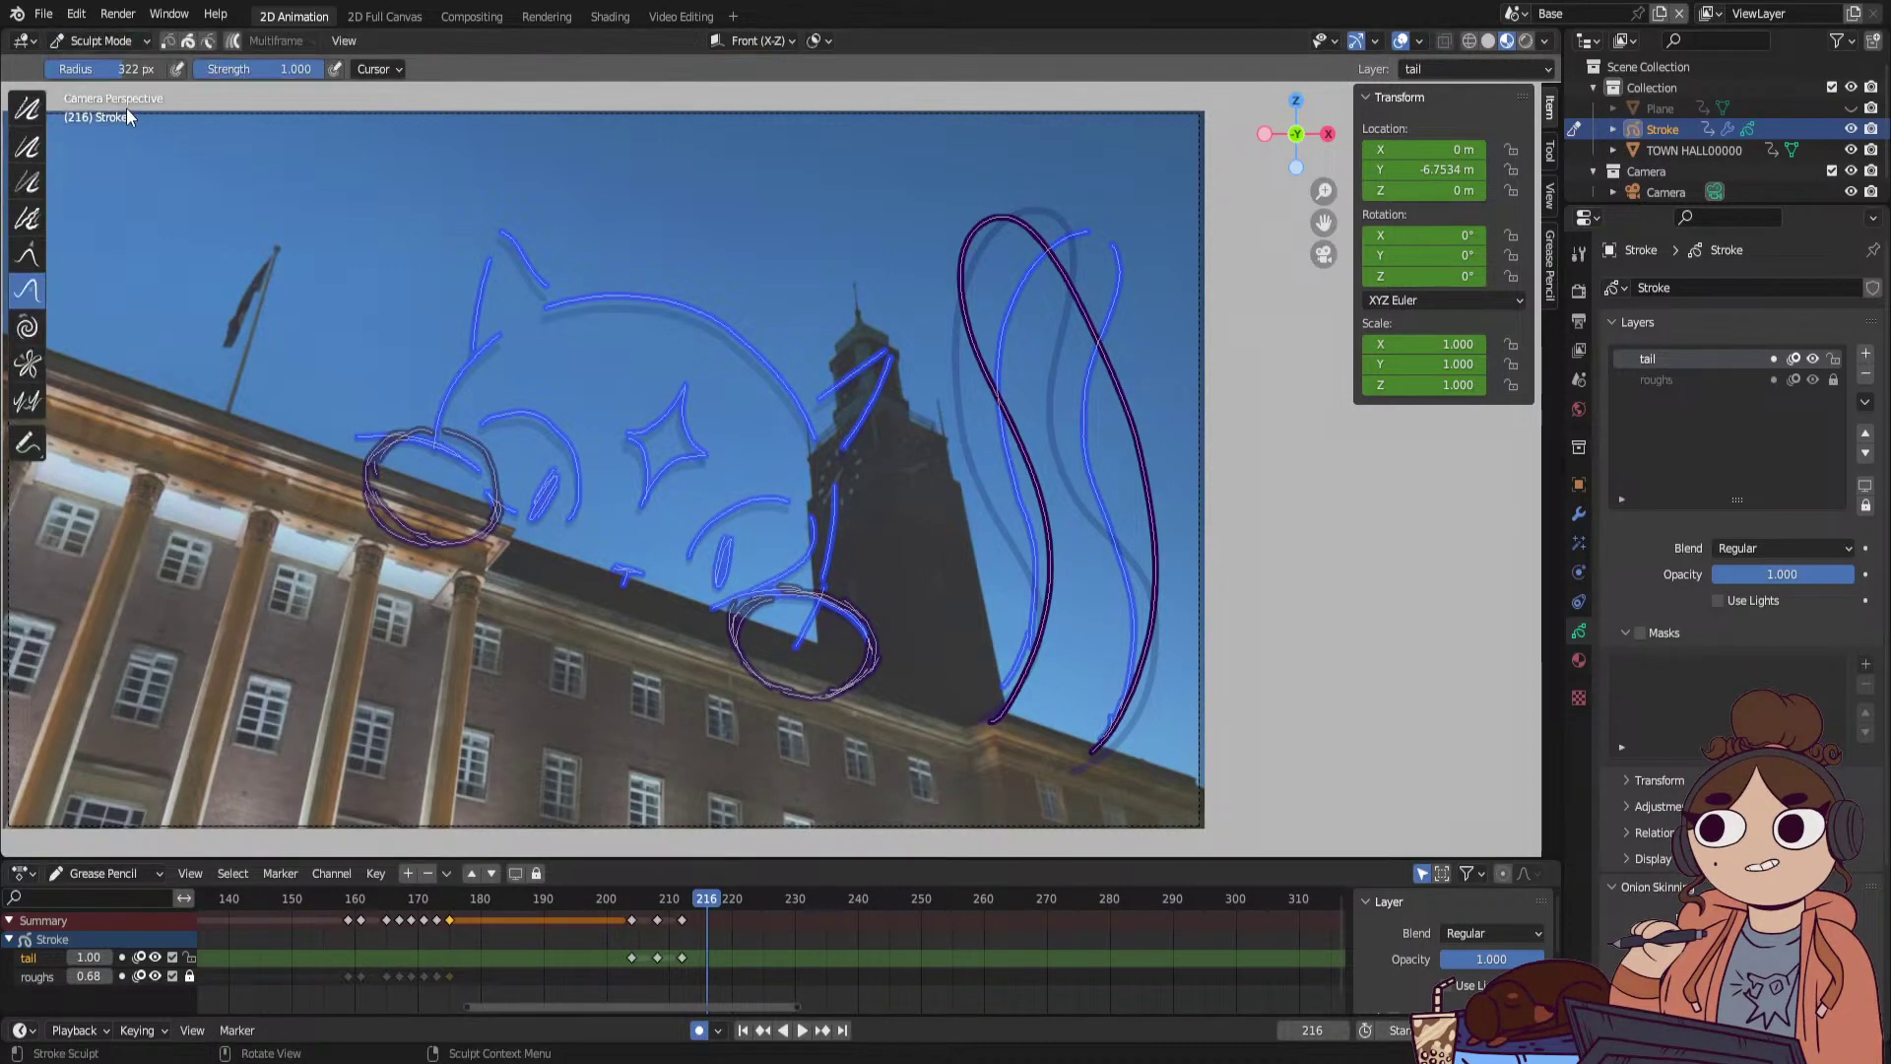
pyautogui.press('space')
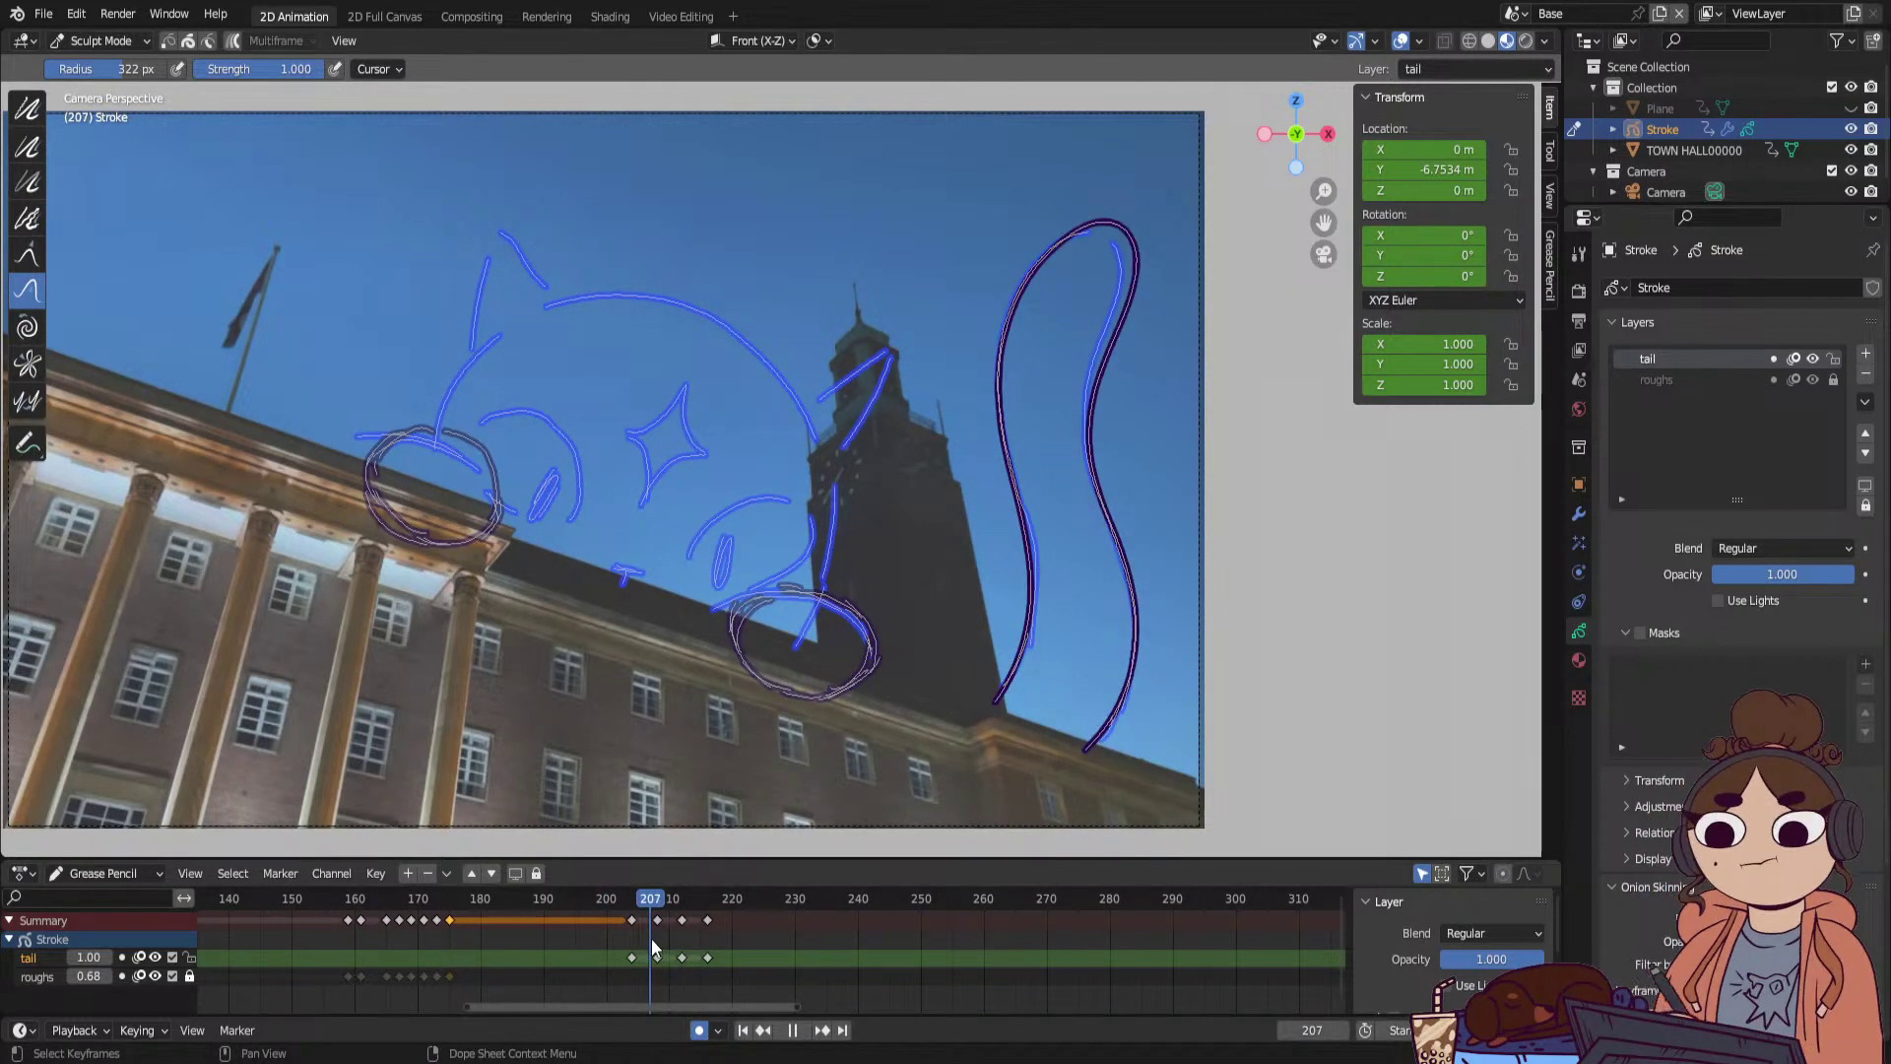
pyautogui.press('space')
# Duplicate the tail layer's frame 204 keyframe onto frame 208 and display frame 208.
pyautogui.click(633, 956)
pyautogui.hotkey('shift', 'd')
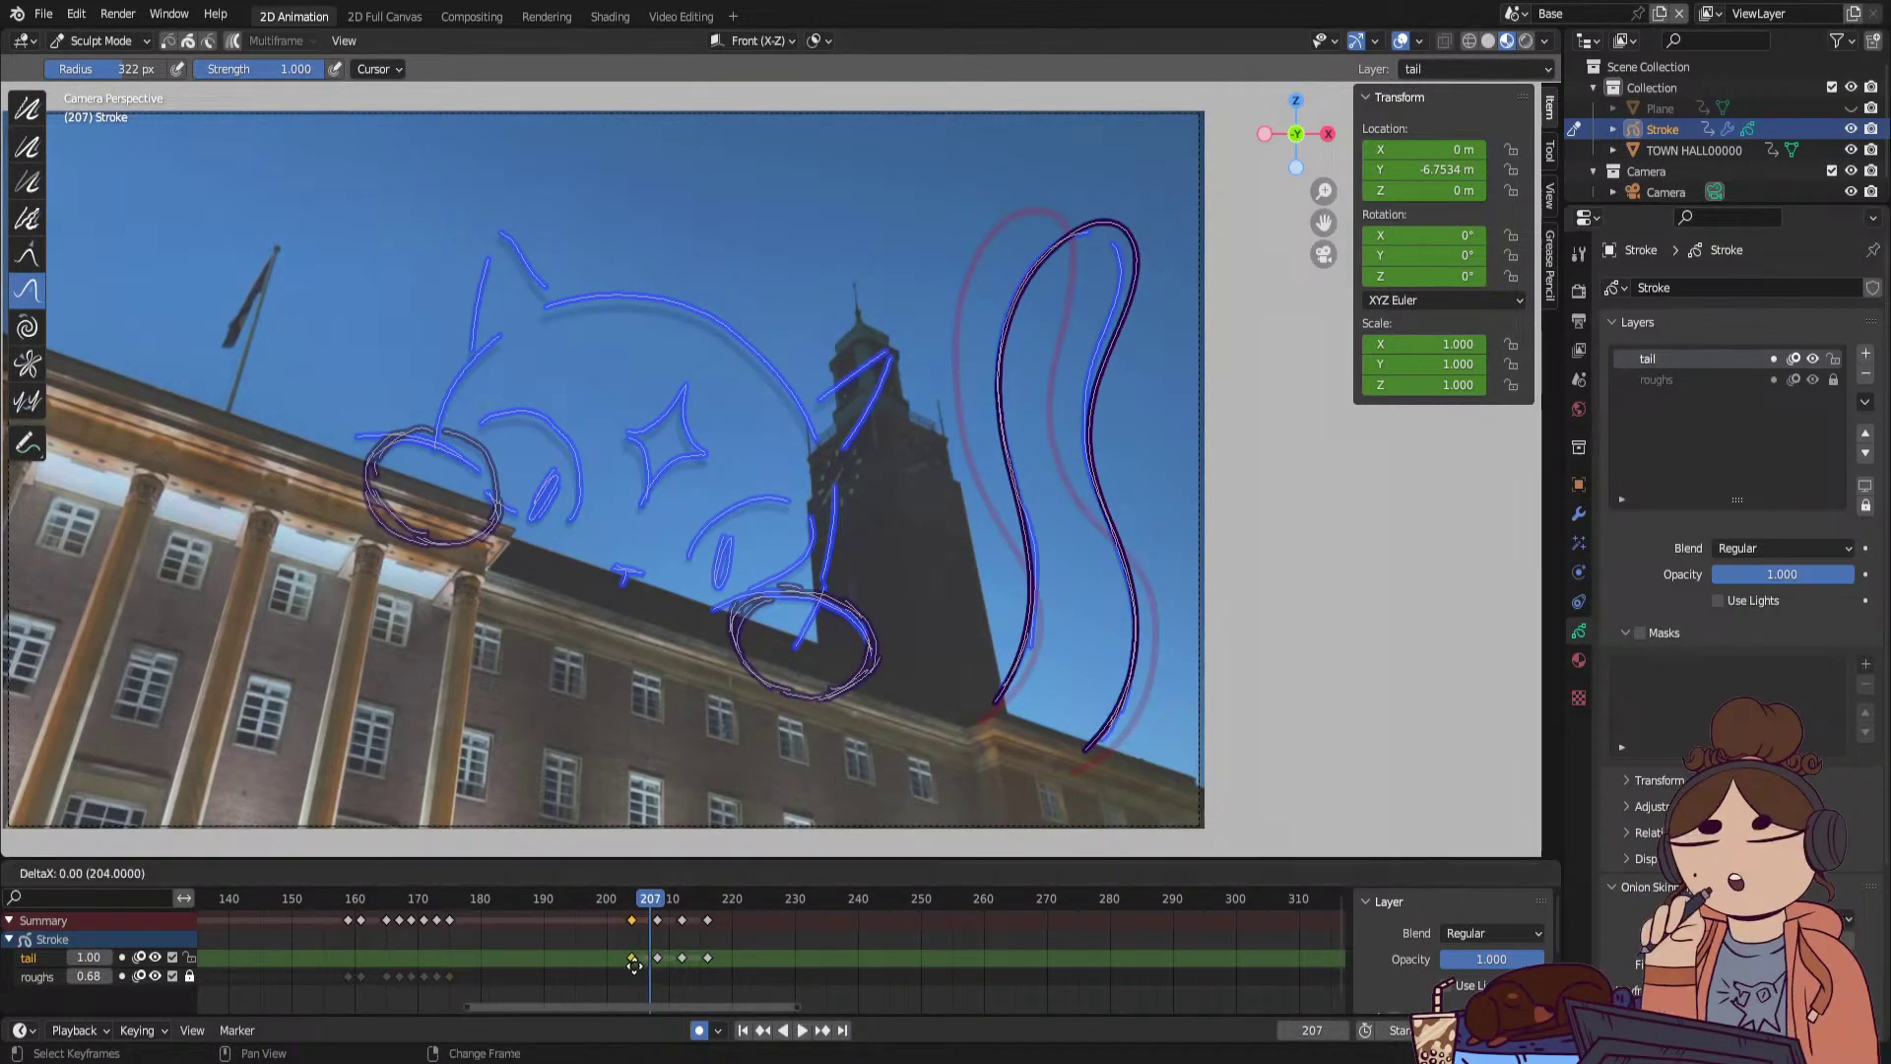
pyautogui.click(658, 930)
pyautogui.click(660, 904)
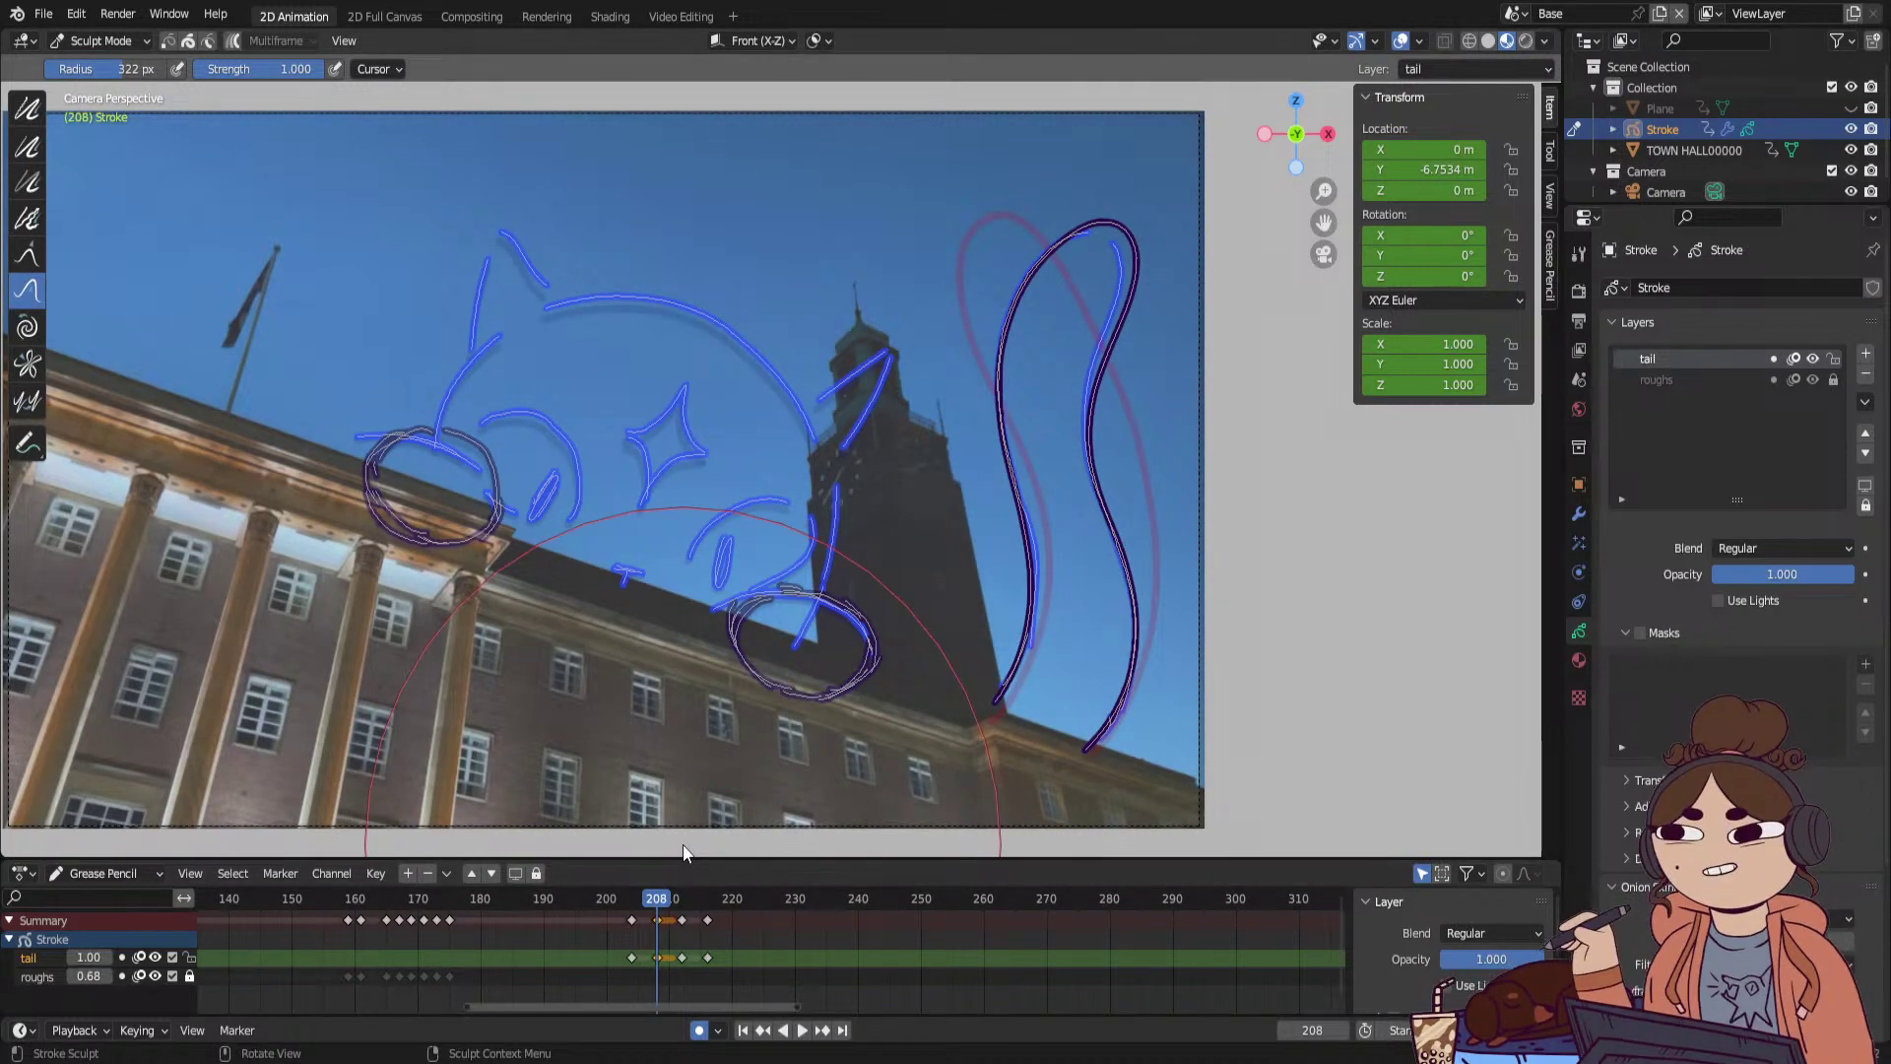
pyautogui.moveTo(660, 902)
pyautogui.mouseDown()
pyautogui.moveTo(641, 905)
pyautogui.moveTo(657, 898)
pyautogui.mouseUp()
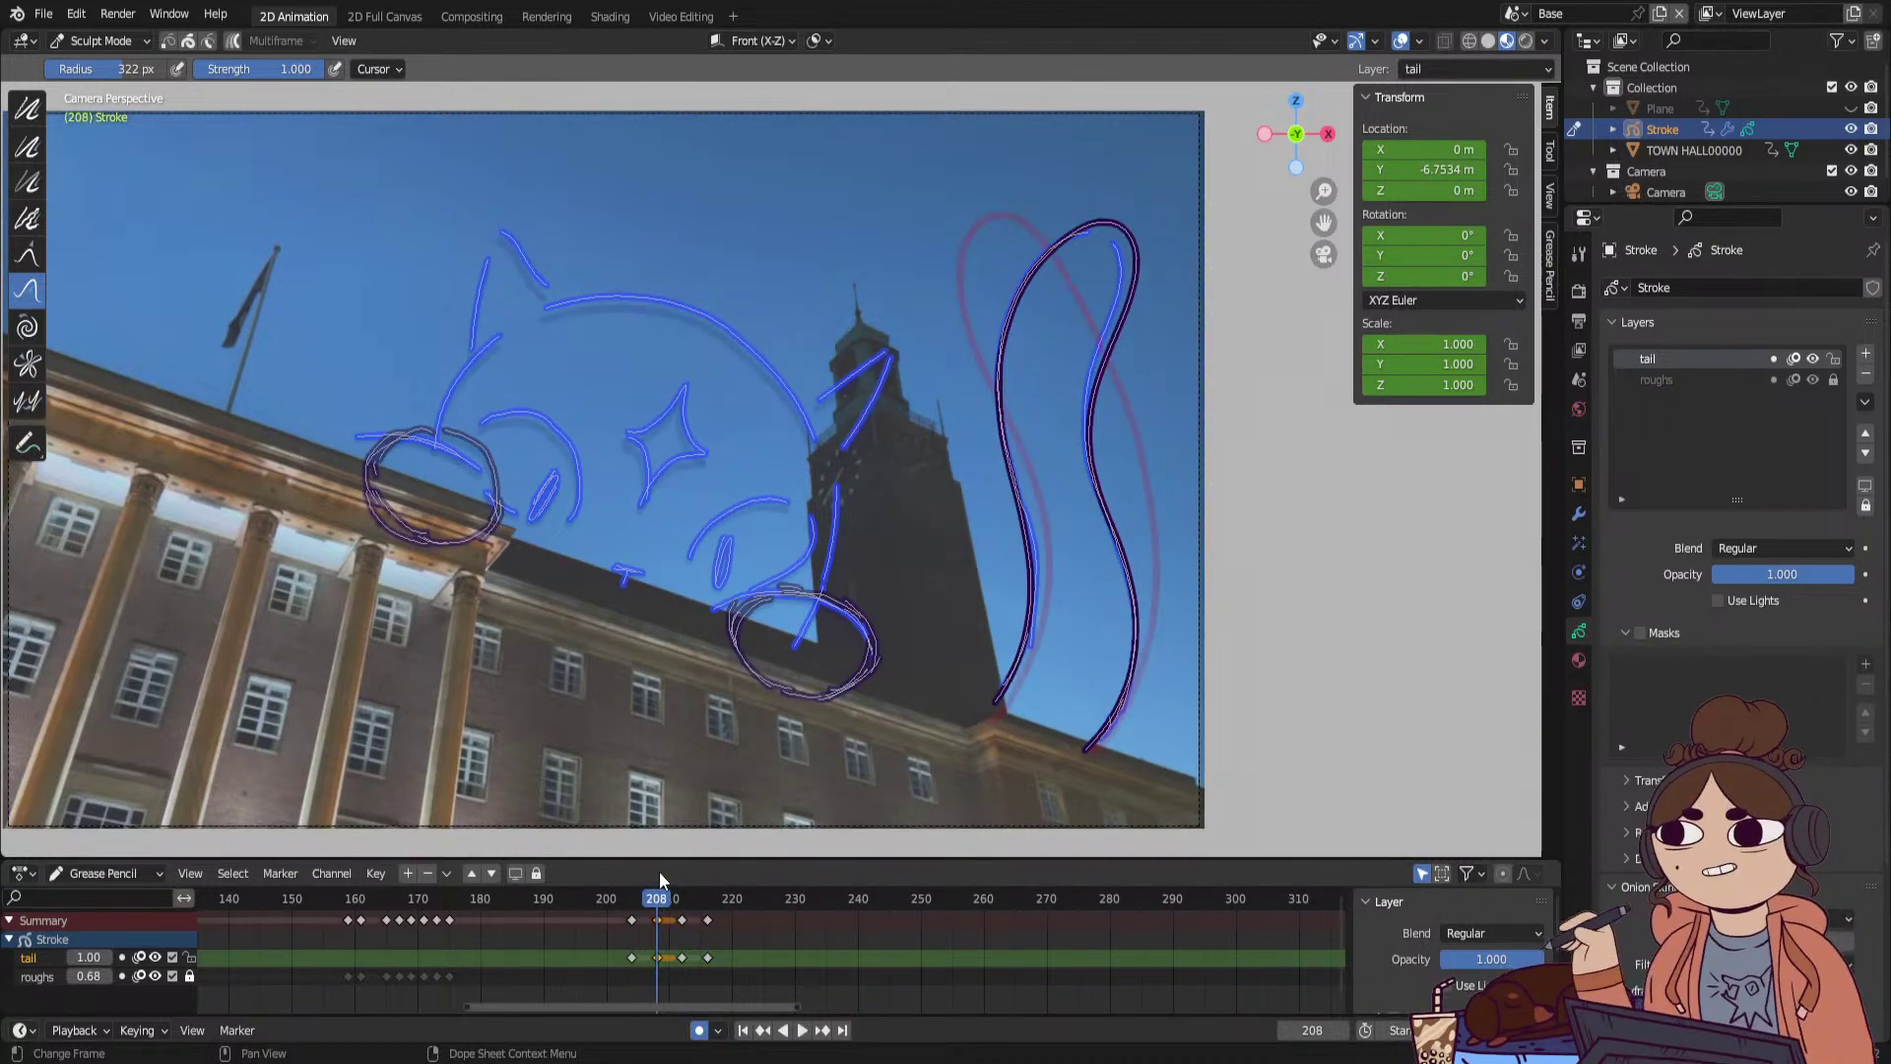
# Play the animation from the first frame, then scrub and replay the tail poses between frames 204 and 217.
pyautogui.click(744, 1030)
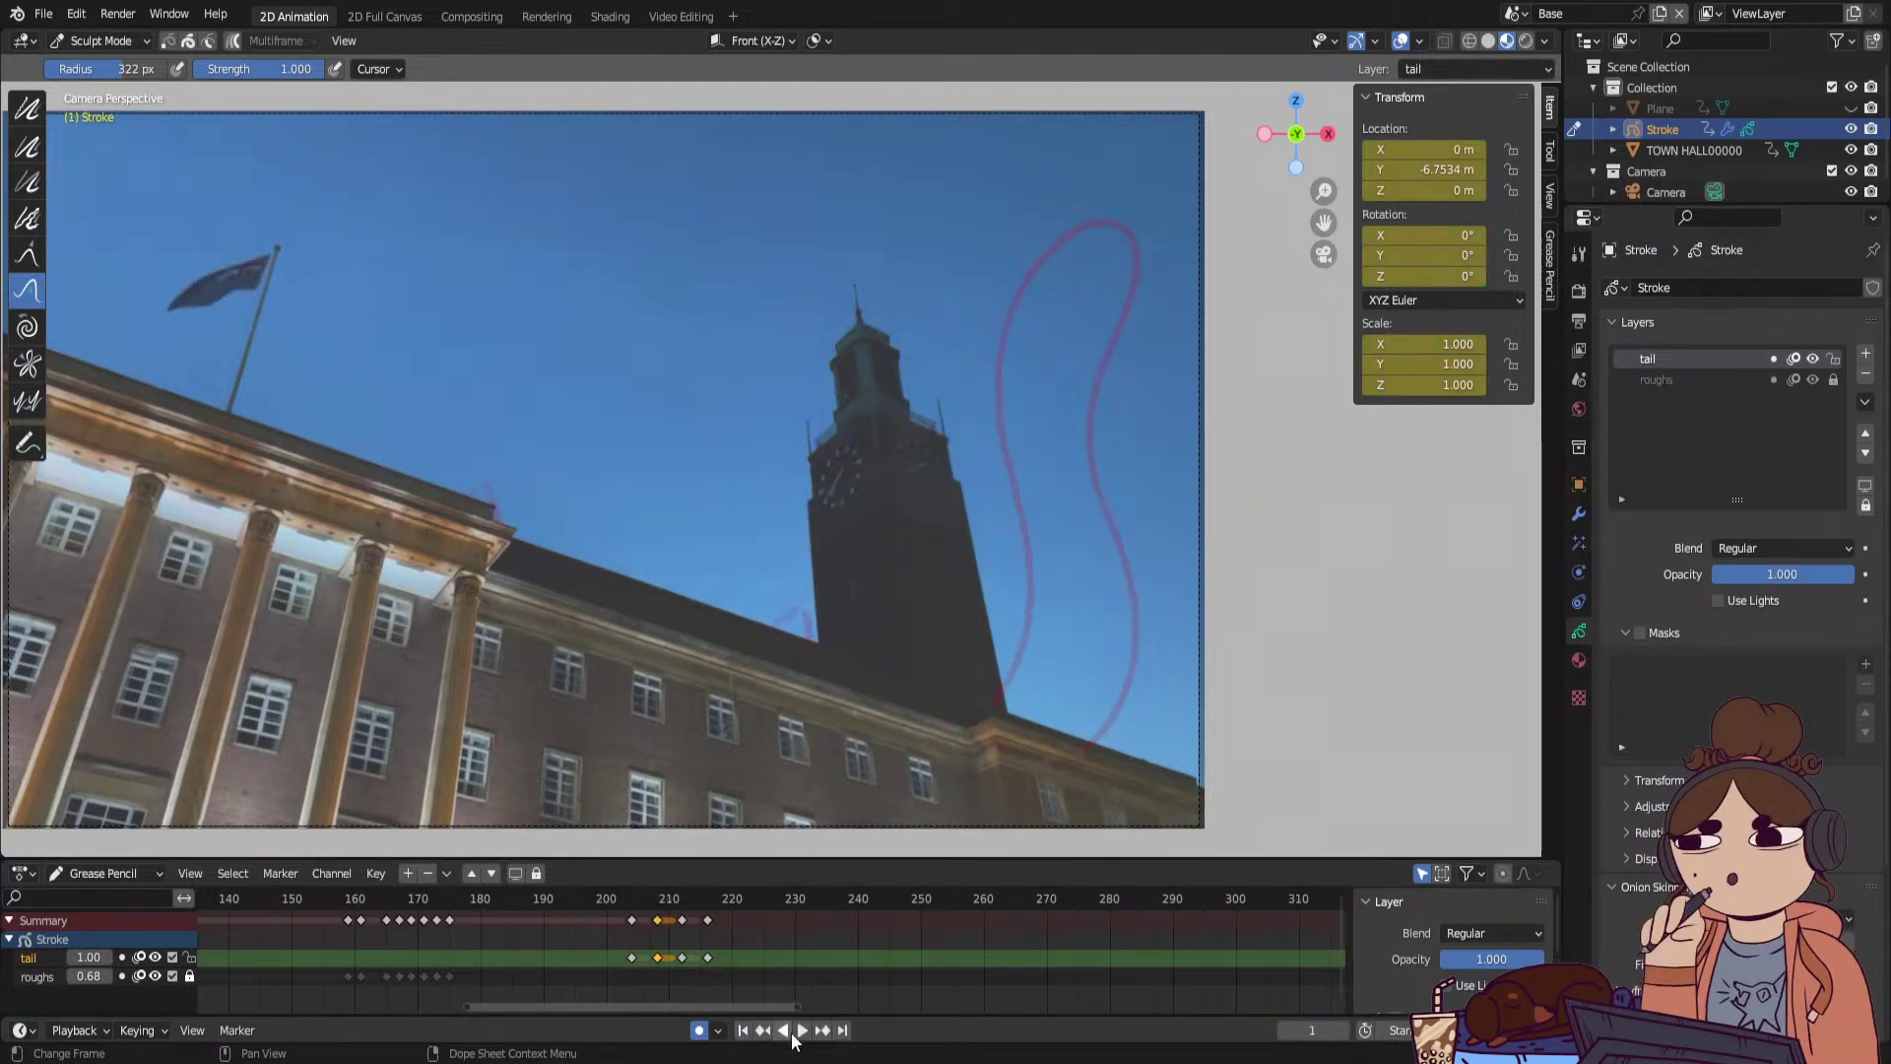
pyautogui.click(799, 1031)
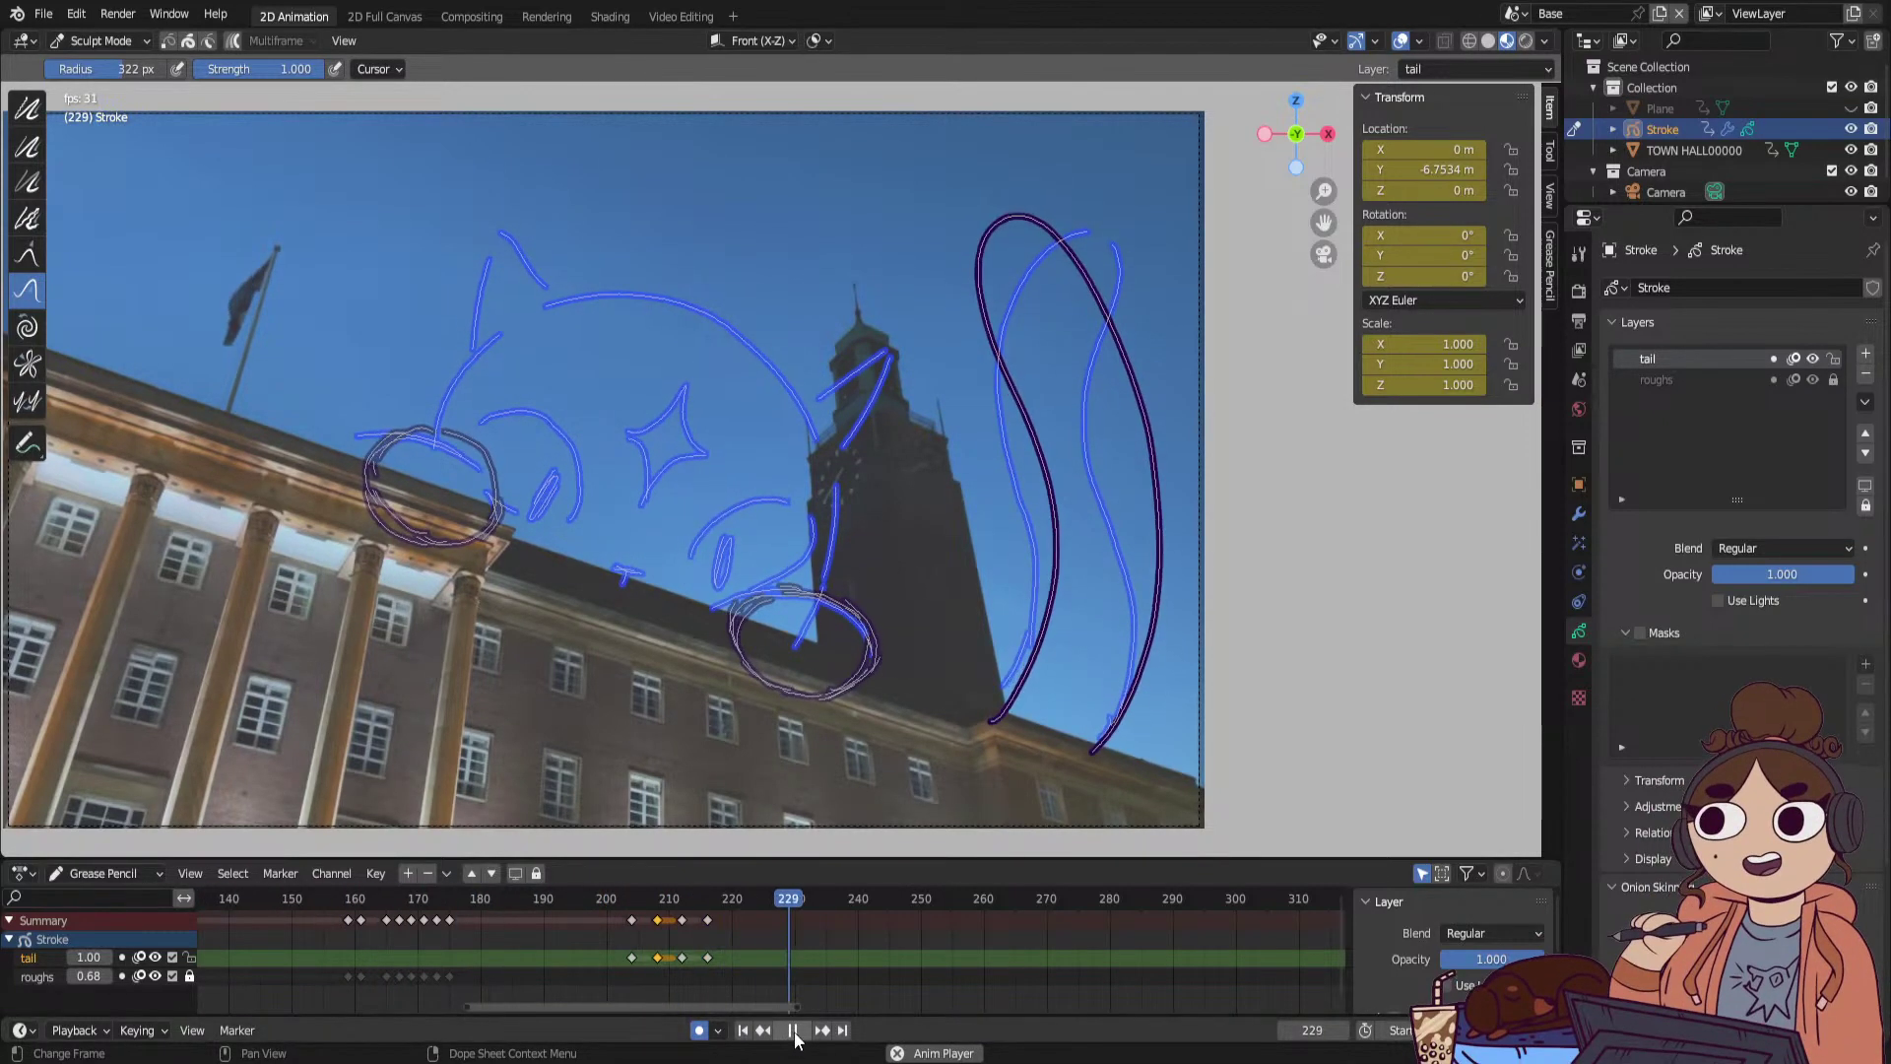
pyautogui.click(638, 902)
pyautogui.moveTo(640, 908); pyautogui.dragTo(717, 897)
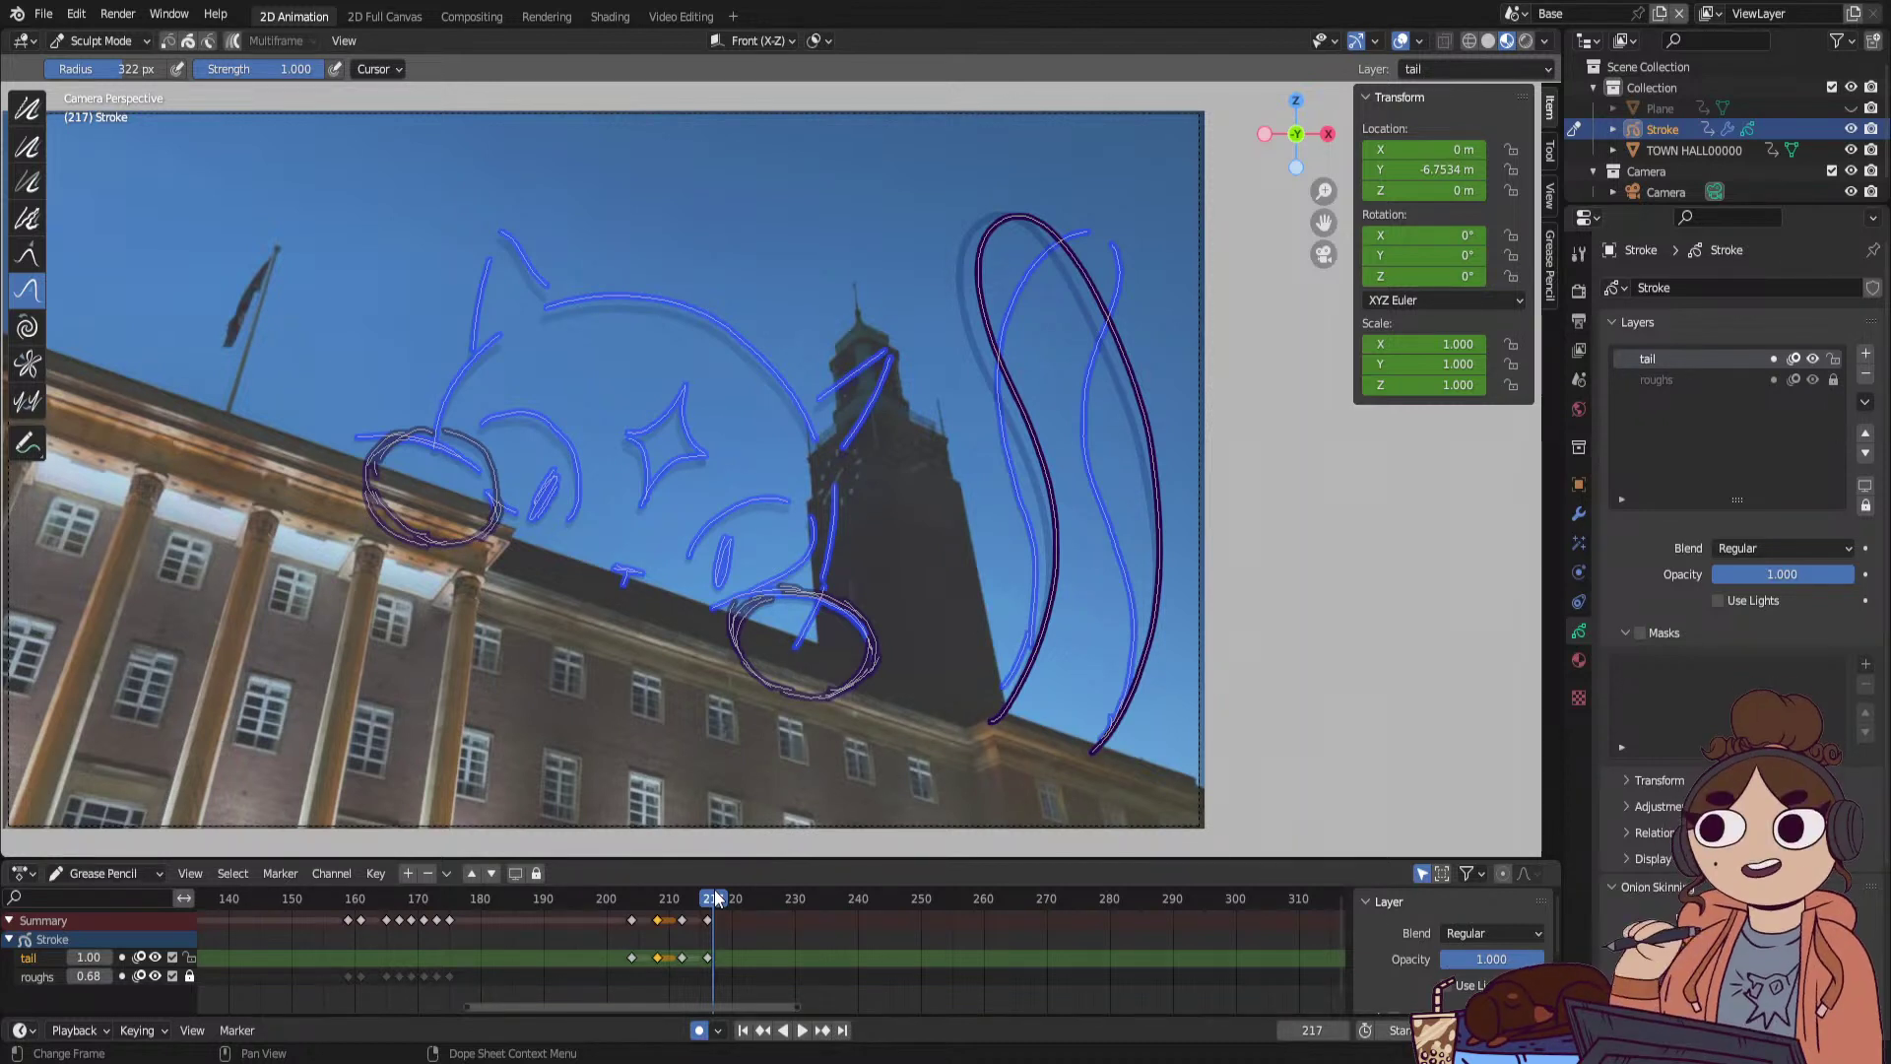
pyautogui.press('space')
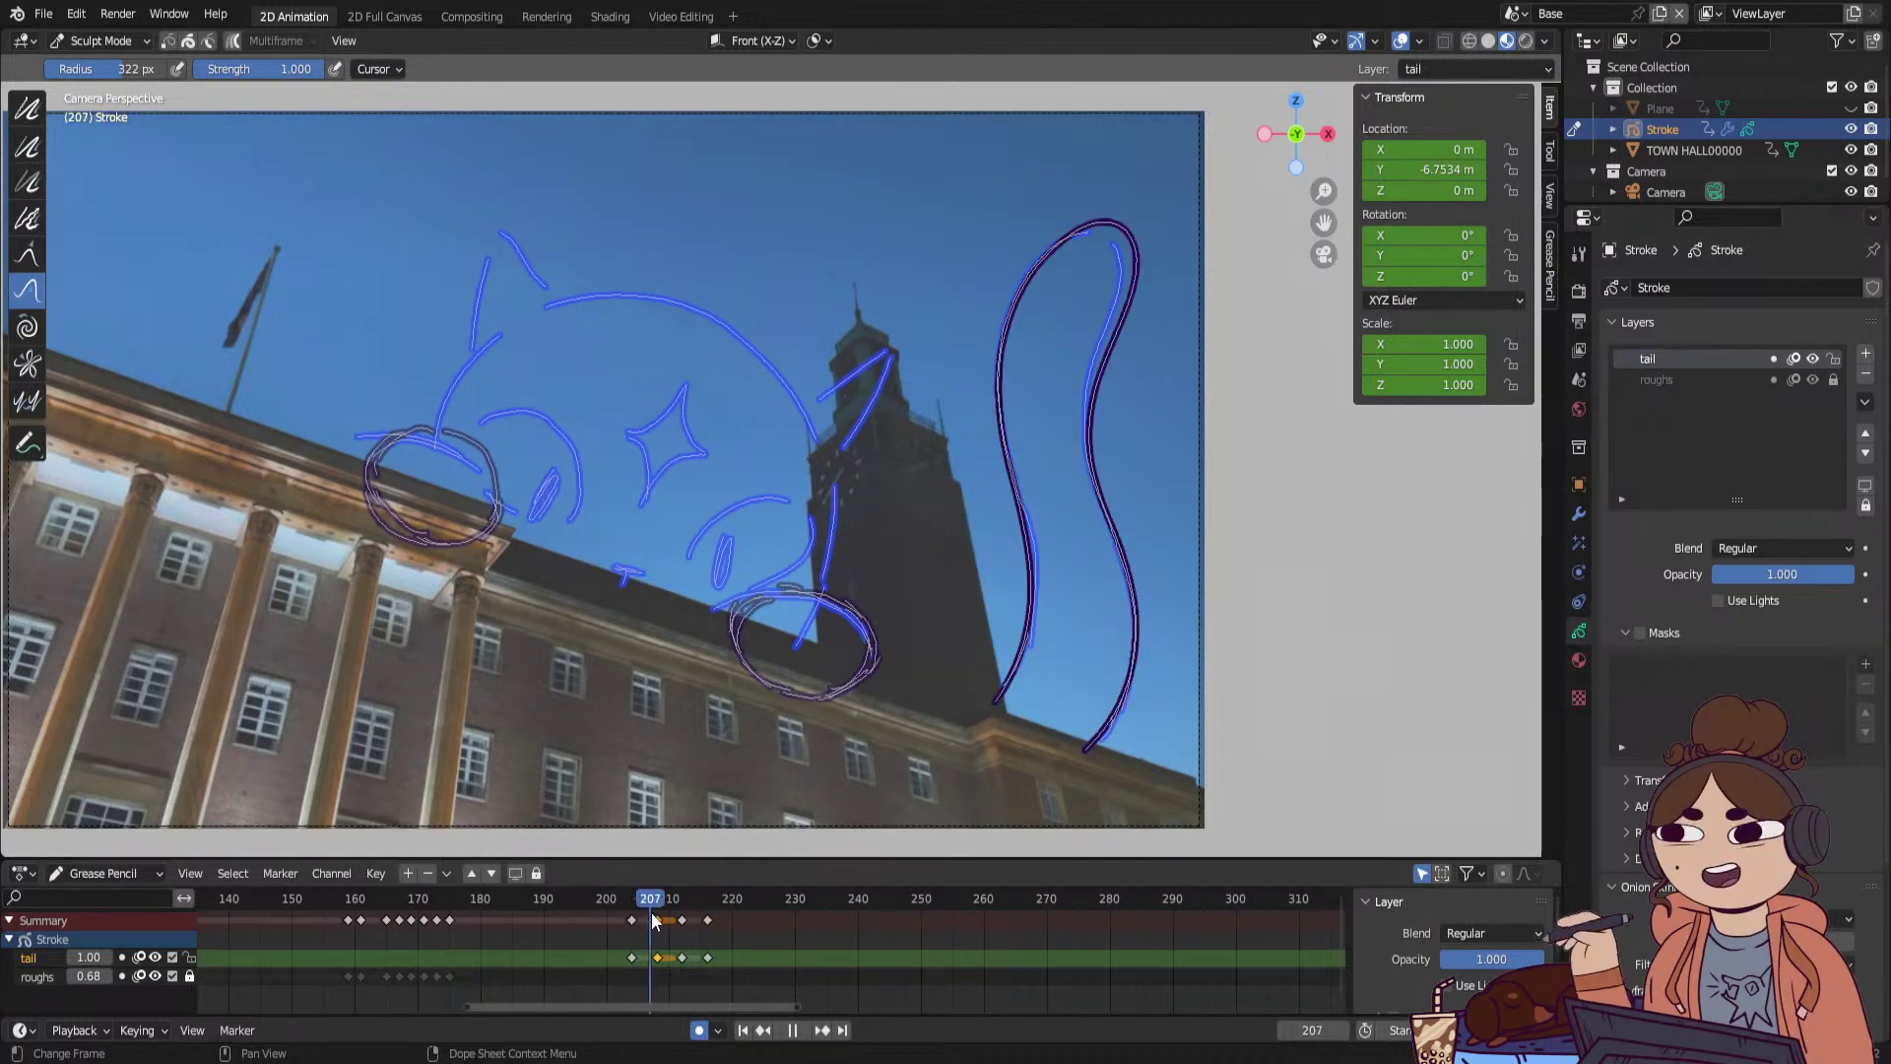
# Sculpt the tail tip further away from the clock tower at frame 219 and move the new keyframe to frame 220.
pyautogui.moveTo(733, 913)
pyautogui.mouseDown()
pyautogui.moveTo(635, 949)
pyautogui.moveTo(728, 940)
pyautogui.mouseUp()
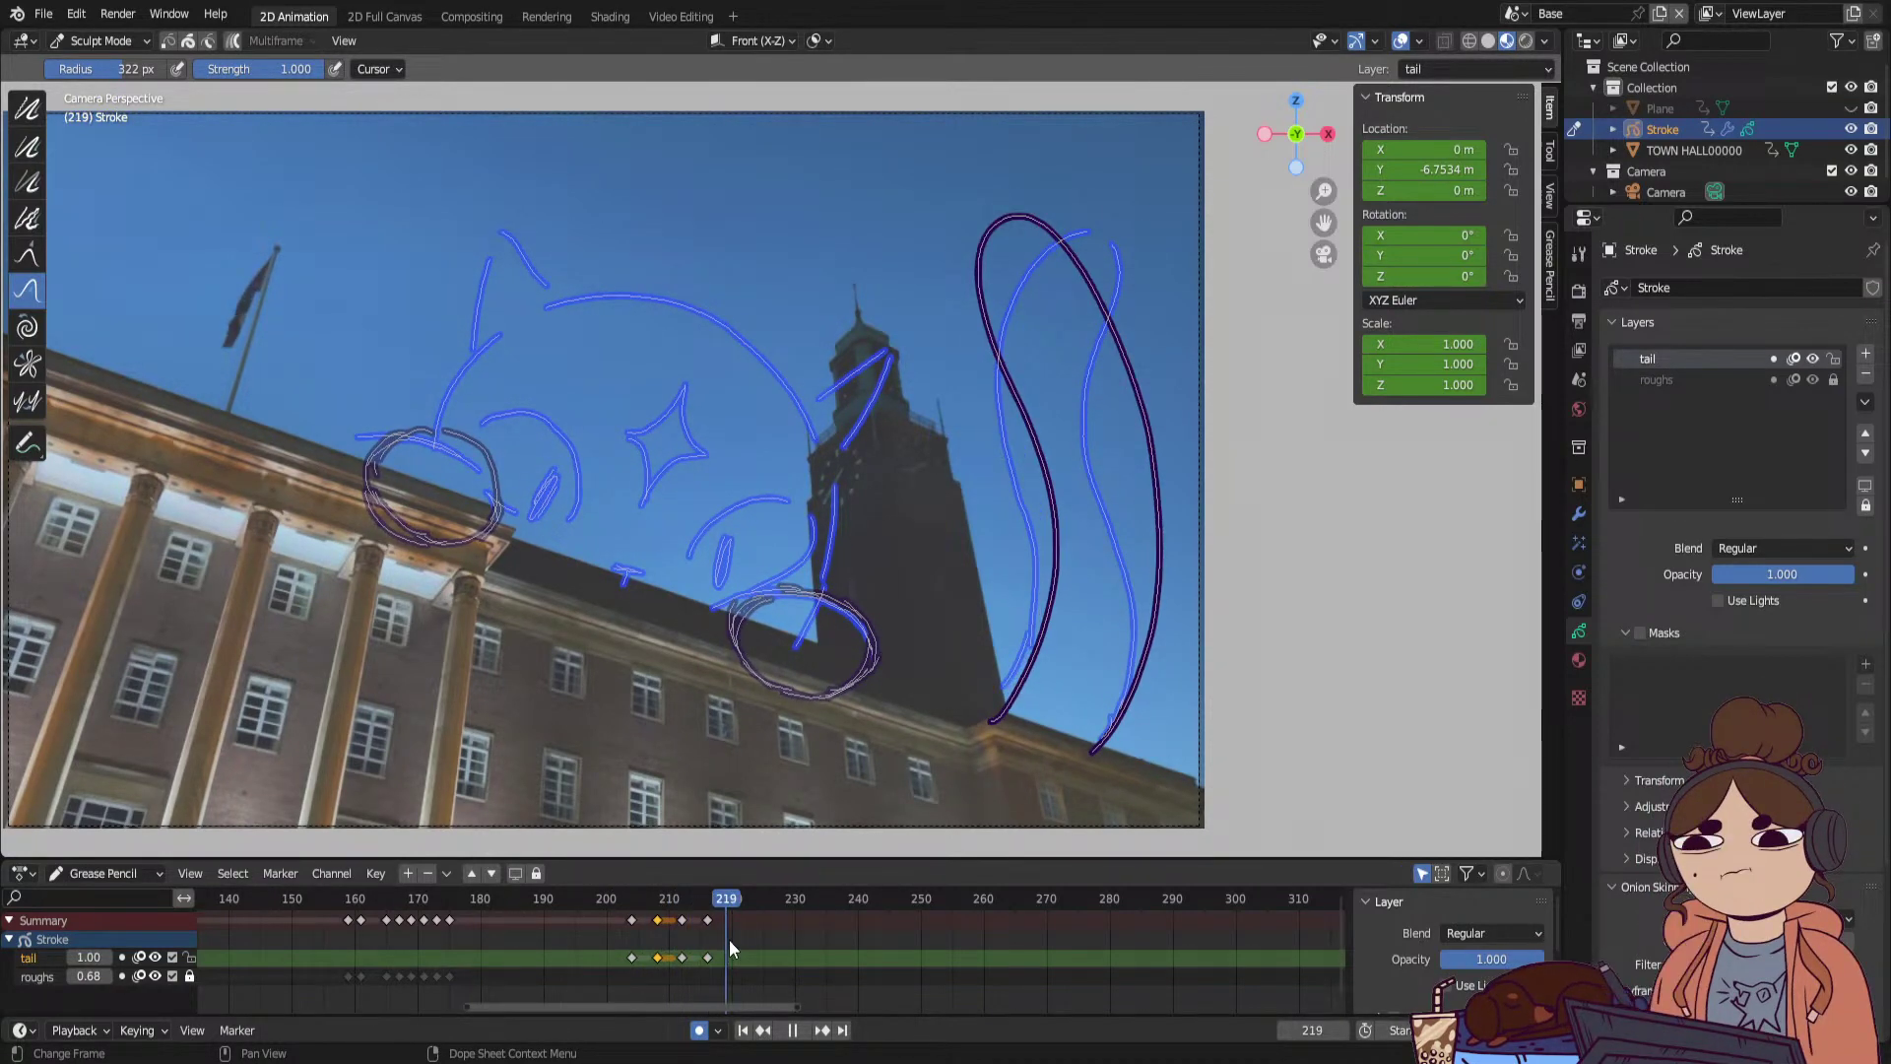
pyautogui.press('space')
pyautogui.moveTo(1024, 271)
pyautogui.mouseDown()
pyautogui.moveTo(1025, 293)
pyautogui.moveTo(1054, 292)
pyautogui.moveTo(1111, 488)
pyautogui.moveTo(1072, 209)
pyautogui.mouseUp()
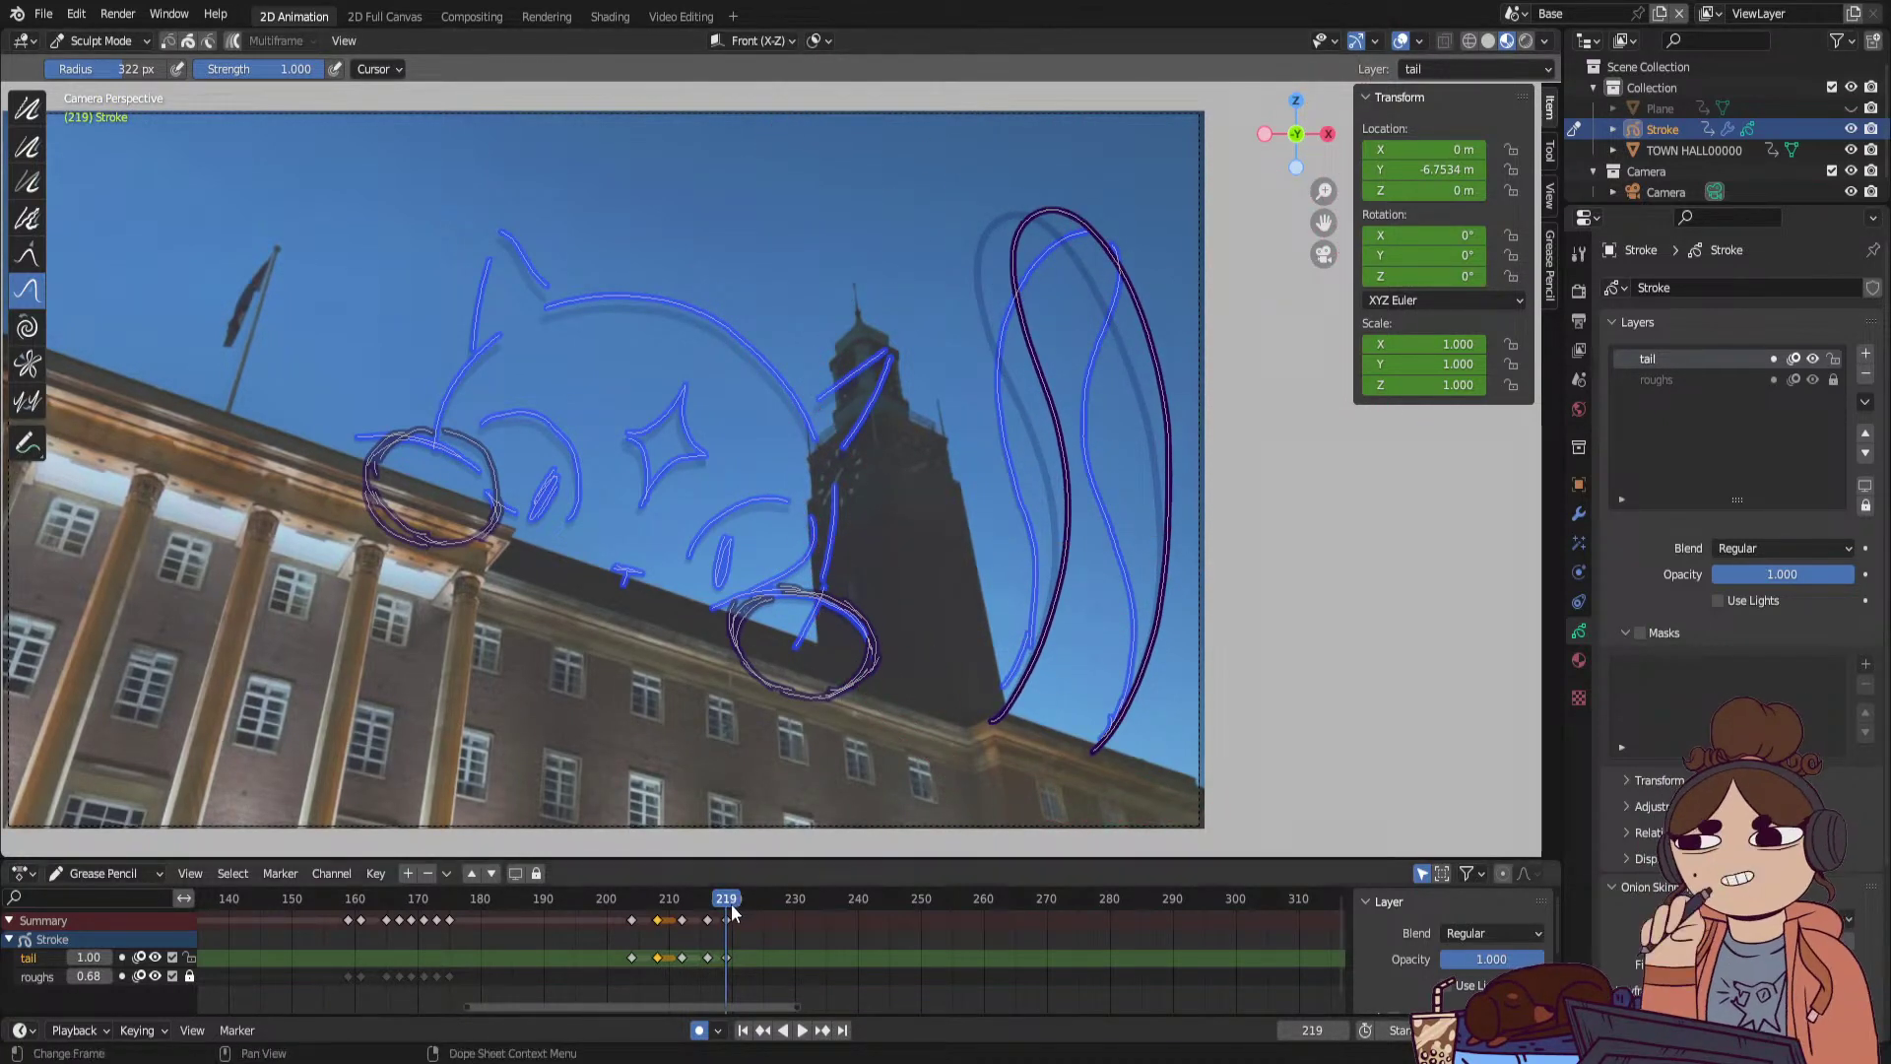
pyautogui.moveTo(724, 957); pyautogui.dragTo(732, 957)
# Play back the tail sway from frame 204 and move the playhead to frame 224.
pyautogui.press('space')
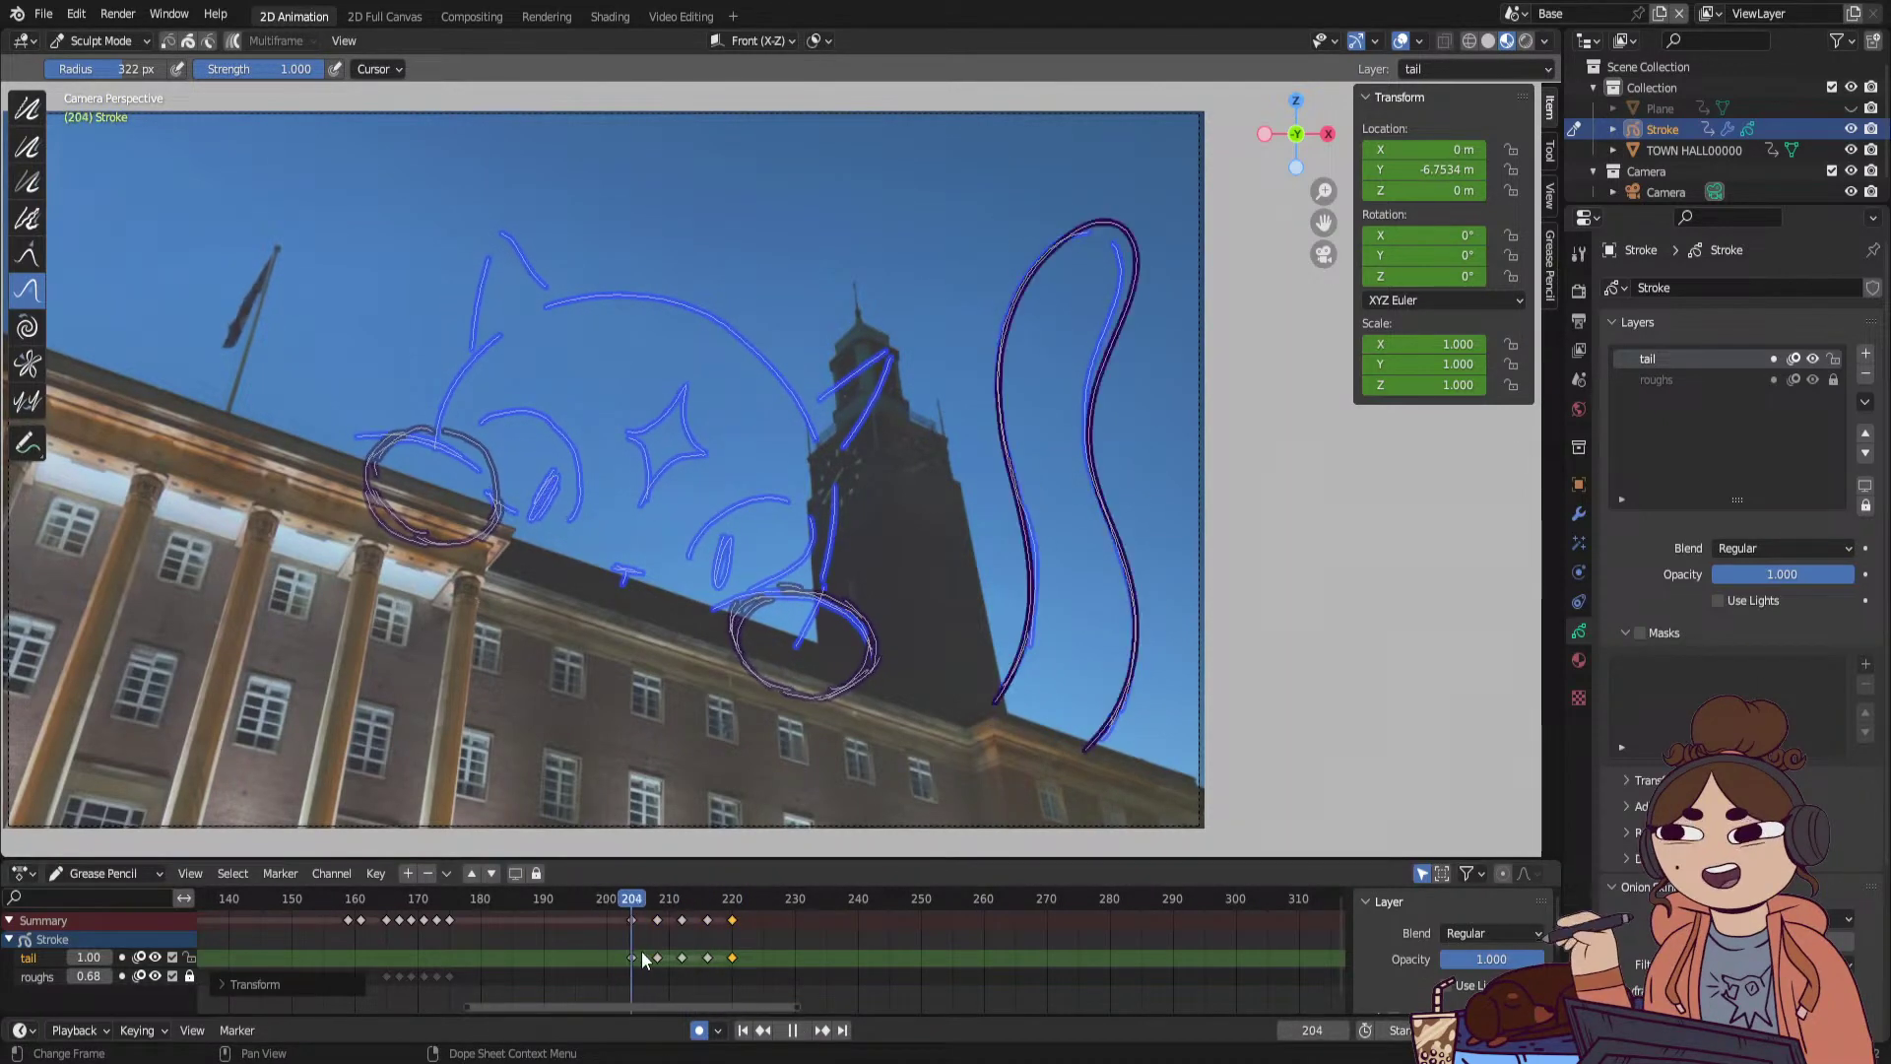
pyautogui.press('space')
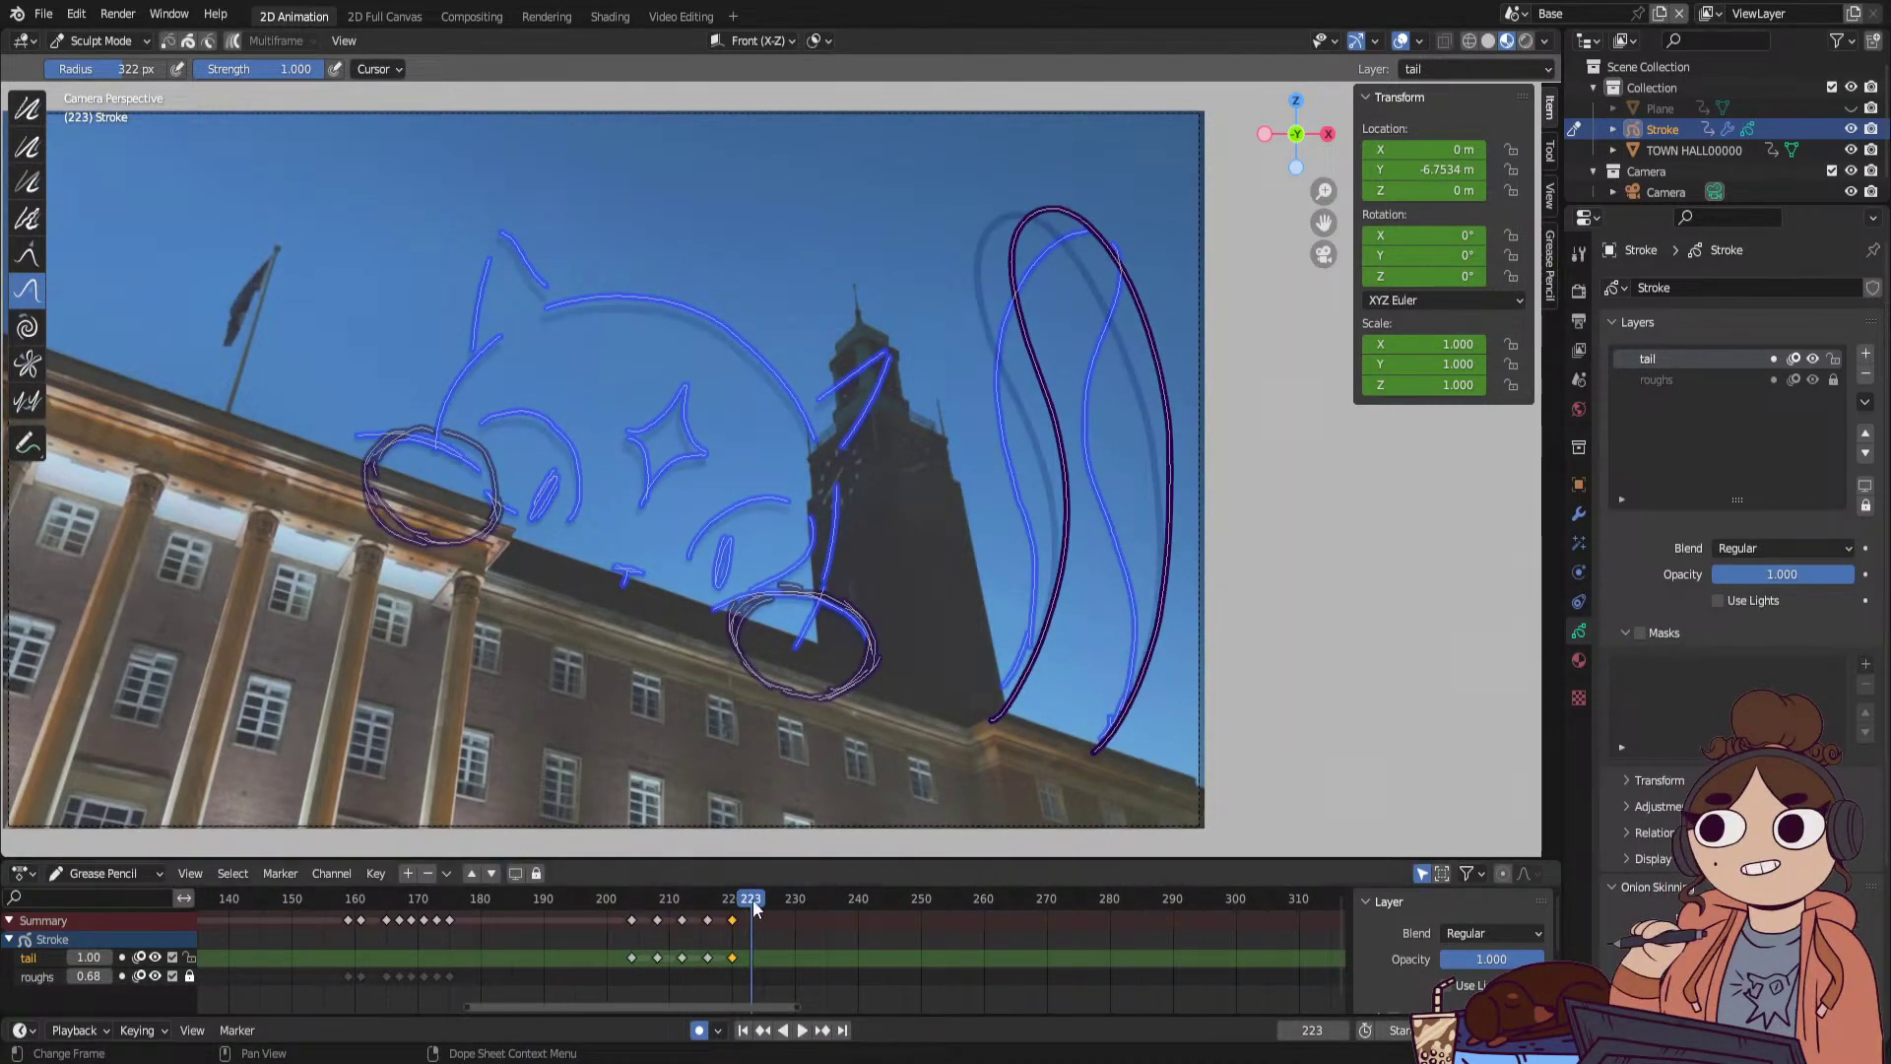
pyautogui.click(756, 898)
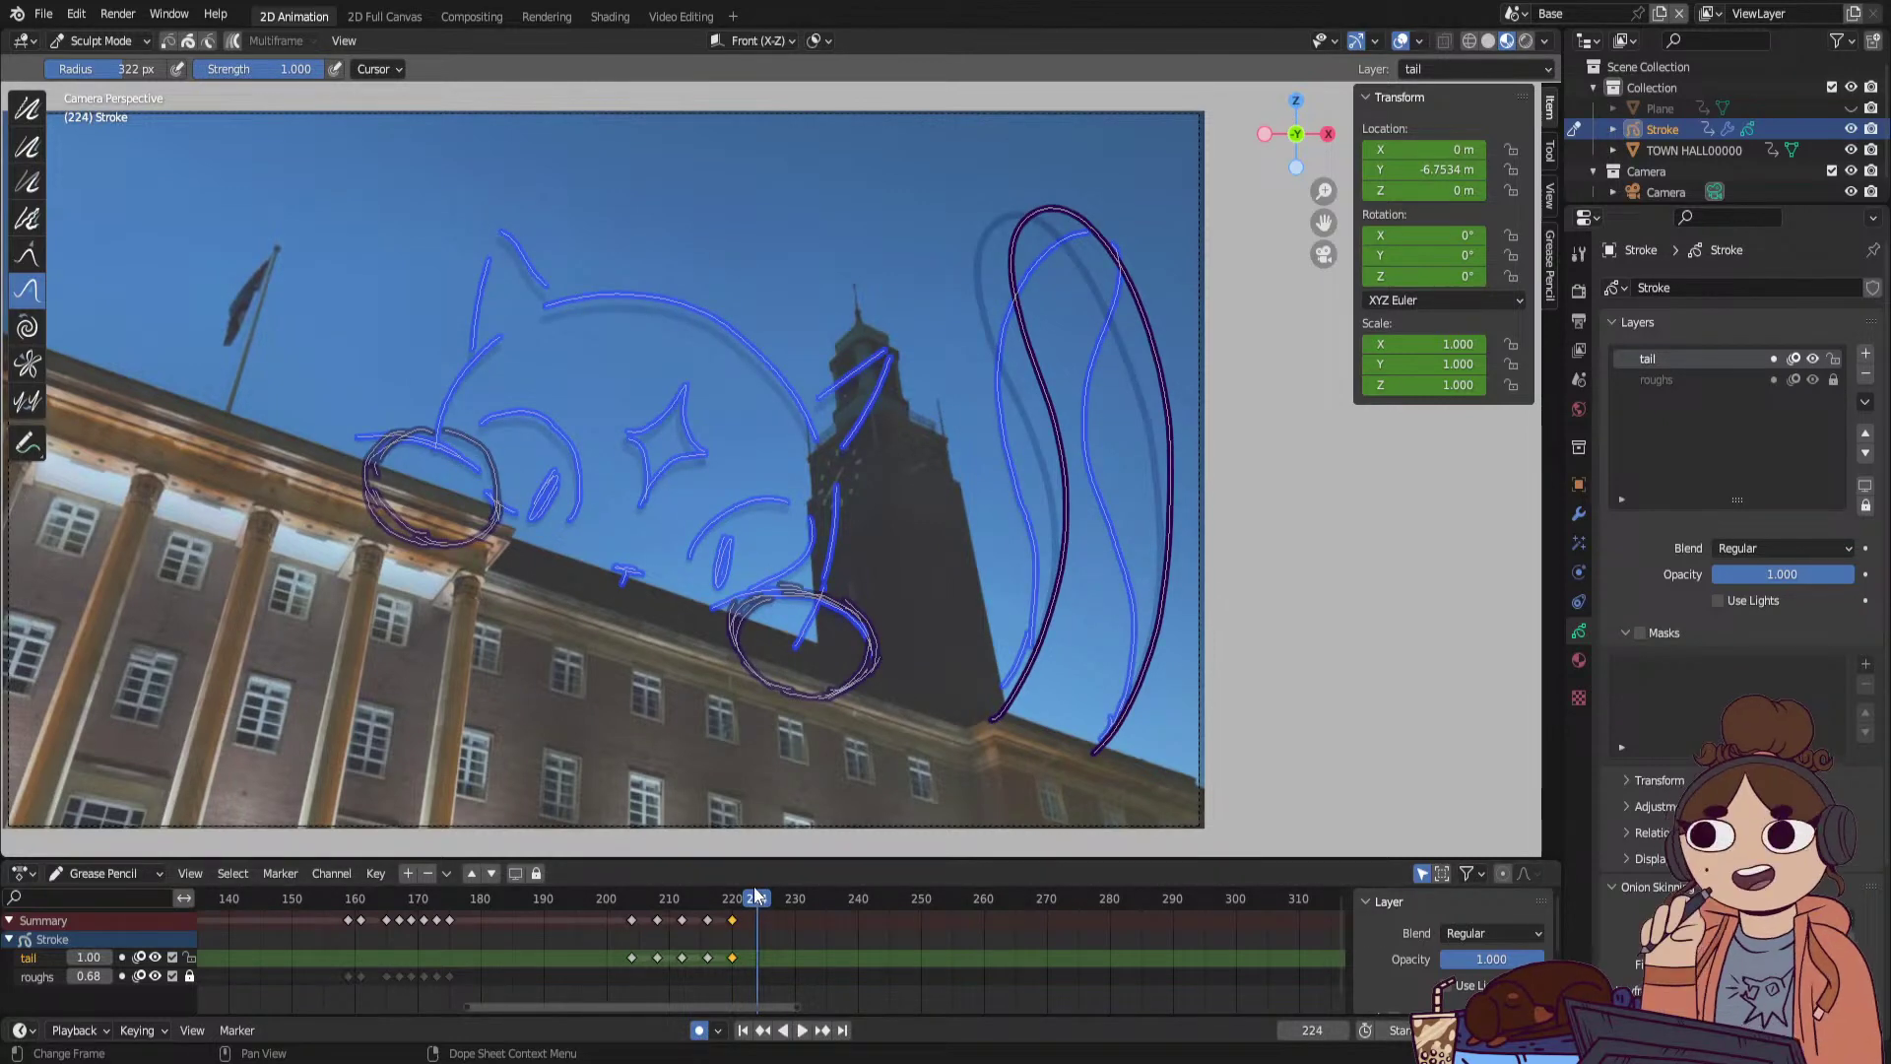
# In Draw Mode, draw the tail's next pose on frame 224, leaning right from the same base, and play it back.
pyautogui.click(99, 41)
pyautogui.click(105, 114)
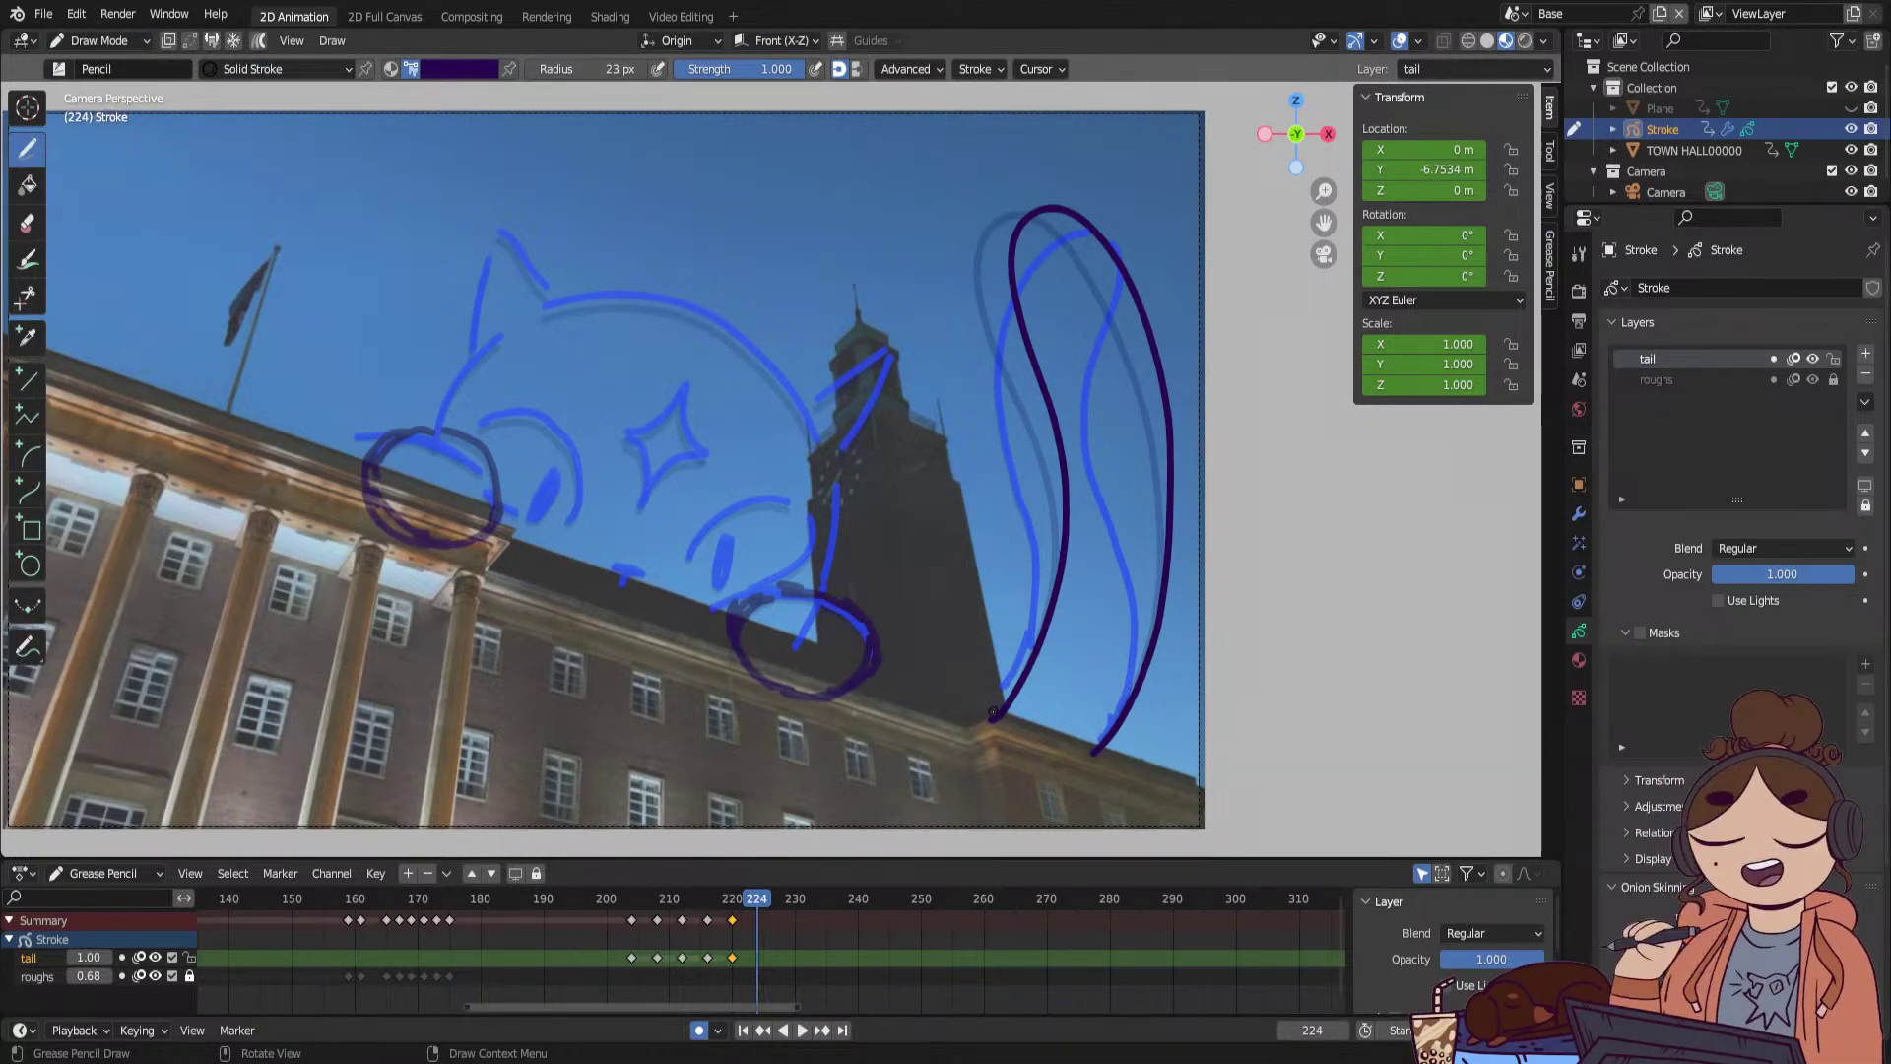
pyautogui.moveTo(629, 894); pyautogui.dragTo(758, 904)
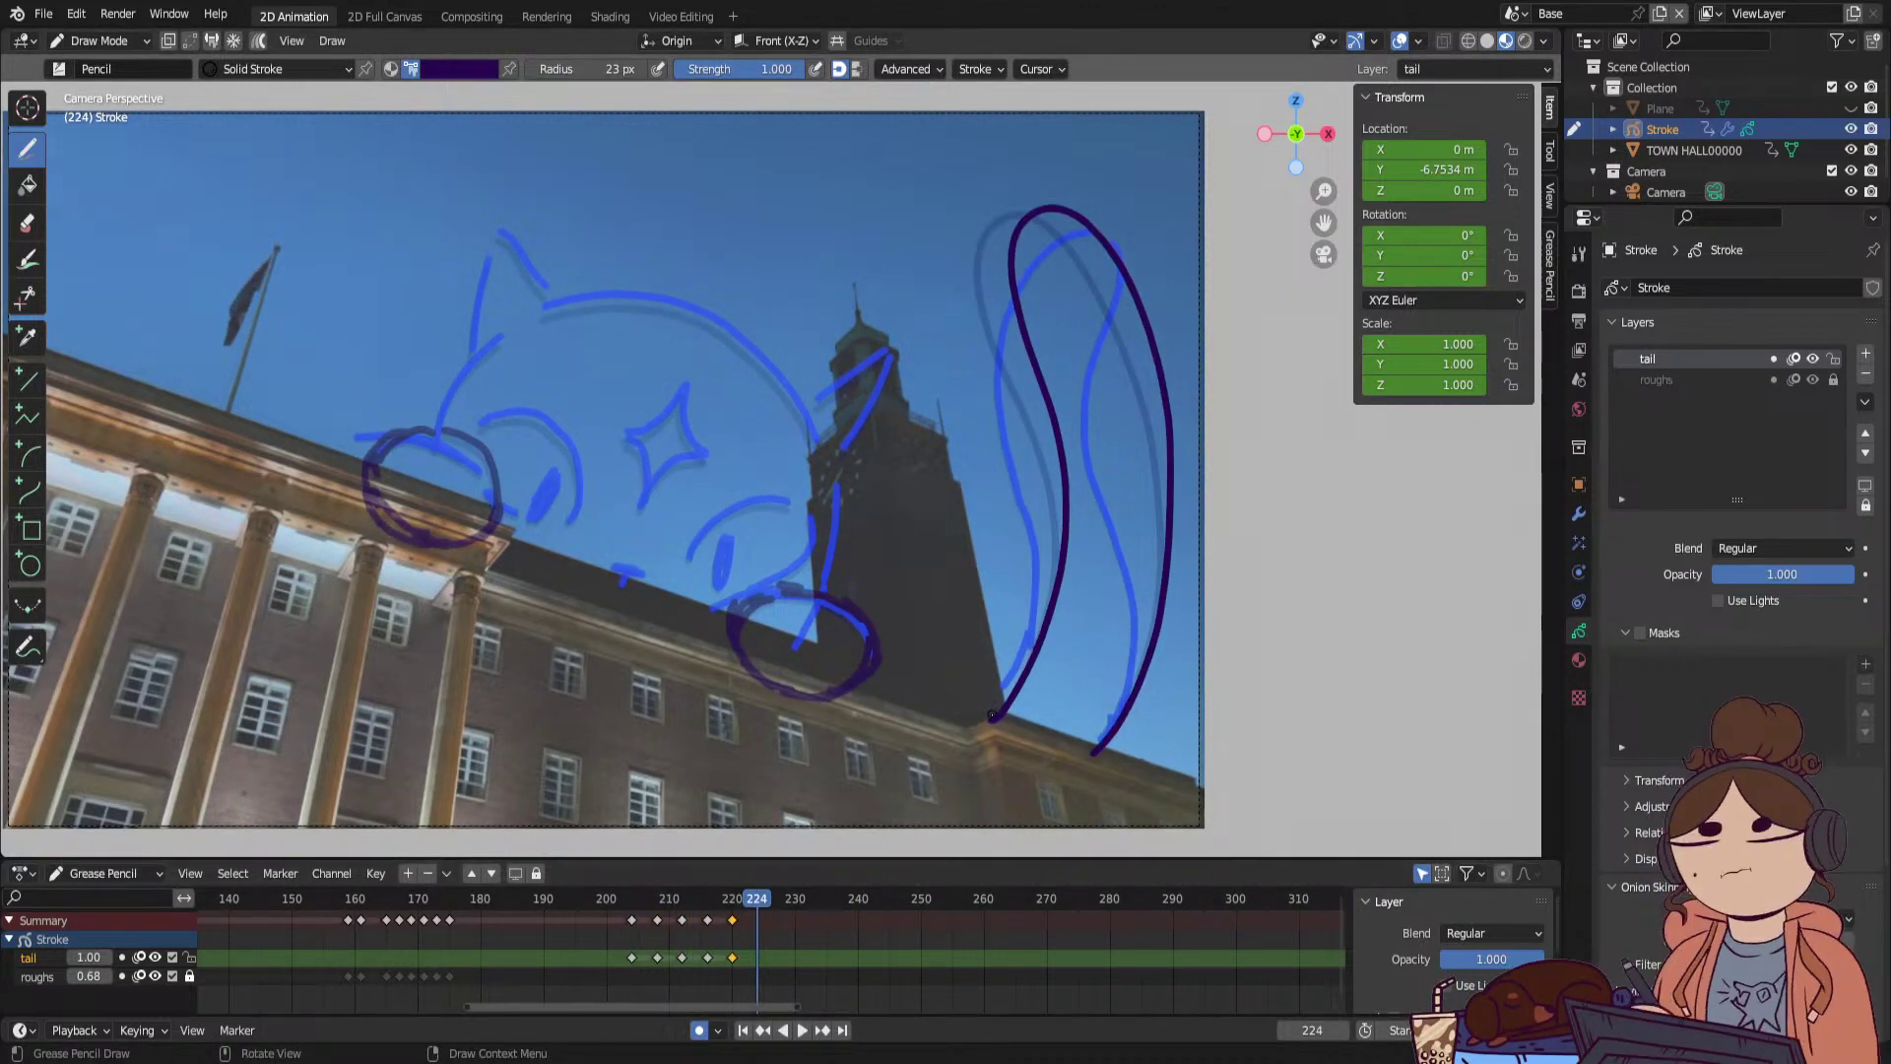
pyautogui.moveTo(992, 715); pyautogui.dragTo(1056, 515)
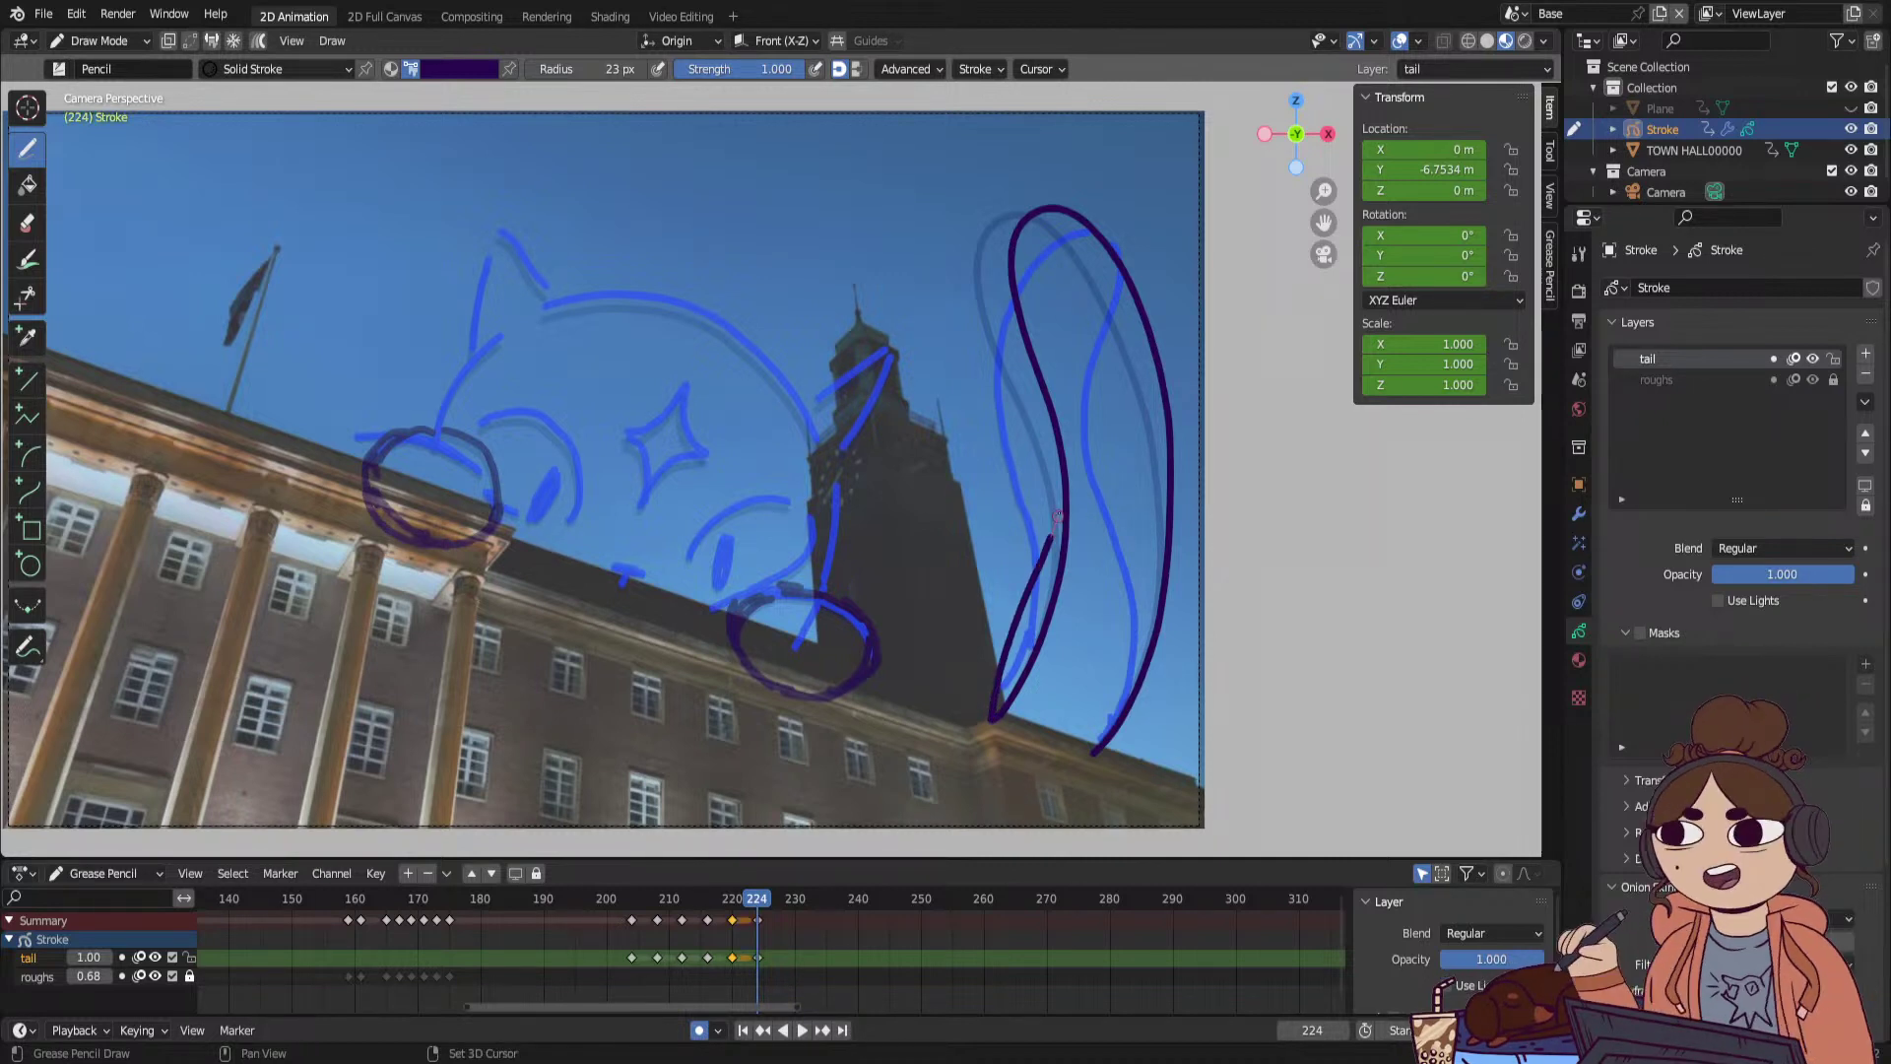
pyautogui.moveTo(1097, 194)
pyautogui.mouseDown()
pyautogui.moveTo(1154, 221)
pyautogui.moveTo(1181, 401)
pyautogui.mouseUp()
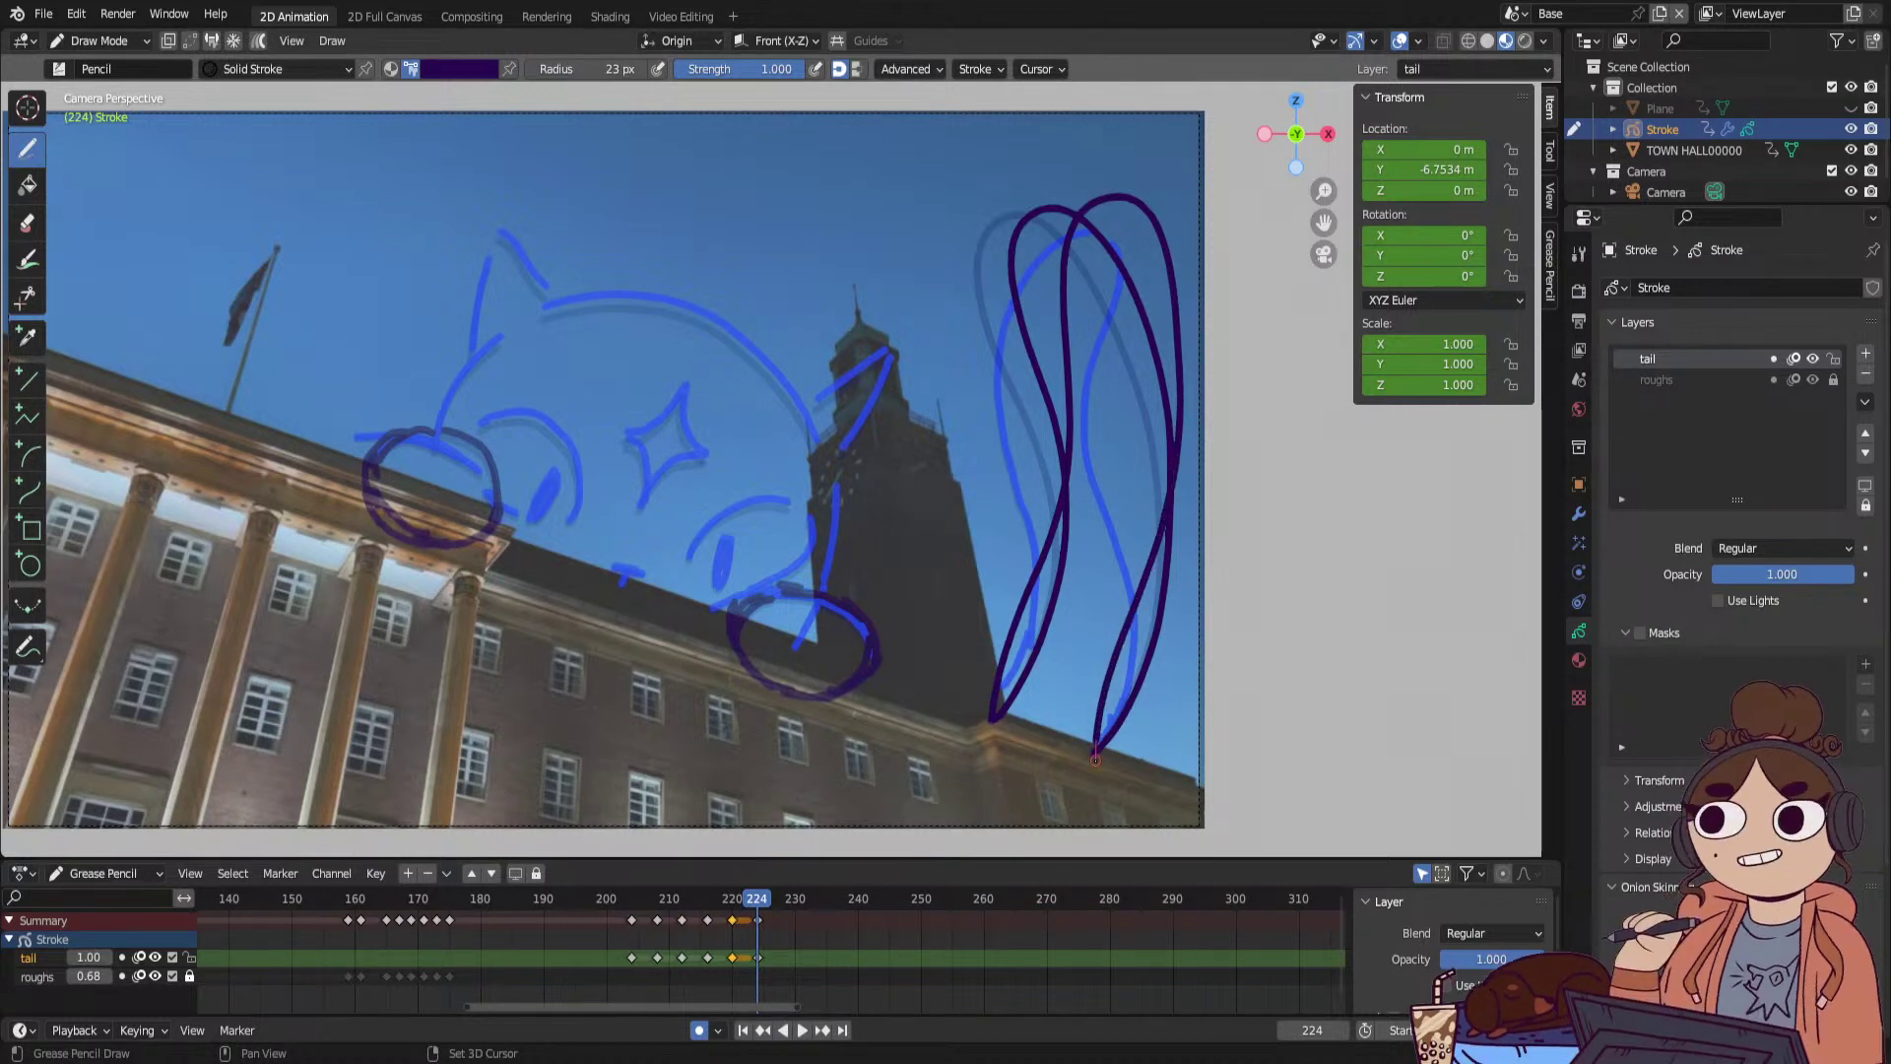
pyautogui.hotkey('ctrl', 'z')
pyautogui.press('space')
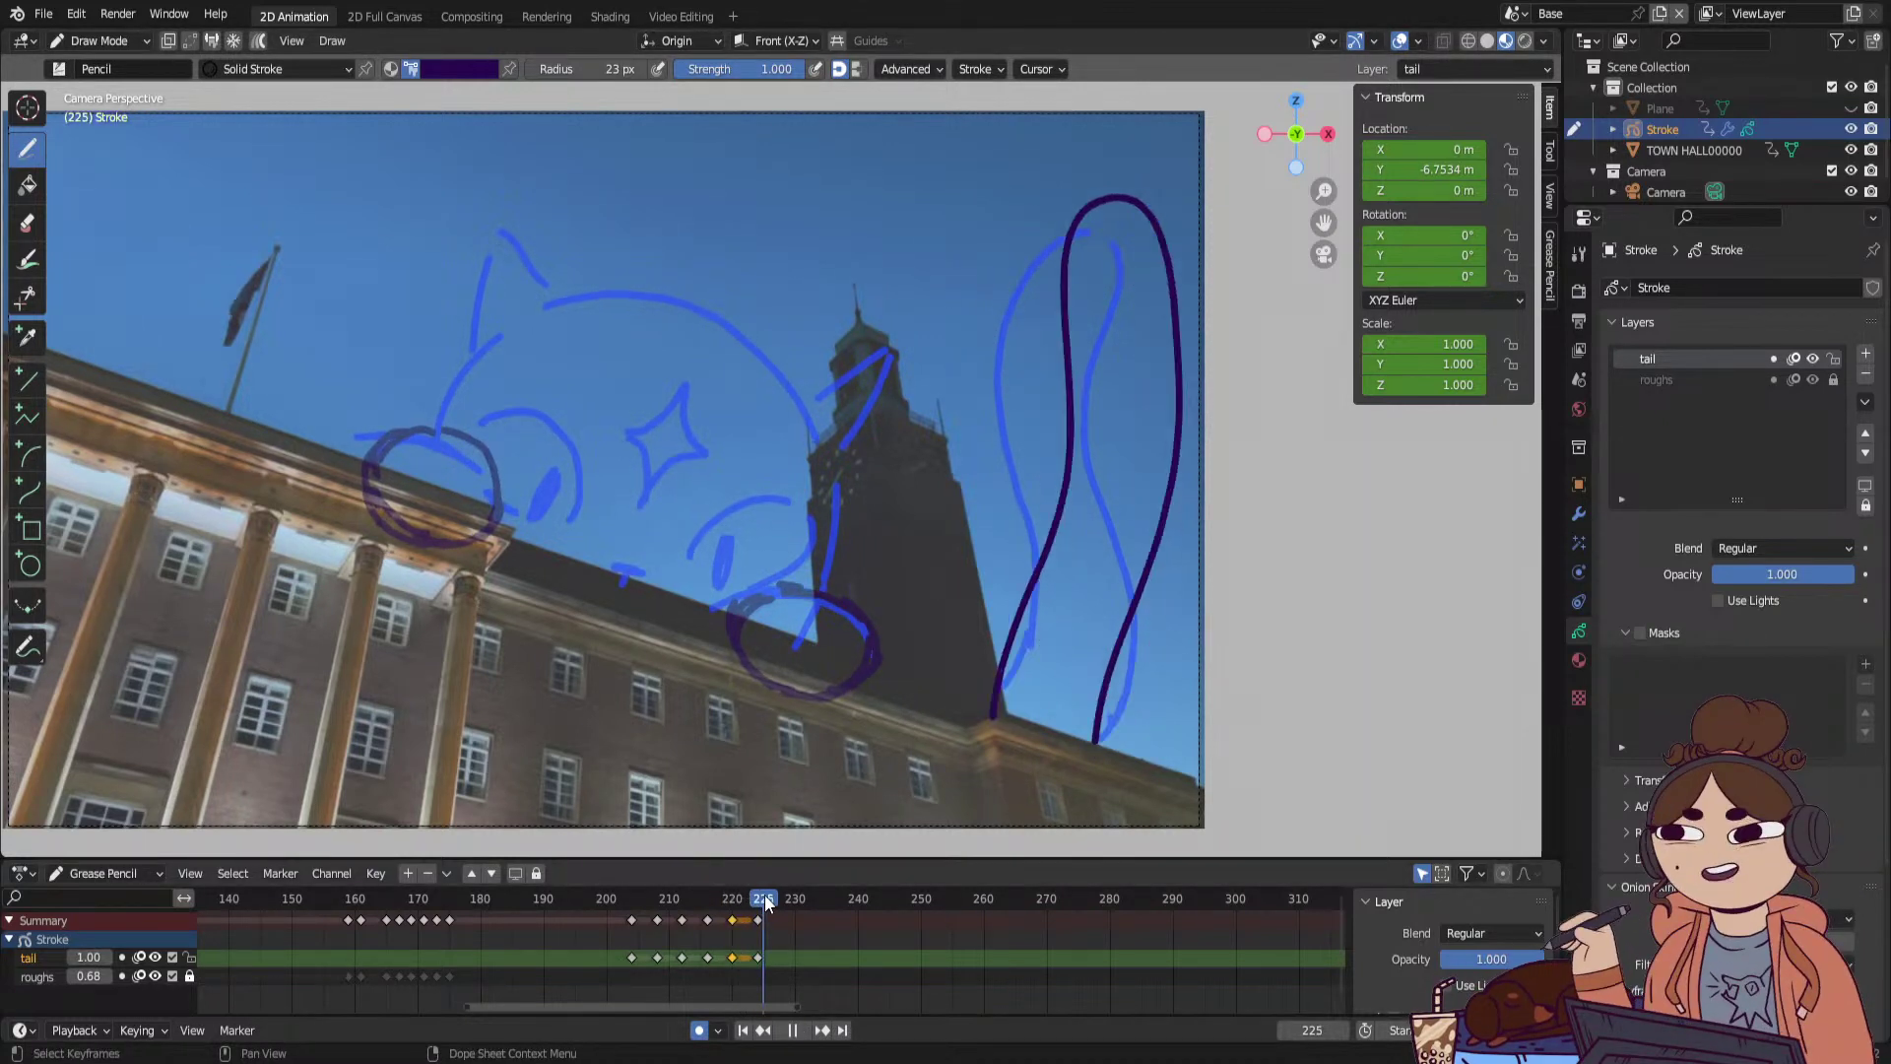
pyautogui.press('space')
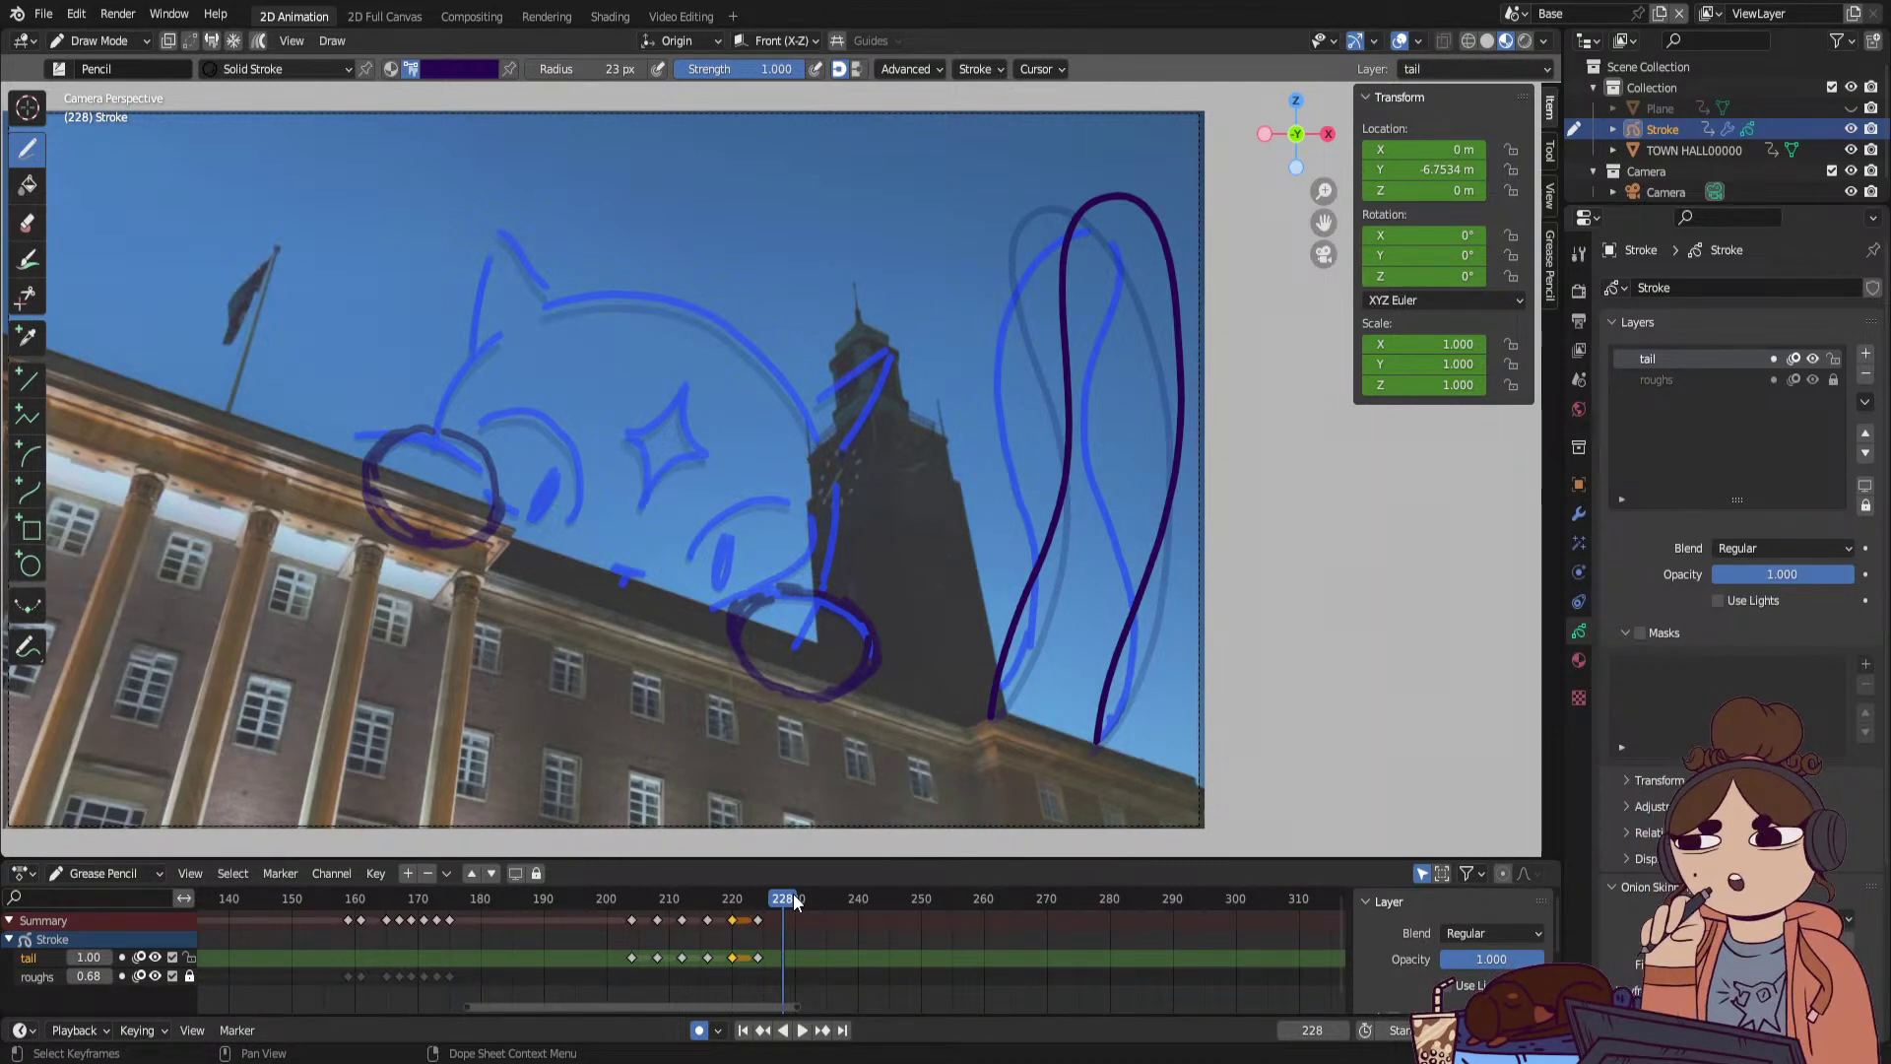
# On frame 228, switch to Sculpt Mode and push the tail's upper part slightly further right, checking the motion in playback.
pyautogui.moveTo(794, 894)
pyautogui.mouseDown()
pyautogui.moveTo(707, 908)
pyautogui.moveTo(780, 908)
pyautogui.mouseUp()
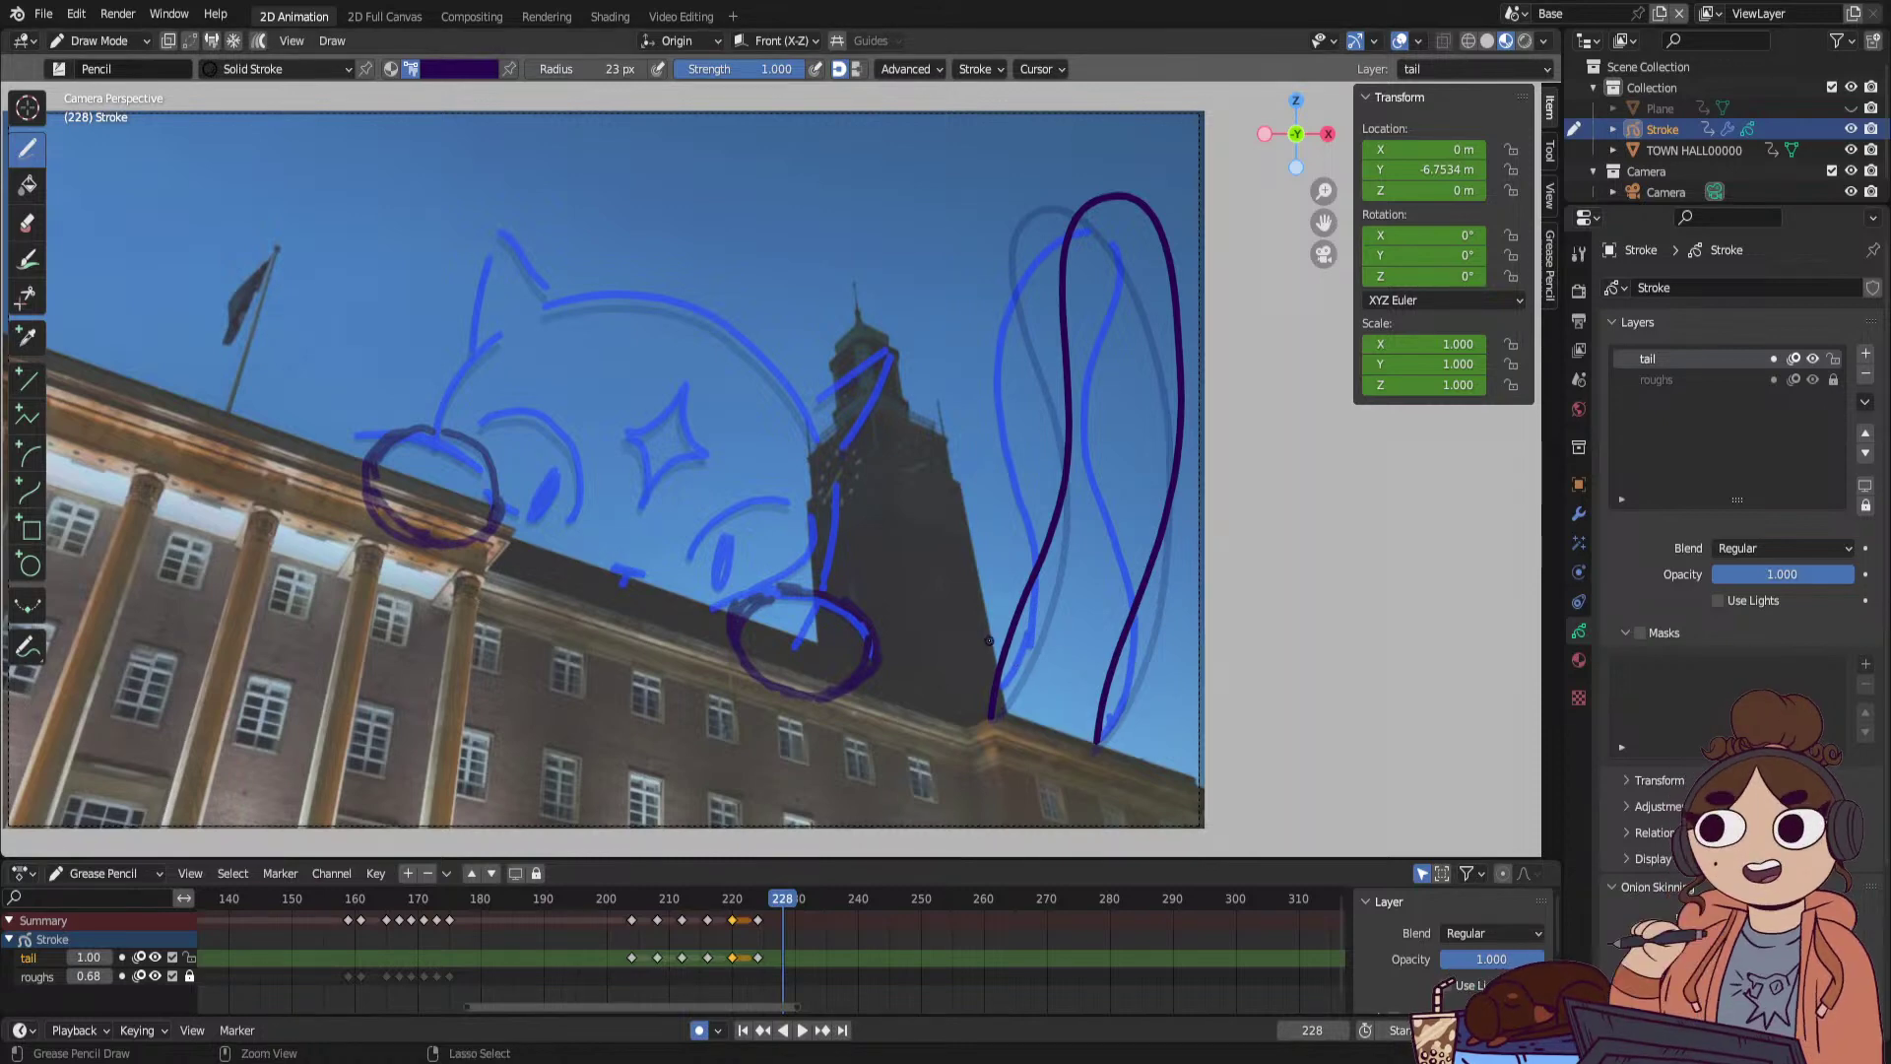
pyautogui.hotkey('ctrl', 'Tab')
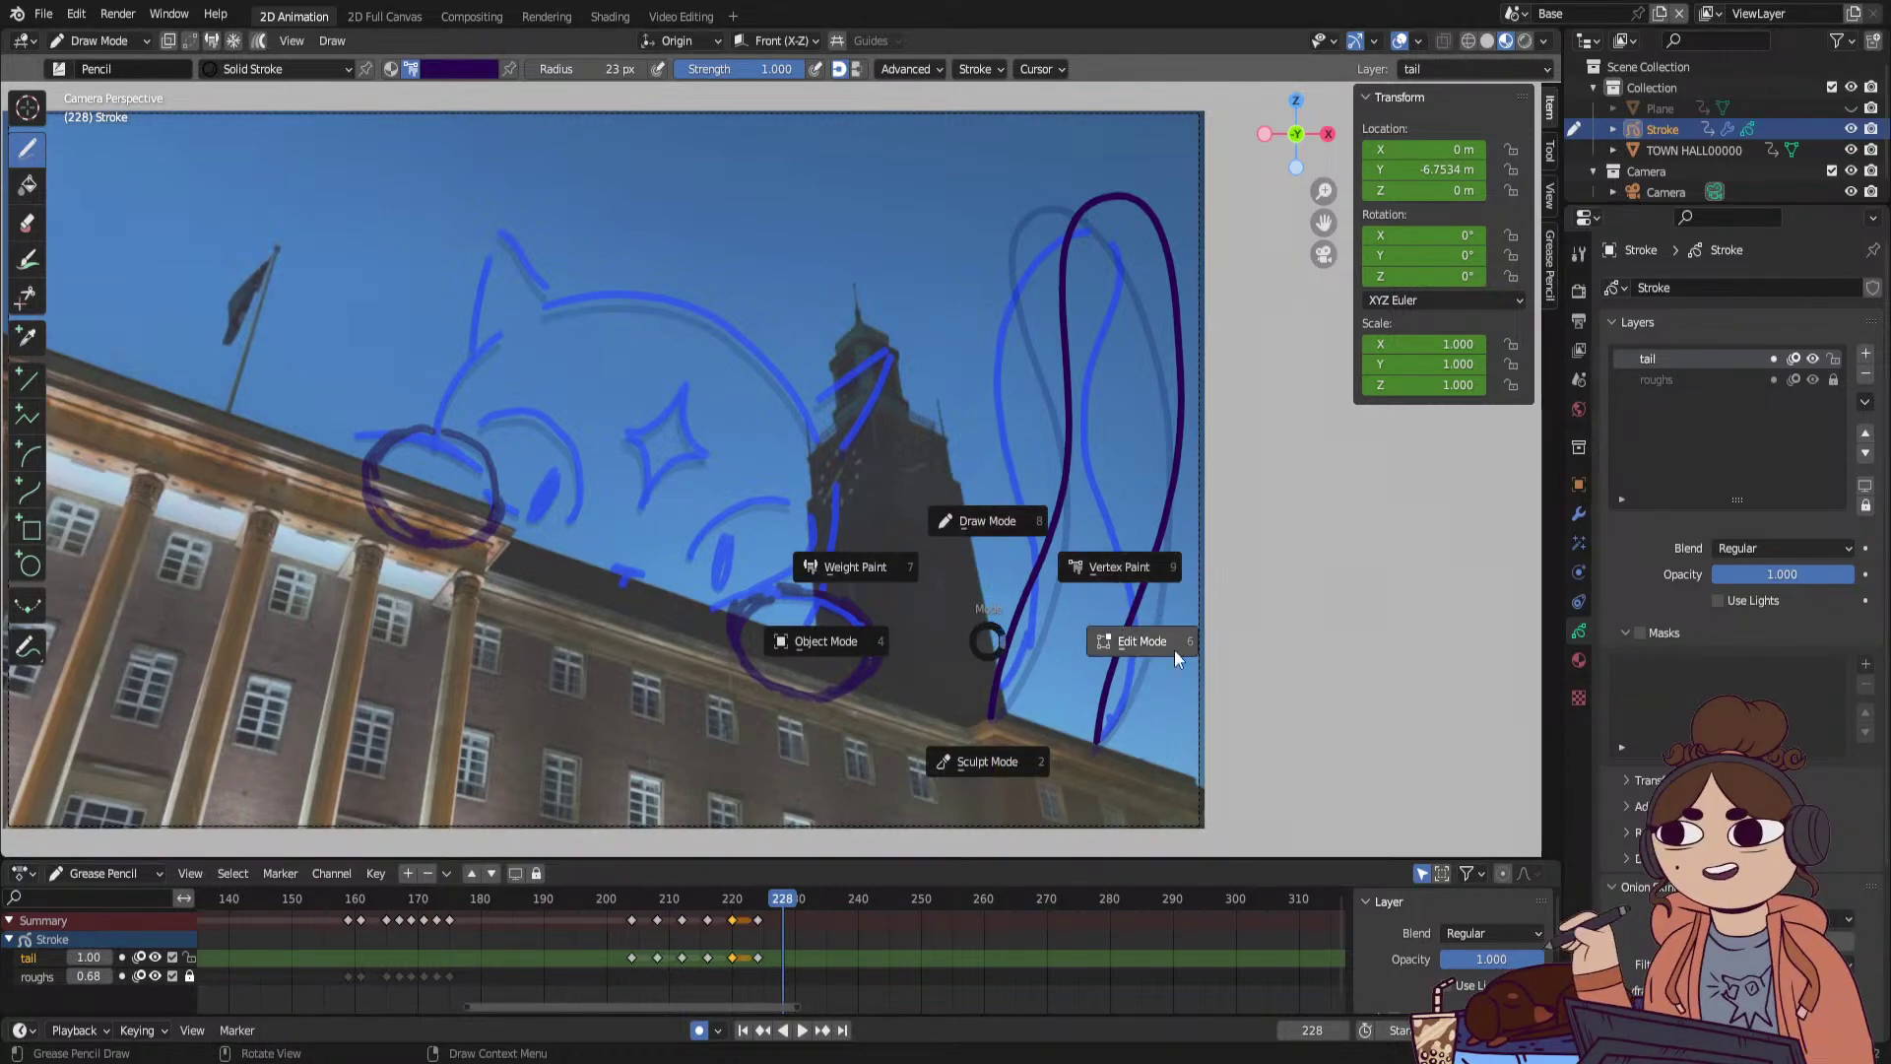
pyautogui.click(1005, 764)
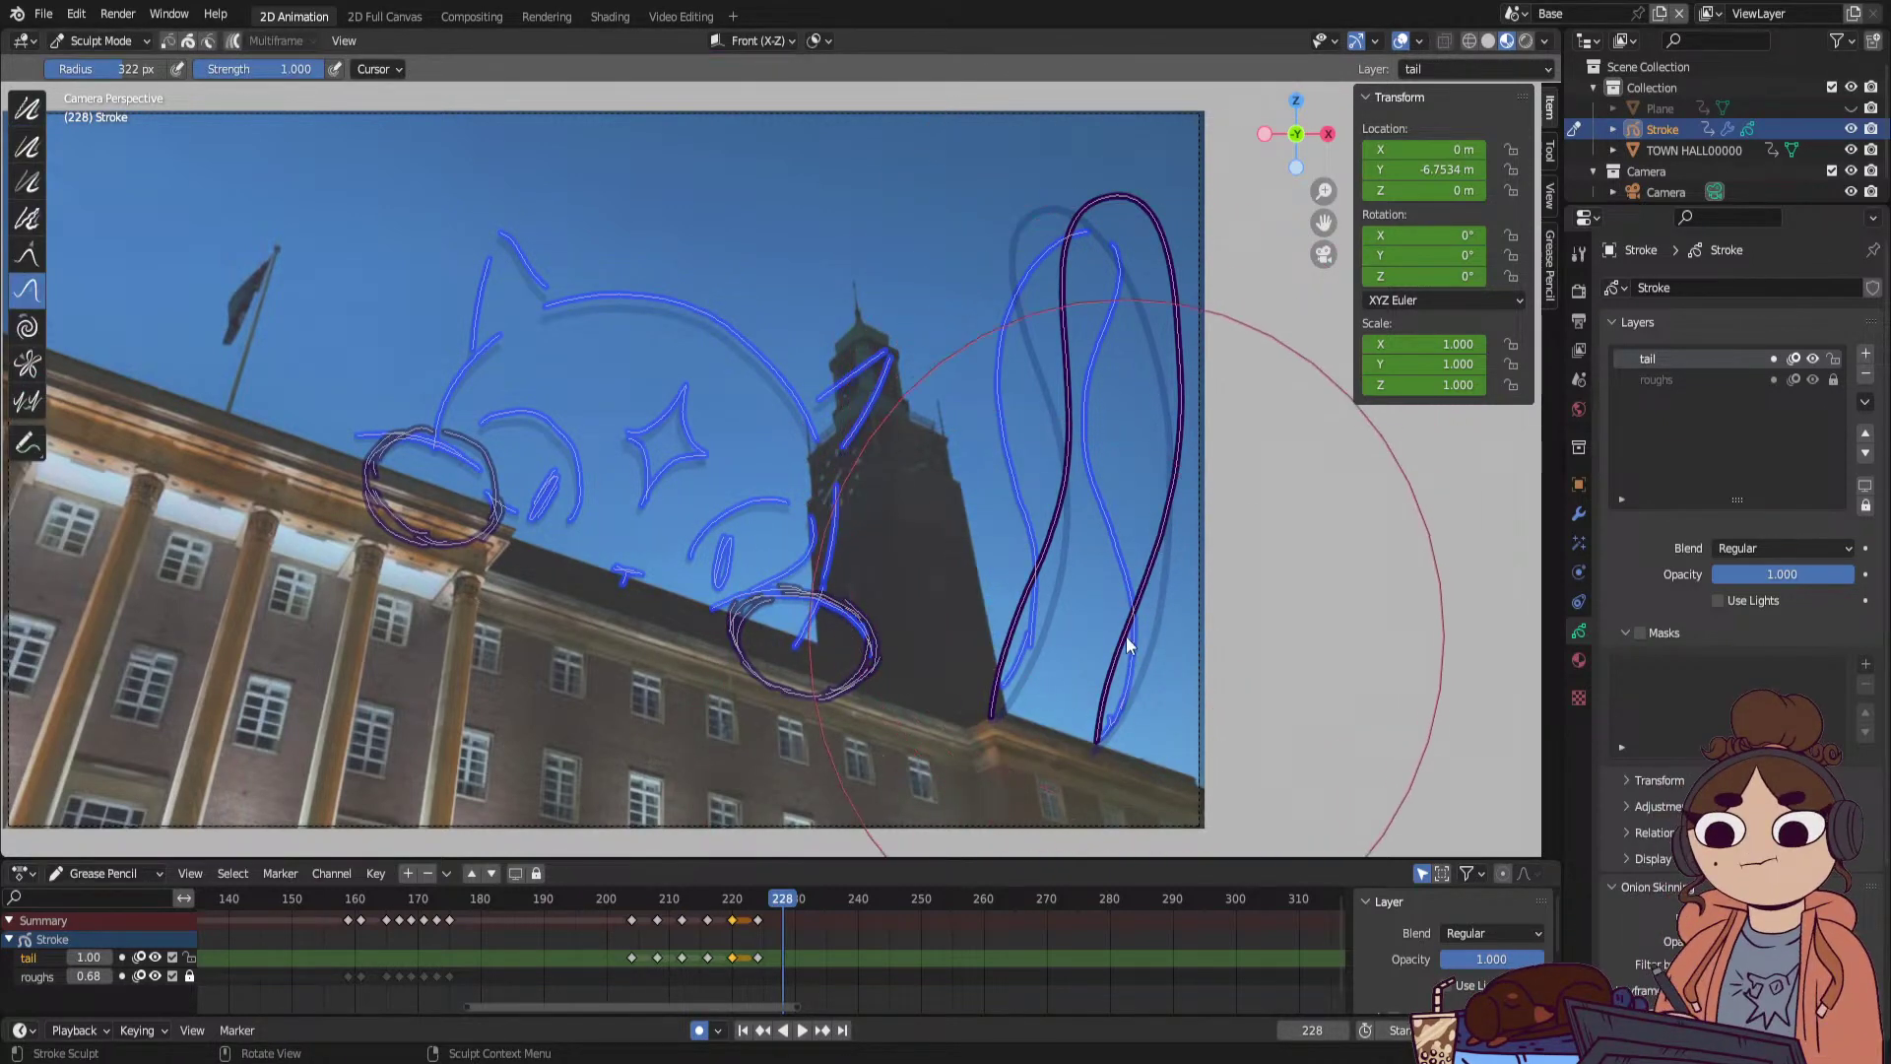
pyautogui.moveTo(1186, 232); pyautogui.dragTo(1114, 263)
pyautogui.press('space')
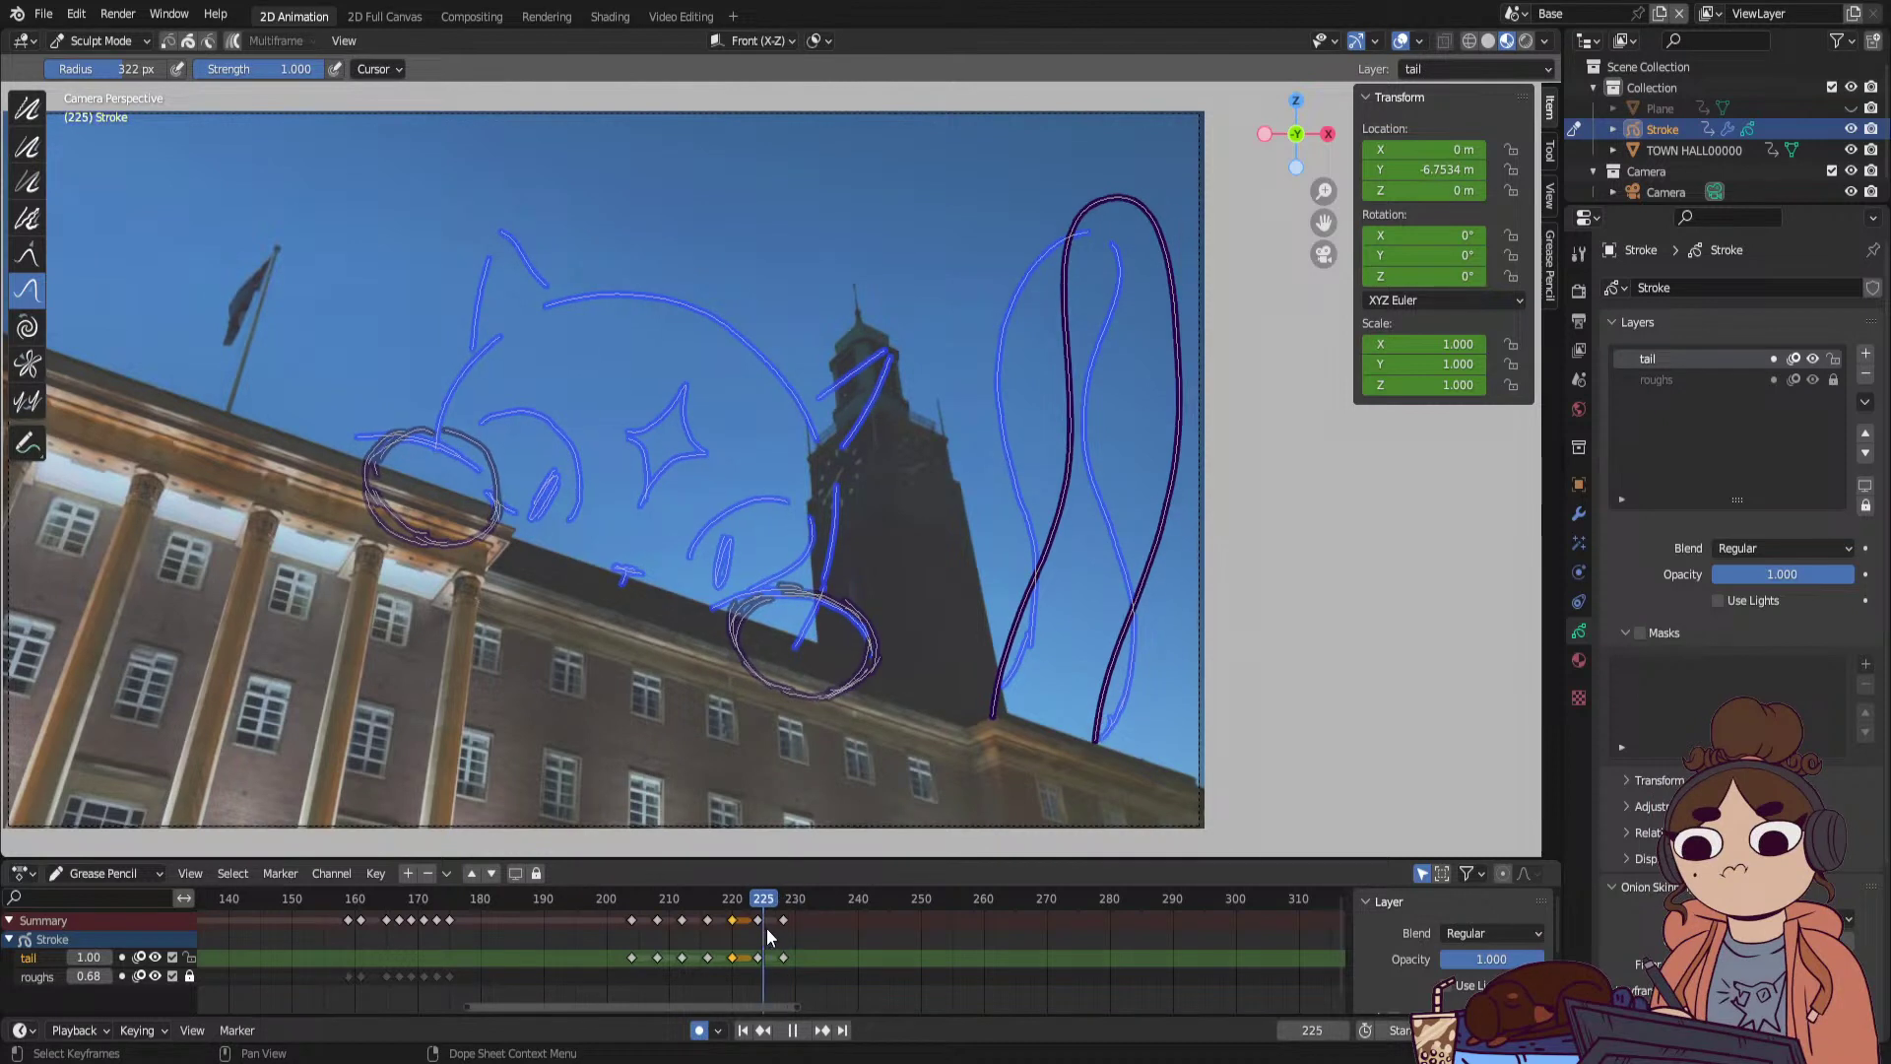
pyautogui.press('space')
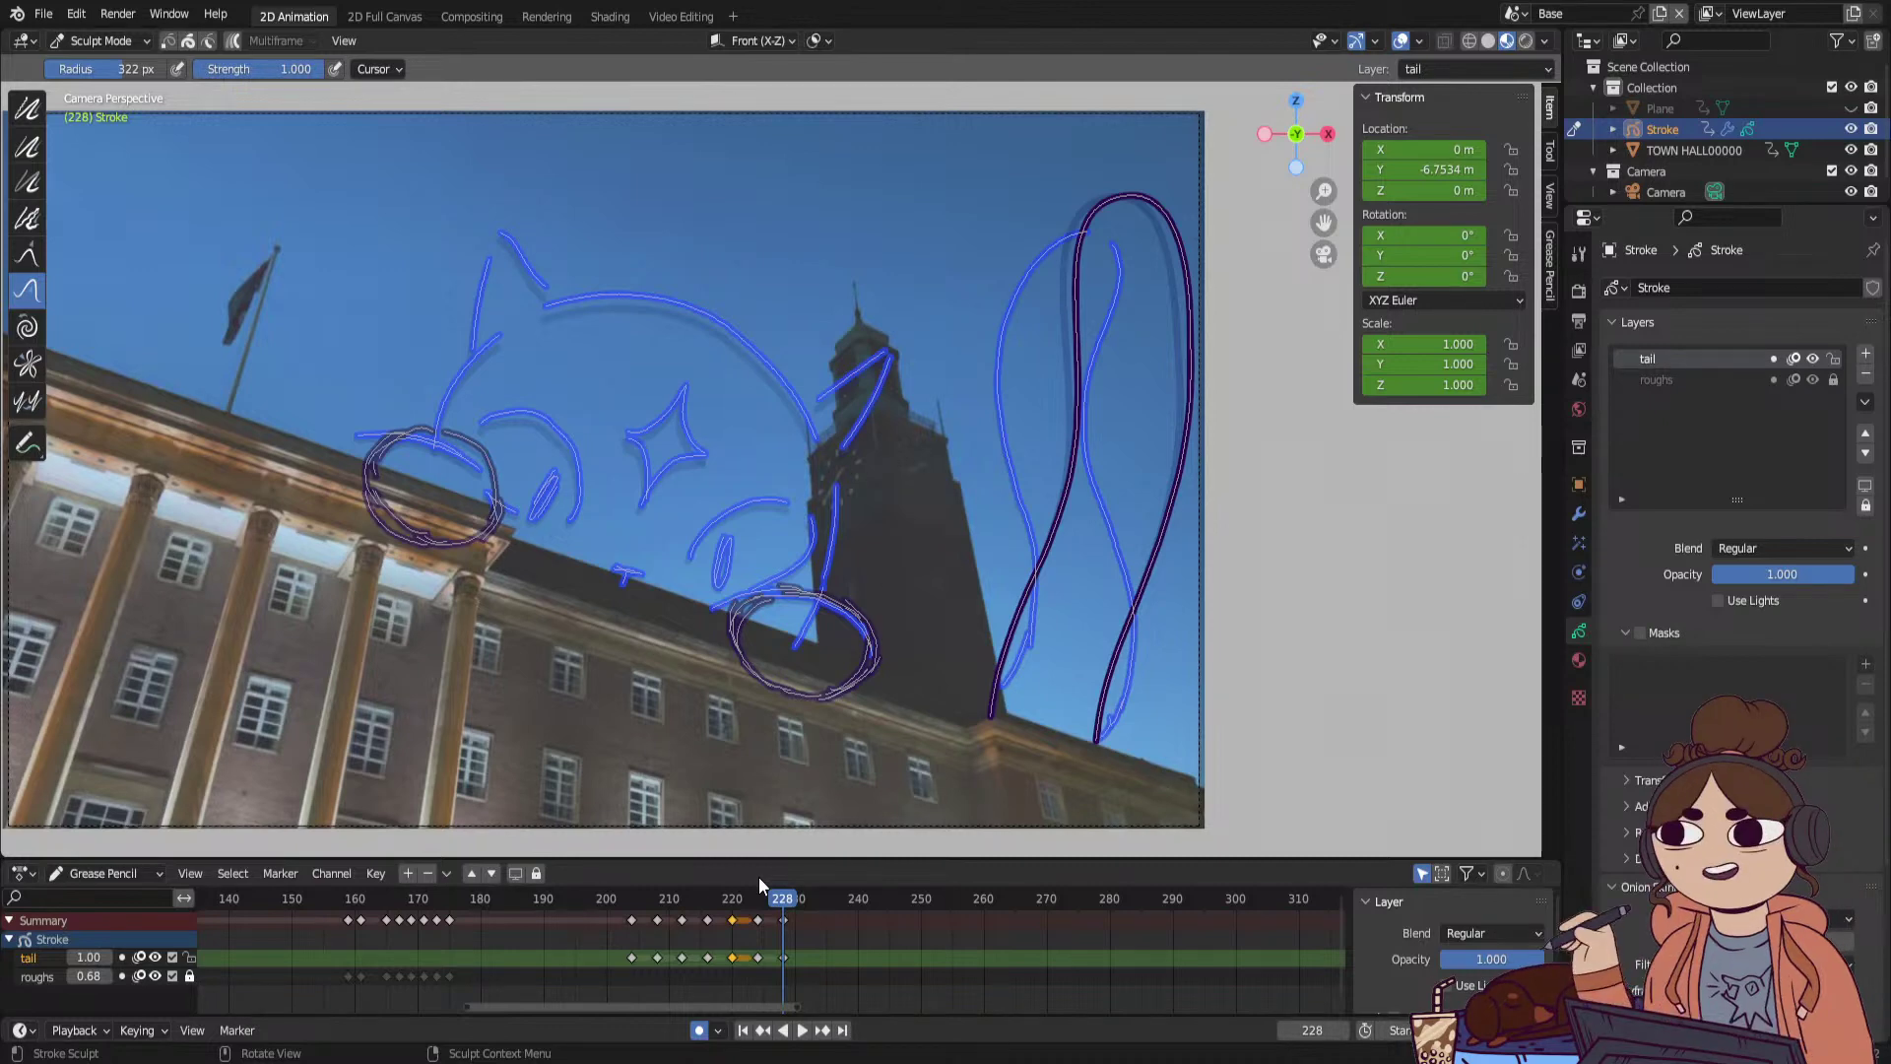
# On frame 232, return to Draw Mode and draw a straighter tail pose with its middle swung left, then preview it.
pyautogui.moveTo(766, 899)
pyautogui.mouseDown()
pyautogui.moveTo(630, 913)
pyautogui.moveTo(812, 910)
pyautogui.mouseUp()
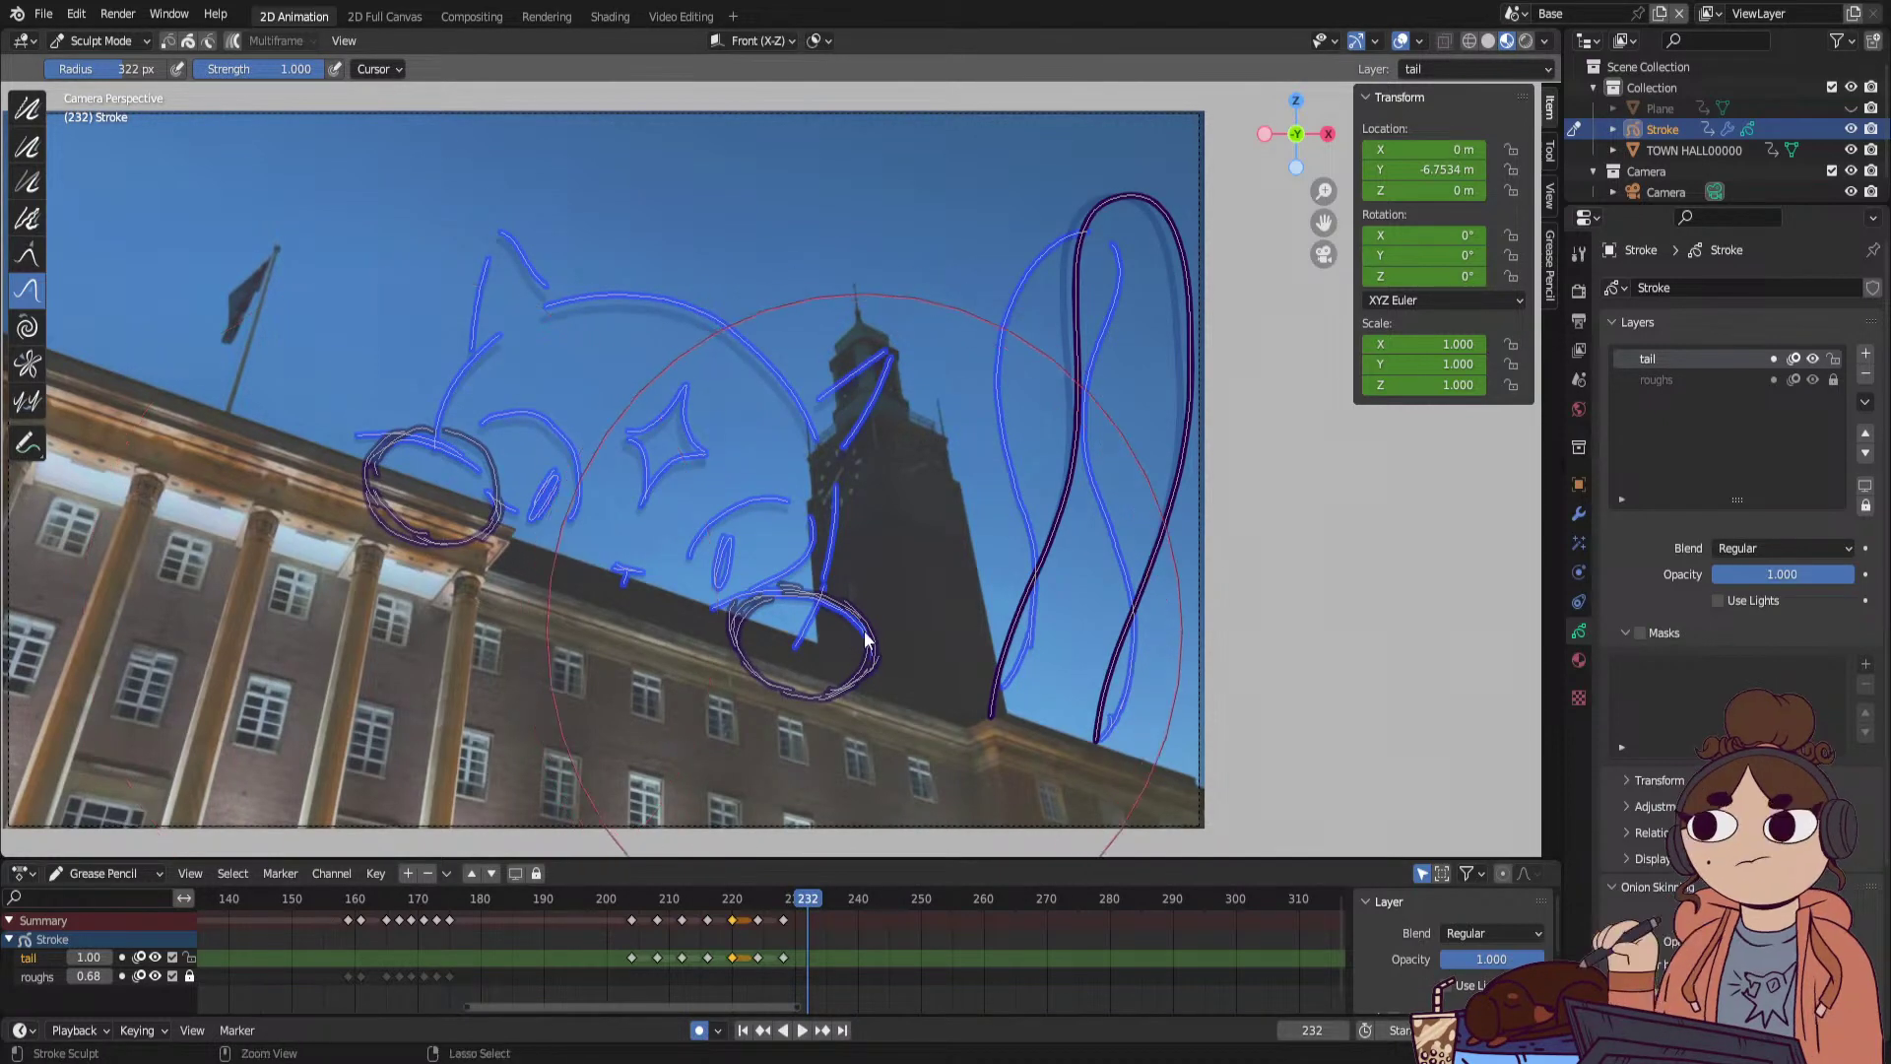
pyautogui.hotkey('ctrl', 'Tab')
pyautogui.click(896, 514)
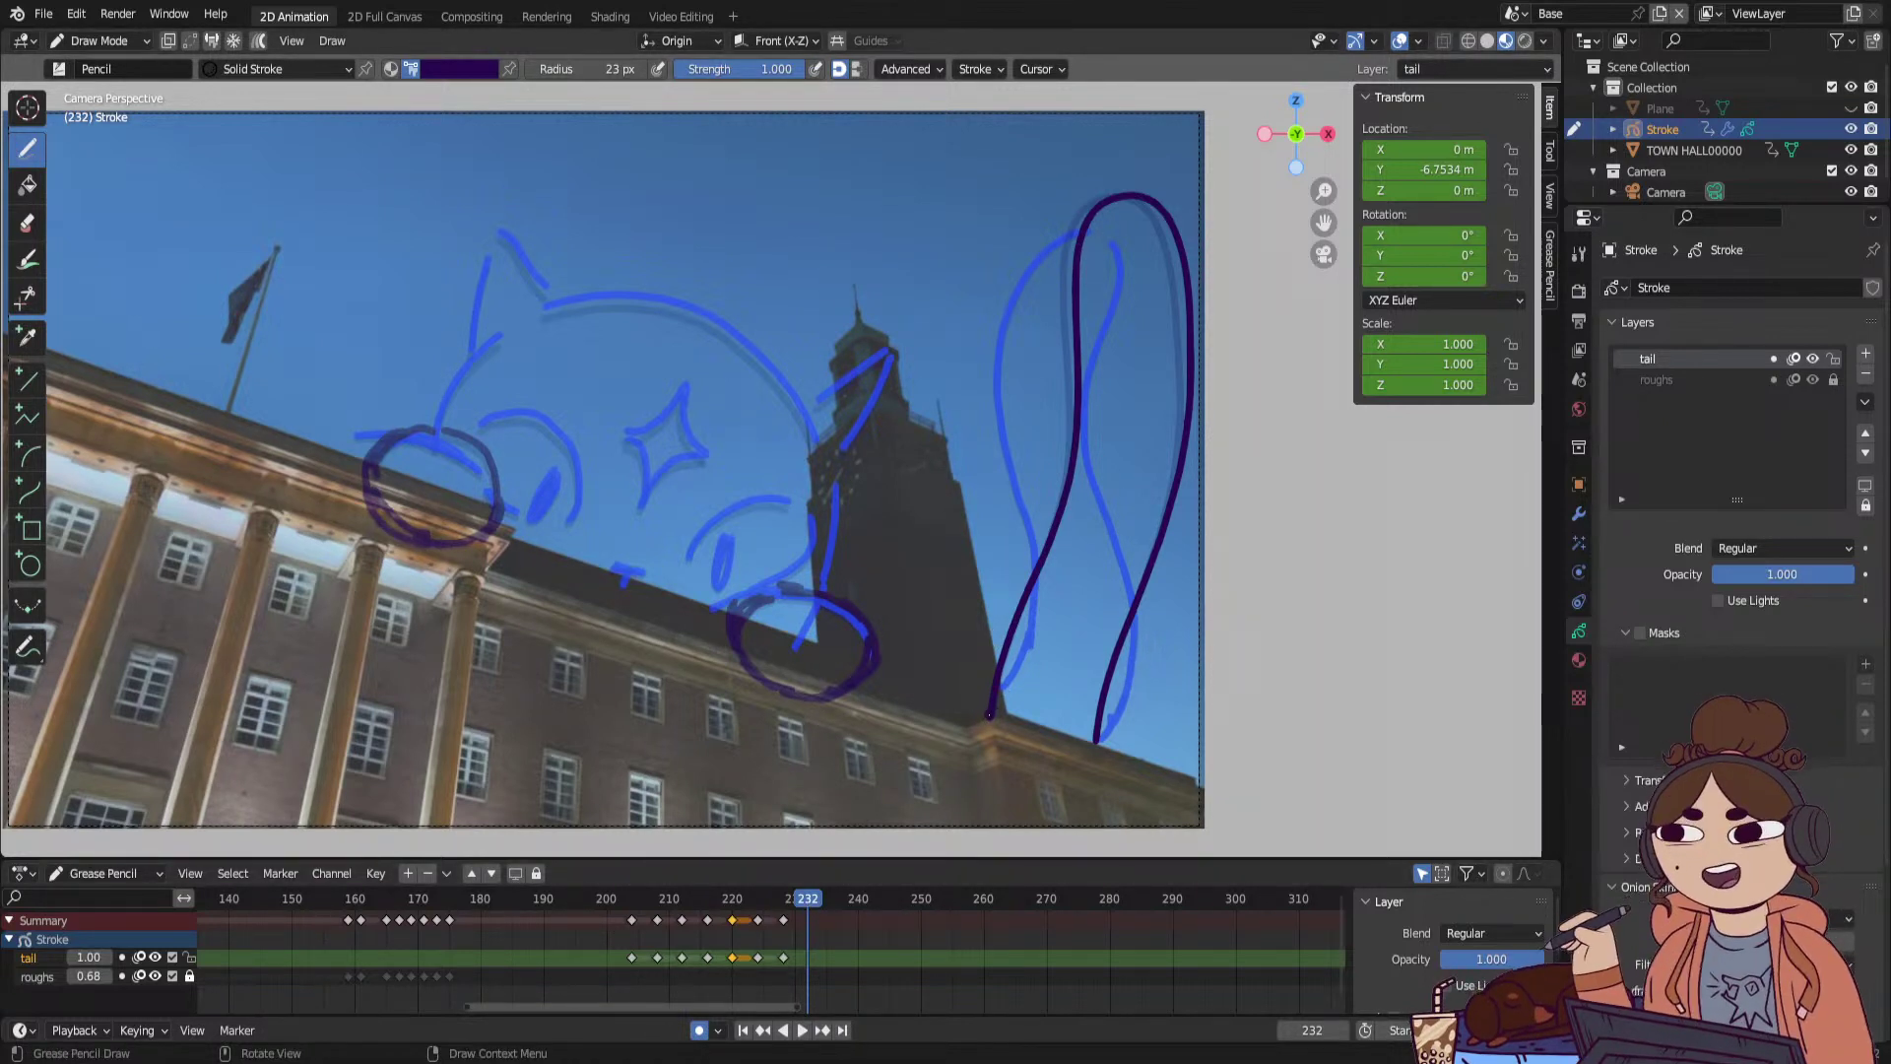
pyautogui.moveTo(987, 671)
pyautogui.mouseDown()
pyautogui.moveTo(1054, 288)
pyautogui.moveTo(1108, 197)
pyautogui.moveTo(1164, 209)
pyautogui.moveTo(1177, 286)
pyautogui.mouseUp()
pyautogui.moveTo(1165, 362); pyautogui.dragTo(1121, 623)
pyautogui.moveTo(1100, 744); pyautogui.dragTo(1095, 742)
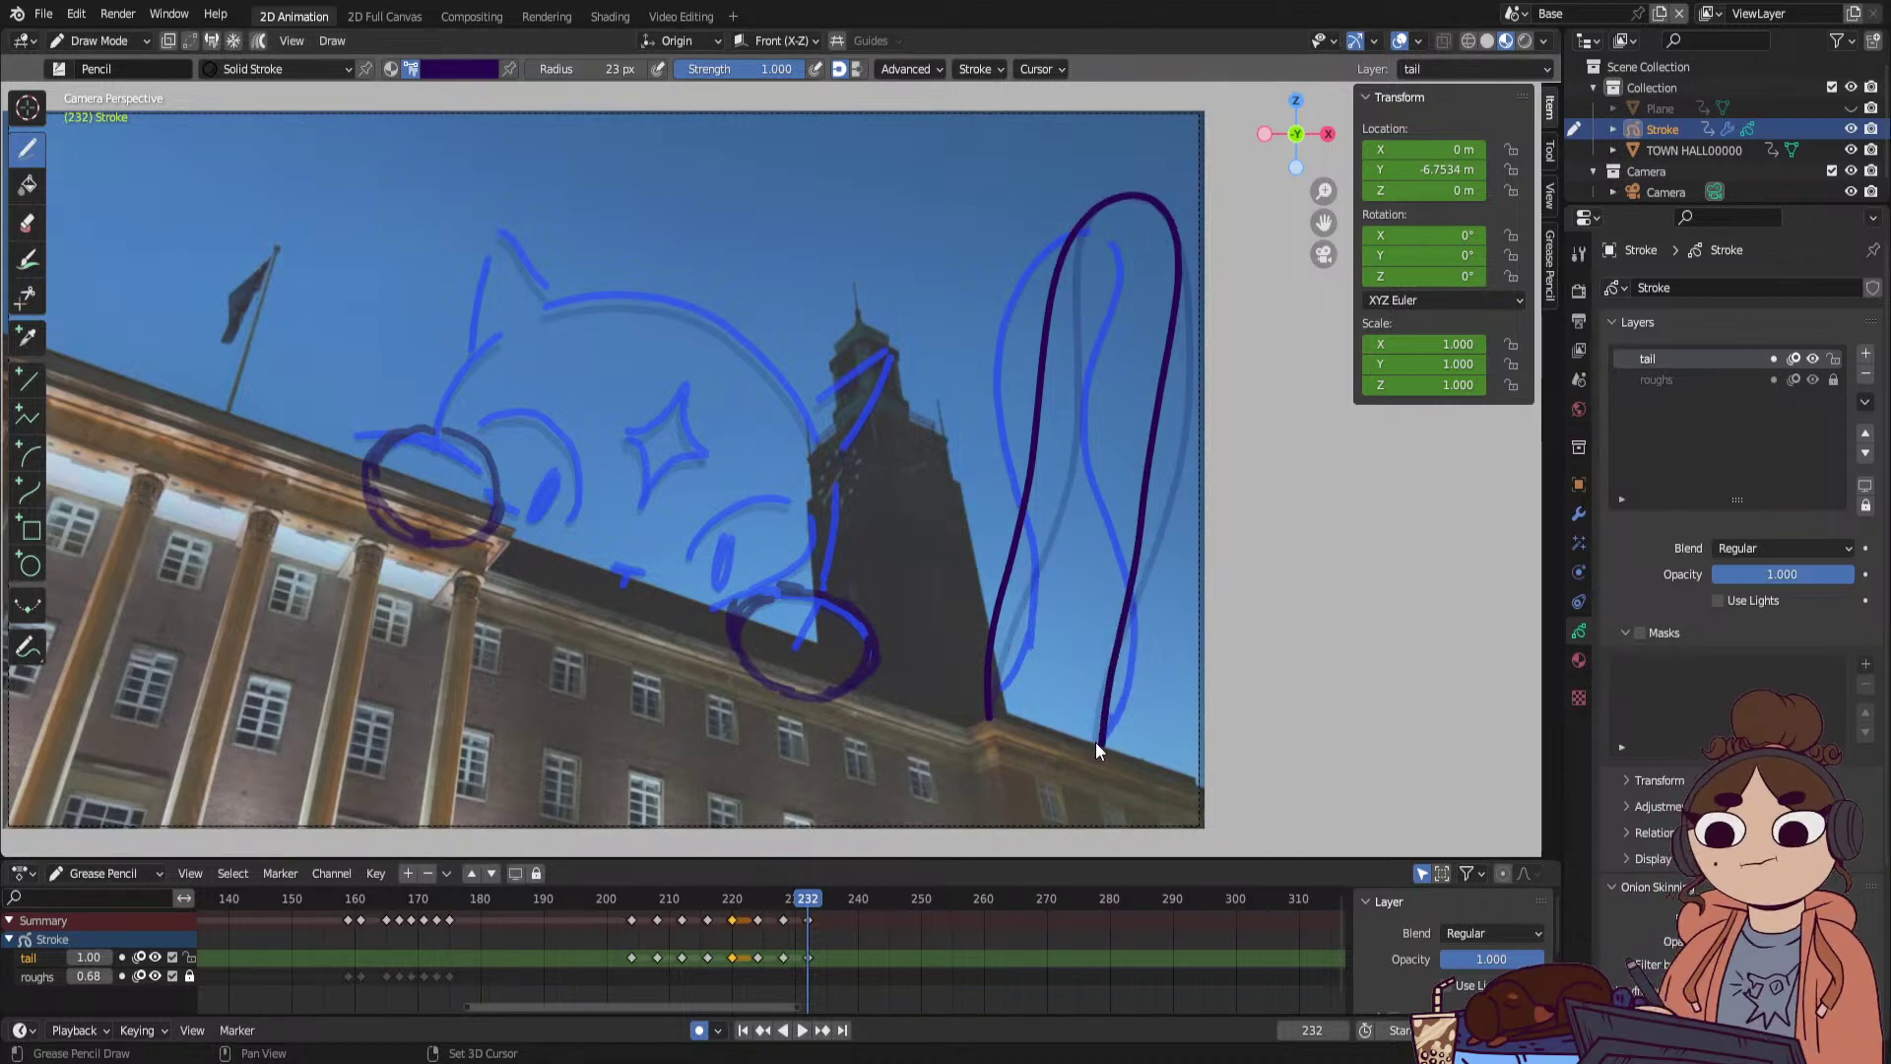
pyautogui.press('space')
pyautogui.moveTo(789, 911); pyautogui.dragTo(829, 908)
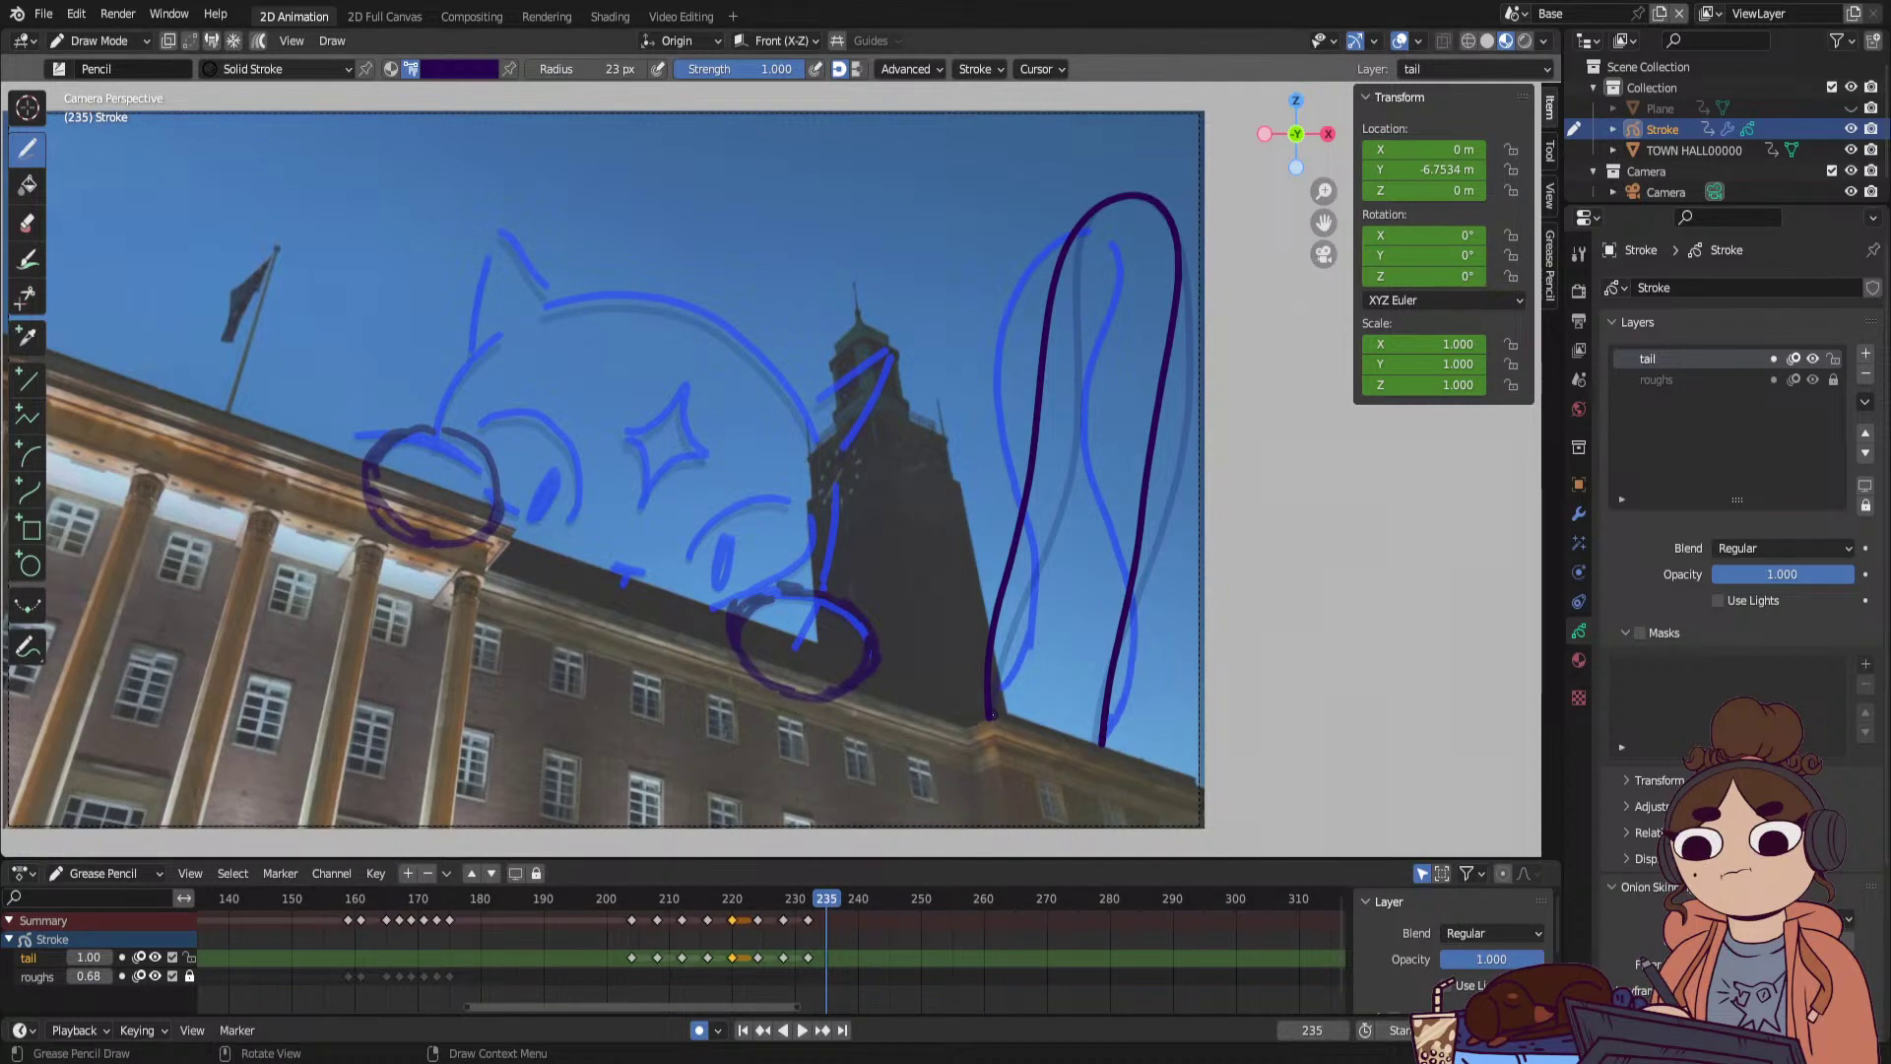
pyautogui.moveTo(990, 717); pyautogui.dragTo(974, 622)
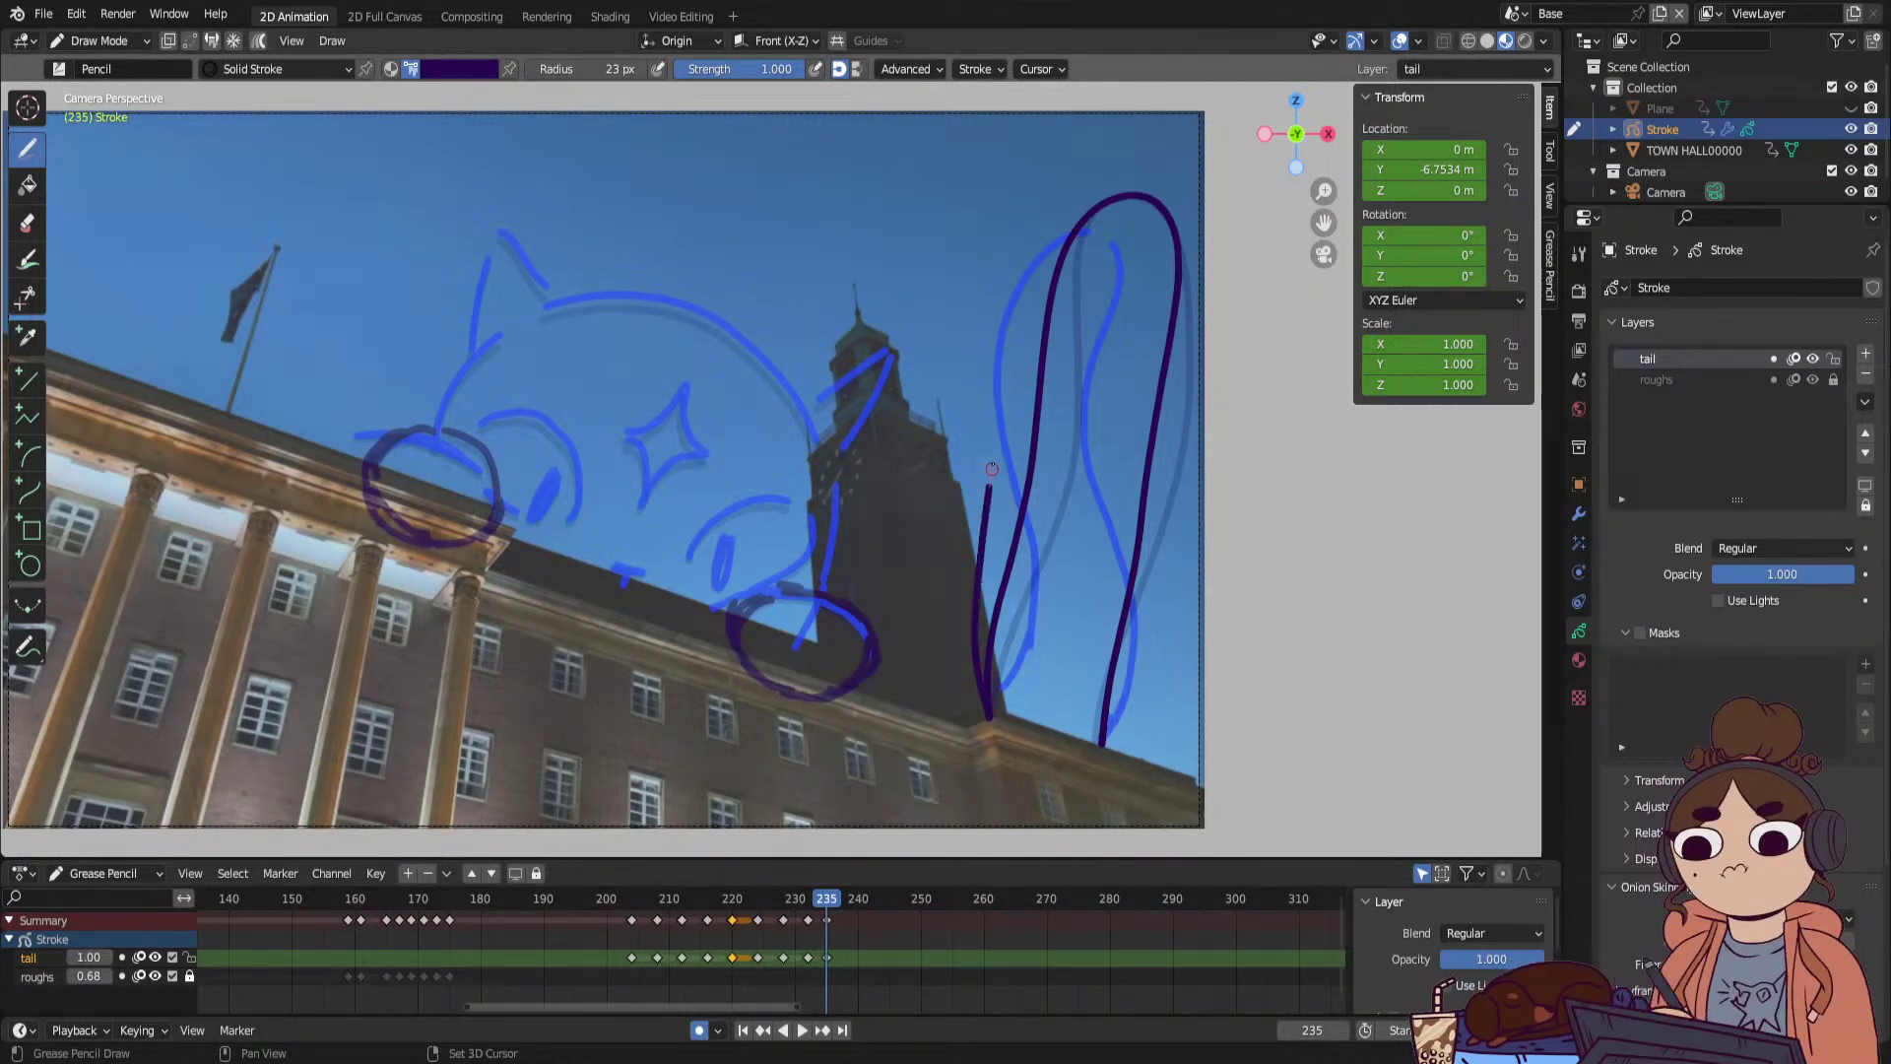
pyautogui.moveTo(1008, 271)
pyautogui.mouseDown()
pyautogui.moveTo(1046, 222)
pyautogui.moveTo(1108, 205)
pyautogui.mouseUp()
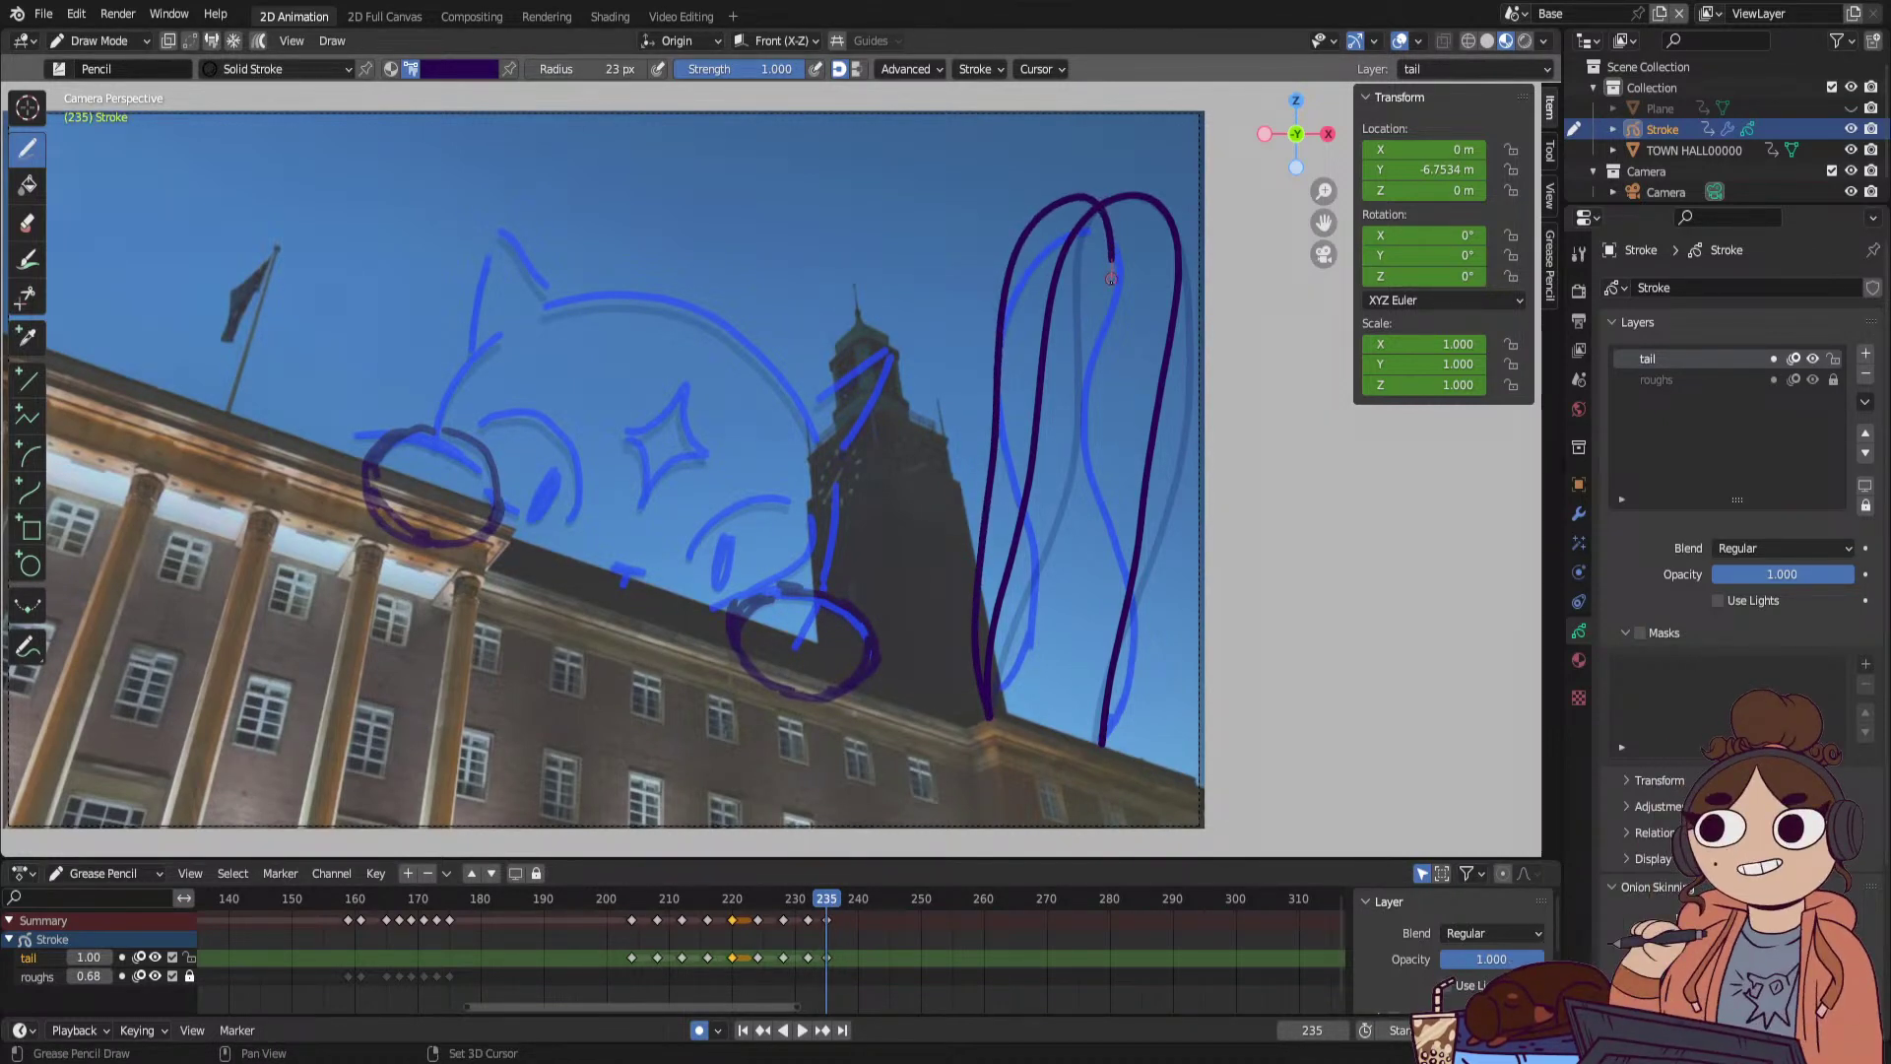
pyautogui.moveTo(1111, 279); pyautogui.dragTo(1101, 404)
pyautogui.moveTo(1101, 558); pyautogui.dragTo(1104, 640)
pyautogui.hotkey('ctrl', 'z')
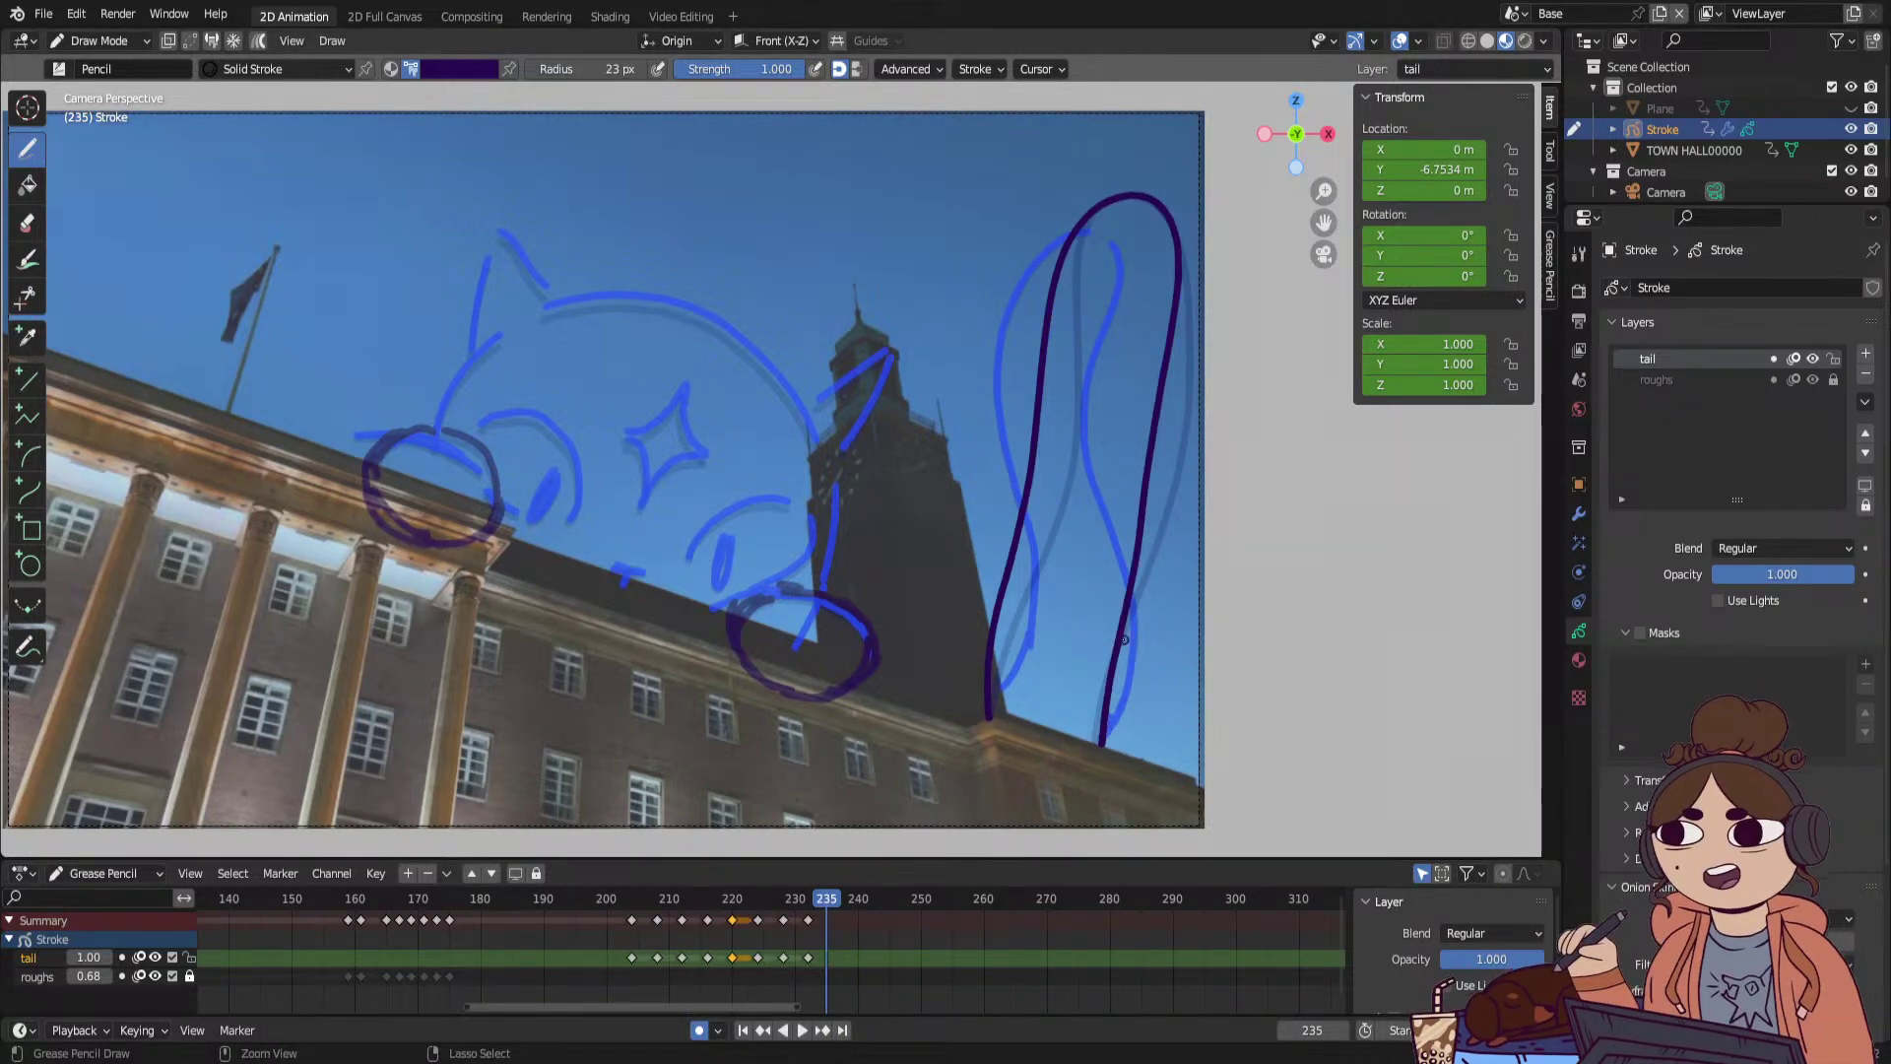
# Duplicate the tail keyframe from frame 232 to frame 237, and sculpt the frame 232 tail's middle slightly right as an in-between.
pyautogui.hotkey('ctrl', 'Tab')
pyautogui.click(1133, 676)
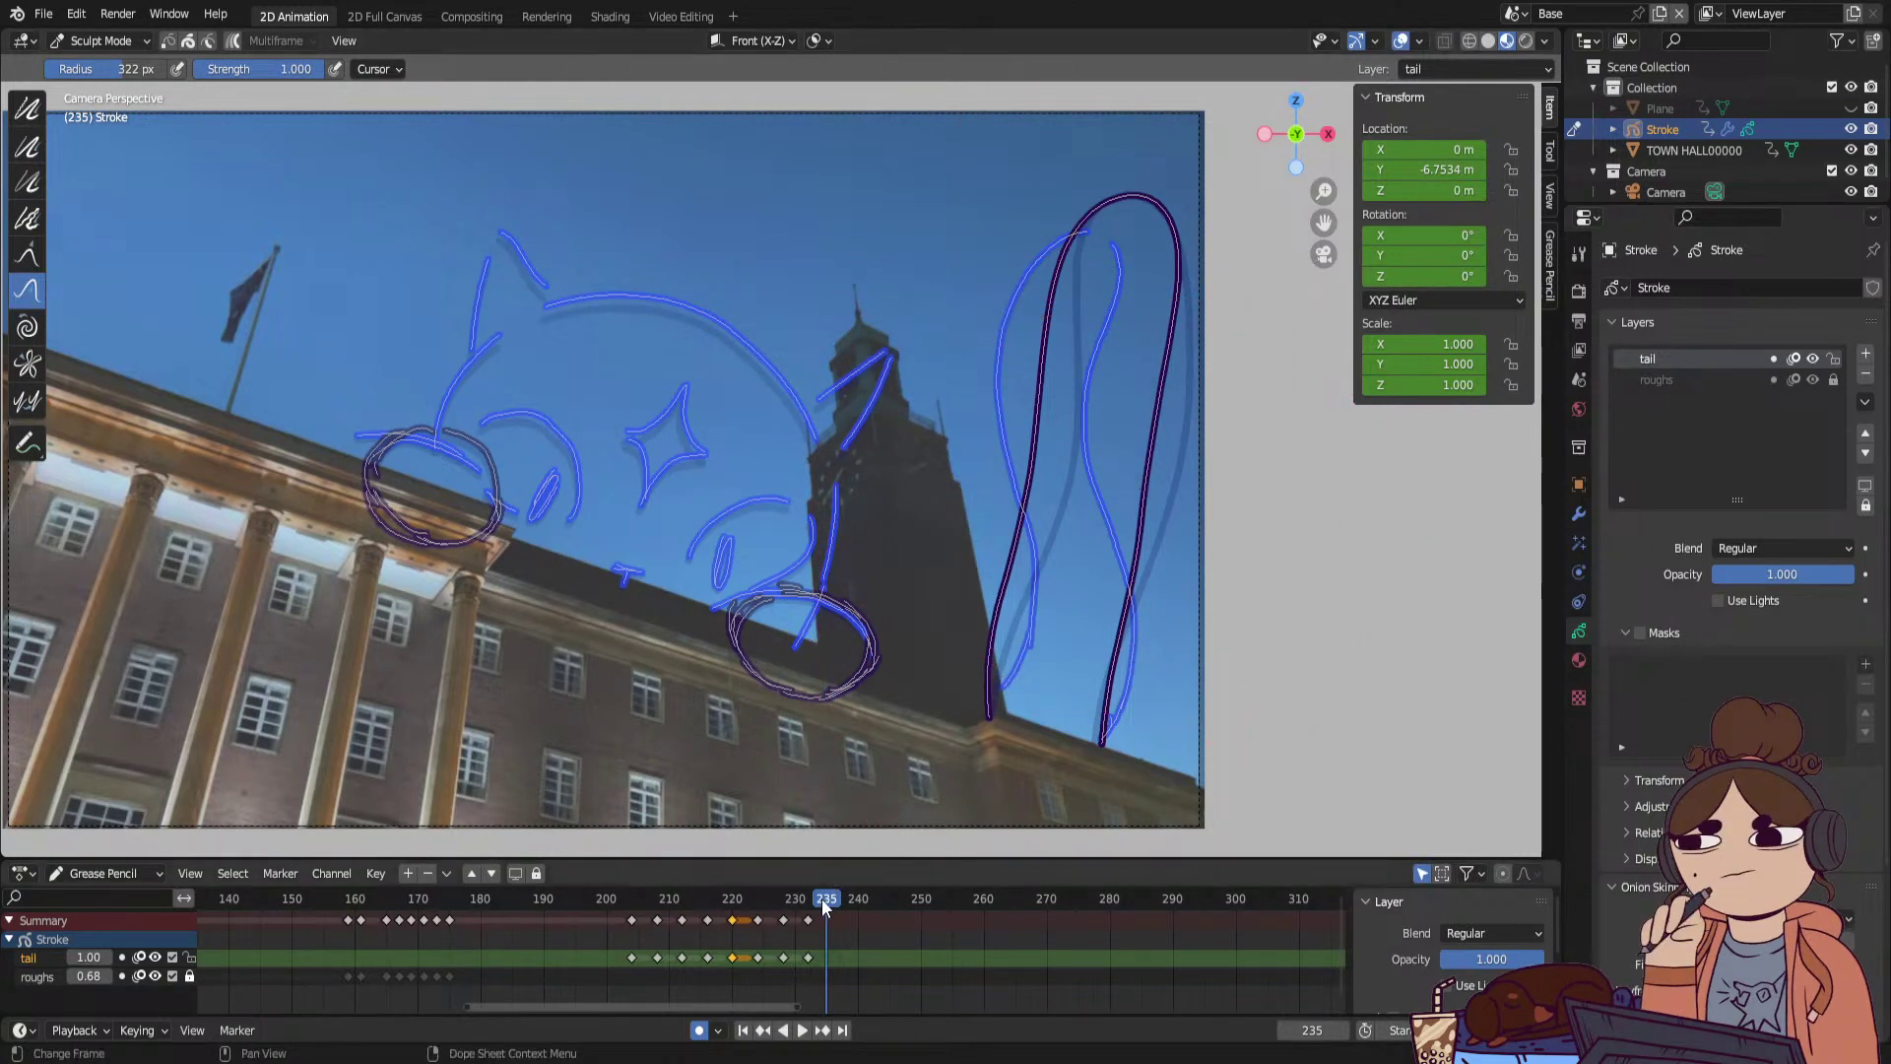
pyautogui.click(795, 911)
pyautogui.press('space')
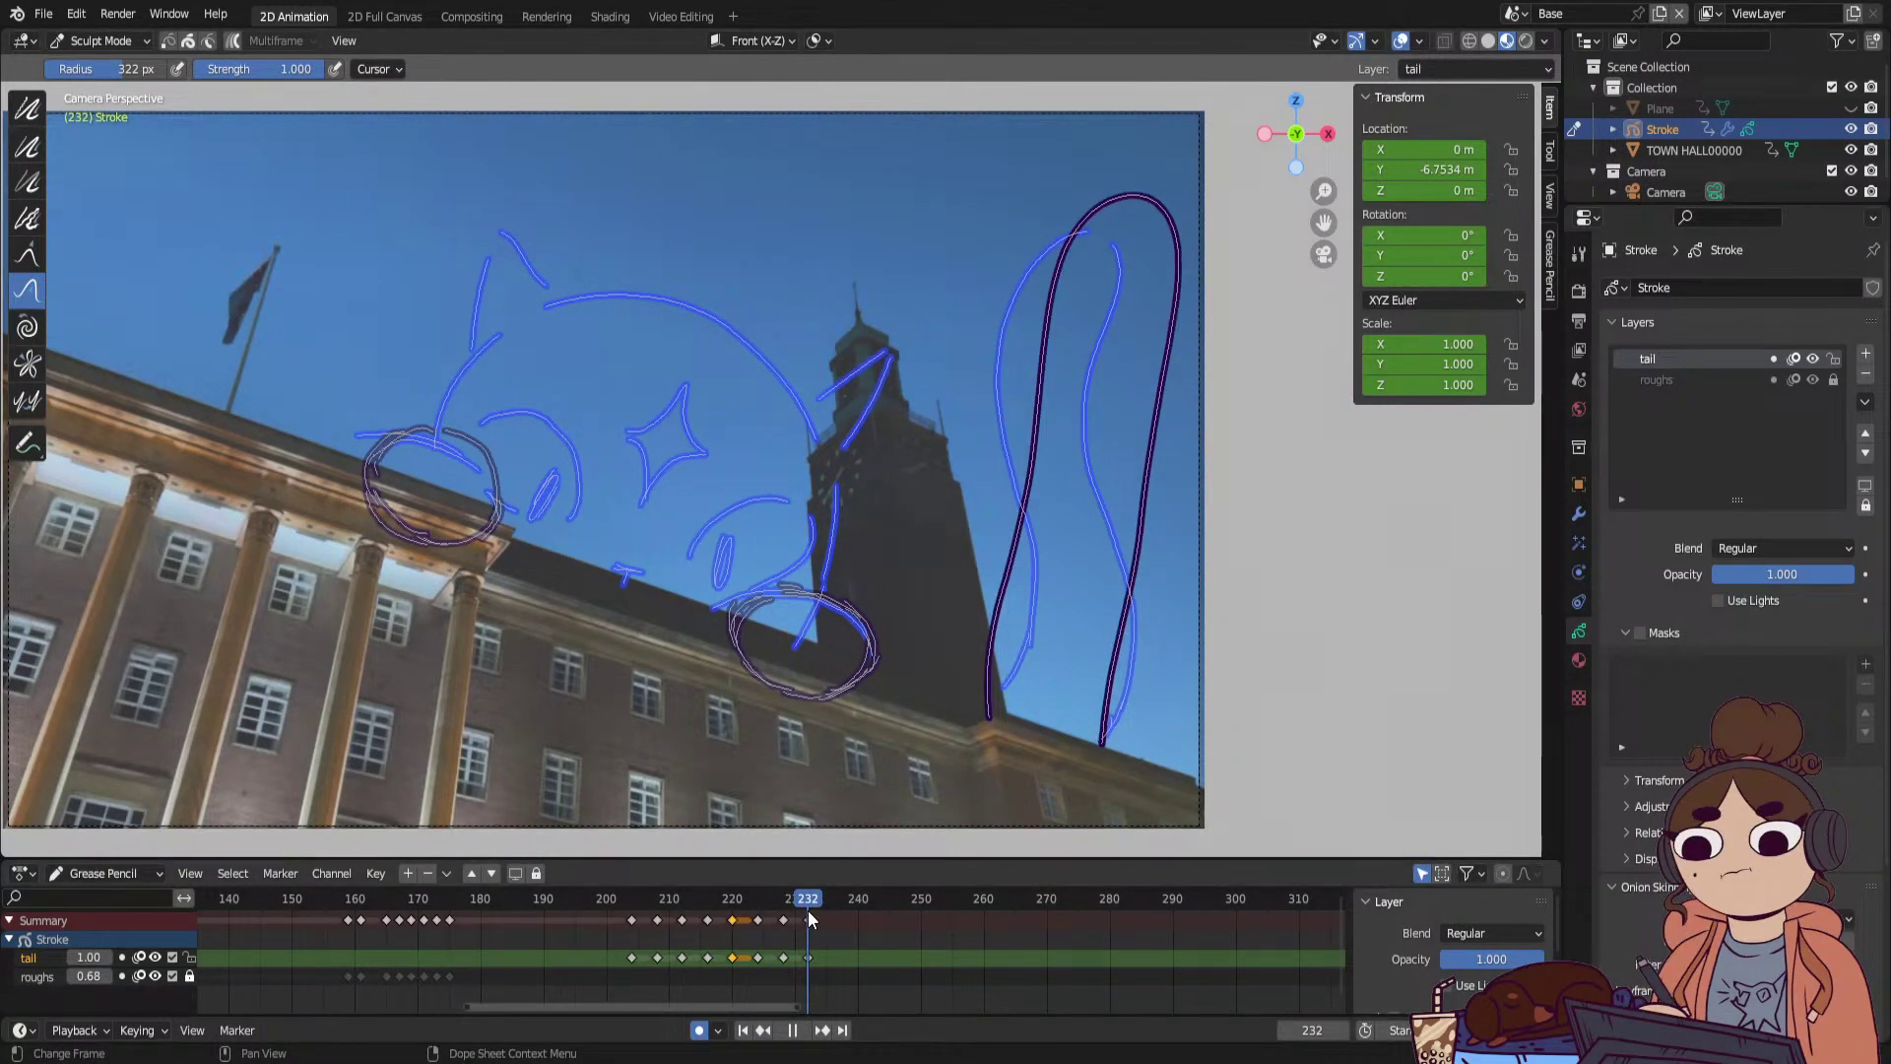
pyautogui.moveTo(808, 909)
pyautogui.mouseDown()
pyautogui.moveTo(784, 913)
pyautogui.moveTo(803, 917)
pyautogui.mouseUp()
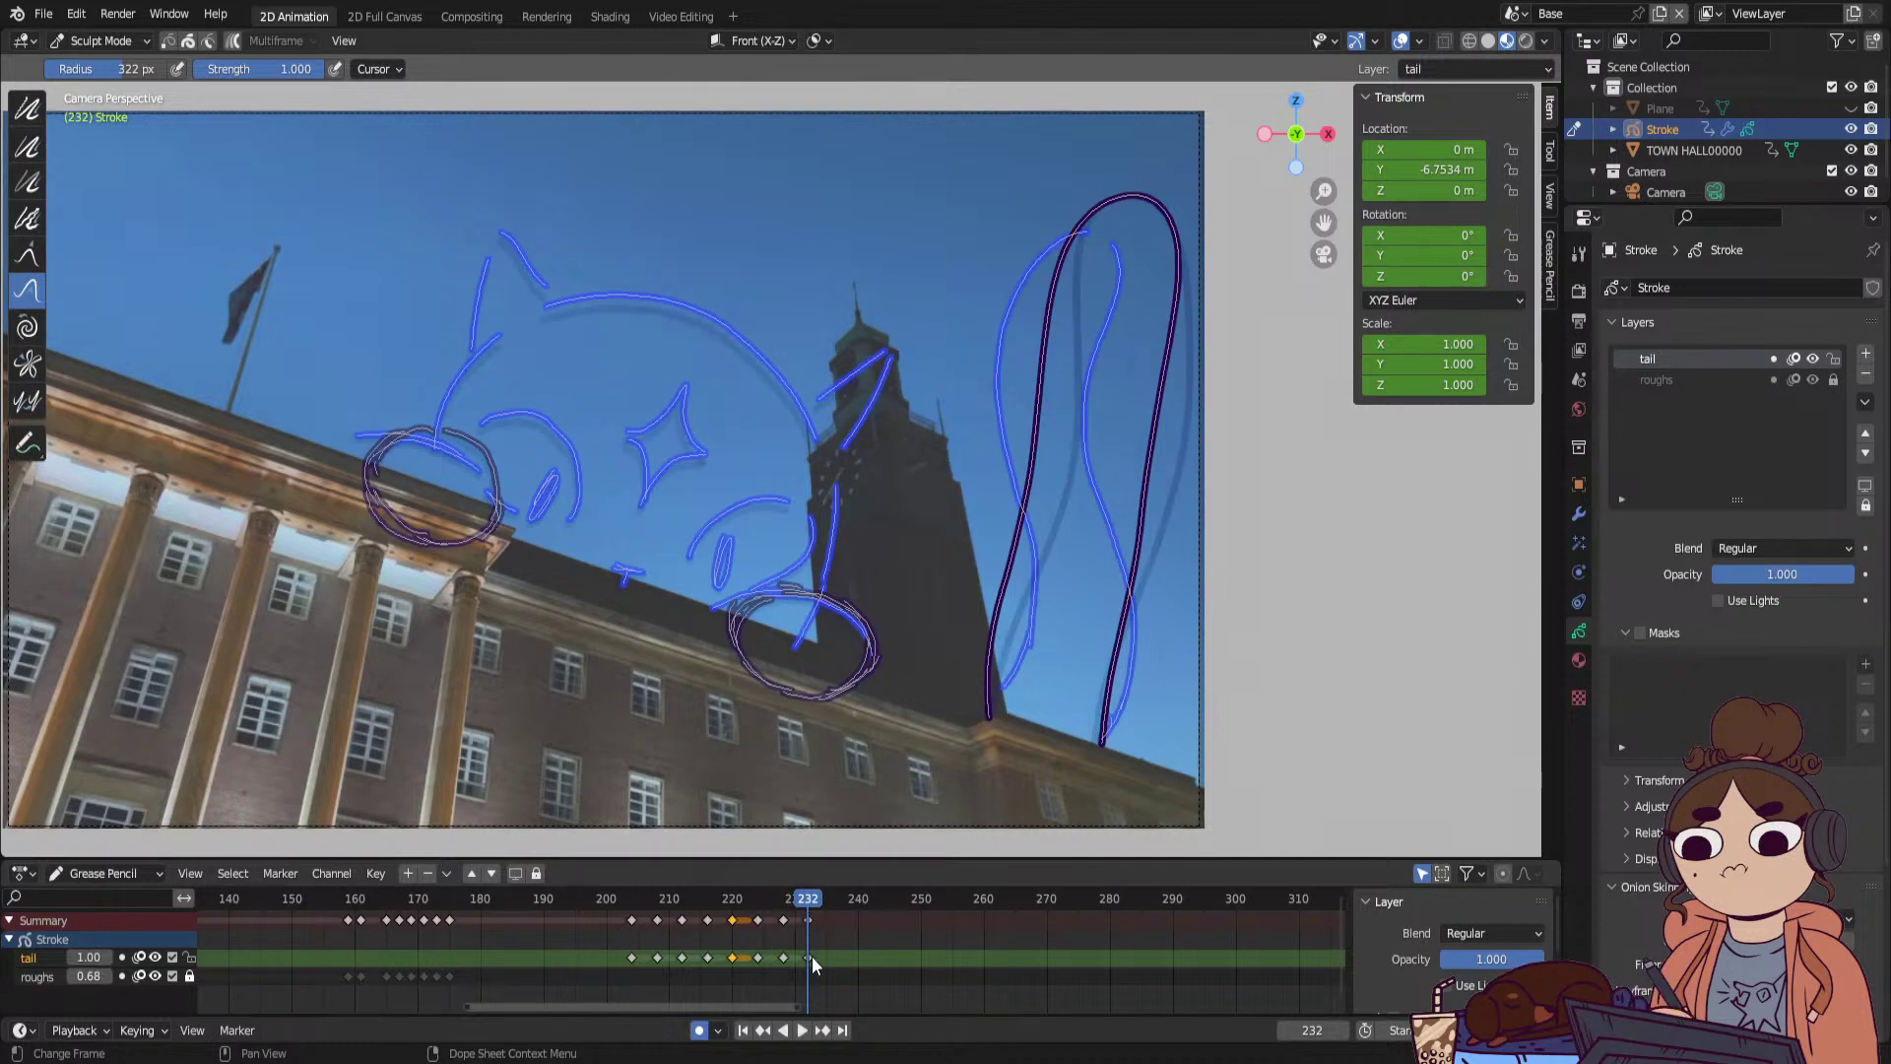
pyautogui.moveTo(810, 956); pyautogui.dragTo(845, 949)
pyautogui.moveTo(1185, 369)
pyautogui.mouseDown()
pyautogui.moveTo(1219, 411)
pyautogui.moveTo(1071, 434)
pyautogui.mouseUp()
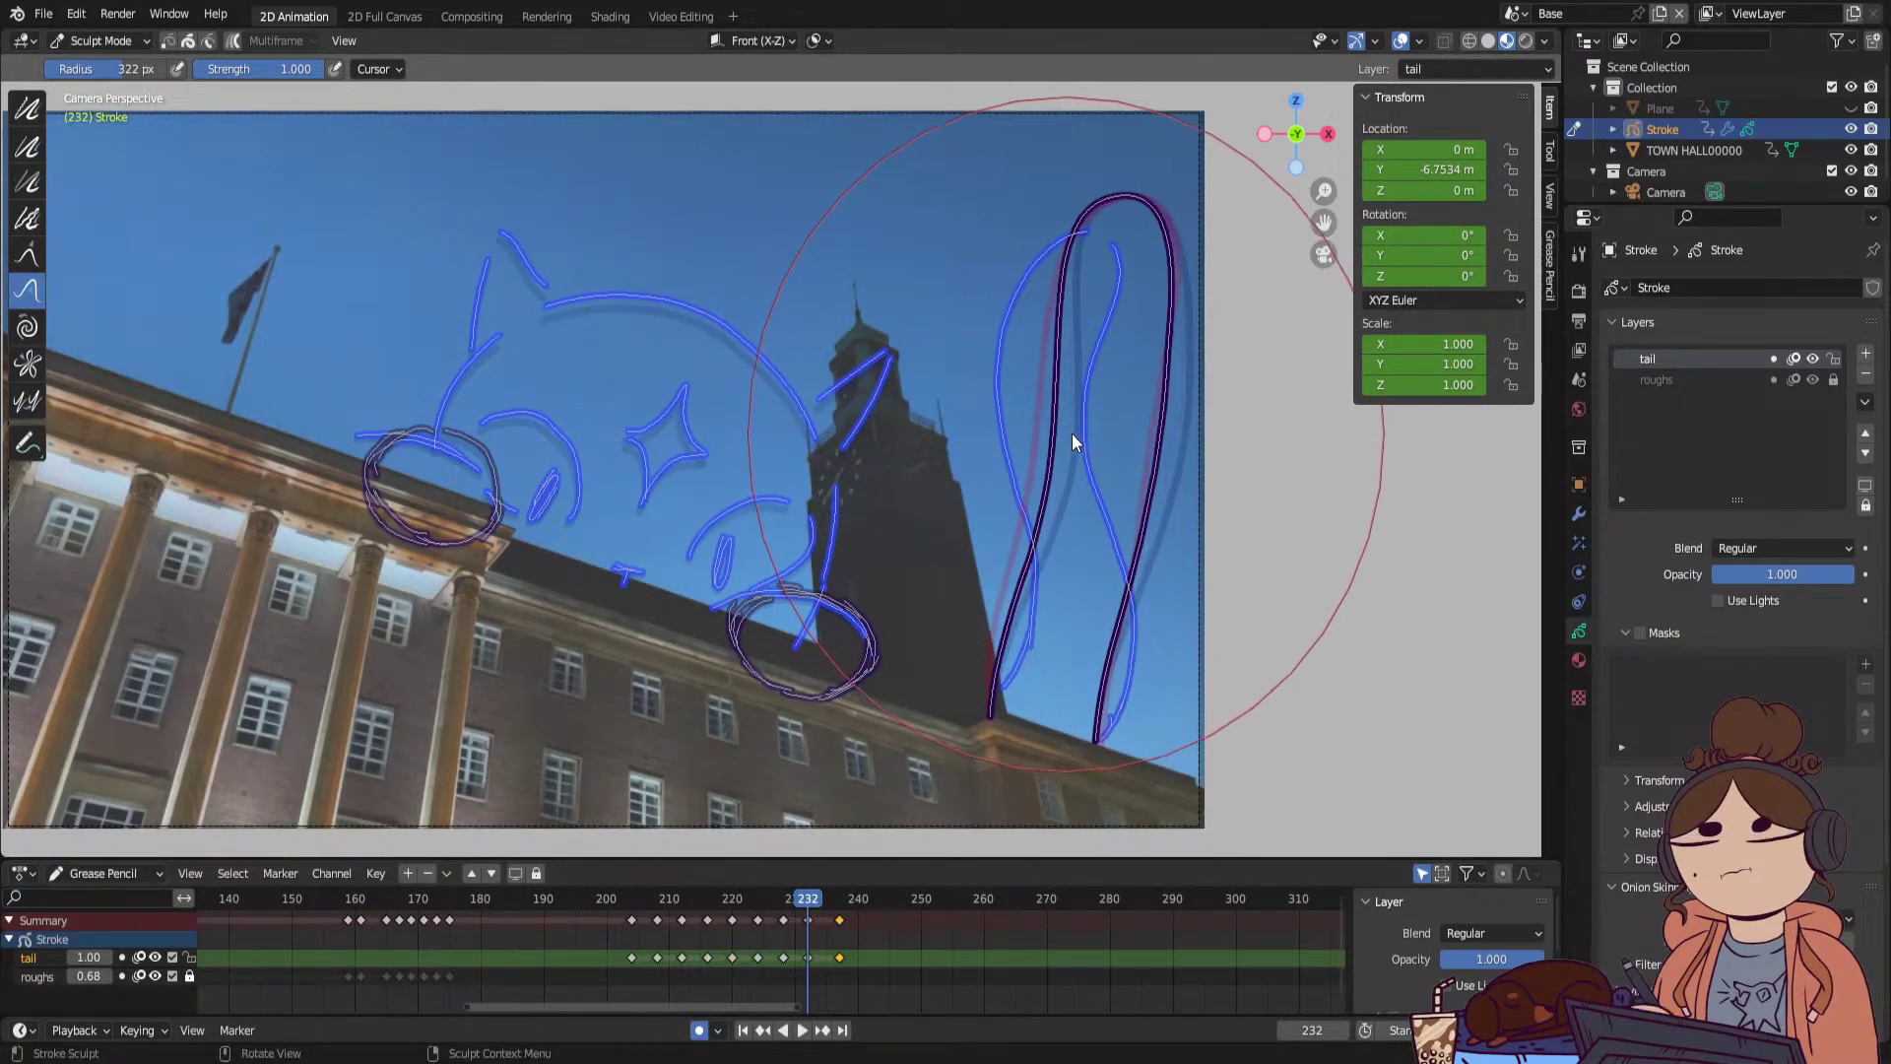
pyautogui.press('space')
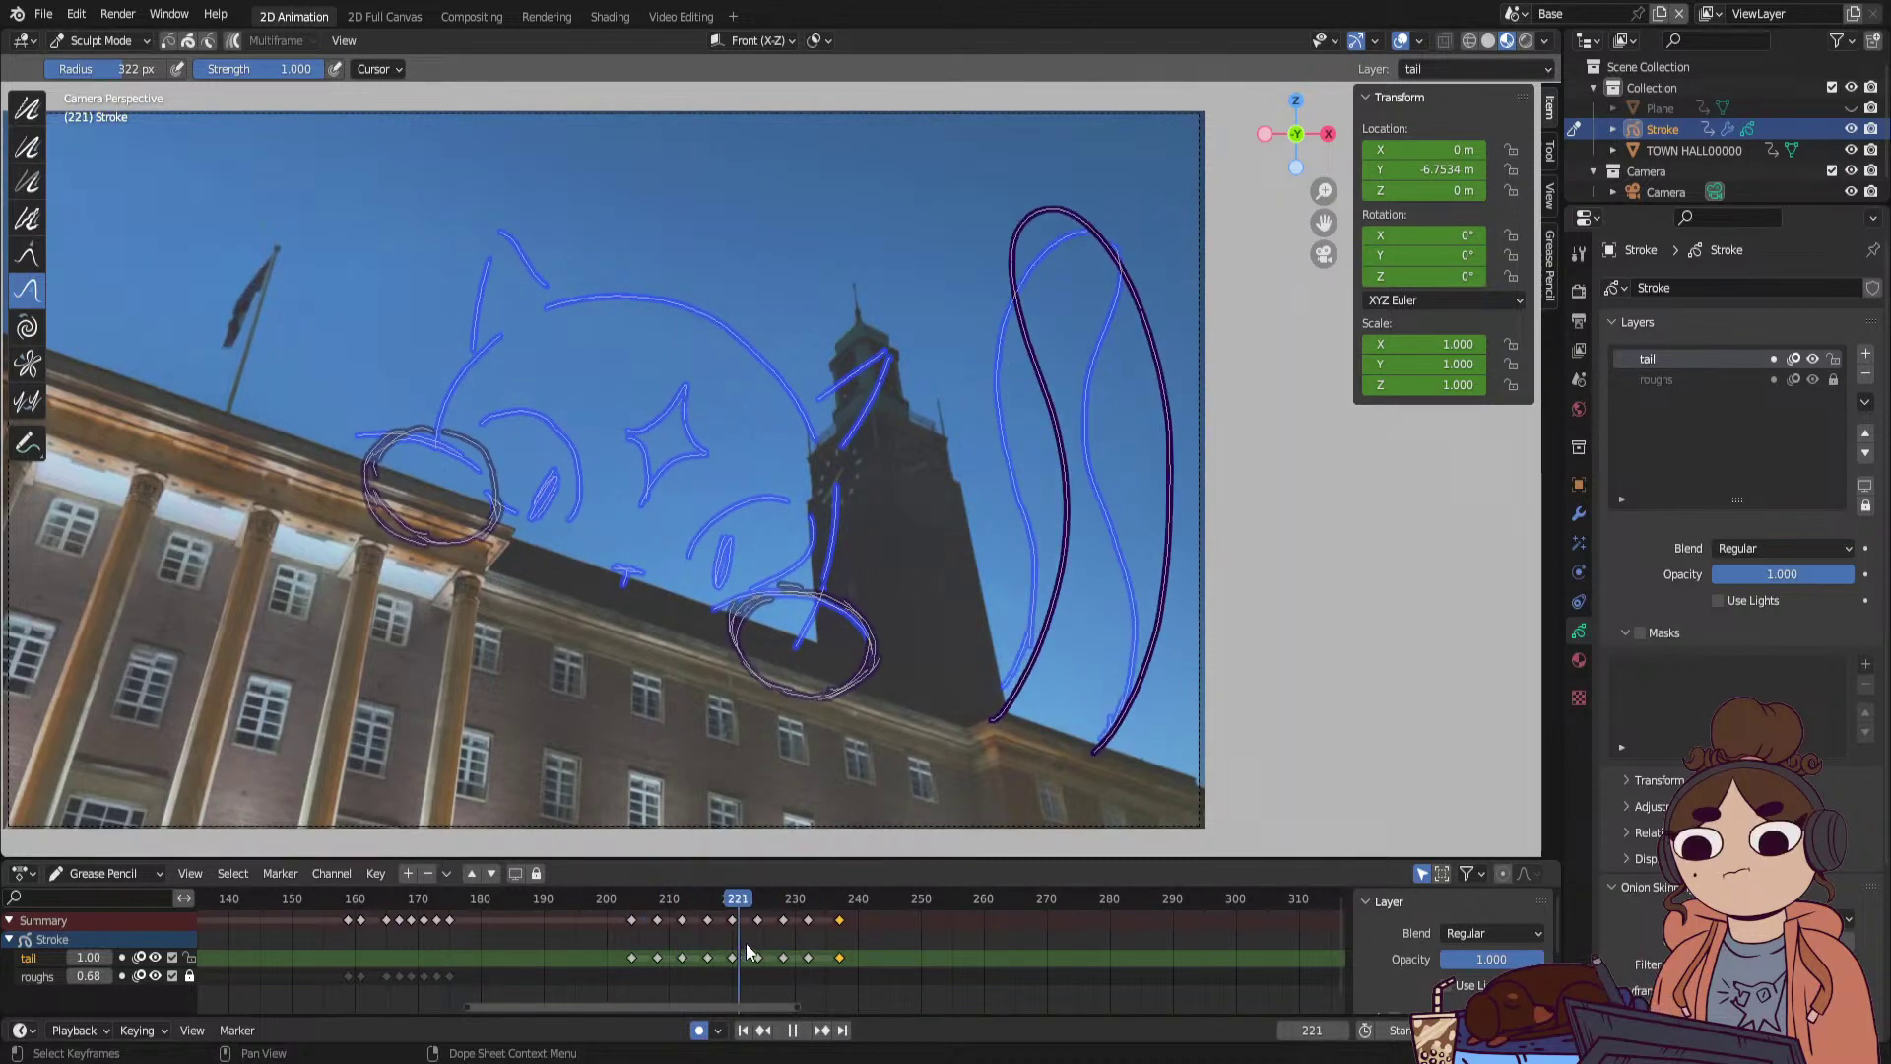
# Sculpt the tail on frame 237 so its tip leans further right while the lower part bows left, and review the playback.
pyautogui.moveTo(833, 932); pyautogui.dragTo(838, 932)
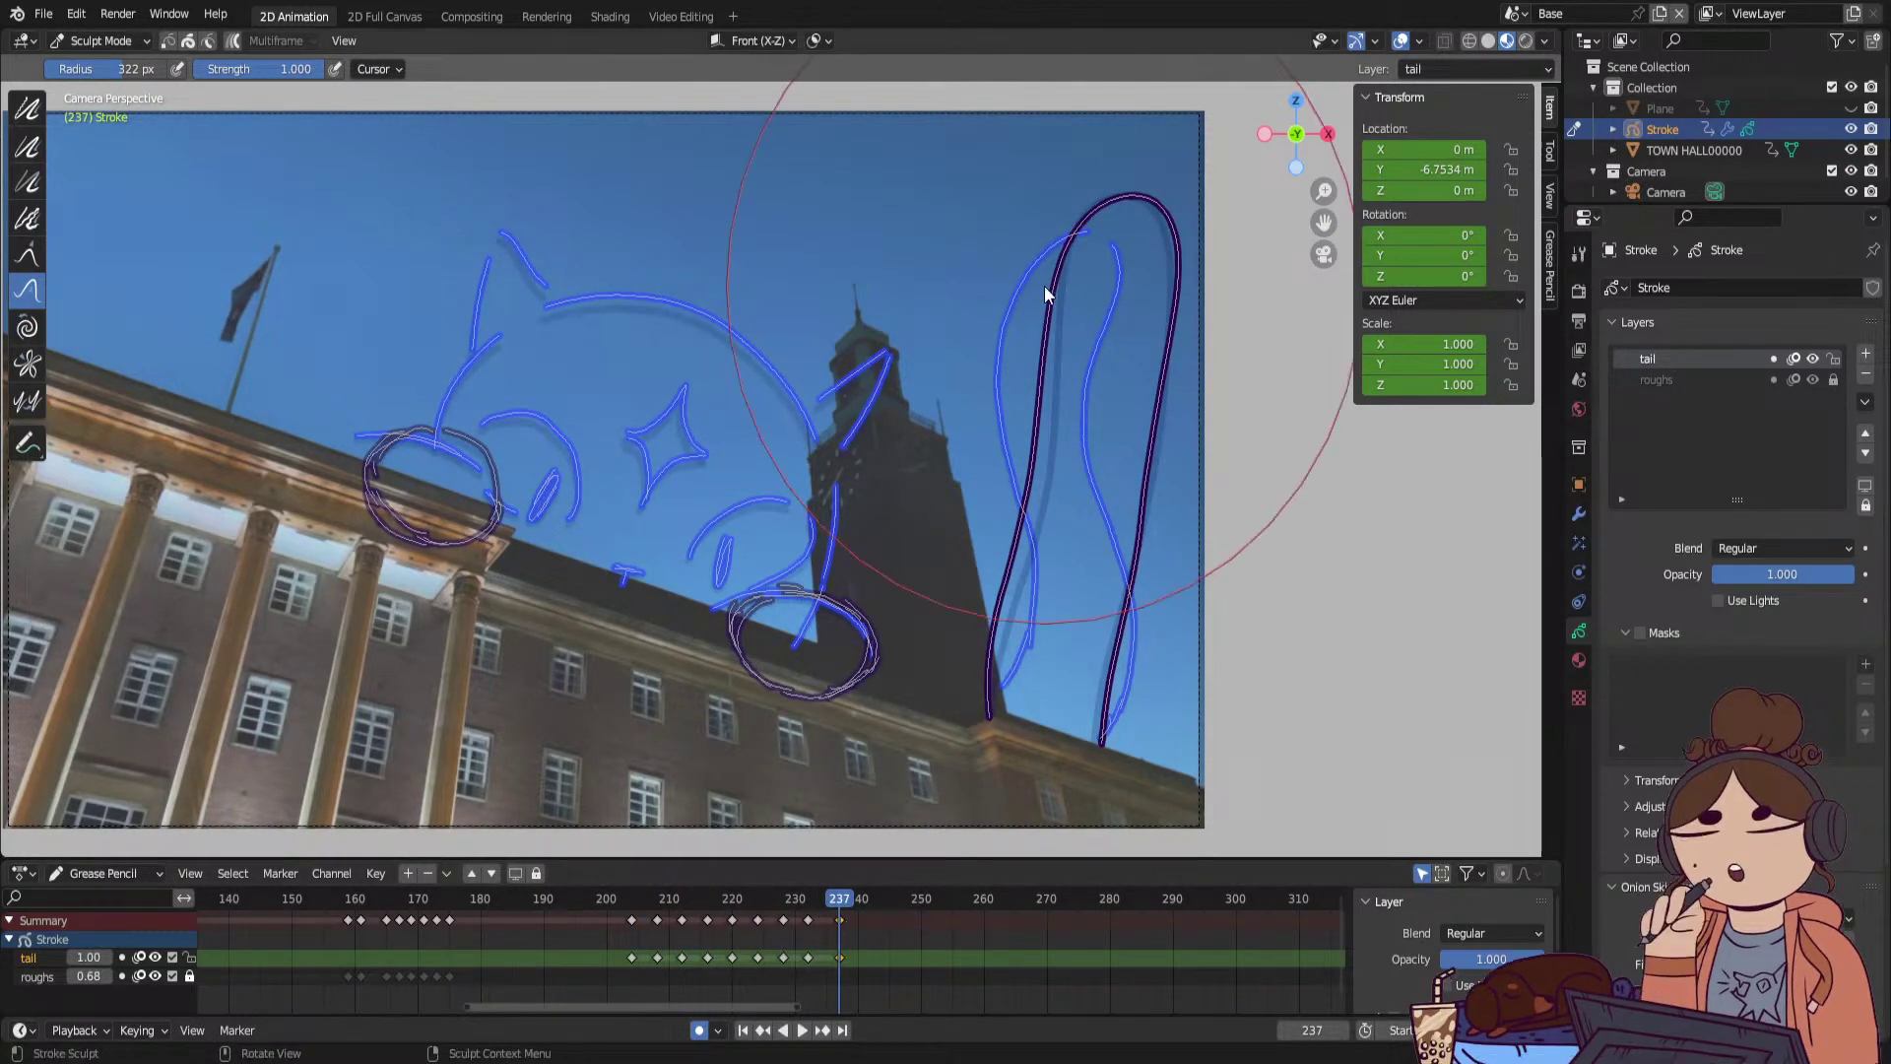
pyautogui.moveTo(997, 483); pyautogui.dragTo(1002, 482)
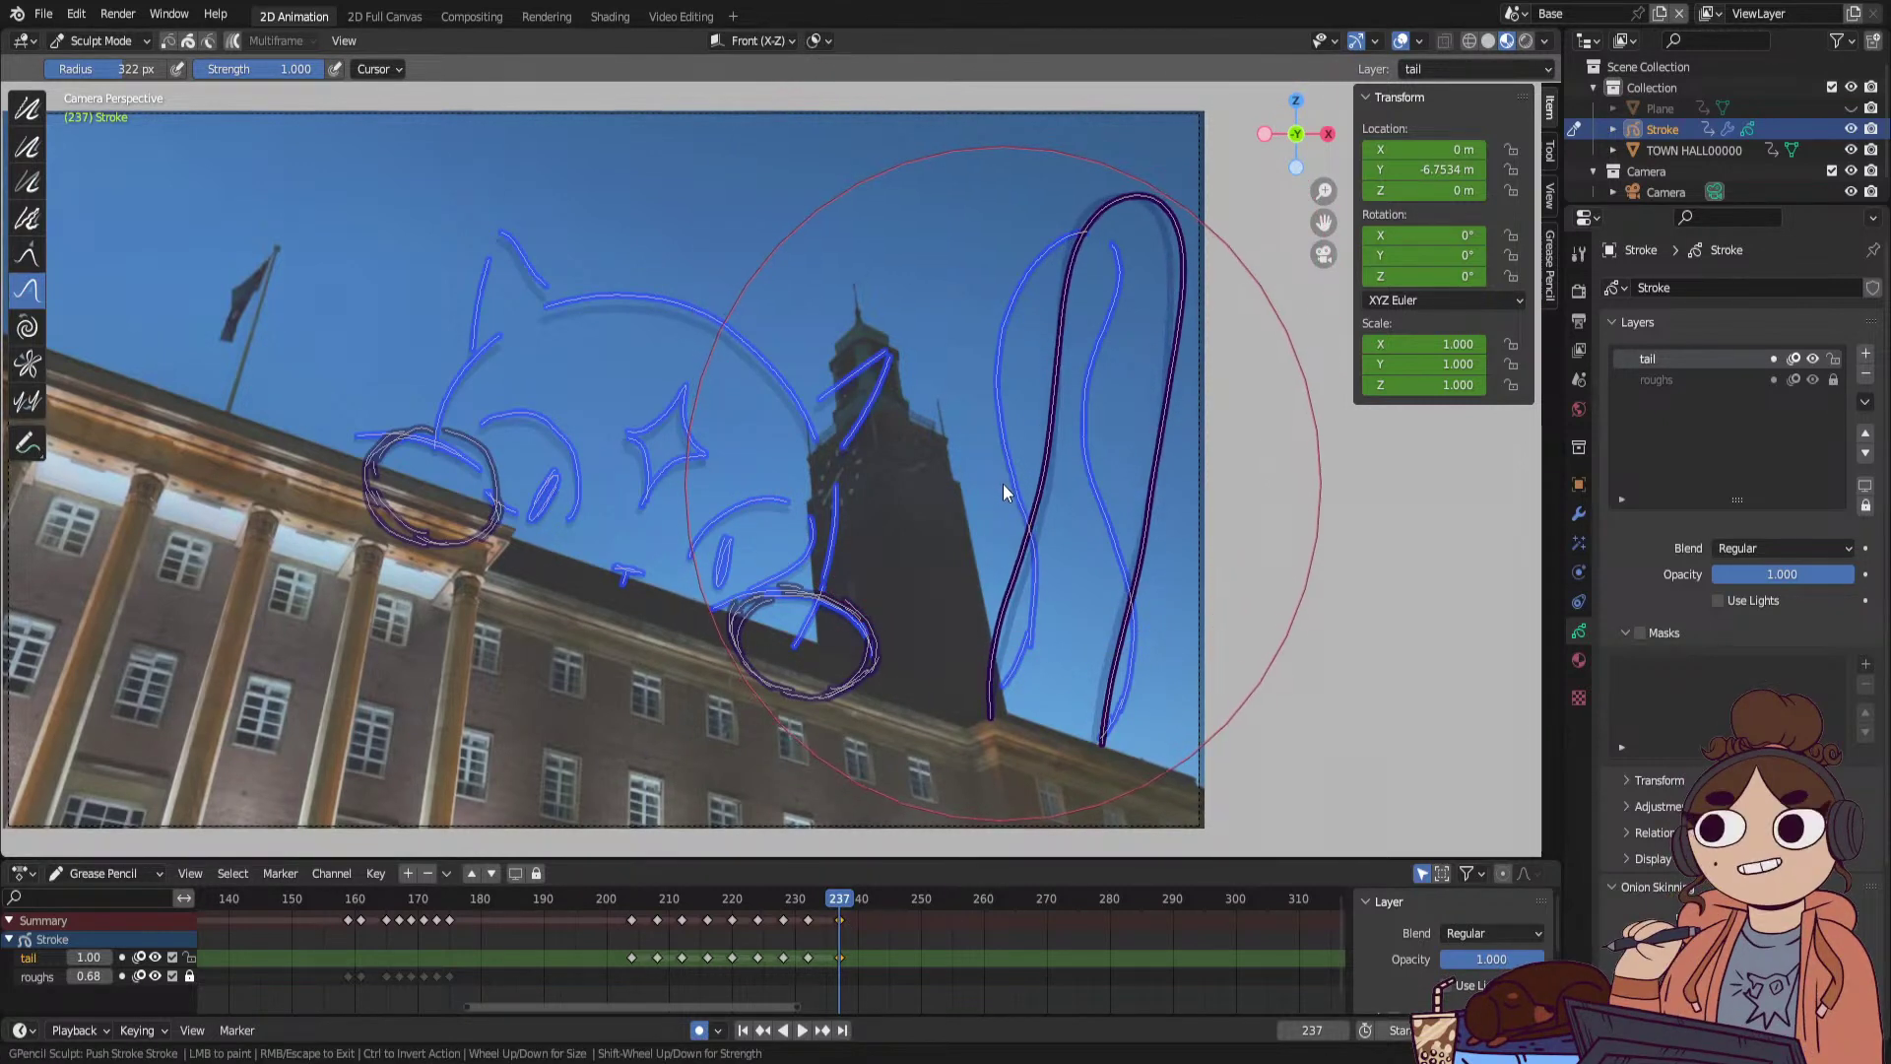
pyautogui.moveTo(1238, 536); pyautogui.dragTo(1227, 535)
pyautogui.press('space')
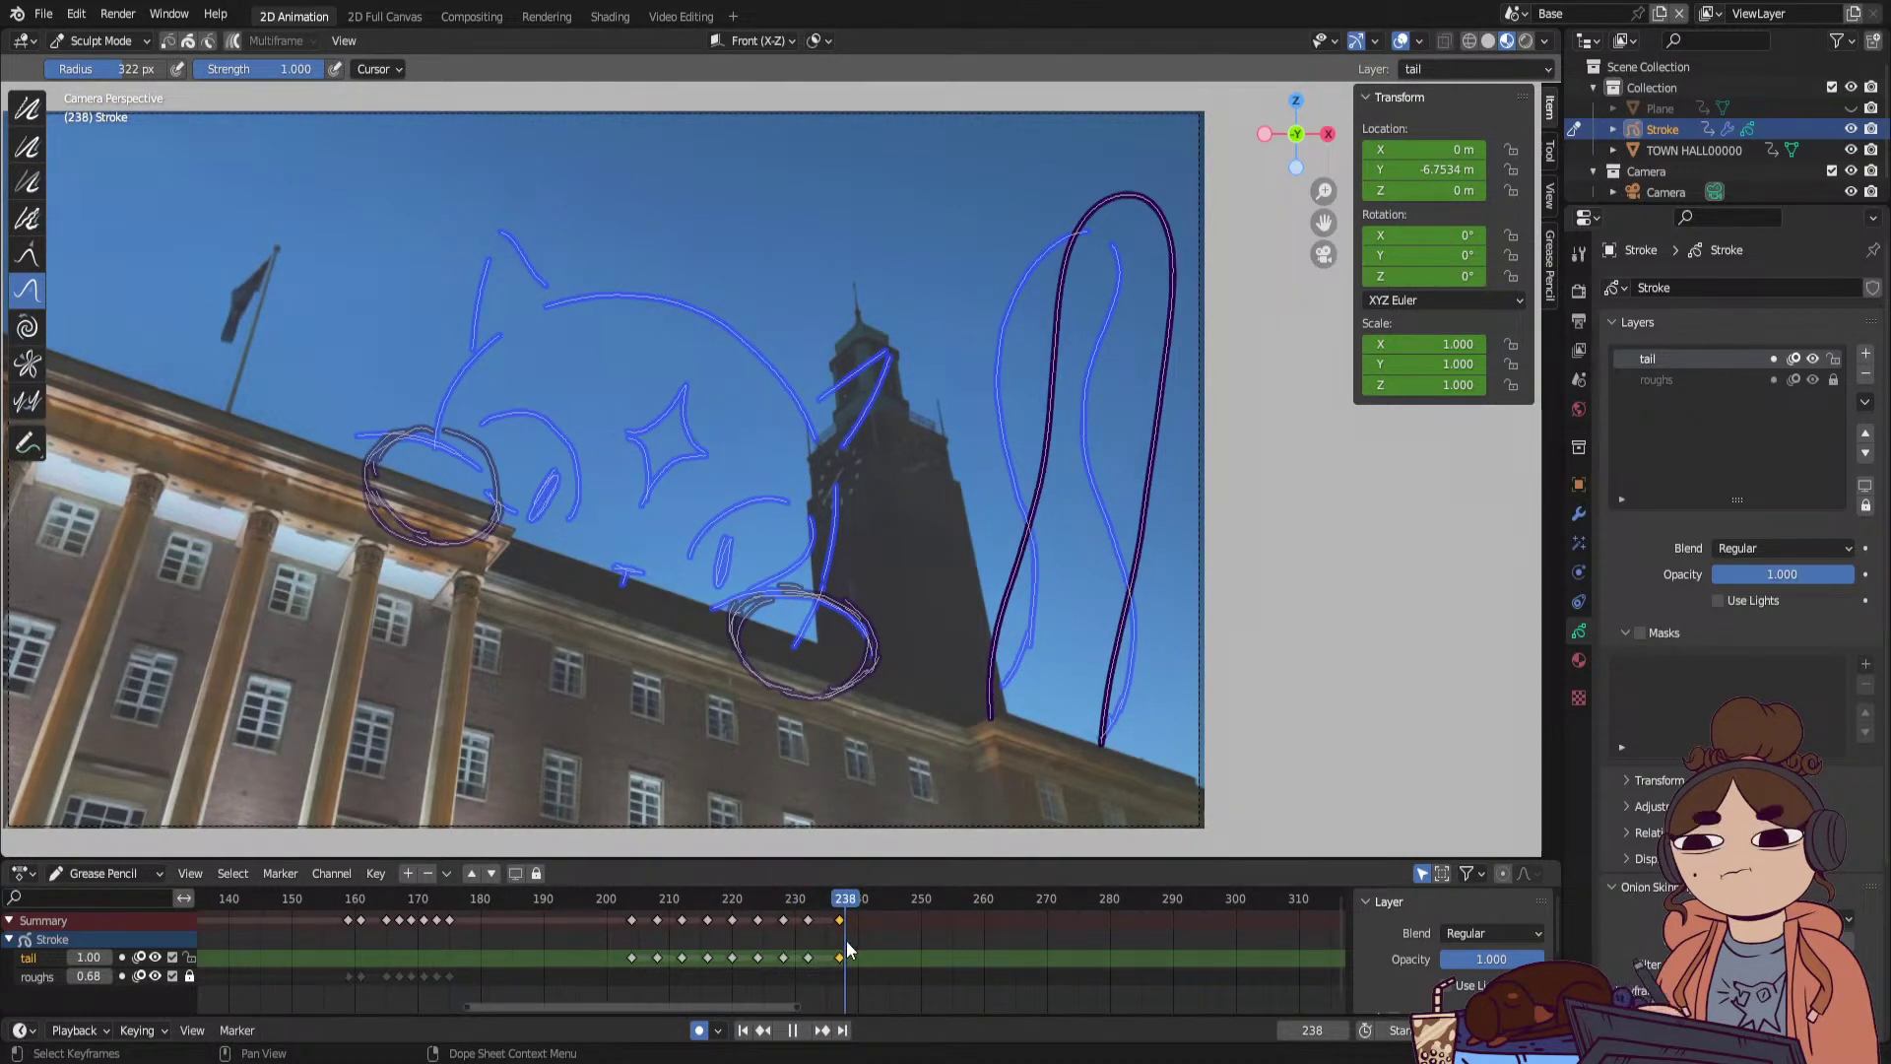
pyautogui.press('space')
pyautogui.press('Left')
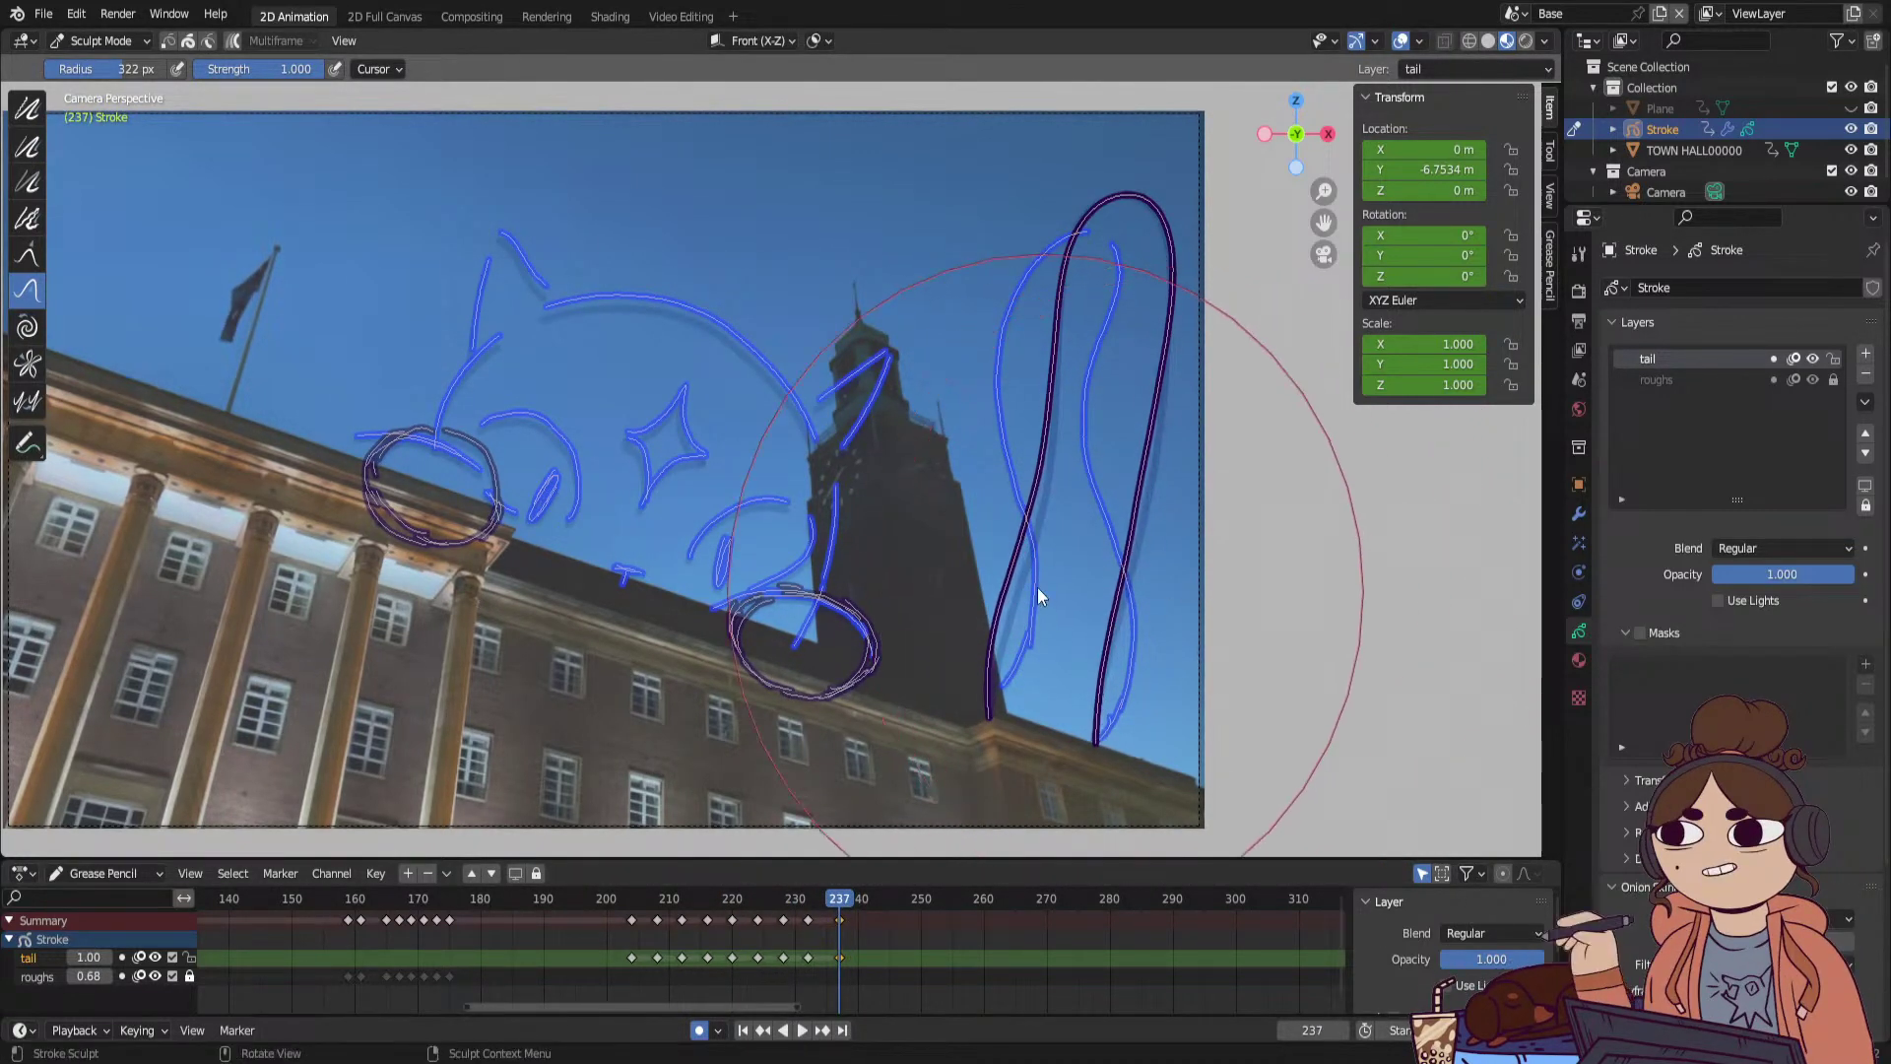
pyautogui.moveTo(1000, 749); pyautogui.dragTo(1143, 252)
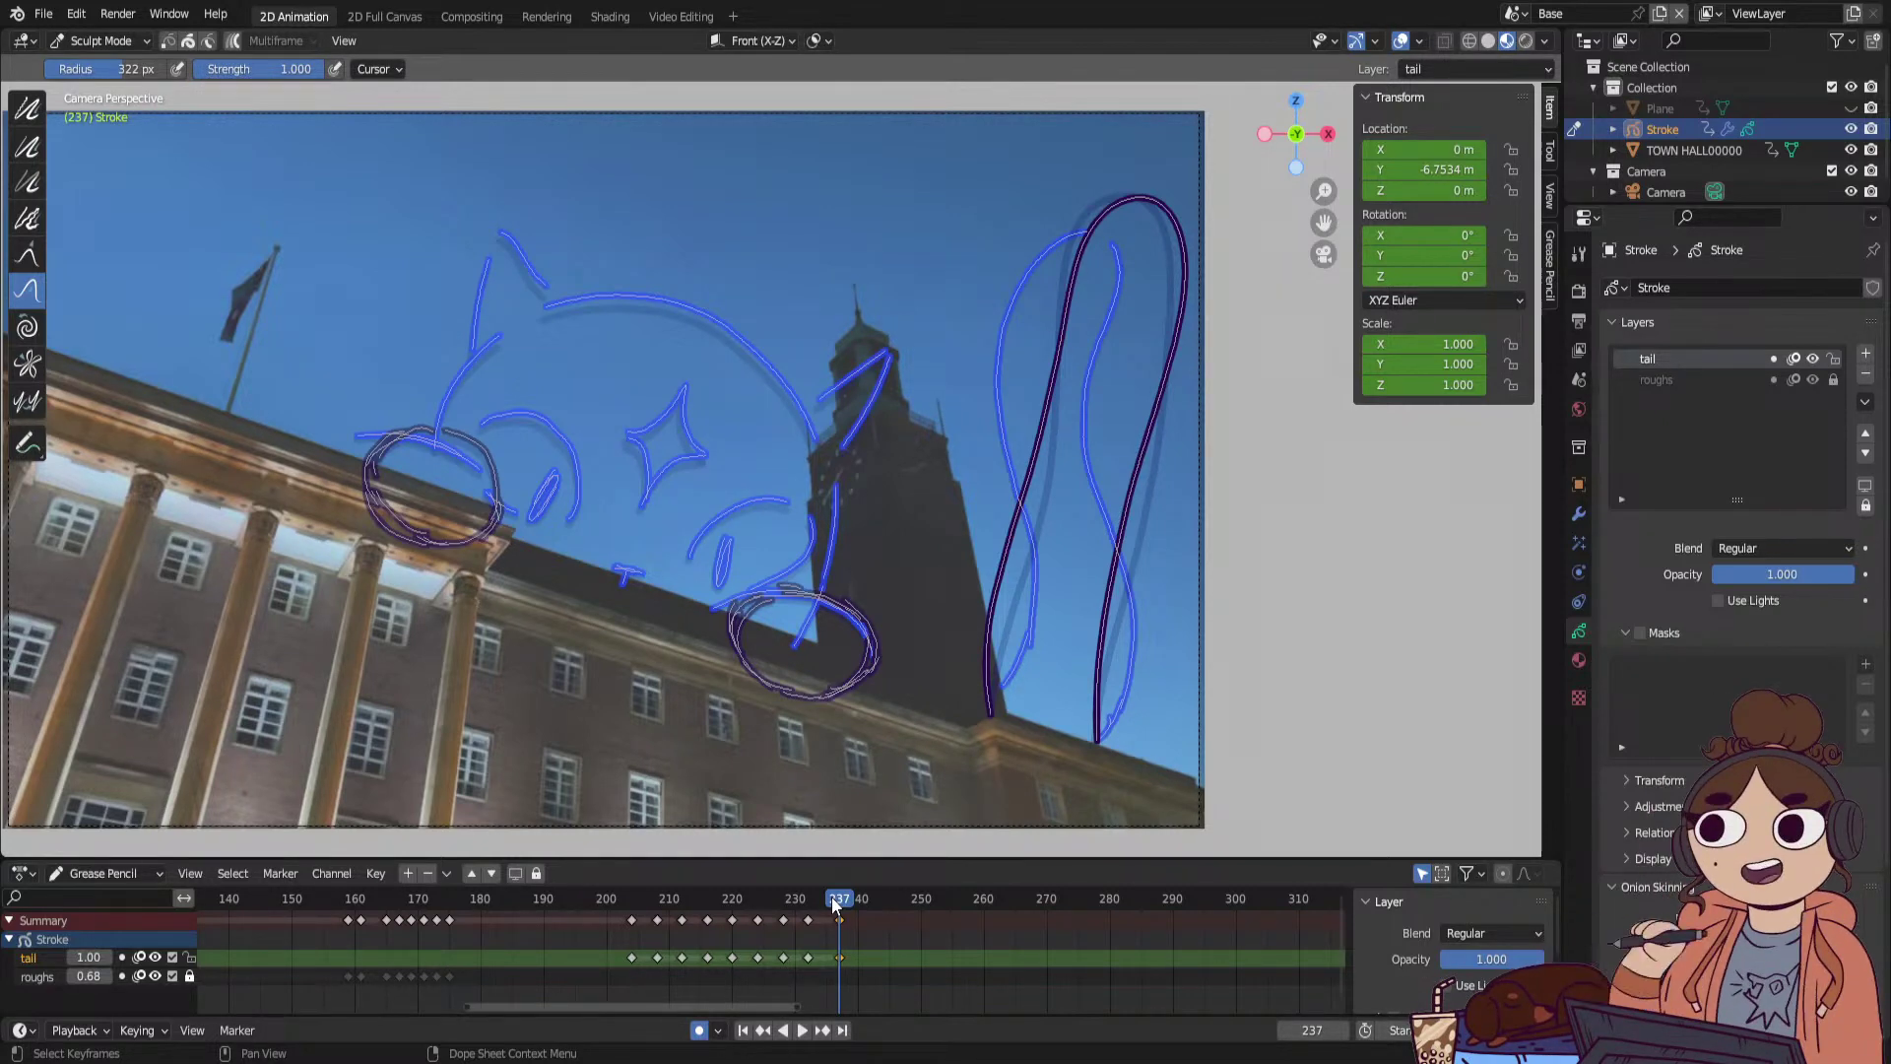
pyautogui.press('space')
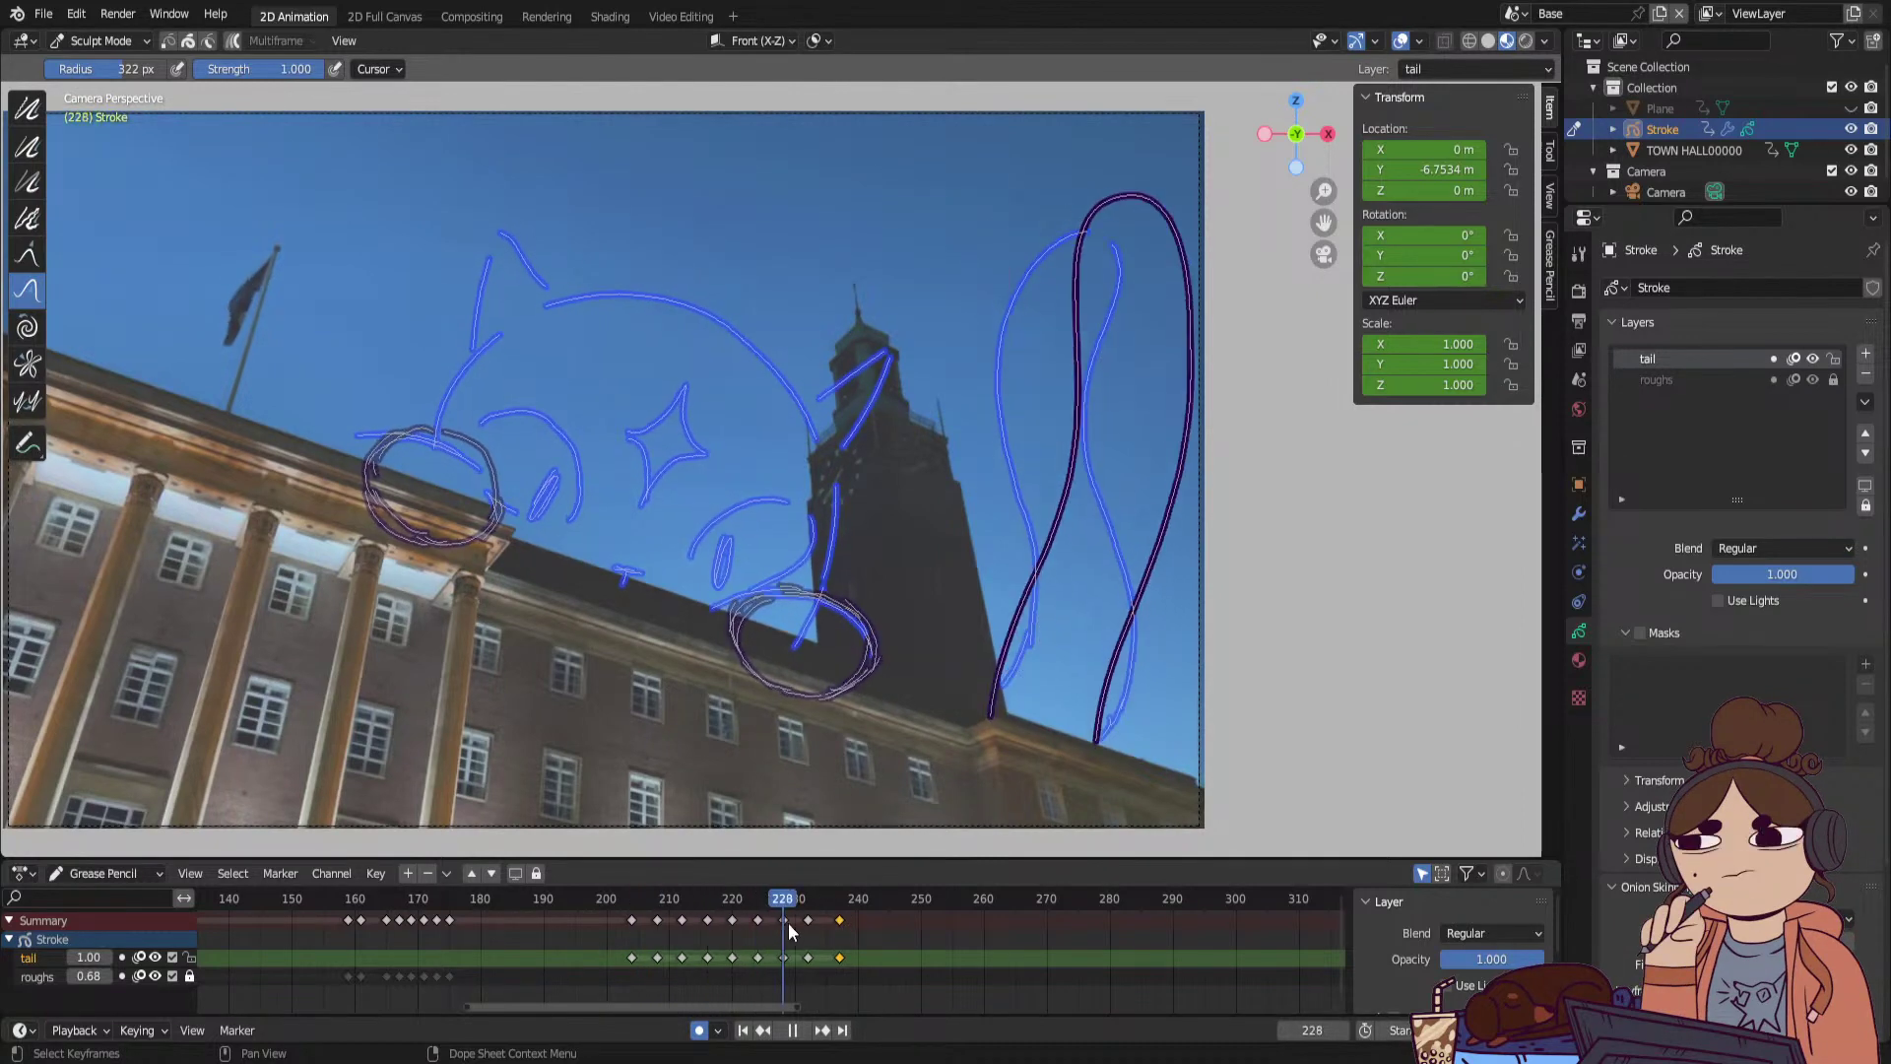
pyautogui.press('space')
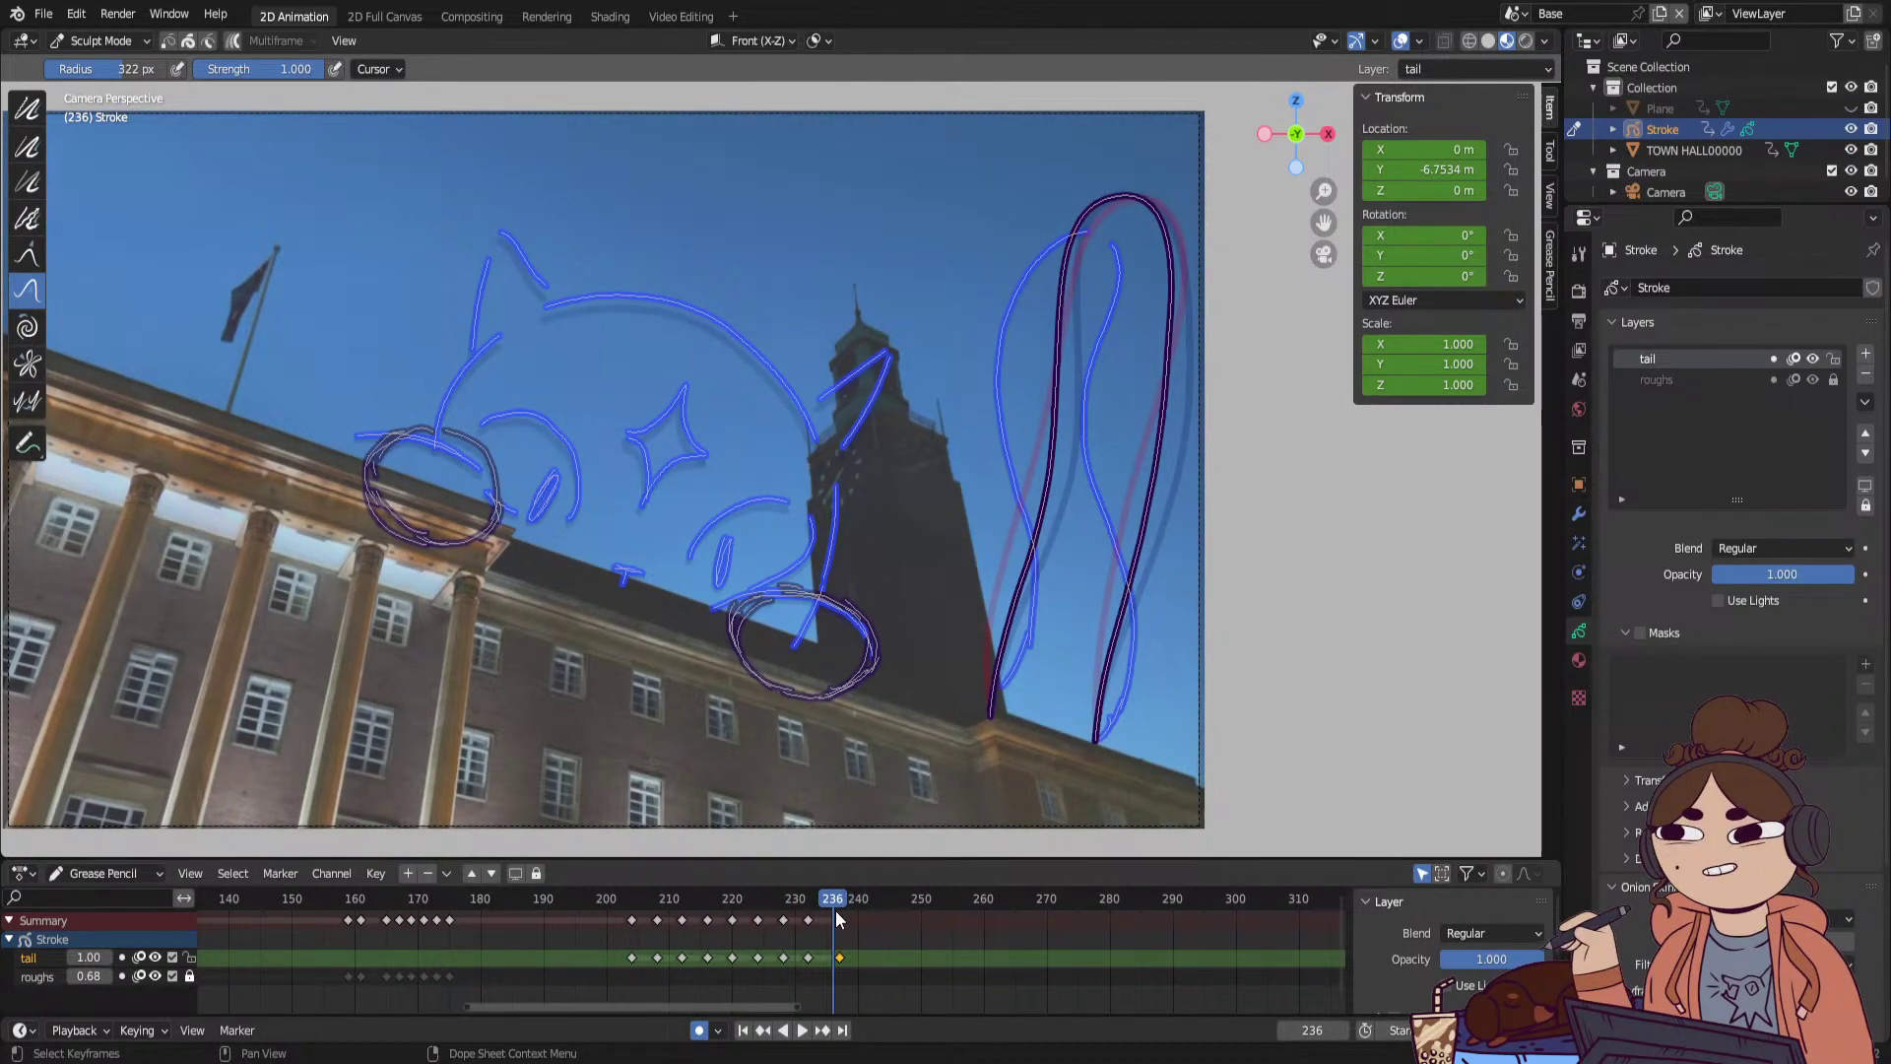
# On frame 242, sculpt the tail with its middle bowed further left and its tip slightly lowered, then play it back.
pyautogui.moveTo(835, 909)
pyautogui.mouseDown()
pyautogui.moveTo(683, 932)
pyautogui.moveTo(812, 918)
pyautogui.moveTo(727, 939)
pyautogui.moveTo(841, 960)
pyautogui.moveTo(624, 995)
pyautogui.moveTo(741, 969)
pyautogui.moveTo(609, 977)
pyautogui.moveTo(871, 953)
pyautogui.mouseUp()
pyautogui.moveTo(1189, 197); pyautogui.dragTo(1208, 209)
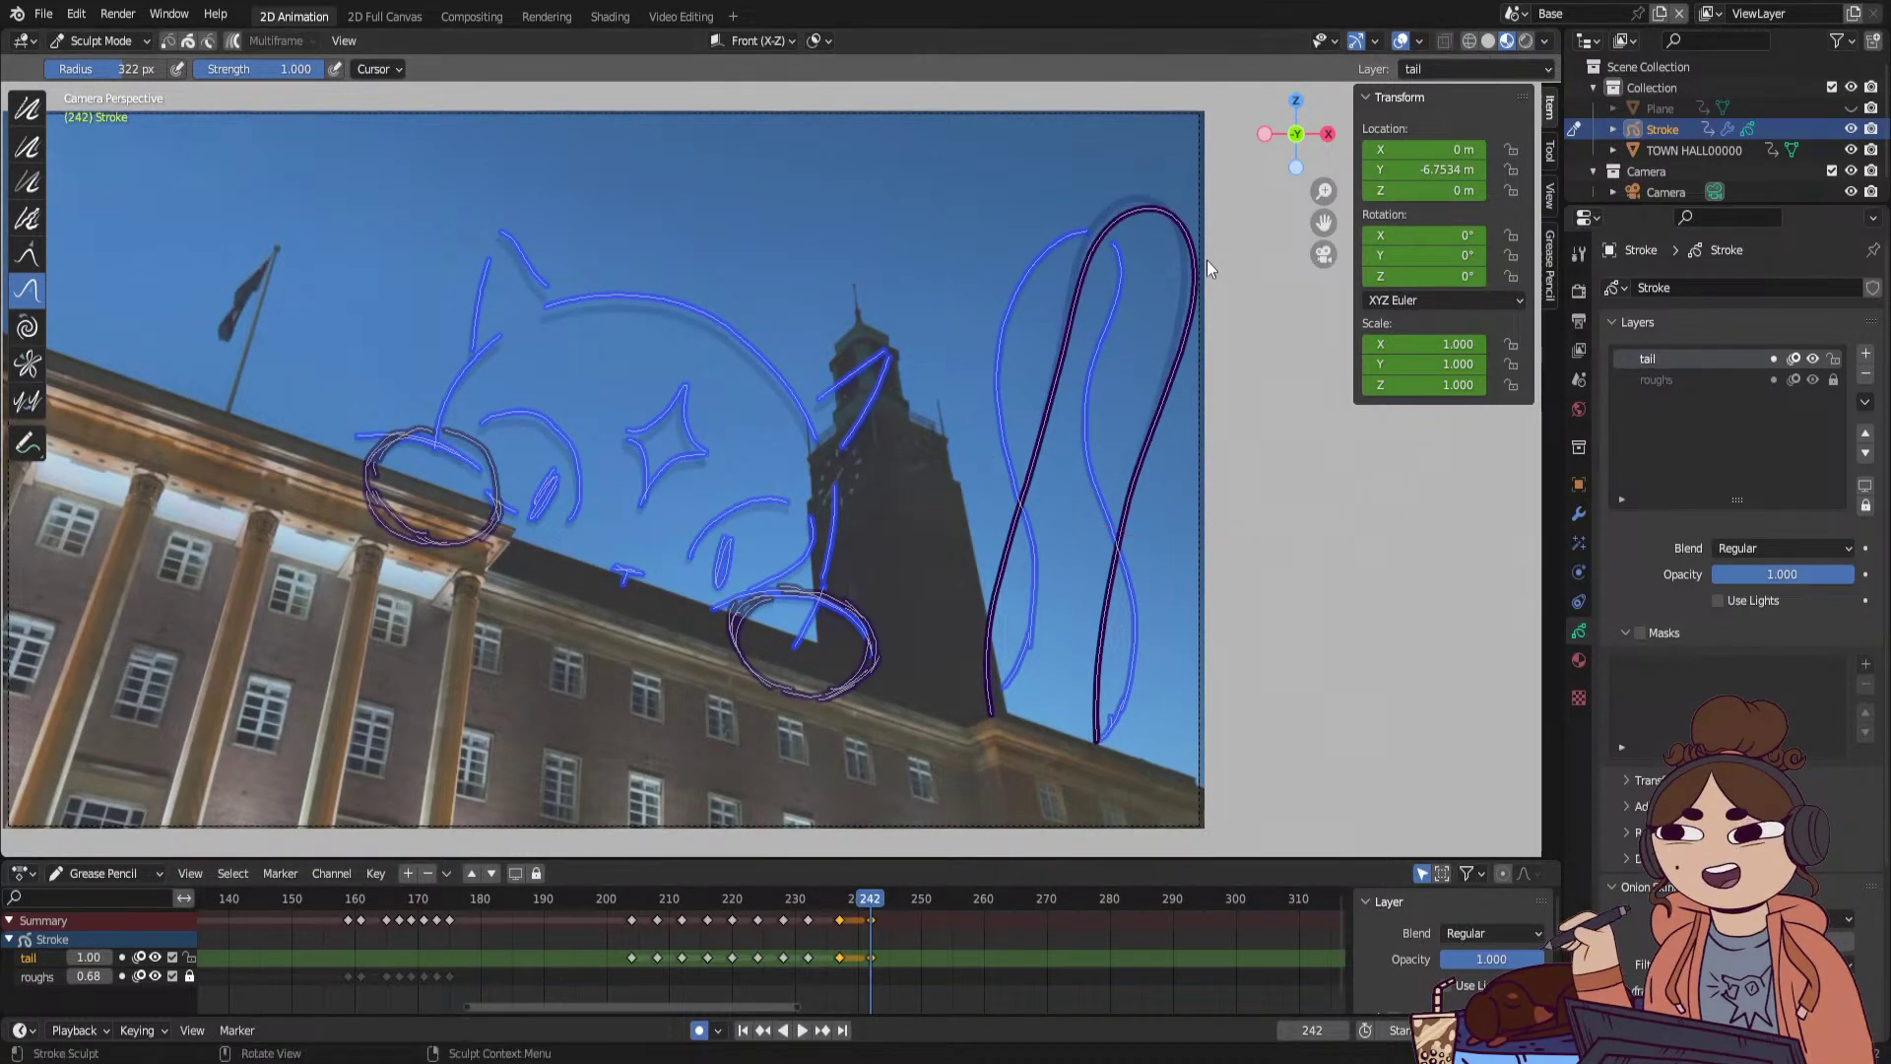
pyautogui.moveTo(1160, 530); pyautogui.dragTo(1123, 514)
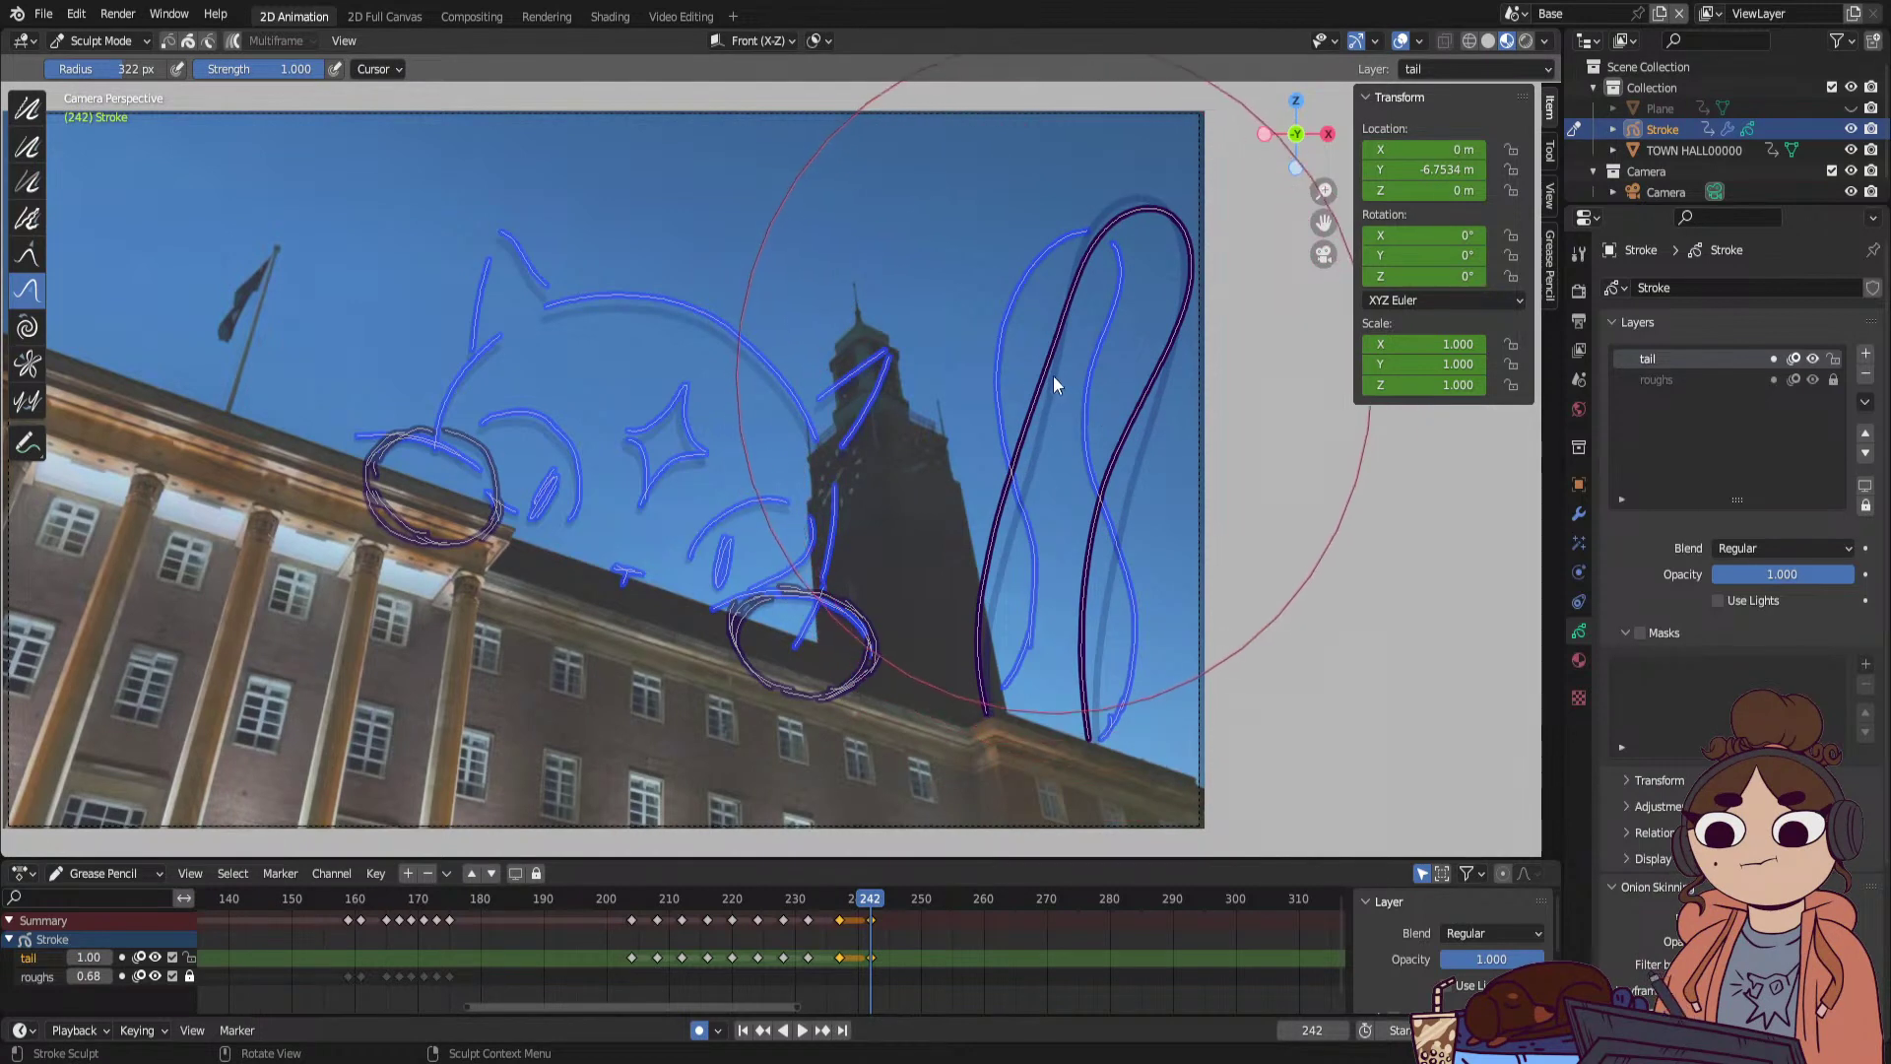
pyautogui.moveTo(1054, 375); pyautogui.dragTo(1032, 369)
pyautogui.moveTo(1143, 224); pyautogui.dragTo(1137, 239)
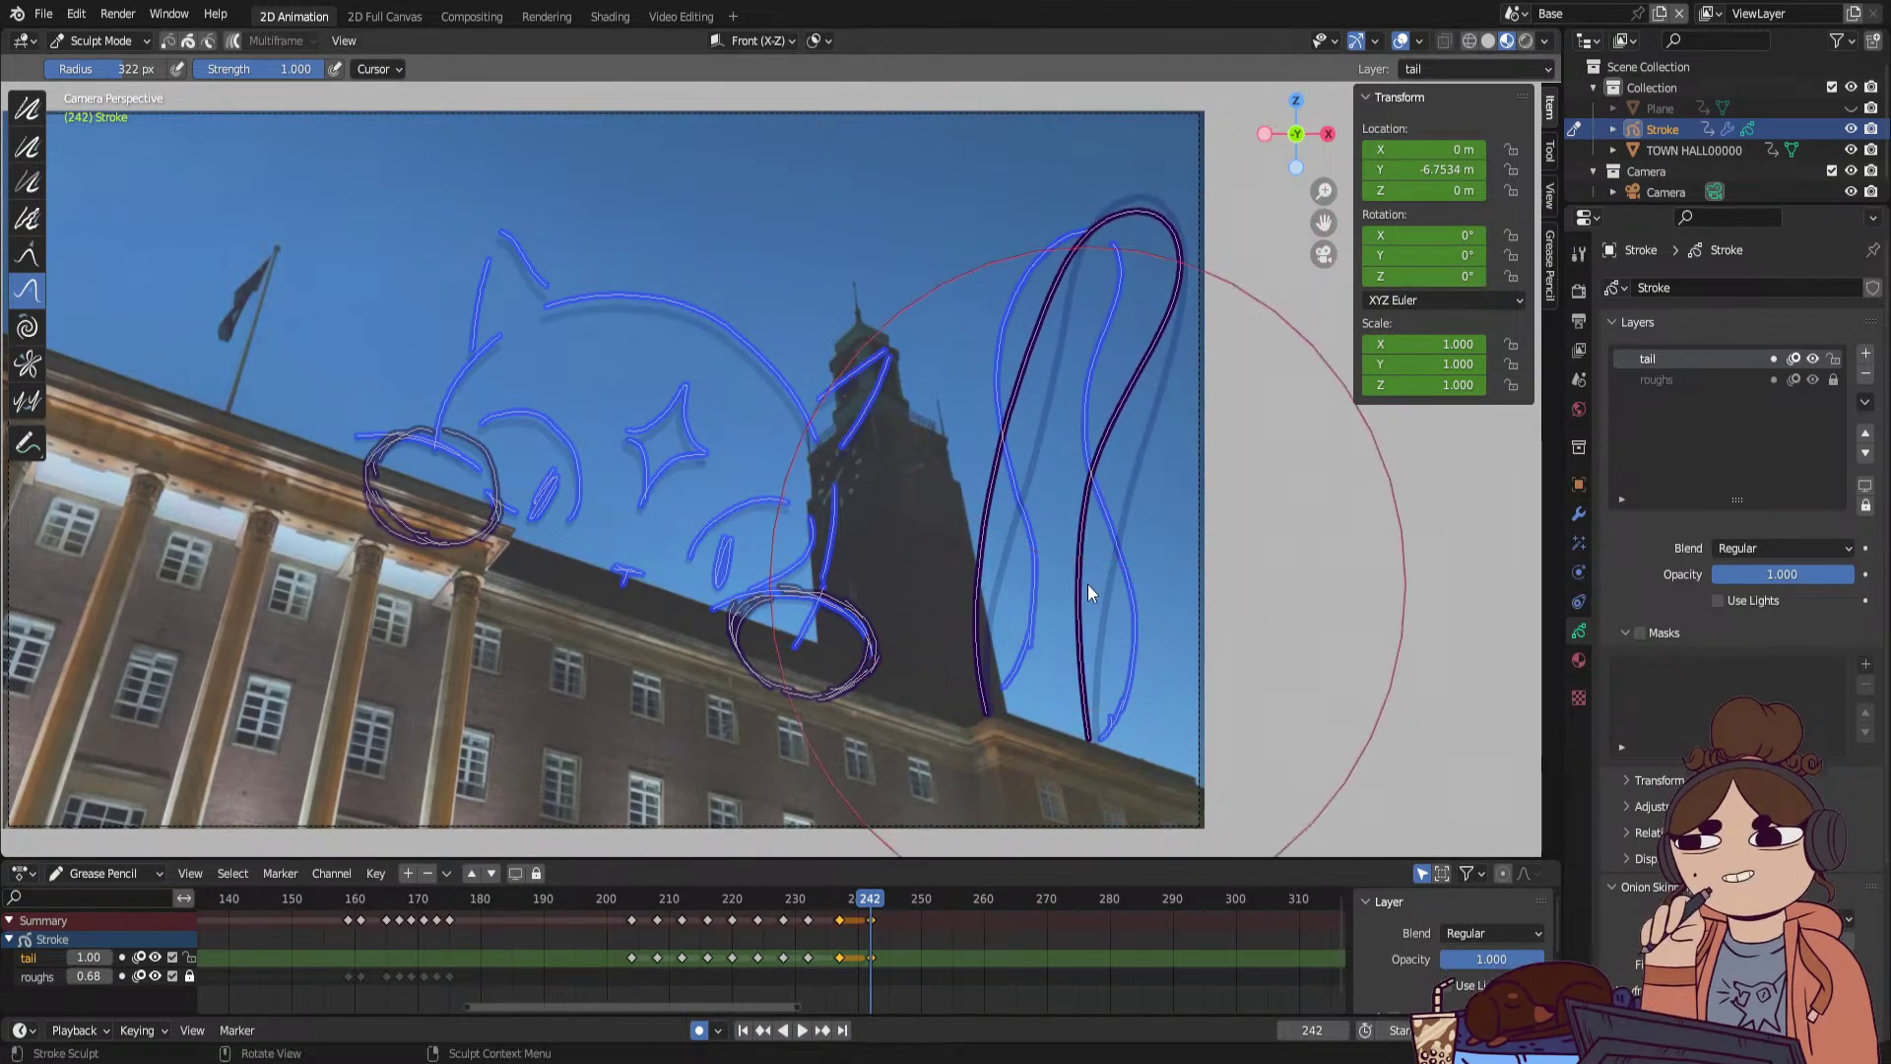
pyautogui.moveTo(1087, 583); pyautogui.dragTo(1109, 577)
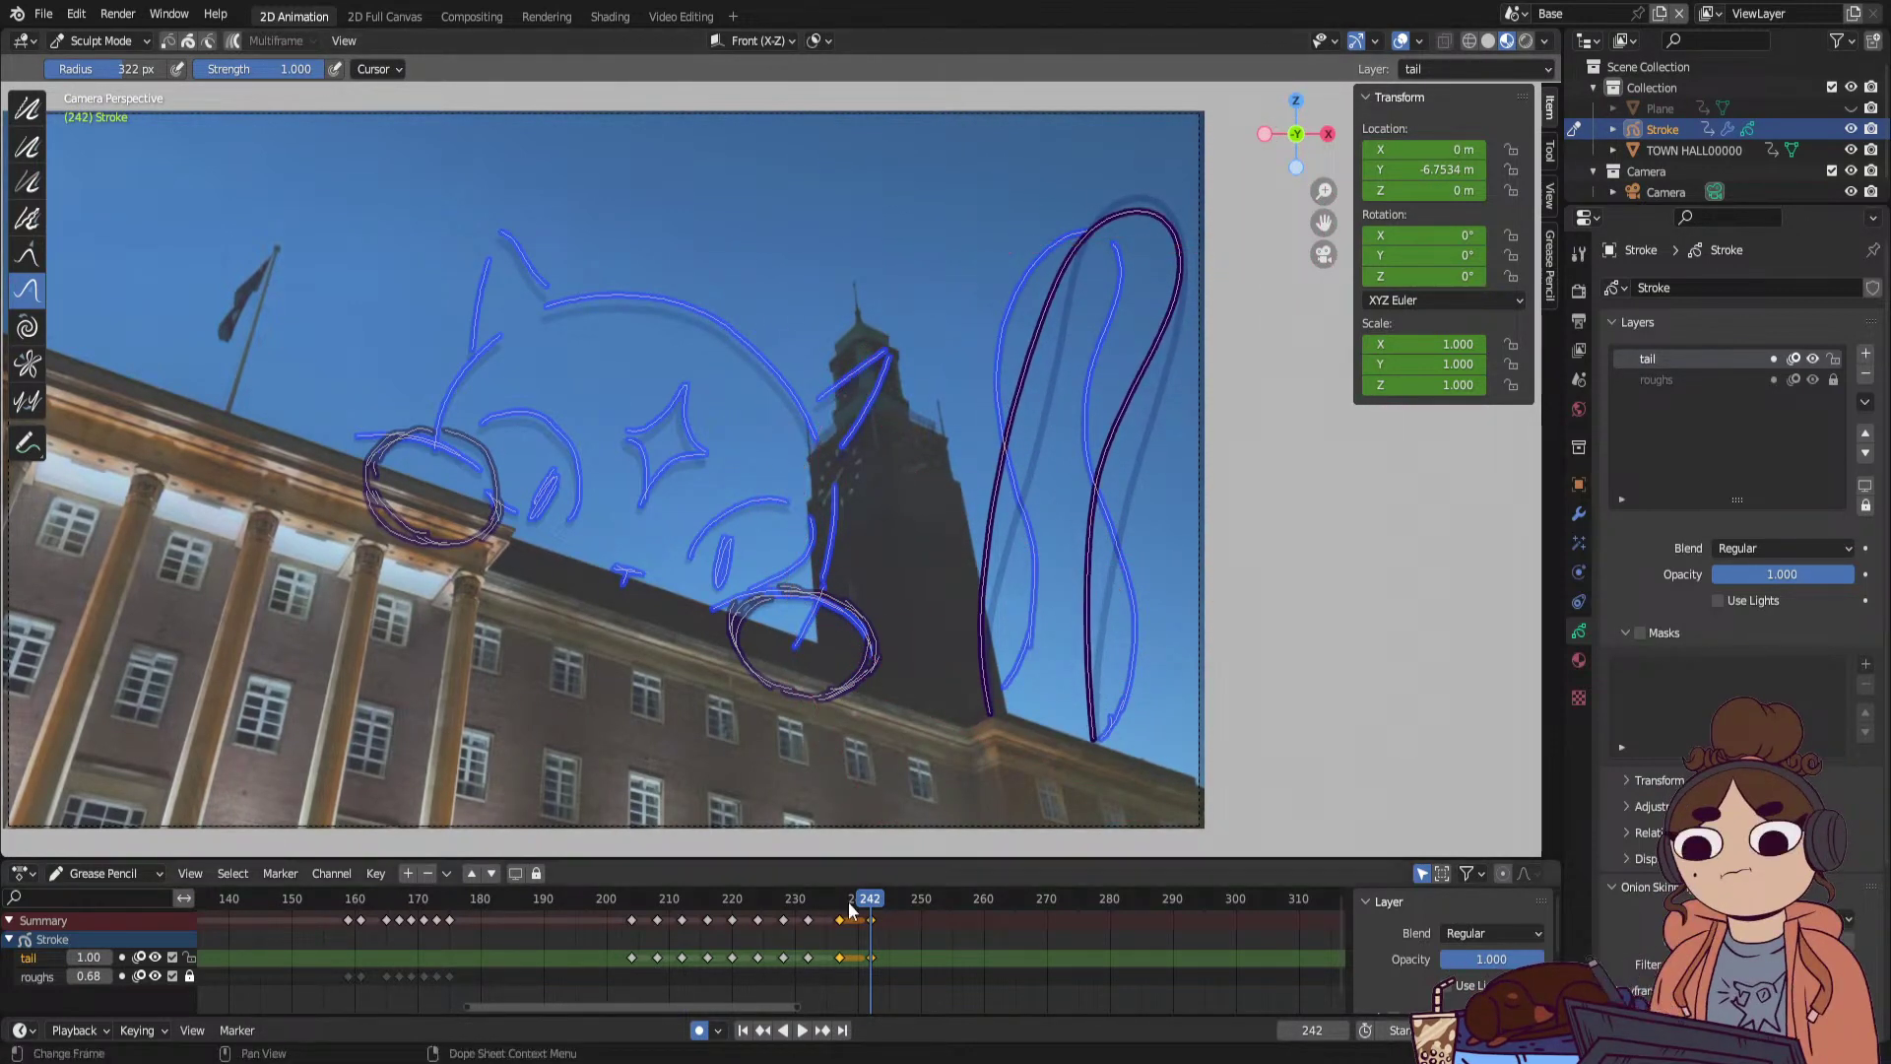
pyautogui.click(877, 900)
pyautogui.press('space')
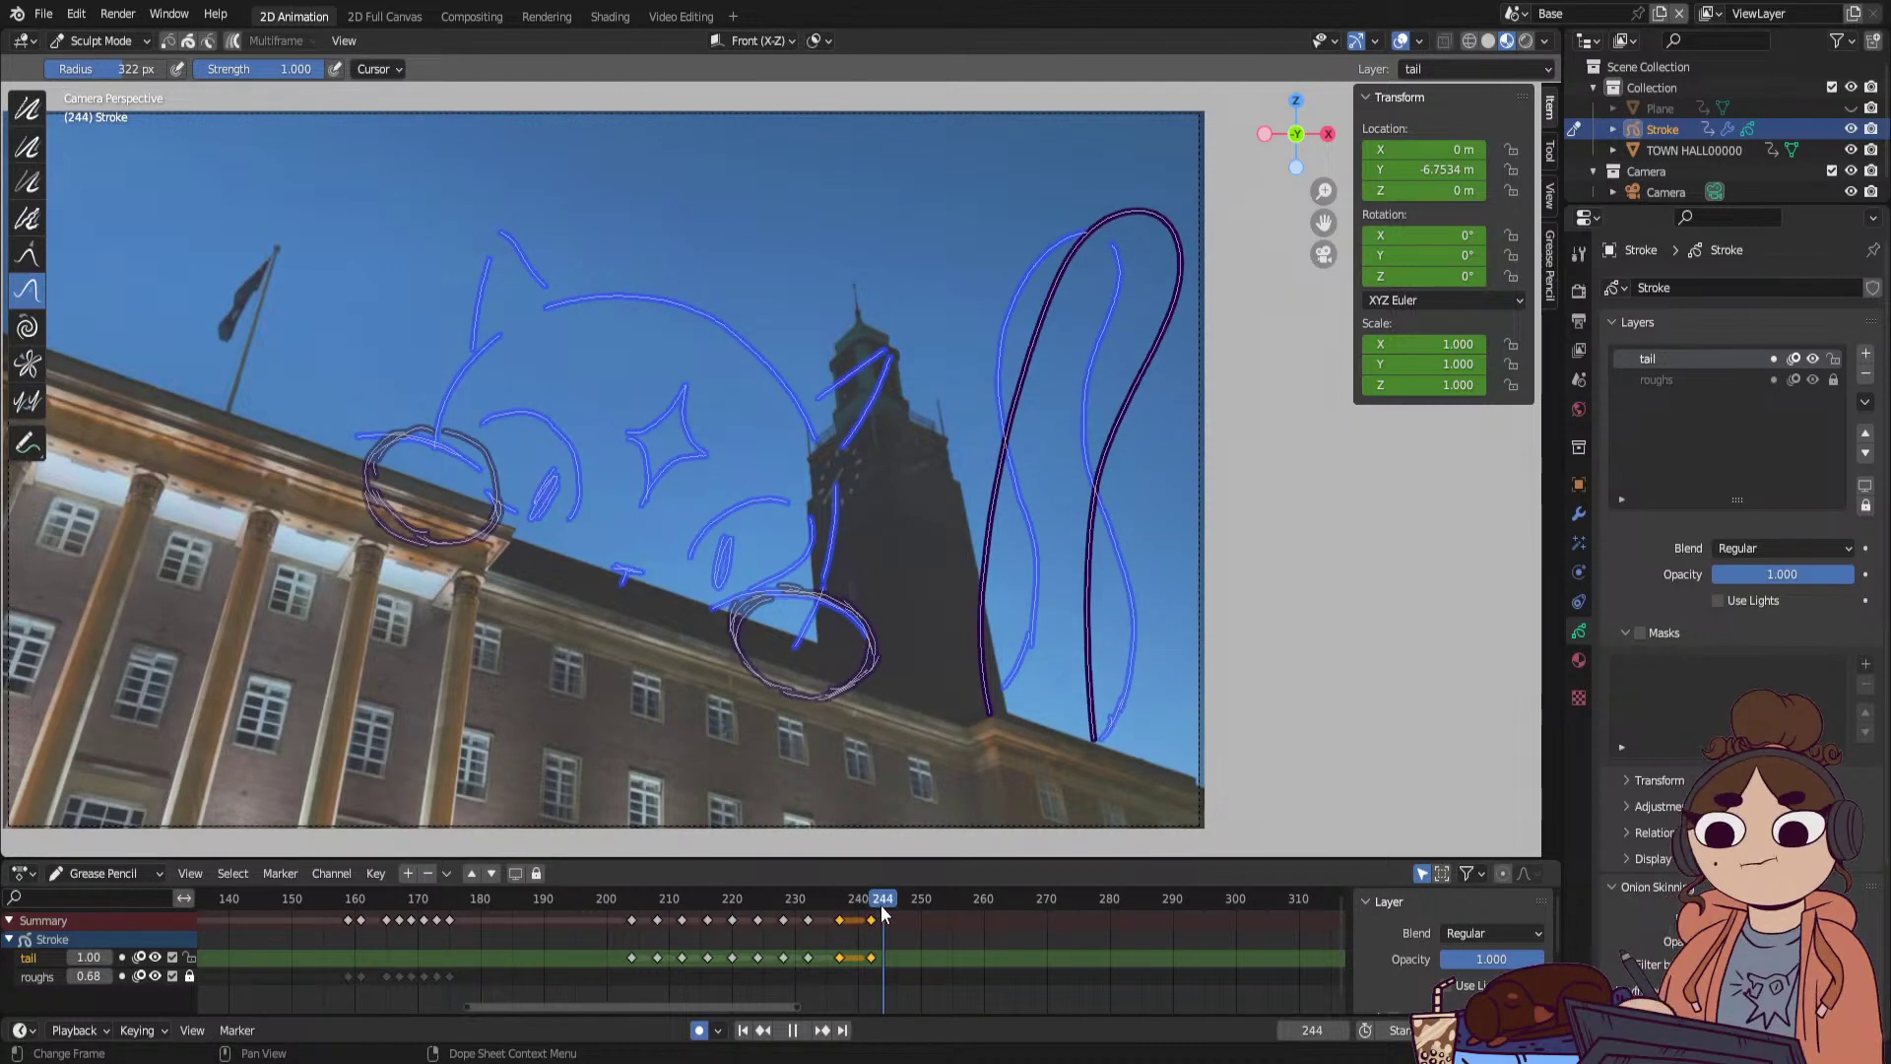
# Retime the last two tail keyframes to frames 236 and 240, and play back the tail animation.
pyautogui.moveTo(884, 940)
pyautogui.mouseDown()
pyautogui.moveTo(682, 954)
pyautogui.moveTo(626, 977)
pyautogui.mouseUp()
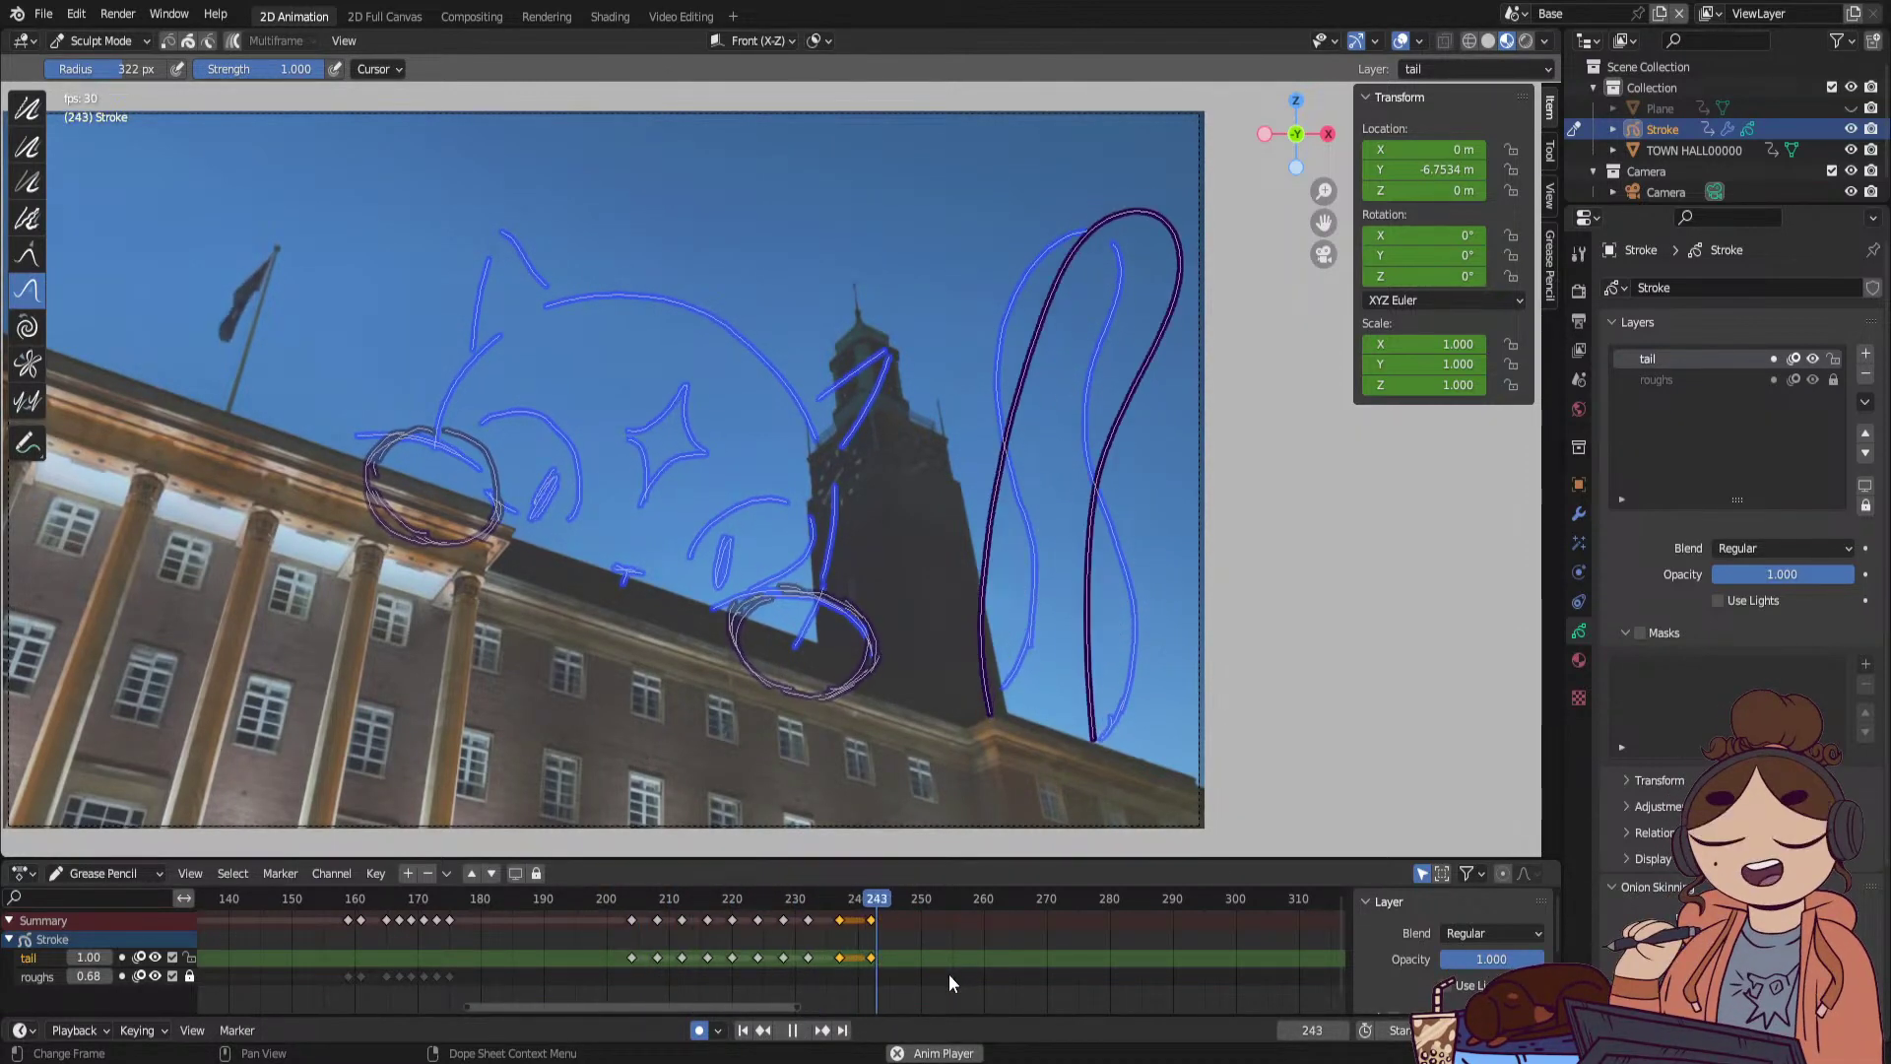
pyautogui.press('space')
pyautogui.click(672, 960)
pyautogui.press('space')
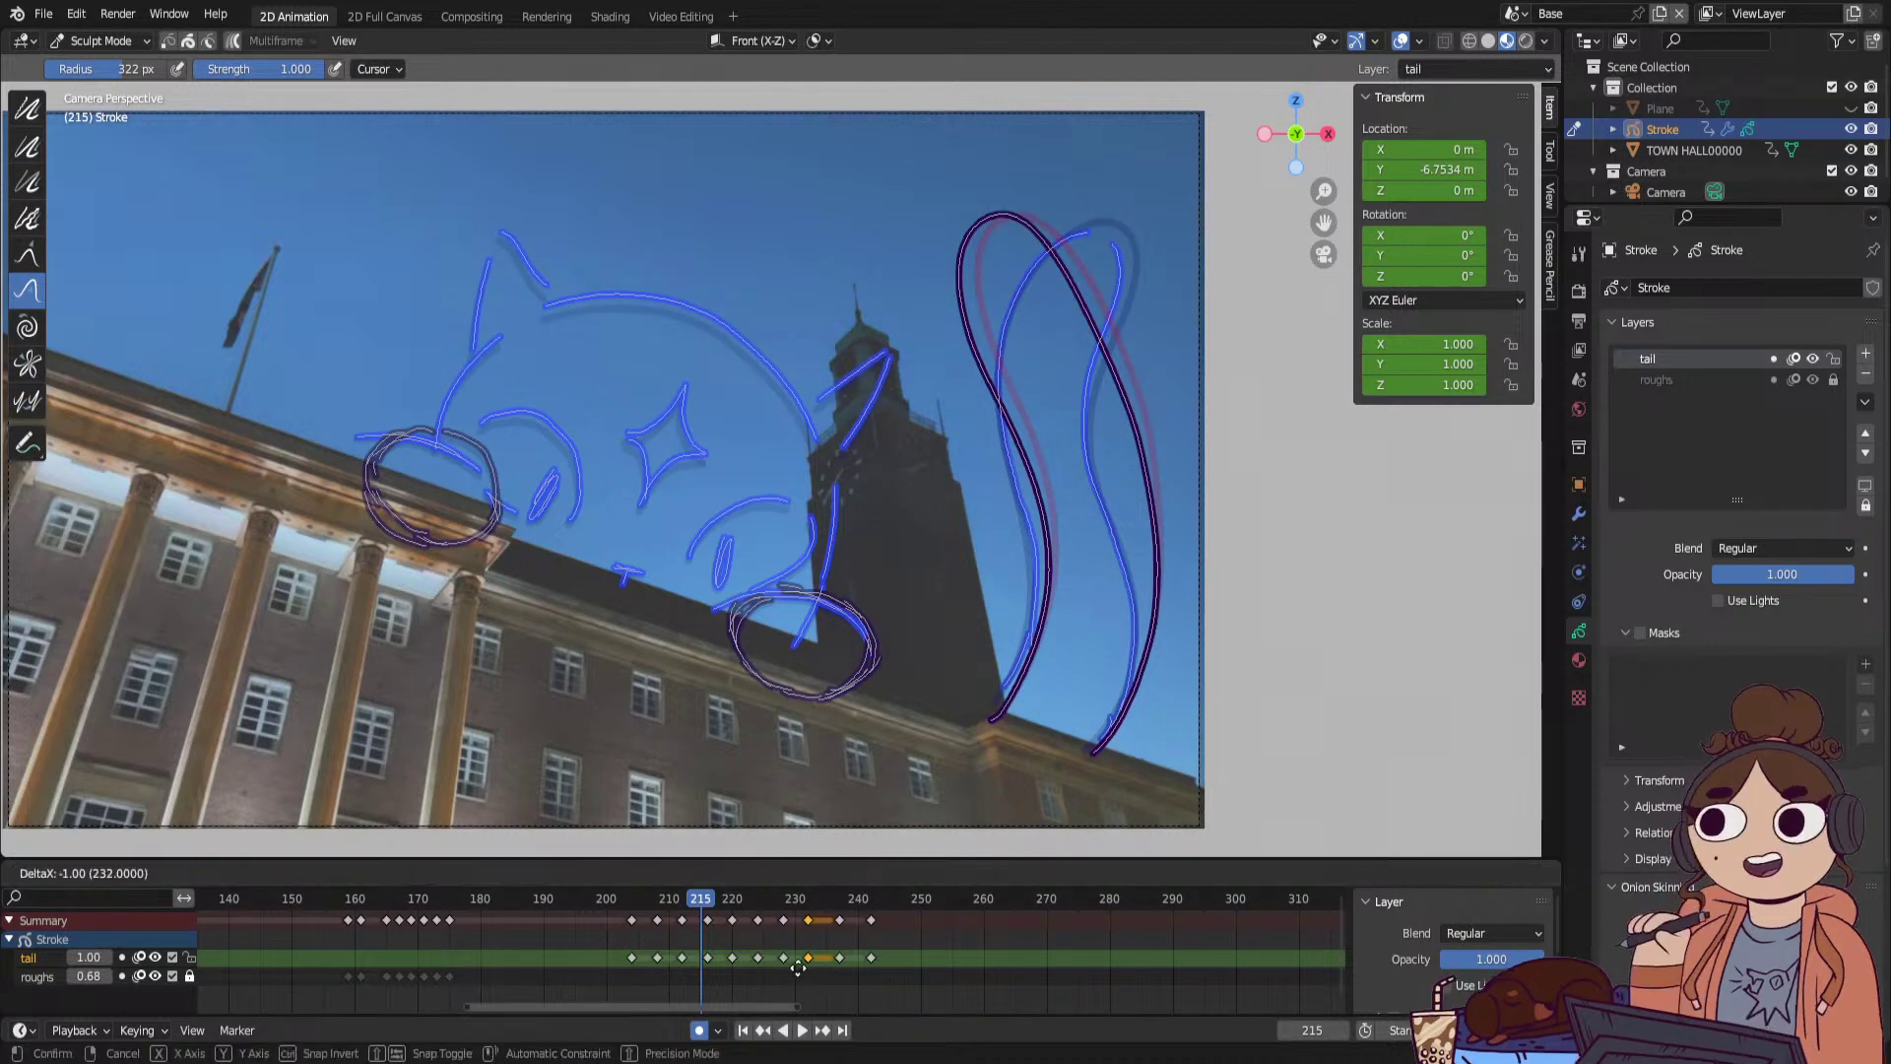
pyautogui.moveTo(814, 958)
pyautogui.mouseDown()
pyautogui.moveTo(801, 1013)
pyautogui.moveTo(847, 966)
pyautogui.mouseUp()
pyautogui.press('space')
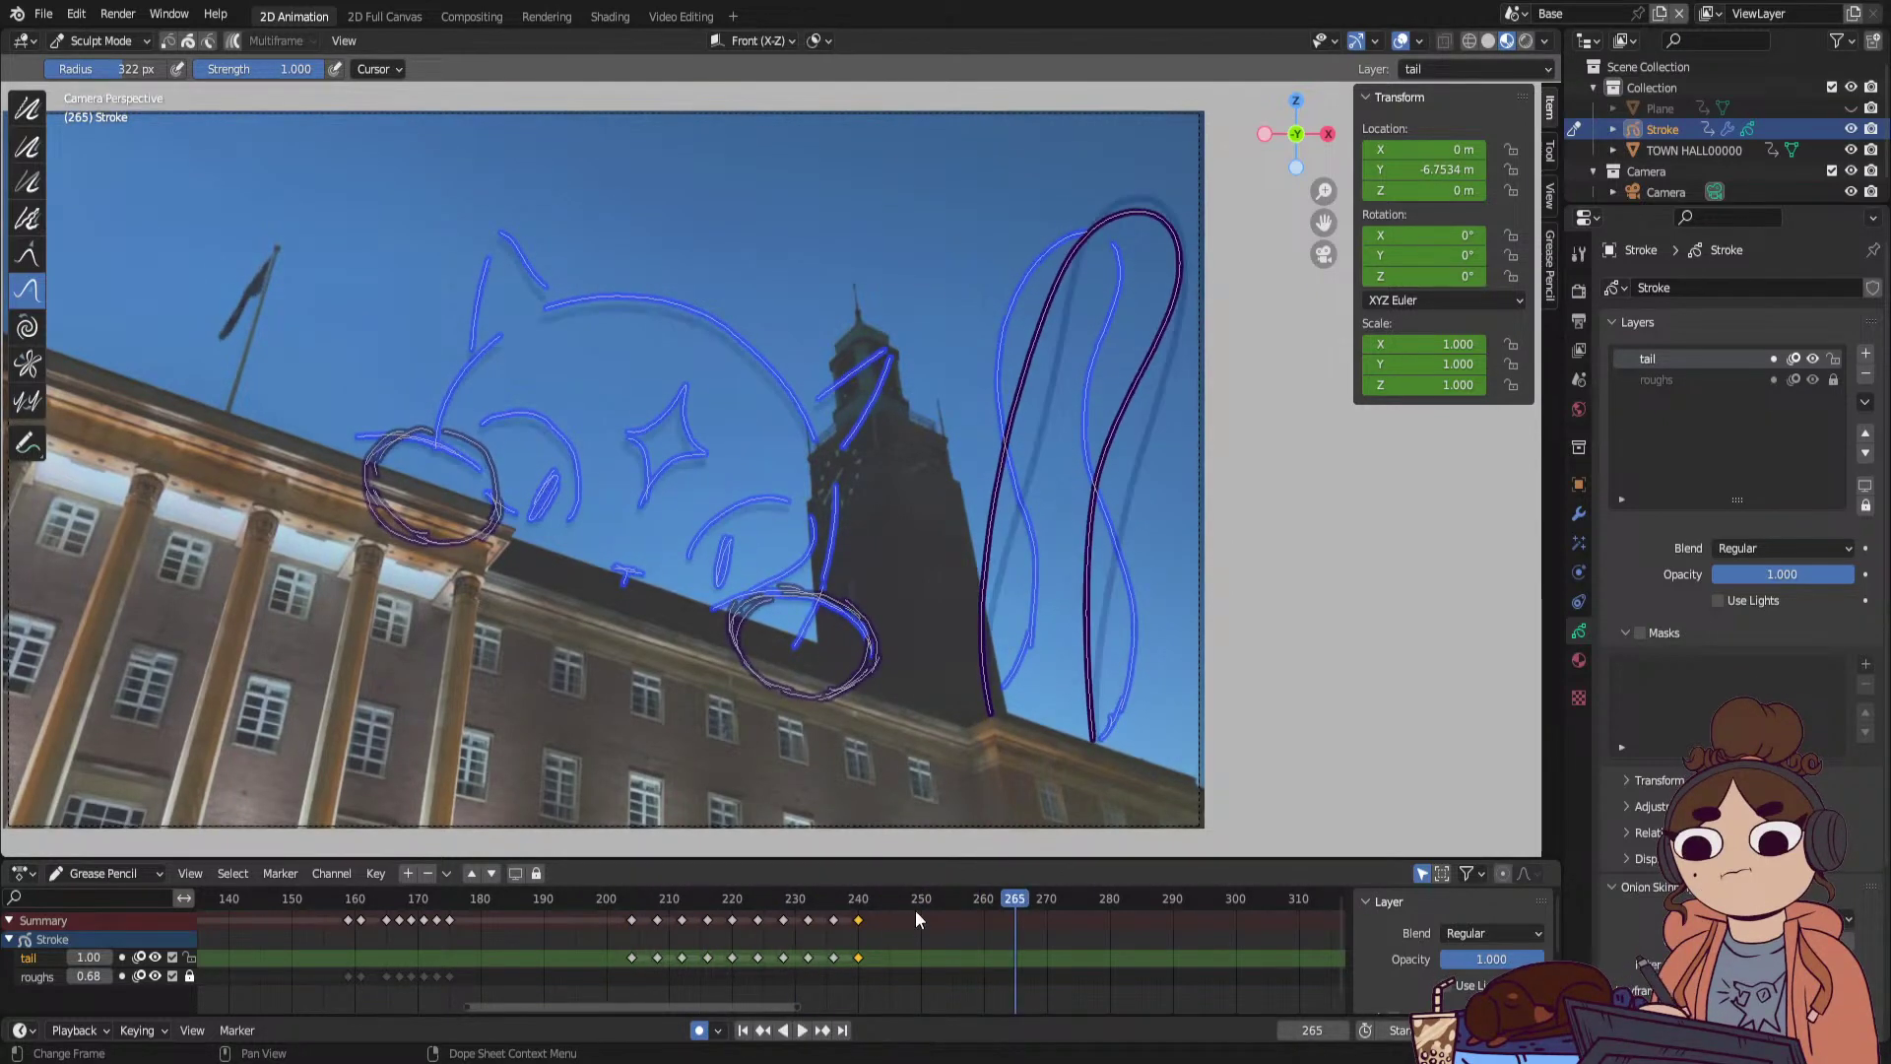
pyautogui.click(631, 901)
pyautogui.press('space')
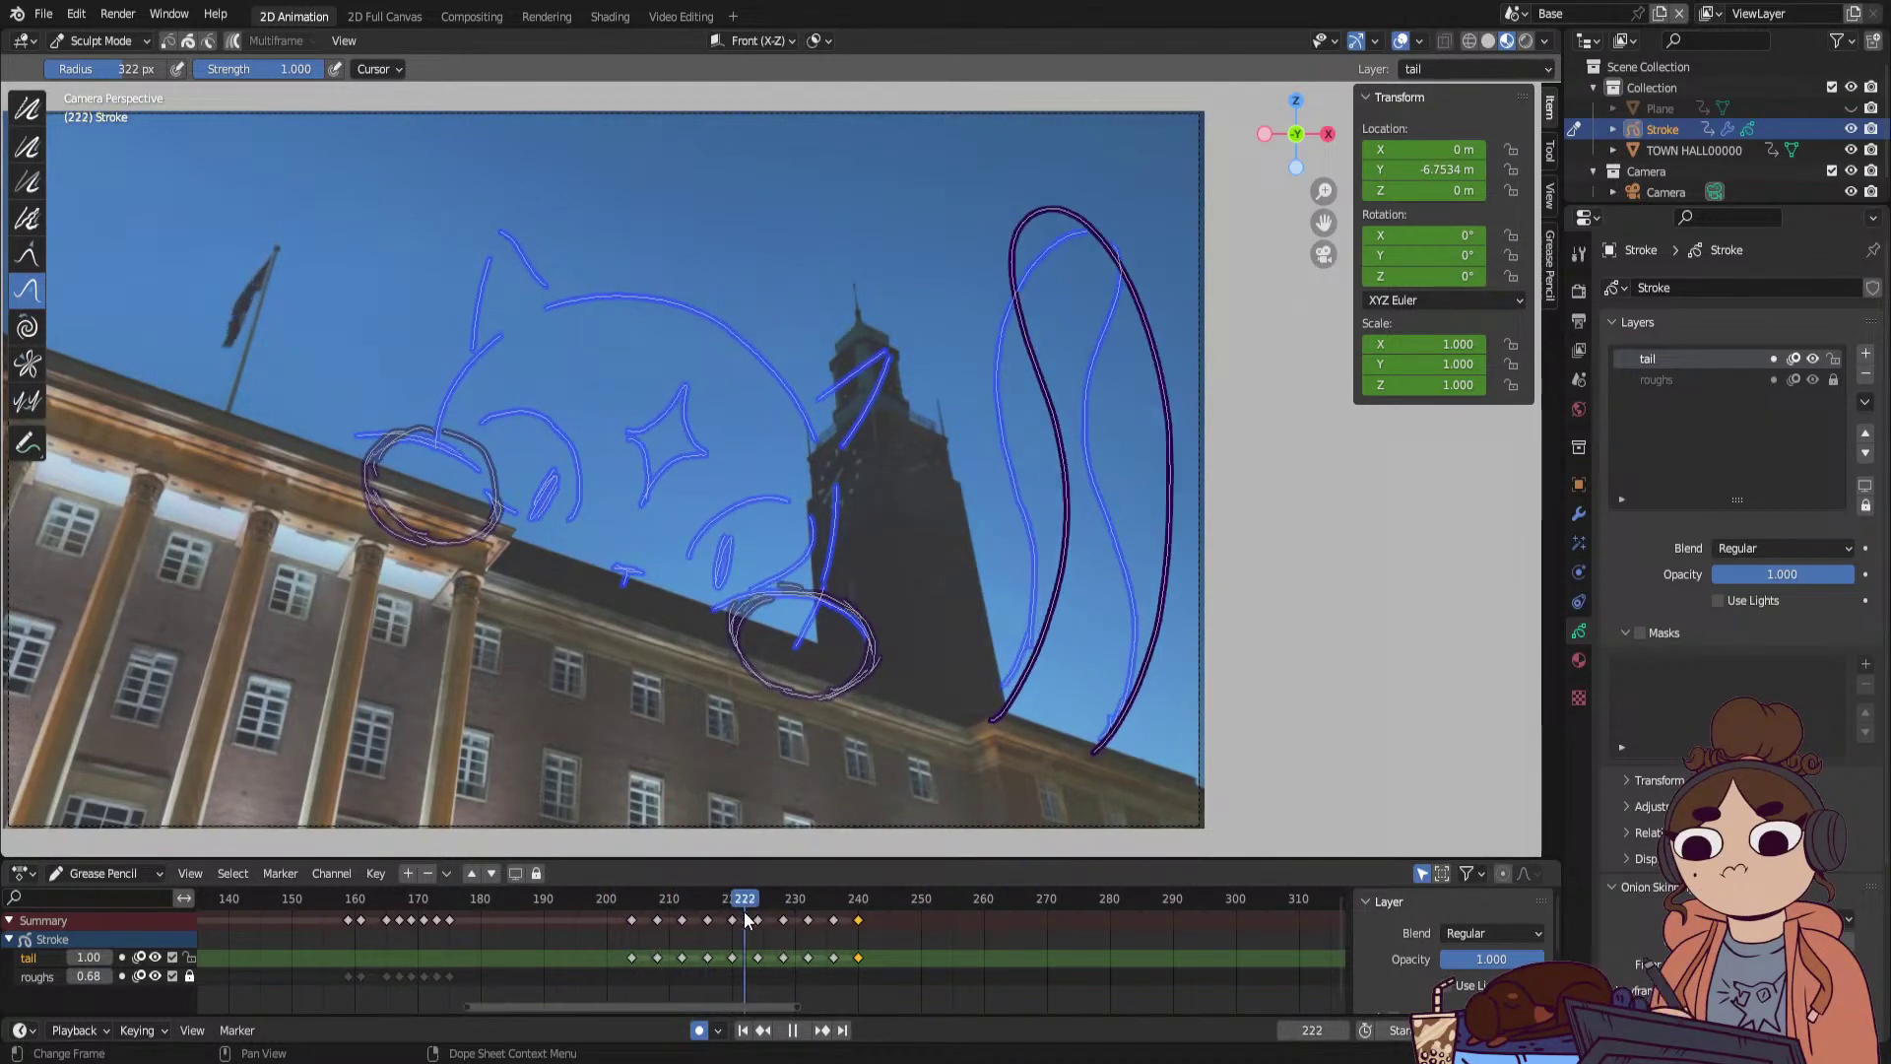
# Duplicate the tail keyframe from frame 204 to frame 263, and preview the transition from the preceding poses.
pyautogui.click(631, 958)
pyautogui.hotkey('shift', 'd')
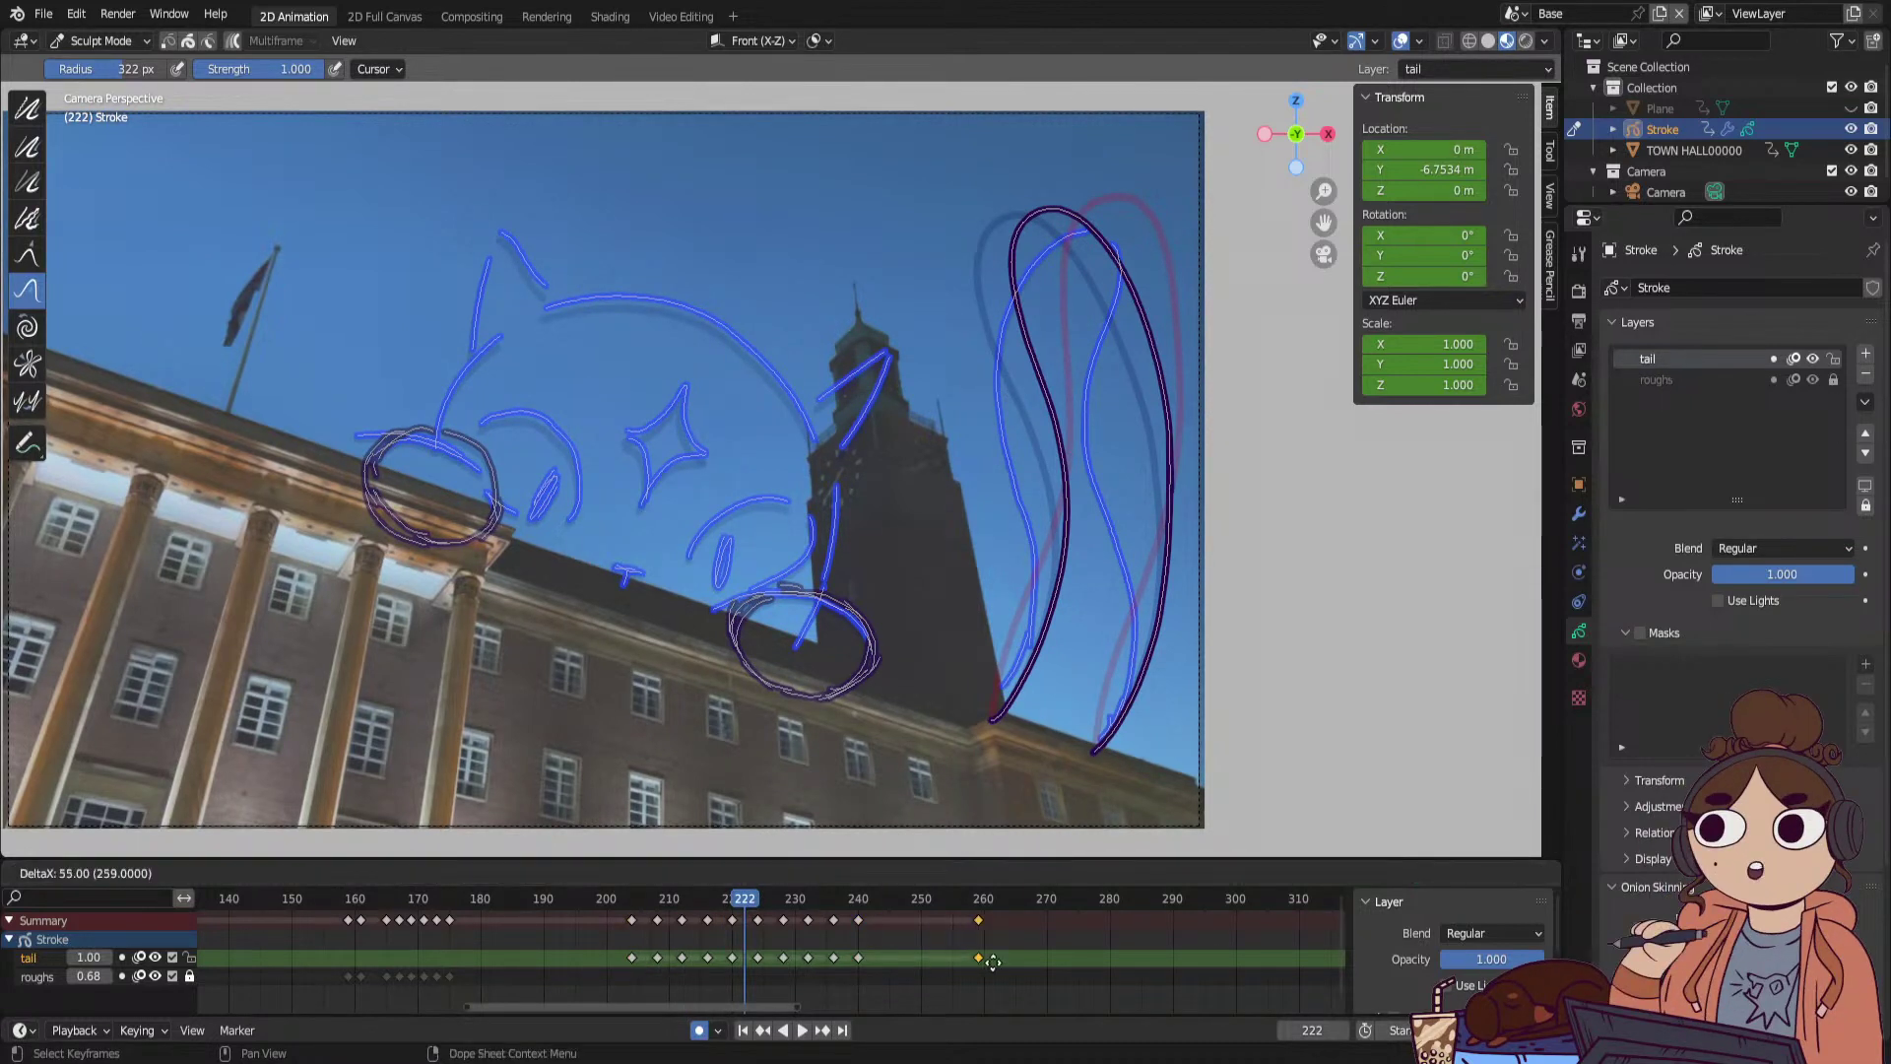
pyautogui.click(1004, 957)
pyautogui.click(854, 906)
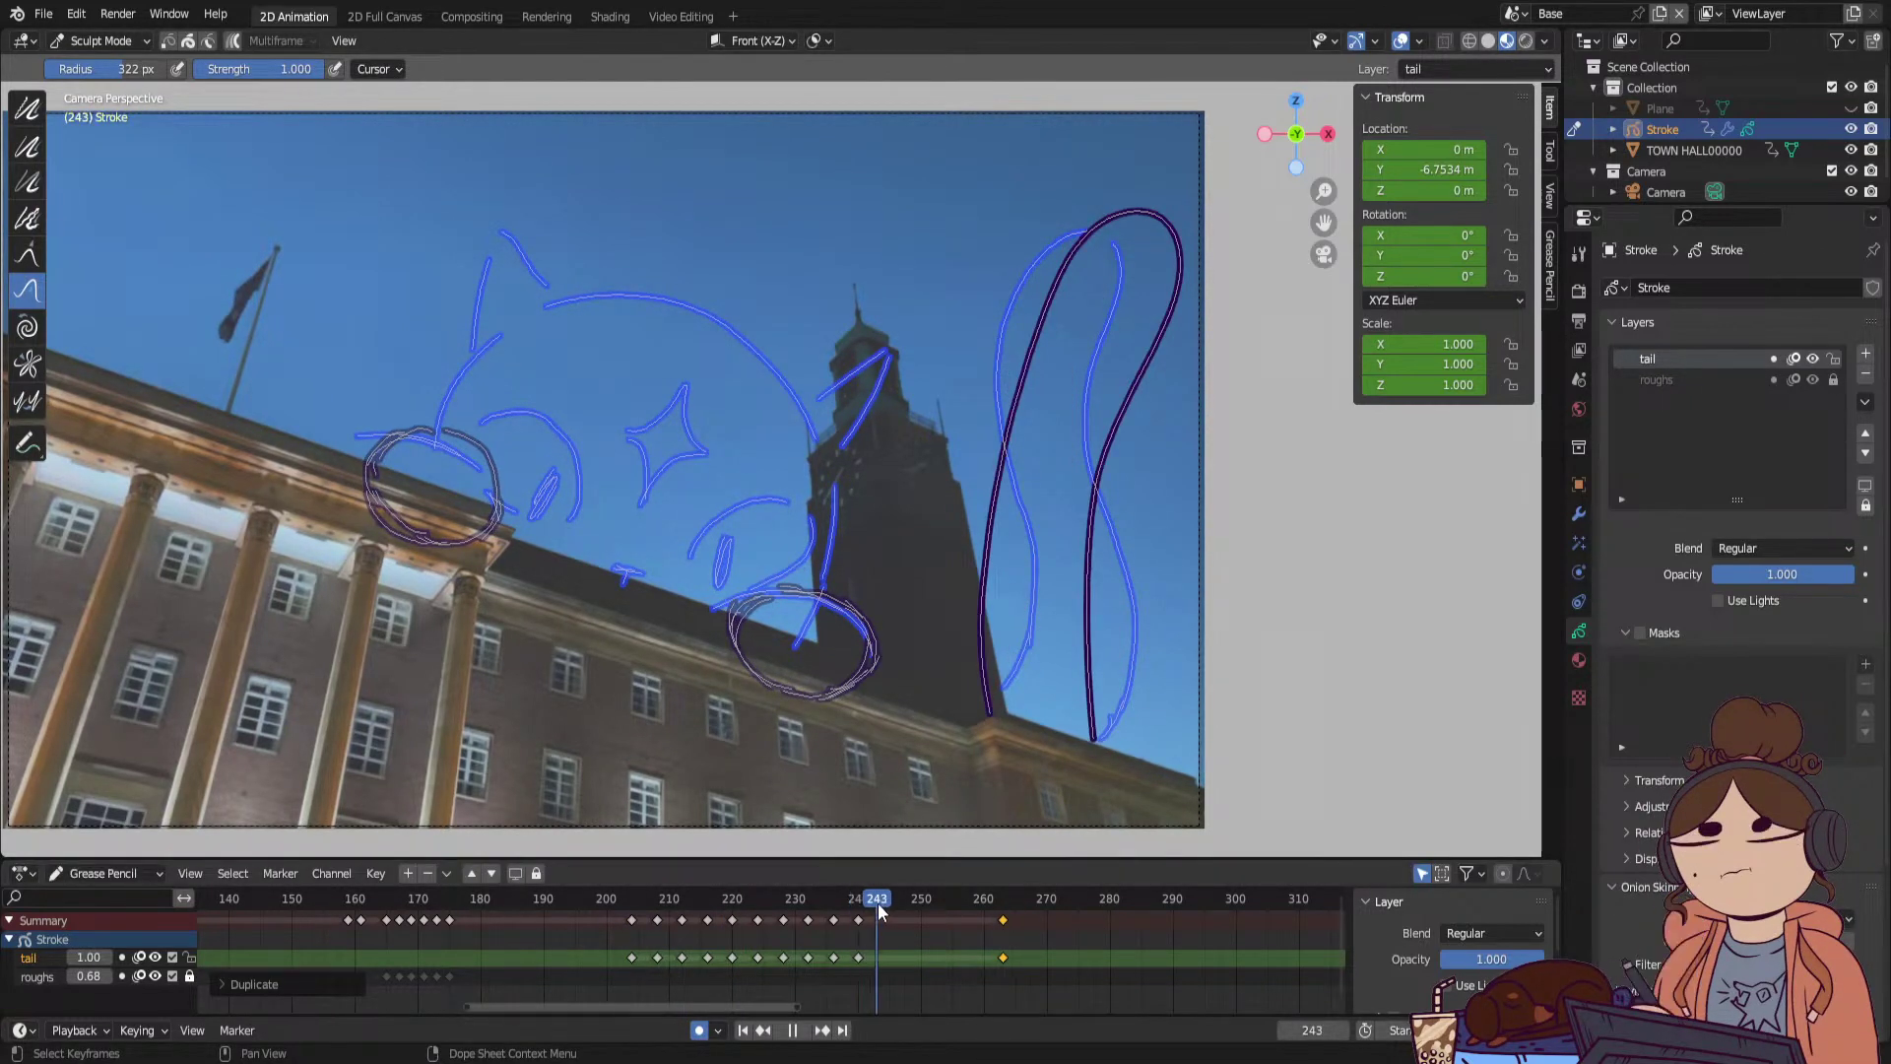
pyautogui.click(878, 902)
pyautogui.click(1008, 898)
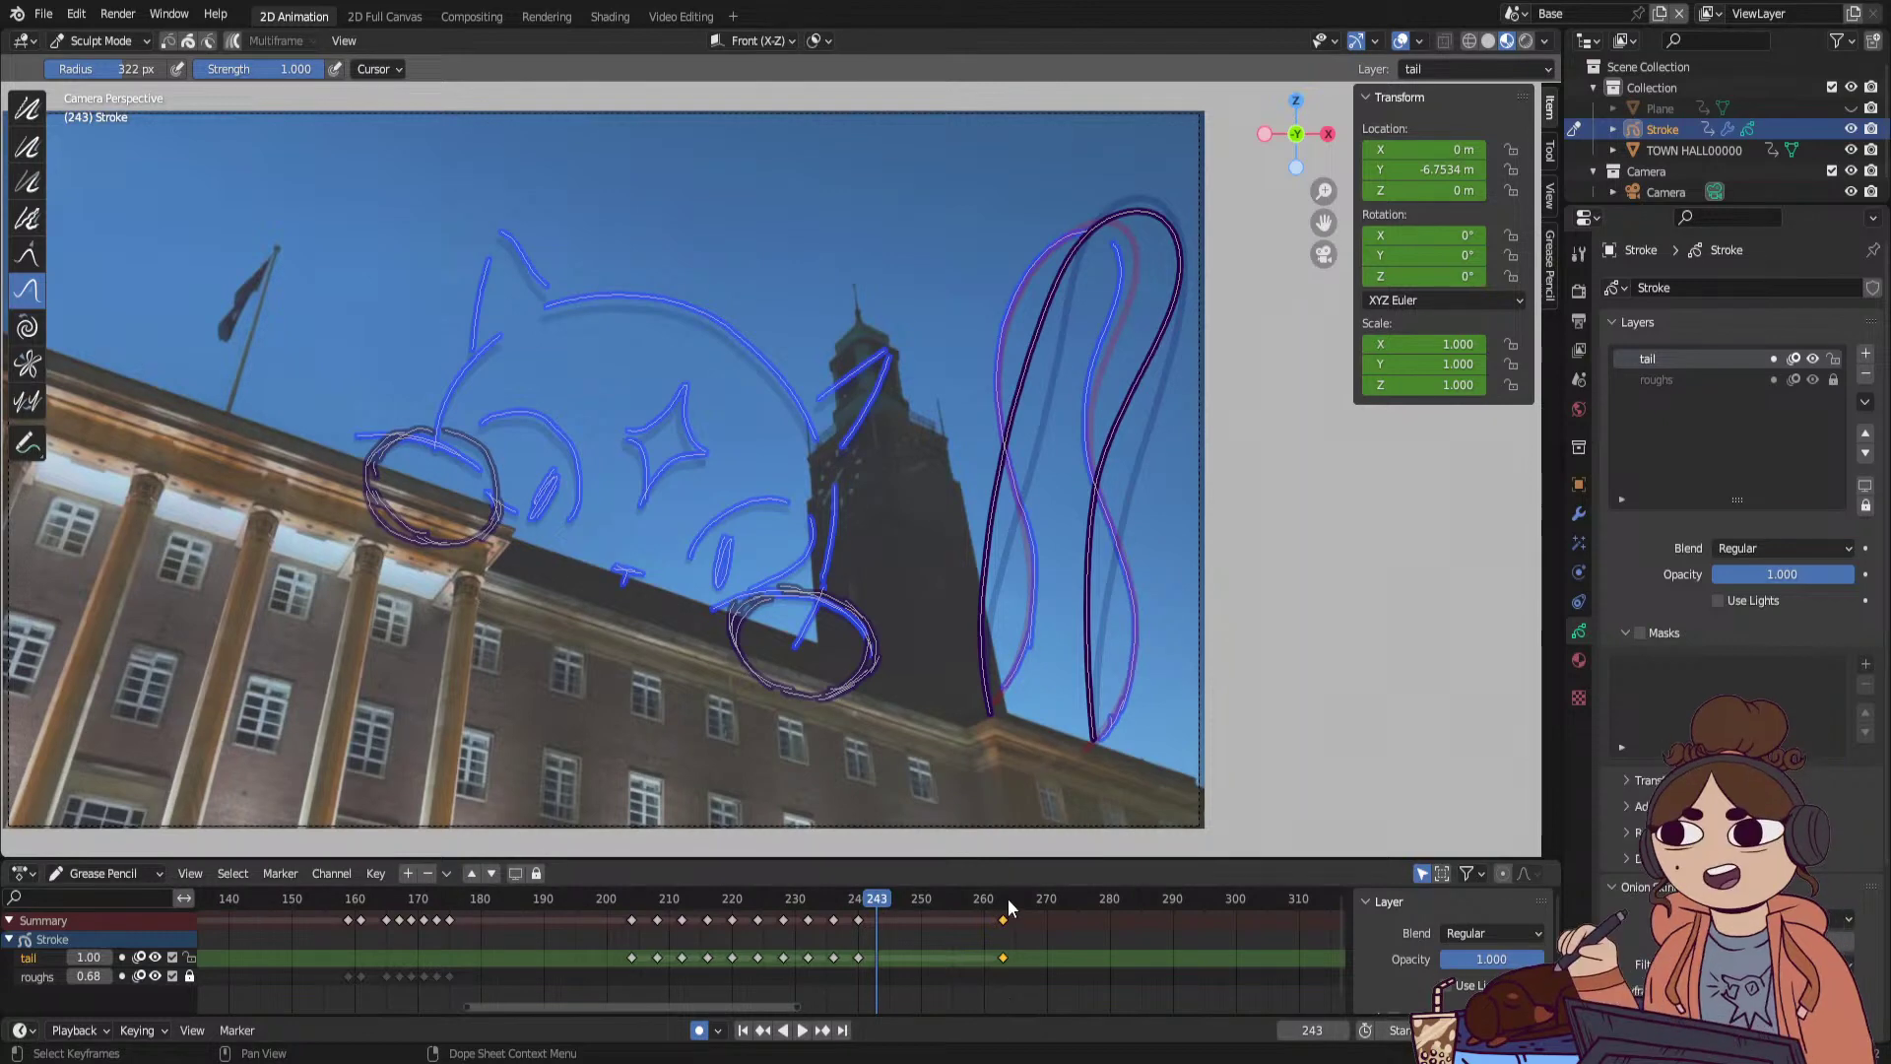
pyautogui.press('space')
# On frame 244, switch to Draw Mode and start a new tail keyframe with a dot at the tail's left base.
pyautogui.click(818, 899)
pyautogui.moveTo(817, 946)
pyautogui.mouseDown()
pyautogui.moveTo(910, 947)
pyautogui.moveTo(882, 955)
pyautogui.moveTo(884, 937)
pyautogui.mouseUp()
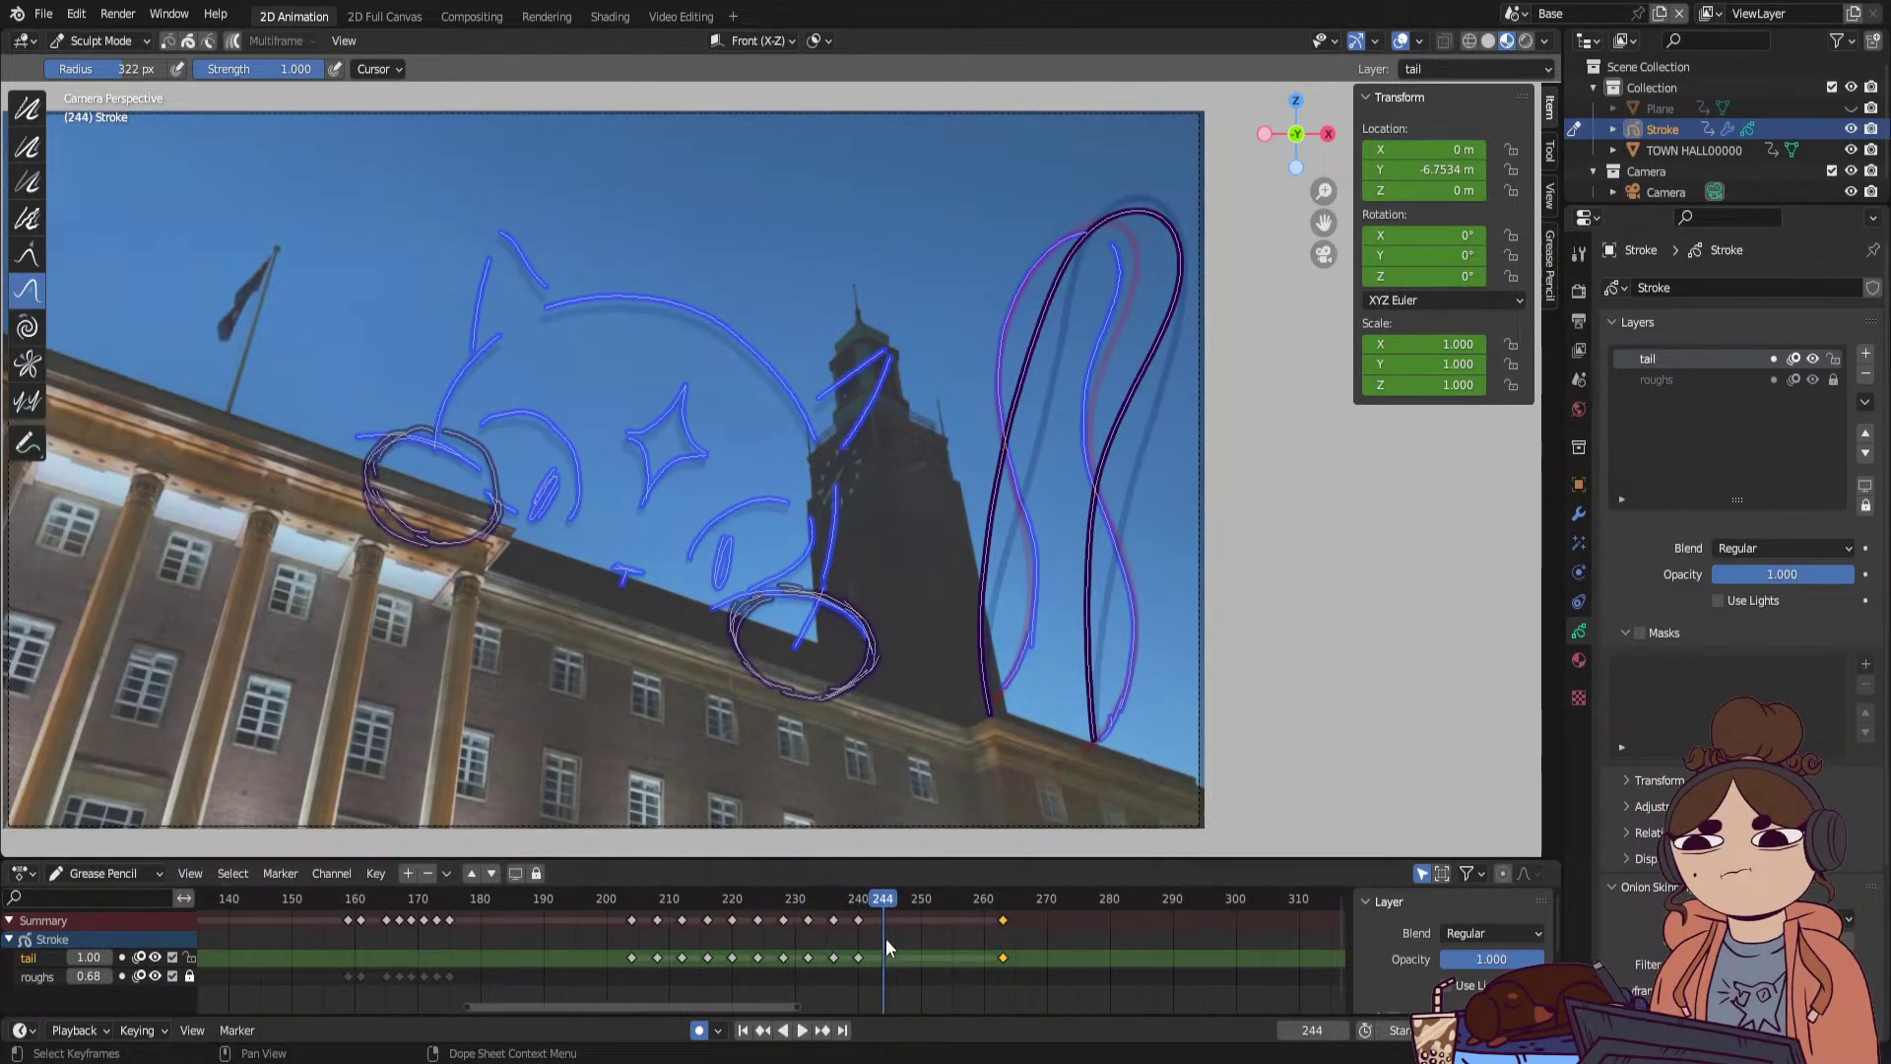
pyautogui.click(118, 39)
pyautogui.click(142, 117)
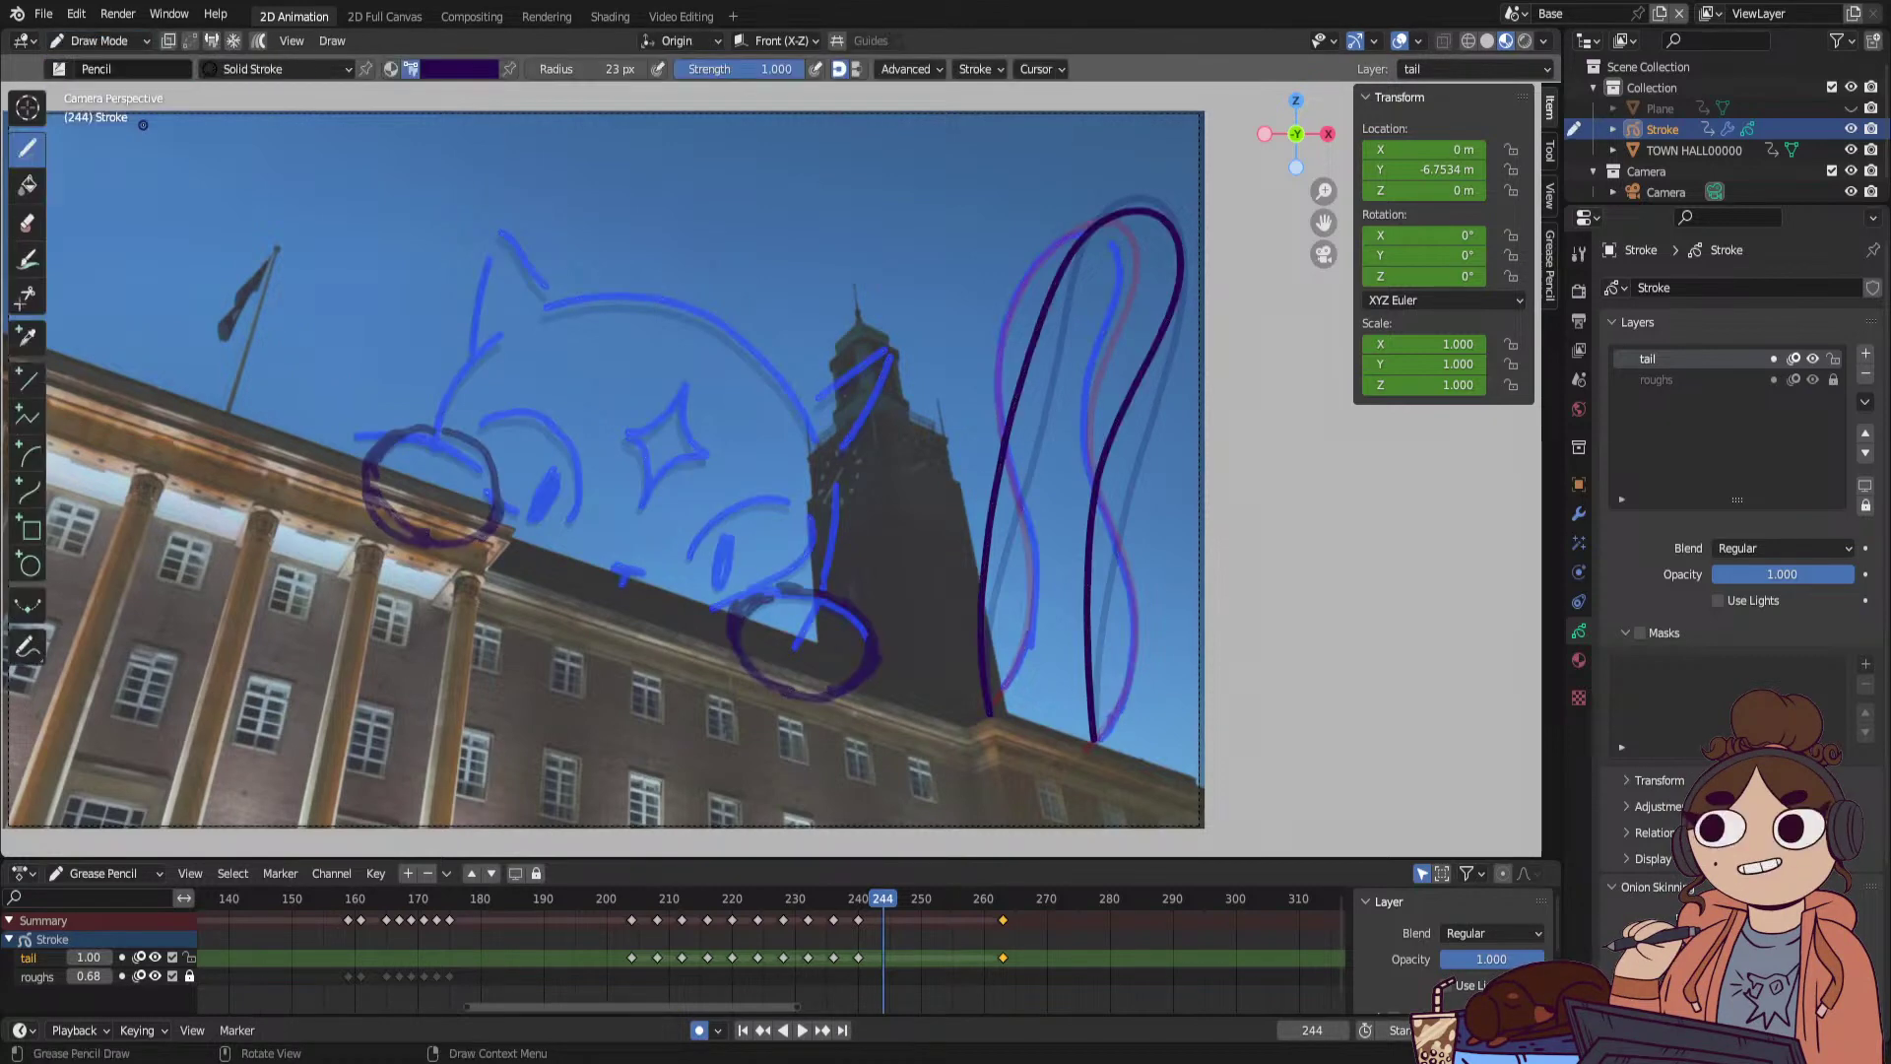
pyautogui.click(992, 713)
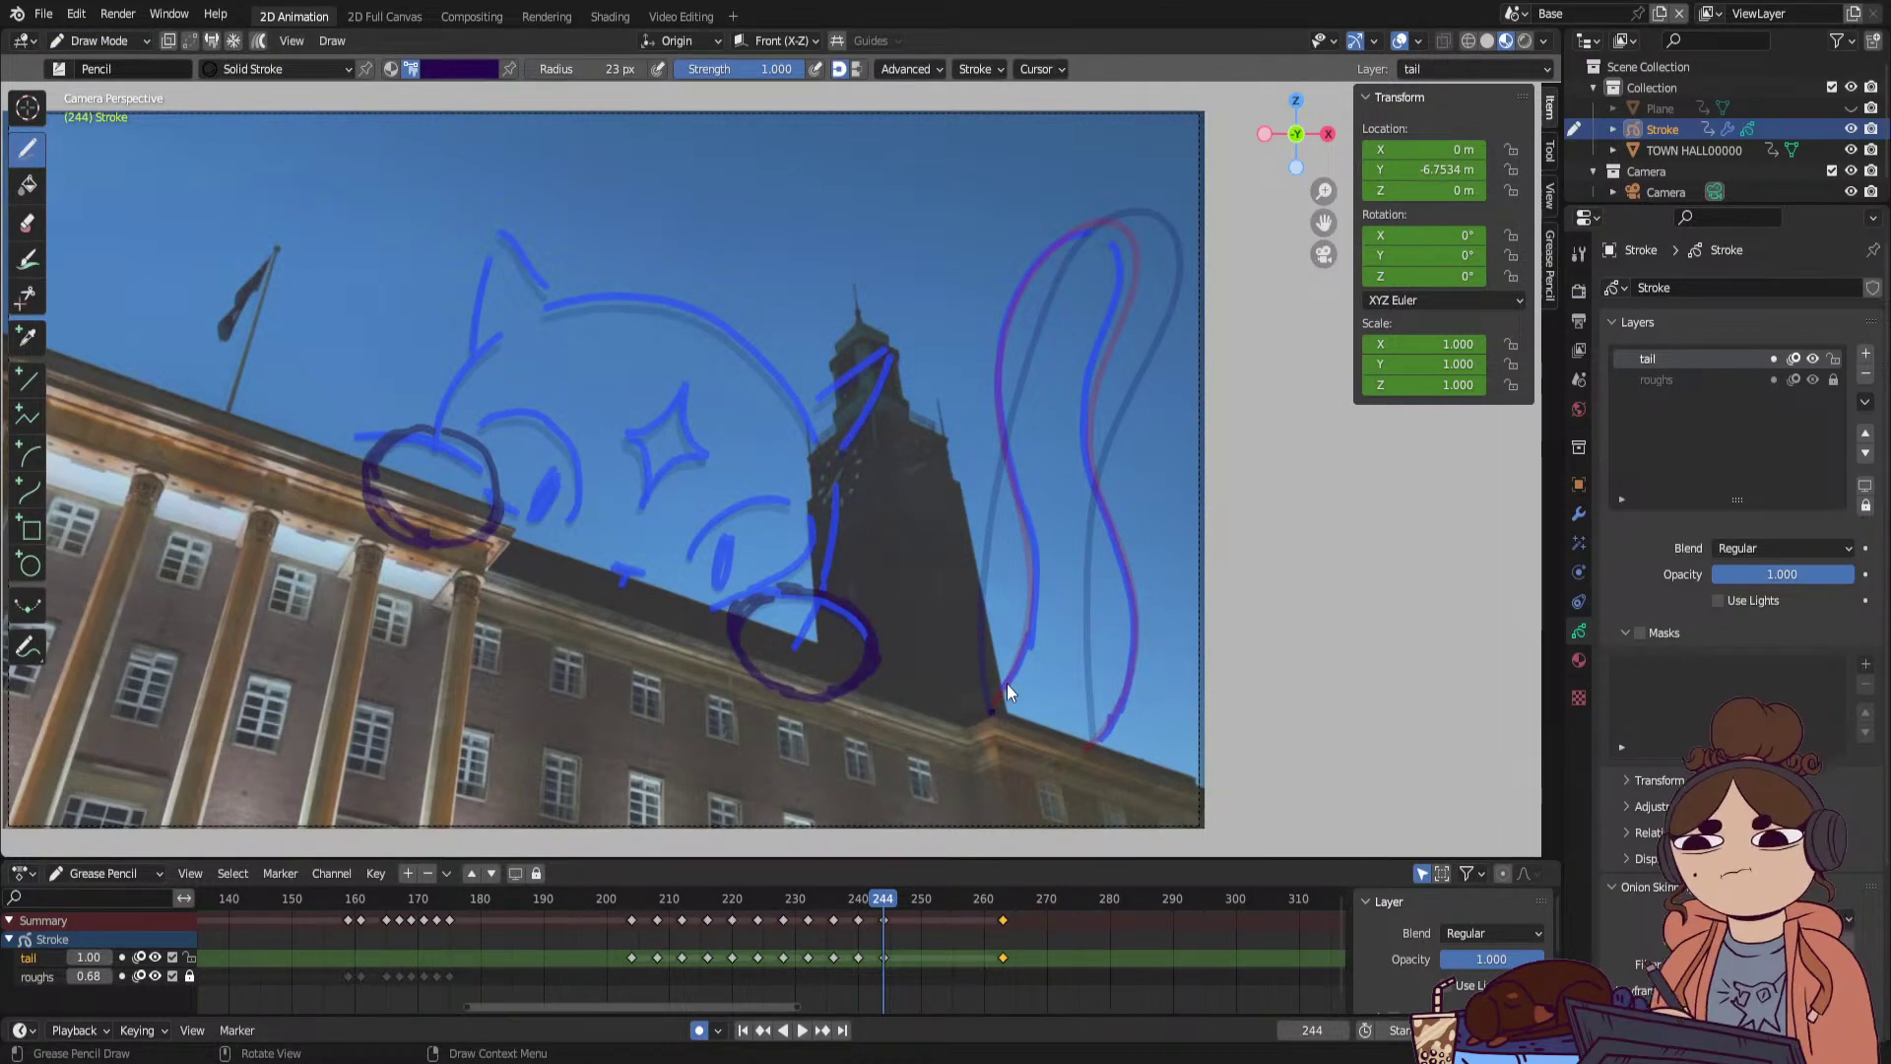
# Identify the rough drawing by toggling the roughs layer's visibility, leave it visible, and turn off its onion skinning.
pyautogui.click(154, 975)
pyautogui.click(153, 975)
pyautogui.click(154, 974)
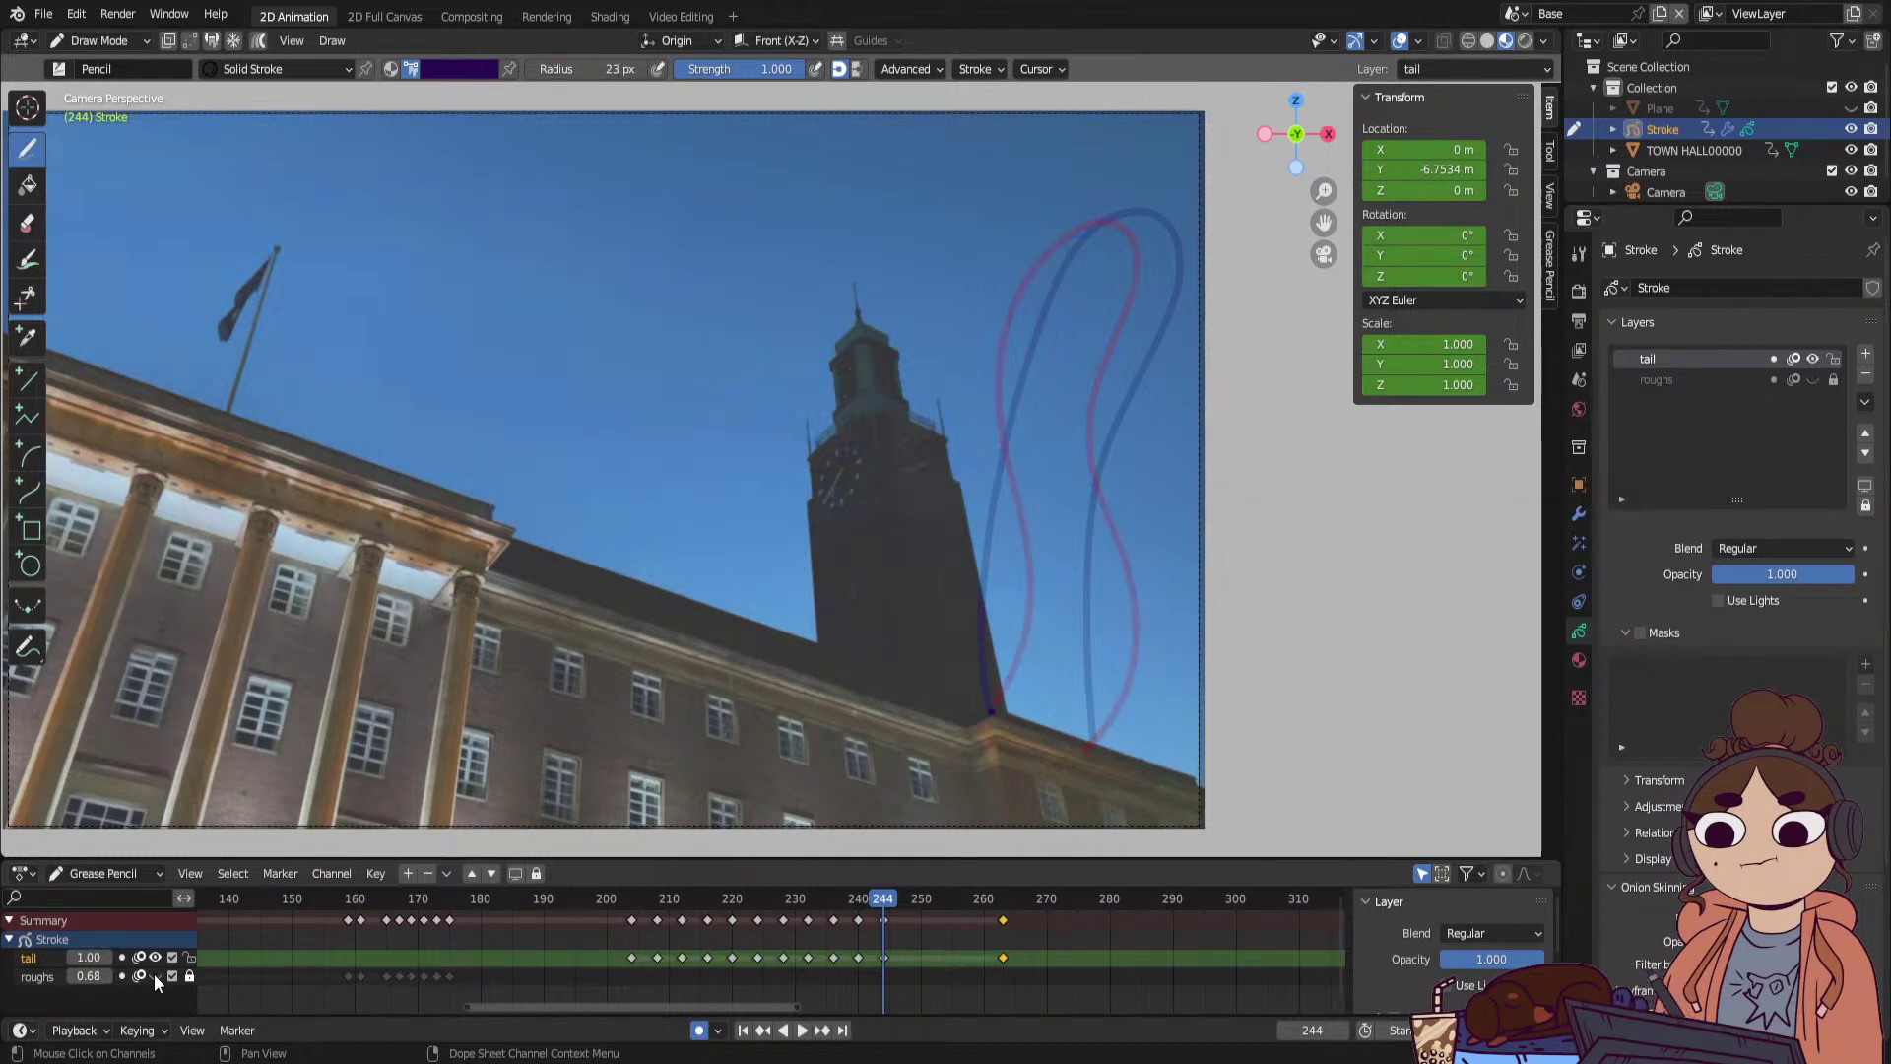
pyautogui.click(153, 975)
pyautogui.click(139, 976)
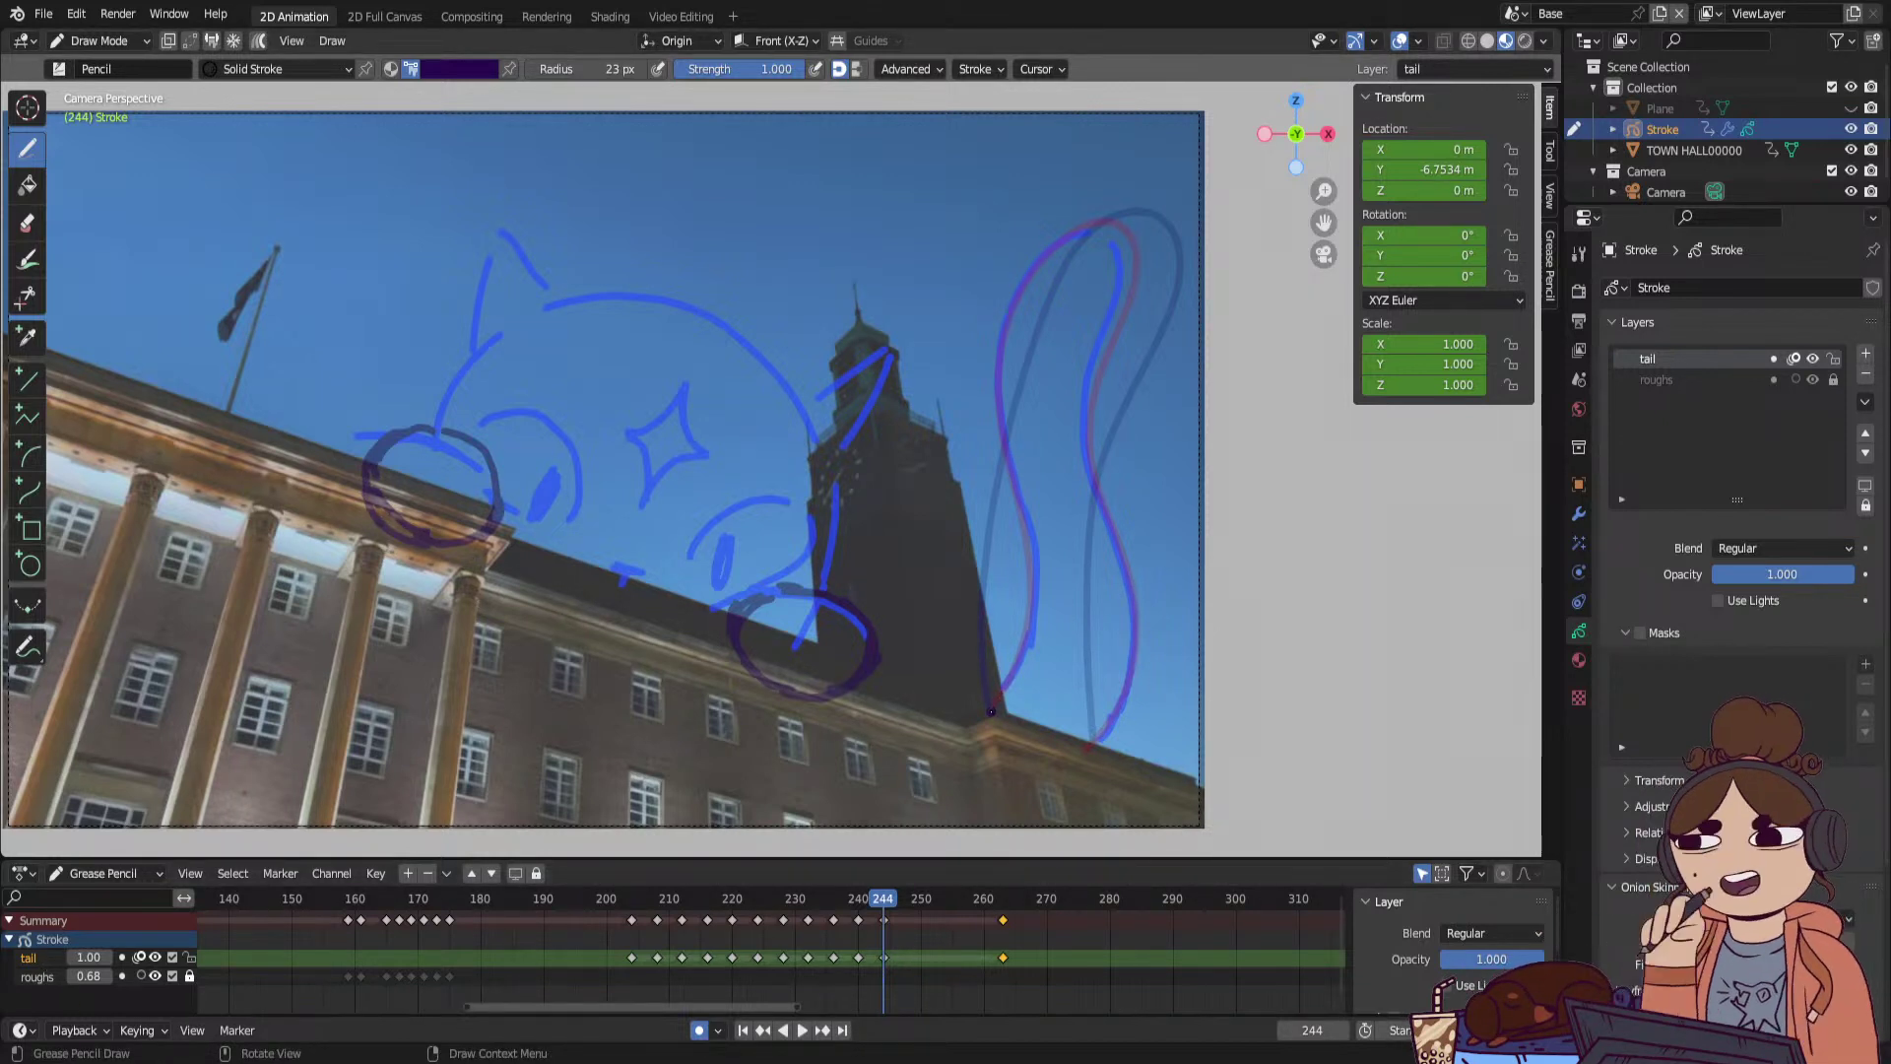
pyautogui.moveTo(991, 709); pyautogui.dragTo(998, 587)
pyautogui.moveTo(998, 509); pyautogui.dragTo(1007, 426)
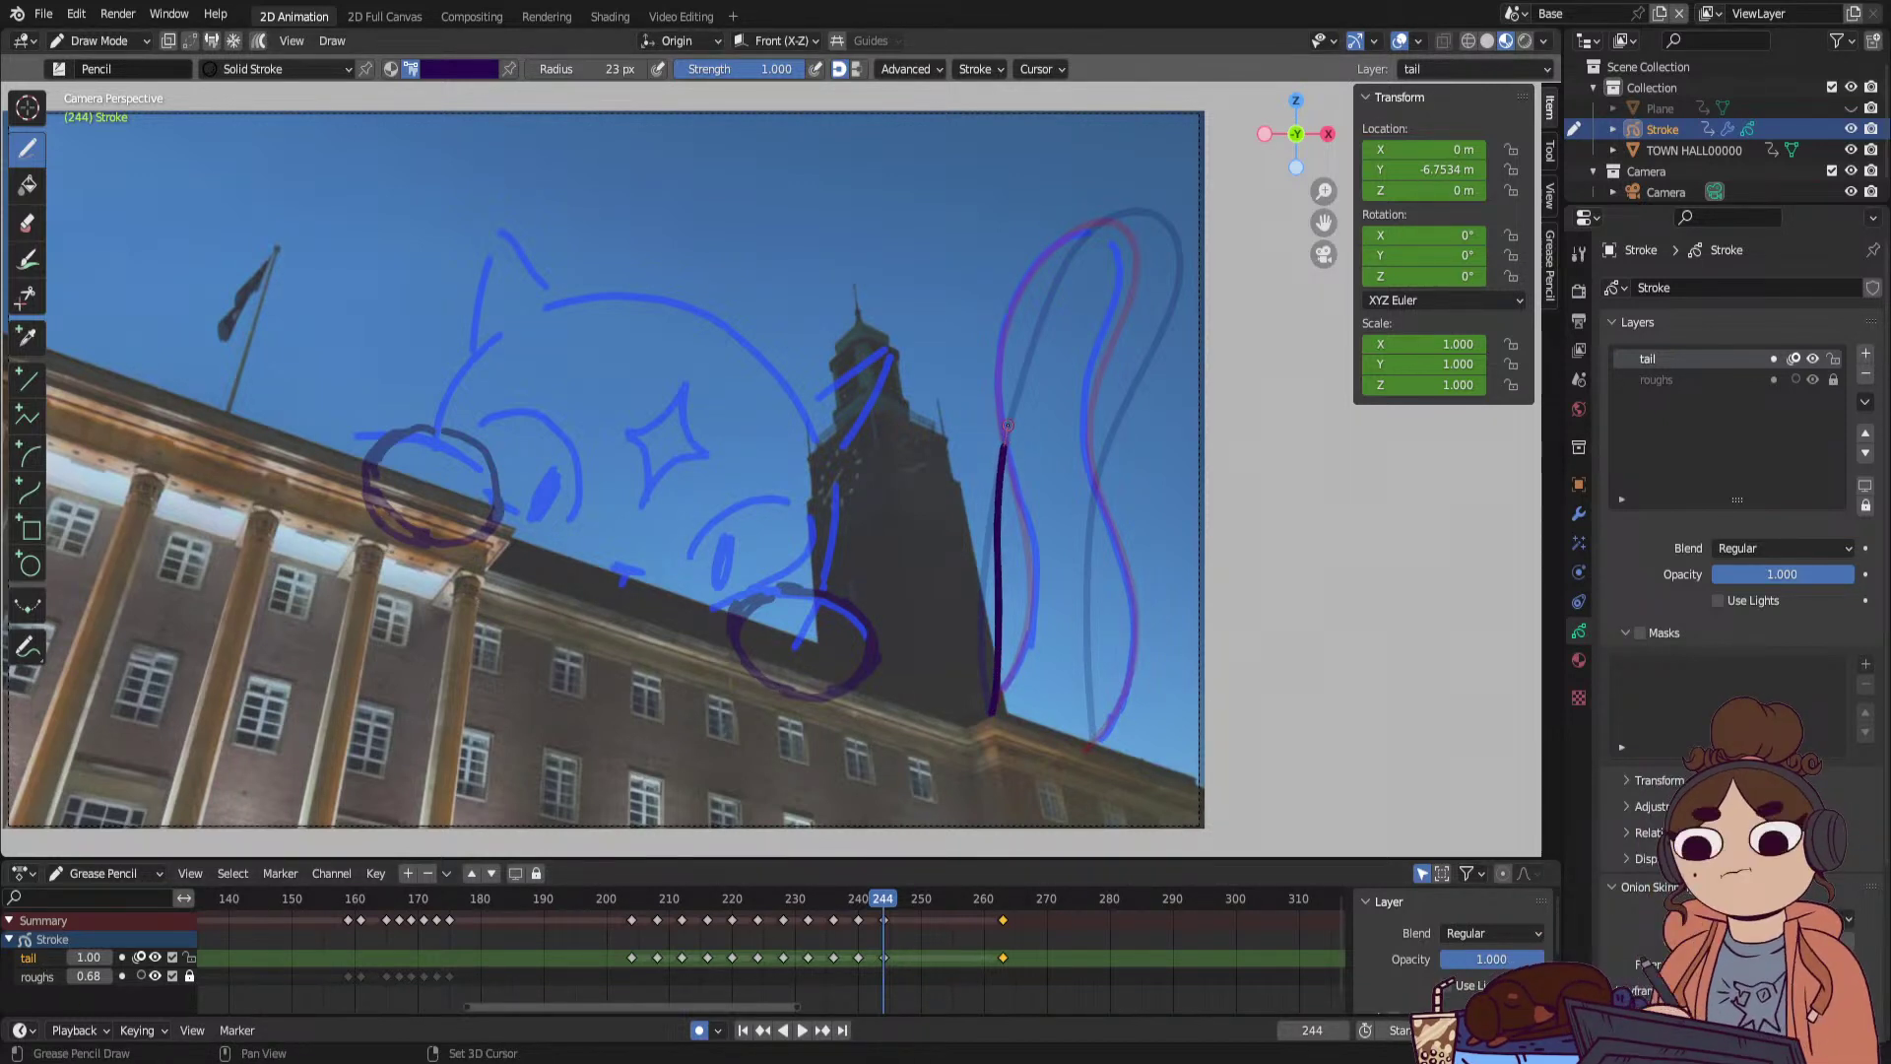
pyautogui.hotkey('ctrl', 'z')
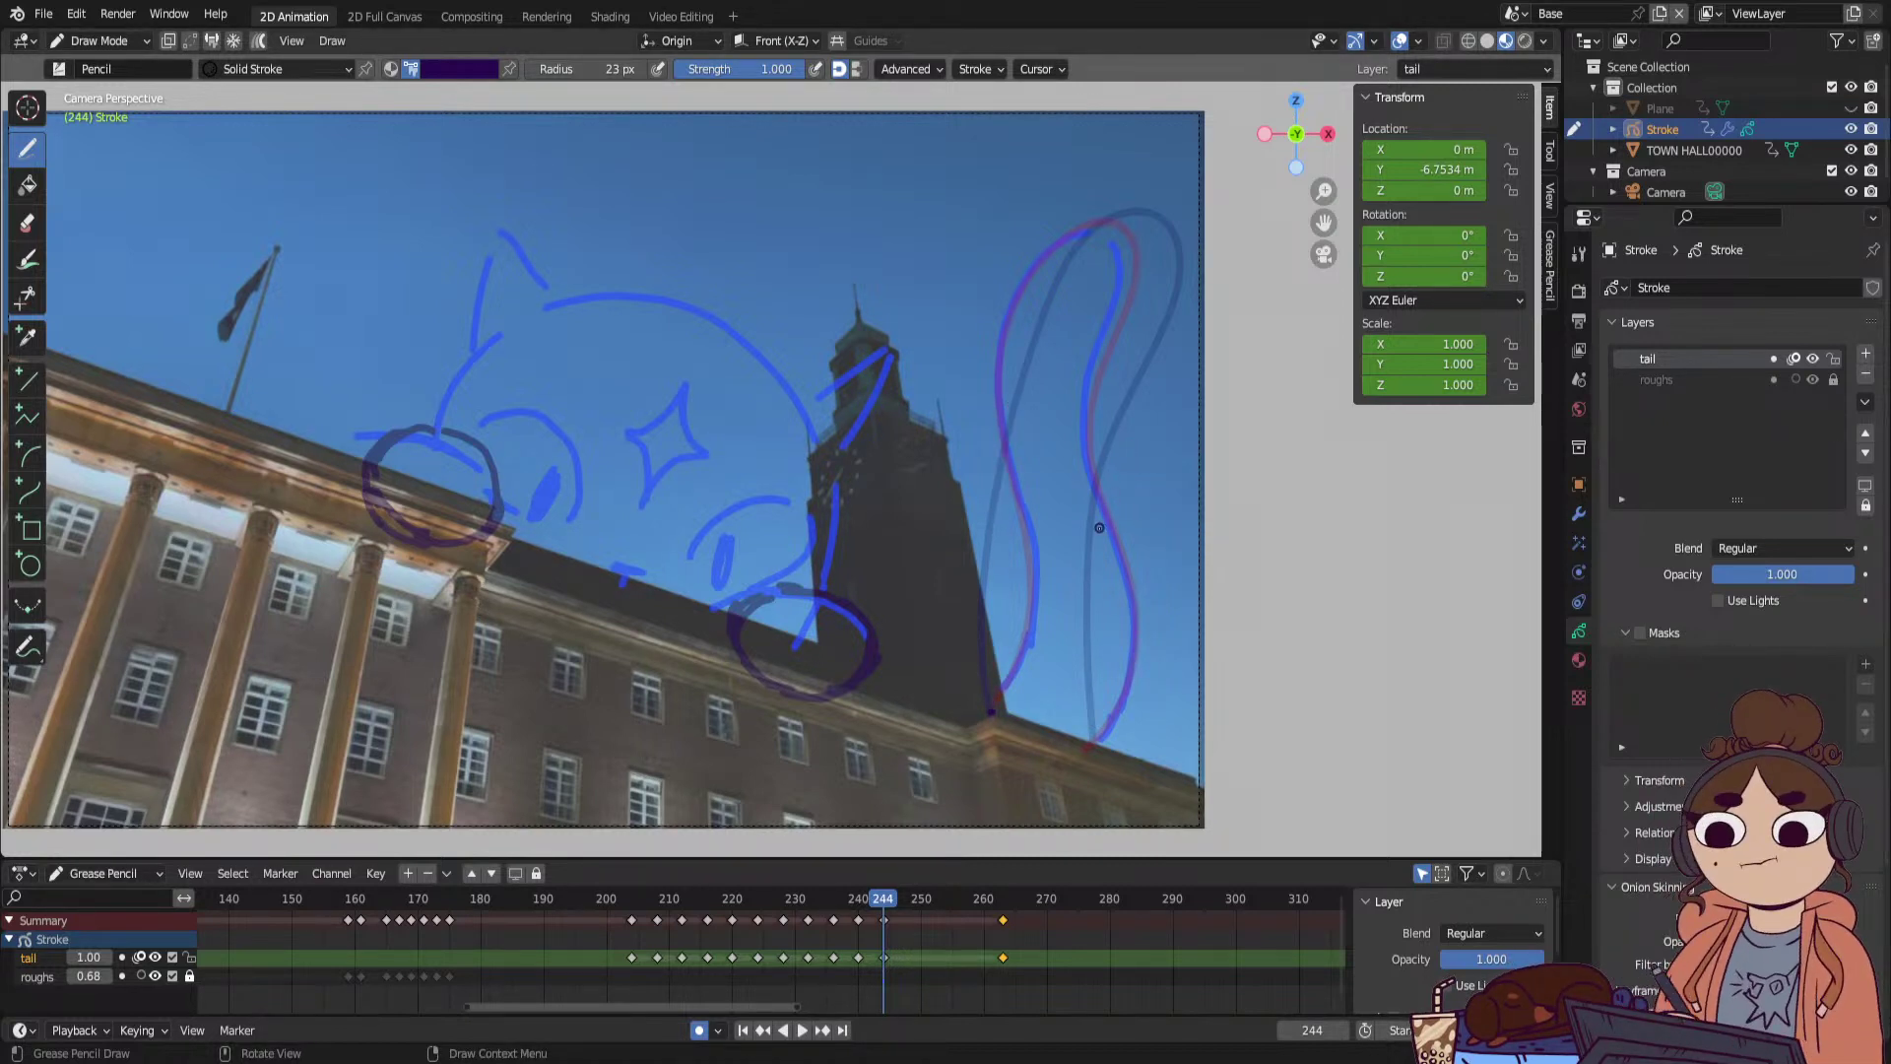
# On frame 244, draw the full tail outline as an in-between of the two onion-skinned poses, with the tip leaning right.
pyautogui.moveTo(877, 899)
pyautogui.mouseDown()
pyautogui.moveTo(795, 942)
pyautogui.moveTo(660, 963)
pyautogui.moveTo(885, 922)
pyautogui.moveTo(884, 904)
pyautogui.mouseUp()
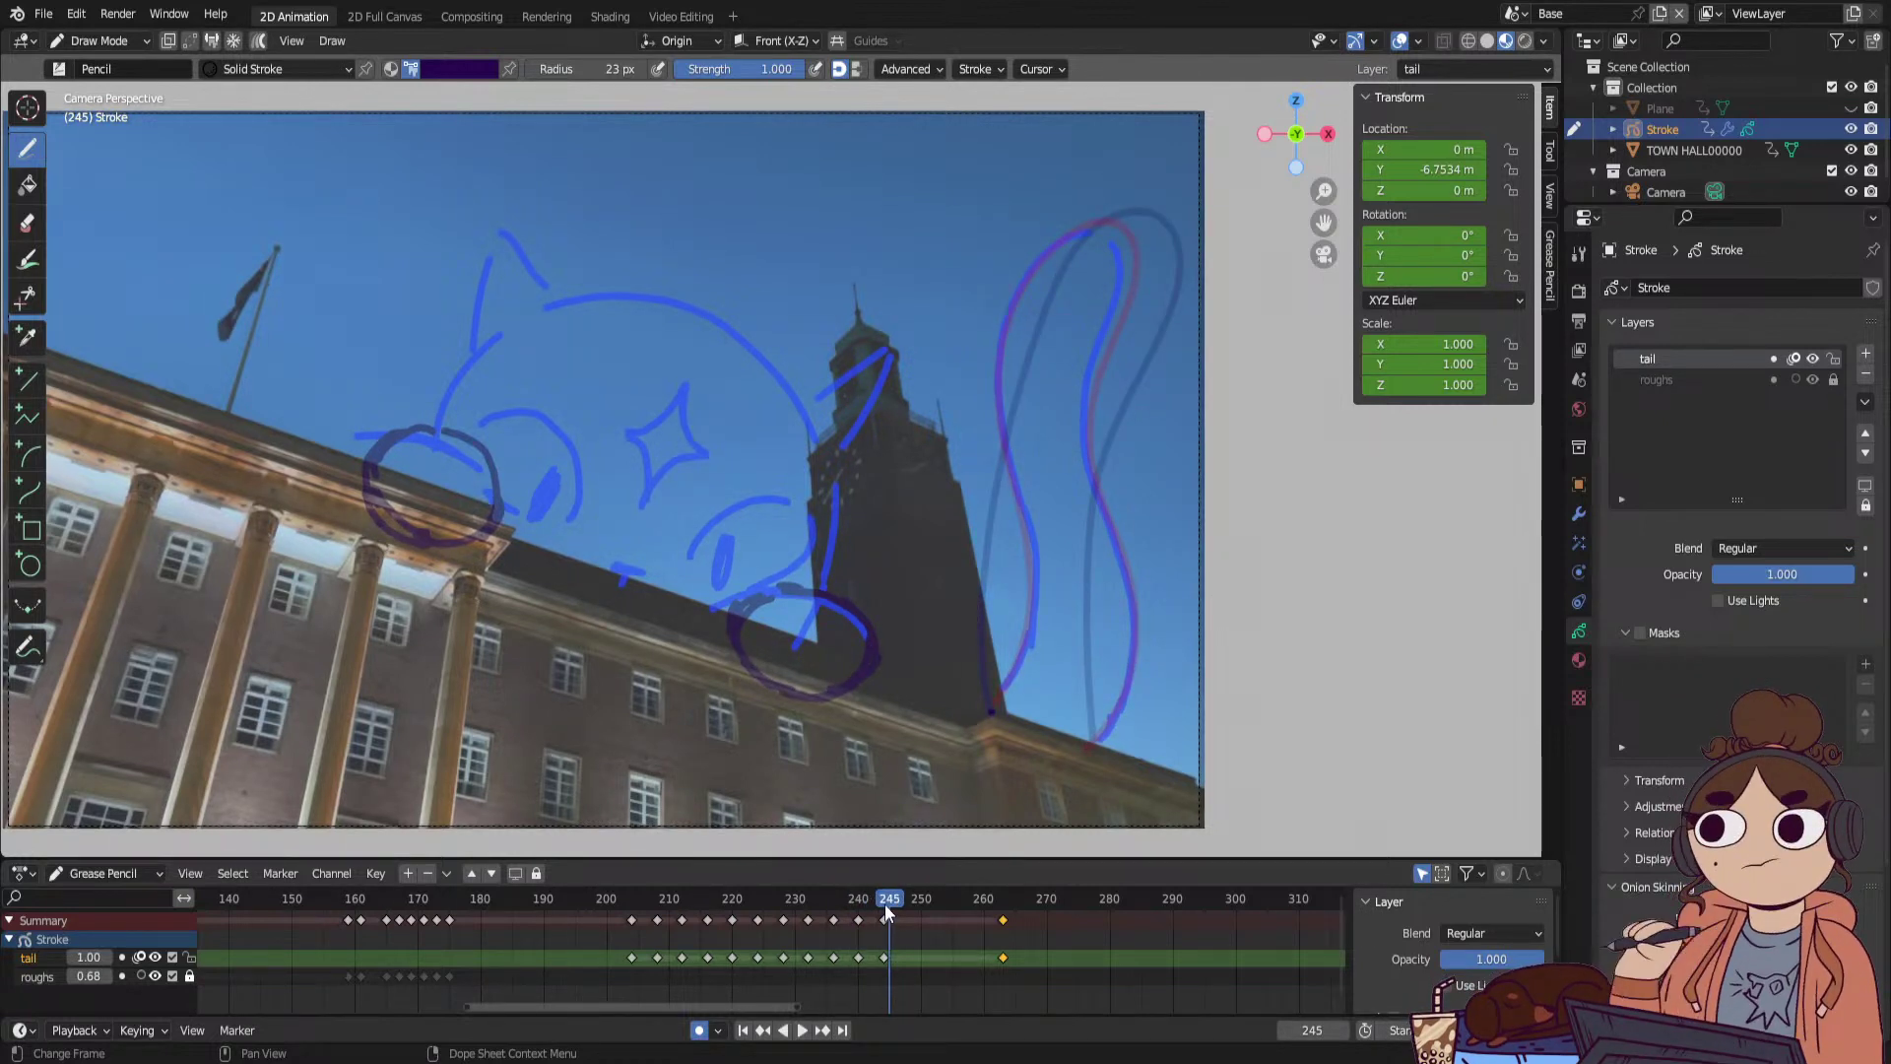
pyautogui.moveTo(884, 904)
pyautogui.mouseDown()
pyautogui.moveTo(864, 906)
pyautogui.moveTo(884, 904)
pyautogui.mouseUp()
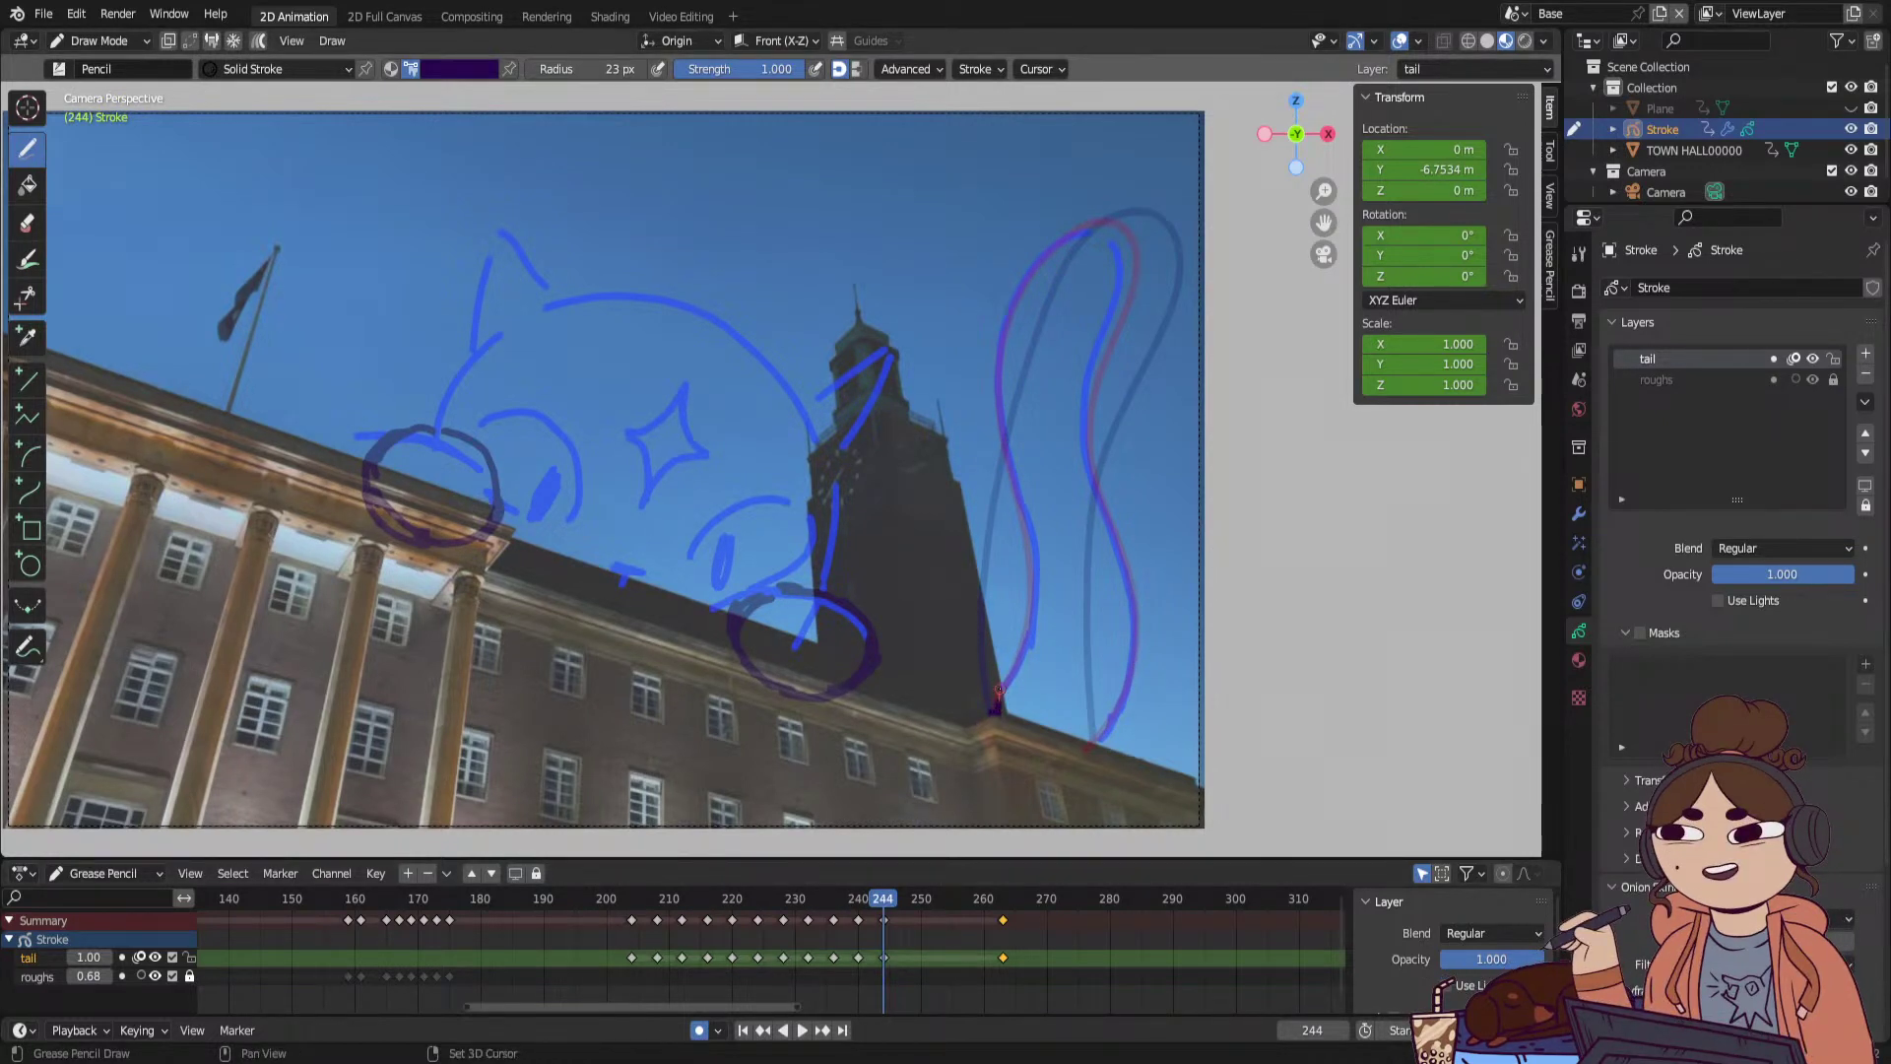
pyautogui.moveTo(997, 701); pyautogui.dragTo(1015, 487)
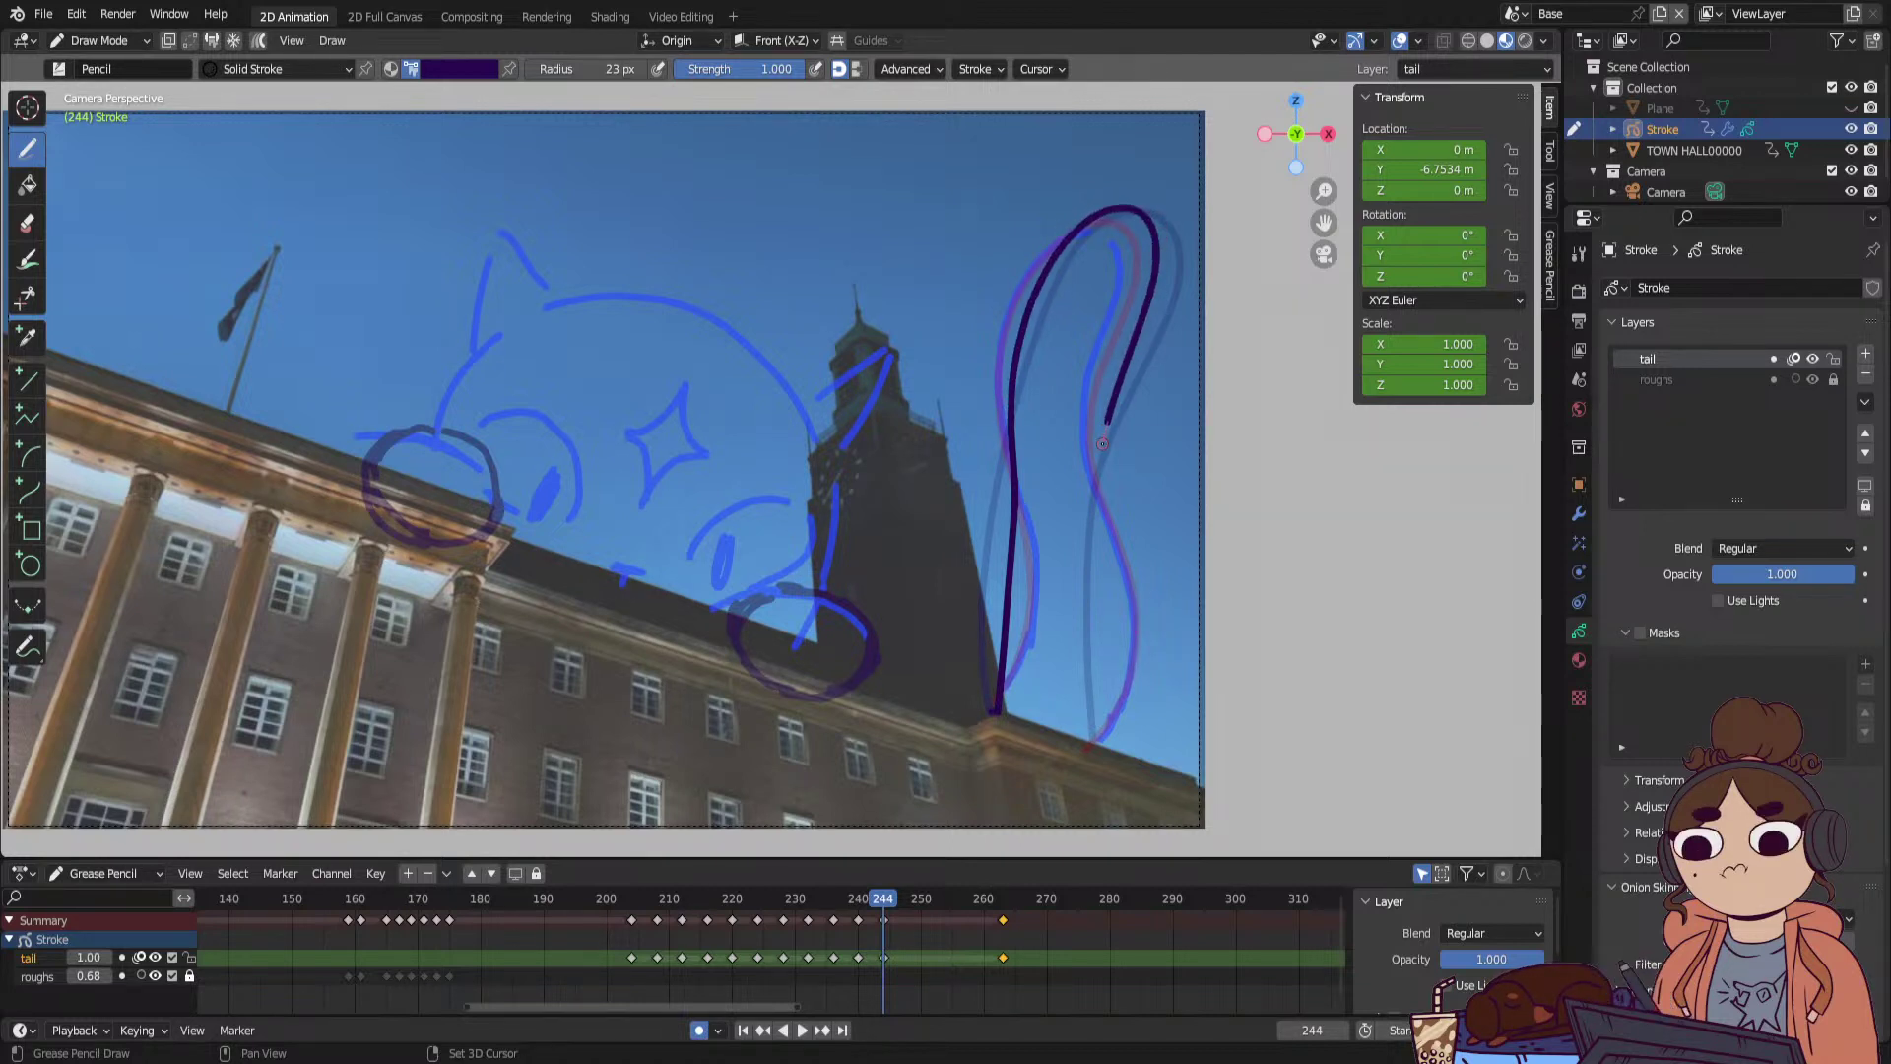
pyautogui.moveTo(1099, 511); pyautogui.dragTo(1106, 581)
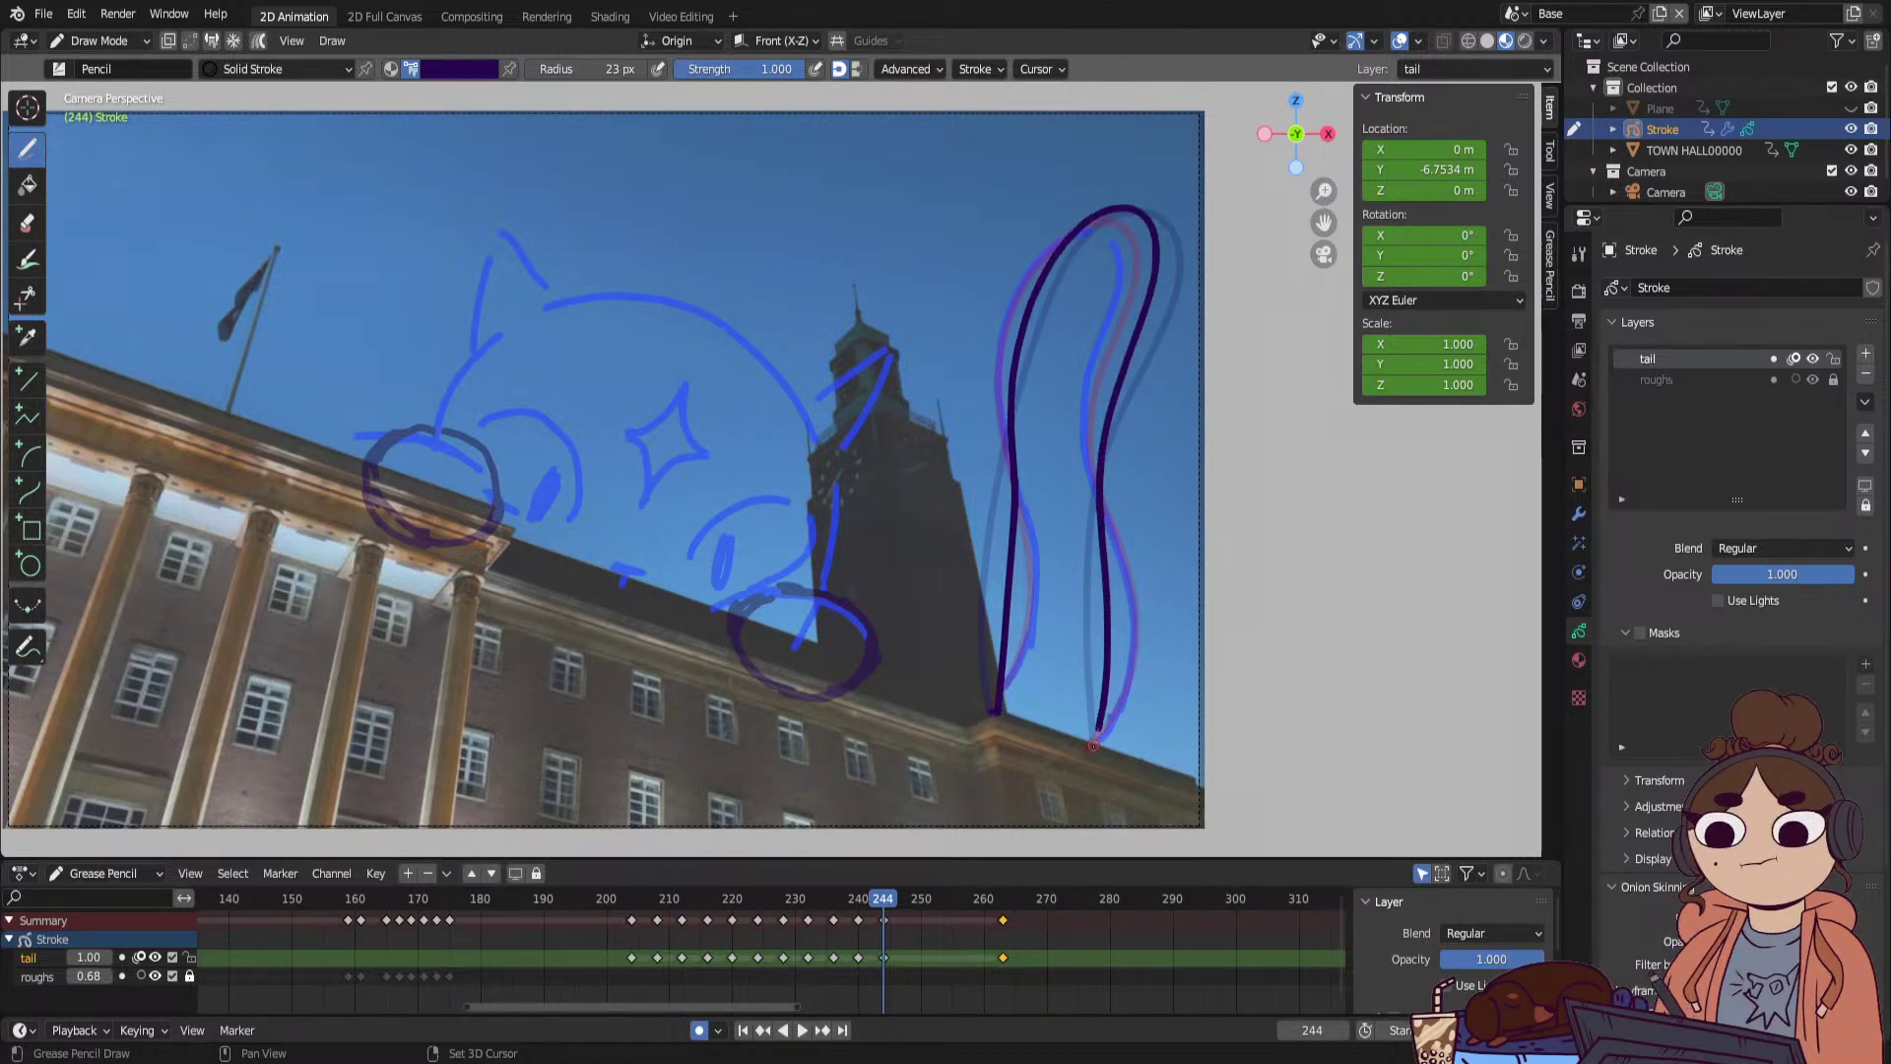
# Start a new tail keyframe on frame 248 at the tail's left base, and compare it with the preceding pose.
pyautogui.moveTo(908, 899); pyautogui.dragTo(910, 900)
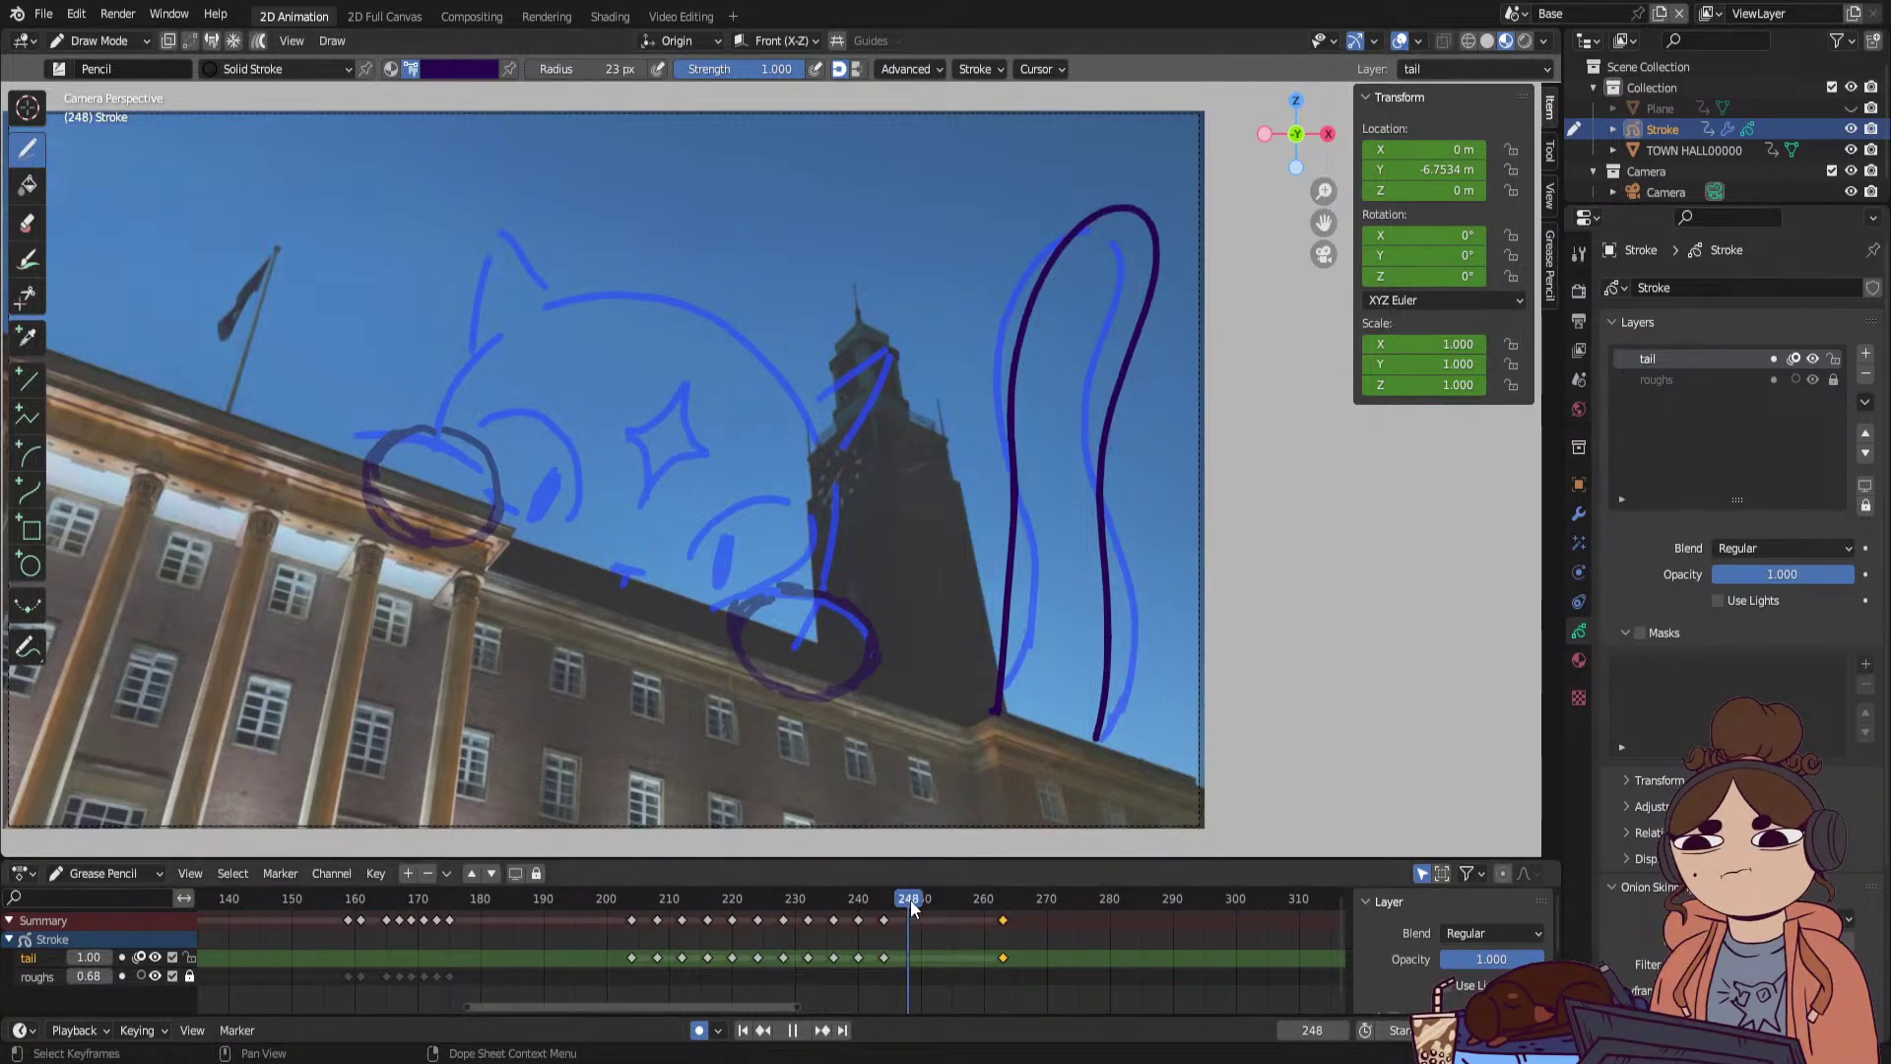
pyautogui.click(994, 709)
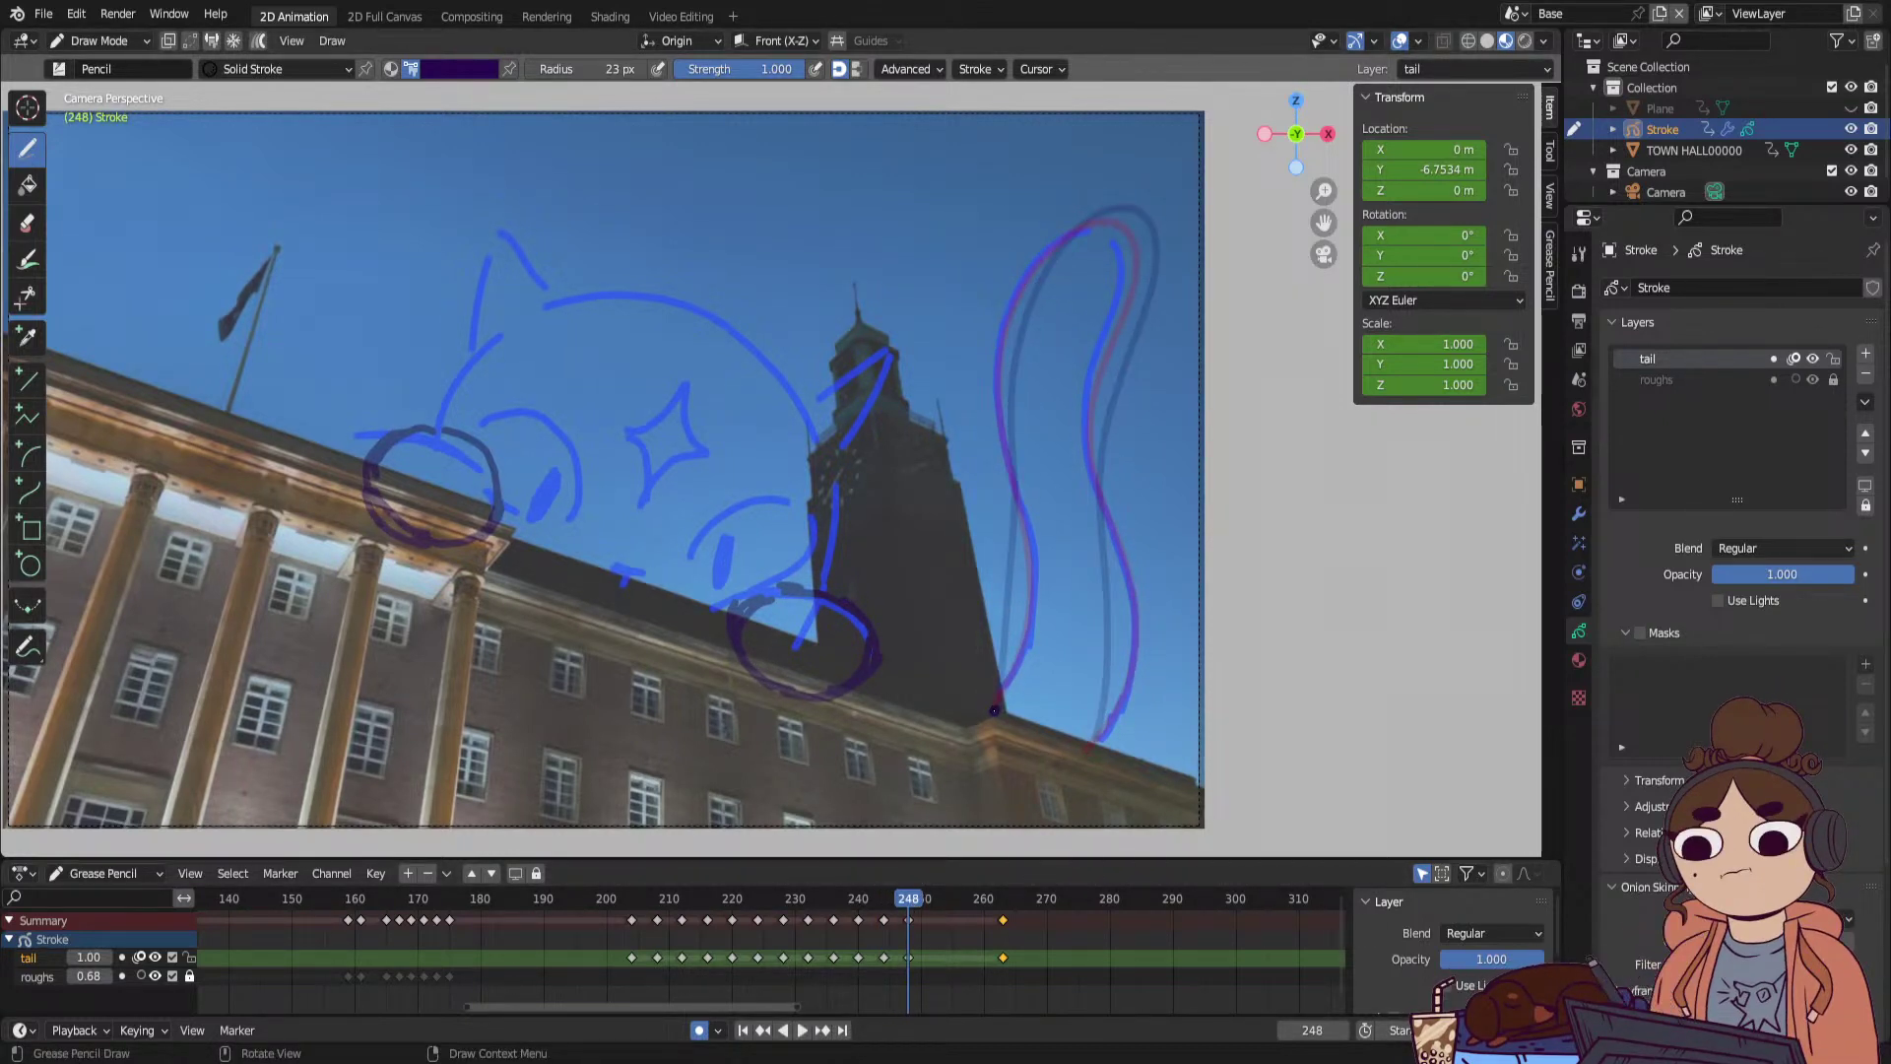
pyautogui.moveTo(993, 690); pyautogui.dragTo(1083, 748)
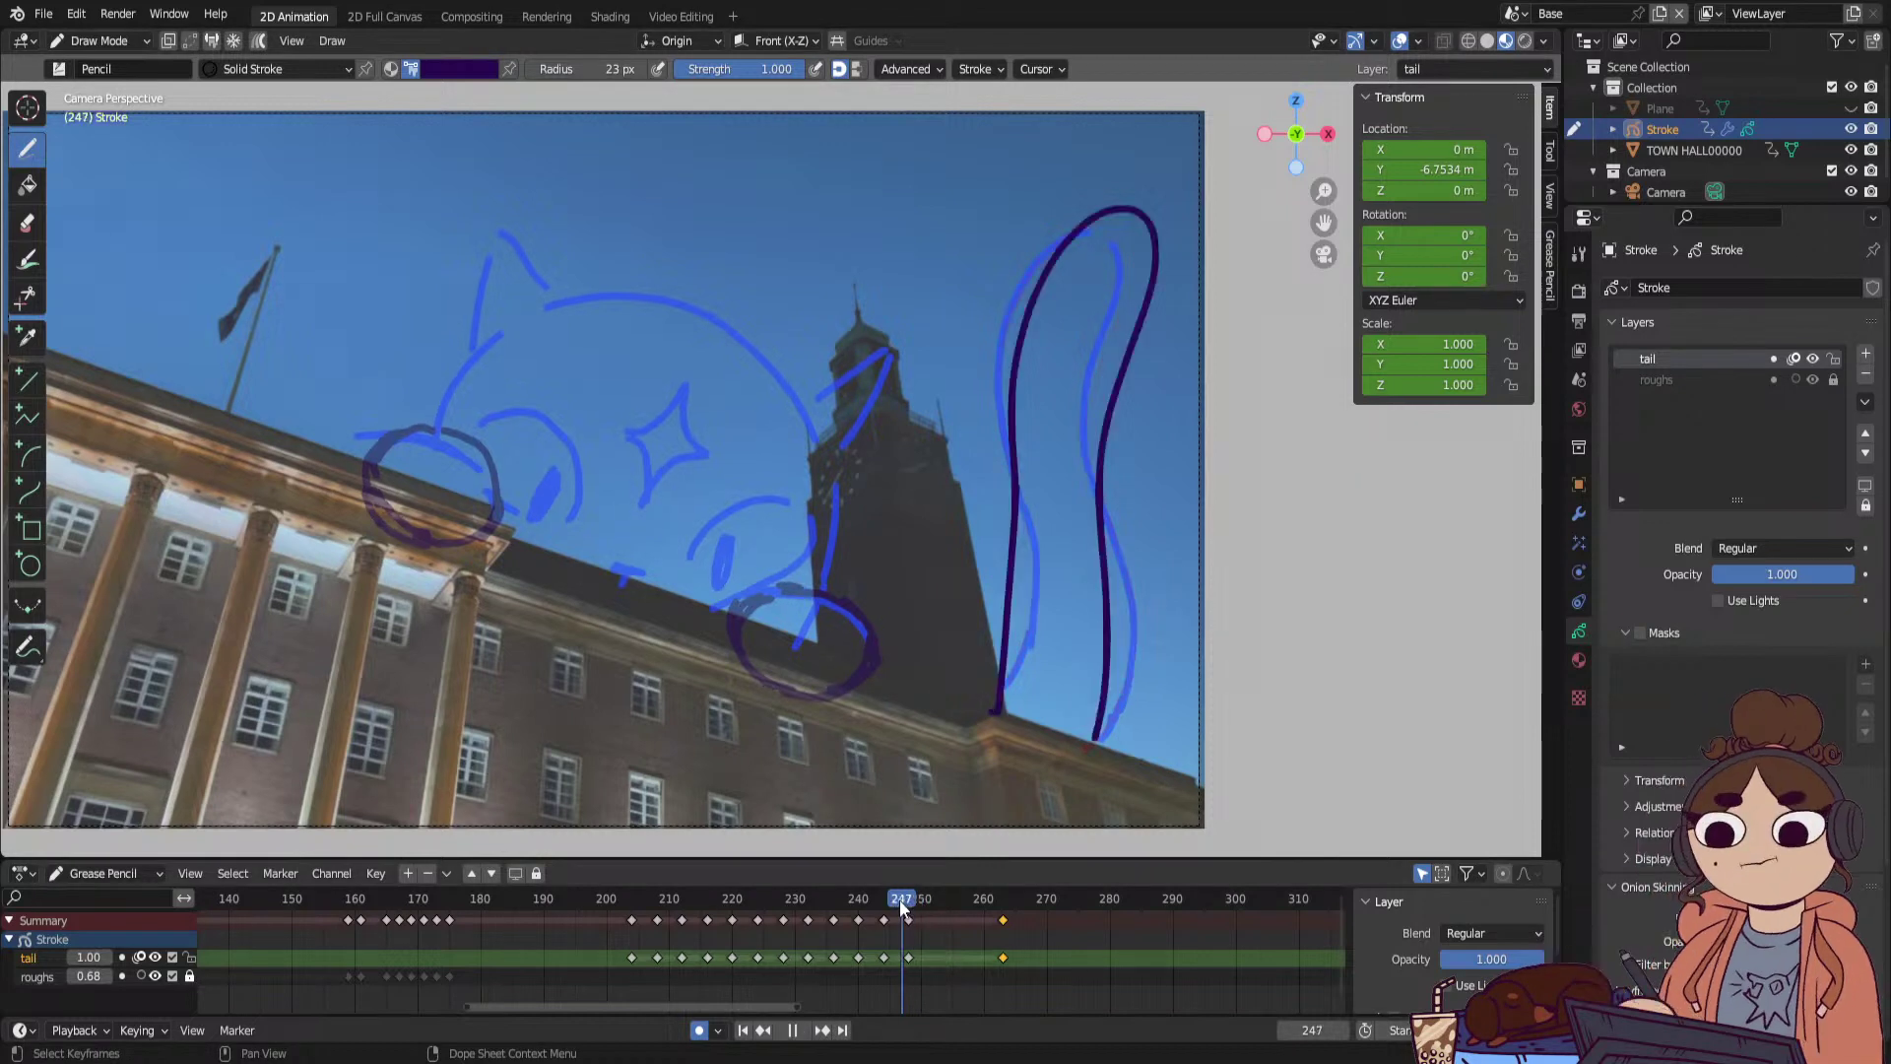
pyautogui.moveTo(1014, 899); pyautogui.dragTo(902, 900)
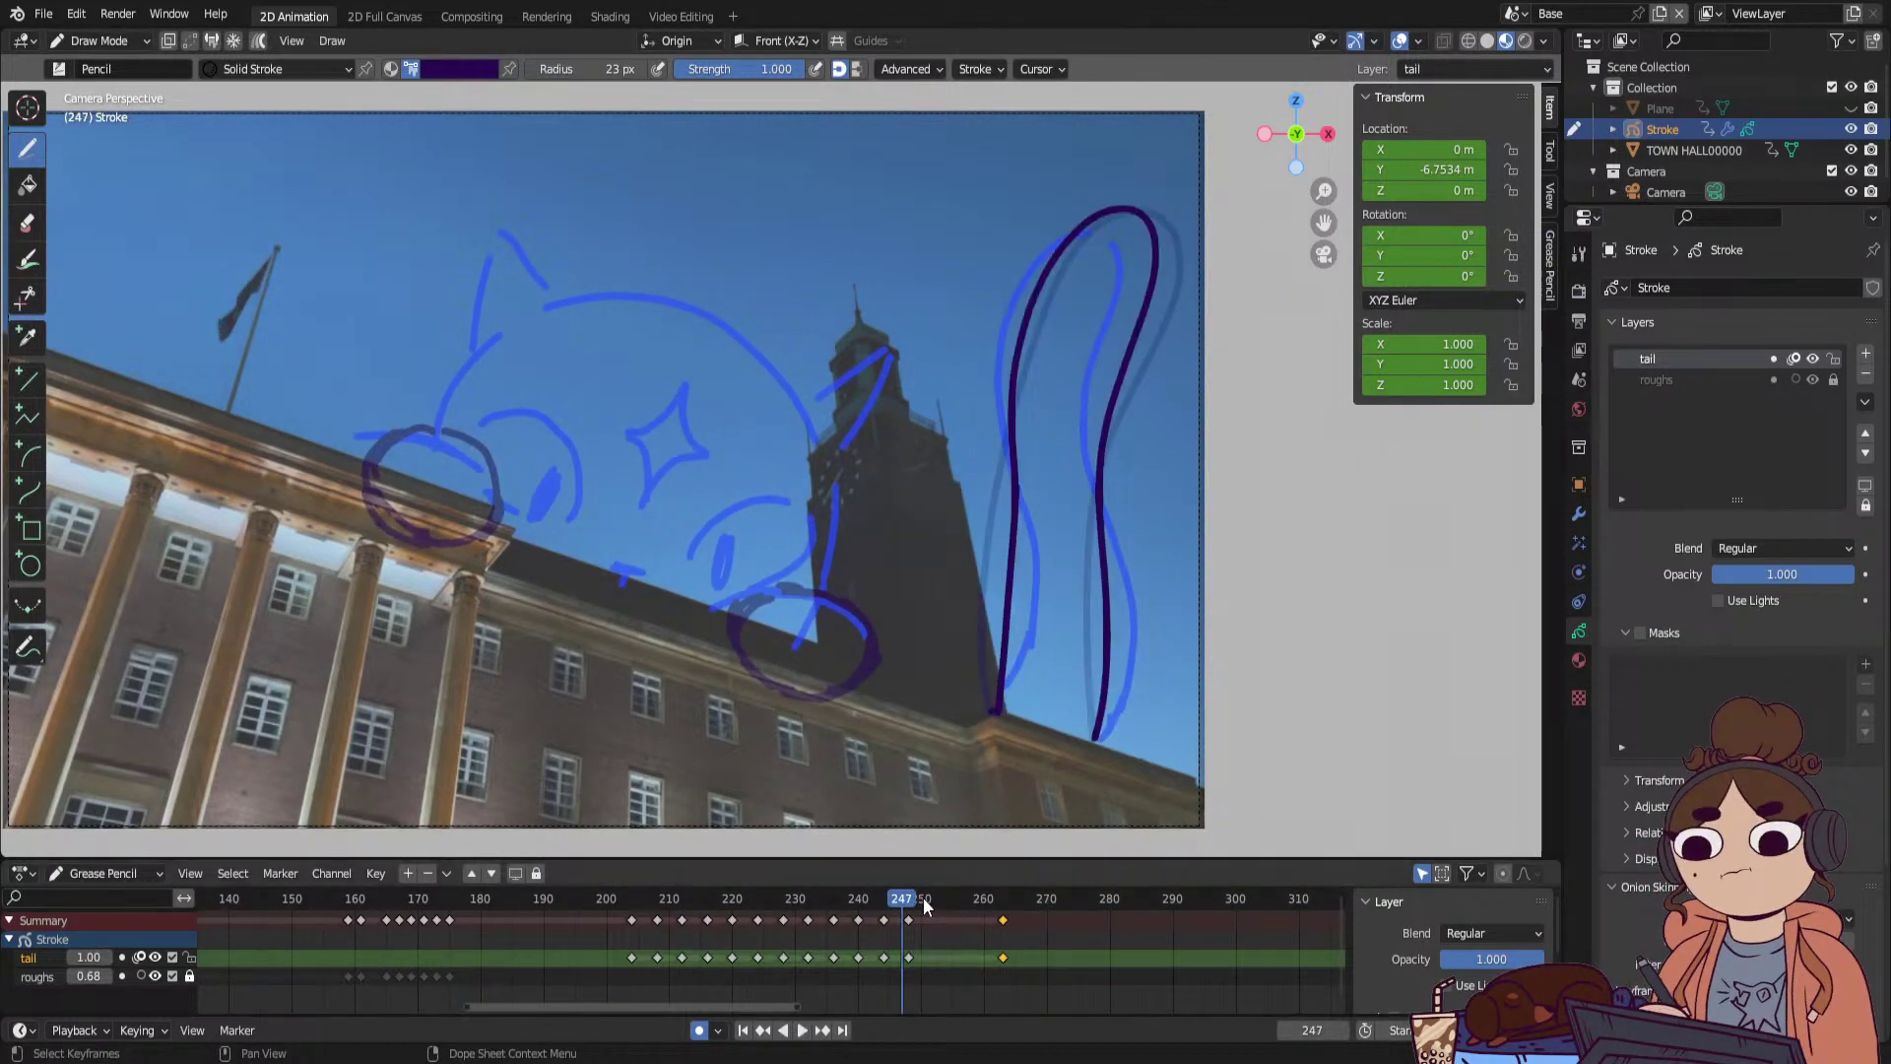
pyautogui.click(909, 898)
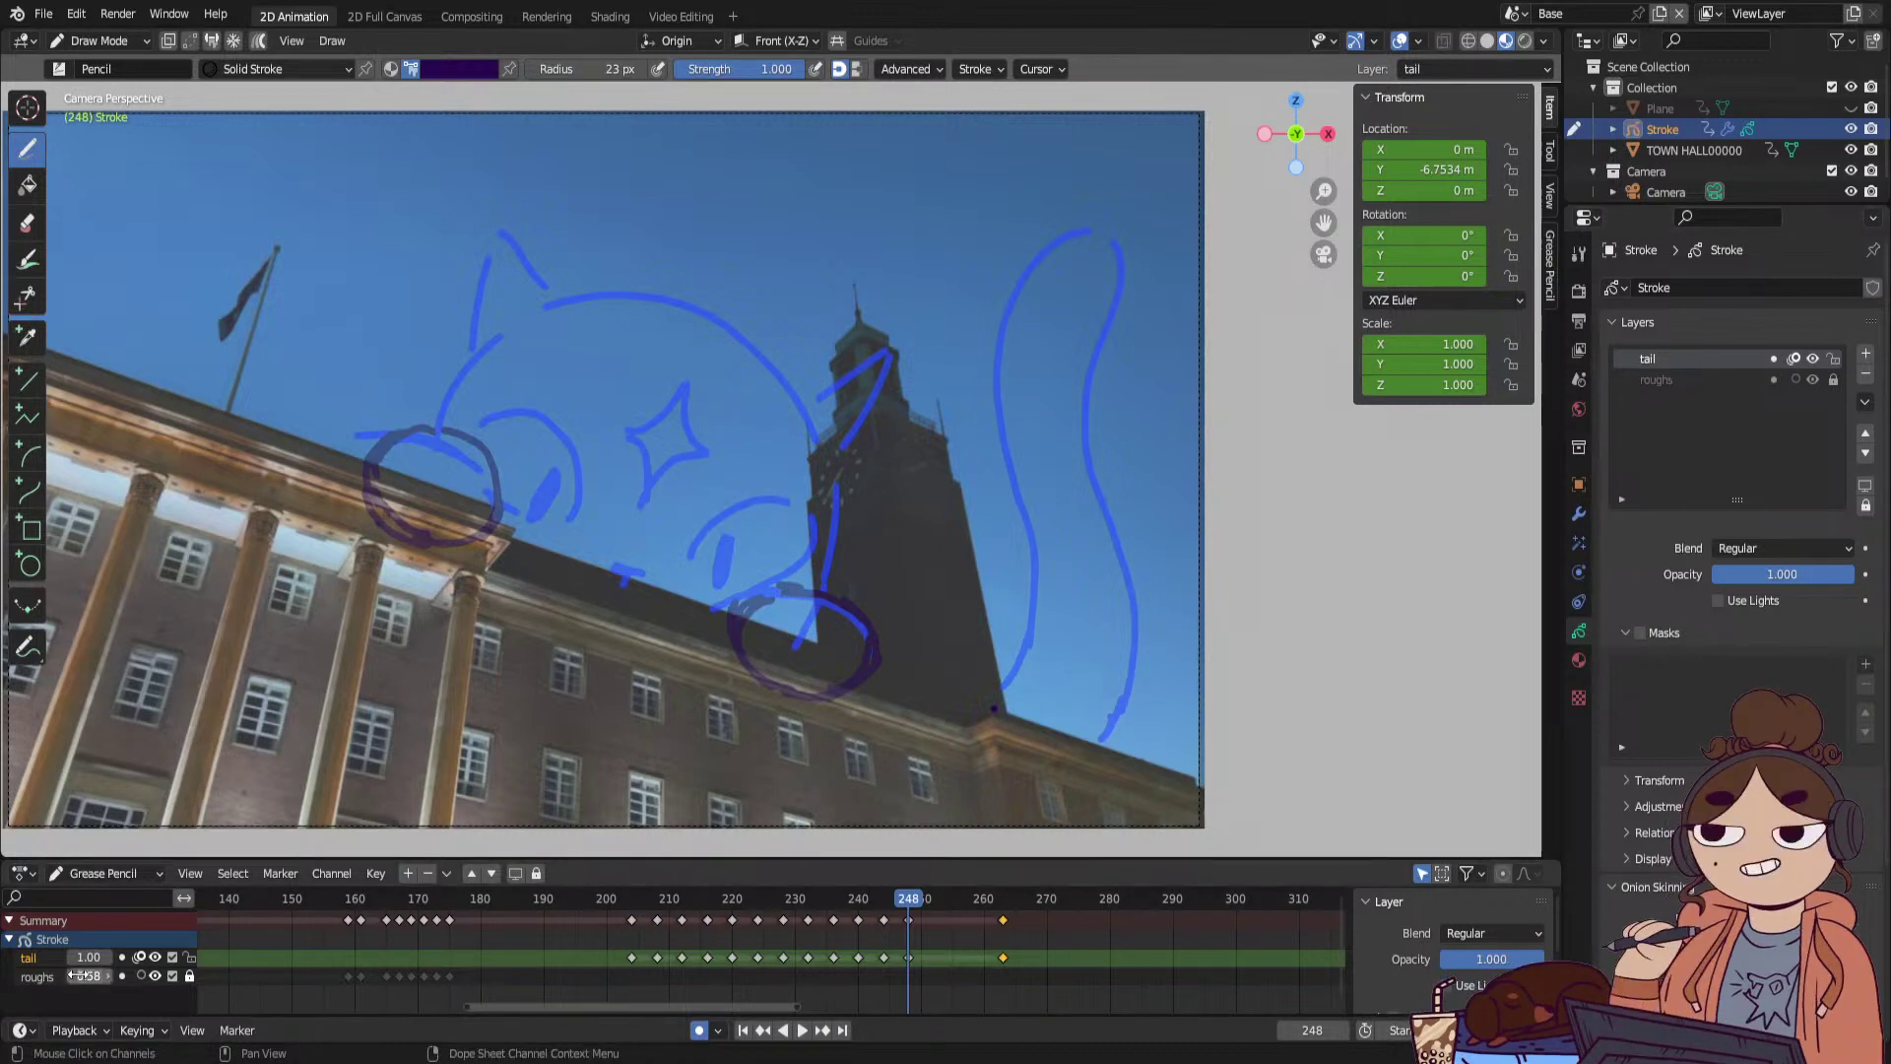
# Lower the roughs layer's opacity to 0.20.
pyautogui.moveTo(79, 975); pyautogui.dragTo(71, 976)
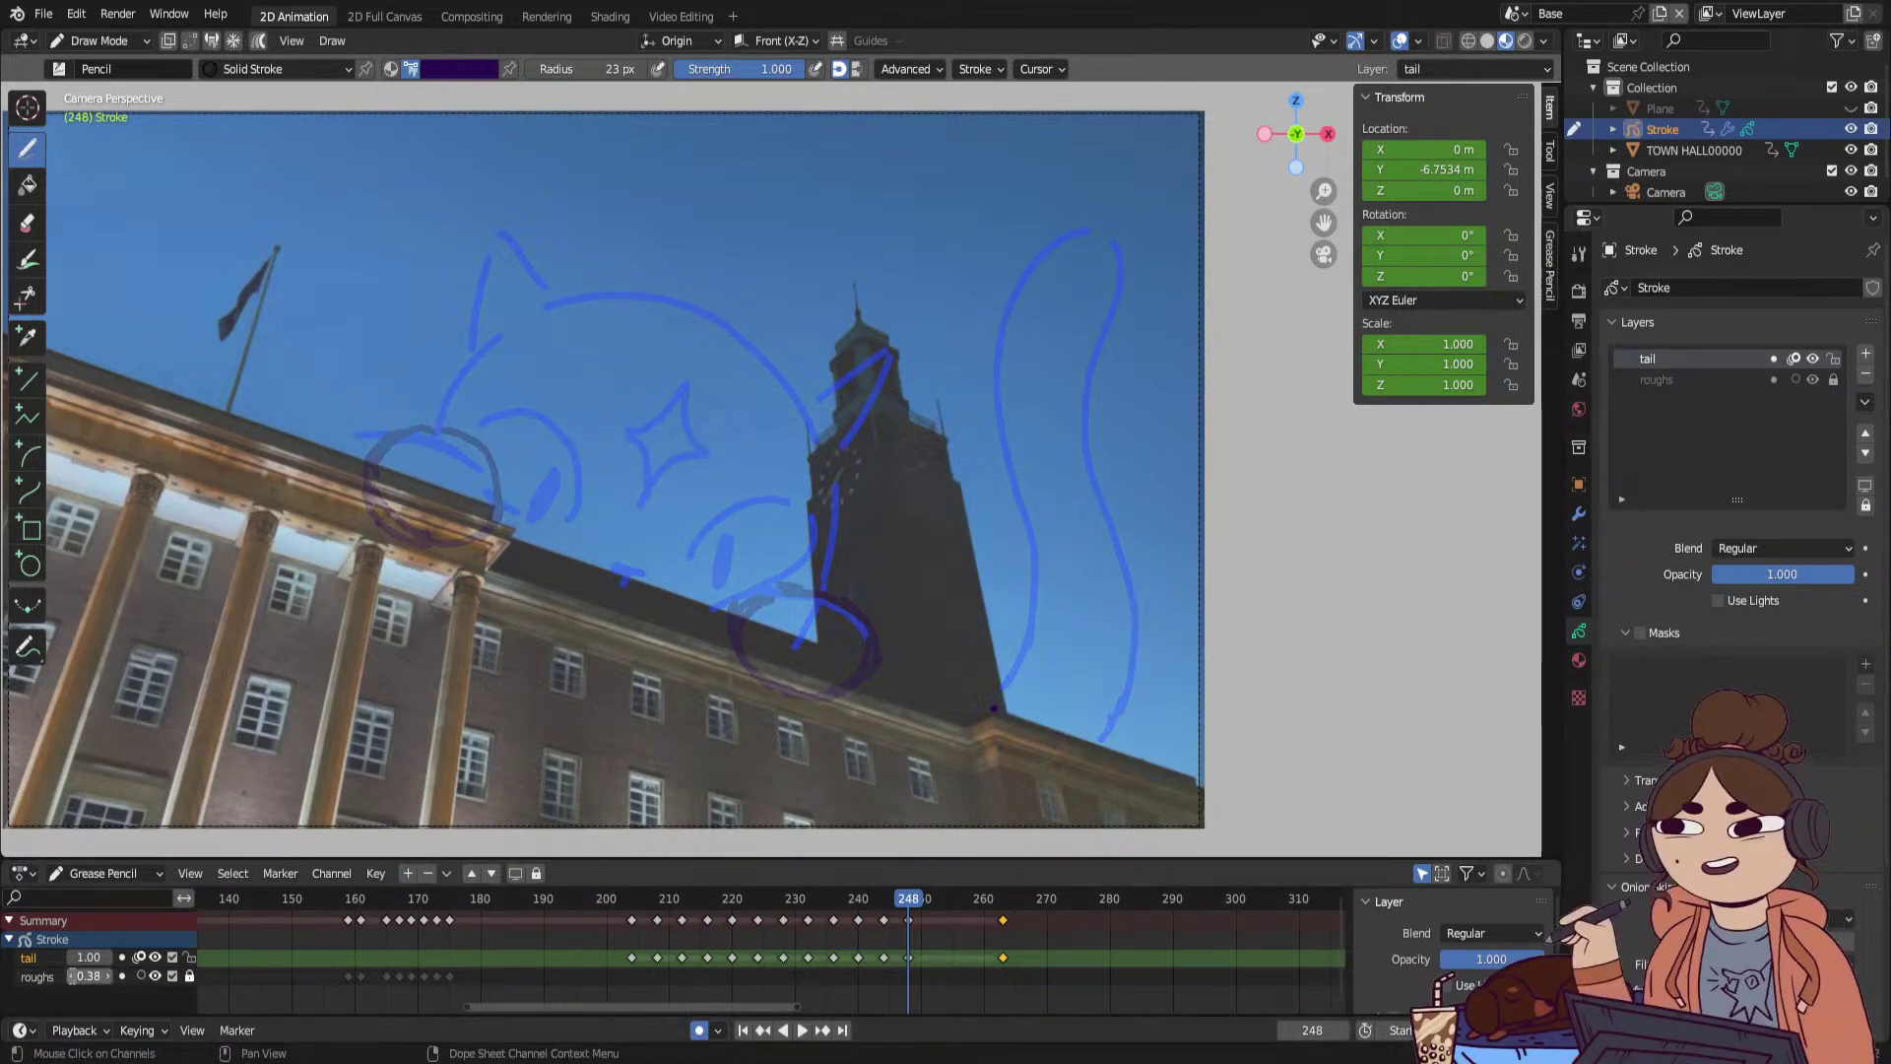
pyautogui.moveTo(64, 1003); pyautogui.dragTo(39, 1003)
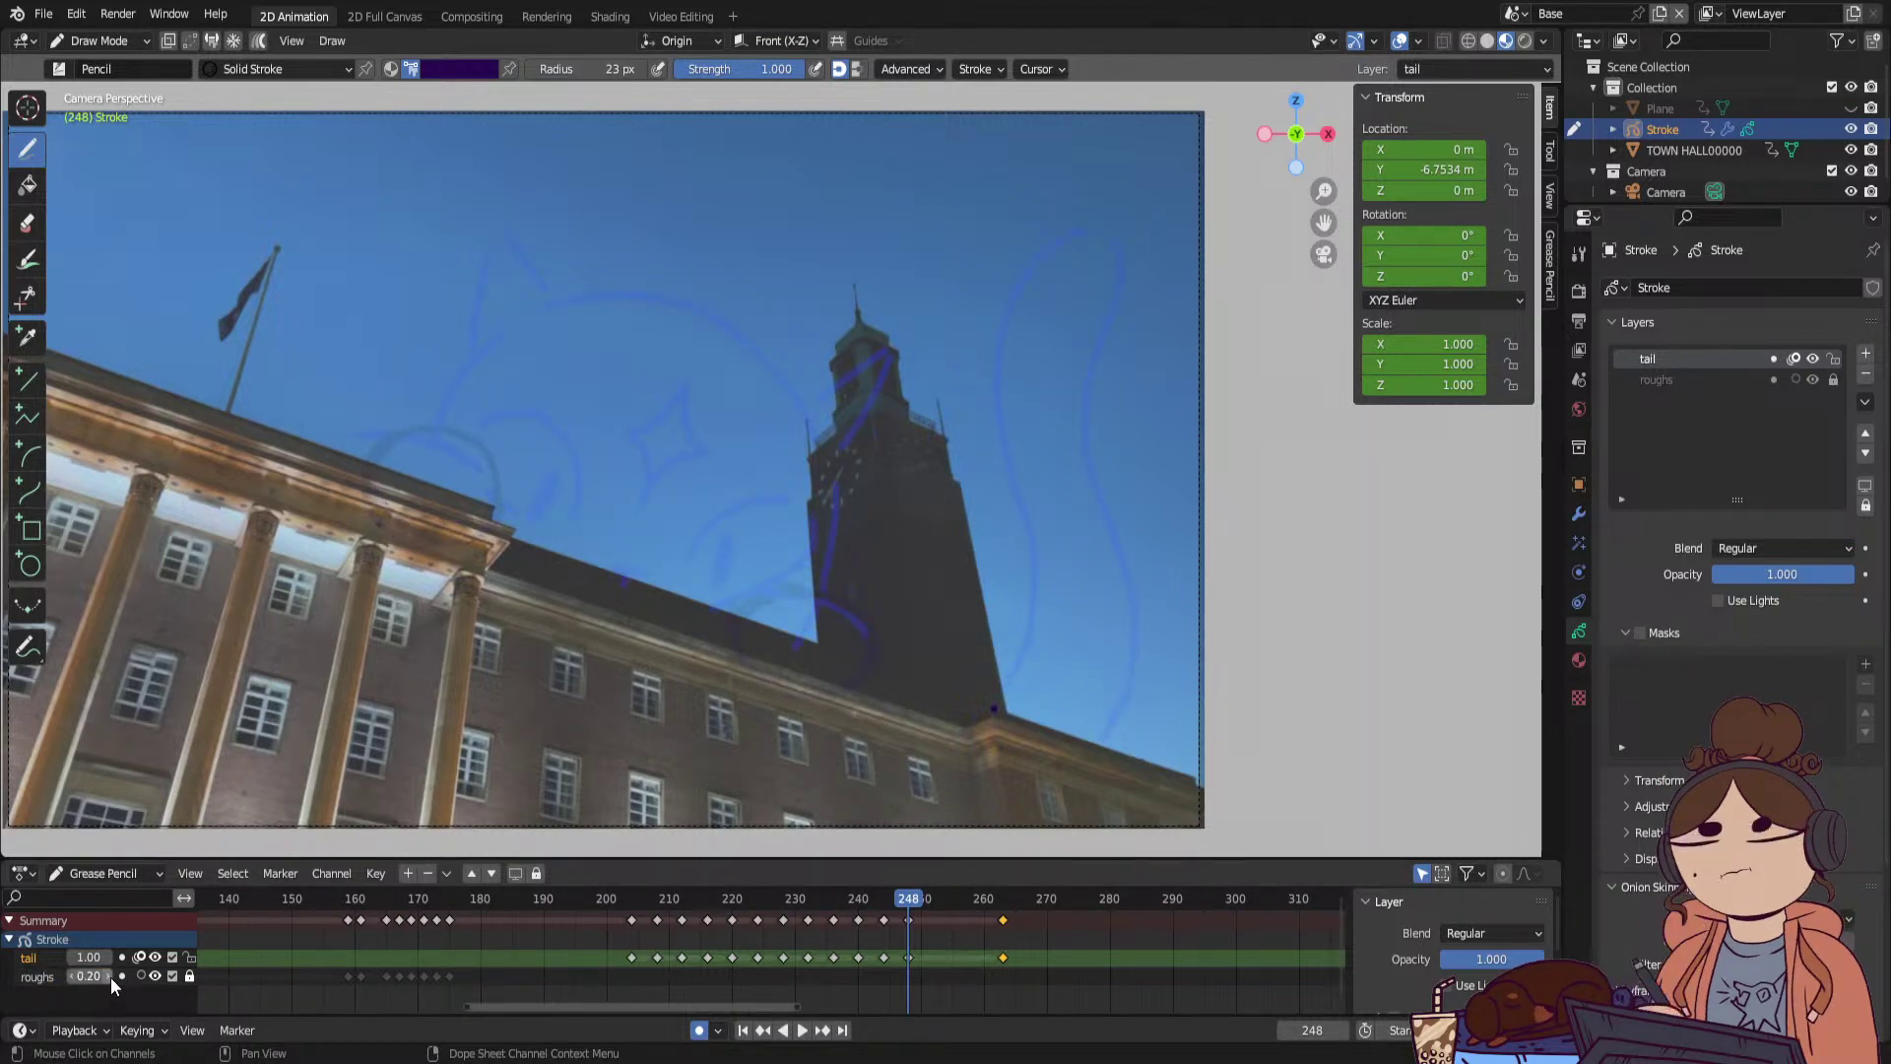
pyautogui.moveTo(1003, 690); pyautogui.dragTo(1095, 738)
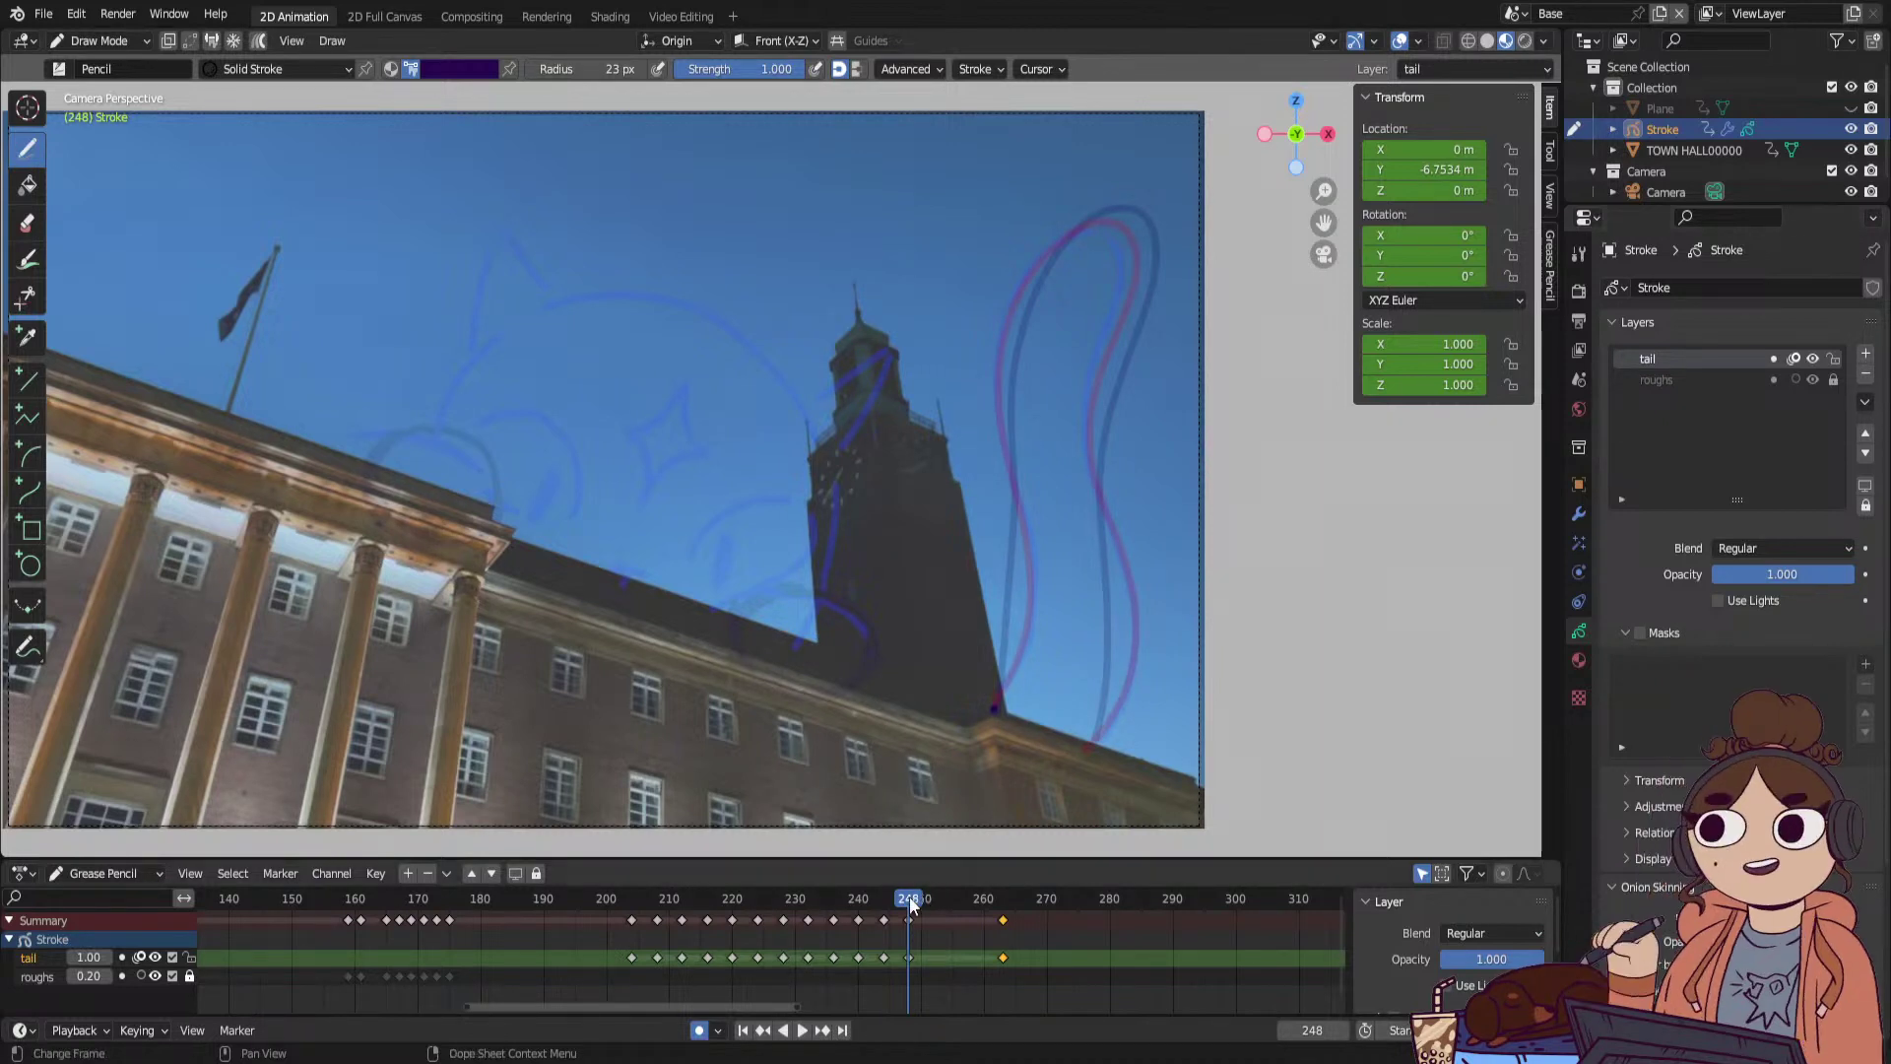
# Review the tail motion by scrubbing through its poses and playing the whole animation from the first frame.
pyautogui.moveTo(892, 902)
pyautogui.mouseDown()
pyautogui.moveTo(912, 901)
pyautogui.moveTo(658, 910)
pyautogui.moveTo(910, 906)
pyautogui.mouseUp()
pyautogui.press('space')
pyautogui.press('space')
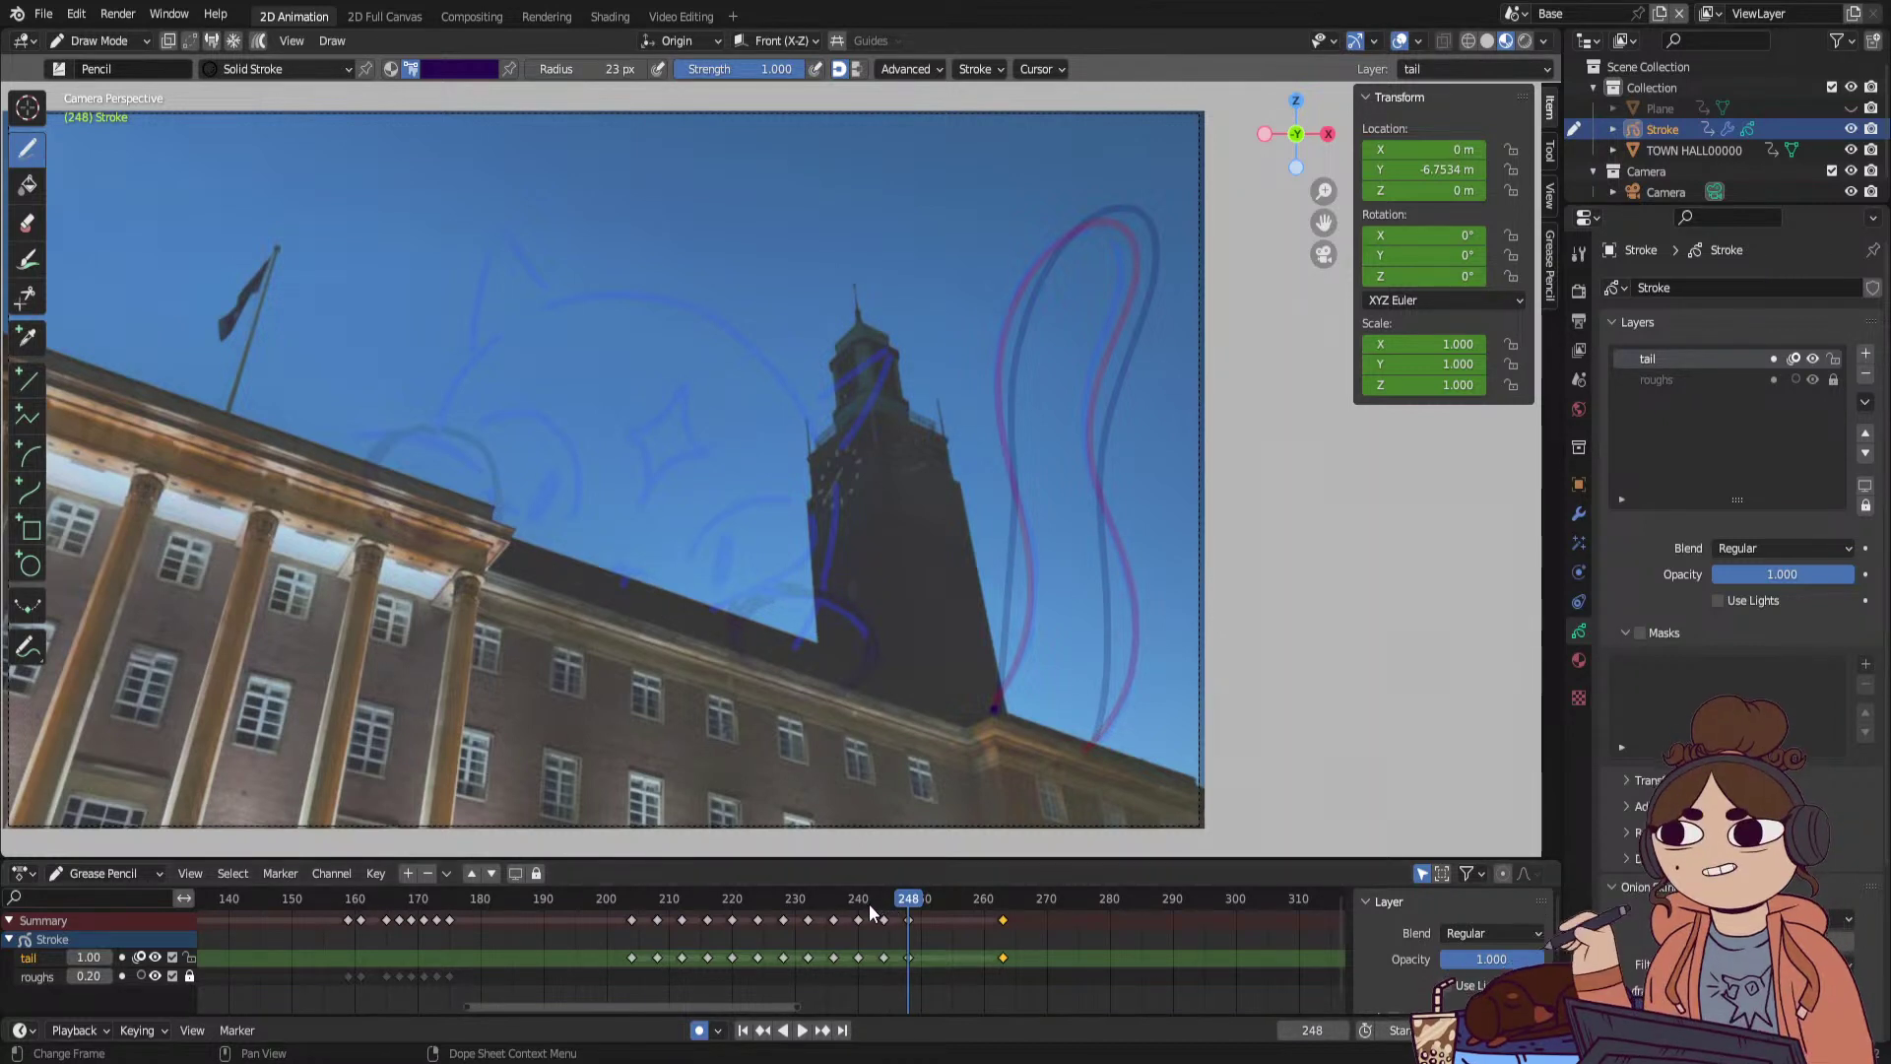
pyautogui.press('space')
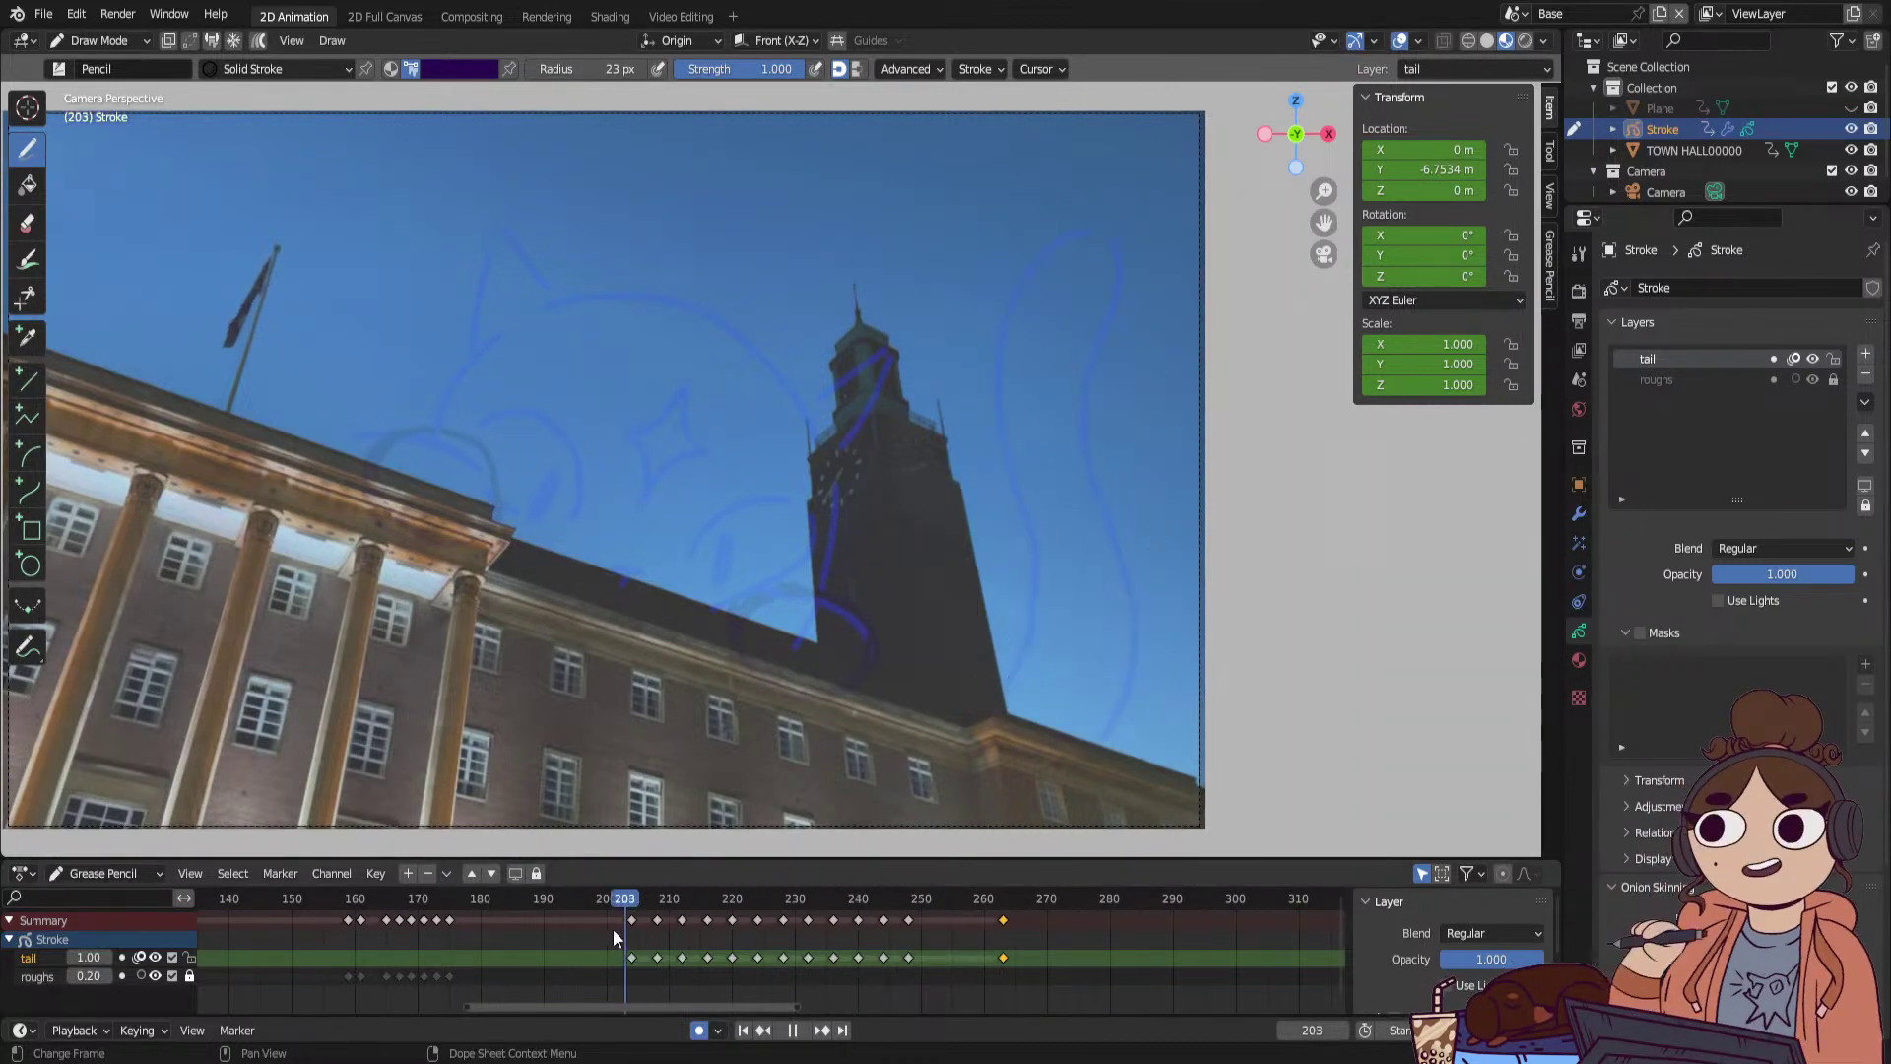
pyautogui.moveTo(553, 947); pyautogui.dragTo(734, 912)
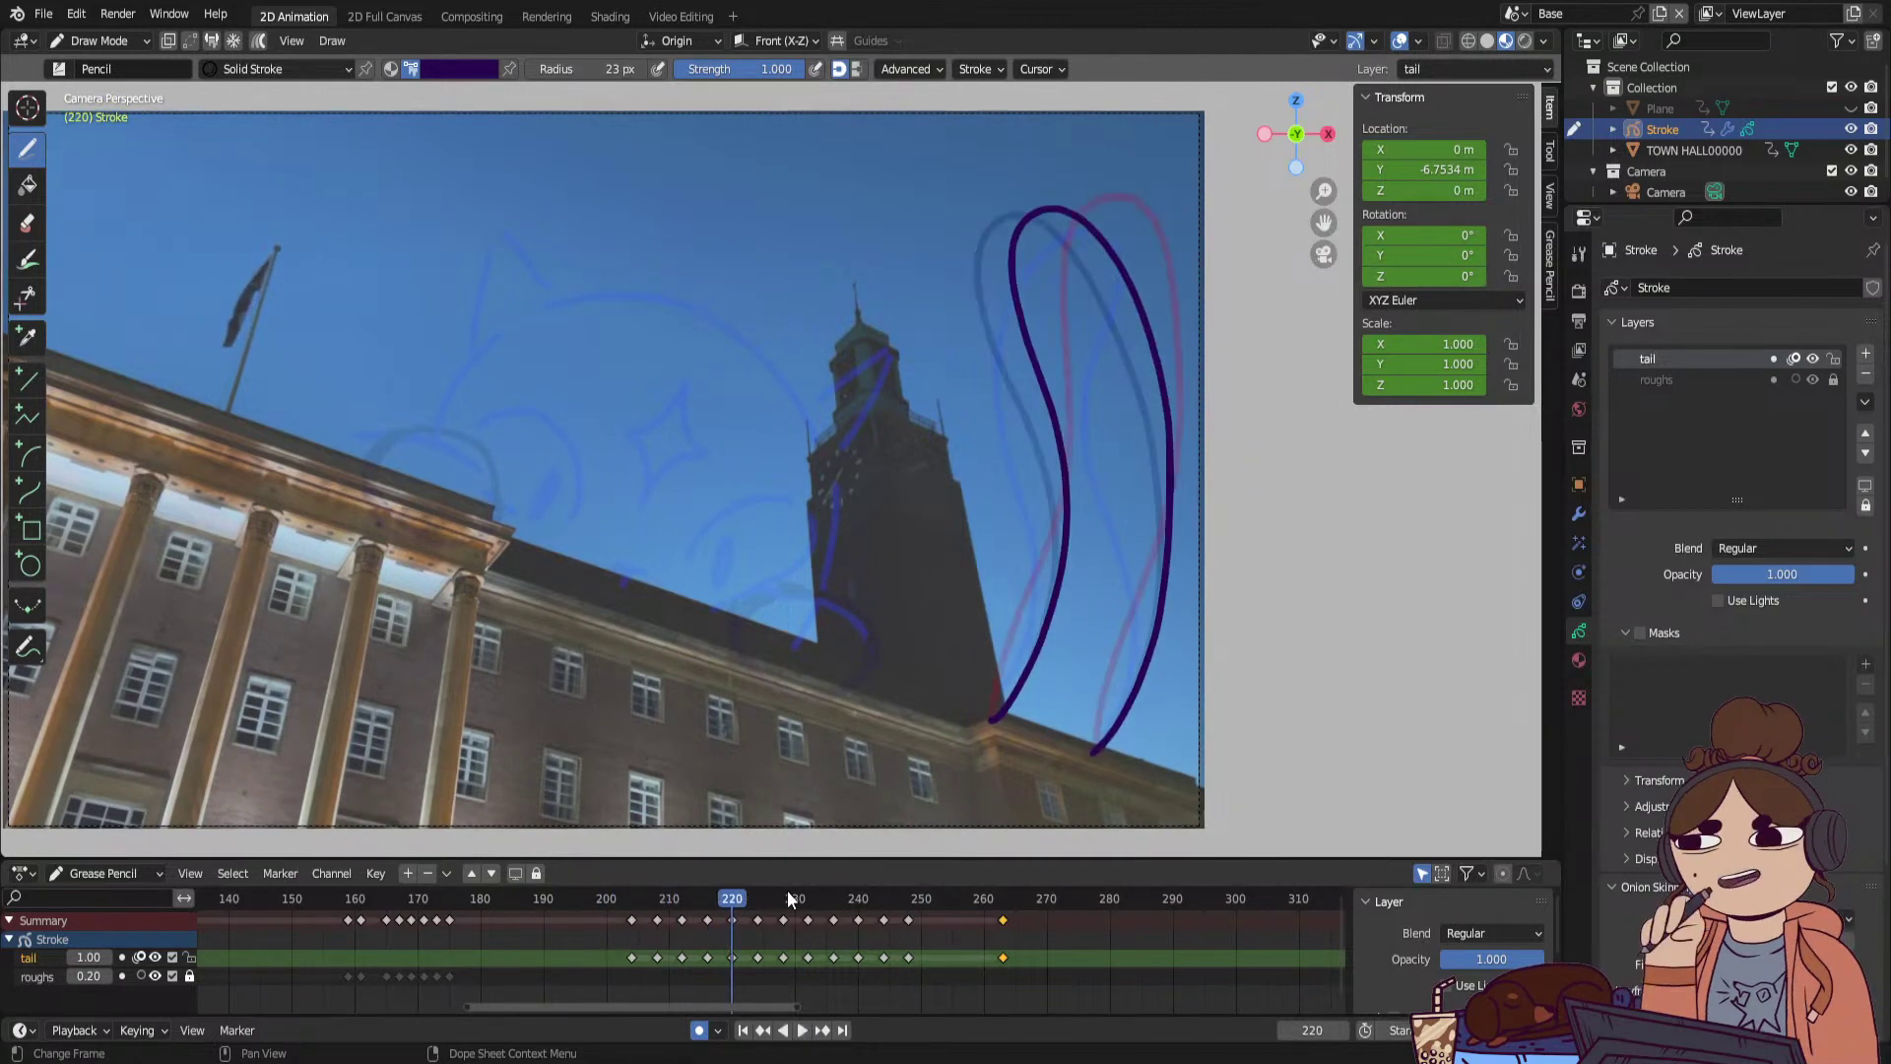
pyautogui.click(743, 1030)
pyautogui.click(804, 1030)
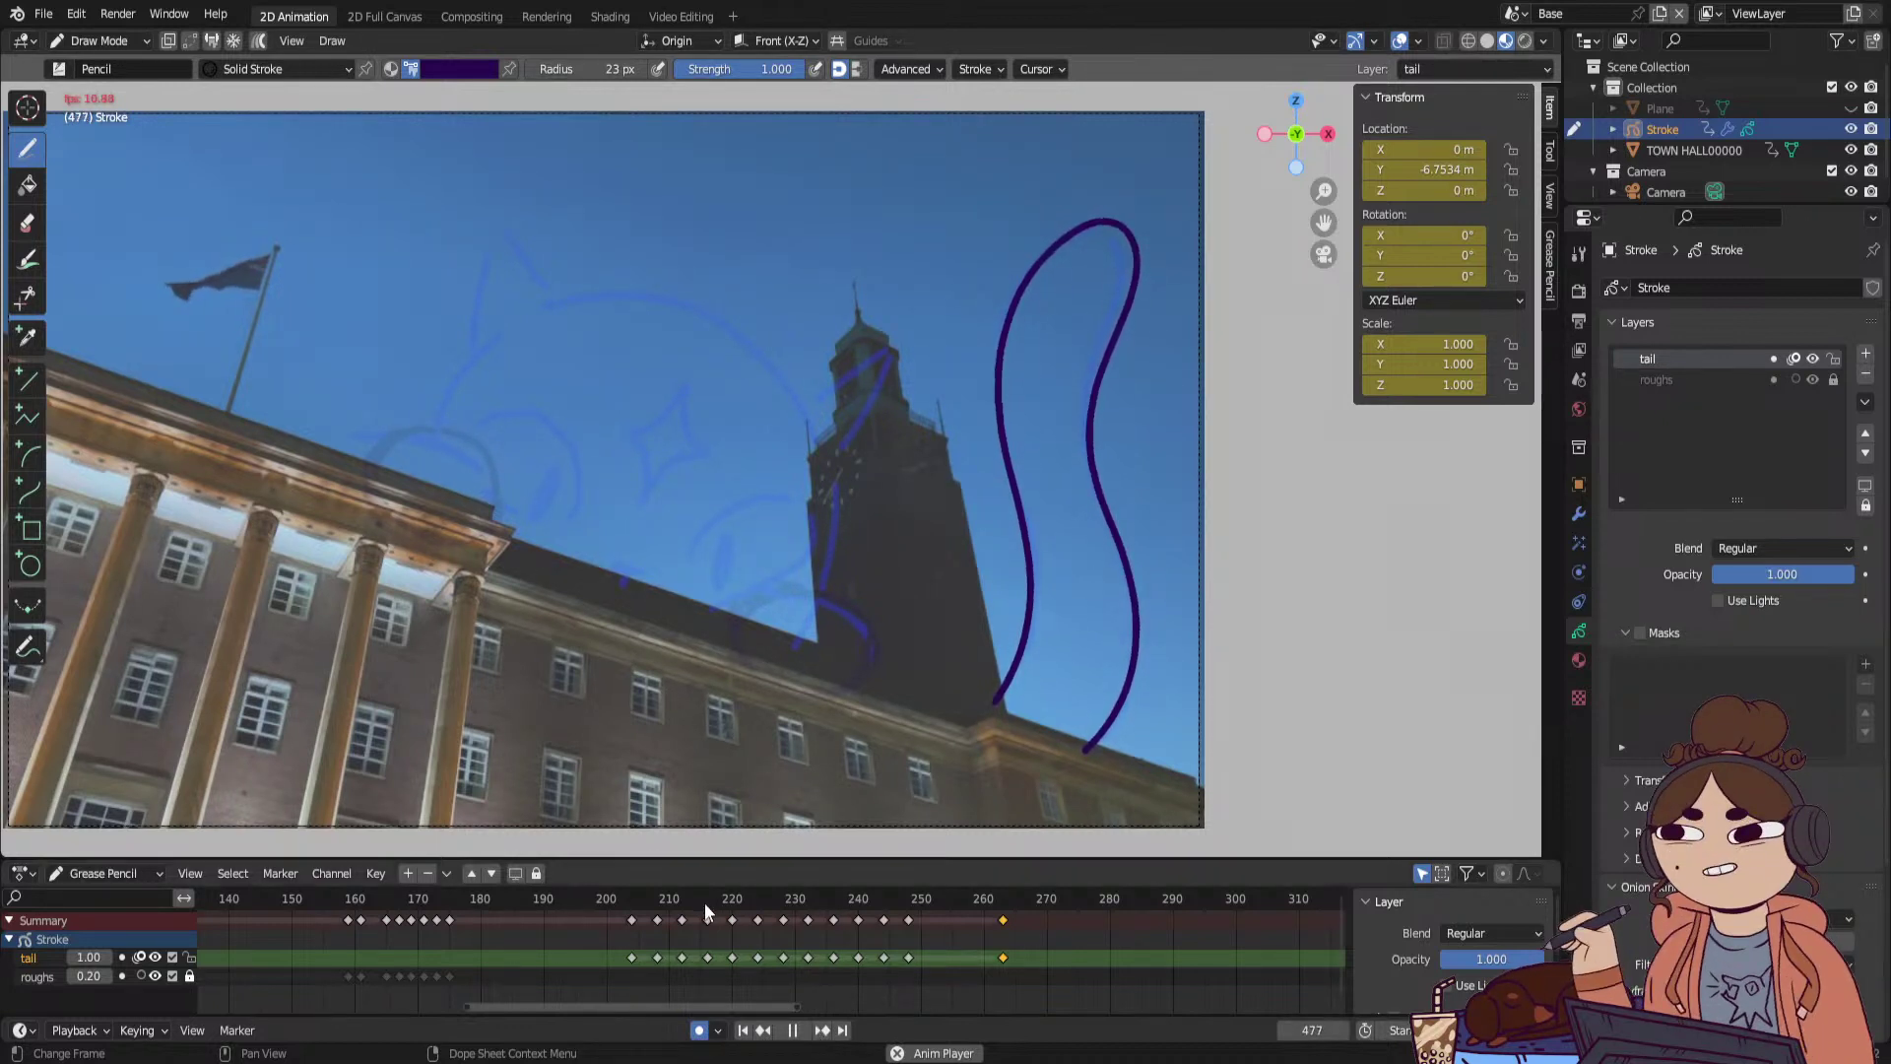
# On frame 248, draw the tail outline between the onion-skinned poses, curving close to the frame 263 pose, and play it back.
pyautogui.moveTo(637, 891)
pyautogui.mouseDown()
pyautogui.moveTo(759, 914)
pyautogui.moveTo(929, 907)
pyautogui.moveTo(887, 940)
pyautogui.moveTo(913, 924)
pyautogui.mouseUp()
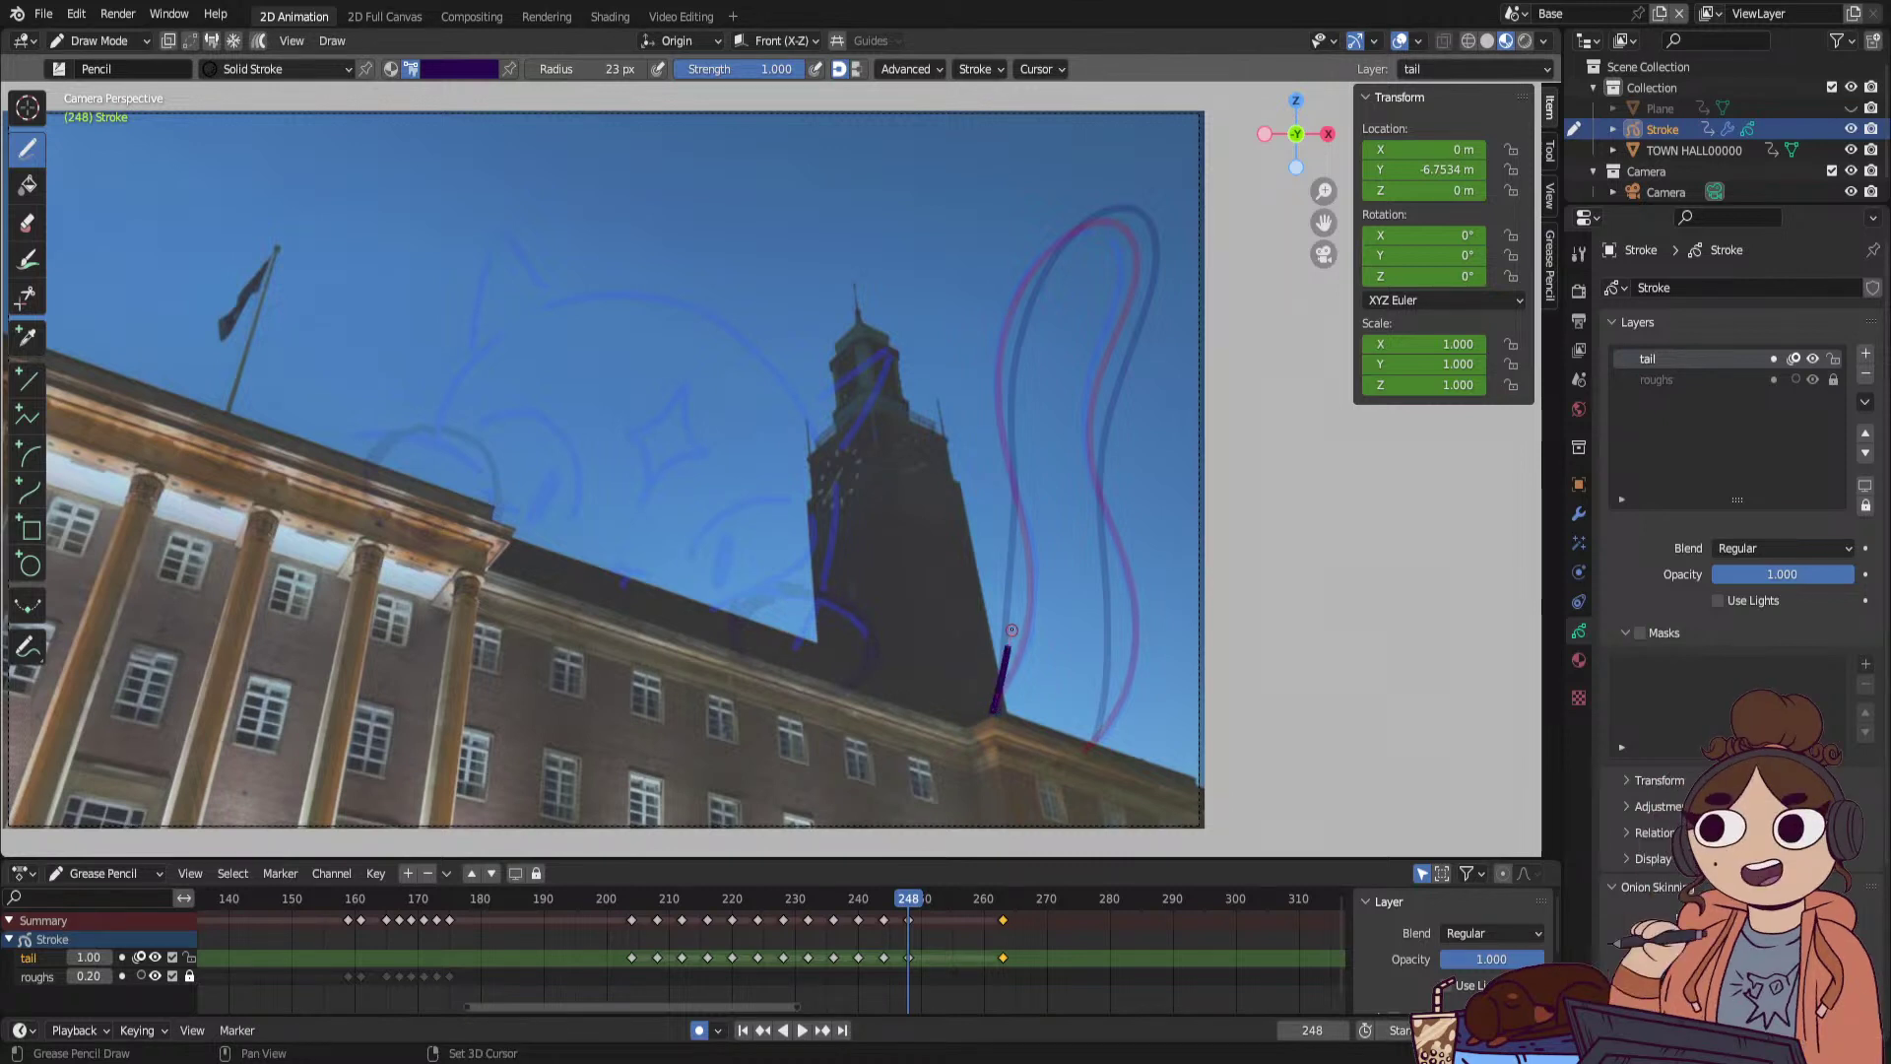
pyautogui.moveTo(1017, 532); pyautogui.dragTo(1008, 456)
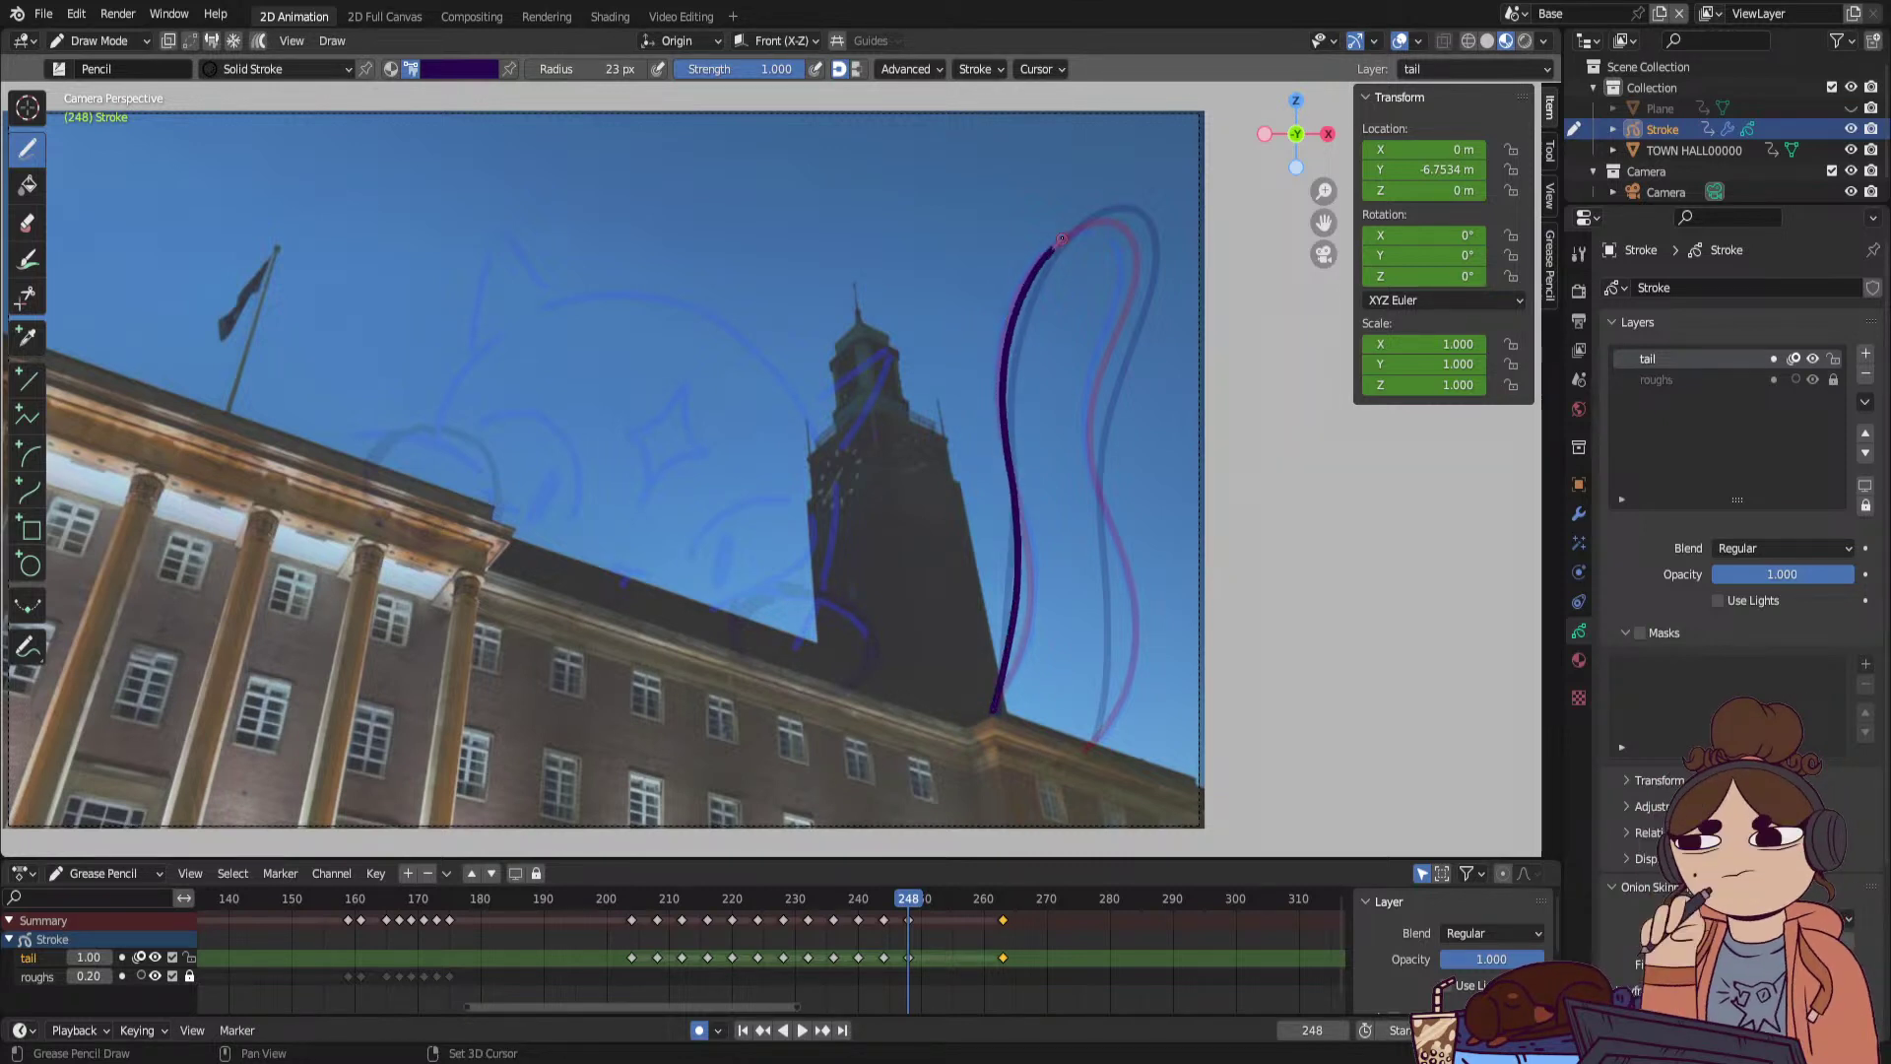
pyautogui.moveTo(1062, 238)
pyautogui.mouseDown()
pyautogui.moveTo(1130, 317)
pyautogui.moveTo(1096, 432)
pyautogui.moveTo(1107, 516)
pyautogui.mouseUp()
pyautogui.moveTo(1121, 604); pyautogui.dragTo(1104, 723)
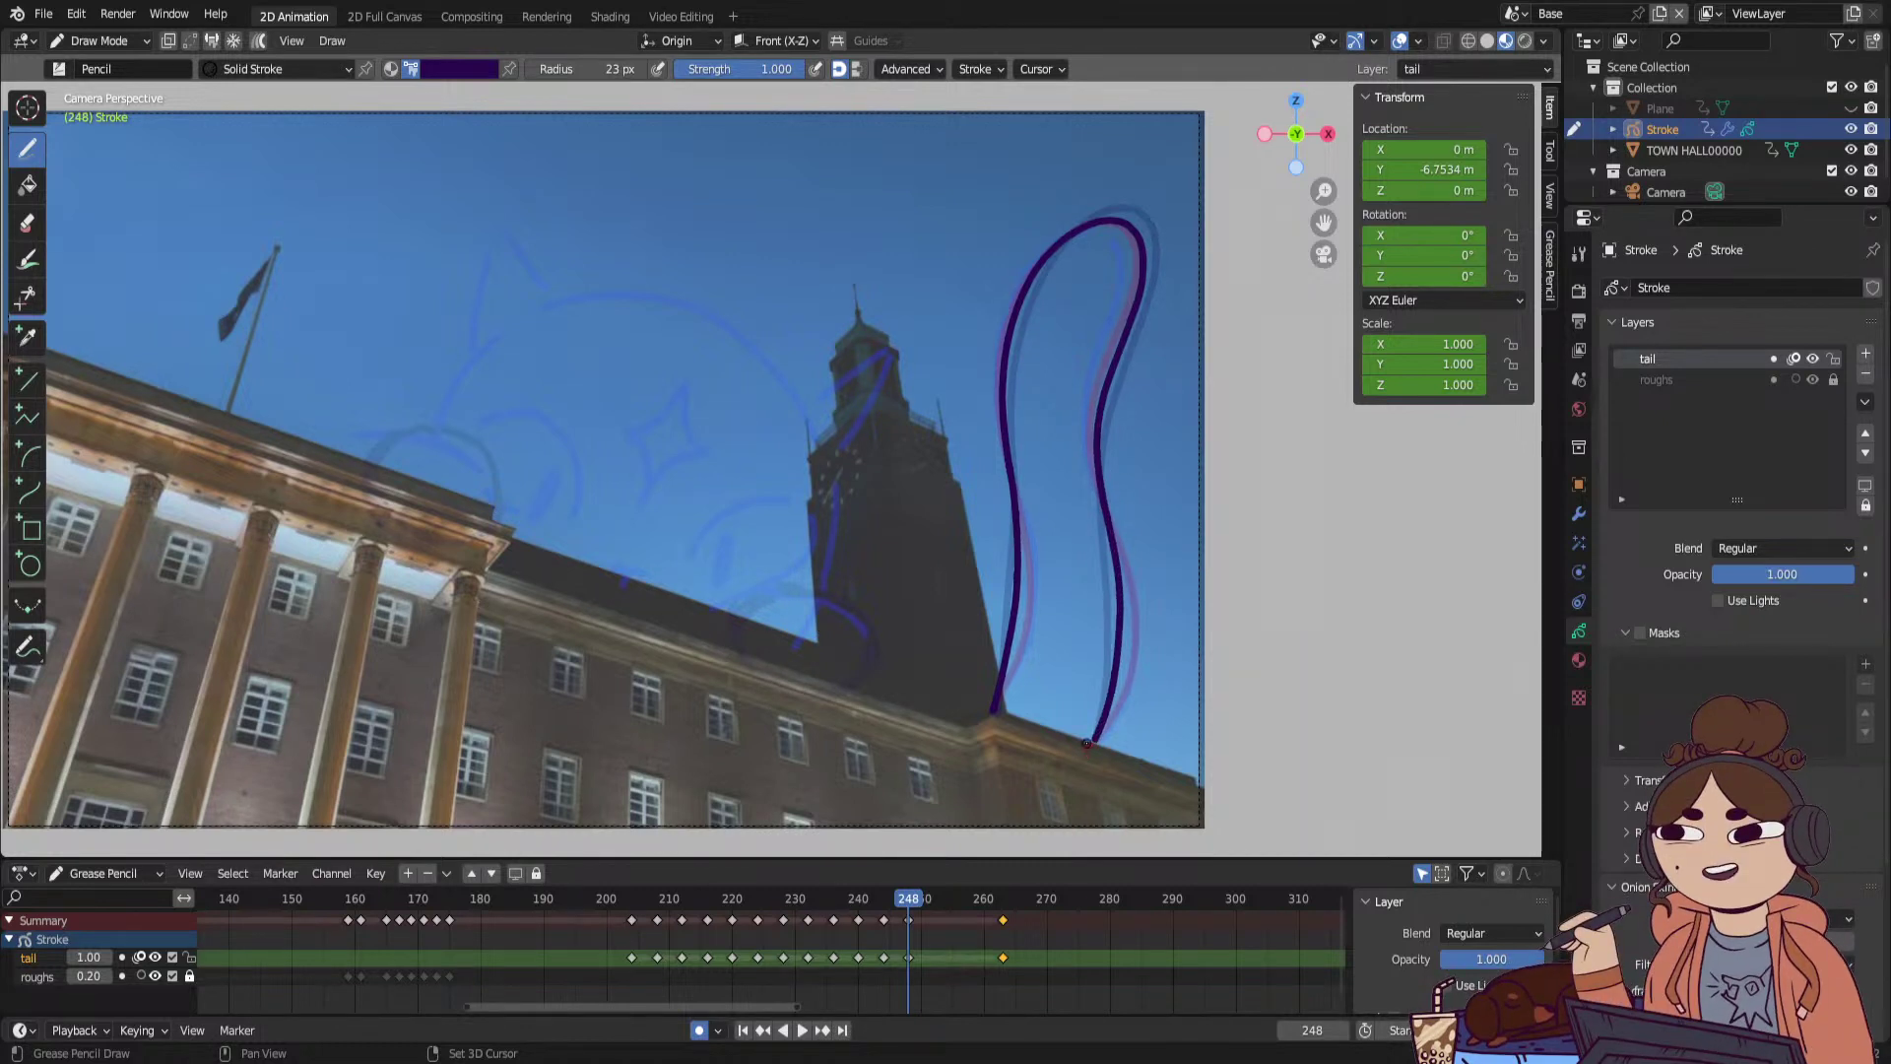
pyautogui.moveTo(880, 905)
pyautogui.mouseDown()
pyautogui.moveTo(639, 959)
pyautogui.moveTo(966, 918)
pyautogui.moveTo(729, 977)
pyautogui.moveTo(628, 978)
pyautogui.mouseUp()
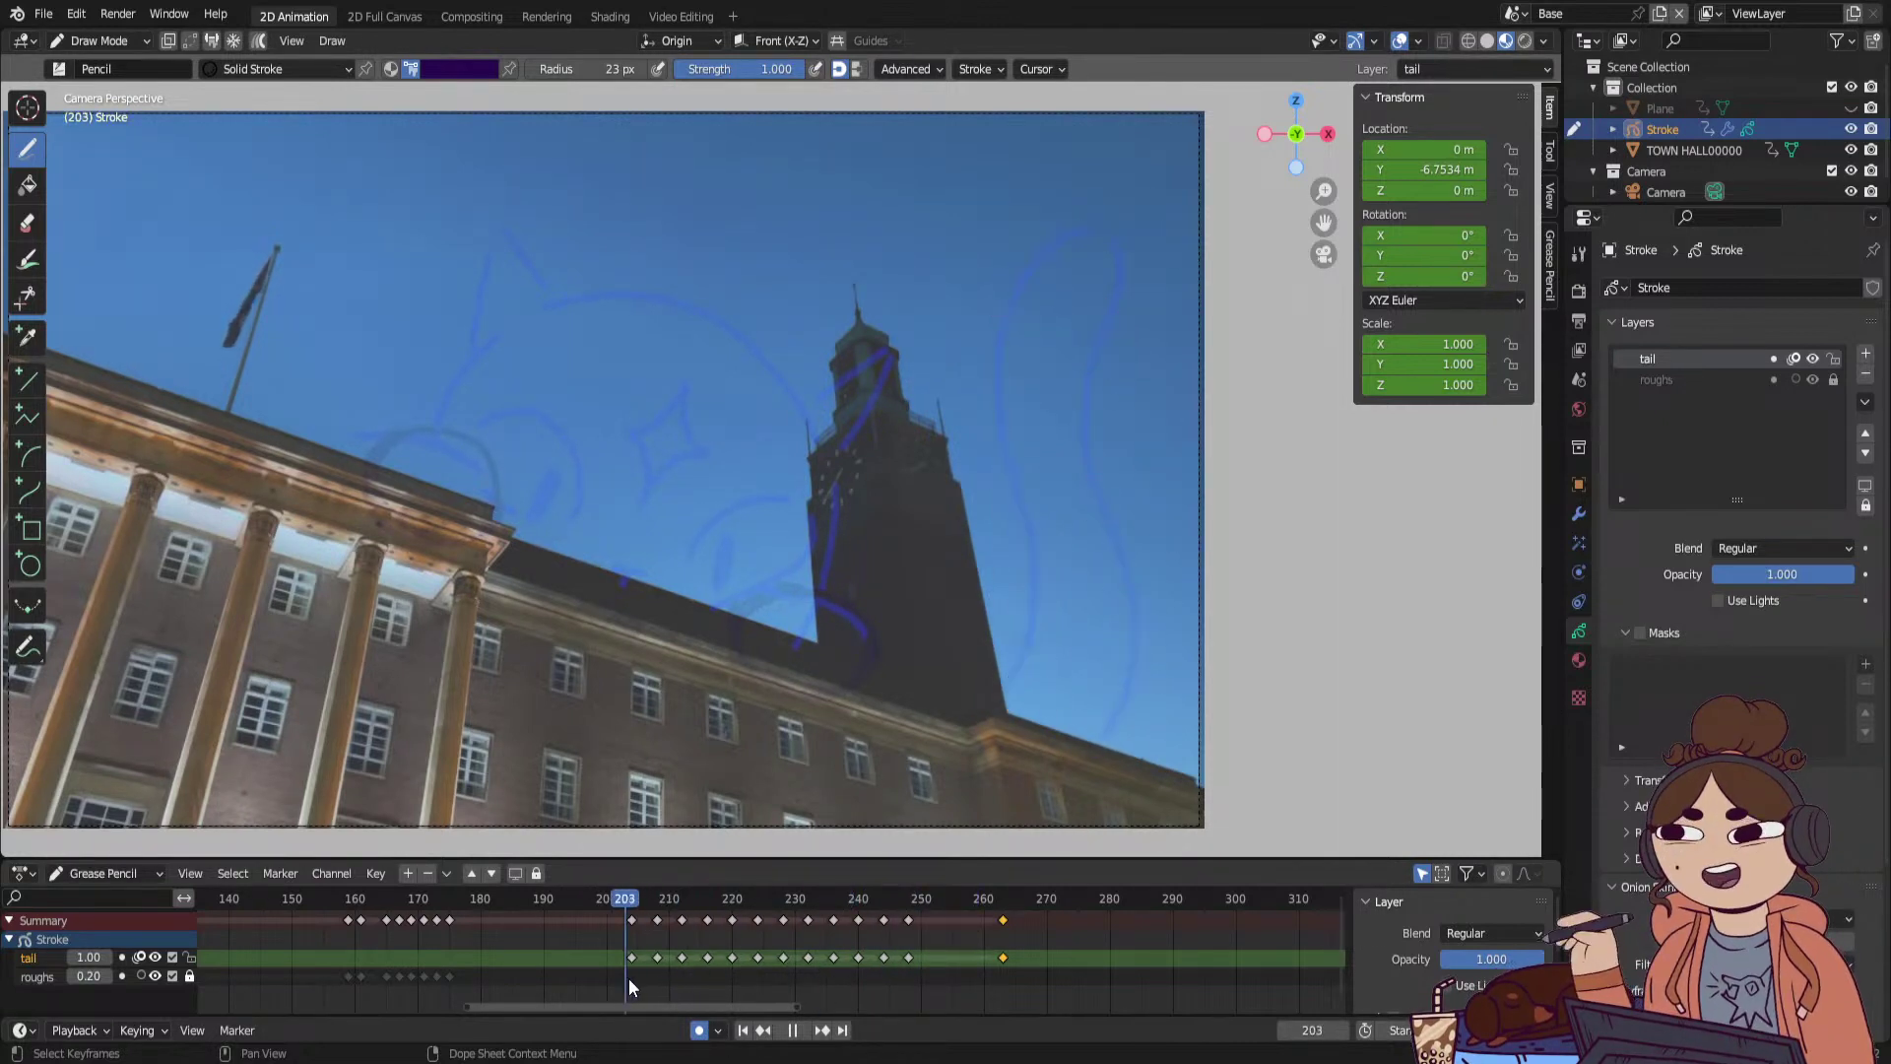
pyautogui.press('space')
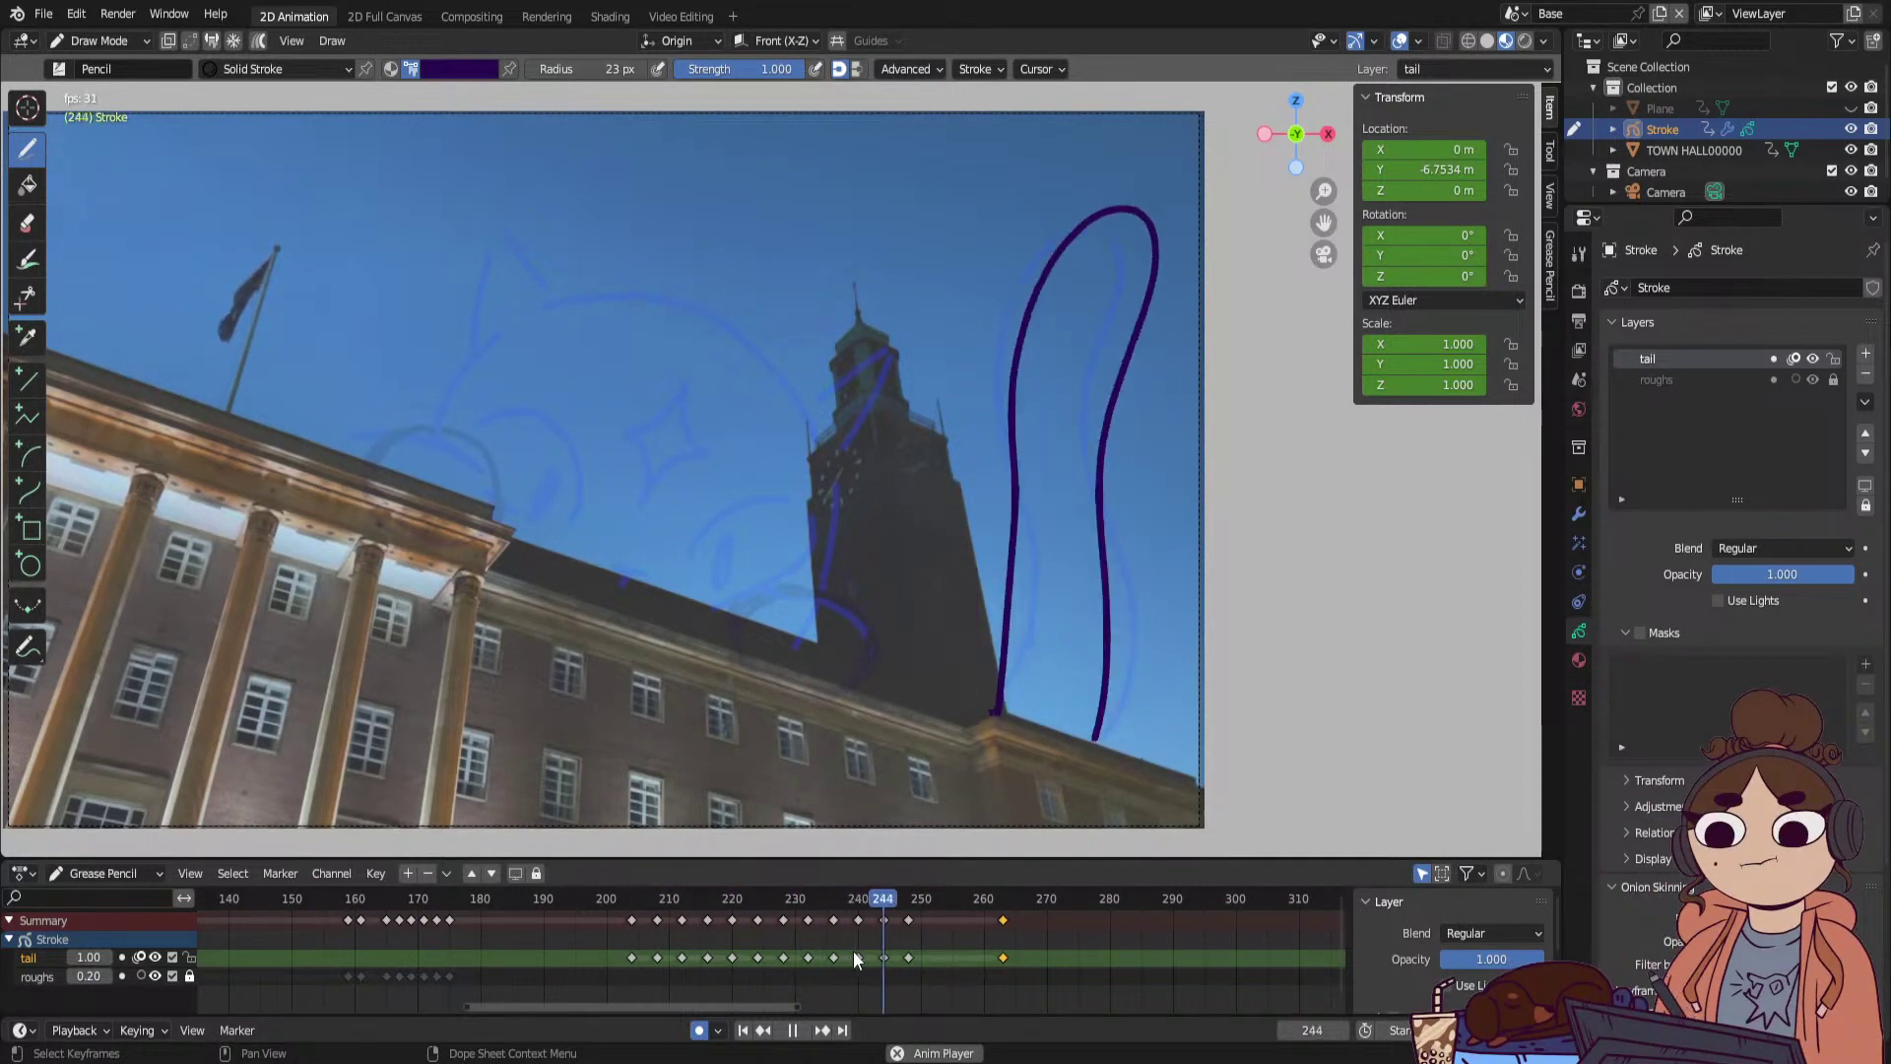
# On frame 251, draw the tail outline as an S-curve, bending further left than the preceding pose while keeping the same base.
pyautogui.press('space')
pyautogui.click(904, 902)
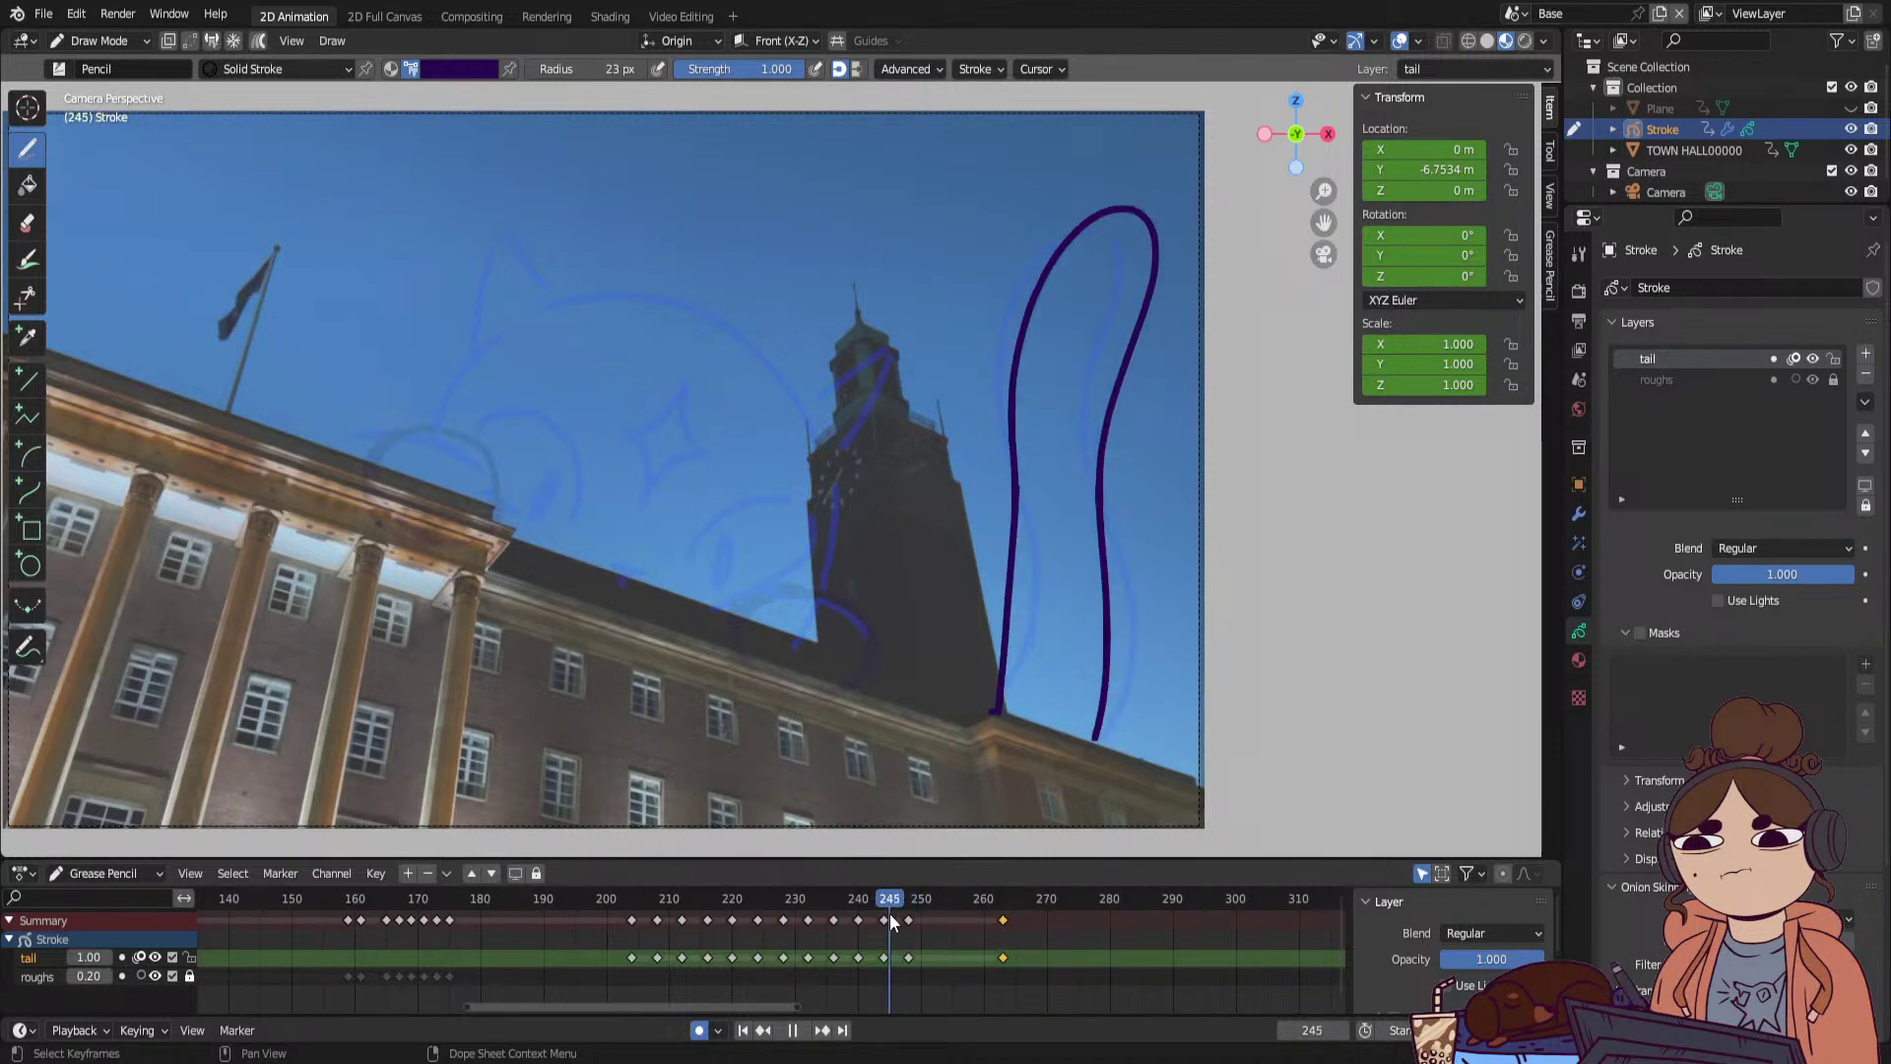
pyautogui.moveTo(889, 913); pyautogui.dragTo(931, 899)
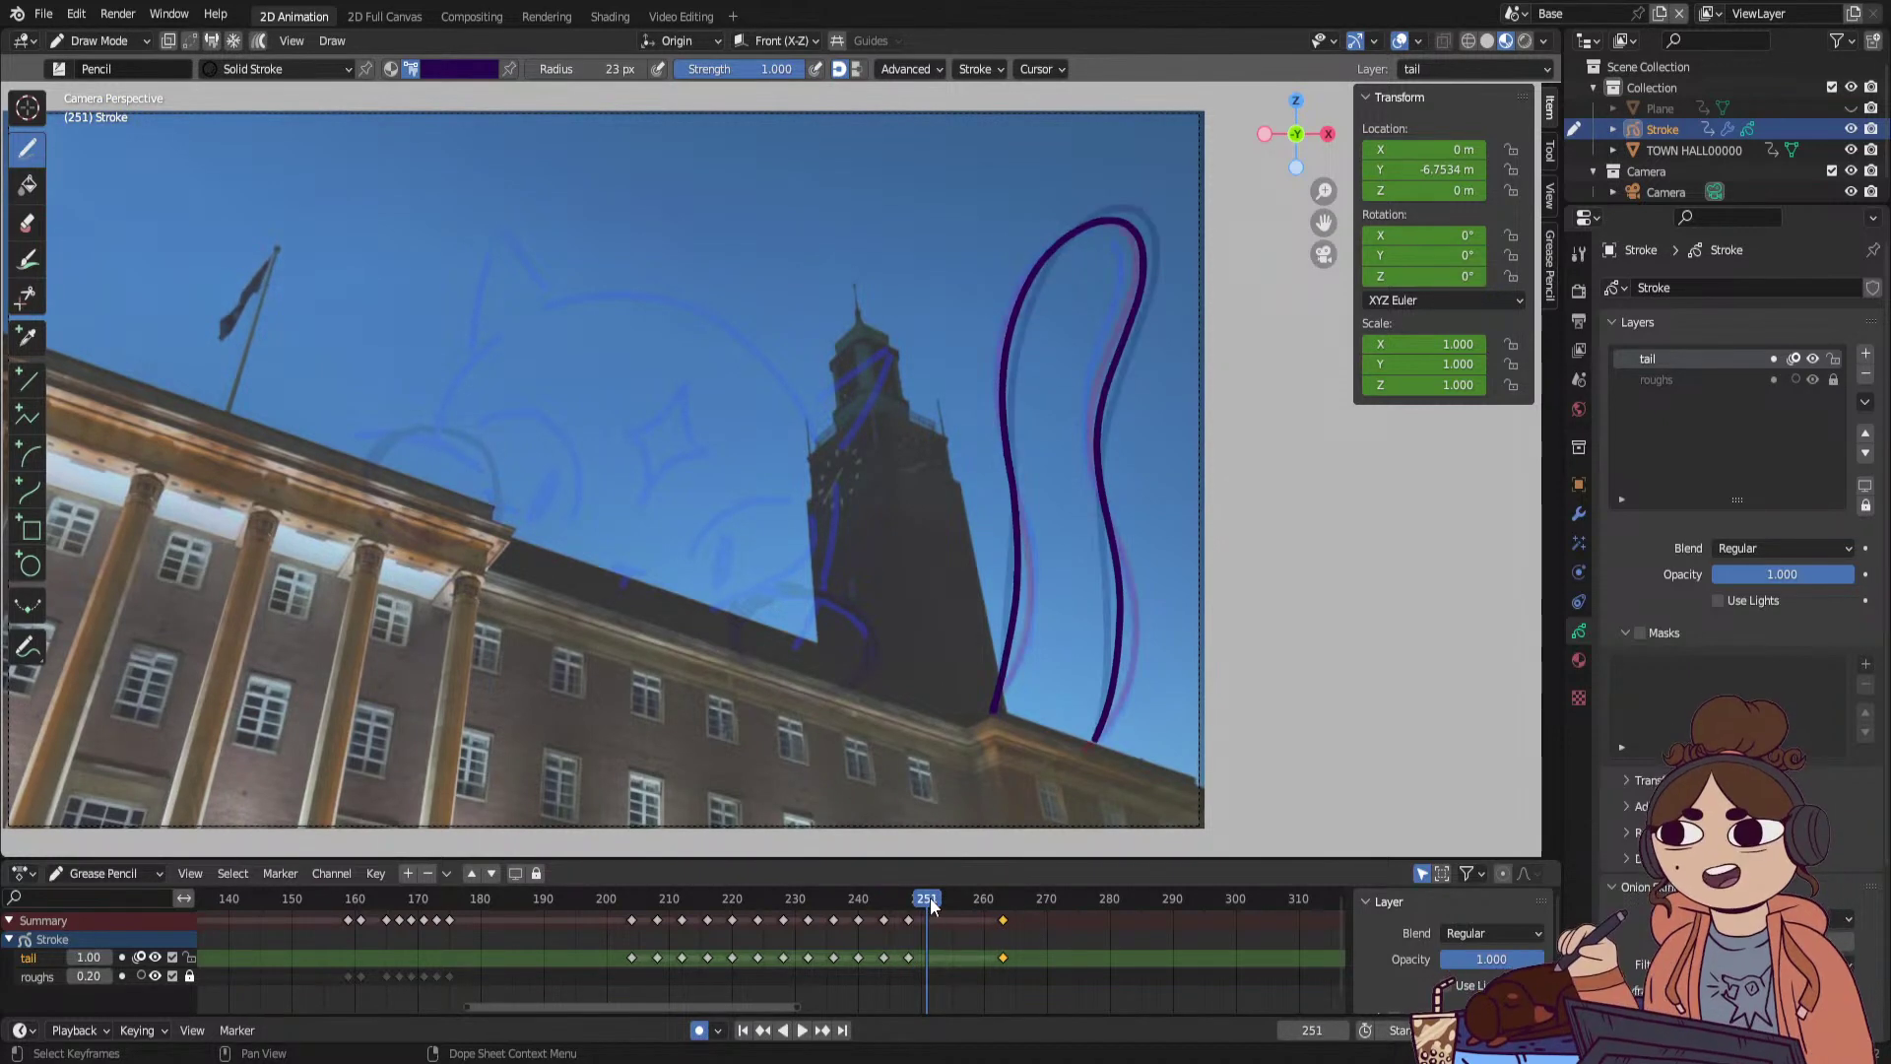
pyautogui.moveTo(987, 711)
pyautogui.mouseDown()
pyautogui.moveTo(1032, 616)
pyautogui.moveTo(1029, 531)
pyautogui.moveTo(975, 403)
pyautogui.mouseUp()
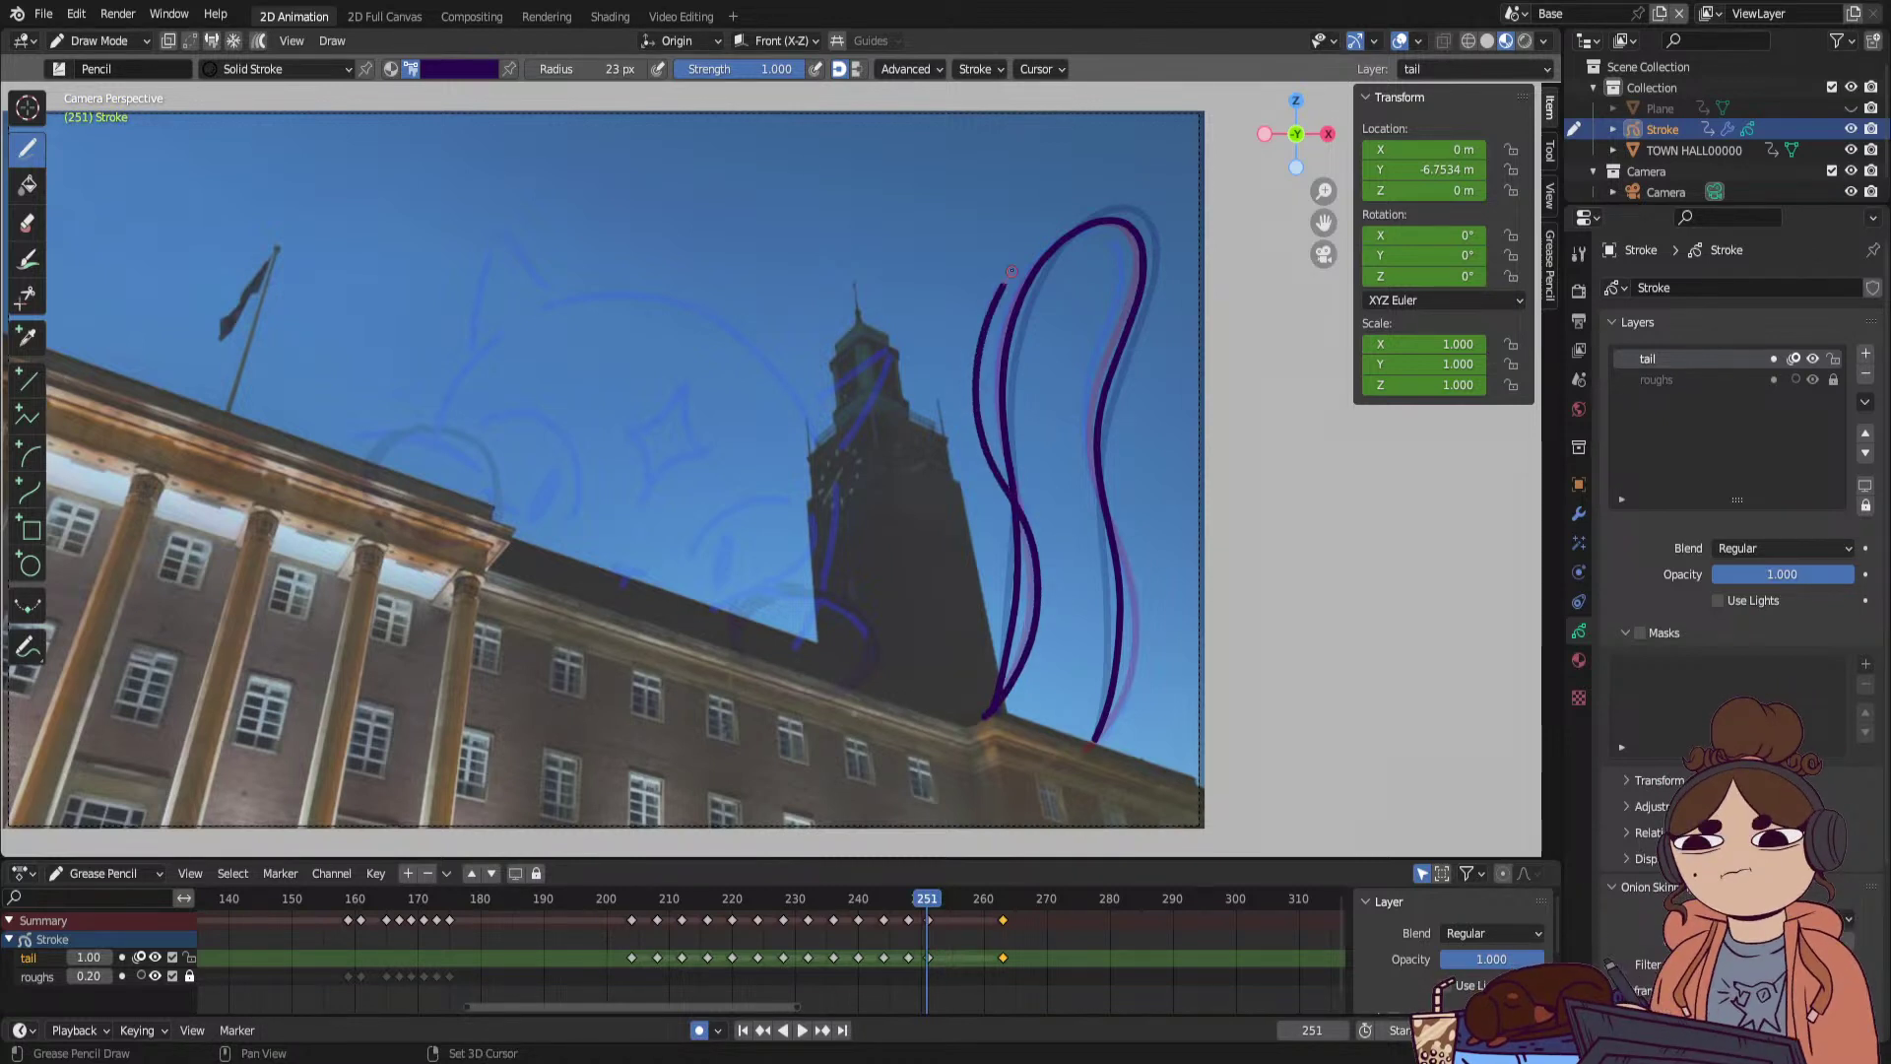
pyautogui.moveTo(1130, 239); pyautogui.dragTo(1116, 300)
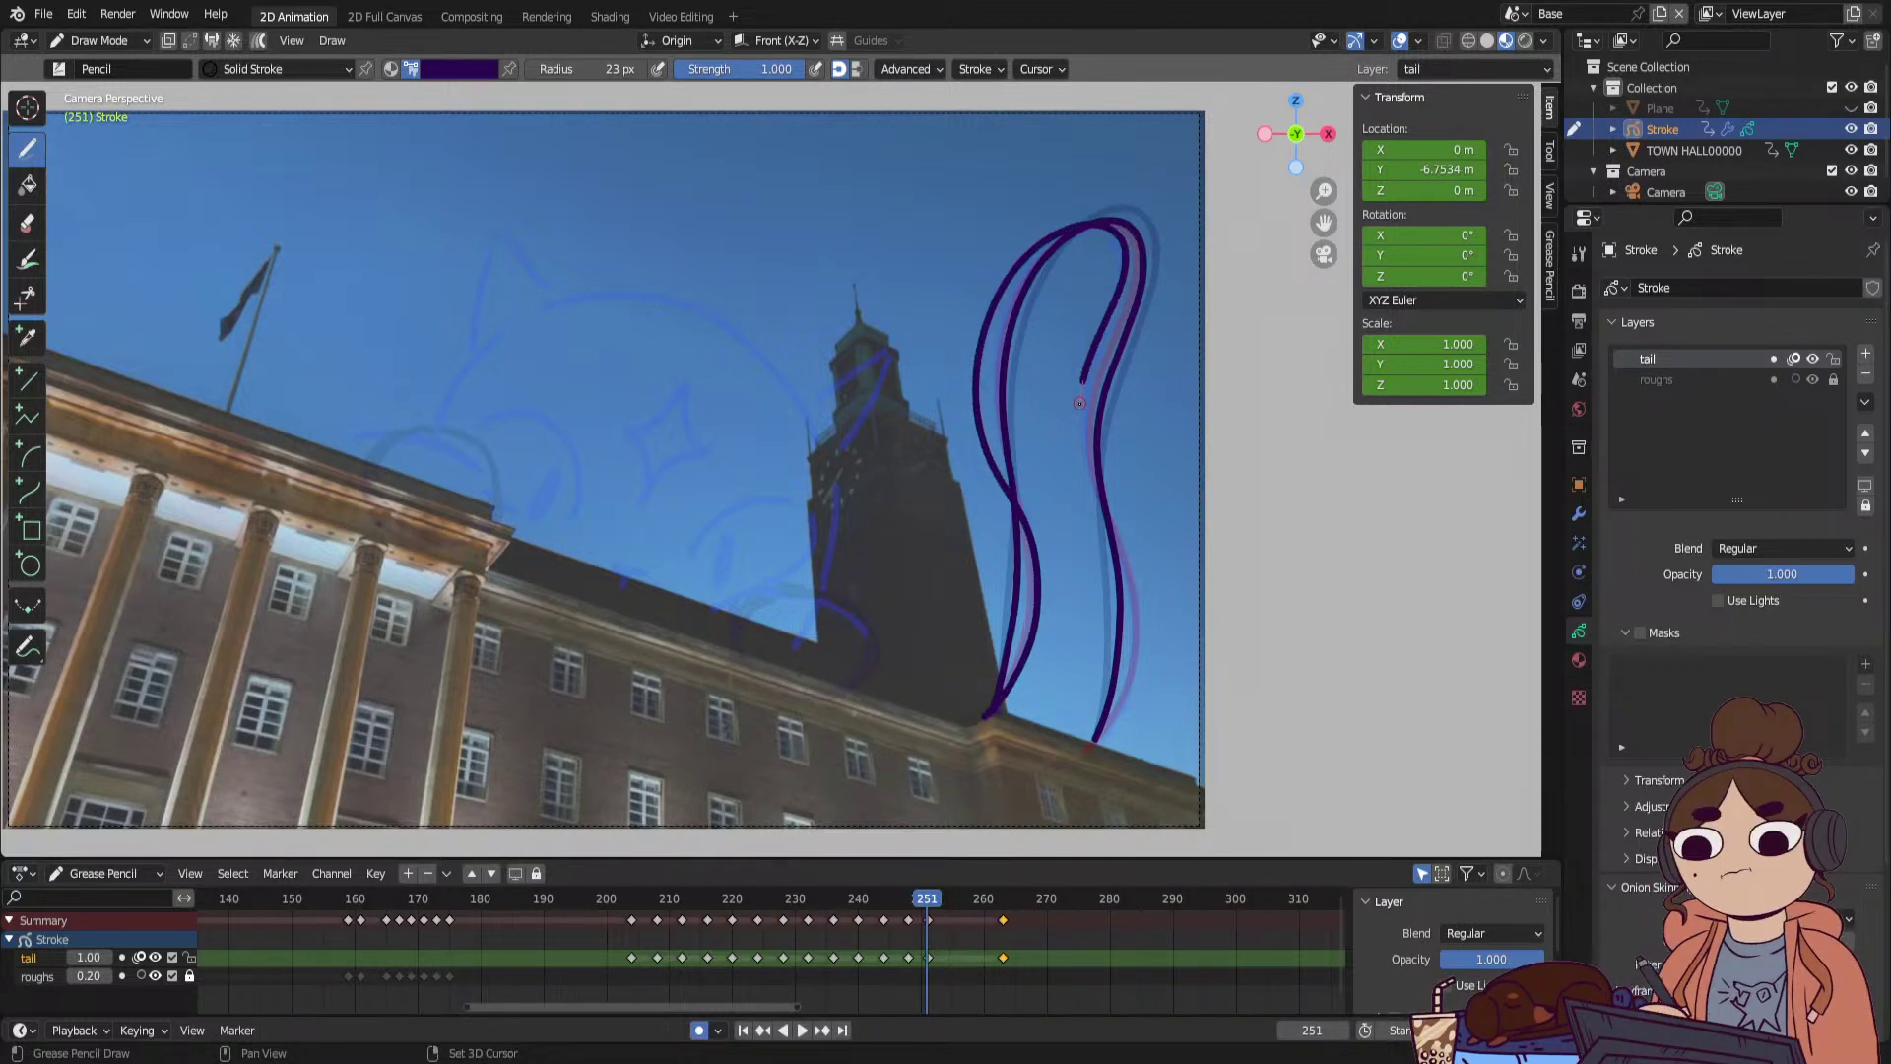
pyautogui.moveTo(1079, 402)
pyautogui.mouseDown()
pyautogui.moveTo(1135, 576)
pyautogui.moveTo(1131, 667)
pyautogui.mouseUp()
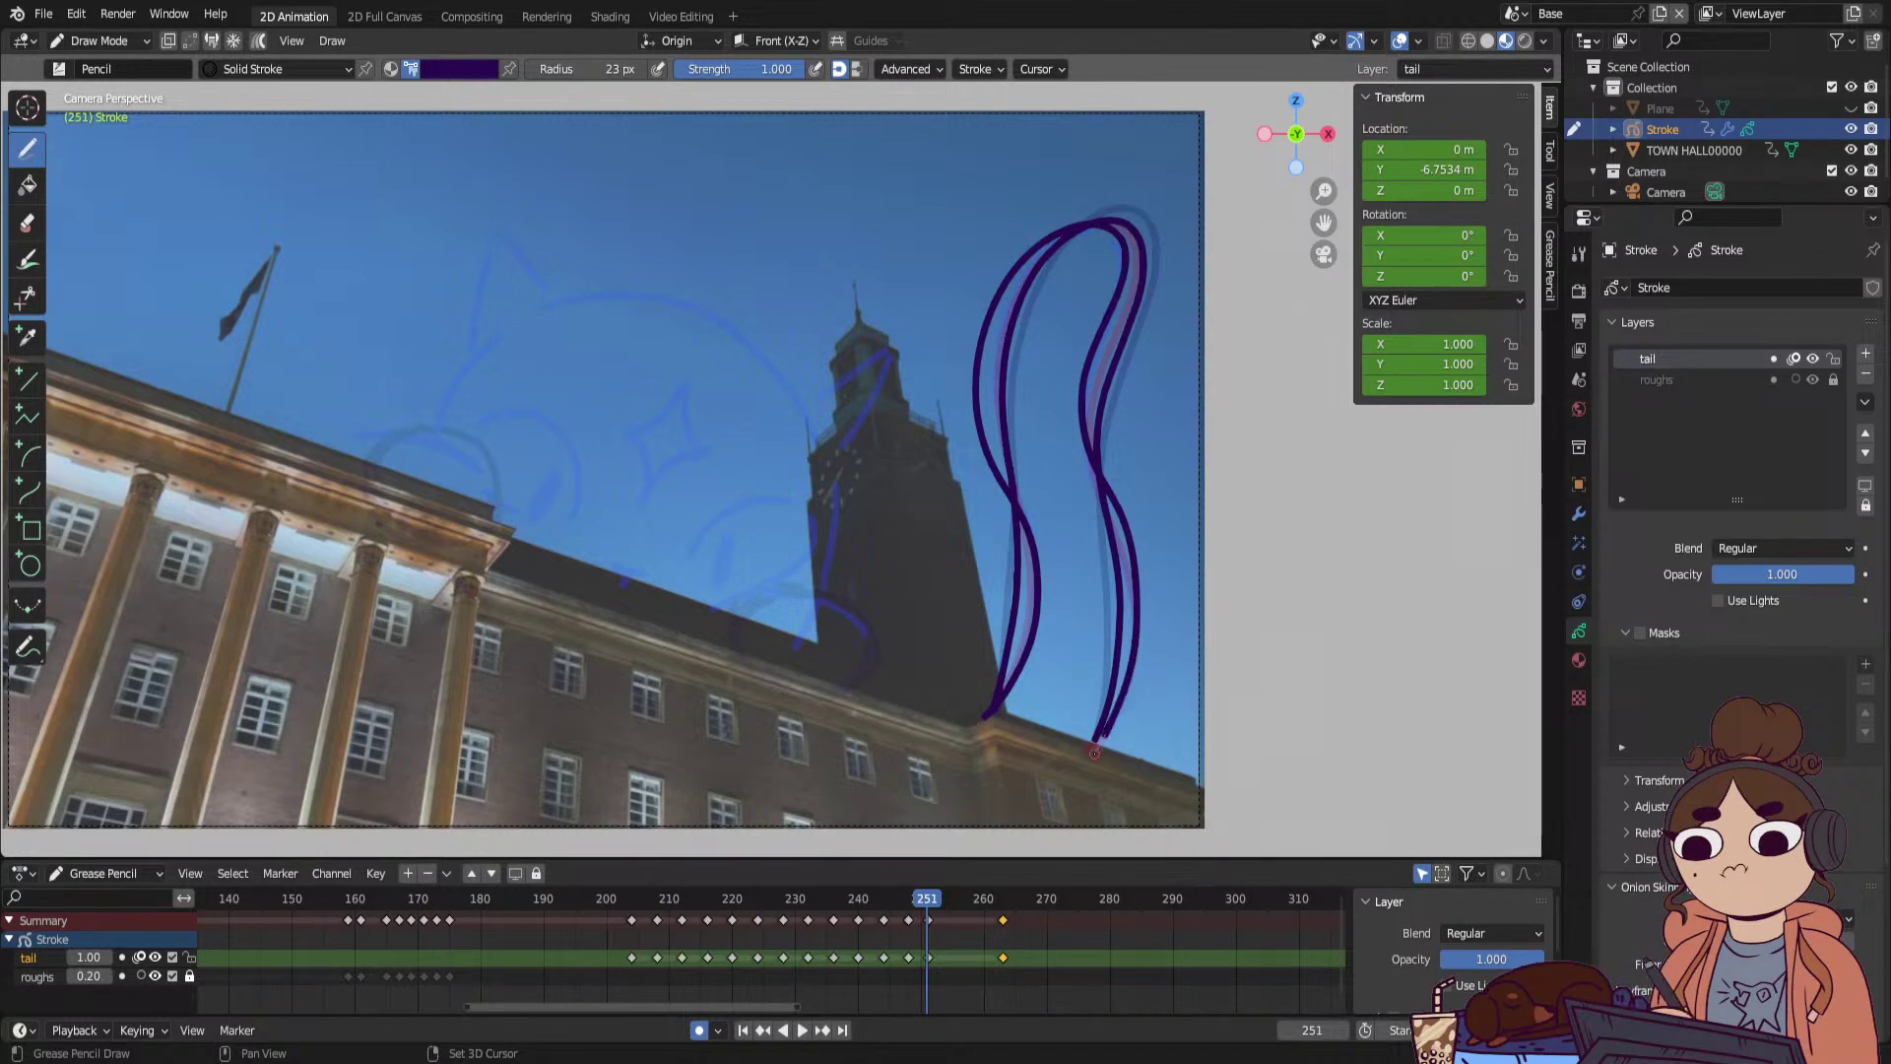
pyautogui.moveTo(1093, 752); pyautogui.dragTo(1099, 736)
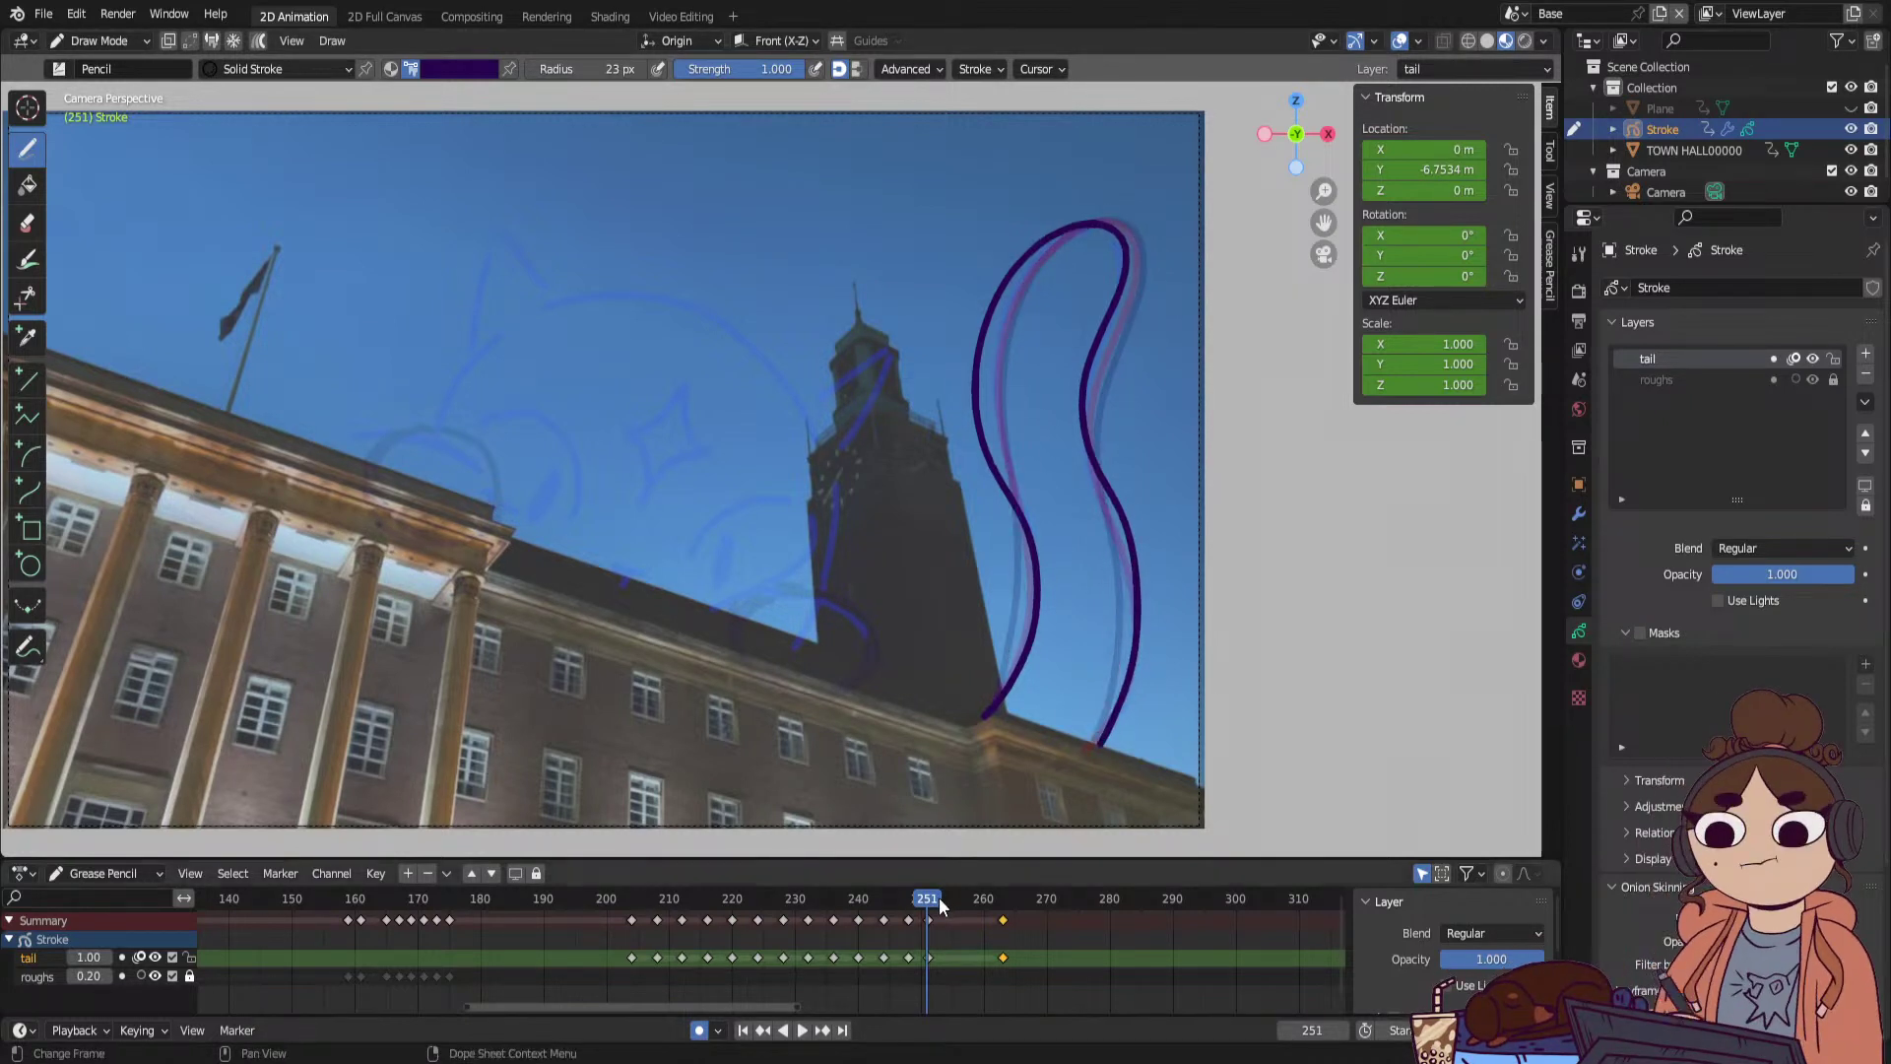
# On frame 255, draw the tail outline from the same base with its tip swung left over the clock tower.
pyautogui.moveTo(937, 896); pyautogui.dragTo(953, 887)
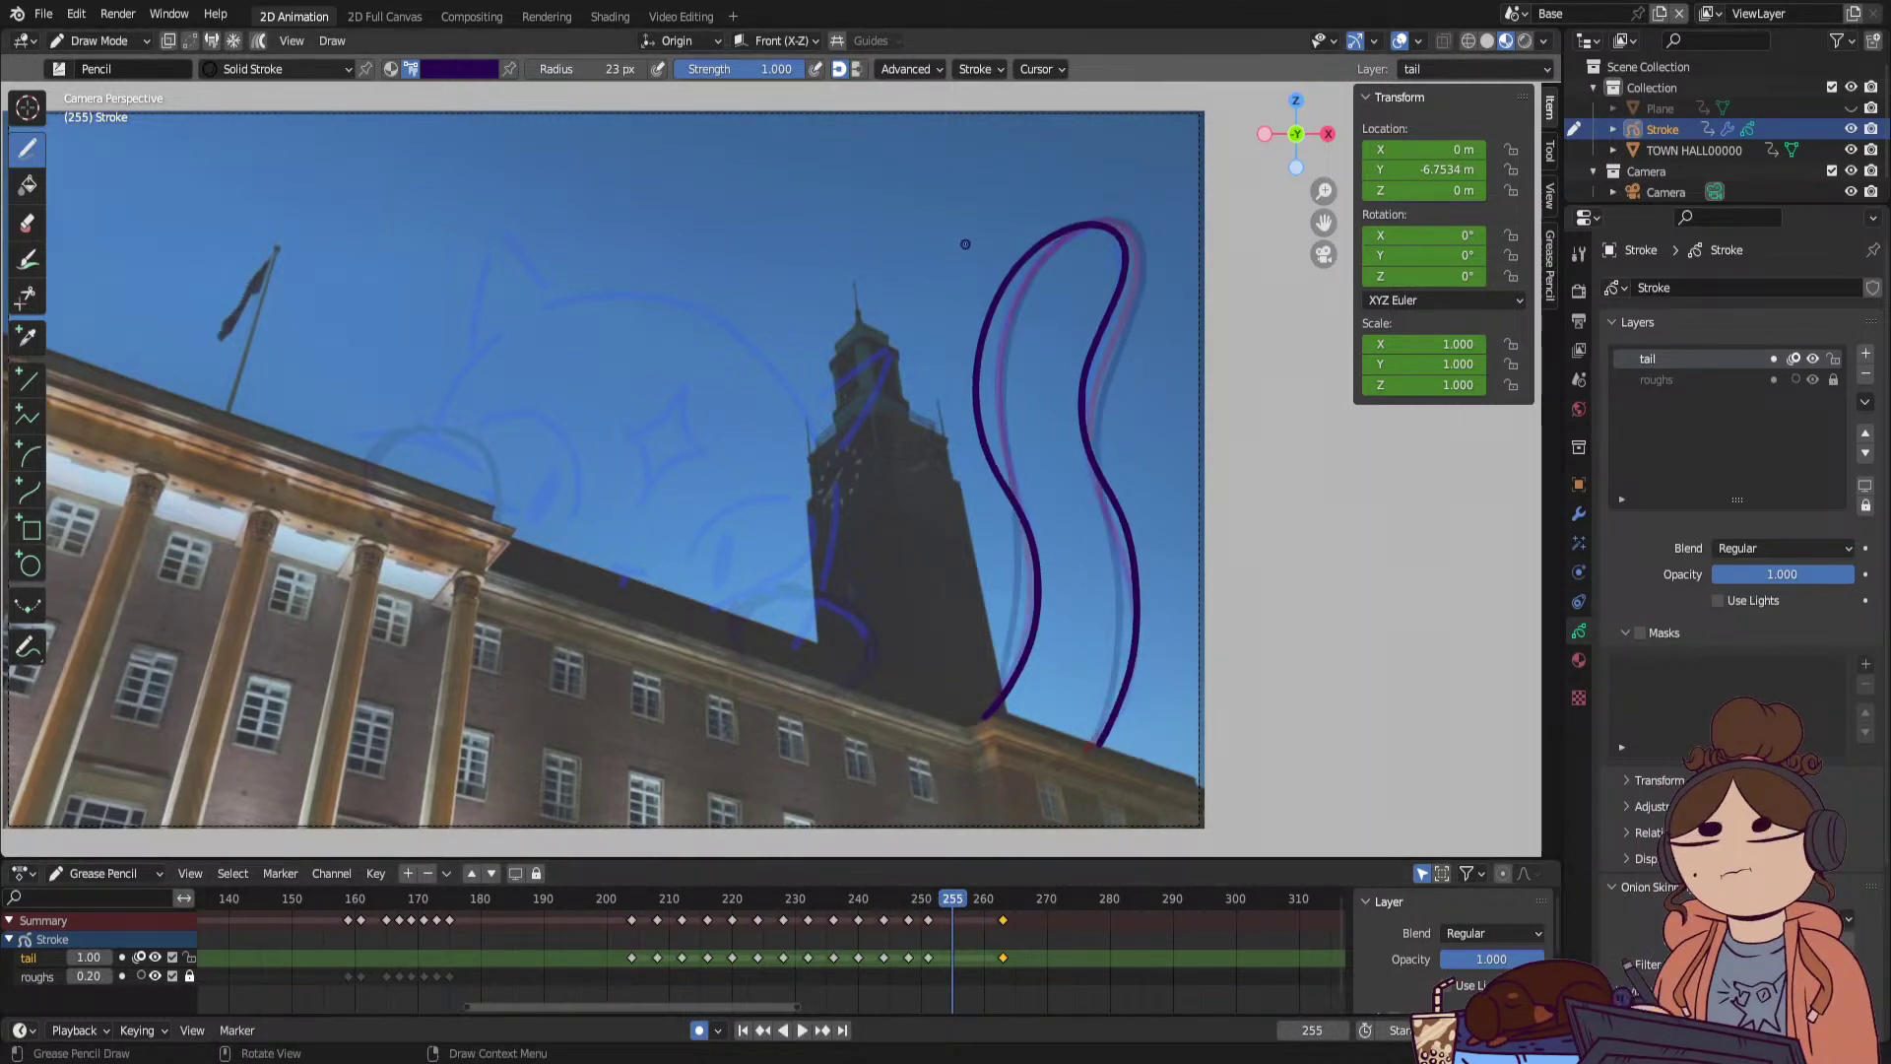
pyautogui.moveTo(987, 712); pyautogui.dragTo(1013, 576)
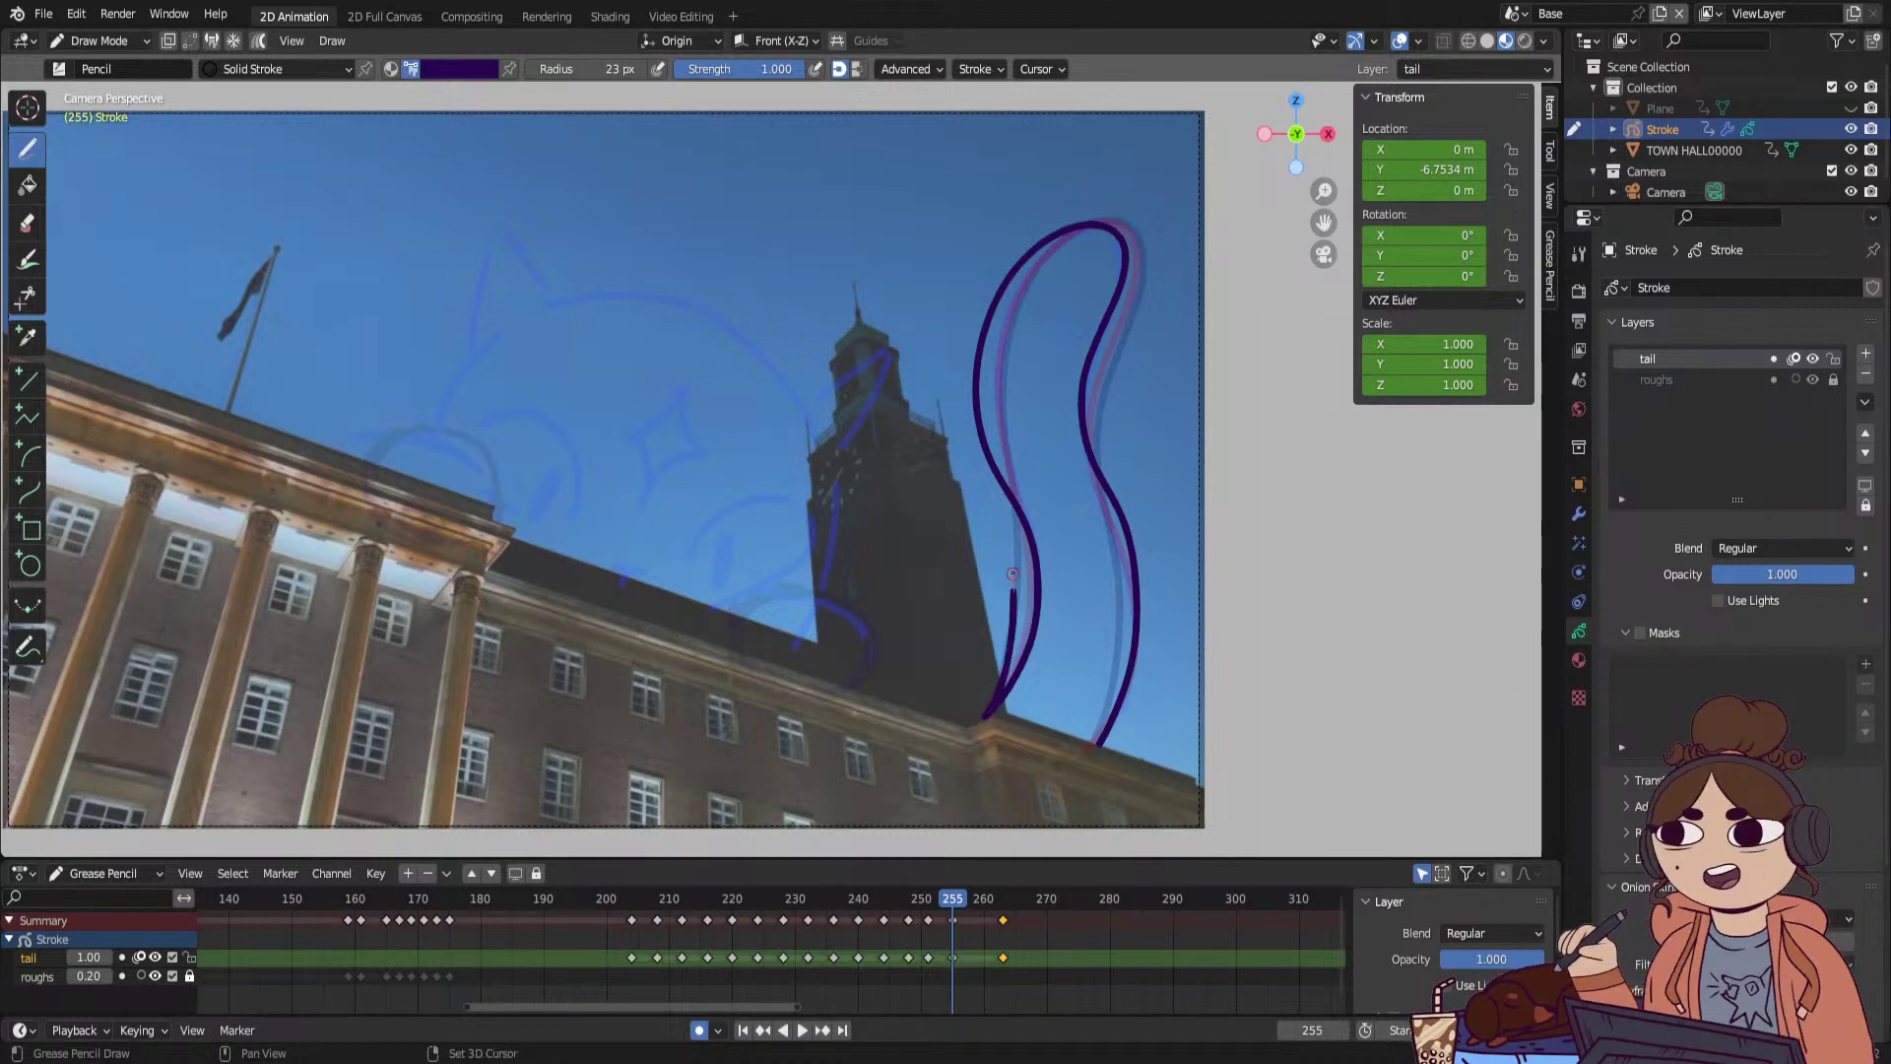
pyautogui.moveTo(928, 377)
pyautogui.mouseDown()
pyautogui.moveTo(859, 295)
pyautogui.moveTo(876, 232)
pyautogui.moveTo(964, 243)
pyautogui.mouseUp()
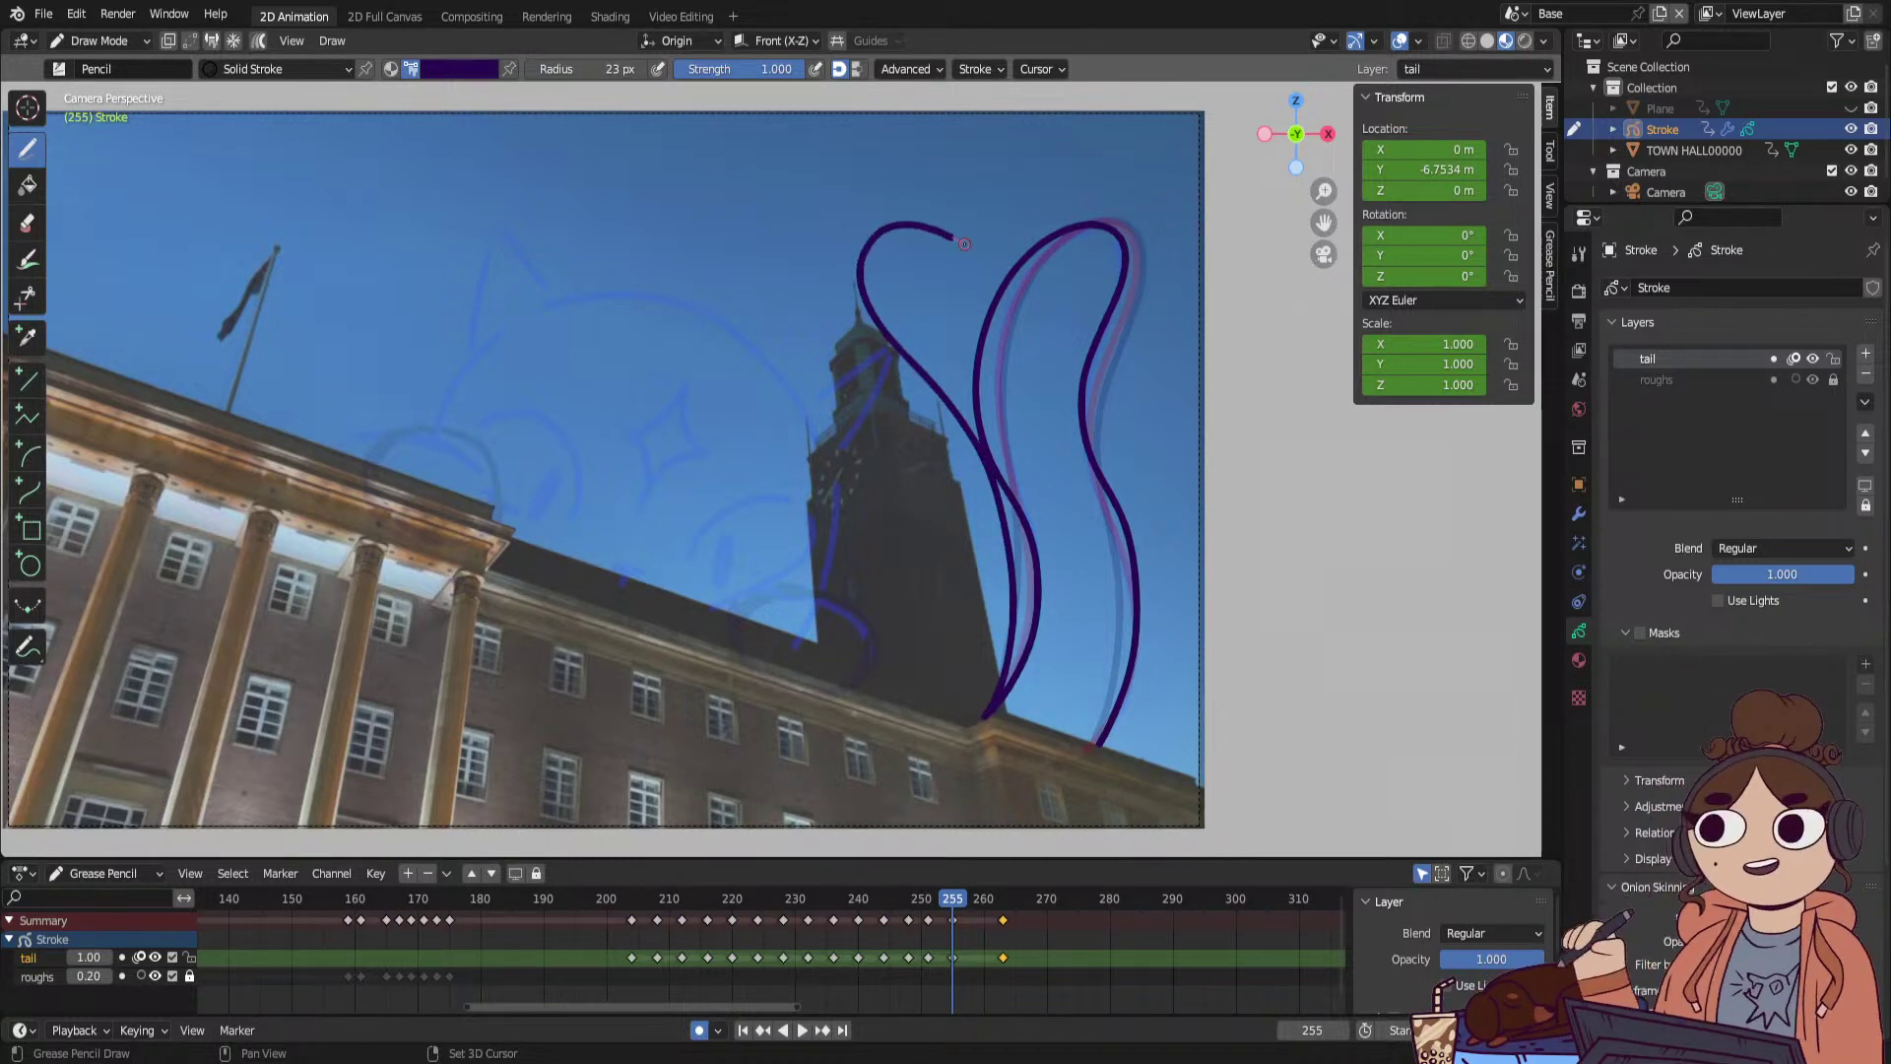
pyautogui.moveTo(1025, 314); pyautogui.dragTo(1117, 501)
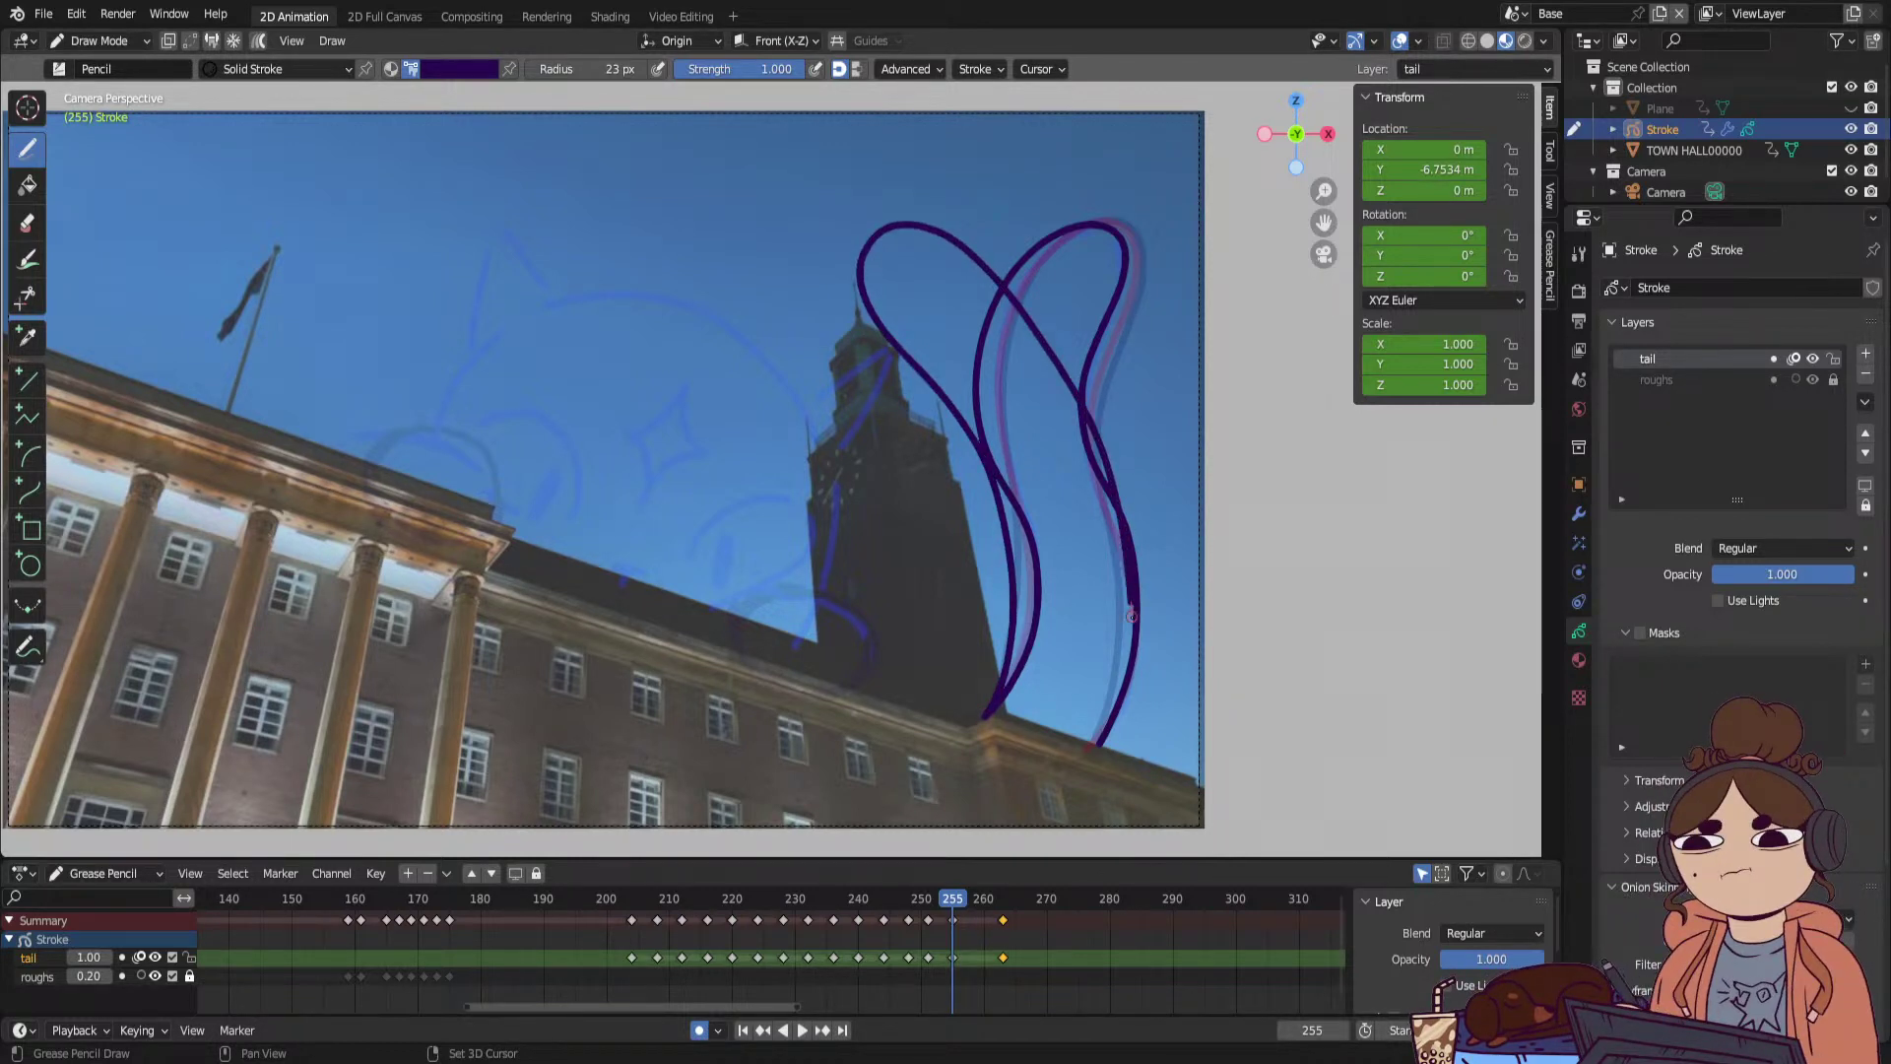
pyautogui.moveTo(1130, 616); pyautogui.dragTo(1089, 748)
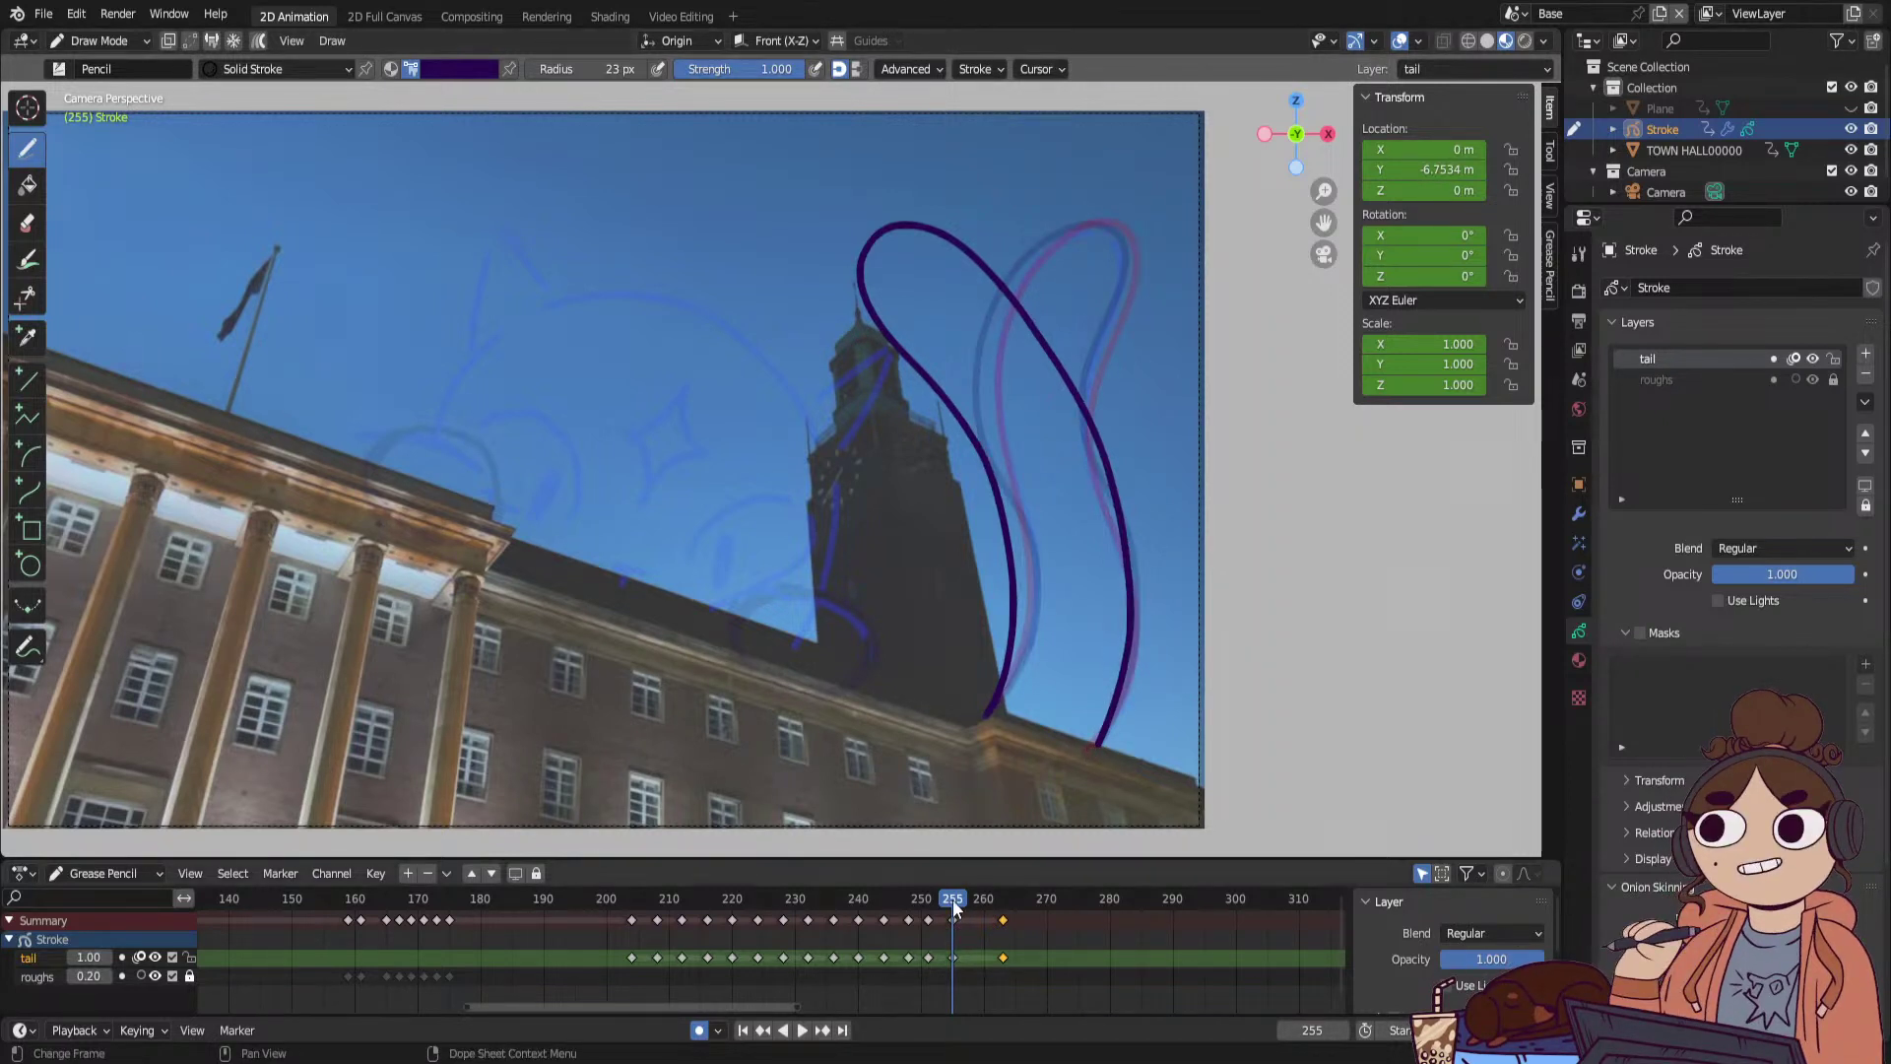
# Review the tail motion by playing it from frame 200, and play the whole animation from the first frame.
pyautogui.press('space')
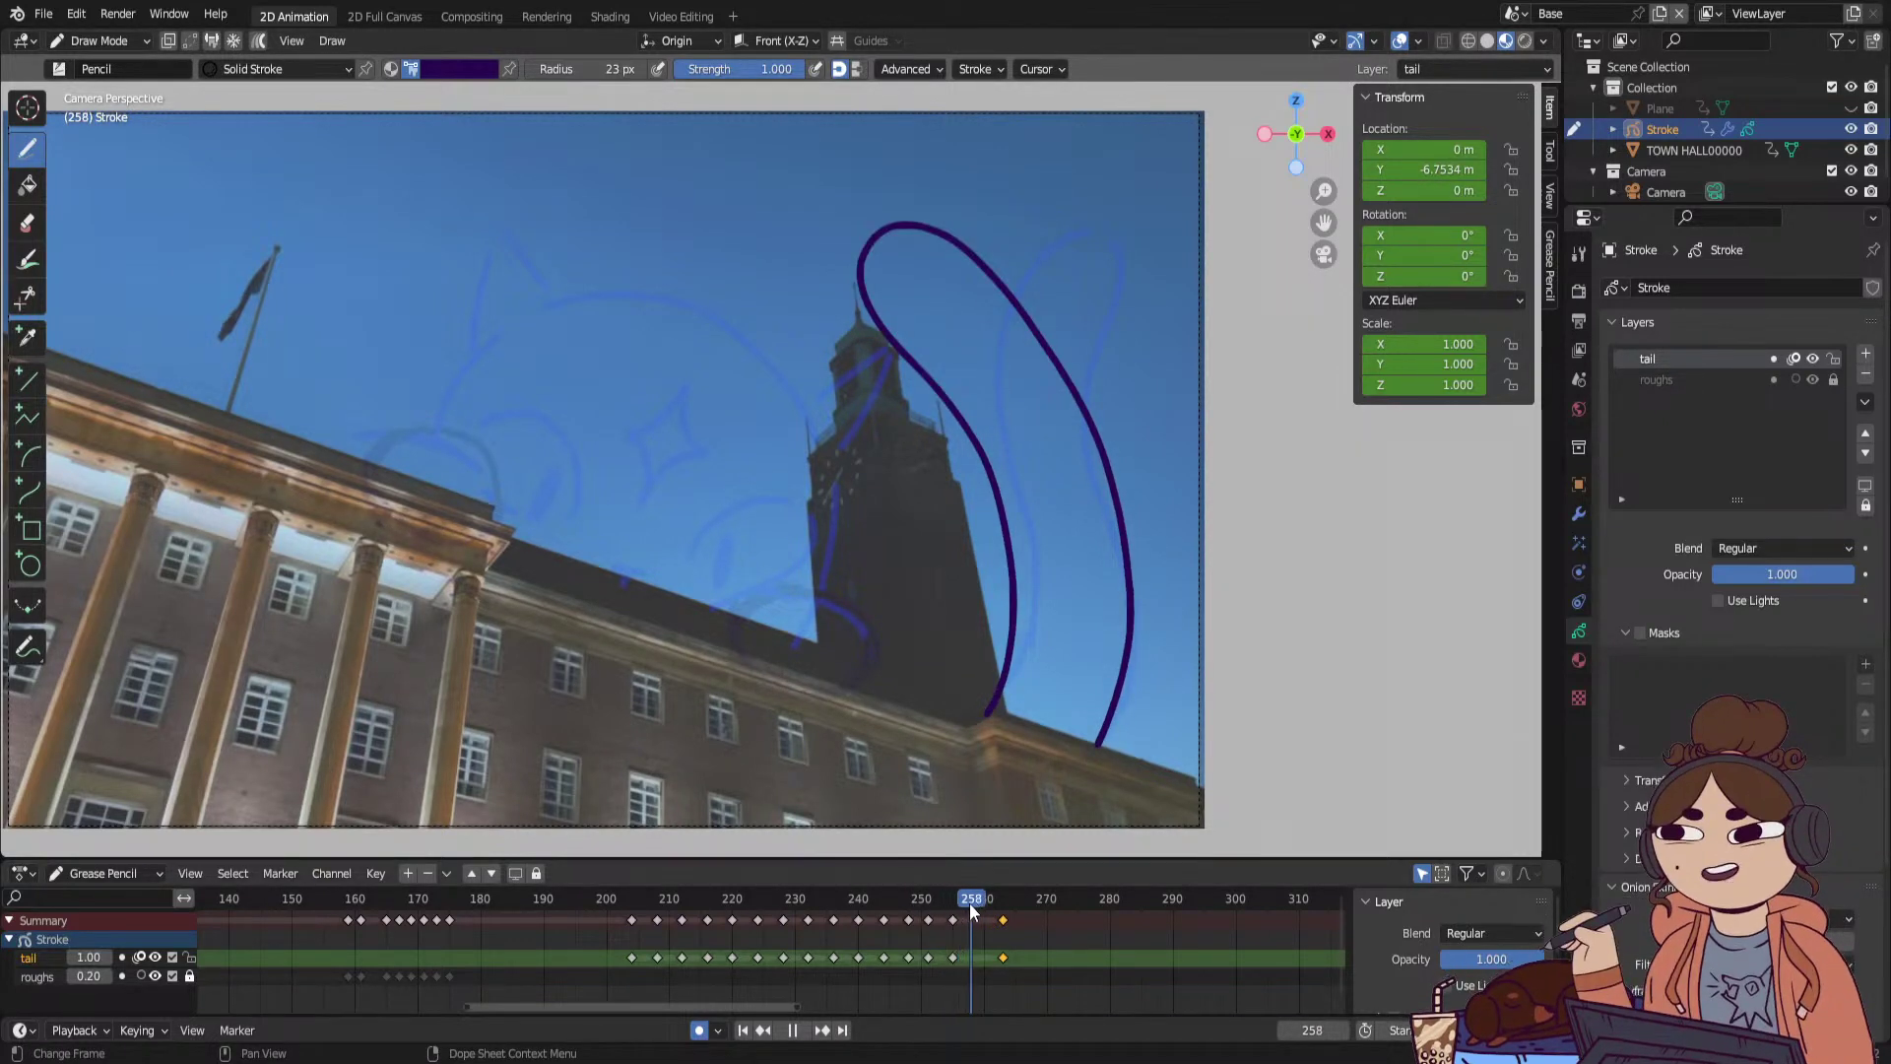
pyautogui.press('space')
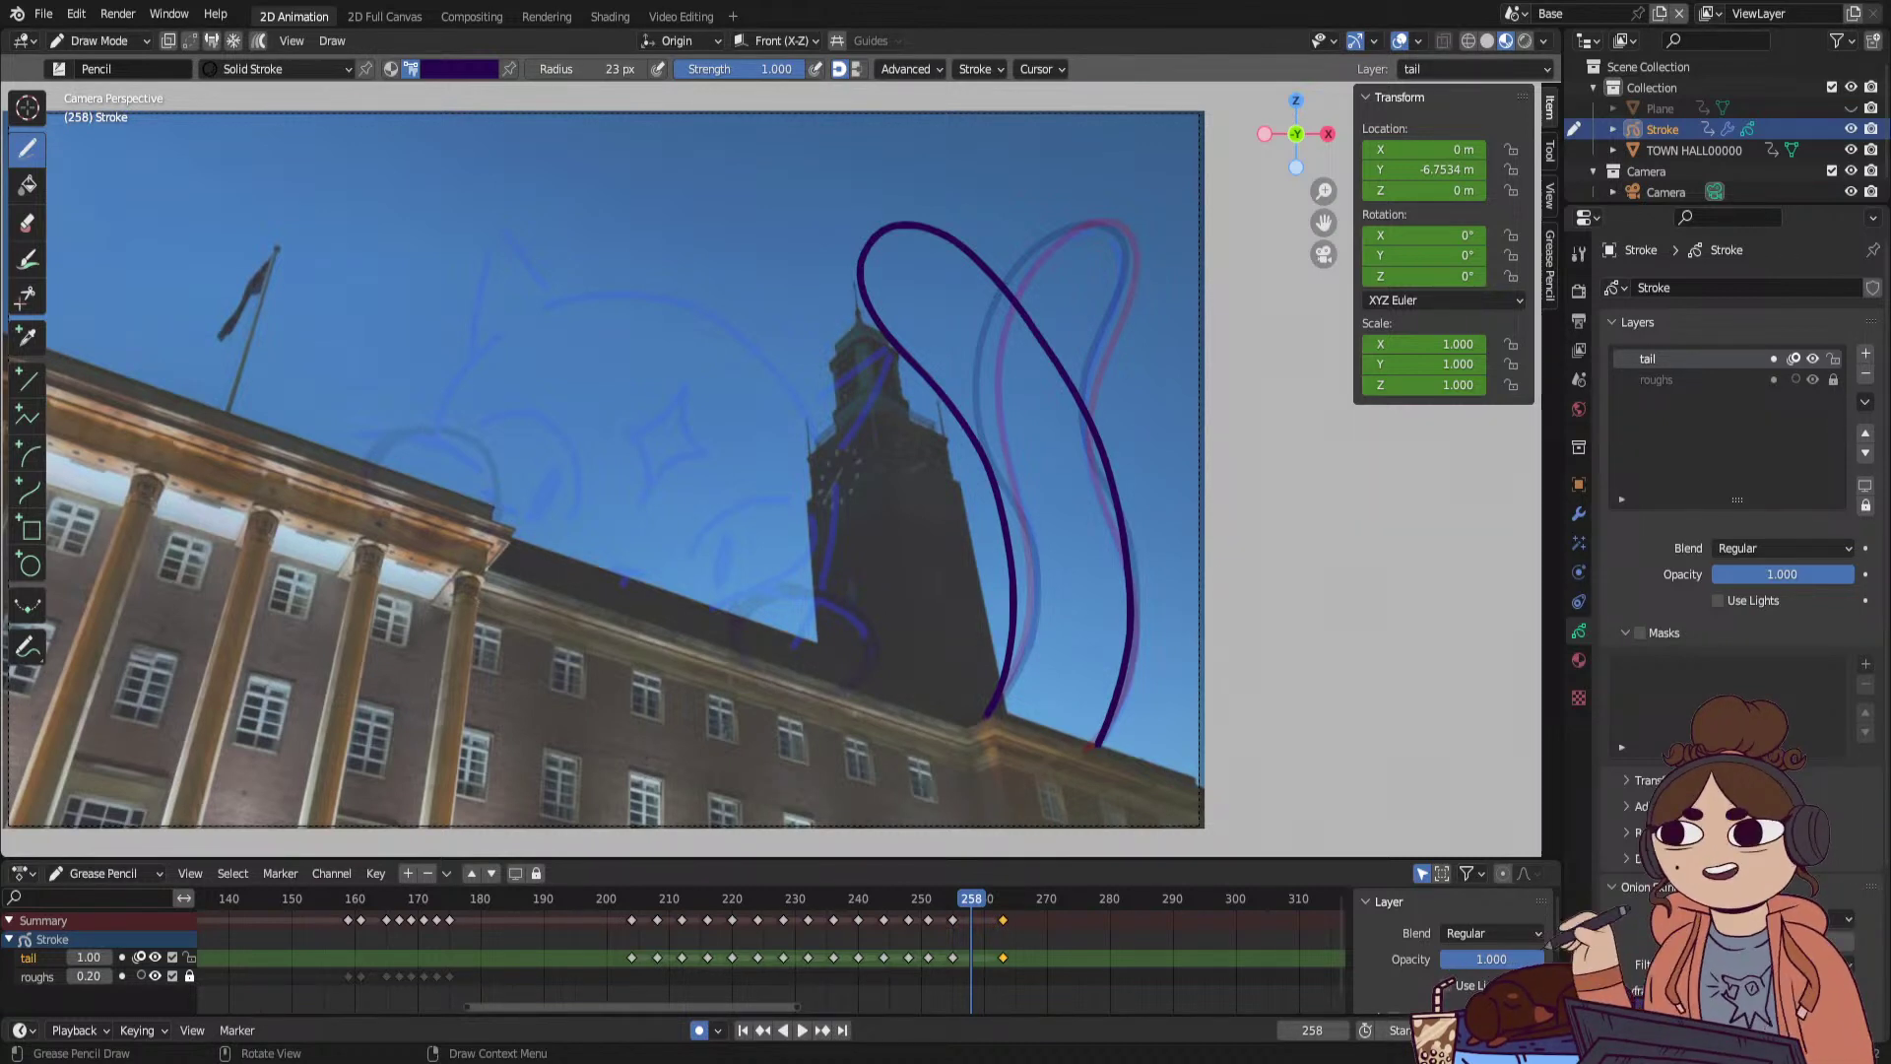
pyautogui.moveTo(971, 918)
pyautogui.mouseDown()
pyautogui.moveTo(622, 965)
pyautogui.moveTo(618, 943)
pyautogui.mouseUp()
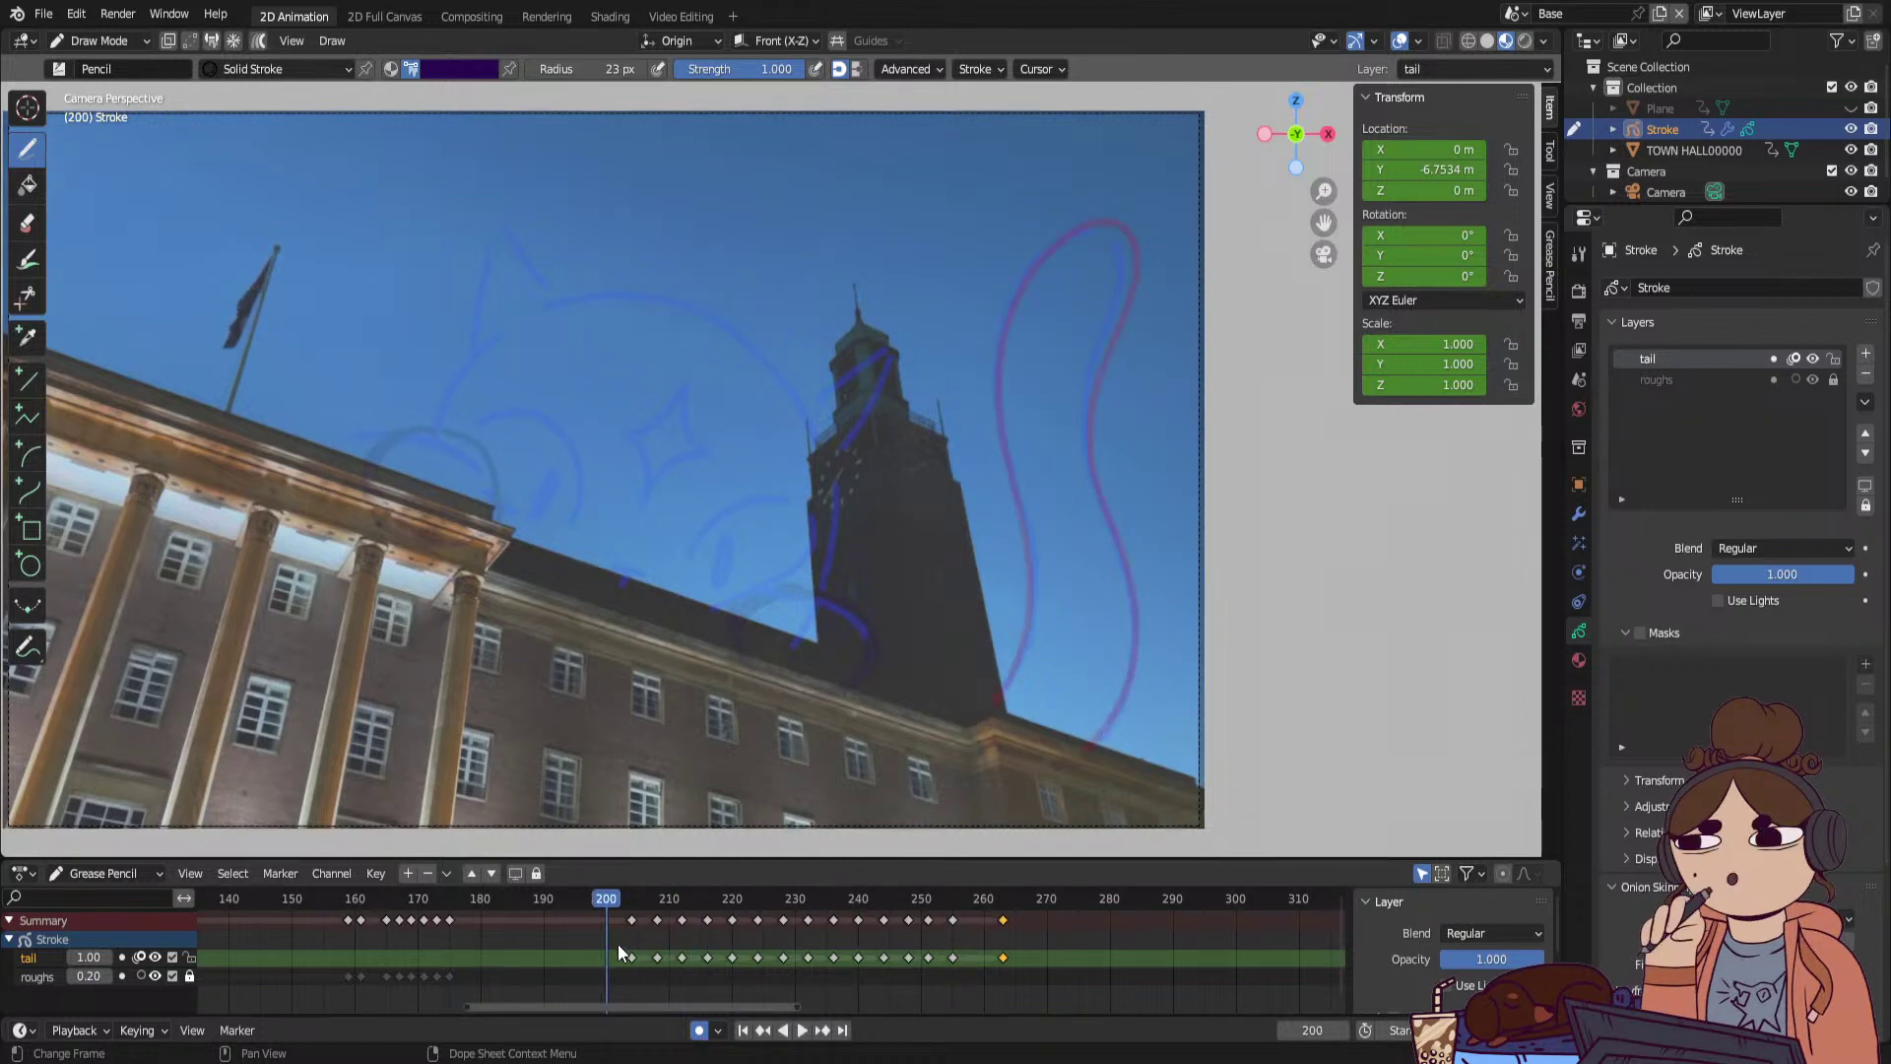
pyautogui.press('space')
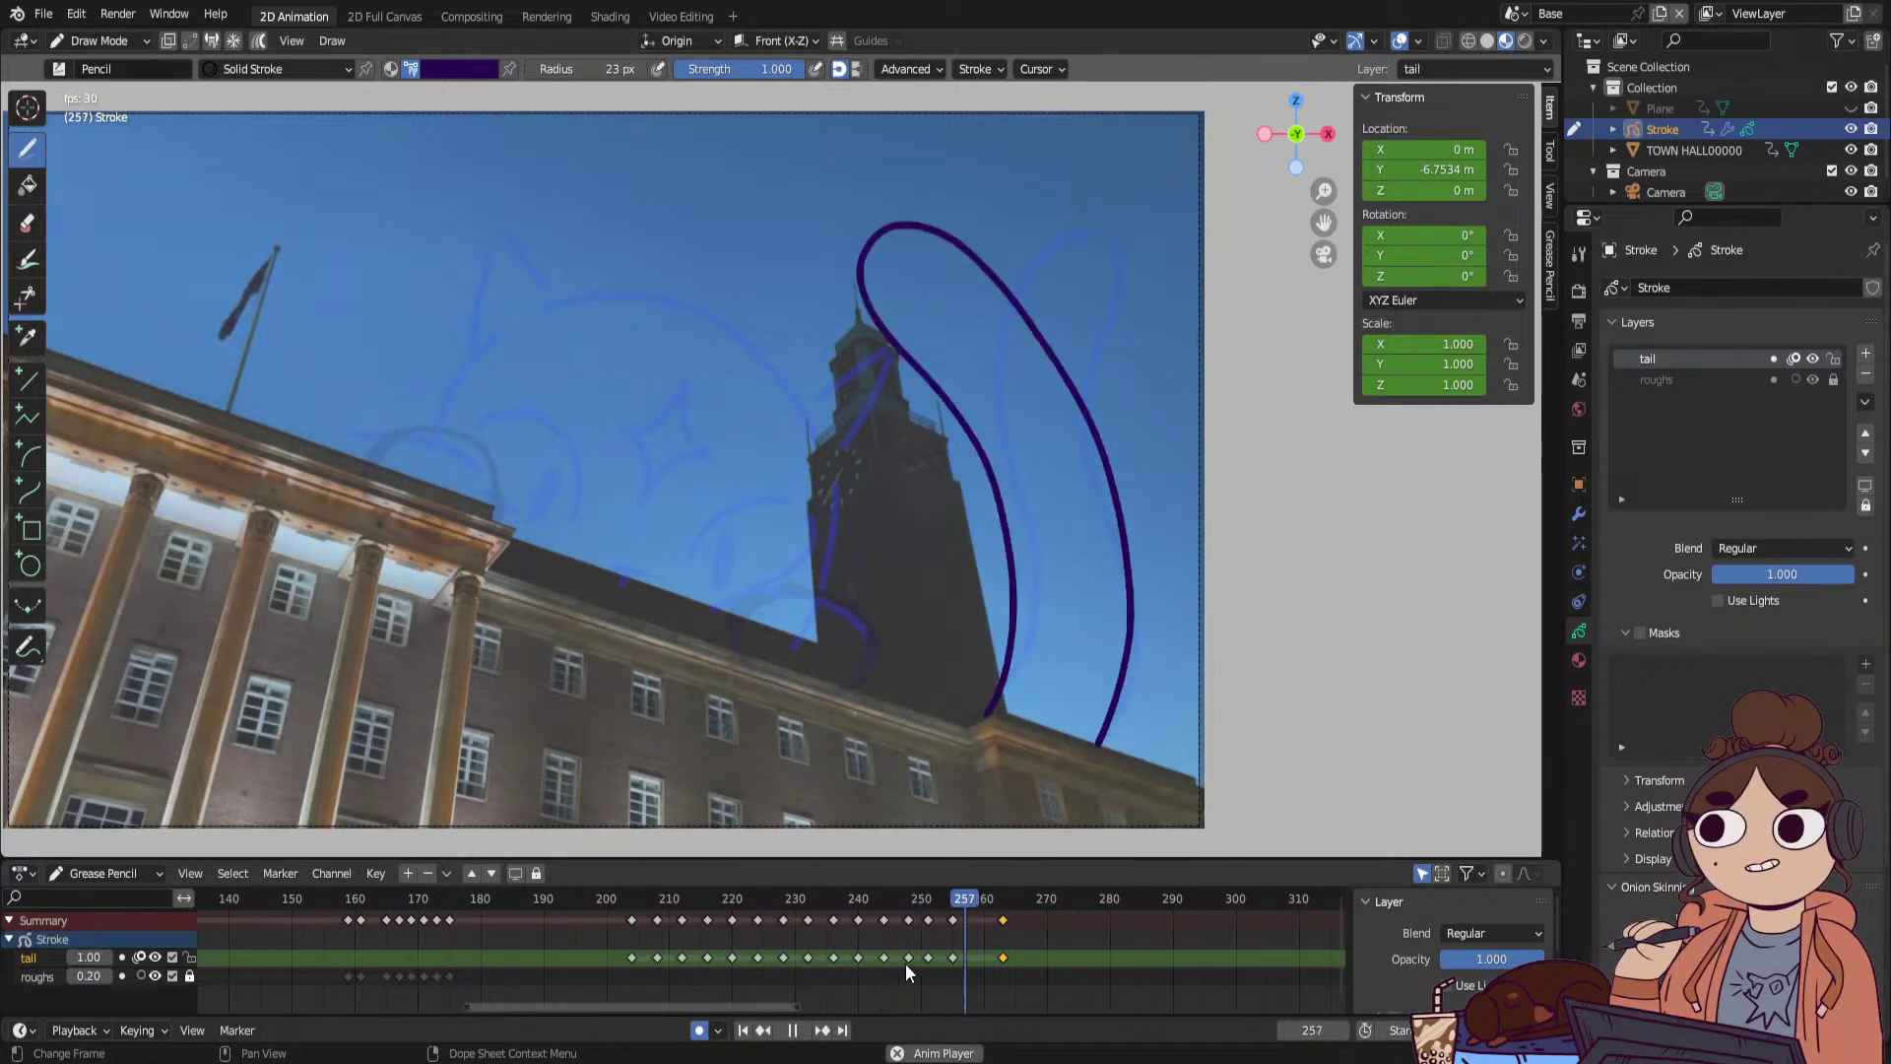
pyautogui.press('space')
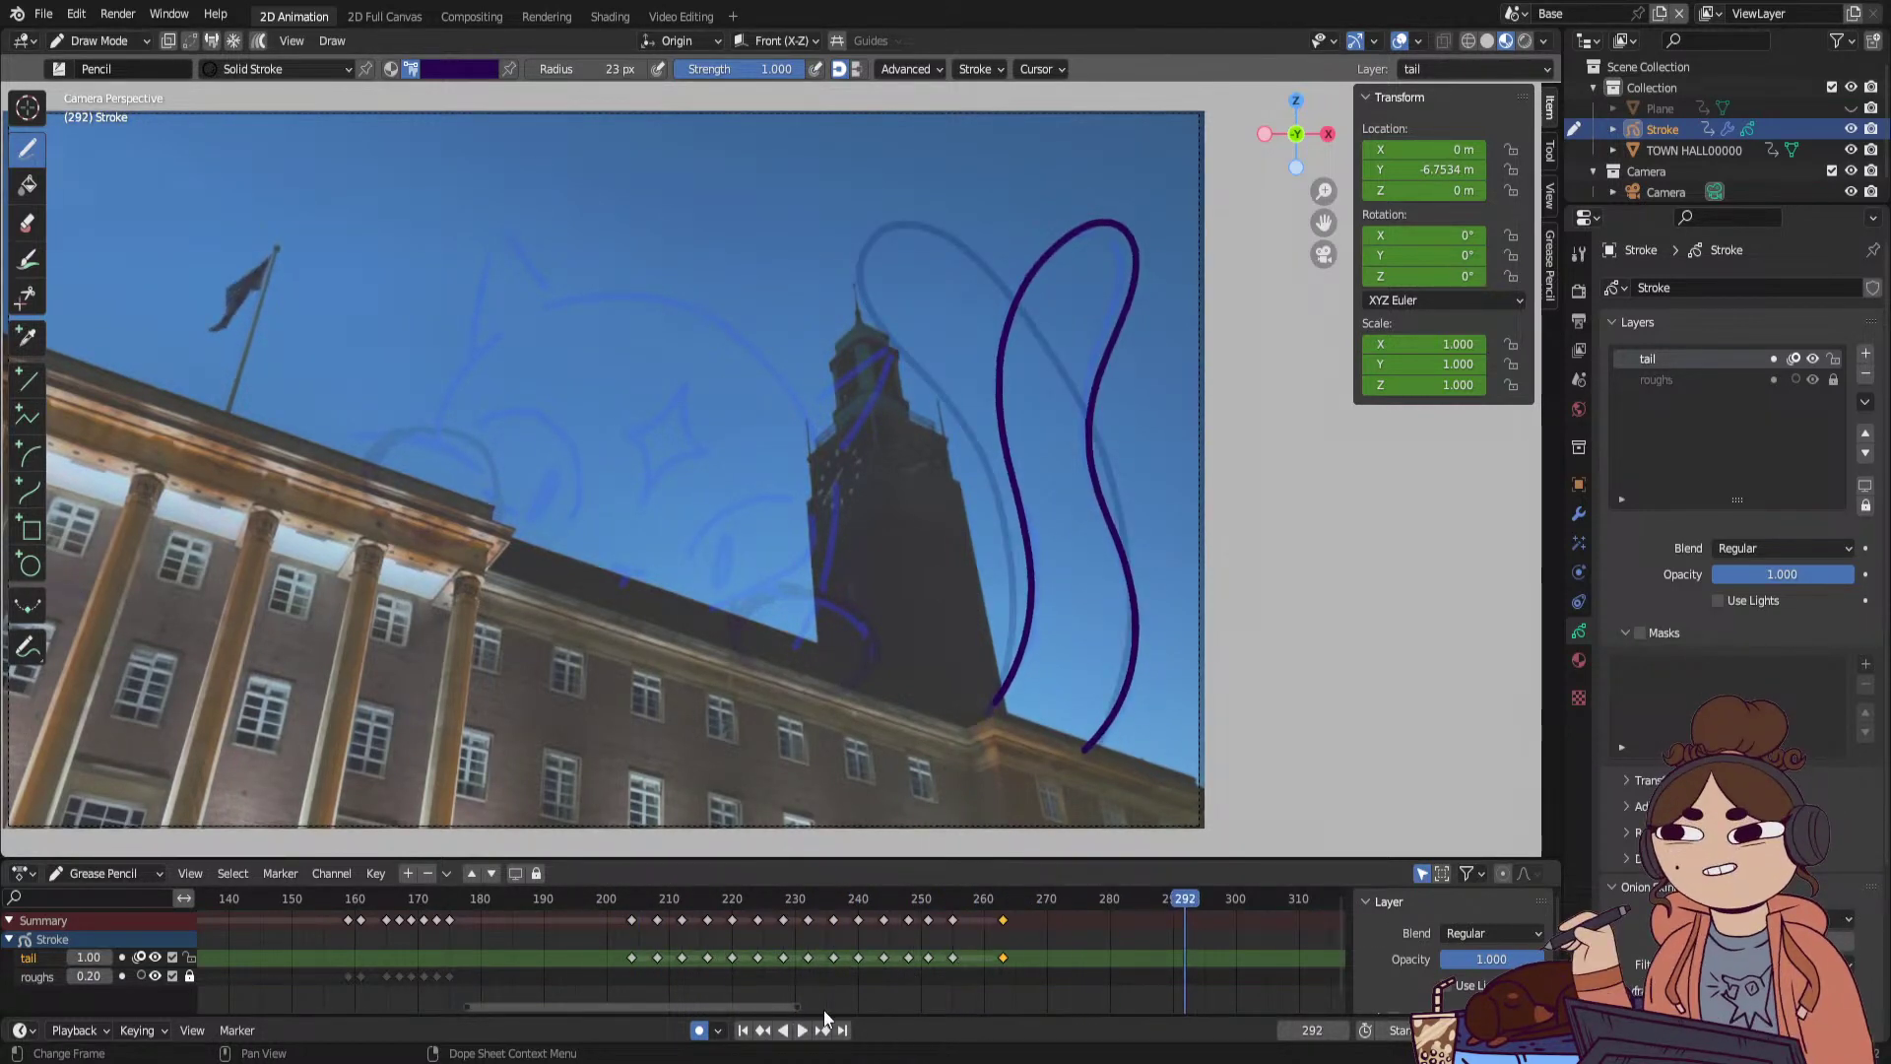
pyautogui.moveTo(812, 1004)
pyautogui.mouseDown()
pyautogui.moveTo(858, 1006)
pyautogui.moveTo(721, 1015)
pyautogui.mouseUp()
pyautogui.click(744, 1030)
pyautogui.click(803, 1032)
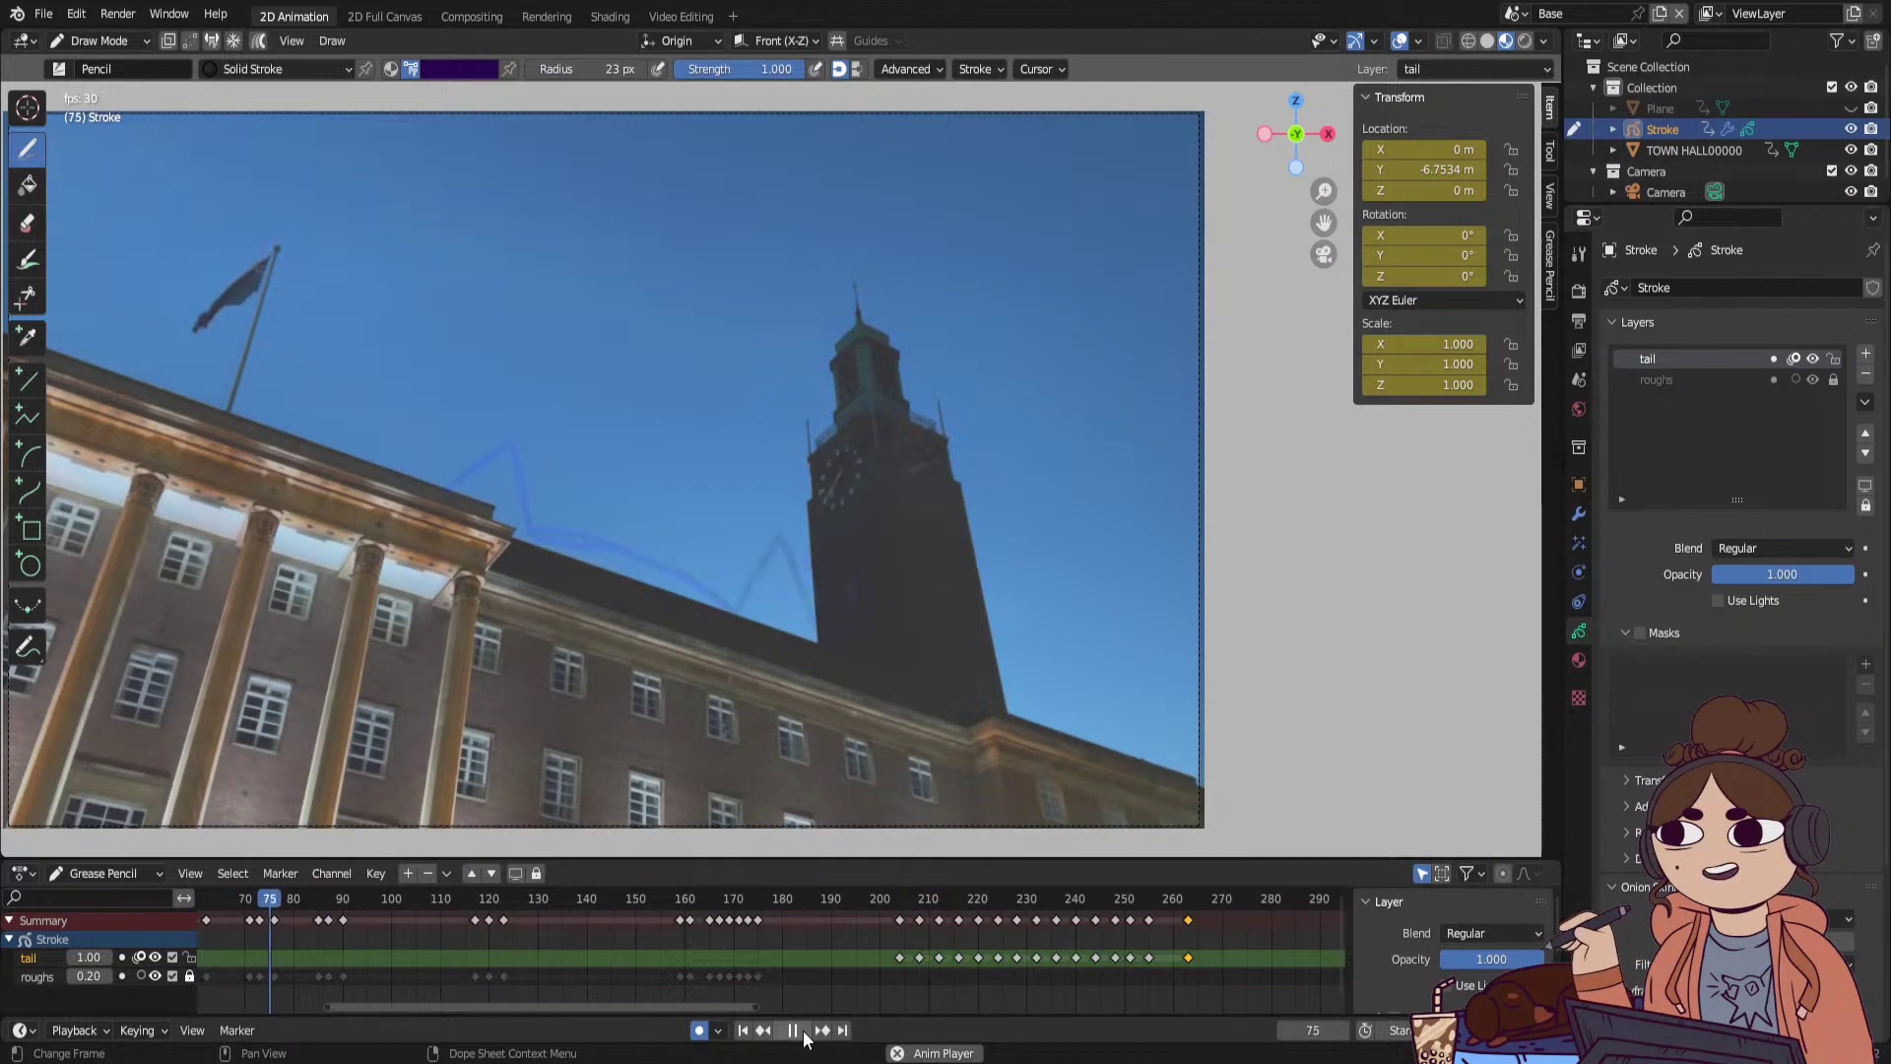
# Raise the roughs layer's opacity to 1.00 and stop the playback.
pyautogui.click(109, 975)
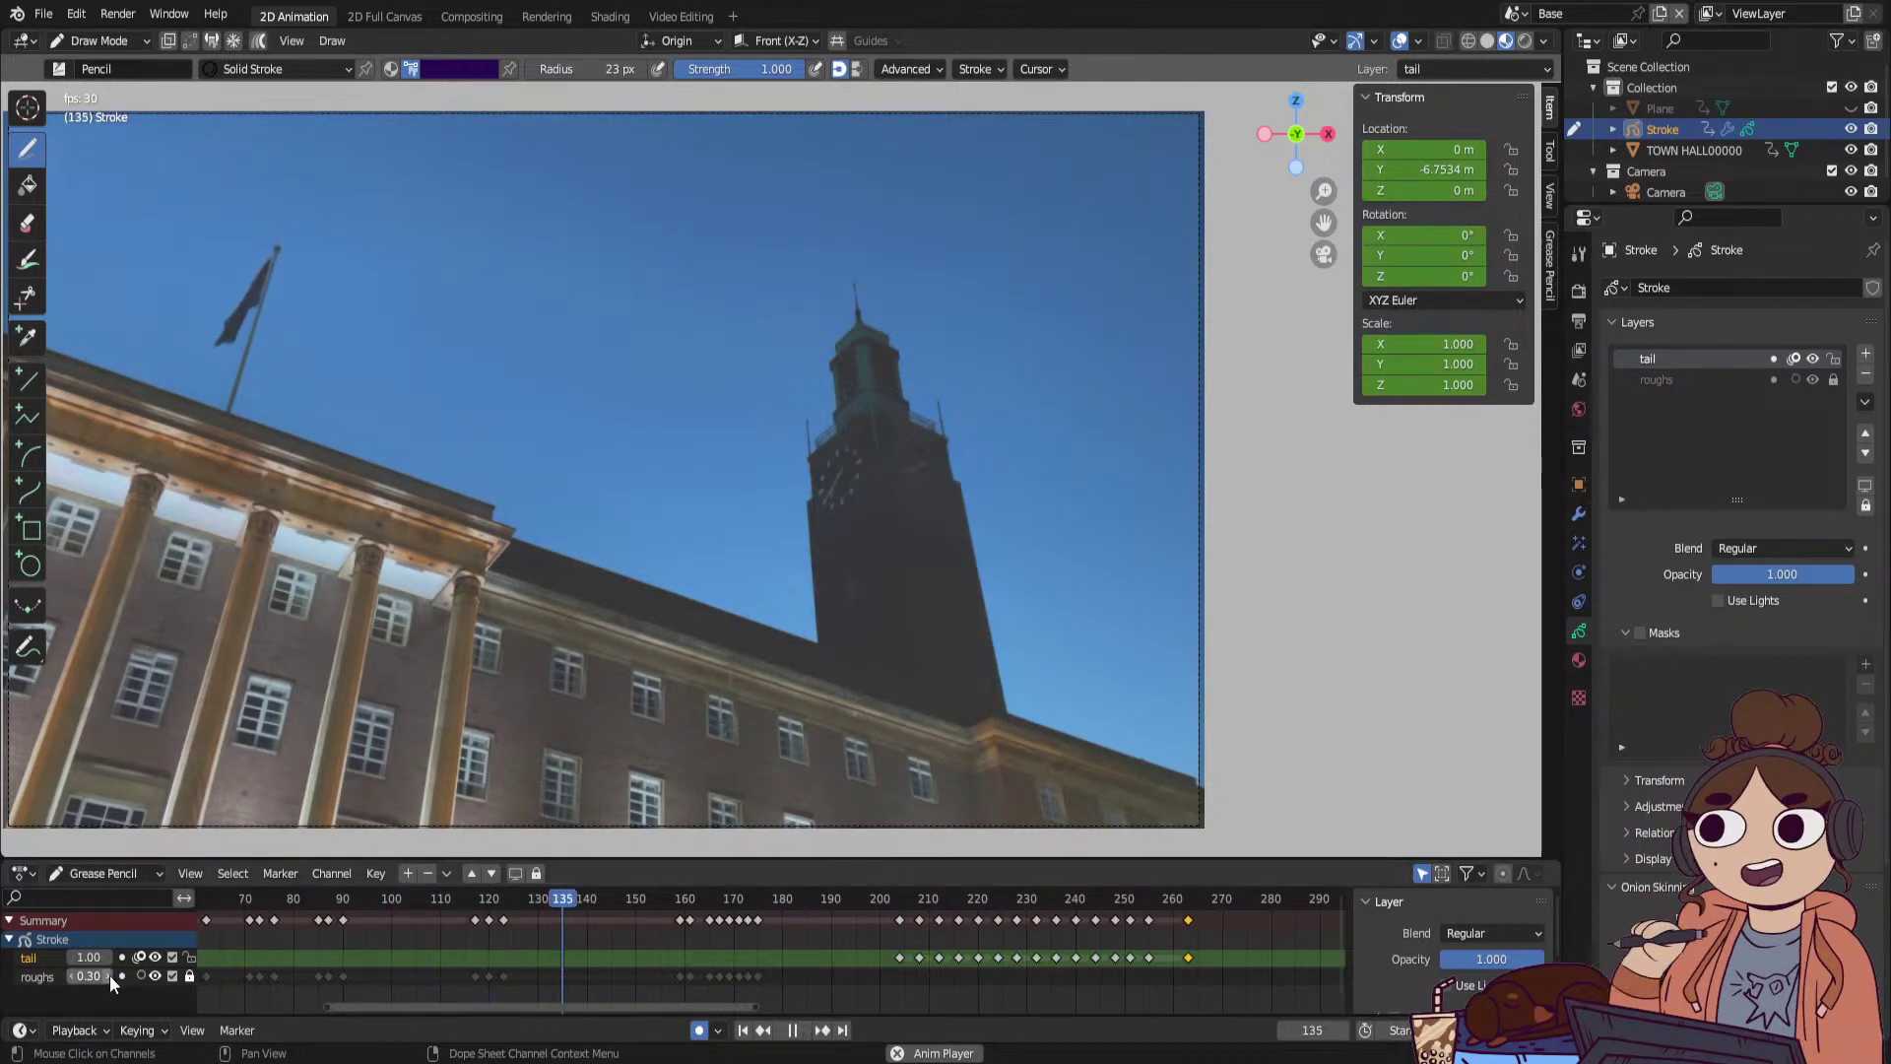
pyautogui.moveTo(89, 975); pyautogui.dragTo(147, 976)
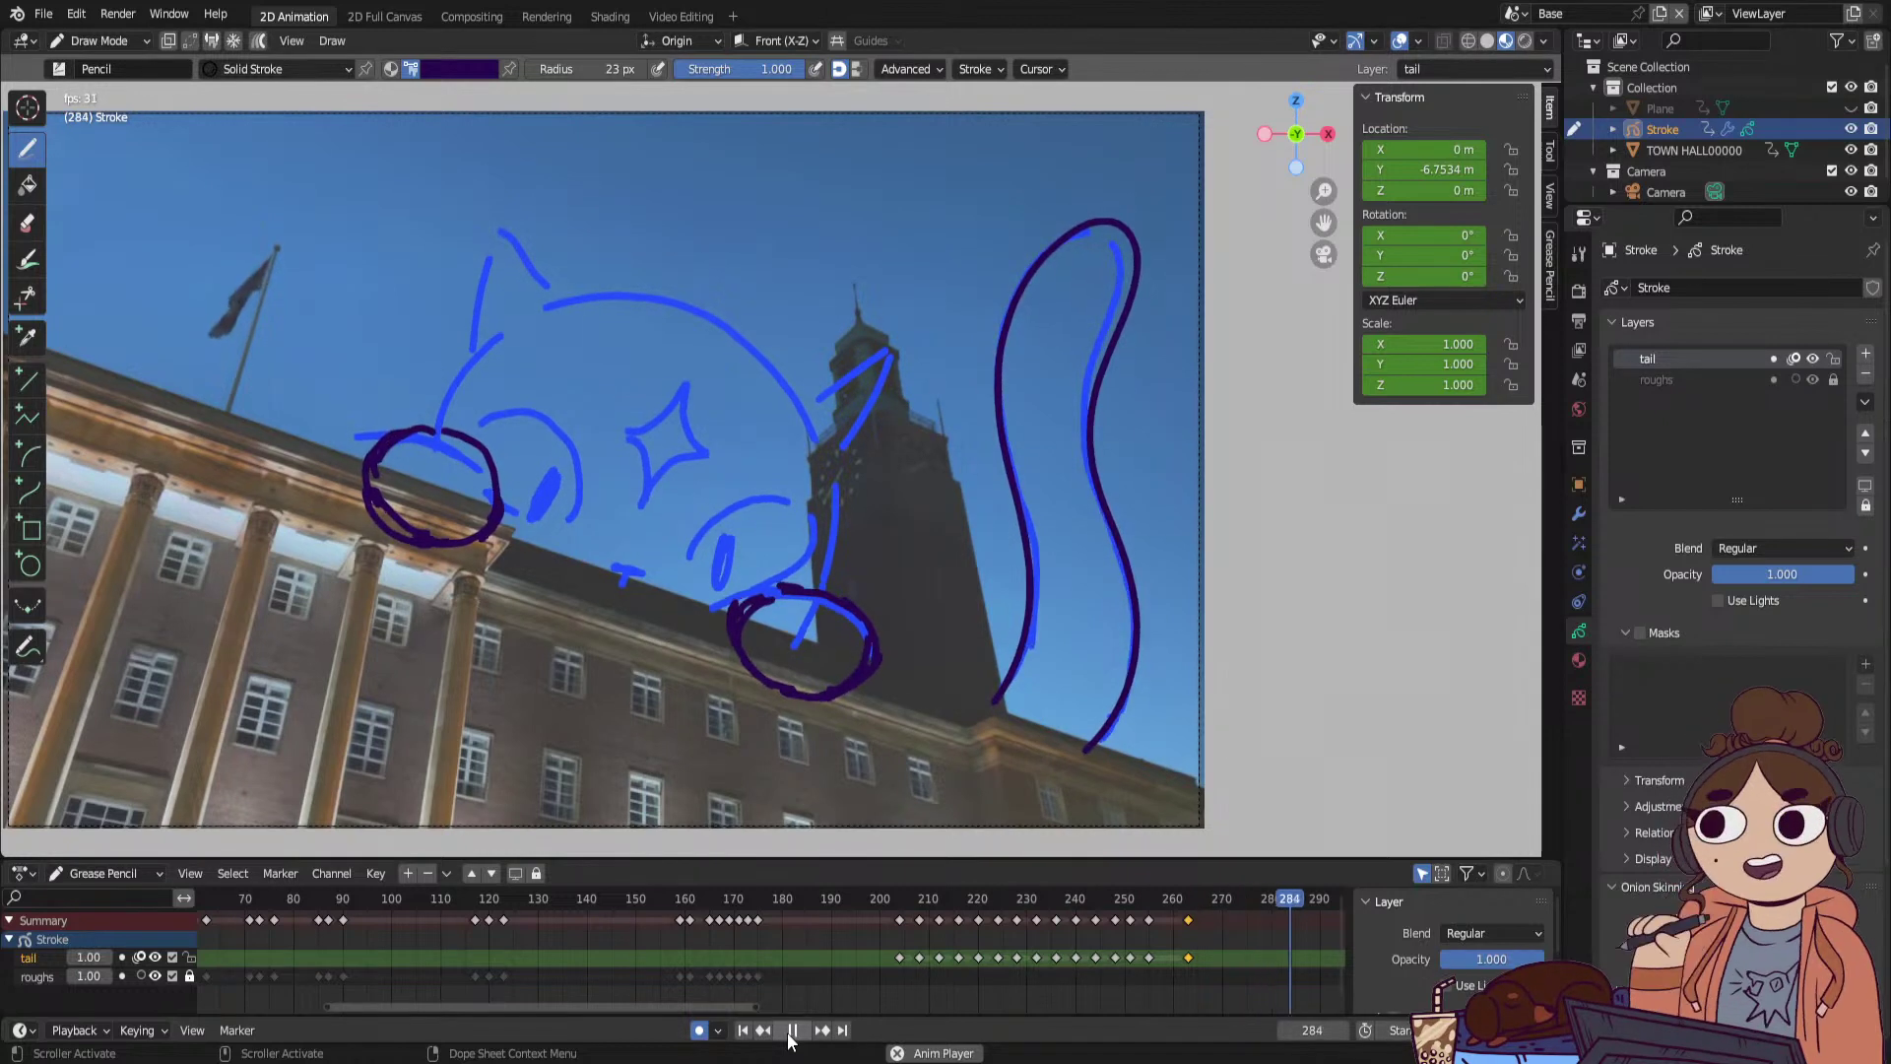
pyautogui.click(798, 1034)
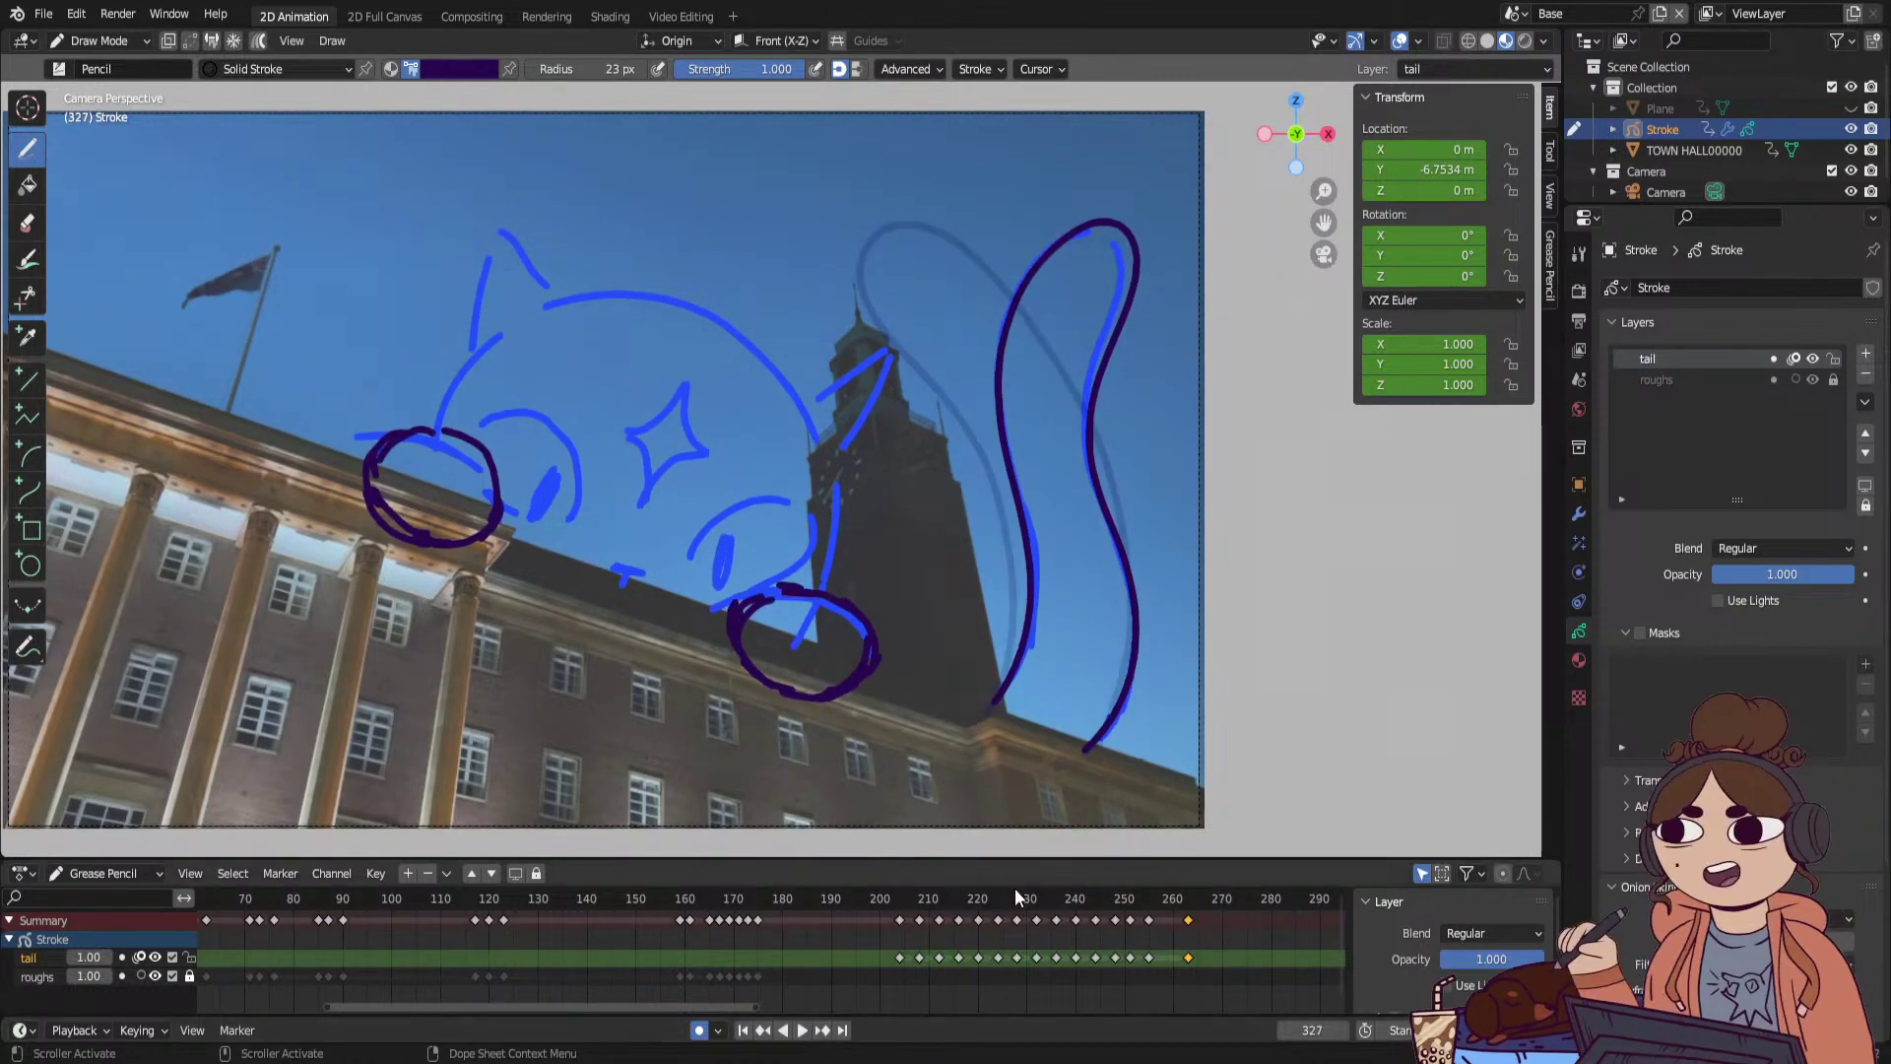
# Check the early tail poses and erase the tail outline on frame 208.
pyautogui.moveTo(1014, 892); pyautogui.dragTo(875, 919)
pyautogui.press('space')
pyautogui.moveTo(1002, 918)
pyautogui.mouseDown()
pyautogui.moveTo(1055, 931)
pyautogui.moveTo(886, 973)
pyautogui.moveTo(906, 971)
pyautogui.moveTo(922, 904)
pyautogui.mouseUp()
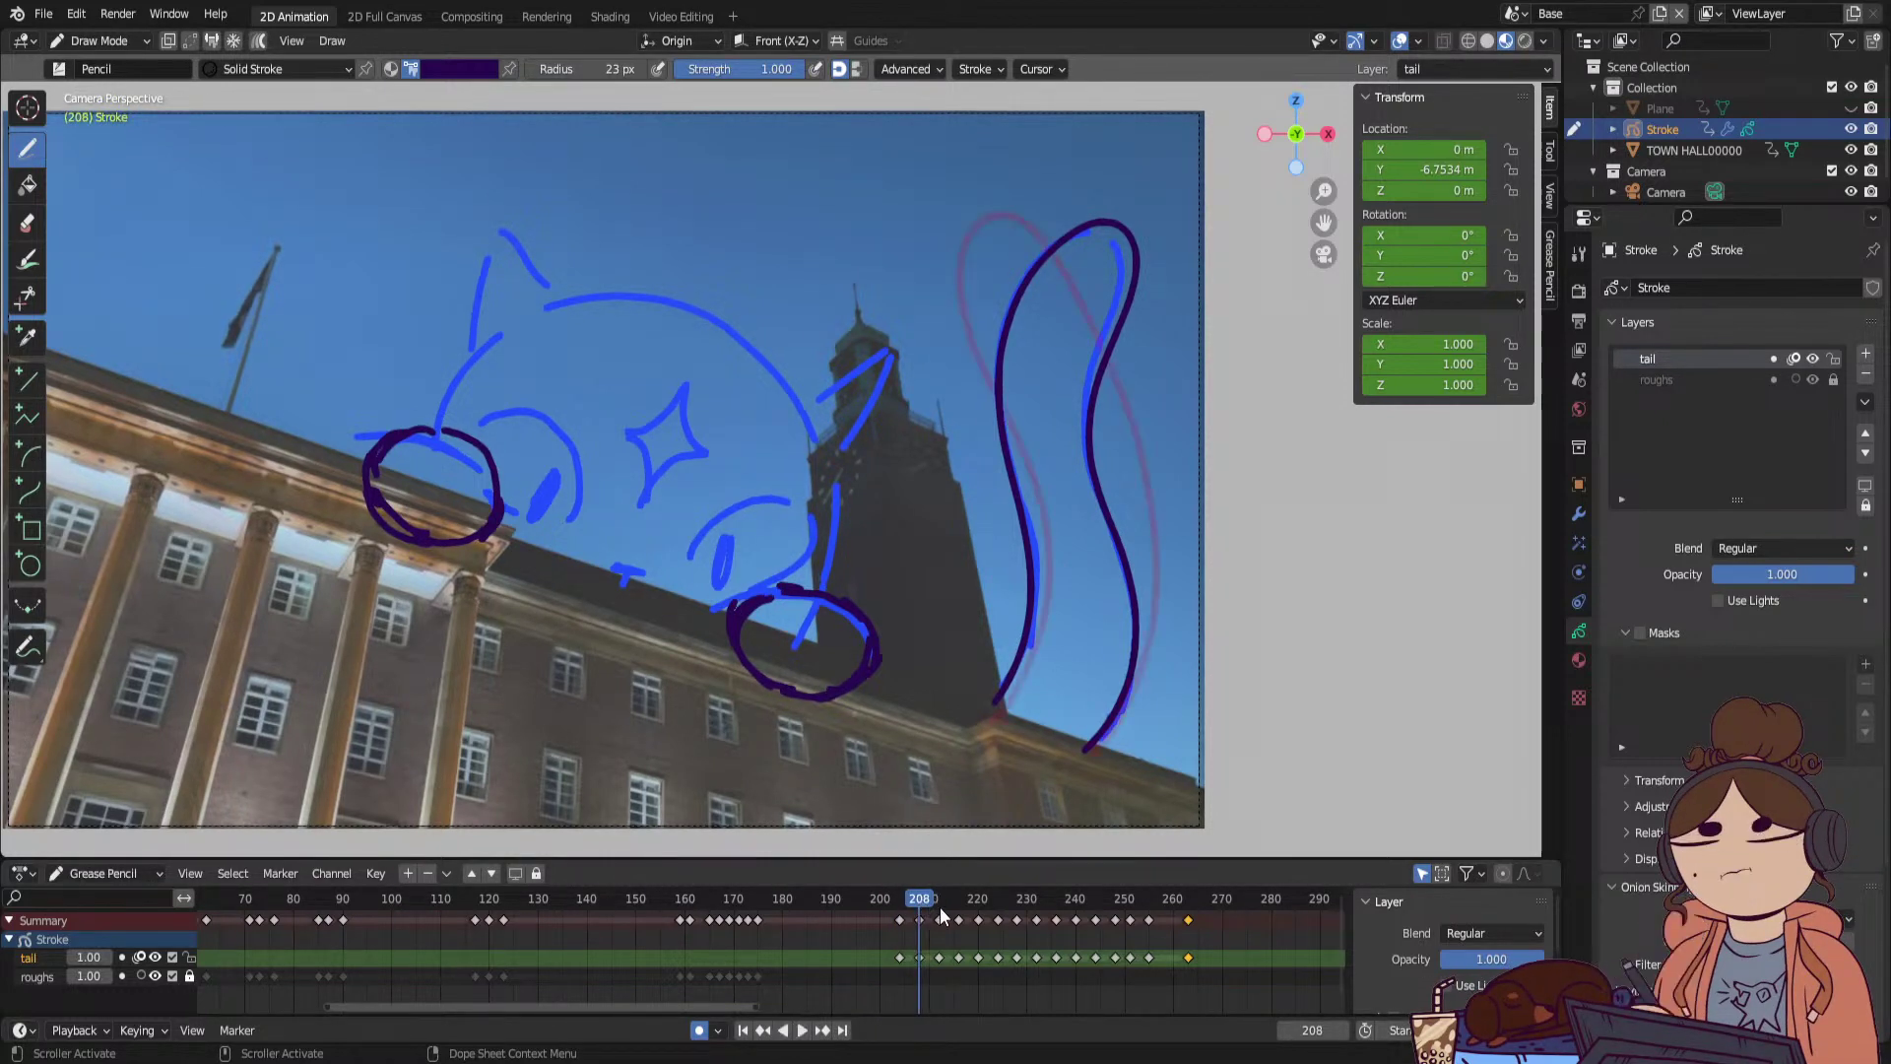
pyautogui.keyDown('ctrl'); pyautogui.moveTo(1110, 215); pyautogui.dragTo(1086, 753); pyautogui.keyUp('ctrl')
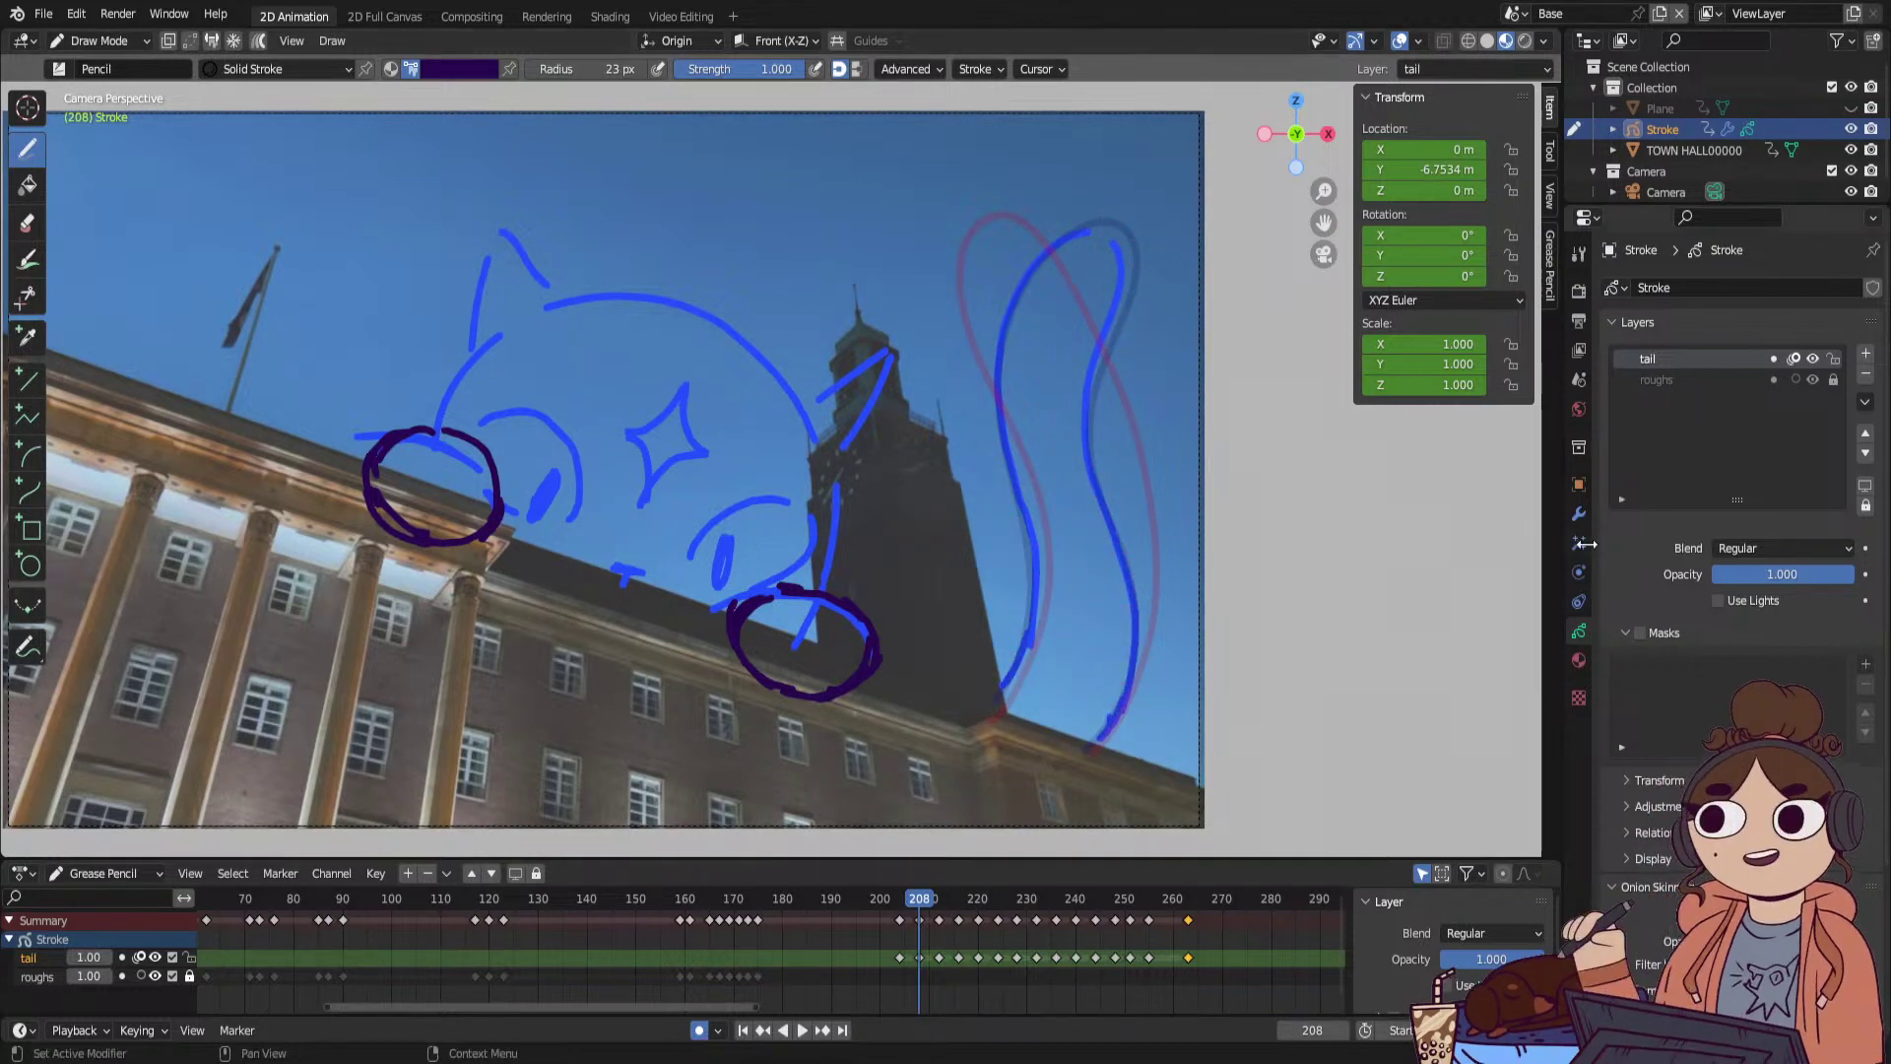
# Turn off the Noise modifier's display in the viewport and stay on frame 208.
pyautogui.click(1578, 513)
pyautogui.click(1785, 322)
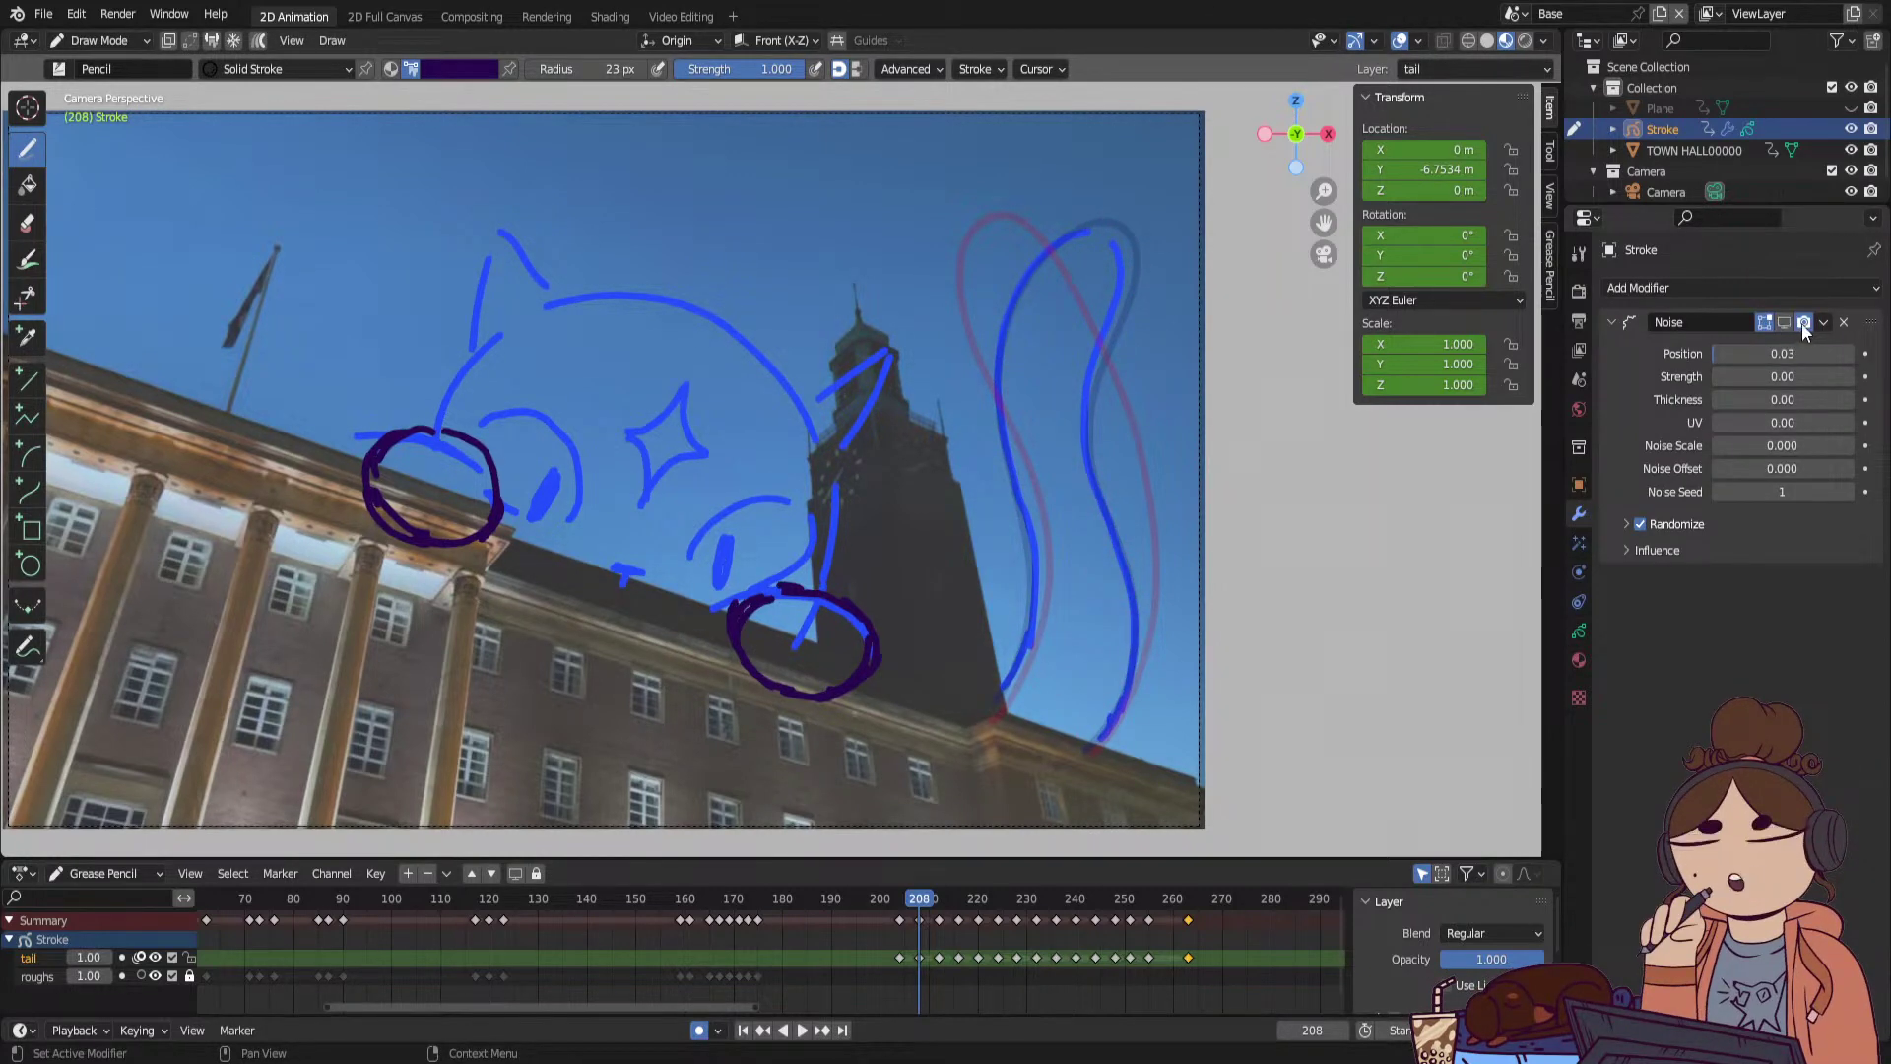
pyautogui.moveTo(917, 904)
pyautogui.mouseDown()
pyautogui.moveTo(954, 906)
pyautogui.moveTo(924, 907)
pyautogui.mouseUp()
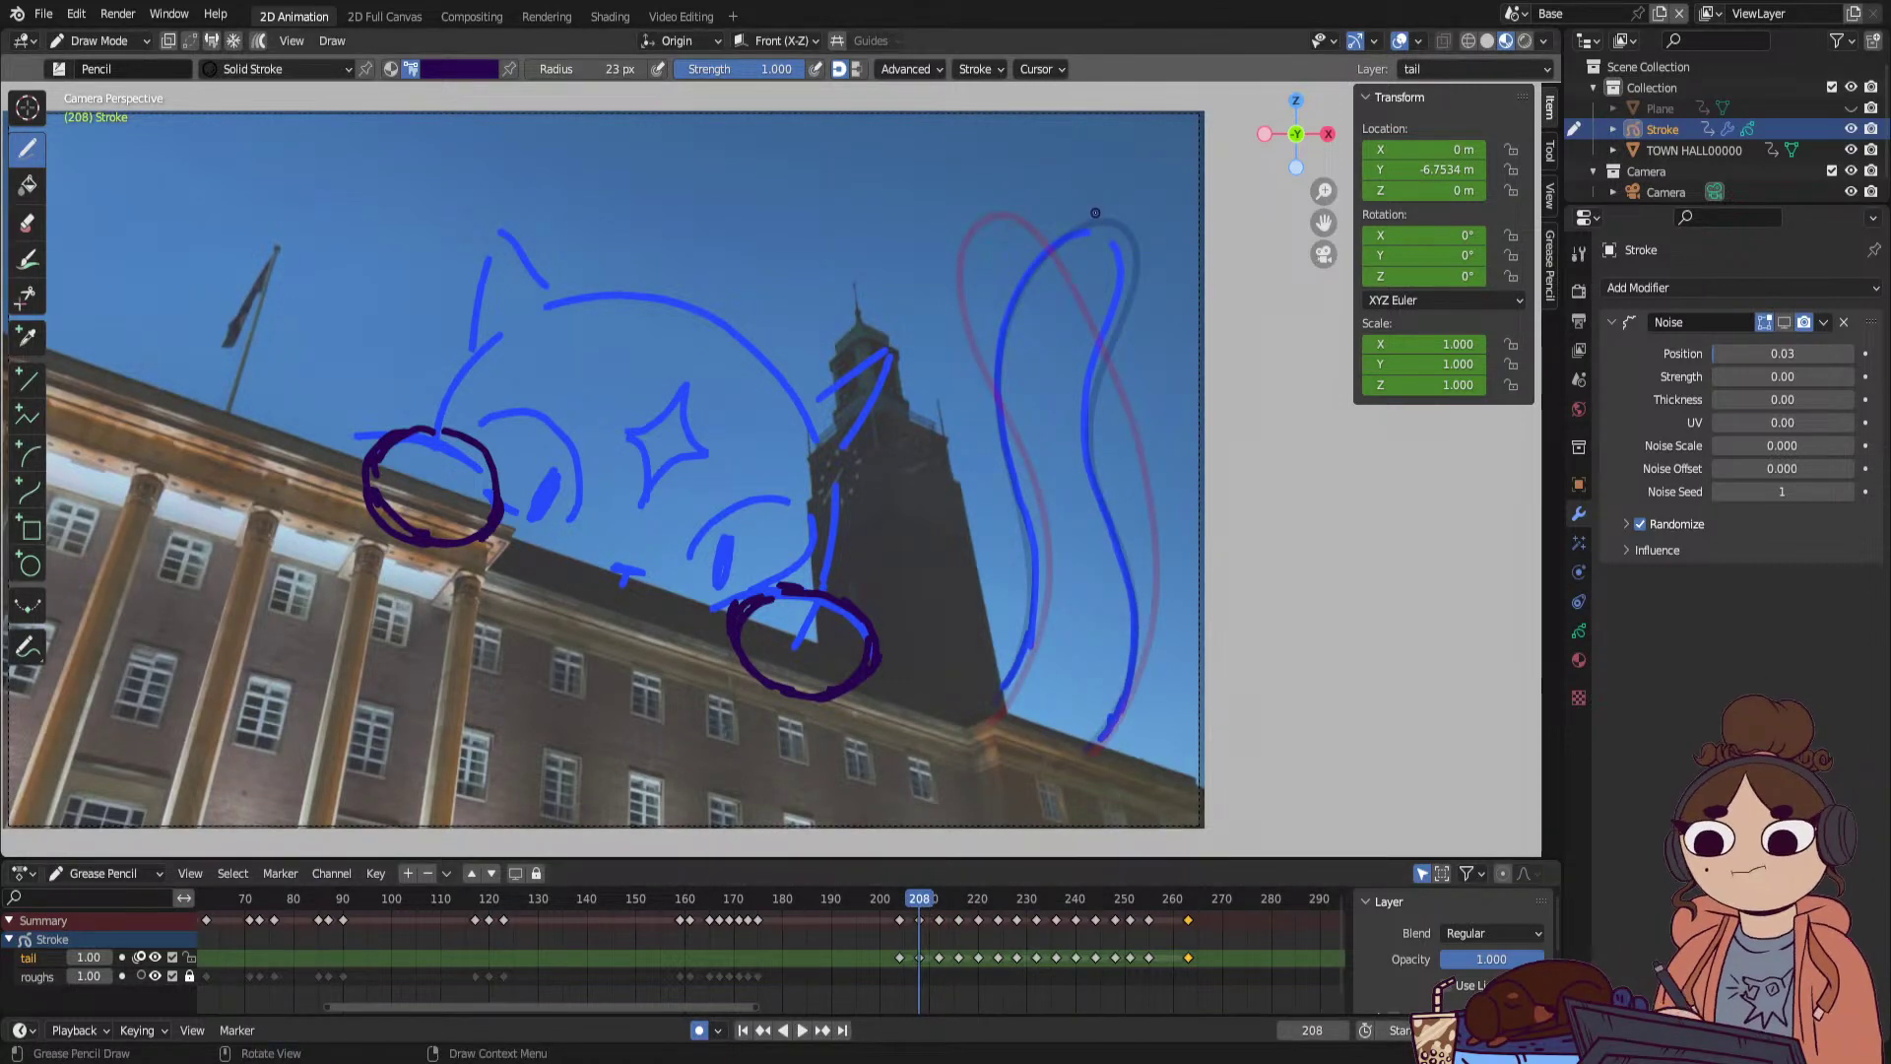
# Redraw the tail outline on frame 208 with a slightly higher tip, redo its left edge closer to the rough, and compare neighbouring frames.
pyautogui.keyDown('shift'); pyautogui.moveTo(1071, 211); pyautogui.dragTo(1140, 276); pyautogui.keyUp('shift')
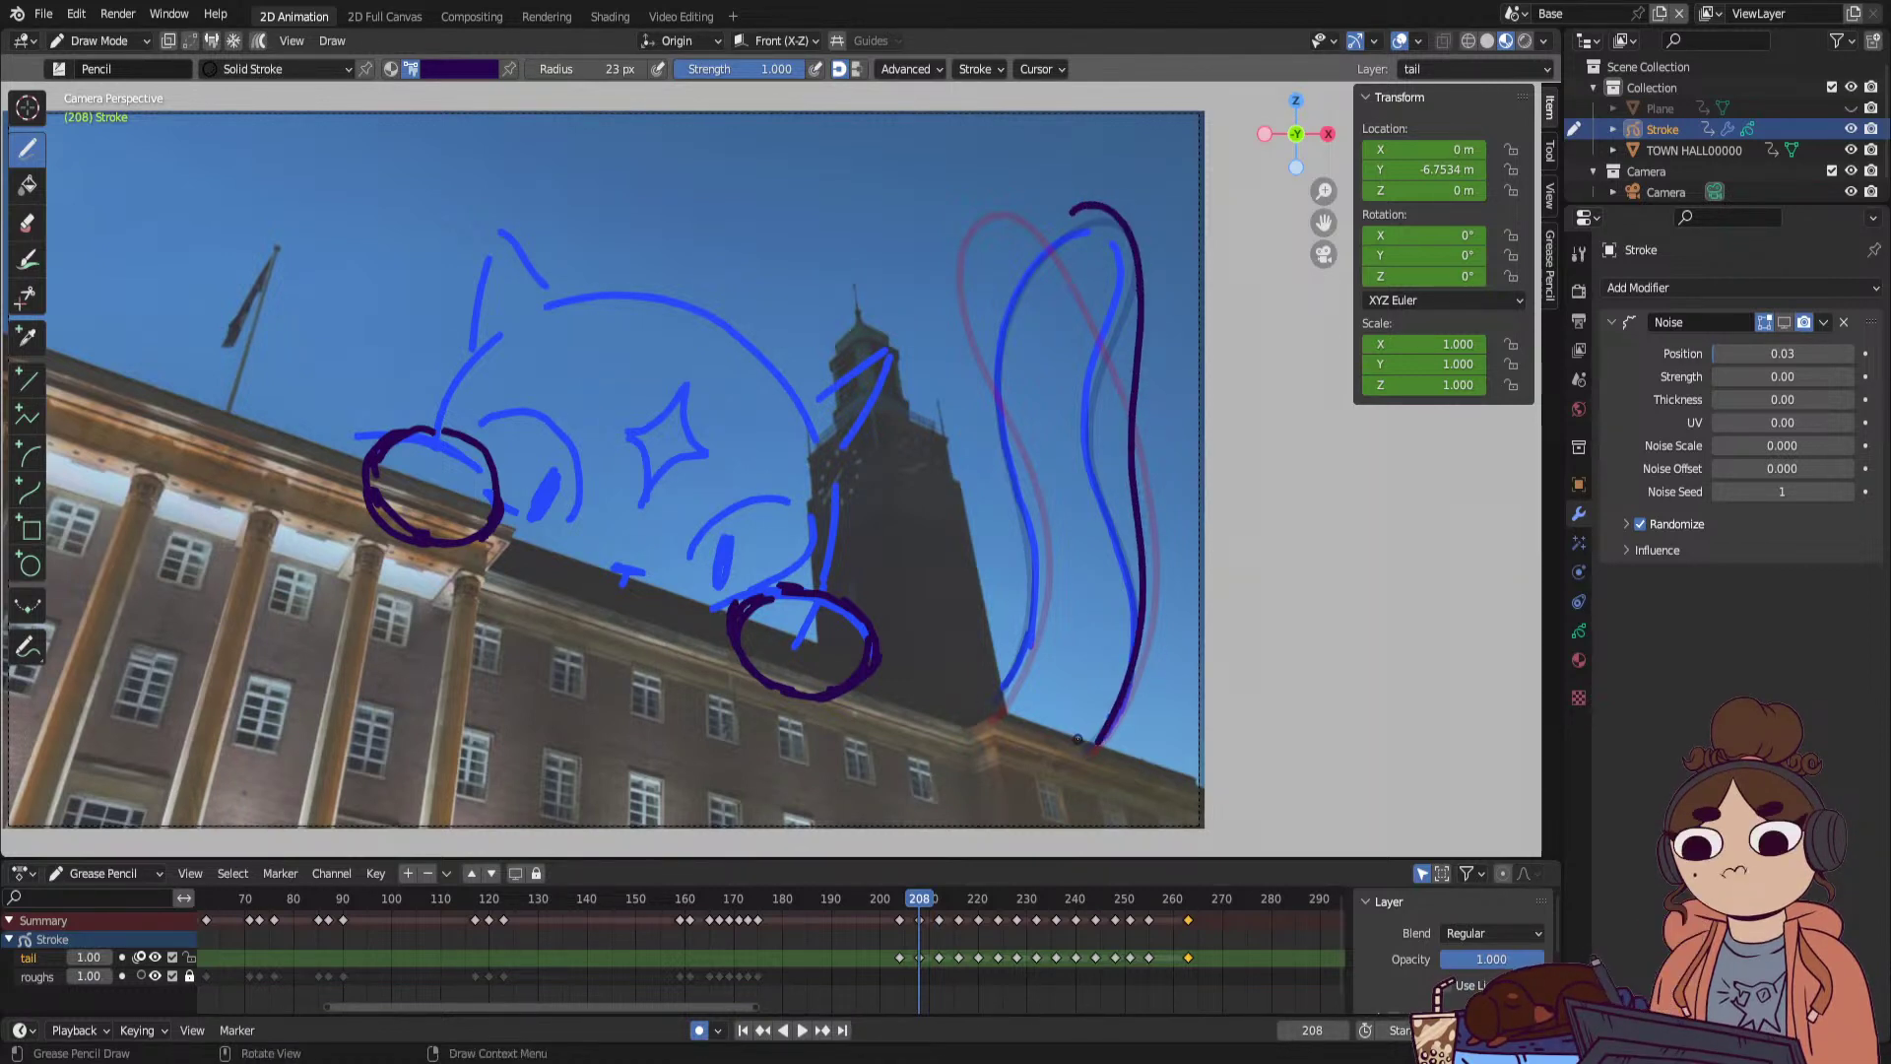
pyautogui.moveTo(1035, 611); pyautogui.dragTo(1028, 489)
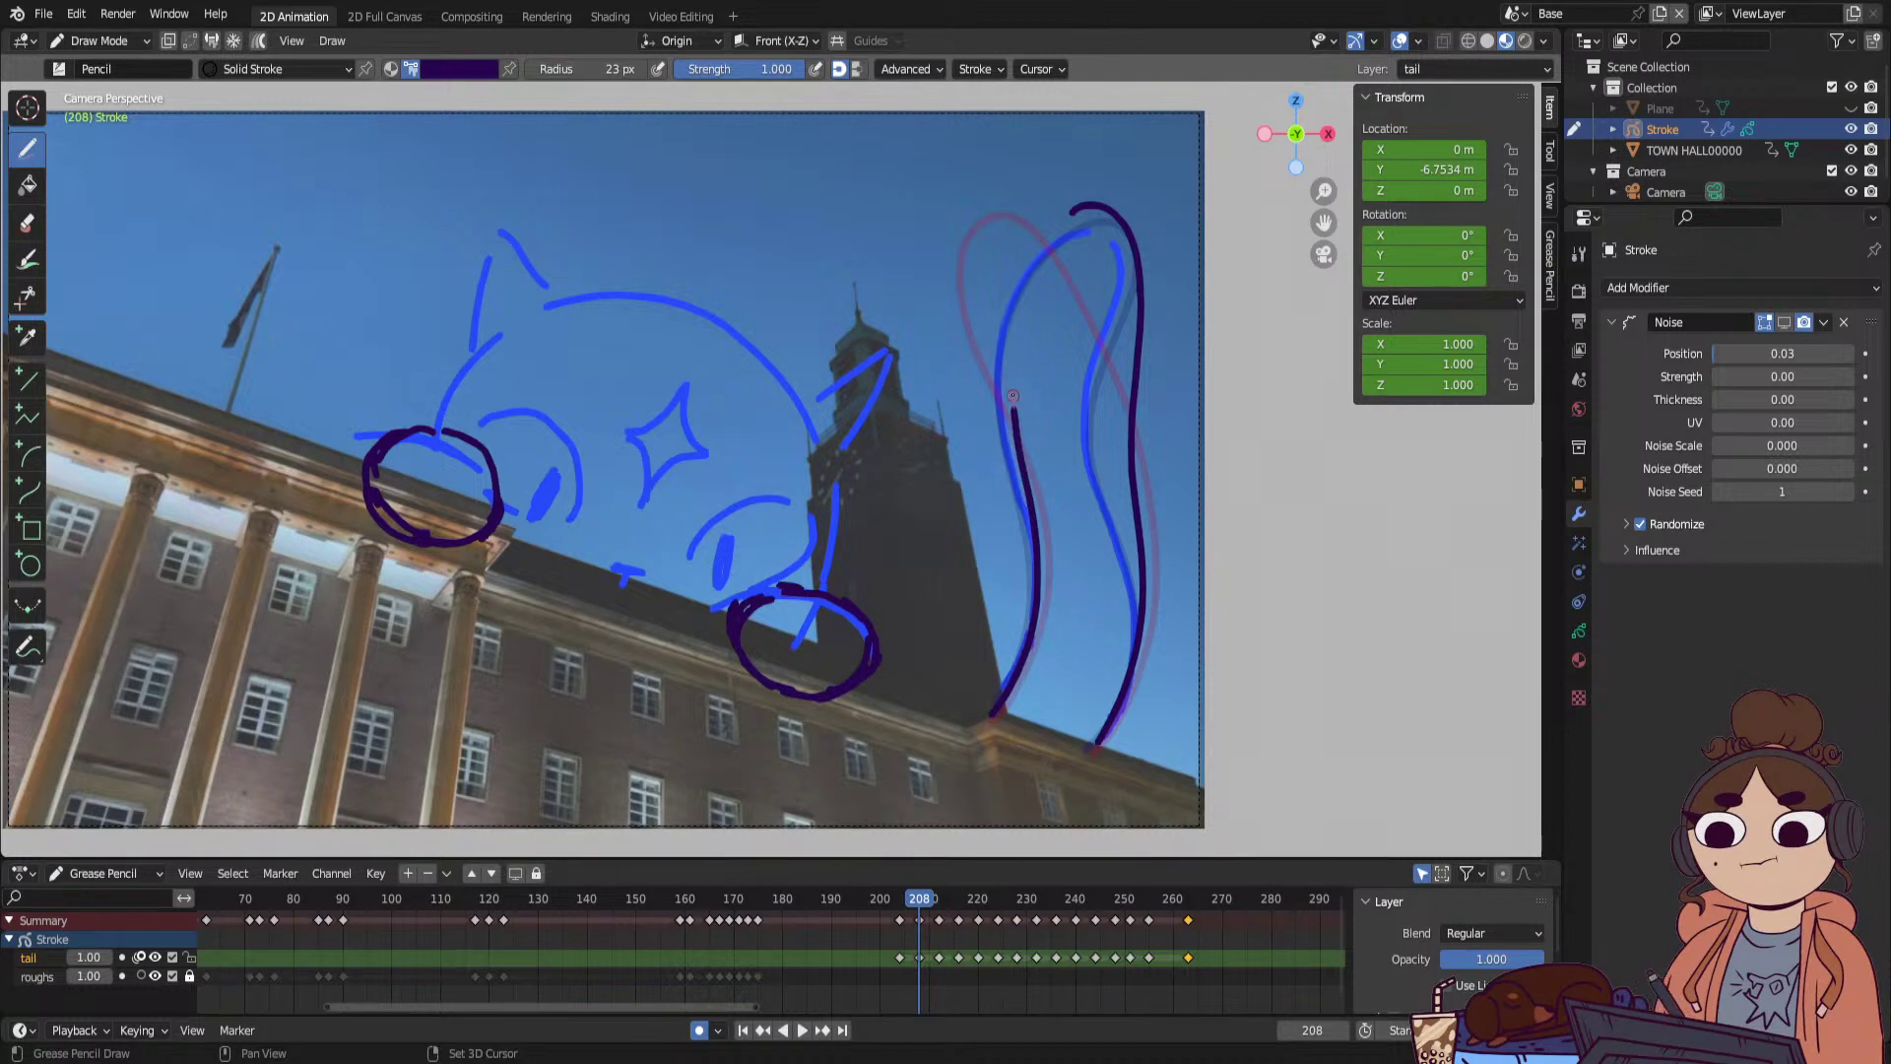
pyautogui.moveTo(1041, 249); pyautogui.dragTo(1088, 205)
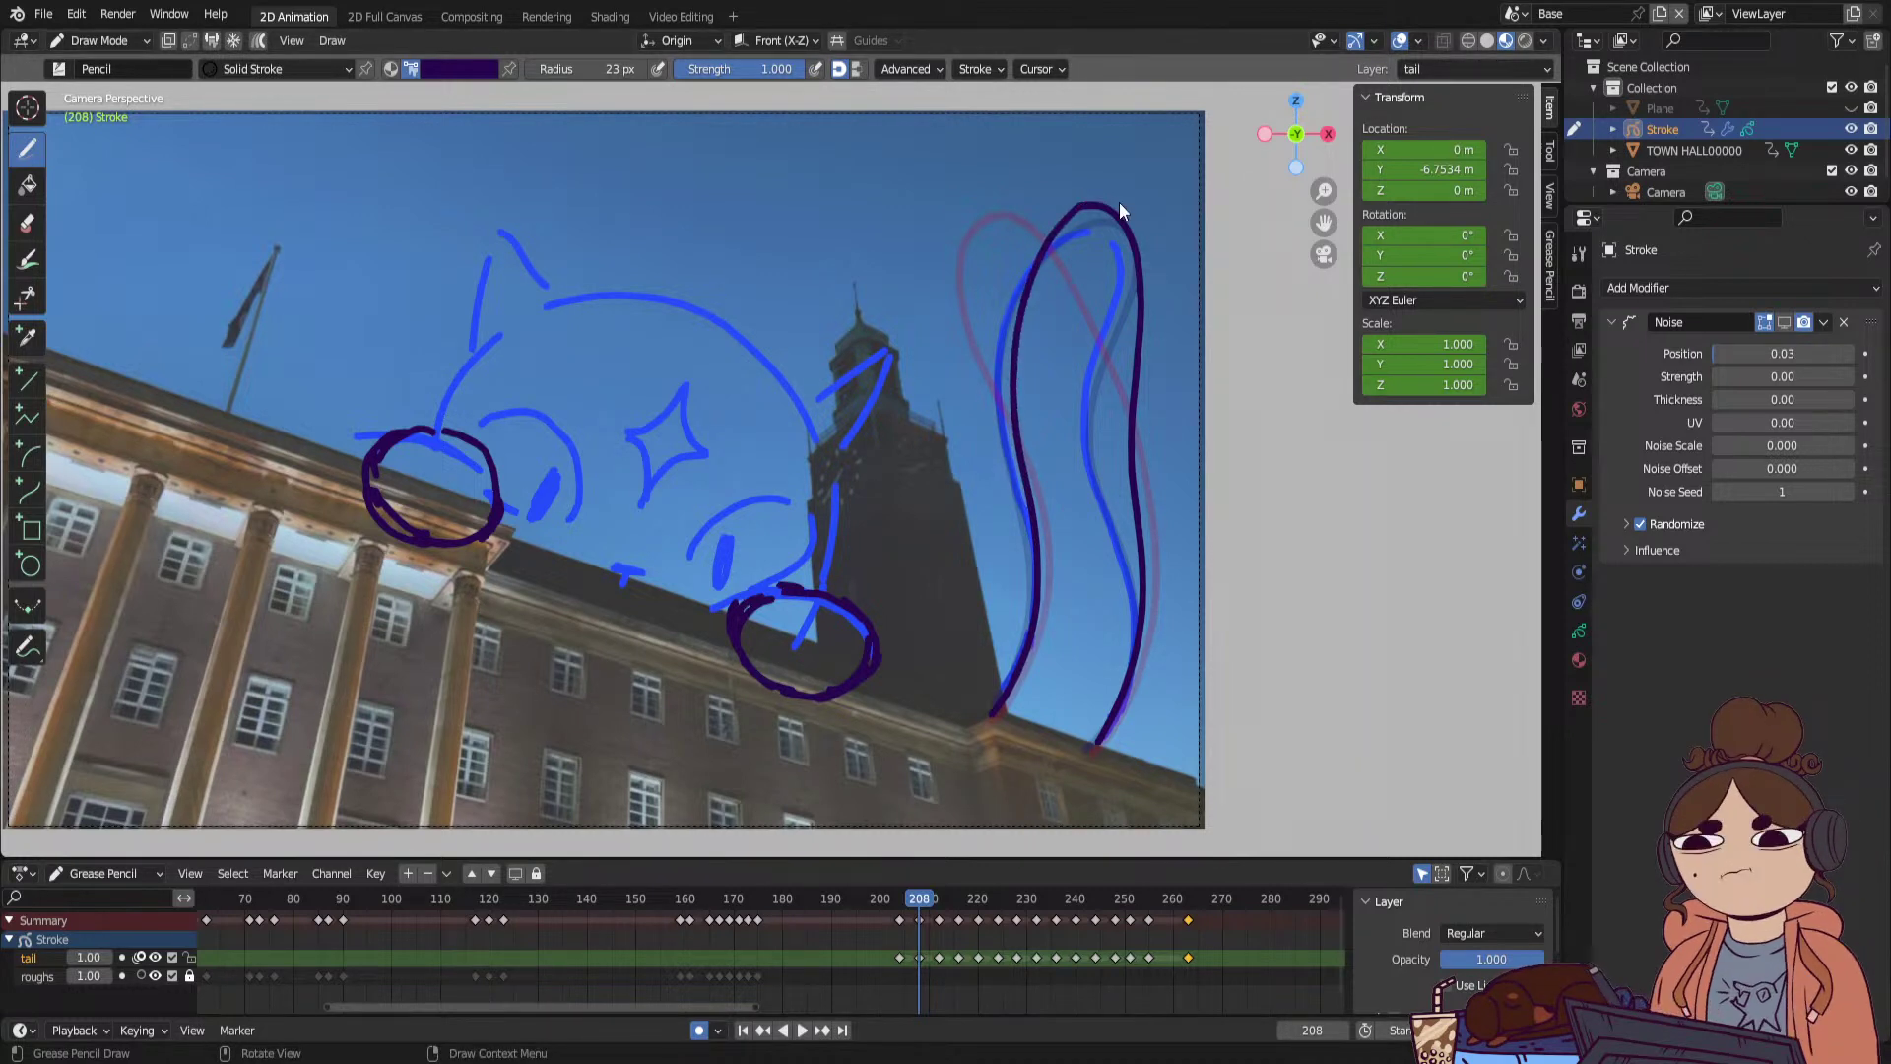
pyautogui.hotkey('ctrl', 'z')
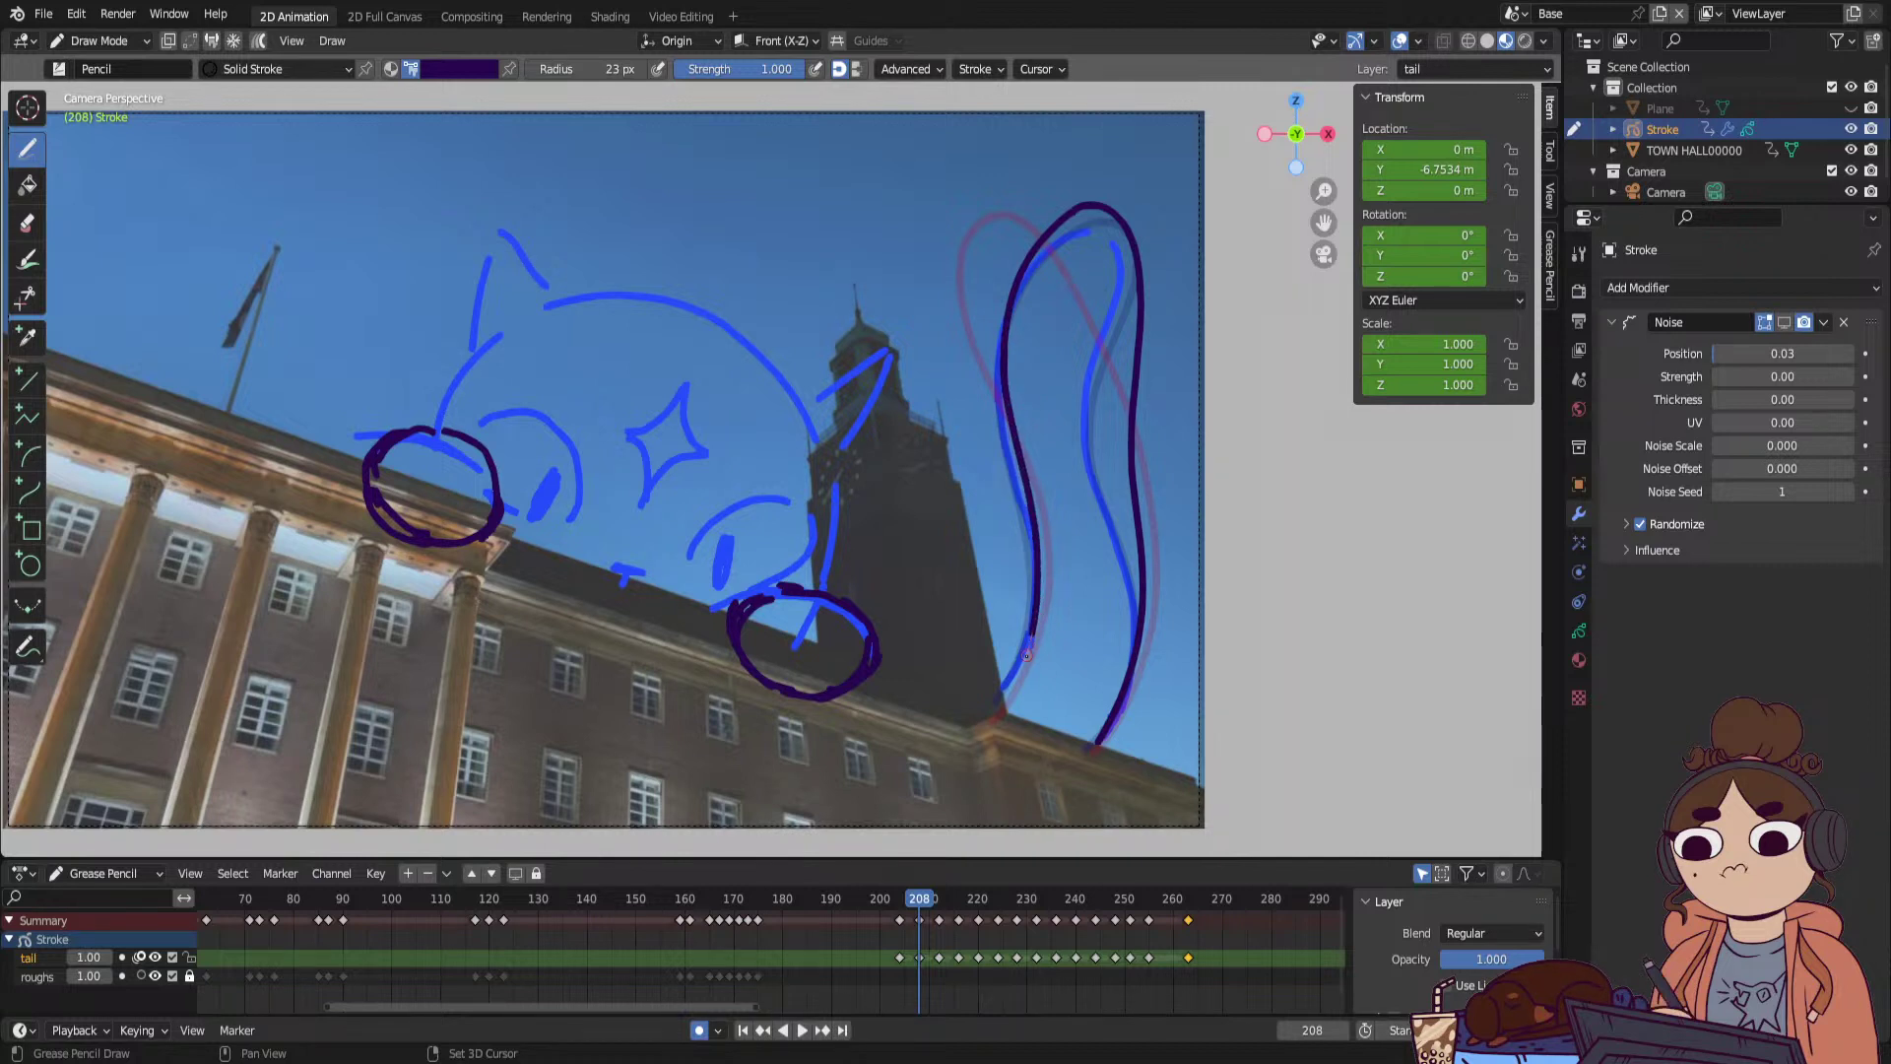
pyautogui.moveTo(890, 902)
pyautogui.mouseDown()
pyautogui.moveTo(943, 902)
pyautogui.moveTo(921, 907)
pyautogui.mouseUp()
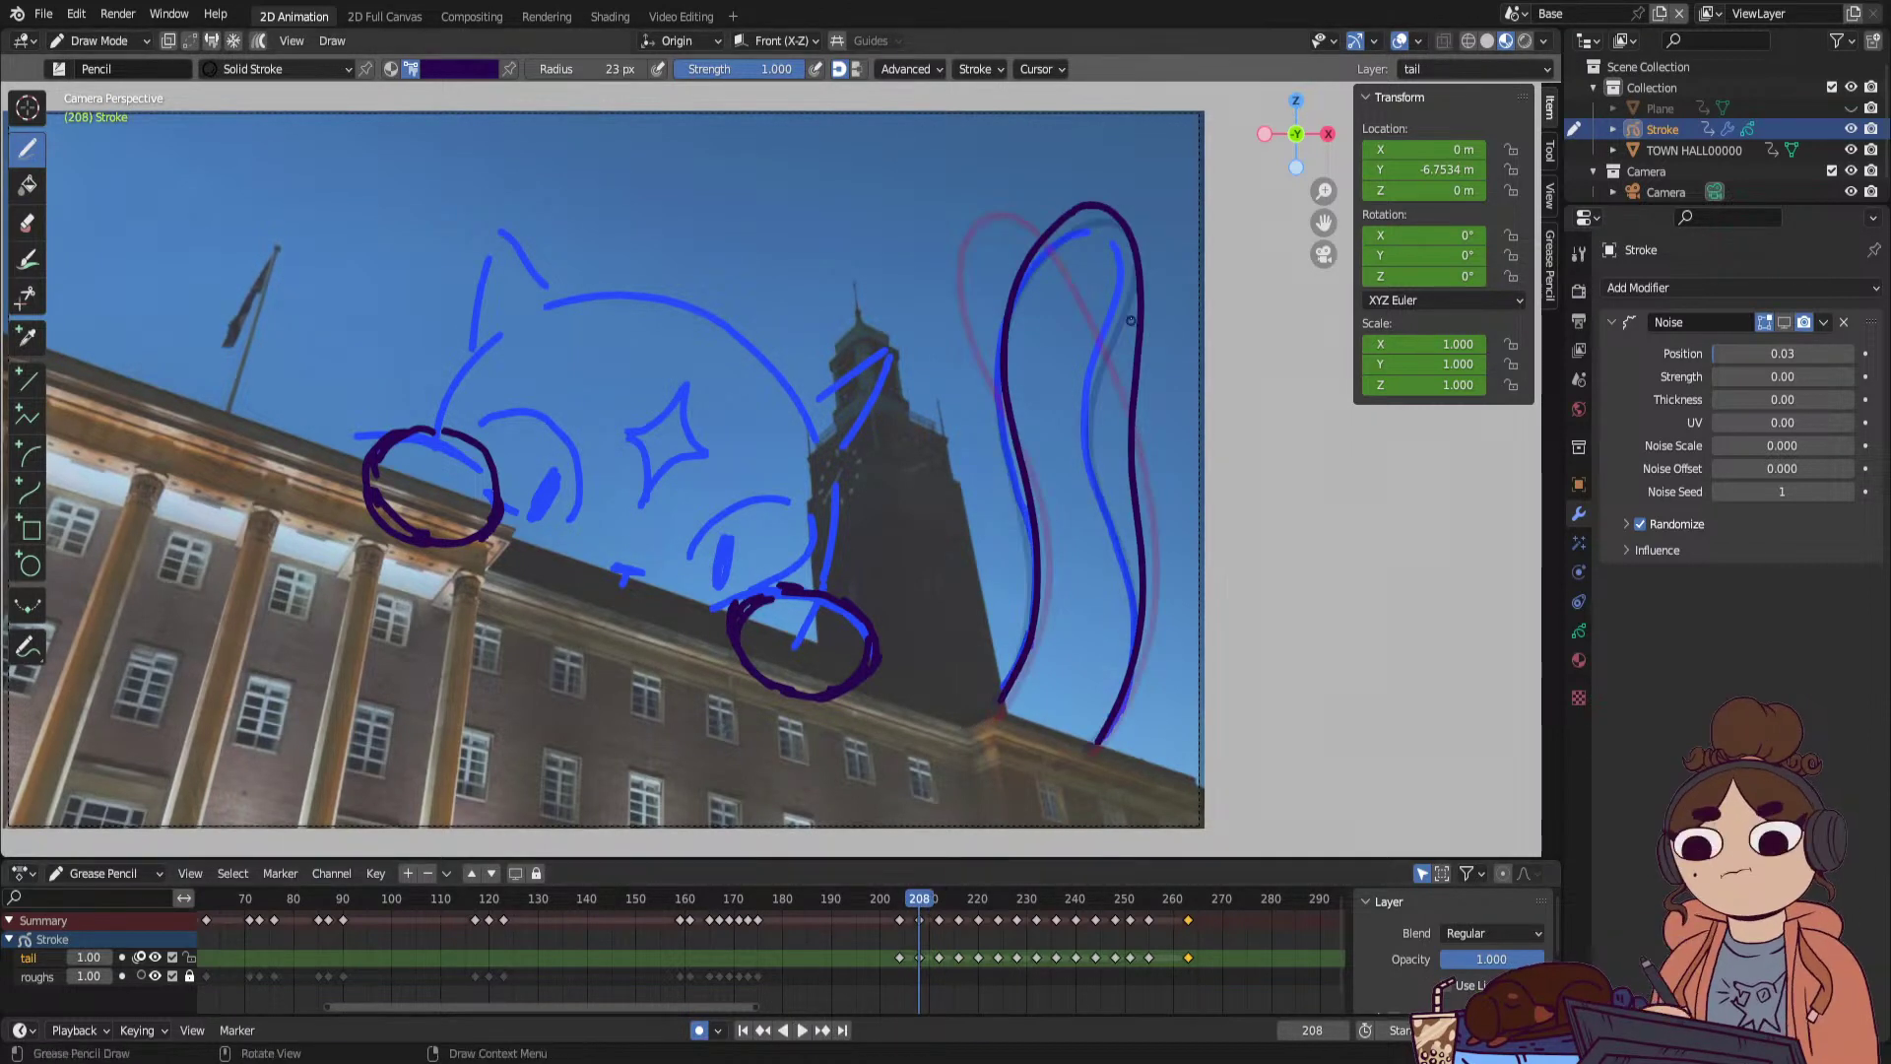
# Erase the upper right edge of the frame 208 tail and redraw it curving inward below the tip.
pyautogui.moveTo(1135, 256); pyautogui.dragTo(1128, 523)
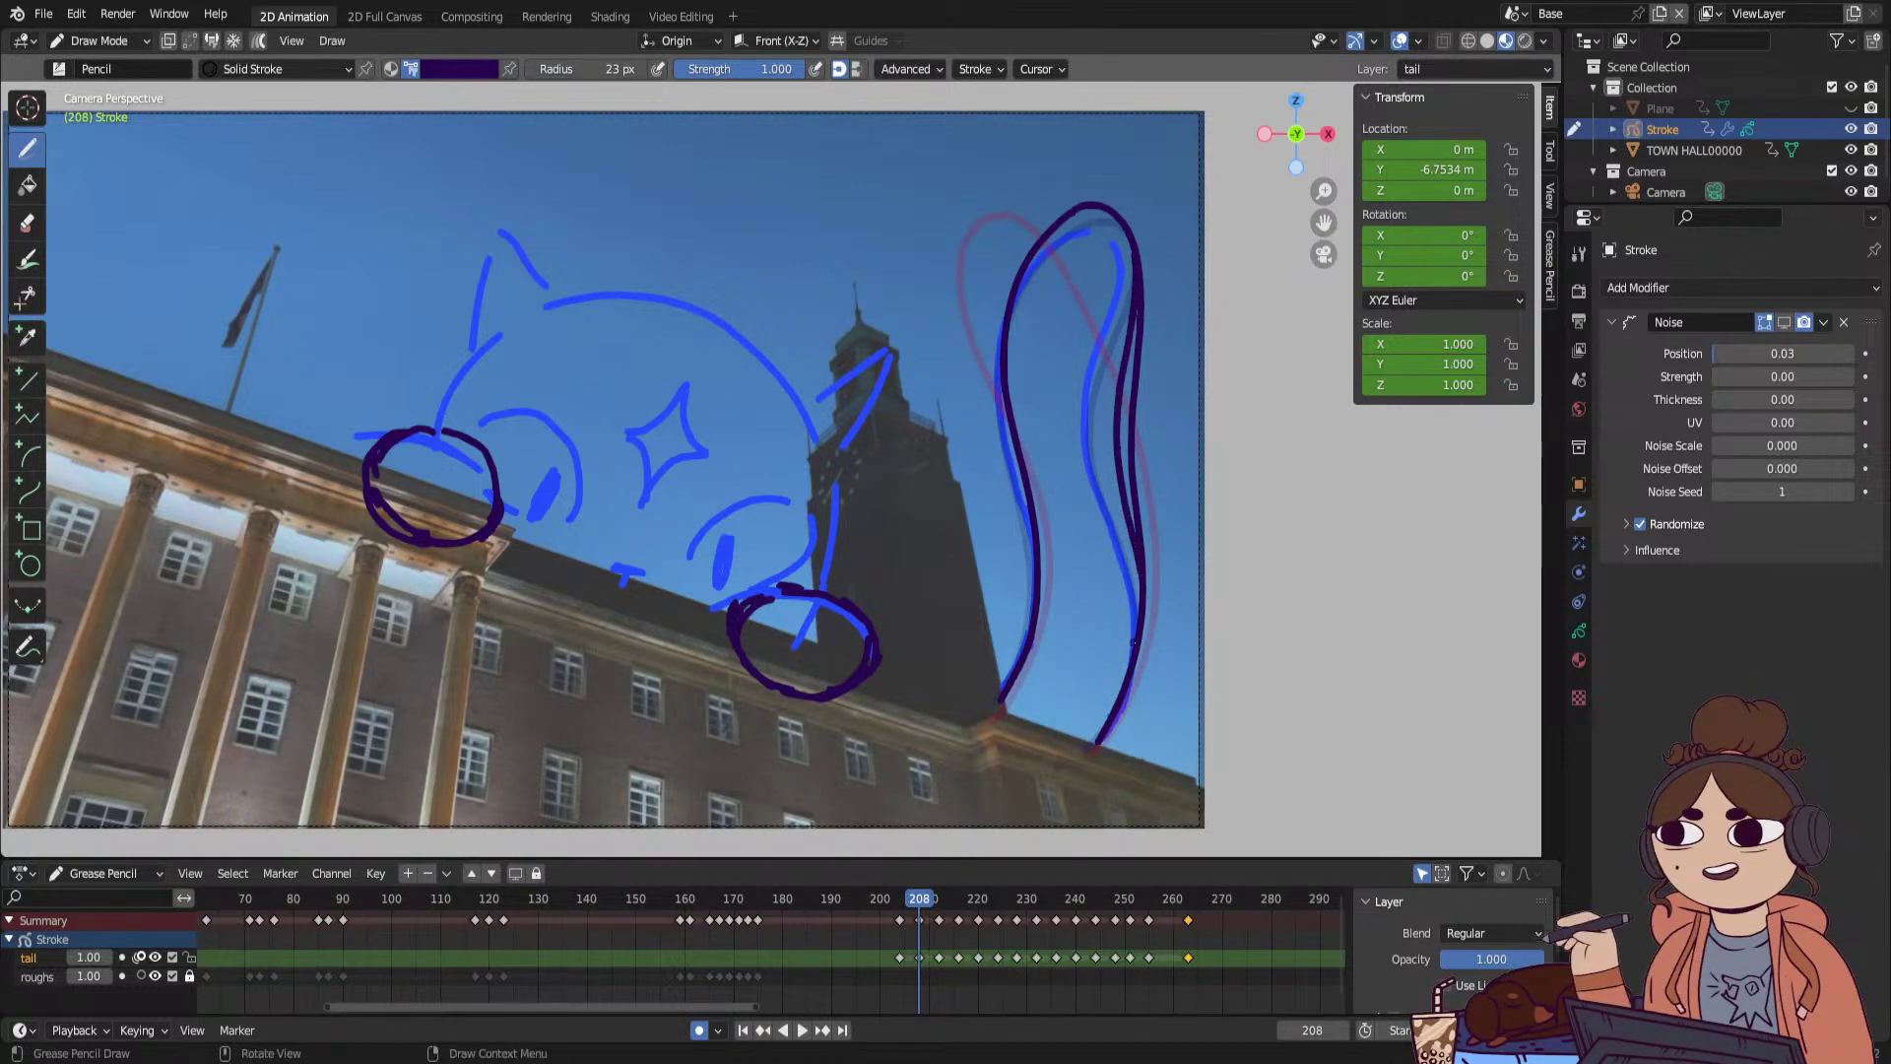
pyautogui.keyDown('ctrl'); pyautogui.moveTo(1151, 356); pyautogui.dragTo(1162, 520); pyautogui.keyUp('ctrl')
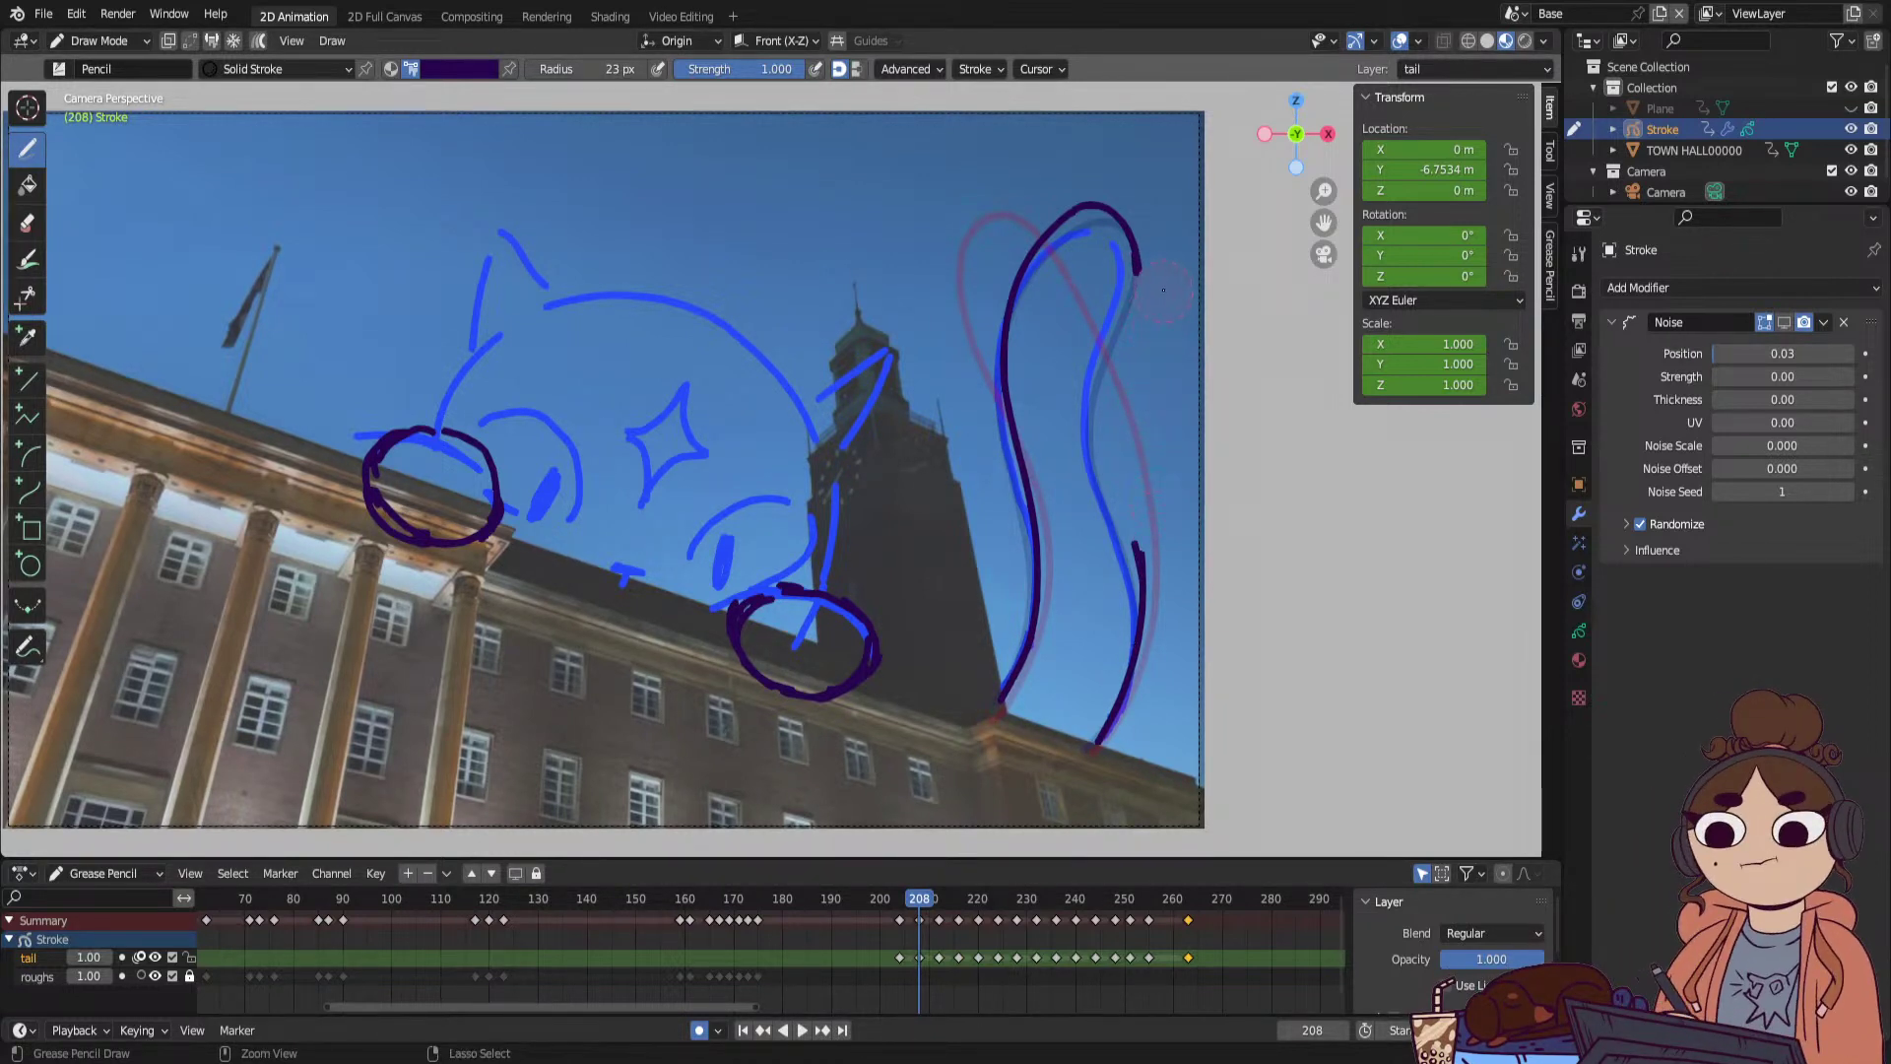
pyautogui.moveTo(1142, 264); pyautogui.dragTo(1110, 435)
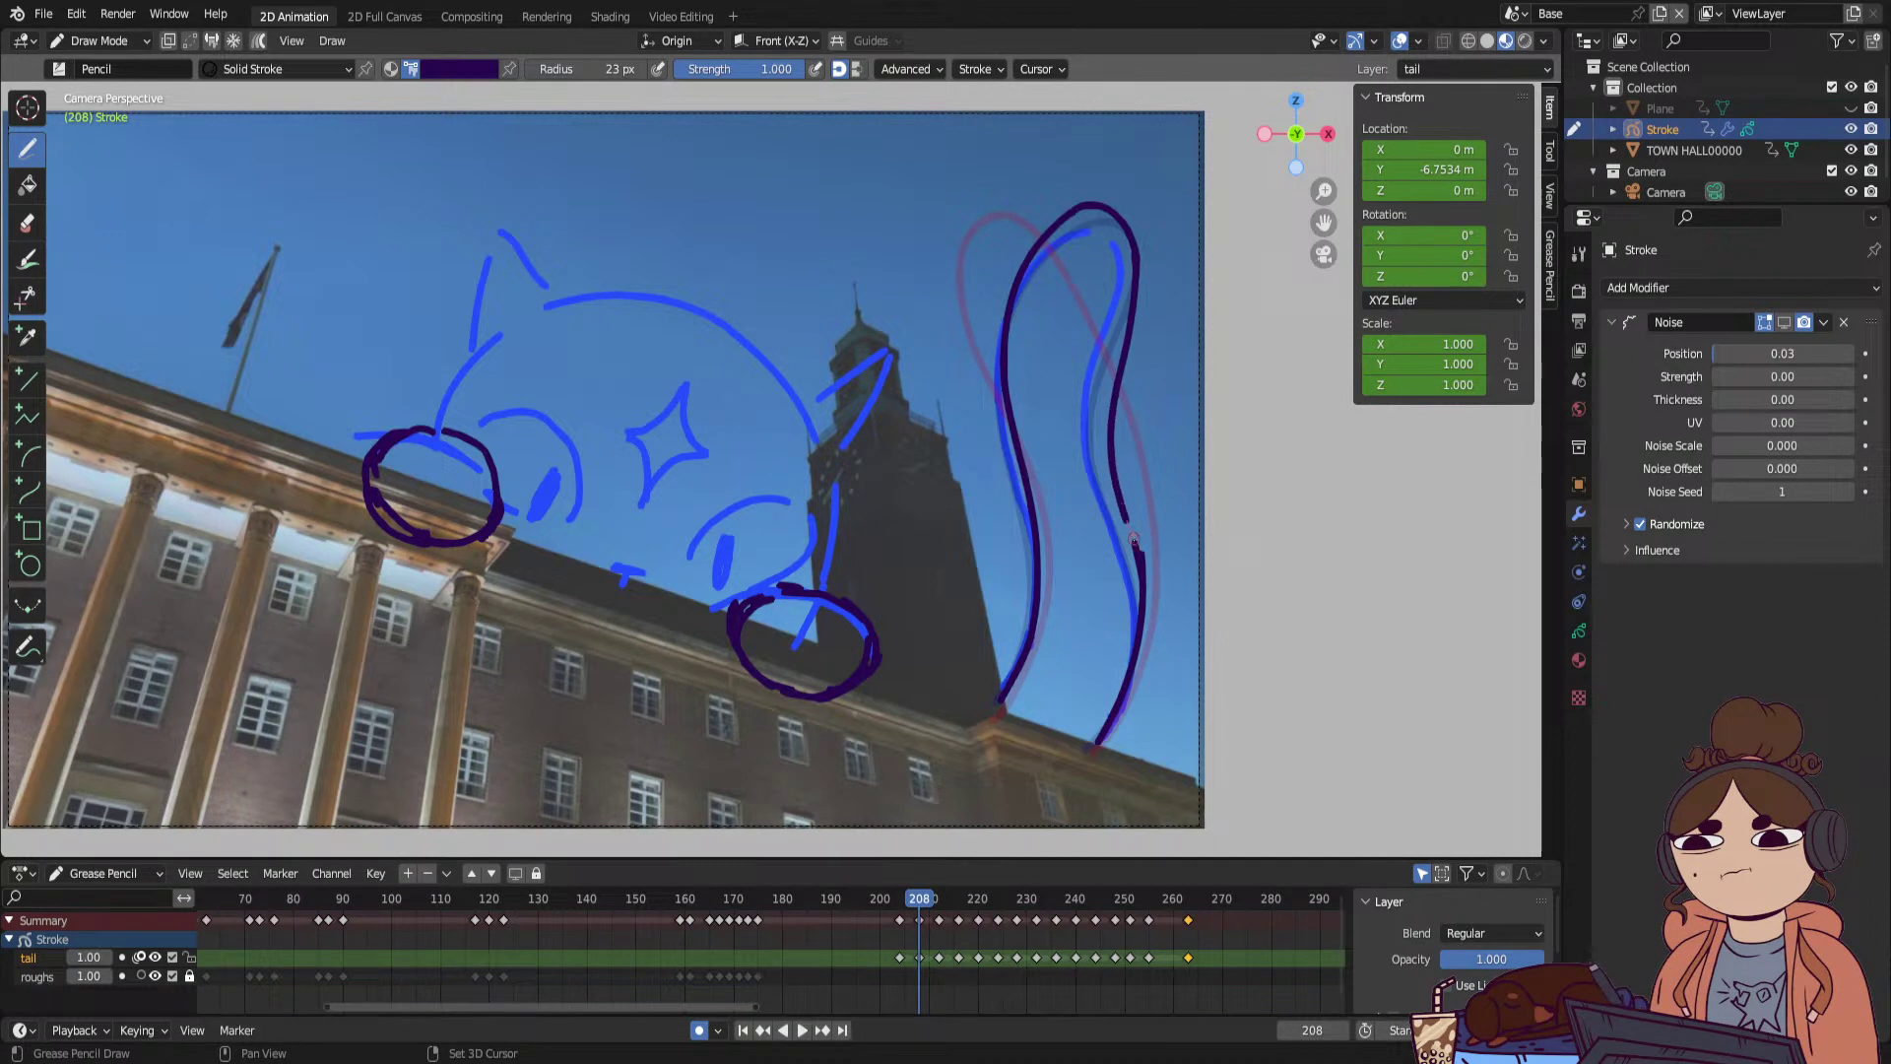
pyautogui.keyDown('ctrl'); pyautogui.moveTo(1137, 258); pyautogui.dragTo(1131, 445); pyautogui.keyUp('ctrl')
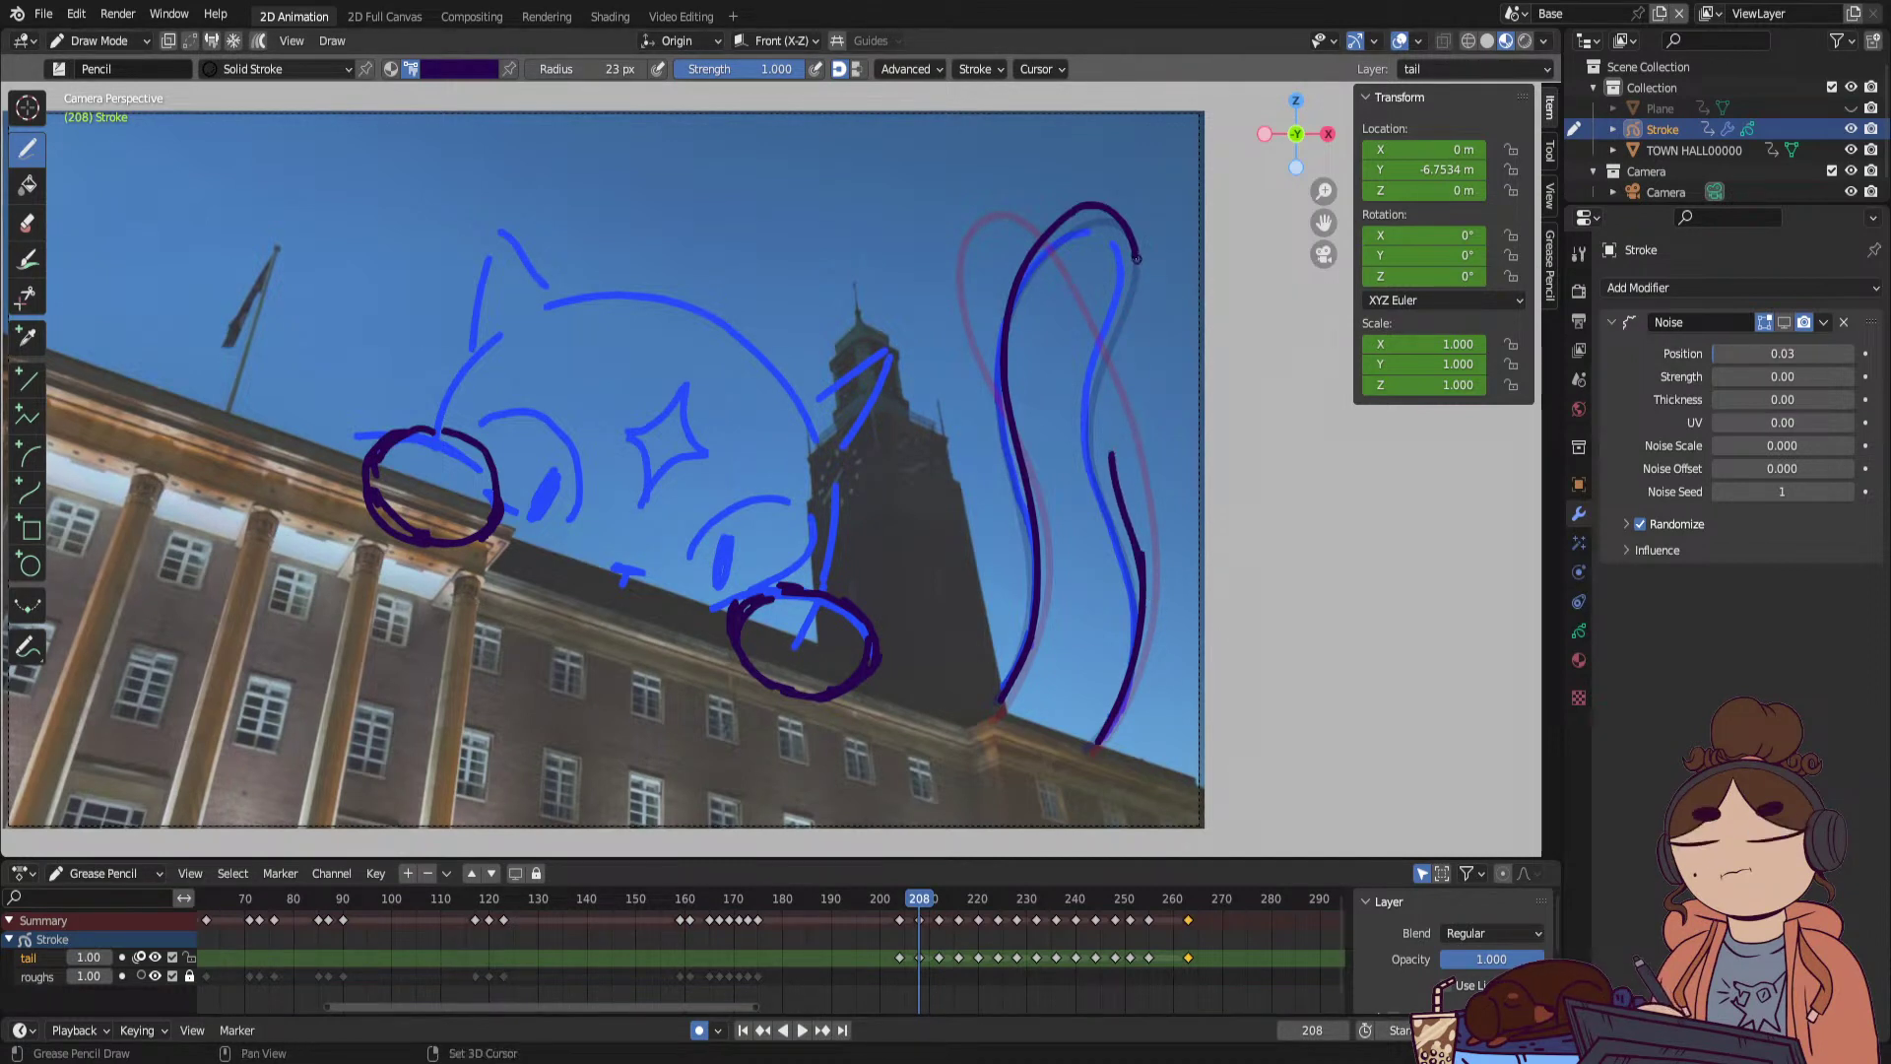
pyautogui.moveTo(1138, 258); pyautogui.dragTo(1112, 463)
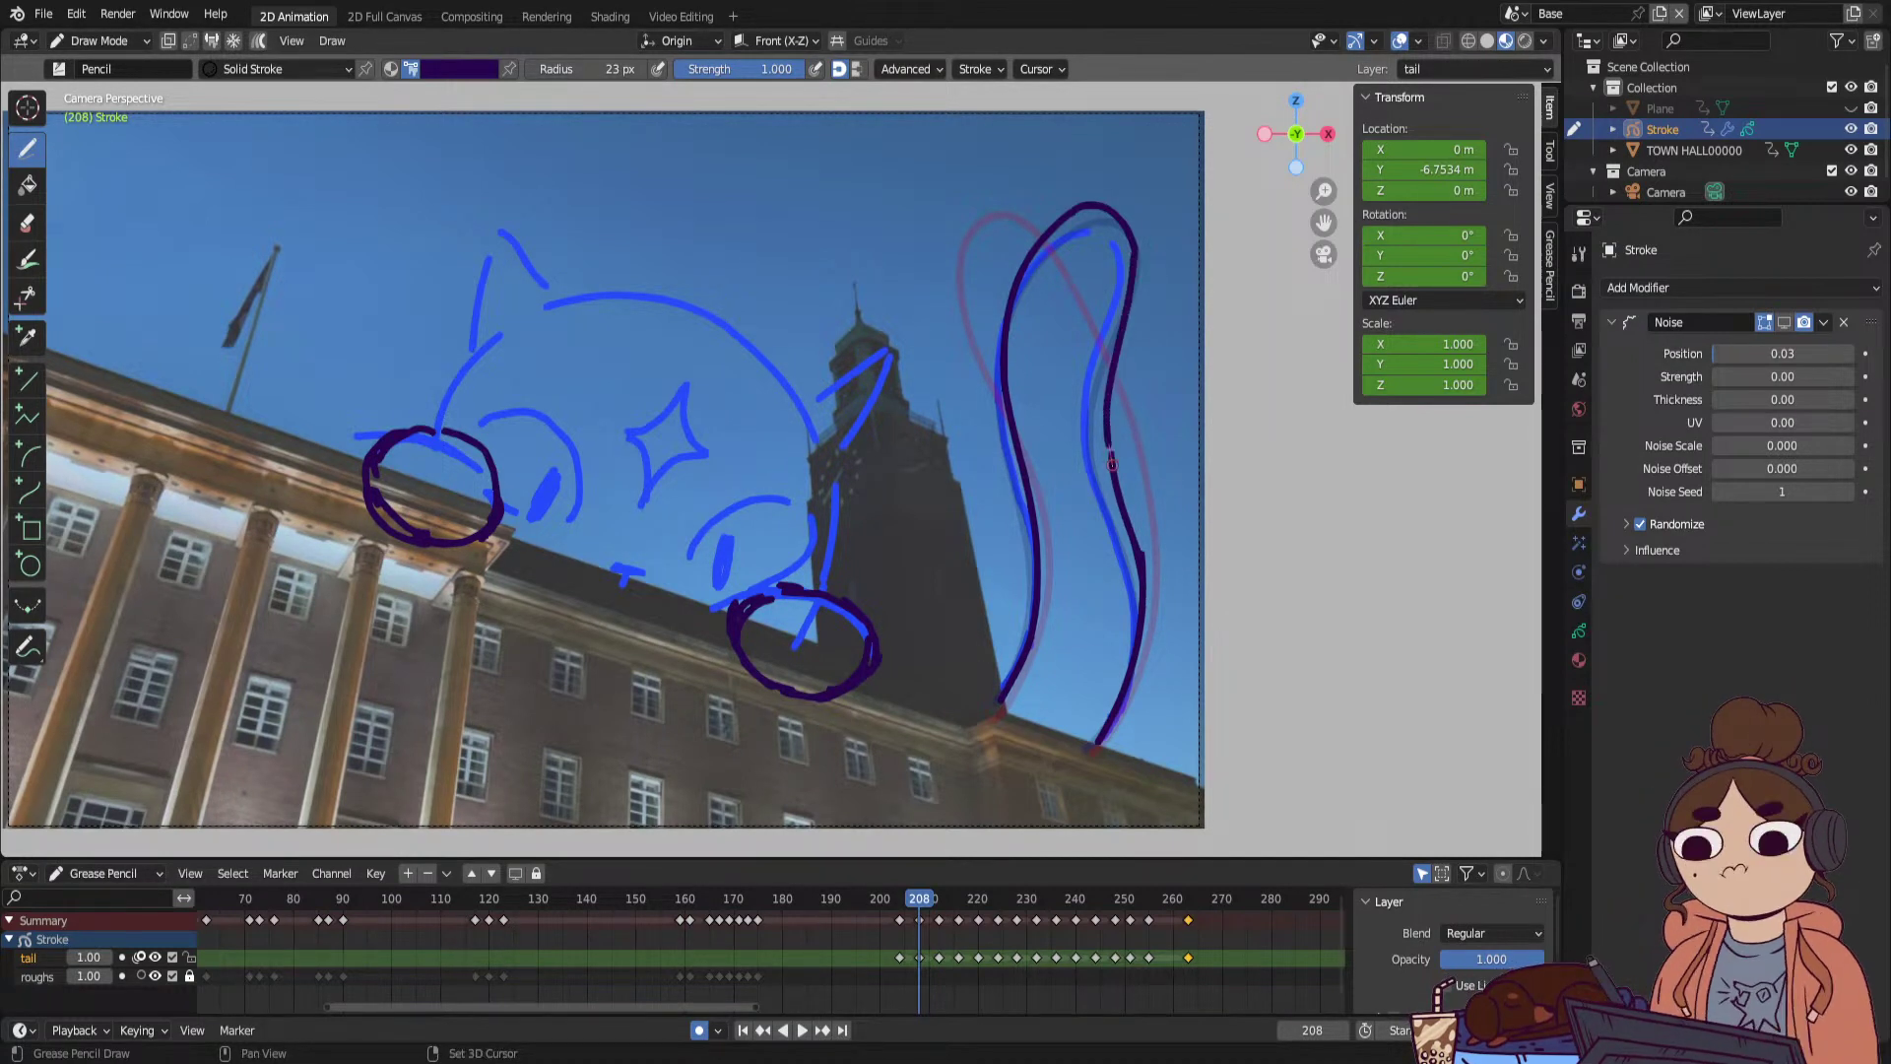
# Play back the tail motion and scrub through the poses around frame 208.
pyautogui.press('space')
pyautogui.click(949, 904)
pyautogui.moveTo(948, 904)
pyautogui.mouseDown()
pyautogui.moveTo(1084, 902)
pyautogui.moveTo(910, 925)
pyautogui.mouseUp()
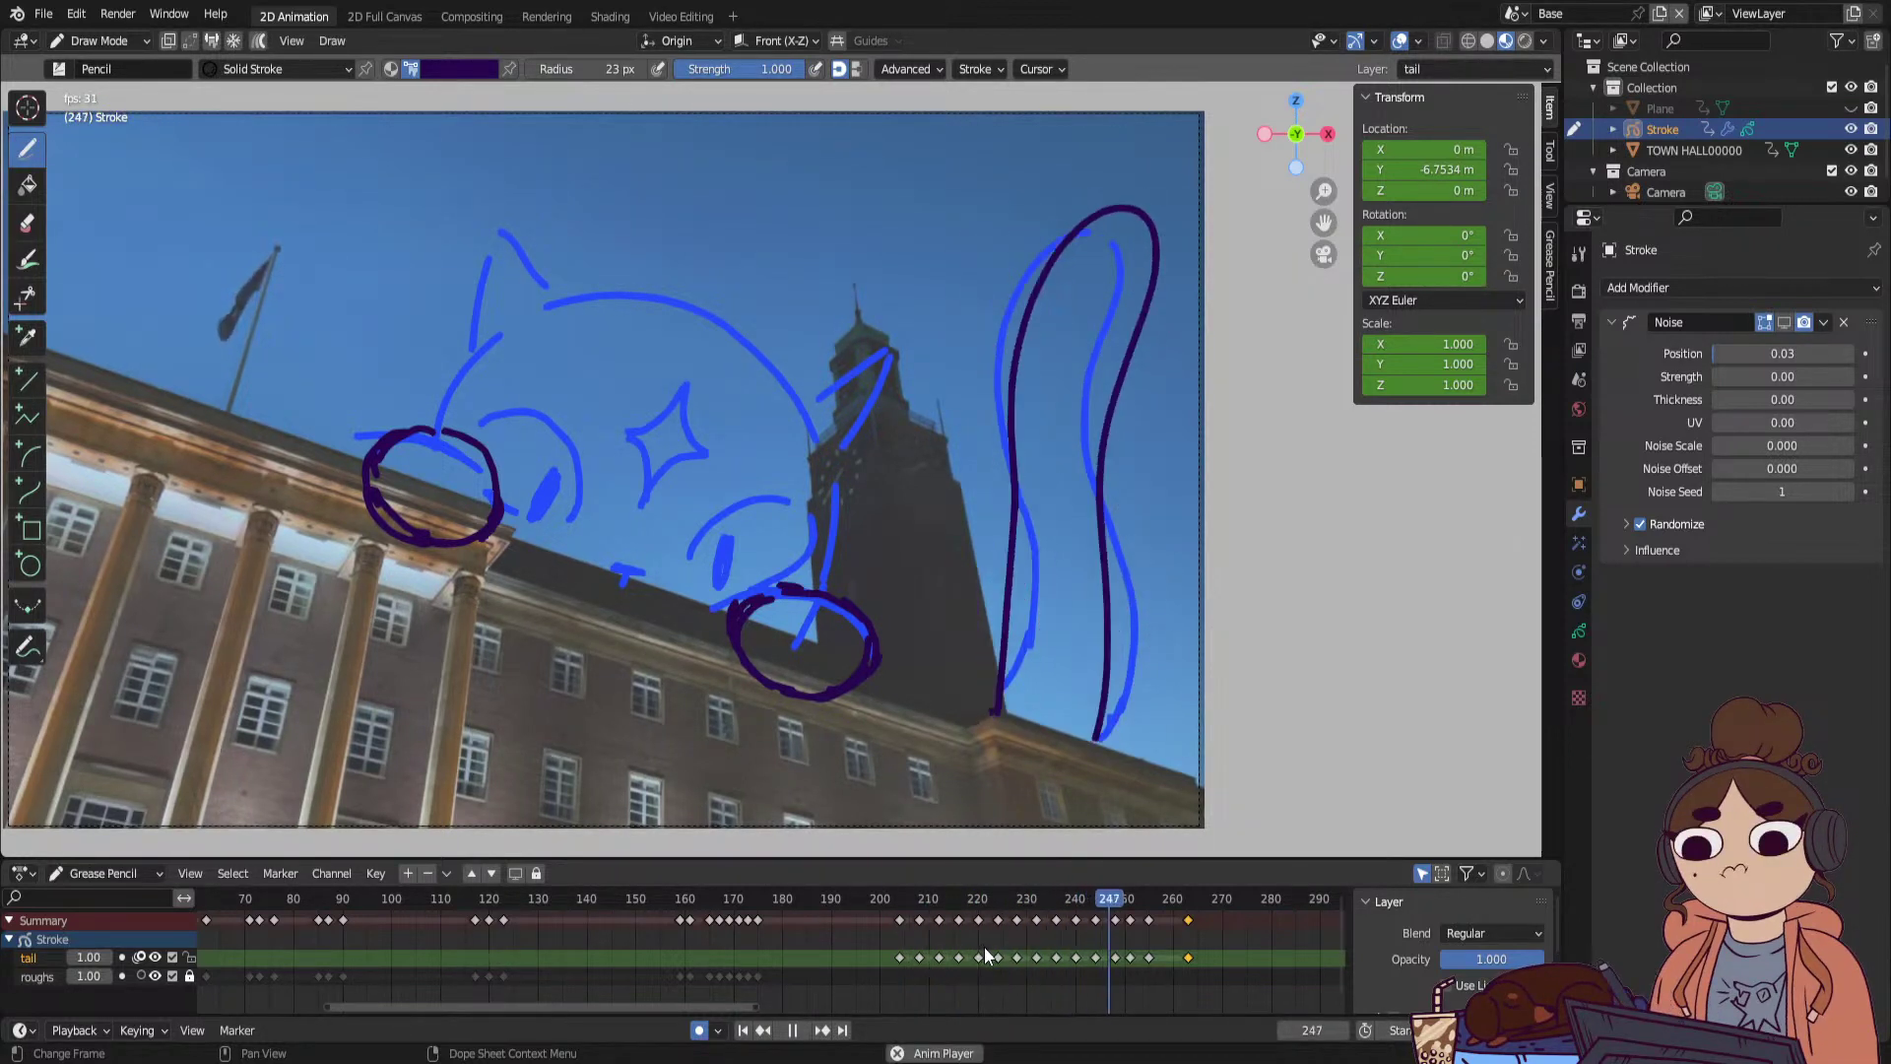
# Check the tail playback and redraw the tail outline on frame 254, placed between the two neighbouring poses.
pyautogui.press('space')
pyautogui.press('space')
pyautogui.moveTo(1172, 907); pyautogui.dragTo(1142, 908)
pyautogui.press('space')
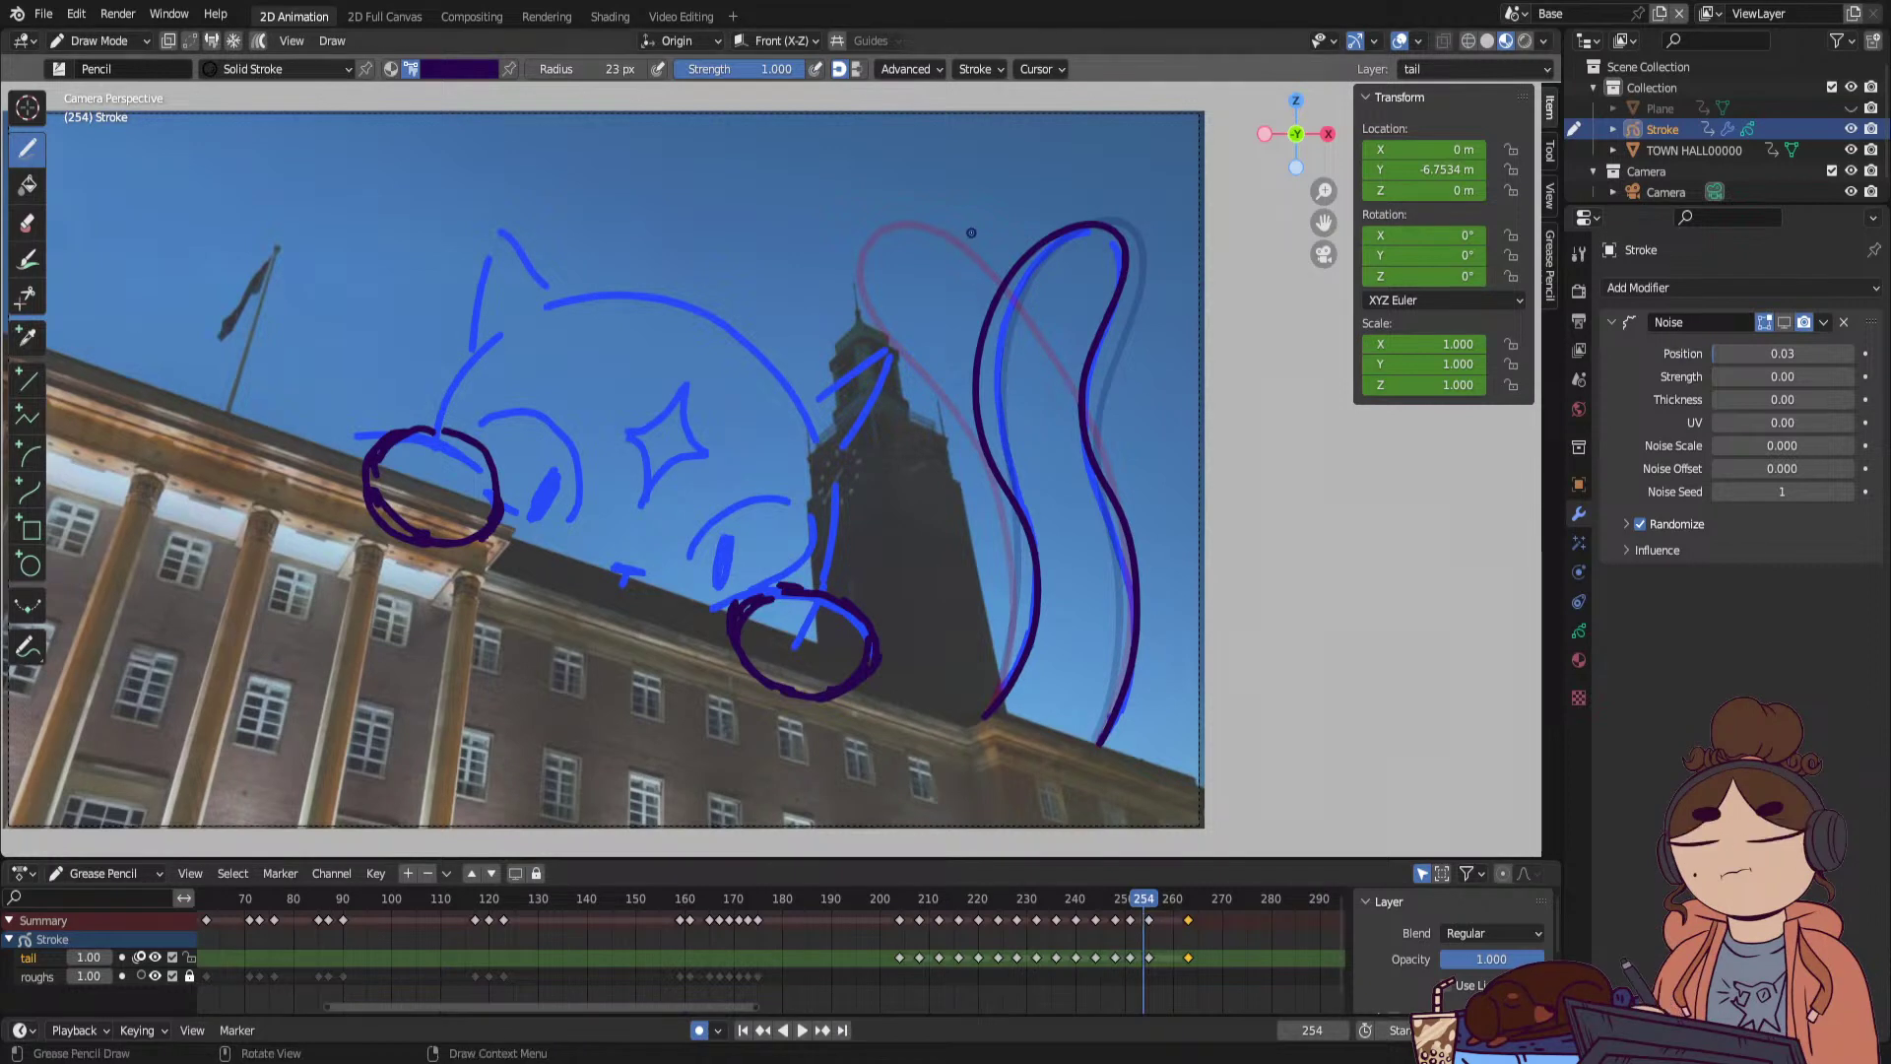
pyautogui.moveTo(954, 232)
pyautogui.mouseDown()
pyautogui.moveTo(955, 414)
pyautogui.moveTo(1030, 569)
pyautogui.mouseUp()
pyautogui.keyDown('shift'); pyautogui.moveTo(1022, 649); pyautogui.dragTo(992, 699); pyautogui.keyUp('shift')
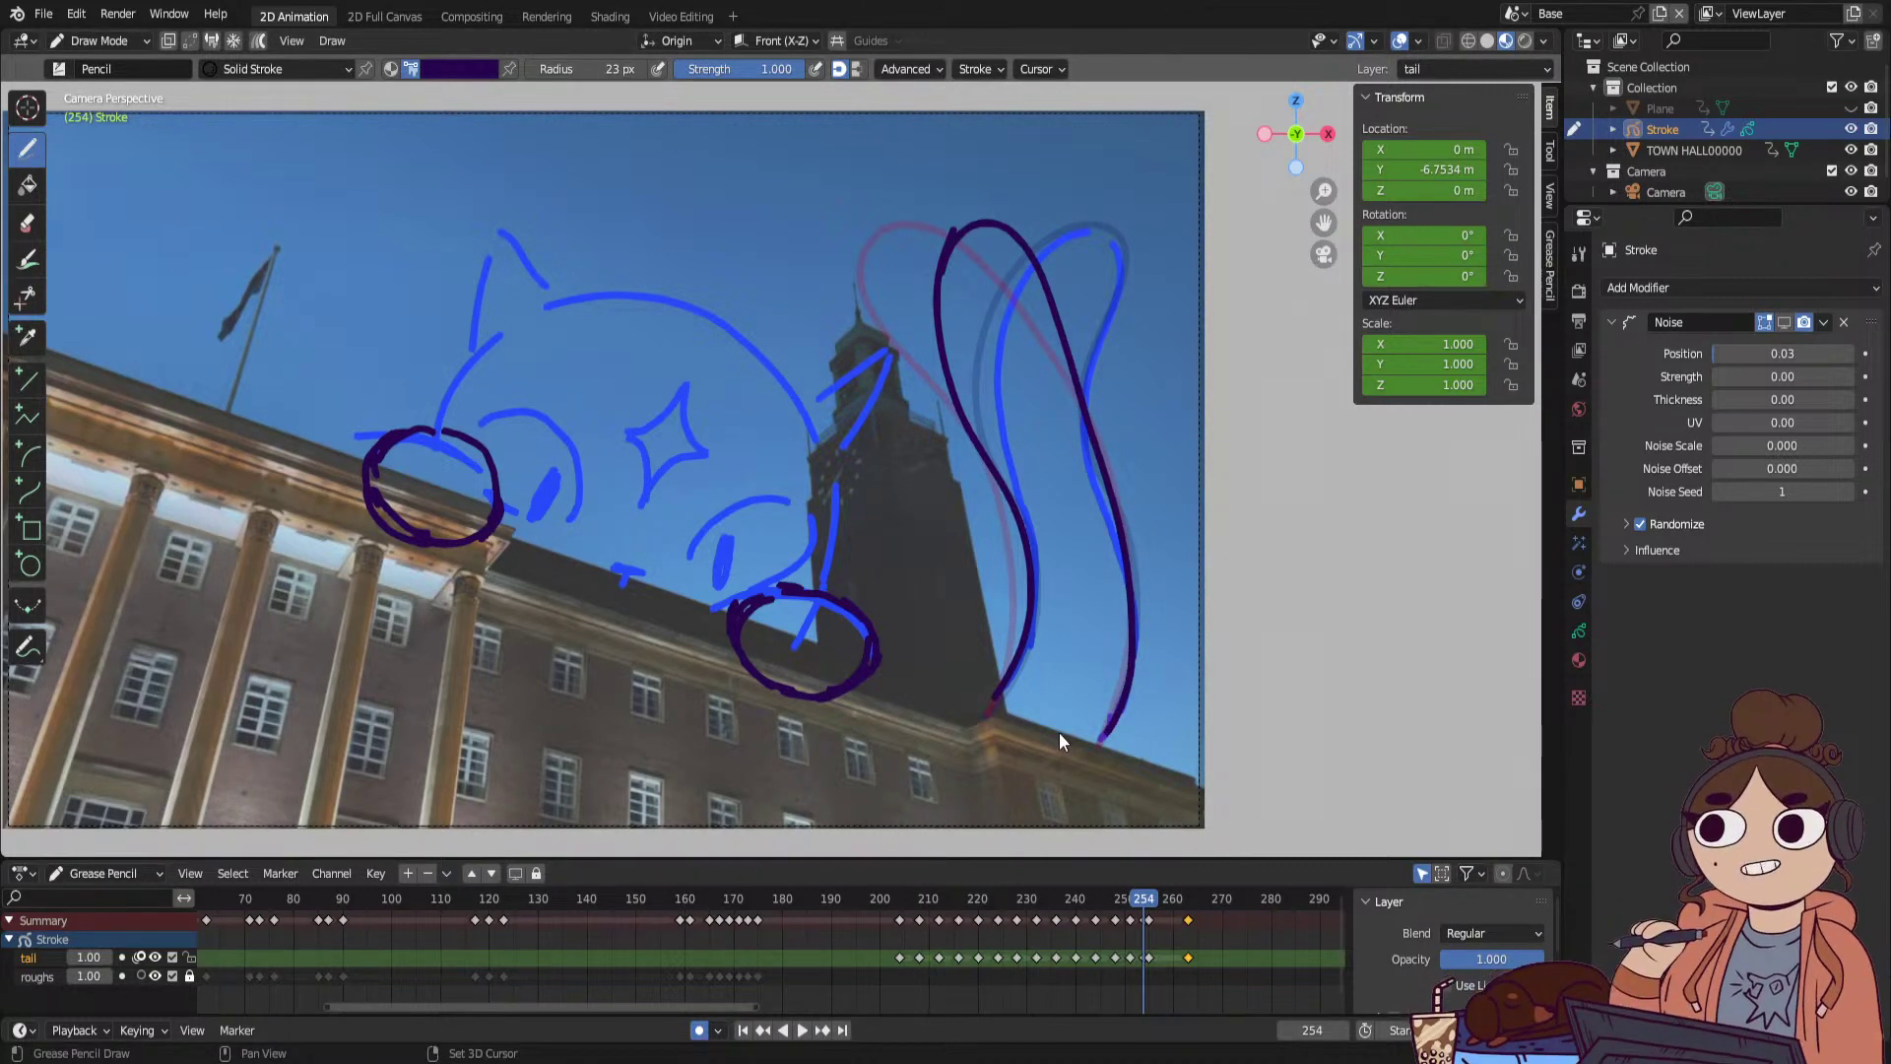
# Retime the tail keyframe following frame 254 to frame 257, and push the tail on frame 260 slightly right in Sculpt Mode.
pyautogui.click(1146, 900)
pyautogui.moveTo(1152, 957); pyautogui.dragTo(1166, 955)
pyautogui.moveTo(1149, 900)
pyautogui.mouseDown()
pyautogui.moveTo(1196, 910)
pyautogui.moveTo(1174, 926)
pyautogui.moveTo(1181, 911)
pyautogui.mouseUp()
pyautogui.click(126, 40)
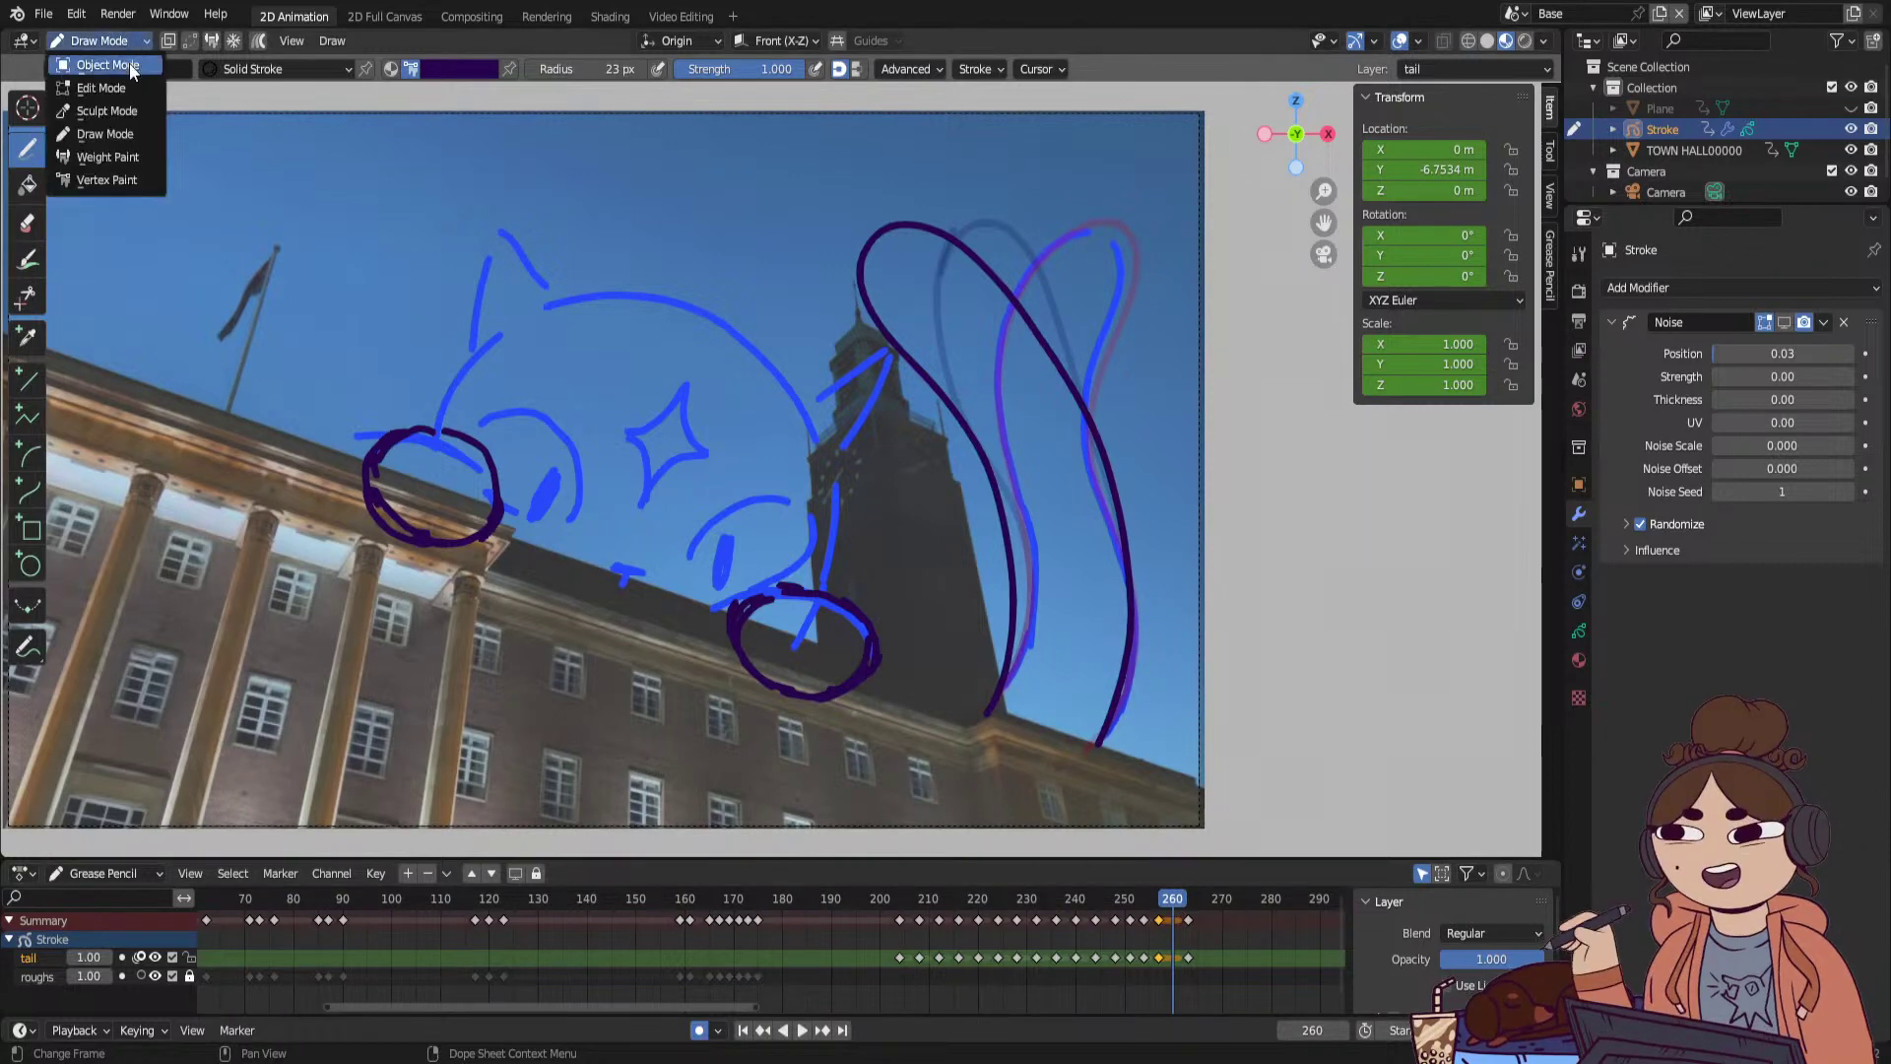
pyautogui.click(132, 110)
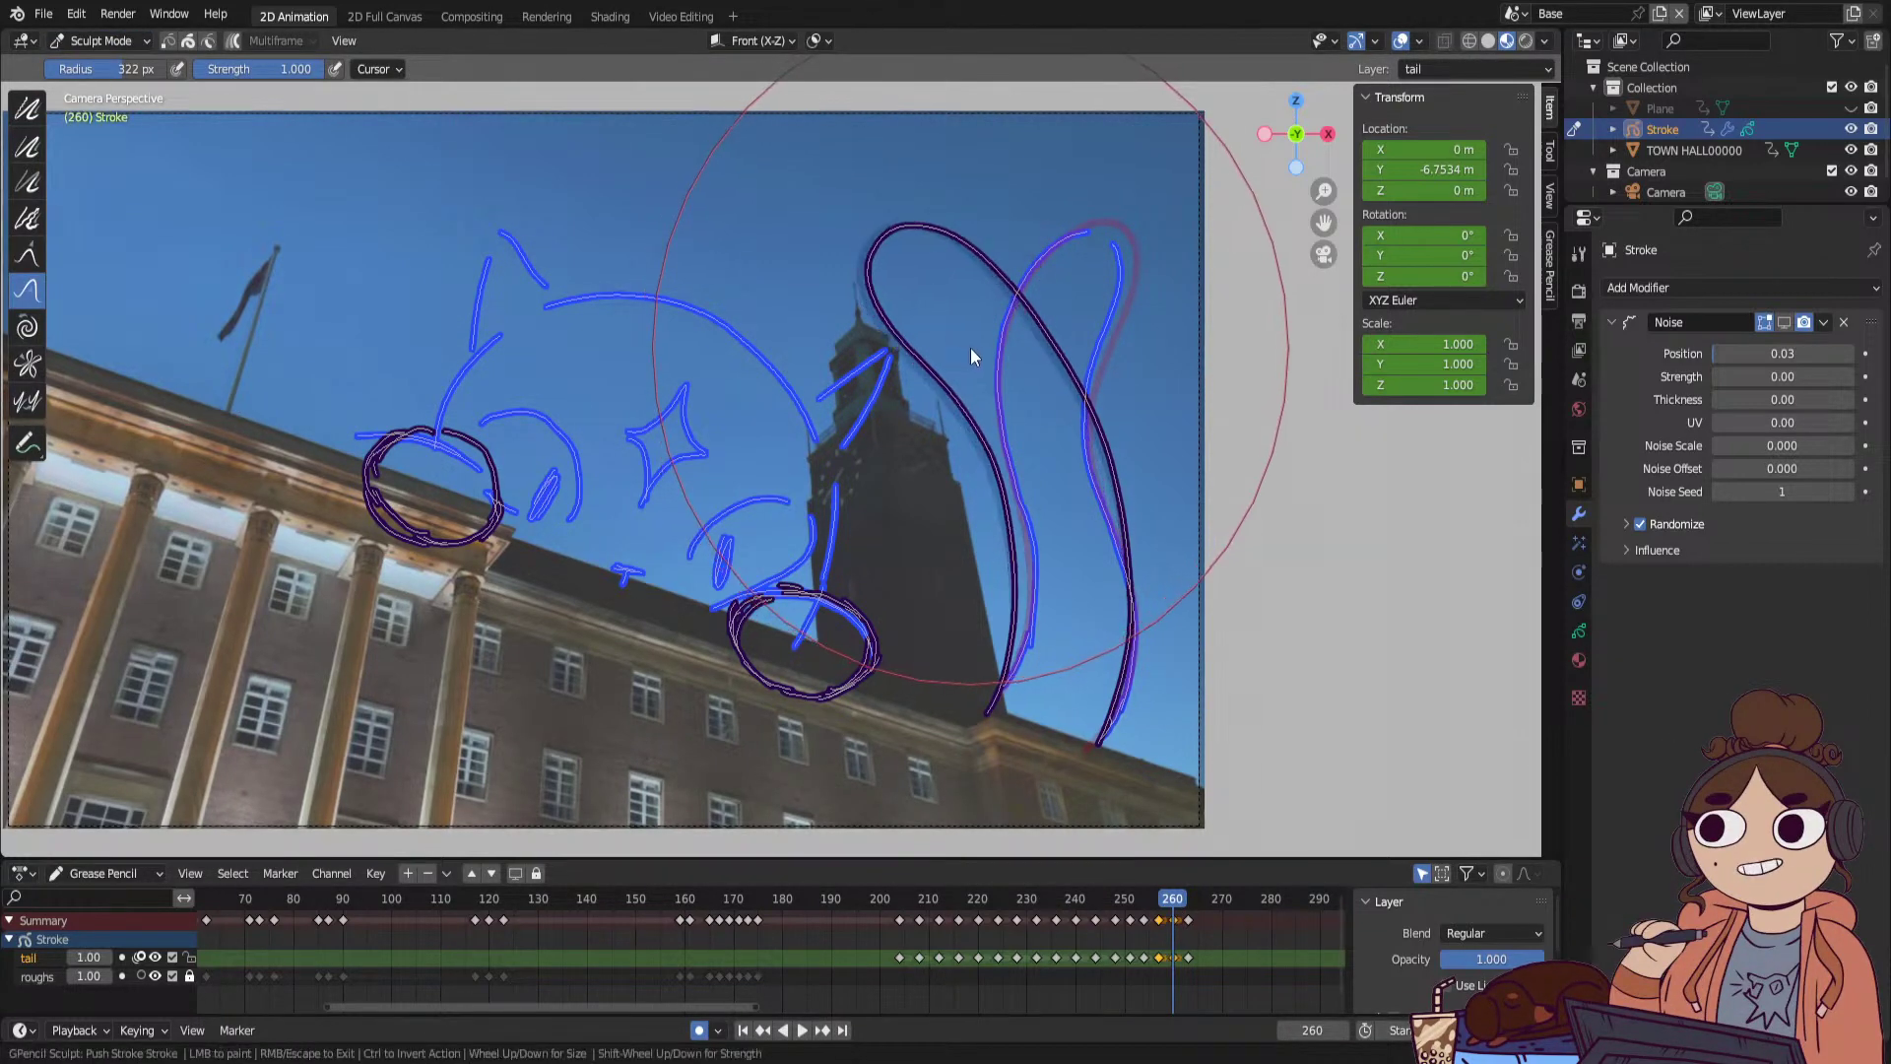
pyautogui.moveTo(923, 214)
pyautogui.mouseDown()
pyautogui.moveTo(1067, 456)
pyautogui.moveTo(1083, 440)
pyautogui.mouseUp()
pyautogui.moveTo(1133, 546); pyautogui.dragTo(1137, 547)
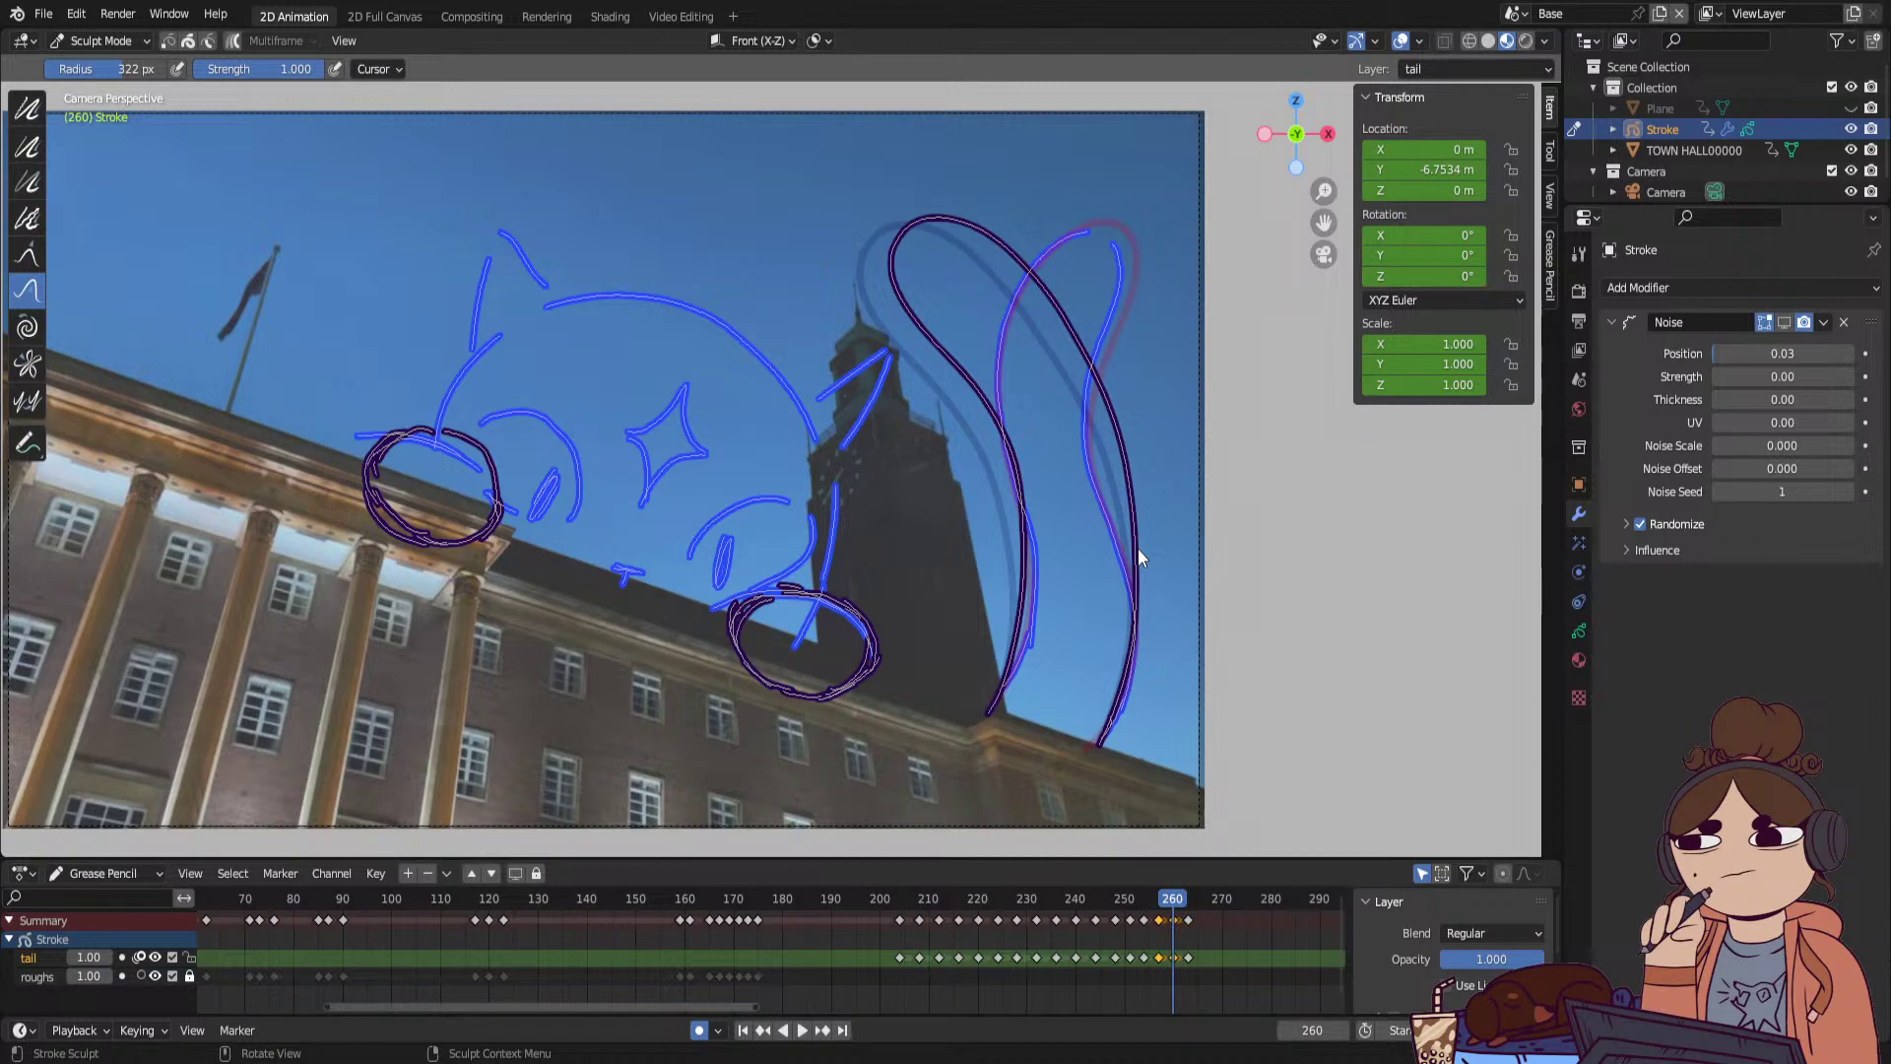
# Play back the tail sway and move the last tail keyframe out to frame 276.
pyautogui.click(1202, 948)
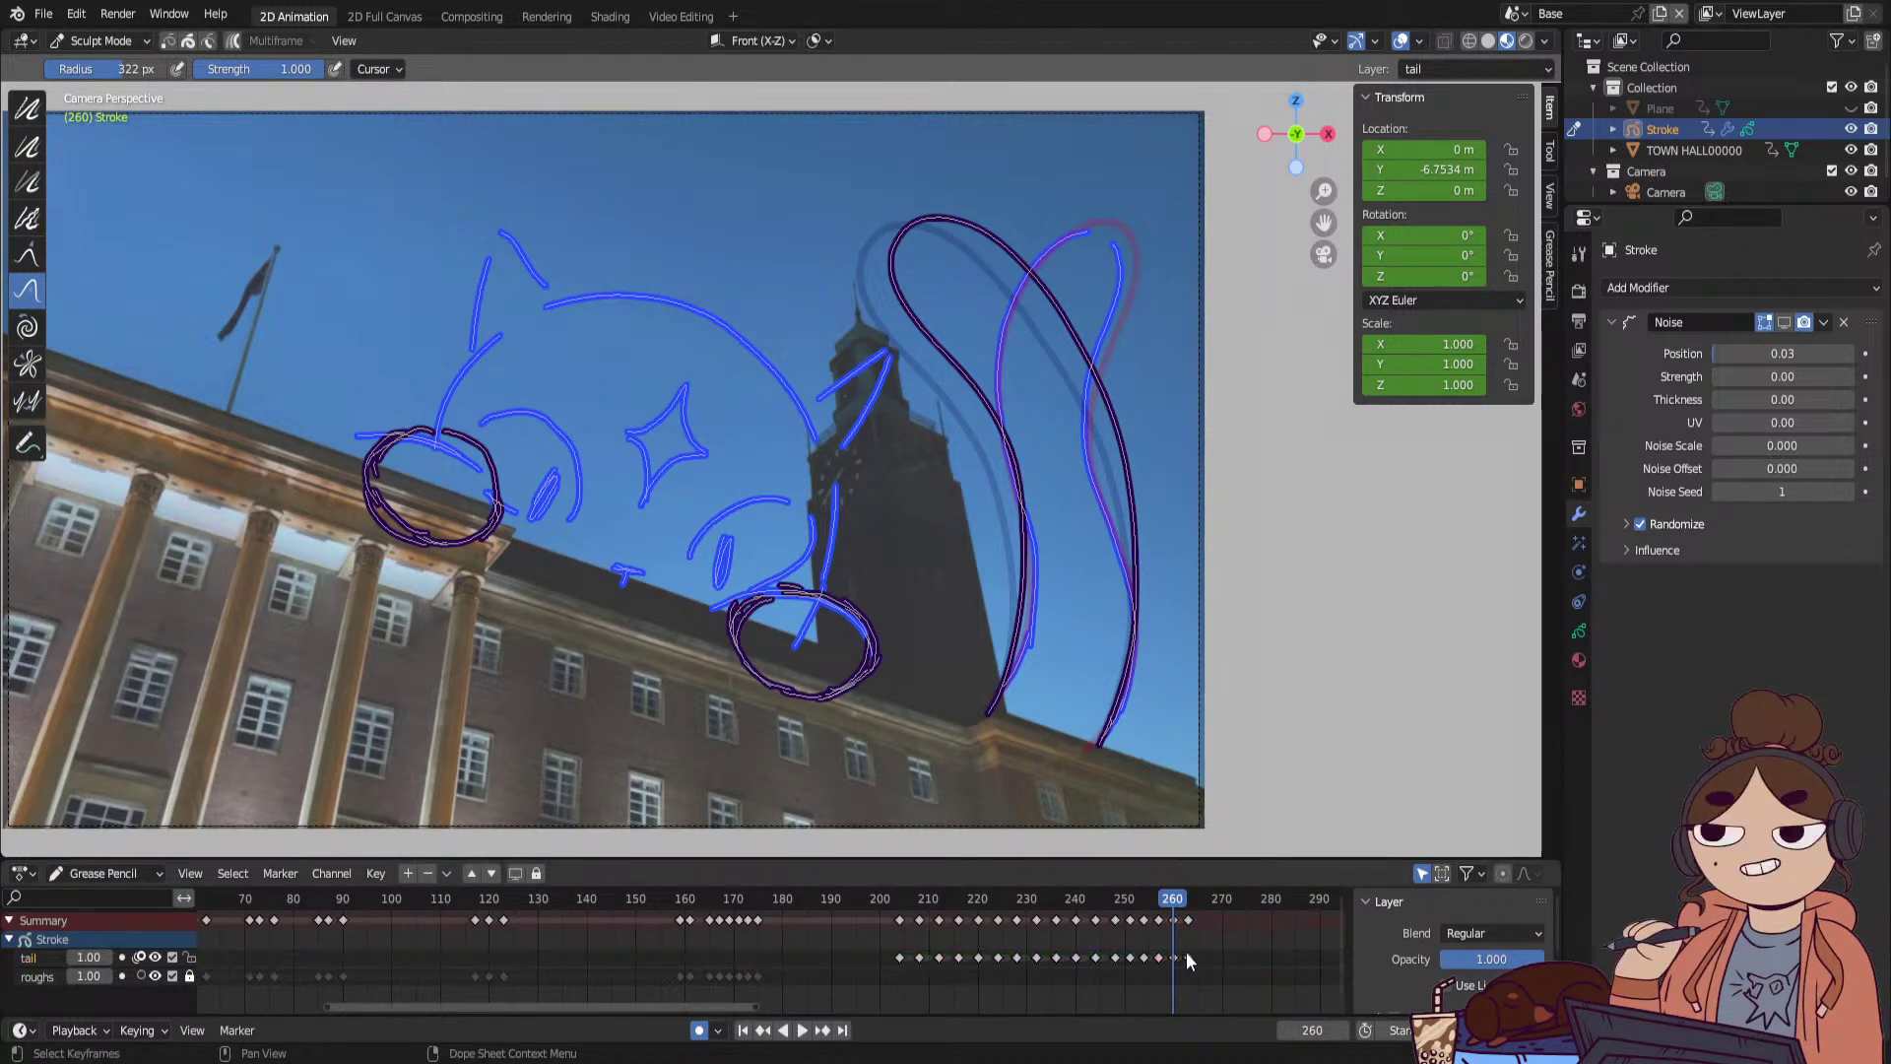
pyautogui.click(896, 896)
pyautogui.press('space')
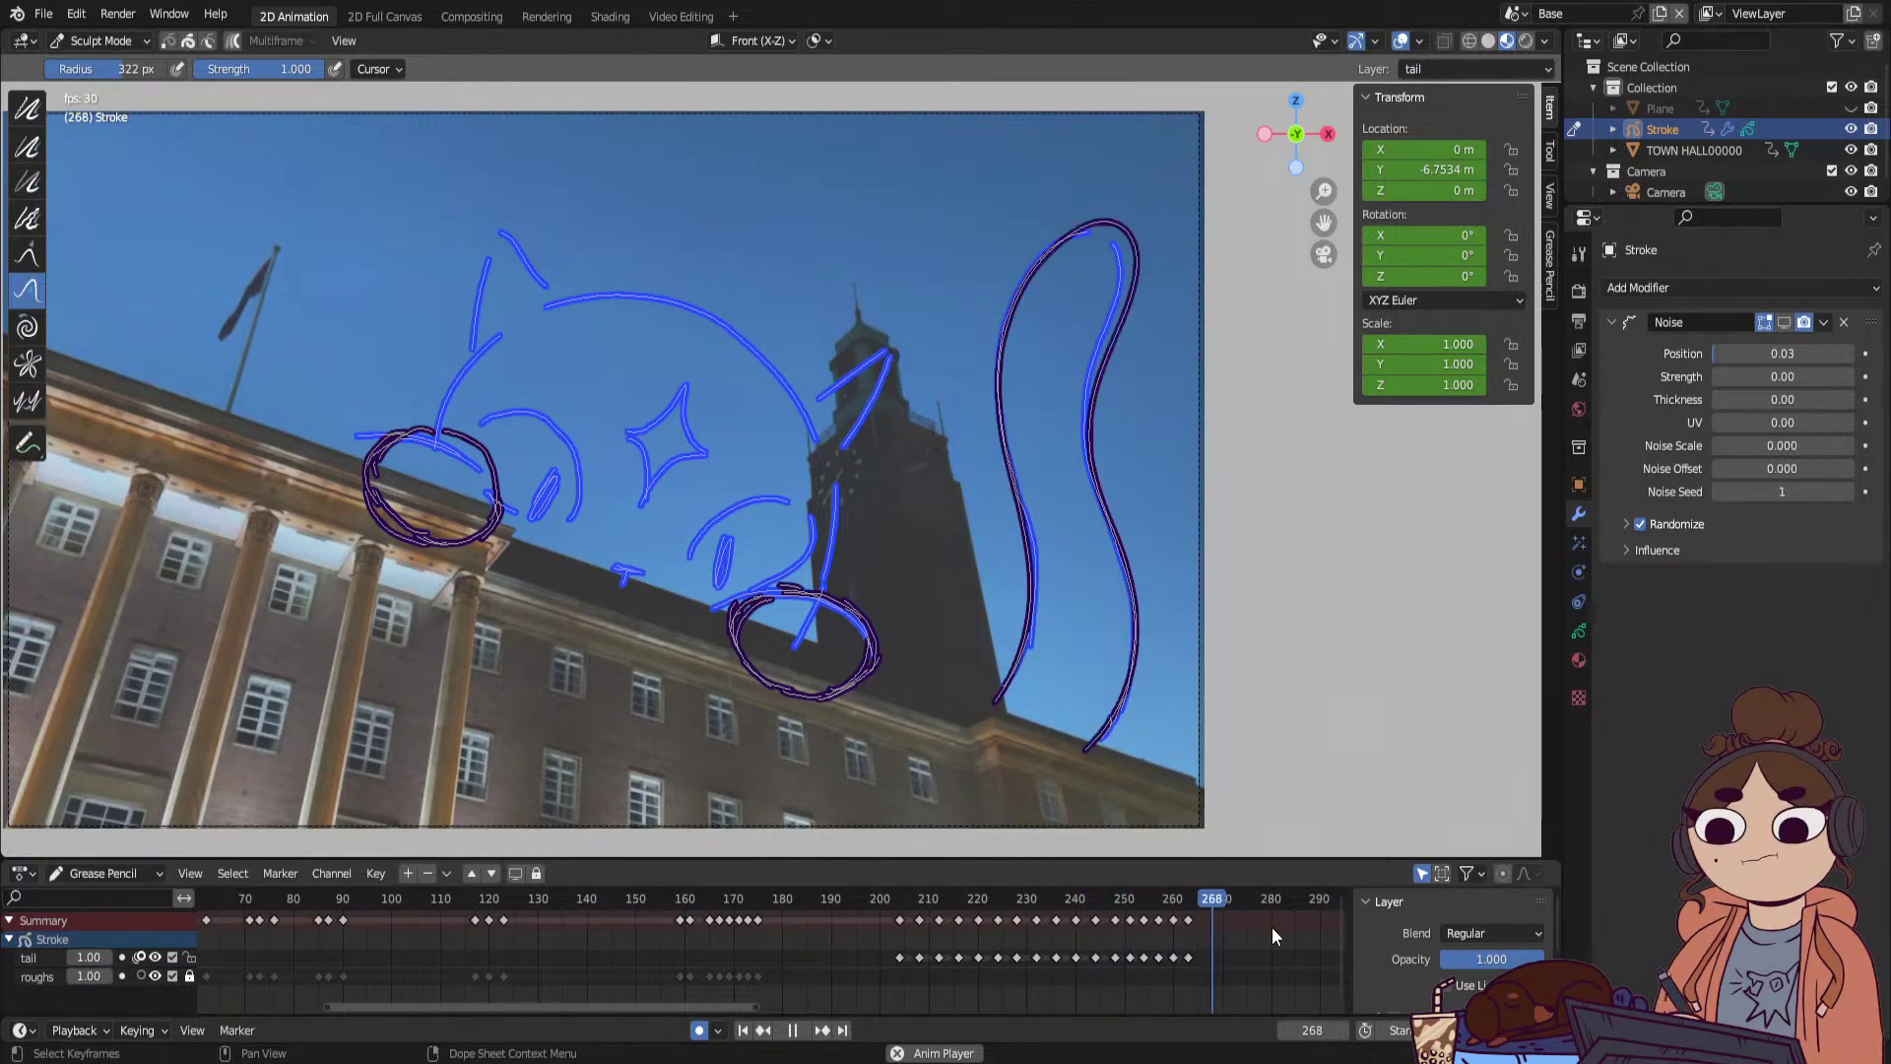
pyautogui.press('space')
pyautogui.click(1178, 899)
pyautogui.moveTo(1188, 957); pyautogui.dragTo(1250, 957)
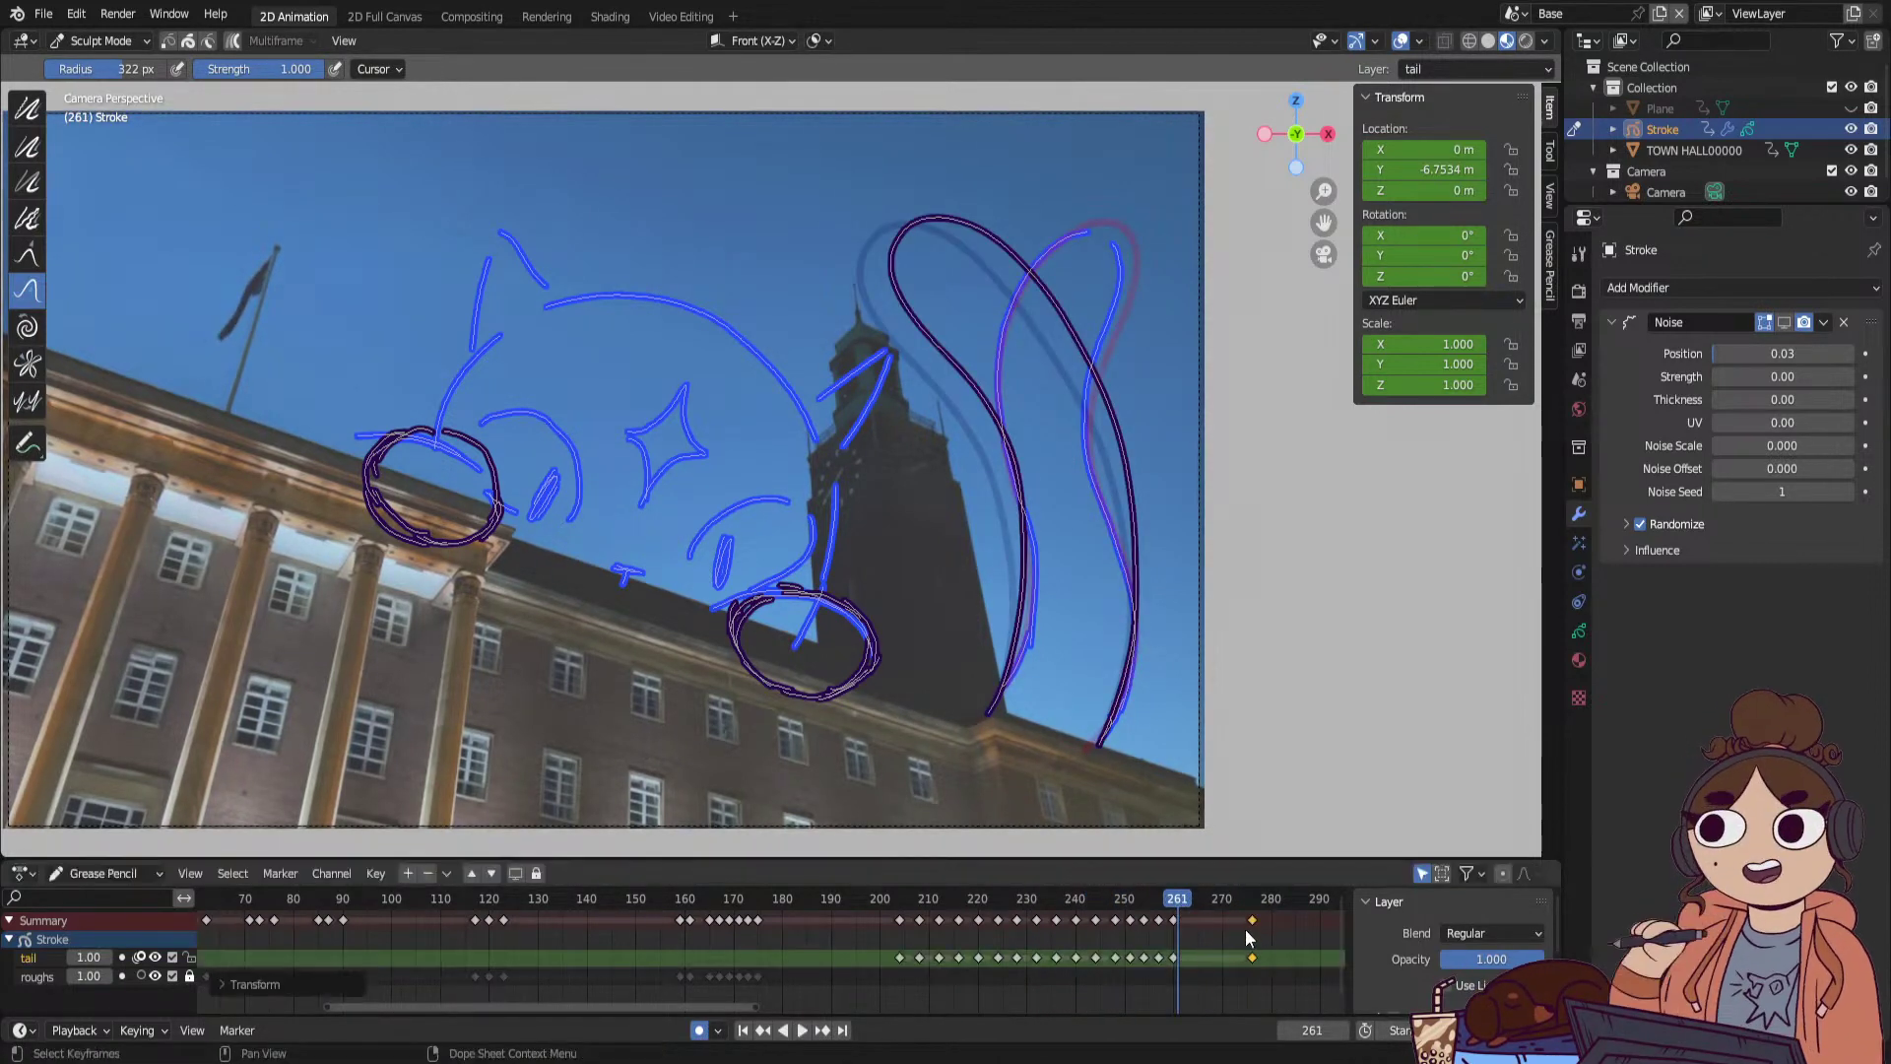
# Push the tail progressively further right on frames 264, 267 and 270 to create in-between poses.
pyautogui.press('space')
pyautogui.press('space')
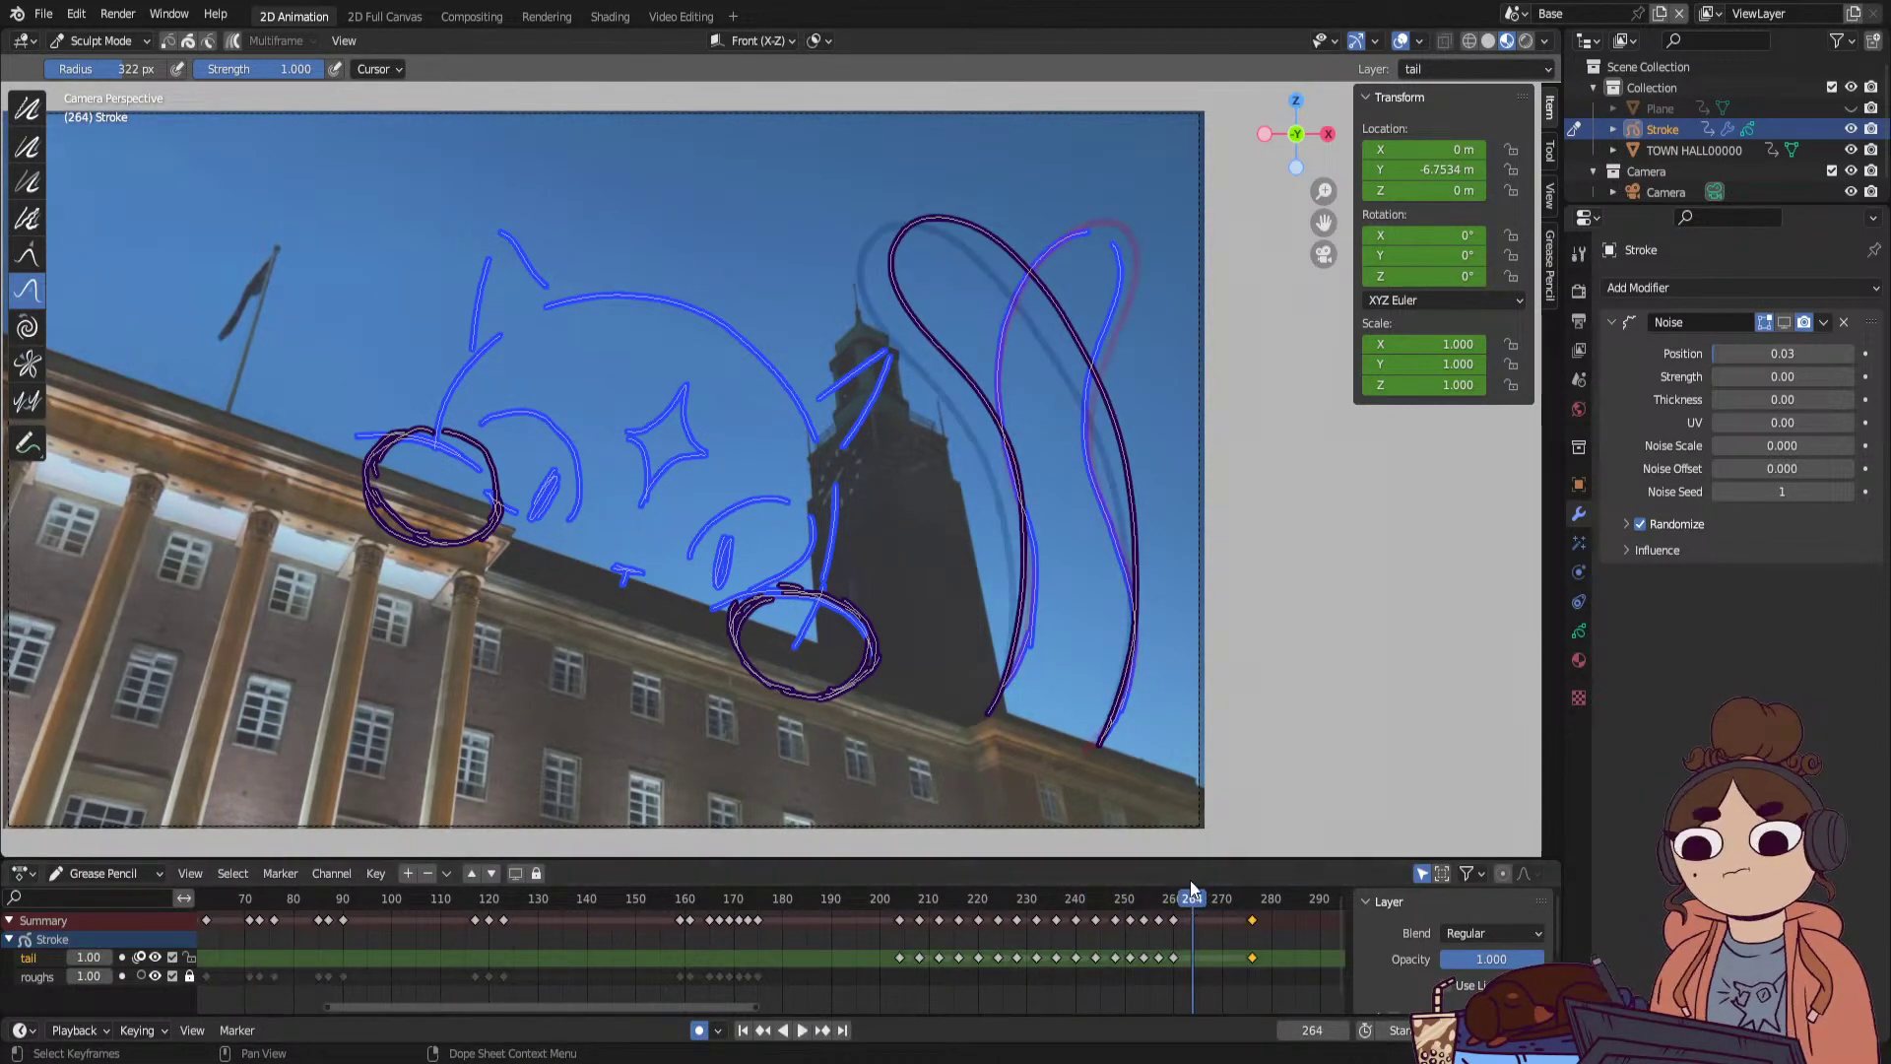
pyautogui.moveTo(1001, 327); pyautogui.dragTo(1017, 321)
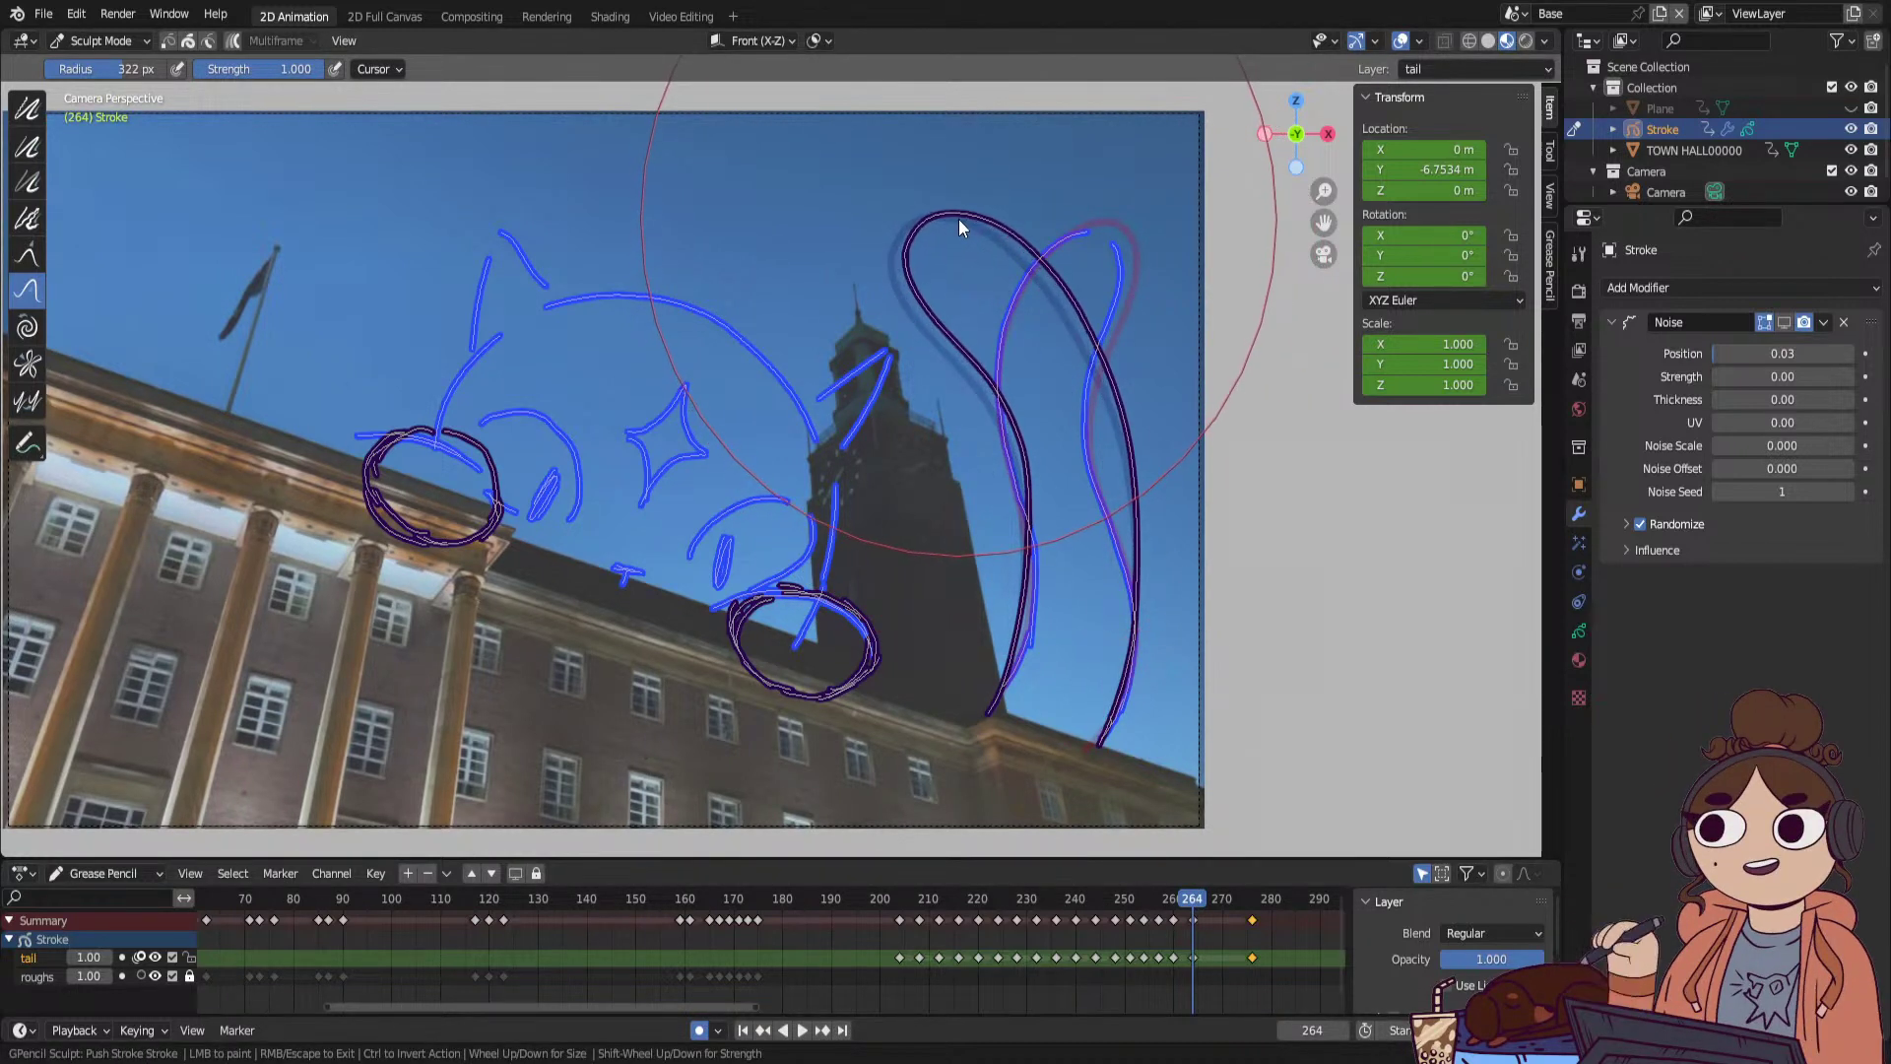
pyautogui.moveTo(960, 219); pyautogui.dragTo(969, 219)
pyautogui.moveTo(1194, 903); pyautogui.dragTo(1203, 903)
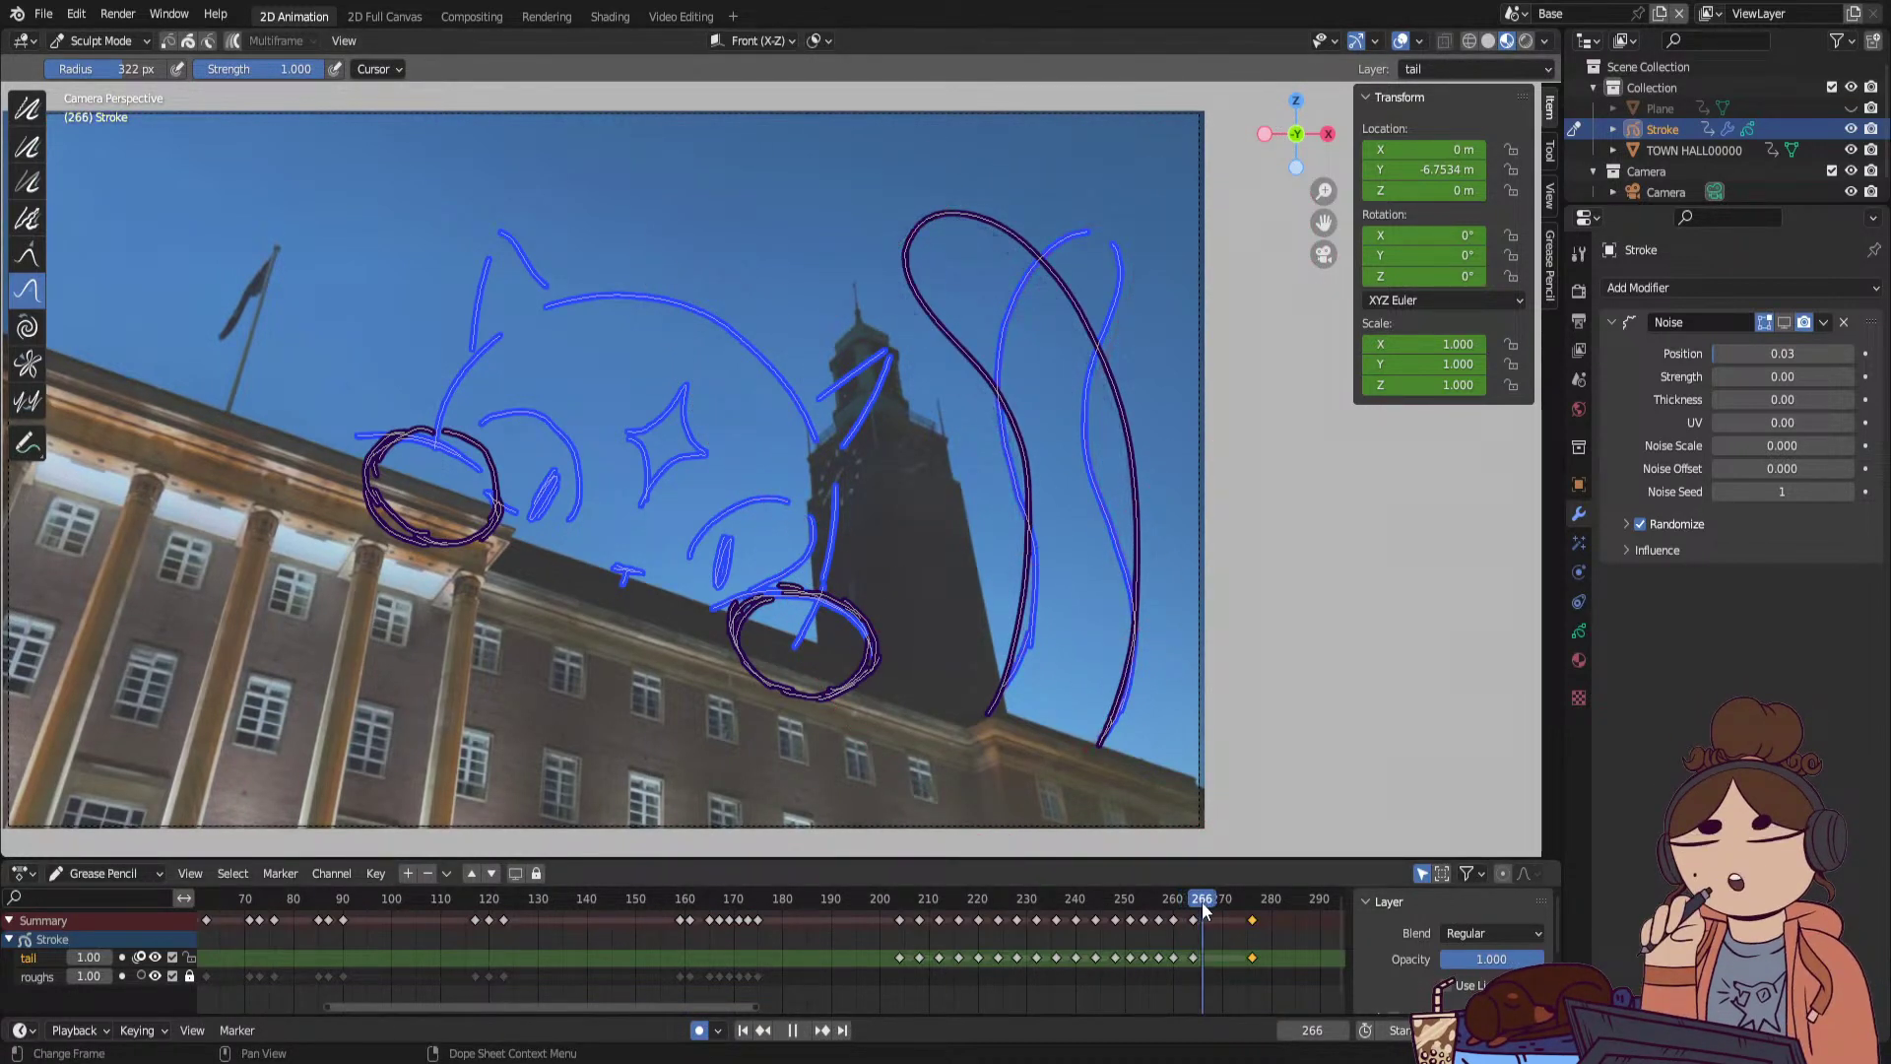
pyautogui.moveTo(999, 246); pyautogui.dragTo(1015, 236)
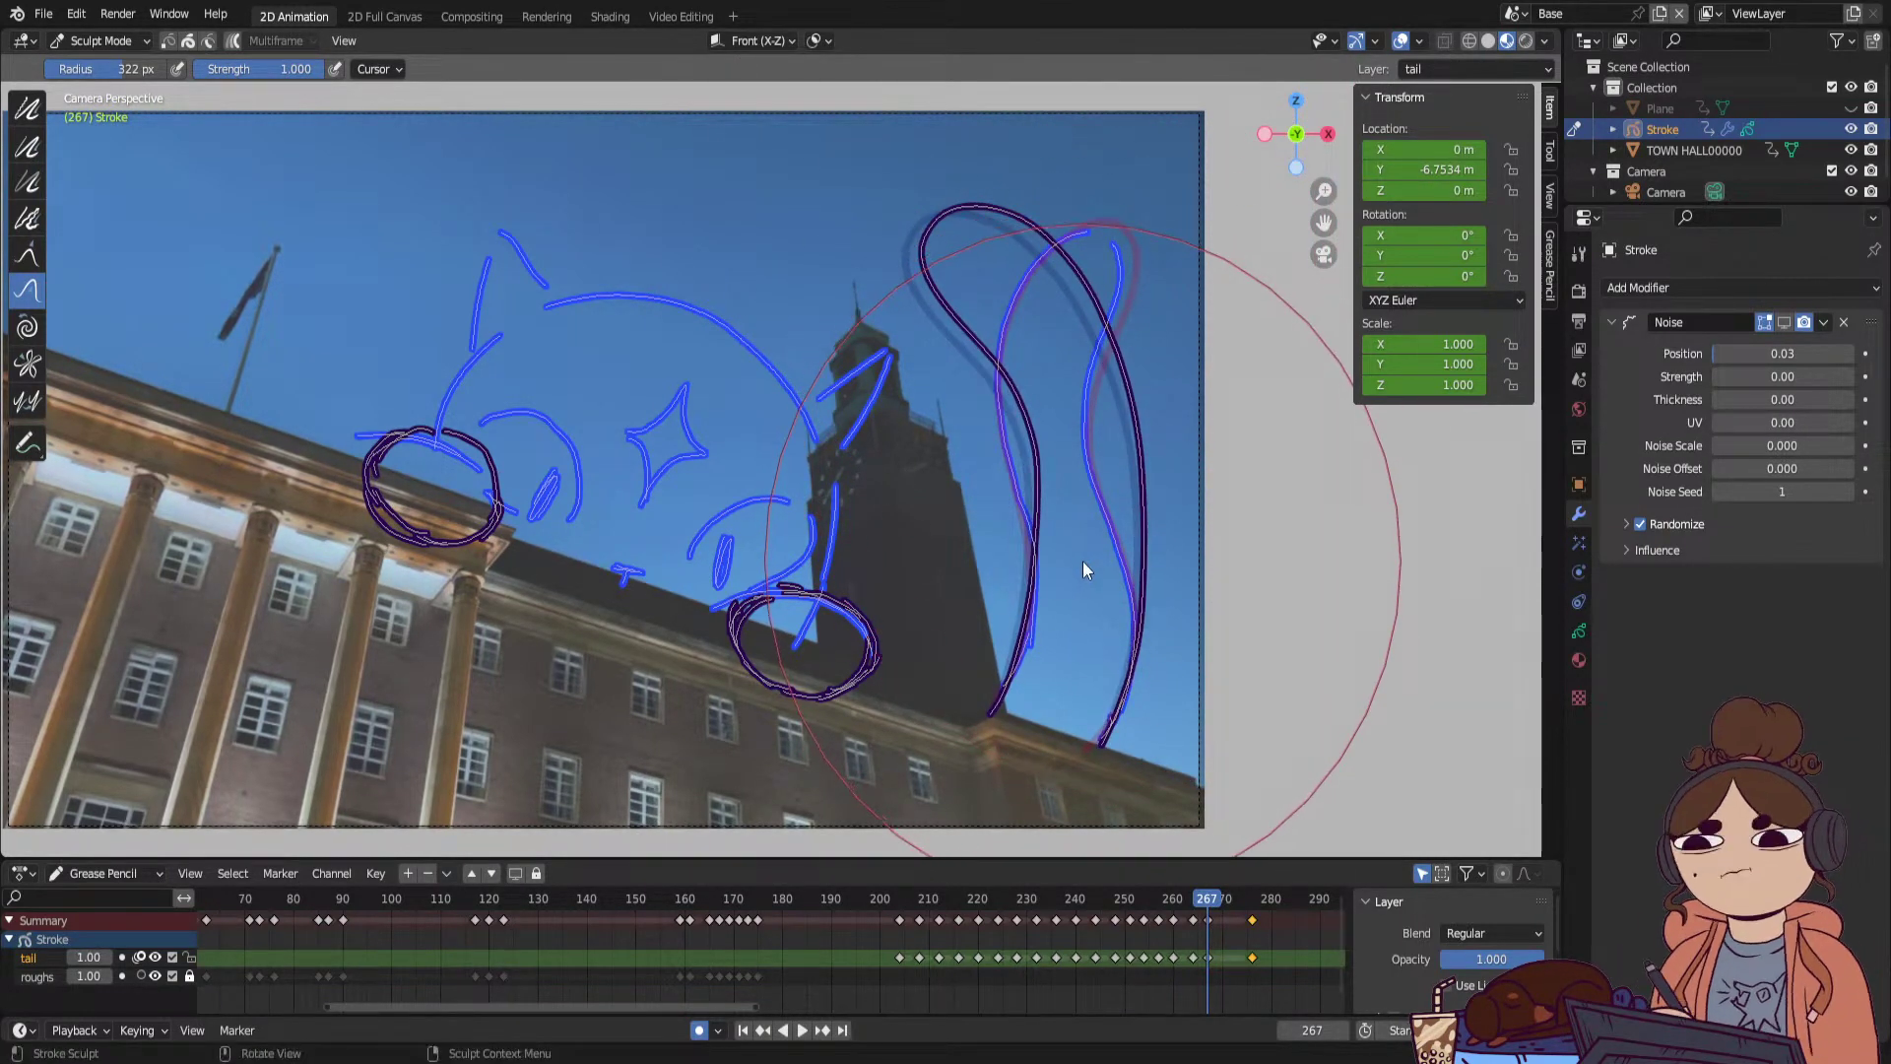
pyautogui.click(1211, 904)
pyautogui.moveTo(1000, 266); pyautogui.dragTo(1007, 254)
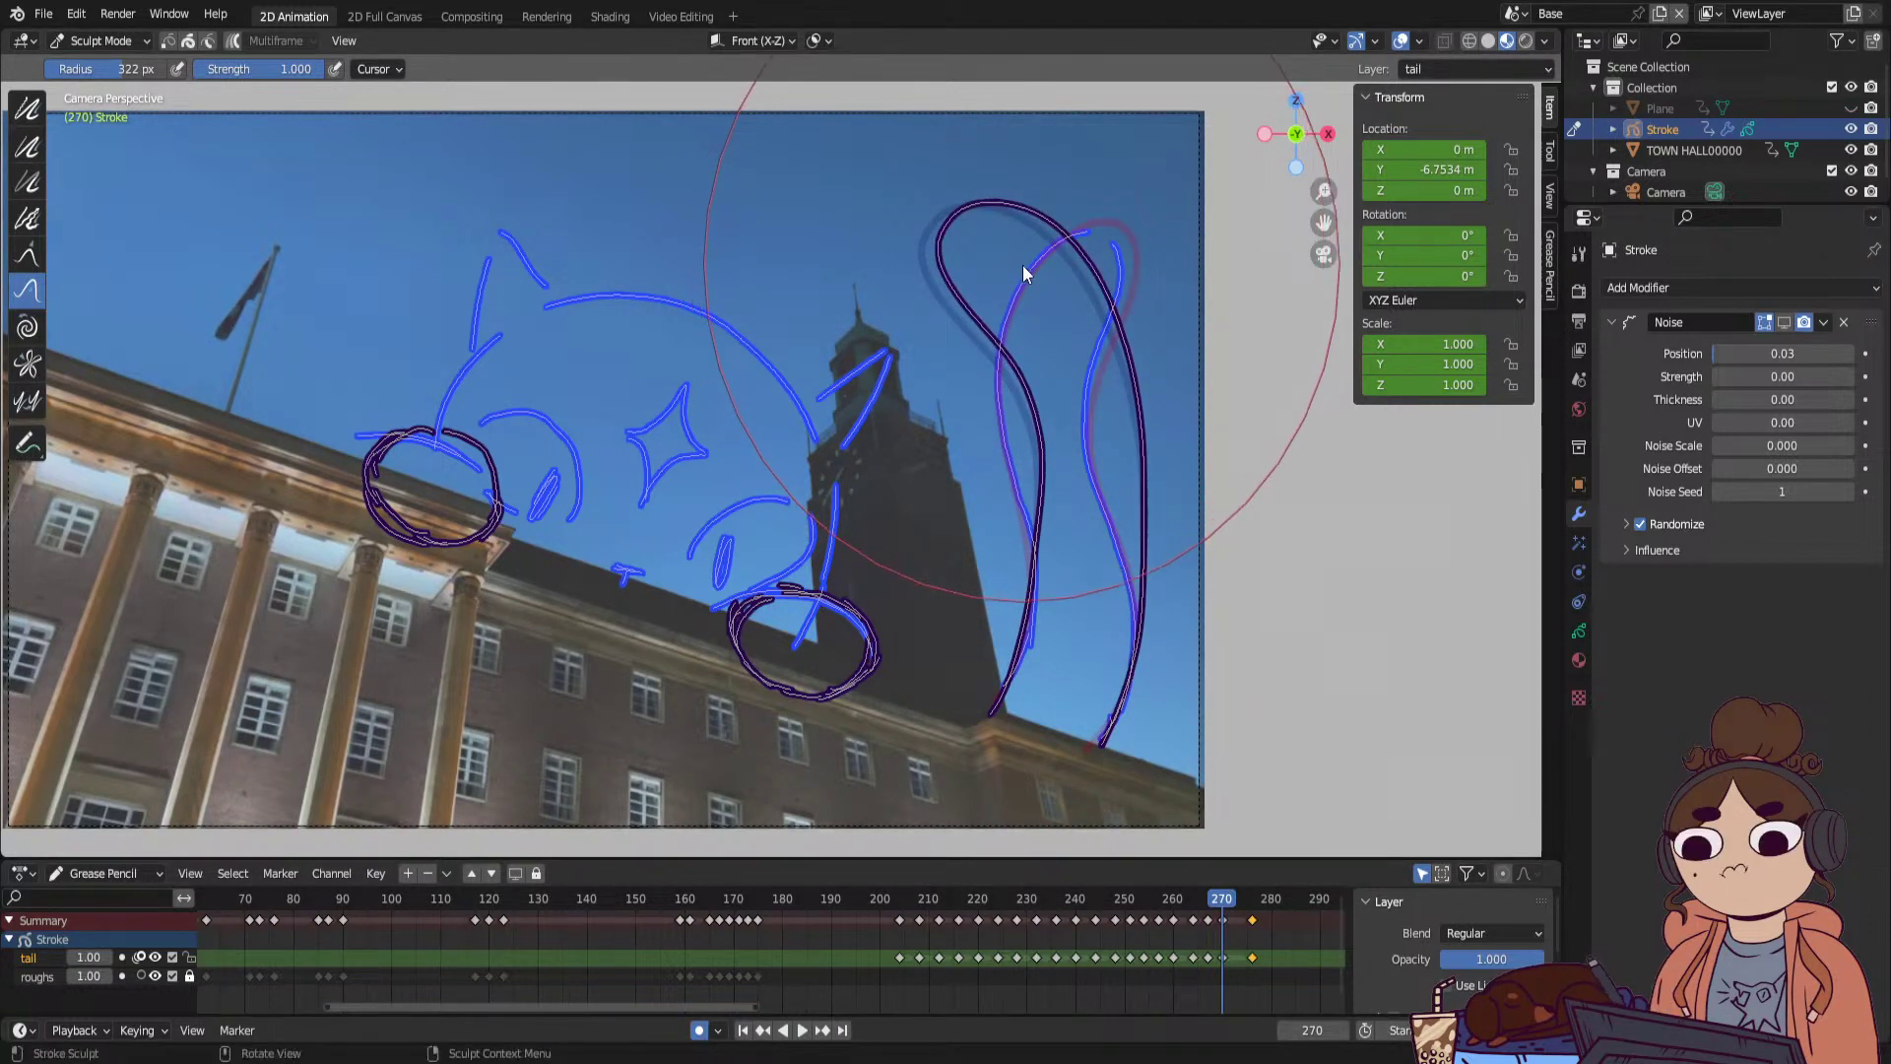
# Lower the tail tip on frames 270 and 267 with the Push brush to flatten the arc of the swing.
pyautogui.click(1235, 900)
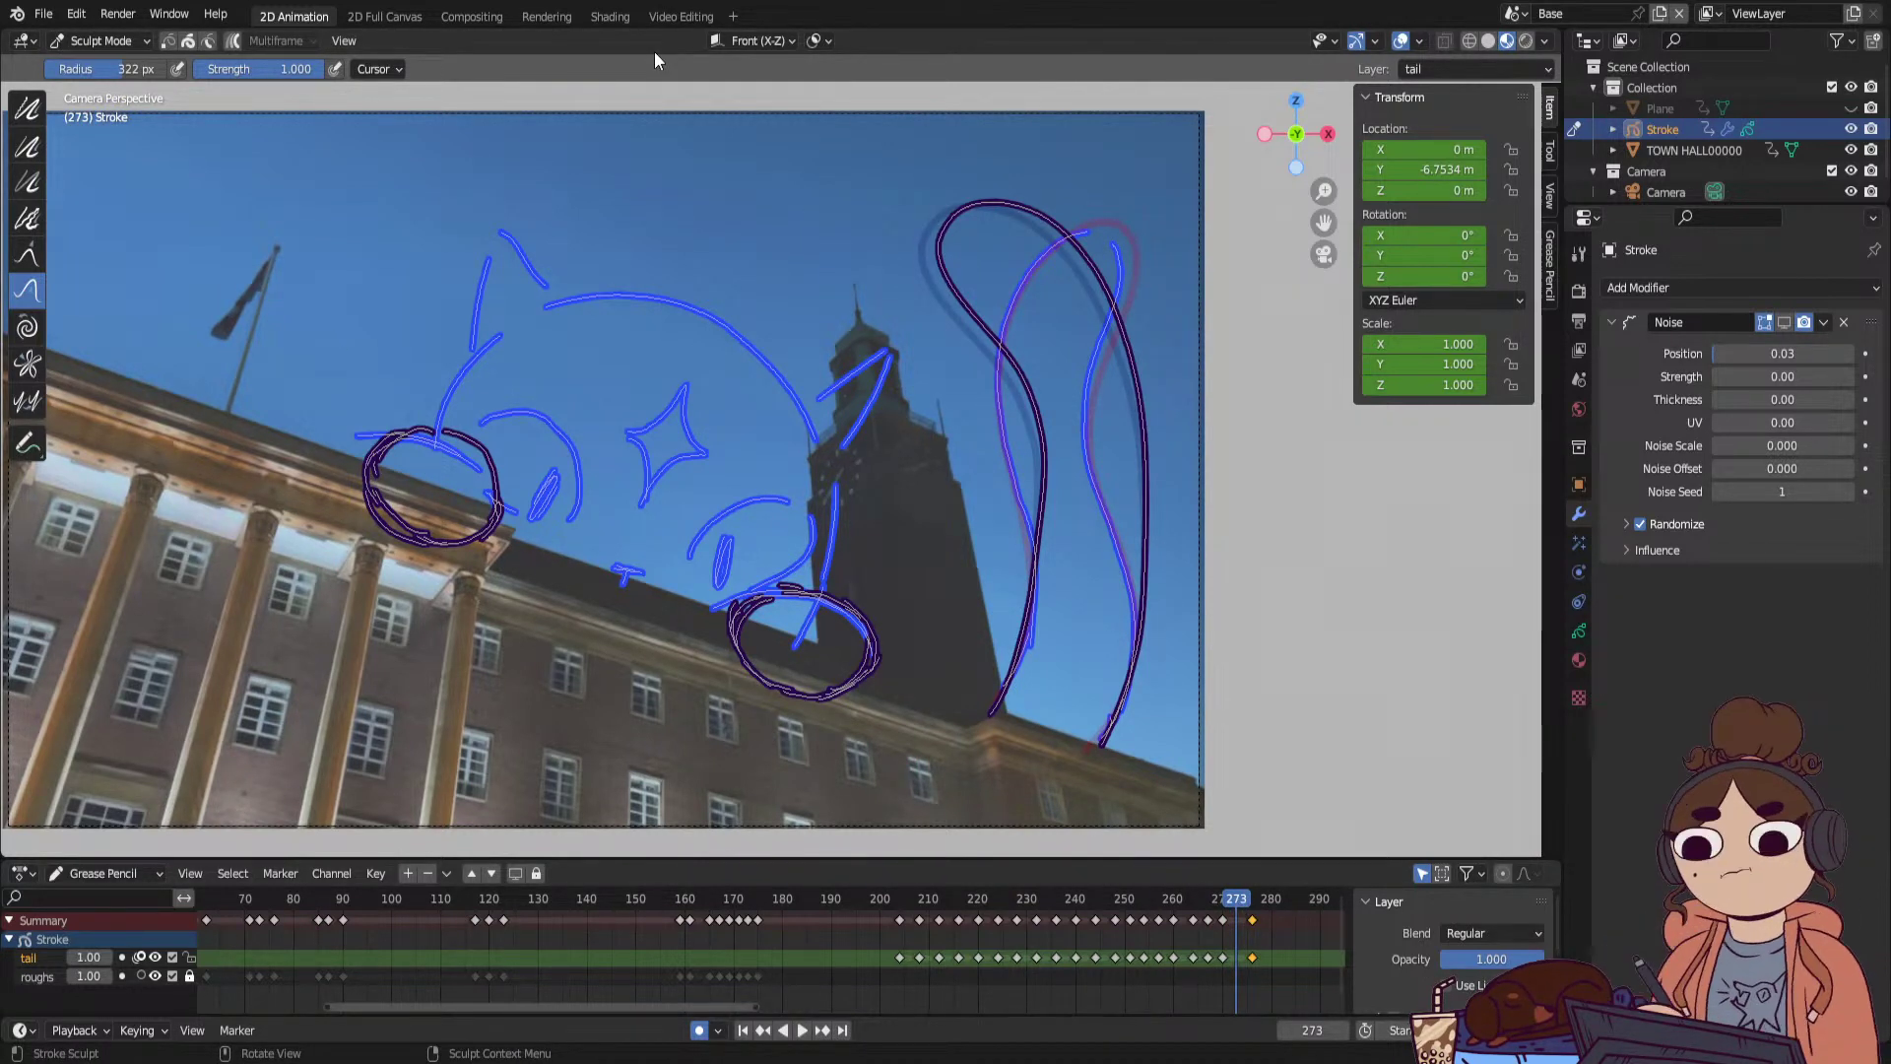
pyautogui.click(1221, 899)
pyautogui.moveTo(1057, 206); pyautogui.dragTo(1066, 433)
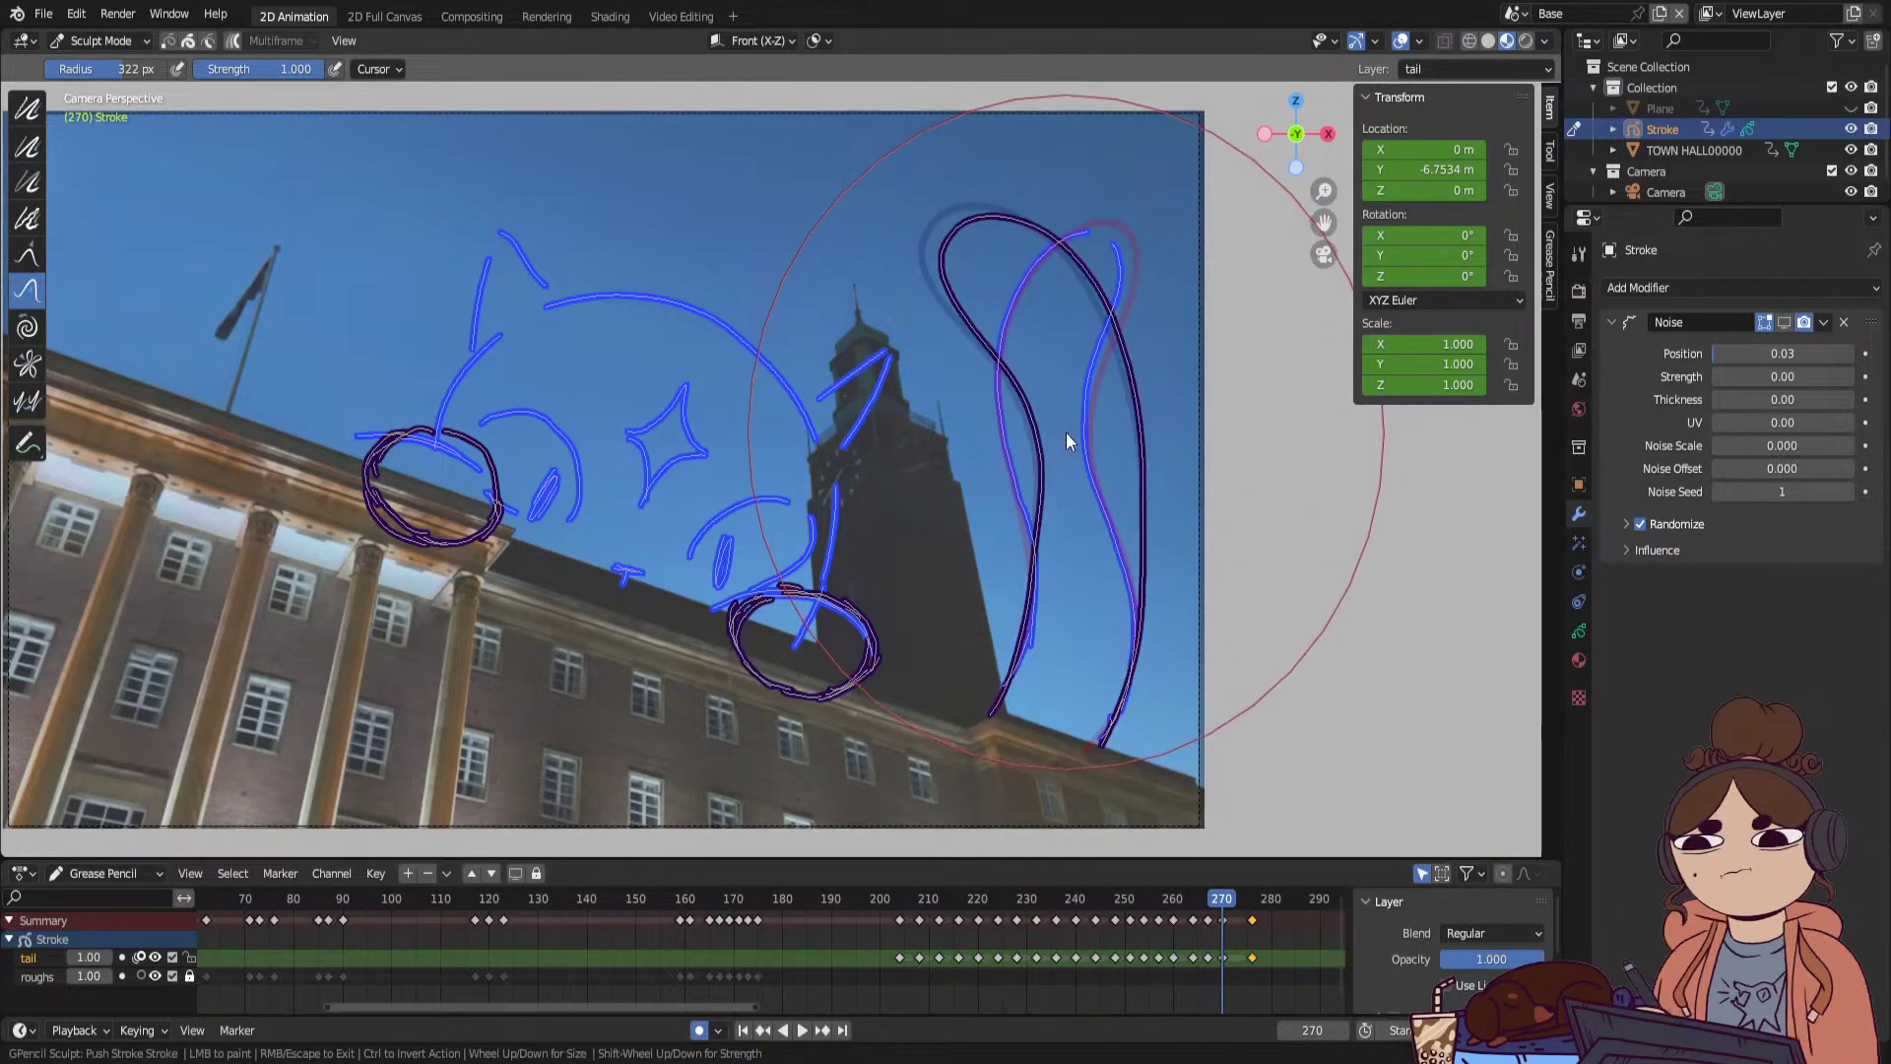
pyautogui.press('Down')
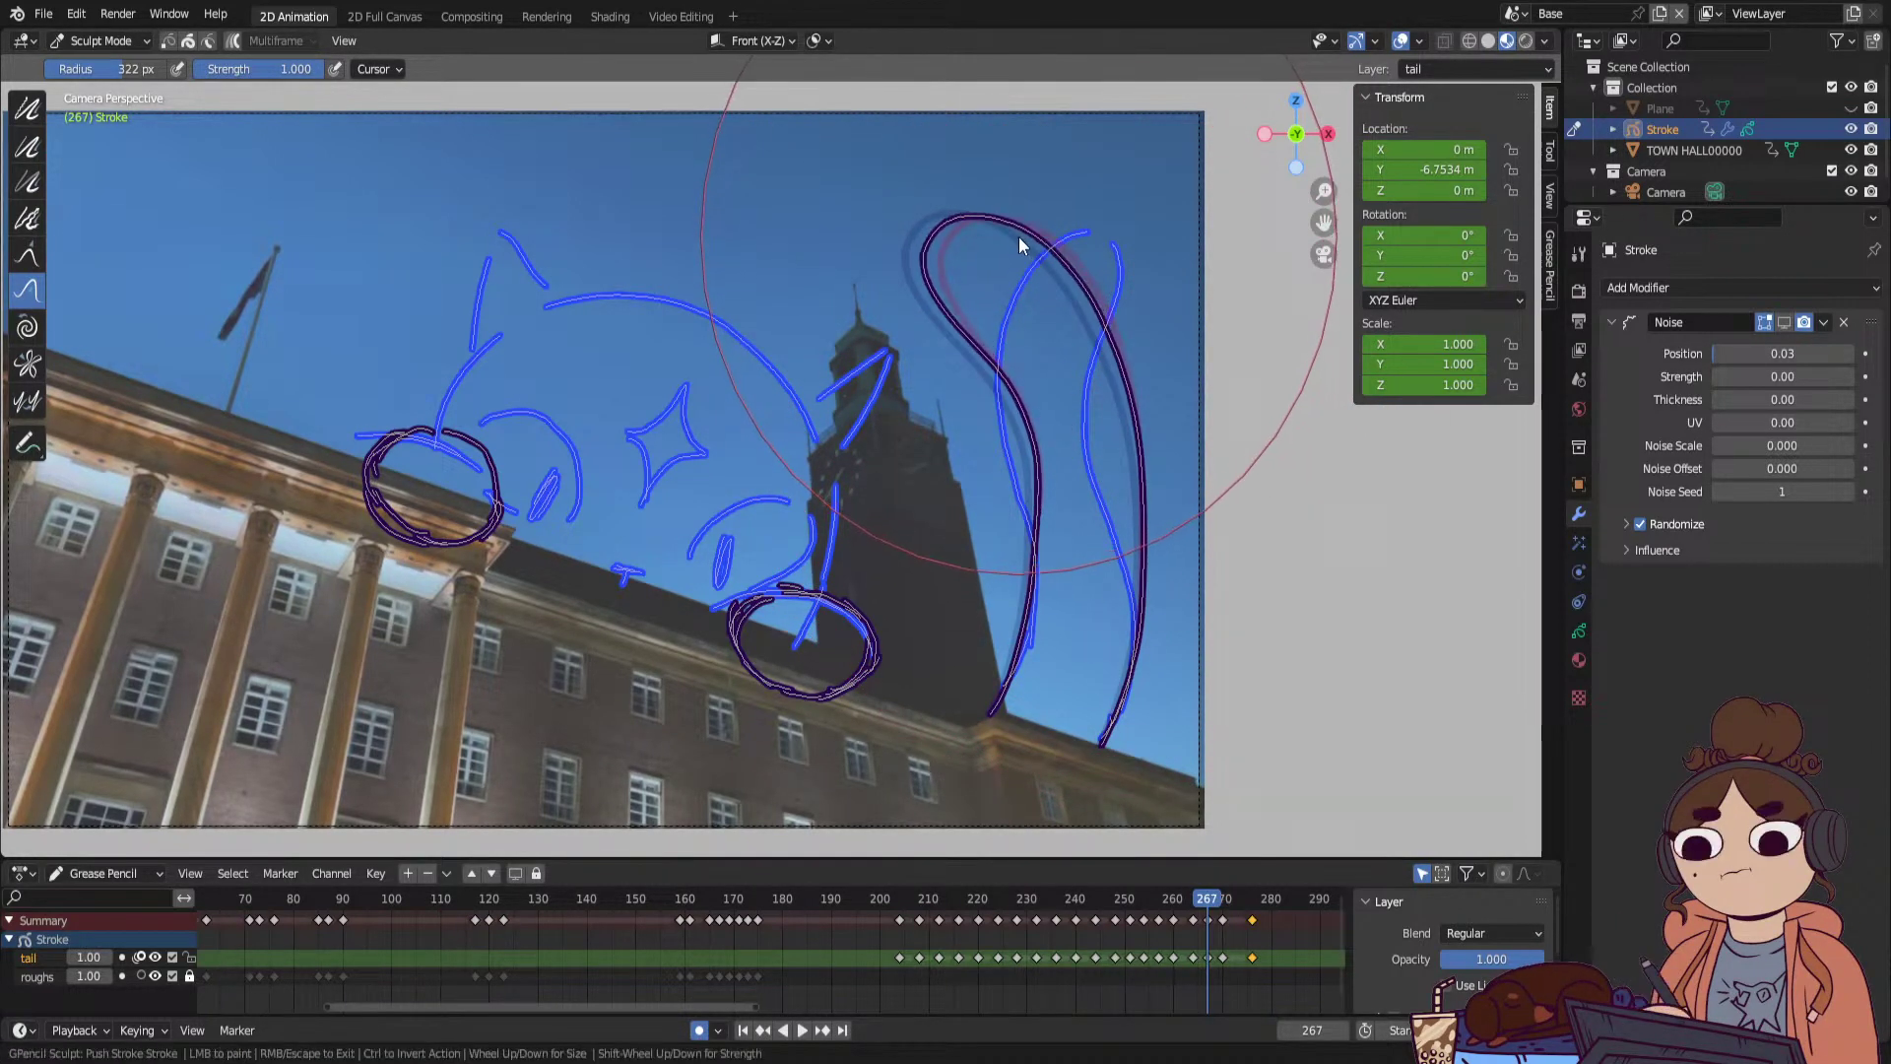
pyautogui.moveTo(1018, 237); pyautogui.dragTo(1026, 262)
pyautogui.moveTo(1053, 434)
pyautogui.mouseDown()
pyautogui.moveTo(1059, 465)
pyautogui.moveTo(1065, 441)
pyautogui.mouseUp()
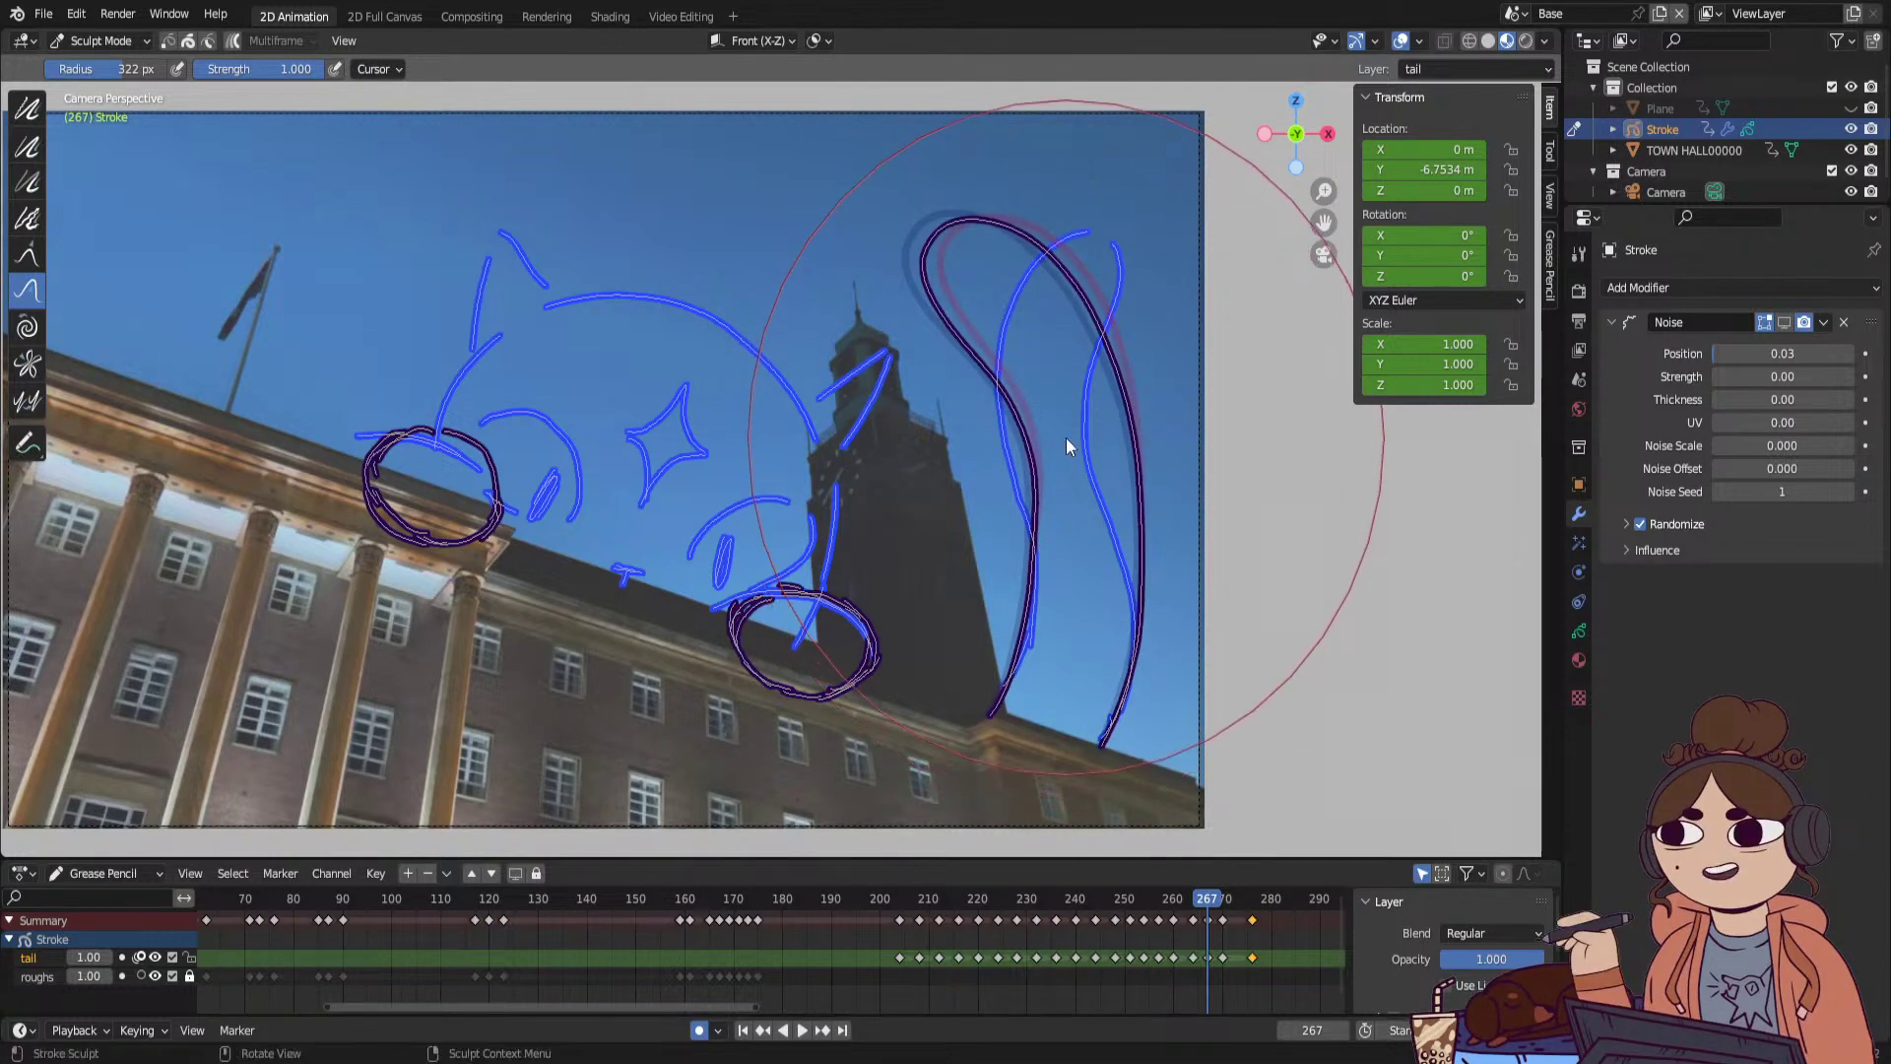
# Lower the tail tip on frames 264 and 257 with the Push brush, checking the neighbouring poses at 260 and 254.
pyautogui.press('Down')
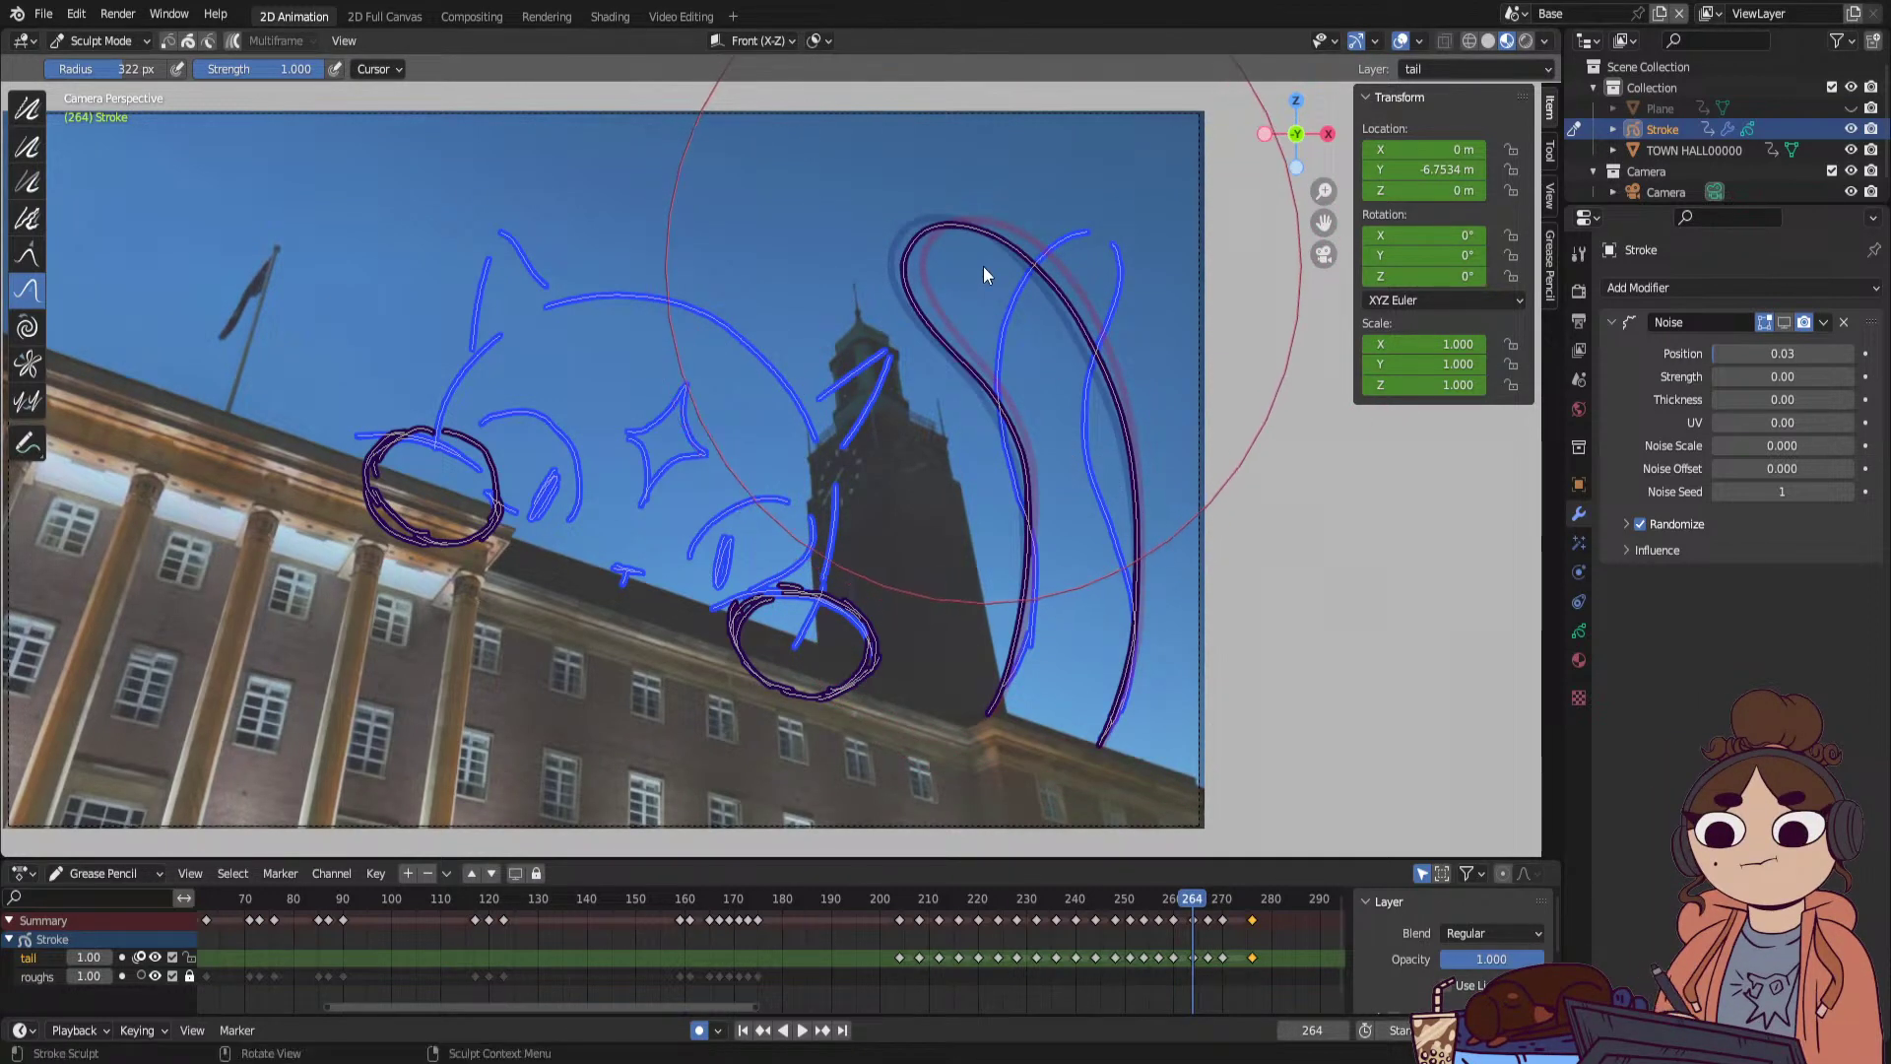
pyautogui.moveTo(1023, 380); pyautogui.dragTo(1026, 386)
pyautogui.press('Down')
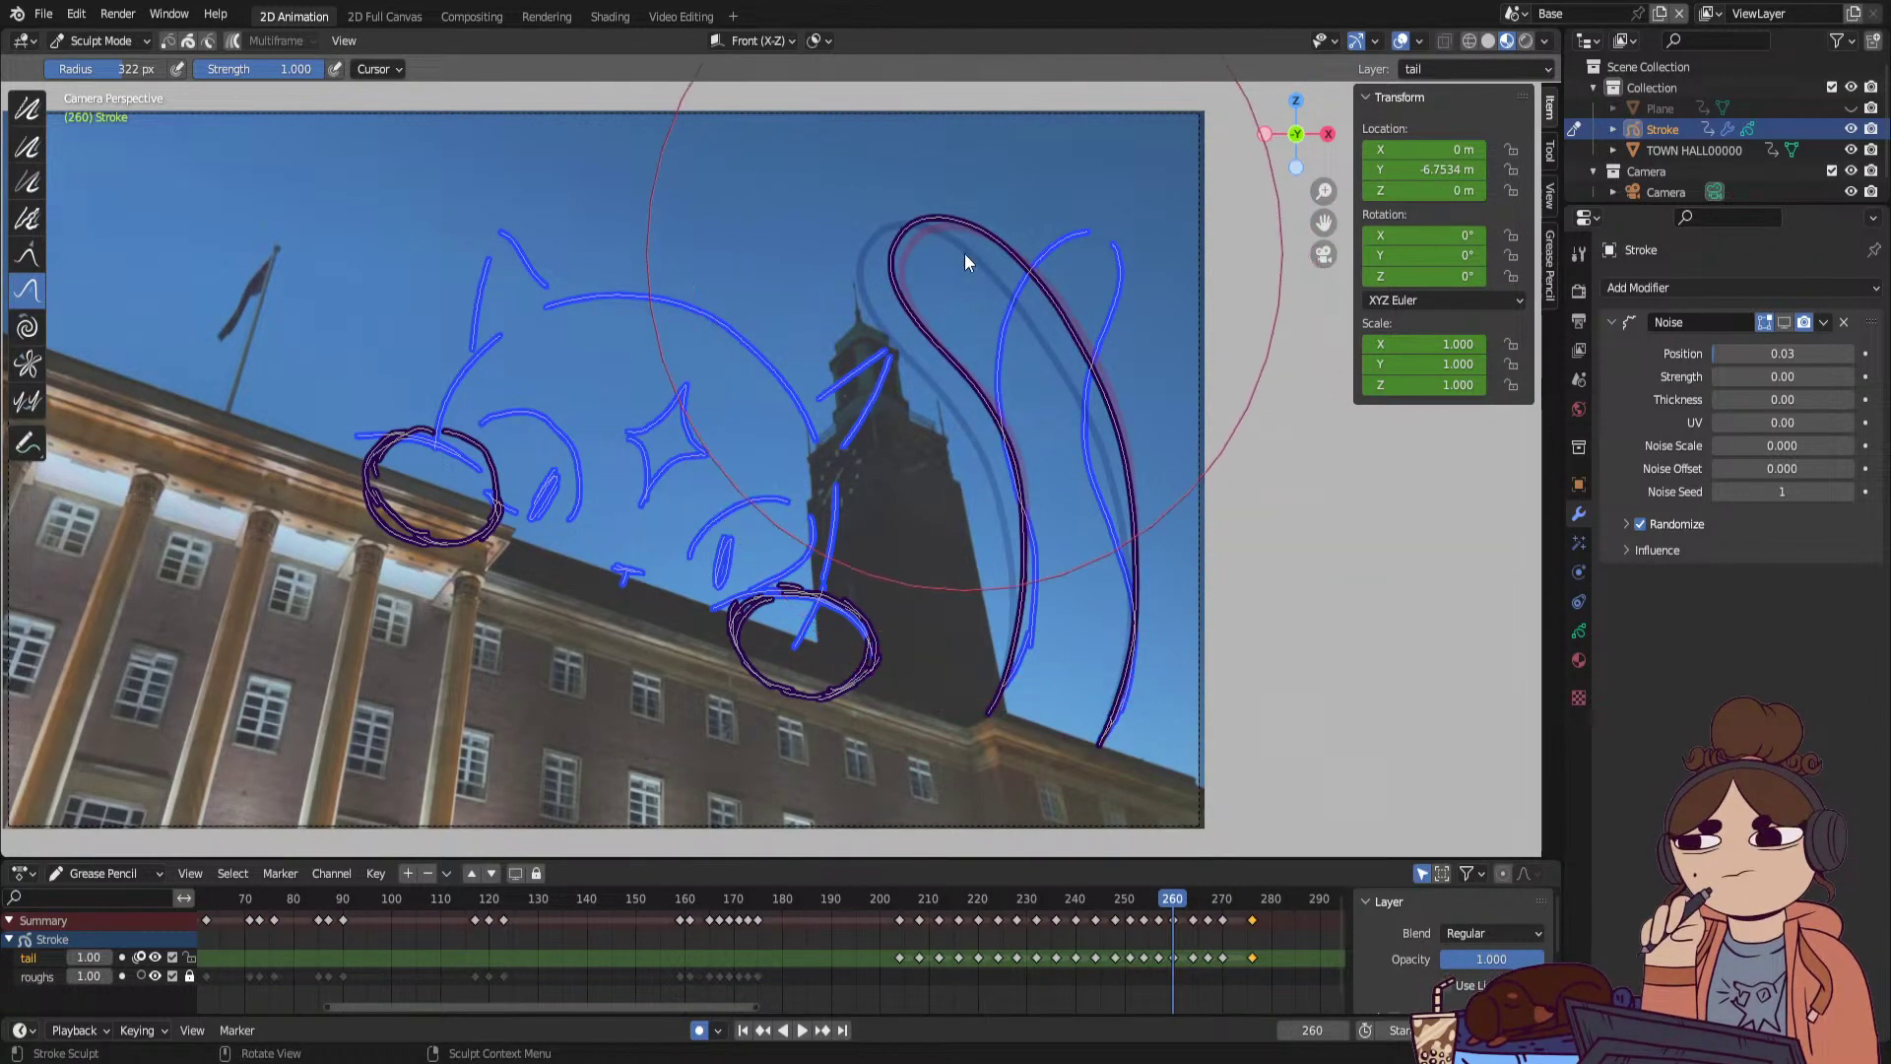
pyautogui.press('Down')
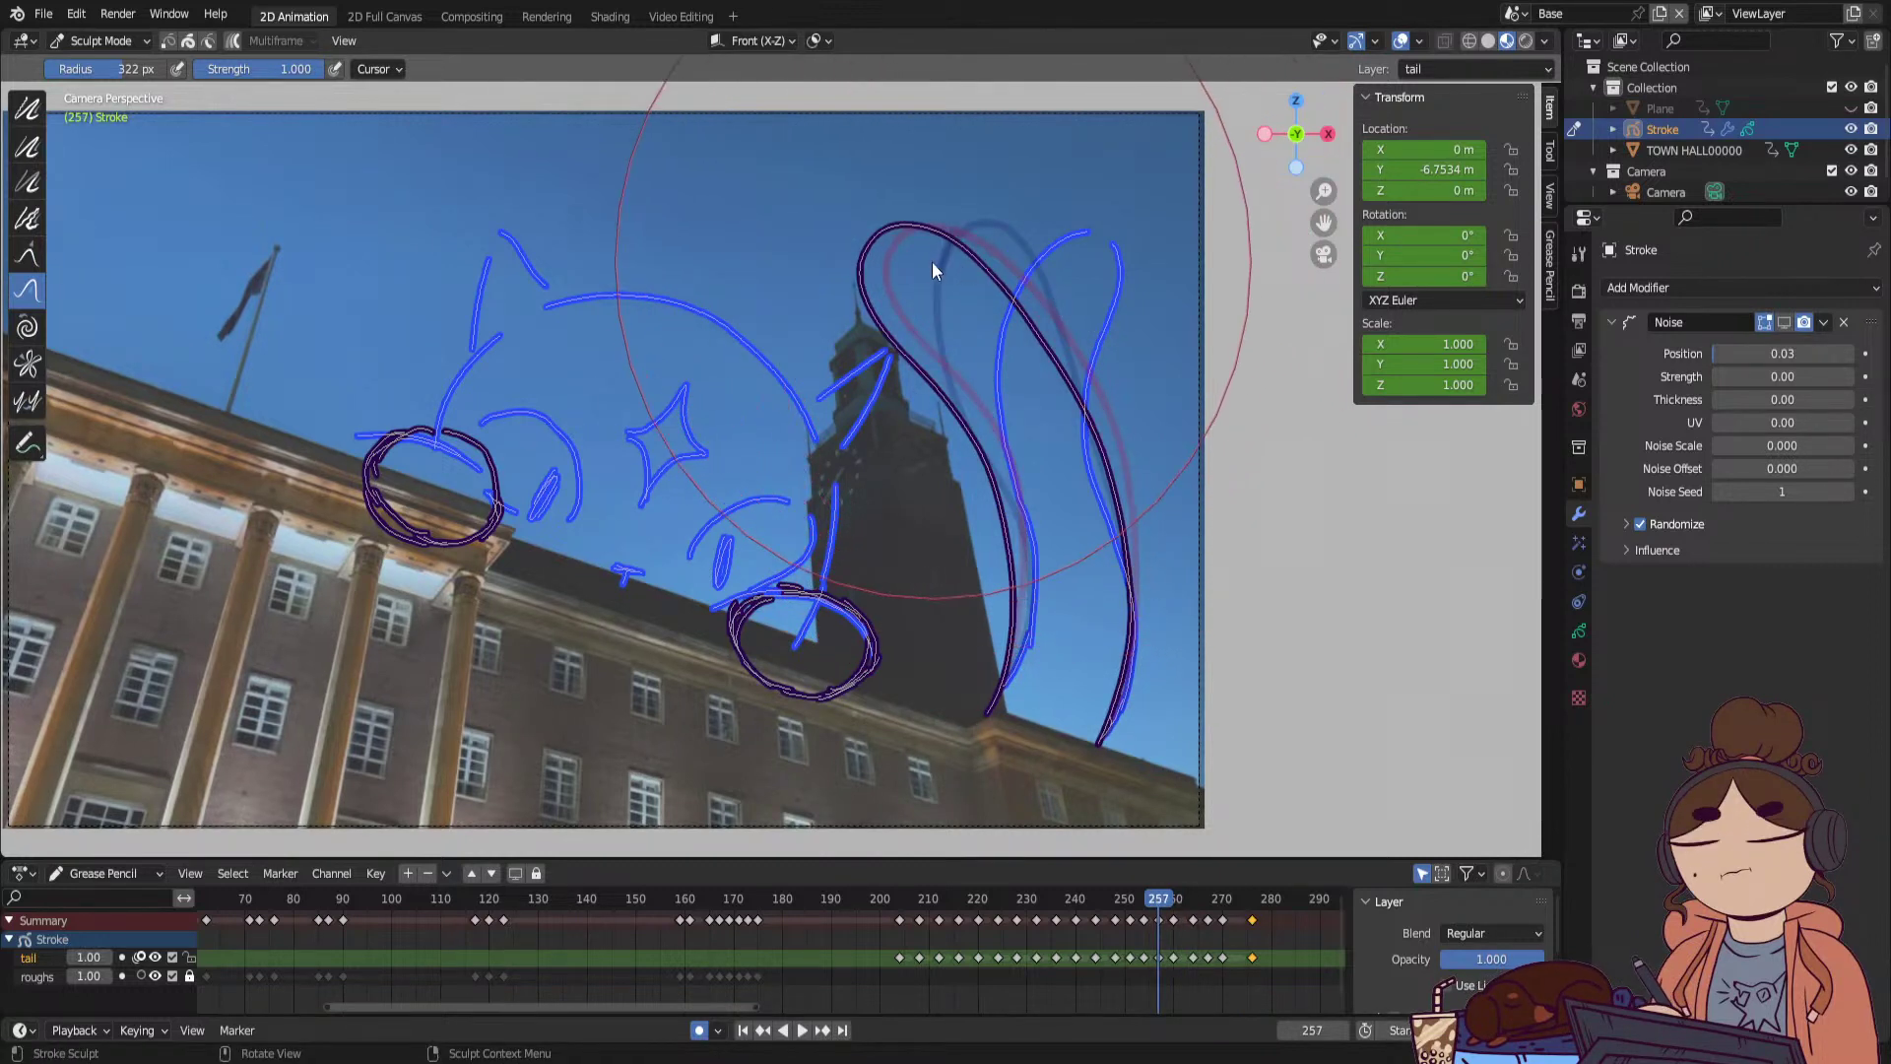
pyautogui.moveTo(931, 262); pyautogui.dragTo(924, 273)
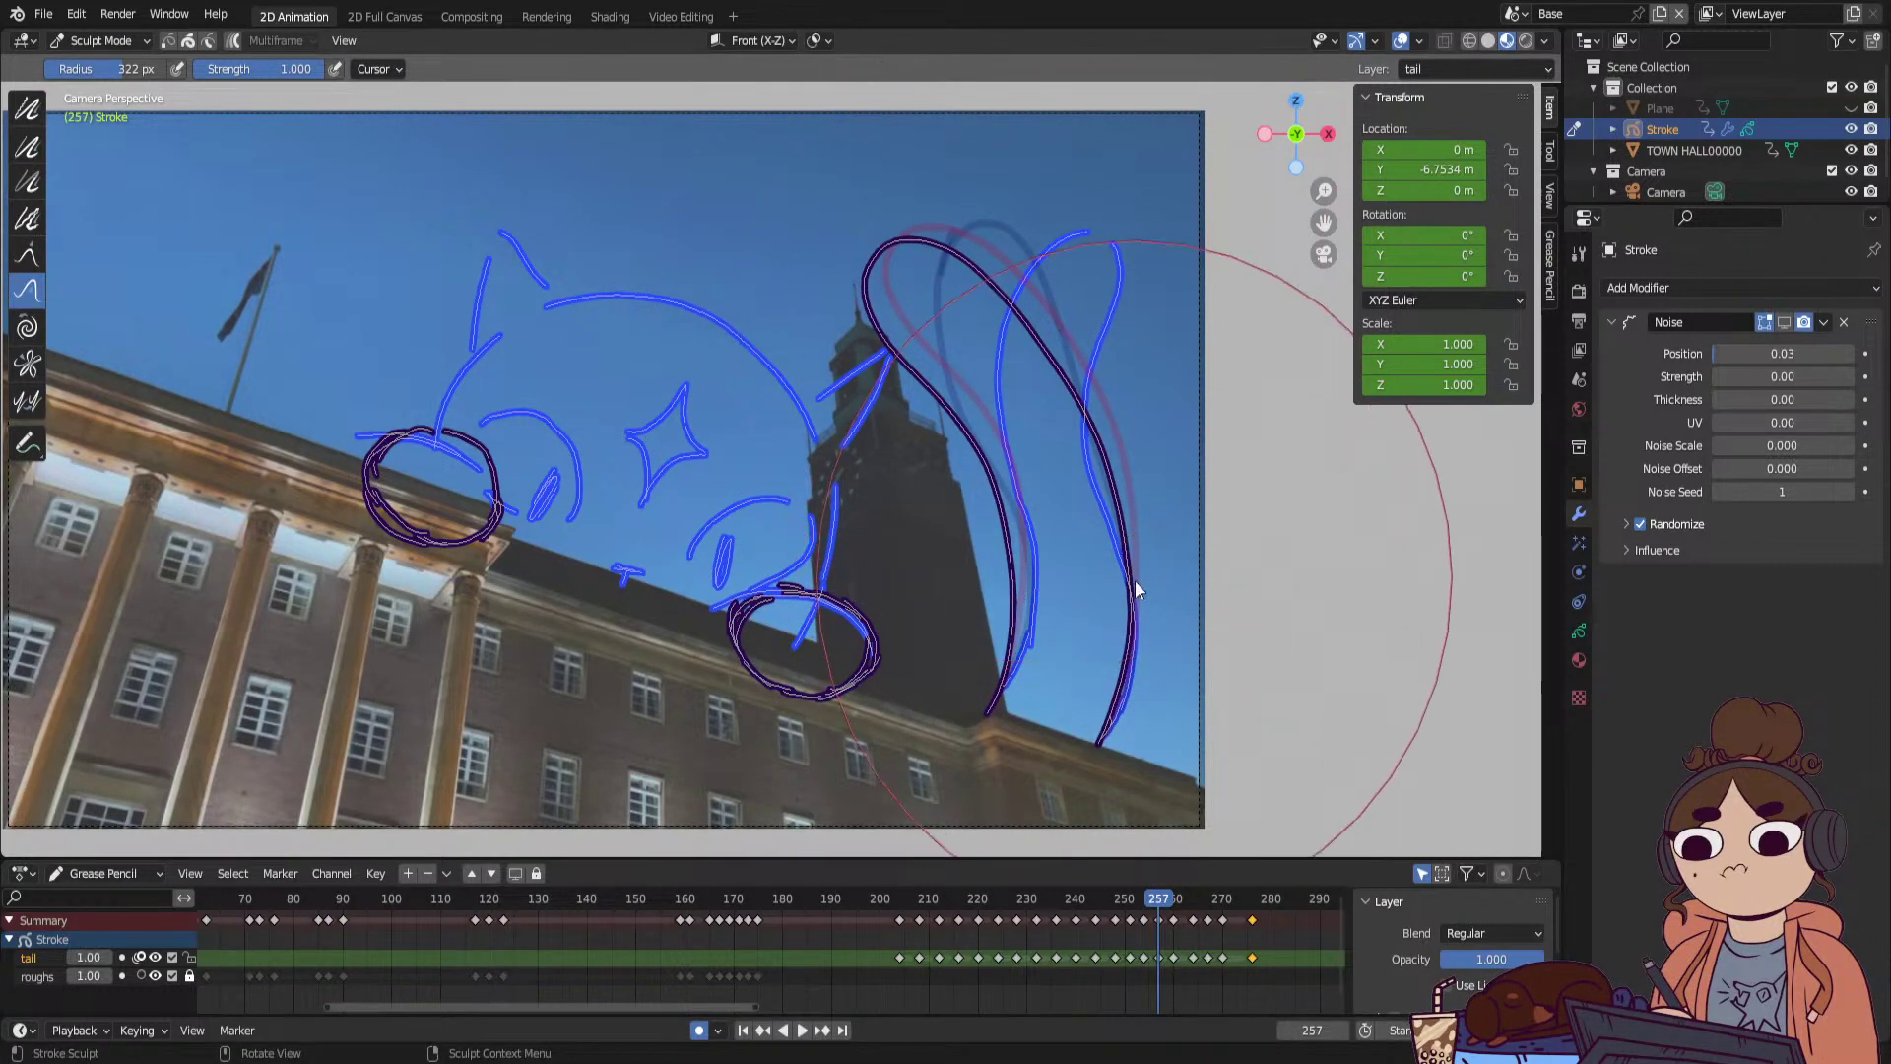
pyautogui.press('Down')
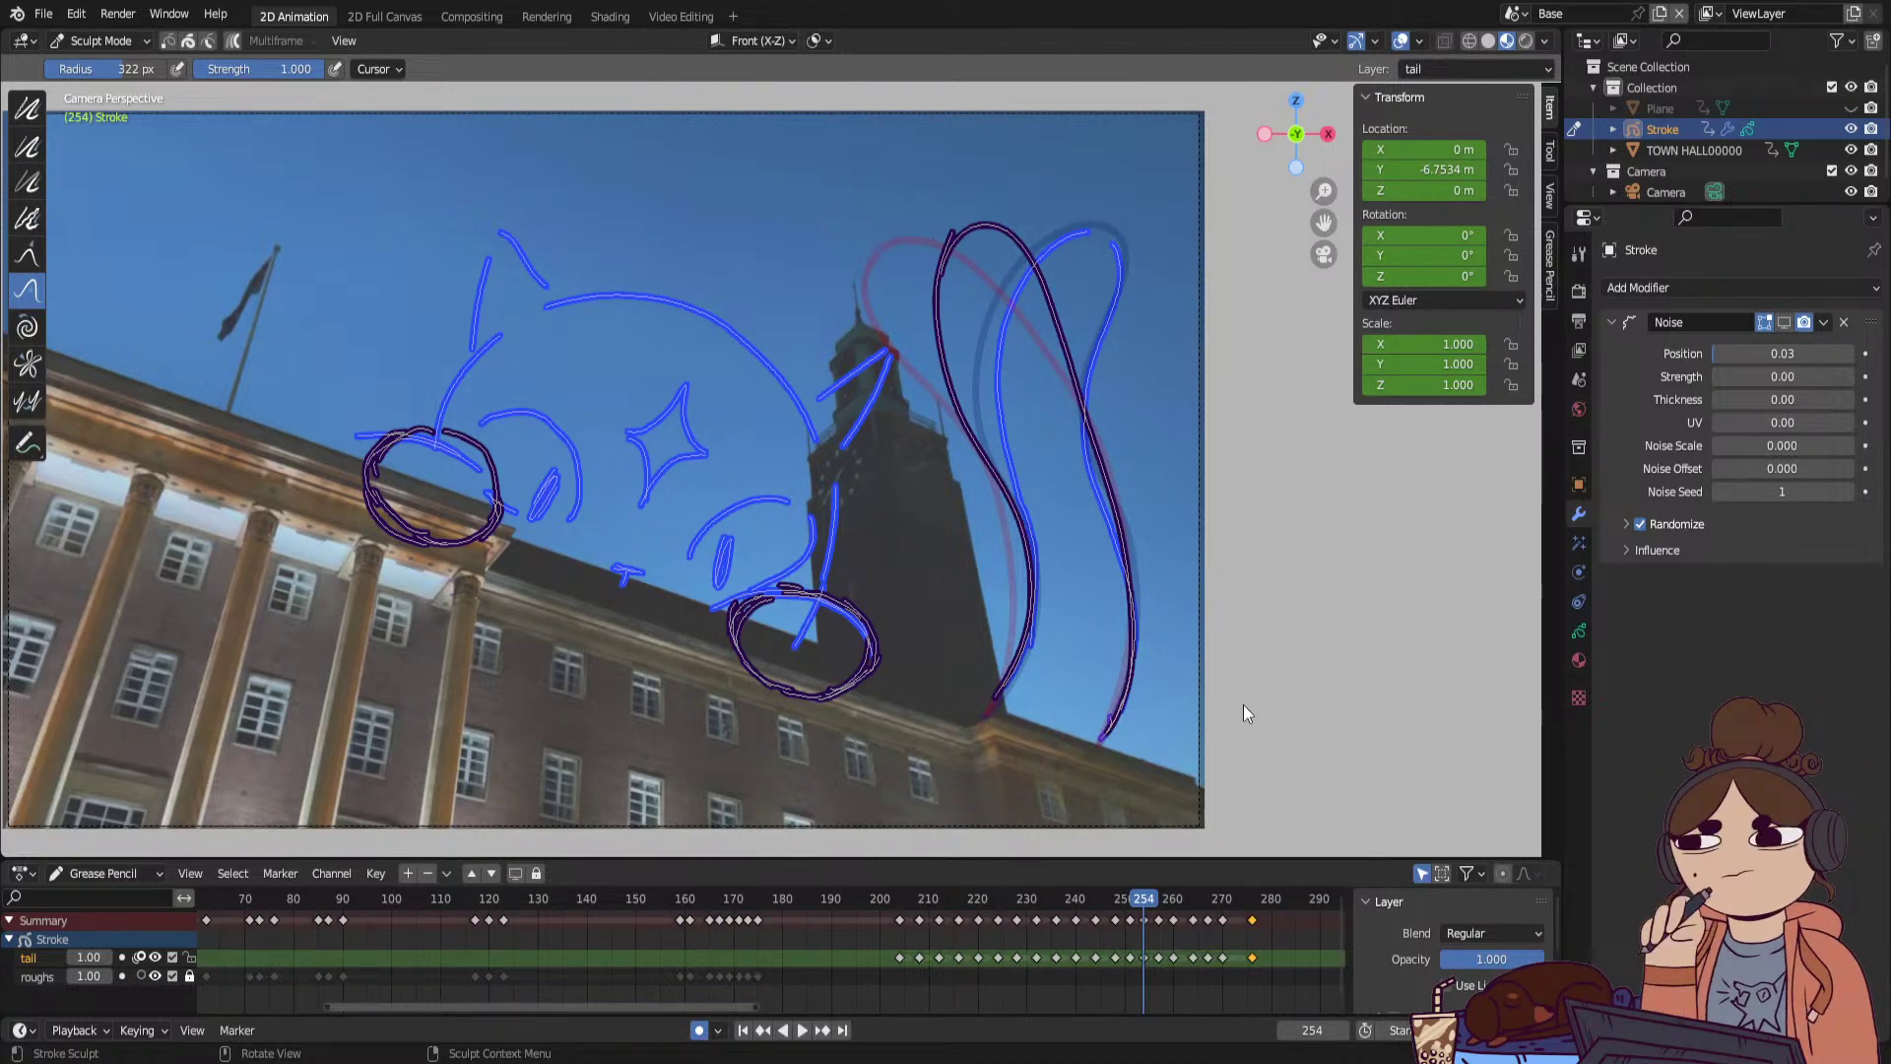
# Play back the motion and spread out the final tail keyframes, placing the last two on frames 272 and 282.
pyautogui.click(801, 1030)
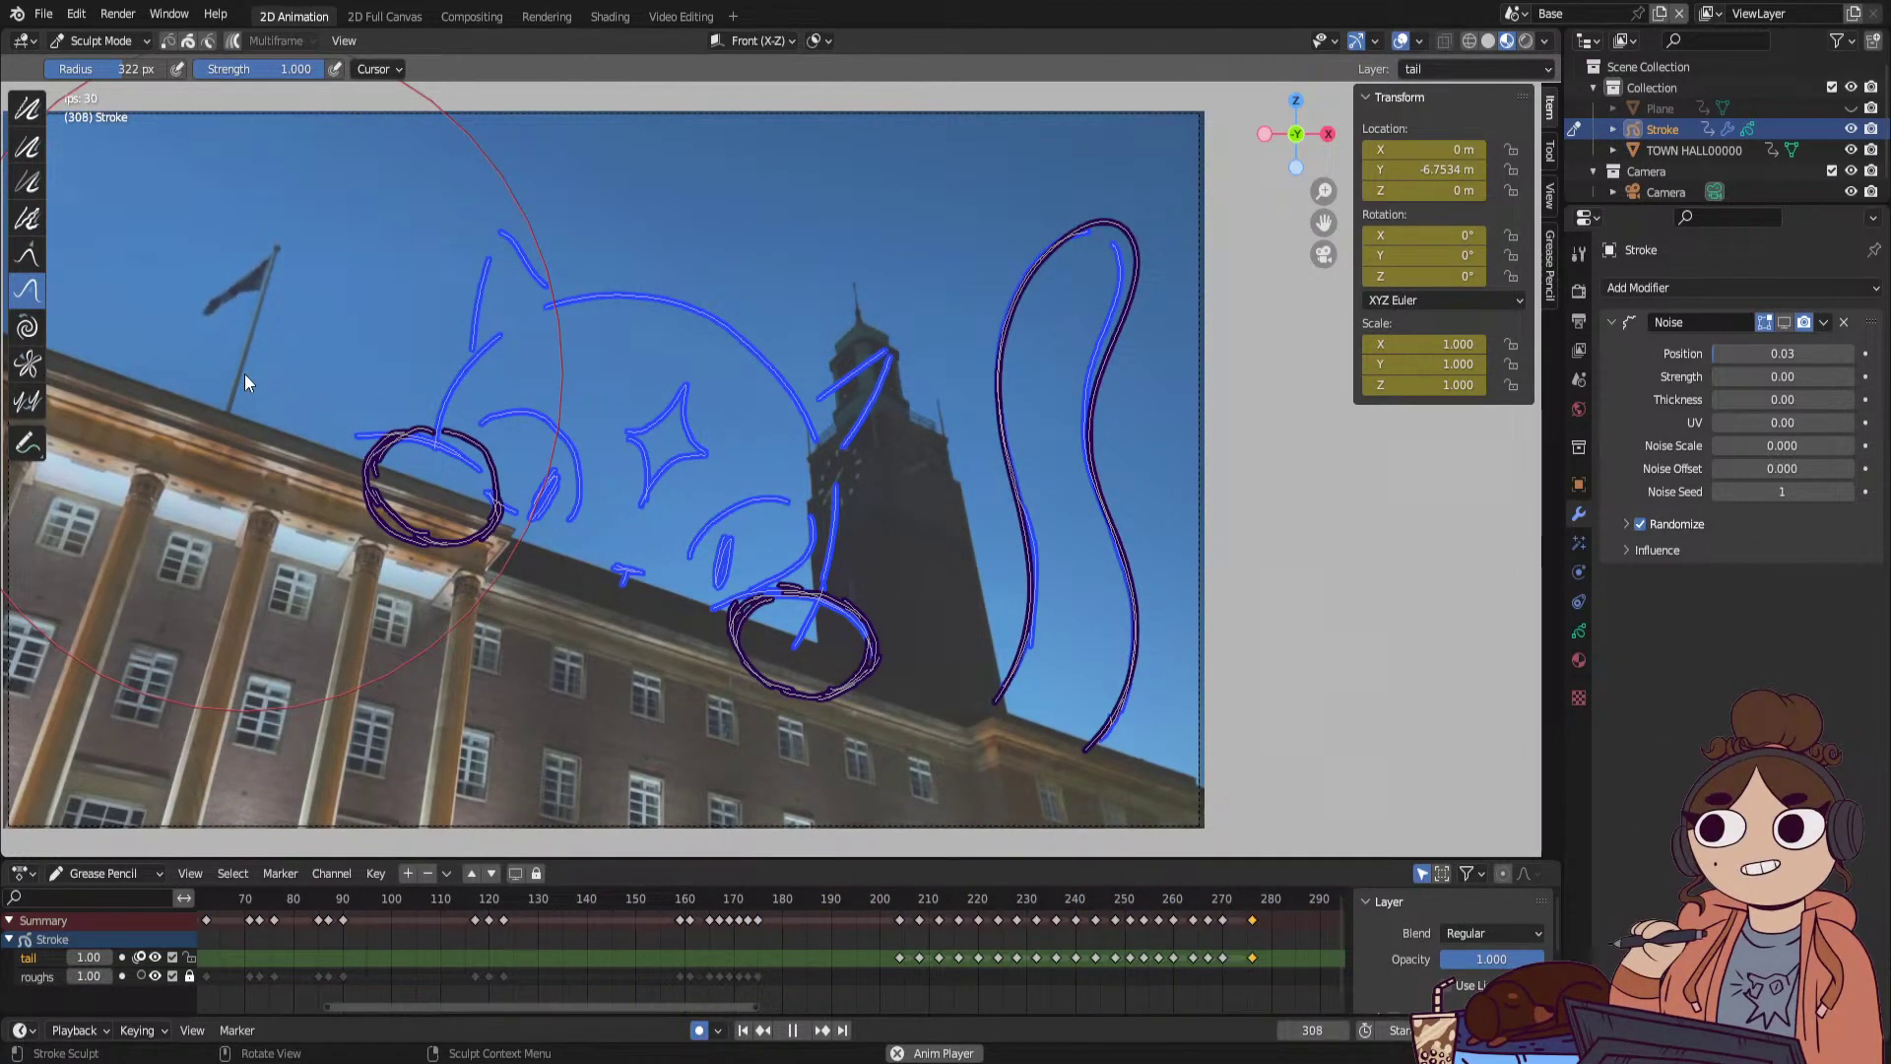
pyautogui.press('space')
pyautogui.moveTo(1266, 915); pyautogui.dragTo(1295, 915)
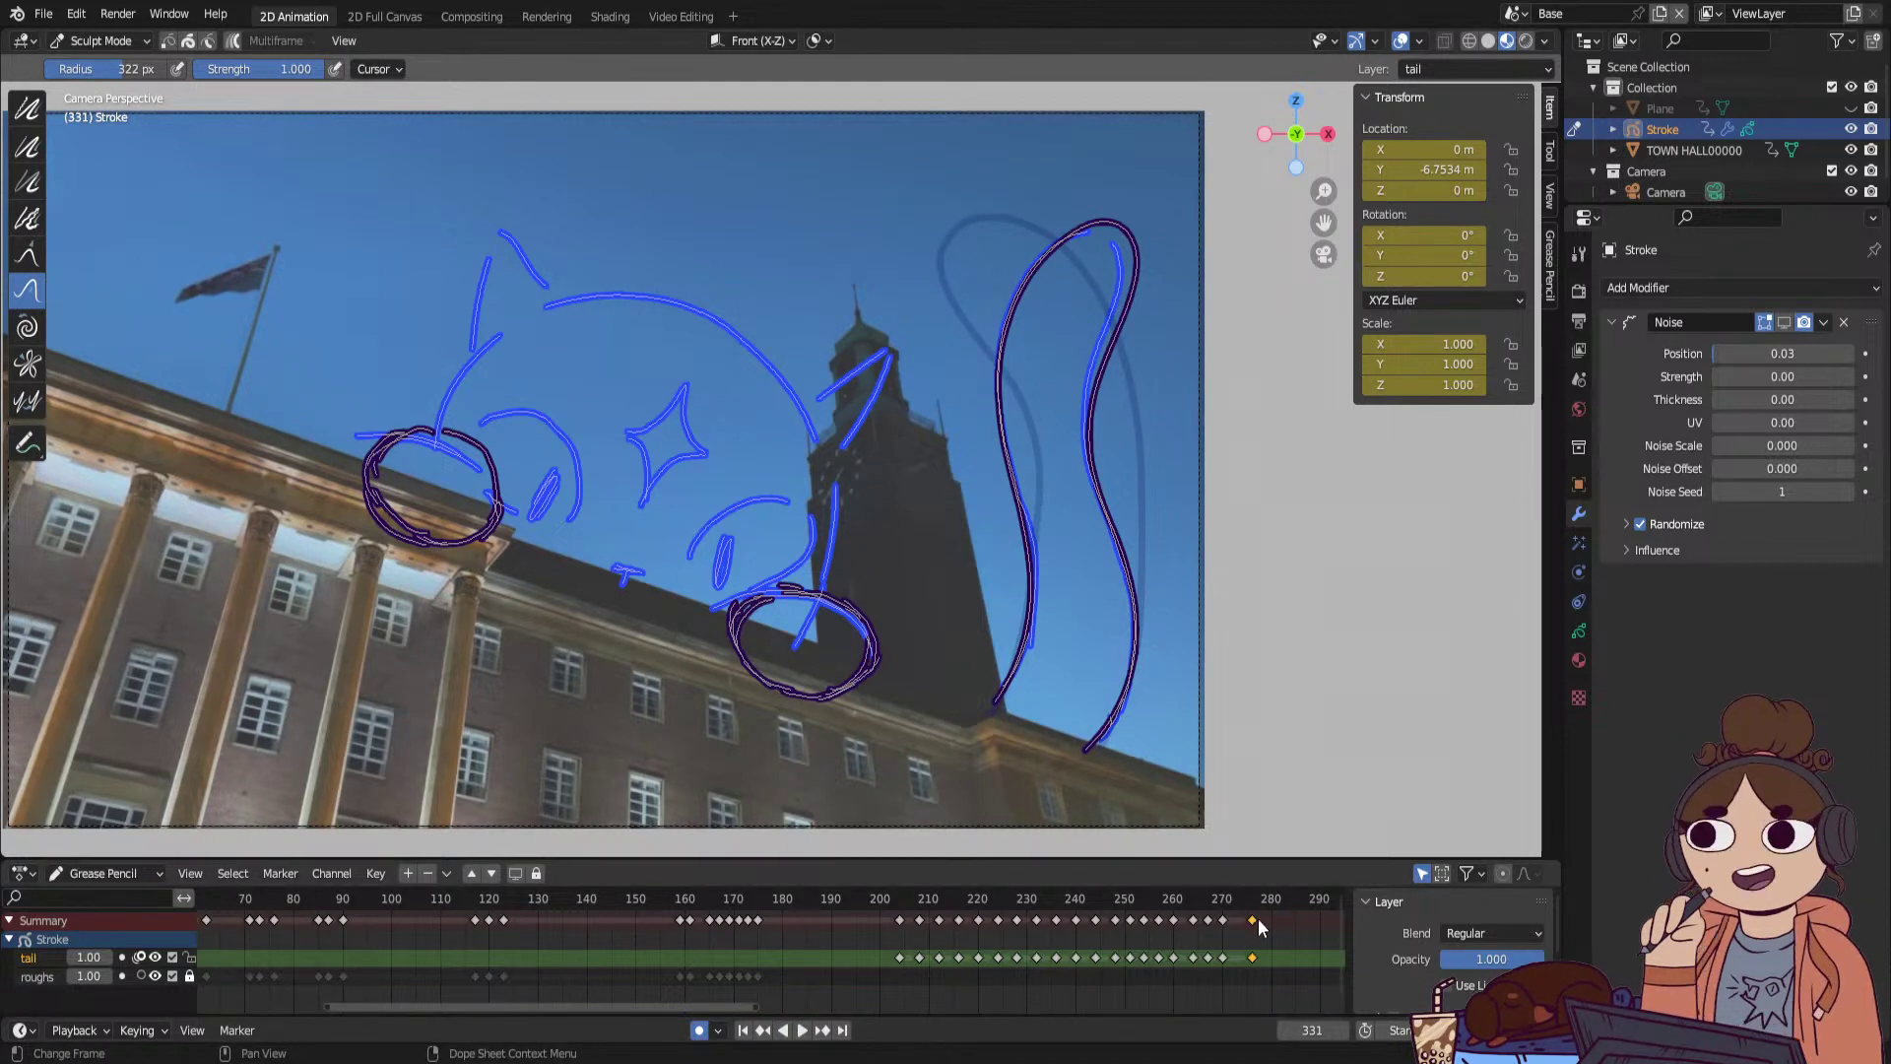
pyautogui.click(1223, 902)
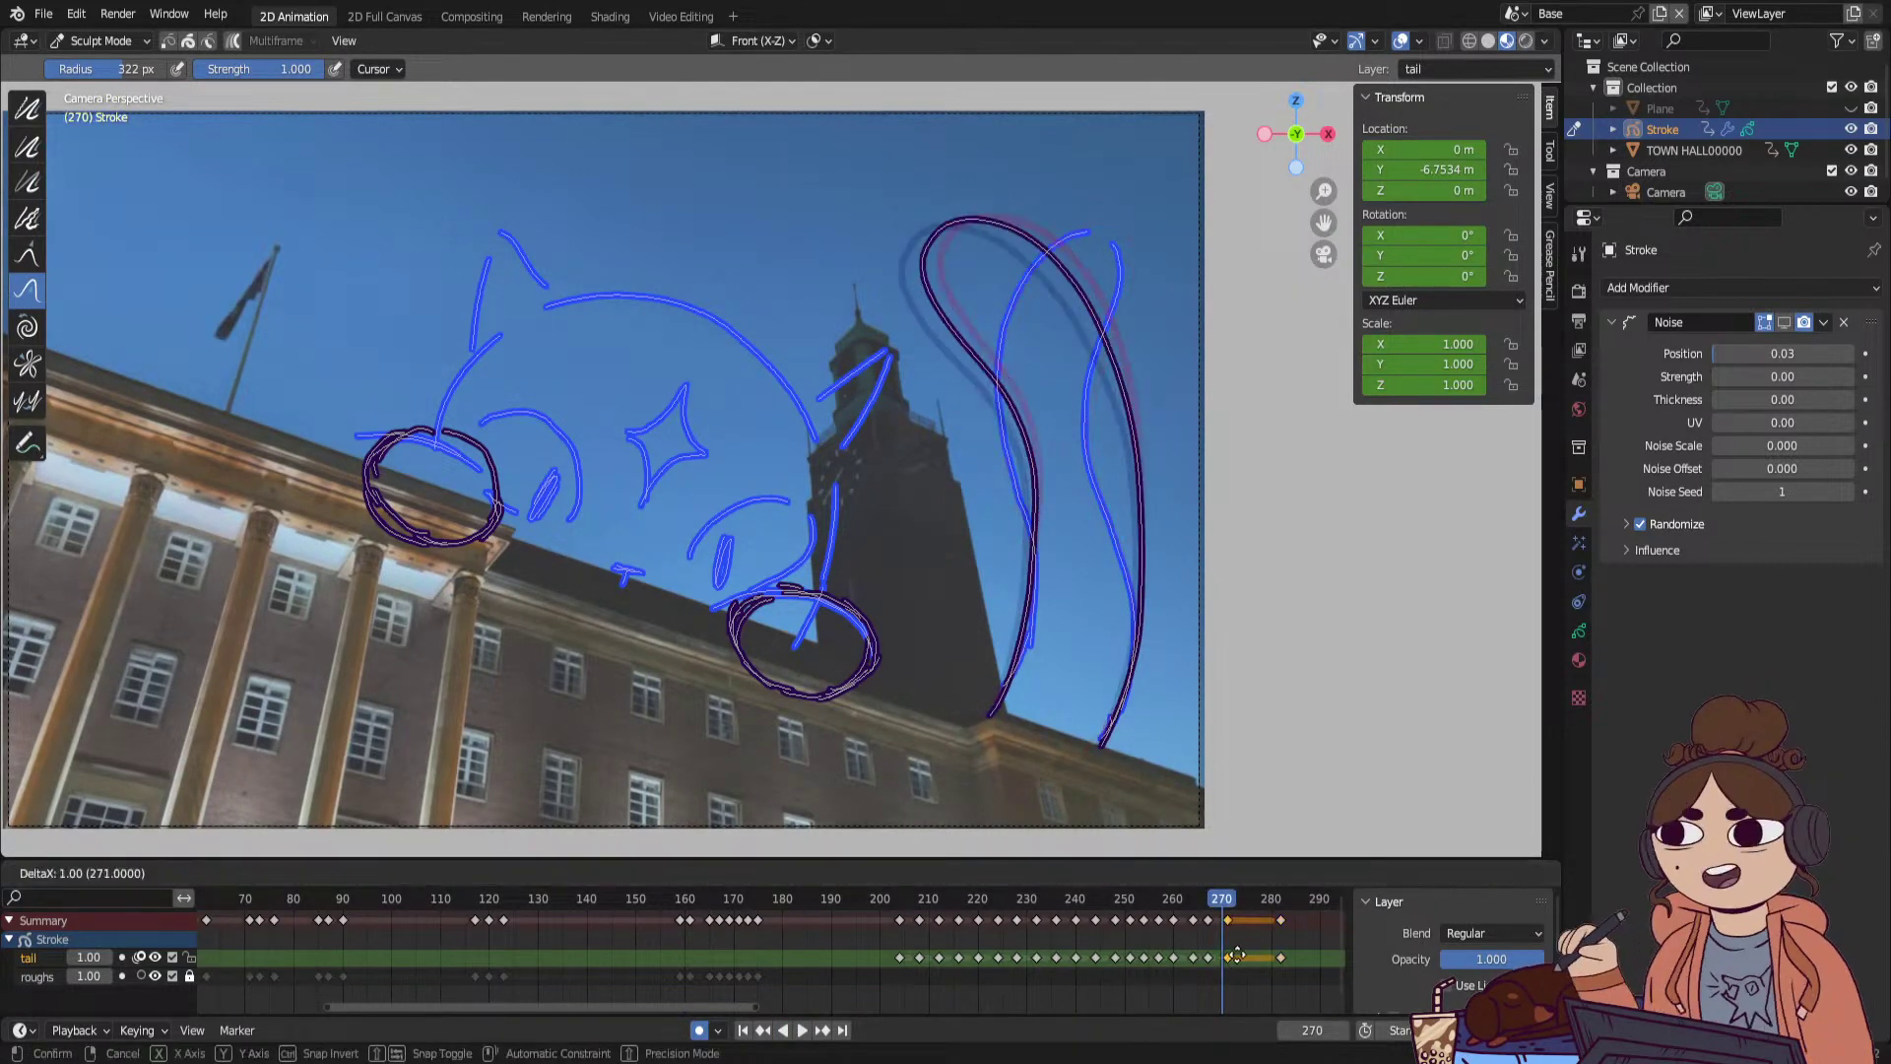
pyautogui.moveTo(1209, 956); pyautogui.dragTo(1239, 954)
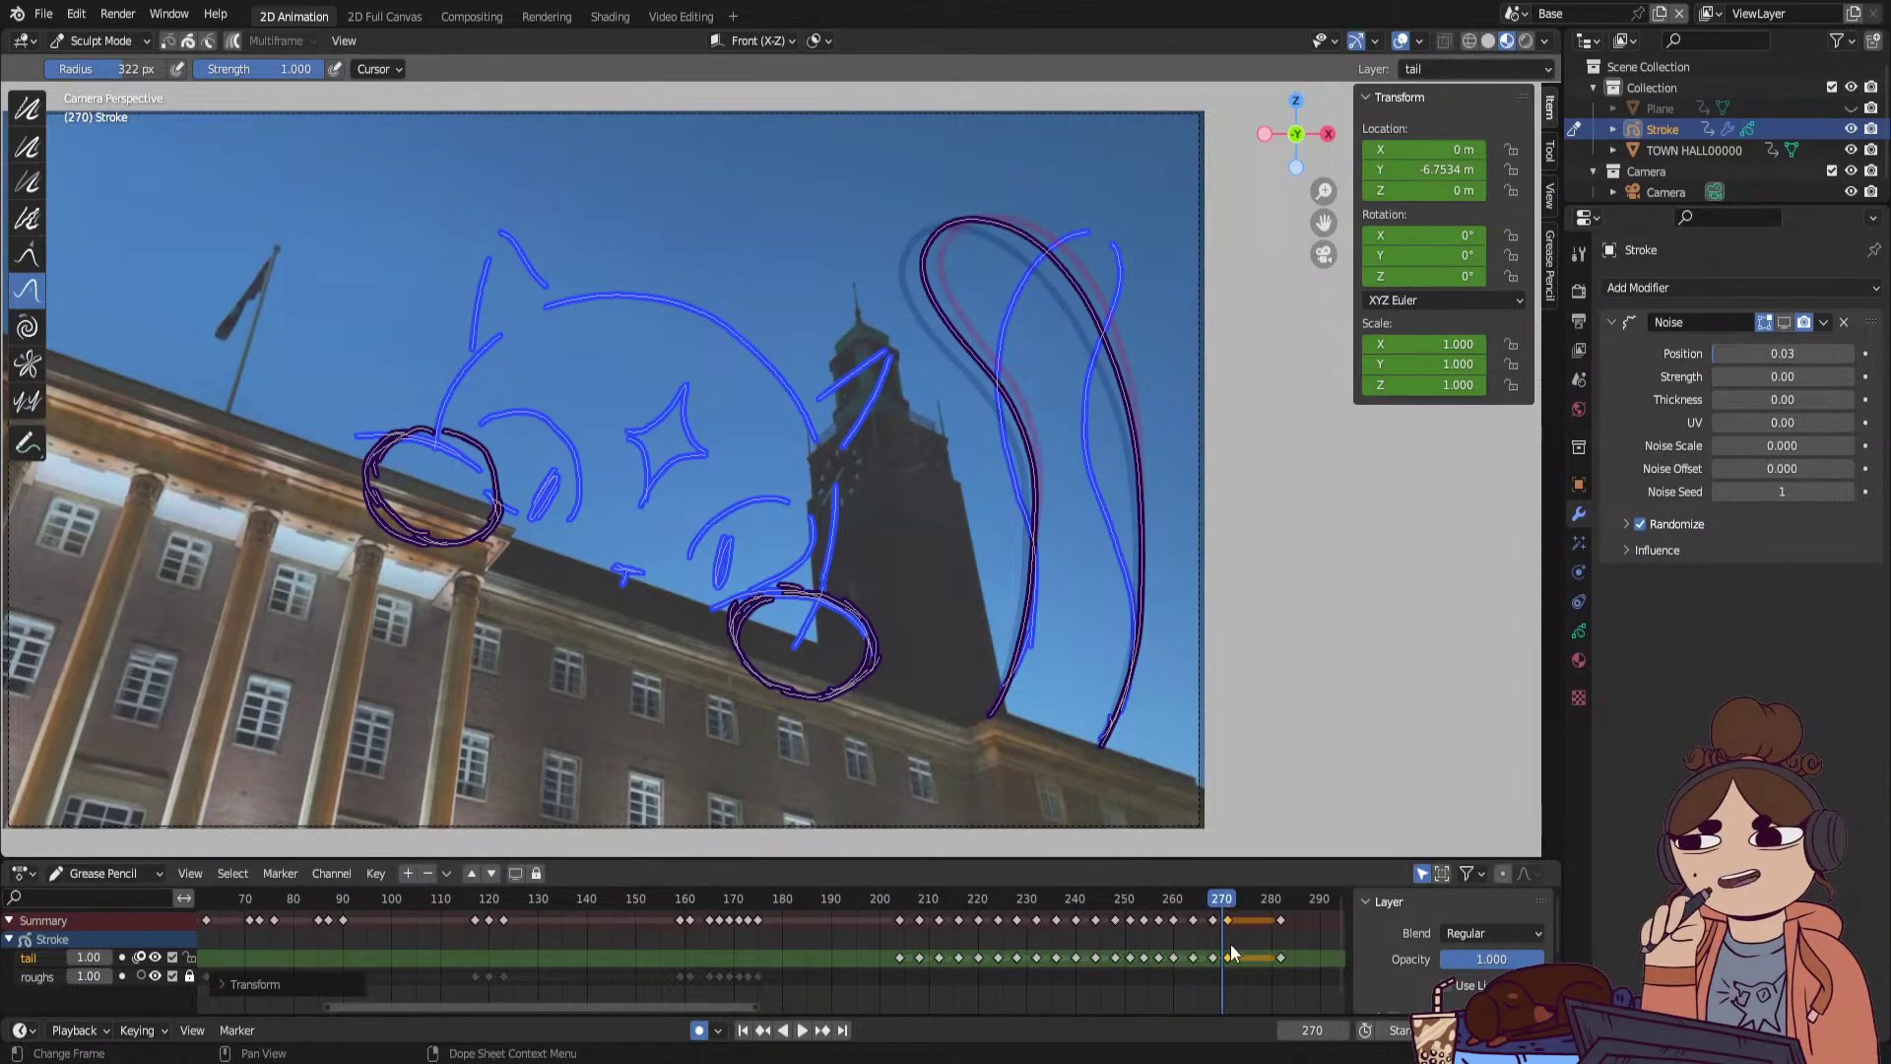
pyautogui.press('space')
pyautogui.click(1239, 903)
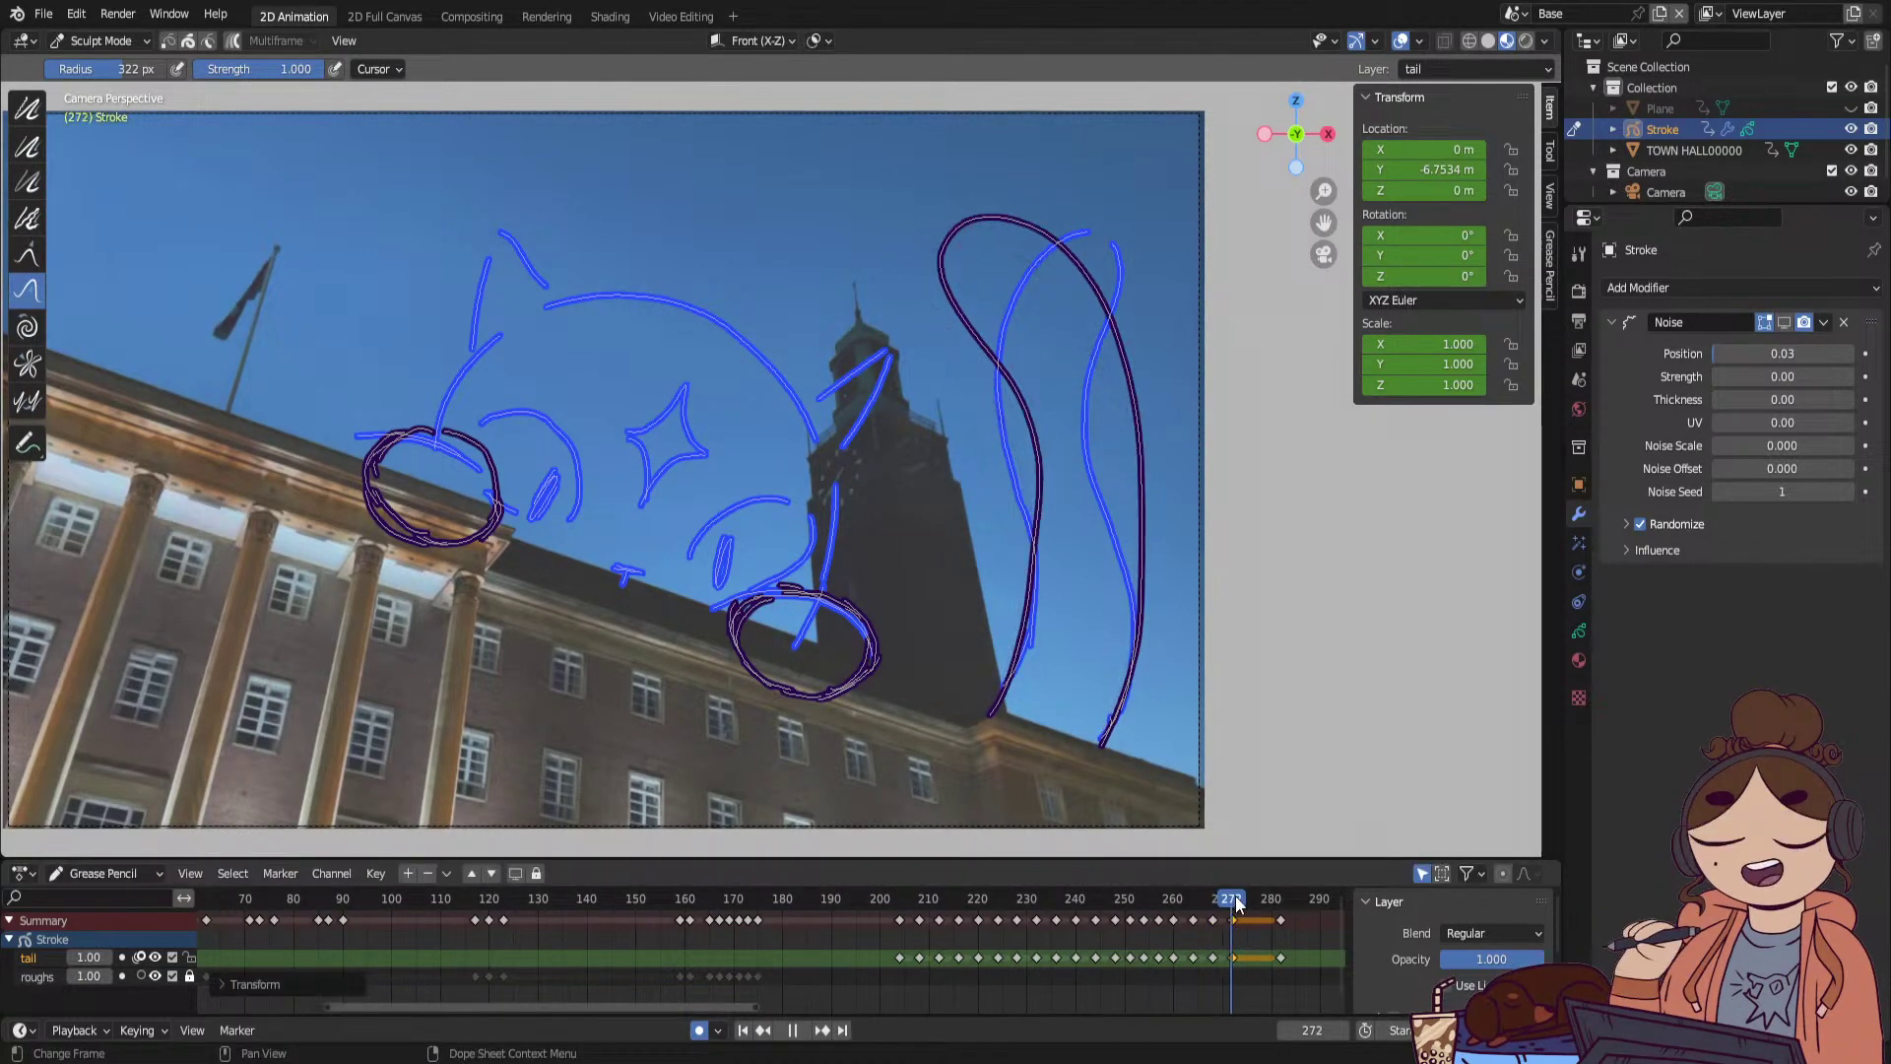
# Return to Draw Mode on frame 276 and draw an in-between tail outline with its tip between the neighbouring poses.
pyautogui.moveTo(1239, 903); pyautogui.dragTo(1258, 905)
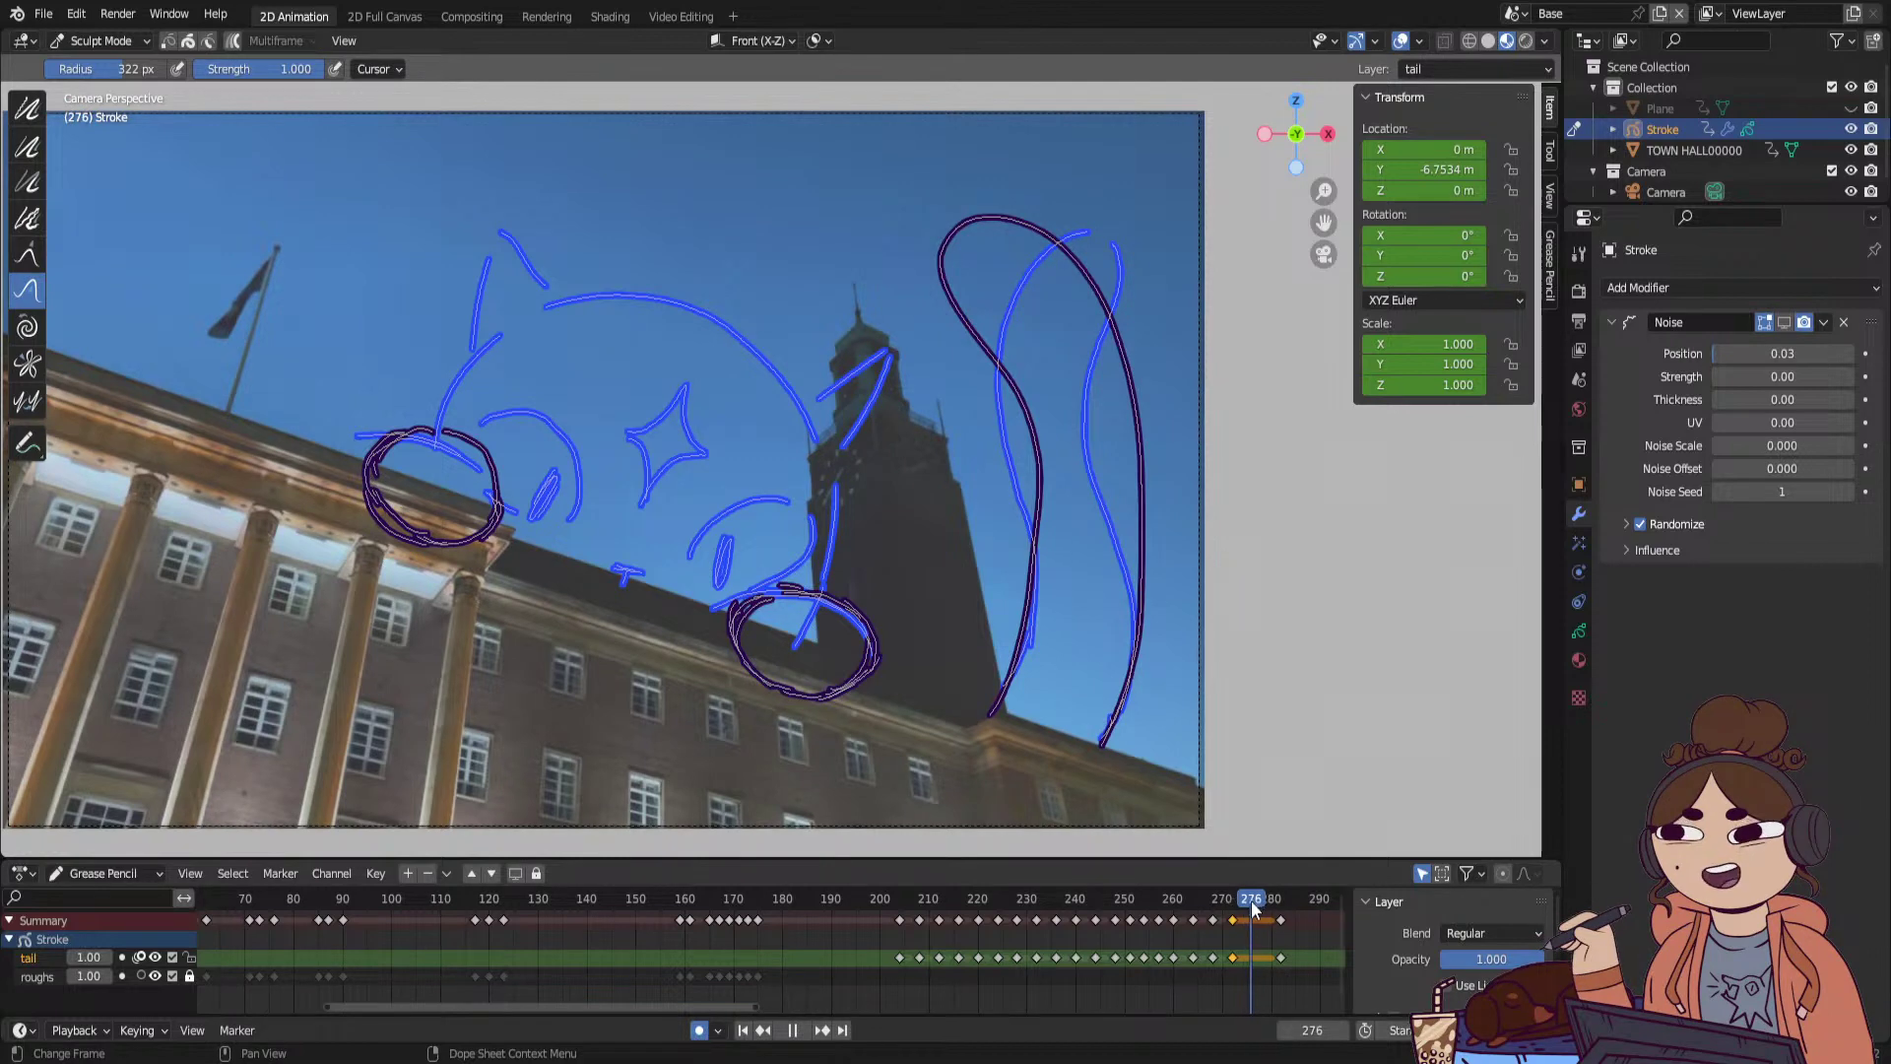
pyautogui.press('space')
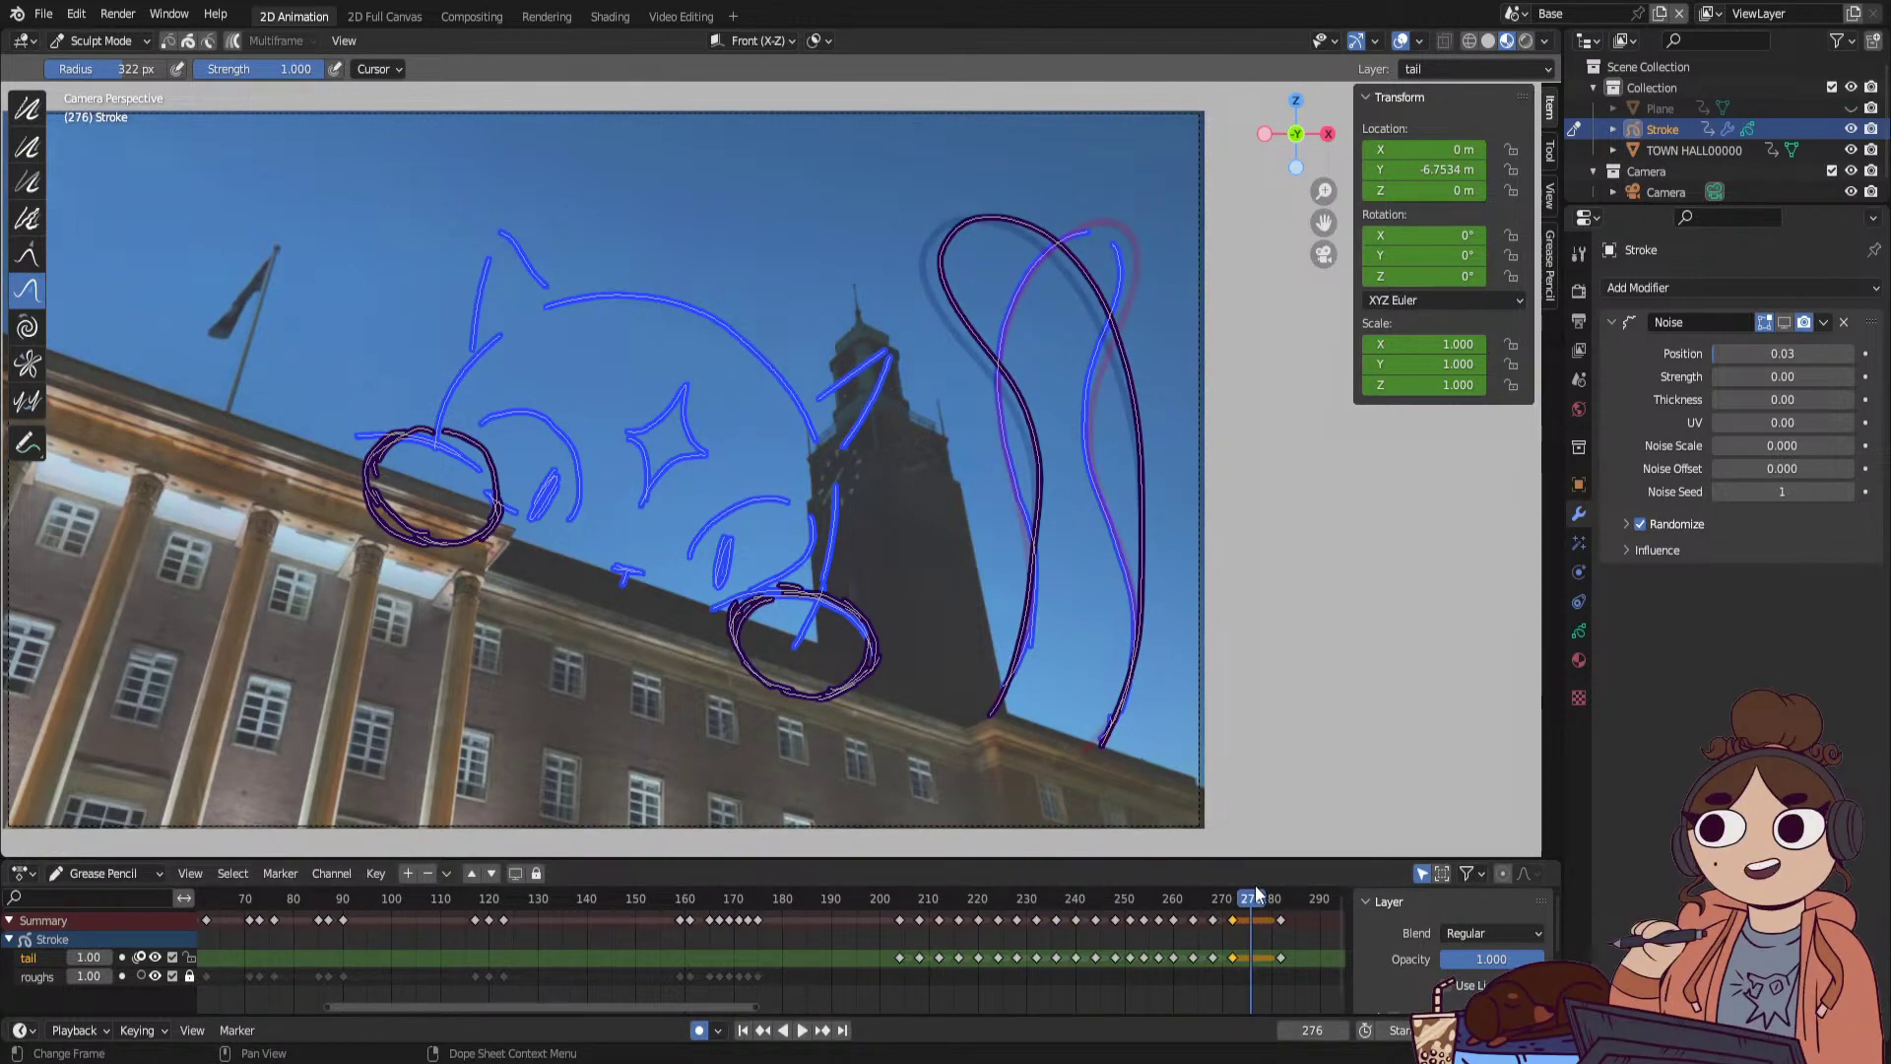
pyautogui.click(118, 43)
pyautogui.click(123, 125)
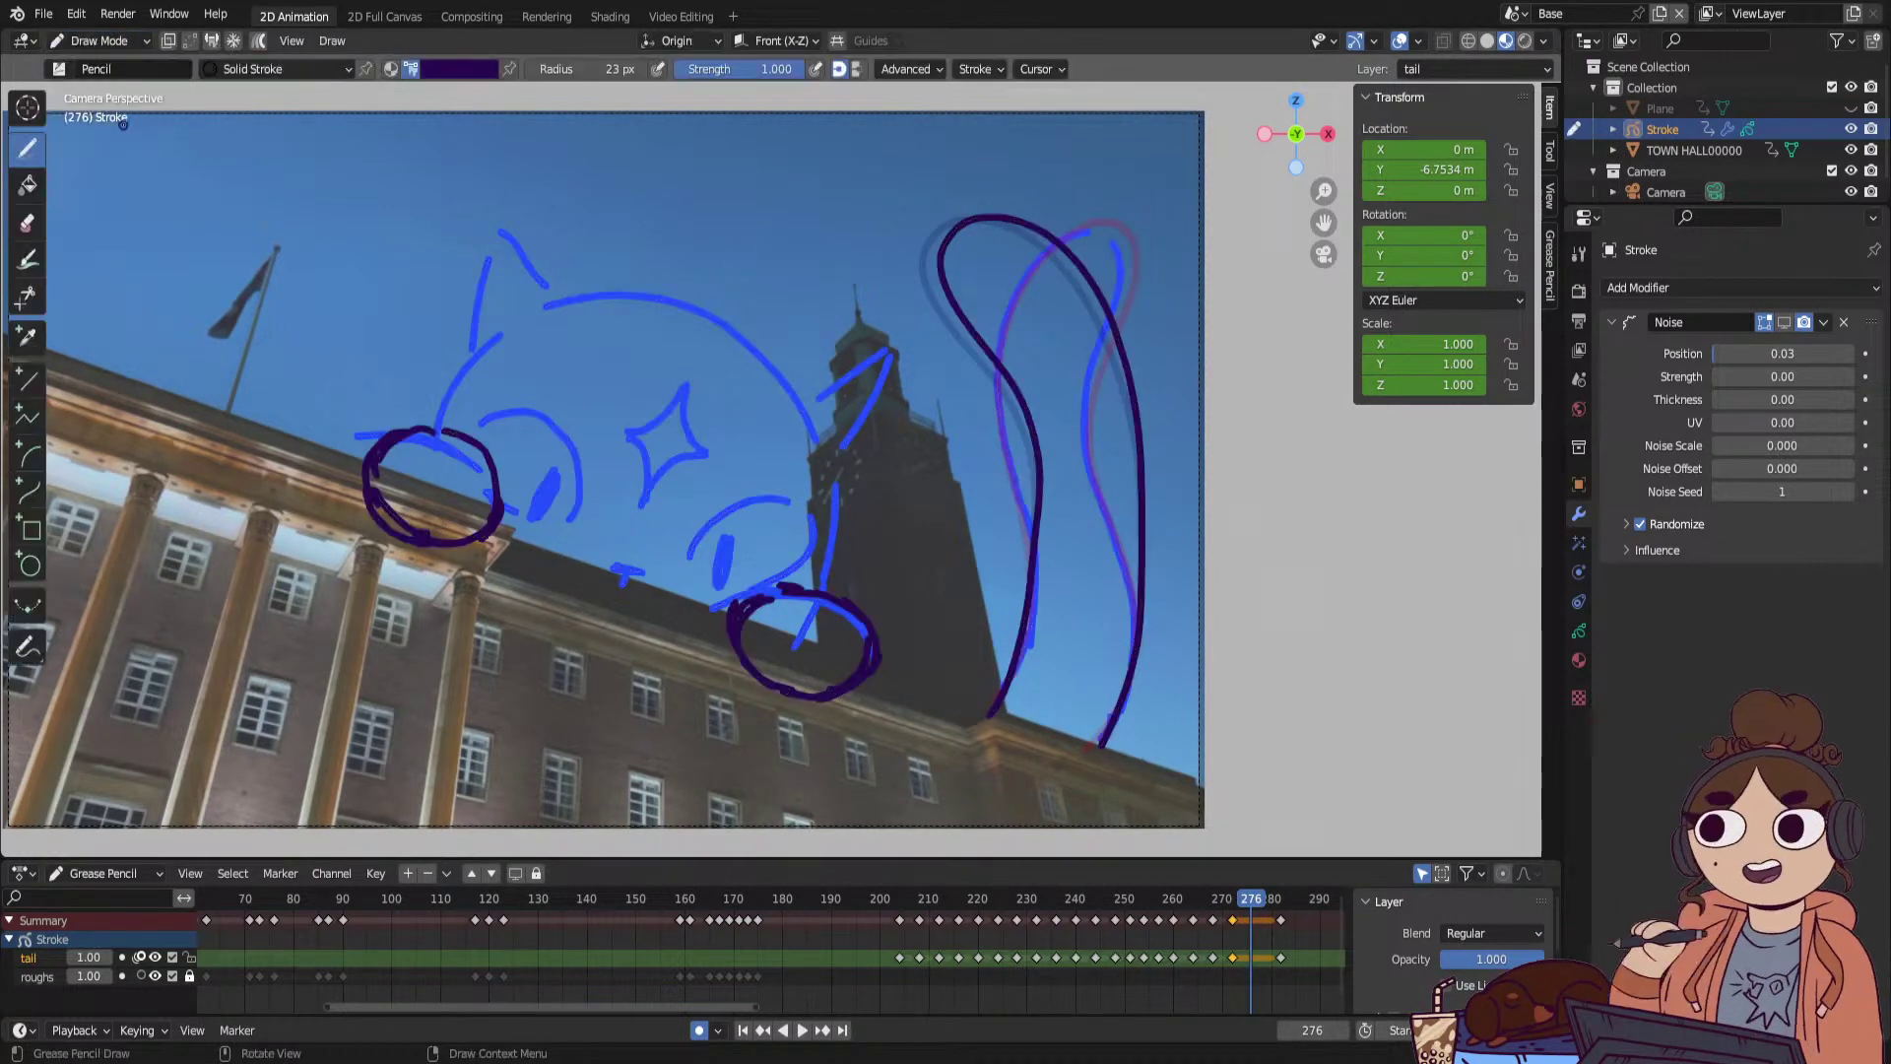
pyautogui.keyDown('shift'); pyautogui.moveTo(990, 715); pyautogui.dragTo(1028, 562); pyautogui.keyUp('shift')
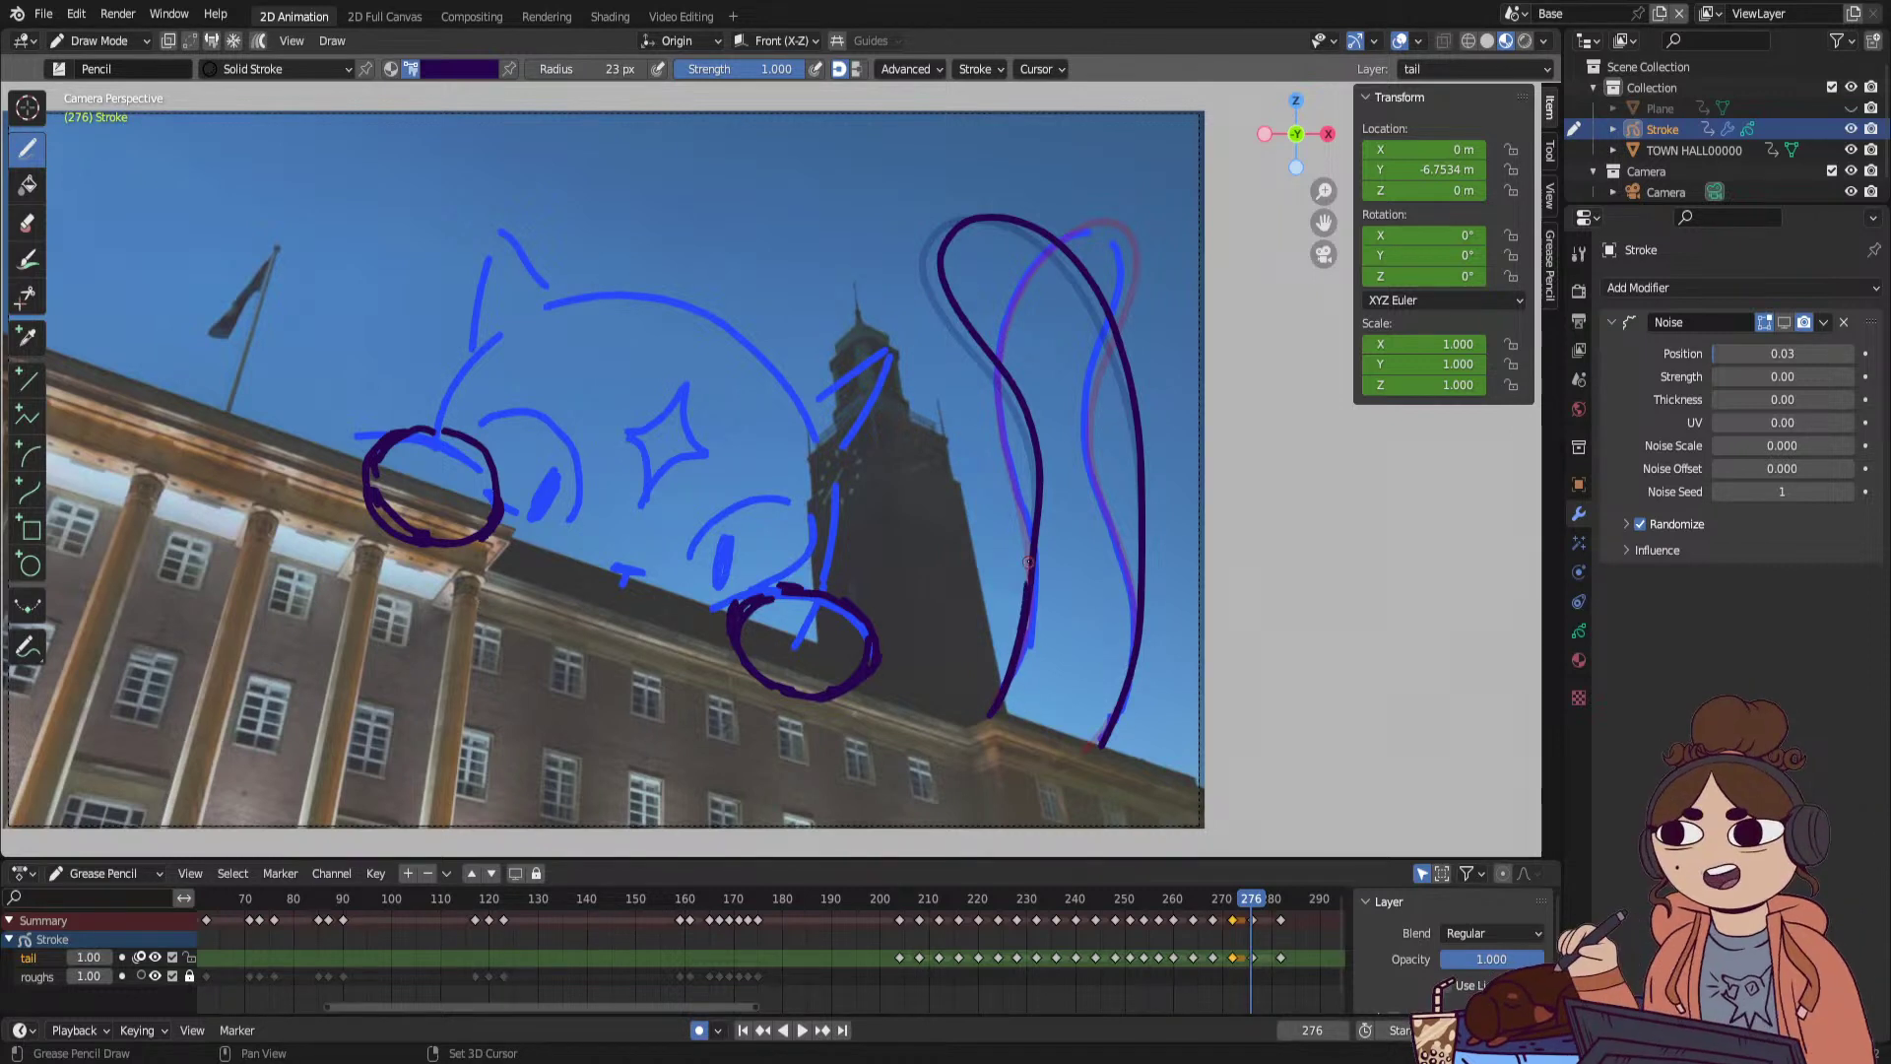
pyautogui.moveTo(1083, 207); pyautogui.dragTo(1101, 259)
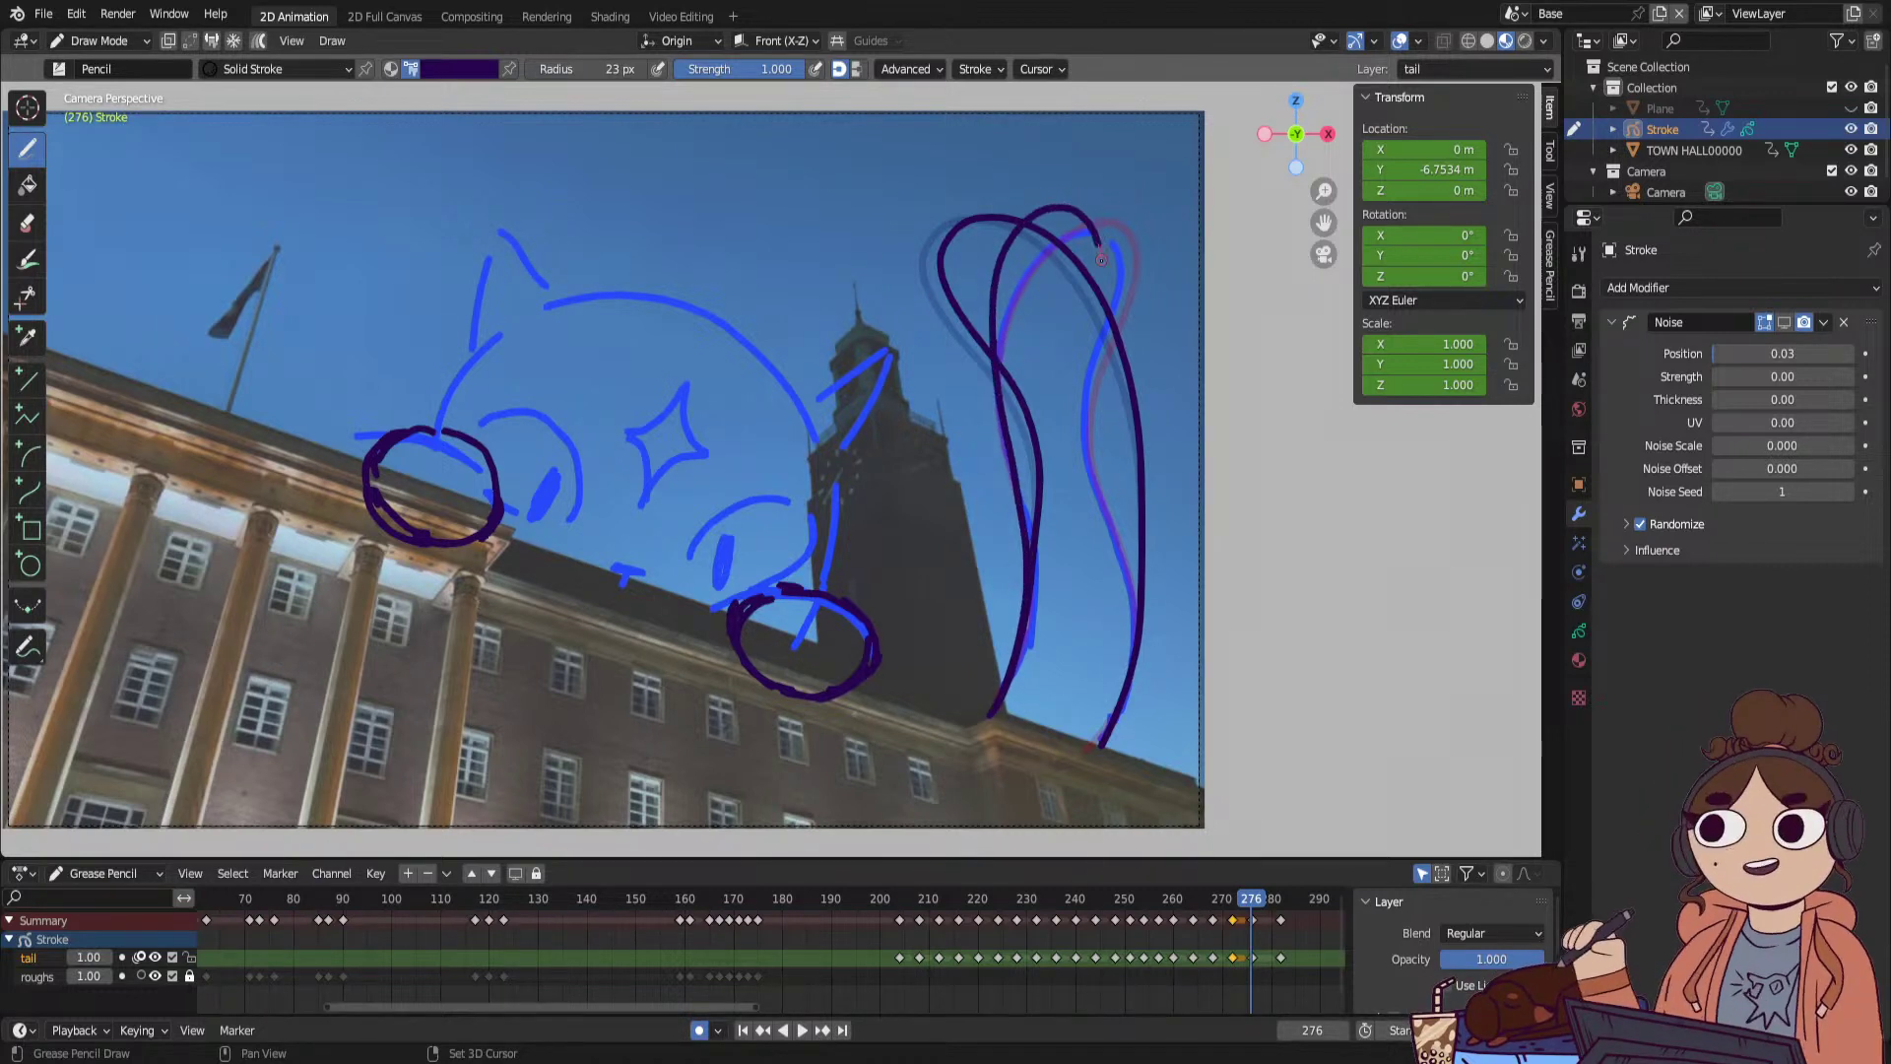
pyautogui.moveTo(1123, 490); pyautogui.dragTo(1137, 592)
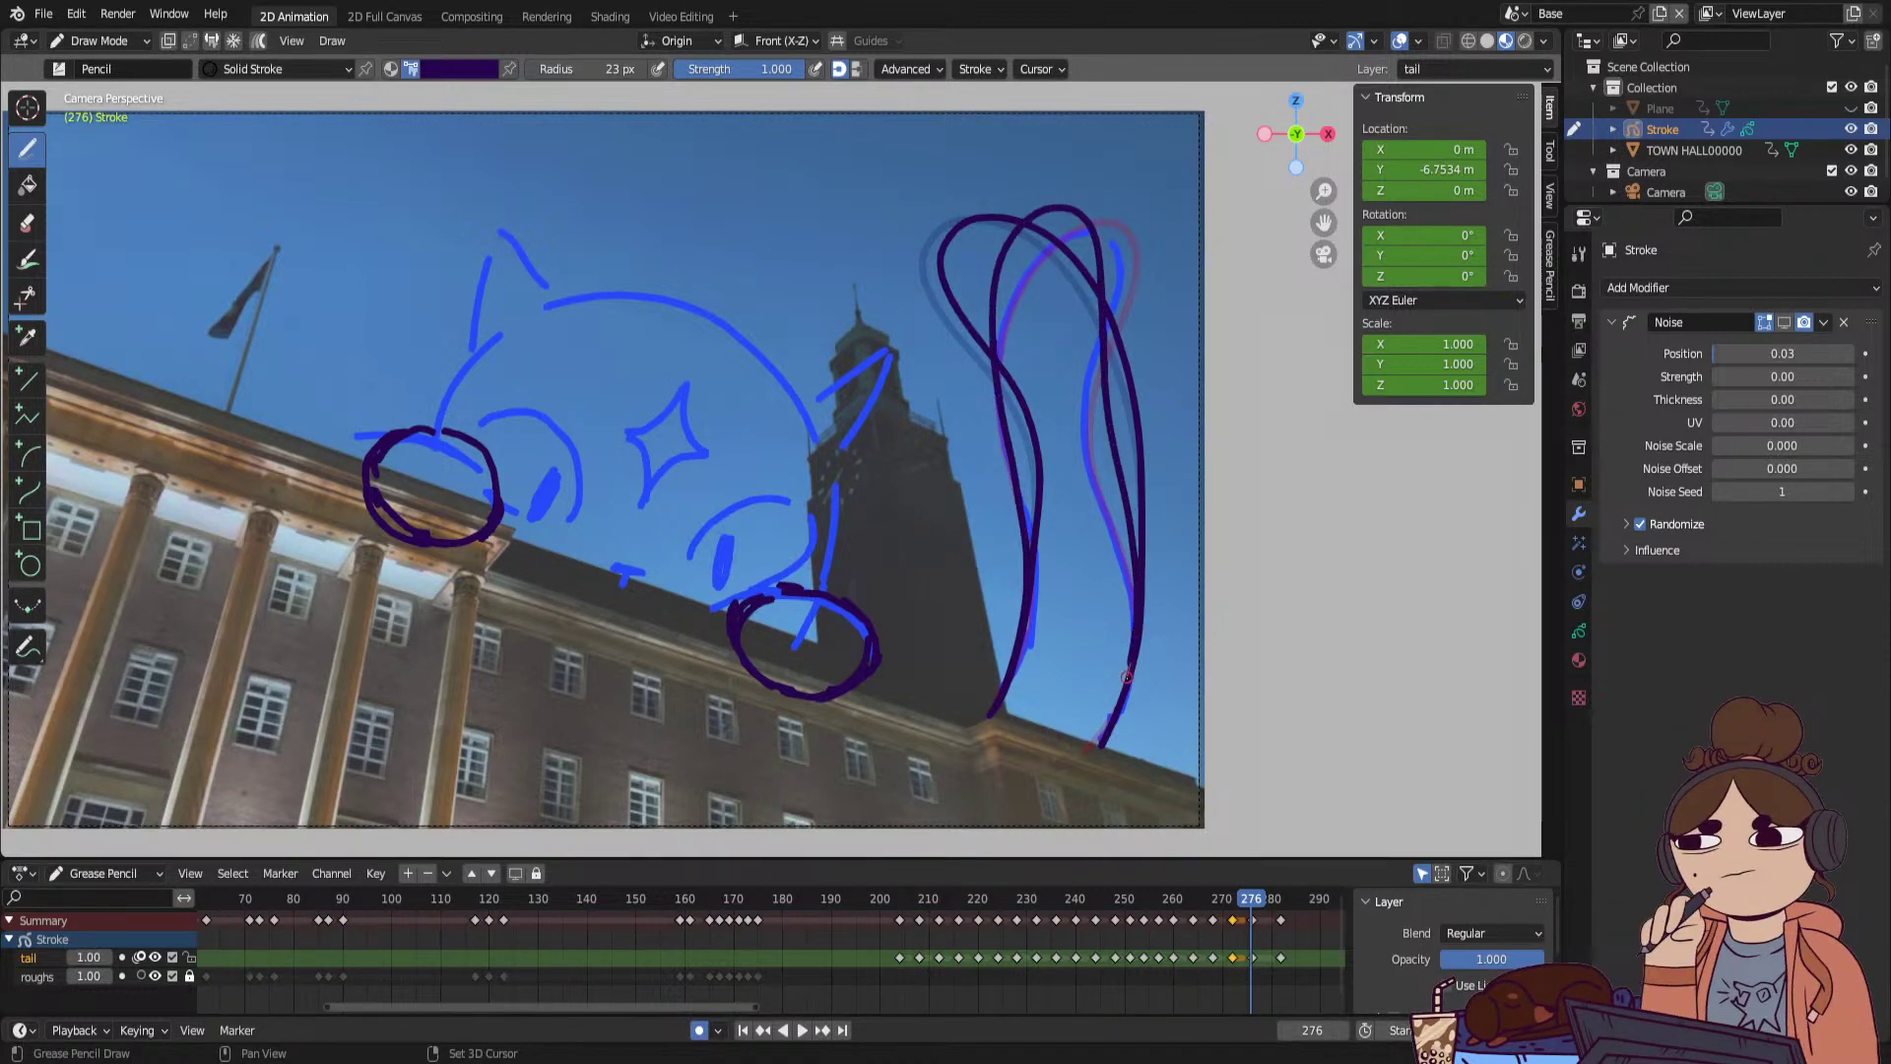
pyautogui.moveTo(1126, 678); pyautogui.dragTo(1101, 749)
# Scrub back to the start of the tail sway and play the whole motion through to check its flow.
pyautogui.click(1231, 901)
pyautogui.press('space')
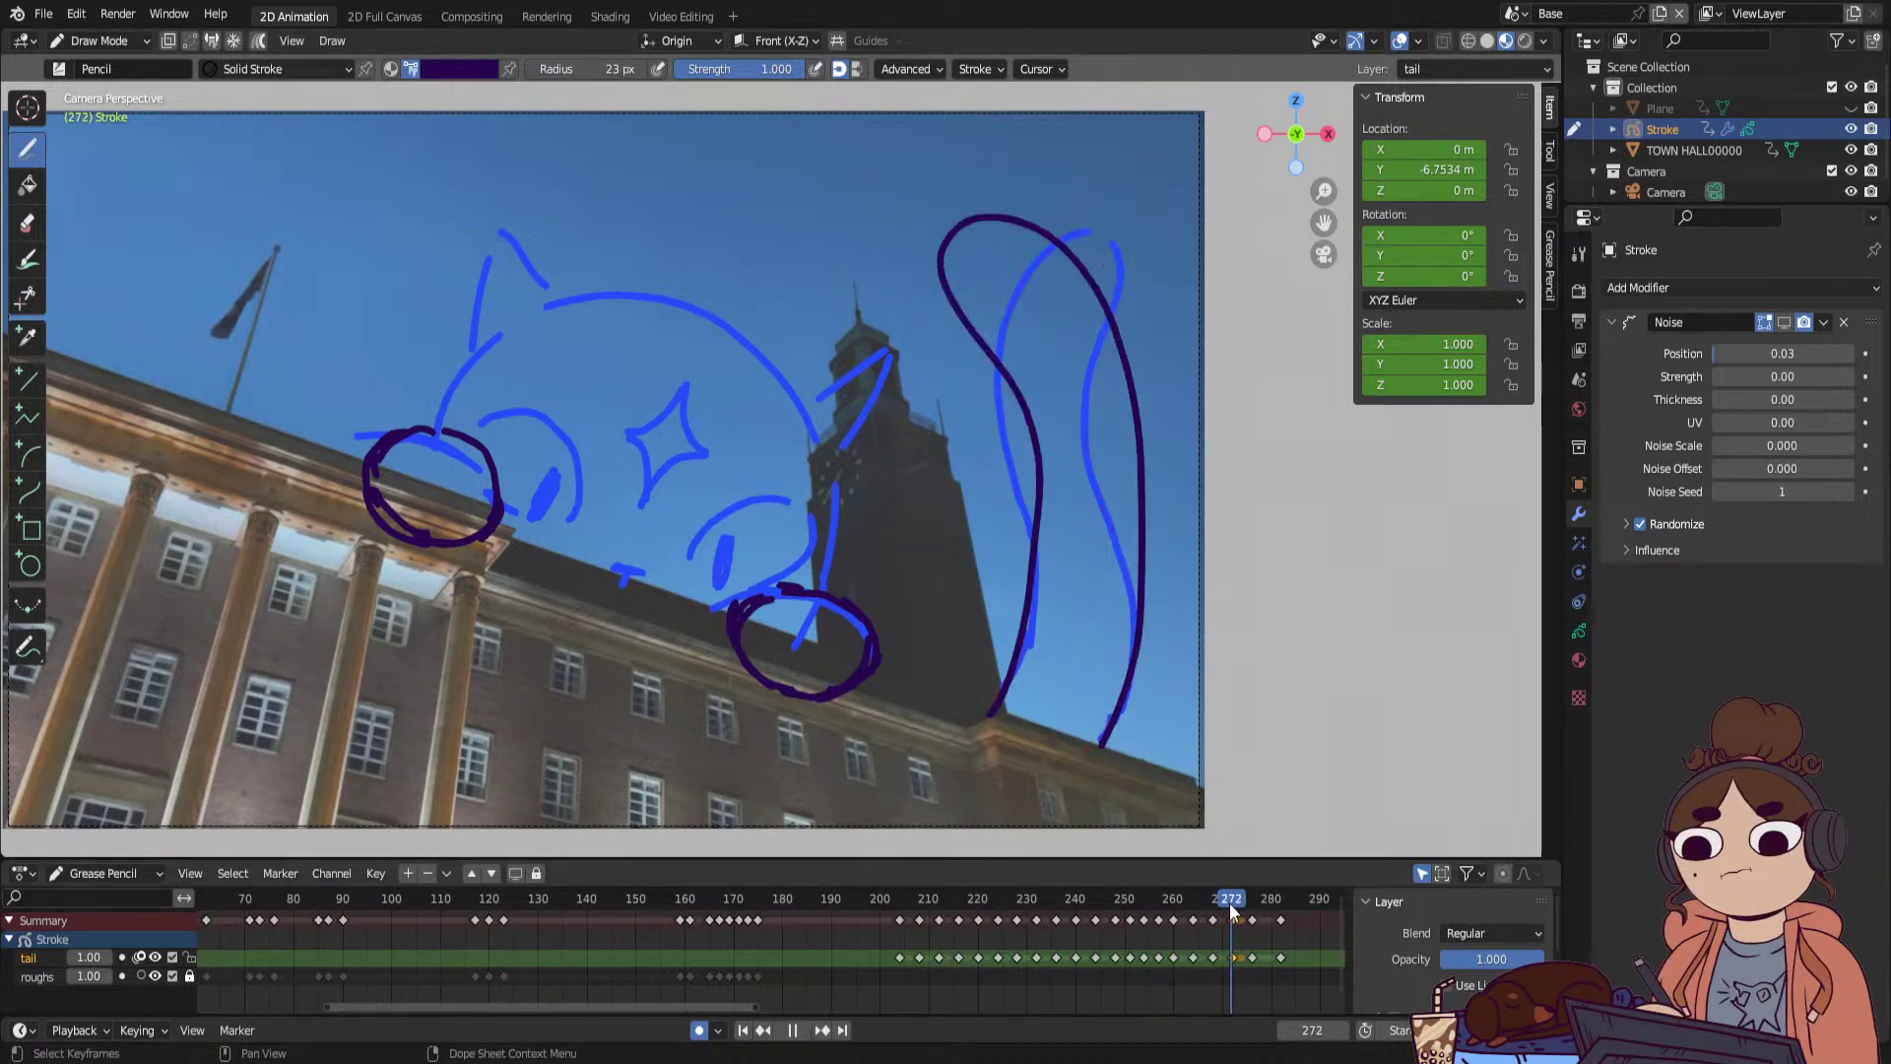
pyautogui.moveTo(1230, 906)
pyautogui.mouseDown()
pyautogui.moveTo(1300, 897)
pyautogui.moveTo(835, 966)
pyautogui.moveTo(1330, 902)
pyautogui.moveTo(906, 942)
pyautogui.mouseUp()
pyautogui.press('space')
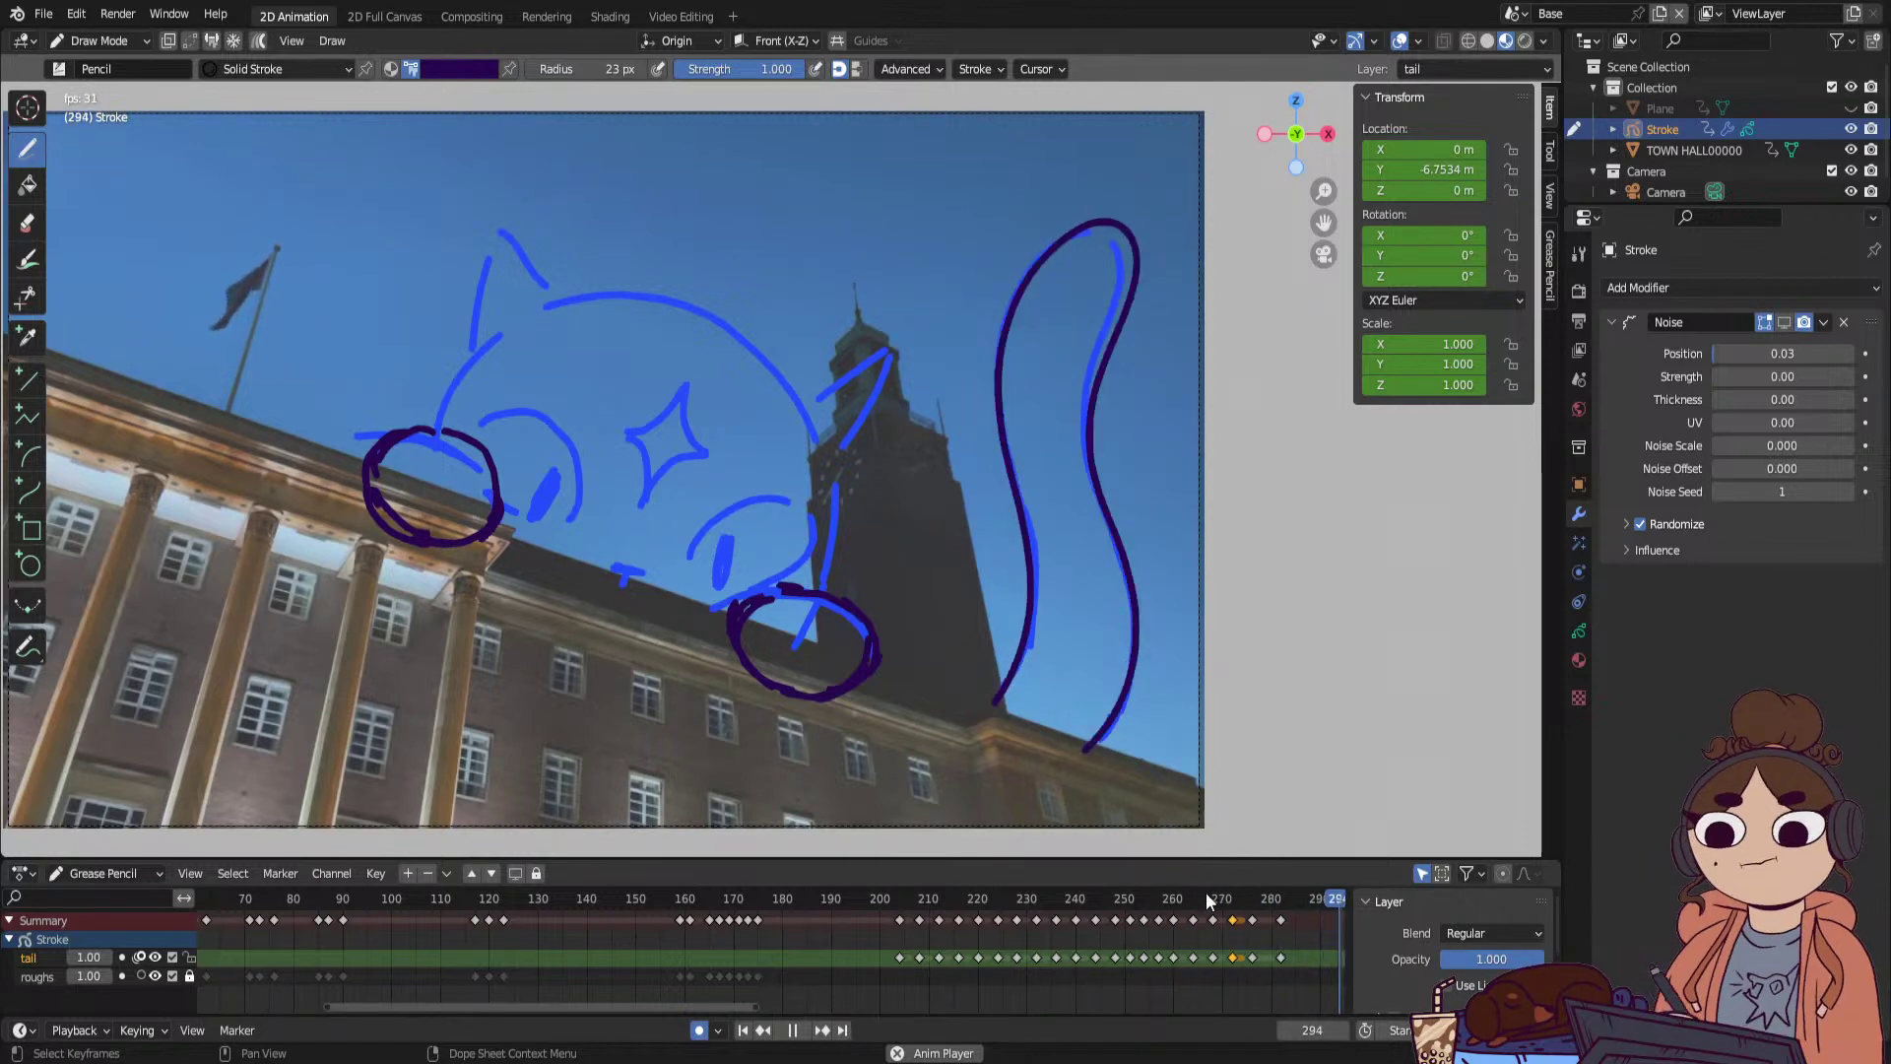
# Draw an in-between tail outline on frame 280, between the two neighbouring onion-skin poses.
pyautogui.press('space')
pyautogui.moveTo(1257, 894); pyautogui.dragTo(1273, 895)
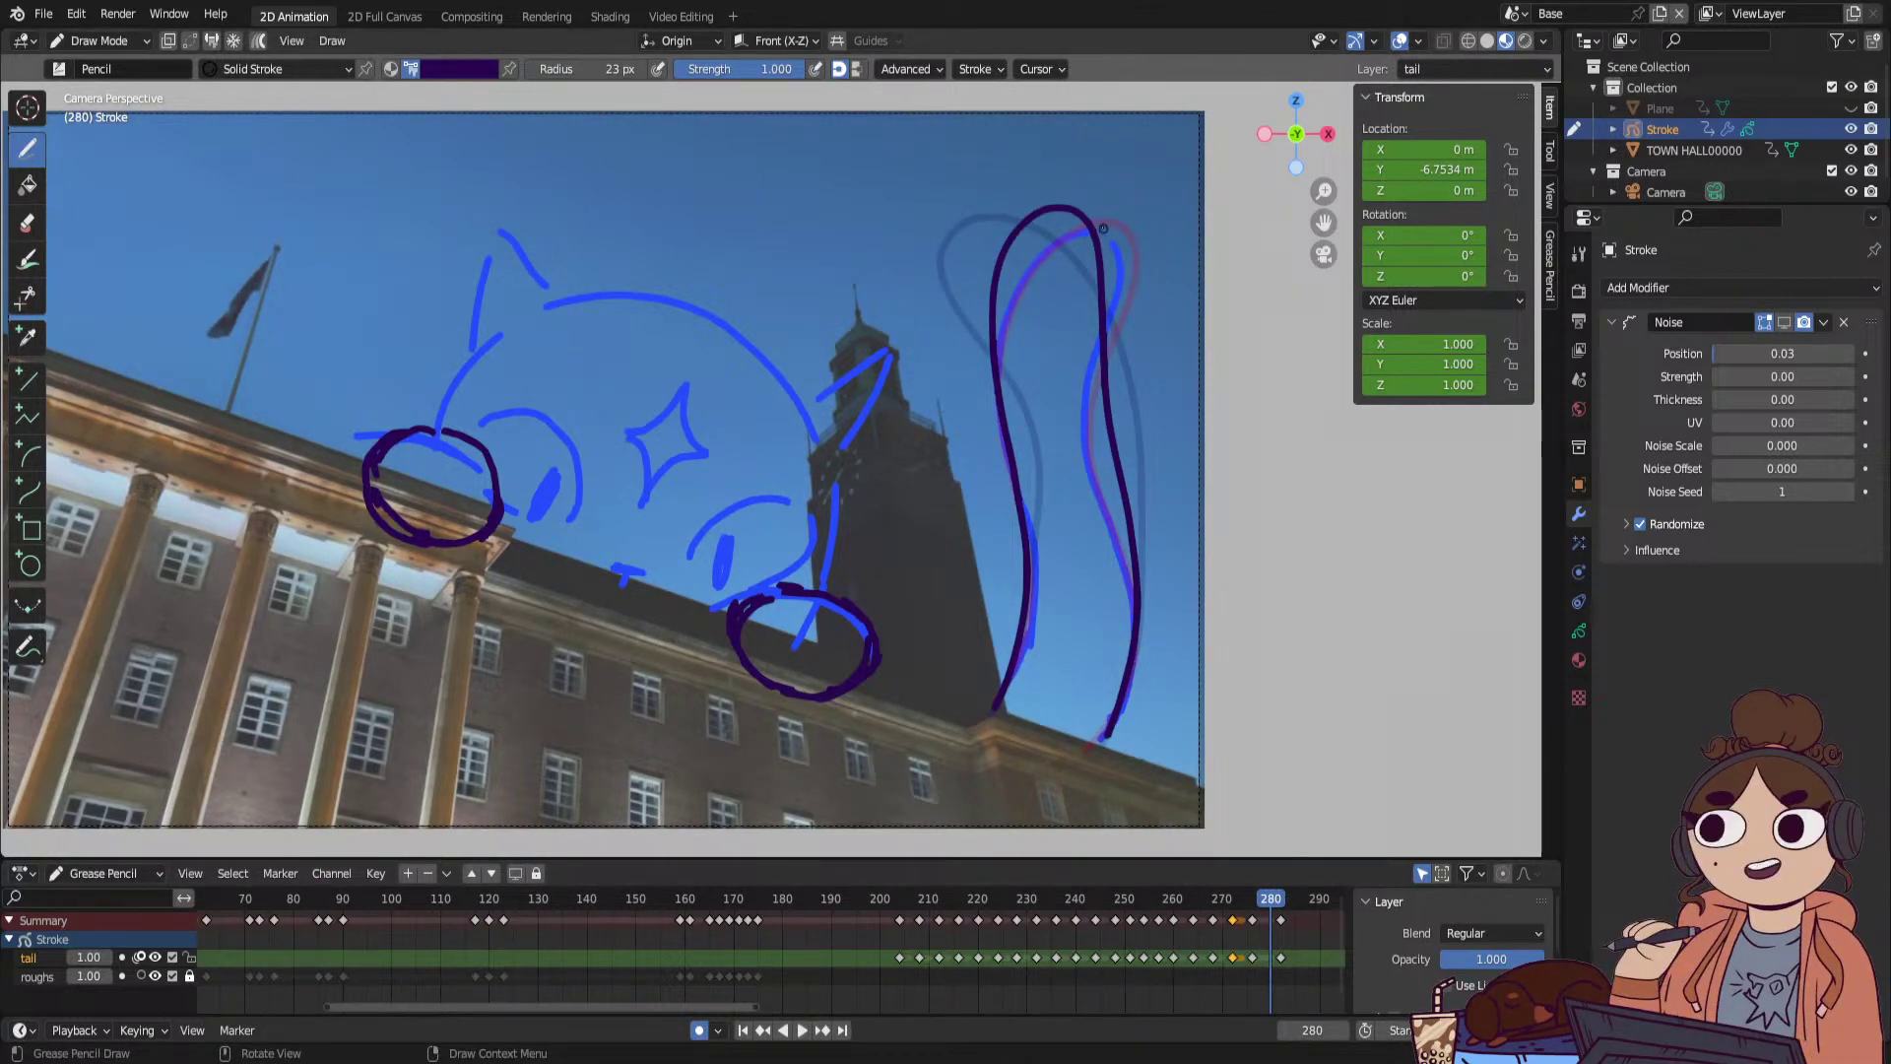
pyautogui.hotkey('ctrl', 'z')
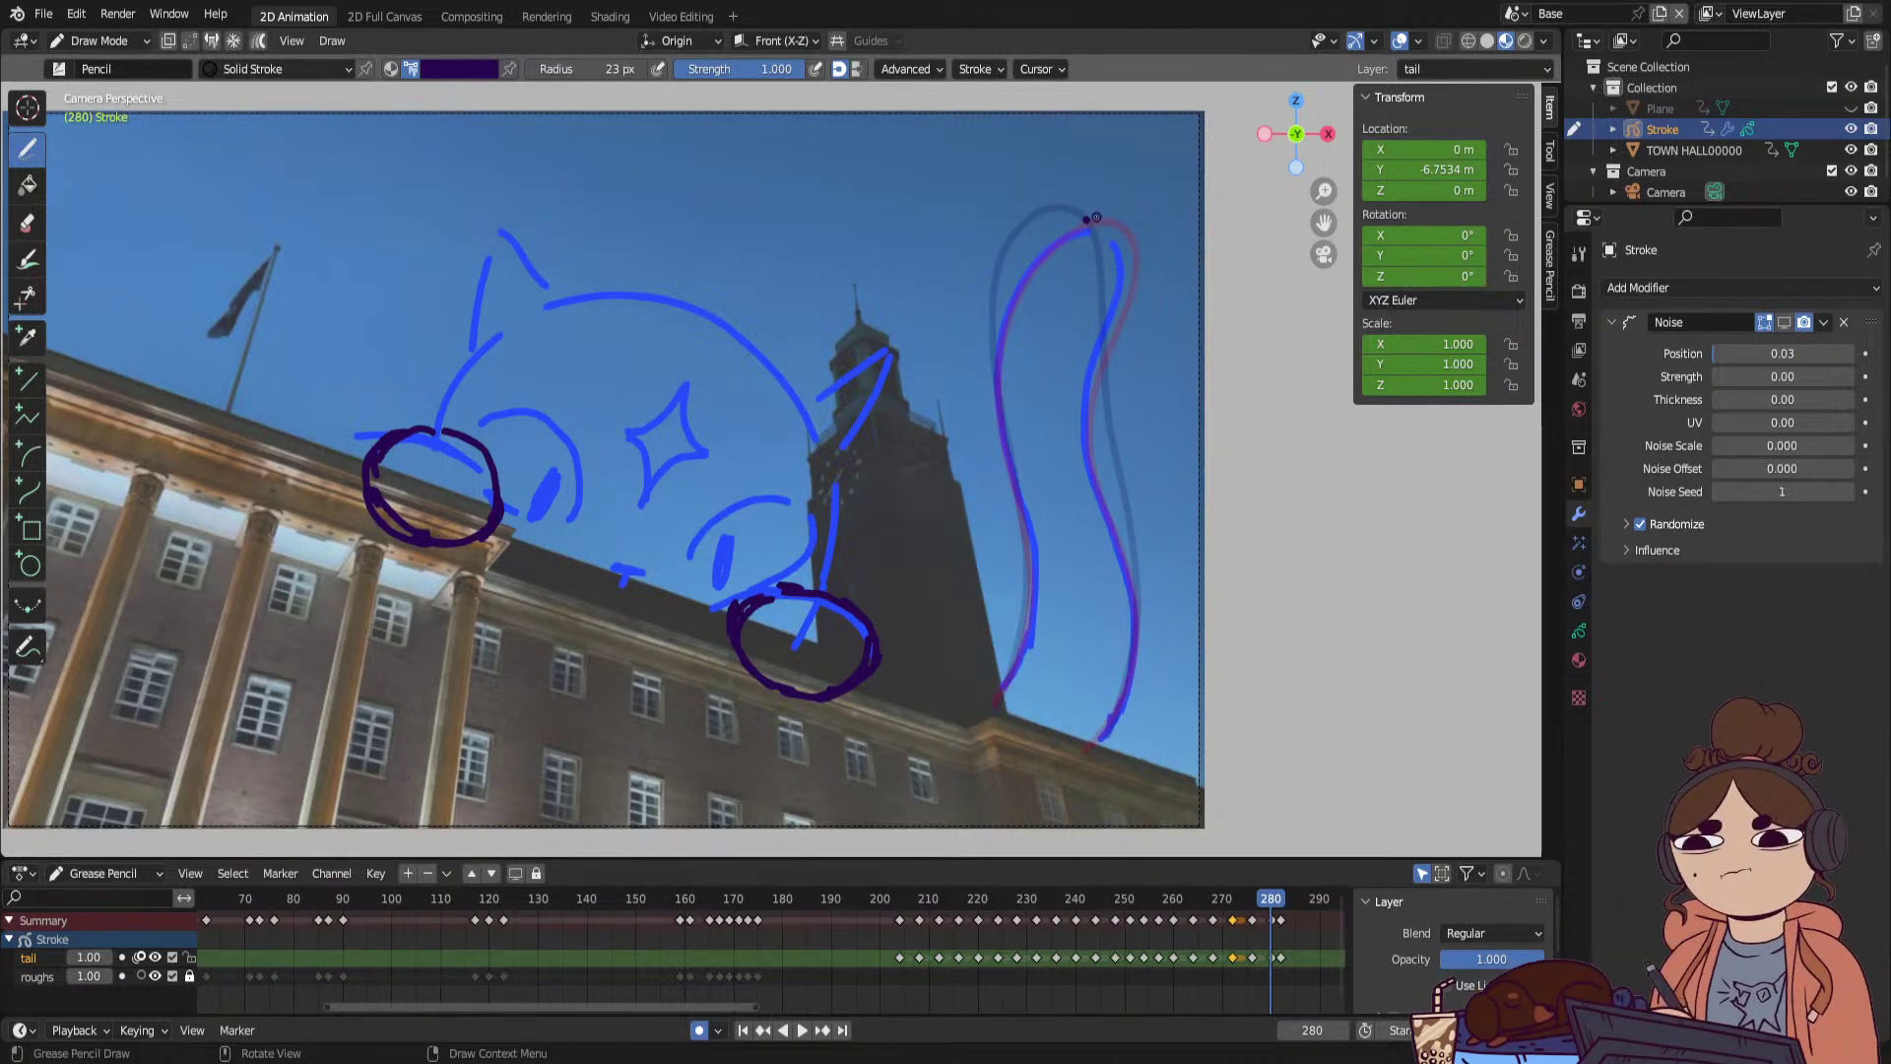
pyautogui.moveTo(1100, 741)
pyautogui.mouseDown()
pyautogui.moveTo(1148, 603)
pyautogui.moveTo(1126, 498)
pyautogui.mouseUp()
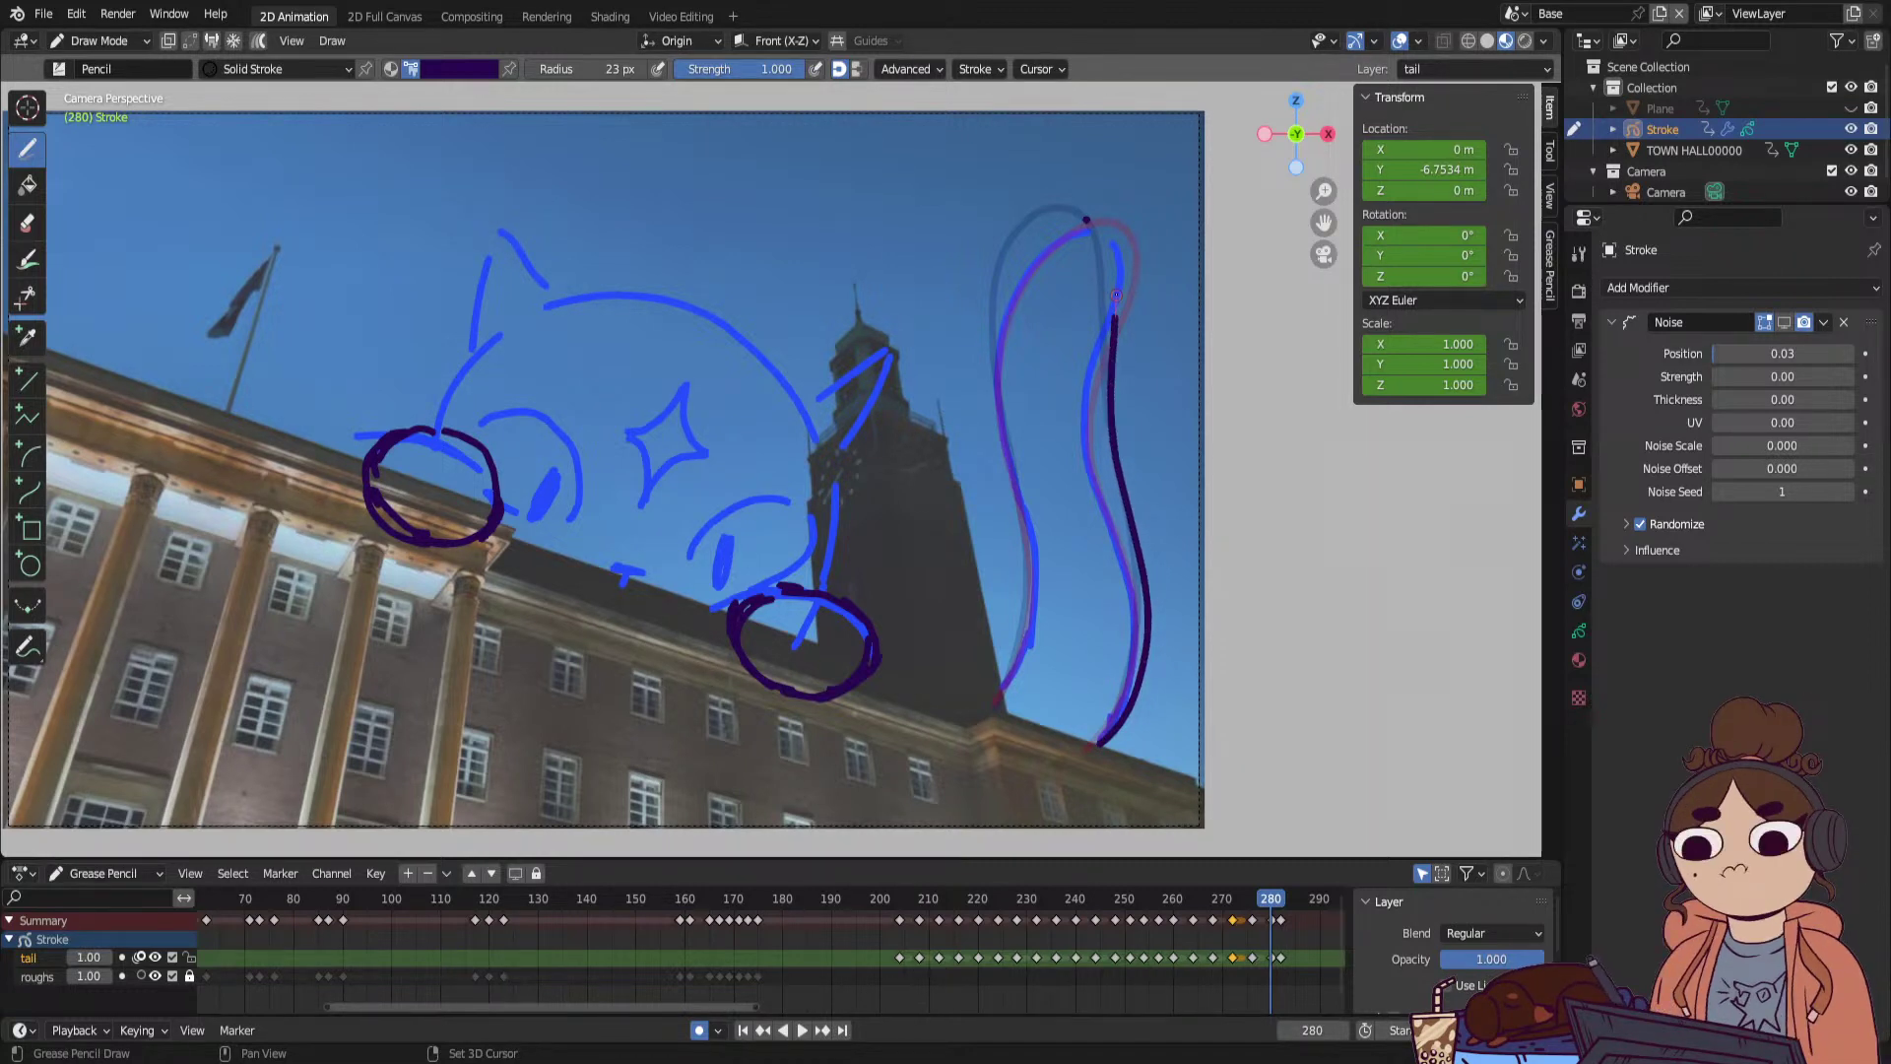
pyautogui.moveTo(1036, 221); pyautogui.dragTo(1000, 323)
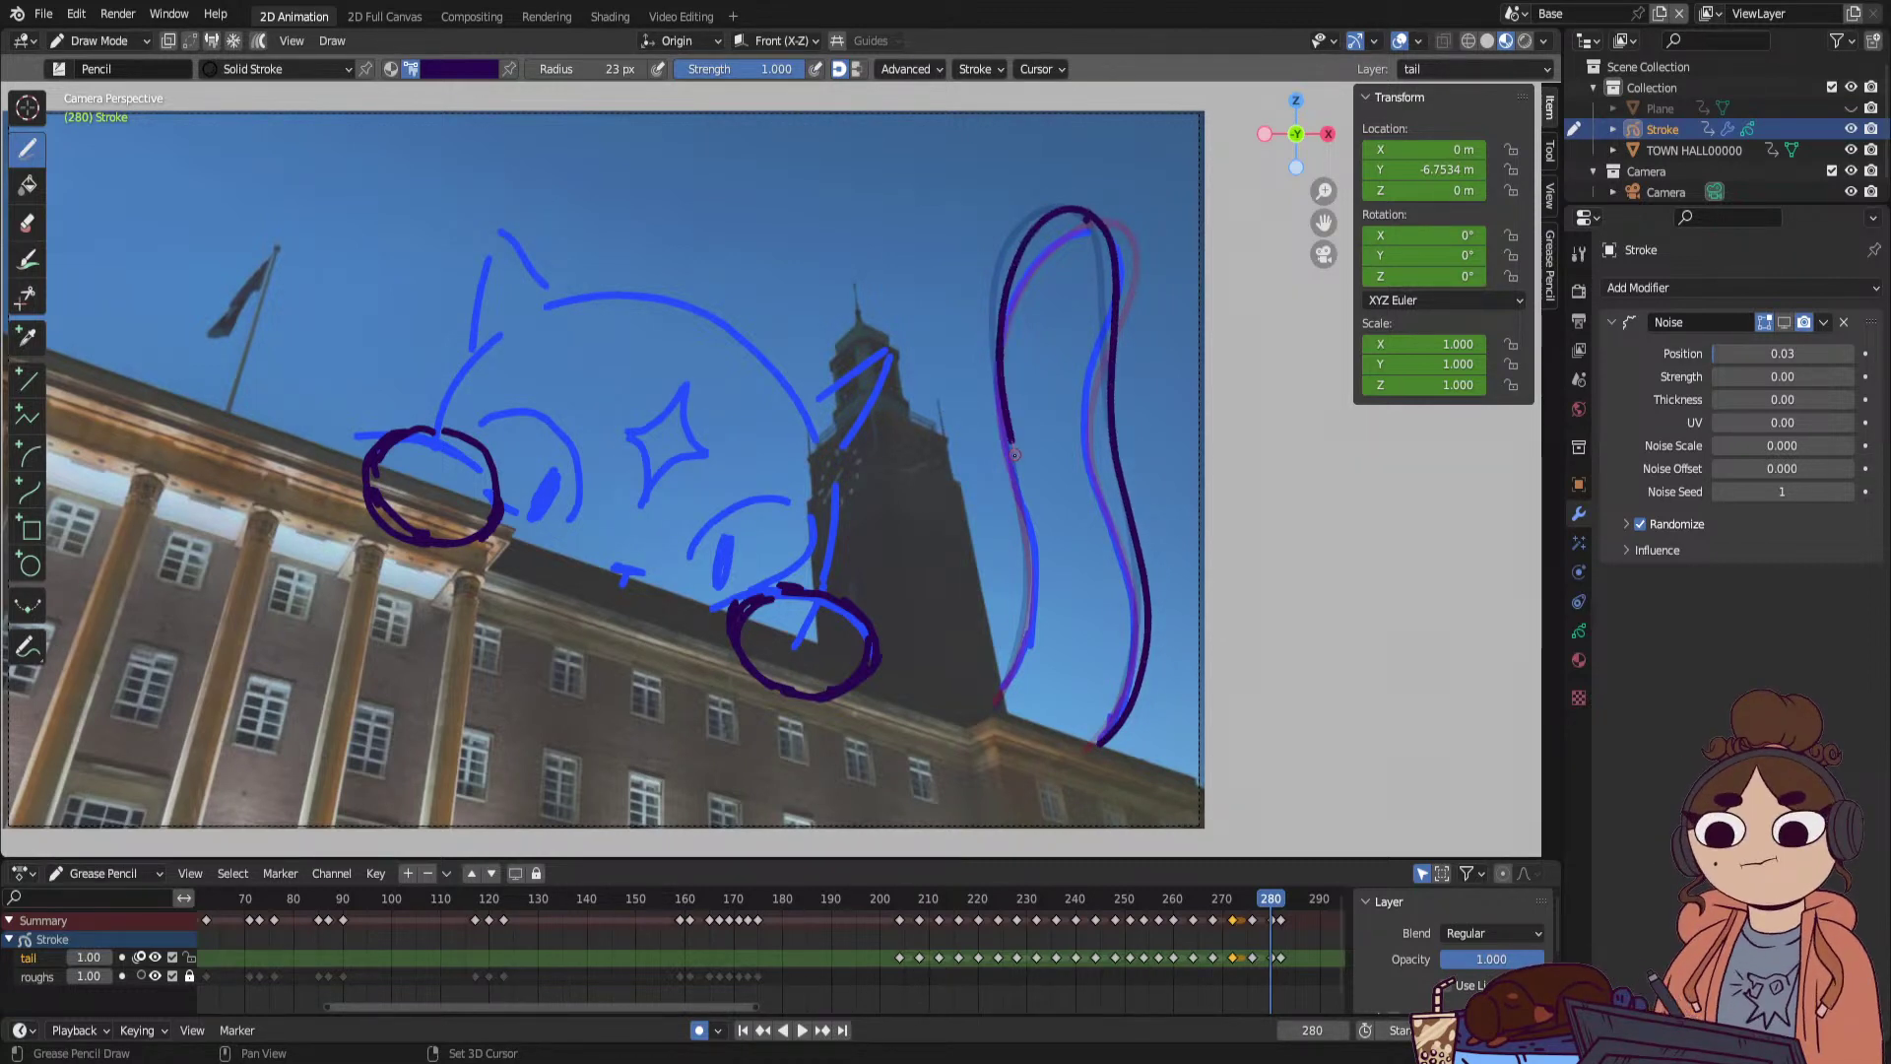
pyautogui.moveTo(1035, 545); pyautogui.dragTo(1035, 623)
pyautogui.moveTo(993, 716); pyautogui.dragTo(977, 717)
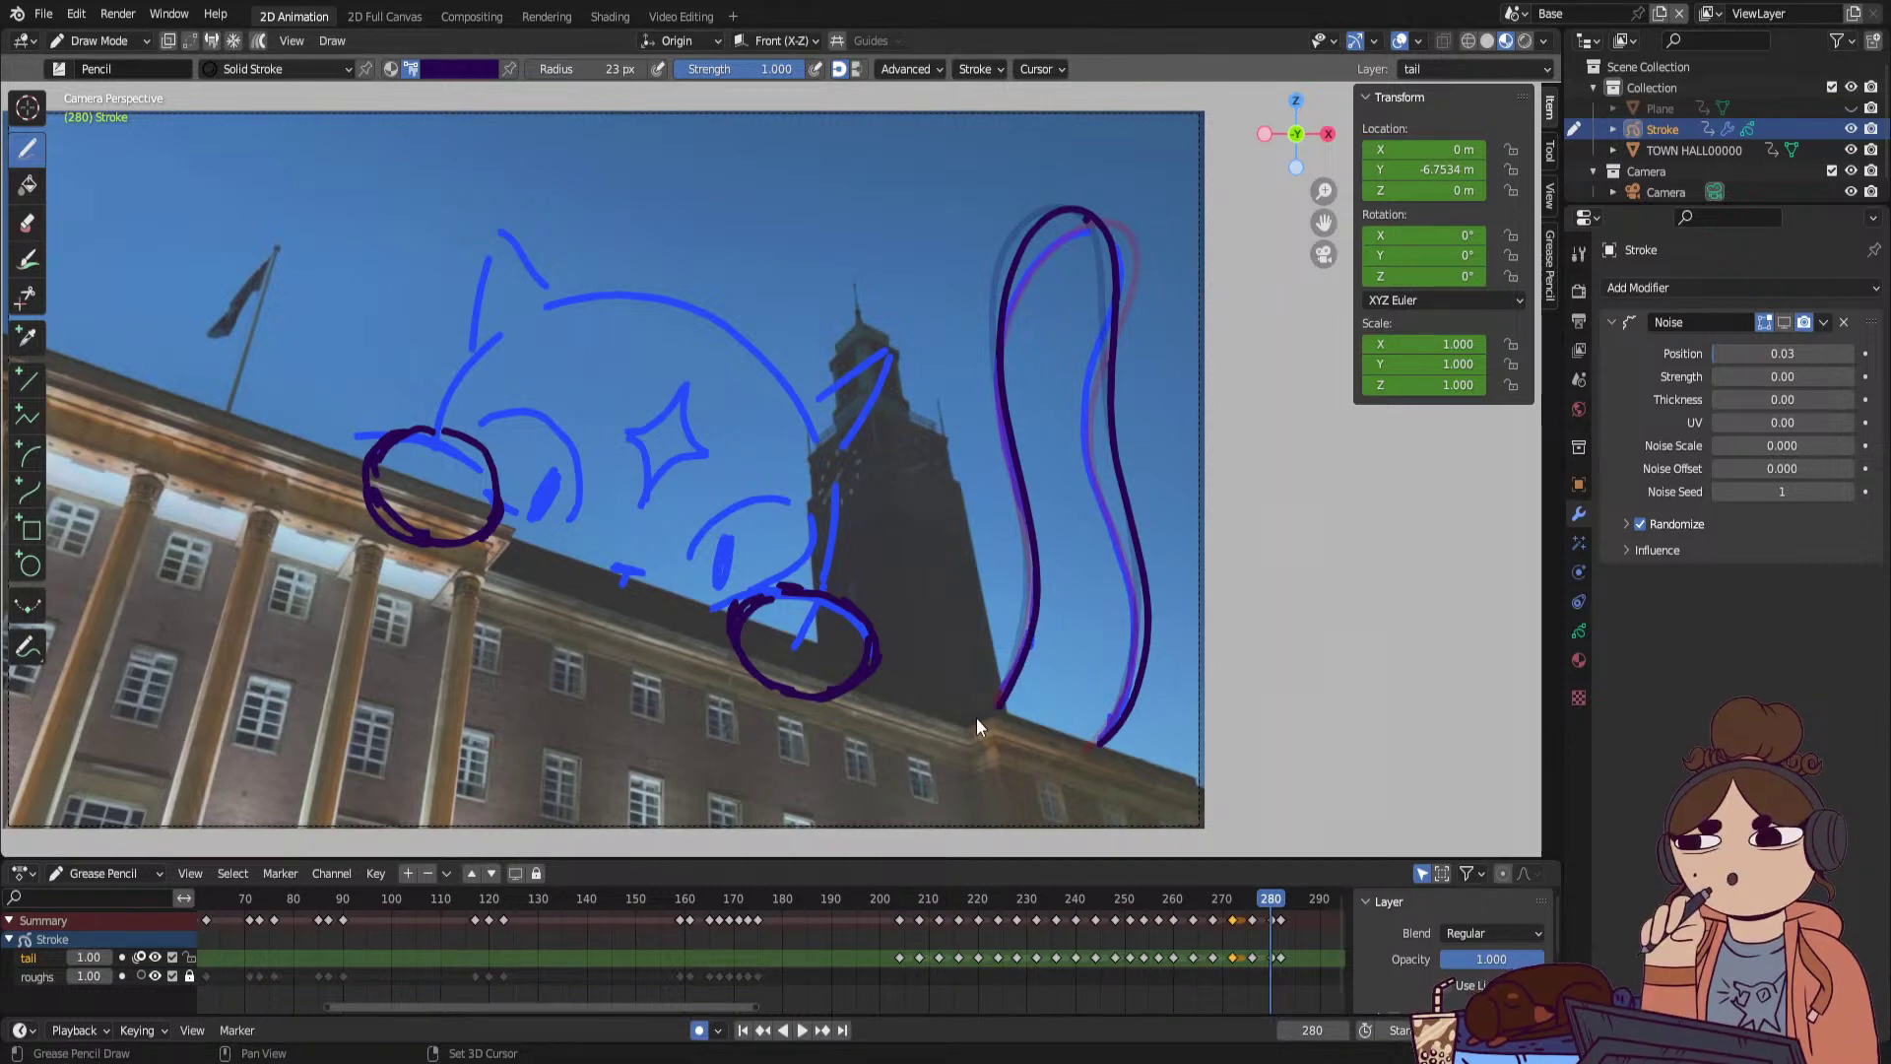
# Move the final tail keyframe to frame 286 and draw an in-between tail outline on frame 284.
pyautogui.press('space')
pyautogui.moveTo(1285, 902); pyautogui.dragTo(1301, 957)
pyautogui.click(1291, 904)
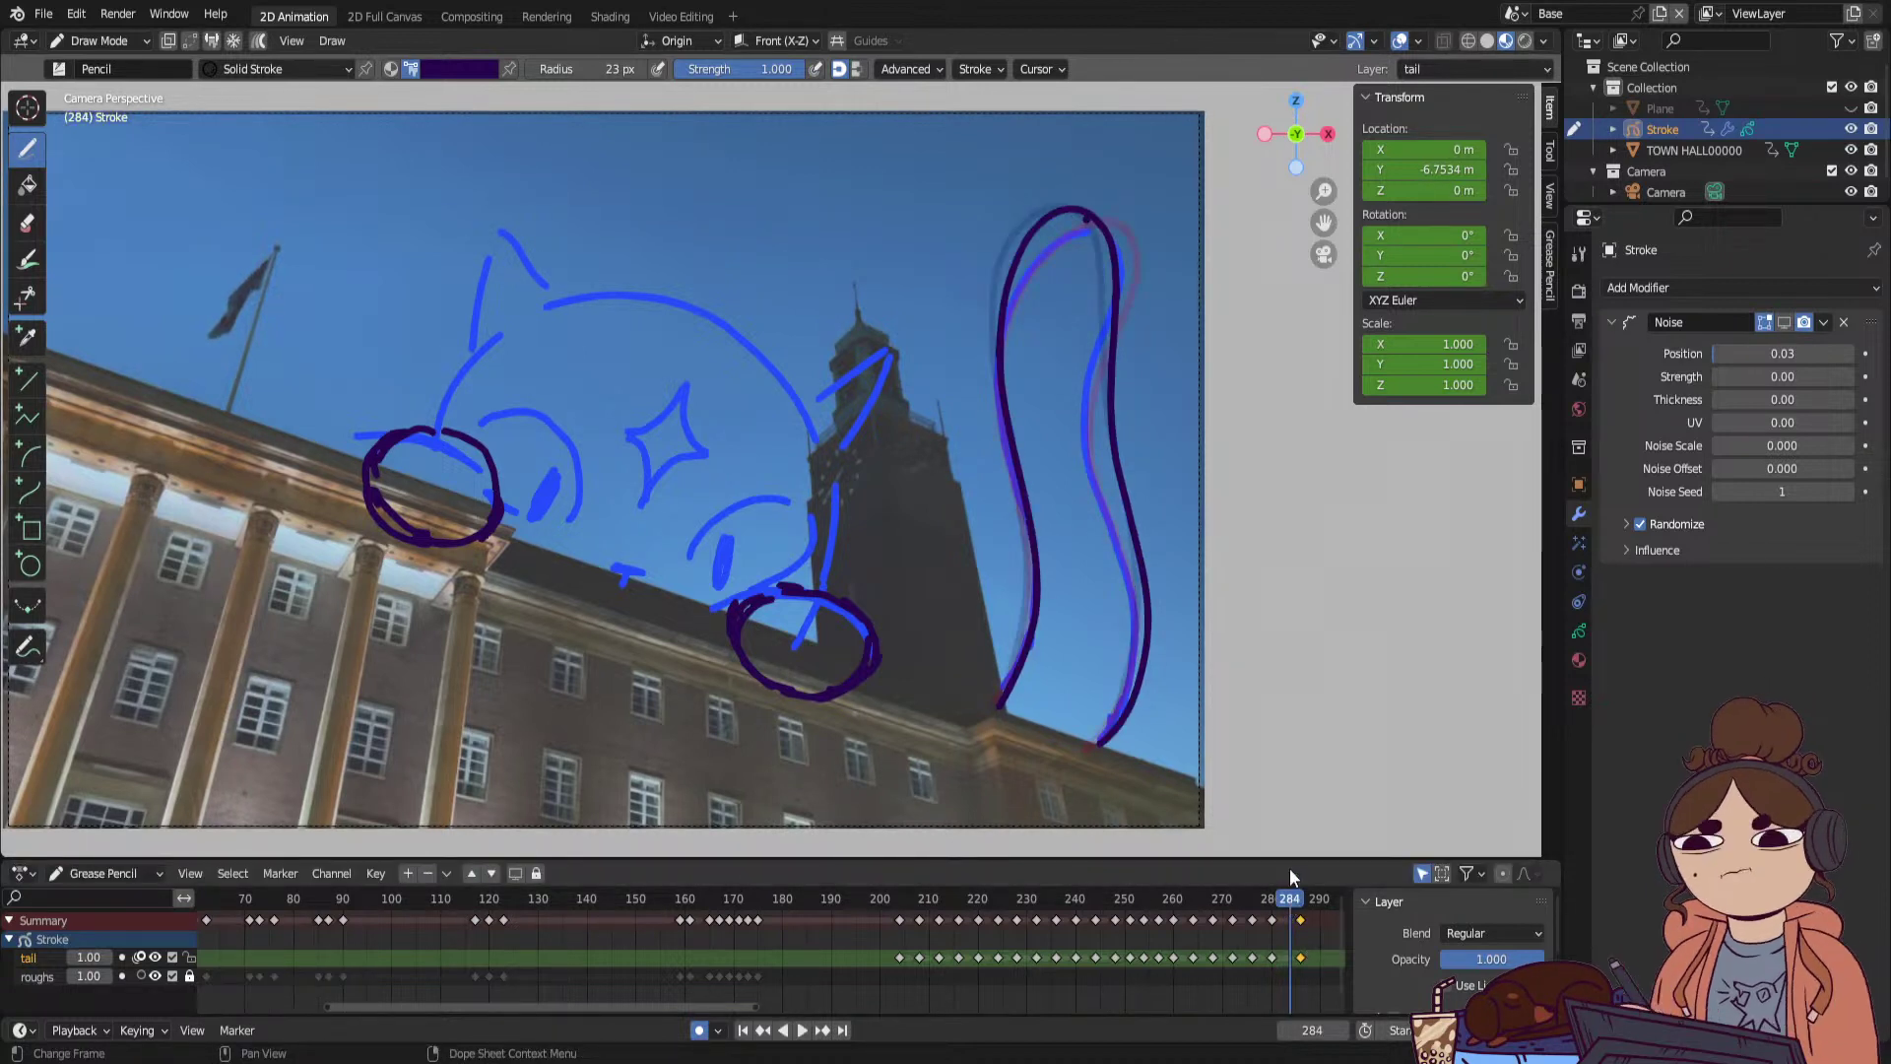
pyautogui.press('space')
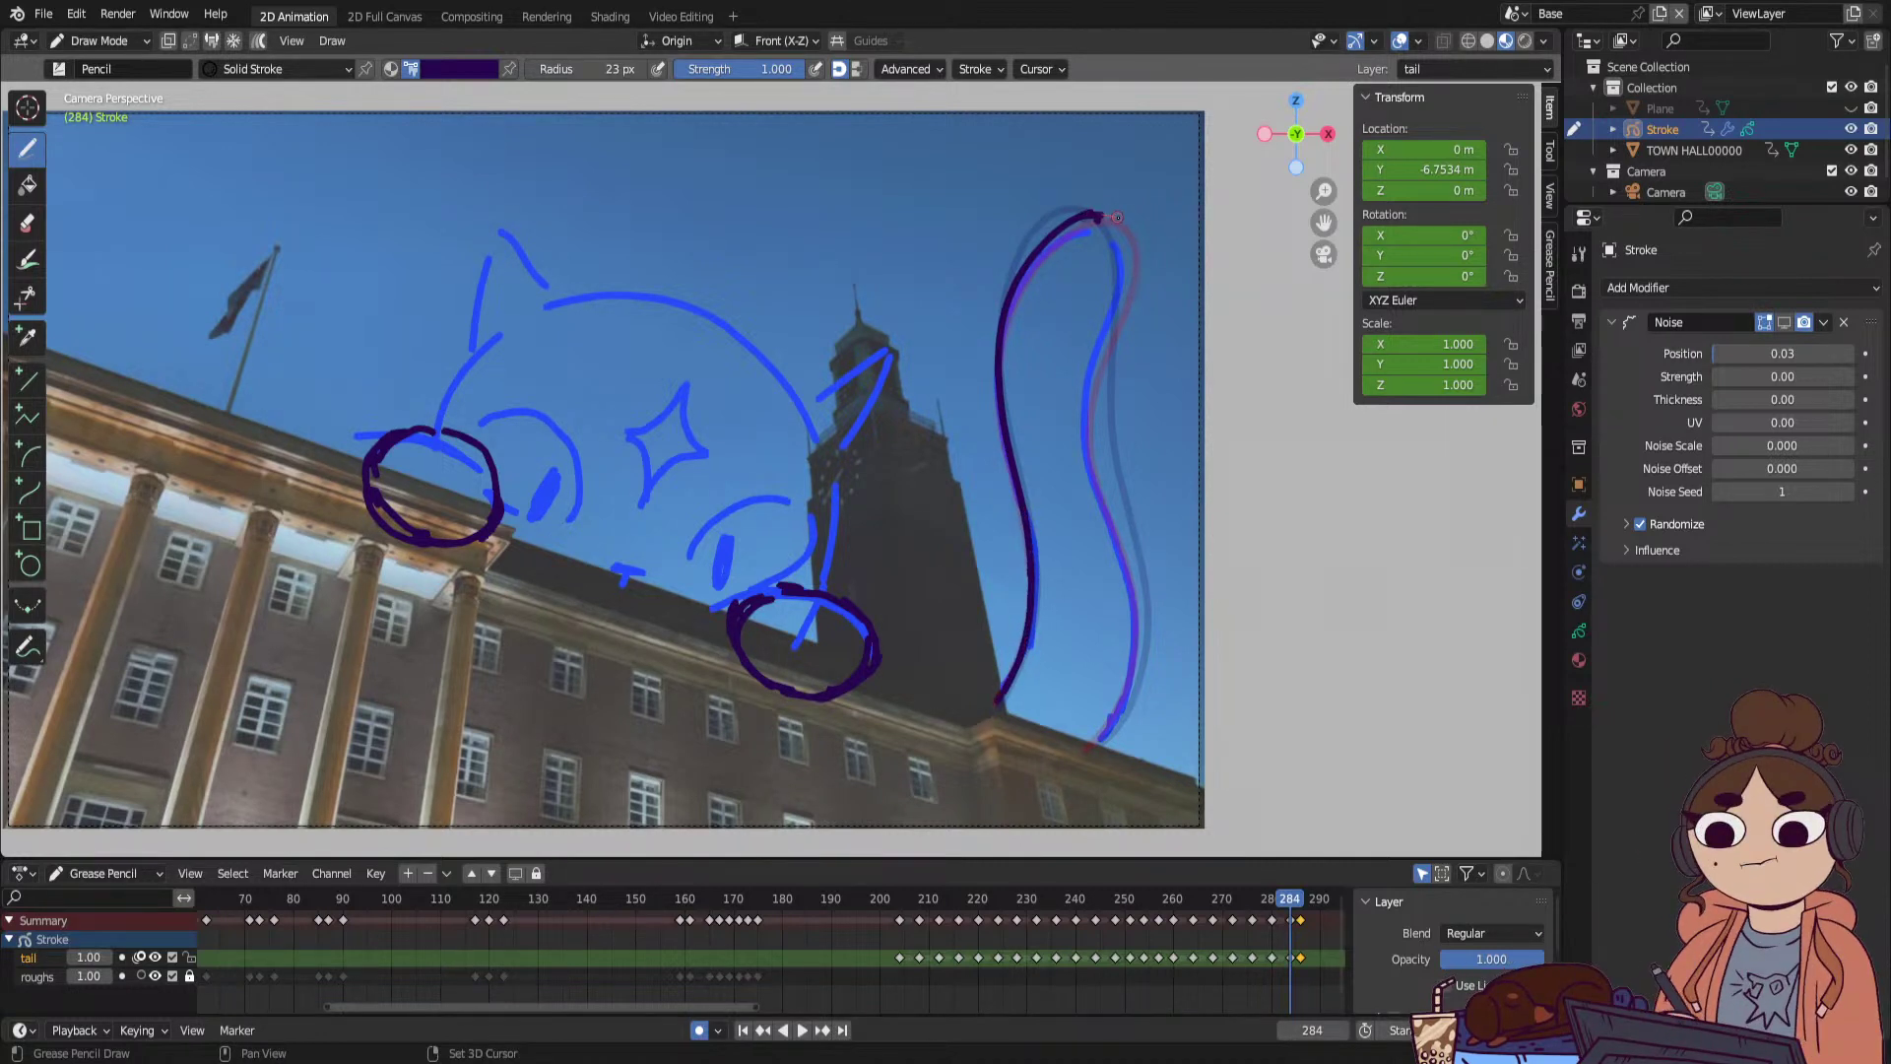
pyautogui.moveTo(1131, 266); pyautogui.dragTo(1106, 345)
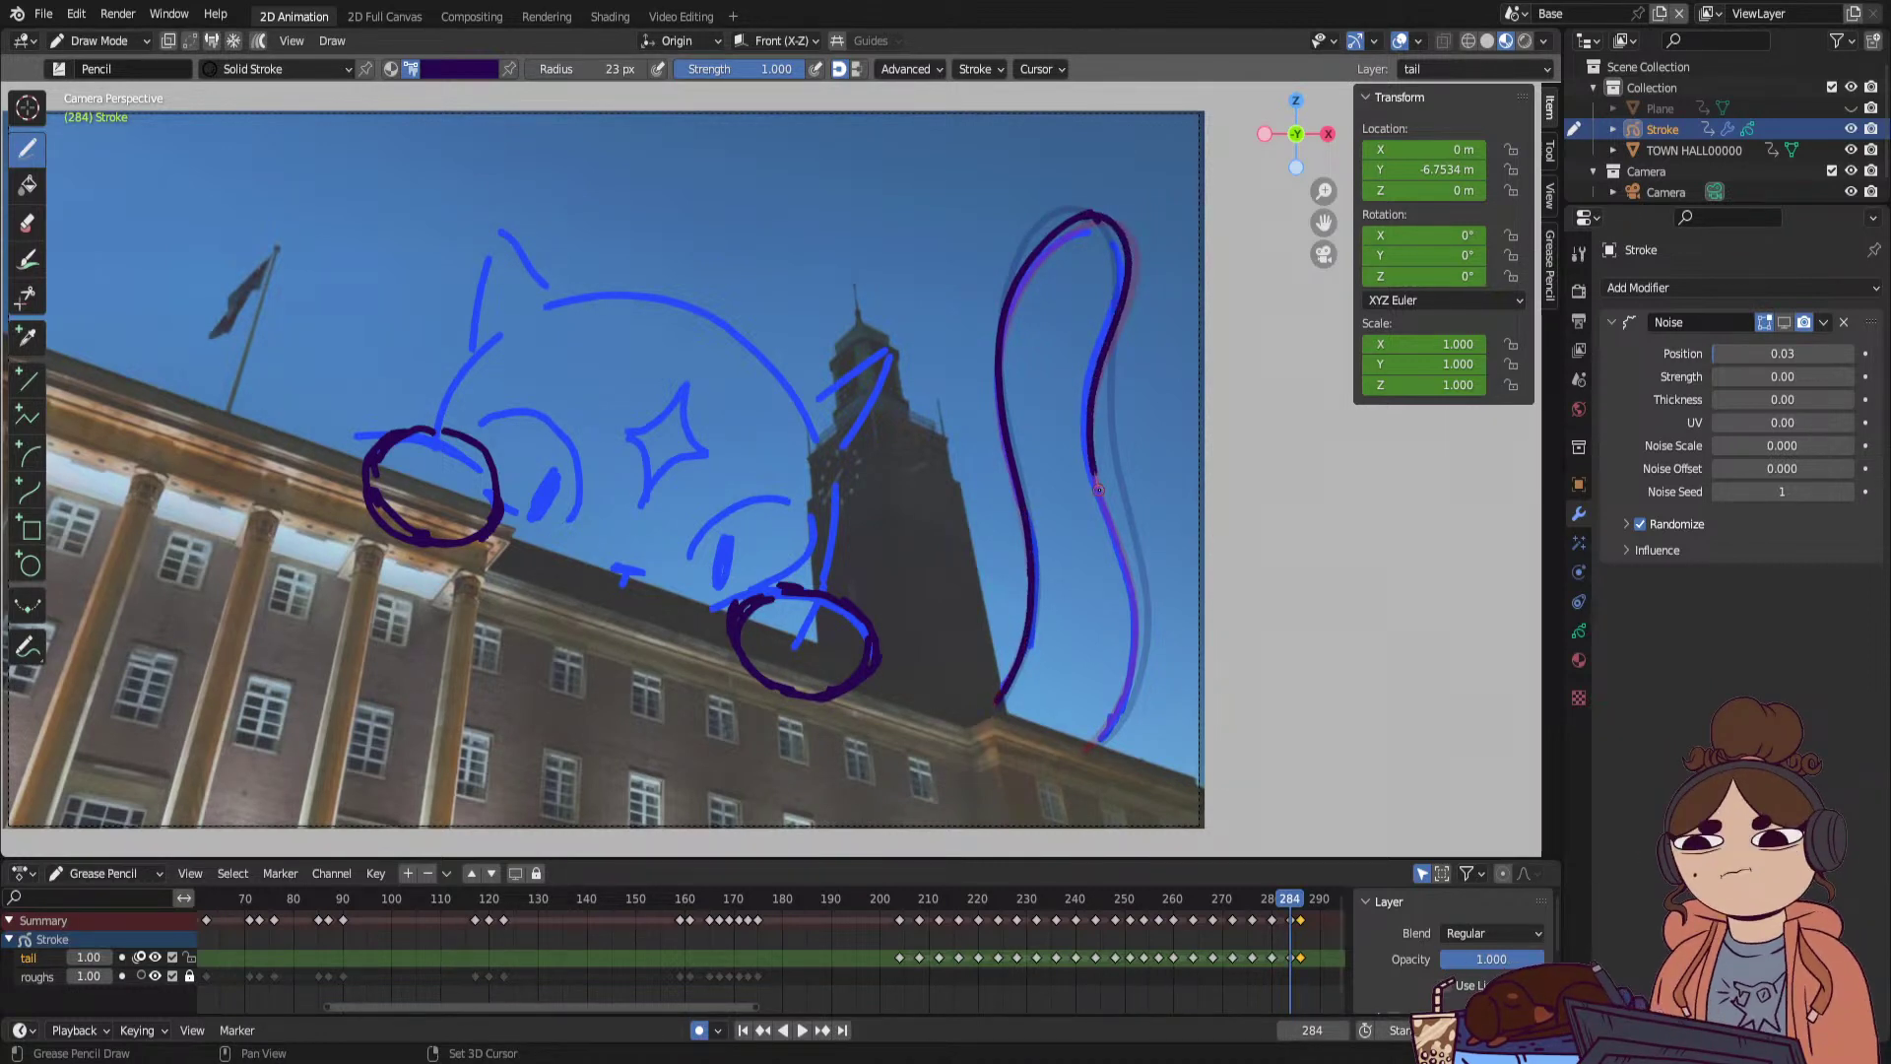
pyautogui.moveTo(1126, 563); pyautogui.dragTo(1133, 658)
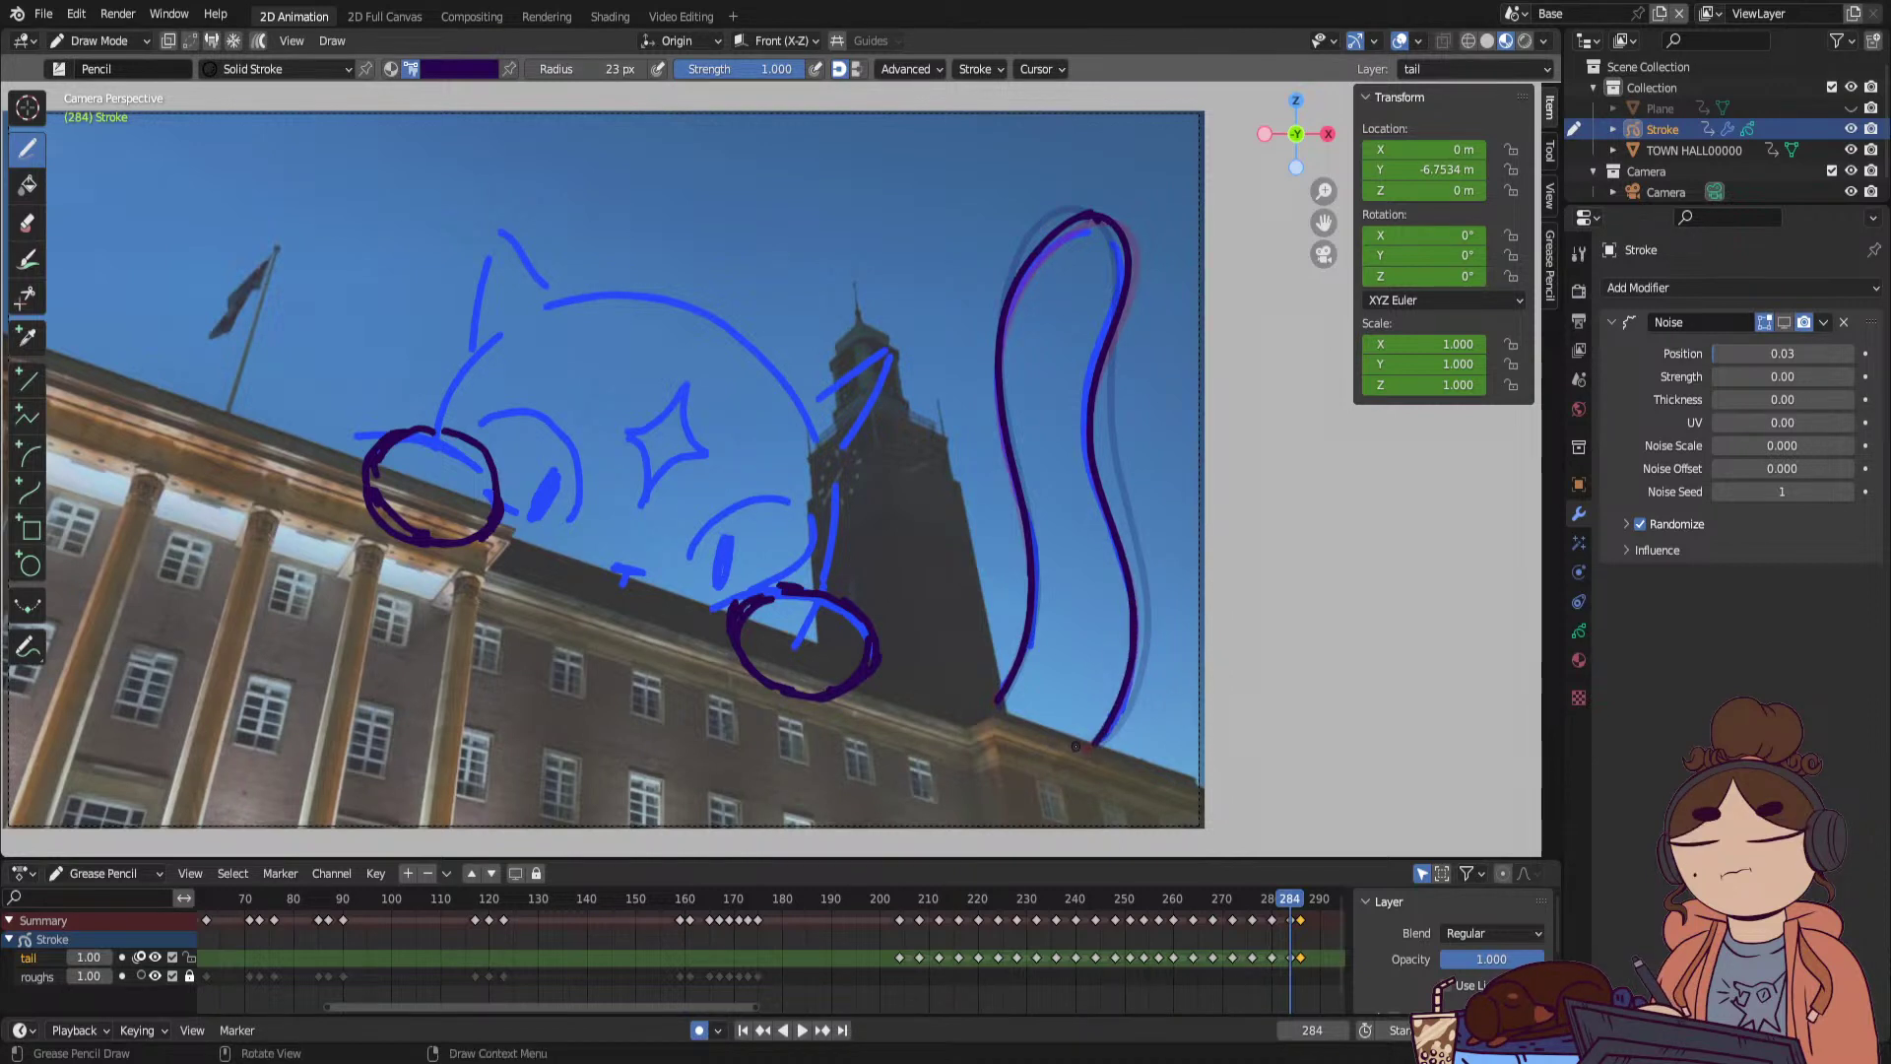
# Check the new in-between in motion, then switch to Sculpt Mode and push the tail tip slightly down on frame 289.
pyautogui.press('space')
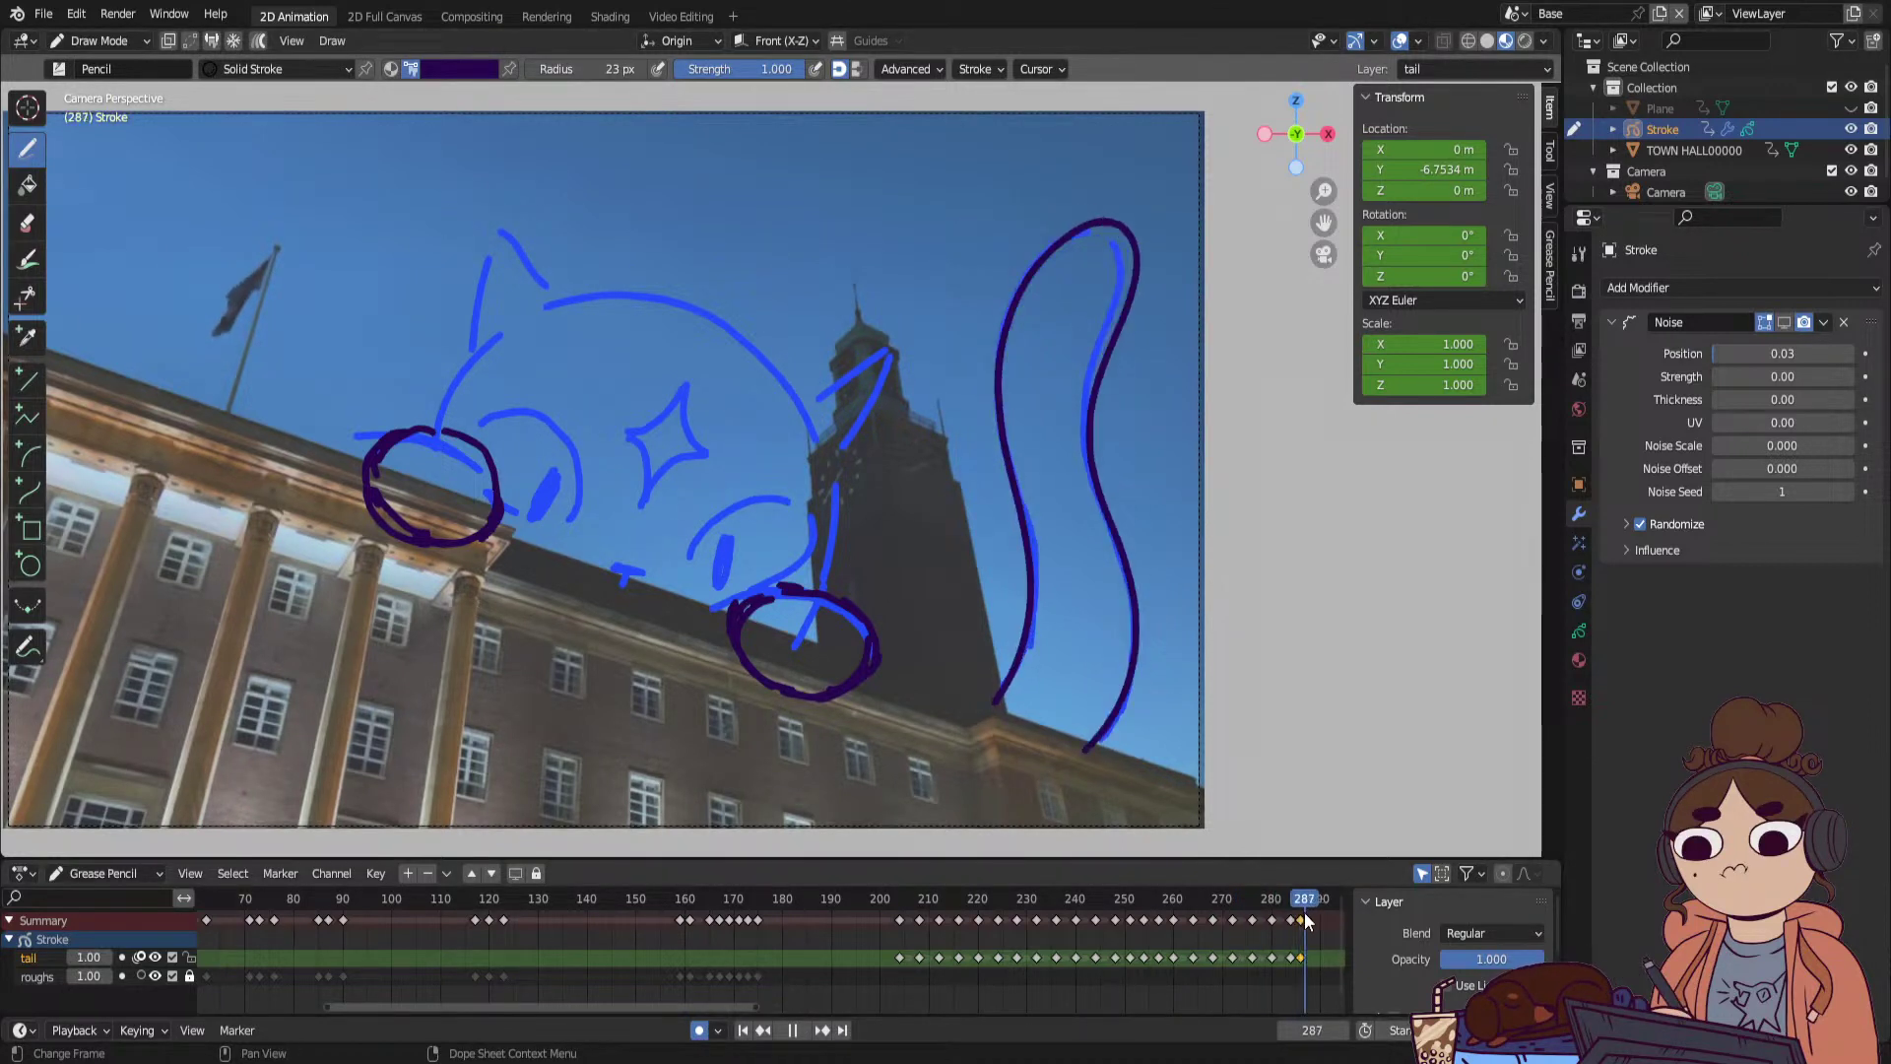
pyautogui.press('space')
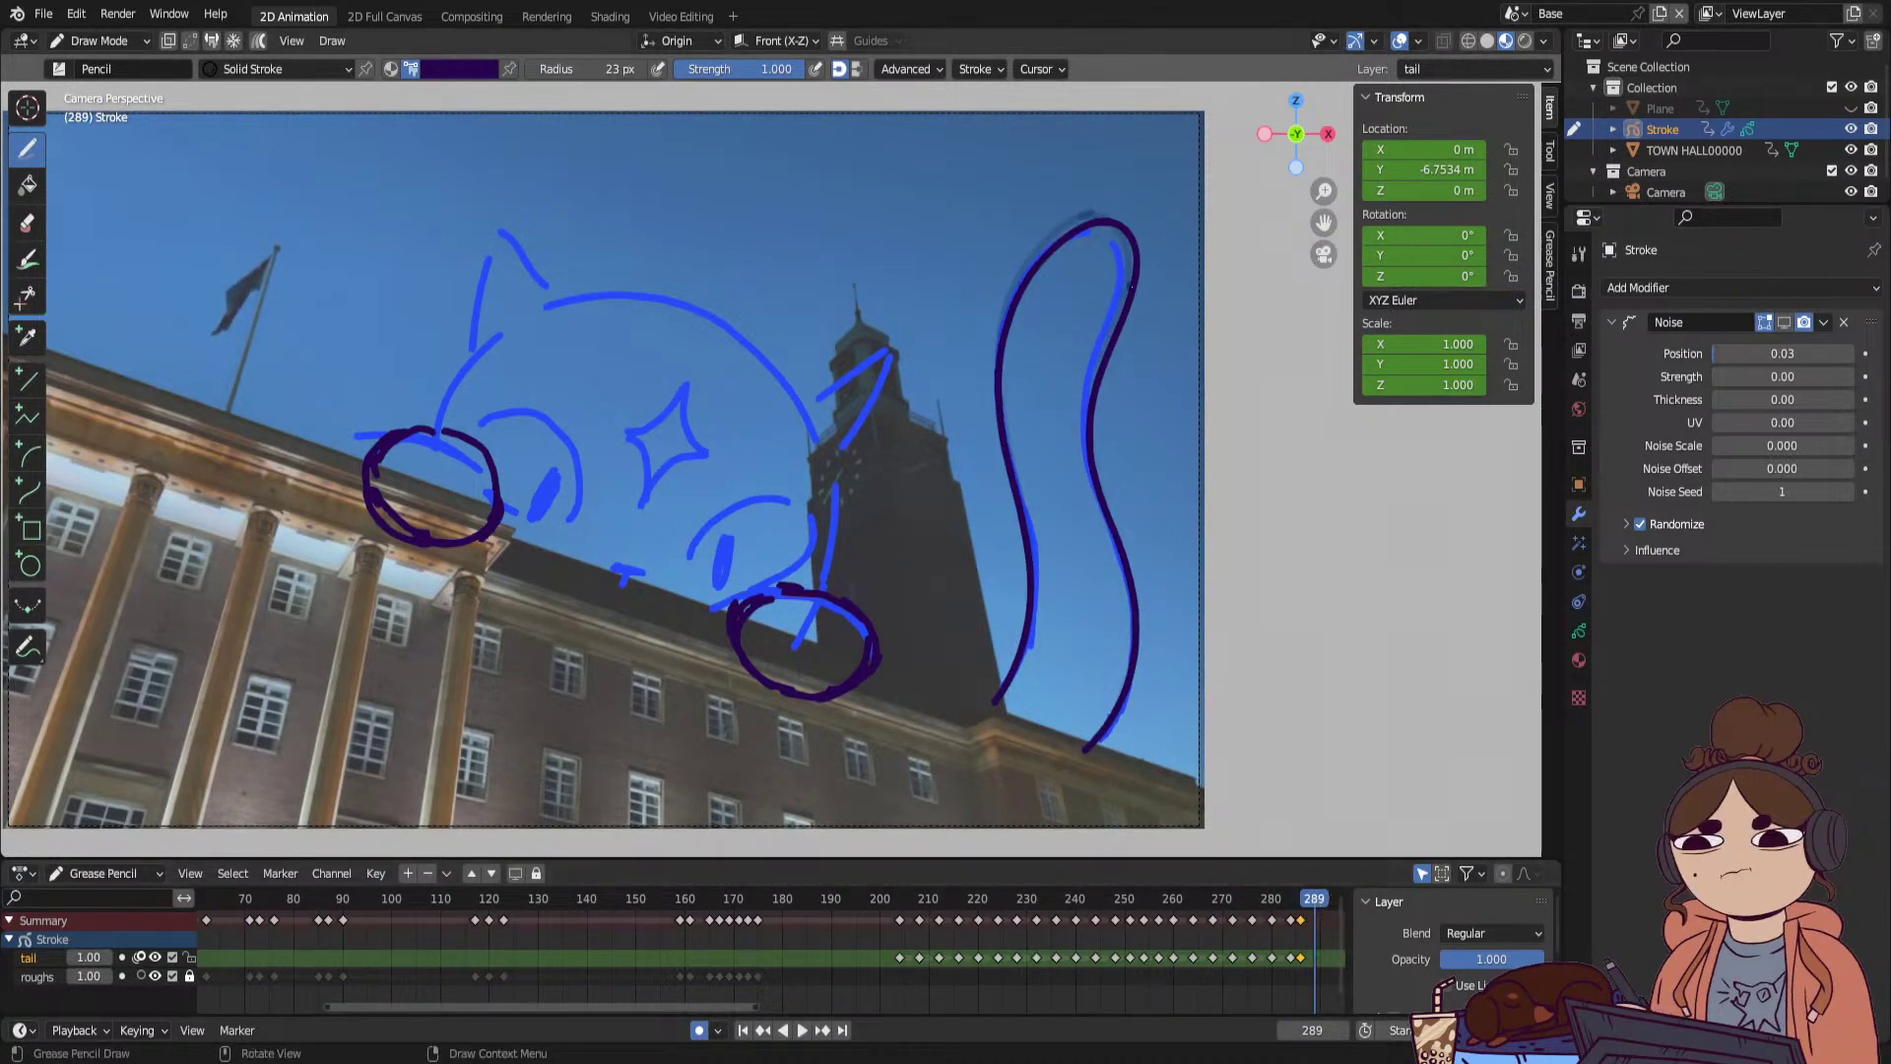
pyautogui.click(116, 41)
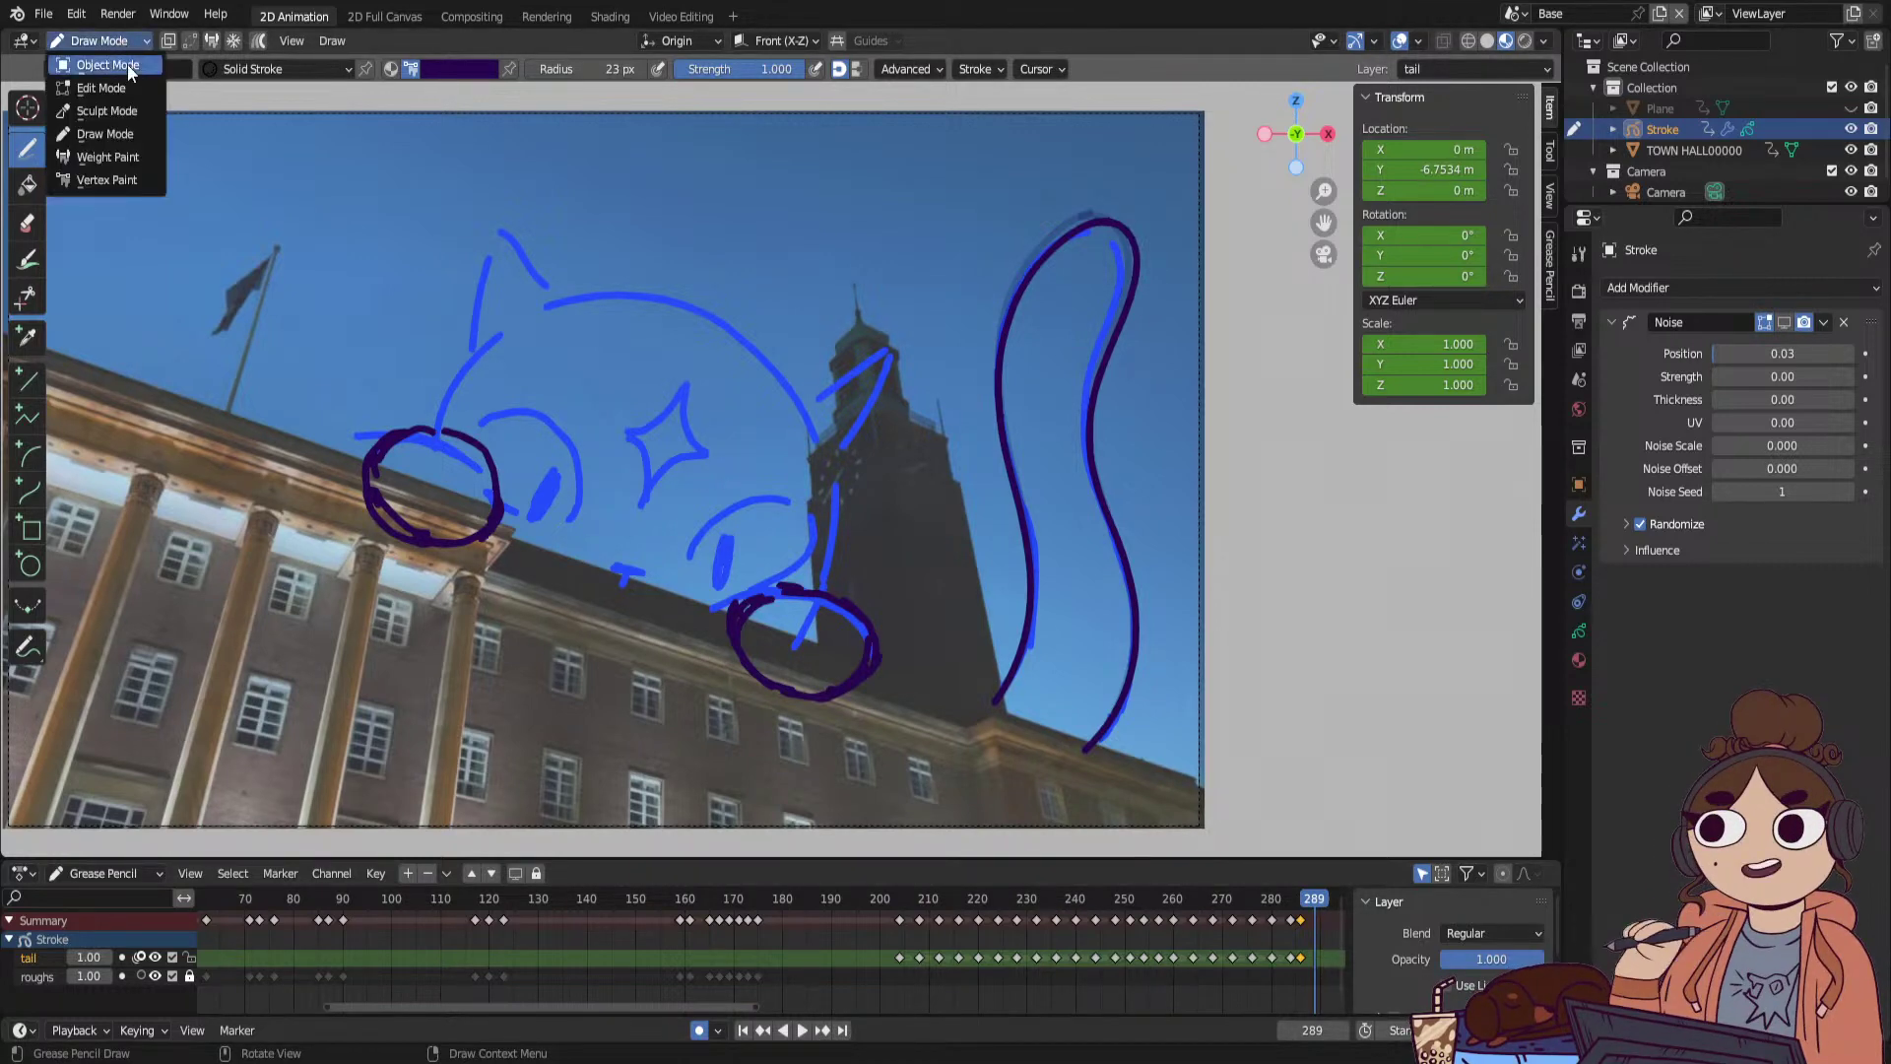
pyautogui.click(107, 112)
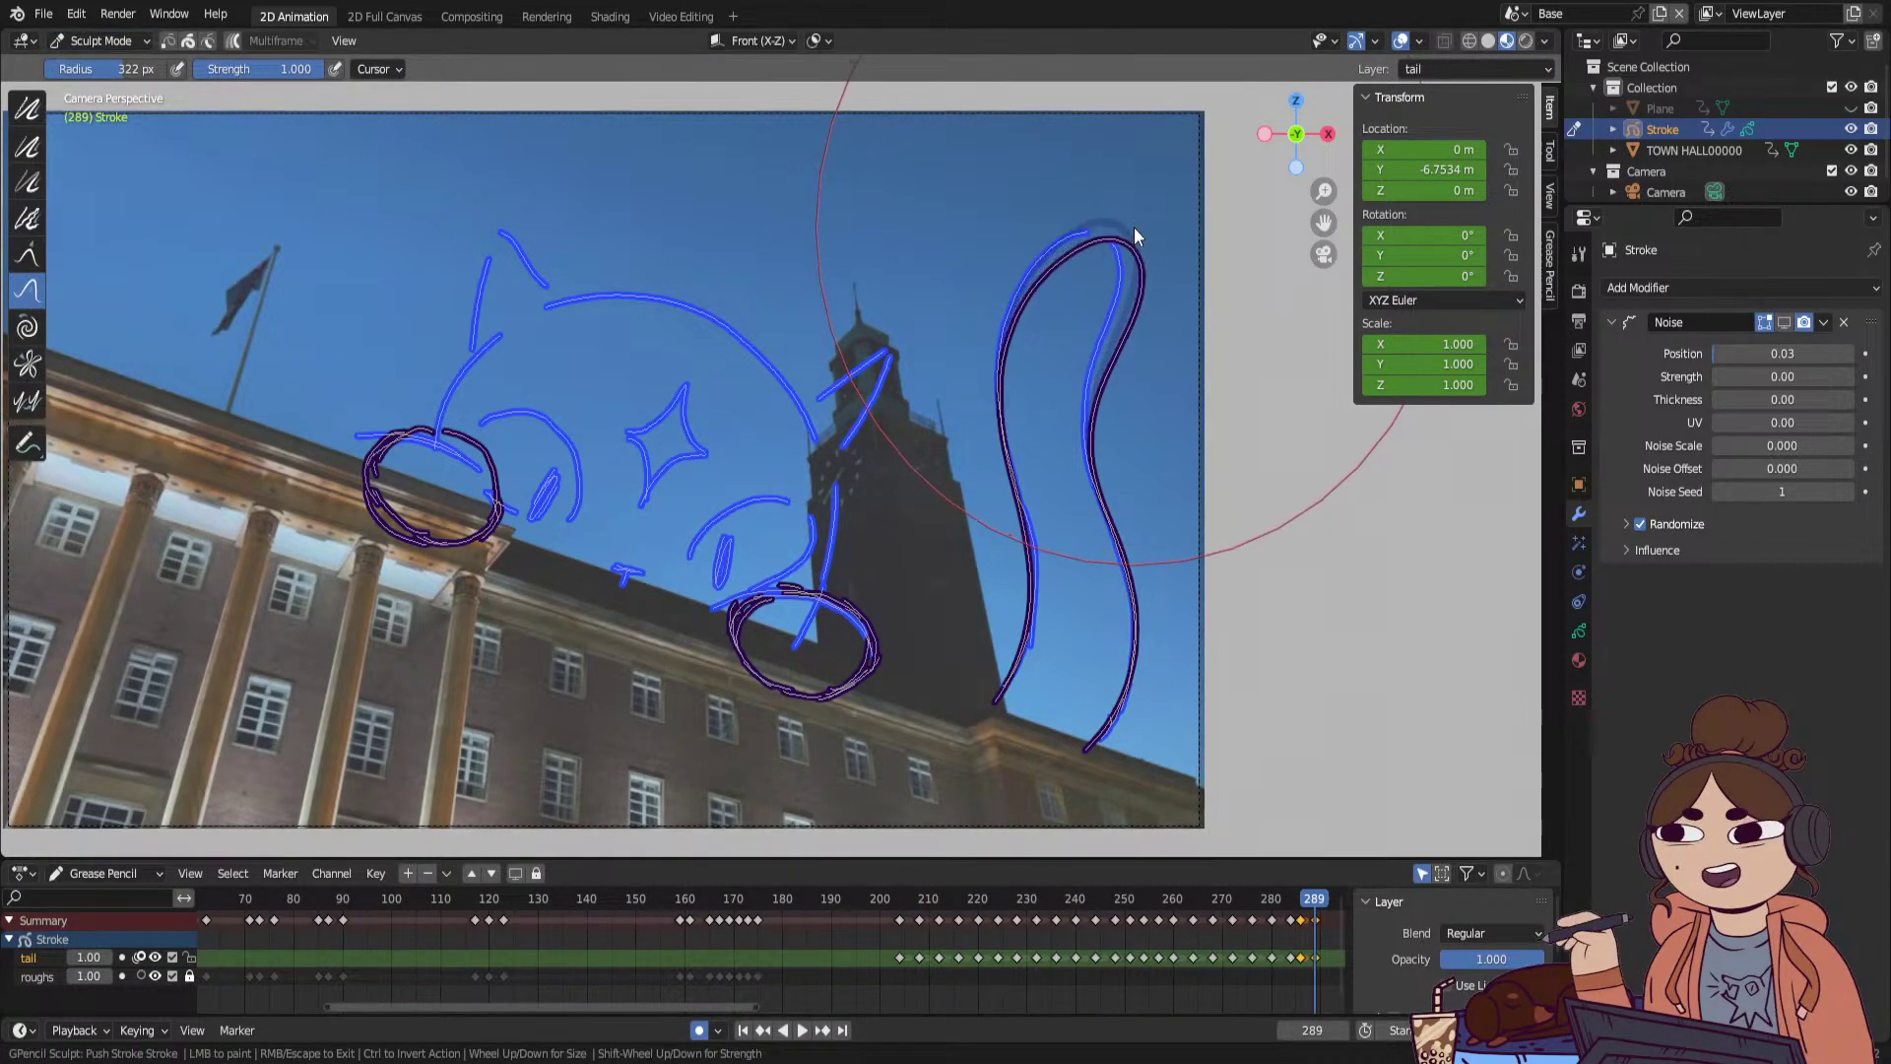
pyautogui.moveTo(1137, 224); pyautogui.dragTo(1131, 227)
# Push the tail tip further down and outward on frame 292, and nudge the tail's lower part to the right.
pyautogui.press('space')
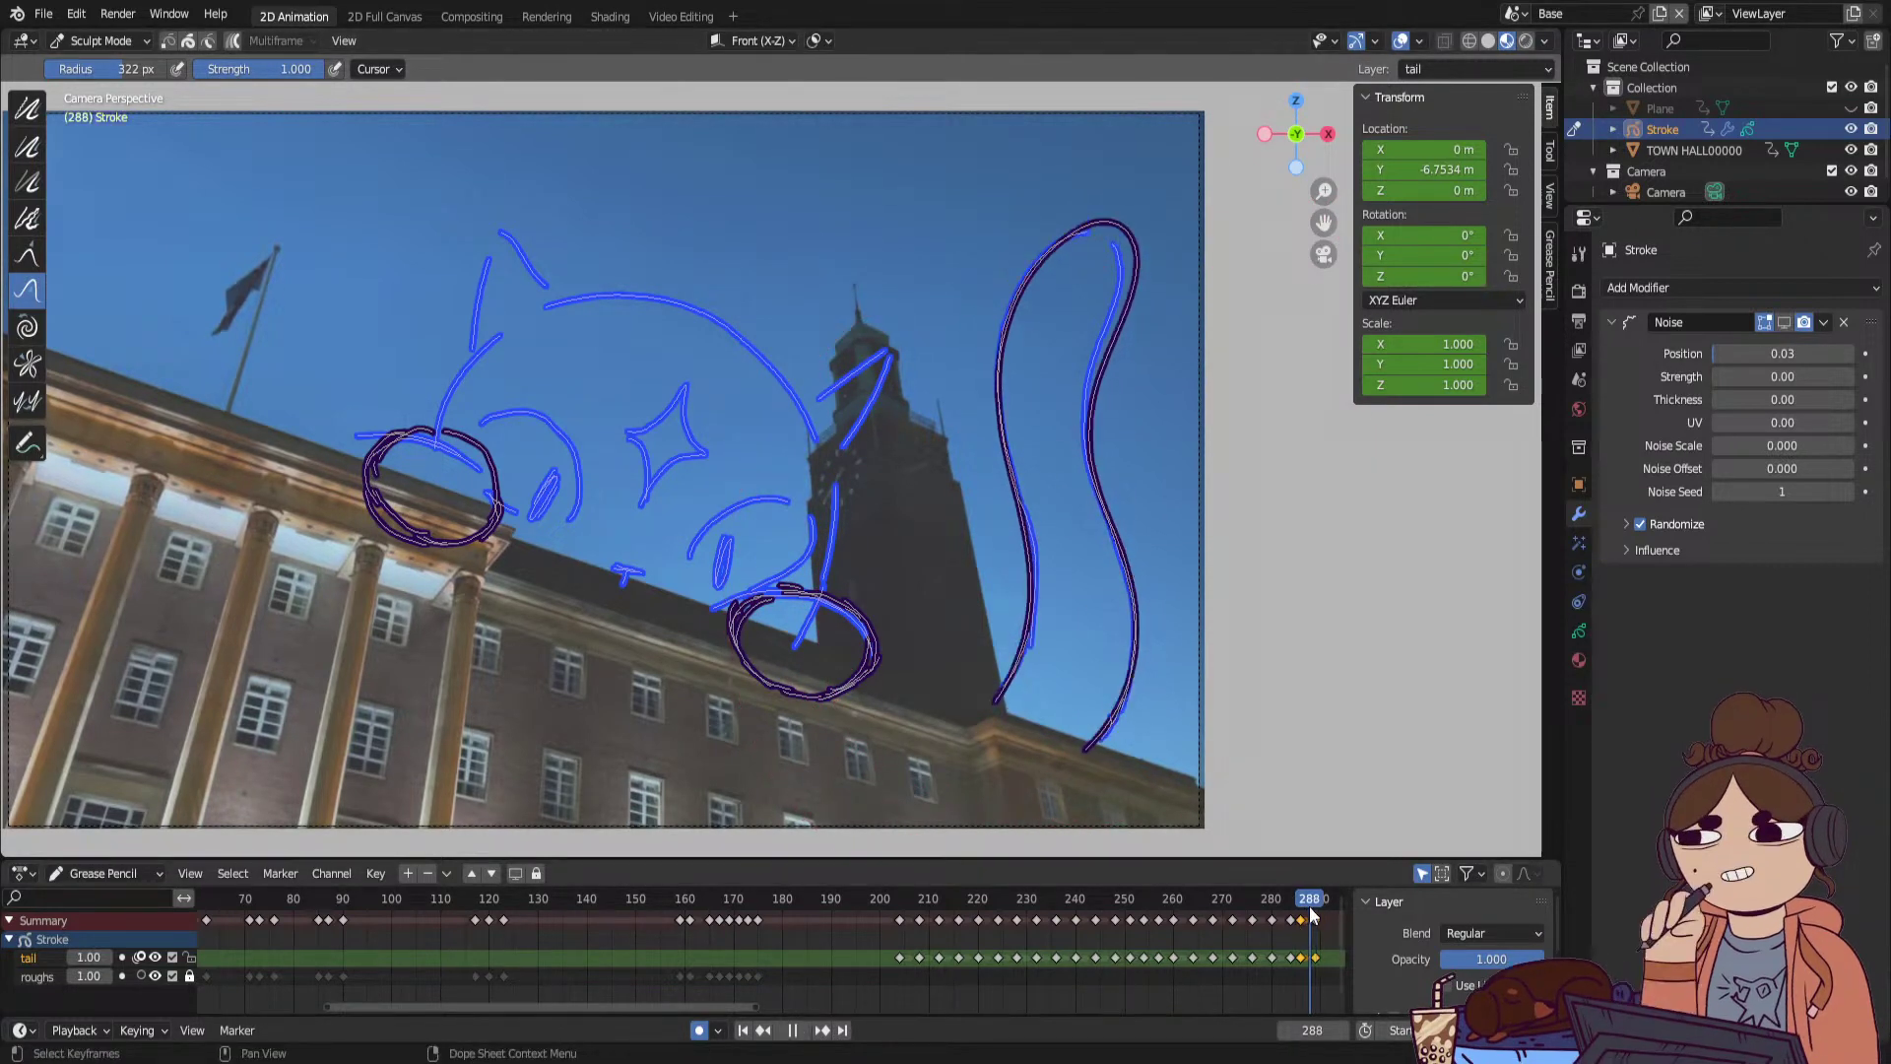
pyautogui.press('space')
pyautogui.moveTo(1326, 909); pyautogui.dragTo(1330, 909)
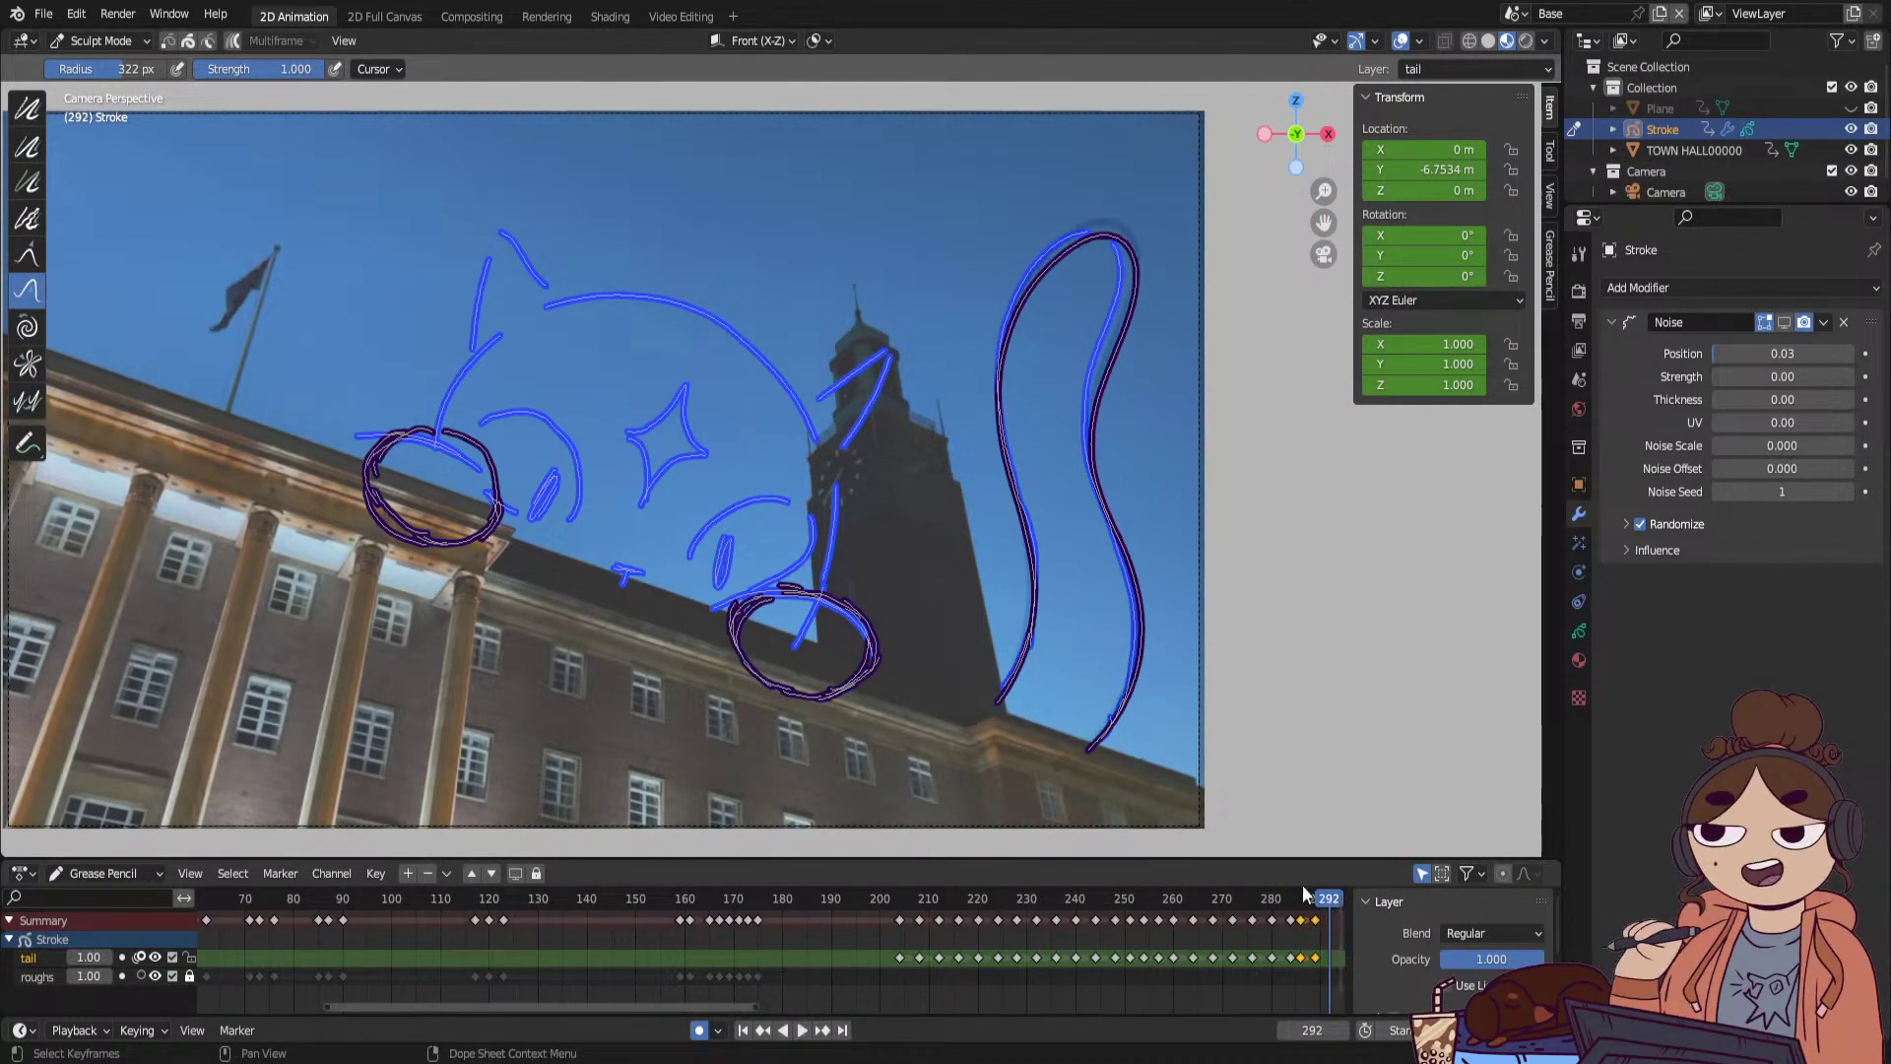
pyautogui.moveTo(1075, 329)
pyautogui.mouseDown()
pyautogui.moveTo(1125, 285)
pyautogui.moveTo(1132, 333)
pyautogui.moveTo(1160, 224)
pyautogui.moveTo(1103, 296)
pyautogui.moveTo(996, 355)
pyautogui.mouseUp()
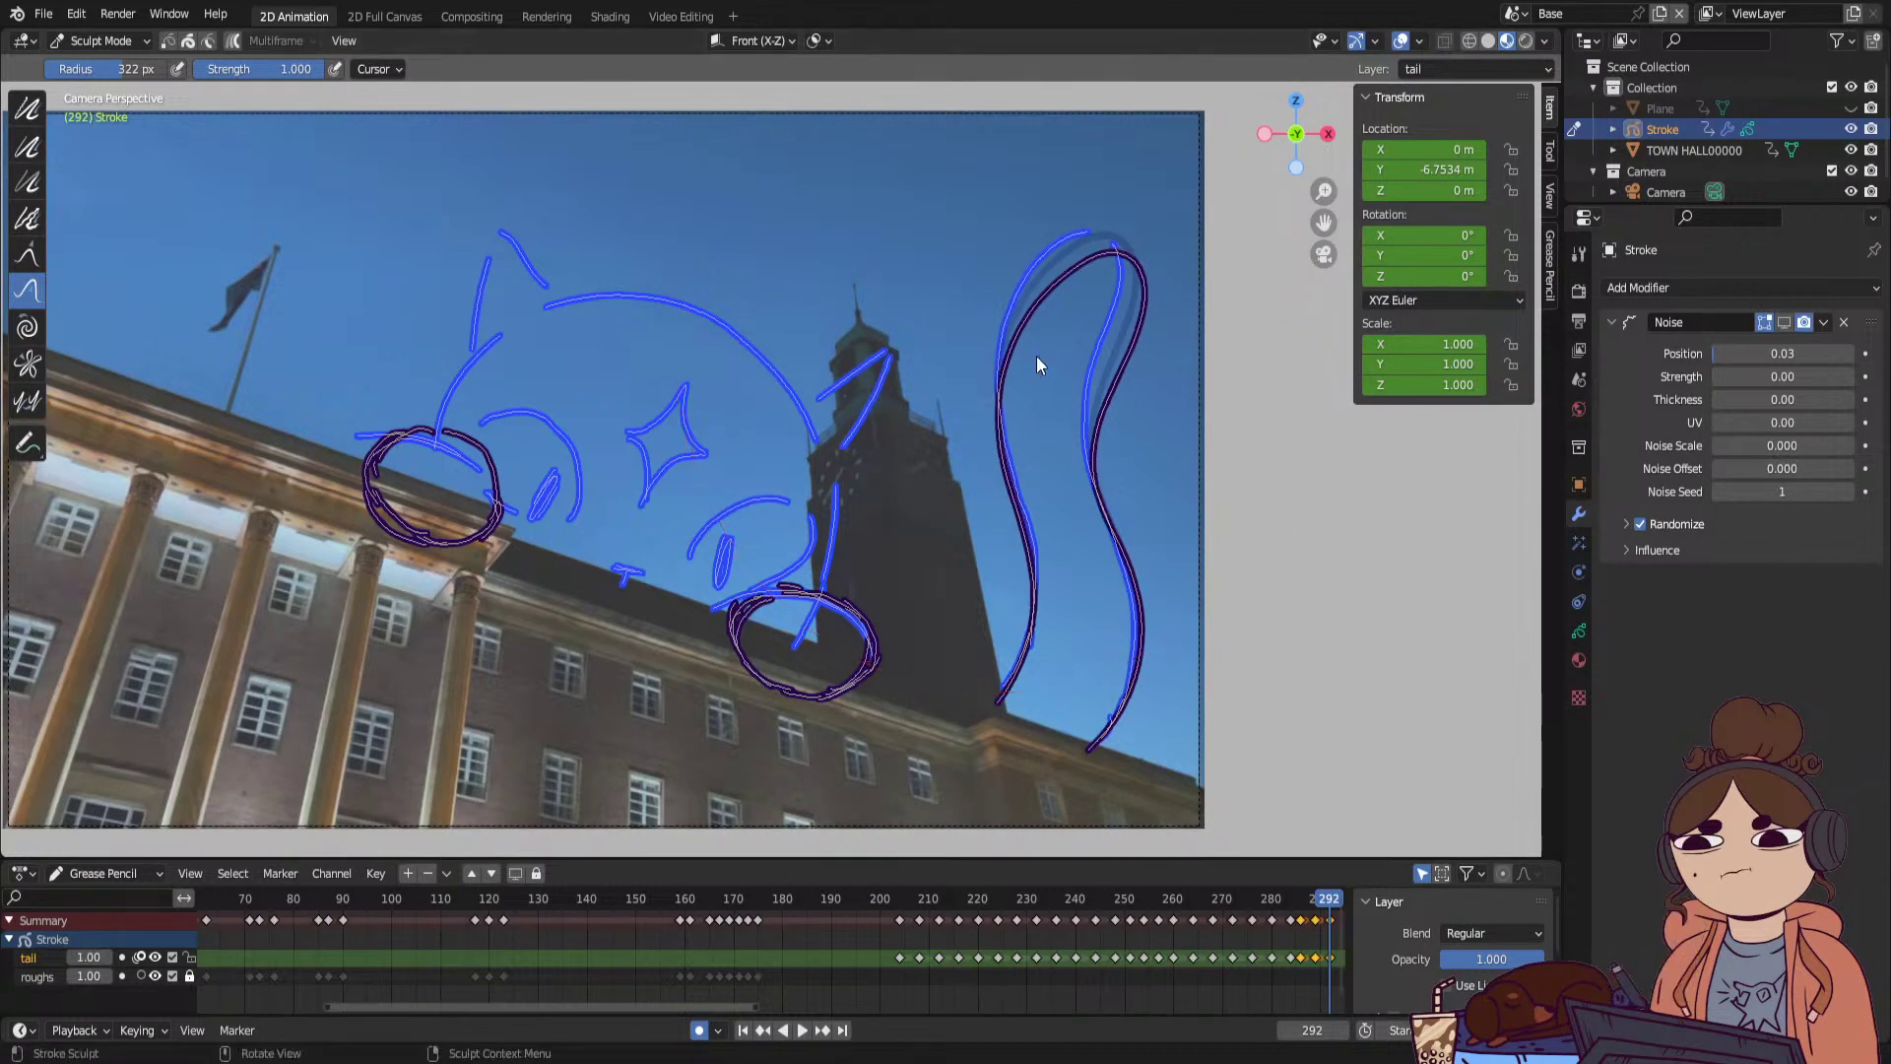
pyautogui.moveTo(1154, 258); pyautogui.dragTo(1168, 256)
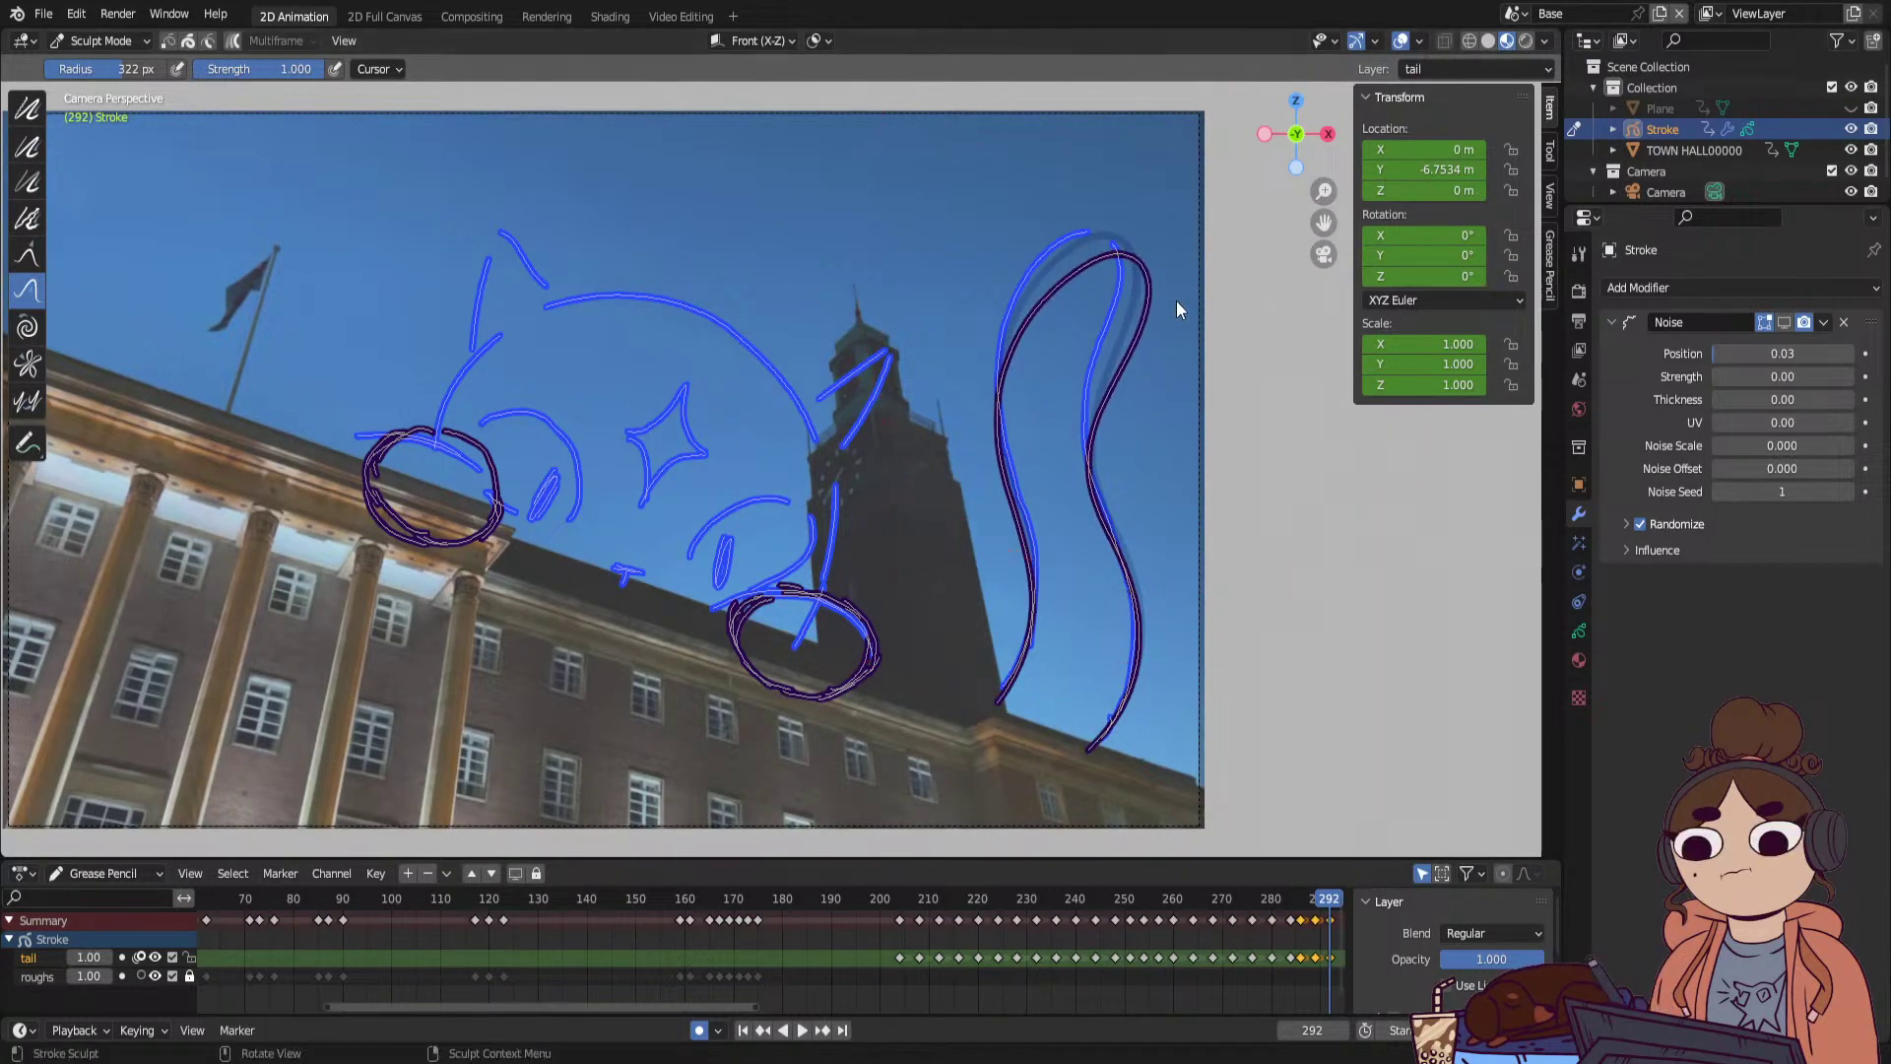
pyautogui.moveTo(1031, 614); pyautogui.dragTo(1031, 624)
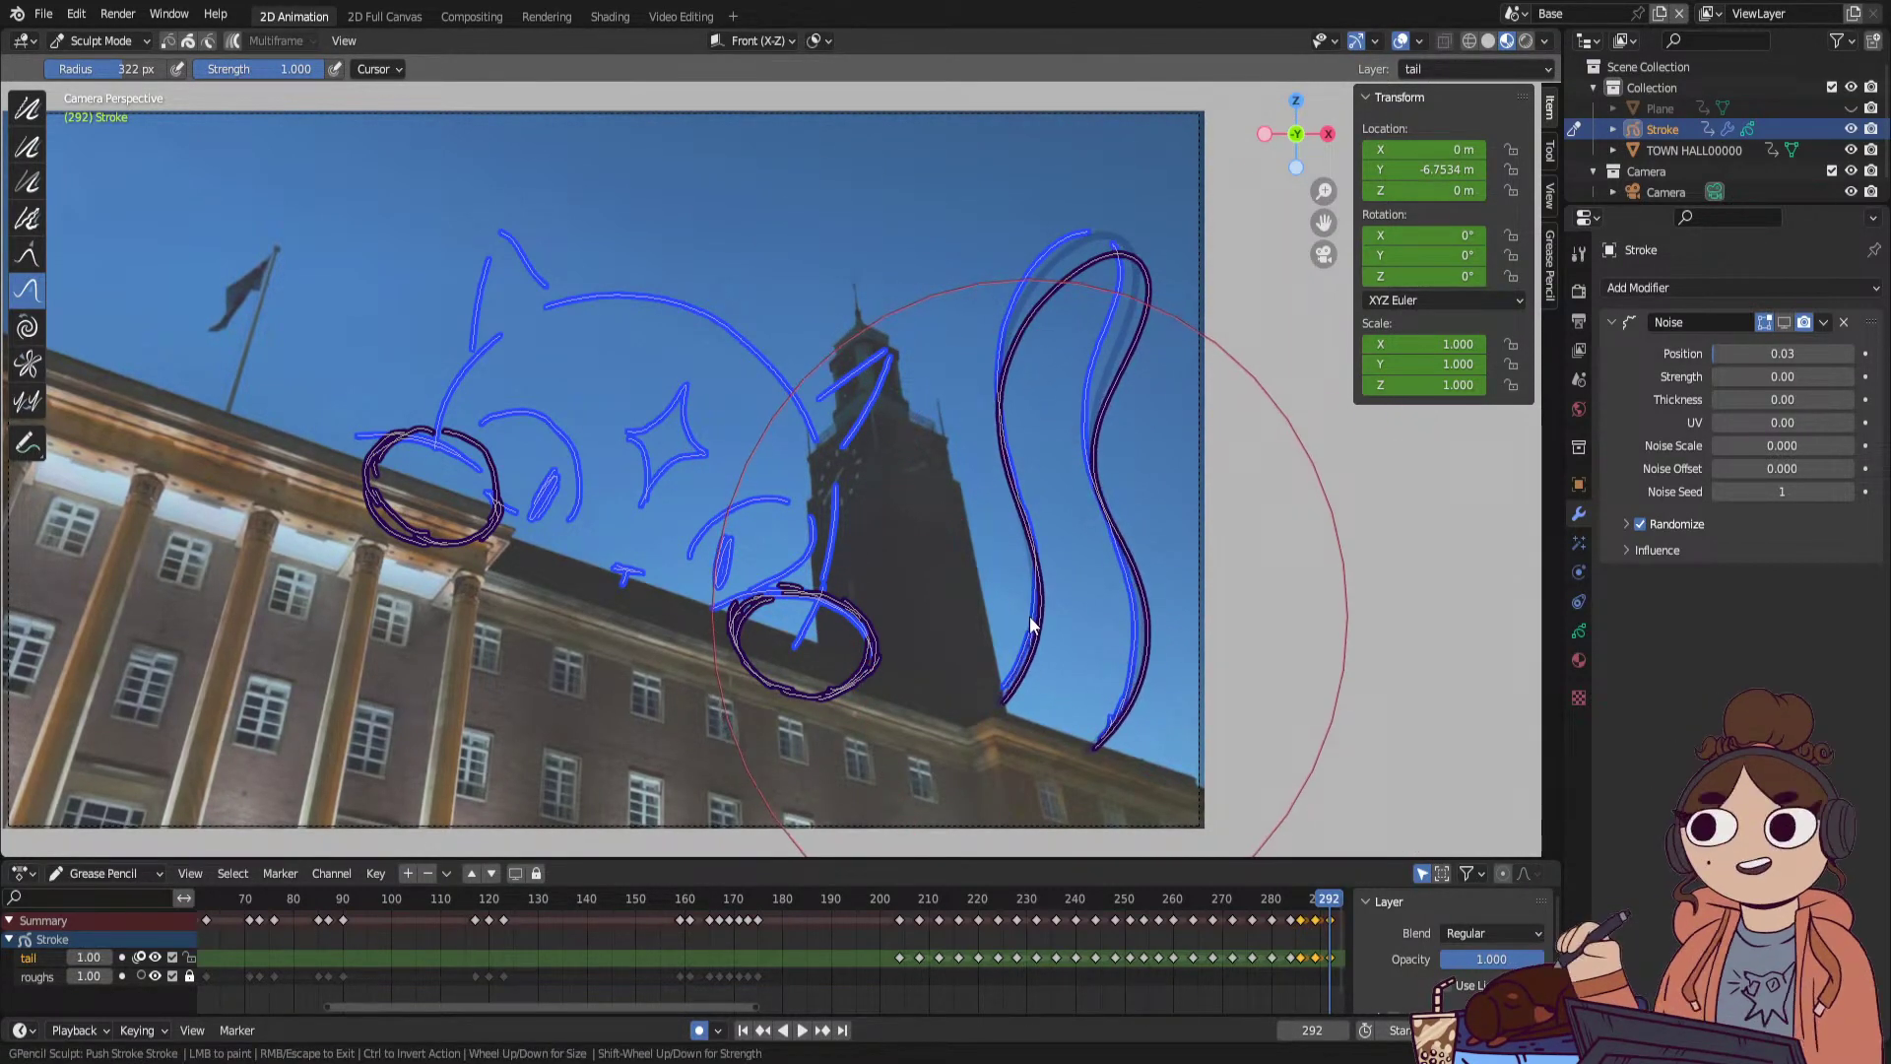
# Review the last tail poses and shift the final three tail keyframes one frame later, ending on frame 293.
pyautogui.press('space')
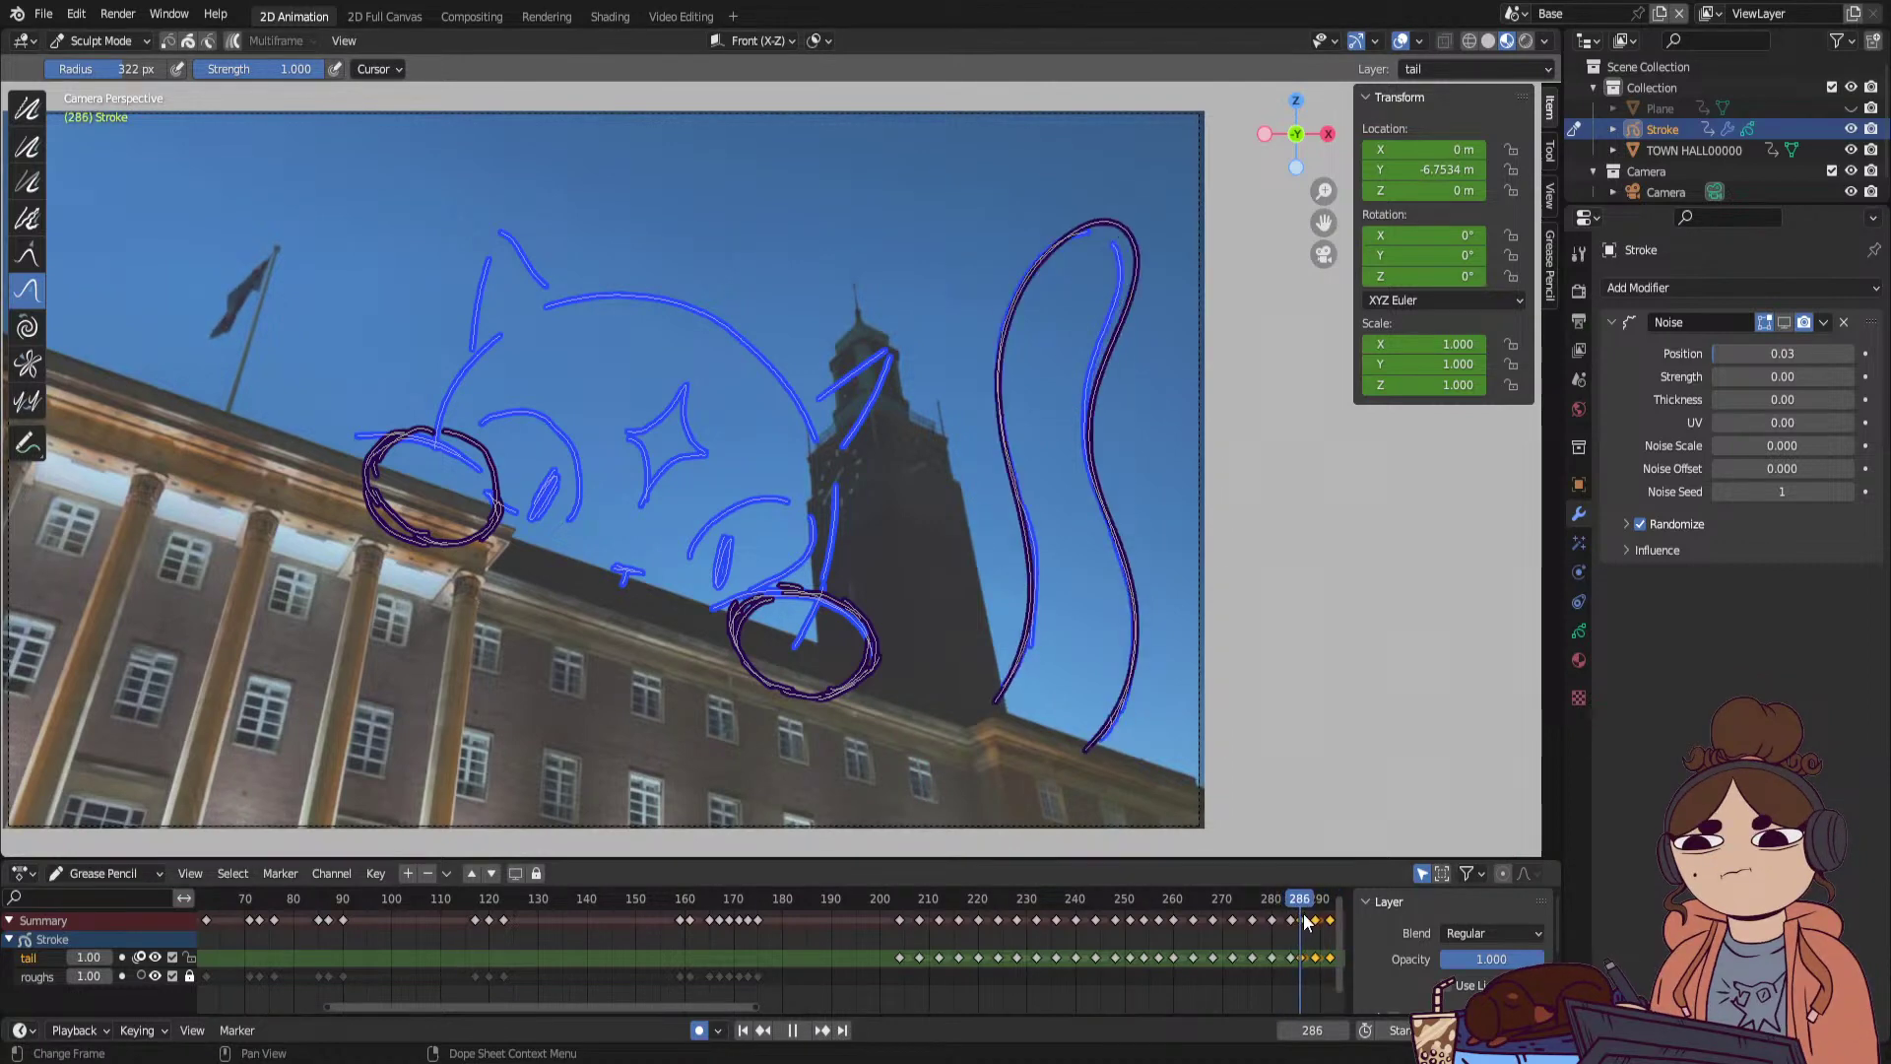
pyautogui.moveTo(1312, 924)
pyautogui.mouseDown()
pyautogui.moveTo(1279, 930)
pyautogui.moveTo(1310, 931)
pyautogui.mouseUp()
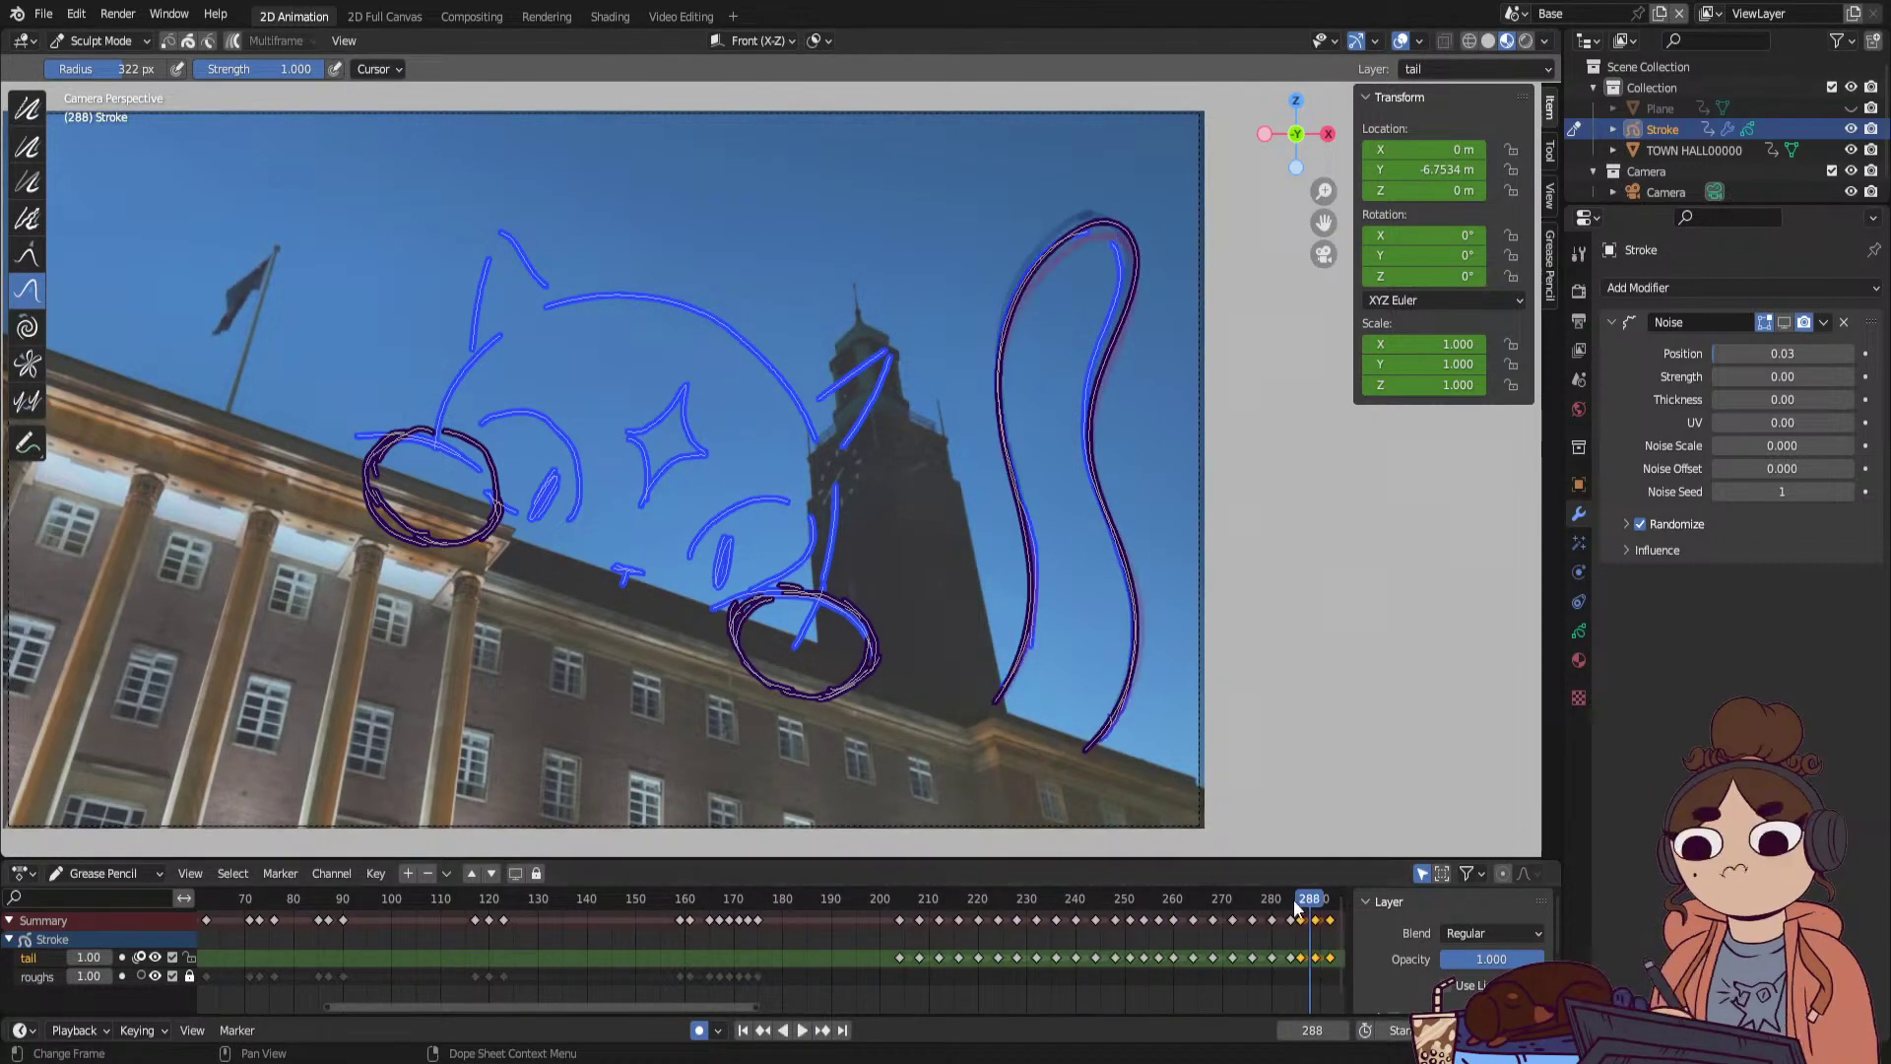
pyautogui.moveTo(760, 1005); pyautogui.dragTo(962, 1006)
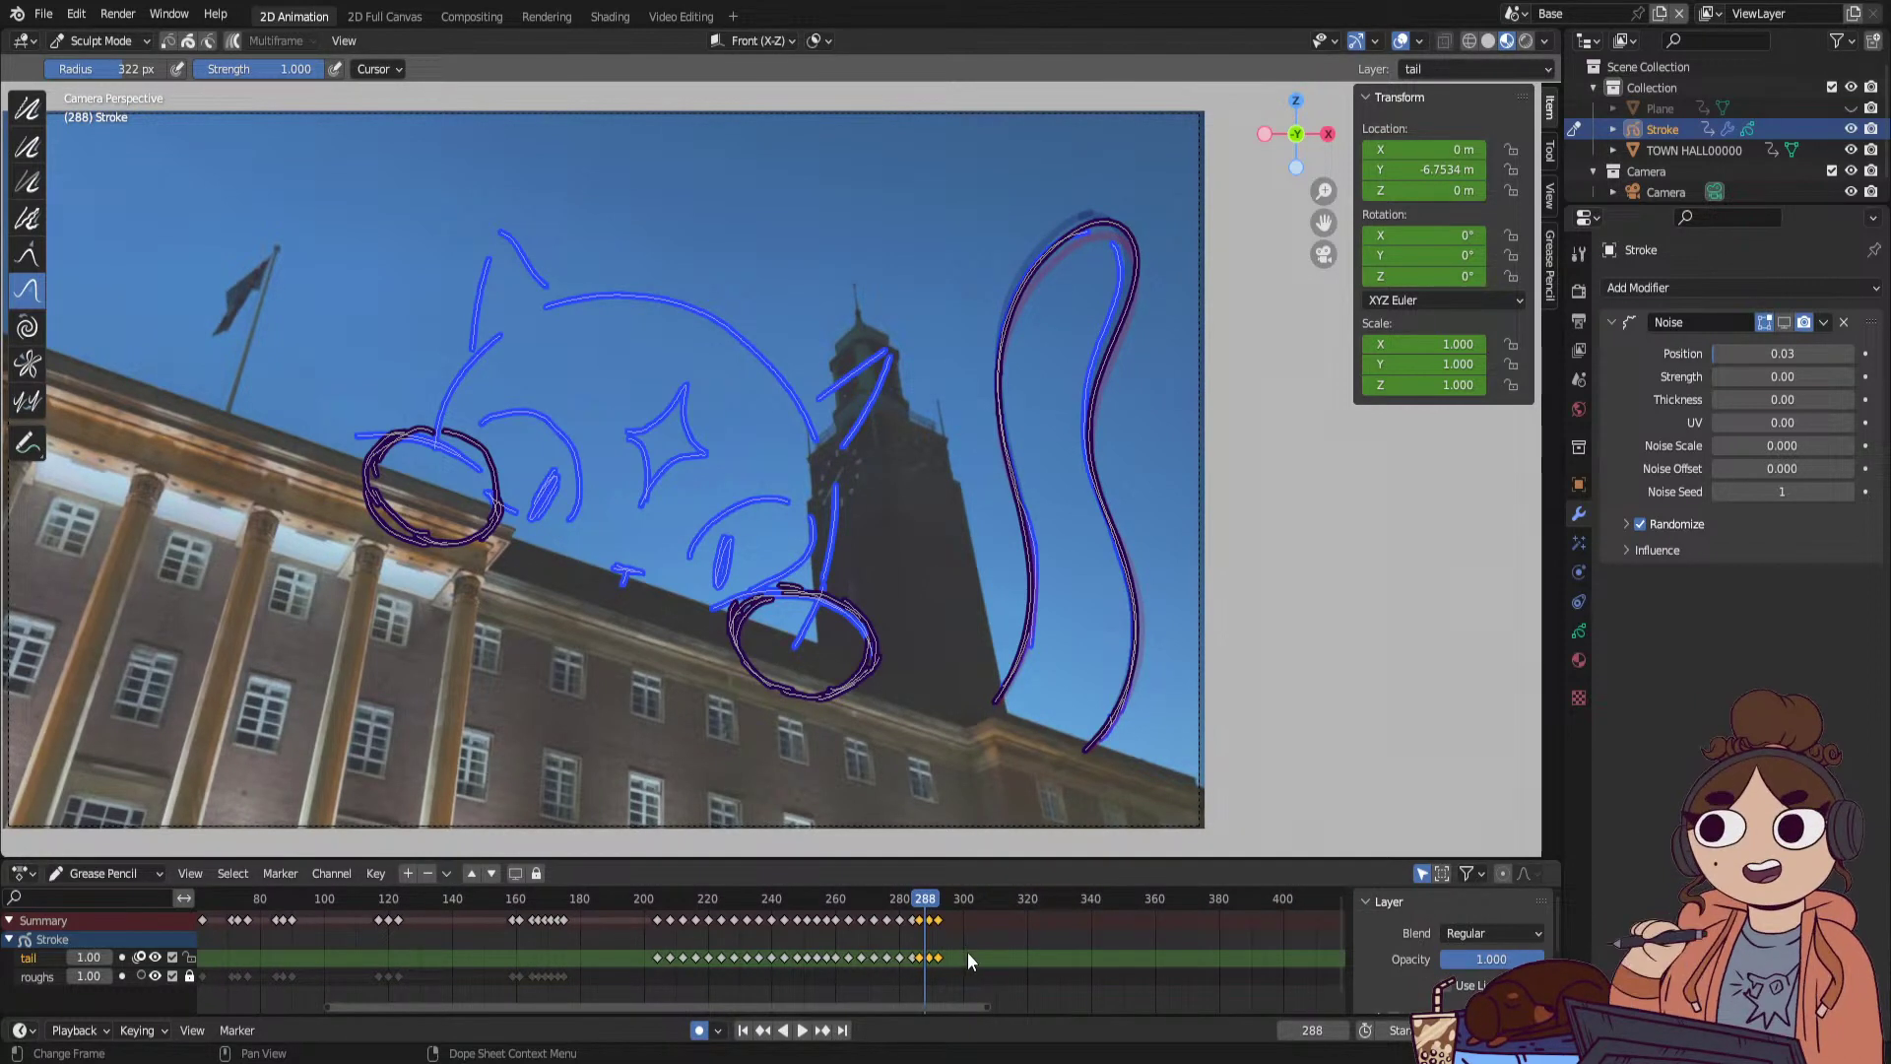
pyautogui.moveTo(989, 1009); pyautogui.dragTo(790, 999)
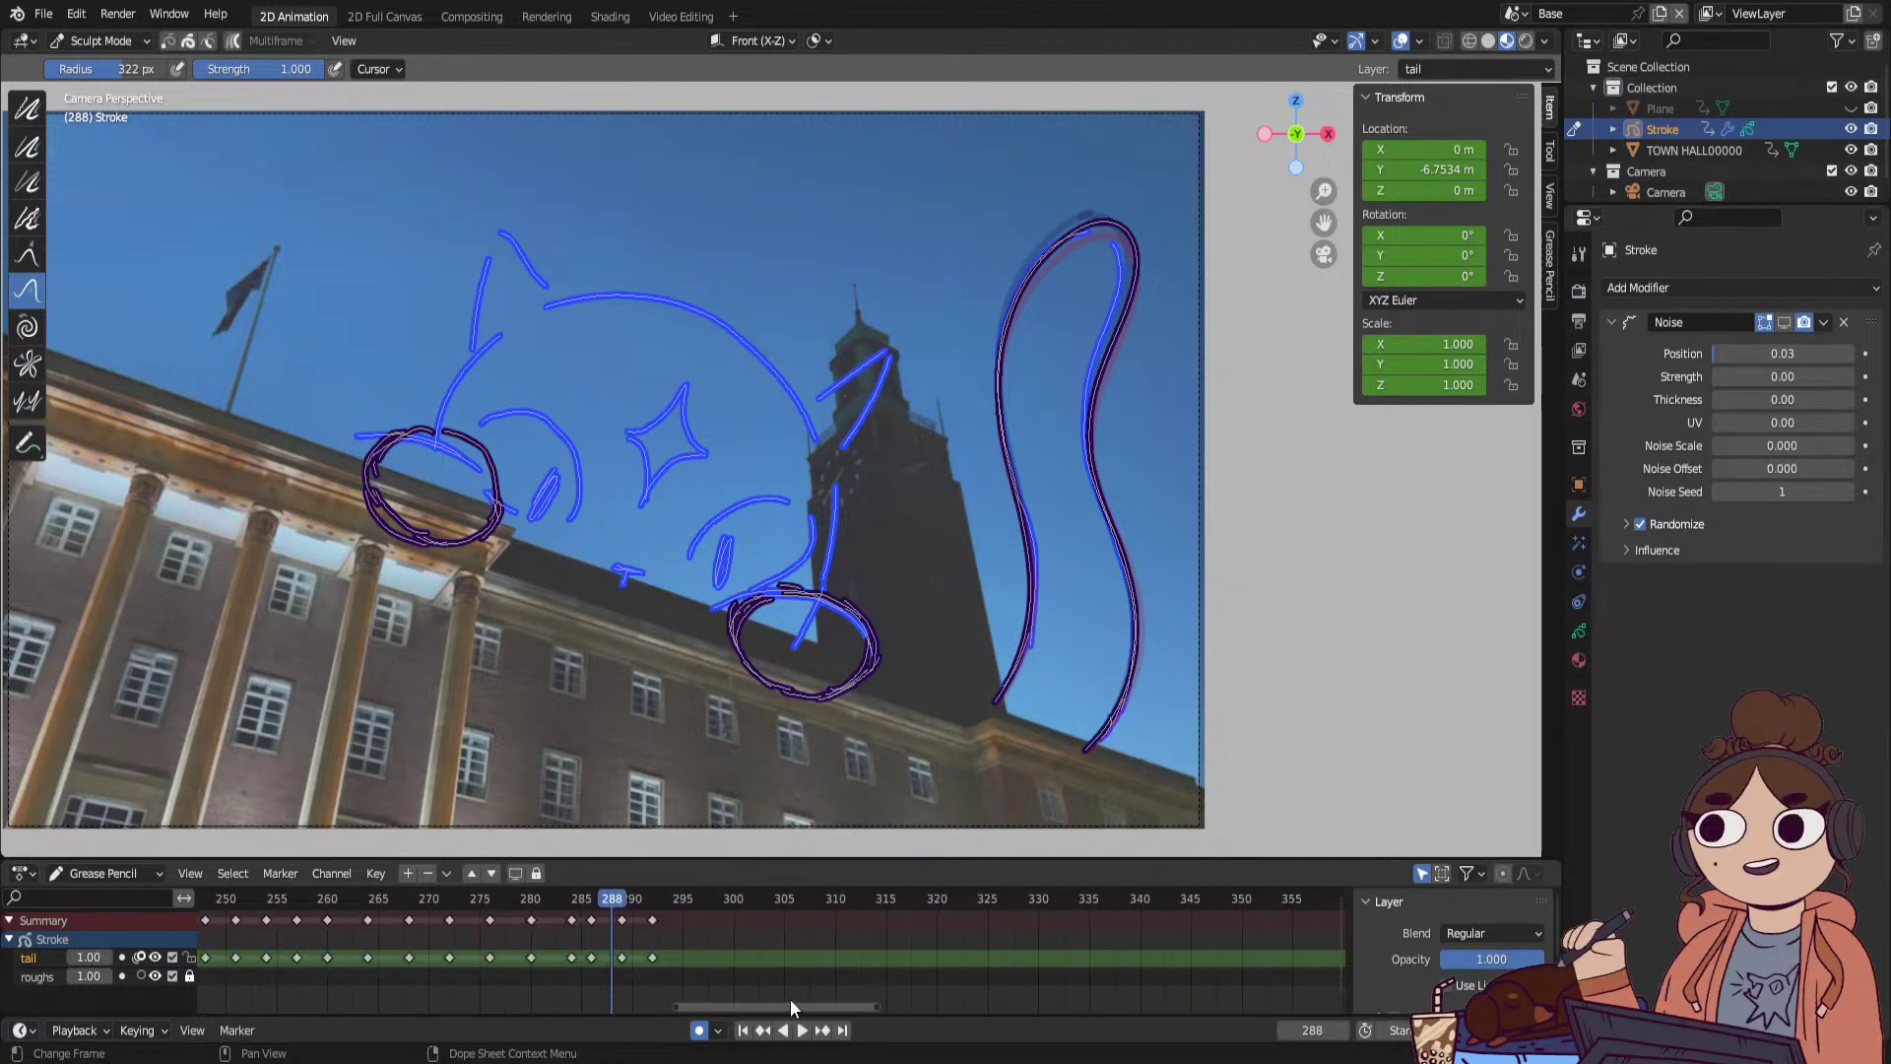
pyautogui.moveTo(593, 956); pyautogui.dragTo(669, 957)
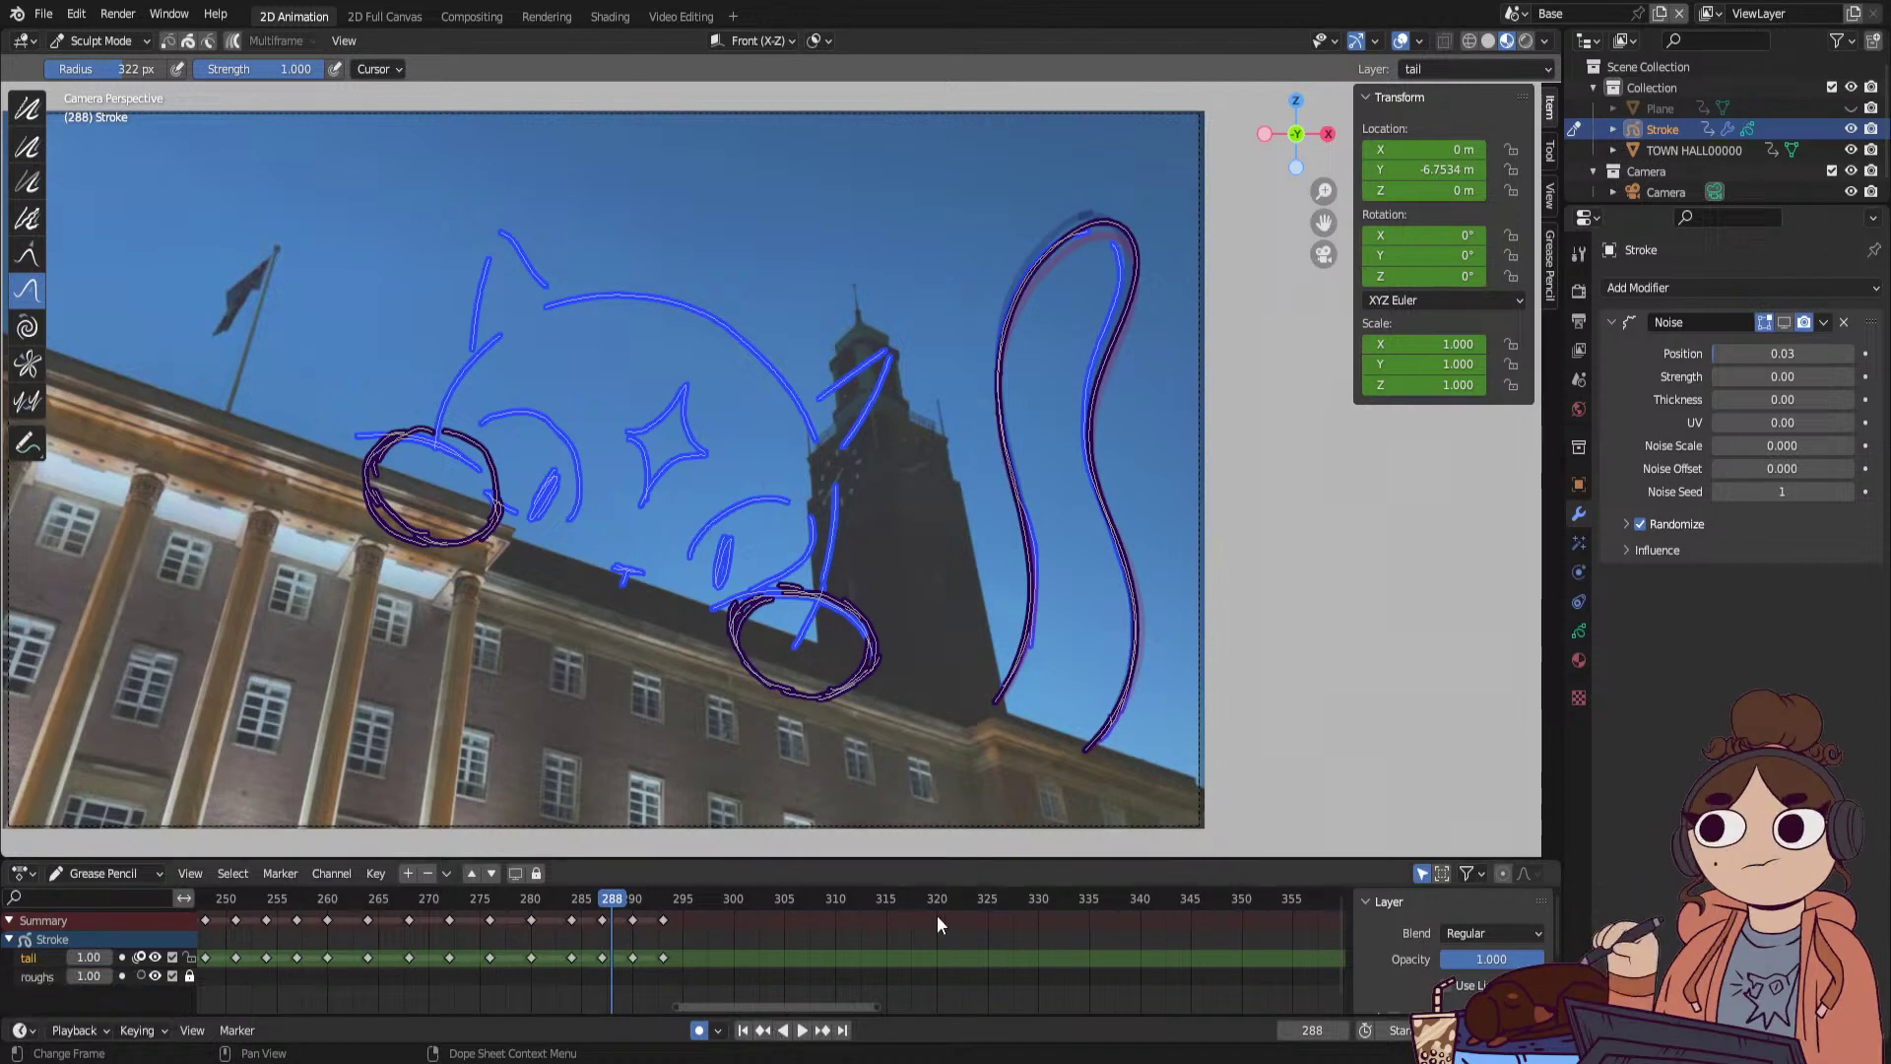
# Play the whole animation from frame 1 to review the head reveal and the tail sway.
pyautogui.moveTo(876, 1006); pyautogui.dragTo(1095, 1005)
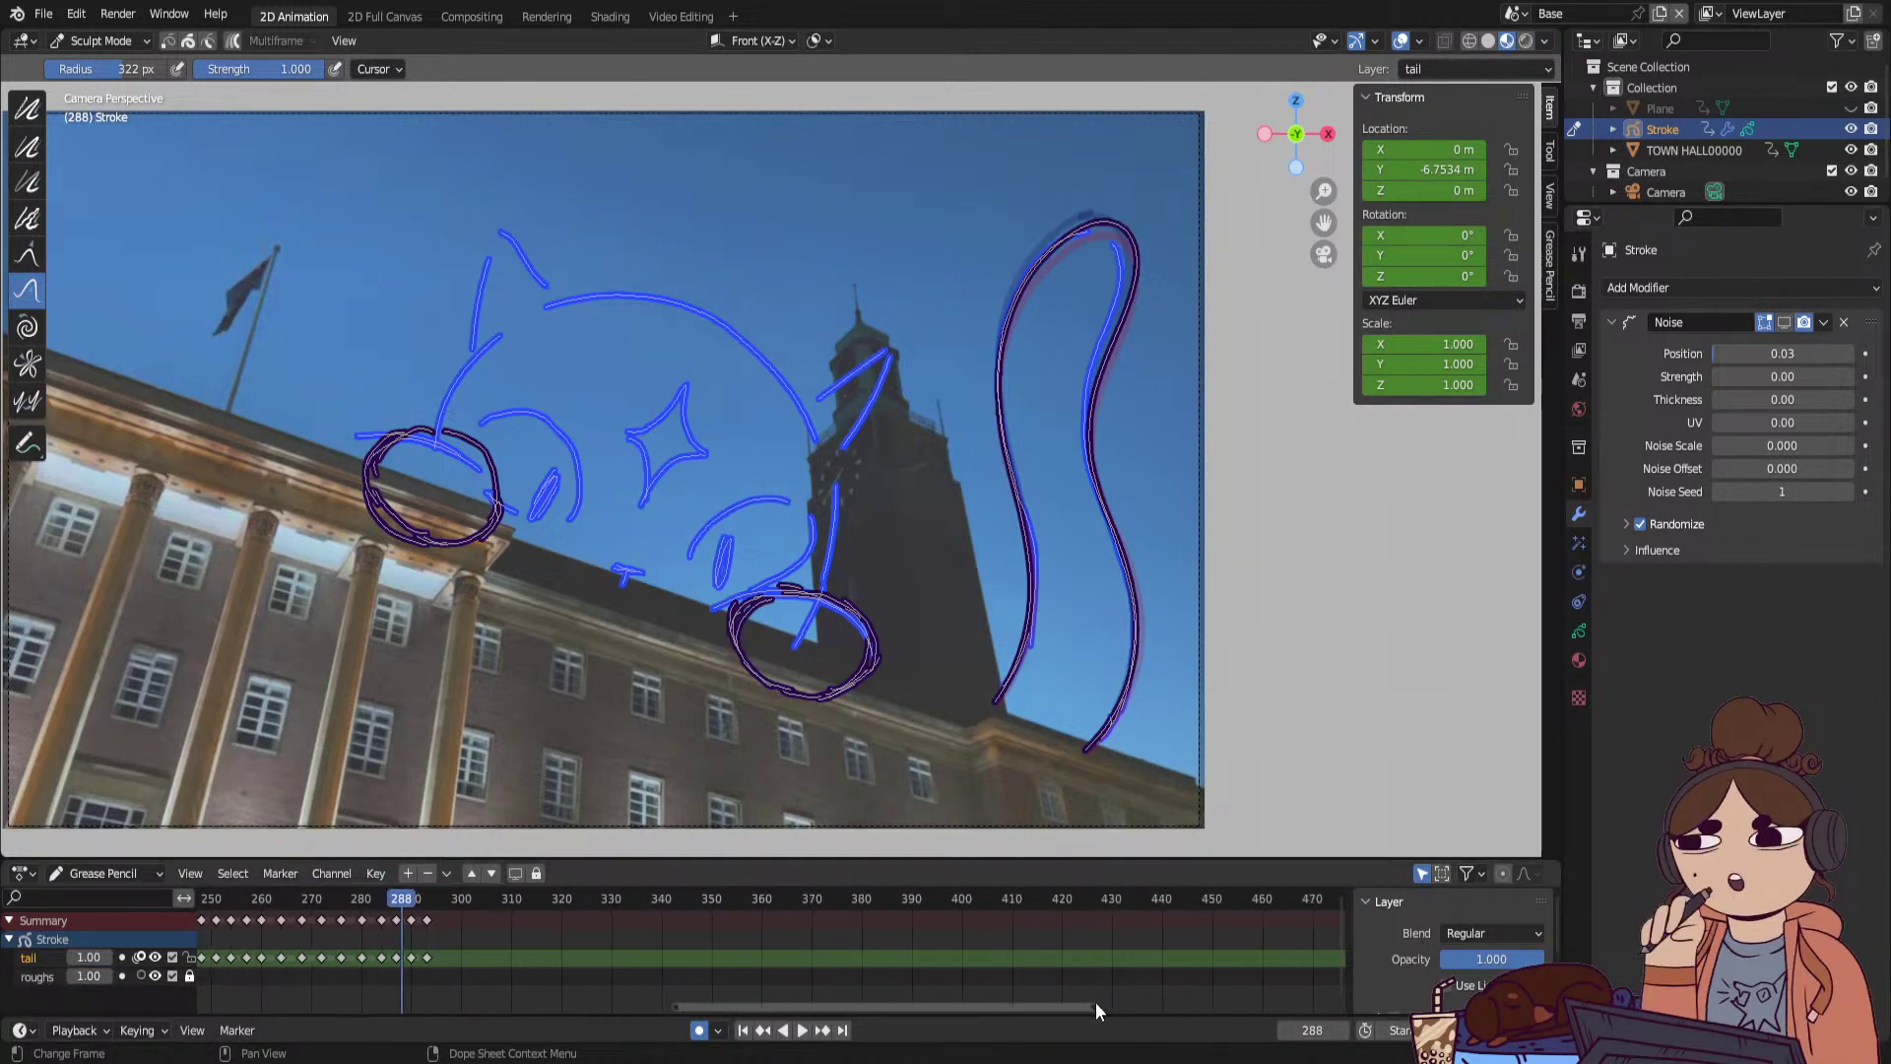
pyautogui.moveTo(948, 1005); pyautogui.dragTo(873, 997)
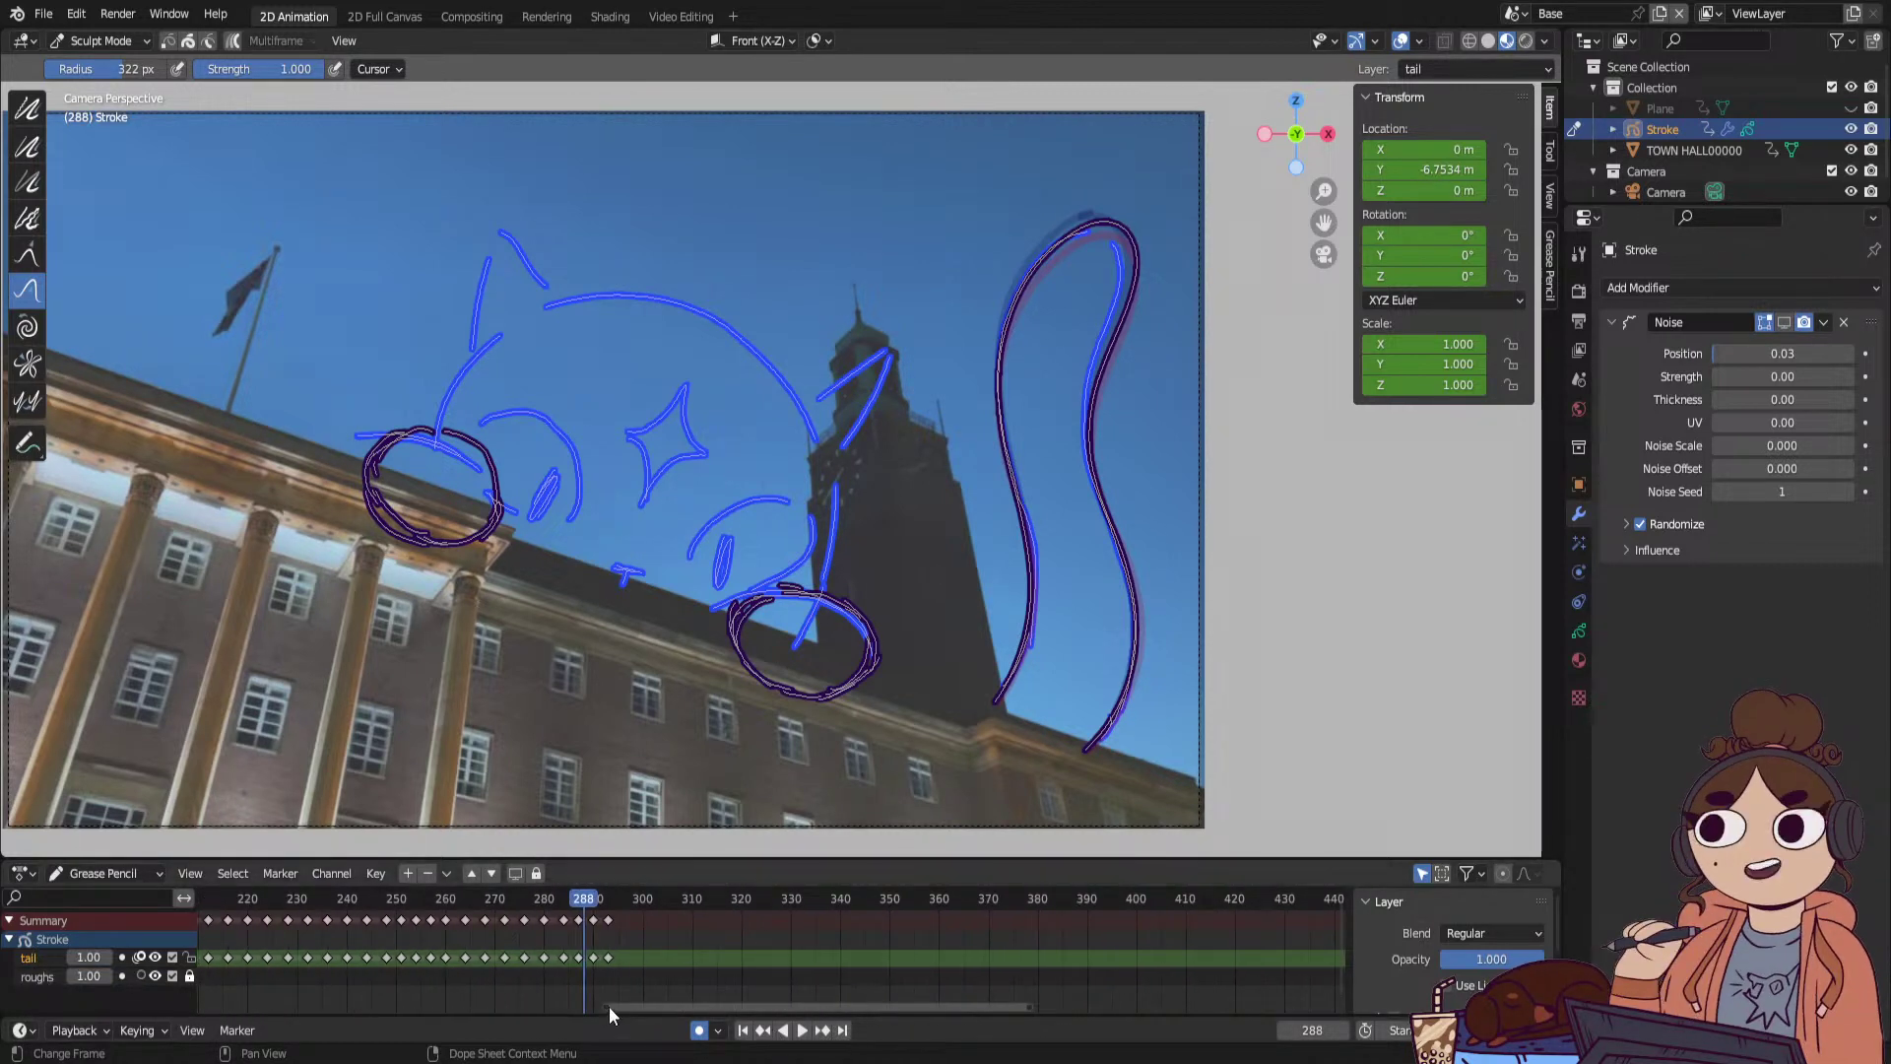
pyautogui.moveTo(608, 1007); pyautogui.dragTo(286, 896)
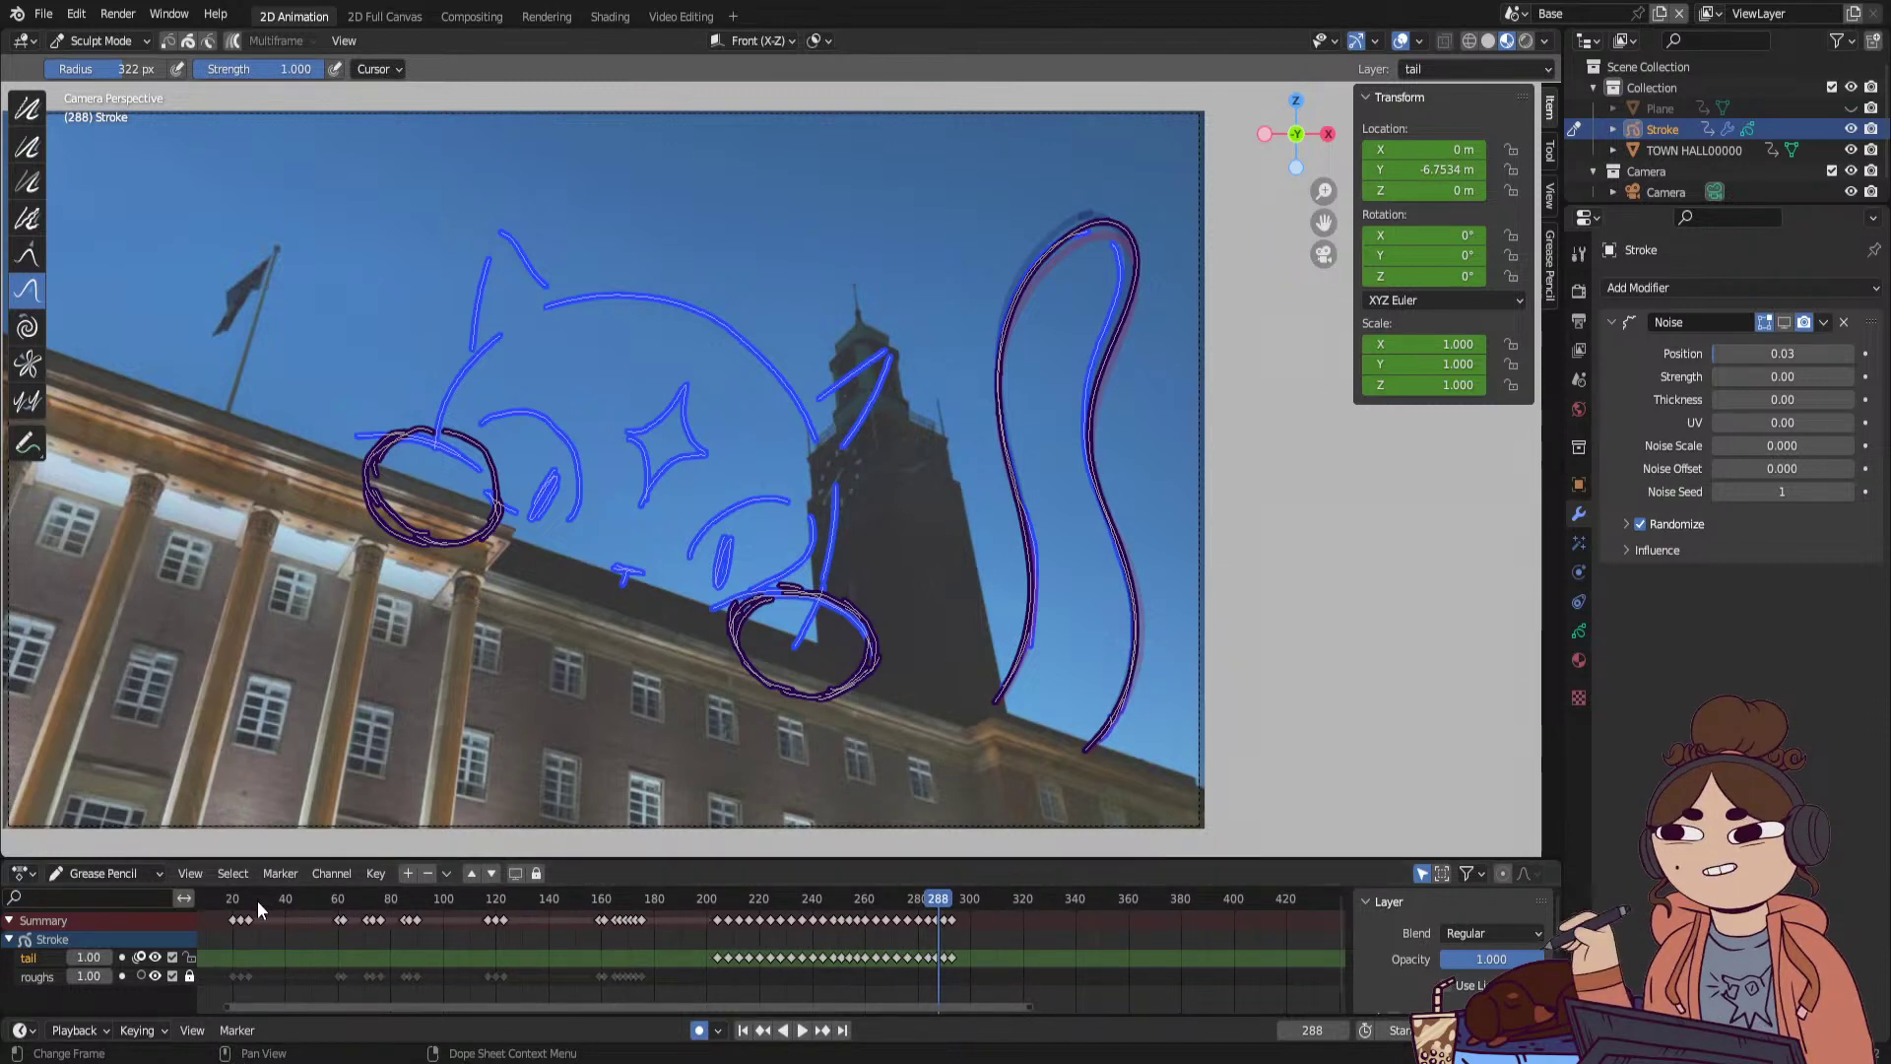
pyautogui.click(746, 1031)
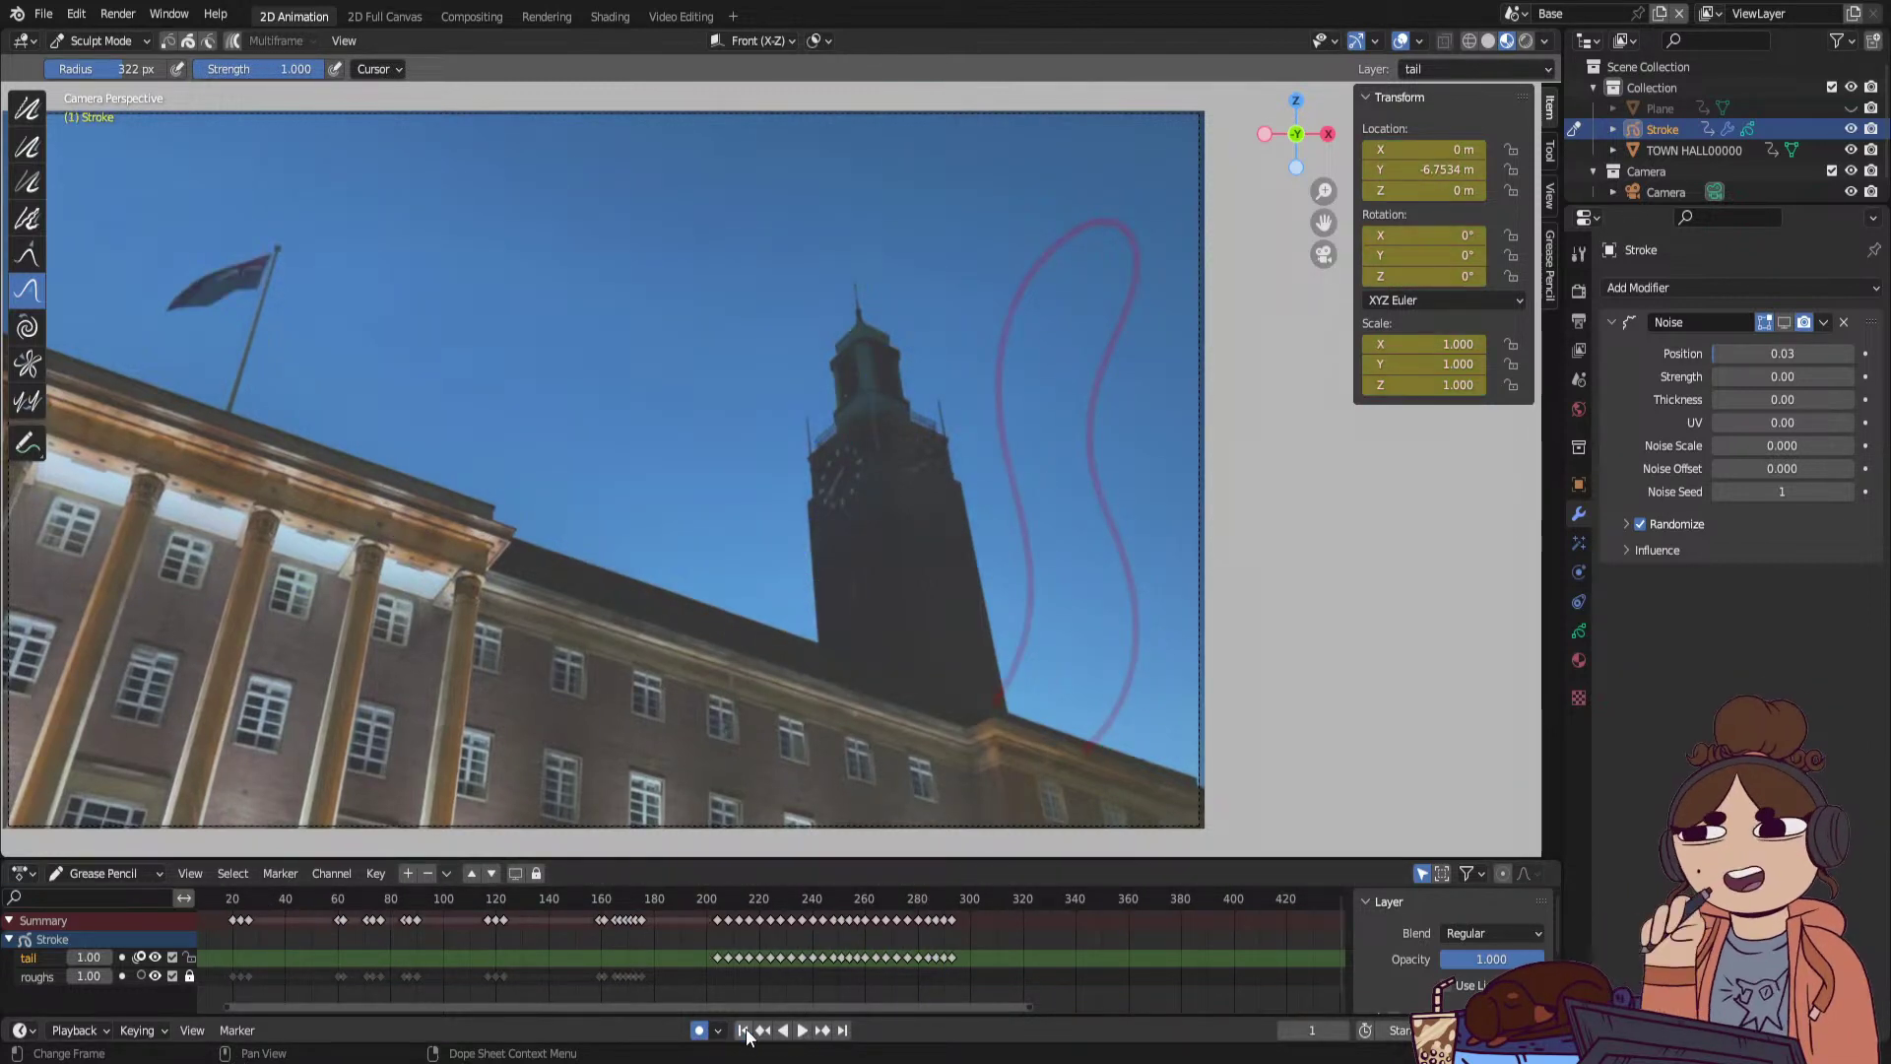
pyautogui.click(803, 1030)
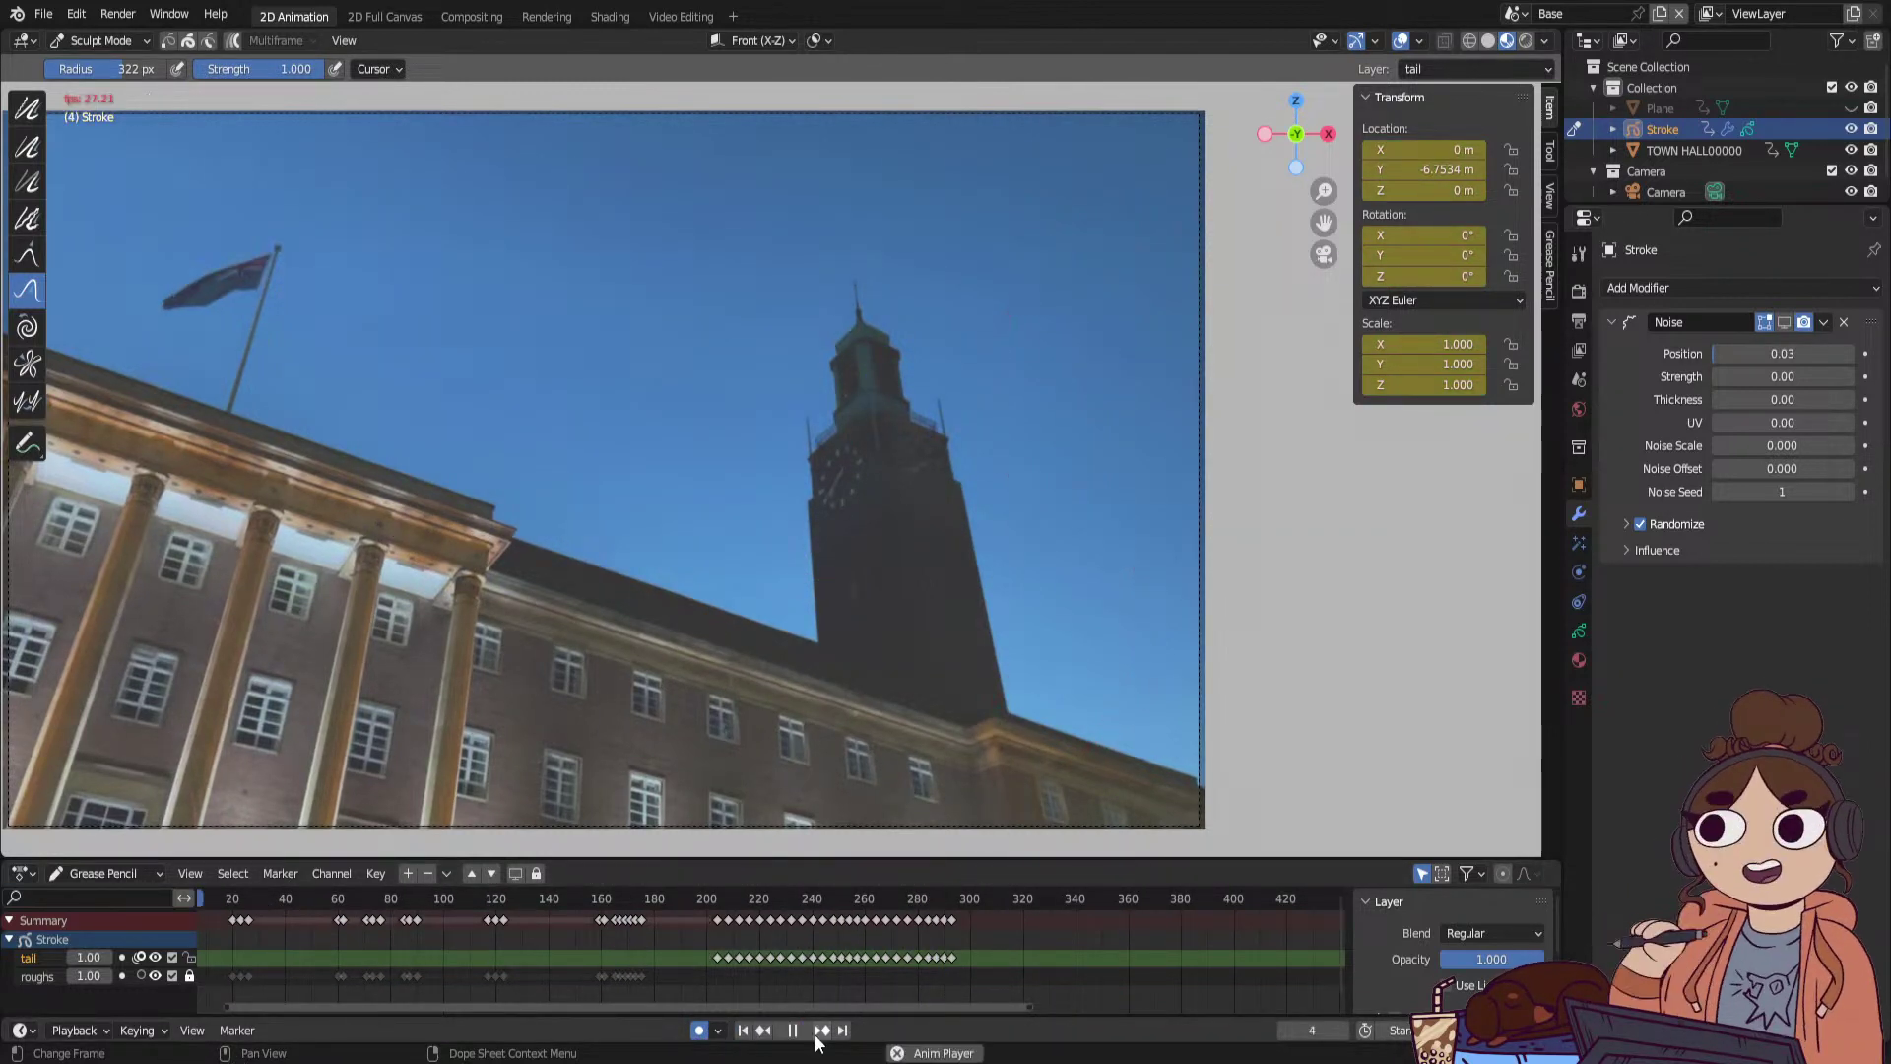
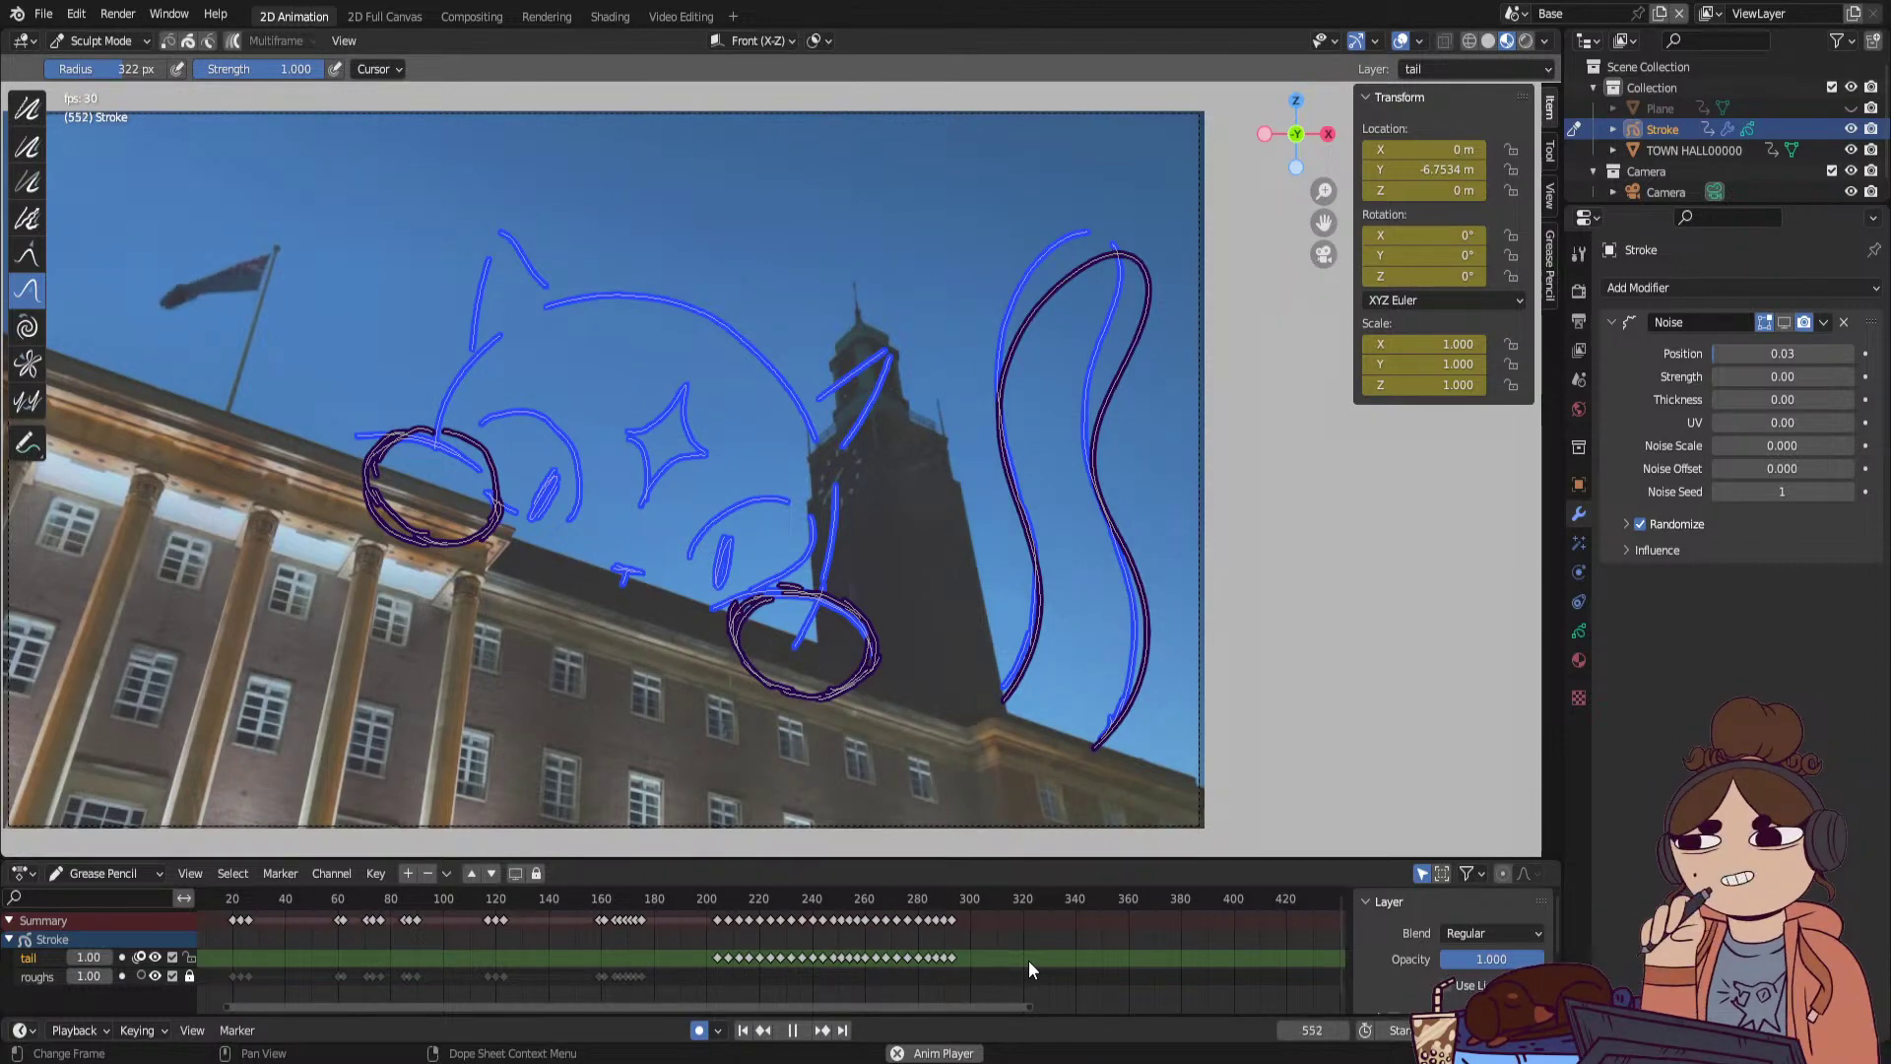
pyautogui.click(792, 1029)
# Duplicate the first tail keyframe at frame 204 and place the copy on frame 316.
pyautogui.moveTo(719, 896)
pyautogui.mouseDown()
pyautogui.moveTo(979, 912)
pyautogui.moveTo(717, 981)
pyautogui.mouseUp()
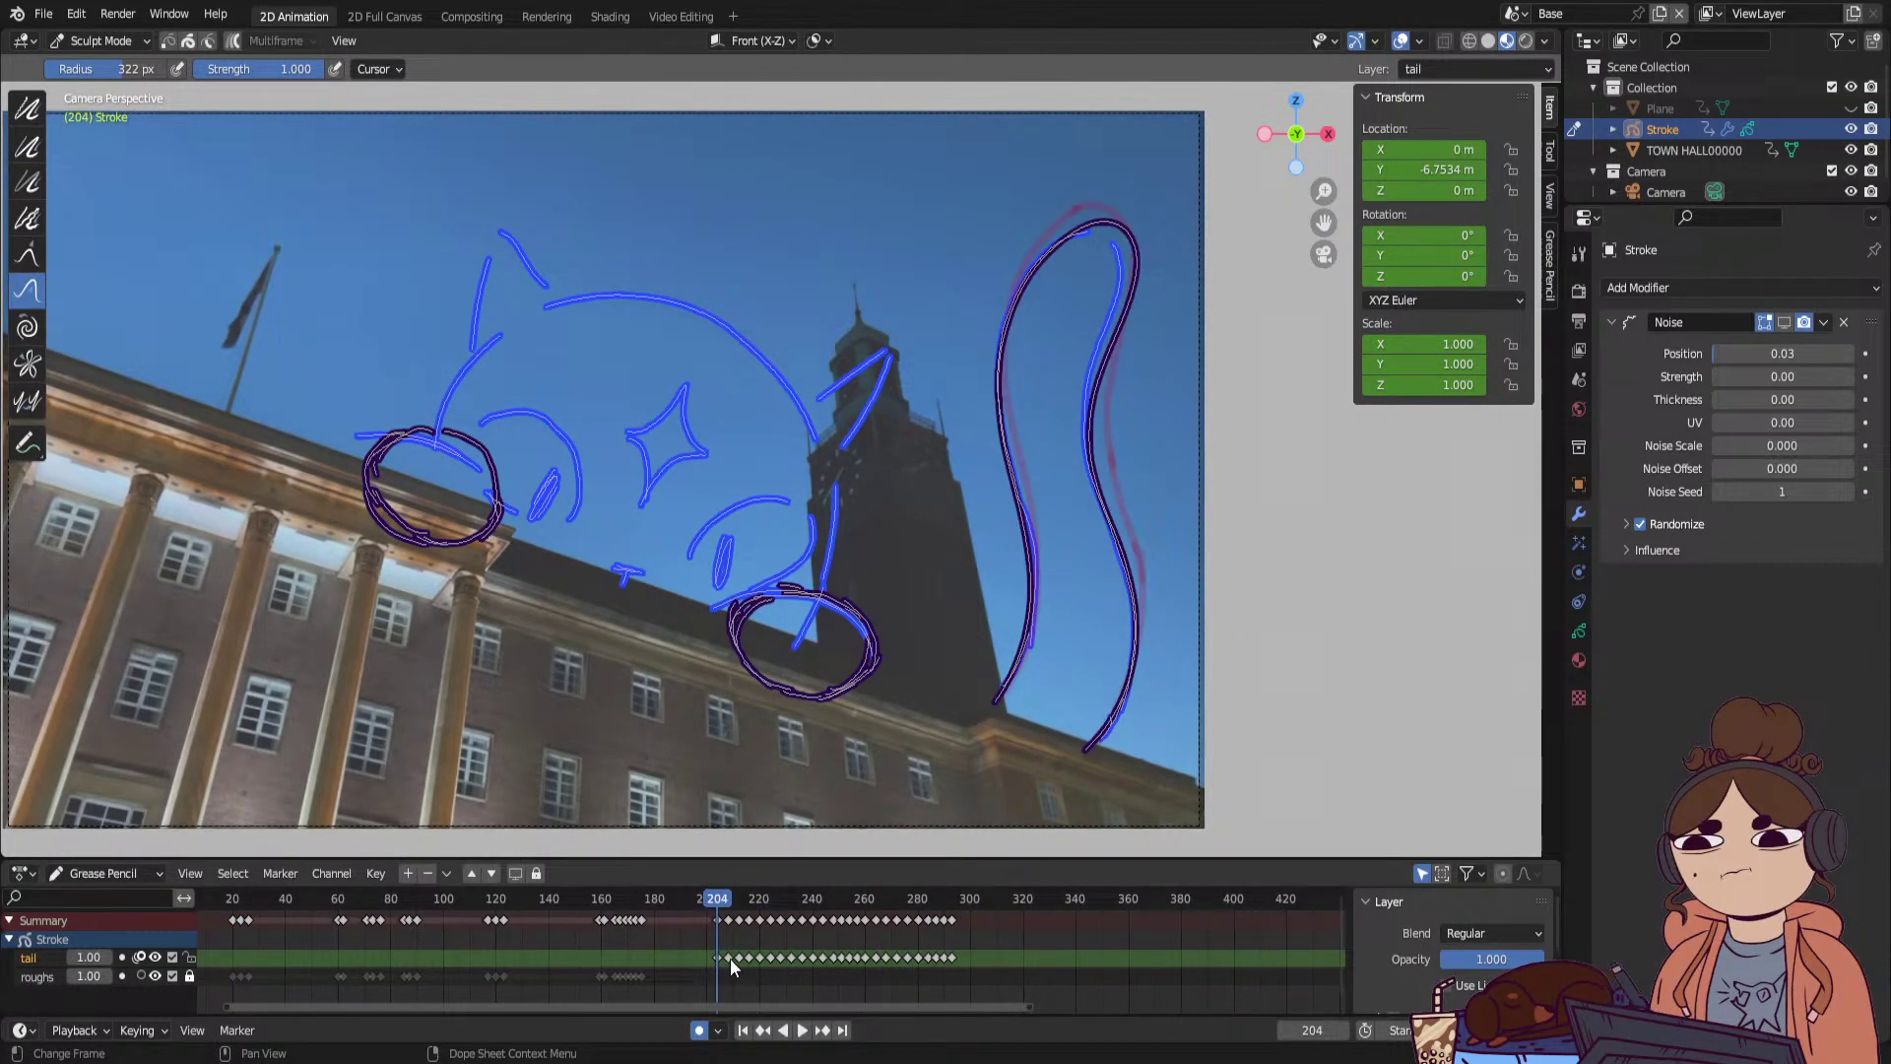
pyautogui.hotkey('shift', 'd')
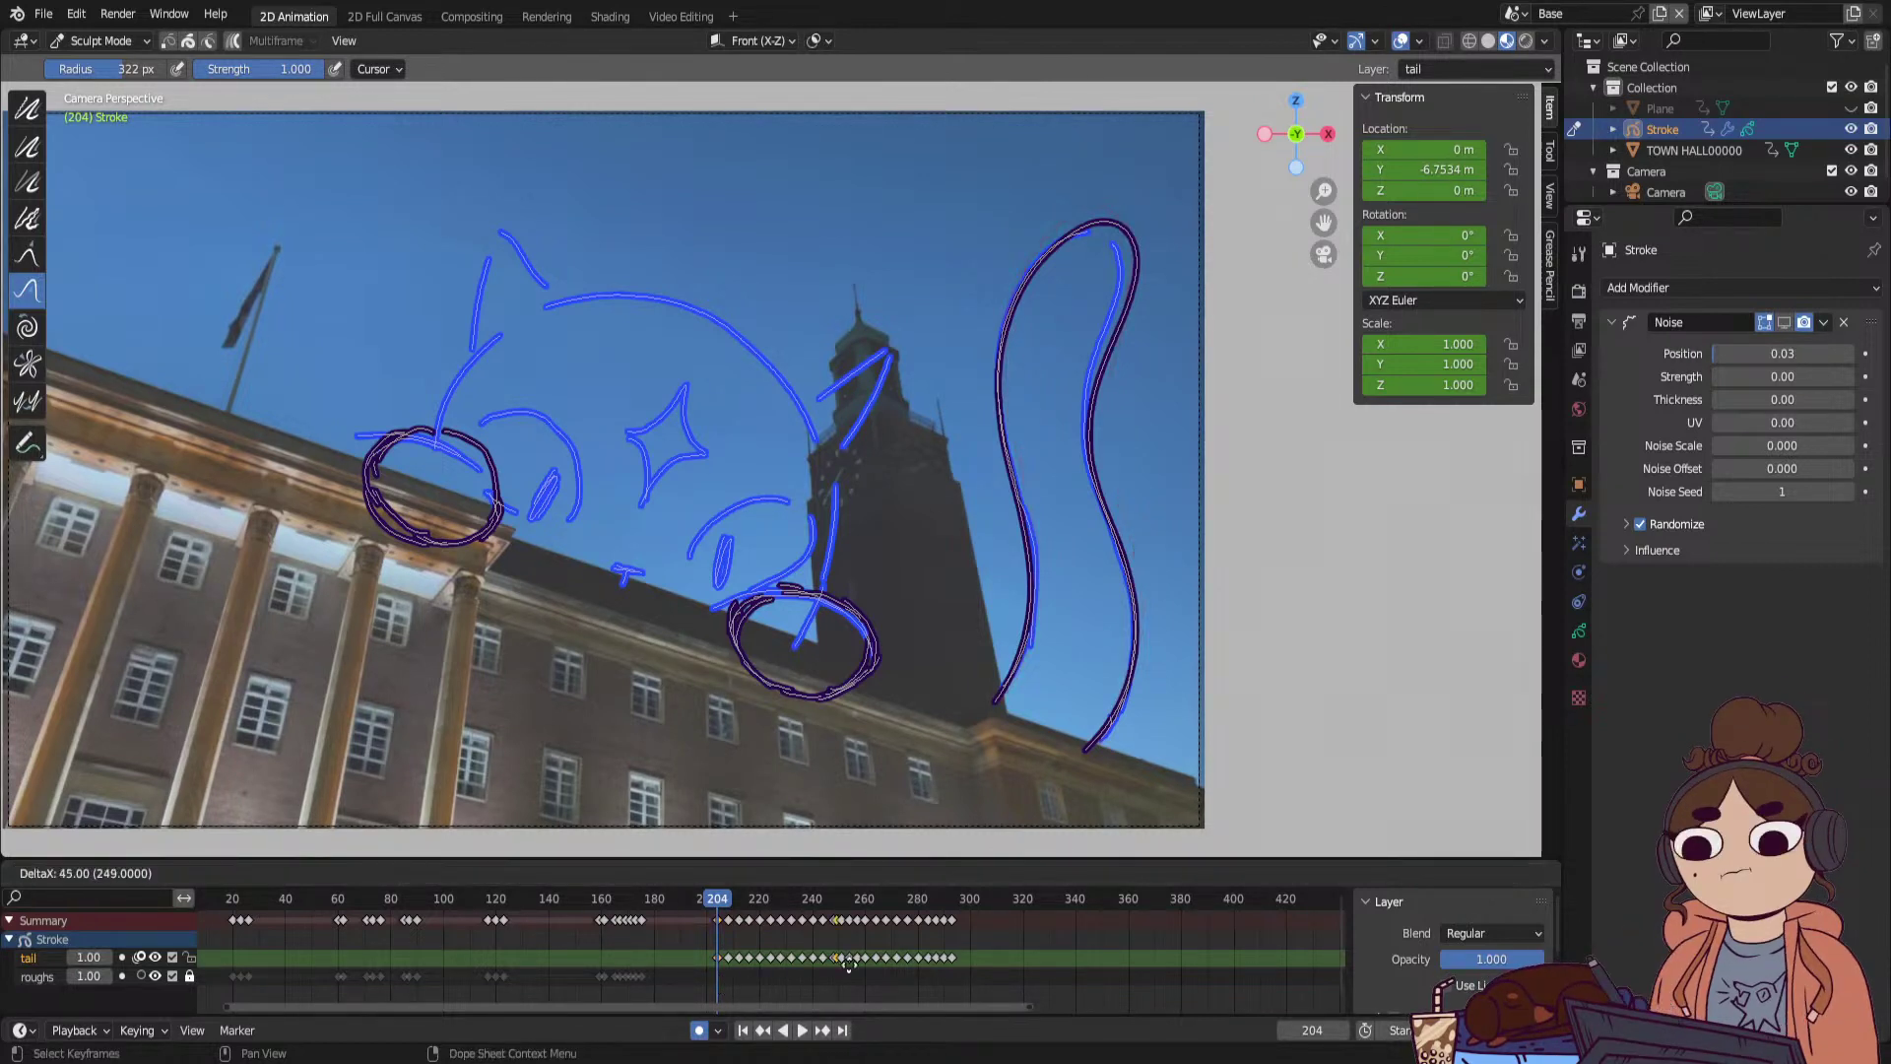
pyautogui.click(942, 900)
# Shift the two tail keyframes just before the duplicated pose one frame later, to frames 291 and 294.
pyautogui.click(945, 900)
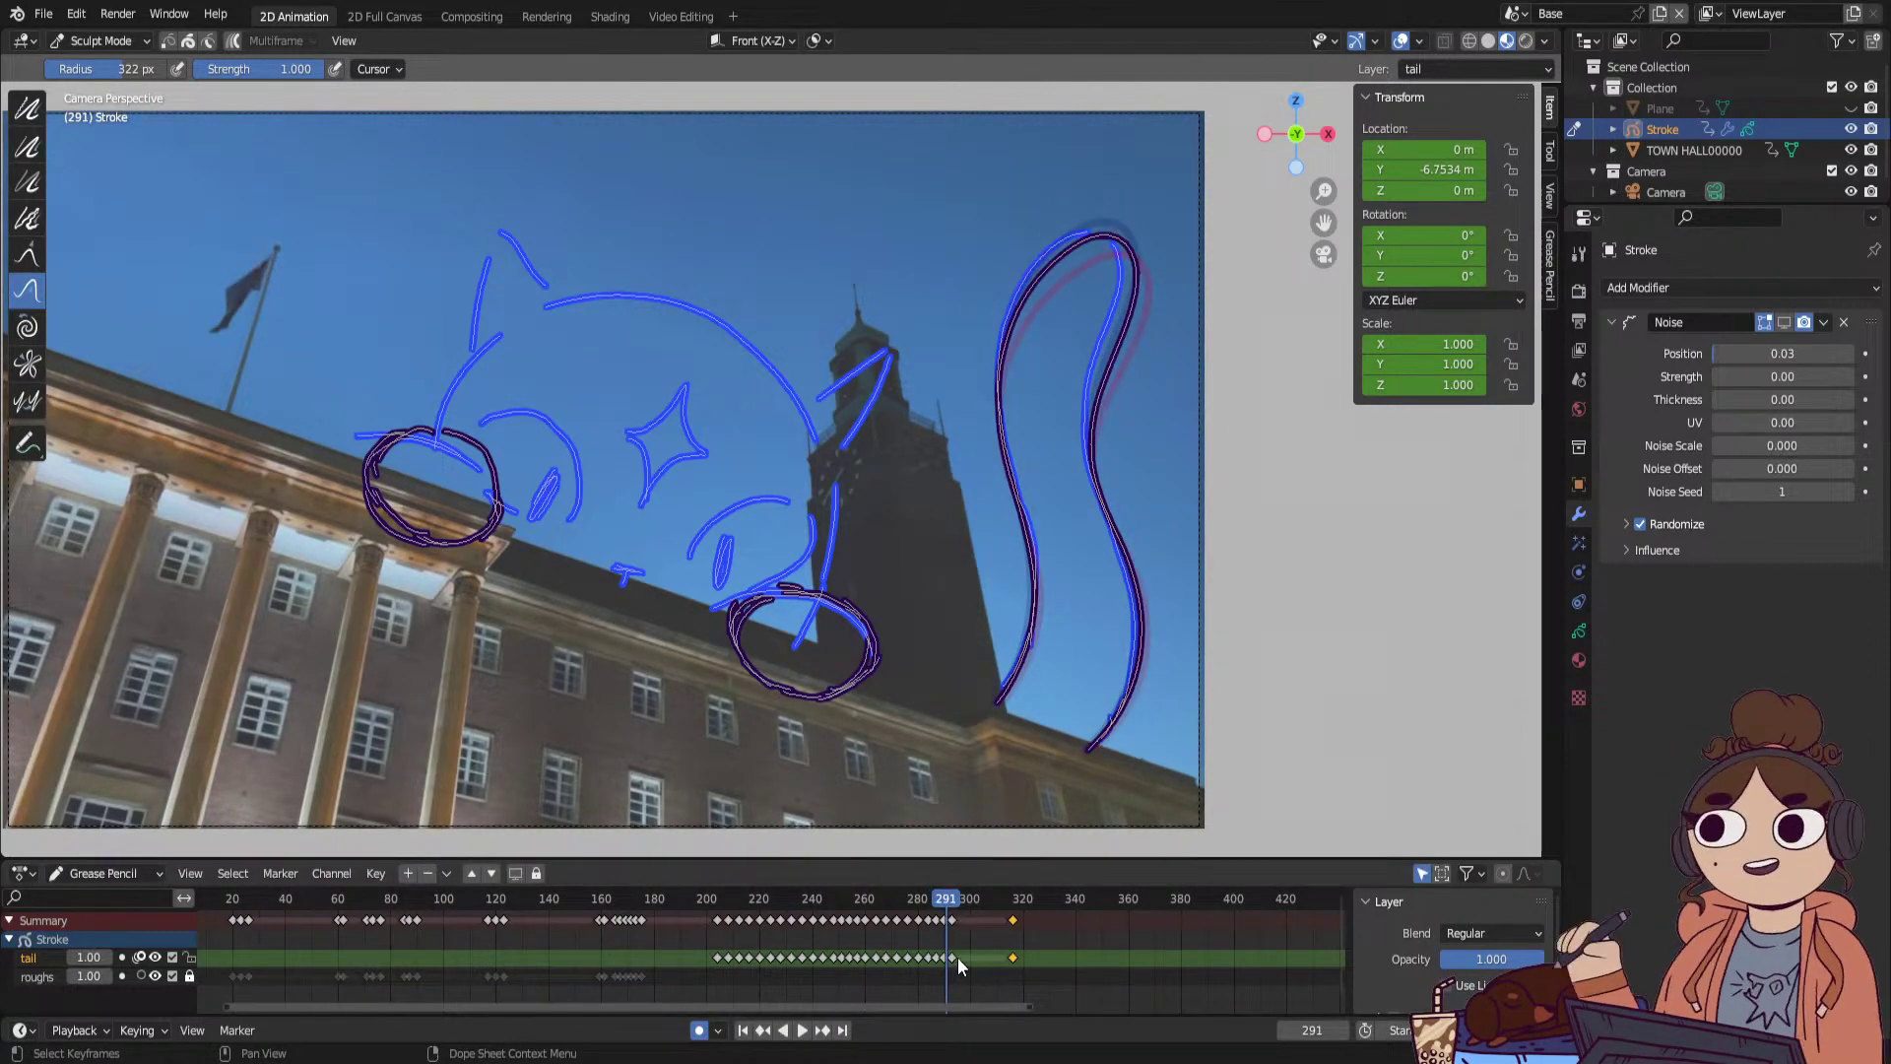
pyautogui.moveTo(1025, 1002); pyautogui.dragTo(607, 1012)
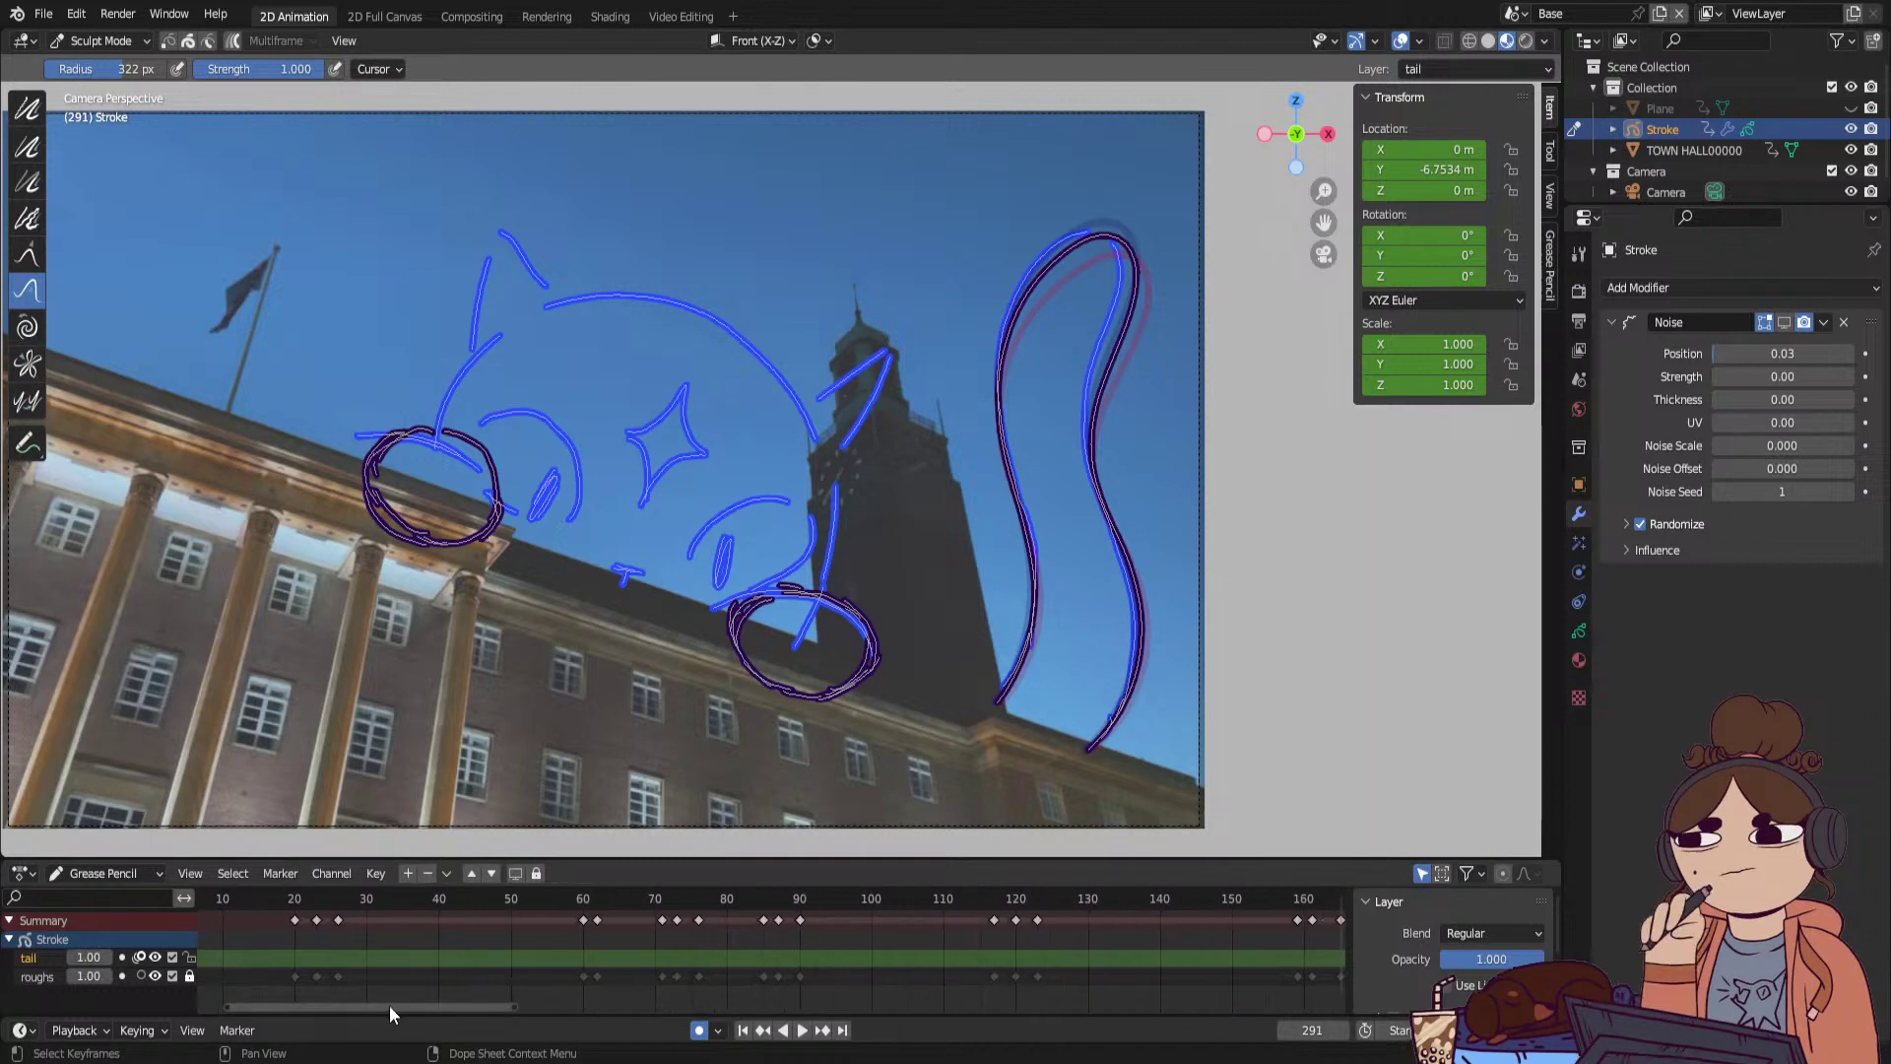
pyautogui.moveTo(388, 1005); pyautogui.dragTo(831, 994)
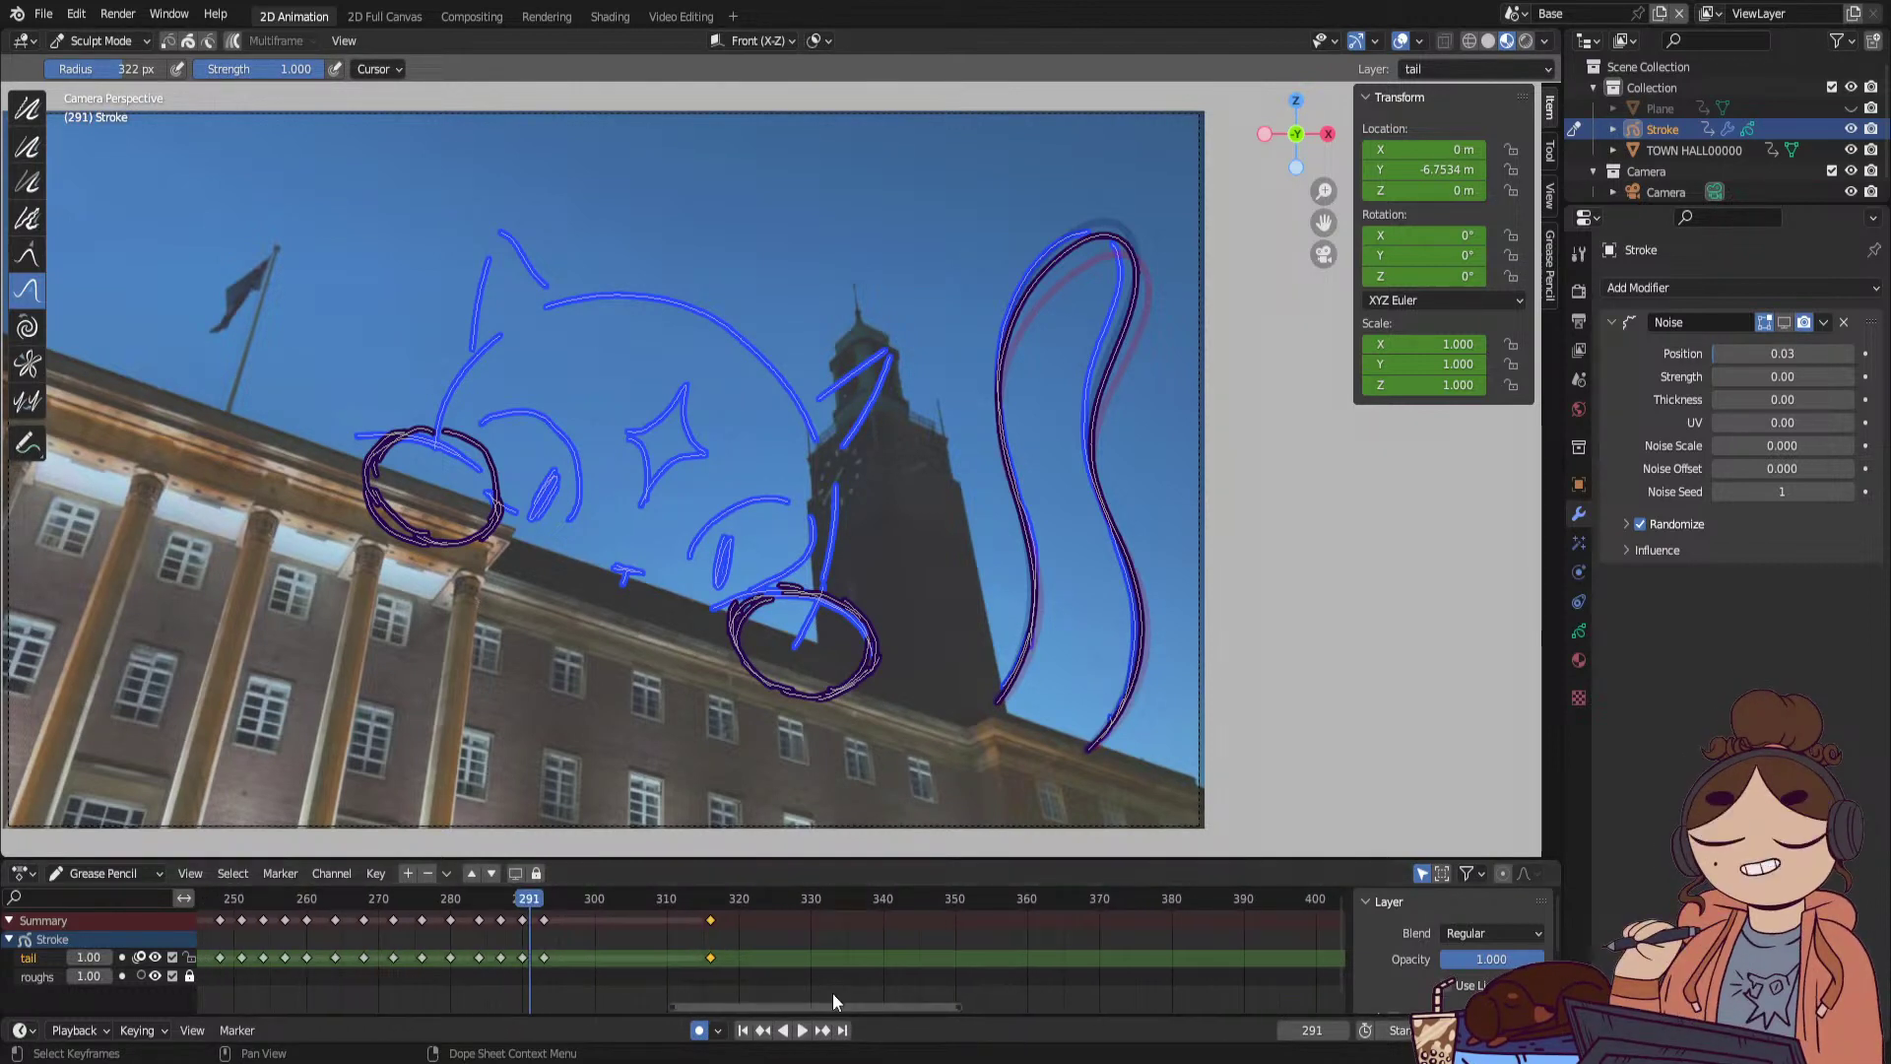
pyautogui.moveTo(531, 963)
pyautogui.mouseDown()
pyautogui.moveTo(490, 977)
pyautogui.moveTo(536, 960)
pyautogui.mouseUp()
pyautogui.press('g')
pyautogui.click(518, 960)
pyautogui.click(573, 958)
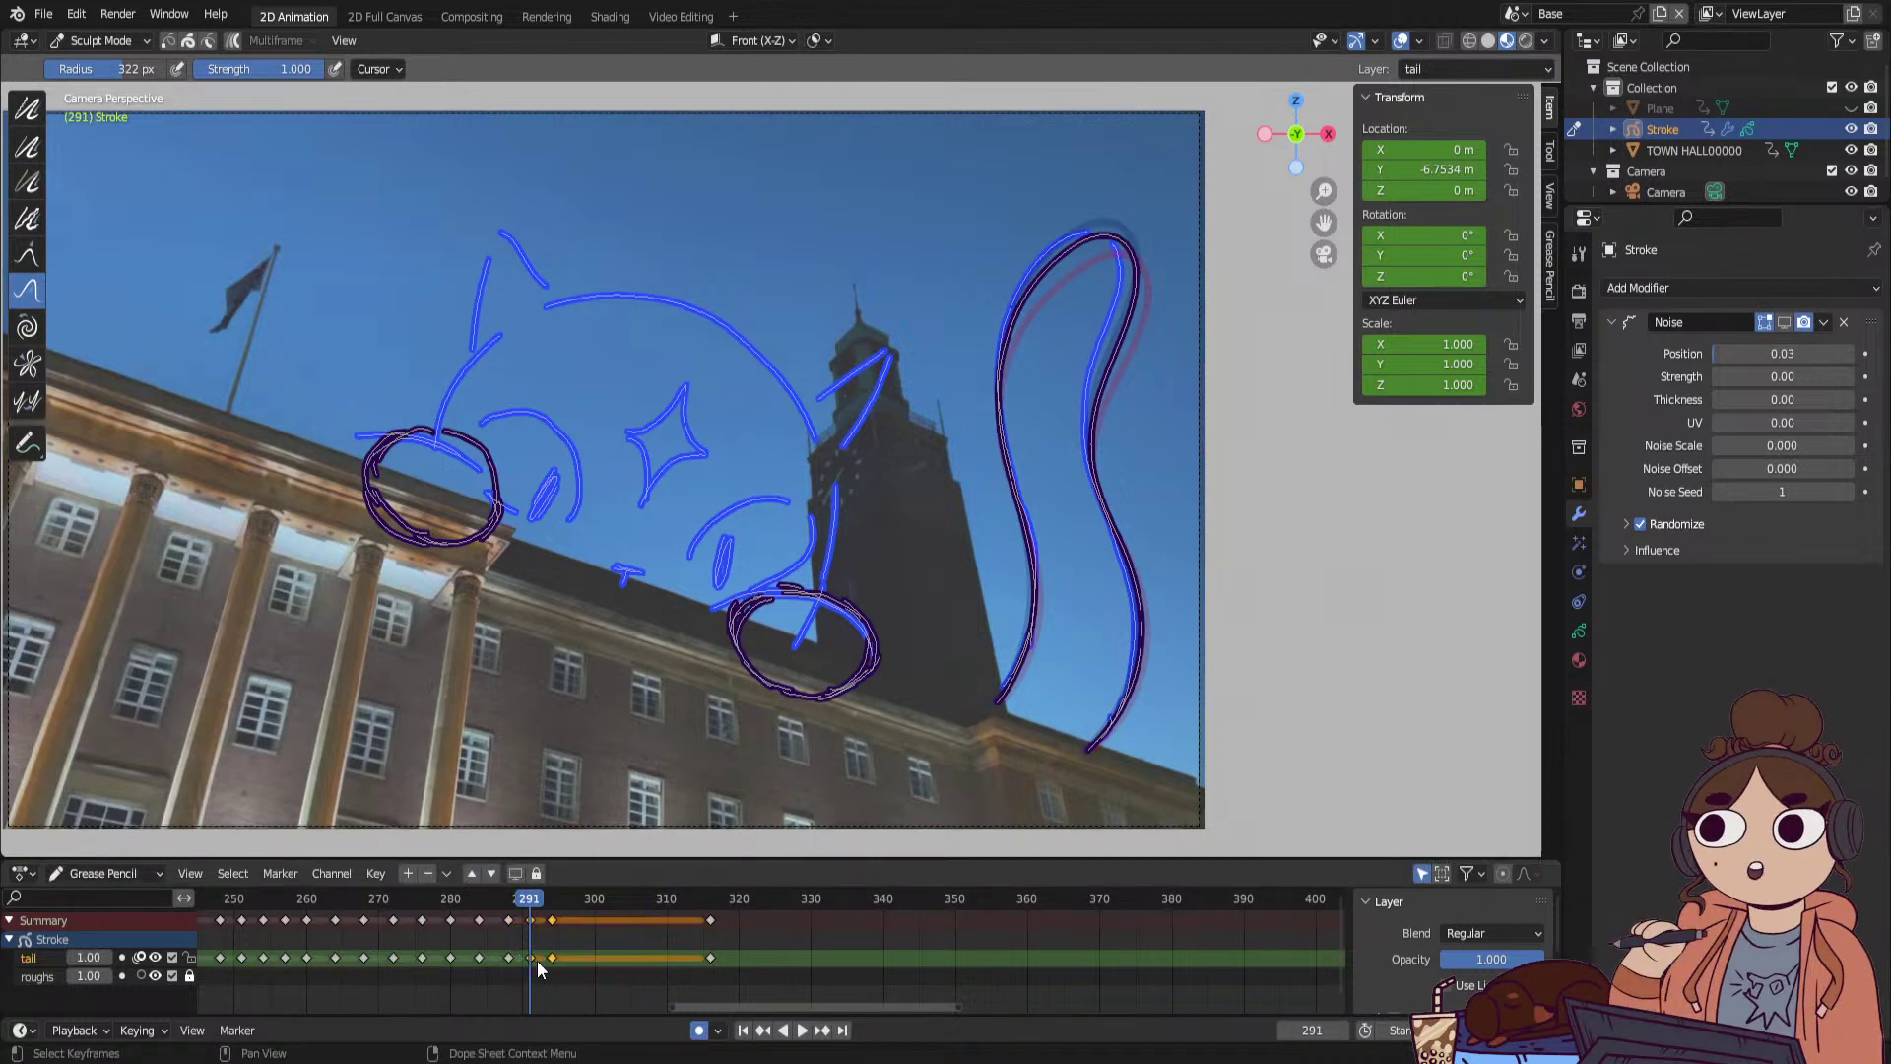
# Move the last in-between tail keyframe at frame 294 to frame 296.
pyautogui.press('g')
pyautogui.click(571, 956)
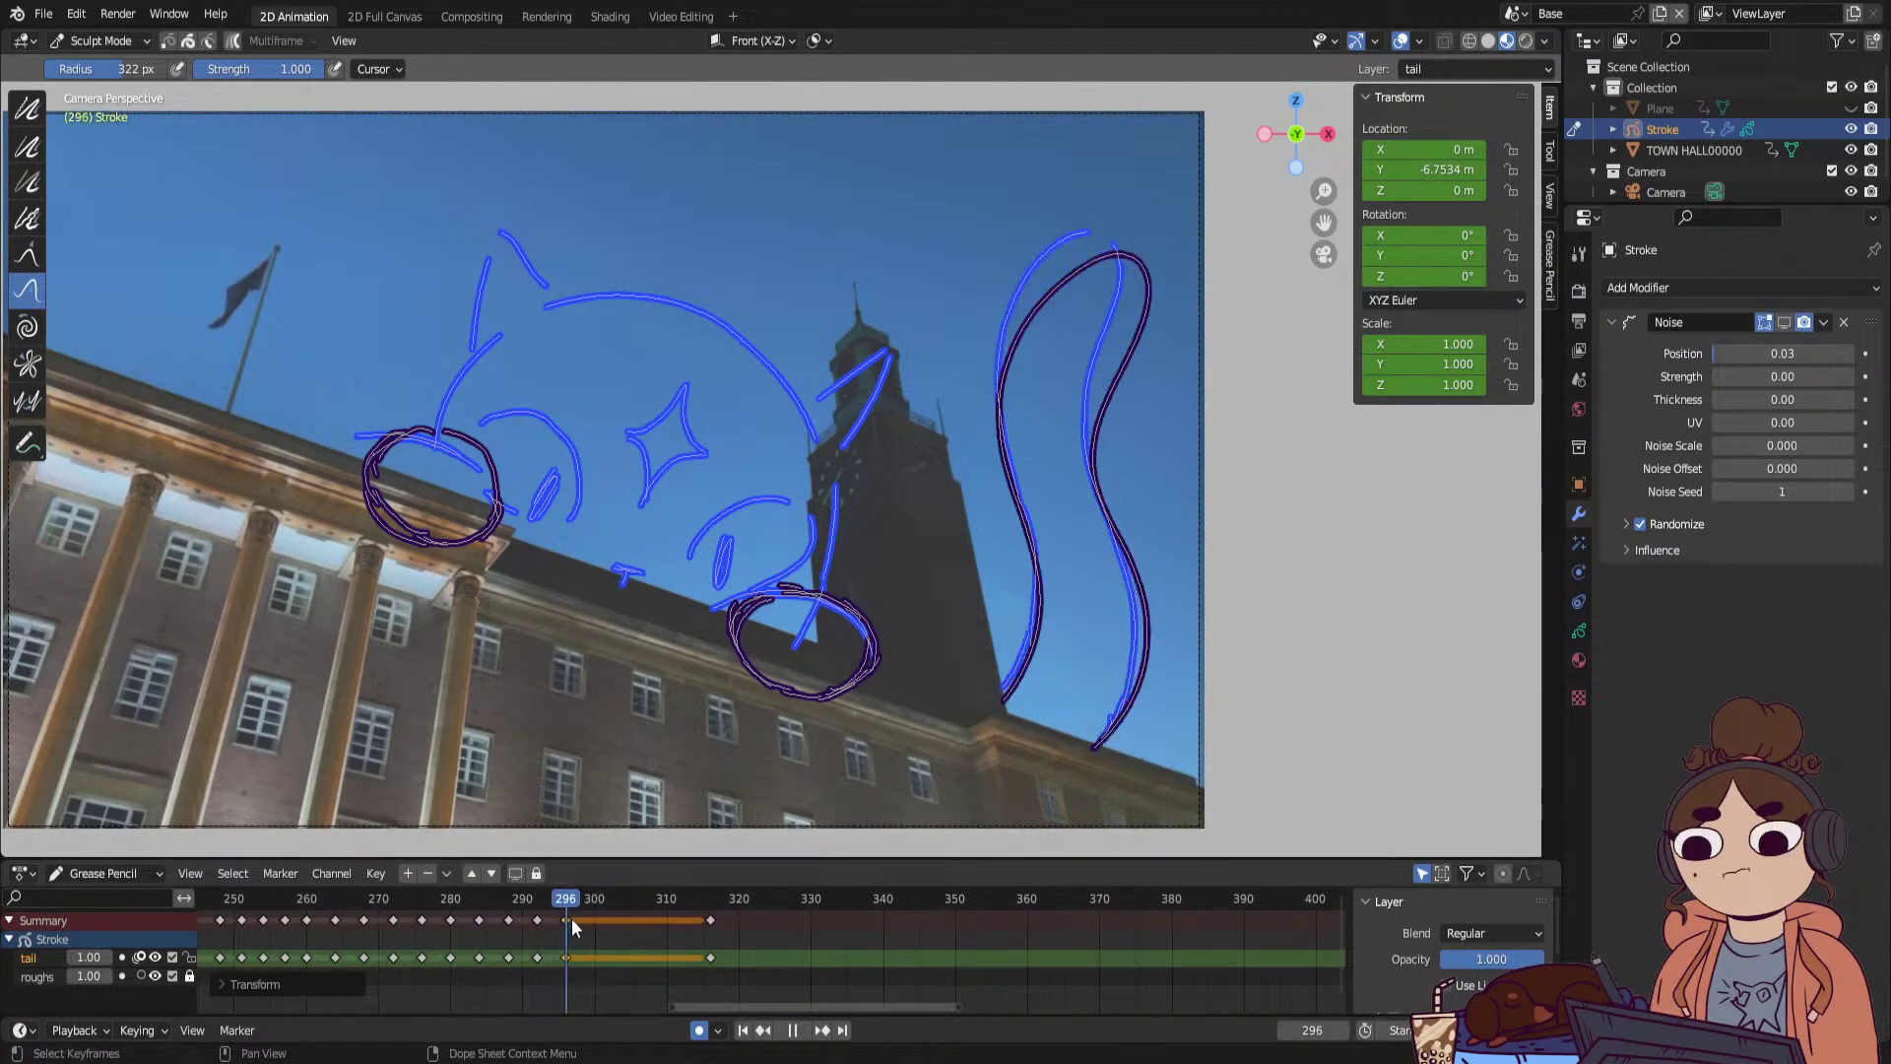
pyautogui.moveTo(644, 936)
pyautogui.mouseDown()
pyautogui.moveTo(747, 942)
pyautogui.moveTo(595, 966)
pyautogui.mouseUp()
# Duplicate two earlier in-between tail poses and place the copies at frames 303 and about 309.
pyautogui.click(594, 966)
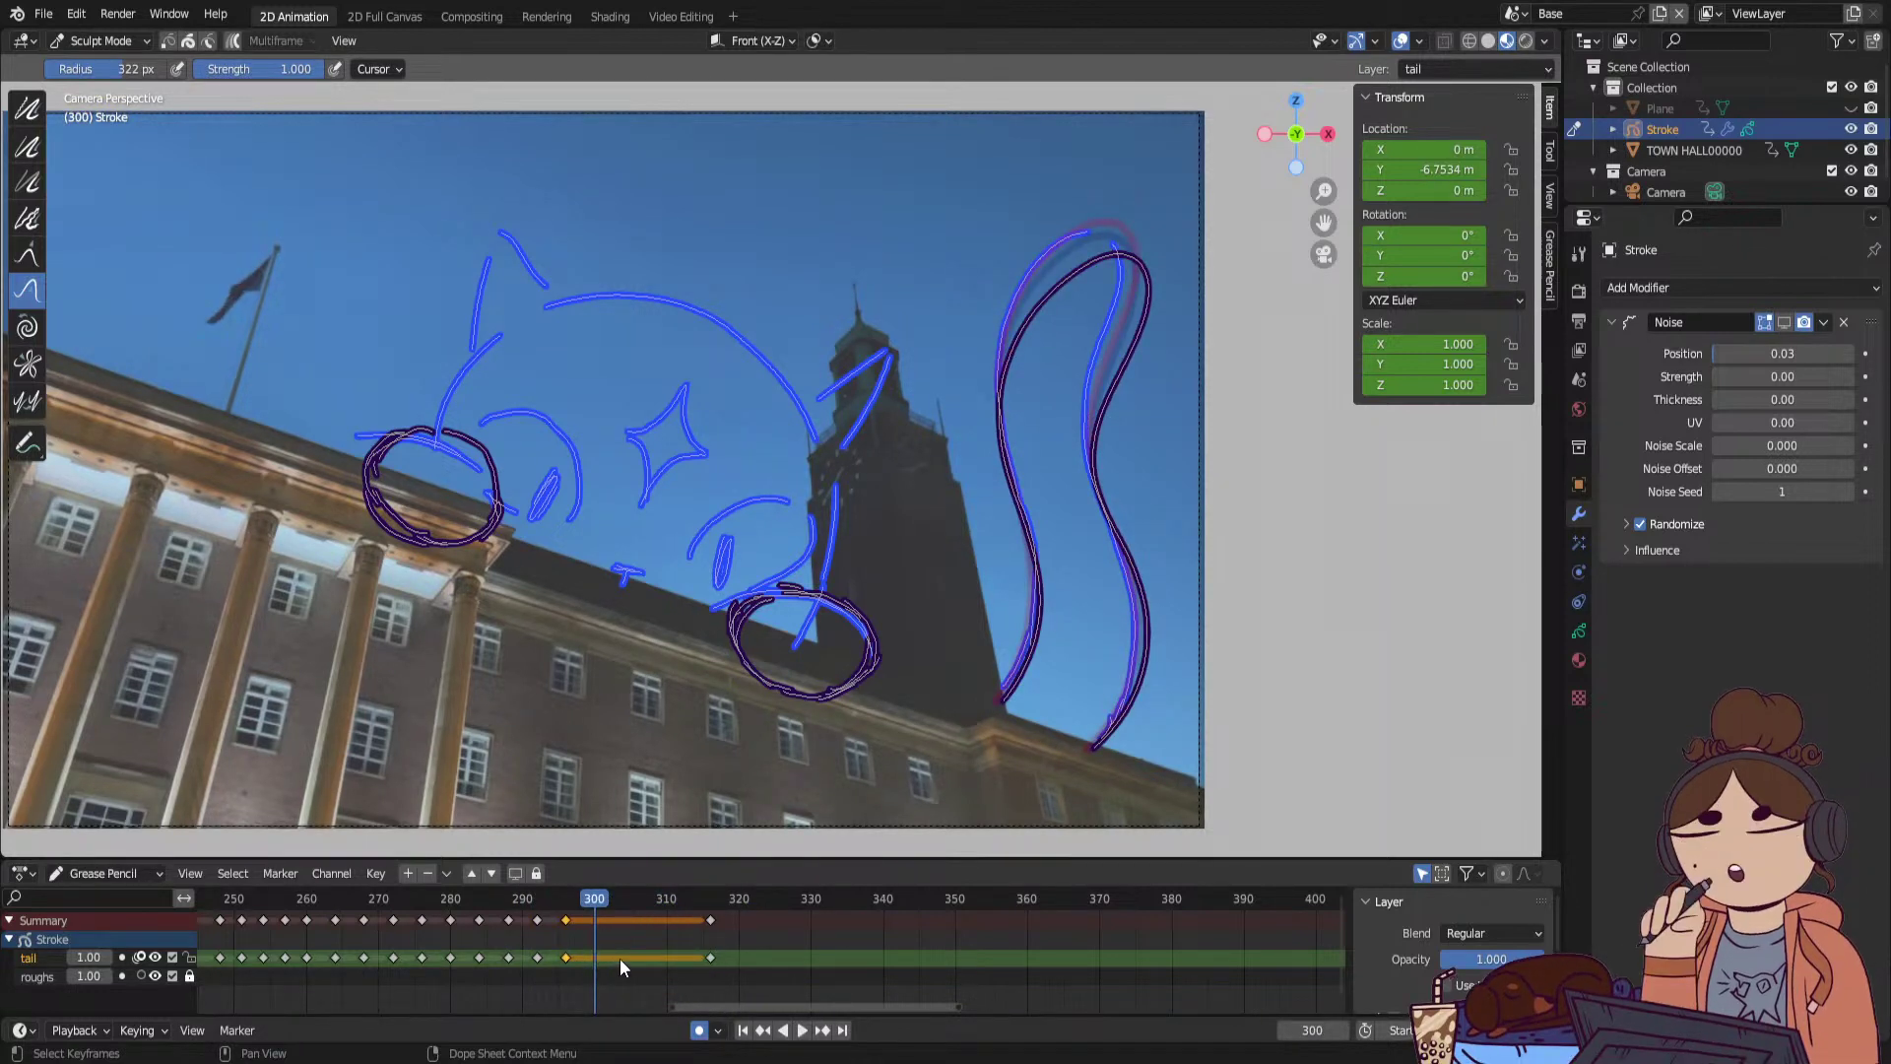
pyautogui.press('space')
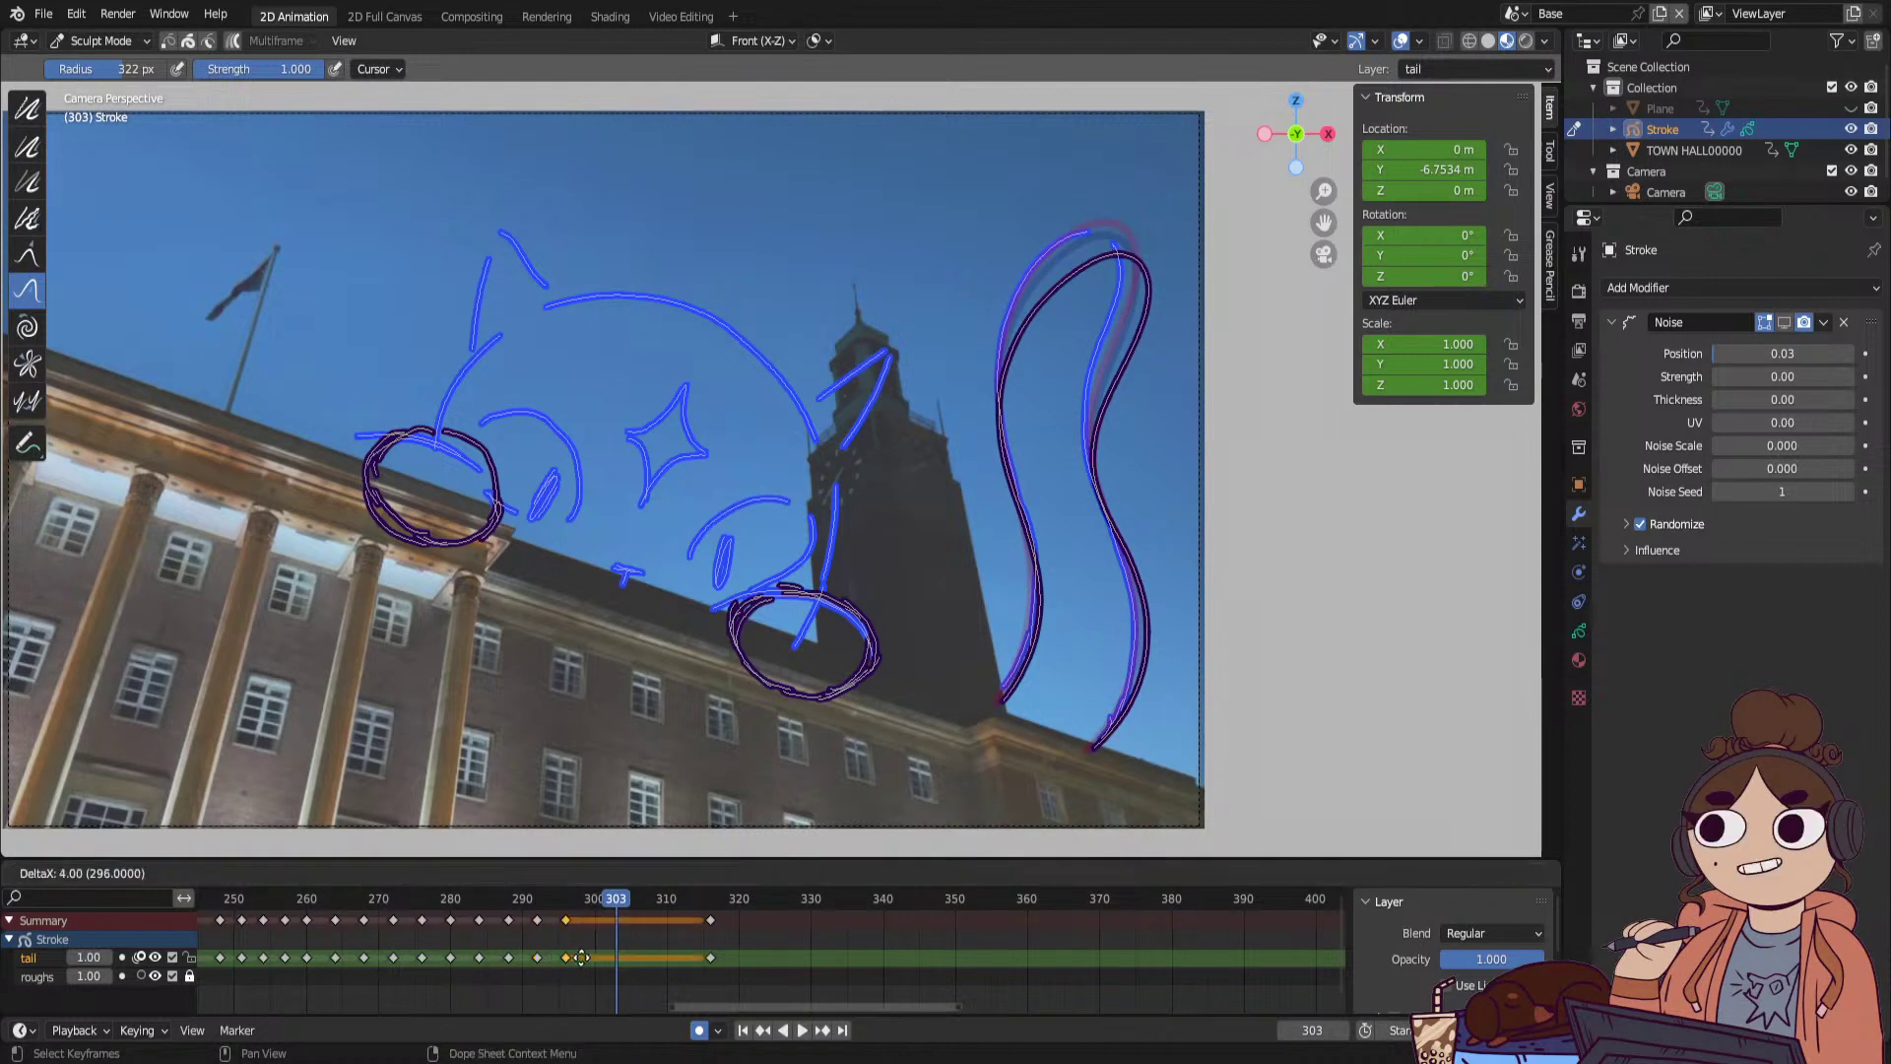
pyautogui.press('i')
pyautogui.click(509, 956)
pyautogui.hotkey('shift', 'd')
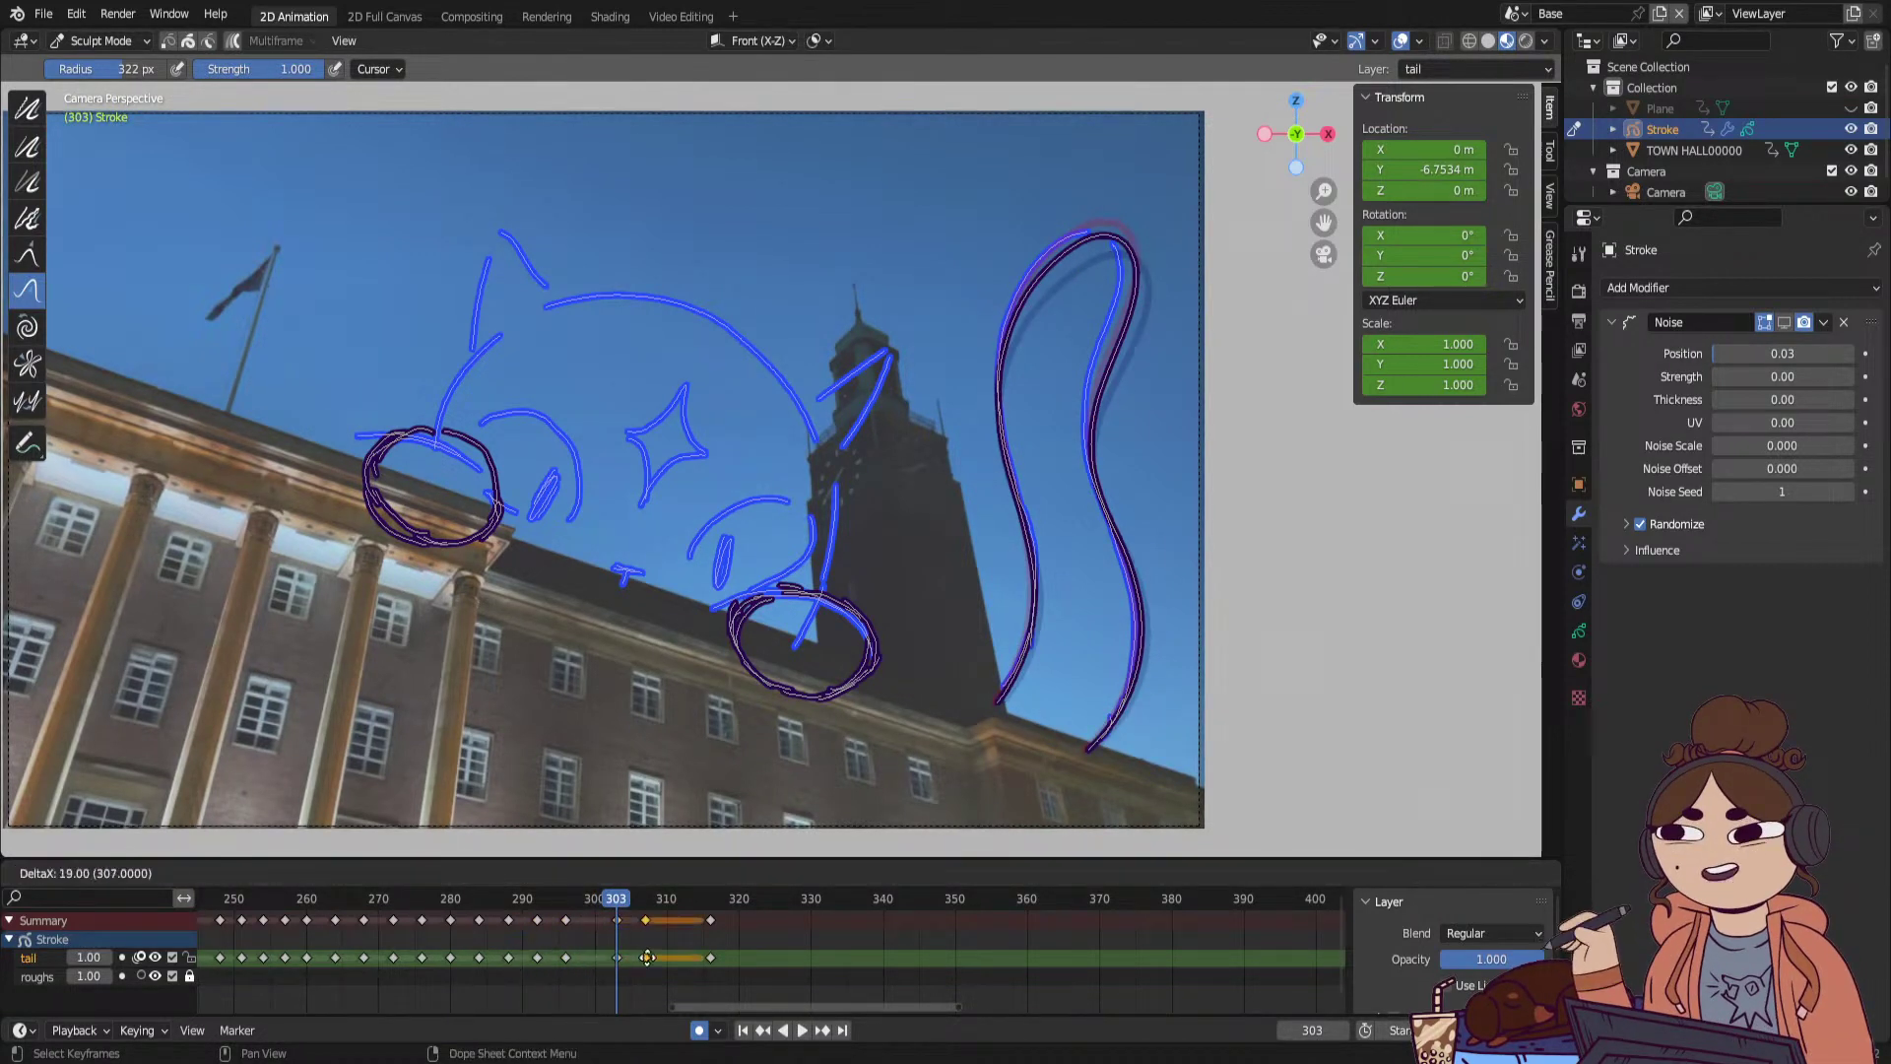
pyautogui.click(659, 962)
# Scale the timing of all tail keyframes from frame 203 so the last one lands at about frame 365.
pyautogui.moveTo(627, 908)
pyautogui.mouseDown()
pyautogui.moveTo(728, 911)
pyautogui.moveTo(586, 1009)
pyautogui.moveTo(423, 1014)
pyautogui.mouseUp()
pyautogui.press('space')
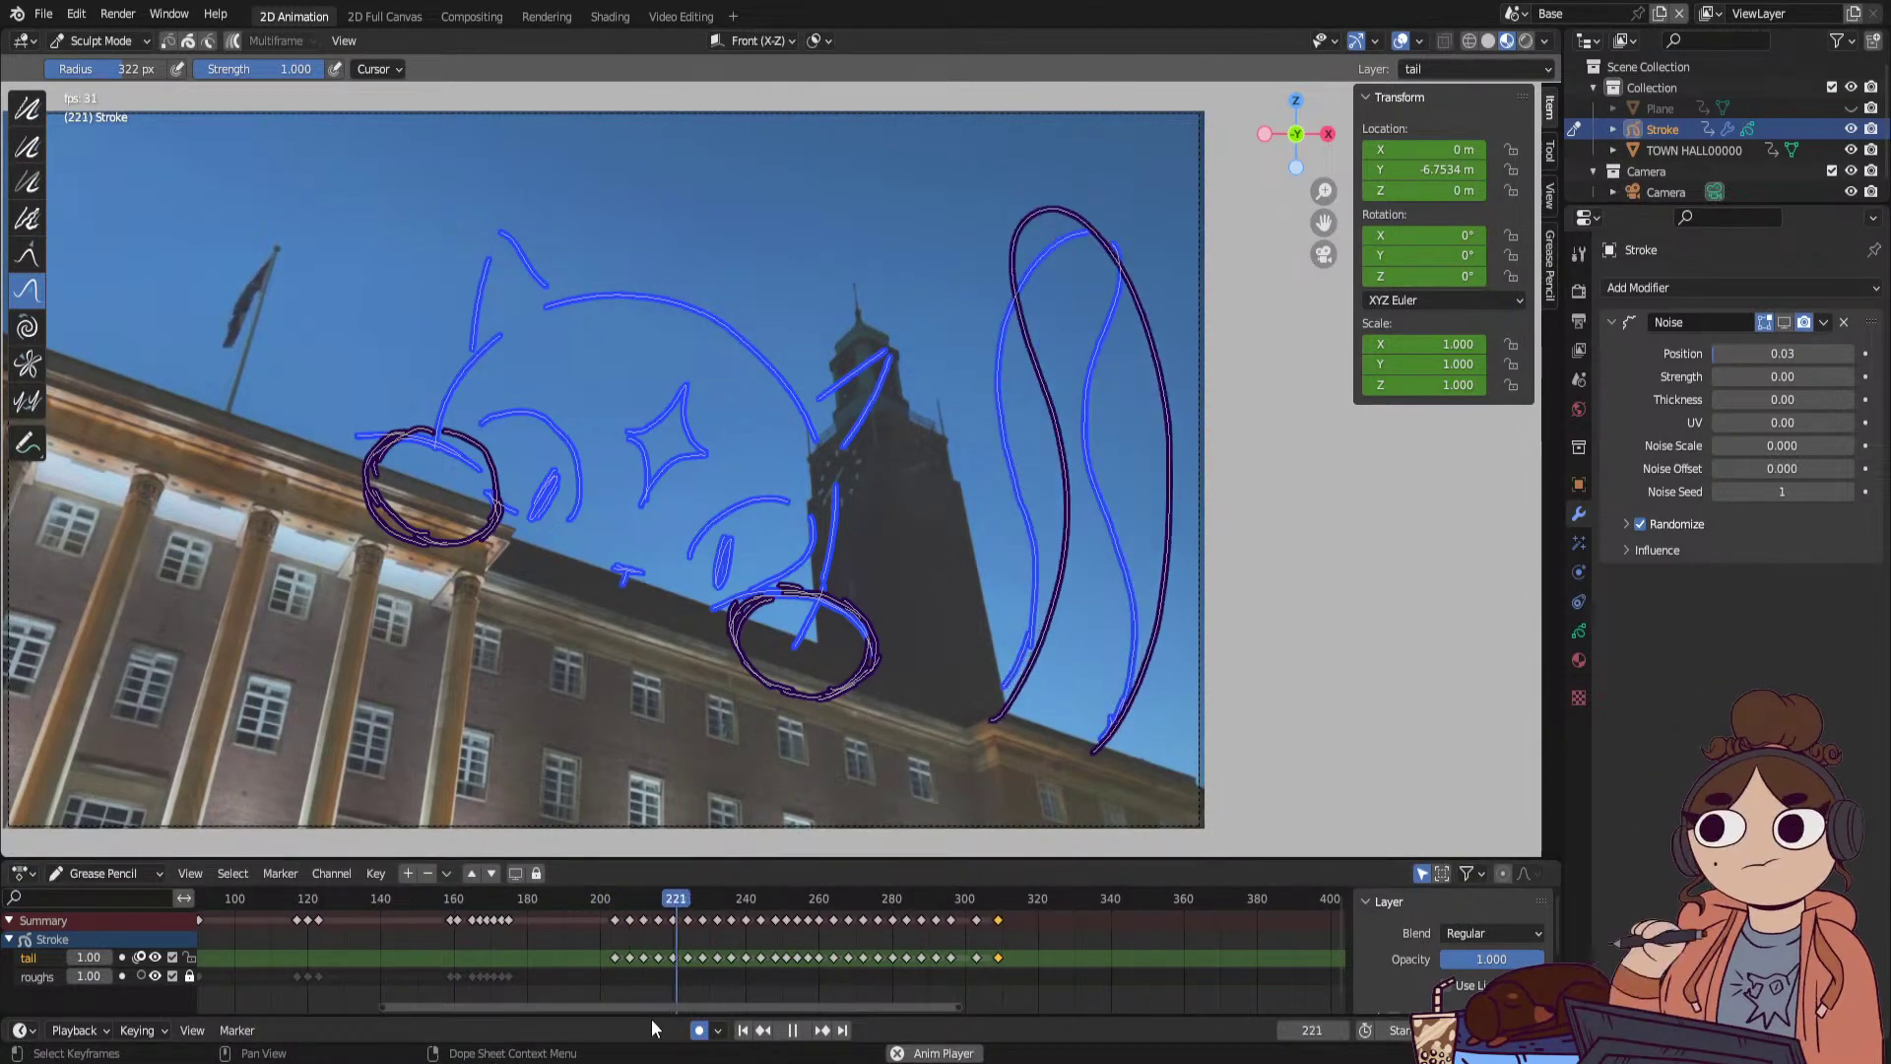
pyautogui.press('space')
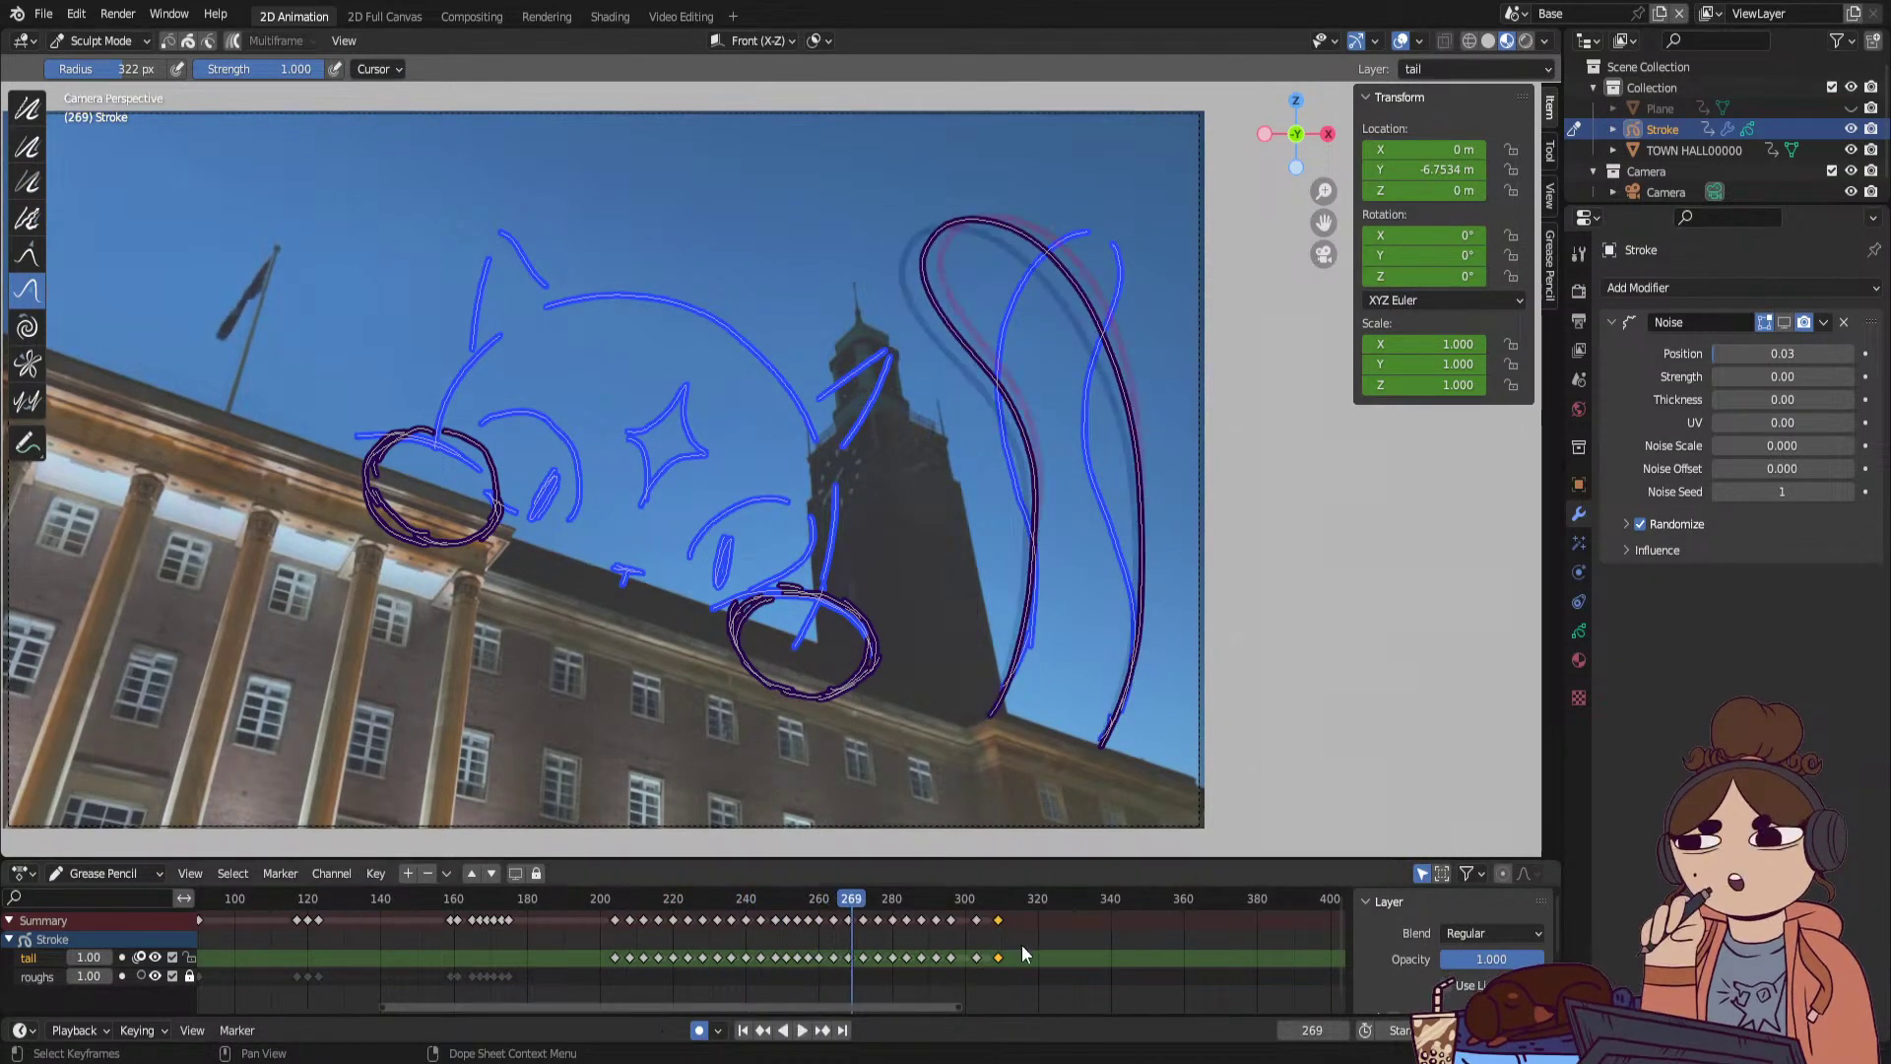
pyautogui.moveTo(1025, 944); pyautogui.dragTo(604, 979)
pyautogui.click(612, 900)
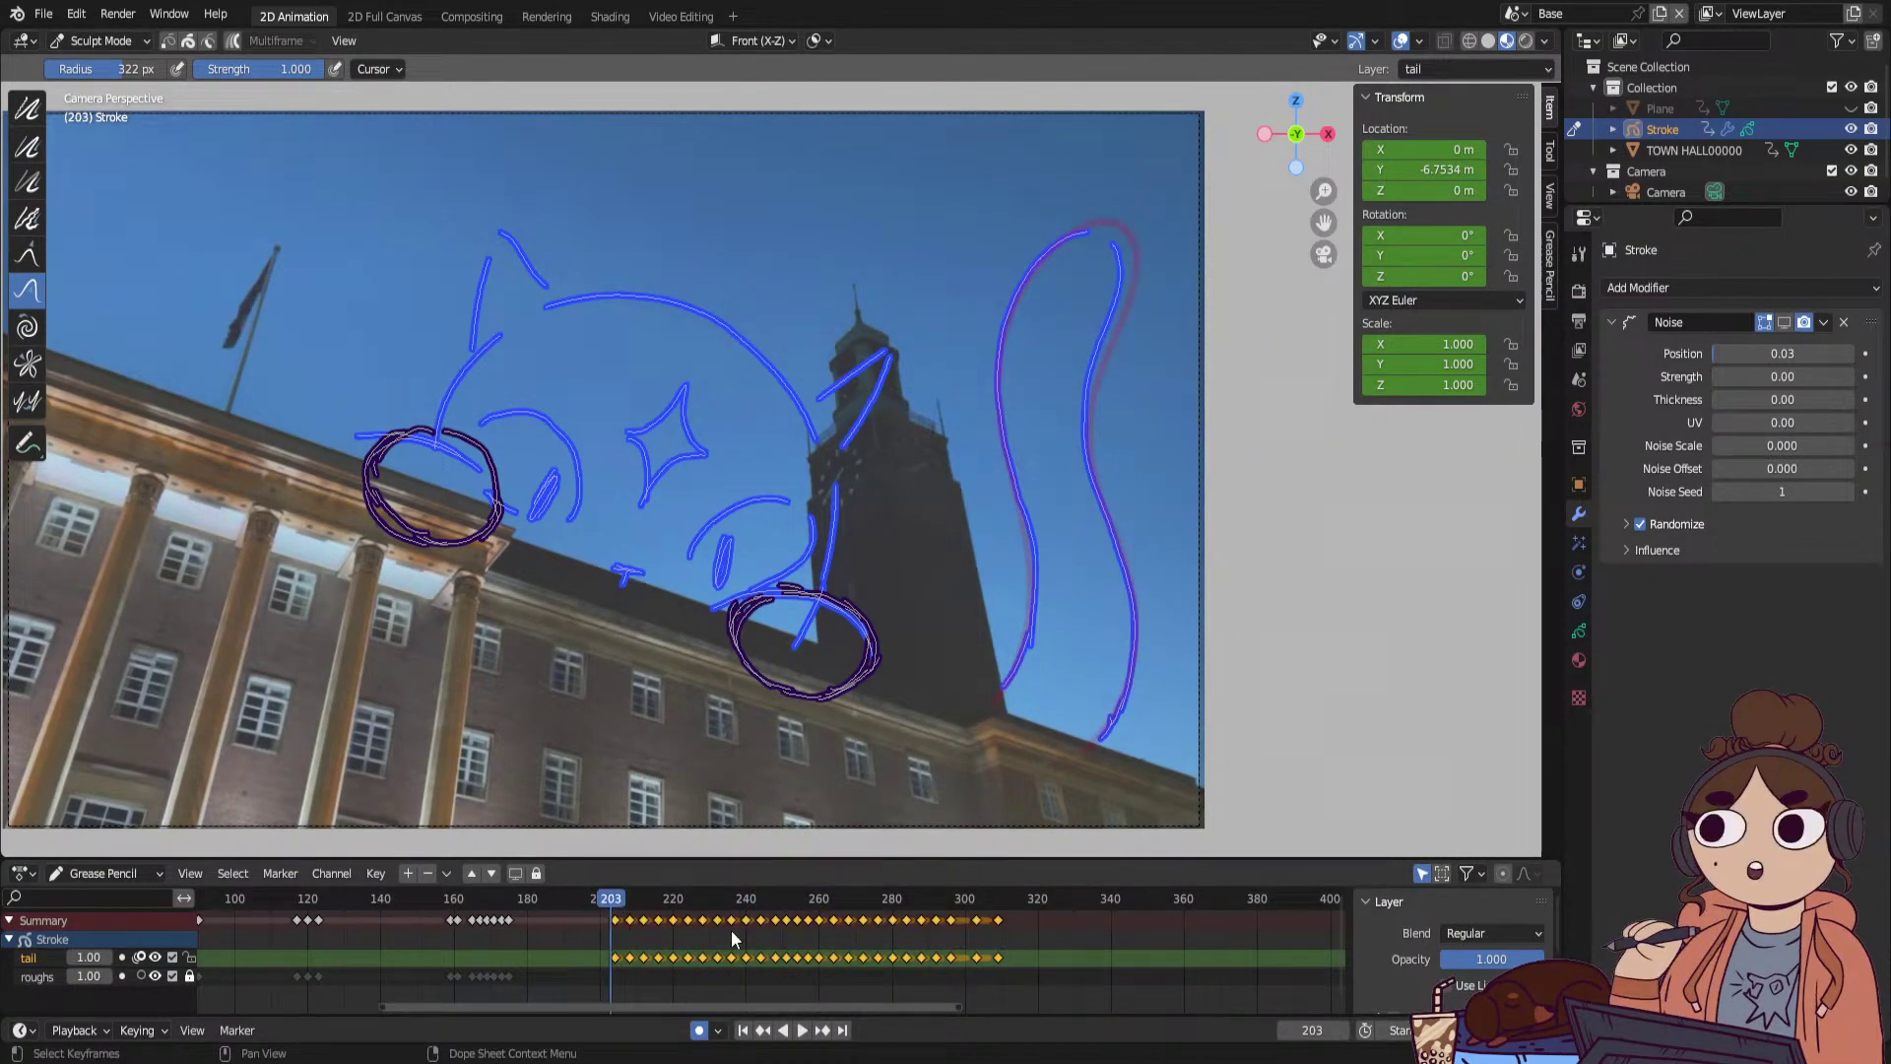
pyautogui.press('s')
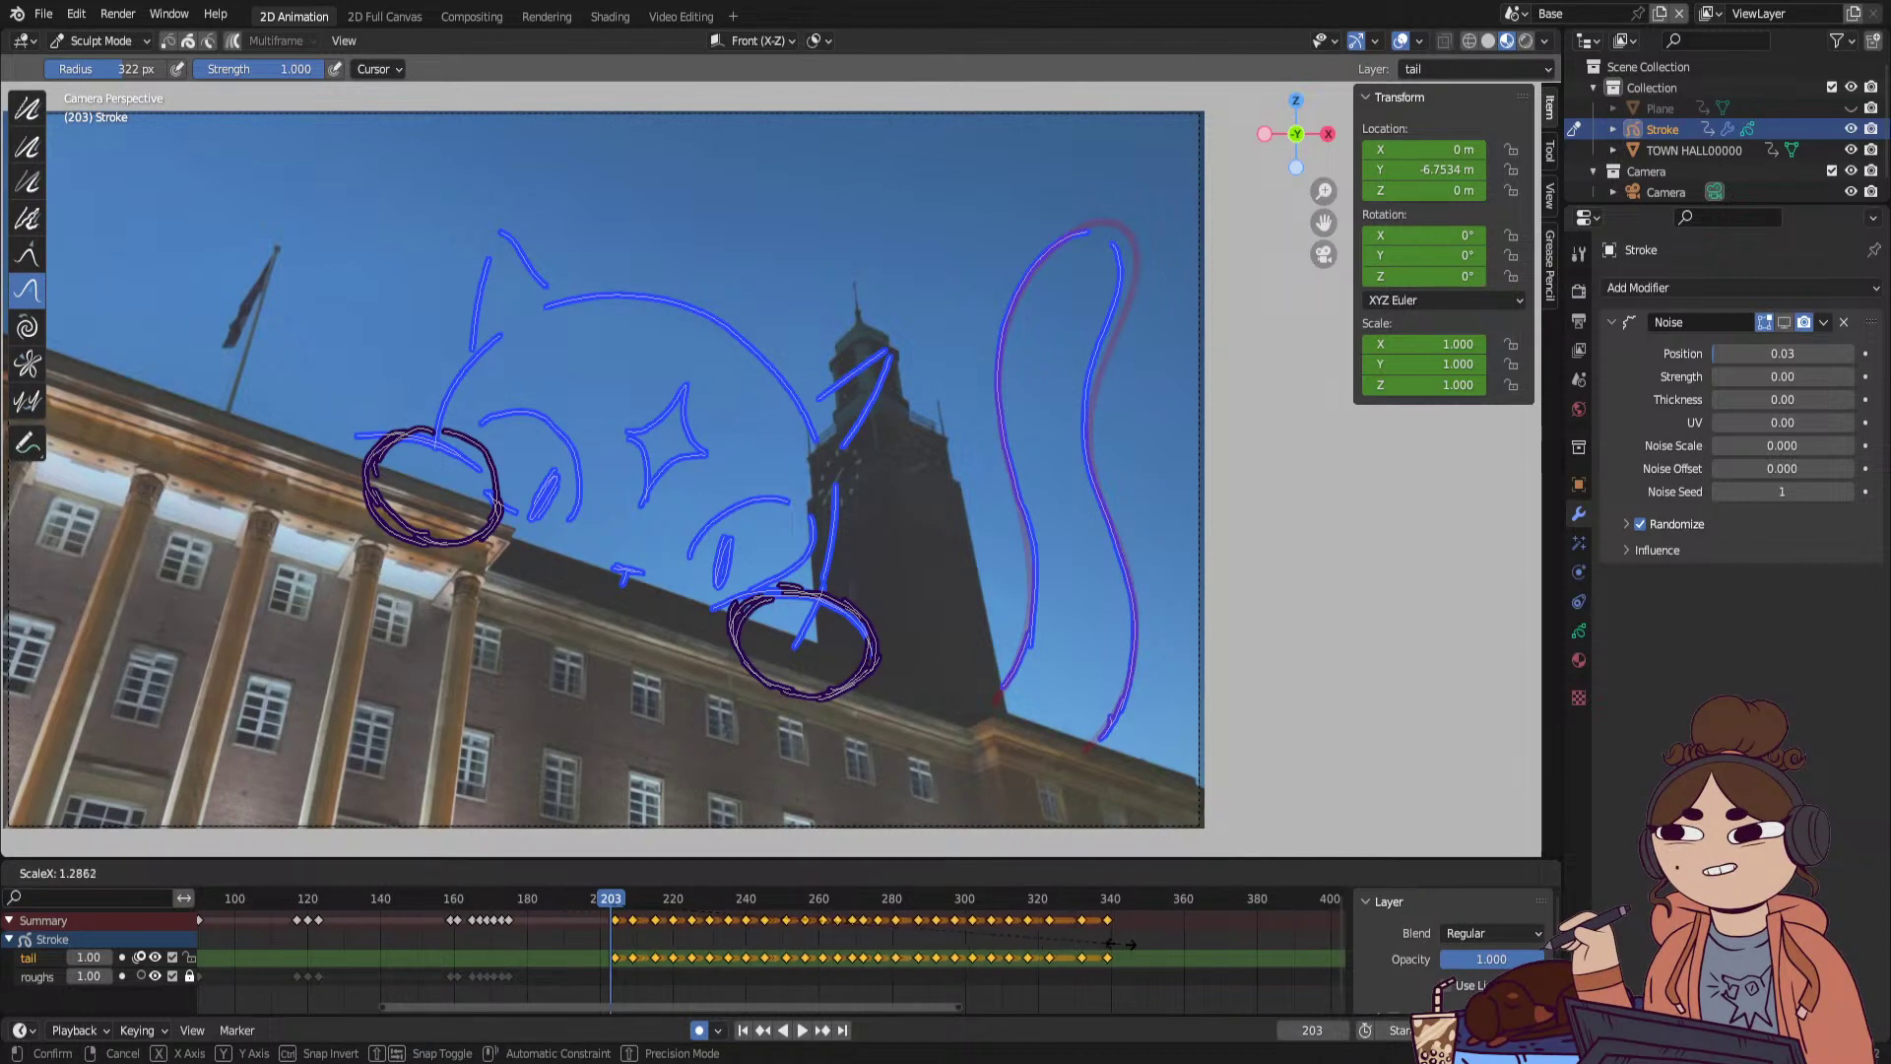
pyautogui.click(1216, 944)
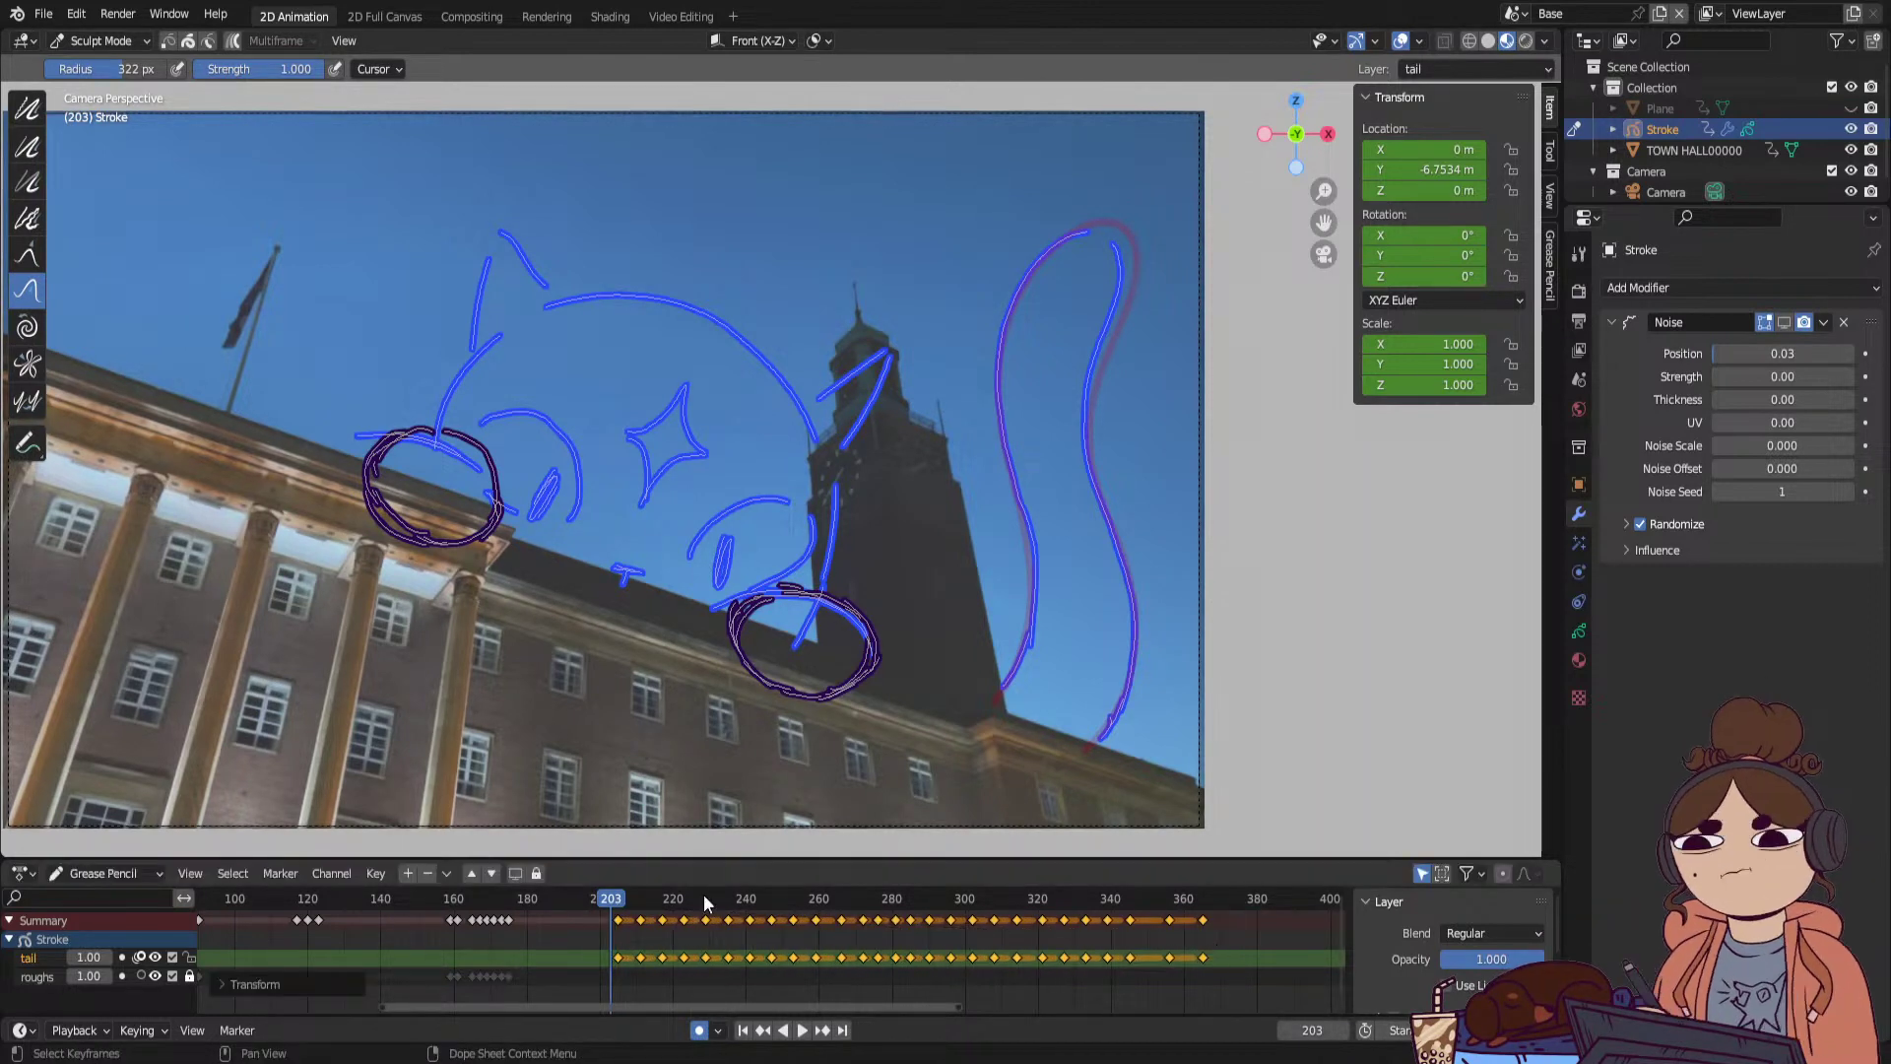
# Review the slowed sway and shift all tail keyframes after frame 244 later, so the group starts at about frame 281.
pyautogui.press('space')
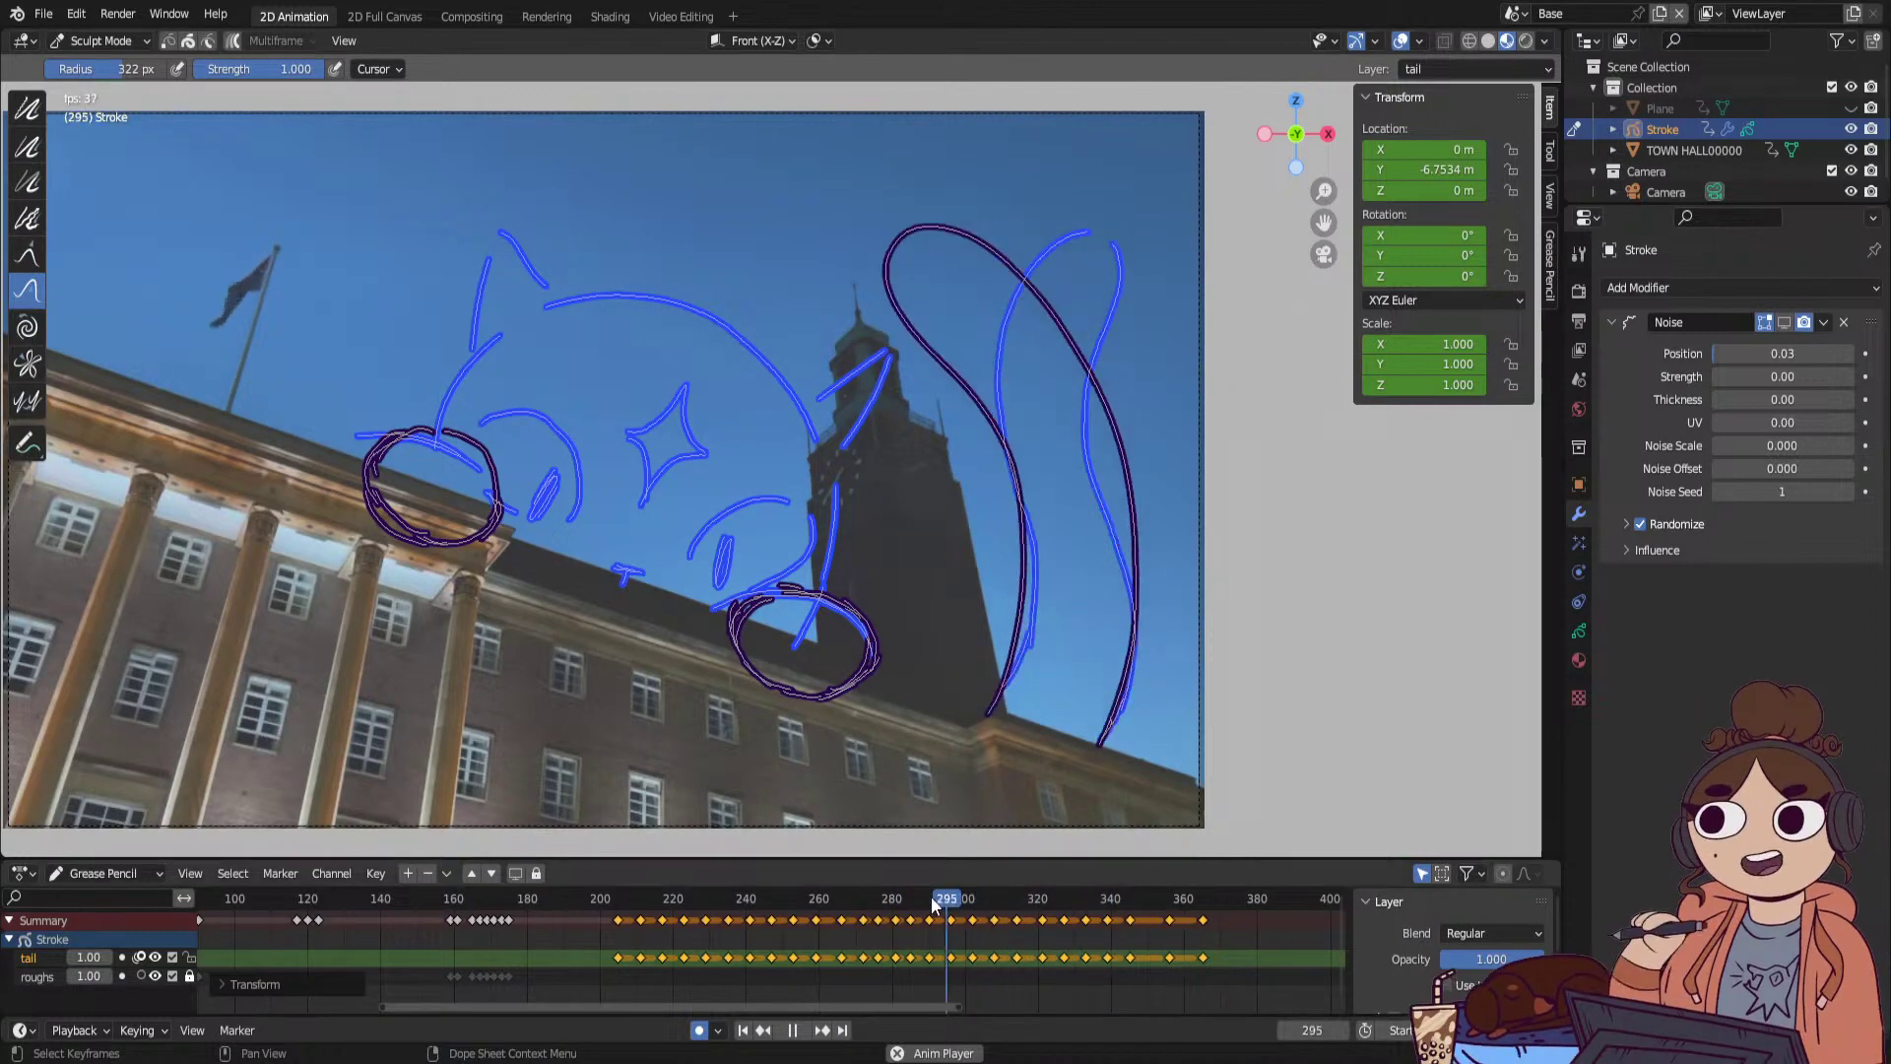
pyautogui.press('space')
pyautogui.press('space')
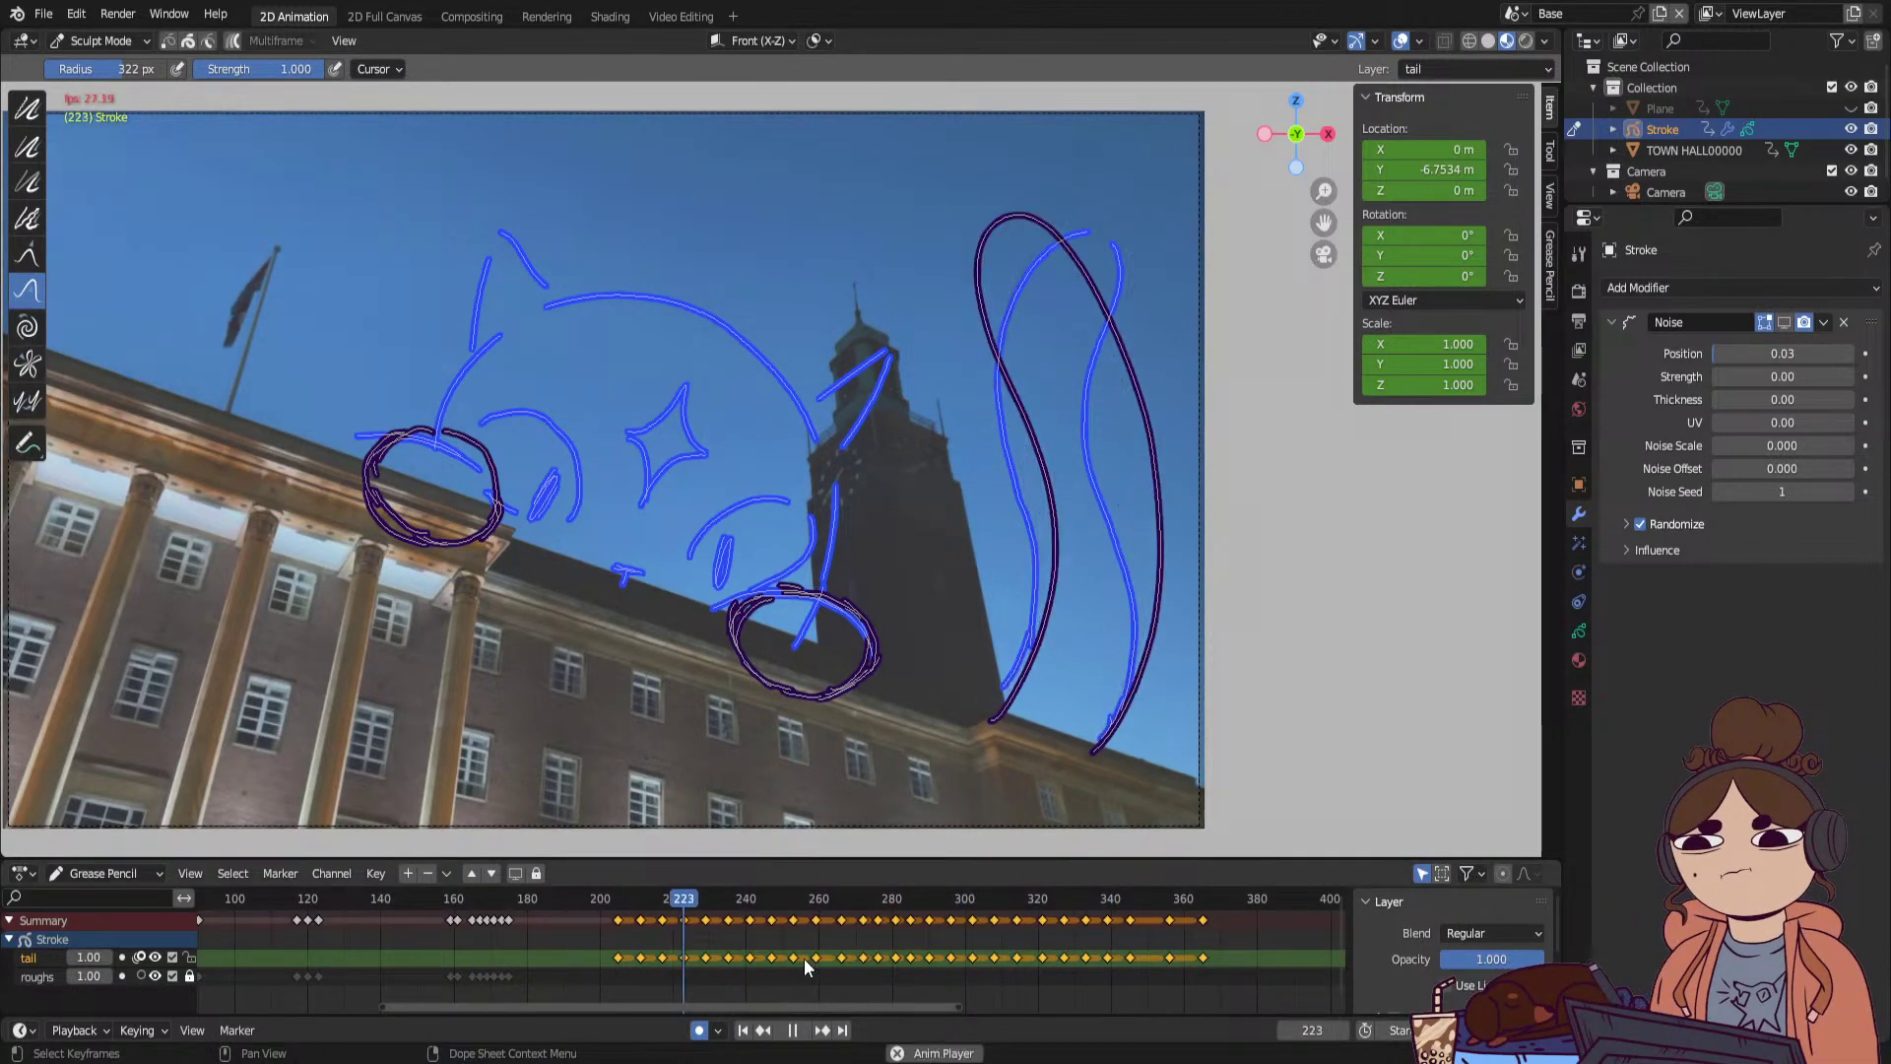
pyautogui.press('space')
pyautogui.press('space')
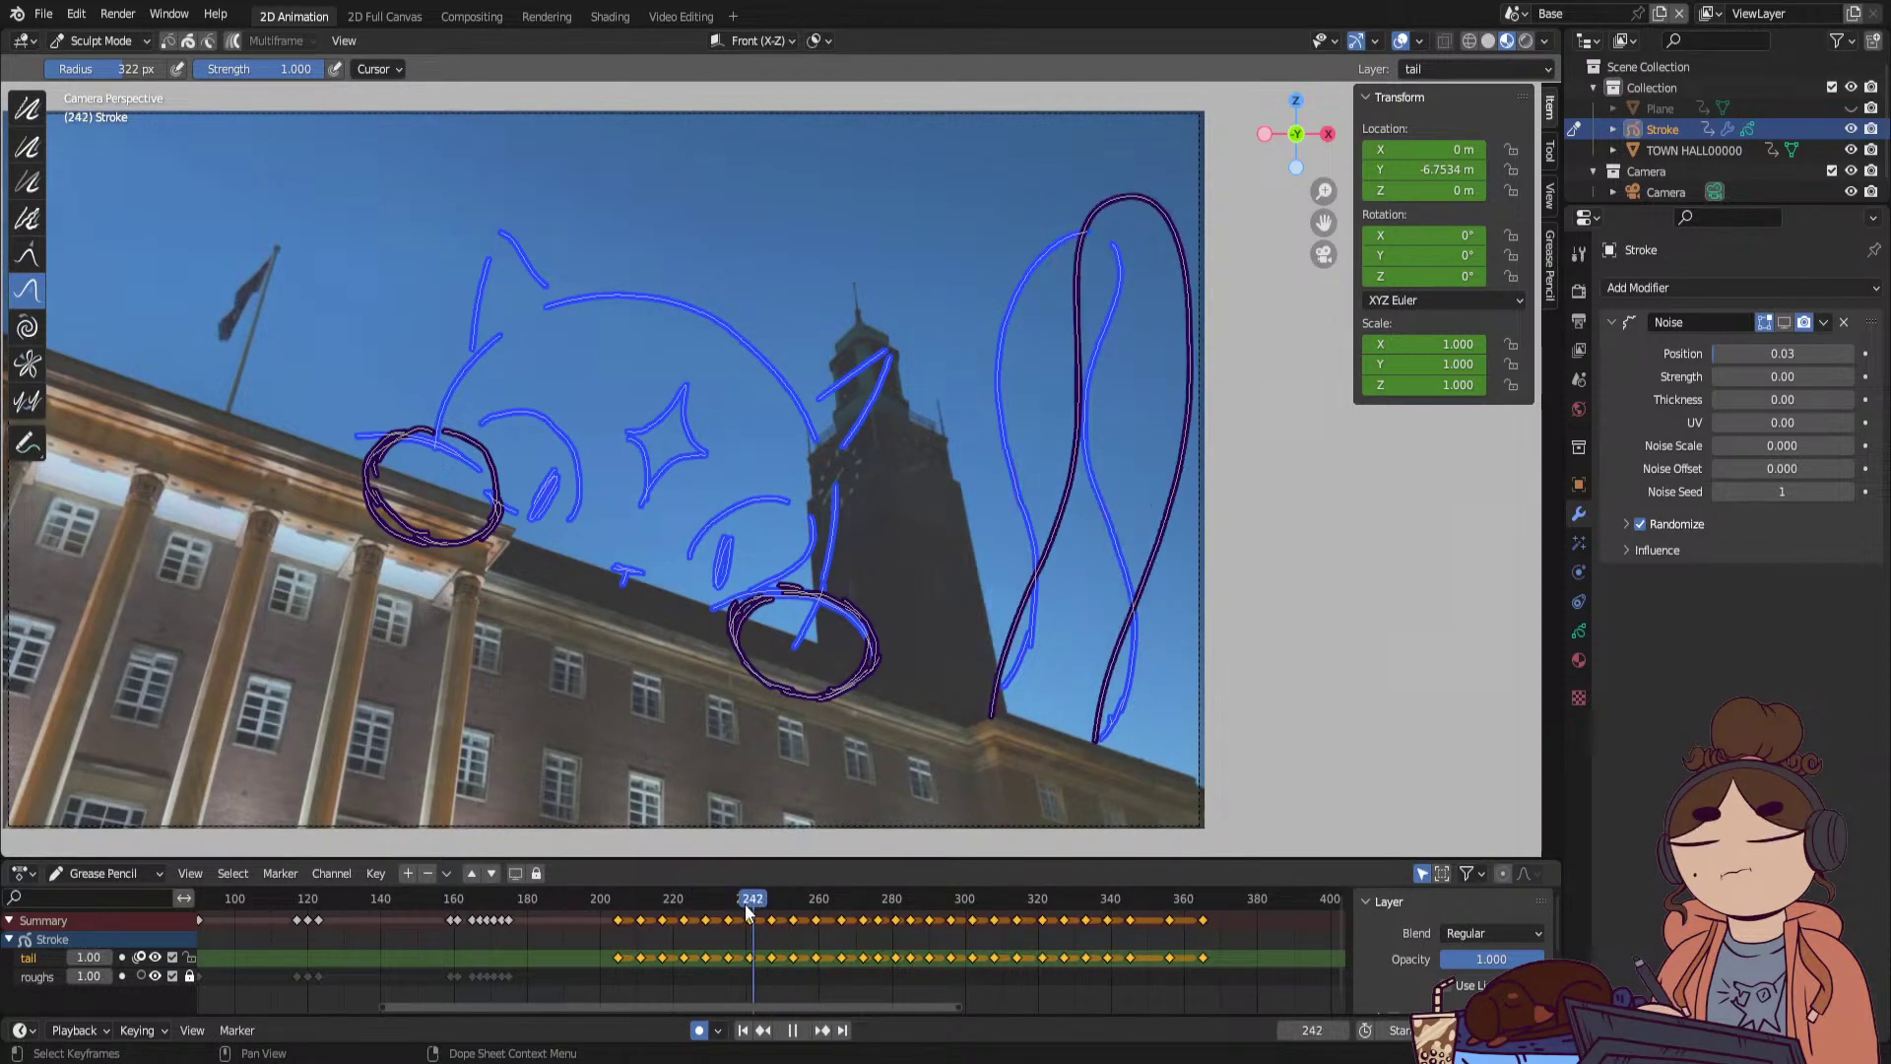
pyautogui.moveTo(772, 915); pyautogui.dragTo(1208, 975)
pyautogui.press('space')
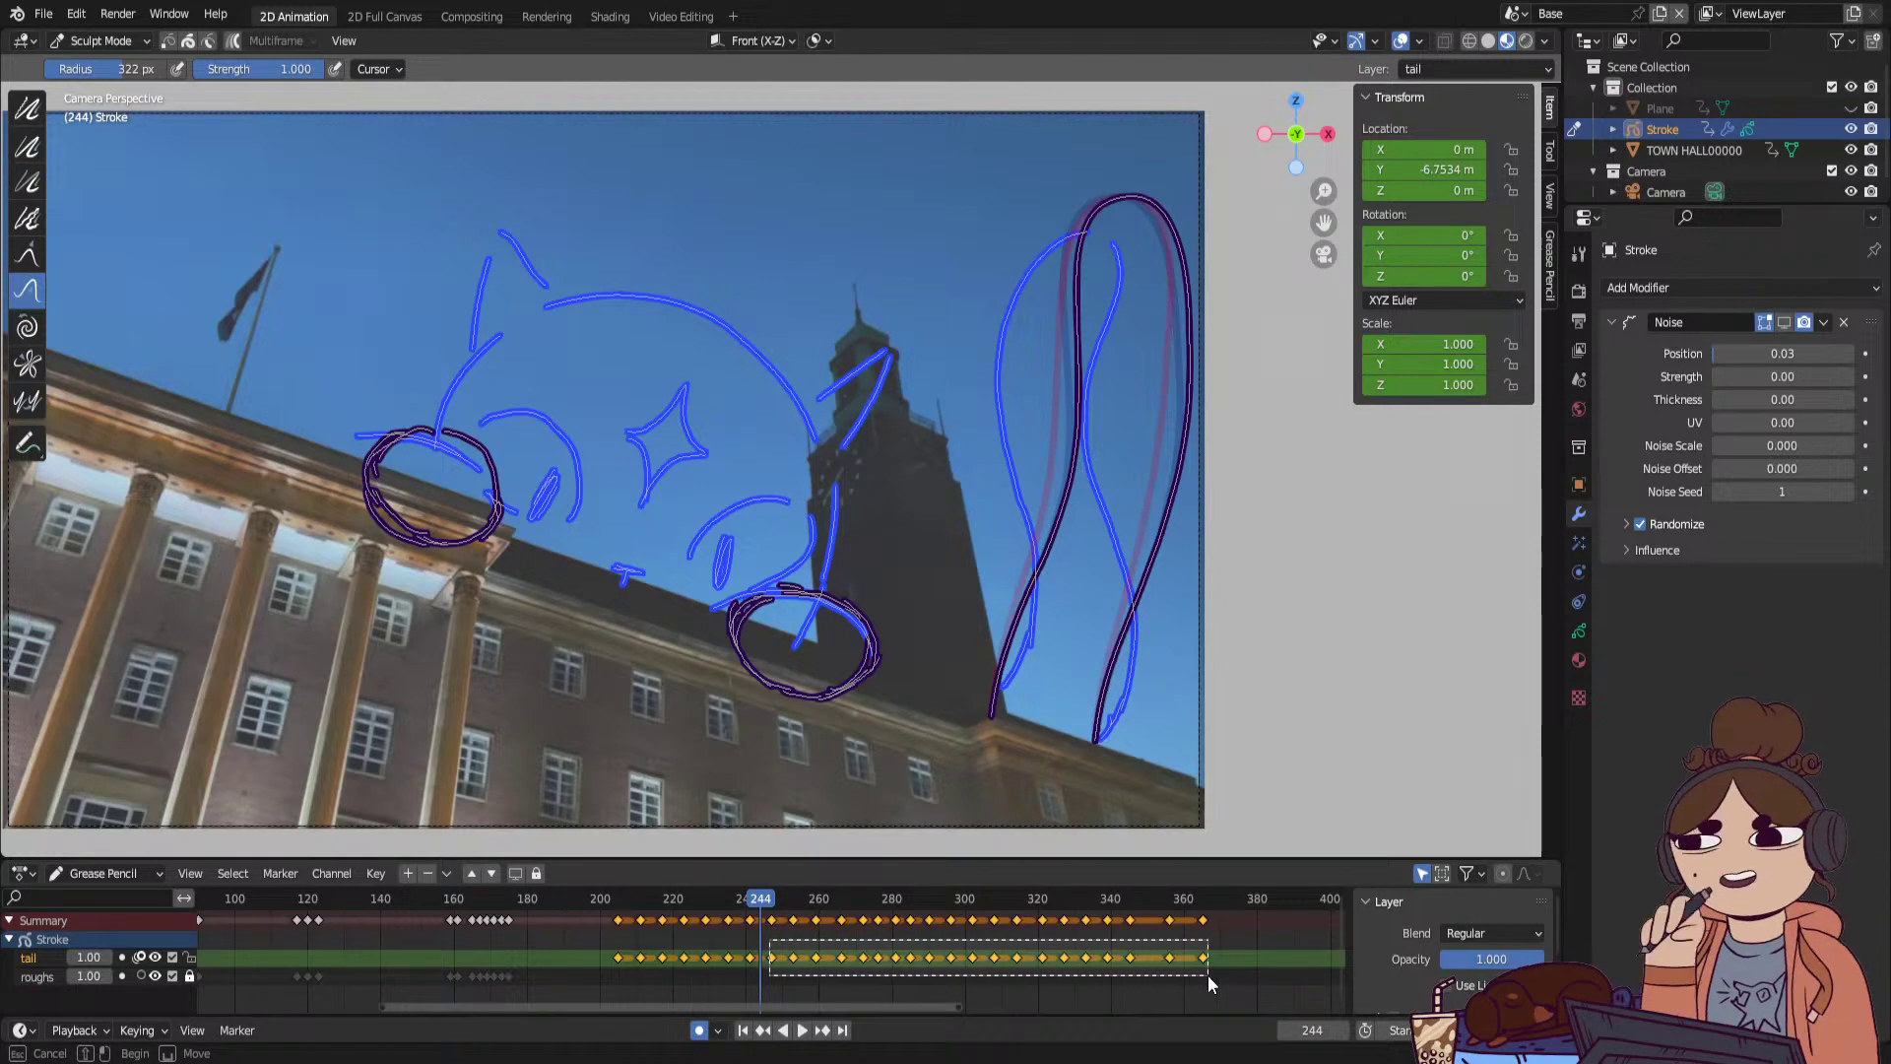
pyautogui.press('g')
pyautogui.click(1302, 941)
# Shift all tail keyframes after frame 314 later, so the group starts at about frame 322.
pyautogui.moveTo(894, 897)
pyautogui.mouseDown()
pyautogui.moveTo(1028, 897)
pyautogui.moveTo(1001, 906)
pyautogui.moveTo(1355, 982)
pyautogui.mouseUp()
pyautogui.click(1026, 937)
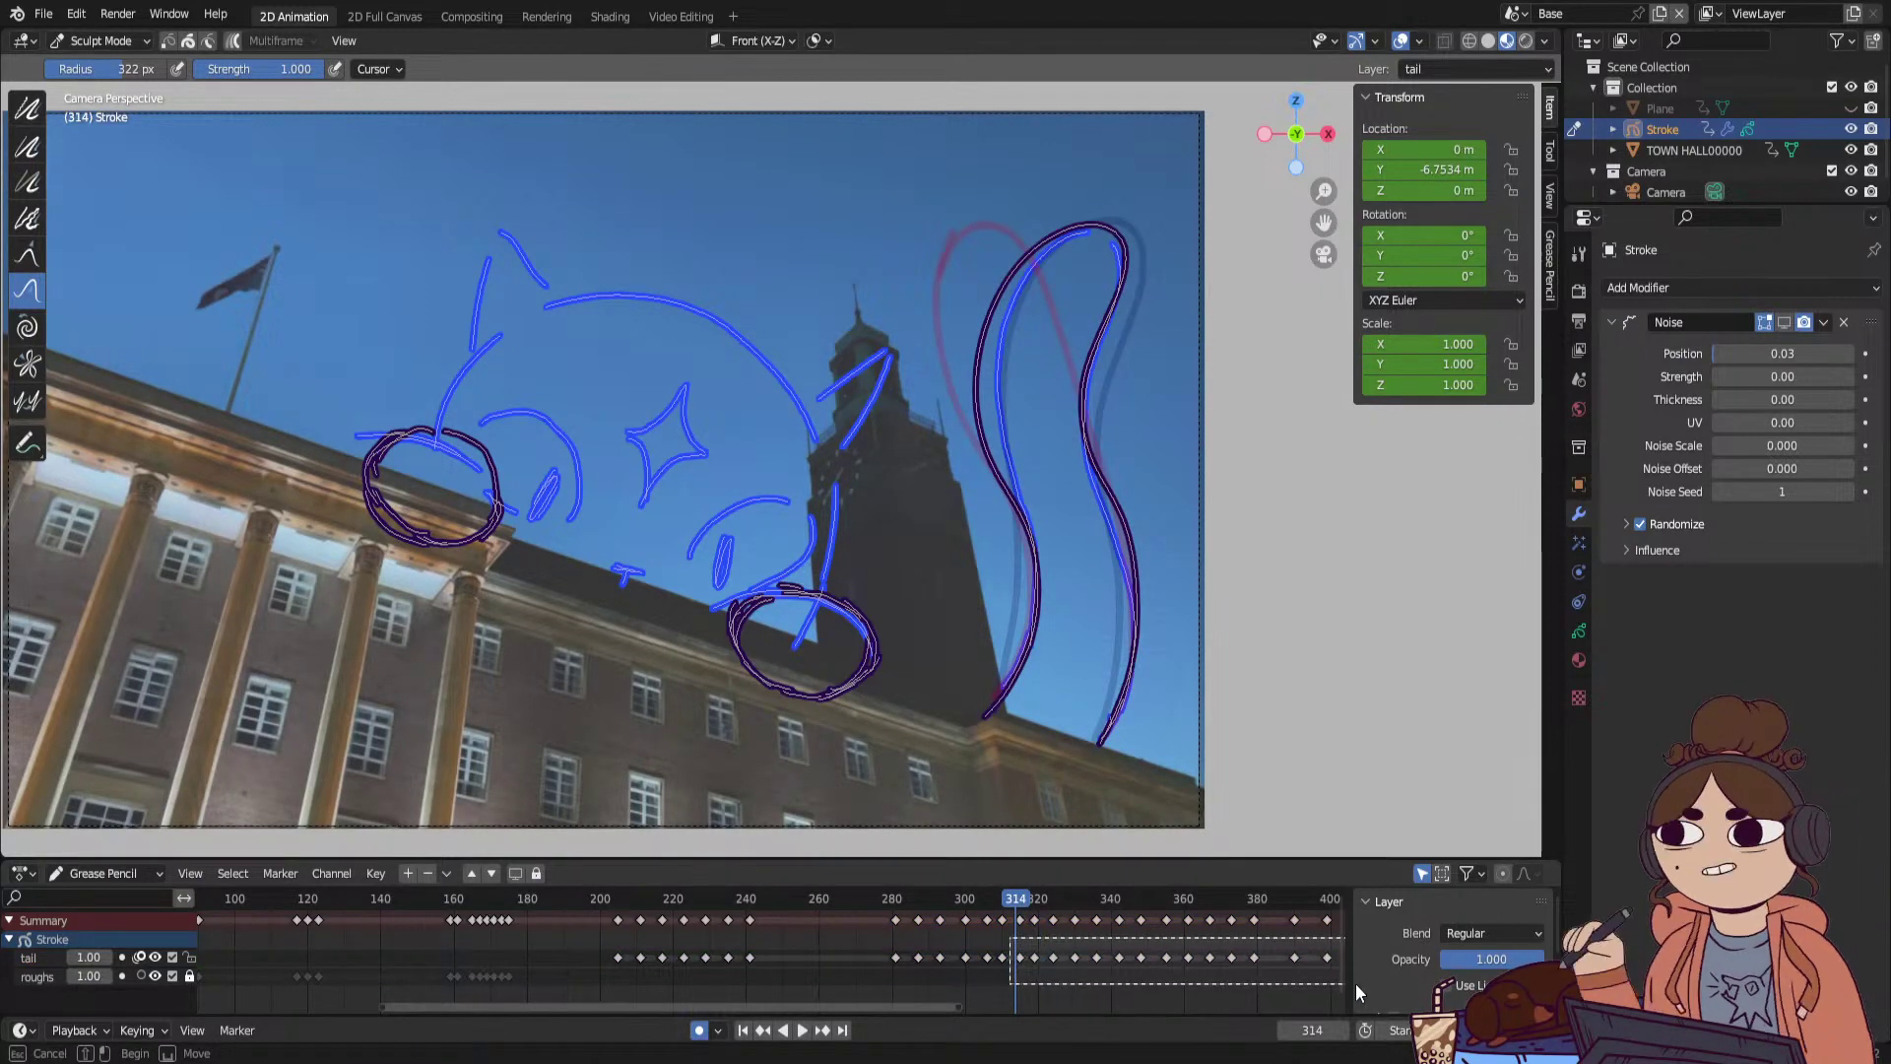
pyautogui.moveTo(936, 1005); pyautogui.dragTo(1091, 964)
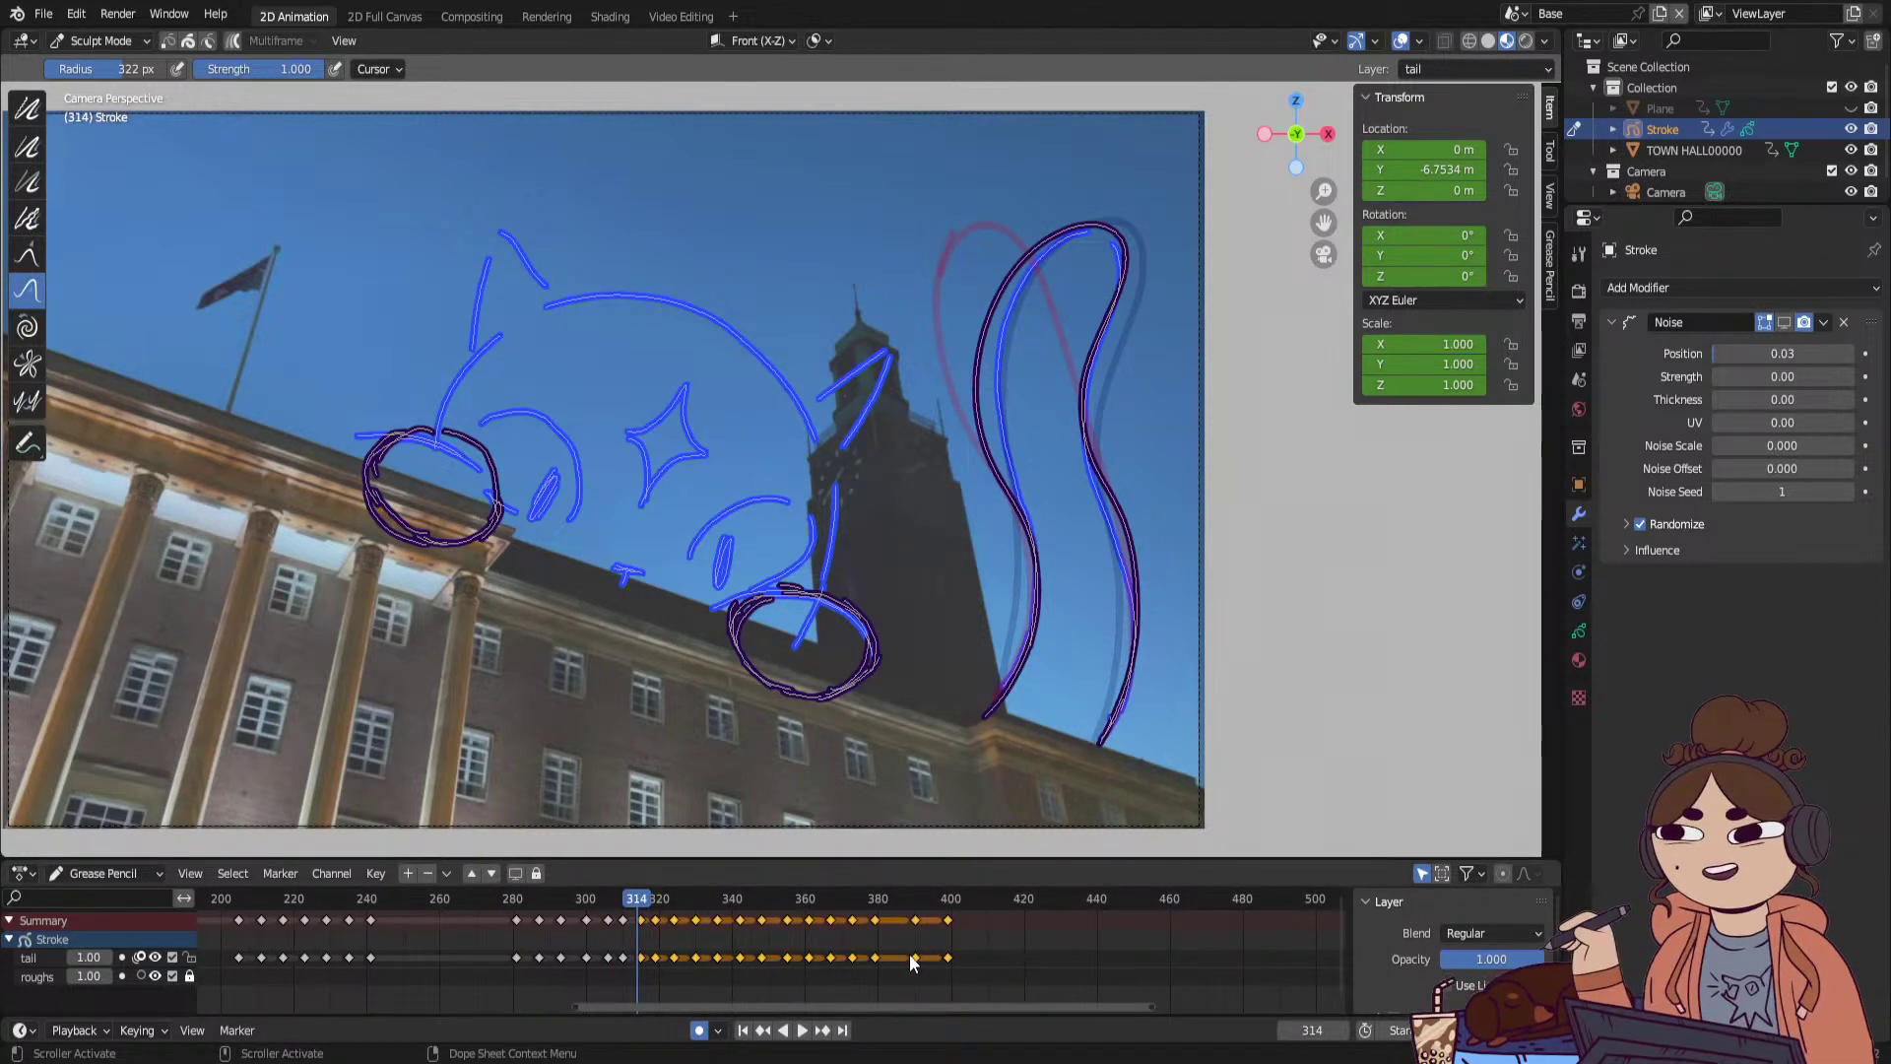
pyautogui.moveTo(906, 957); pyautogui.dragTo(1018, 951)
pyautogui.moveTo(674, 977); pyautogui.dragTo(639, 973)
pyautogui.press('g')
pyautogui.click(671, 961)
# Move all tail keyframes after the one at about frame 322 later, so they start at about frame 352.
pyautogui.press('space')
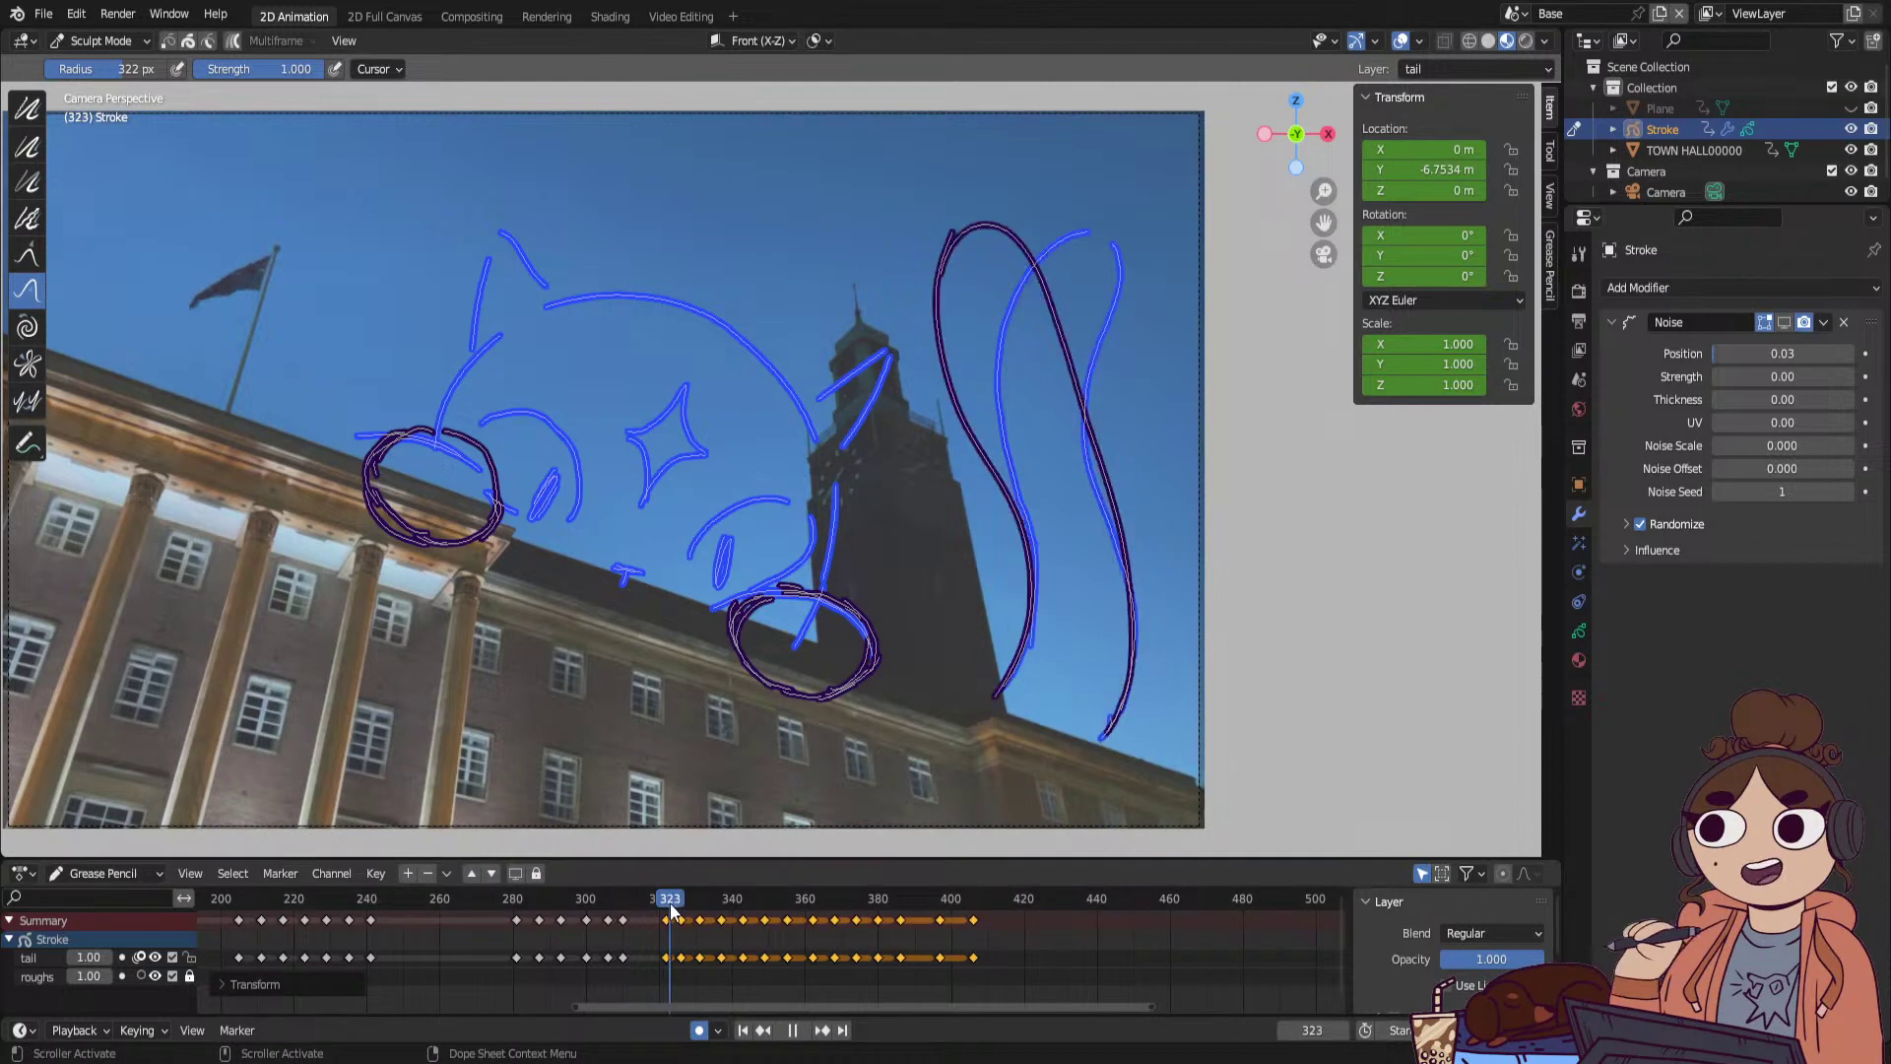
pyautogui.press('space')
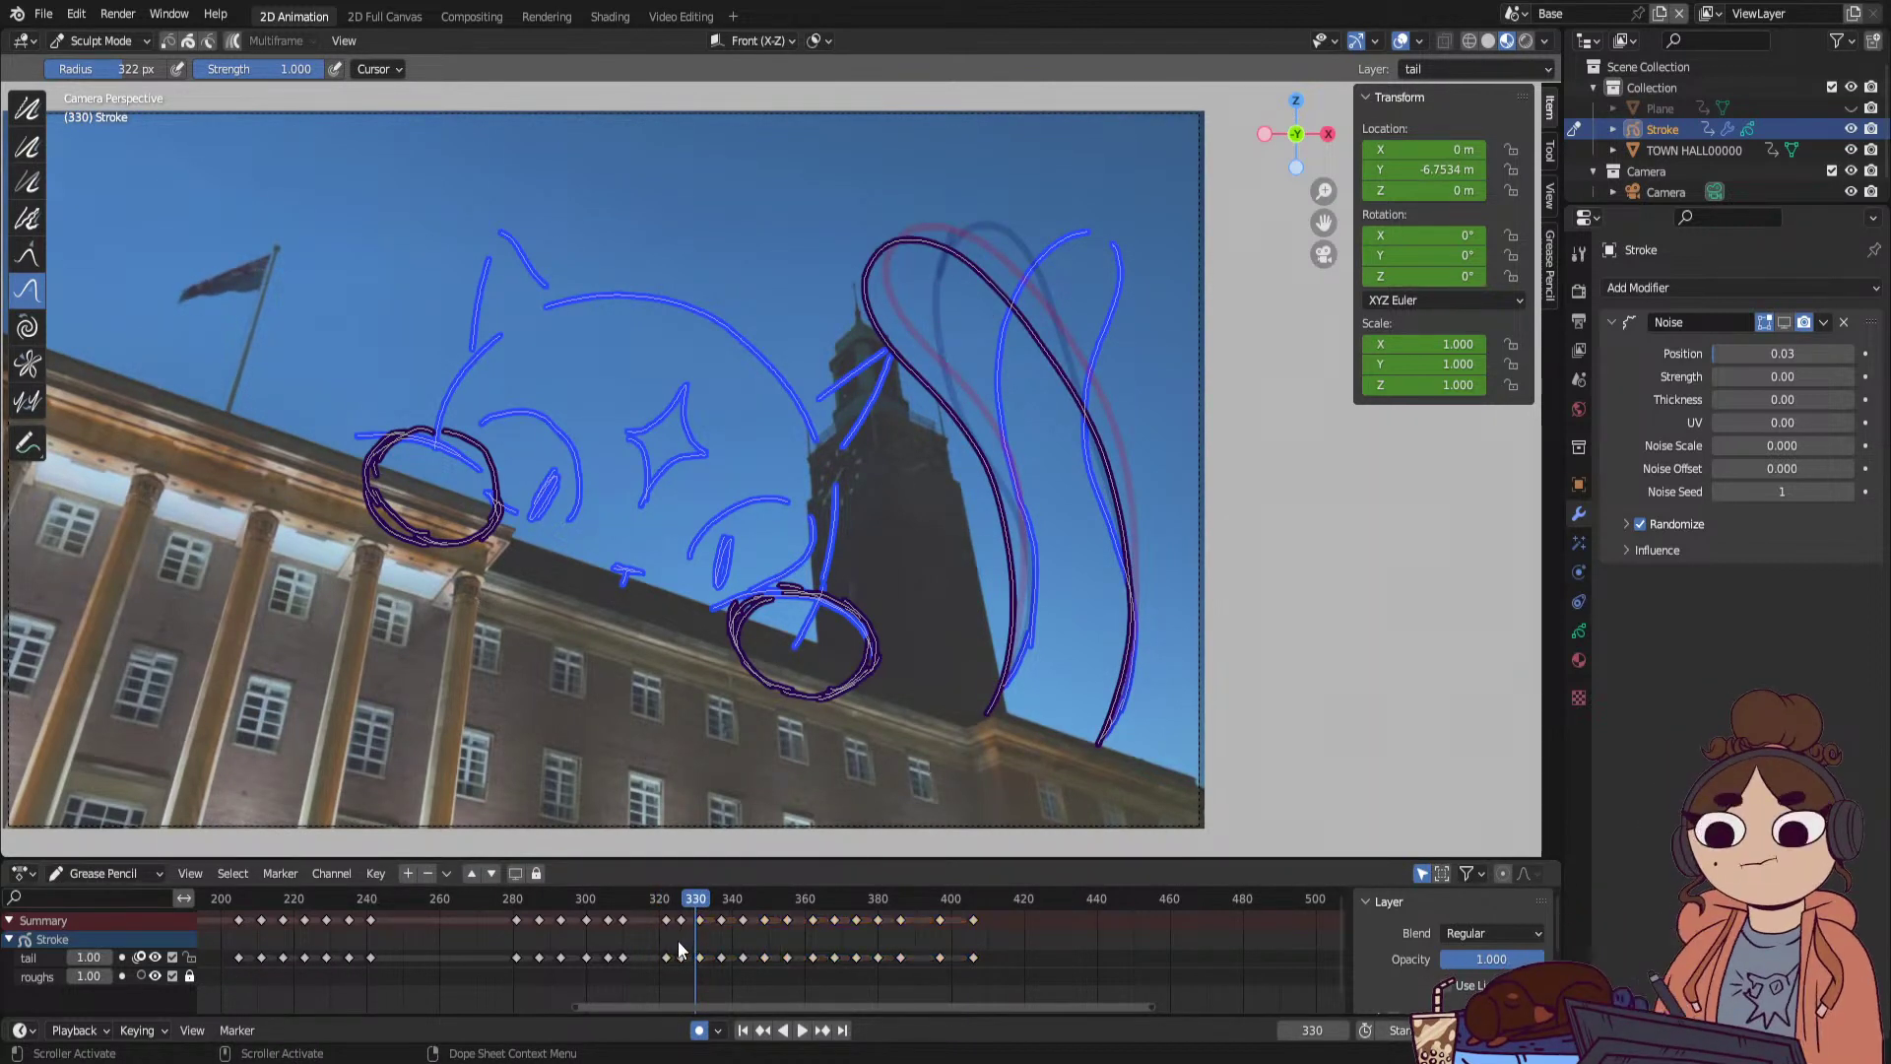
pyautogui.moveTo(677, 942); pyautogui.dragTo(1072, 955)
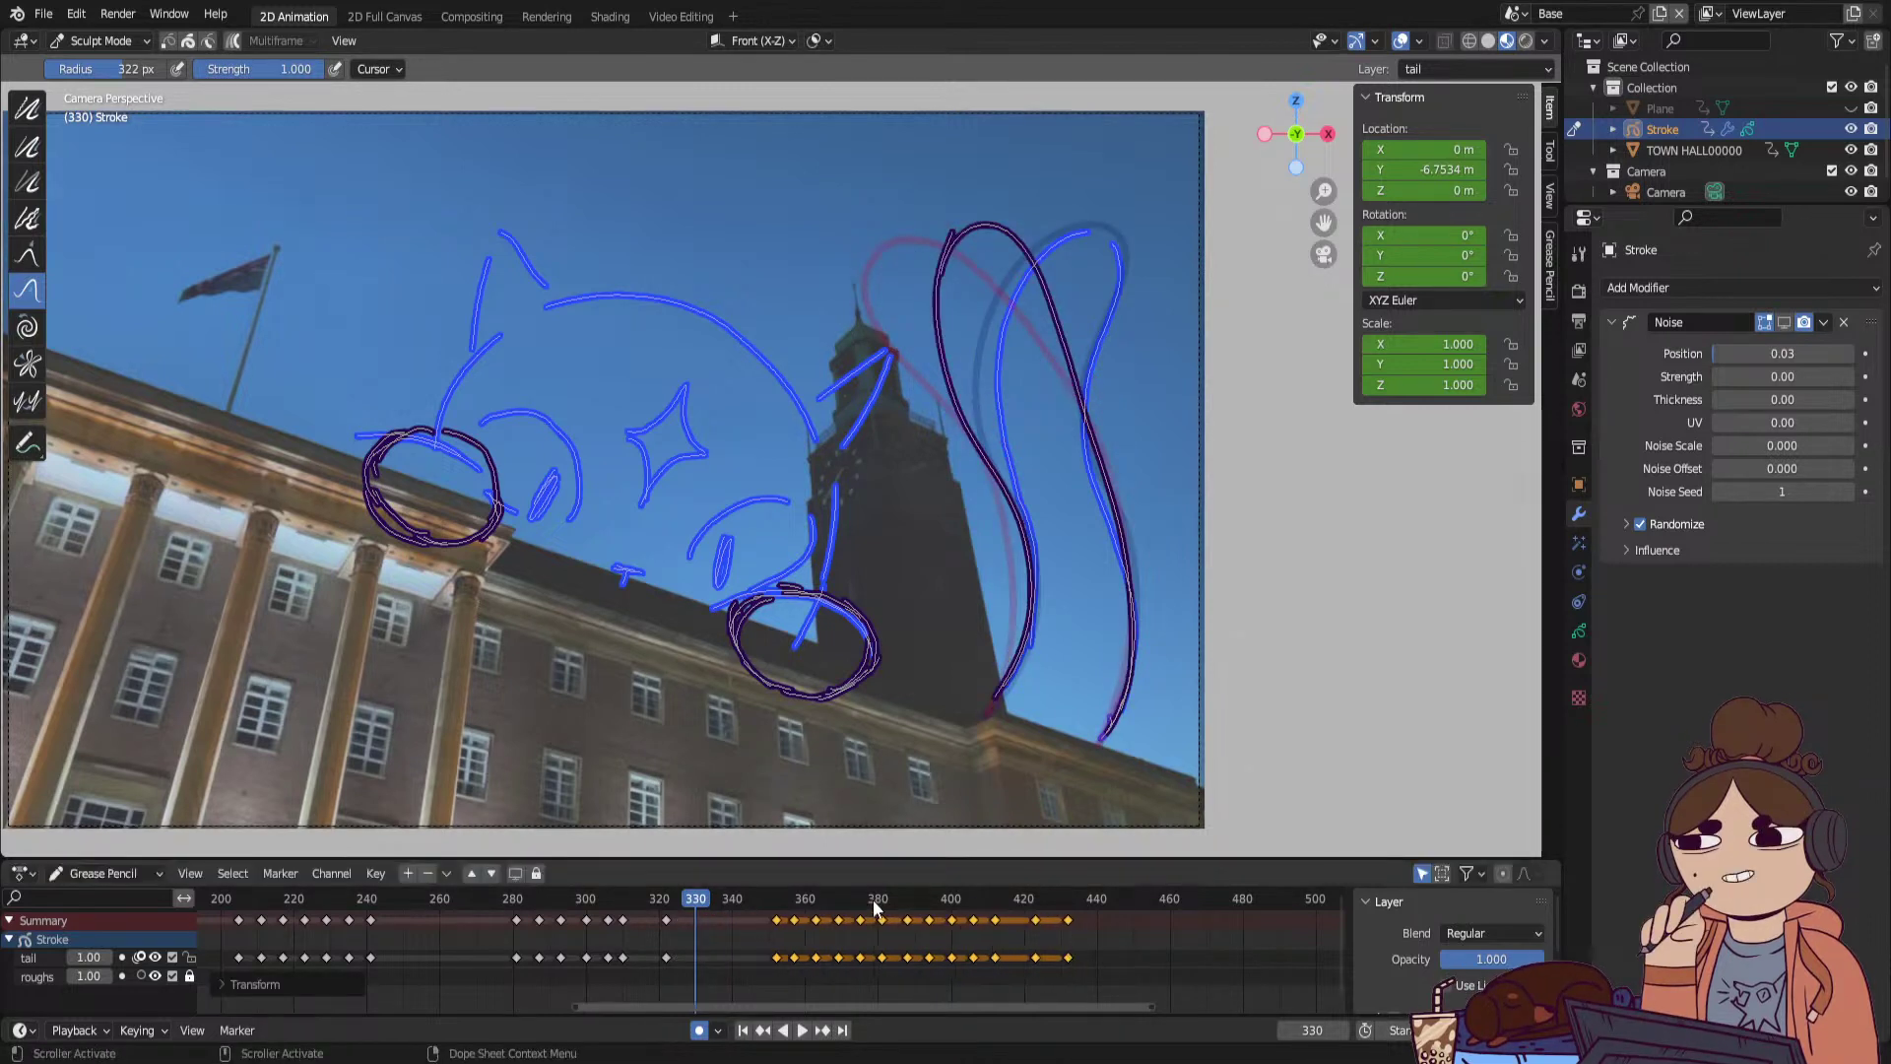
# Move the tail keyframes after about frame 375 later, so they start at about frame 405 and end near frame 456.
pyautogui.press('space')
pyautogui.moveTo(795, 908)
pyautogui.mouseDown()
pyautogui.moveTo(899, 908)
pyautogui.moveTo(877, 908)
pyautogui.moveTo(1070, 979)
pyautogui.moveTo(1152, 957)
pyautogui.mouseUp()
pyautogui.press('space')
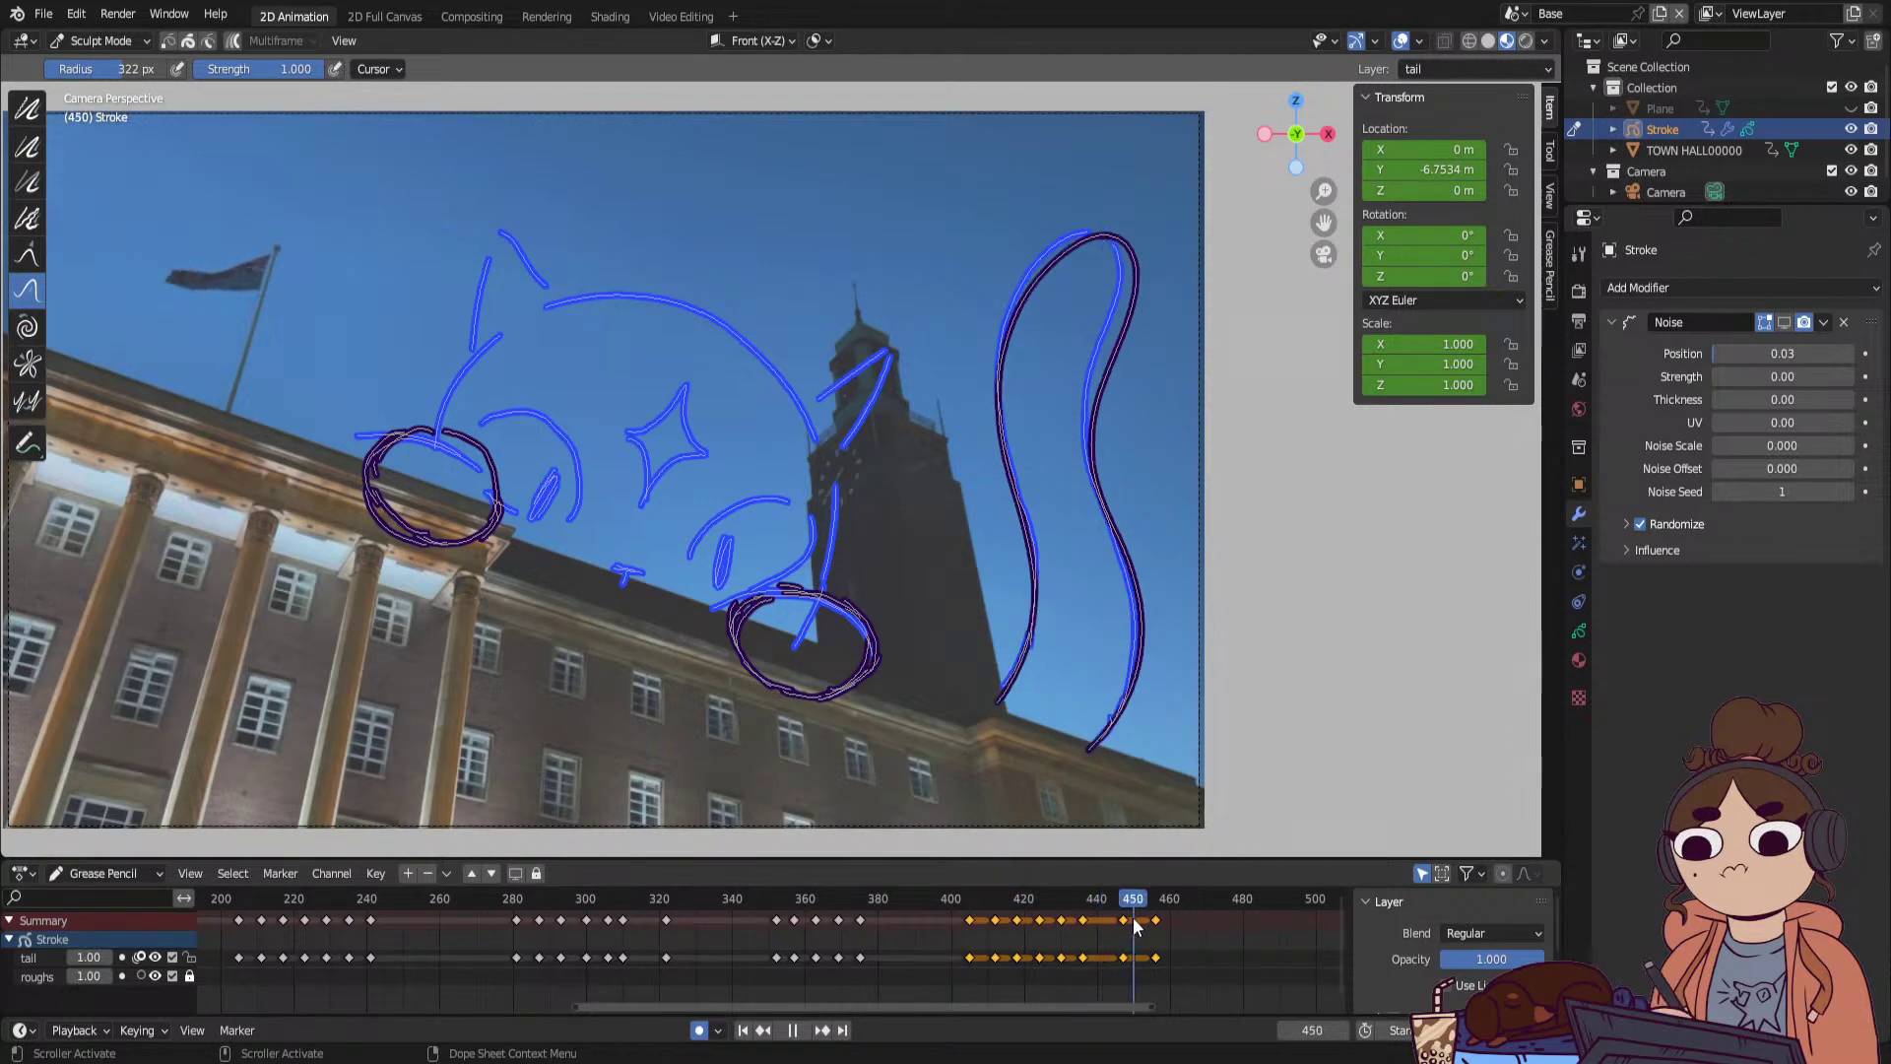
# Hide the roughs layer and sculpt the tail tip upward at frame 442 as an in-between of its neighbouring poses.
pyautogui.moveTo(1157, 927); pyautogui.dragTo(1103, 948)
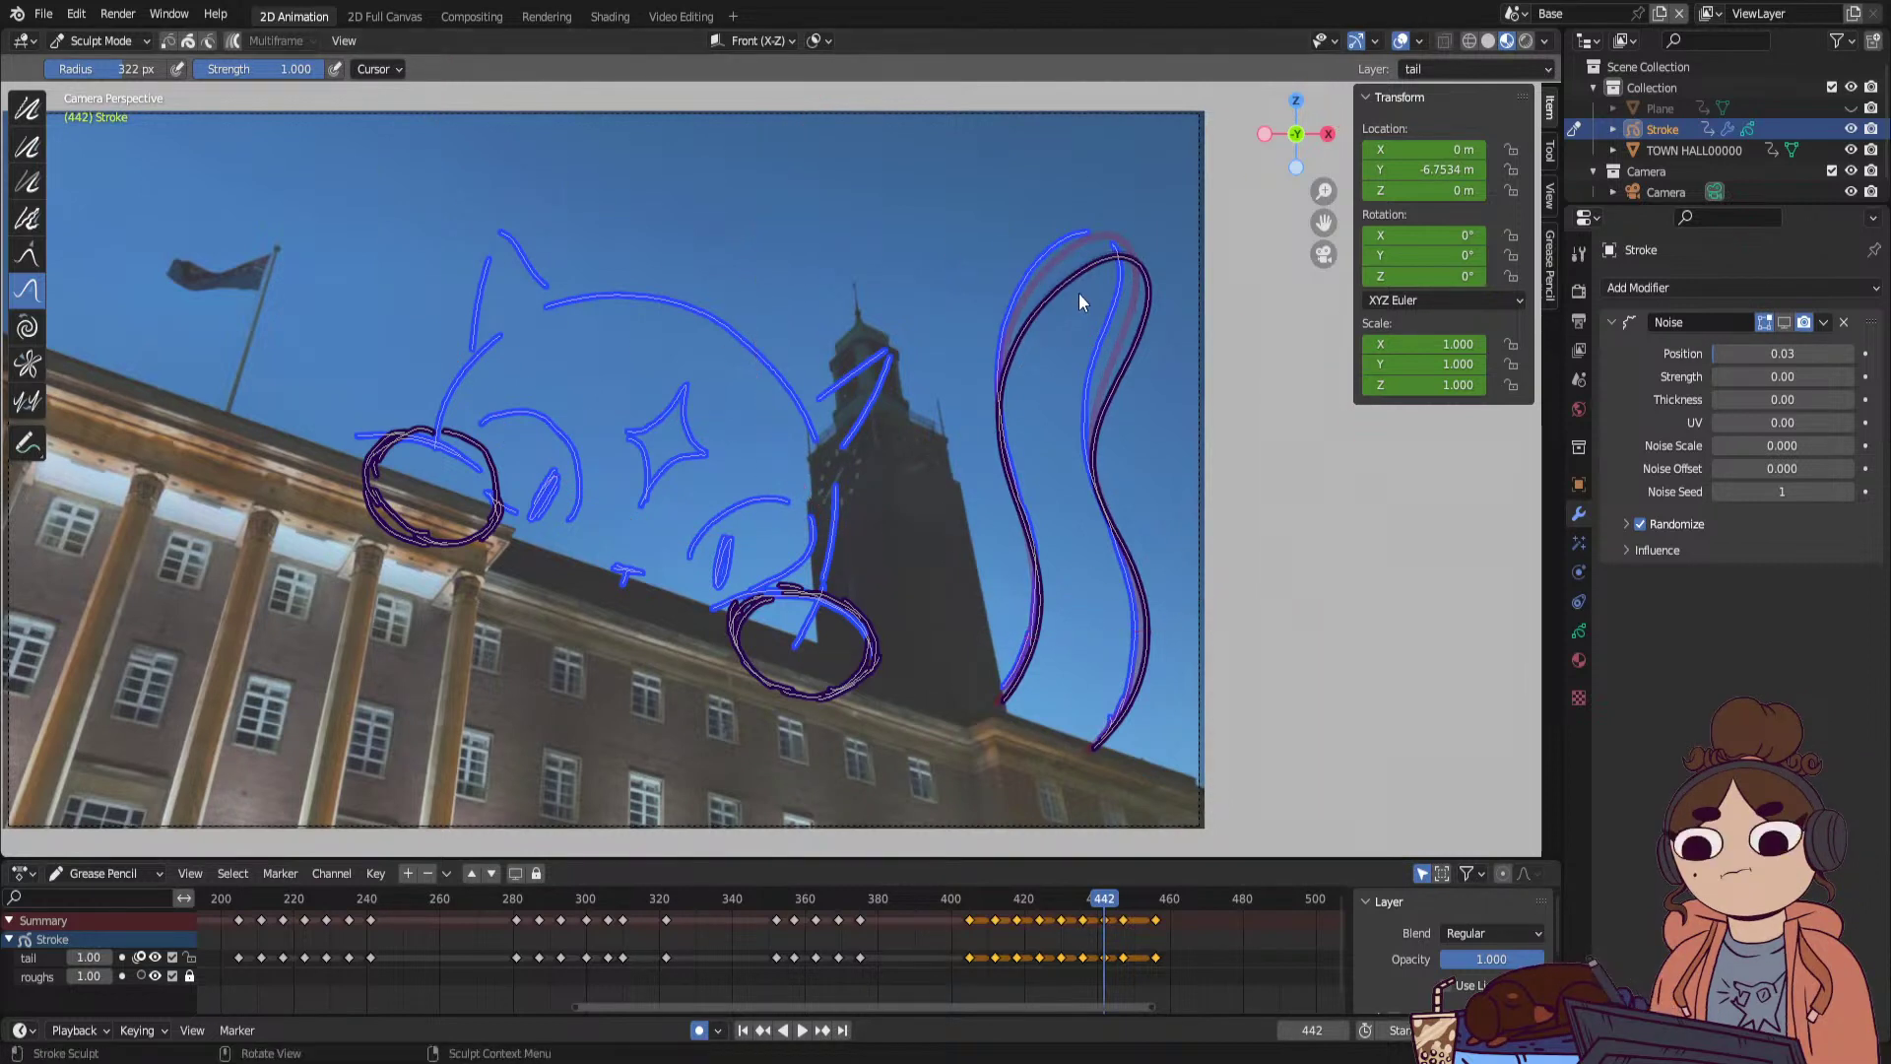
pyautogui.moveTo(1138, 297); pyautogui.dragTo(1144, 298)
pyautogui.click(155, 976)
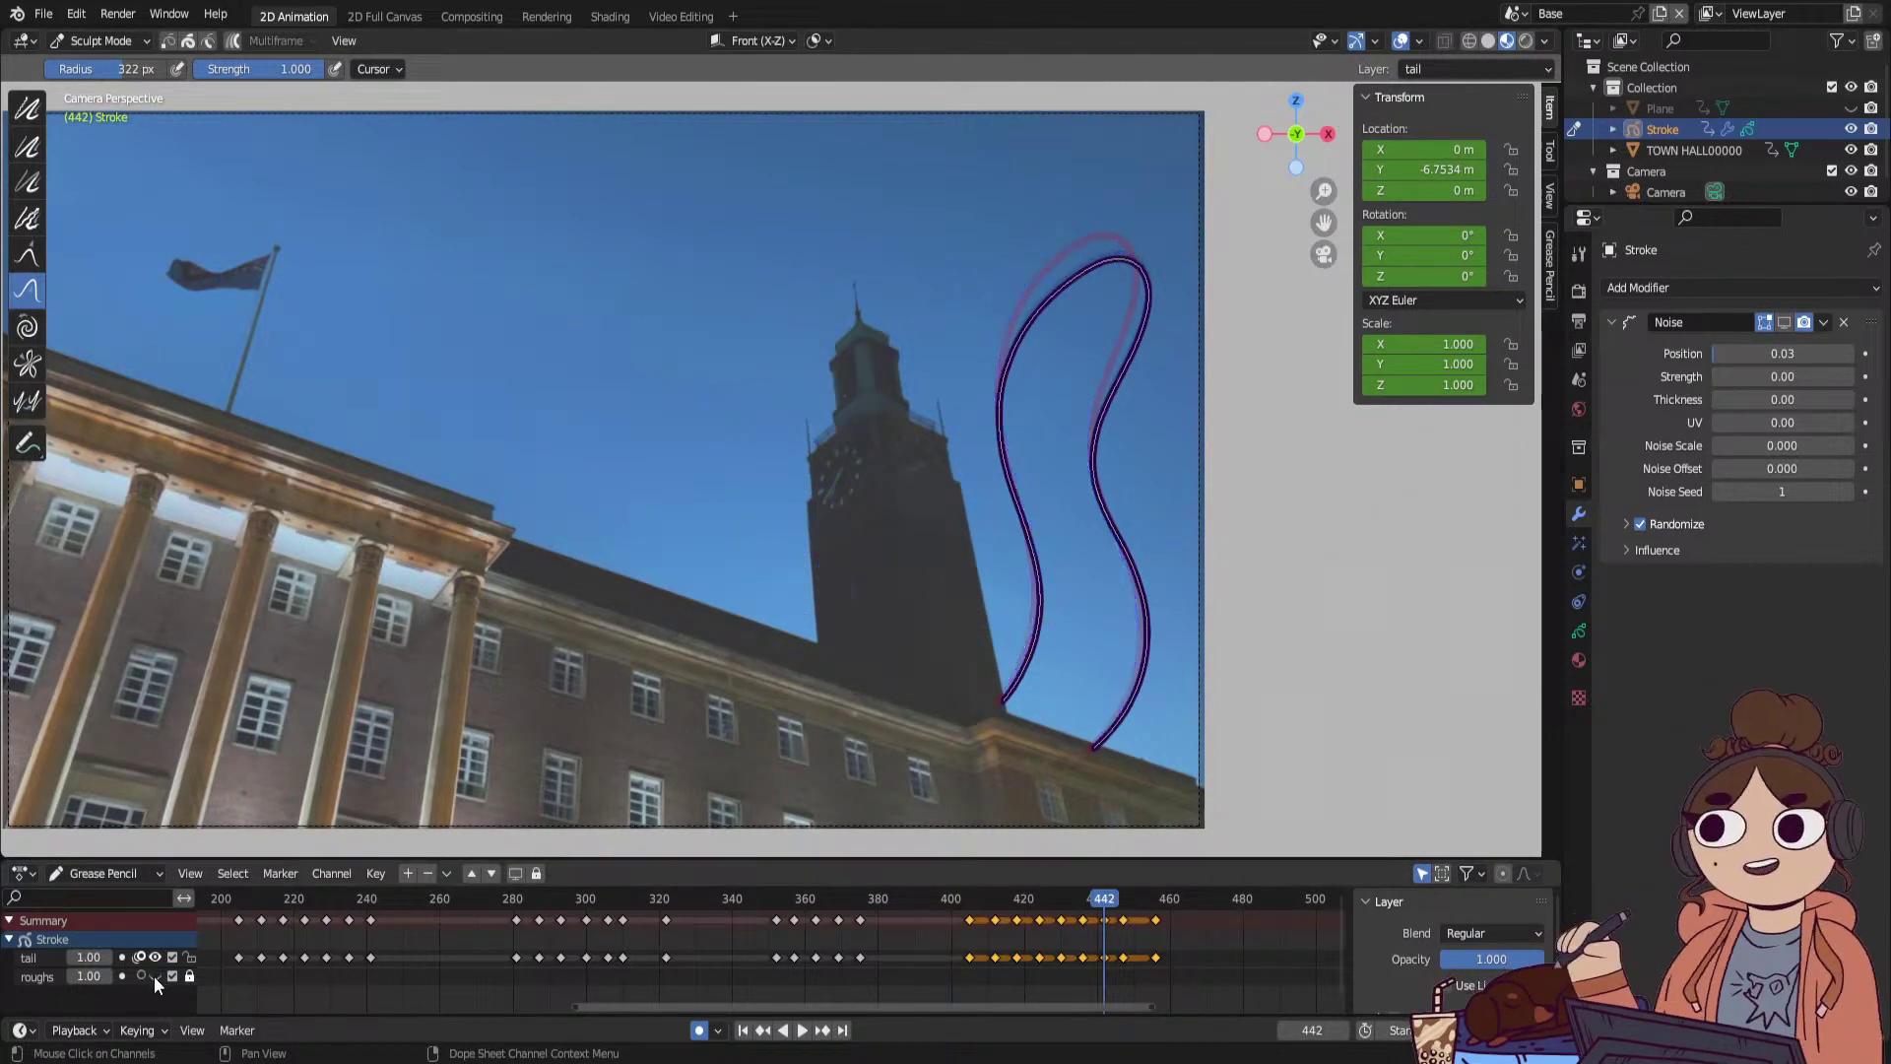
pyautogui.moveTo(1142, 270); pyautogui.dragTo(1138, 256)
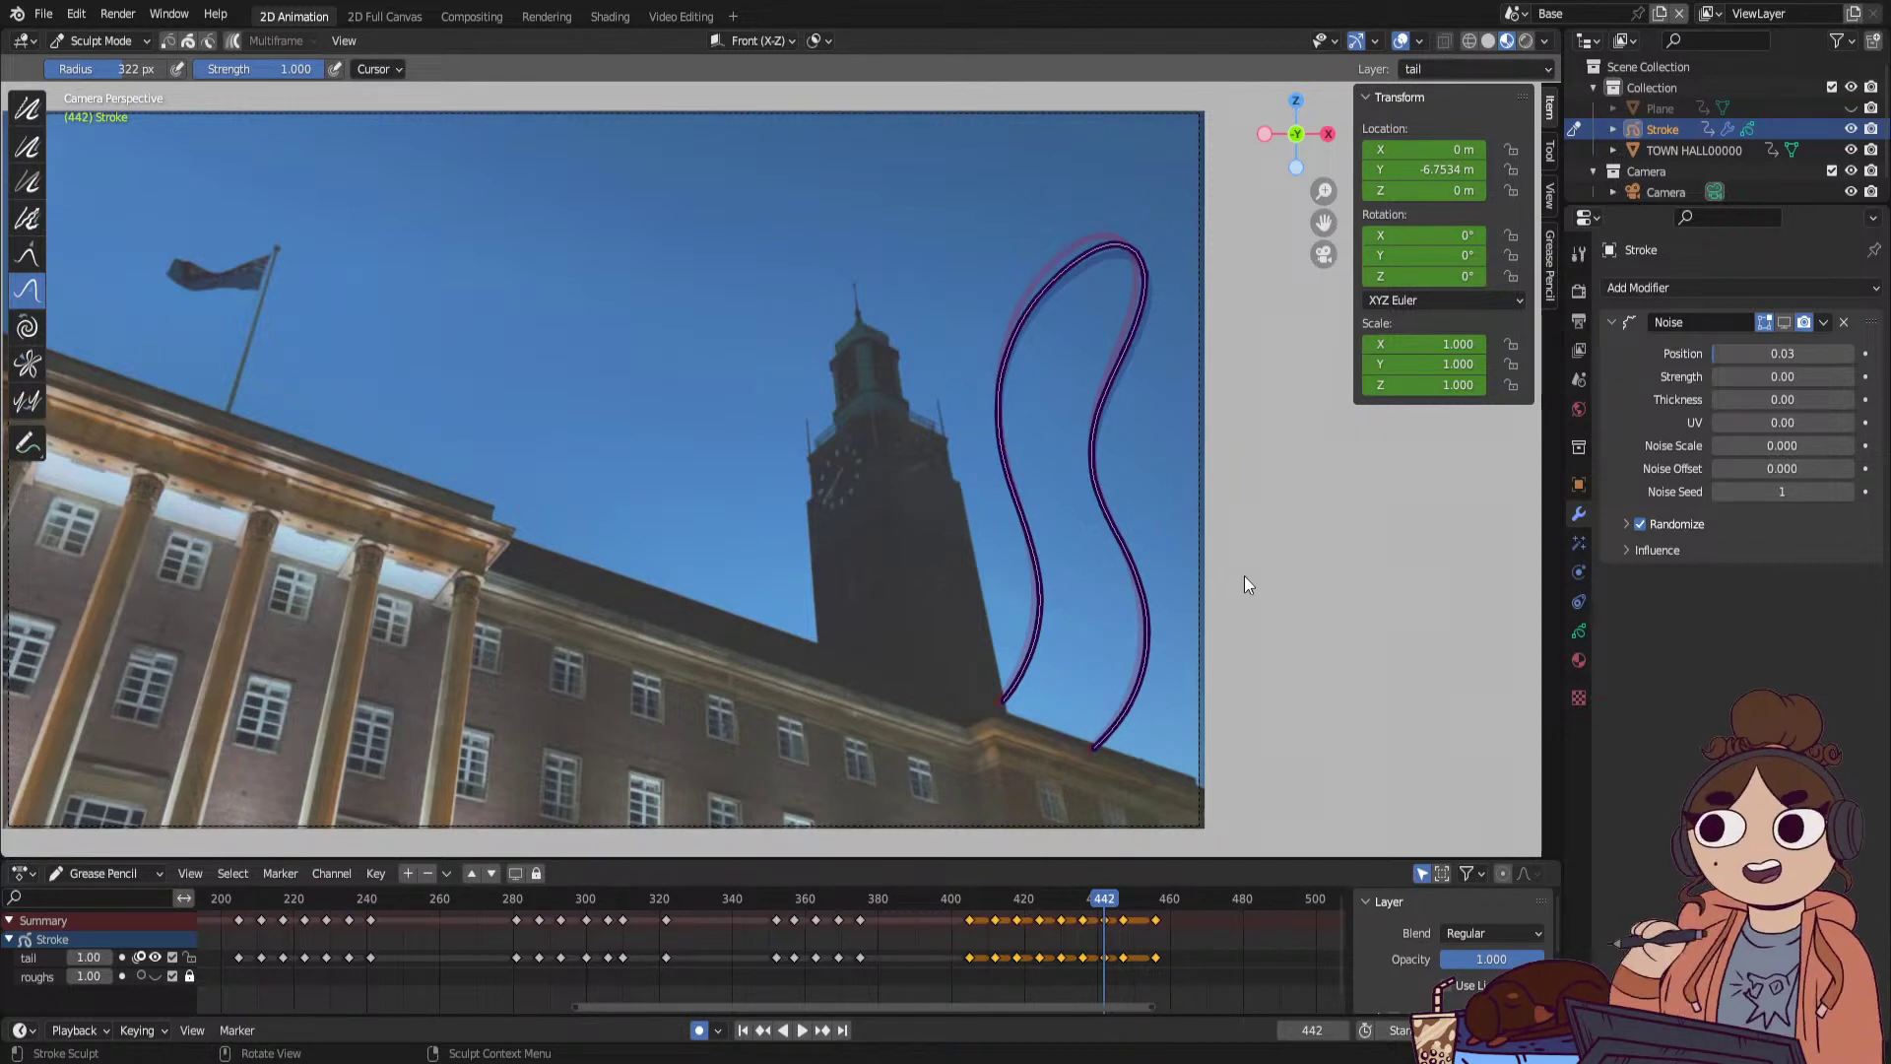
pyautogui.moveTo(1129, 265); pyautogui.dragTo(1121, 260)
# Scrub through the final tail poses around frames 437 to 453 to check the spacing of the movement.
pyautogui.press('space')
pyautogui.moveTo(1104, 906)
pyautogui.mouseDown()
pyautogui.moveTo(1139, 906)
pyautogui.moveTo(971, 928)
pyautogui.moveTo(1158, 922)
pyautogui.moveTo(1068, 945)
pyautogui.moveTo(1142, 946)
pyautogui.mouseUp()
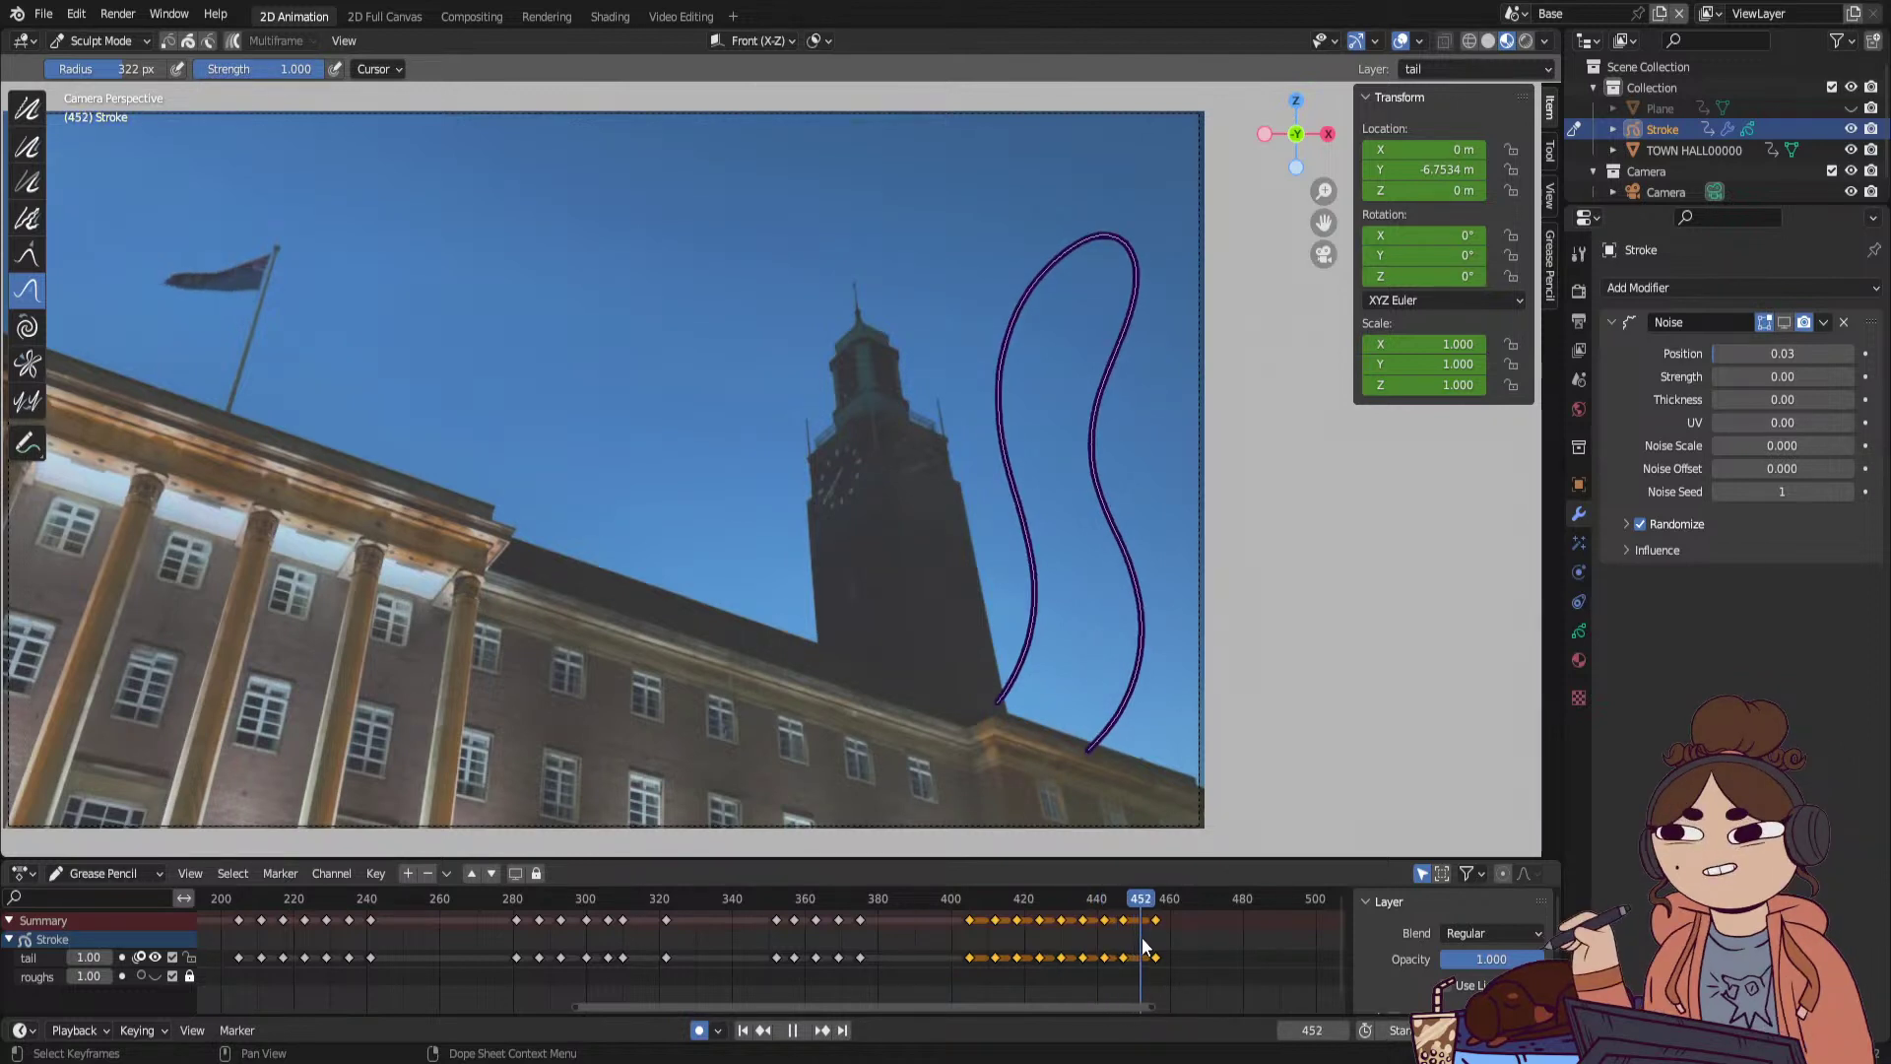
pyautogui.click(1174, 948)
pyautogui.click(1141, 902)
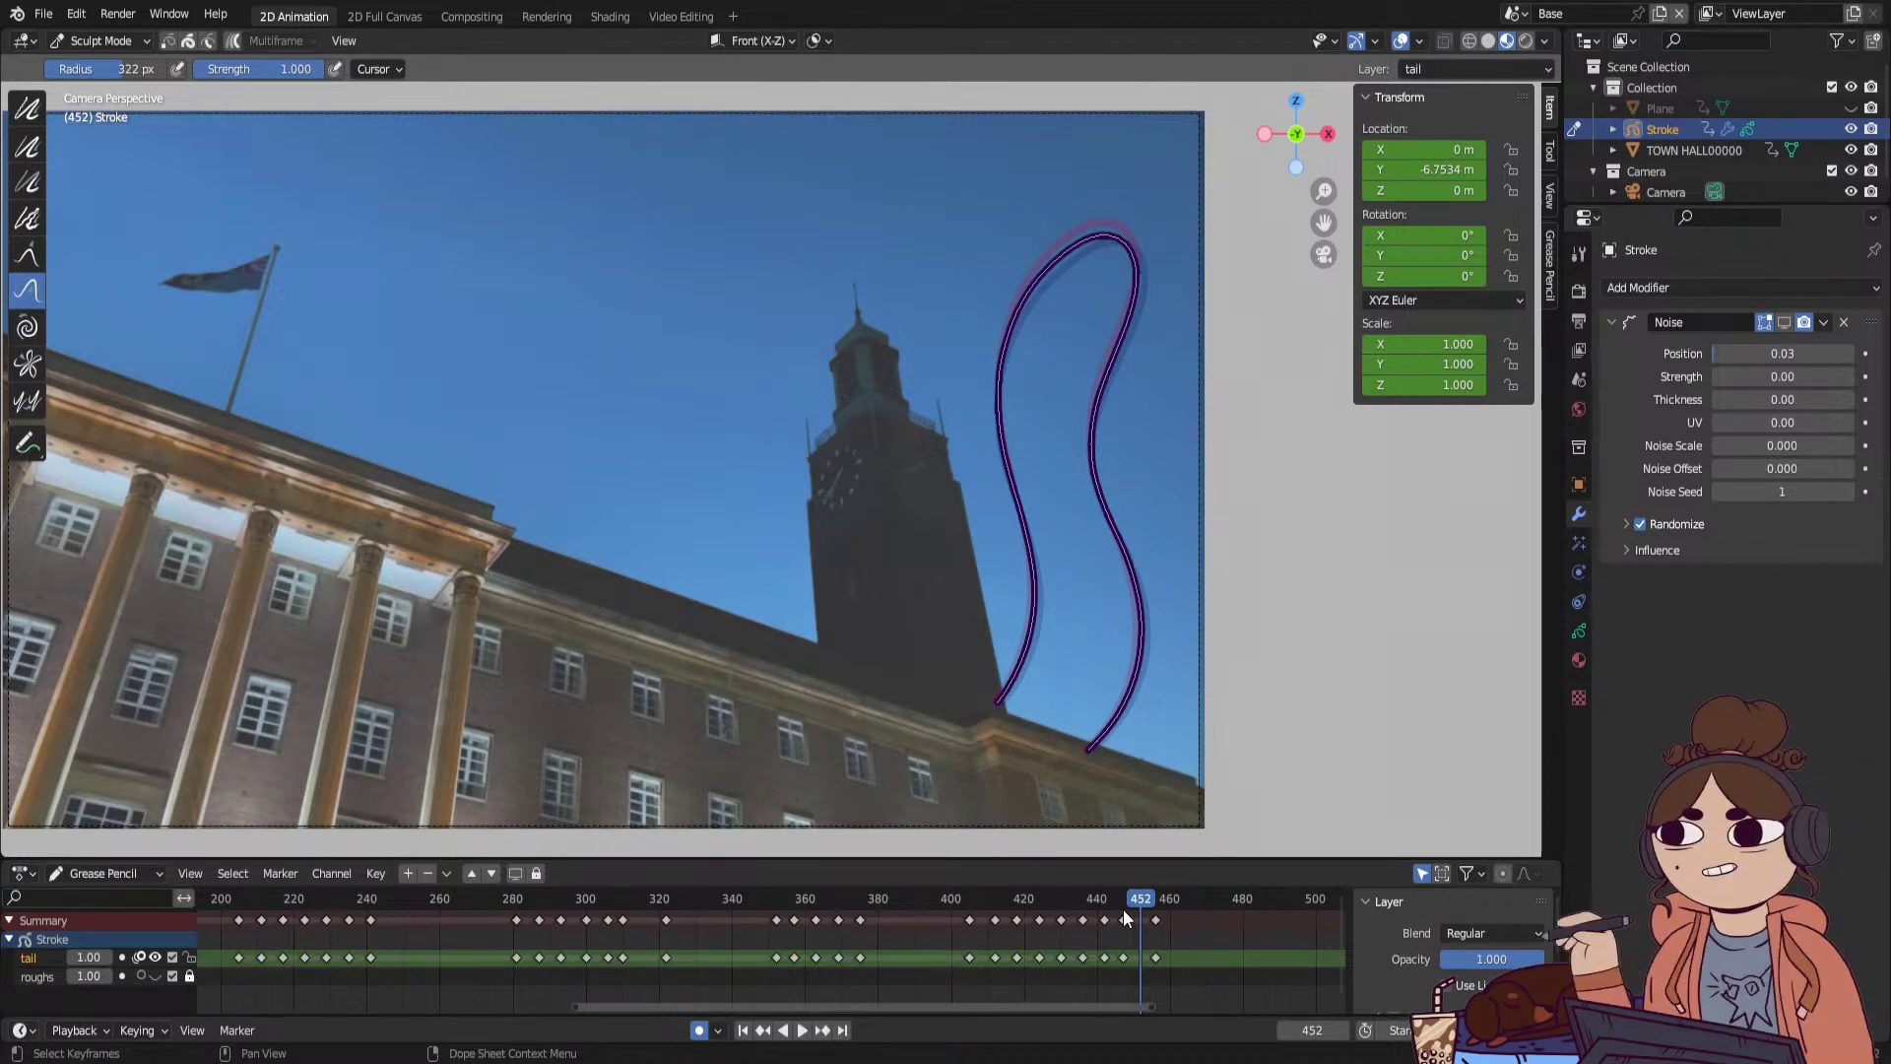
pyautogui.press('space')
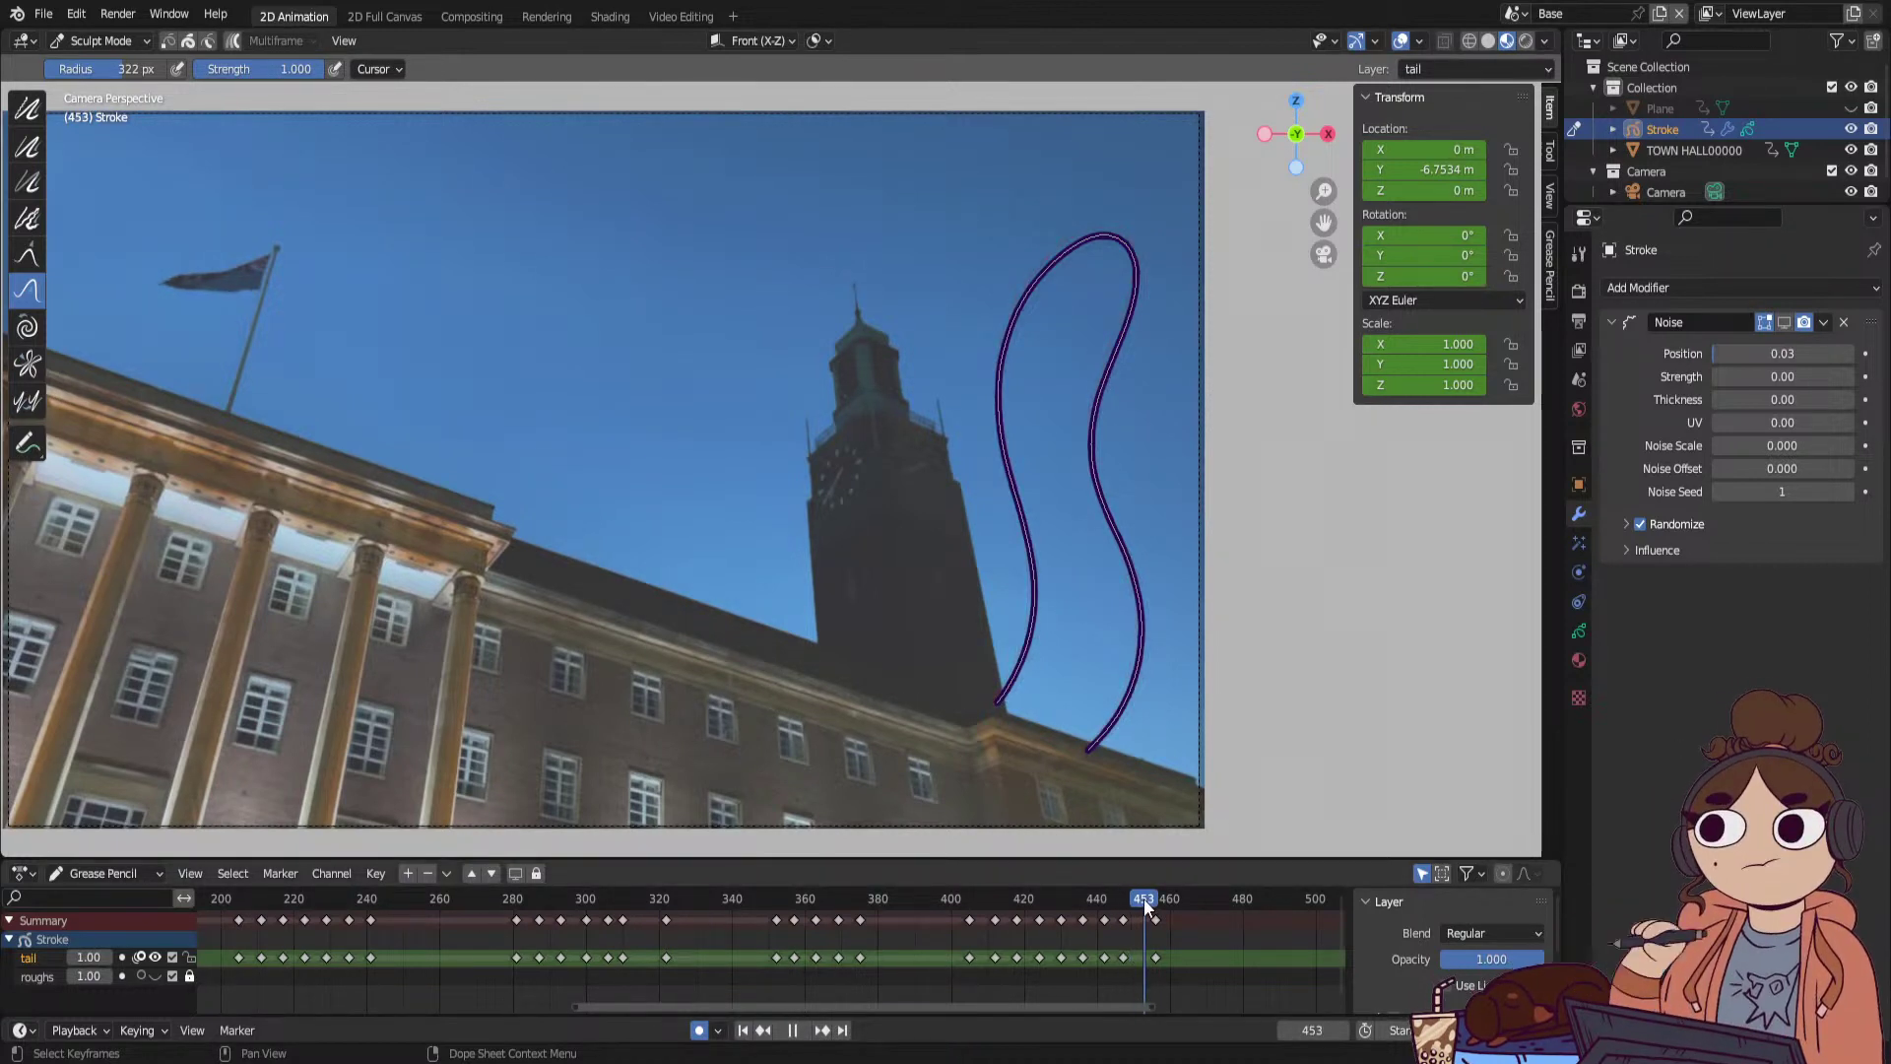
pyautogui.press('space')
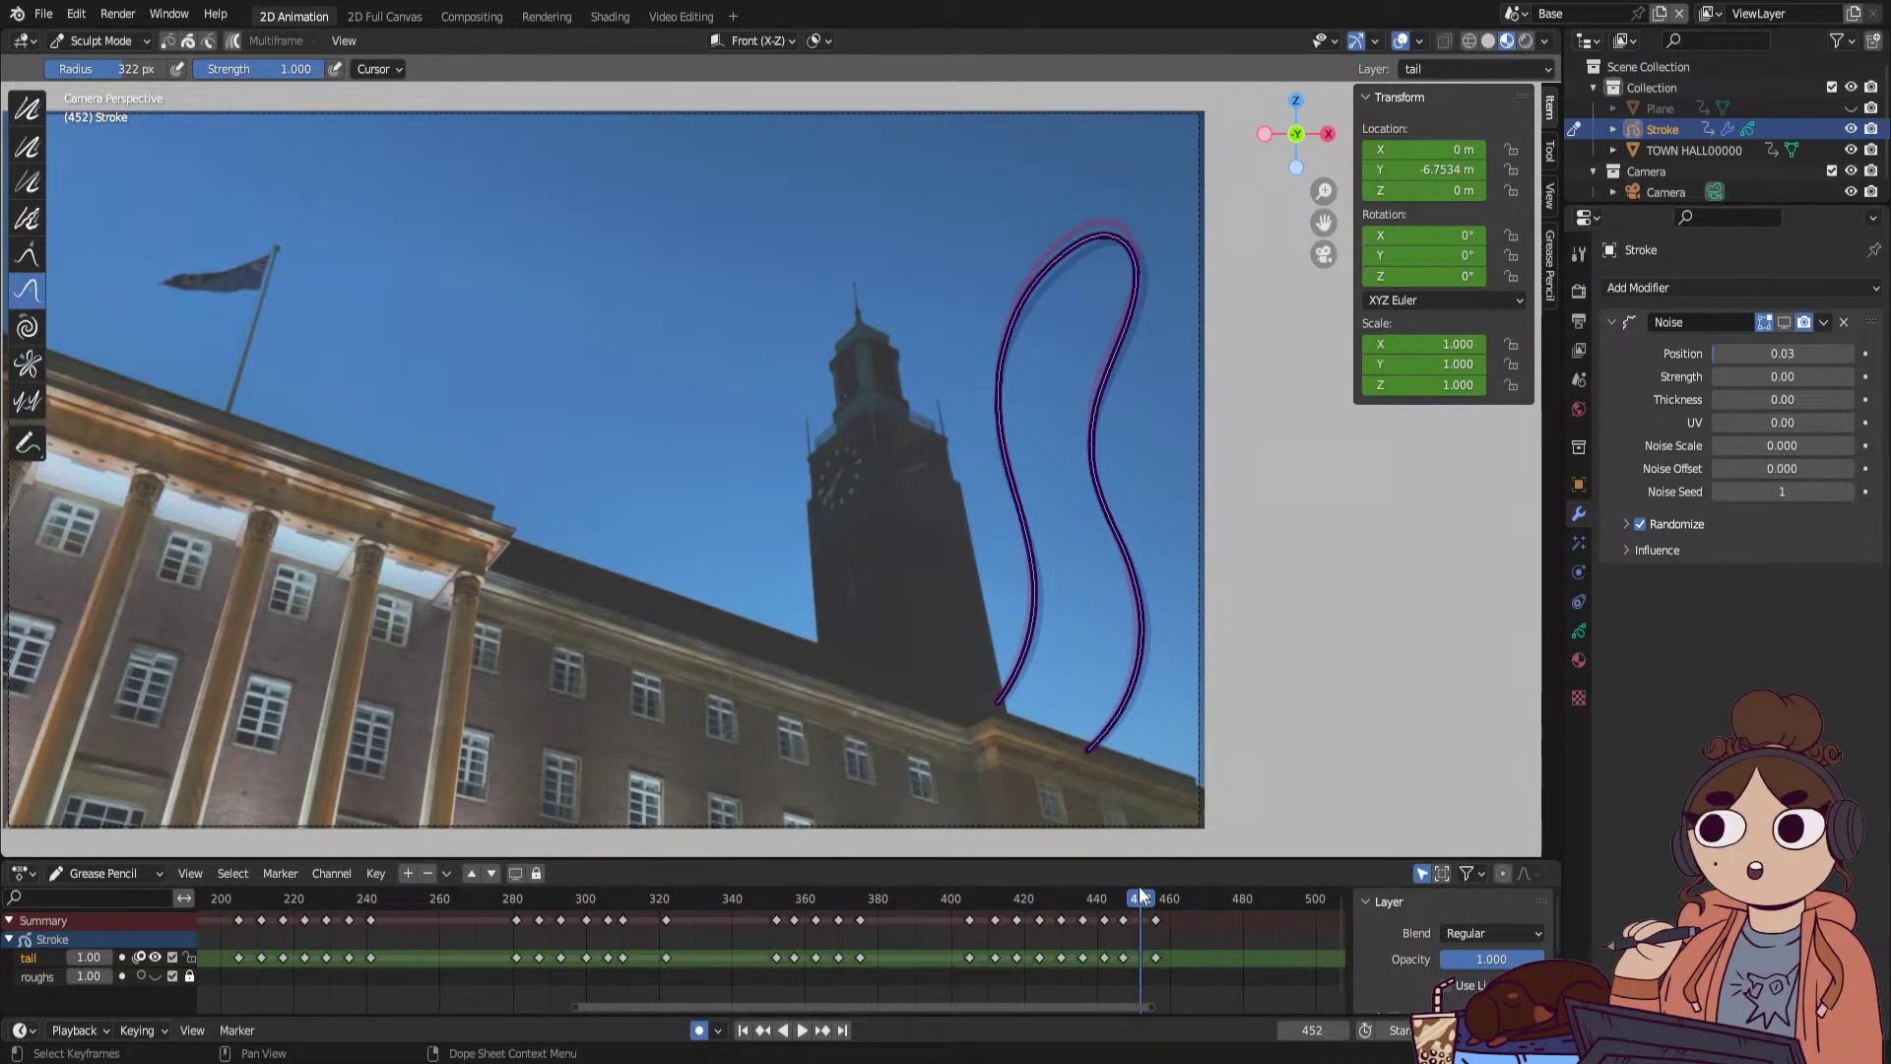
pyautogui.press('space')
pyautogui.press('space')
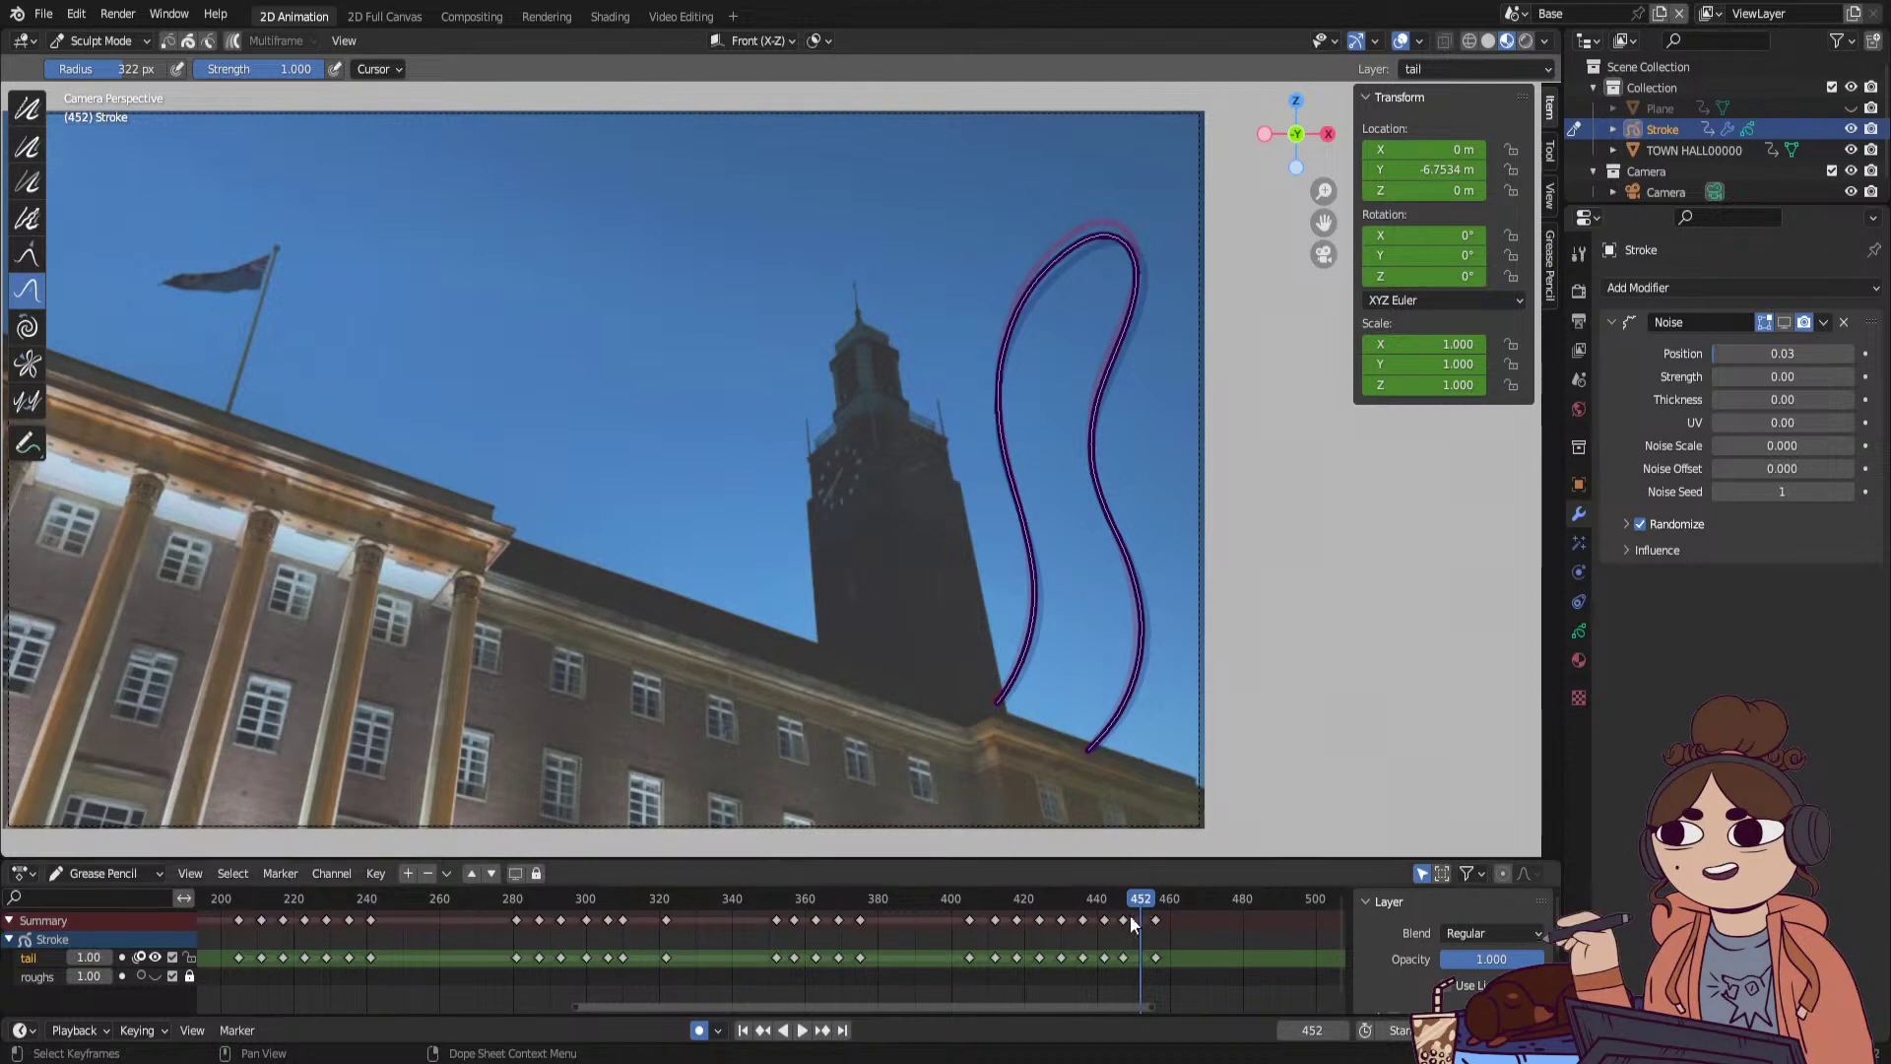
pyautogui.press('space')
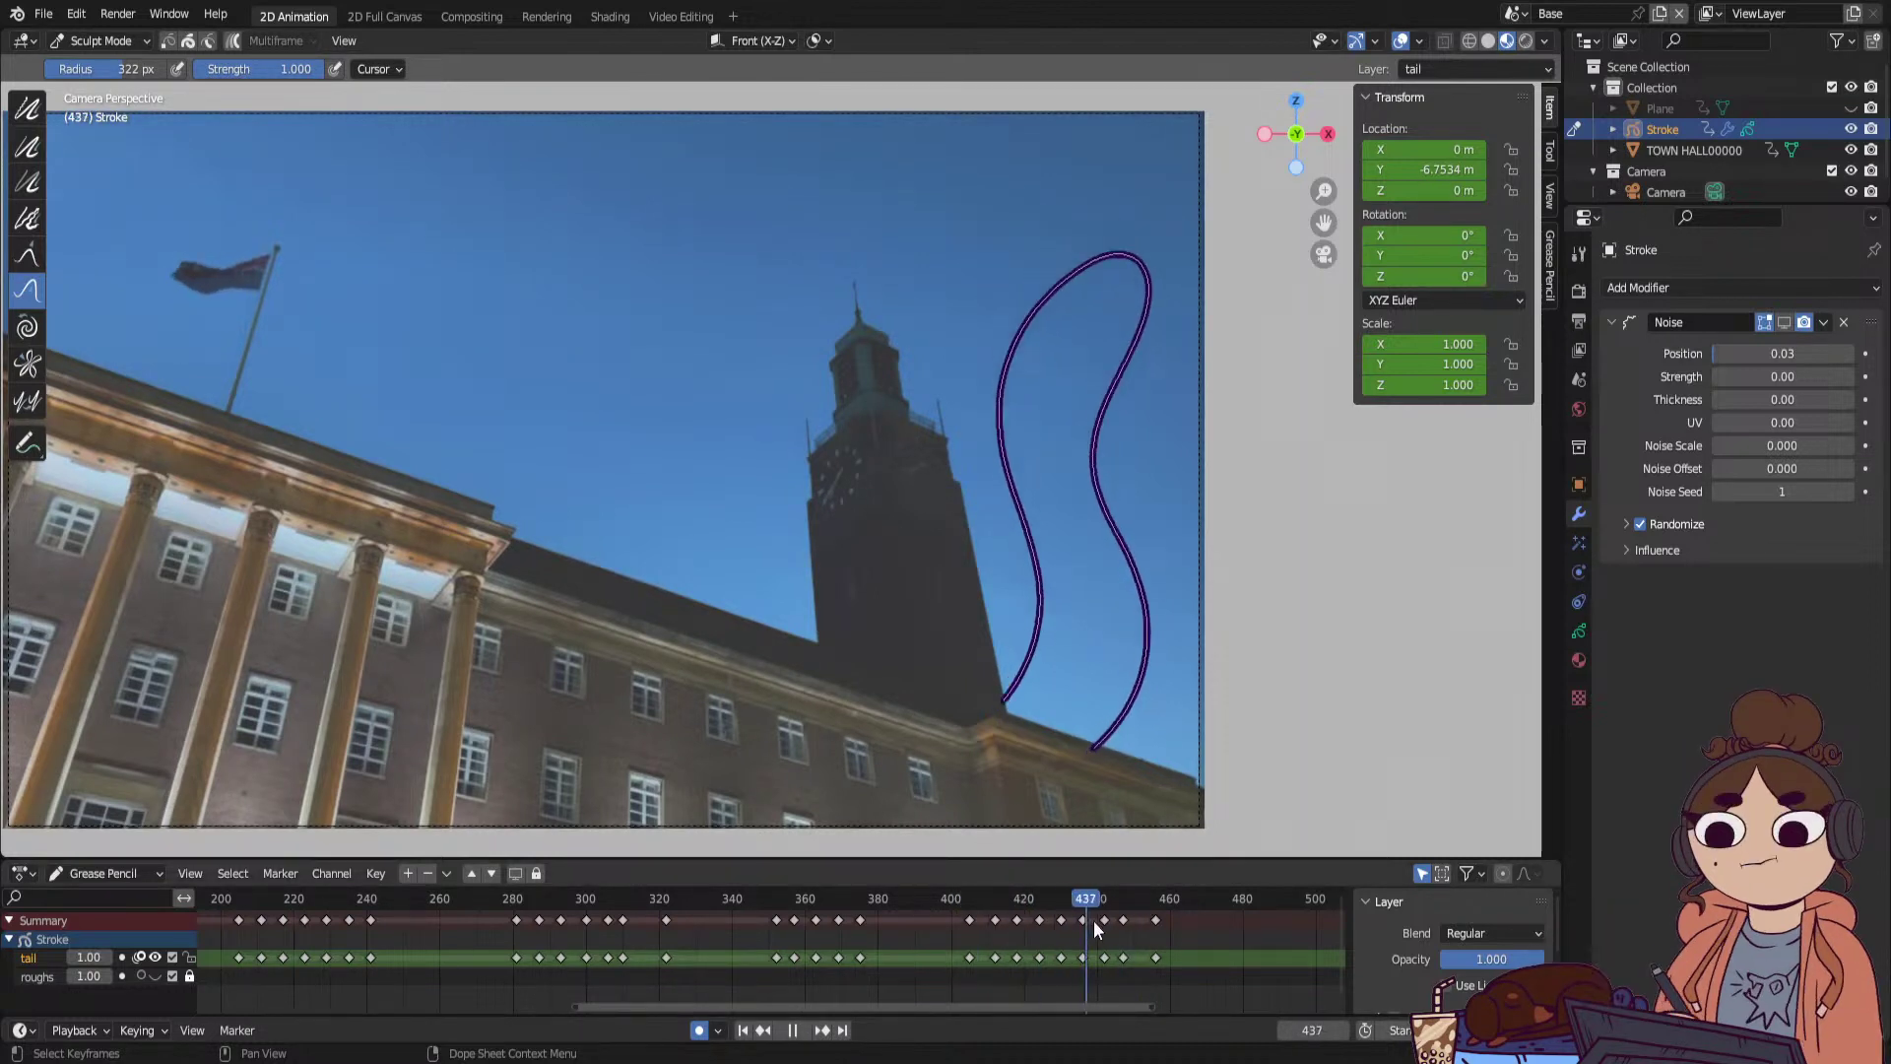
# Sculpt the tail tip slightly upward at frame 452 to add an in-between before the last pose.
pyautogui.moveTo(1162, 908); pyautogui.dragTo(1137, 912)
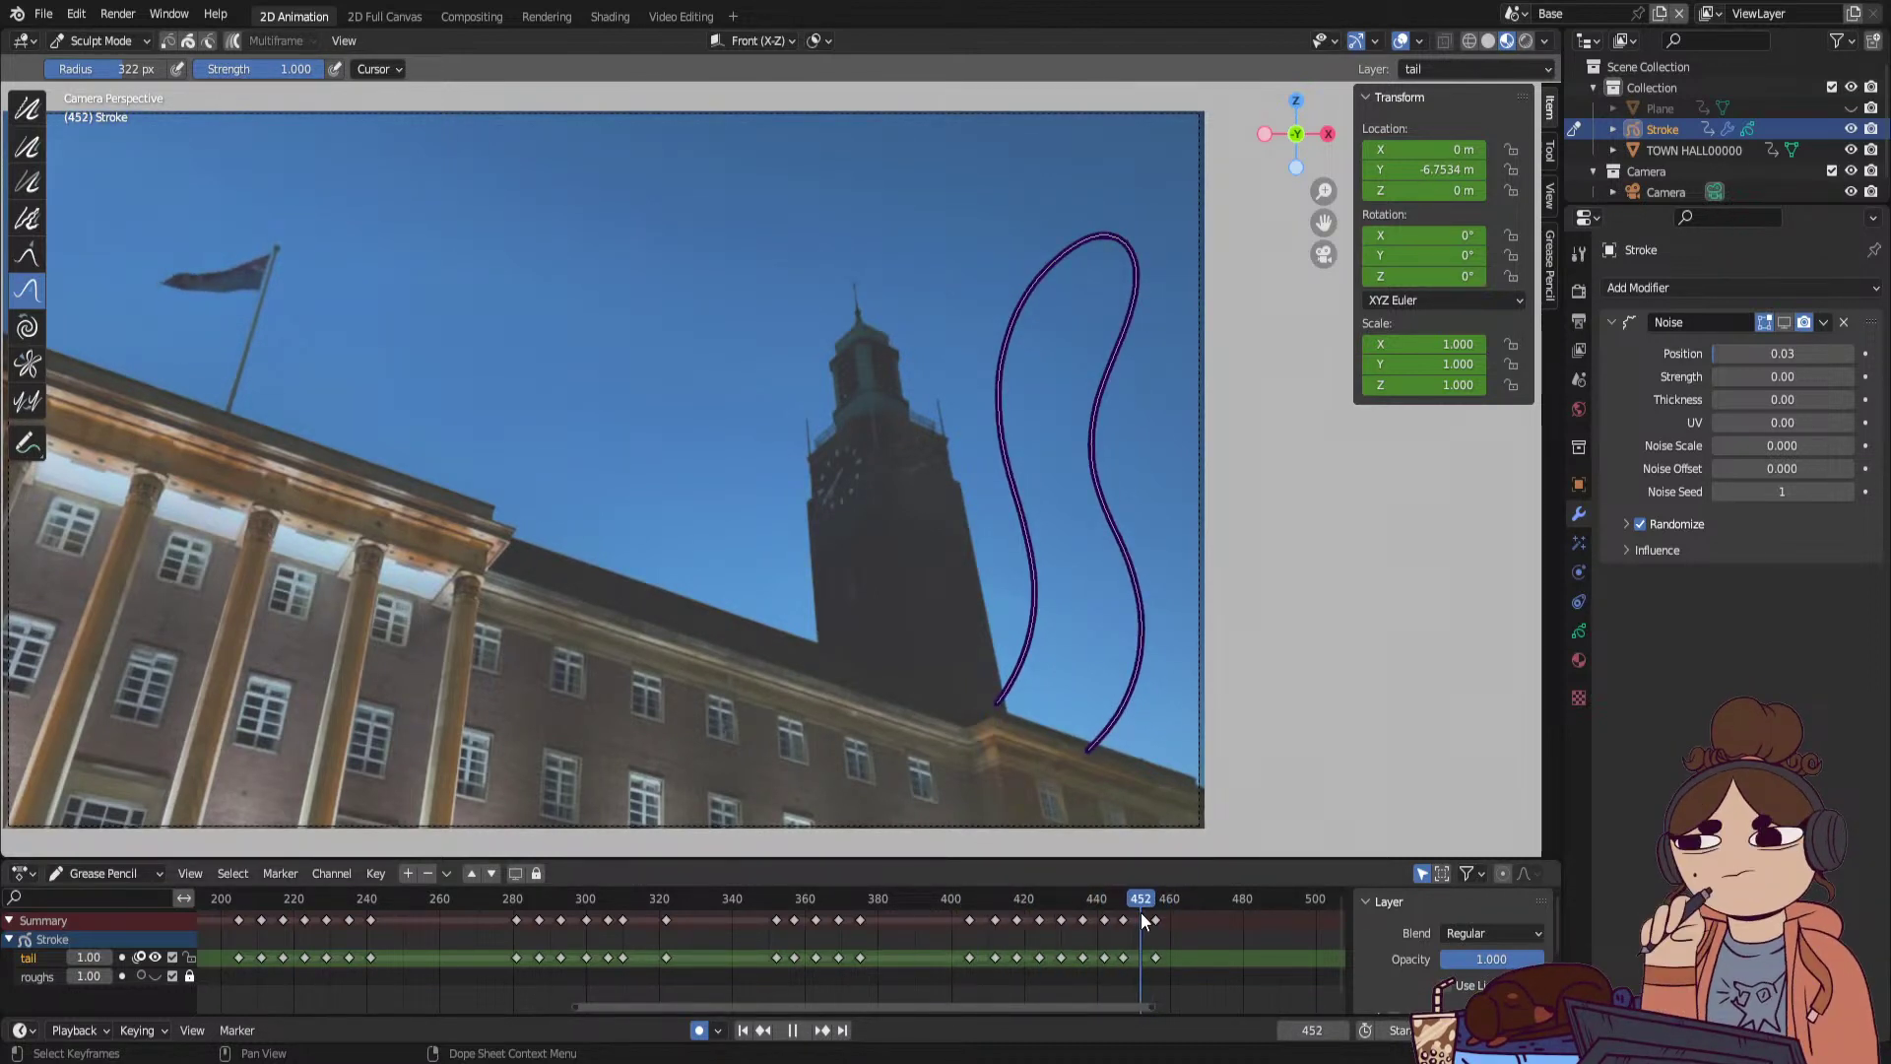
pyautogui.press('space')
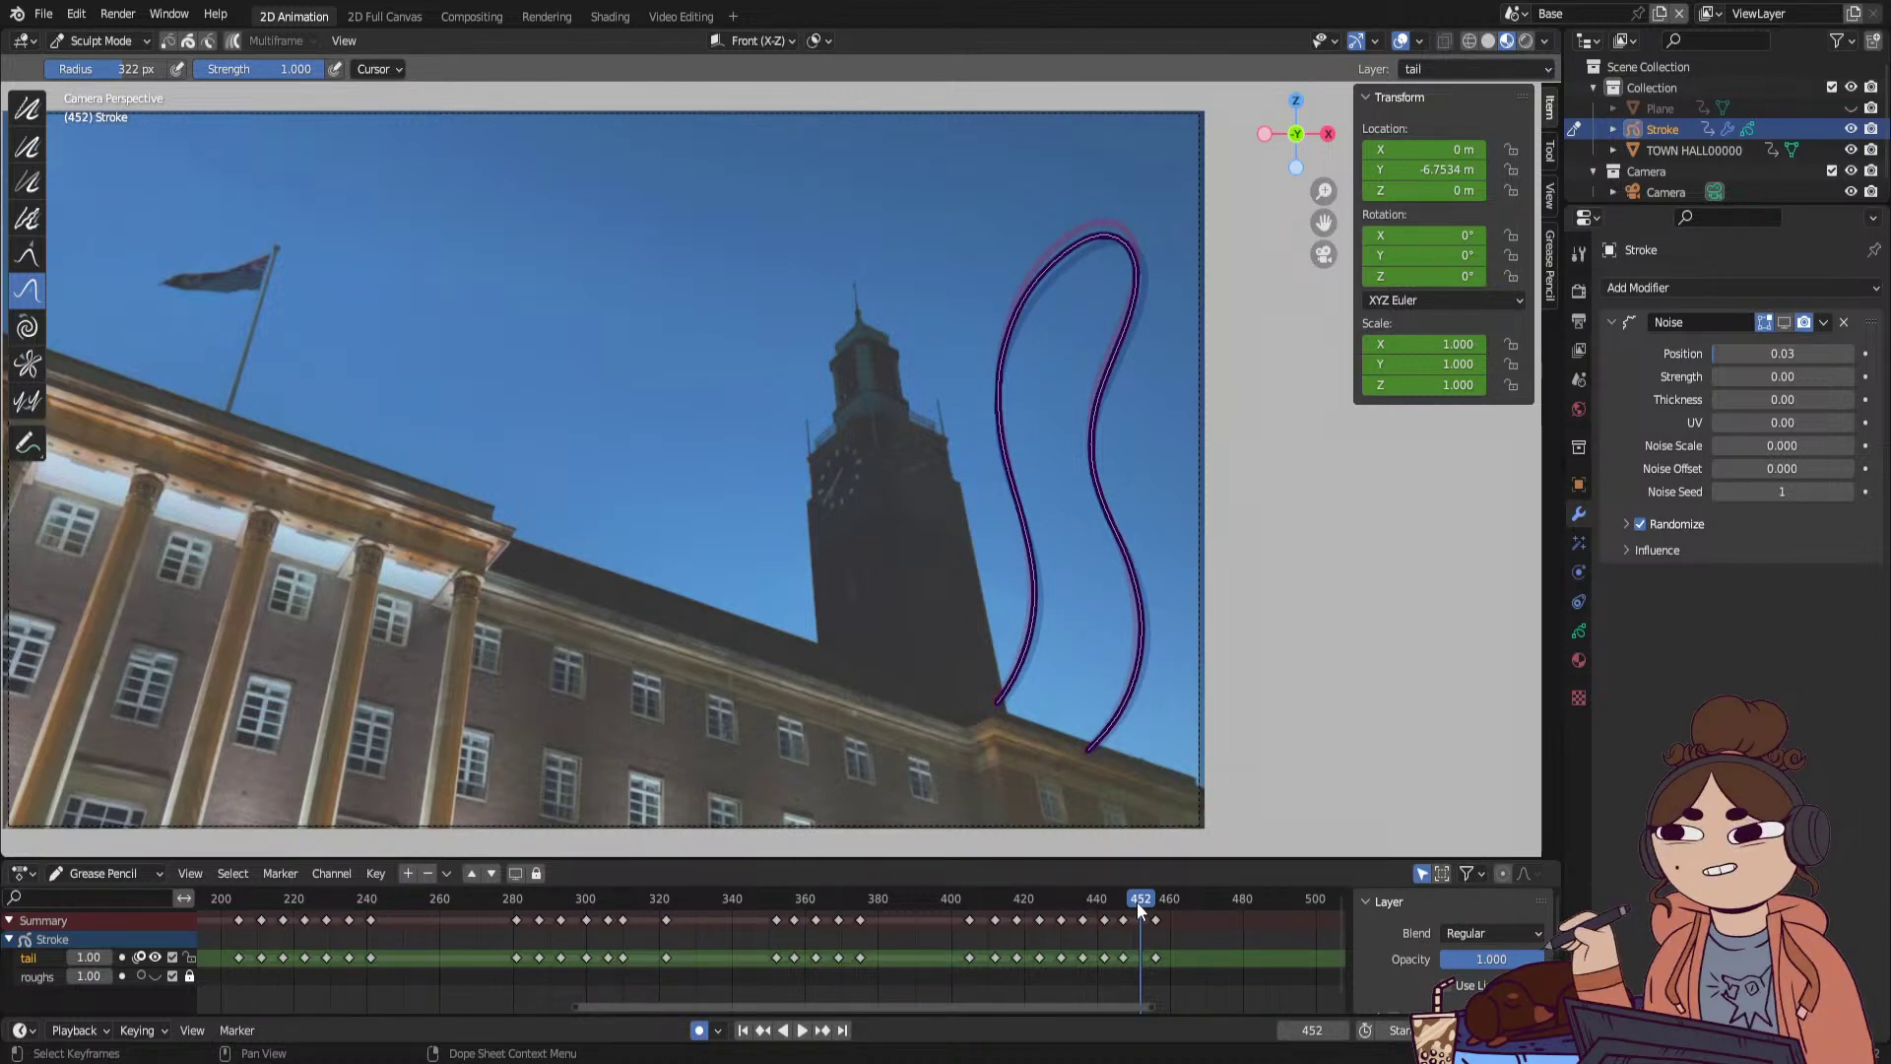
pyautogui.moveTo(1111, 248); pyautogui.dragTo(1107, 238)
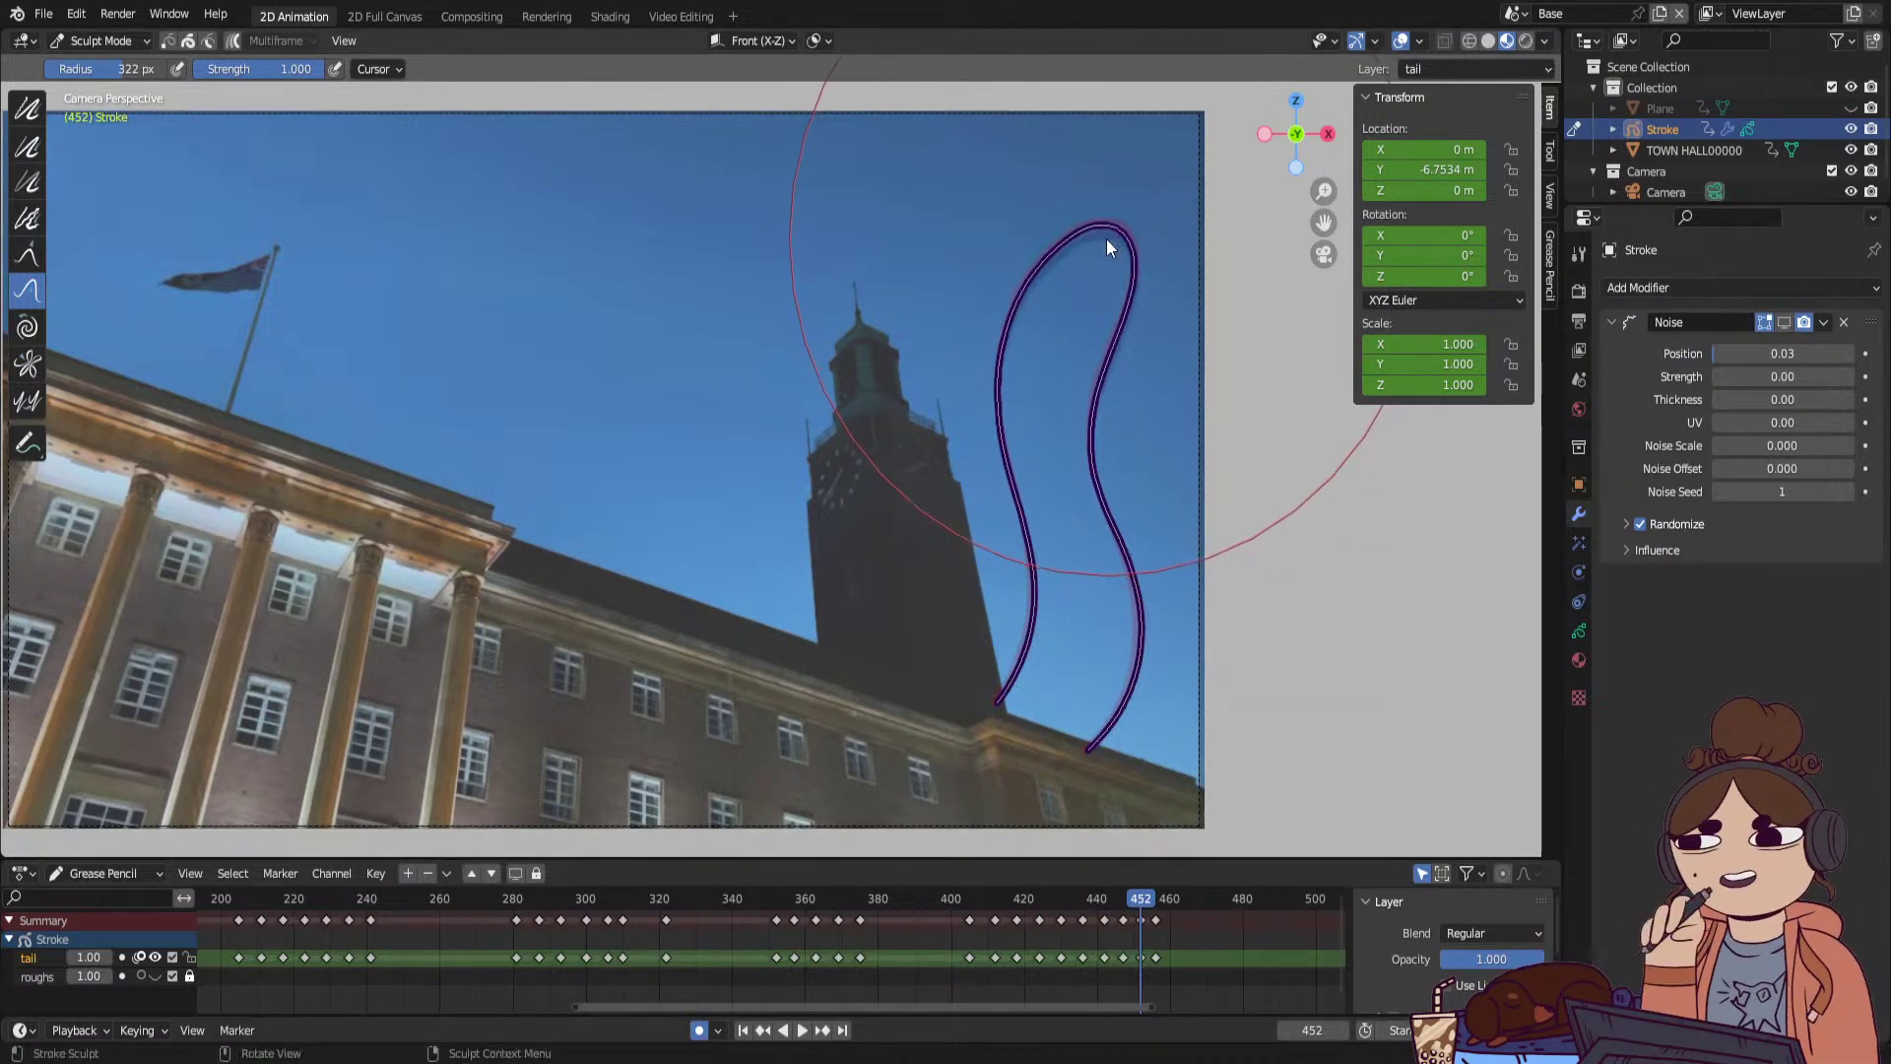
# Play back and scrub the tail animation from frame 452 back to about frame 257 to check the sway.
pyautogui.press('space')
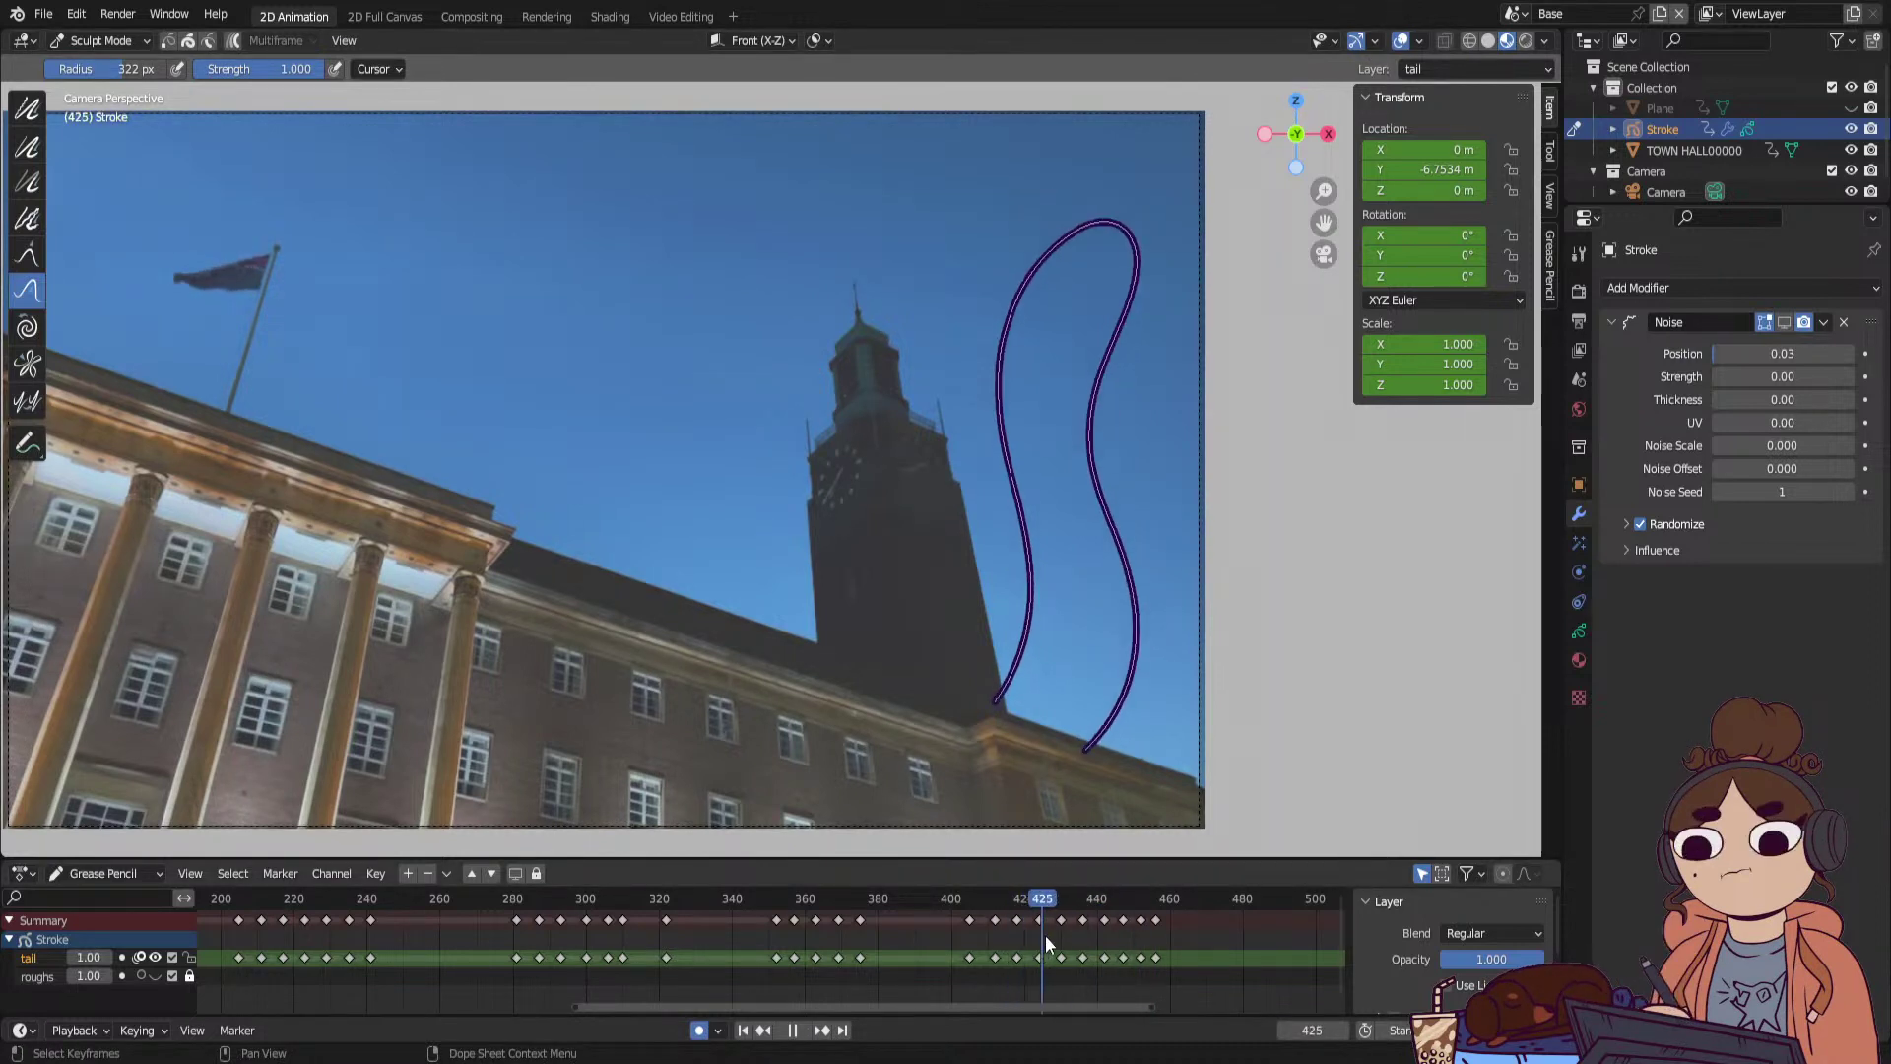
pyautogui.moveTo(1045, 940)
pyautogui.mouseDown()
pyautogui.moveTo(1156, 942)
pyautogui.moveTo(1044, 947)
pyautogui.moveTo(1183, 913)
pyautogui.moveTo(982, 954)
pyautogui.moveTo(582, 959)
pyautogui.moveTo(701, 967)
pyautogui.moveTo(731, 1012)
pyautogui.moveTo(585, 1026)
pyautogui.mouseUp()
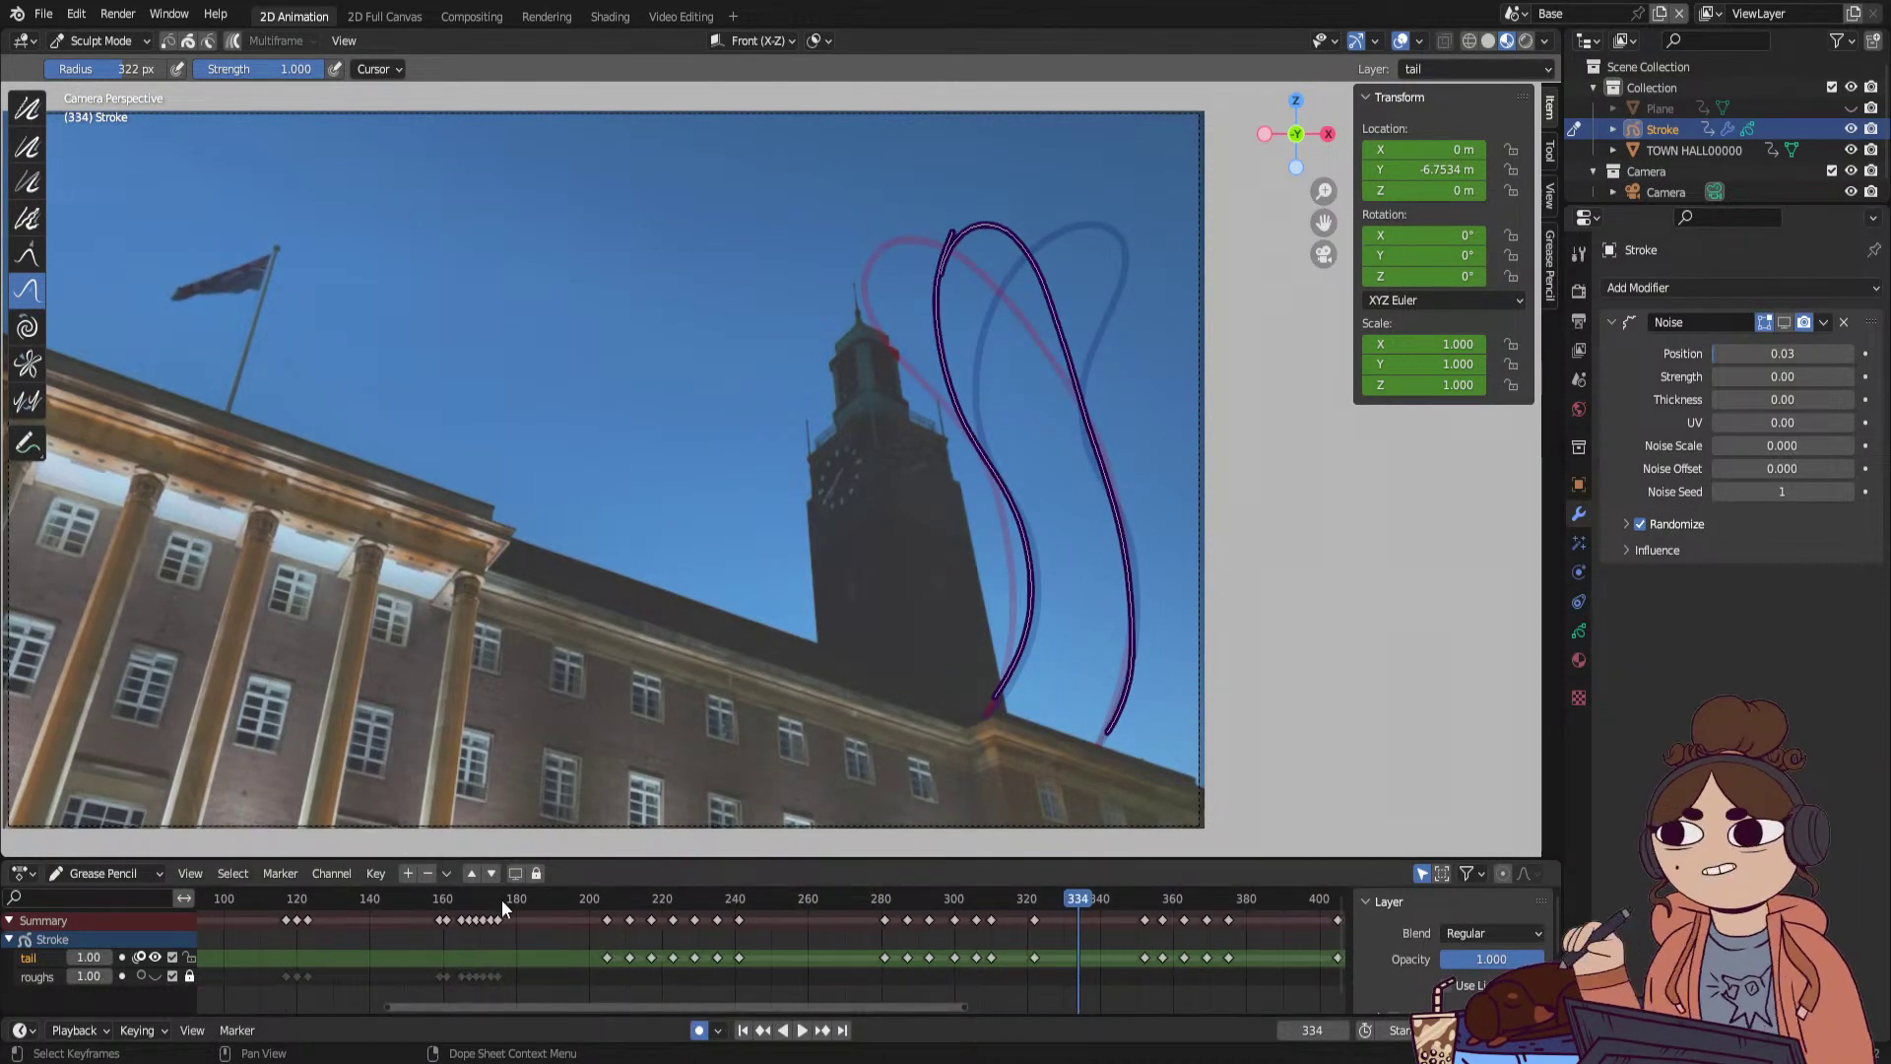
pyautogui.moveTo(502, 899); pyautogui.dragTo(806, 904)
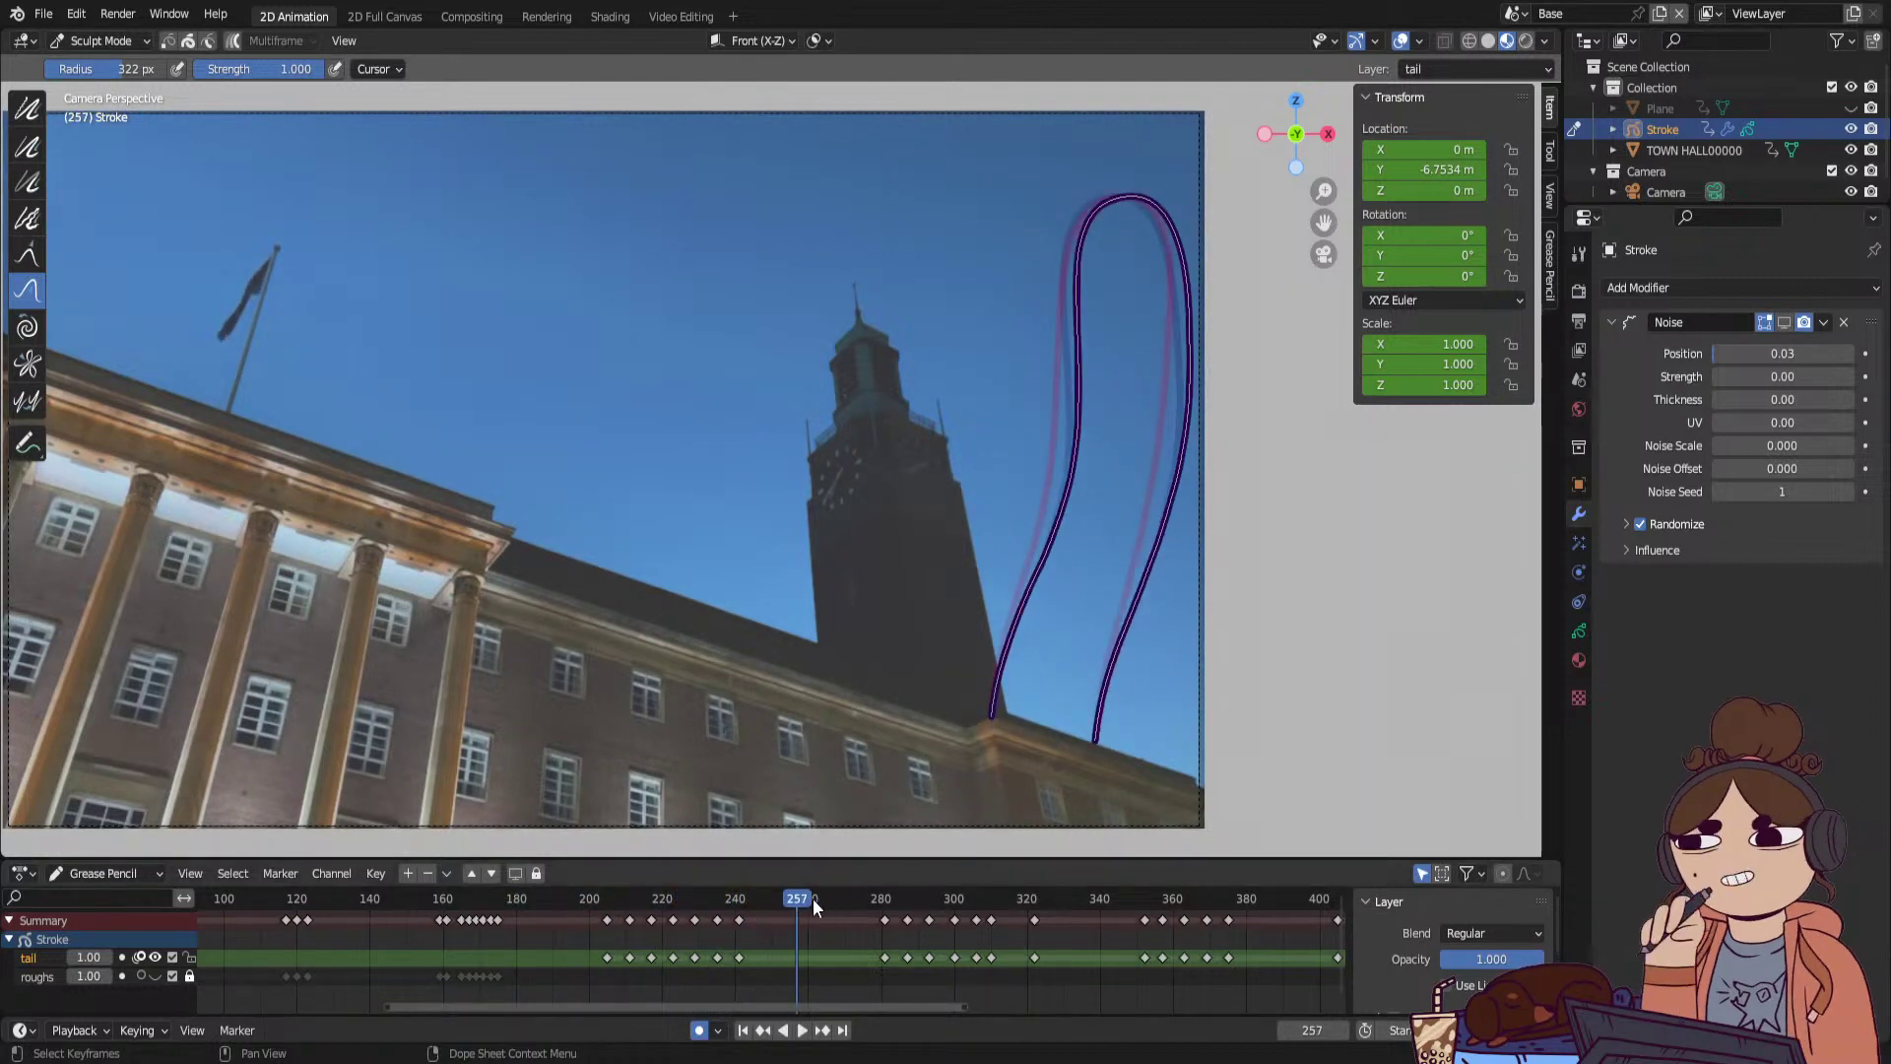
# Sculpt the tail slightly to the left at frame 247 as an in-between of its neighbouring poses.
pyautogui.press('space')
pyautogui.click(788, 904)
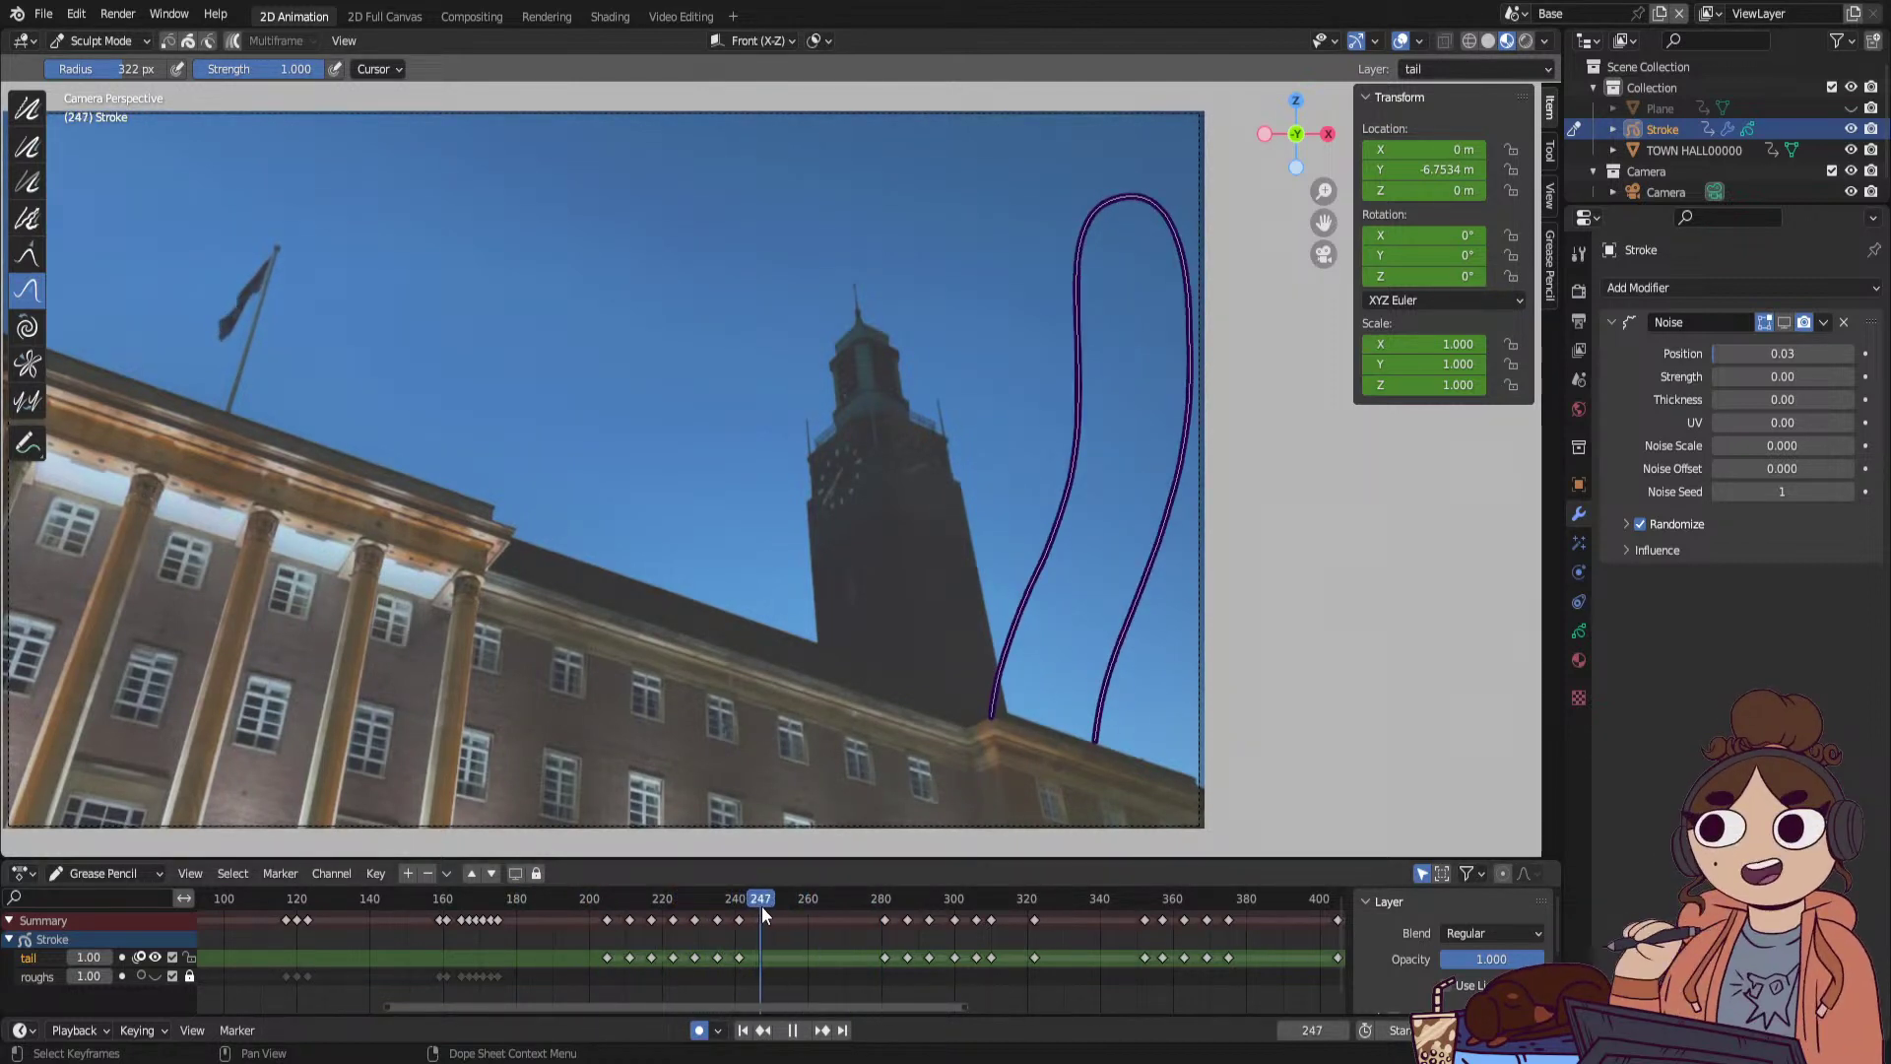
pyautogui.press('space')
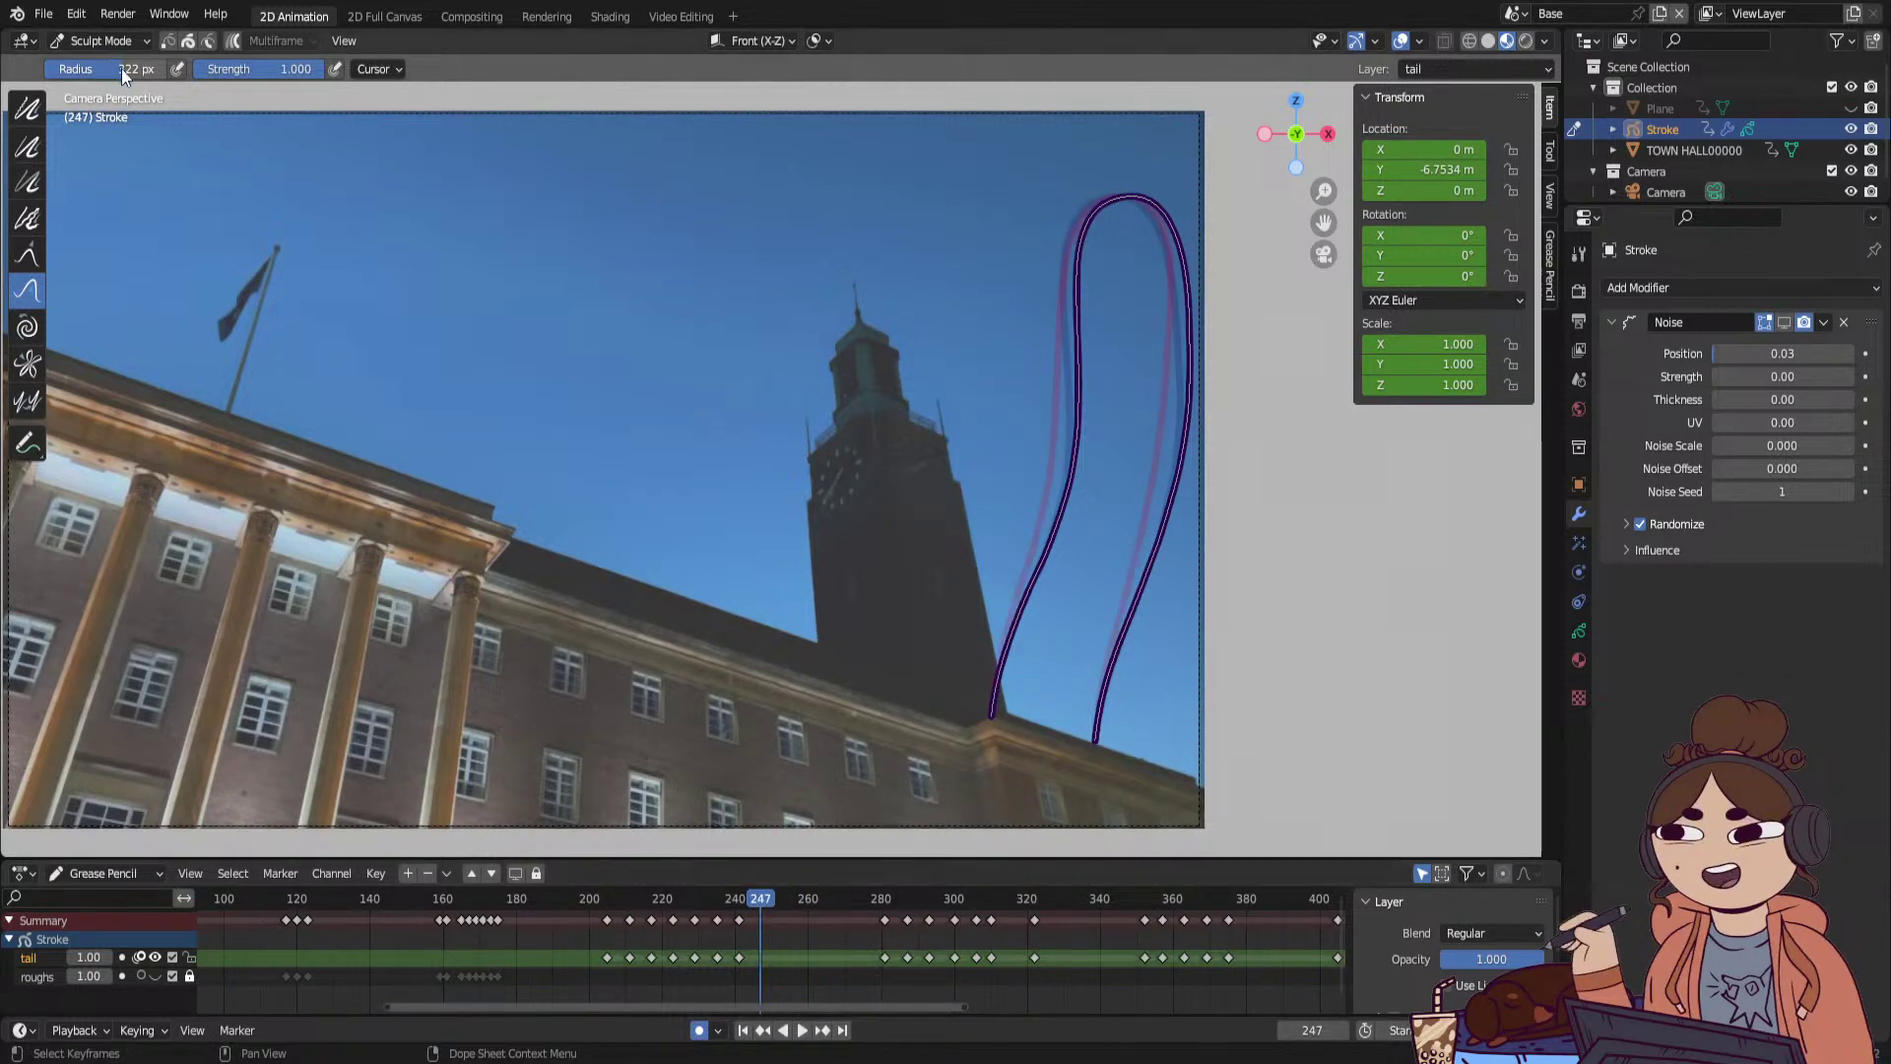
pyautogui.moveTo(1152, 239); pyautogui.dragTo(1144, 236)
pyautogui.moveTo(1199, 455); pyautogui.dragTo(1192, 455)
# Sculpt the tail further left at frame 252 to add another in-between.
pyautogui.moveTo(764, 908); pyautogui.dragTo(778, 906)
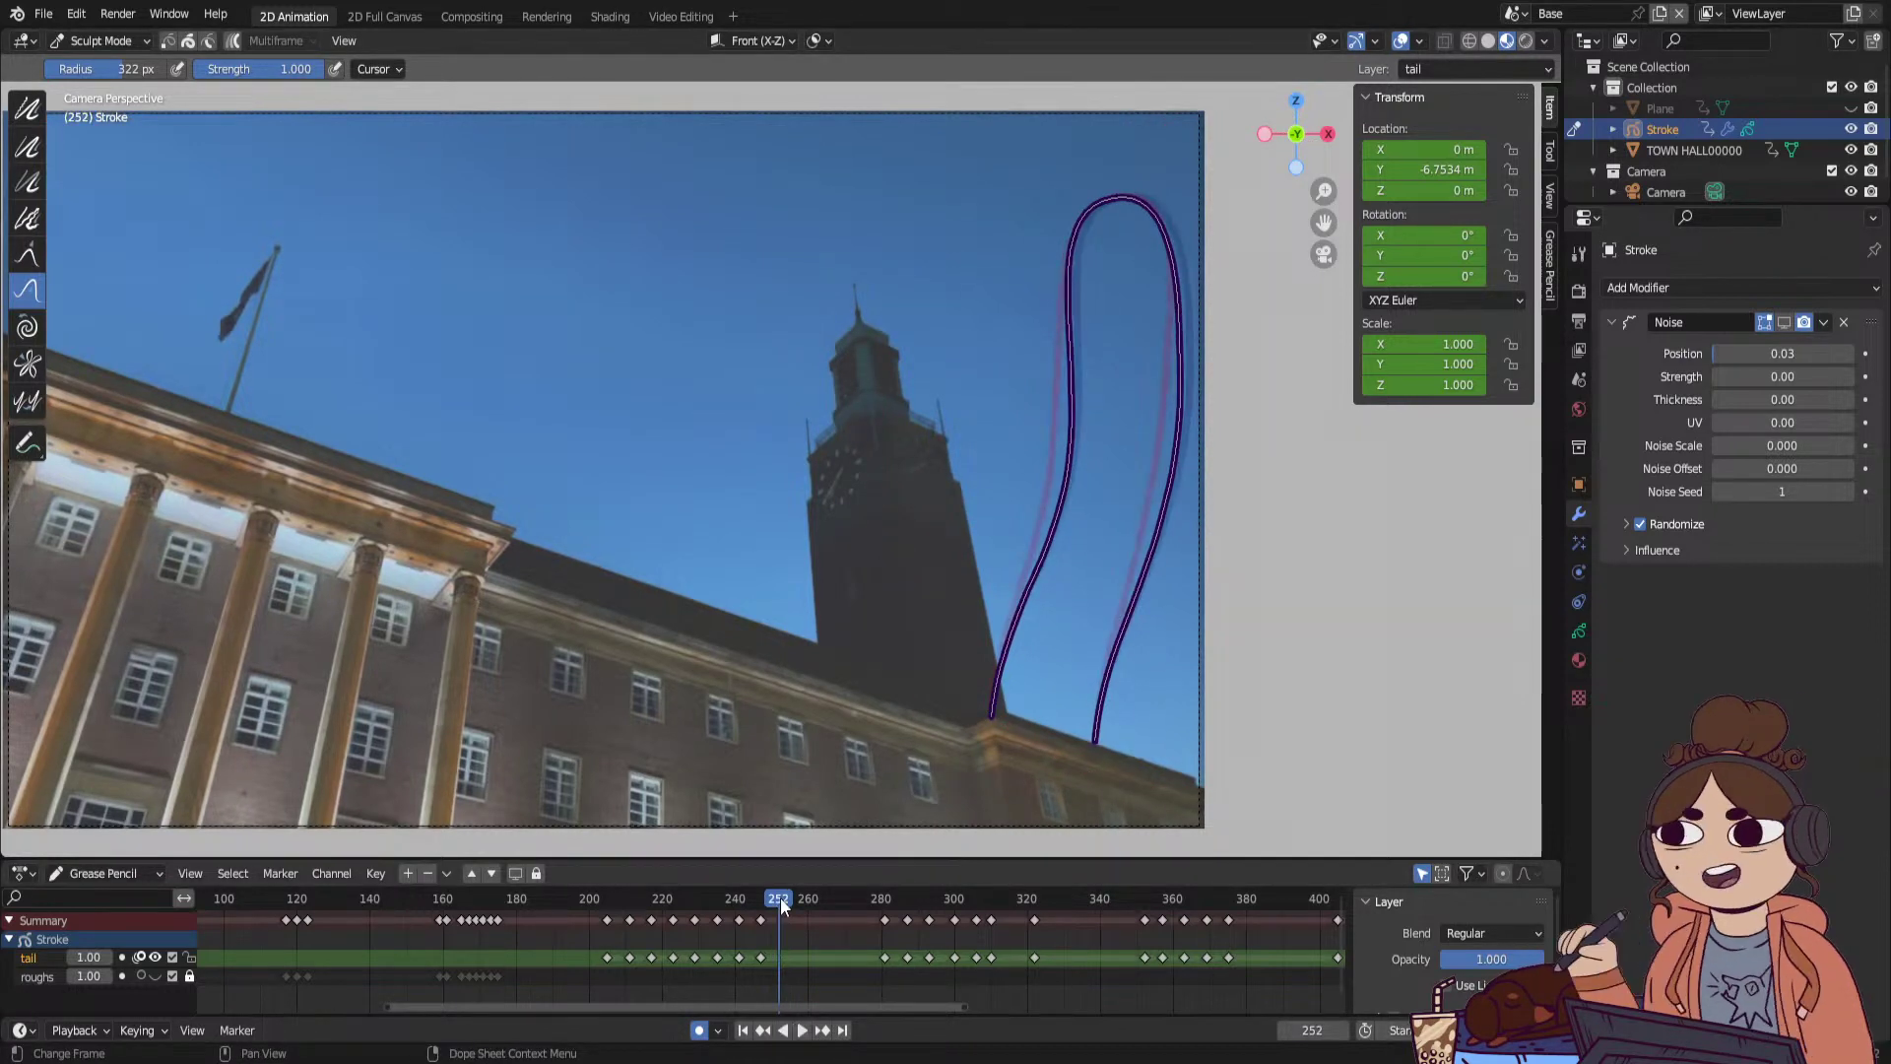
pyautogui.moveTo(1184, 410); pyautogui.dragTo(1081, 441)
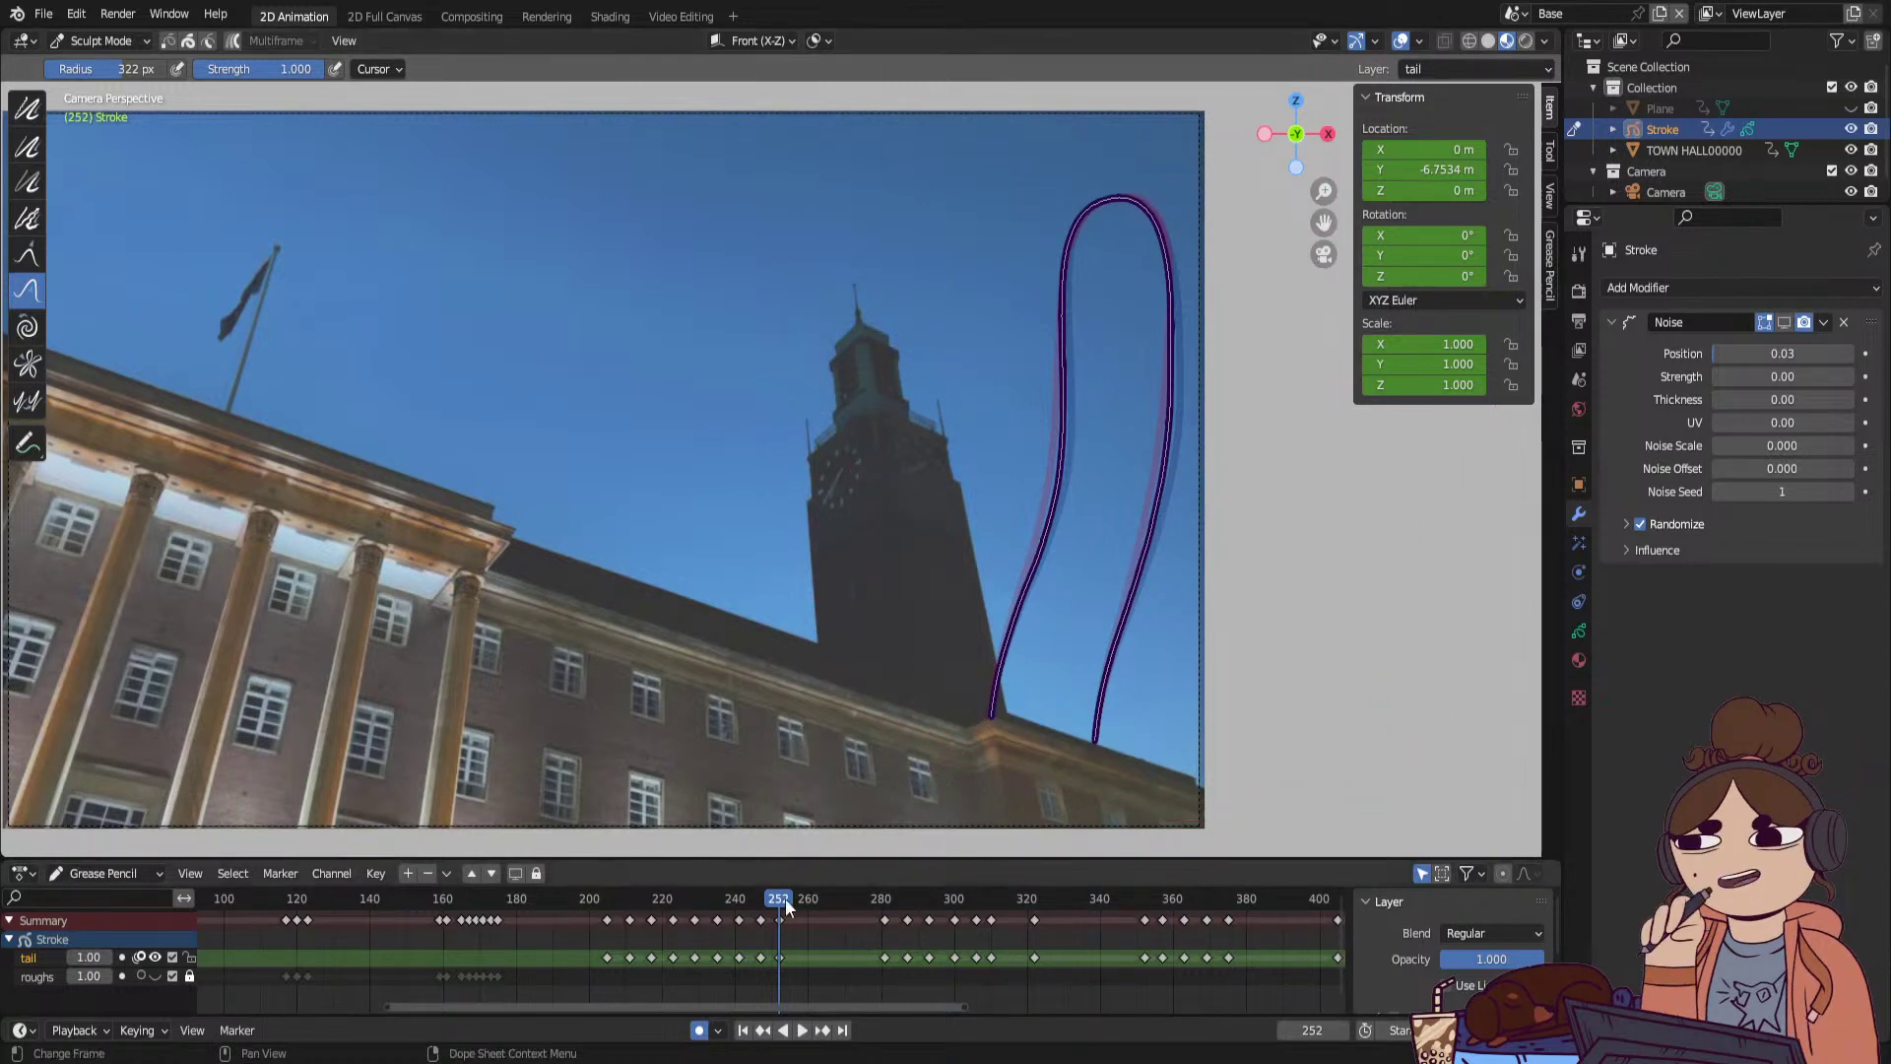
pyautogui.press('space')
# Redraw the tail outline in Draw Mode at frame 284, midway between the onion-skinned poses before and after it.
pyautogui.moveTo(798, 897)
pyautogui.mouseDown()
pyautogui.moveTo(776, 967)
pyautogui.moveTo(794, 902)
pyautogui.moveTo(923, 910)
pyautogui.moveTo(896, 910)
pyautogui.mouseUp()
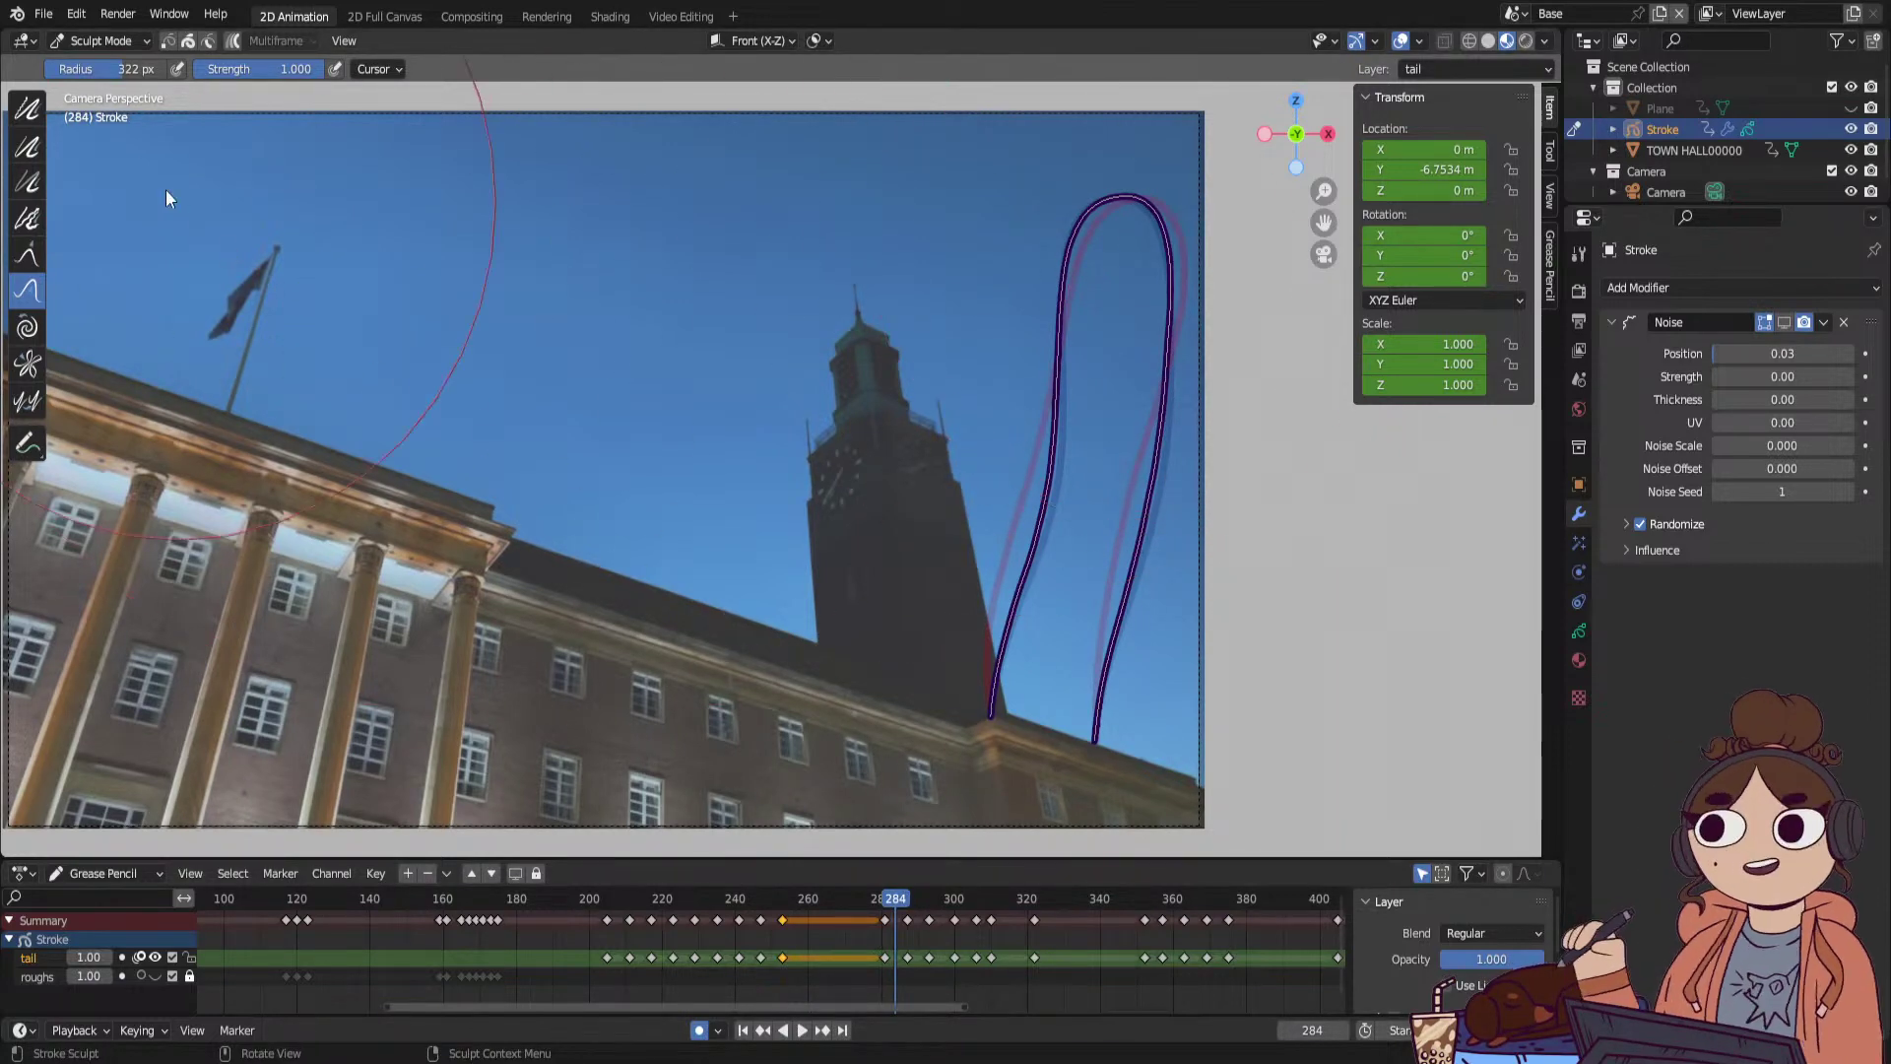
pyautogui.hotkey('ctrl', 'Tab')
pyautogui.click(1147, 433)
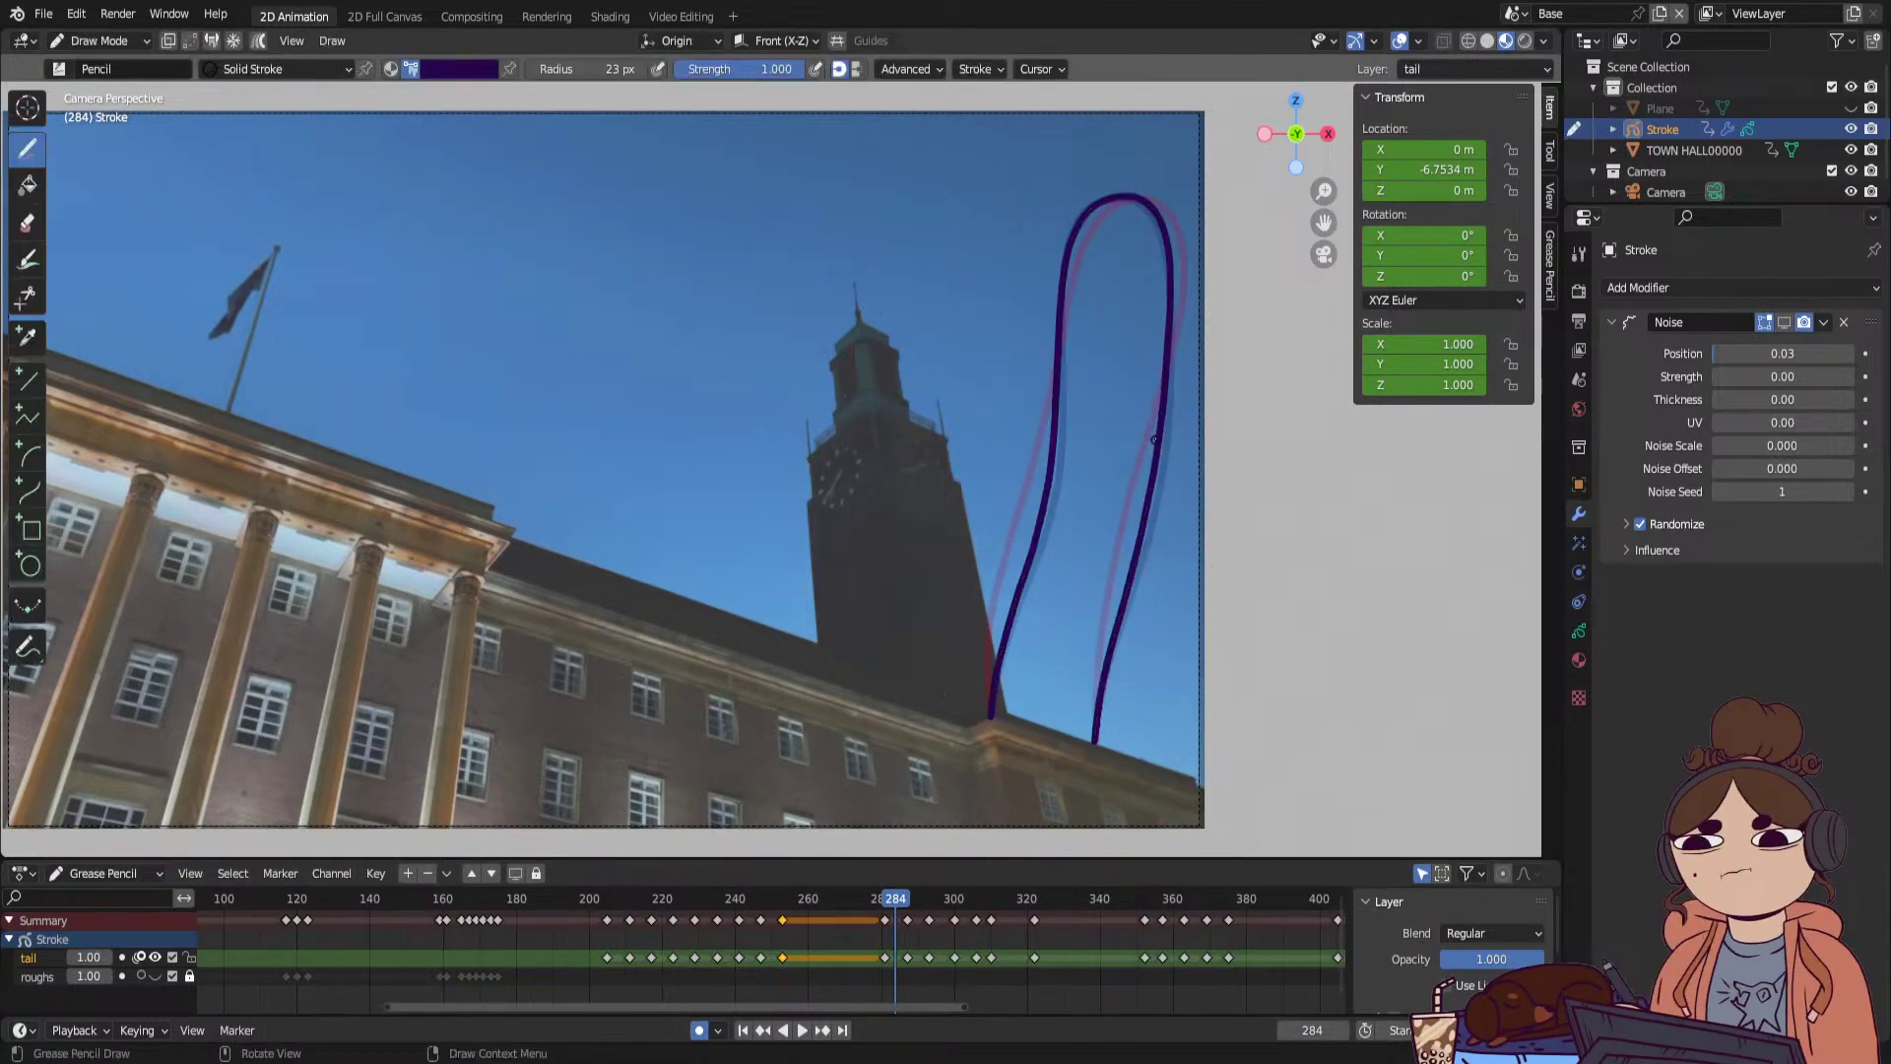
pyautogui.keyDown('shift'); pyautogui.moveTo(1138, 199); pyautogui.dragTo(1173, 239); pyautogui.keyUp('shift')
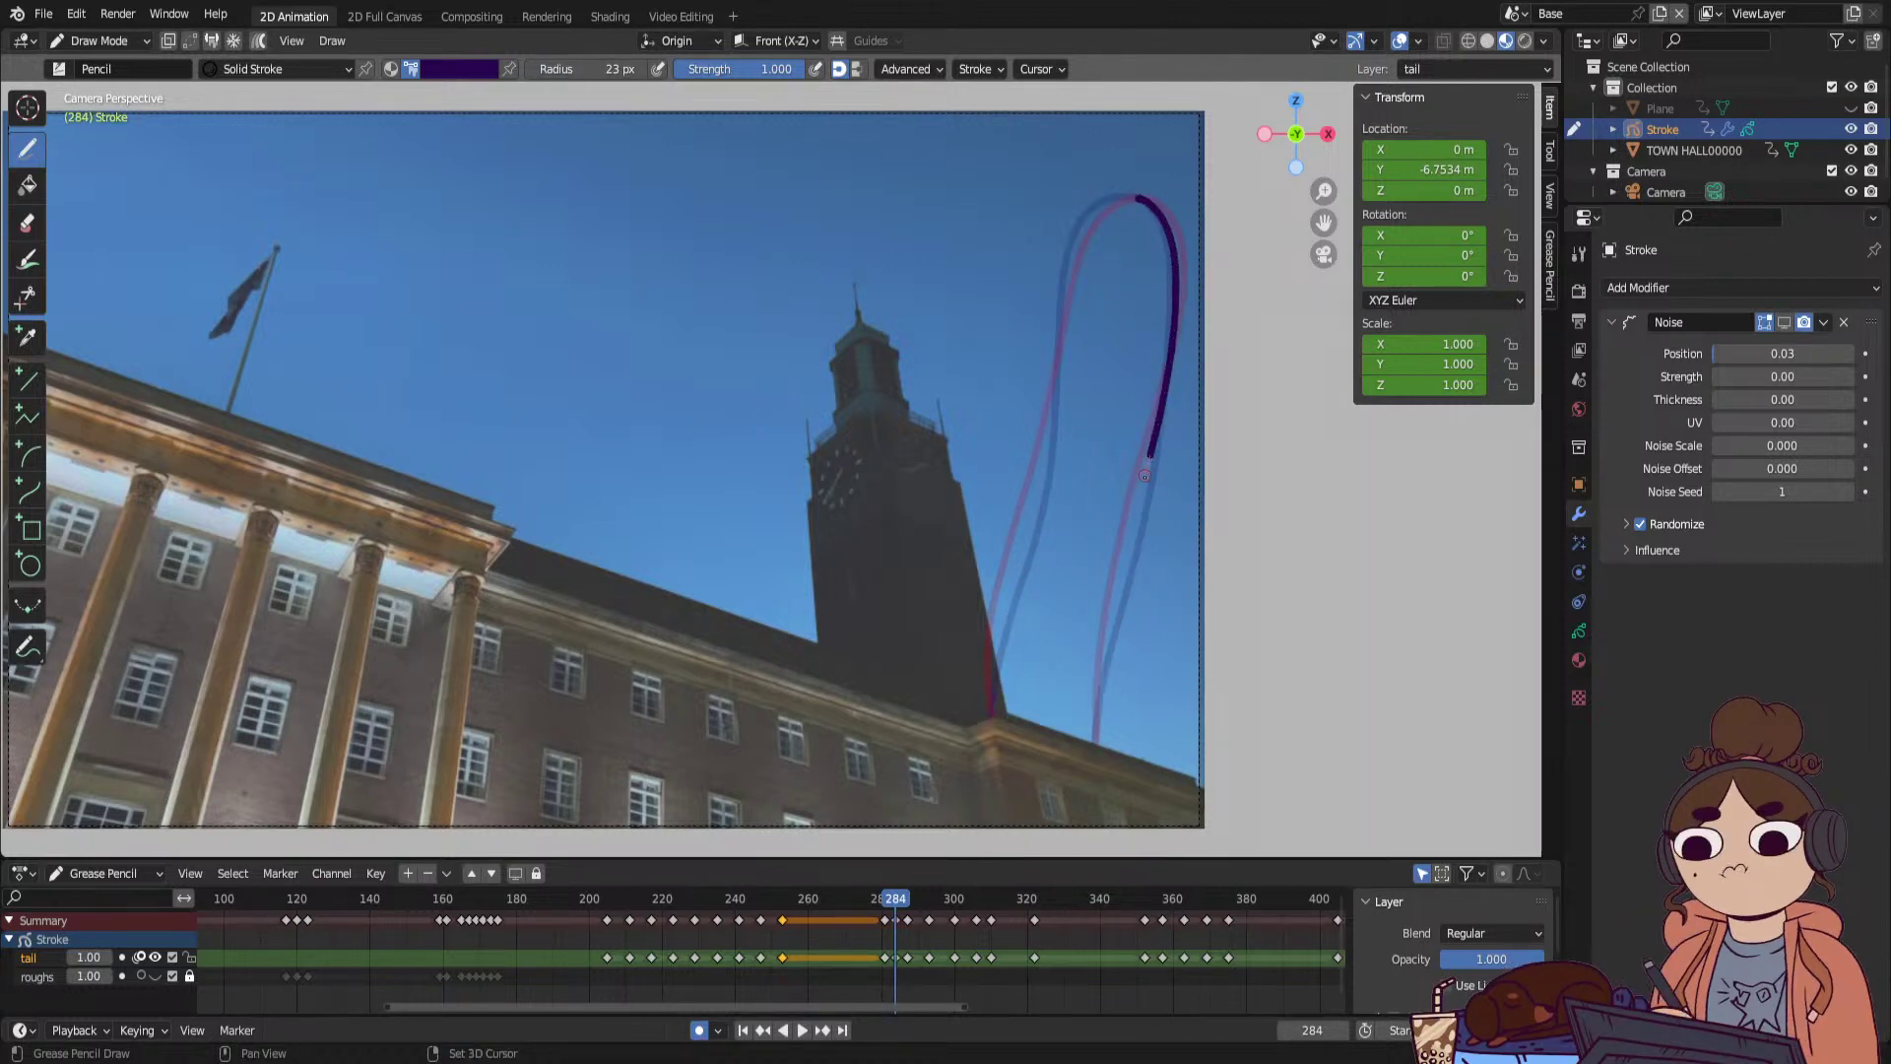
pyautogui.keyDown('shift'); pyautogui.moveTo(1144, 475); pyautogui.dragTo(1095, 740); pyautogui.keyUp('shift')
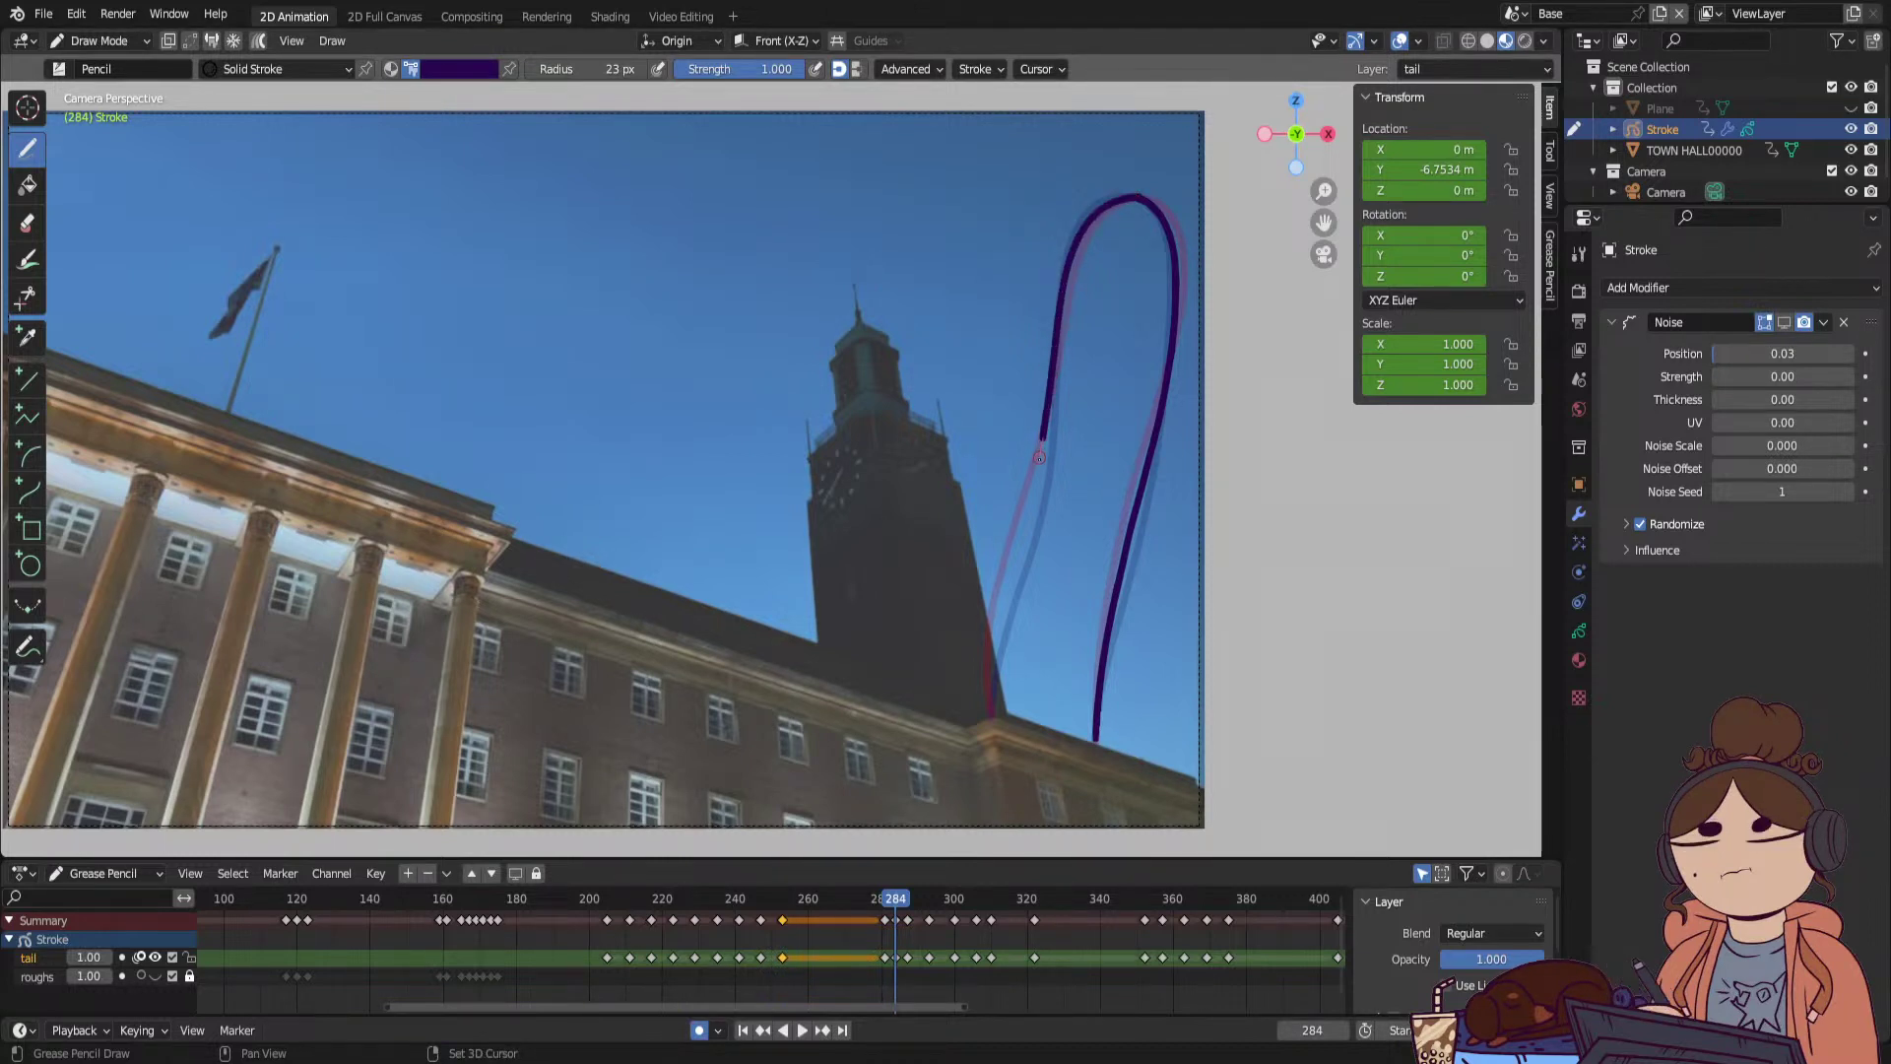
pyautogui.moveTo(1038, 456); pyautogui.dragTo(1009, 565)
pyautogui.moveTo(991, 684); pyautogui.dragTo(1001, 724)
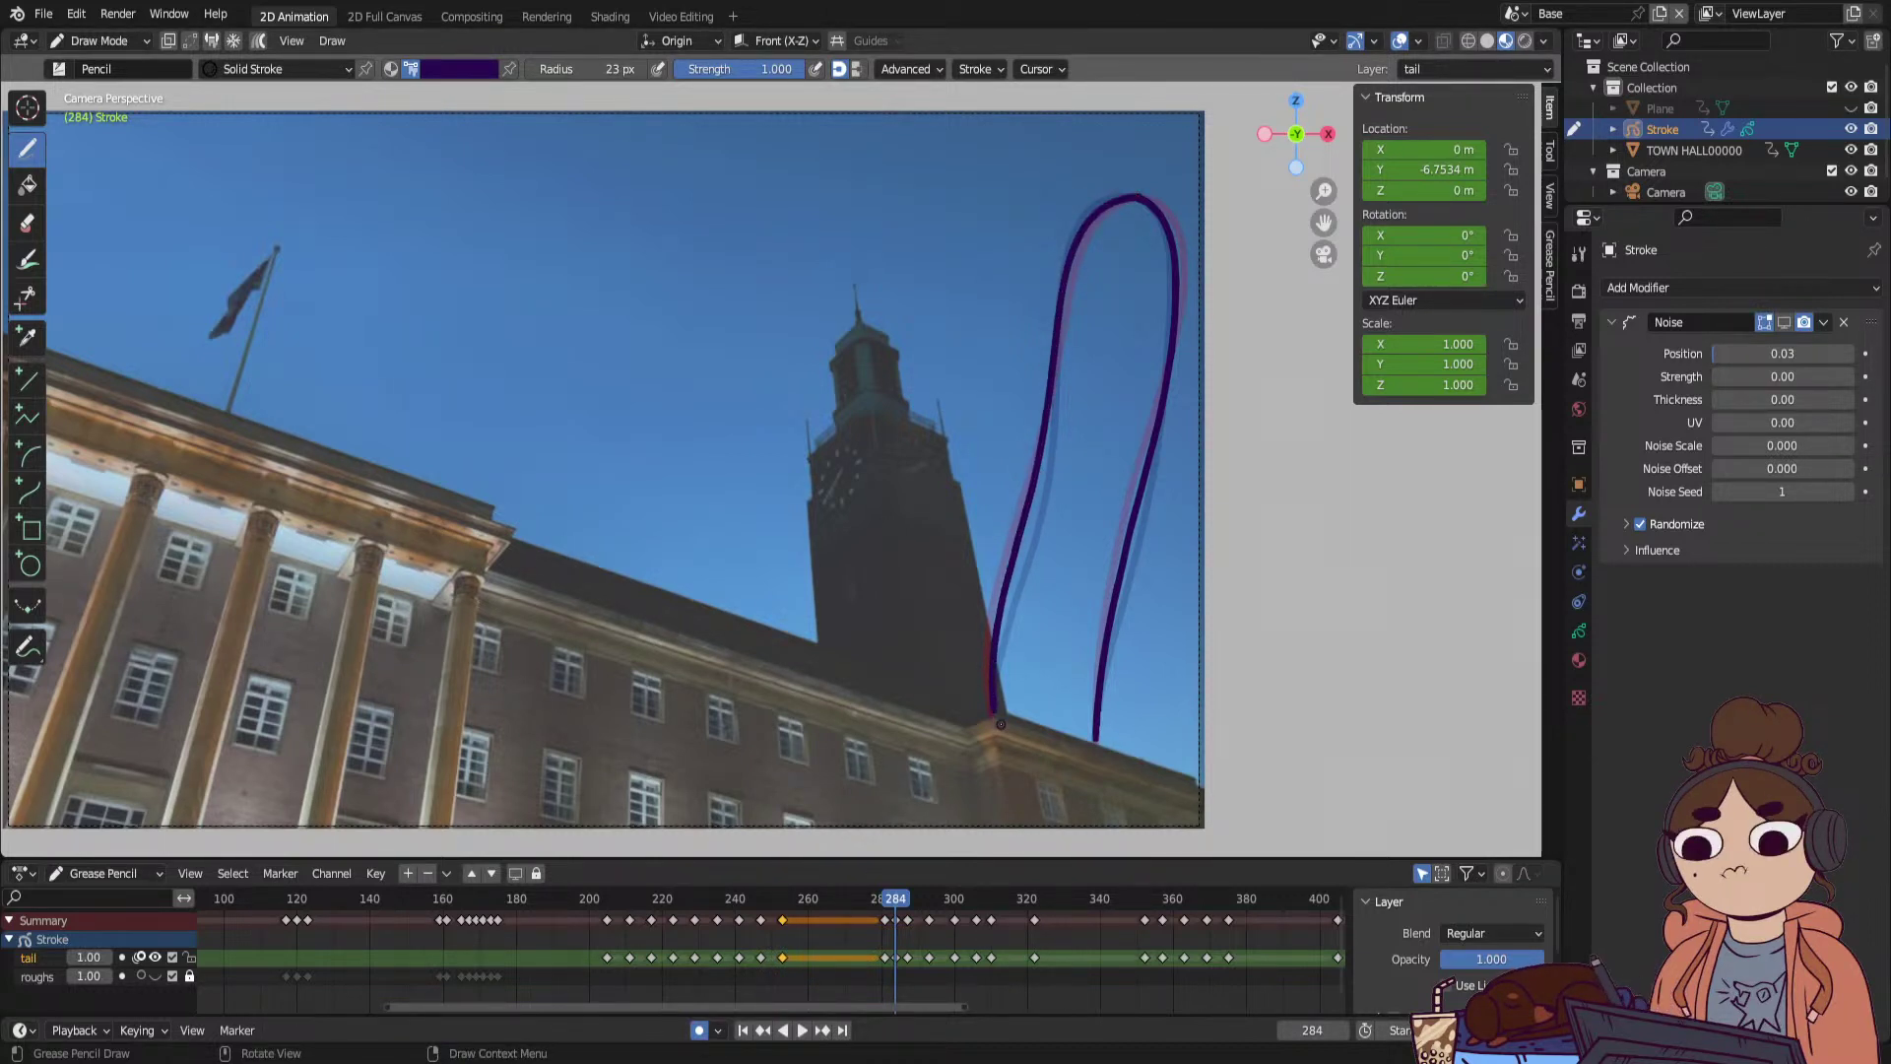
# Sculpt the tail at frame 315 into an in-between, pushing the tip left and the lower curve right.
pyautogui.press('space')
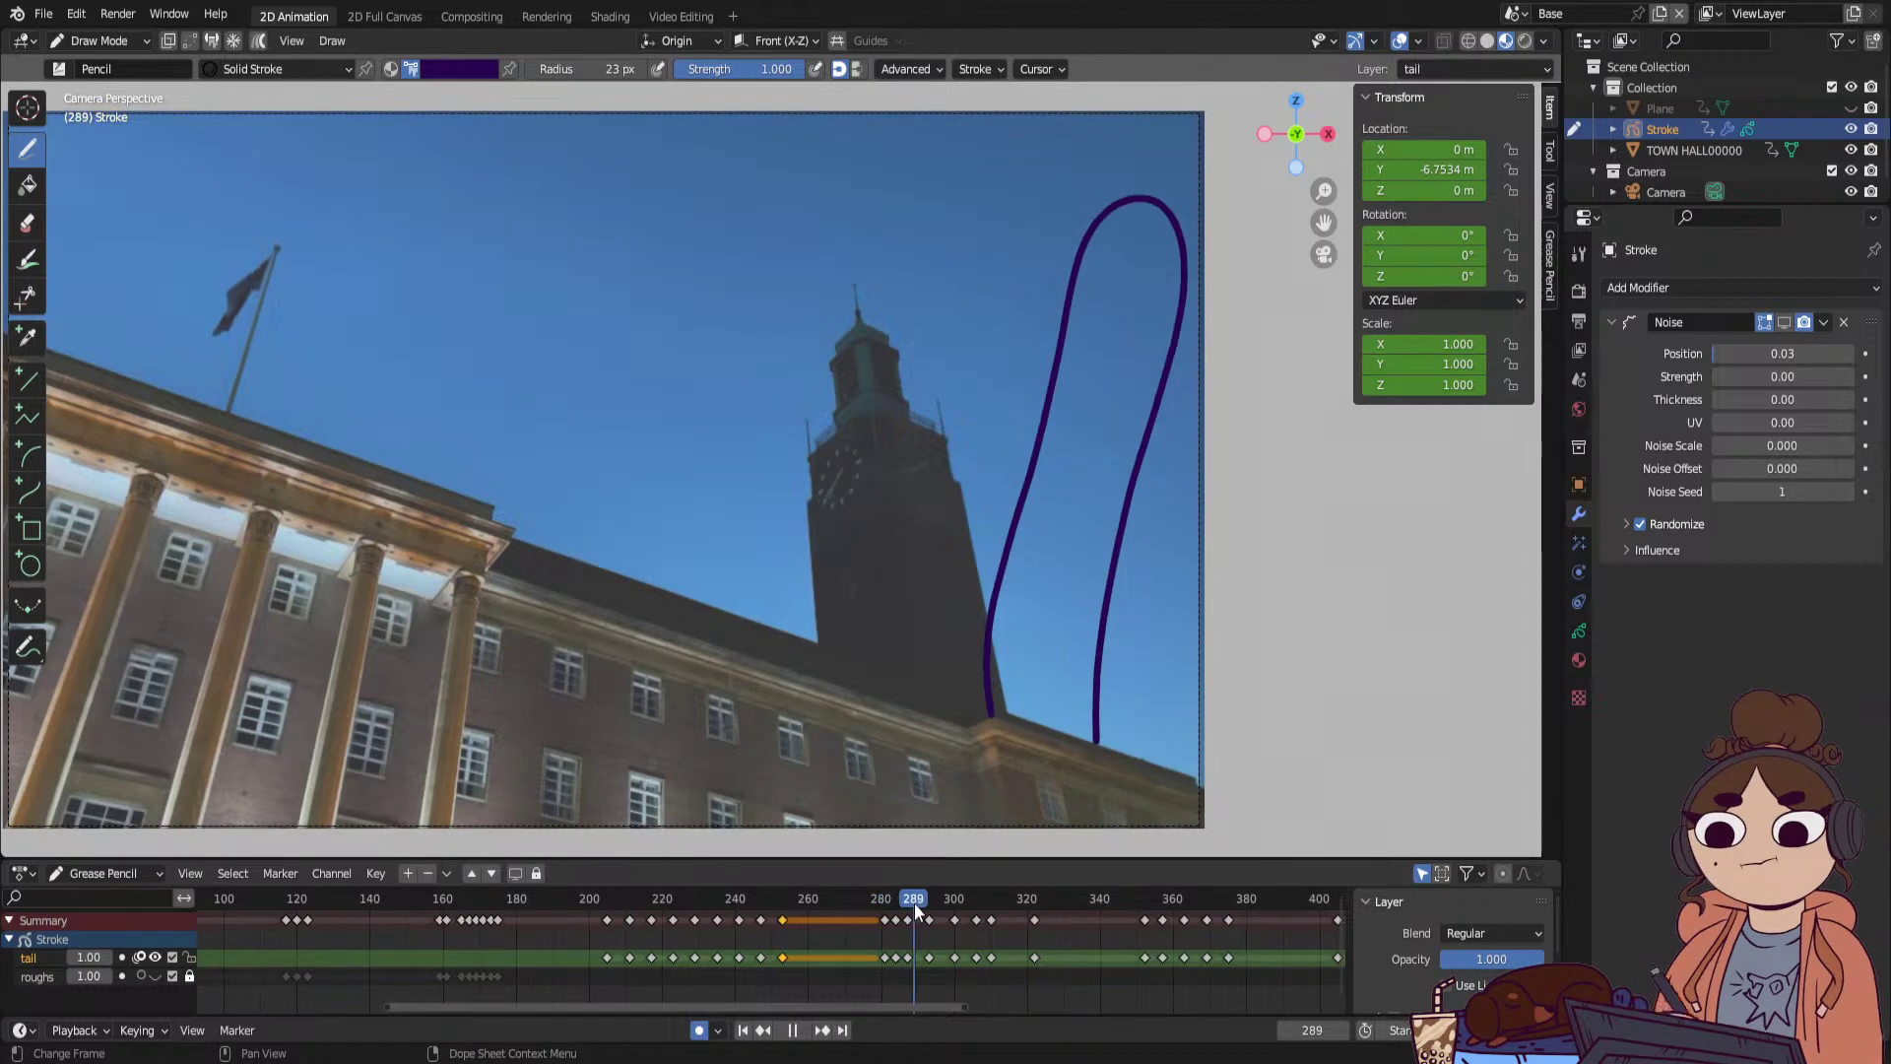
pyautogui.click(895, 955)
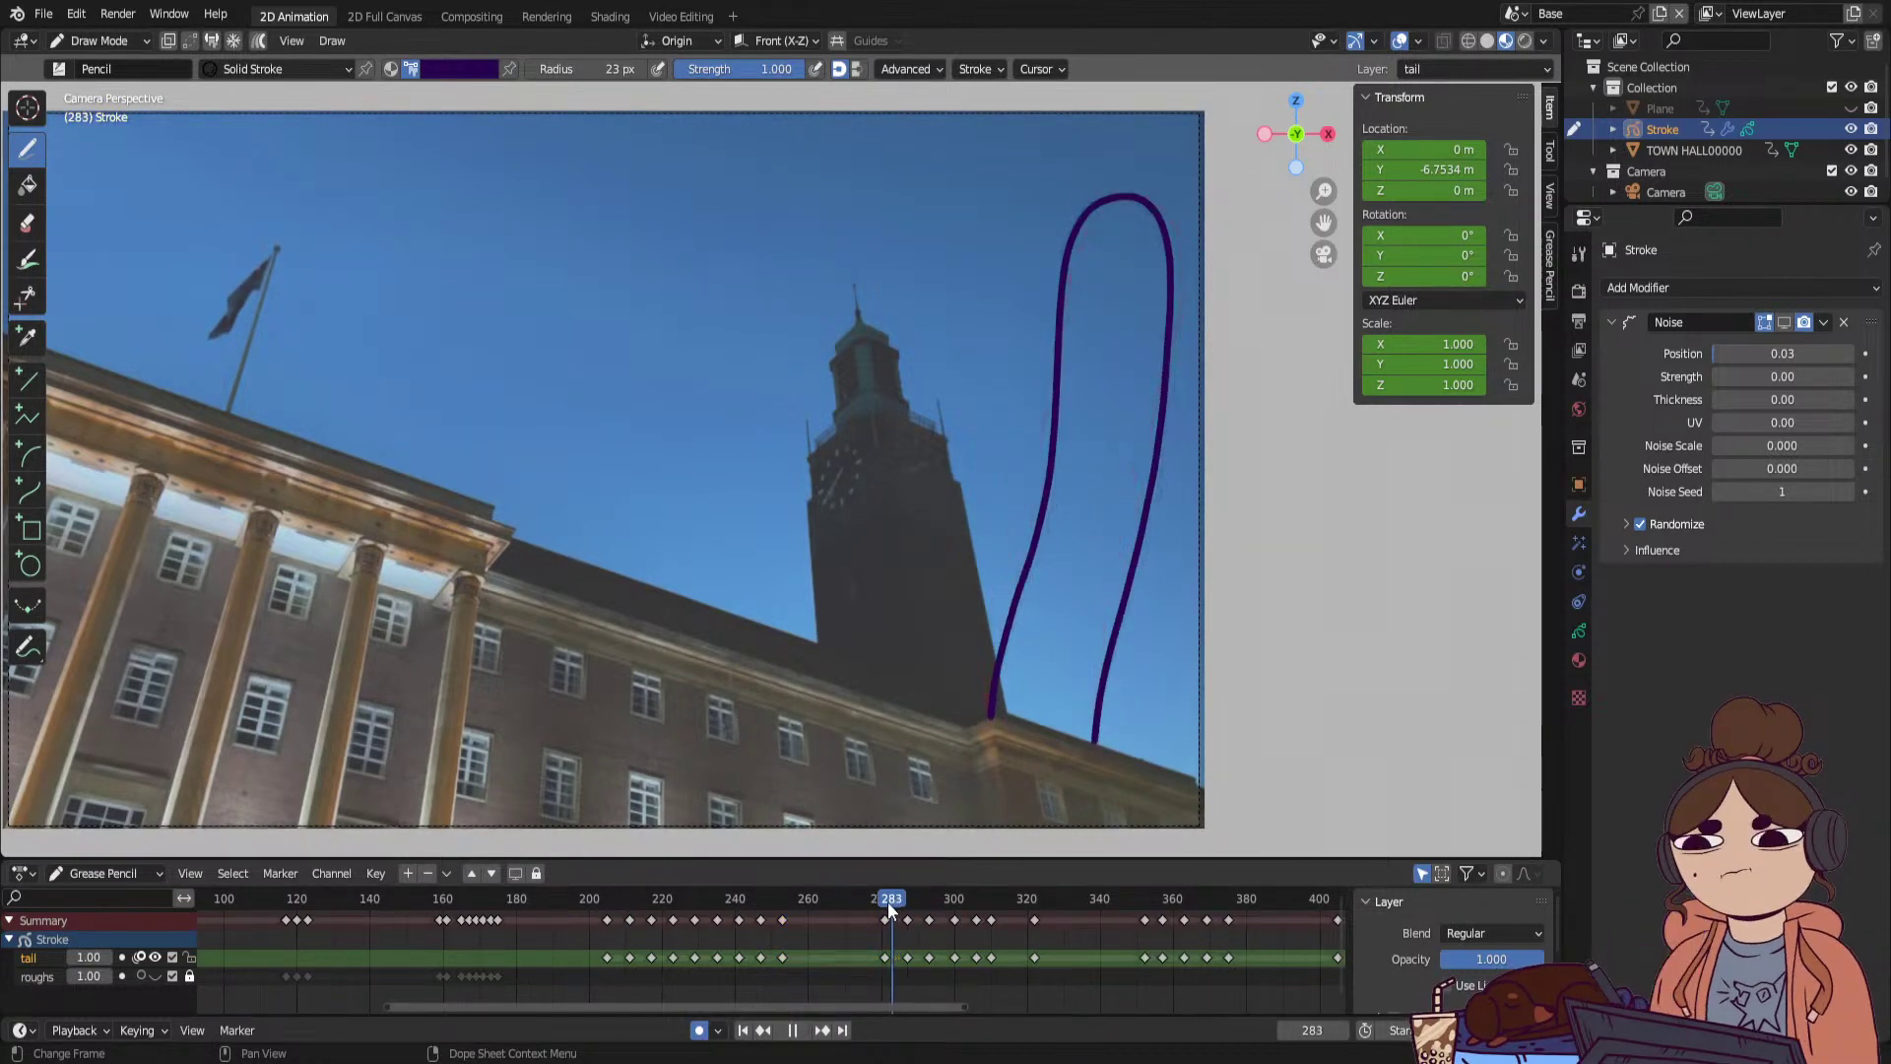
pyautogui.moveTo(912, 908)
pyautogui.mouseDown()
pyautogui.moveTo(1030, 907)
pyautogui.moveTo(1008, 904)
pyautogui.mouseUp()
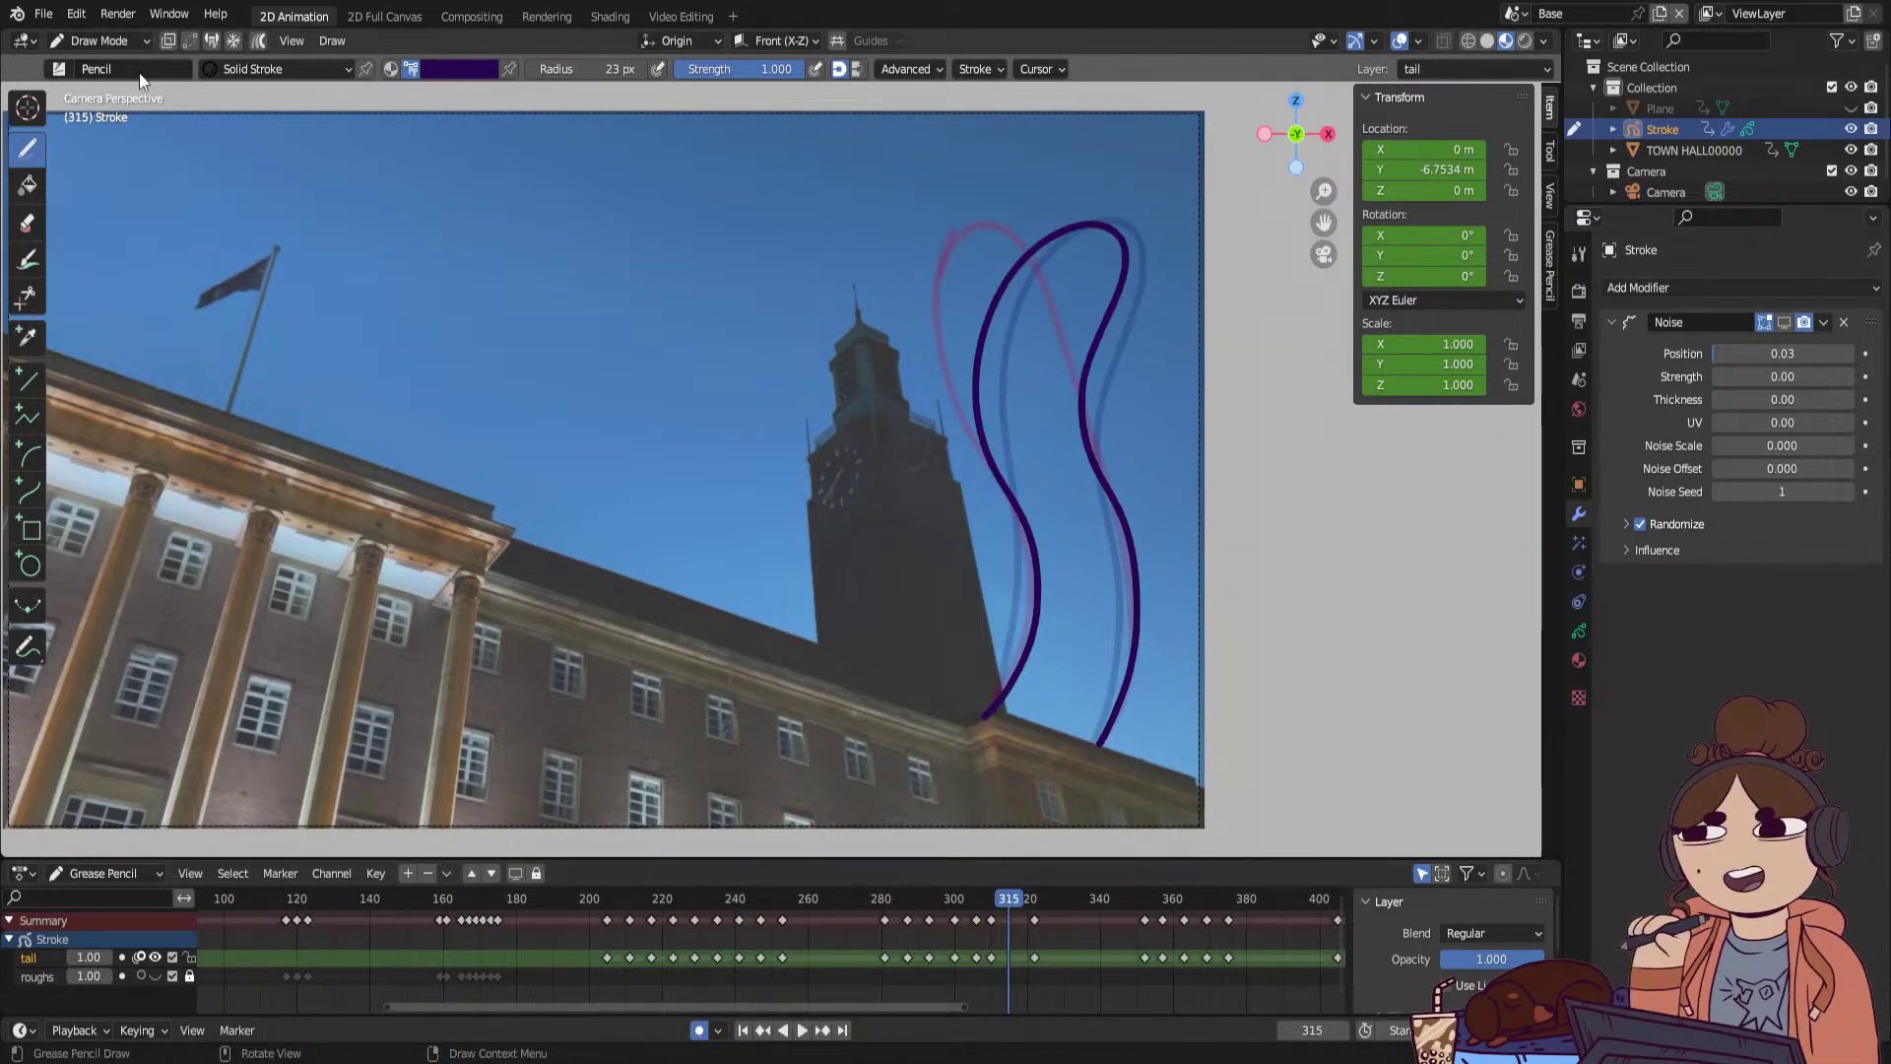
pyautogui.hotkey('ctrl', 'Tab')
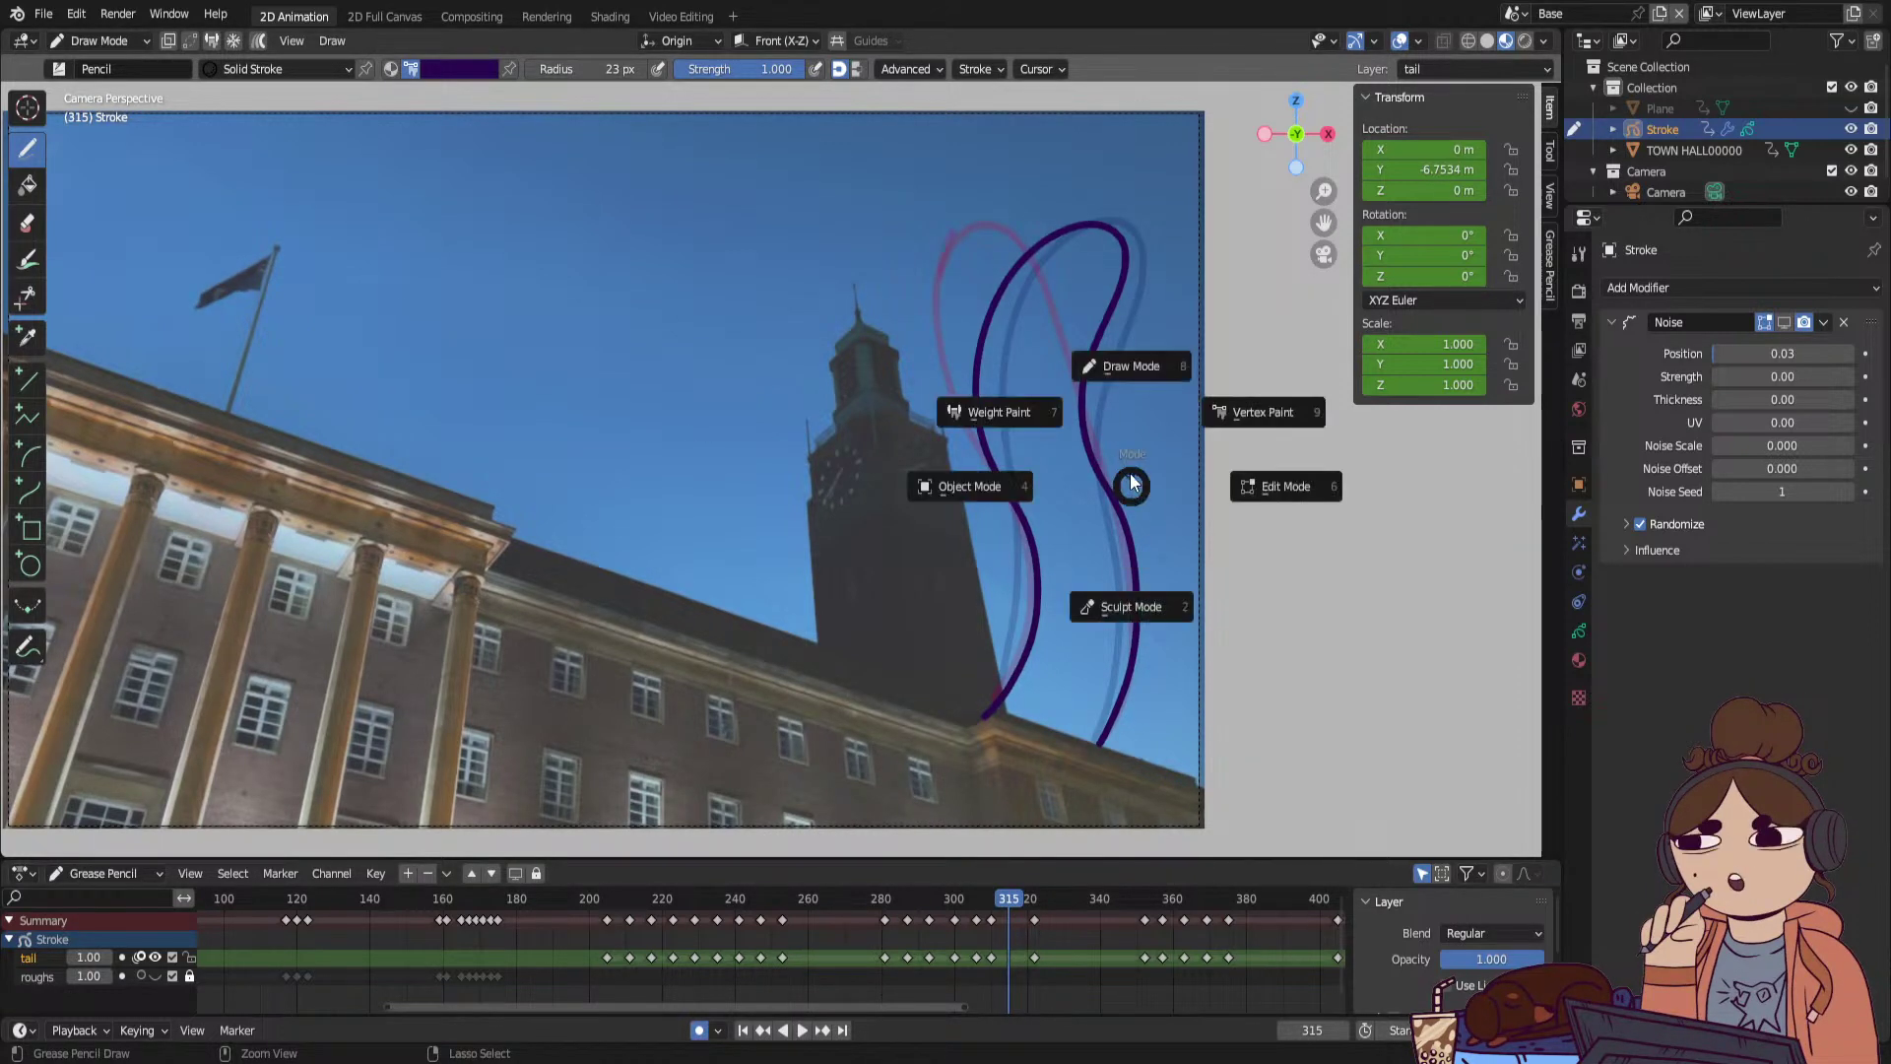
pyautogui.click(1148, 613)
pyautogui.moveTo(1083, 281)
pyautogui.mouseDown()
pyautogui.moveTo(1059, 278)
pyautogui.moveTo(1092, 422)
pyautogui.mouseUp()
pyautogui.moveTo(1152, 575); pyautogui.dragTo(1166, 574)
# Redraw the tail outline in Draw Mode at frame 319 as an in-between of the neighbouring onion-skinned poses.
pyautogui.press('Right')
pyautogui.press('Right')
pyautogui.press('Right')
pyautogui.press('Right')
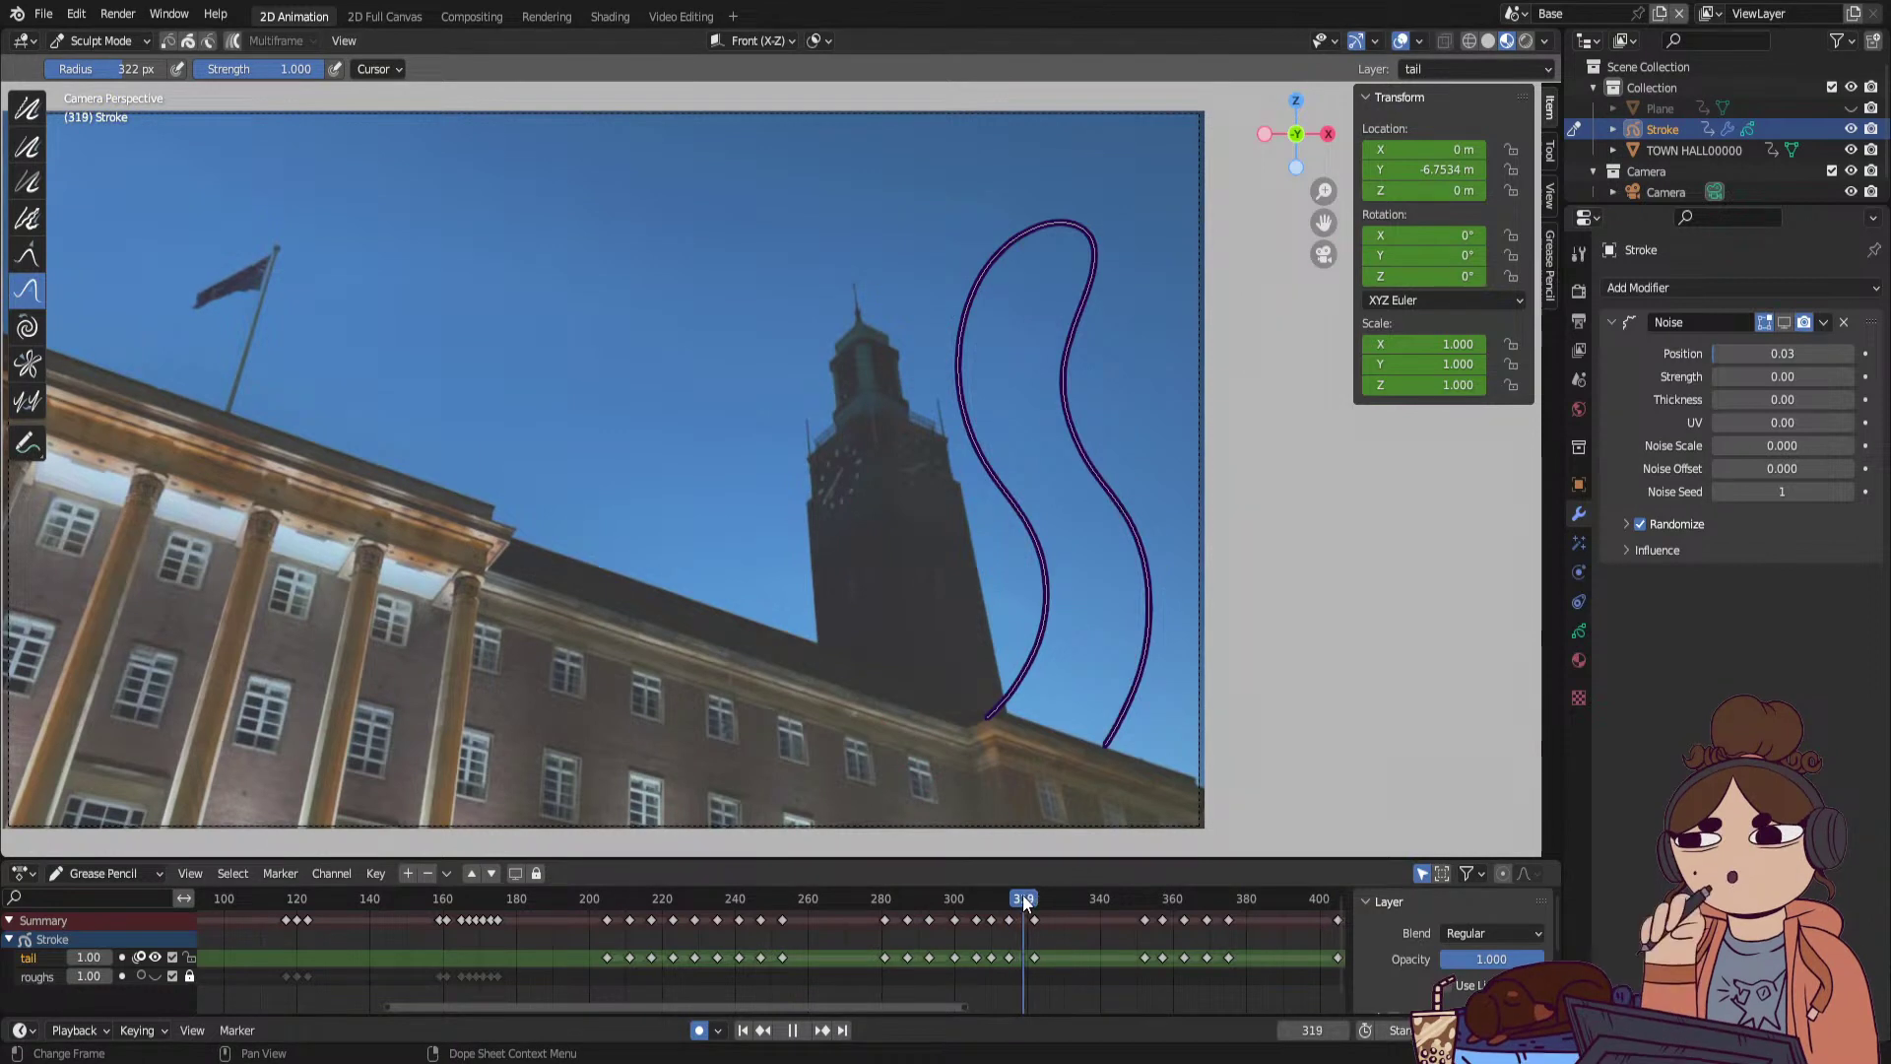
pyautogui.hotkey('ctrl', 'Tab')
pyautogui.click(1036, 493)
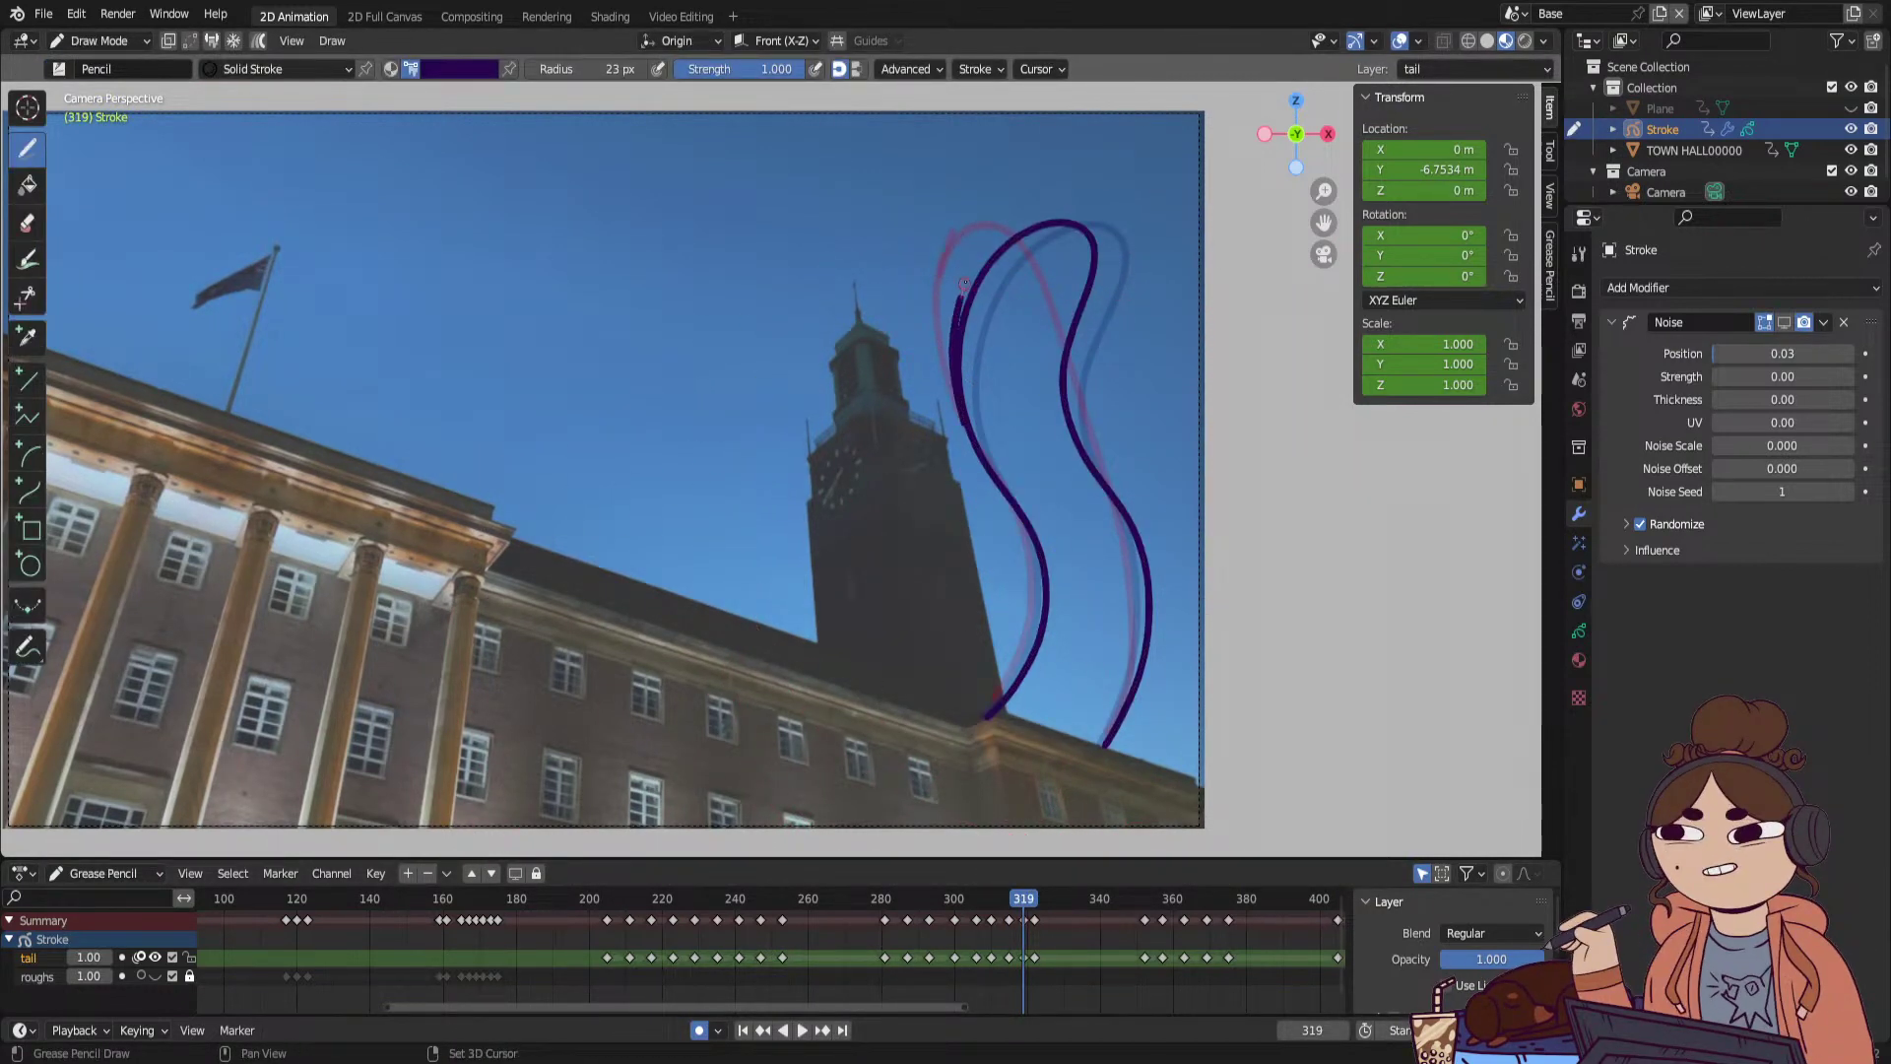
pyautogui.moveTo(963, 283); pyautogui.dragTo(1019, 230)
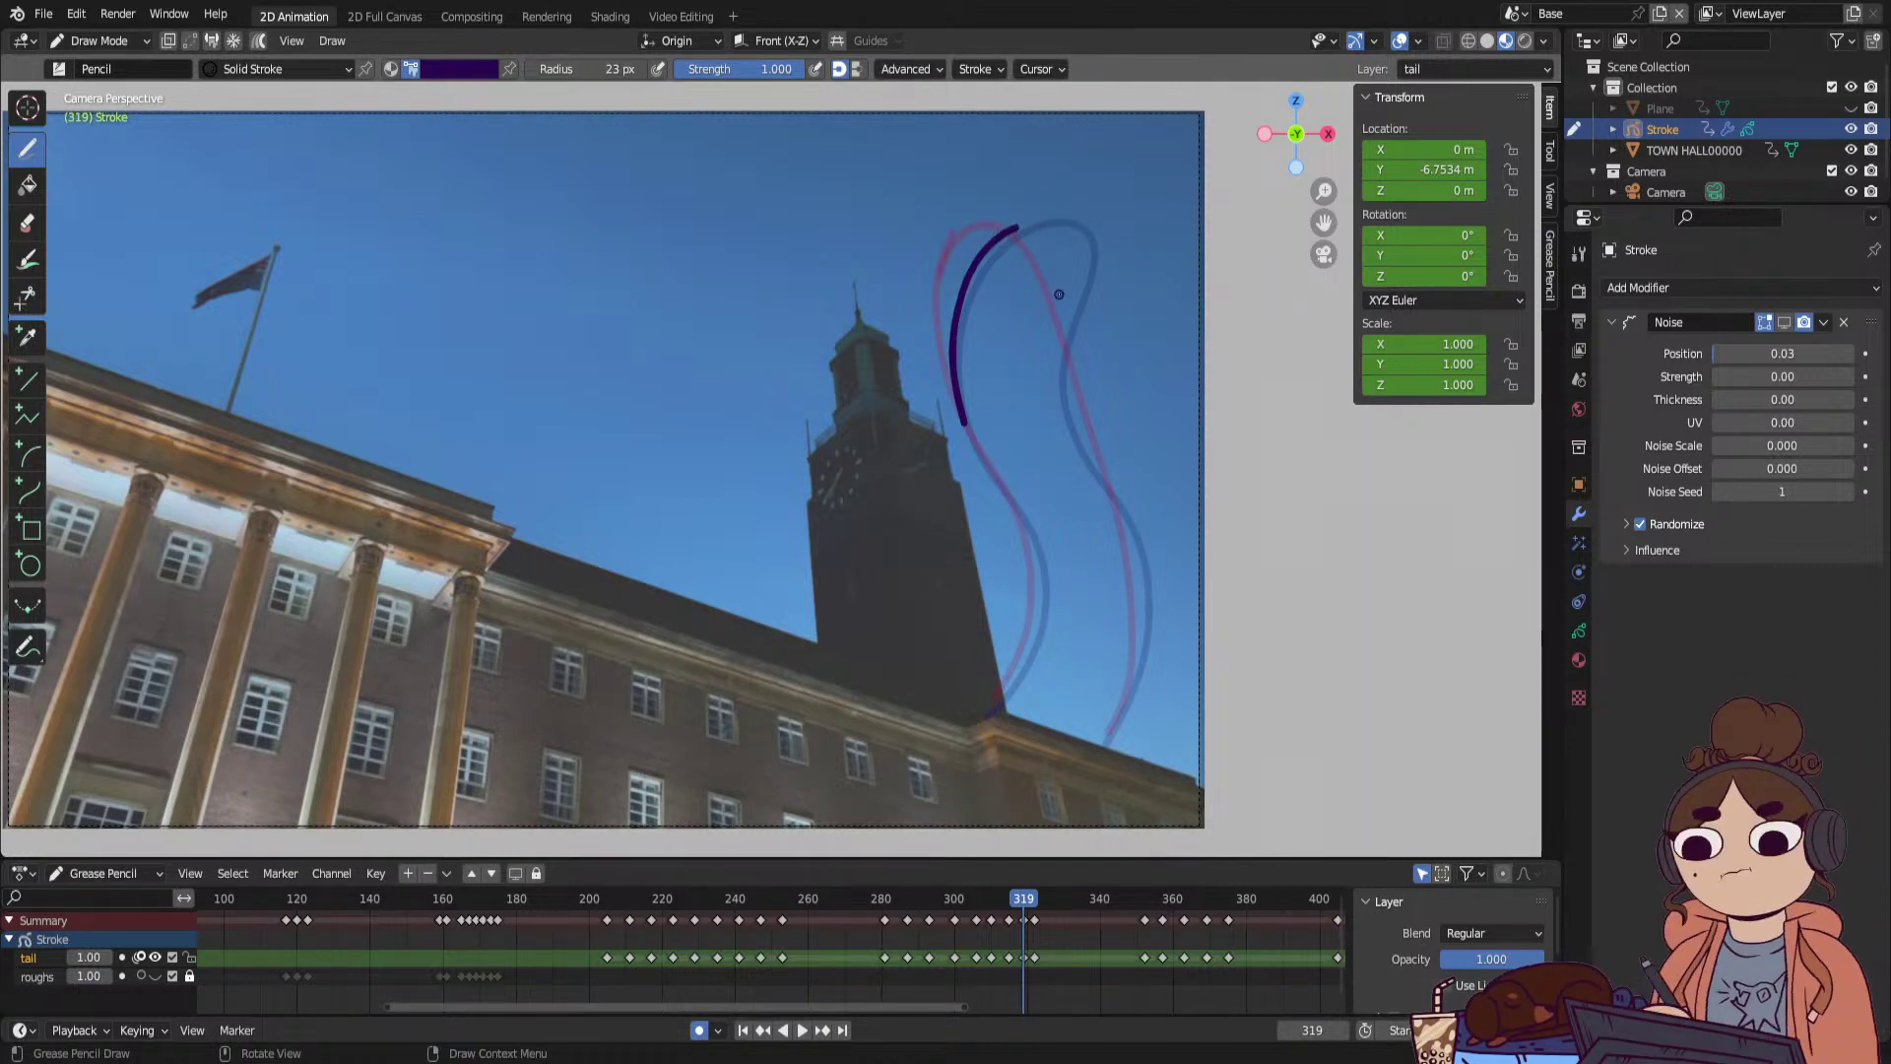
pyautogui.hotkey('ctrl', 'z')
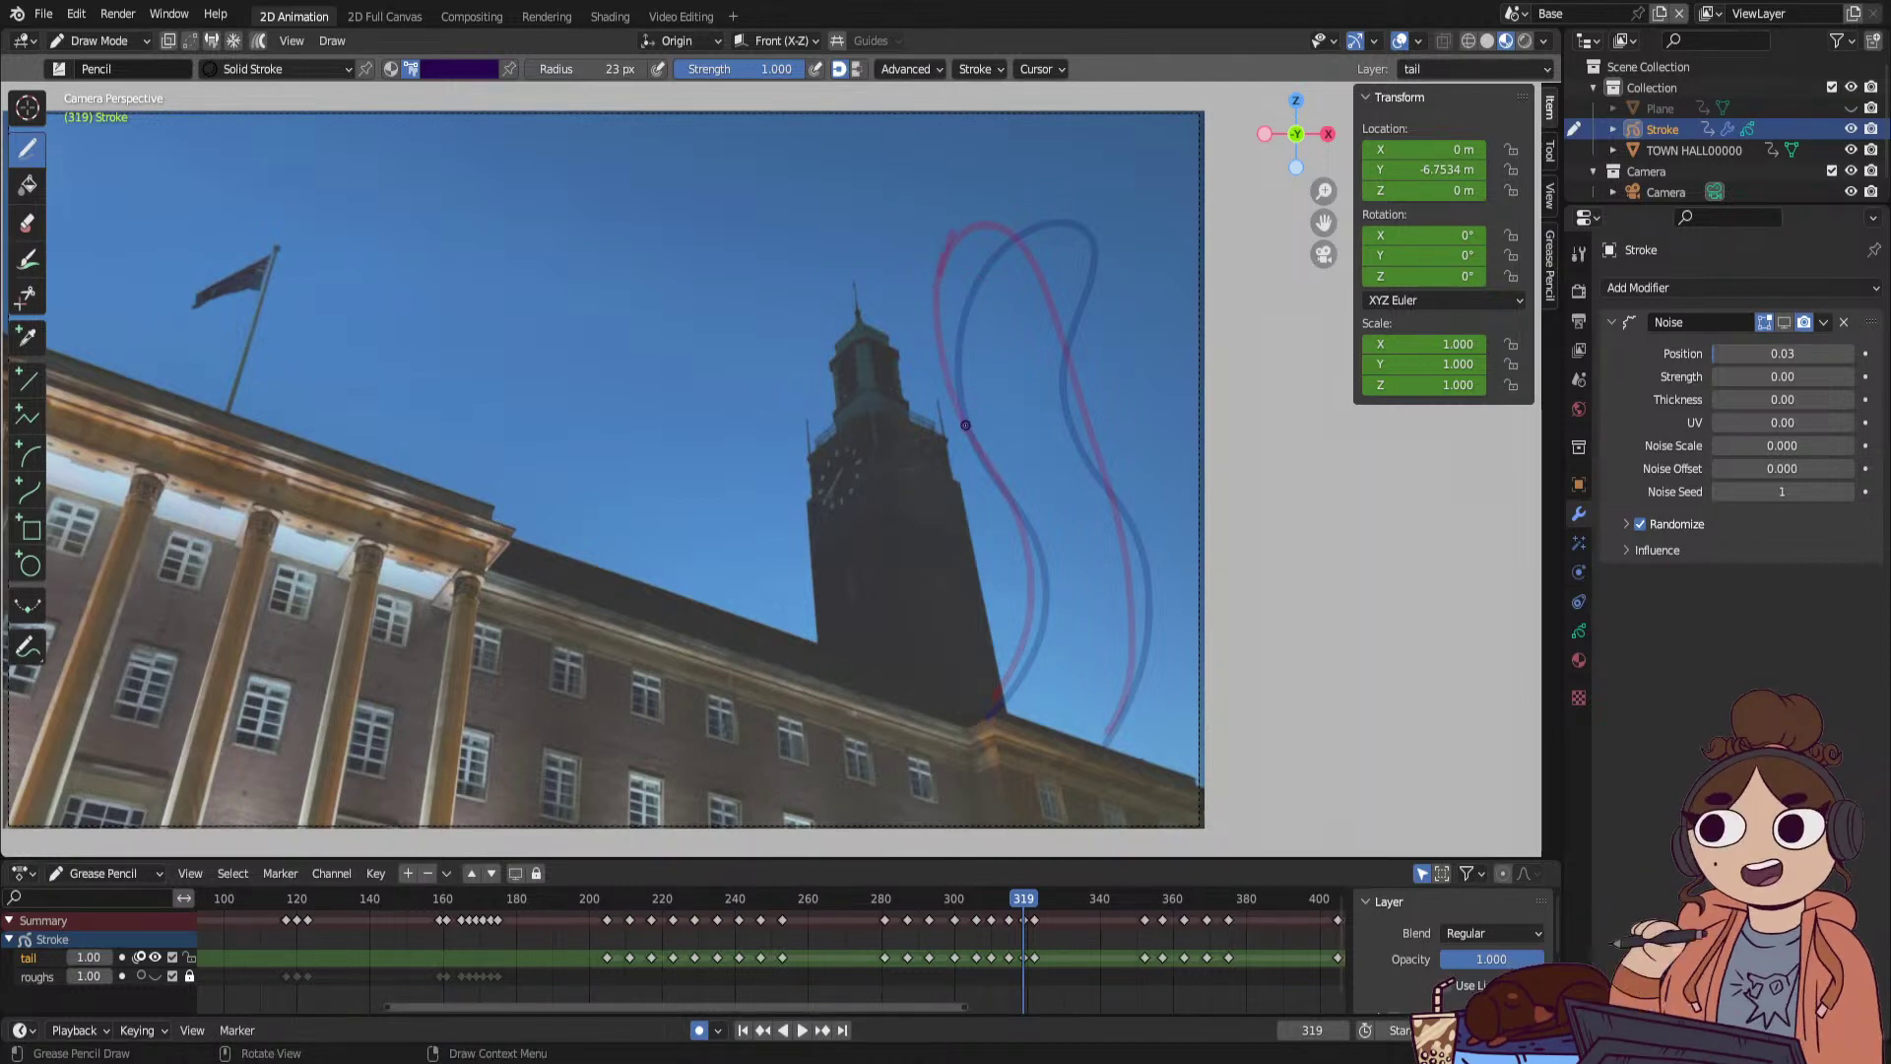
pyautogui.moveTo(965, 426); pyautogui.dragTo(951, 298)
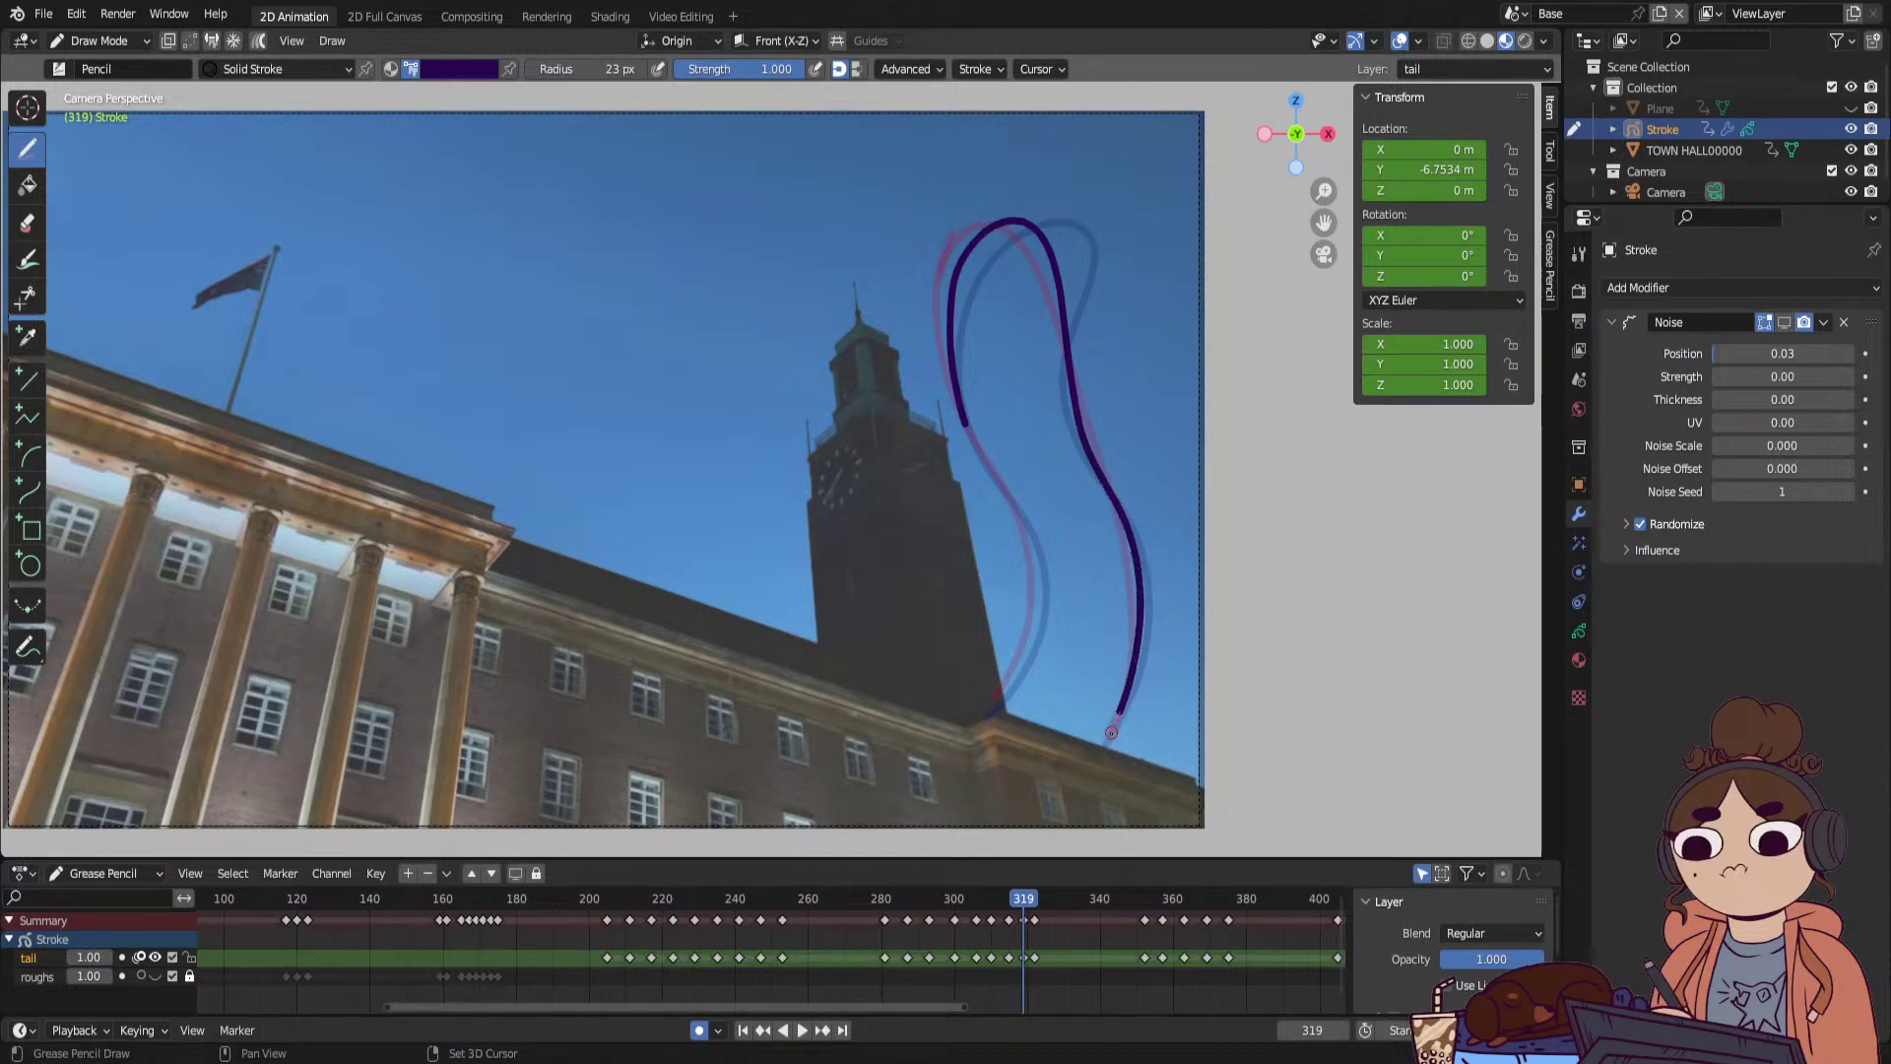
pyautogui.moveTo(1111, 731)
pyautogui.mouseDown()
pyautogui.moveTo(1084, 739)
pyautogui.moveTo(1040, 590)
pyautogui.mouseUp()
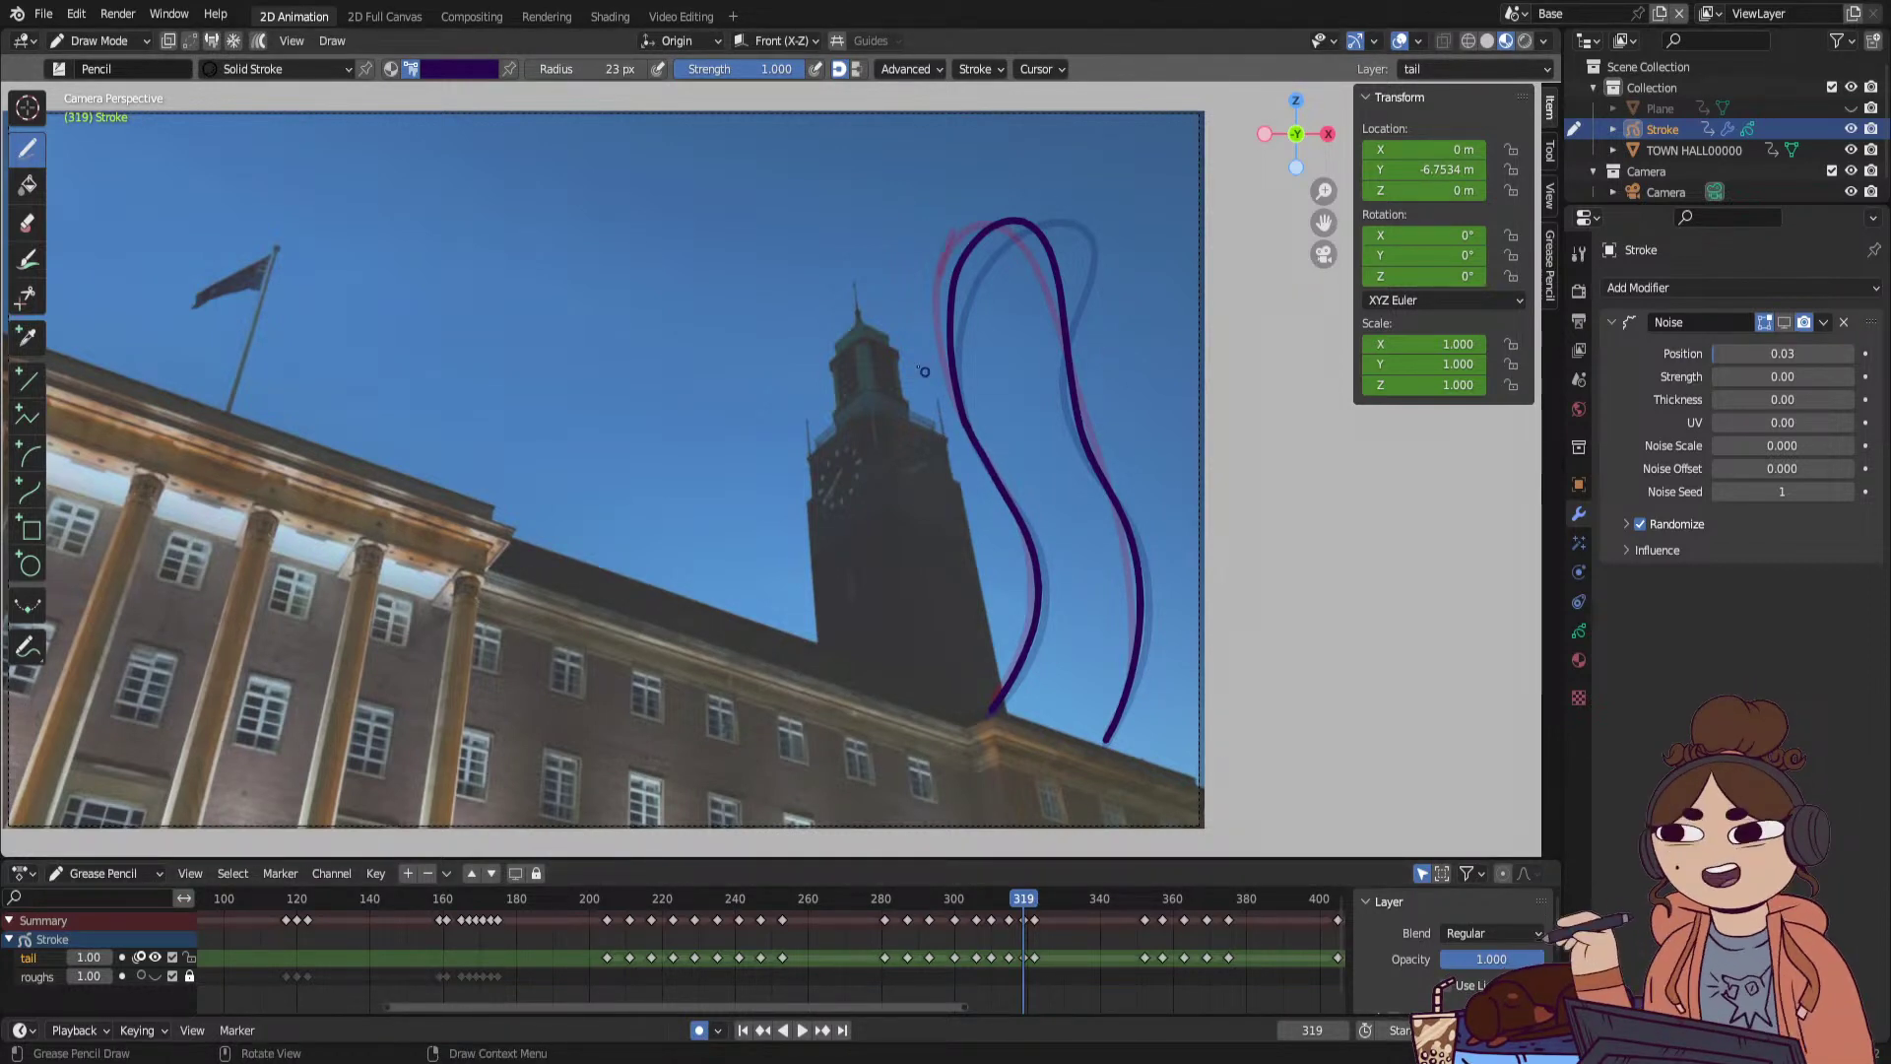
# Replace the middle section of the tail's left edge at frame 319 with a smoother stroke.
pyautogui.click(116, 42)
pyautogui.click(120, 133)
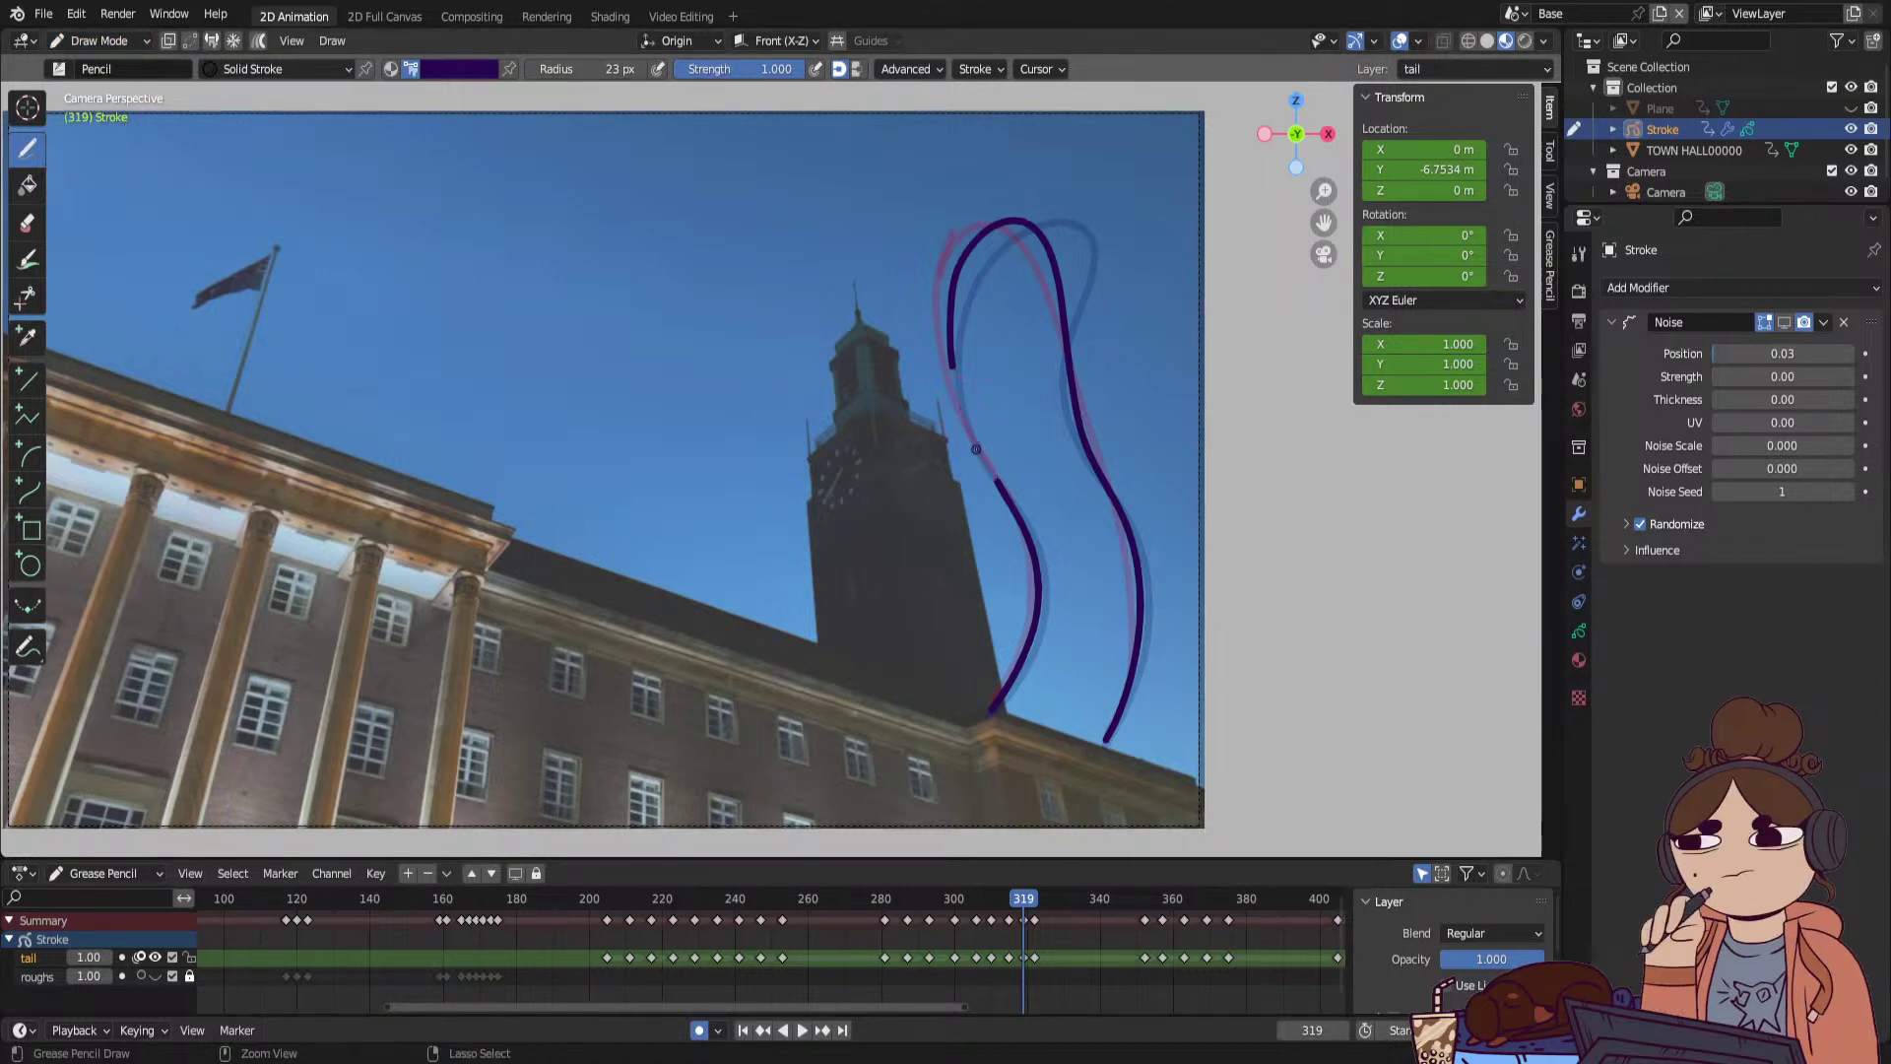
pyautogui.moveTo(951, 360); pyautogui.dragTo(1005, 500)
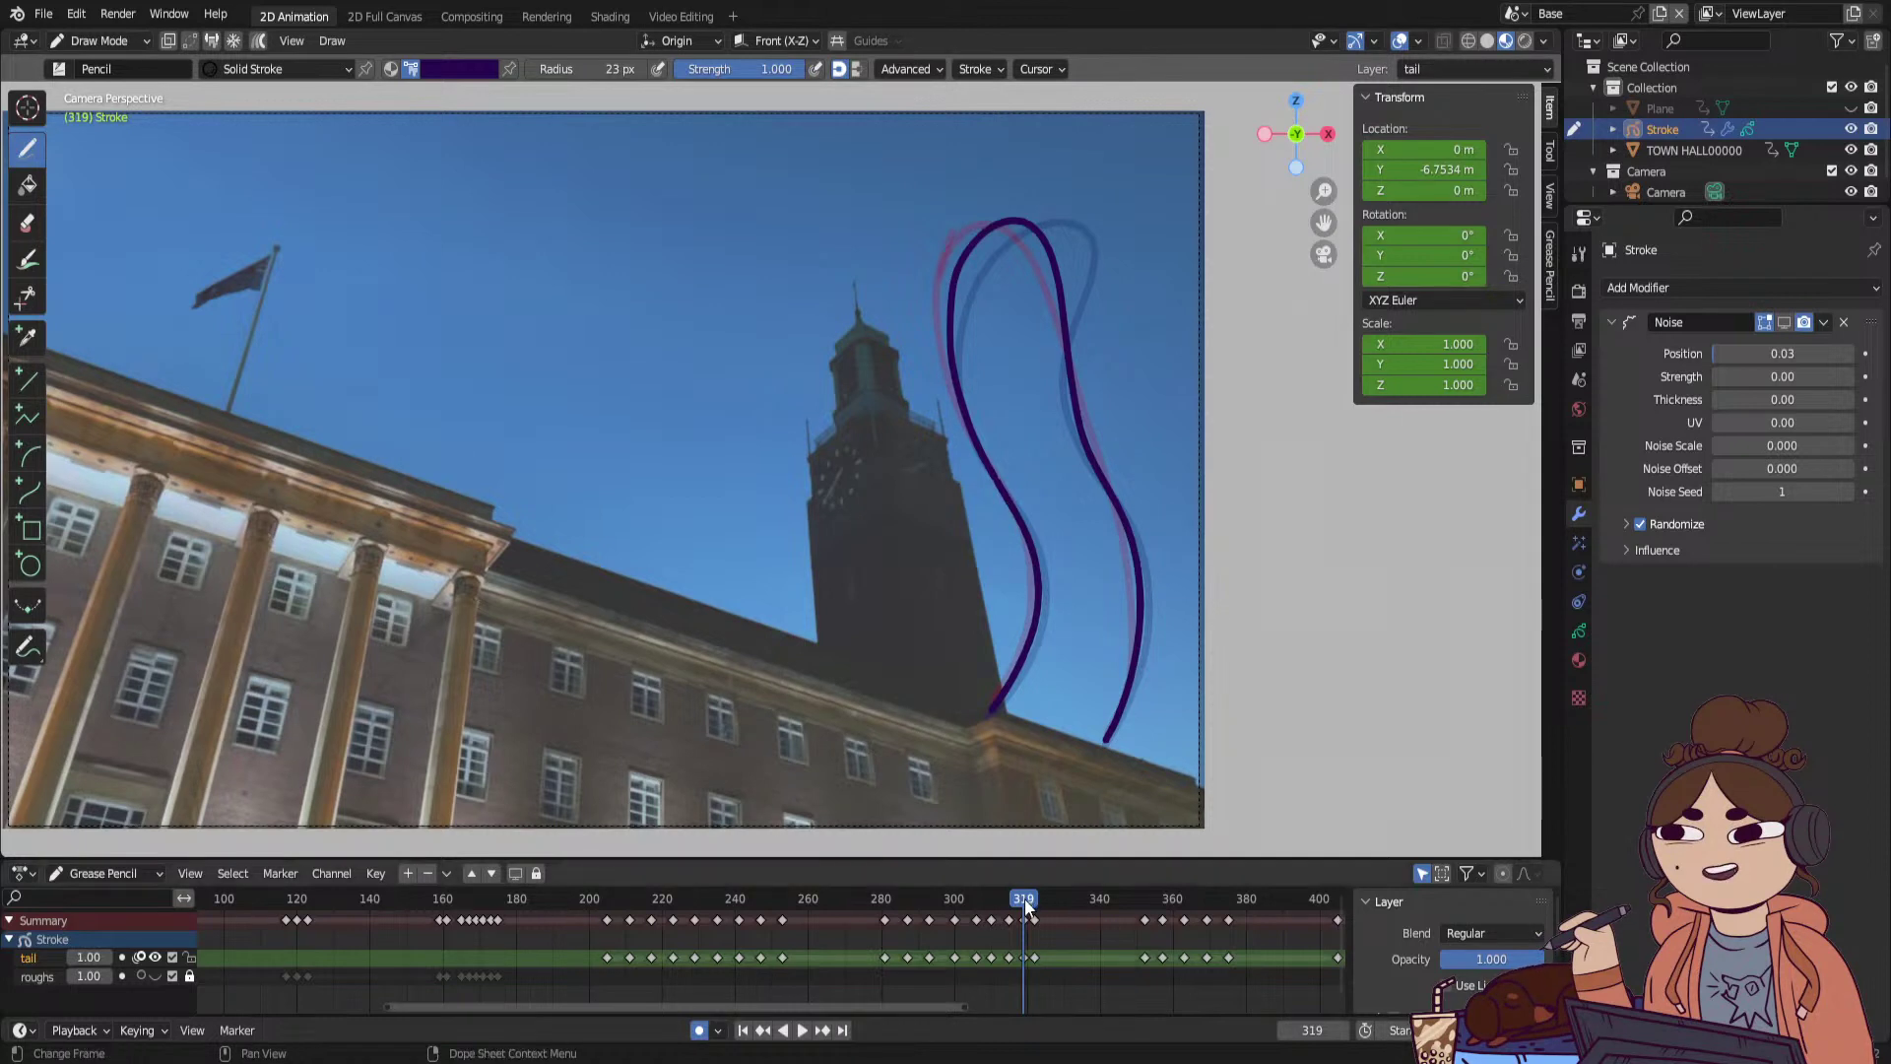
# Shift the keyframe after frame 319 slightly later and sculpt the tail to the left at frame 330 as an in-between.
pyautogui.press('Right')
pyautogui.moveTo(1042, 953); pyautogui.dragTo(1047, 951)
pyautogui.moveTo(1025, 900)
pyautogui.mouseDown()
pyautogui.moveTo(1056, 906)
pyautogui.moveTo(972, 932)
pyautogui.moveTo(1151, 927)
pyautogui.moveTo(1062, 955)
pyautogui.mouseUp()
pyautogui.click(114, 39)
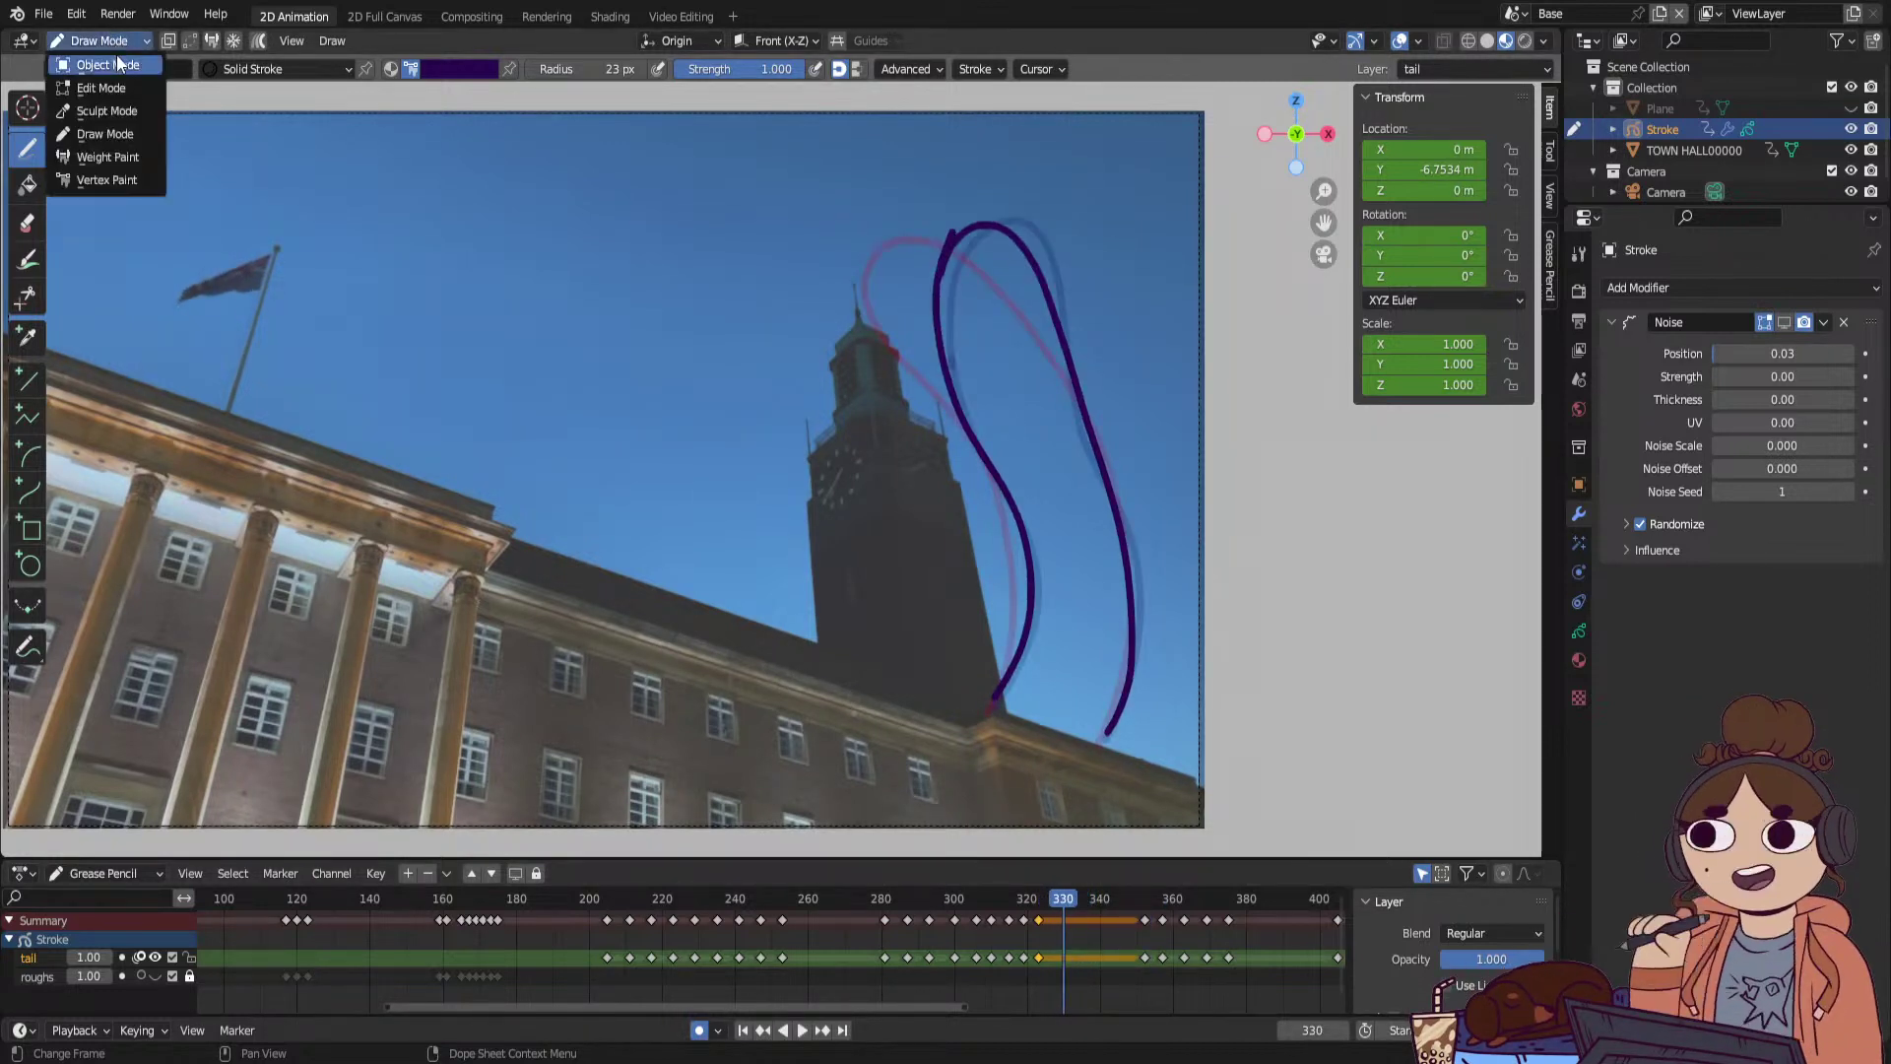
pyautogui.click(122, 84)
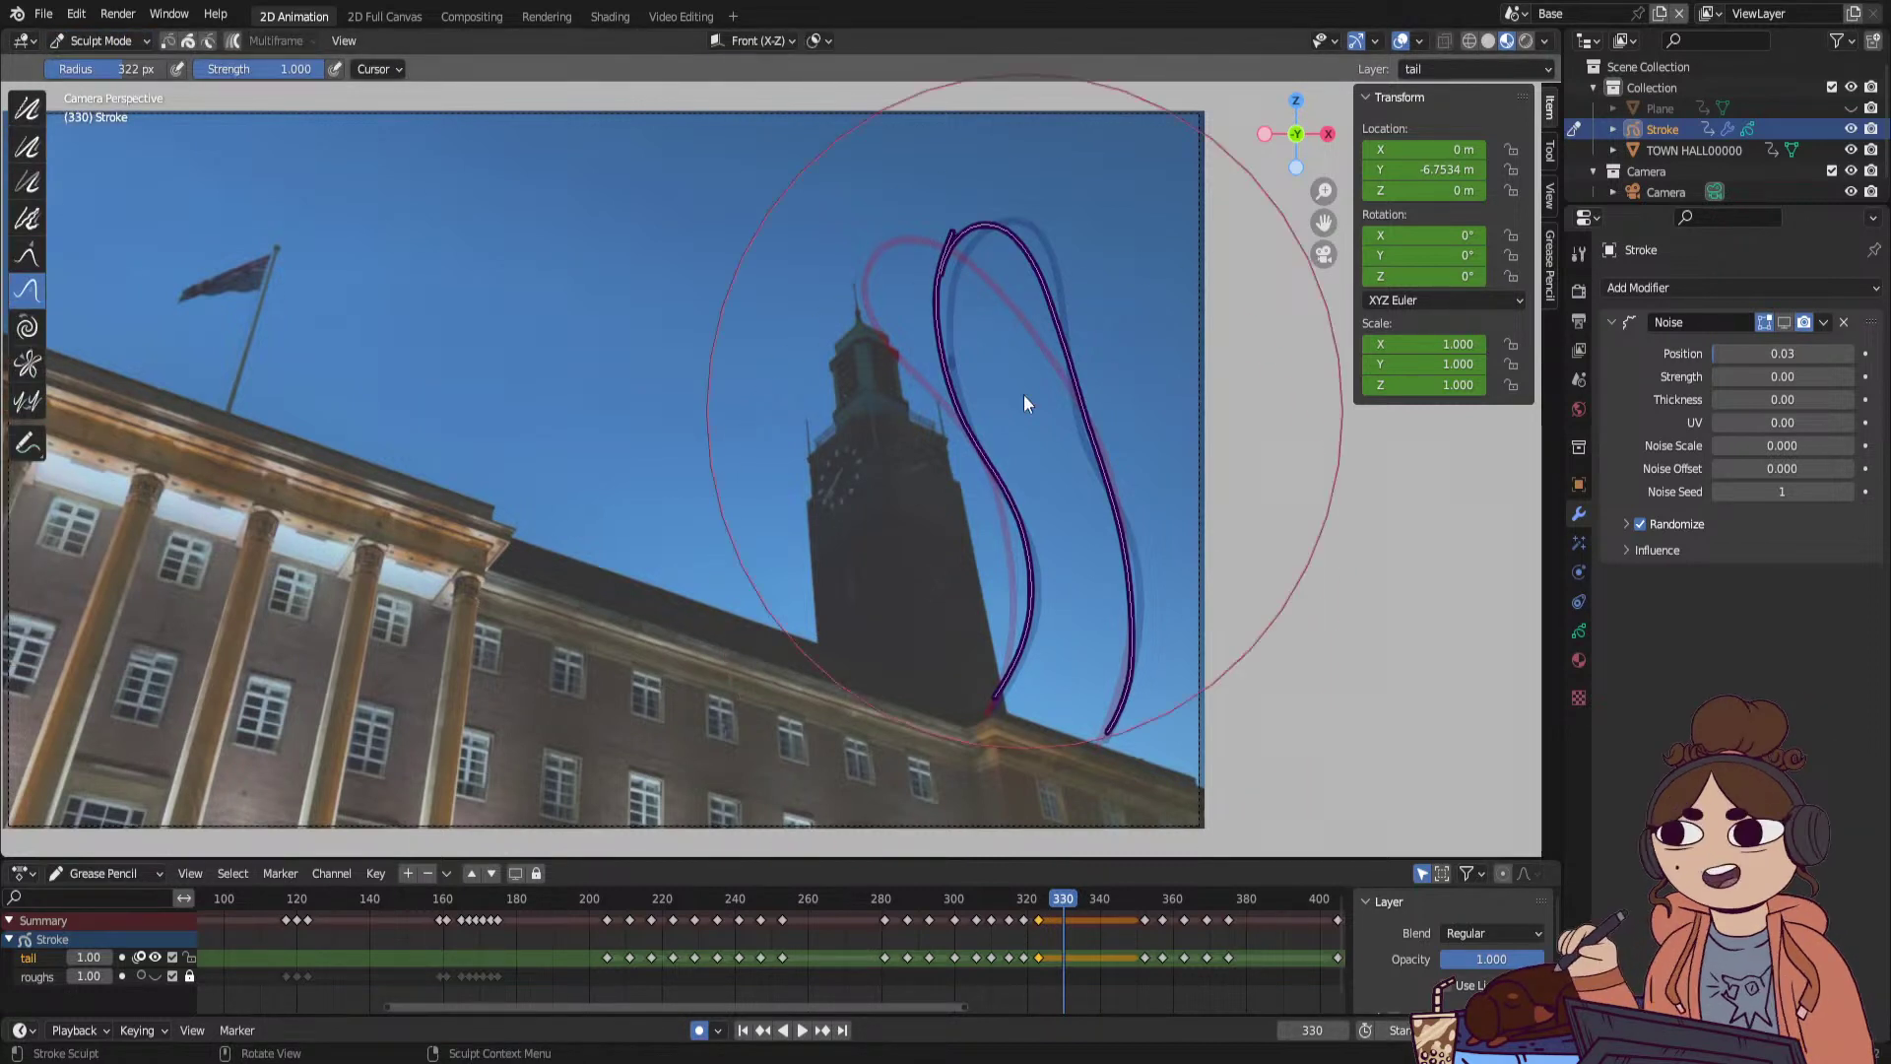
pyautogui.moveTo(1050, 252); pyautogui.dragTo(1031, 253)
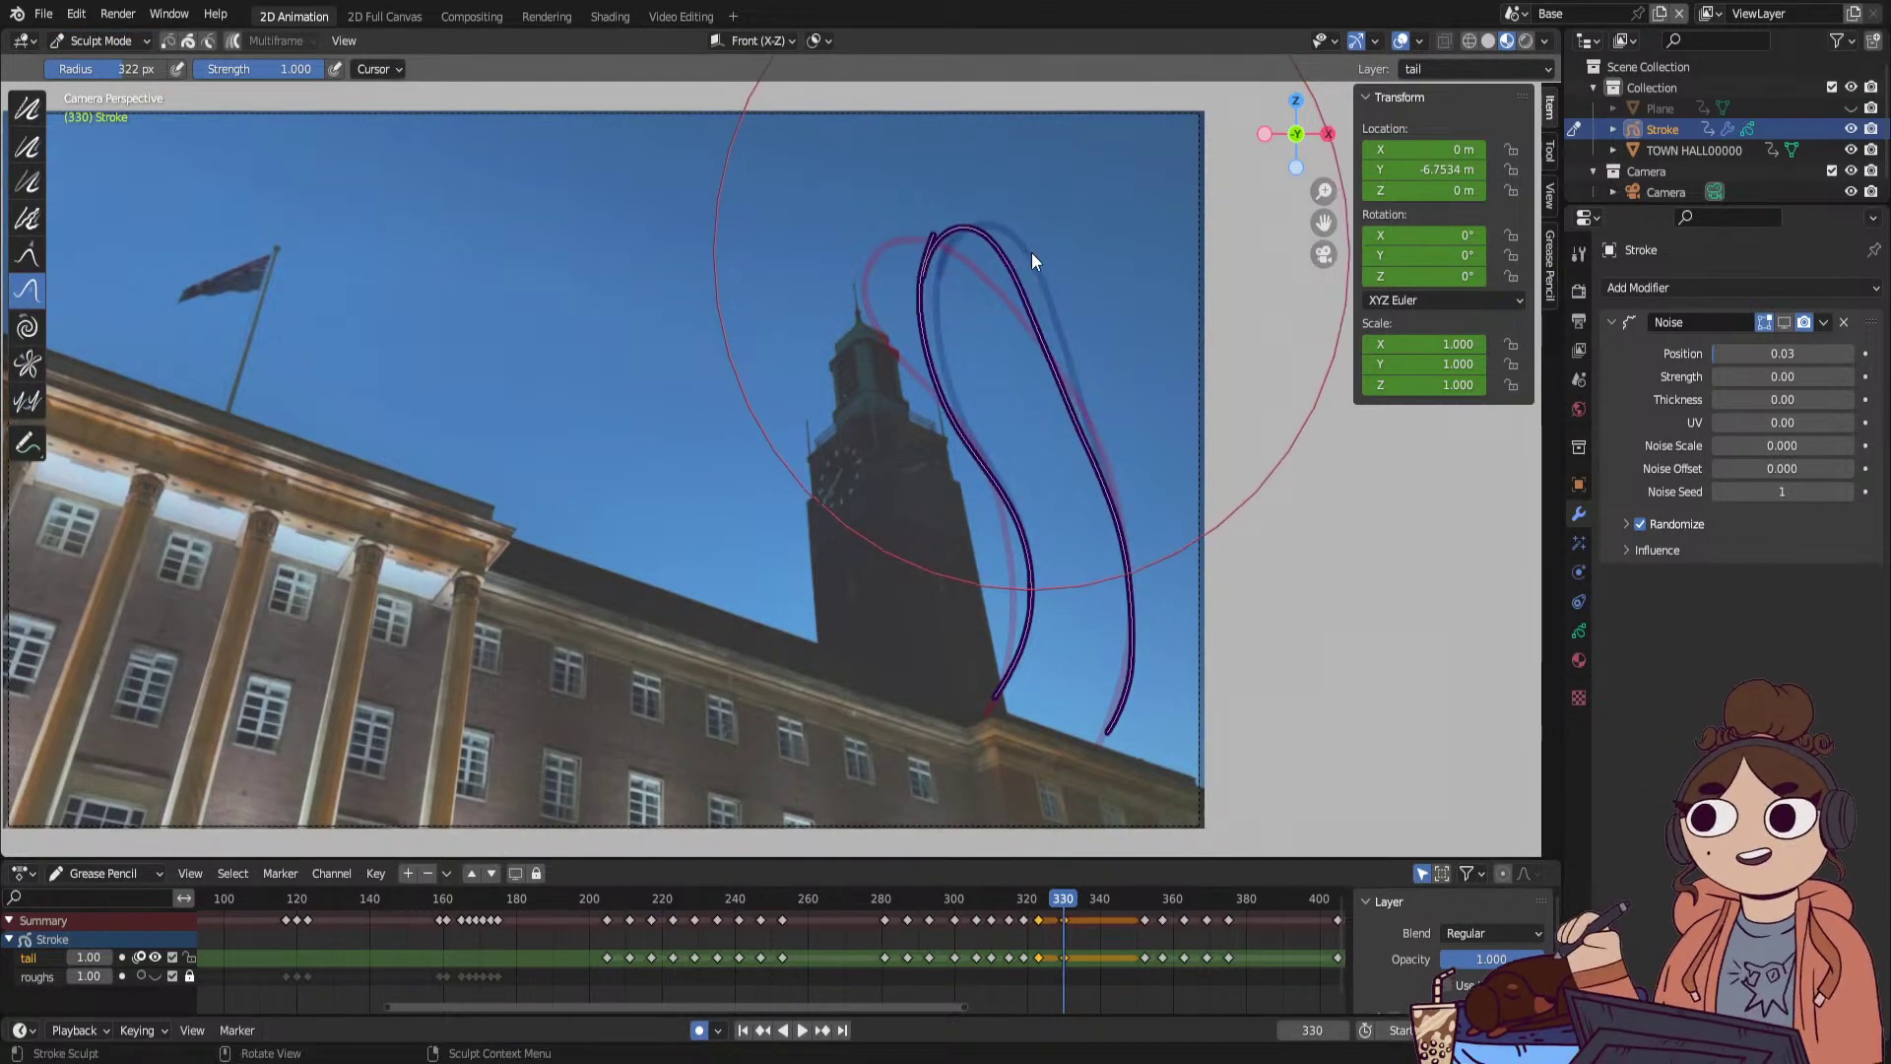
pyautogui.moveTo(1054, 582)
pyautogui.mouseDown()
pyautogui.moveTo(1069, 695)
pyautogui.moveTo(1117, 731)
pyautogui.mouseUp()
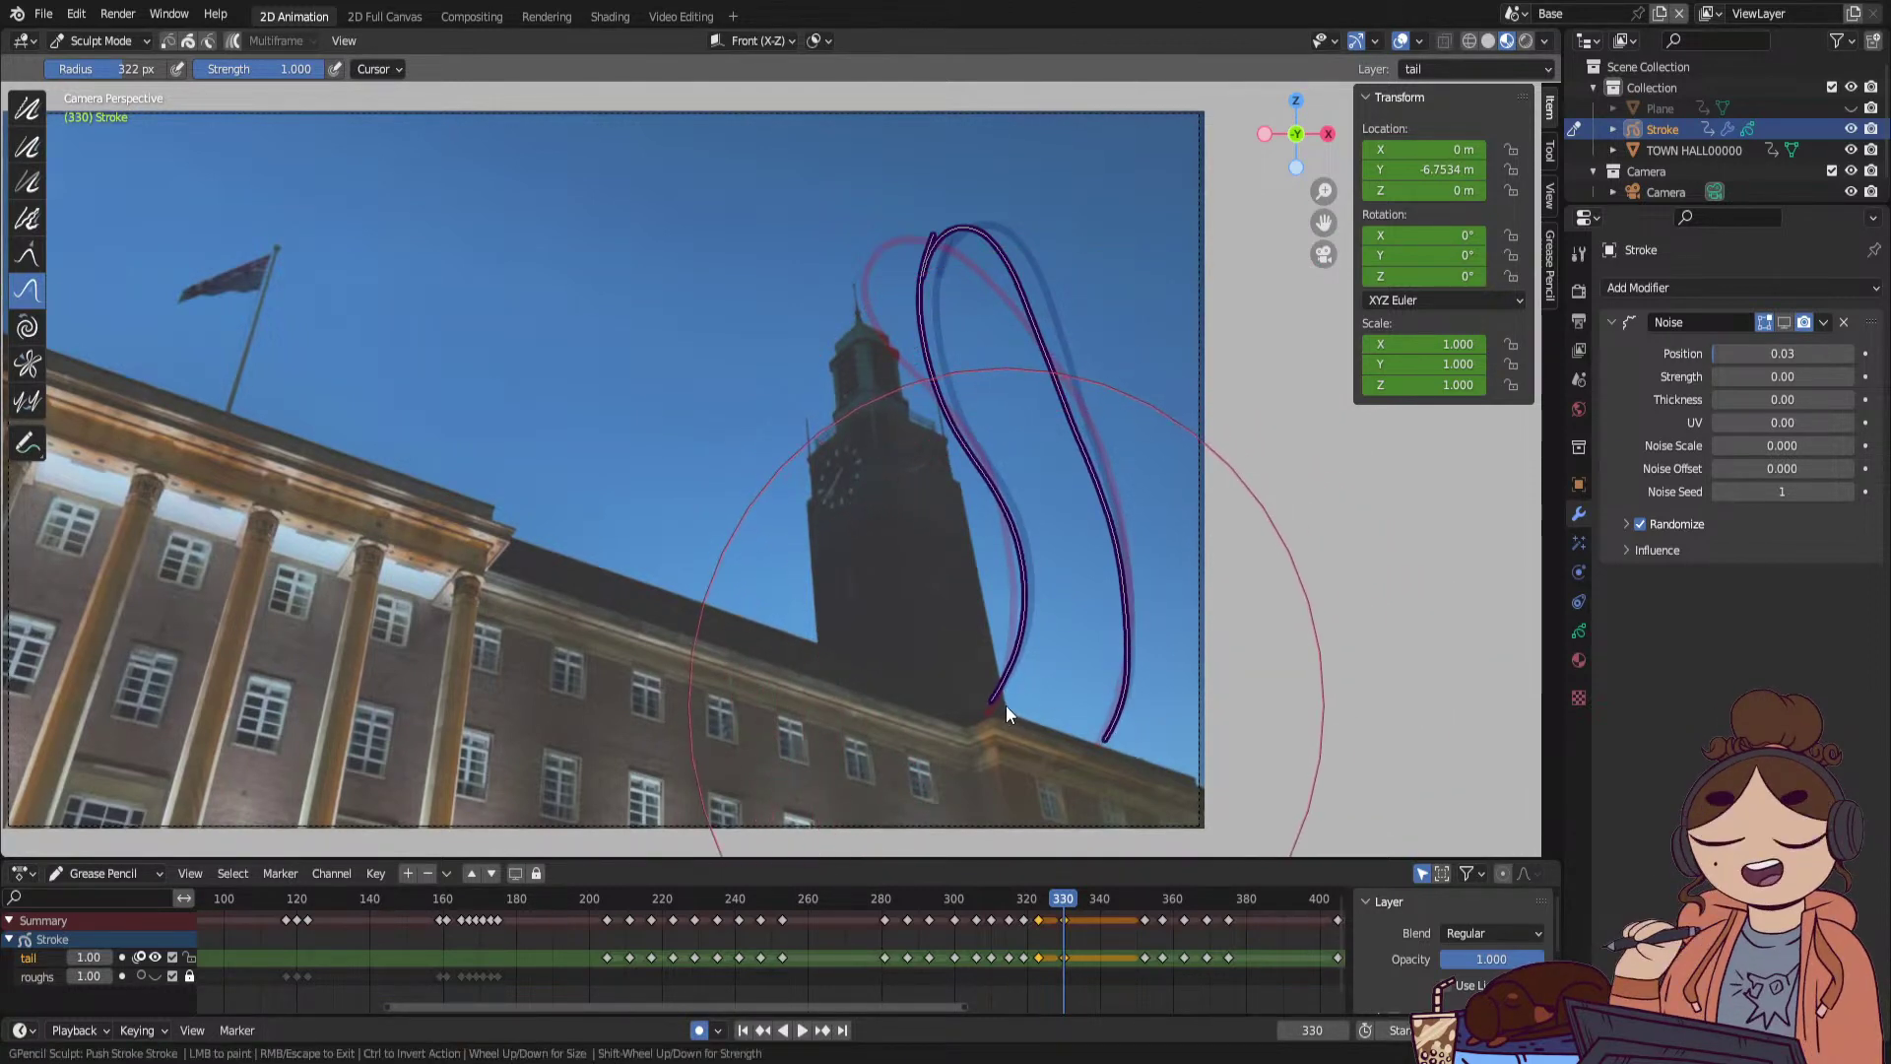
# Sculpt the tail tip further left at frame 335 and adjust both edges of the curve towards the next pose.
pyautogui.press('Right')
pyautogui.press('space')
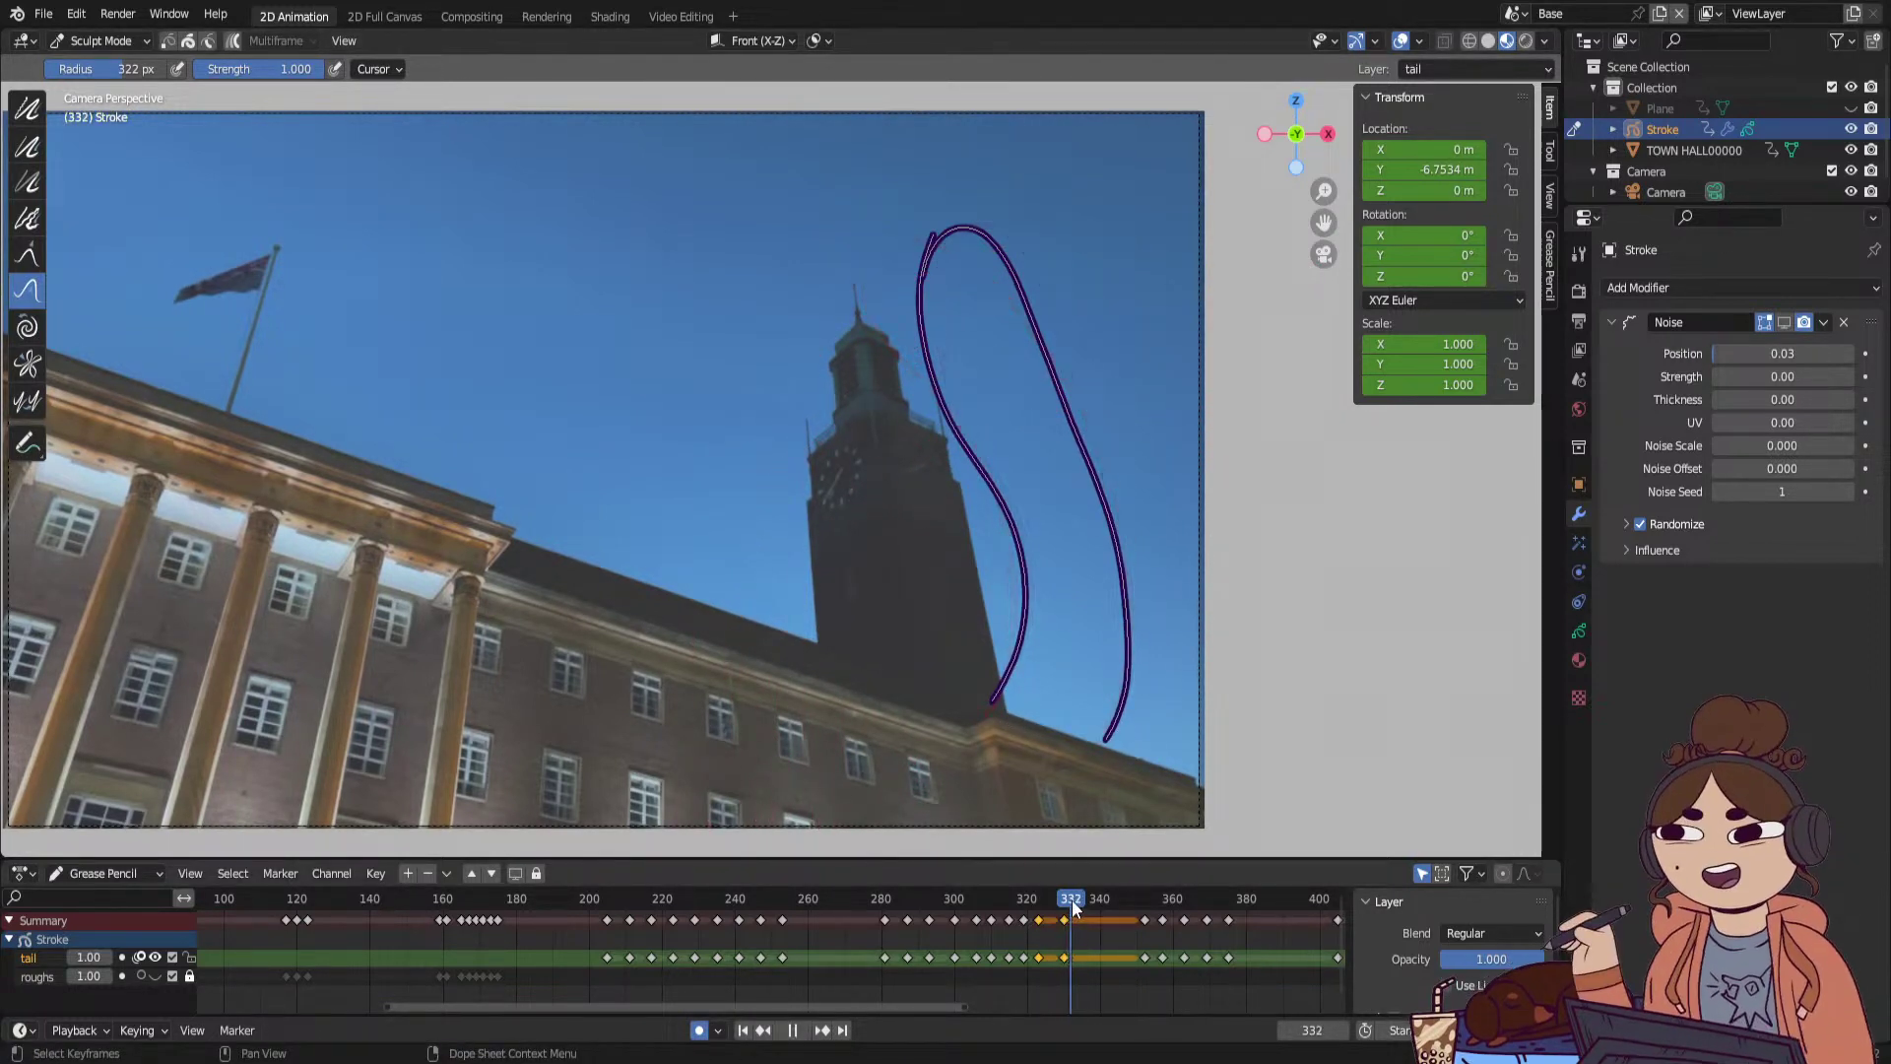
pyautogui.press('space')
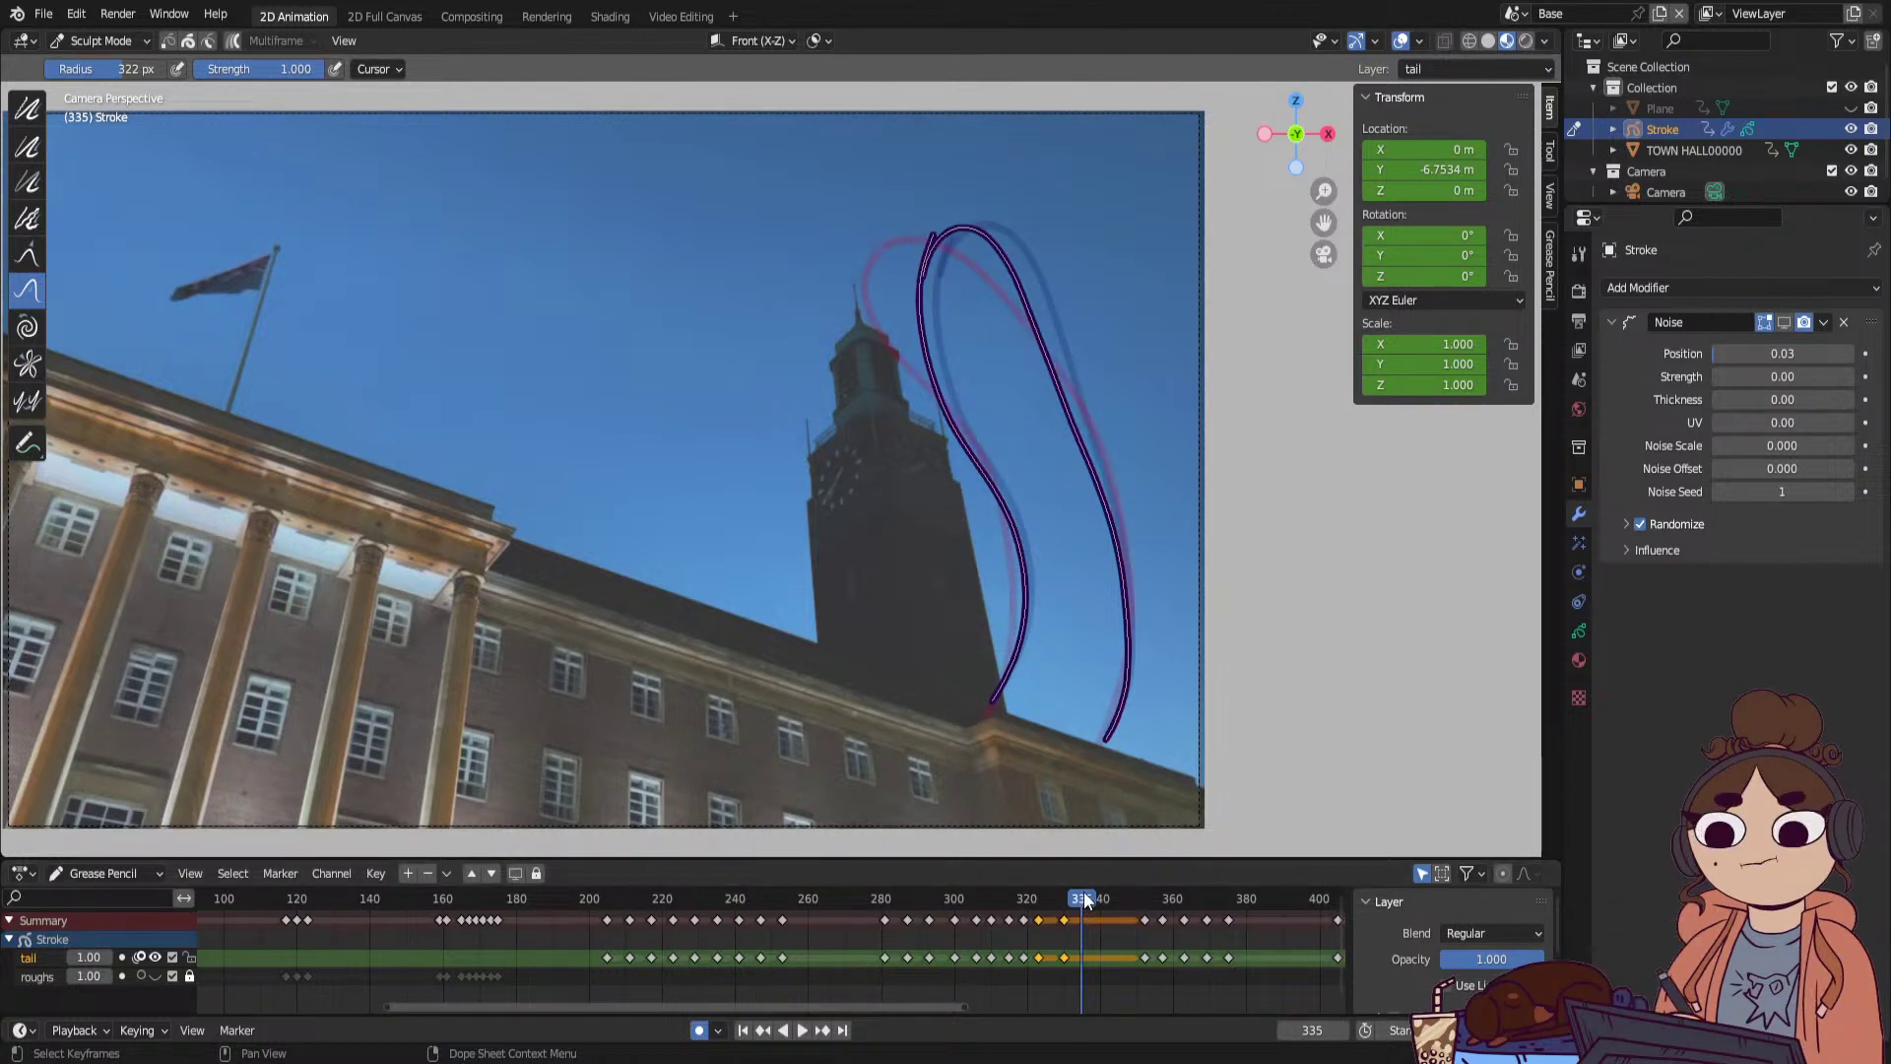
pyautogui.moveTo(1024, 199); pyautogui.dragTo(977, 204)
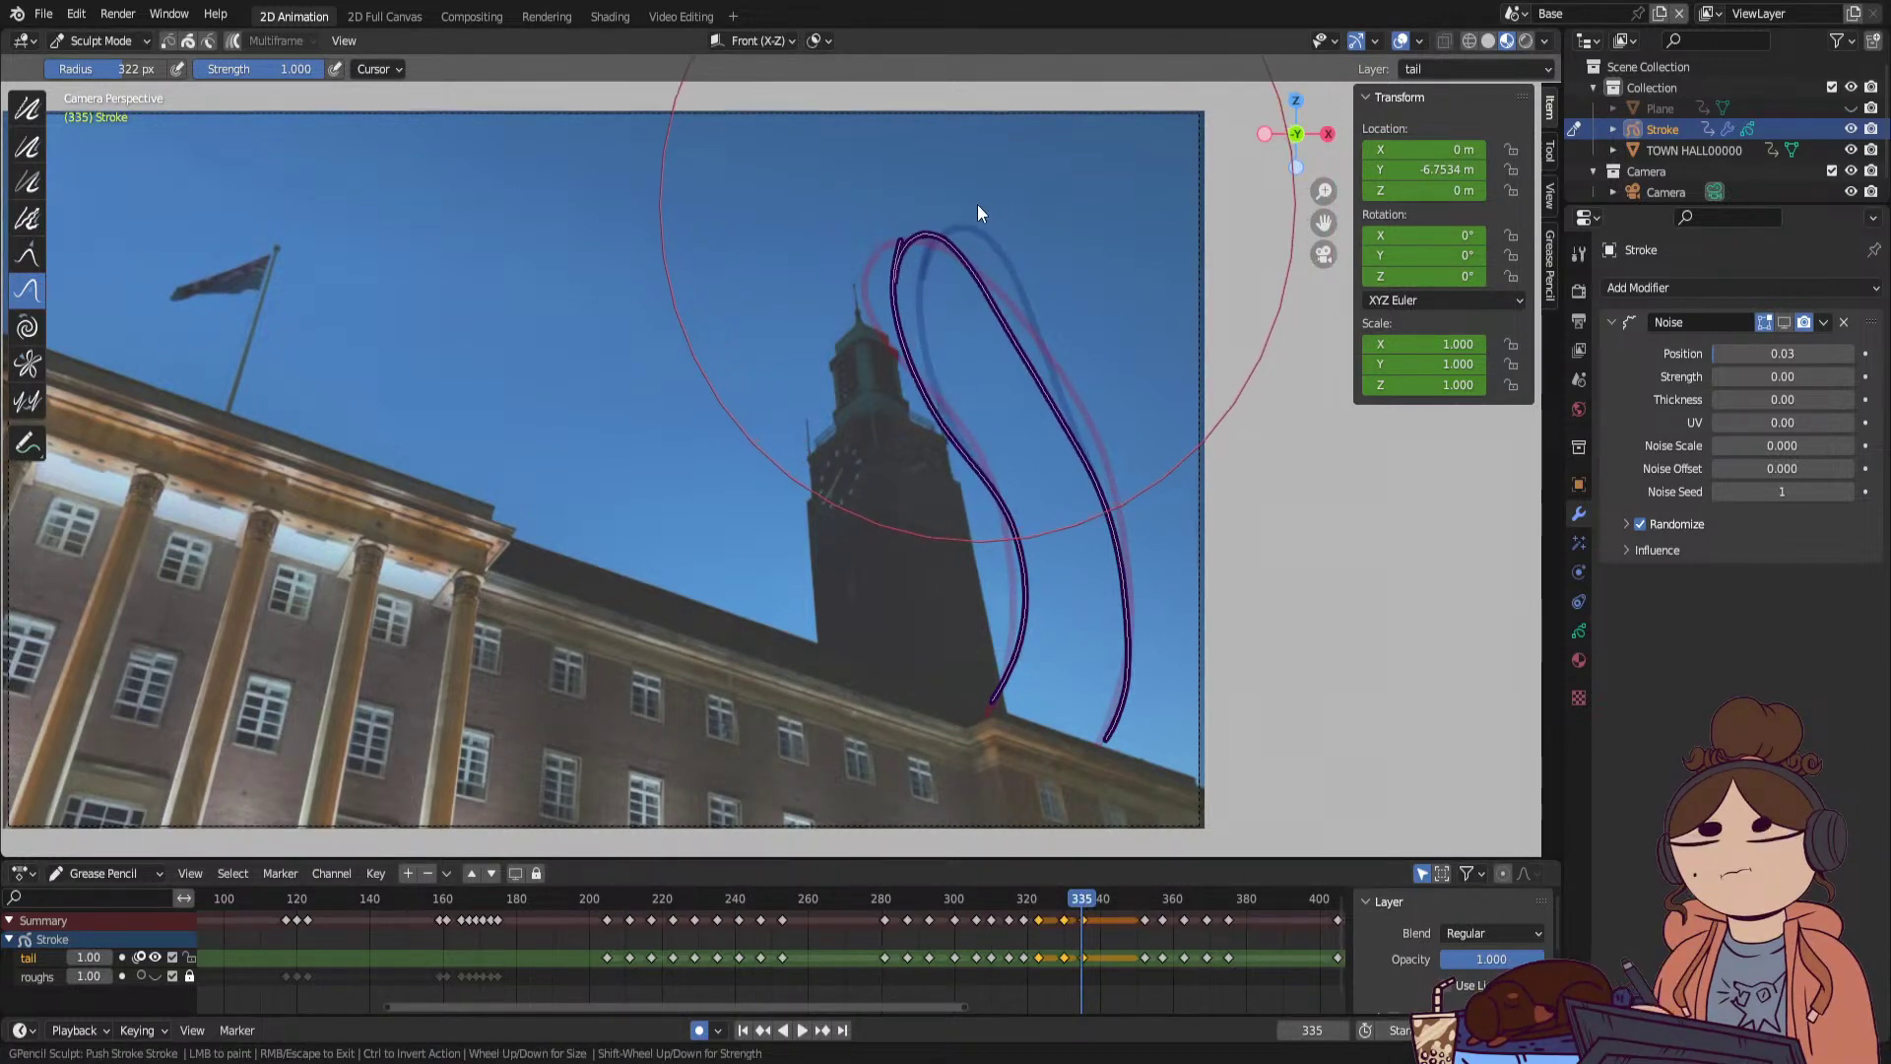
pyautogui.moveTo(975, 451); pyautogui.dragTo(997, 435)
pyautogui.moveTo(1064, 304); pyautogui.dragTo(1055, 310)
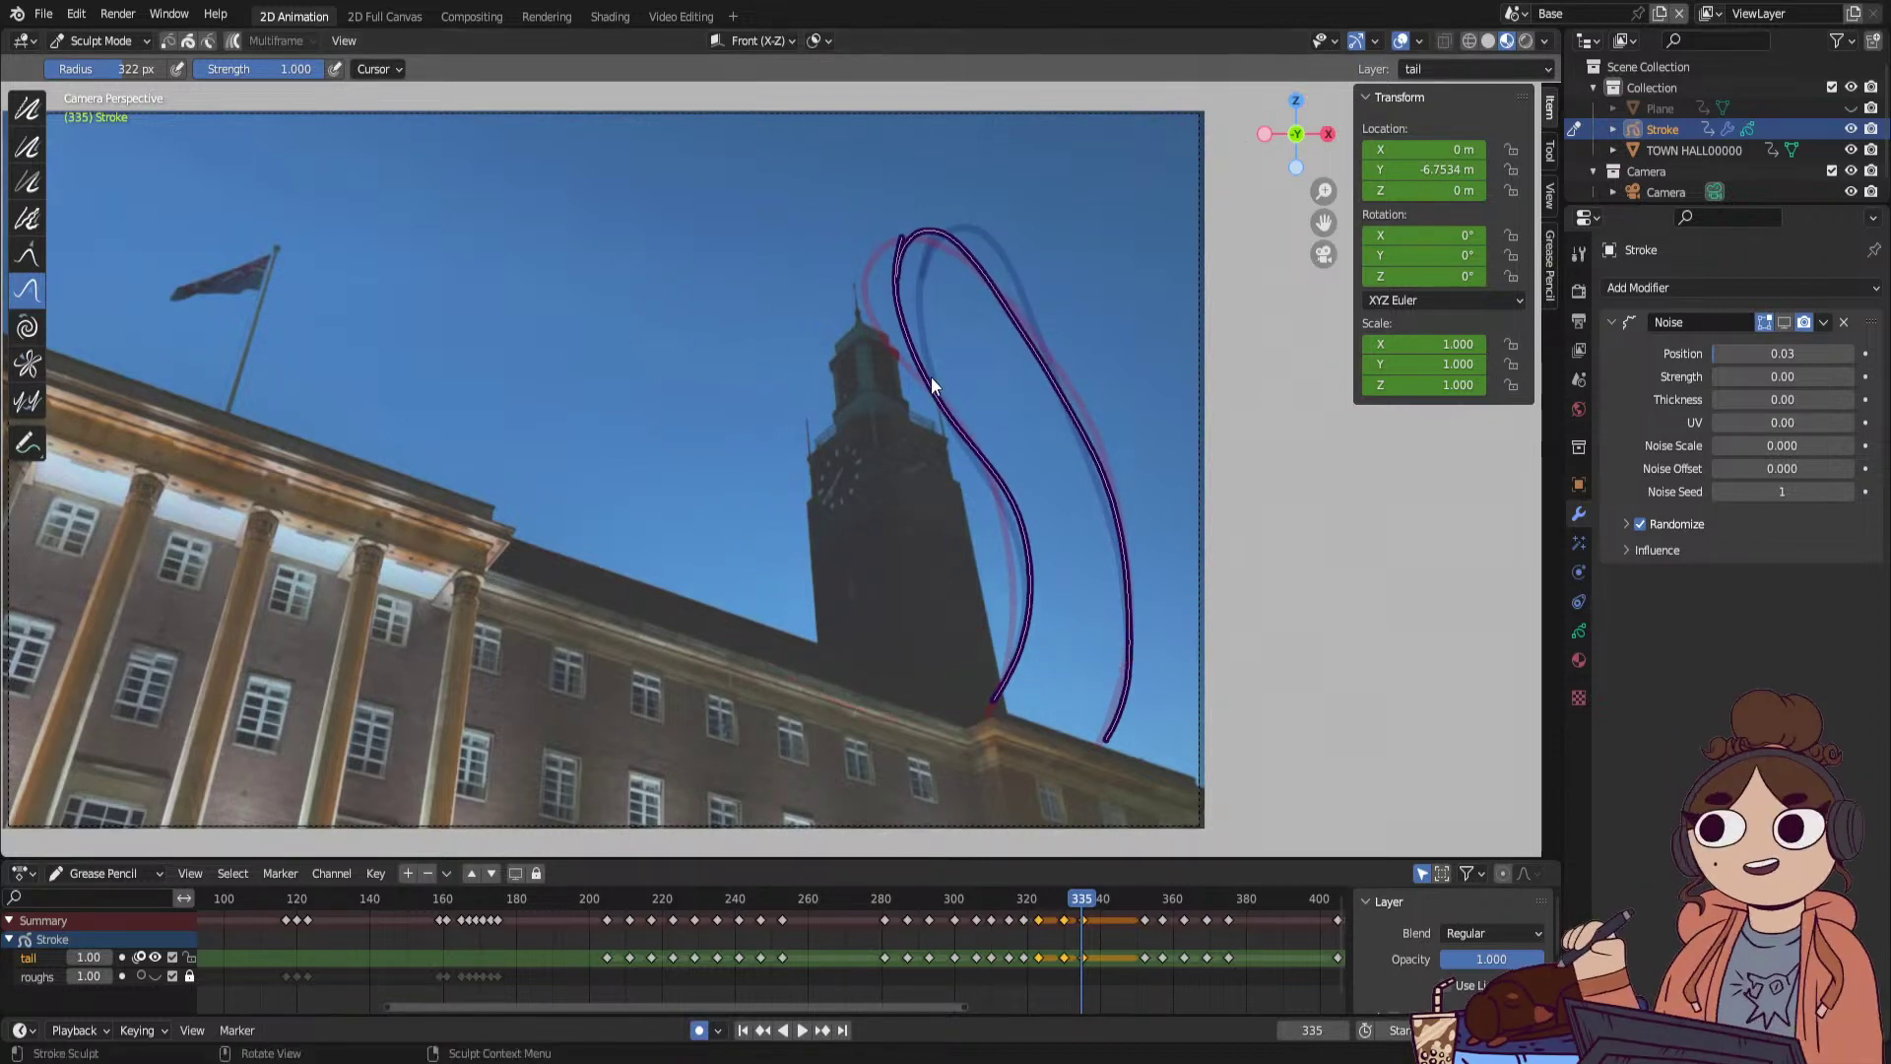
# Redraw the tail tip and right edge at frame 335 in Draw Mode, and move the lower left edge slightly towards the next pose.
pyautogui.click(103, 40)
pyautogui.click(110, 134)
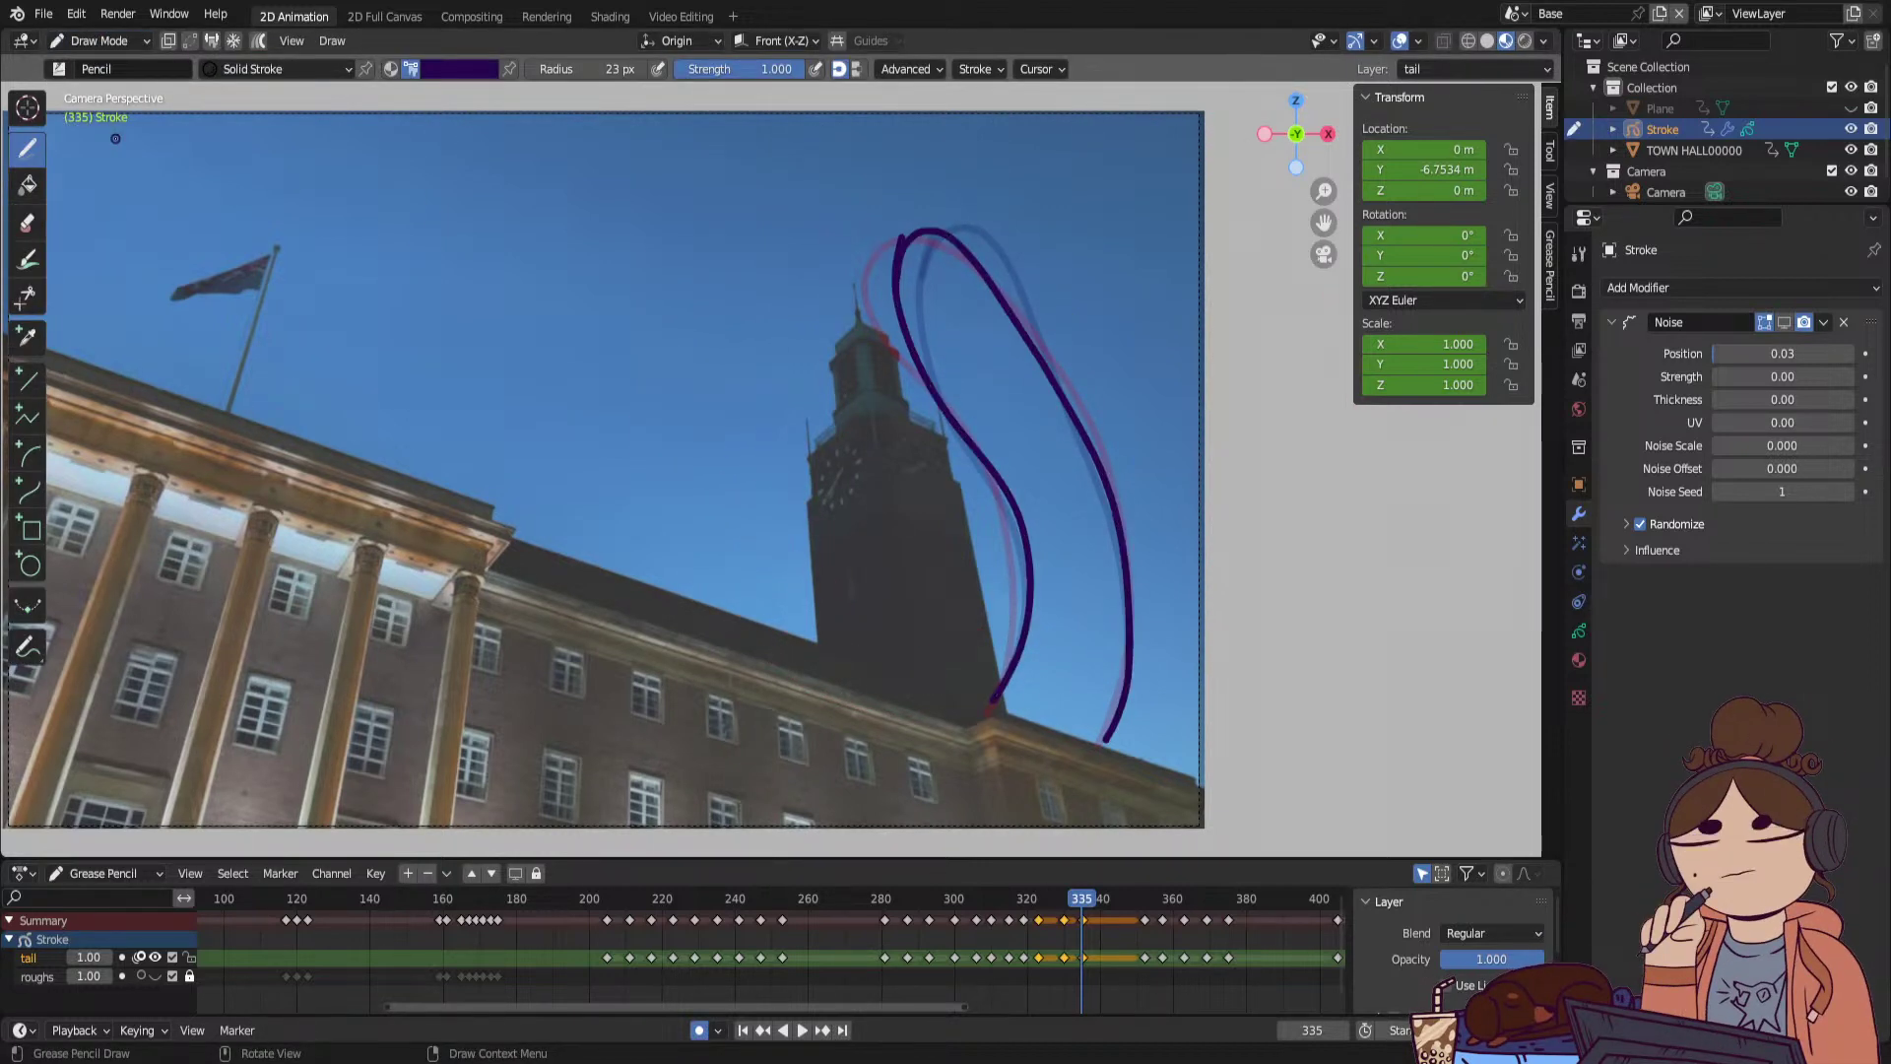
pyautogui.moveTo(1012, 472)
pyautogui.keyDown('ctrl'); pyautogui.mouseDown()
pyautogui.moveTo(1032, 652)
pyautogui.moveTo(1015, 545)
pyautogui.mouseUp(); pyautogui.keyUp('ctrl')
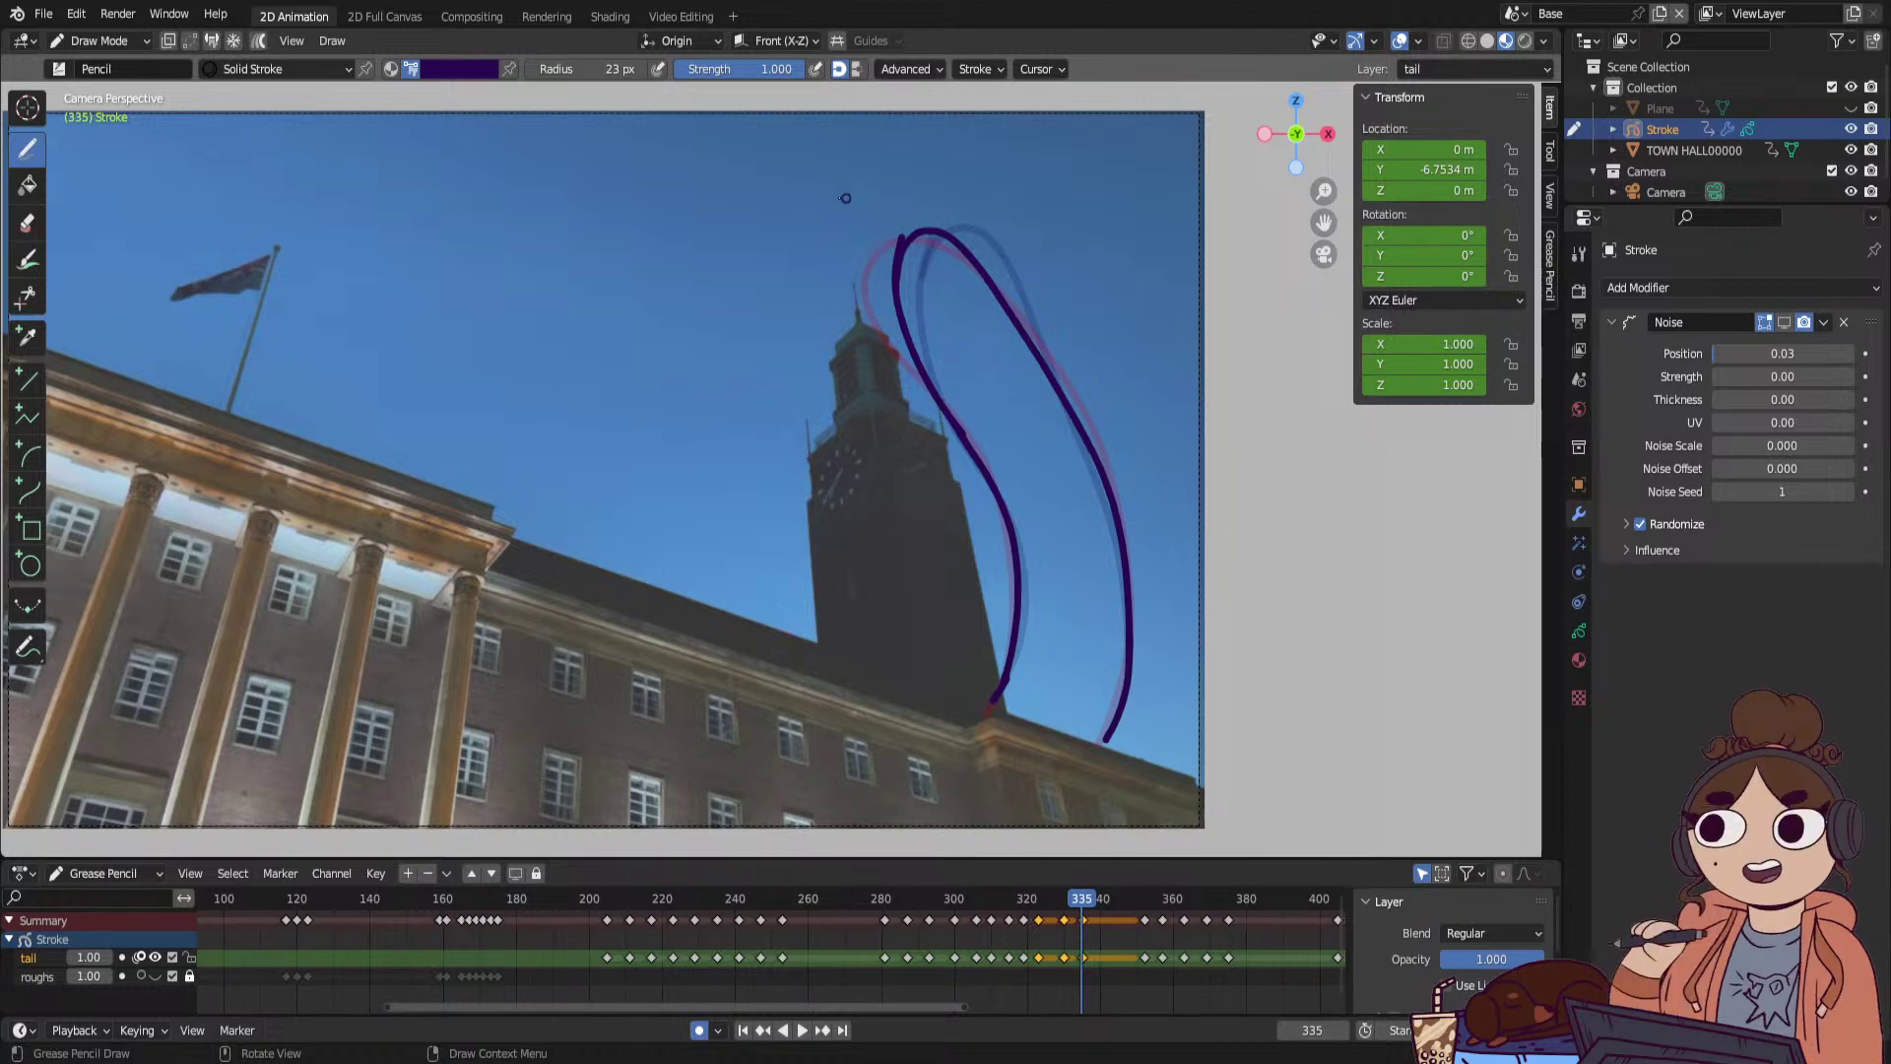
pyautogui.keyDown('ctrl'); pyautogui.moveTo(950, 217); pyautogui.dragTo(1005, 293); pyautogui.keyUp('ctrl')
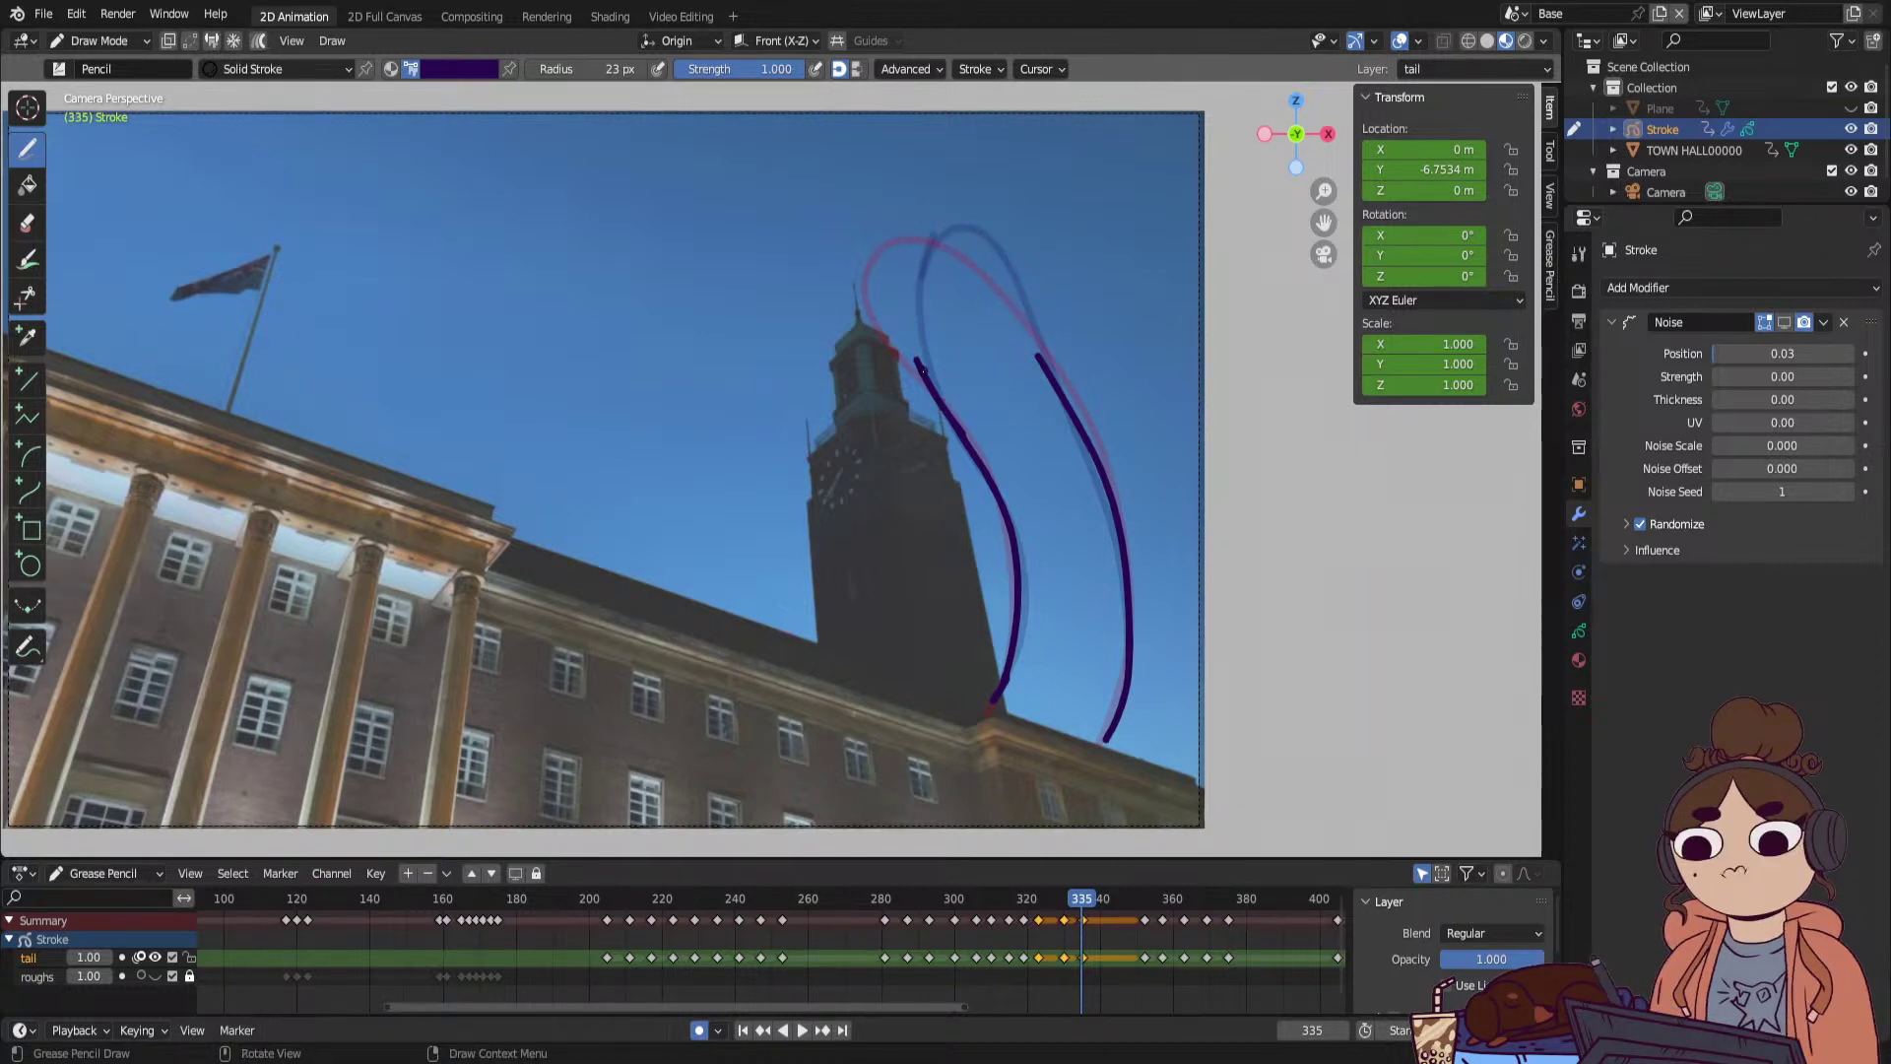
pyautogui.moveTo(892, 299)
pyautogui.mouseDown()
pyautogui.moveTo(892, 249)
pyautogui.moveTo(948, 230)
pyautogui.moveTo(1060, 384)
pyautogui.mouseUp()
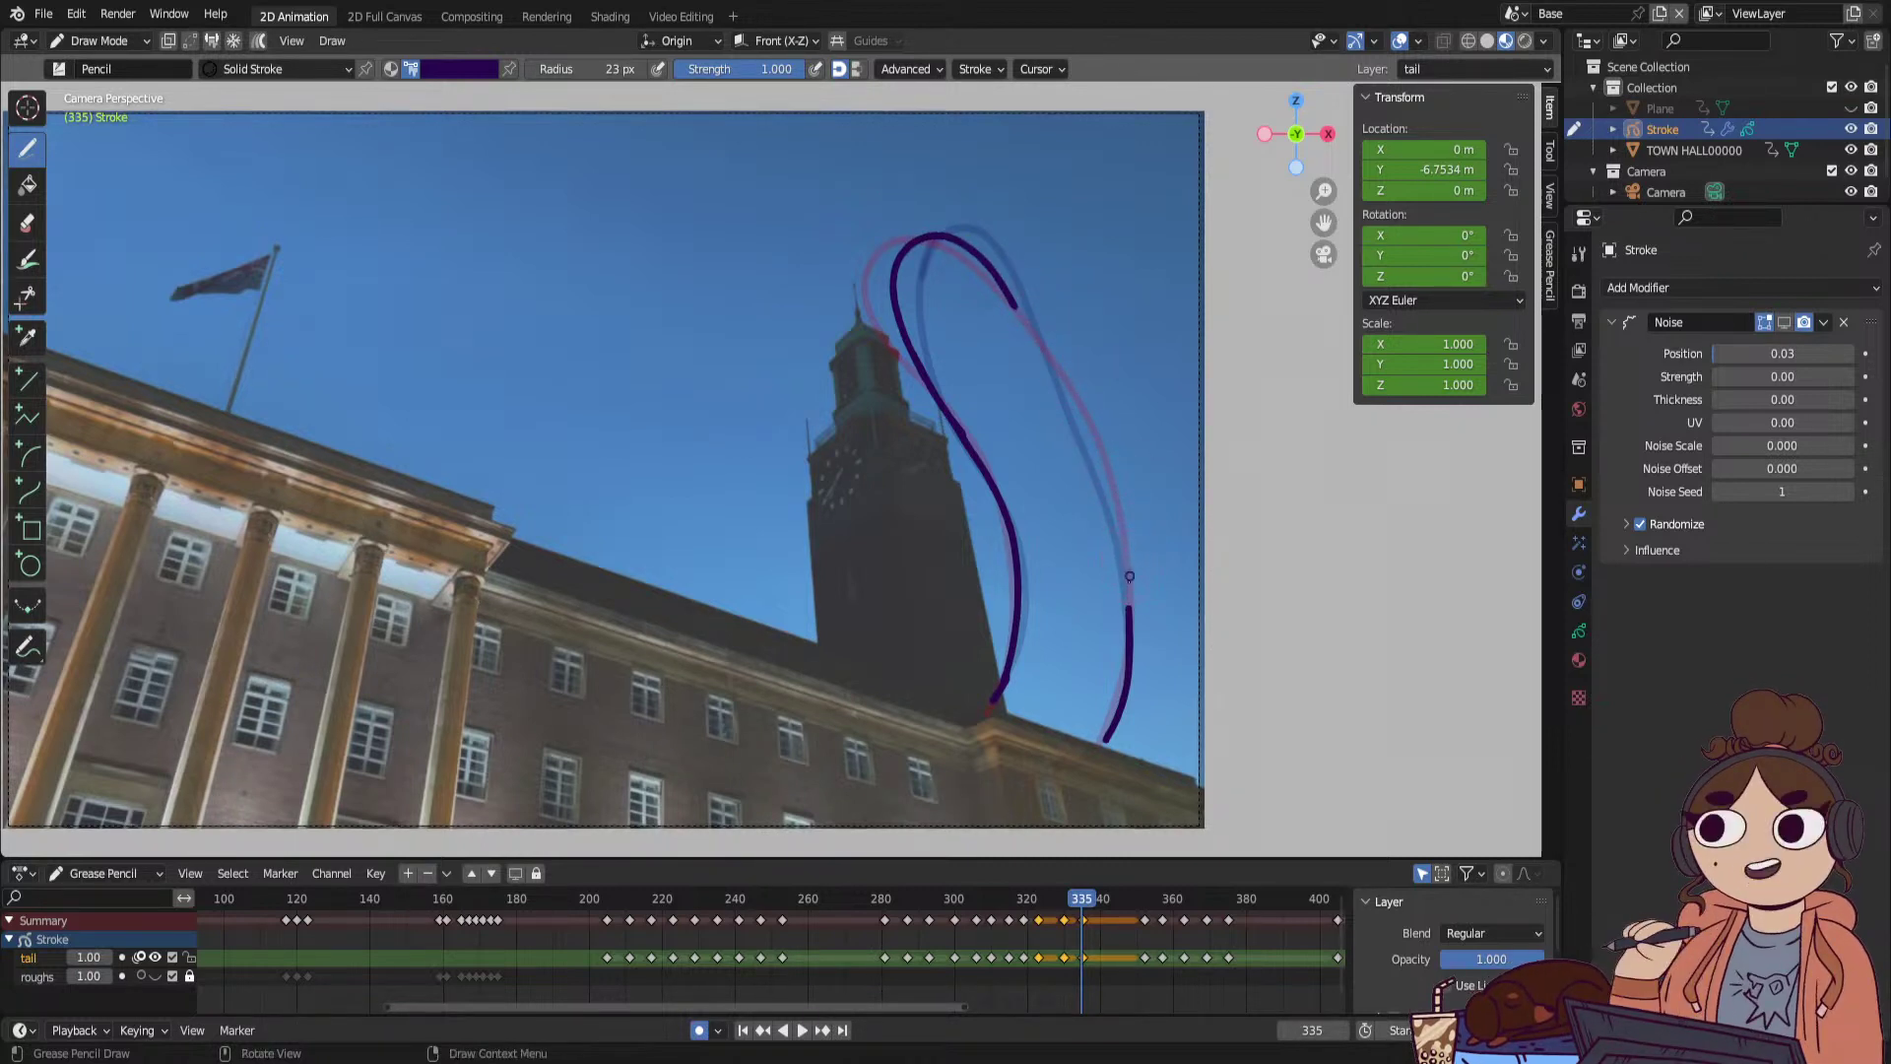
pyautogui.moveTo(1133, 604)
pyautogui.keyDown('ctrl'); pyautogui.mouseDown()
pyautogui.moveTo(1104, 741)
pyautogui.moveTo(1116, 709)
pyautogui.mouseUp(); pyautogui.keyUp('ctrl')
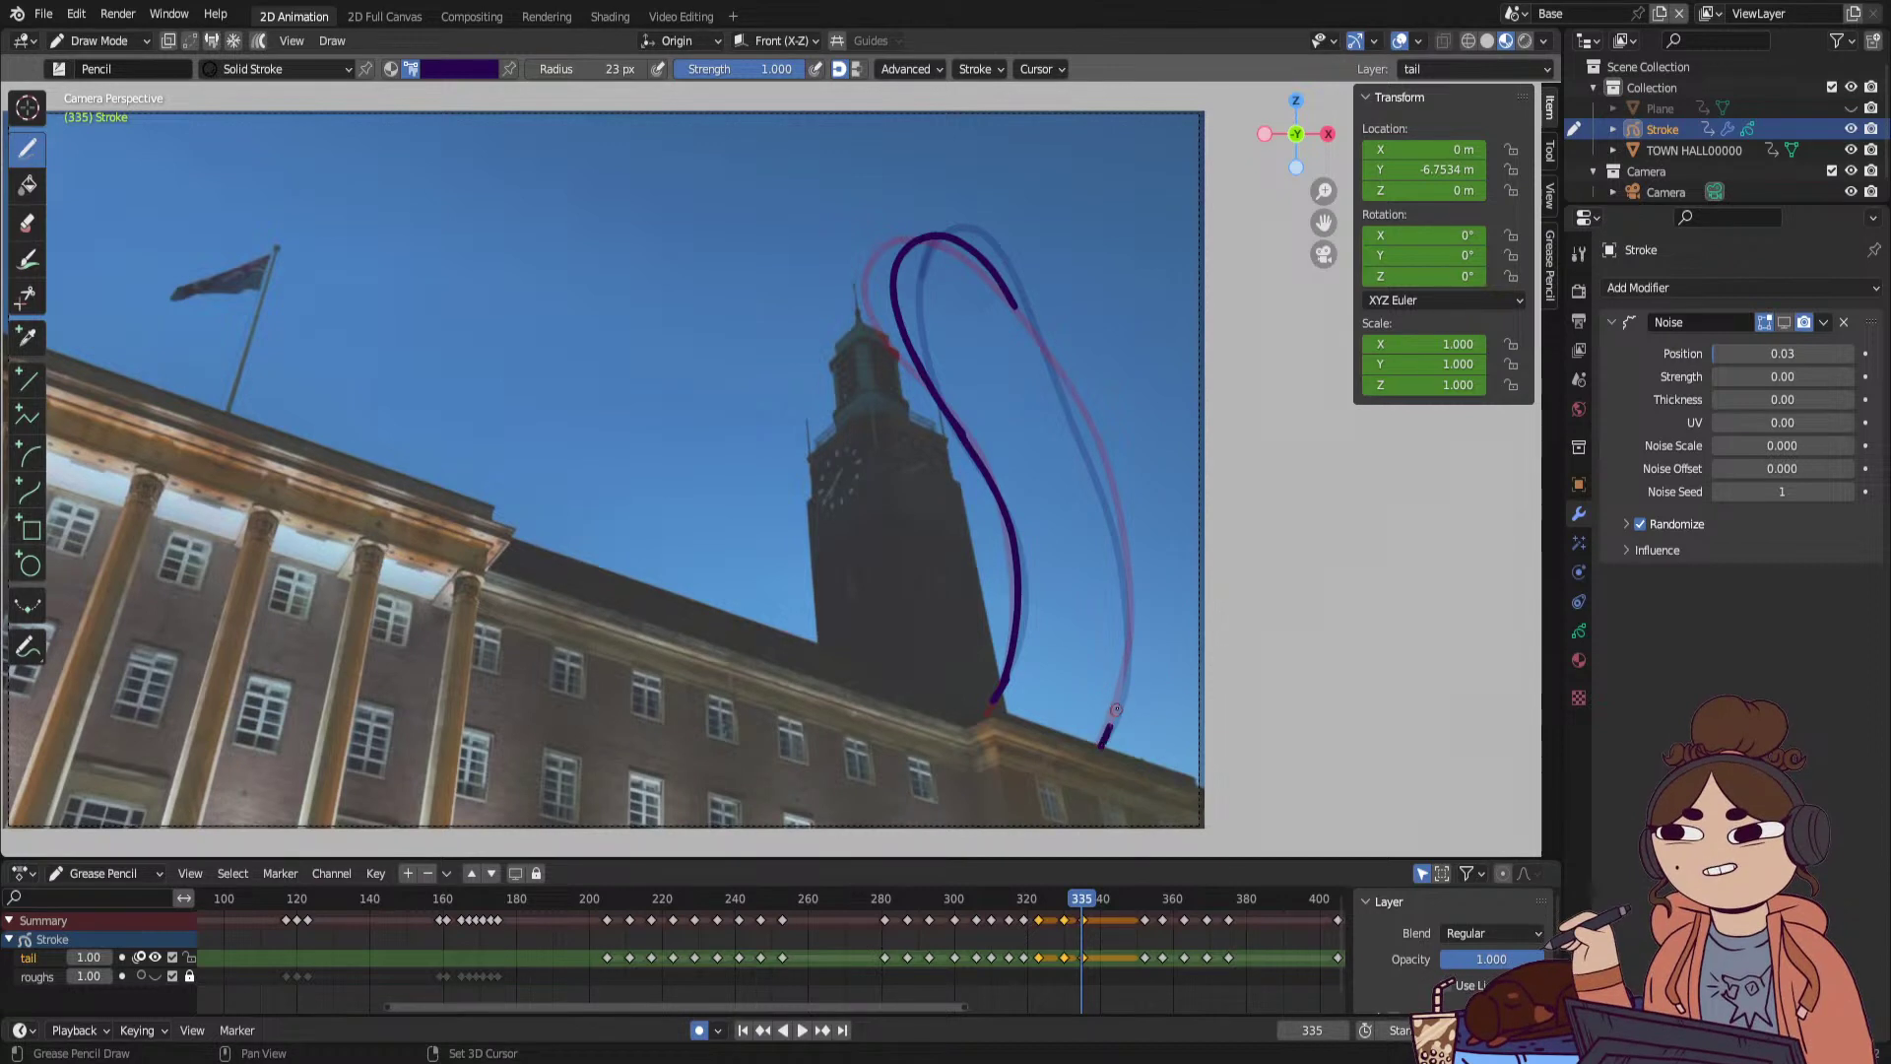
pyautogui.keyDown('shift'); pyautogui.moveTo(1129, 633); pyautogui.dragTo(1125, 548); pyautogui.keyUp('shift')
pyautogui.keyDown('shift'); pyautogui.moveTo(1106, 476); pyautogui.dragTo(1035, 338); pyautogui.keyUp('shift')
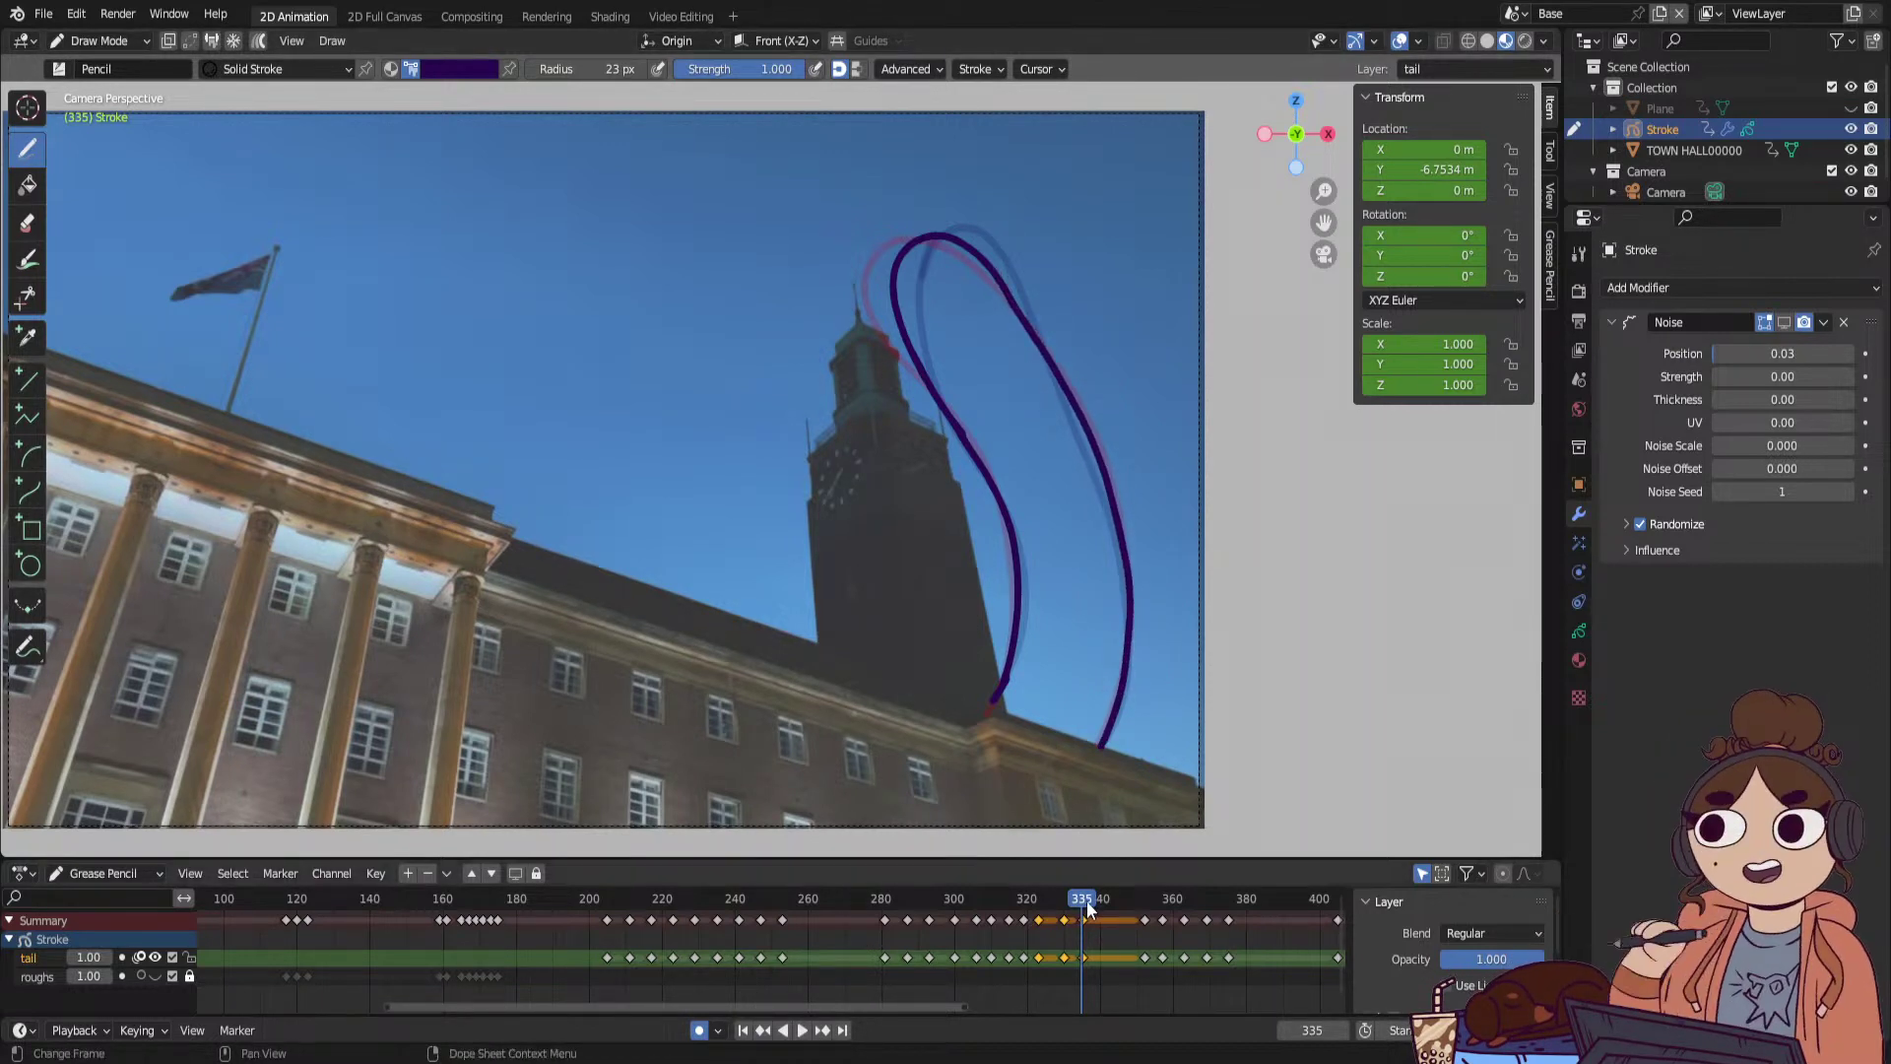
# Sculpt the tail at frame 340 with the tip further left and the lower section bowed slightly right as another in-between.
pyautogui.moveTo(1087, 899)
pyautogui.mouseDown()
pyautogui.moveTo(1031, 921)
pyautogui.moveTo(1168, 906)
pyautogui.moveTo(1101, 918)
pyautogui.mouseUp()
pyautogui.press('space')
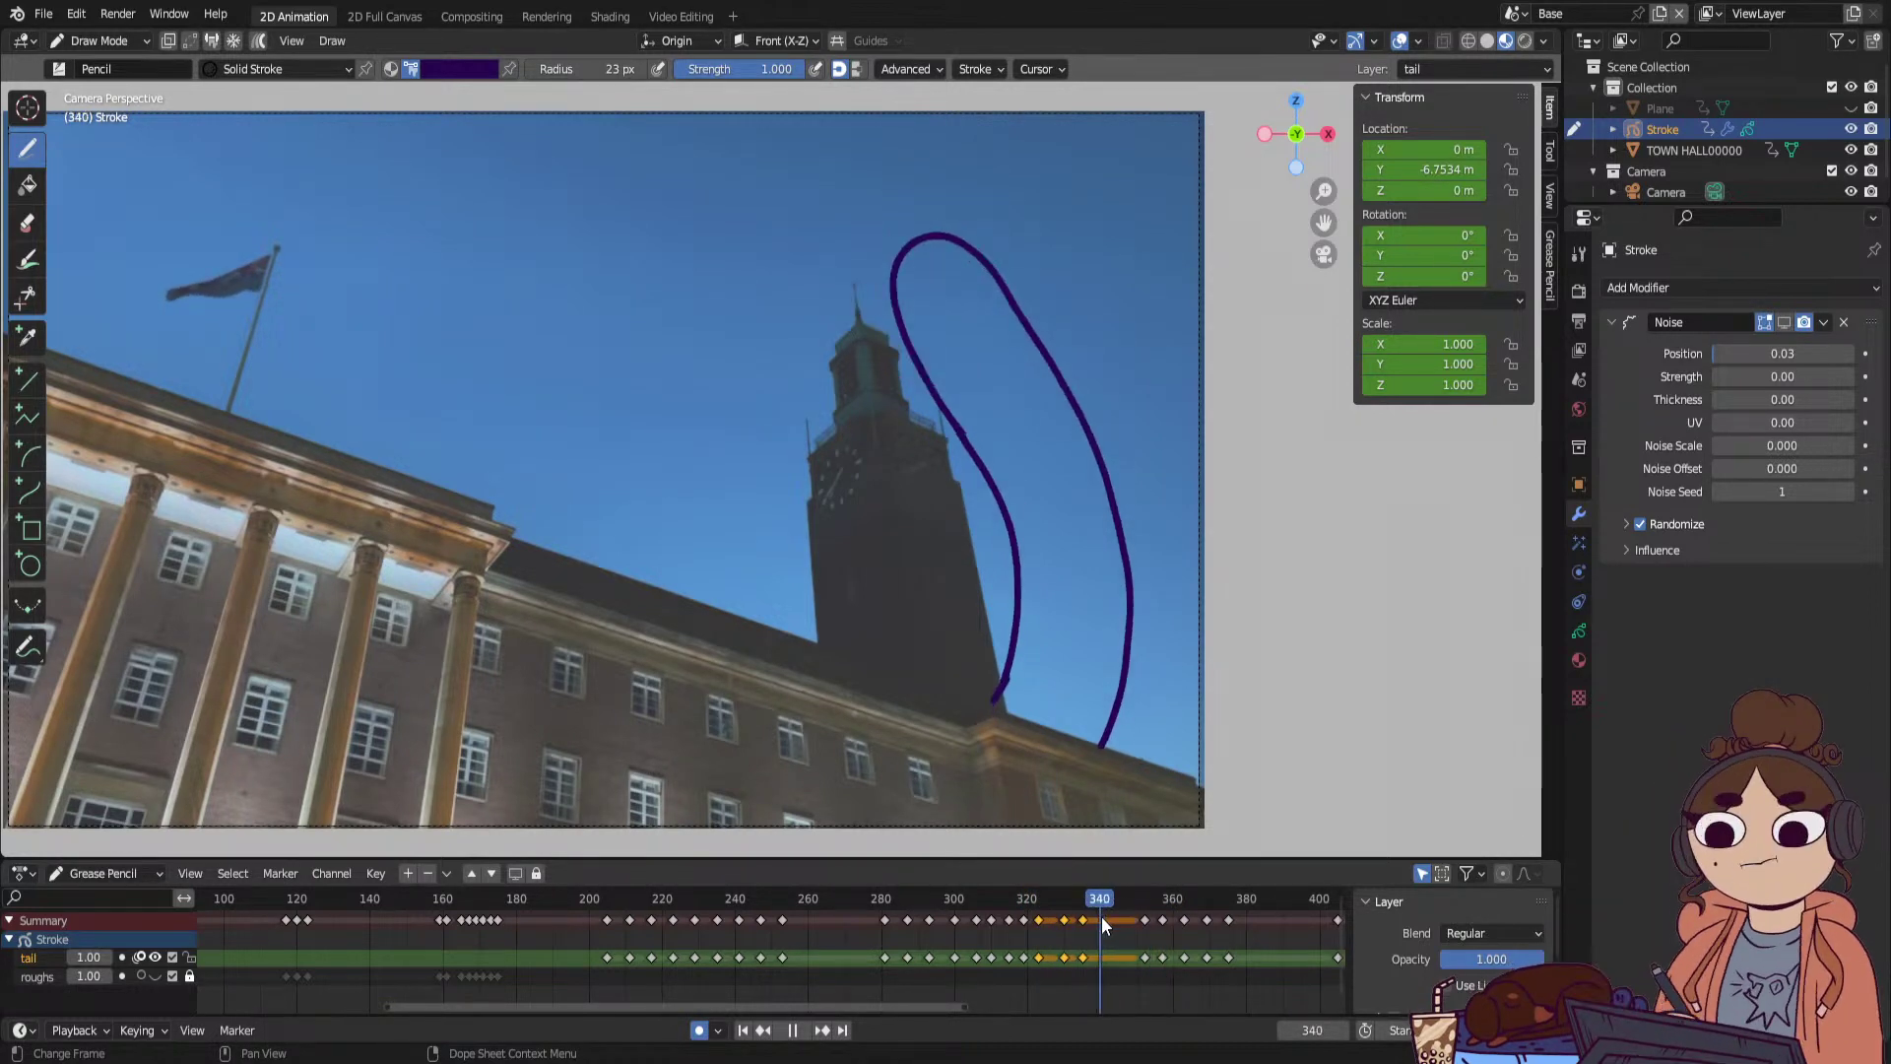
pyautogui.press('space')
pyautogui.click(116, 40)
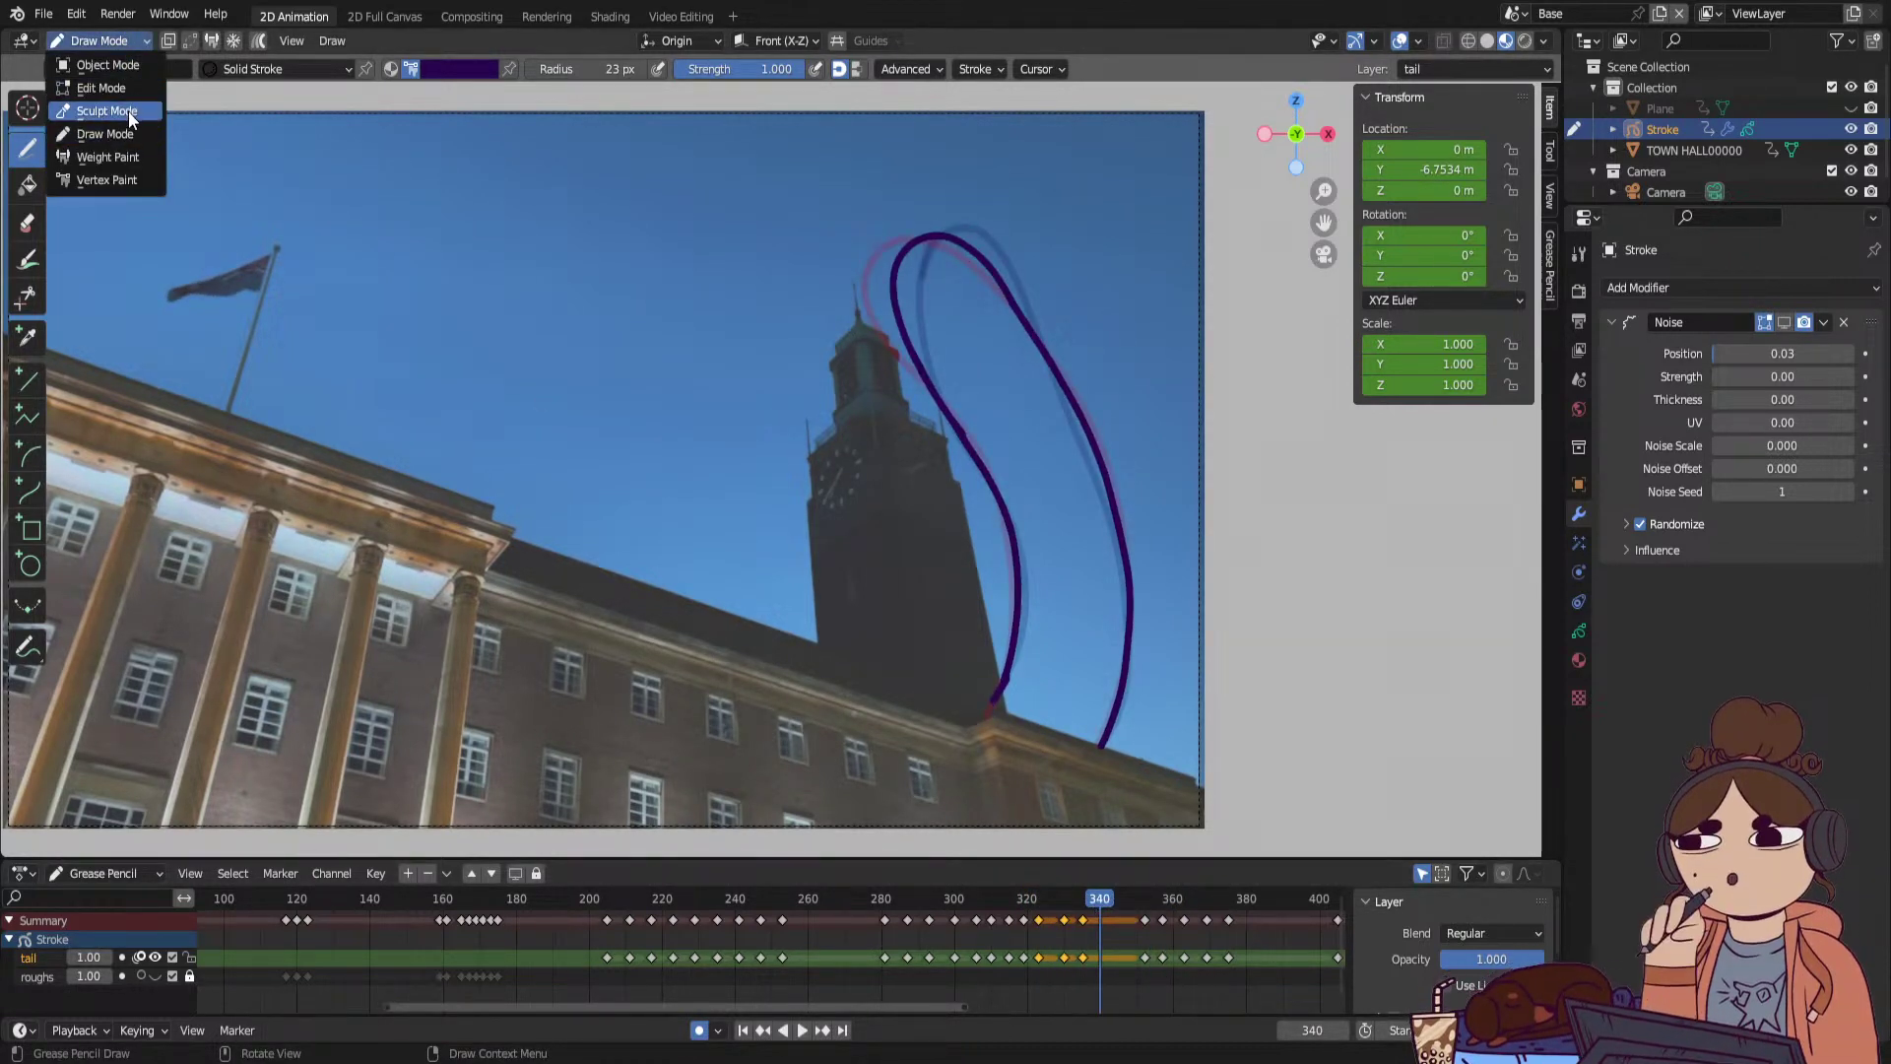
pyautogui.click(128, 111)
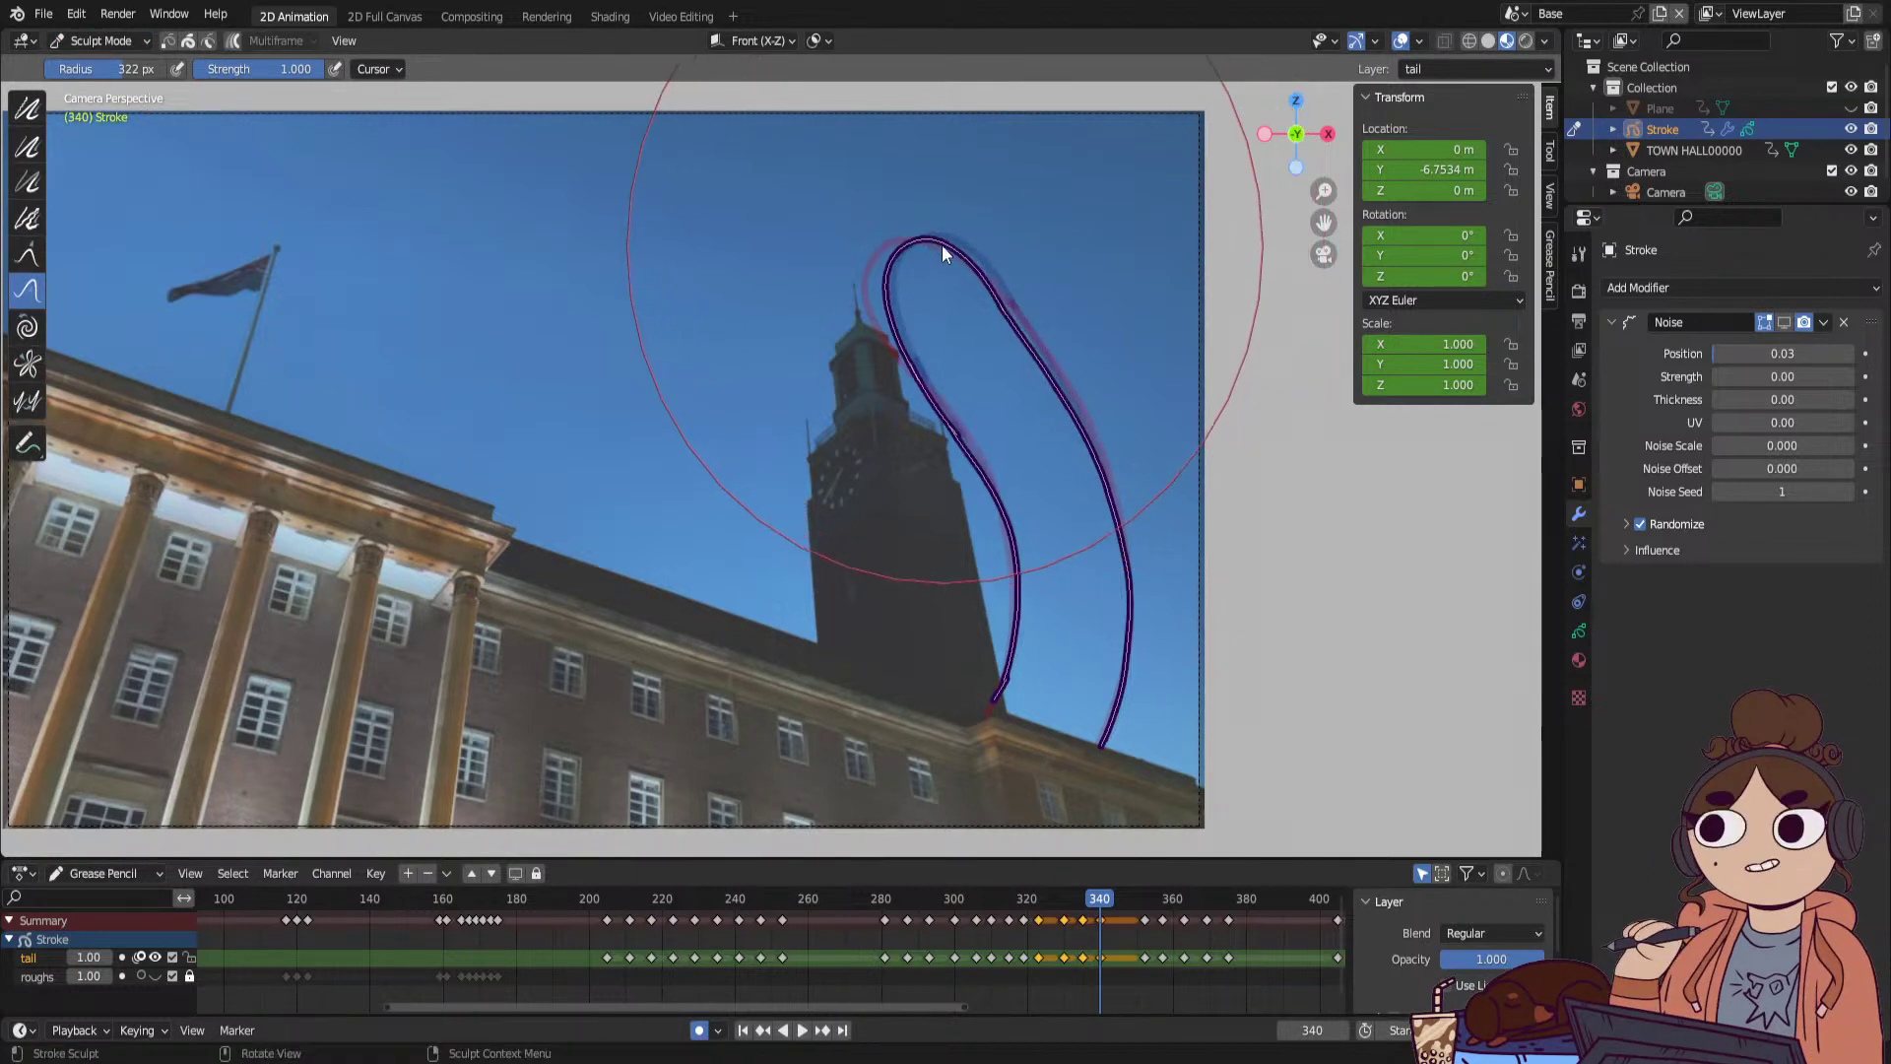
pyautogui.moveTo(1131, 459); pyautogui.dragTo(1137, 476)
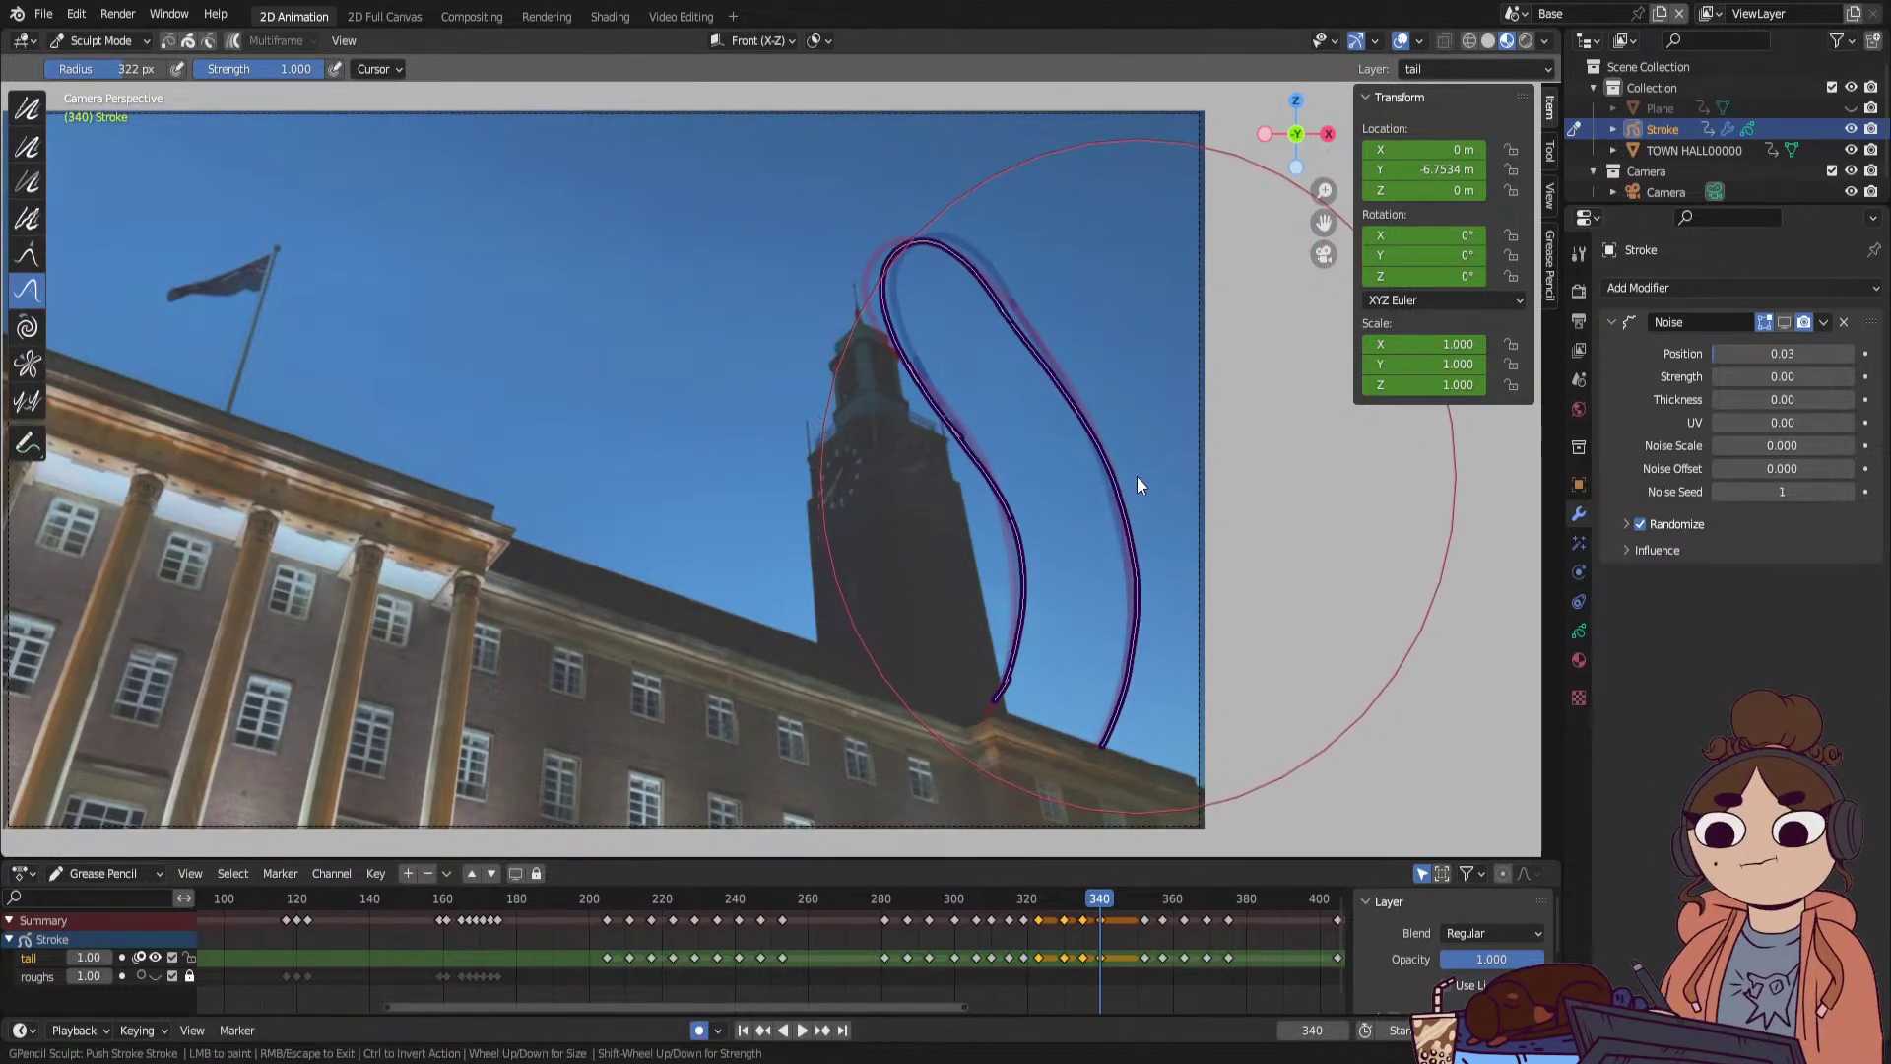
# Redraw the whole tail outline at frame 345 in Draw Mode as an in-between of the onion-skinned poses.
pyautogui.click(1109, 899)
pyautogui.press('space')
pyautogui.moveTo(1143, 901)
pyautogui.mouseDown()
pyautogui.moveTo(1052, 907)
pyautogui.moveTo(1132, 914)
pyautogui.mouseUp()
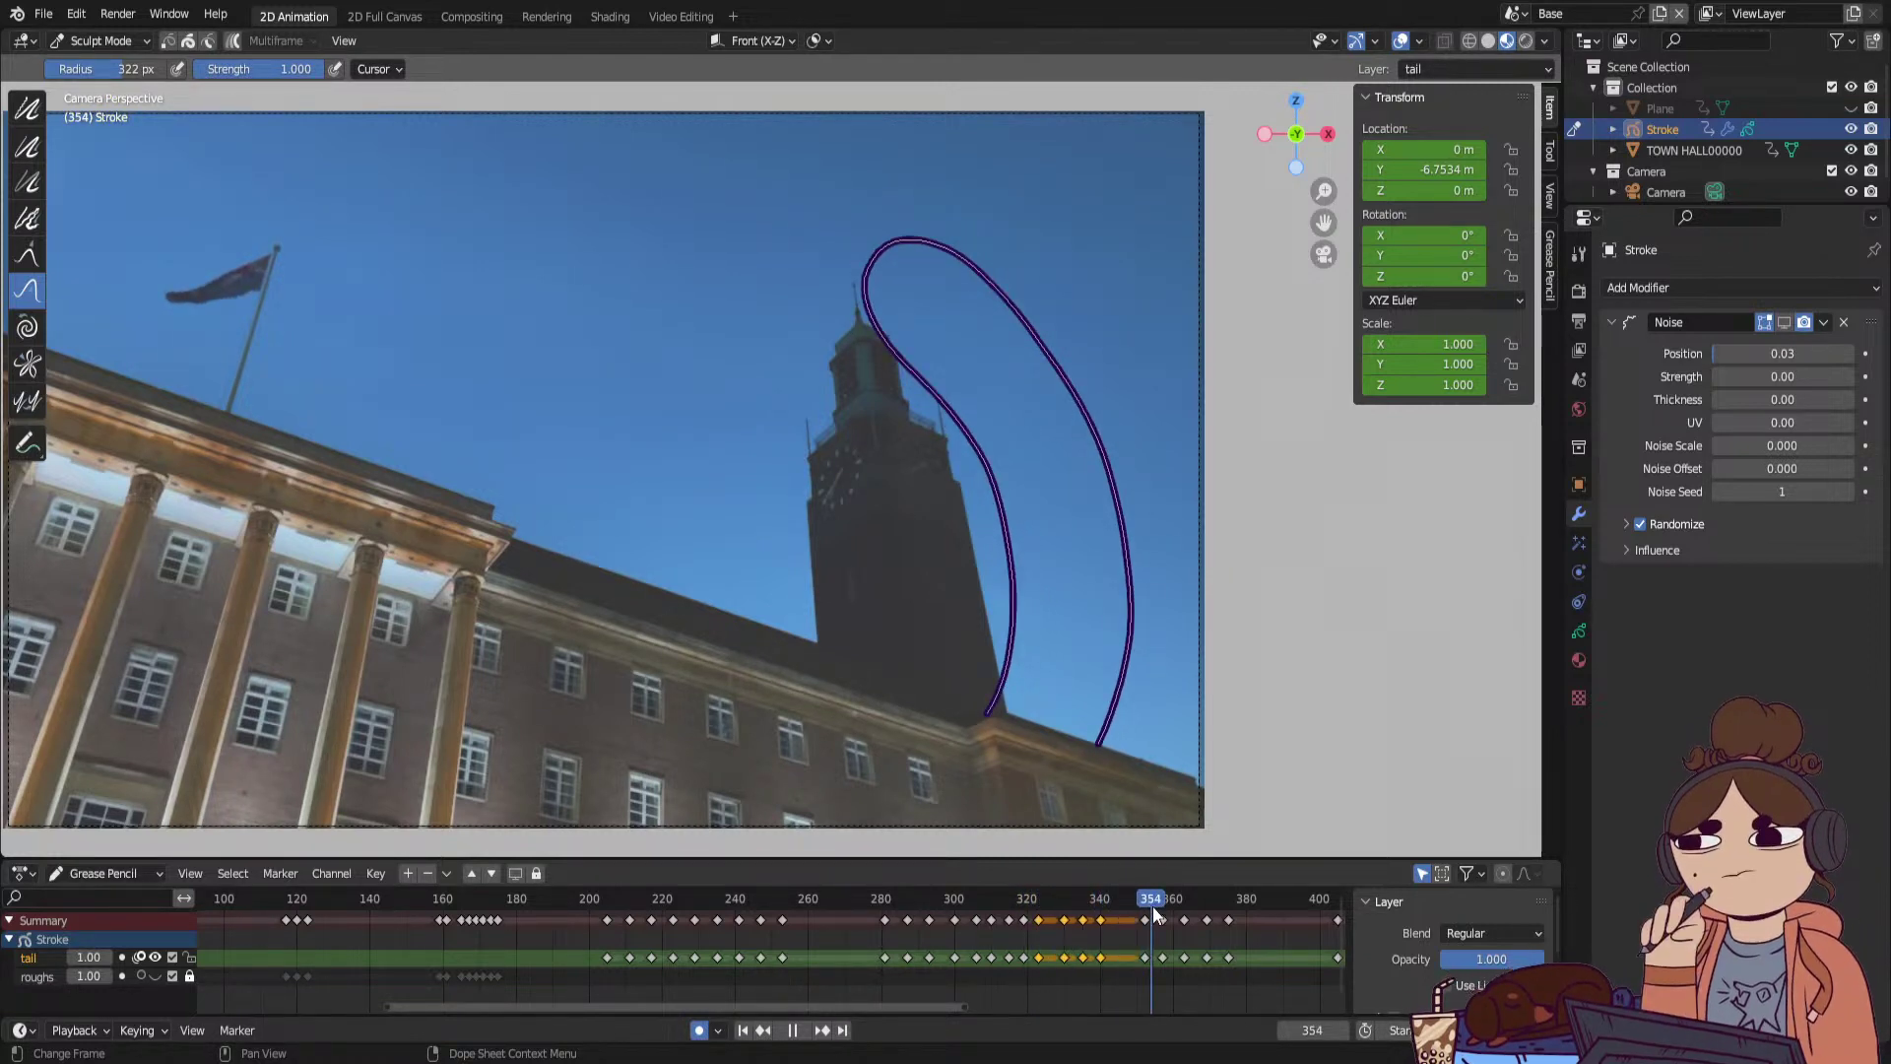
pyautogui.moveTo(1153, 906); pyautogui.dragTo(1111, 908)
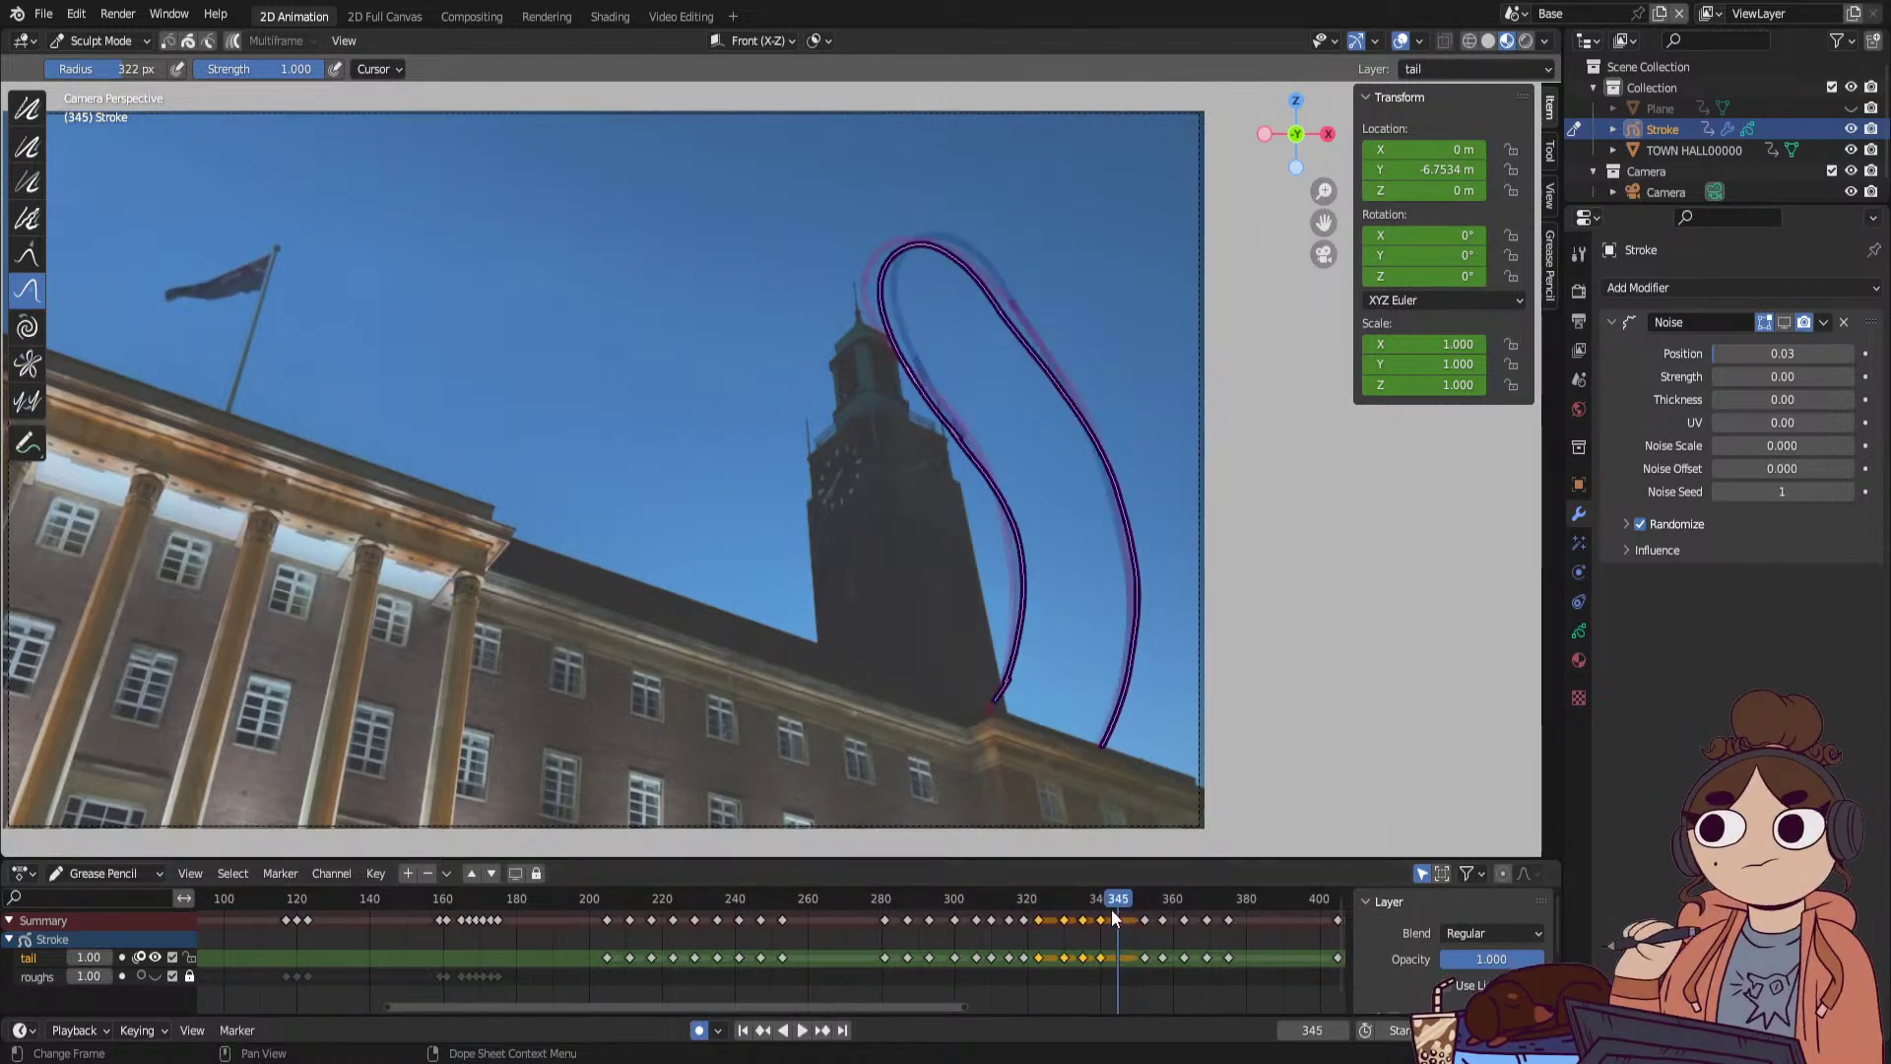
pyautogui.click(99, 44)
pyautogui.click(116, 132)
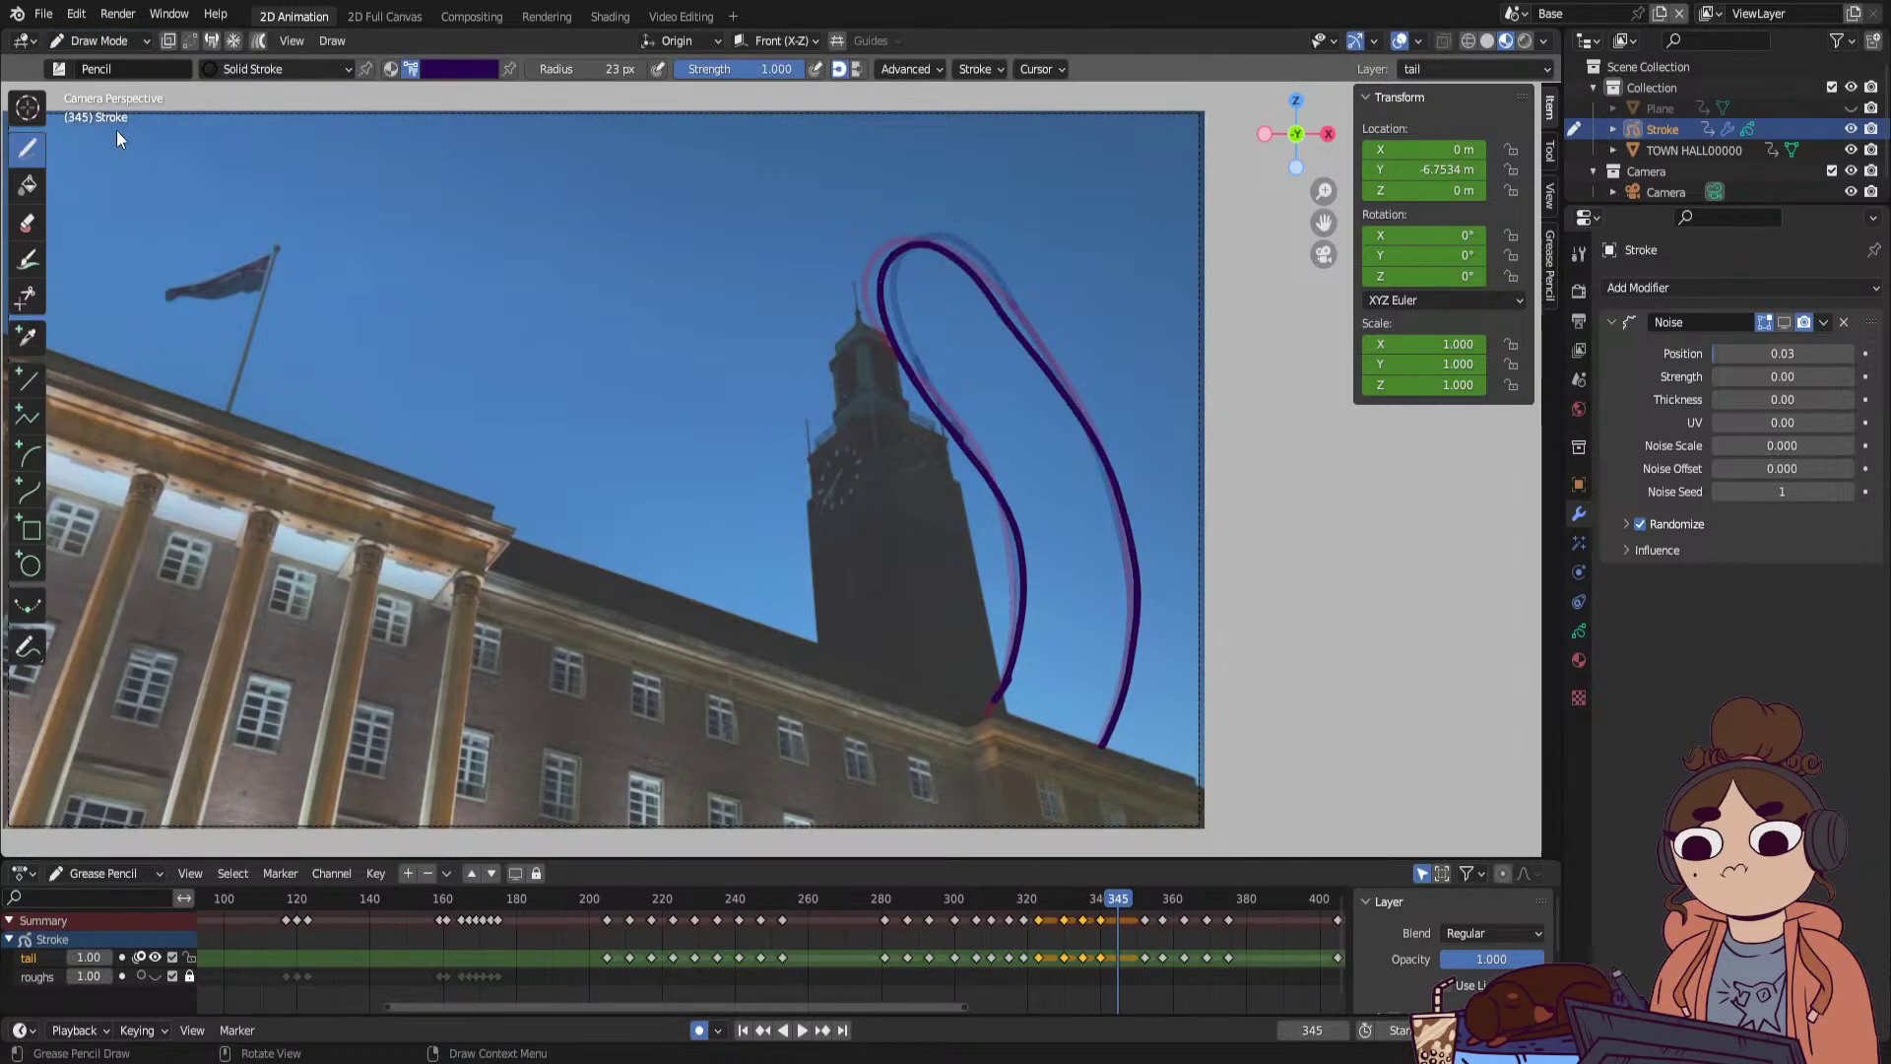
pyautogui.click(914, 236)
pyautogui.moveTo(913, 236); pyautogui.dragTo(873, 287)
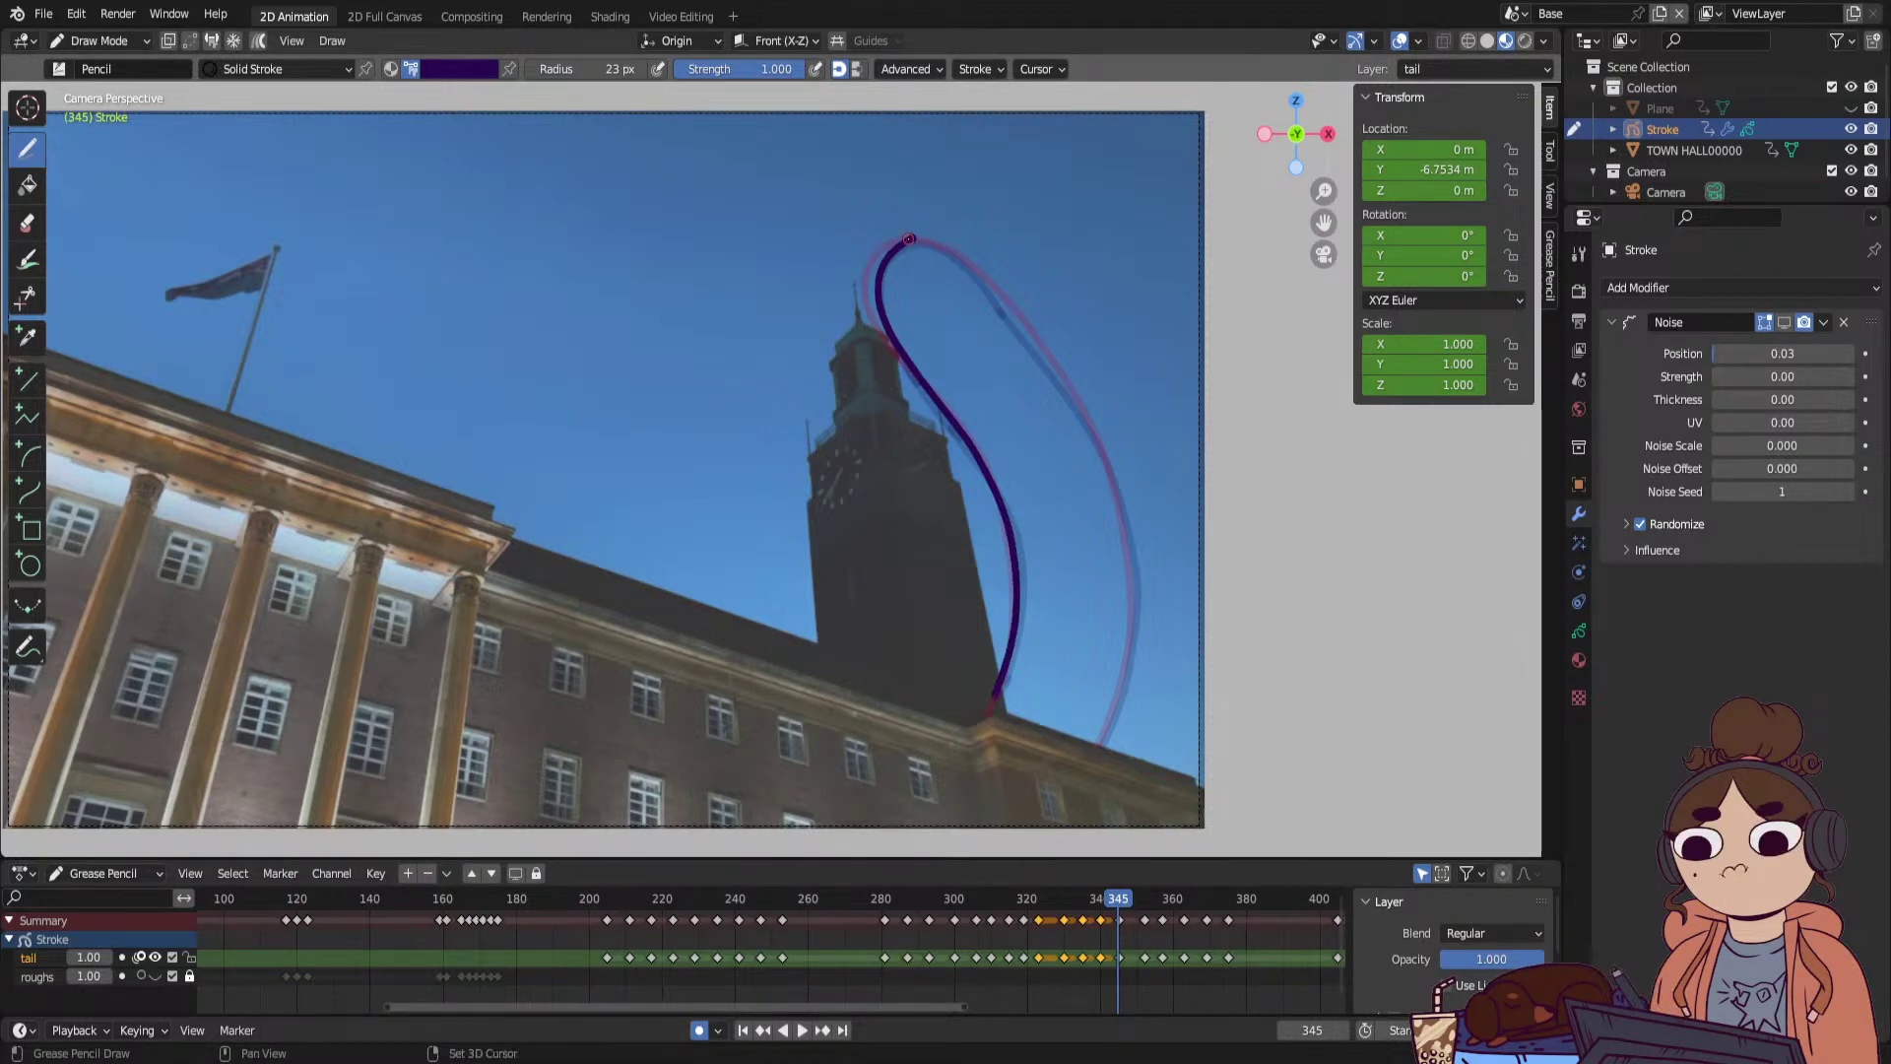
pyautogui.moveTo(965, 258); pyautogui.dragTo(1062, 379)
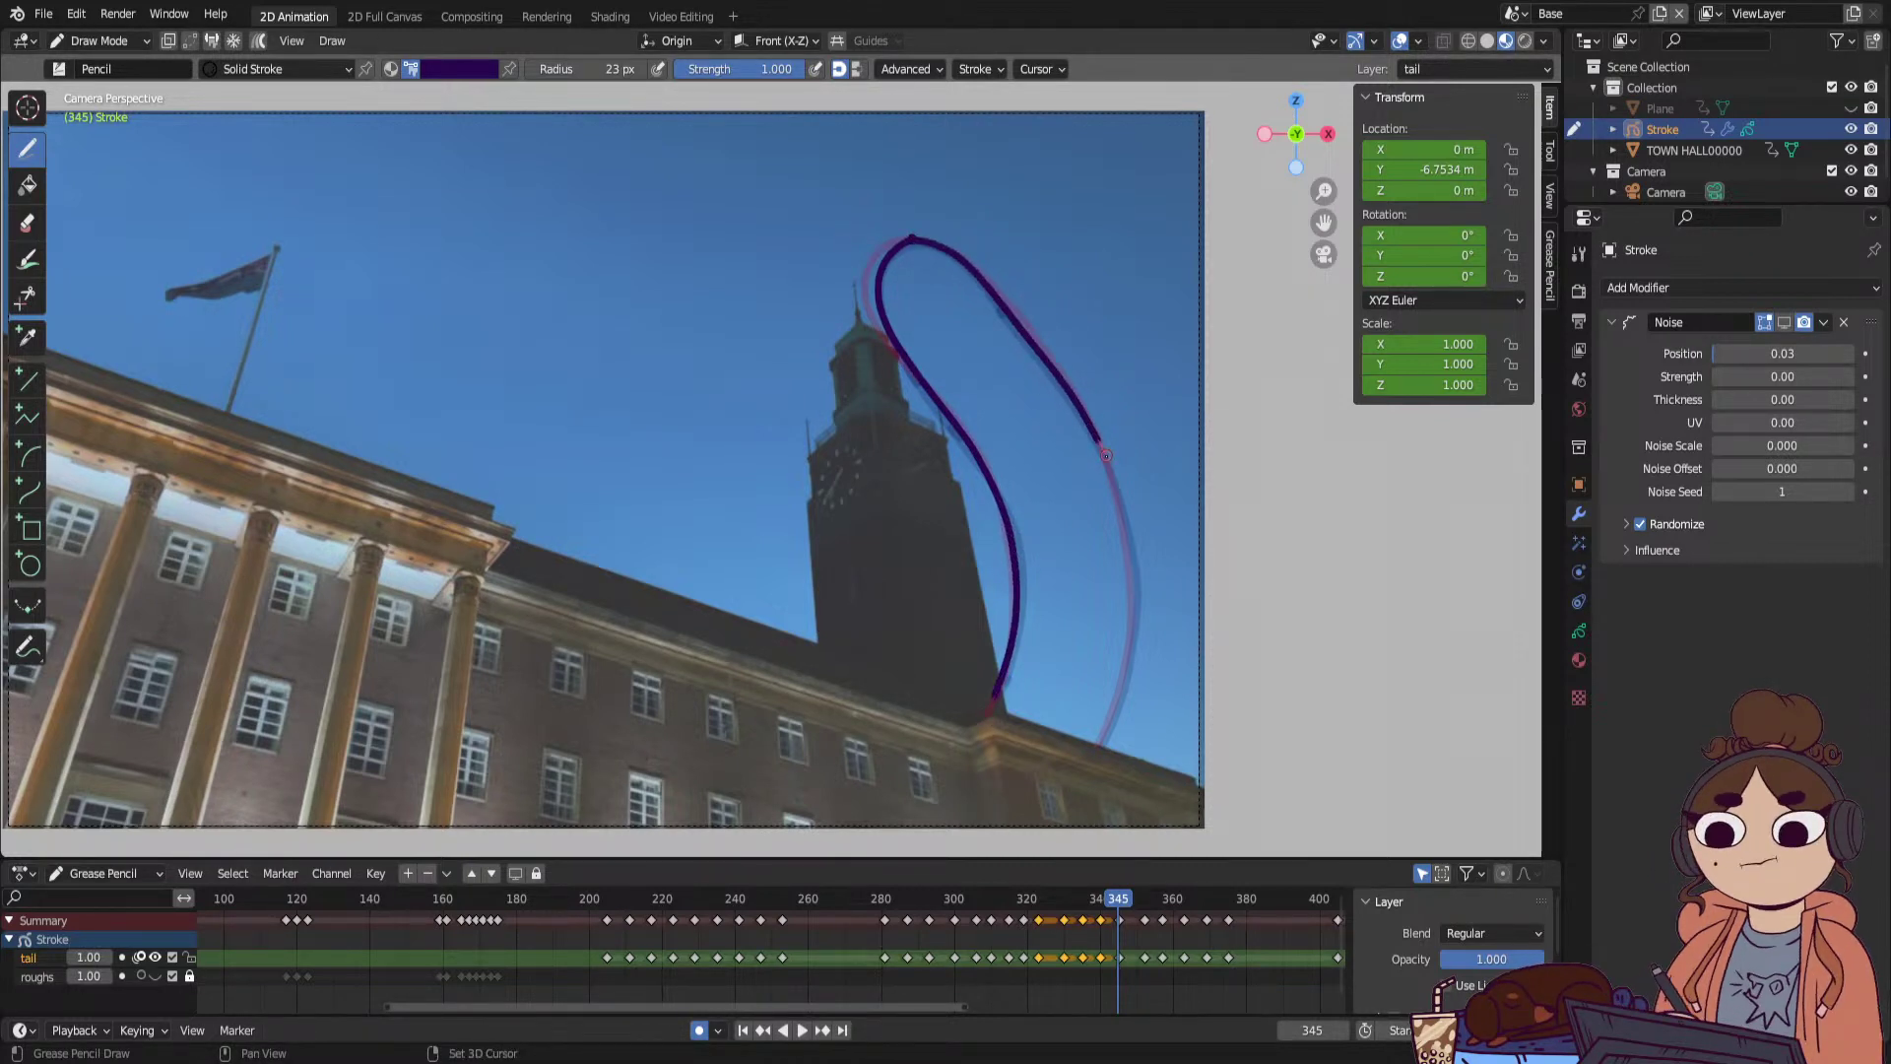
pyautogui.moveTo(1105, 455); pyautogui.dragTo(1129, 634)
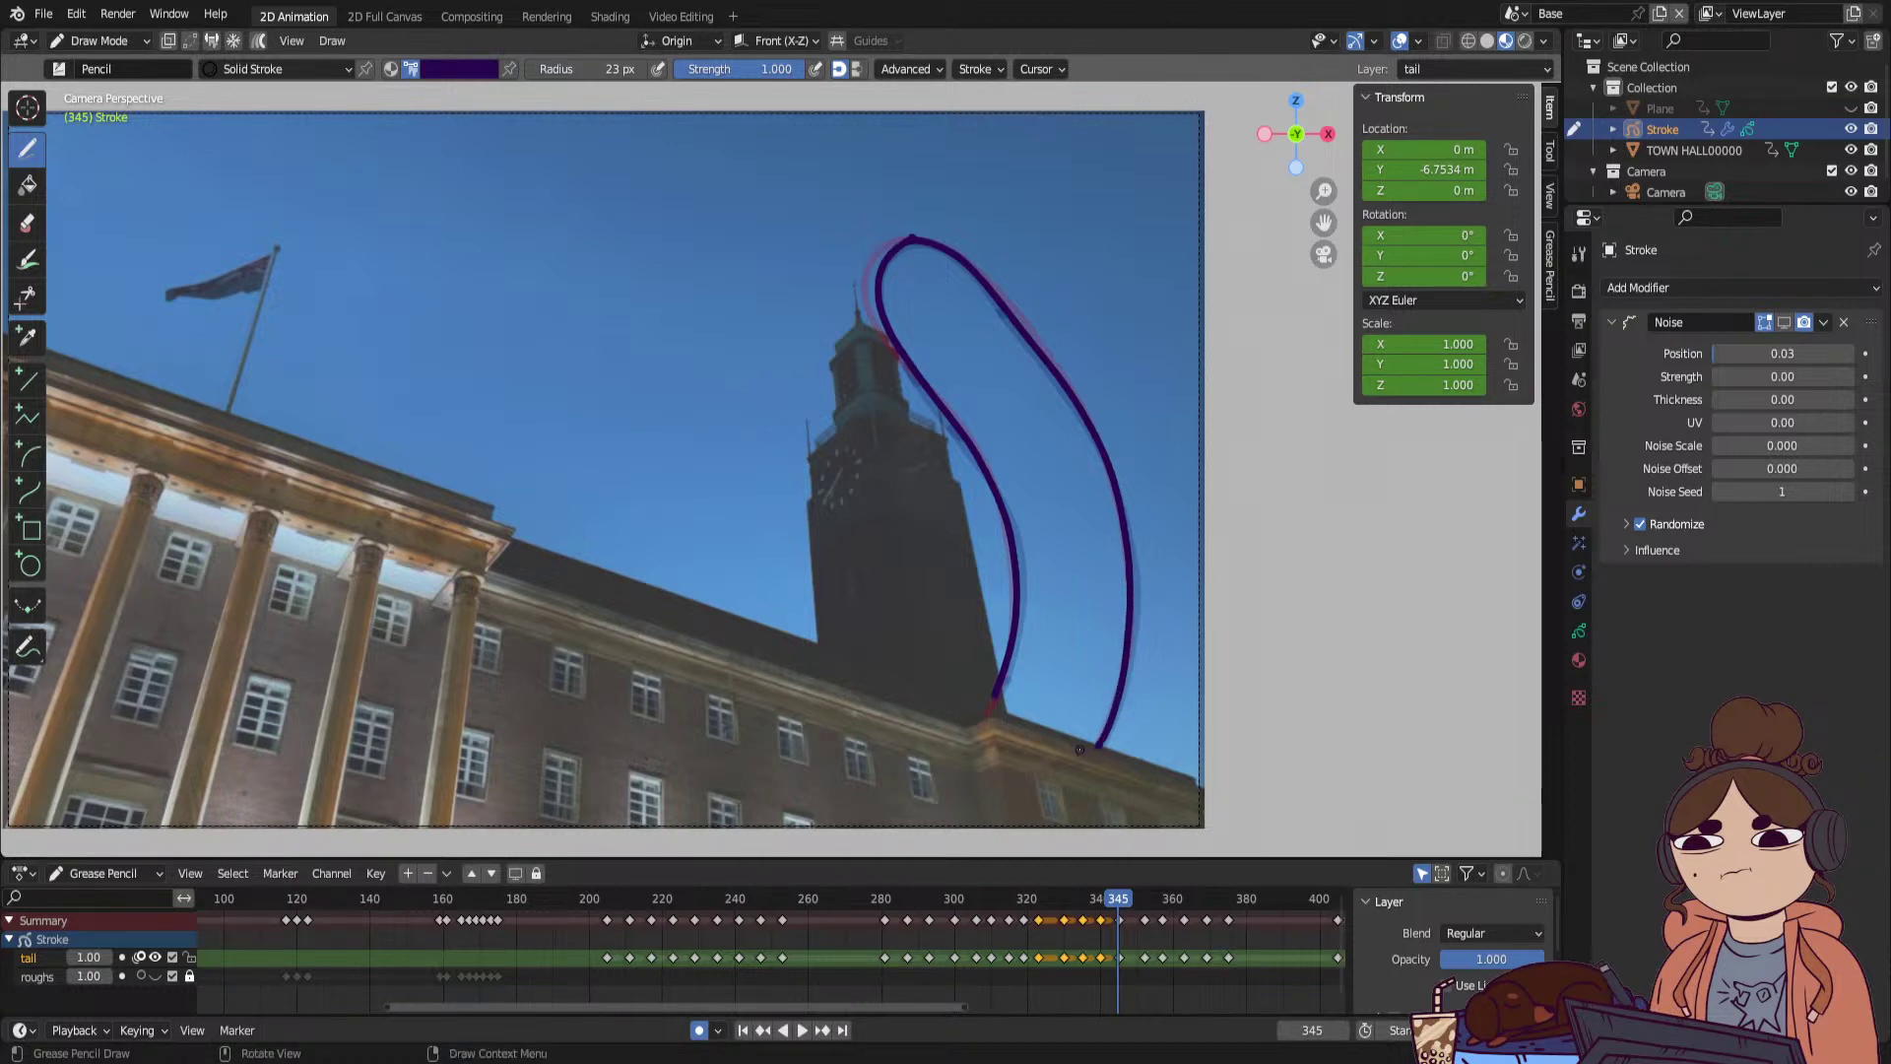
# Draw a new tail outline at frame 348, with a slightly lower tip, to replace the previous pose there.
pyautogui.moveTo(1119, 895)
pyautogui.mouseDown()
pyautogui.moveTo(1198, 896)
pyautogui.moveTo(1125, 919)
pyautogui.mouseUp()
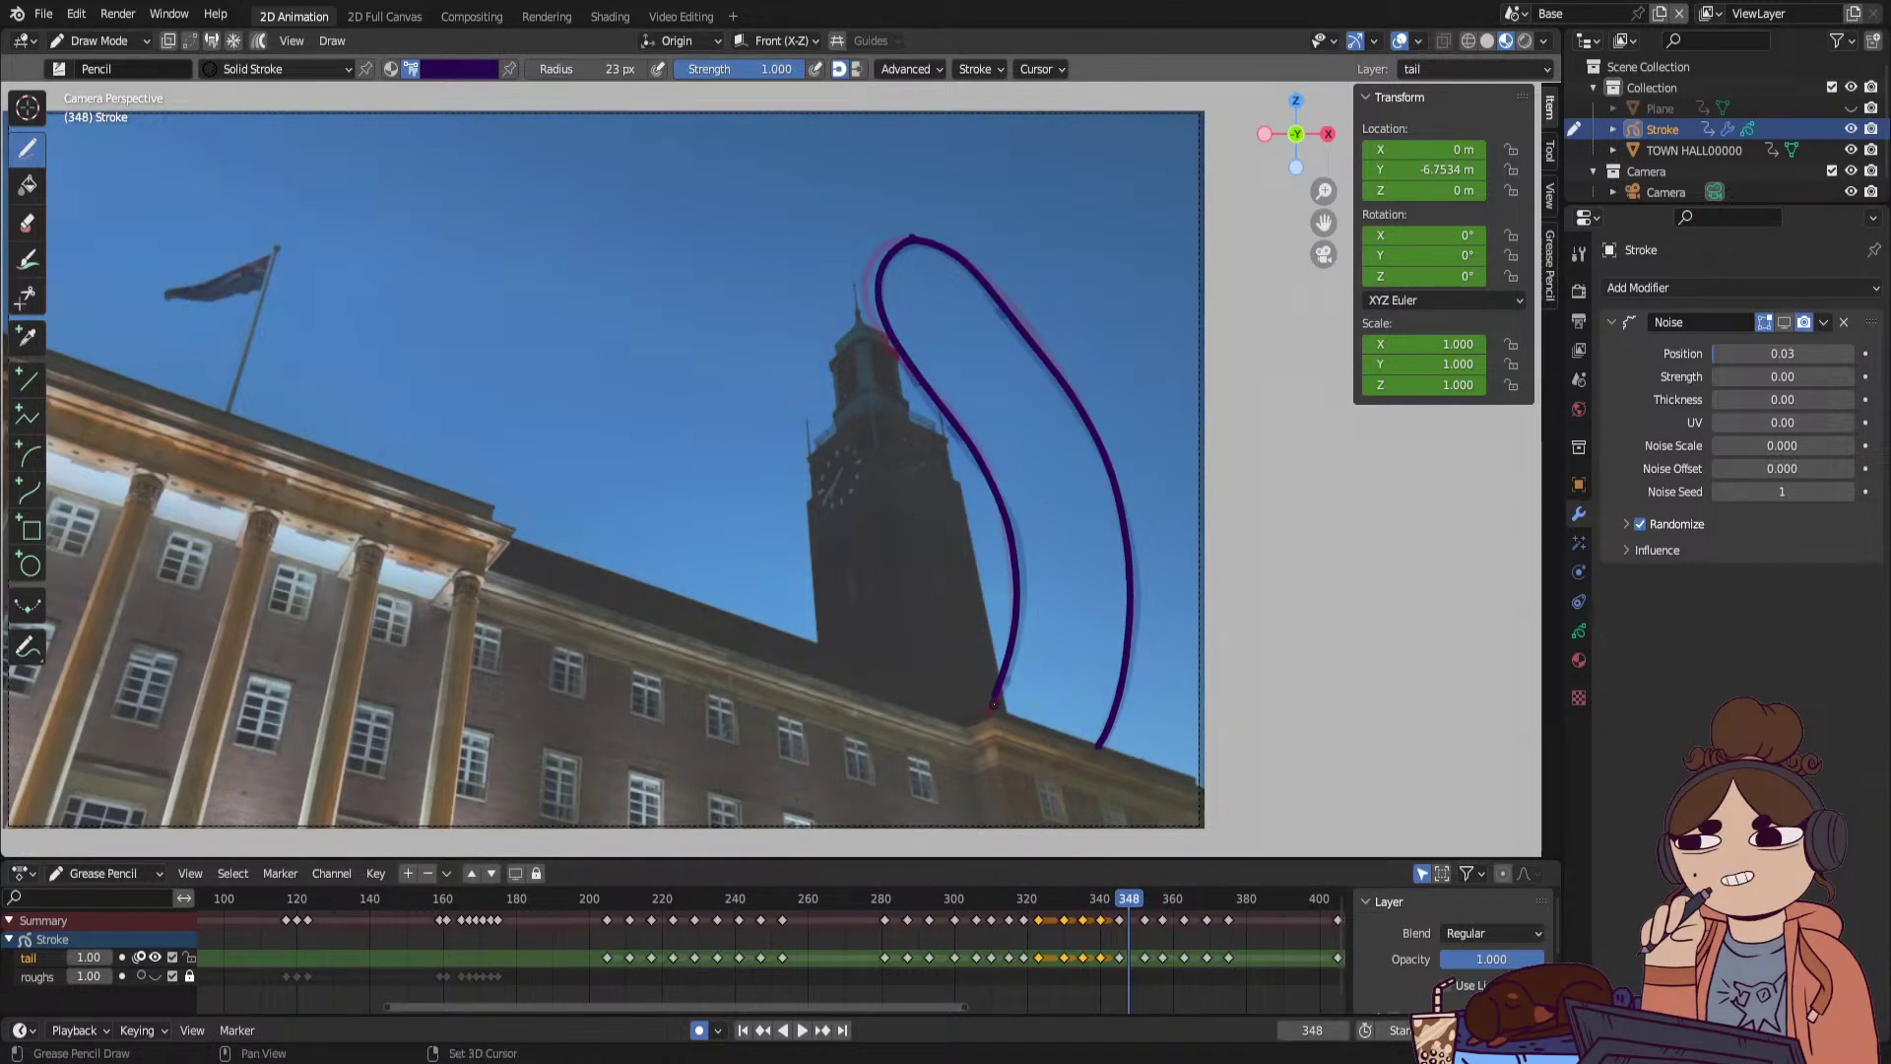
pyautogui.moveTo(1011, 626)
pyautogui.mouseDown()
pyautogui.moveTo(990, 512)
pyautogui.moveTo(887, 352)
pyautogui.mouseUp()
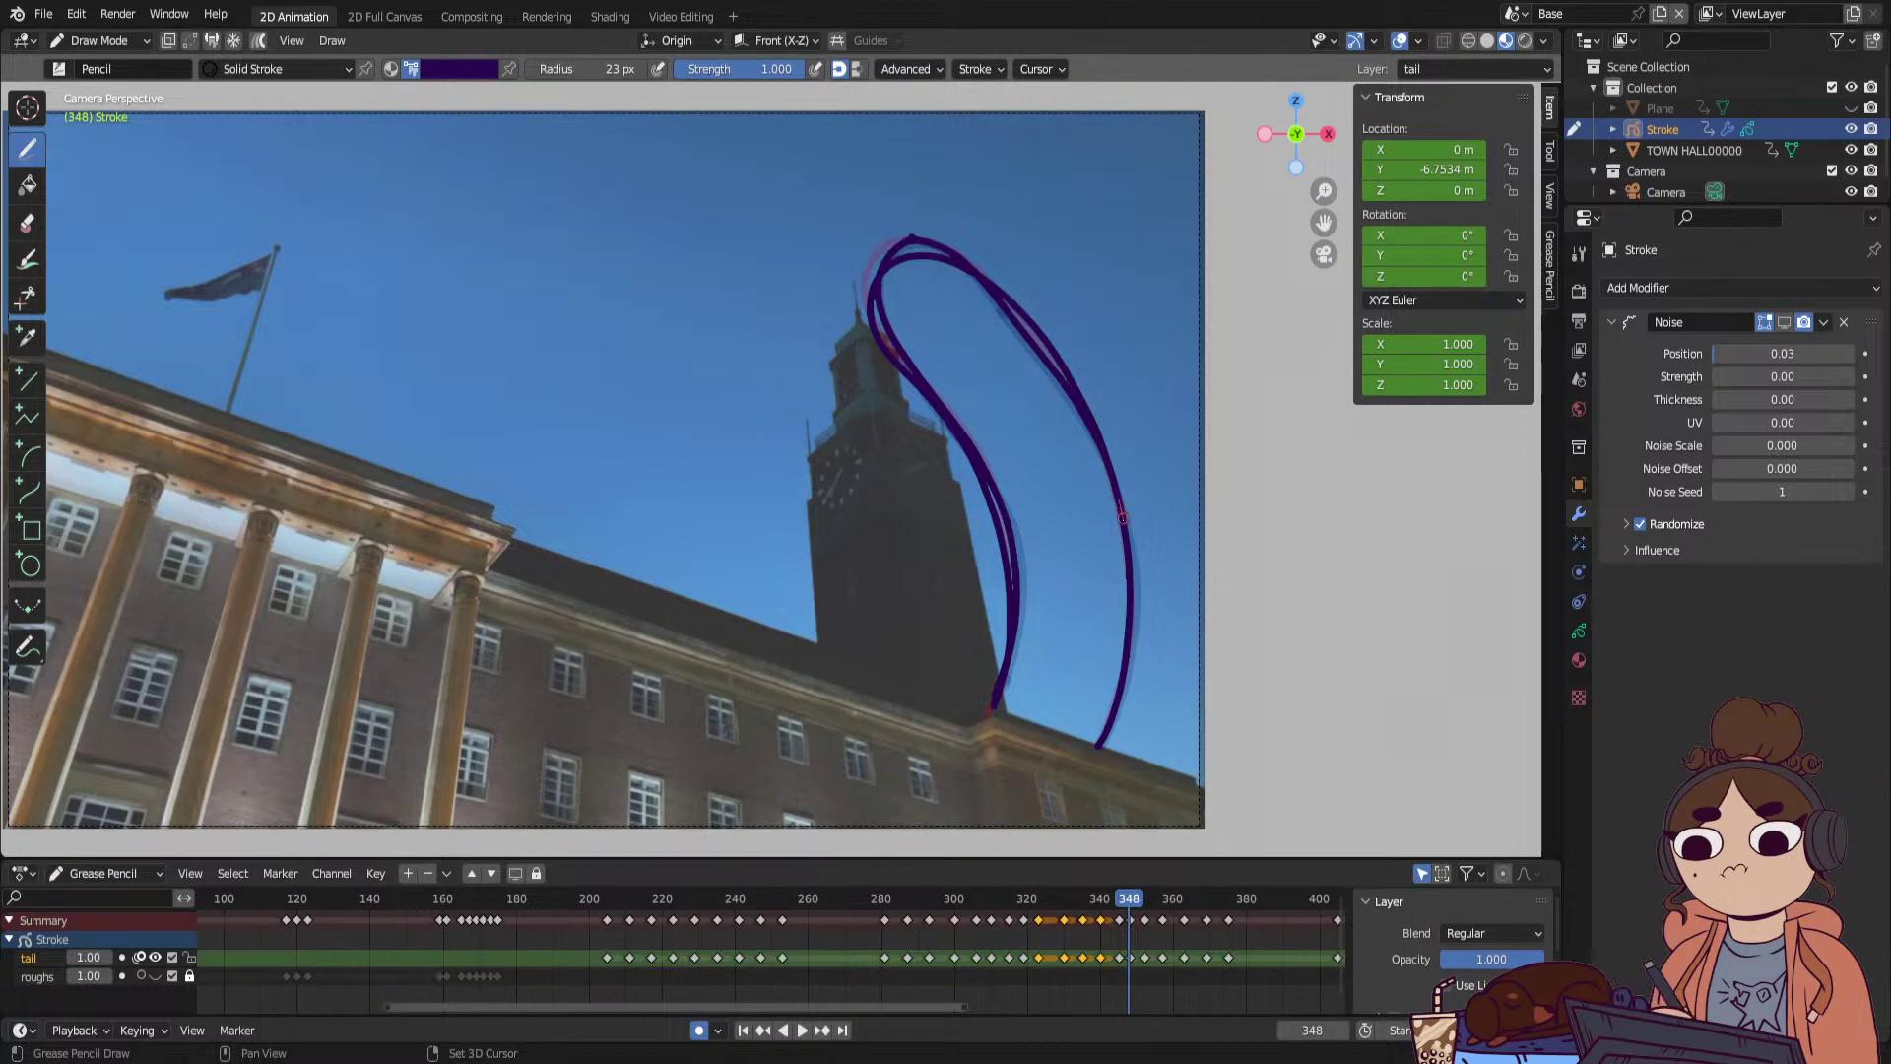
pyautogui.moveTo(1126, 638); pyautogui.dragTo(1098, 746)
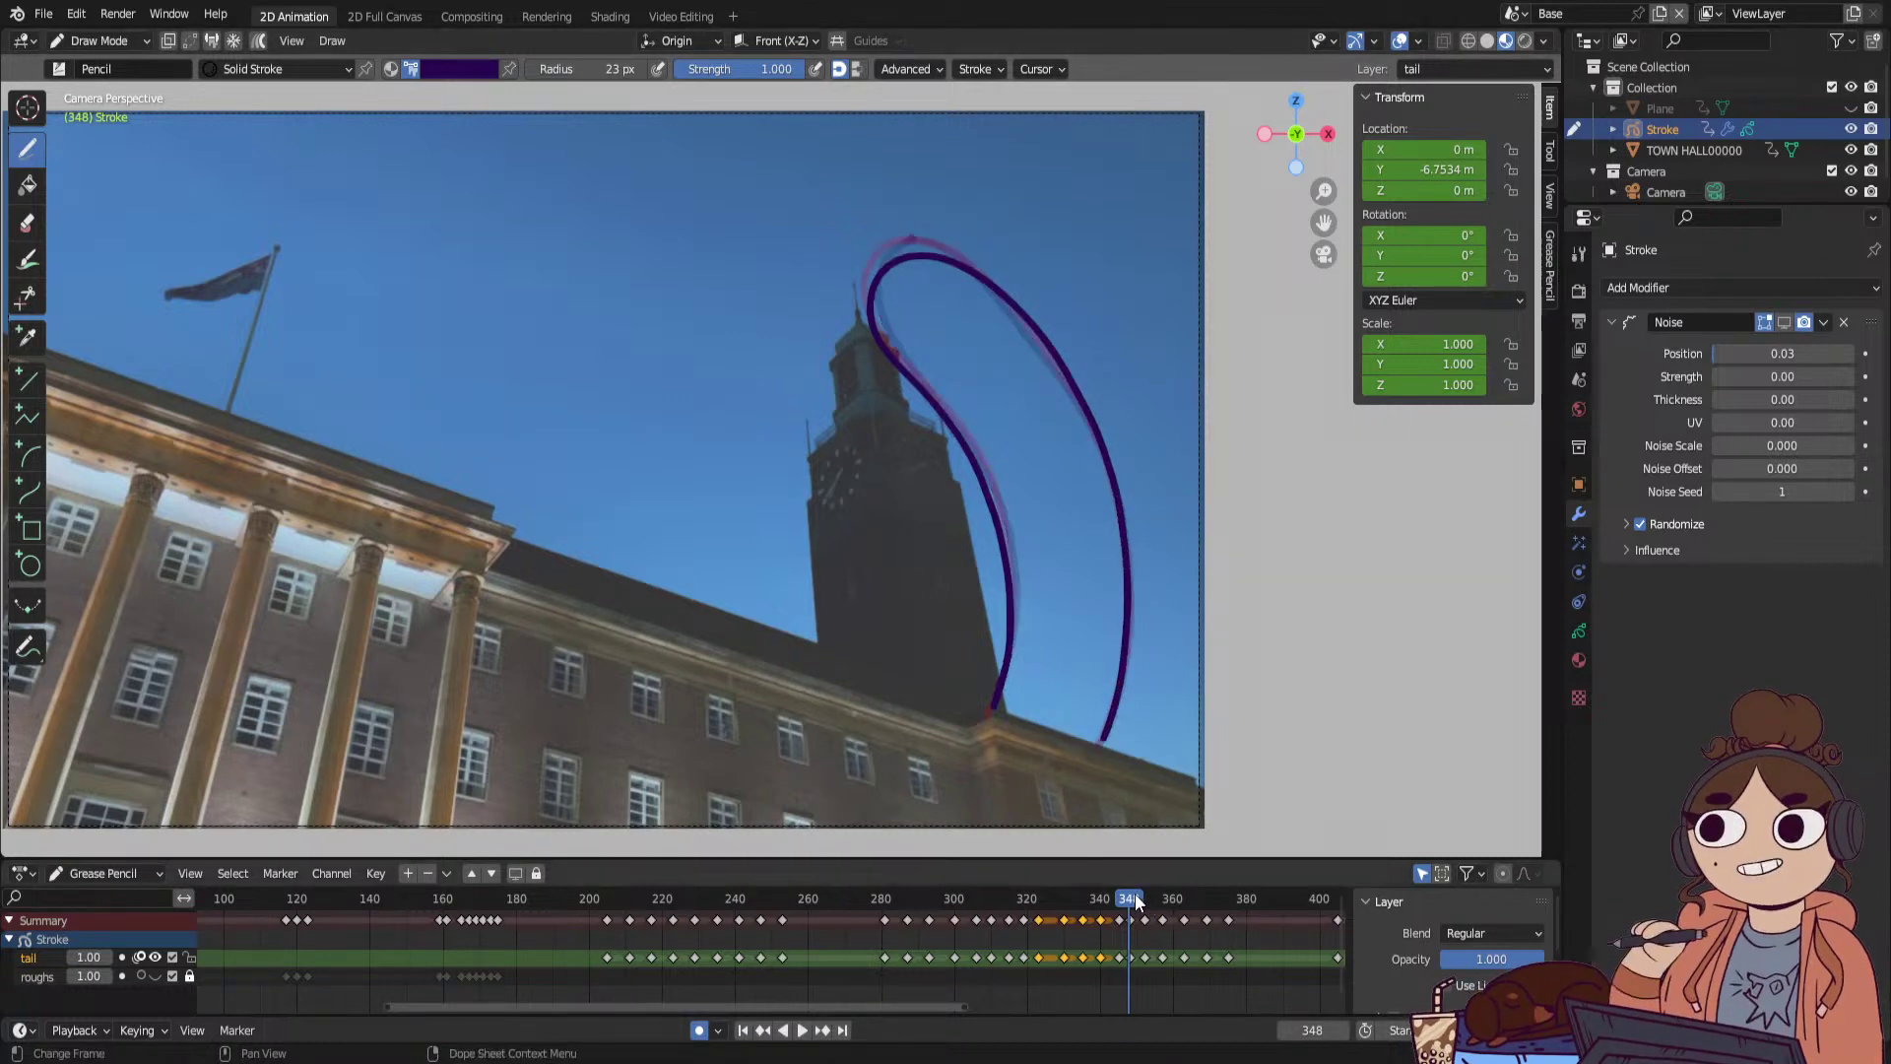
pyautogui.moveTo(1135, 895)
pyautogui.mouseDown()
pyautogui.moveTo(1100, 905)
pyautogui.moveTo(1172, 906)
pyautogui.moveTo(1126, 898)
pyautogui.mouseUp()
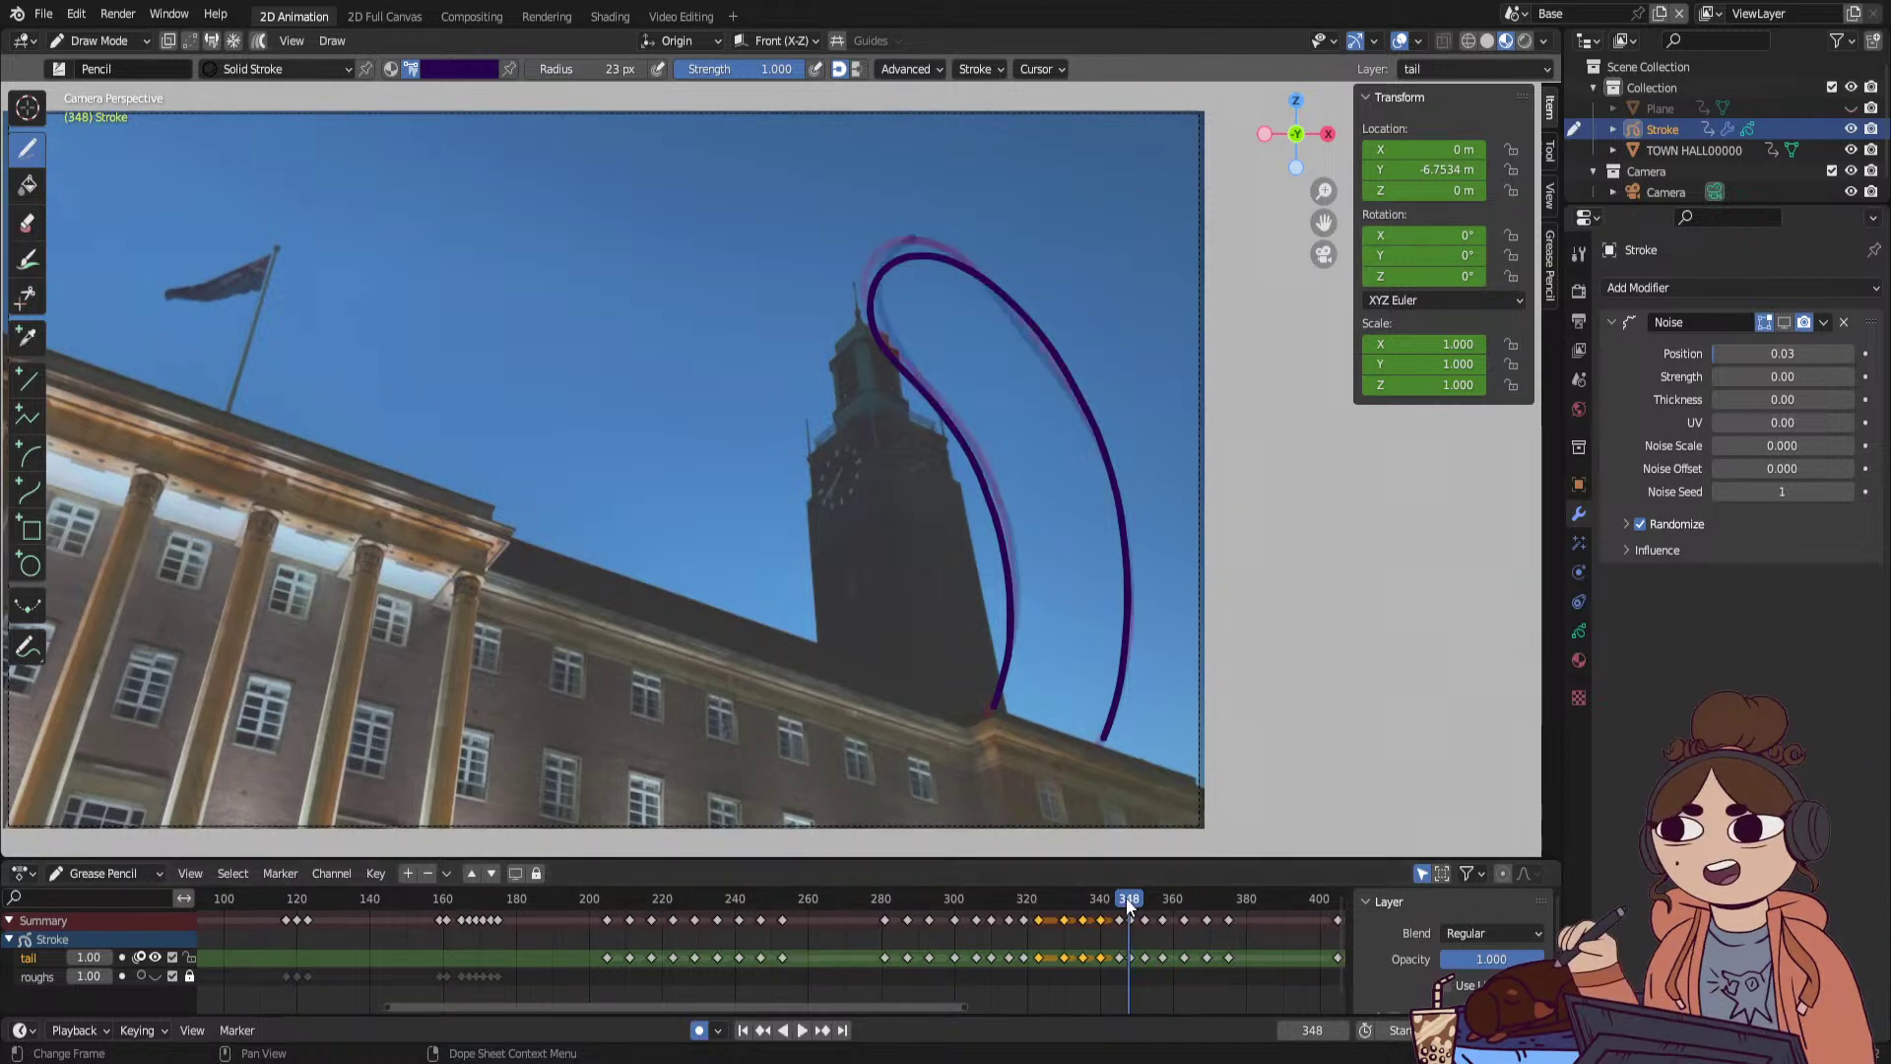
# Sculpt the tail tip at frame 348 slightly up and left, and adjust the tail's curve at frame 352.
pyautogui.click(99, 41)
pyautogui.click(139, 106)
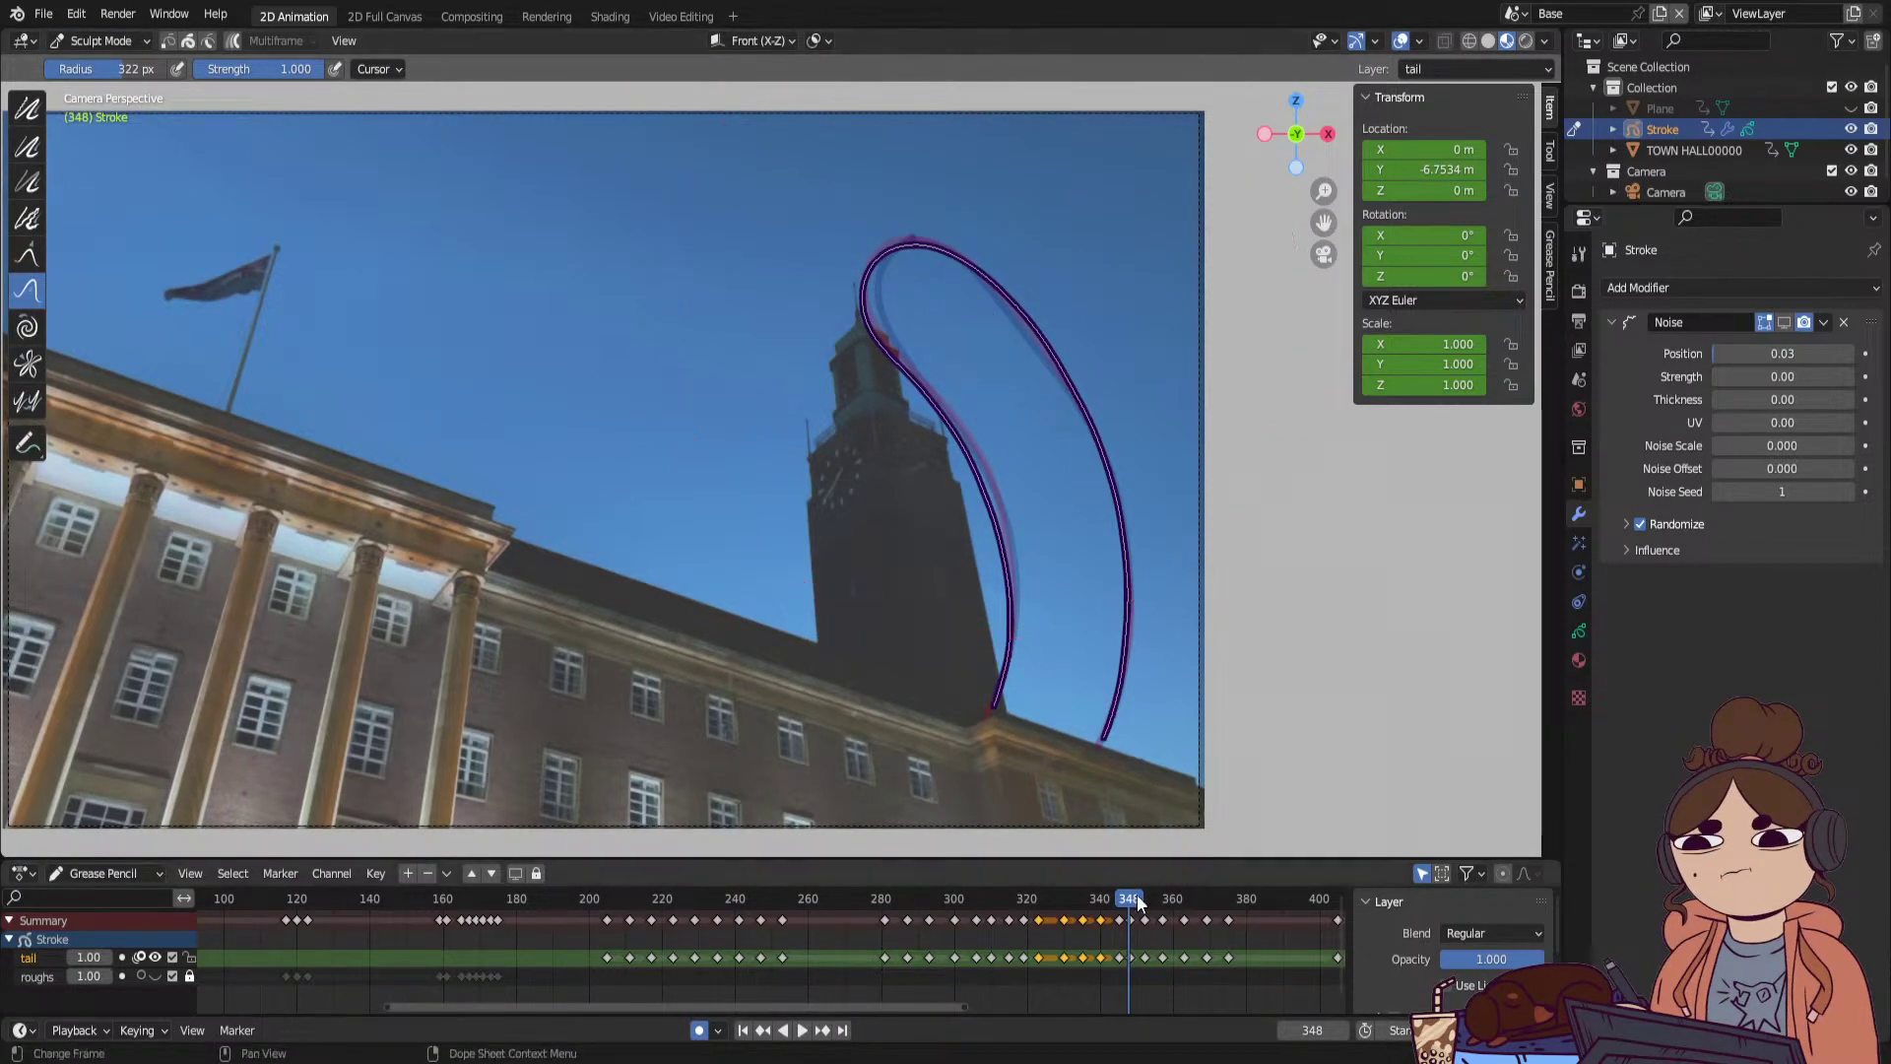
pyautogui.moveTo(1128, 898)
pyautogui.mouseDown()
pyautogui.moveTo(1161, 896)
pyautogui.moveTo(1142, 901)
pyautogui.mouseUp()
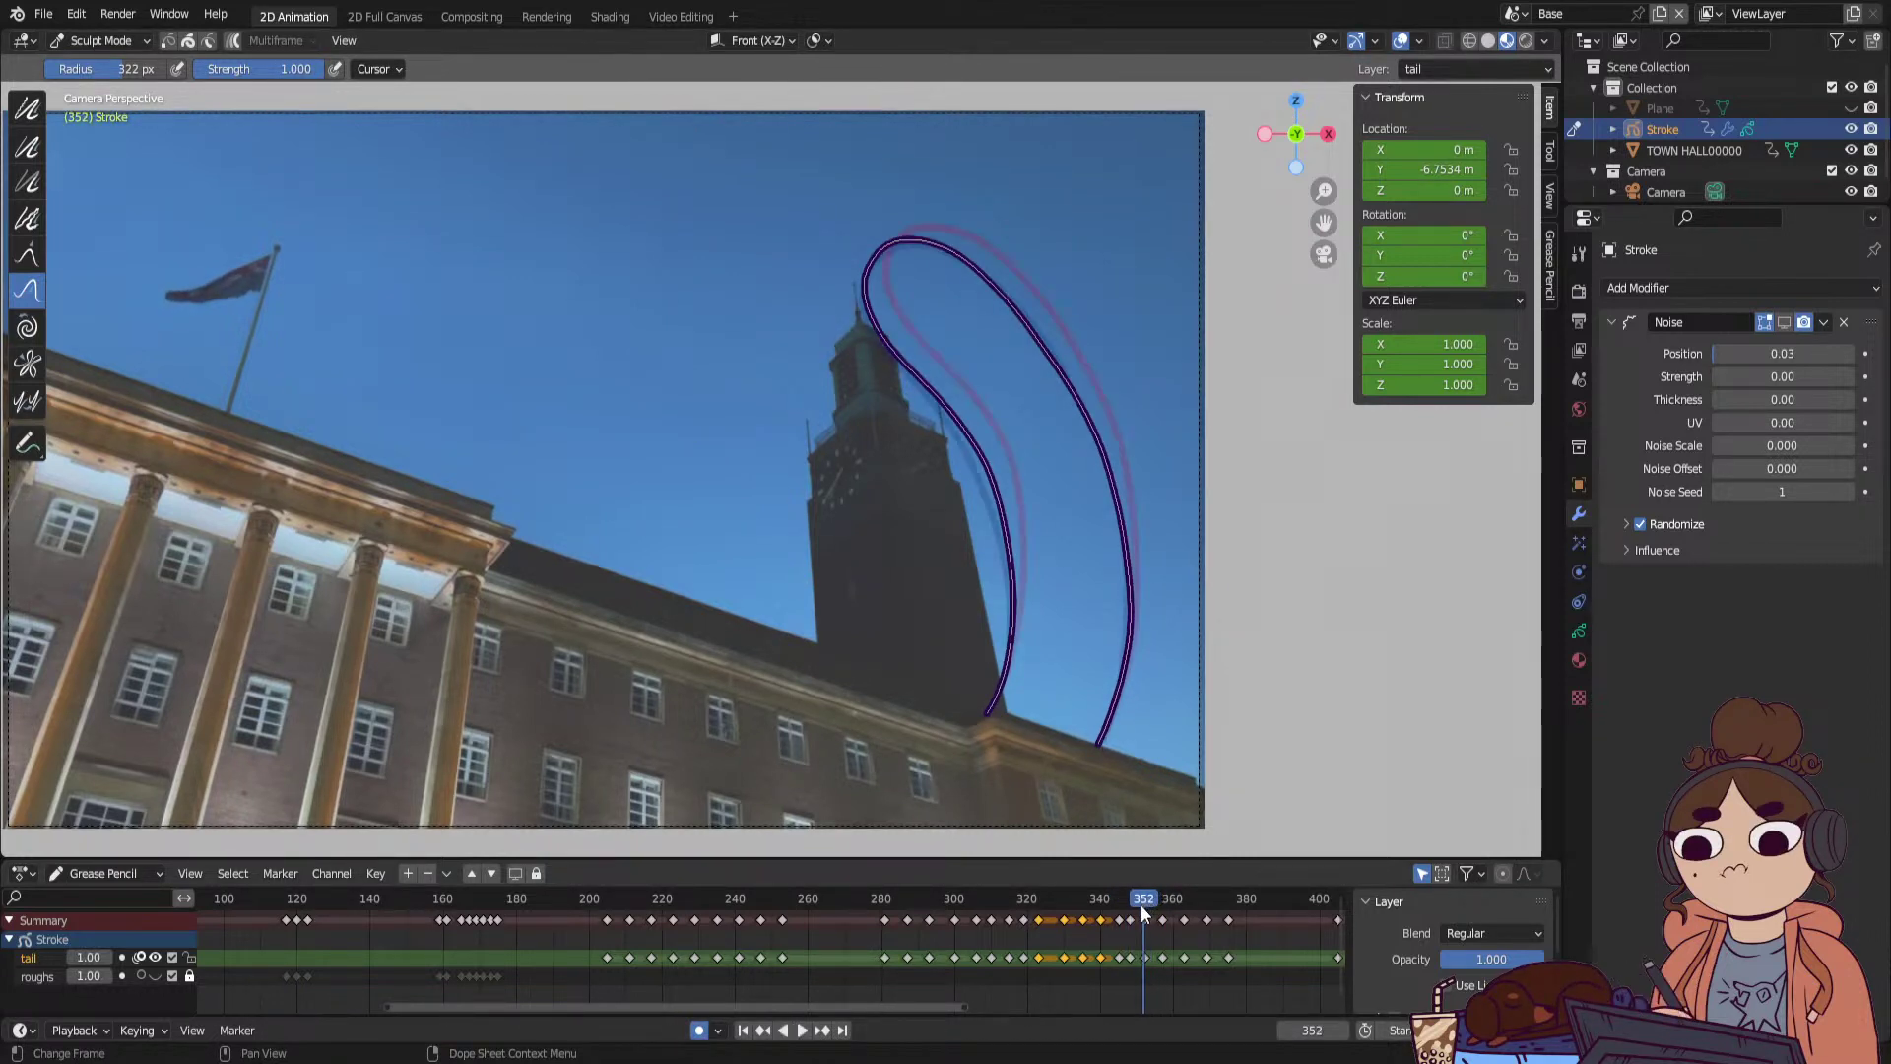
pyautogui.moveTo(1025, 368)
pyautogui.mouseDown()
pyautogui.moveTo(979, 278)
pyautogui.moveTo(919, 338)
pyautogui.moveTo(960, 370)
pyautogui.mouseUp()
pyautogui.moveTo(1027, 528); pyautogui.dragTo(1037, 506)
# Scrub through the revised tail poses up to frame 390 to check the sway, and bring the following keyframes into view.
pyautogui.moveTo(1145, 900); pyautogui.dragTo(1093, 907)
pyautogui.press('space')
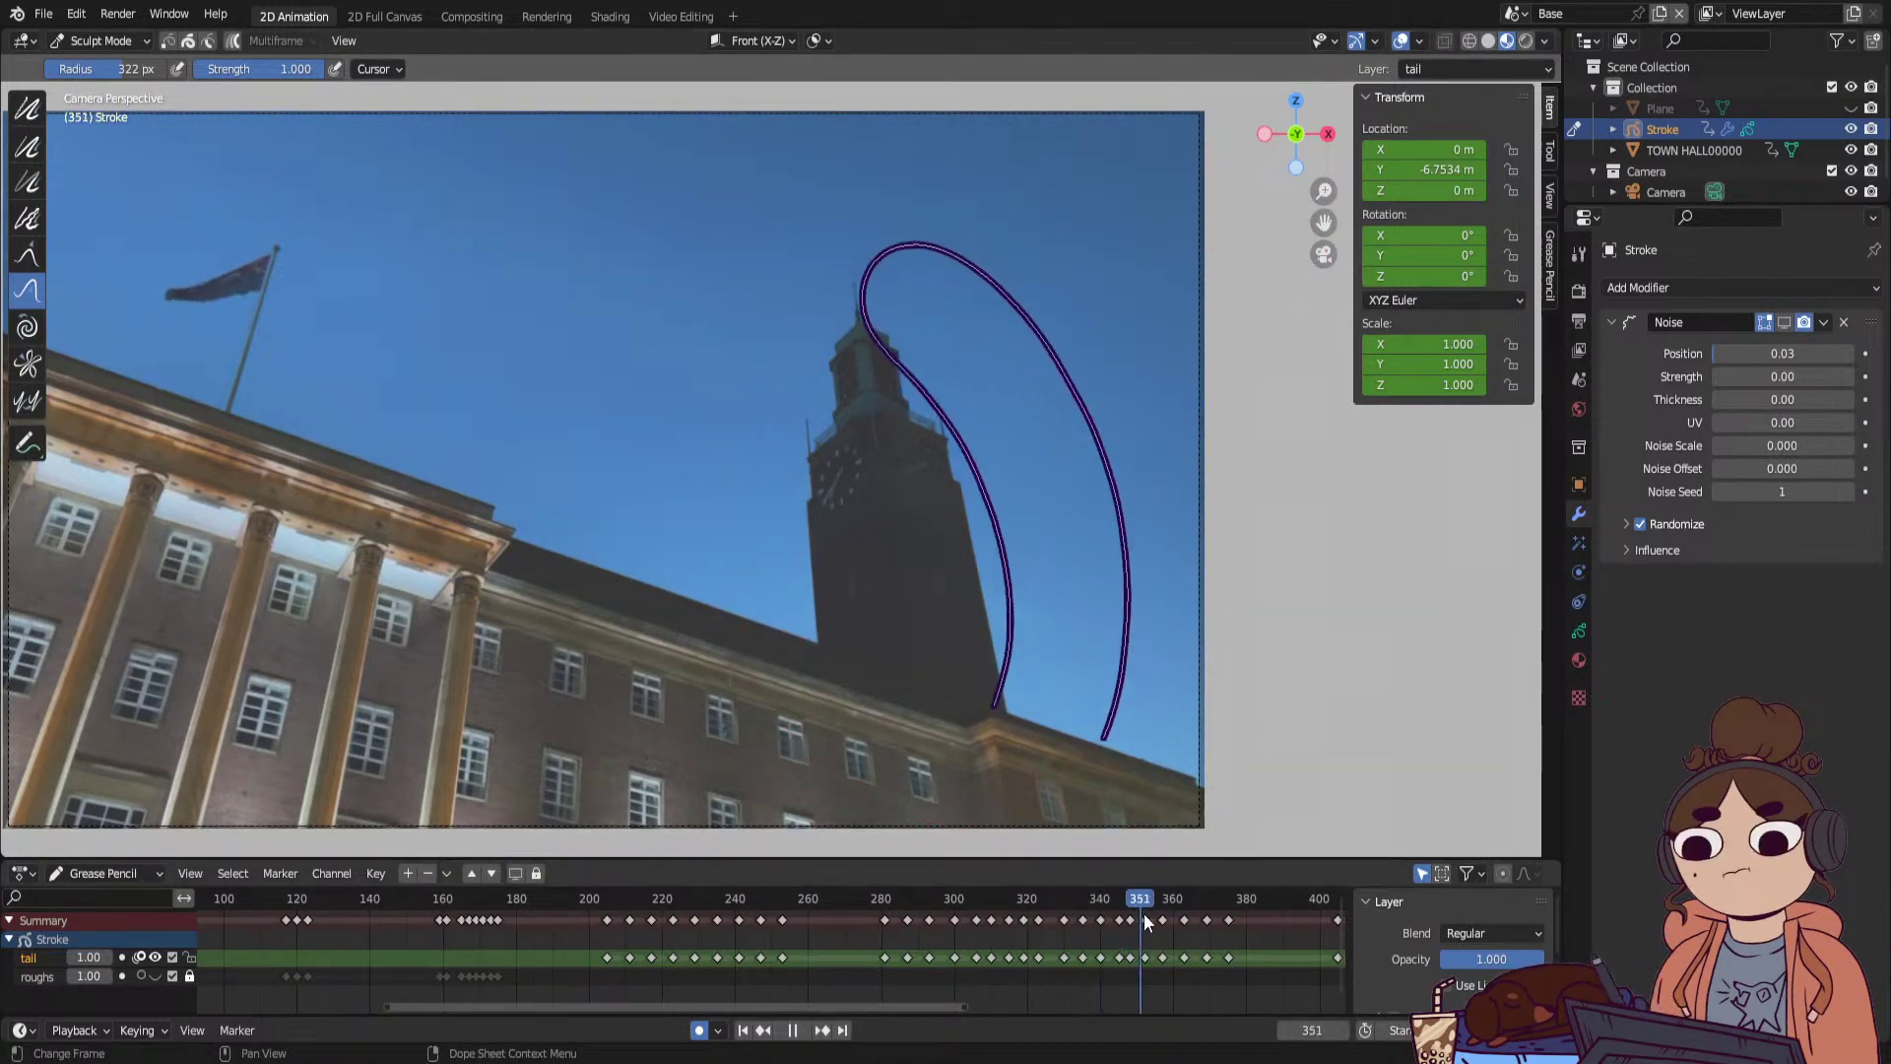
pyautogui.press('space')
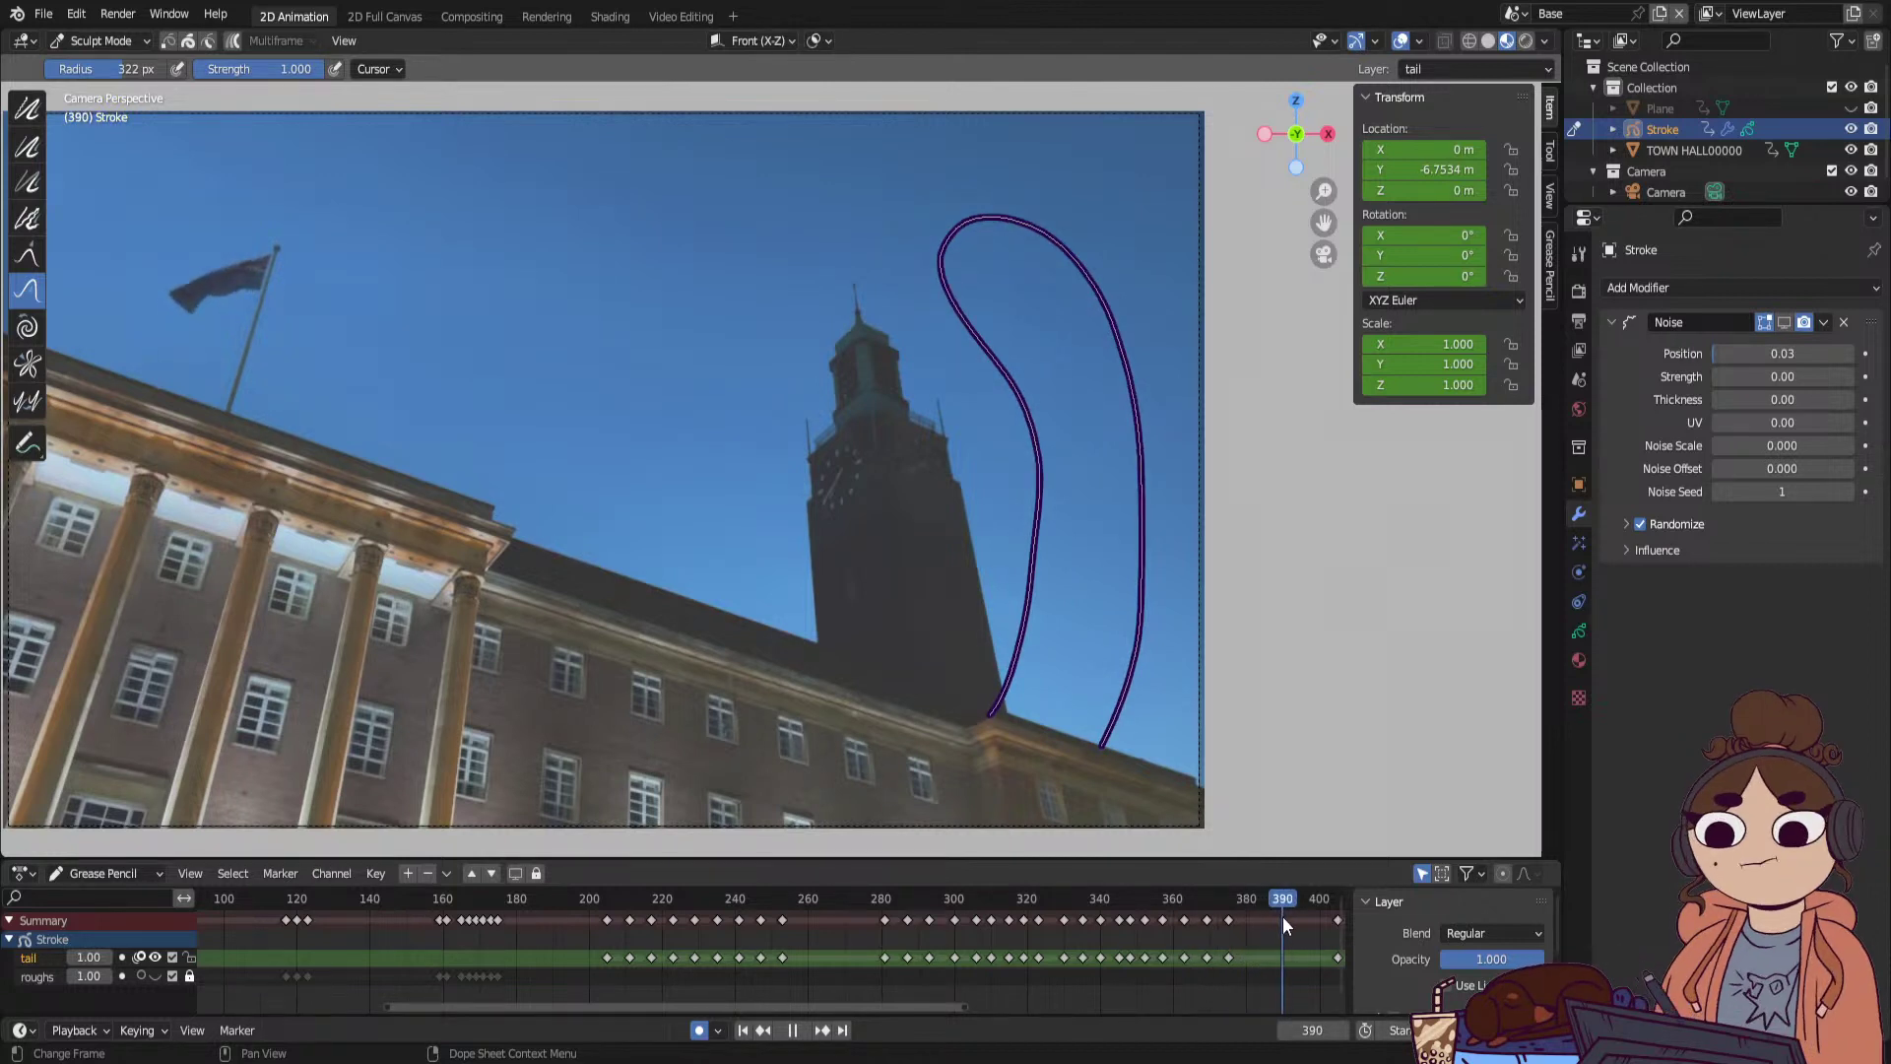
pyautogui.moveTo(912, 1006); pyautogui.dragTo(1060, 1003)
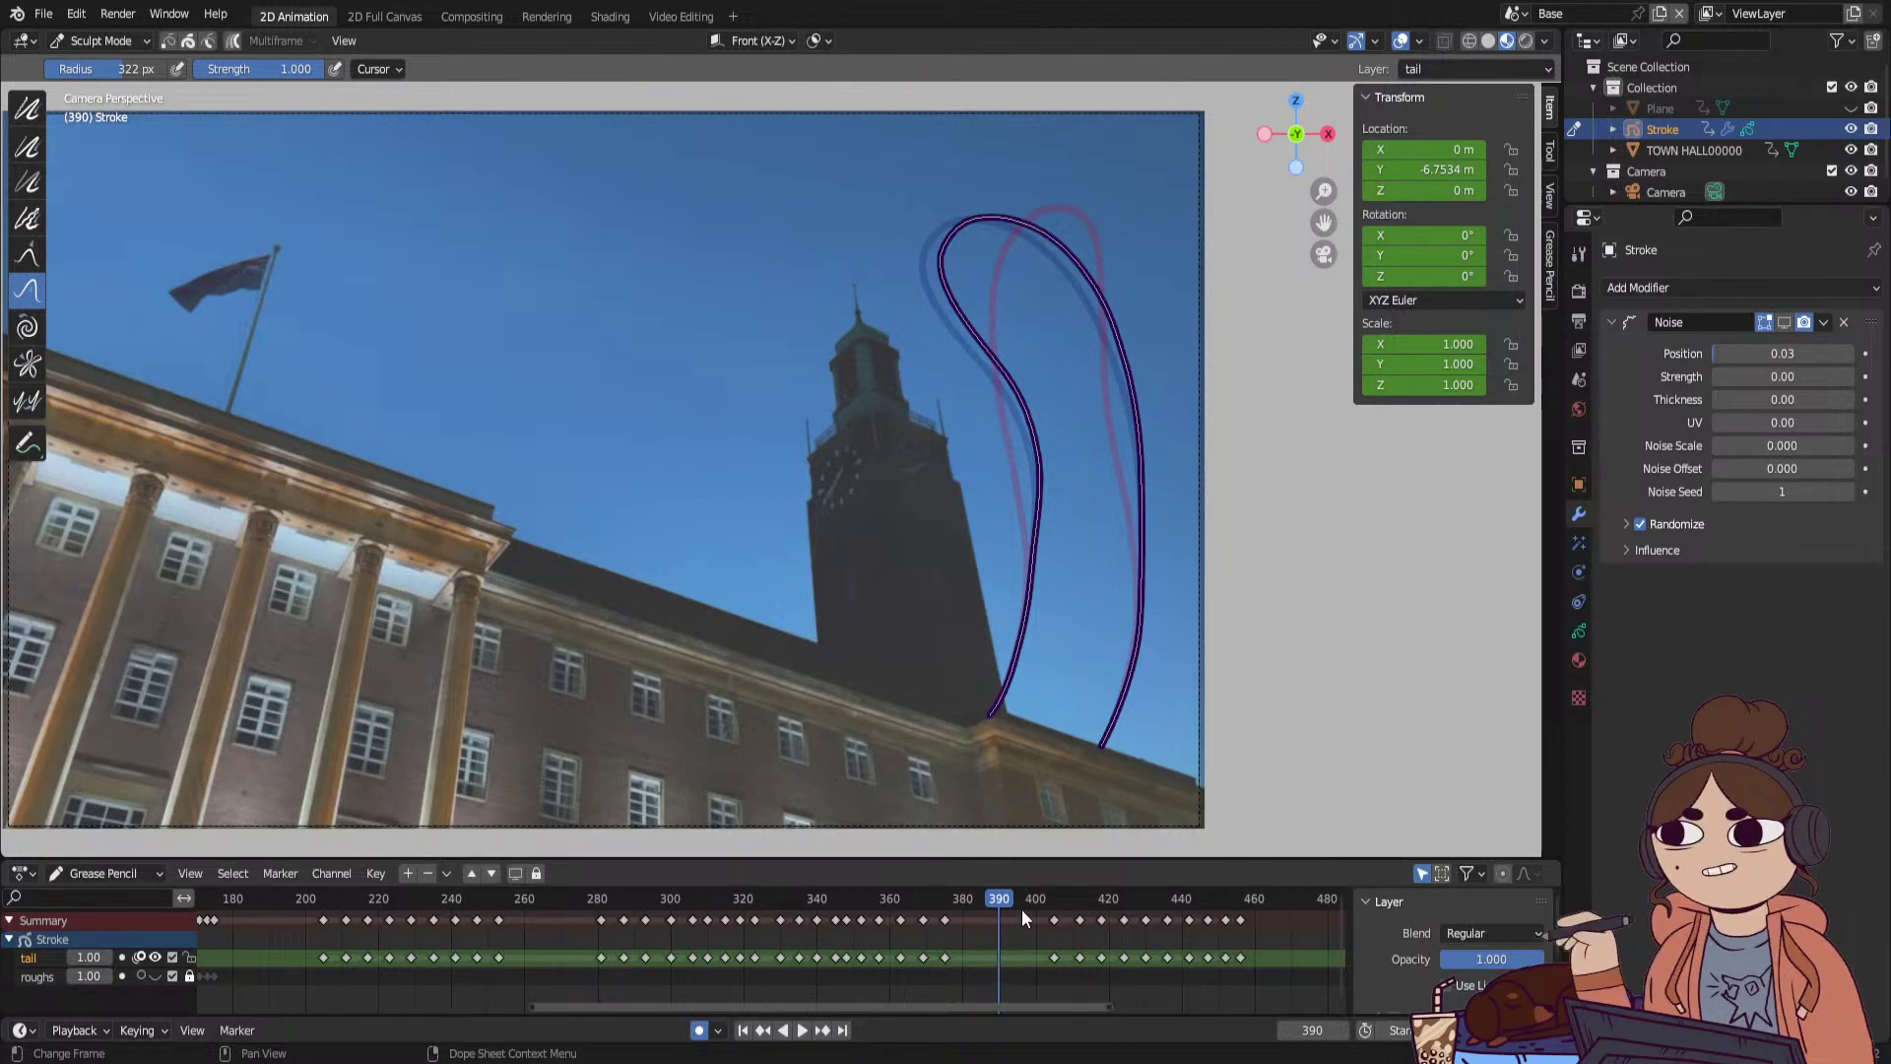
# Show the roughs layer and play the animation from the first frame to review the tail against the rough cat.
pyautogui.click(156, 976)
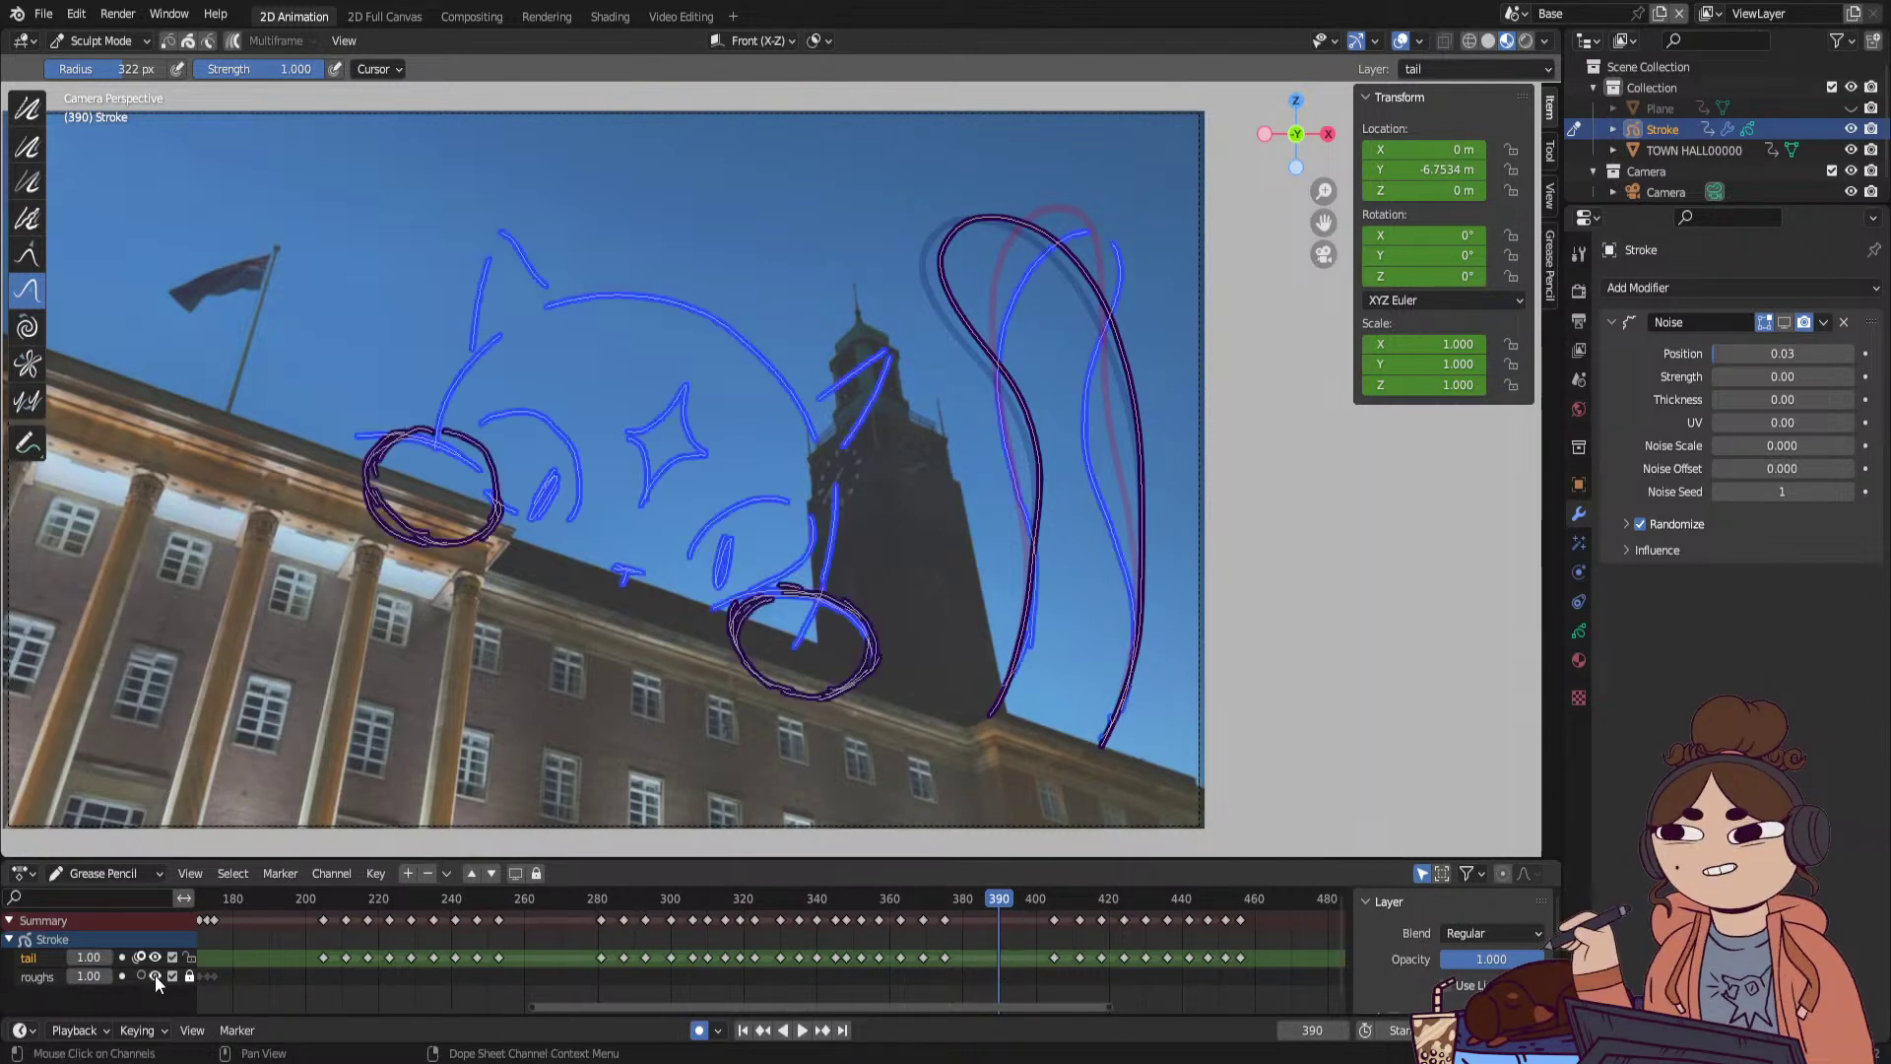
pyautogui.click(743, 1029)
pyautogui.press('space')
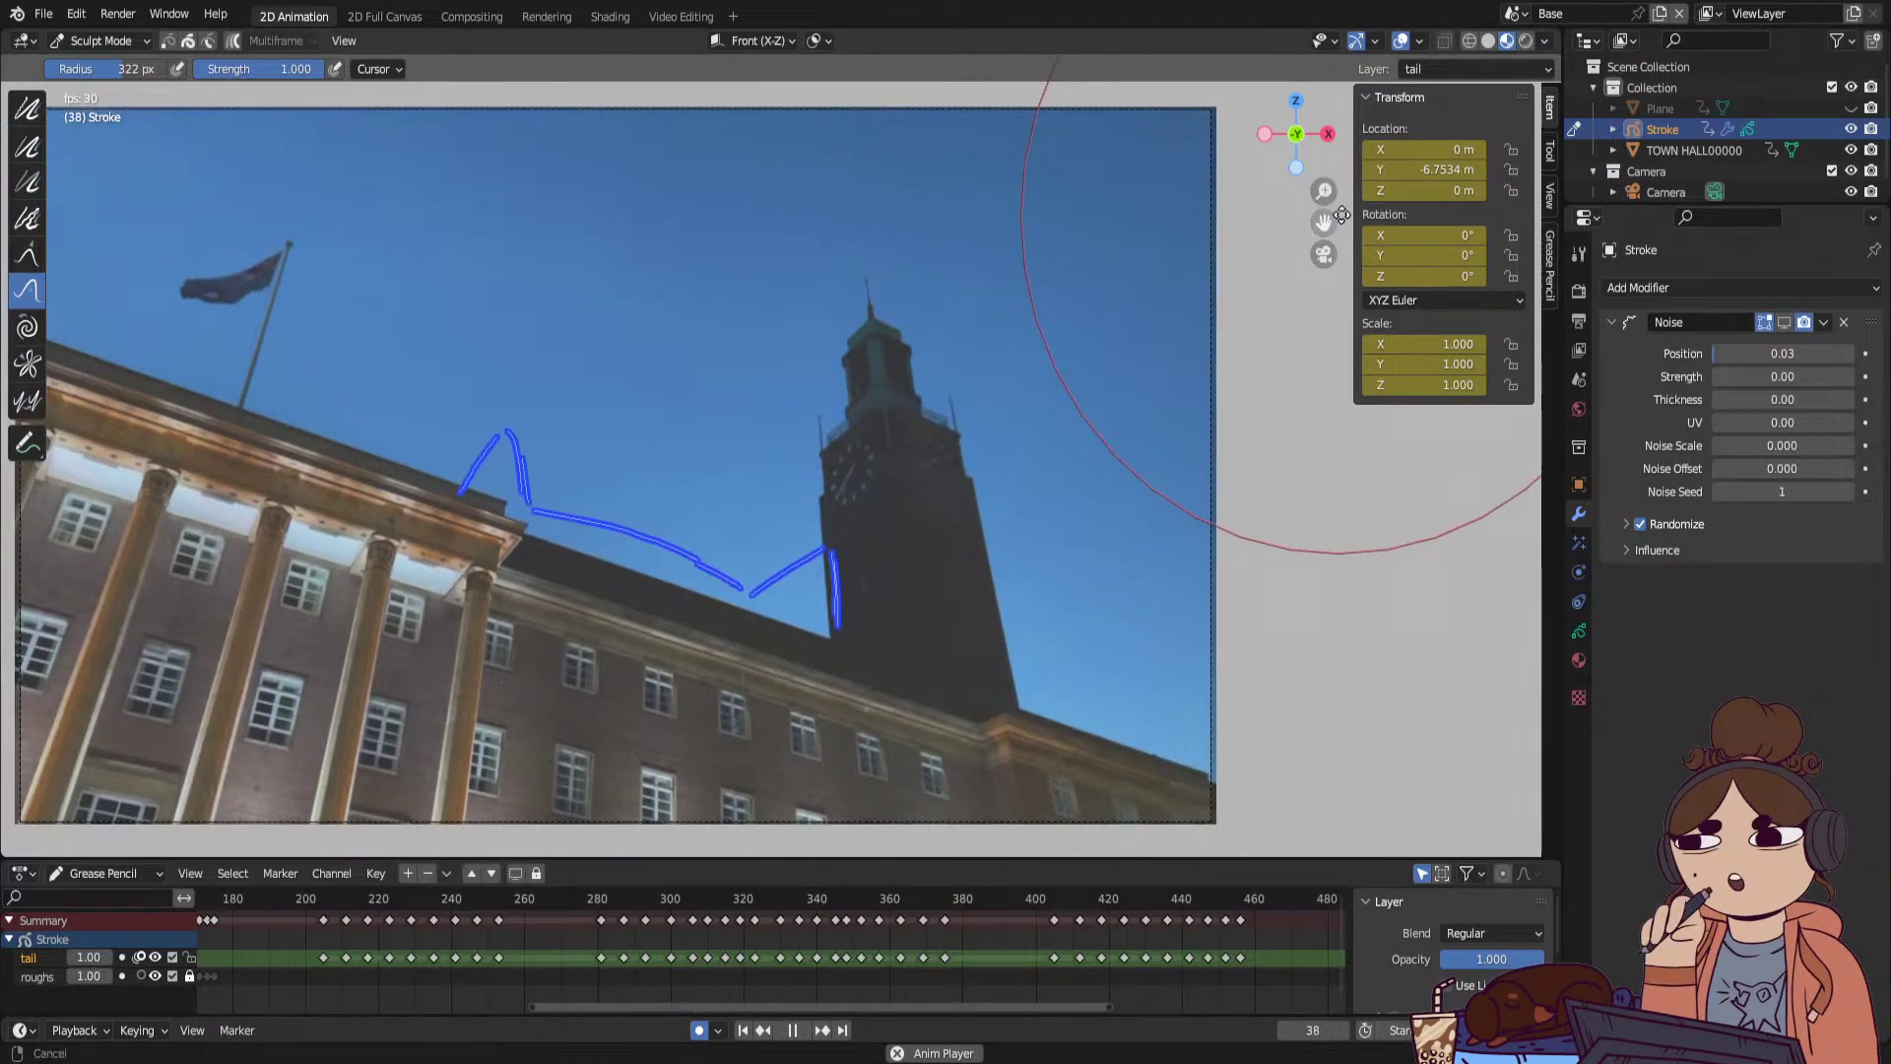
pyautogui.moveTo(1341, 215); pyautogui.dragTo(1455, 193)
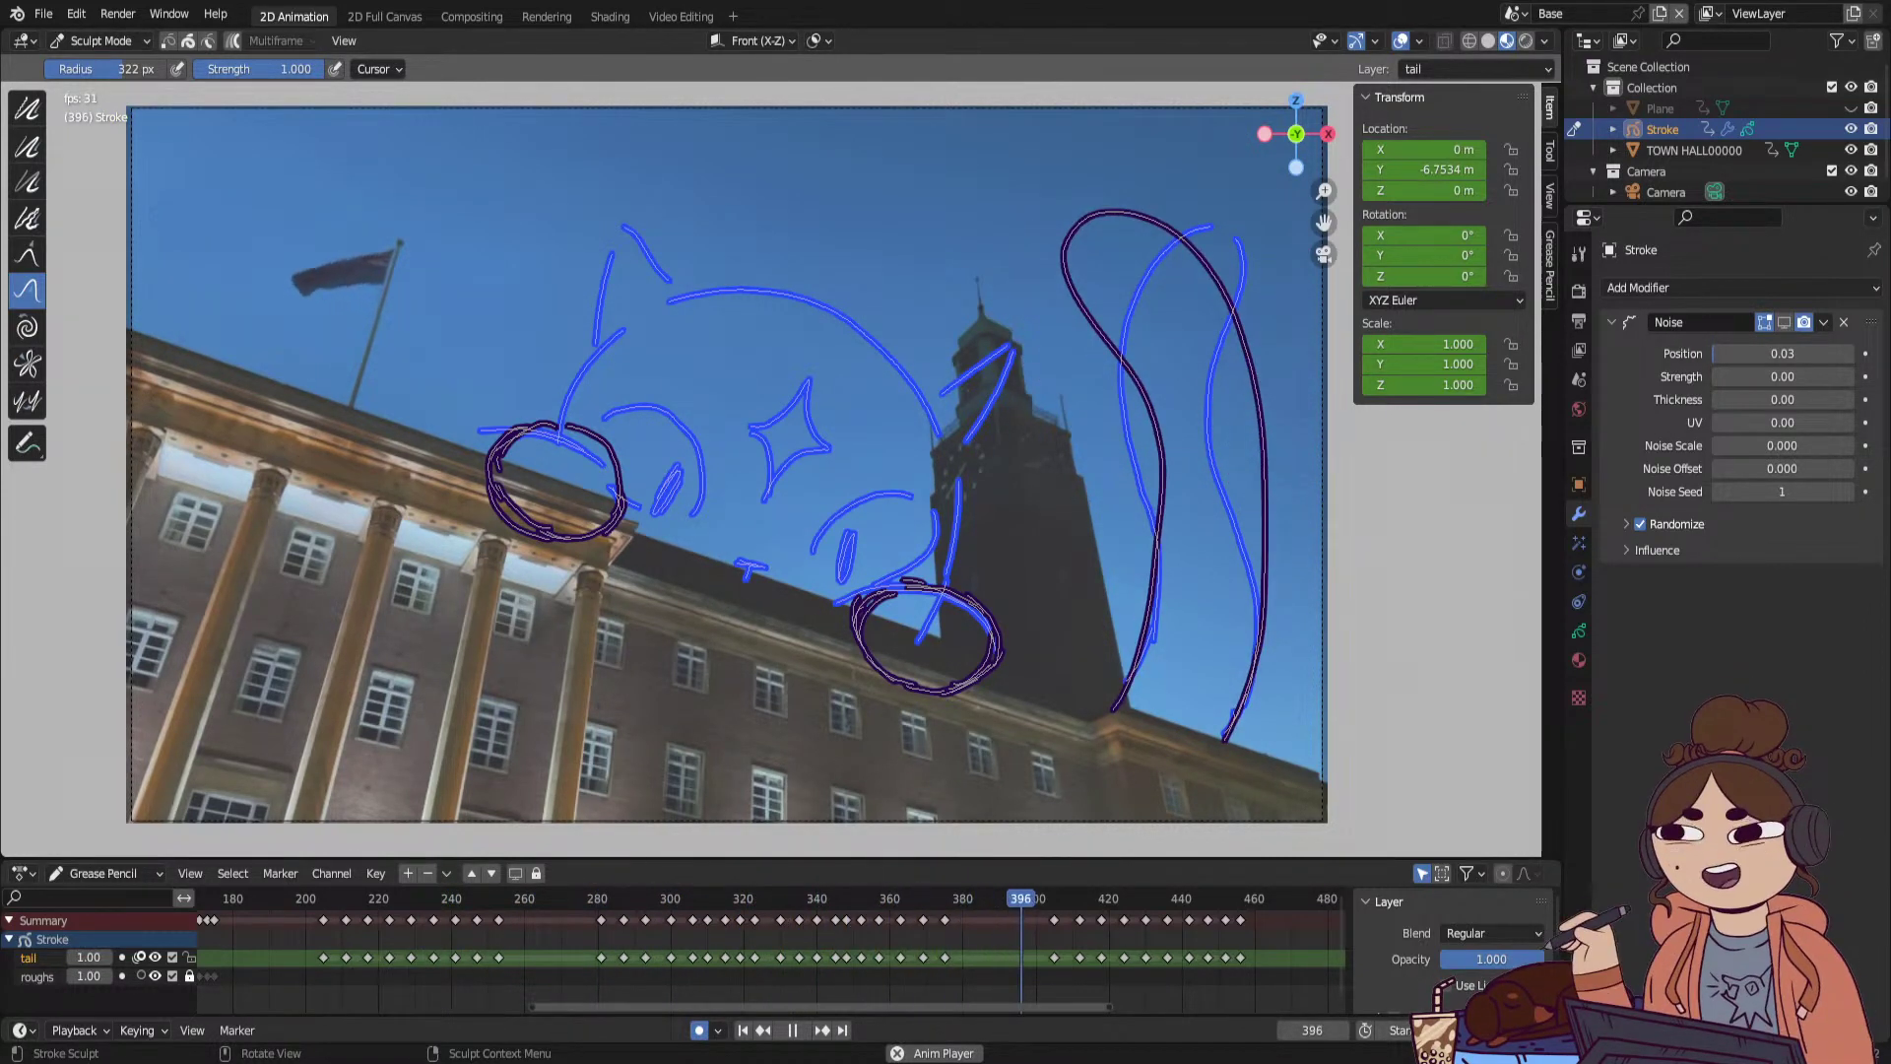
# Check the tail's hold between frames 383 and 389 and replay the whole animation from the first frame.
pyautogui.click(996, 900)
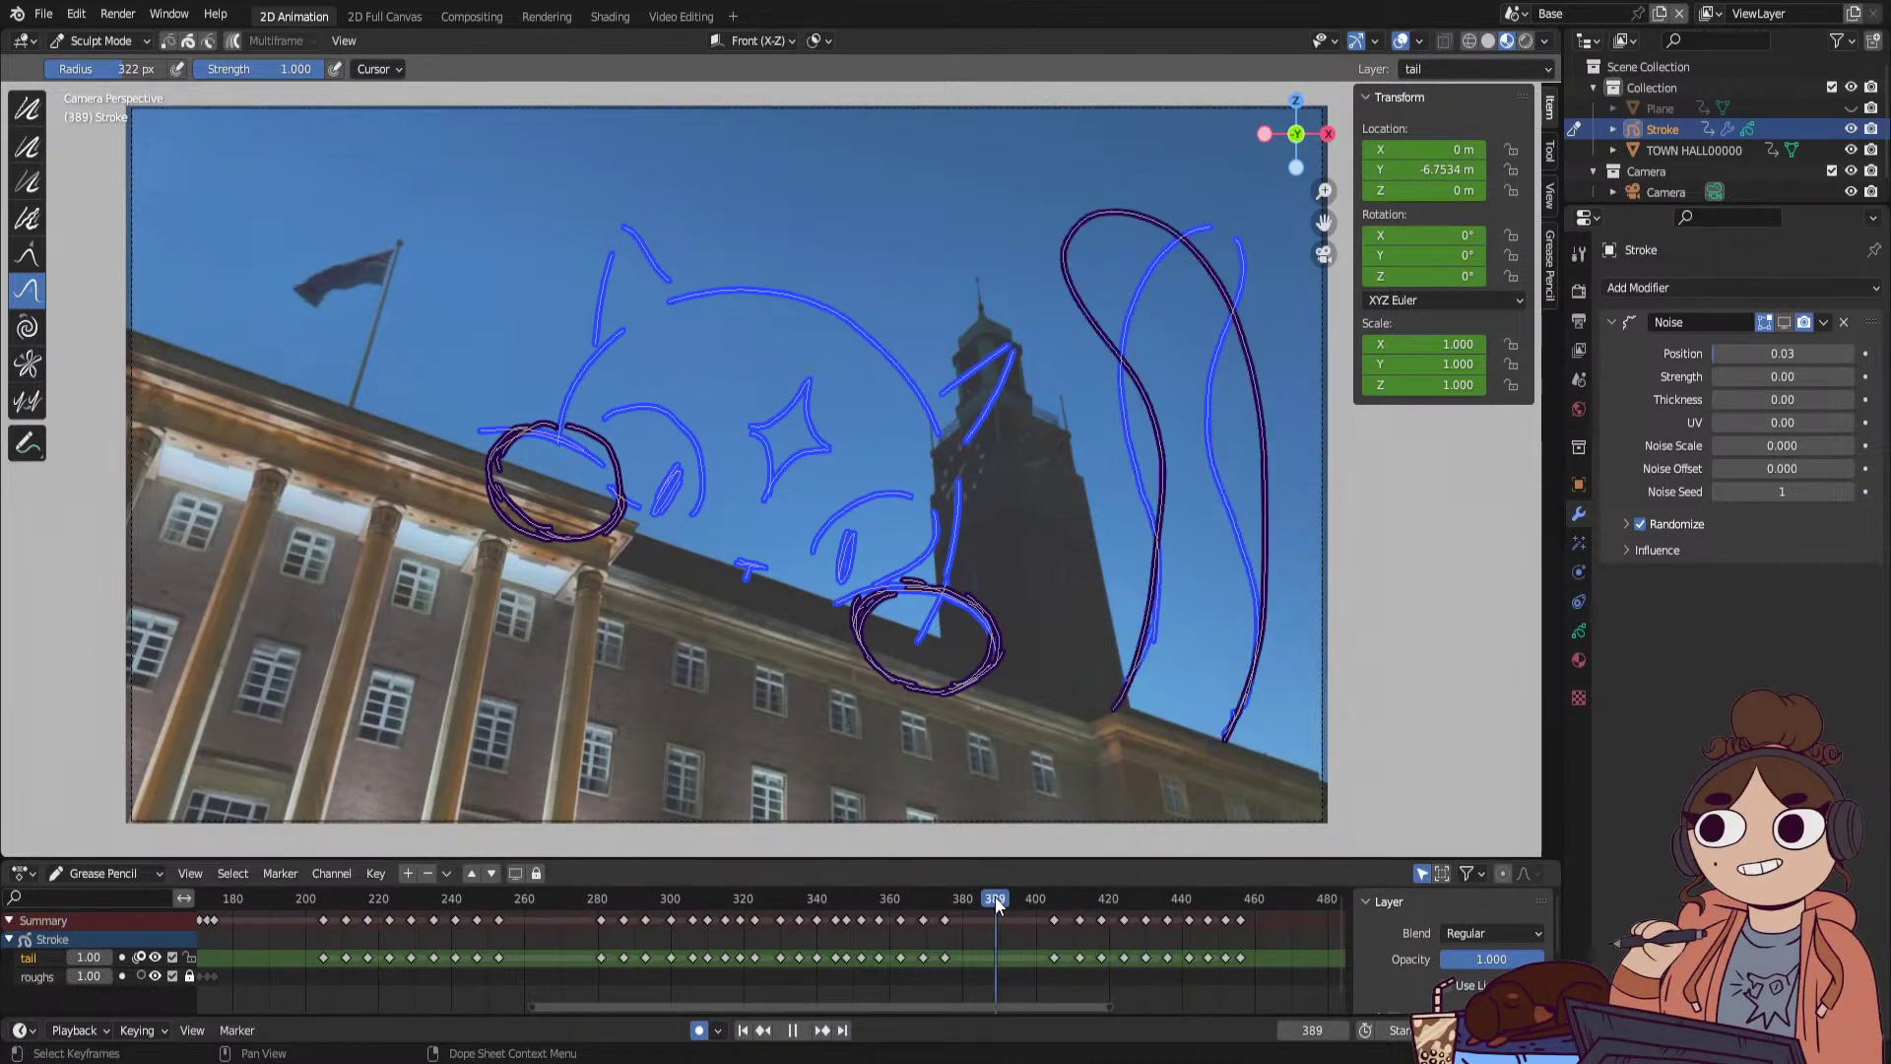
pyautogui.press('space')
pyautogui.moveTo(965, 907)
pyautogui.mouseDown()
pyautogui.moveTo(995, 931)
pyautogui.moveTo(972, 937)
pyautogui.mouseUp()
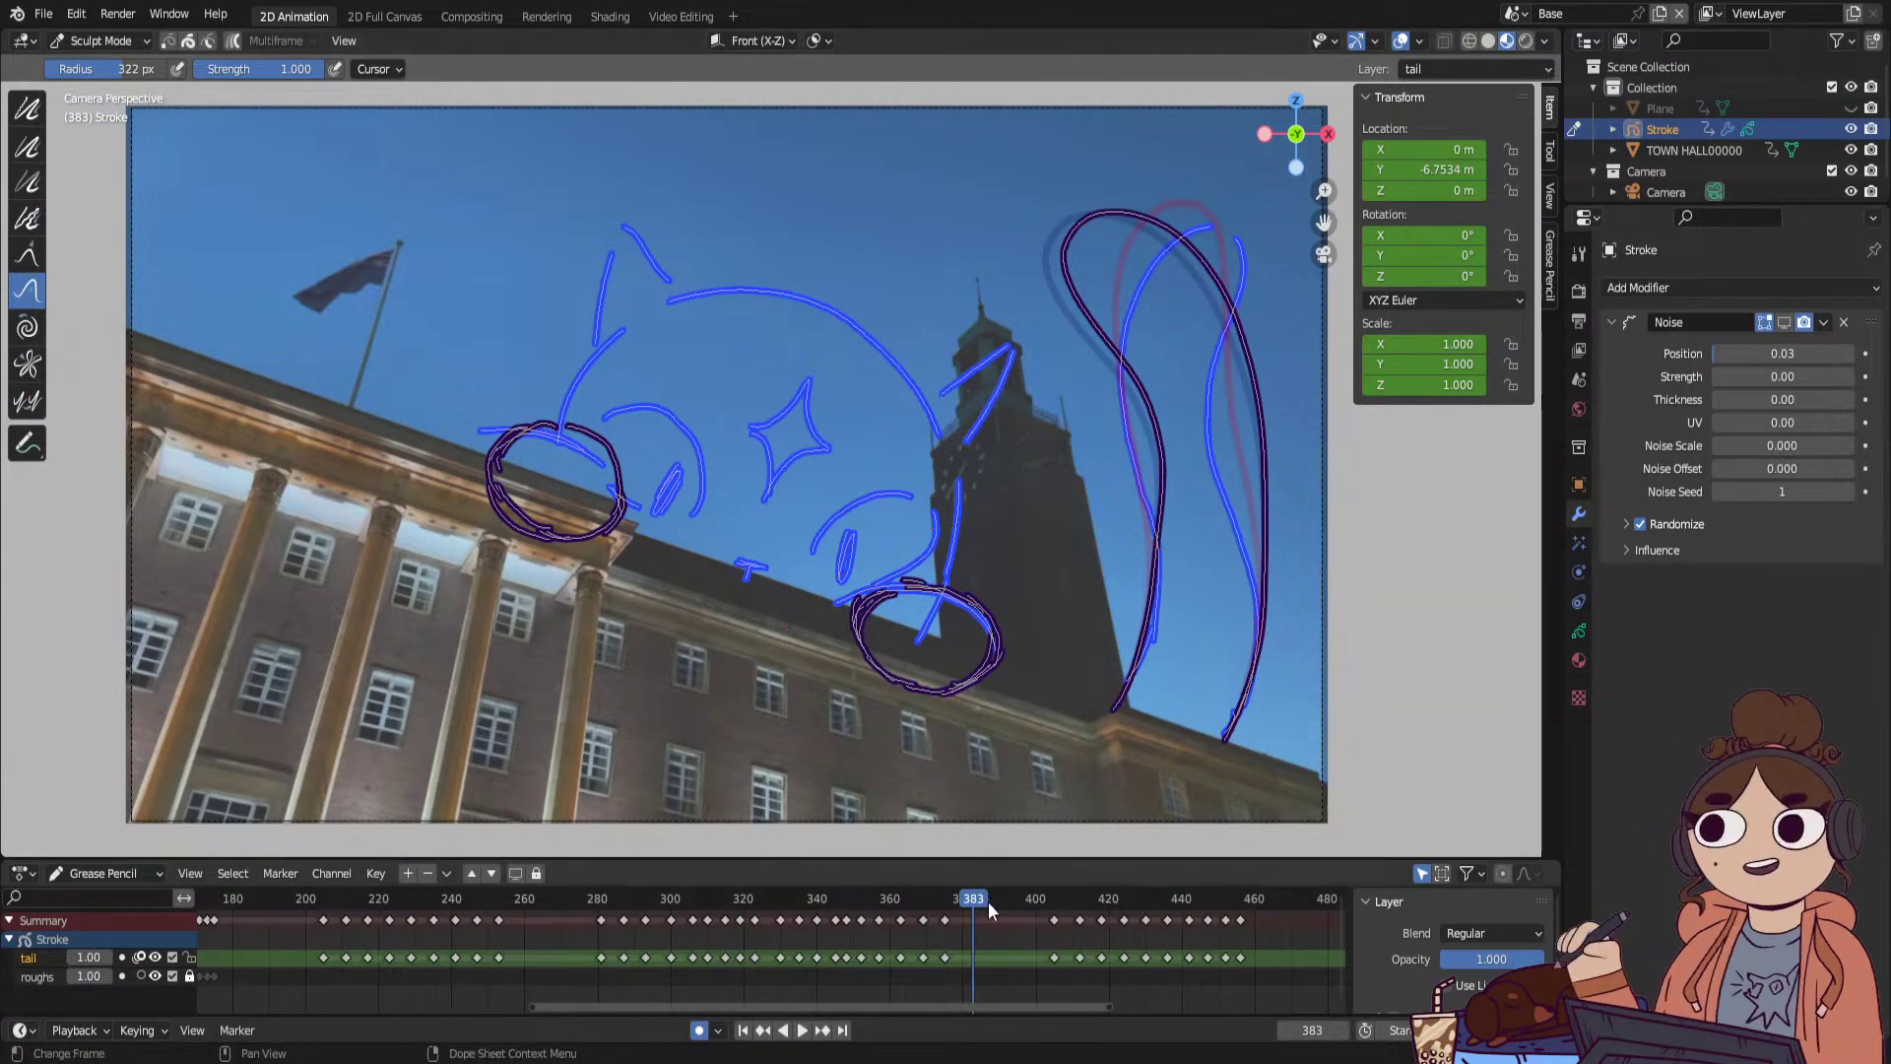
pyautogui.press('space')
pyautogui.moveTo(988, 901)
pyautogui.mouseDown()
pyautogui.moveTo(859, 948)
pyautogui.moveTo(683, 973)
pyautogui.mouseUp()
pyautogui.click(749, 1030)
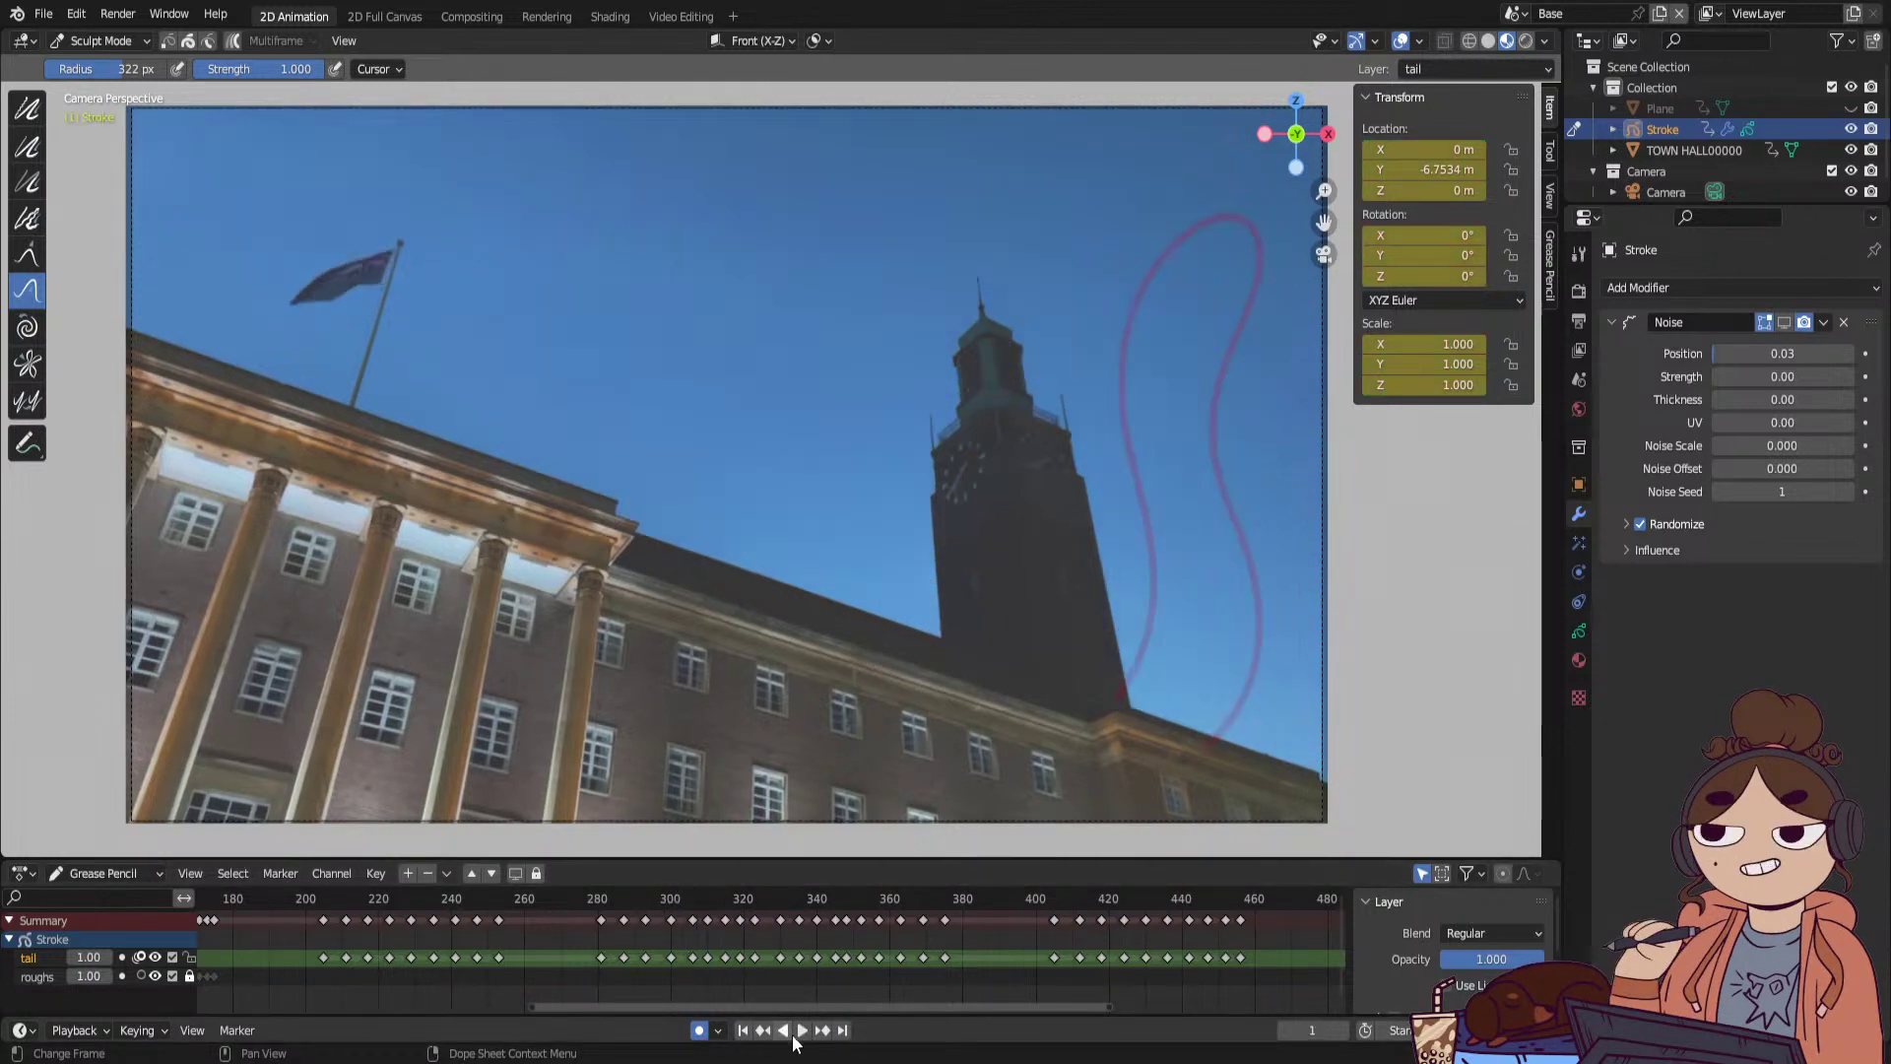
pyautogui.click(802, 1030)
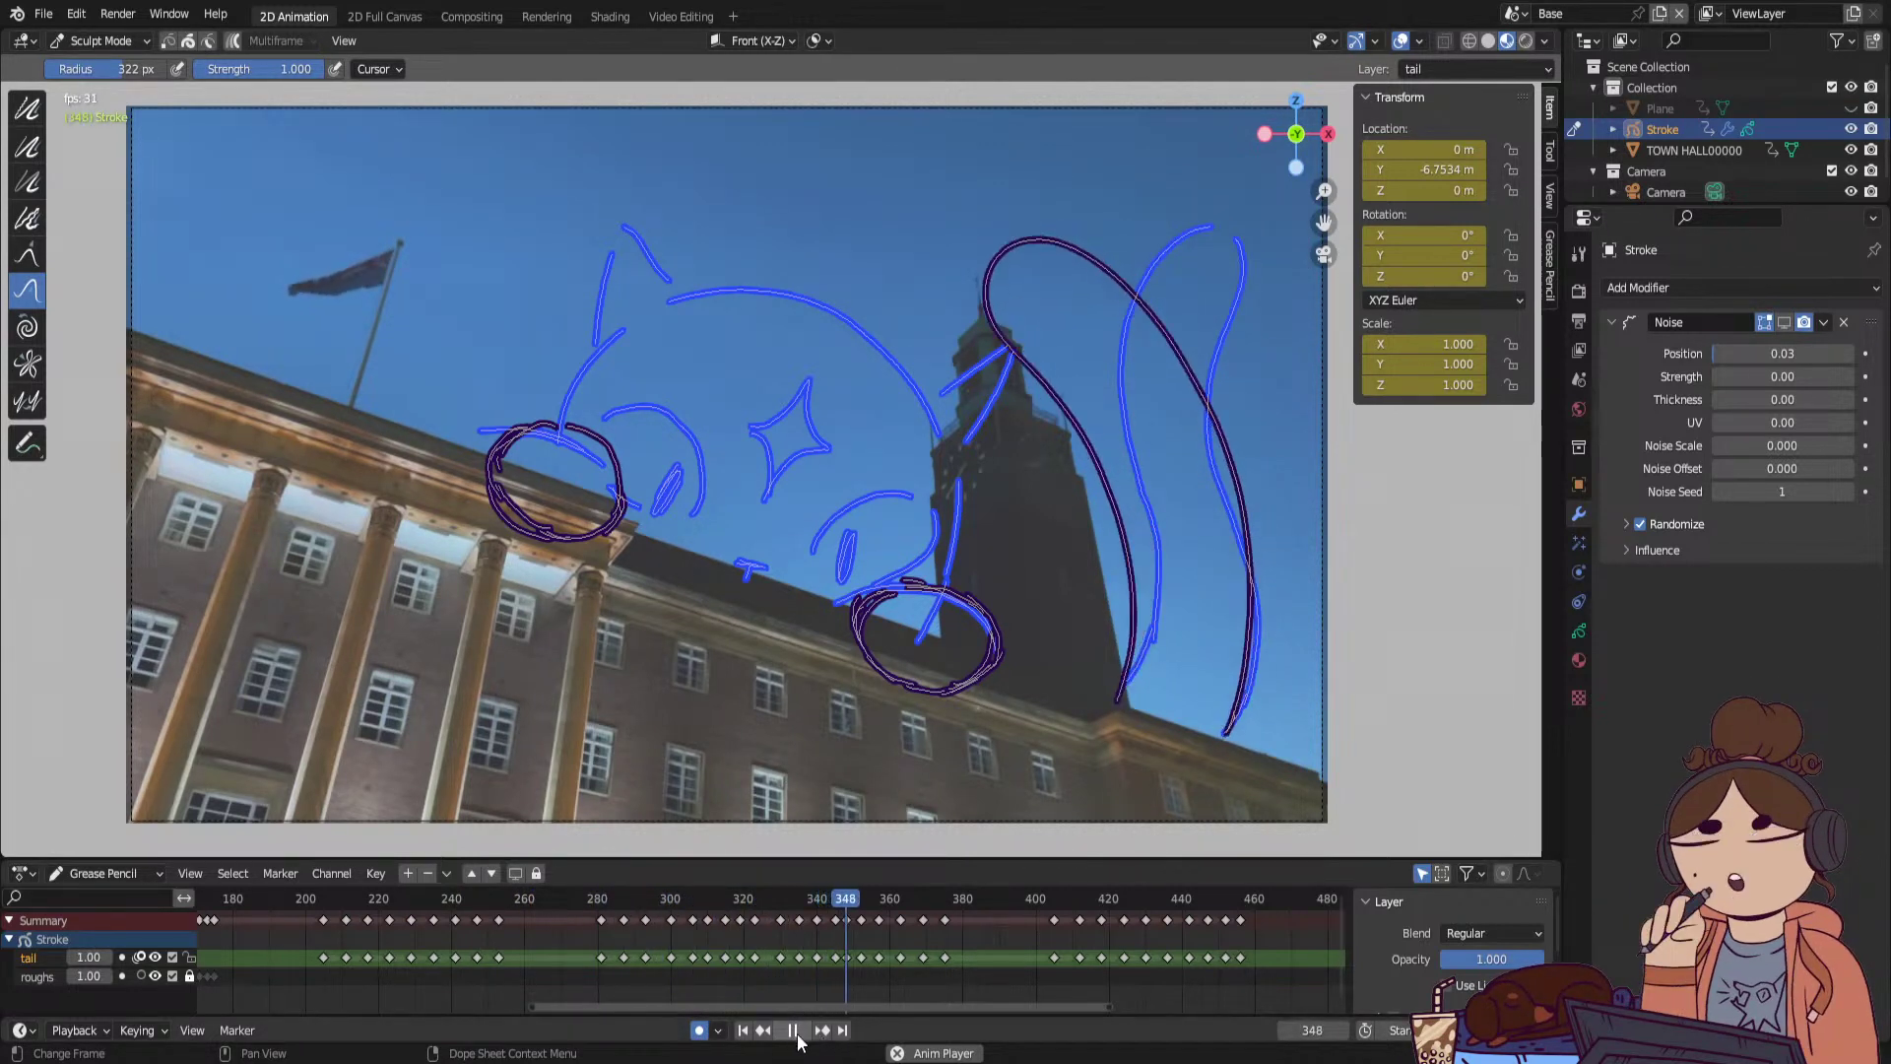
# Scrub back to the tail keyframes around frames 251 to 258 and stop at frame 258 to examine the pose.
pyautogui.moveTo(778, 901); pyautogui.dragTo(510, 899)
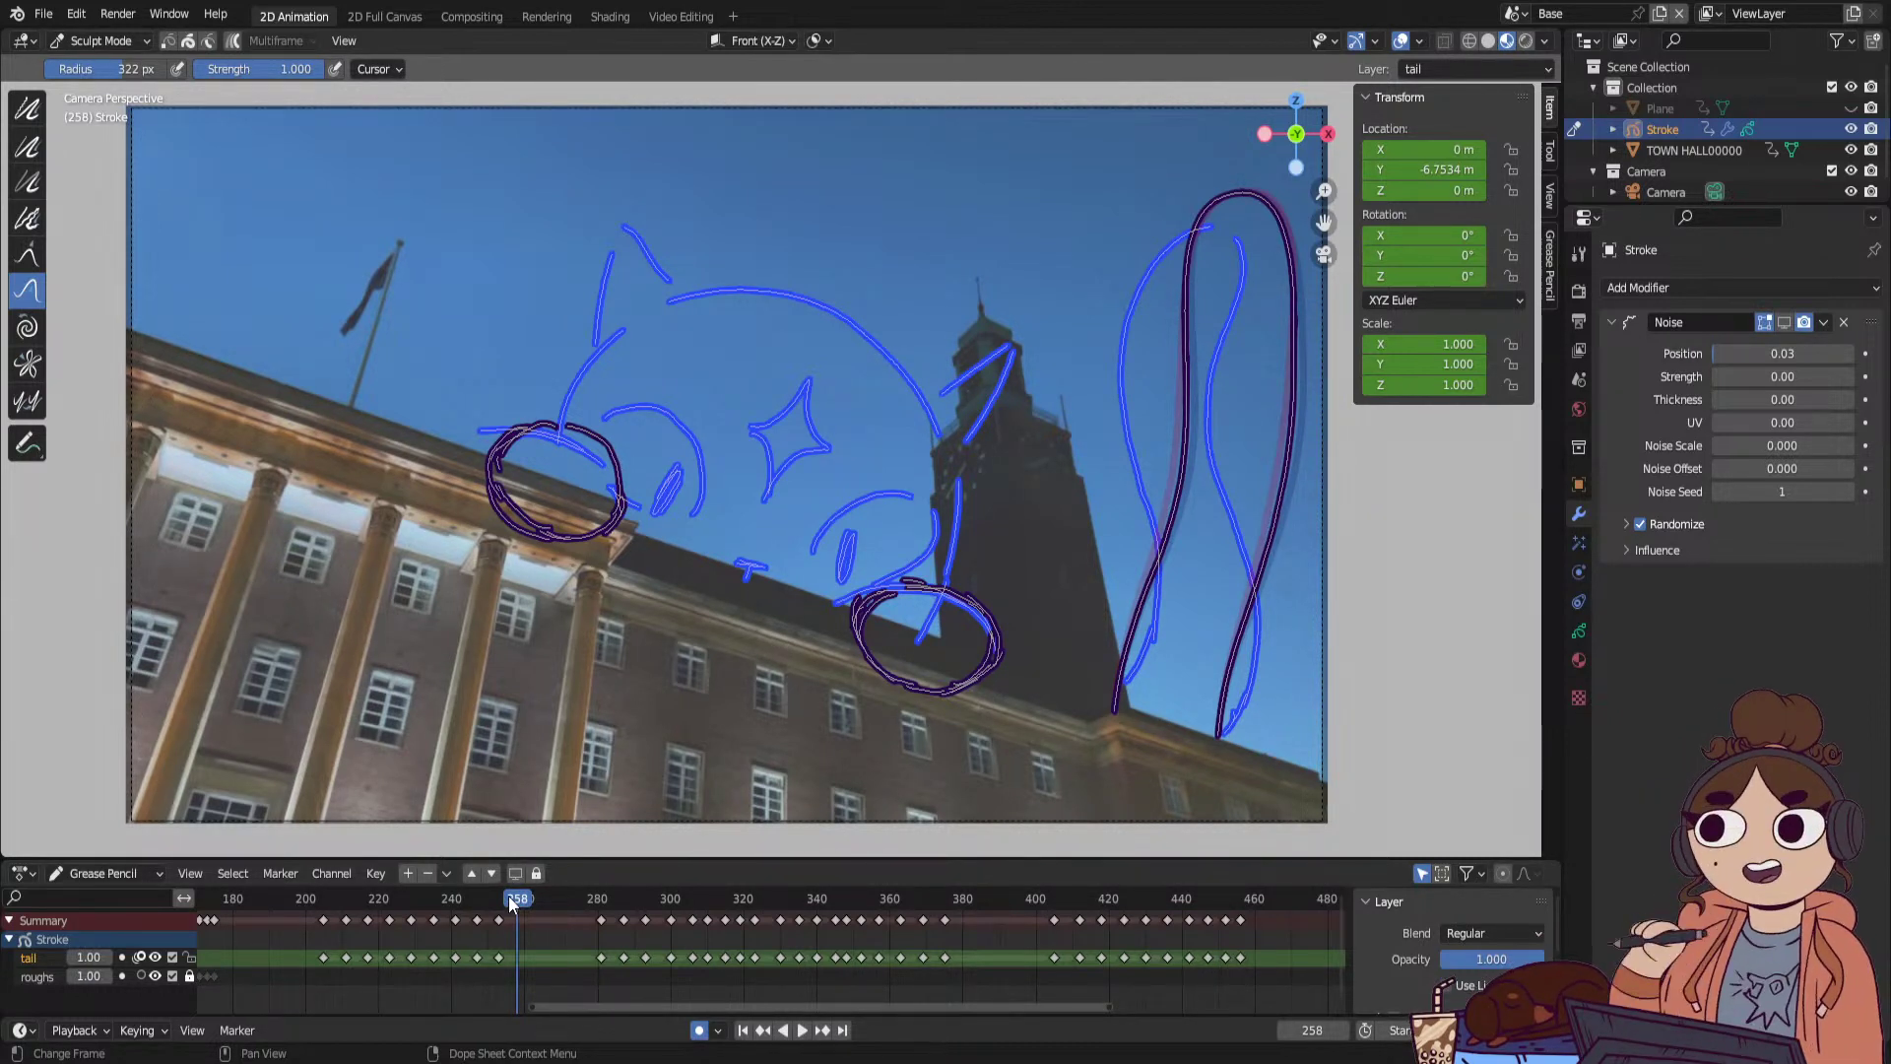
pyautogui.press('space')
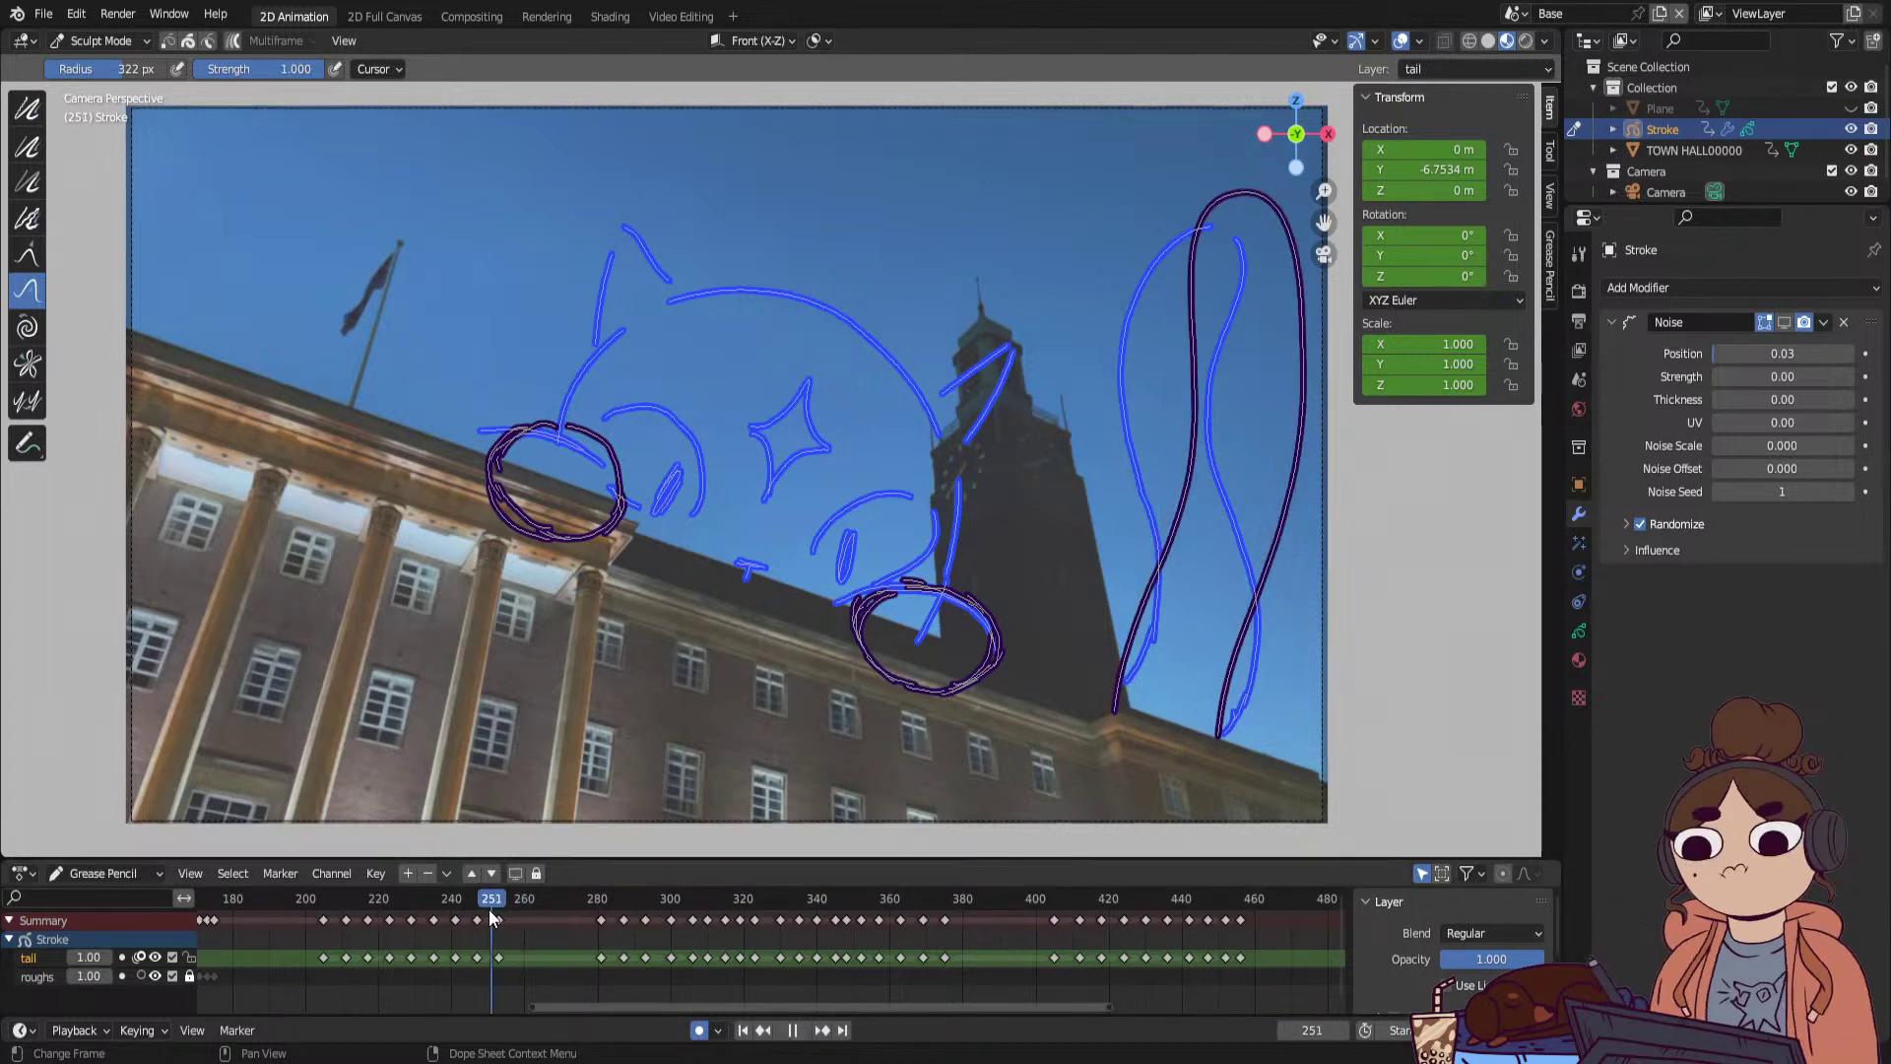
pyautogui.moveTo(518, 916); pyautogui.dragTo(519, 904)
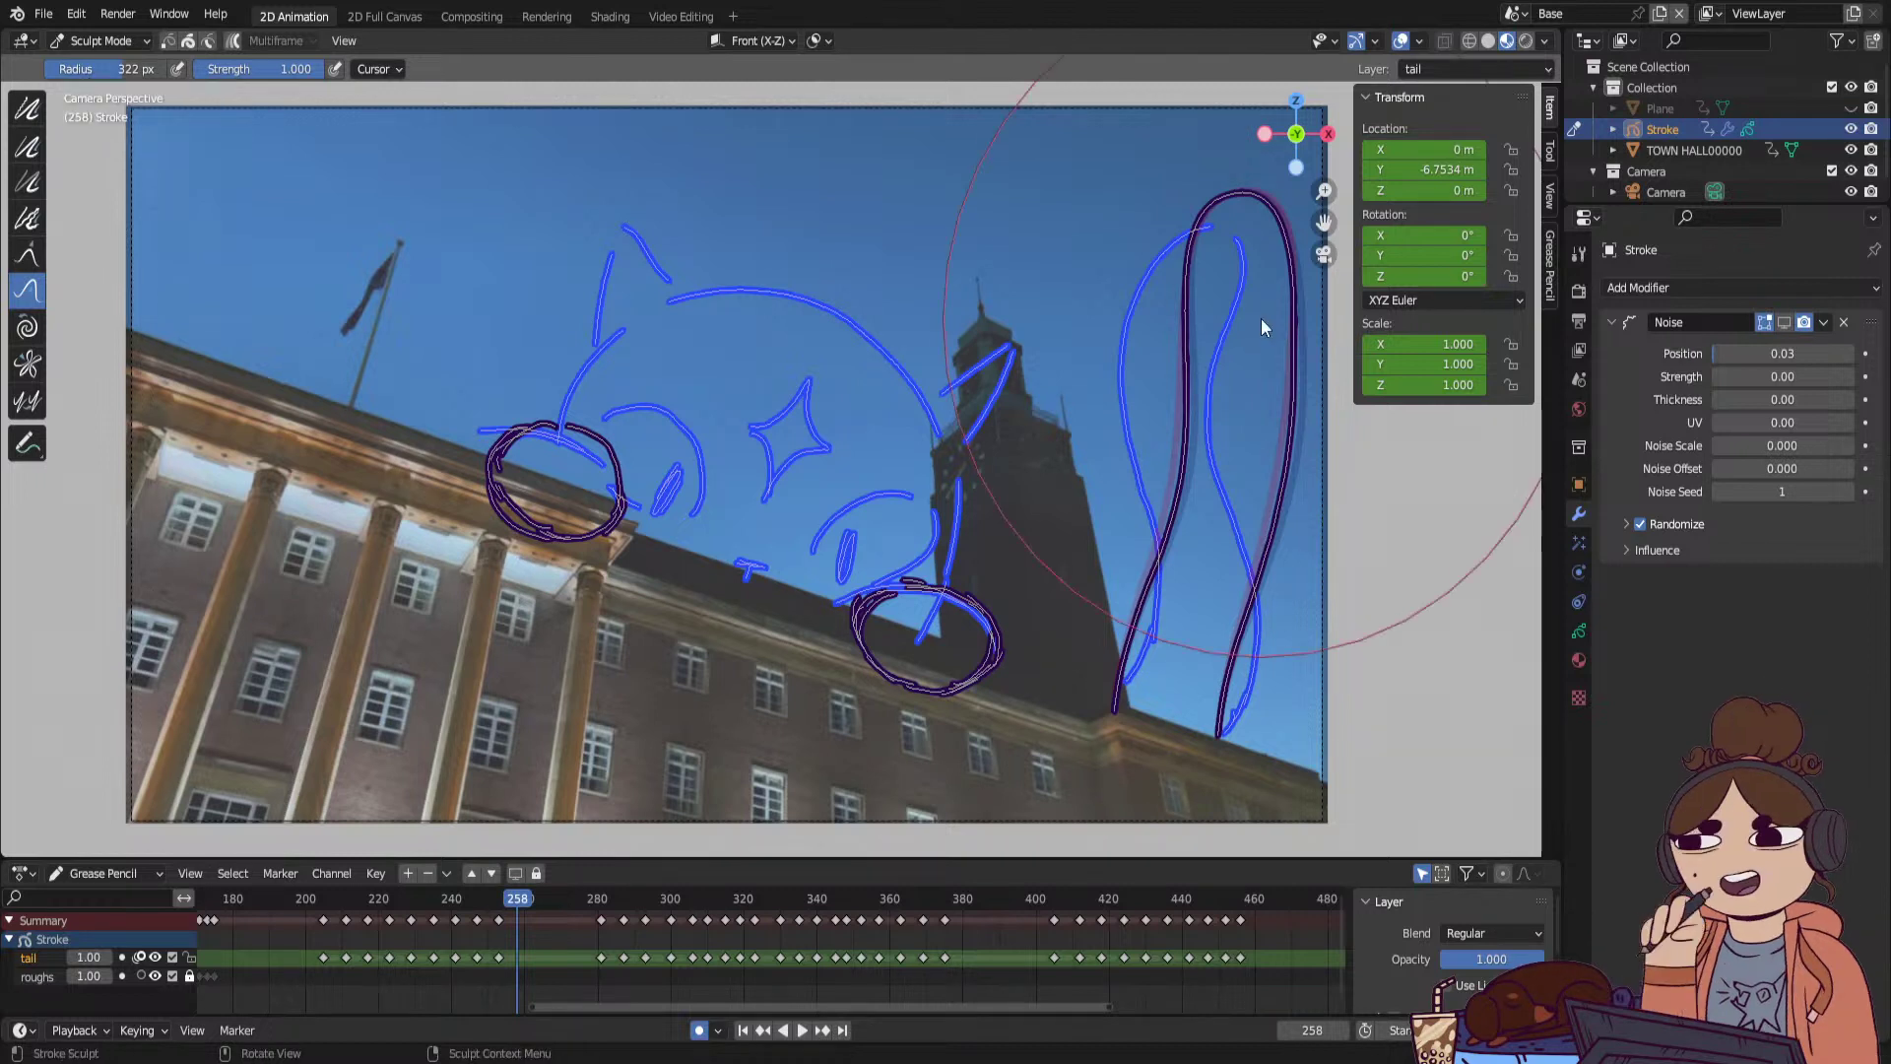
# Sculpt the tail at frame 258, pushing its body and tip leftward into an in-between of the sway.
pyautogui.press('space')
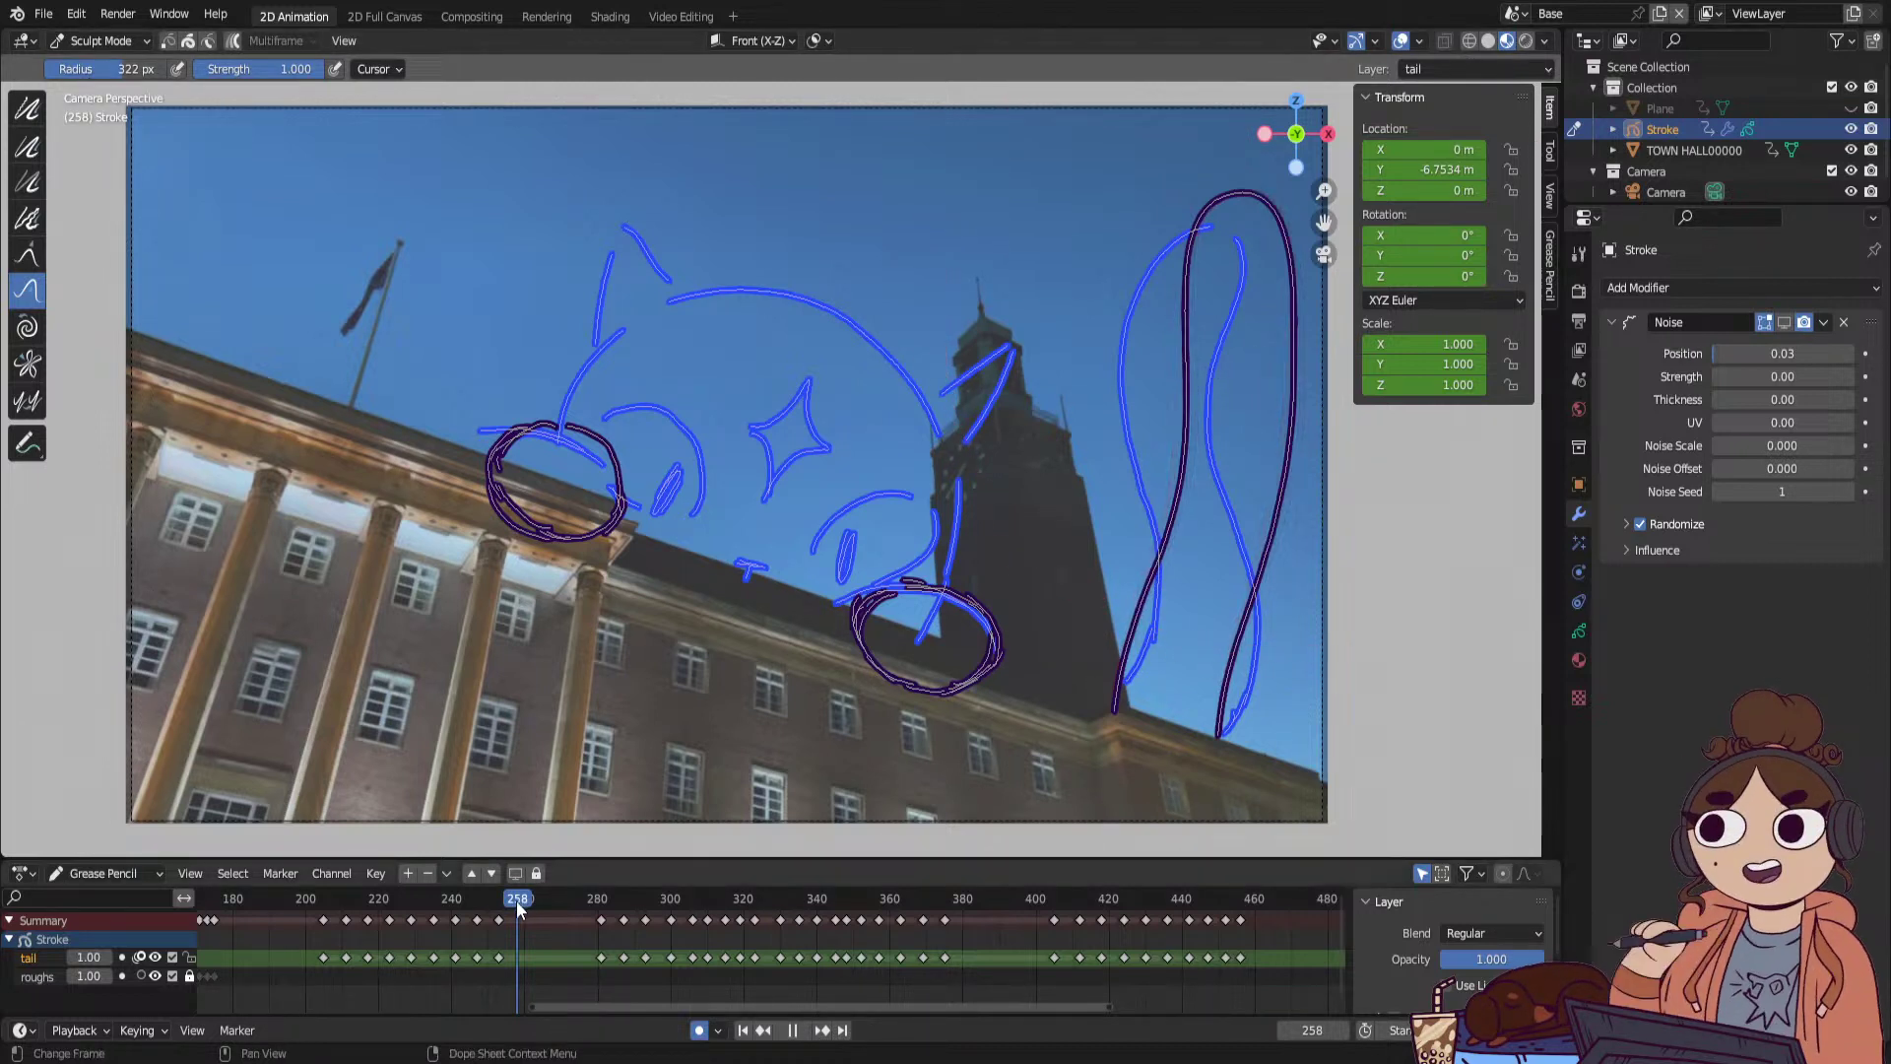
pyautogui.moveTo(357, 938)
pyautogui.mouseDown()
pyautogui.moveTo(668, 916)
pyautogui.moveTo(517, 917)
pyautogui.mouseUp()
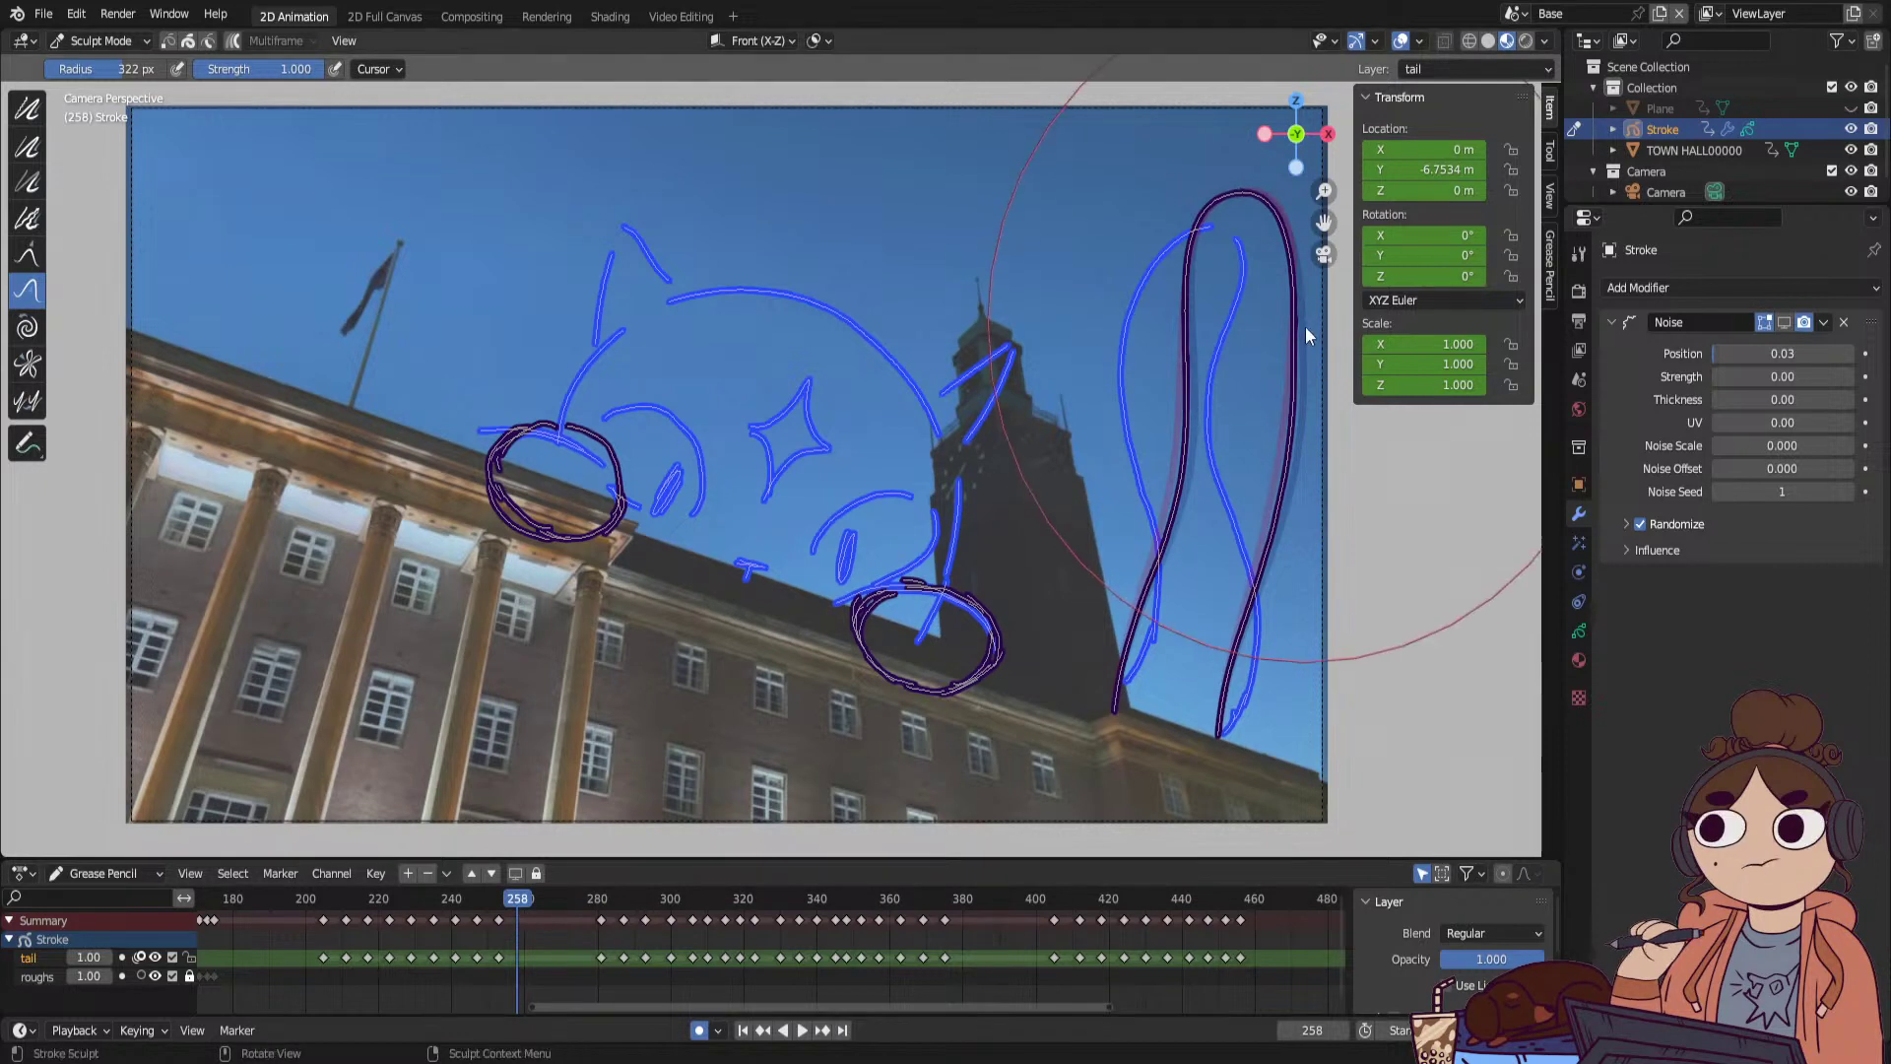
pyautogui.moveTo(1305, 336)
pyautogui.mouseDown()
pyautogui.moveTo(1298, 418)
pyautogui.moveTo(1179, 417)
pyautogui.mouseUp()
pyautogui.moveTo(1266, 187); pyautogui.dragTo(1279, 185)
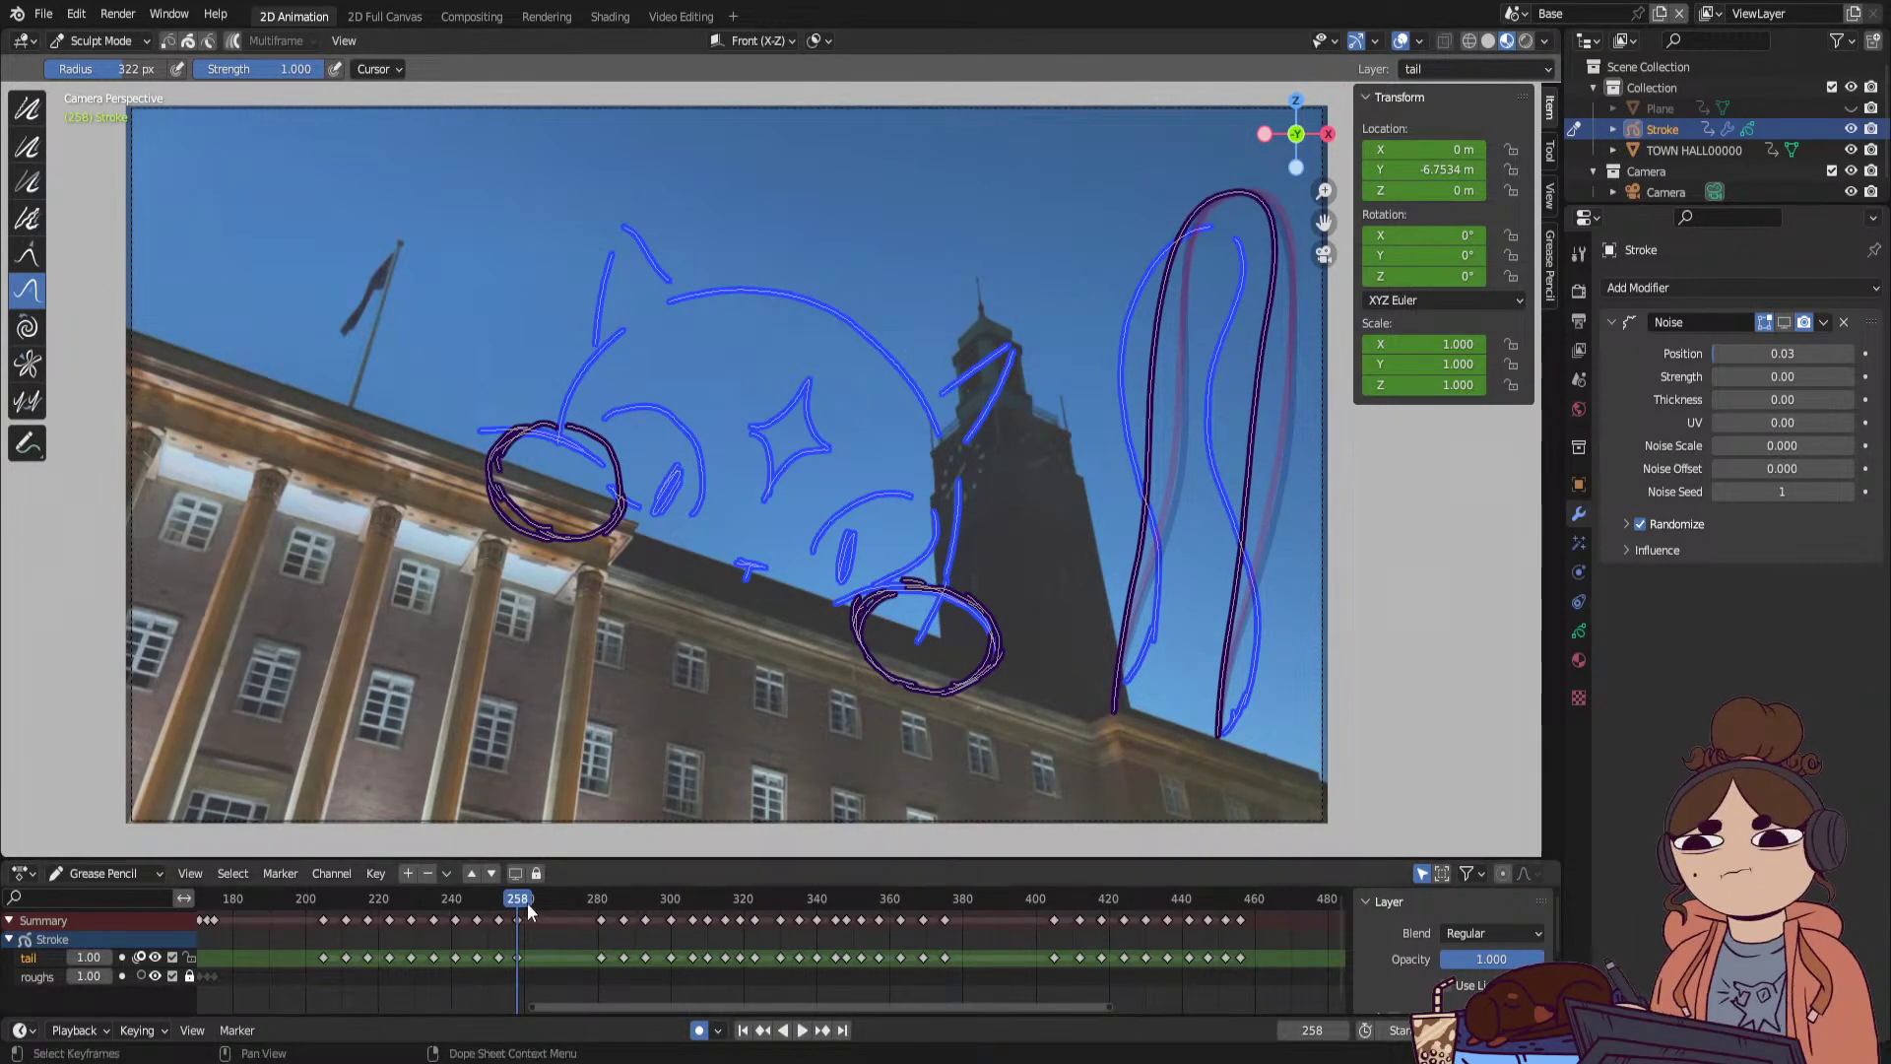
# Push the tail slightly farther left at frame 263 to continue the sway, keeping the tip trailing.
pyautogui.moveTo(529, 911); pyautogui.dragTo(535, 911)
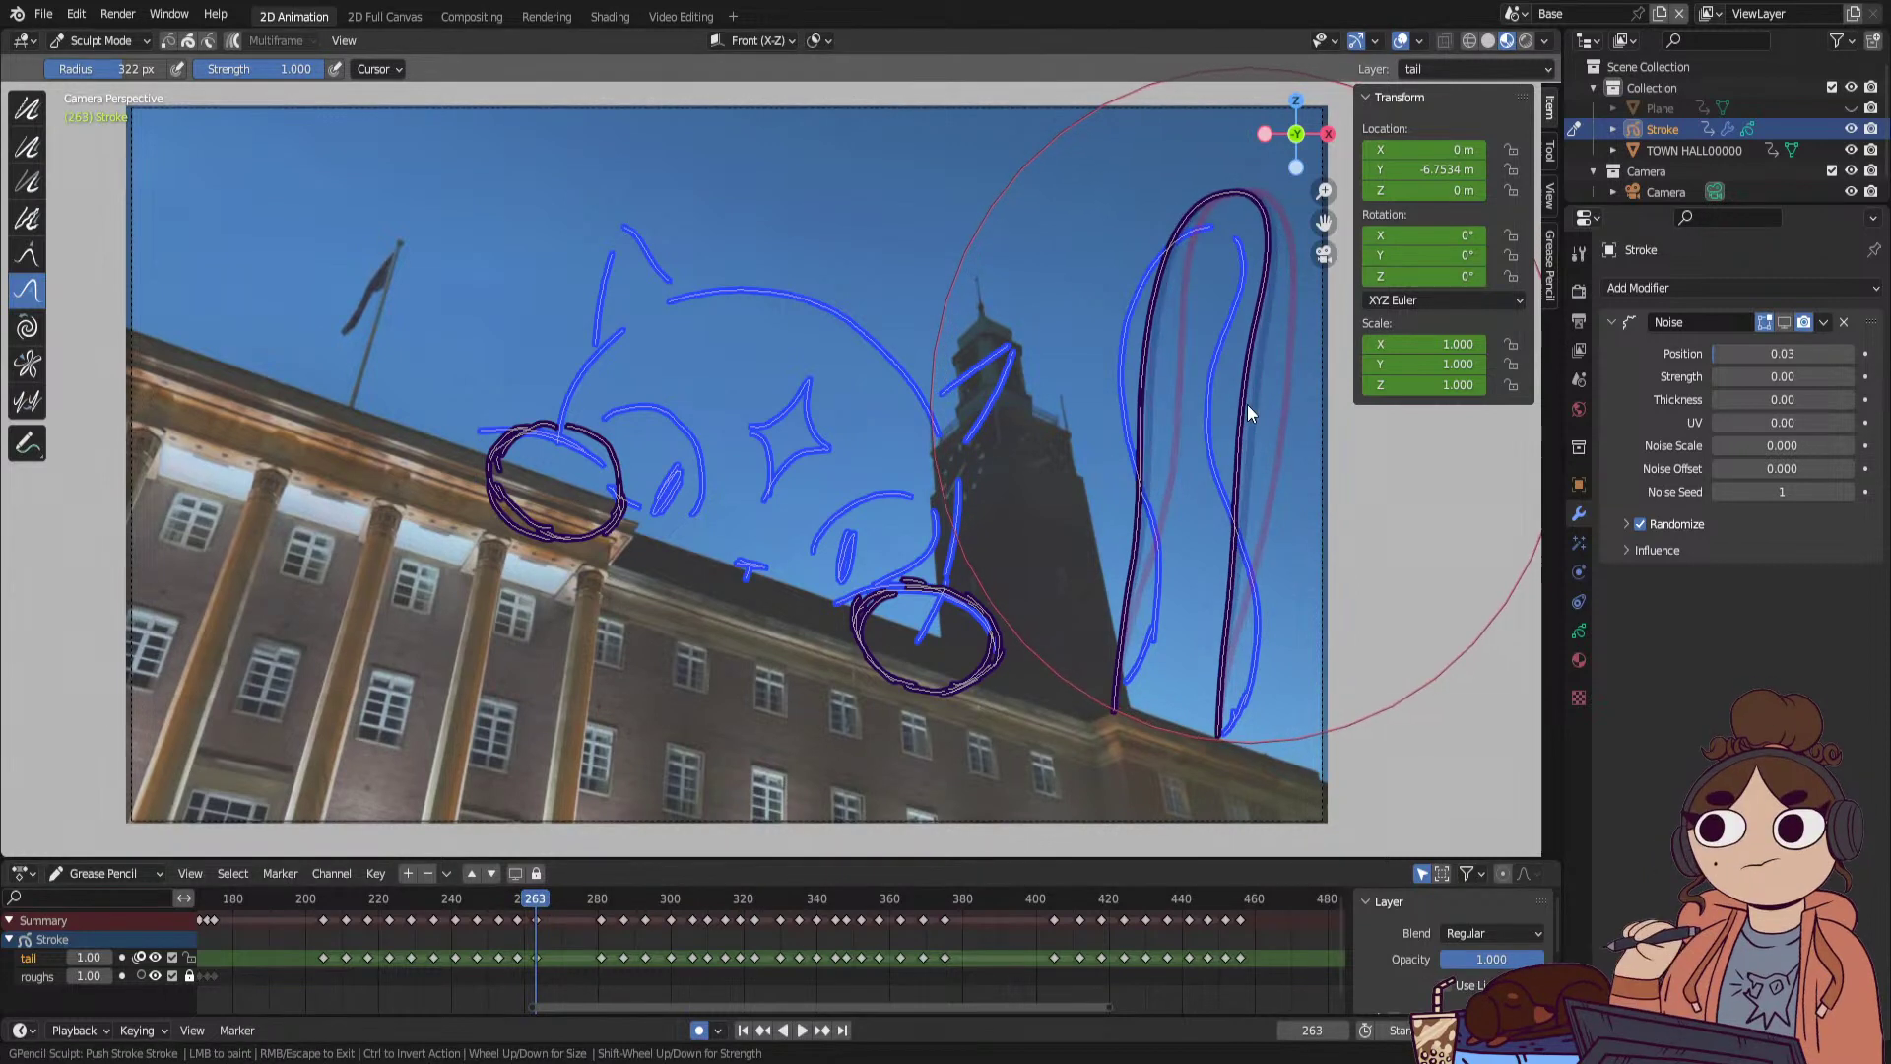
pyautogui.moveTo(1247, 404); pyautogui.dragTo(1238, 403)
pyautogui.moveTo(1262, 176); pyautogui.dragTo(1267, 175)
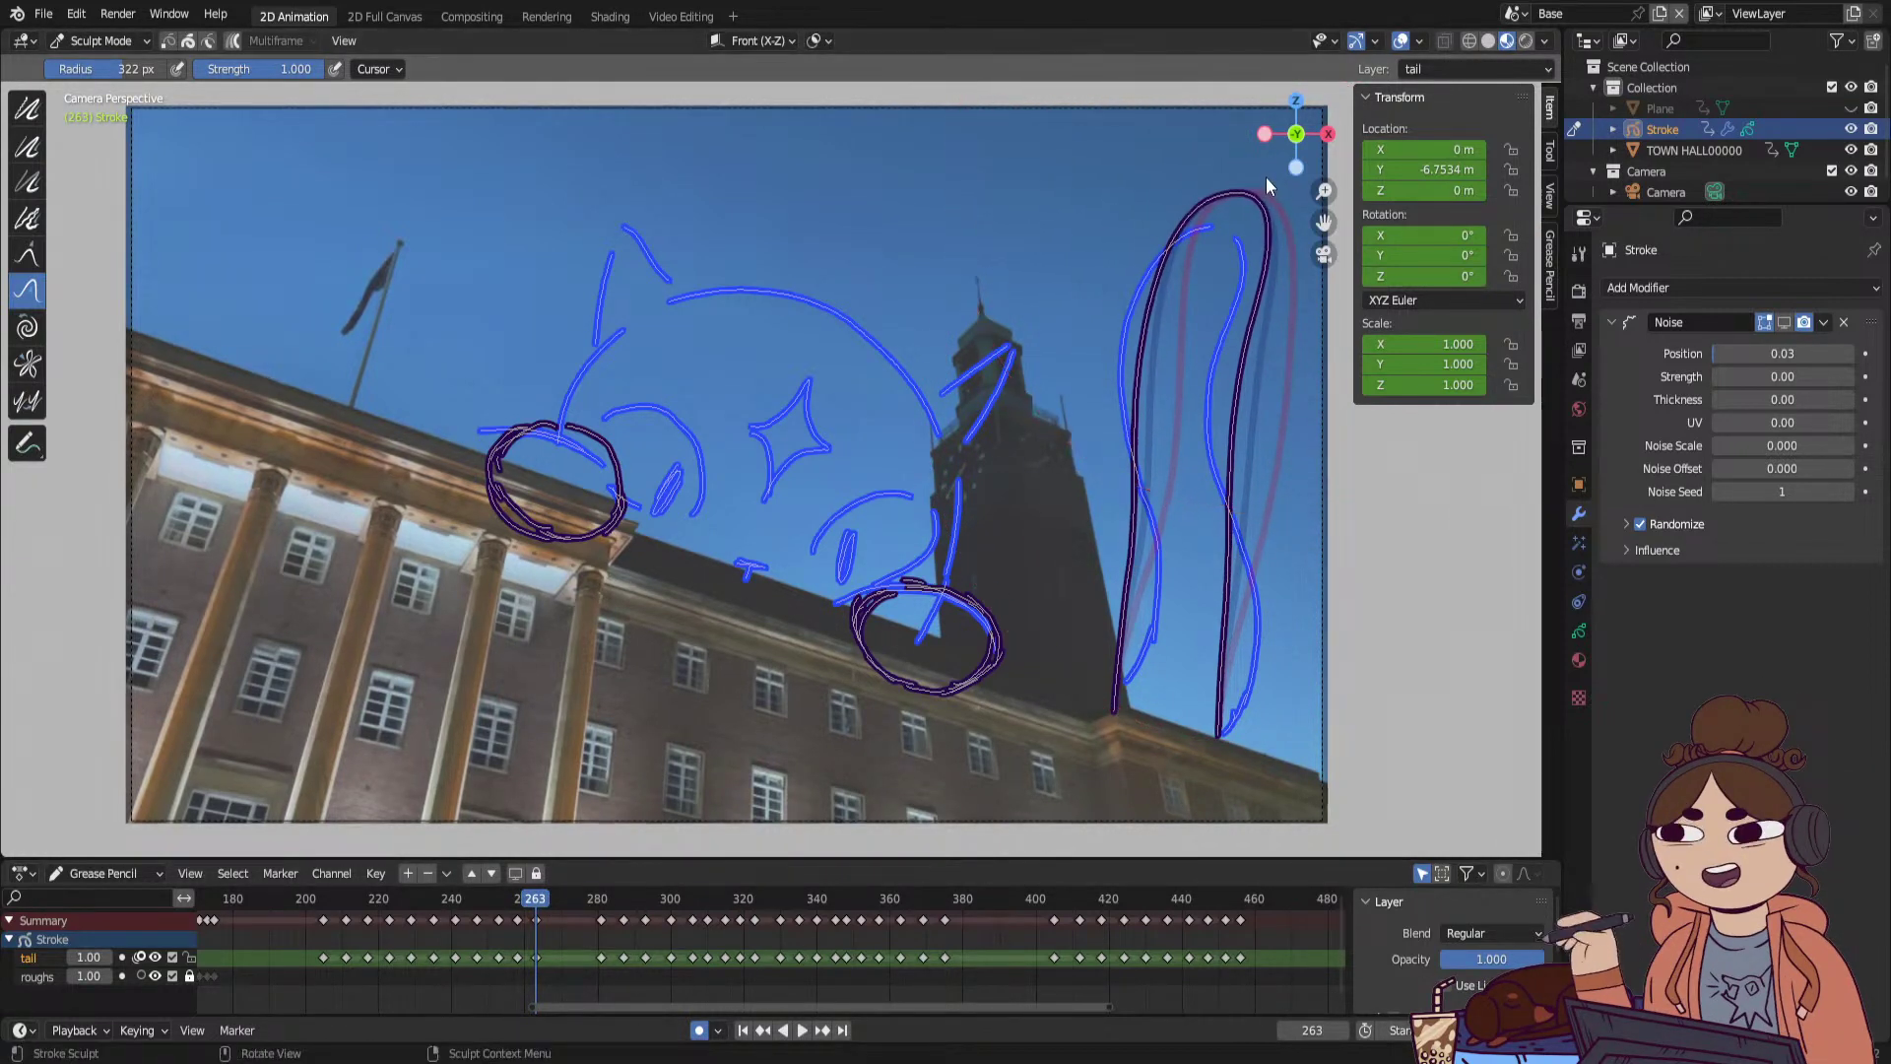
# Sculpt the tail at frames 269 and 275, bending its body left while curling the tip down to the right.
pyautogui.click(543, 904)
pyautogui.press('space')
pyautogui.moveTo(560, 895); pyautogui.dragTo(558, 895)
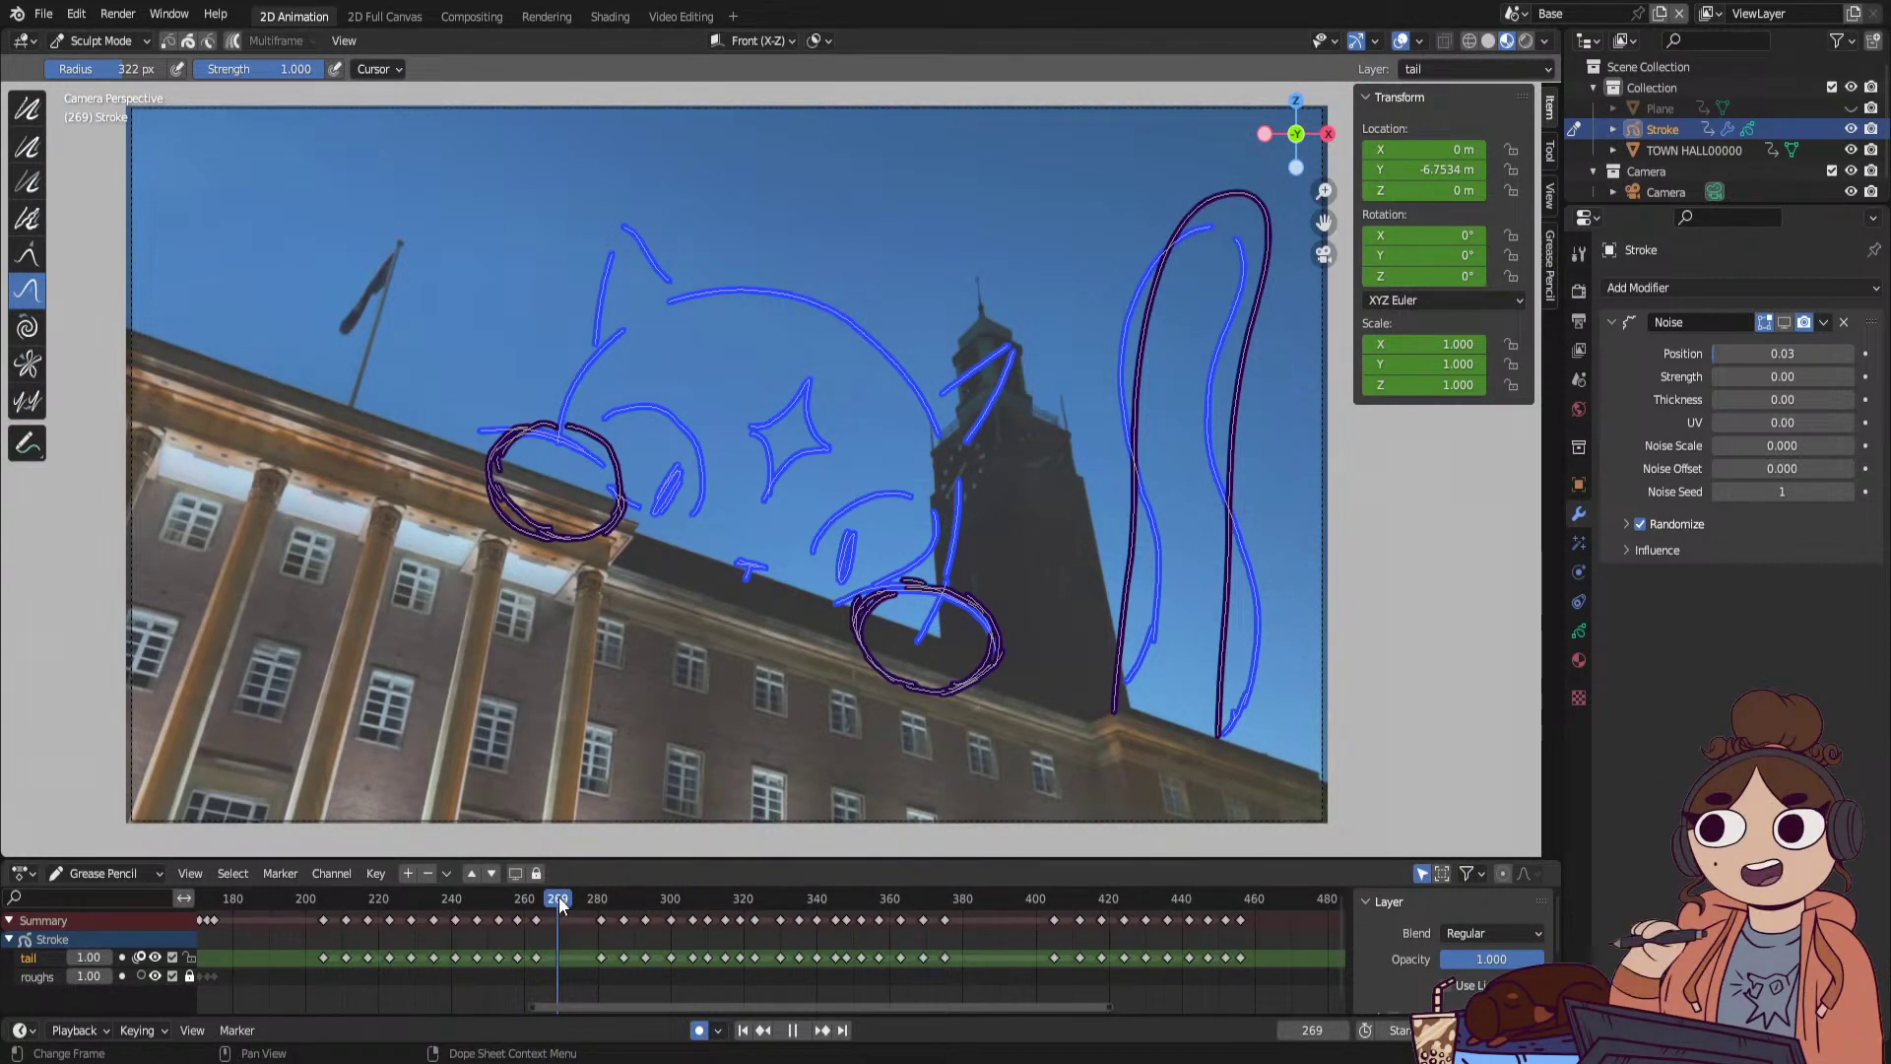
pyautogui.moveTo(1285, 220)
pyautogui.mouseDown()
pyautogui.moveTo(1248, 469)
pyautogui.moveTo(1182, 591)
pyautogui.moveTo(1166, 582)
pyautogui.mouseUp()
pyautogui.moveTo(561, 897); pyautogui.dragTo(579, 902)
pyautogui.moveTo(1268, 252); pyautogui.dragTo(1285, 242)
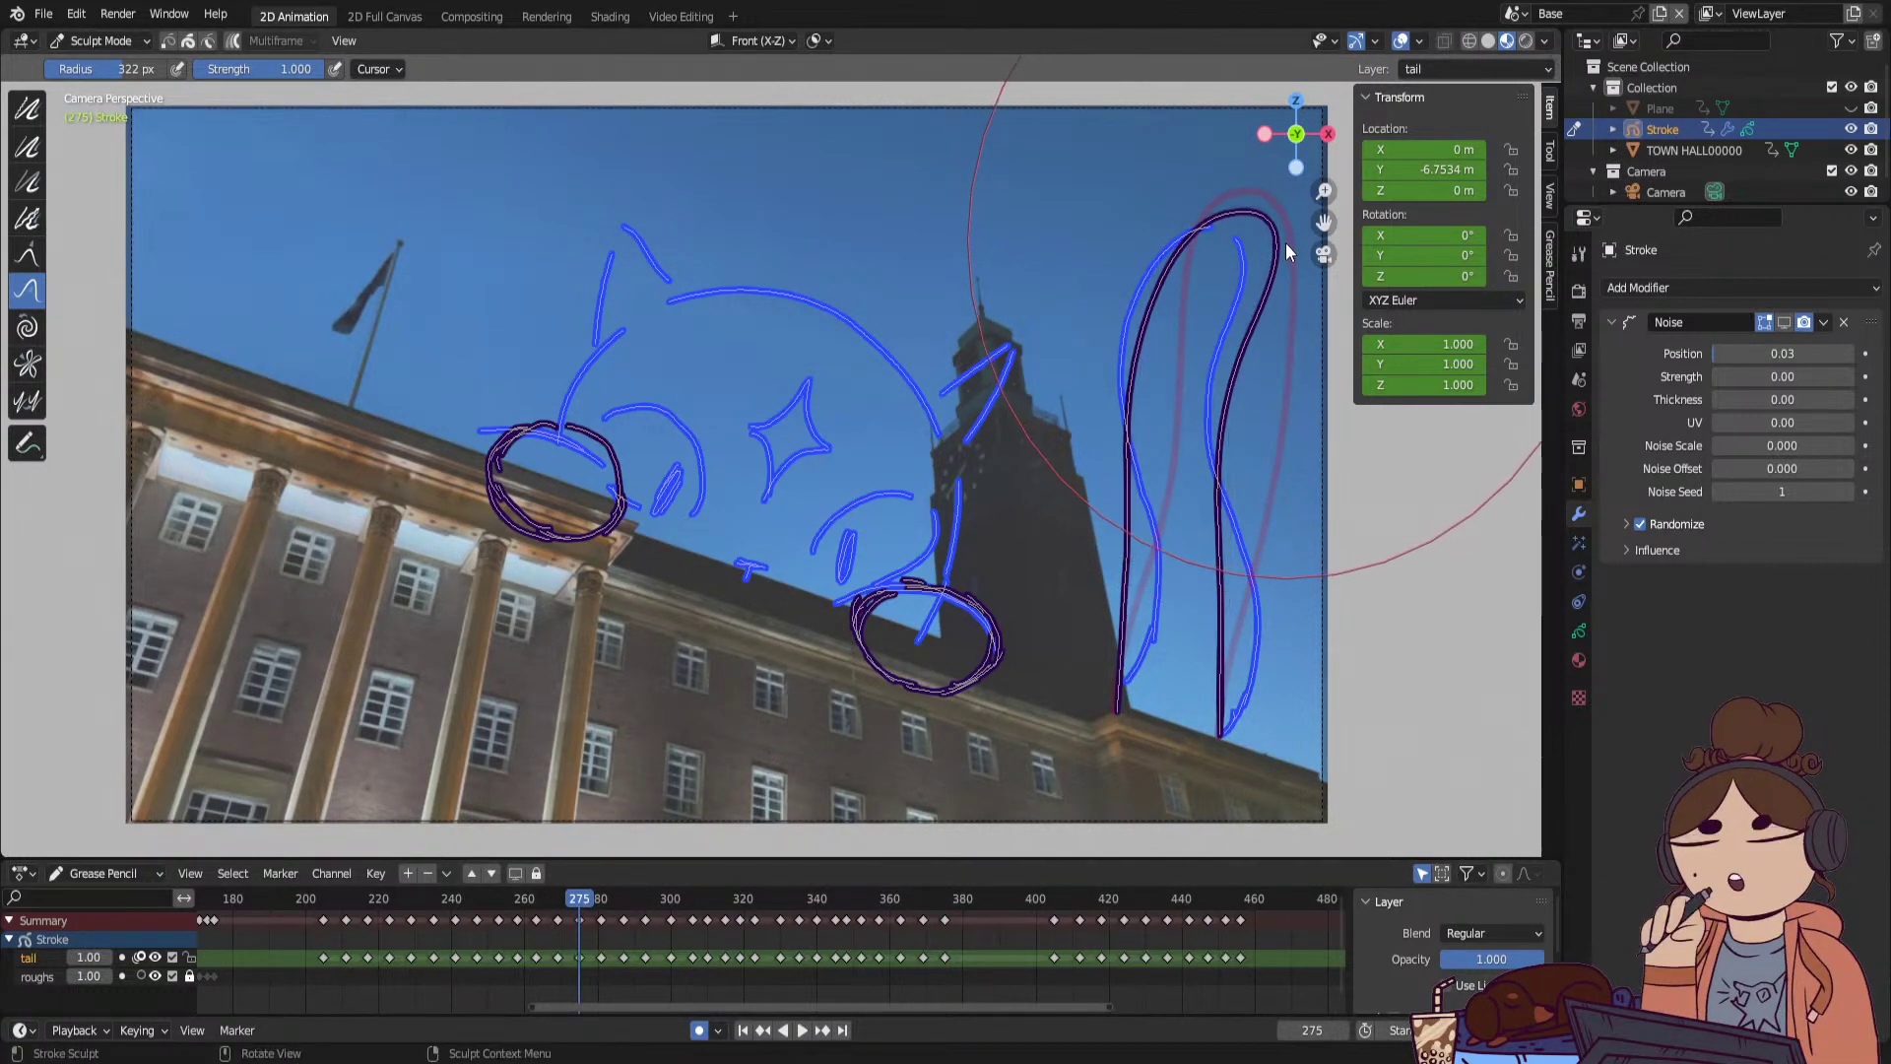
# Hide the roughs layer and scrub between frames 267 and 276 to check the sculpted tail poses.
pyautogui.click(154, 976)
pyautogui.press('space')
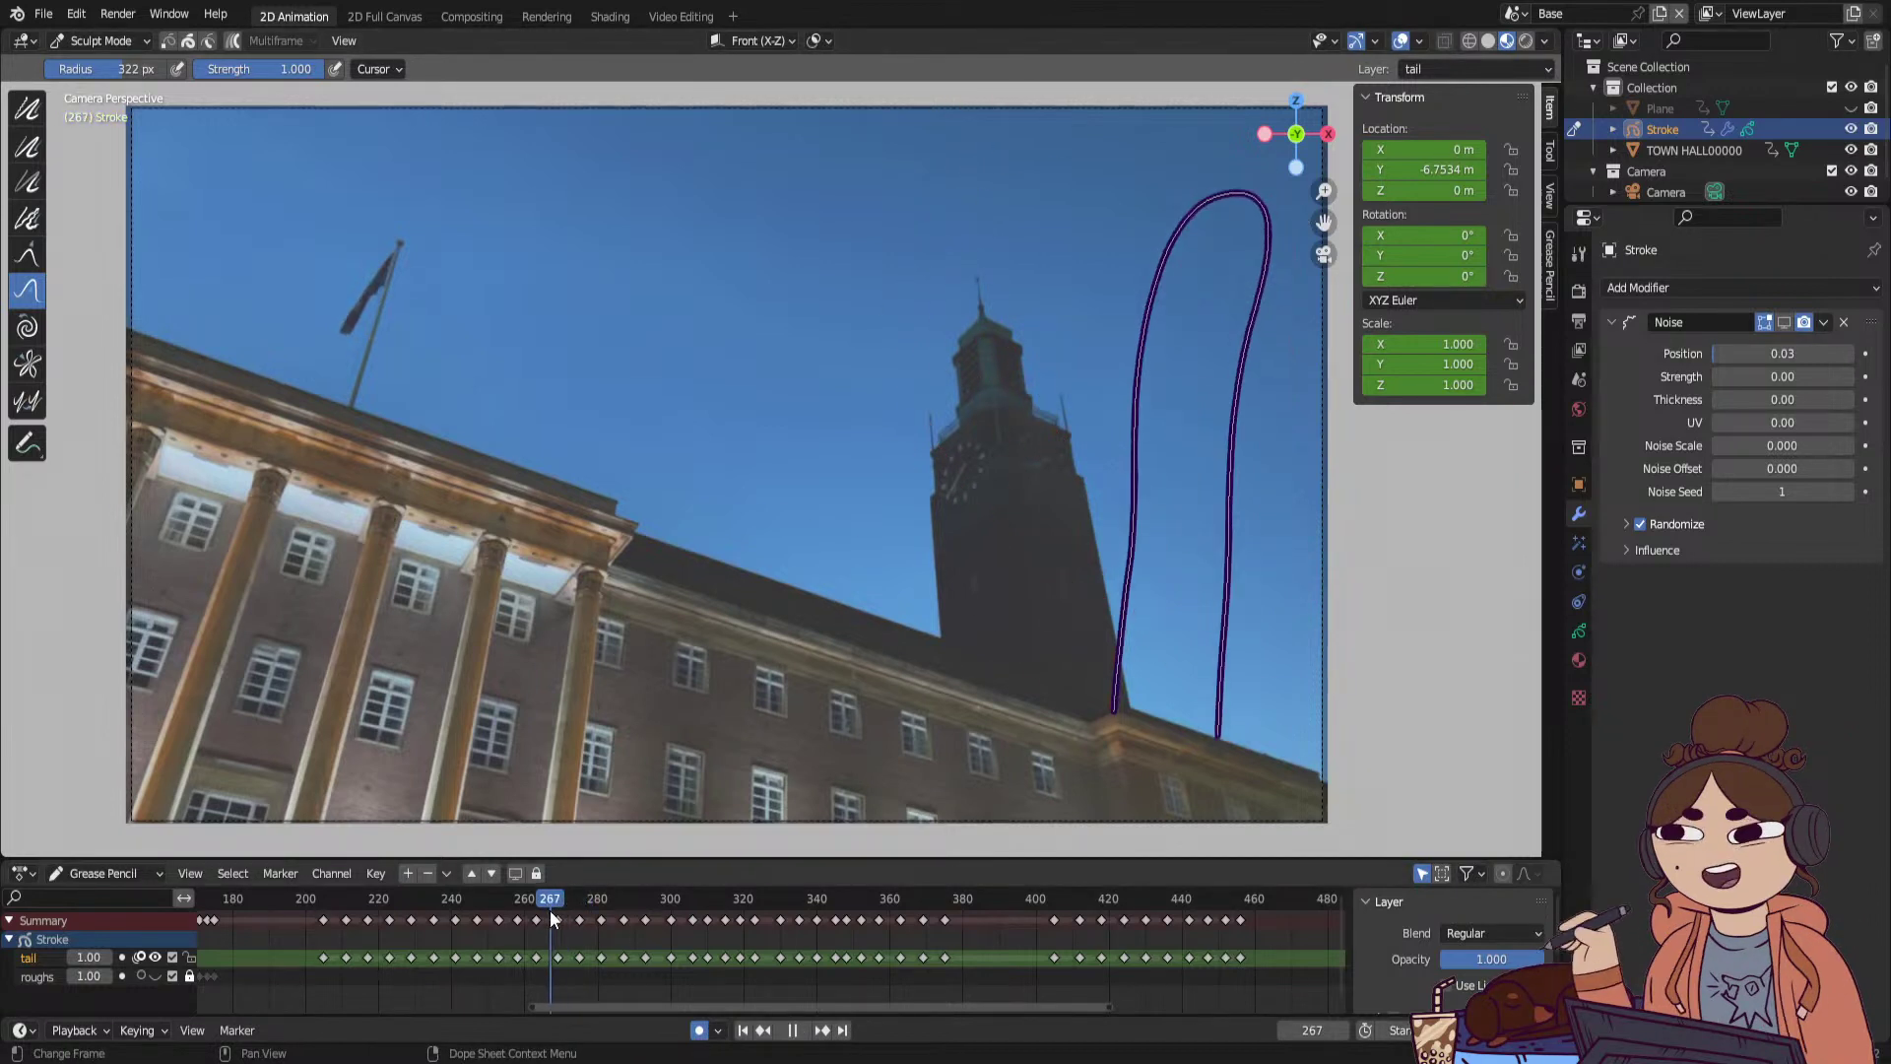
pyautogui.moveTo(587, 919)
pyautogui.mouseDown()
pyautogui.moveTo(616, 914)
pyautogui.moveTo(564, 933)
pyautogui.mouseUp()
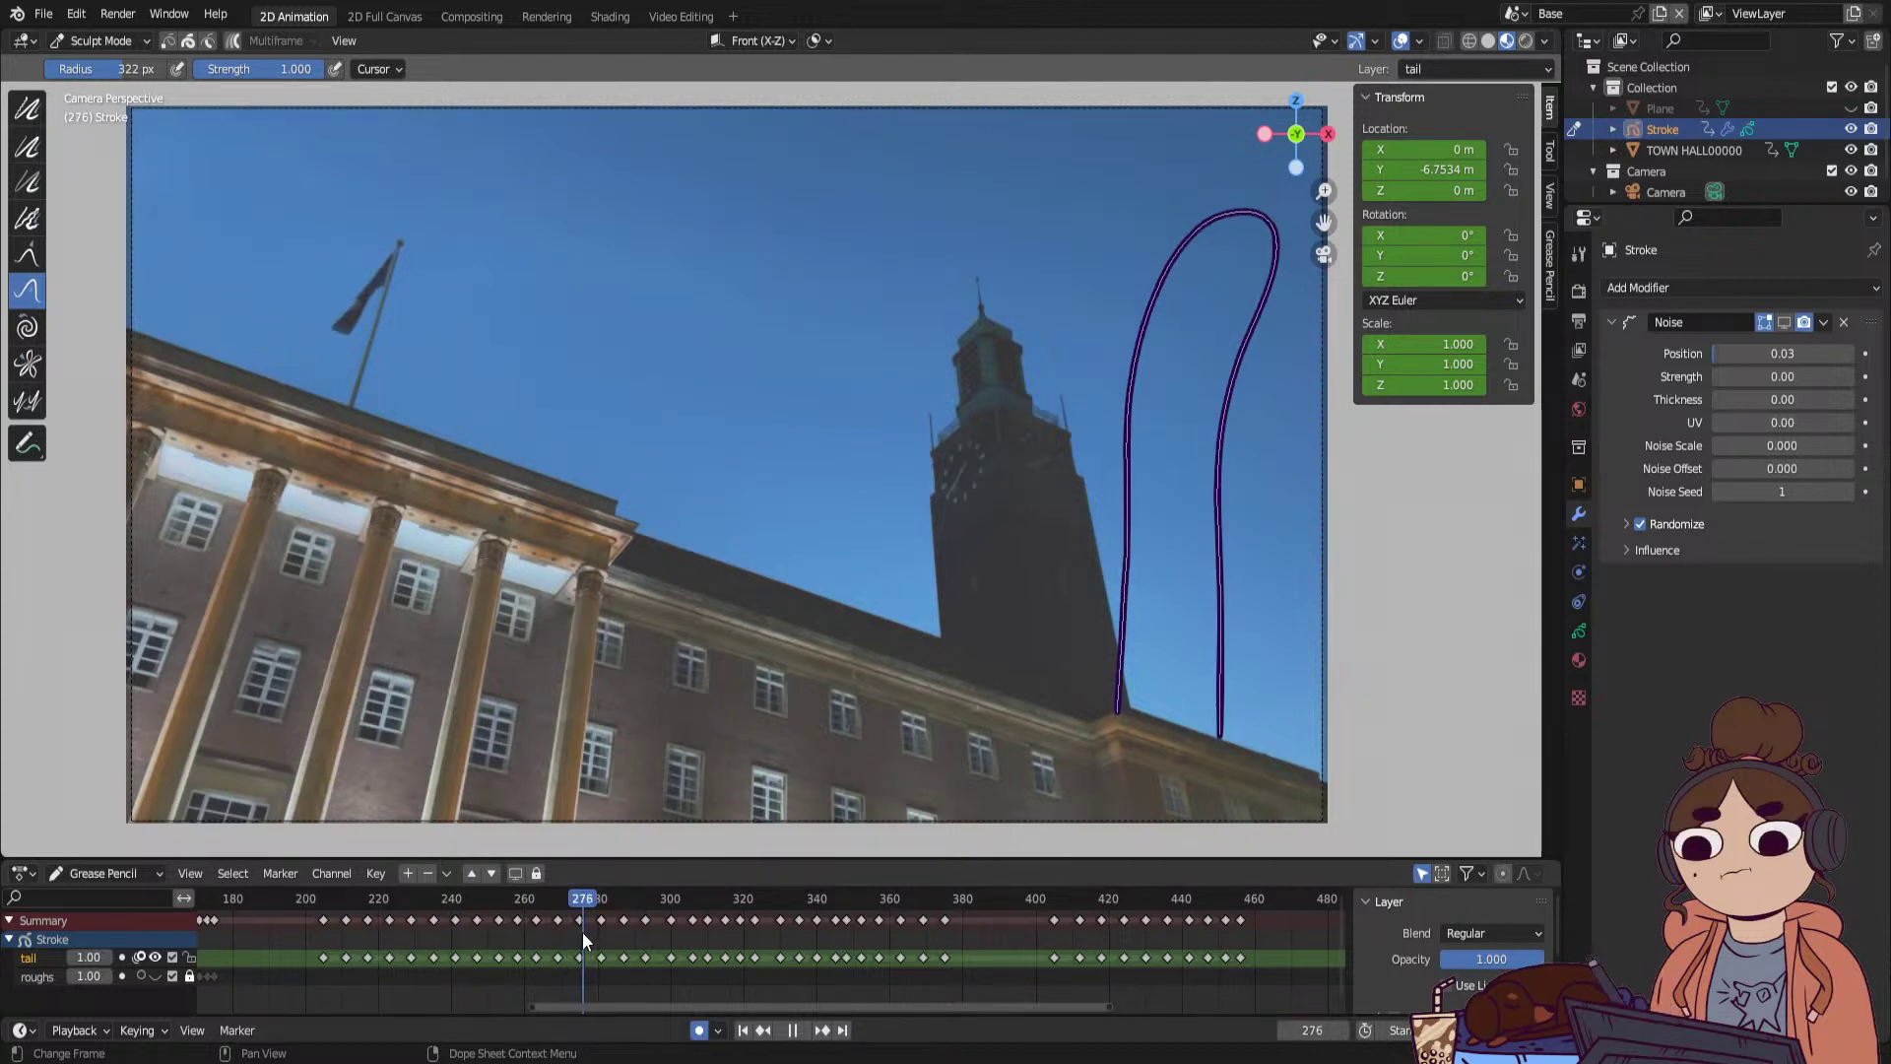
pyautogui.press('Escape')
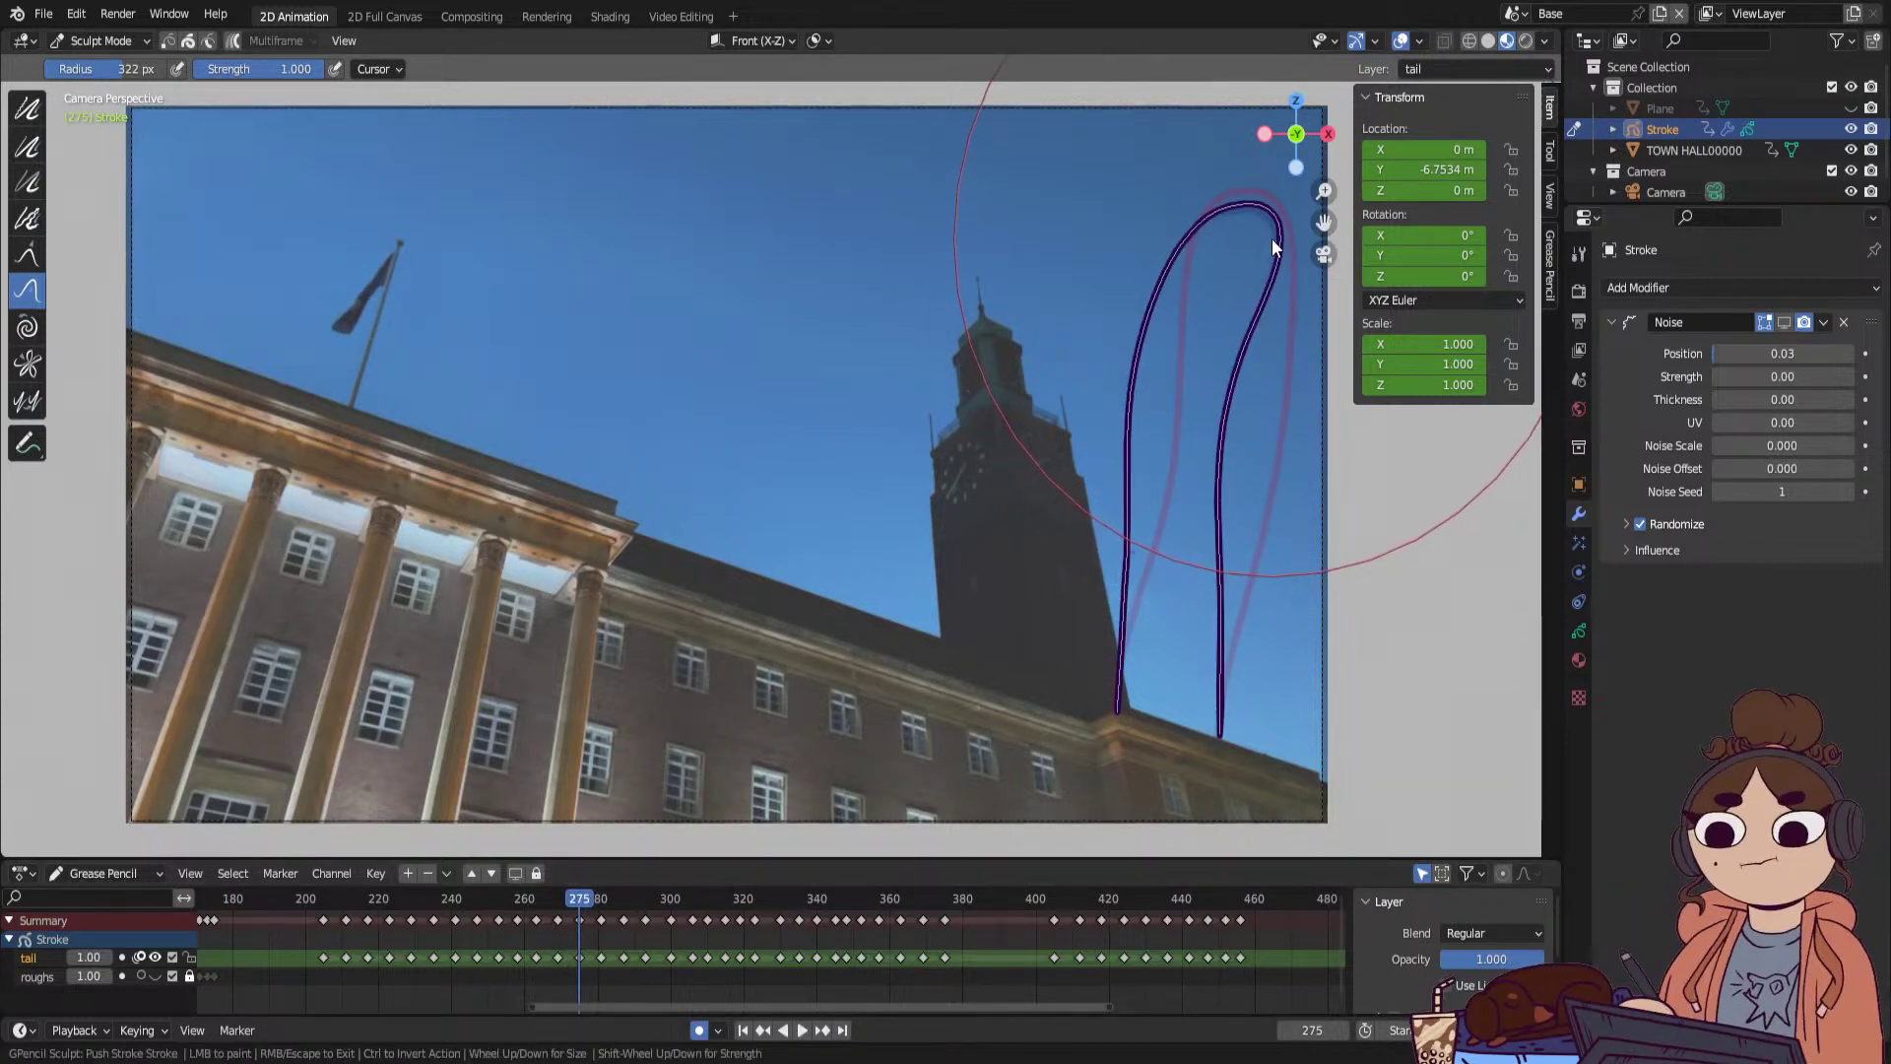
# Refine the tail's body and tip at frame 275 with the Push brush and scrub onward to check the motion.
pyautogui.moveTo(1151, 455); pyautogui.dragTo(1174, 410)
pyautogui.moveTo(1187, 410)
pyautogui.mouseDown()
pyautogui.moveTo(1266, 426)
pyautogui.moveTo(1264, 220)
pyautogui.mouseUp()
pyautogui.moveTo(578, 902)
pyautogui.mouseDown()
pyautogui.moveTo(676, 902)
pyautogui.moveTo(583, 904)
pyautogui.mouseUp()
pyautogui.press('space')
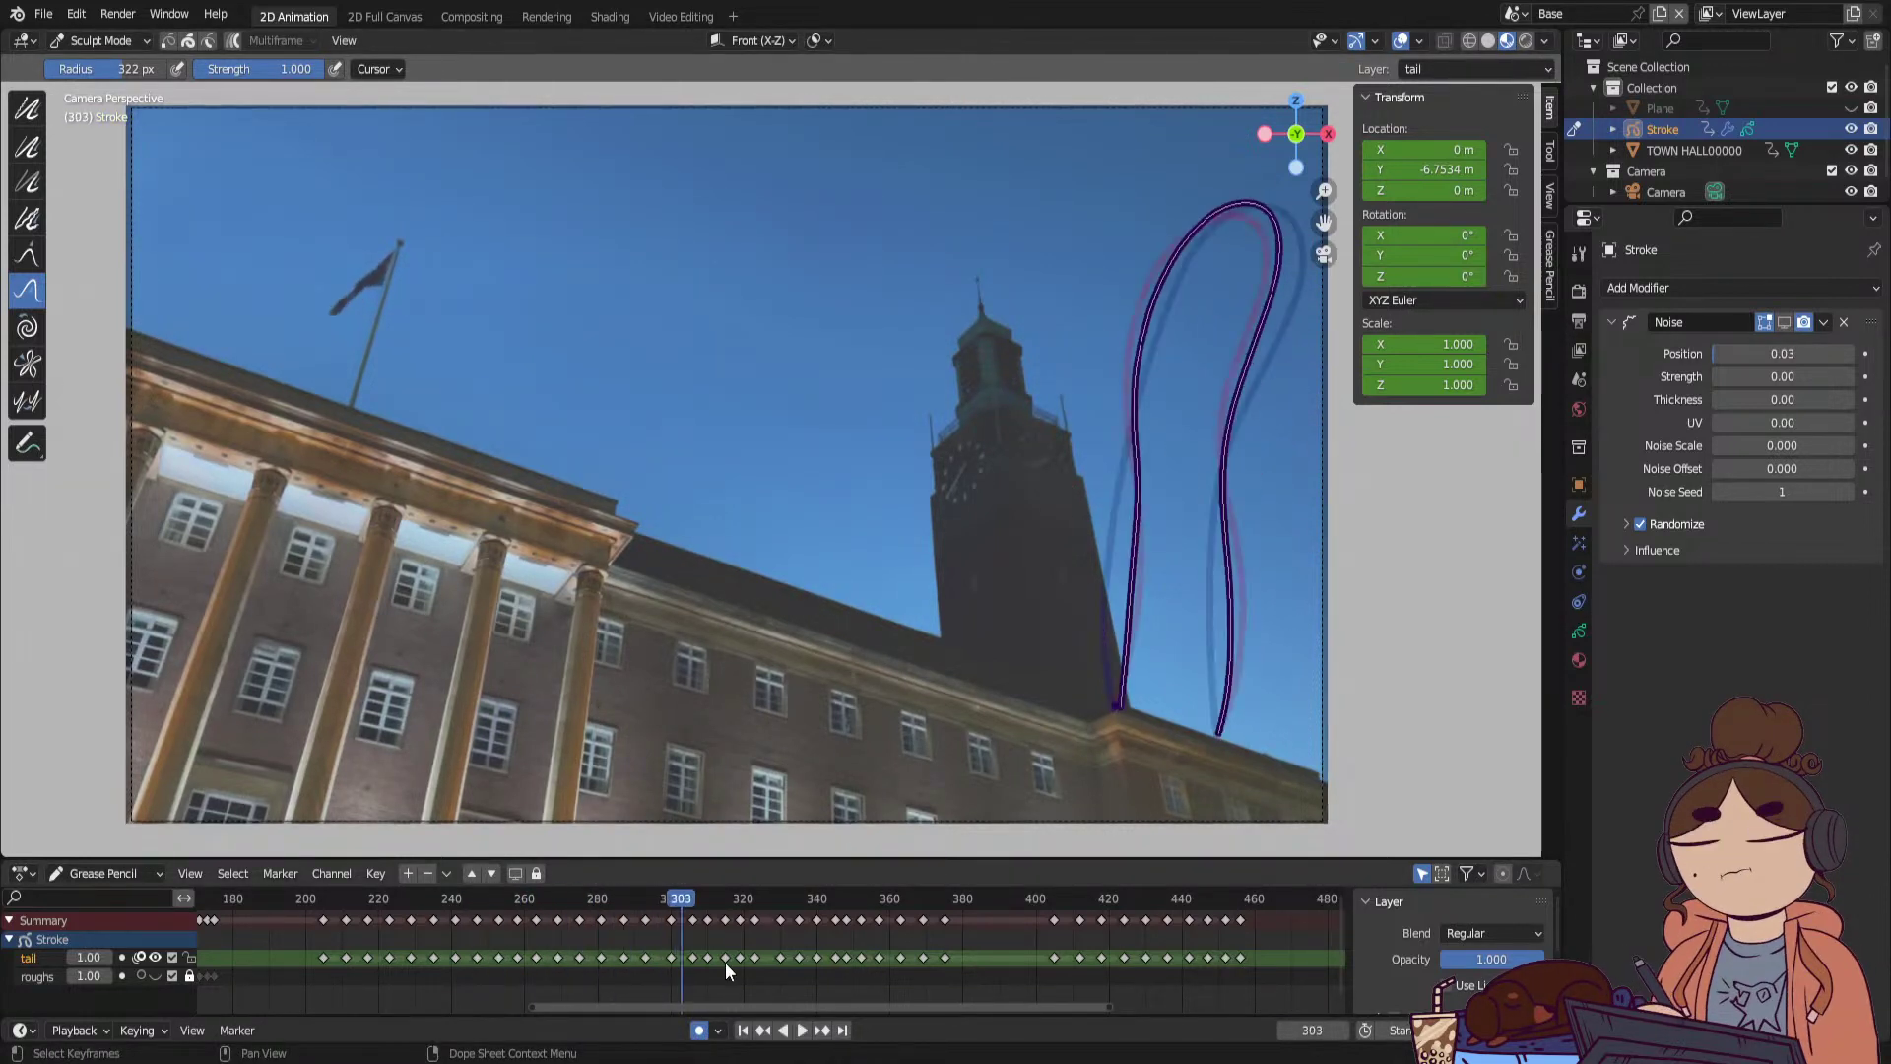
# Play the animation from the first frame to review the tail's motion, and stop at the end.
pyautogui.click(743, 1030)
pyautogui.click(799, 1030)
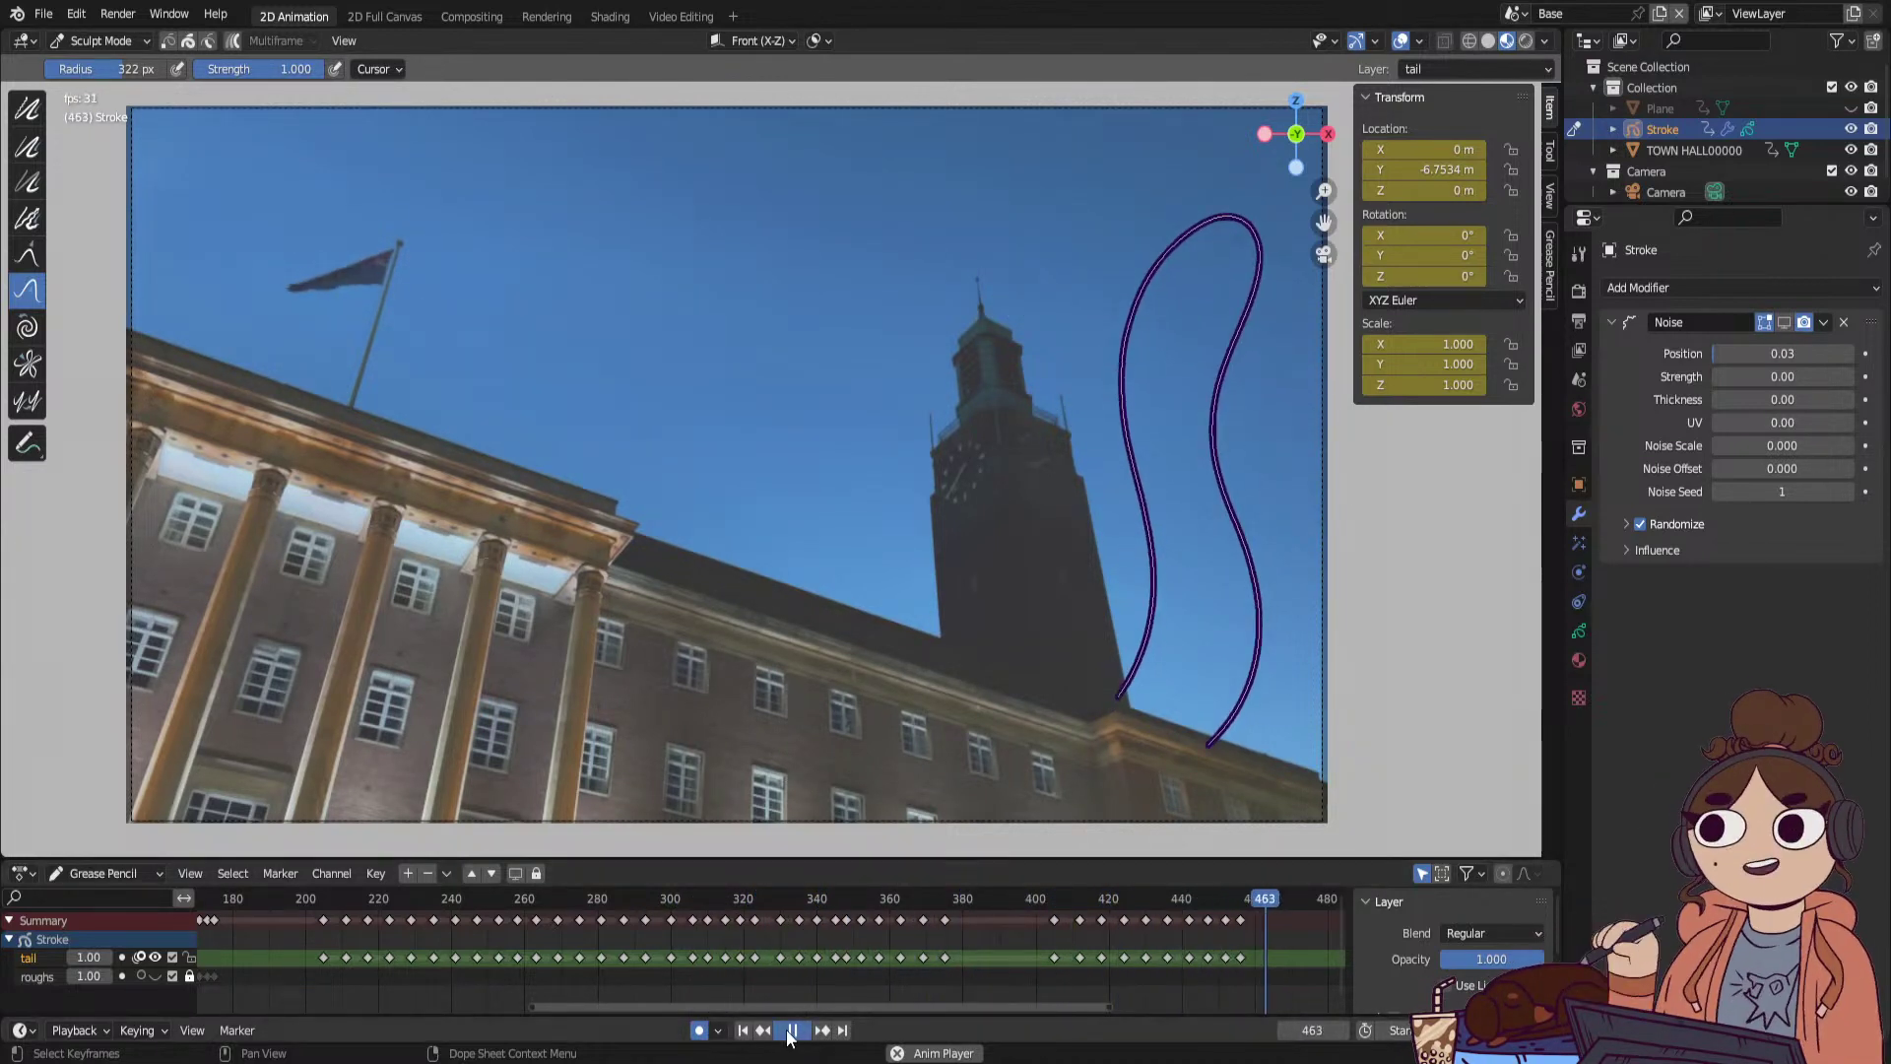
pyautogui.click(791, 1030)
# Switch to Draw Mode and draw a new in-between tail pose at frame 384.
pyautogui.click(973, 899)
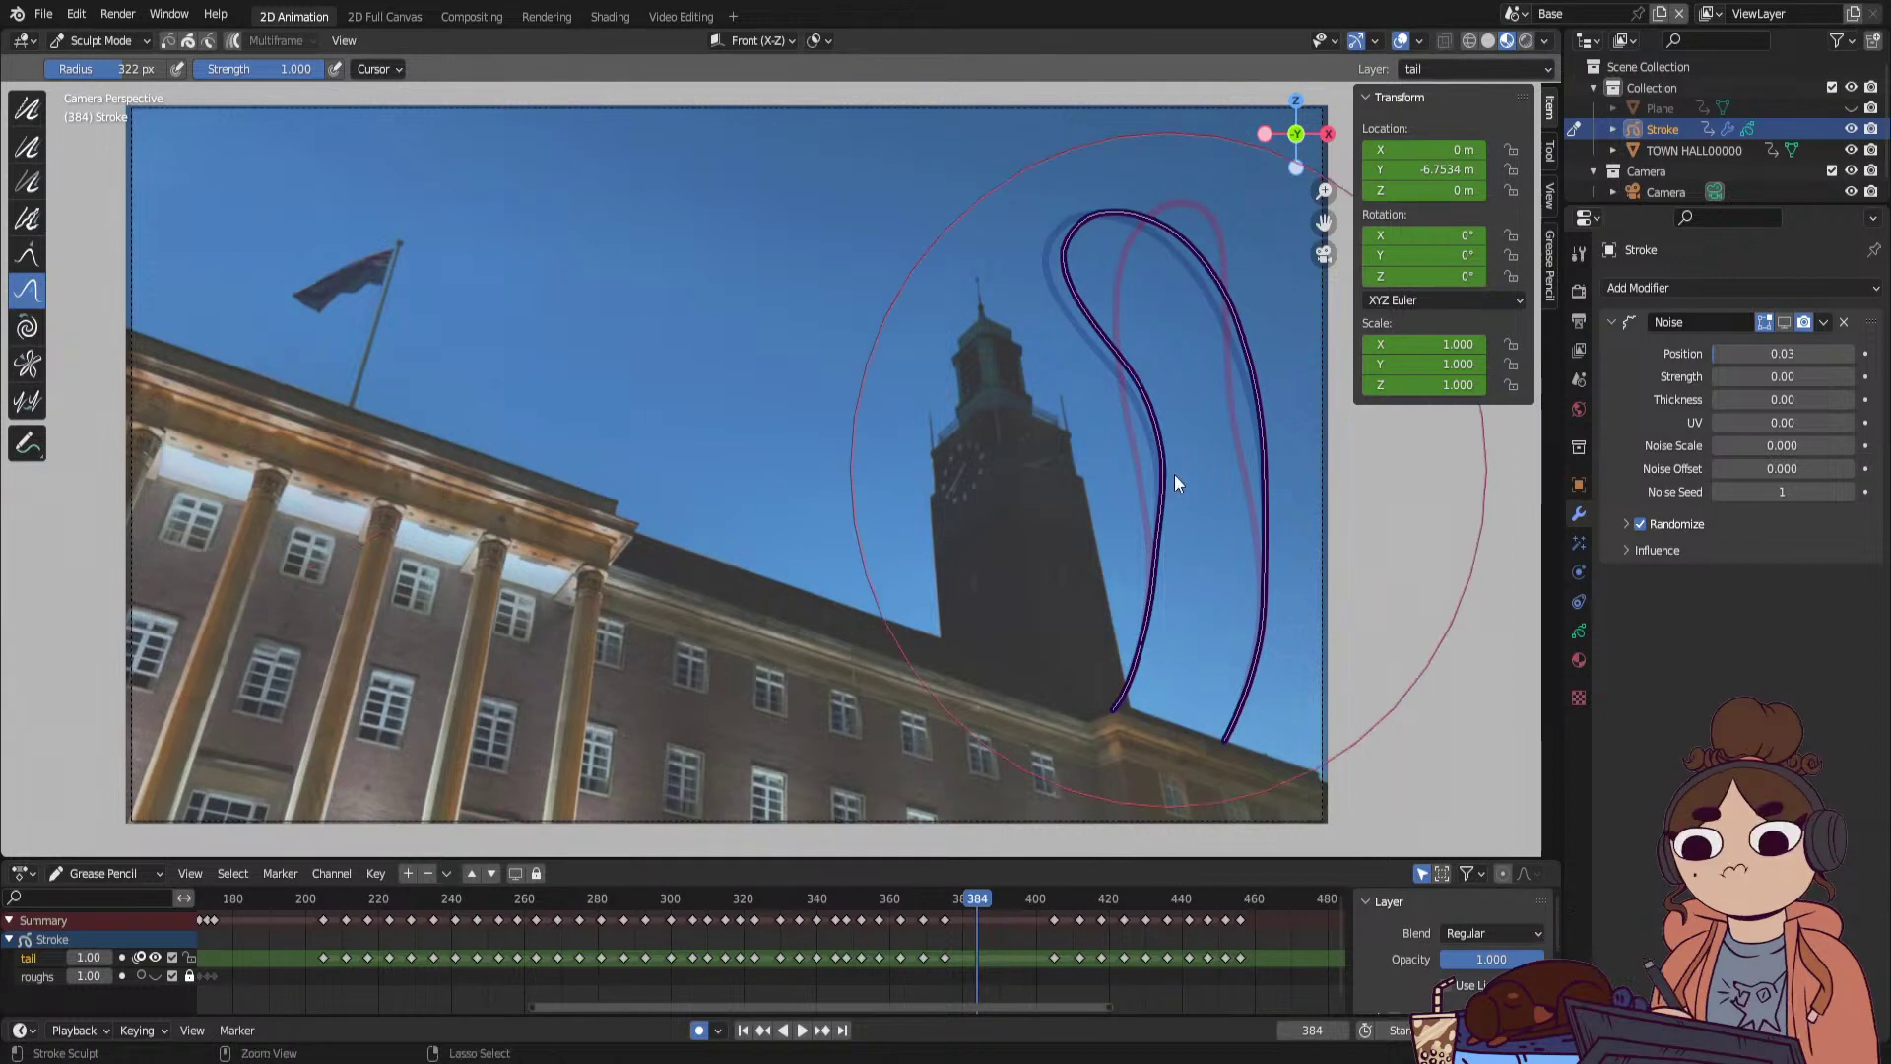
pyautogui.hotkey('ctrl', 'Tab')
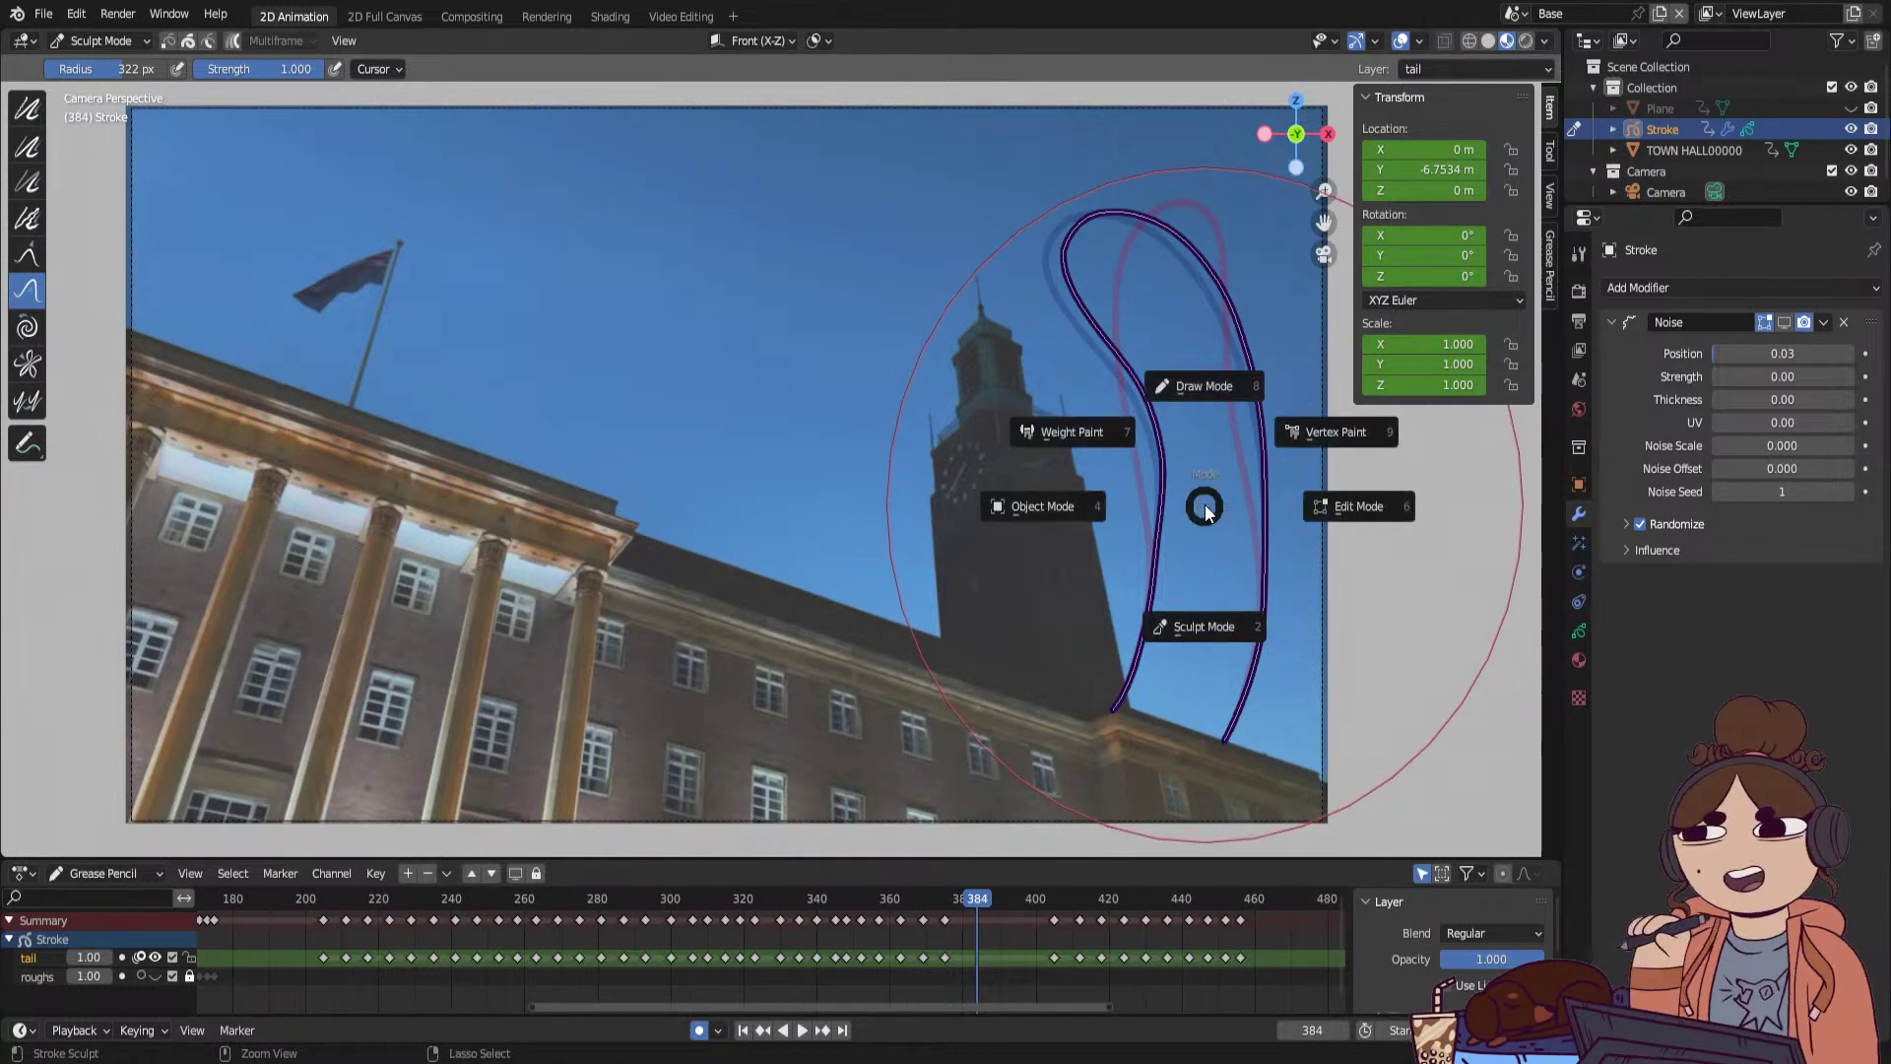
pyautogui.click(1218, 386)
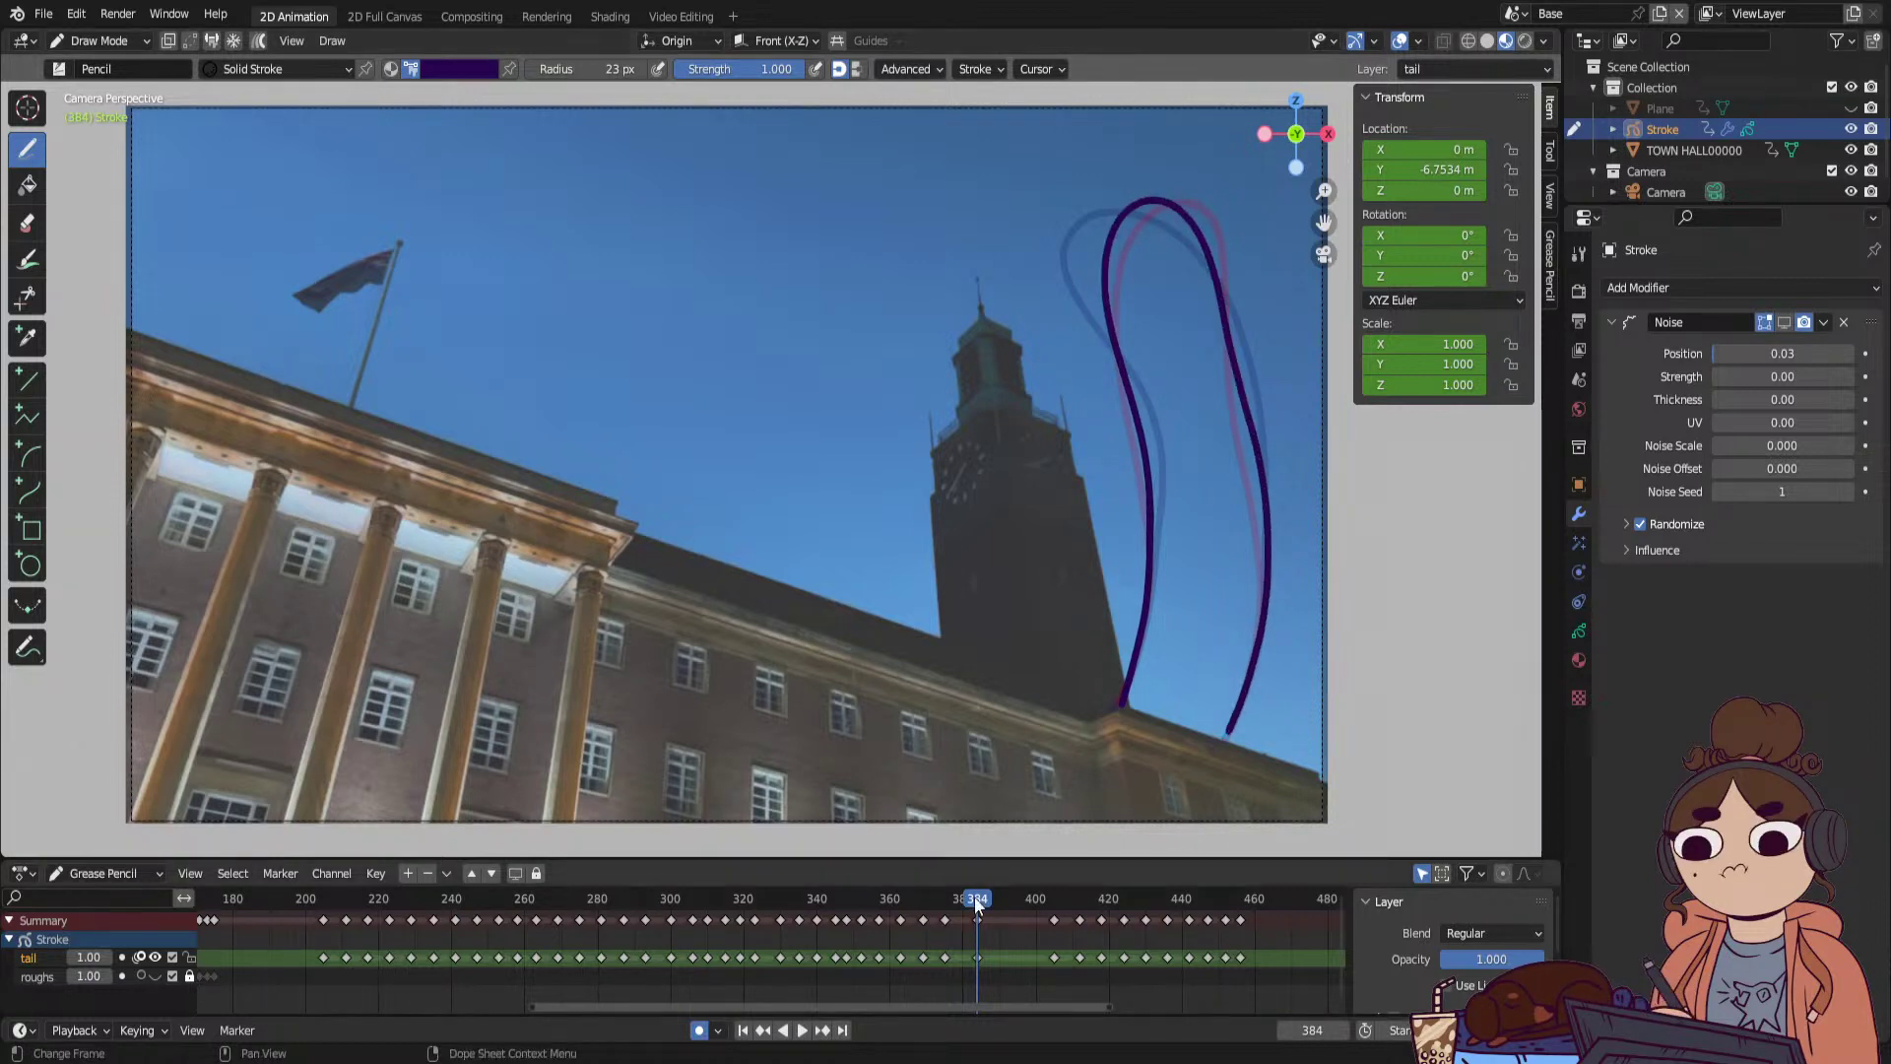
# Return to Sculpt Mode and push the tail at frame 388 into a pose between its neighbours.
pyautogui.moveTo(976, 906)
pyautogui.mouseDown()
pyautogui.moveTo(930, 914)
pyautogui.moveTo(1078, 894)
pyautogui.moveTo(991, 912)
pyautogui.mouseUp()
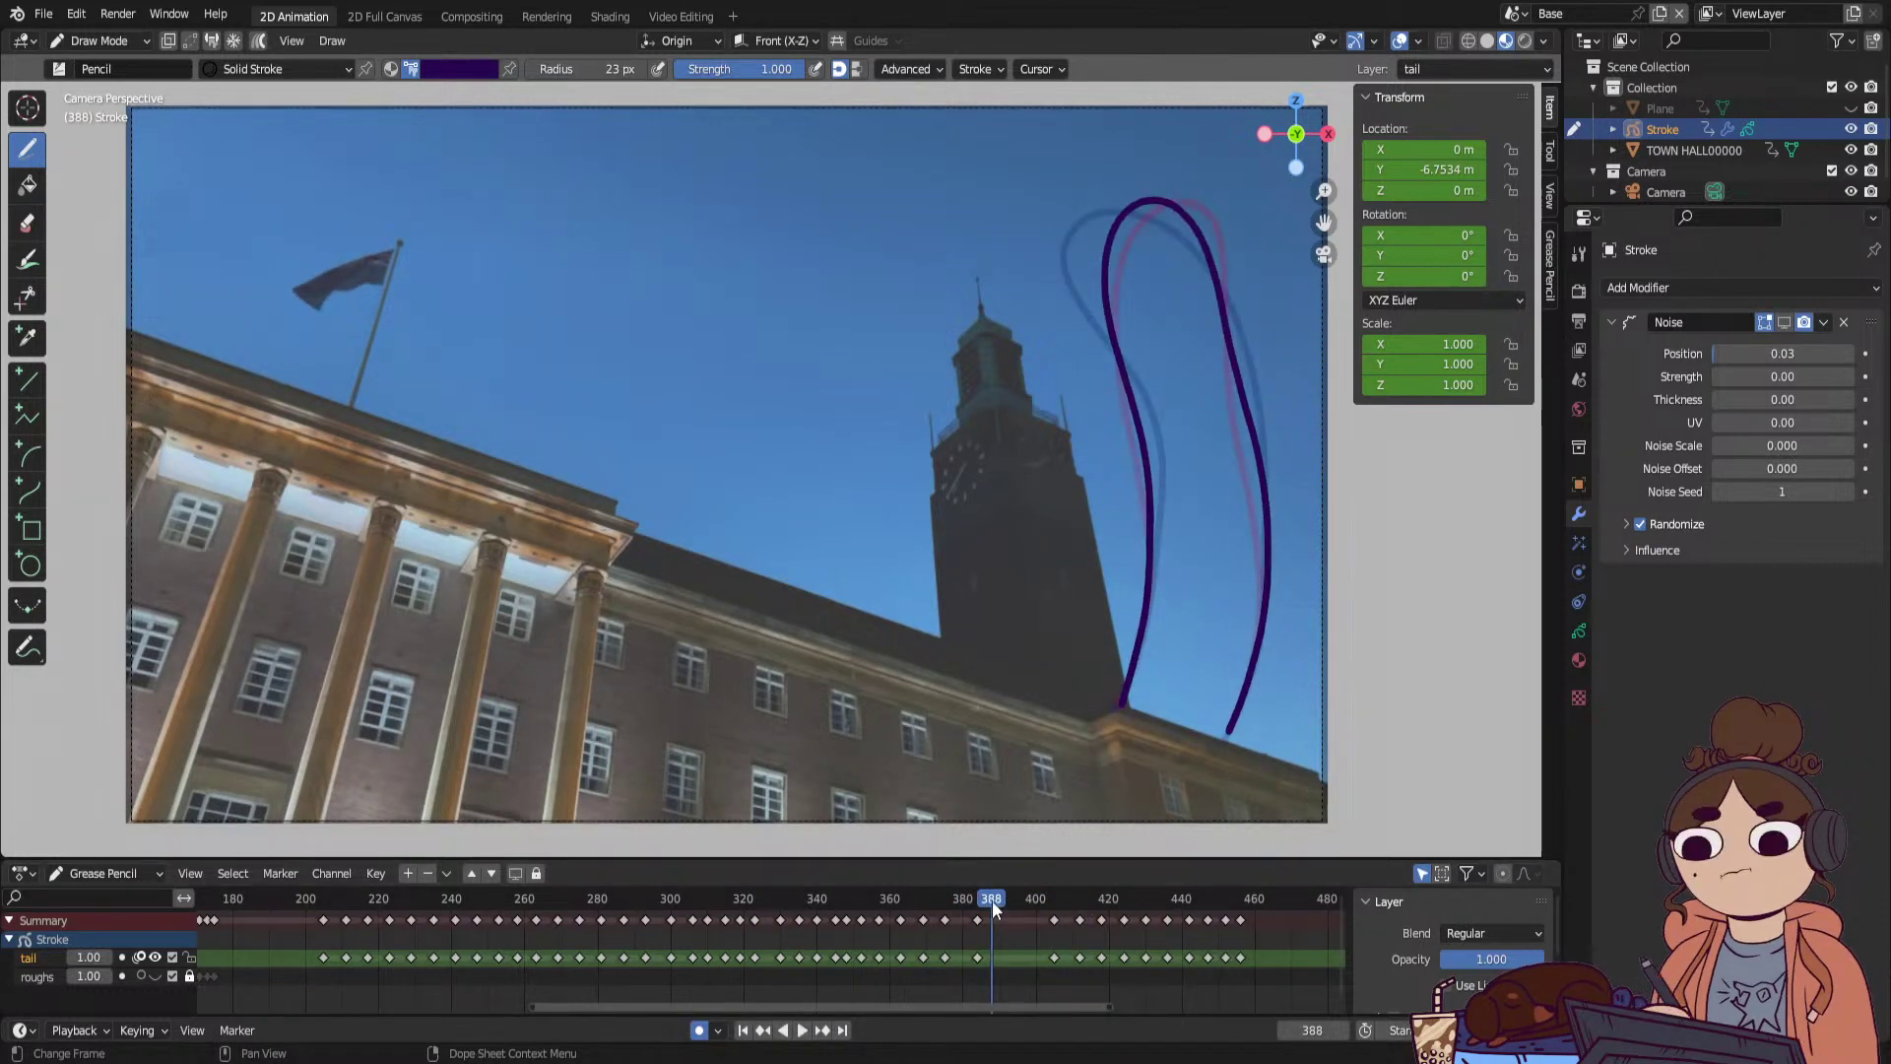
pyautogui.click(135, 41)
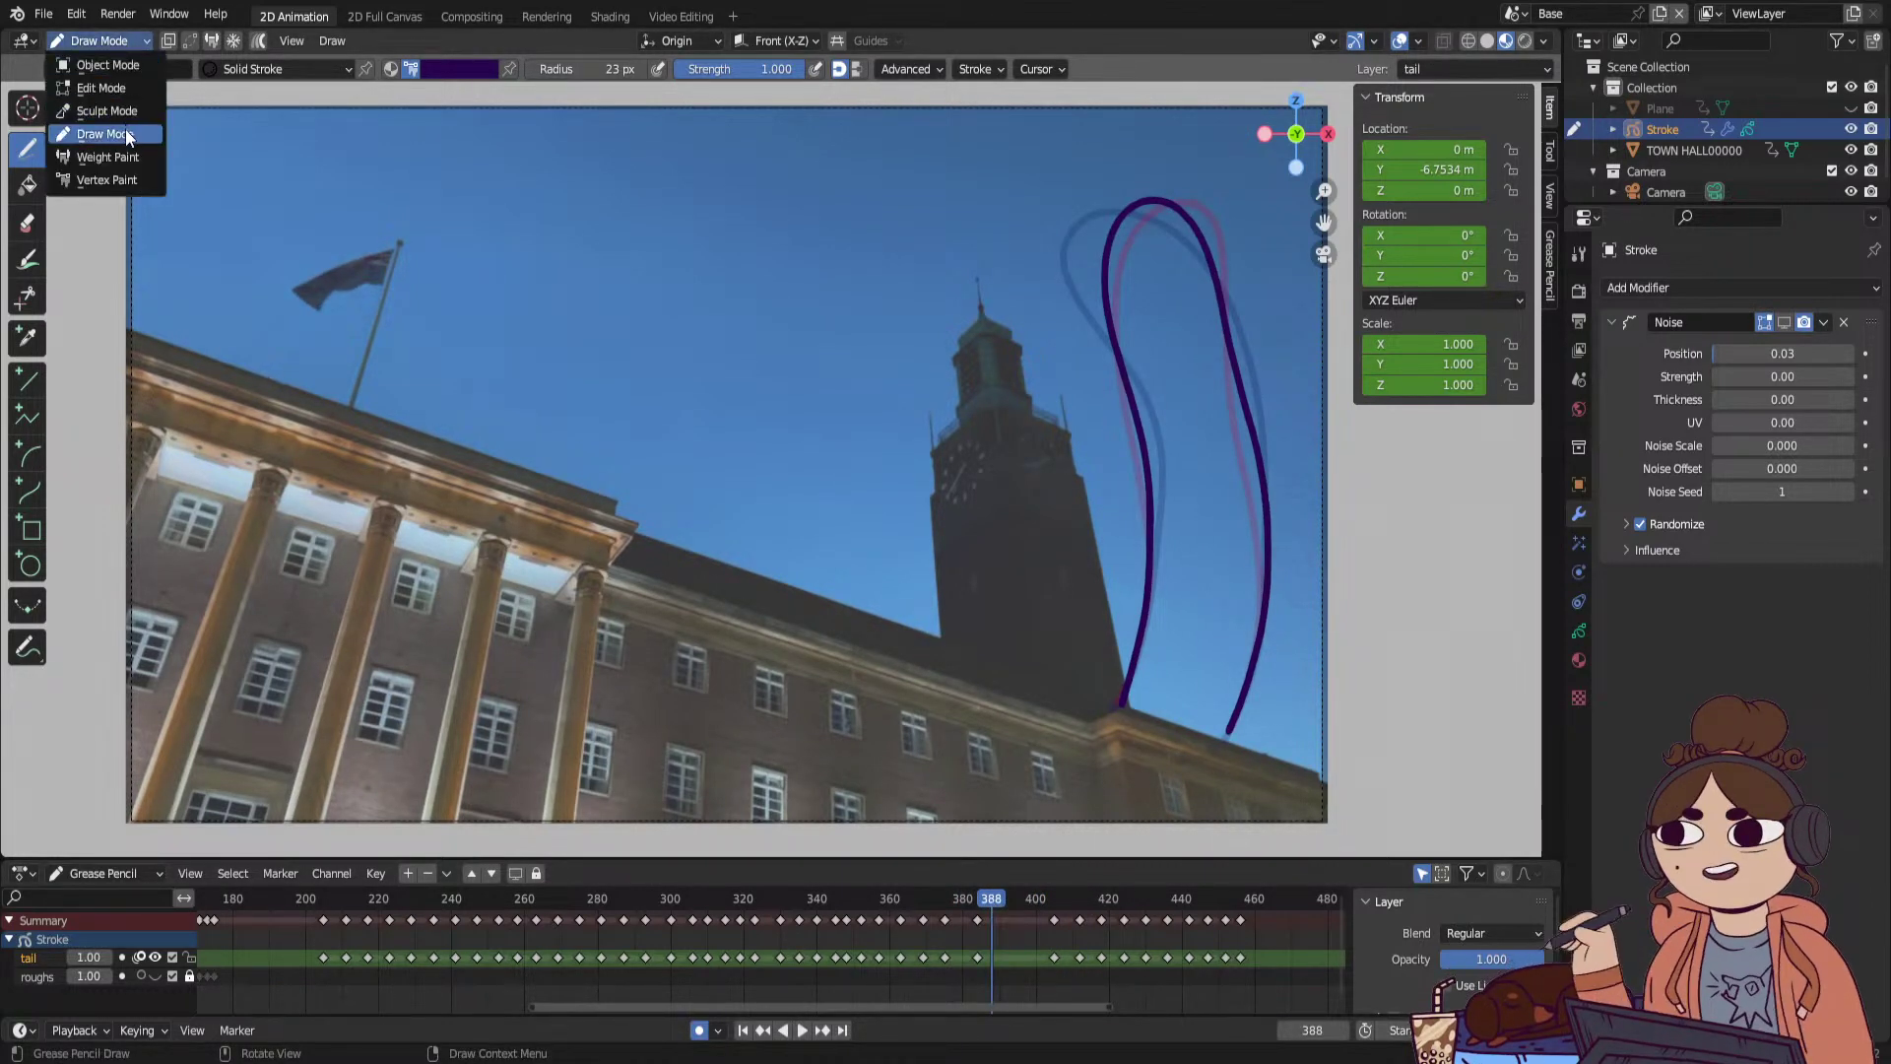
pyautogui.click(127, 110)
pyautogui.moveTo(1187, 239); pyautogui.dragTo(1191, 179)
pyautogui.moveTo(1320, 480); pyautogui.dragTo(1306, 483)
# Draw a new tail outline at frame 395 in Draw Mode, redoing the left edge down to the base.
pyautogui.moveTo(995, 900); pyautogui.dragTo(1018, 900)
pyautogui.hotkey('ctrl', 'Tab')
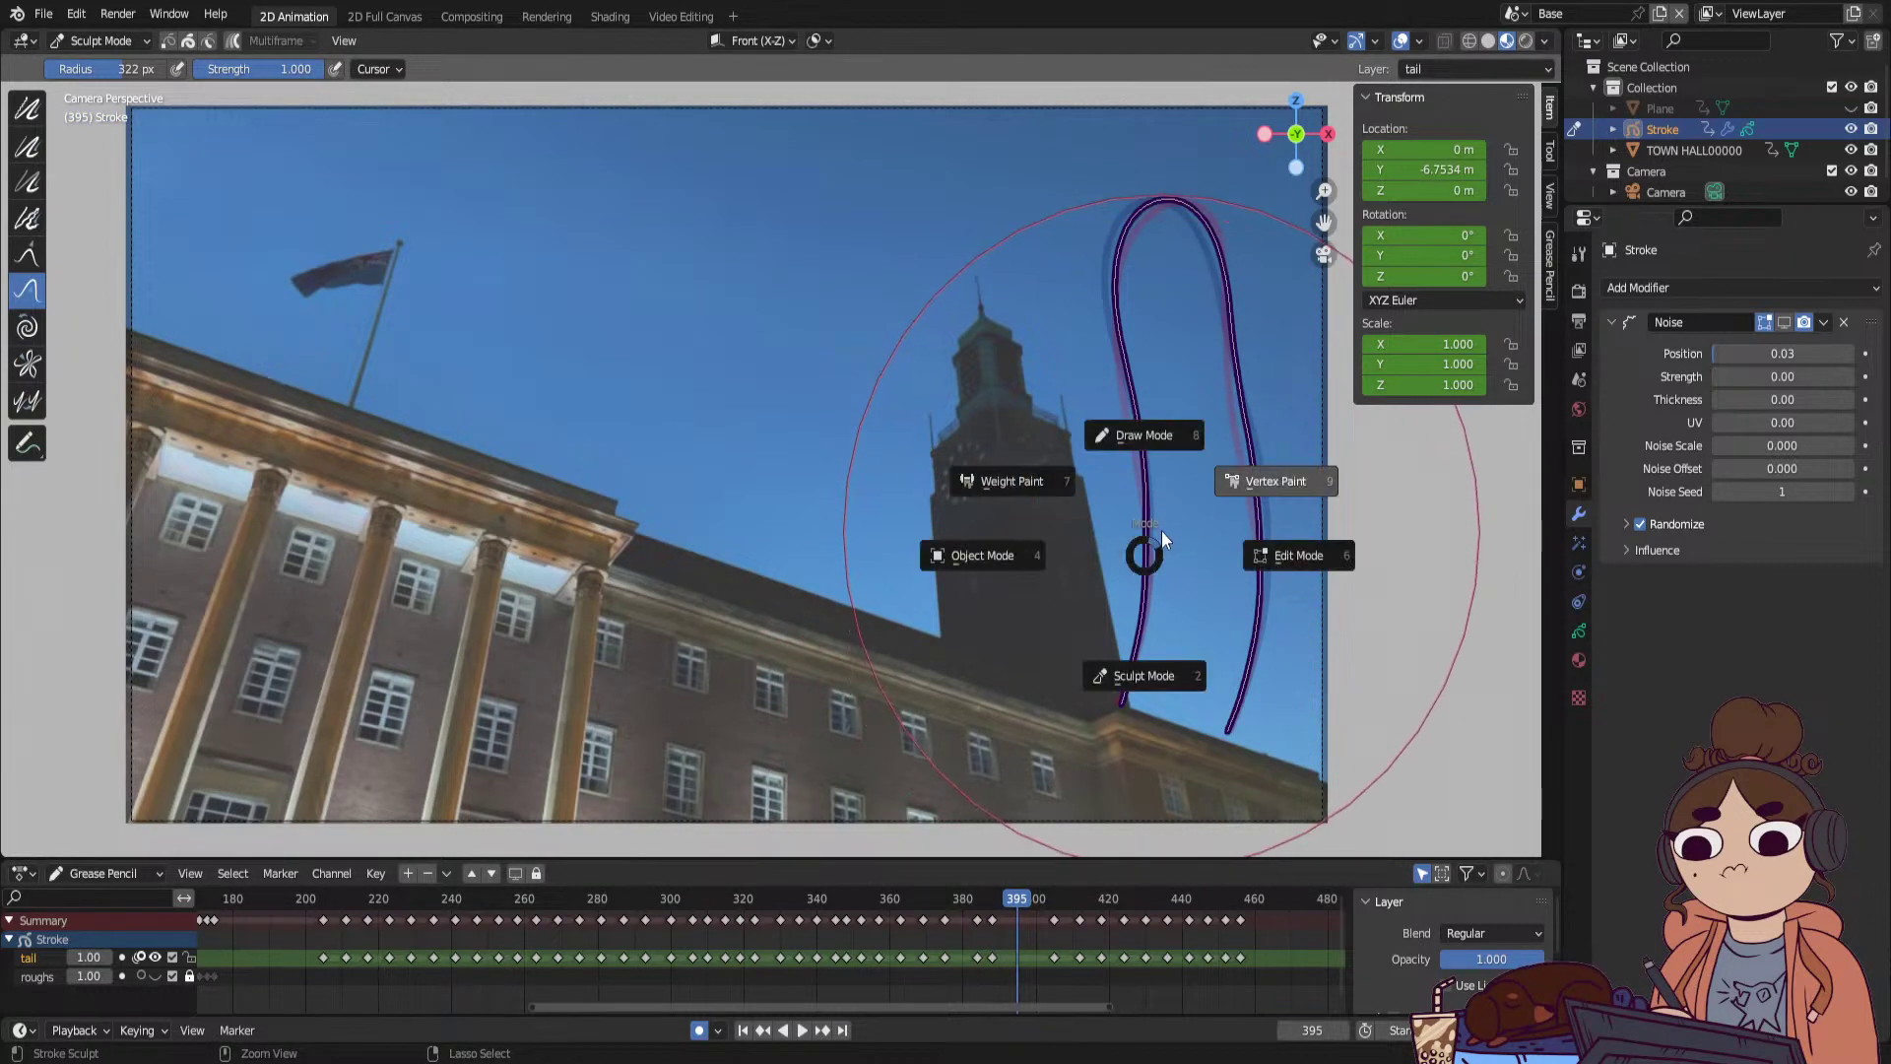
pyautogui.click(1165, 434)
pyautogui.click(1172, 198)
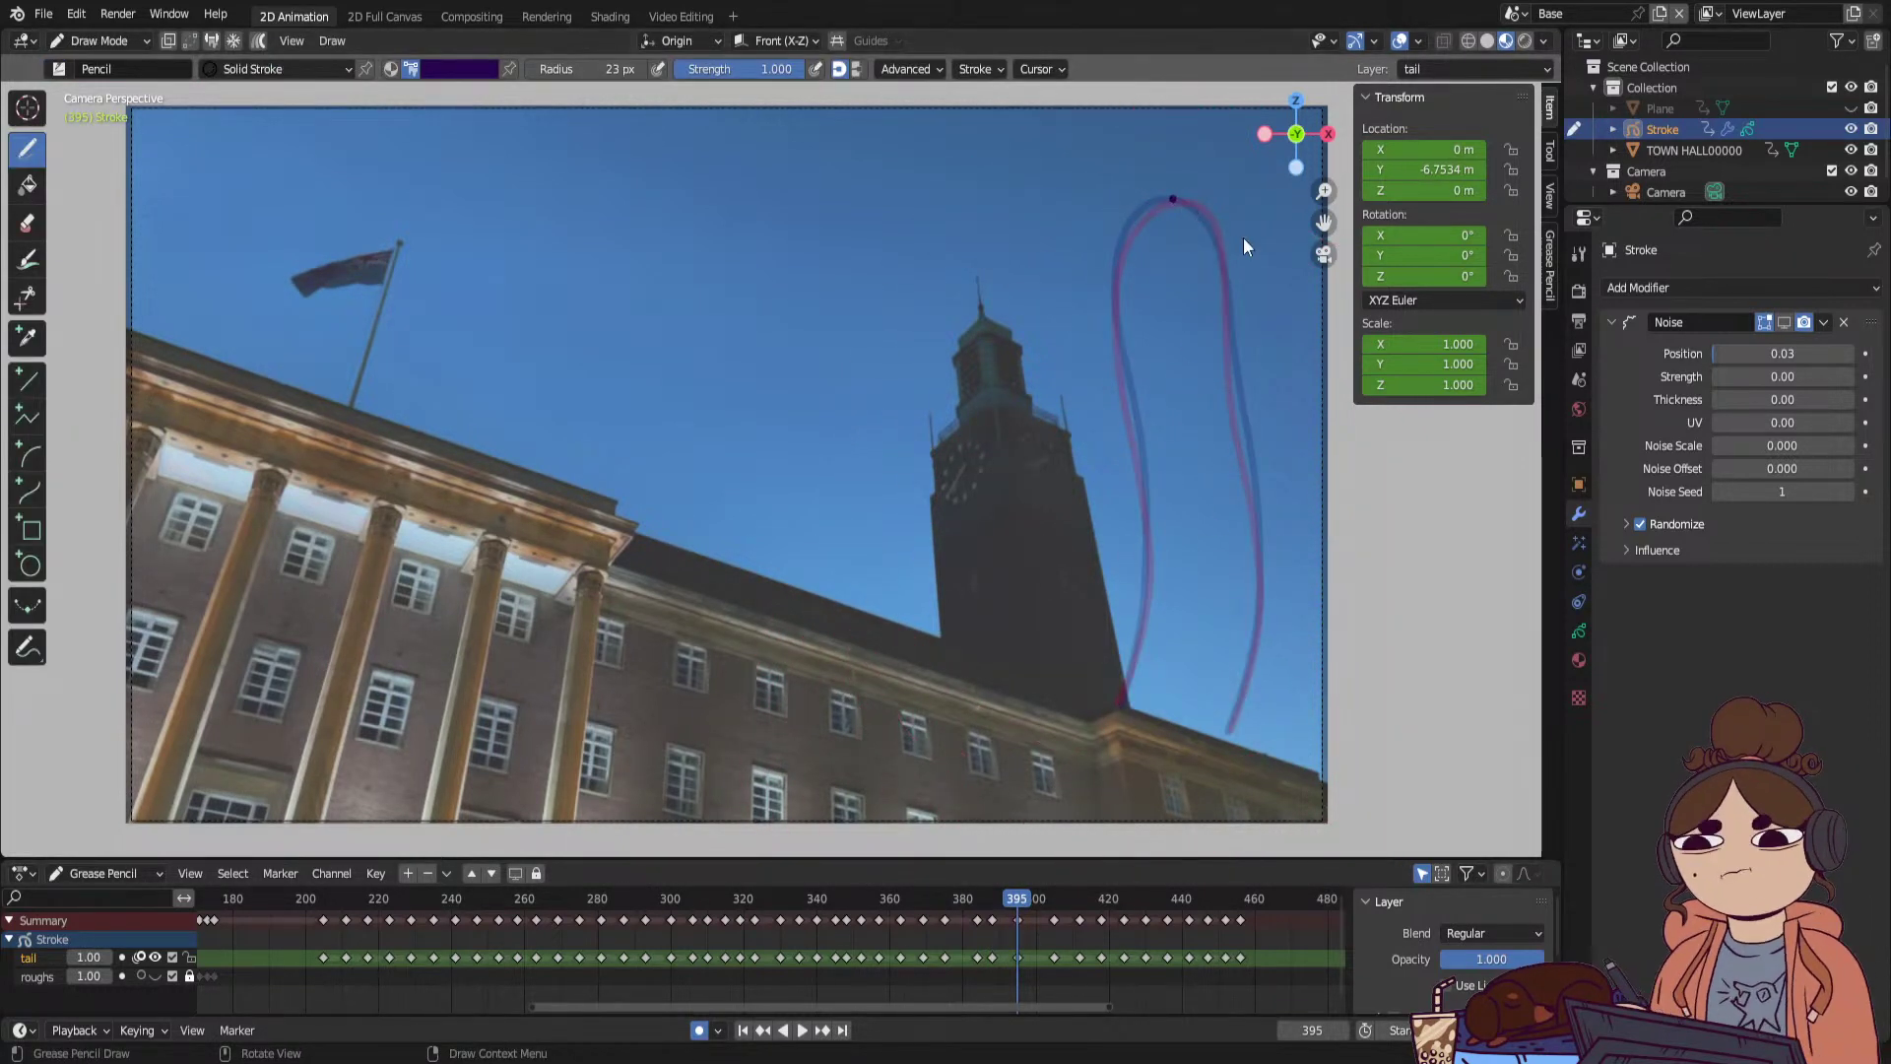
pyautogui.moveTo(1015, 899)
pyautogui.mouseDown()
pyautogui.moveTo(925, 920)
pyautogui.moveTo(1067, 925)
pyautogui.moveTo(973, 943)
pyautogui.moveTo(1115, 940)
pyautogui.moveTo(997, 944)
pyautogui.moveTo(977, 966)
pyautogui.moveTo(1044, 955)
pyautogui.moveTo(1019, 968)
pyautogui.mouseUp()
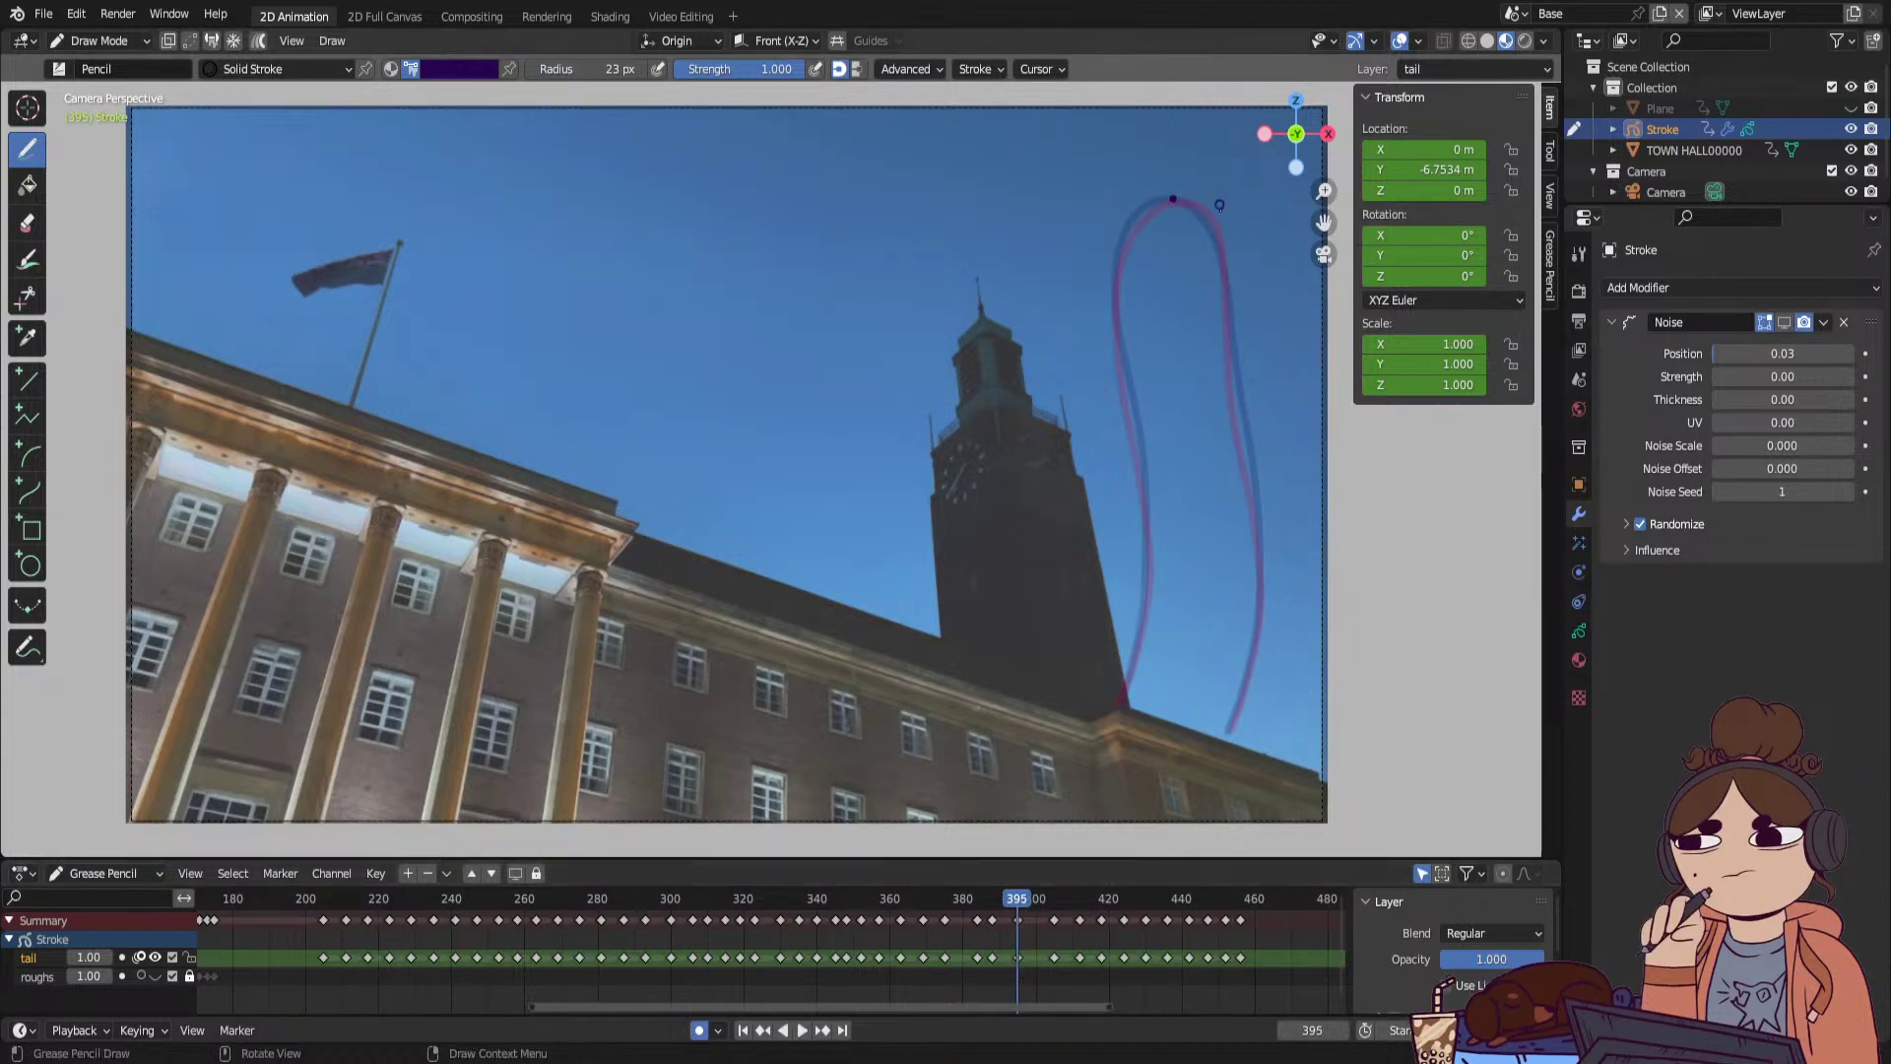
pyautogui.moveTo(1244, 240); pyautogui.dragTo(1241, 364)
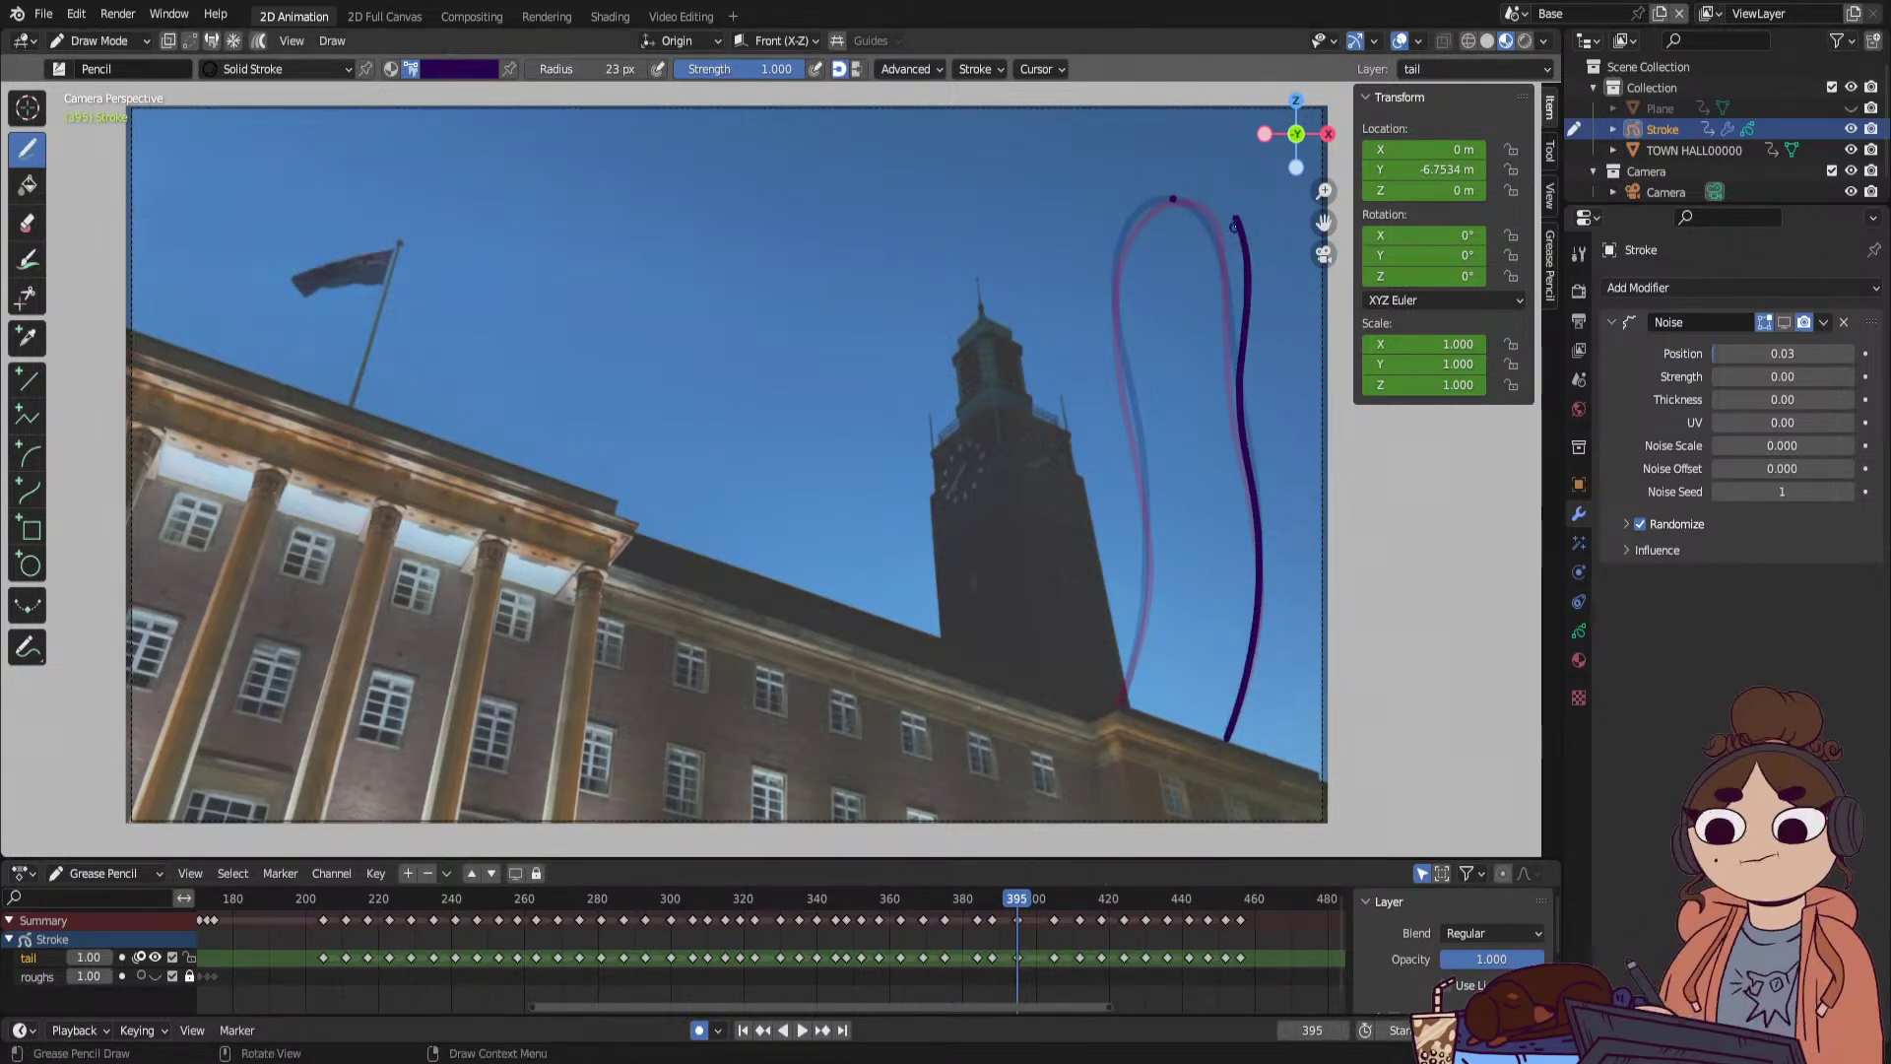
pyautogui.moveTo(1199, 200); pyautogui.dragTo(1124, 282)
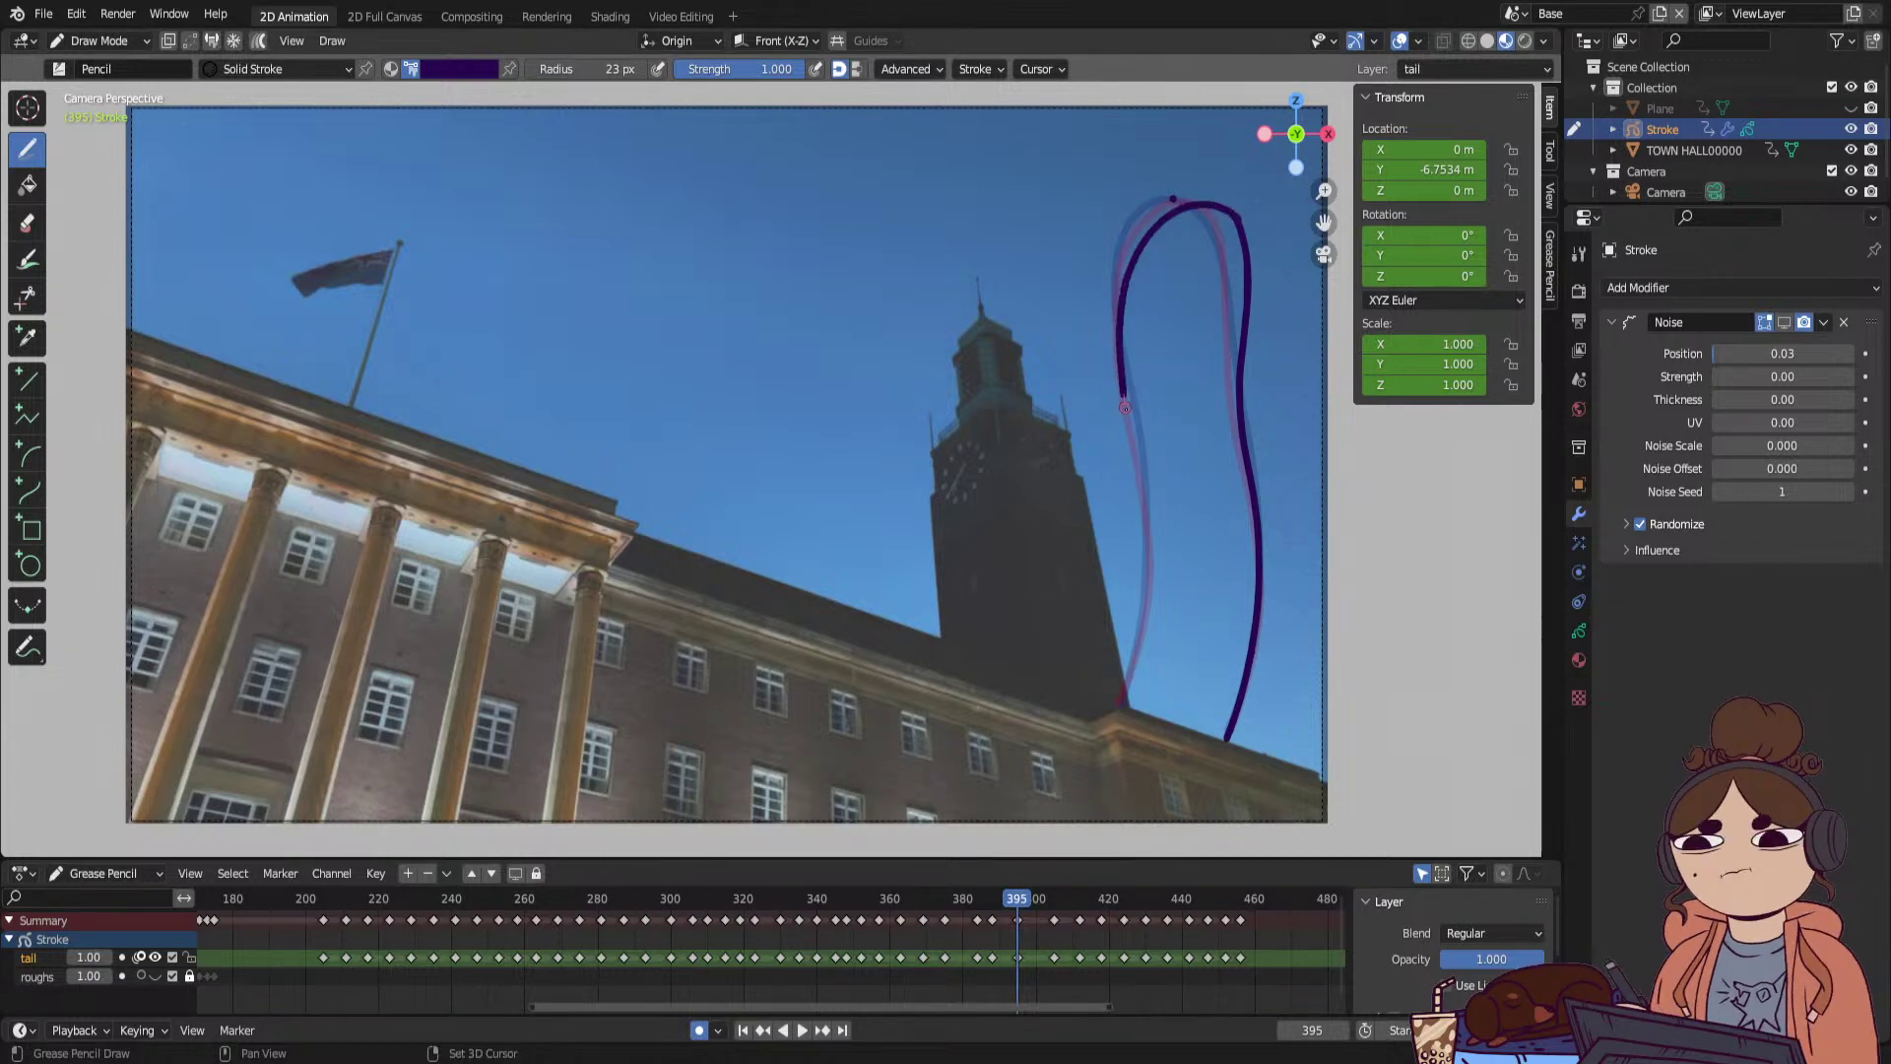
pyautogui.hotkey('ctrl', 'z')
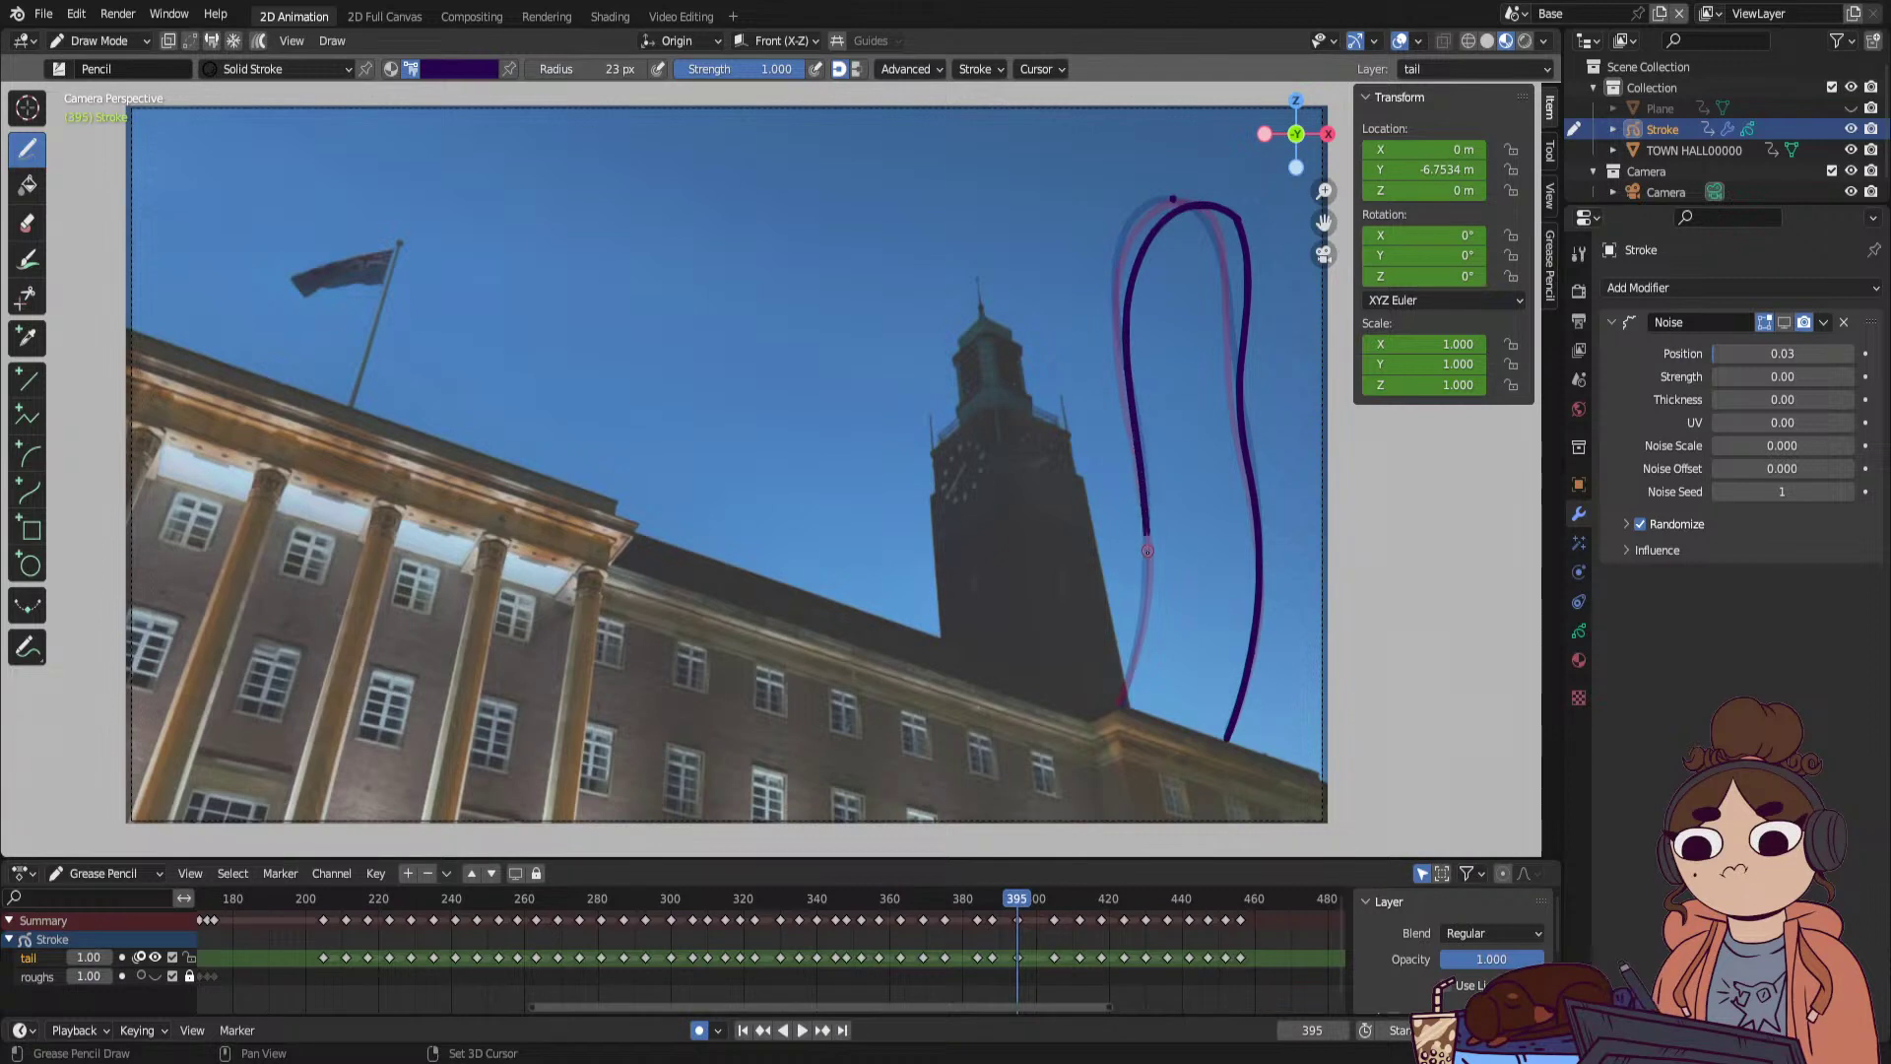
pyautogui.moveTo(1134, 666); pyautogui.dragTo(1123, 703)
# Switch to Sculpt Mode and nudge the tail's tip leftward at frame 400 and again around frame 409.
pyautogui.moveTo(1031, 908)
pyautogui.mouseDown()
pyautogui.moveTo(981, 914)
pyautogui.moveTo(1061, 908)
pyautogui.moveTo(1036, 918)
pyautogui.mouseUp()
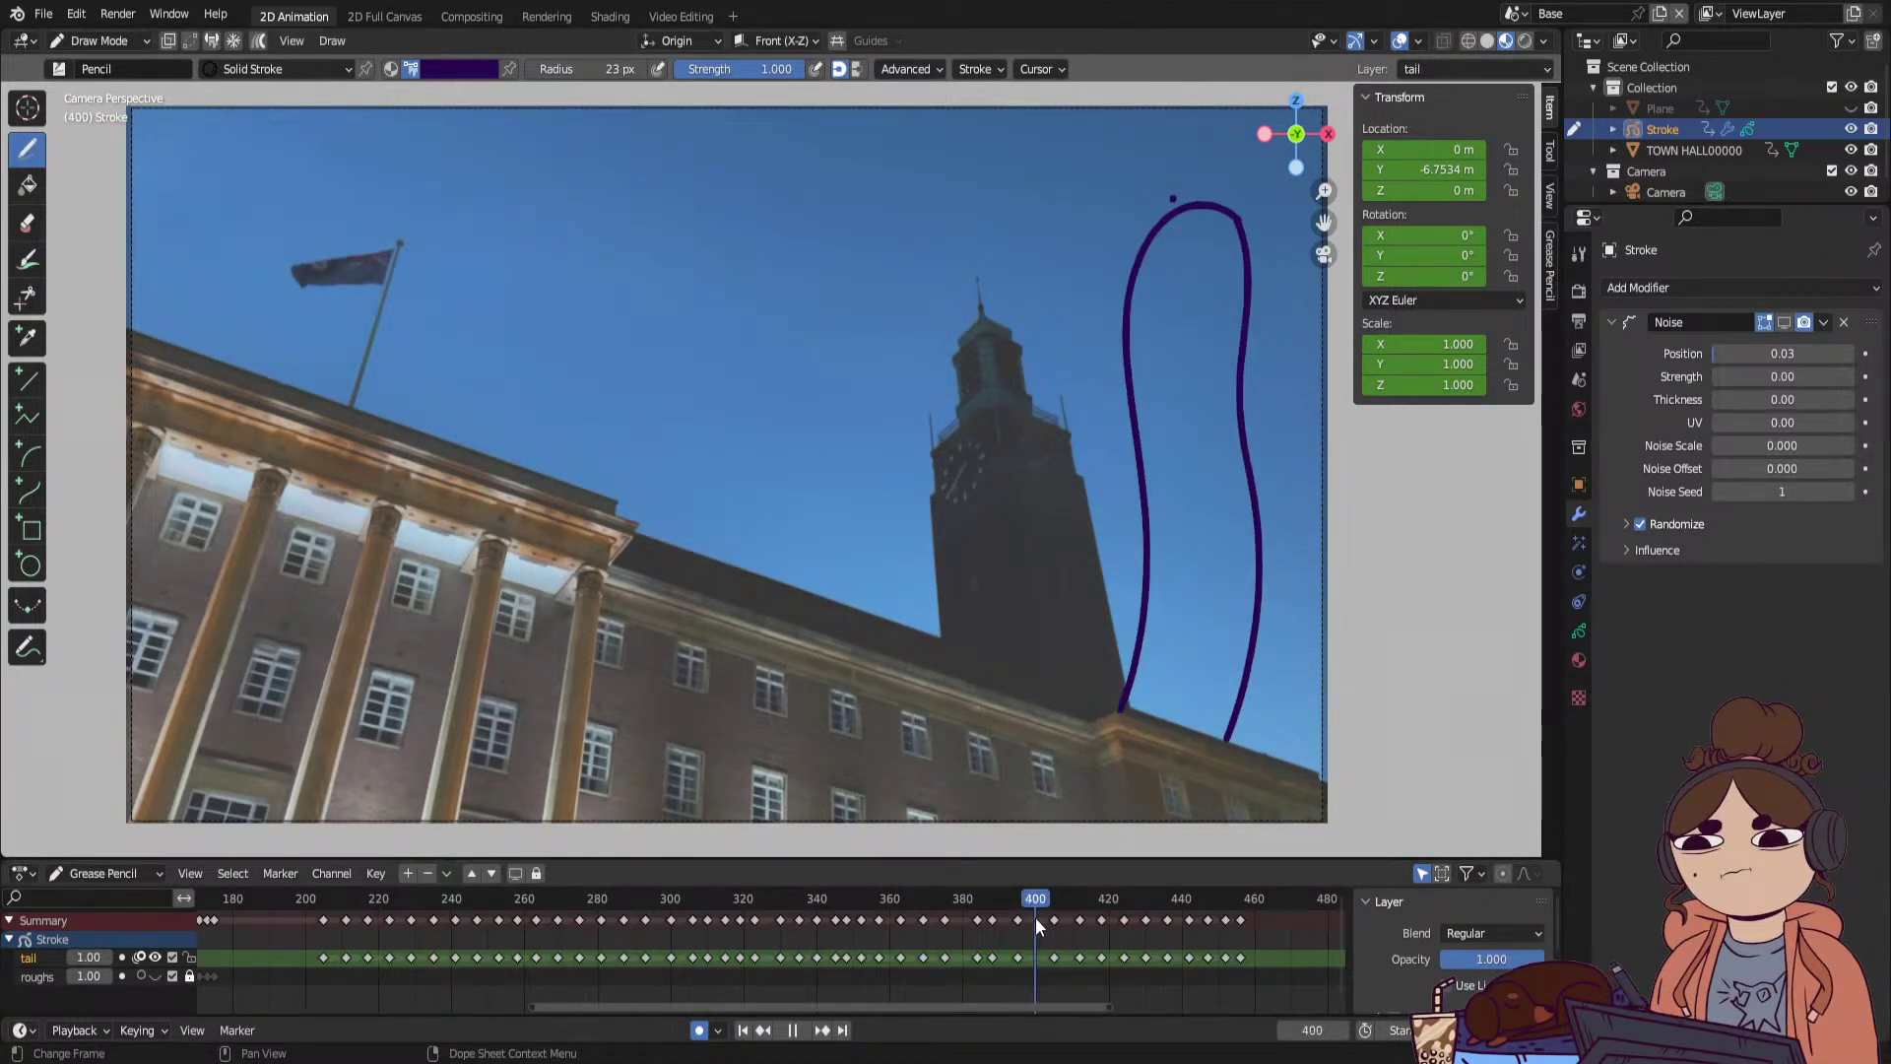
pyautogui.hotkey('ctrl', 'Tab')
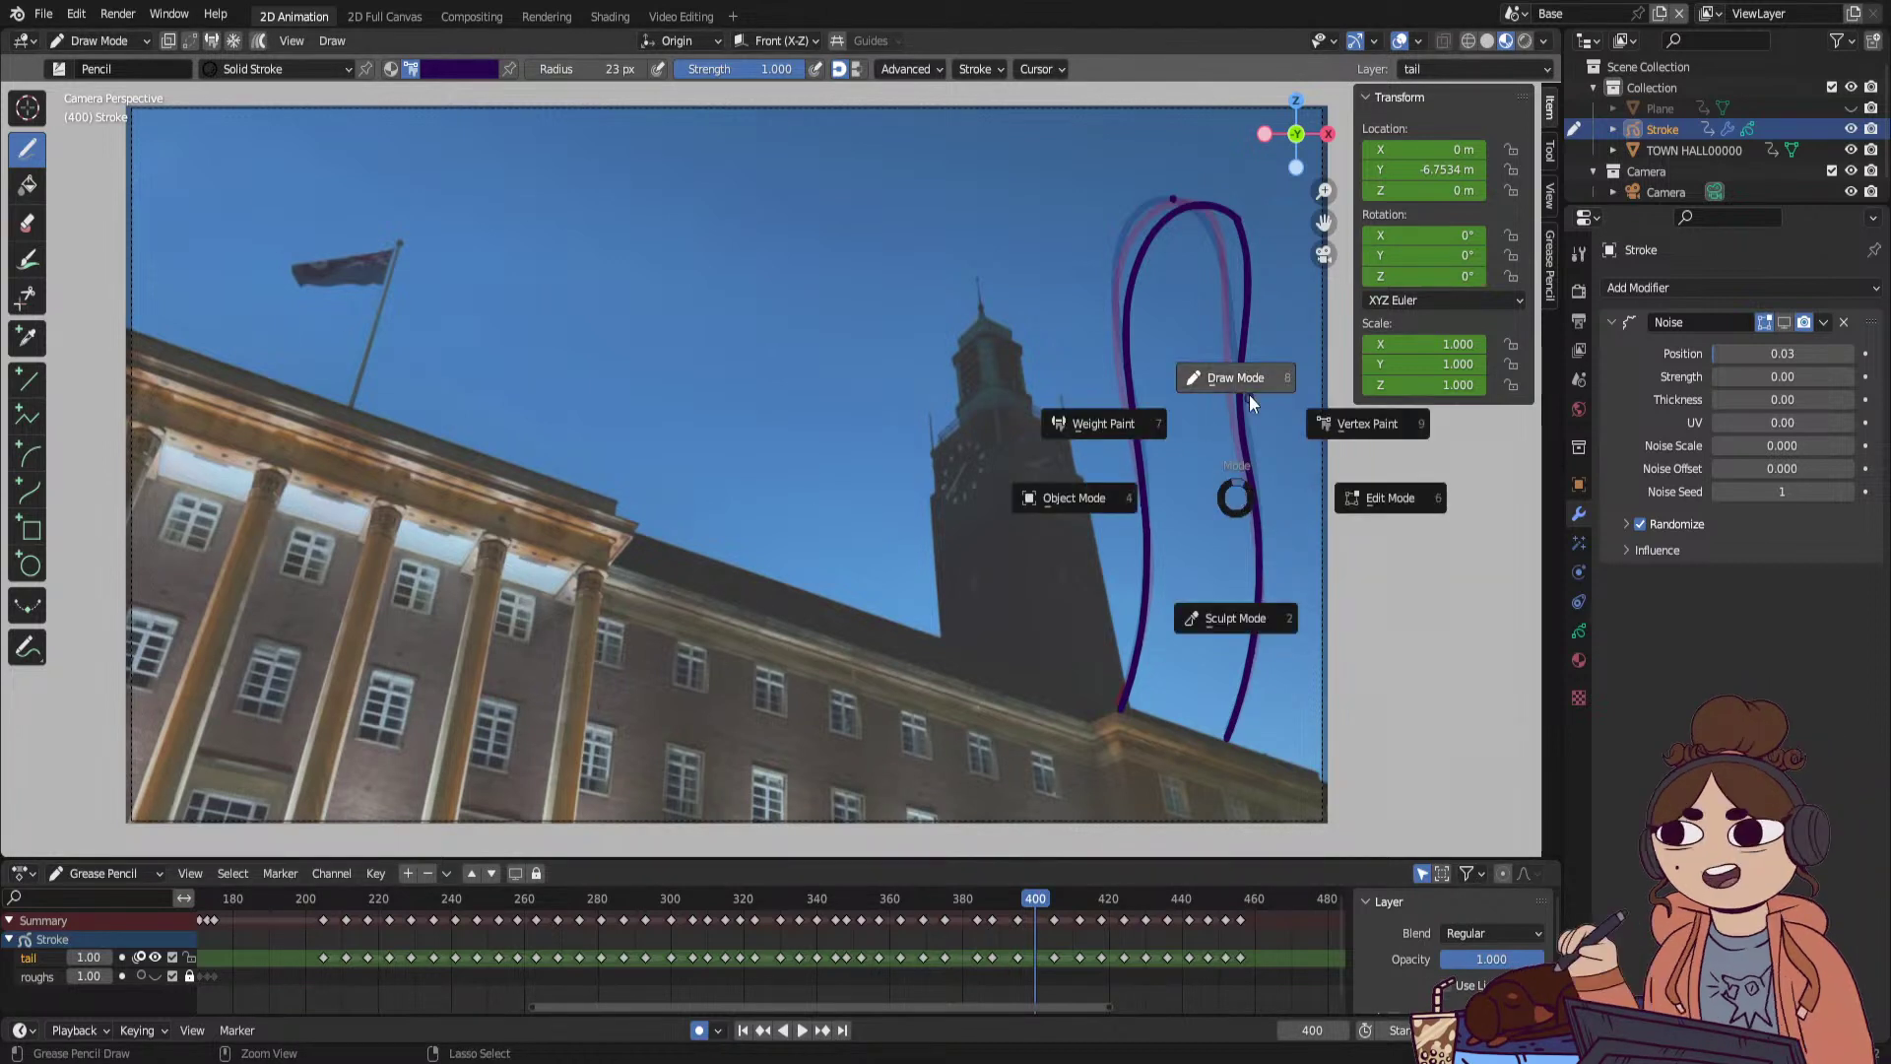
pyautogui.click(1230, 638)
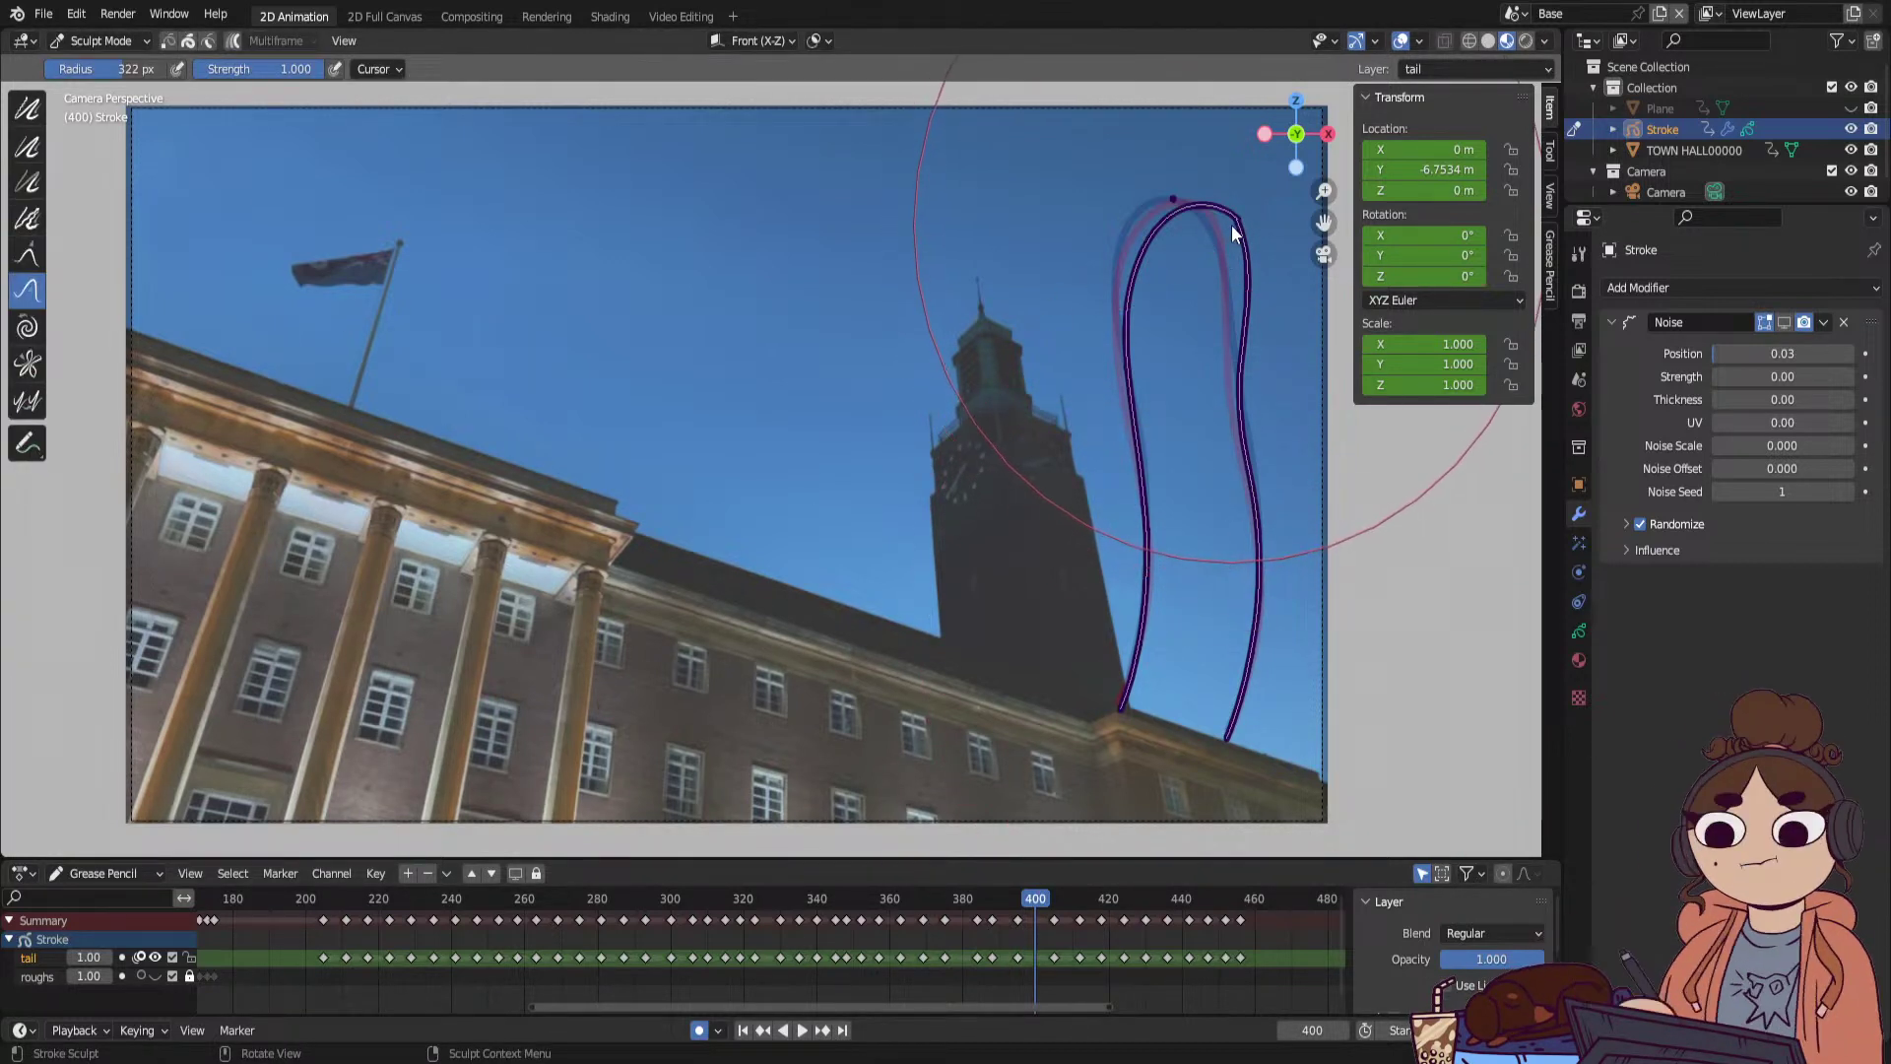
pyautogui.moveTo(1235, 221); pyautogui.dragTo(1225, 234)
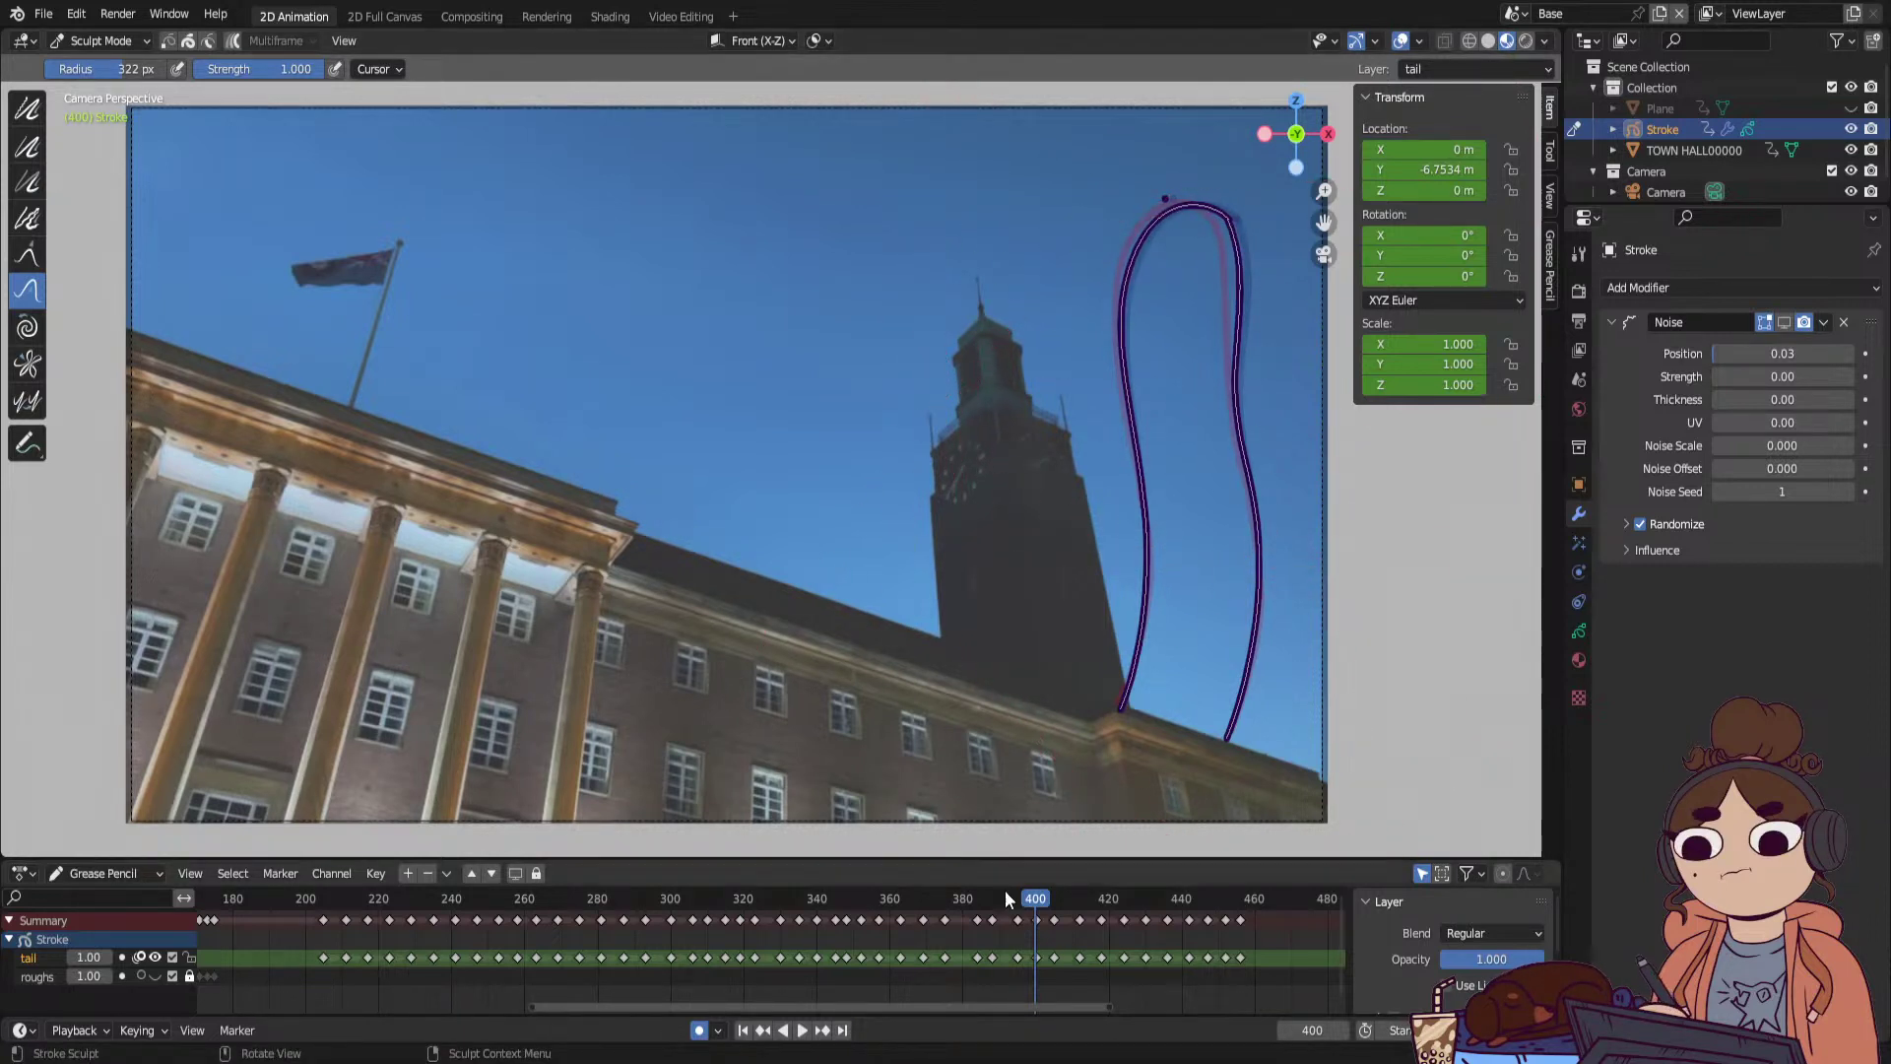
pyautogui.moveTo(1007, 898)
pyautogui.mouseDown()
pyautogui.moveTo(1113, 902)
pyautogui.moveTo(1010, 920)
pyautogui.moveTo(1084, 912)
pyautogui.moveTo(1068, 914)
pyautogui.mouseUp()
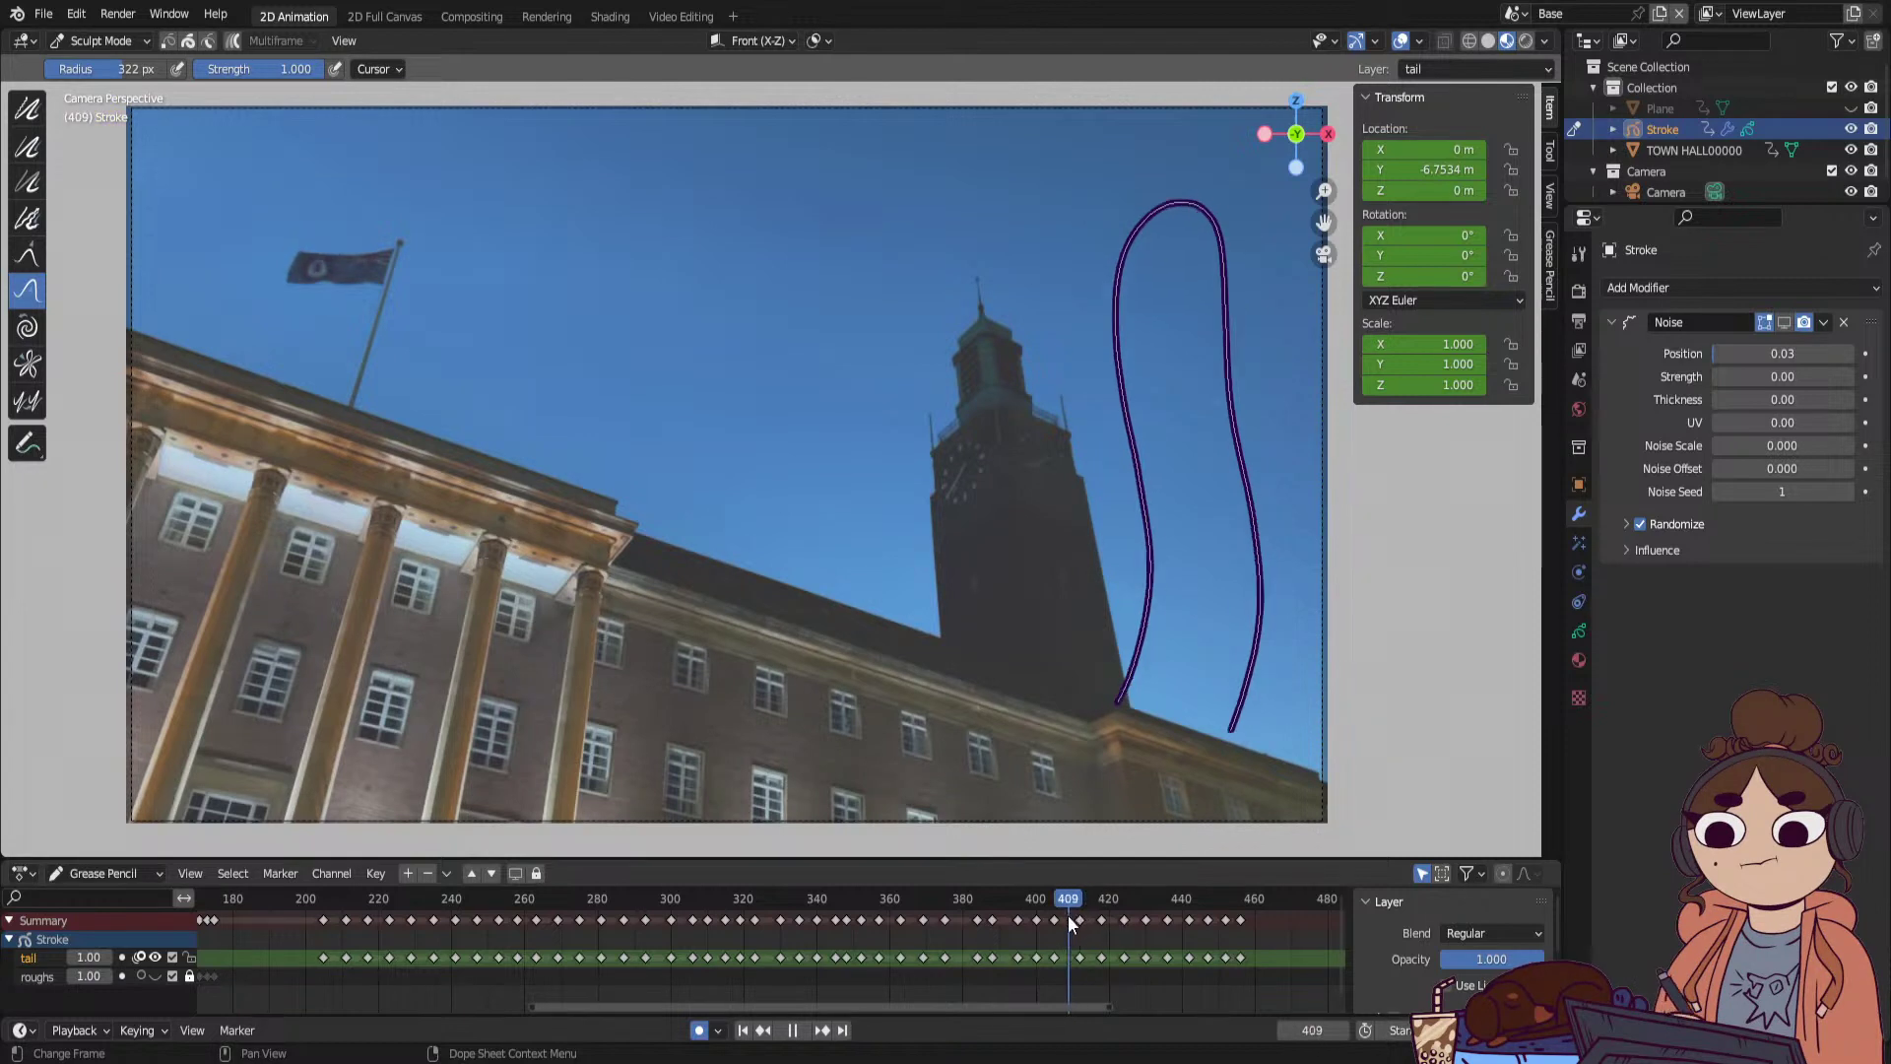
pyautogui.moveTo(1226, 222); pyautogui.dragTo(1214, 225)
# Duplicate the frame 412 tail keyframe to about frame 415, and push the frame 412 pose leftward as an in-between.
pyautogui.moveTo(1062, 900)
pyautogui.mouseDown()
pyautogui.moveTo(1091, 914)
pyautogui.moveTo(1069, 914)
pyautogui.moveTo(1089, 961)
pyautogui.mouseUp()
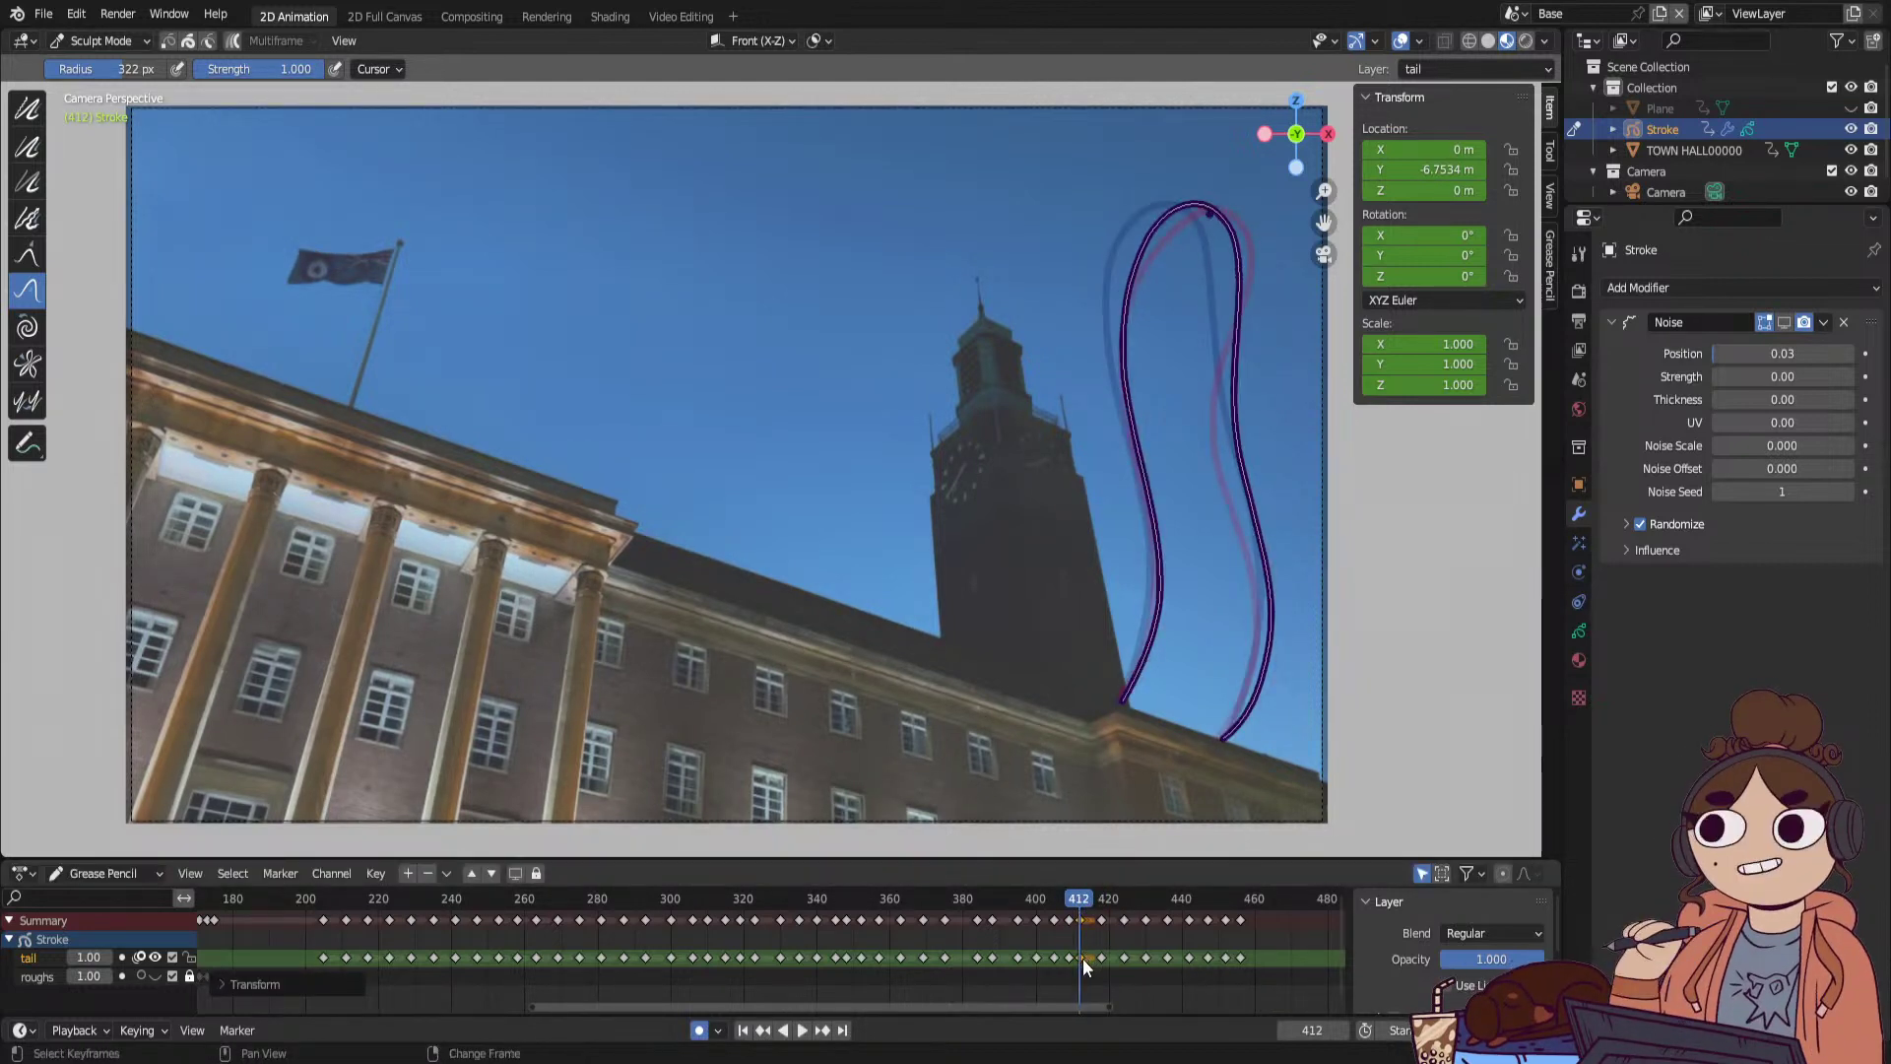
pyautogui.press('g')
pyautogui.click(1095, 961)
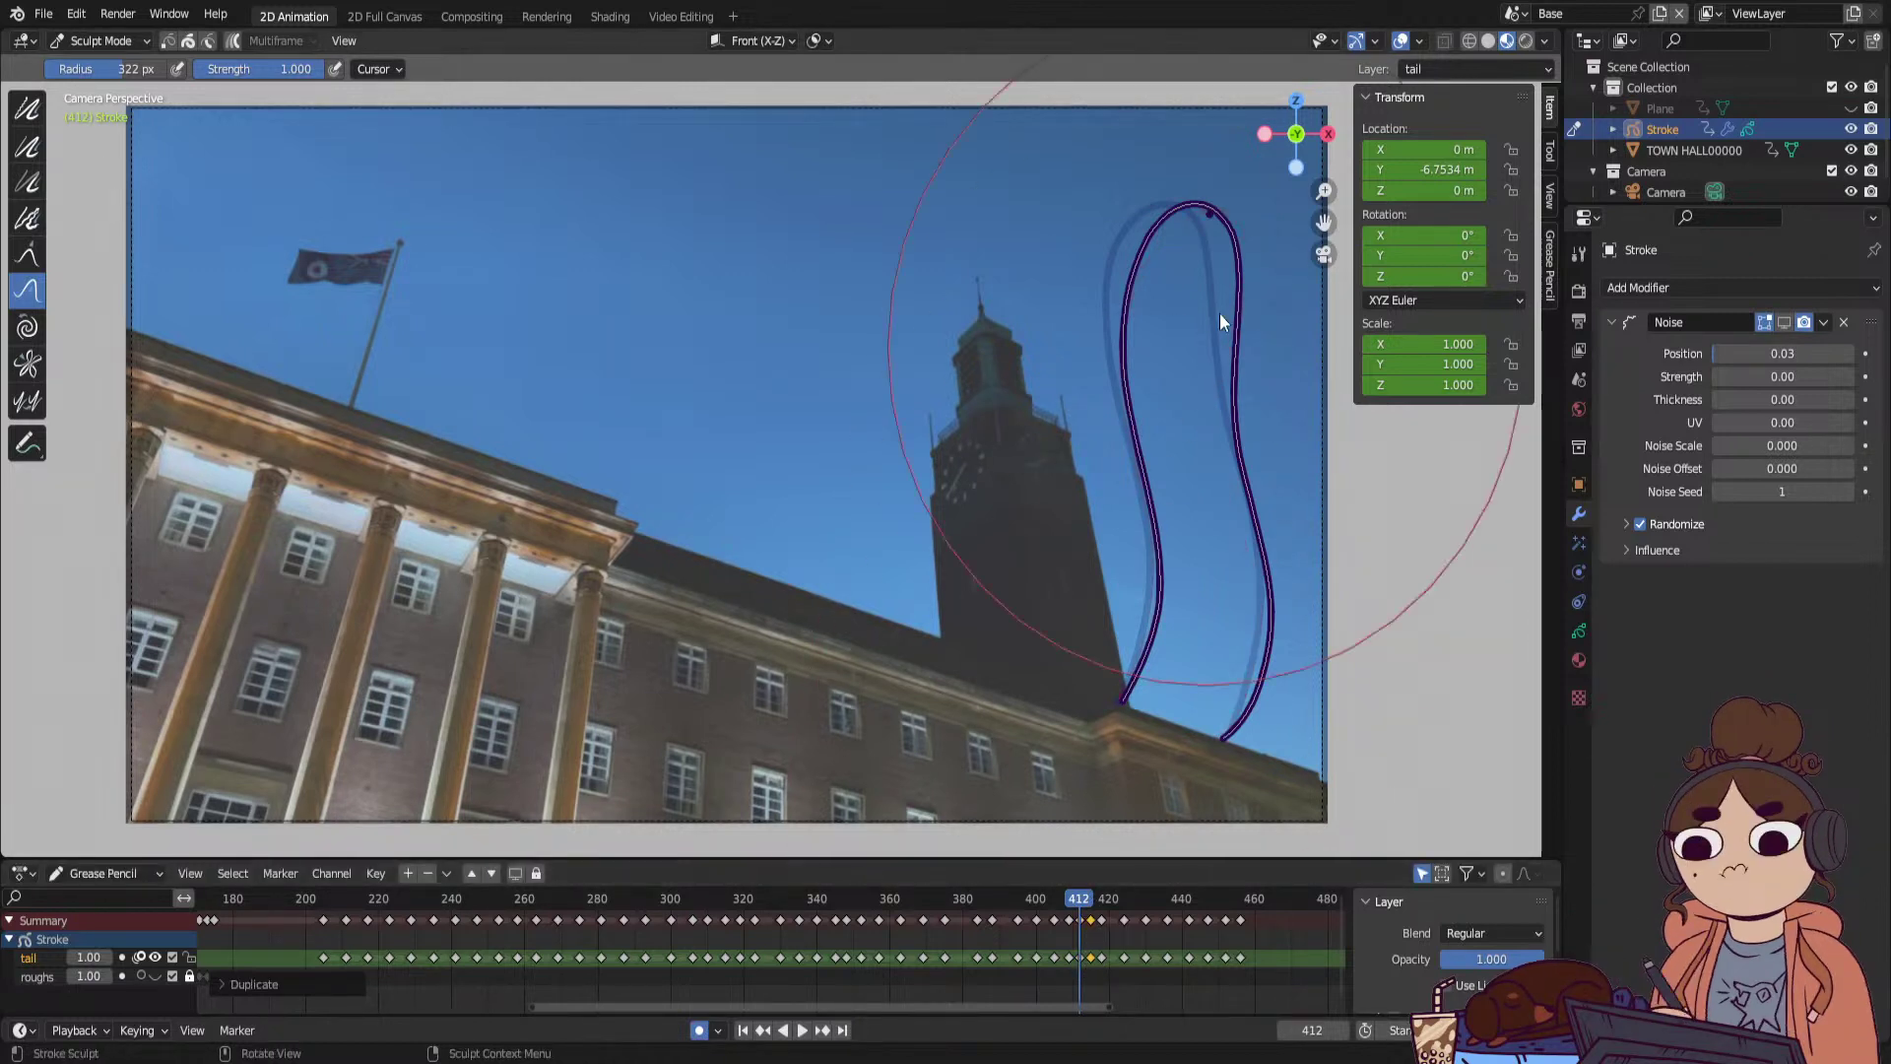
pyautogui.moveTo(1220, 311)
pyautogui.mouseDown()
pyautogui.moveTo(1223, 228)
pyautogui.moveTo(1204, 232)
pyautogui.moveTo(1221, 227)
pyautogui.mouseUp()
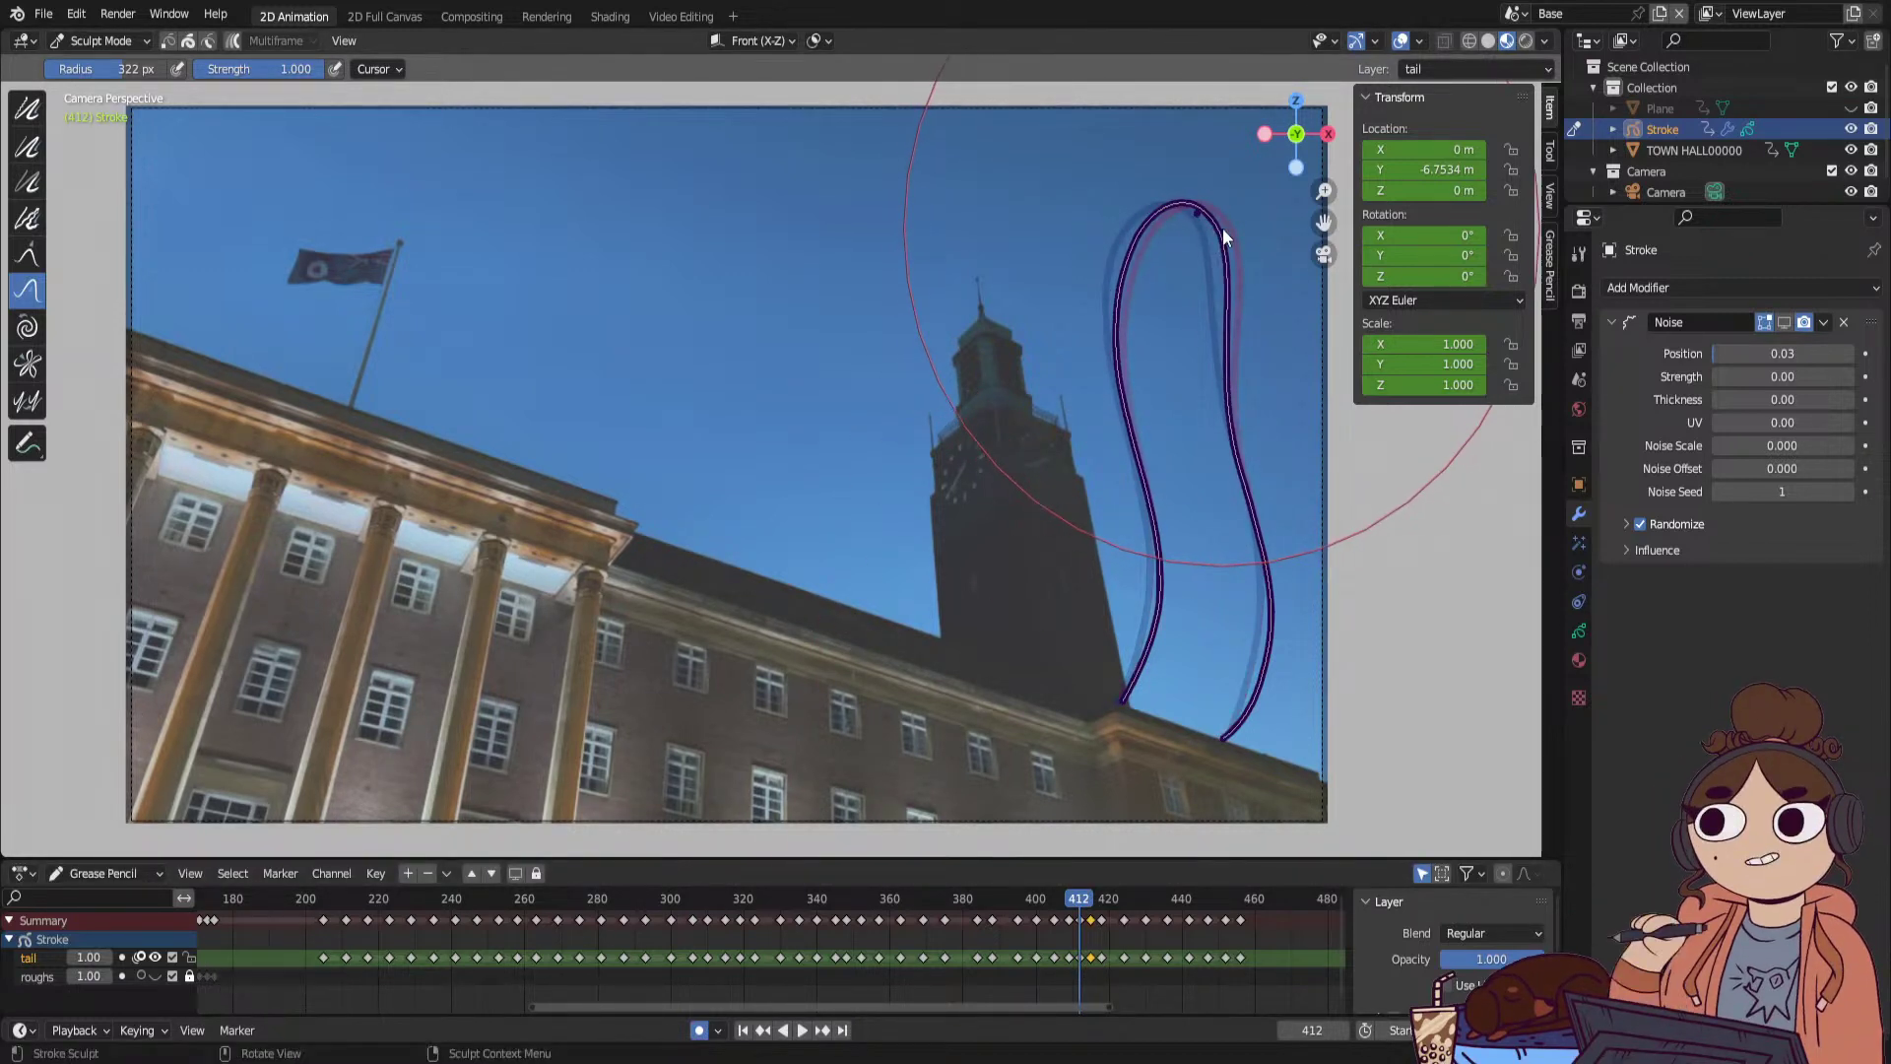
# Scrub through the sway to frame 443 and shift the last four tail keyframes about nine frames later.
pyautogui.press('space')
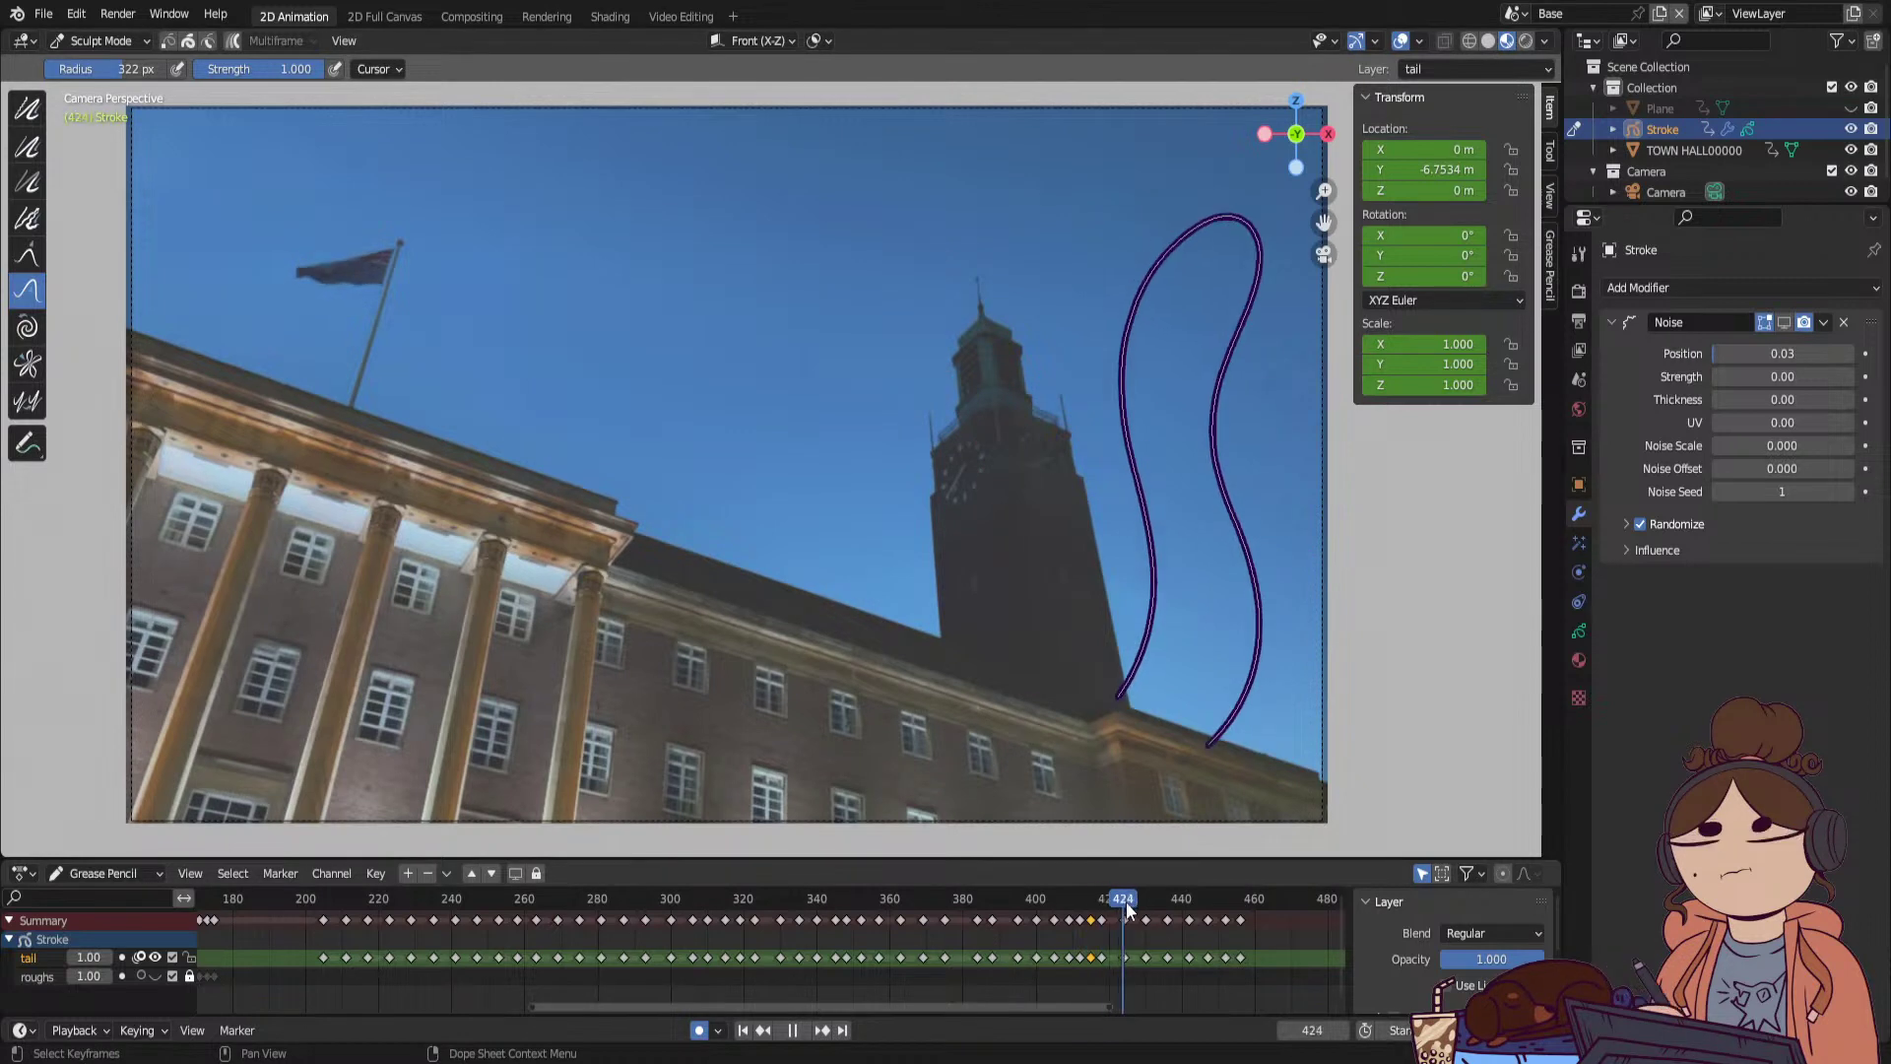
pyautogui.moveTo(1129, 911)
pyautogui.mouseDown()
pyautogui.moveTo(1278, 907)
pyautogui.moveTo(1139, 944)
pyautogui.mouseUp()
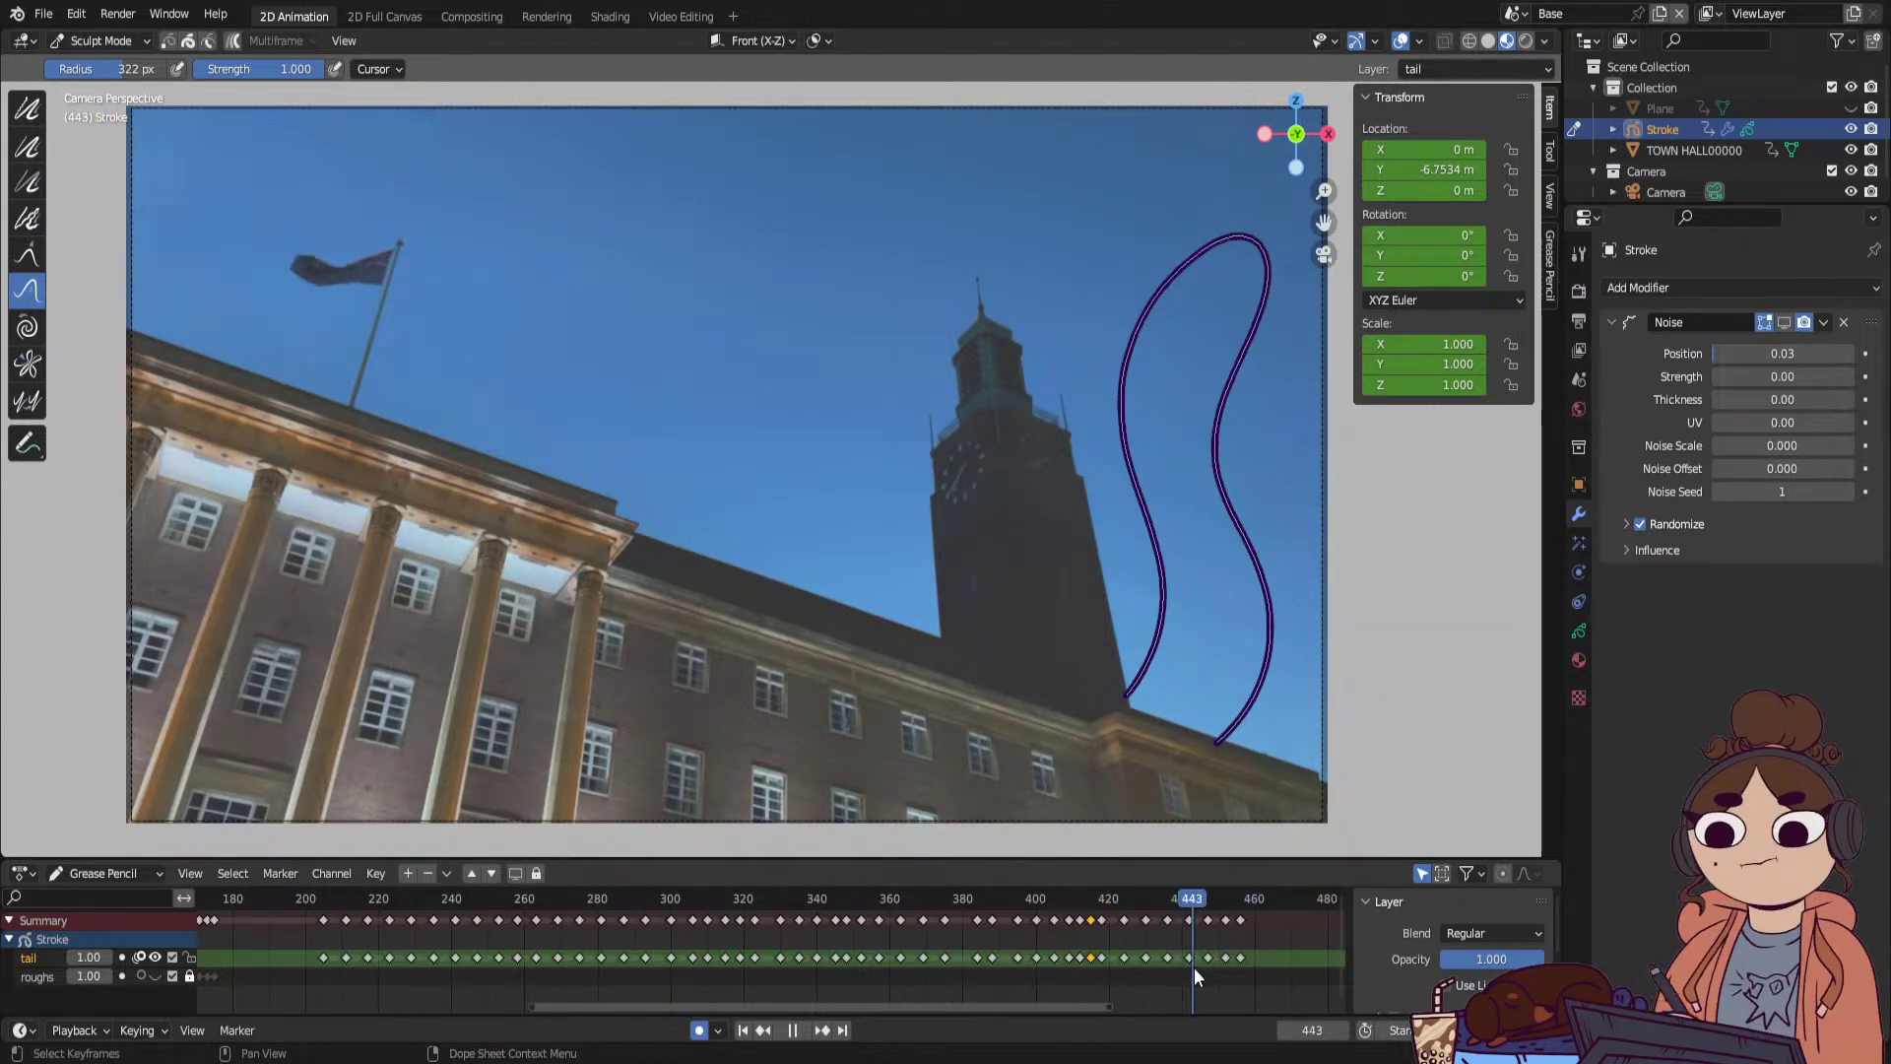
pyautogui.press('space')
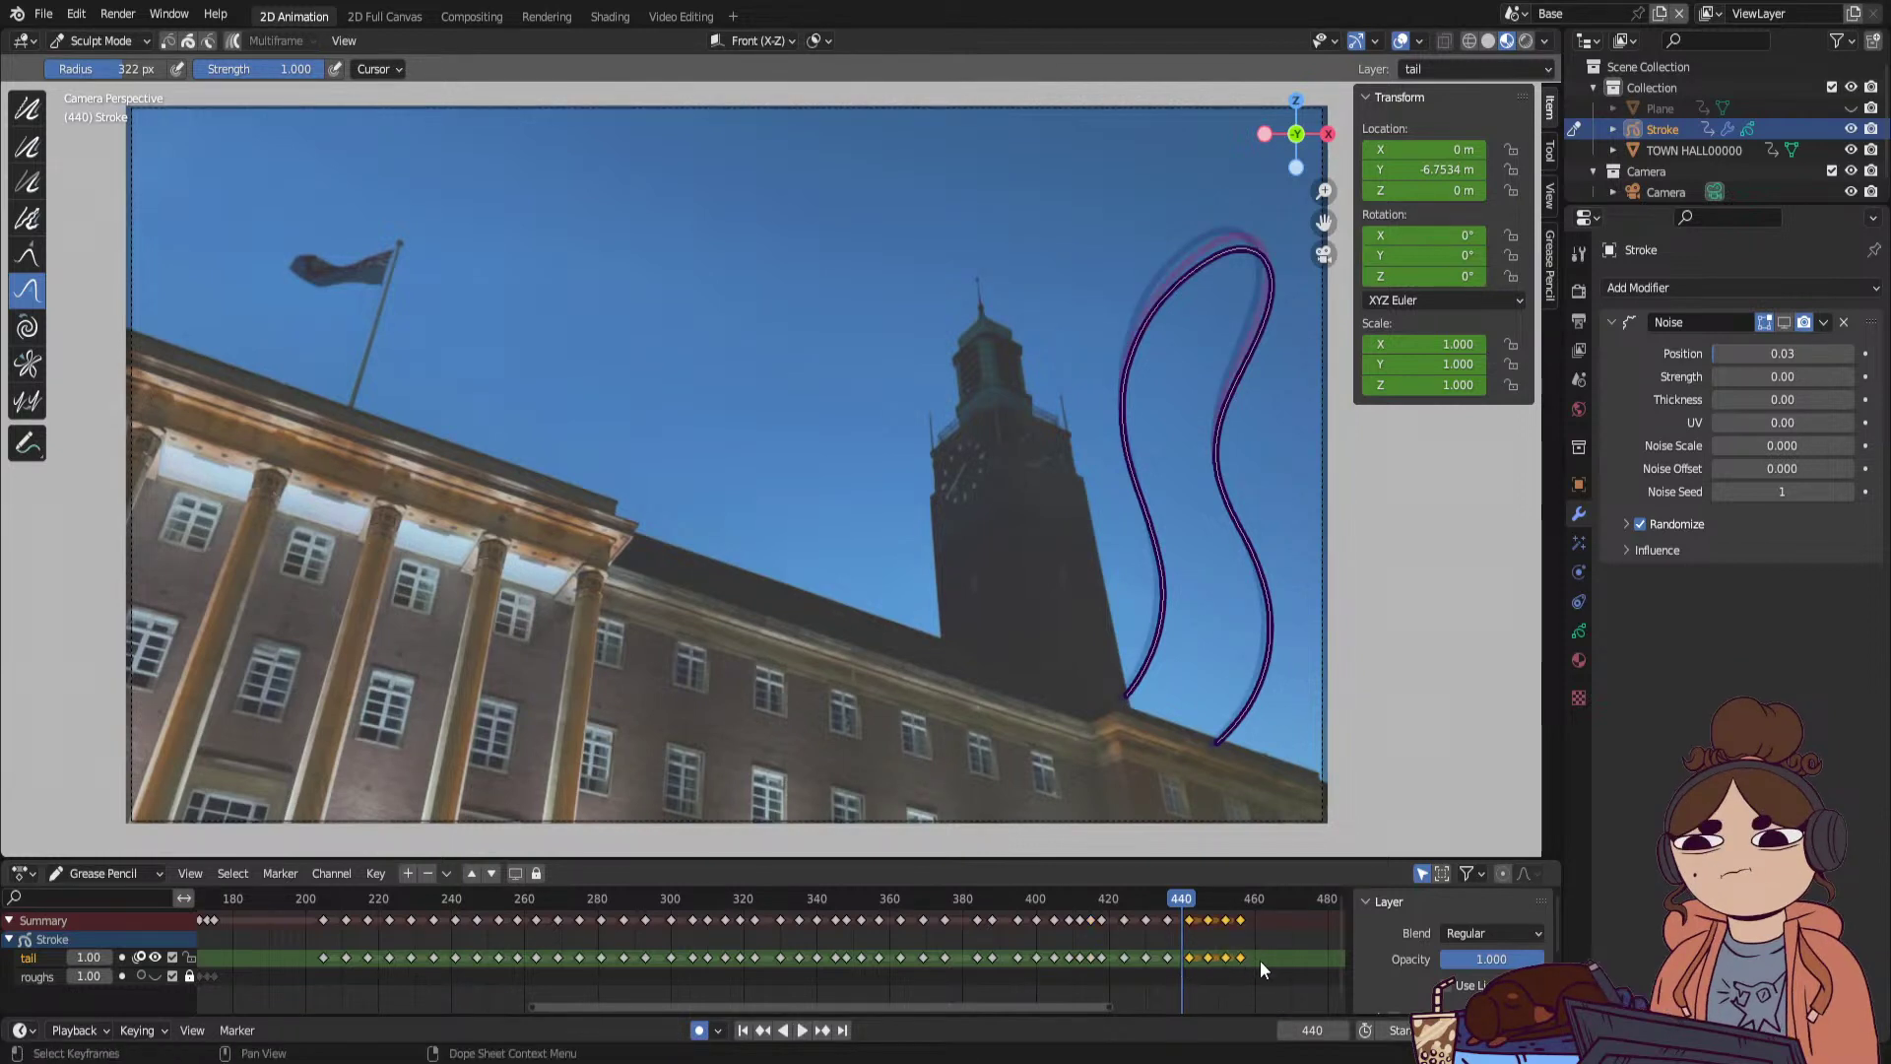
pyautogui.press('g')
pyautogui.click(1291, 944)
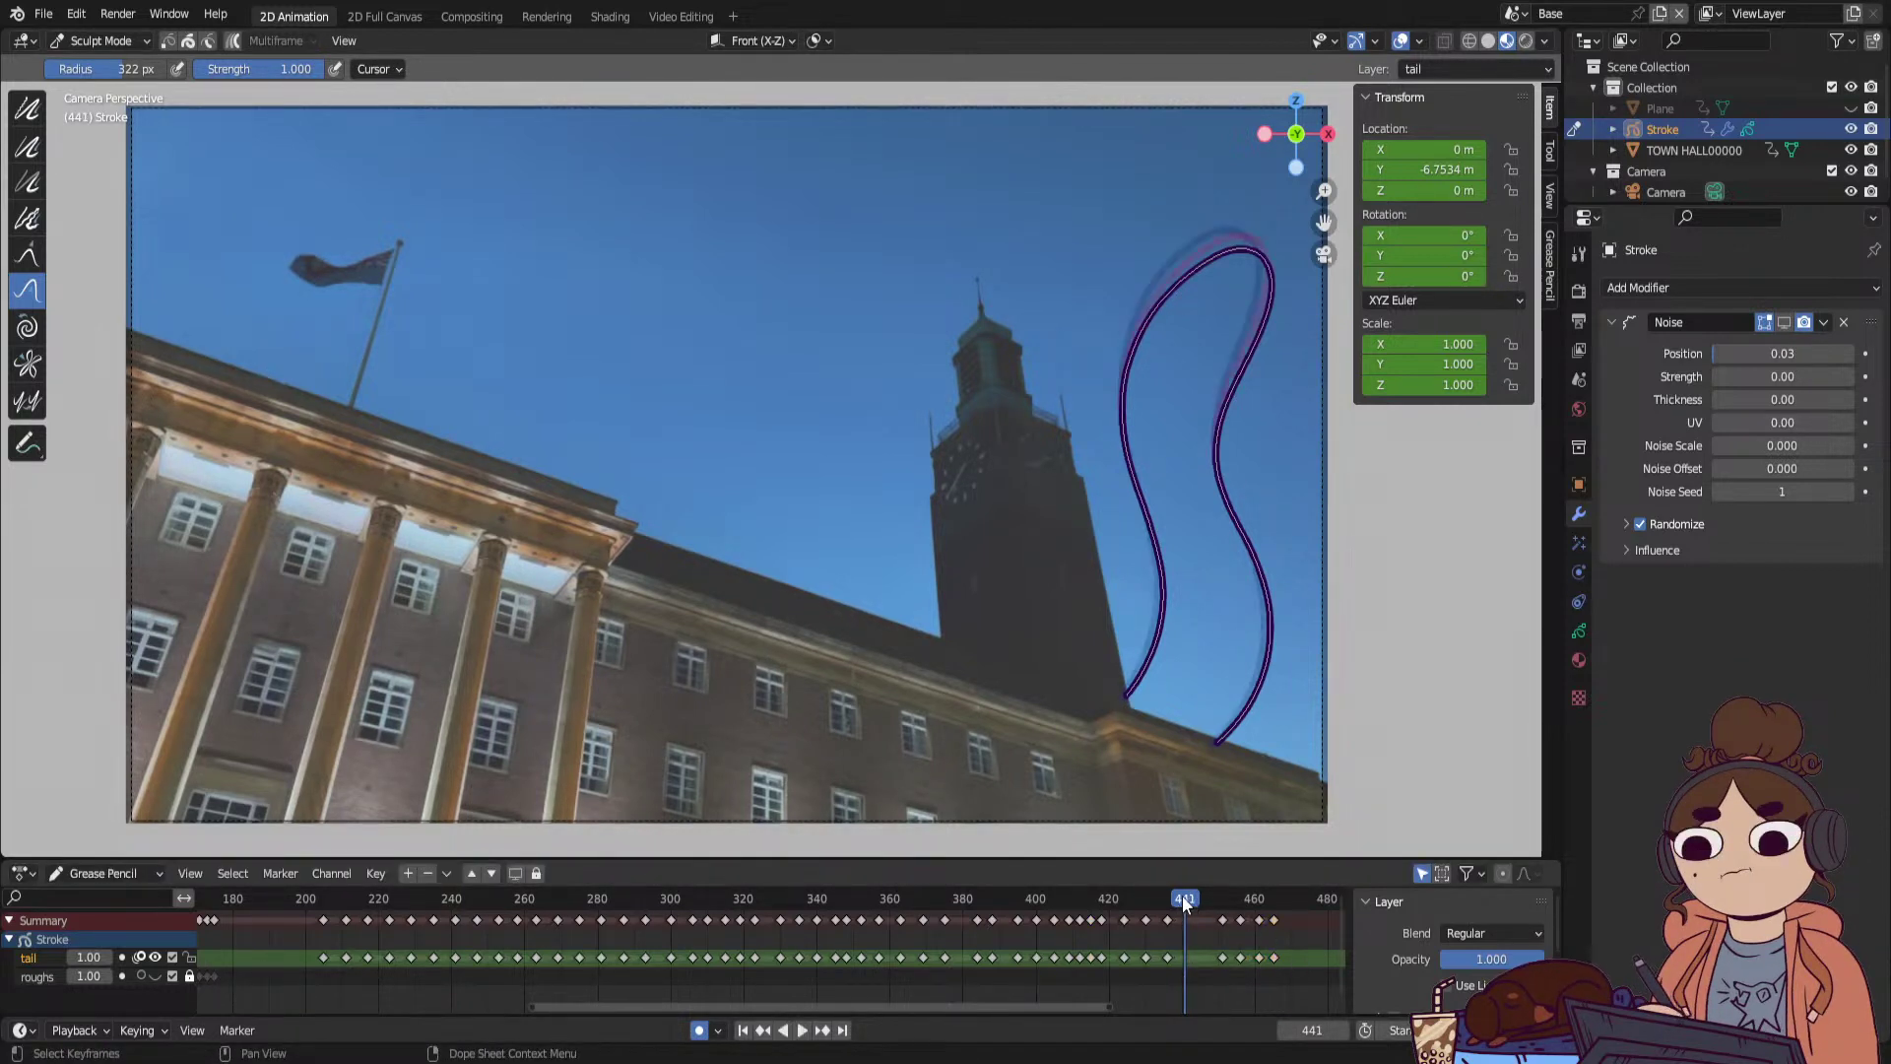
# Push the tail's tip slightly down and rightward at frame 441, and scrub the neighbouring frames to check the motion.
pyautogui.moveTo(1251, 251); pyautogui.dragTo(1268, 281)
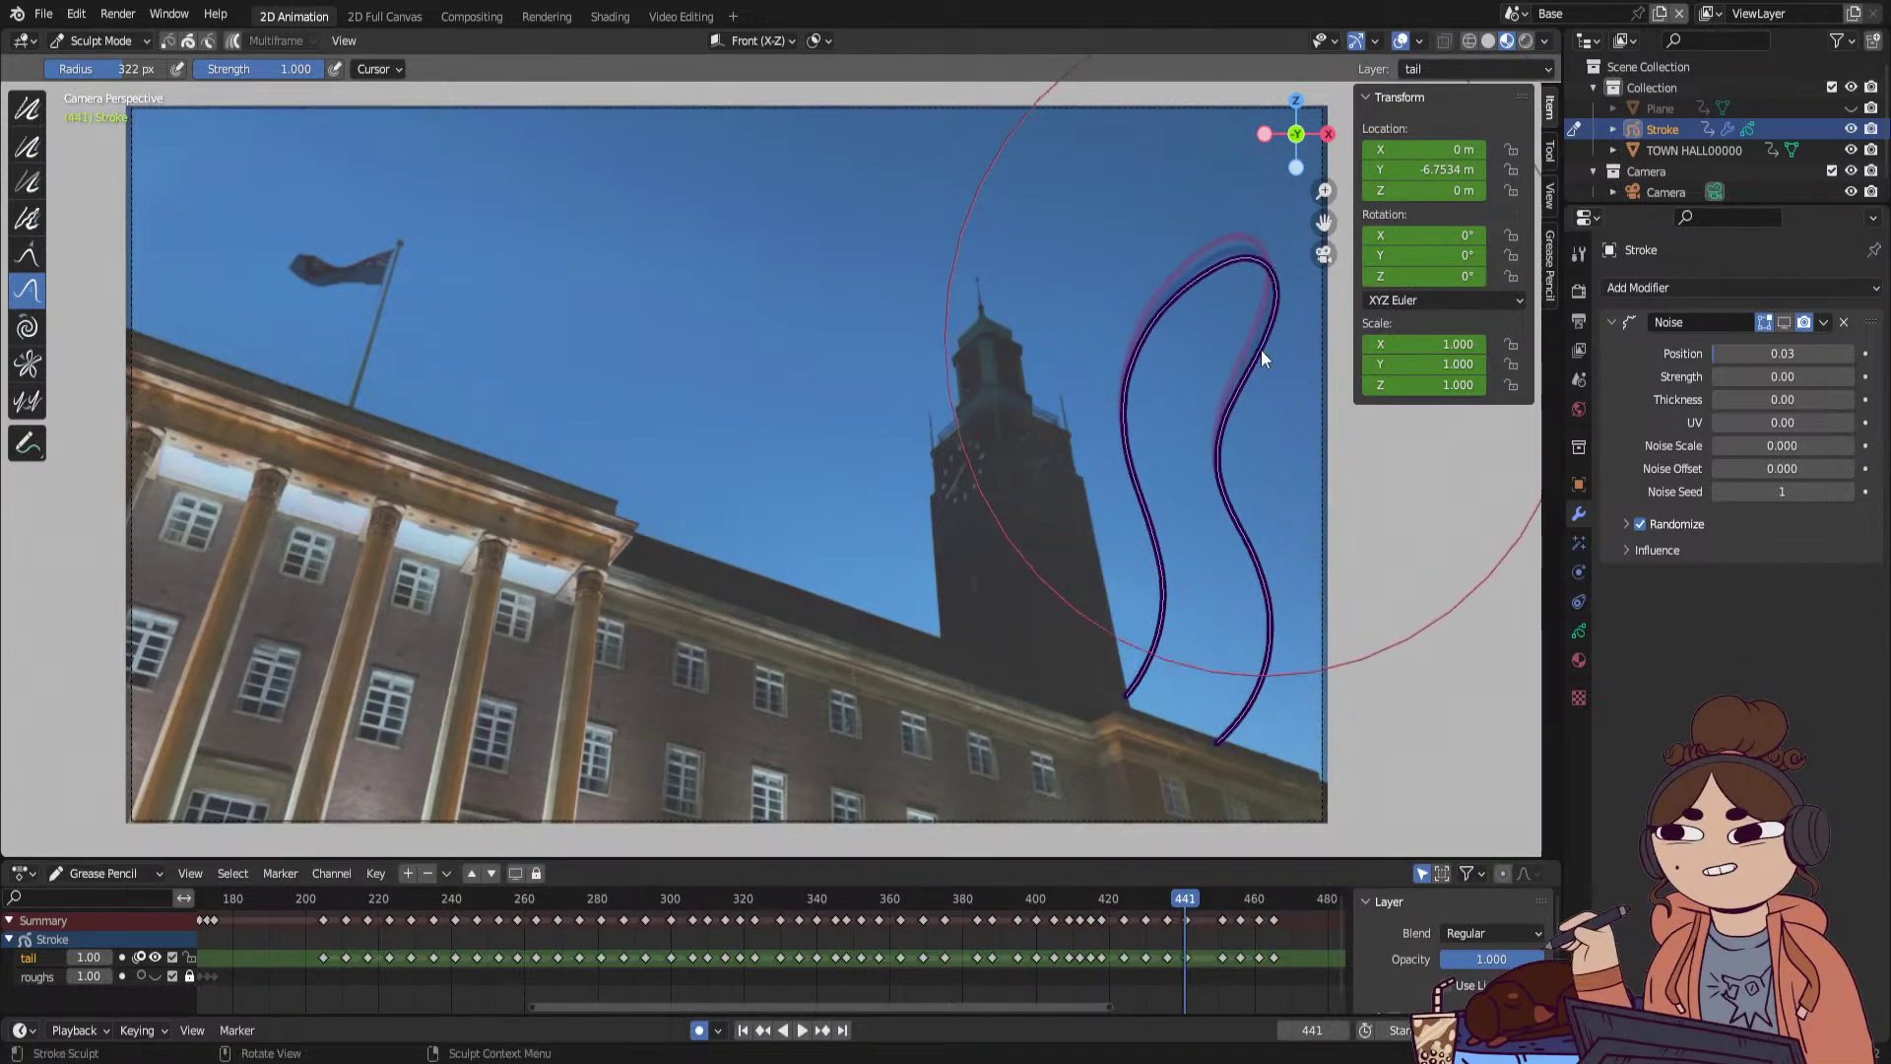
pyautogui.click(1184, 908)
pyautogui.press('space')
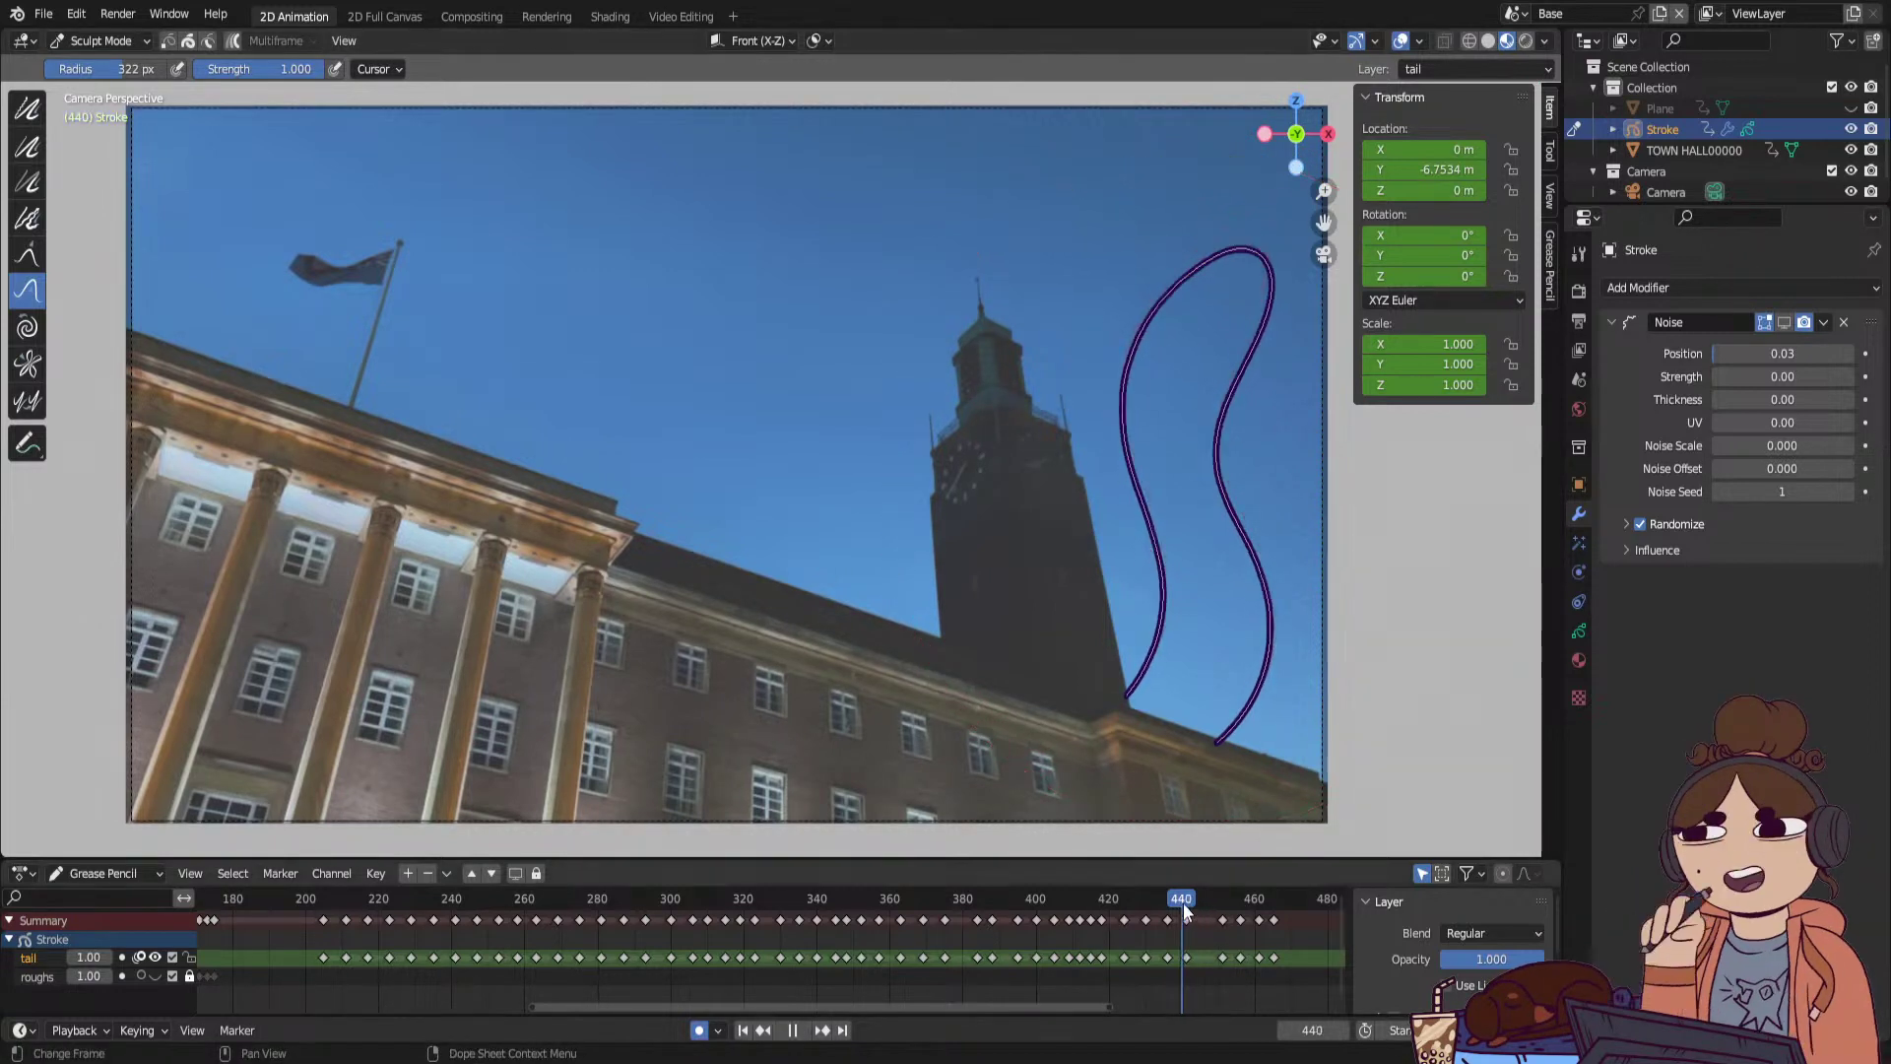
# Shift the last four tail keyframes about four frames earlier and check the transition after frame 441.
pyautogui.moveTo(1220, 966); pyautogui.dragTo(1278, 969)
pyautogui.press('g')
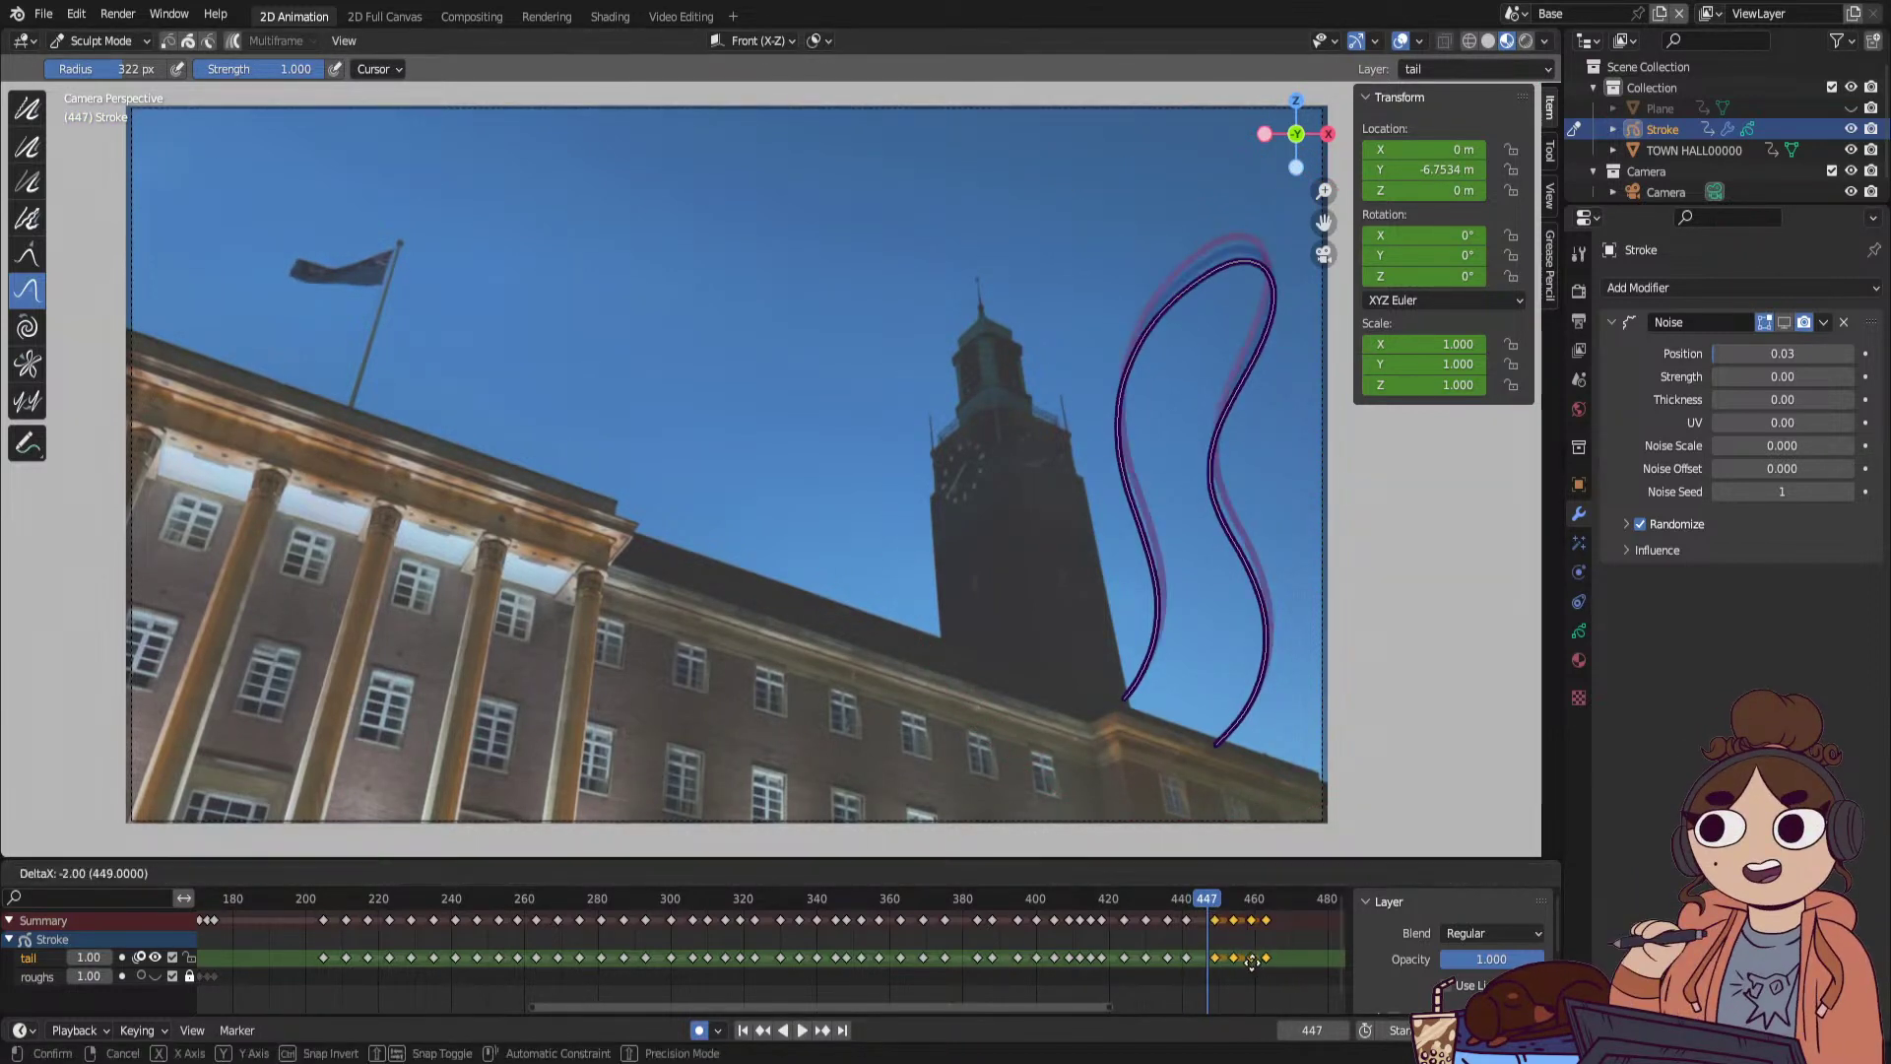
pyautogui.click(1251, 964)
pyautogui.click(1191, 903)
pyautogui.press('space')
pyautogui.press('space')
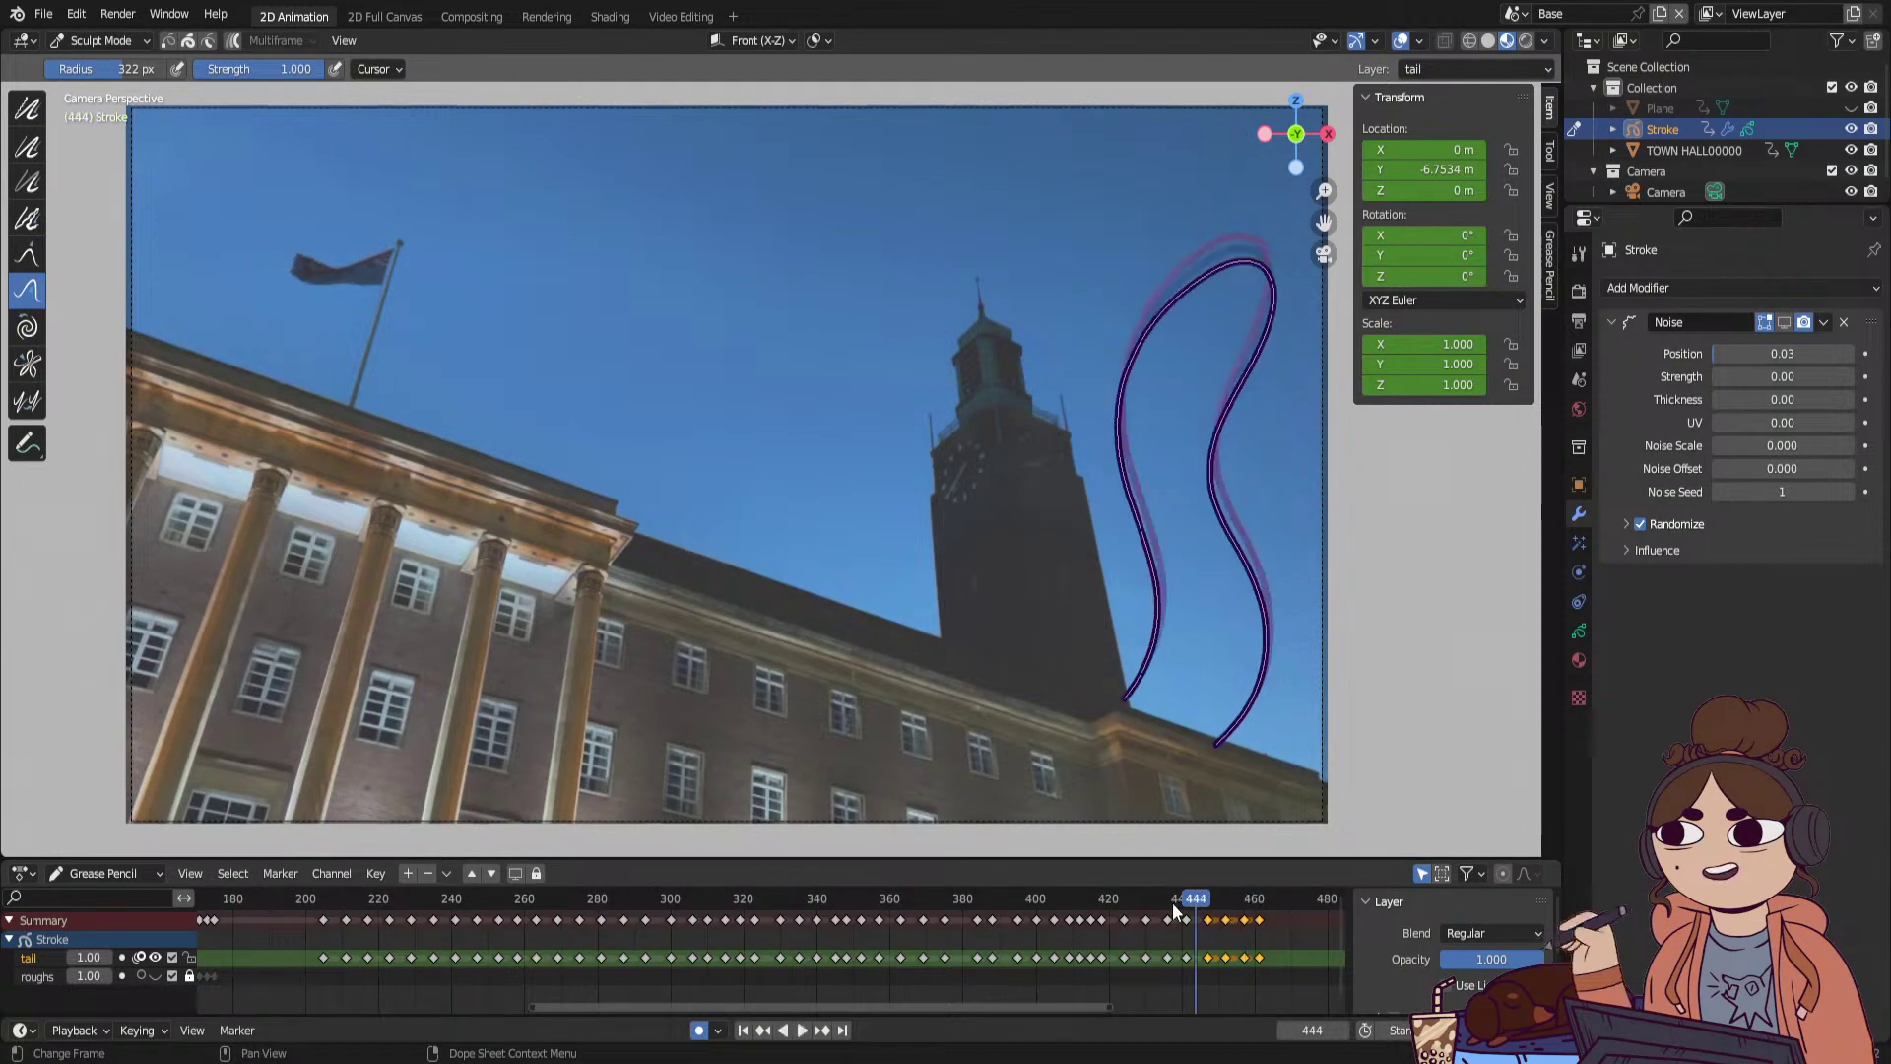
# Play through the whole tail animation from about frame 205 to judge the overall speed.
pyautogui.moveTo(1111, 1006); pyautogui.dragTo(794, 1026)
pyautogui.press('space')
pyautogui.moveTo(581, 898); pyautogui.dragTo(680, 908)
pyautogui.moveTo(830, 955)
pyautogui.mouseDown()
pyautogui.moveTo(1070, 950)
pyautogui.moveTo(907, 961)
pyautogui.mouseUp()
pyautogui.press('space')
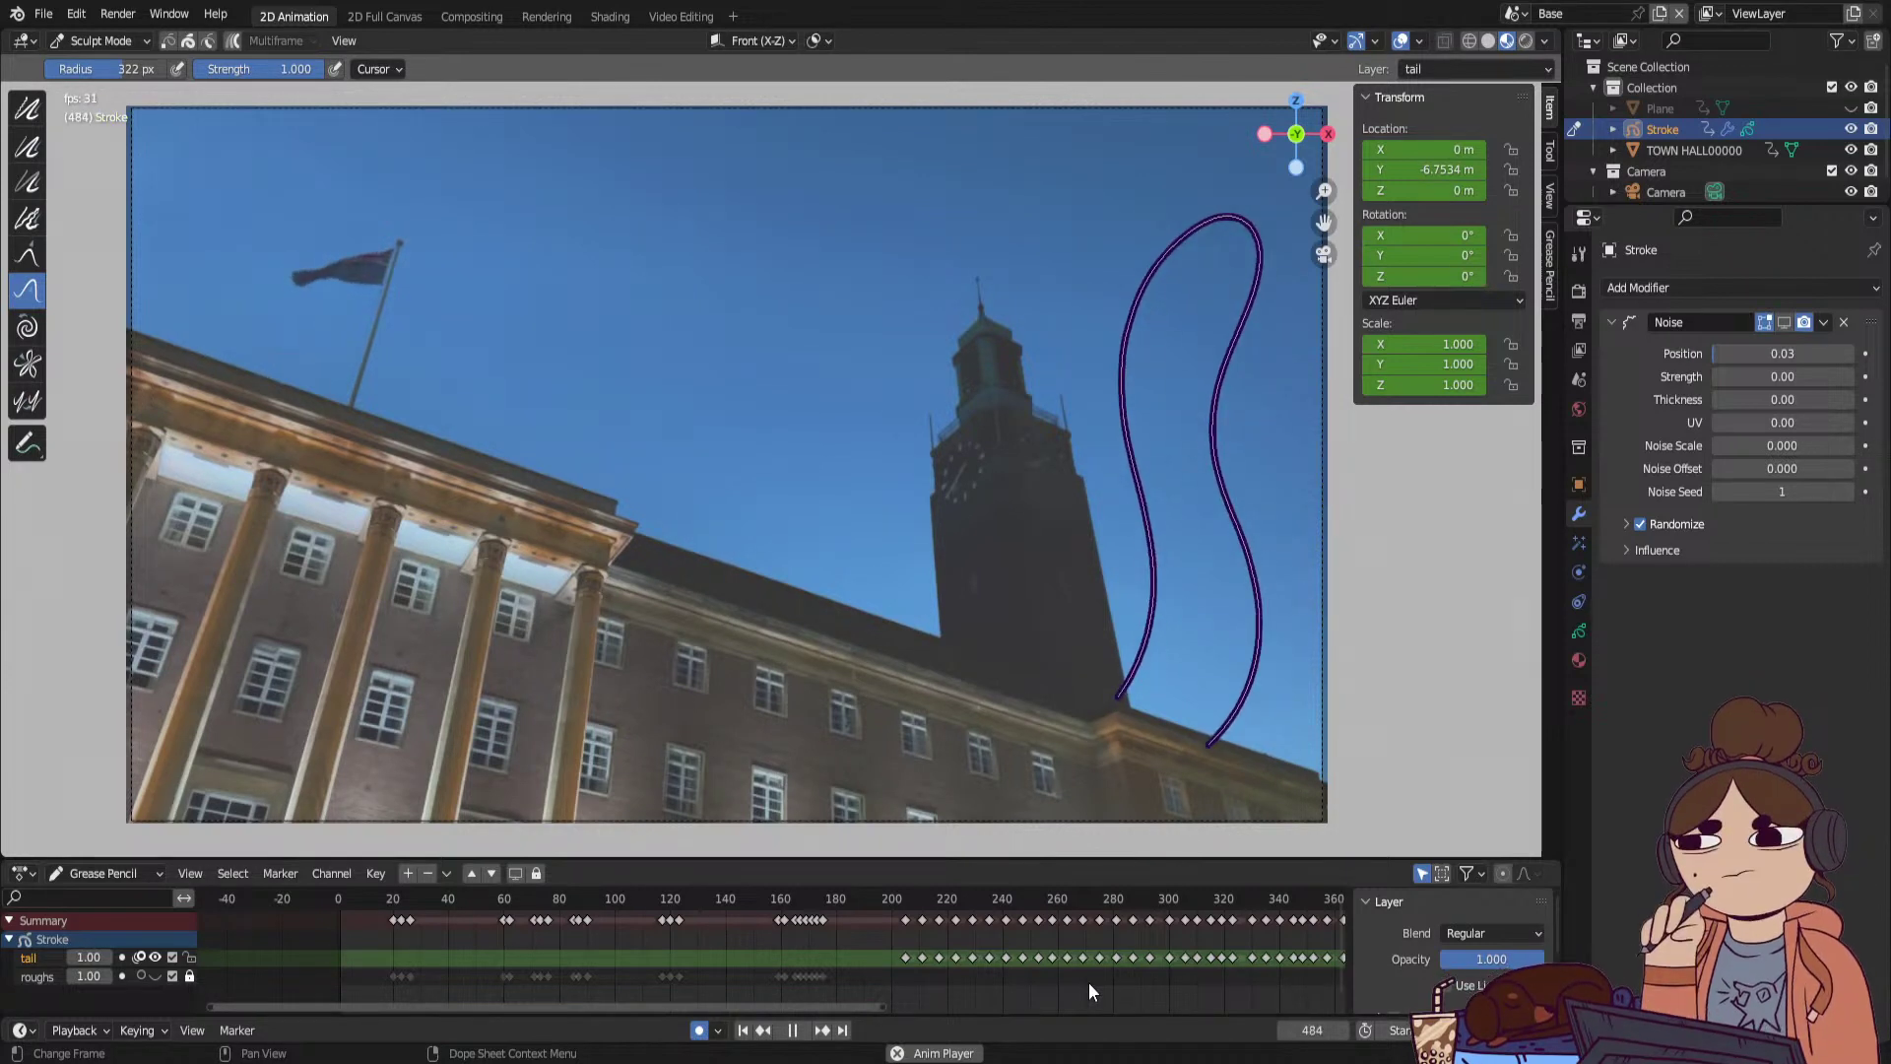
pyautogui.moveTo(880, 1007); pyautogui.dragTo(1207, 1026)
pyautogui.click(244, 902)
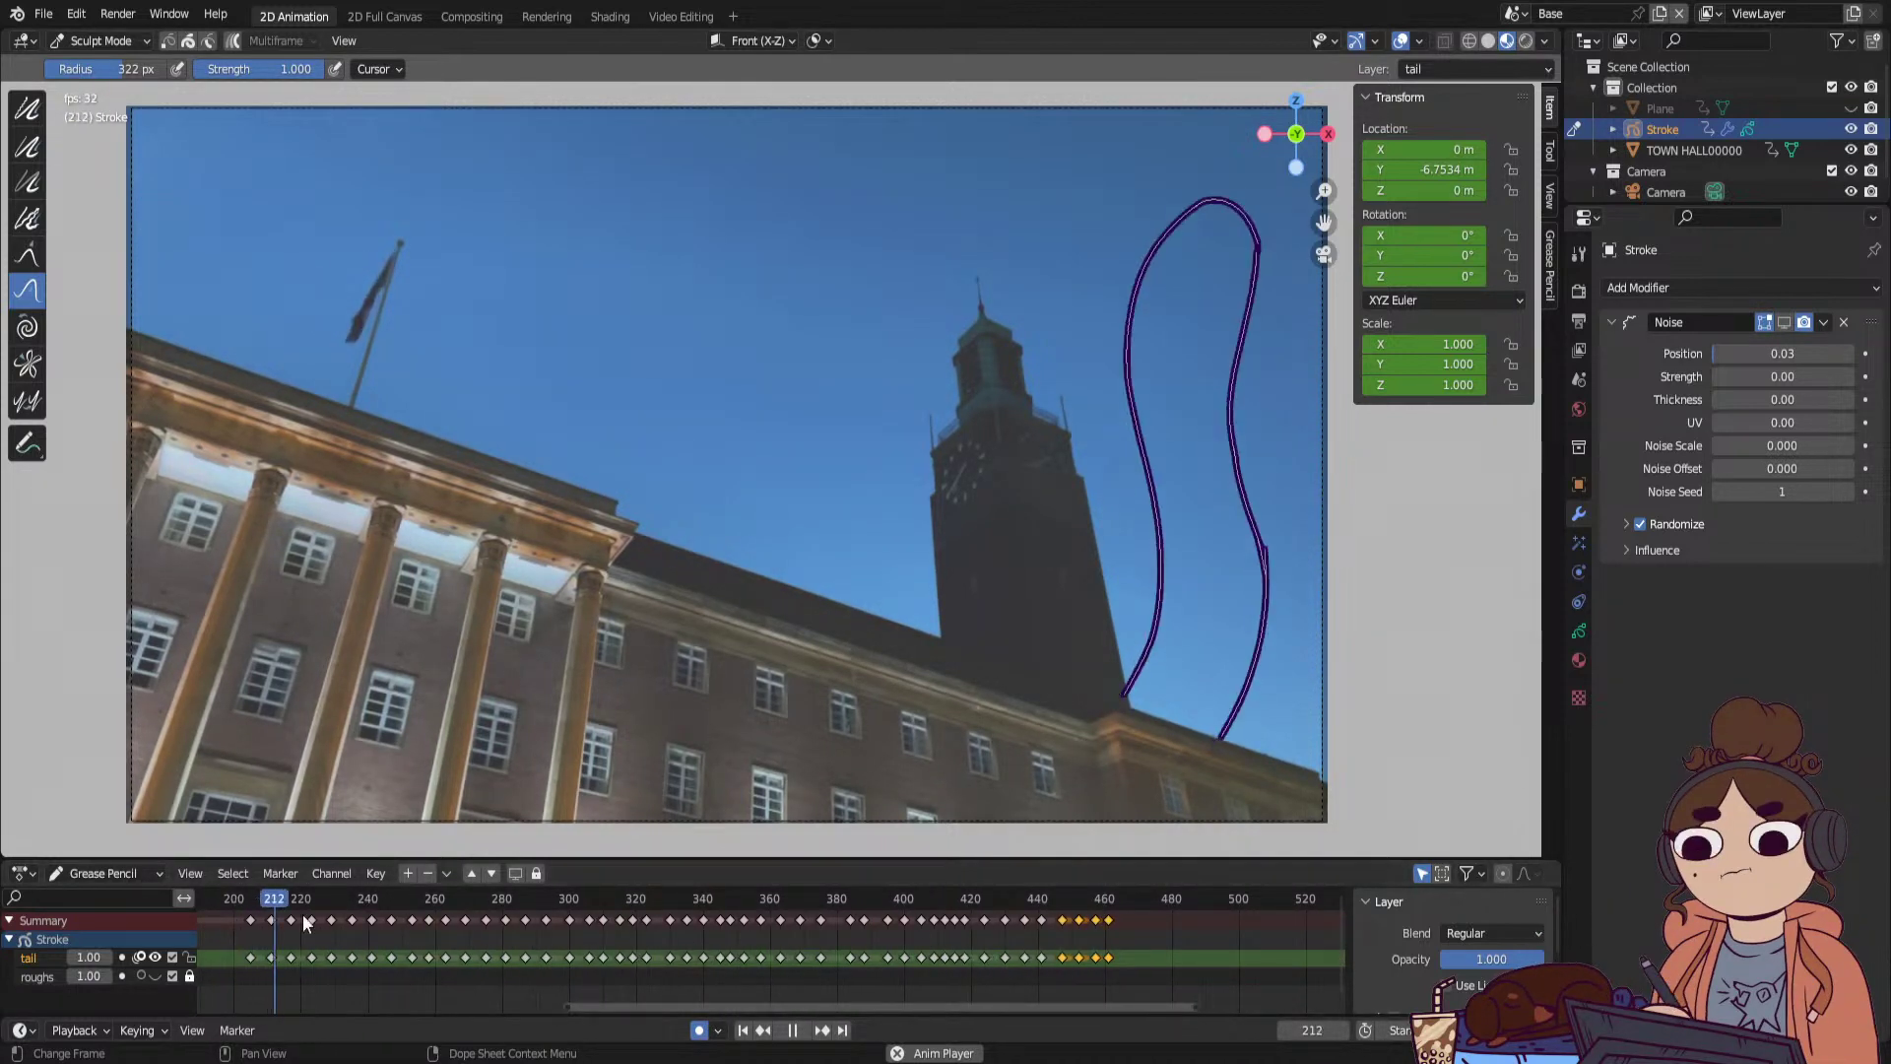
pyautogui.press('space')
# Scale all tail keyframes after the first one to about 0.61 around frame 205, and play back the faster sway.
pyautogui.moveTo(1132, 945); pyautogui.dragTo(258, 961)
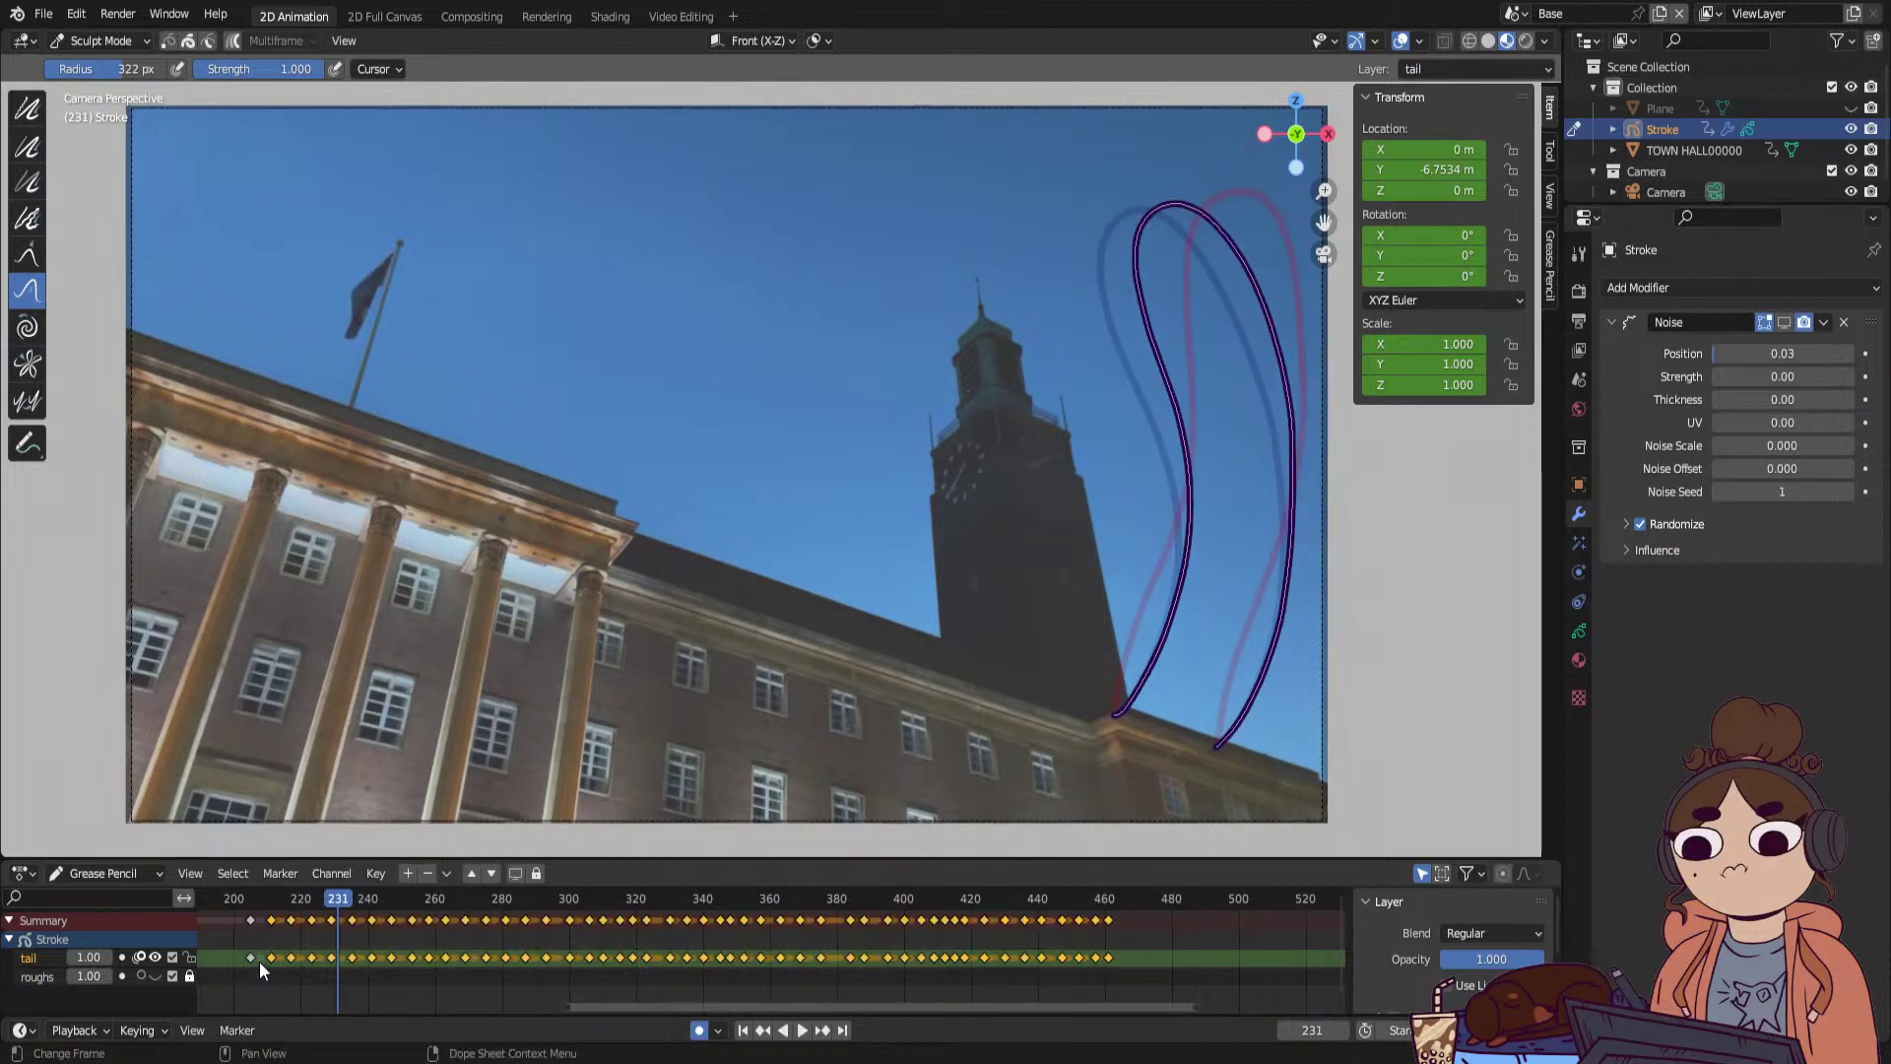
pyautogui.click(252, 901)
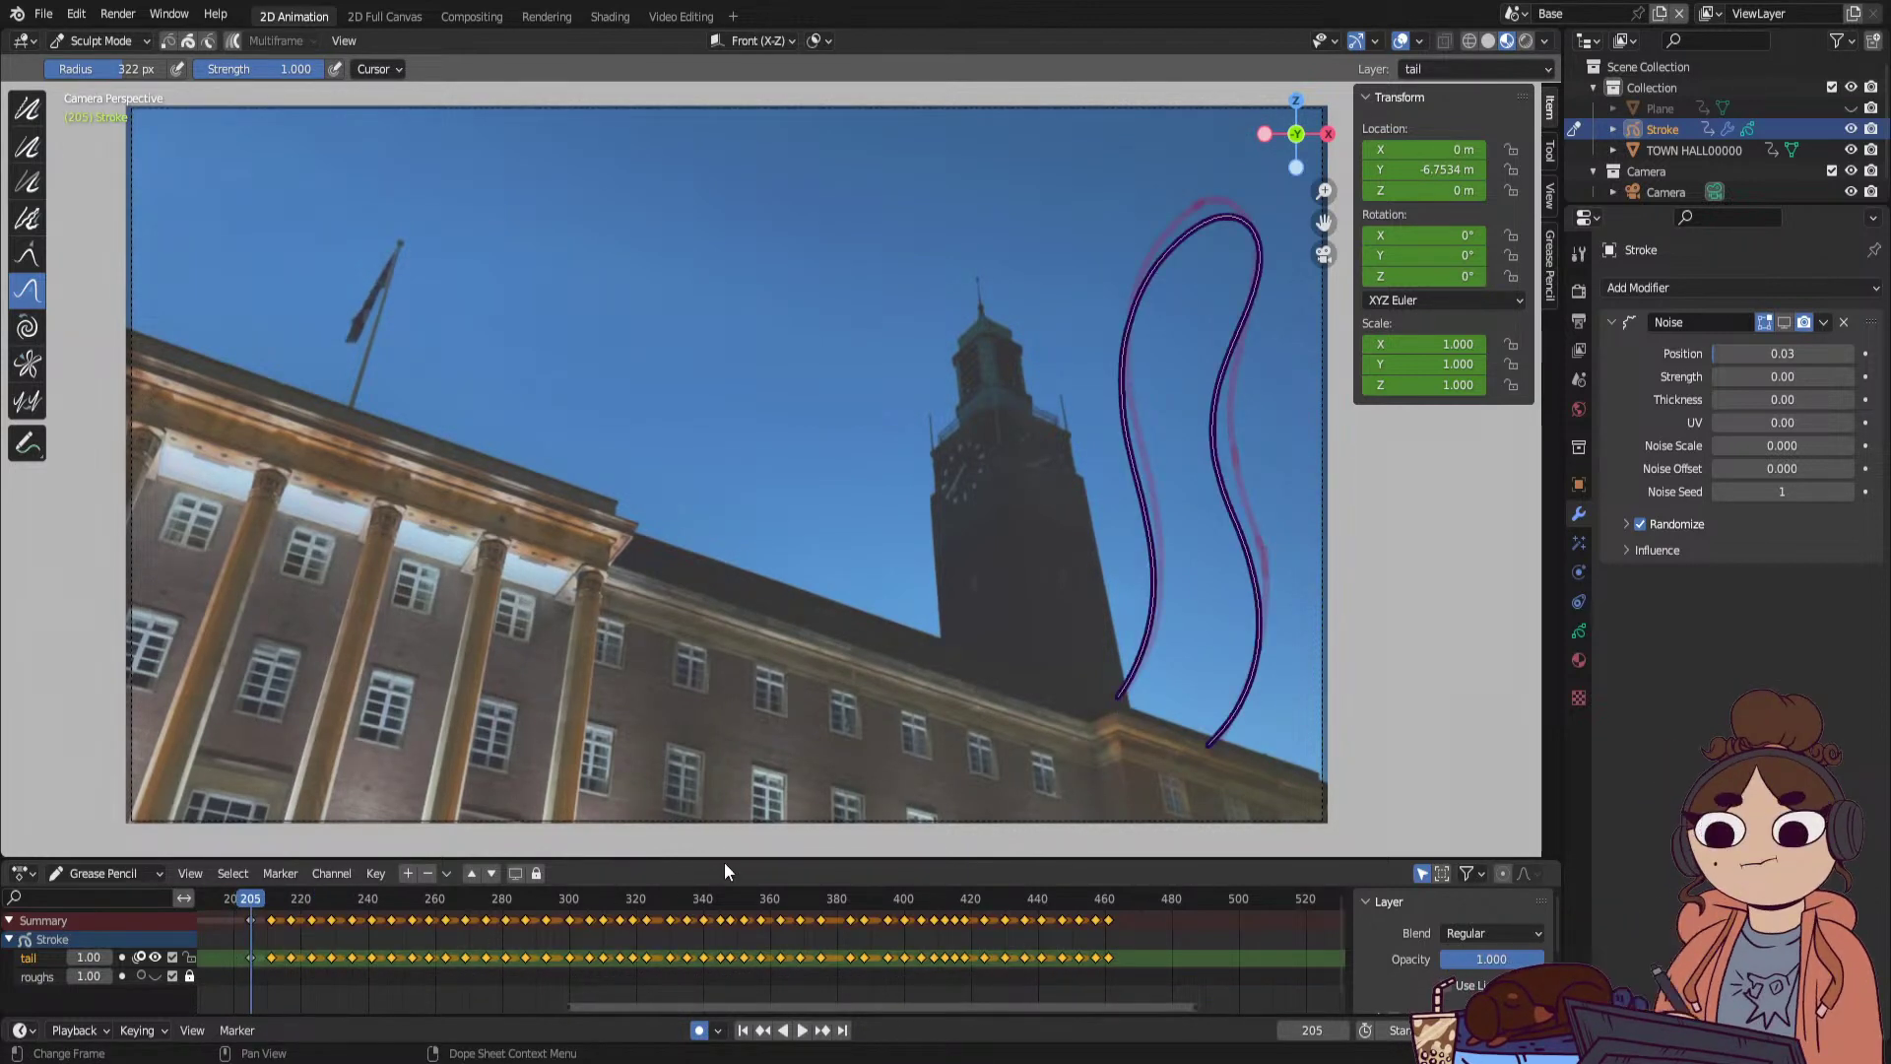
pyautogui.press('s')
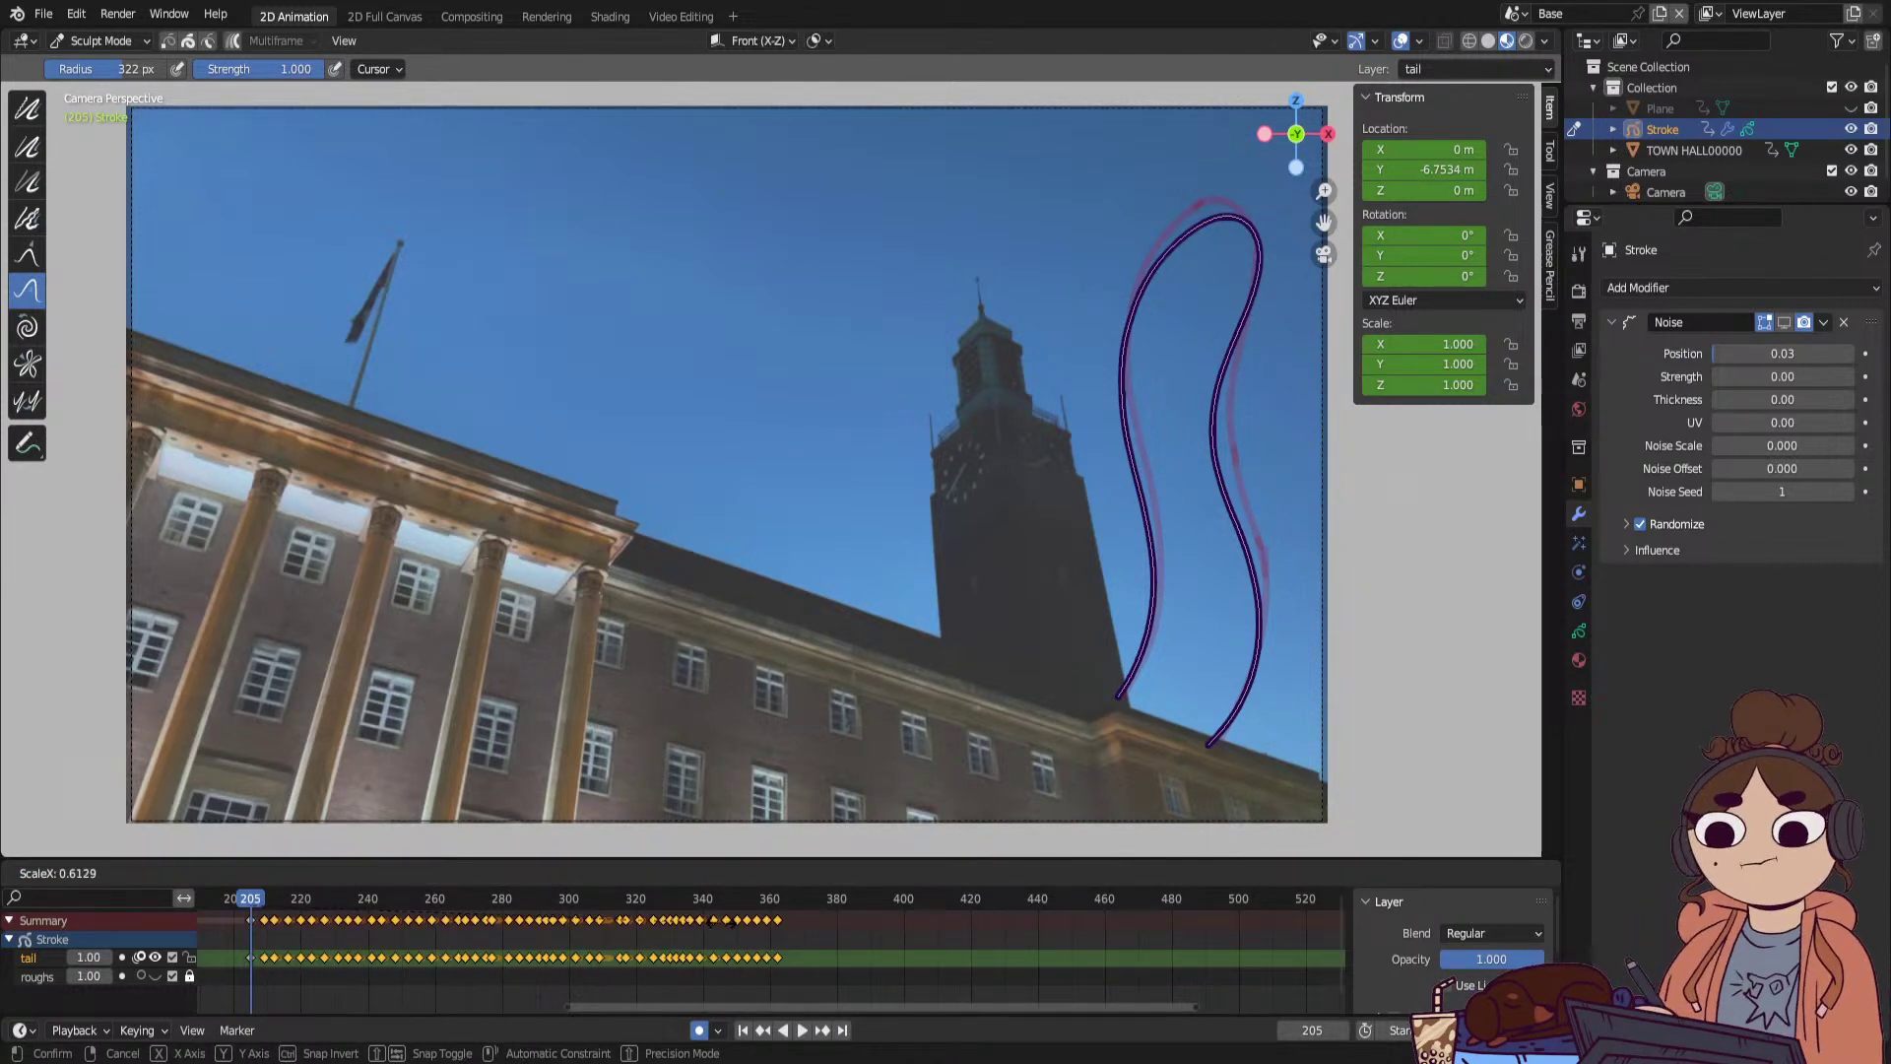
pyautogui.click(982, 963)
pyautogui.press('space')
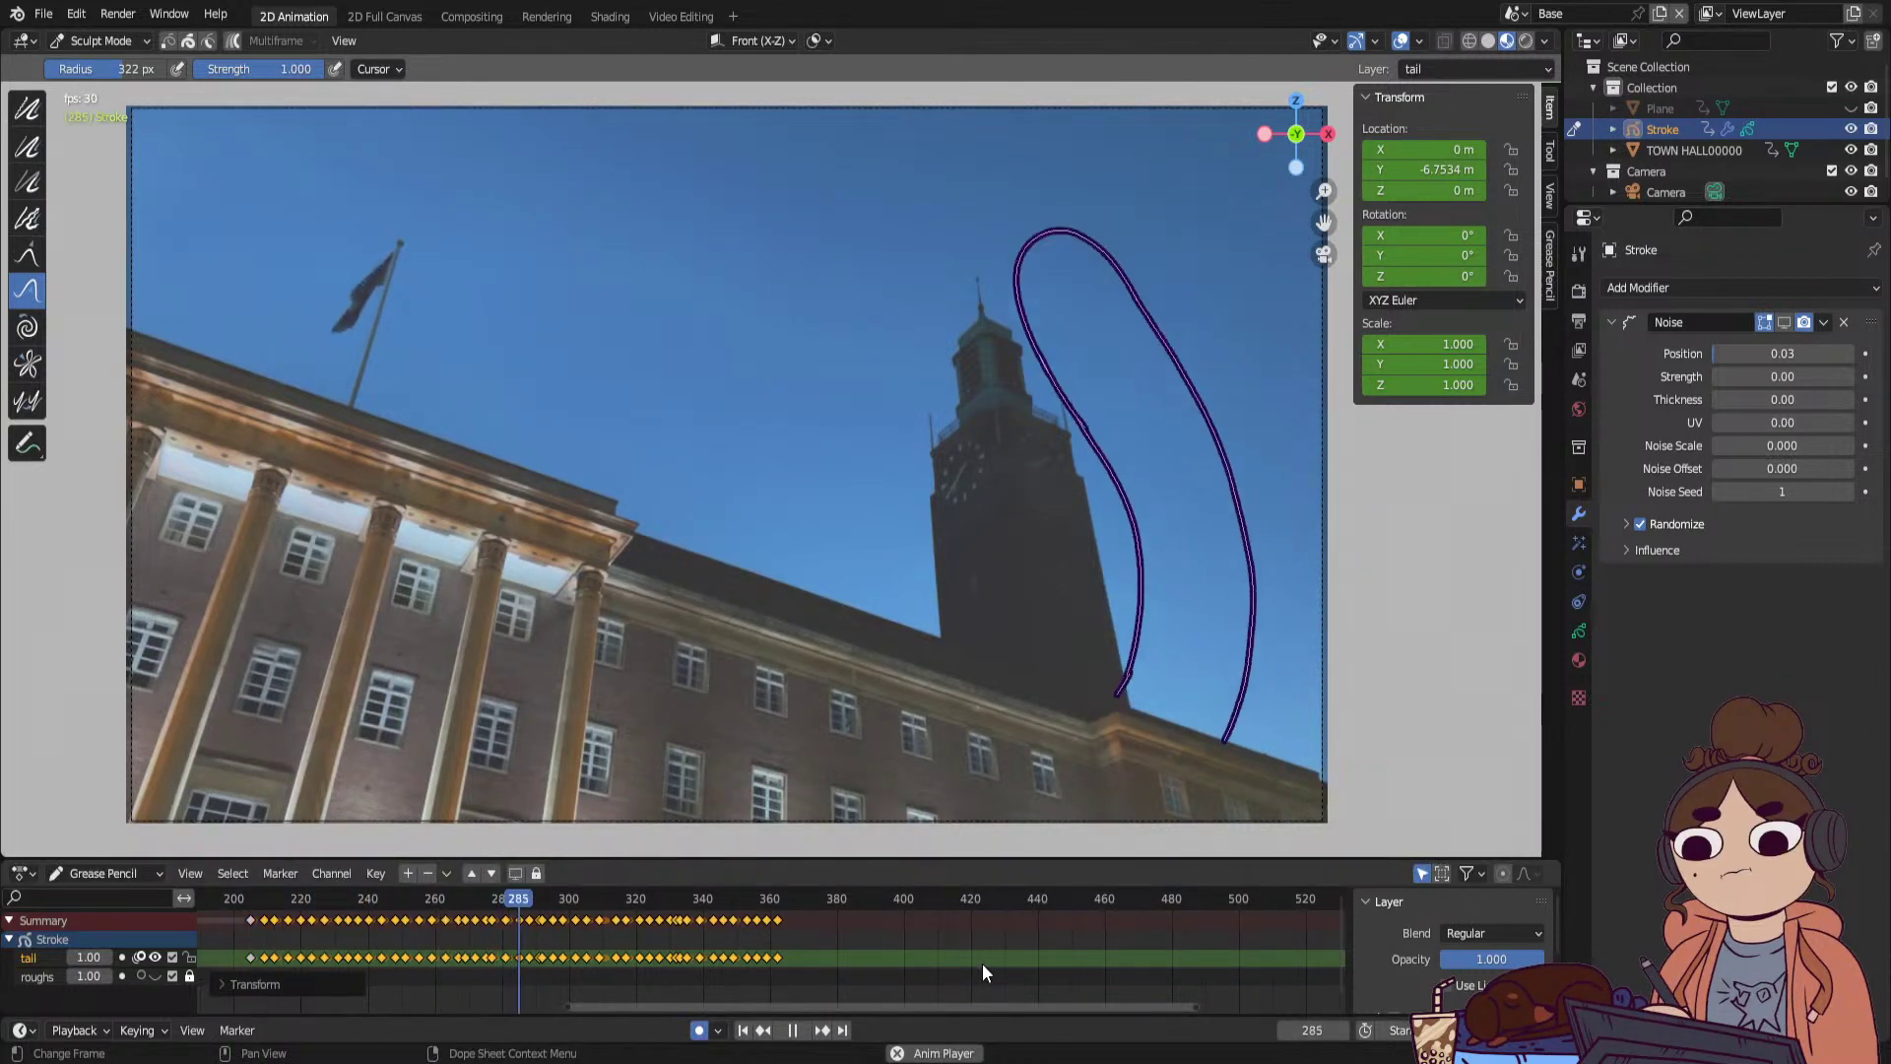
pyautogui.press('space')
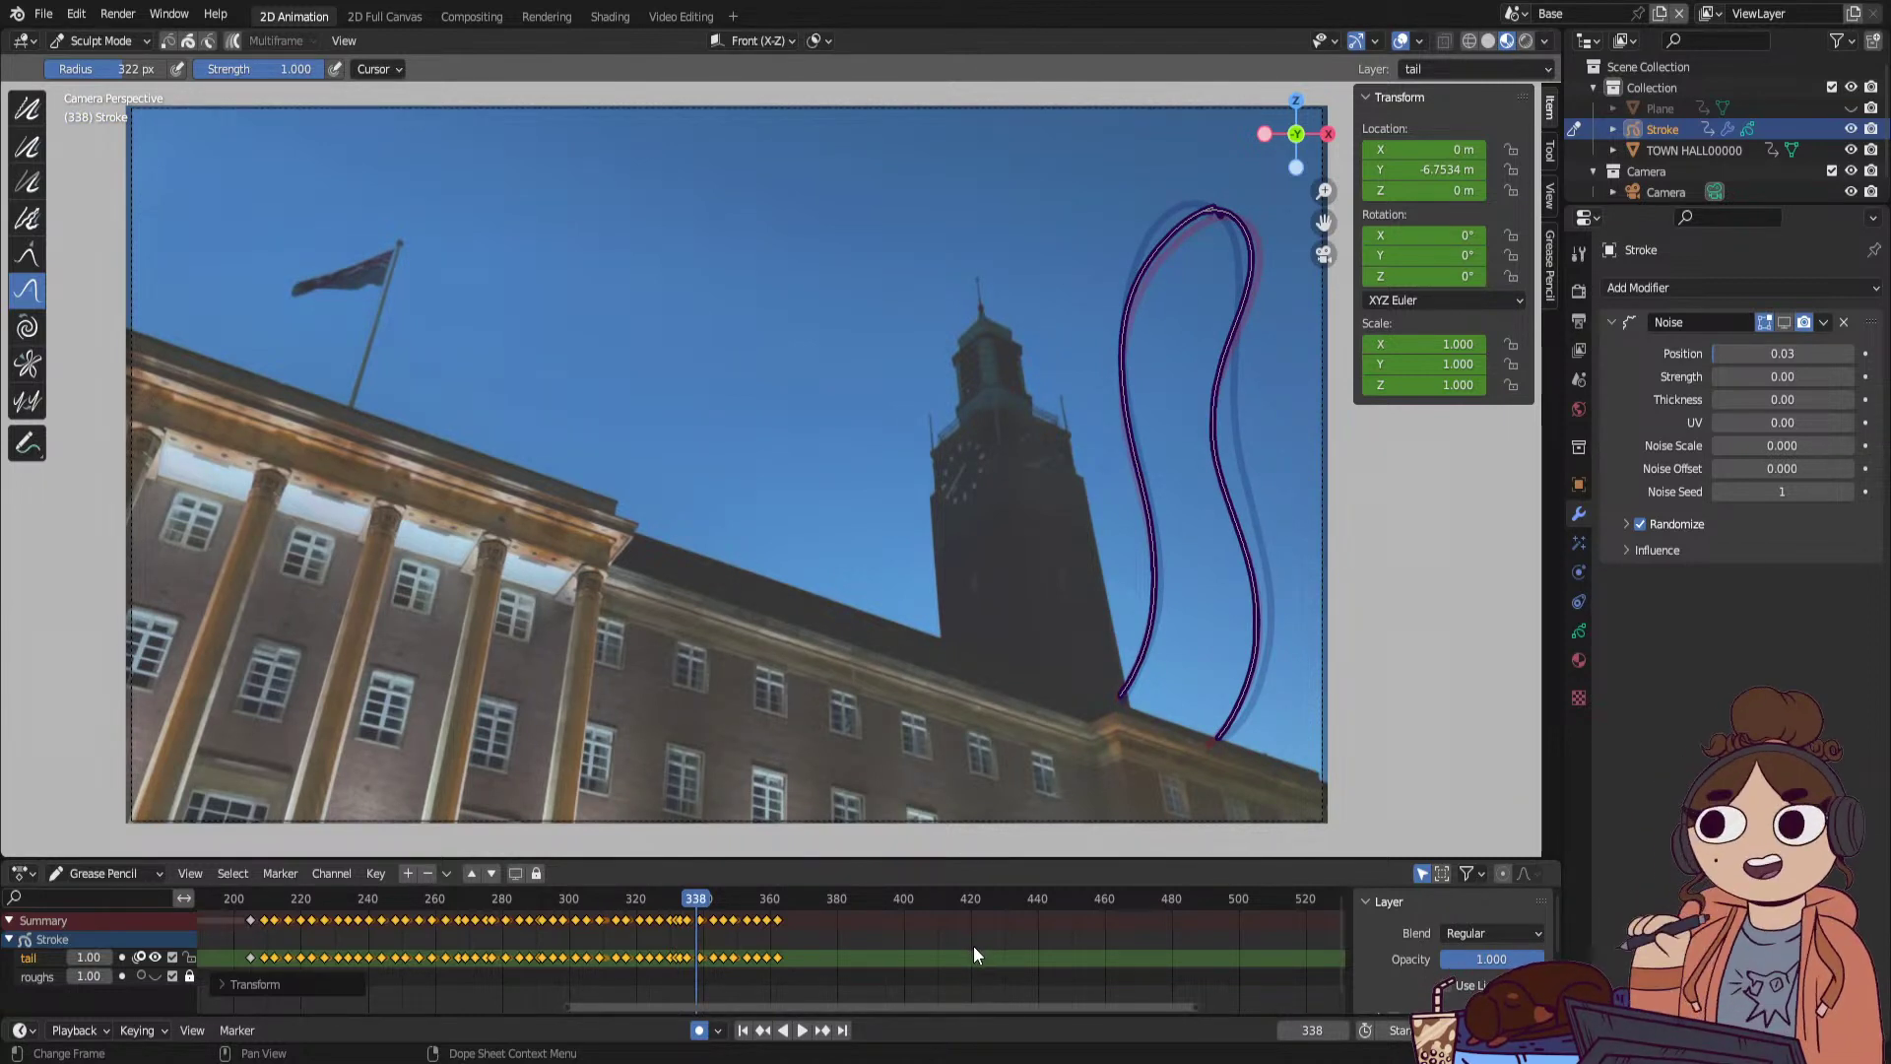
# Review the compressed tail sway from frame 205 to about frame 276 for where the timing needs a pause.
pyautogui.click(254, 900)
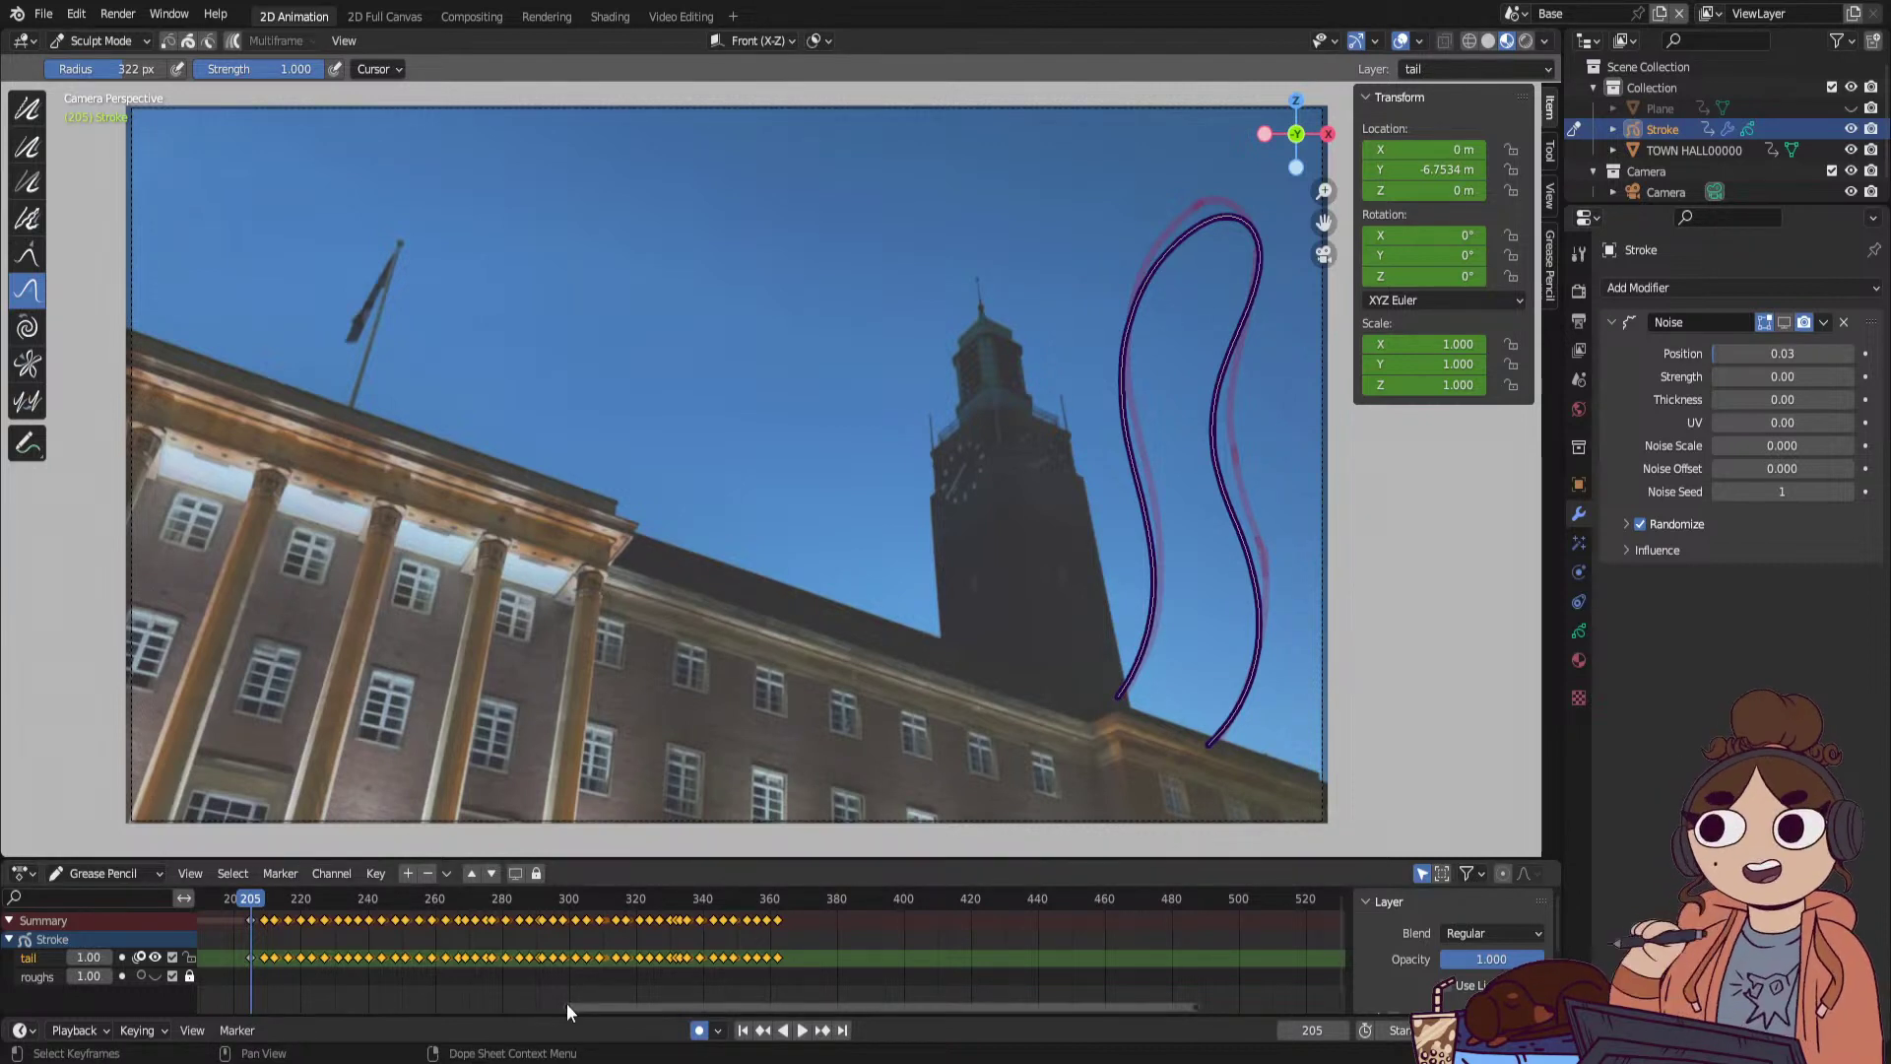
pyautogui.moveTo(565, 1002); pyautogui.dragTo(929, 1007)
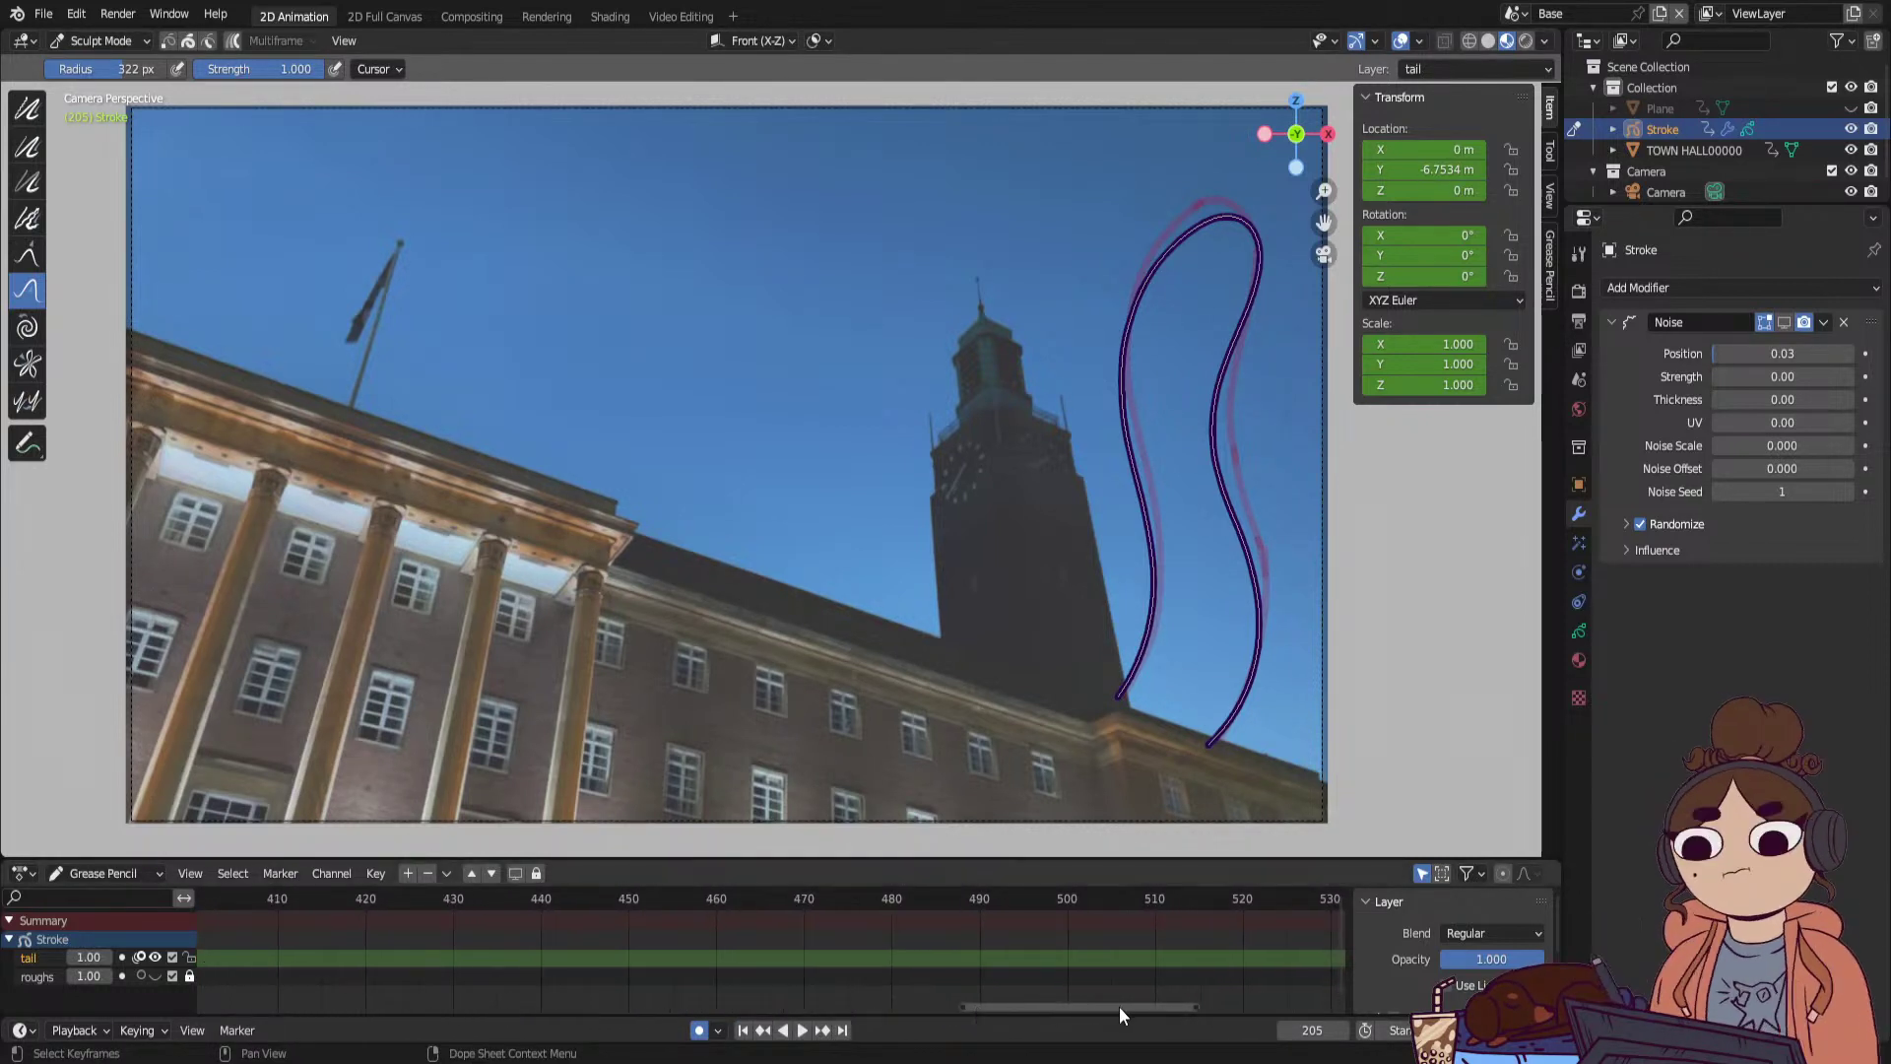
pyautogui.moveTo(1118, 1006); pyautogui.dragTo(867, 1006)
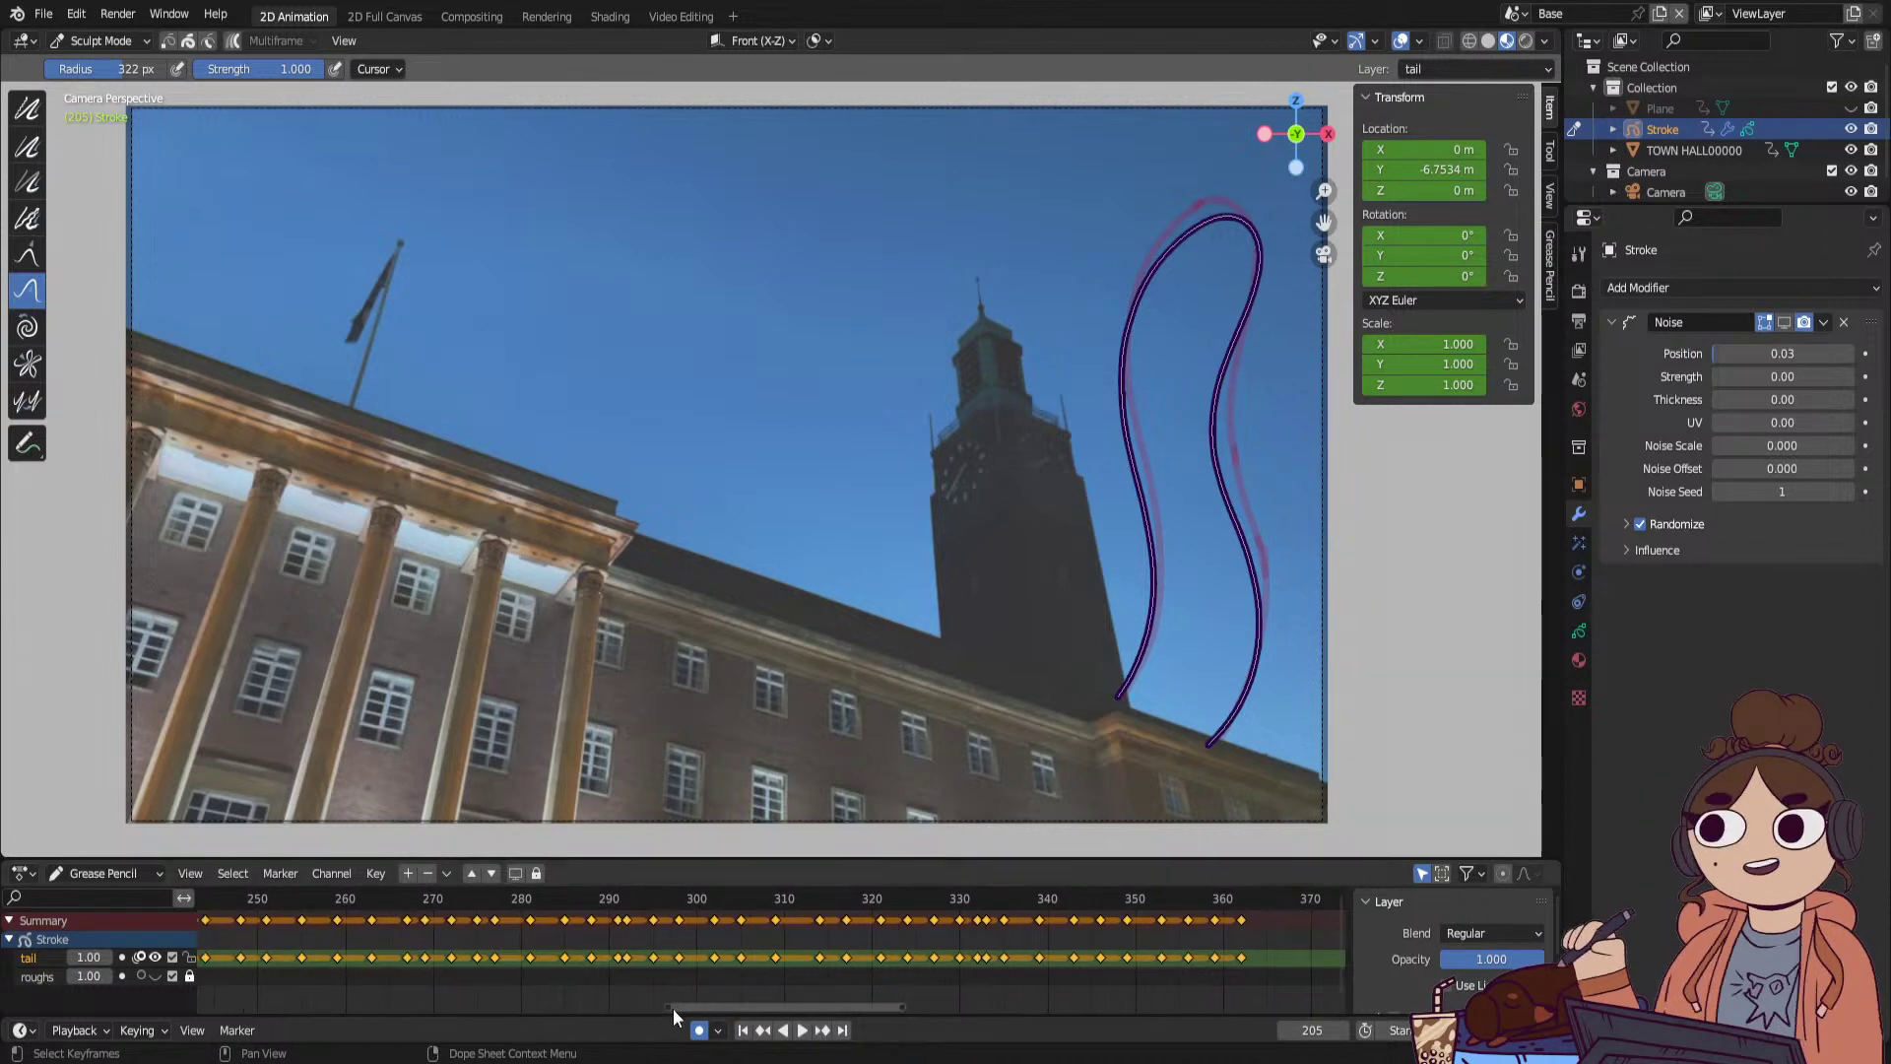
pyautogui.moveTo(671, 1006); pyautogui.dragTo(504, 1007)
pyautogui.press('space')
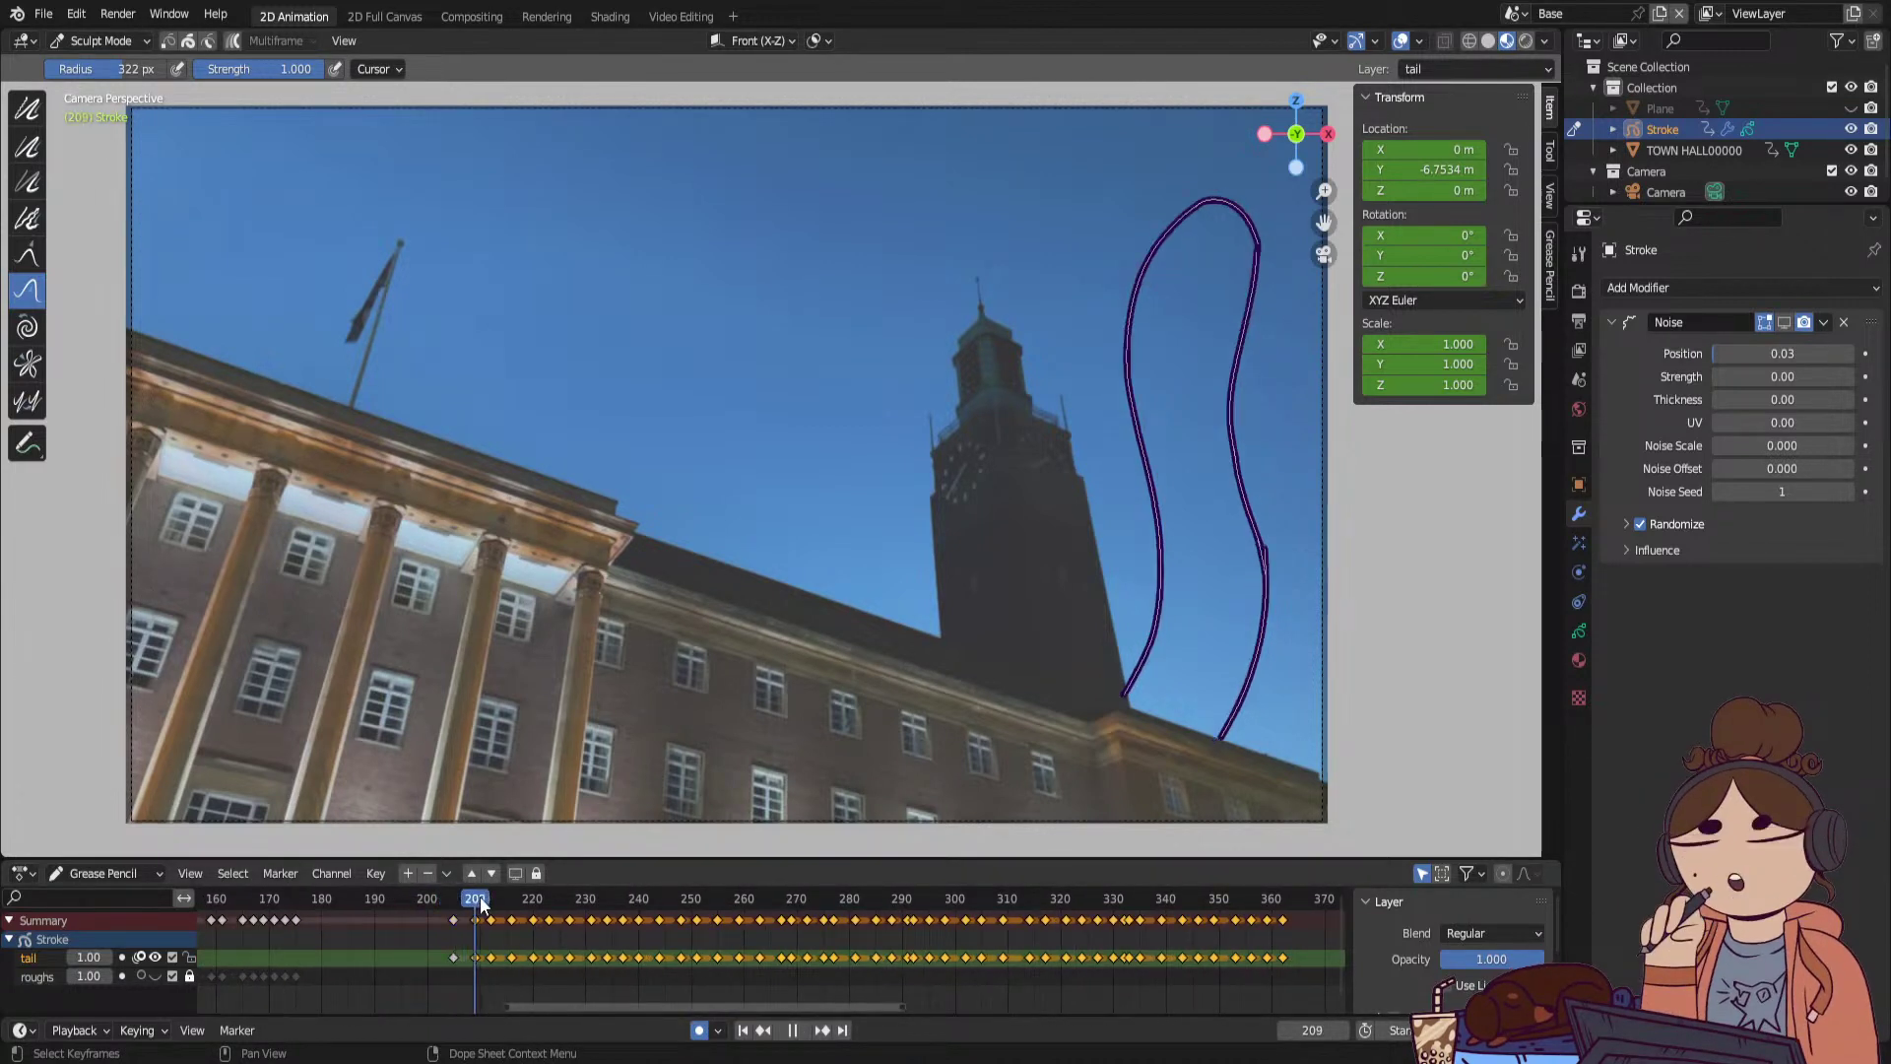
pyautogui.press('space')
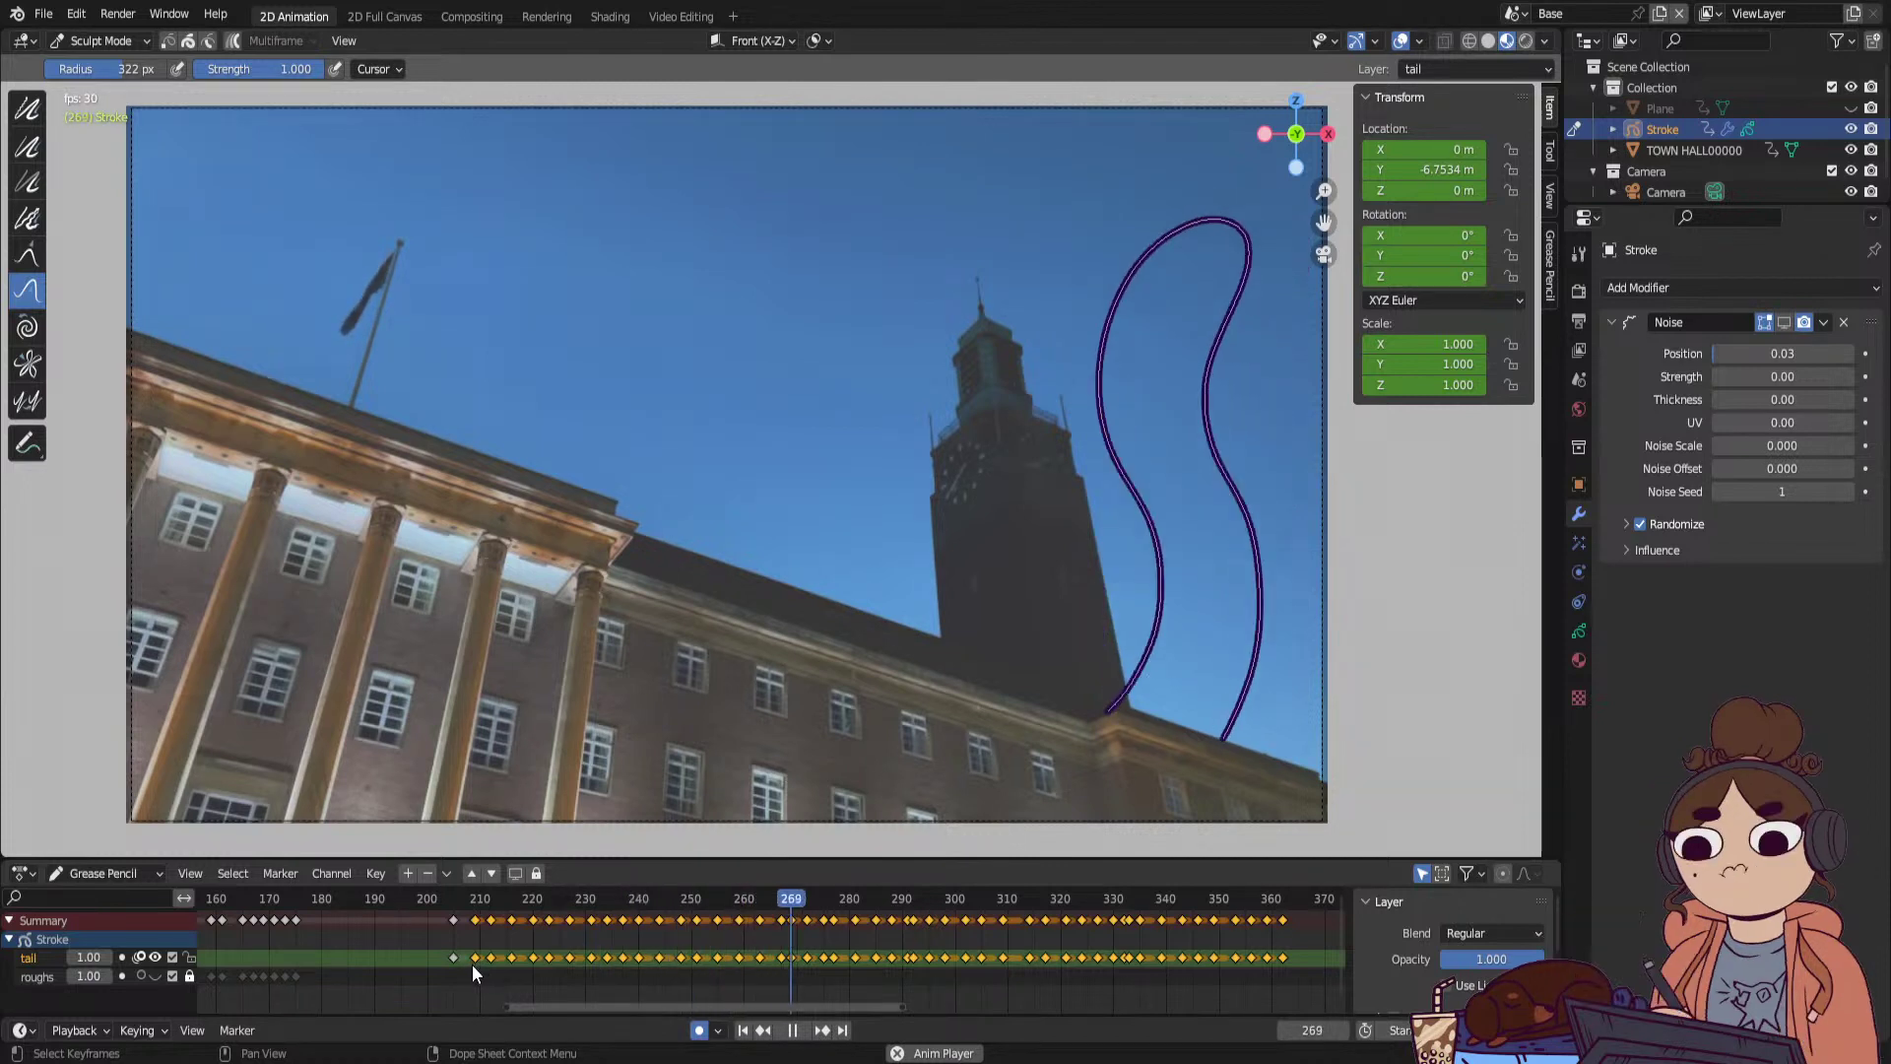
pyautogui.press('space')
pyautogui.click(459, 899)
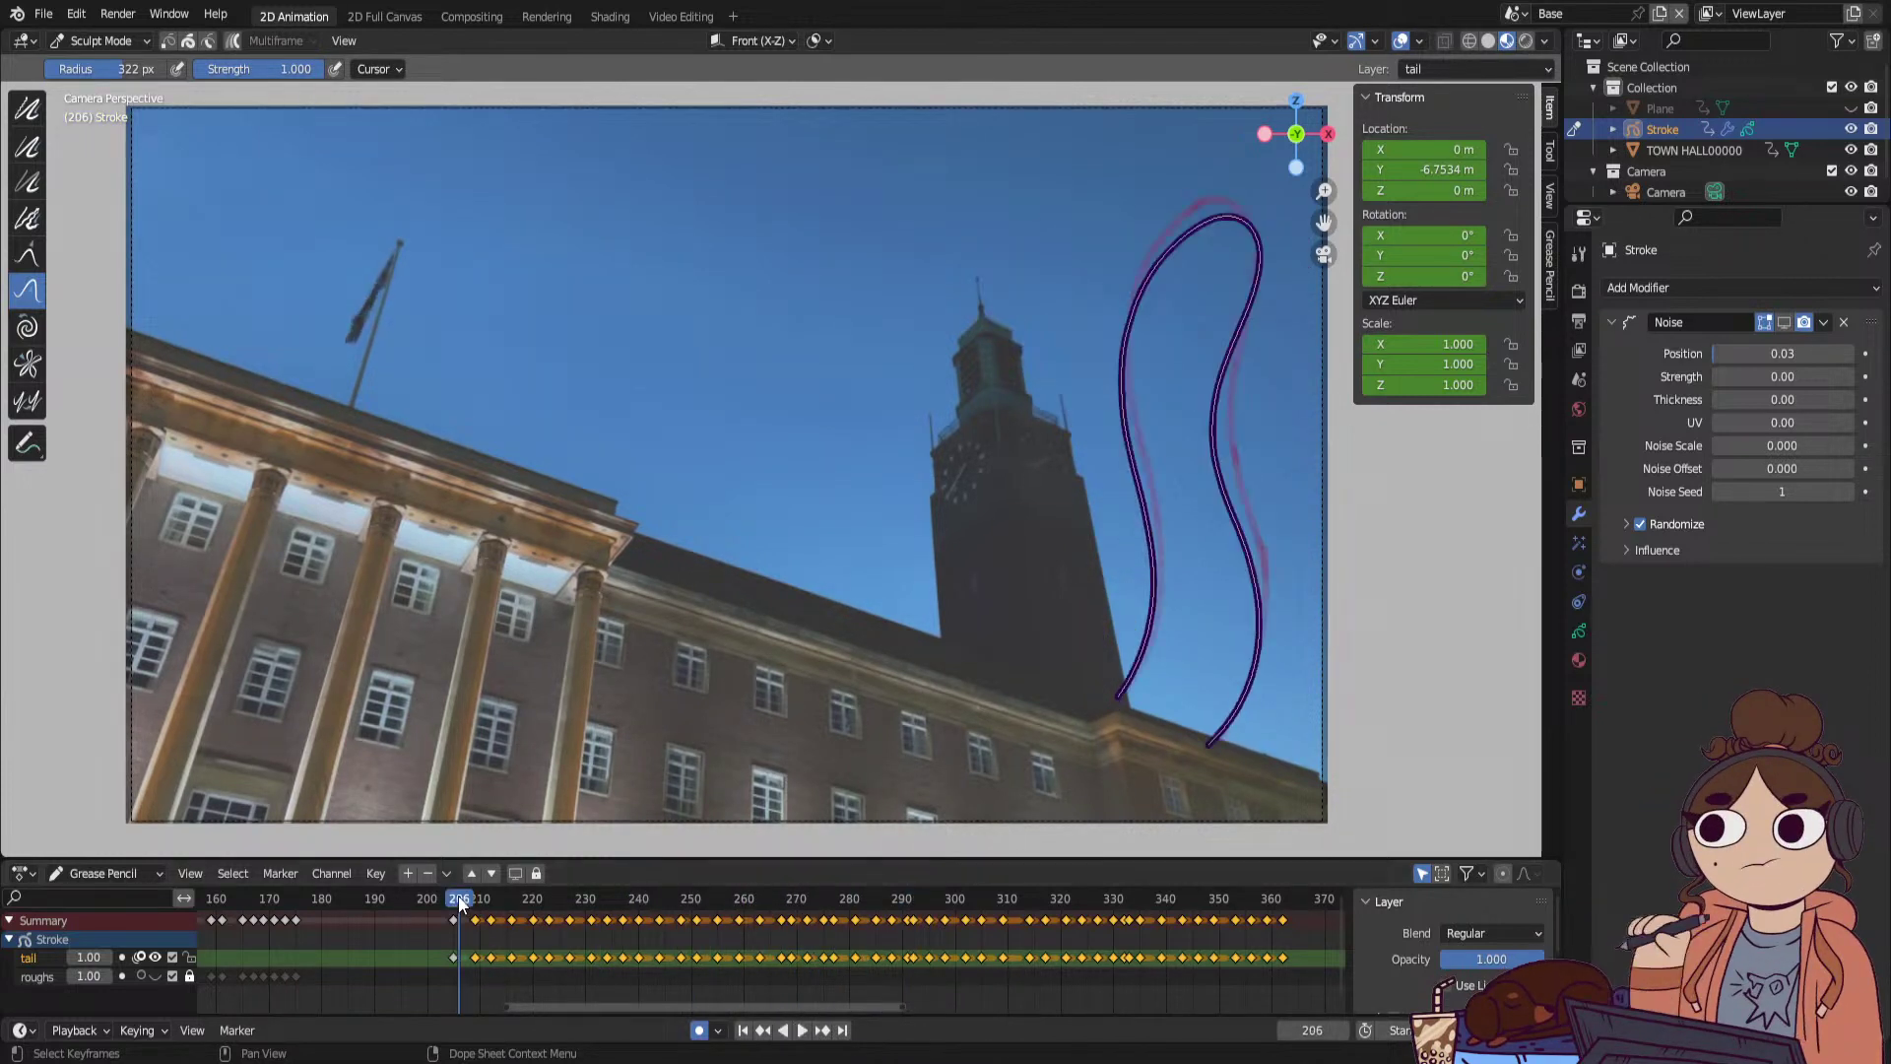
pyautogui.click(477, 976)
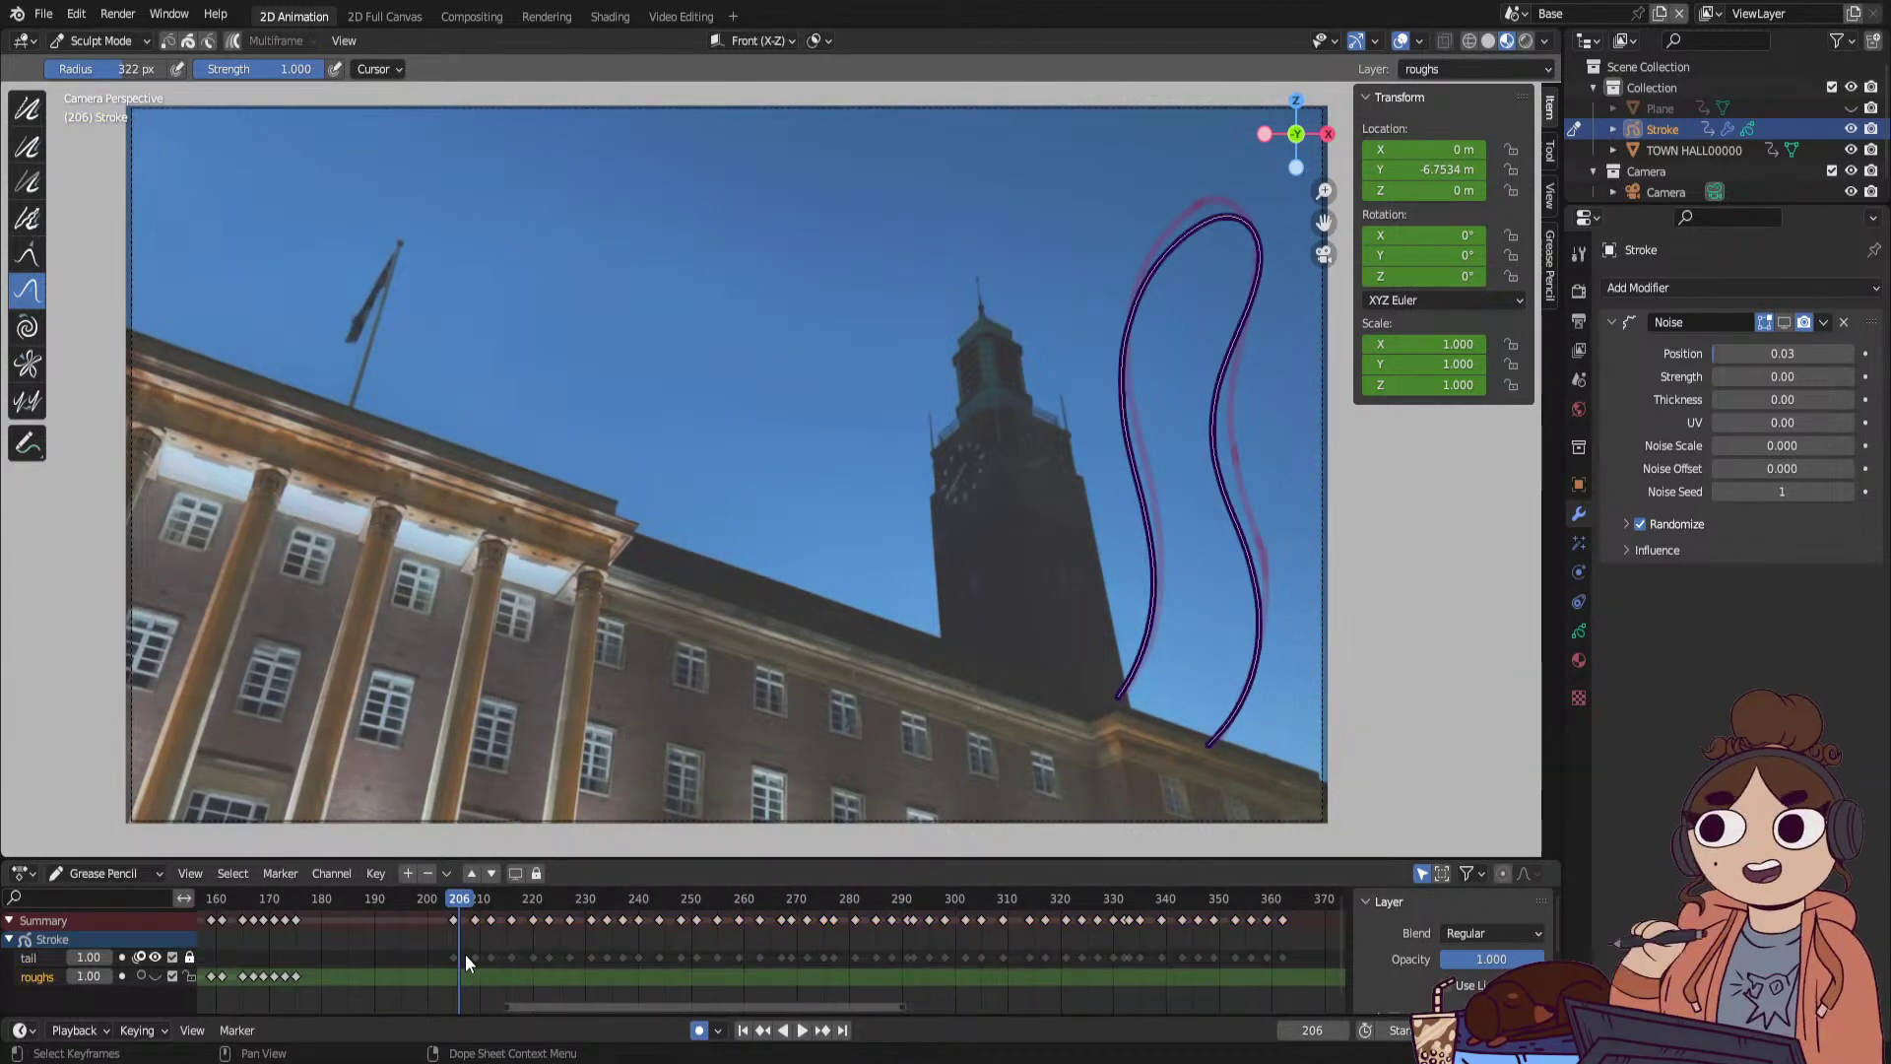
pyautogui.click(464, 959)
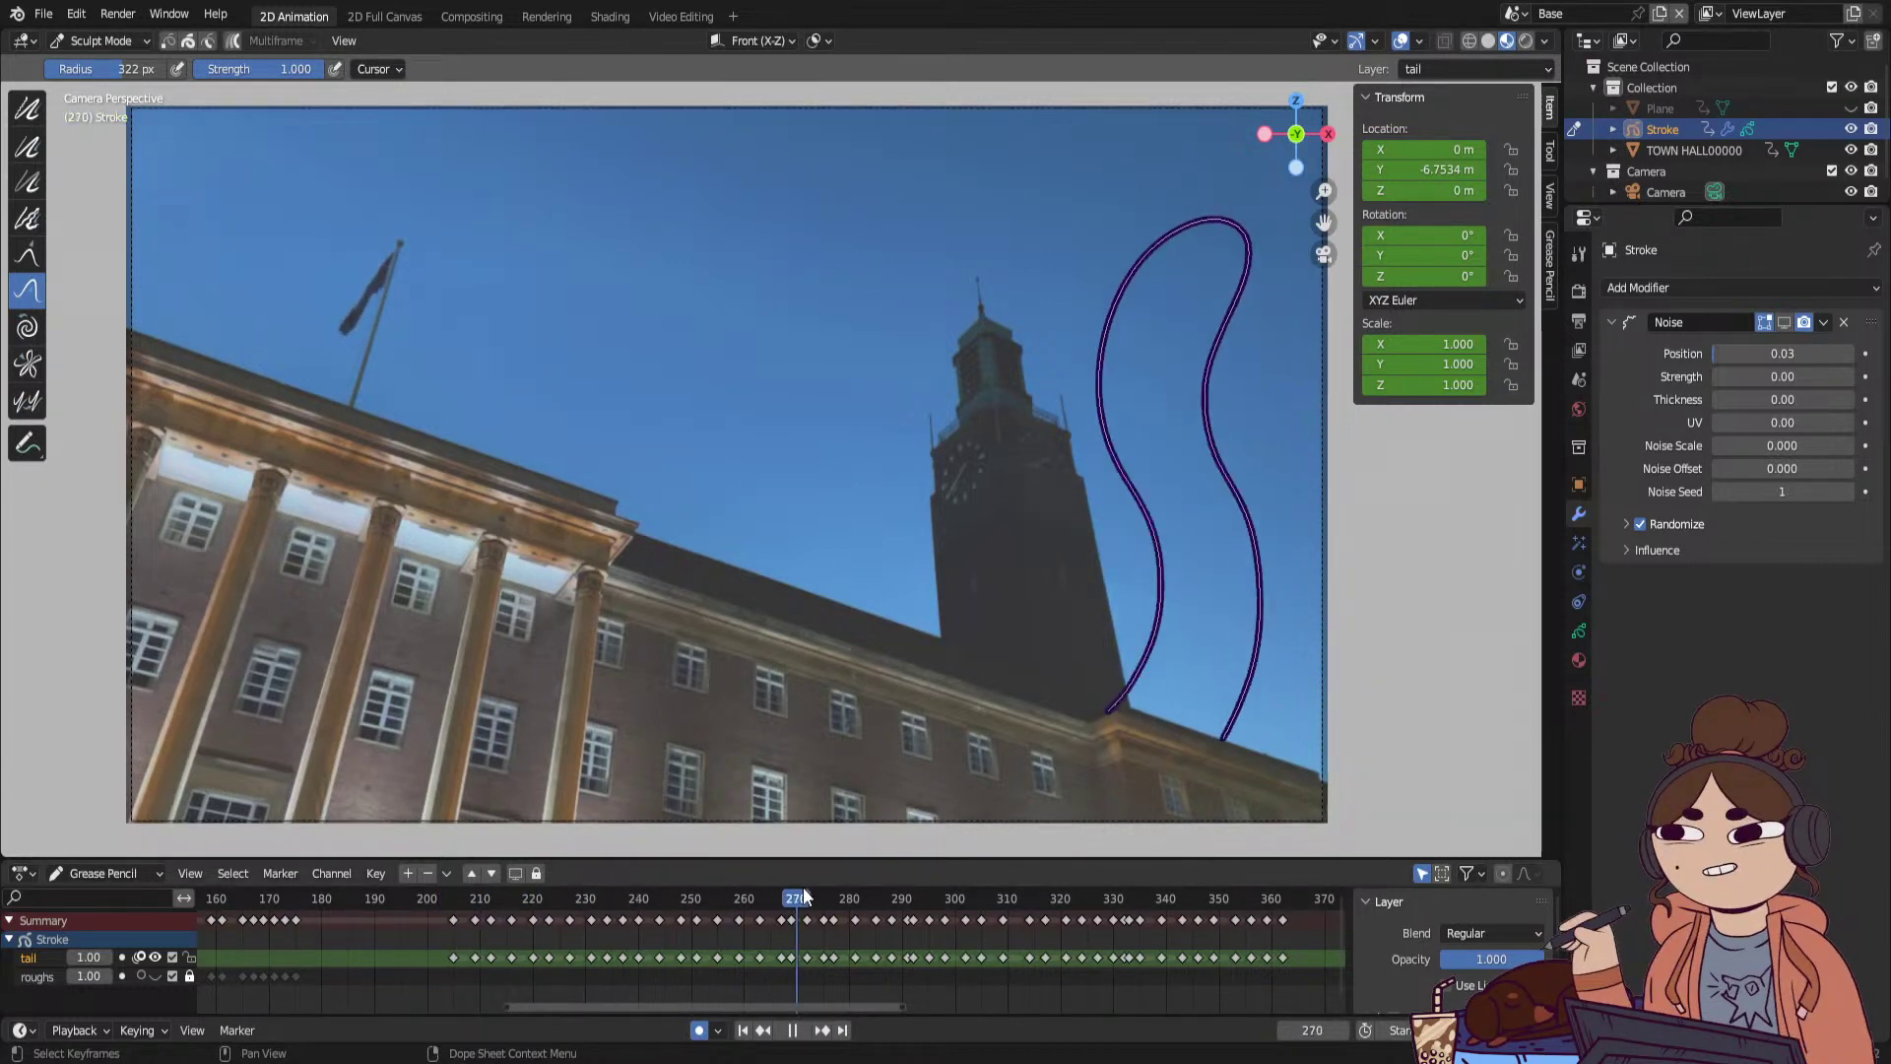
pyautogui.press('space')
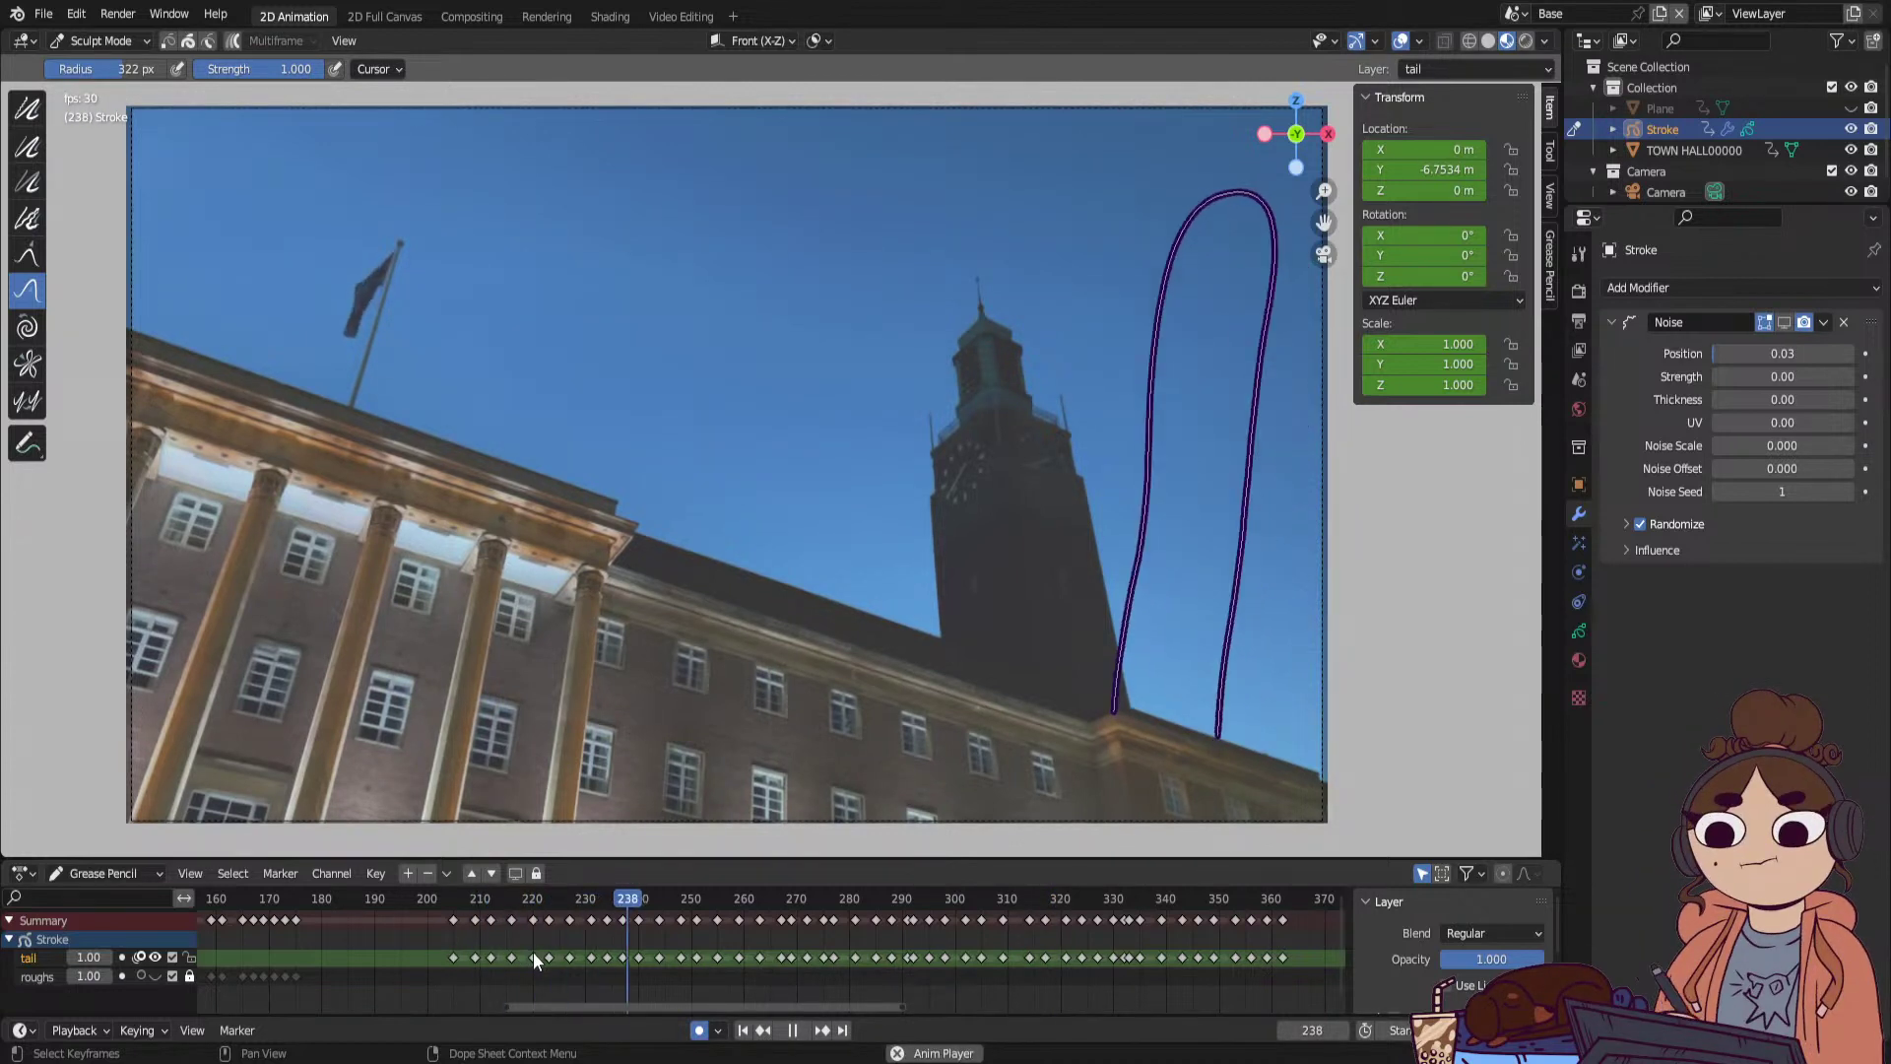
pyautogui.press('space')
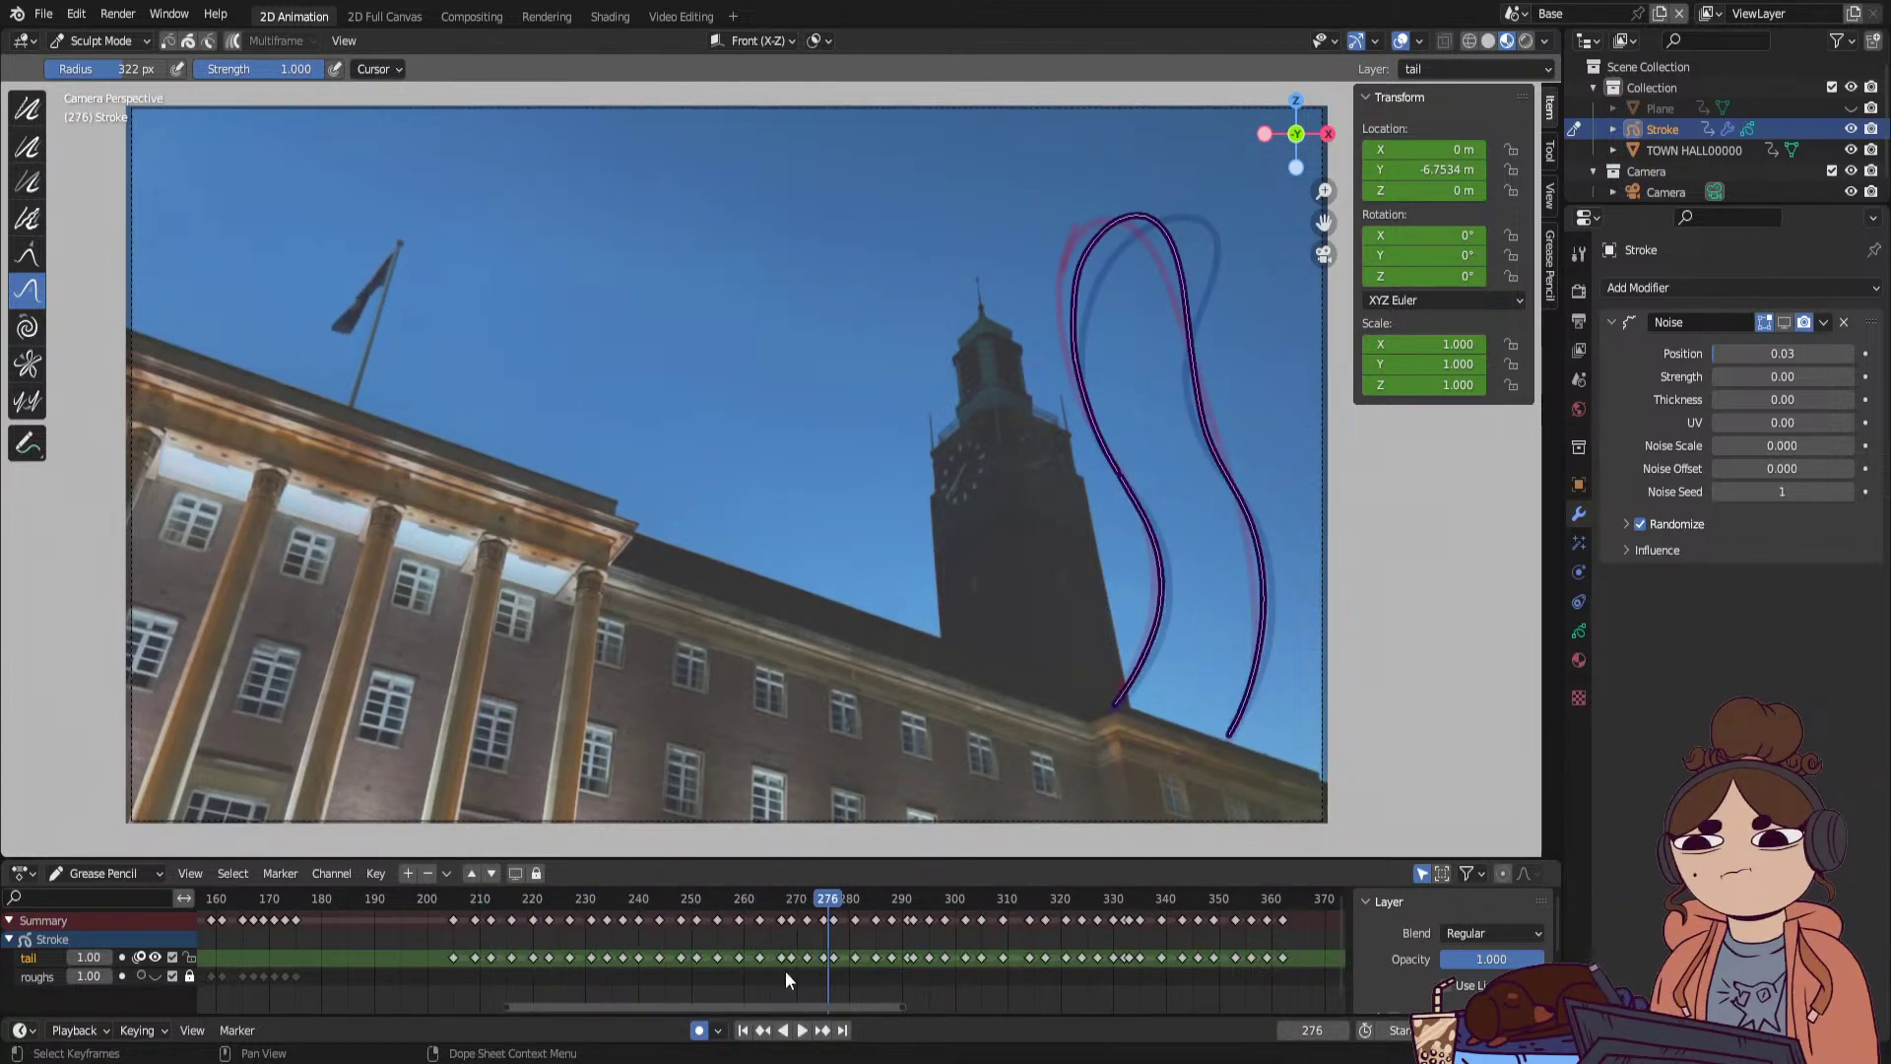
# Shift all tail keyframes after frame 276 about 13 frames later, starting at frame 290.
pyautogui.moveTo(900, 1007); pyautogui.dragTo(824, 997)
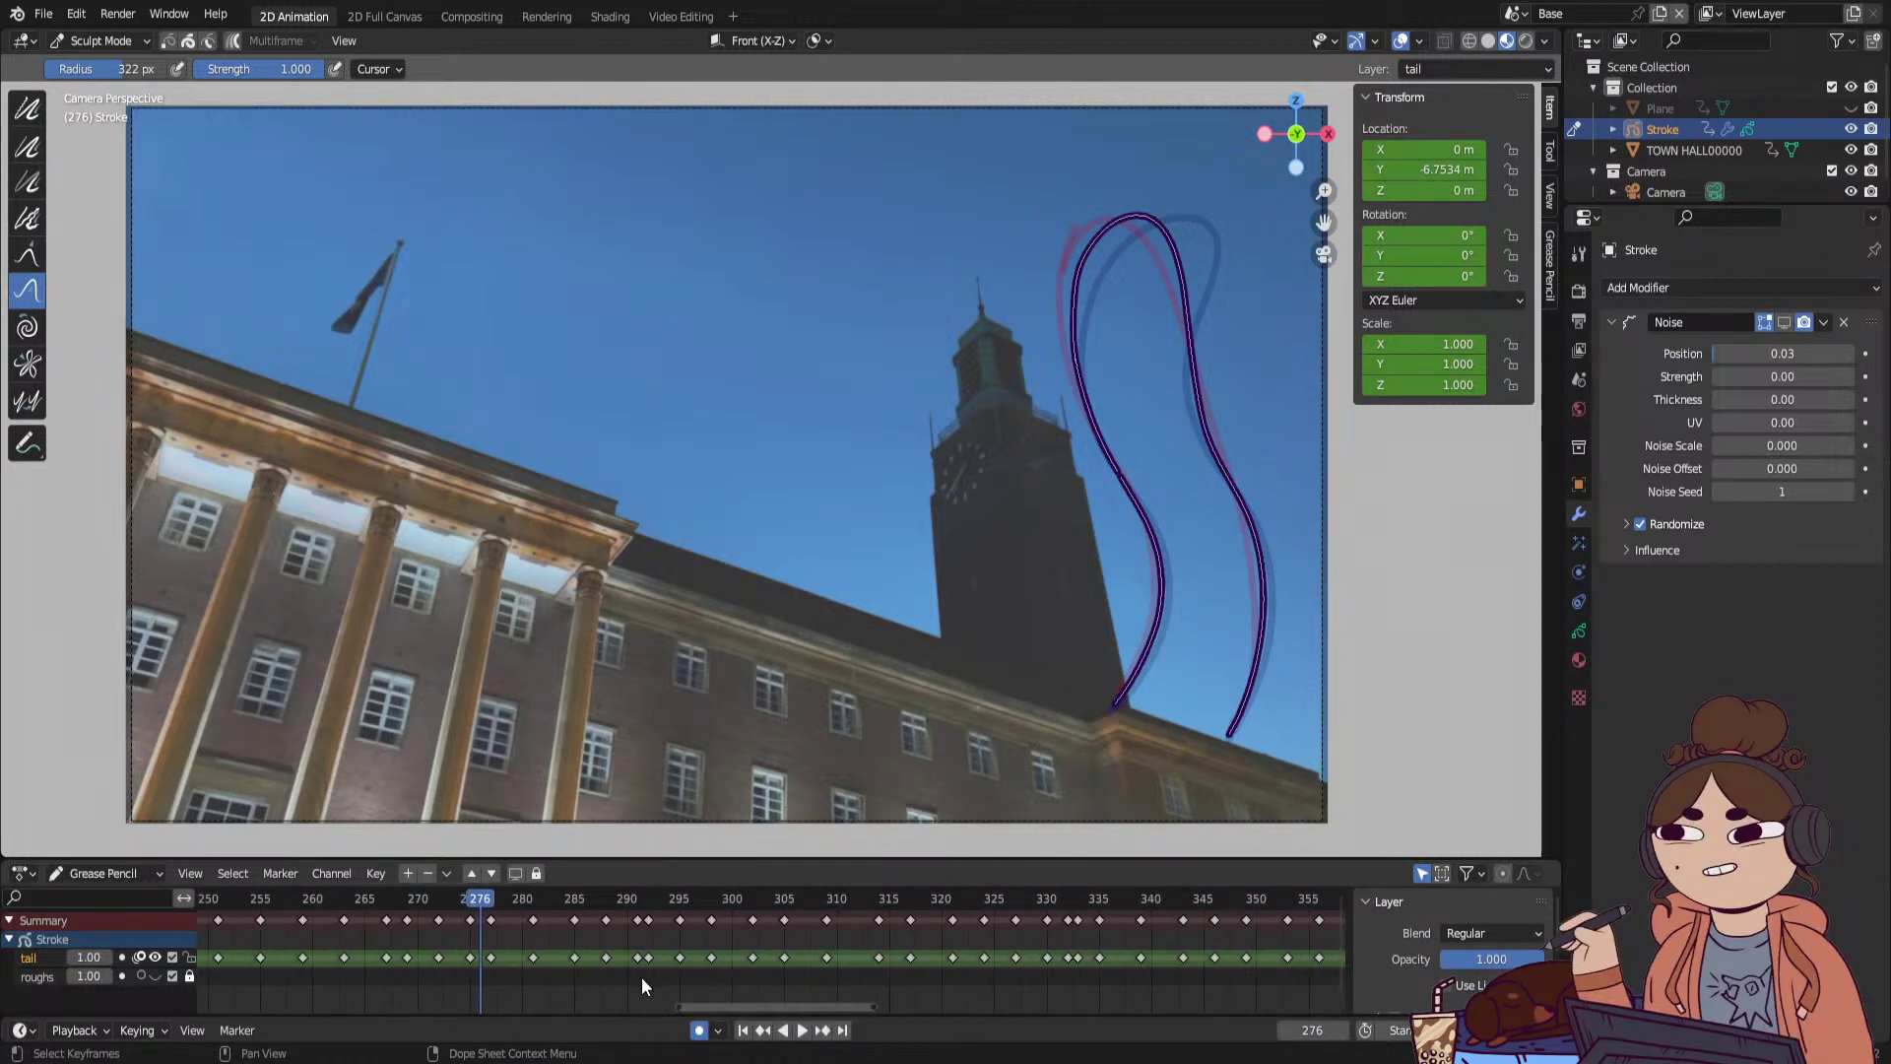
pyautogui.moveTo(486, 945); pyautogui.dragTo(1330, 966)
pyautogui.moveTo(848, 1000); pyautogui.dragTo(725, 996)
pyautogui.press('g')
pyautogui.click(849, 991)
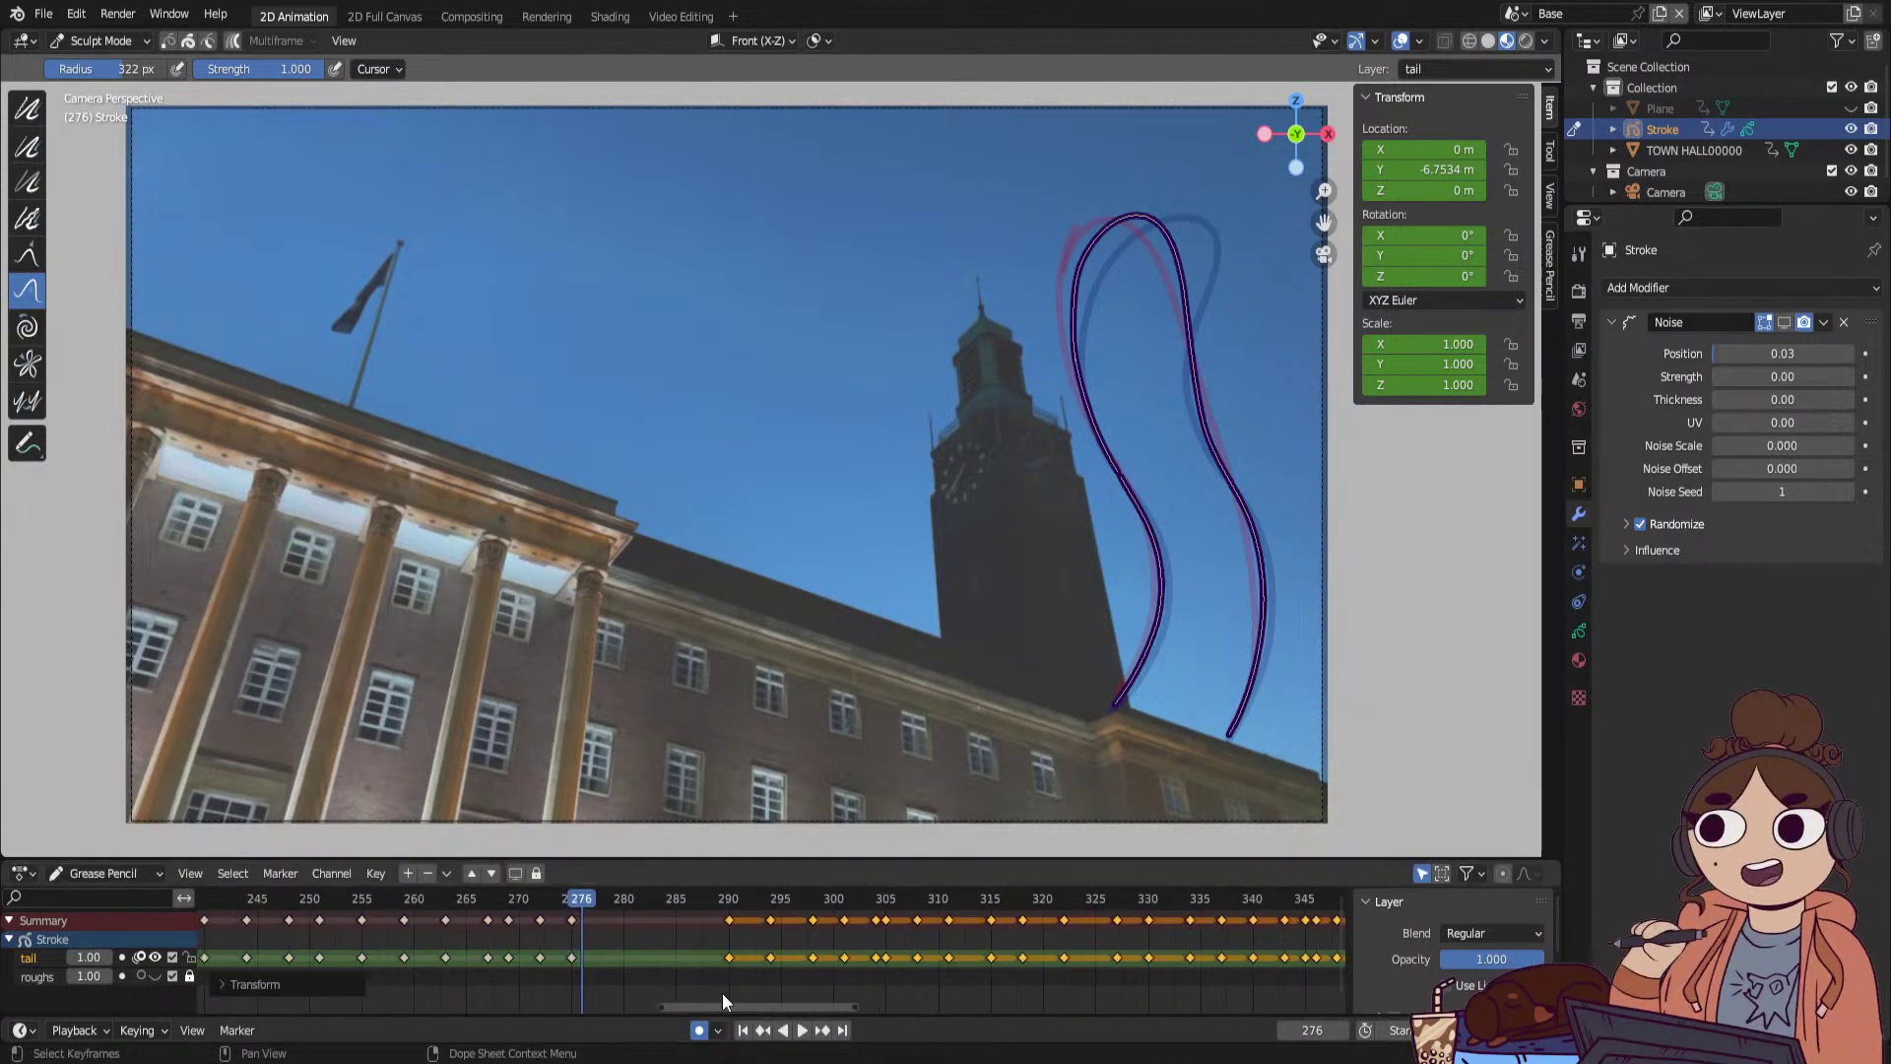
# Move the first three shifted tail keyframes back to about frames 279, 283 and 287, leaving a hold until frame 301.
pyautogui.moveTo(589, 900)
pyautogui.mouseDown()
pyautogui.moveTo(526, 929)
pyautogui.moveTo(822, 926)
pyautogui.moveTo(721, 965)
pyautogui.moveTo(583, 971)
pyautogui.moveTo(581, 948)
pyautogui.moveTo(724, 965)
pyautogui.mouseUp()
pyautogui.click(827, 956)
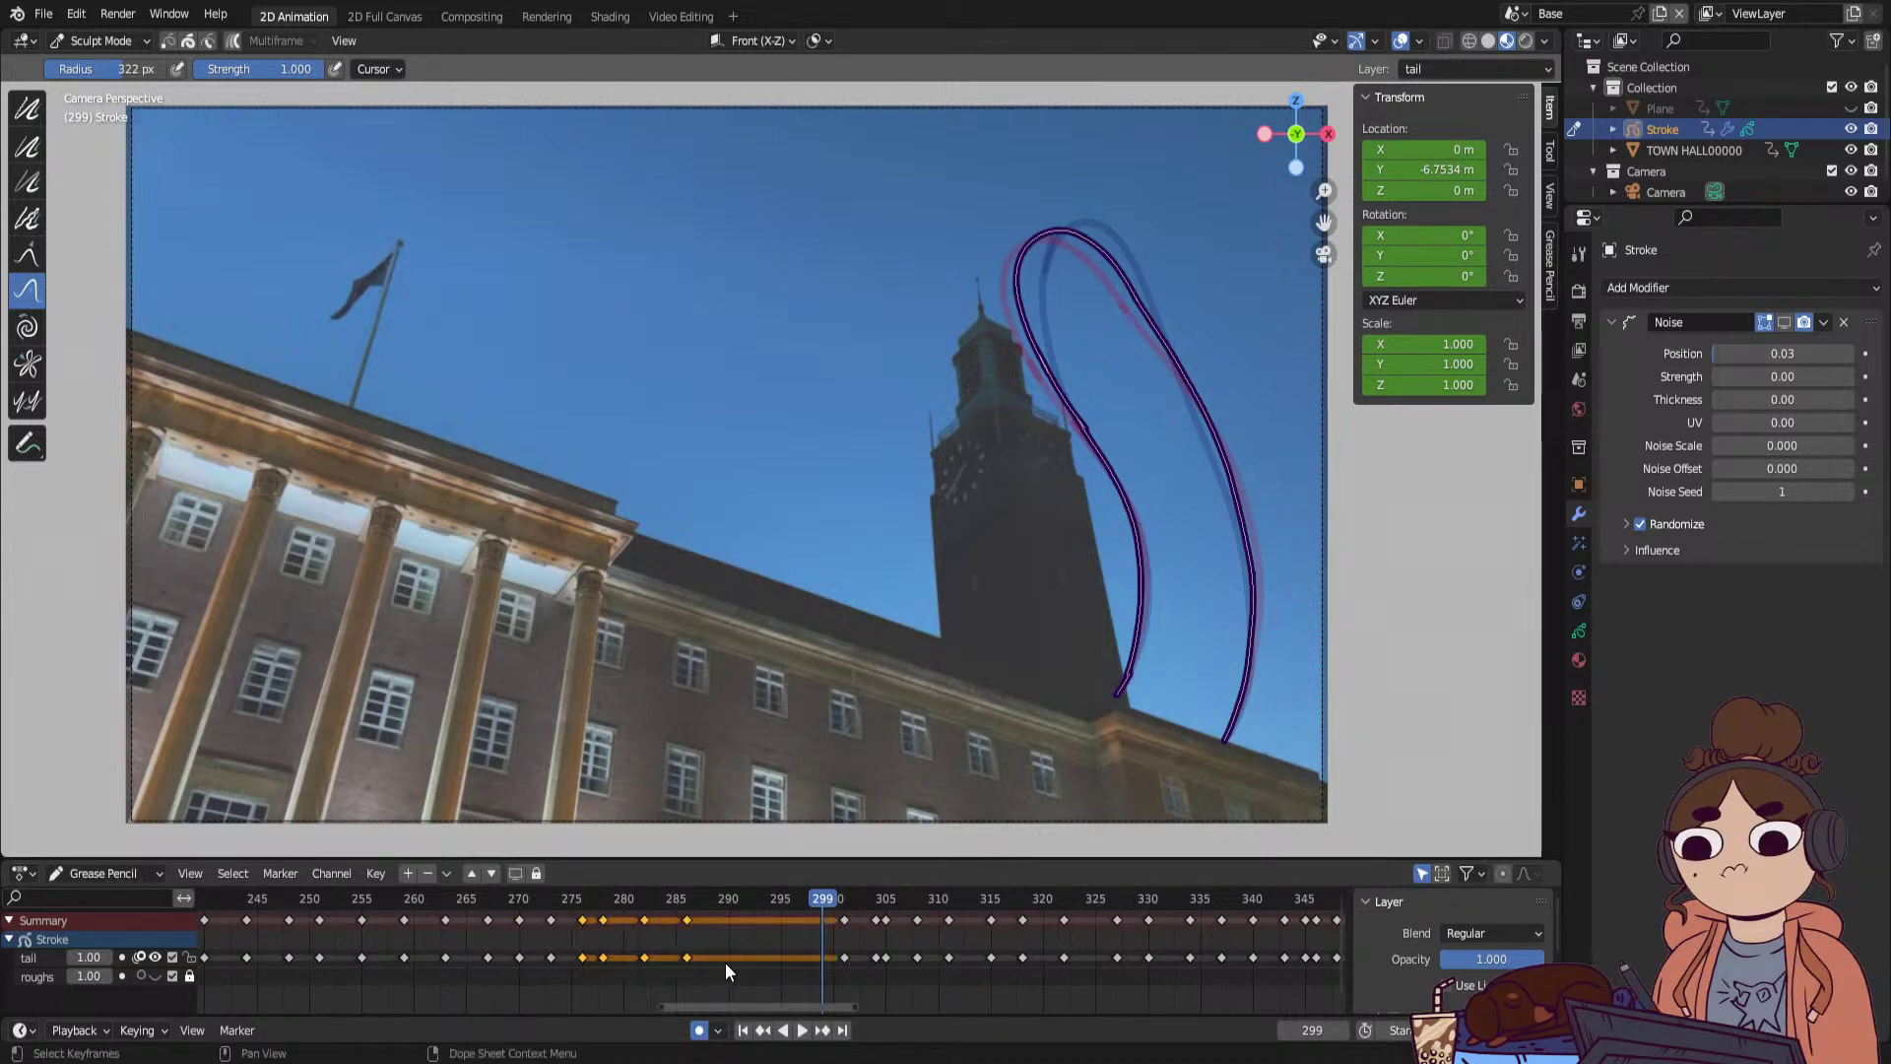
pyautogui.click(725, 963)
pyautogui.moveTo(593, 945); pyautogui.dragTo(699, 954)
pyautogui.click(737, 963)
# Scrub through the motion after the hold and delete the tail keyframe at frame 305.
pyautogui.press('space')
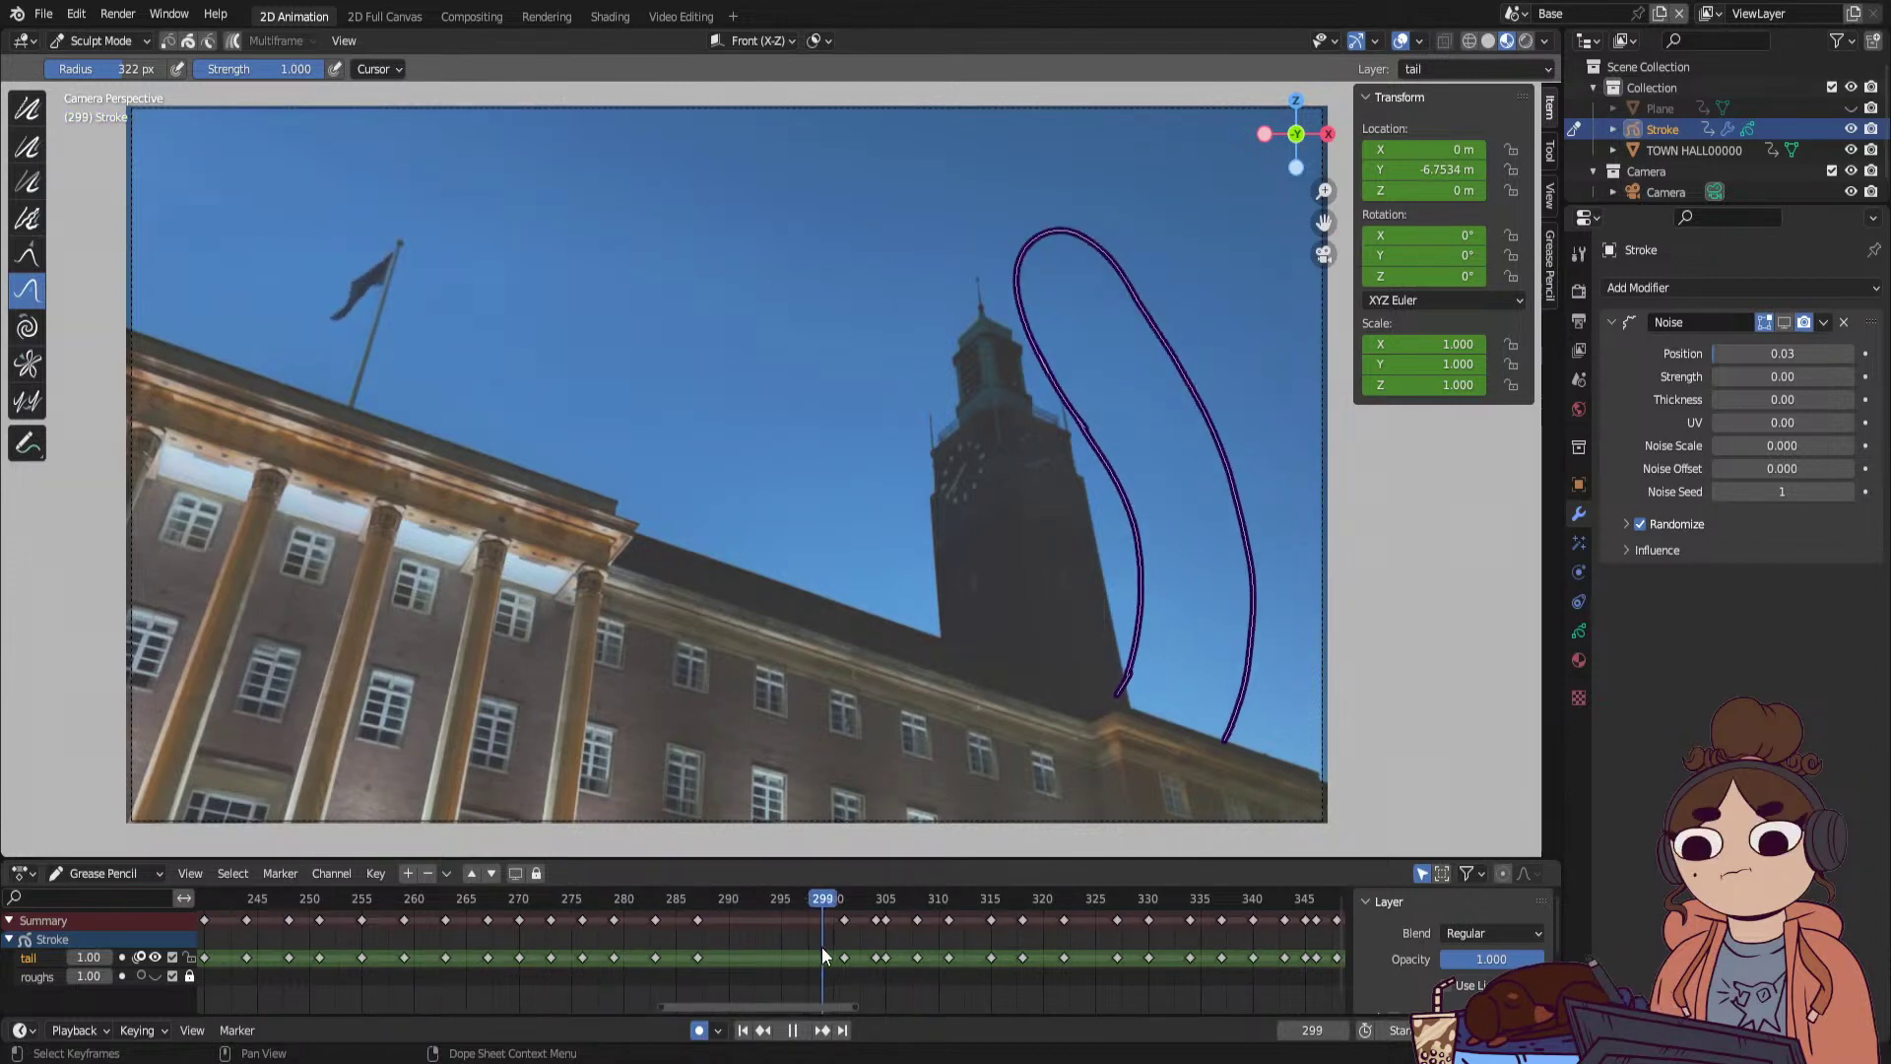
pyautogui.moveTo(821, 947)
pyautogui.mouseDown()
pyautogui.moveTo(920, 942)
pyautogui.moveTo(884, 963)
pyautogui.mouseUp()
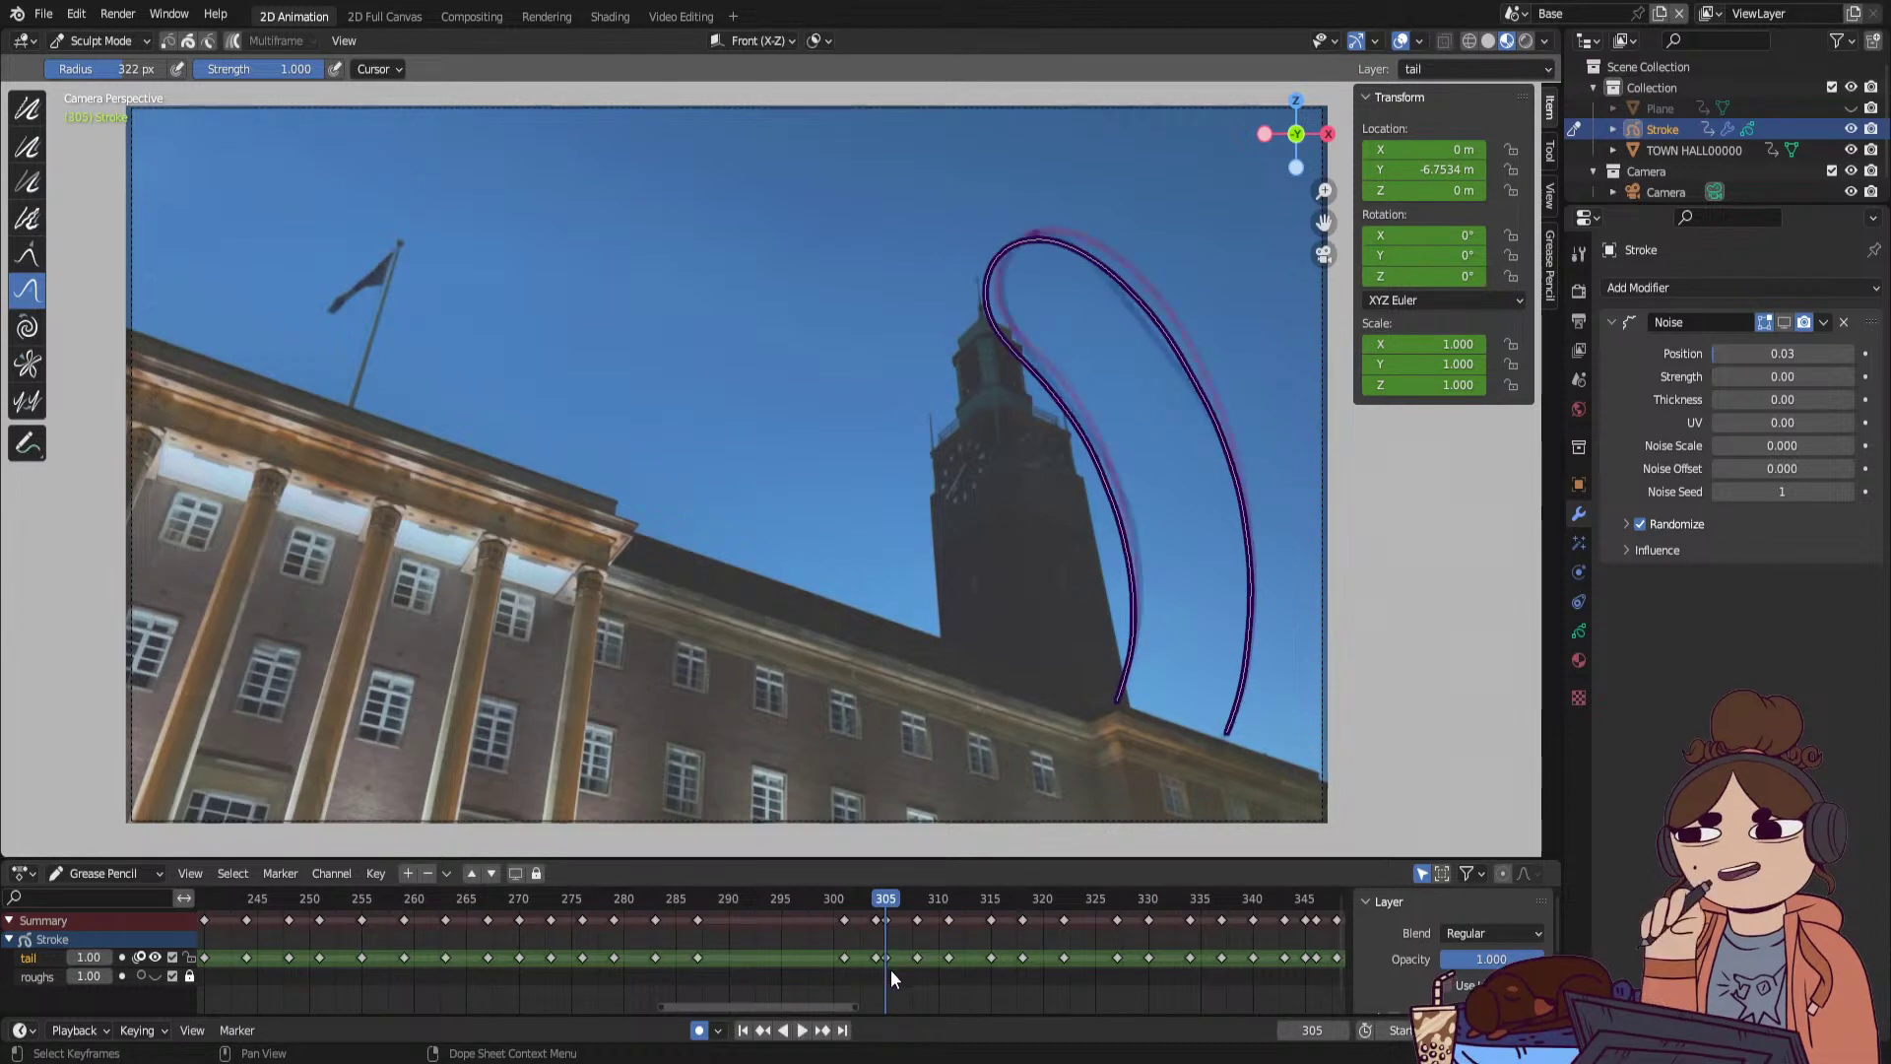
pyautogui.press('space')
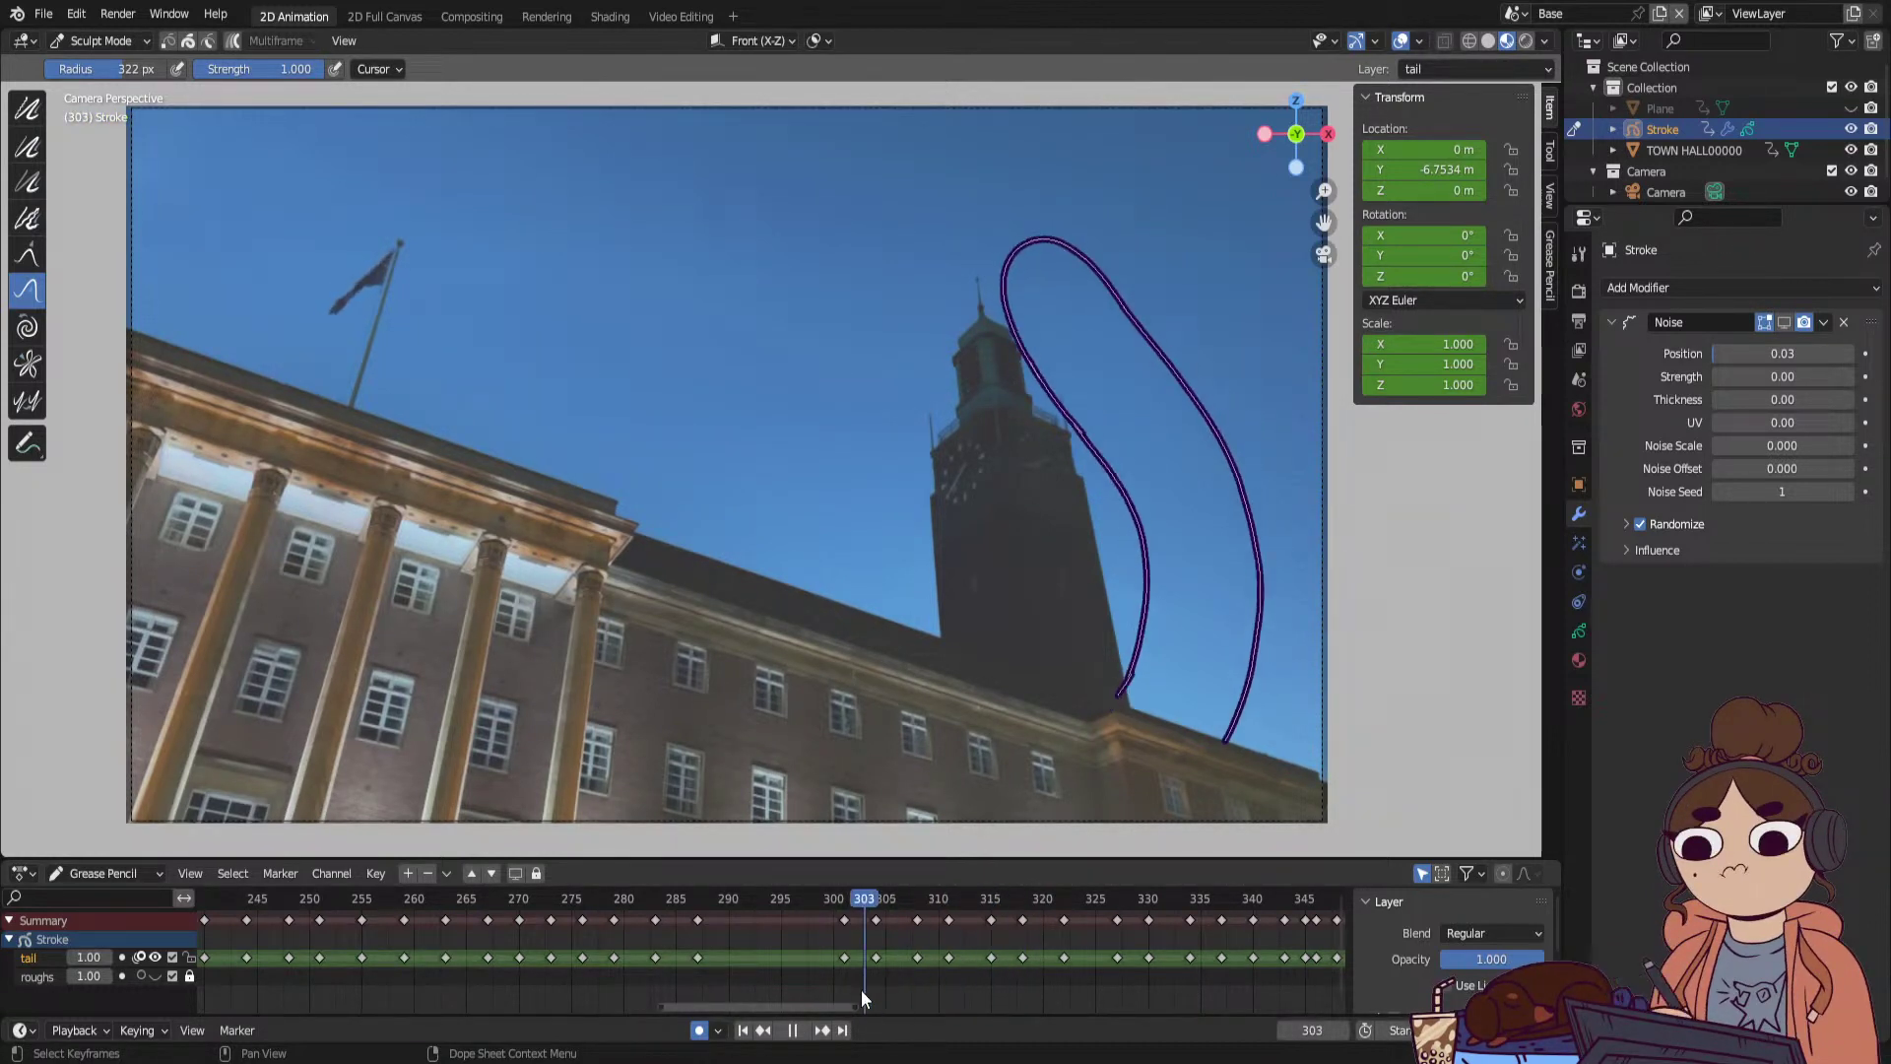
# Sculpt small corrections into the tail's shape at frames 308, 311 and 315 to smooth the return sway.
pyautogui.moveTo(863, 995)
pyautogui.mouseDown()
pyautogui.moveTo(947, 971)
pyautogui.moveTo(896, 997)
pyautogui.moveTo(917, 983)
pyautogui.mouseUp()
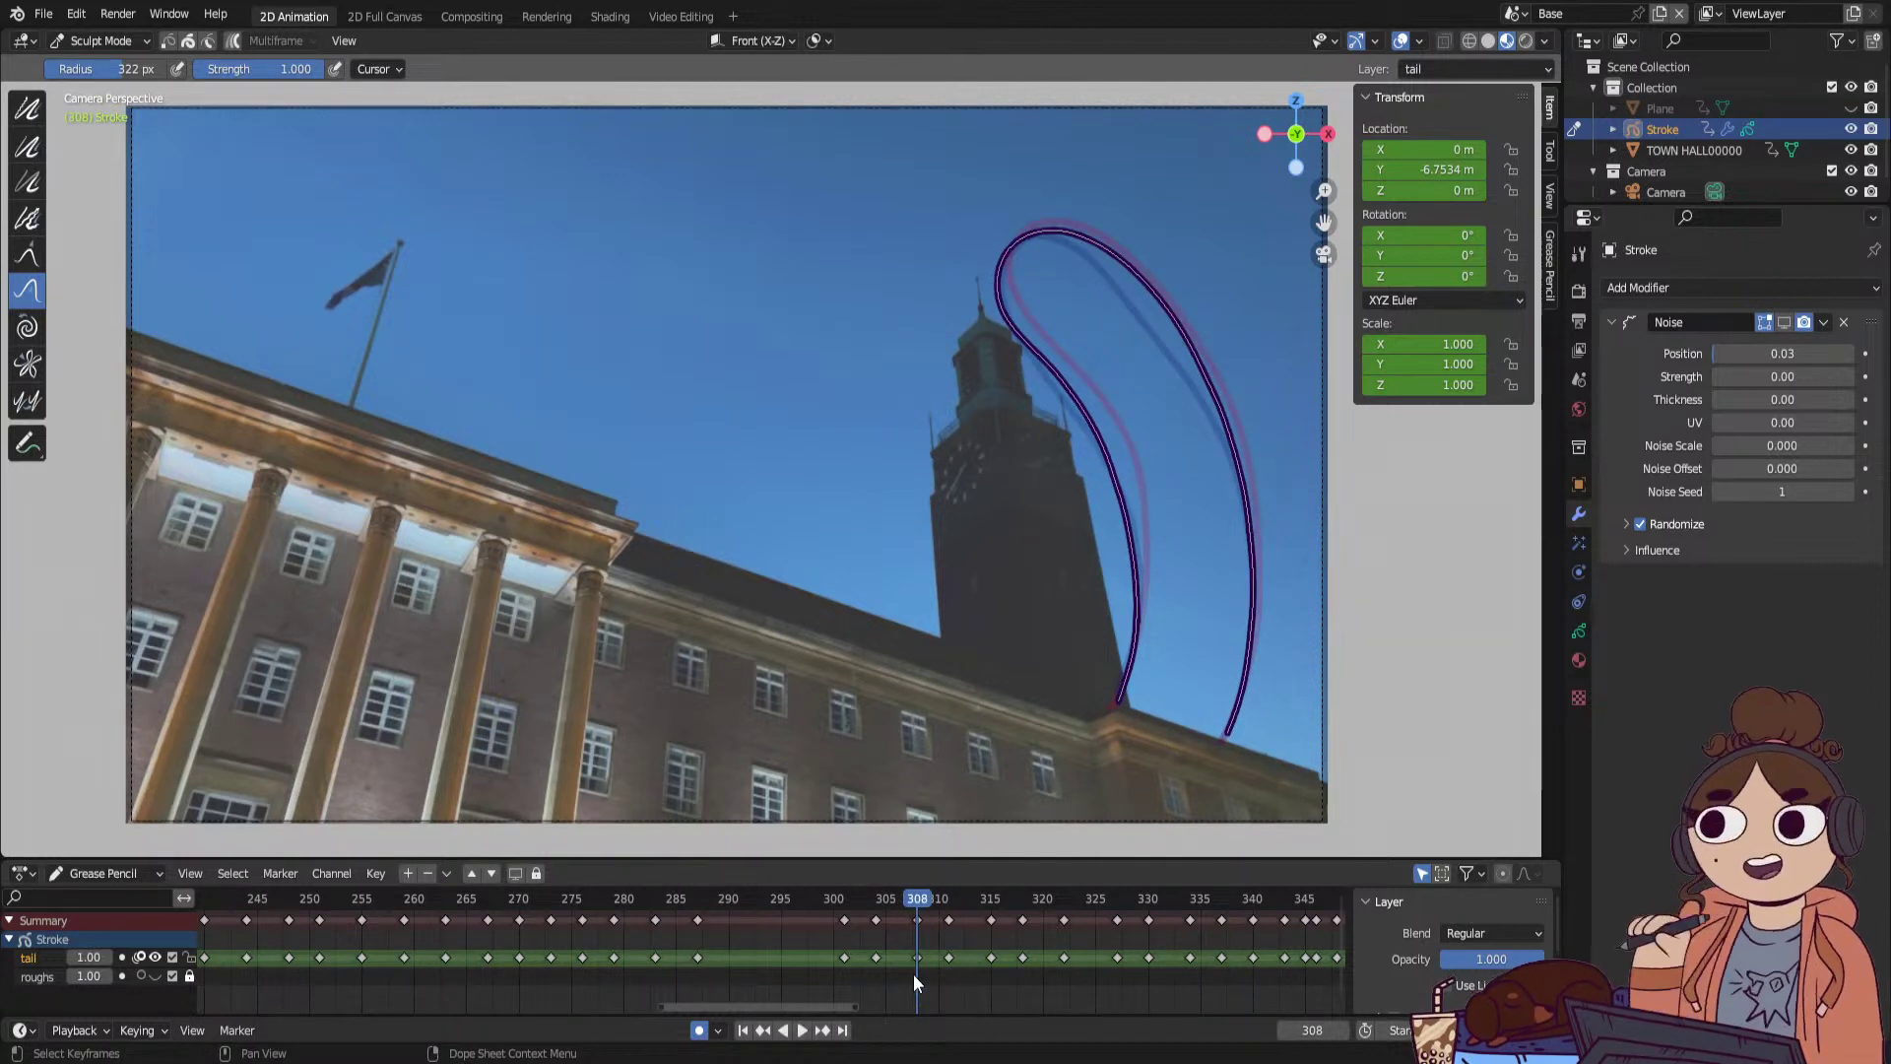
pyautogui.moveTo(1002, 534); pyautogui.dragTo(1018, 489)
pyautogui.moveTo(892, 910)
pyautogui.mouseDown()
pyautogui.moveTo(979, 916)
pyautogui.moveTo(930, 925)
pyautogui.moveTo(952, 912)
pyautogui.mouseUp()
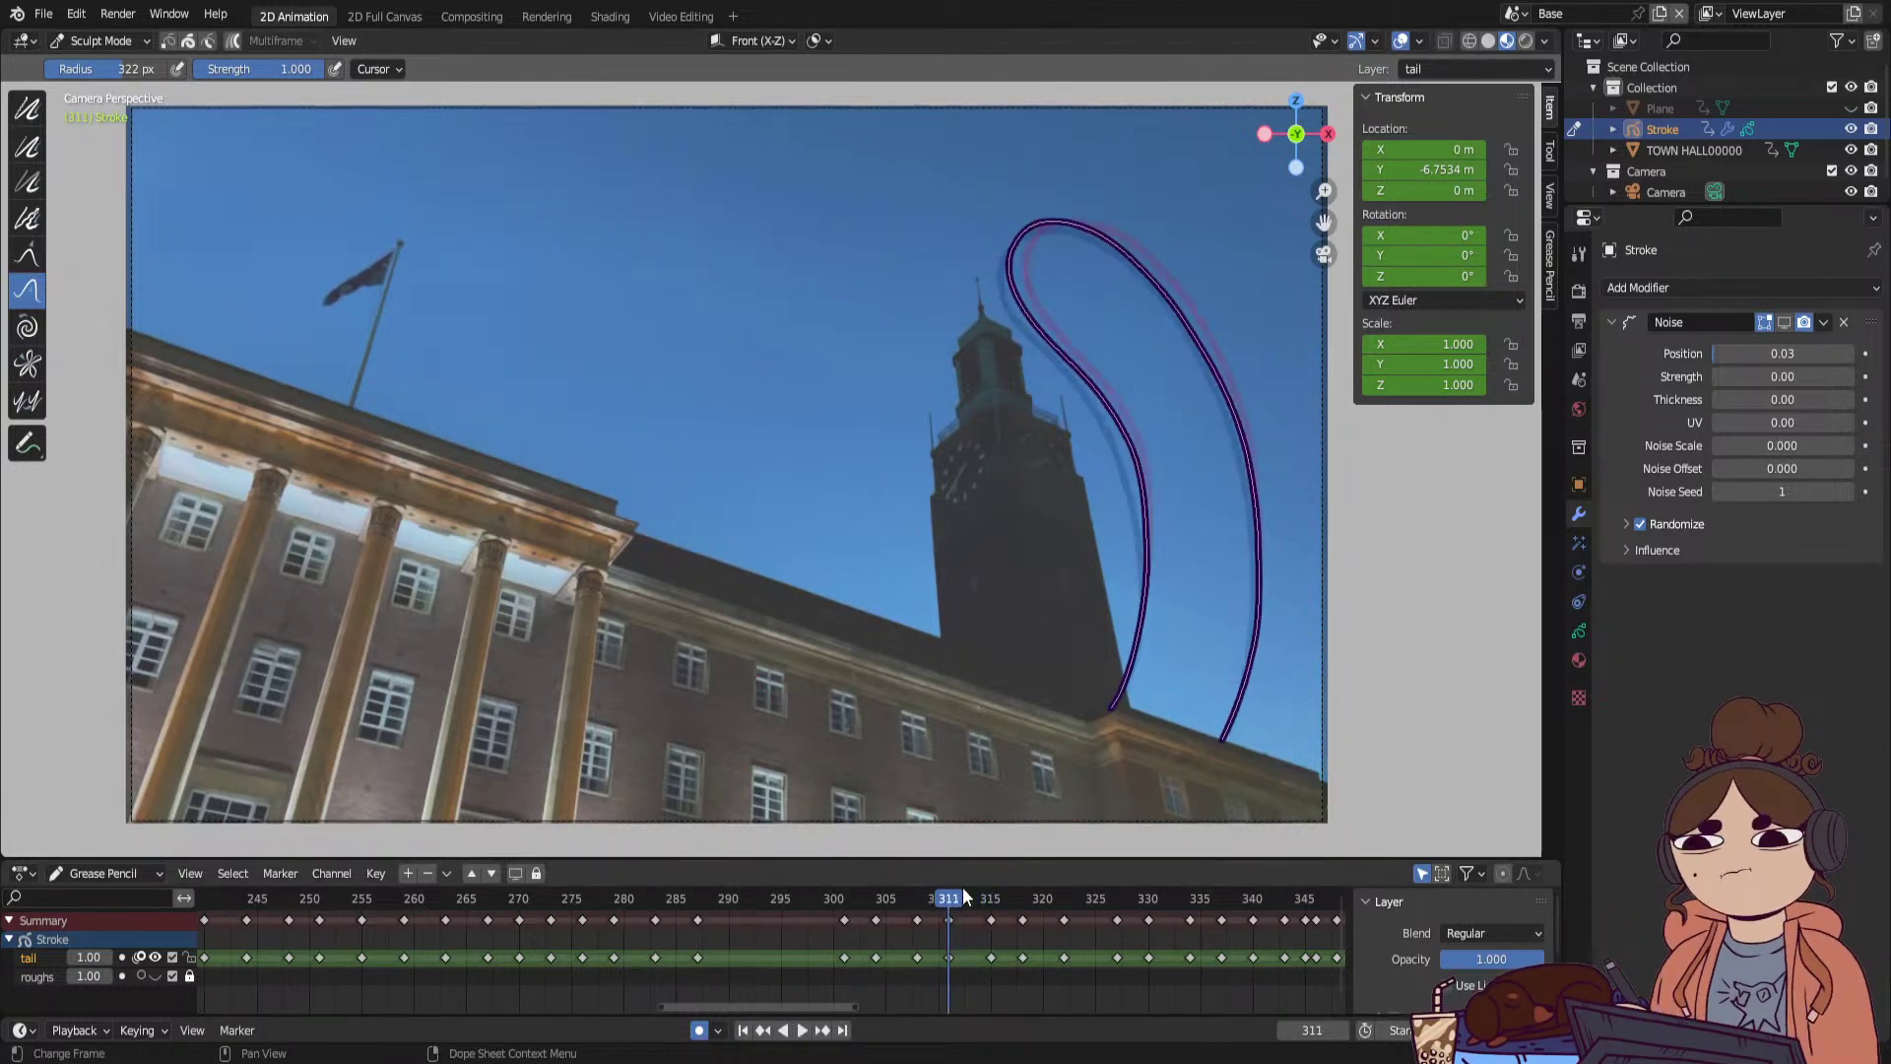
pyautogui.moveTo(1279, 279); pyautogui.dragTo(1285, 278)
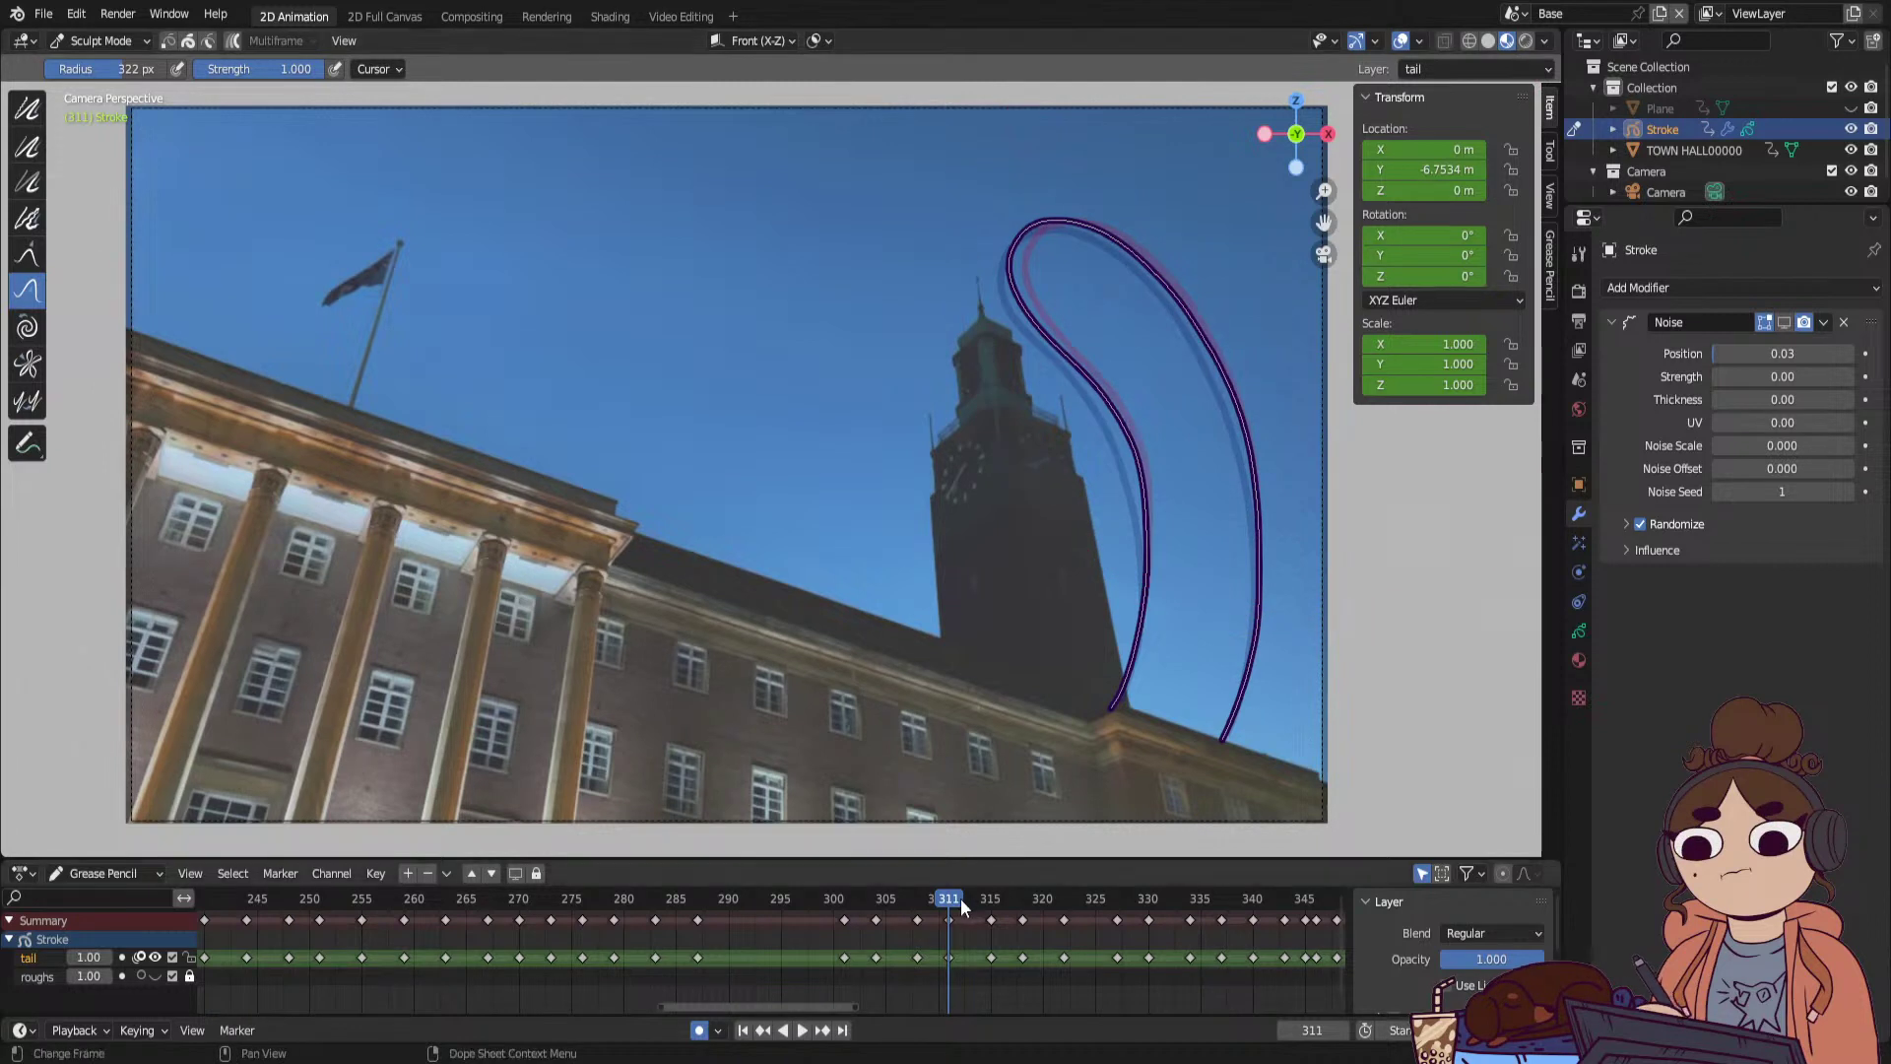
pyautogui.moveTo(960, 904)
pyautogui.mouseDown()
pyautogui.moveTo(920, 918)
pyautogui.moveTo(989, 908)
pyautogui.mouseUp()
pyautogui.moveTo(1096, 238); pyautogui.dragTo(1092, 233)
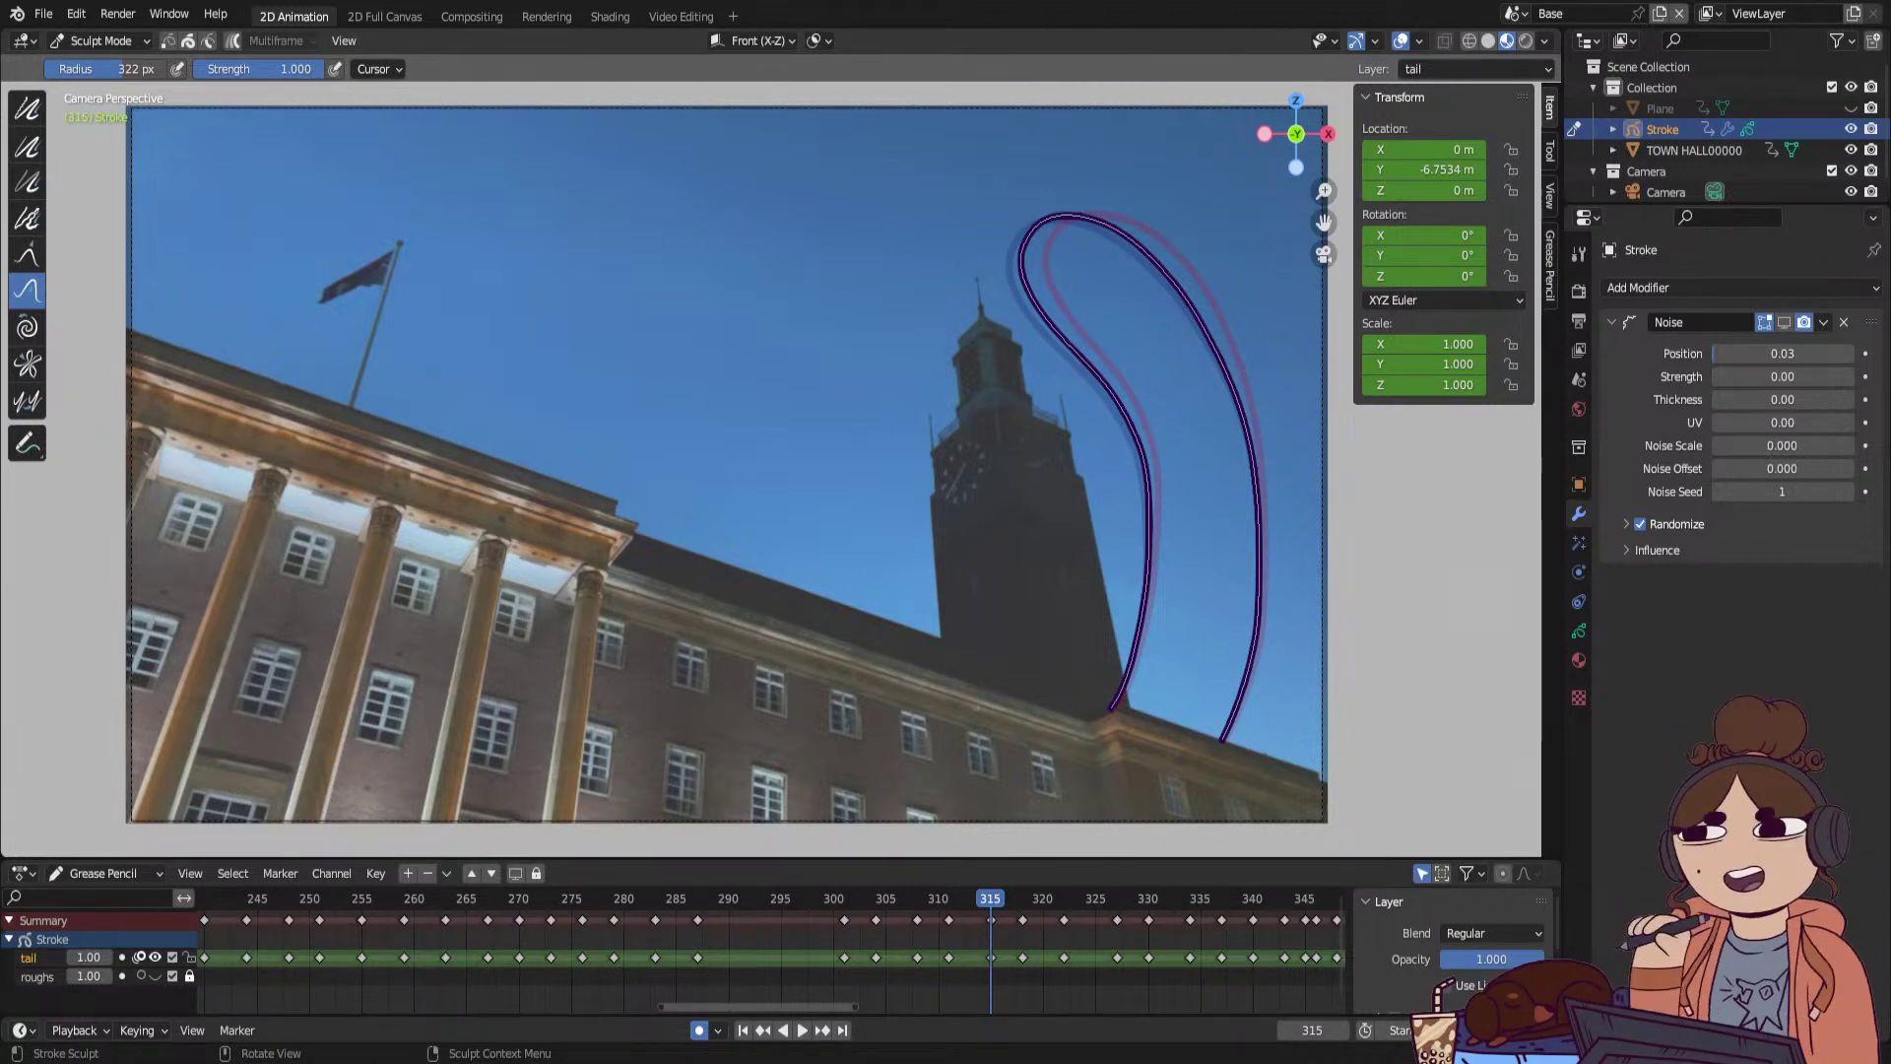
# Try to retime the tail keyframe at frame 315 to frame 314.
pyautogui.press('Left')
pyautogui.moveTo(1006, 968)
pyautogui.mouseDown()
pyautogui.moveTo(960, 910)
pyautogui.moveTo(999, 901)
pyautogui.mouseUp()
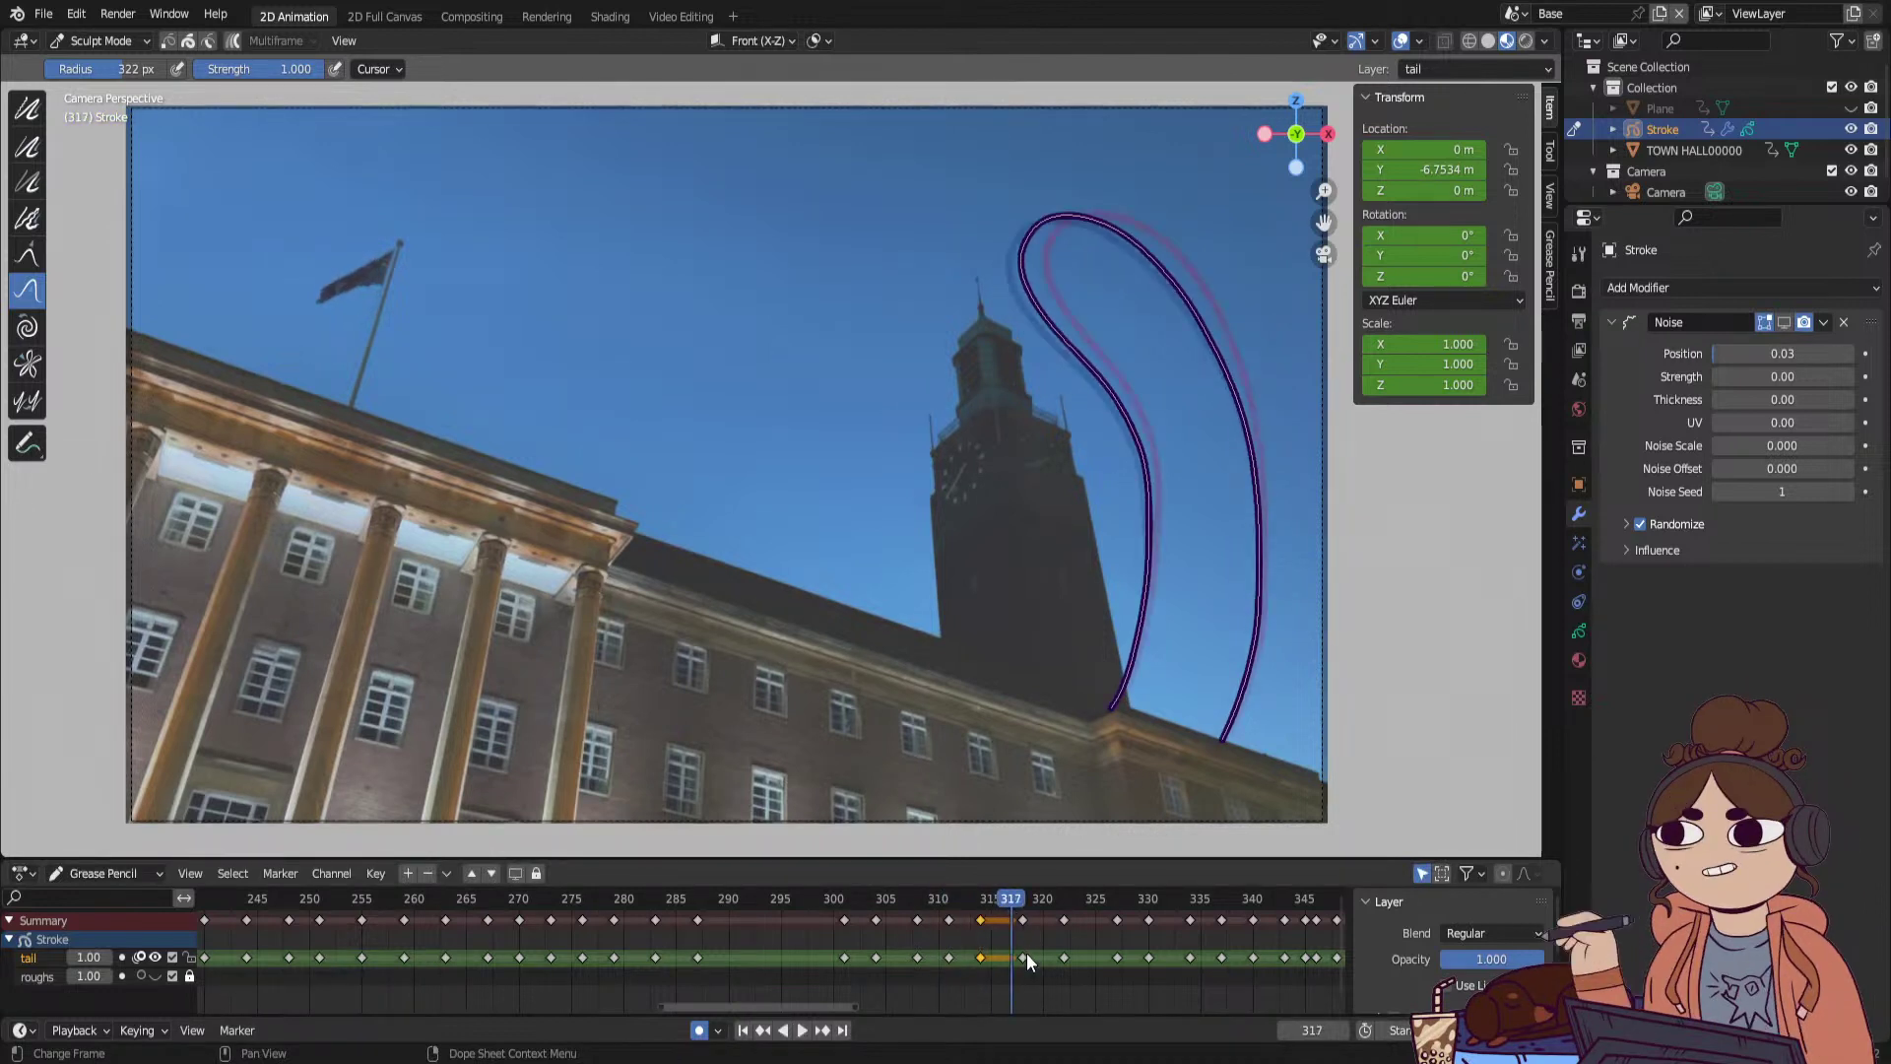
pyautogui.click(1020, 948)
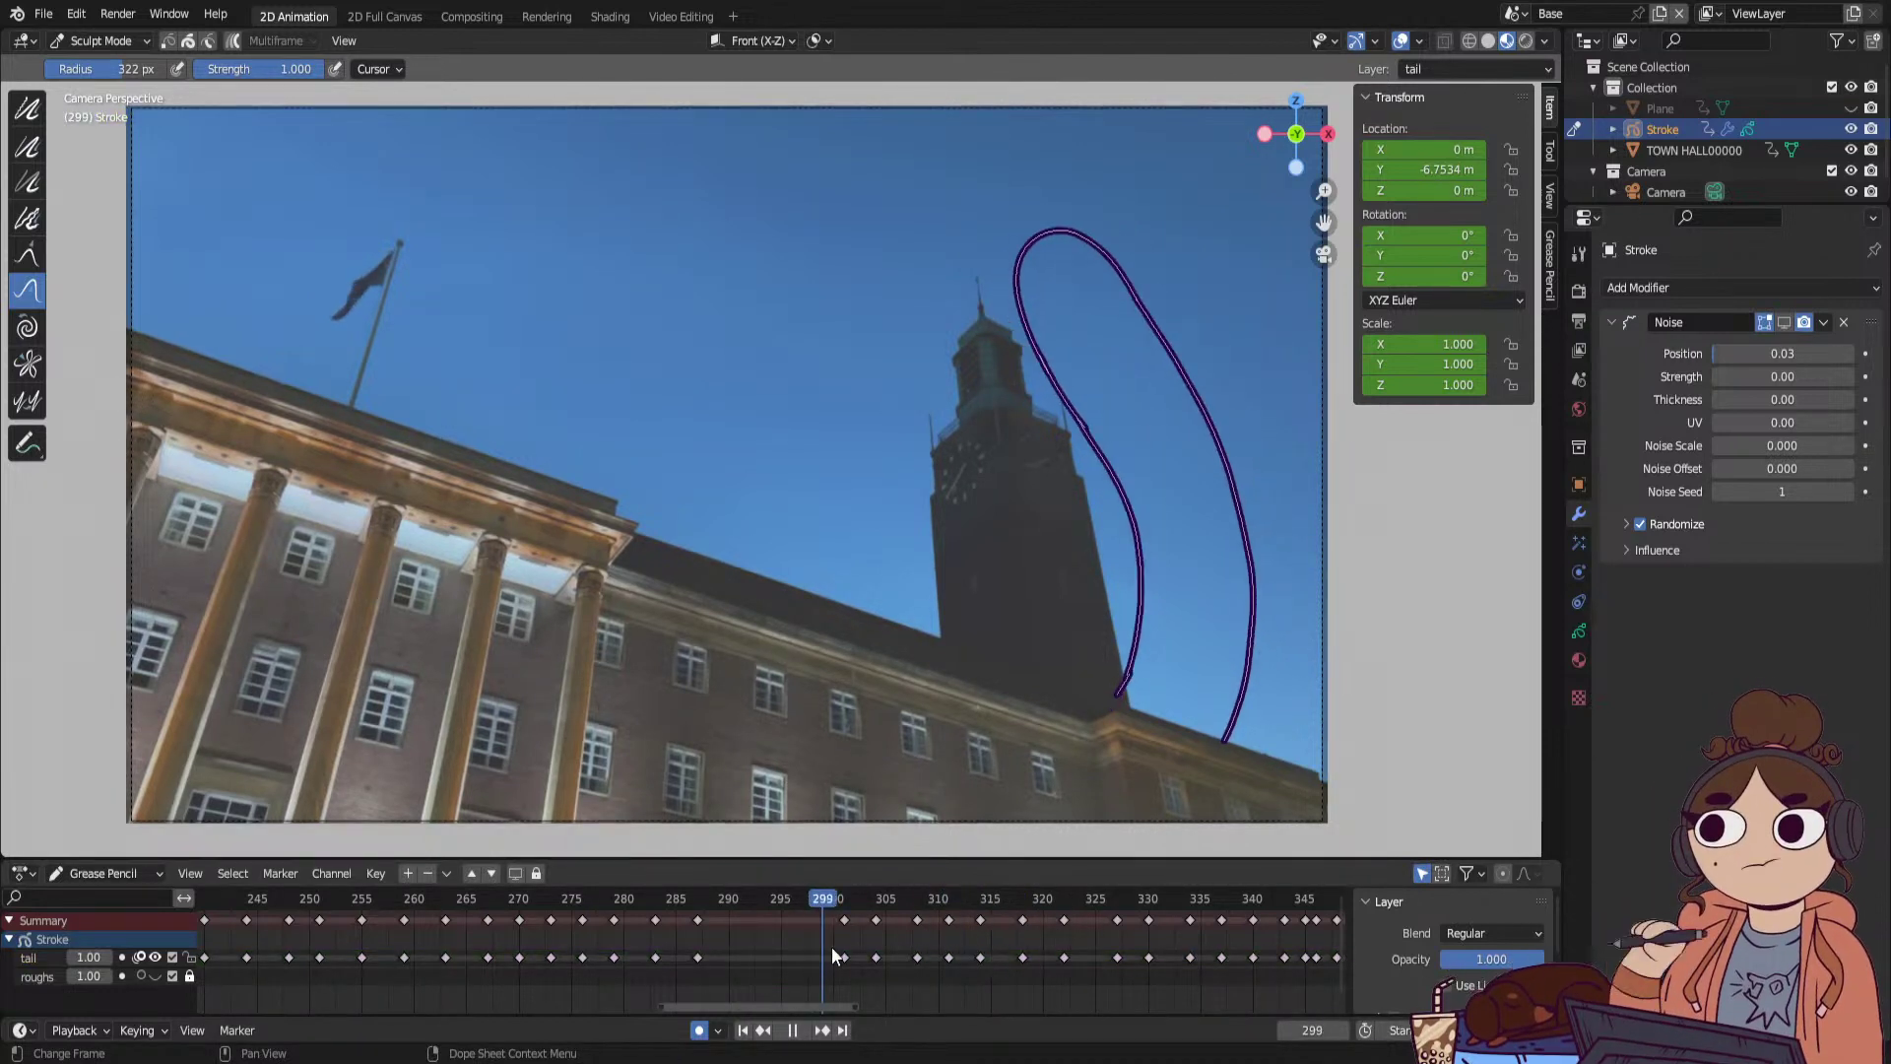
# Scrub through the tail motion to frame 334 and switch the Grease Pencil object to Draw Mode.
pyautogui.moveTo(1071, 930)
pyautogui.mouseDown()
pyautogui.moveTo(1148, 914)
pyautogui.moveTo(995, 991)
pyautogui.moveTo(1271, 942)
pyautogui.moveTo(1188, 975)
pyautogui.mouseUp()
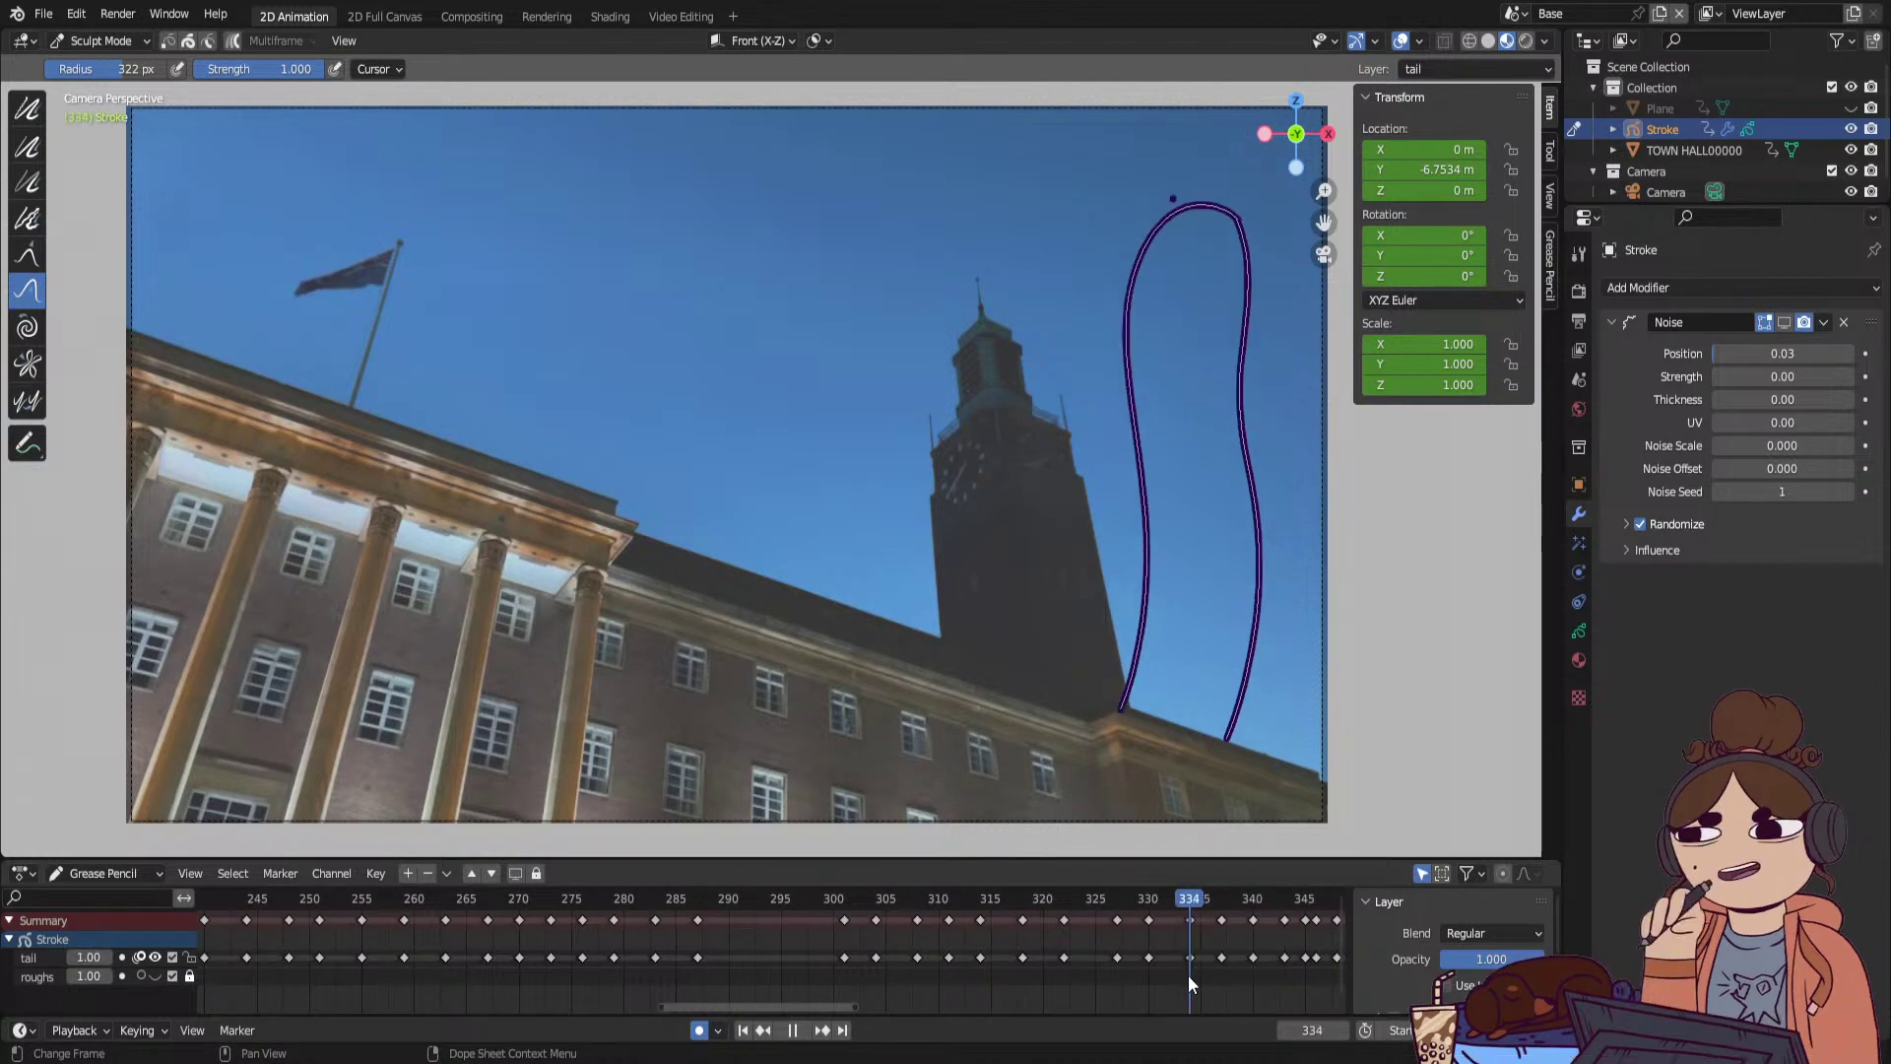
pyautogui.click(126, 41)
pyautogui.click(120, 120)
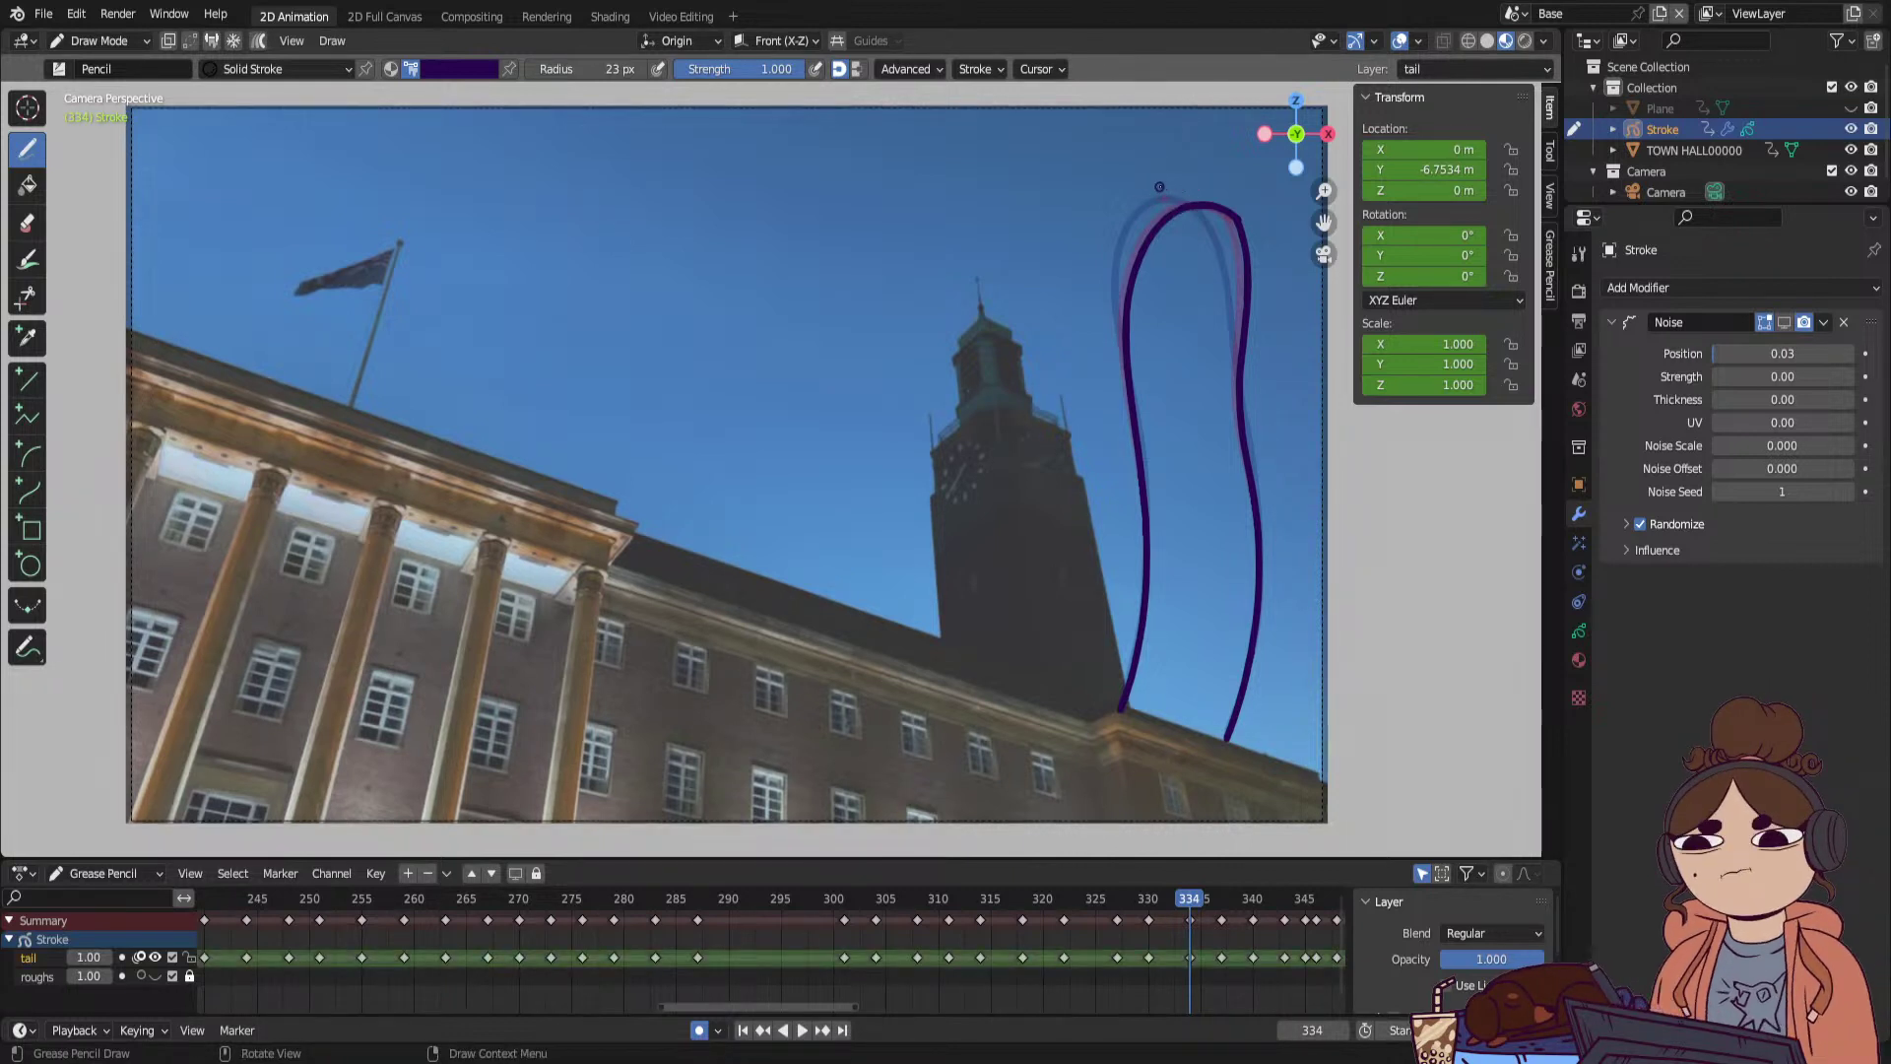
# Step back to the tail keyframe at frame 318 and forward to 337, comparing neighbouring poses with the onion skins.
pyautogui.press('Down')
pyautogui.press('Down')
pyautogui.press('Down')
pyautogui.press('Down')
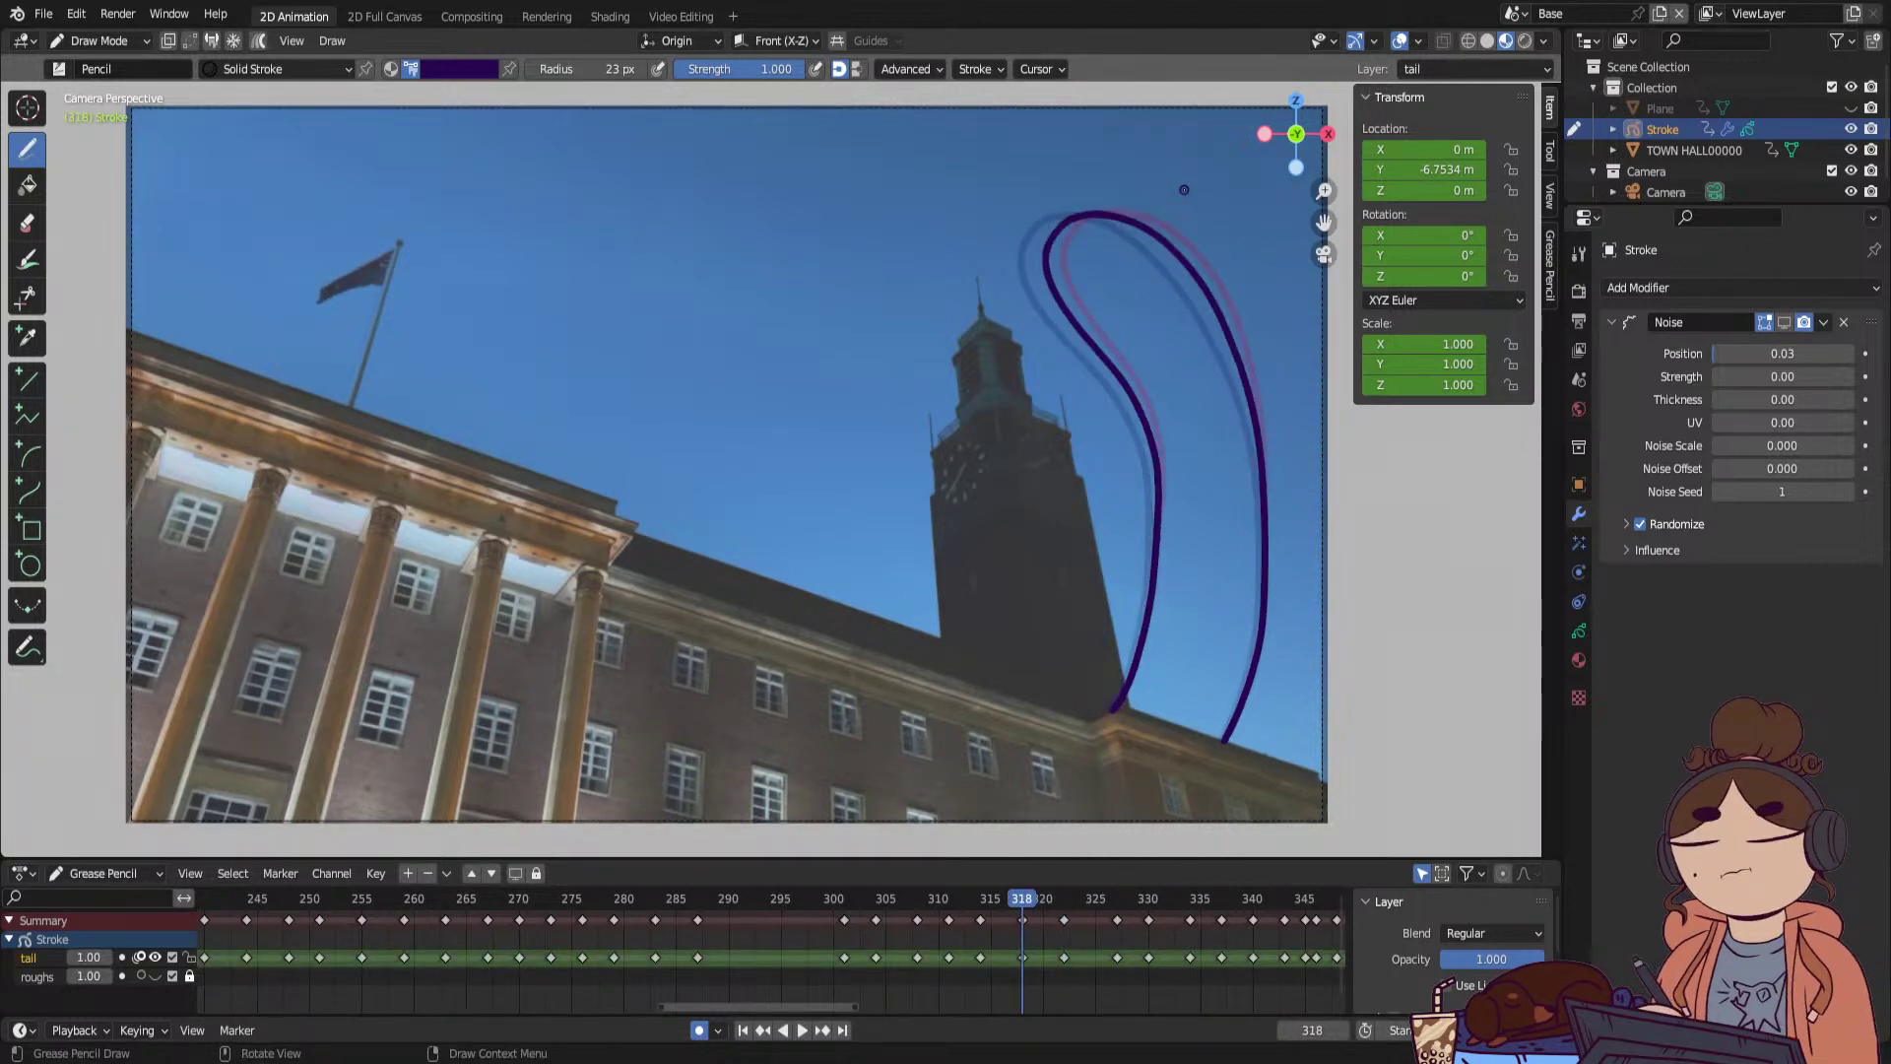
pyautogui.press('Up')
pyautogui.press('Up')
pyautogui.press('Up')
pyautogui.press('Up')
pyautogui.press('Up')
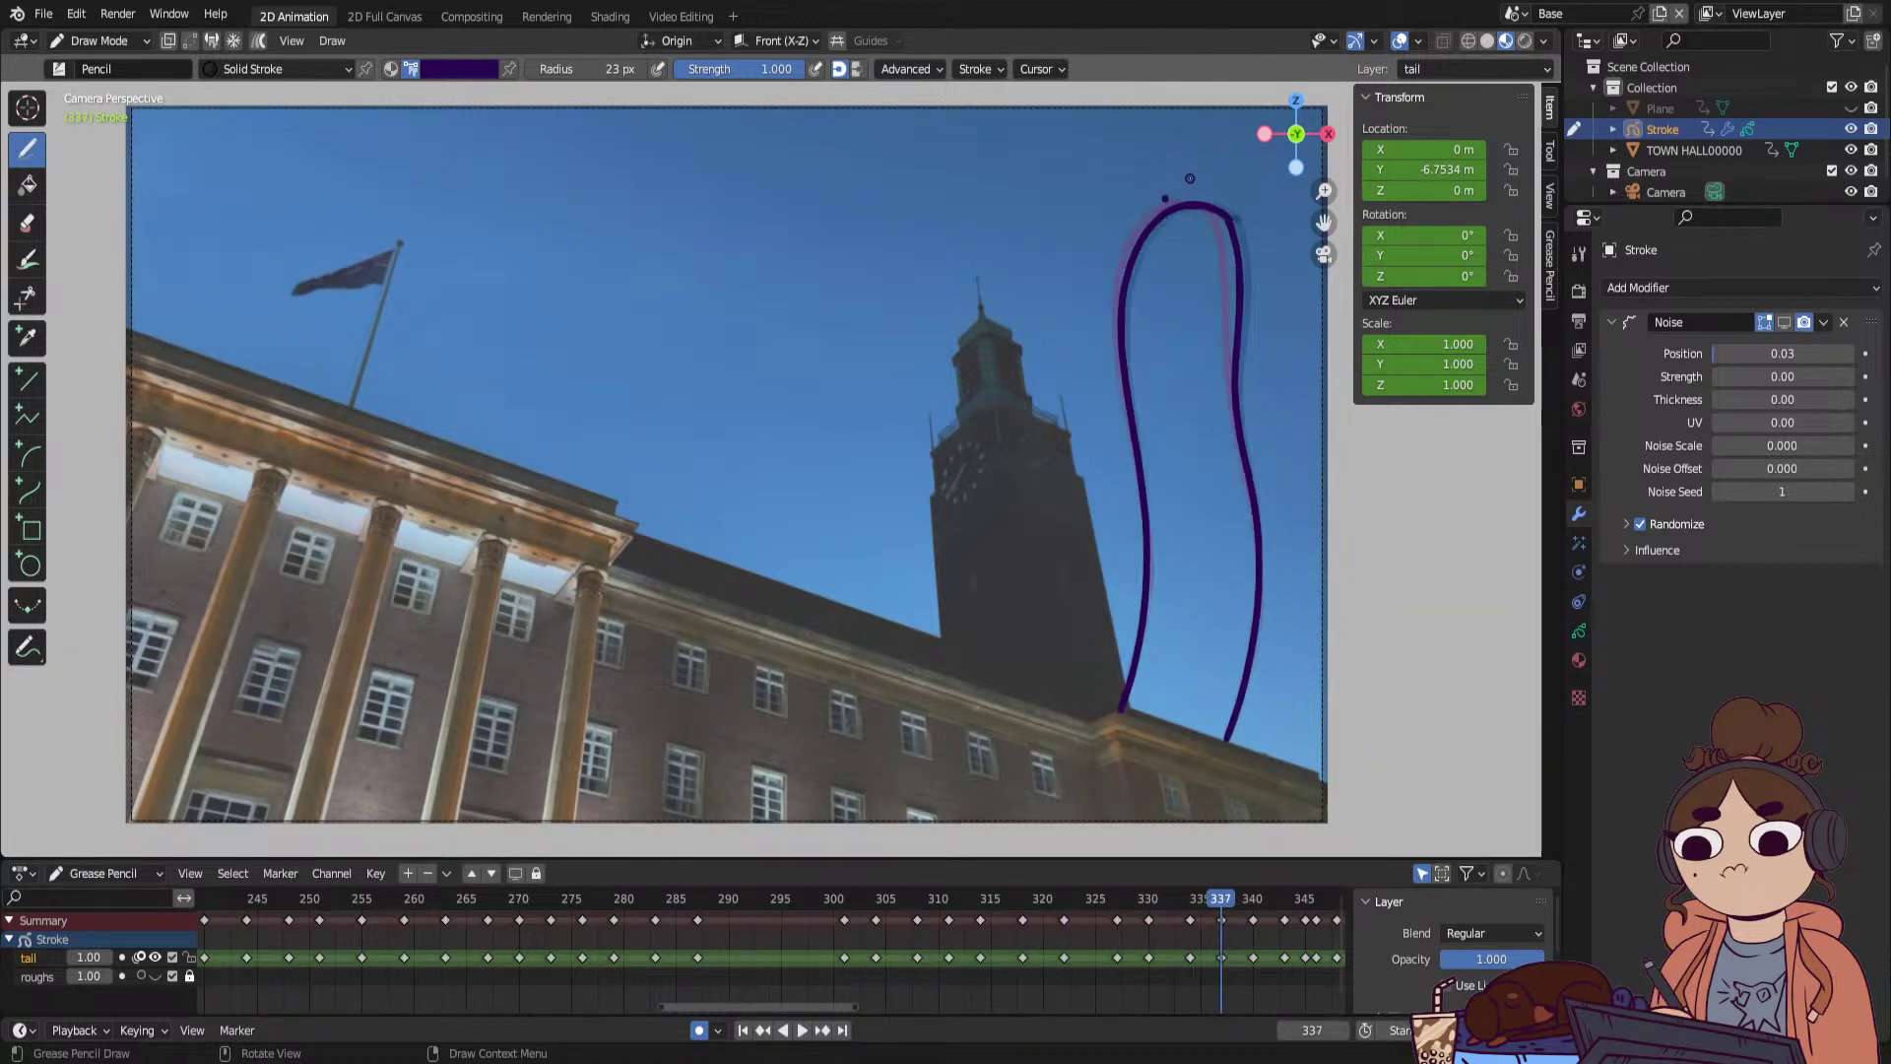
# Erase and redraw parts of the tail tip at frames 345, 346 and 348 to clean up its curve.
pyautogui.press('Up')
pyautogui.press('Up')
pyautogui.press('Up')
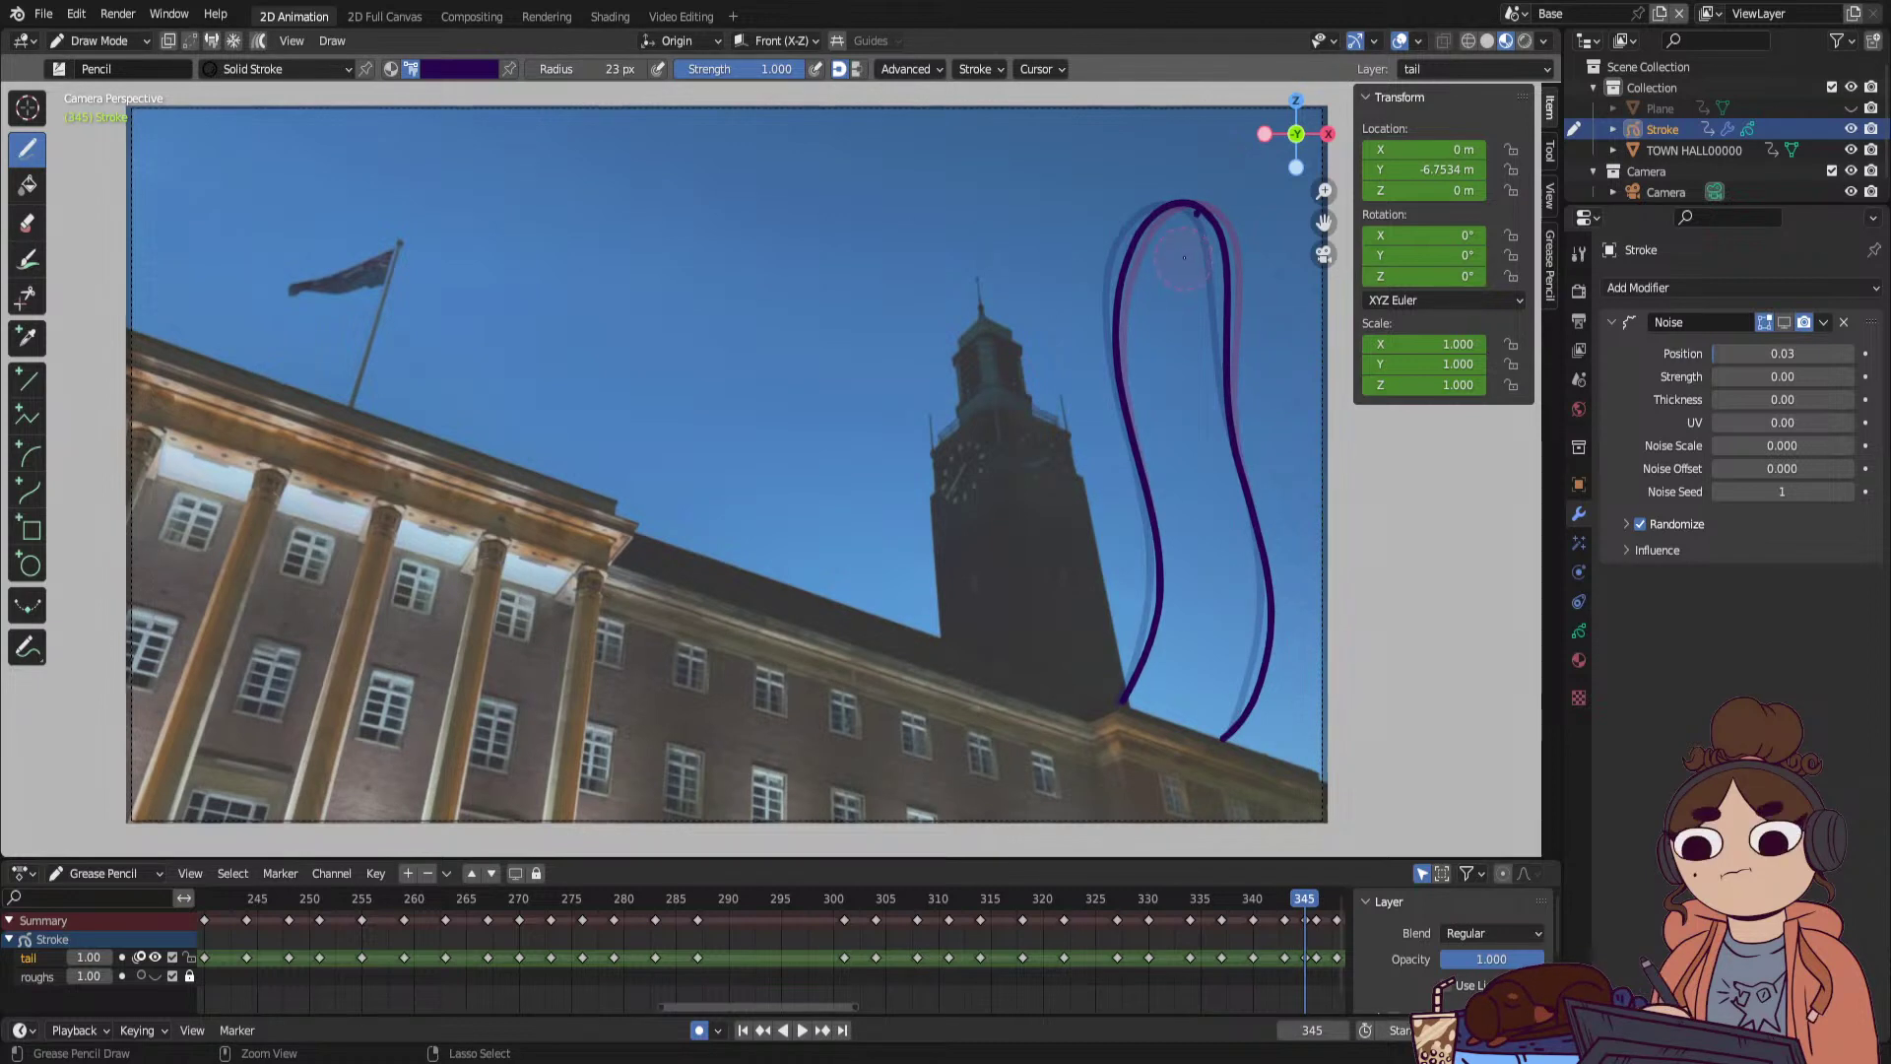
pyautogui.press('Up')
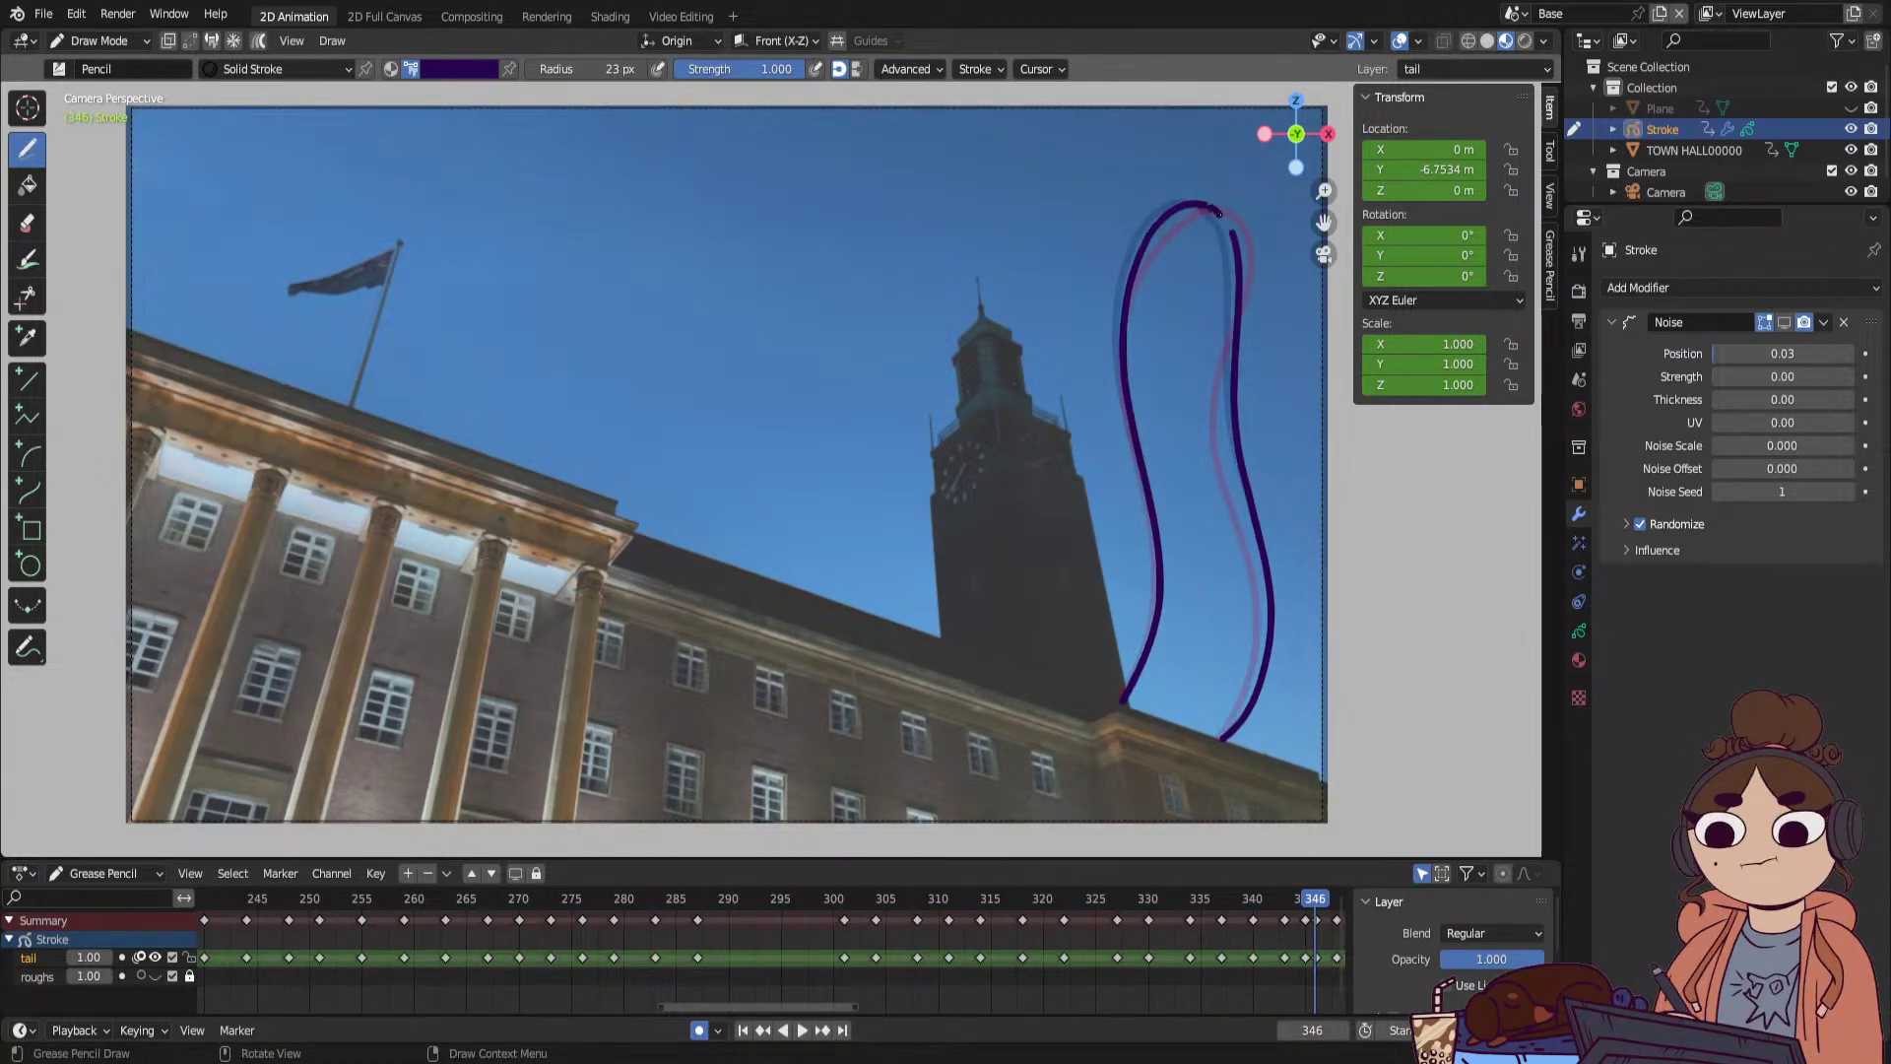
pyautogui.press('Up')
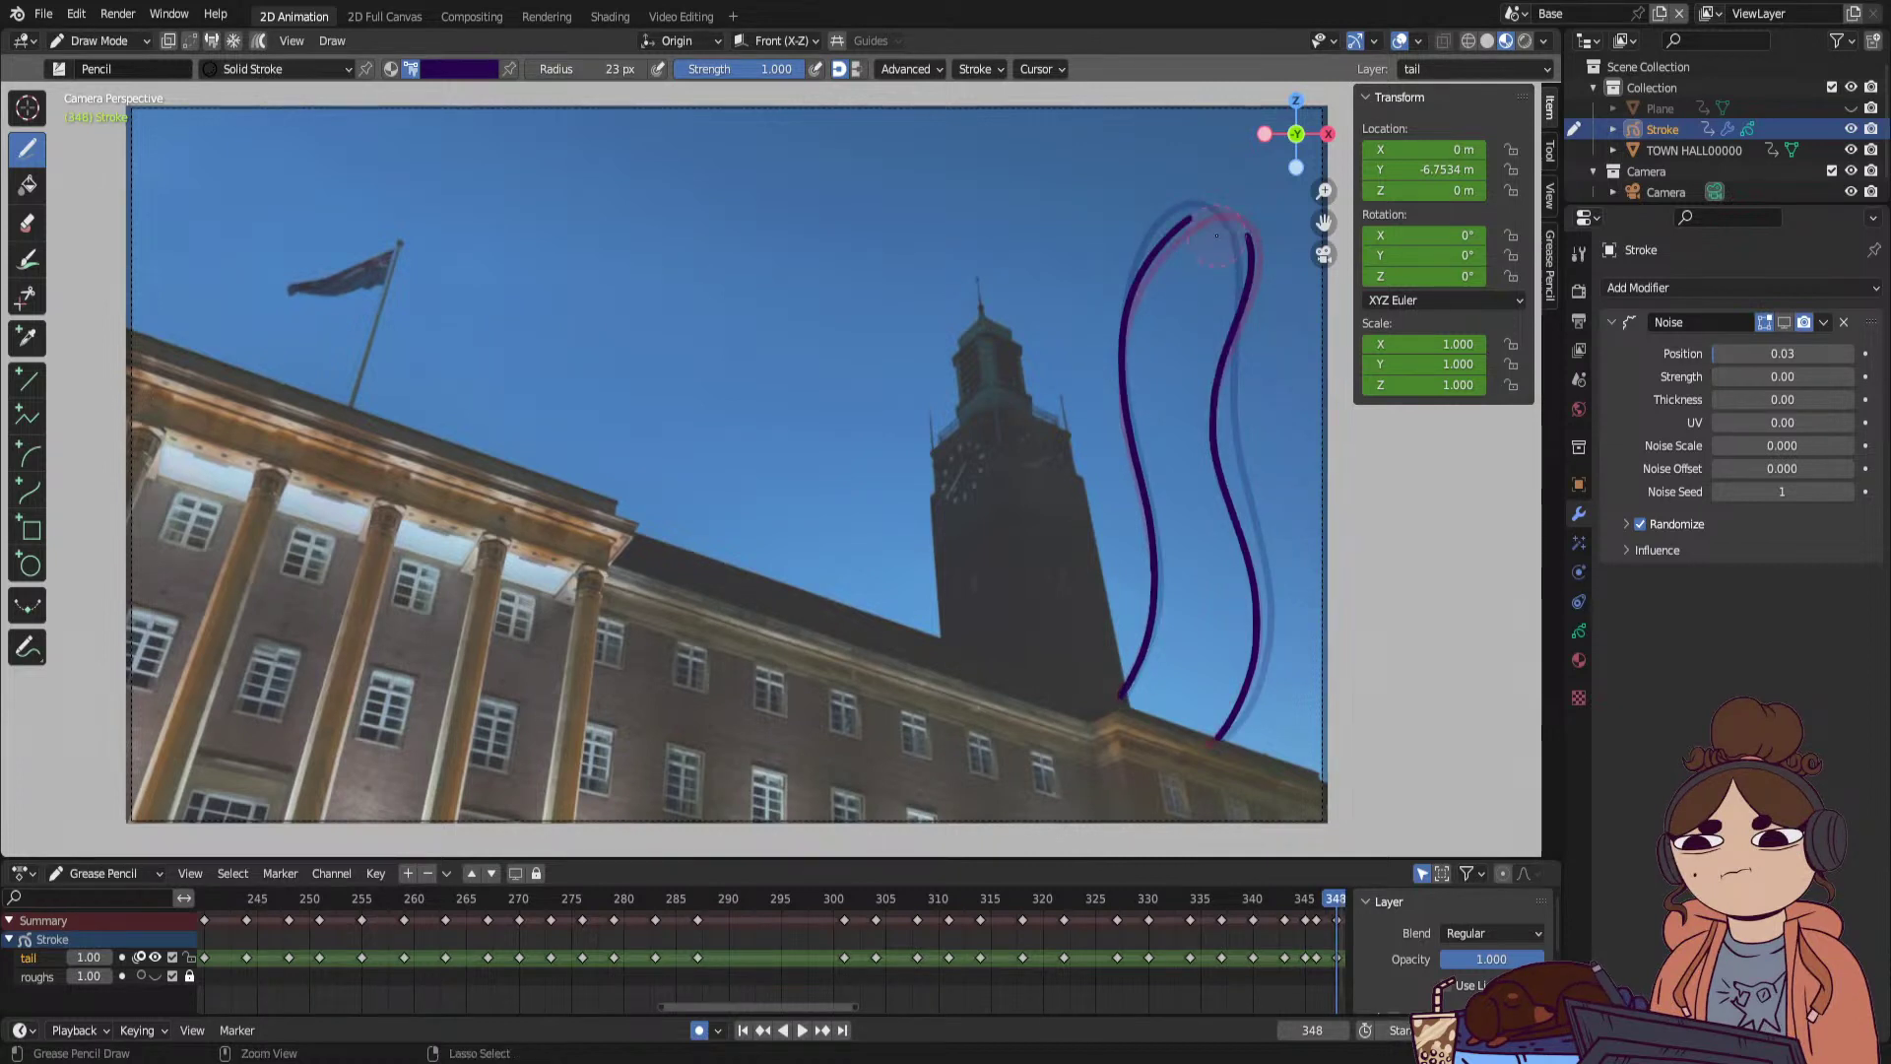
pyautogui.moveTo(1233, 214); pyautogui.dragTo(1222, 214)
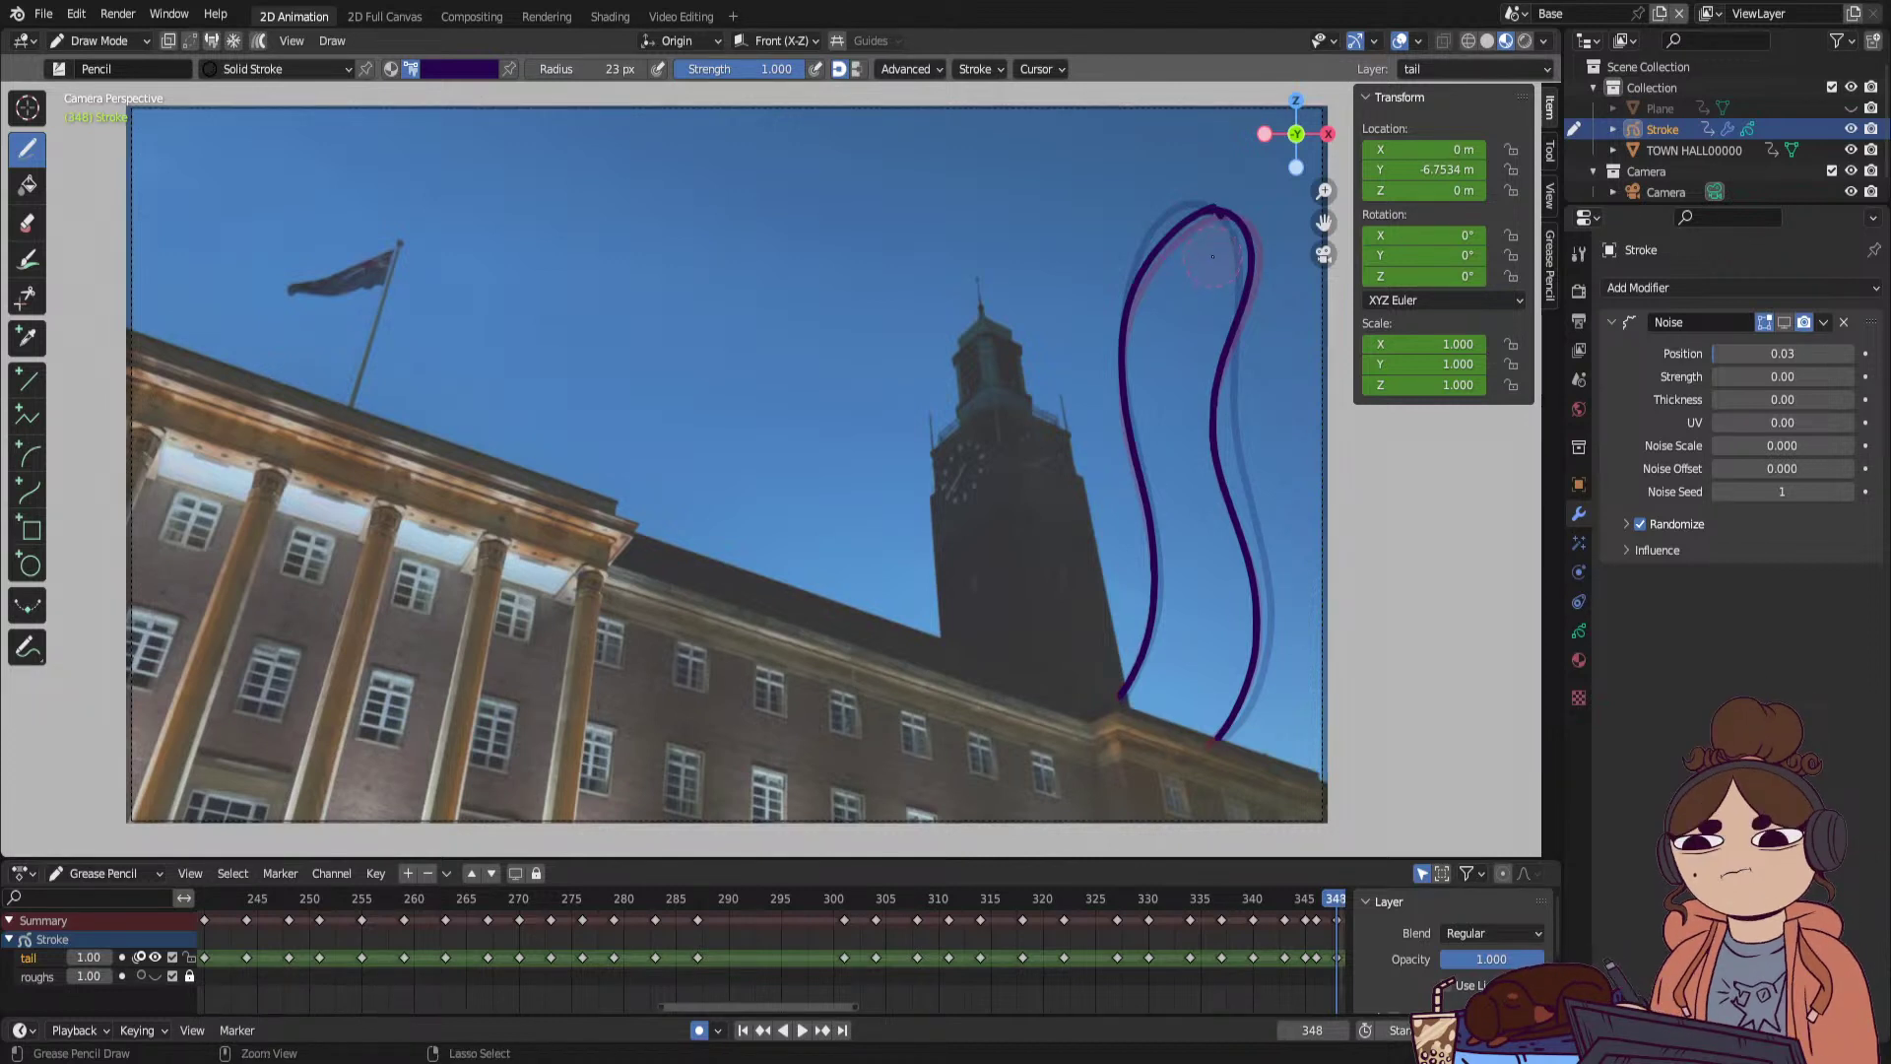
# Check the remaining tail poses from frame 352 up to frame 375.
pyautogui.press('space')
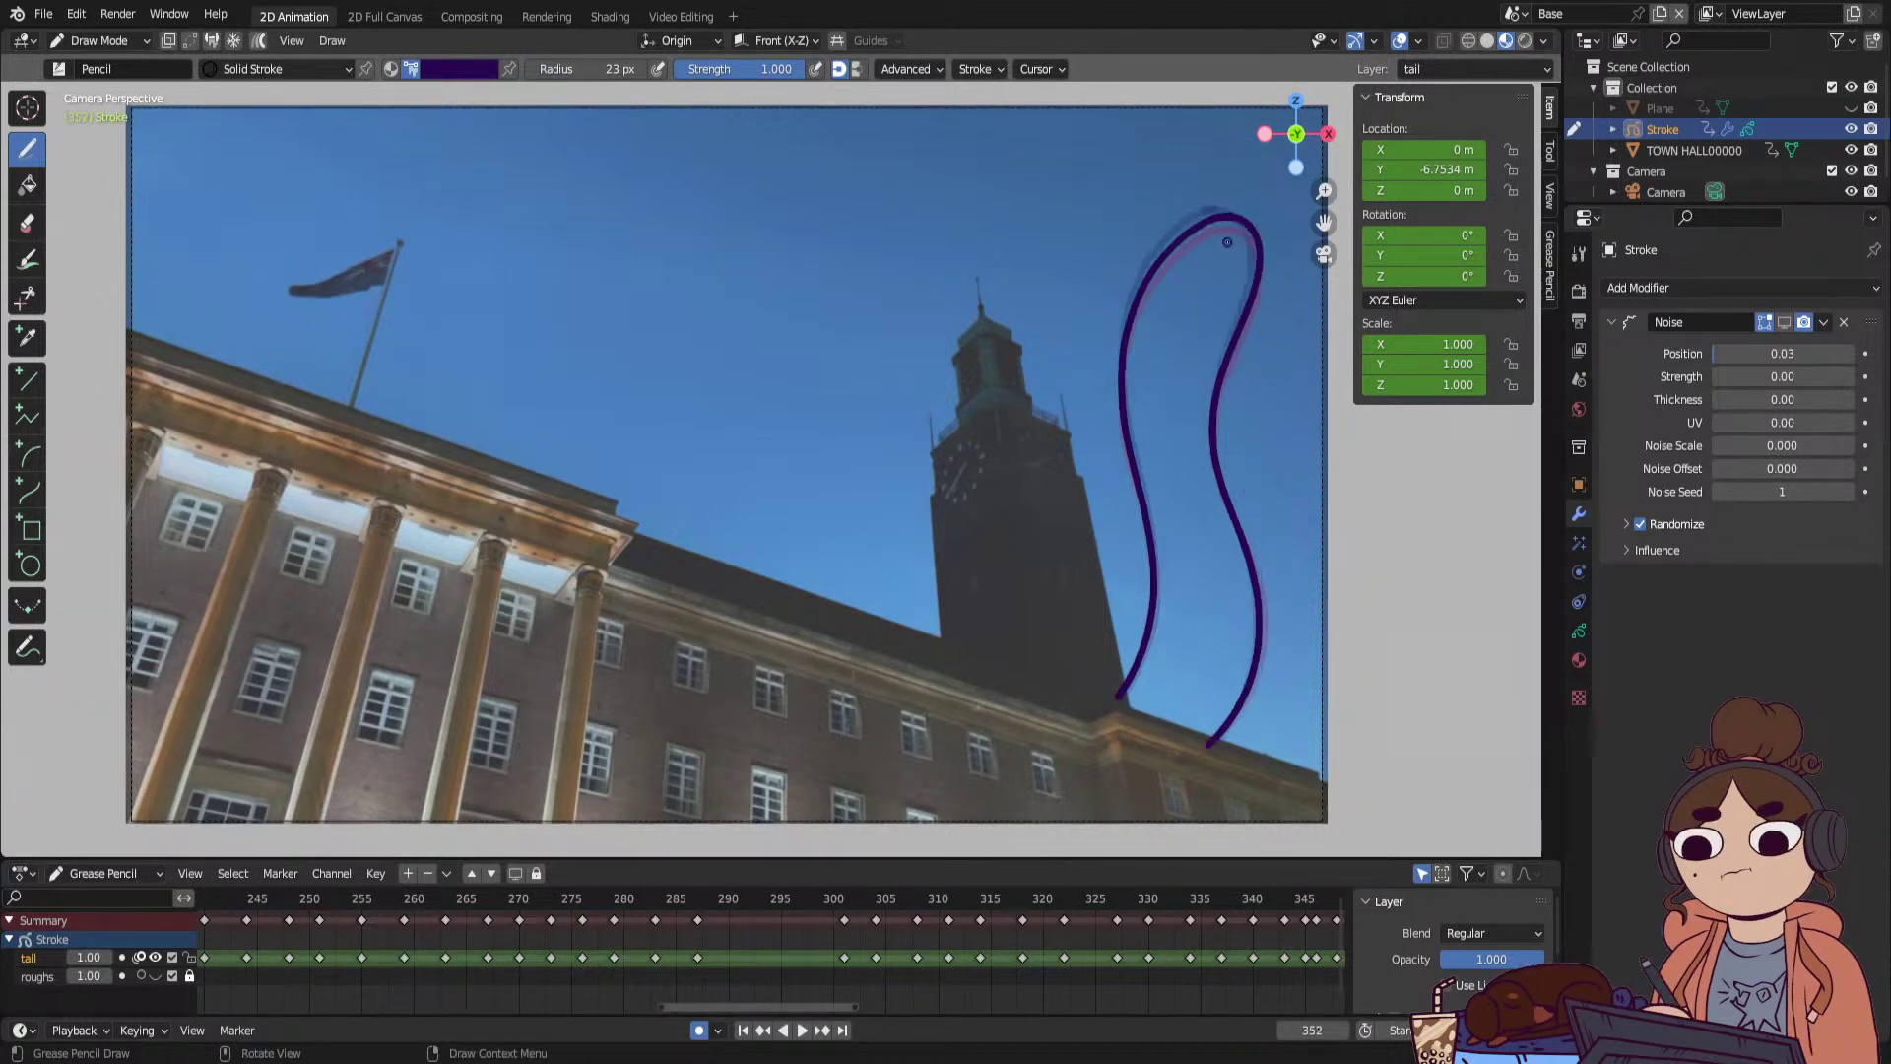
pyautogui.press('Up')
pyautogui.press('Up')
pyautogui.press('Up')
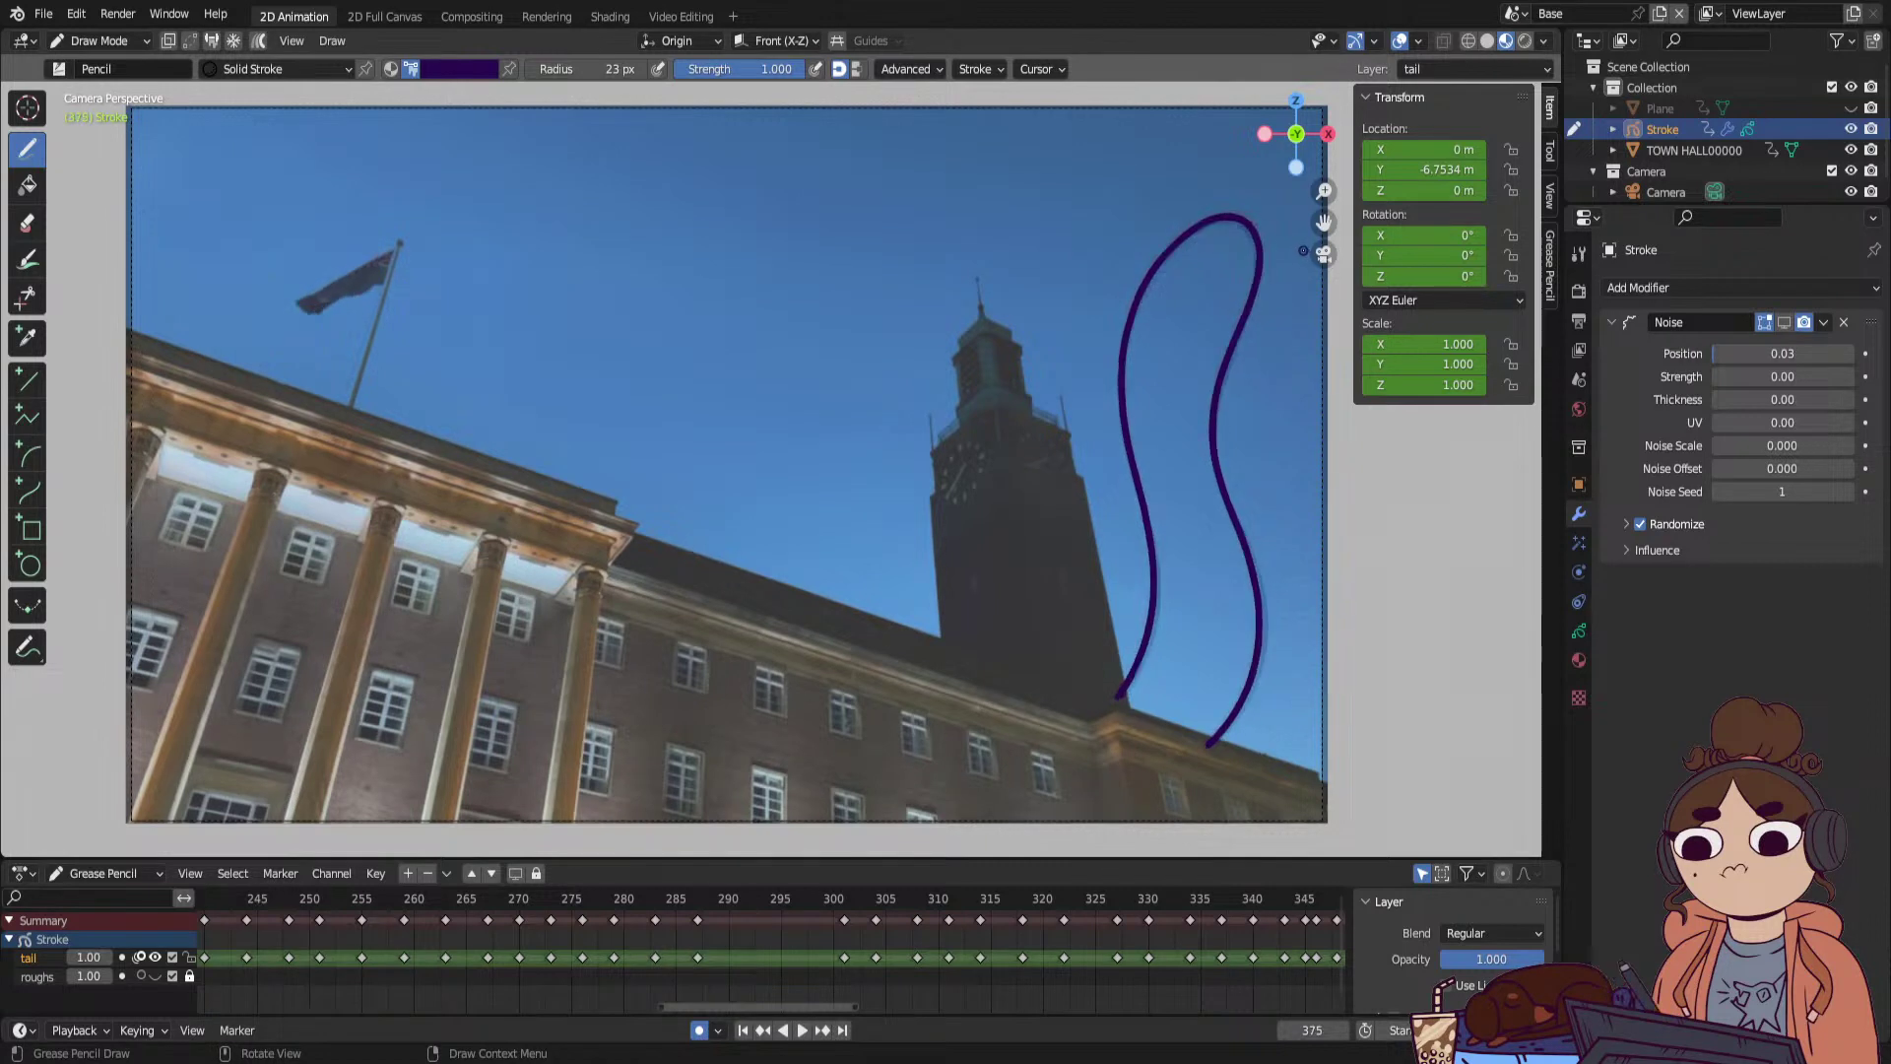
# Return to the start of the animation, then show the roughs layer and make it the active layer.
pyautogui.click(743, 1030)
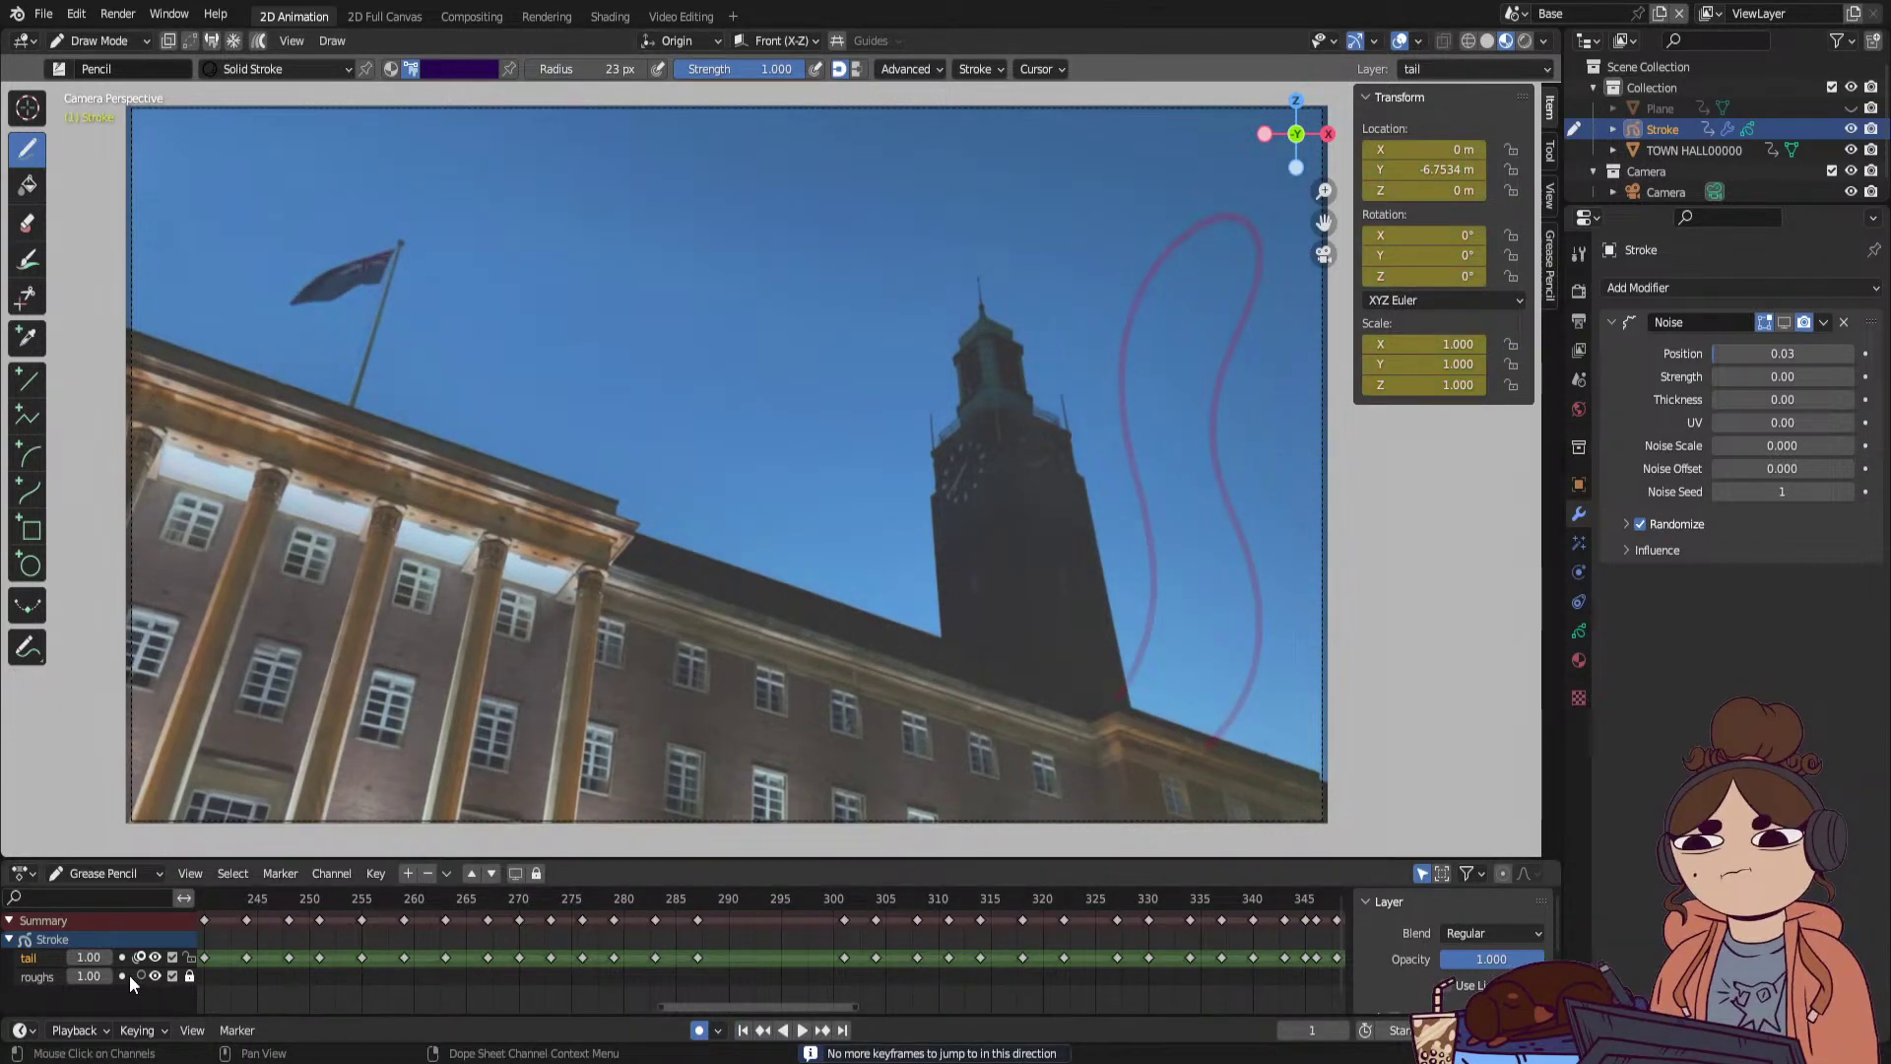
pyautogui.click(35, 977)
pyautogui.click(750, 900)
pyautogui.press('space')
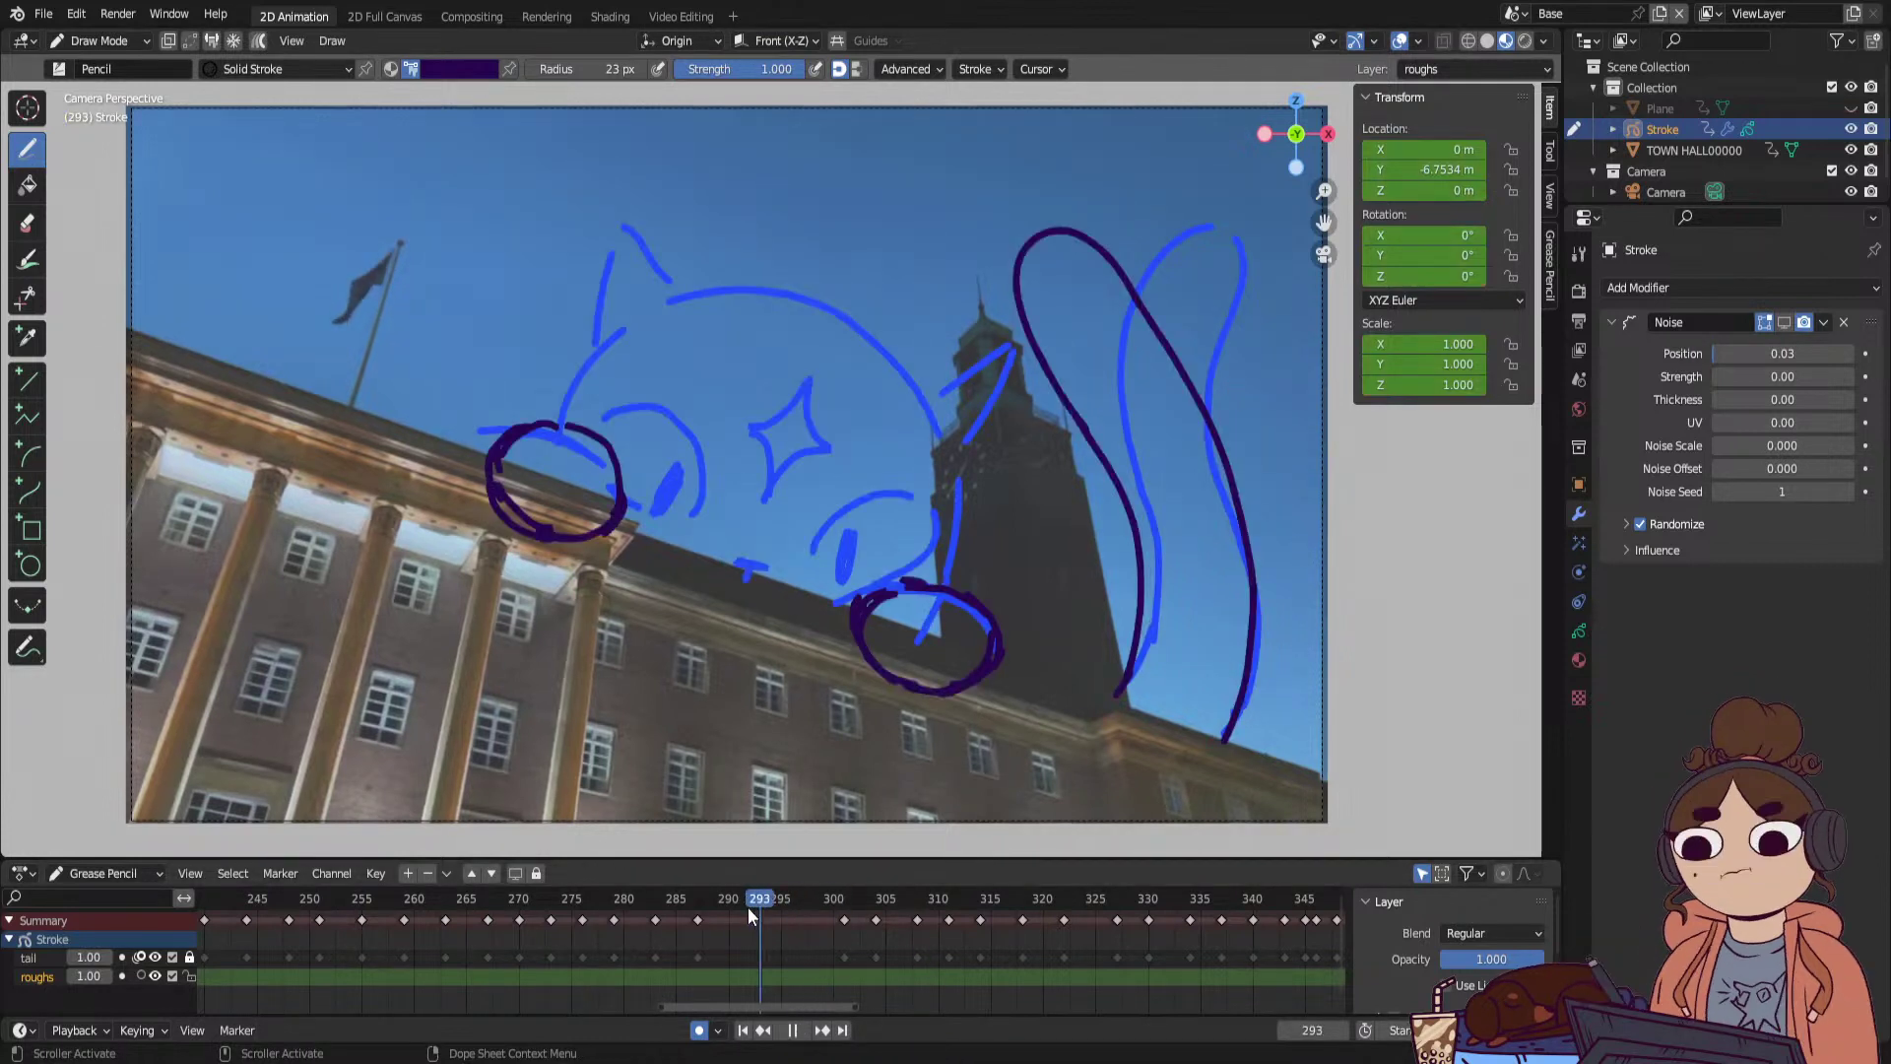
# Go back to frame 193 and erase the rough tail lines on the roughs layer with the soft eraser.
pyautogui.moveTo(747, 907)
pyautogui.mouseDown()
pyautogui.moveTo(553, 963)
pyautogui.moveTo(721, 951)
pyautogui.moveTo(749, 967)
pyautogui.moveTo(701, 973)
pyautogui.moveTo(634, 1026)
pyautogui.moveTo(564, 1036)
pyautogui.mouseUp()
pyautogui.press('space')
pyautogui.press('space')
pyautogui.click(581, 898)
pyautogui.moveTo(581, 897)
pyautogui.mouseDown()
pyautogui.moveTo(570, 908)
pyautogui.moveTo(665, 918)
pyautogui.mouseUp()
pyautogui.press('space')
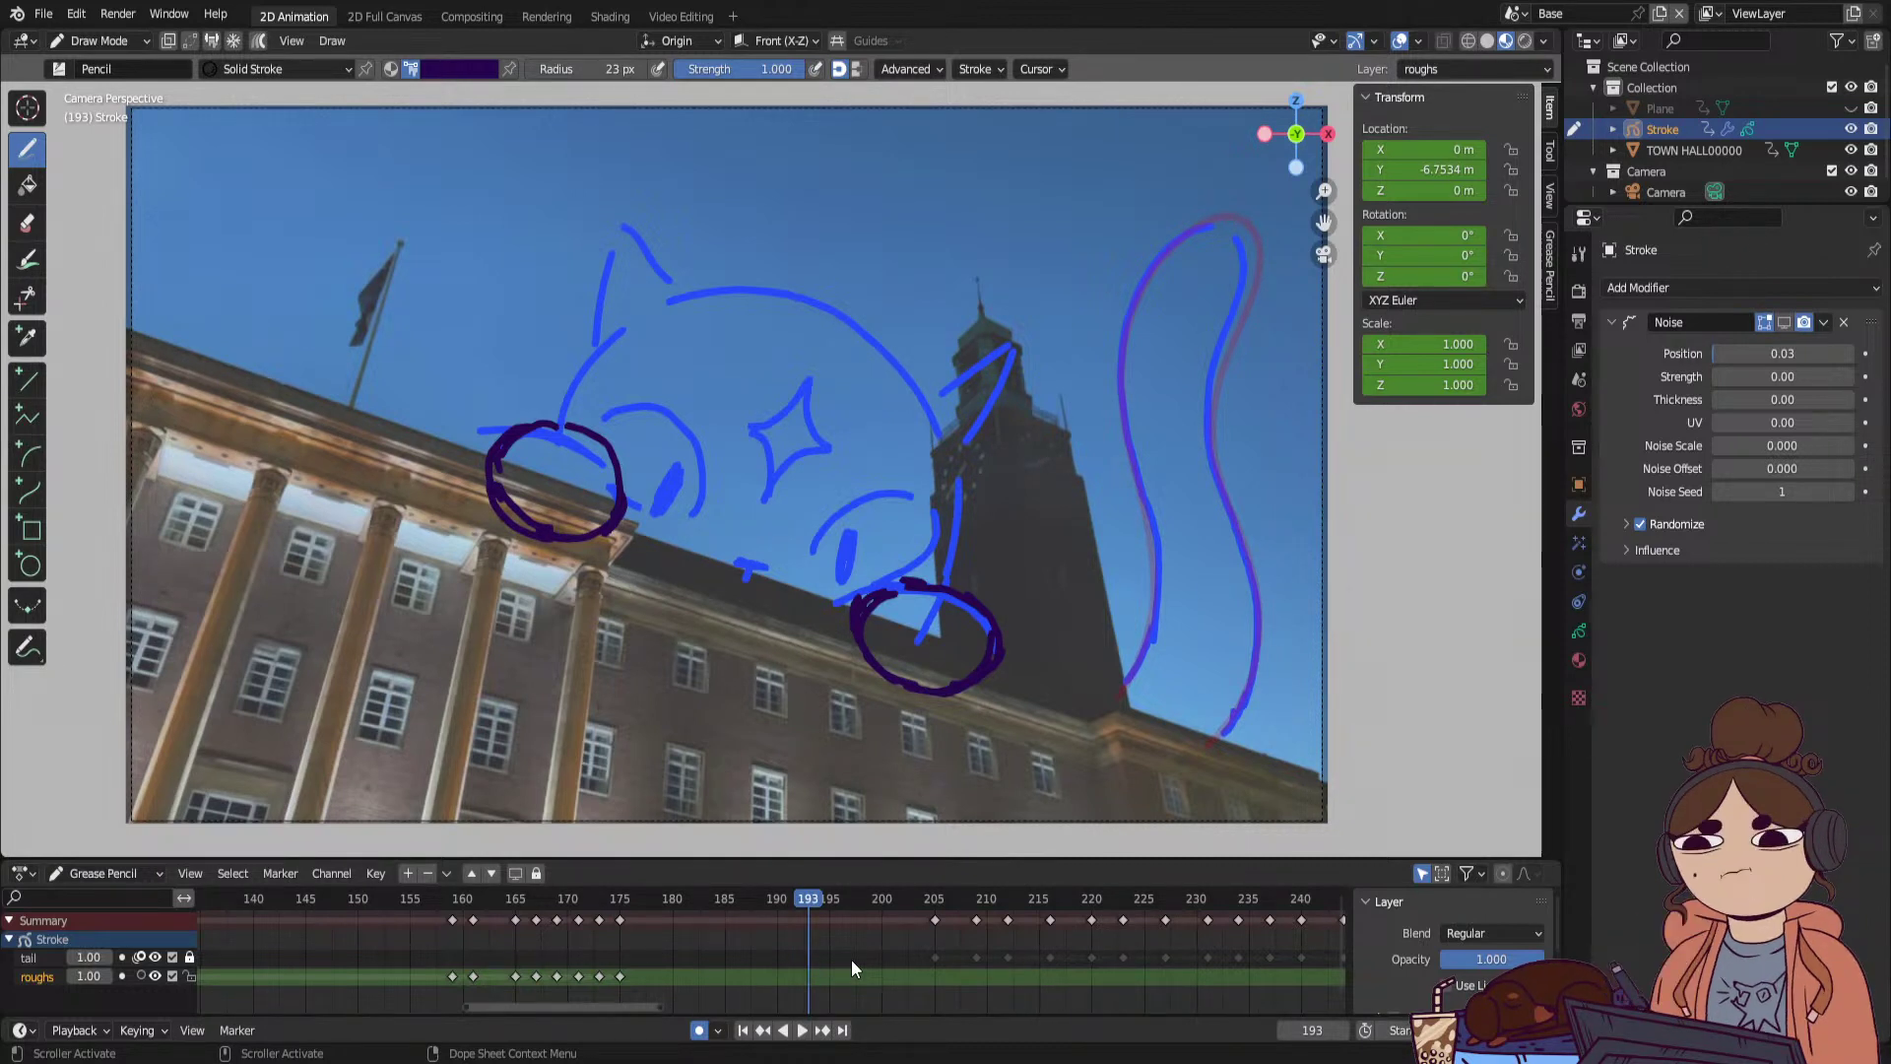
pyautogui.click(27, 223)
pyautogui.moveTo(1238, 237)
pyautogui.mouseDown()
pyautogui.moveTo(1207, 233)
pyautogui.moveTo(1195, 276)
pyautogui.mouseUp()
pyautogui.moveTo(1159, 557)
pyautogui.mouseDown()
pyautogui.moveTo(1128, 684)
pyautogui.moveTo(1235, 508)
pyautogui.mouseUp()
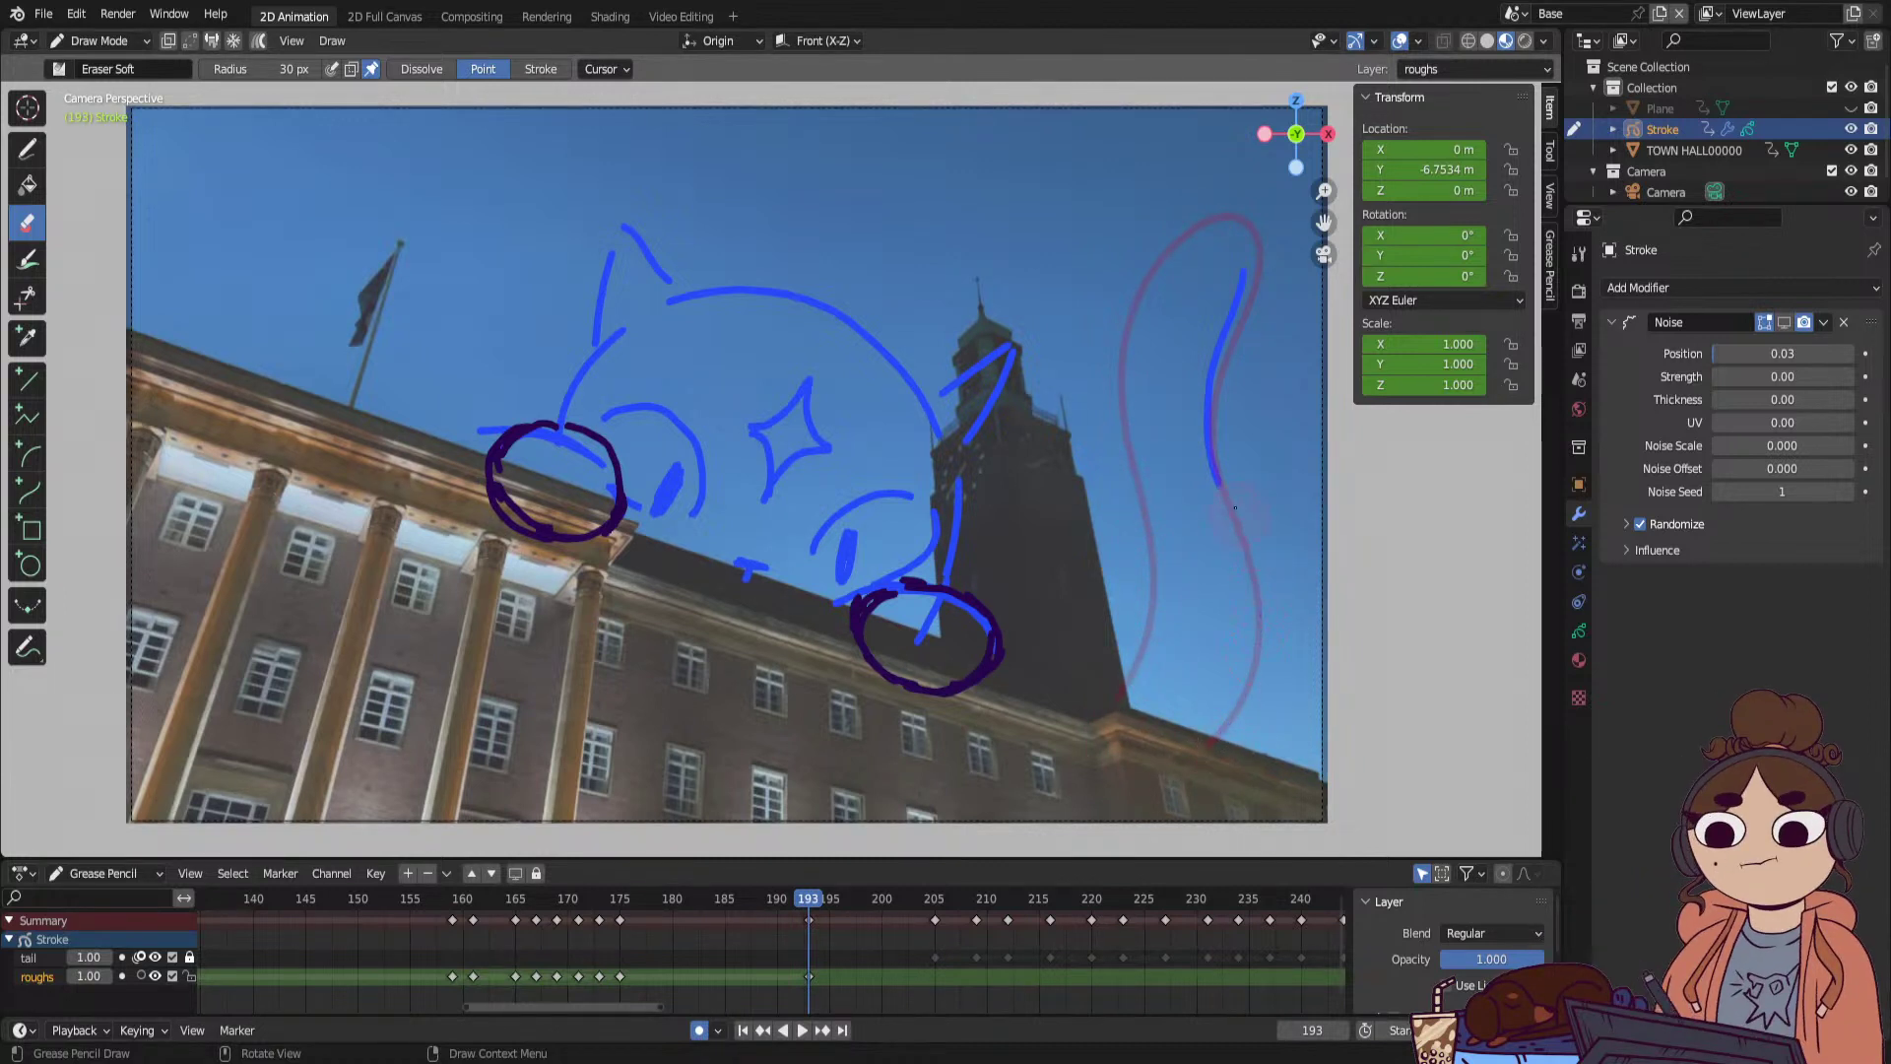
# On the tail layer, draw the tail's first low hooked pose beside the tower with the Pencil at frame 193.
pyautogui.click(28, 956)
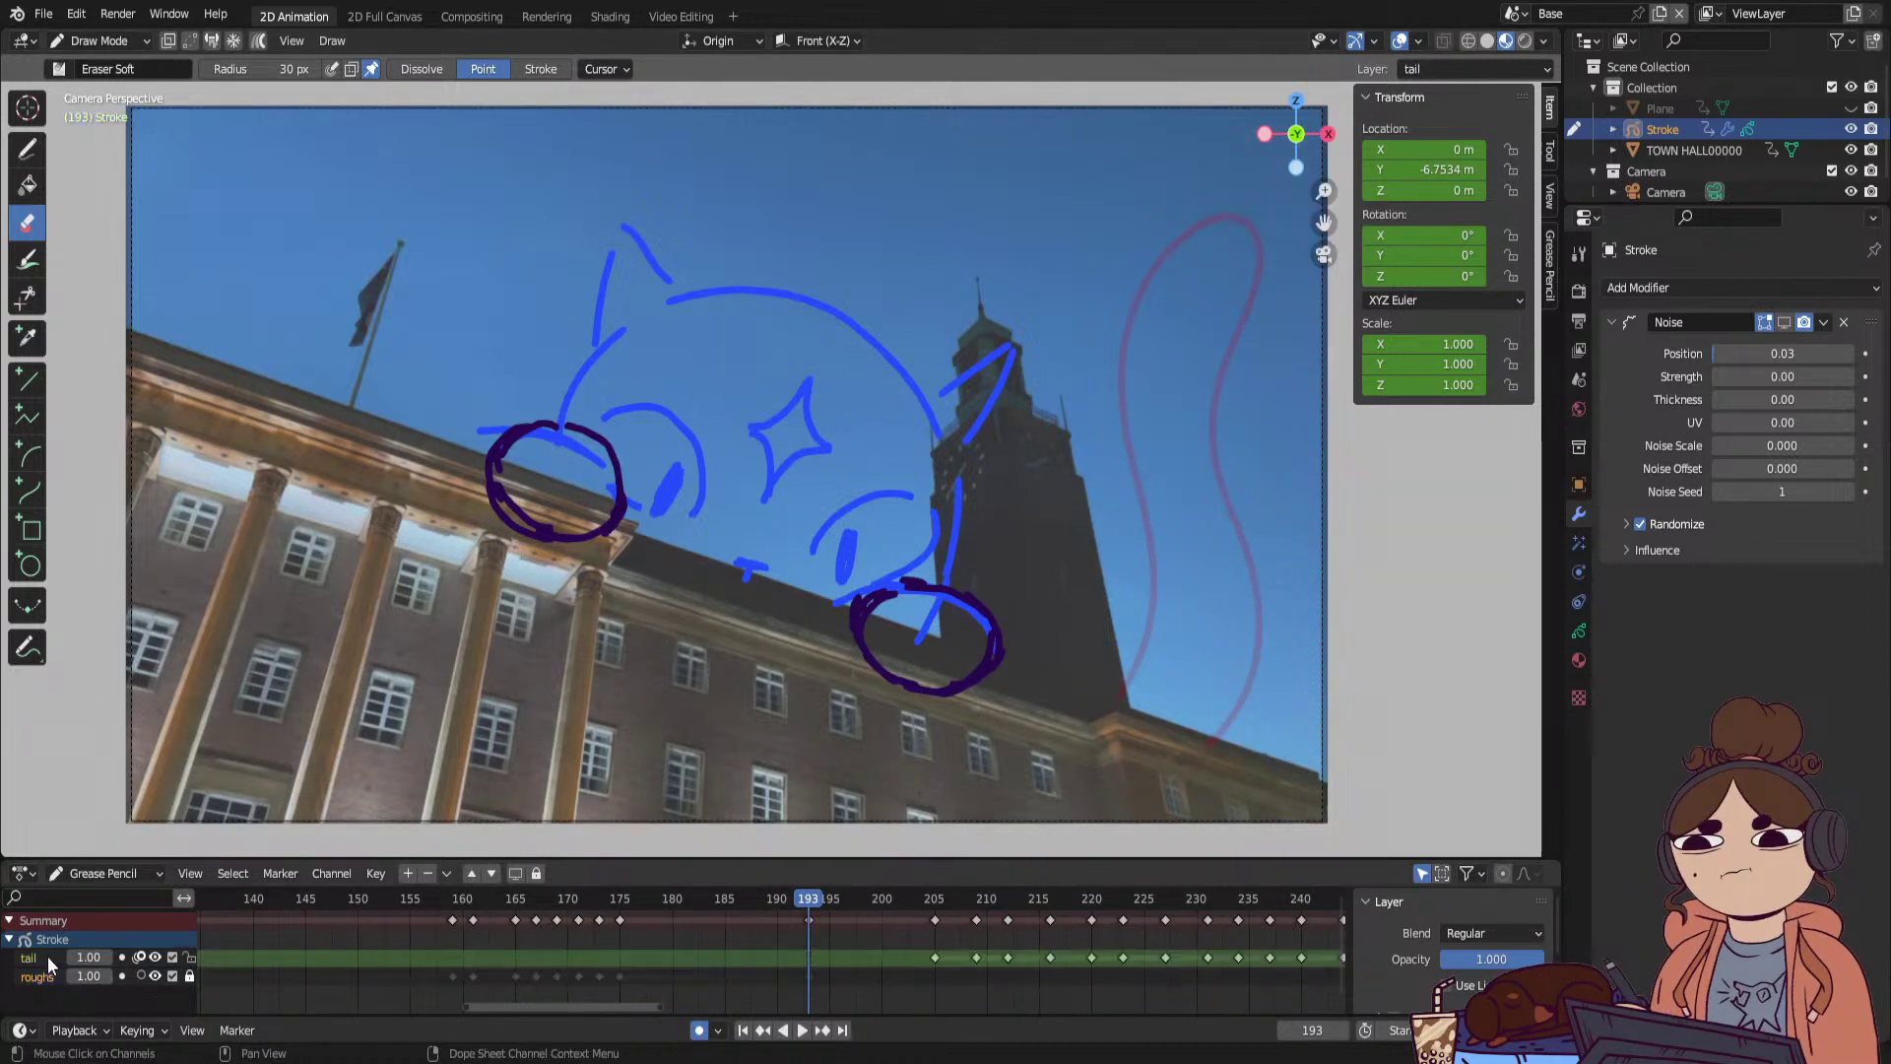
pyautogui.click(26, 156)
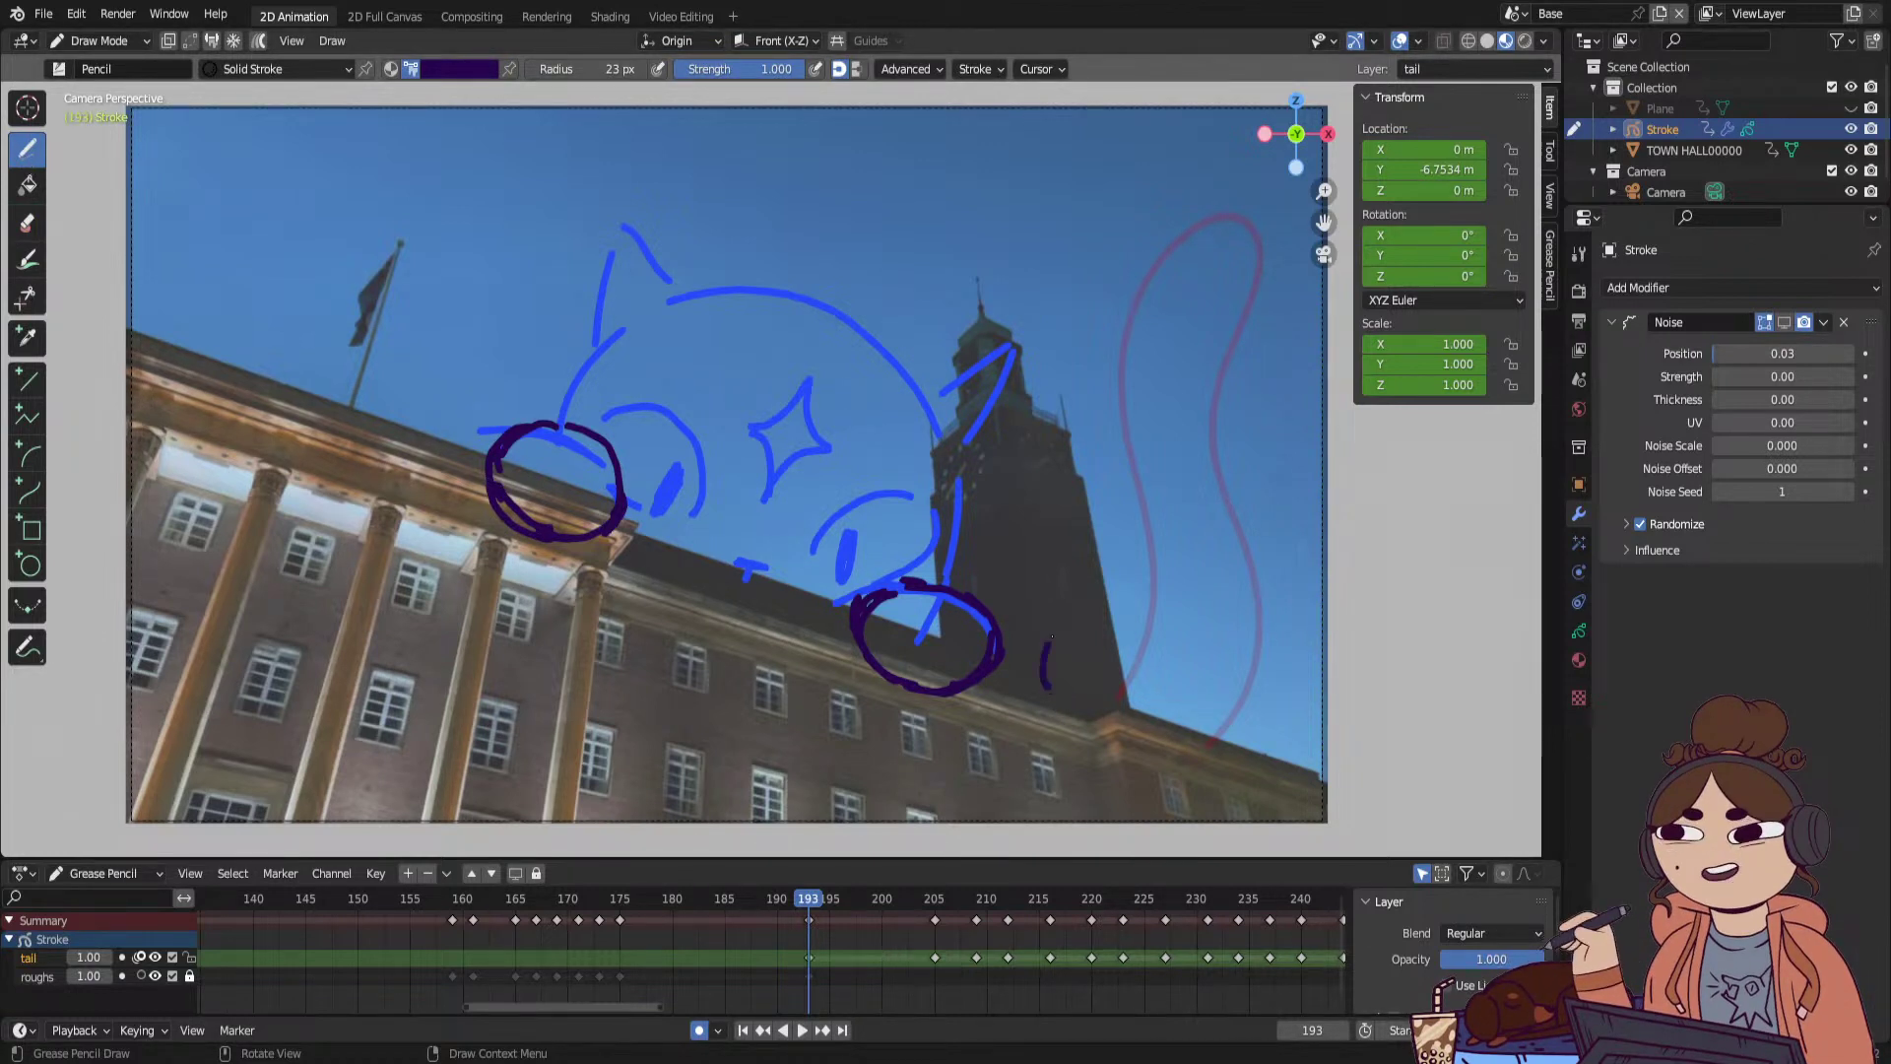
pyautogui.moveTo(1066, 621)
pyautogui.mouseDown()
pyautogui.moveTo(1122, 614)
pyautogui.moveTo(1218, 745)
pyautogui.mouseUp()
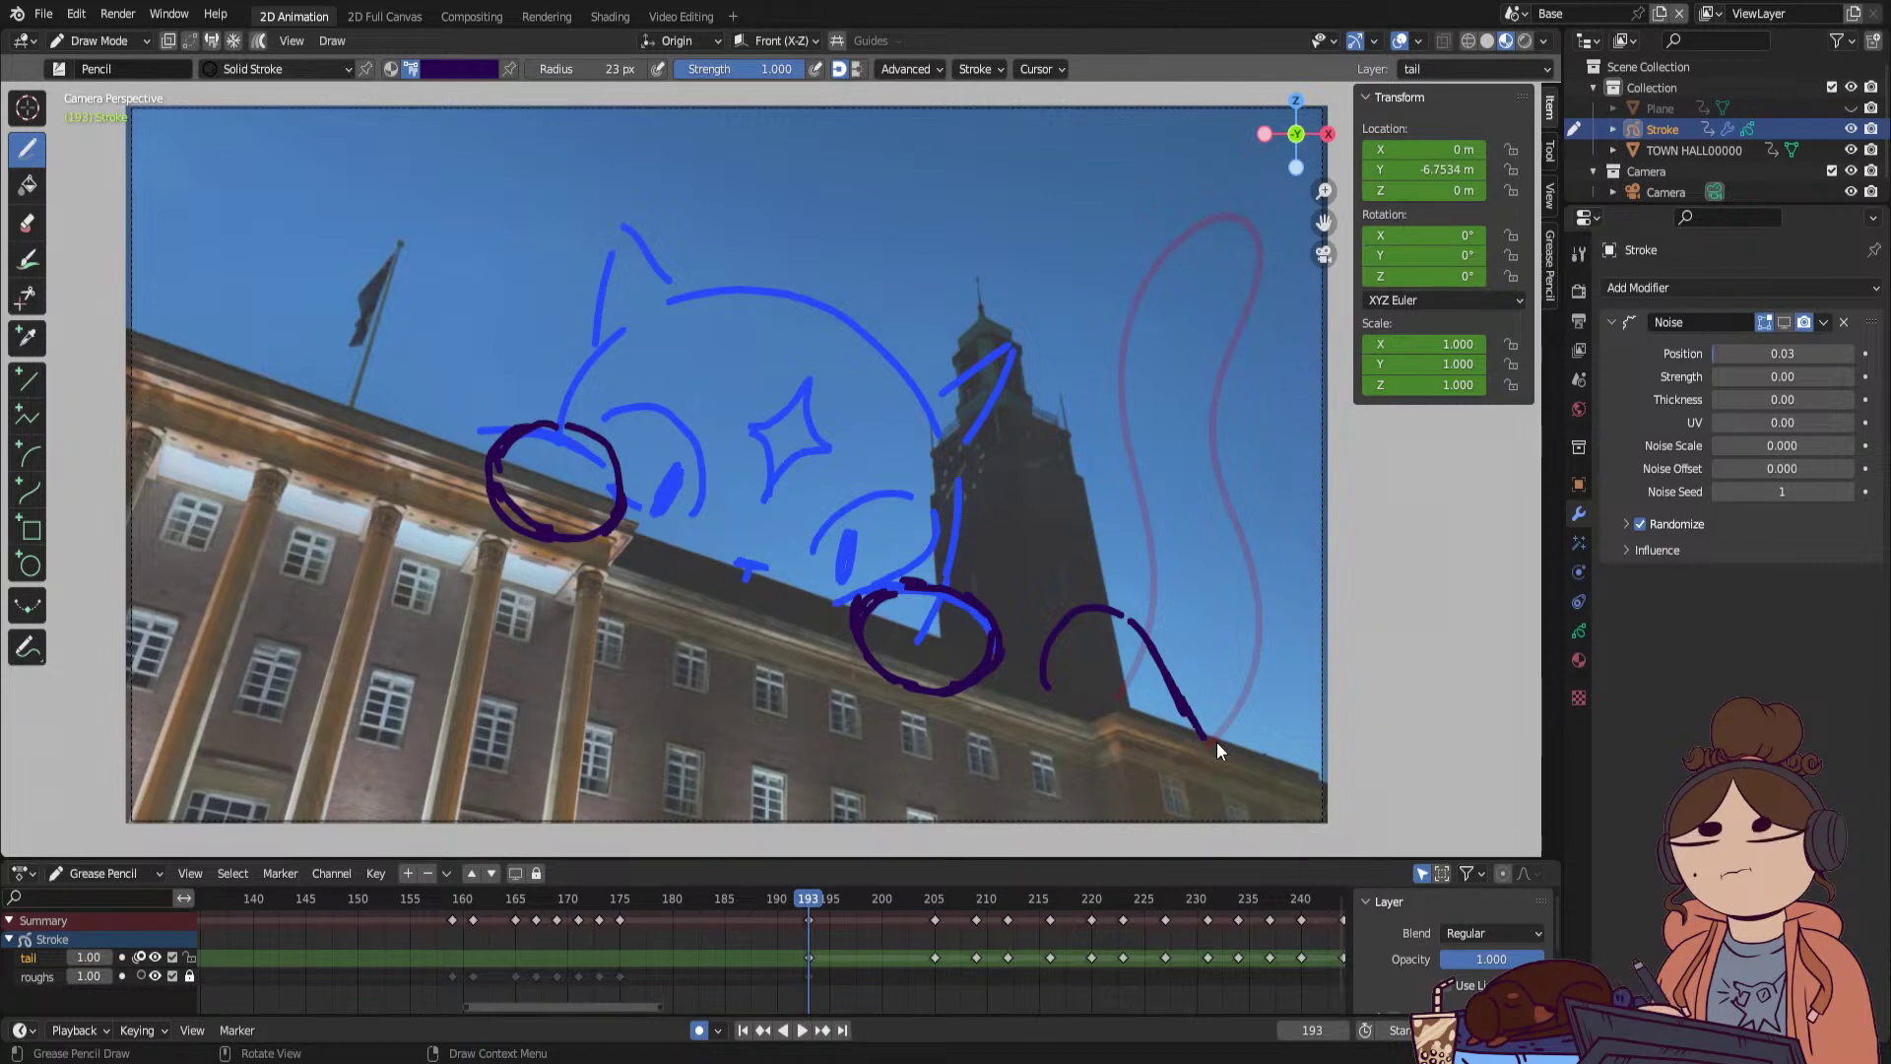
pyautogui.press('space')
pyautogui.press('Escape')
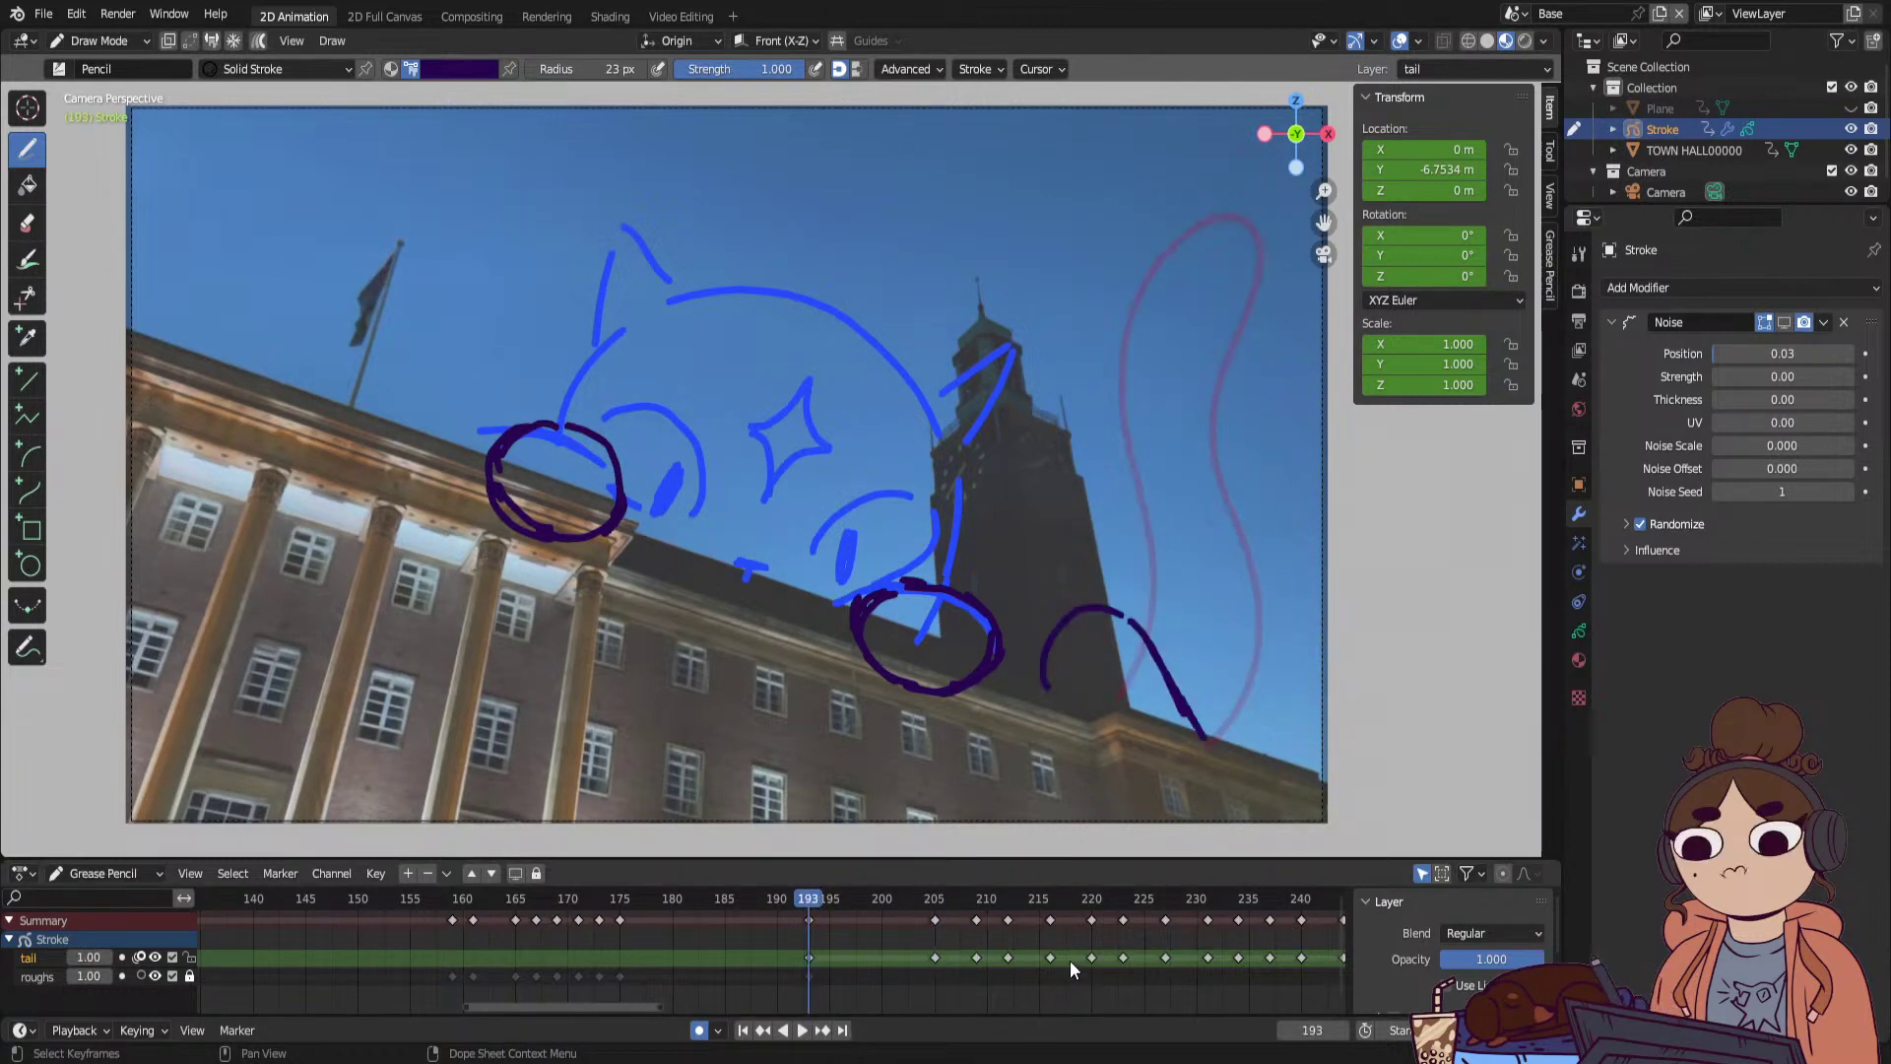
# At frame 196 of the tail layer, draw the tail as a taller upright arch rising from the roofline.
pyautogui.press('Right')
pyautogui.press('Right')
pyautogui.press('Right')
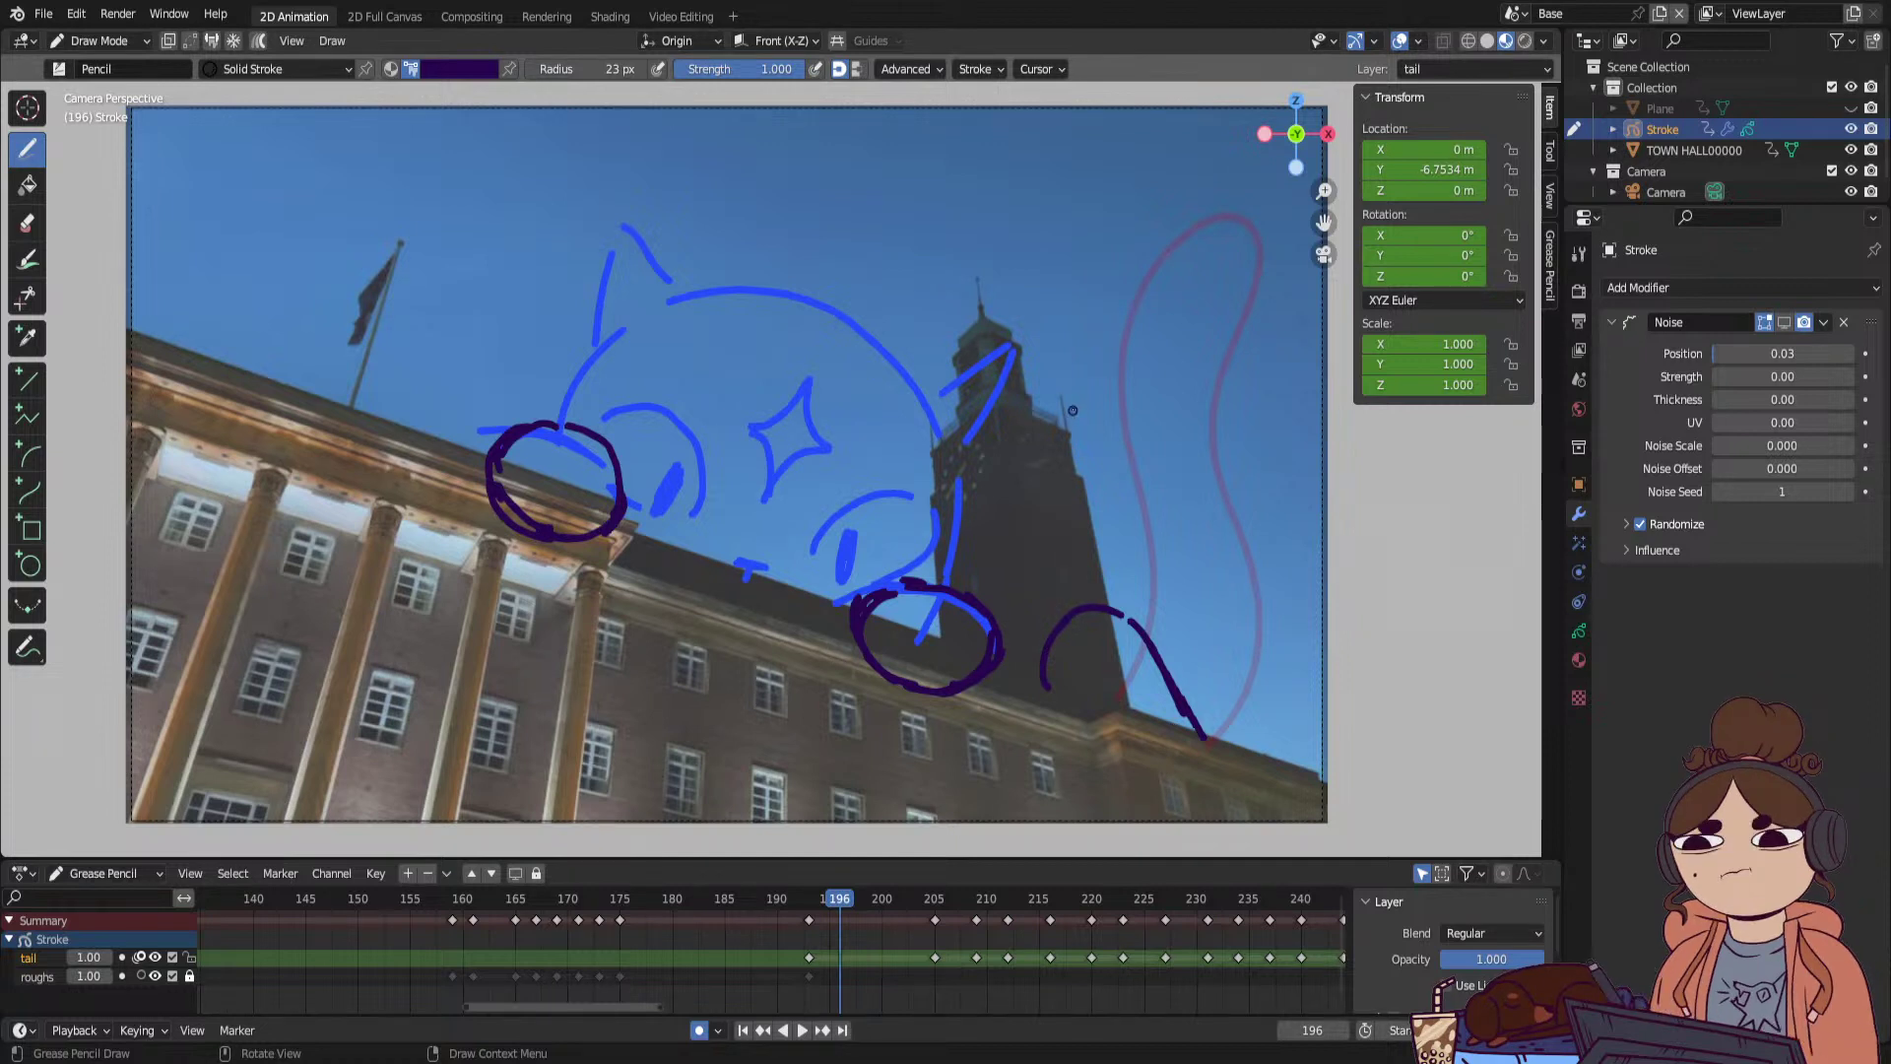
pyautogui.moveTo(1046, 485); pyautogui.dragTo(1075, 395)
pyautogui.moveTo(1085, 666); pyautogui.dragTo(1084, 690)
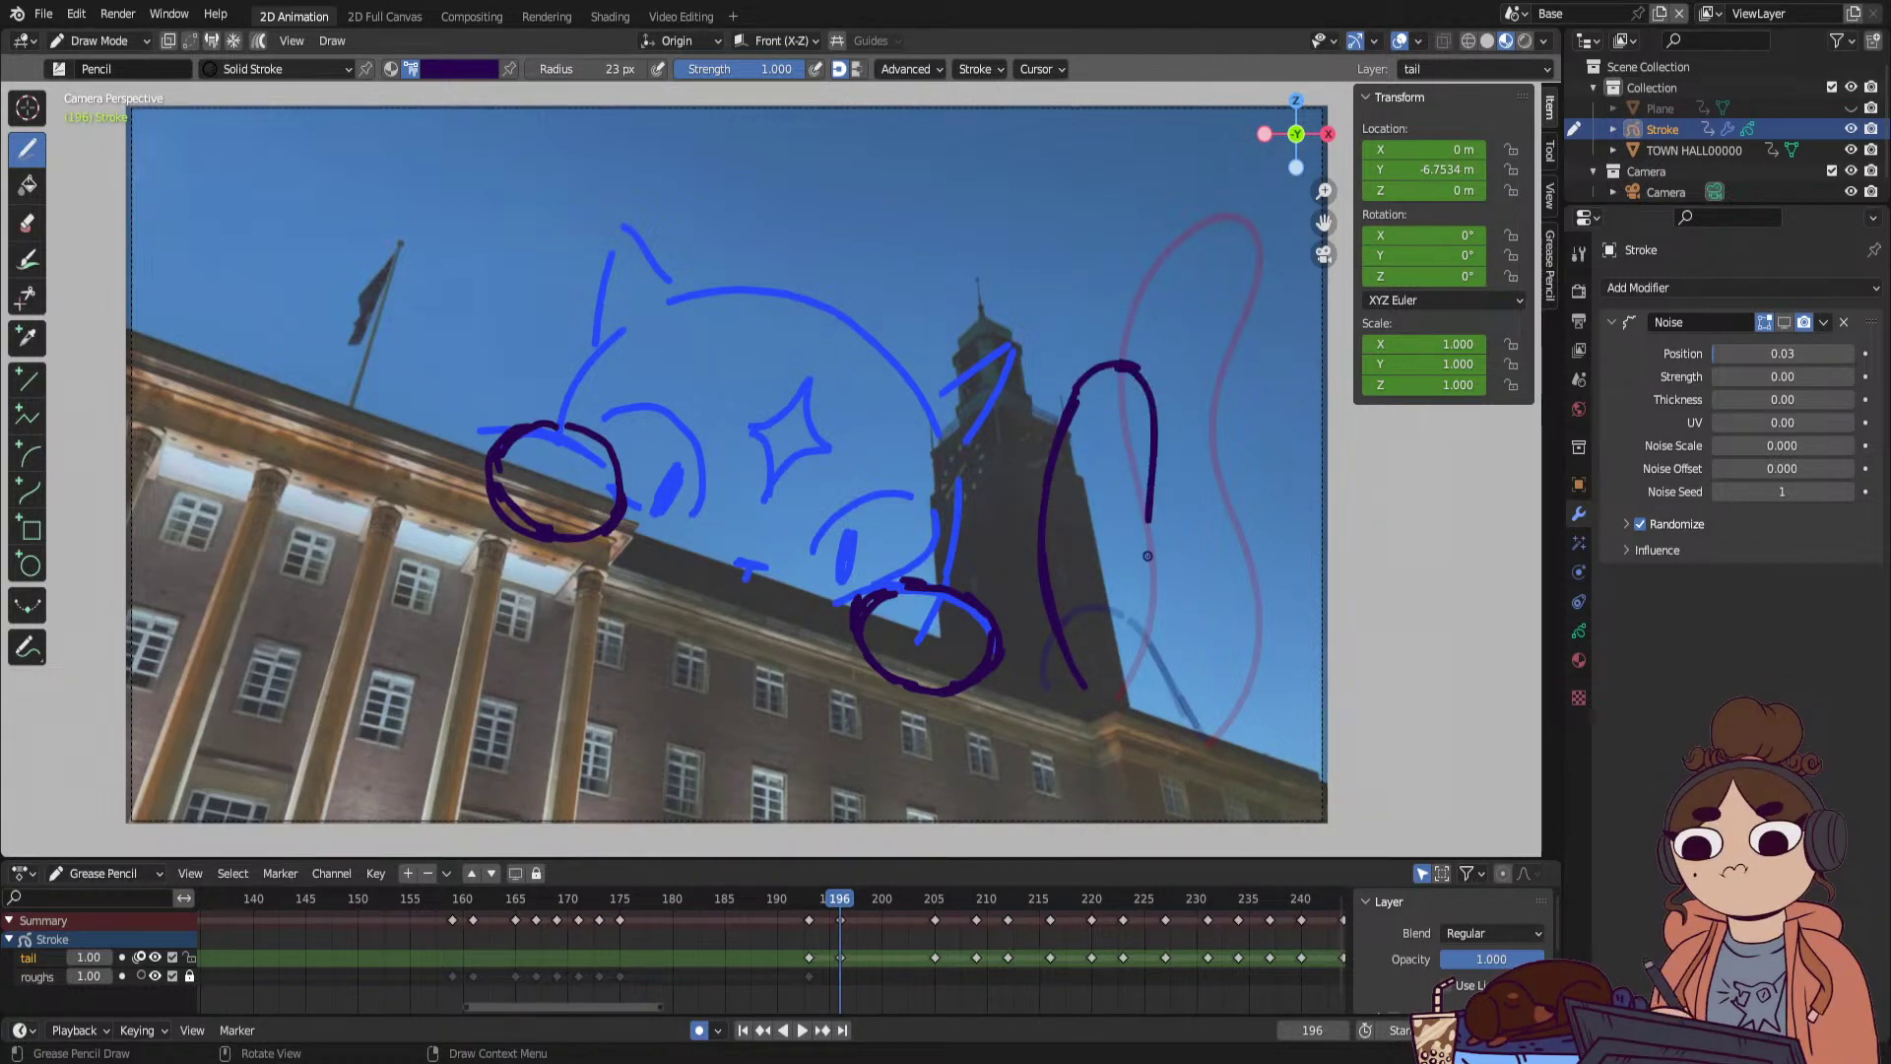
pyautogui.moveTo(1226, 716); pyautogui.dragTo(1228, 741)
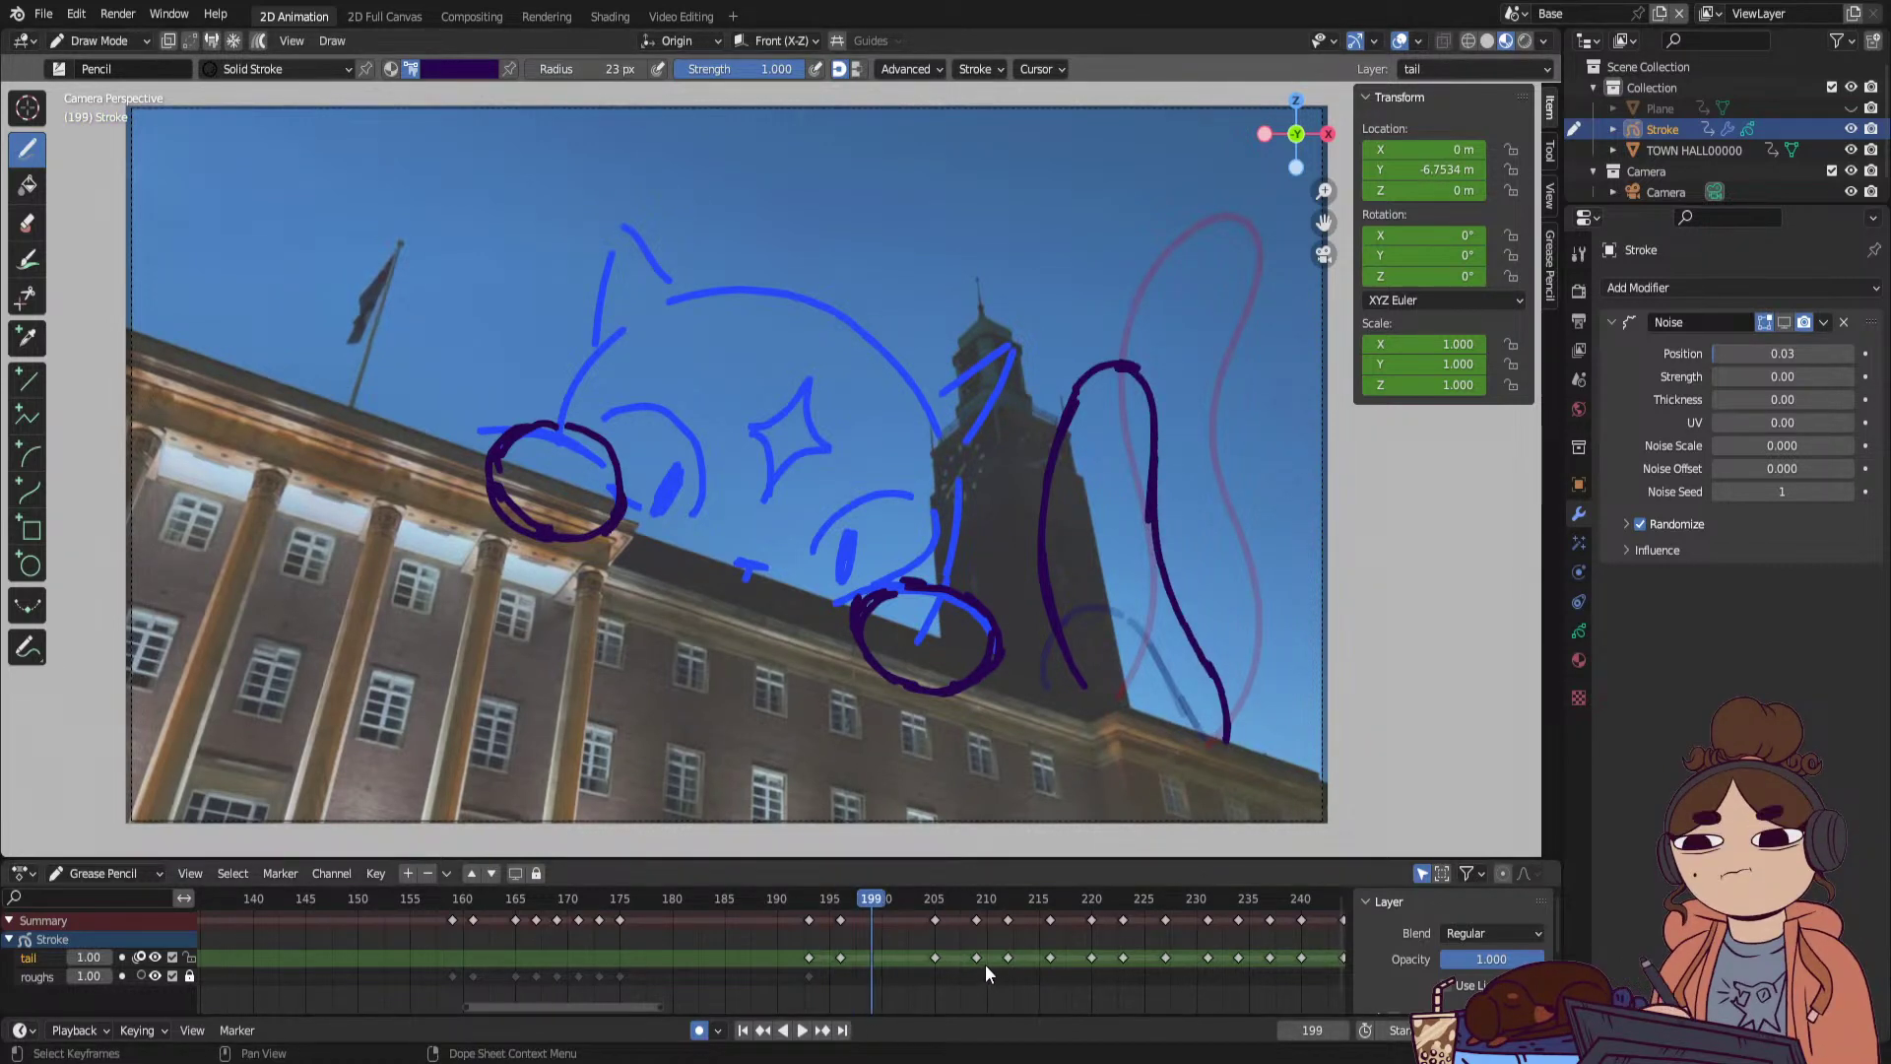
# At frame 200, draw the tail with its tip hooked over to the right and both sides reaching the roofline.
pyautogui.press('Right')
pyautogui.press('Right')
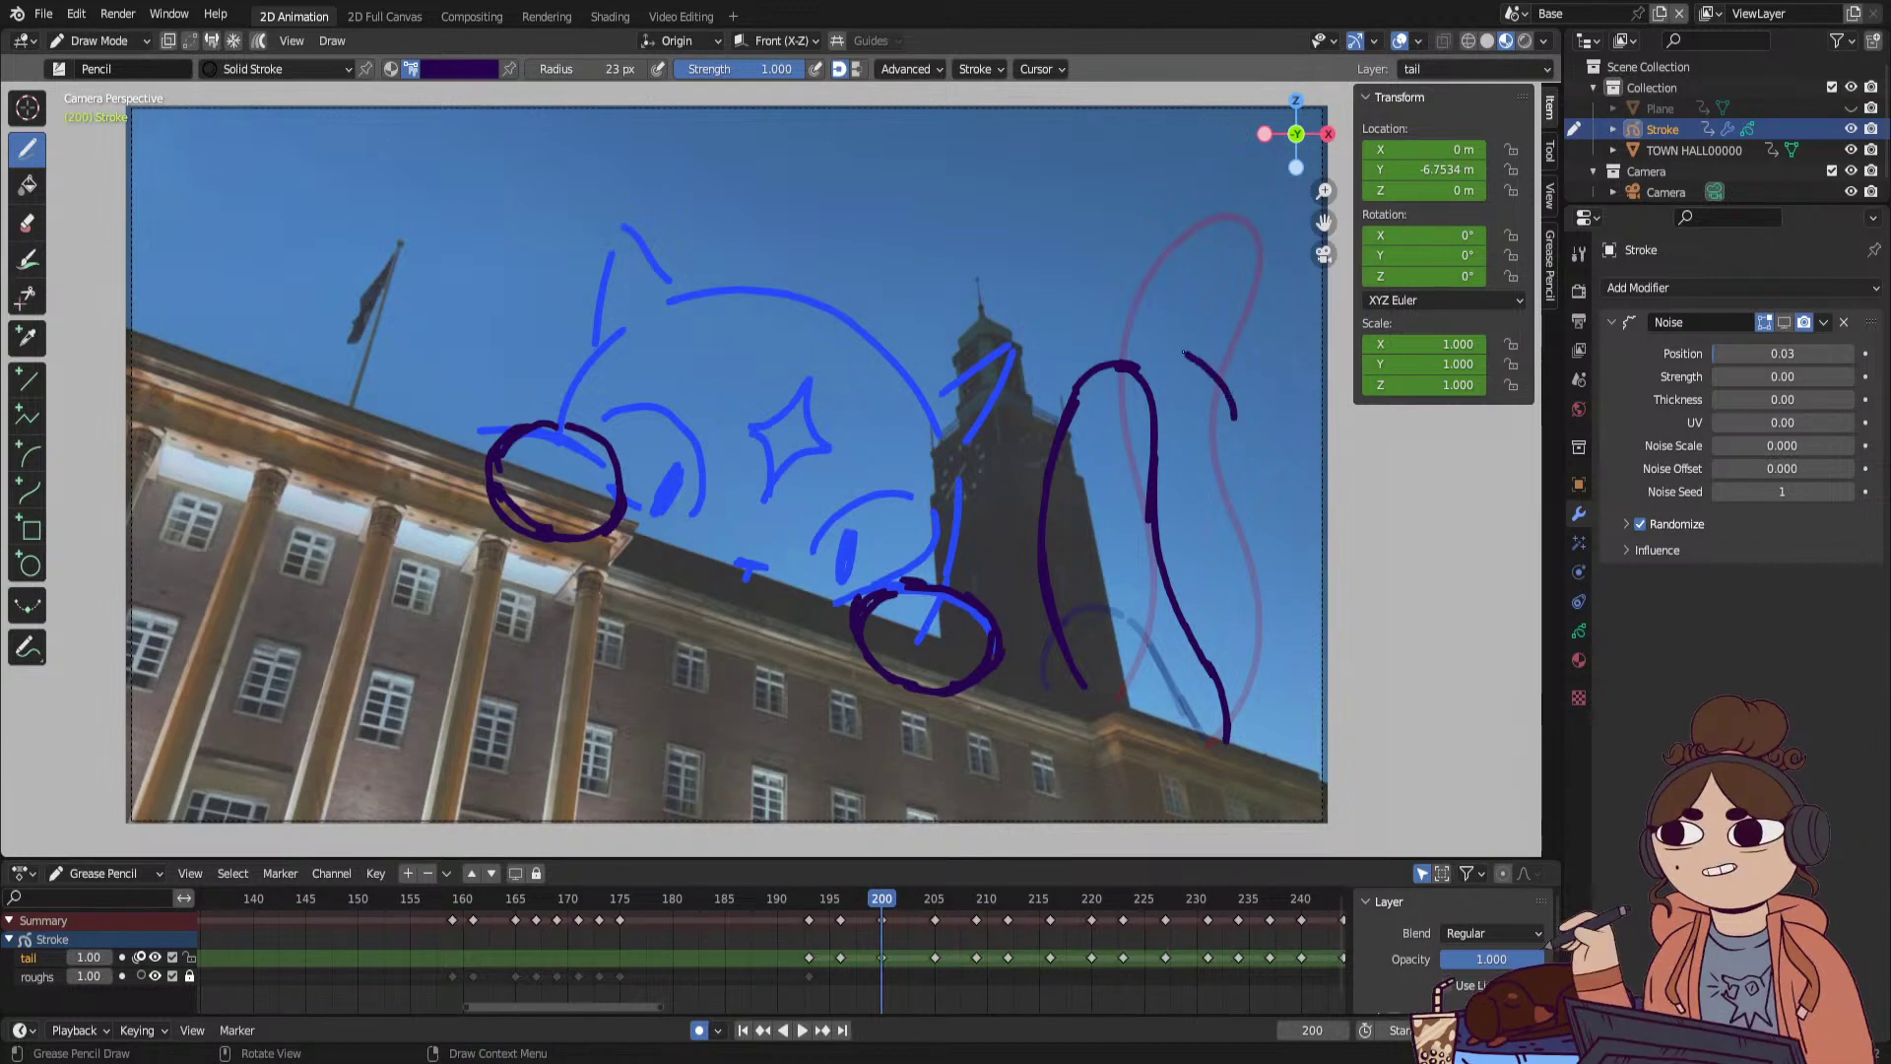
pyautogui.moveTo(1234, 417)
pyautogui.mouseDown()
pyautogui.moveTo(1074, 373)
pyautogui.moveTo(1049, 616)
pyautogui.mouseUp()
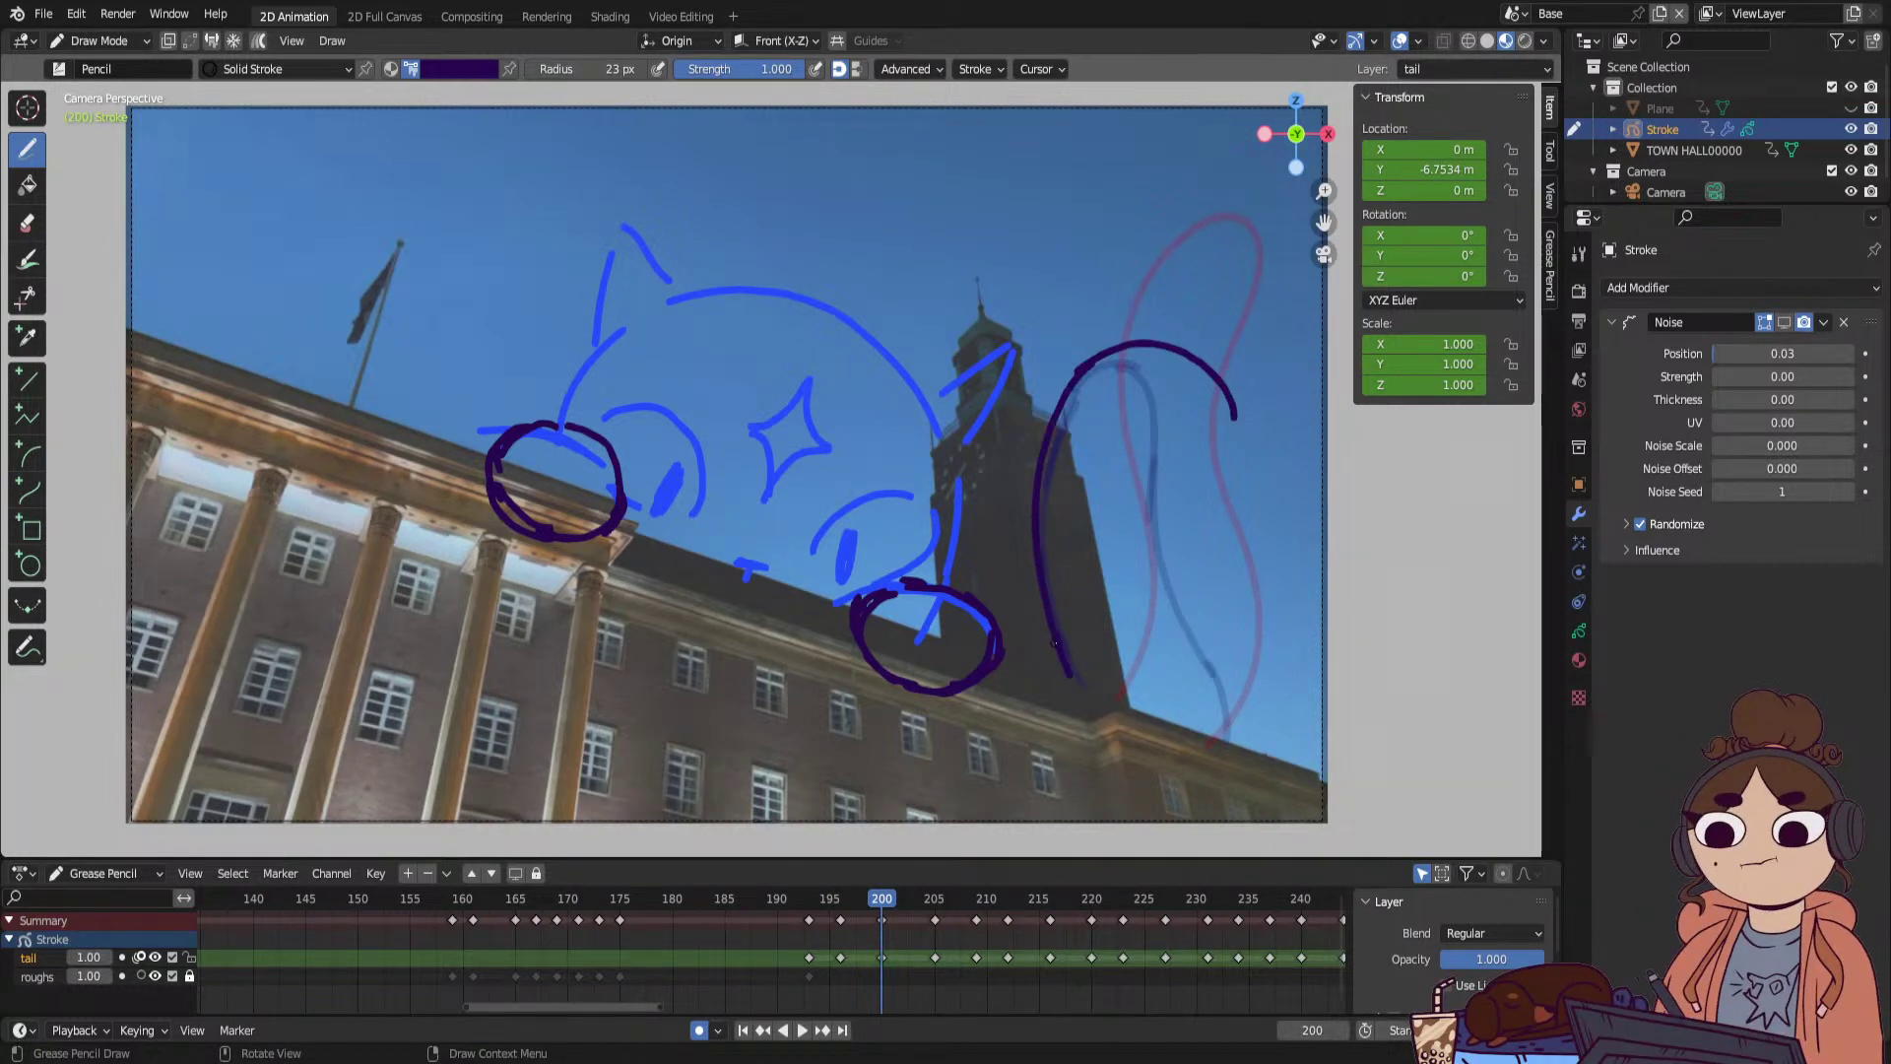
pyautogui.moveTo(1072, 700); pyautogui.dragTo(1071, 703)
pyautogui.moveTo(1237, 414); pyautogui.dragTo(1162, 481)
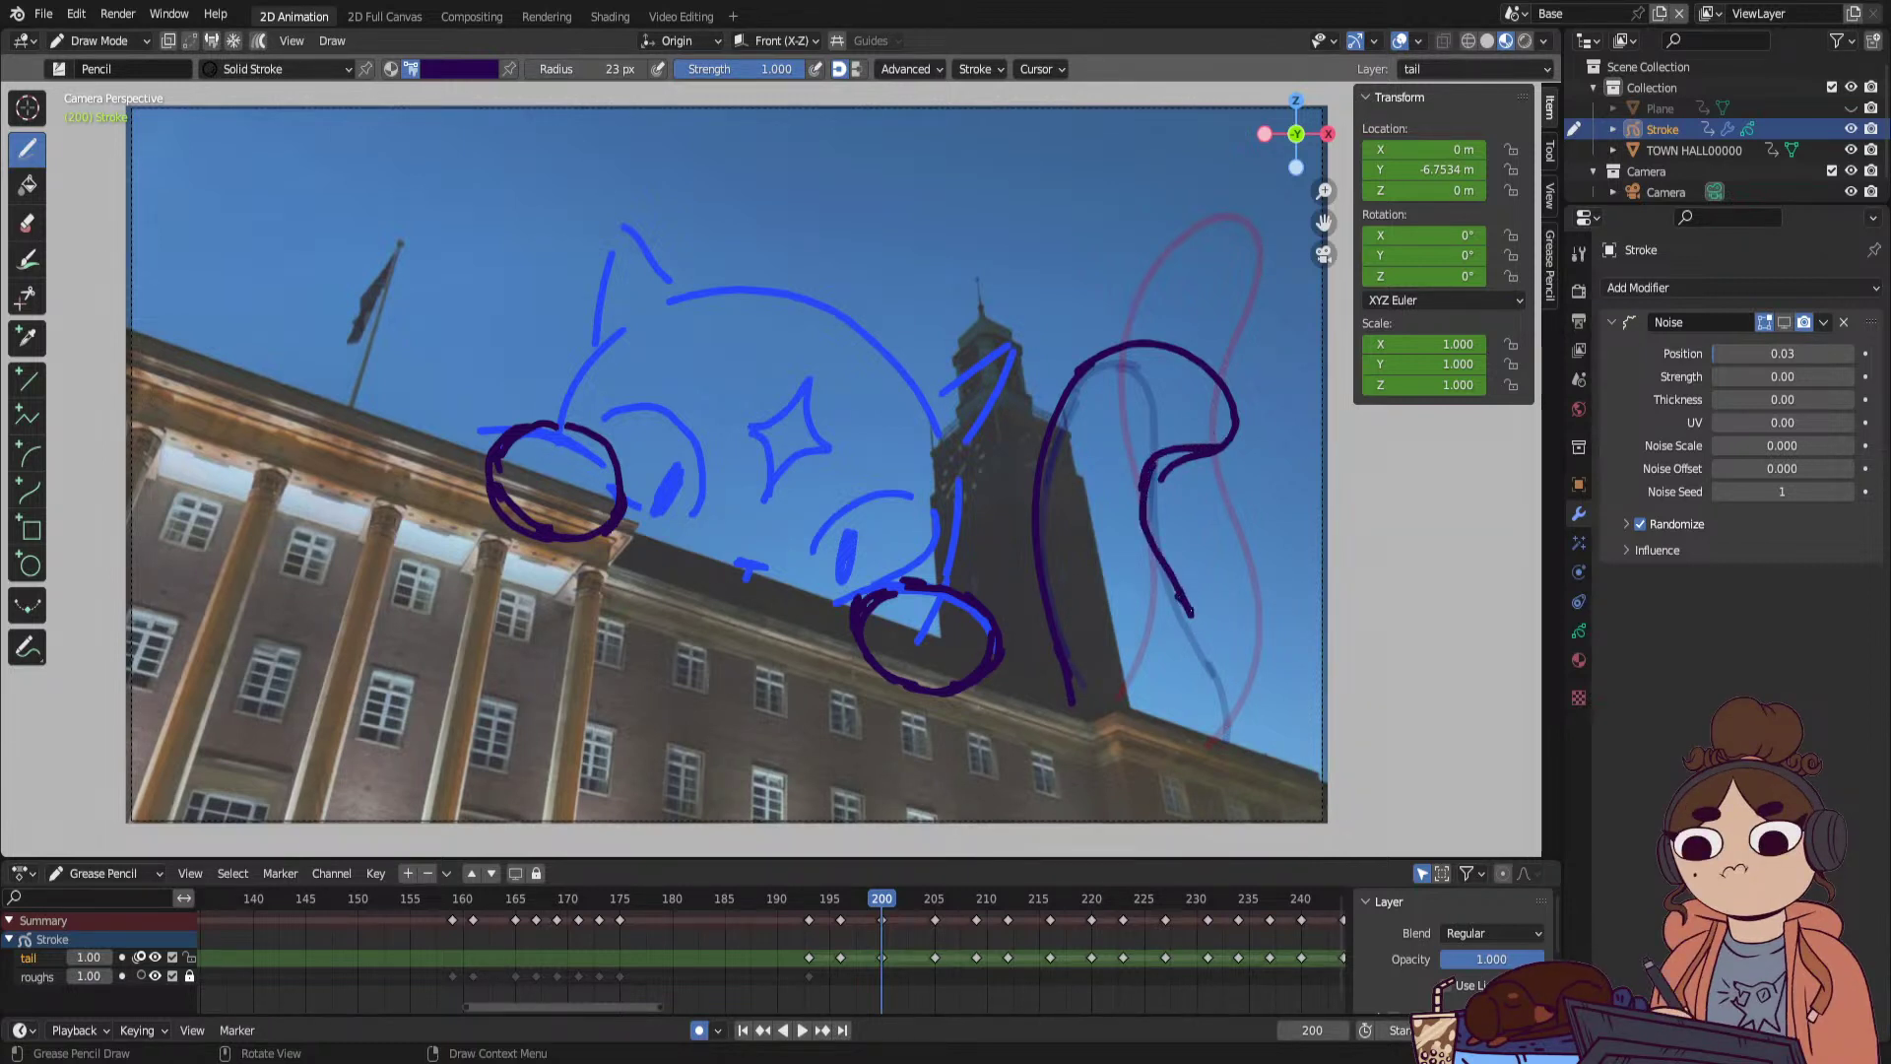
pyautogui.moveTo(1191, 614); pyautogui.dragTo(1236, 730)
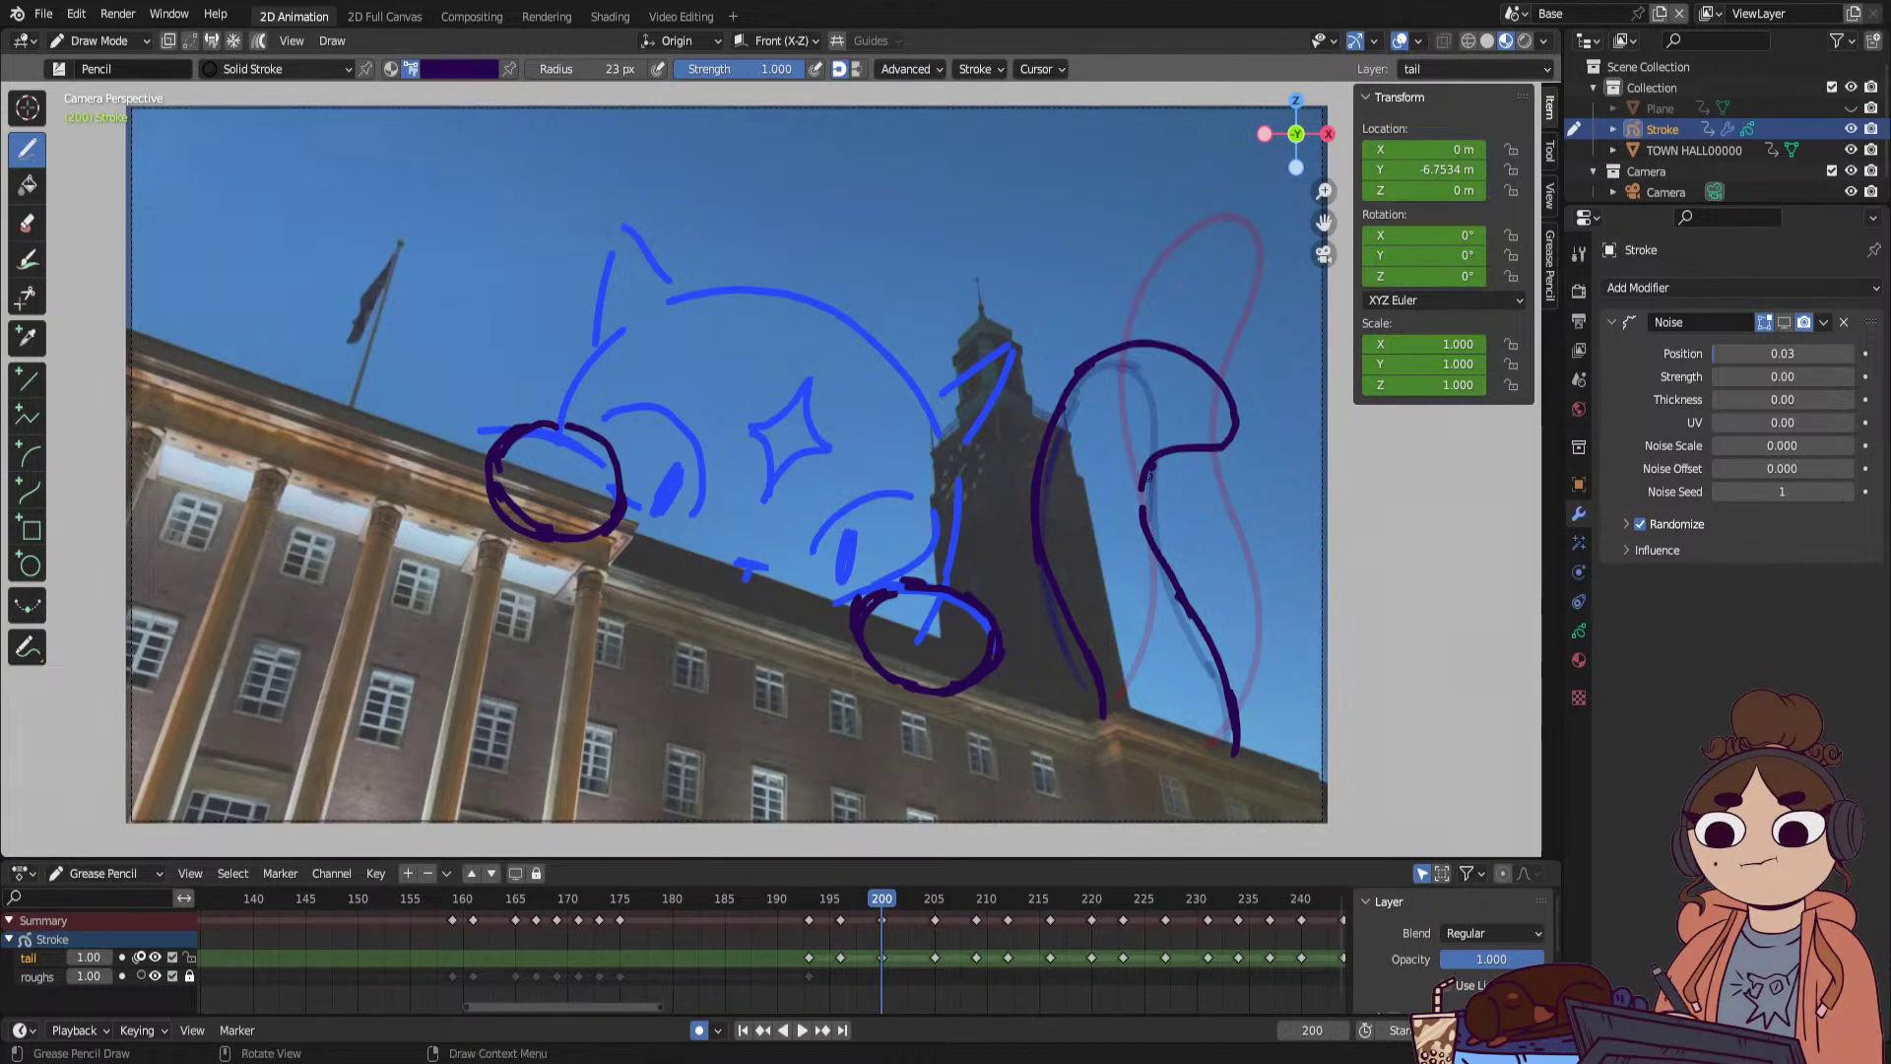
# Preview the tail's motion and redraw its tip at frame 200 as a narrower, more upright curve.
pyautogui.press('space')
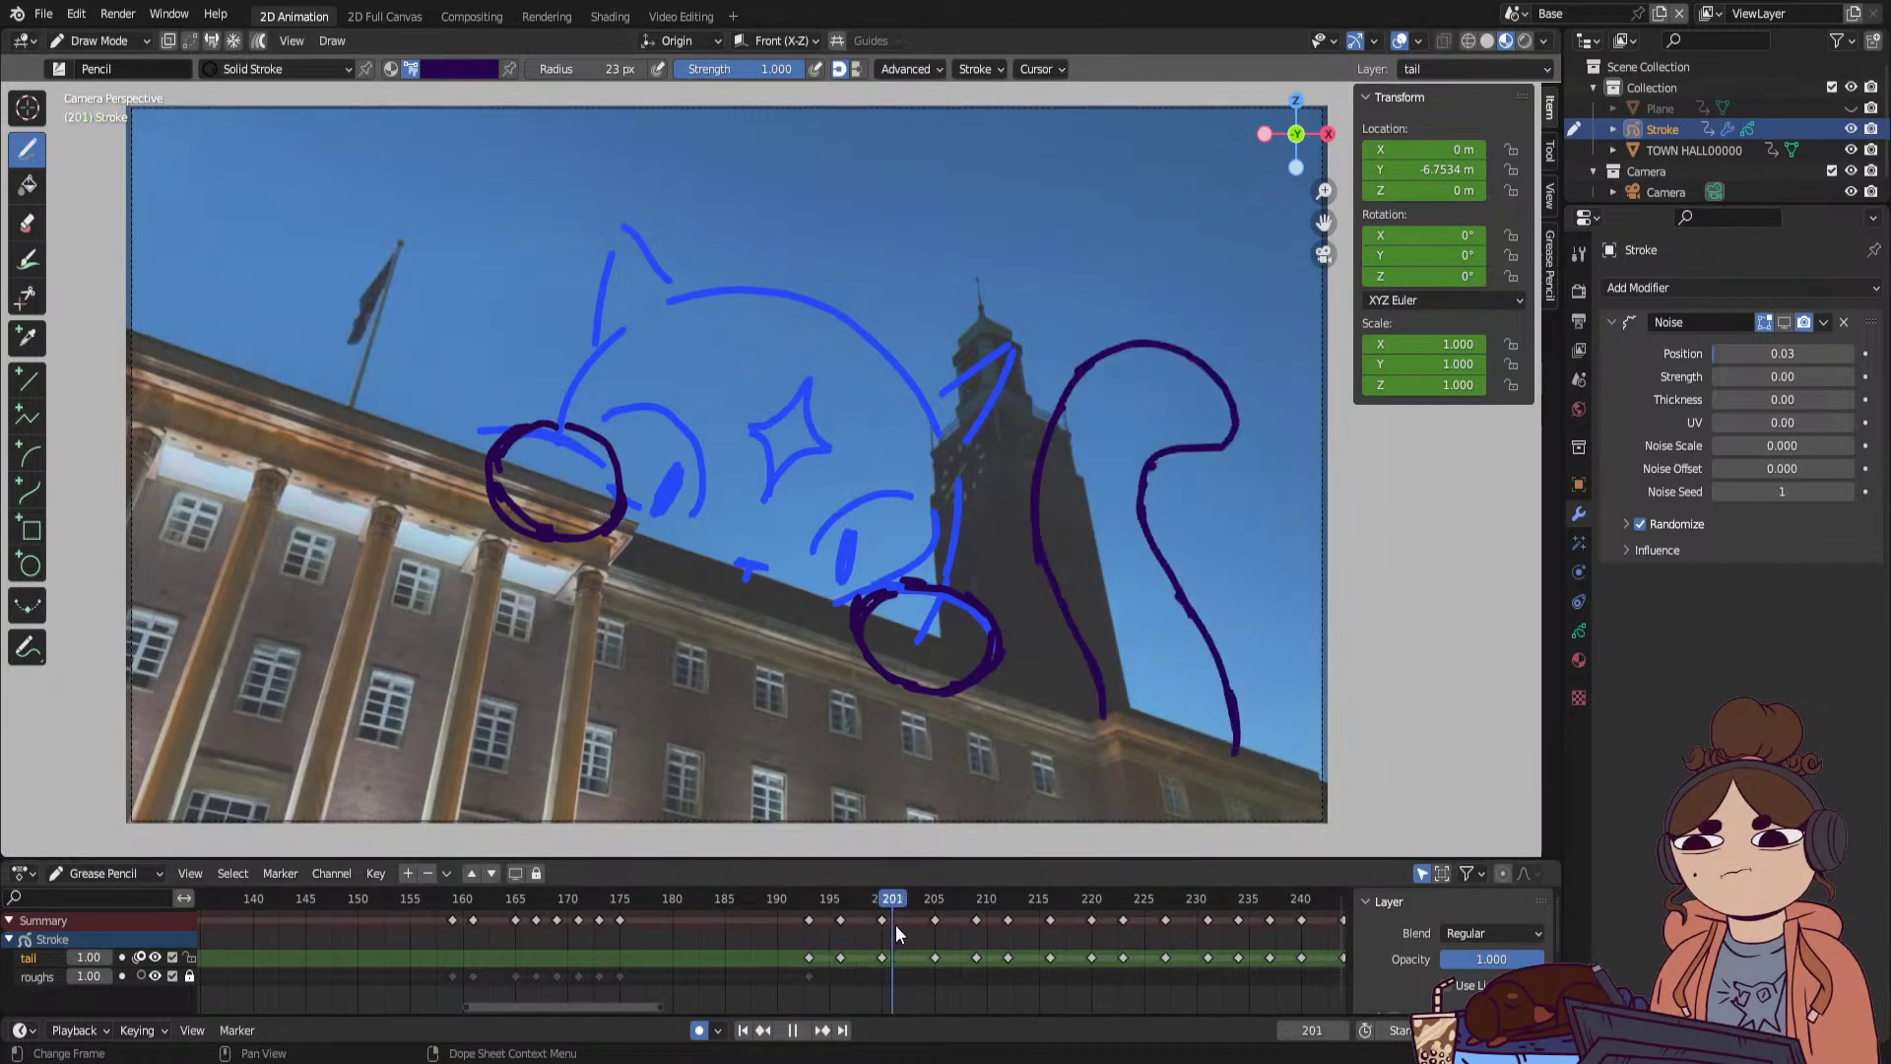
pyautogui.moveTo(919, 920)
pyautogui.mouseDown()
pyautogui.moveTo(904, 933)
pyautogui.moveTo(942, 925)
pyautogui.moveTo(817, 963)
pyautogui.moveTo(969, 930)
pyautogui.moveTo(882, 947)
pyautogui.mouseUp()
pyautogui.press('space')
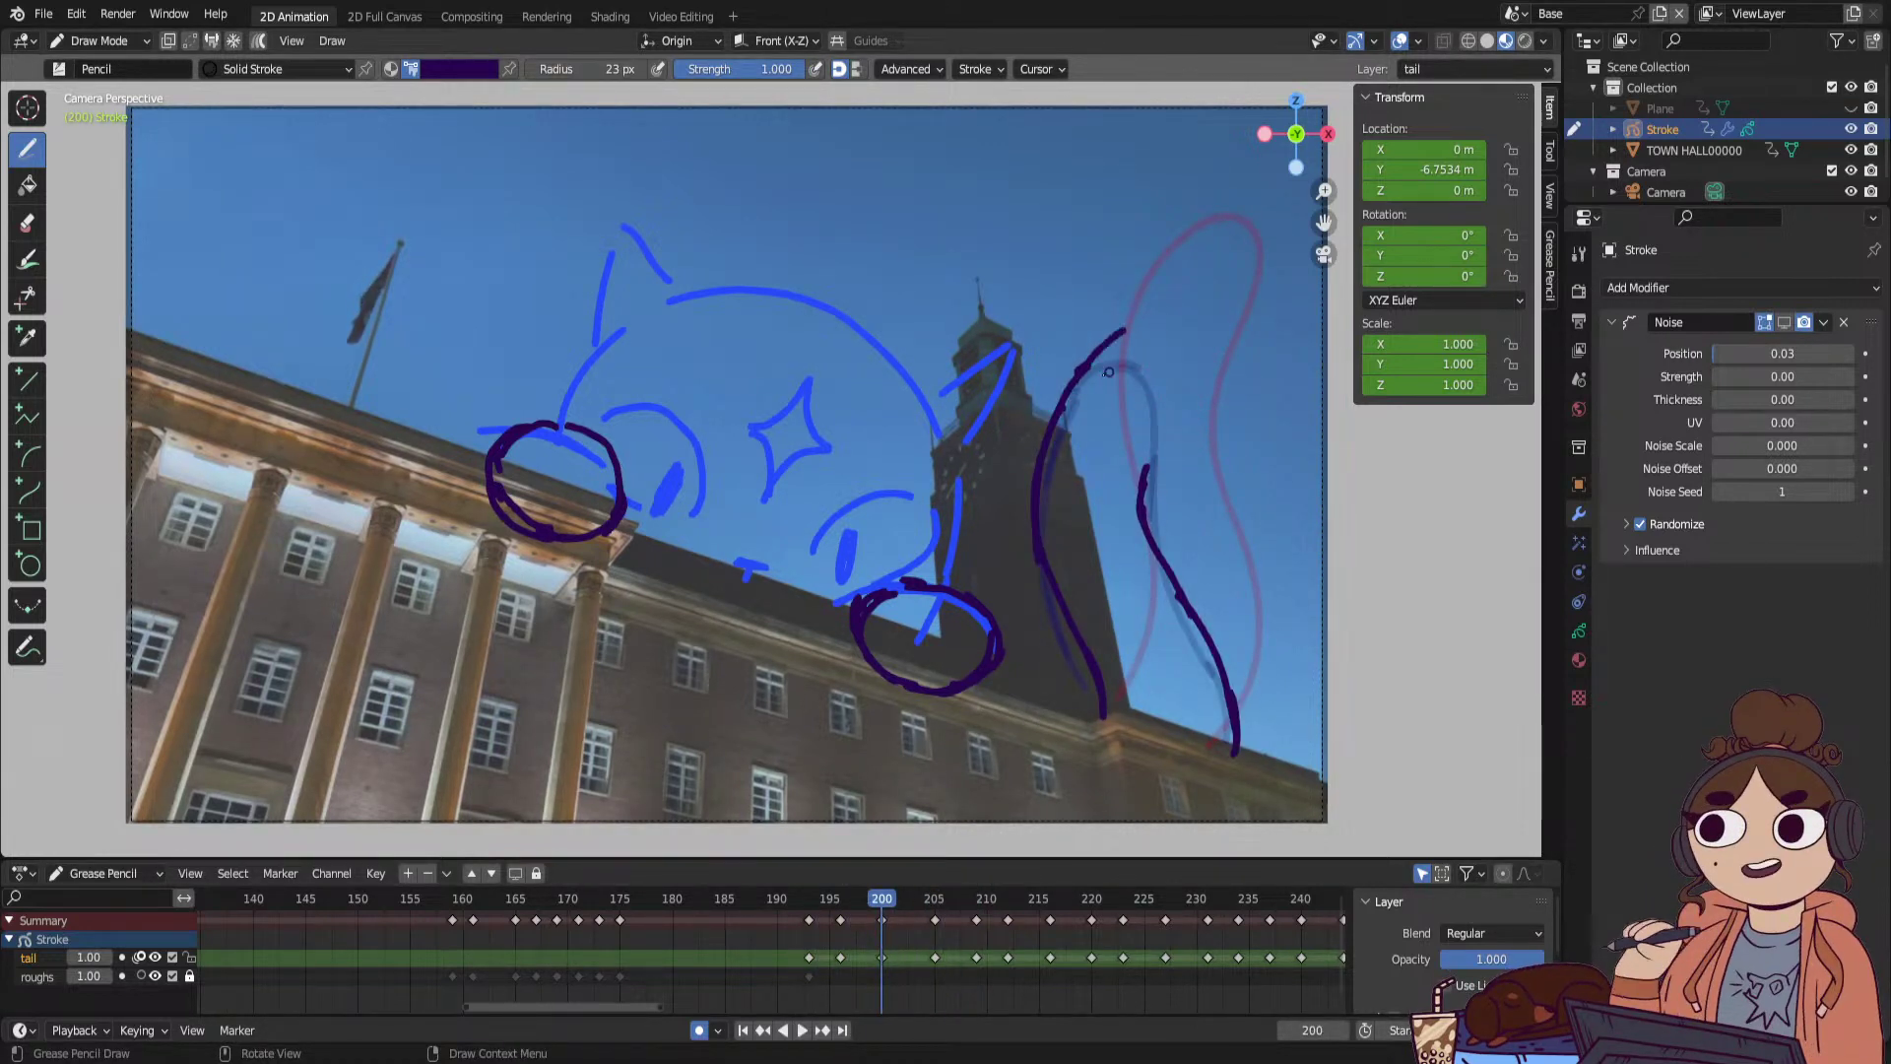
pyautogui.moveTo(1124, 330); pyautogui.dragTo(1192, 398)
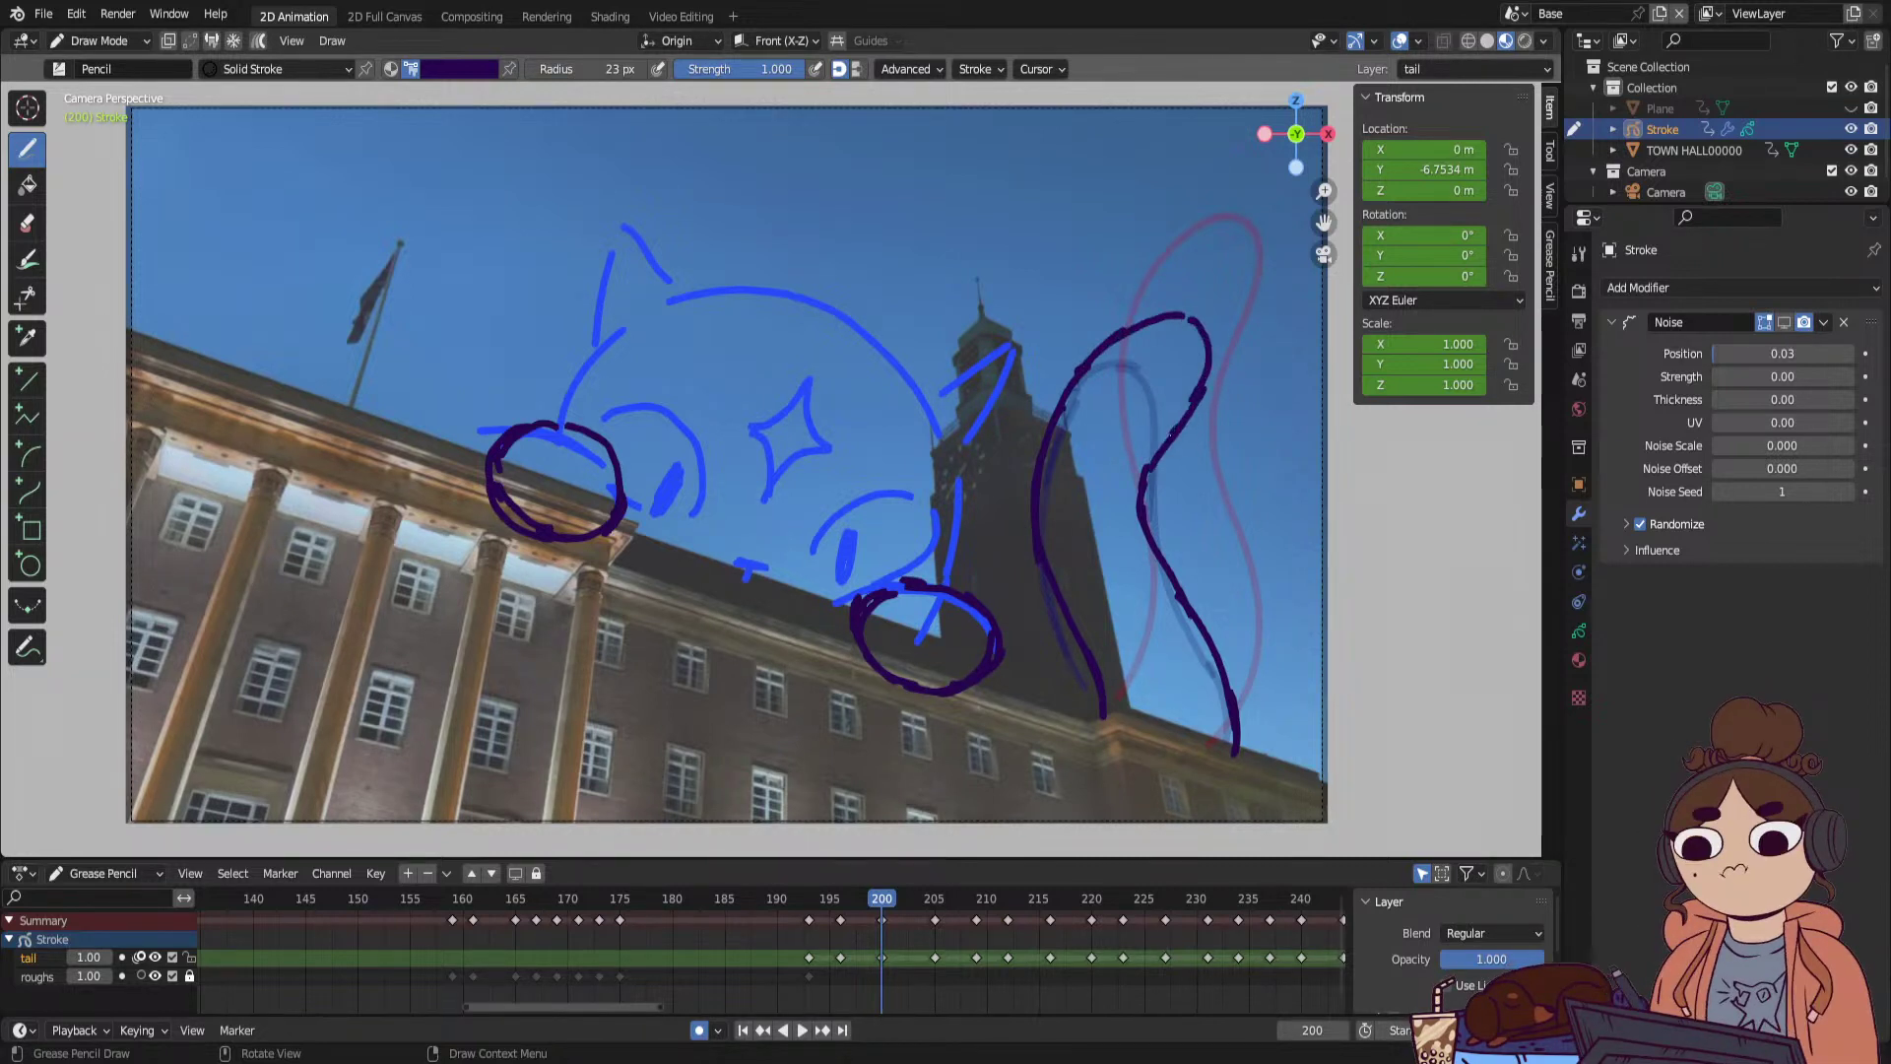
# In Sculpt Mode, reshape the tail into in-between poses at frames 203 and 207.
pyautogui.moveTo(886, 902)
pyautogui.mouseDown()
pyautogui.moveTo(821, 942)
pyautogui.moveTo(949, 919)
pyautogui.moveTo(914, 924)
pyautogui.mouseUp()
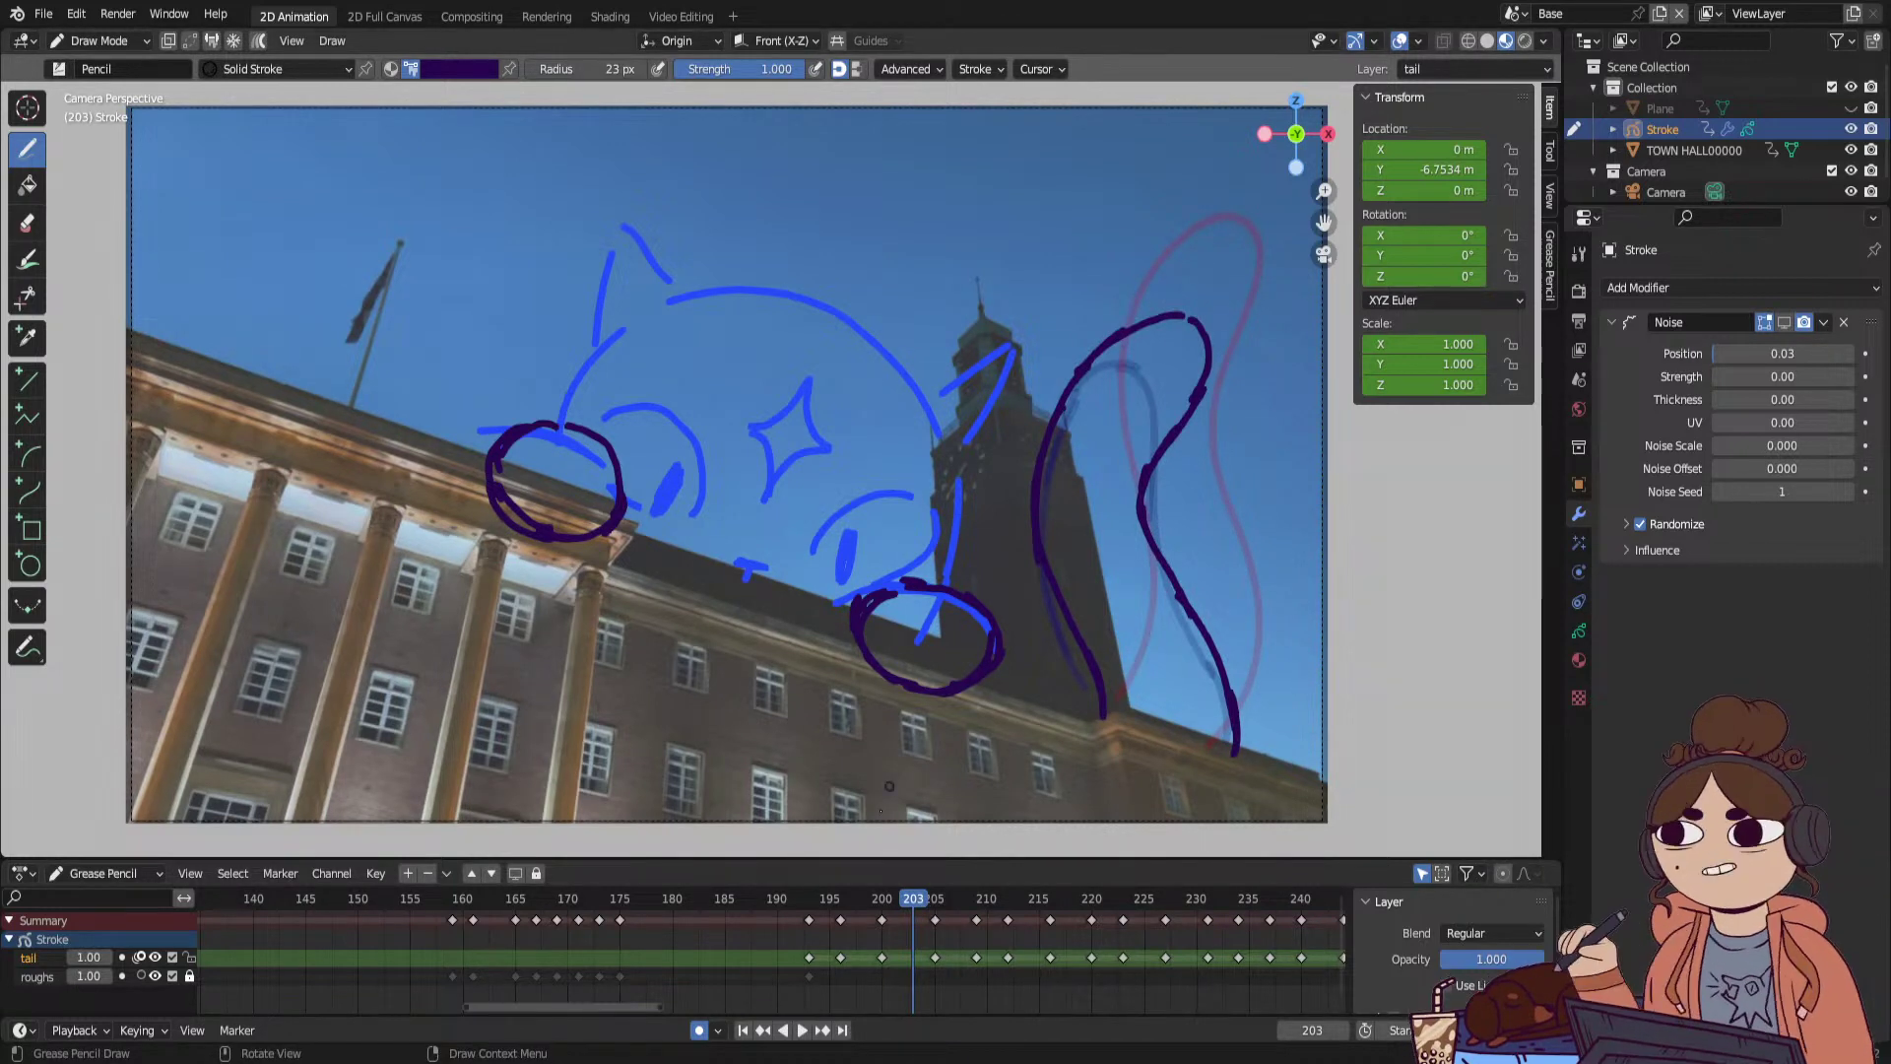
pyautogui.moveTo(886, 902)
pyautogui.mouseDown()
pyautogui.moveTo(814, 924)
pyautogui.moveTo(971, 914)
pyautogui.moveTo(914, 922)
pyautogui.mouseUp()
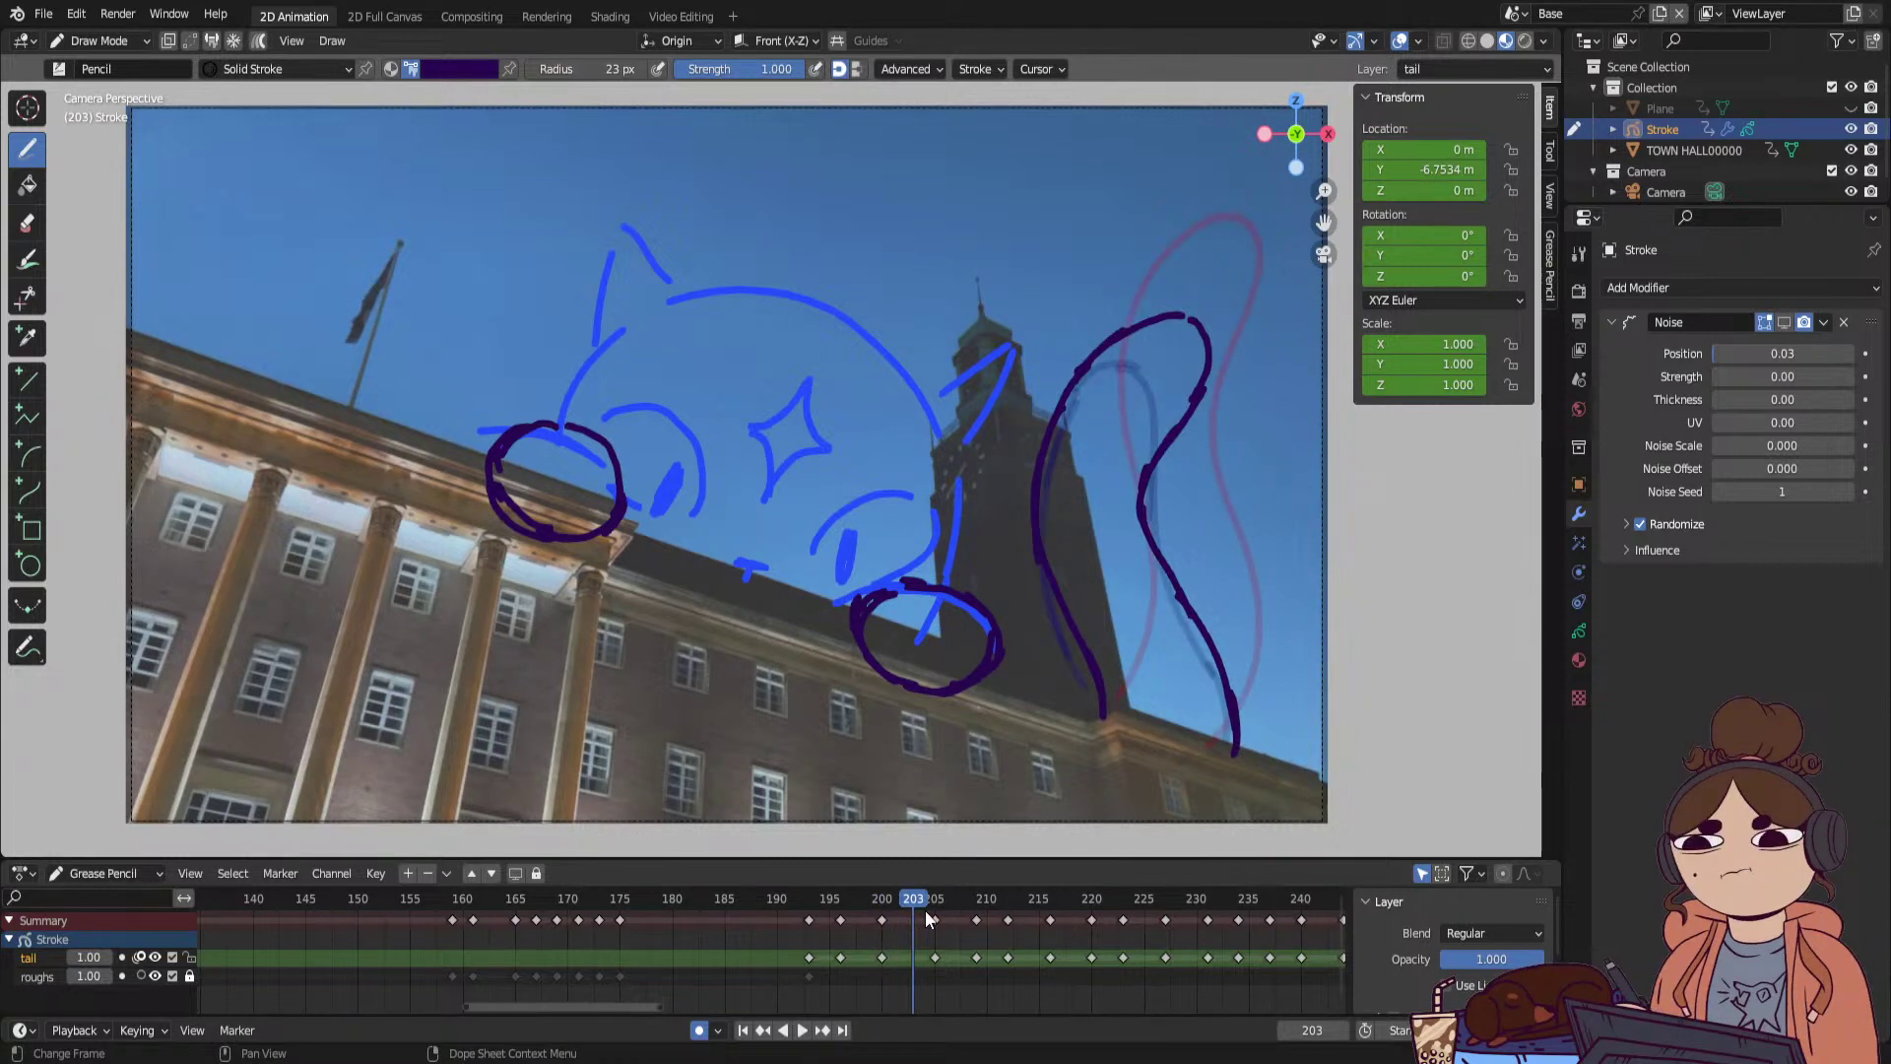
pyautogui.click(104, 44)
pyautogui.click(99, 110)
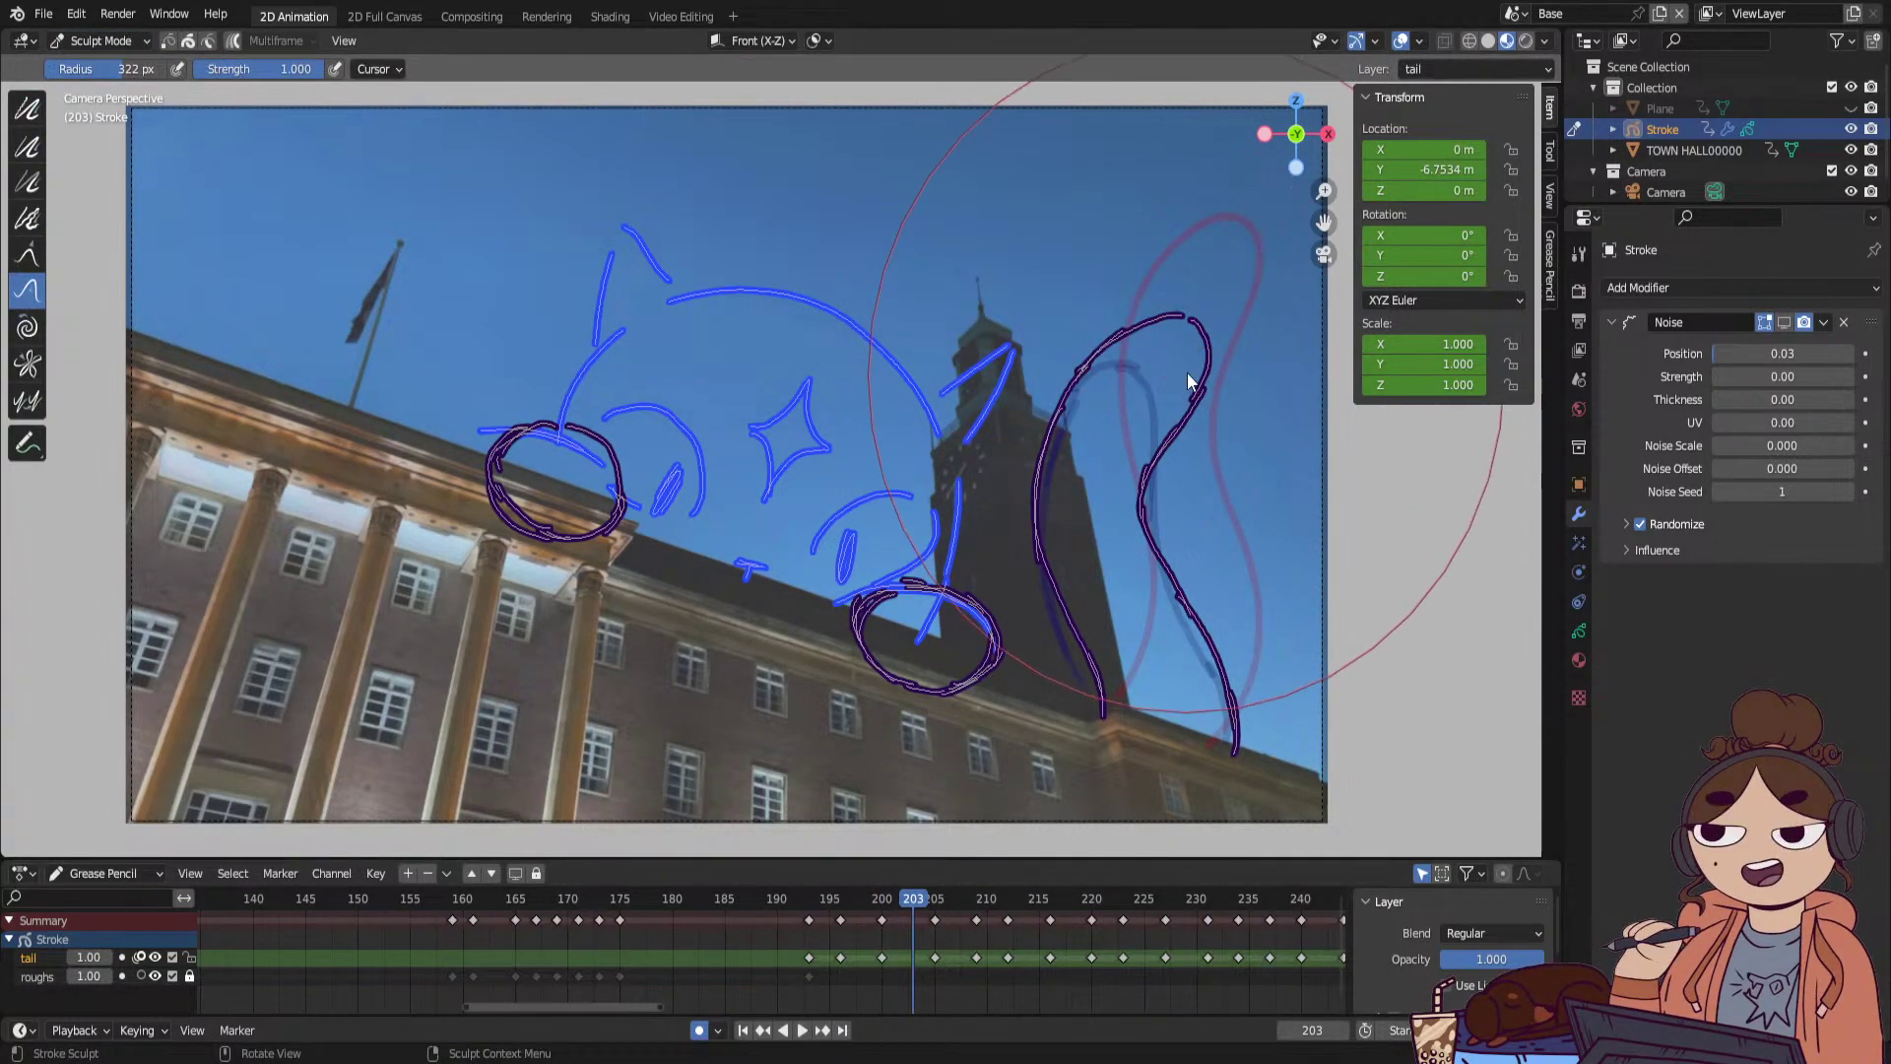
pyautogui.moveTo(1113, 540)
pyautogui.mouseDown()
pyautogui.moveTo(1264, 398)
pyautogui.moveTo(1253, 422)
pyautogui.mouseUp()
pyautogui.moveTo(871, 916)
pyautogui.mouseDown()
pyautogui.moveTo(980, 906)
pyautogui.moveTo(961, 908)
pyautogui.mouseUp()
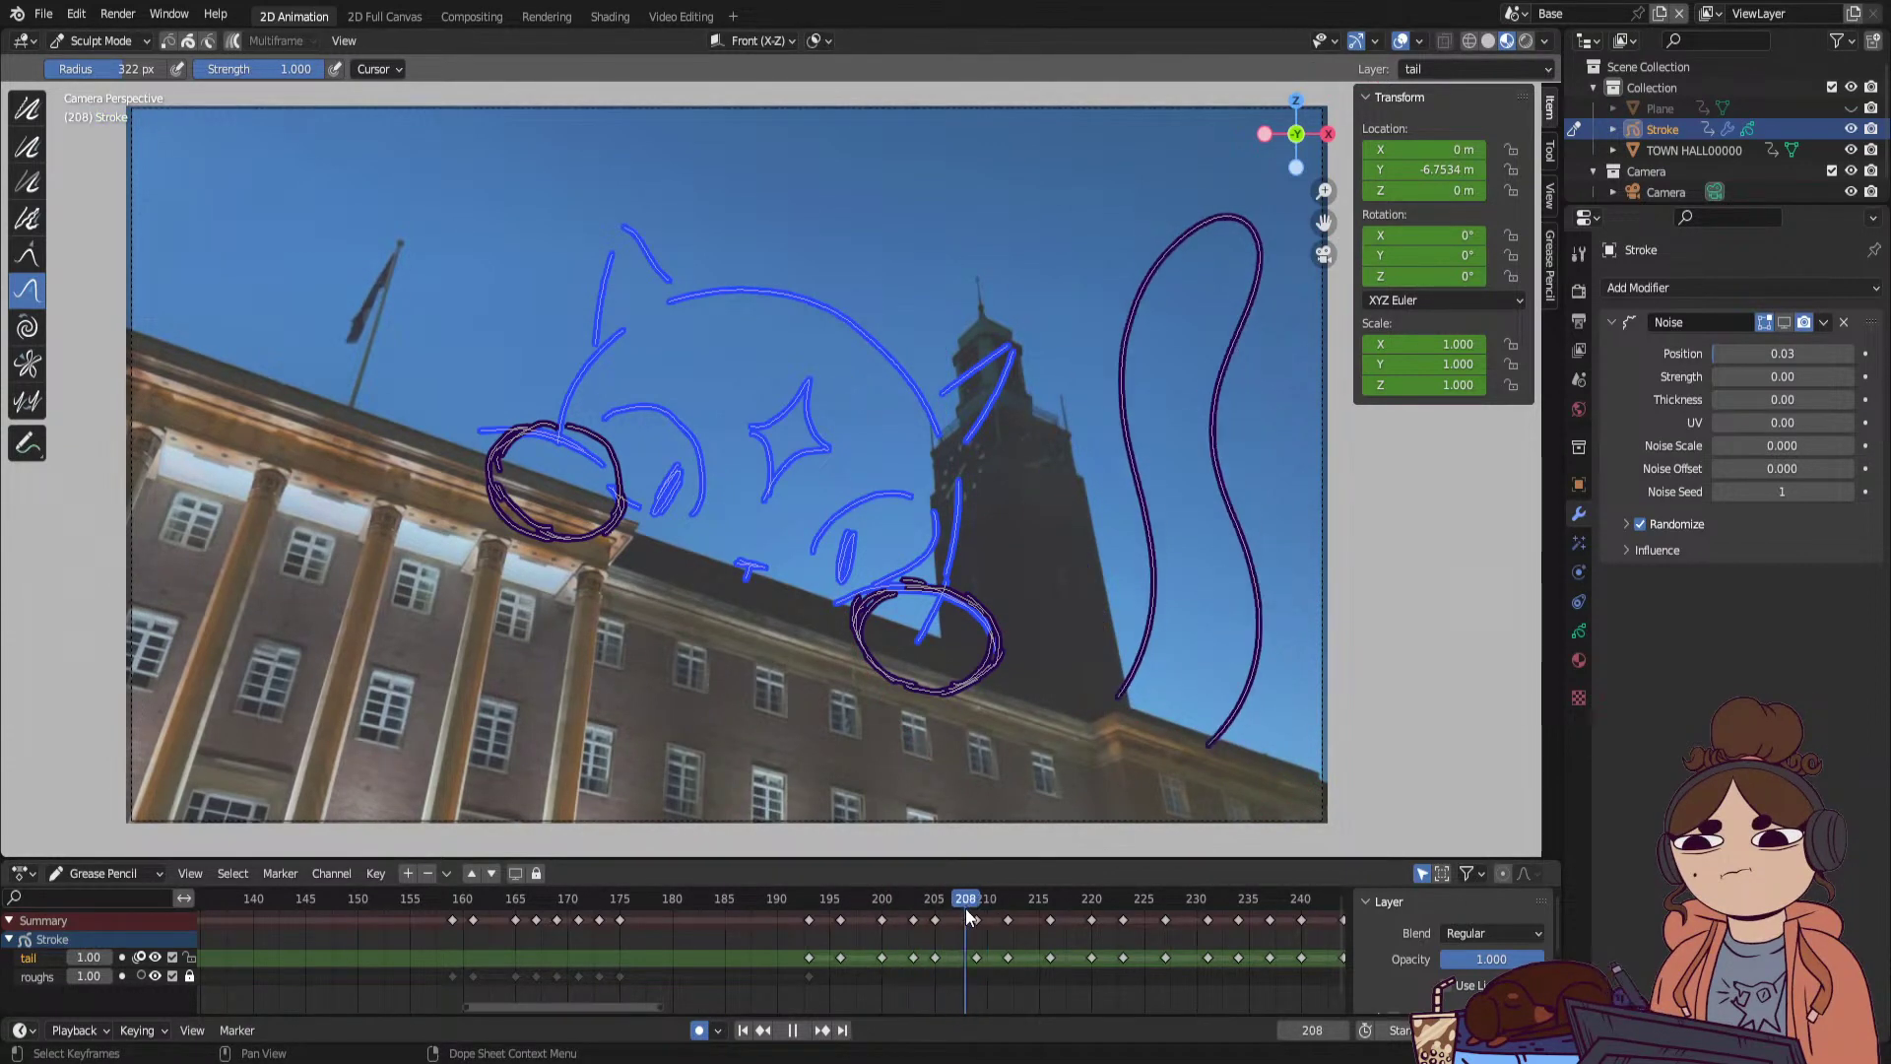
pyautogui.moveTo(1227, 299); pyautogui.dragTo(1199, 471)
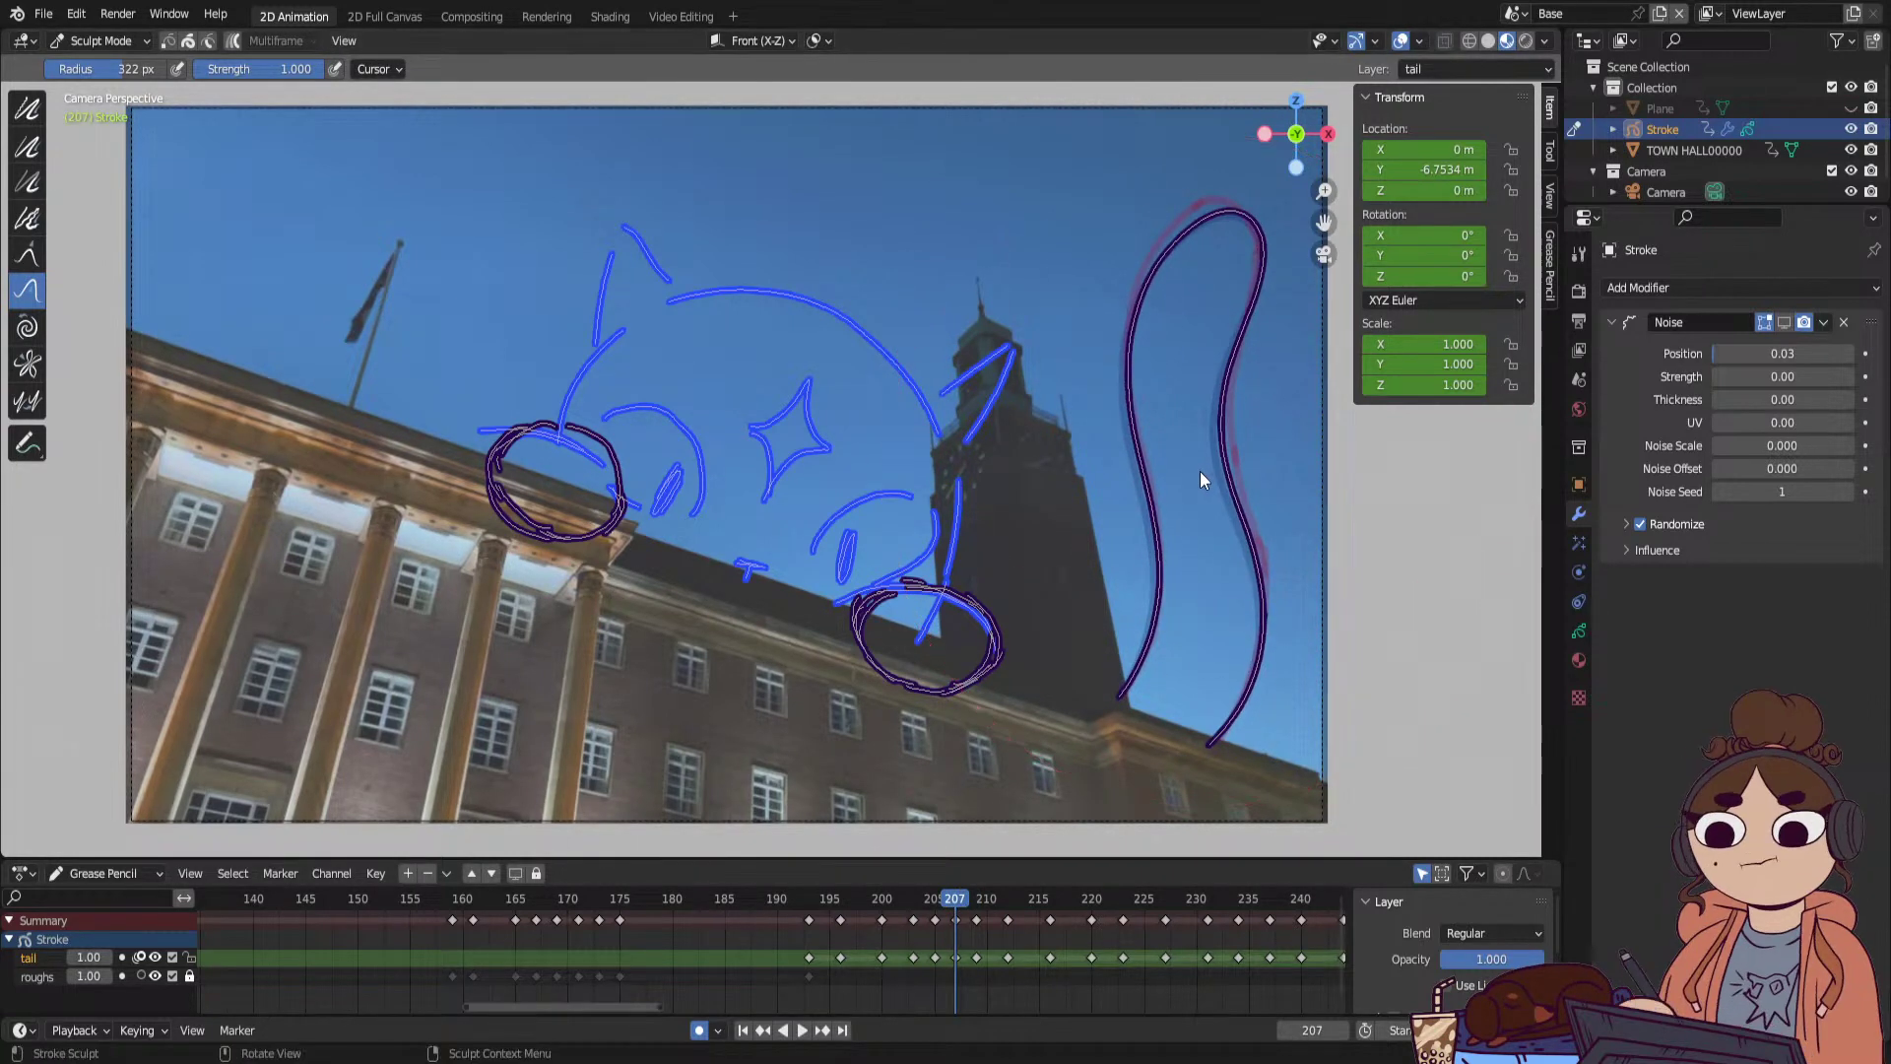
# Play the animation from the beginning to check the tail's entrance, stop it and go back to frame 167.
pyautogui.press('space')
pyautogui.moveTo(948, 908)
pyautogui.mouseDown()
pyautogui.moveTo(768, 933)
pyautogui.moveTo(557, 924)
pyautogui.mouseUp()
pyautogui.click(742, 1030)
pyautogui.click(801, 1030)
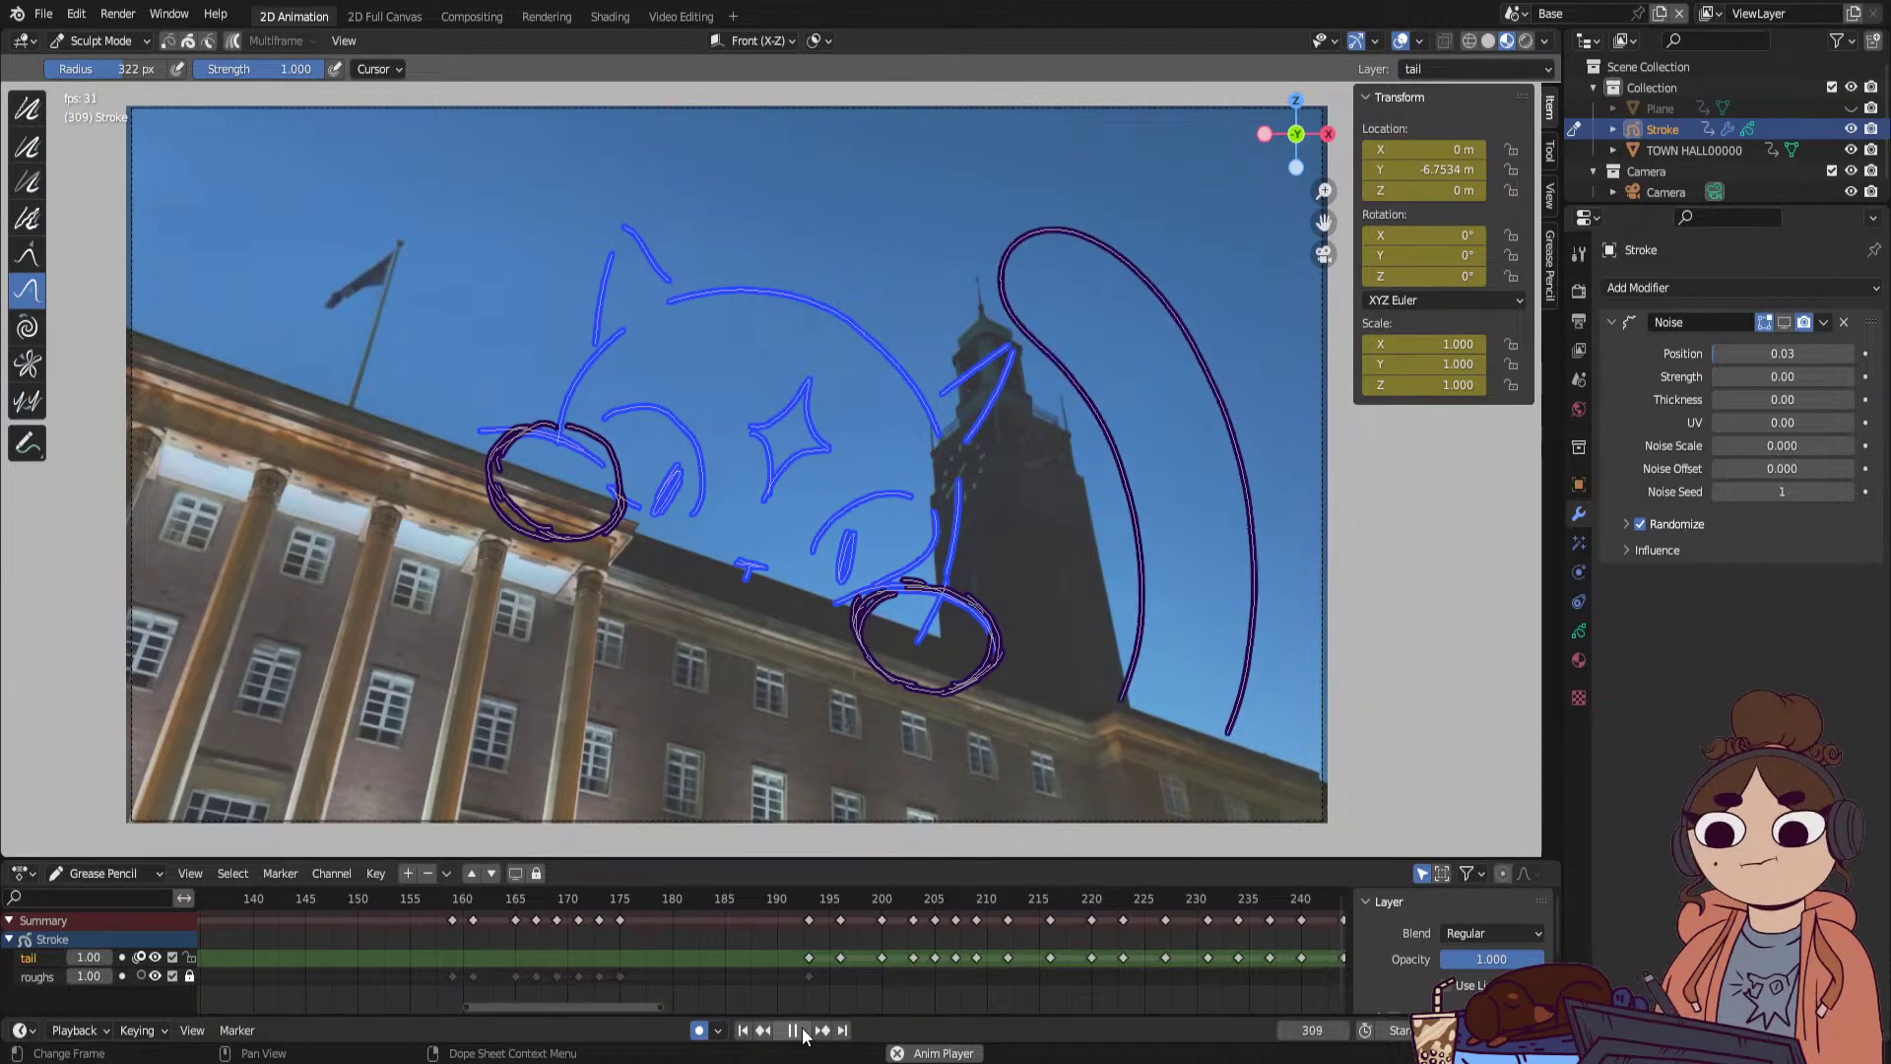
pyautogui.click(793, 1029)
pyautogui.moveTo(790, 978)
pyautogui.mouseDown()
pyautogui.moveTo(690, 929)
pyautogui.moveTo(563, 995)
pyautogui.moveTo(592, 996)
pyautogui.moveTo(453, 1002)
pyautogui.moveTo(532, 996)
pyautogui.mouseUp()
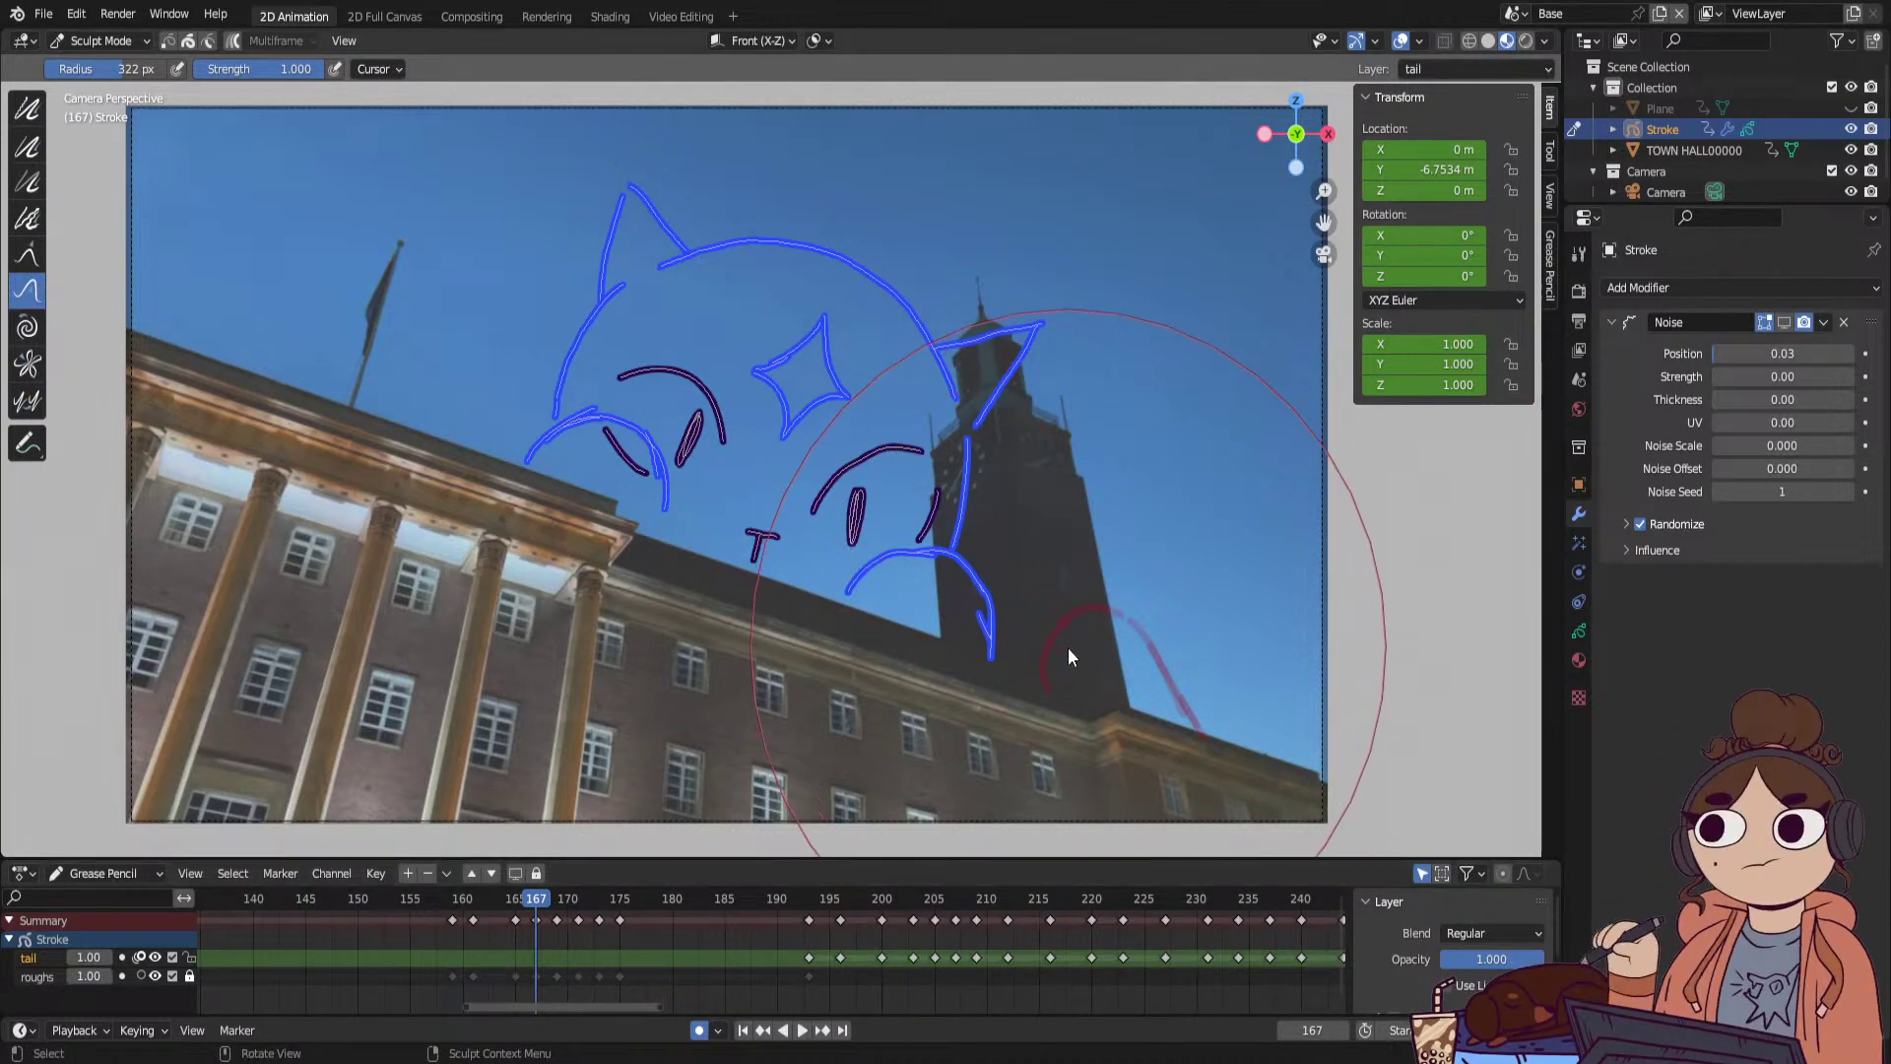
# Return to Draw Mode and erase the blue rough tail from frames 169 and 171 of the roughs layer.
pyautogui.press('Up')
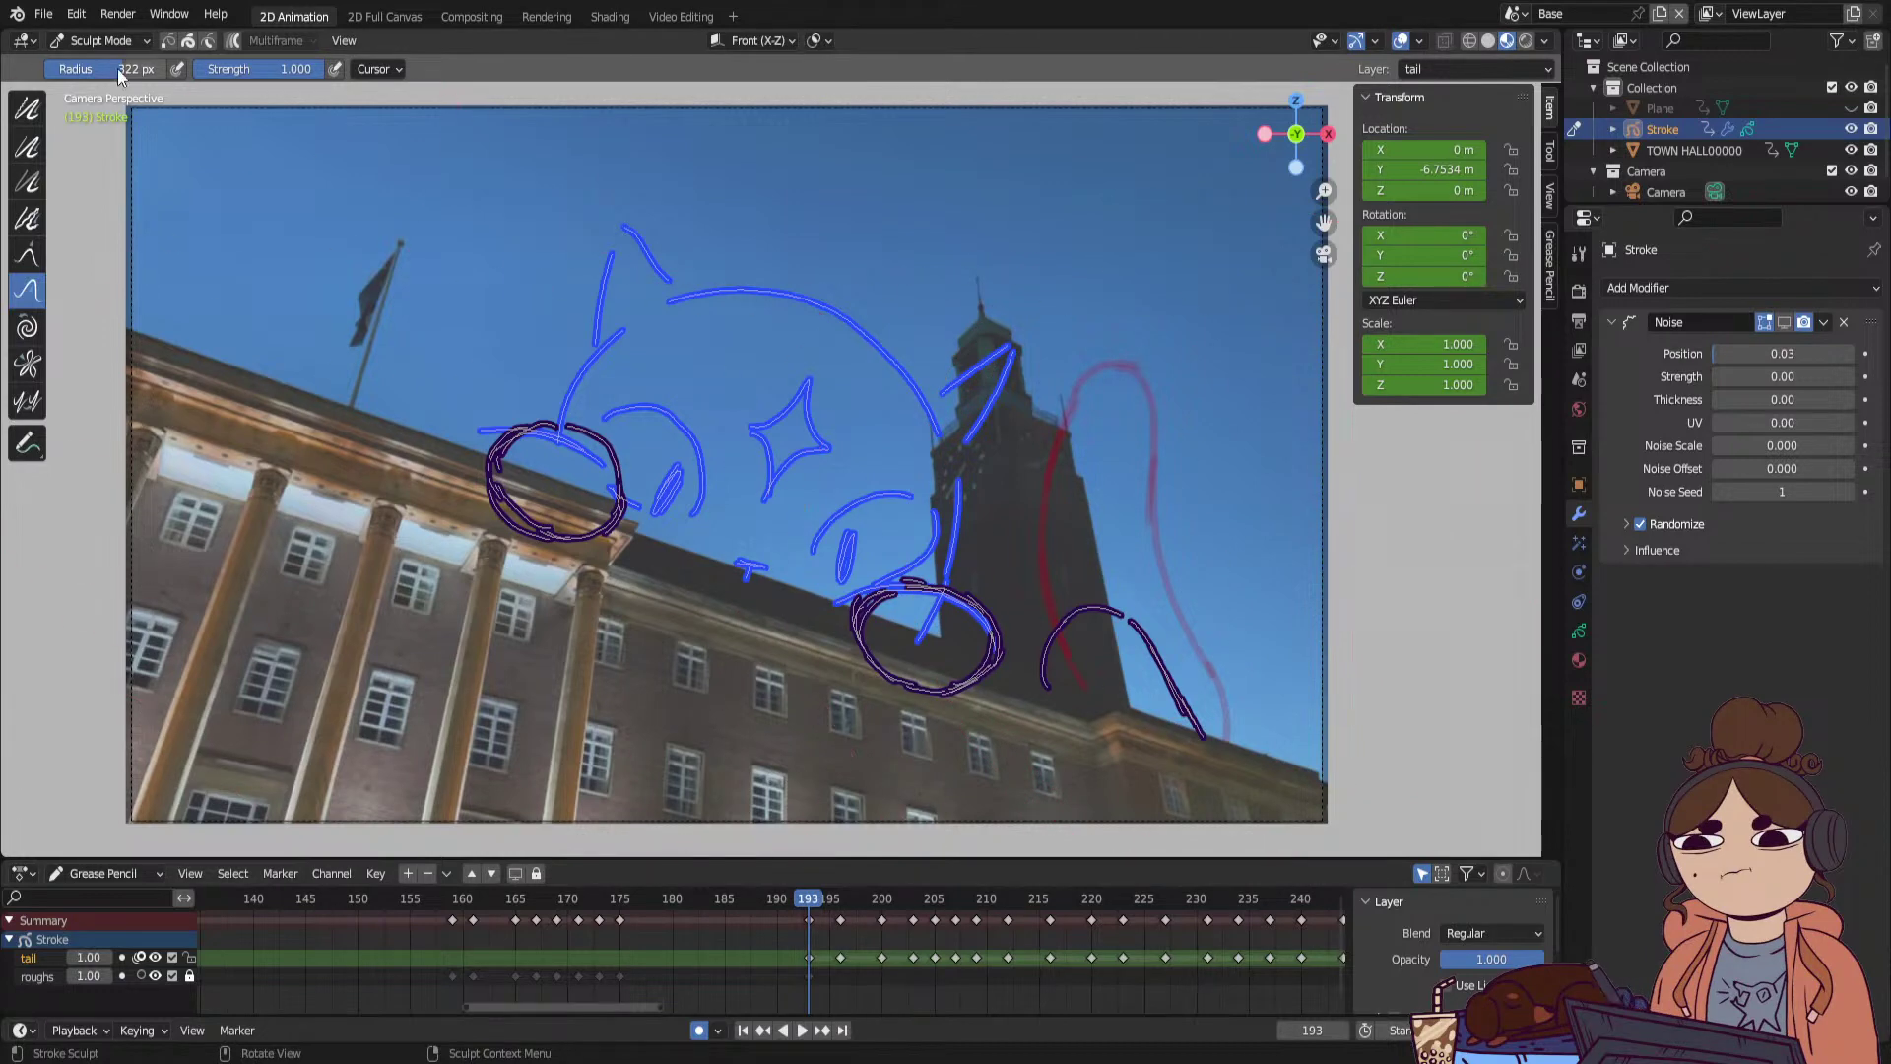
pyautogui.click(122, 38)
pyautogui.click(132, 121)
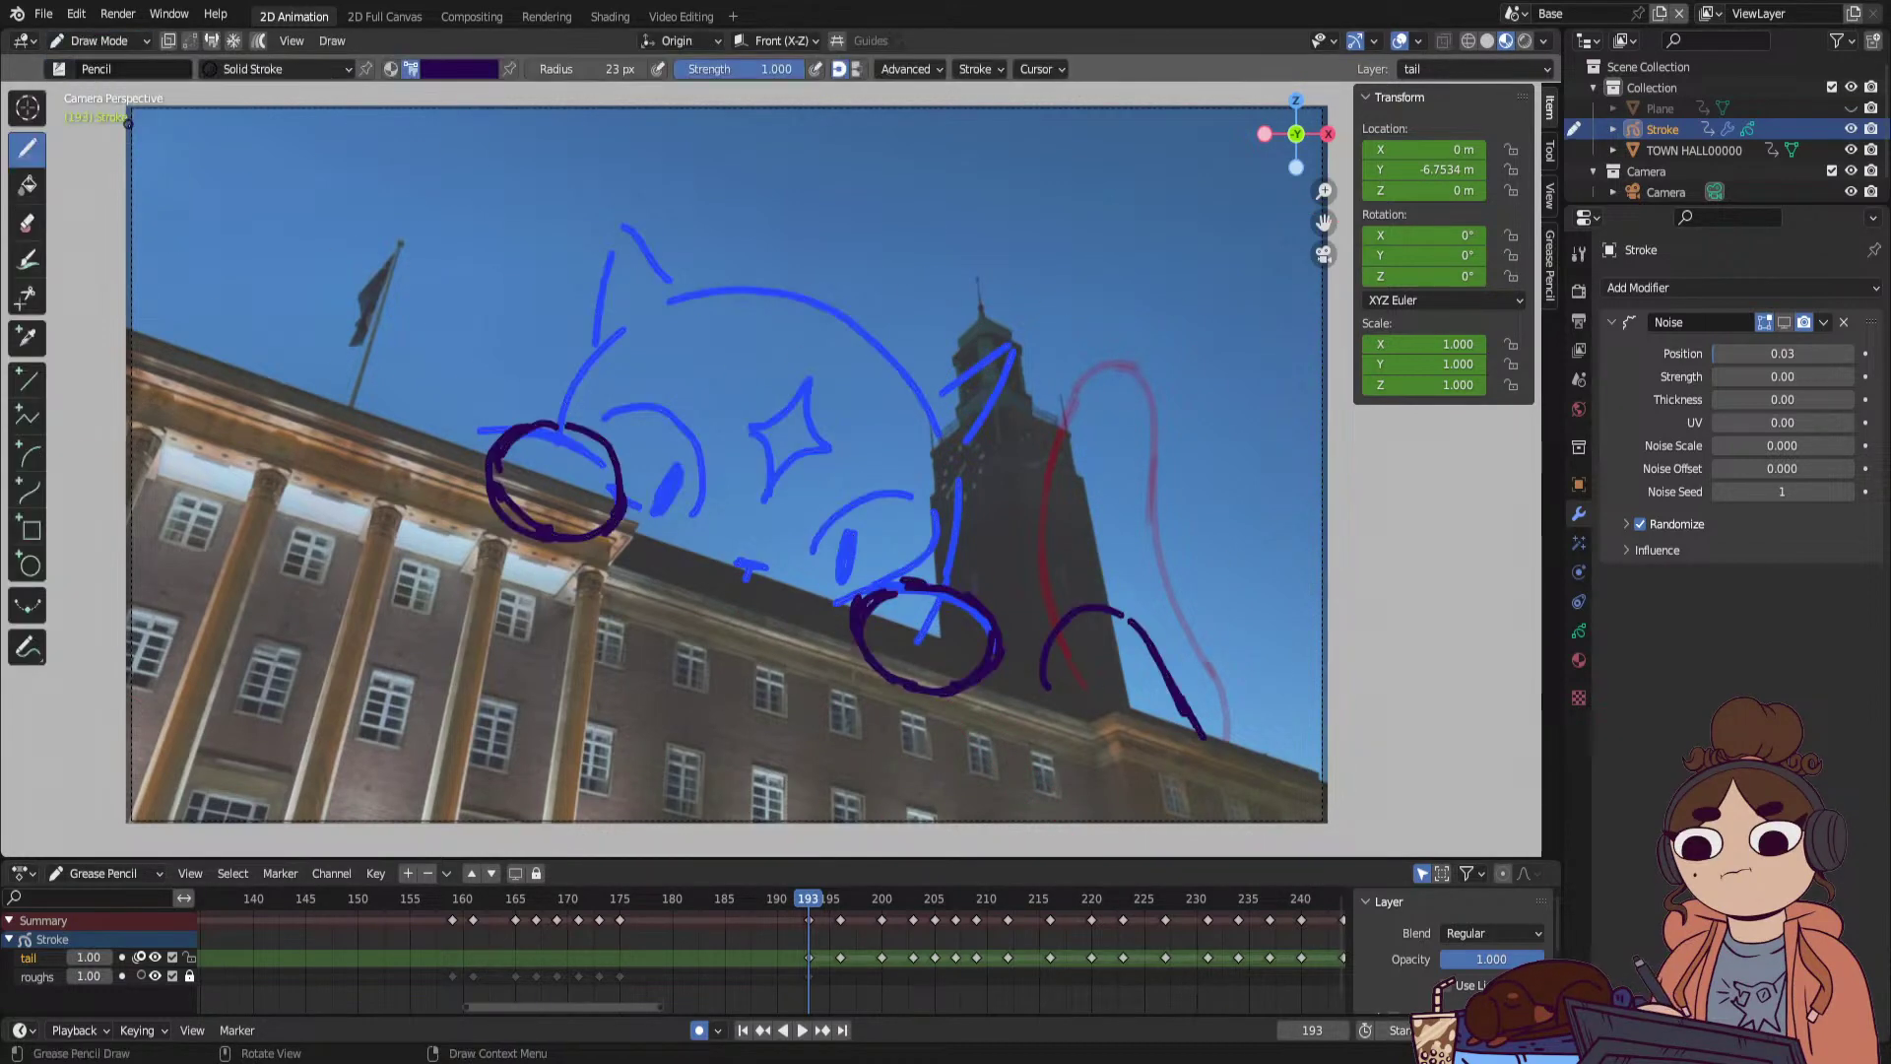
pyautogui.hotkey('shift', 'Left')
pyautogui.click(523, 900)
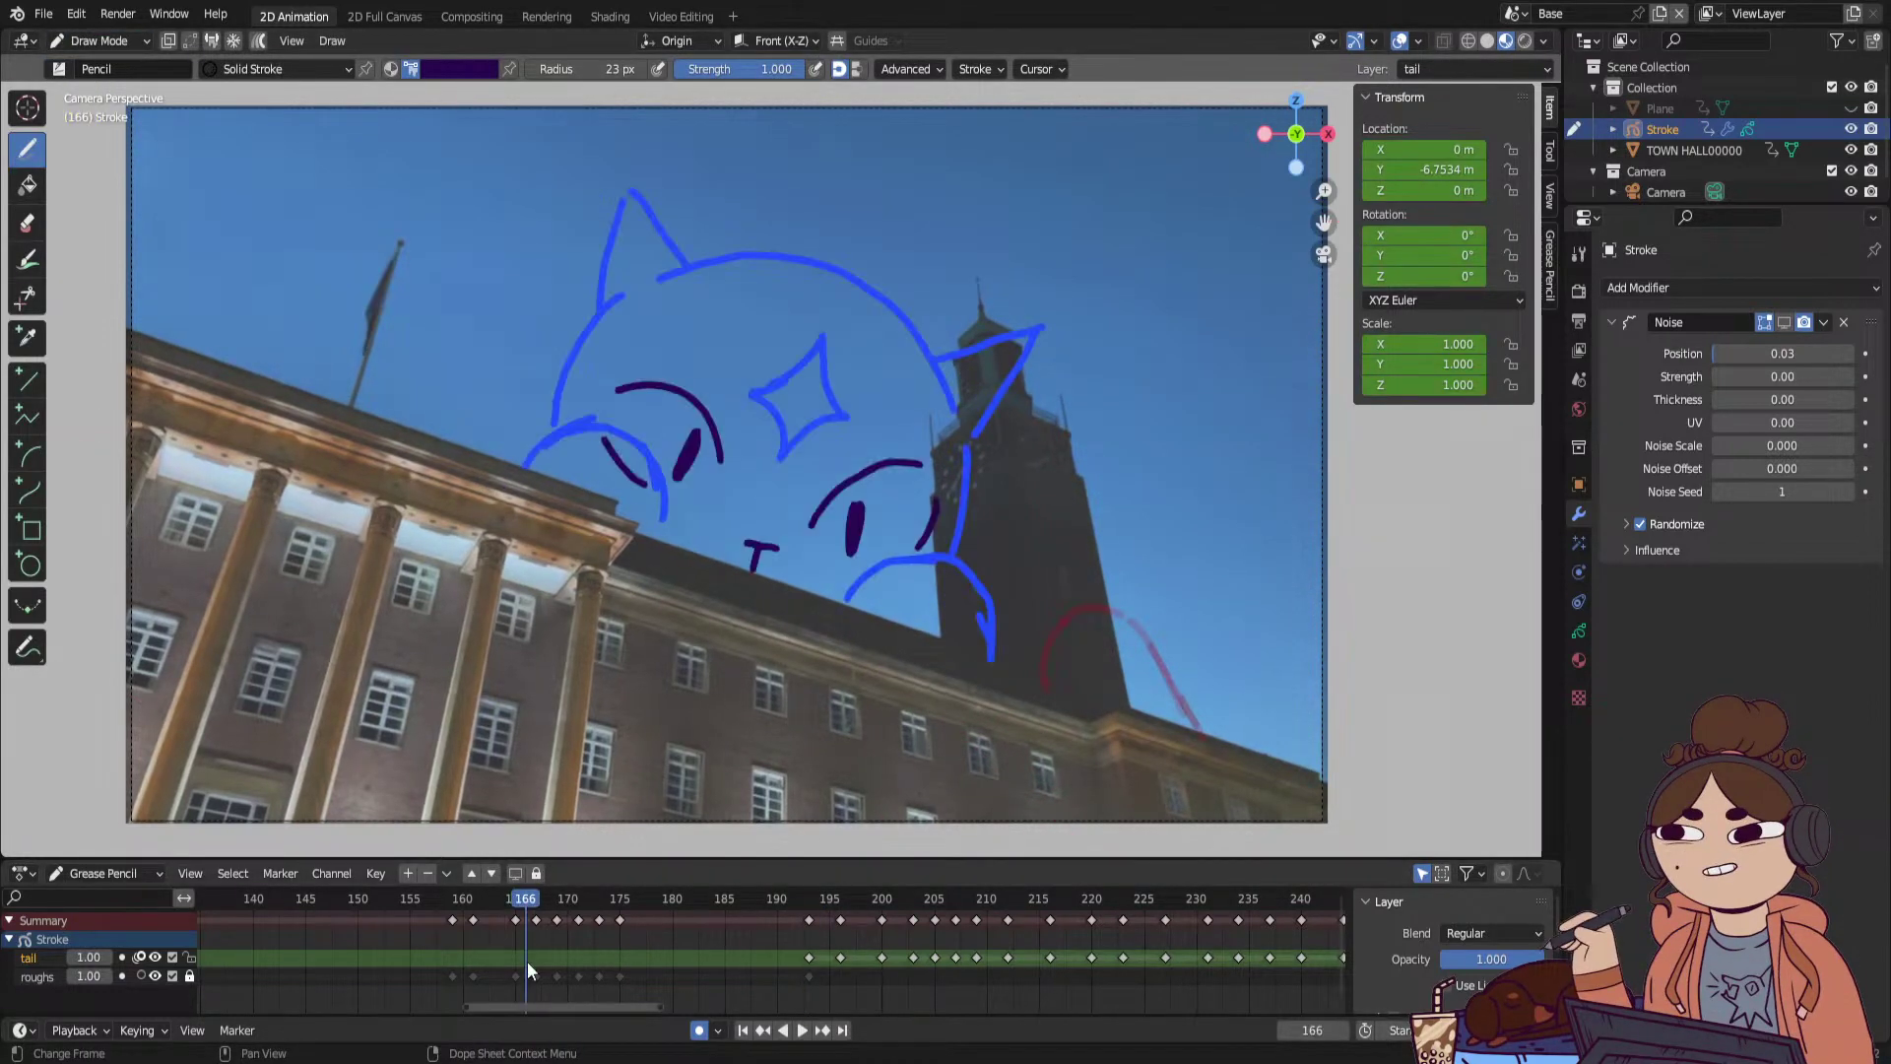
pyautogui.click(522, 977)
pyautogui.press('Up')
pyautogui.press('Up')
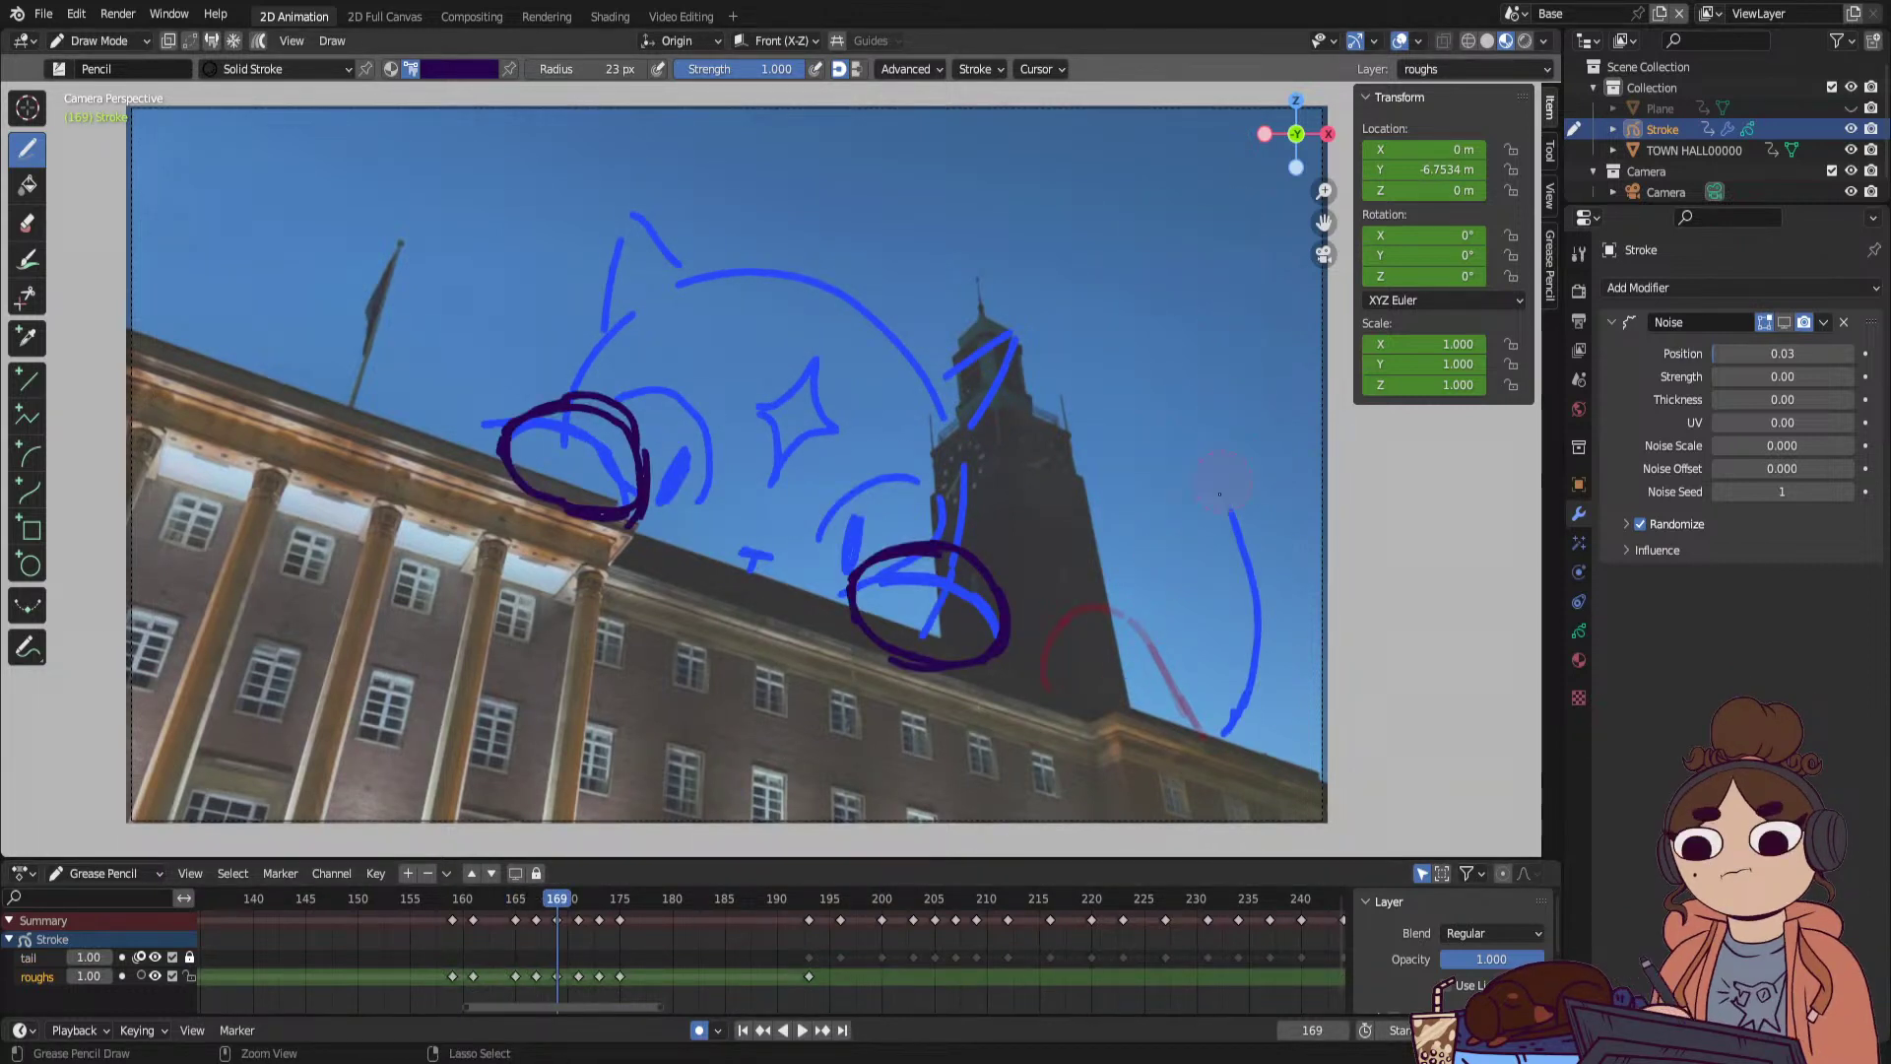
pyautogui.hotkey('ctrl', 'z')
pyautogui.press('Up')
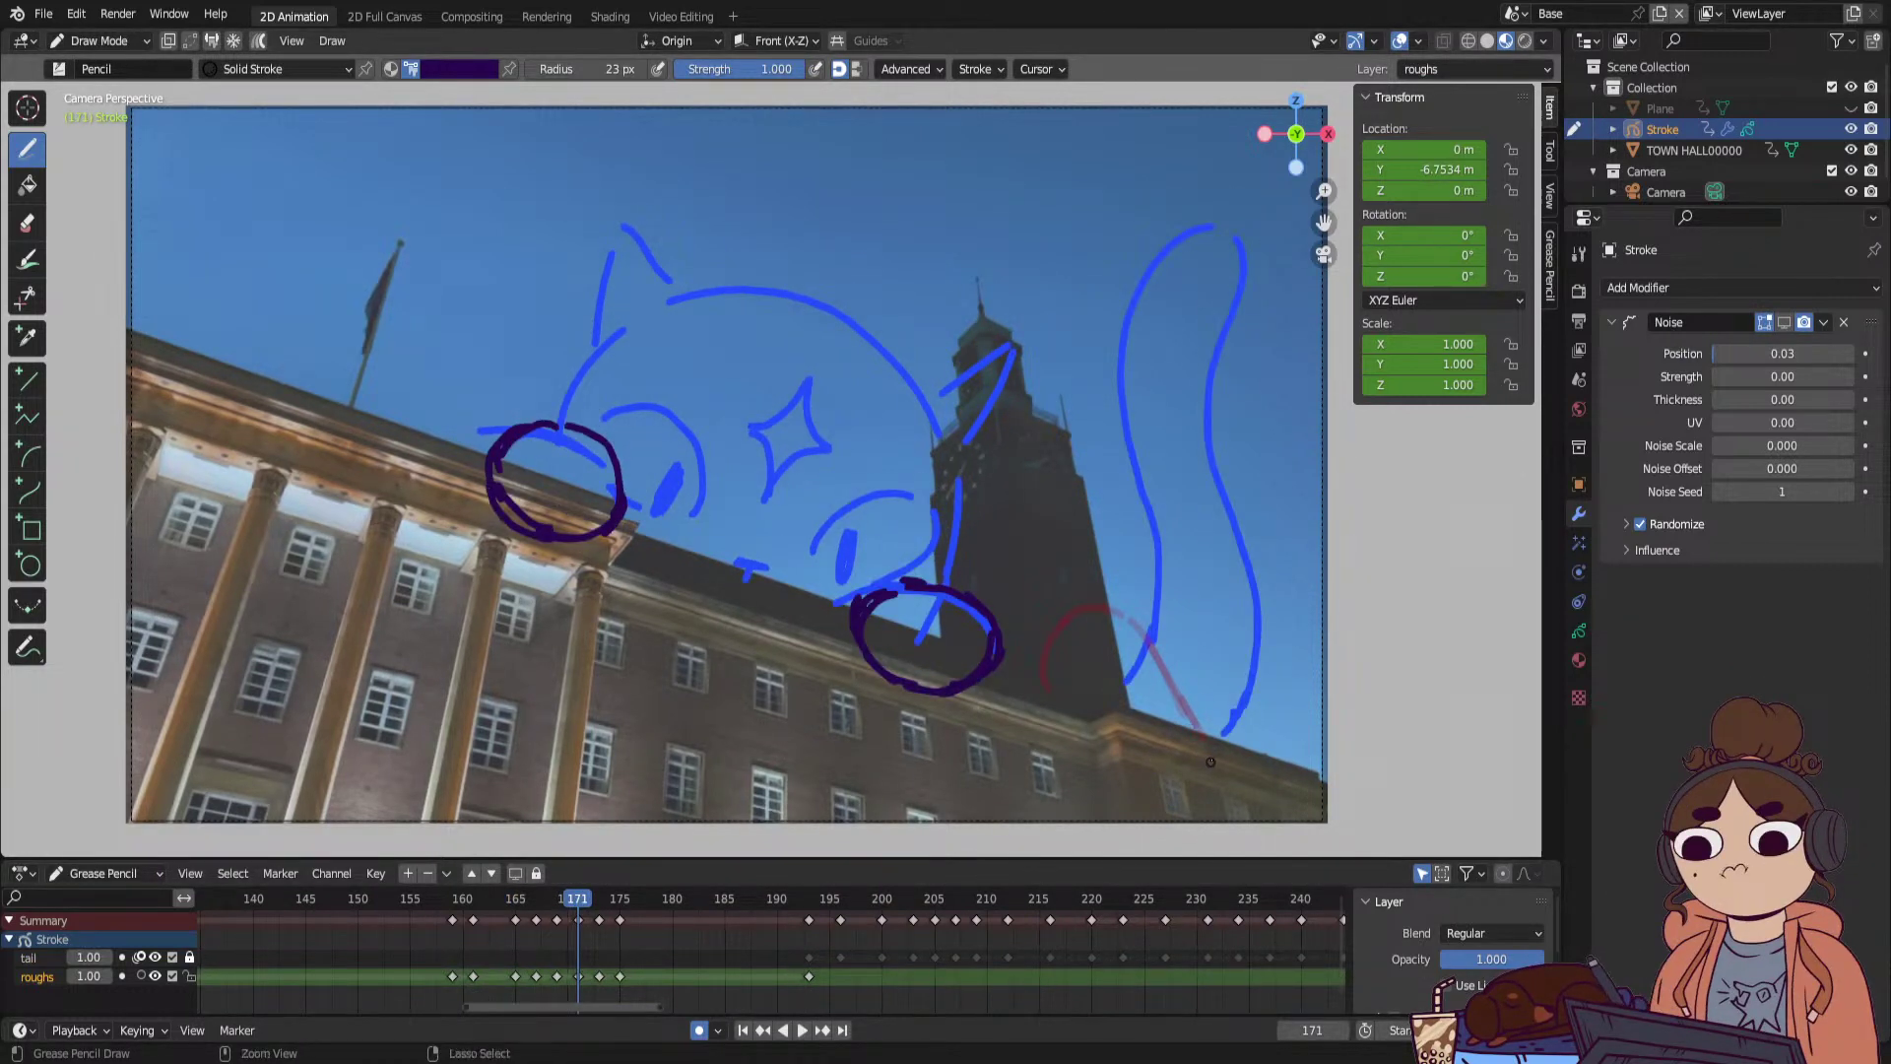
pyautogui.hotkey('ctrl', 'z')
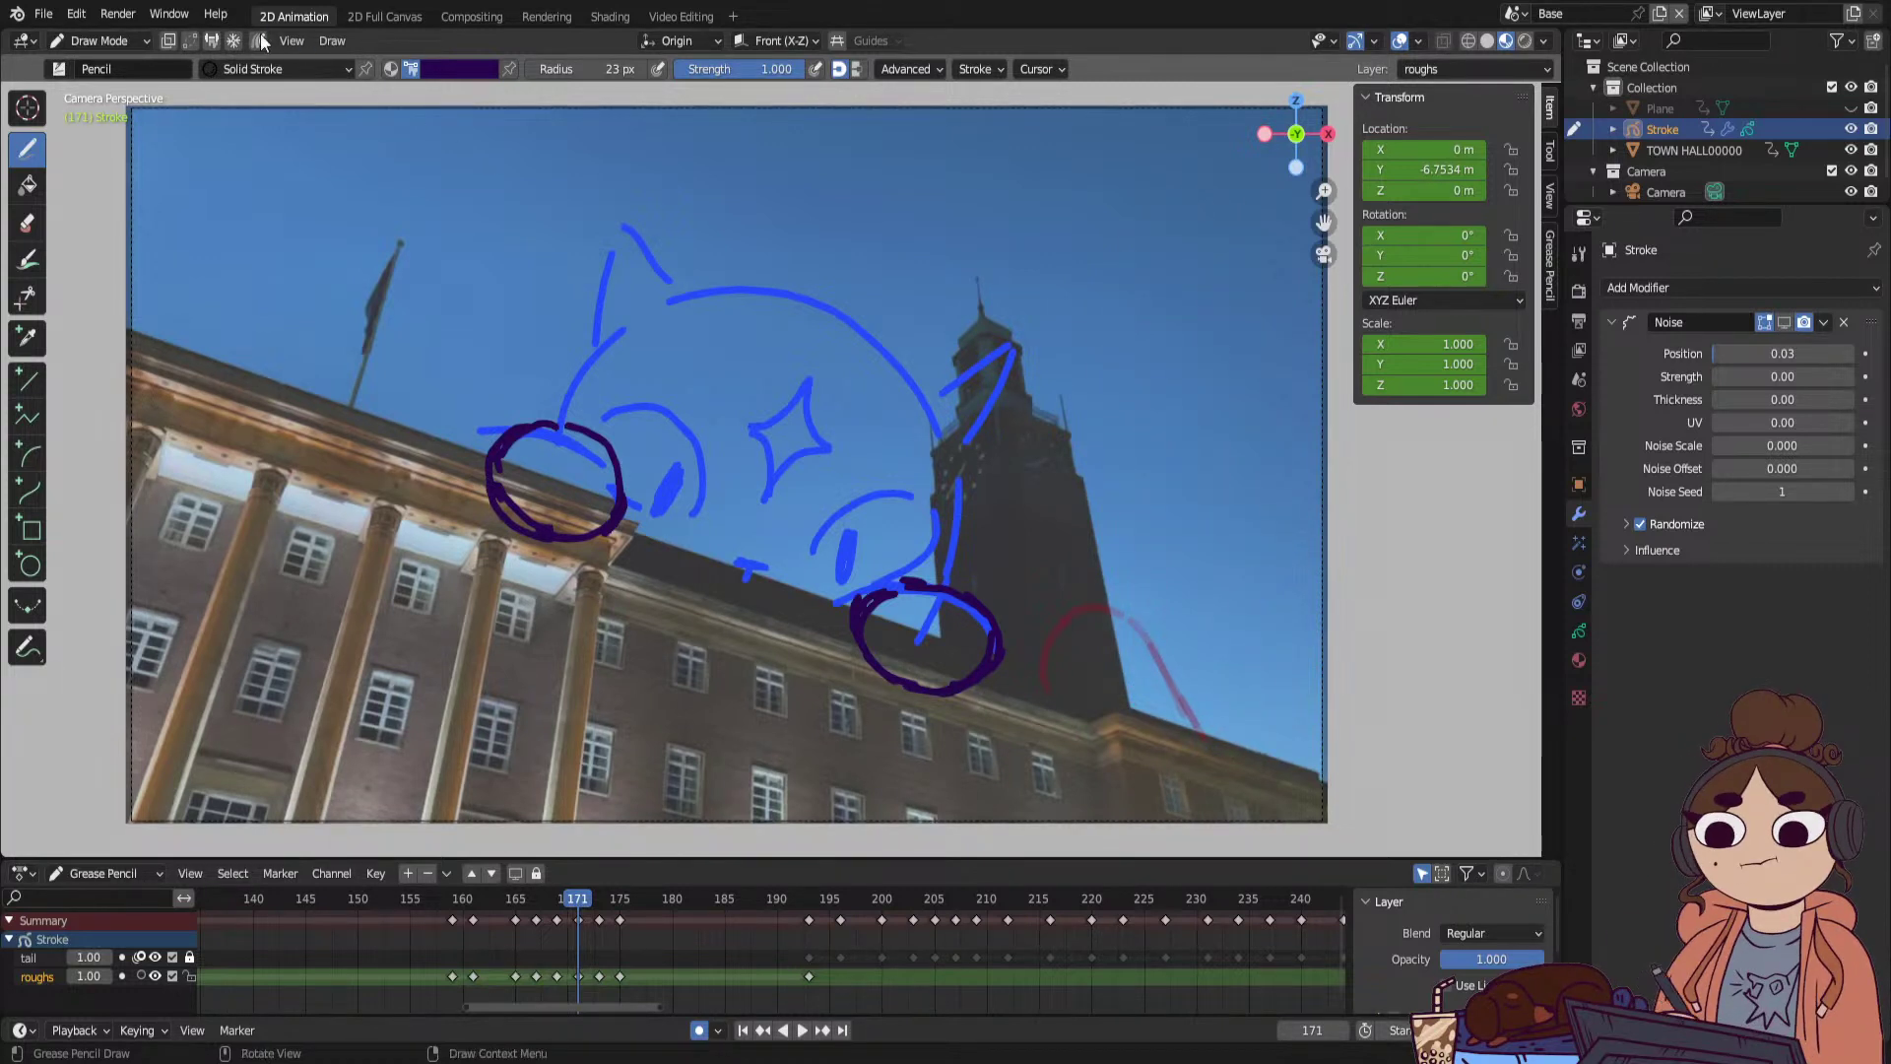
# Erase the blue rough tail from roughs keyframes 173 and 175 together using multiframe editing.
pyautogui.press('Up')
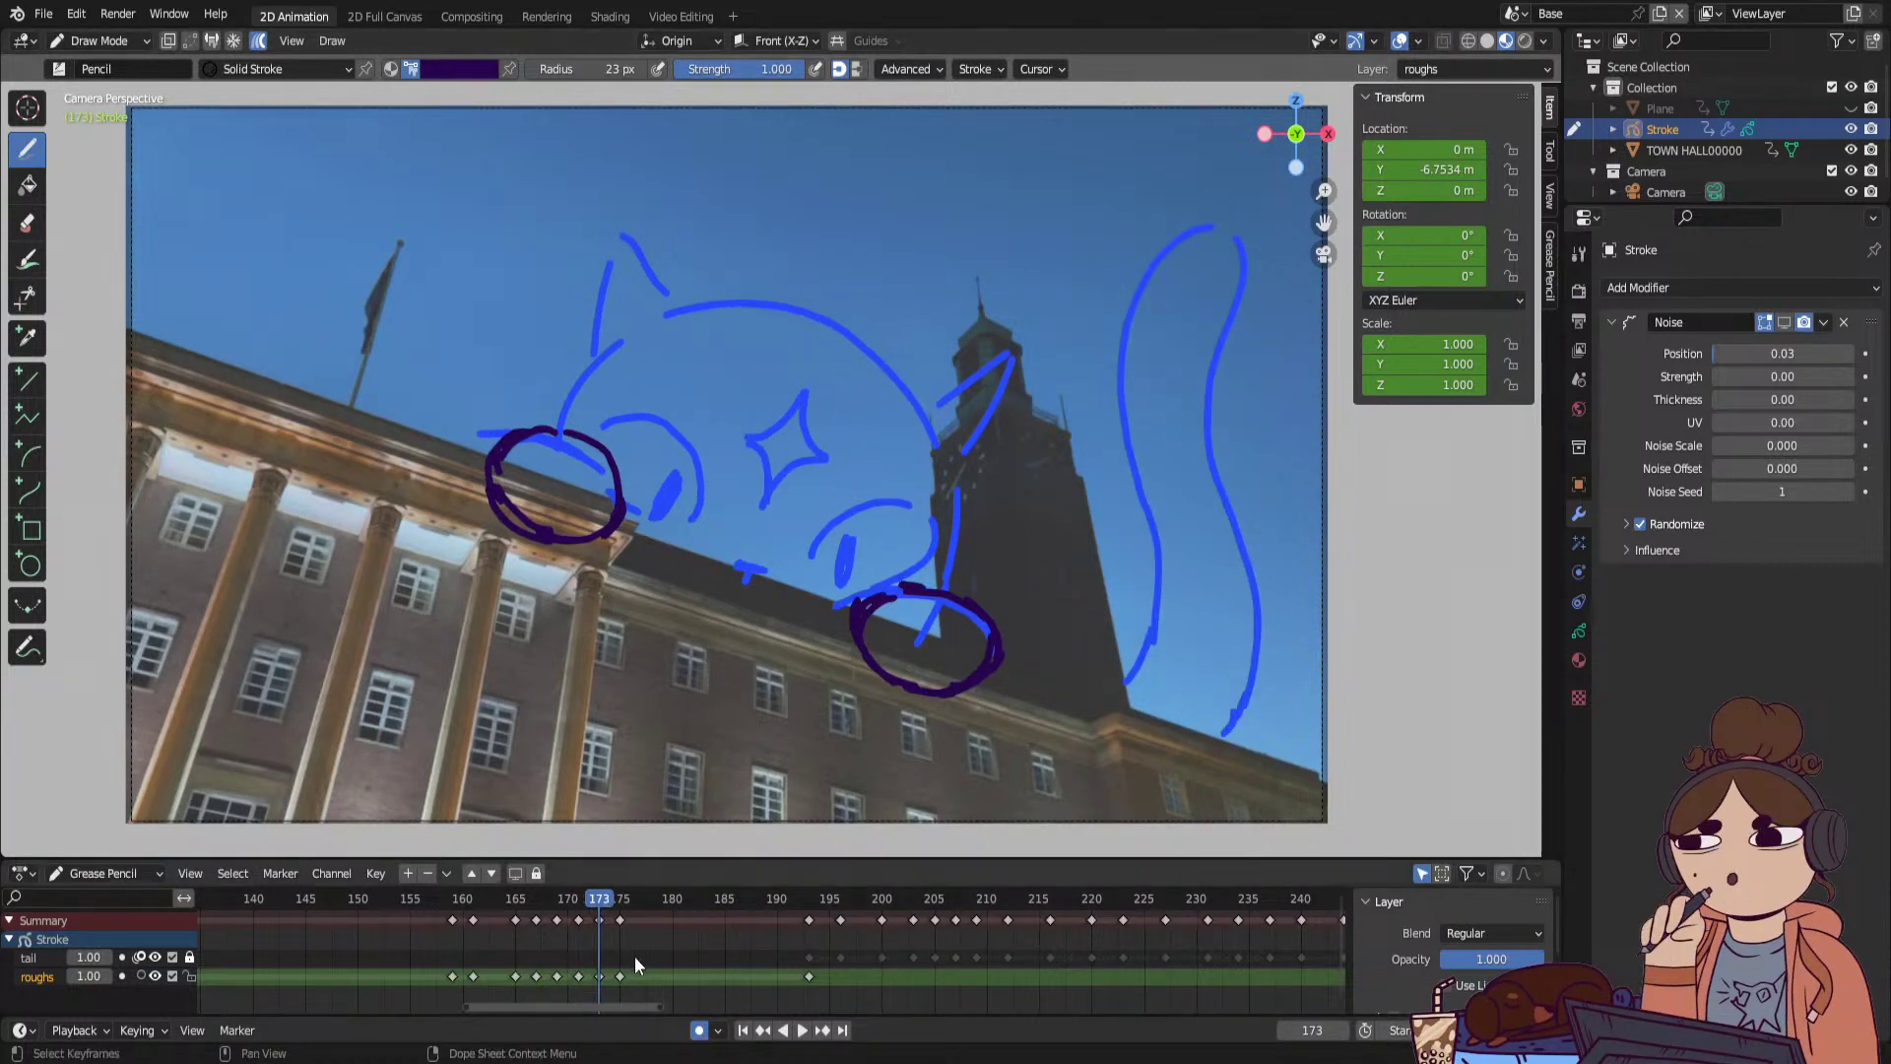
pyautogui.press('Up')
pyautogui.press('Up')
pyautogui.moveTo(1044, 687)
pyautogui.mouseDown()
pyautogui.moveTo(1216, 738)
pyautogui.moveTo(1243, 705)
pyautogui.mouseUp()
pyautogui.press('Down')
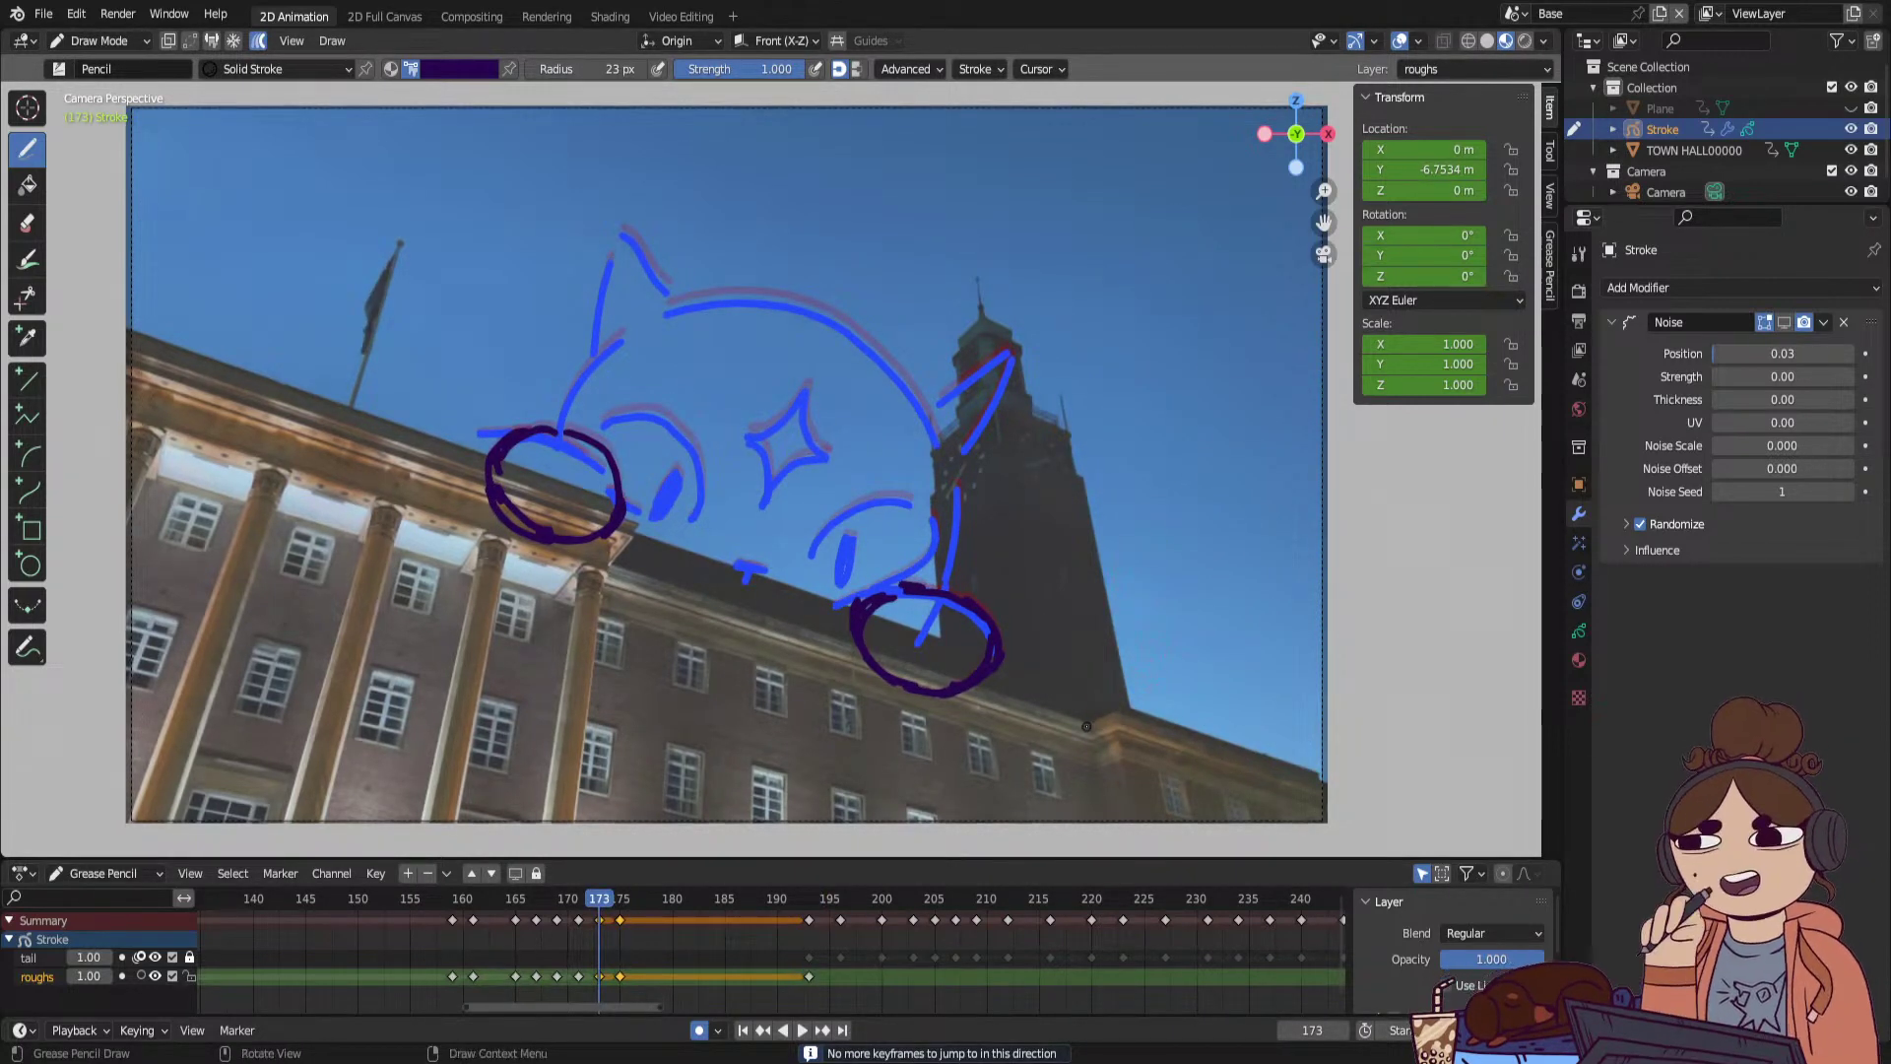
pyautogui.press('Up')
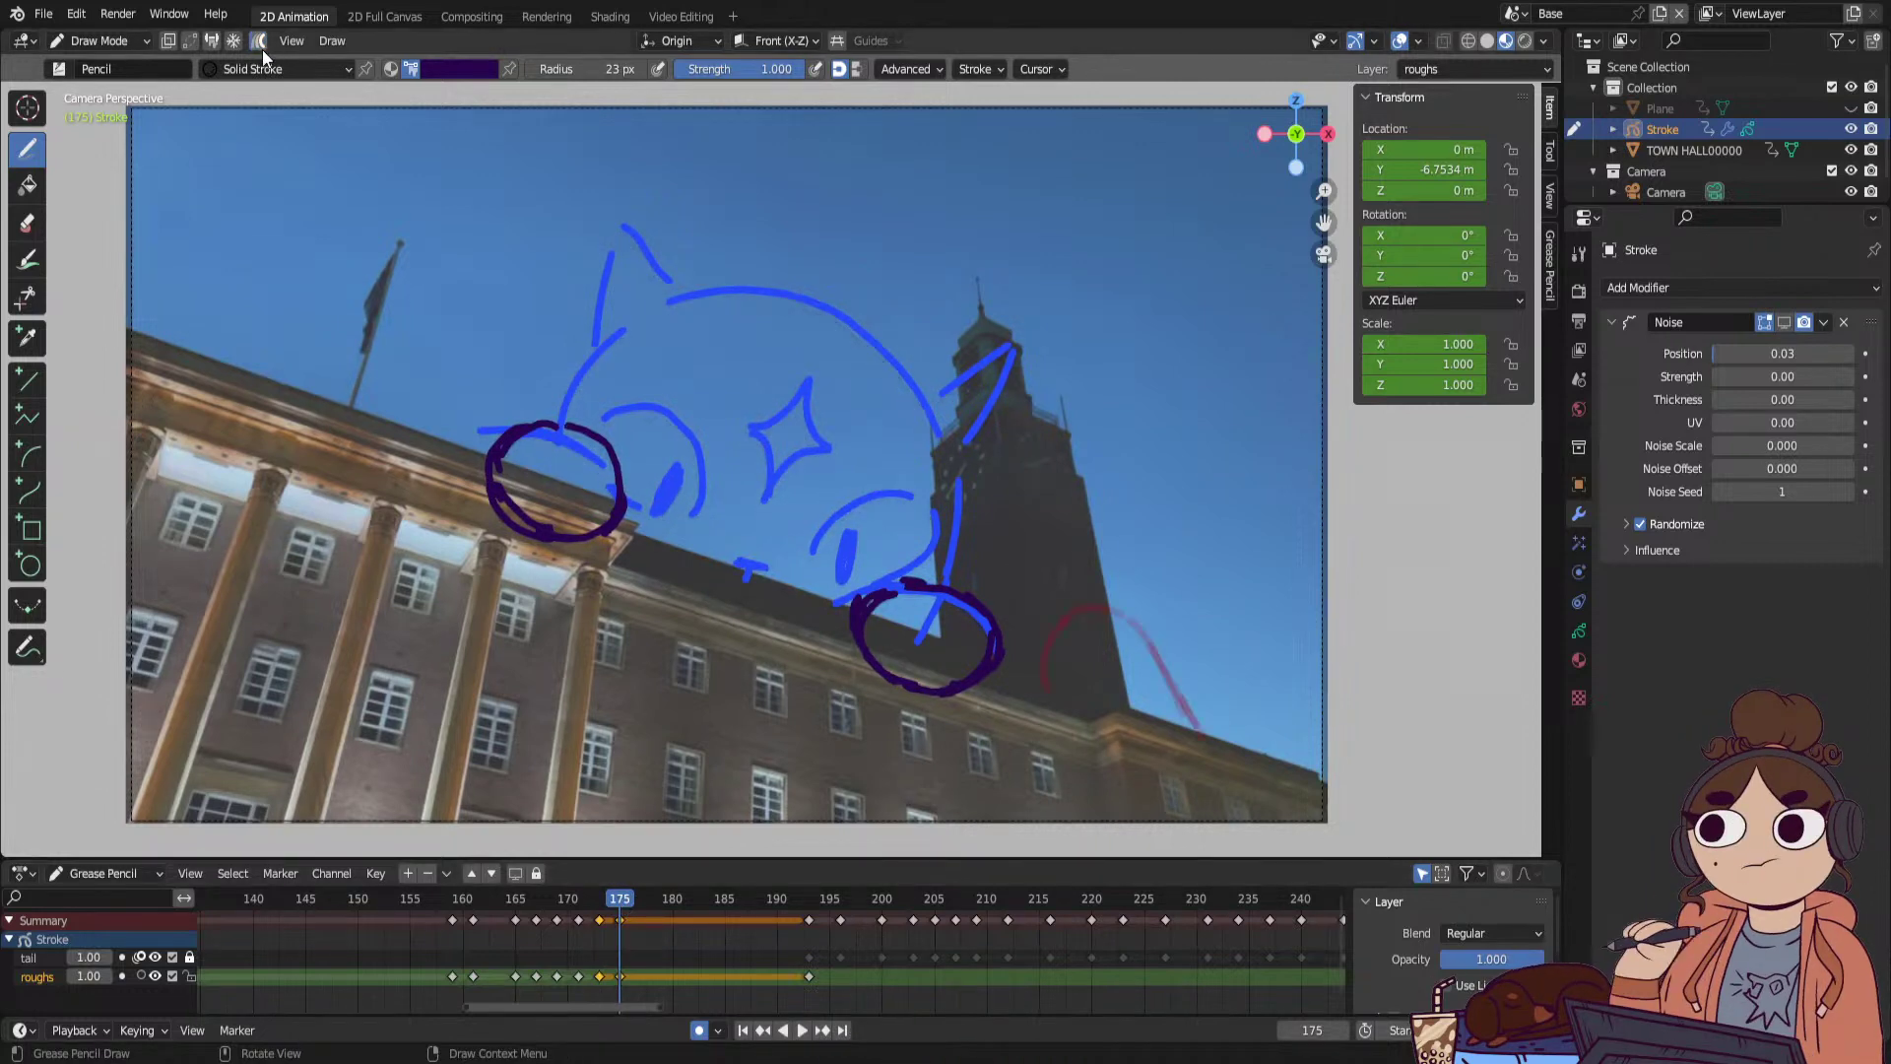
# Replay the animation from the beginning, fit more frames in the timeline and scrub between frames 192 and 367 to review the tail.
pyautogui.moveTo(623, 914); pyautogui.dragTo(588, 931)
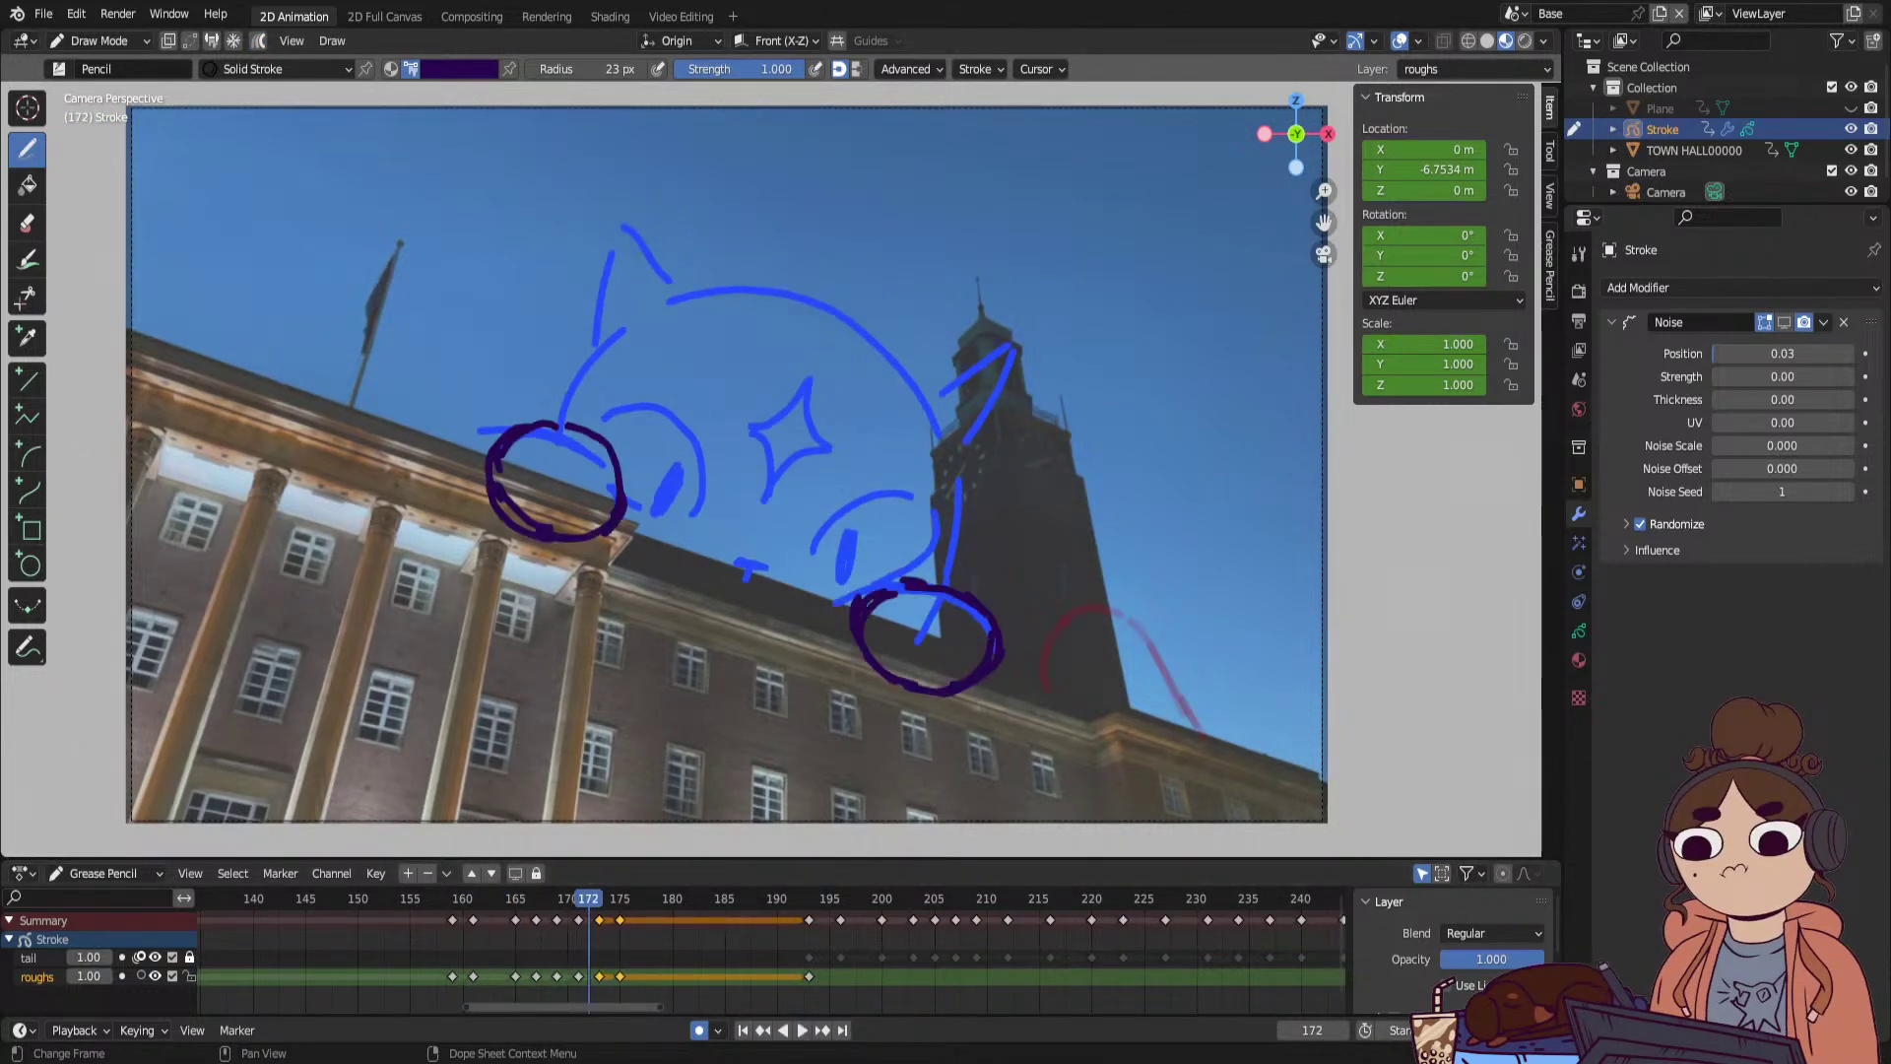
pyautogui.click(744, 1030)
pyautogui.click(800, 1030)
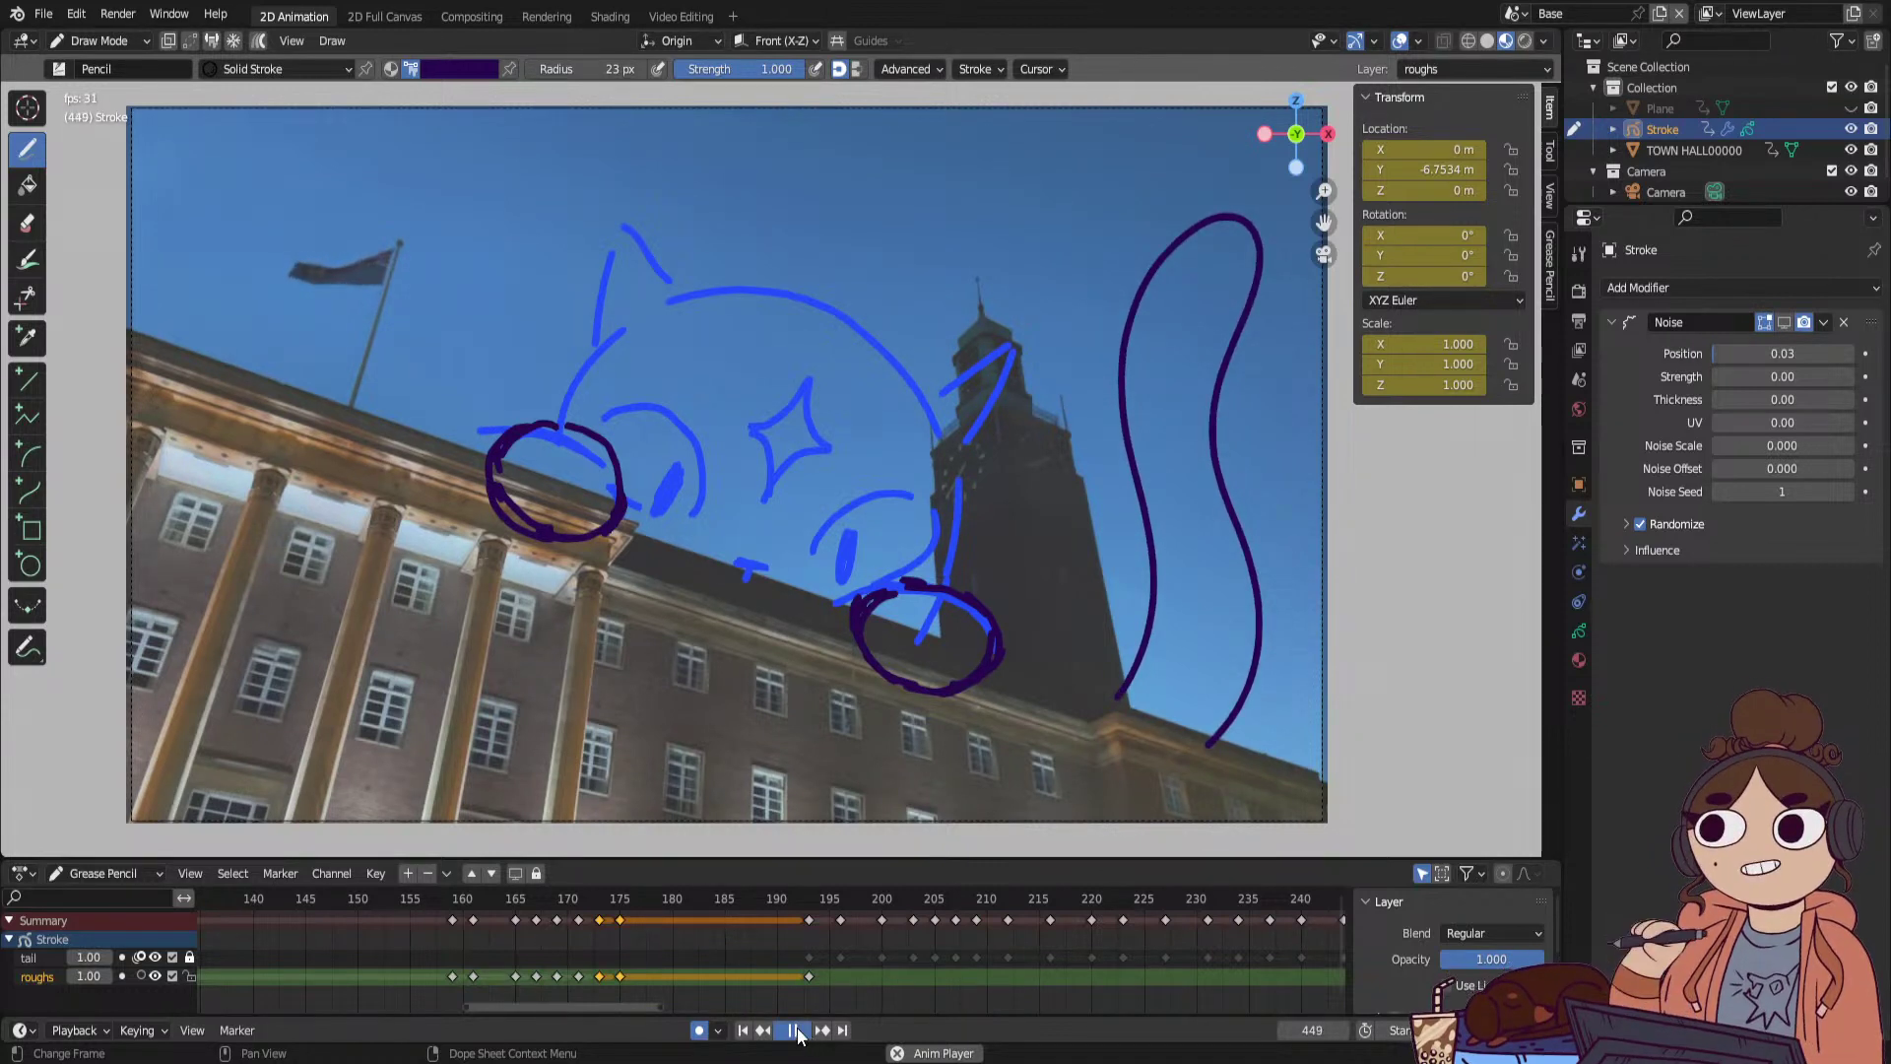
pyautogui.moveTo(829, 898); pyautogui.dragTo(757, 921)
pyautogui.moveTo(658, 1005); pyautogui.dragTo(1335, 1005)
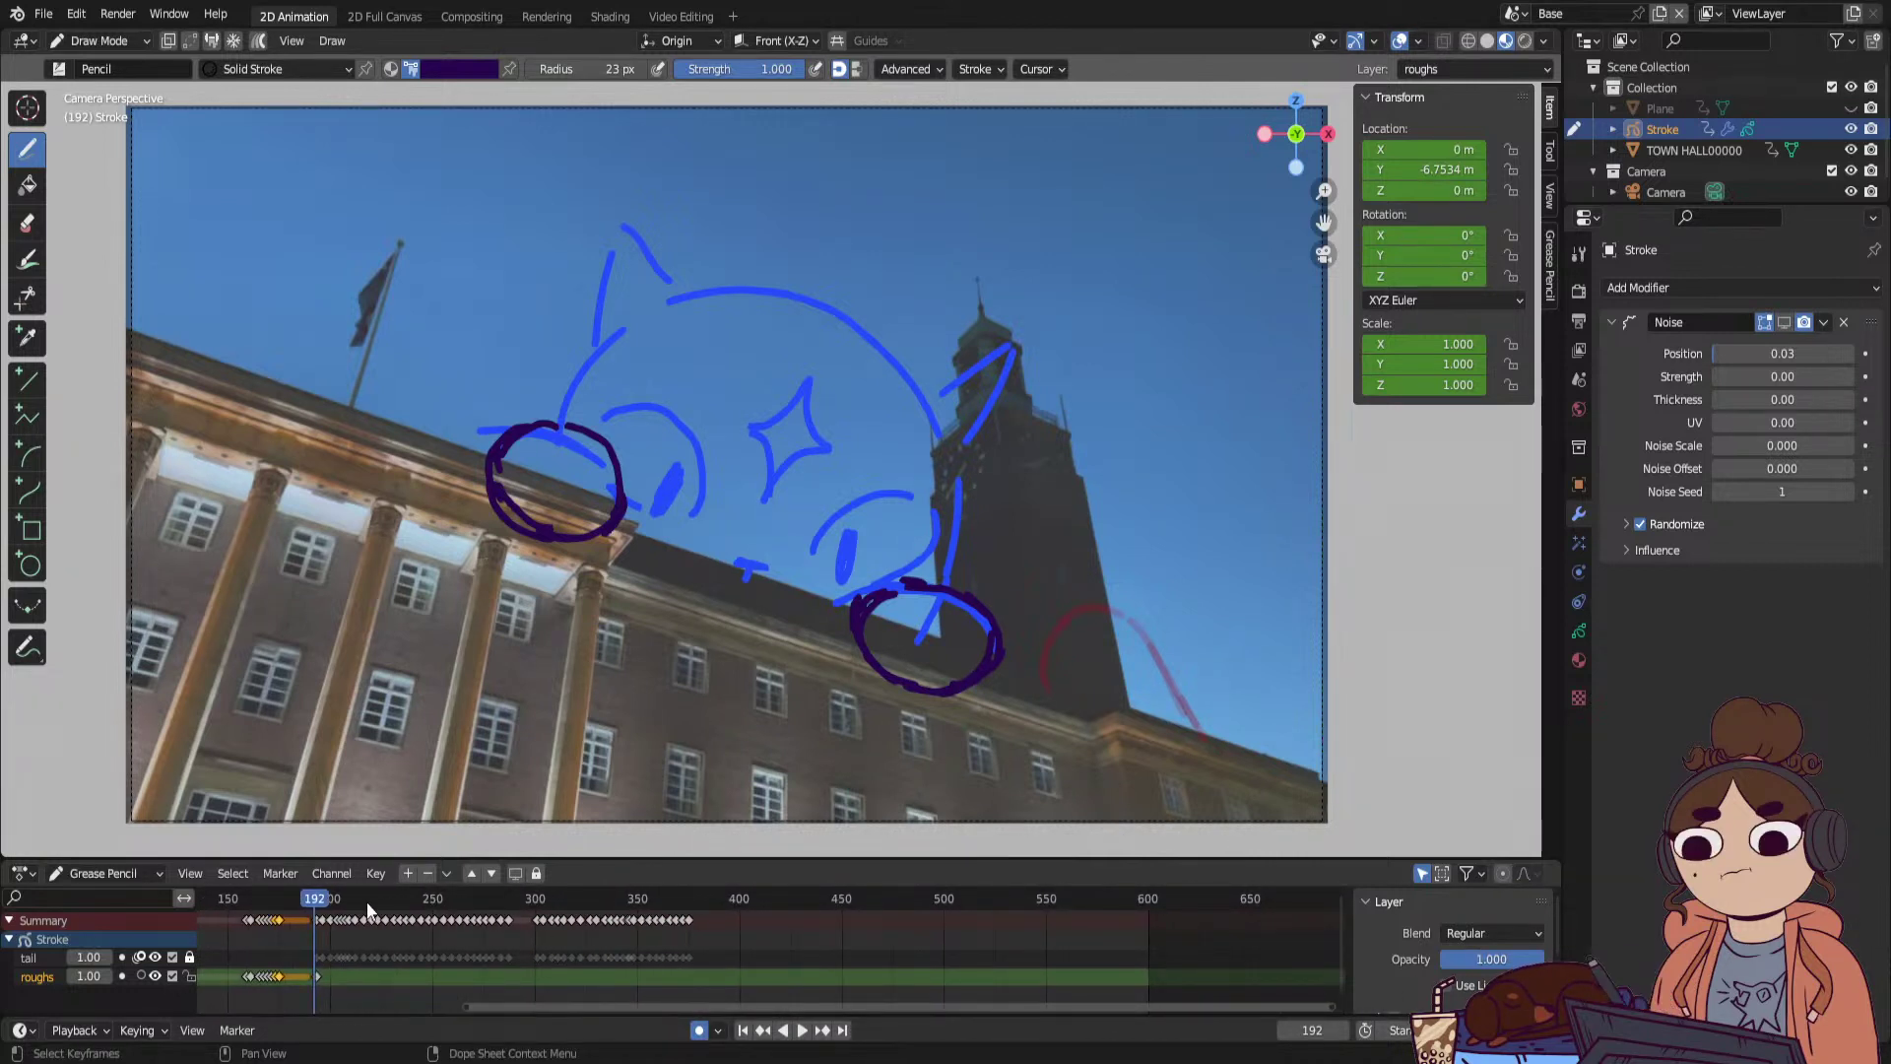
pyautogui.moveTo(369, 908); pyautogui.dragTo(670, 895)
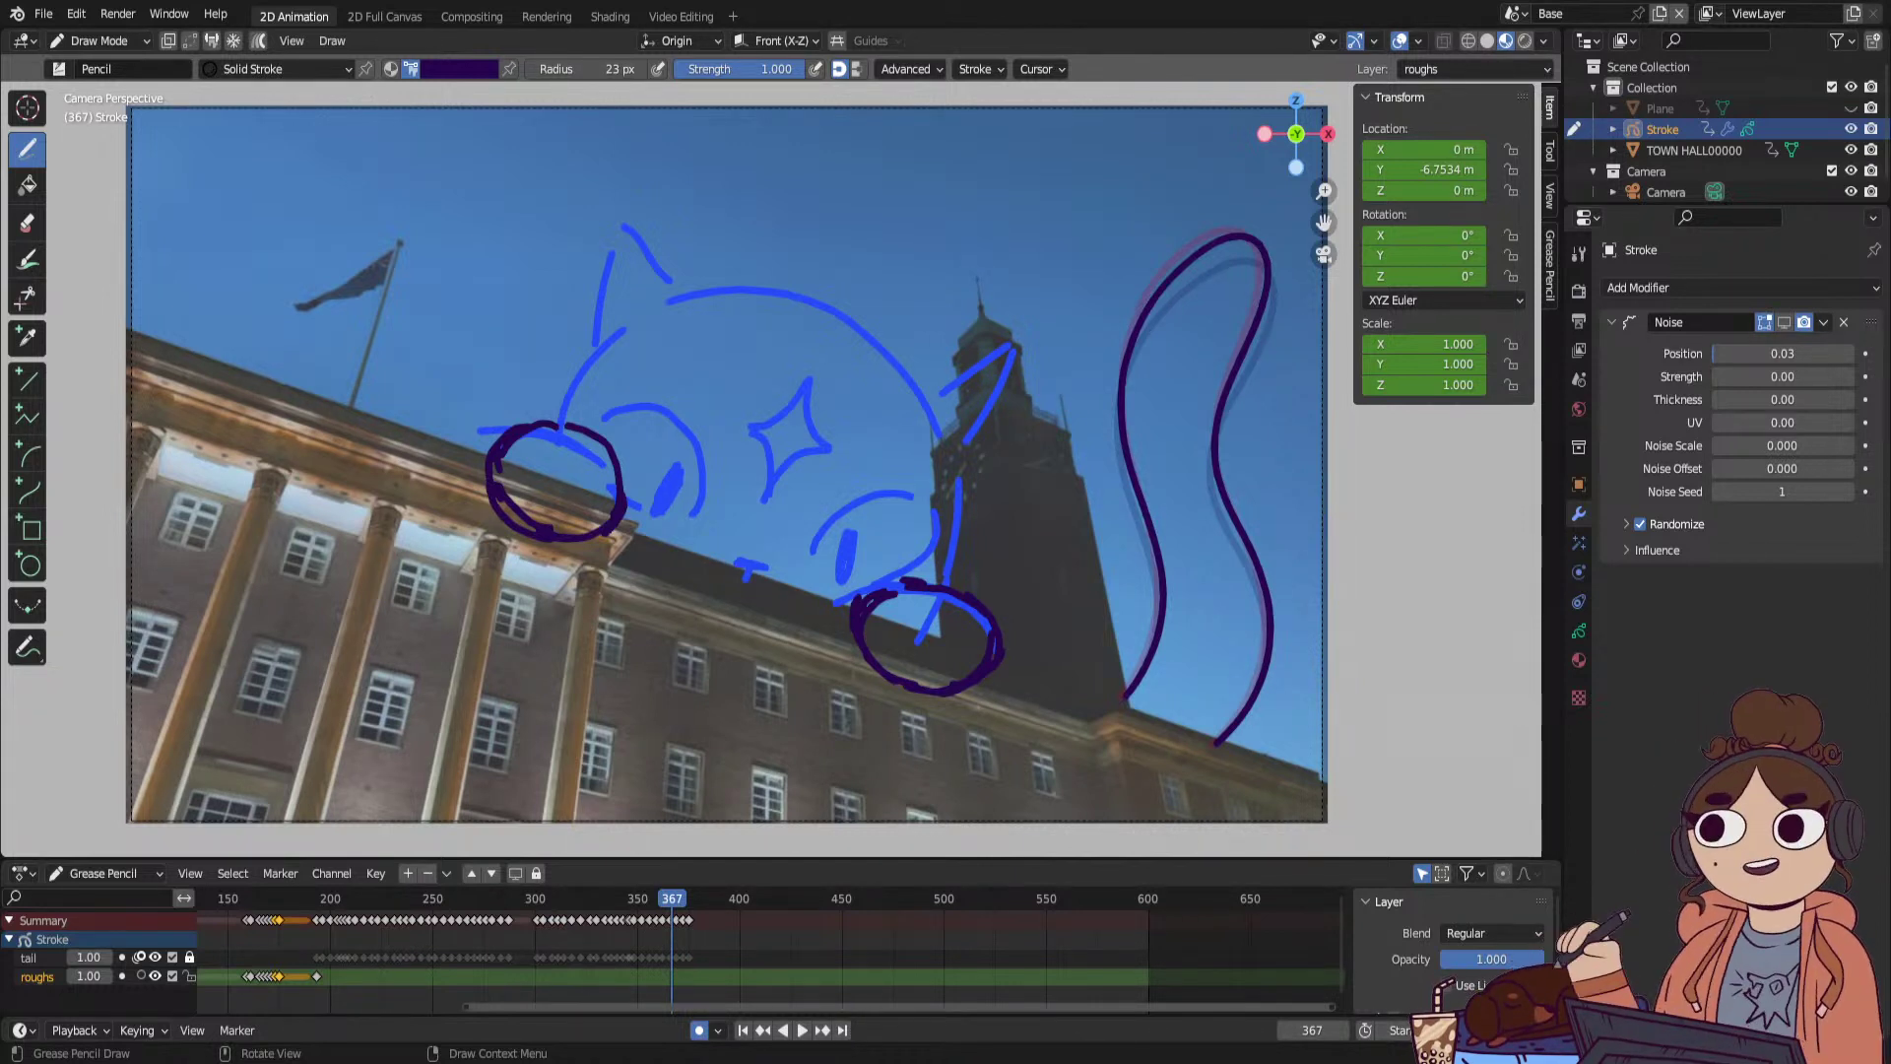
pyautogui.moveTo(537, 960)
pyautogui.mouseDown()
pyautogui.moveTo(699, 954)
pyautogui.moveTo(638, 902)
pyautogui.moveTo(439, 954)
pyautogui.mouseUp()
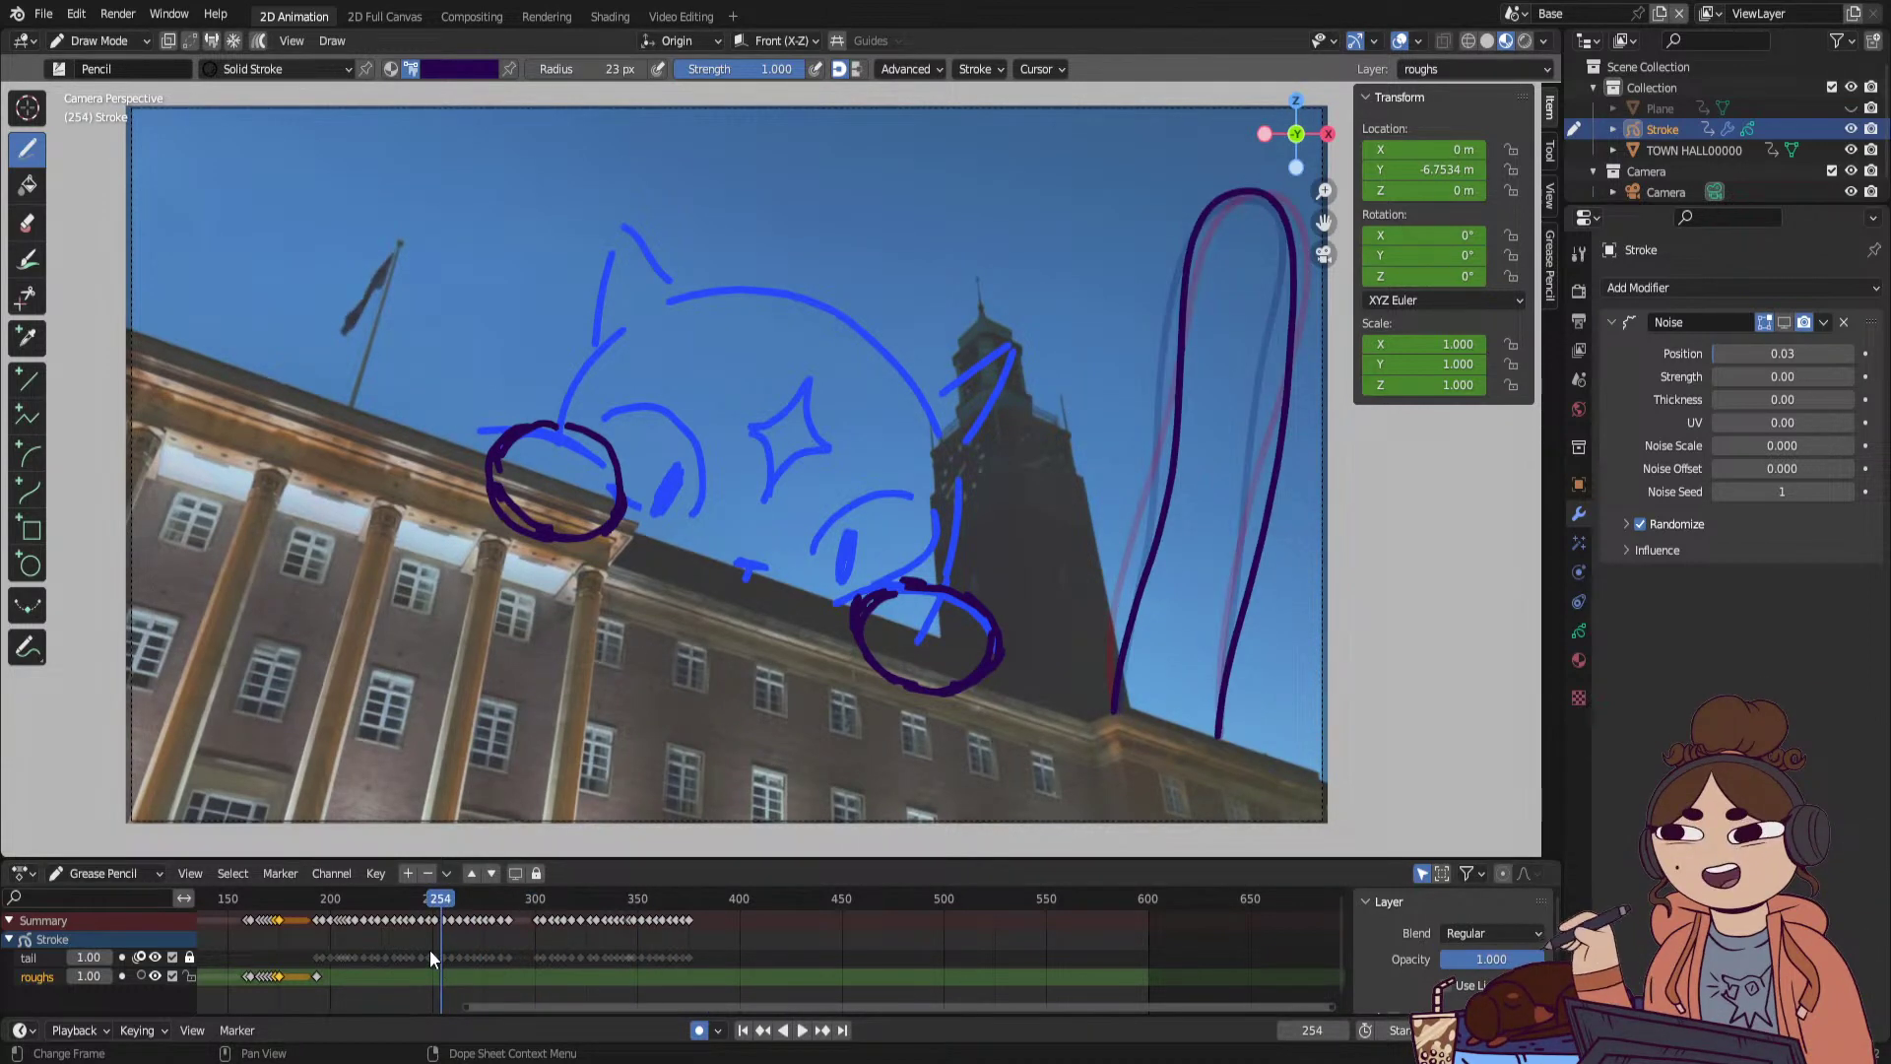
# Play the animation from the beginning, enlarge the timeline around frames 220 to 430 and replay the tail's swing up to frame 357.
pyautogui.click(744, 1030)
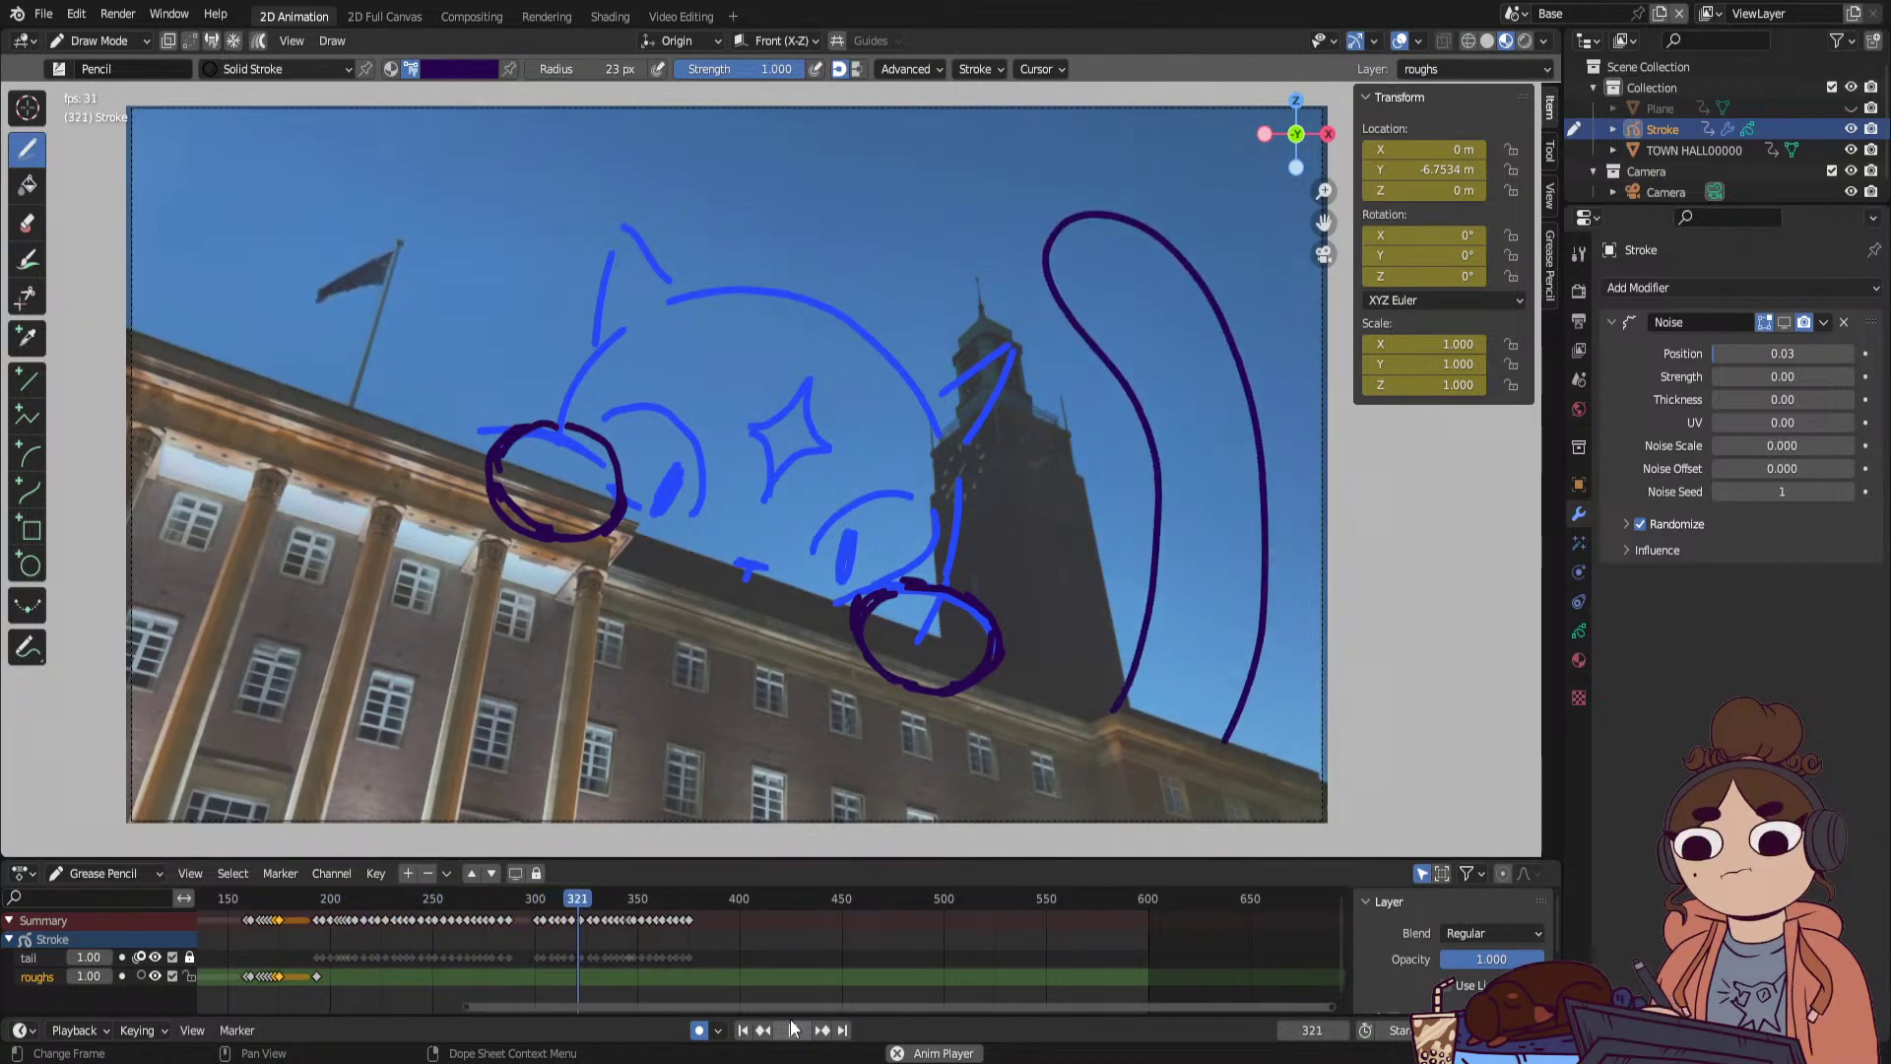
pyautogui.click(794, 1029)
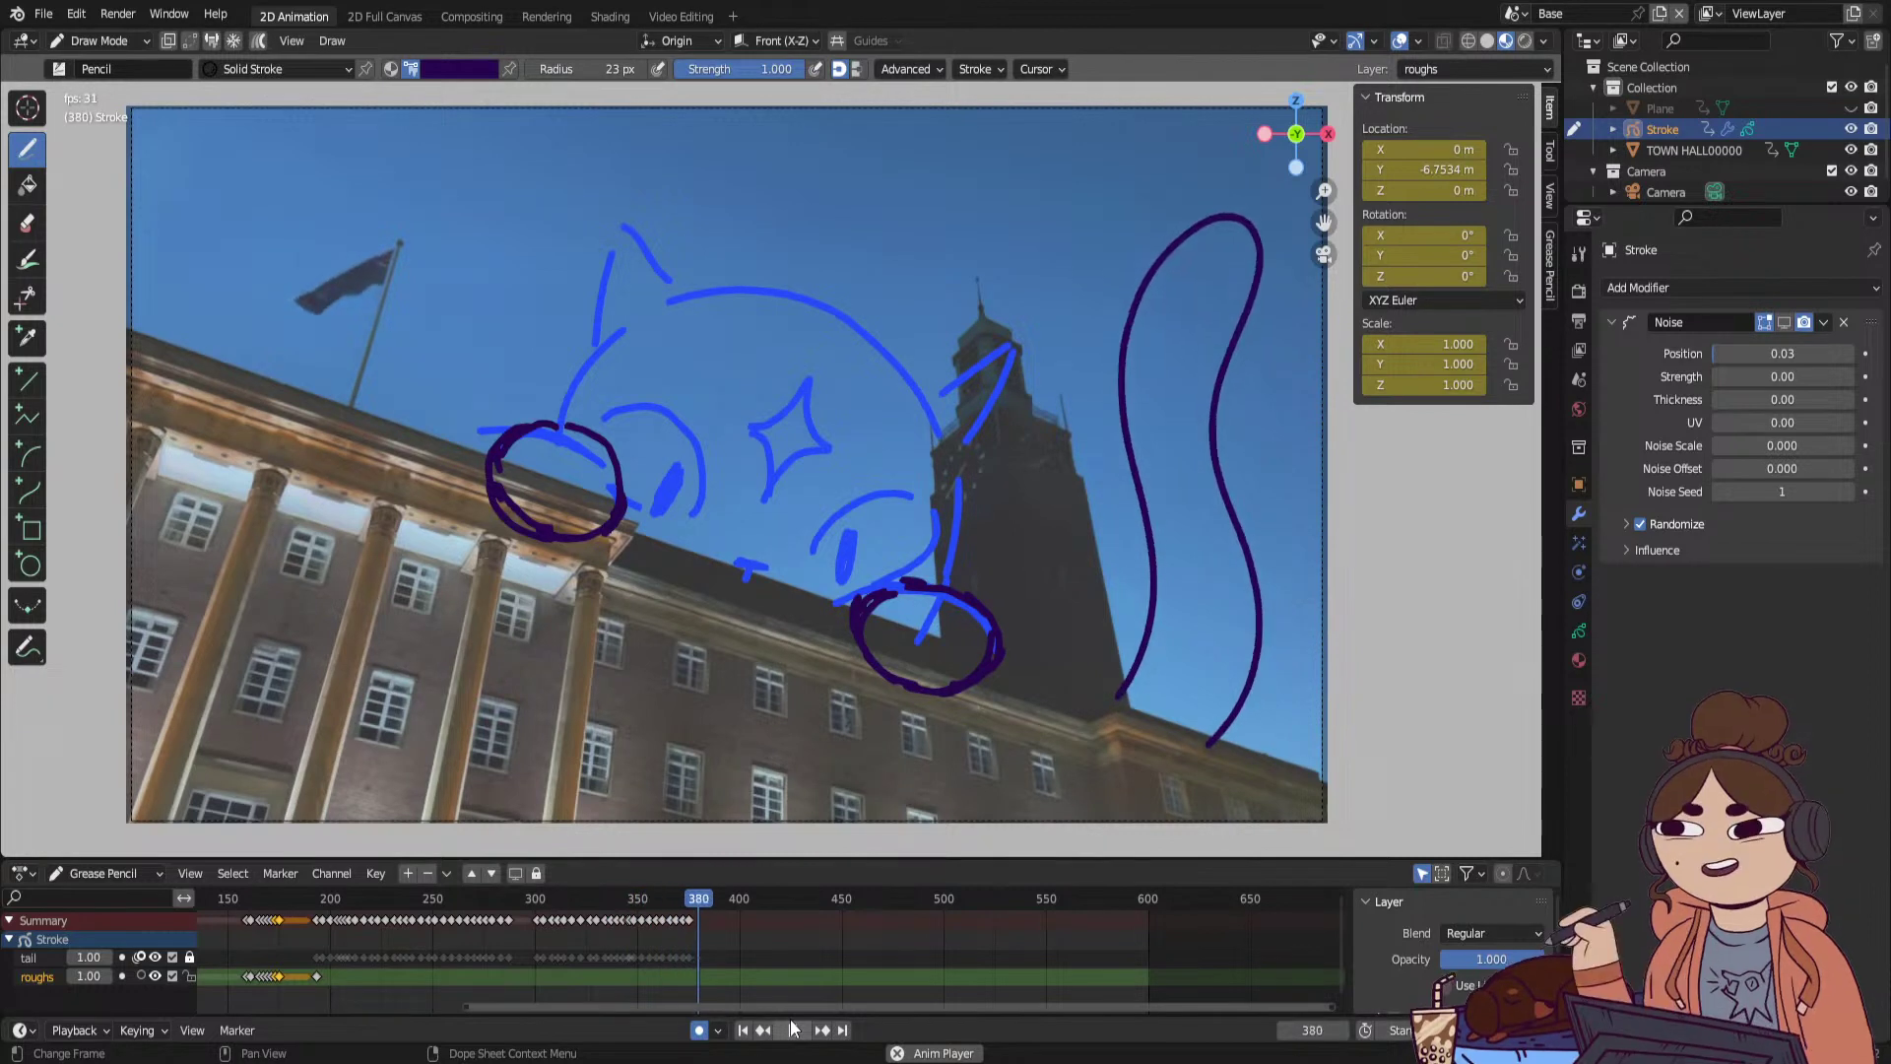
pyautogui.moveTo(642, 895)
pyautogui.mouseDown()
pyautogui.moveTo(624, 906)
pyautogui.moveTo(668, 902)
pyautogui.moveTo(597, 937)
pyautogui.moveTo(661, 925)
pyautogui.moveTo(620, 902)
pyautogui.mouseUp()
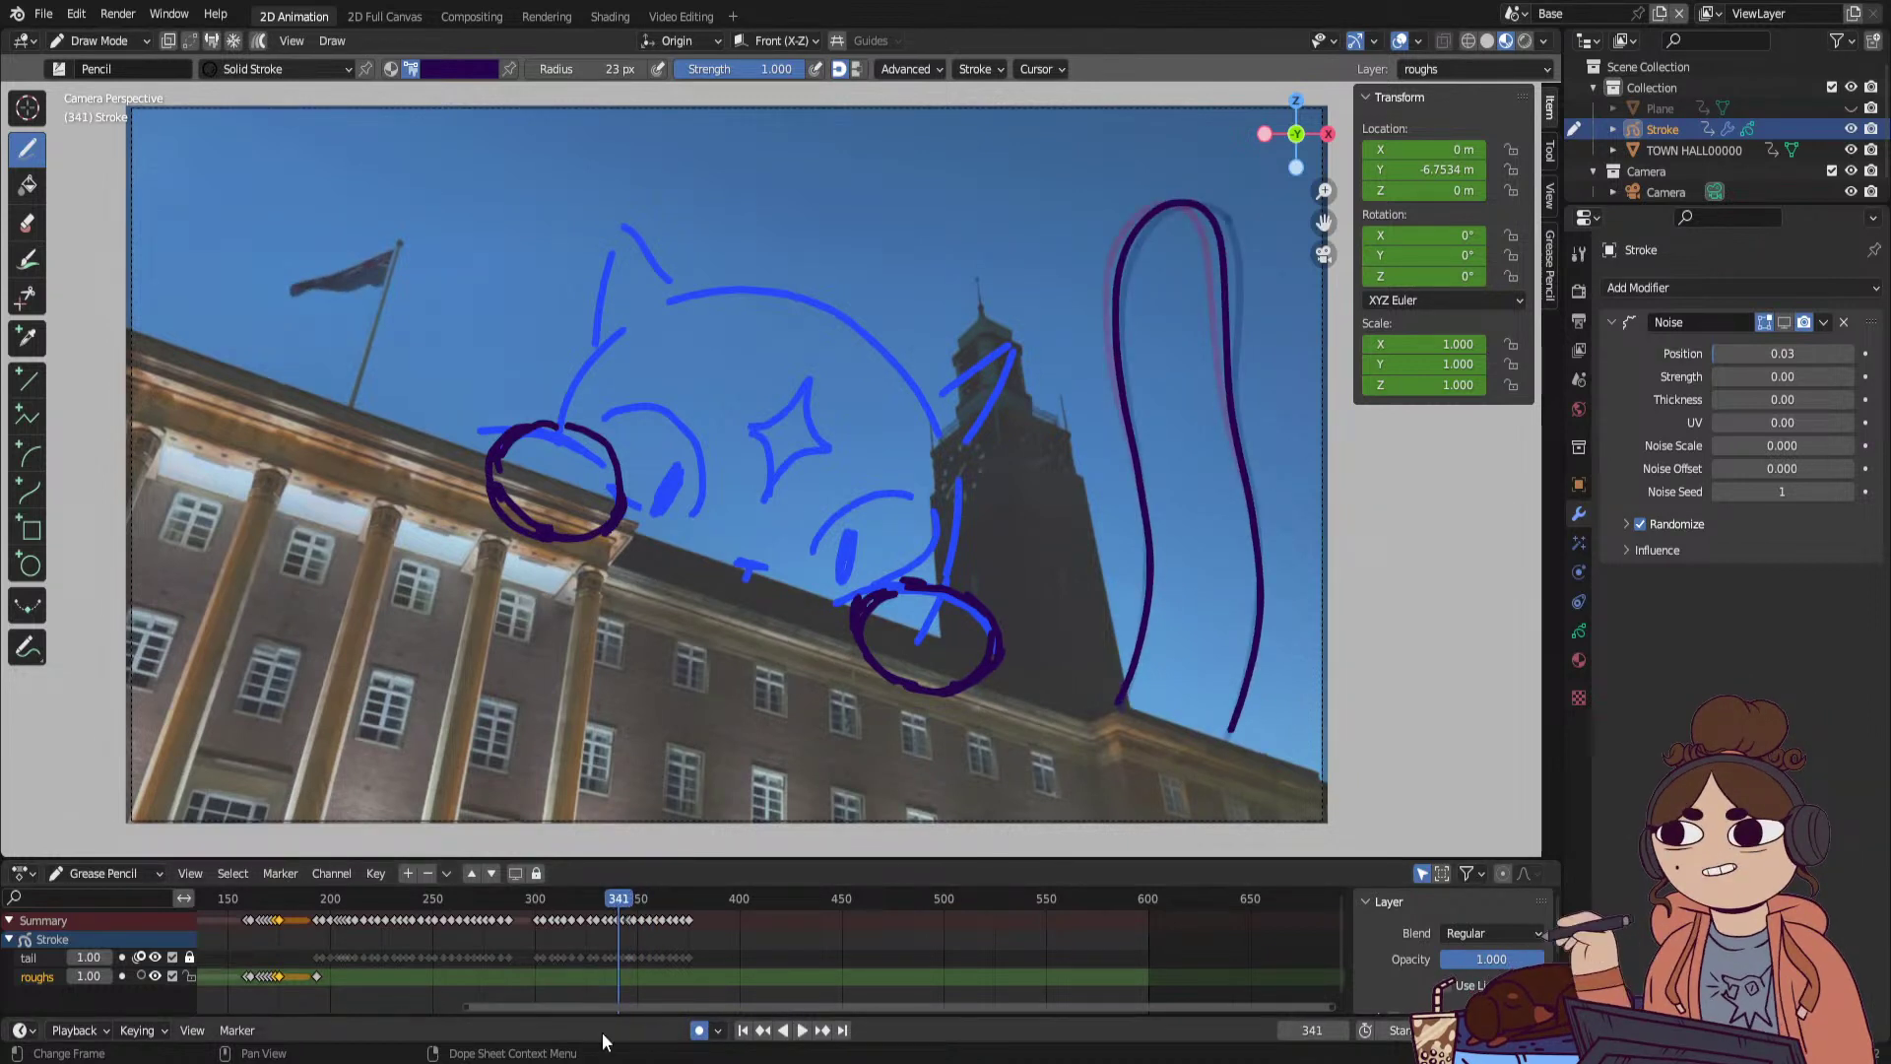
pyautogui.moveTo(465, 1006); pyautogui.dragTo(985, 1002)
pyautogui.moveTo(1206, 1008); pyautogui.dragTo(786, 1032)
pyautogui.click(803, 1029)
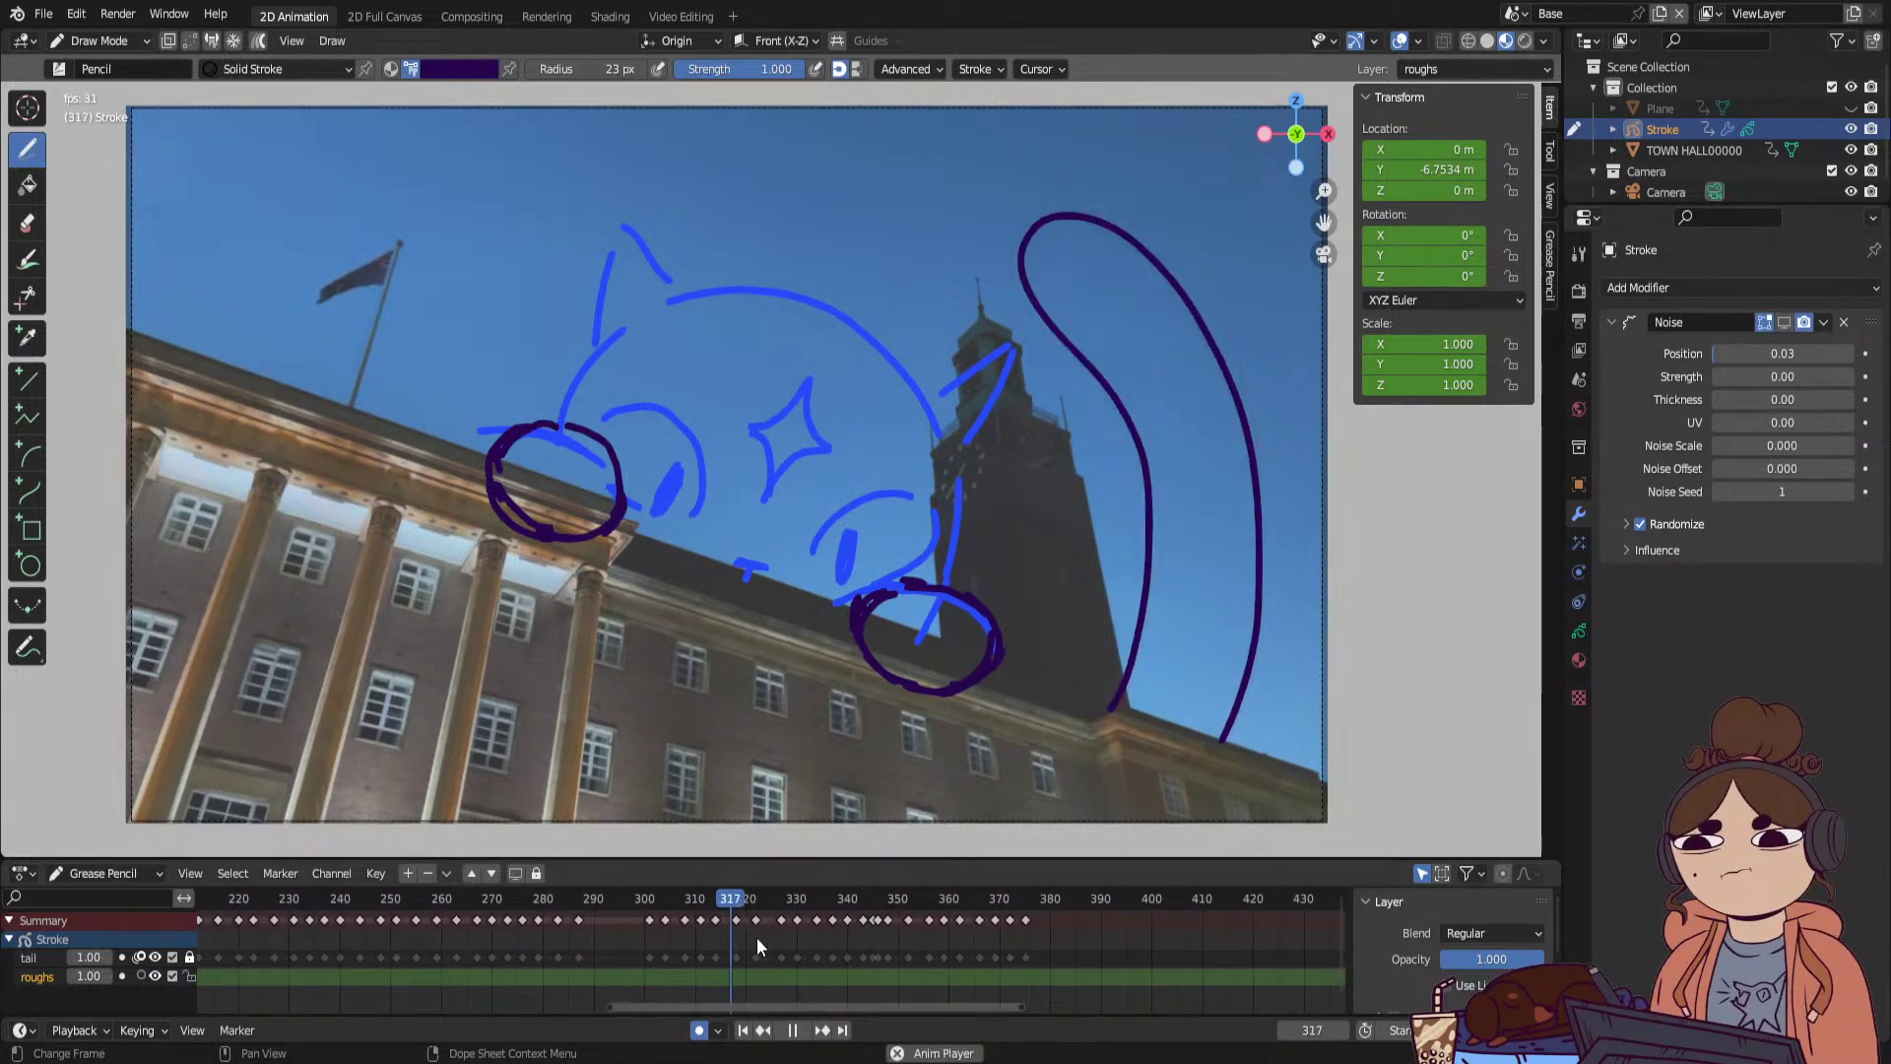
pyautogui.press('space')
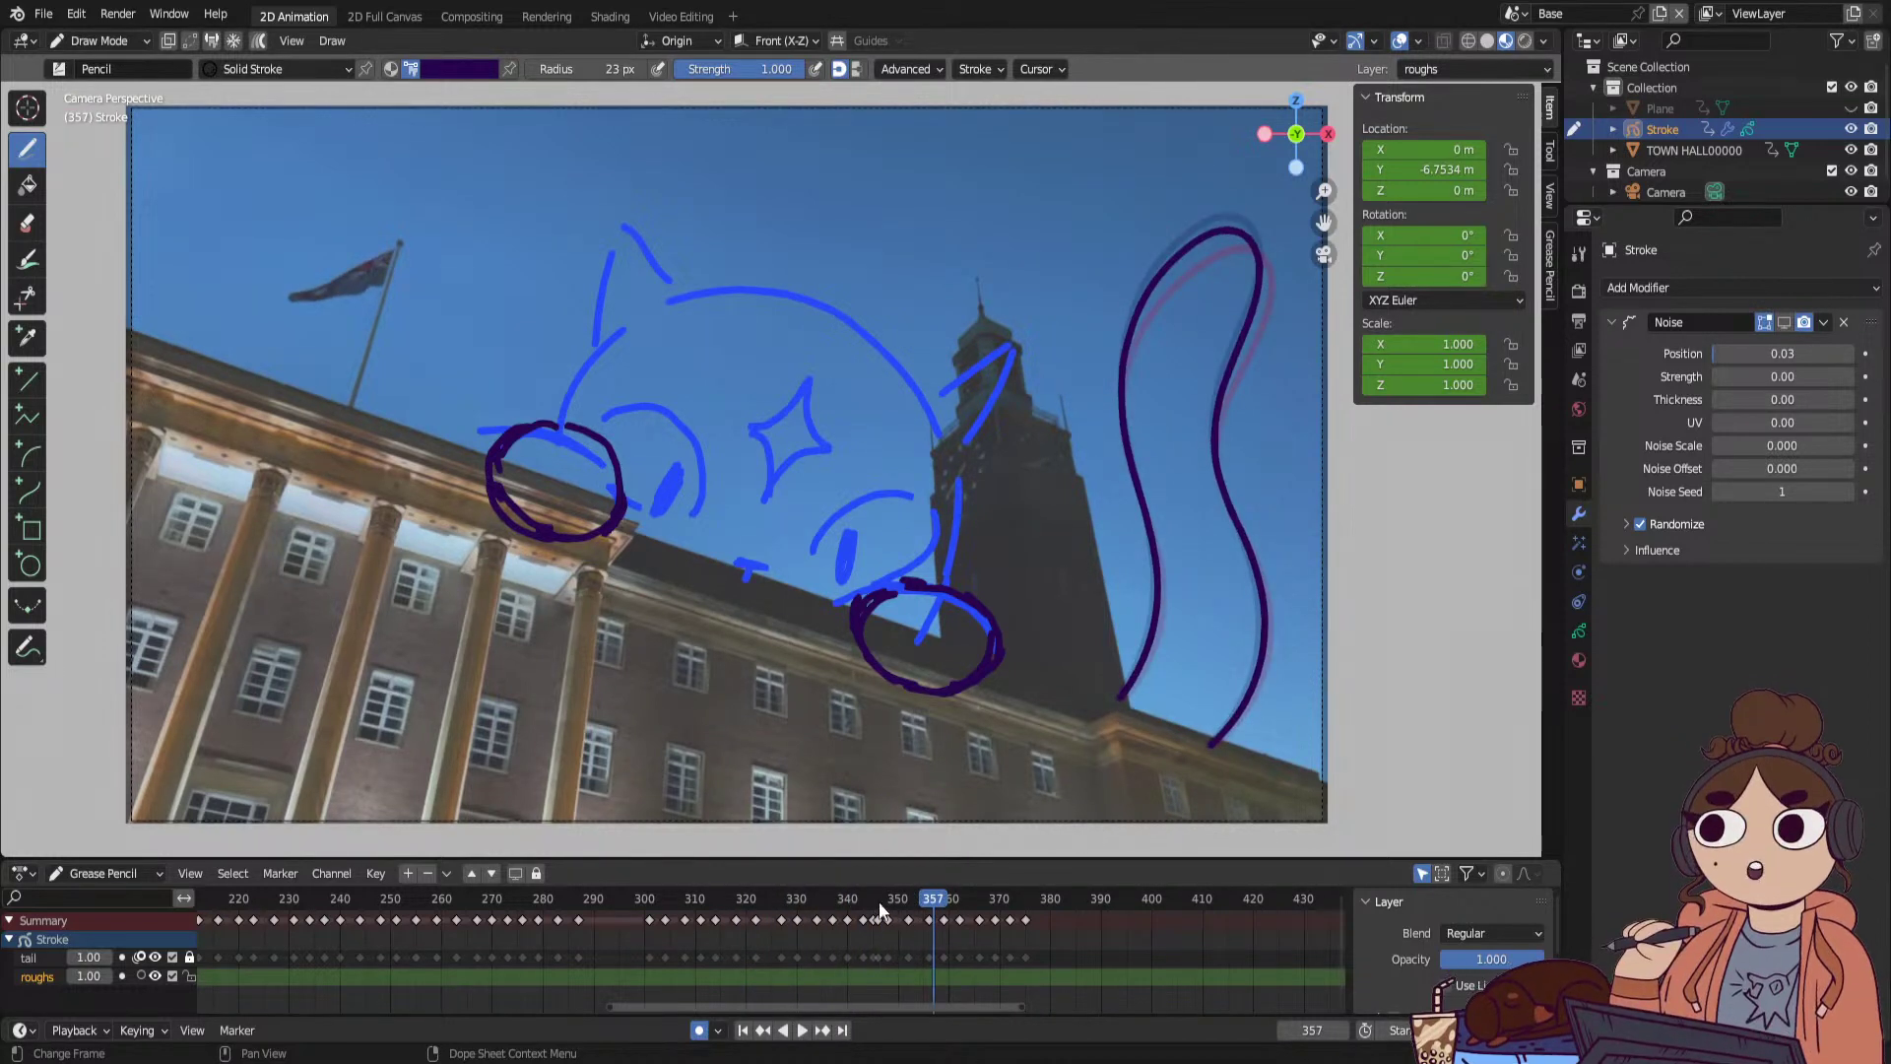
# Make the tail layer active and shift its keyframes from about frame 346 onward a few frames later, ending near frame 379.
pyautogui.click(1071, 956)
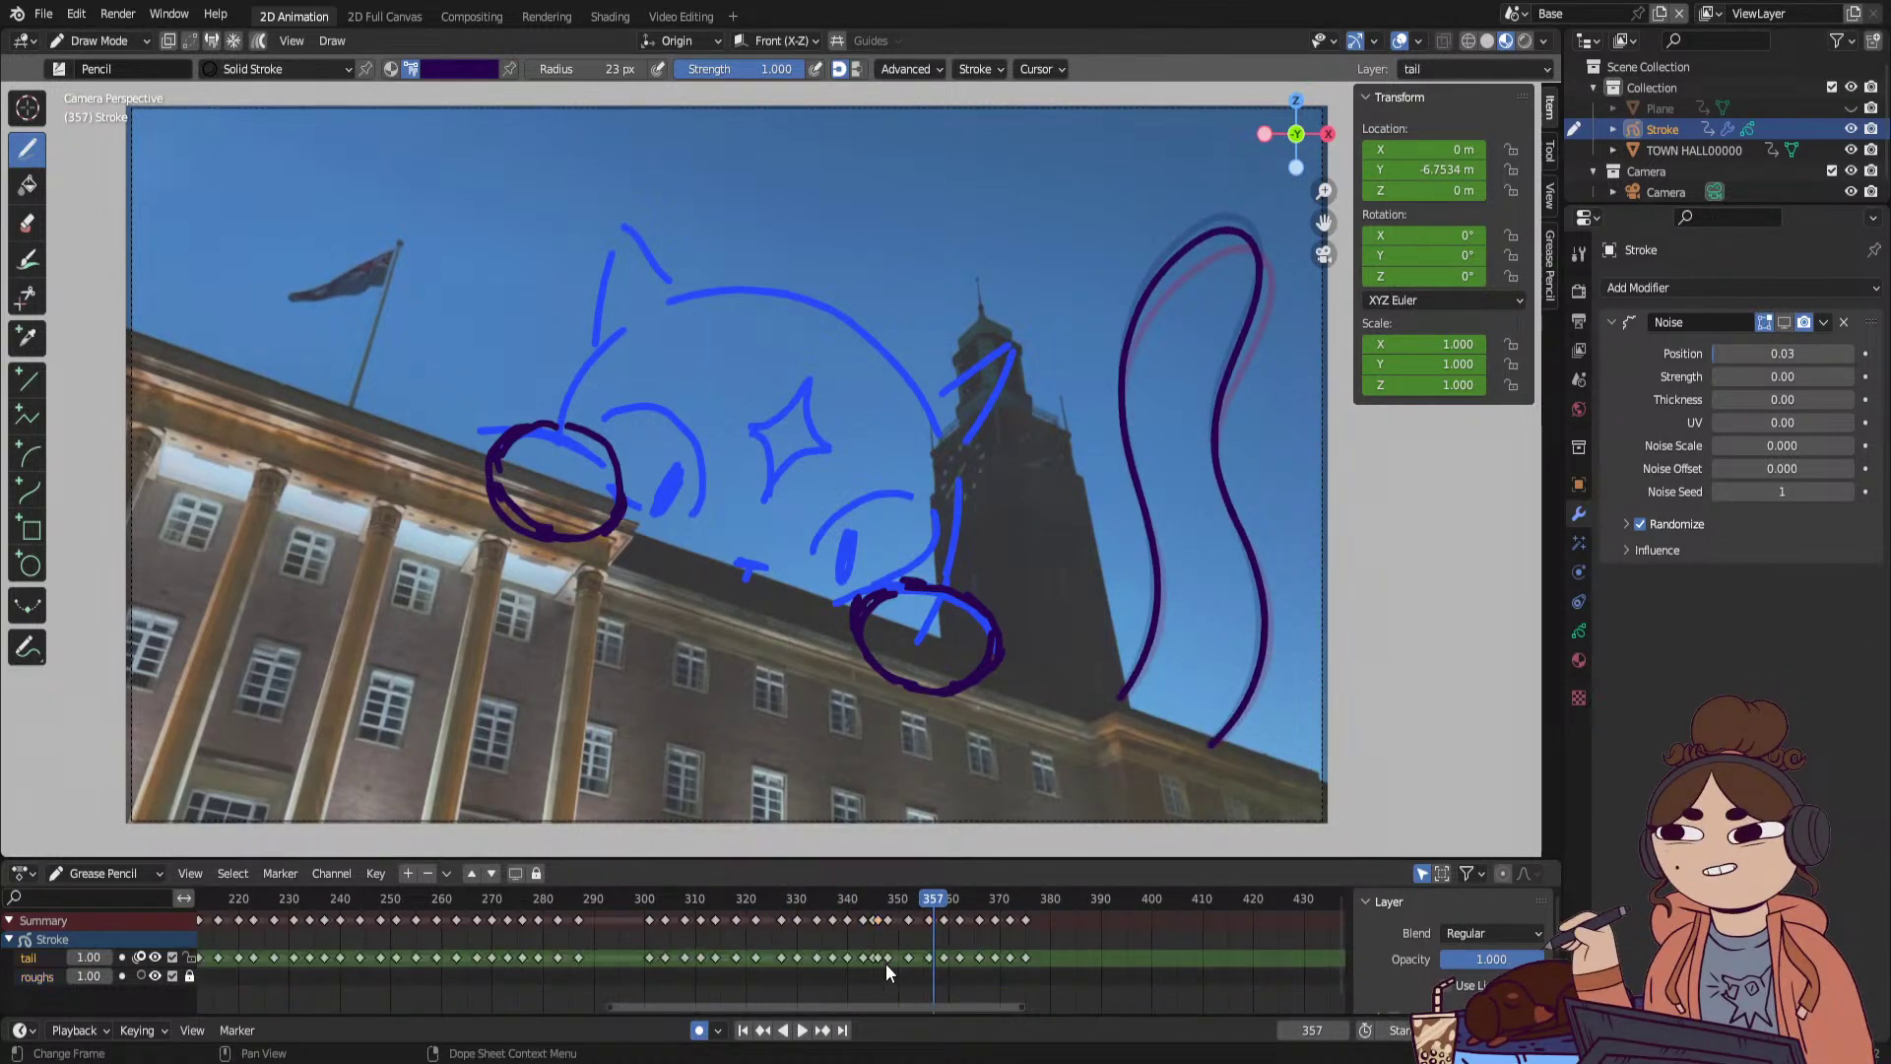
pyautogui.moveTo(876, 939); pyautogui.dragTo(1056, 977)
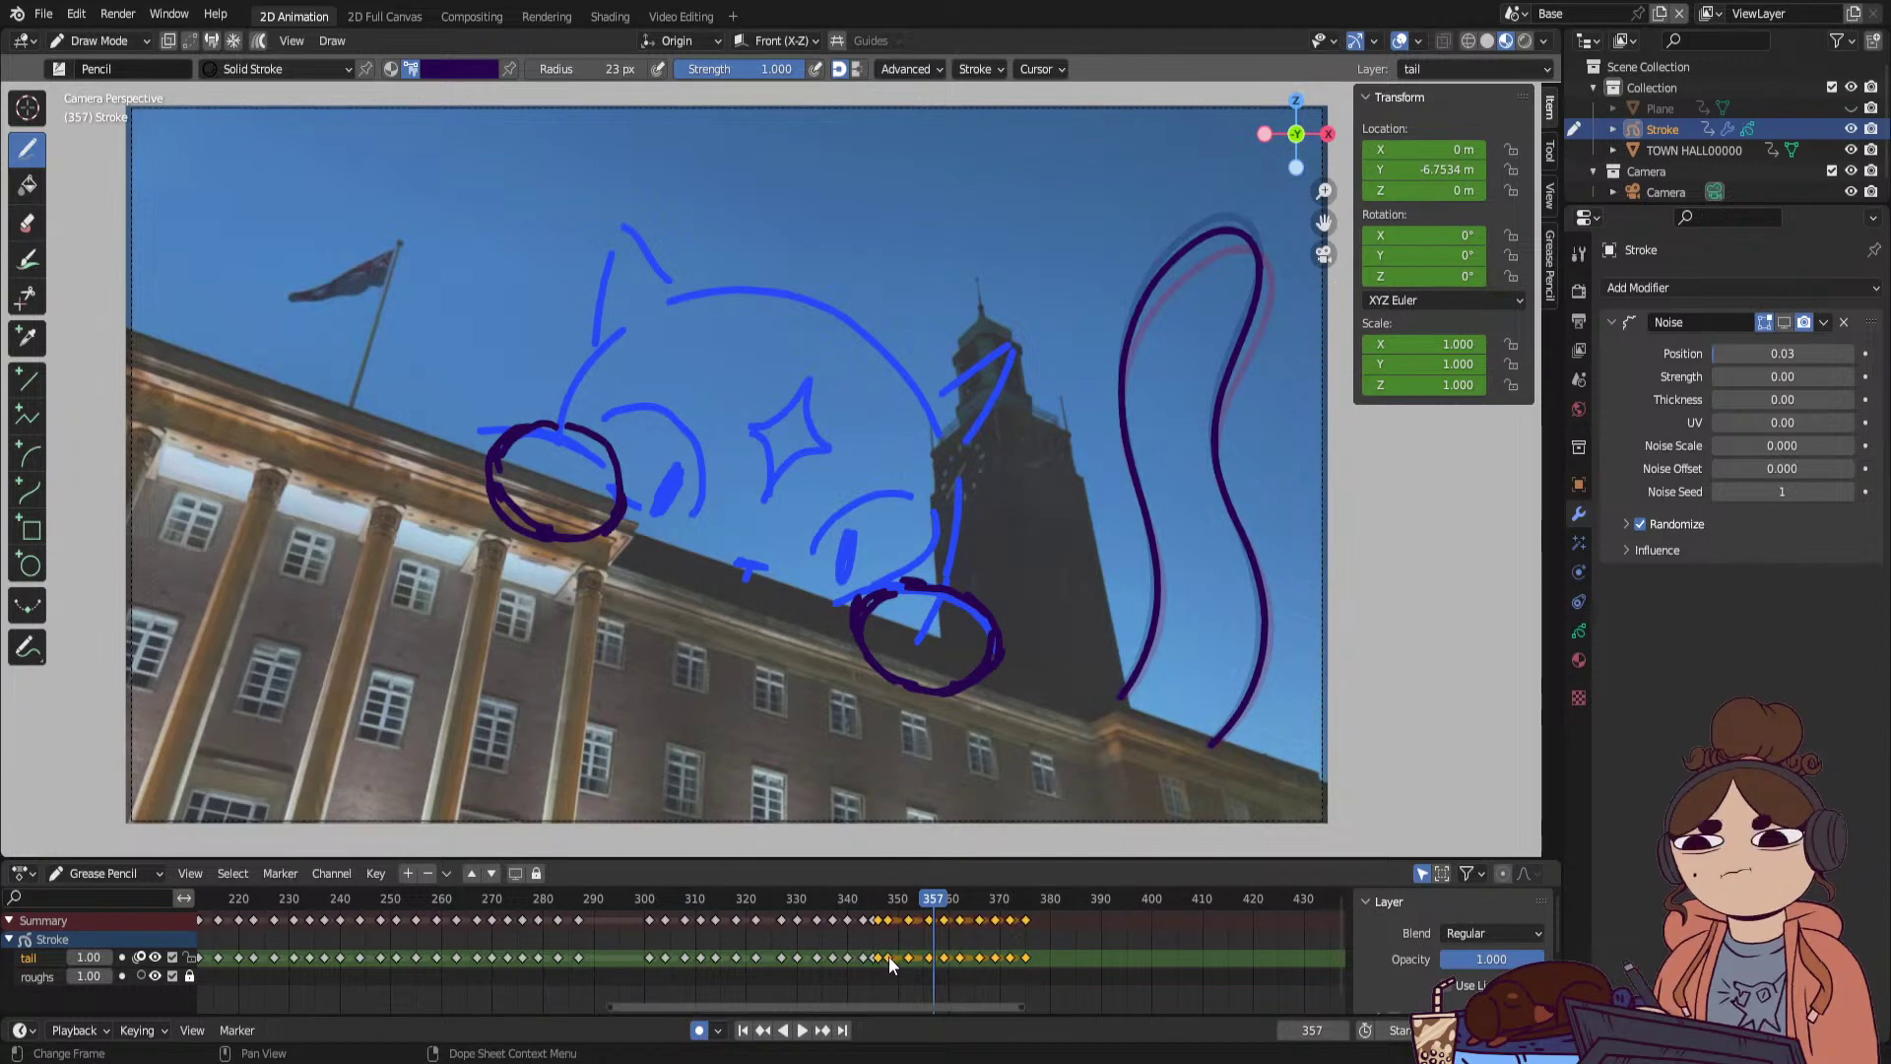
pyautogui.moveTo(894, 957)
pyautogui.mouseDown()
pyautogui.moveTo(878, 958)
pyautogui.moveTo(1052, 964)
pyautogui.moveTo(984, 956)
pyautogui.mouseUp()
pyautogui.moveTo(835, 892); pyautogui.dragTo(768, 897)
pyautogui.moveTo(901, 943); pyautogui.dragTo(990, 956)
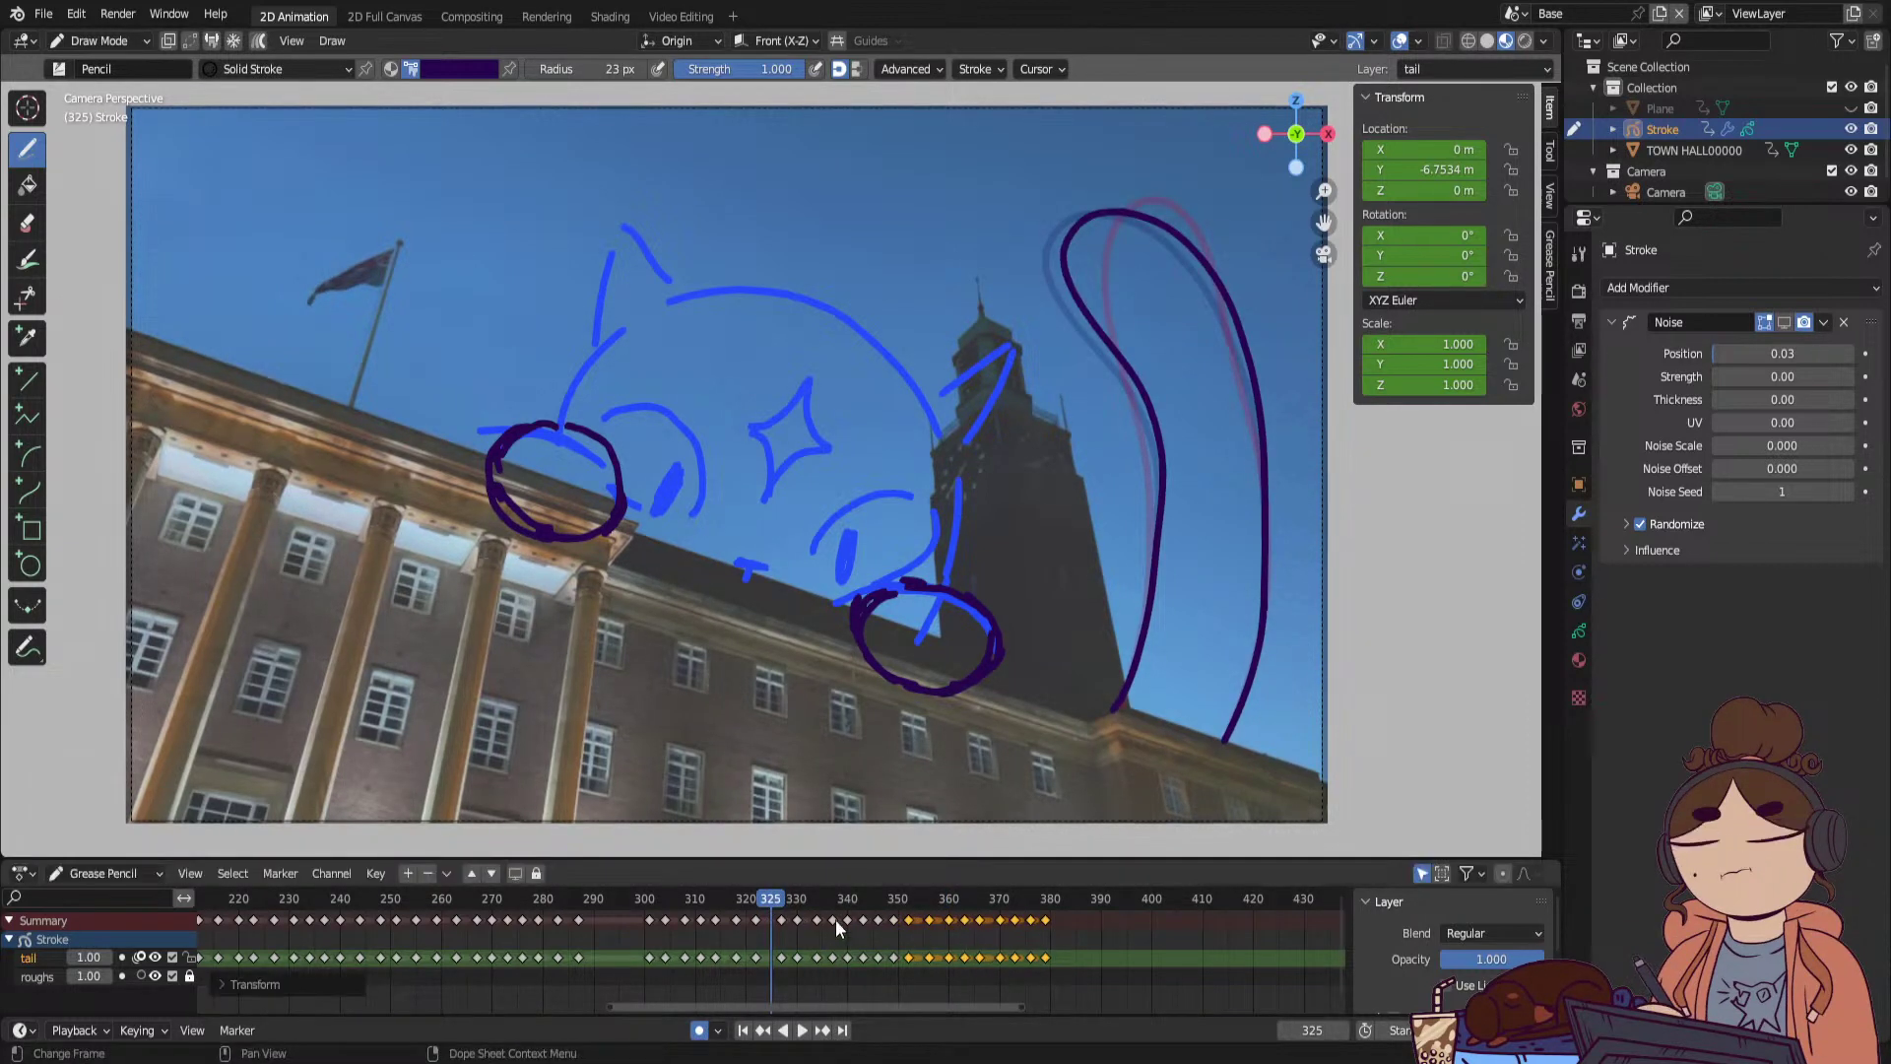
# Play and scrub the tail's swing around frames 323 to 342 to check the shifted timing.
pyautogui.press('space')
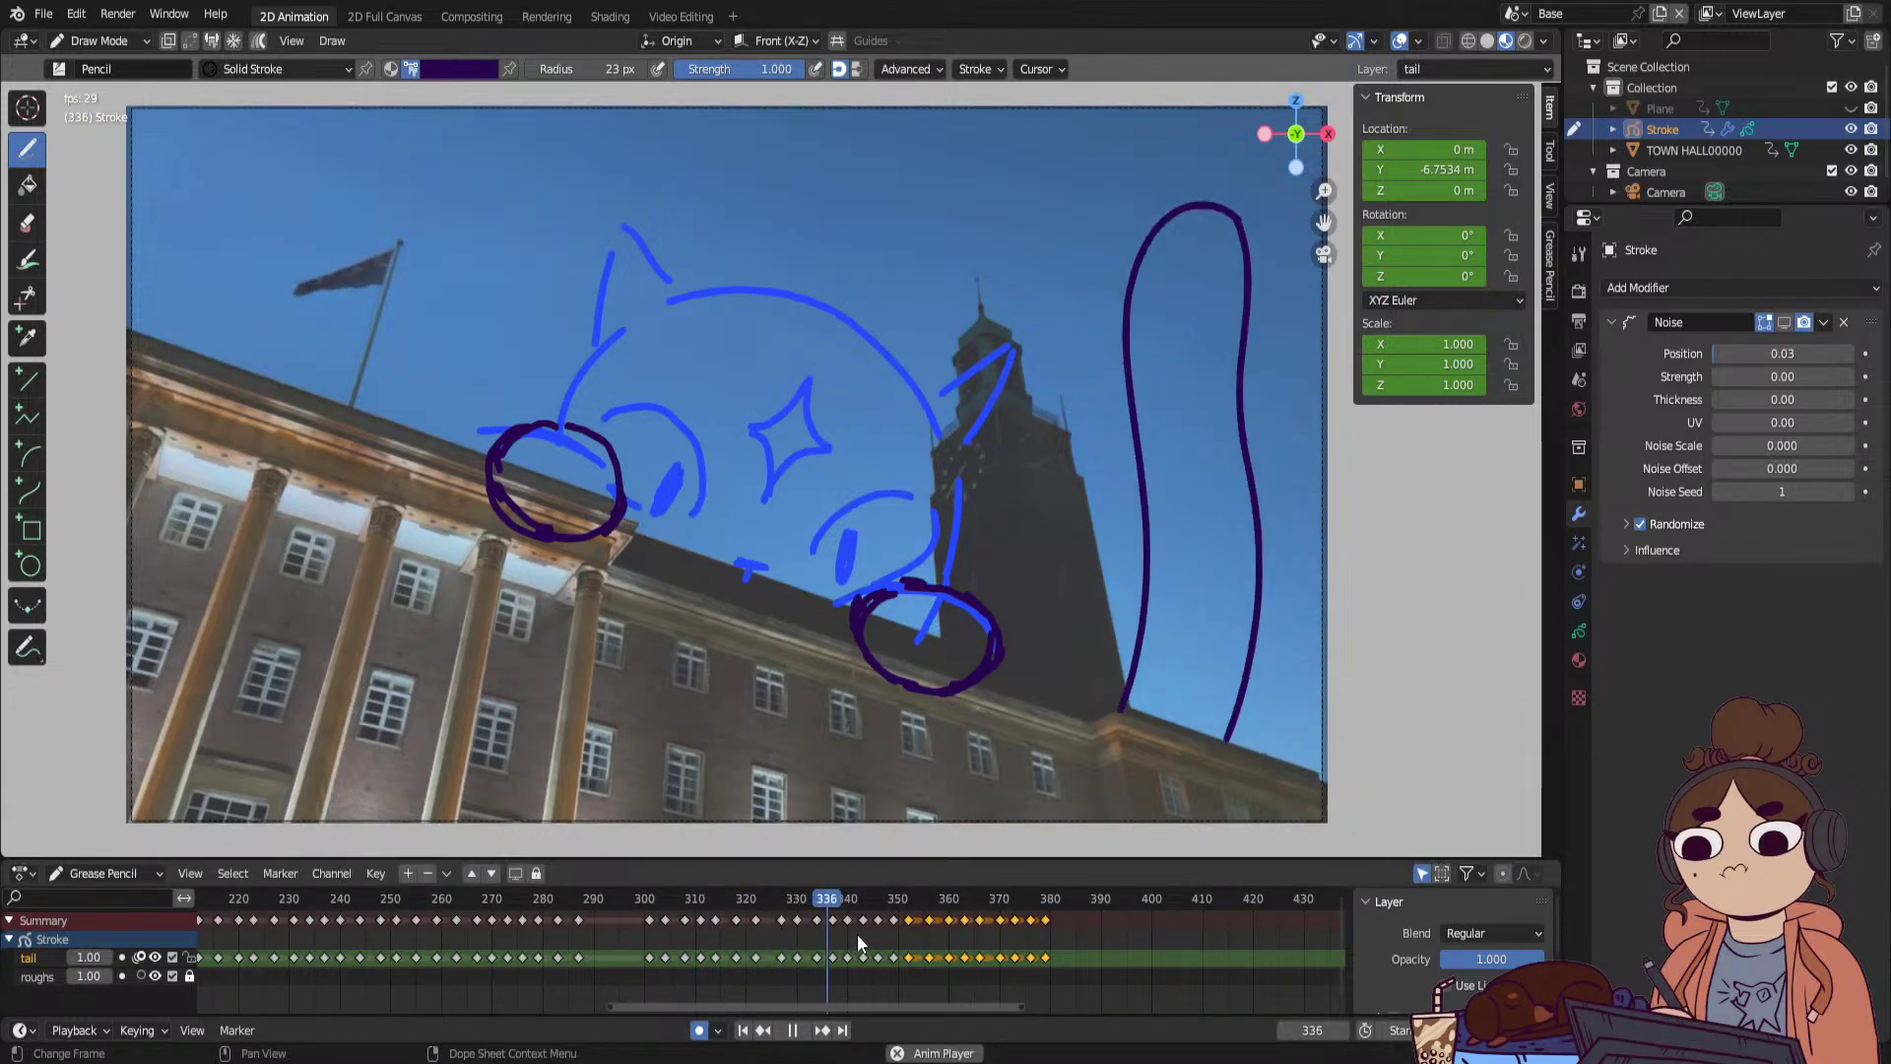
pyautogui.press('space')
pyautogui.moveTo(889, 894); pyautogui.dragTo(849, 931)
pyautogui.press('space')
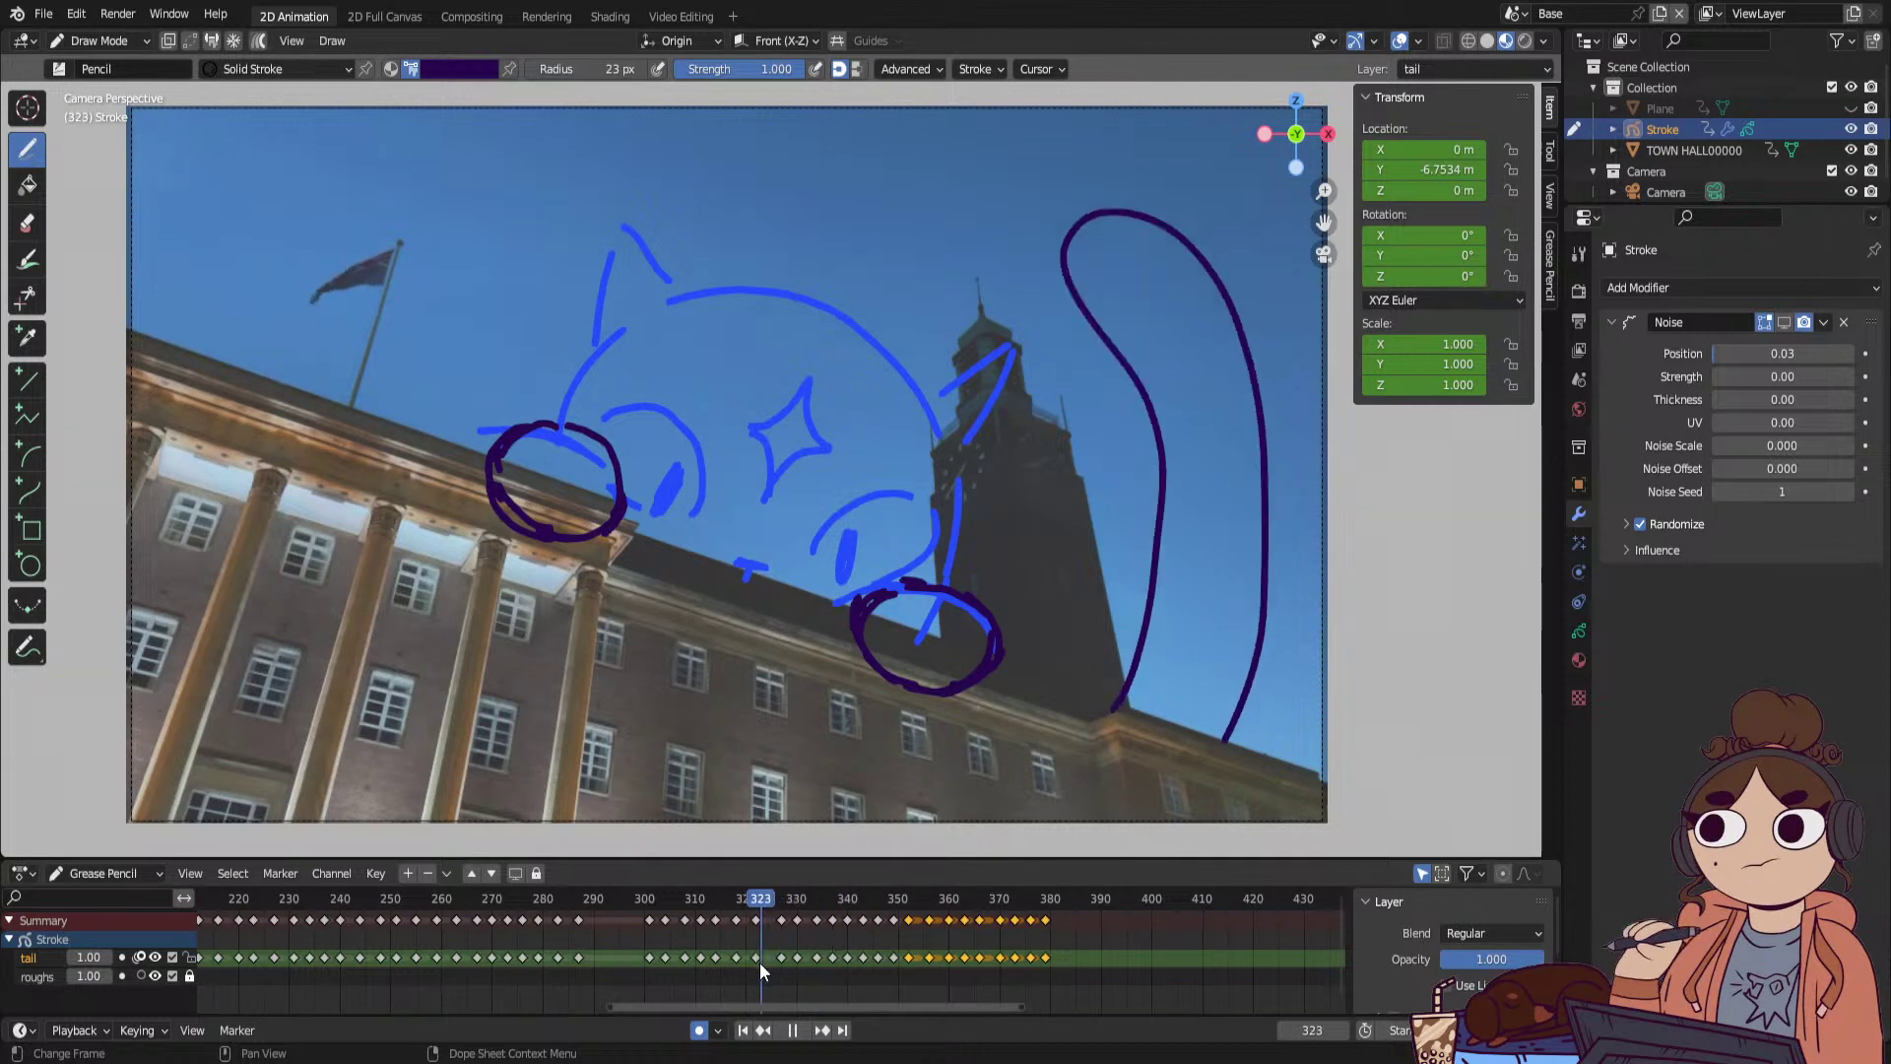
pyautogui.press('space')
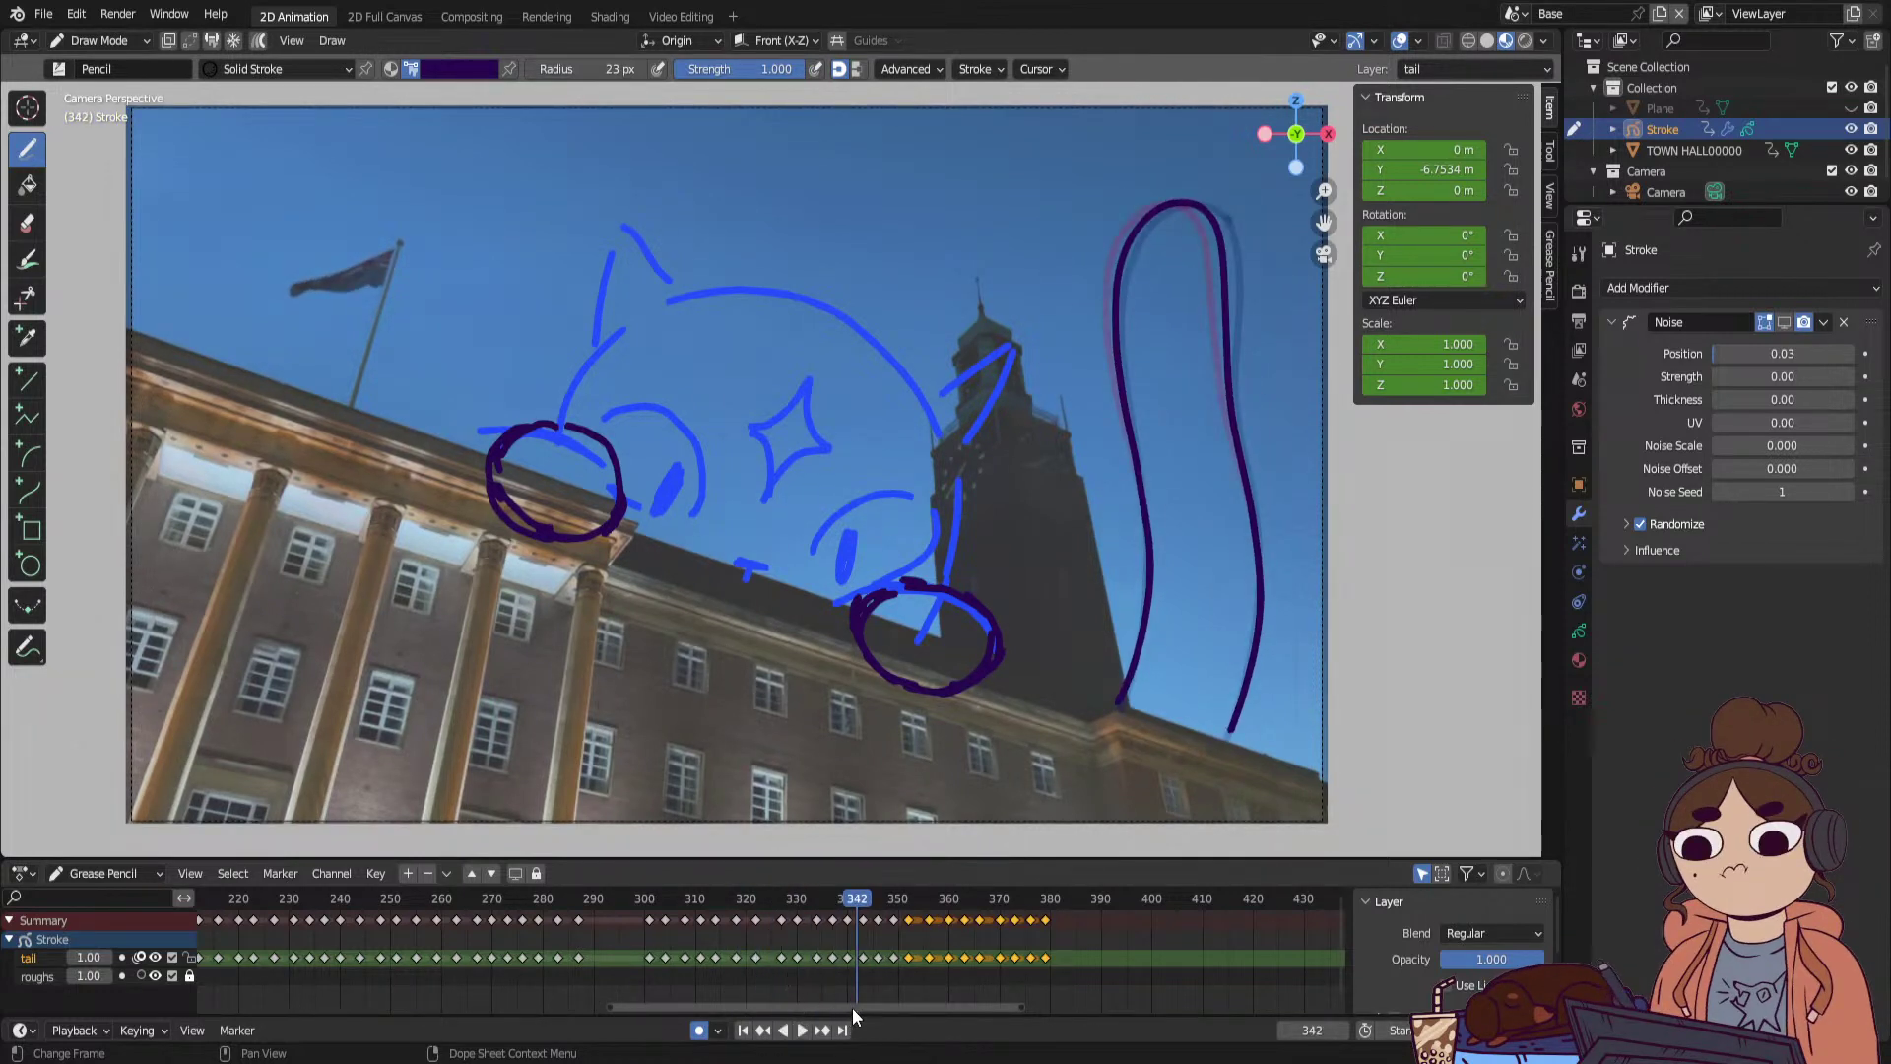
# Scrub past frame 343 to check the motion and delete the tail layer's two keyframes at about frames 346 and 349.
pyautogui.click(864, 953)
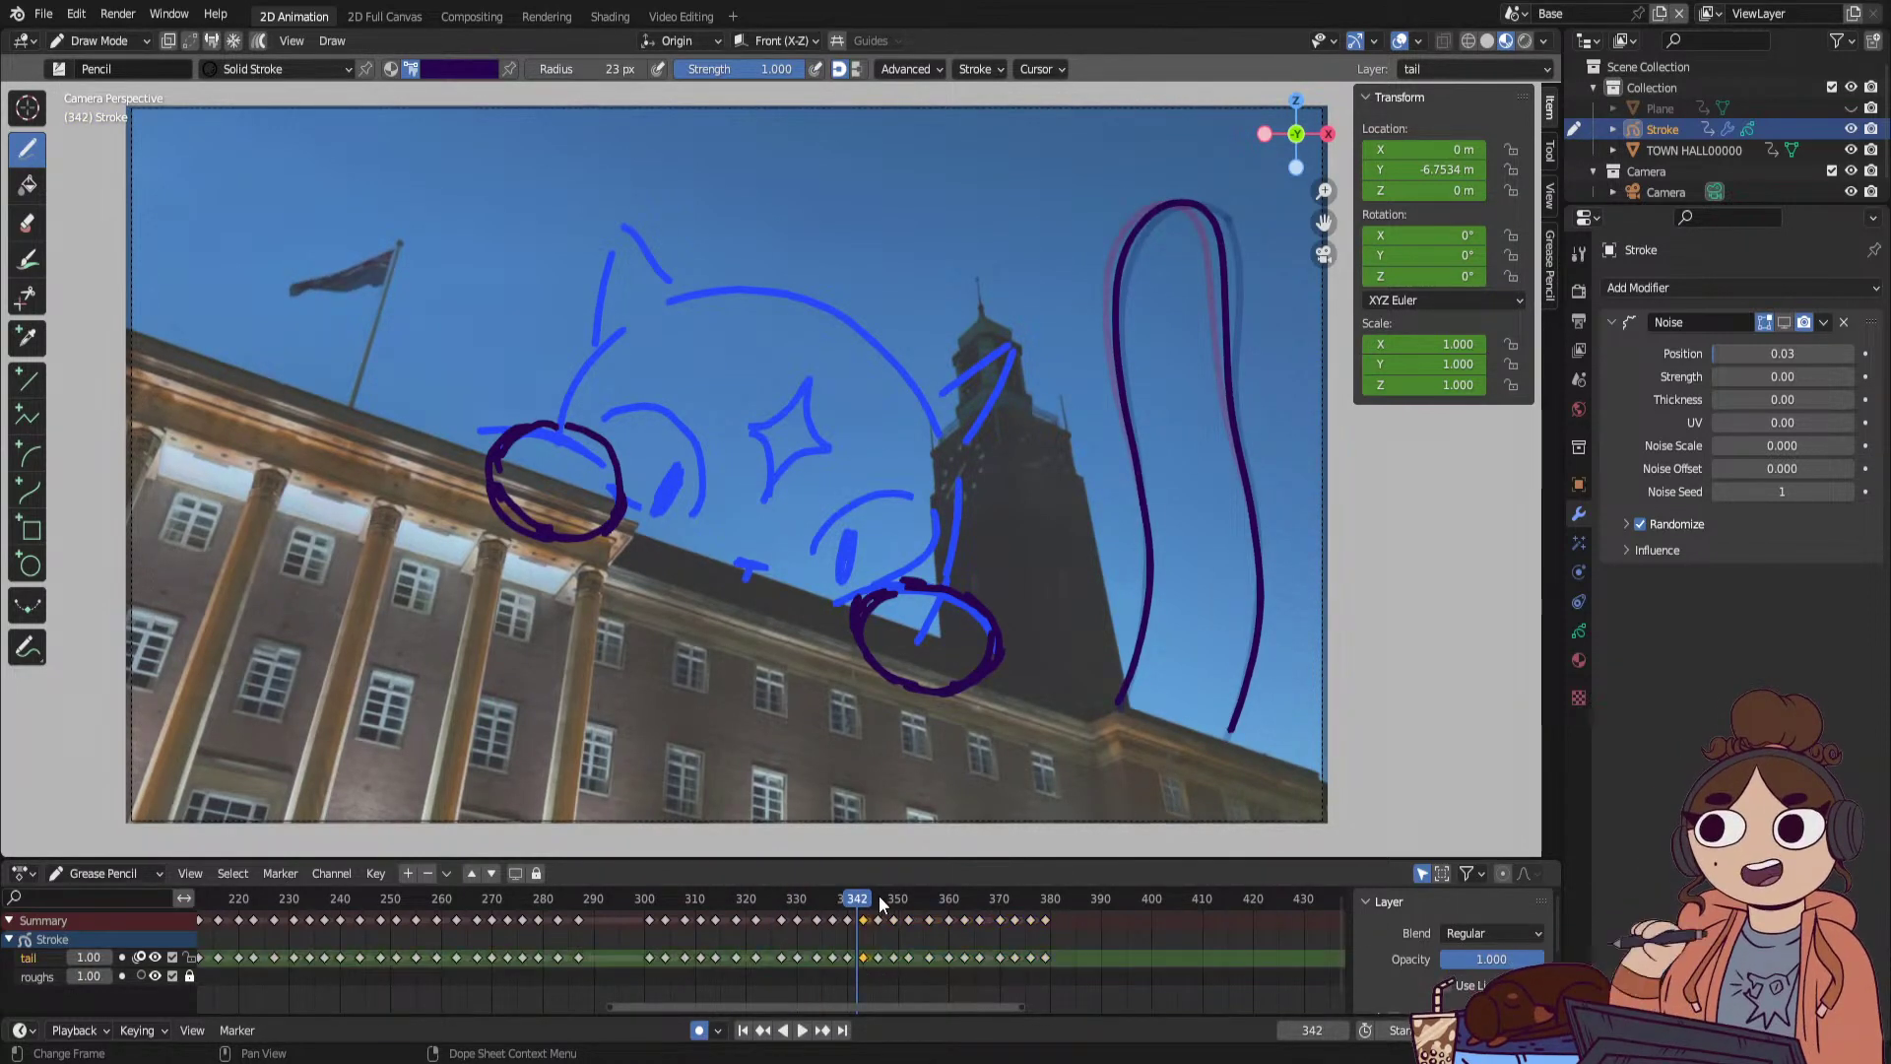
pyautogui.press('space')
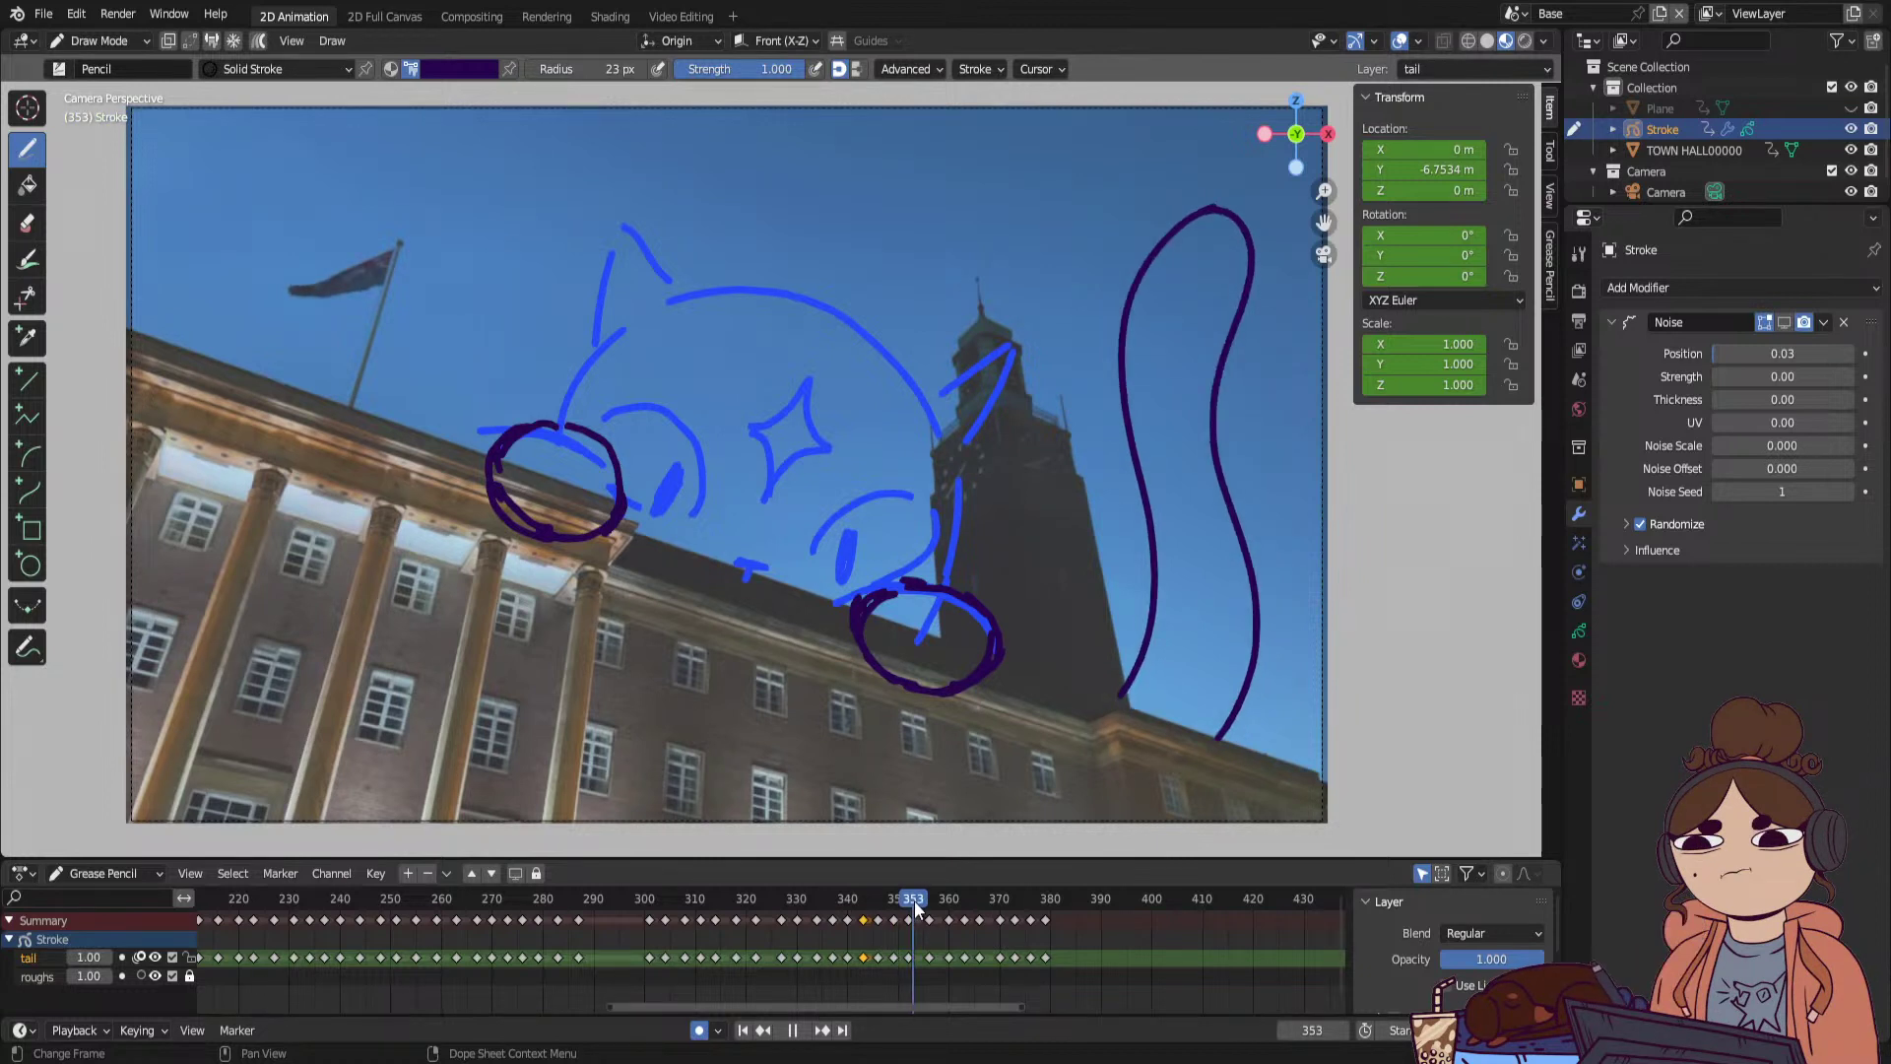
pyautogui.press('space')
pyautogui.moveTo(873, 945); pyautogui.dragTo(901, 969)
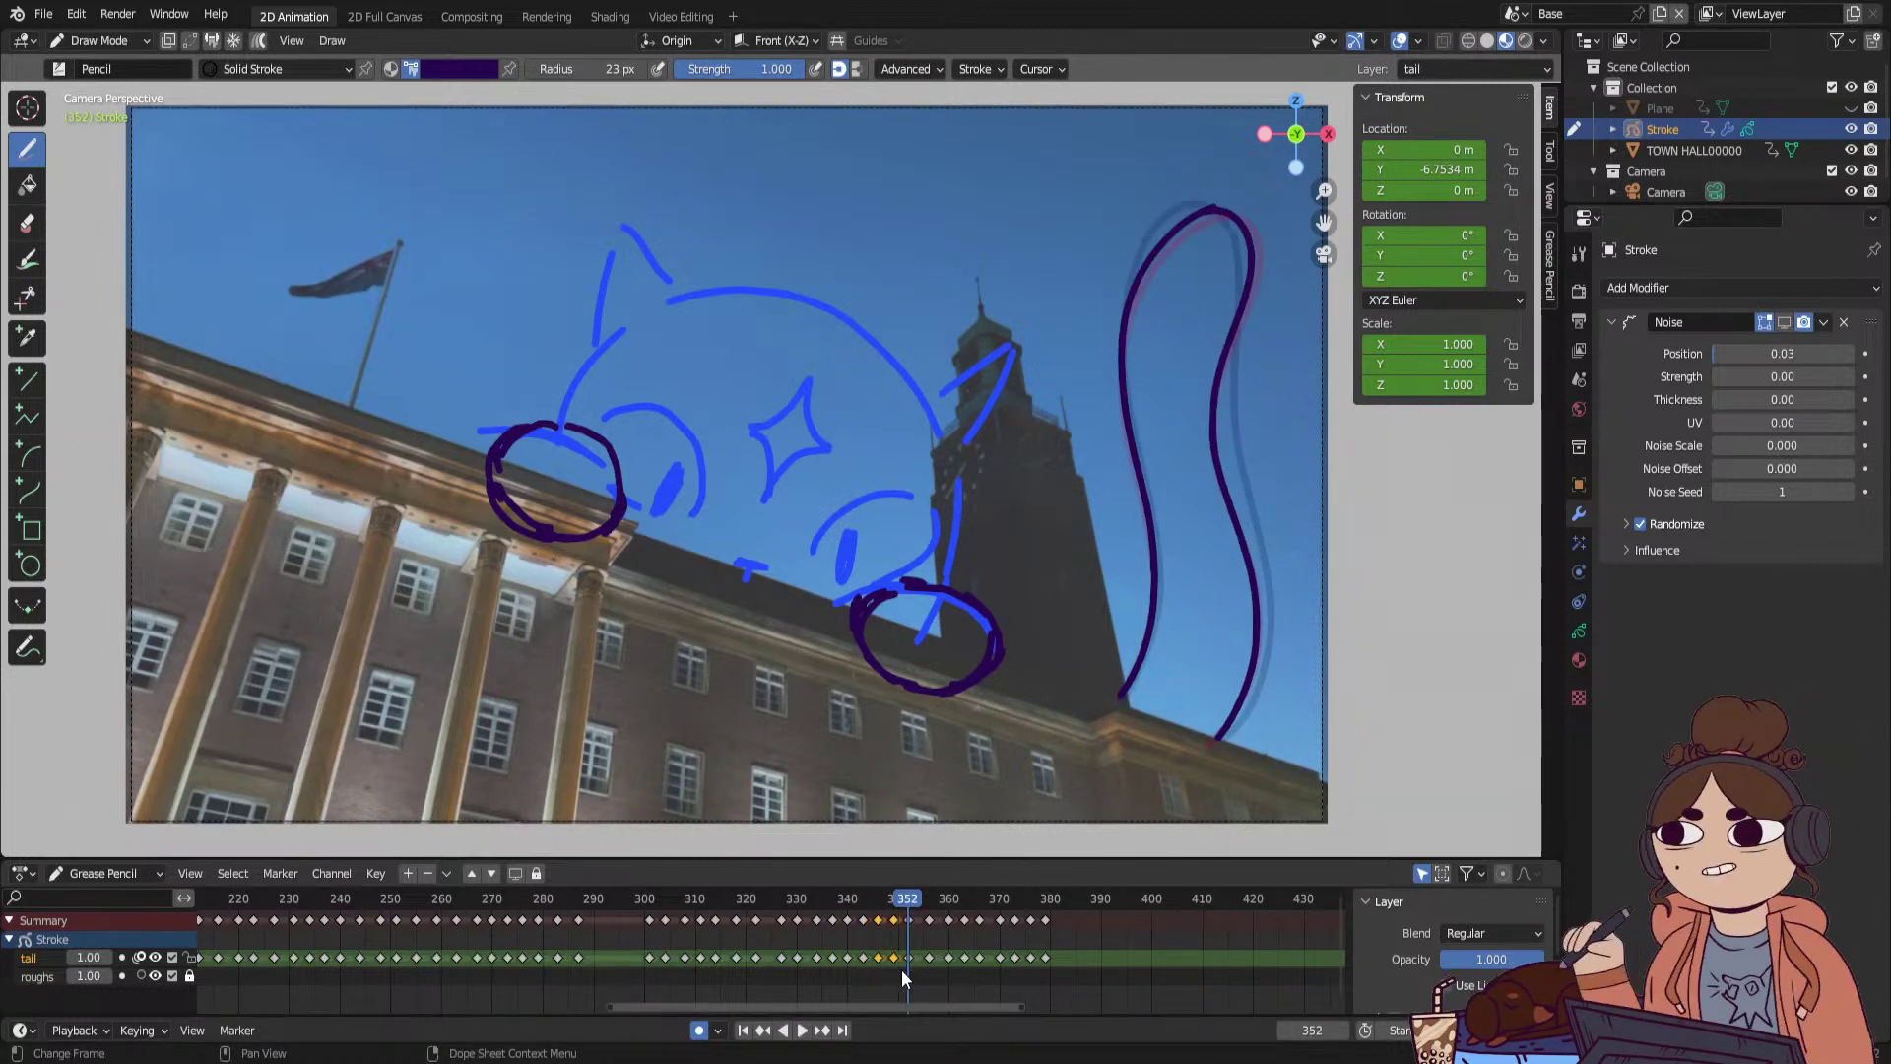
pyautogui.press('Delete')
# Scrub from frame 353 back to frame 343 and erase the existing tail drawing on that keyframe.
pyautogui.click(889, 902)
pyautogui.press('space')
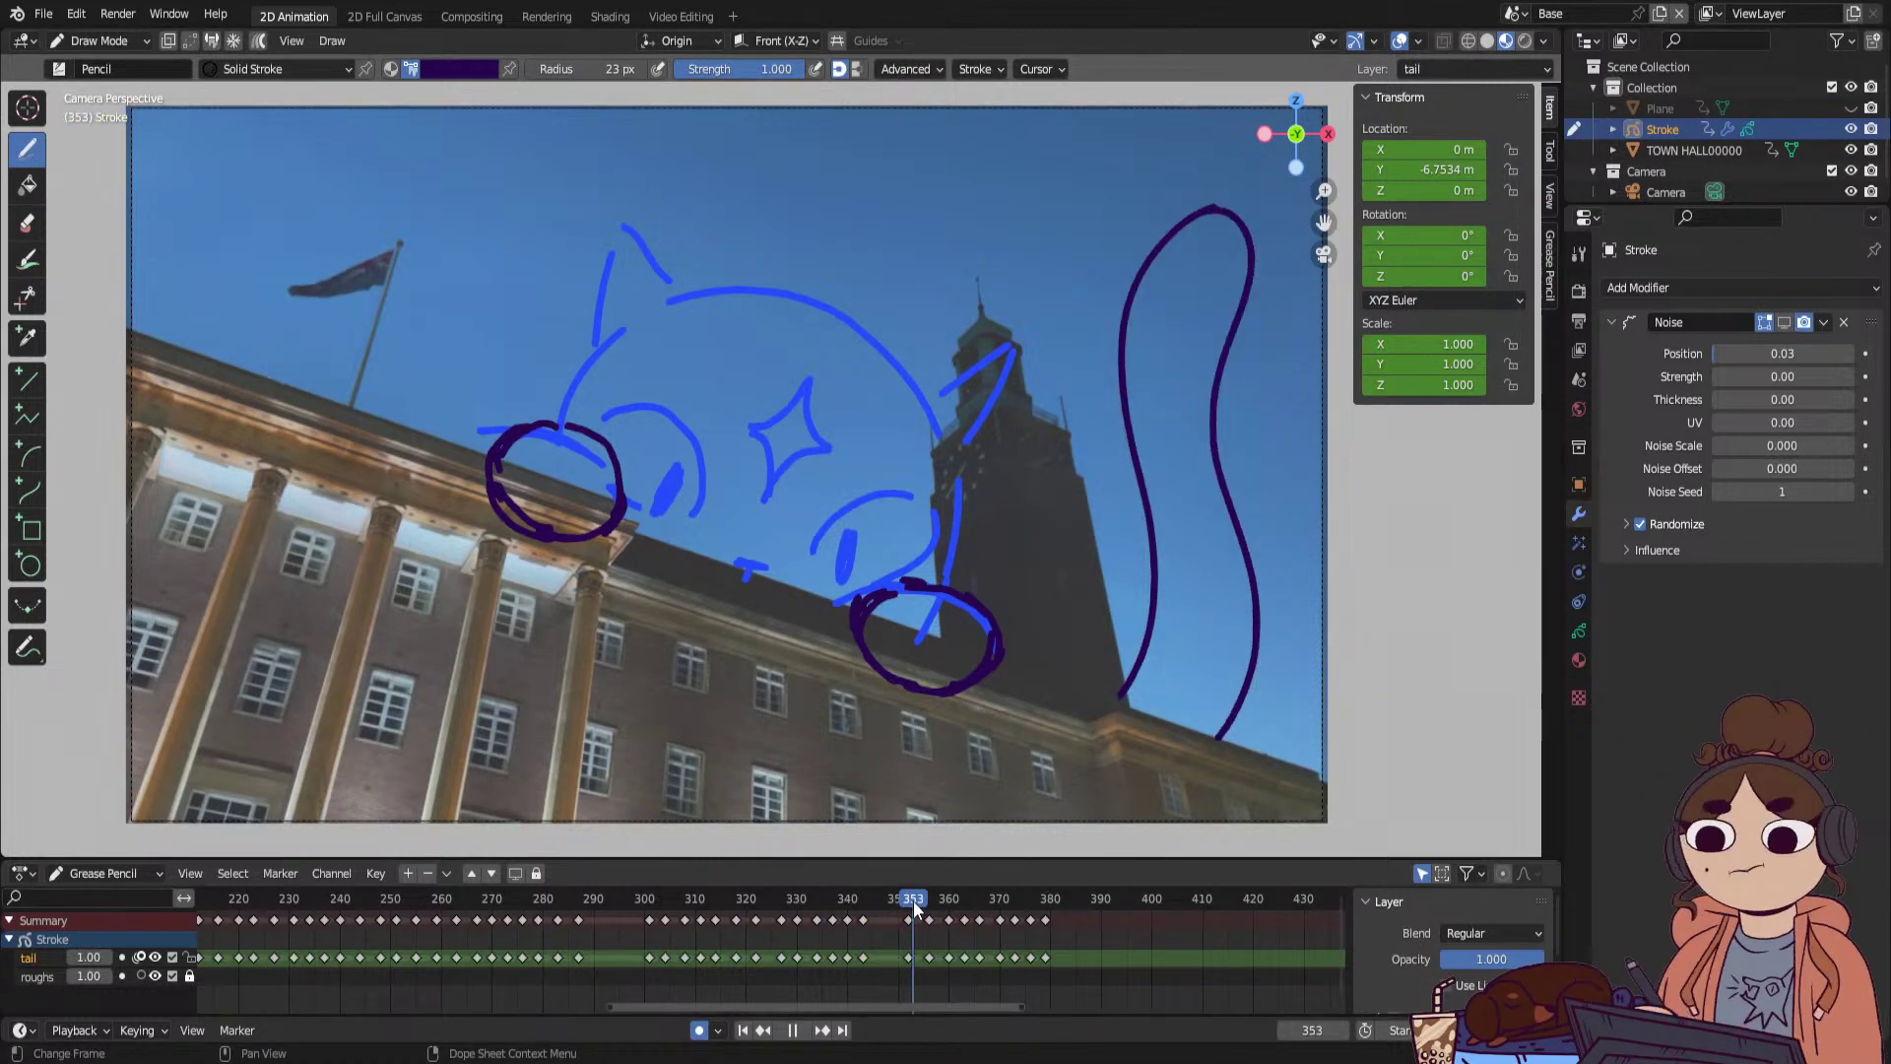
pyautogui.moveTo(911, 901); pyautogui.dragTo(863, 934)
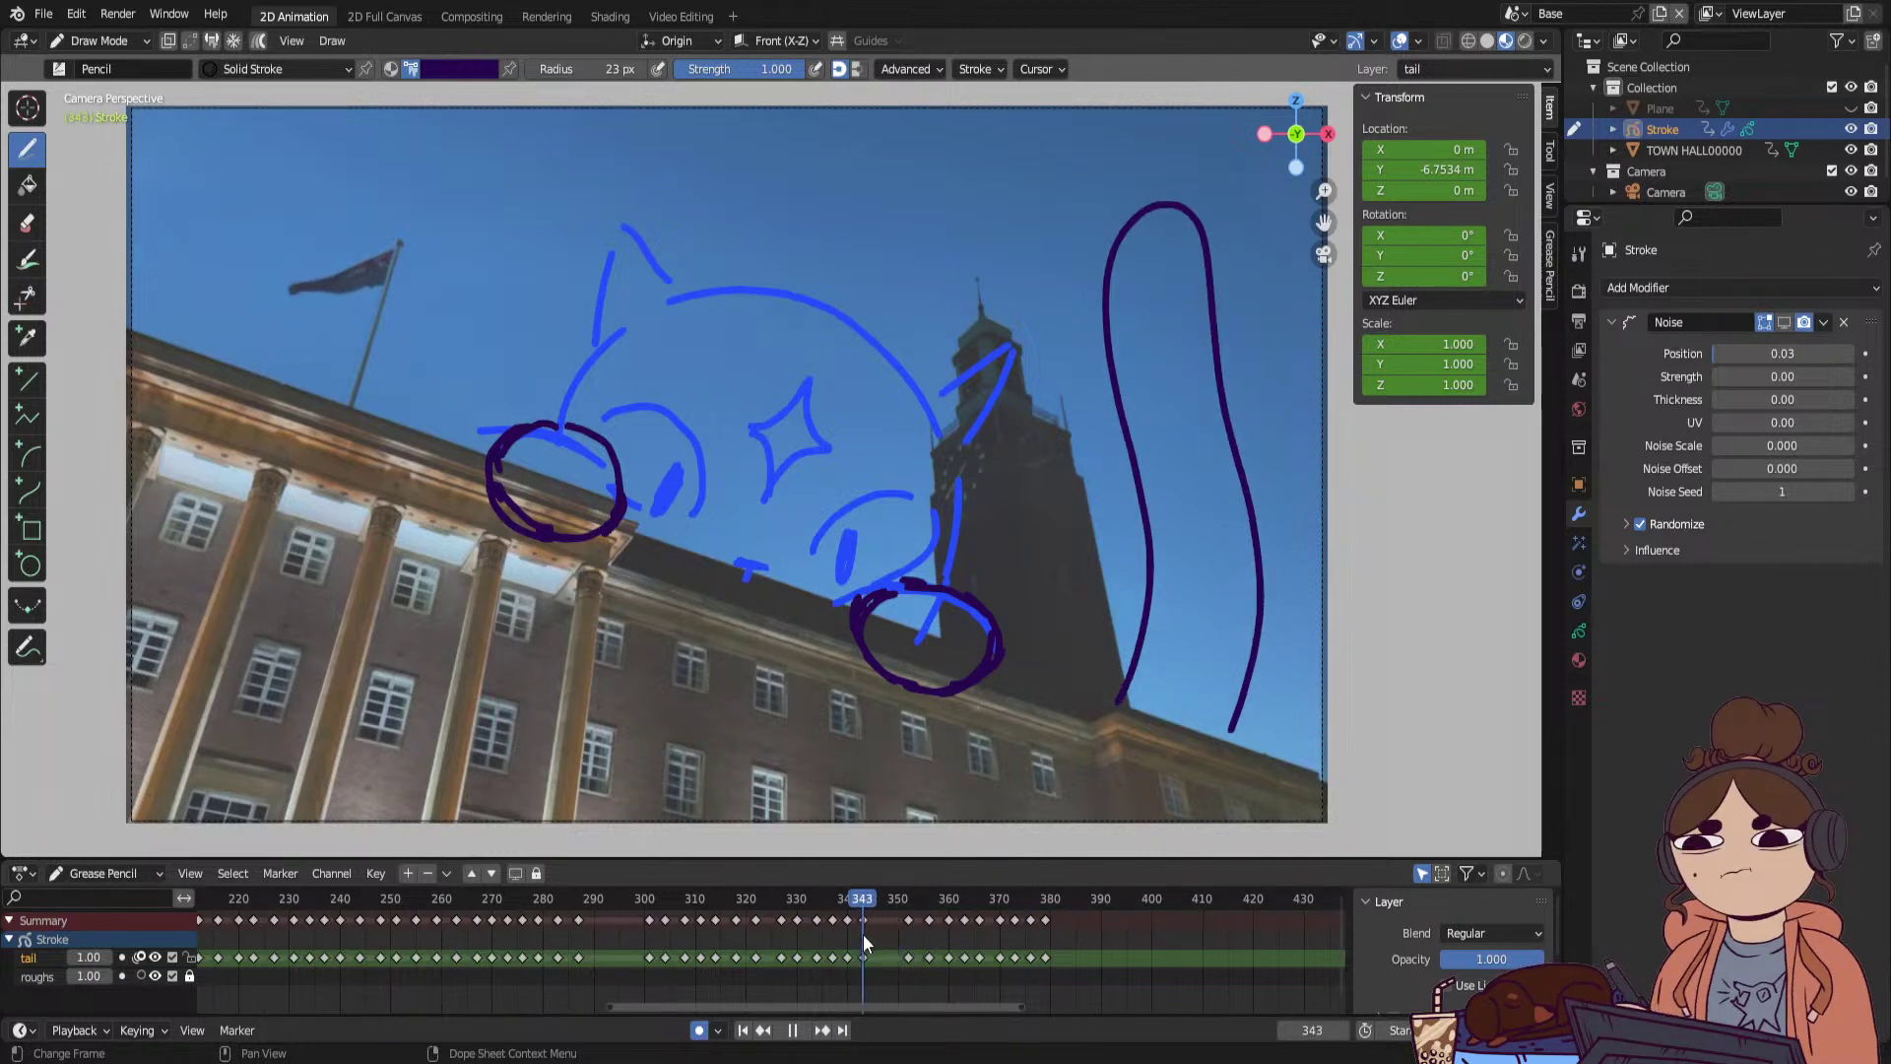
pyautogui.press('space')
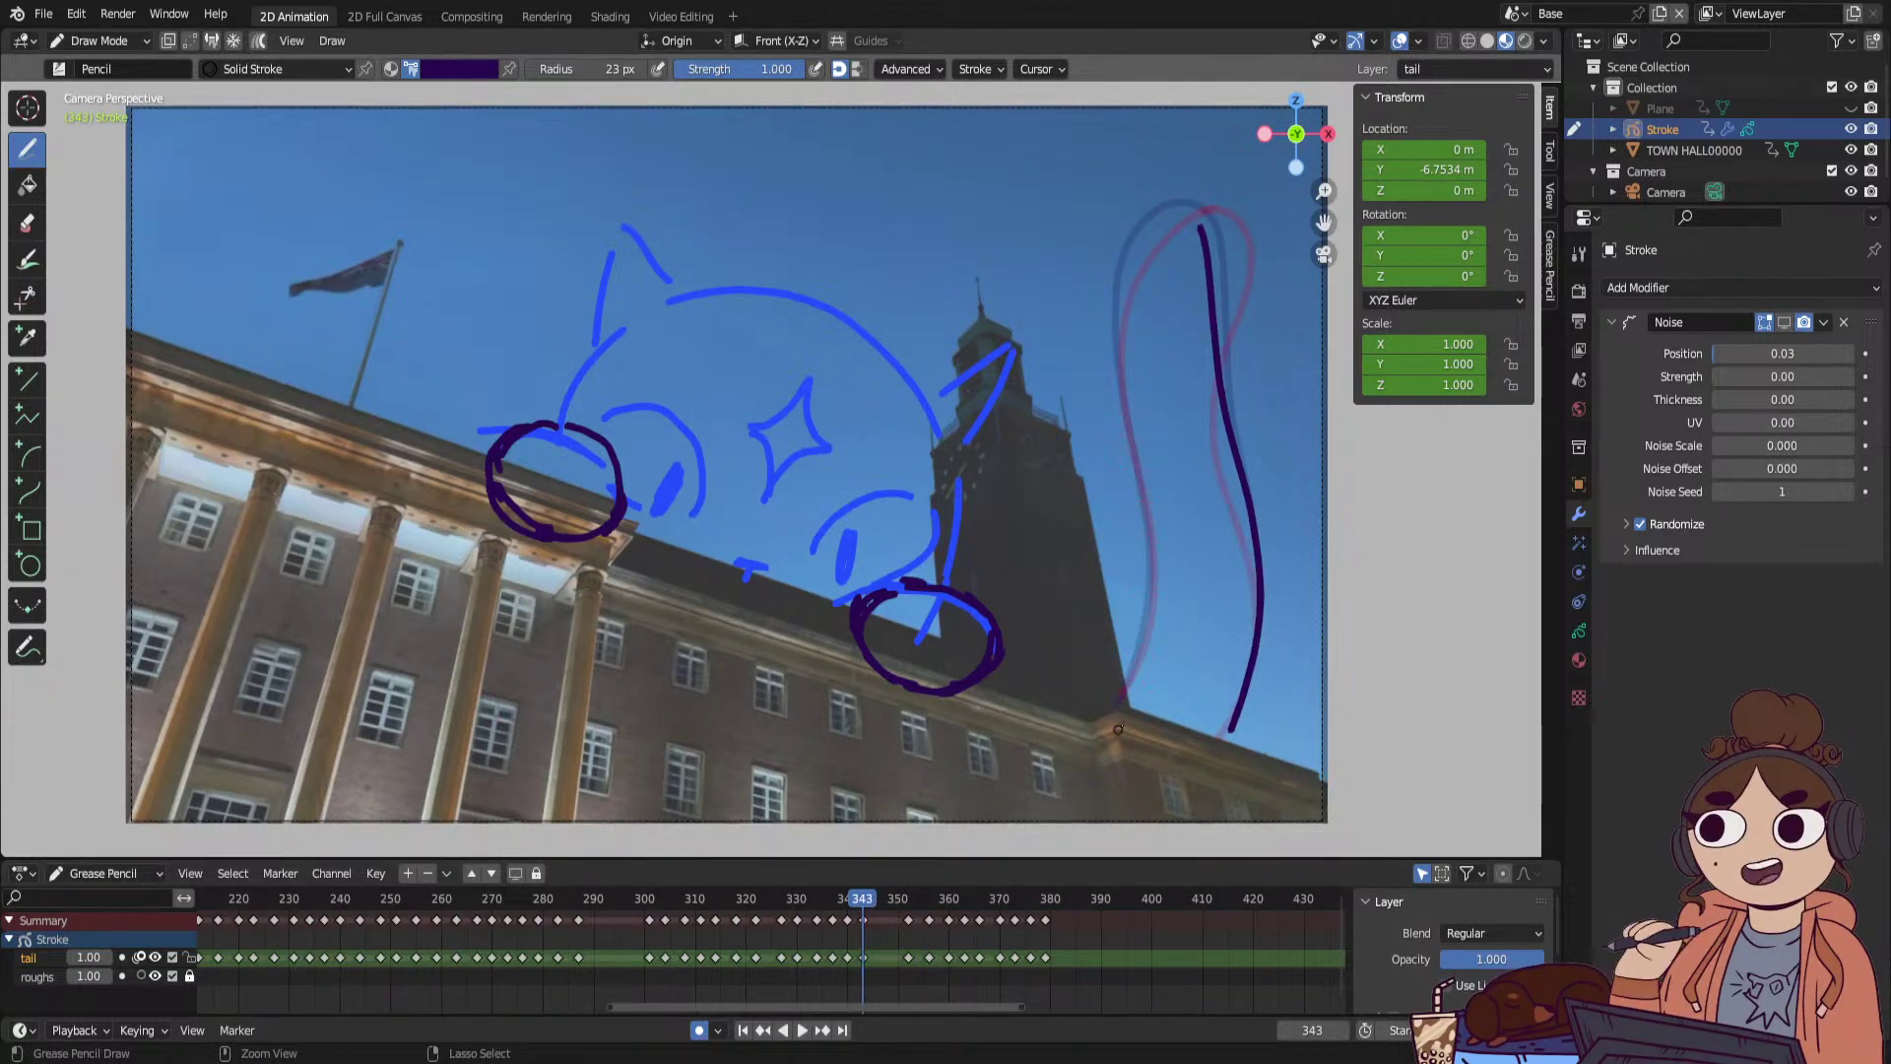
pyautogui.hotkey('ctrl', 'z')
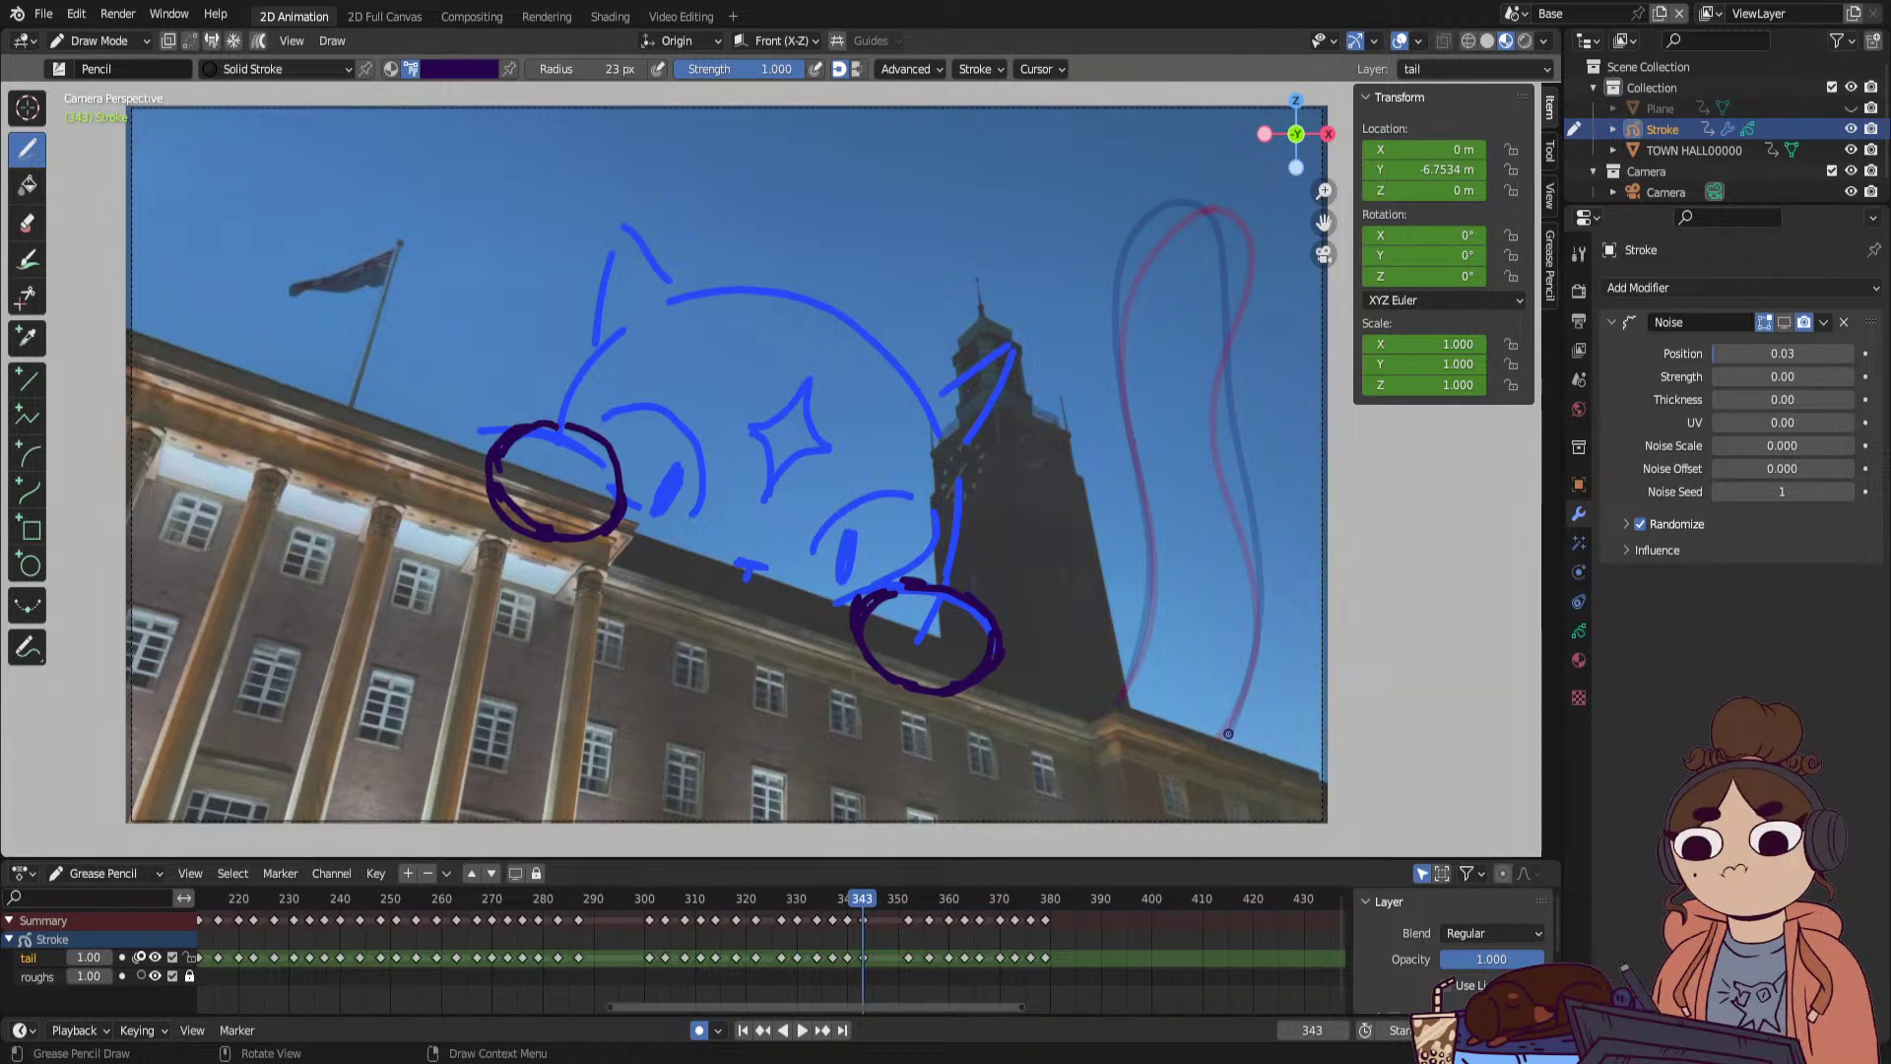
# Compare the neighbouring frames and redraw the tail outline on frame 343 as an in-between of the onion-skinned drawings.
pyautogui.click(854, 902)
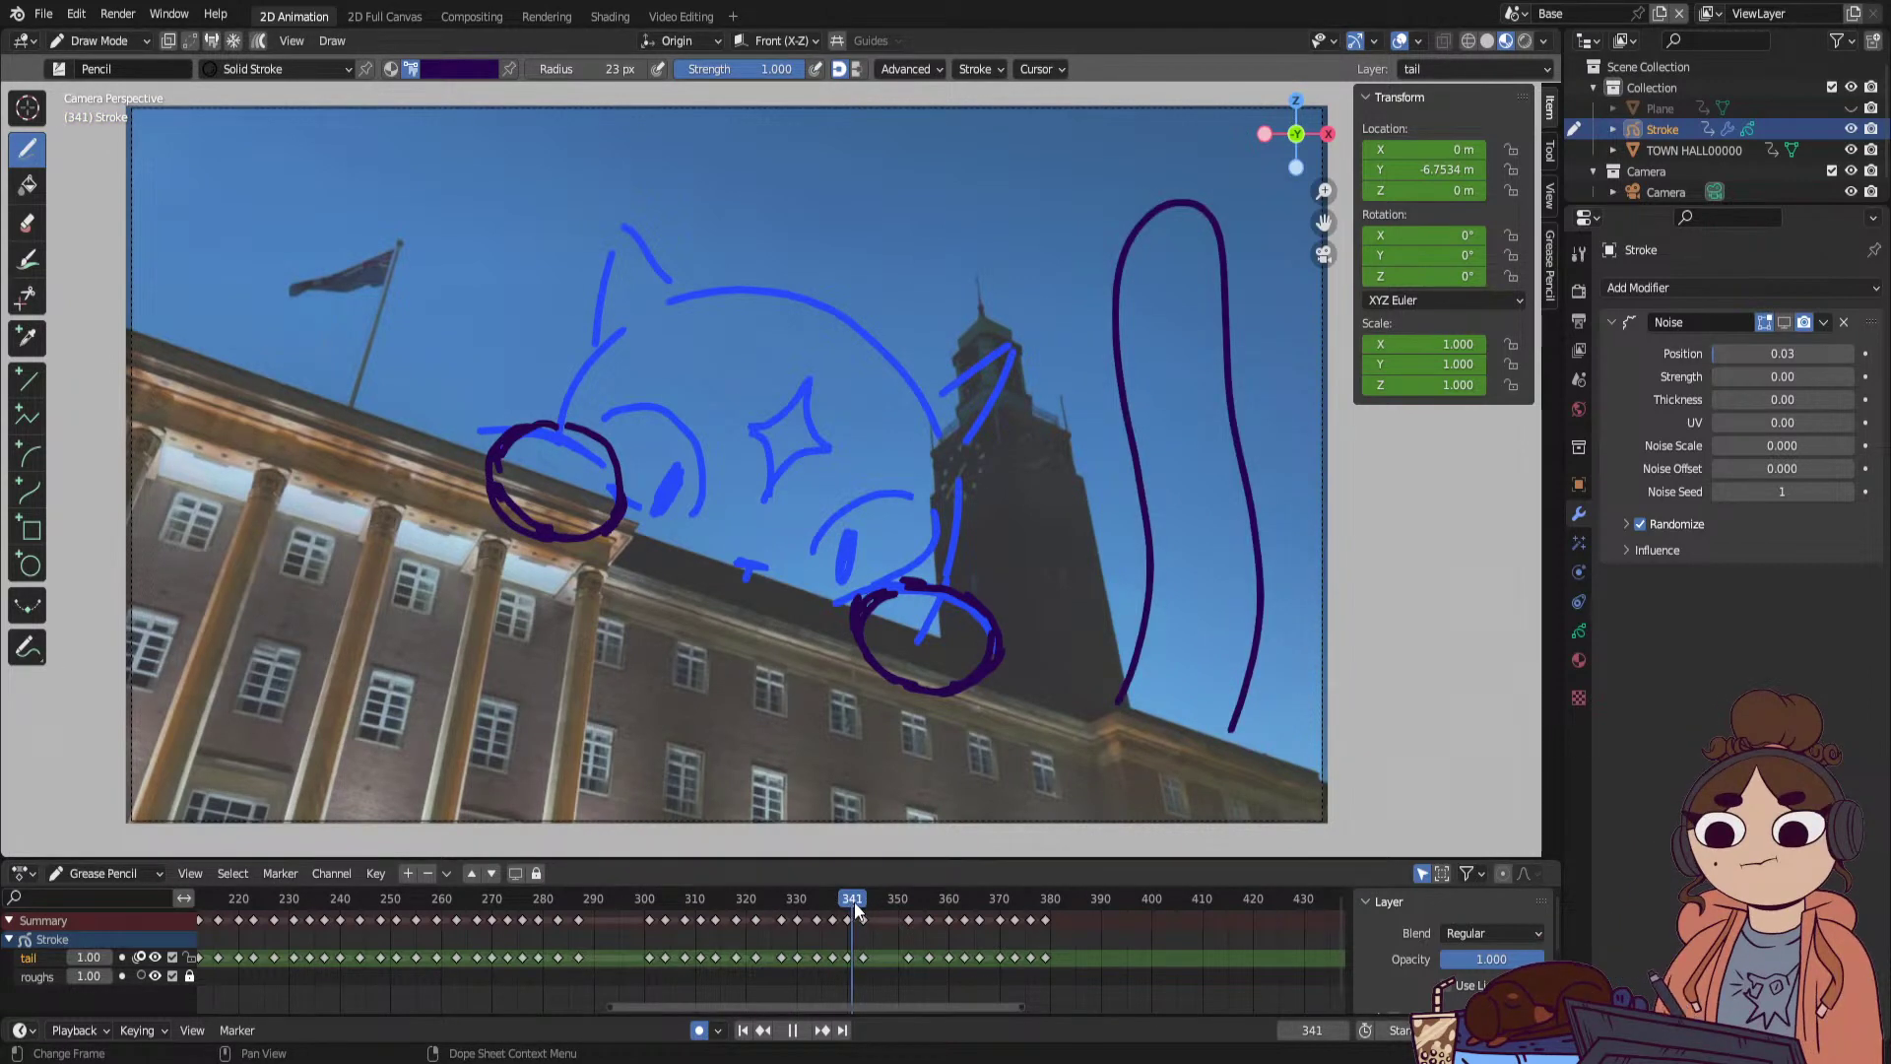
pyautogui.press('space')
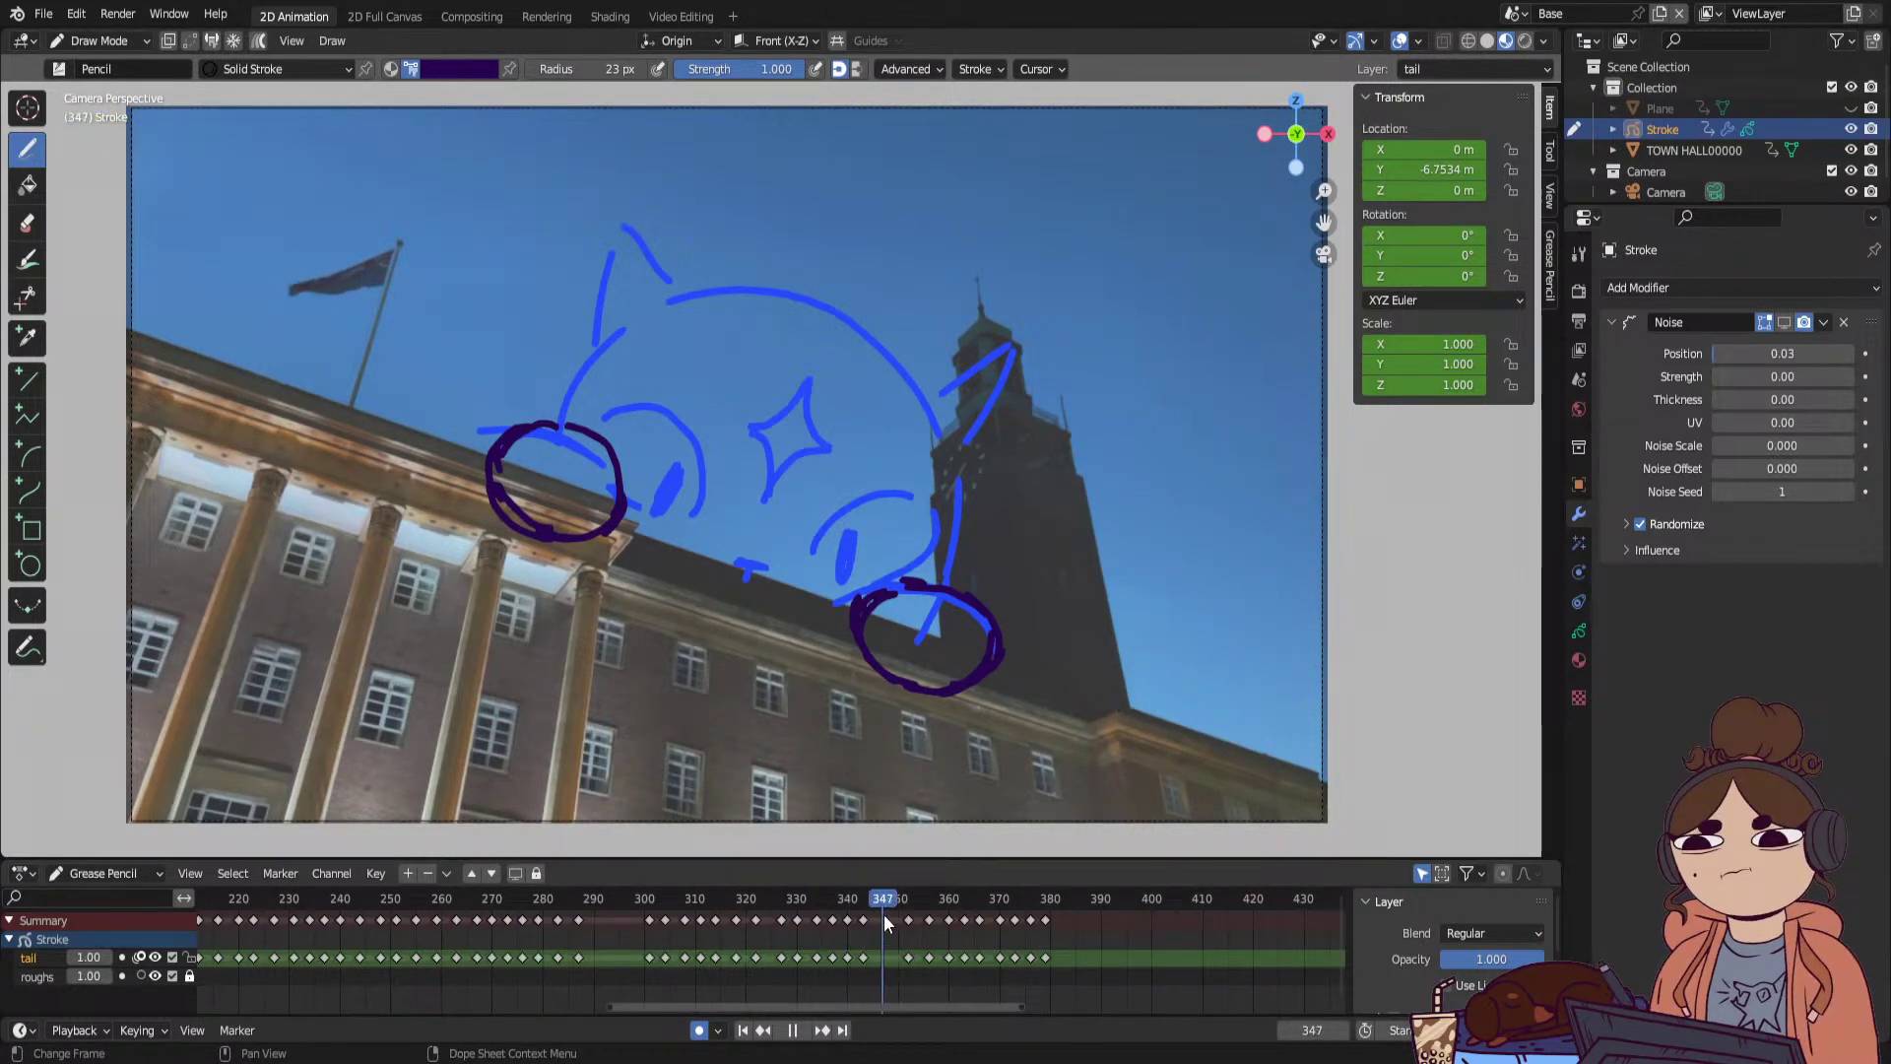
pyautogui.press('space')
pyautogui.click(866, 910)
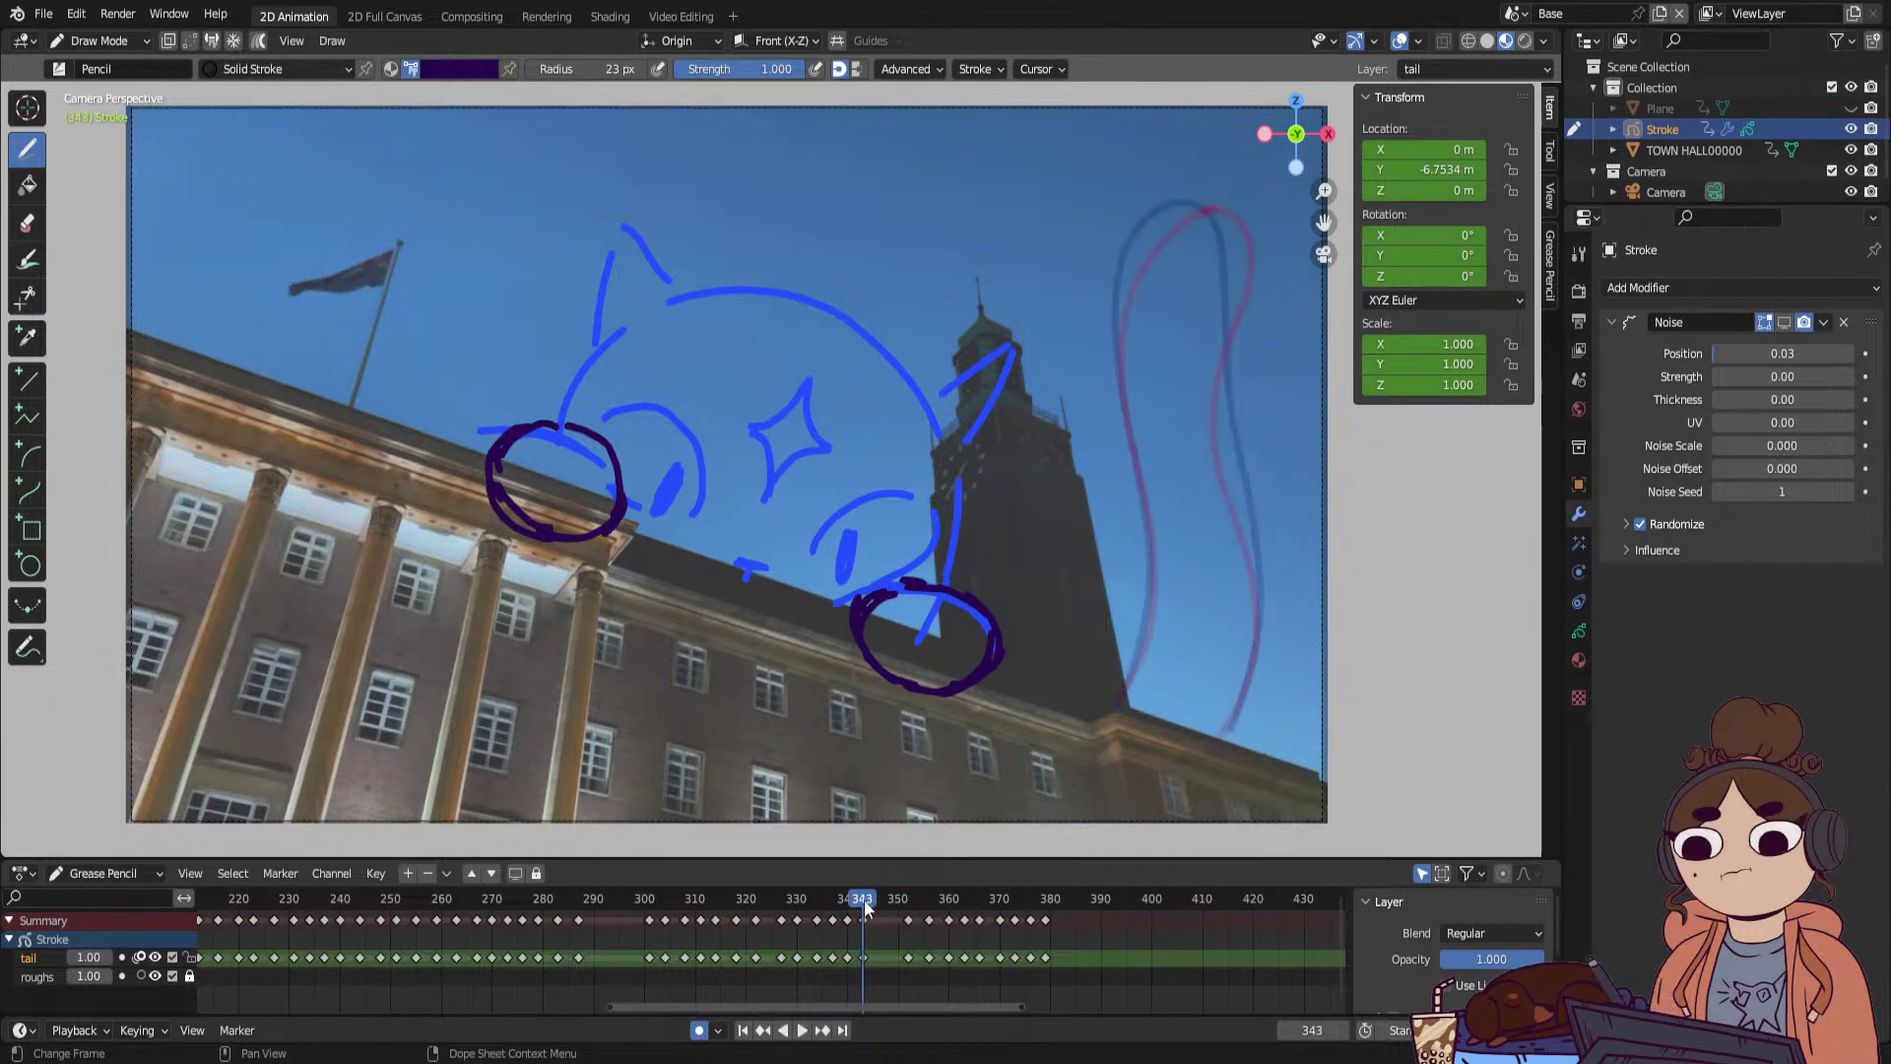
pyautogui.moveTo(1137, 651); pyautogui.dragTo(1144, 540)
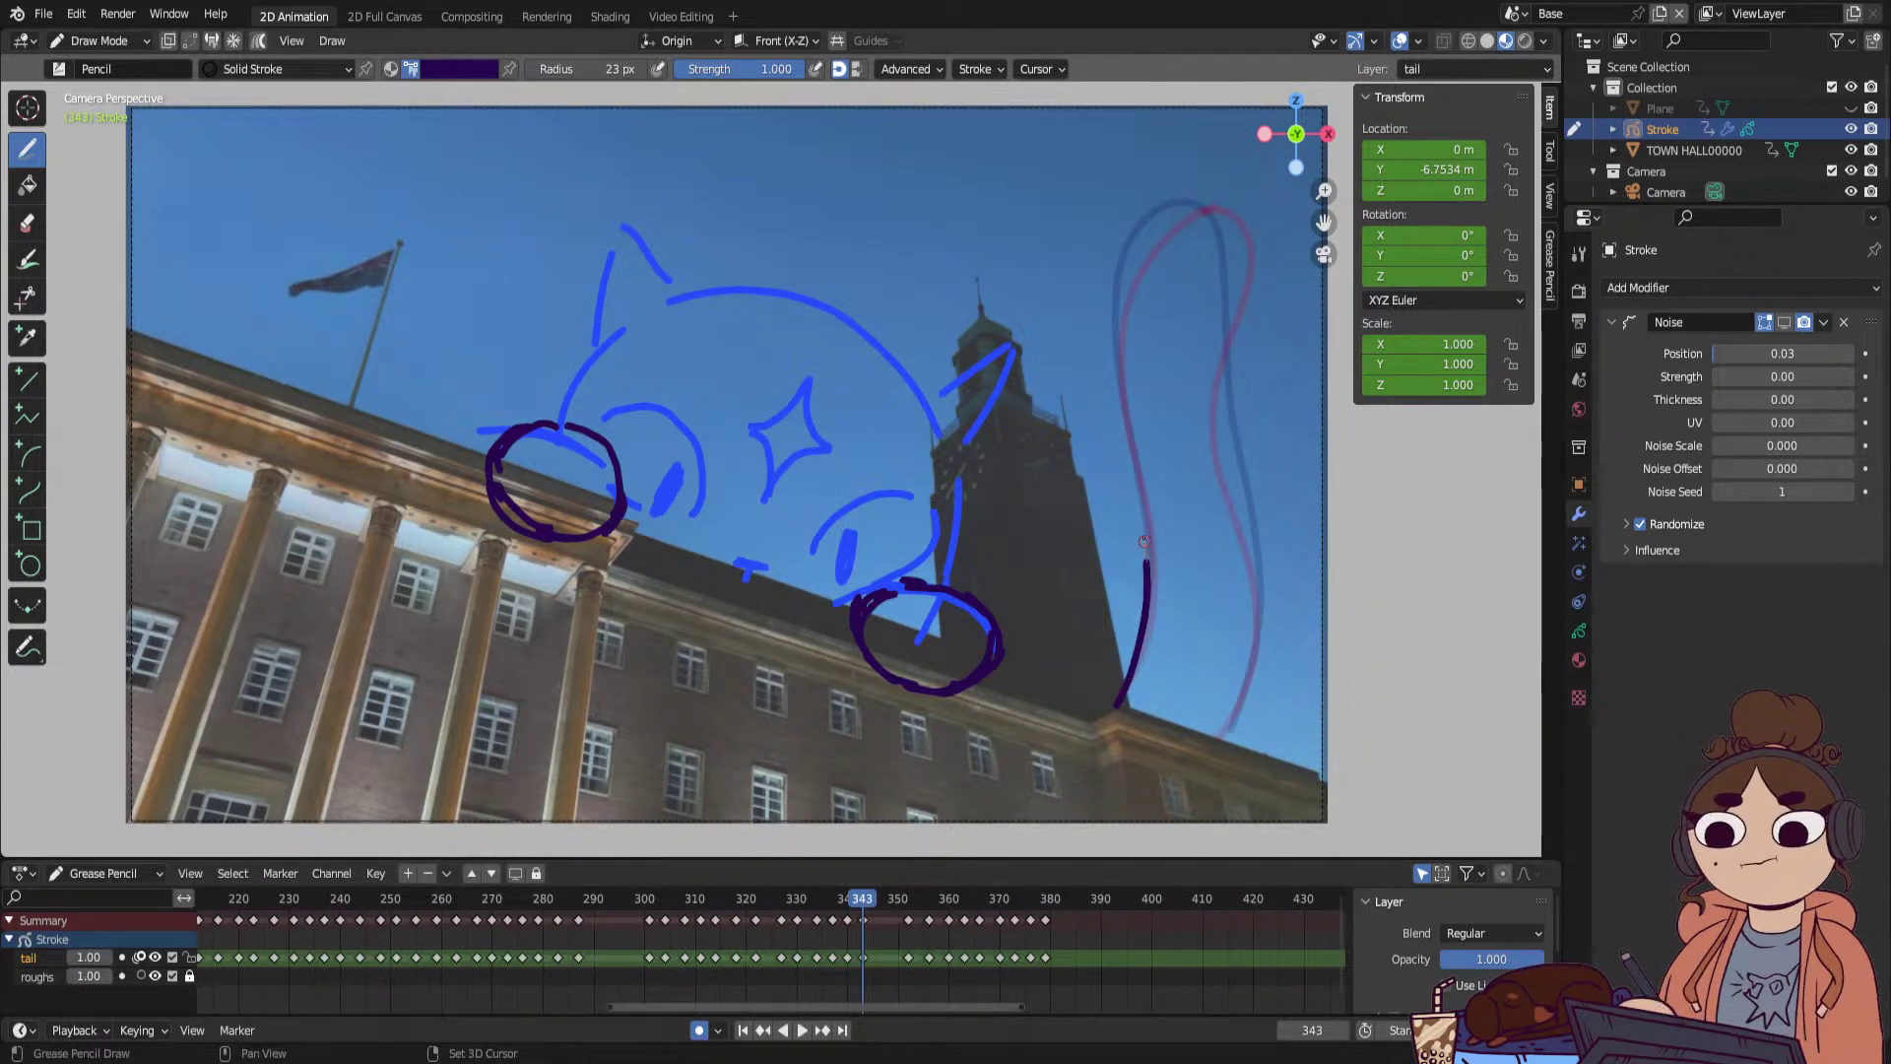
pyautogui.moveTo(1119, 347); pyautogui.dragTo(1133, 261)
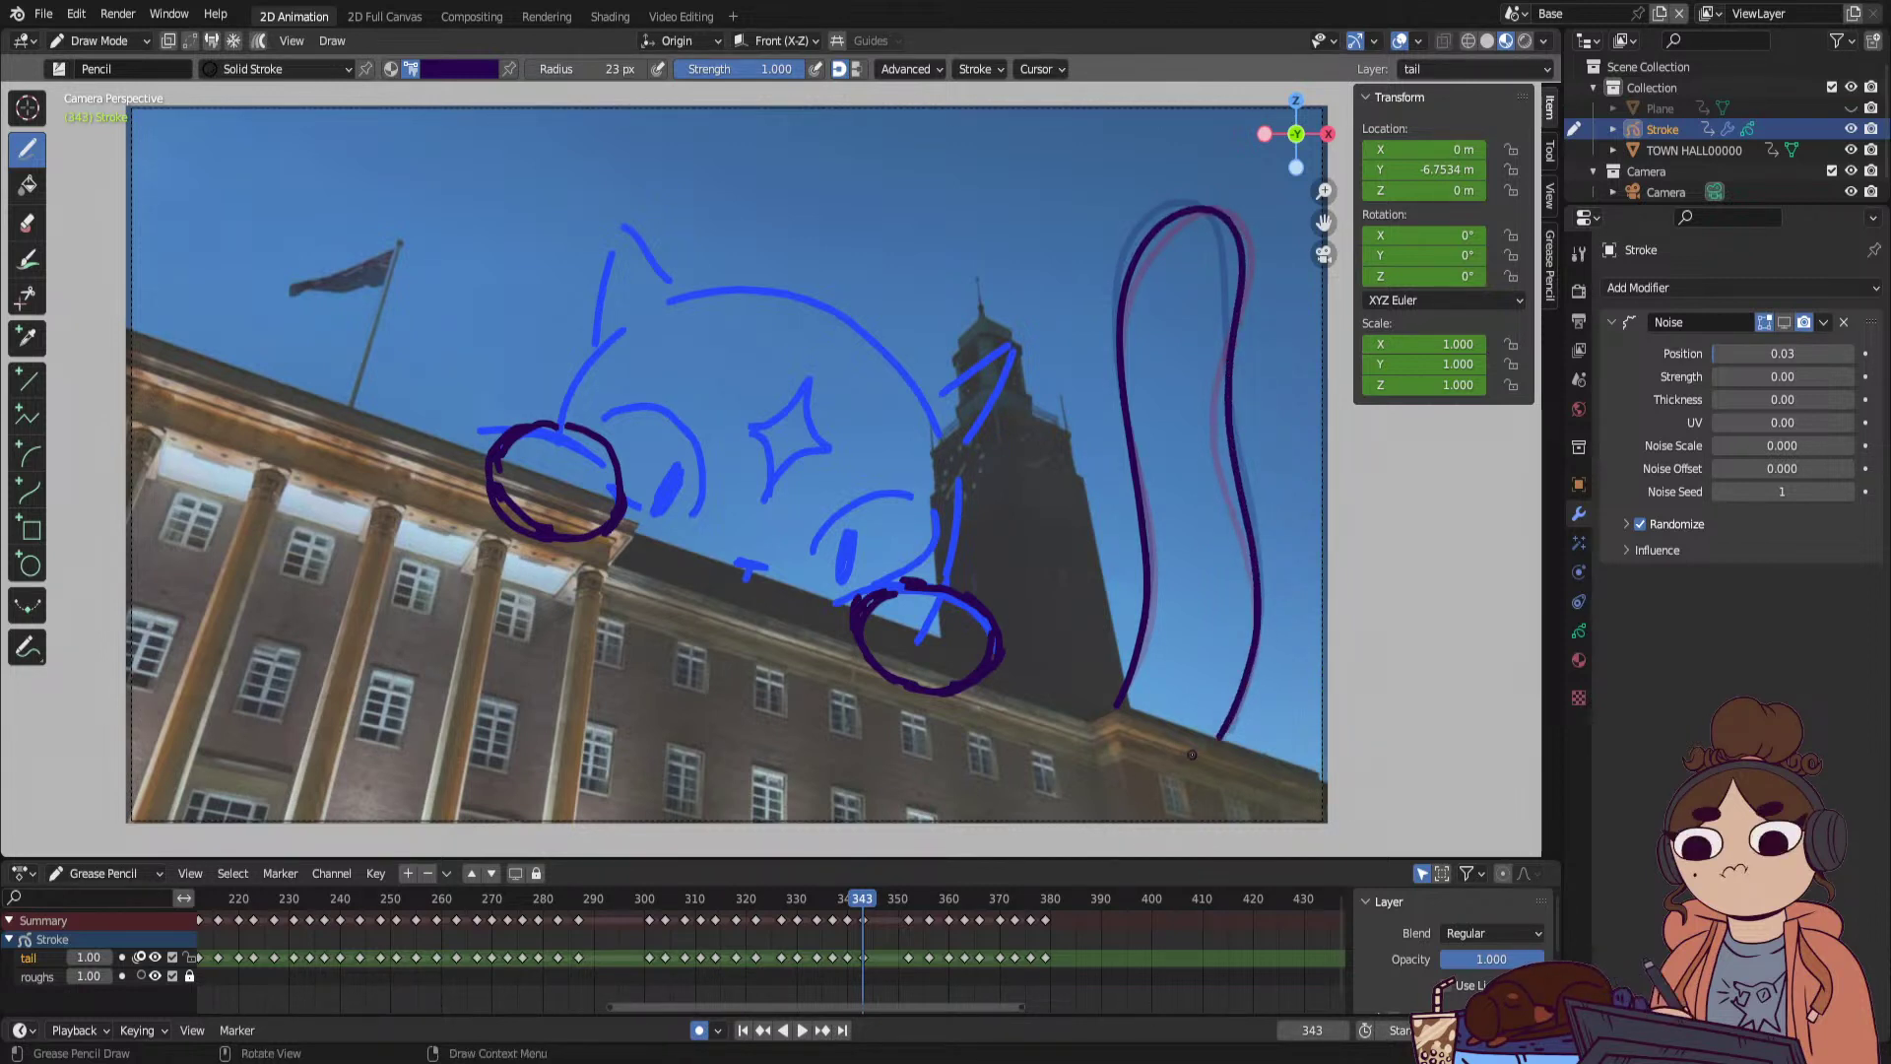
# Move the tail keyframes after frame 343 earlier to start at about frame 347, and replay the animation from the beginning.
pyautogui.moveTo(888, 938); pyautogui.dragTo(1006, 964)
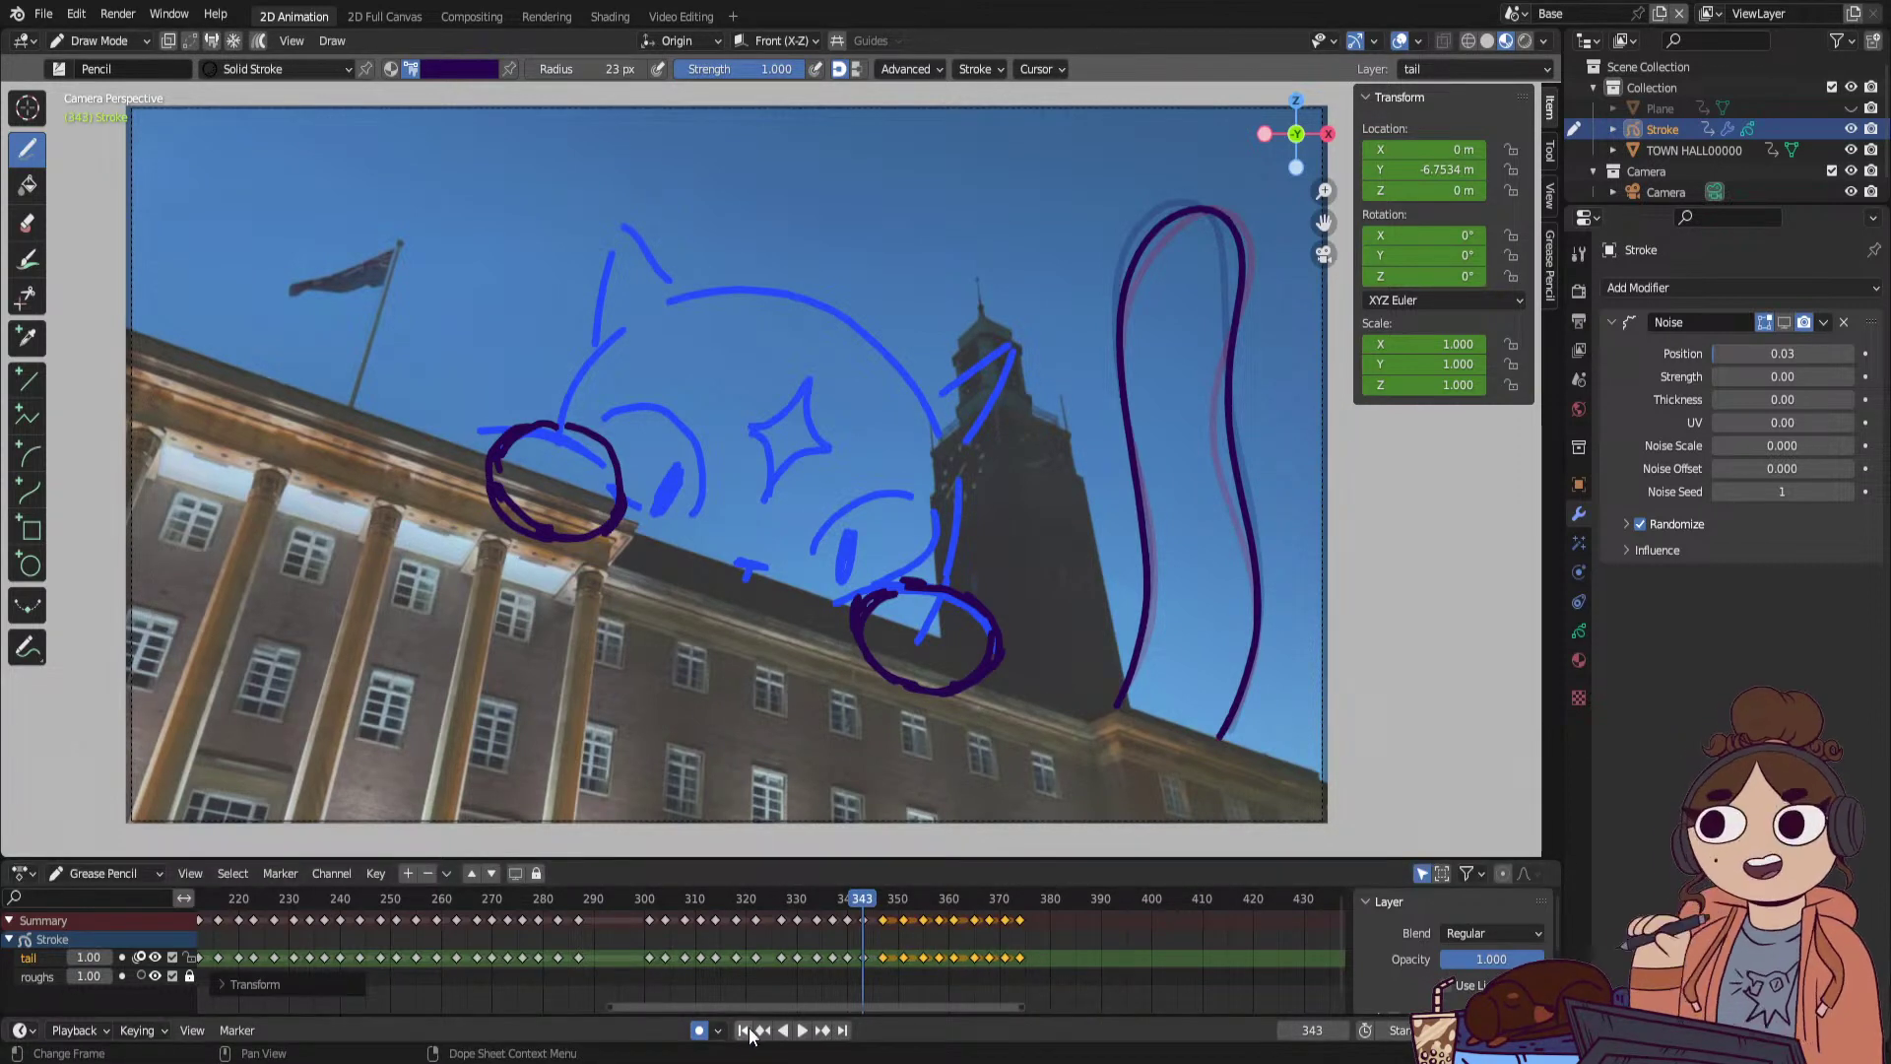
pyautogui.click(742, 1030)
pyautogui.click(803, 1031)
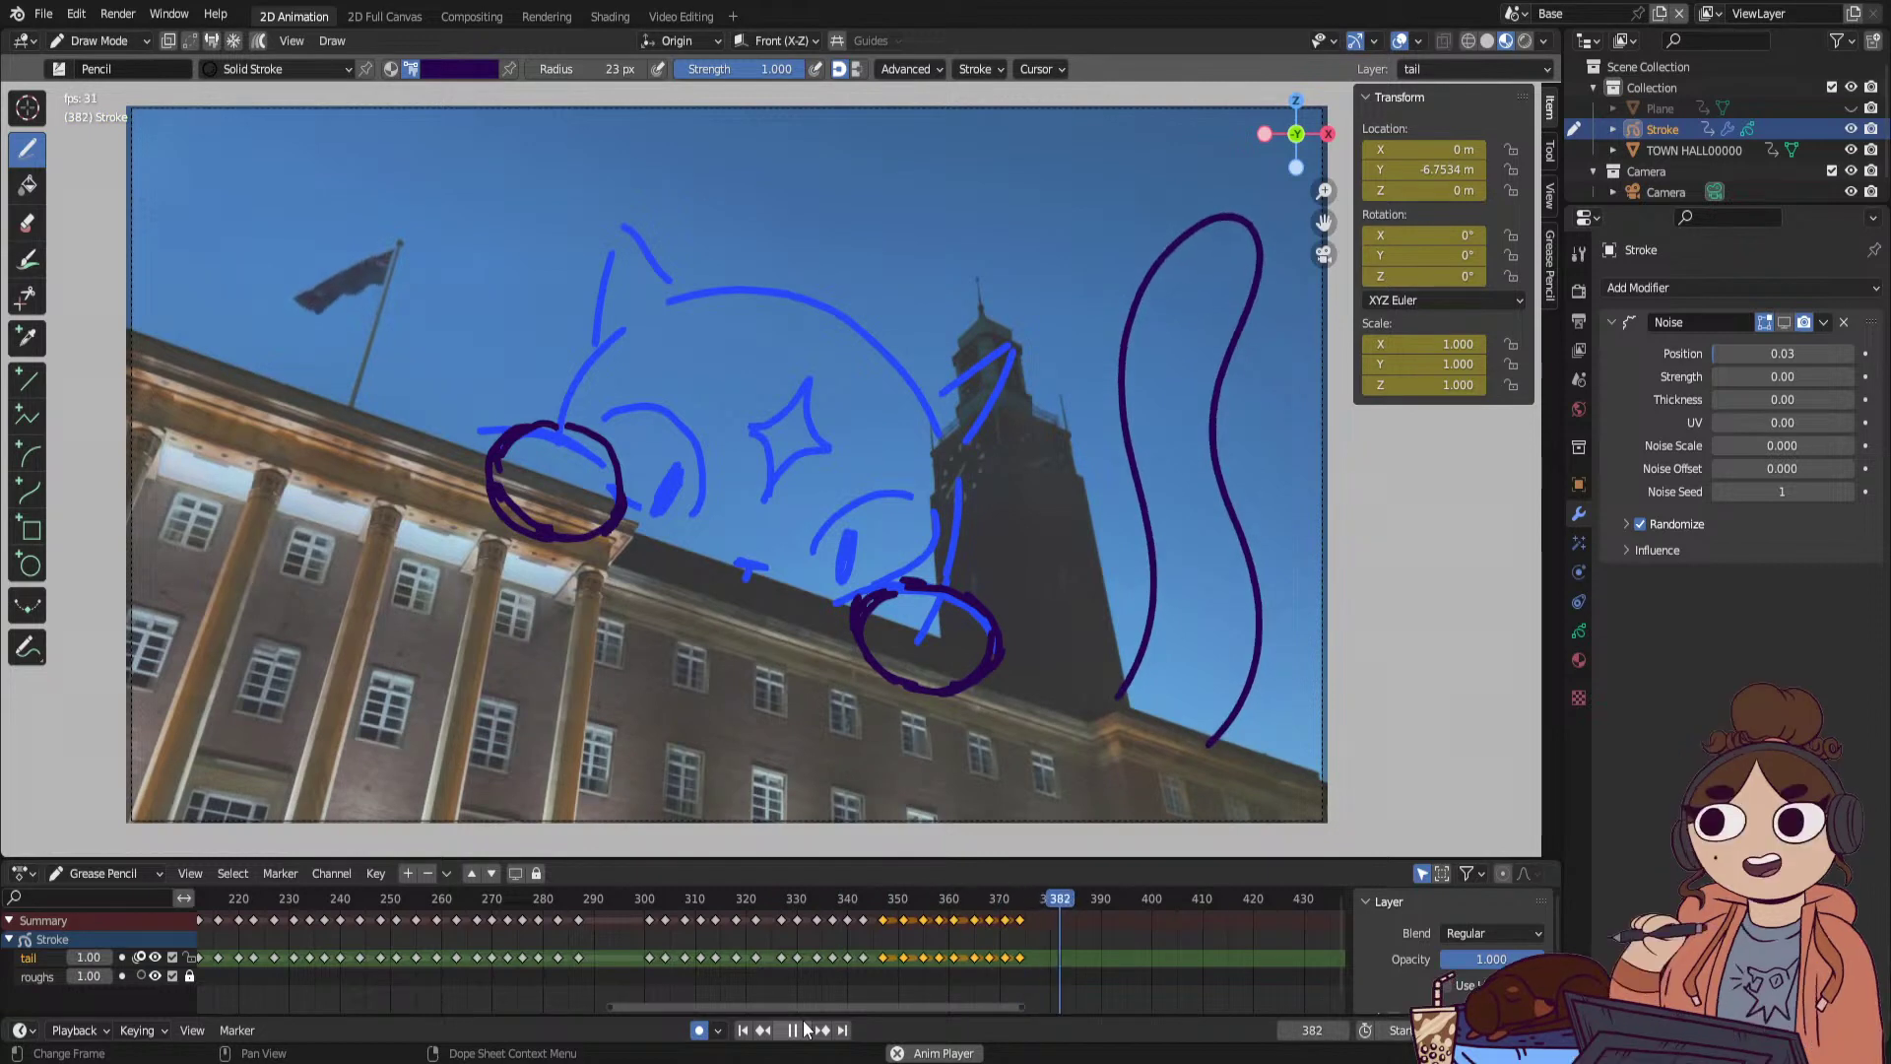
pyautogui.click(803, 1030)
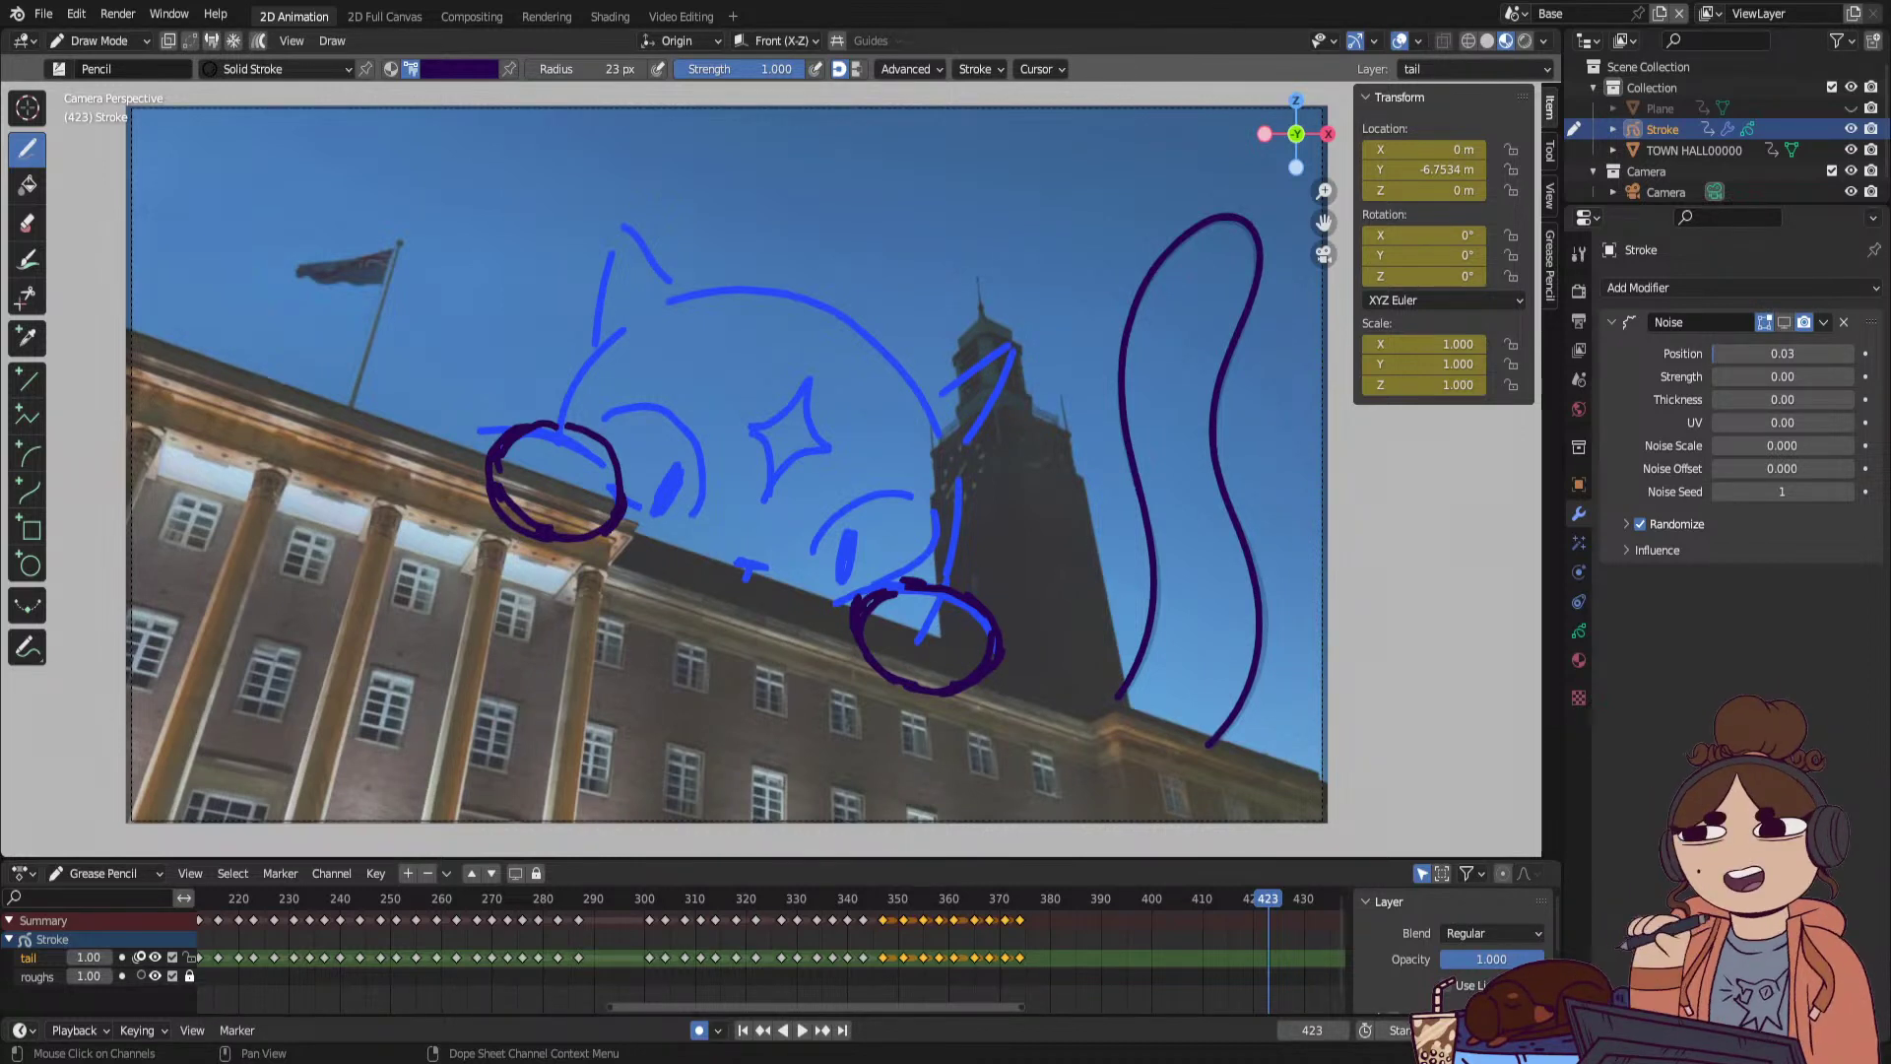
# Replay the animation from frame 1, show the stroke object's layer list and zoom the camera view out slightly during playback.
pyautogui.click(745, 1029)
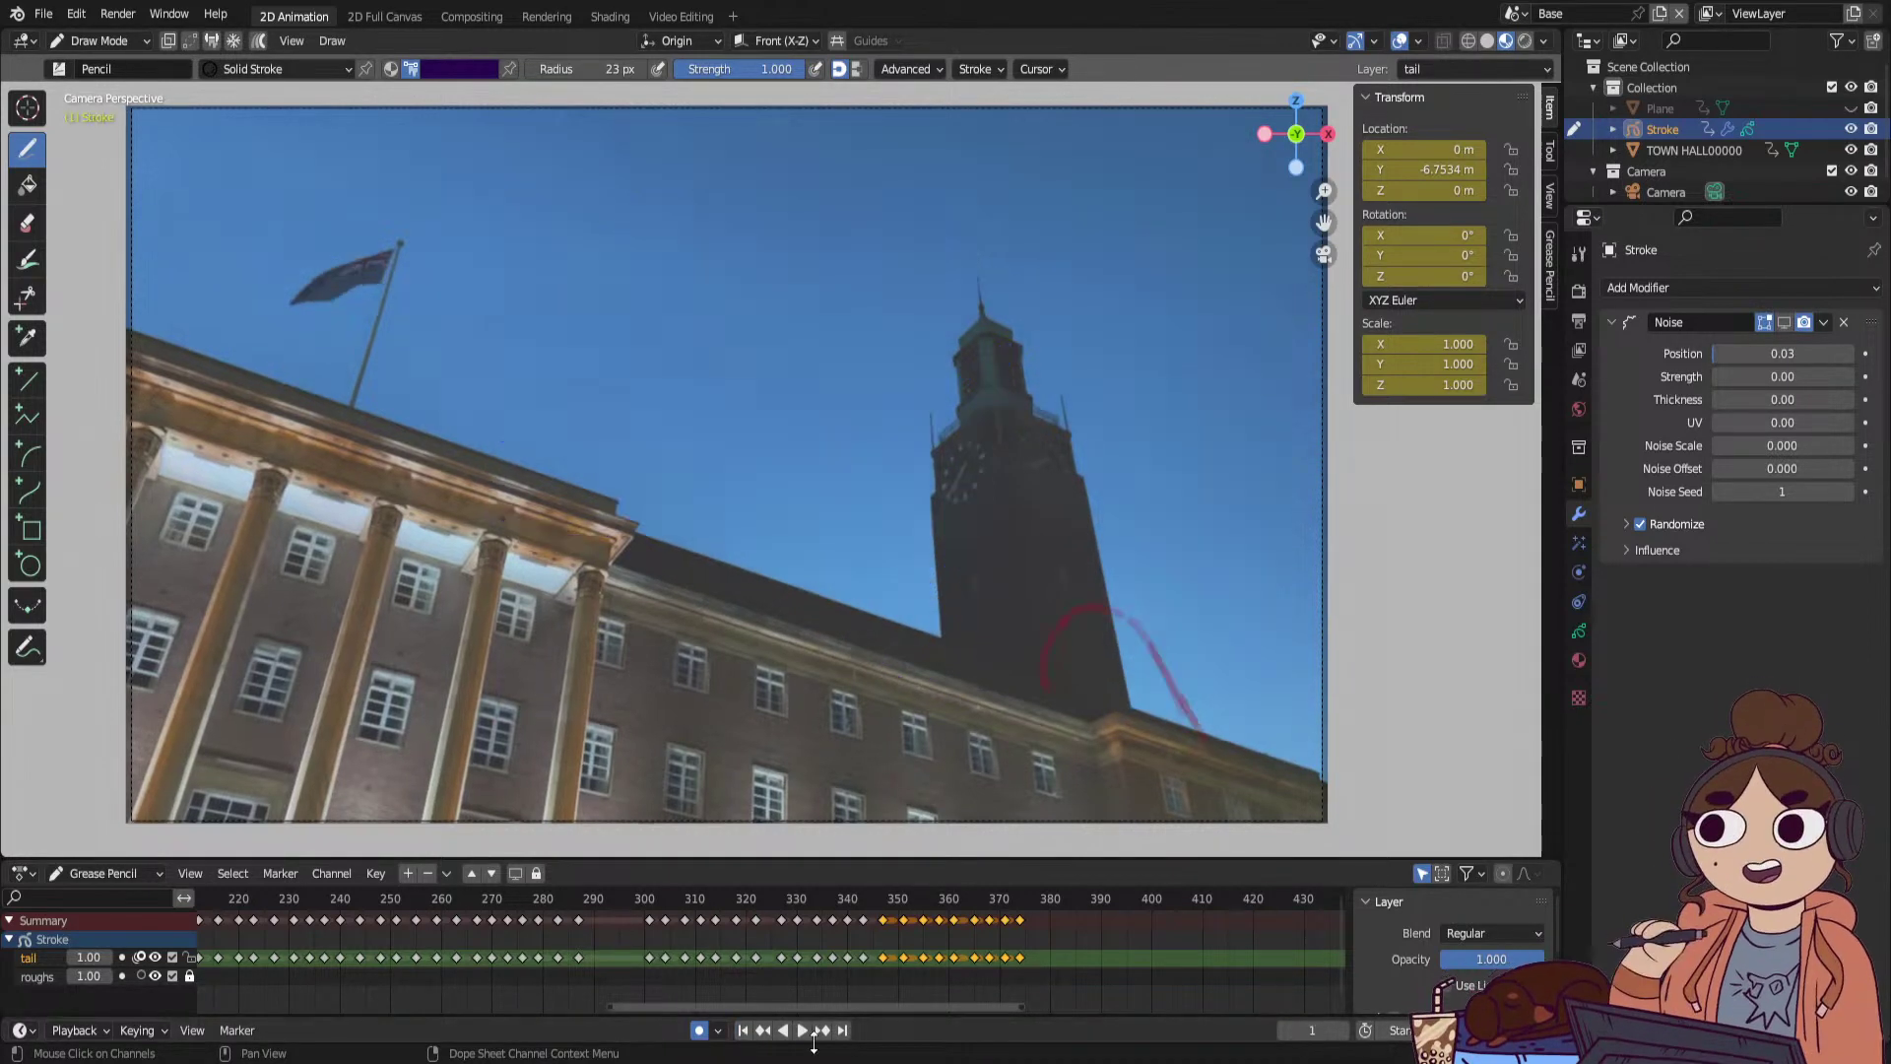
pyautogui.click(803, 1029)
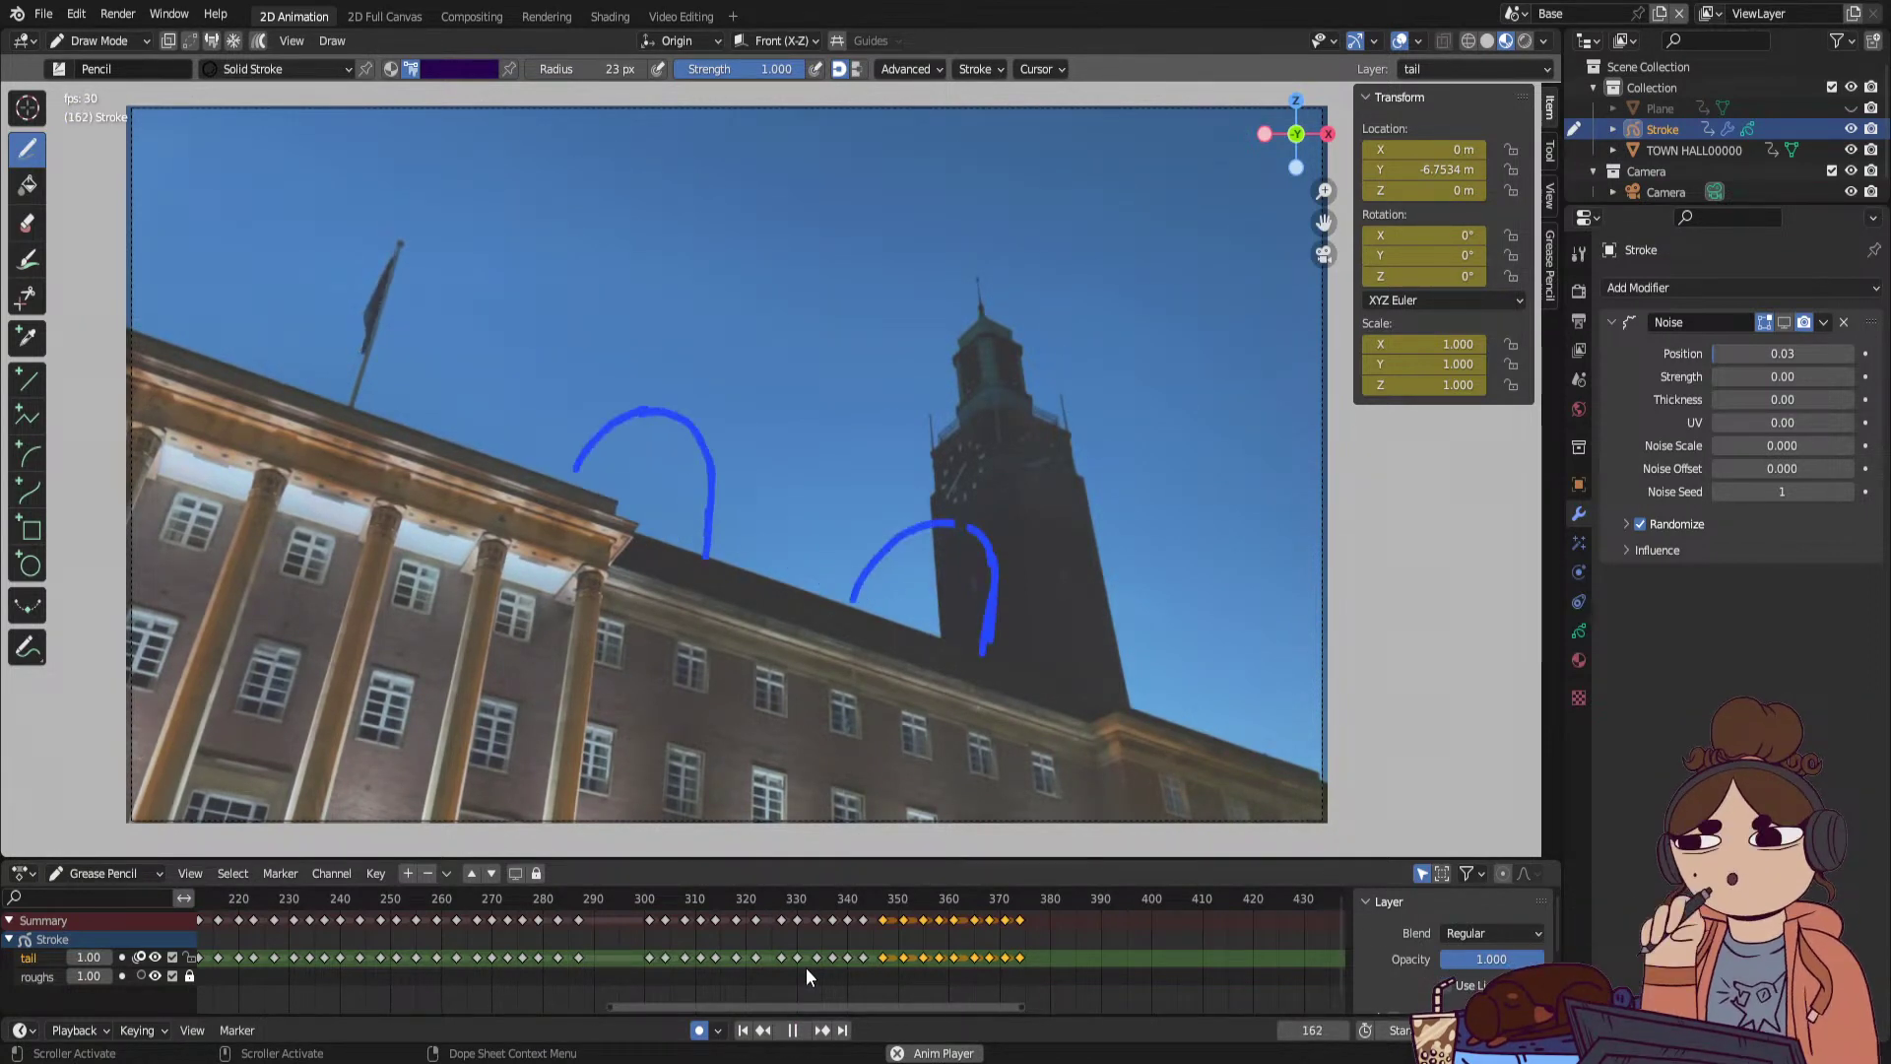
pyautogui.click(1581, 628)
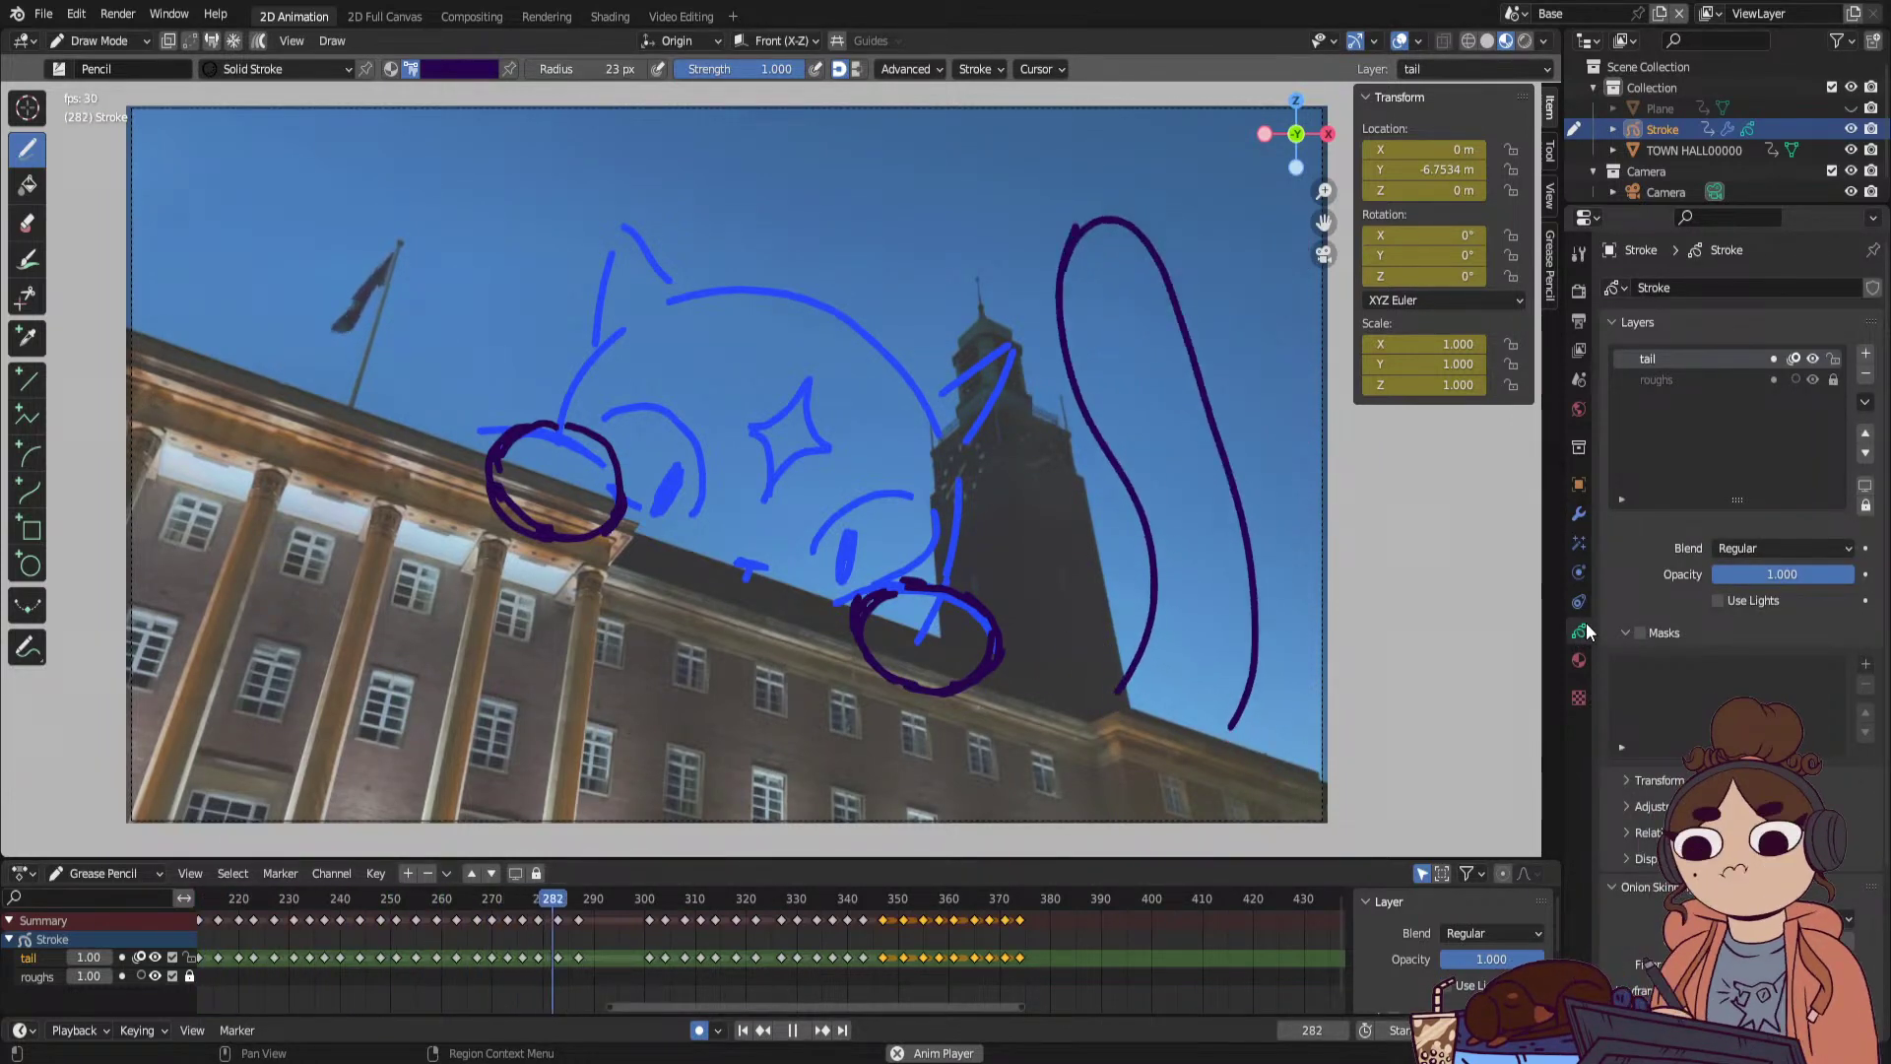
pyautogui.moveTo(1328, 191)
pyautogui.mouseDown()
pyautogui.moveTo(1337, 229)
pyautogui.moveTo(1325, 190)
pyautogui.moveTo(1330, 215)
pyautogui.mouseUp()
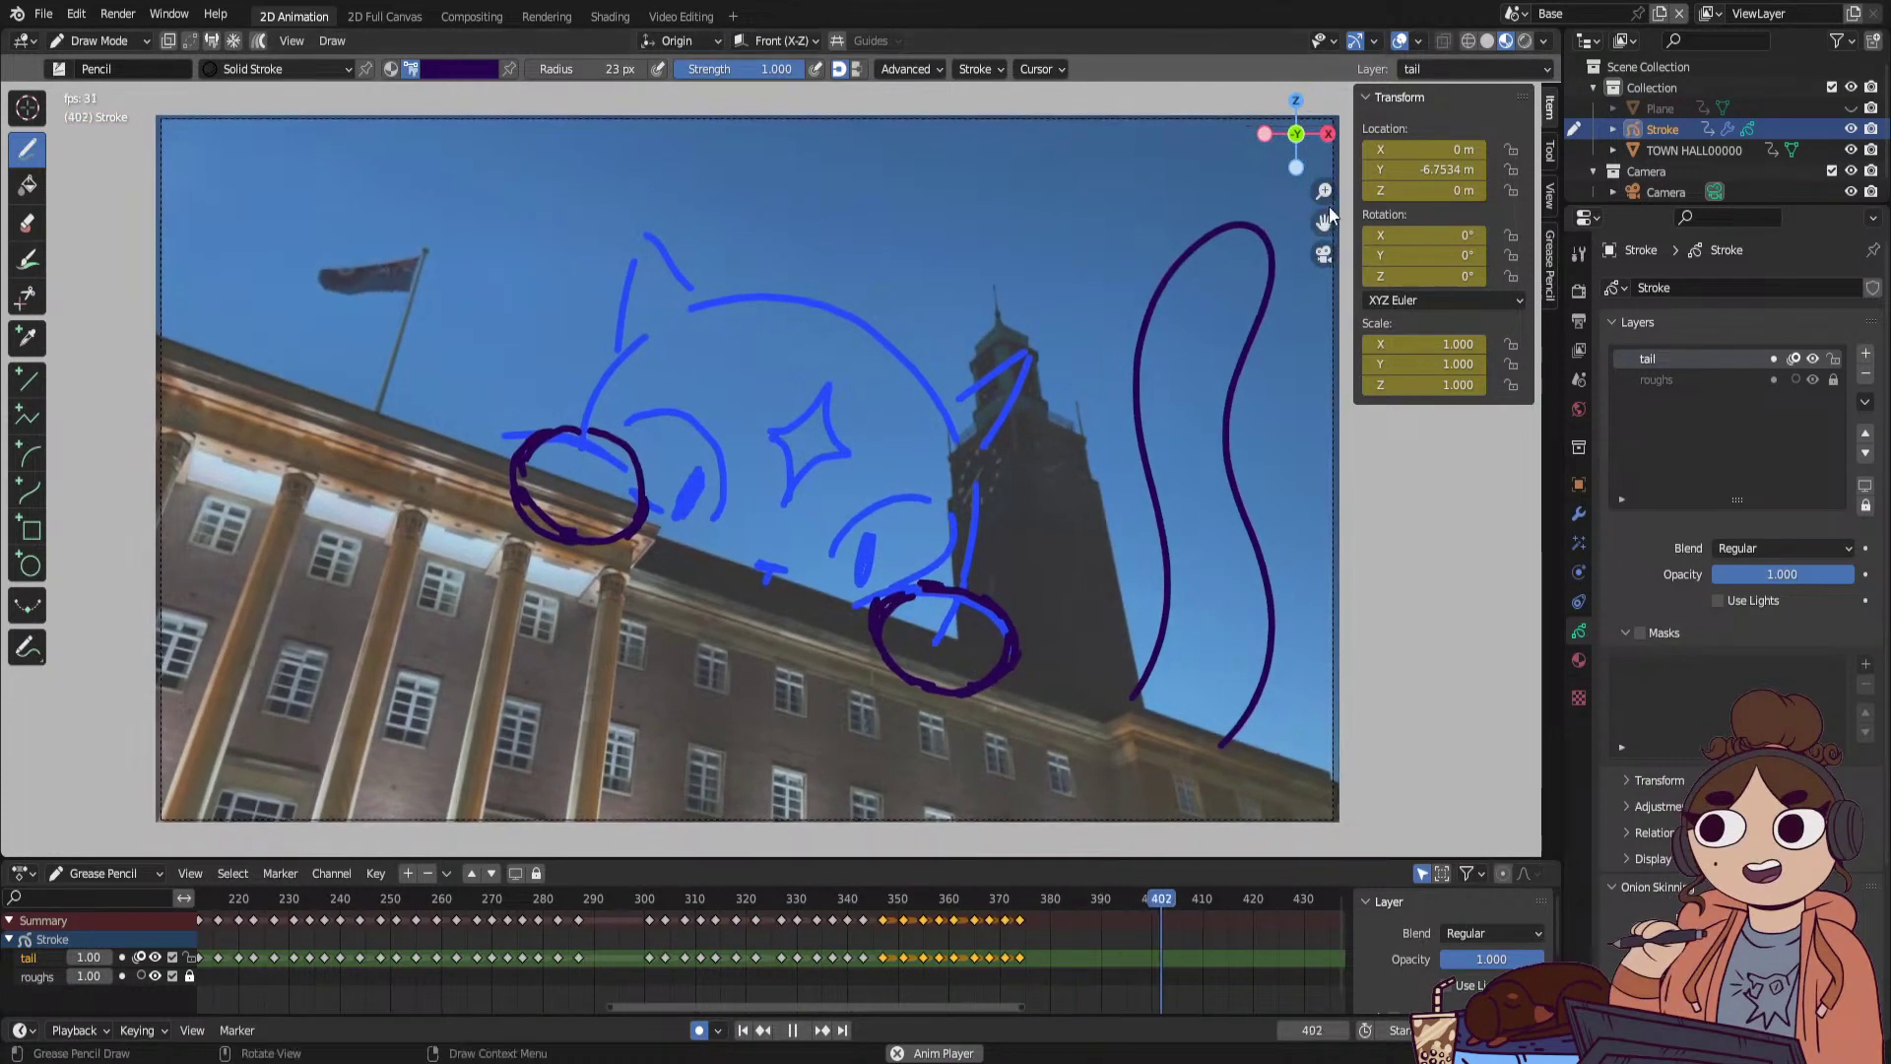
pyautogui.click(798, 1030)
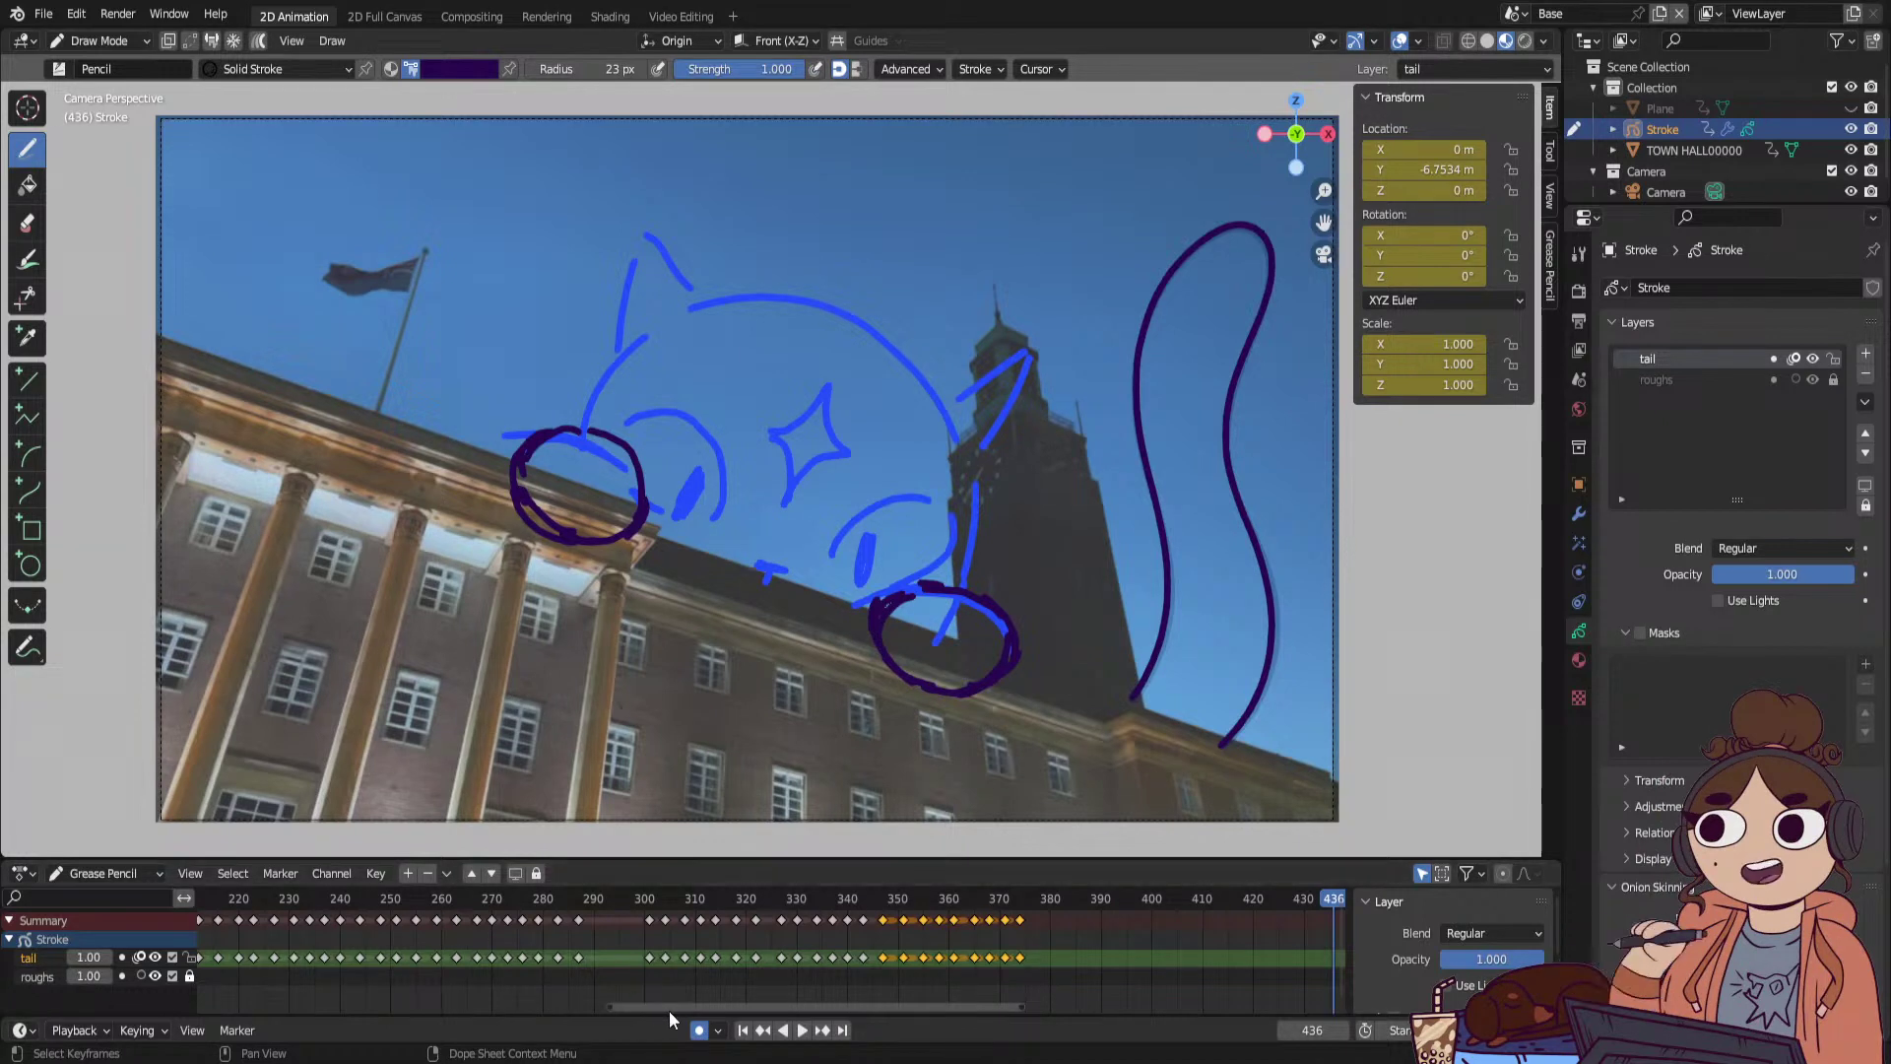
# Bring the start of the timeline into view, go to frame 1 and play the whole animation again.
pyautogui.moveTo(670, 1010); pyautogui.dragTo(265, 1009)
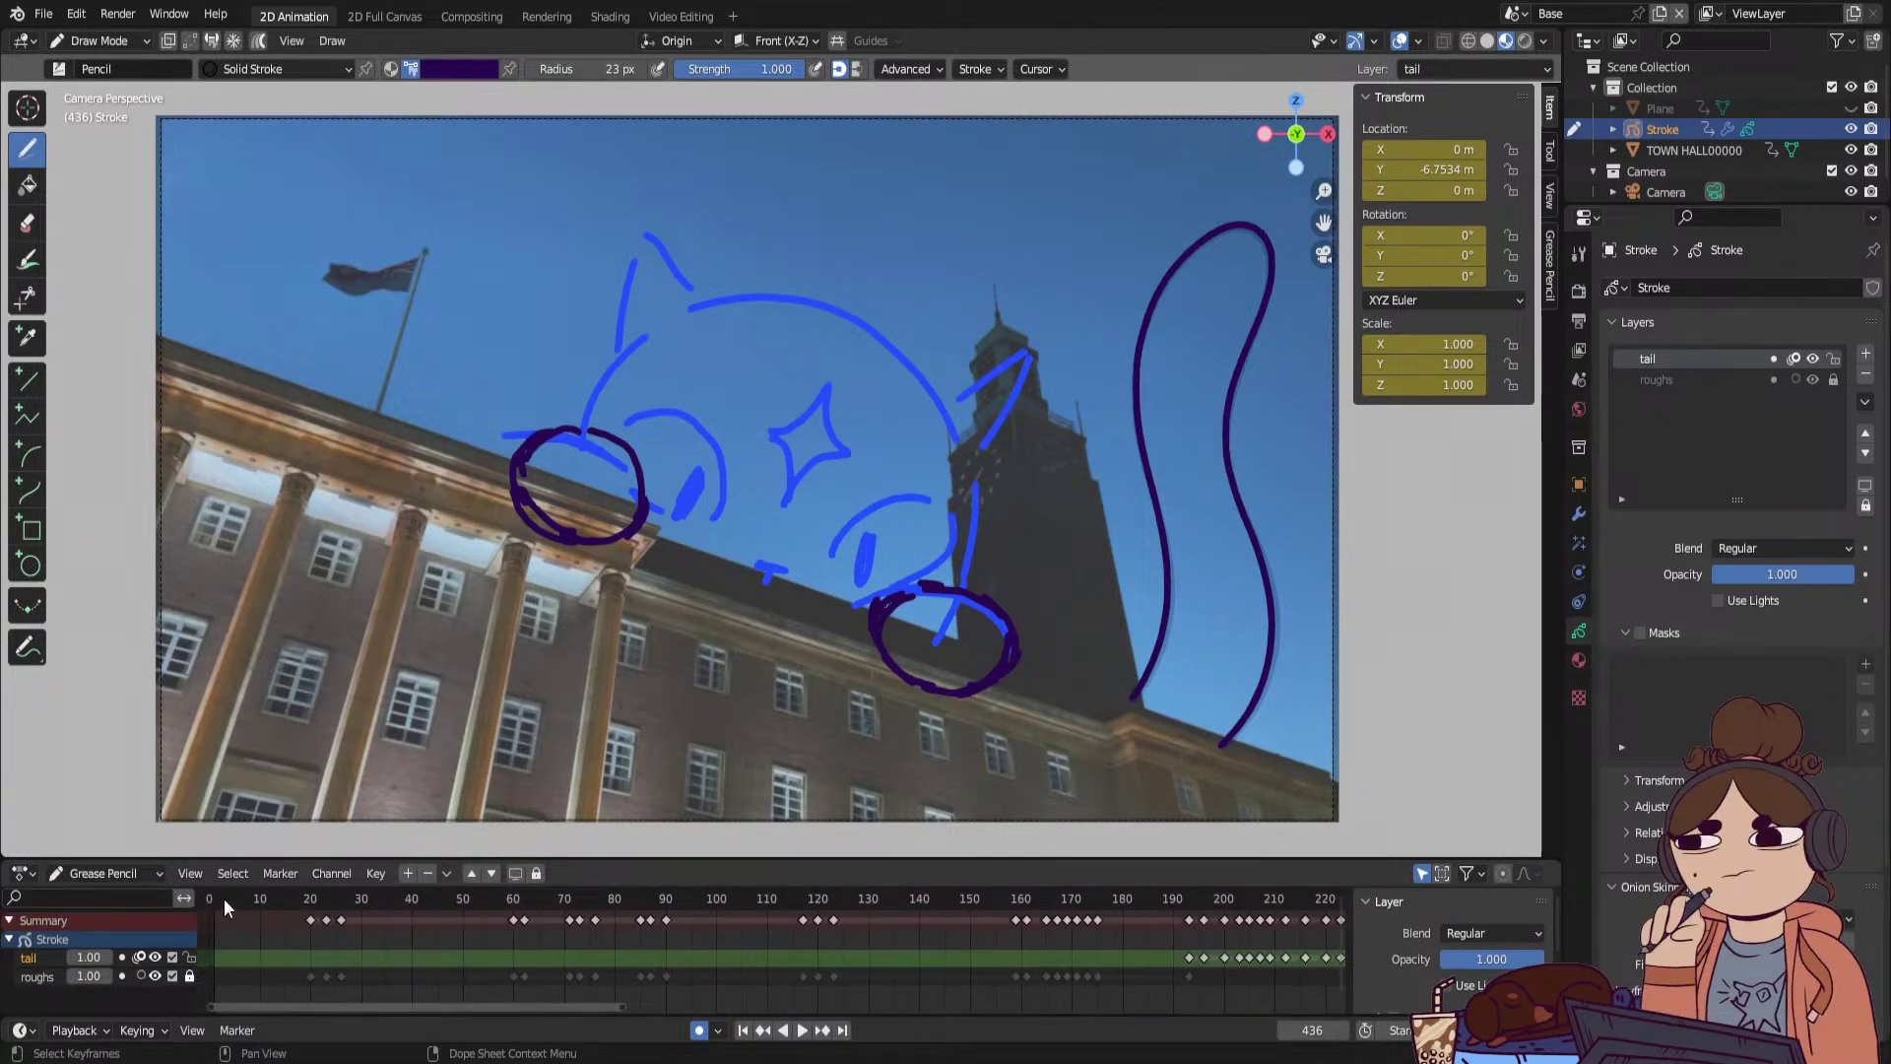
pyautogui.click(217, 898)
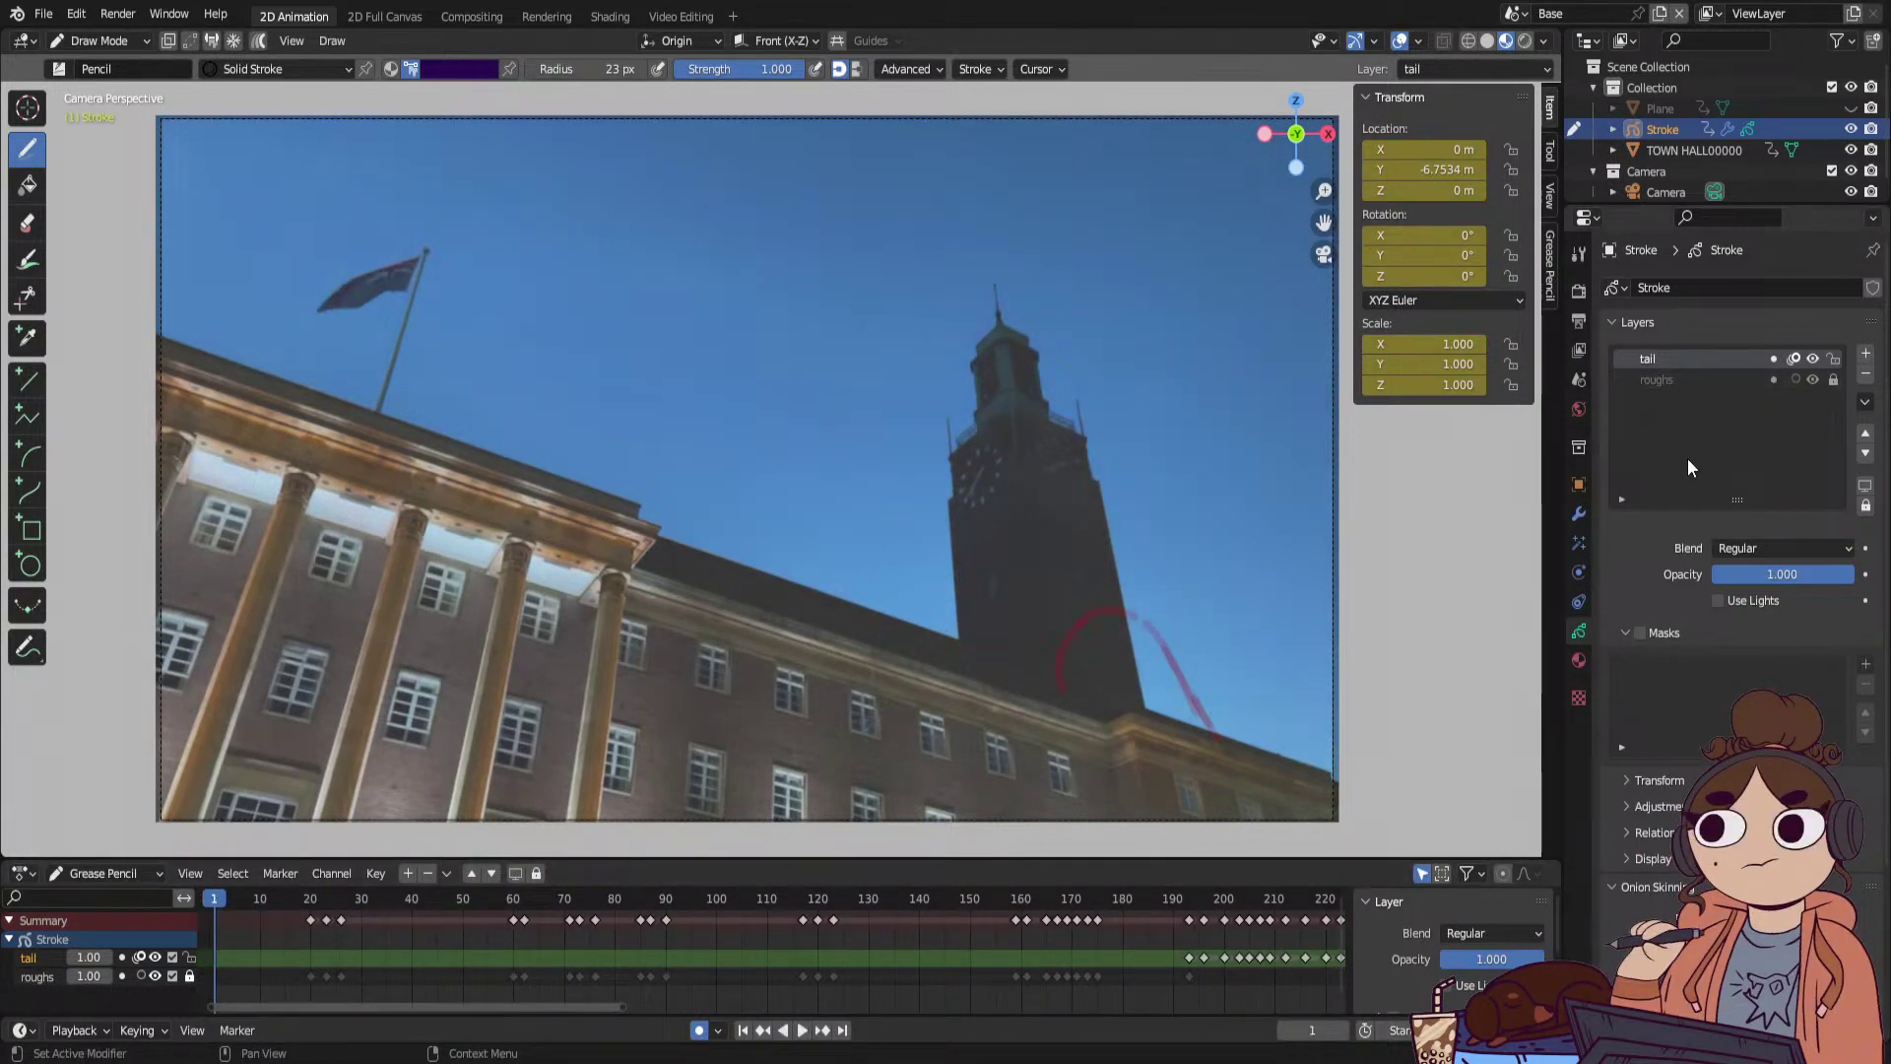
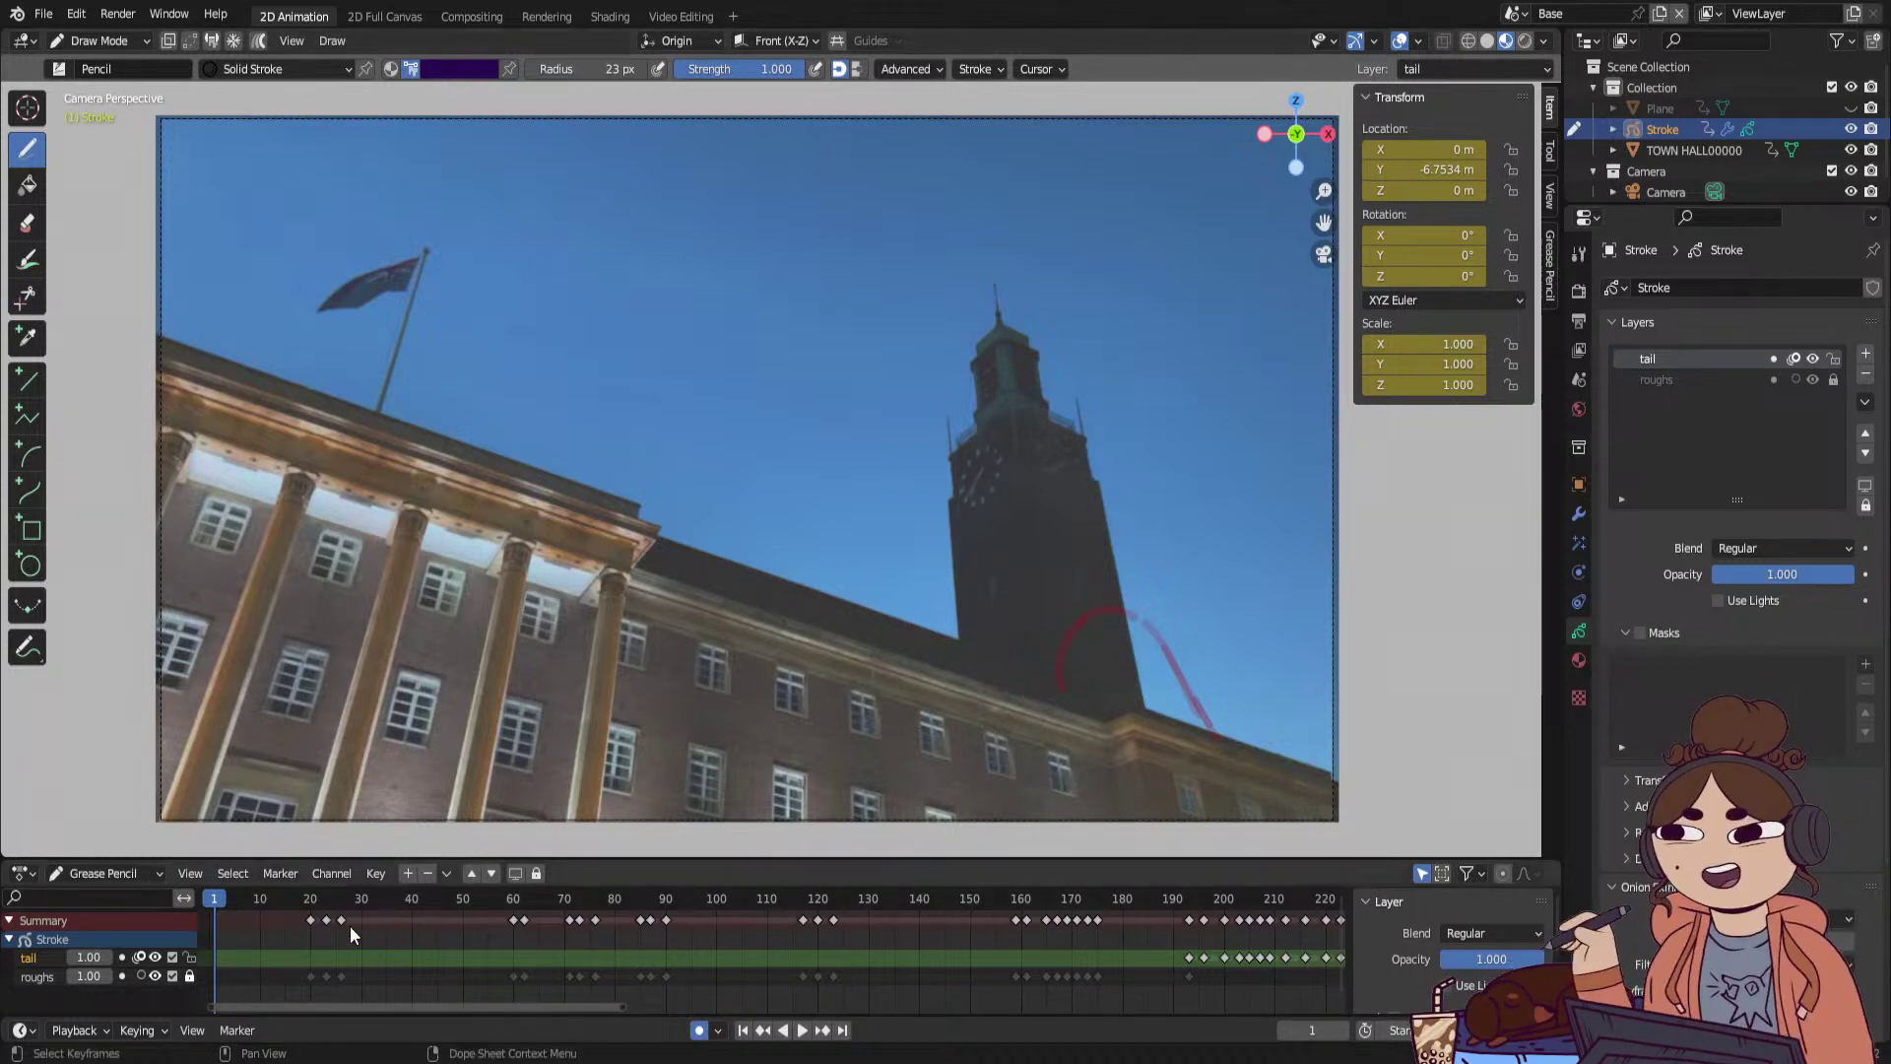
pyautogui.click(803, 1030)
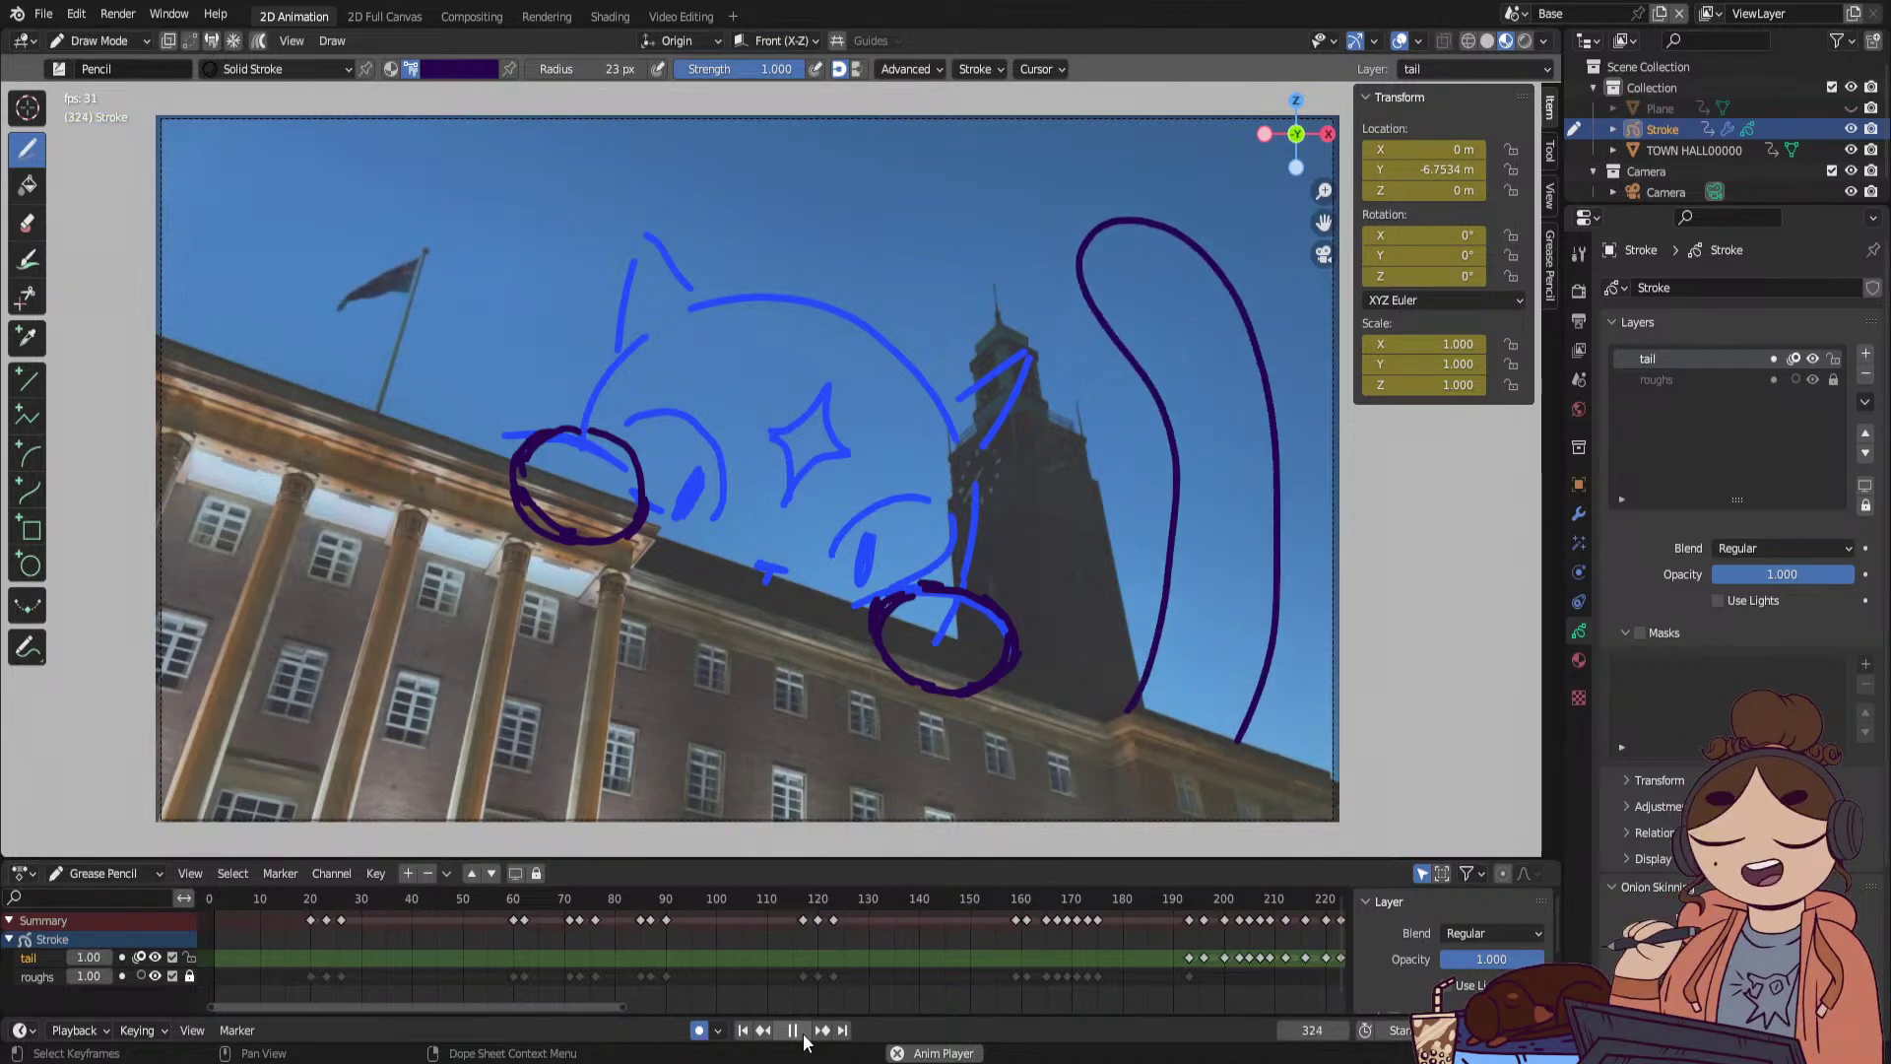
# Stop the playback, show the whole keyframe range in the timeline and replay the tail animation from about frame 345.
pyautogui.click(794, 1031)
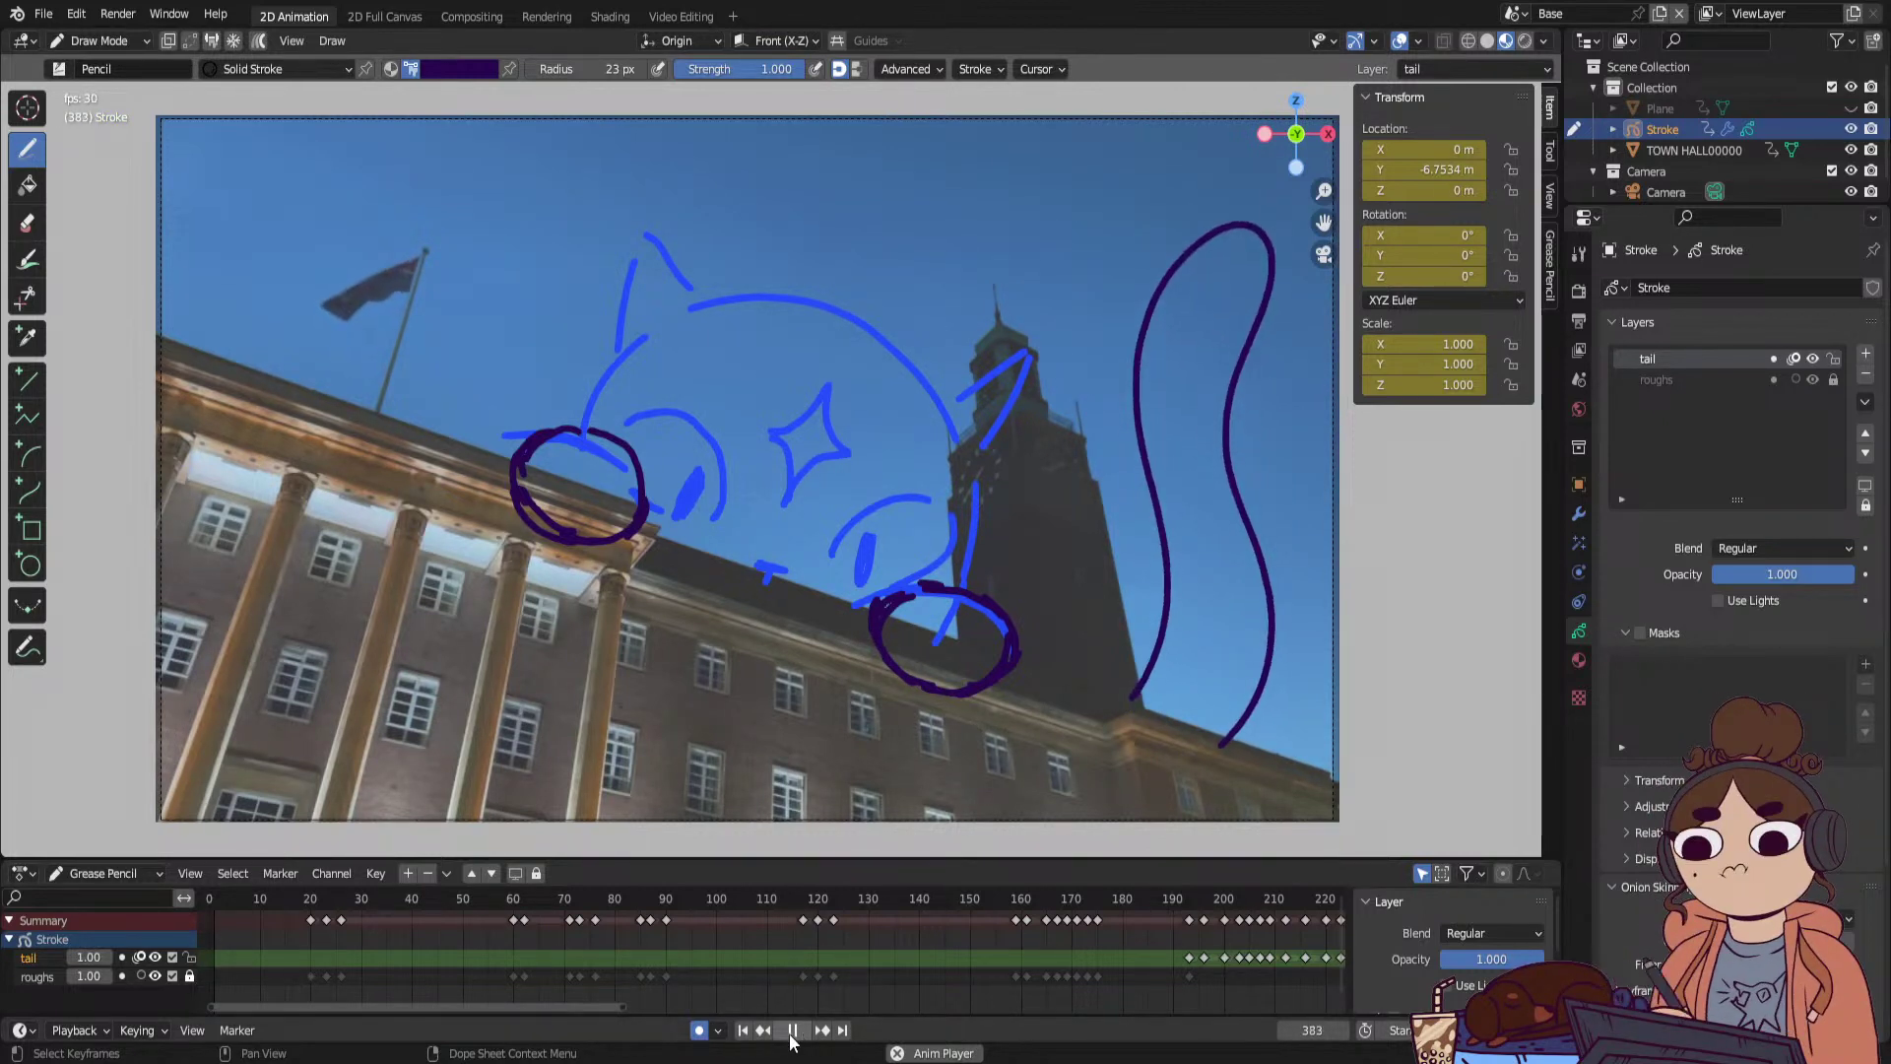
pyautogui.click(1000, 896)
pyautogui.scroll(-5, 682, 1001)
pyautogui.press('space')
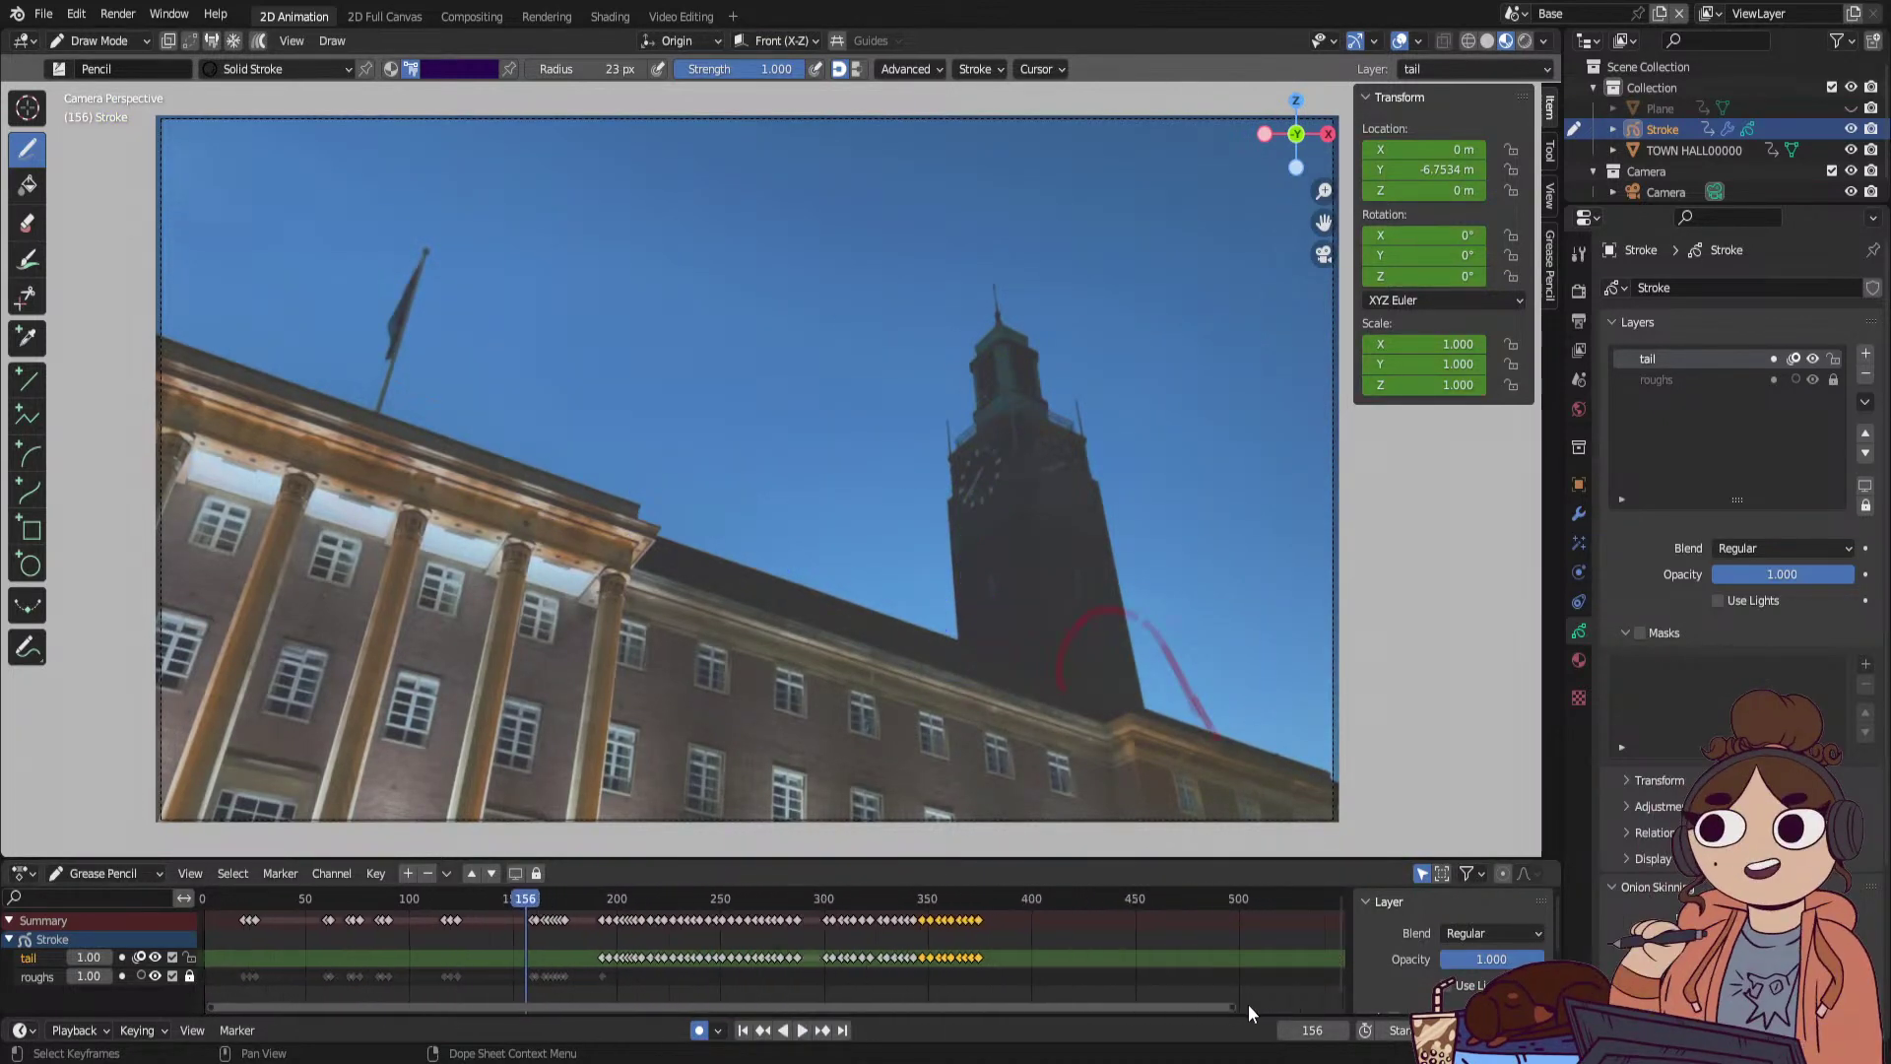
pyautogui.click(881, 898)
pyautogui.moveTo(884, 906)
pyautogui.mouseDown()
pyautogui.moveTo(946, 901)
pyautogui.moveTo(908, 907)
pyautogui.moveTo(924, 966)
pyautogui.moveTo(883, 971)
pyautogui.mouseUp()
pyautogui.click(884, 898)
pyautogui.press('space')
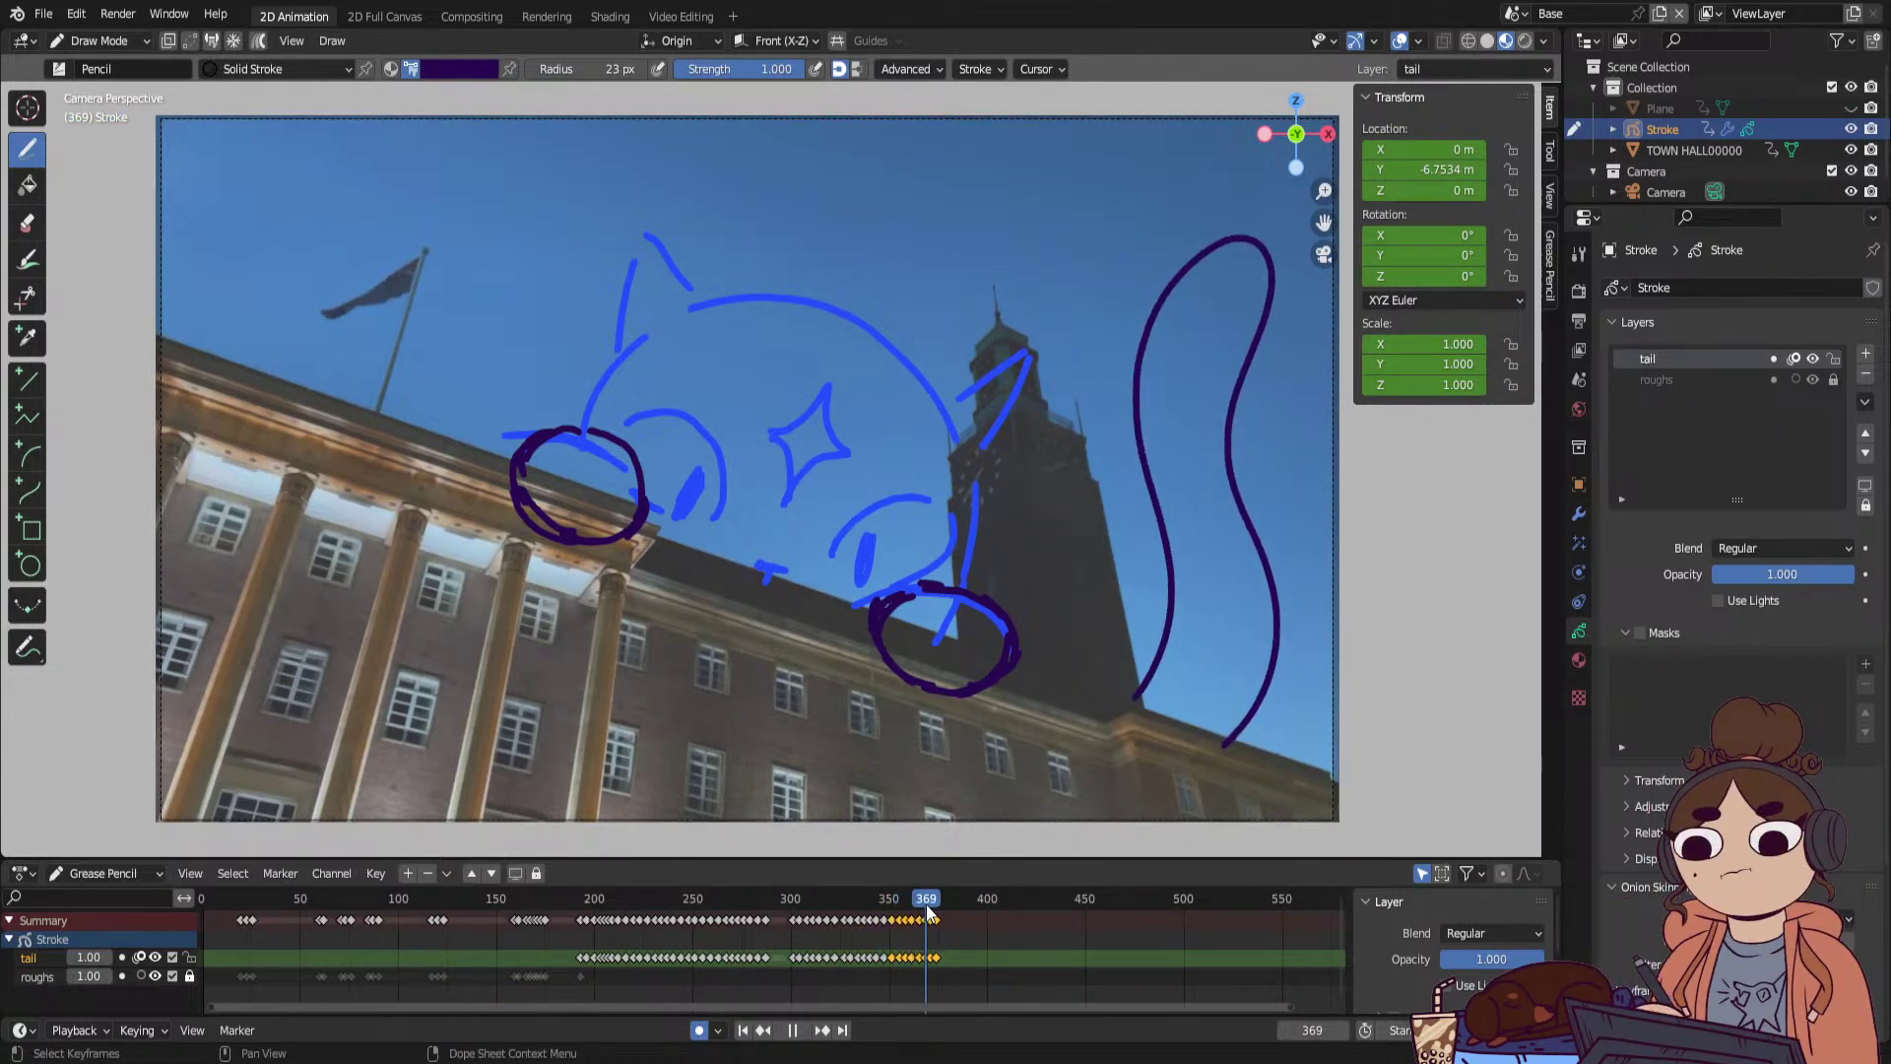
# Scrub through the last tail keyframes and replay the closing swing up to about frame 396.
pyautogui.moveTo(925, 904); pyautogui.dragTo(932, 912)
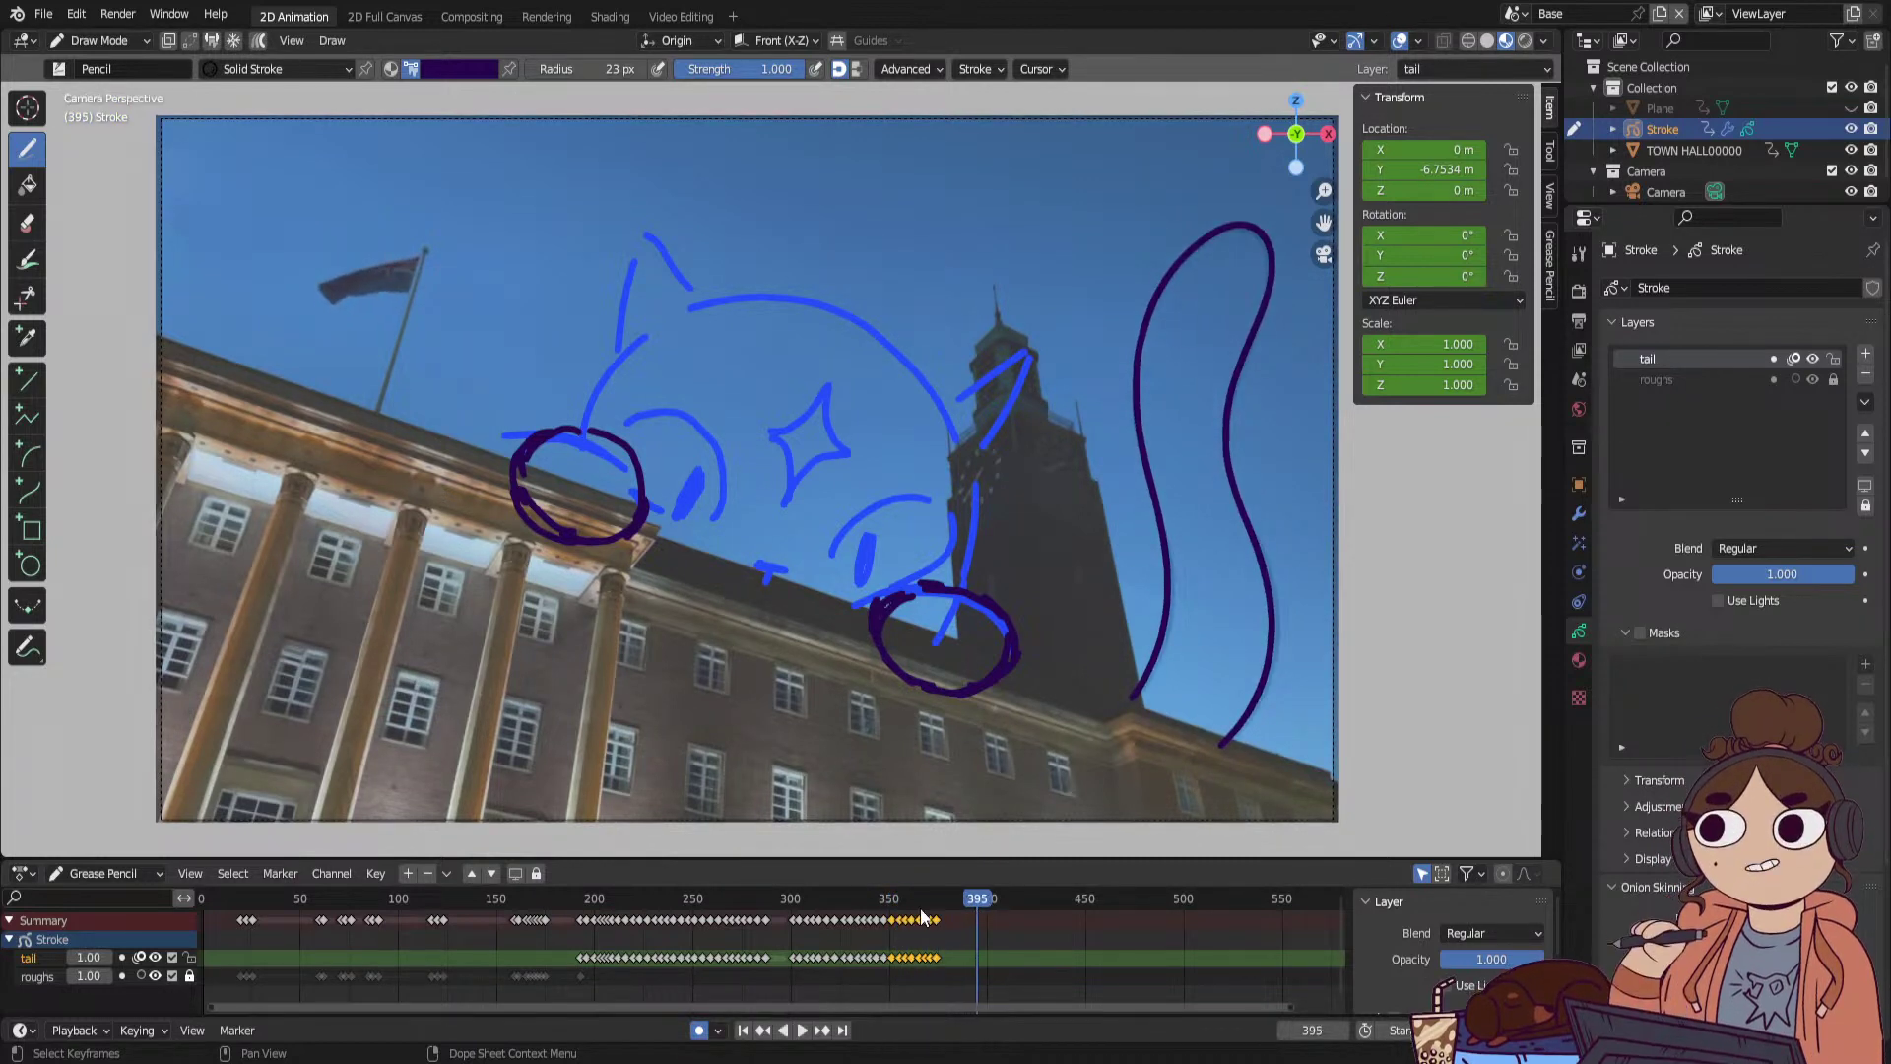
pyautogui.press('space')
pyautogui.press('space')
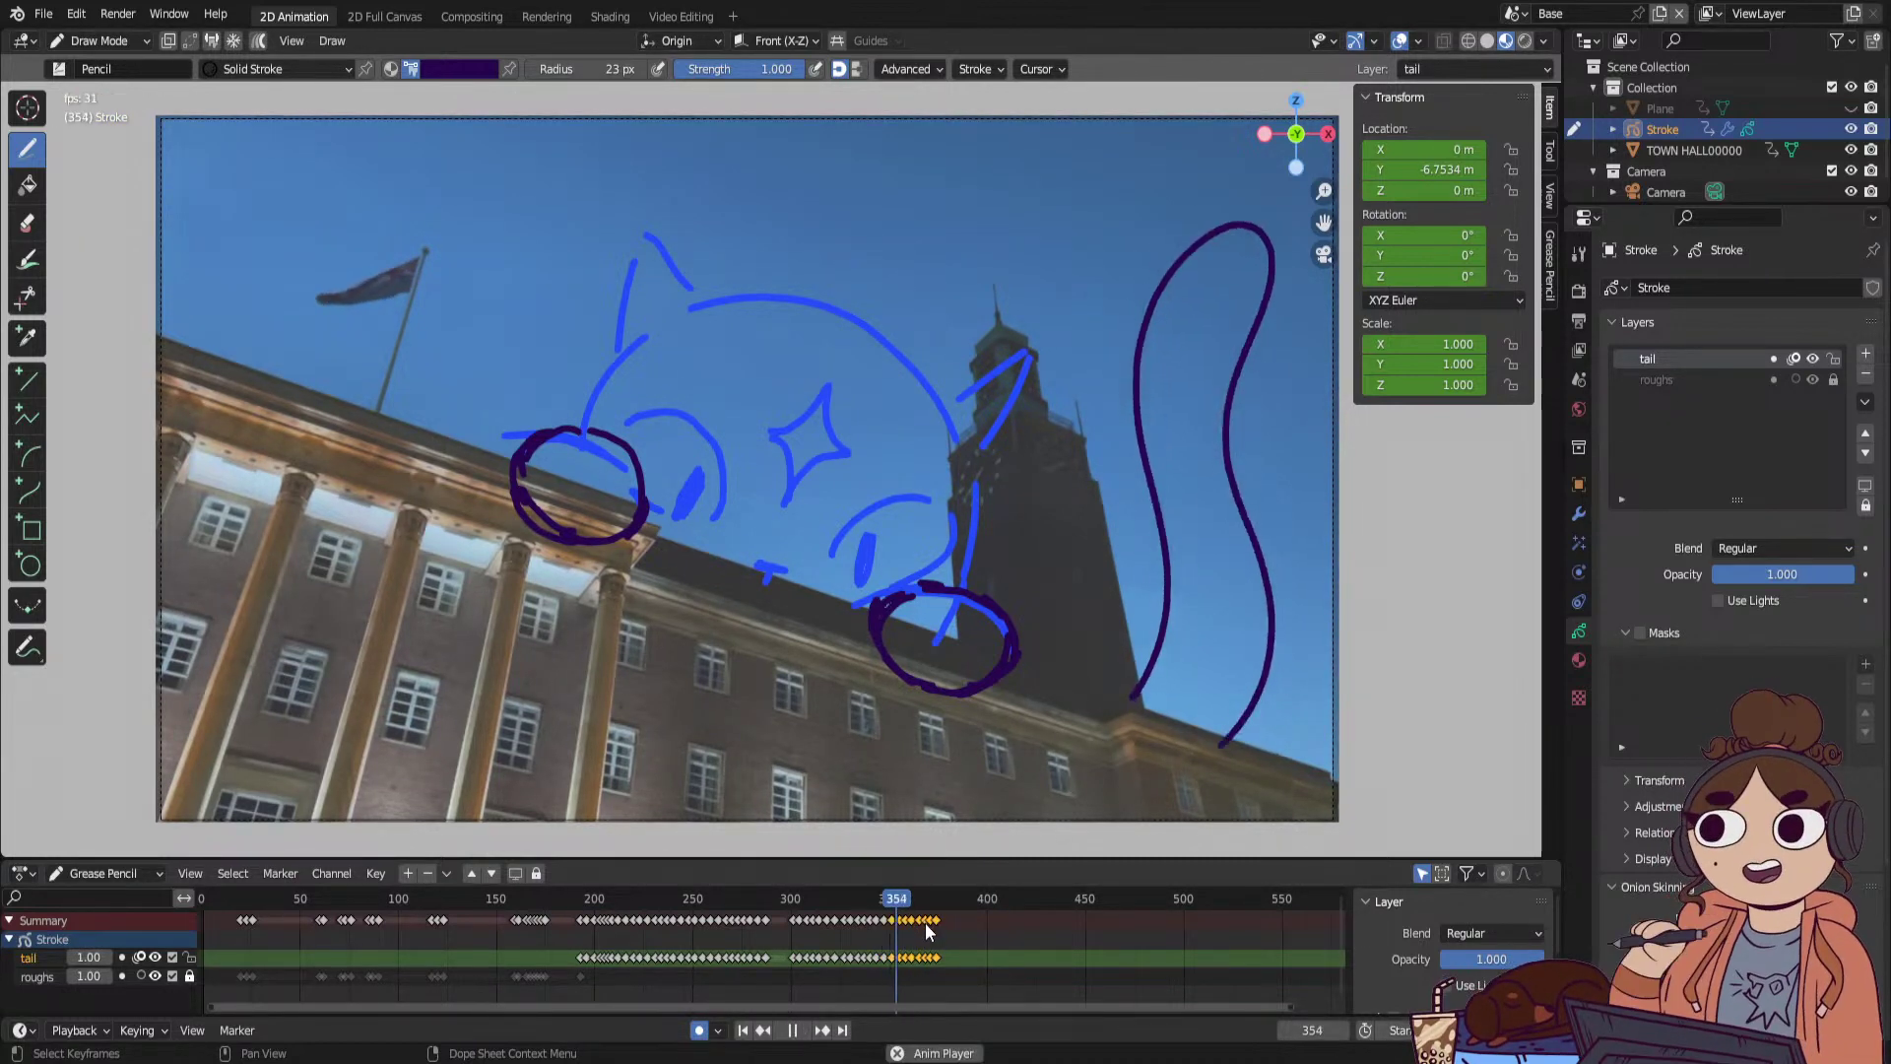
pyautogui.press('space')
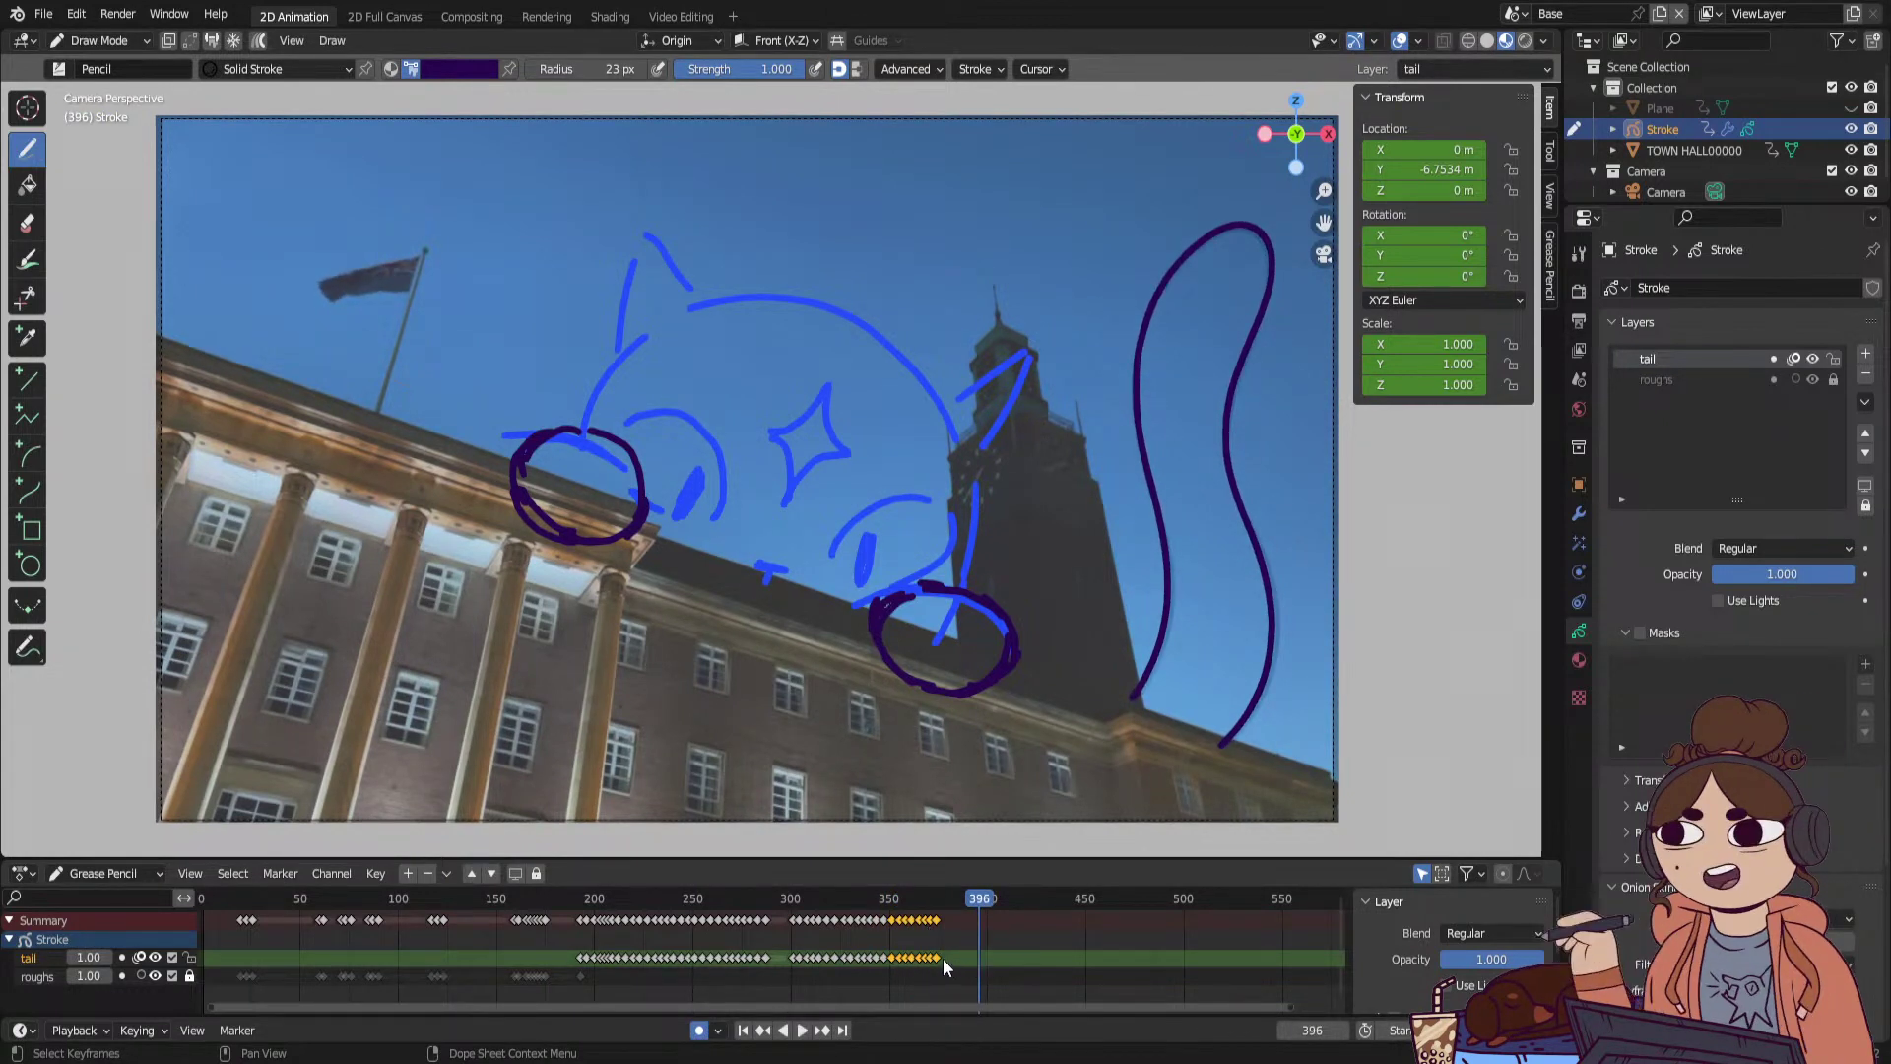
# Move the selected last tail keyframes to start at about frame 457, duplicate them about 30 frames later and play the result.
pyautogui.moveTo(943, 959); pyautogui.dragTo(1151, 960)
pyautogui.press('Up')
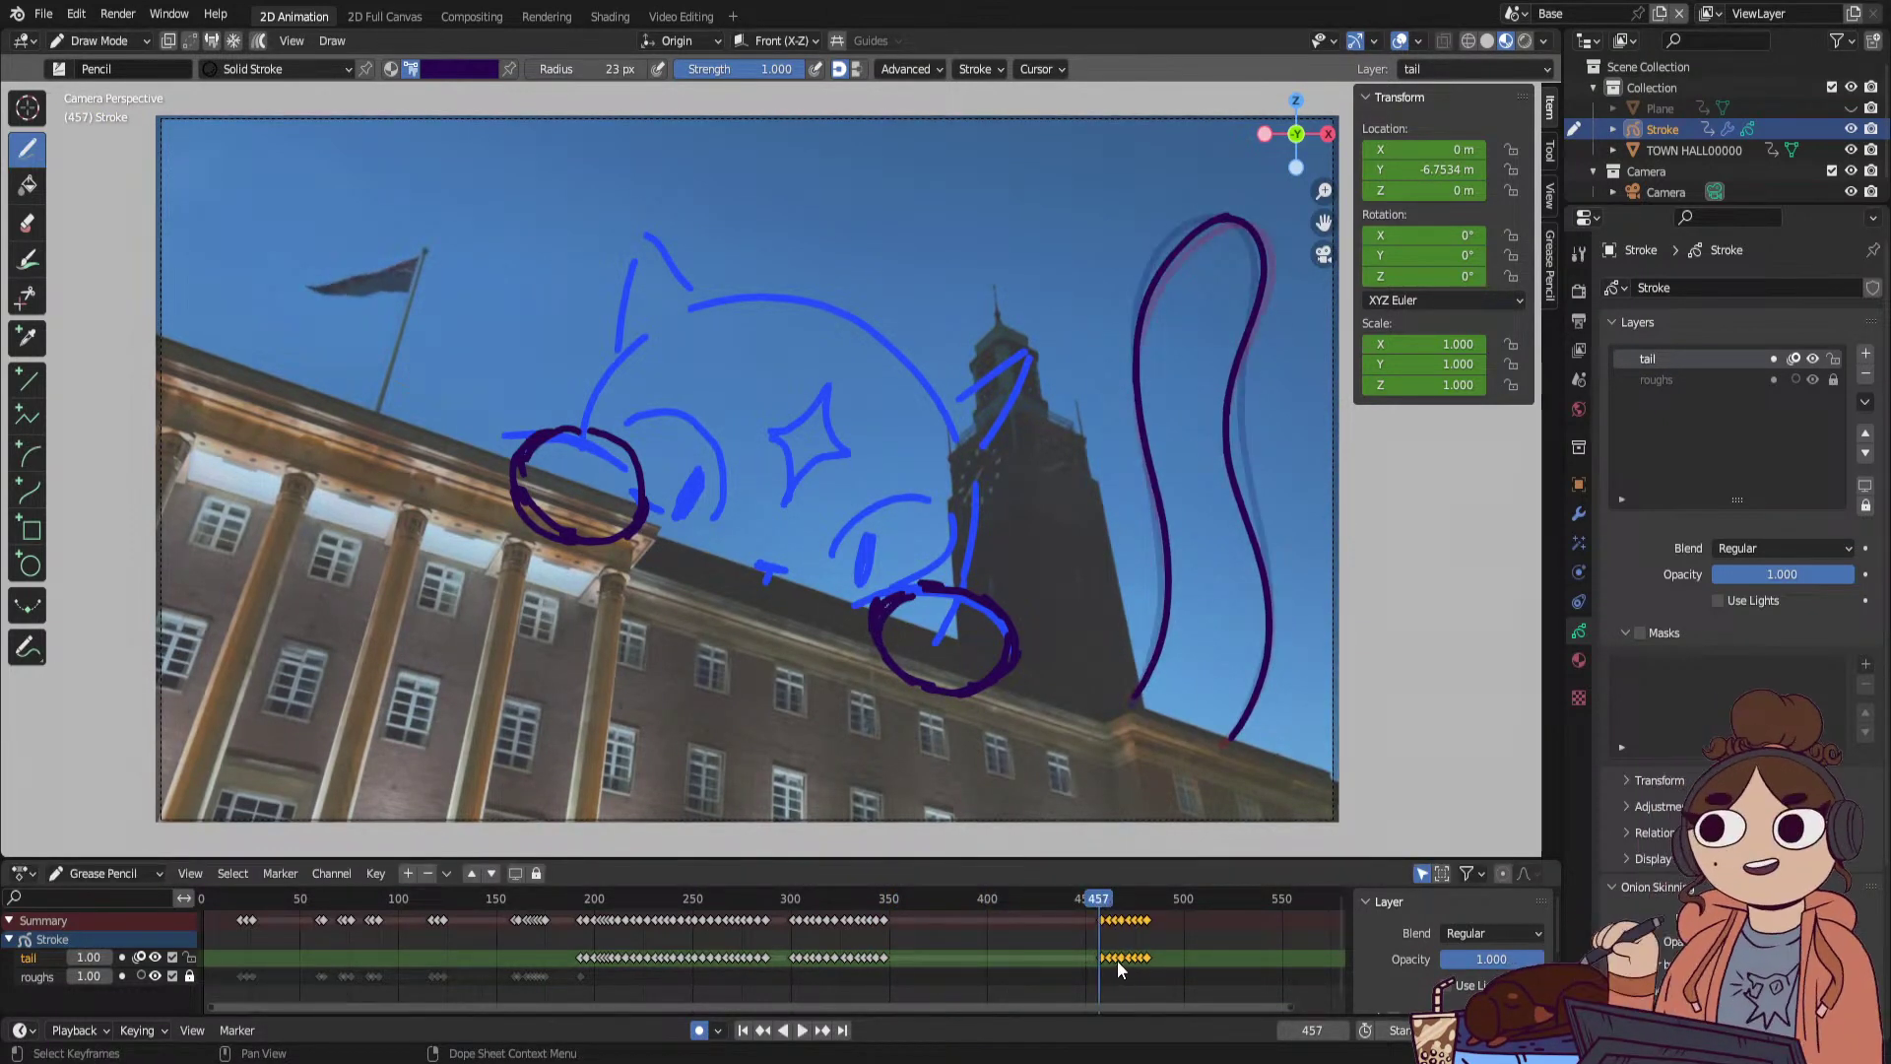
pyautogui.hotkey('shift', 'd')
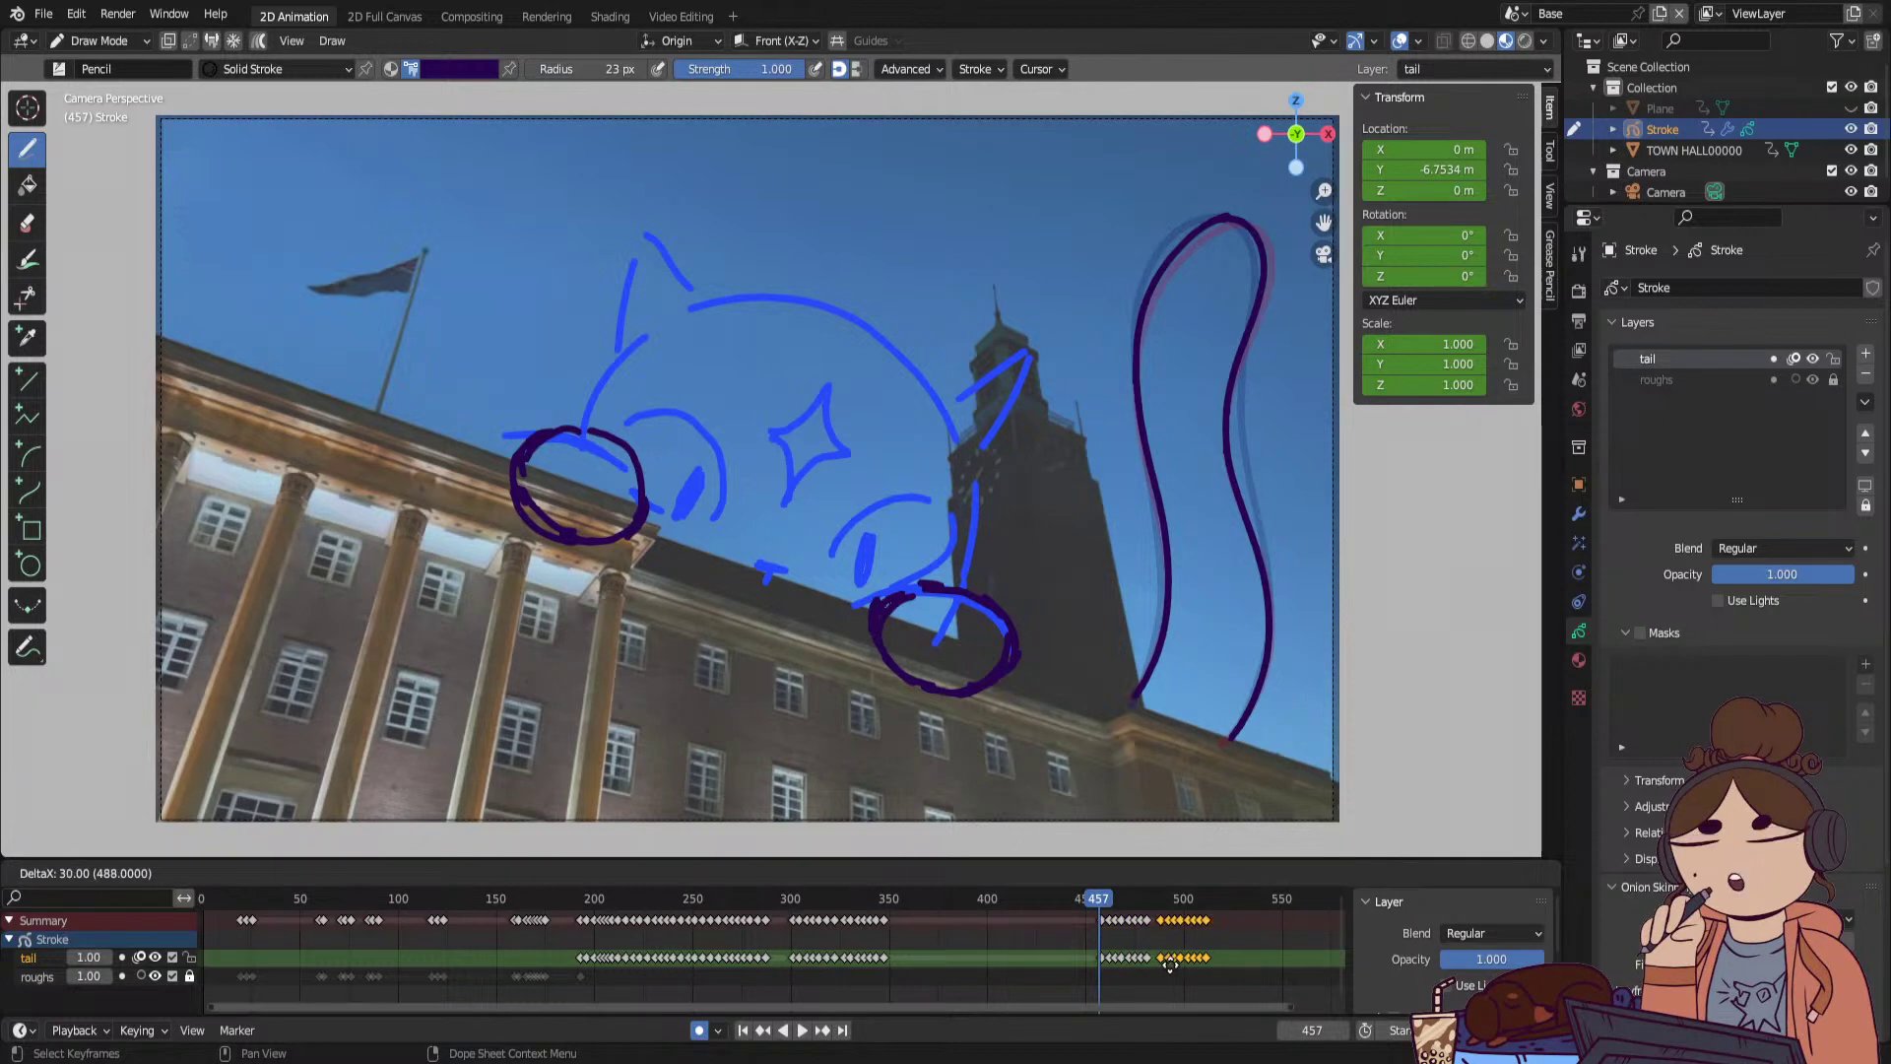
pyautogui.click(1170, 963)
pyautogui.press('space')
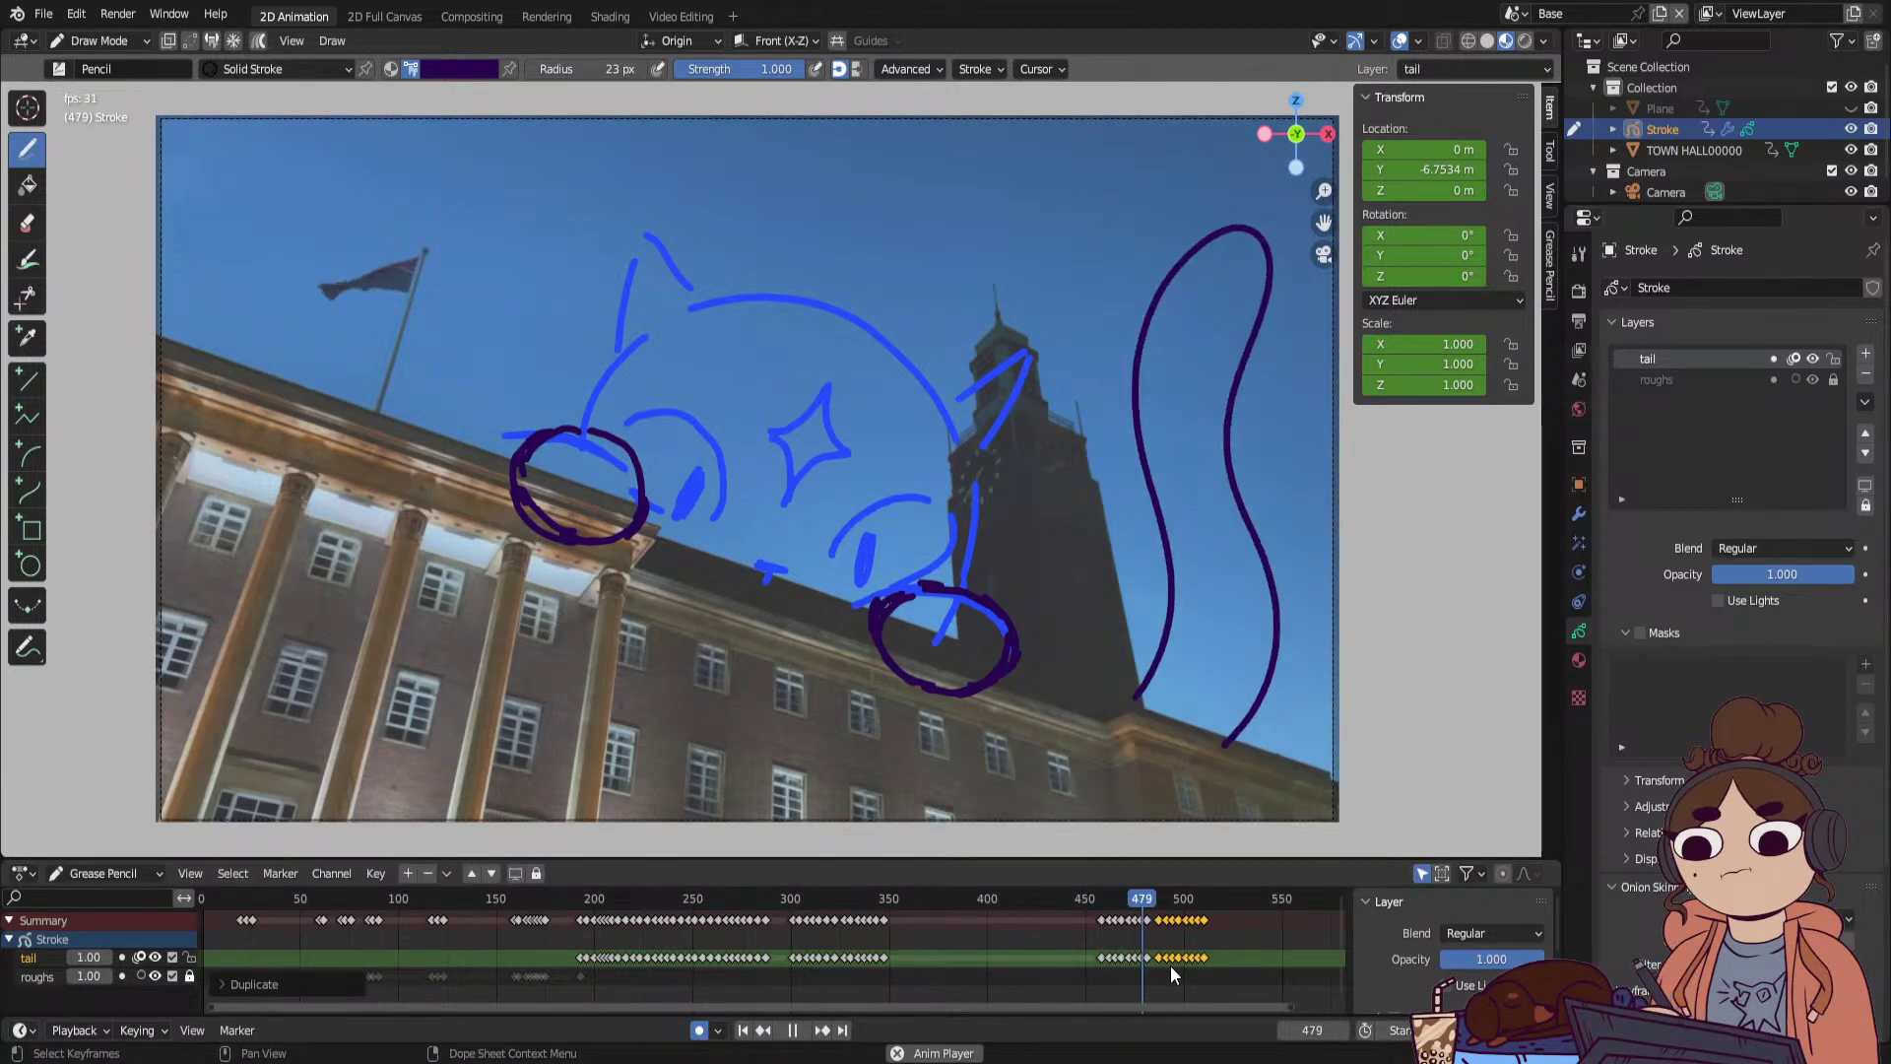
pyautogui.press('space')
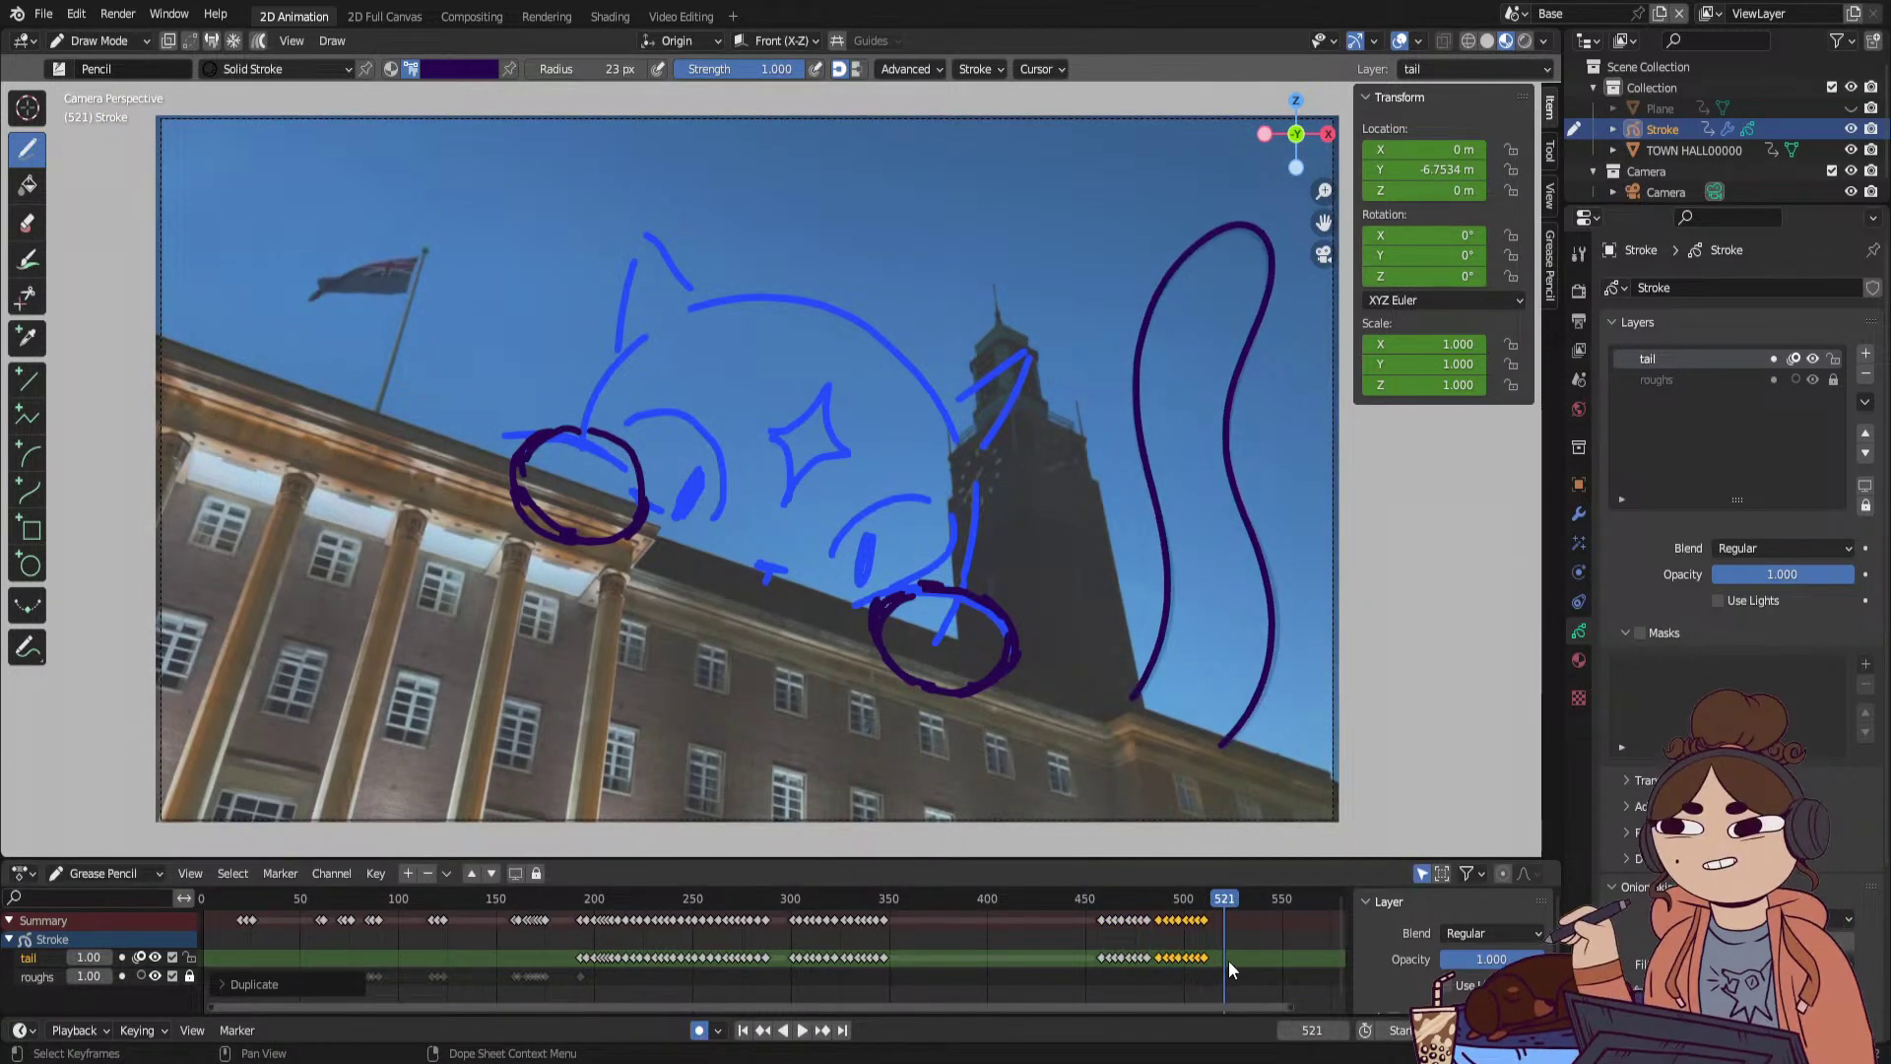
# Spread both groups of tail keyframes outward from frame 452 so they end at about frame 558, and play back the slower timing.
pyautogui.moveTo(1227, 947); pyautogui.dragTo(1087, 984)
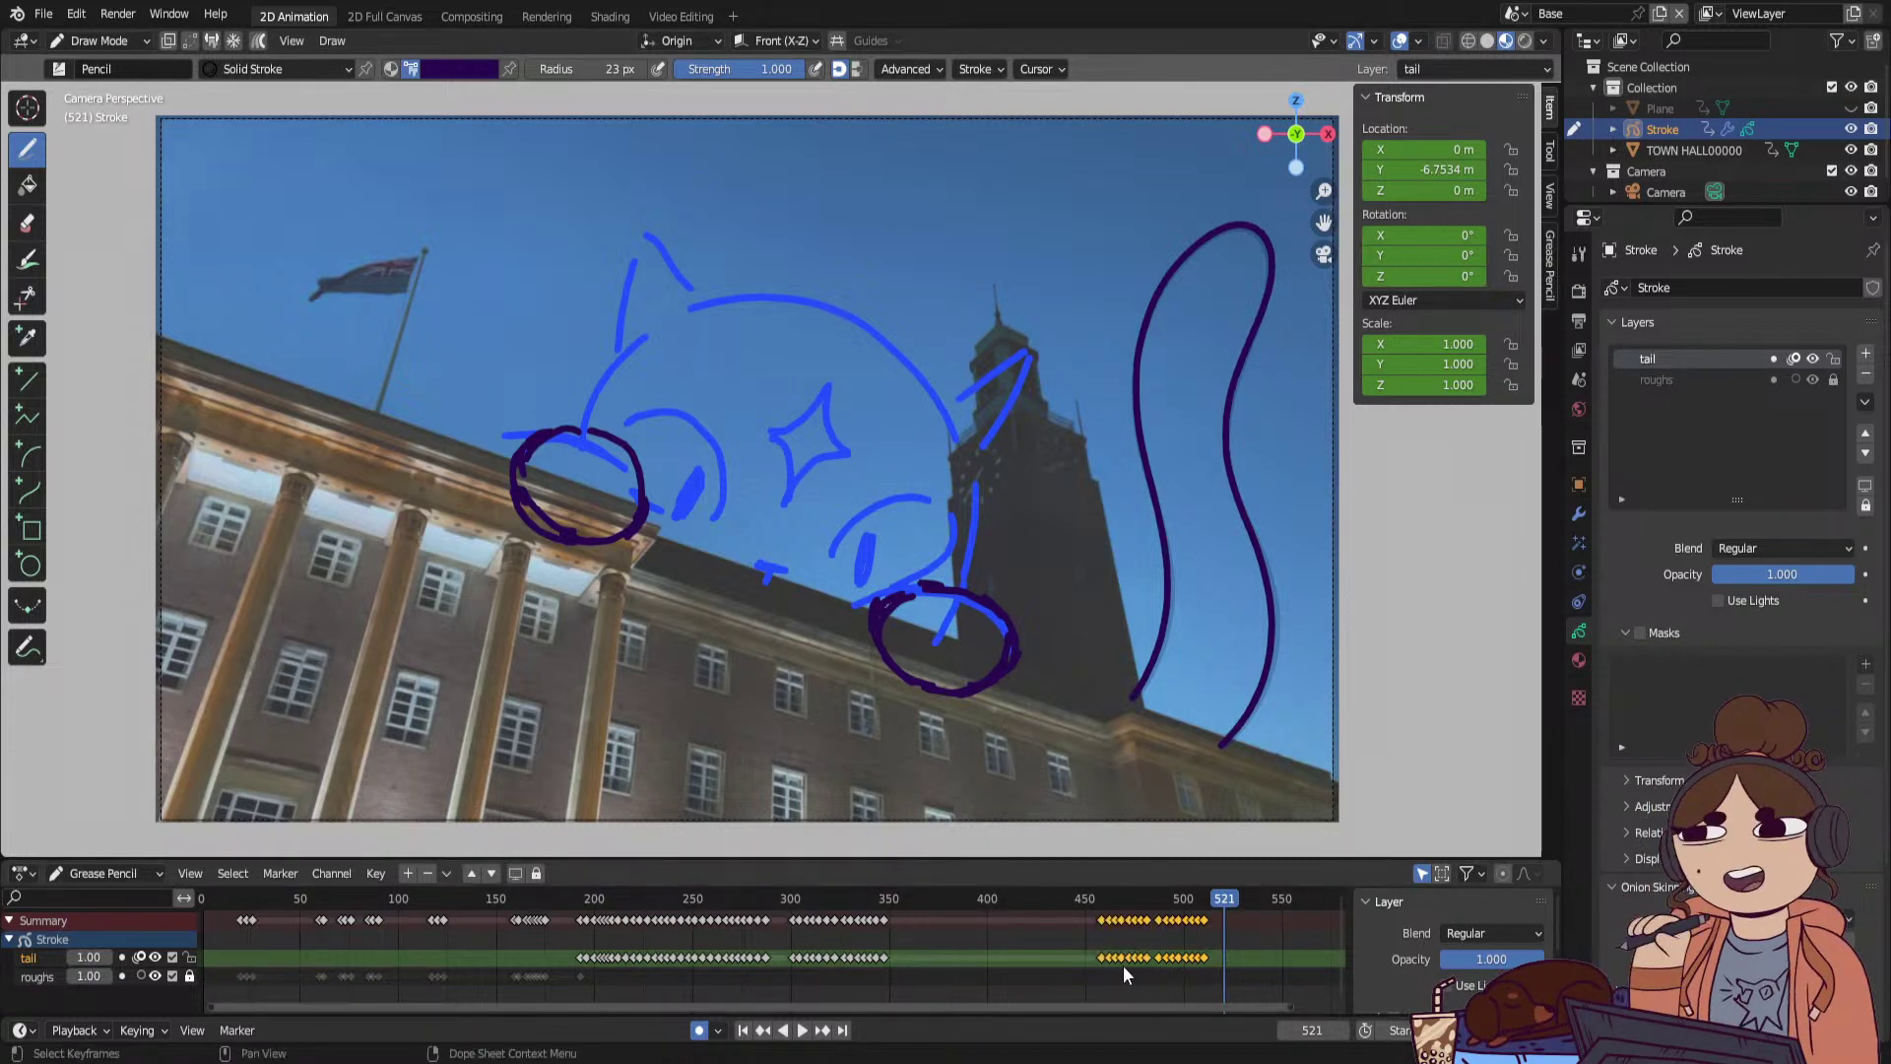
pyautogui.click(1091, 901)
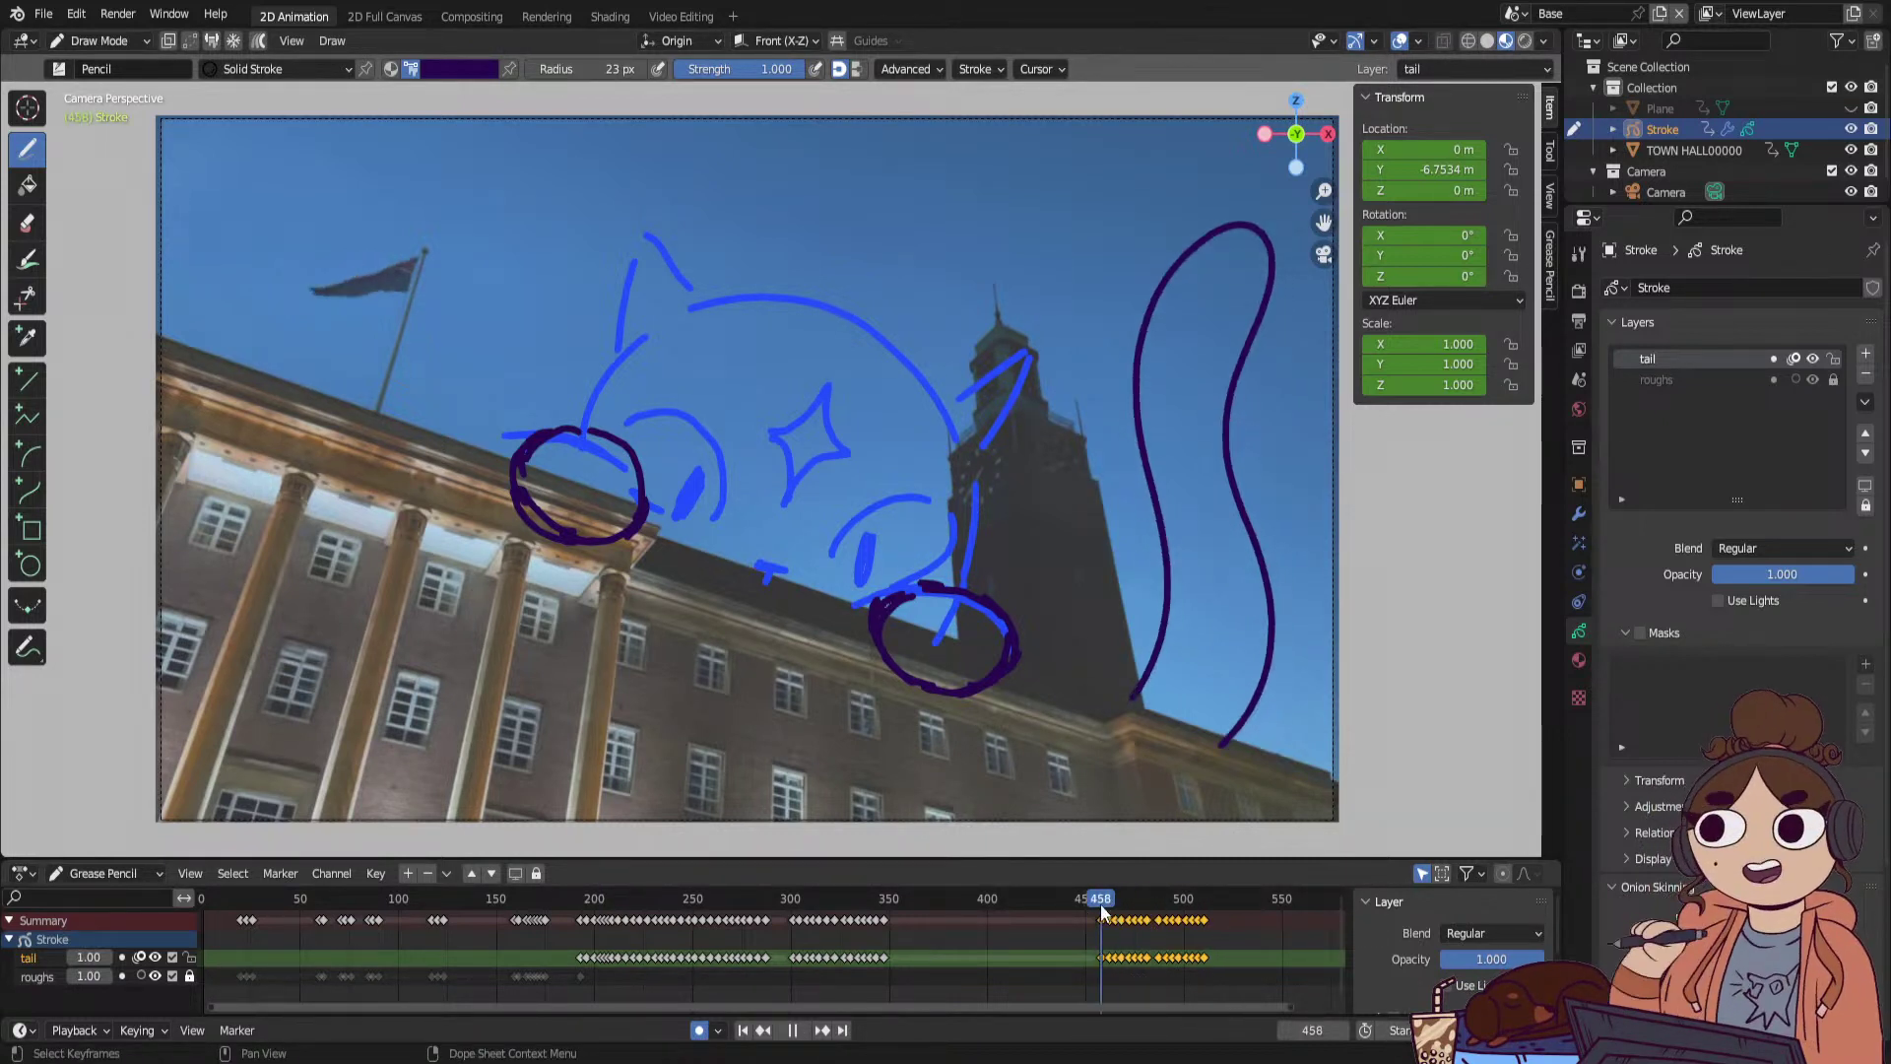
pyautogui.press('s')
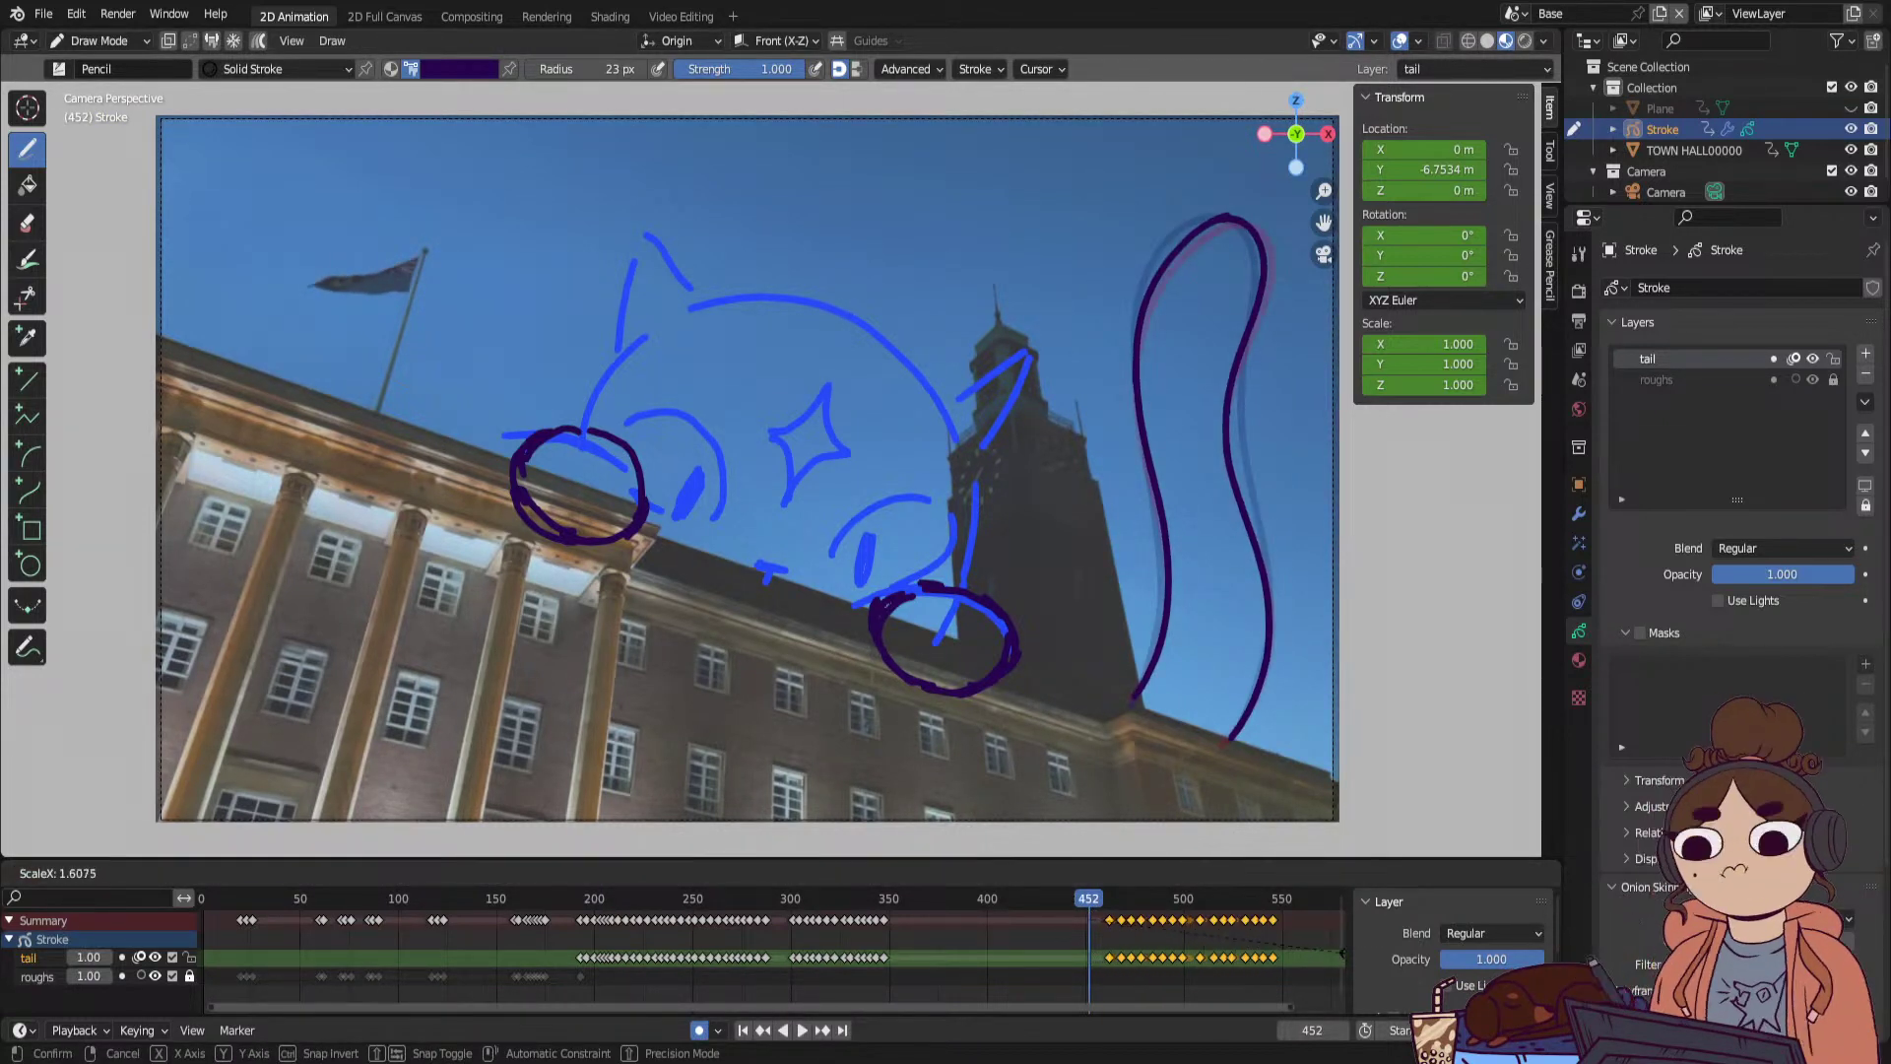
pyautogui.click(1386, 952)
pyautogui.press('space')
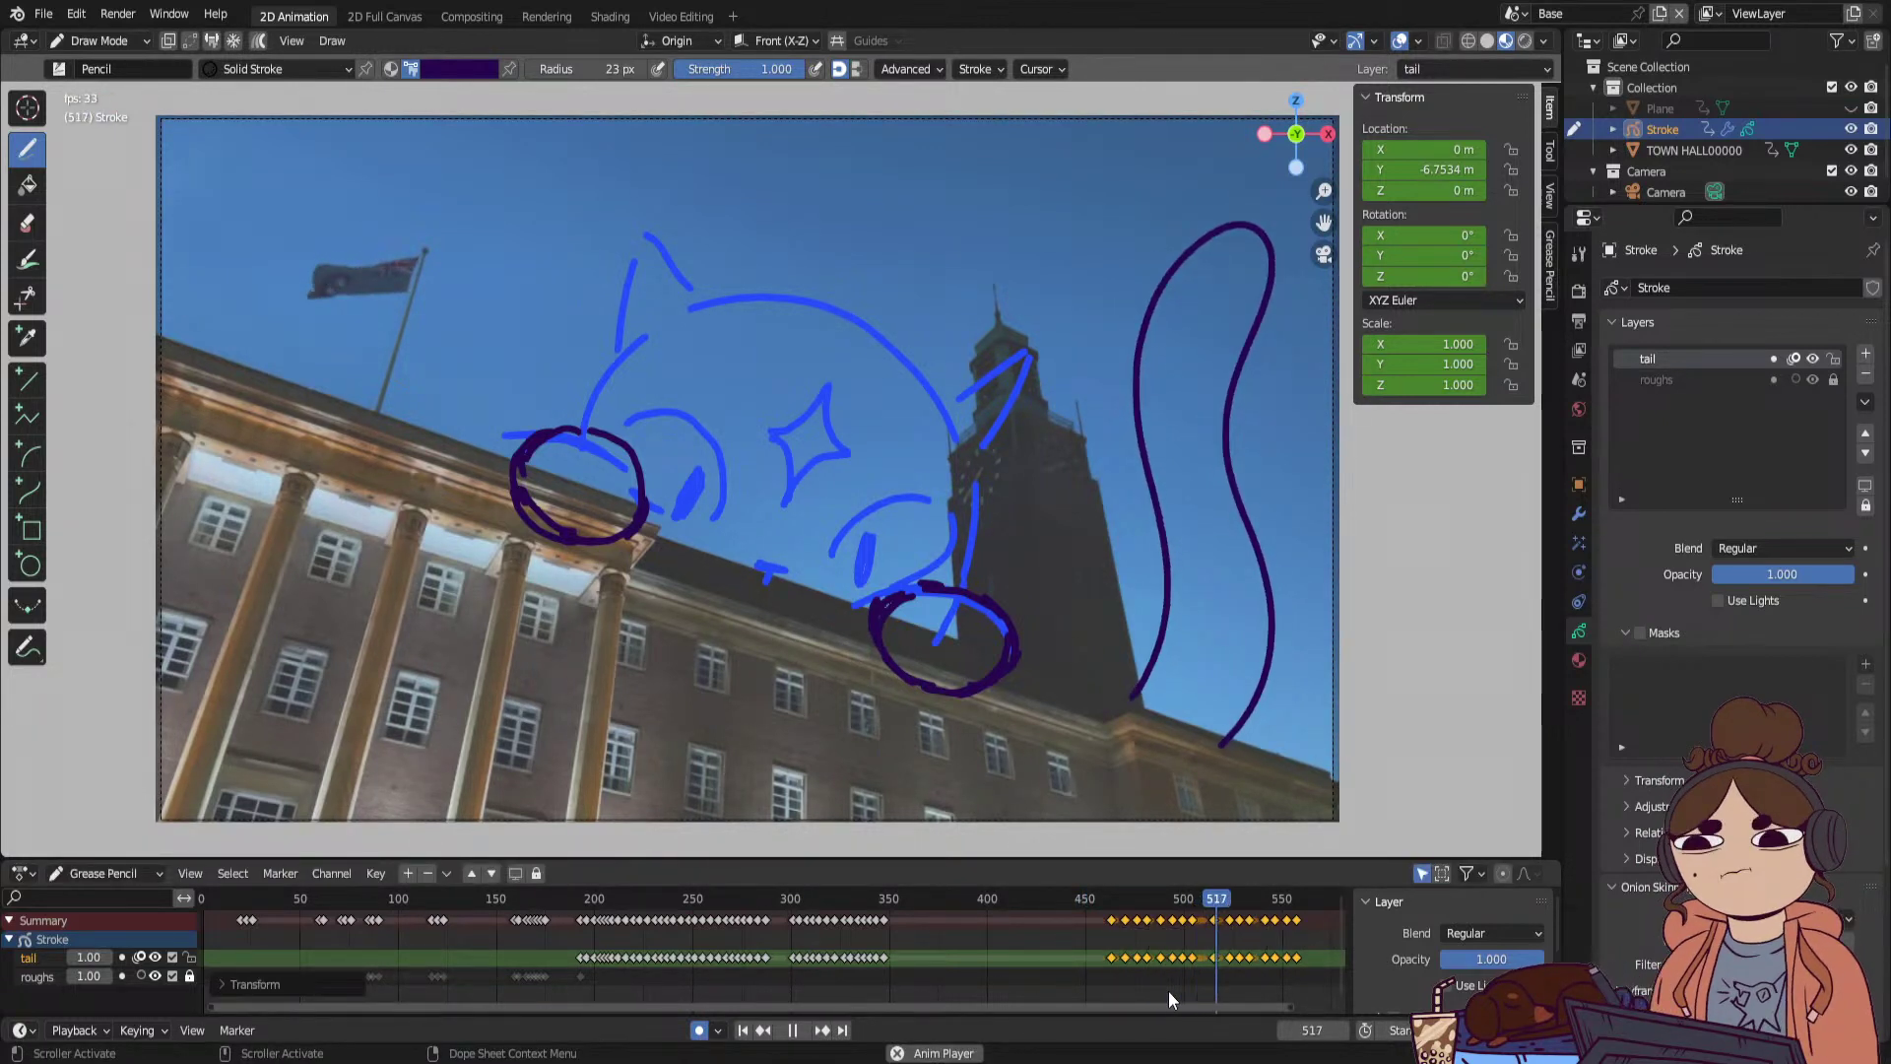
pyautogui.press('space')
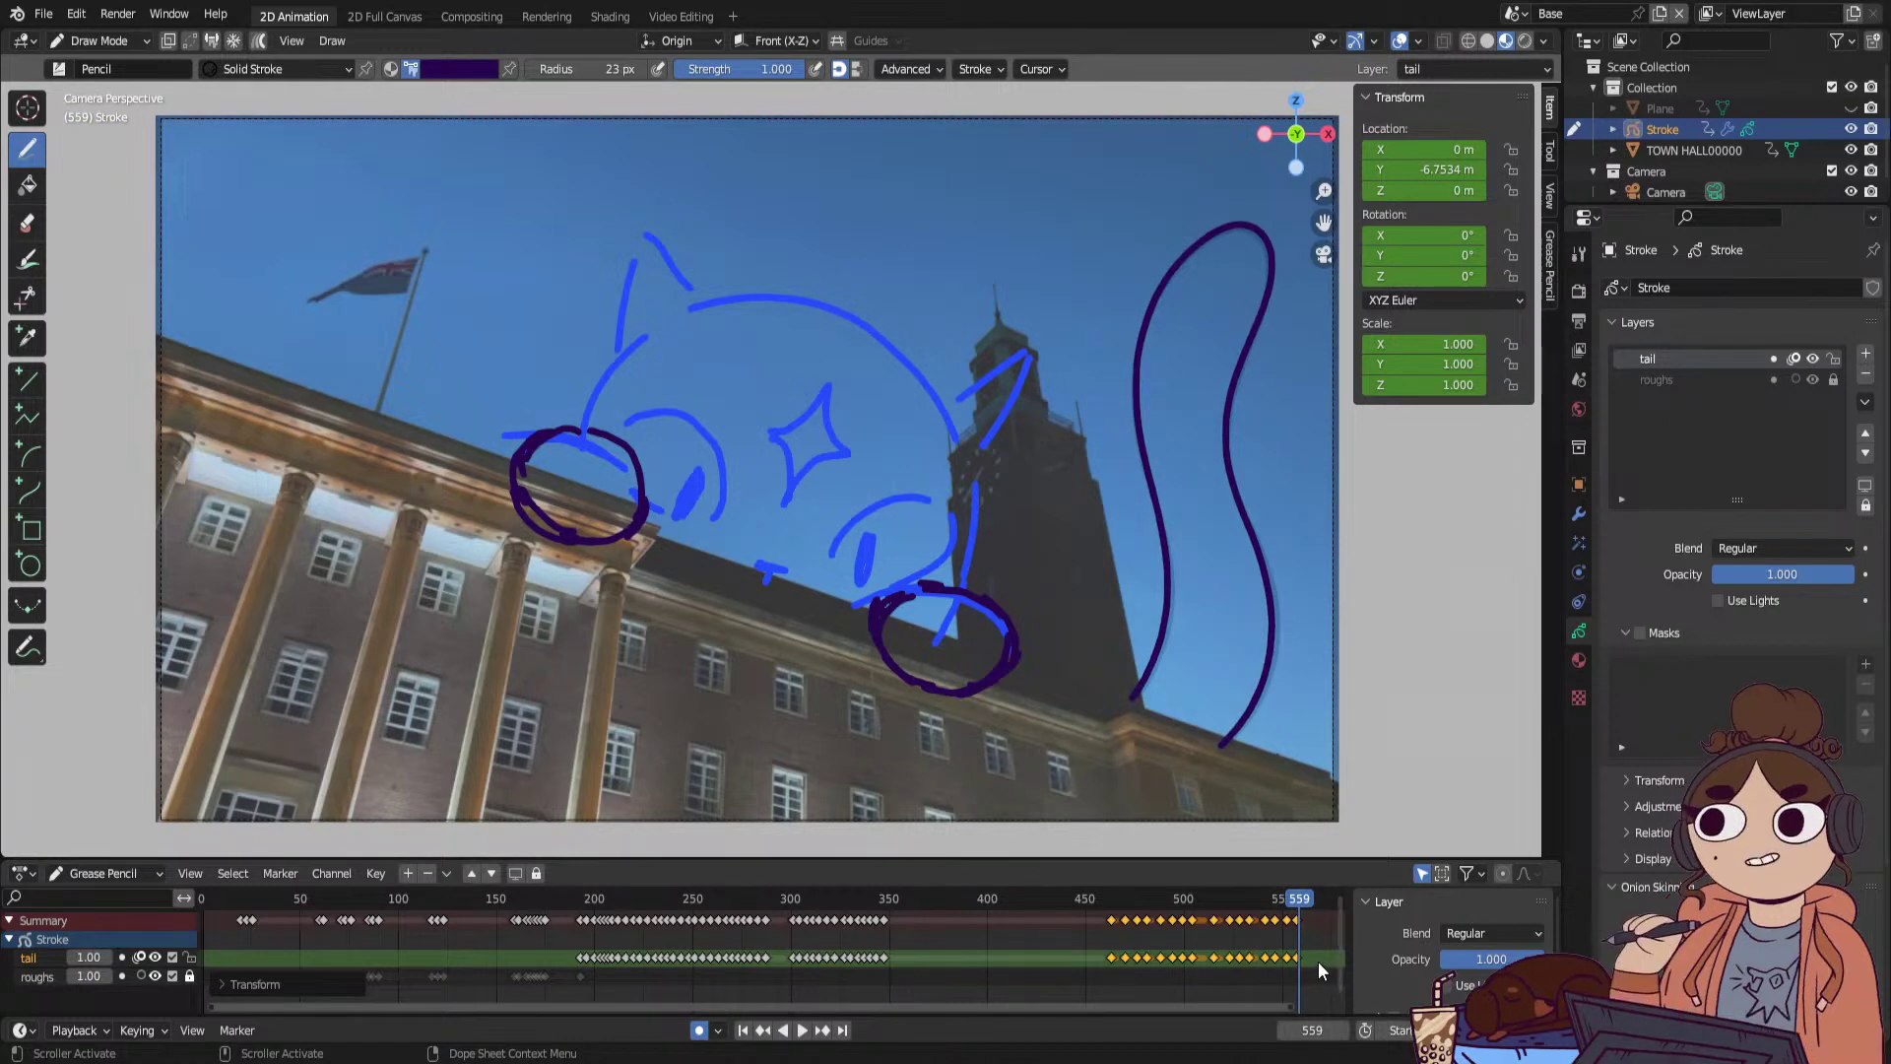
# Delete the duplicated tail keyframes after about frame 505 and replay the start of the tail movement from about frame 195.
pyautogui.moveTo(1319, 949); pyautogui.dragTo(1208, 972)
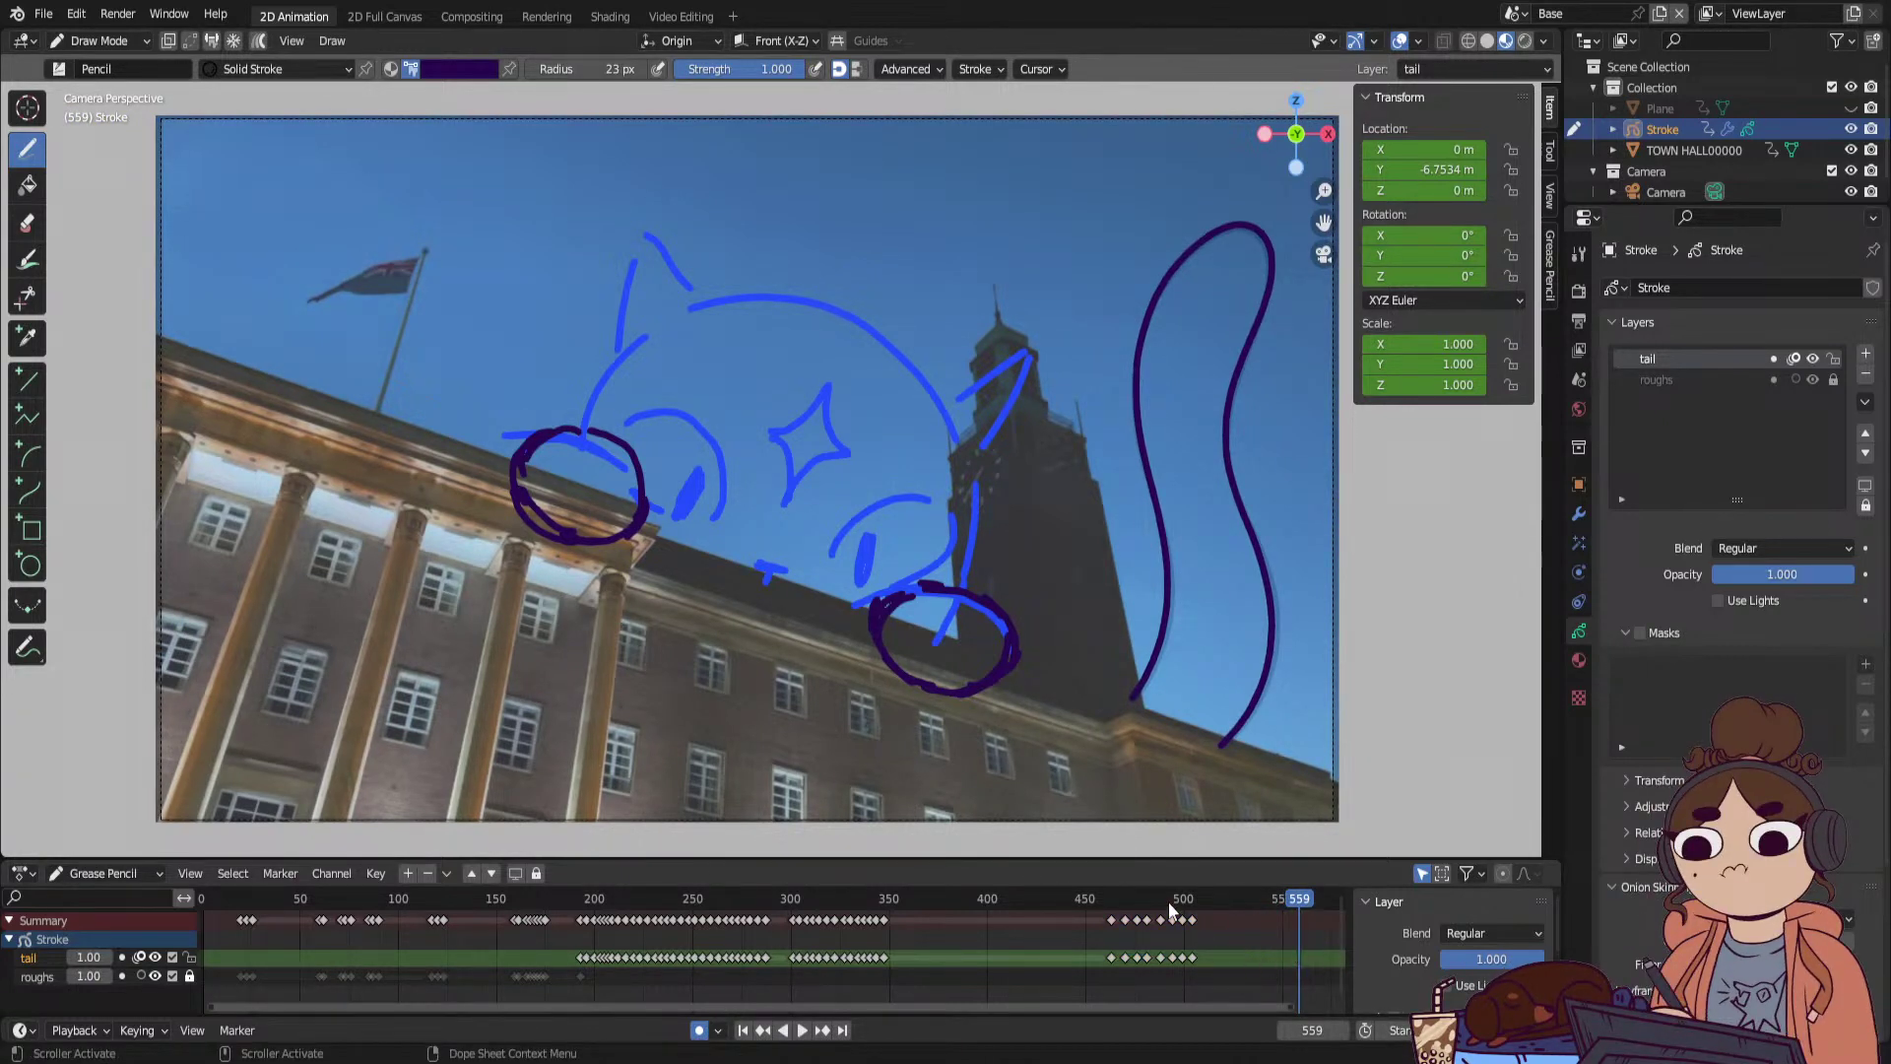
pyautogui.click(588, 897)
pyautogui.press('space')
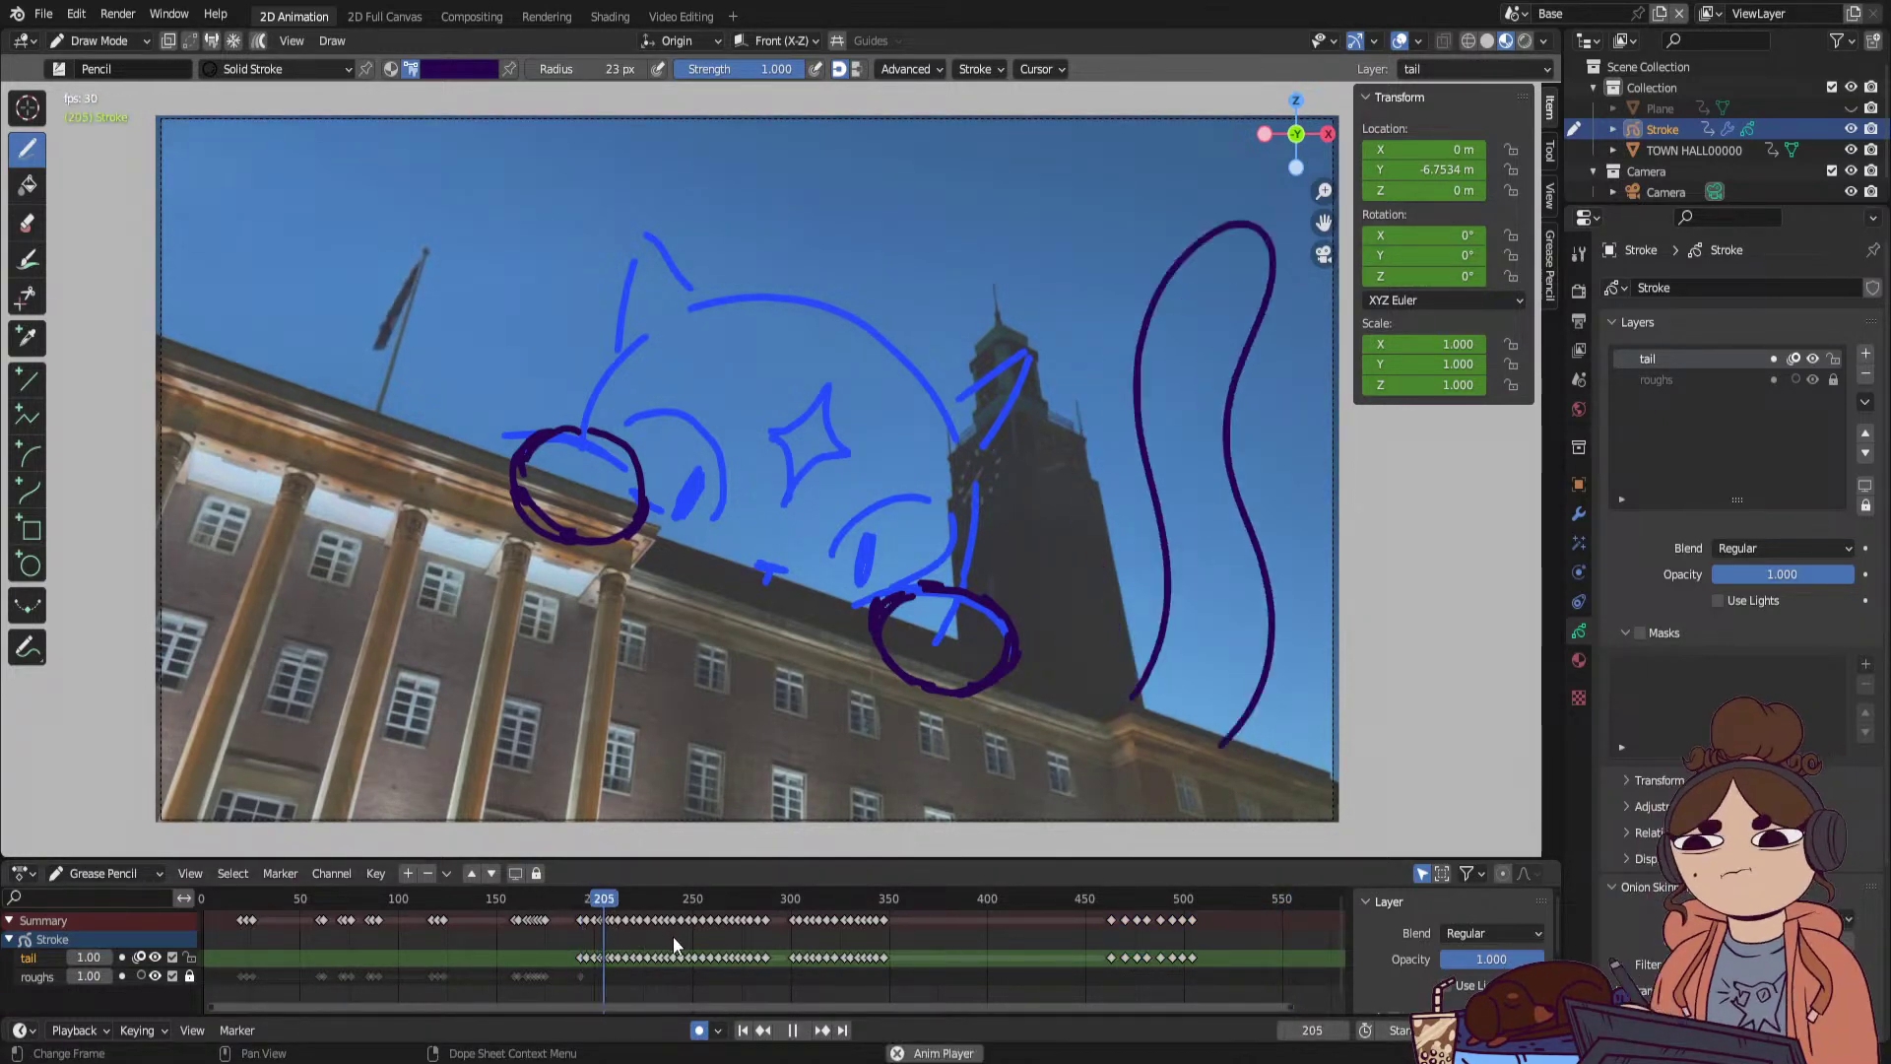
pyautogui.press('space')
pyautogui.click(587, 905)
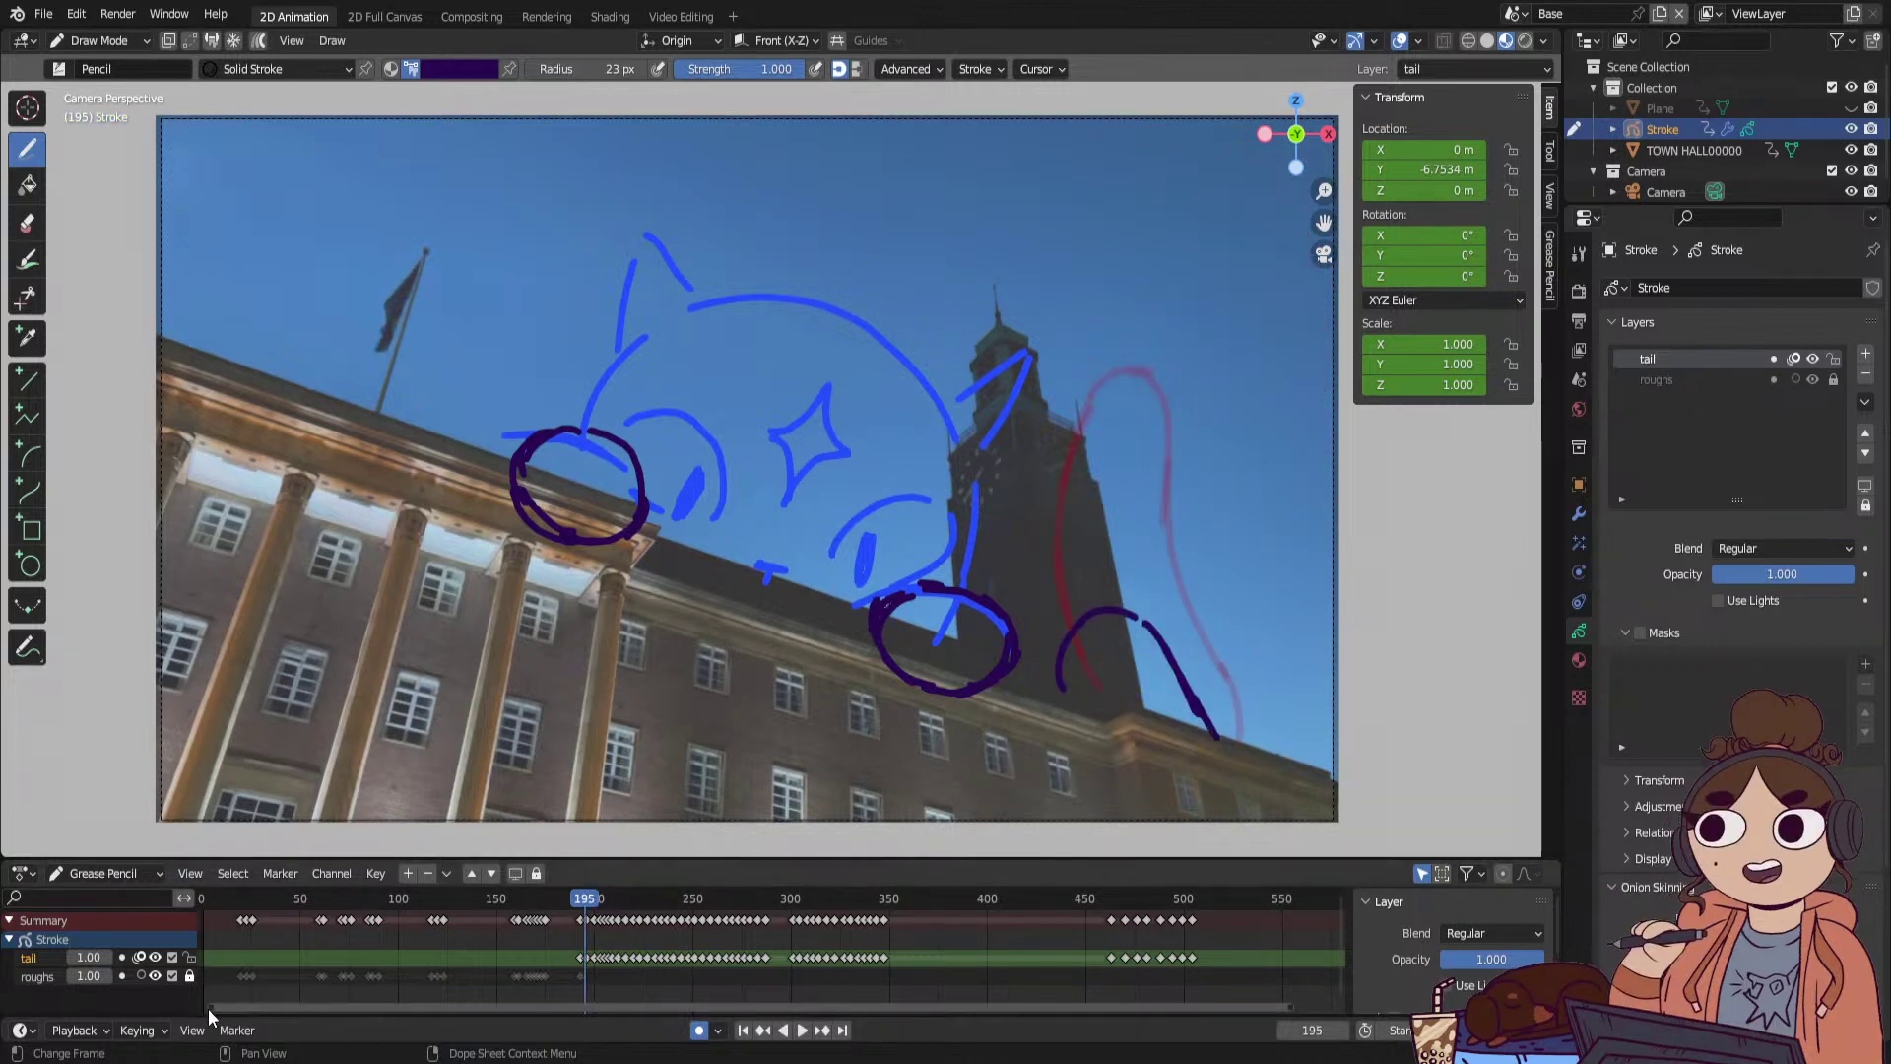
# Move the tail keyframes between about frames 200 and 350 later to start at about frame 236, and replay the tail's entrance.
pyautogui.moveTo(209, 1007)
pyautogui.mouseDown()
pyautogui.moveTo(953, 1000)
pyautogui.moveTo(792, 1004)
pyautogui.mouseUp()
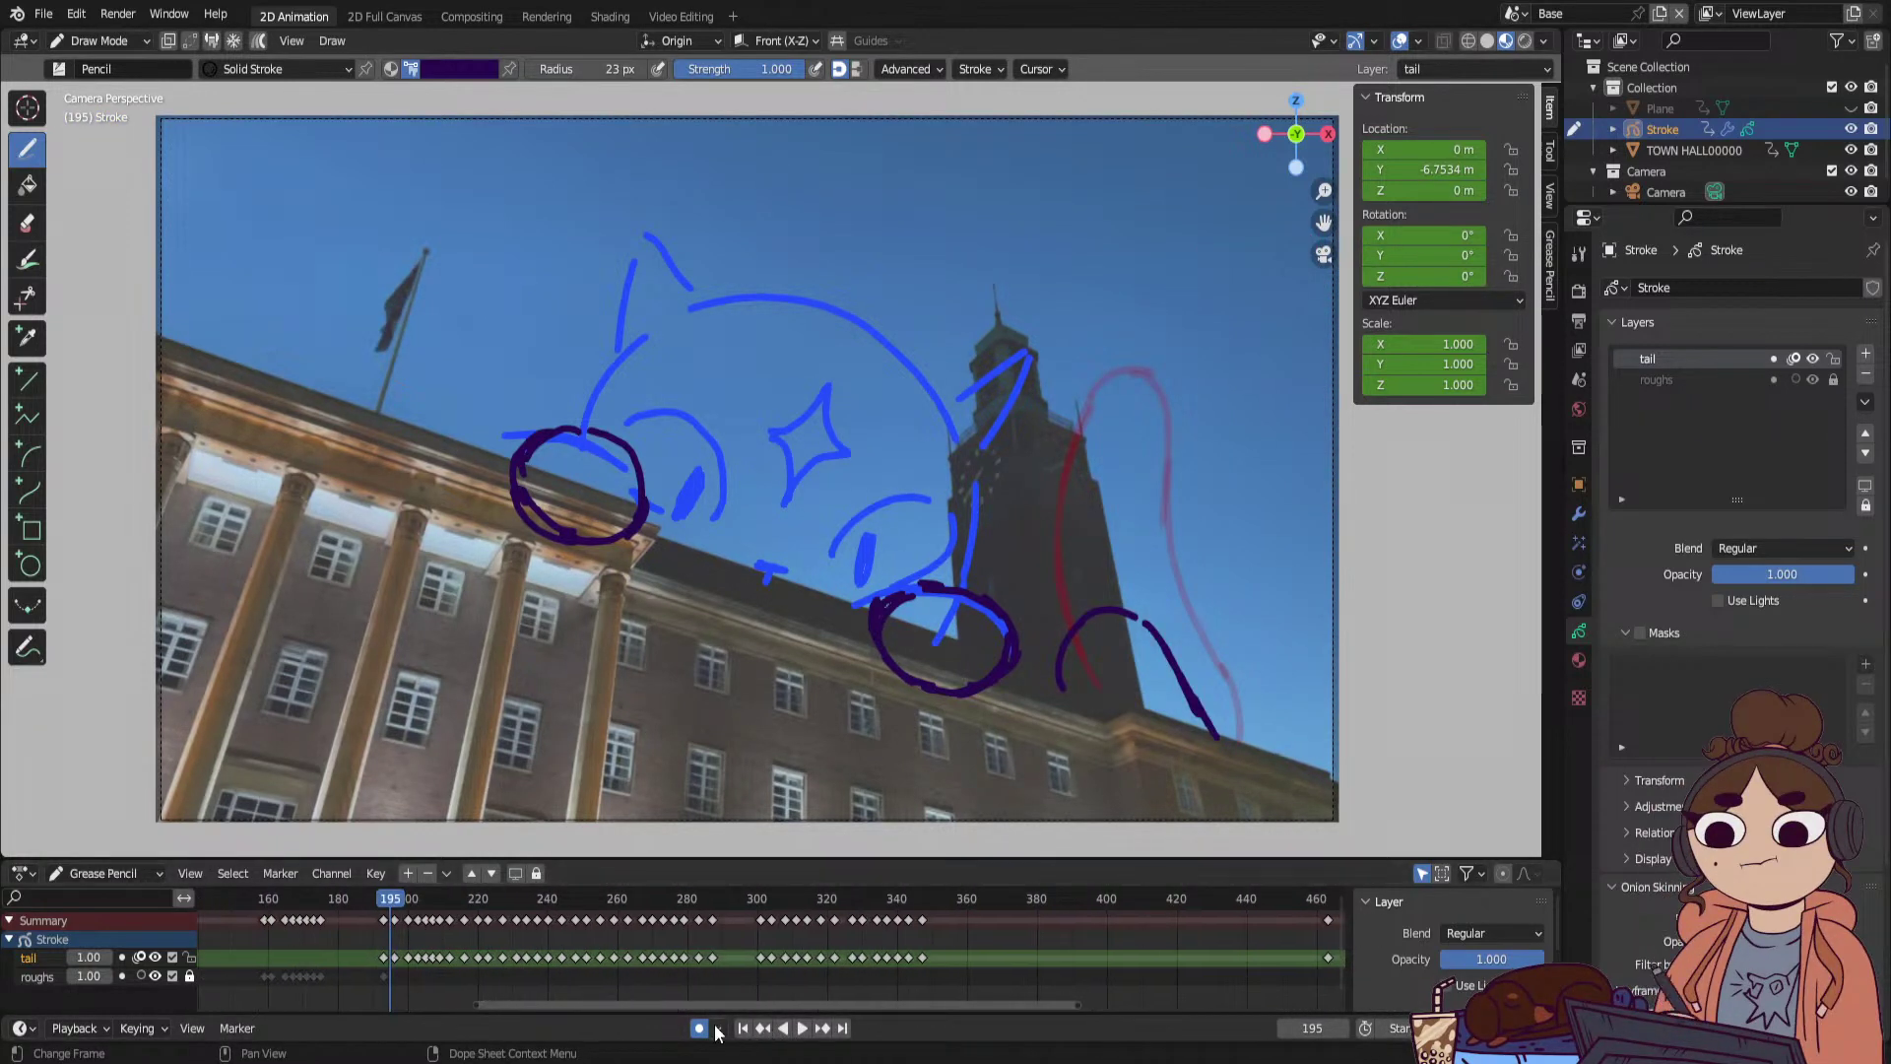
pyautogui.moveTo(385, 906)
pyautogui.mouseDown()
pyautogui.moveTo(404, 926)
pyautogui.moveTo(782, 969)
pyautogui.mouseUp()
pyautogui.press('g')
pyautogui.click(932, 958)
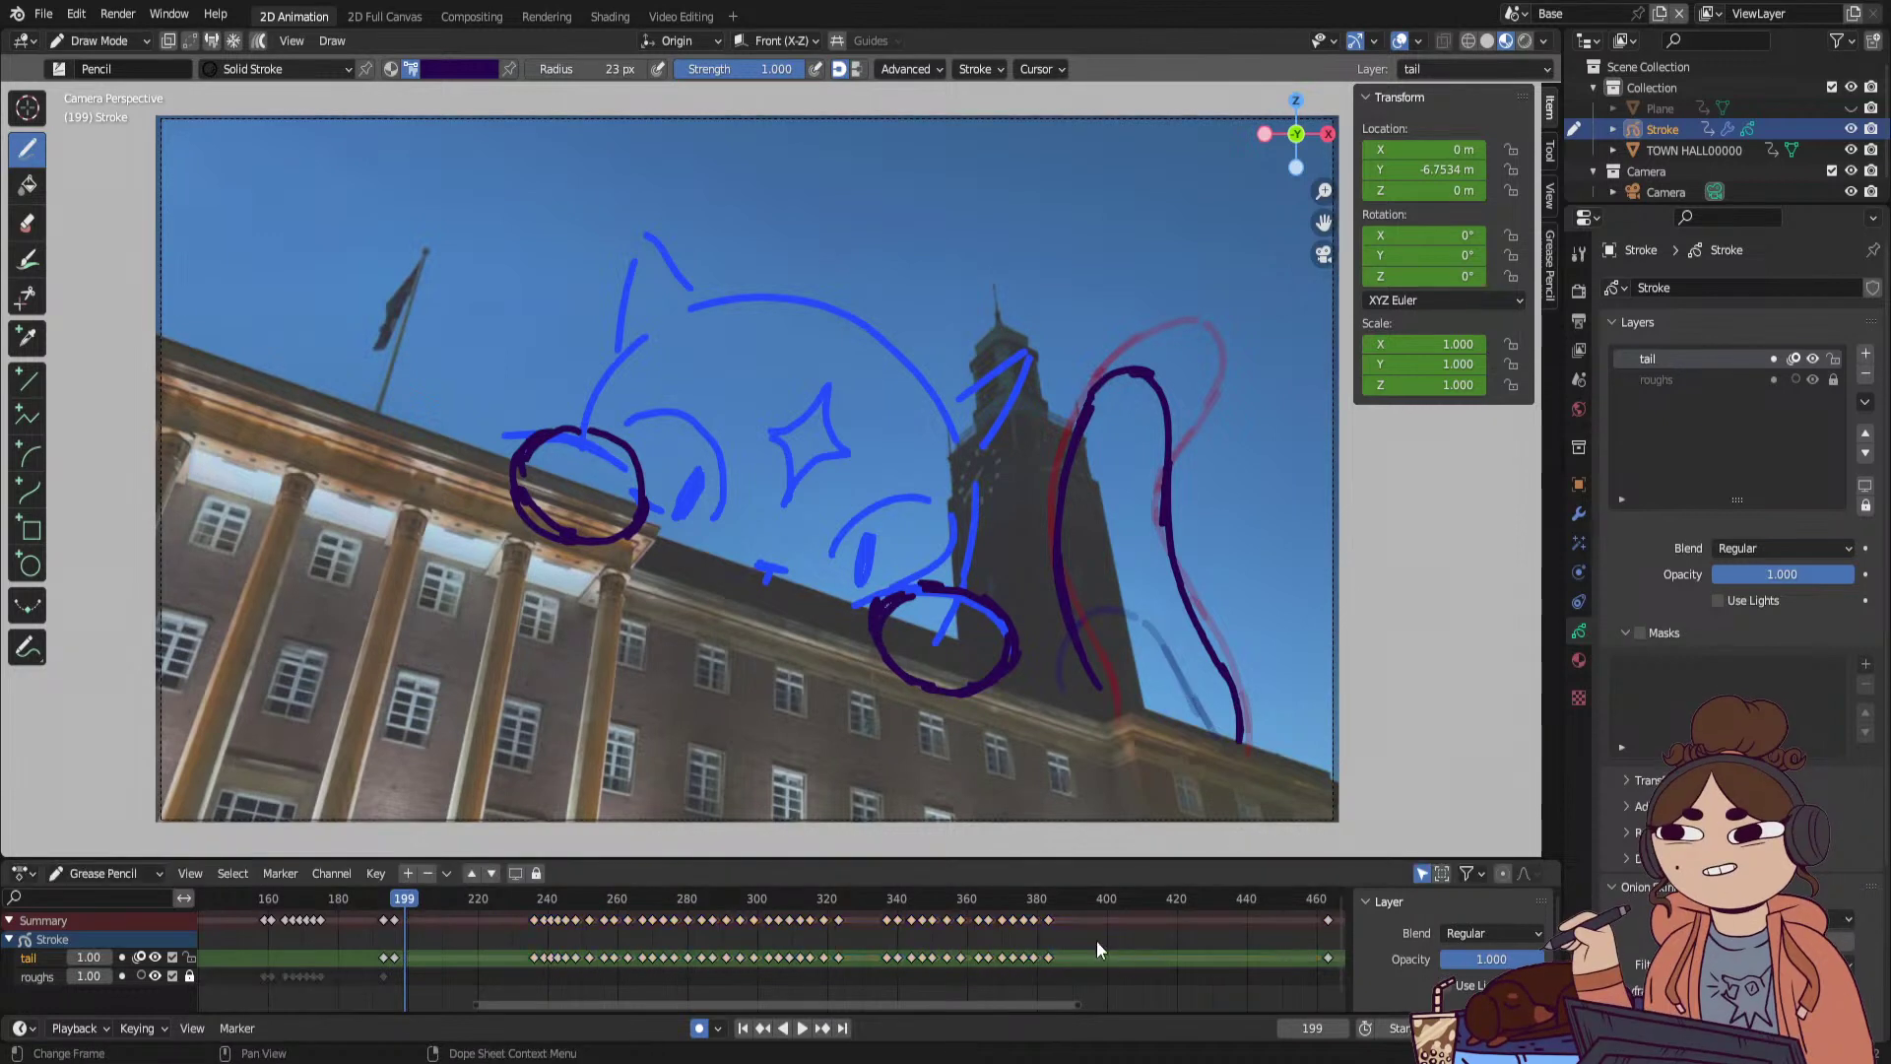
pyautogui.moveTo(405, 896); pyautogui.dragTo(385, 903)
pyautogui.press('space')
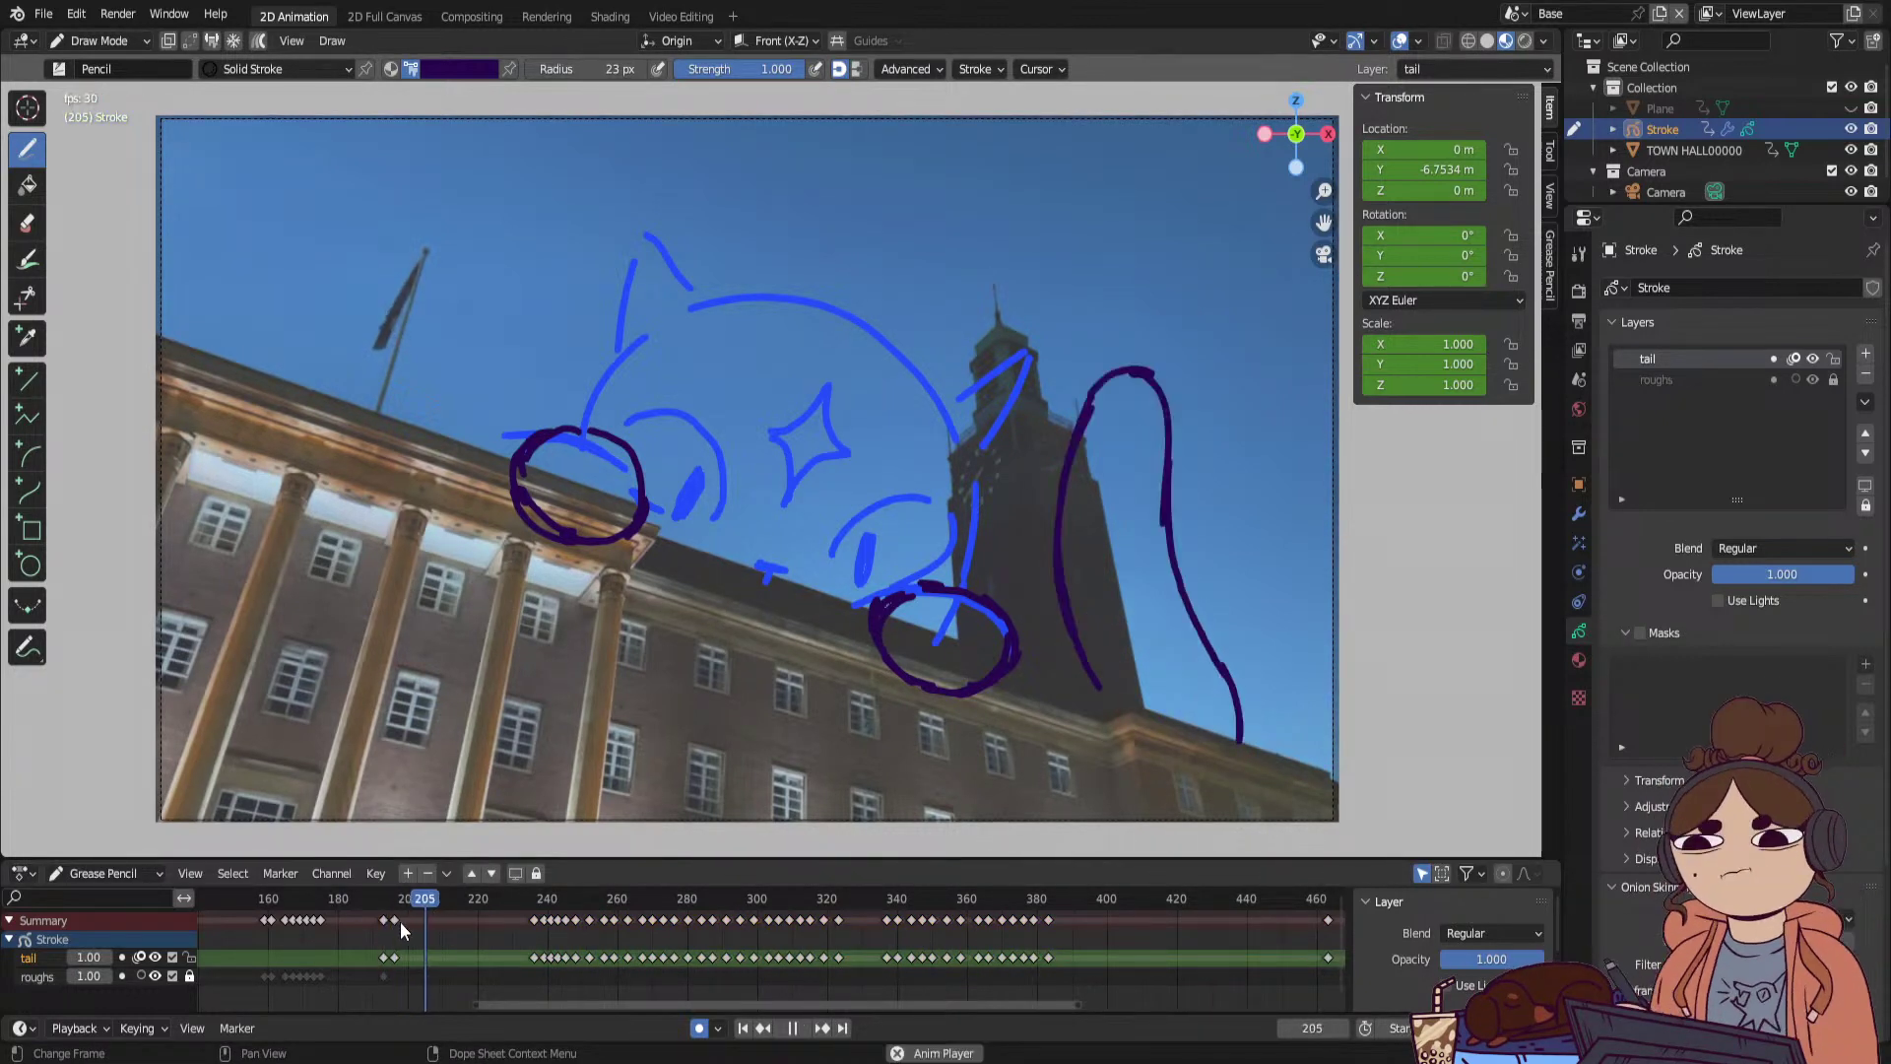
pyautogui.press('space')
# Bring the next few tail drawings back one at a time to space the opening keyframes four frames apart, from 193 to 209.
pyautogui.moveTo(530, 955); pyautogui.dragTo(517, 956)
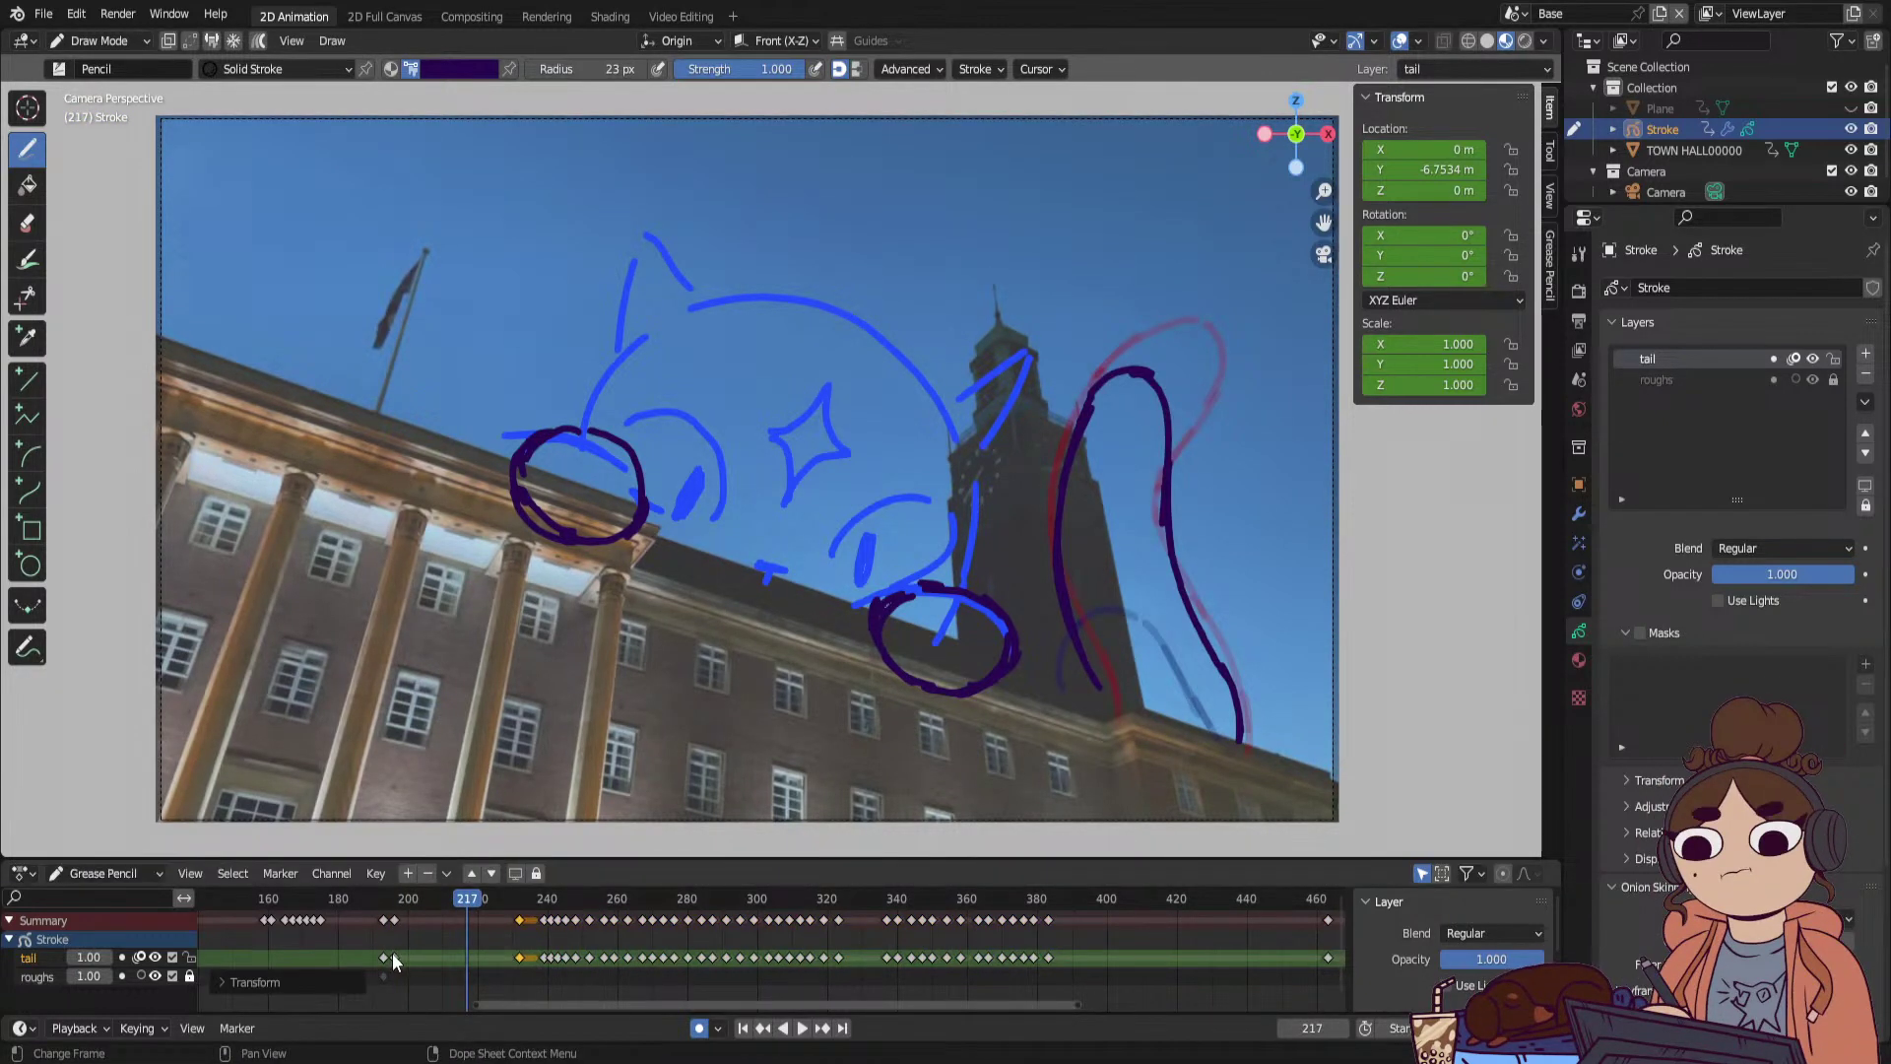
pyautogui.moveTo(392, 953); pyautogui.dragTo(395, 955)
pyautogui.moveTo(507, 969); pyautogui.dragTo(395, 975)
pyautogui.click(421, 903)
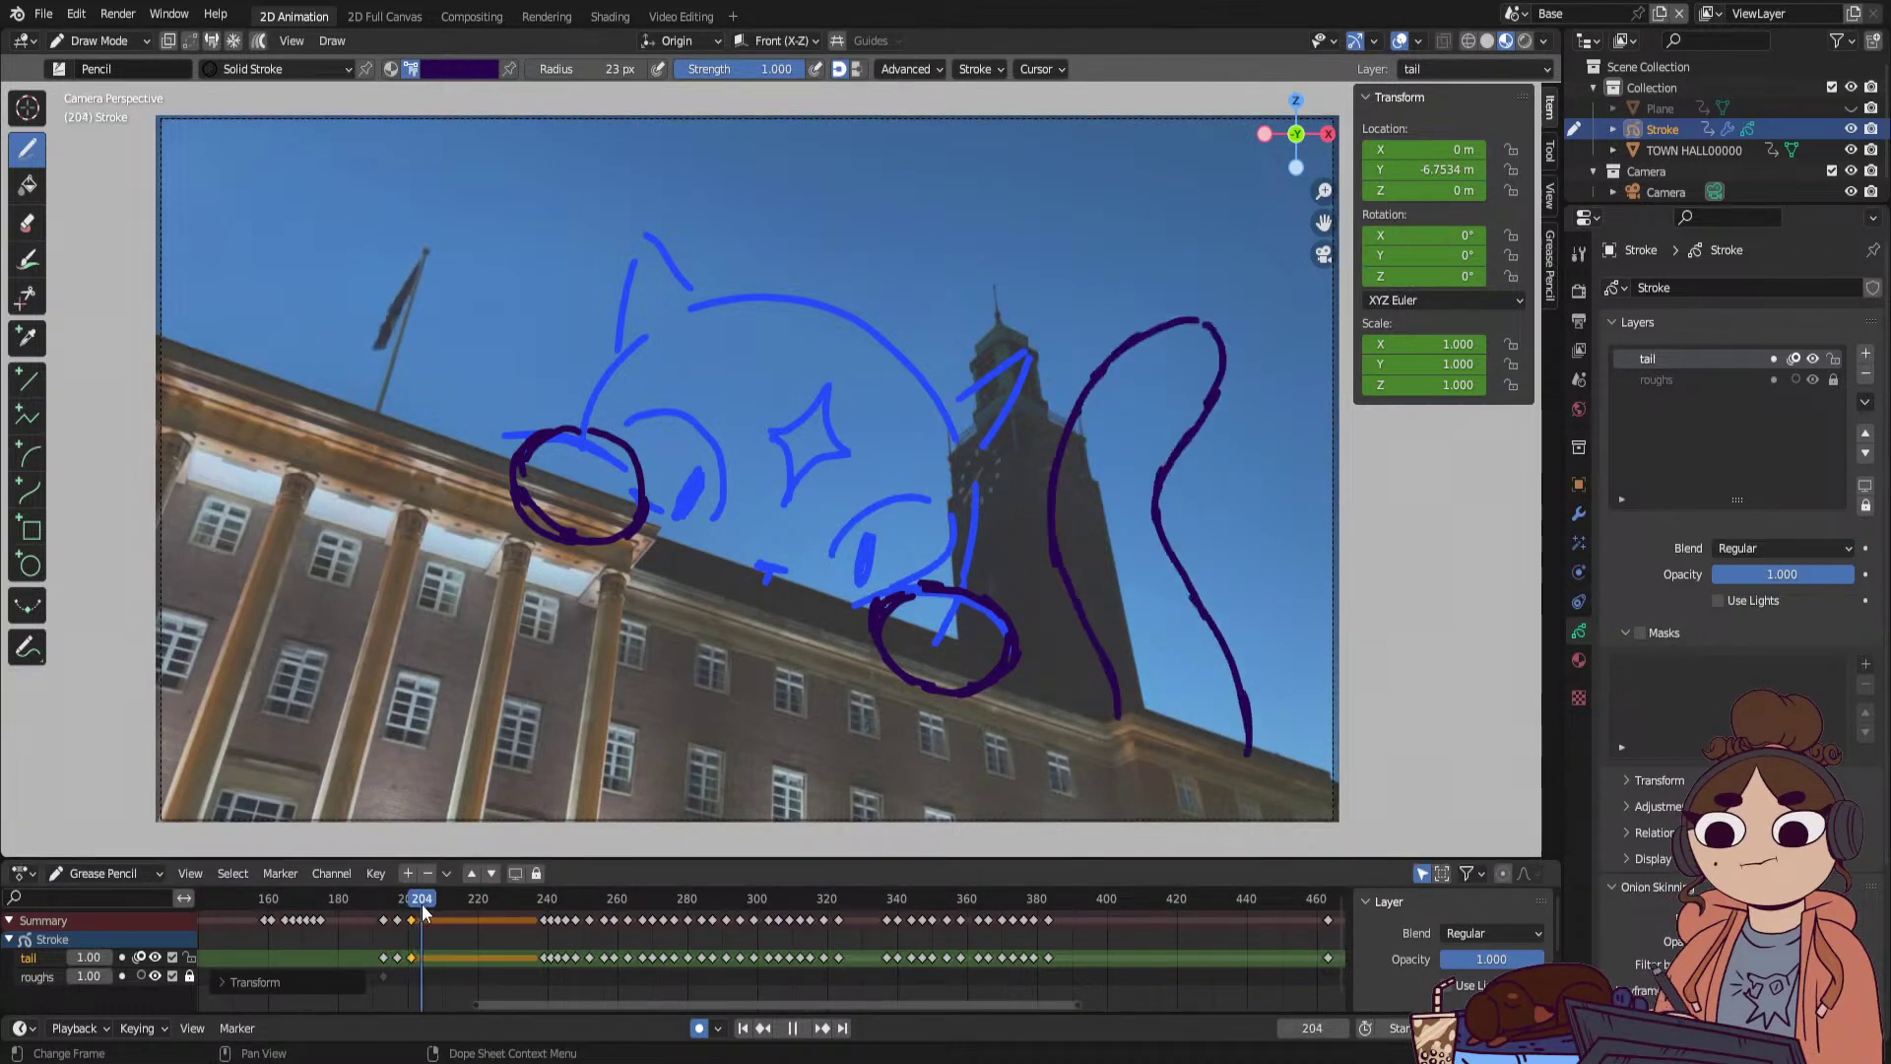
pyautogui.click(543, 902)
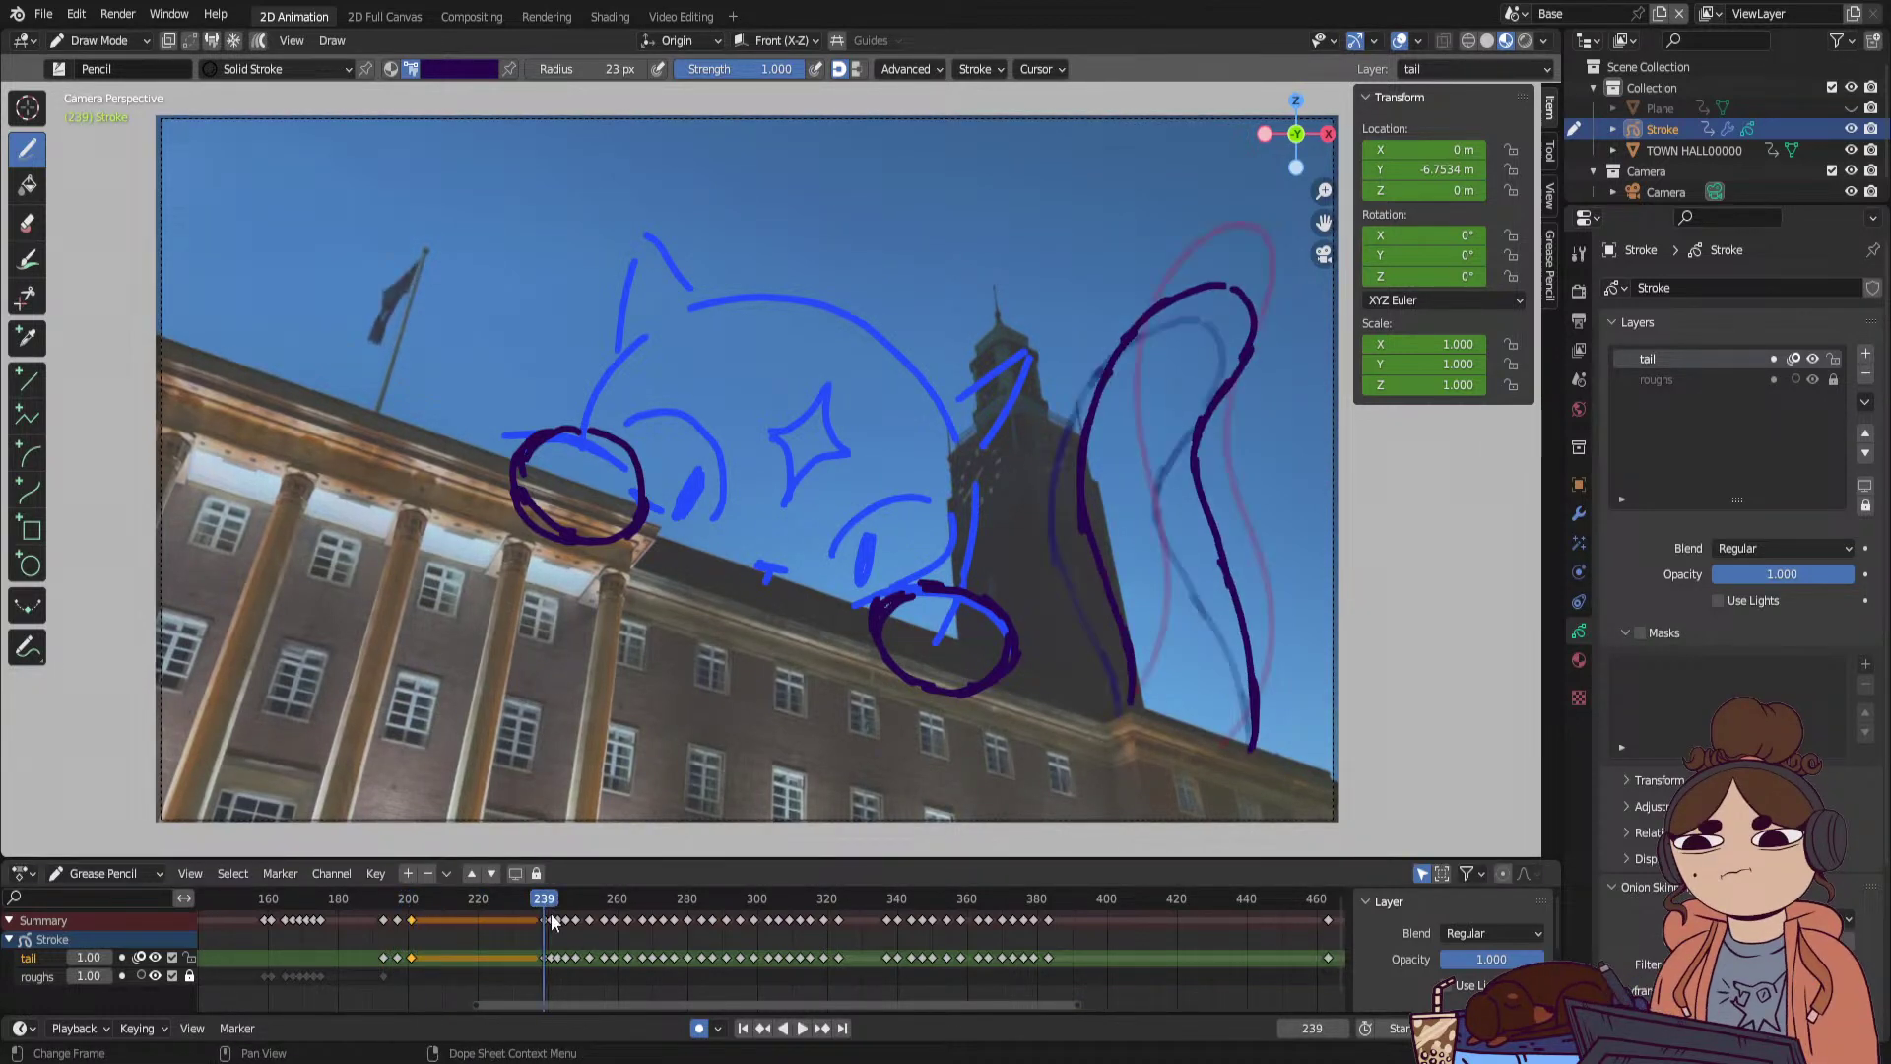
pyautogui.moveTo(546, 960)
pyautogui.mouseDown()
pyautogui.moveTo(415, 981)
pyautogui.moveTo(431, 988)
pyautogui.mouseUp()
# Select the next group of tail keyframes, move it earlier to start at about frame 215 and play the result.
pyautogui.moveTo(542, 941); pyautogui.dragTo(636, 970)
pyautogui.press('space')
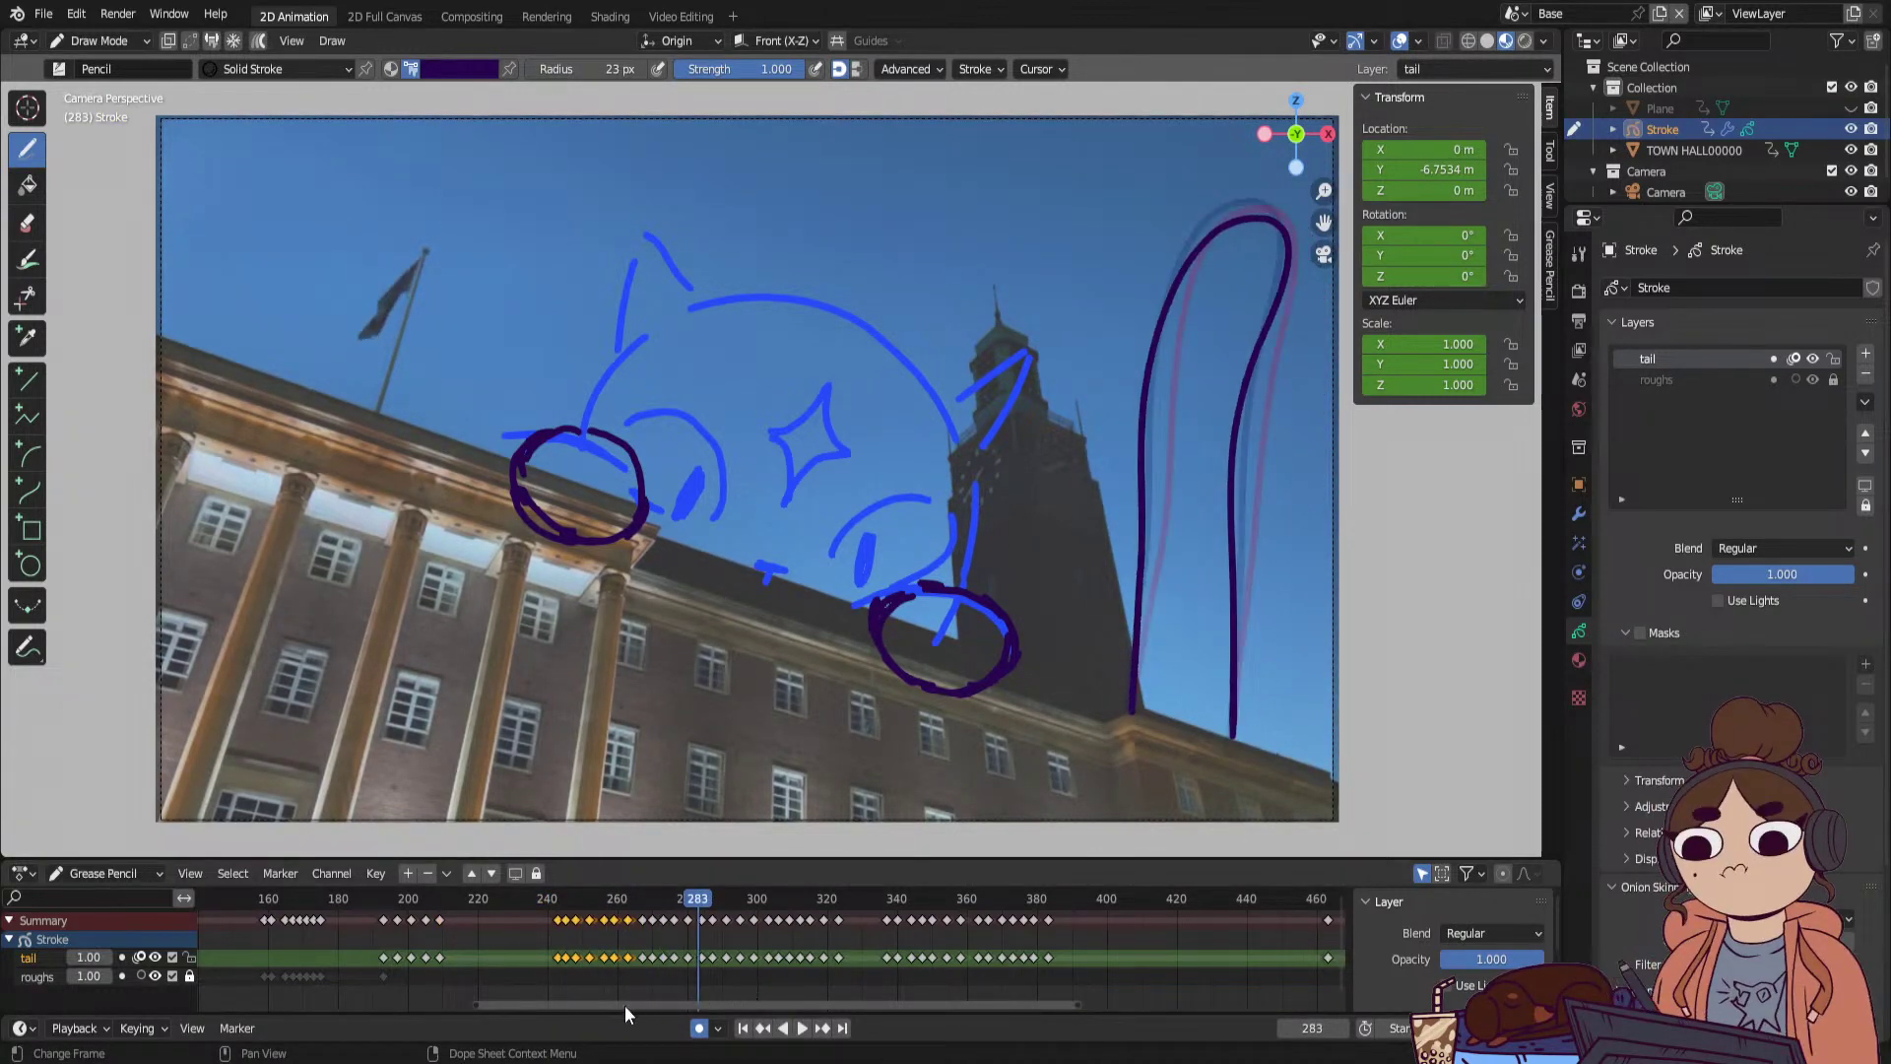
pyautogui.moveTo(681, 900); pyautogui.dragTo(463, 878)
pyautogui.press('space')
pyautogui.press('space')
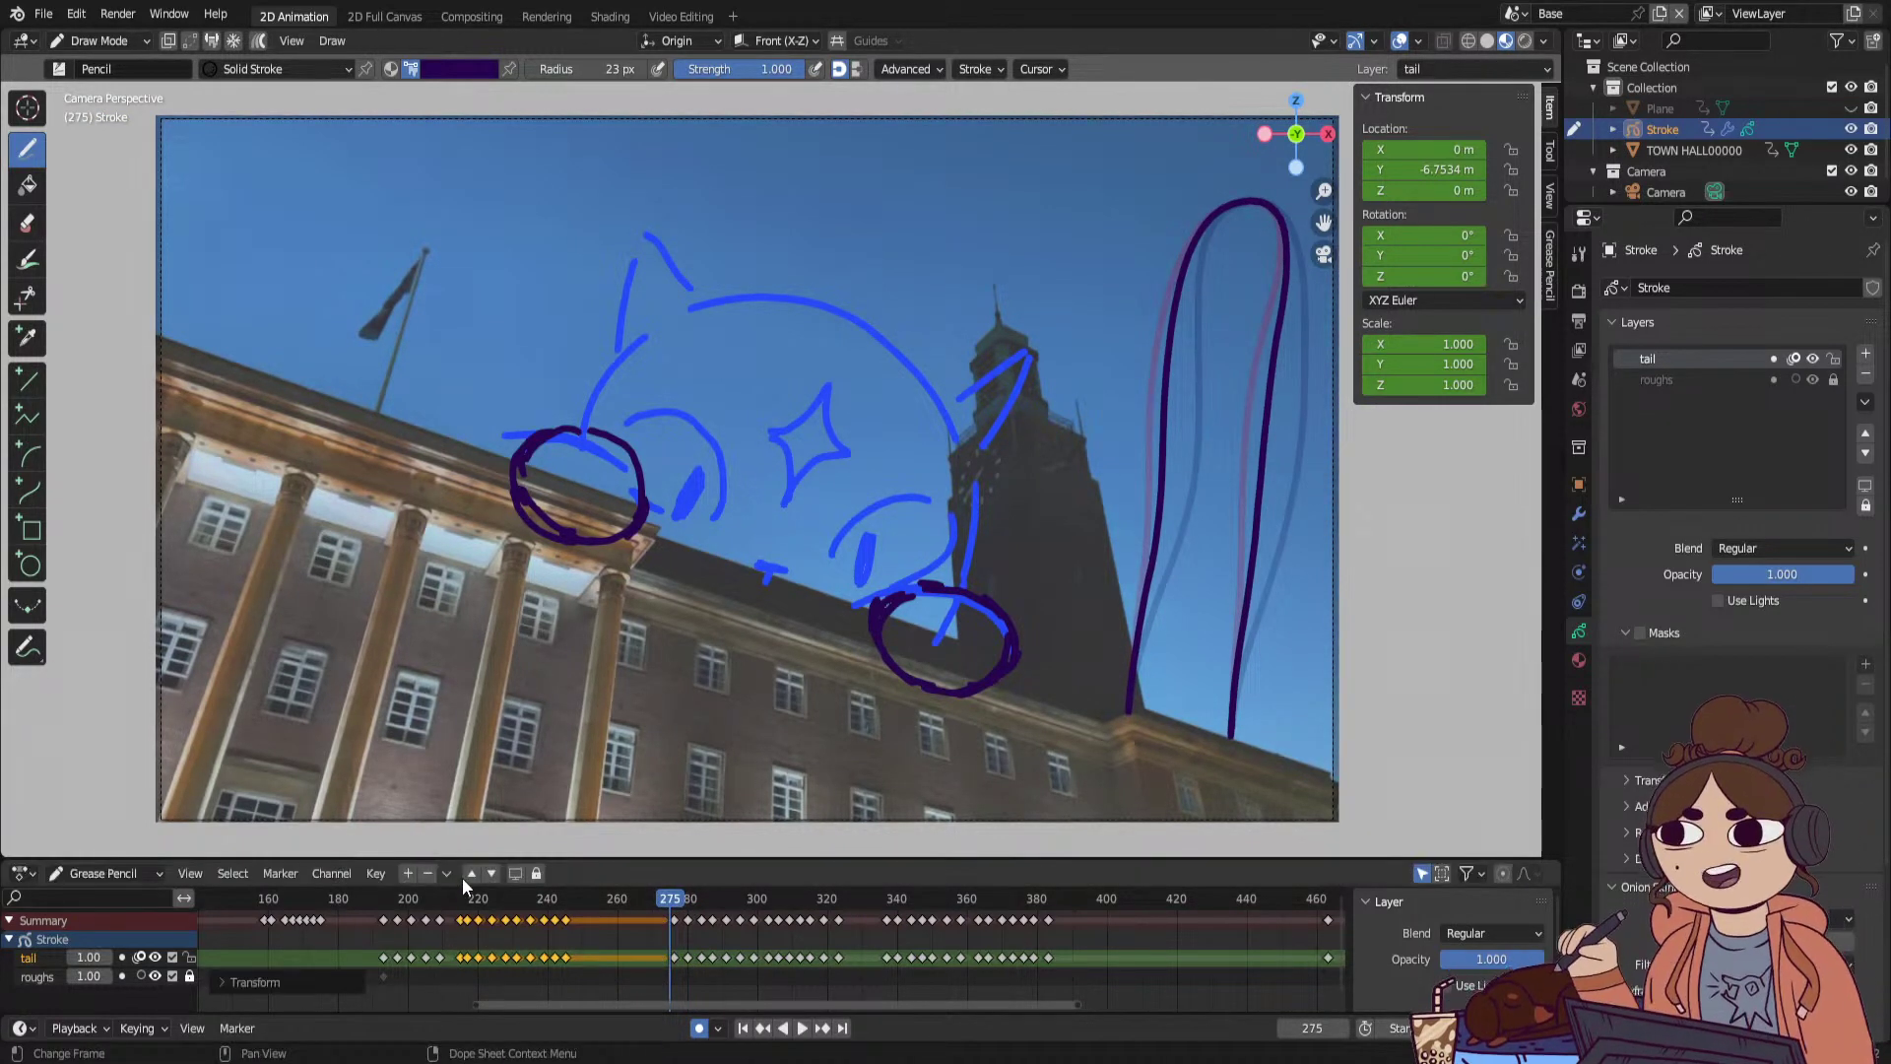
# Stretch the selected tail keyframes slightly outward from frame 215, and shift the group slightly later.
pyautogui.click(461, 898)
pyautogui.press('s')
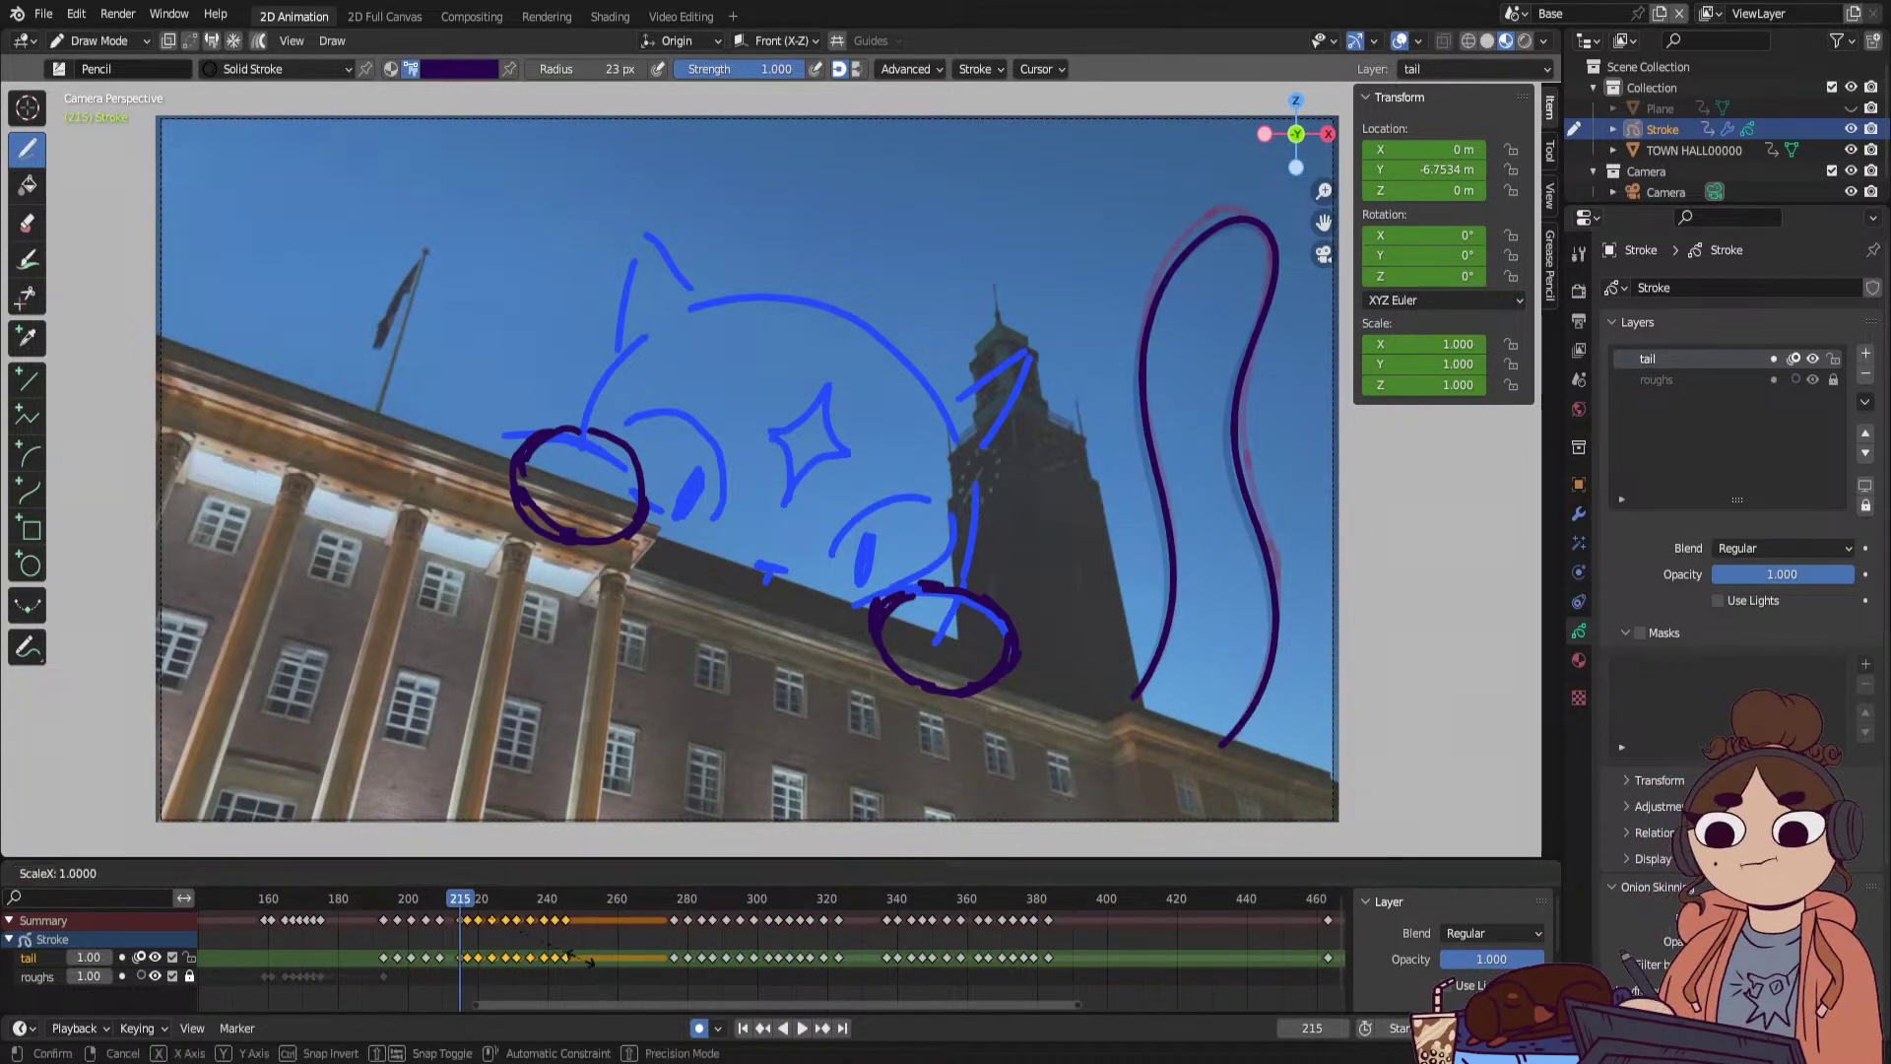
pyautogui.click(604, 951)
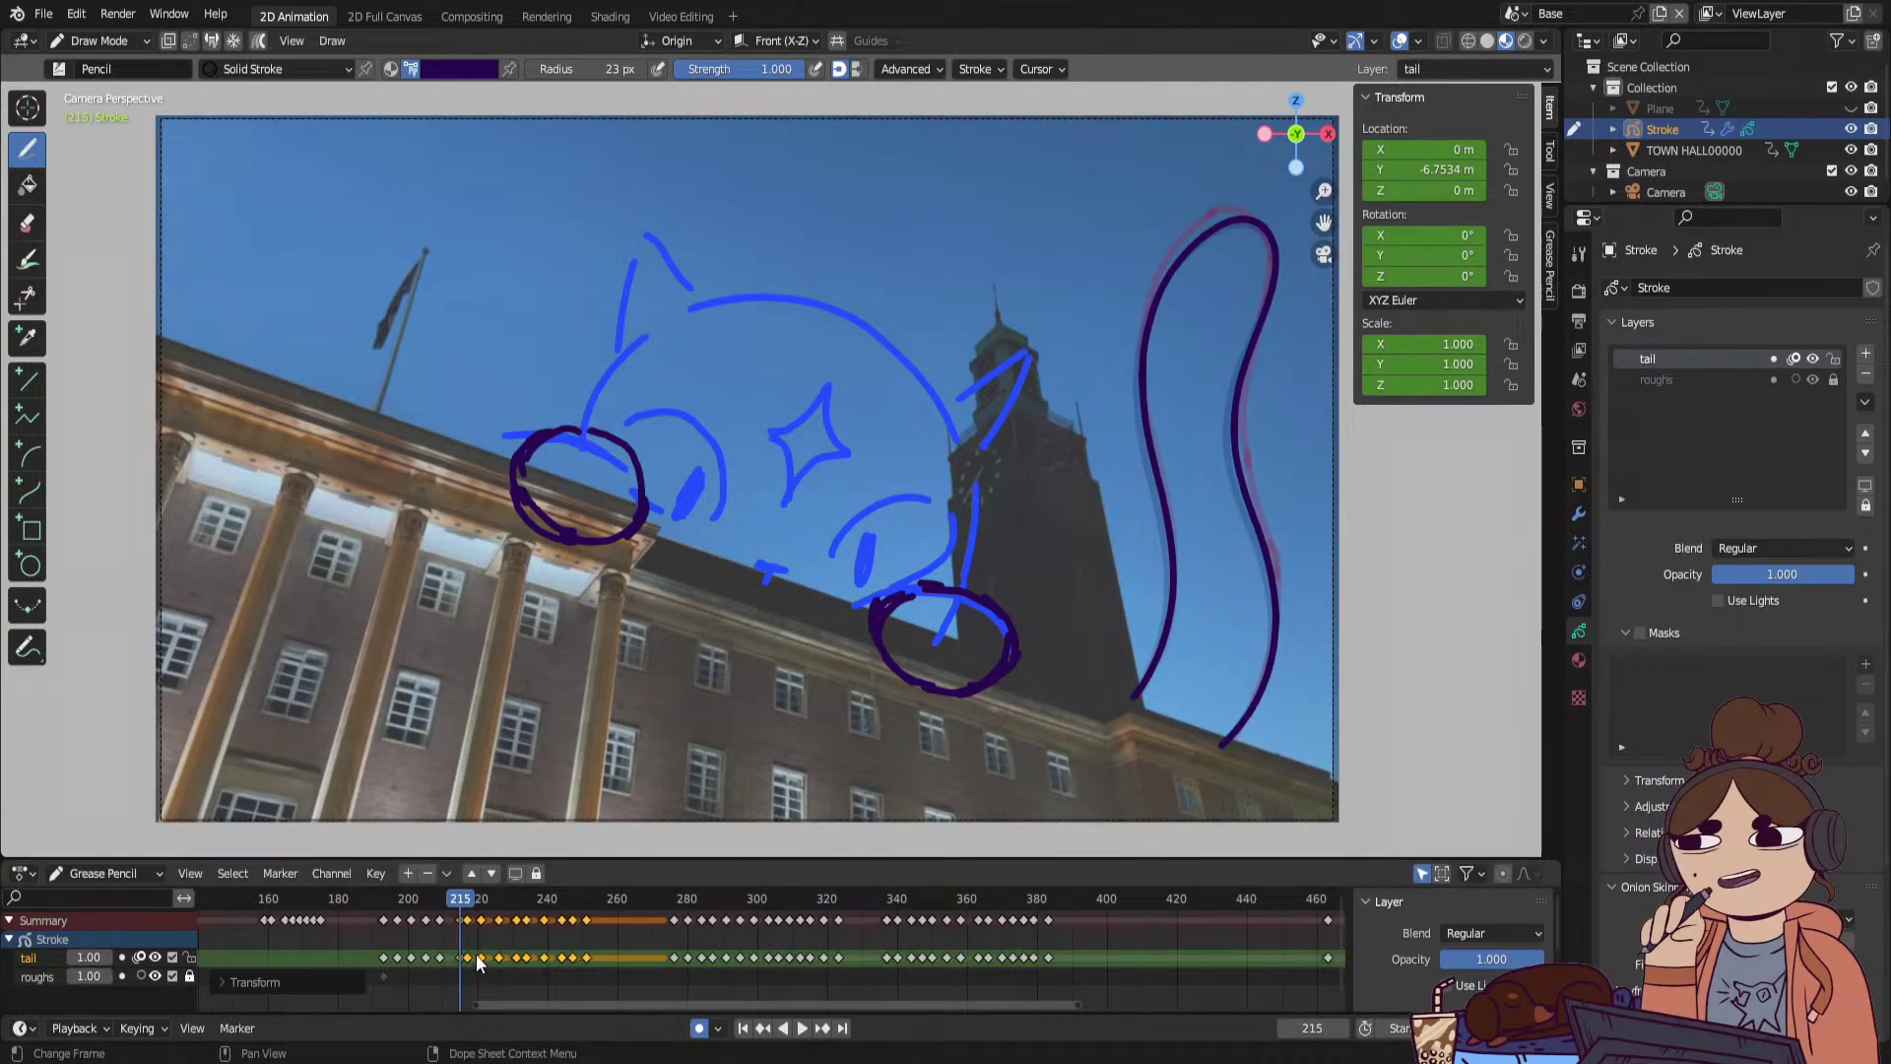
pyautogui.moveTo(467, 945); pyautogui.dragTo(593, 971)
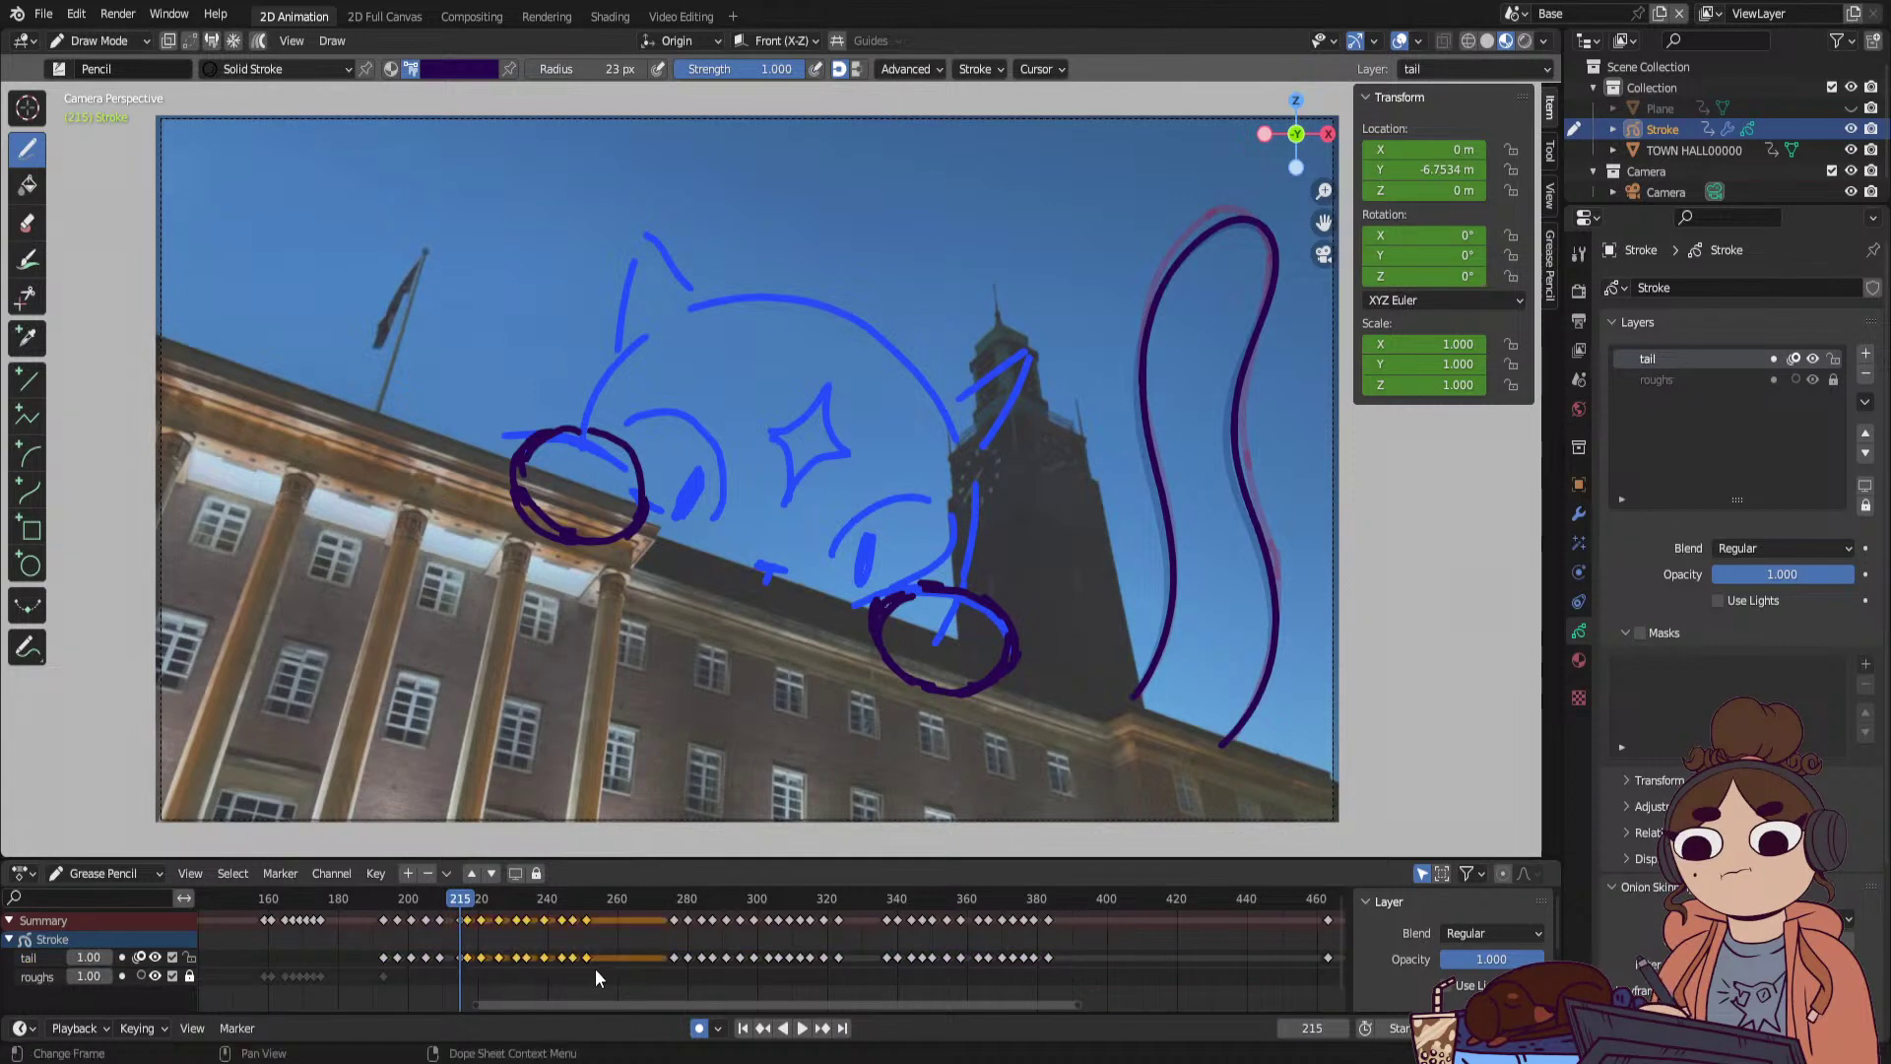
pyautogui.press('g')
pyautogui.click(599, 956)
pyautogui.click(612, 949)
# Replay the respaced tail movement from about frame 194, and scrub back to frame 221.
pyautogui.moveTo(456, 899); pyautogui.dragTo(388, 902)
pyautogui.press('space')
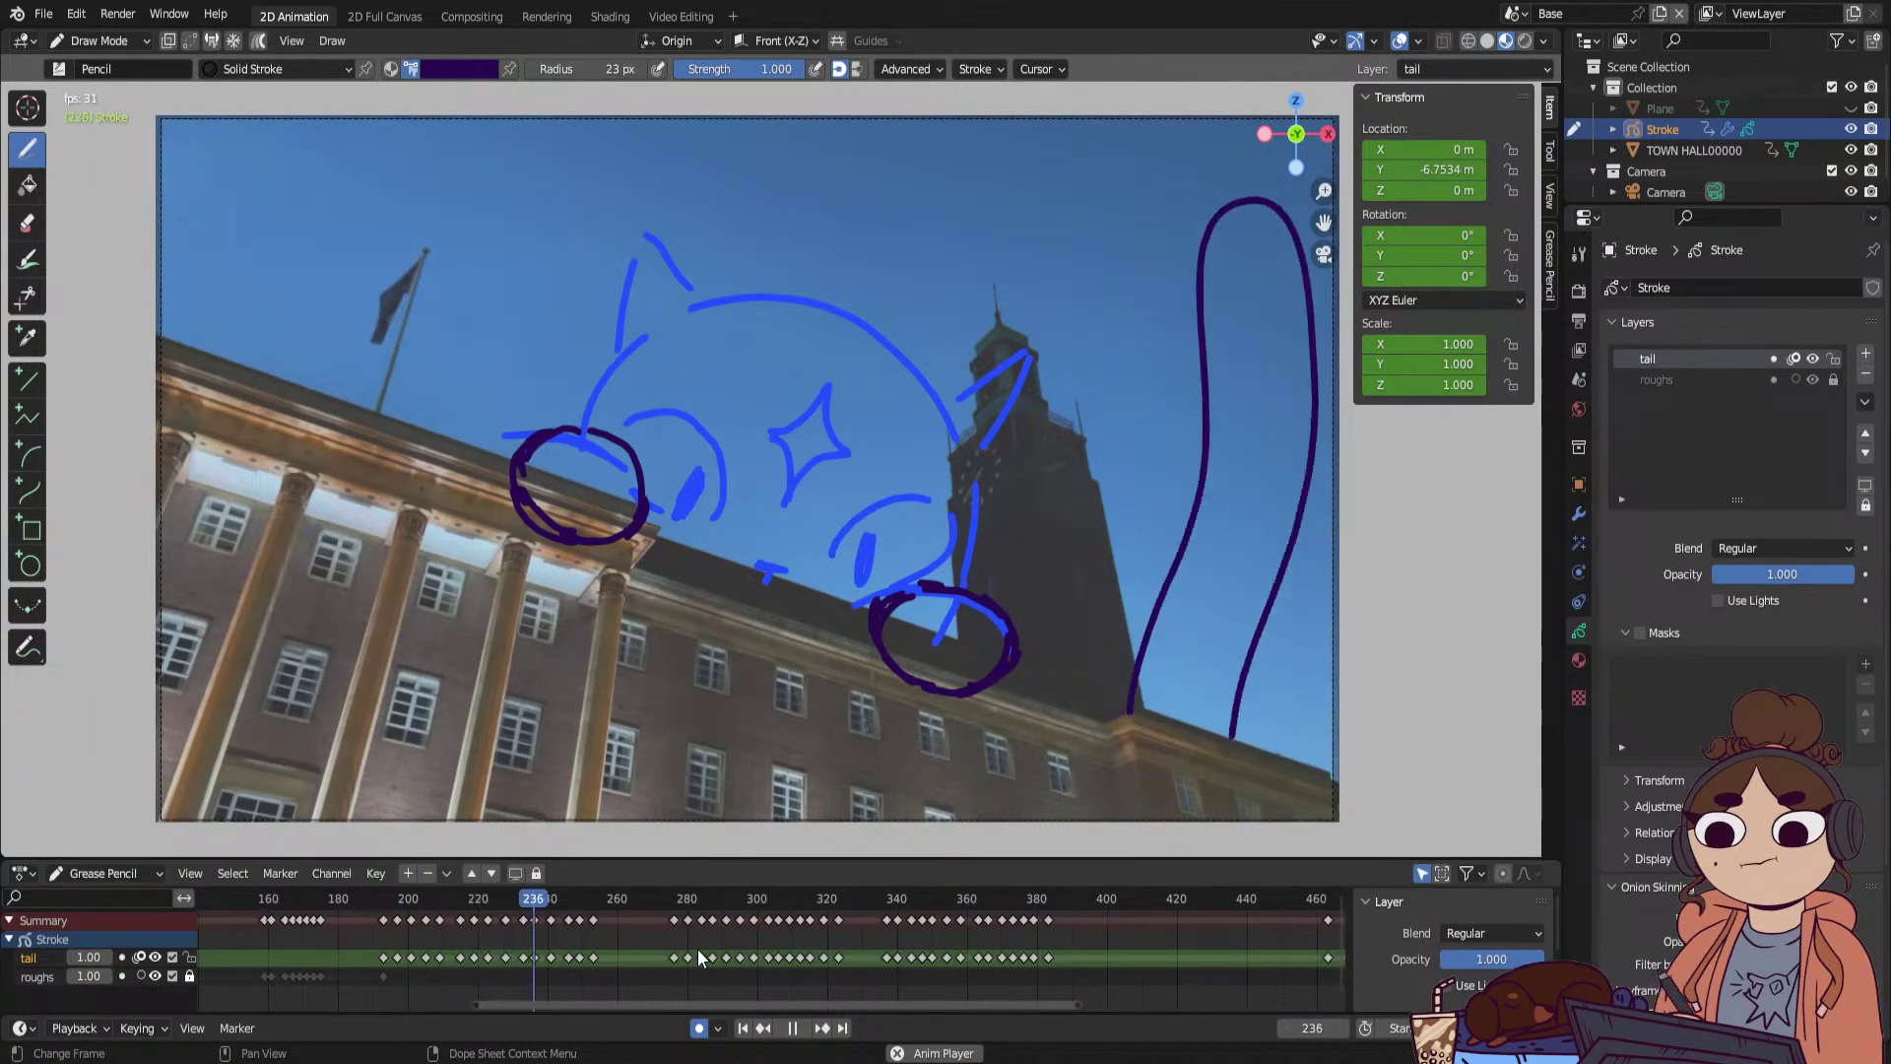
pyautogui.moveTo(497, 898)
pyautogui.mouseDown()
pyautogui.moveTo(429, 908)
pyautogui.moveTo(505, 906)
pyautogui.moveTo(481, 910)
pyautogui.mouseUp()
pyautogui.press('space')
# Select the tail keyframes from about frame 223 to 255 and move them 6 frames later.
pyautogui.press('b')
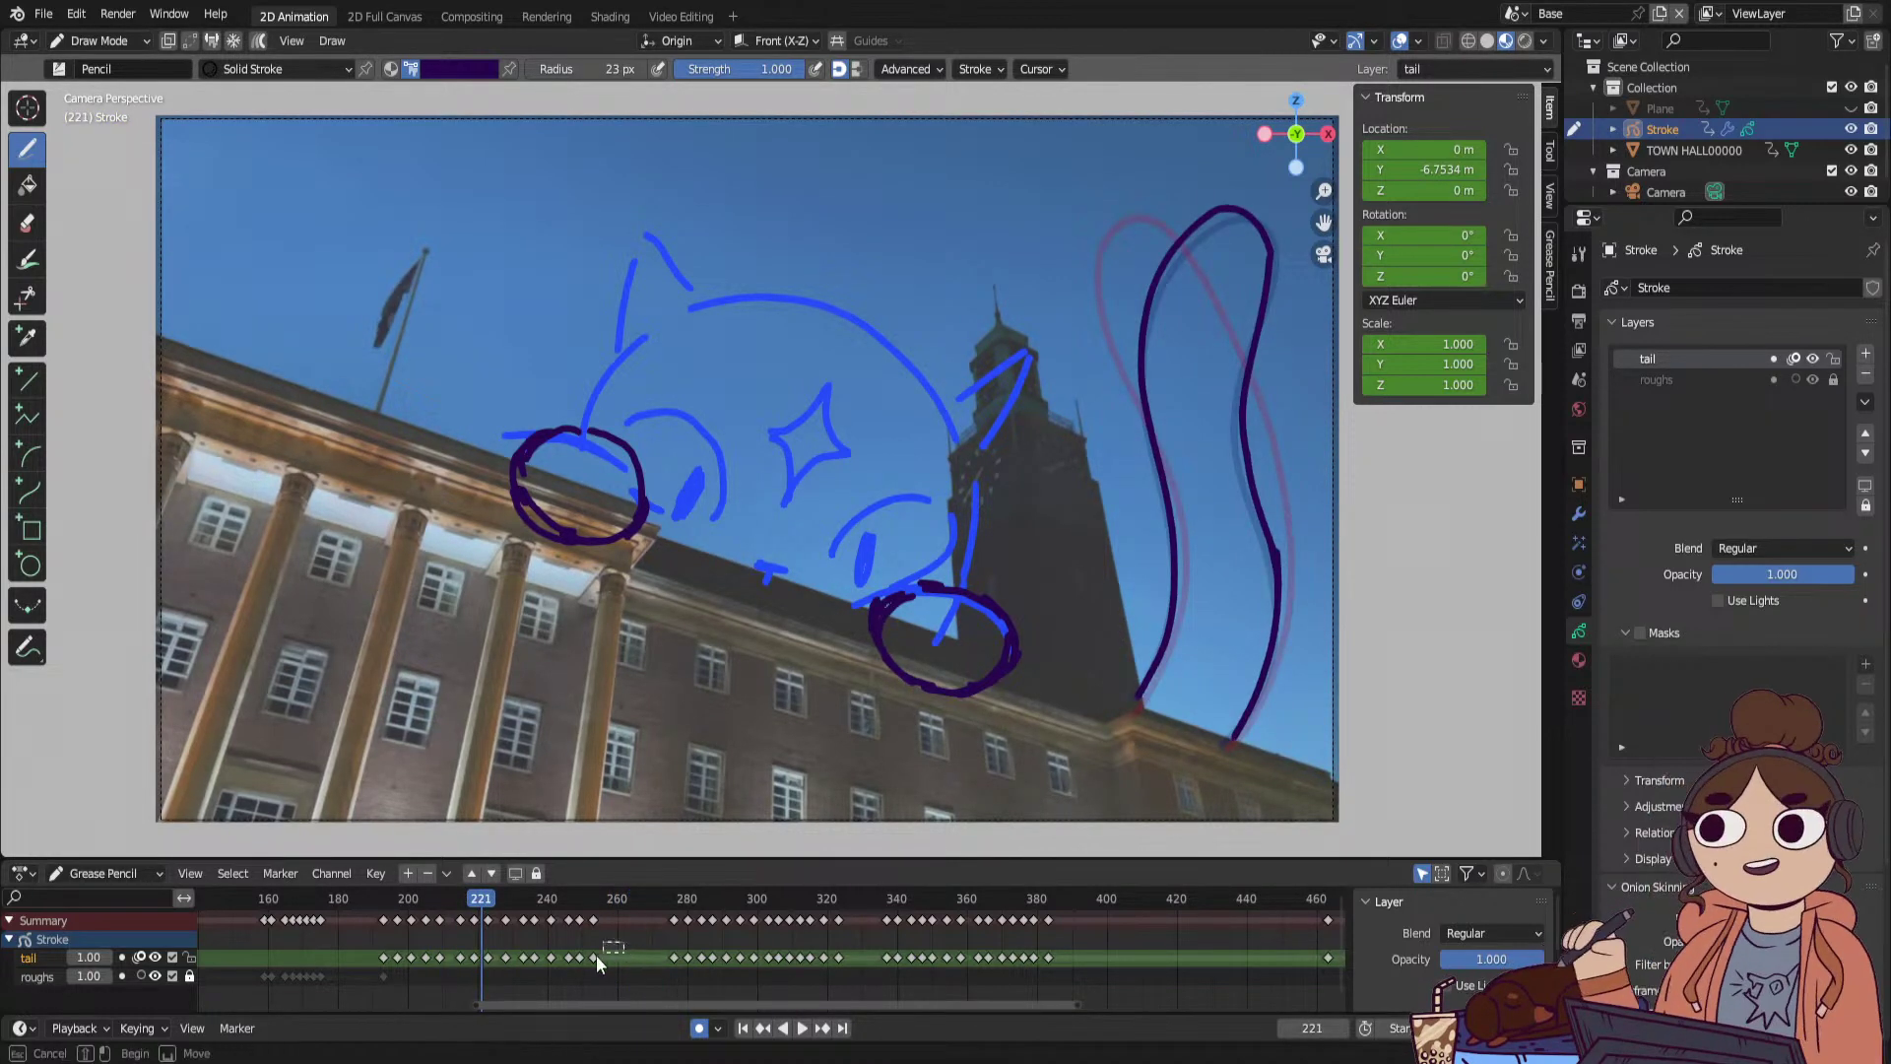
pyautogui.press('g')
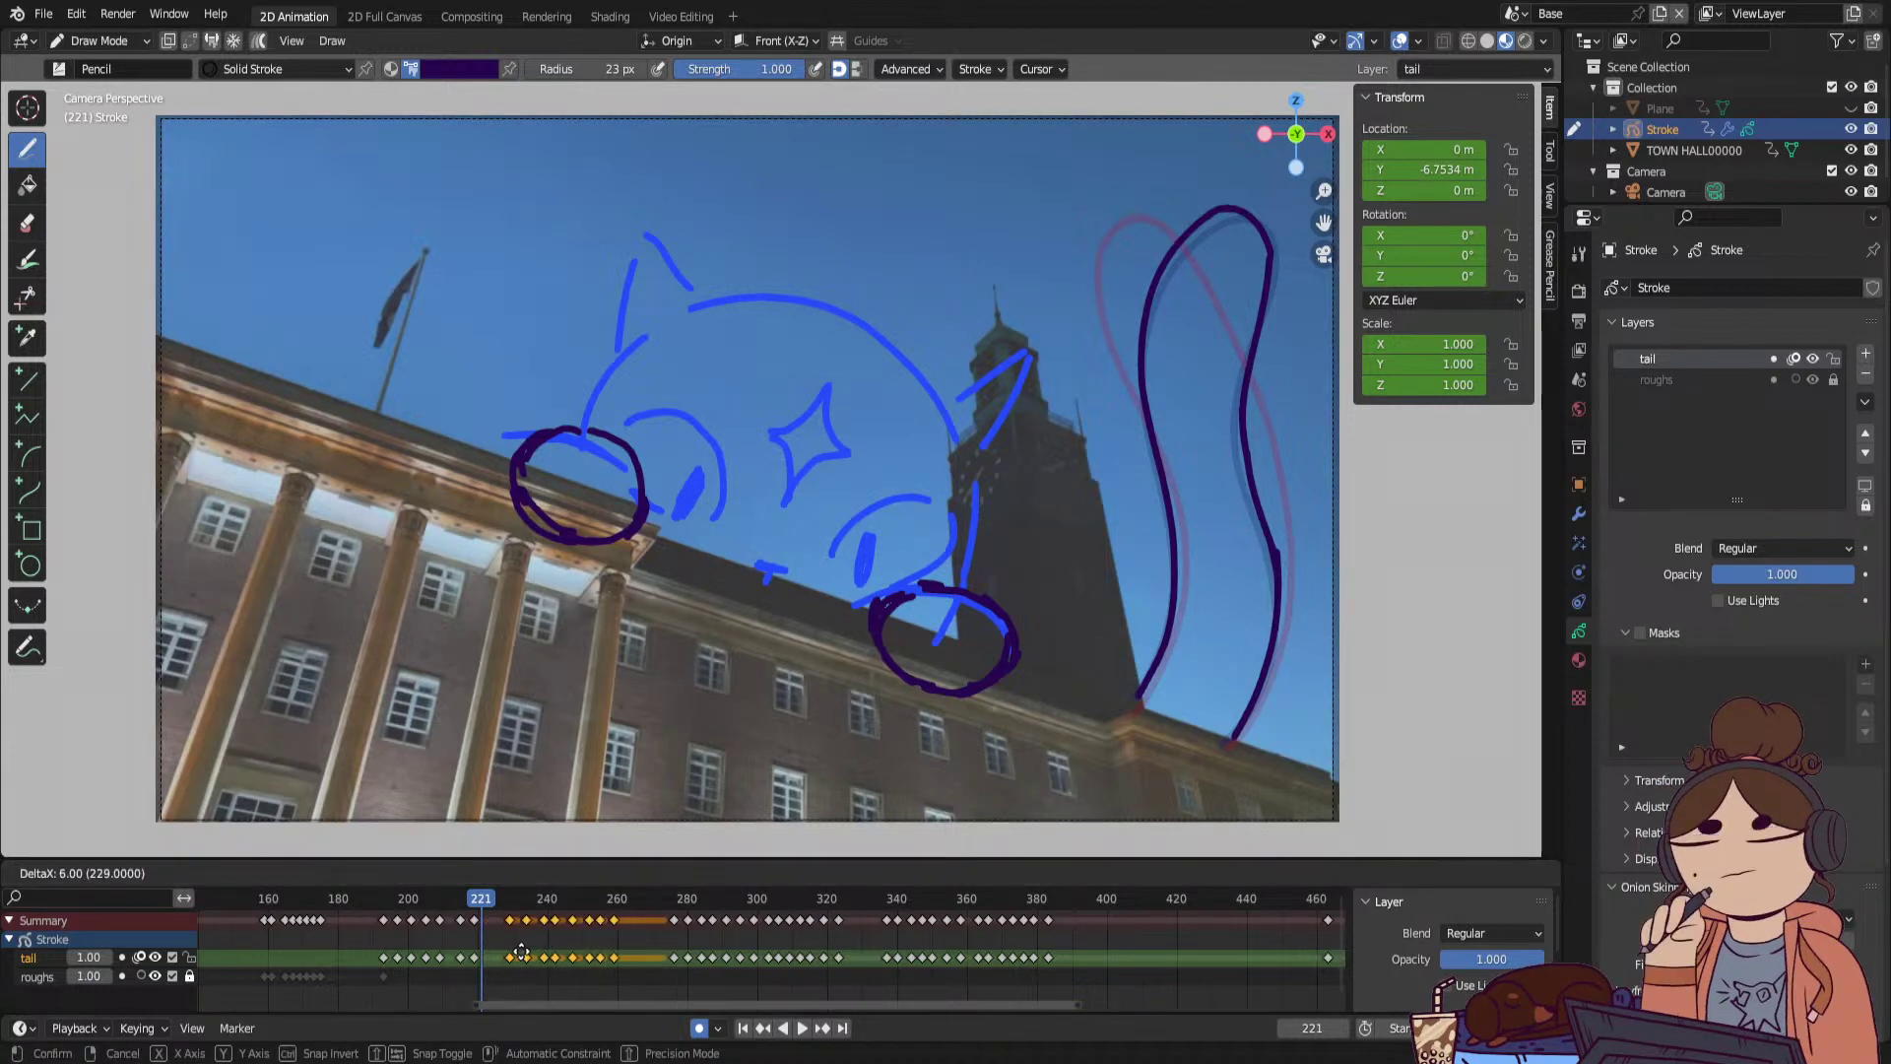
pyautogui.click(521, 953)
pyautogui.click(660, 977)
# Draw an in-between outline of the tail at frame 227, placed between the neighbouring poses, and rework the curve of its tip.
pyautogui.click(504, 914)
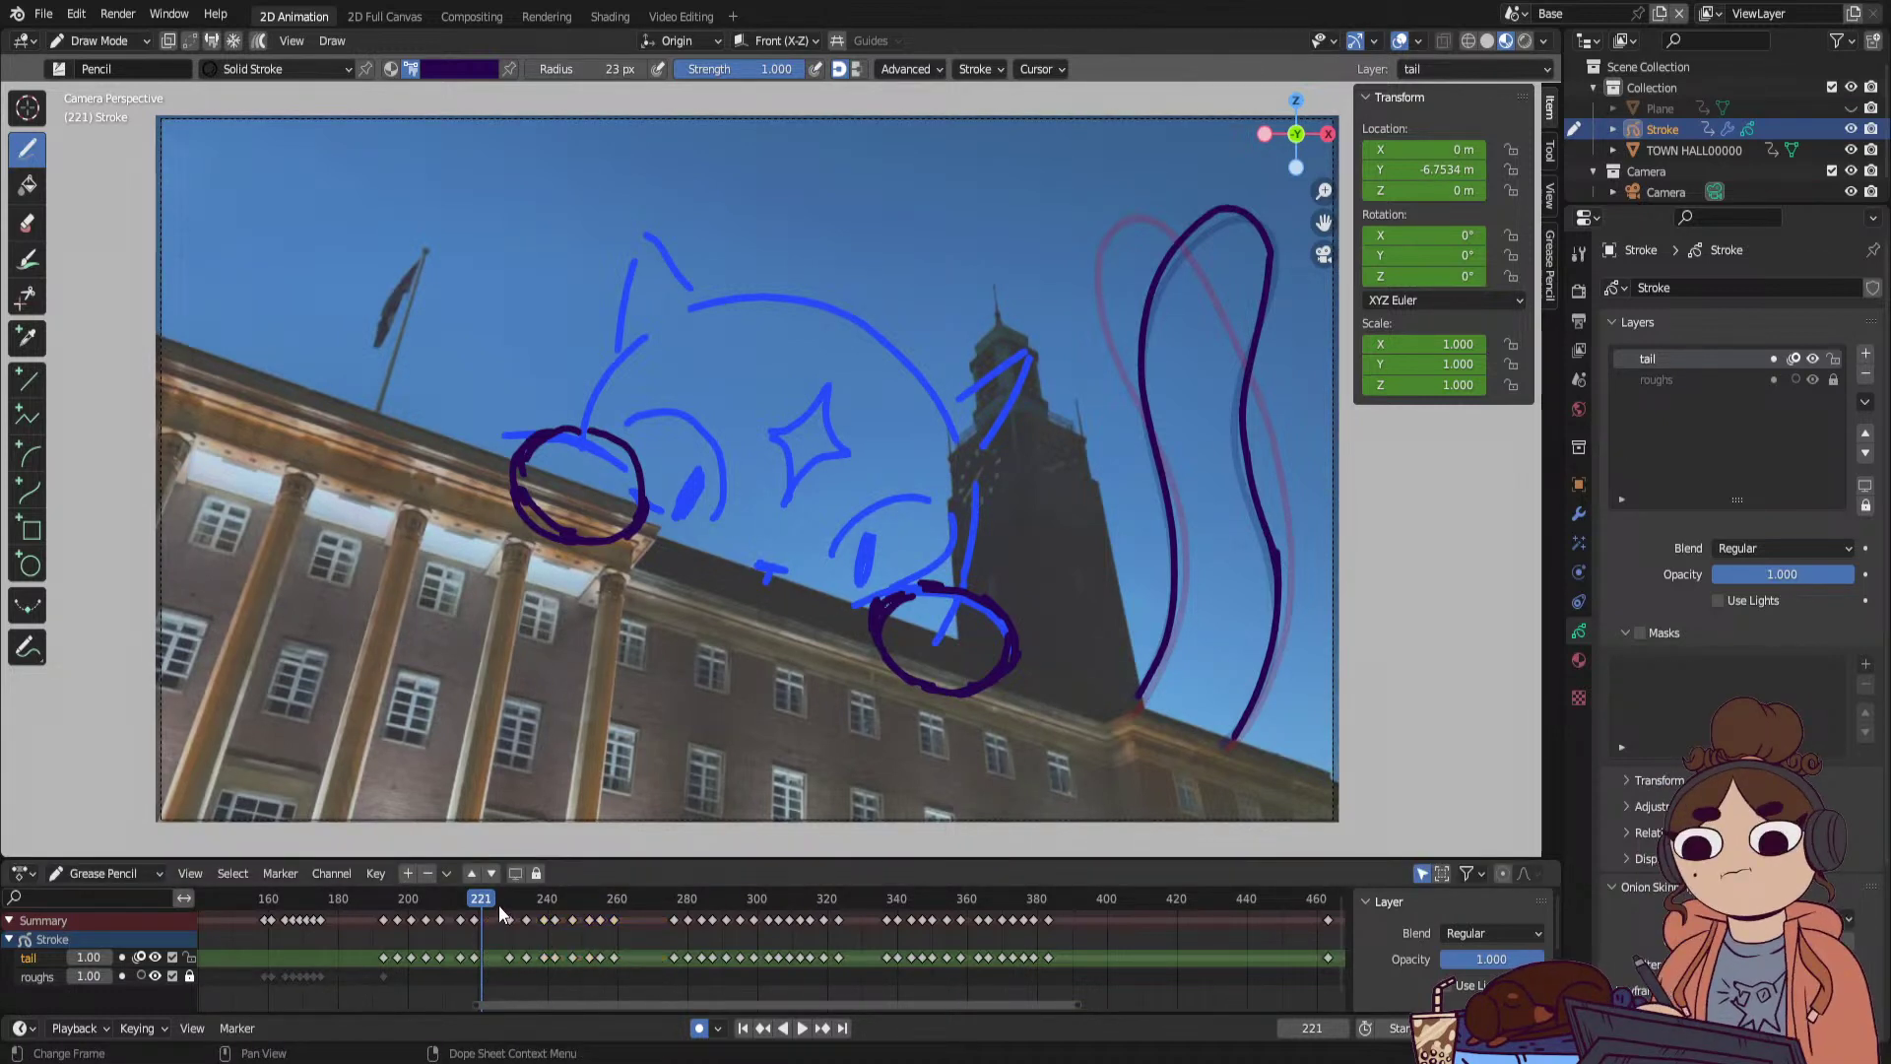
pyautogui.press('space')
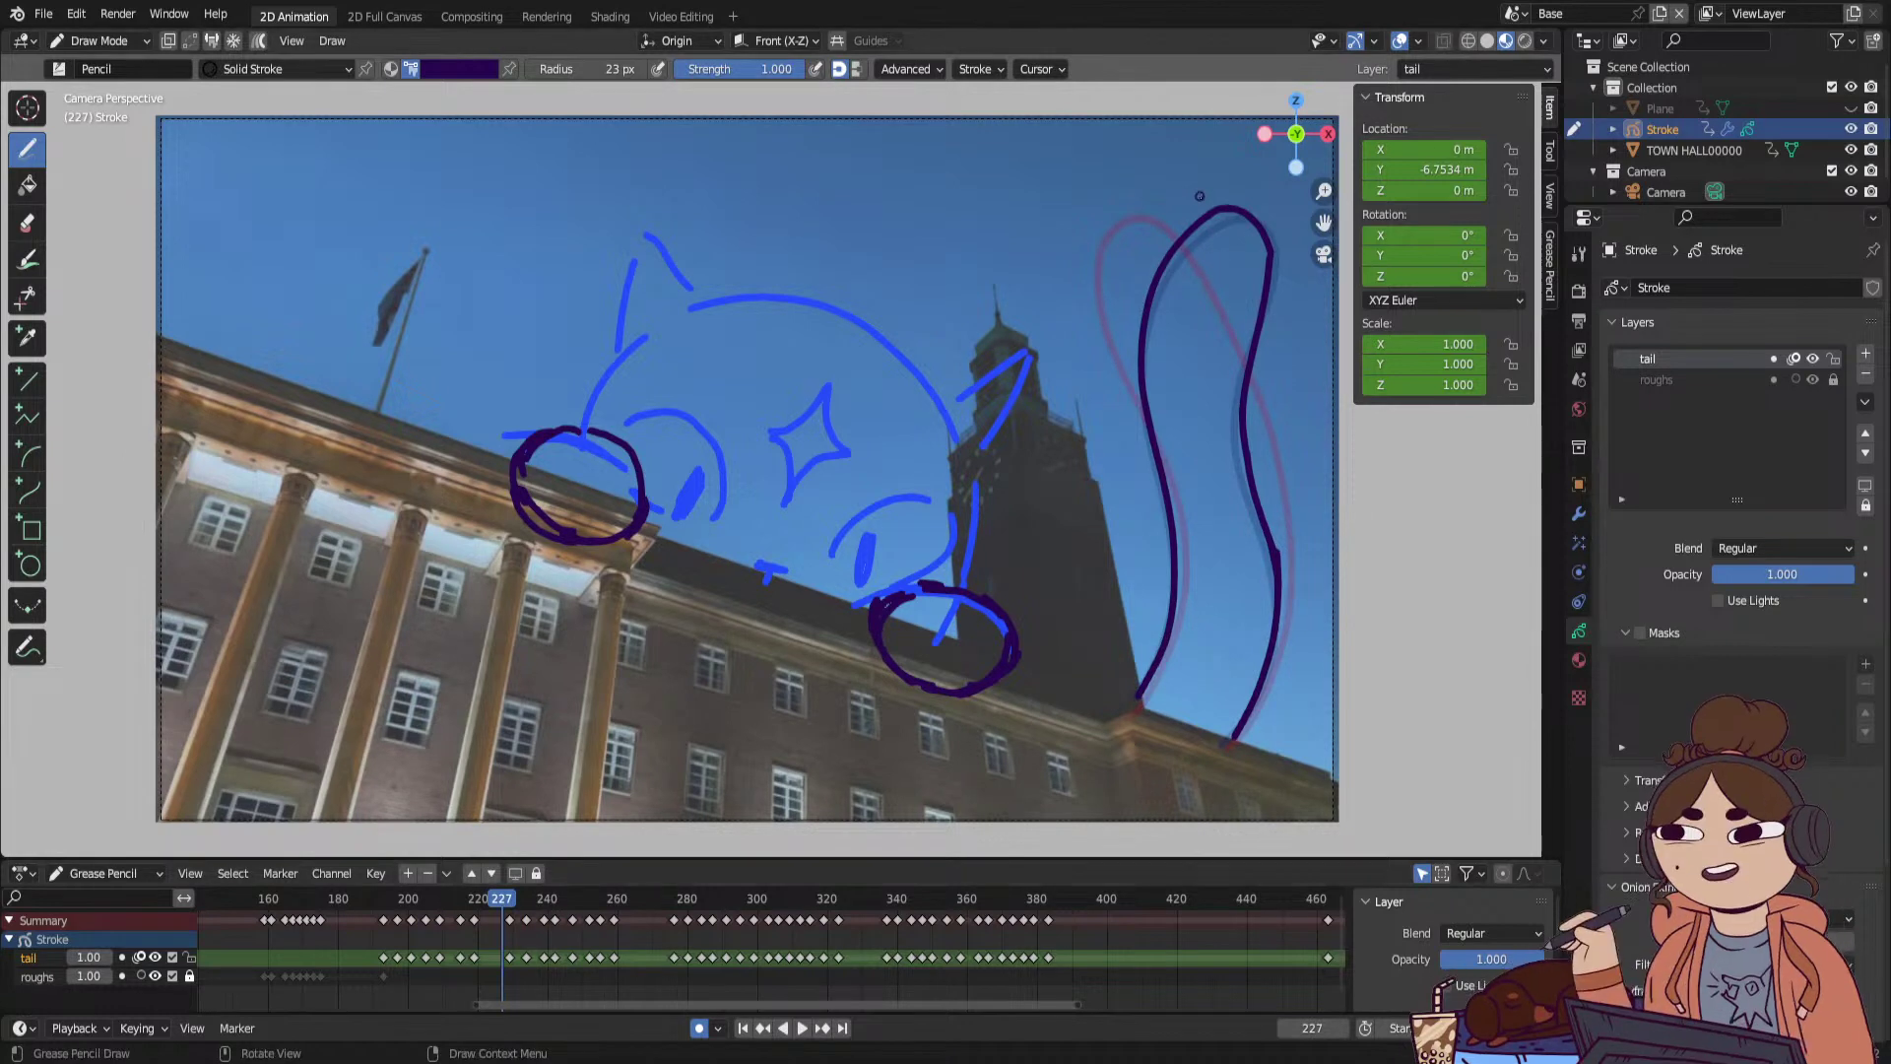
pyautogui.moveTo(1161, 211); pyautogui.dragTo(1141, 238)
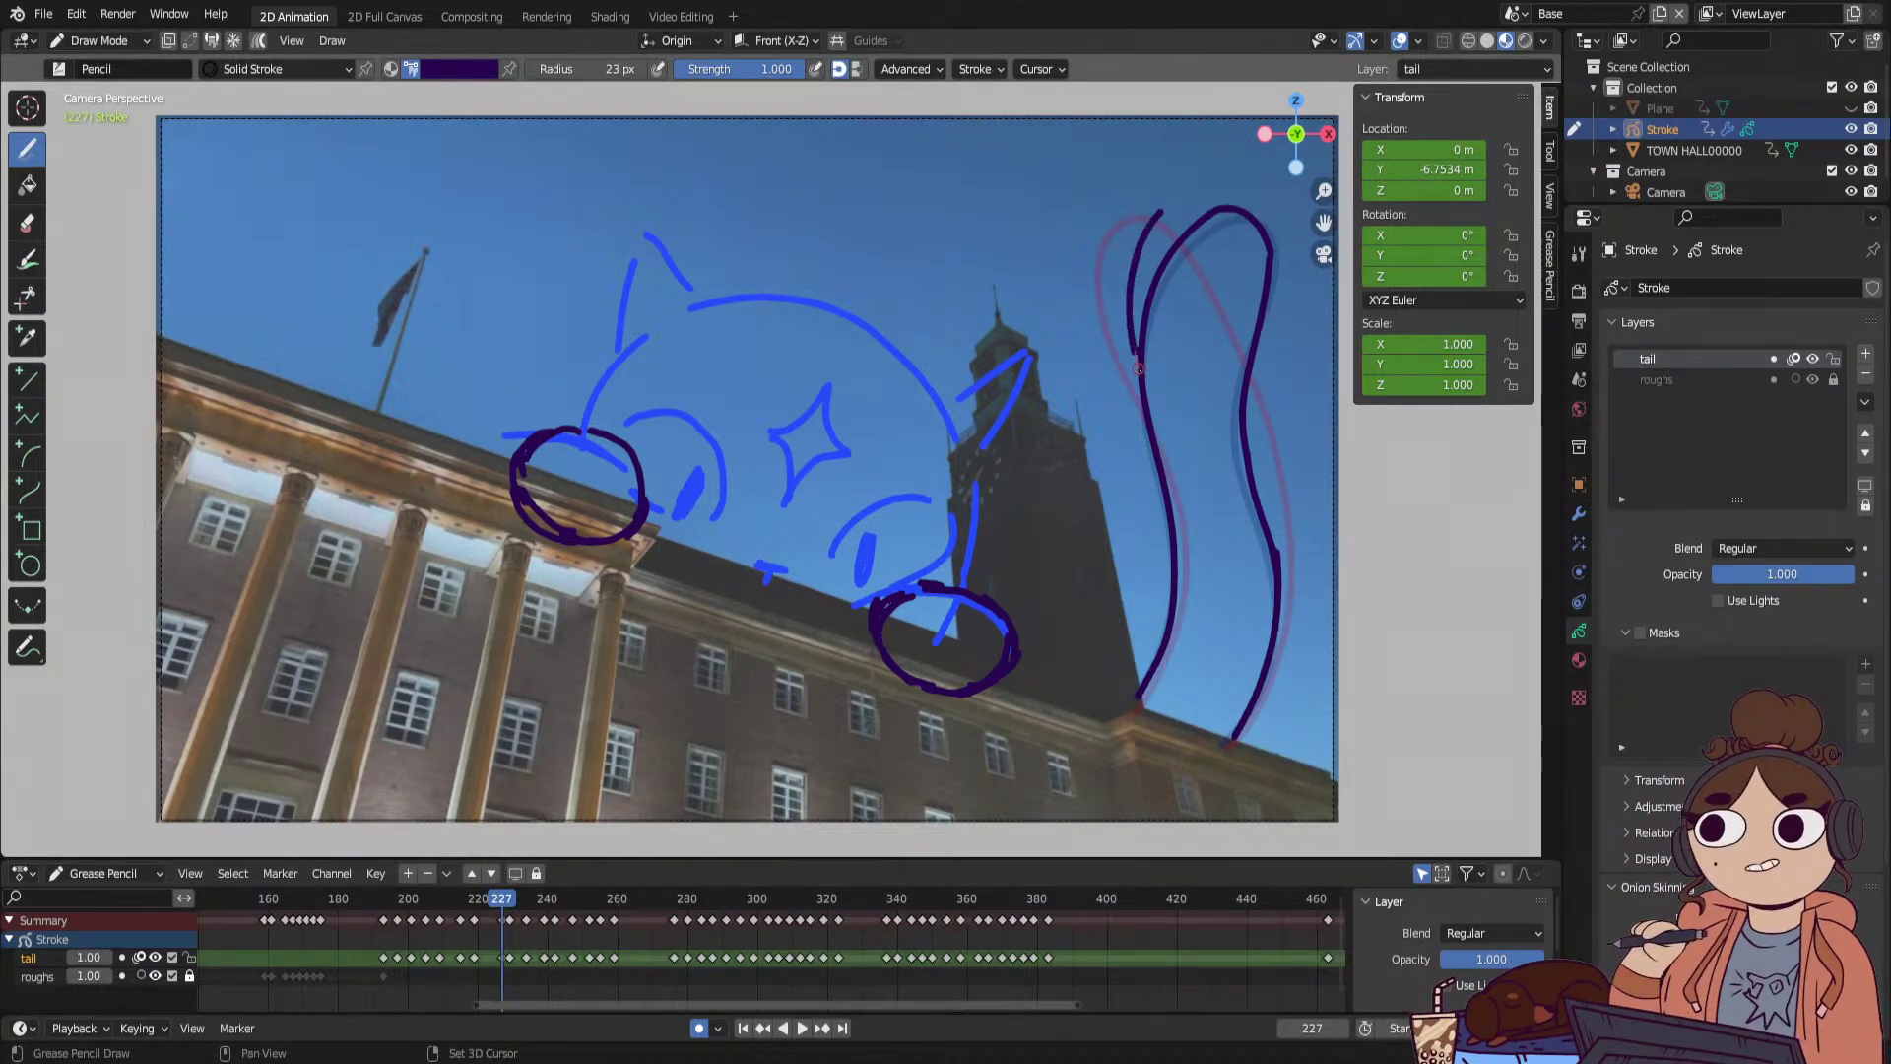
pyautogui.moveTo(1140, 368); pyautogui.dragTo(1167, 455)
pyautogui.keyDown('shift'); pyautogui.moveTo(1154, 666); pyautogui.dragTo(1138, 699); pyautogui.keyUp('shift')
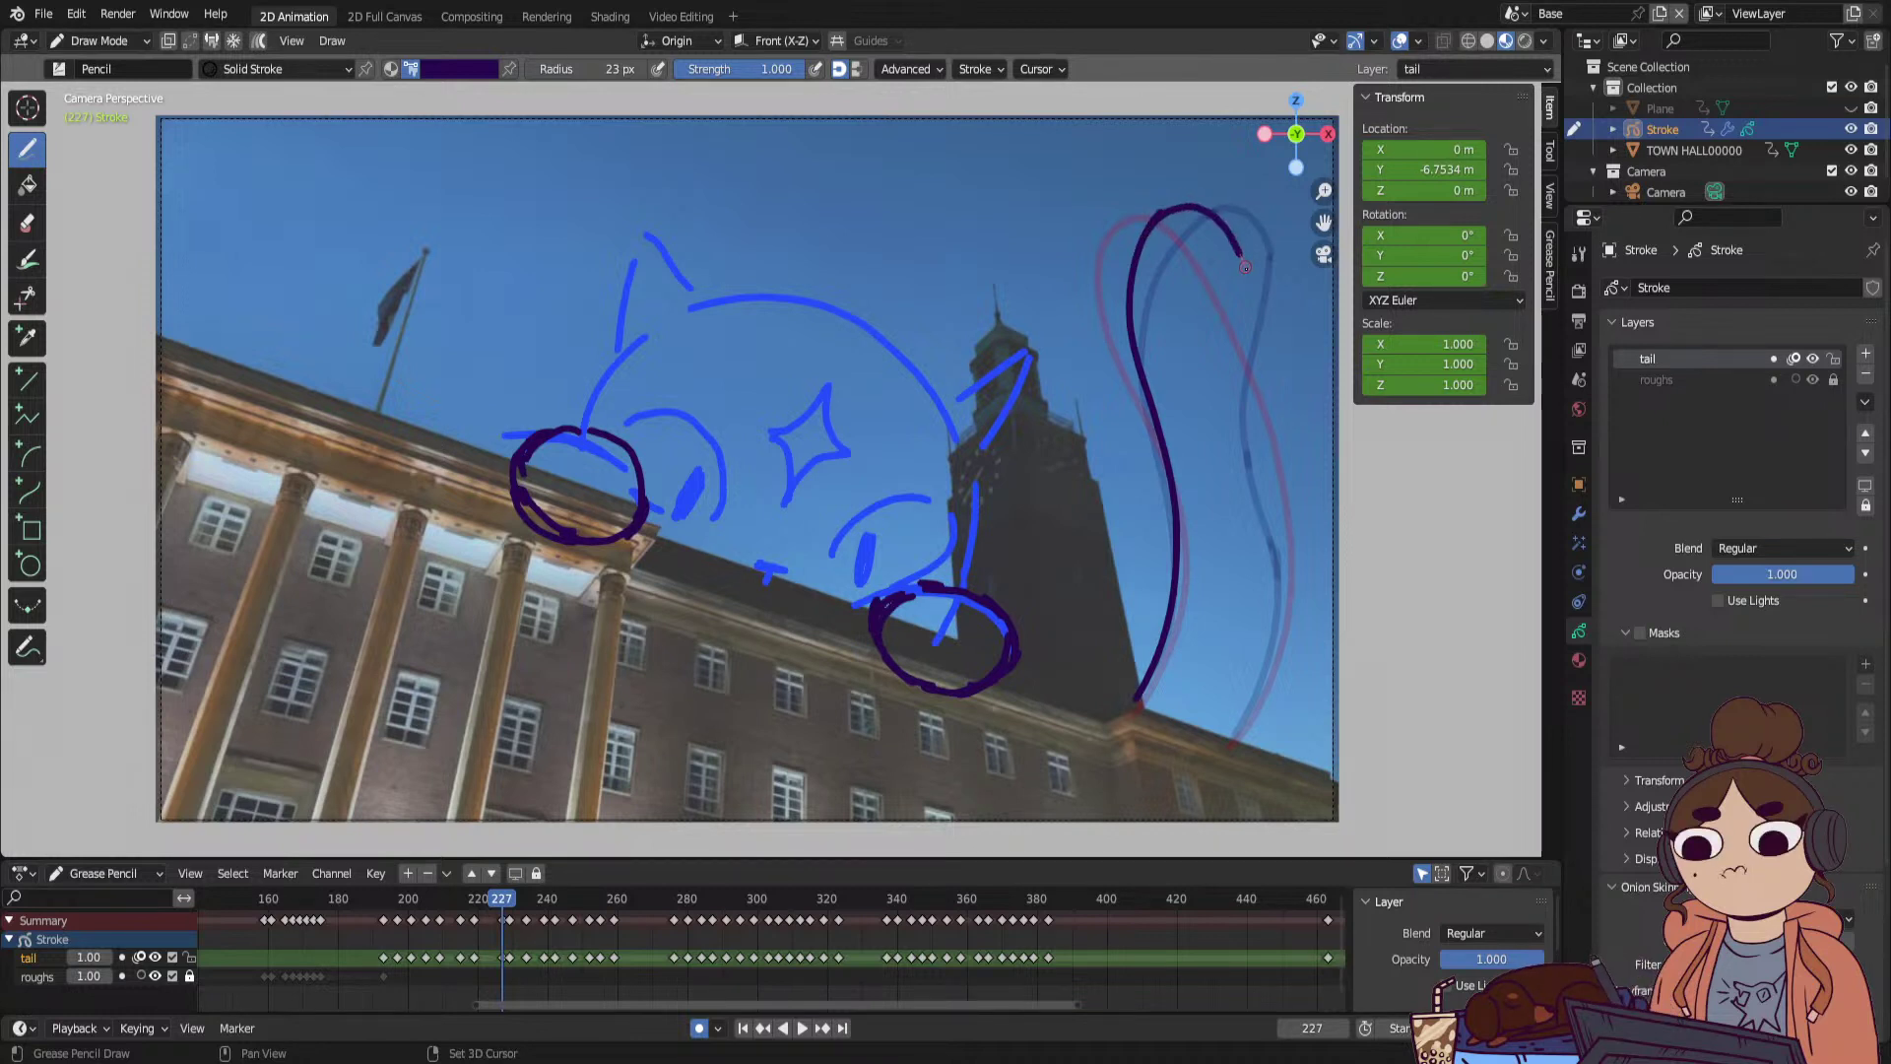
pyautogui.moveTo(1265, 401); pyautogui.dragTo(1282, 529)
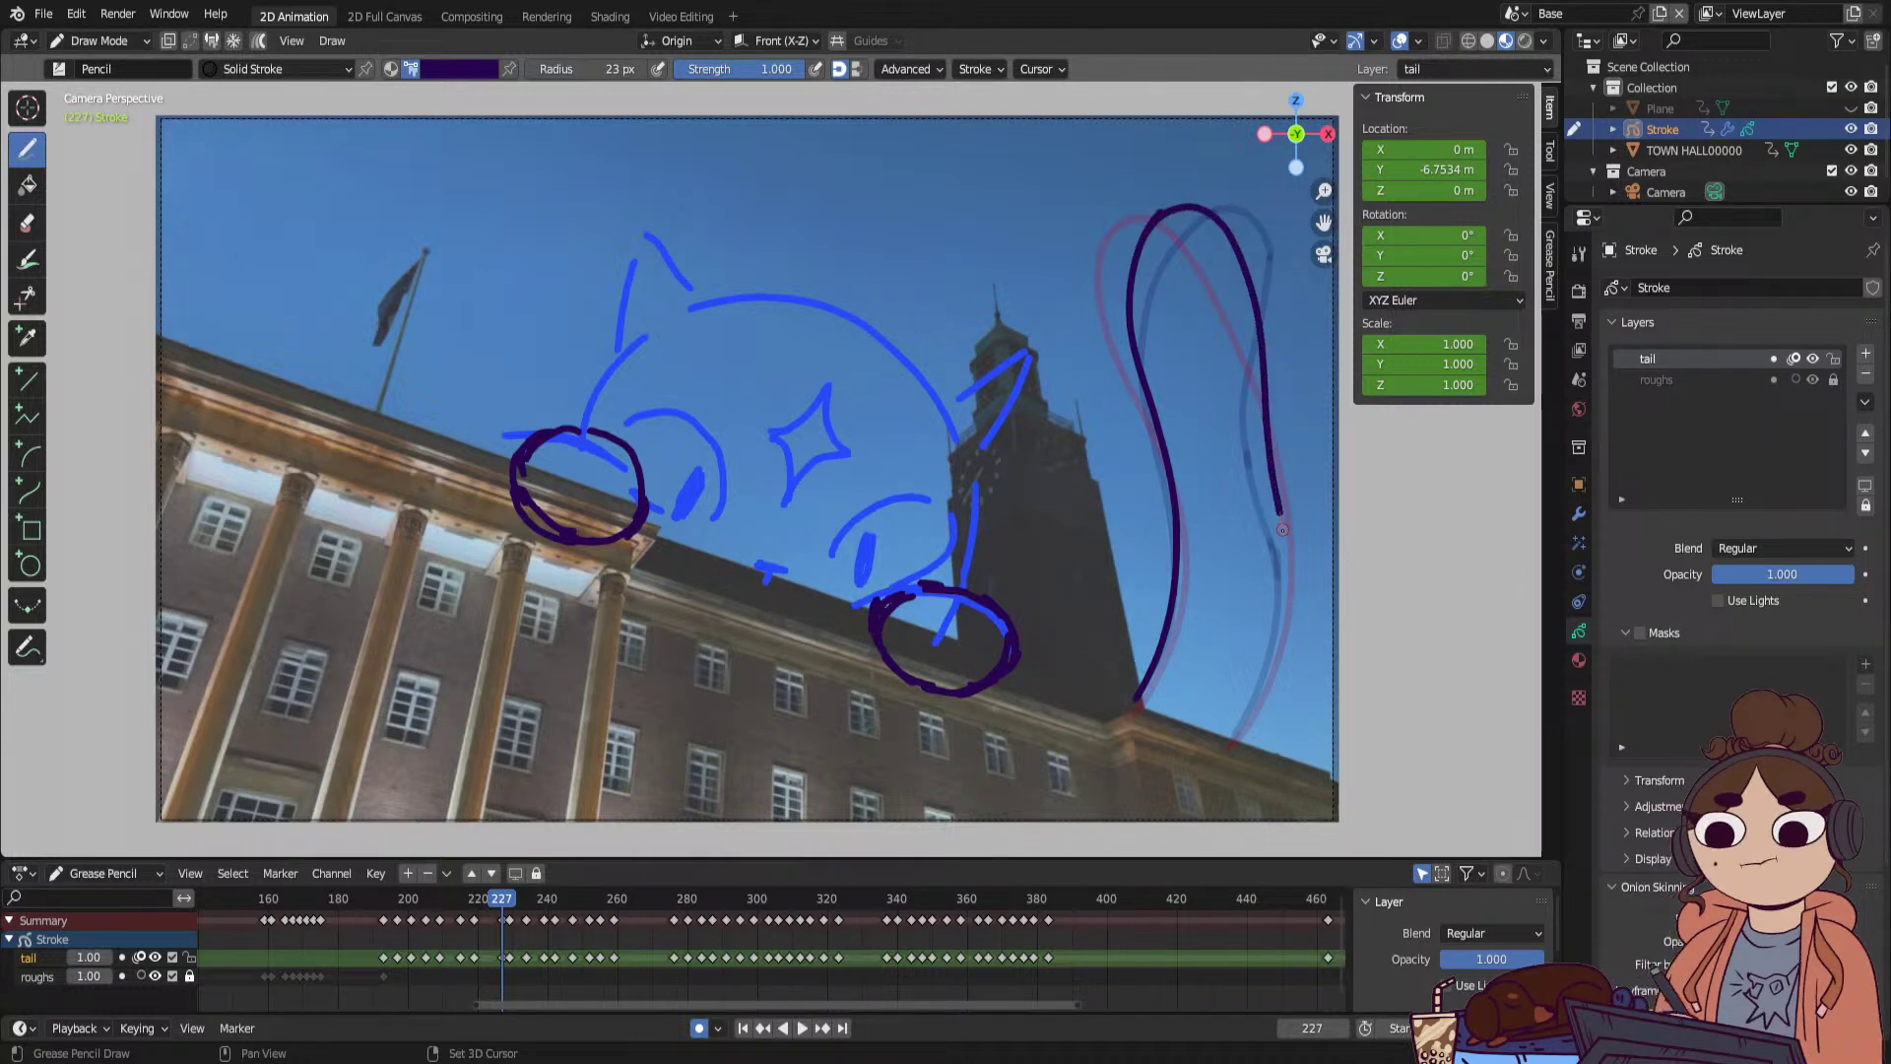
pyautogui.moveTo(1283, 609); pyautogui.dragTo(1249, 718)
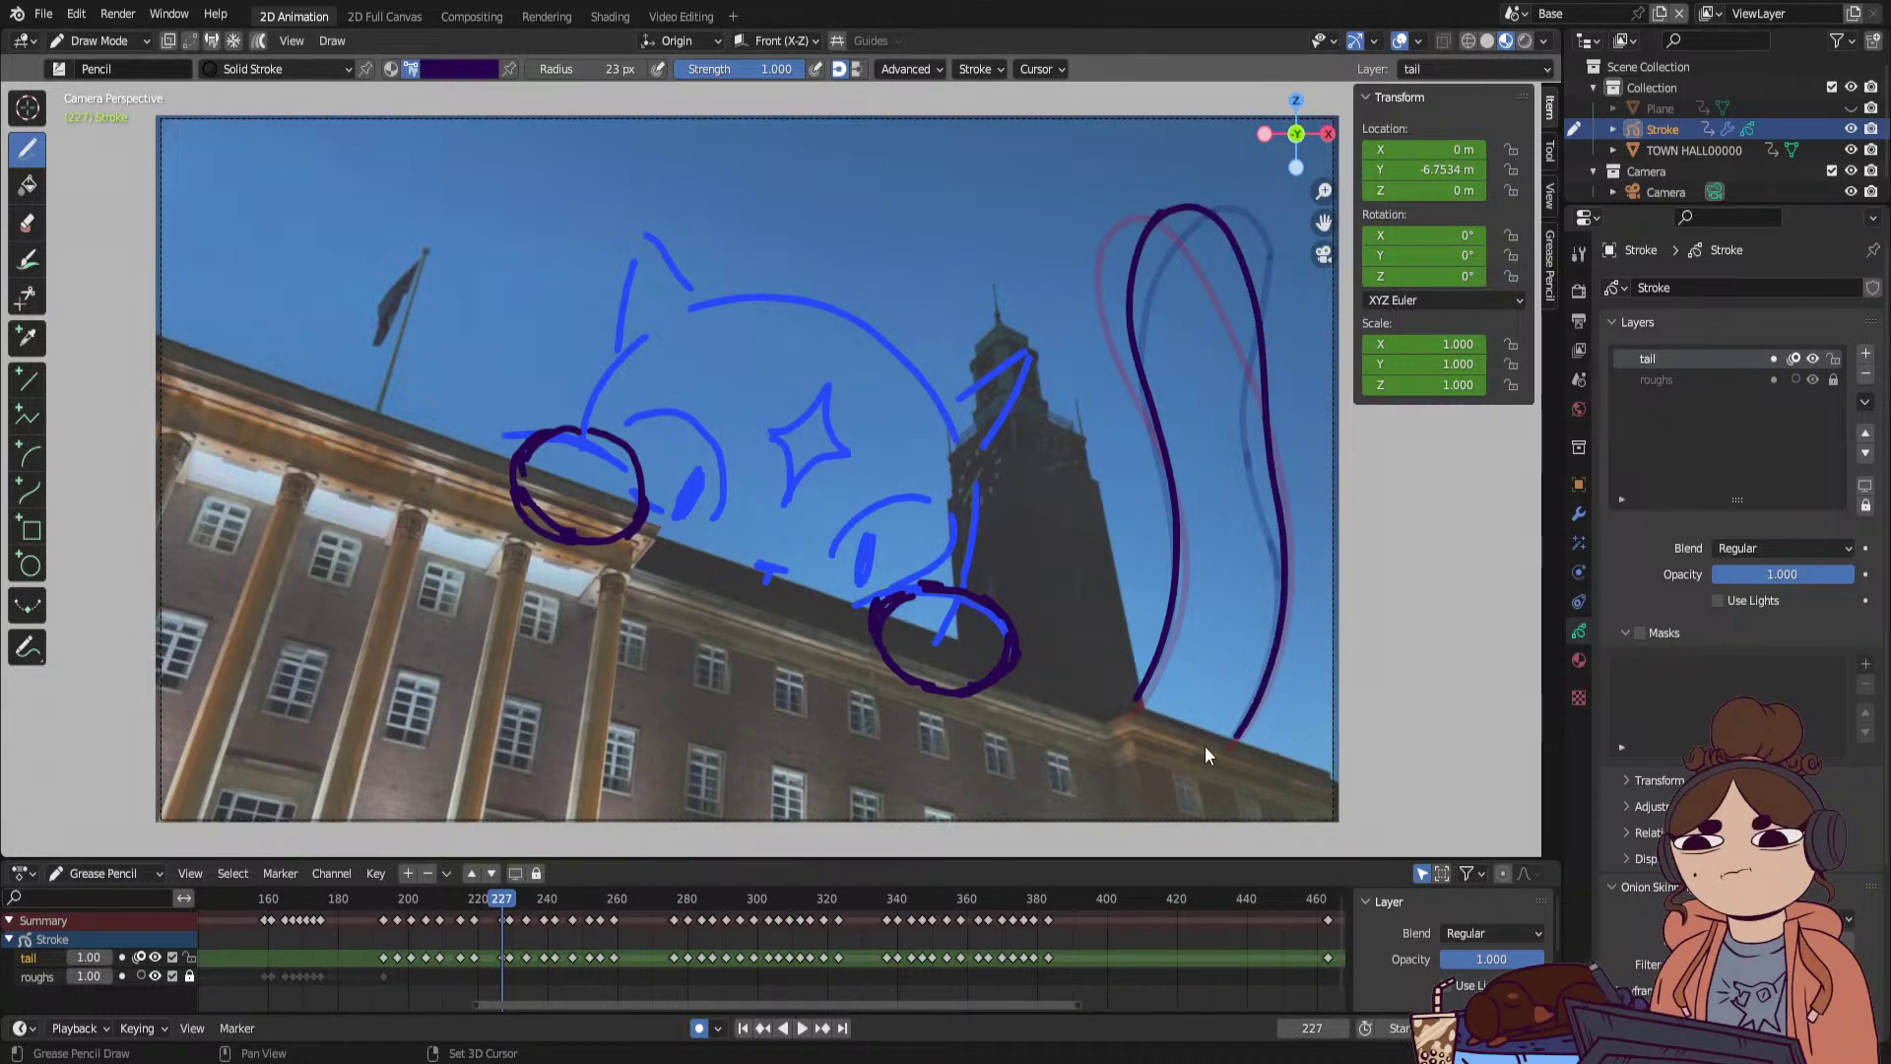
pyautogui.moveTo(1199, 204)
pyautogui.keyDown('ctrl'); pyautogui.mouseDown()
pyautogui.moveTo(1210, 187)
pyautogui.moveTo(1252, 334)
pyautogui.mouseUp(); pyautogui.keyUp('ctrl')
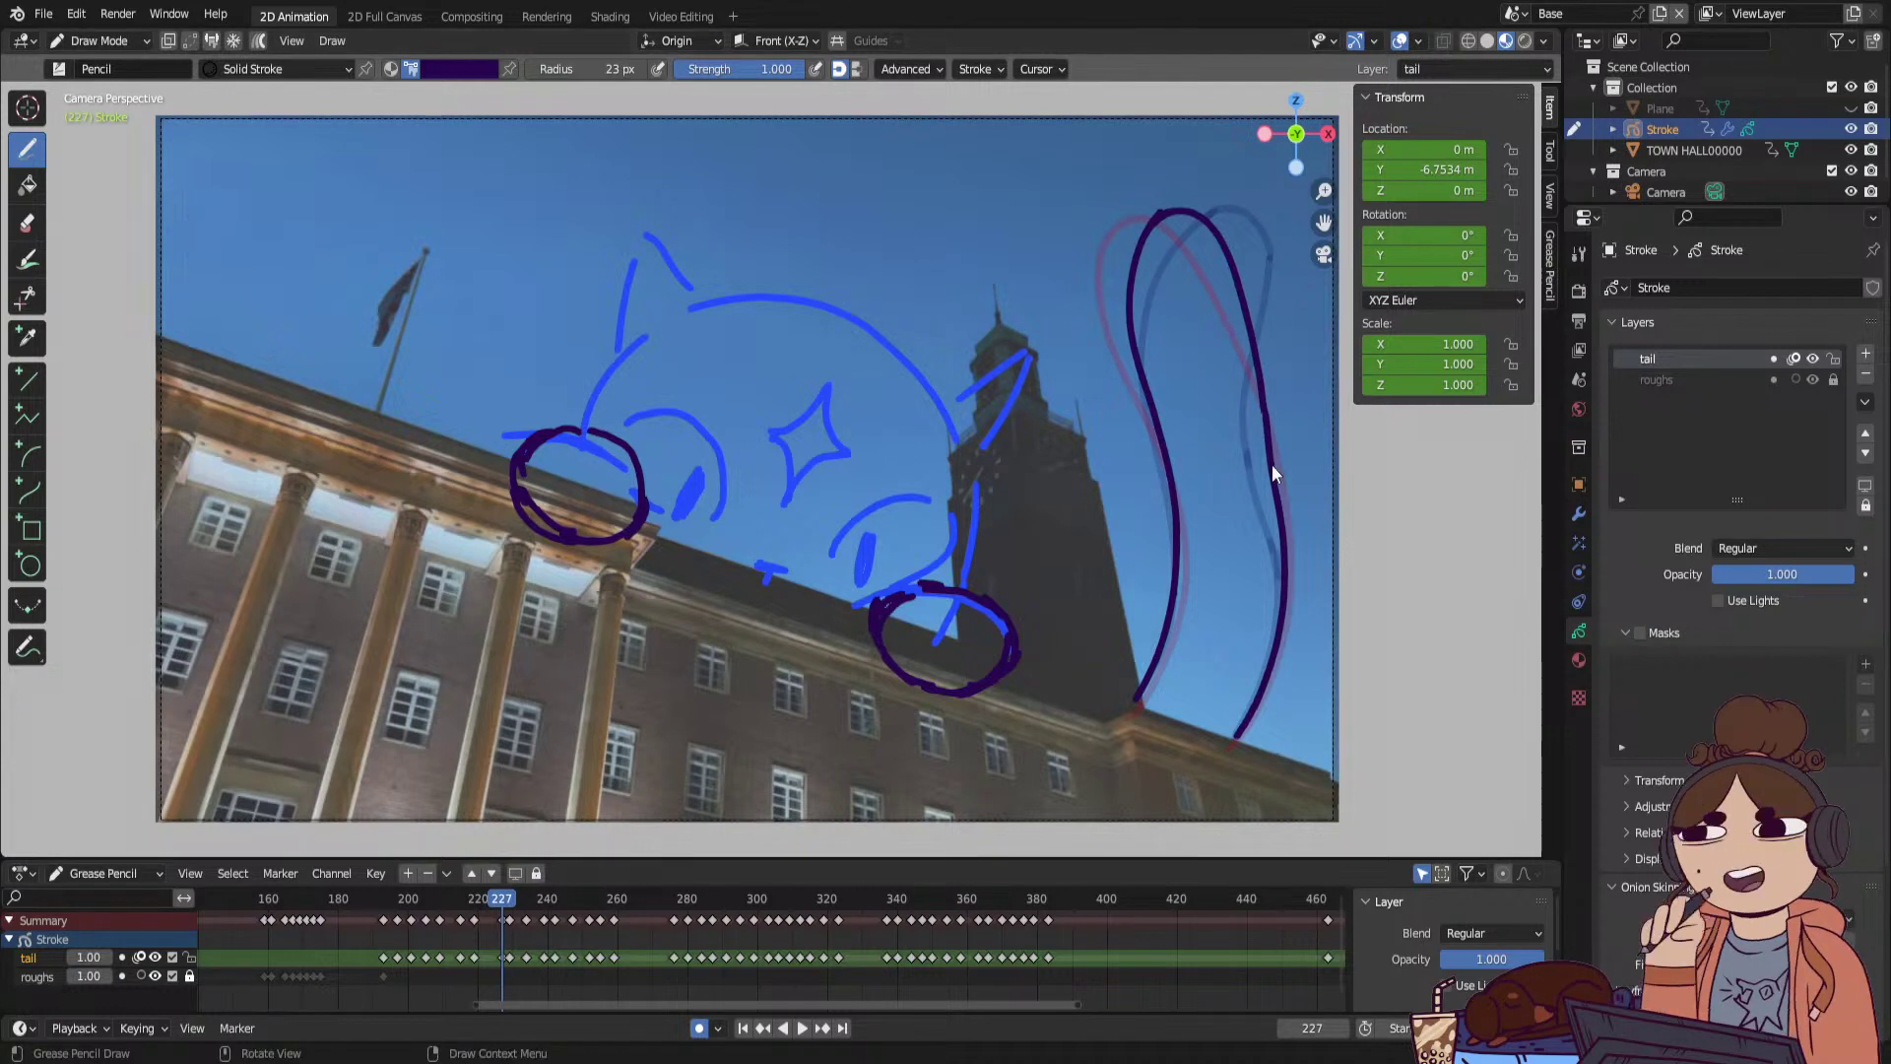
# Select the new in-between tail keyframe and move it slightly earlier to about frame 226.
pyautogui.moveTo(505, 901); pyautogui.dragTo(571, 900)
pyautogui.click(500, 959)
pyautogui.moveTo(498, 959); pyautogui.dragTo(496, 894)
# Play back the tail animation, replay it from the tail's rise, and return to frame 192.
pyautogui.press('space')
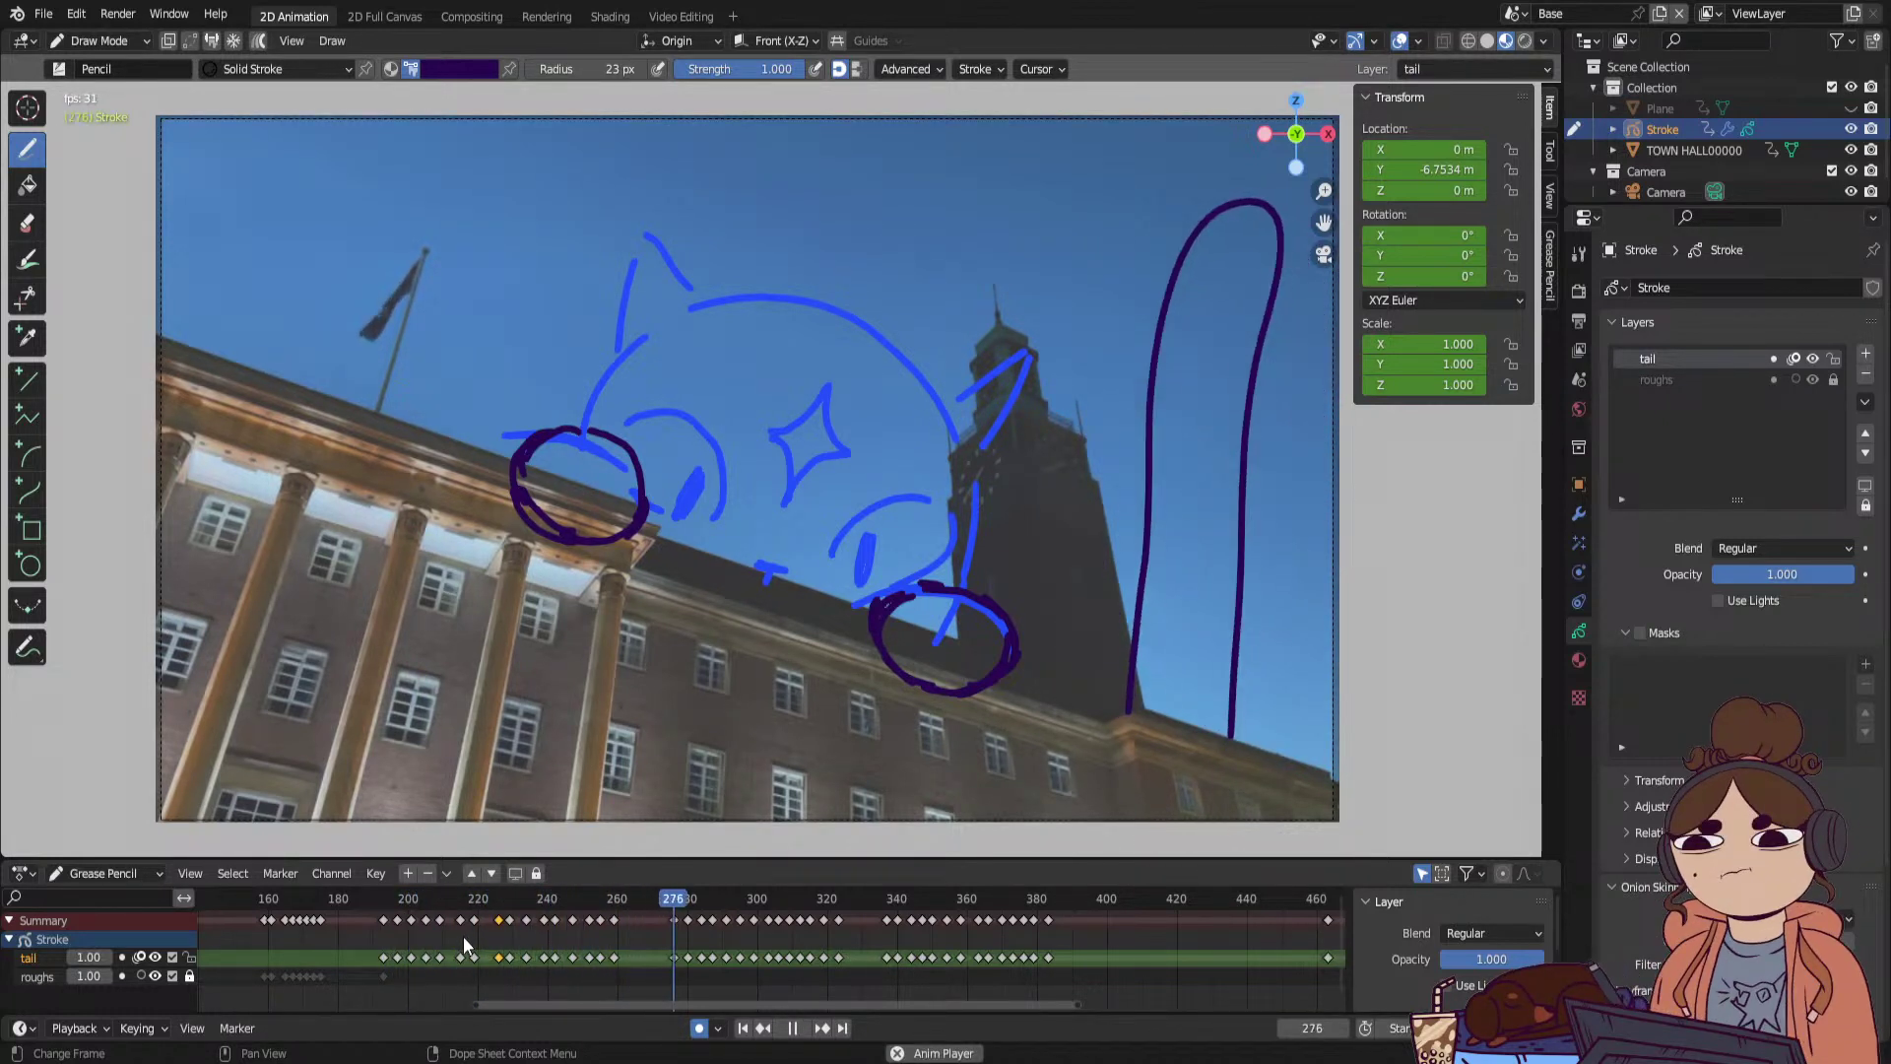
pyautogui.press('space')
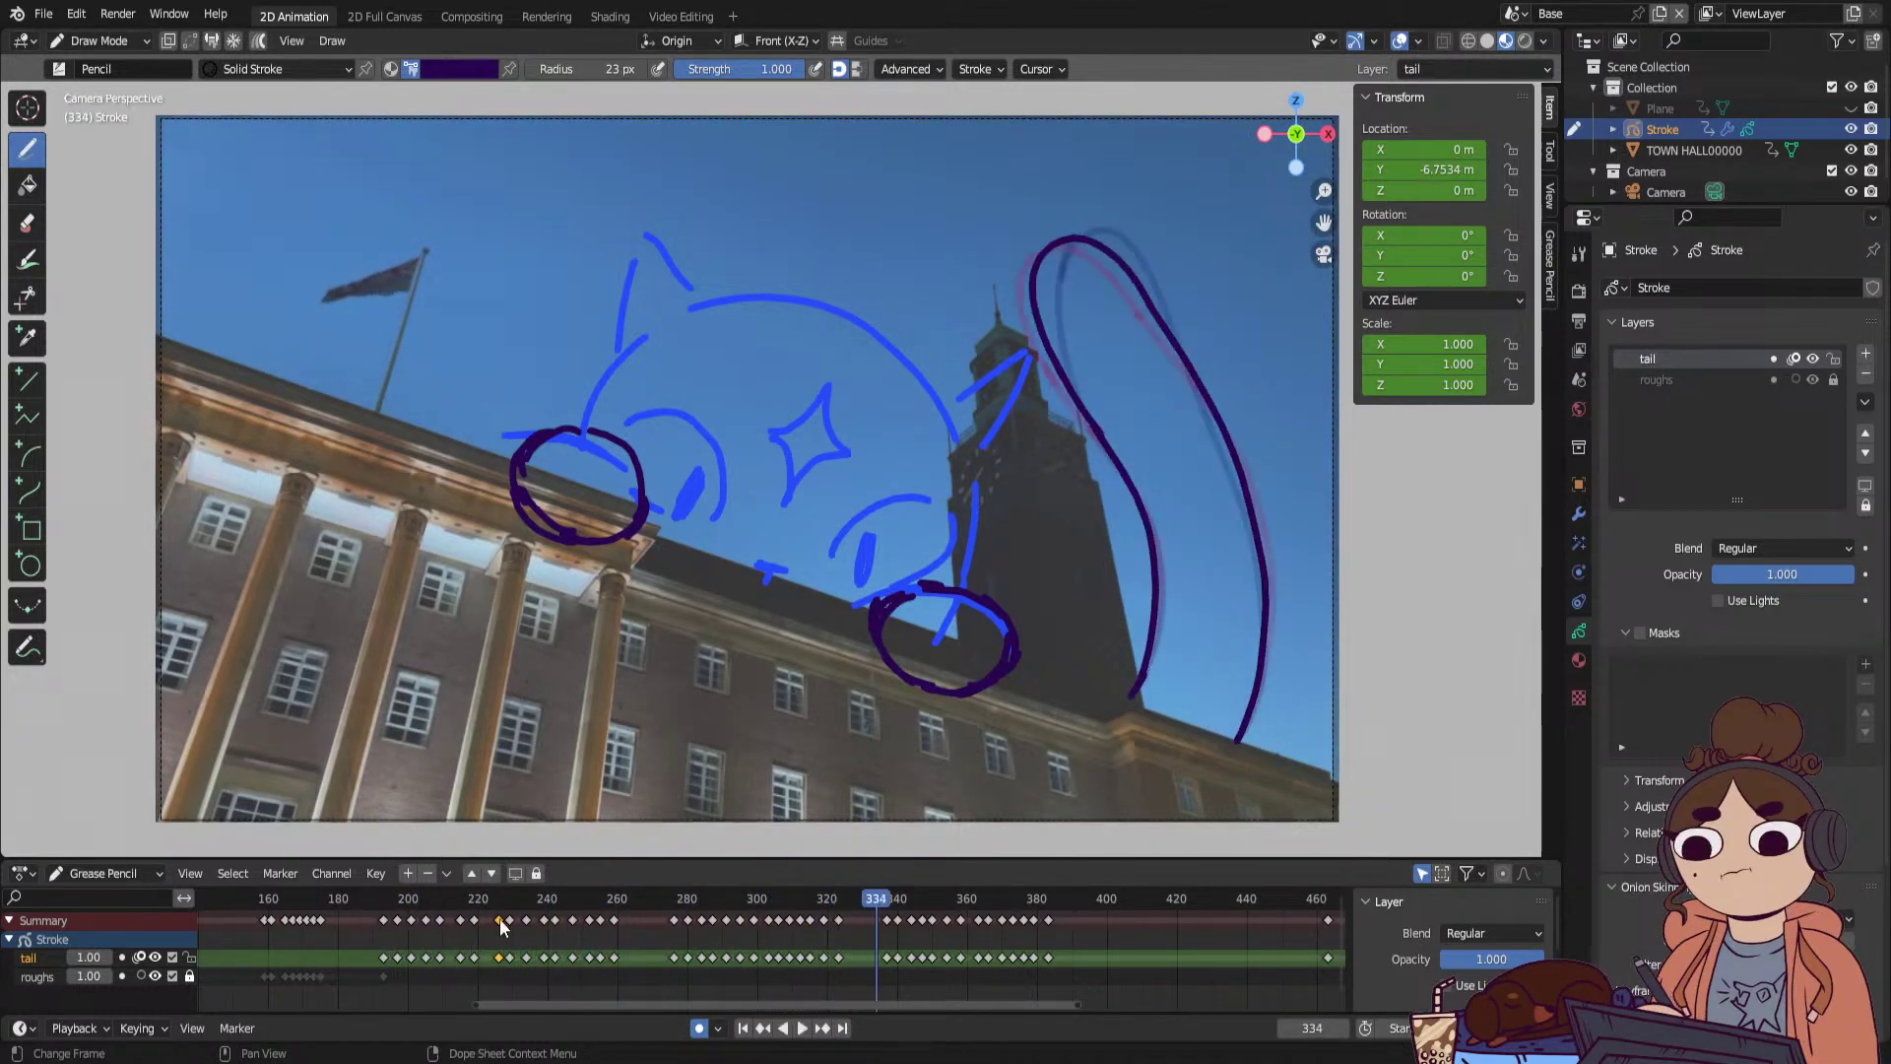
pyautogui.moveTo(482, 897); pyautogui.dragTo(386, 920)
pyautogui.press('space')
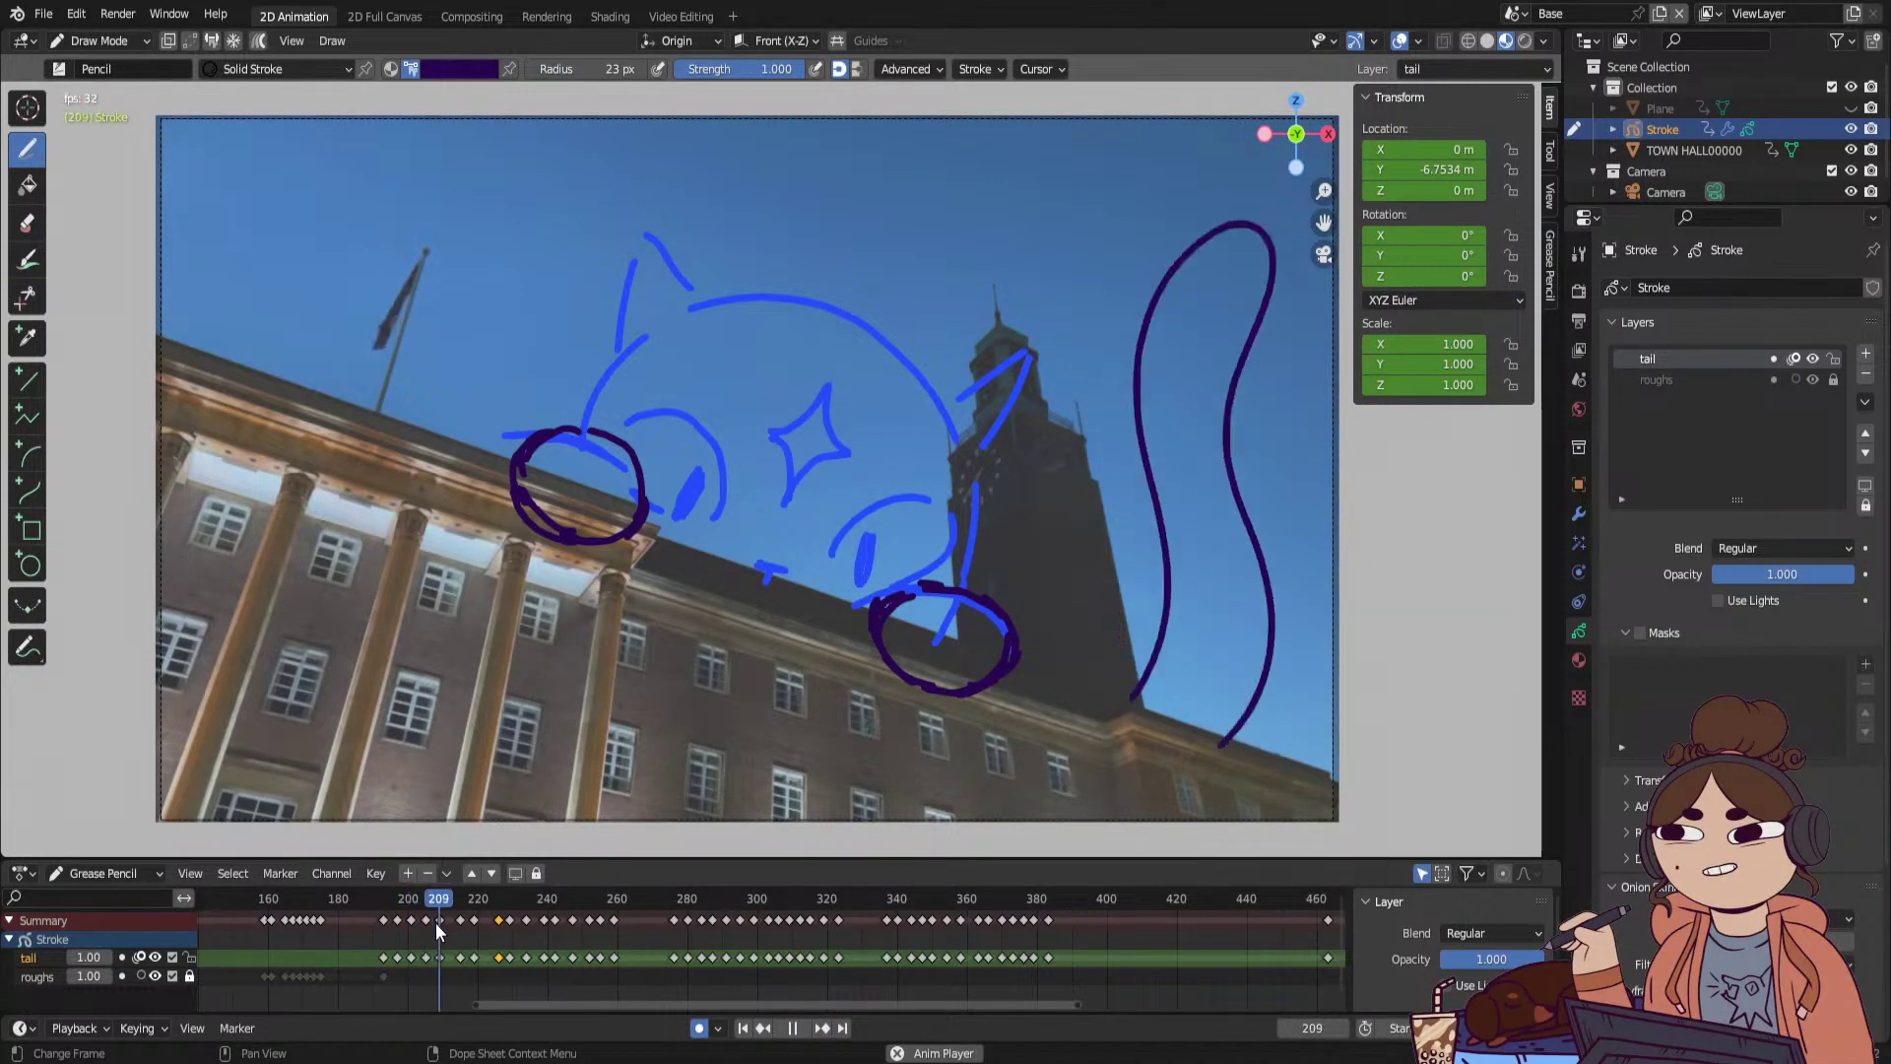
pyautogui.press('space')
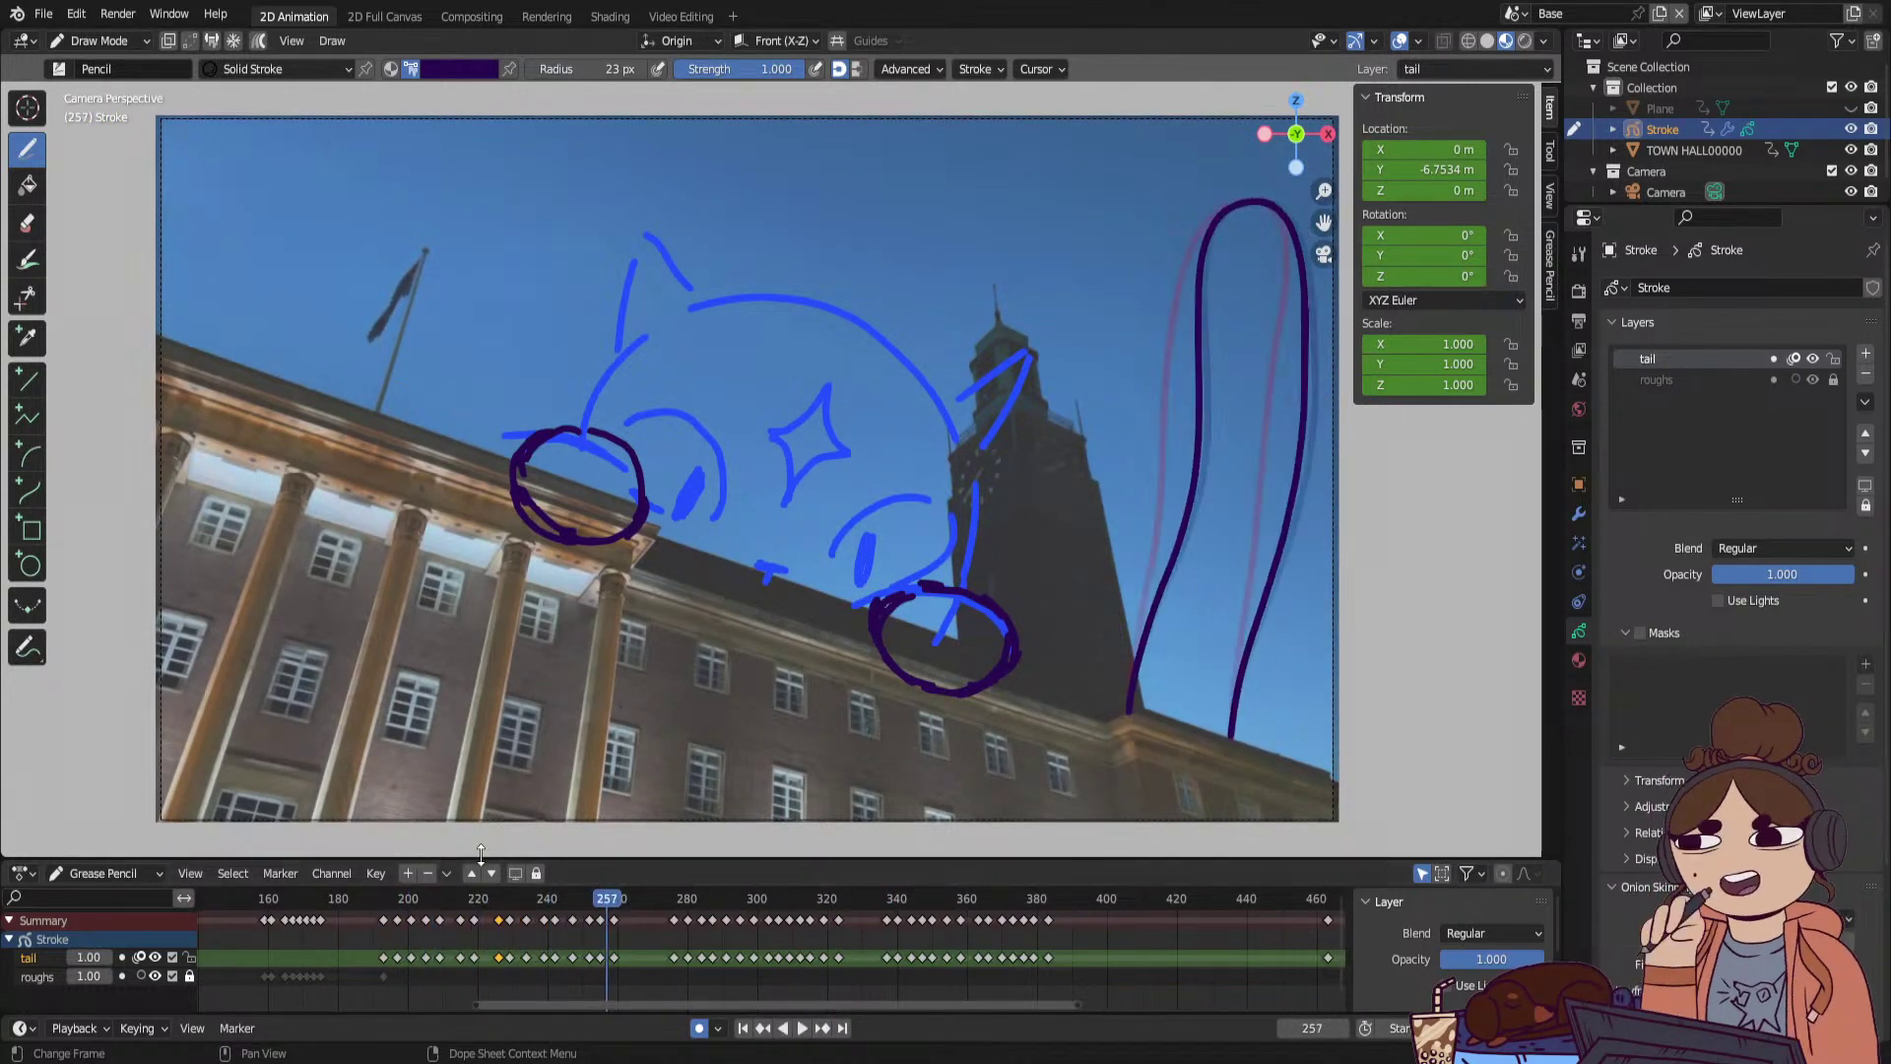
pyautogui.click(379, 899)
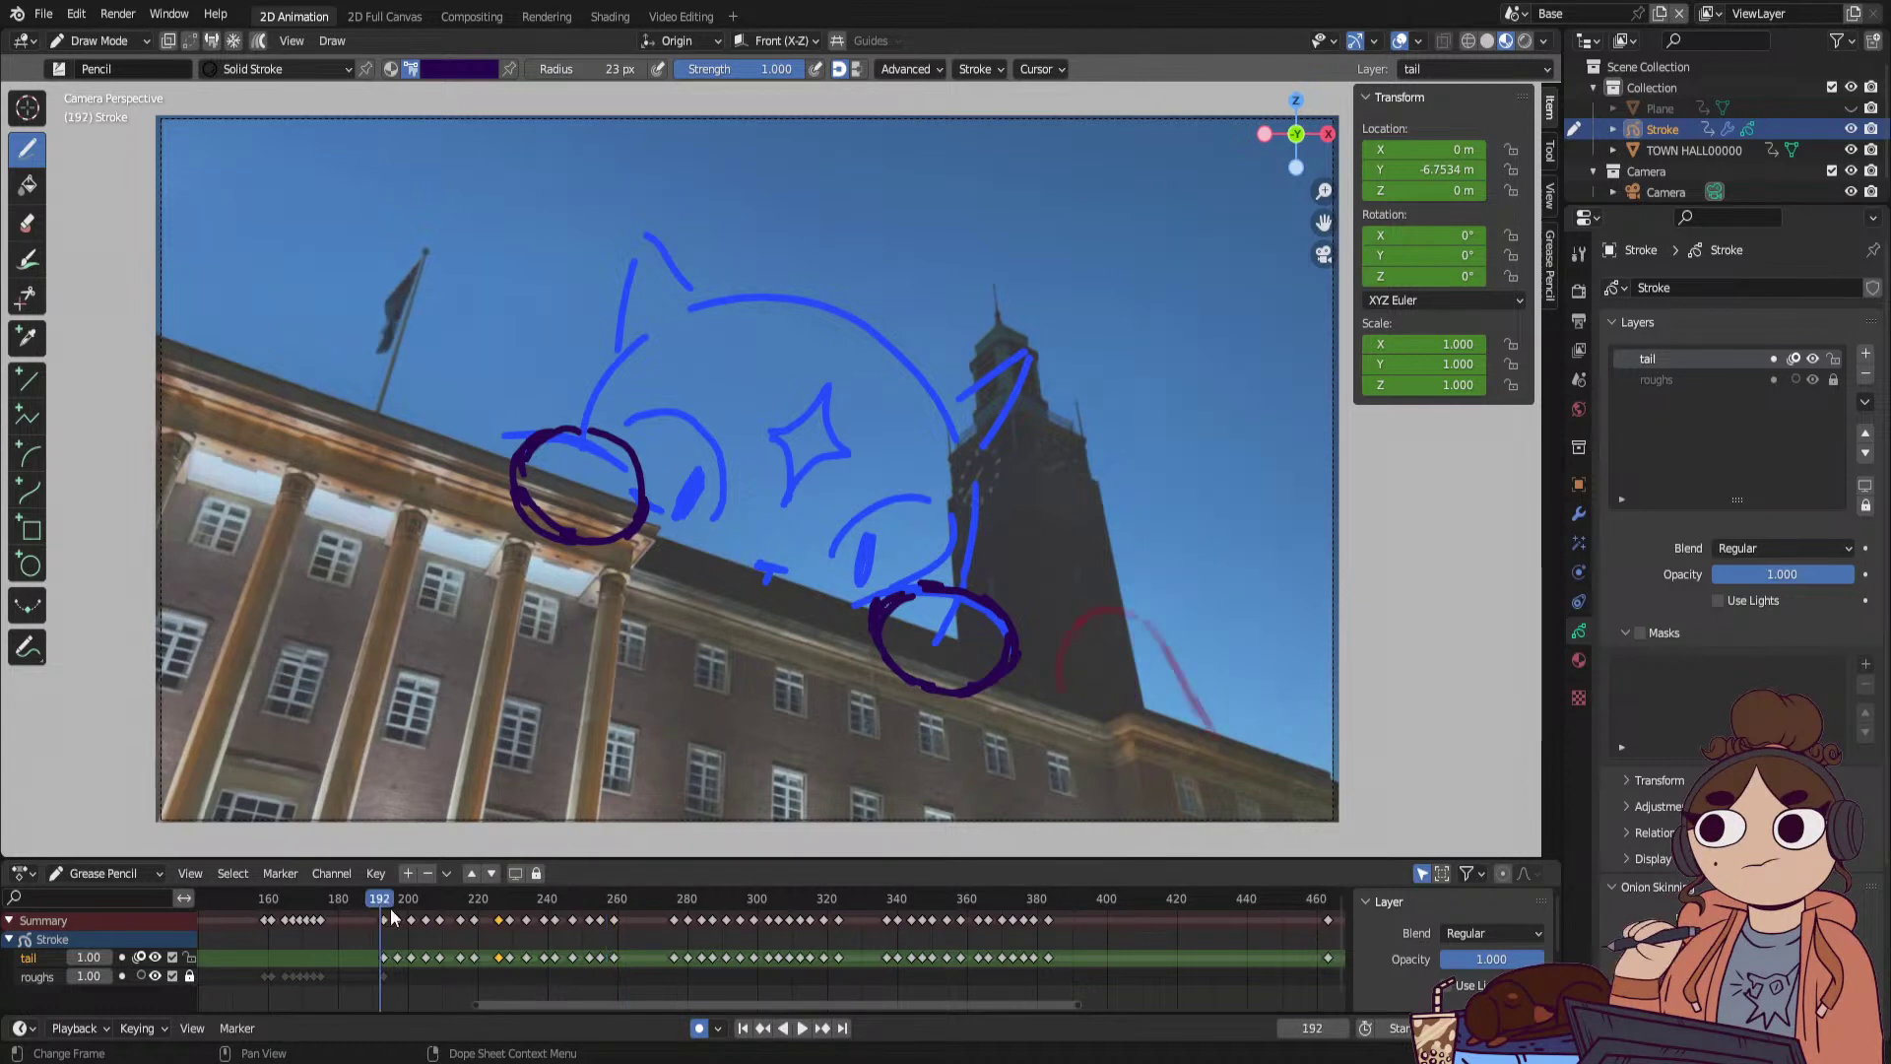
# Lower the opacity of the tail layer to 0.60.
pyautogui.doubleClick(68, 955)
pyautogui.click(69, 957)
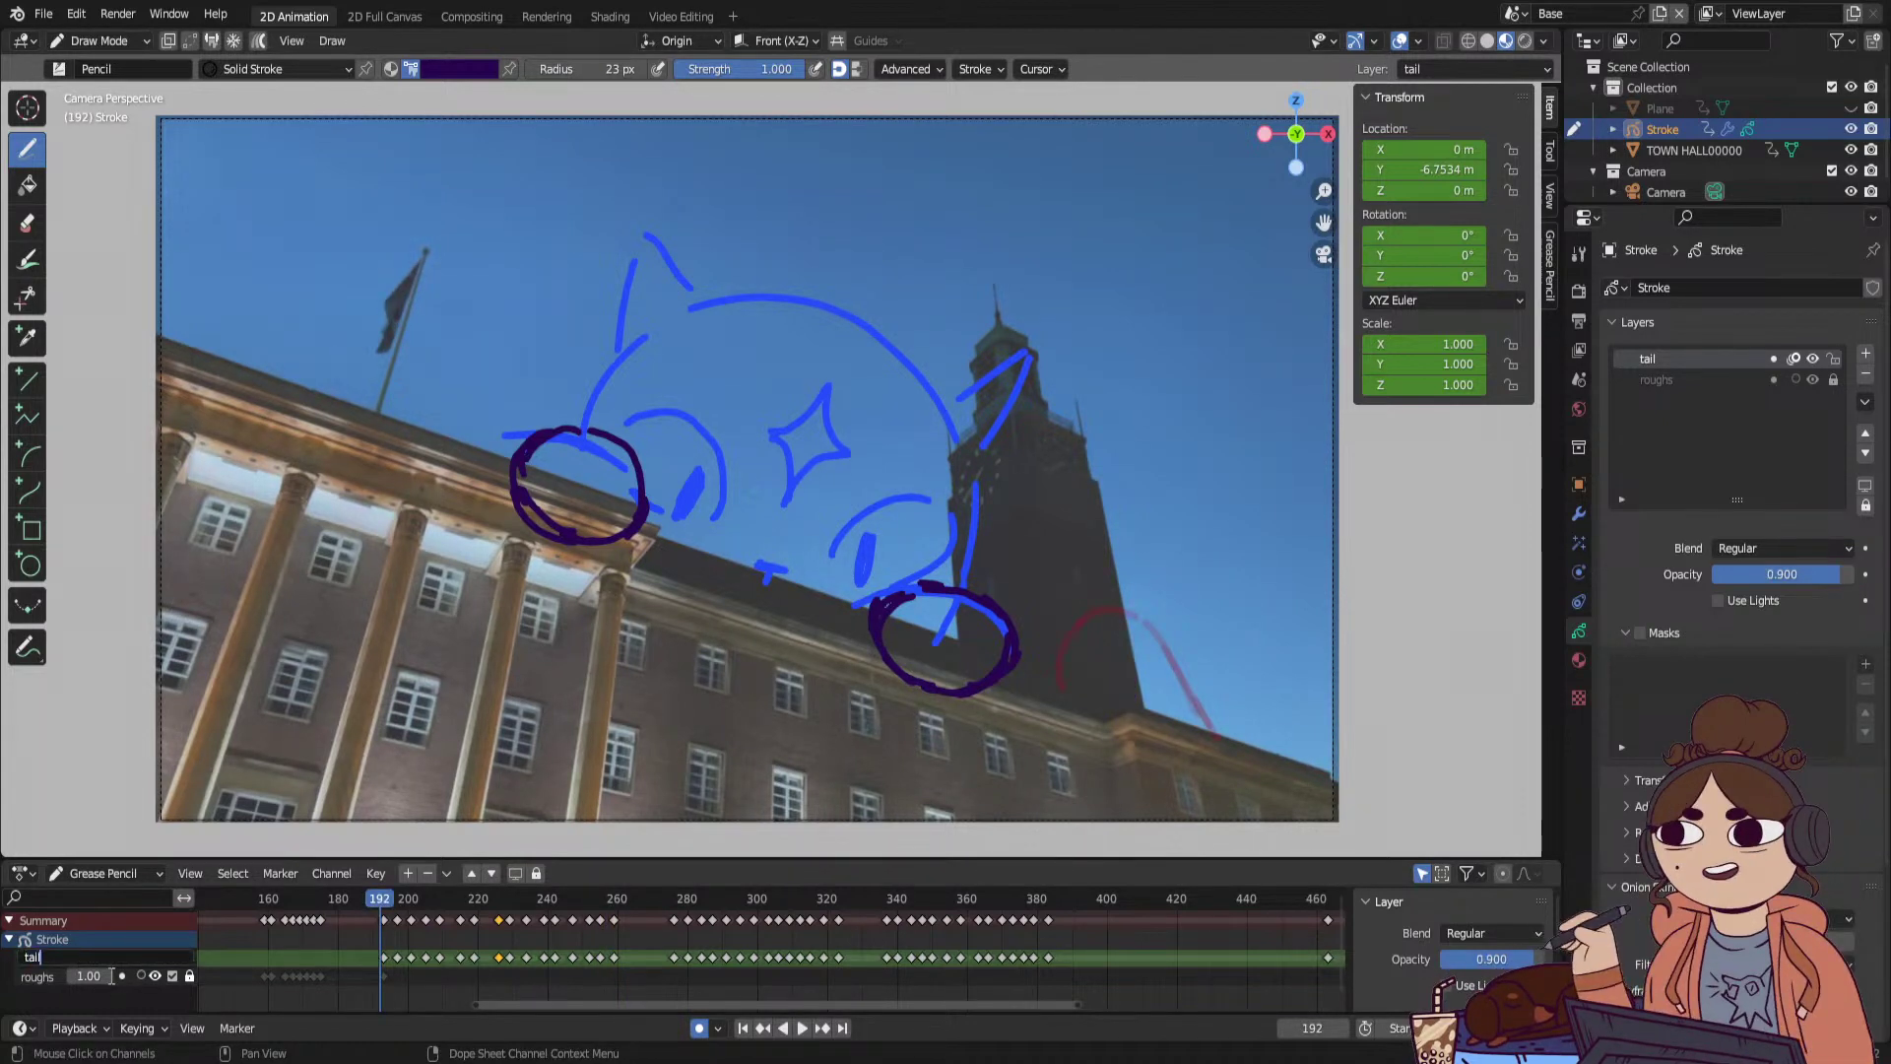
pyautogui.moveTo(89, 955); pyautogui.dragTo(69, 978)
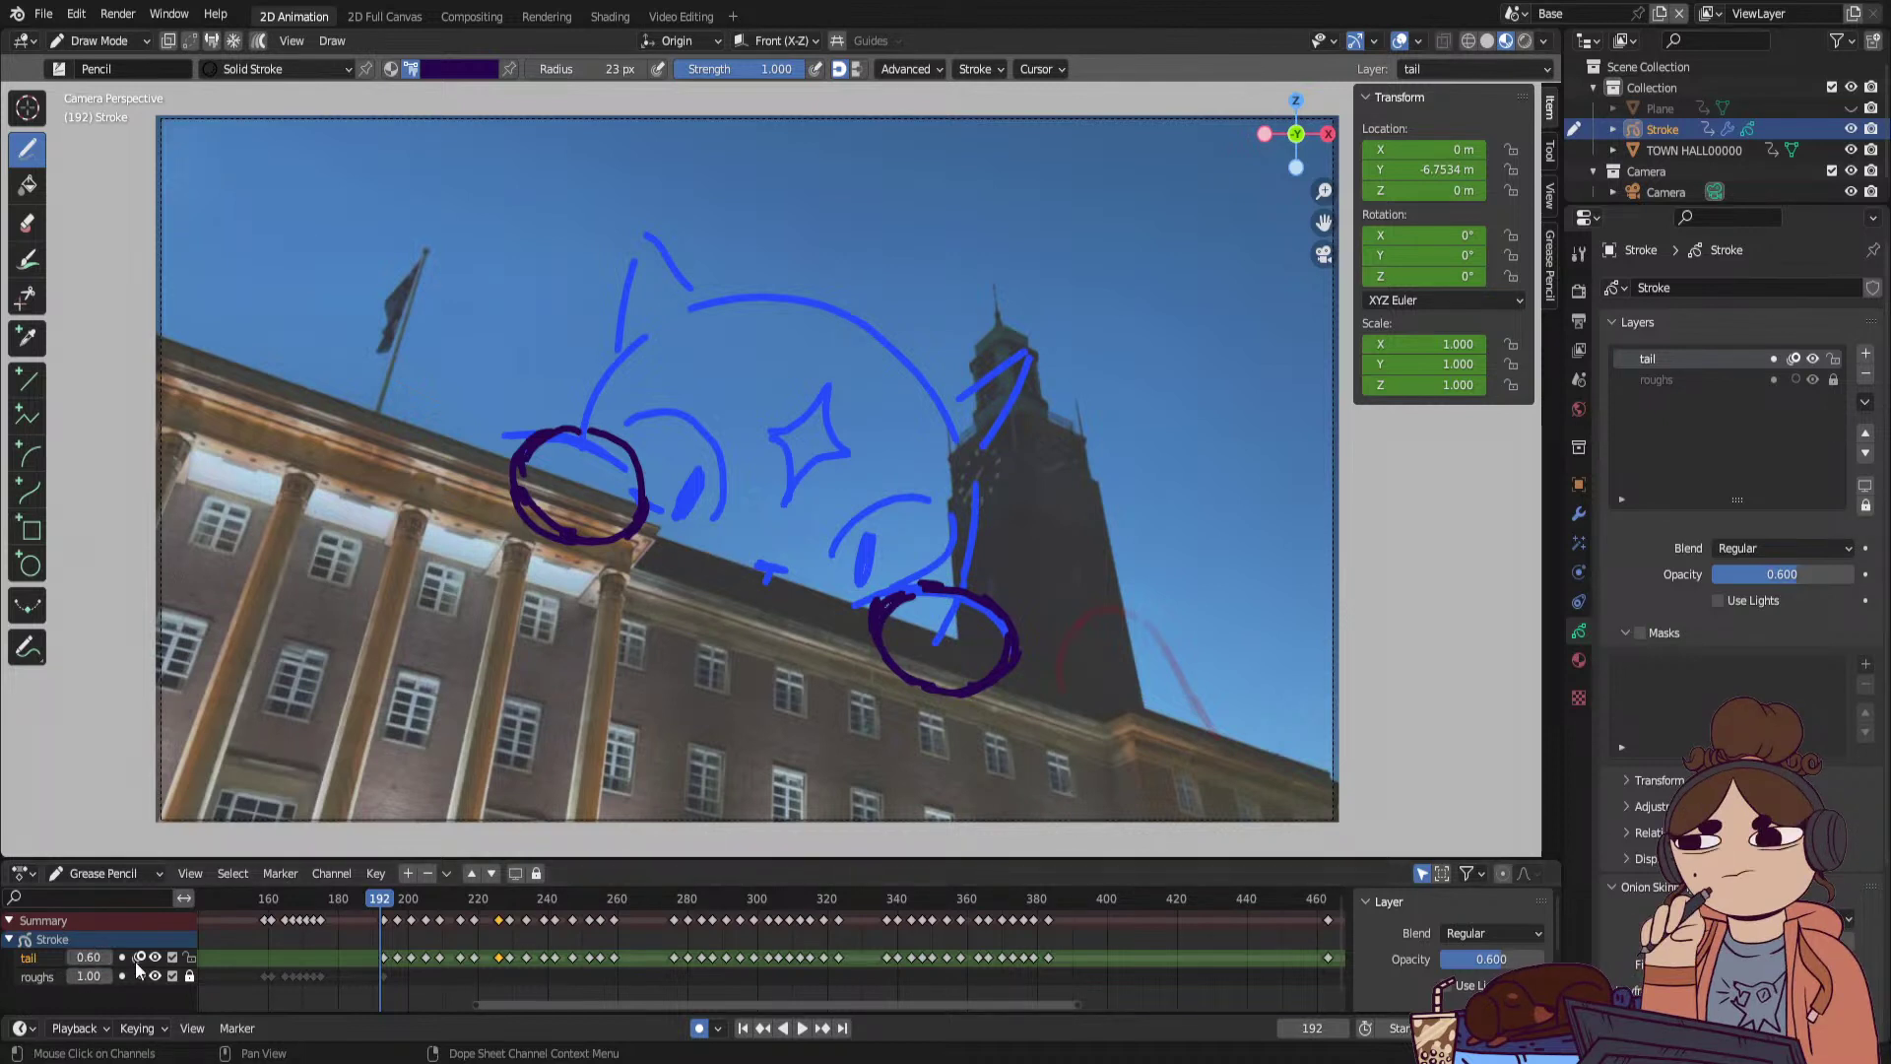
# Go to frame 193, add a new Grease Pencil layer and name it tt.
pyautogui.press('Right')
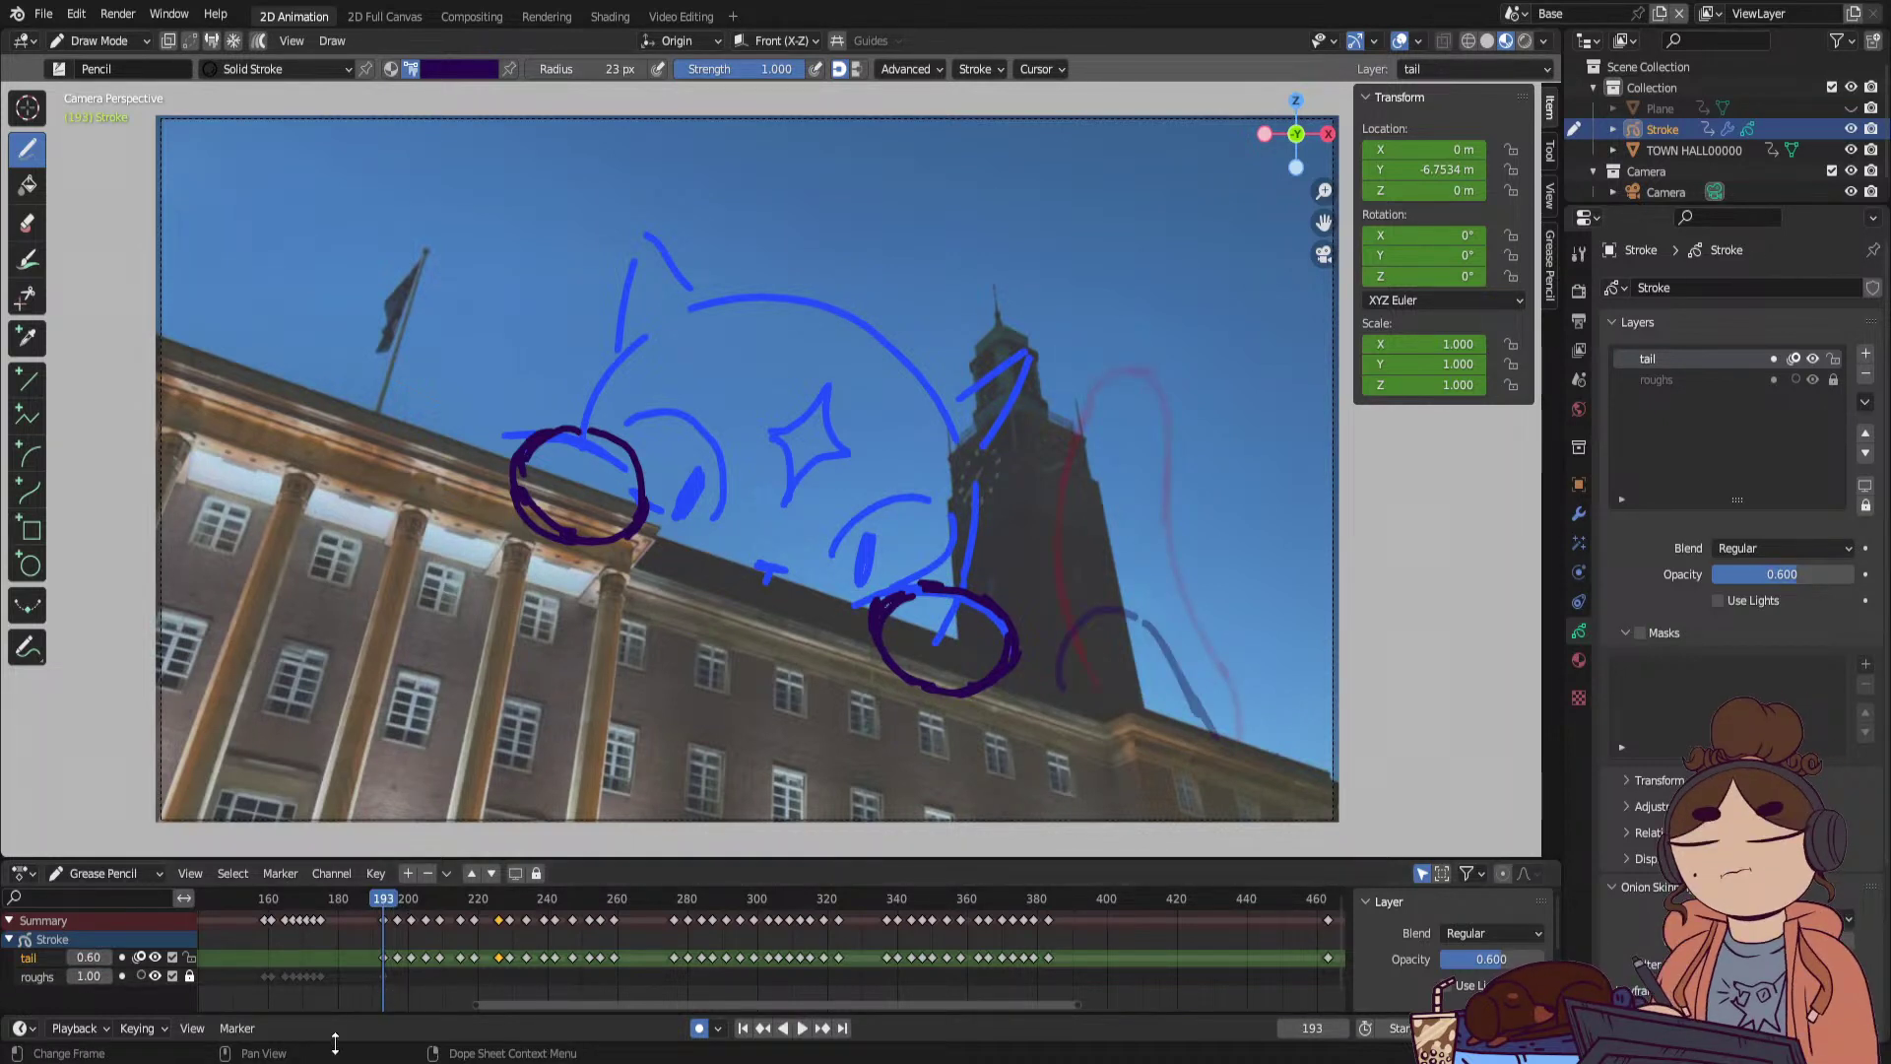
pyautogui.click(1865, 353)
pyautogui.doubleClick(1663, 359)
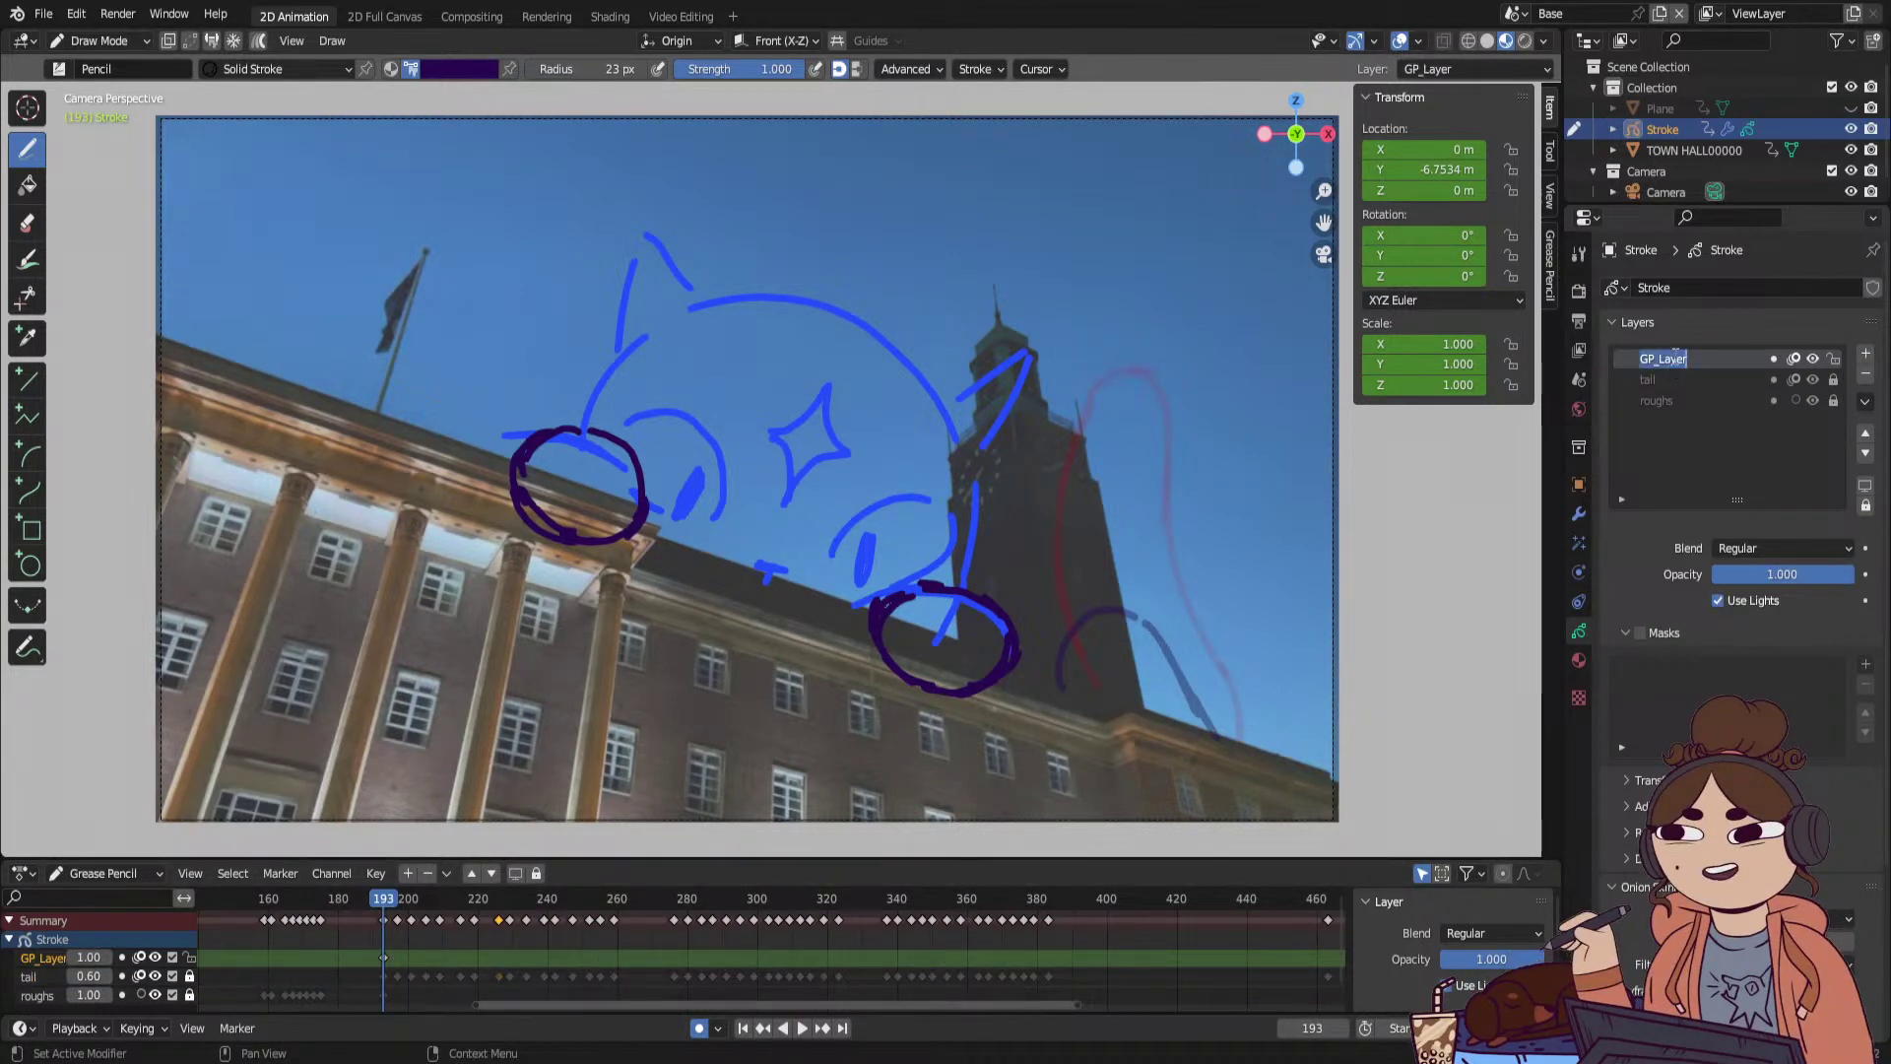
pyautogui.write('tt')
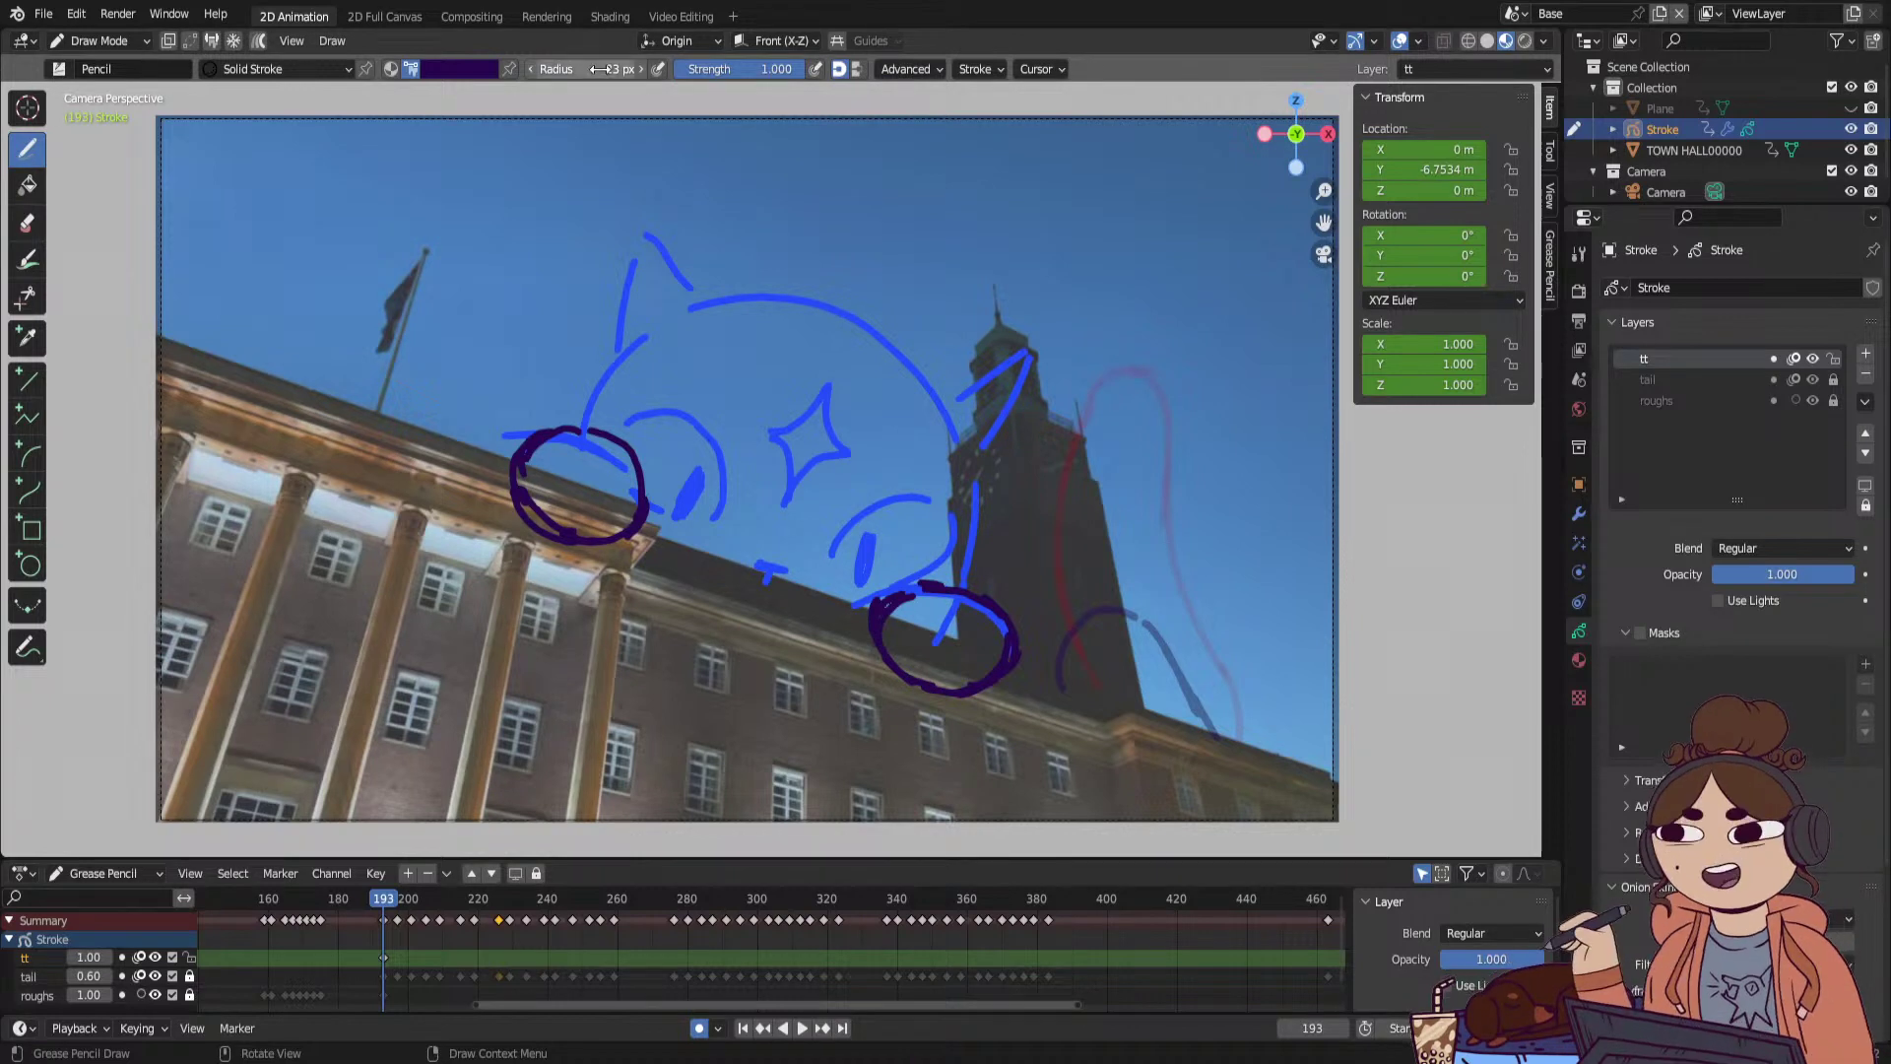
pyautogui.press('Return')
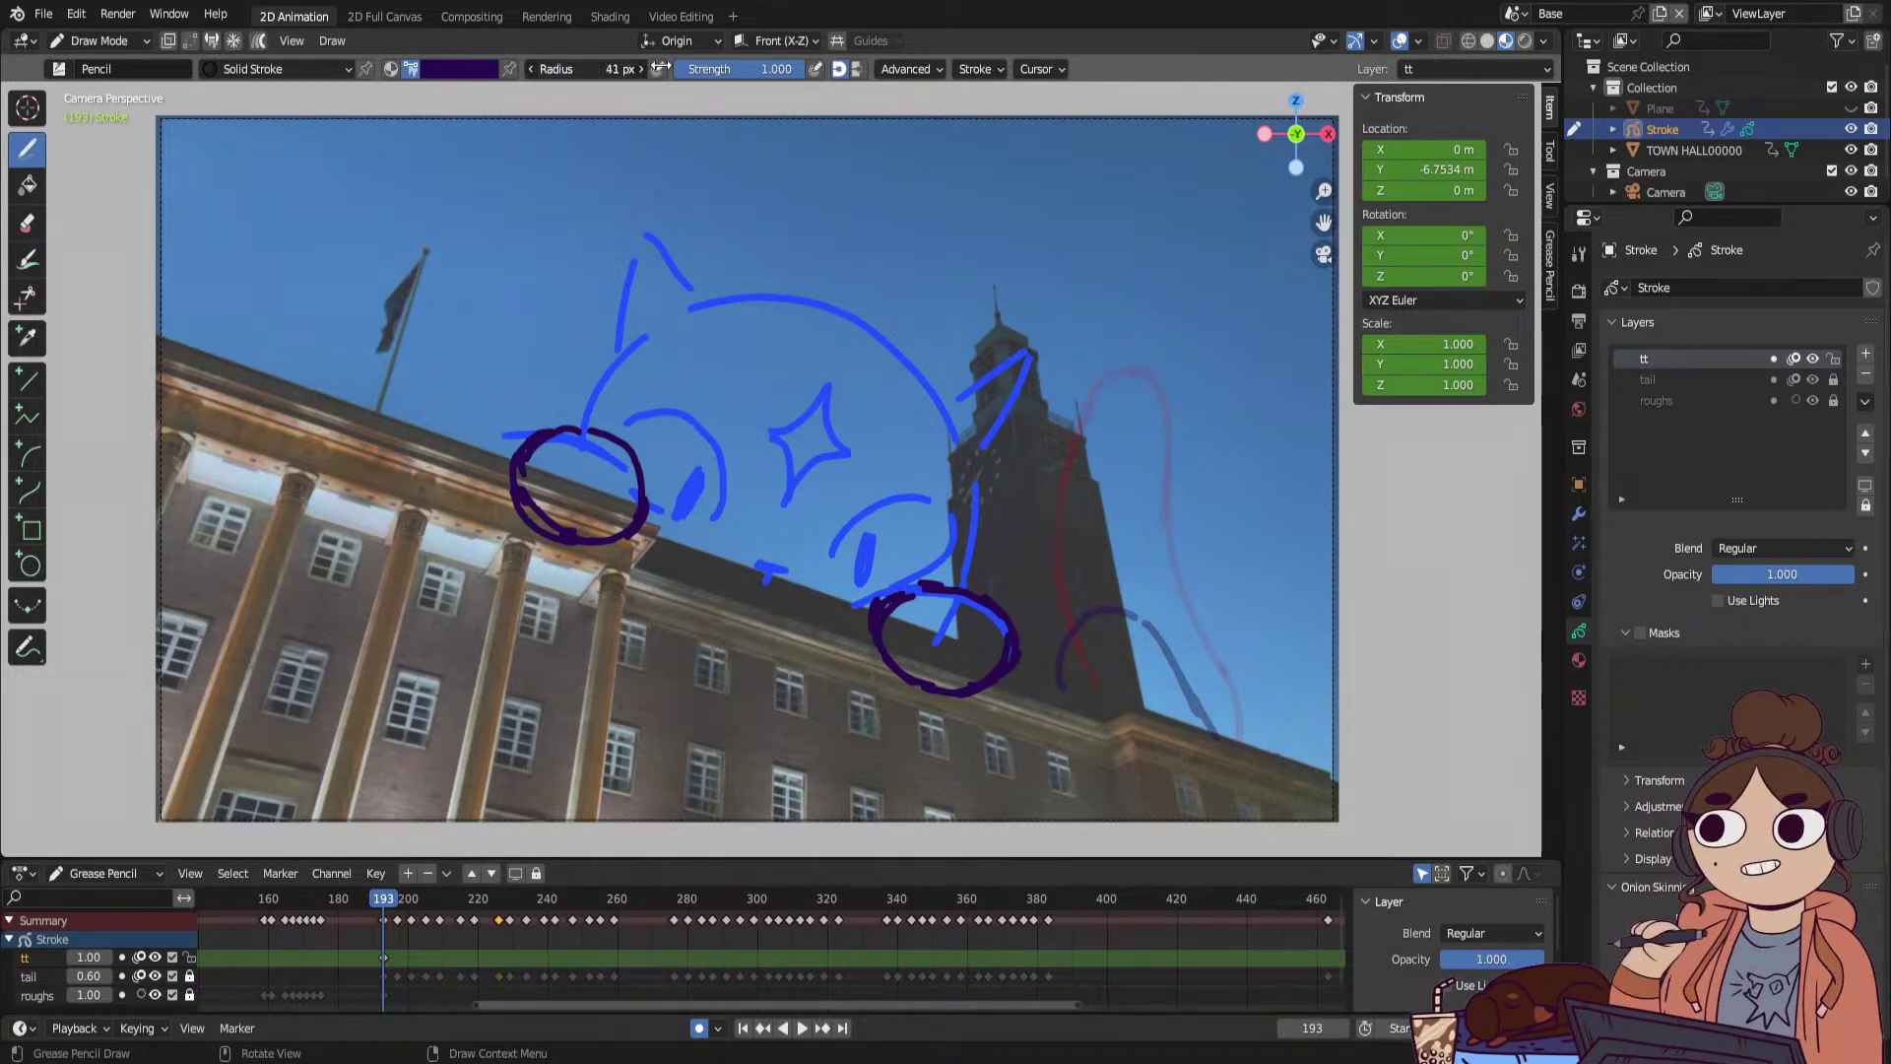
# Try increasingly thick test strokes over the tail, raising the brush radius up to 267 px, and undo them.
pyautogui.moveTo(659, 68); pyautogui.dragTo(680, 68)
pyautogui.moveTo(1129, 396); pyautogui.dragTo(1110, 536)
pyautogui.moveTo(572, 69); pyautogui.dragTo(738, 69)
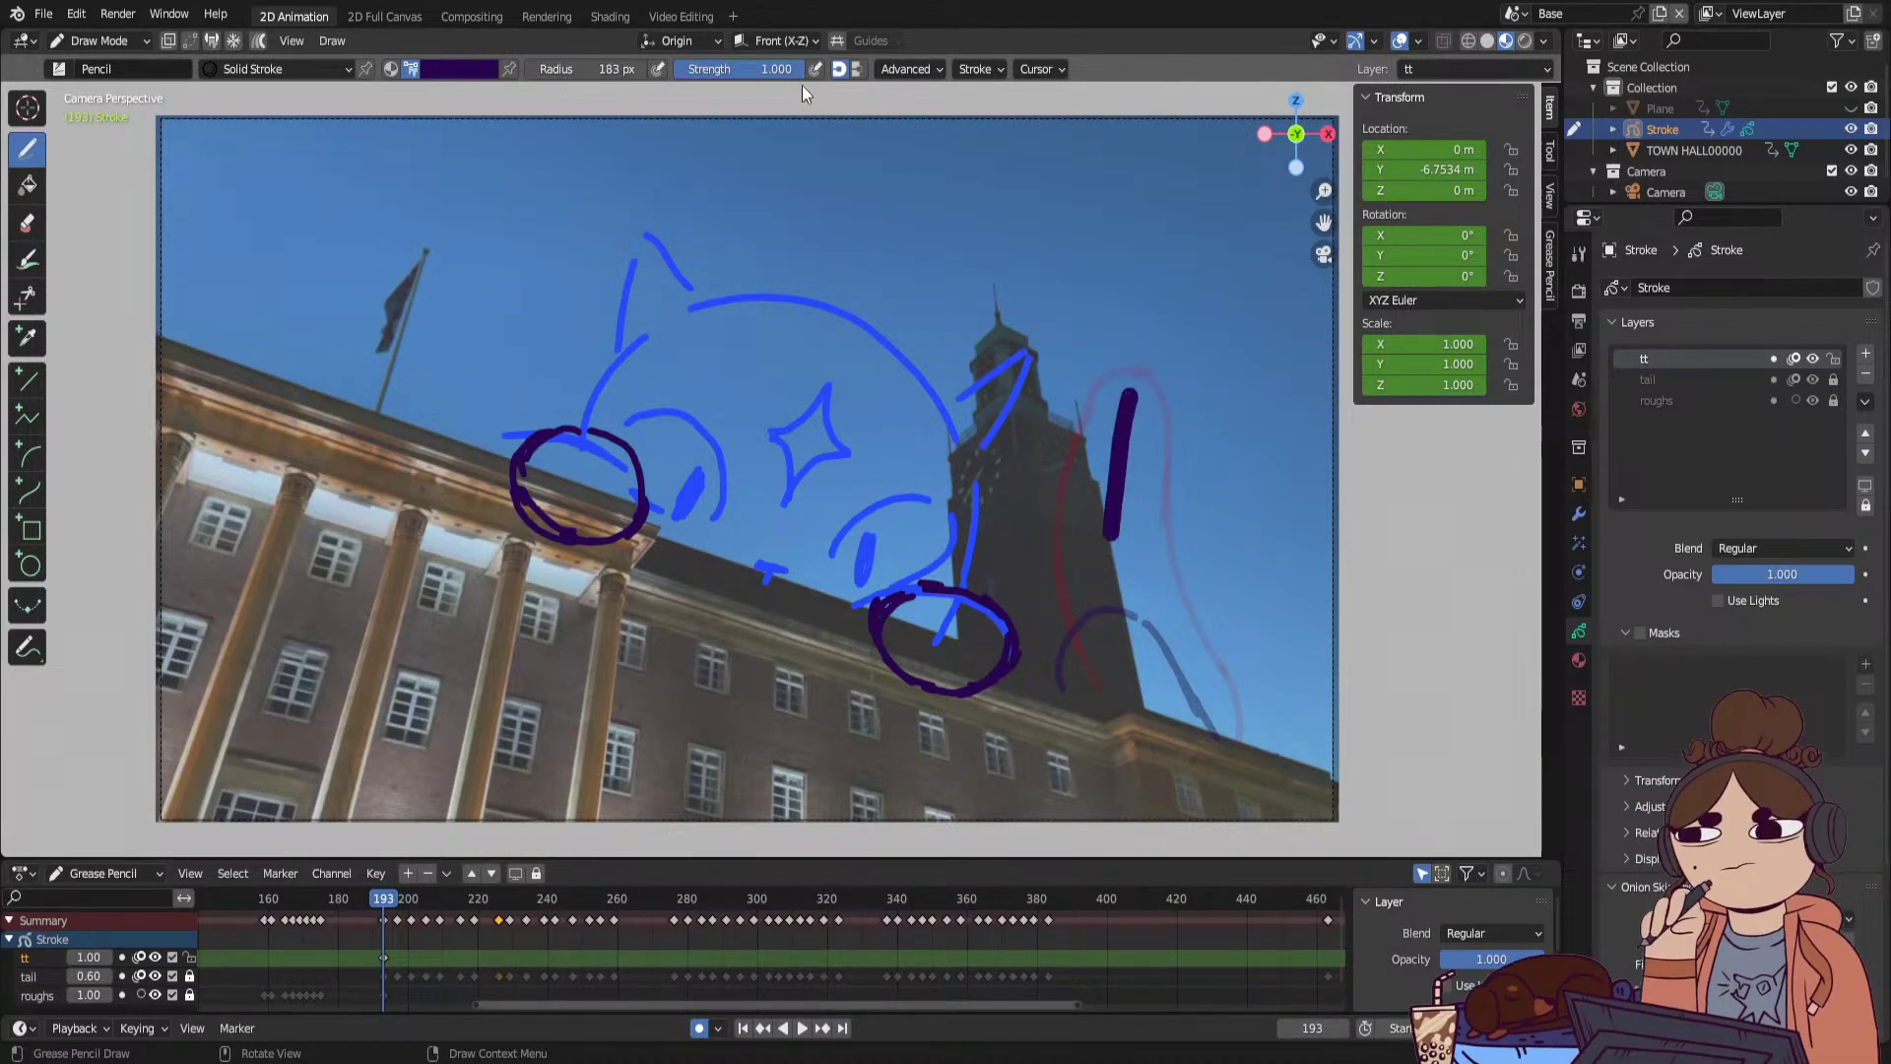
pyautogui.moveTo(1130, 389); pyautogui.dragTo(1091, 596)
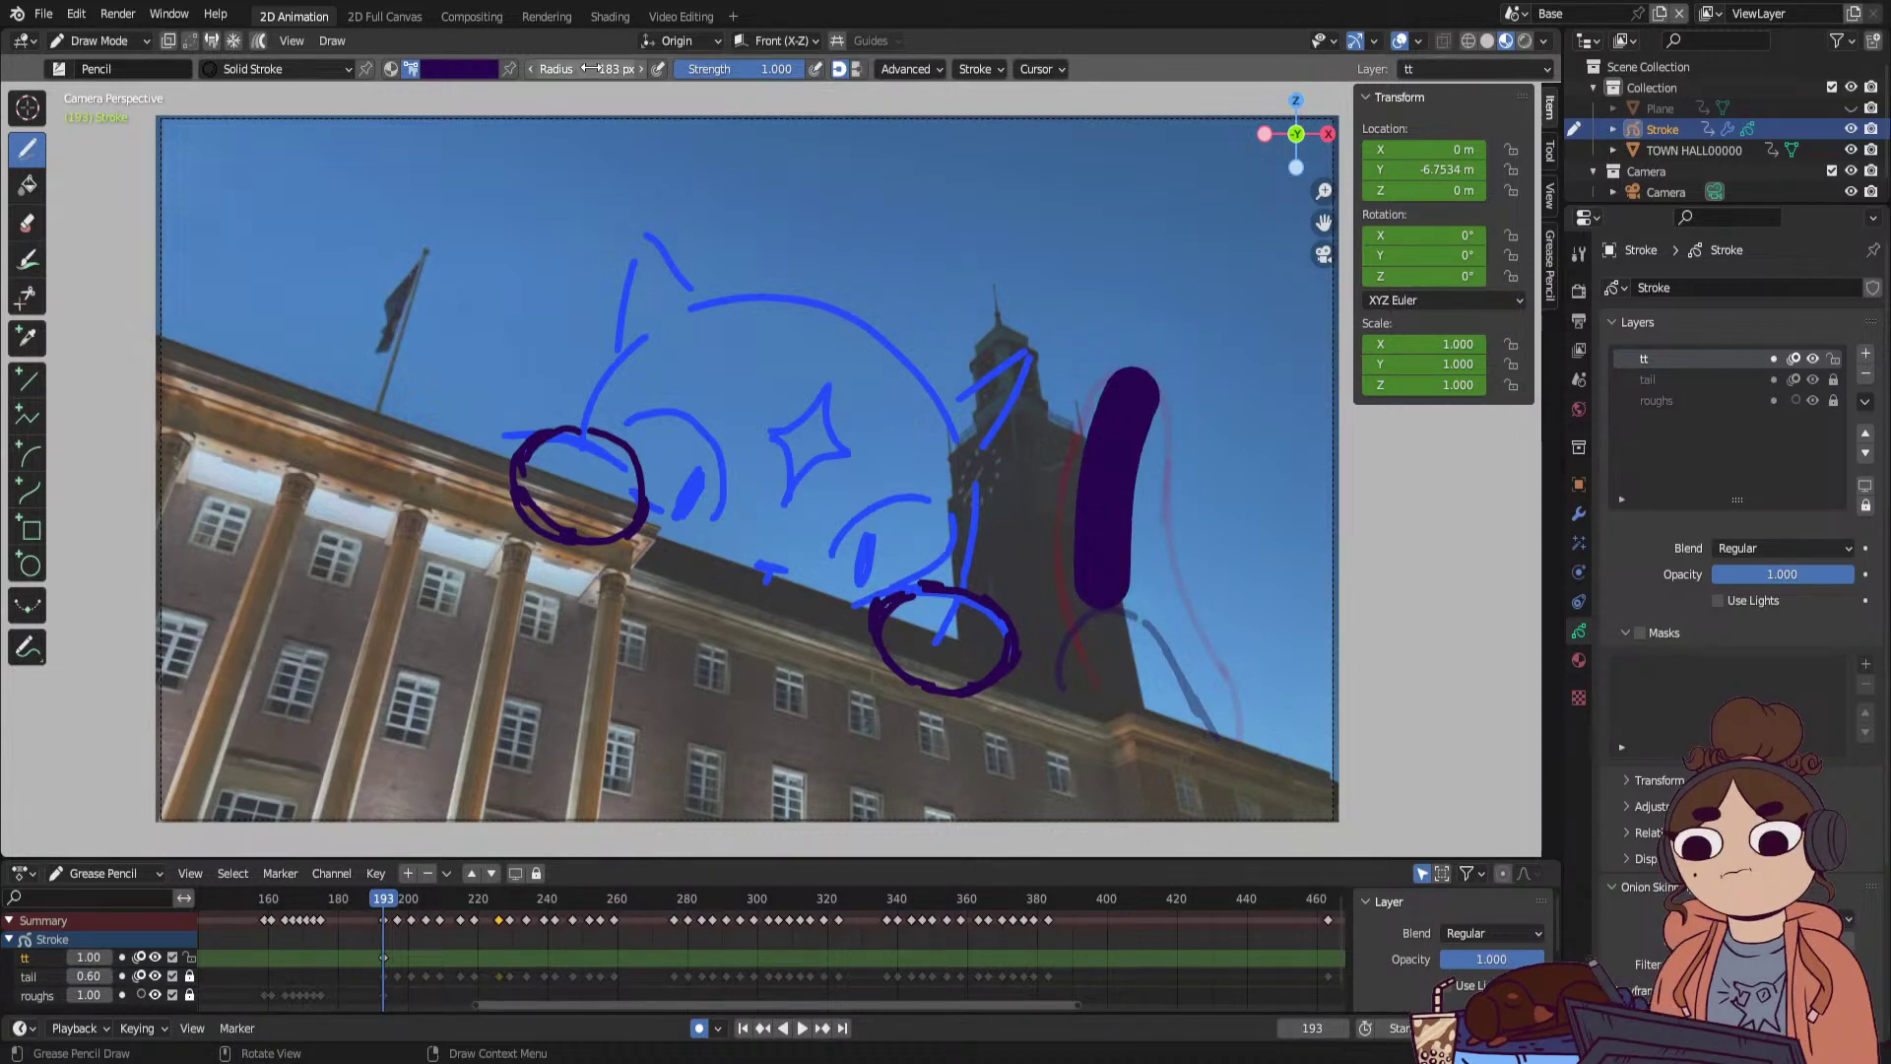
pyautogui.moveTo(1121, 379); pyautogui.dragTo(1109, 558)
pyautogui.moveTo(635, 70); pyautogui.dragTo(653, 70)
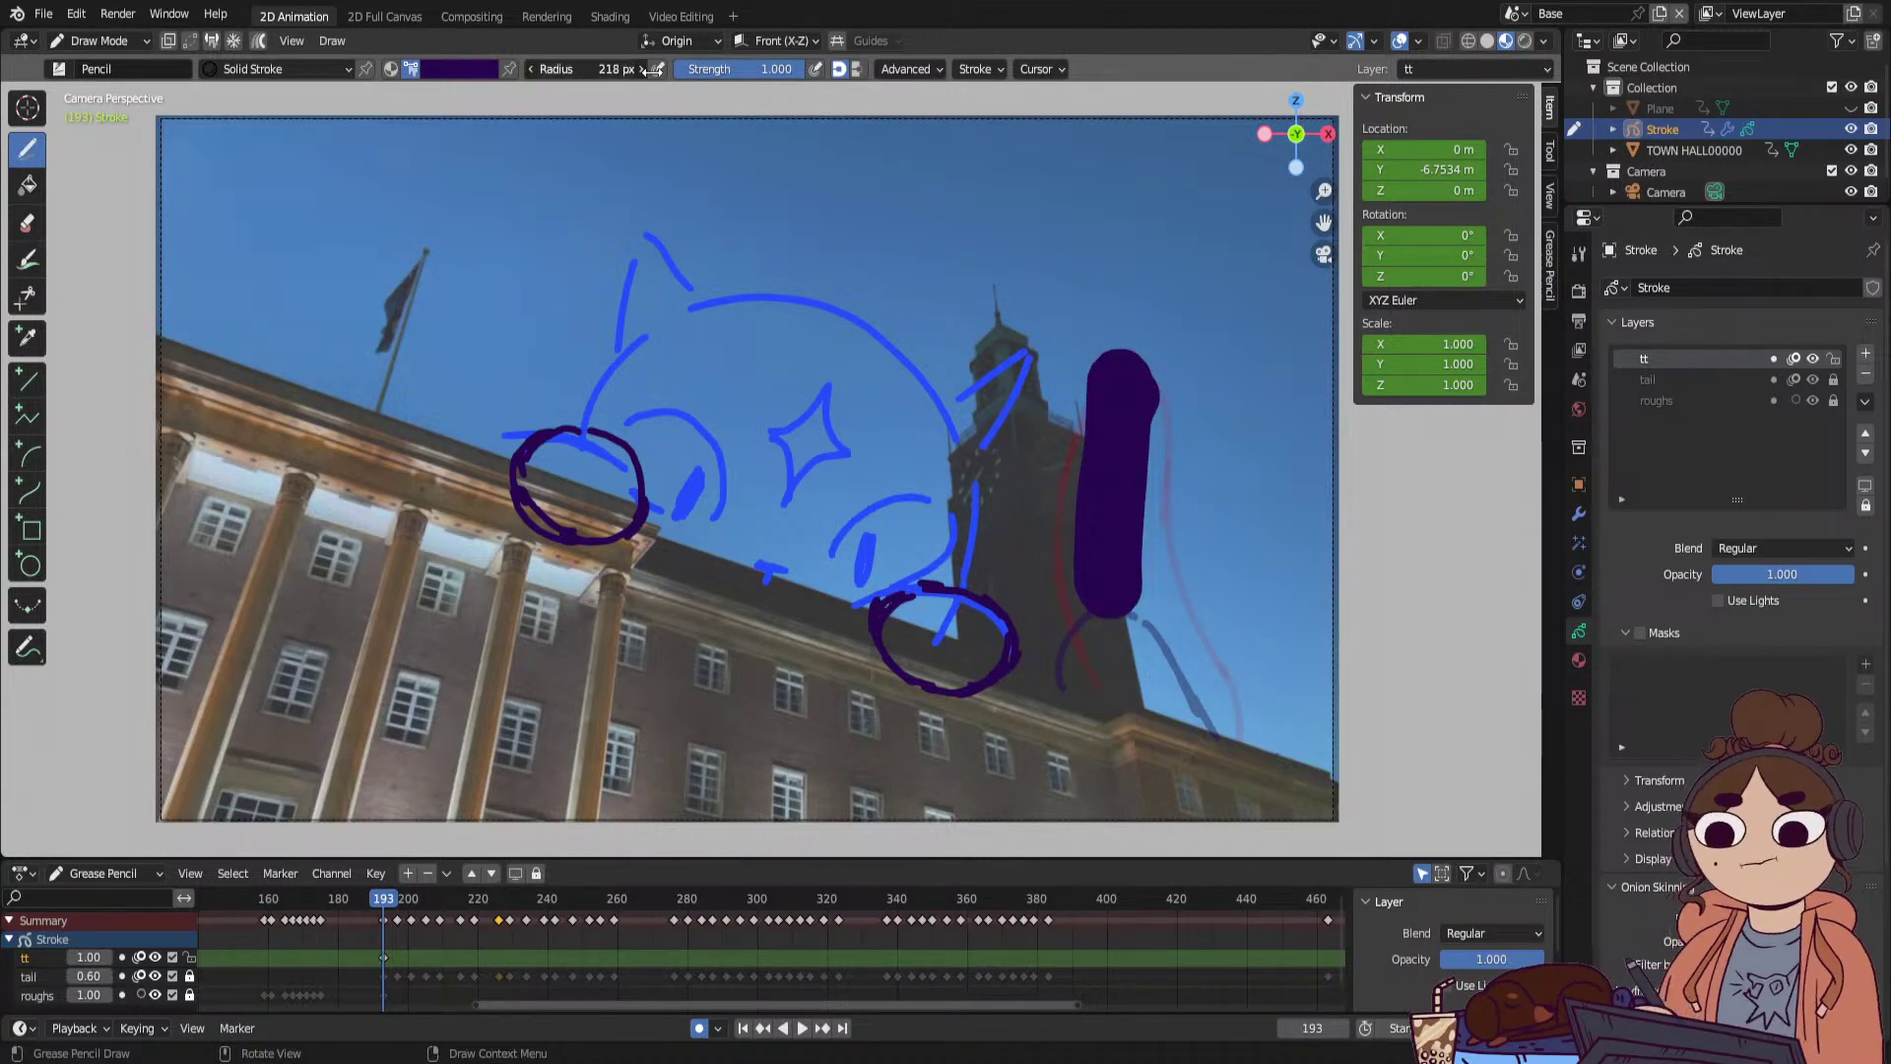
pyautogui.moveTo(1120, 360); pyautogui.dragTo(1263, 670)
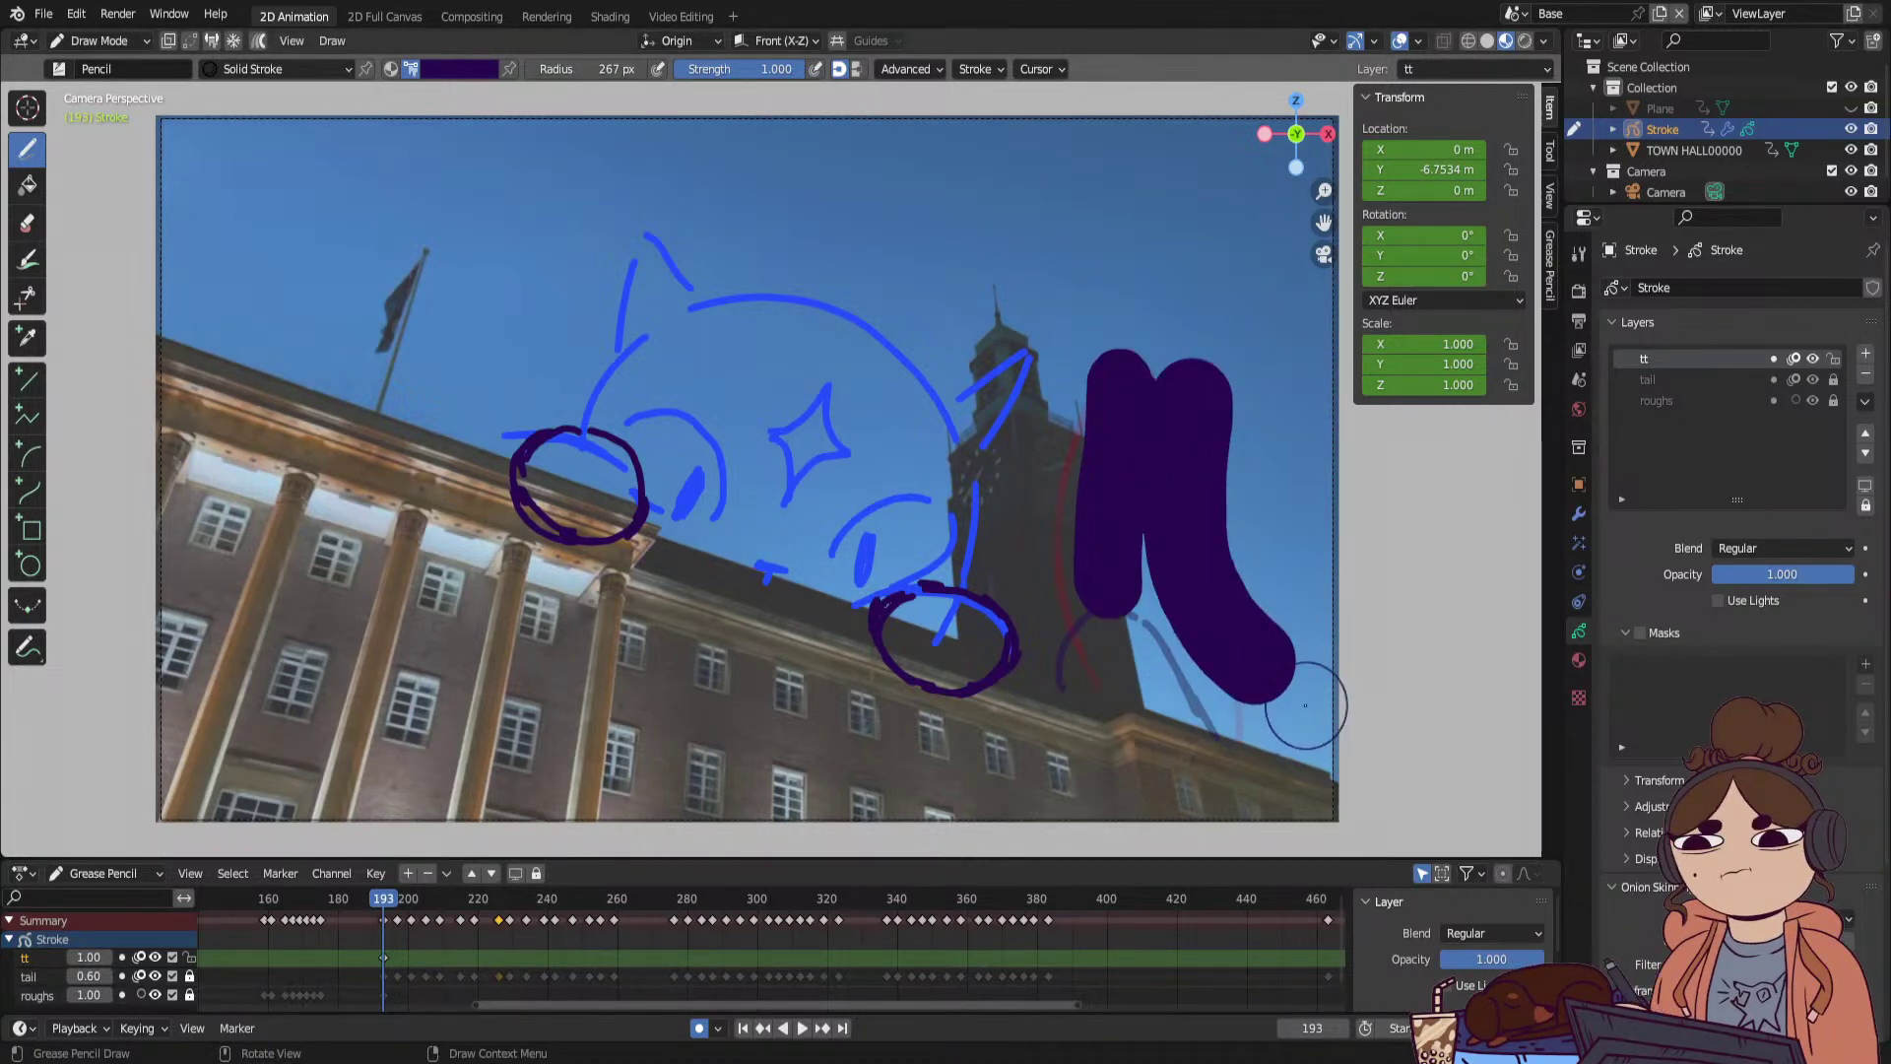
pyautogui.hotkey('ctrl', 'z')
pyautogui.hotkey('ctrl', 'z')
pyautogui.hotkey('ctrl', 'z')
pyautogui.moveTo(1123, 414)
pyautogui.mouseDown()
pyautogui.moveTo(1159, 648)
pyautogui.moveTo(1211, 706)
pyautogui.mouseUp()
pyautogui.hotkey('ctrl', 'z')
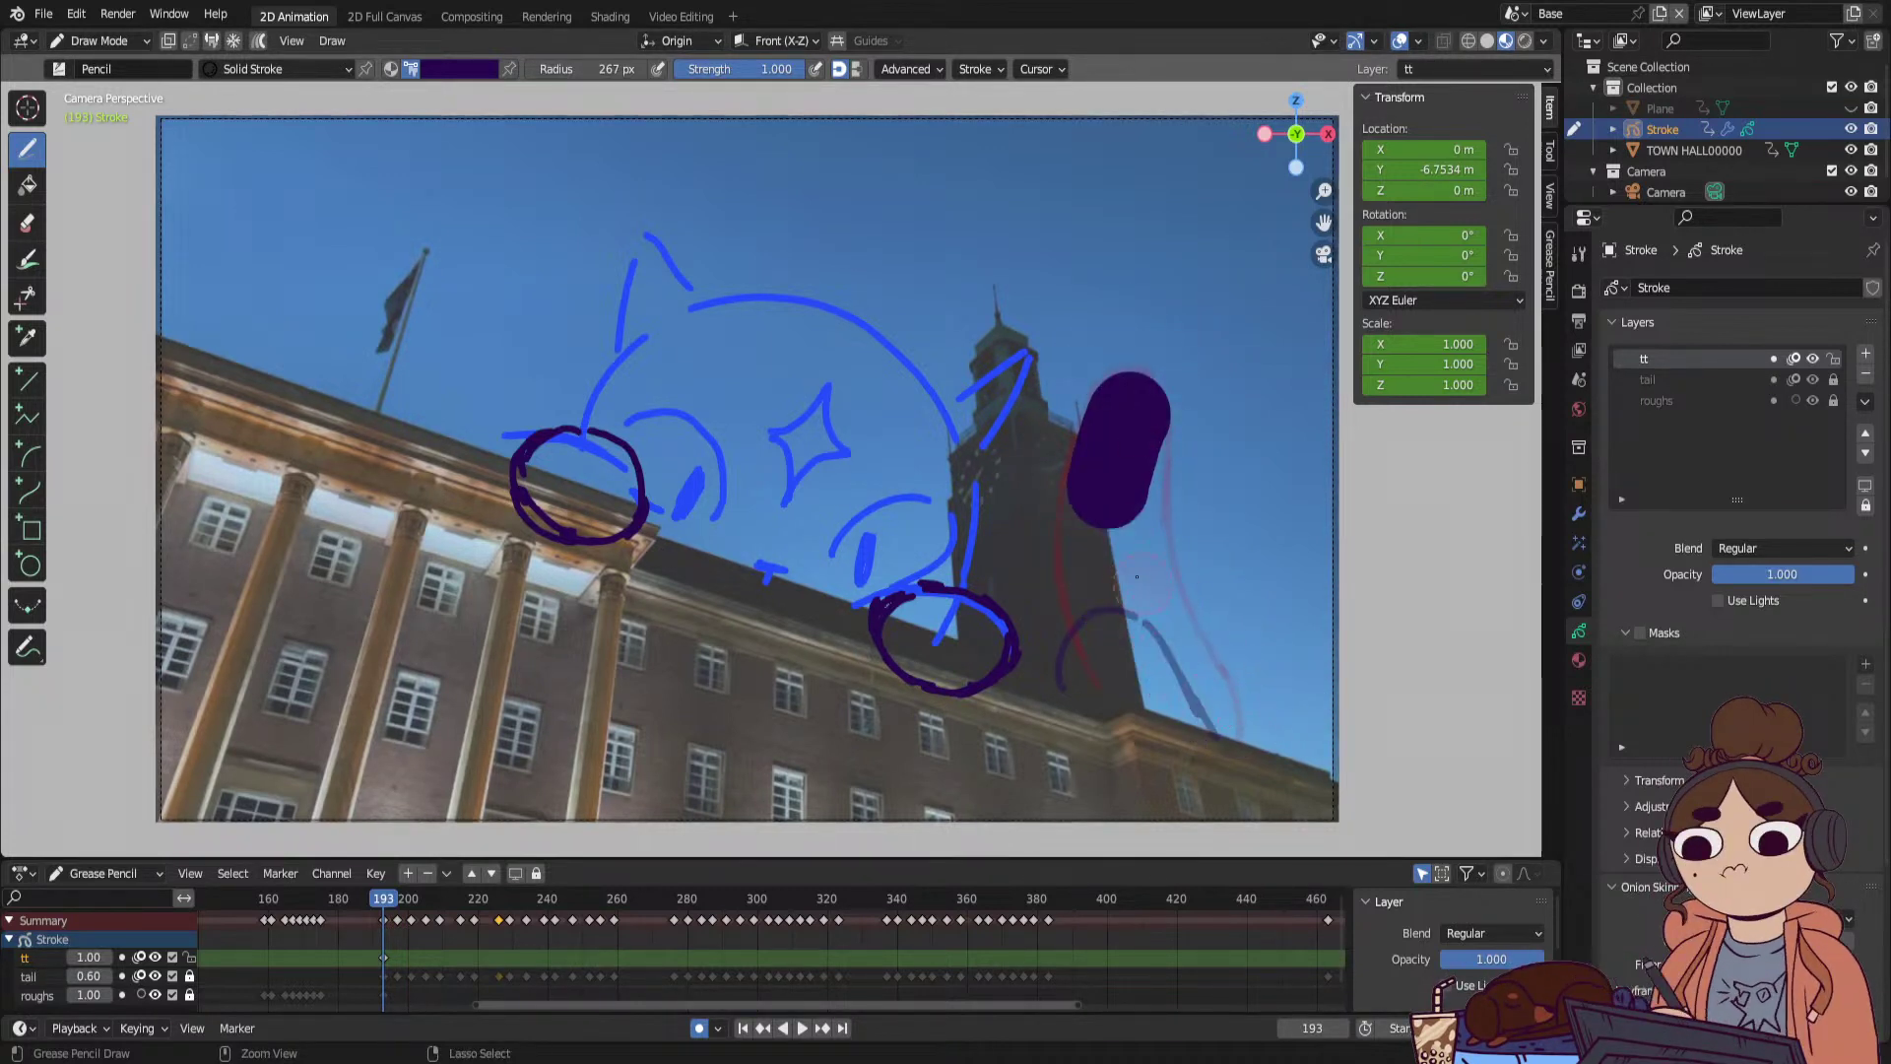
pyautogui.hotkey('ctrl', 'z')
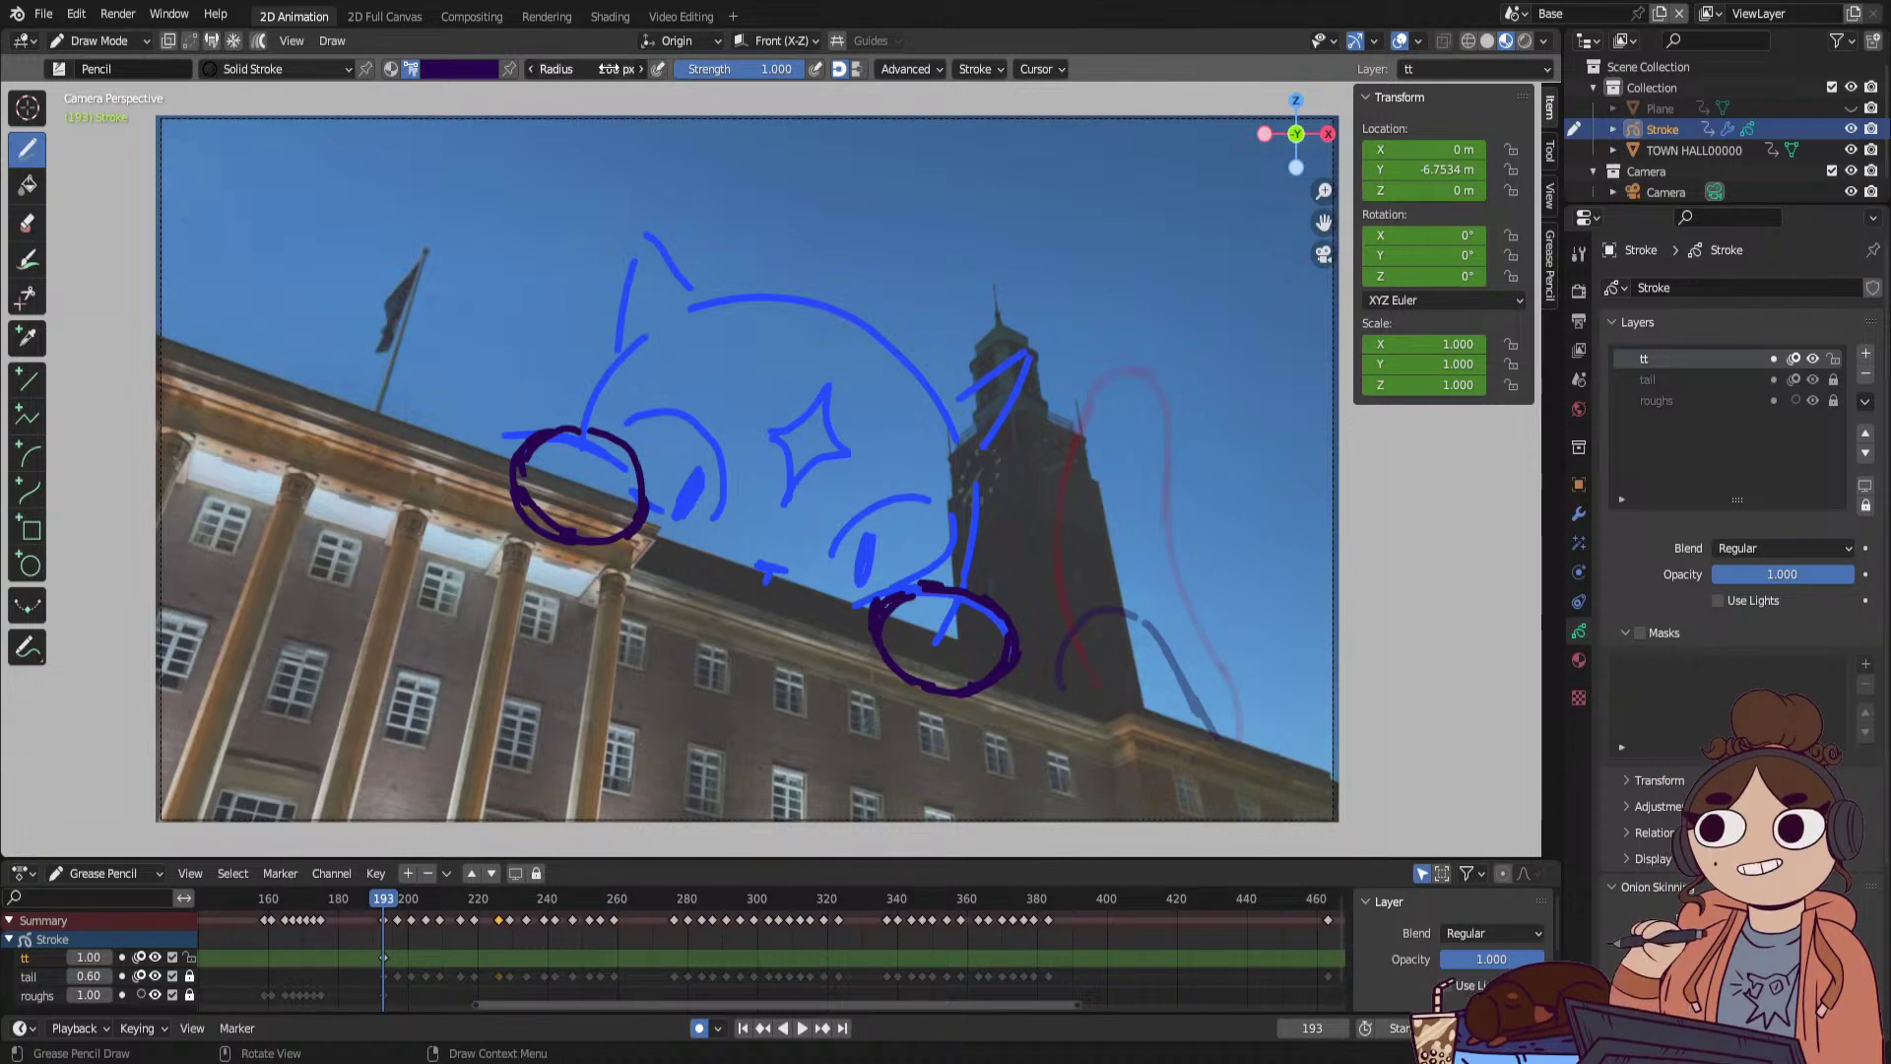
# Try filling the tail with single strokes at brush radii of 289 px and 300 px, undoing each one.
pyautogui.moveTo(616, 69); pyautogui.dragTo(658, 79)
pyautogui.moveTo(1114, 434); pyautogui.dragTo(1182, 696)
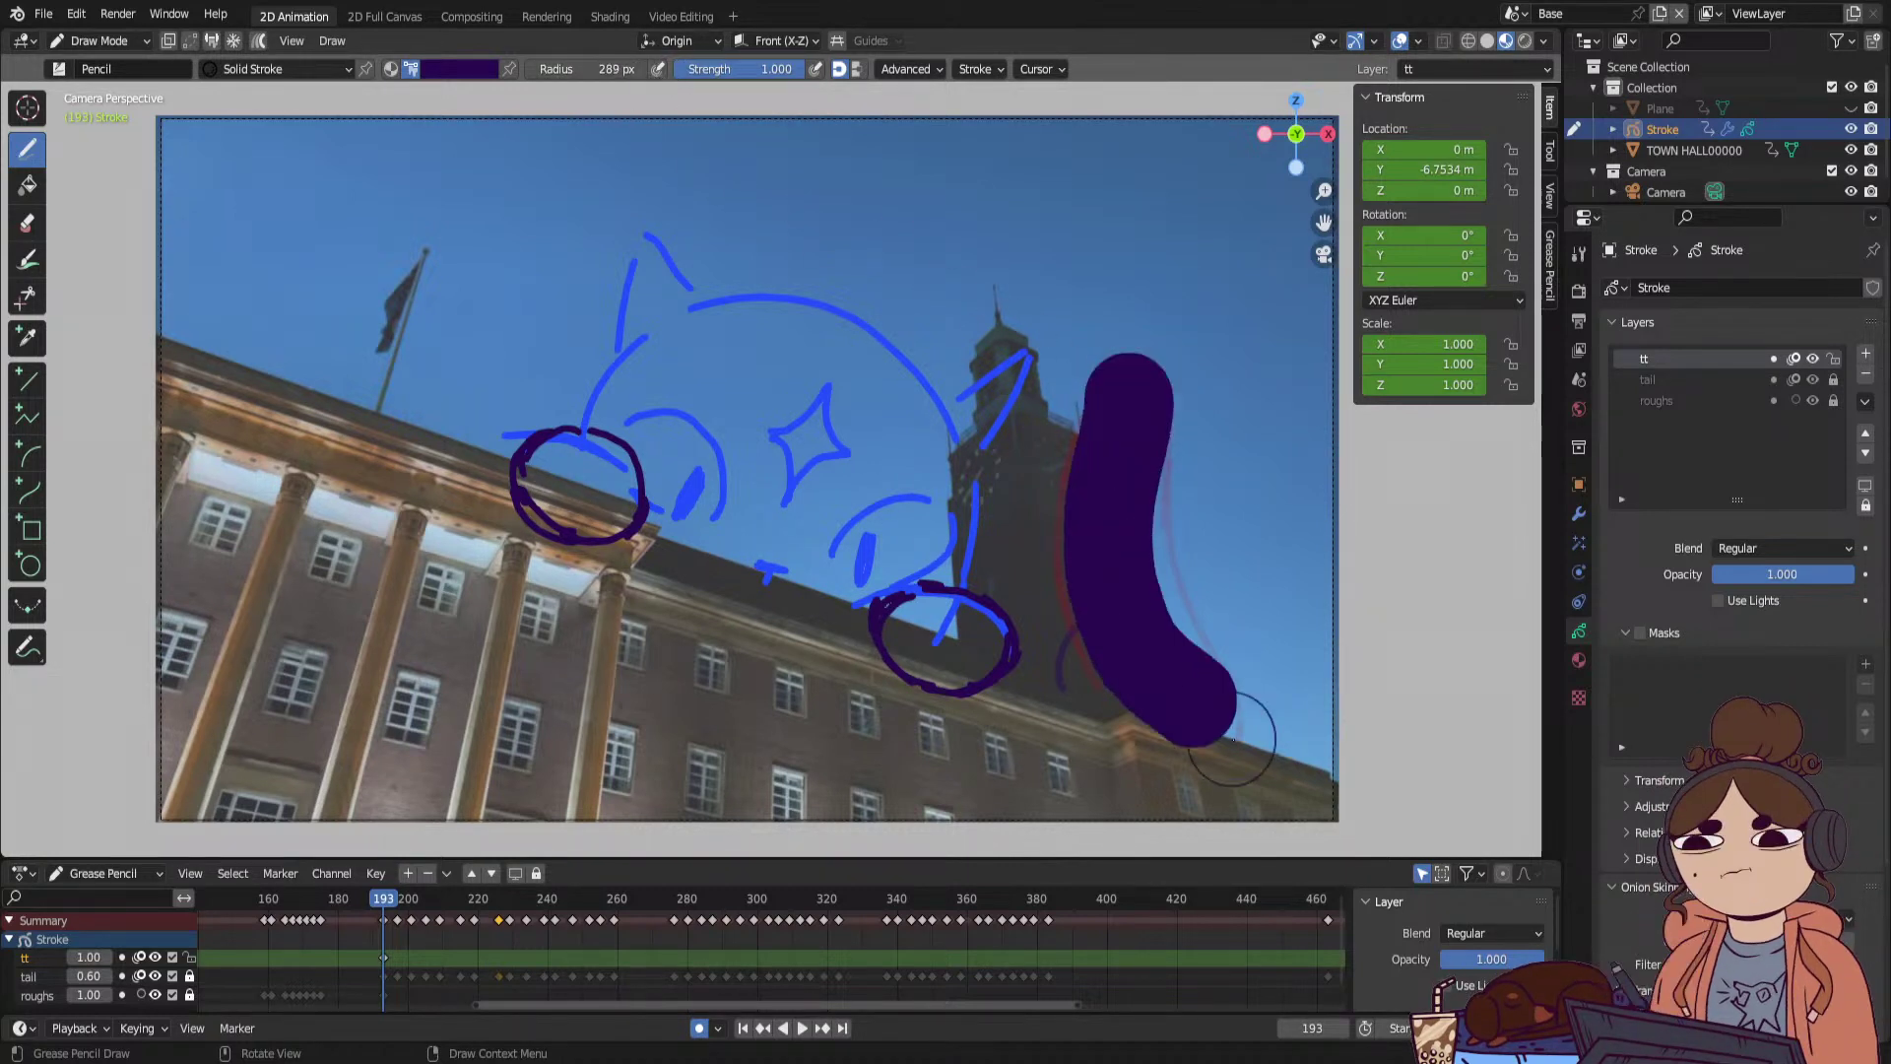
pyautogui.hotkey('ctrl', 'z')
pyautogui.click(616, 69)
pyautogui.write('300')
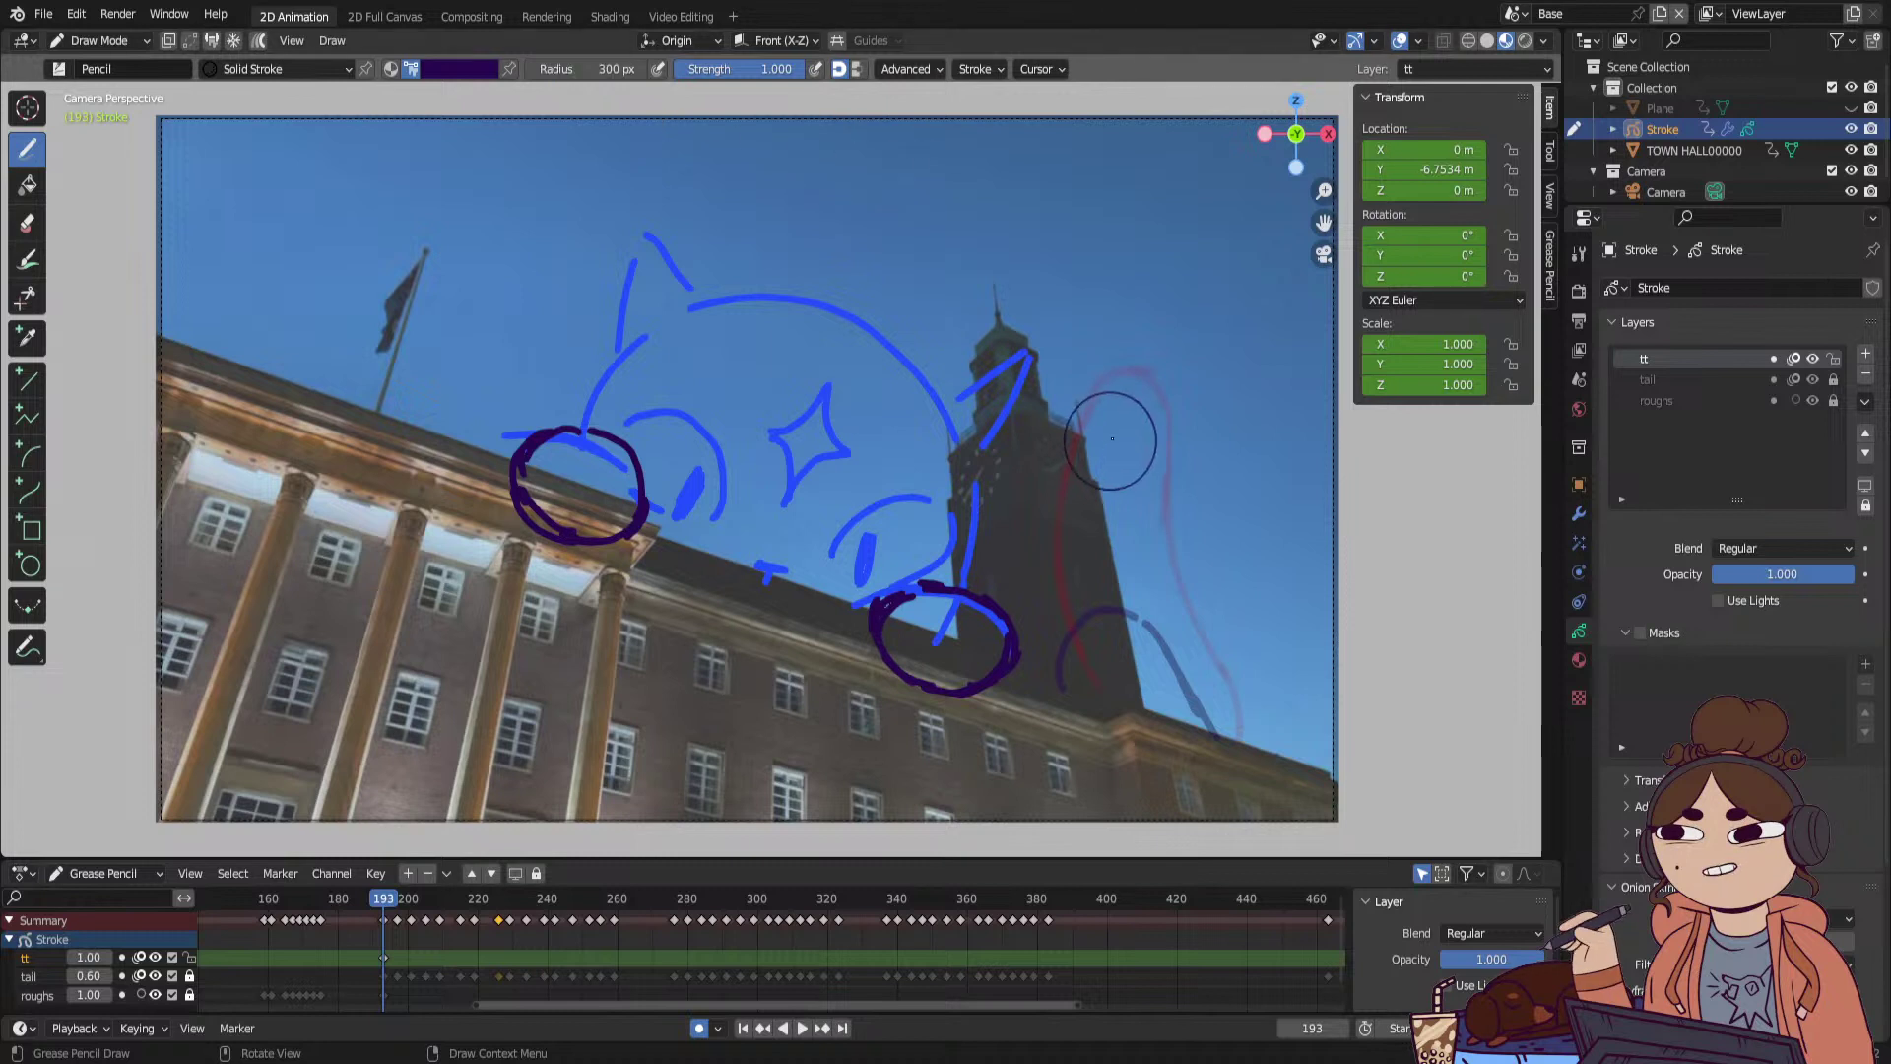
pyautogui.moveTo(1112, 439)
pyautogui.mouseDown()
pyautogui.moveTo(1162, 680)
pyautogui.moveTo(1210, 714)
pyautogui.mouseUp()
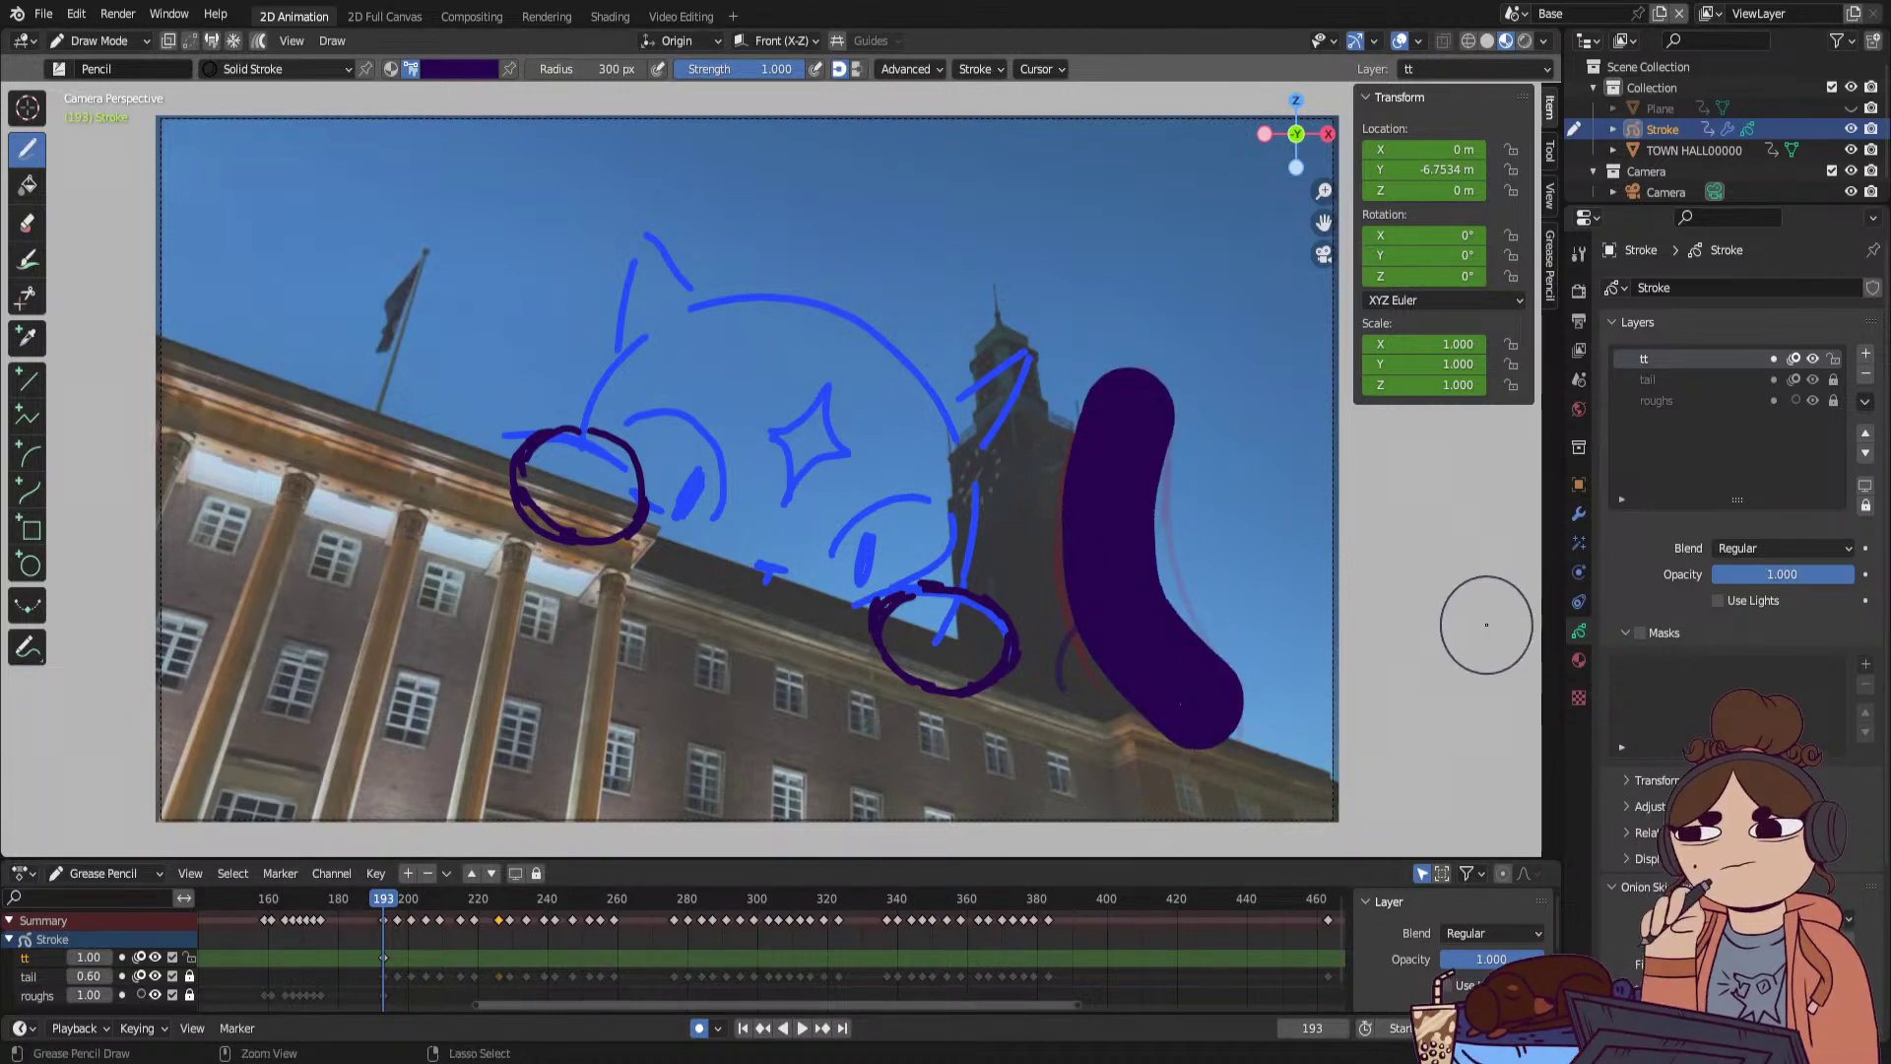
pyautogui.hotkey('ctrl', 'z')
# Set the brush radius to 386 px and paint the short first tail pose at frame 193 on the tt layer.
pyautogui.moveTo(591, 69); pyautogui.dragTo(665, 69)
pyautogui.moveTo(1123, 425)
pyautogui.mouseDown()
pyautogui.moveTo(1113, 630)
pyautogui.moveTo(1215, 805)
pyautogui.mouseUp()
pyautogui.hotkey('ctrl', 'z')
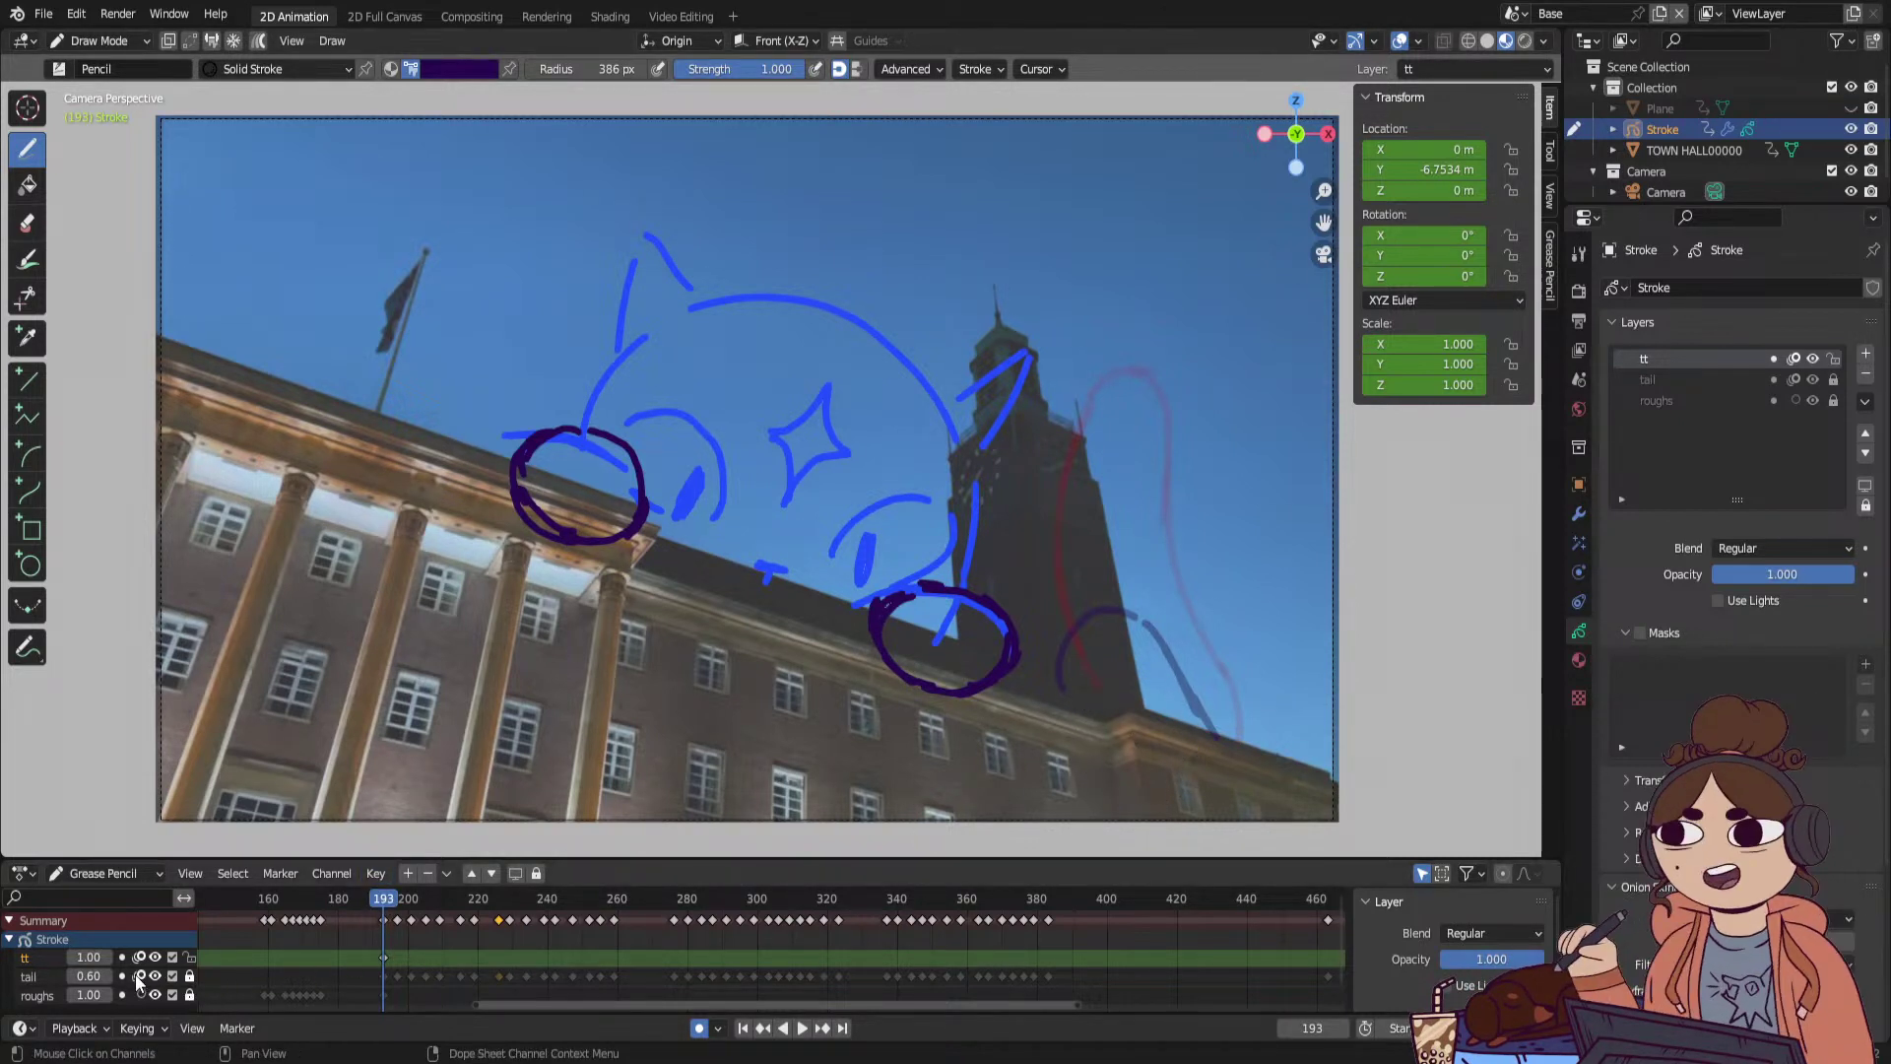
pyautogui.moveTo(1105, 658); pyautogui.dragTo(1184, 758)
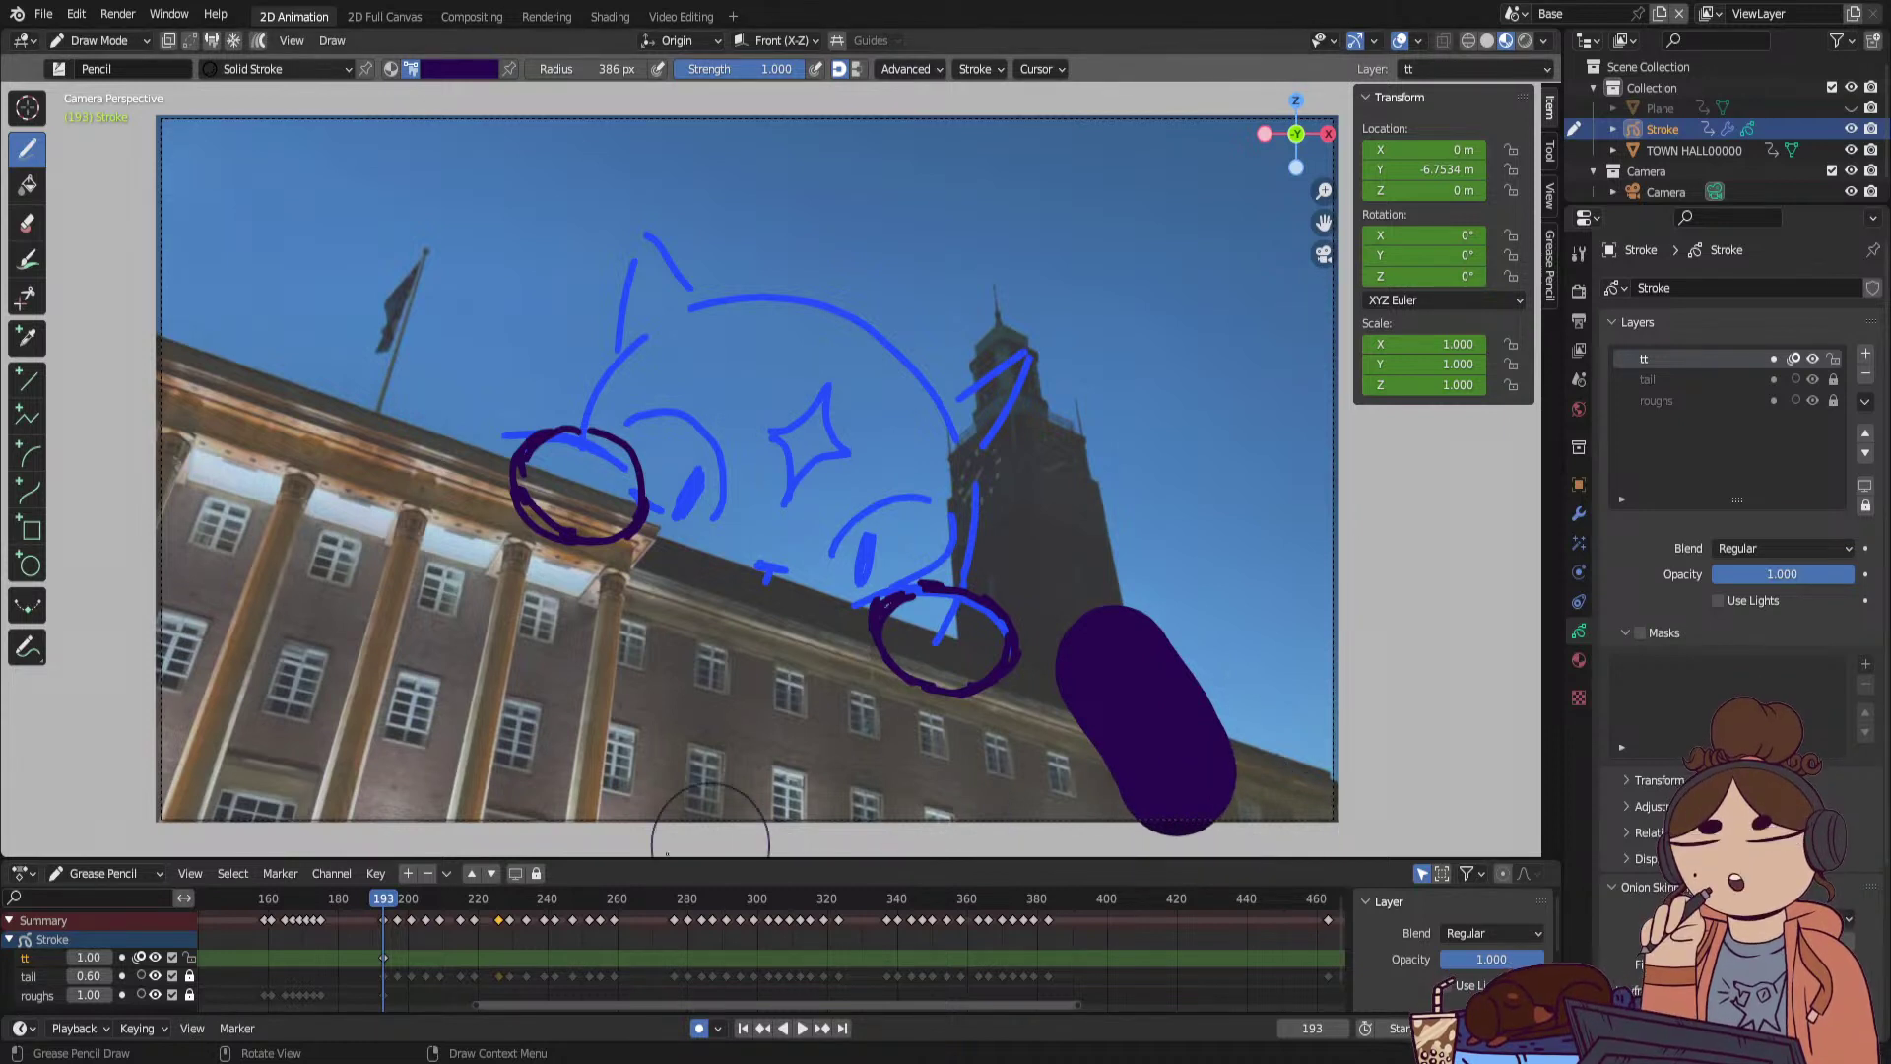
# Paint a thick solid stroke filling the raised tail outline at frame 197 on the tt layer.
pyautogui.press('Right')
pyautogui.press('Right')
pyautogui.press('Right')
pyautogui.press('Right')
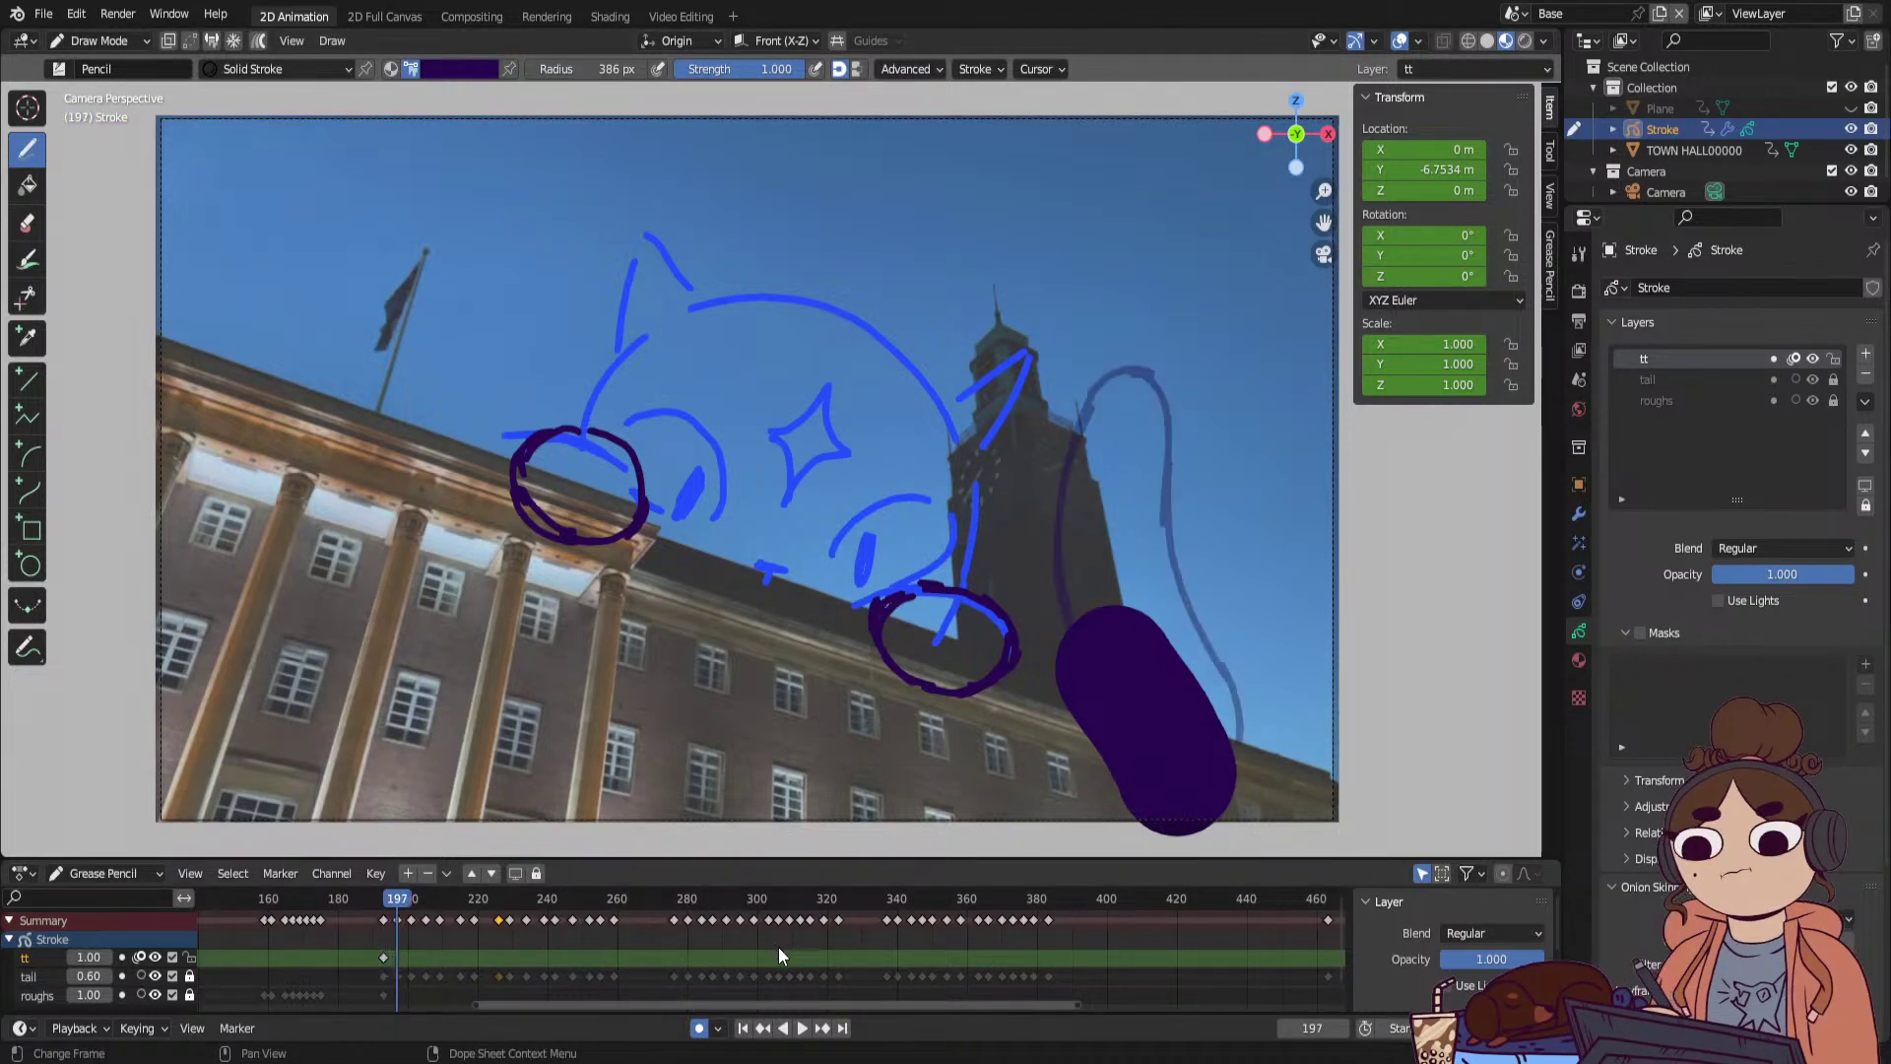
pyautogui.moveTo(1132, 418)
pyautogui.mouseDown()
pyautogui.moveTo(1120, 581)
pyautogui.moveTo(1154, 651)
pyautogui.mouseUp()
pyautogui.moveTo(1188, 714); pyautogui.dragTo(1182, 776)
# Paint a thick solid S-shaped stroke following the tail outline at frame 201 on the tt layer.
pyautogui.press('Right')
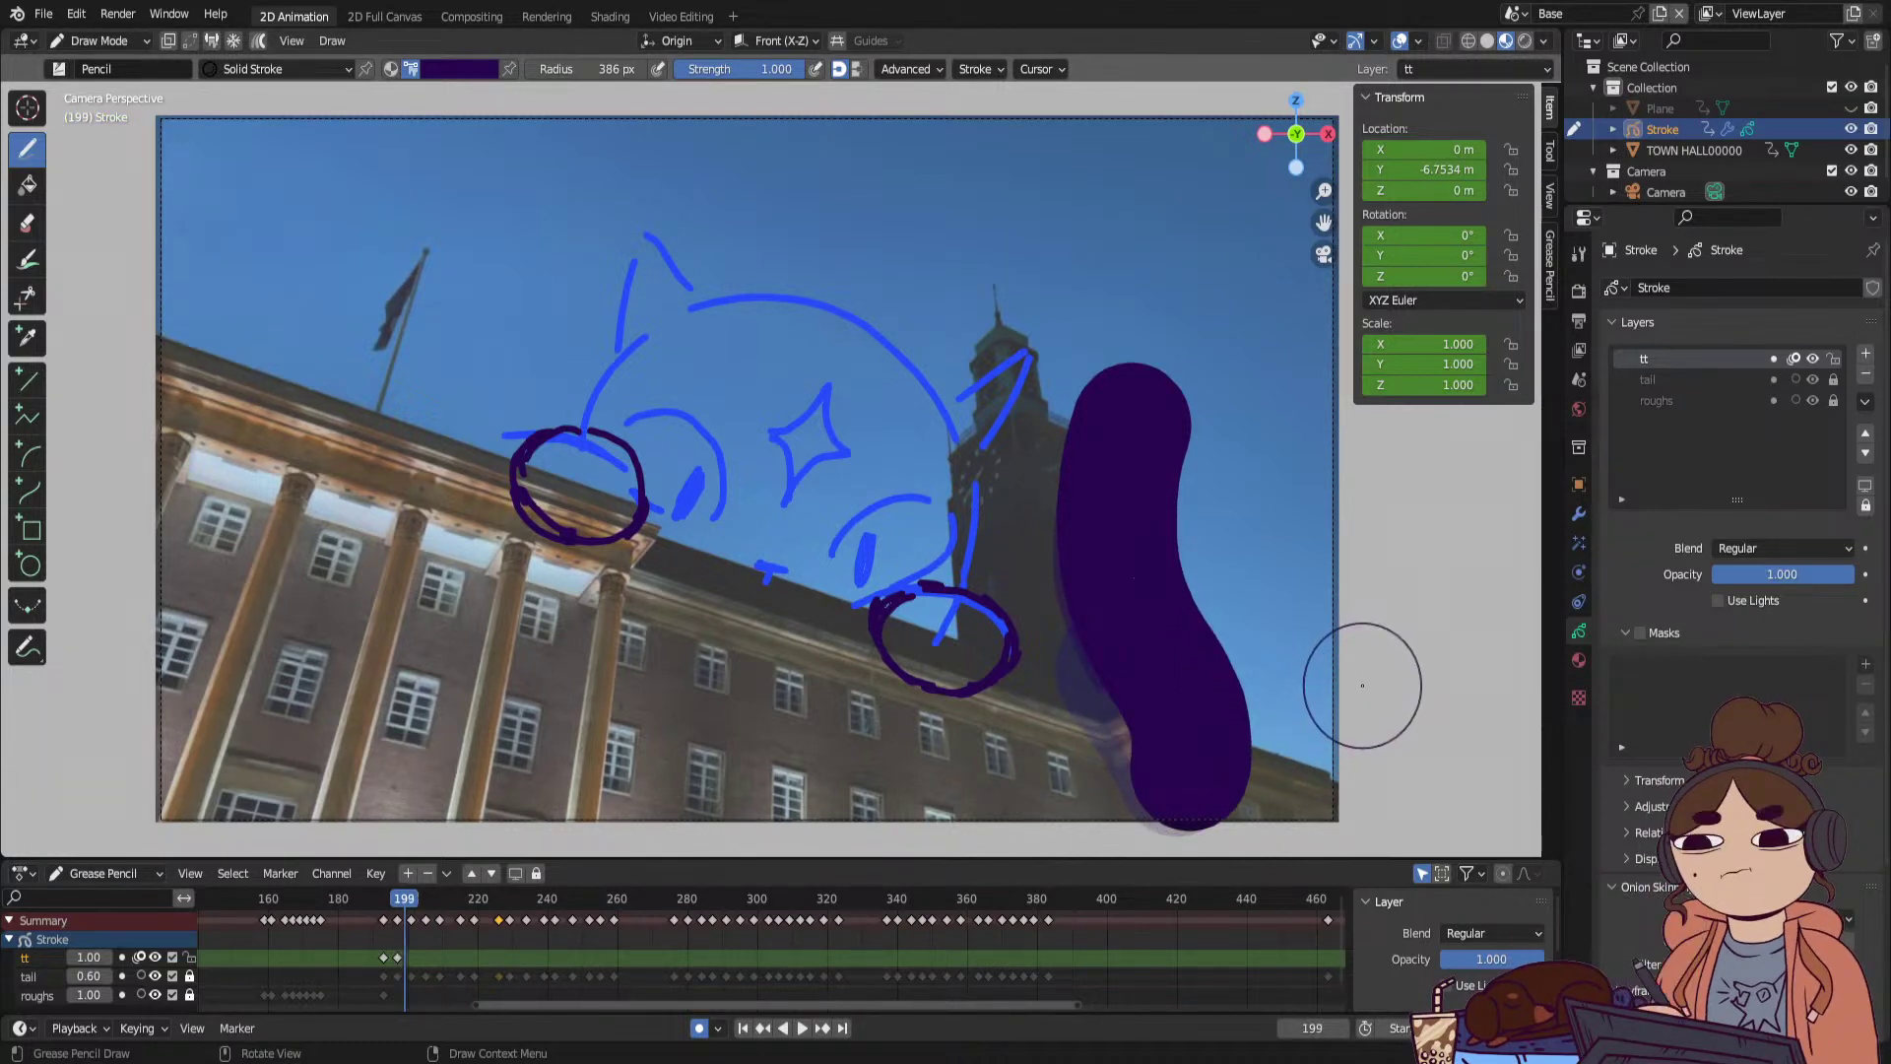
pyautogui.press('Right')
pyautogui.press('Right')
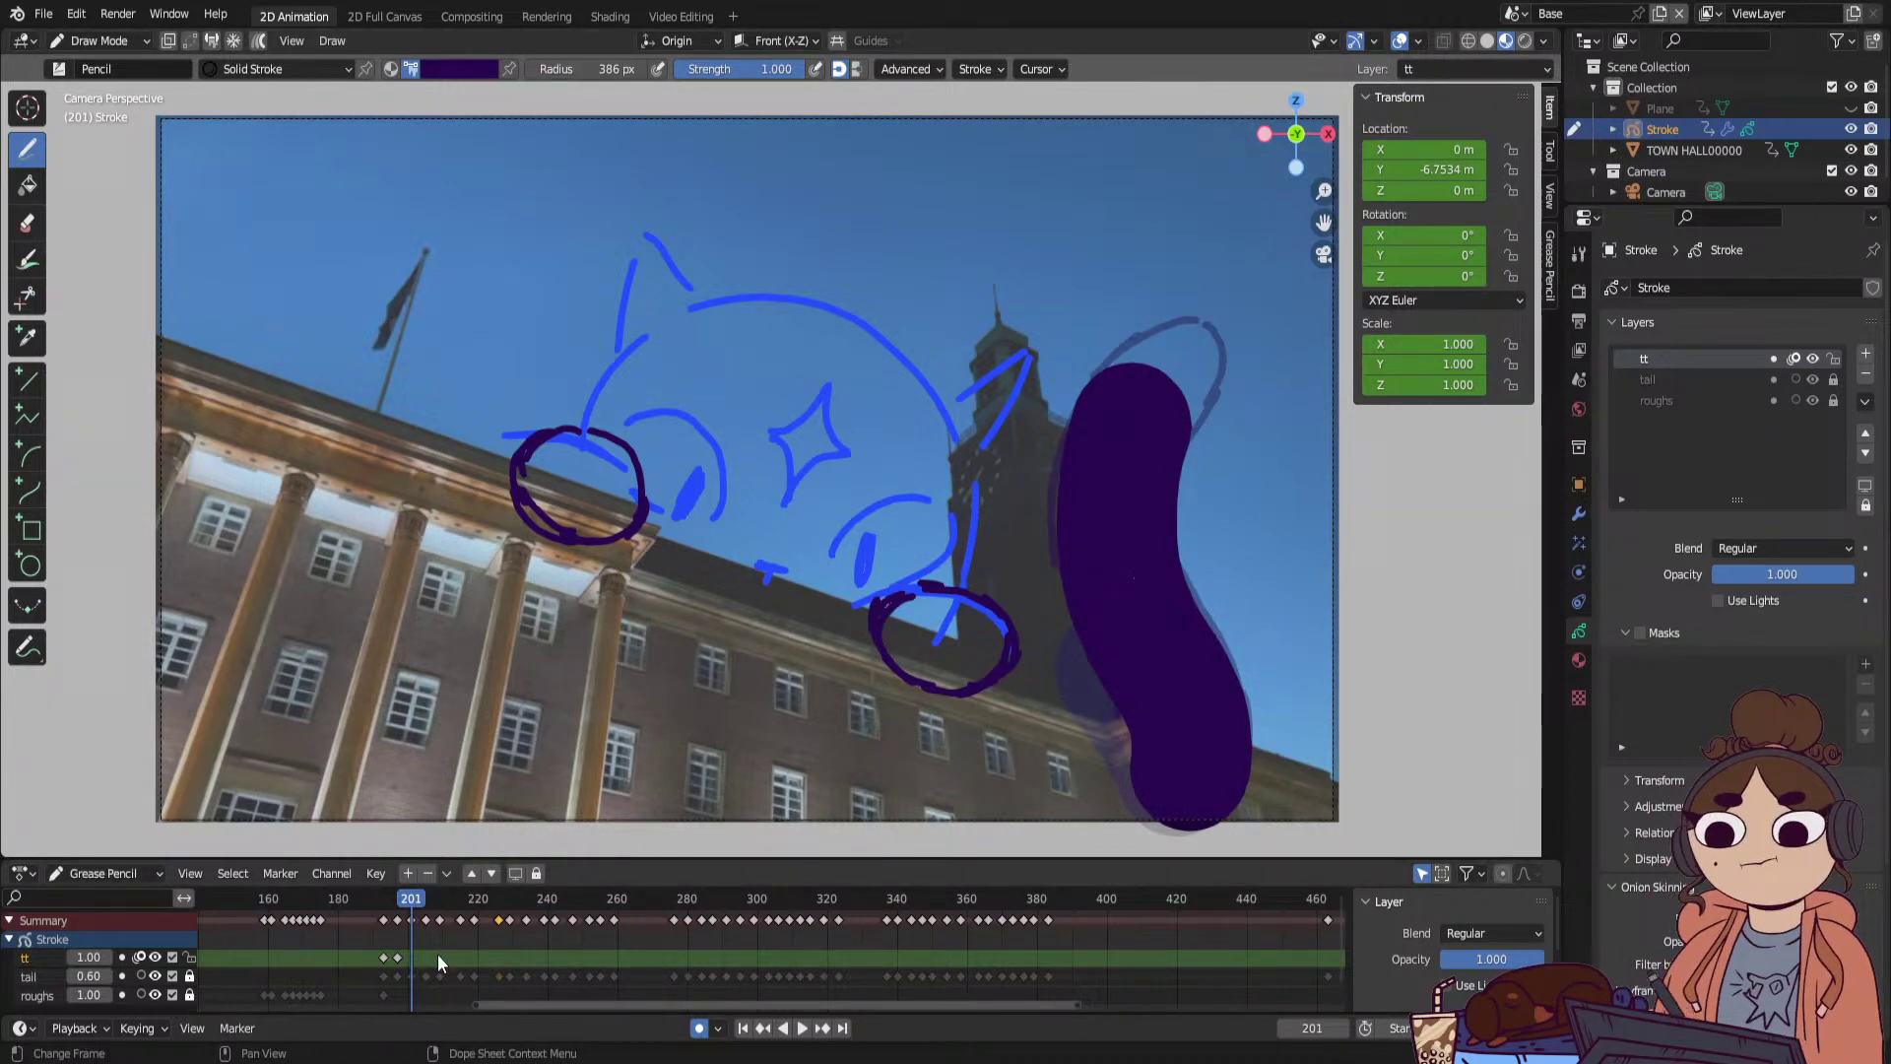
pyautogui.click(1174, 783)
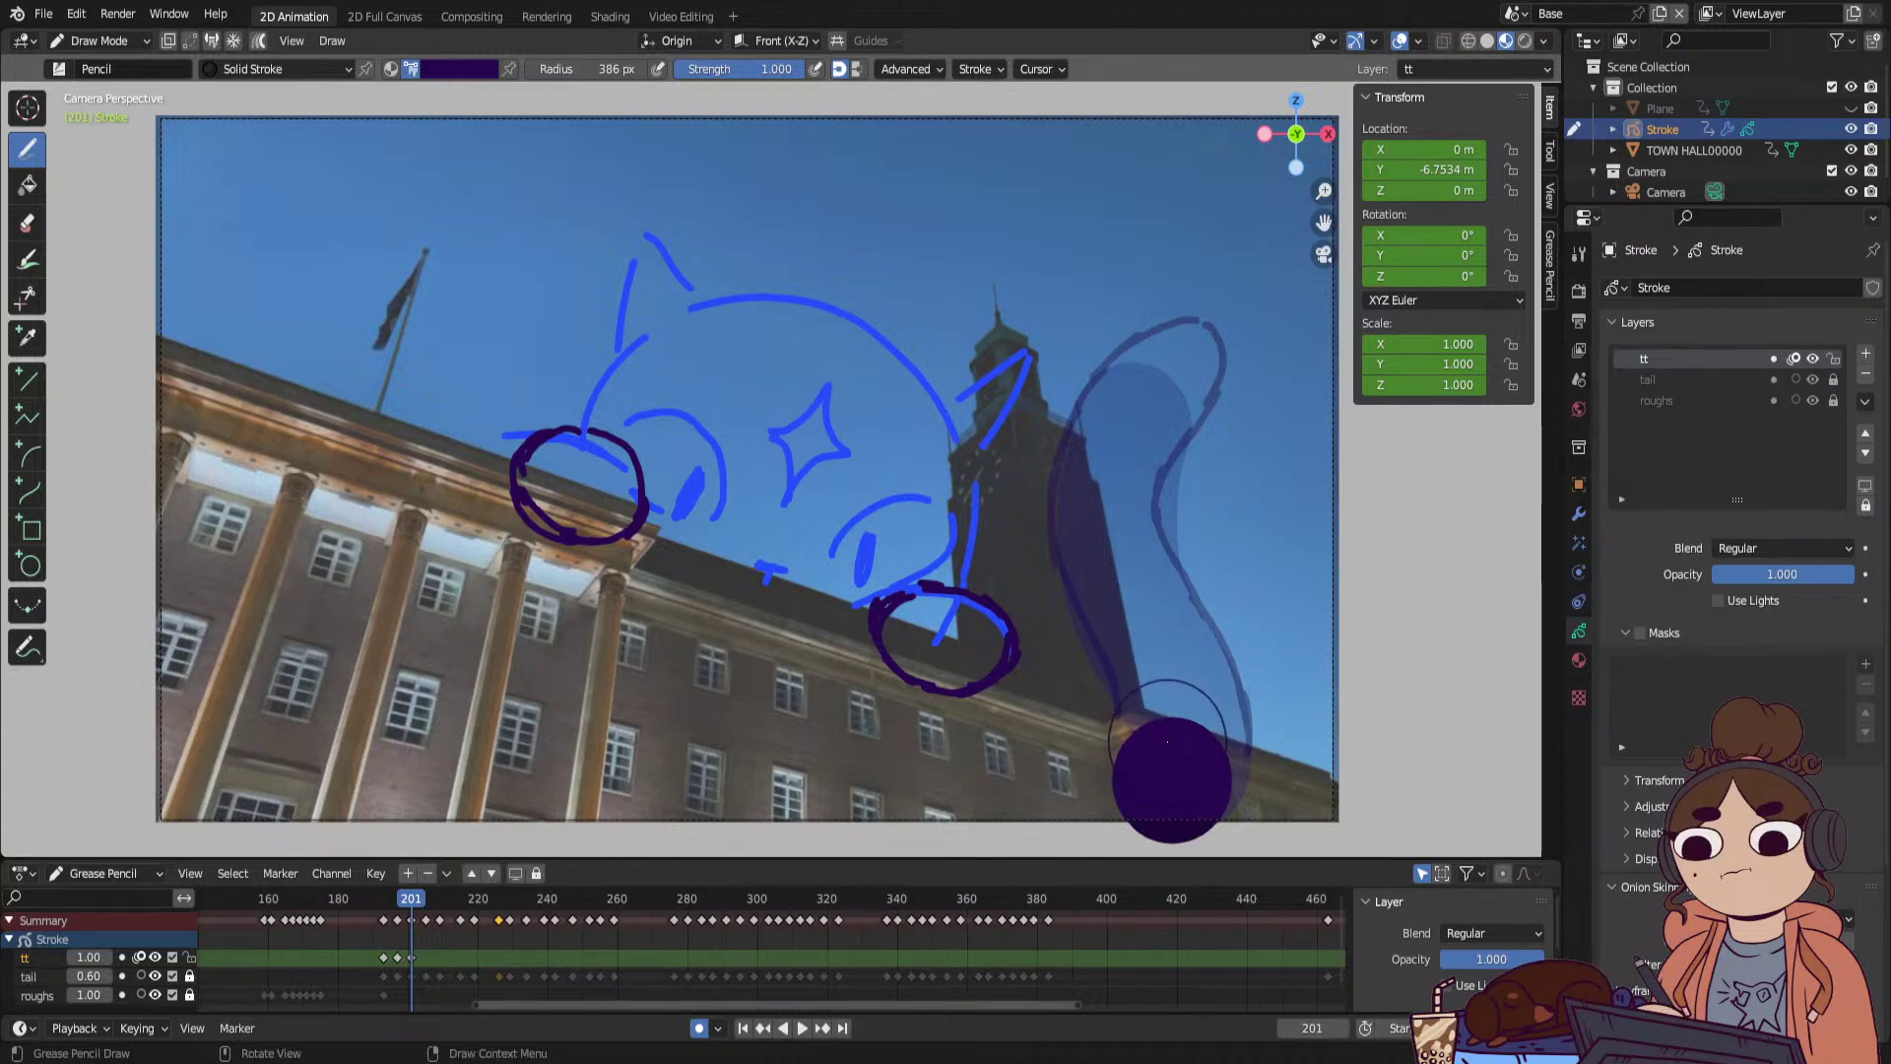
pyautogui.hotkey('ctrl', 'z')
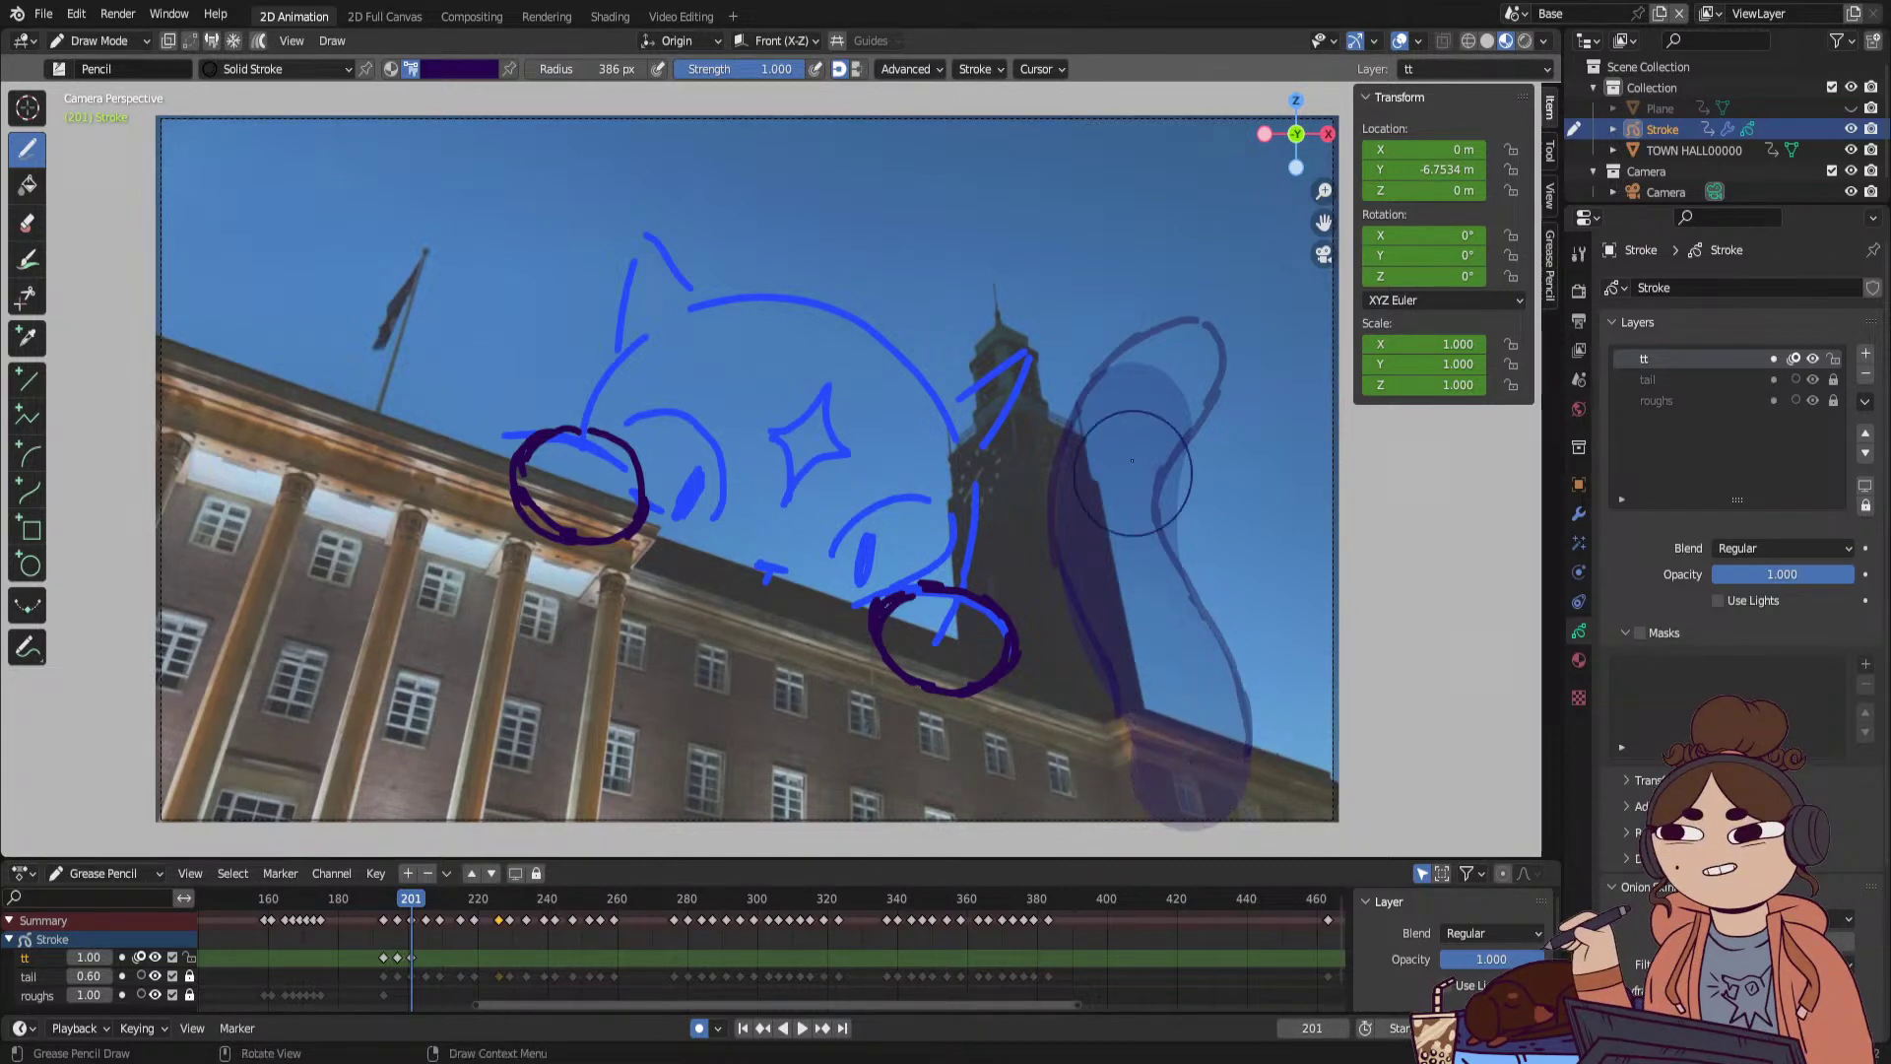
pyautogui.moveTo(1177, 375)
pyautogui.mouseDown()
pyautogui.moveTo(1109, 488)
pyautogui.moveTo(1196, 729)
pyautogui.mouseUp()
# Paint a thick solid S-shaped stroke over the tail outline at frame 205 on the tt layer, redoing the first attempt.
pyautogui.press('Right')
pyautogui.press('Right')
pyautogui.press('Right')
pyautogui.press('Right')
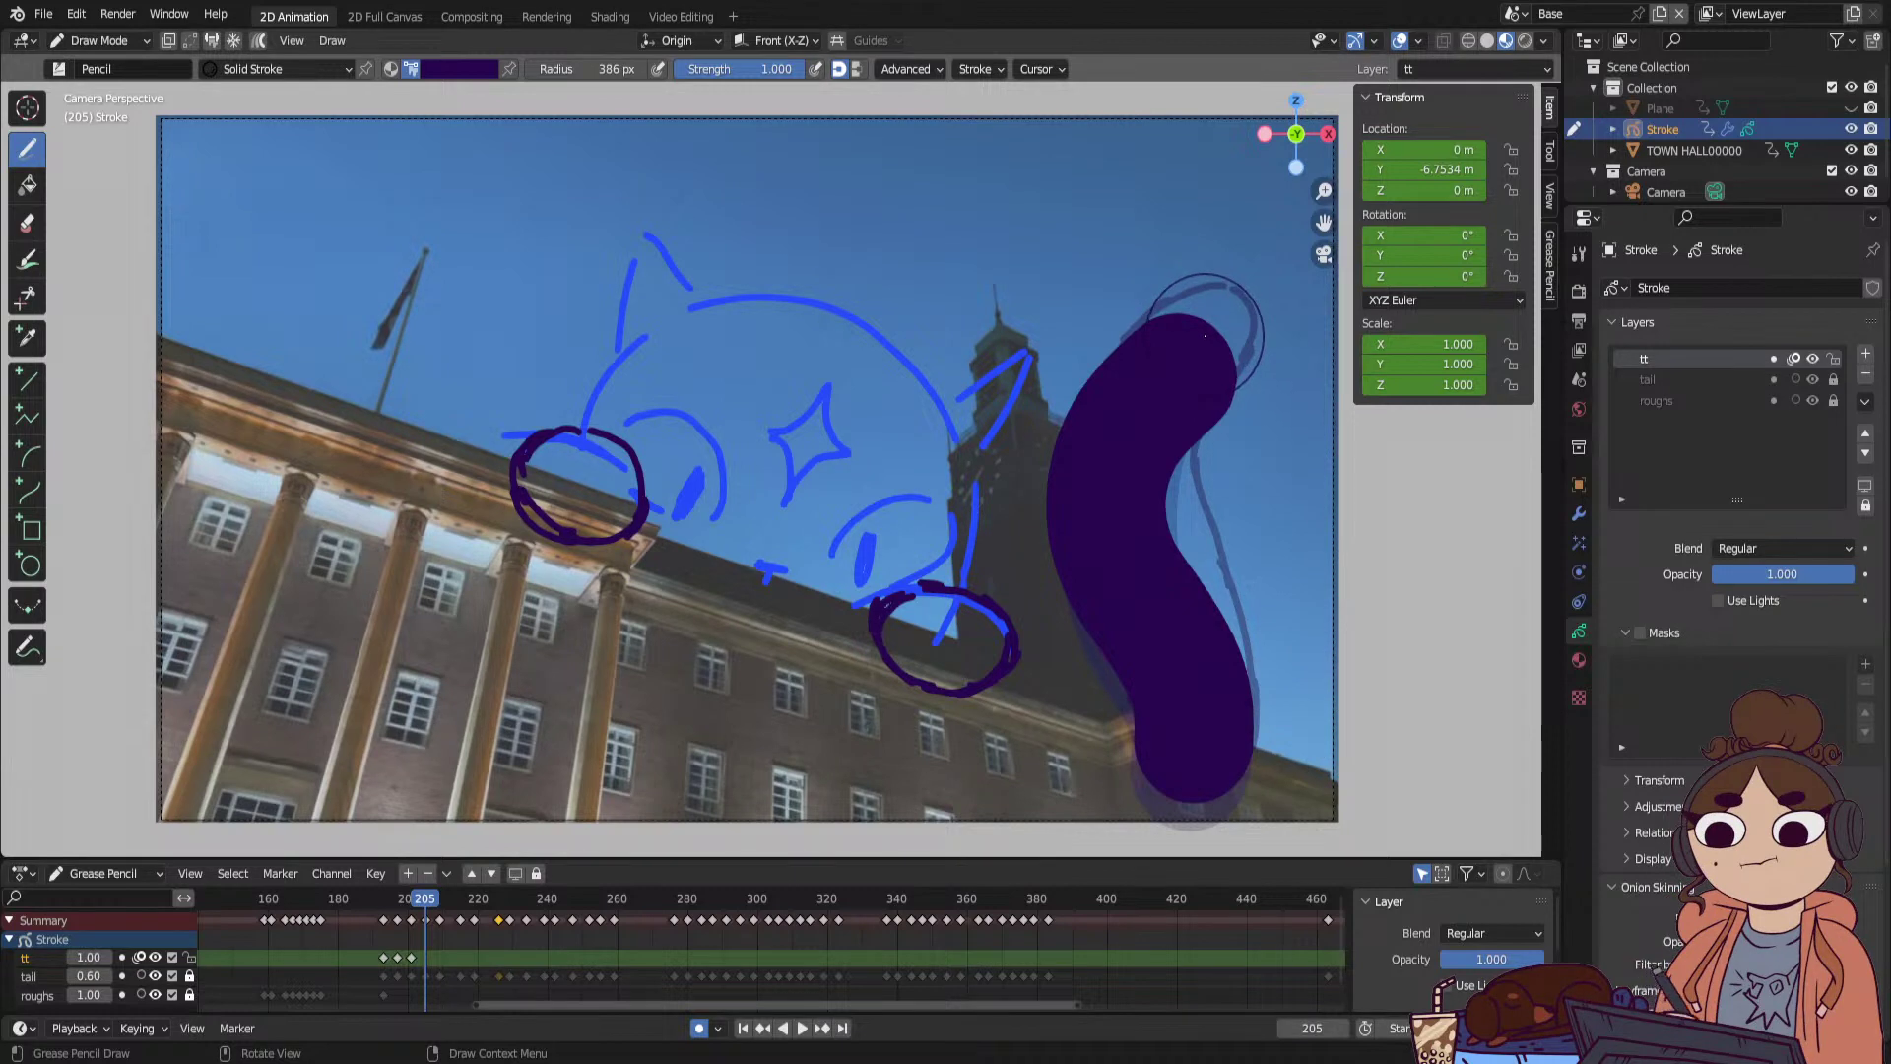
pyautogui.moveTo(1203, 336)
pyautogui.mouseDown()
pyautogui.moveTo(1182, 335)
pyautogui.moveTo(1140, 415)
pyautogui.mouseUp()
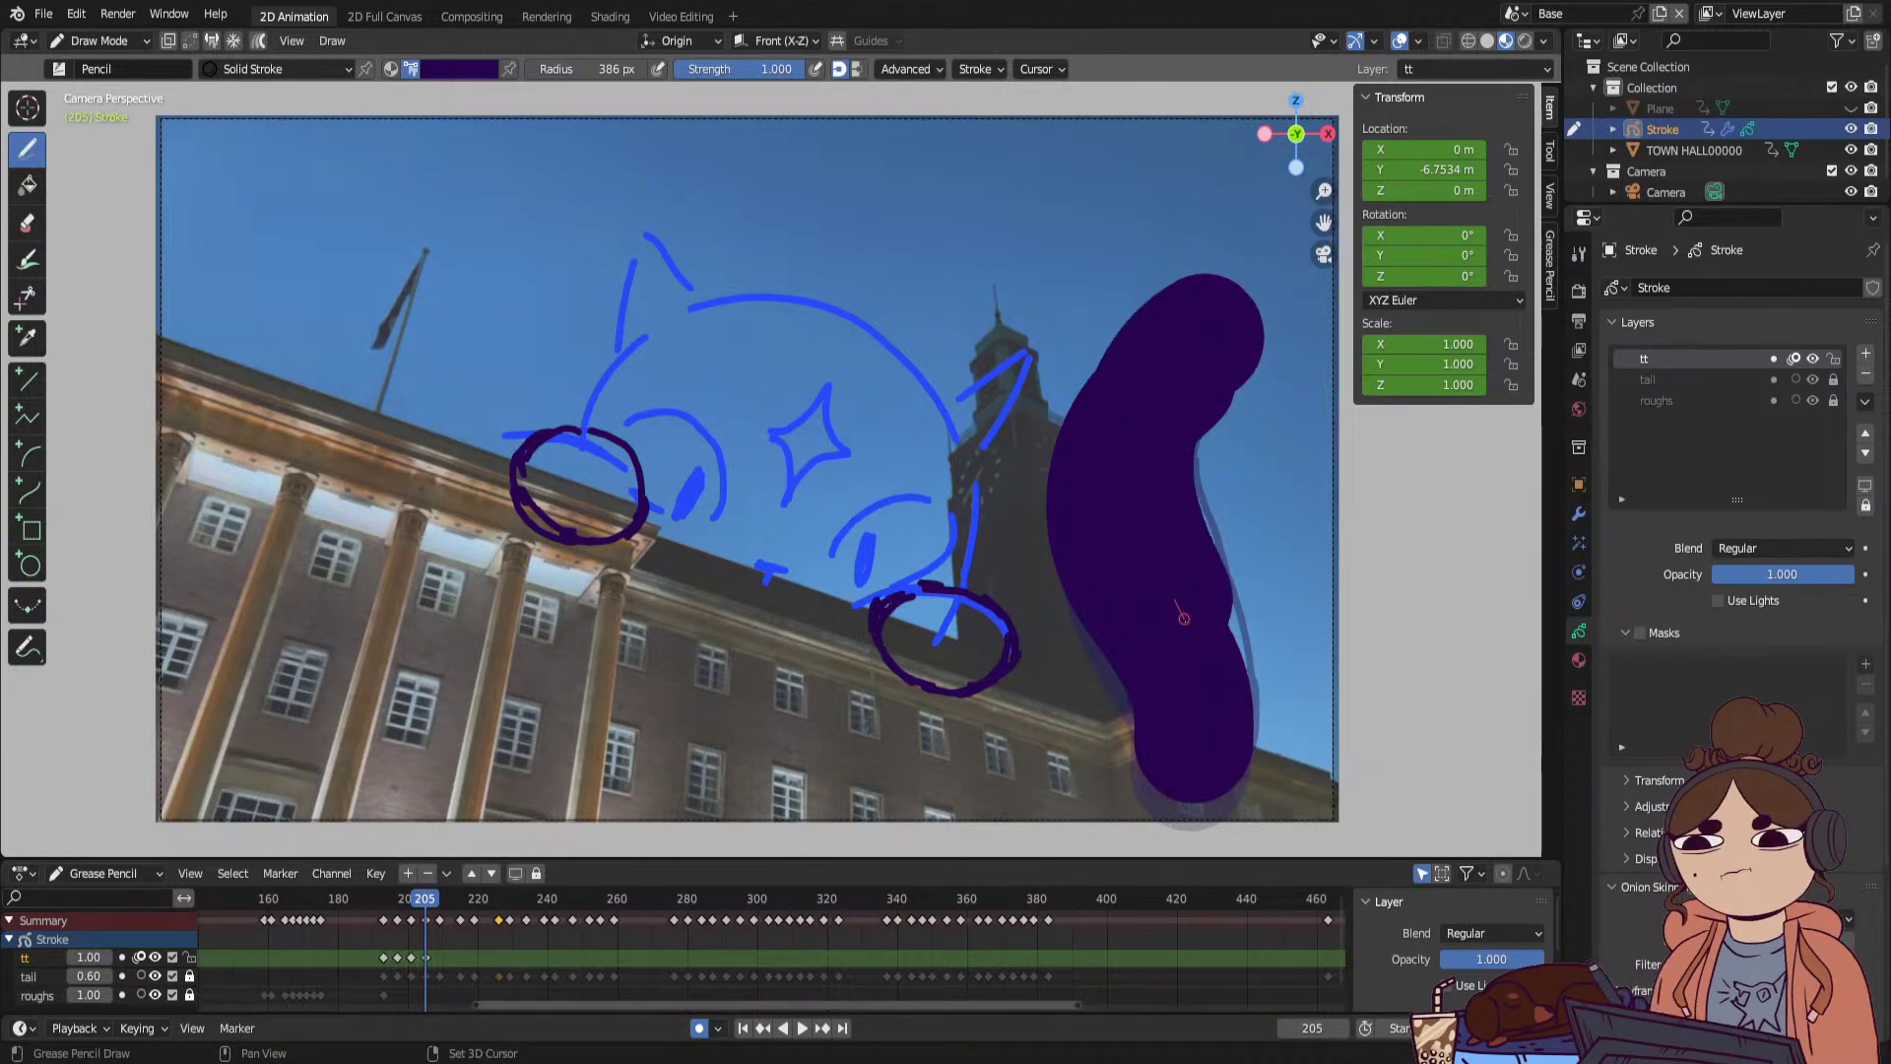
pyautogui.hotkey('ctrl', 'z')
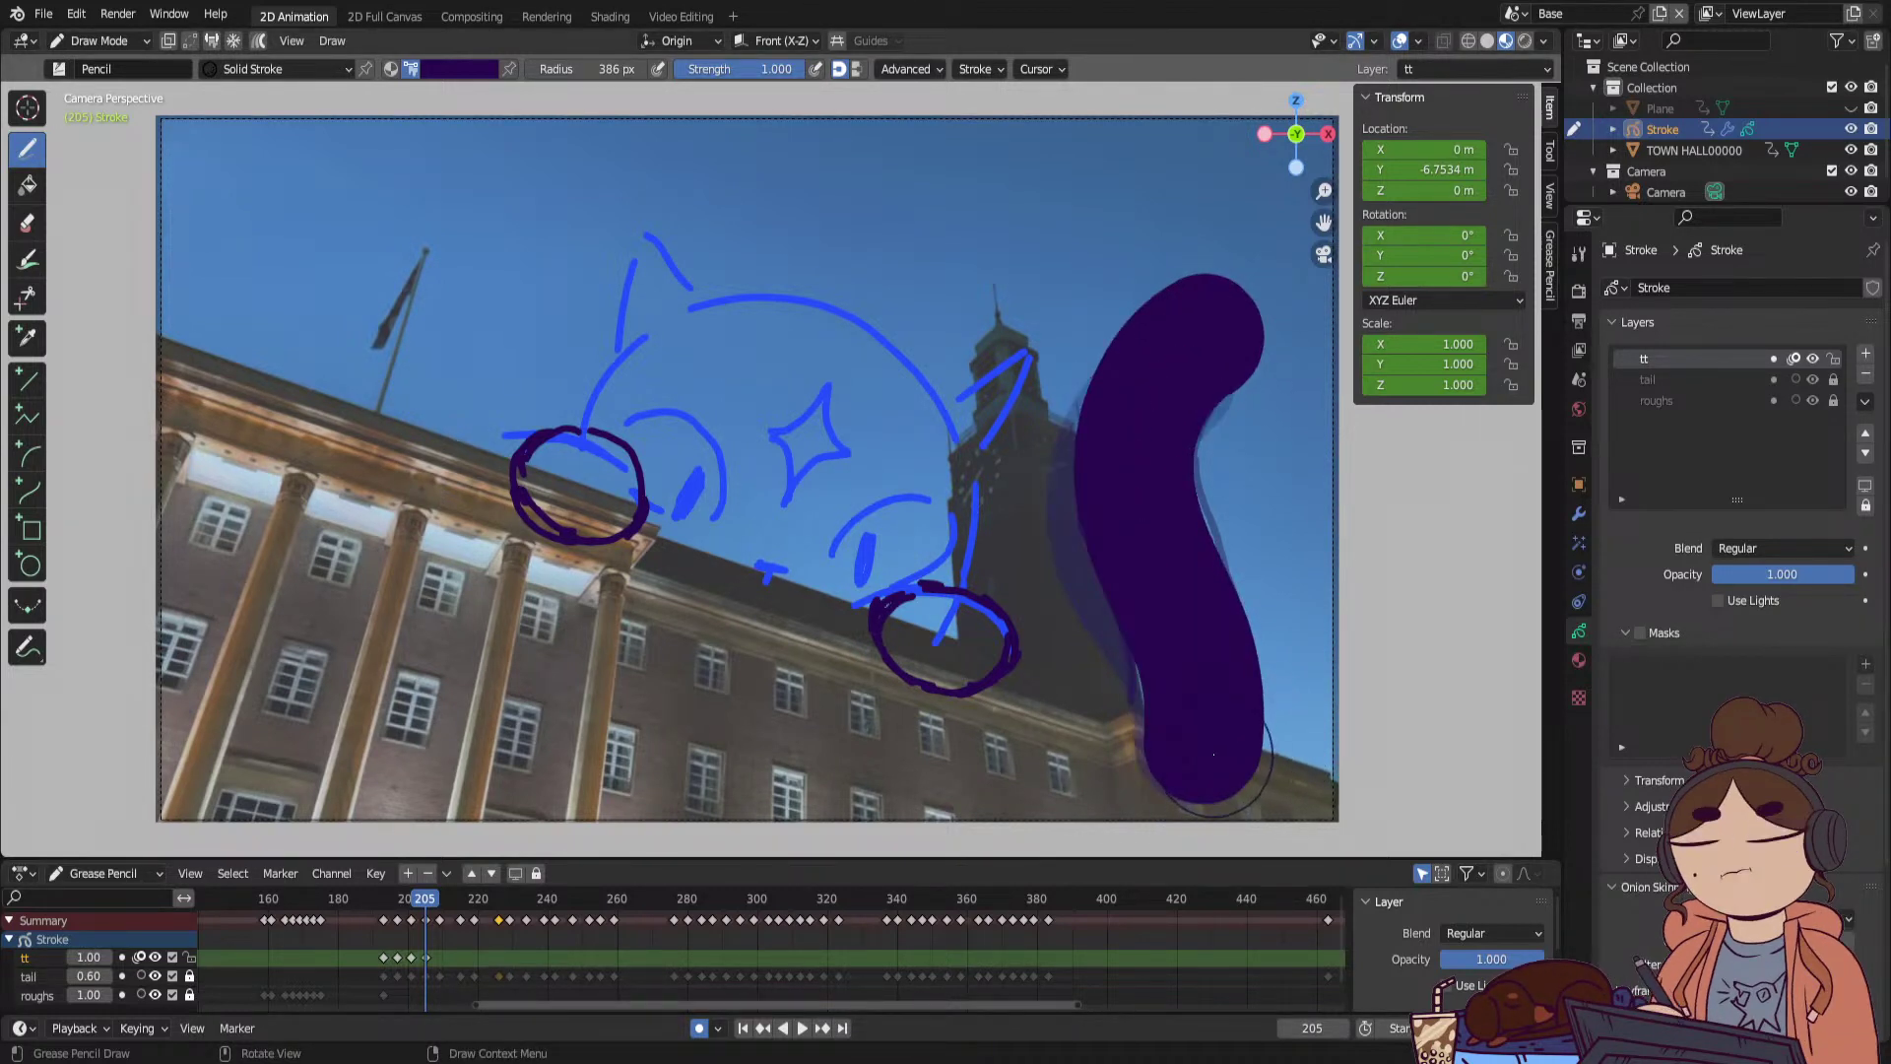
pyautogui.moveTo(1244, 723)
pyautogui.keyDown('ctrl'); pyautogui.mouseDown()
pyautogui.moveTo(1211, 709)
pyautogui.moveTo(1204, 325)
pyautogui.moveTo(1147, 443)
pyautogui.moveTo(1212, 739)
pyautogui.mouseUp(); pyautogui.keyUp('ctrl')
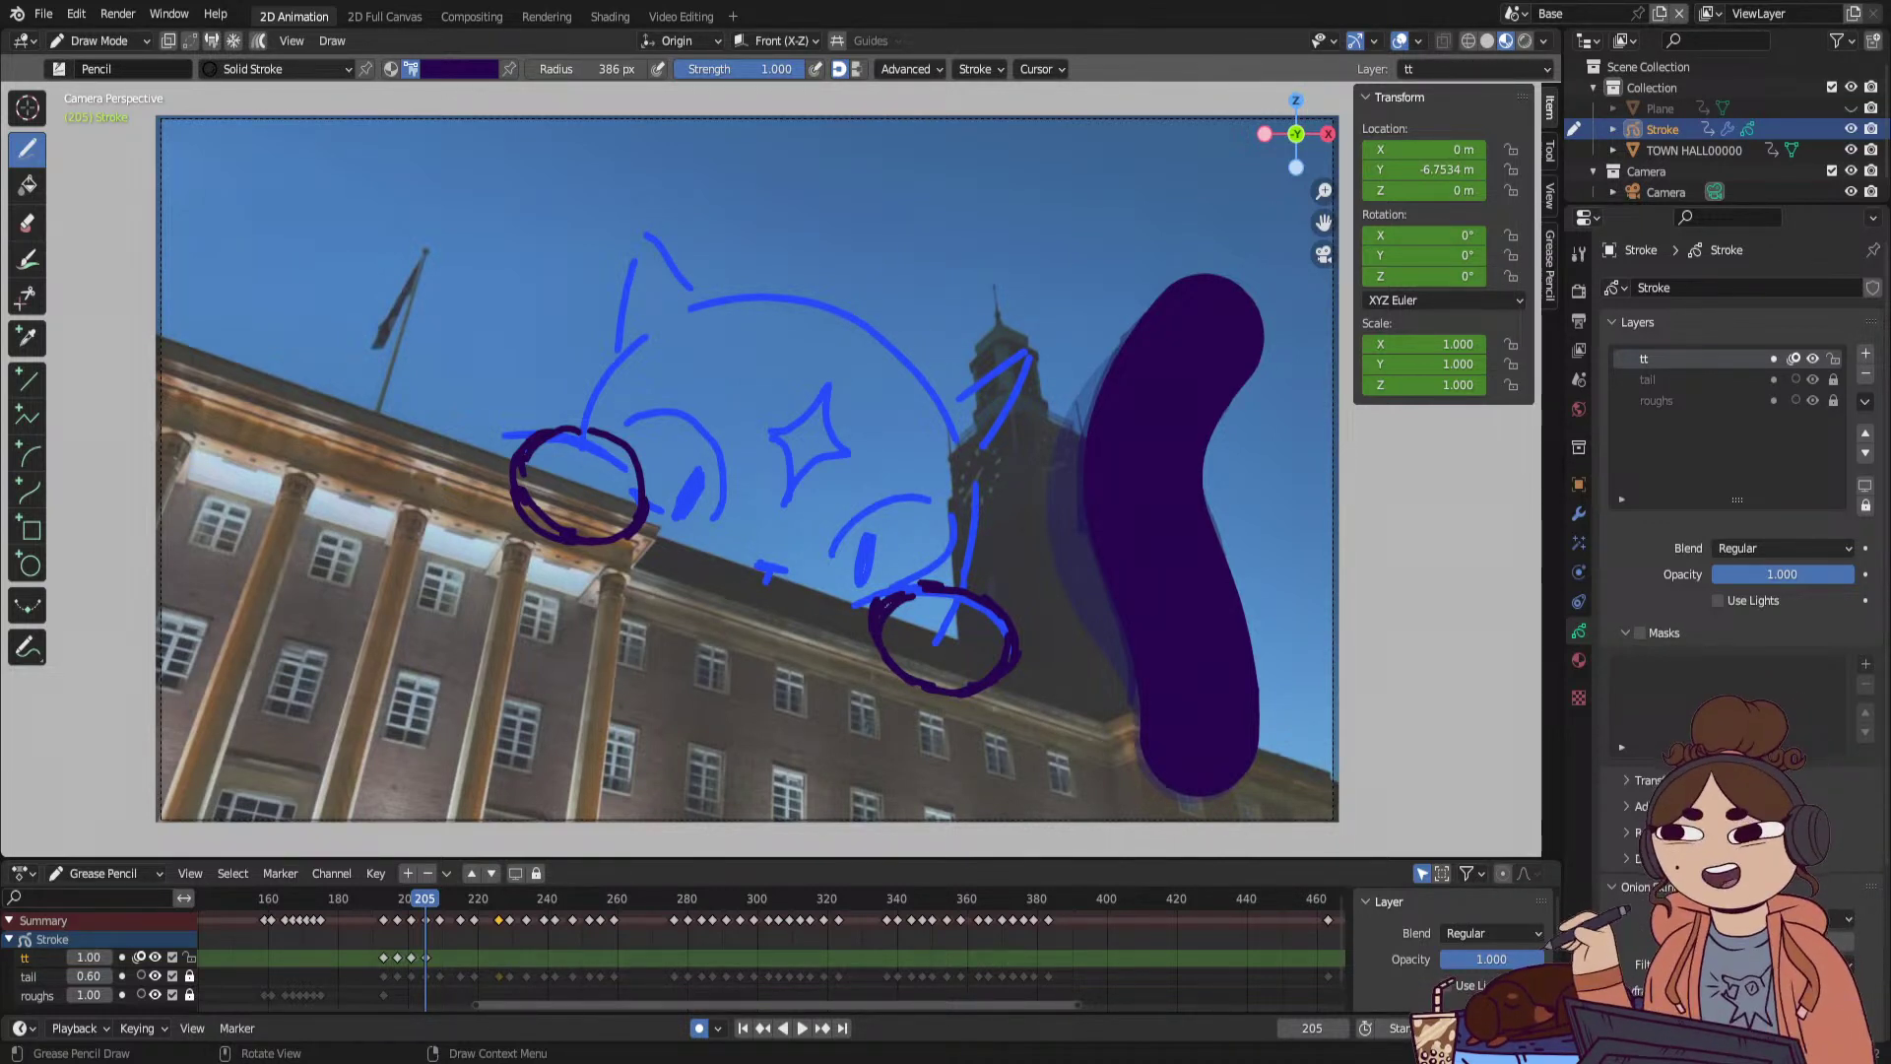
# Paint a thick solid stroke filling the tail outline at frame 209 on the tt layer and play back the tail motion.
pyautogui.press('Up')
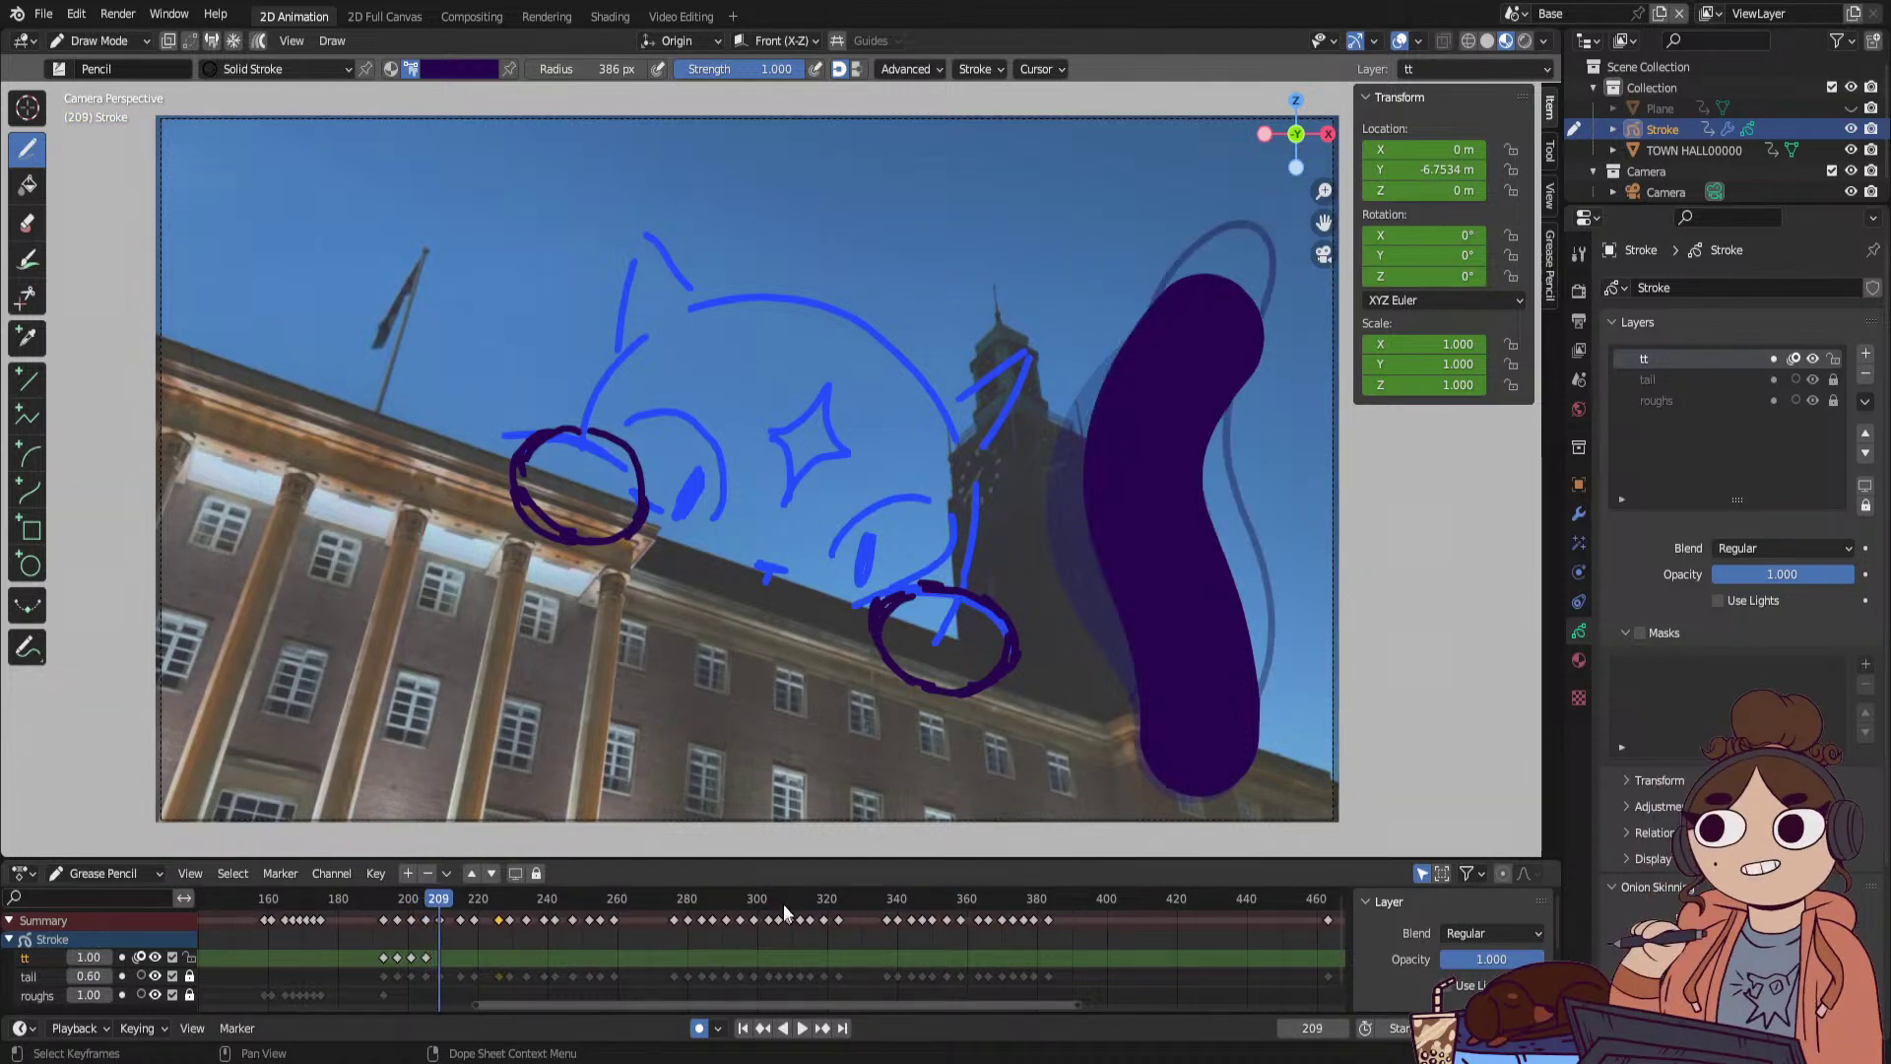
pyautogui.moveTo(1229, 281)
pyautogui.mouseDown()
pyautogui.moveTo(1226, 237)
pyautogui.moveTo(1172, 266)
pyautogui.moveTo(1148, 315)
pyautogui.moveTo(1219, 601)
pyautogui.moveTo(1213, 663)
pyautogui.moveTo(1166, 730)
pyautogui.mouseUp()
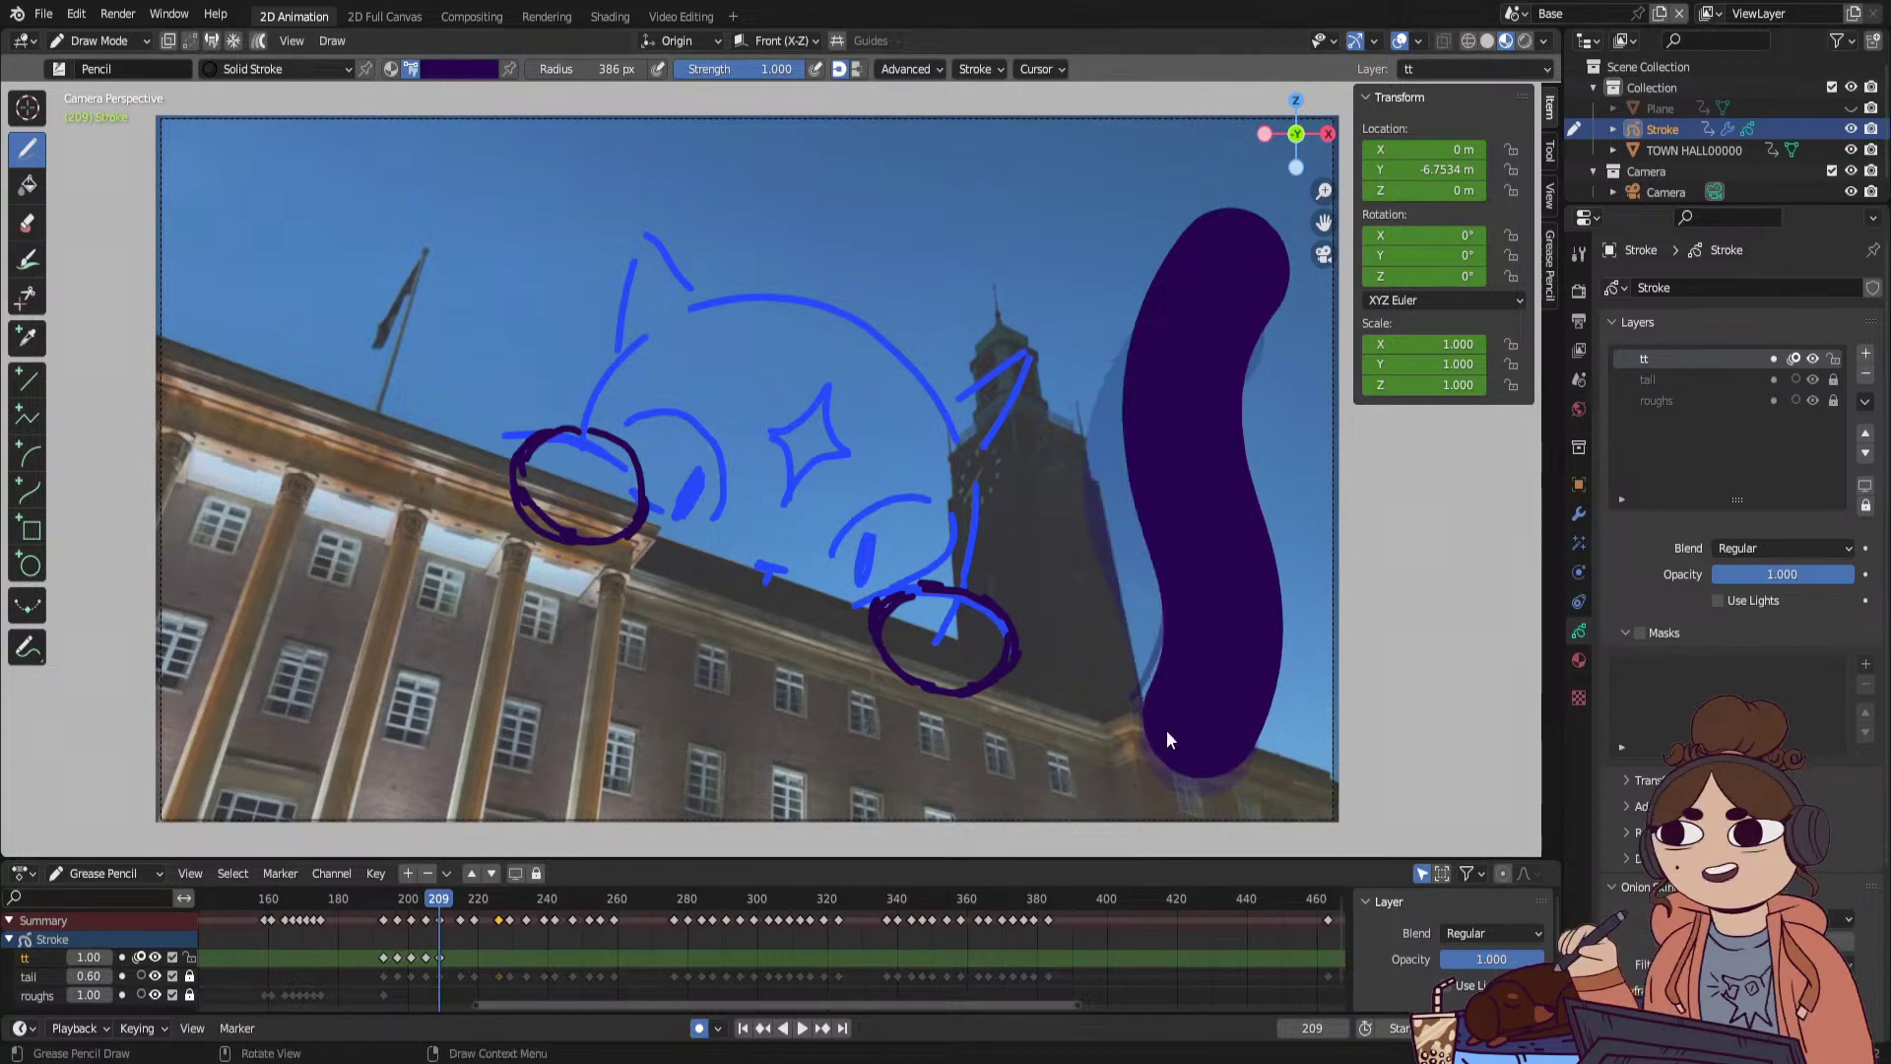
pyautogui.moveTo(434, 902); pyautogui.dragTo(381, 979)
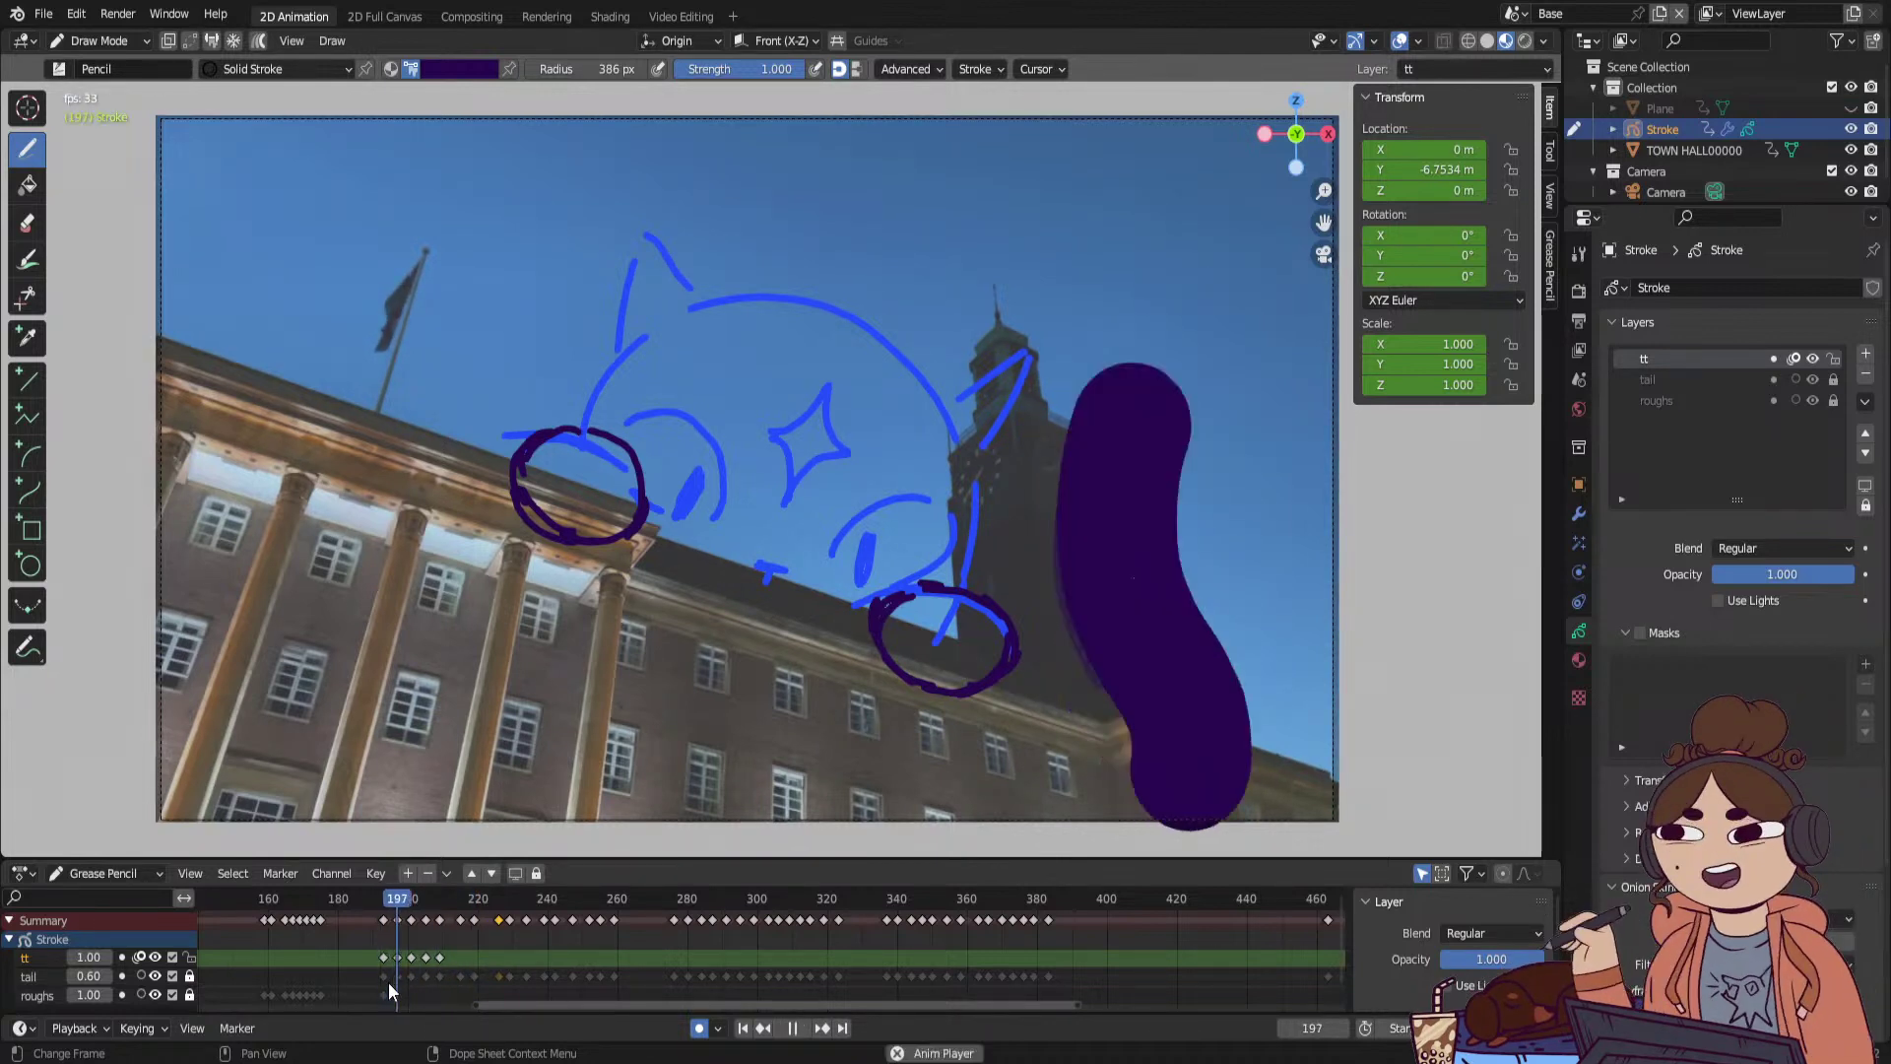
pyautogui.press('space')
# Insert a keyframe on the tt layer at frame 213 and replay the tail animation.
pyautogui.moveTo(471, 896); pyautogui.dragTo(393, 926)
pyautogui.press('i')
pyautogui.click(454, 970)
pyautogui.press('space')
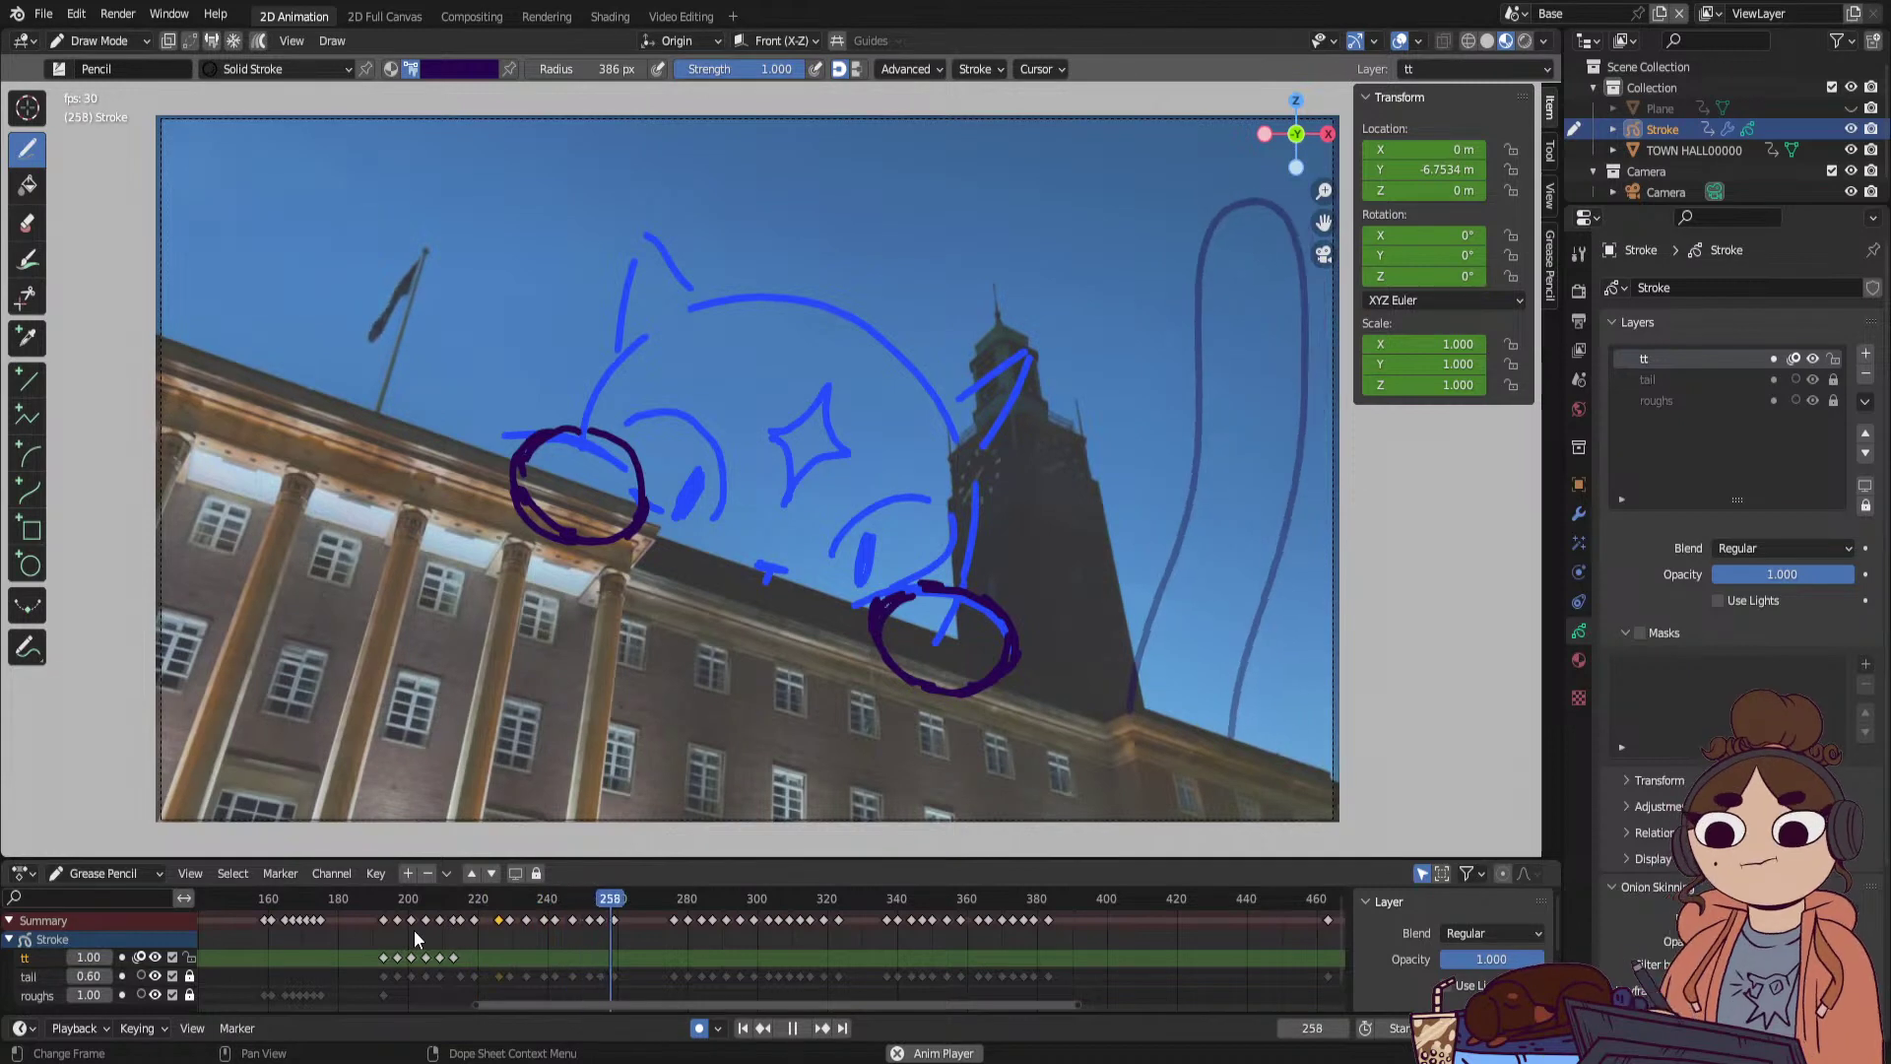
pyautogui.press('space')
pyautogui.moveTo(437, 901)
pyautogui.mouseDown()
pyautogui.moveTo(386, 926)
pyautogui.moveTo(441, 919)
pyautogui.mouseUp()
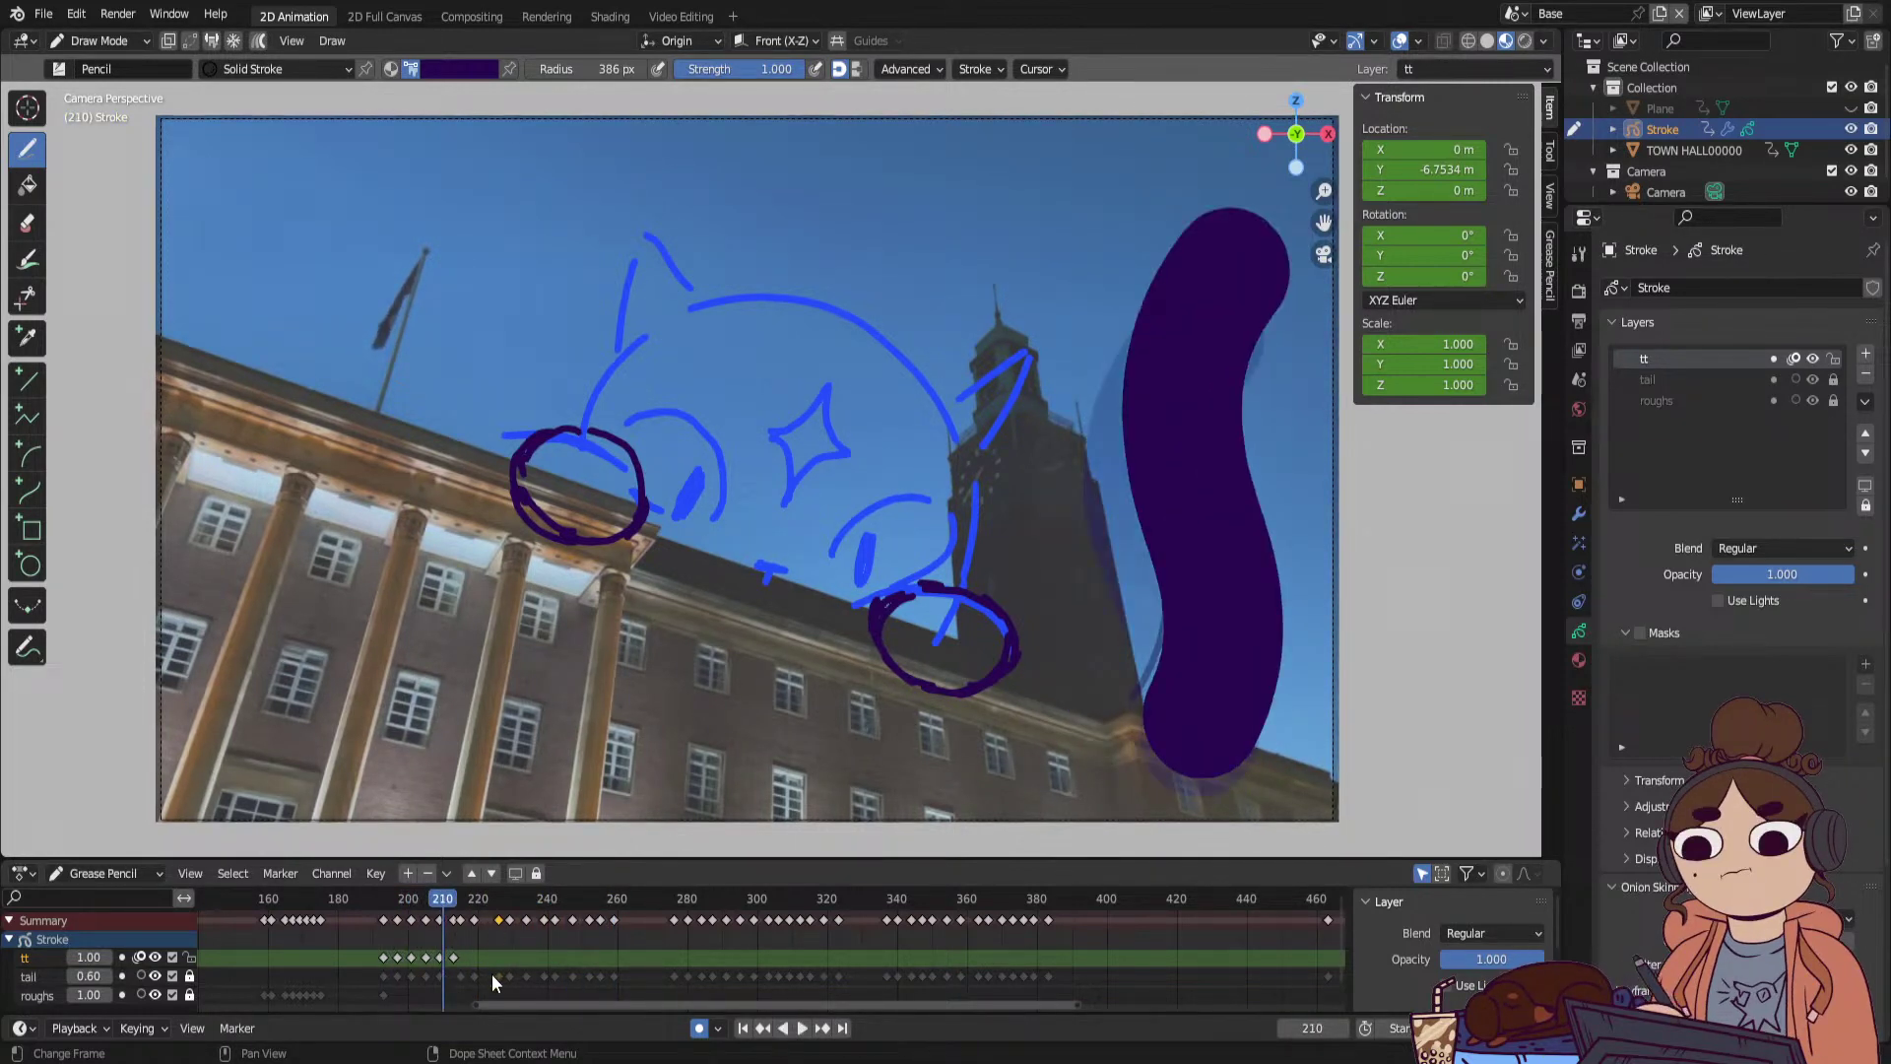
pyautogui.press('a')
pyautogui.press('Delete')
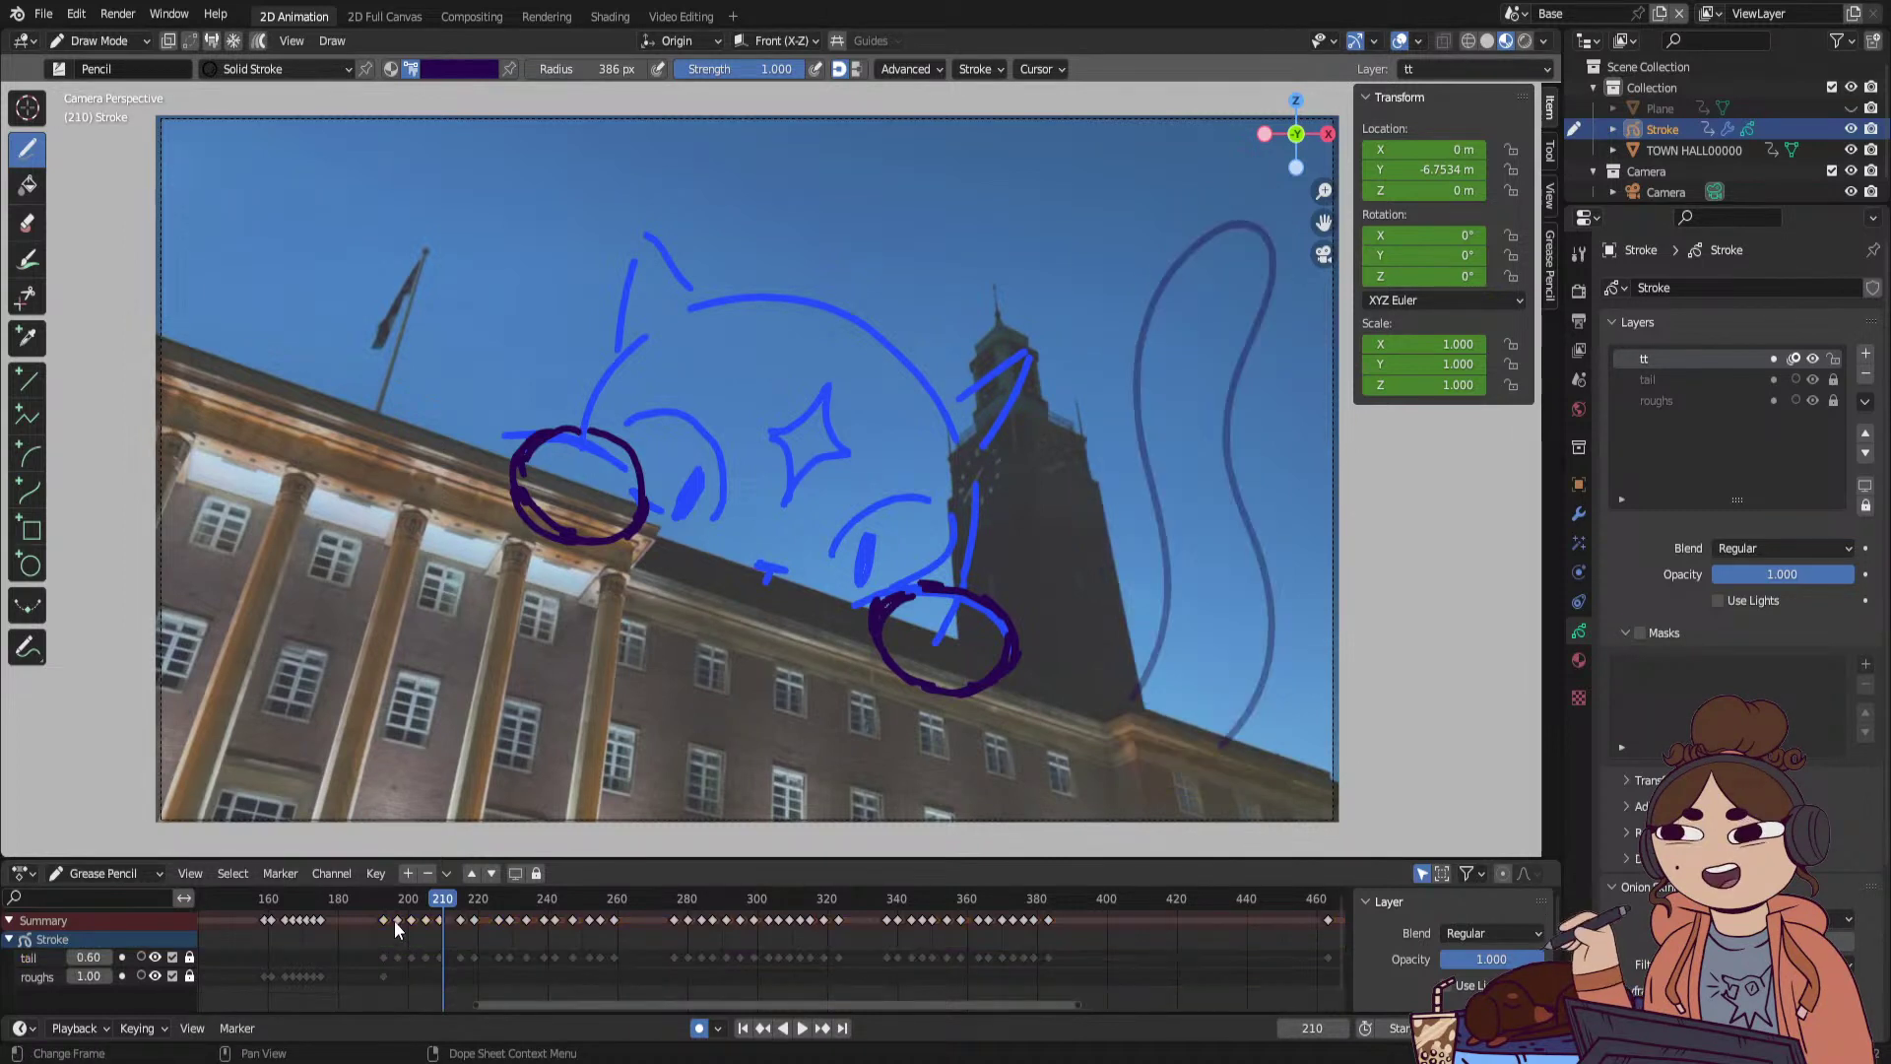
pyautogui.hotkey('ctrl', 'z')
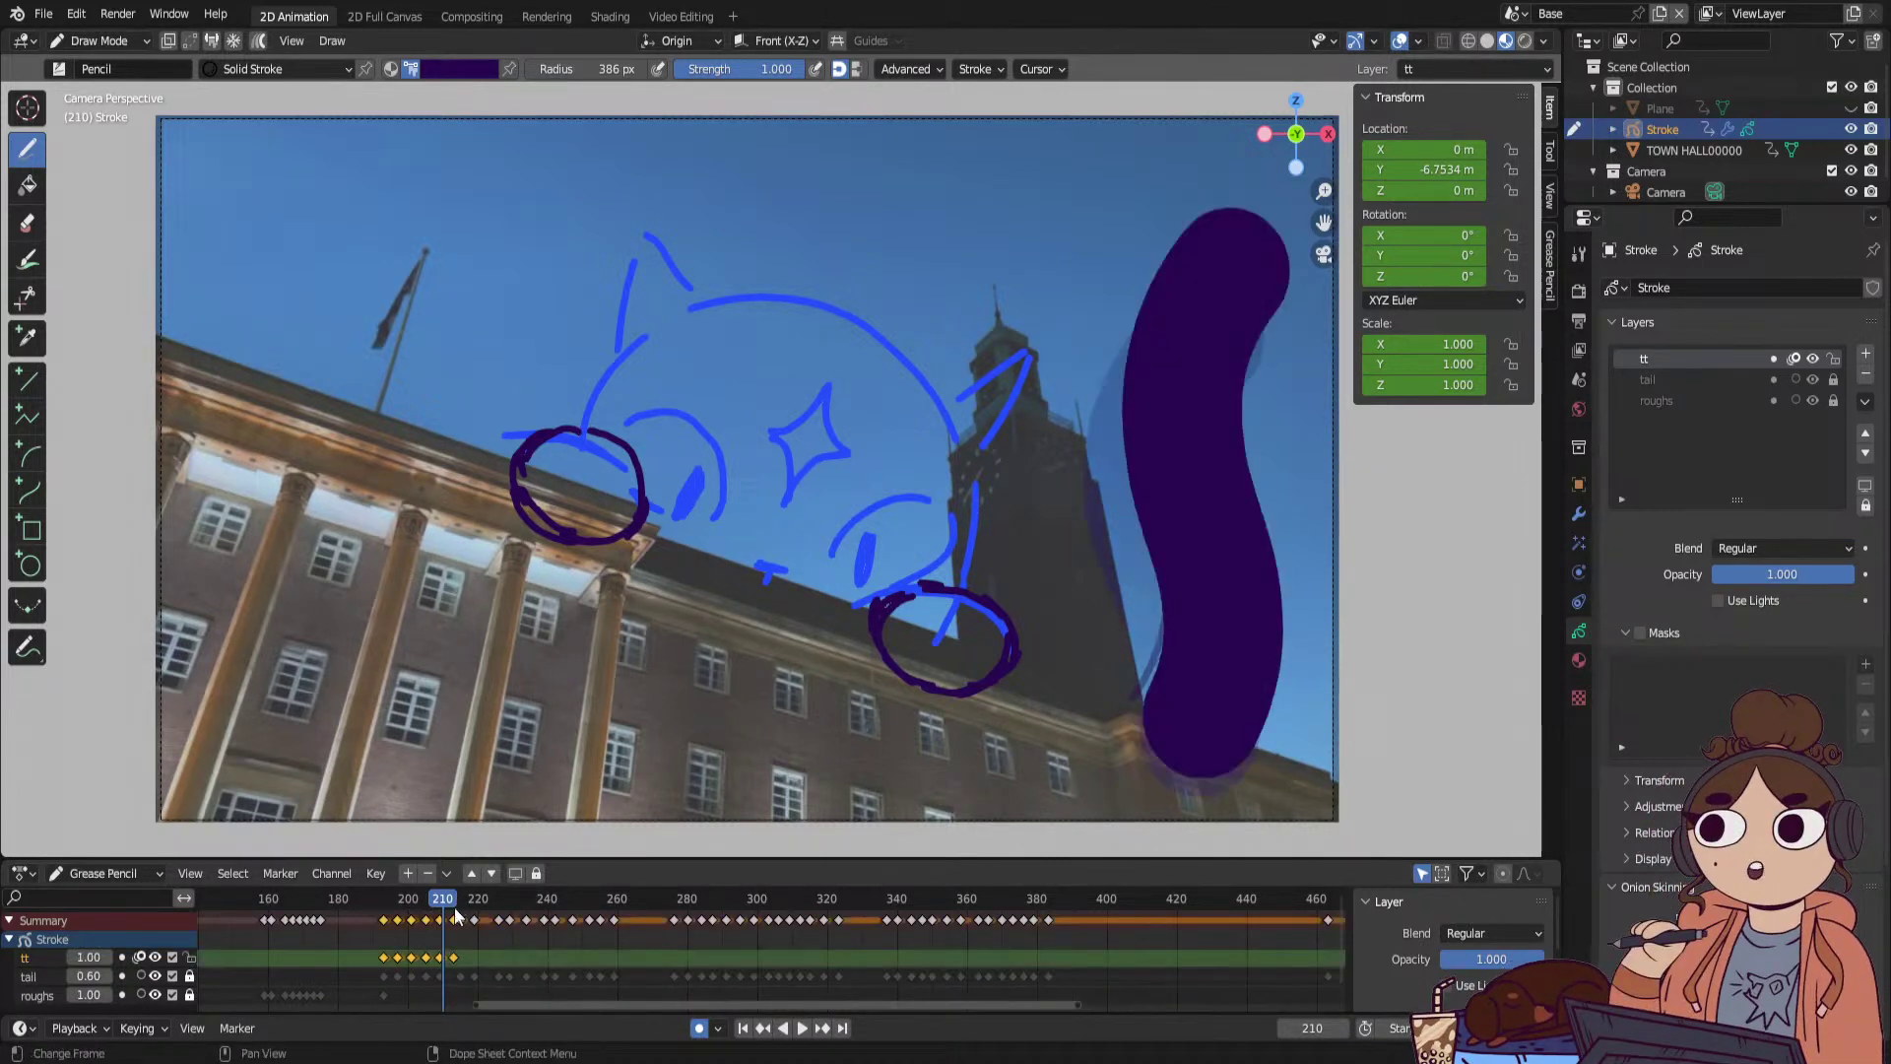
# Delete the tt layer's keyframes after frame 193, keeping the short first tail pose, and return to frame 193.
pyautogui.moveTo(475, 940); pyautogui.dragTo(396, 966)
pyautogui.press('Delete')
pyautogui.moveTo(384, 896); pyautogui.dragTo(381, 901)
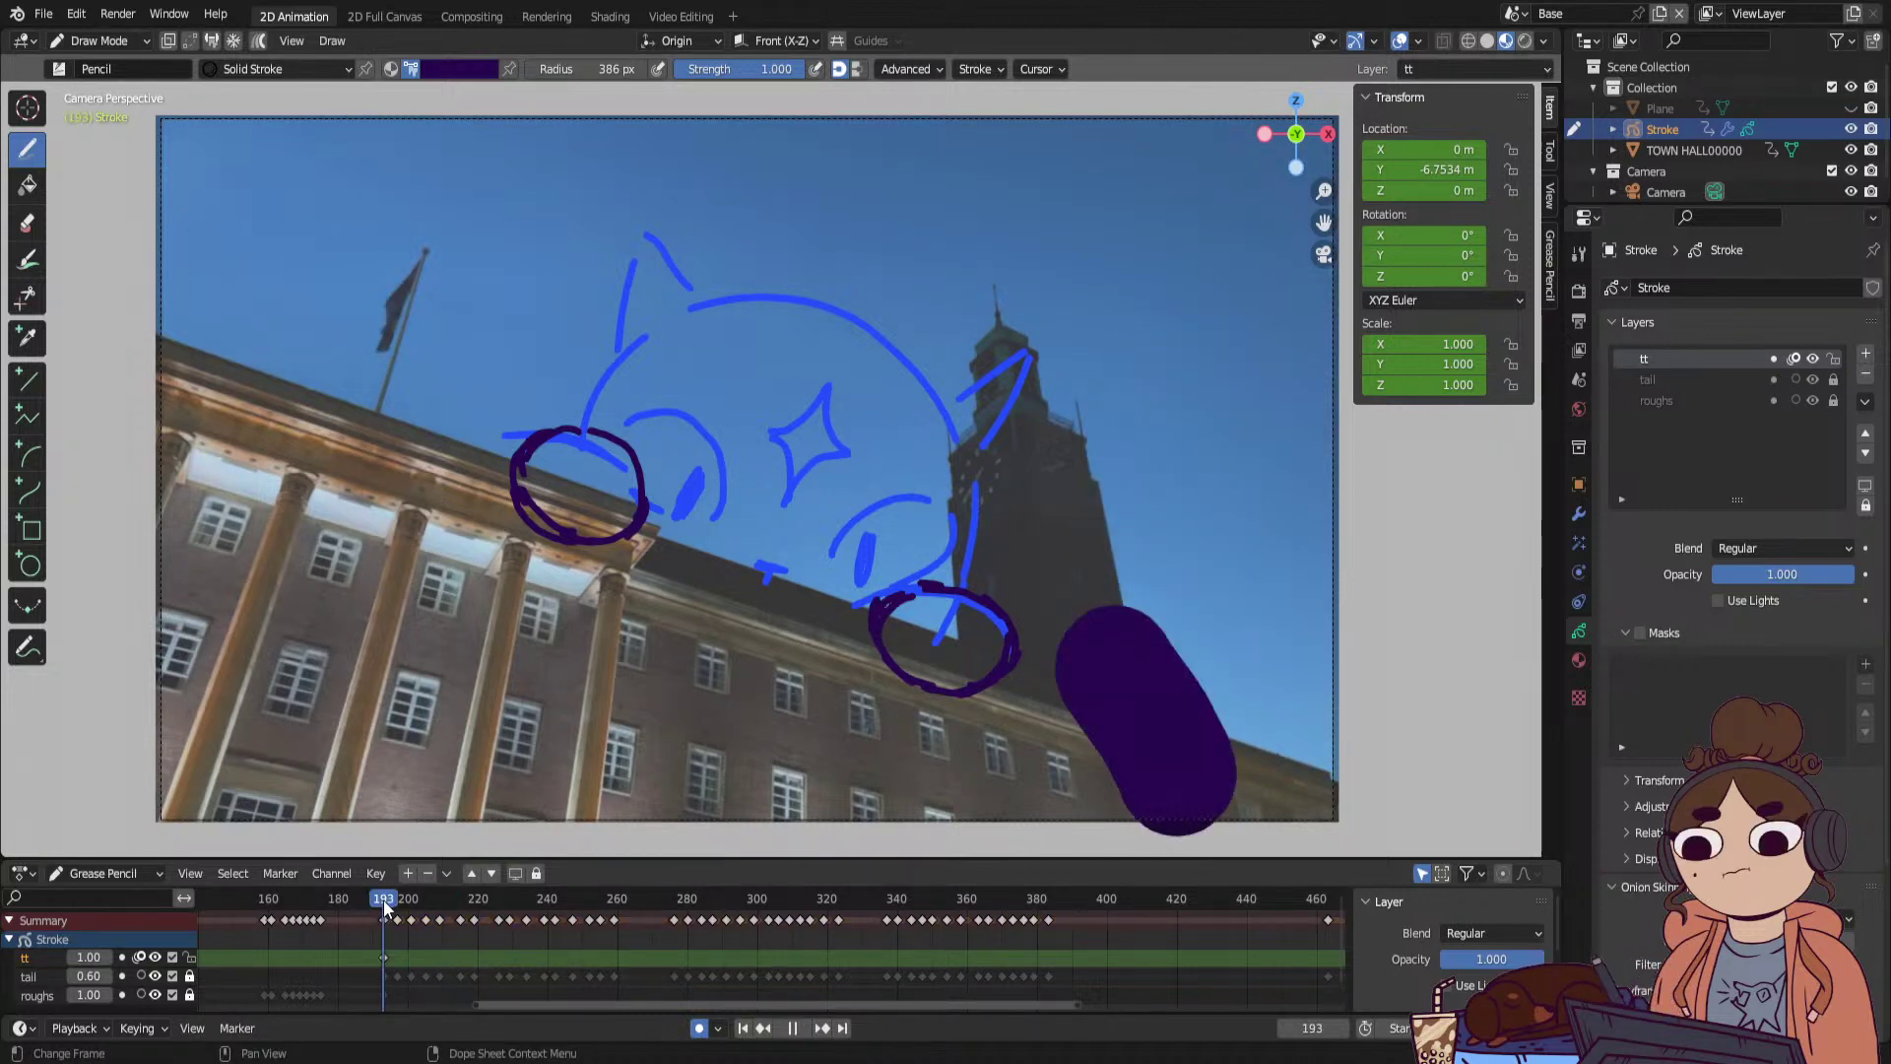
pyautogui.click(386, 898)
# Insert a blank keyframe at frame 197 on the tt layer only.
pyautogui.press('Right')
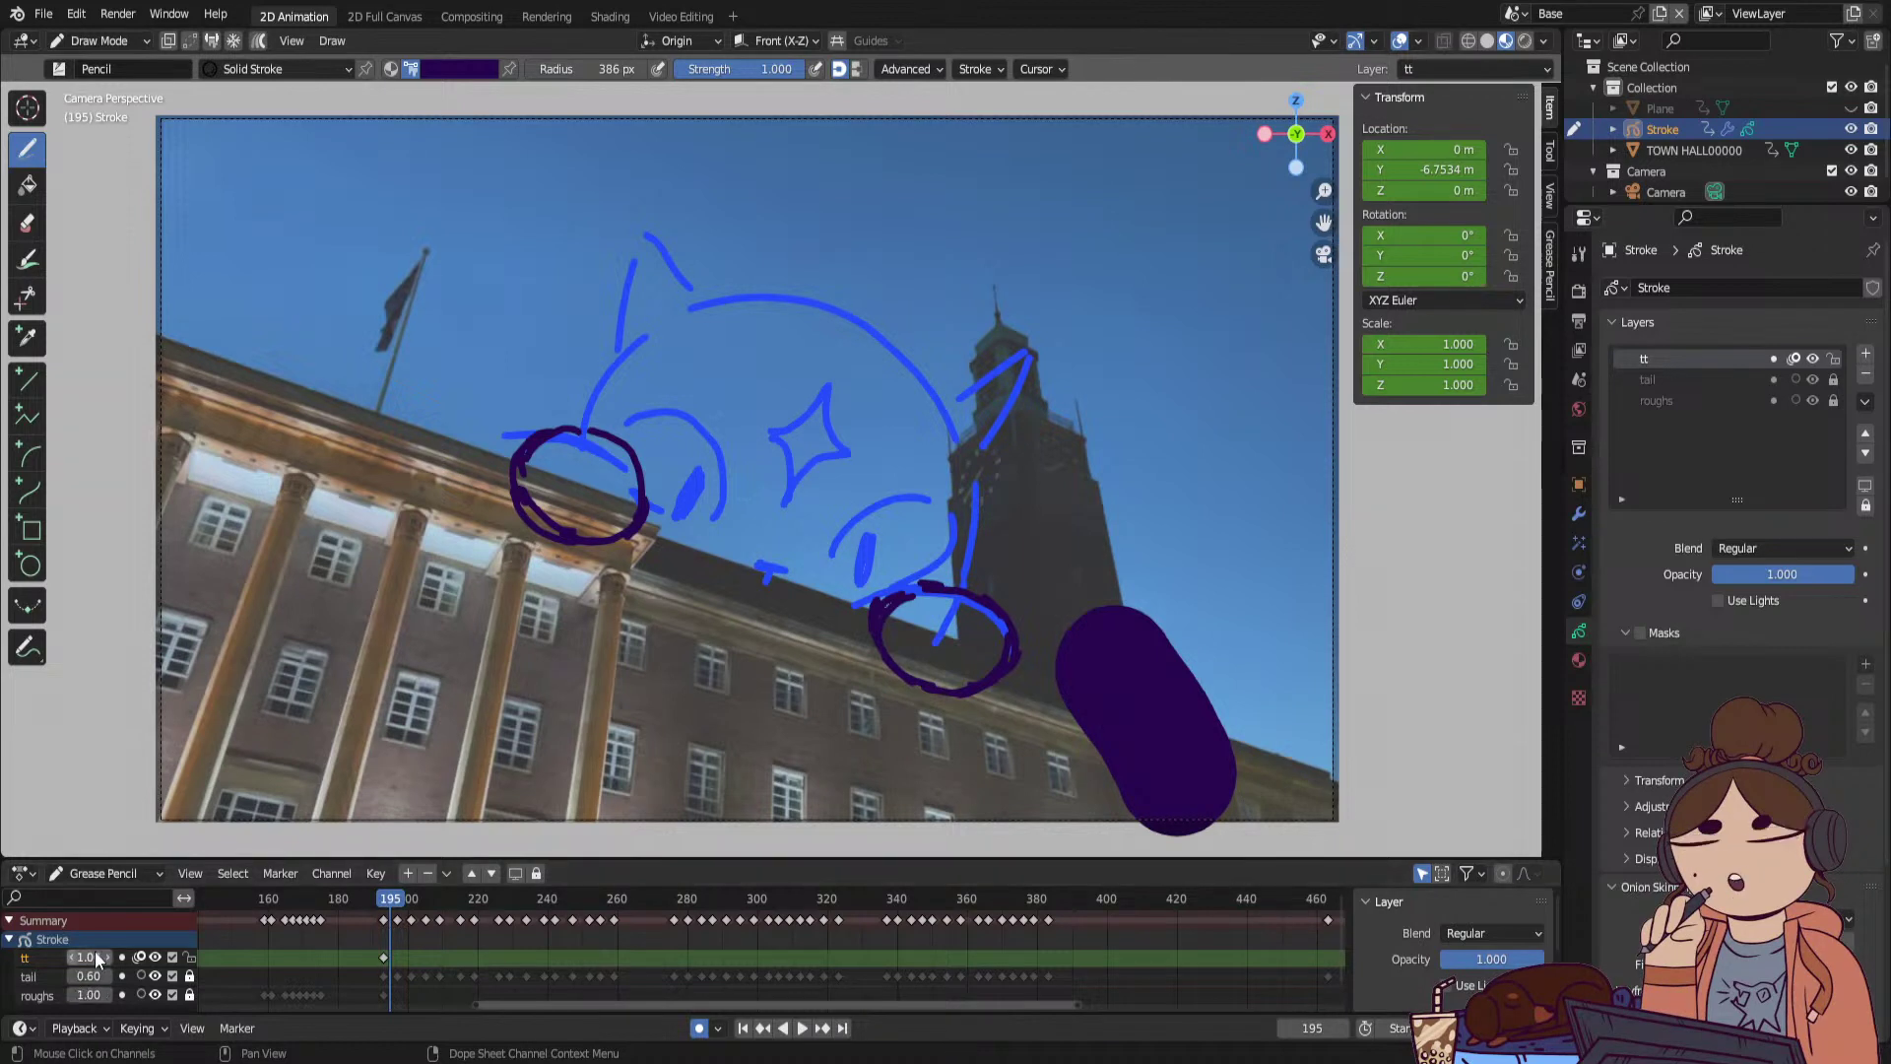
pyautogui.press('Right')
pyautogui.press('Right')
pyautogui.press('Right')
pyautogui.press('Right')
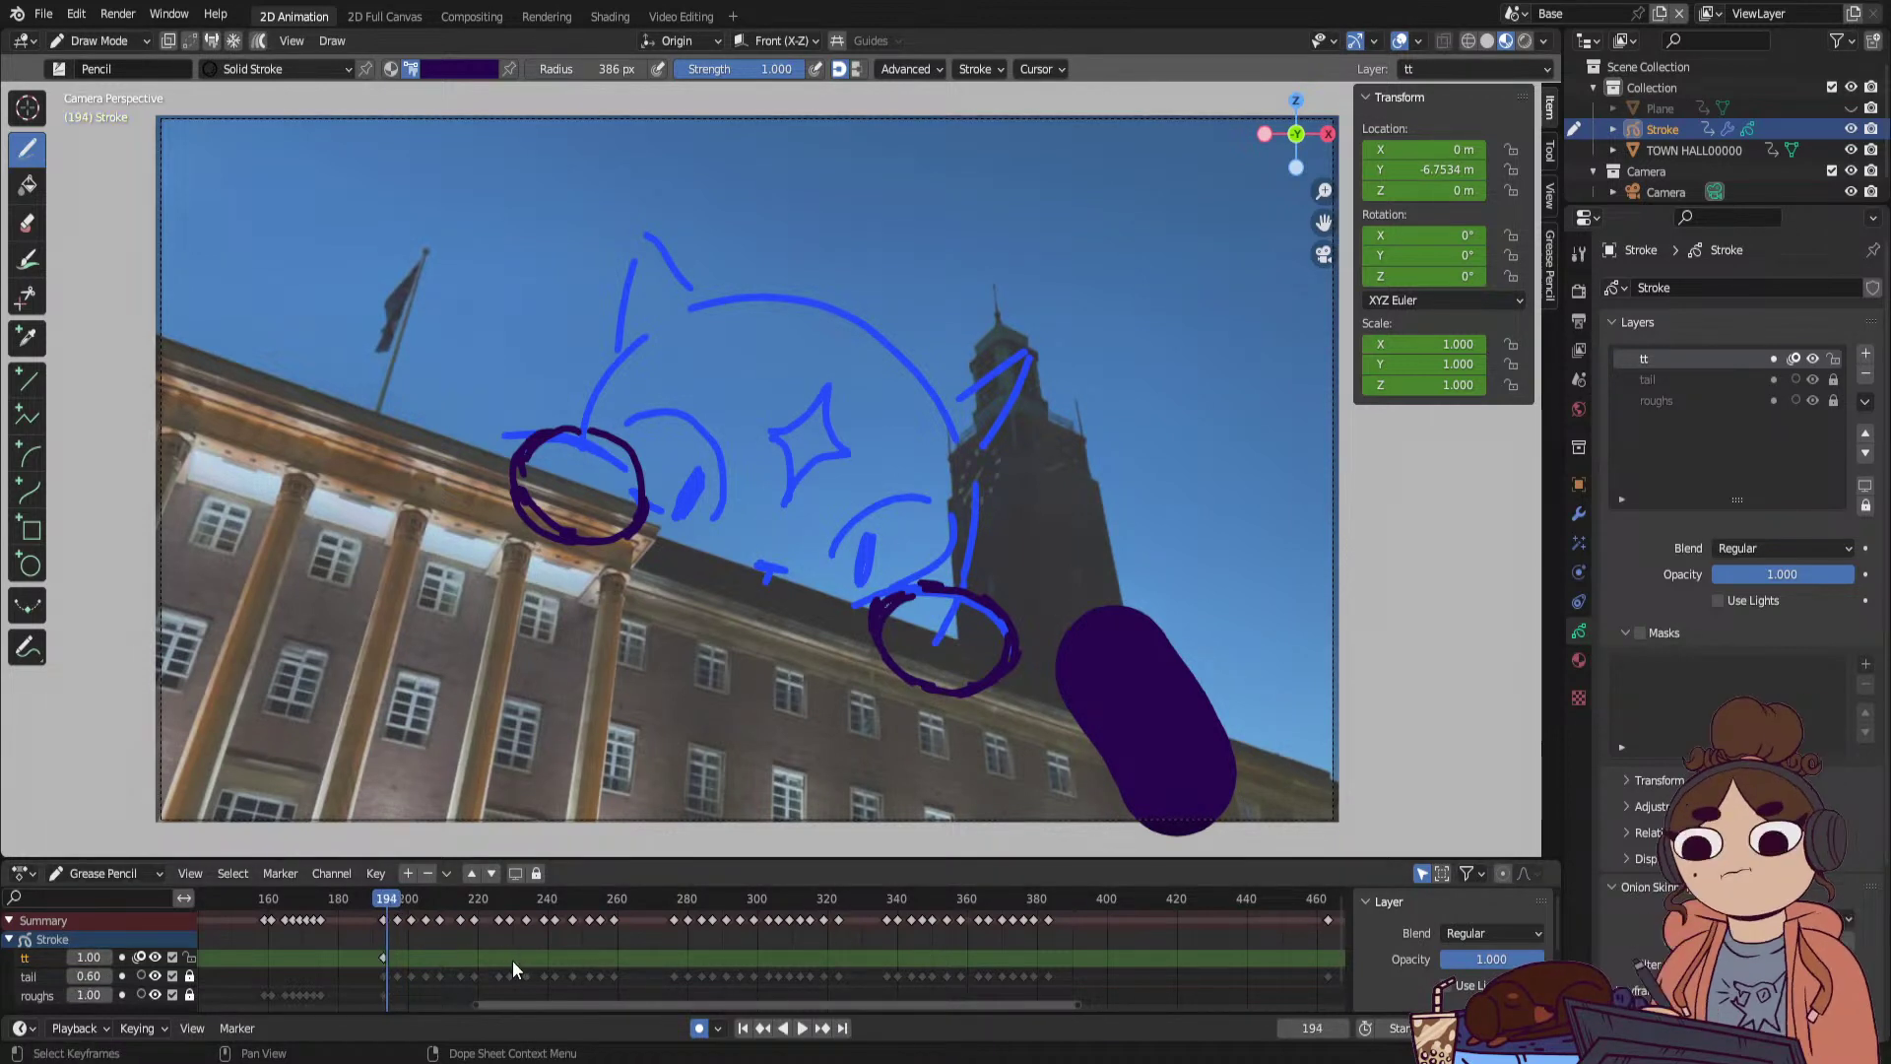
pyautogui.press('i')
pyautogui.click(404, 955)
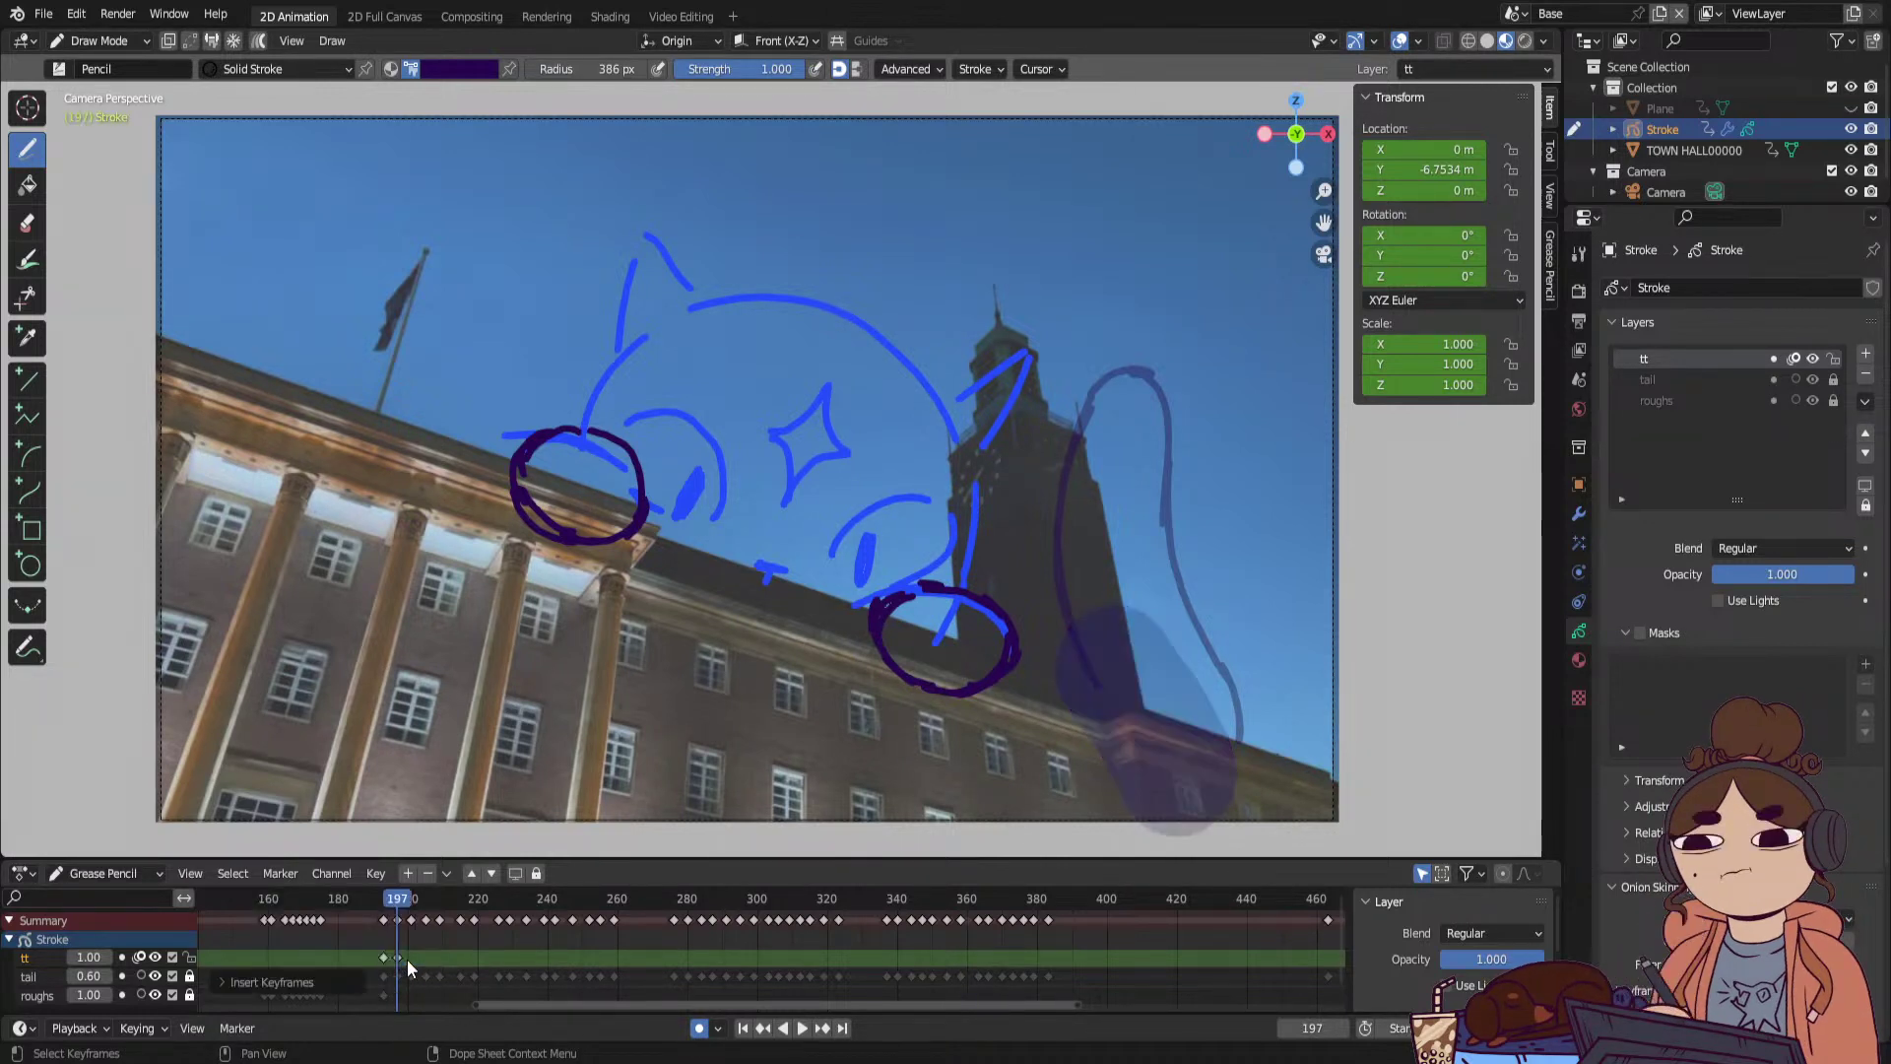
# Insert a blank keyframe at frame 201 for only the selected tt channel.
pyautogui.press('Right')
pyautogui.press('Right')
pyautogui.press('Right')
pyautogui.press('Right')
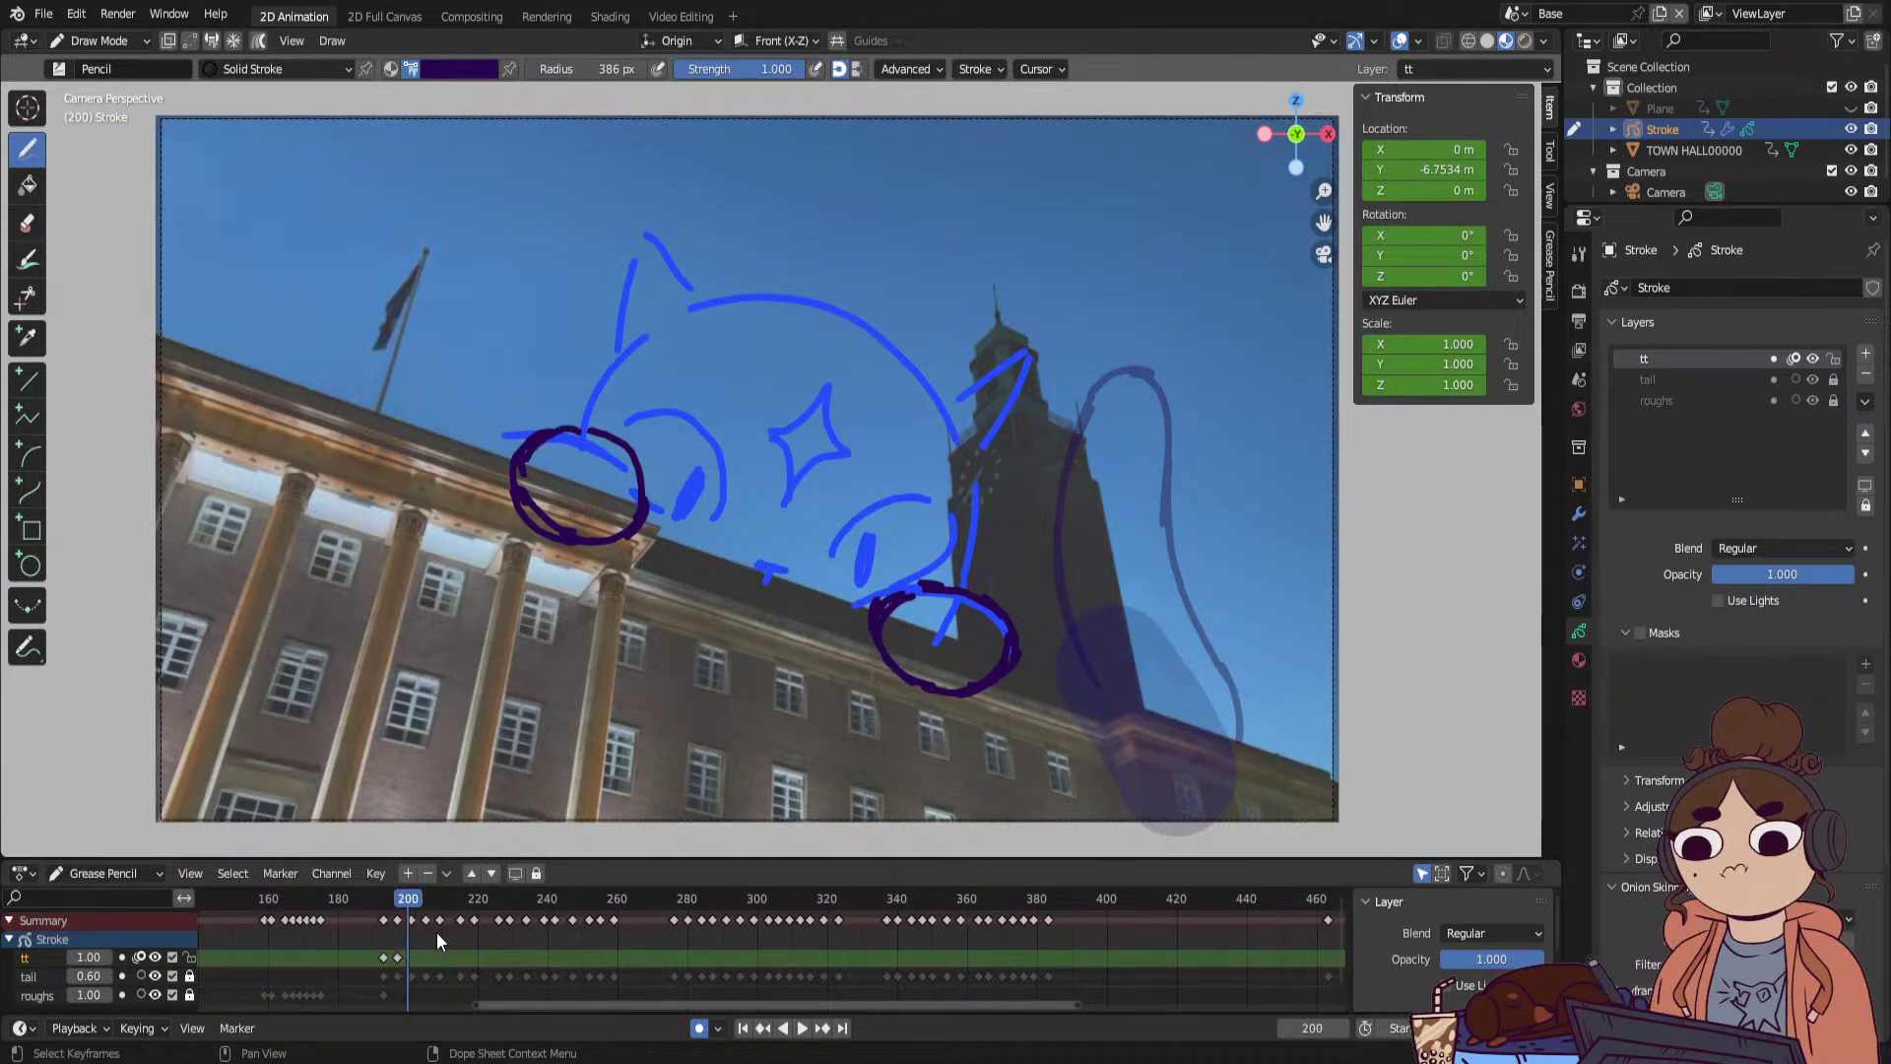
pyautogui.press('i')
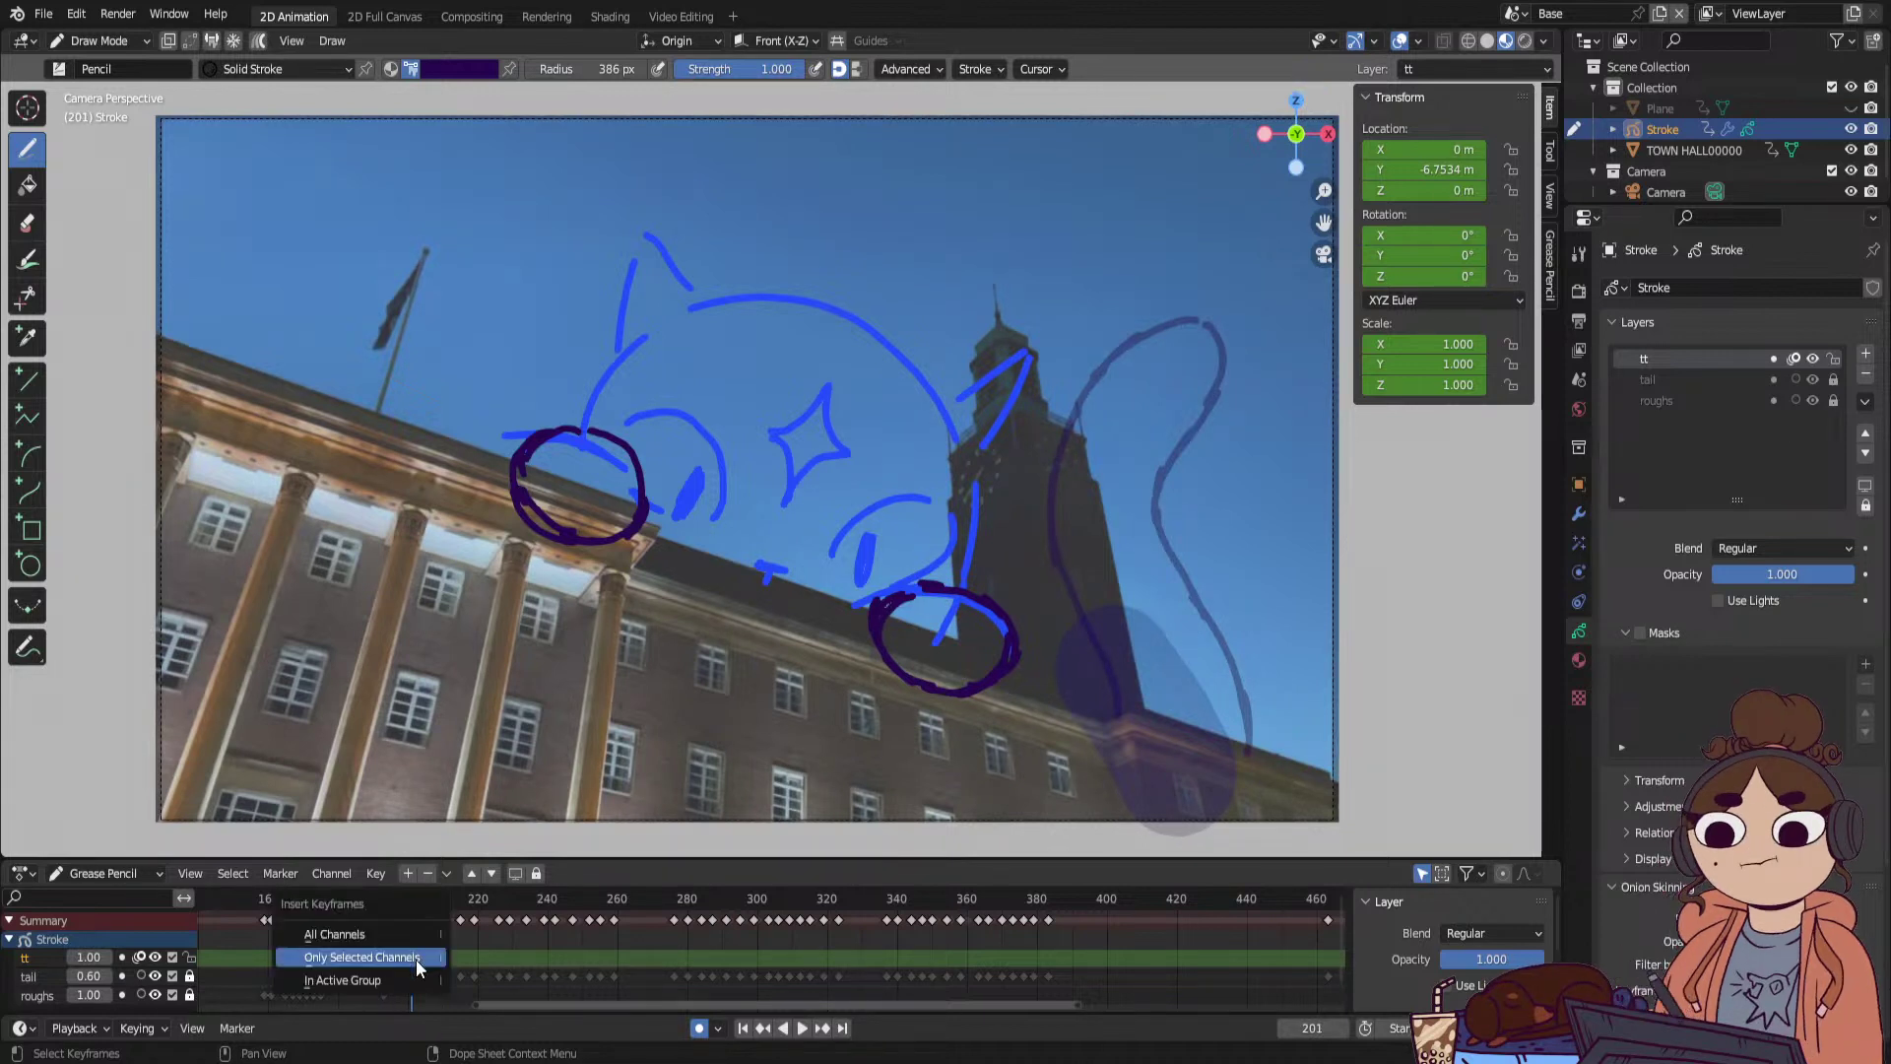
pyautogui.click(416, 960)
# Duplicate the blank tt keyframes to frames 205 and 209, add four more copies starting at frame 214, and play the timing back.
pyautogui.moveTo(429, 954)
pyautogui.mouseDown()
pyautogui.moveTo(388, 966)
pyautogui.moveTo(426, 960)
pyautogui.mouseUp()
pyautogui.click(430, 973)
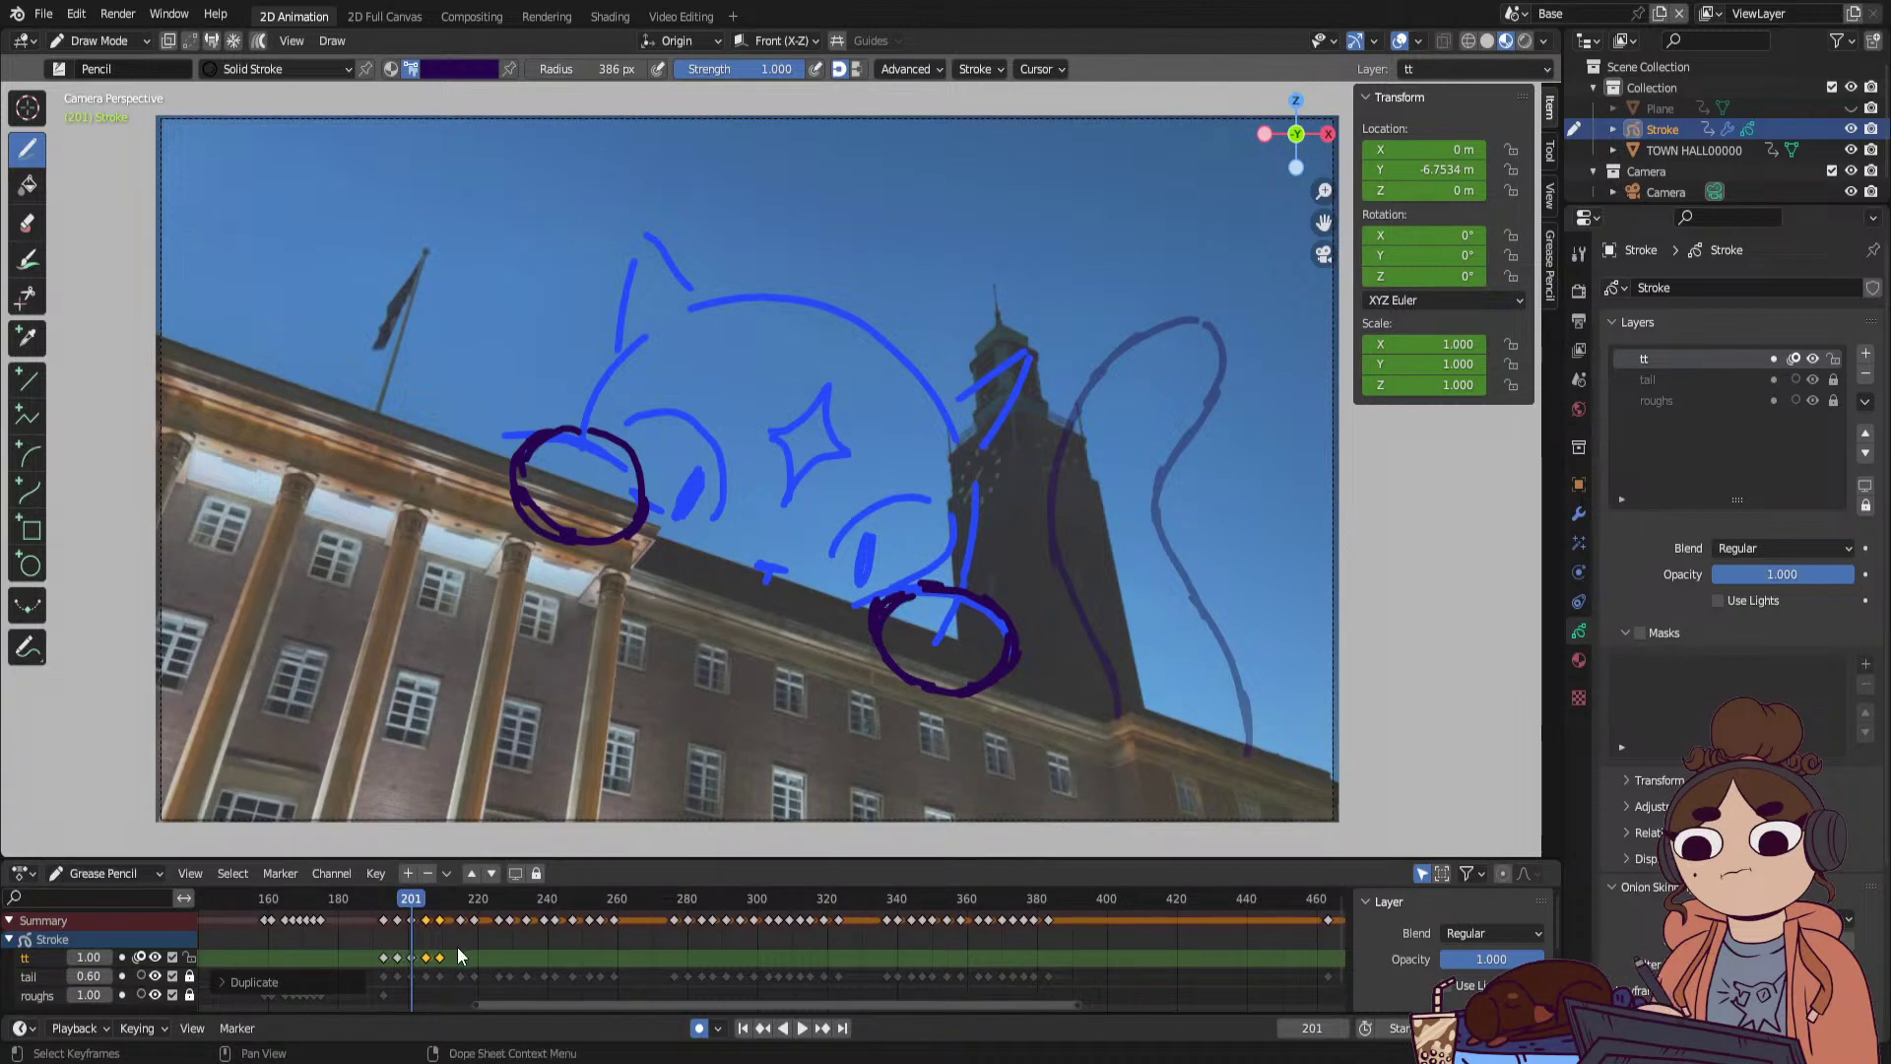
pyautogui.hotkey('shift', 'd')
pyautogui.click(459, 970)
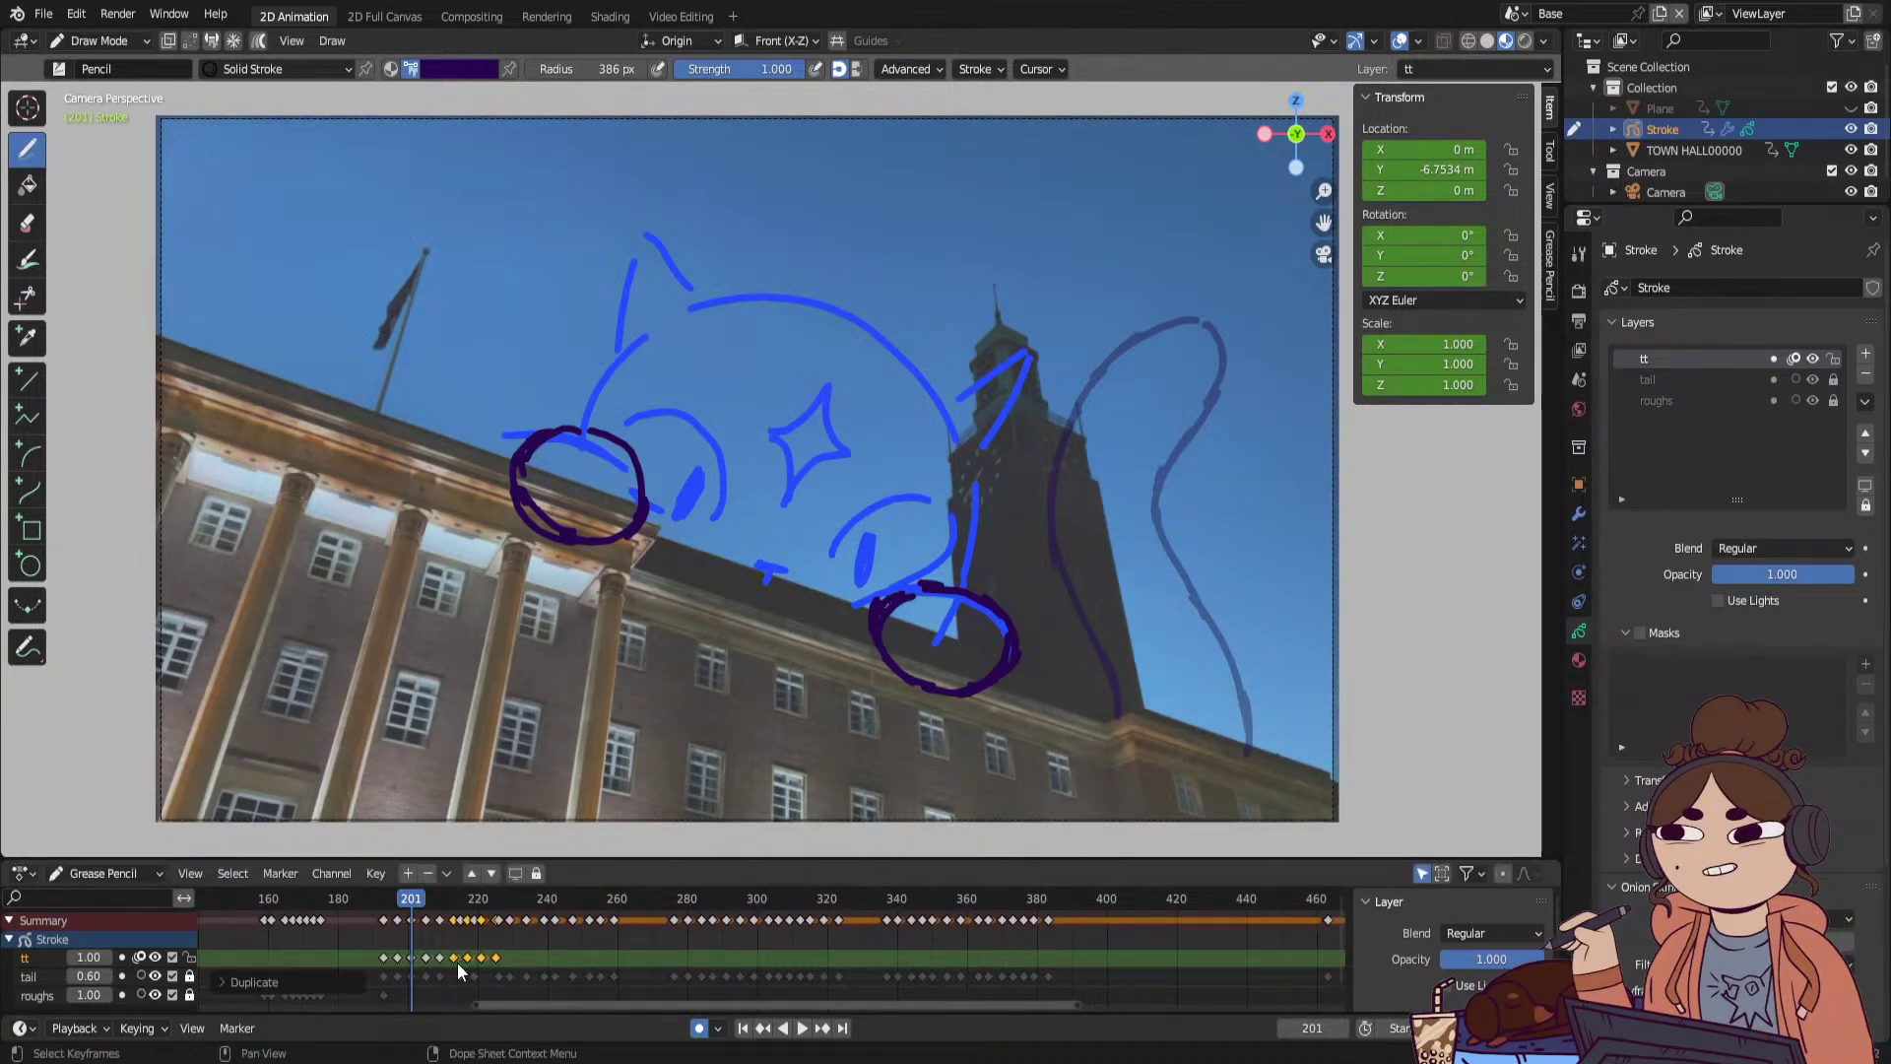
pyautogui.moveTo(461, 955); pyautogui.dragTo(465, 956)
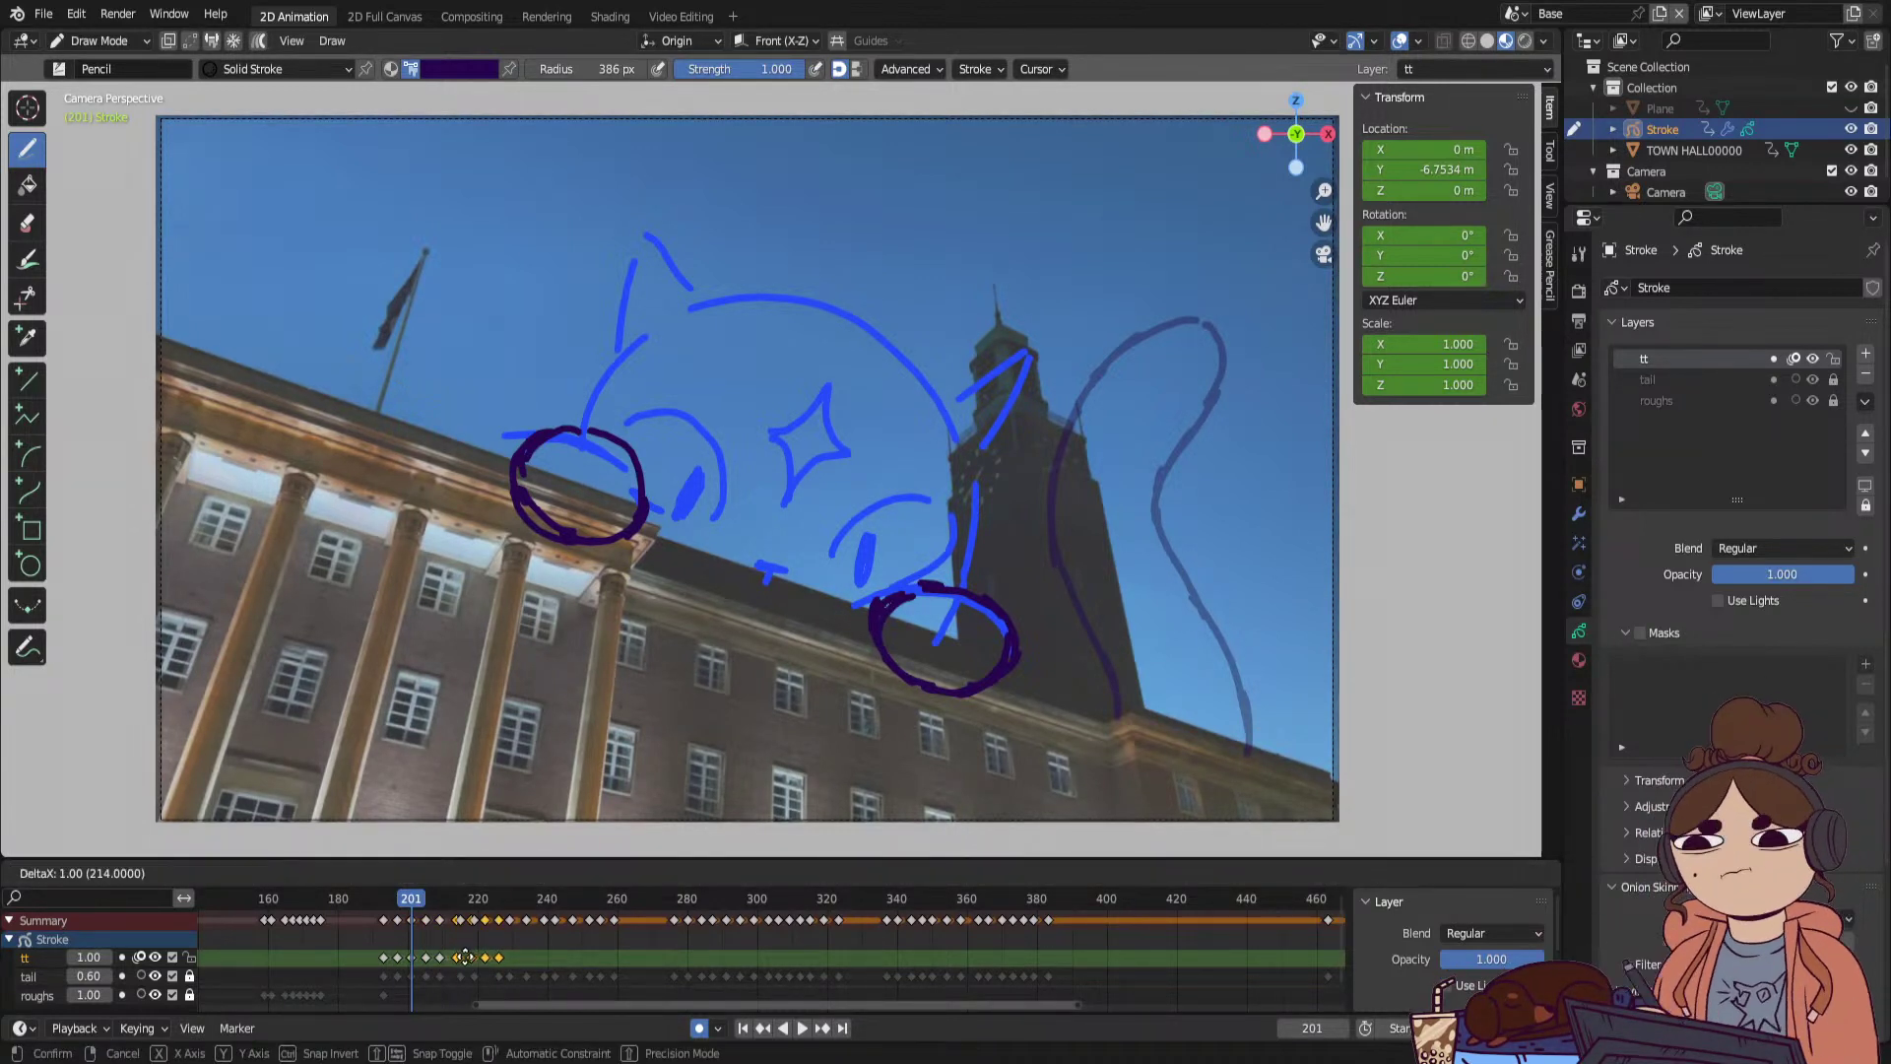
pyautogui.click(465, 956)
pyautogui.press('space')
pyautogui.click(377, 910)
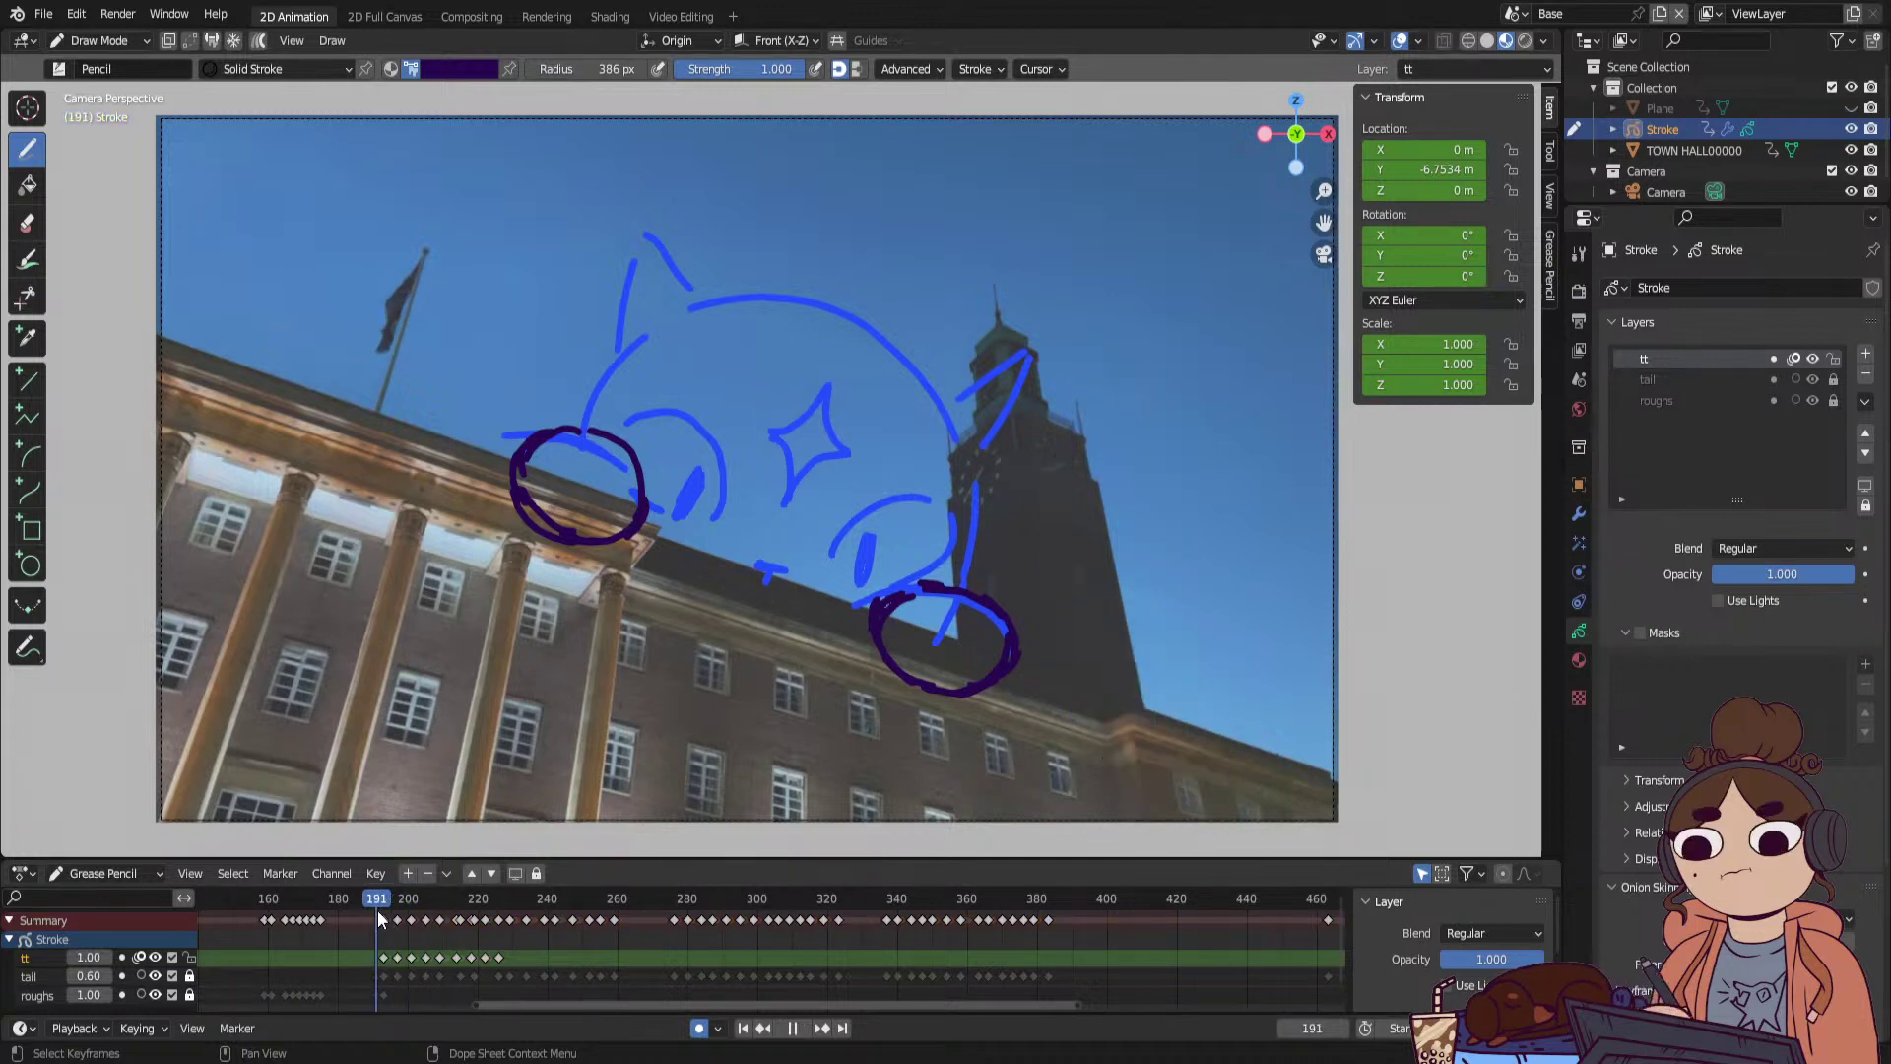
pyautogui.moveTo(376, 910); pyautogui.dragTo(382, 913)
pyautogui.press('space')
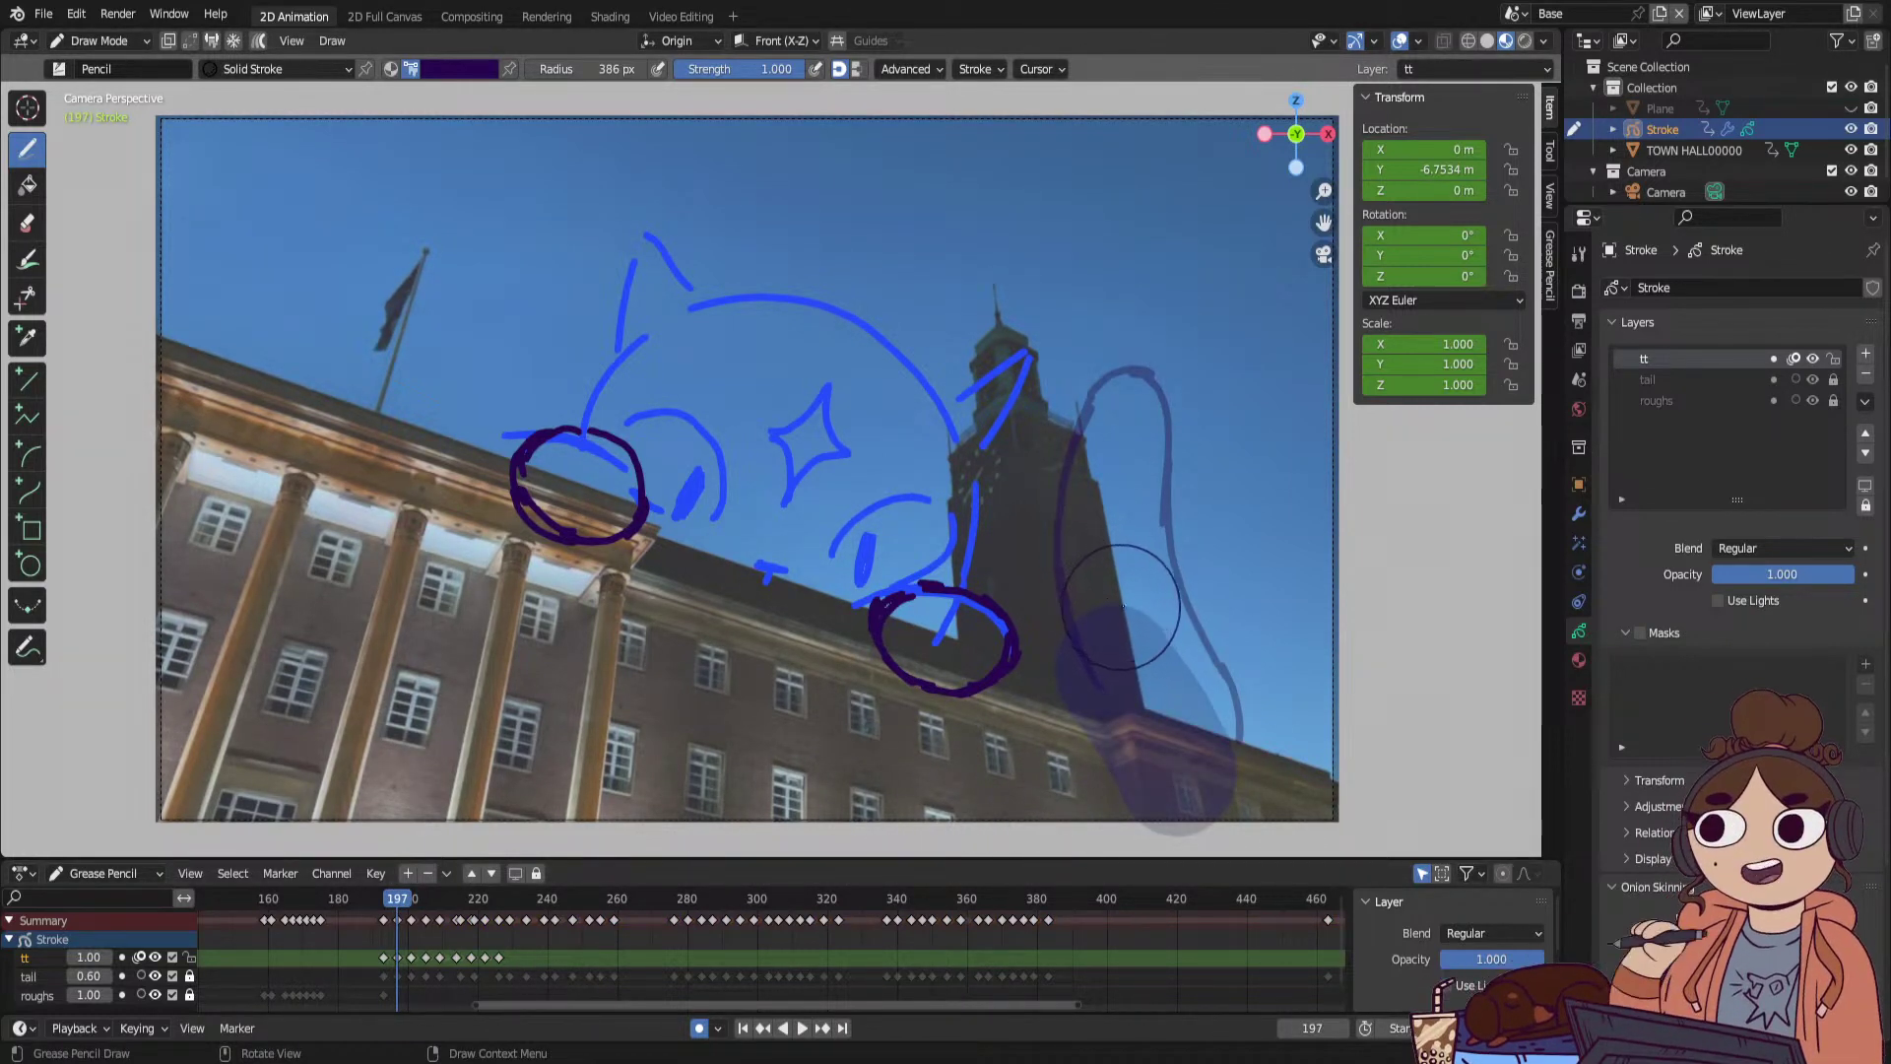
# Paint a thick tail stroke at frame 197 on the tt layer, with its tip bent over toward the tower.
pyautogui.press('Down')
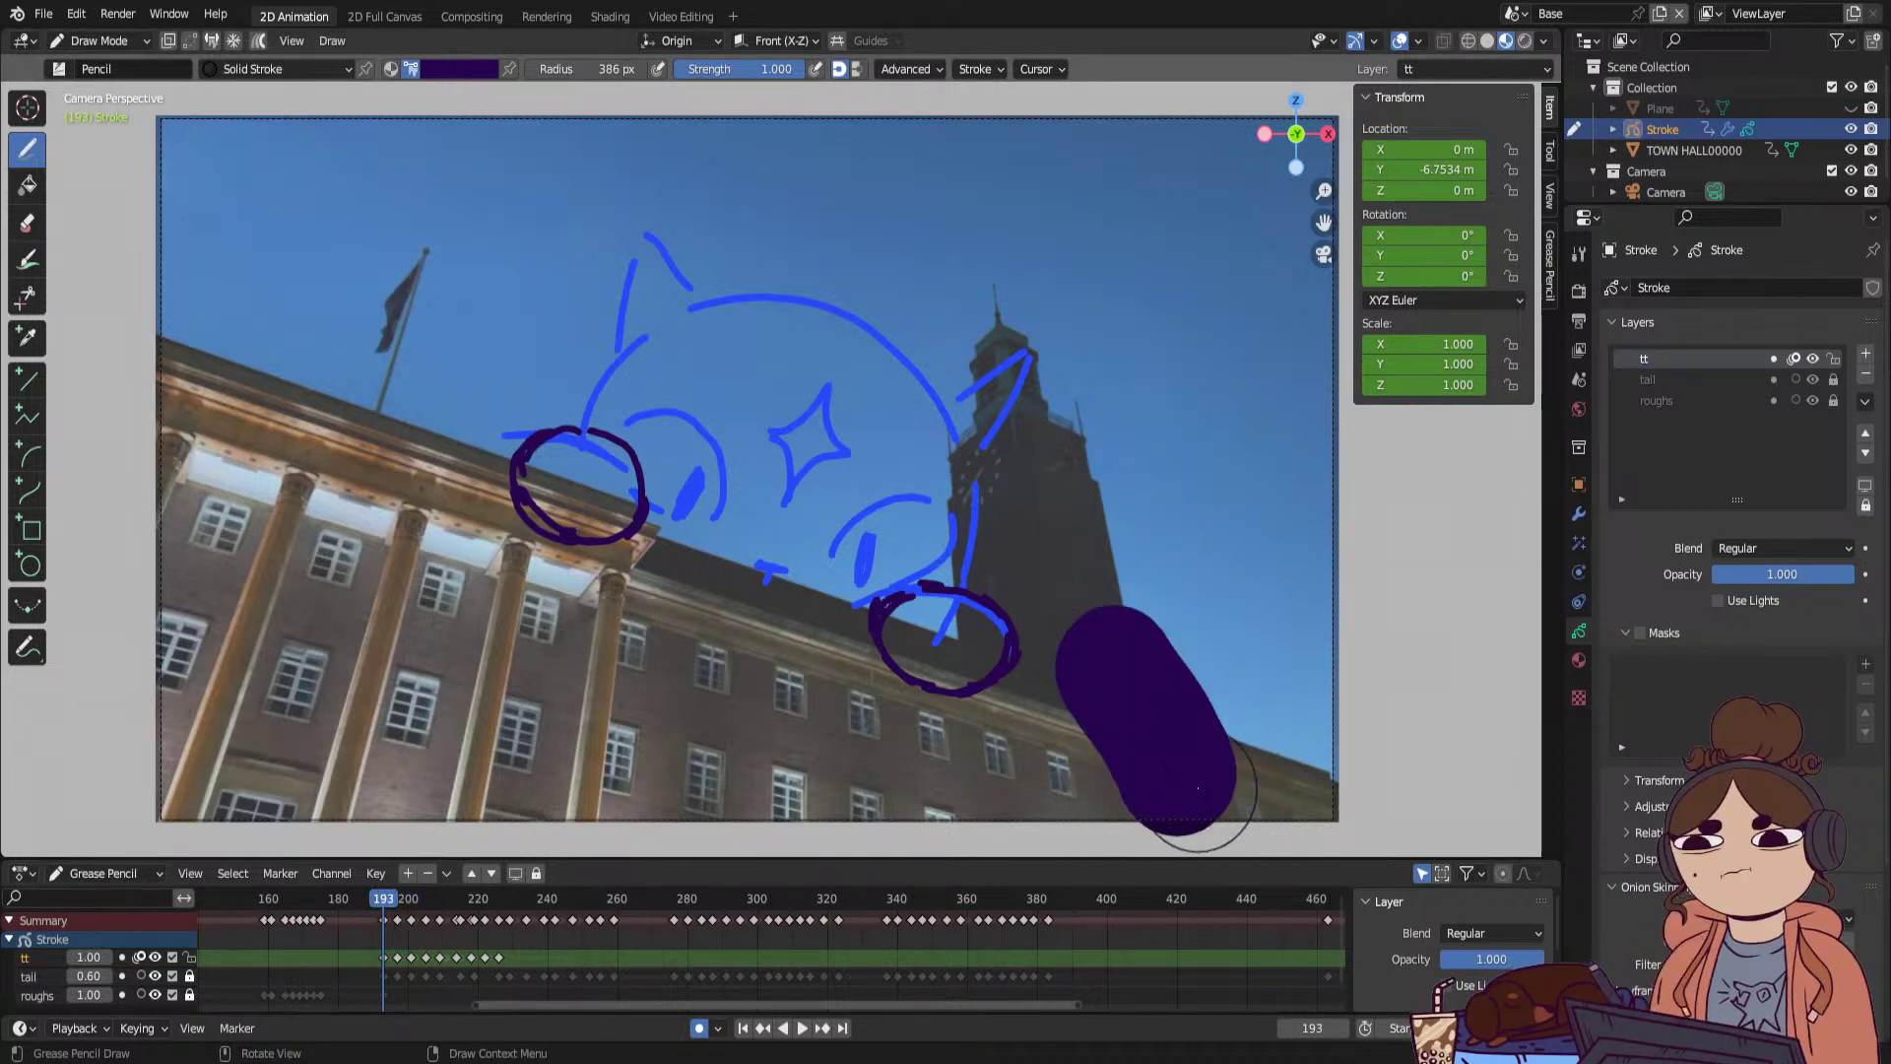
pyautogui.press('Up')
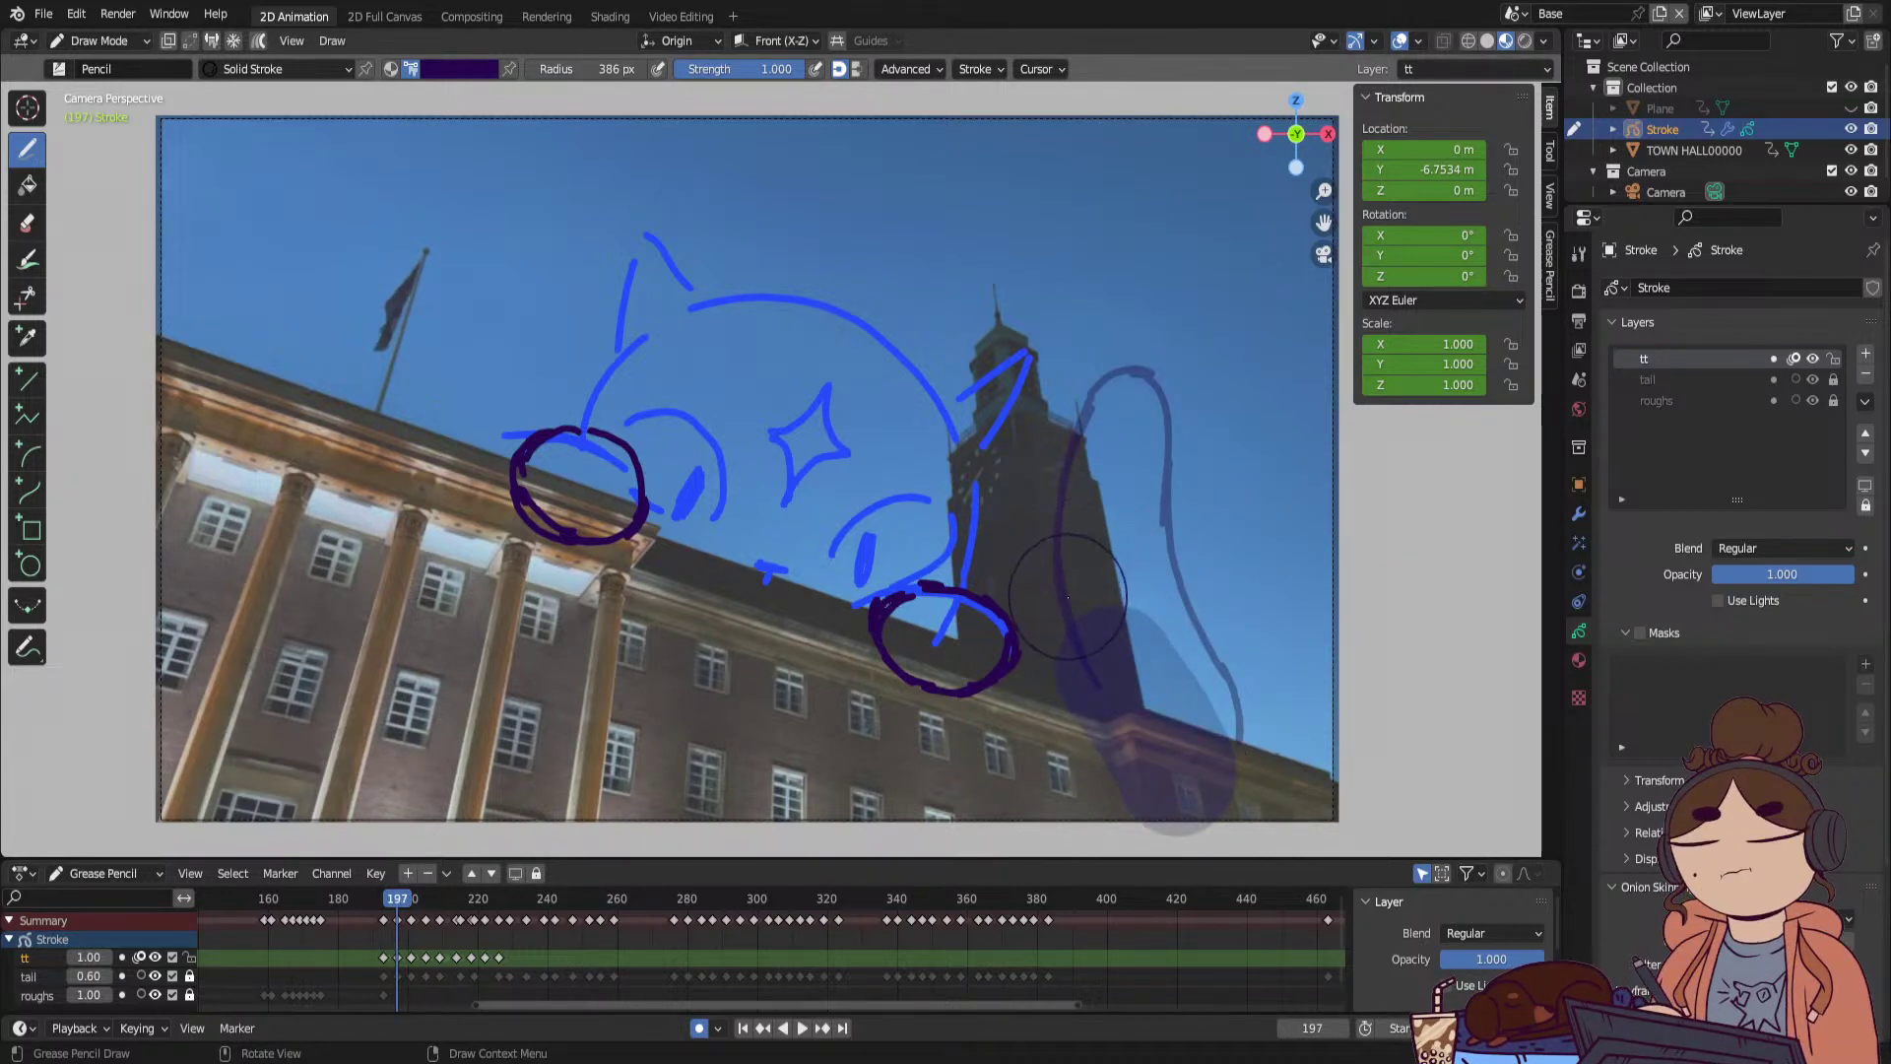
pyautogui.click(1067, 606)
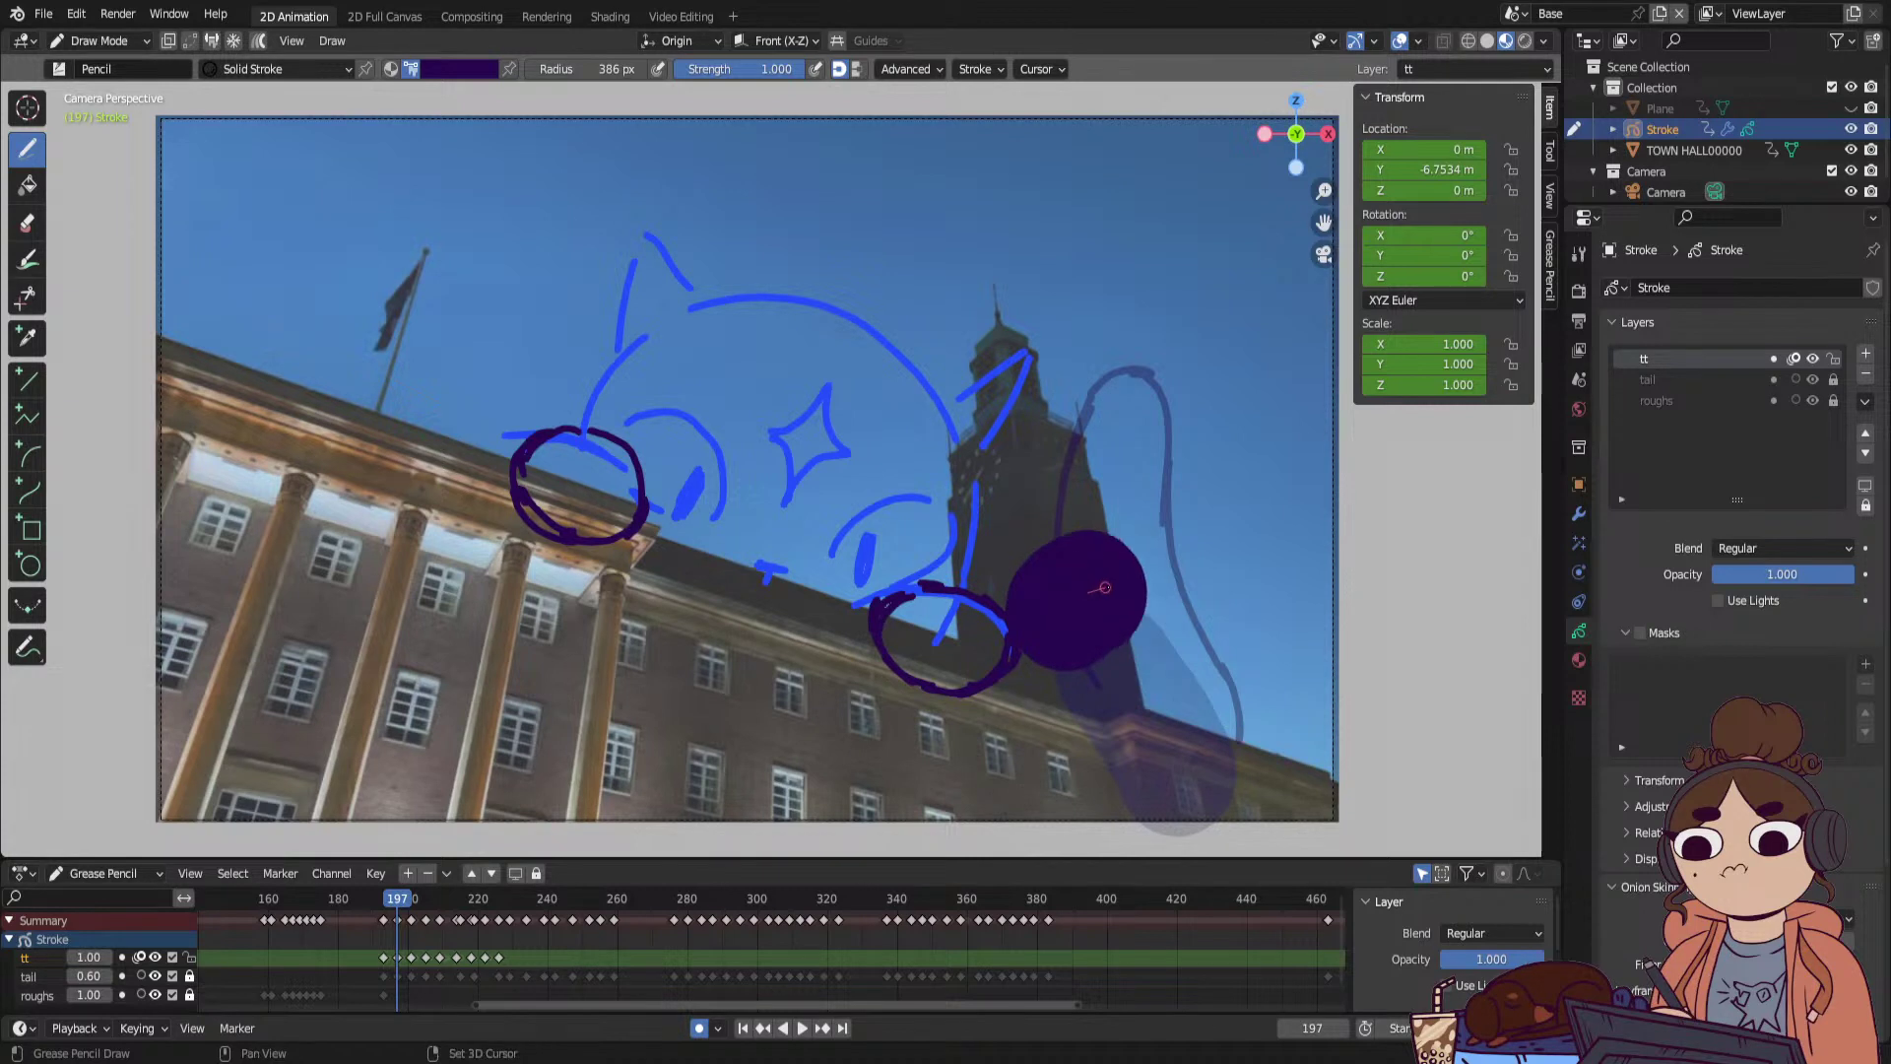
pyautogui.moveTo(1105, 587)
pyautogui.mouseDown()
pyautogui.moveTo(1177, 616)
pyautogui.moveTo(1200, 727)
pyautogui.mouseUp()
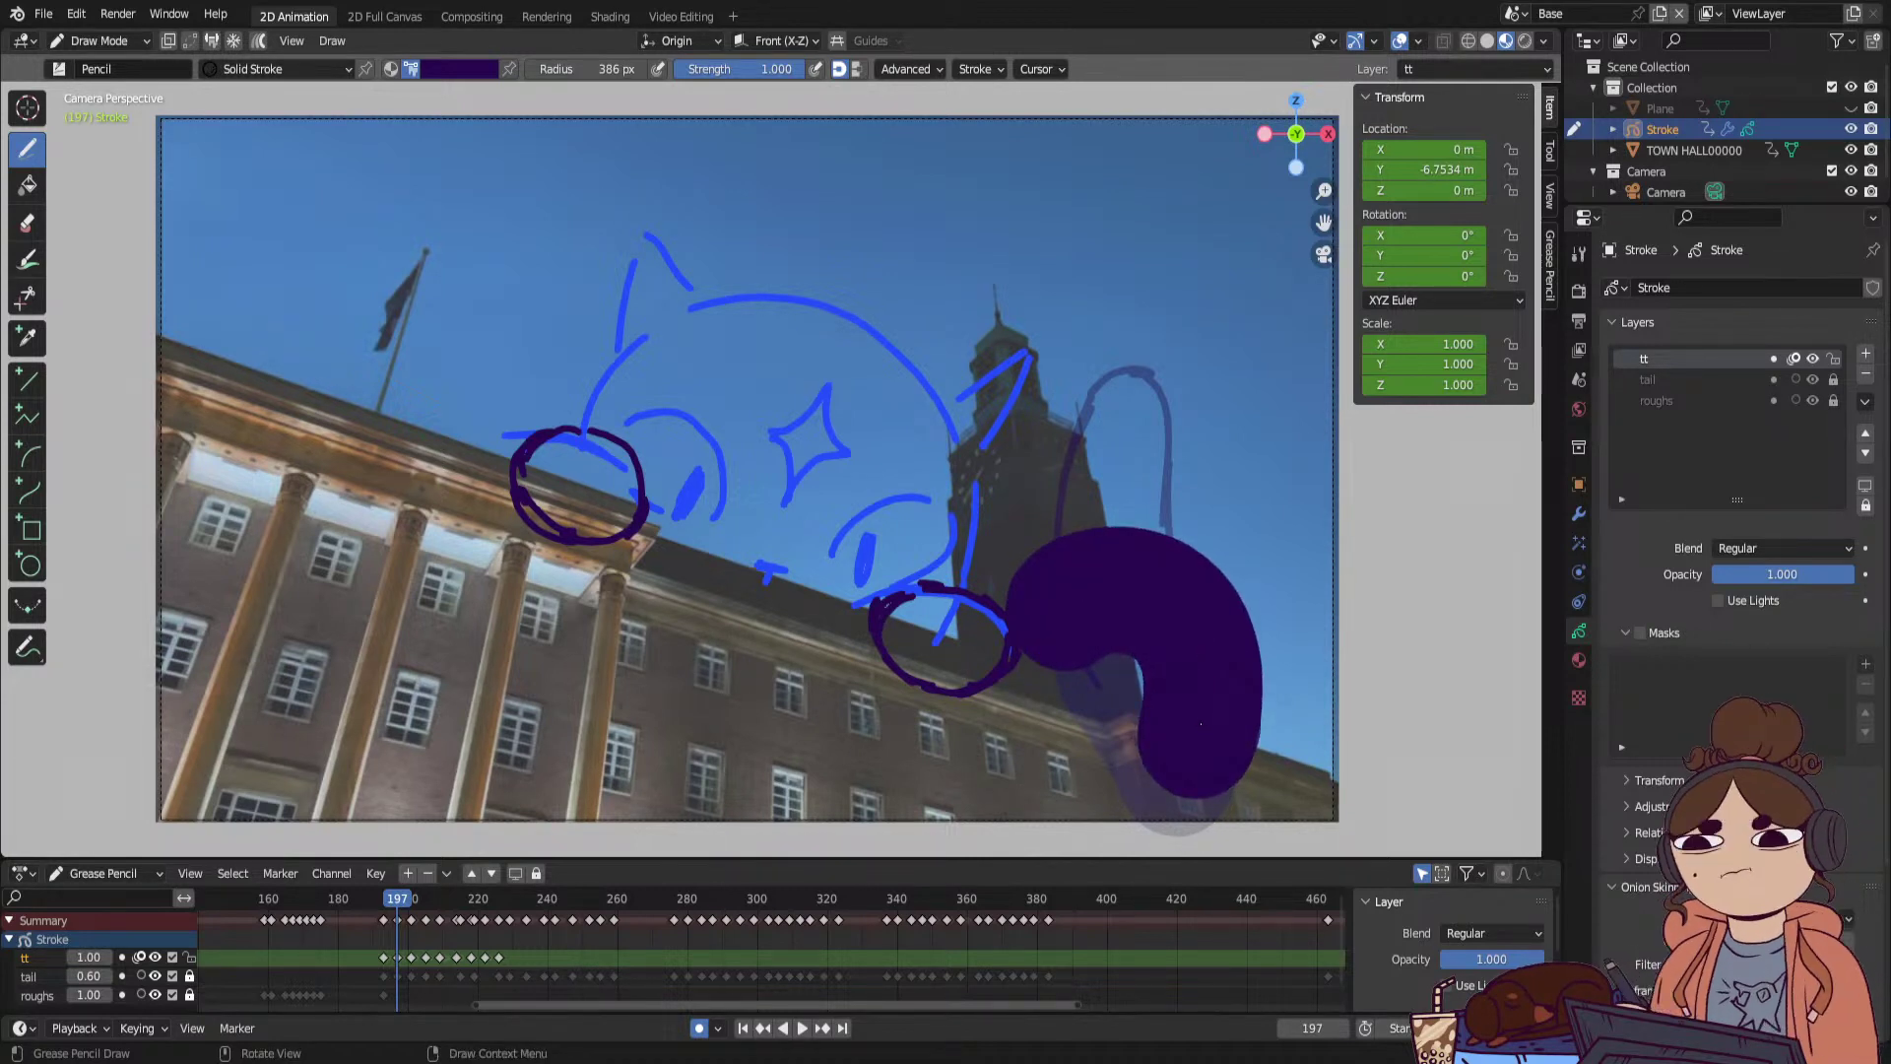
# Paint a taller arched tail stroke with a drooping tip at frame 201 and compare it with the neighbouring tail frames.
pyautogui.press('Right')
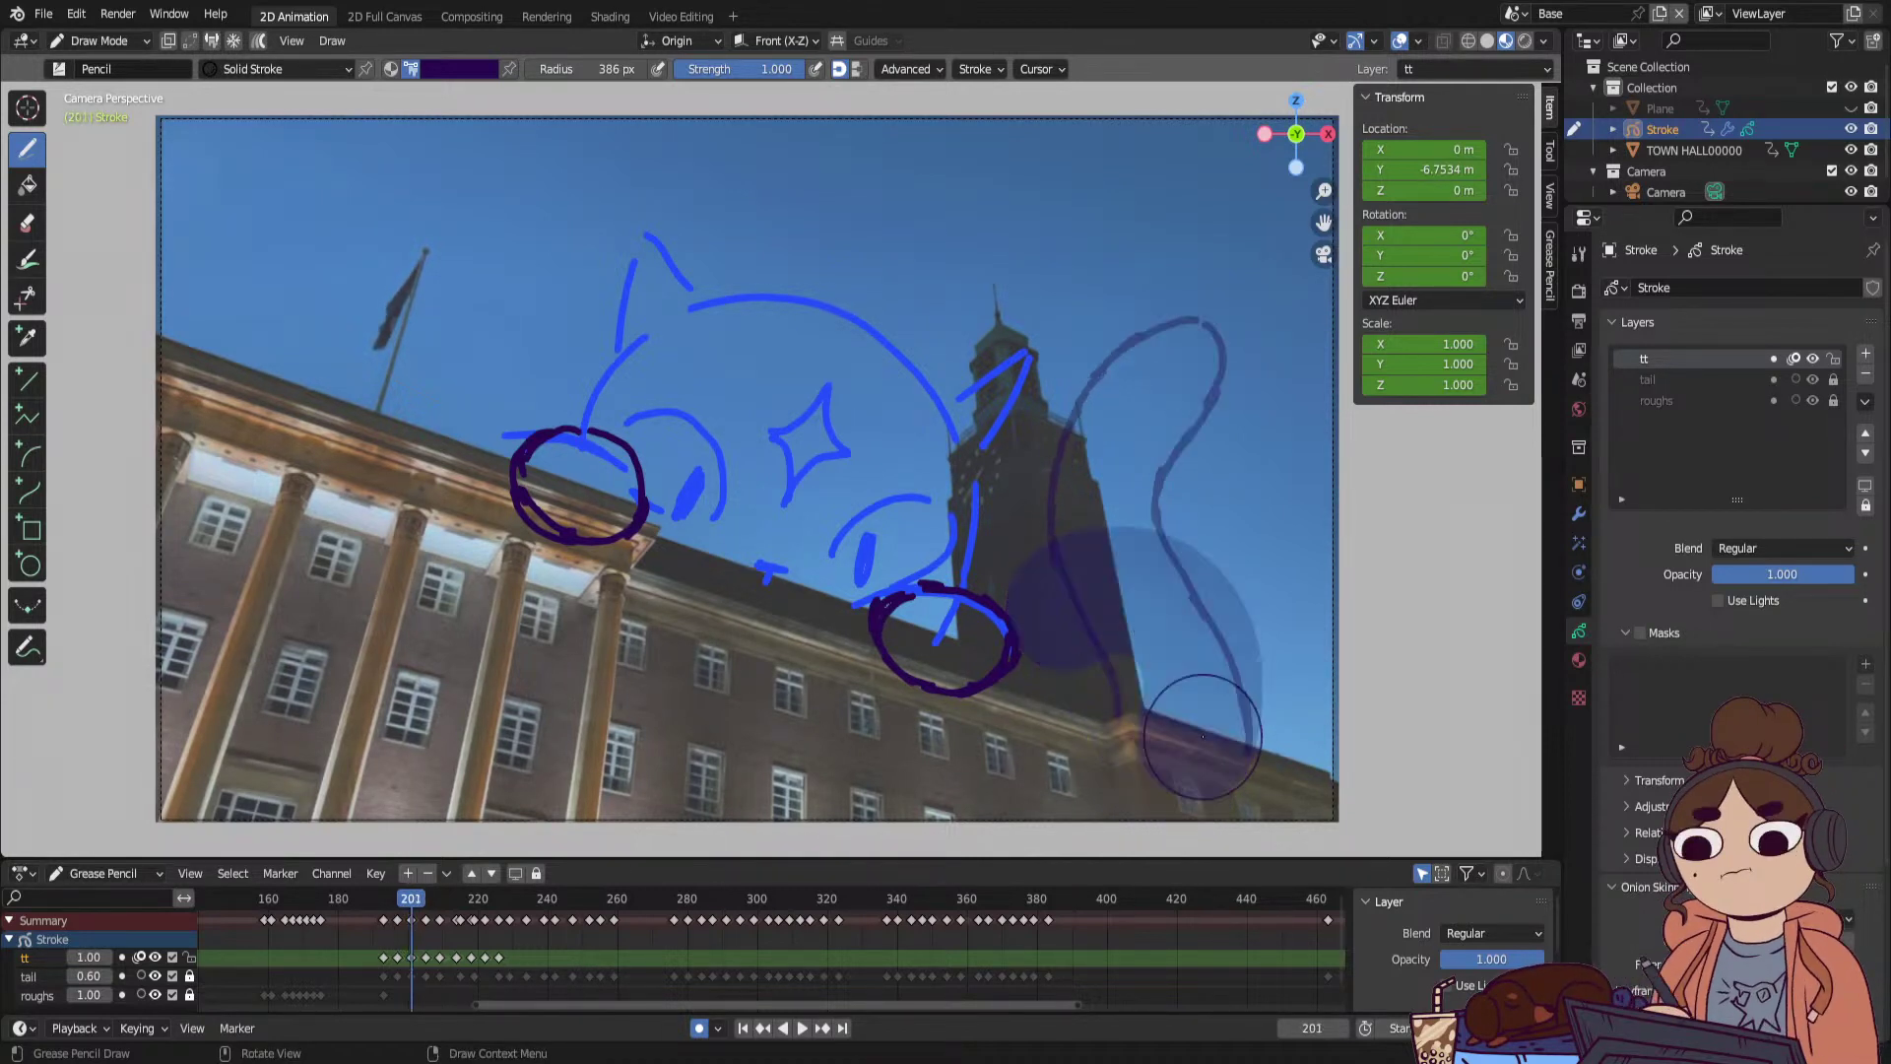
pyautogui.moveTo(1046, 465)
pyautogui.mouseDown()
pyautogui.moveTo(1162, 418)
pyautogui.moveTo(1221, 527)
pyautogui.moveTo(1194, 753)
pyautogui.mouseUp()
pyautogui.press('Up')
pyautogui.press('Up')
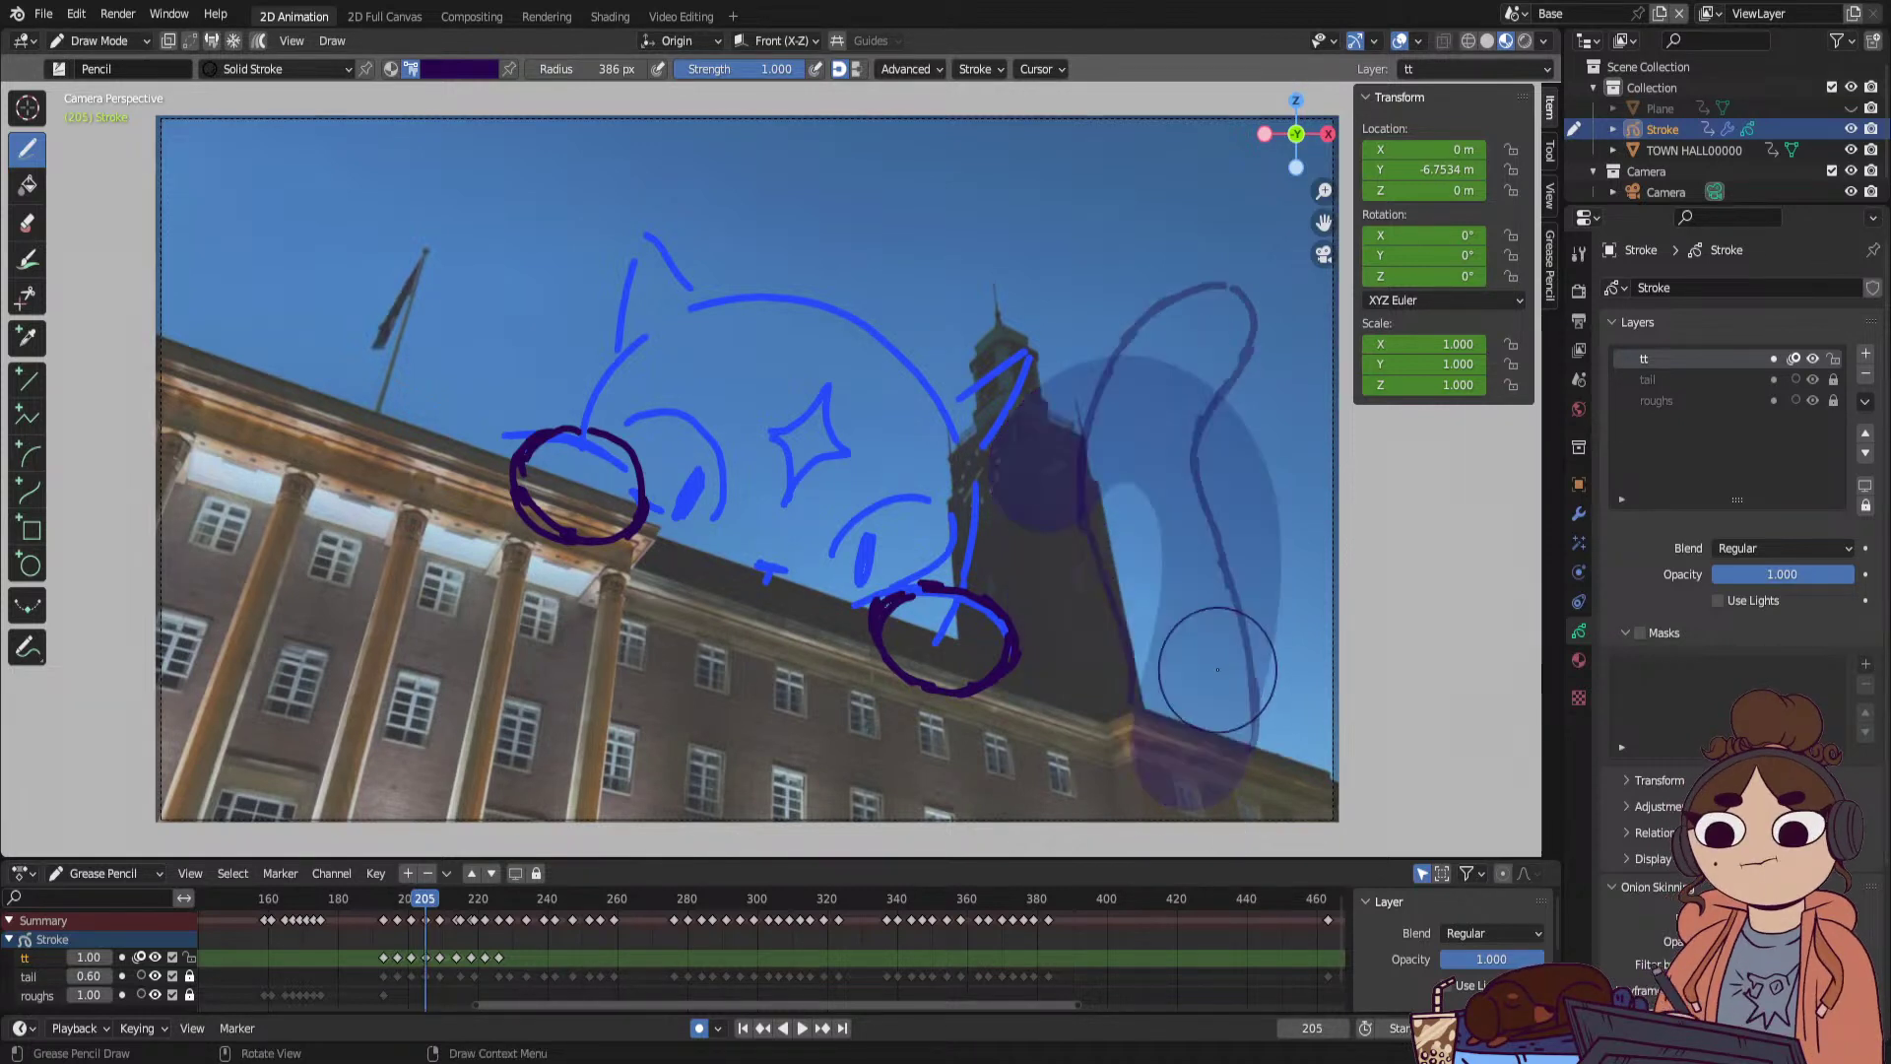
pyautogui.press('Down')
pyautogui.press('Down')
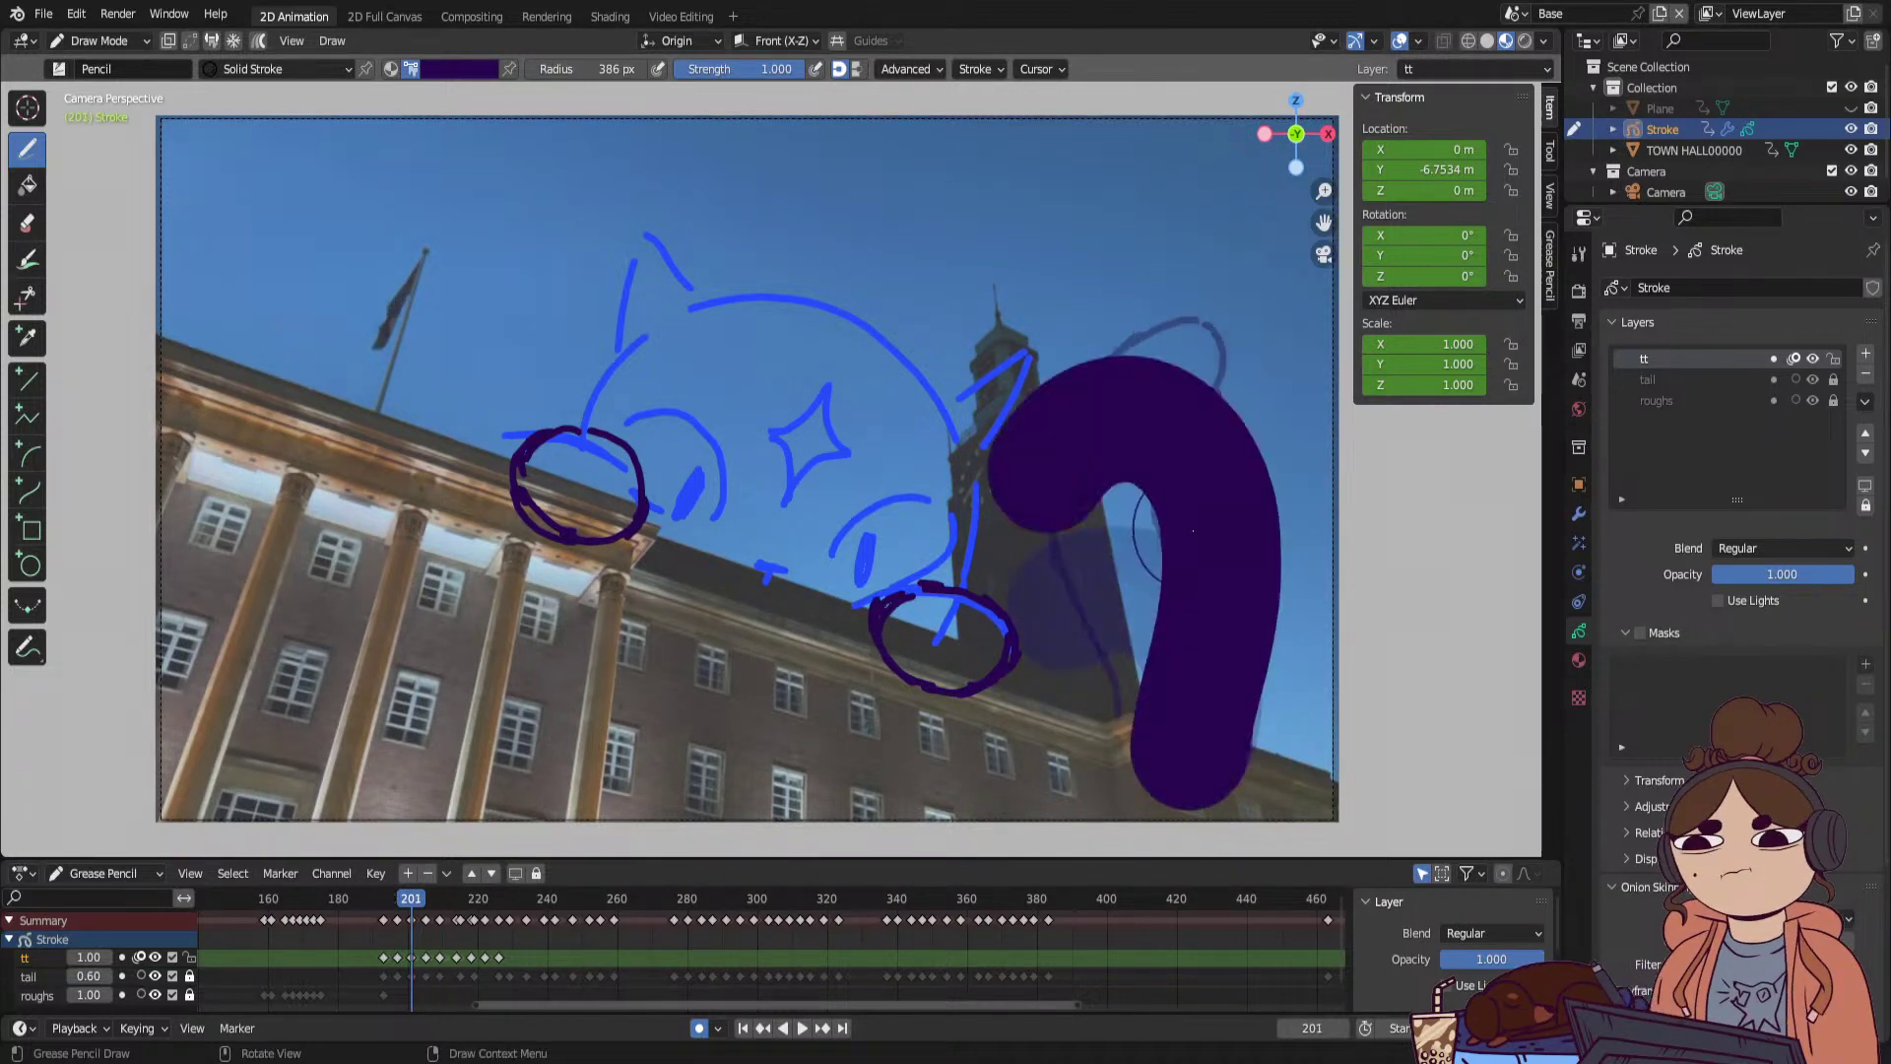
pyautogui.press('Down')
# Paint thick hooked tail strokes on the tt layer at frames 205 and 209, raising the curled tip higher in each.
pyautogui.press('Up')
pyautogui.press('Up')
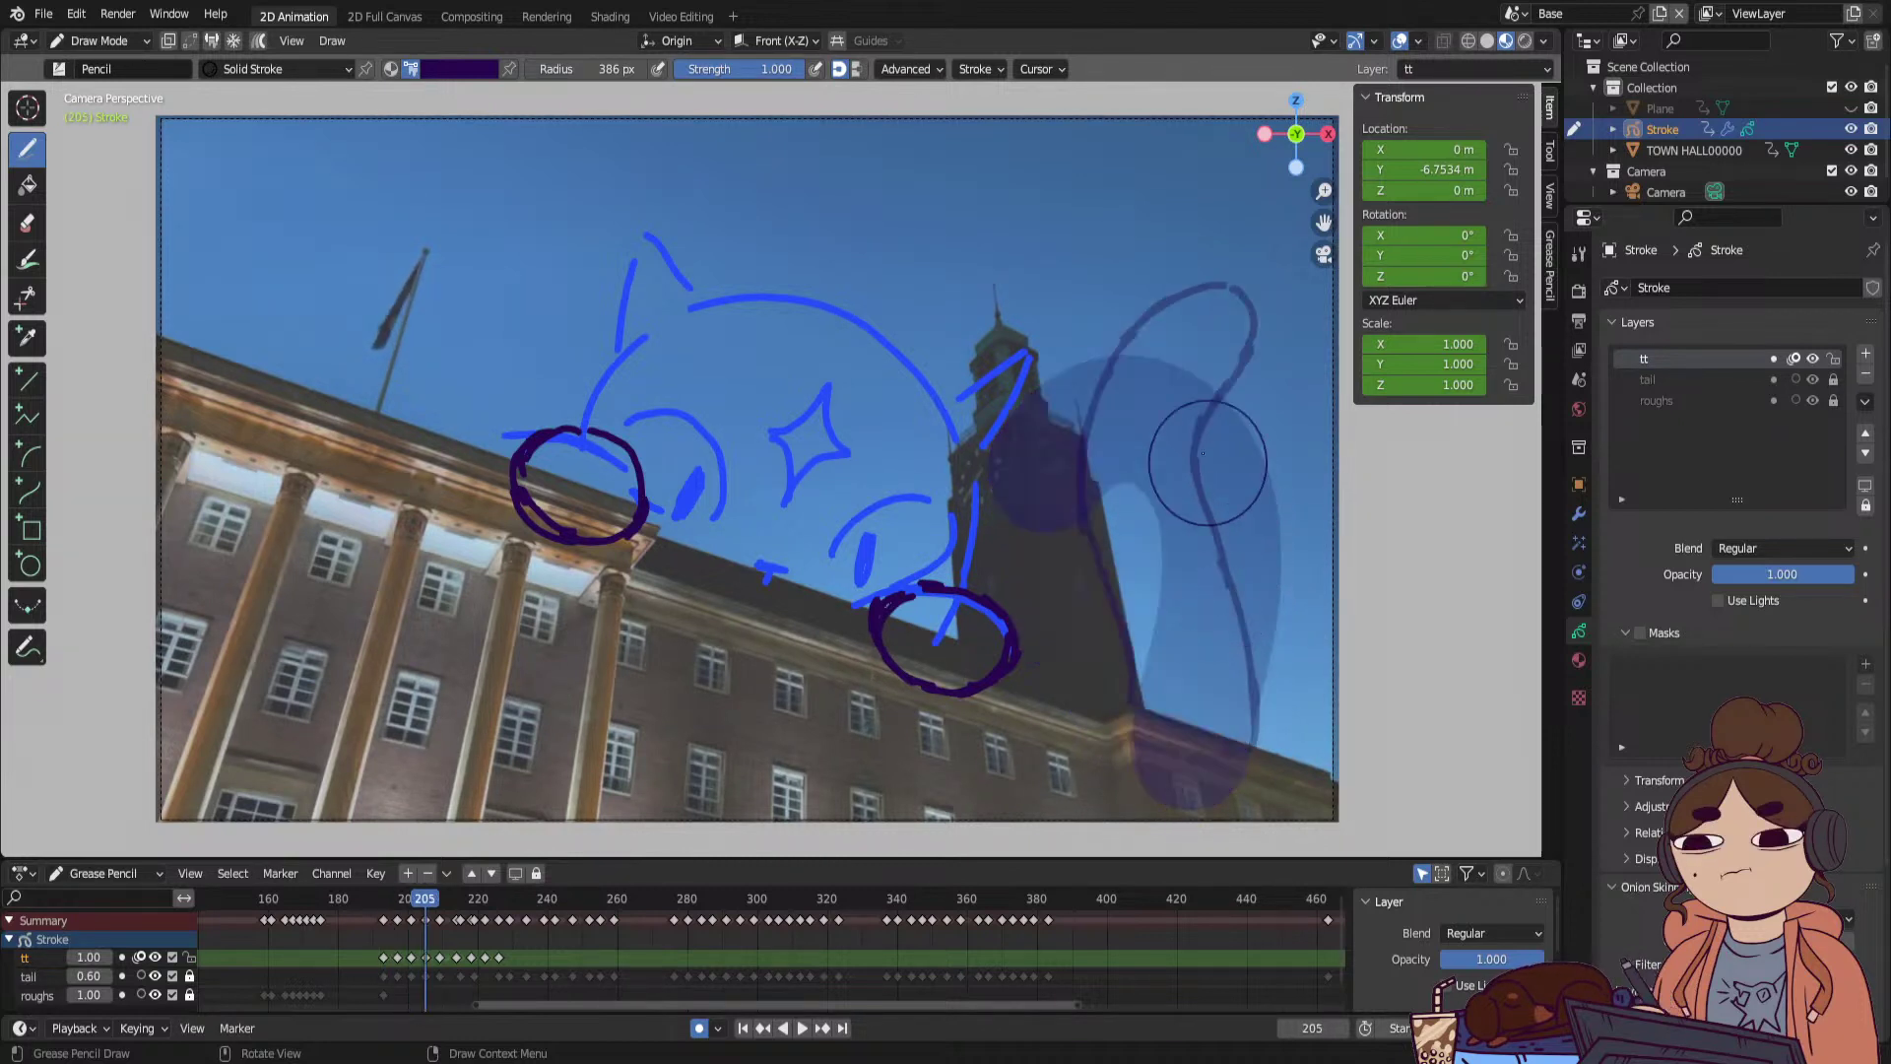
pyautogui.moveTo(1046, 353)
pyautogui.mouseDown()
pyautogui.moveTo(1059, 325)
pyautogui.moveTo(1162, 325)
pyautogui.moveTo(1207, 438)
pyautogui.moveTo(1176, 690)
pyautogui.moveTo(1196, 744)
pyautogui.mouseUp()
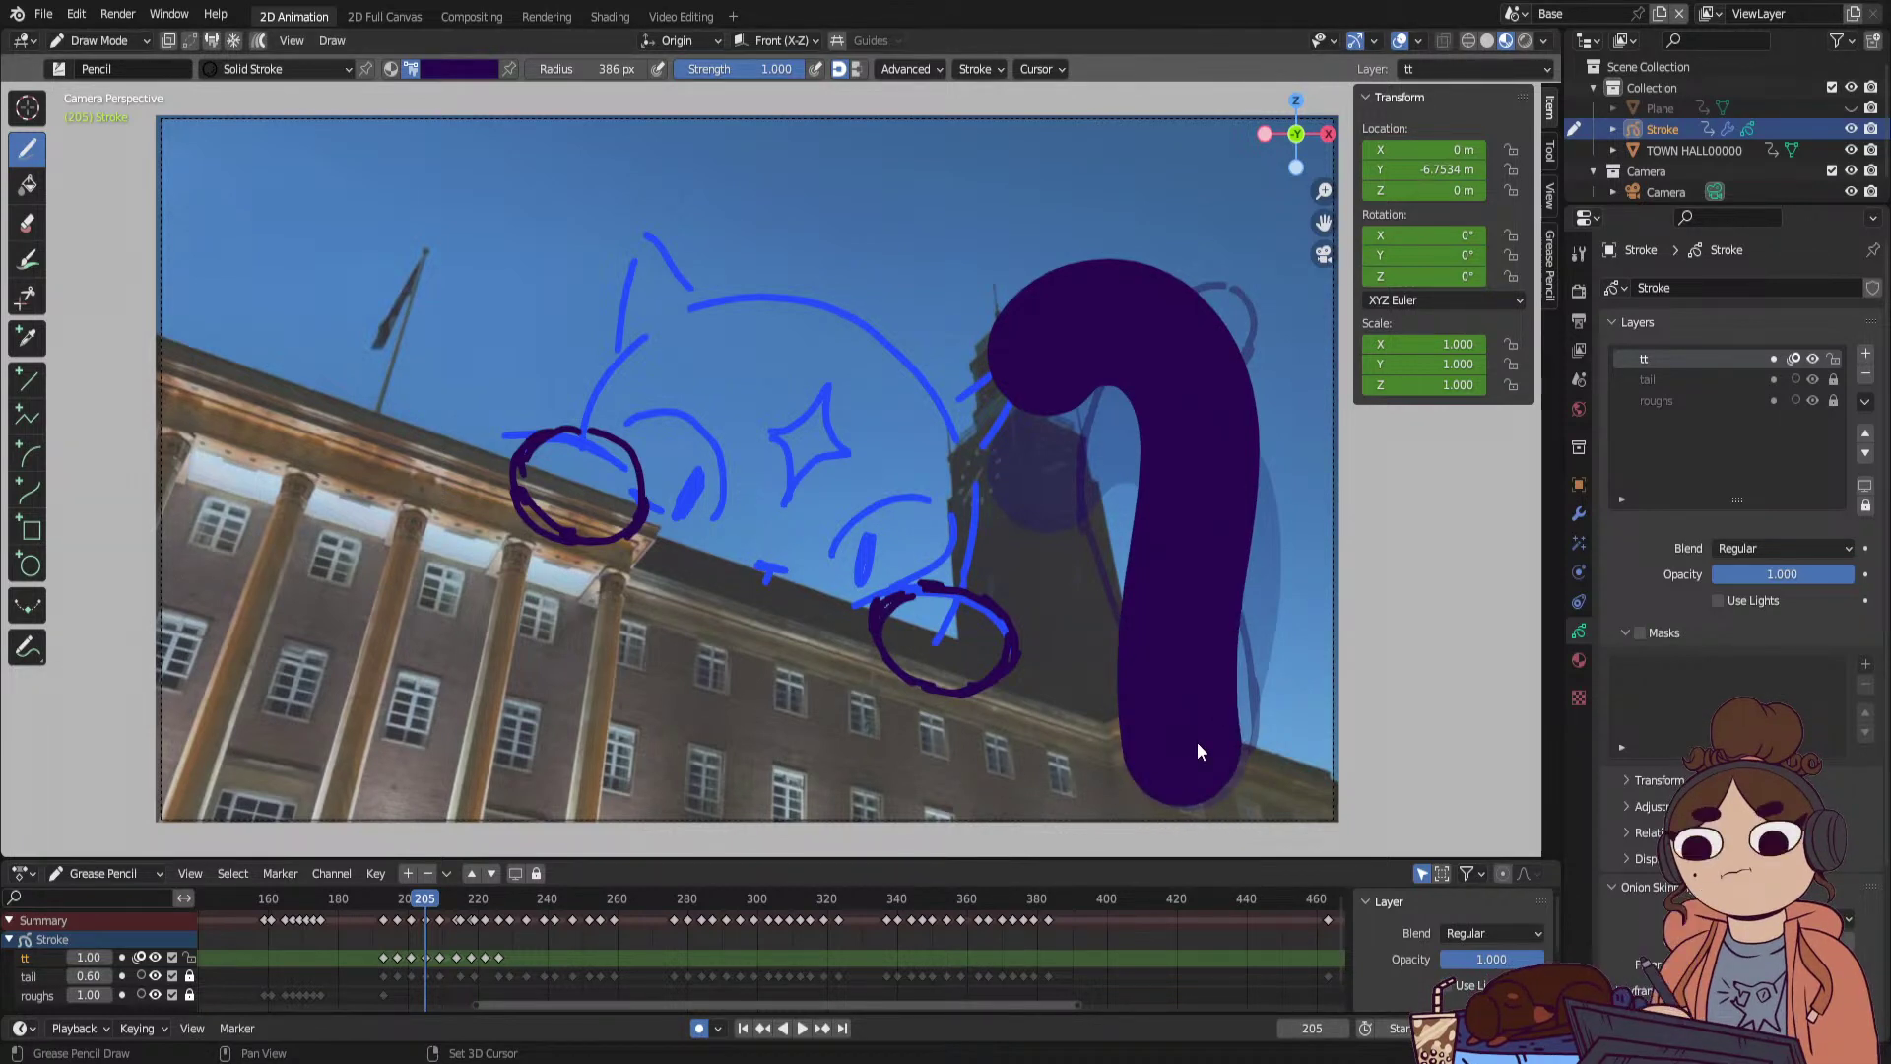
pyautogui.press('Up')
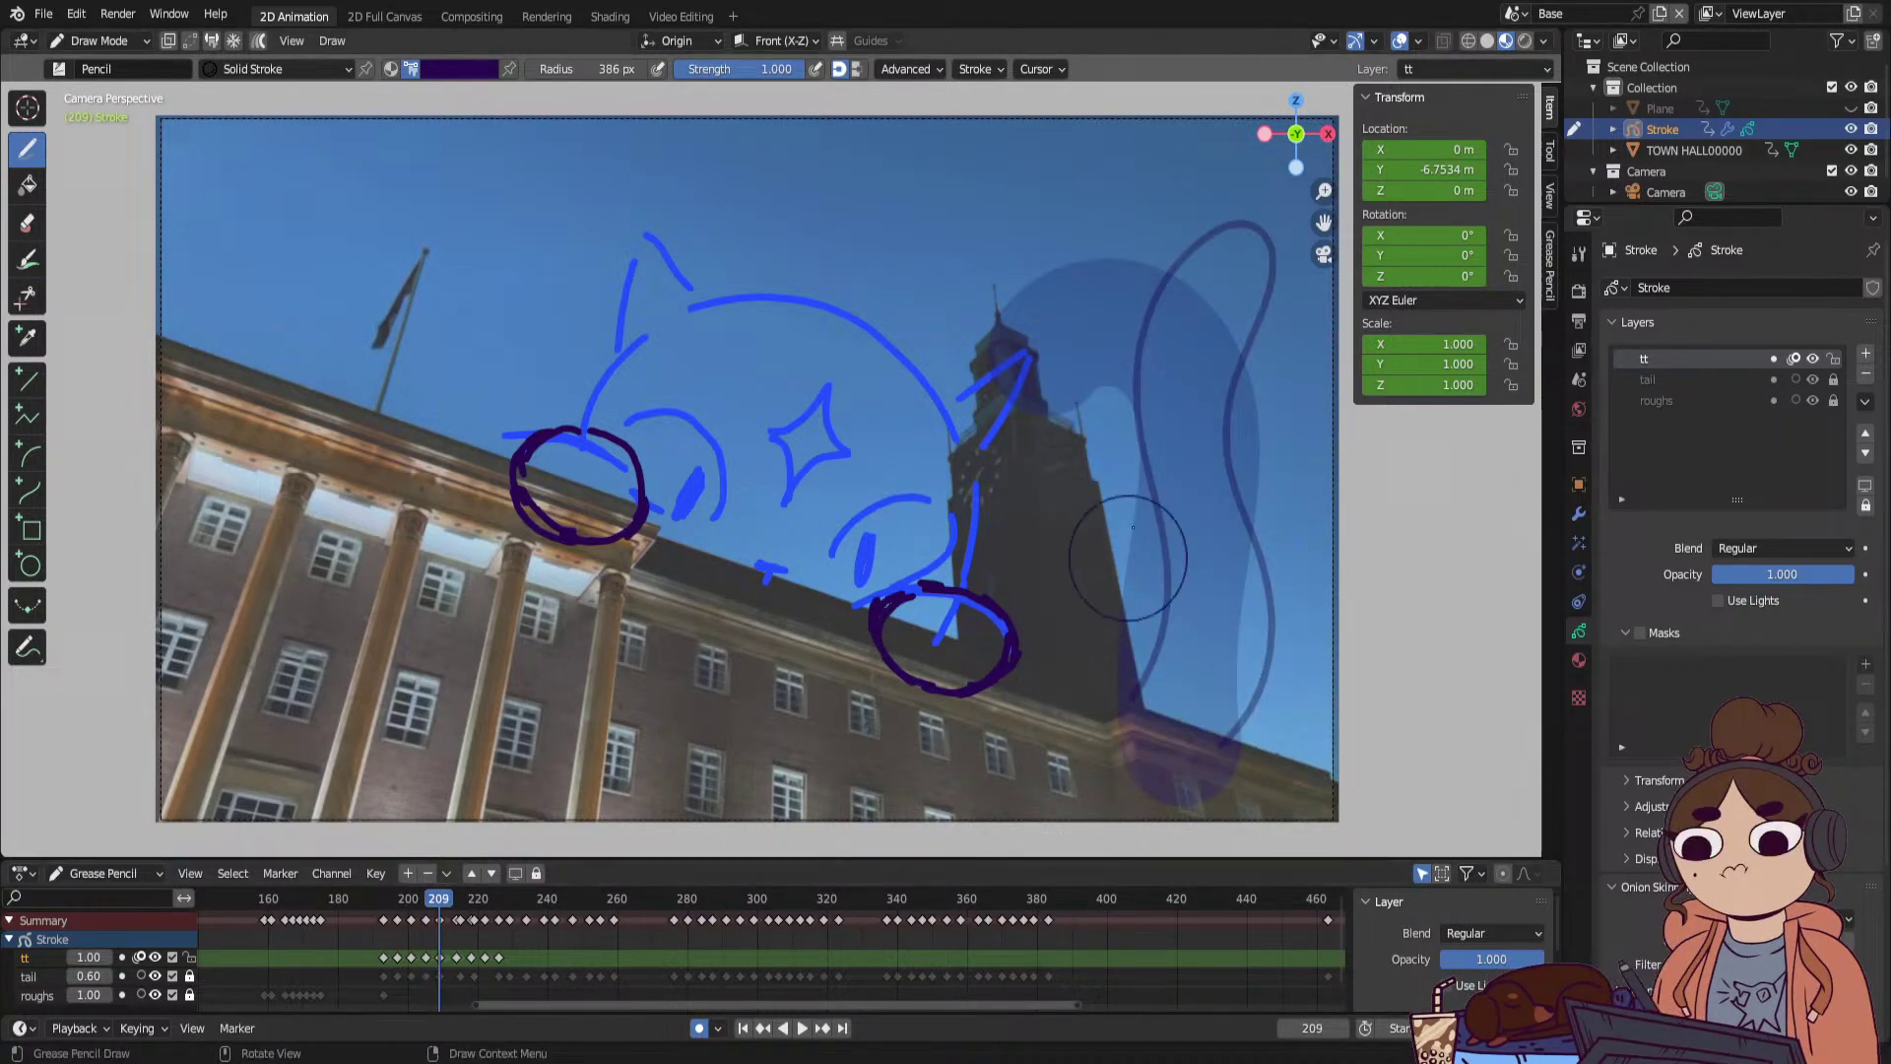
pyautogui.moveTo(1108, 237)
pyautogui.mouseDown()
pyautogui.moveTo(1095, 222)
pyautogui.moveTo(1182, 241)
pyautogui.moveTo(1221, 365)
pyautogui.moveTo(1196, 476)
pyautogui.moveTo(1187, 773)
pyautogui.mouseUp()
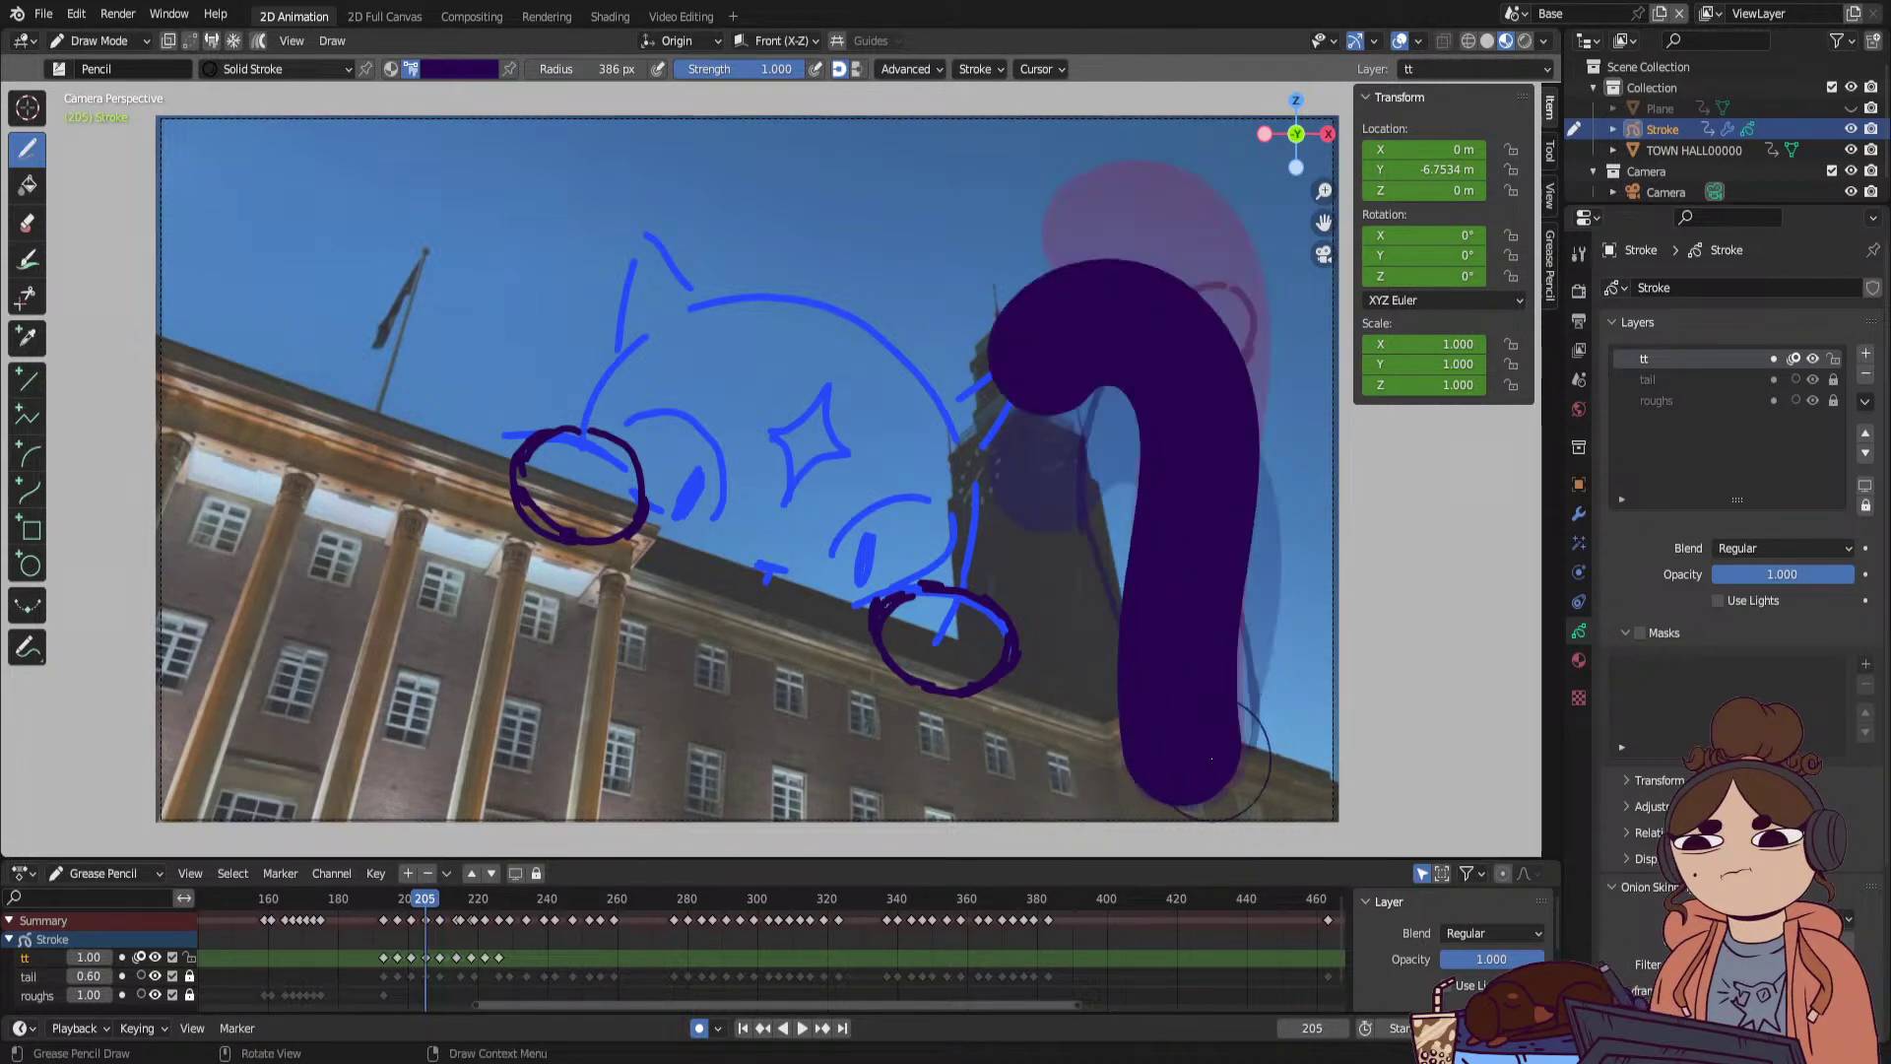
pyautogui.press('Up')
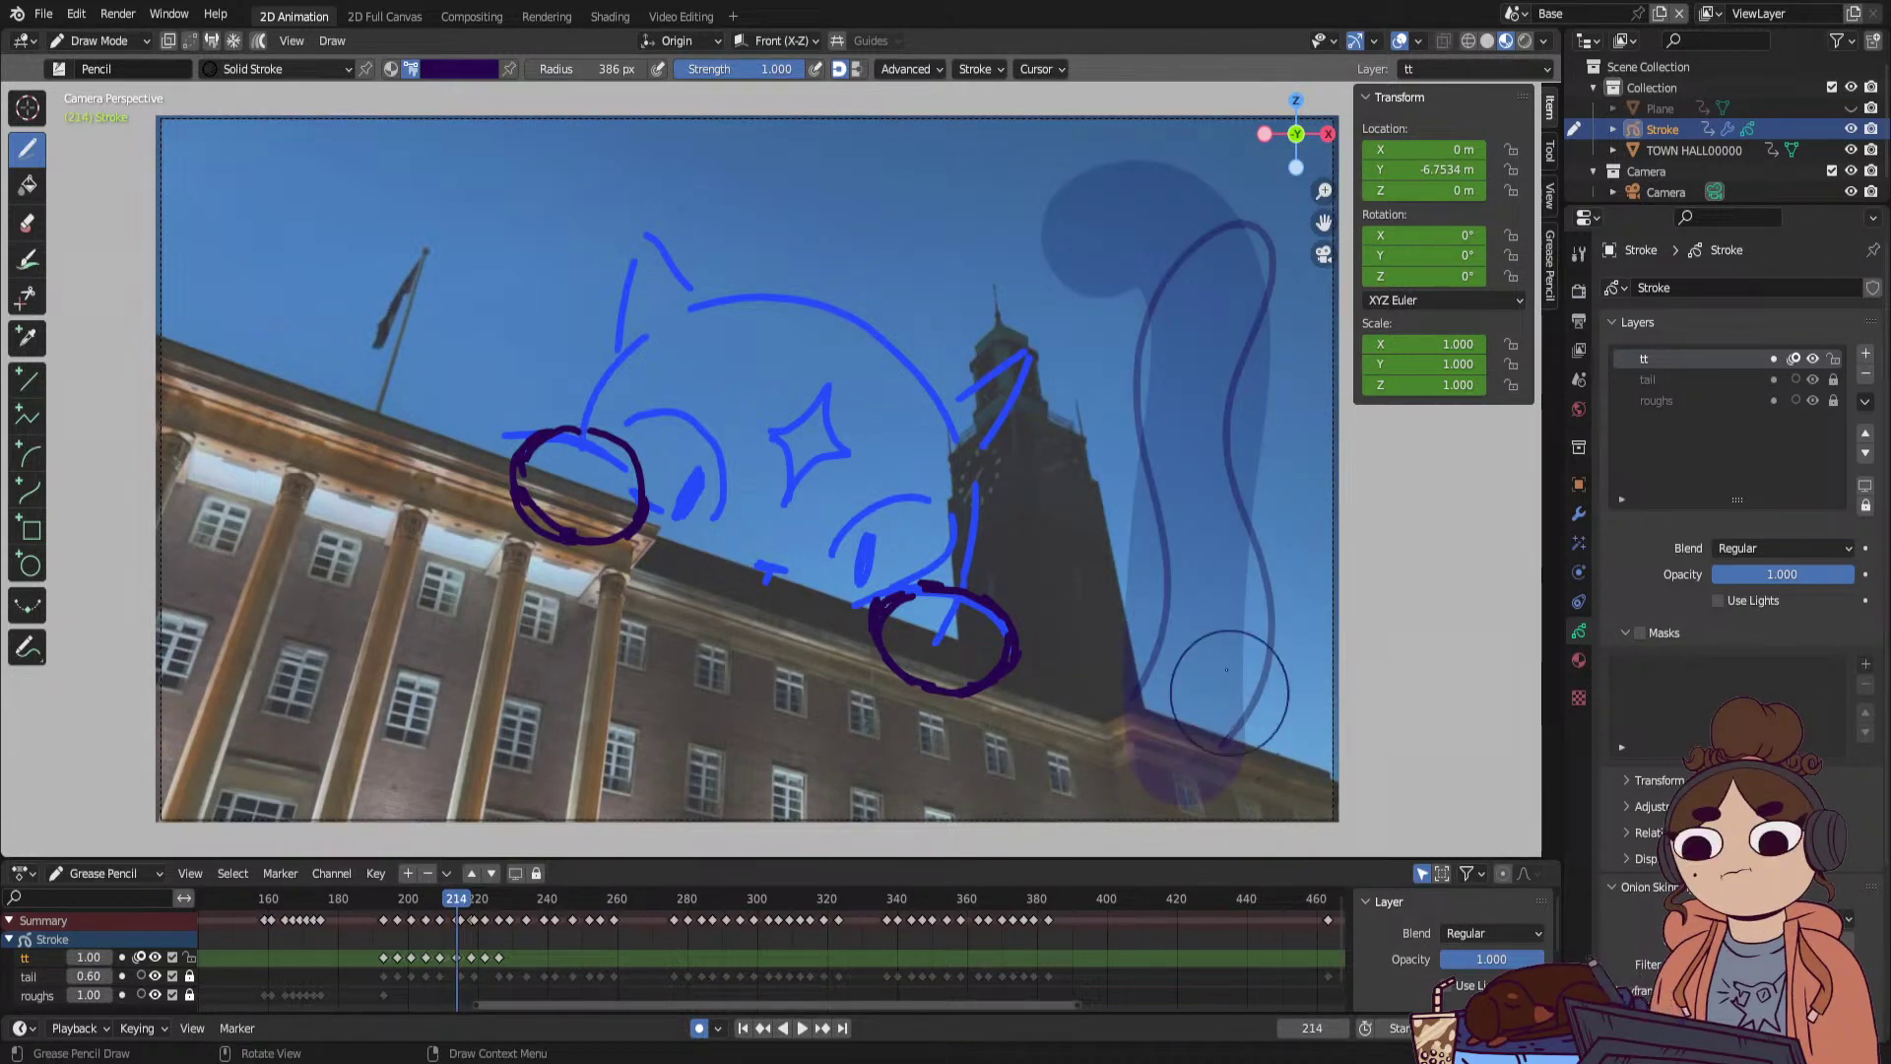
pyautogui.click(1190, 199)
pyautogui.moveTo(1198, 212); pyautogui.dragTo(1167, 390)
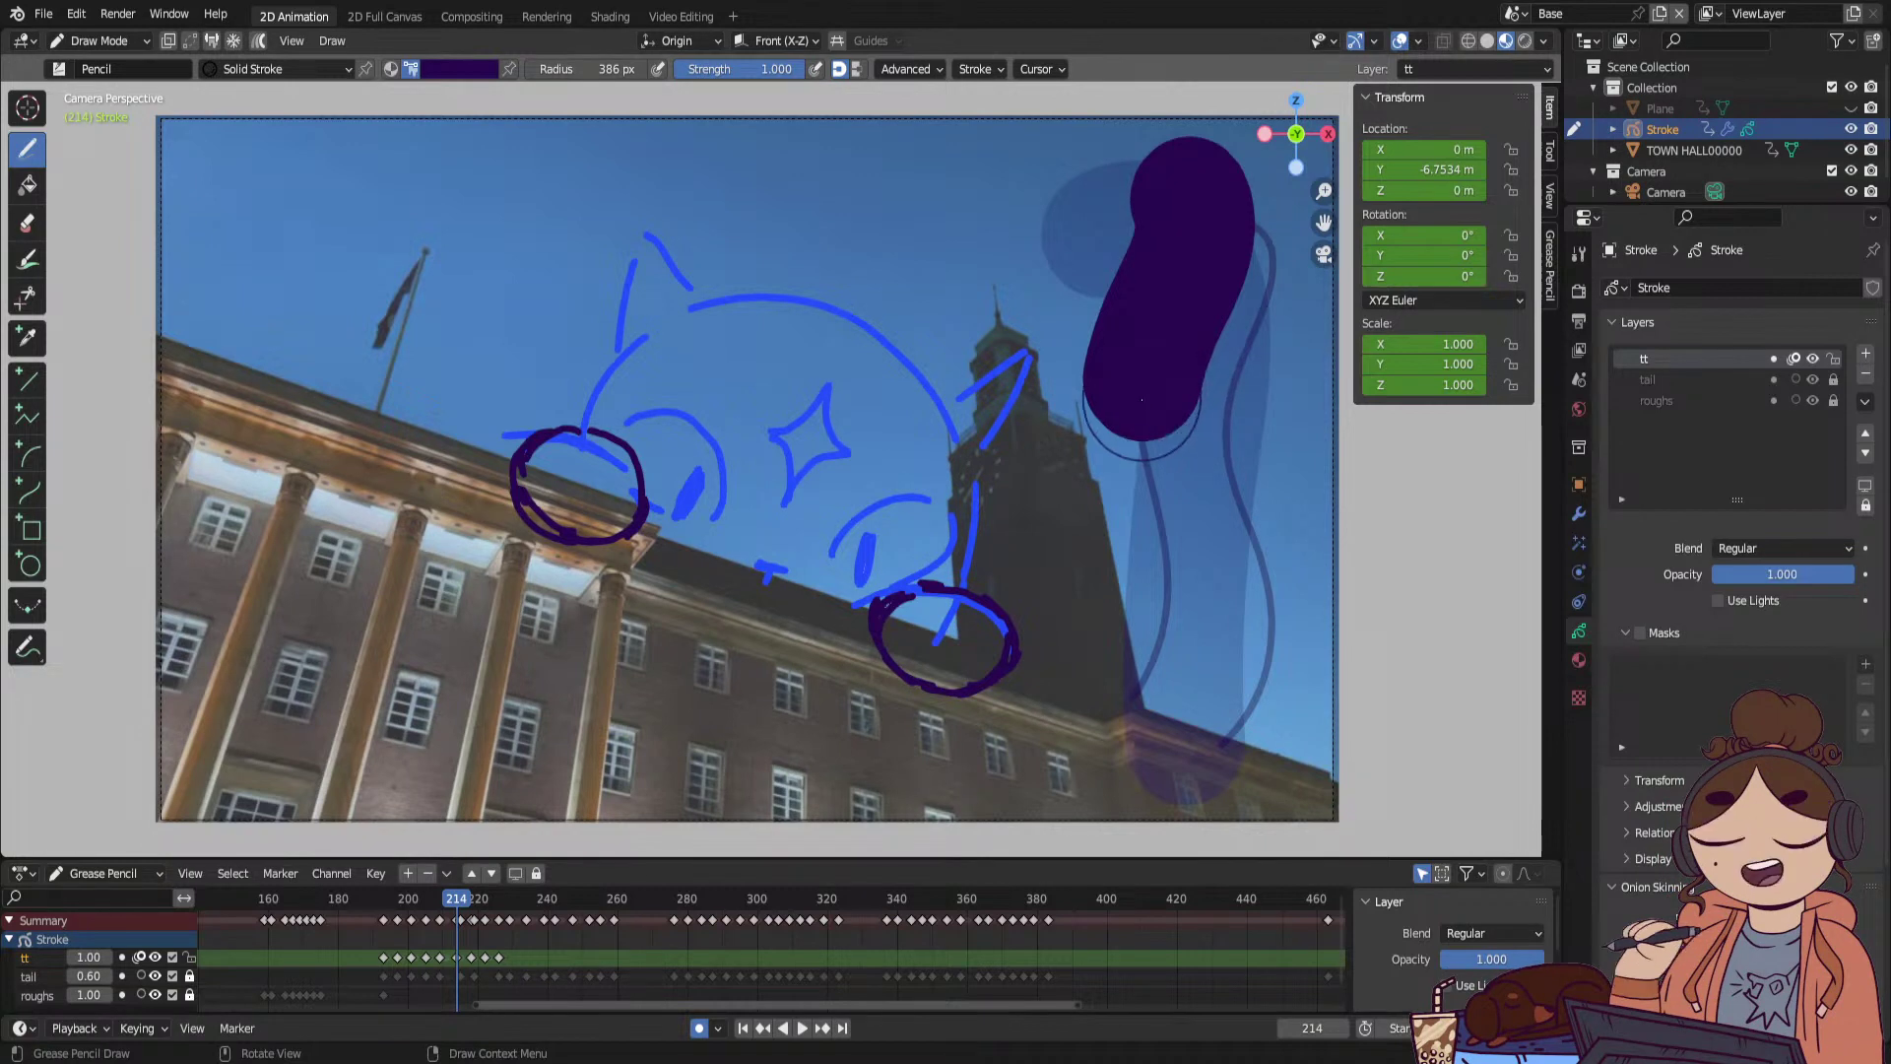
pyautogui.hotkey('ctrl', 'z')
pyautogui.hotkey('ctrl', 'z')
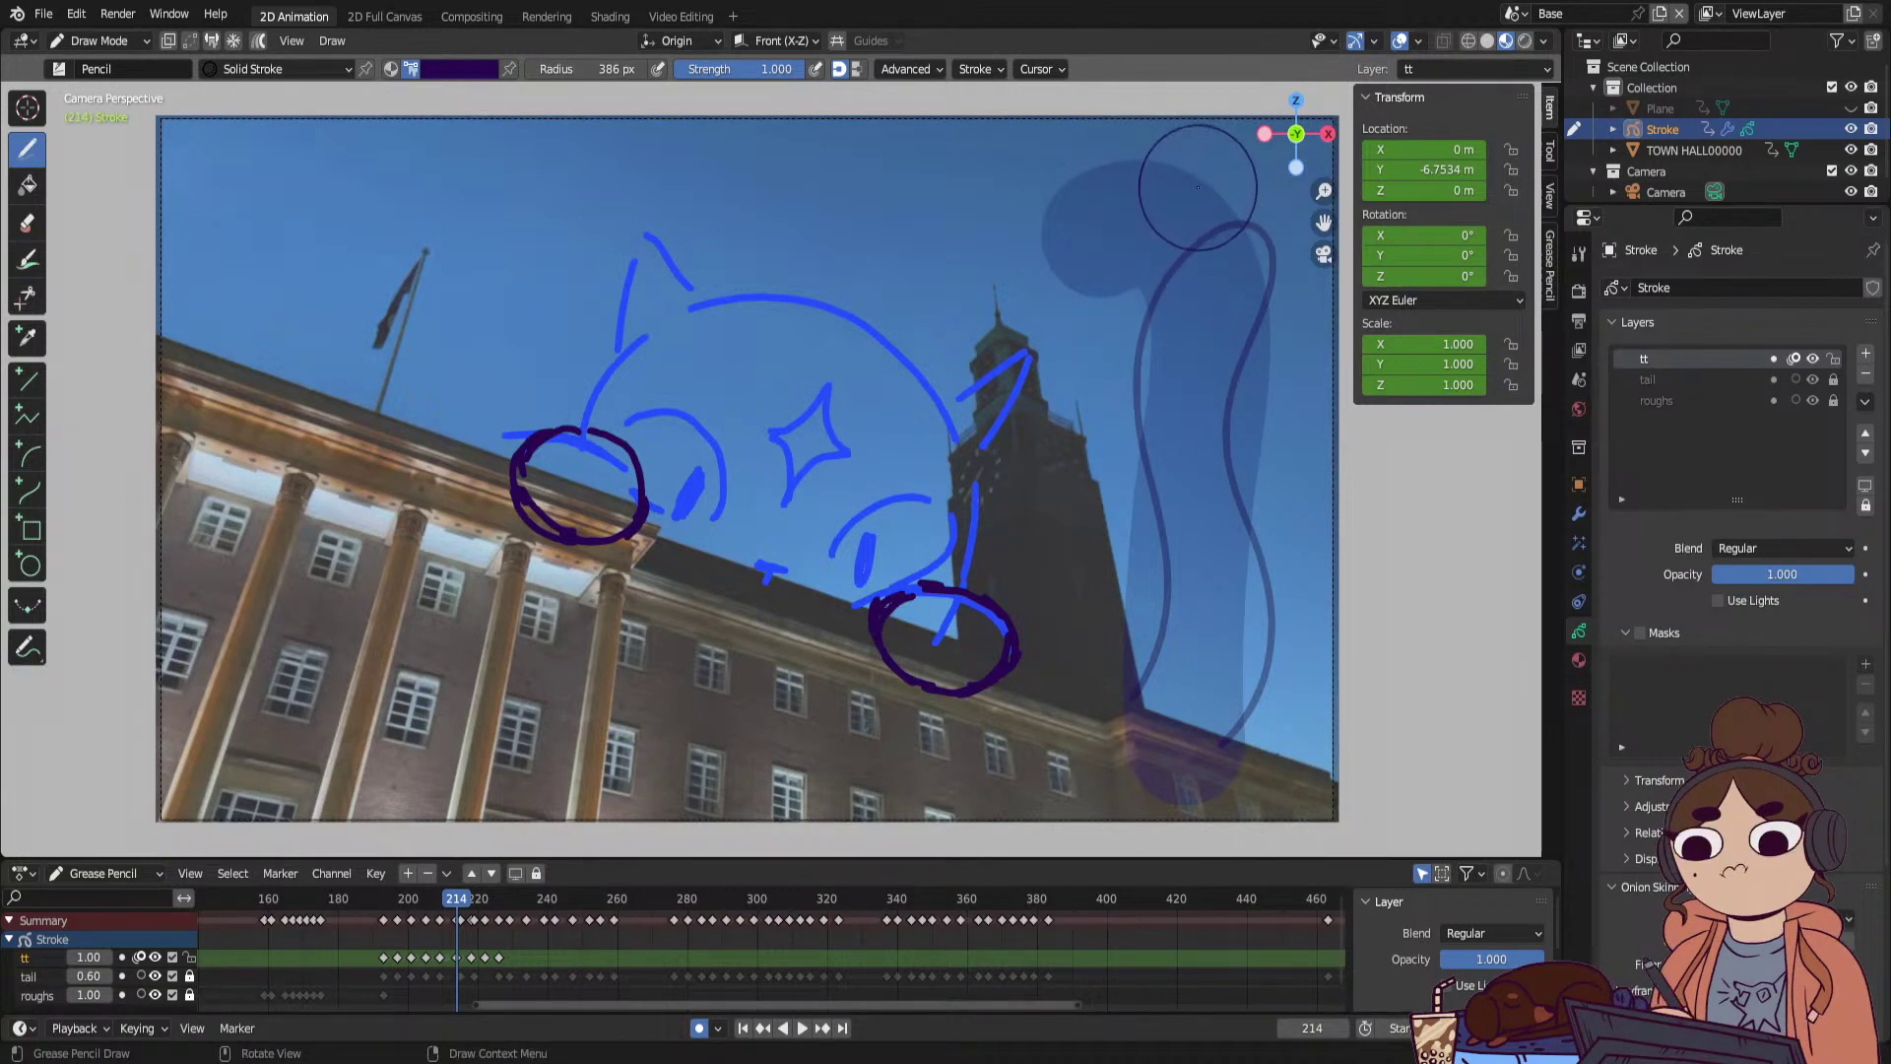
# Paint a tall thick tail stroke at frame 214 on the tt layer with a small curled tip, and compare it with the previous drawing.
pyautogui.moveTo(1177, 197)
pyautogui.mouseDown()
pyautogui.moveTo(1236, 211)
pyautogui.moveTo(1174, 419)
pyautogui.moveTo(1168, 591)
pyautogui.moveTo(1202, 754)
pyautogui.mouseUp()
pyautogui.press('Down')
pyautogui.press('Up')
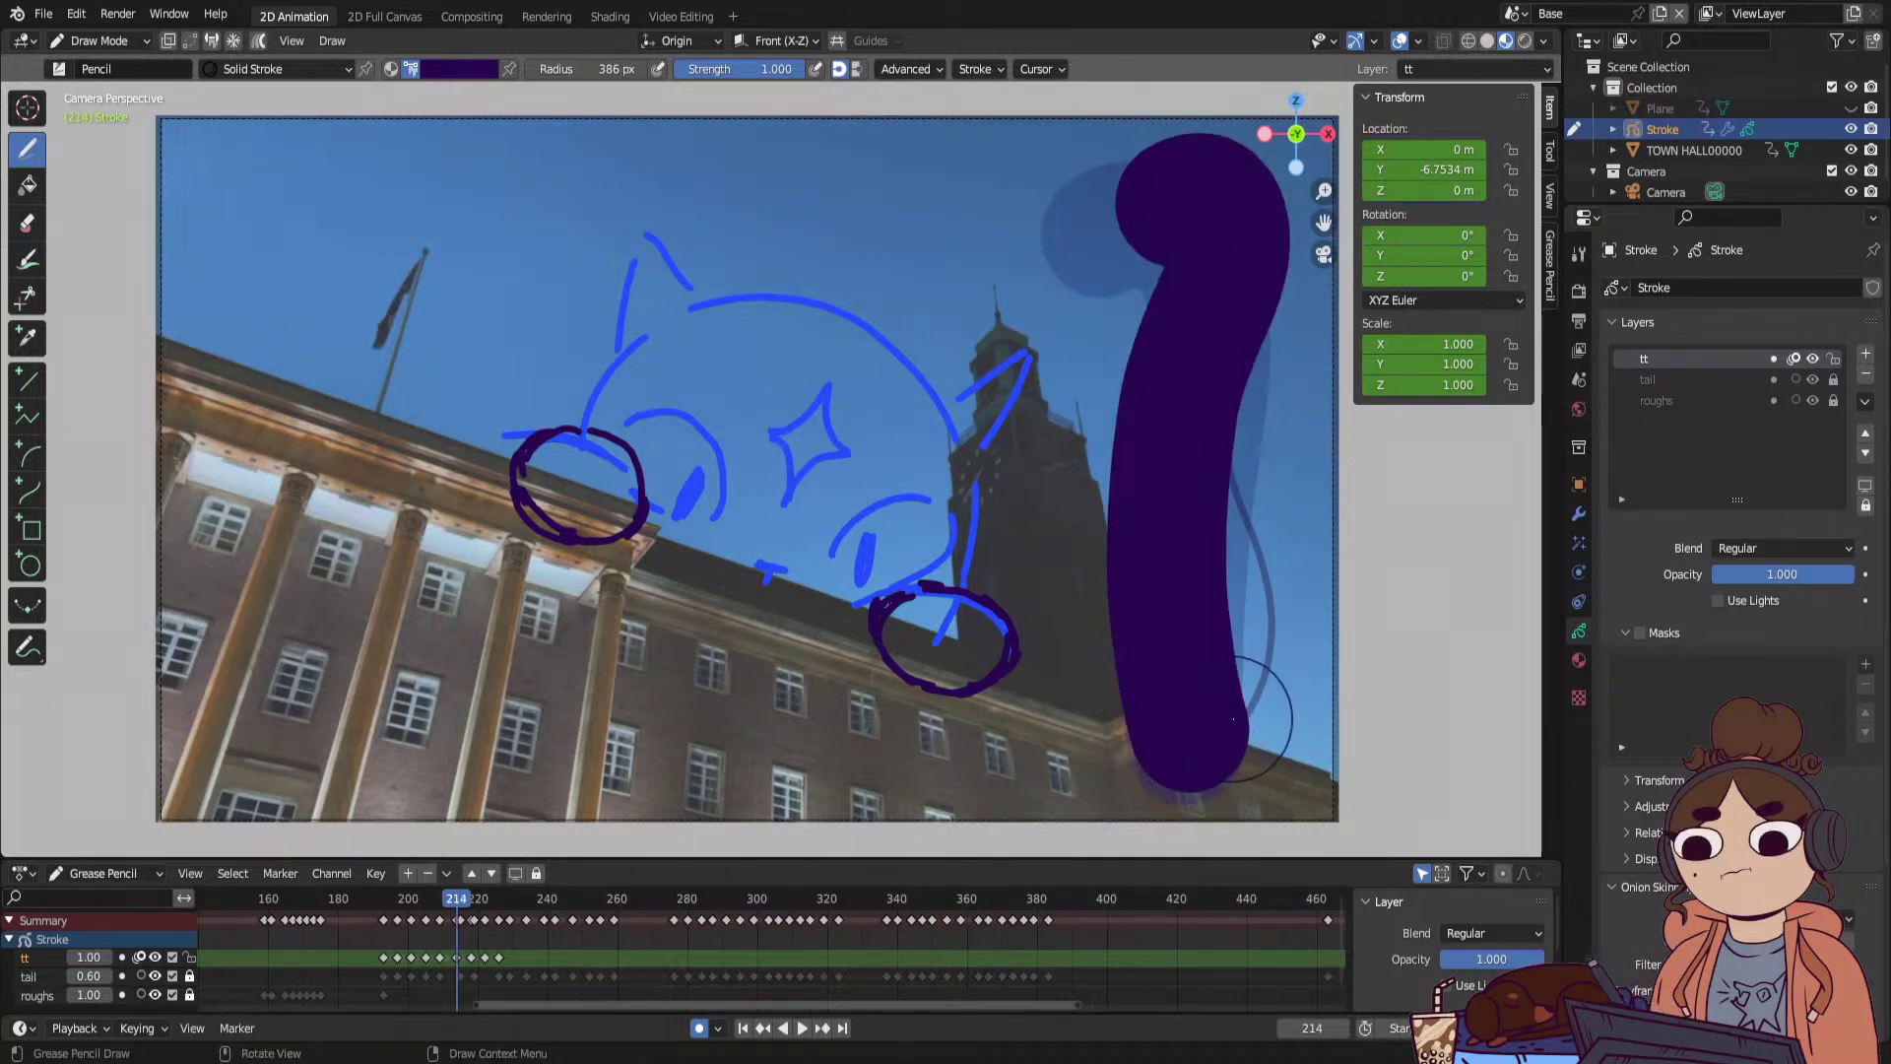
# Paint thick curved tail strokes at frames 218 and 222, swinging the tip away from the tower and drooping it lower in the second.
pyautogui.press('Up')
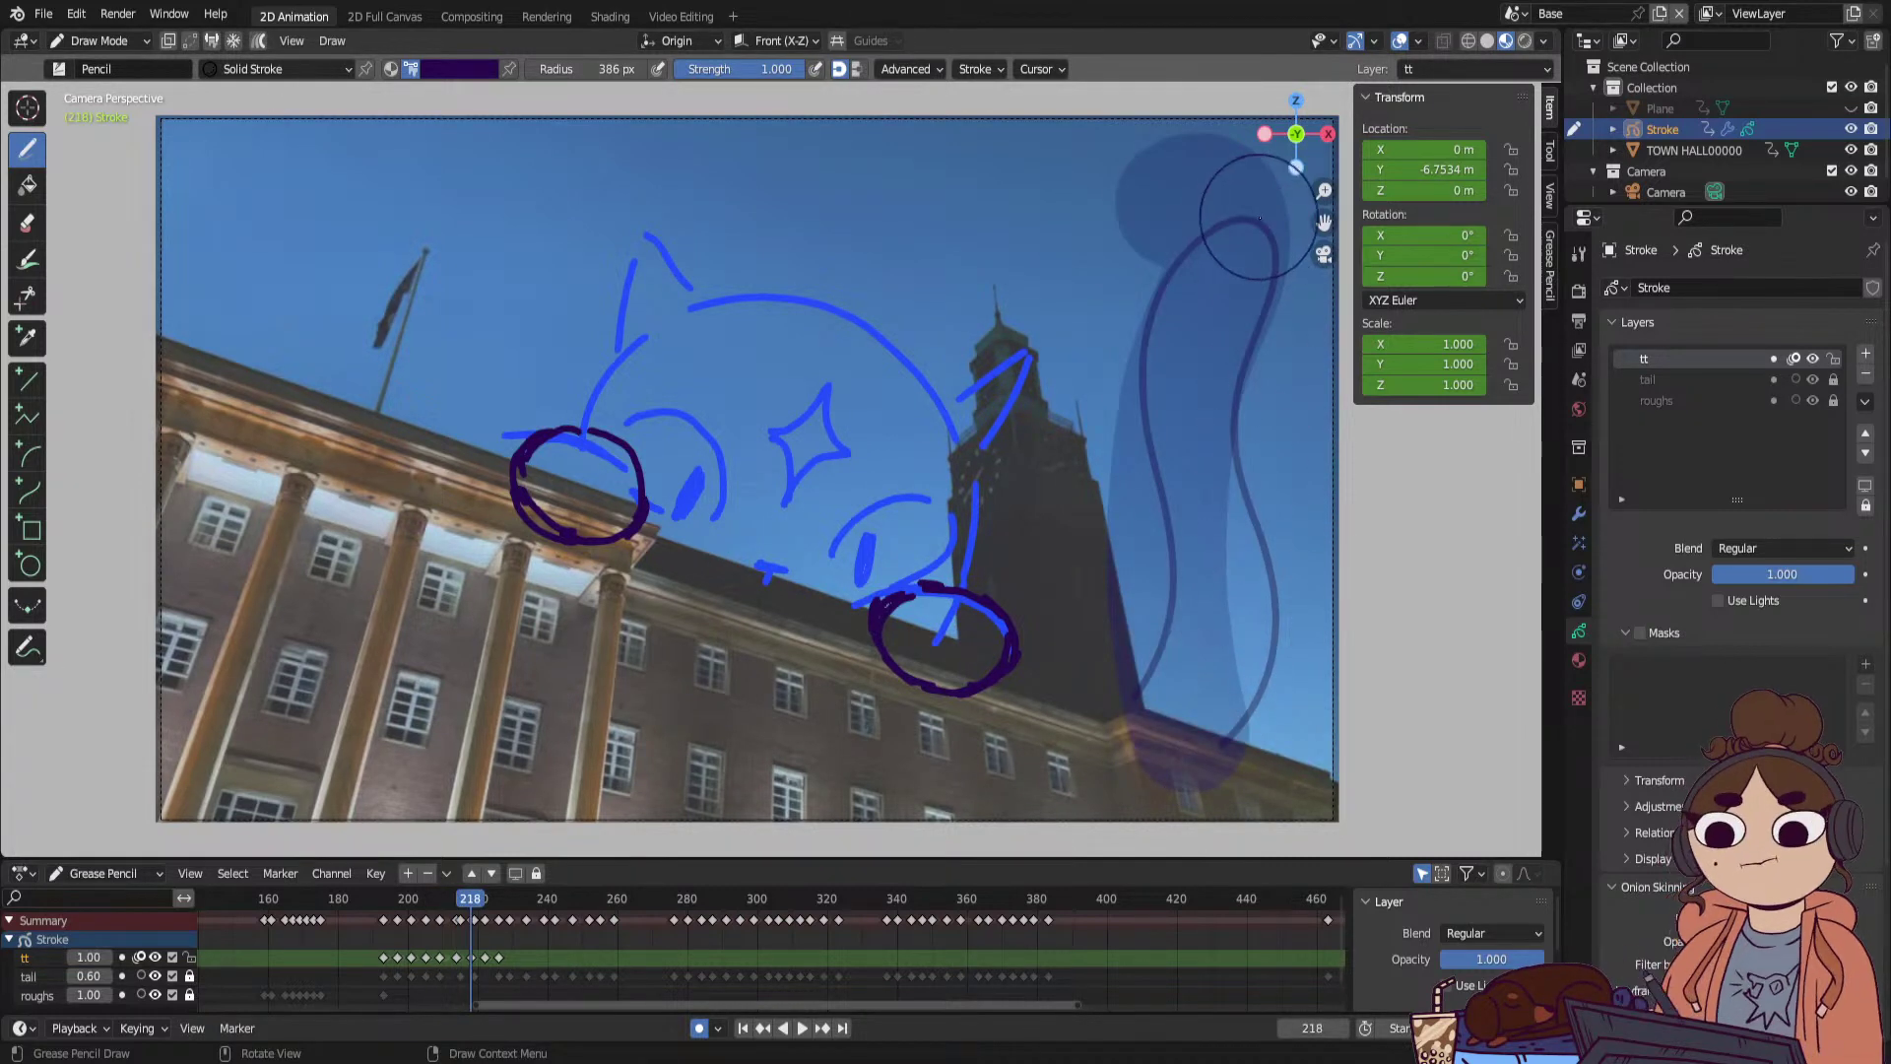
pyautogui.moveTo(1280, 197)
pyautogui.mouseDown()
pyautogui.moveTo(1199, 270)
pyautogui.moveTo(1133, 374)
pyautogui.moveTo(1141, 540)
pyautogui.moveTo(1187, 660)
pyautogui.moveTo(1201, 788)
pyautogui.mouseUp()
pyautogui.press('Up')
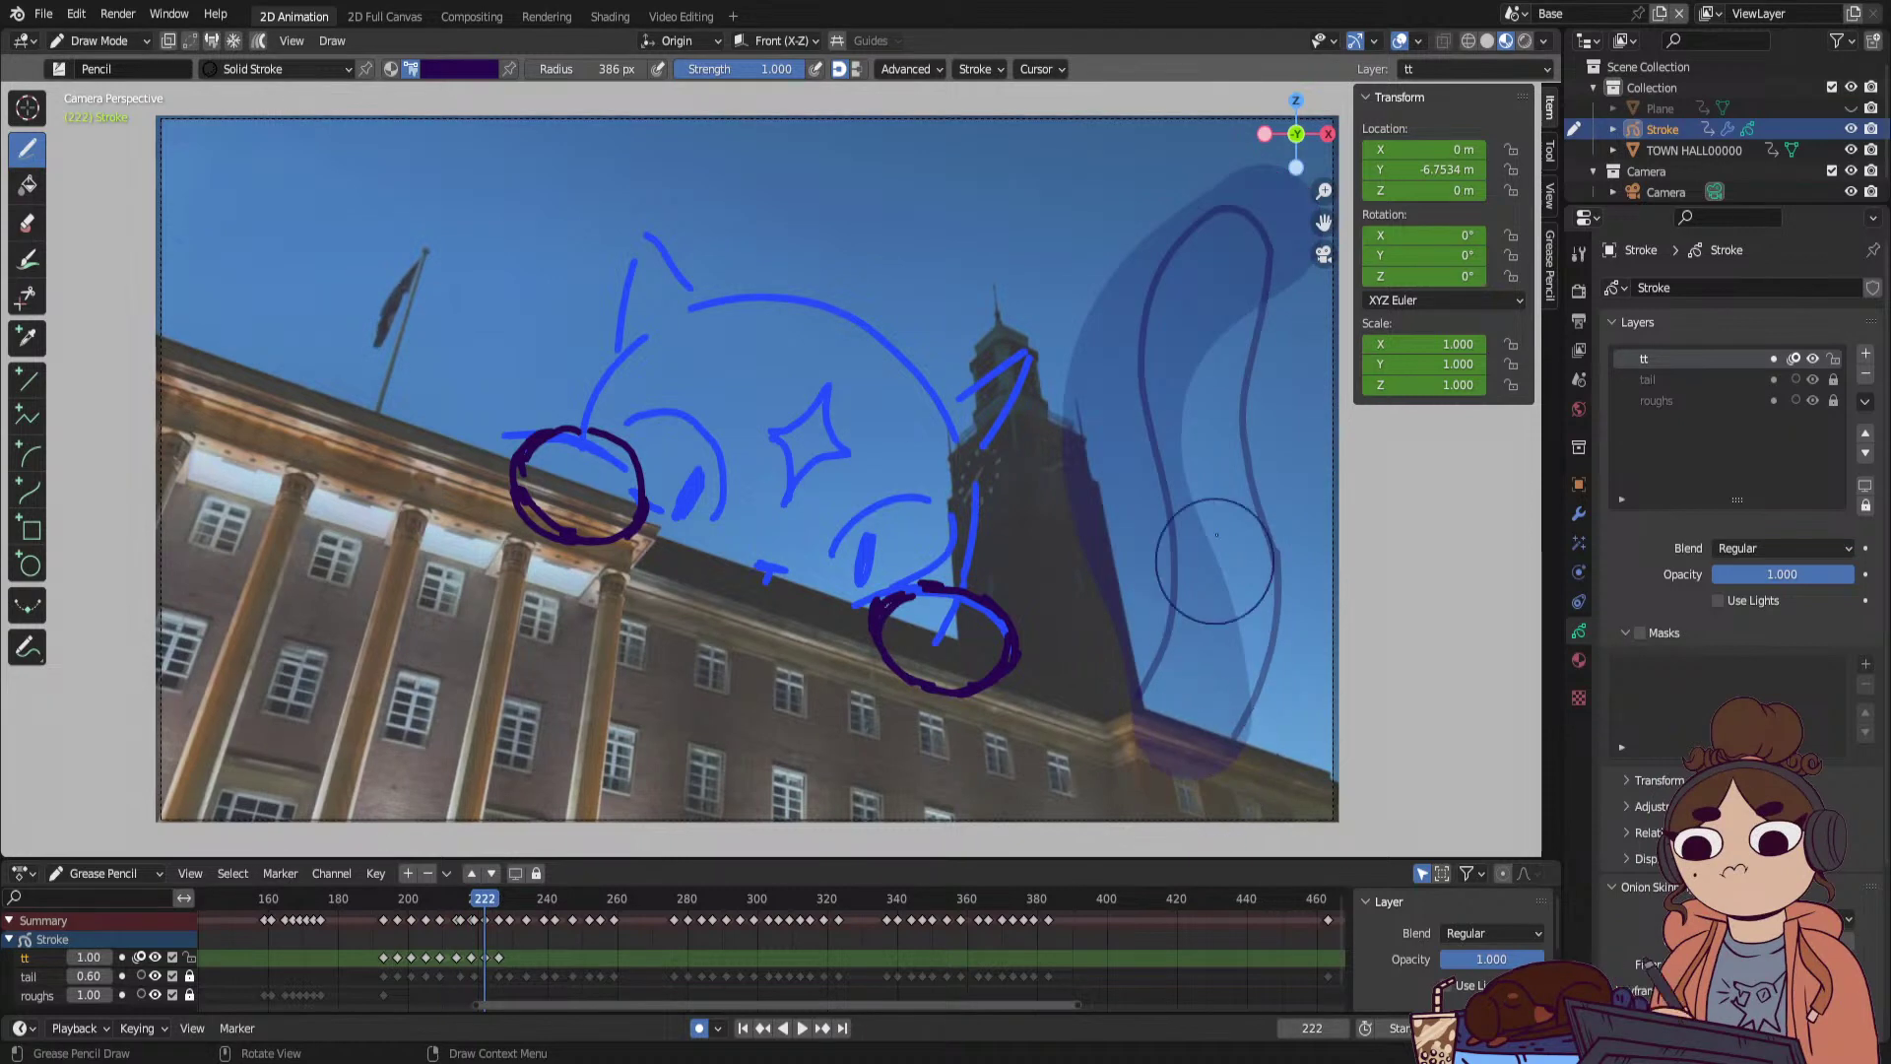
pyautogui.moveTo(1271, 291)
pyautogui.mouseDown()
pyautogui.moveTo(1147, 291)
pyautogui.moveTo(1093, 522)
pyautogui.moveTo(1167, 754)
pyautogui.mouseUp()
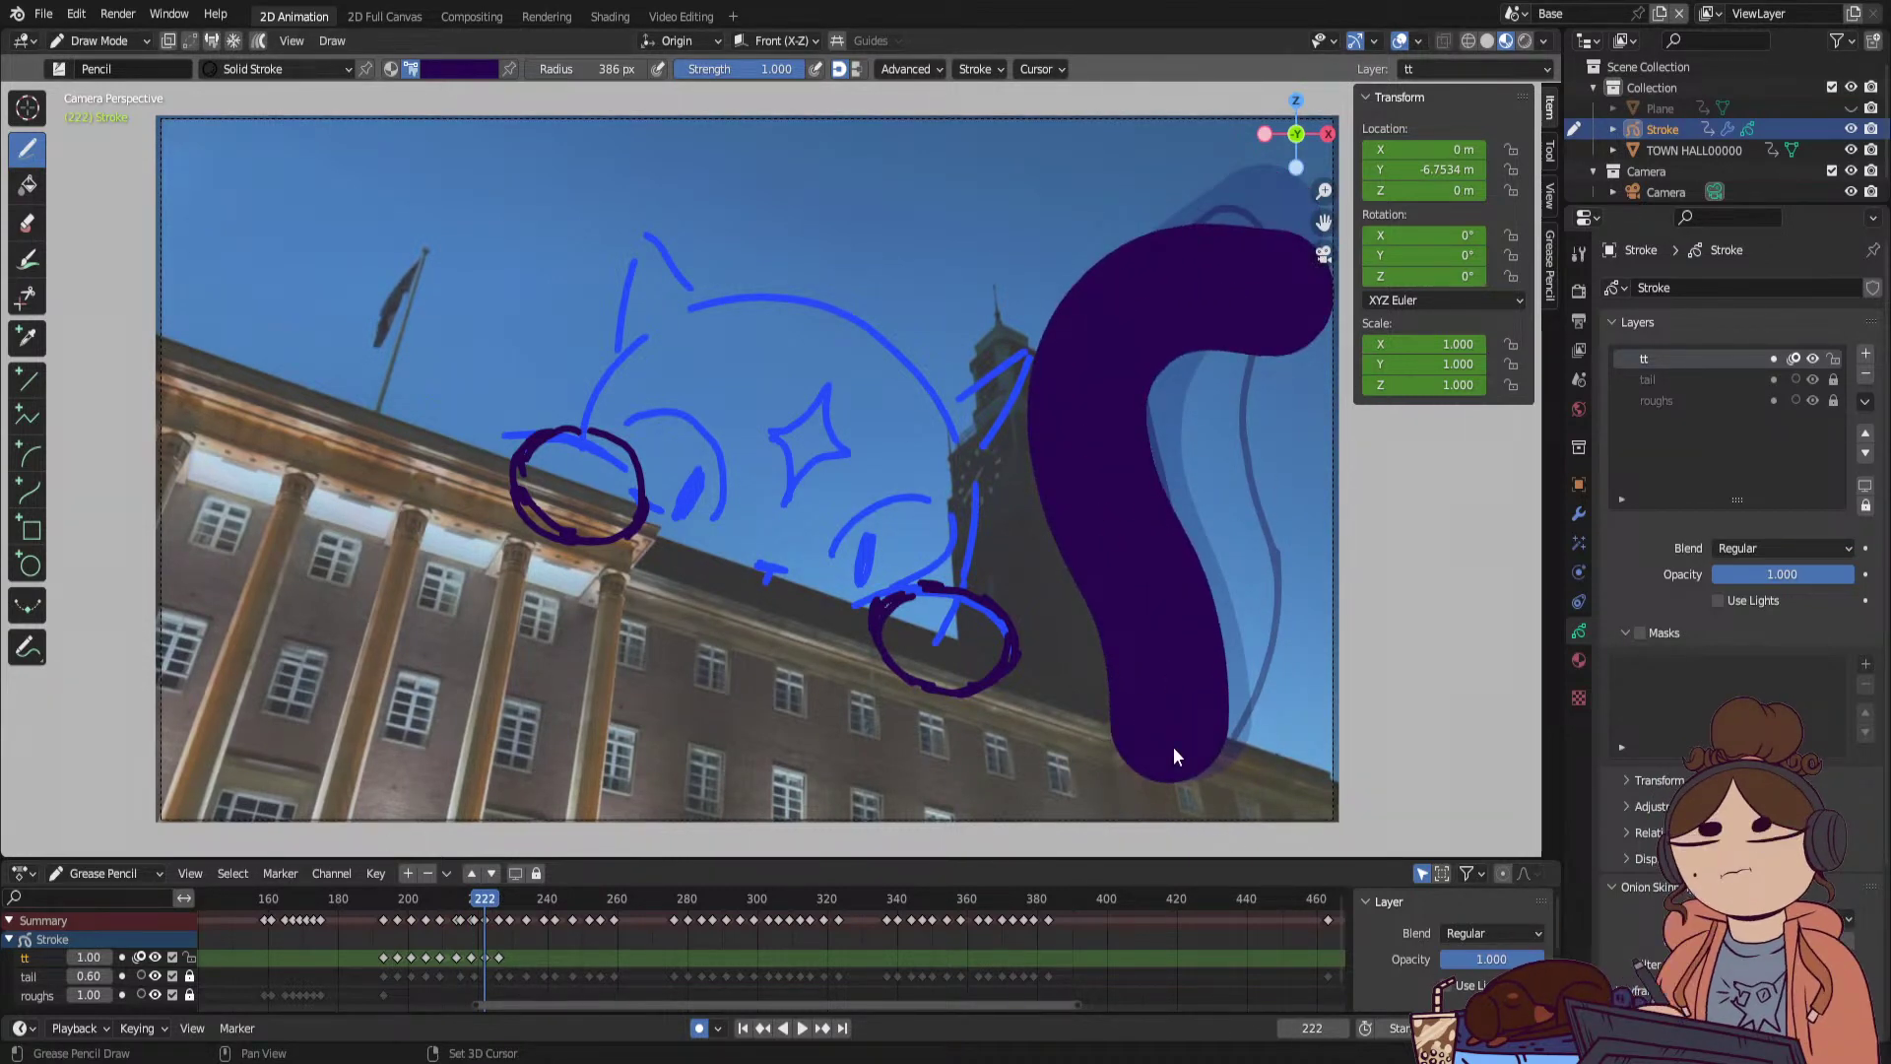
# Flip back and forth through the painted tail drawings between frames 197 and 222 to examine the motion.
pyautogui.press('Down')
pyautogui.press('Down')
pyautogui.press('Down')
pyautogui.press('Down')
pyautogui.press('Down')
pyautogui.press('Down')
pyautogui.press('Down')
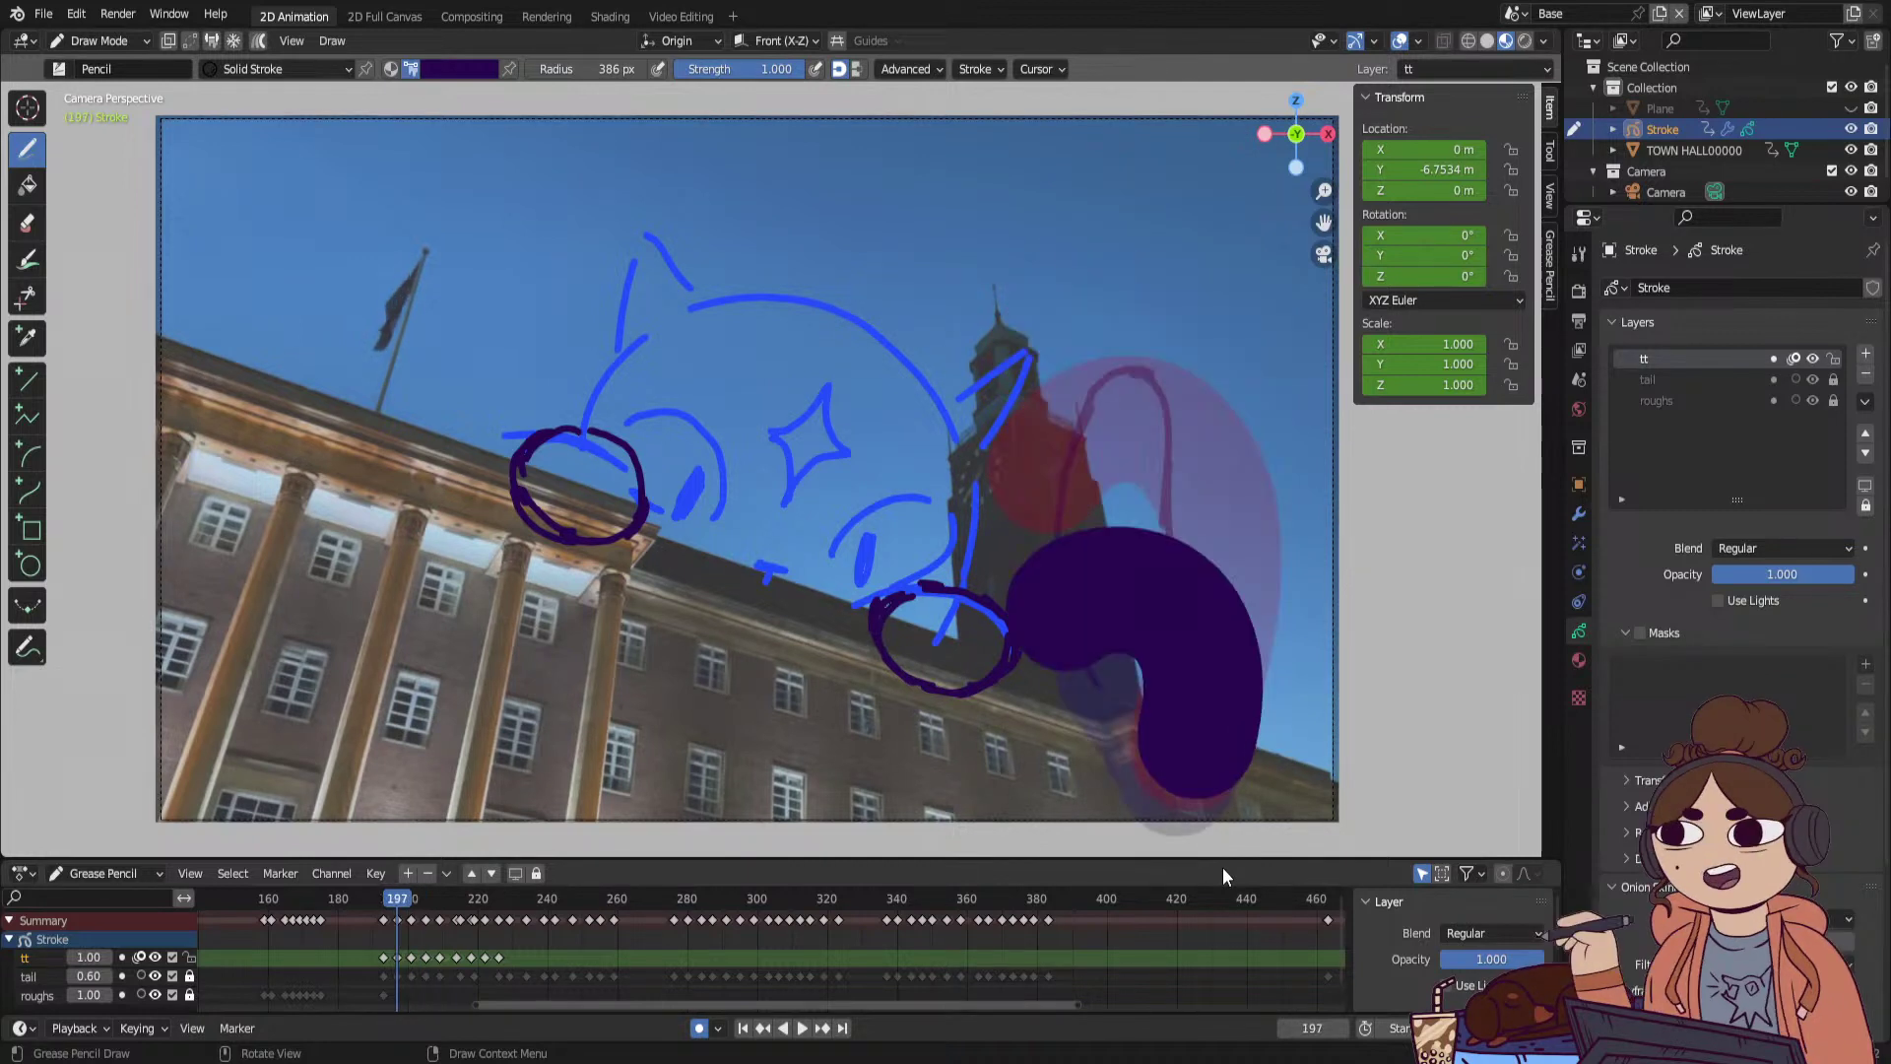
pyautogui.press('Up')
pyautogui.press('Up')
pyautogui.press('Up')
pyautogui.press('Up')
pyautogui.press('Up')
pyautogui.press('Up')
pyautogui.press('Up')
pyautogui.press('Up')
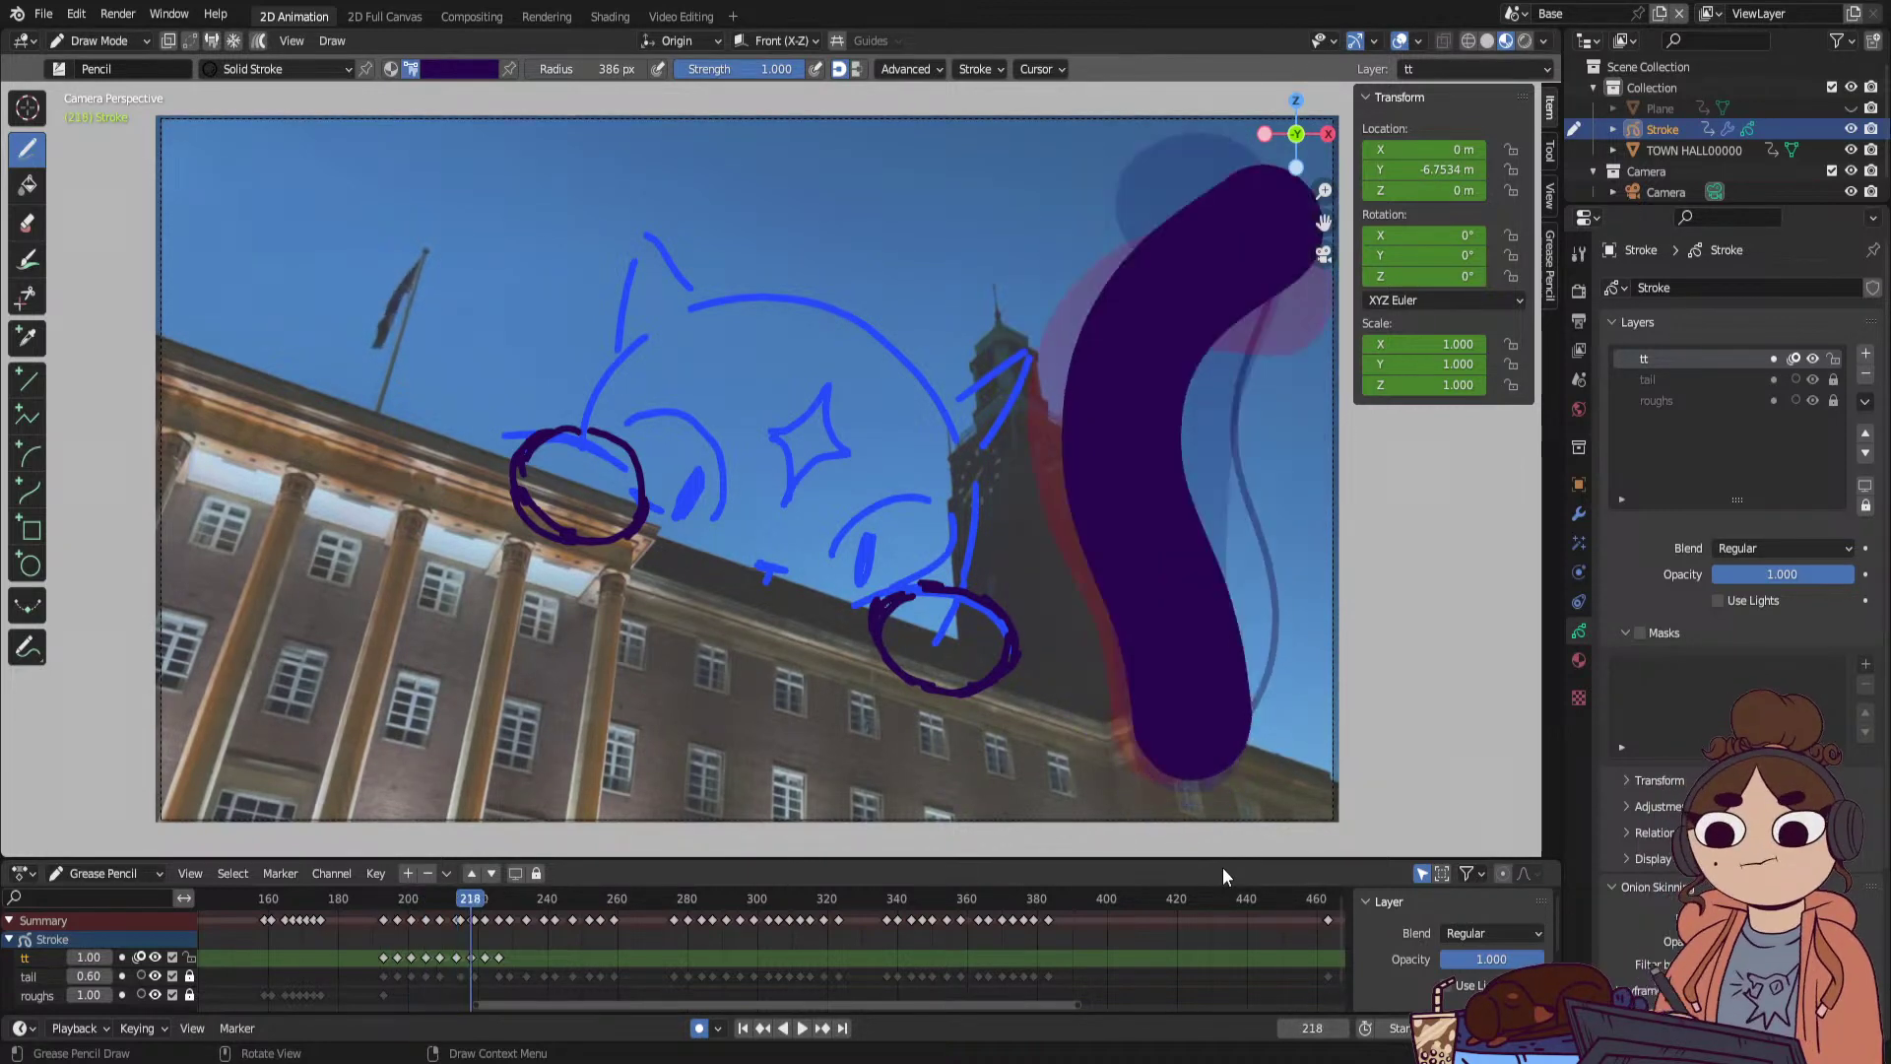
pyautogui.press('Down')
pyautogui.press('Down')
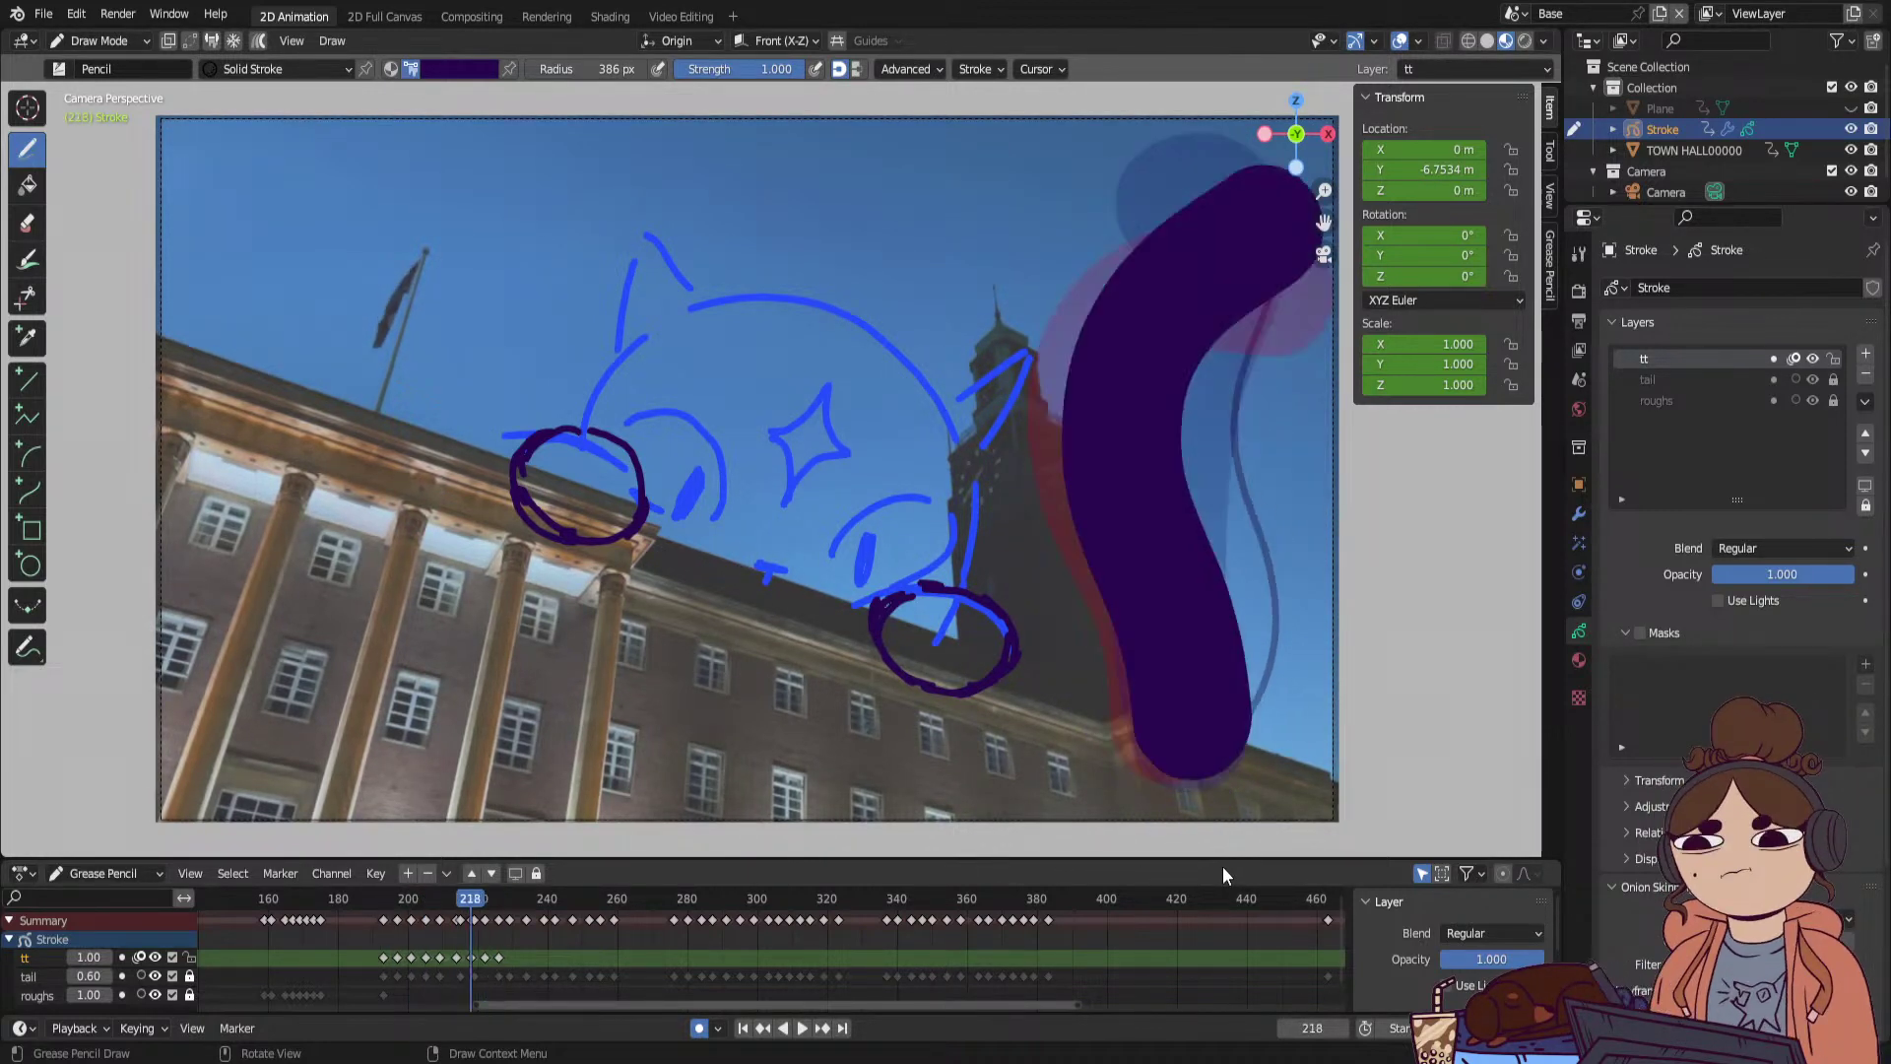
pyautogui.press('Up')
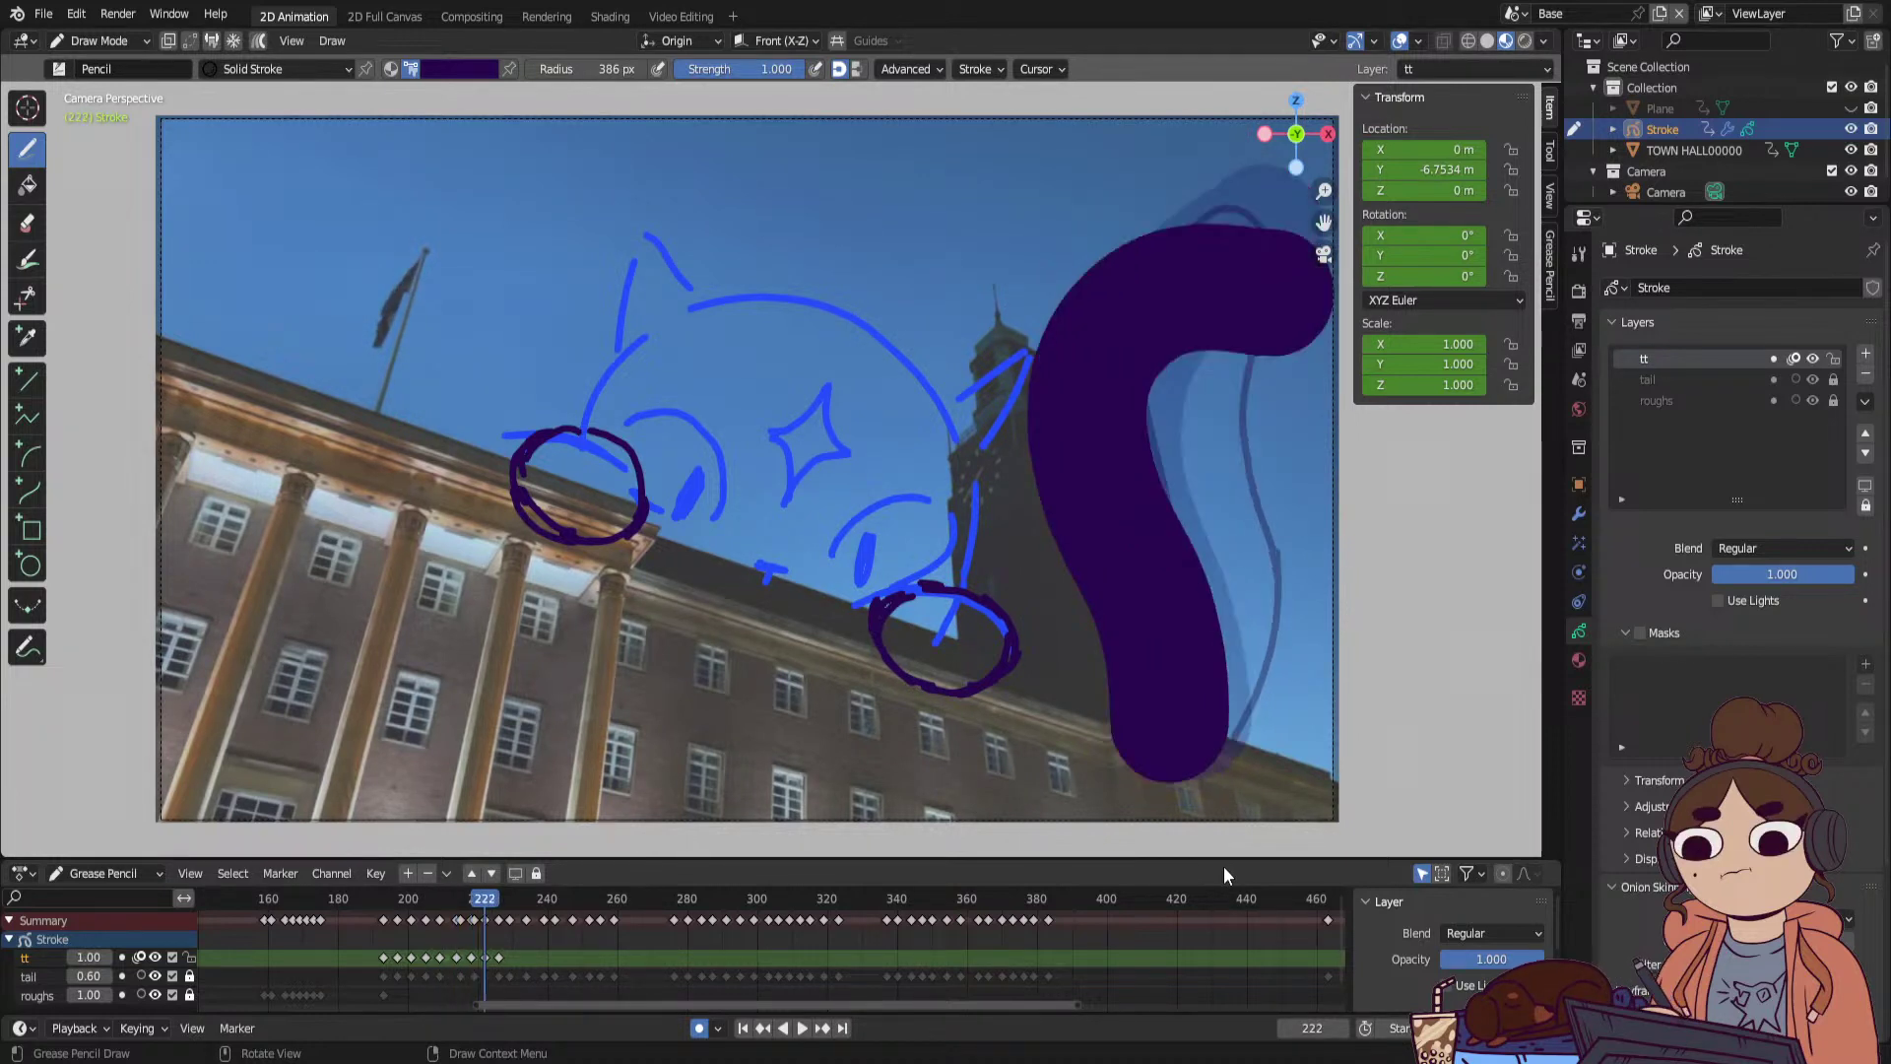
# Paint an S-shaped tail at frame 226 leaning over the tower, undoing the long-hooked first attempt and repainting it with a shorter tip.
pyautogui.press('Up')
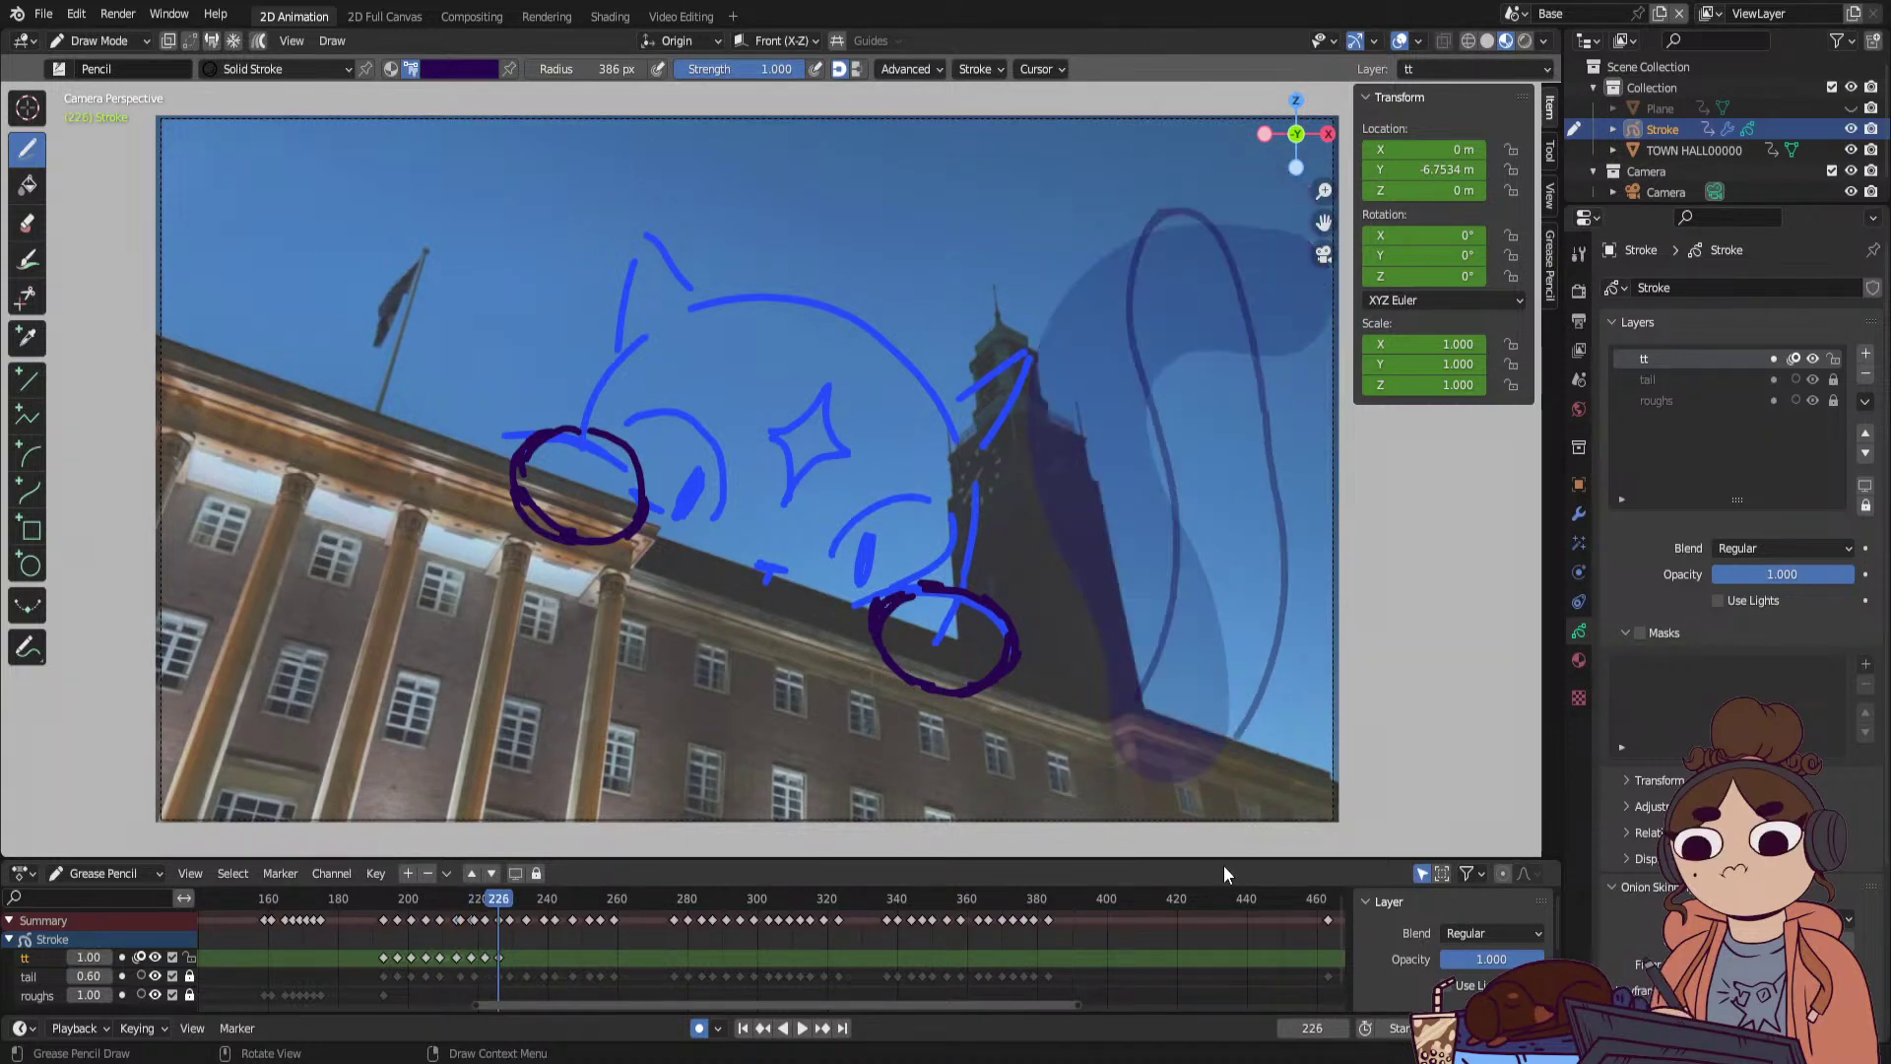
pyautogui.moveTo(1157, 740)
pyautogui.mouseDown()
pyautogui.moveTo(1148, 667)
pyautogui.moveTo(1025, 485)
pyautogui.moveTo(997, 229)
pyautogui.moveTo(1063, 330)
pyautogui.mouseUp()
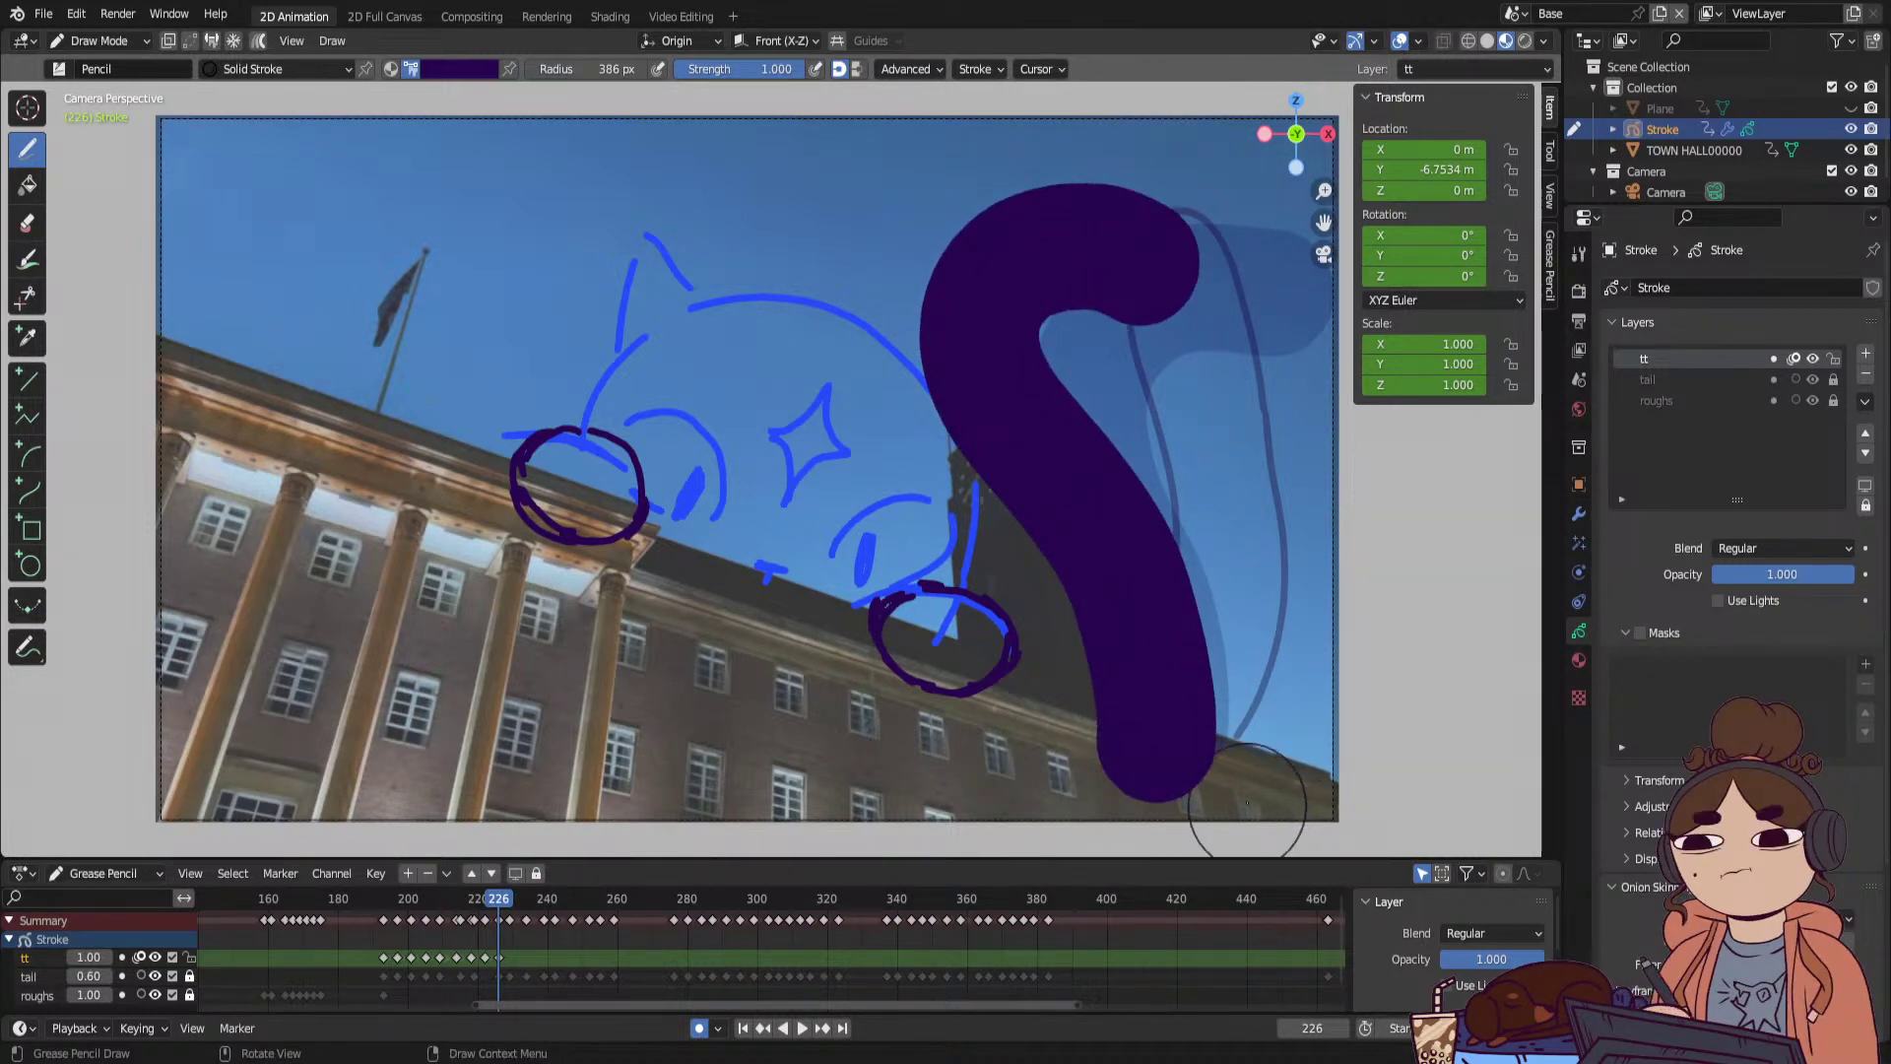
pyautogui.hotkey('ctrl', 'z')
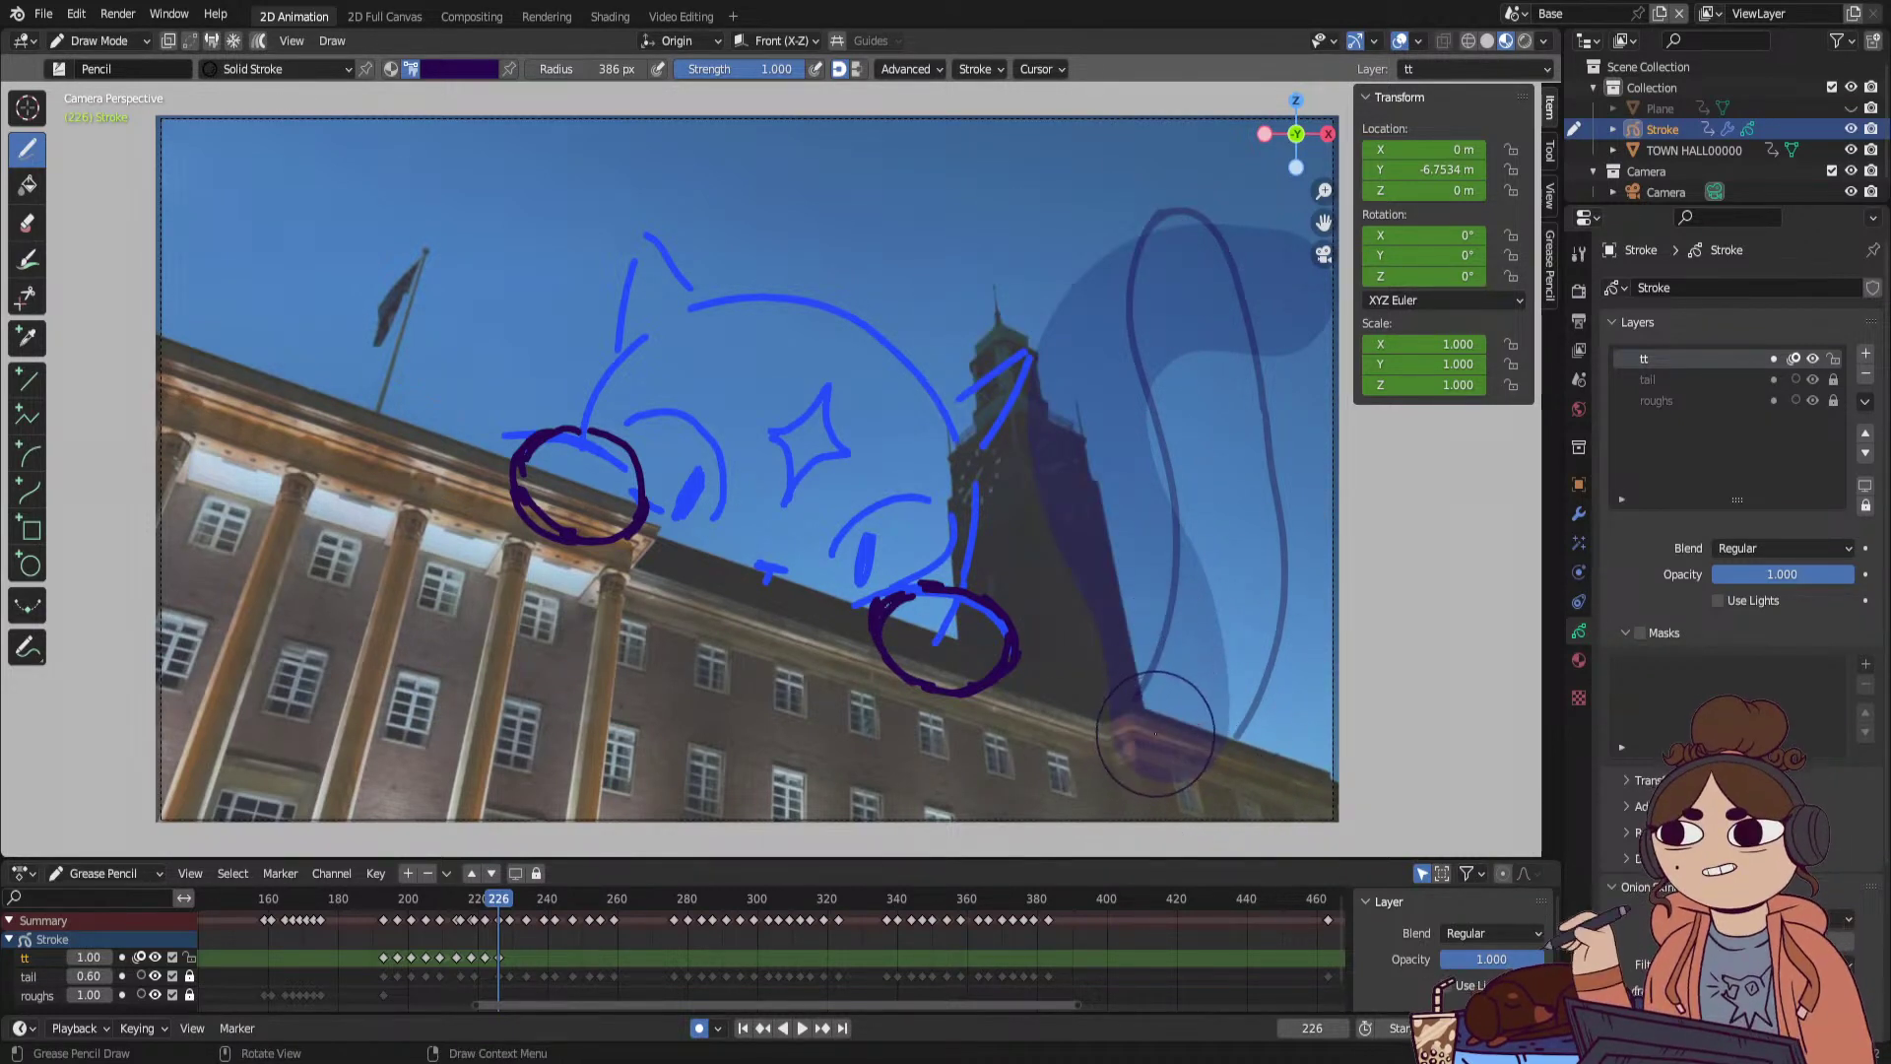
pyautogui.moveTo(1162, 724)
pyautogui.mouseDown()
pyautogui.moveTo(1119, 549)
pyautogui.moveTo(1020, 394)
pyautogui.moveTo(1094, 258)
pyautogui.mouseUp()
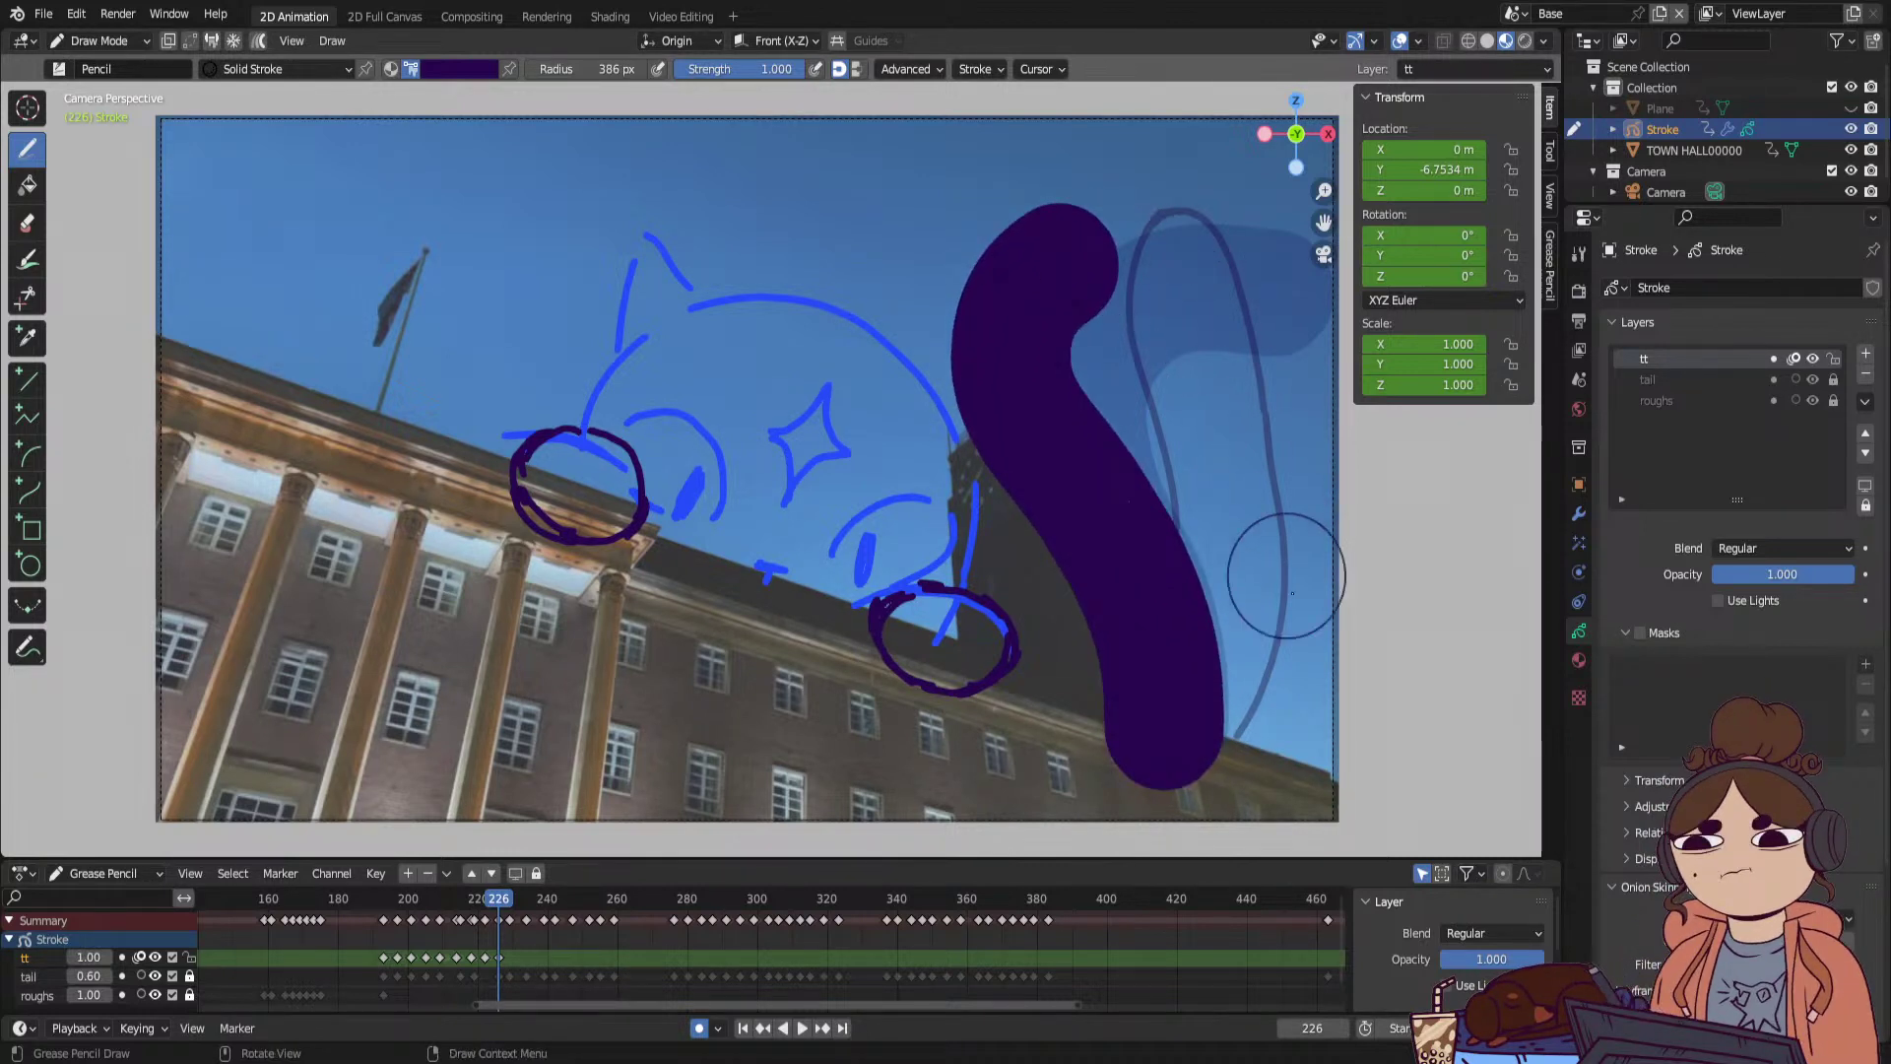
# Paint thick tail strokes at frames 230 and 234, with the tip pointing upward and the bend straightened slightly more in each.
pyautogui.press('Right')
pyautogui.press('Right')
pyautogui.press('Right')
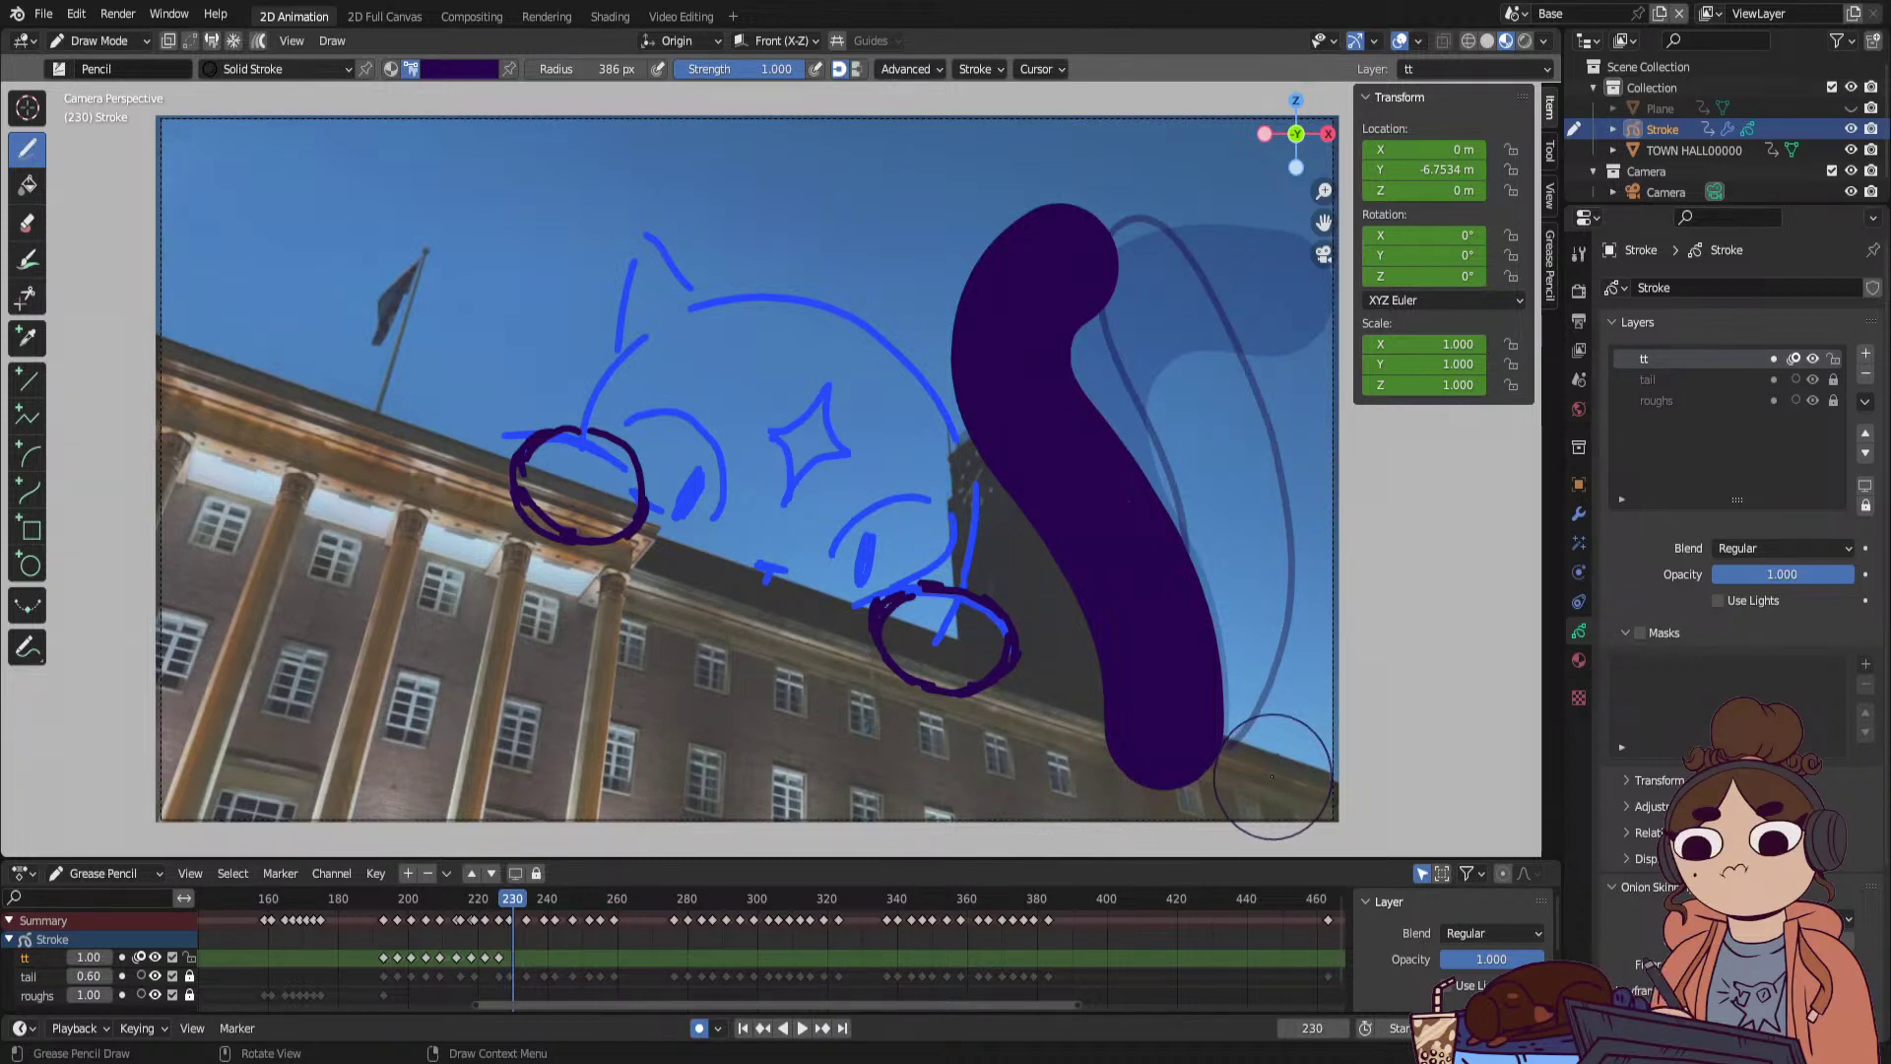
pyautogui.moveTo(1045, 233)
pyautogui.mouseDown()
pyautogui.moveTo(1172, 483)
pyautogui.moveTo(1226, 709)
pyautogui.moveTo(1164, 757)
pyautogui.mouseUp()
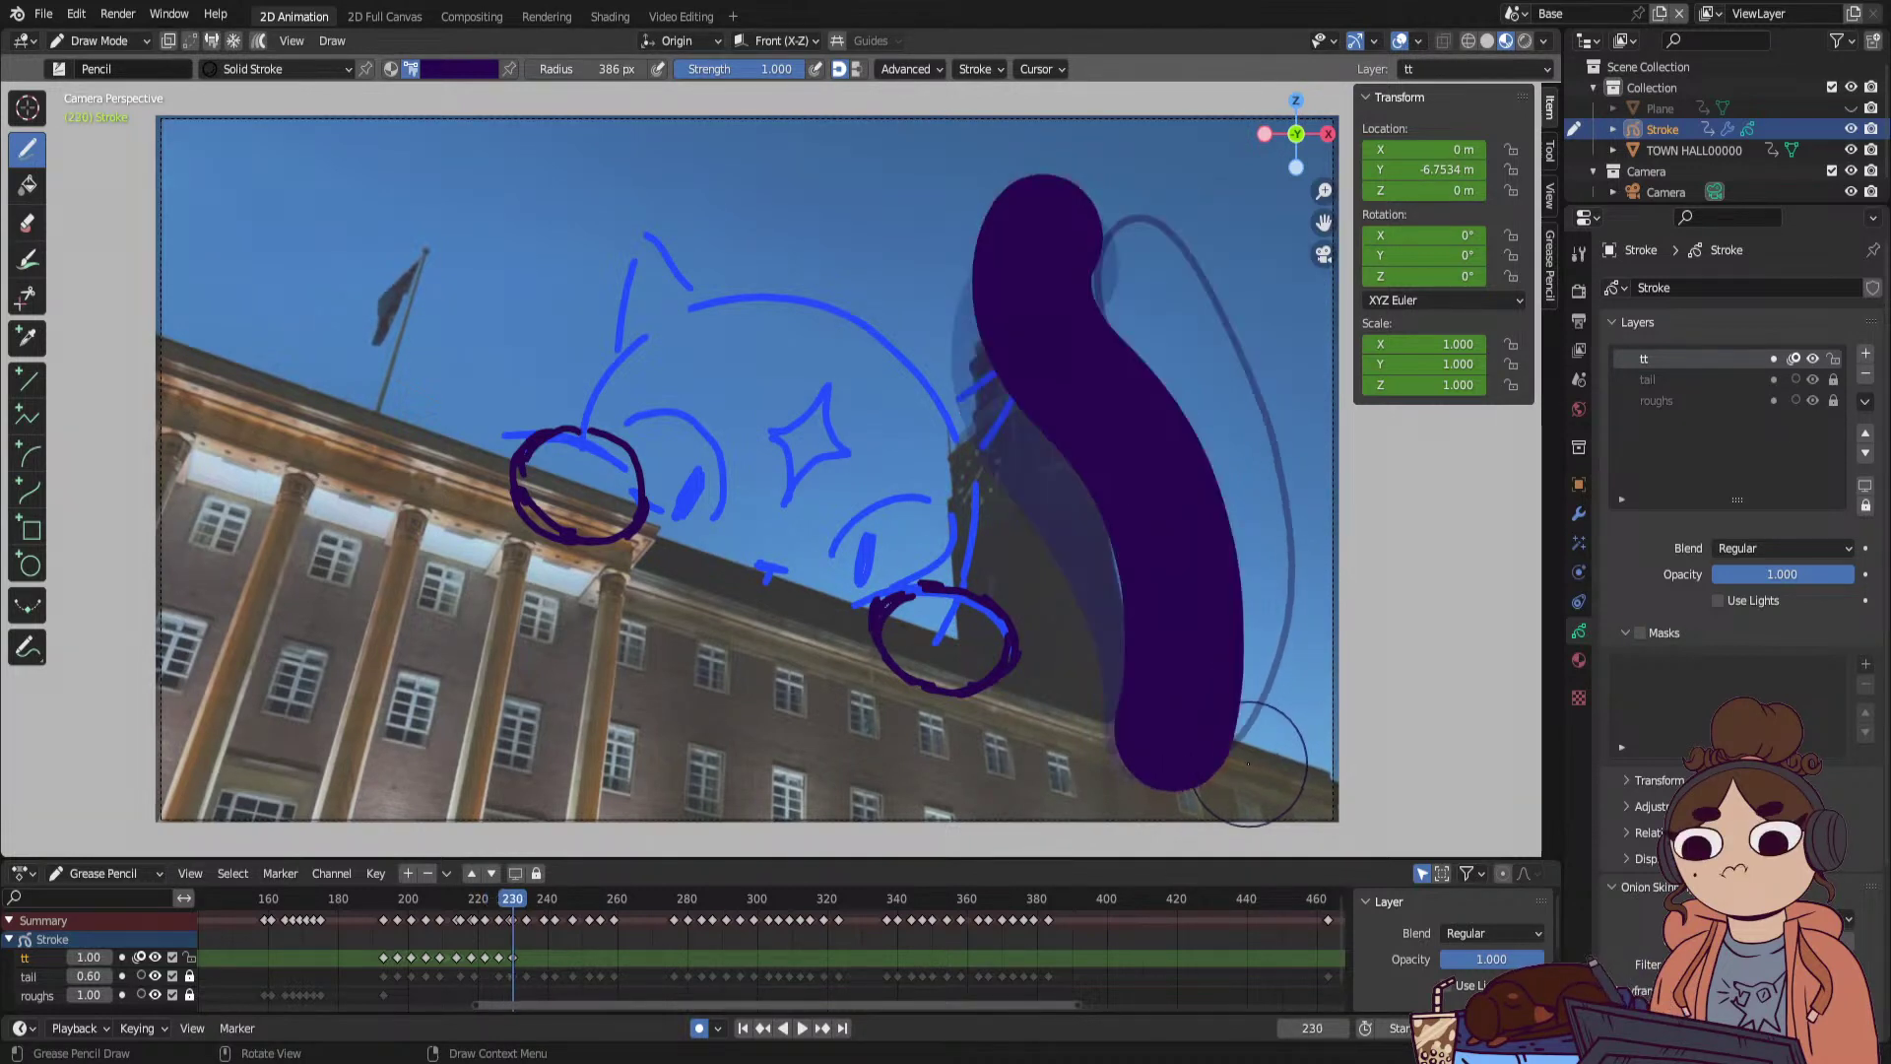
pyautogui.press('Up')
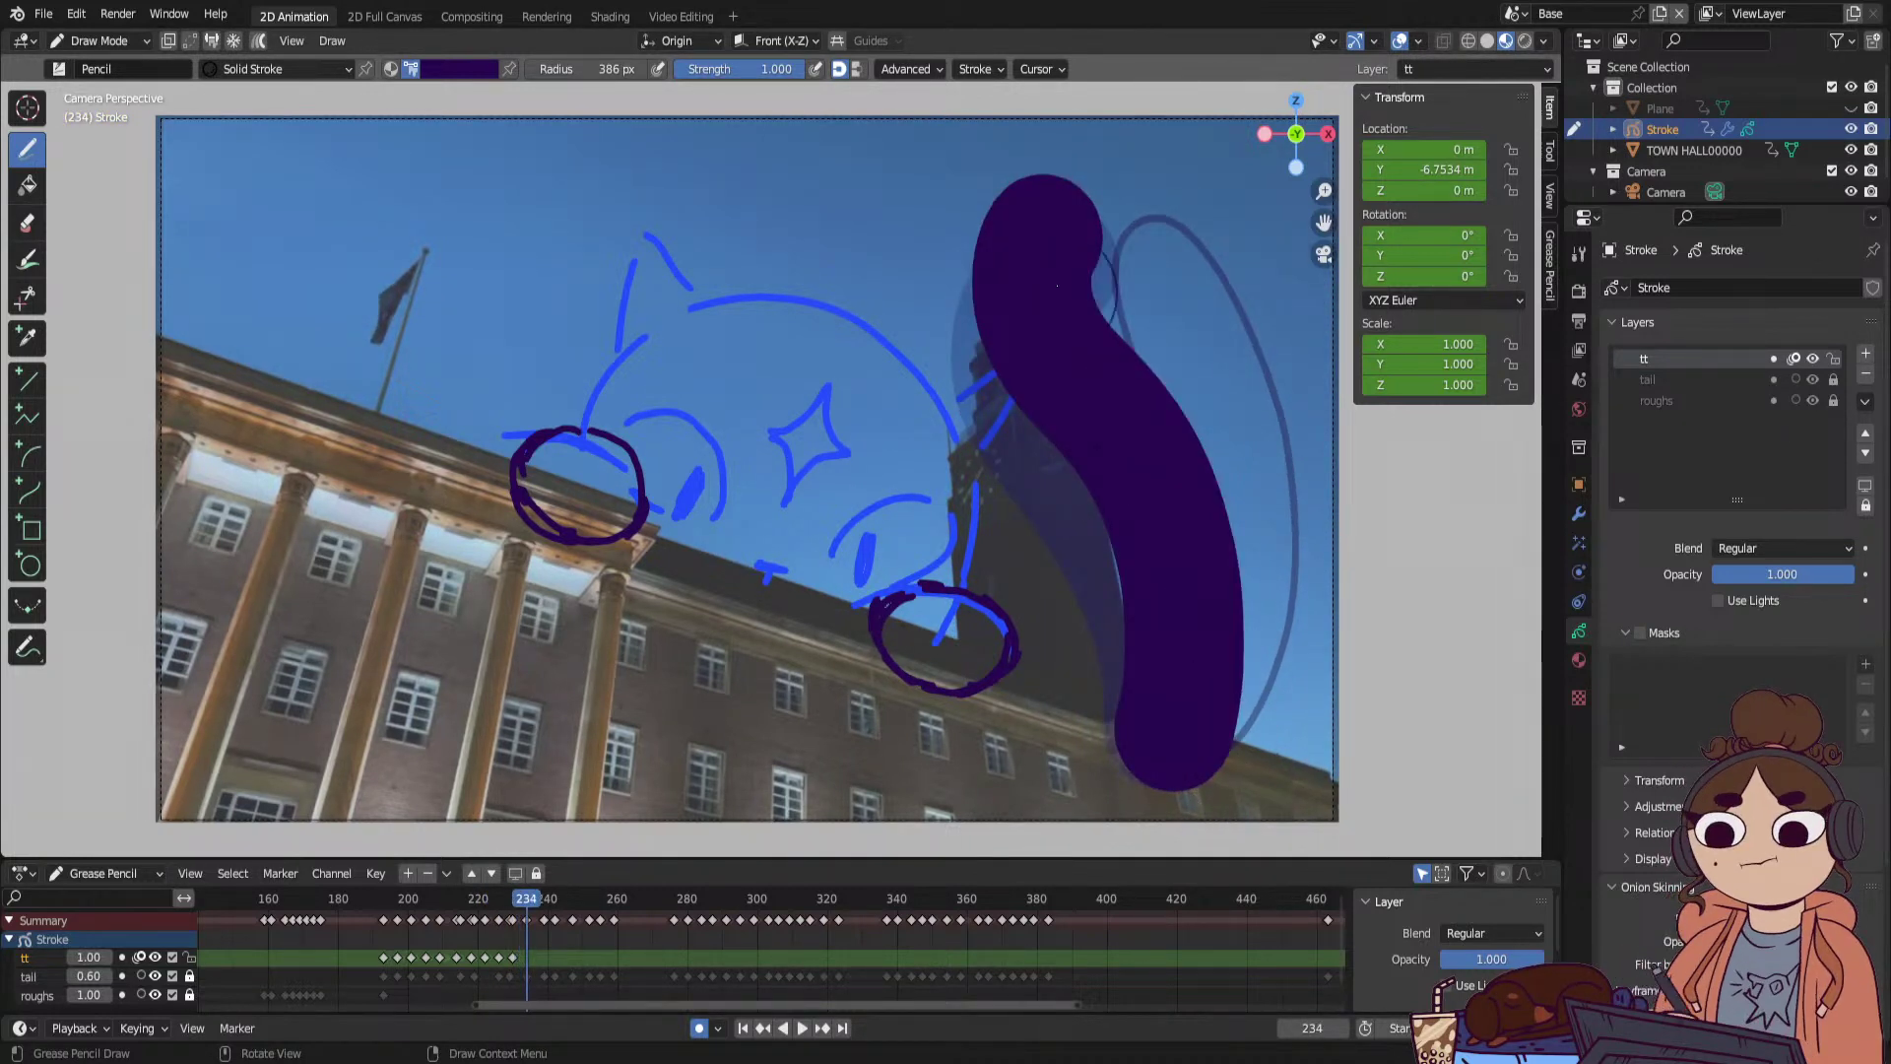
pyautogui.moveTo(1056, 286)
pyautogui.mouseDown()
pyautogui.moveTo(1103, 291)
pyautogui.moveTo(1168, 485)
pyautogui.mouseUp()
# Paint thick tail strokes at frames 238 and 243, settling the tail progressively more upright and away from the tower.
pyautogui.press('Right')
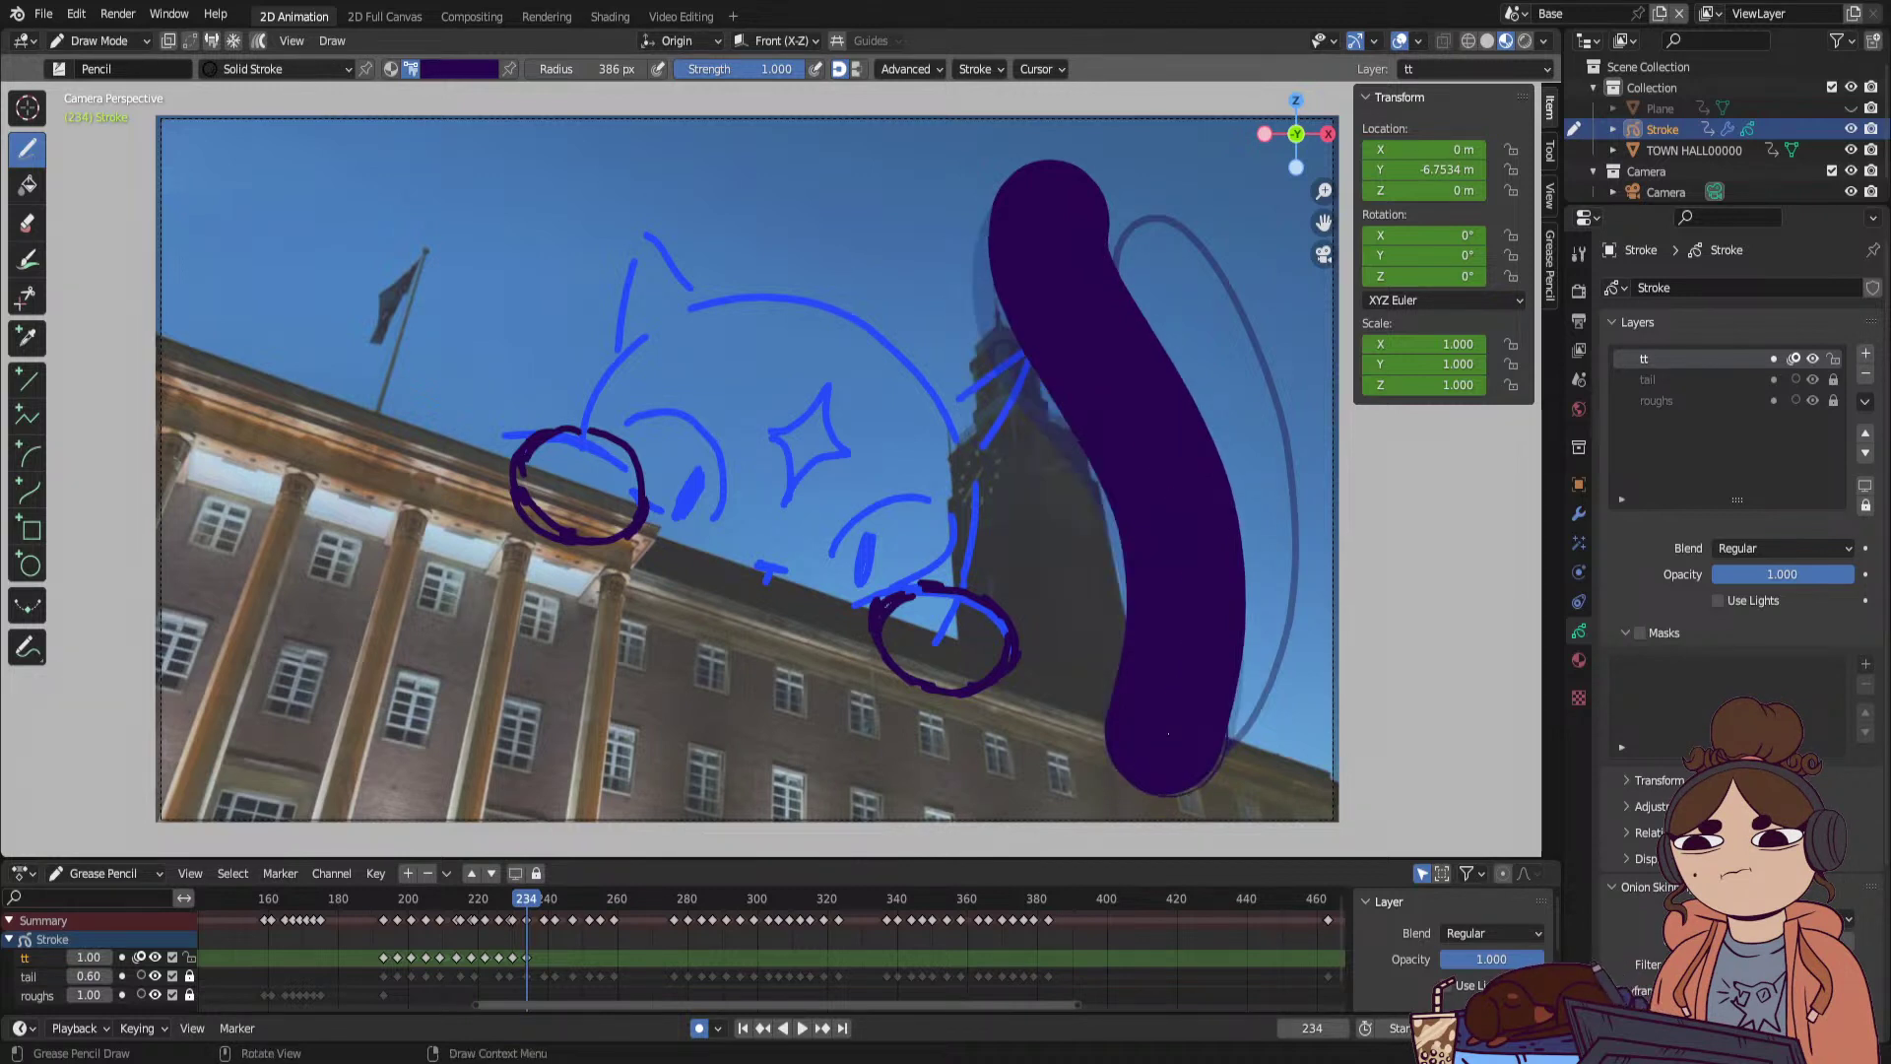
pyautogui.press('Up')
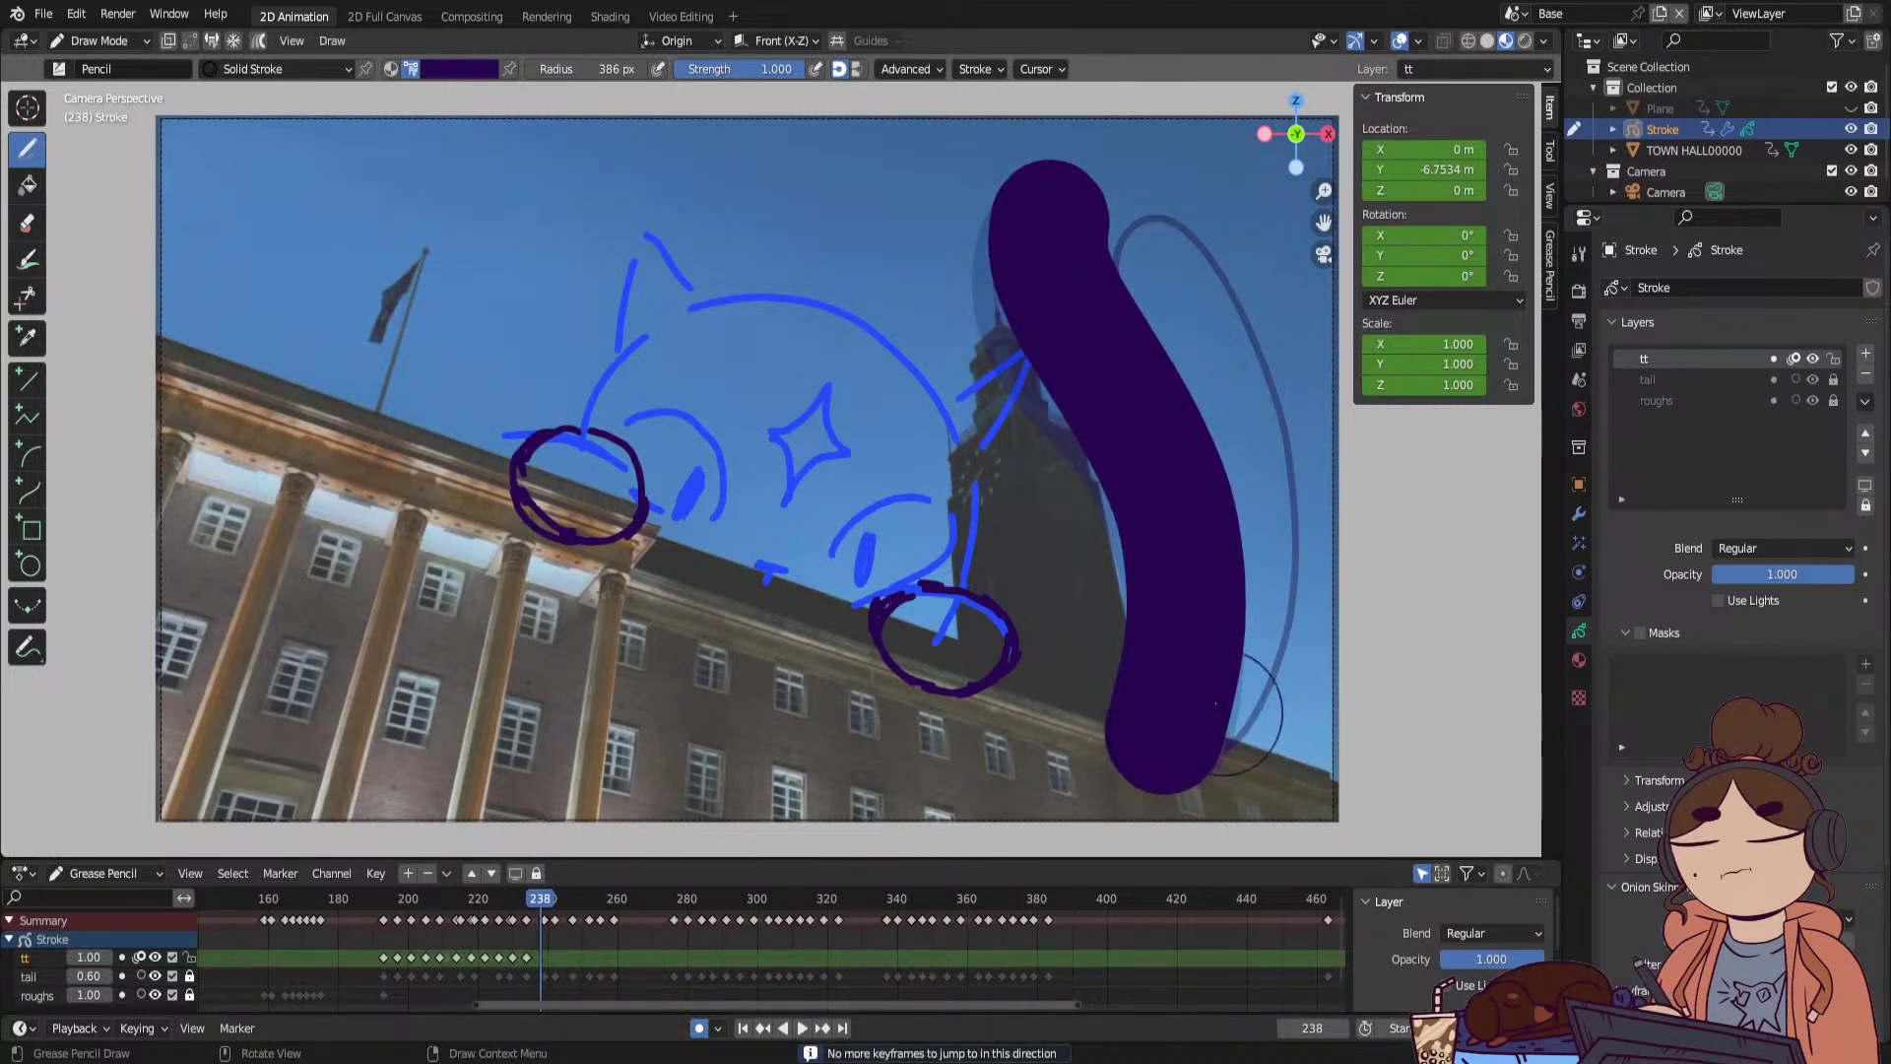
pyautogui.moveTo(1088, 178)
pyautogui.mouseDown()
pyautogui.moveTo(1143, 226)
pyautogui.moveTo(1100, 277)
pyautogui.moveTo(1194, 601)
pyautogui.mouseUp()
pyautogui.press('Right')
pyautogui.press('Right')
pyautogui.press('Right')
pyautogui.press('Right')
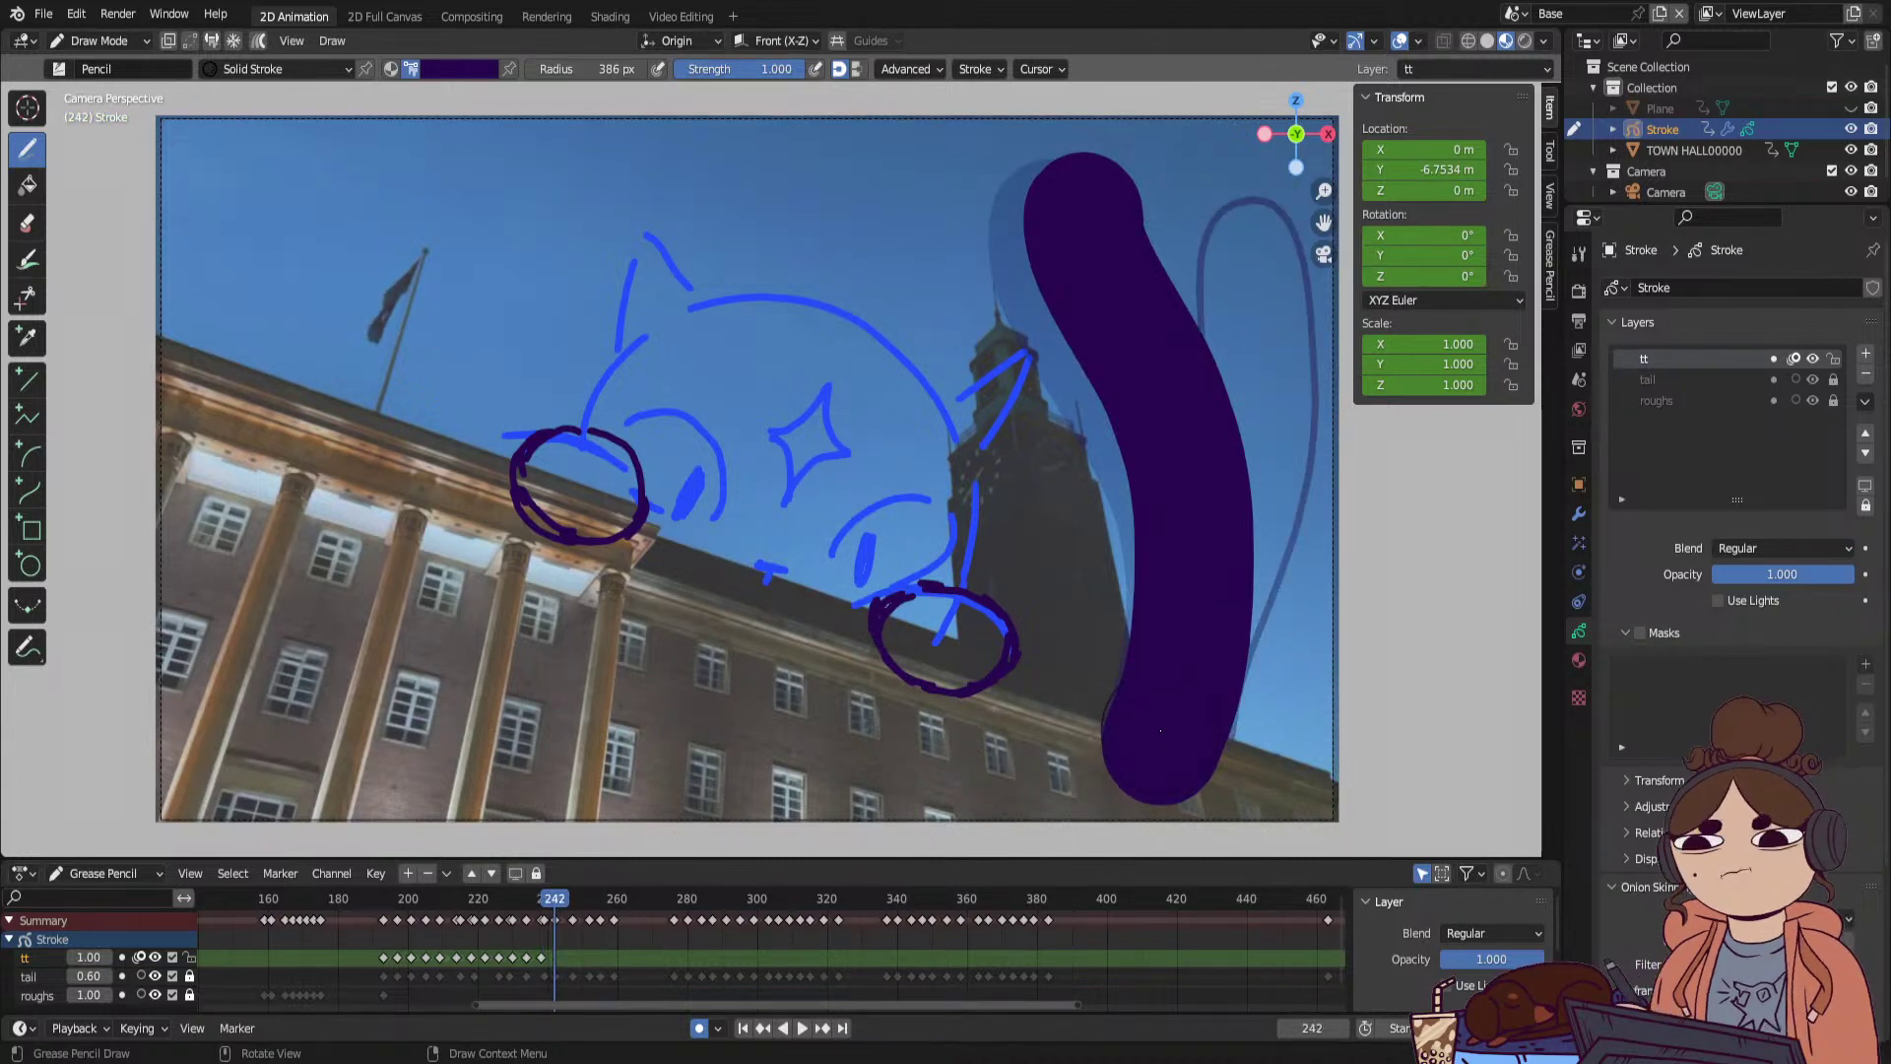
pyautogui.moveTo(1104, 195); pyautogui.dragTo(1128, 222)
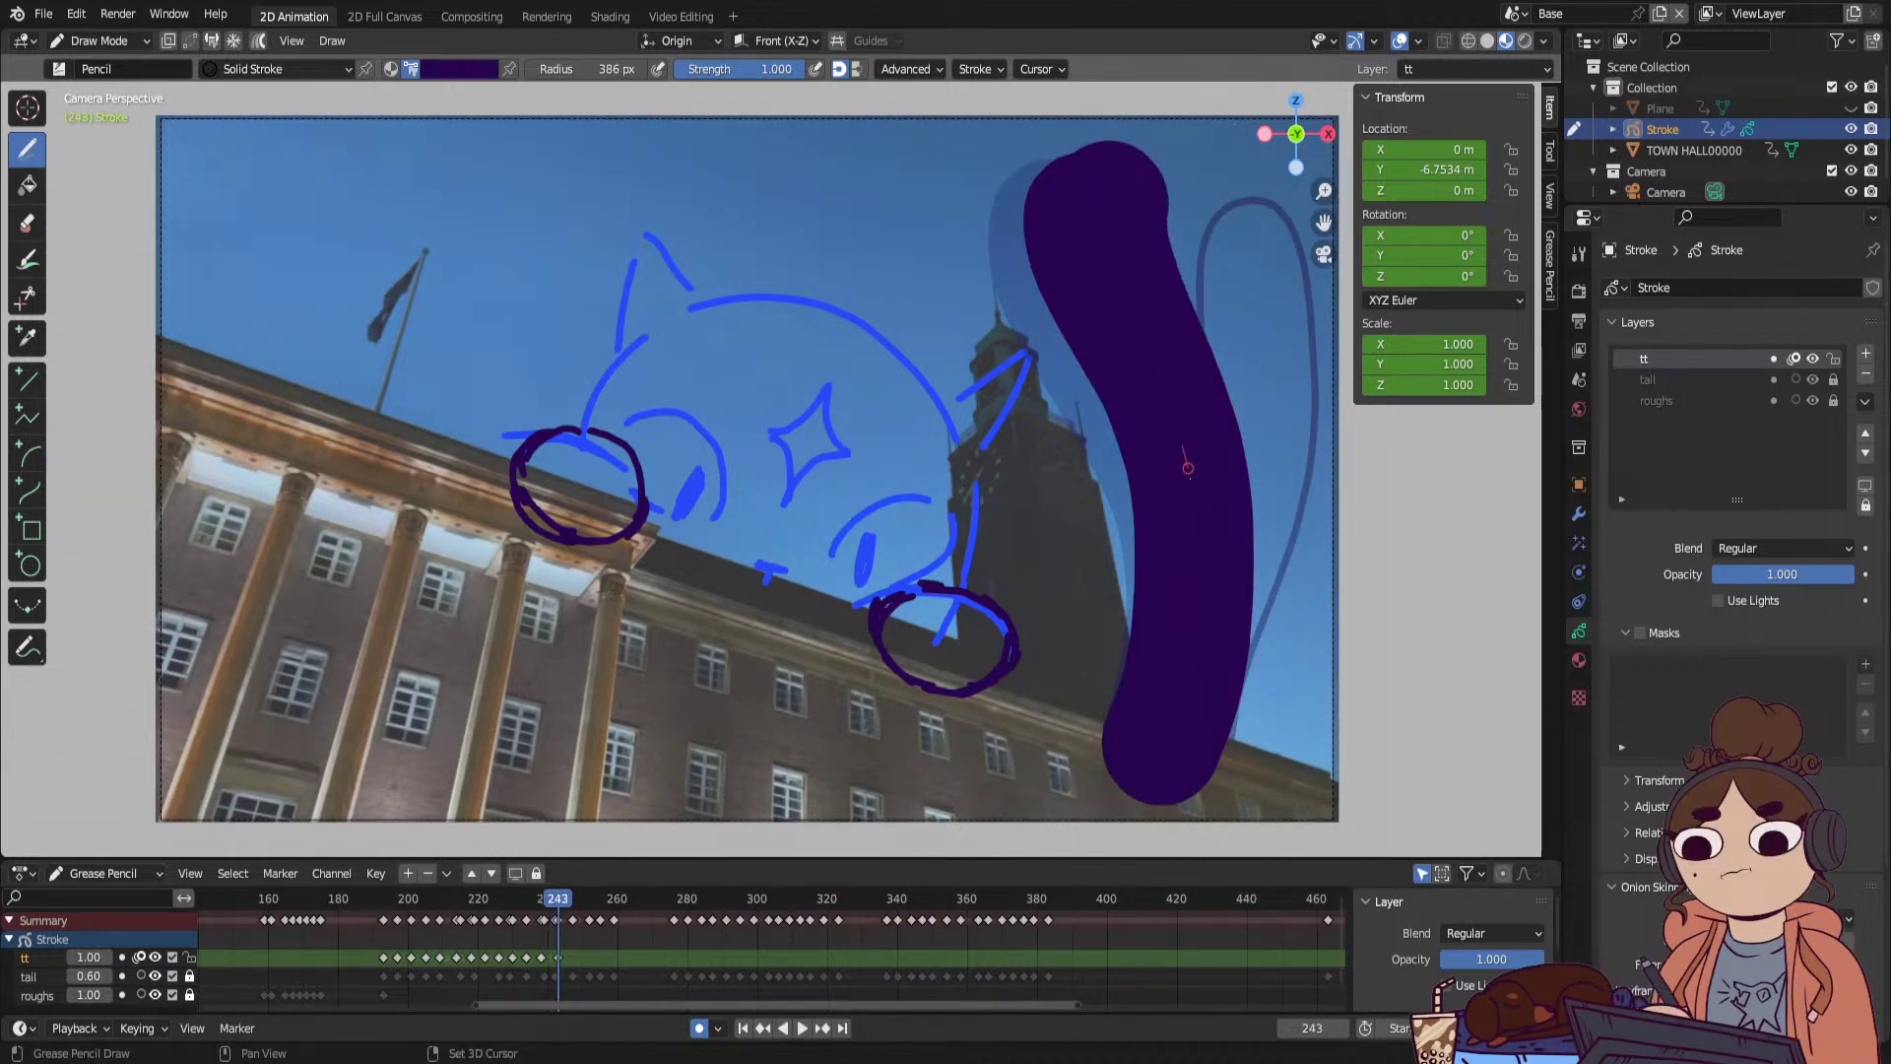
# Play the tail animation from around frame 200 and scrub back to frame 228 to review the swing.
pyautogui.press('space')
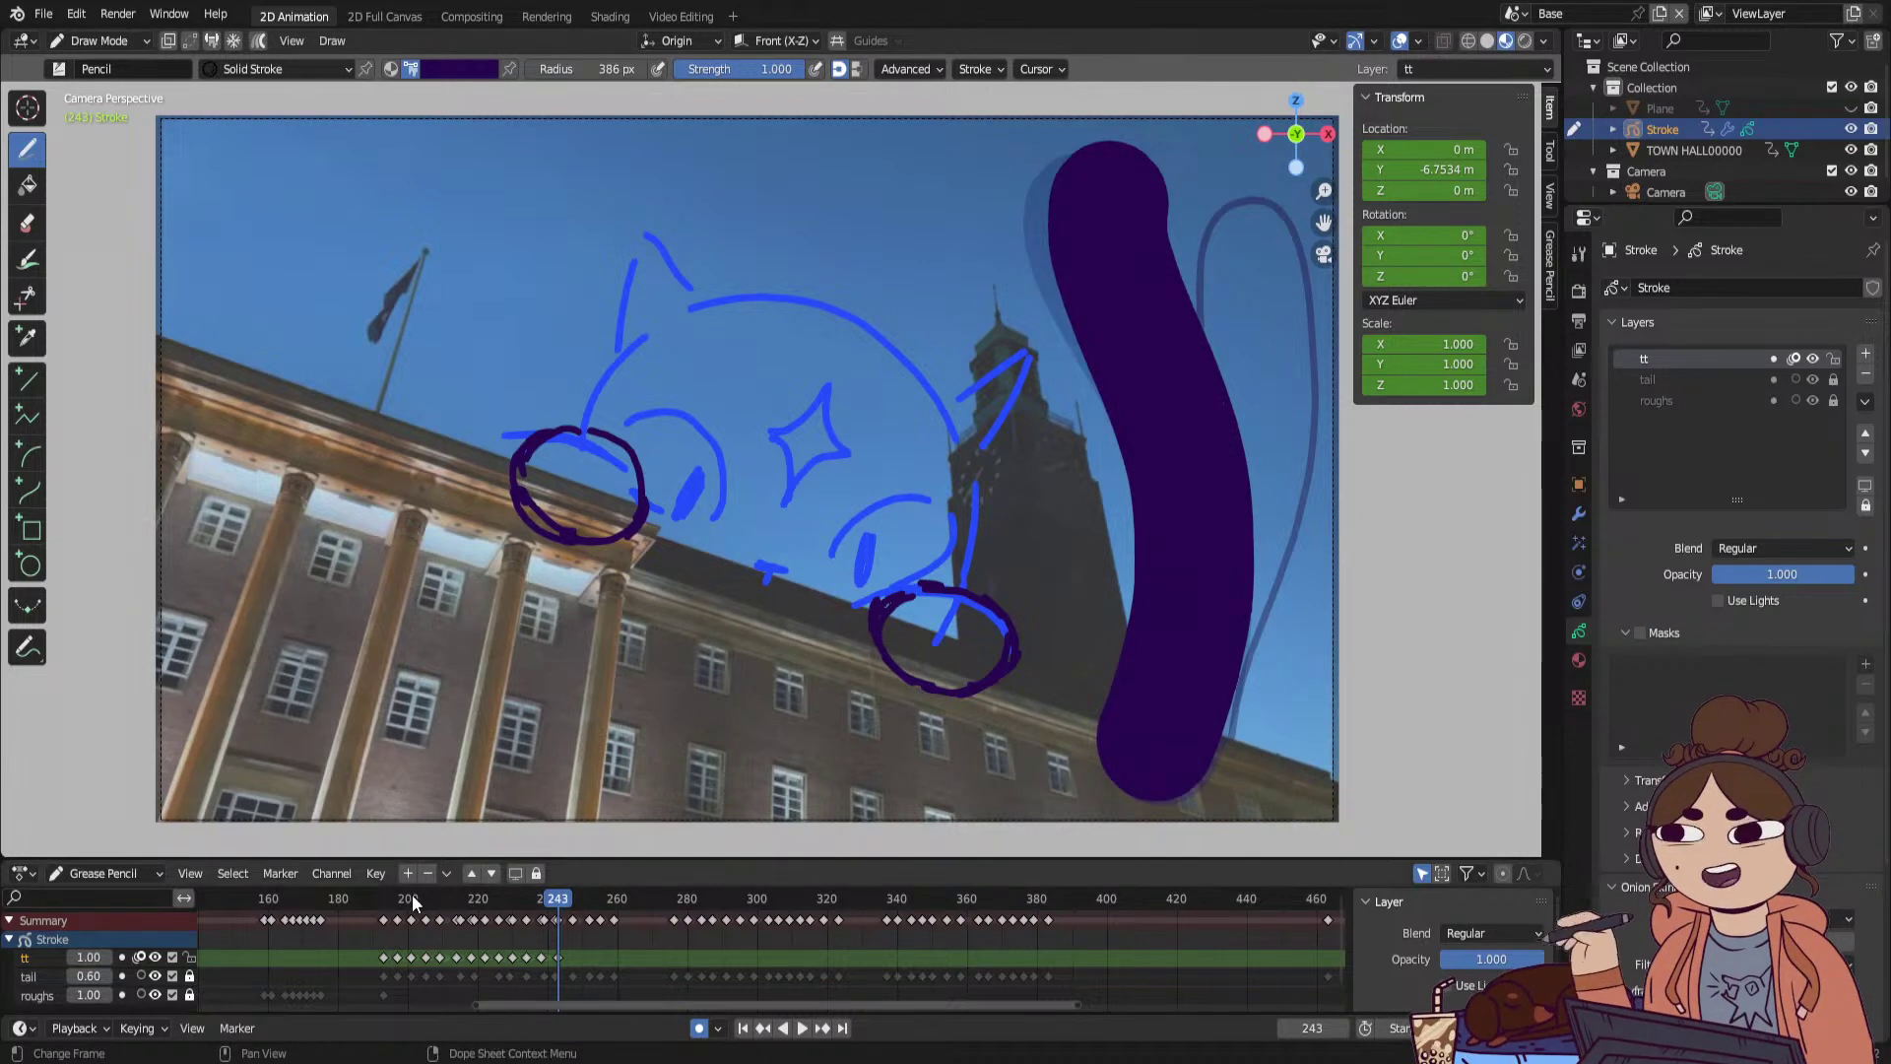
pyautogui.click(370, 906)
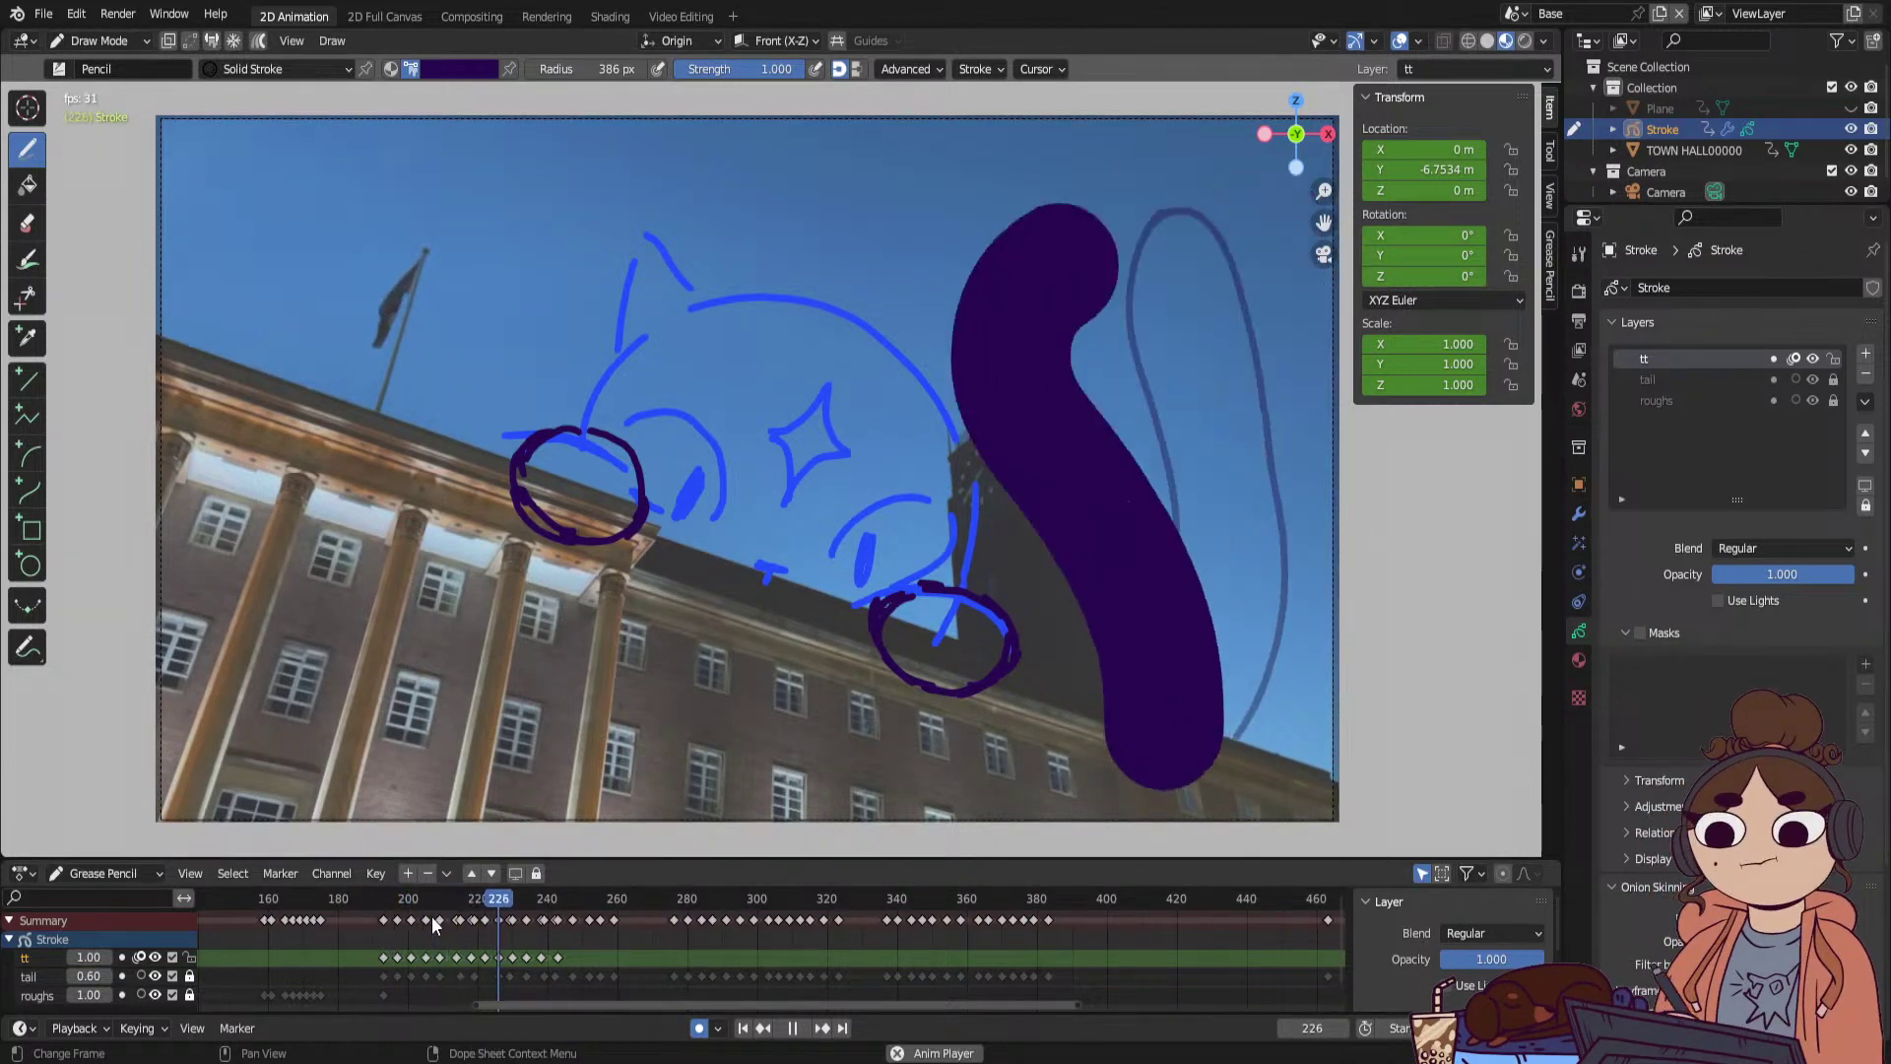
pyautogui.press('space')
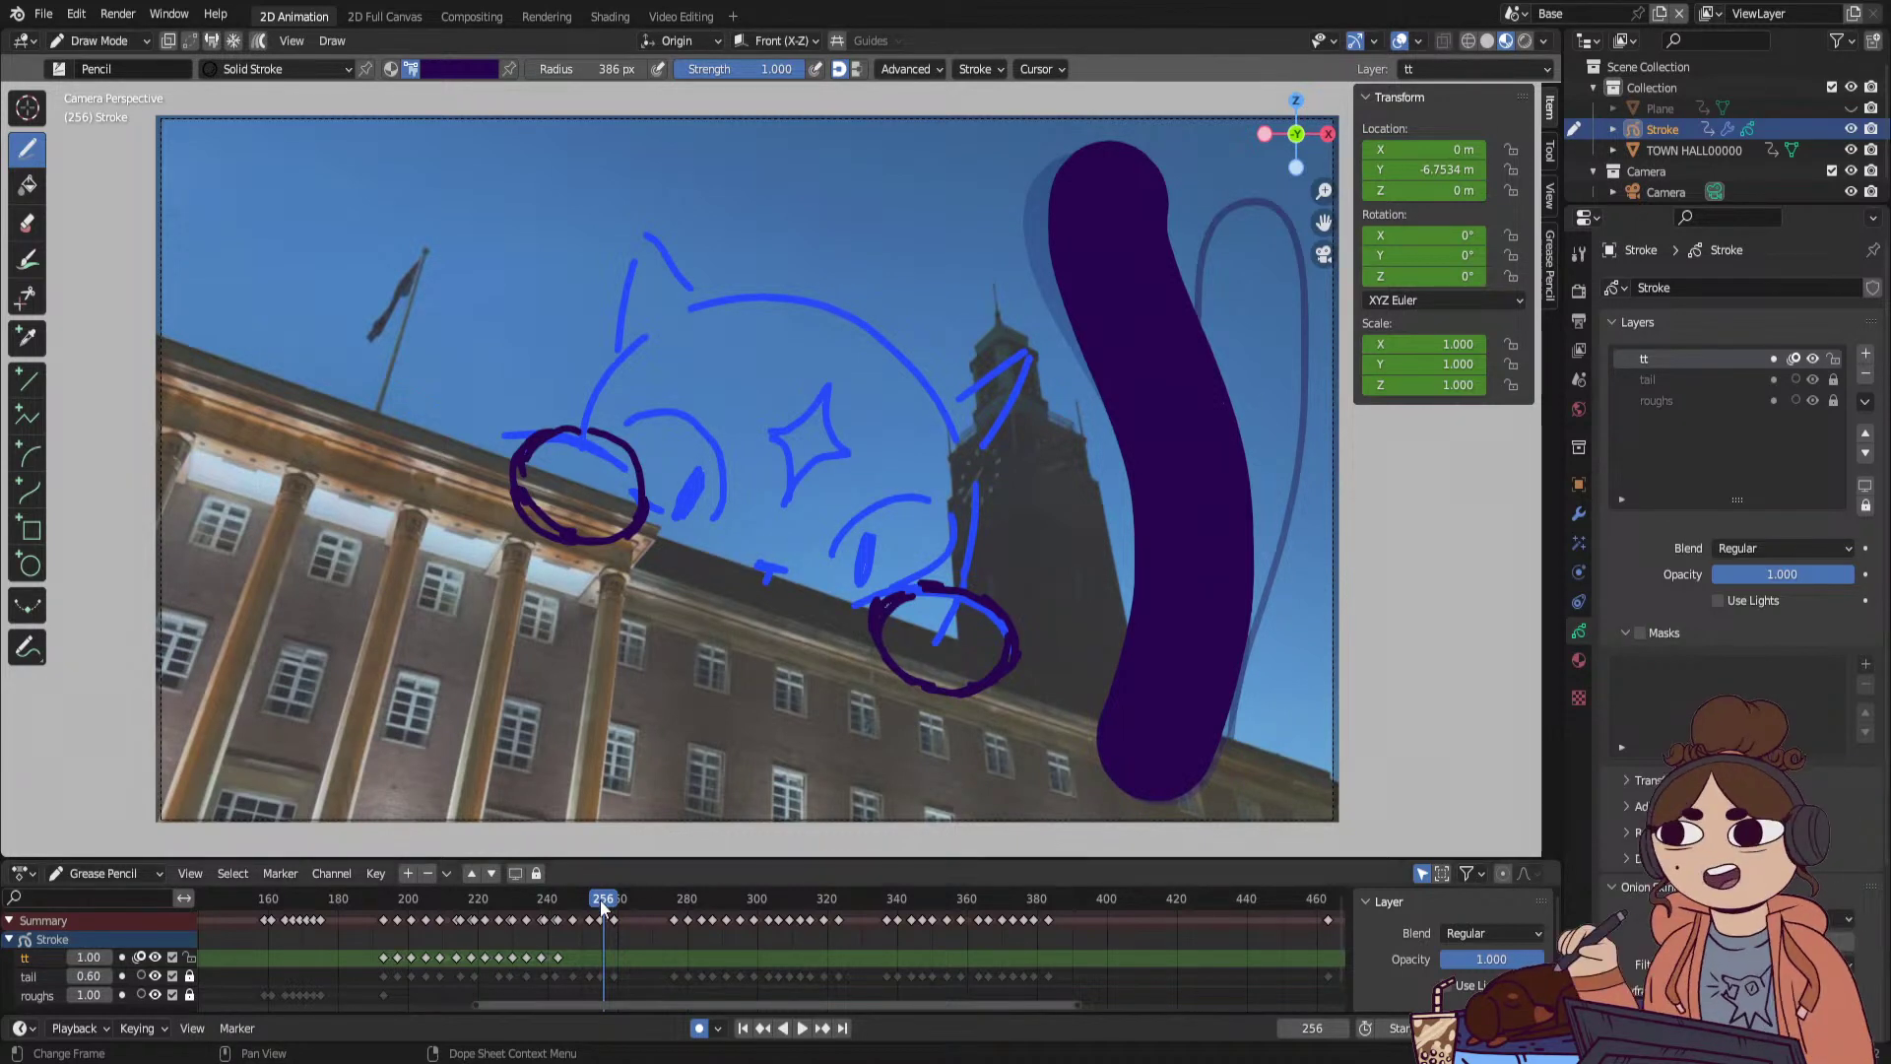
pyautogui.moveTo(599, 900)
pyautogui.mouseDown()
pyautogui.moveTo(457, 961)
pyautogui.moveTo(564, 944)
pyautogui.moveTo(455, 983)
pyautogui.moveTo(523, 979)
pyautogui.moveTo(428, 1027)
pyautogui.moveTo(500, 1008)
pyautogui.moveTo(505, 985)
pyautogui.mouseUp()
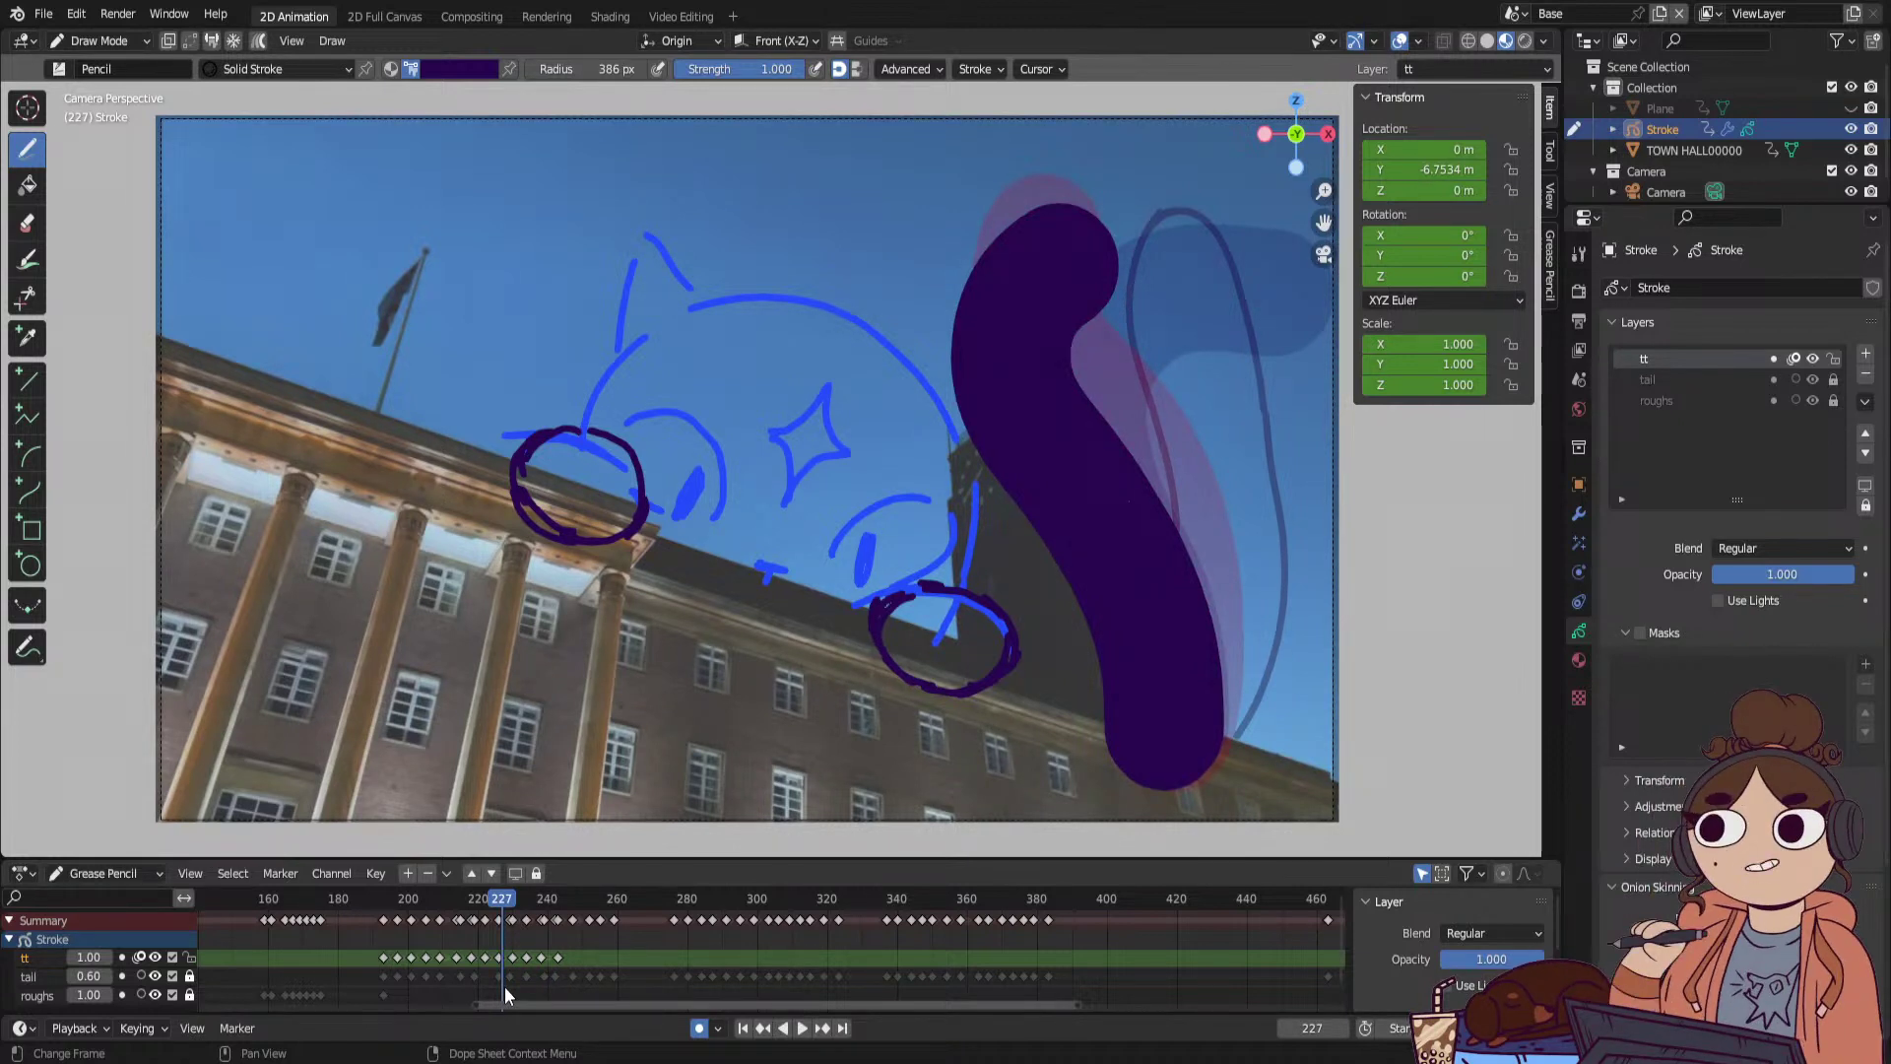
pyautogui.moveTo(500, 900)
pyautogui.mouseDown()
pyautogui.moveTo(382, 945)
pyautogui.moveTo(504, 945)
pyautogui.mouseUp()
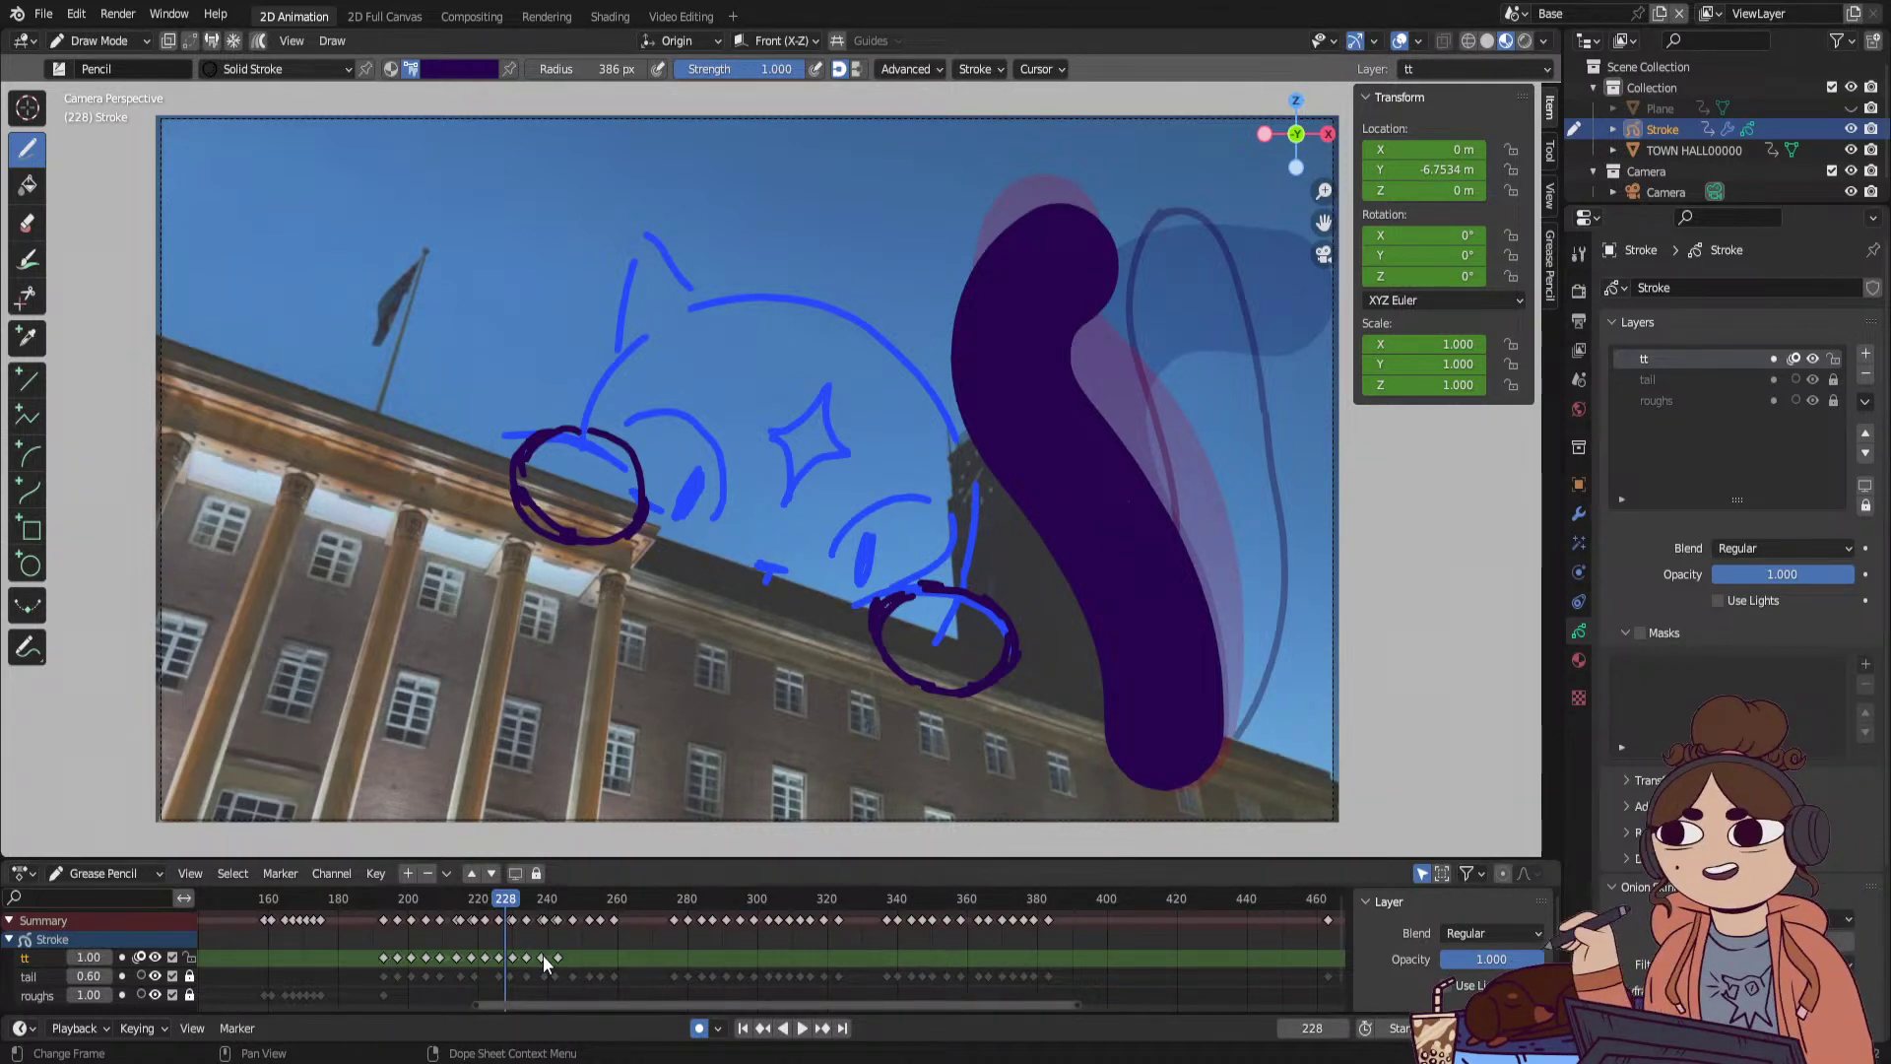
# Step backward through the tail drawings from frame 228 to frame 197 to check how the poses connect.
pyautogui.press('Left')
pyautogui.press('Left')
pyautogui.press('Left')
pyautogui.press('Left')
pyautogui.press('Left')
pyautogui.press('Left')
pyautogui.press('Left')
pyautogui.press('Left')
pyautogui.press('Left')
pyautogui.press('Left')
pyautogui.press('Left')
pyautogui.press('Left')
pyautogui.press('Left')
pyautogui.press('Left')
pyautogui.press('Left')
pyautogui.press('Left')
pyautogui.press('Left')
pyautogui.press('Left')
pyautogui.press('Left')
pyautogui.press('Left')
pyautogui.press('Left')
pyautogui.press('Left')
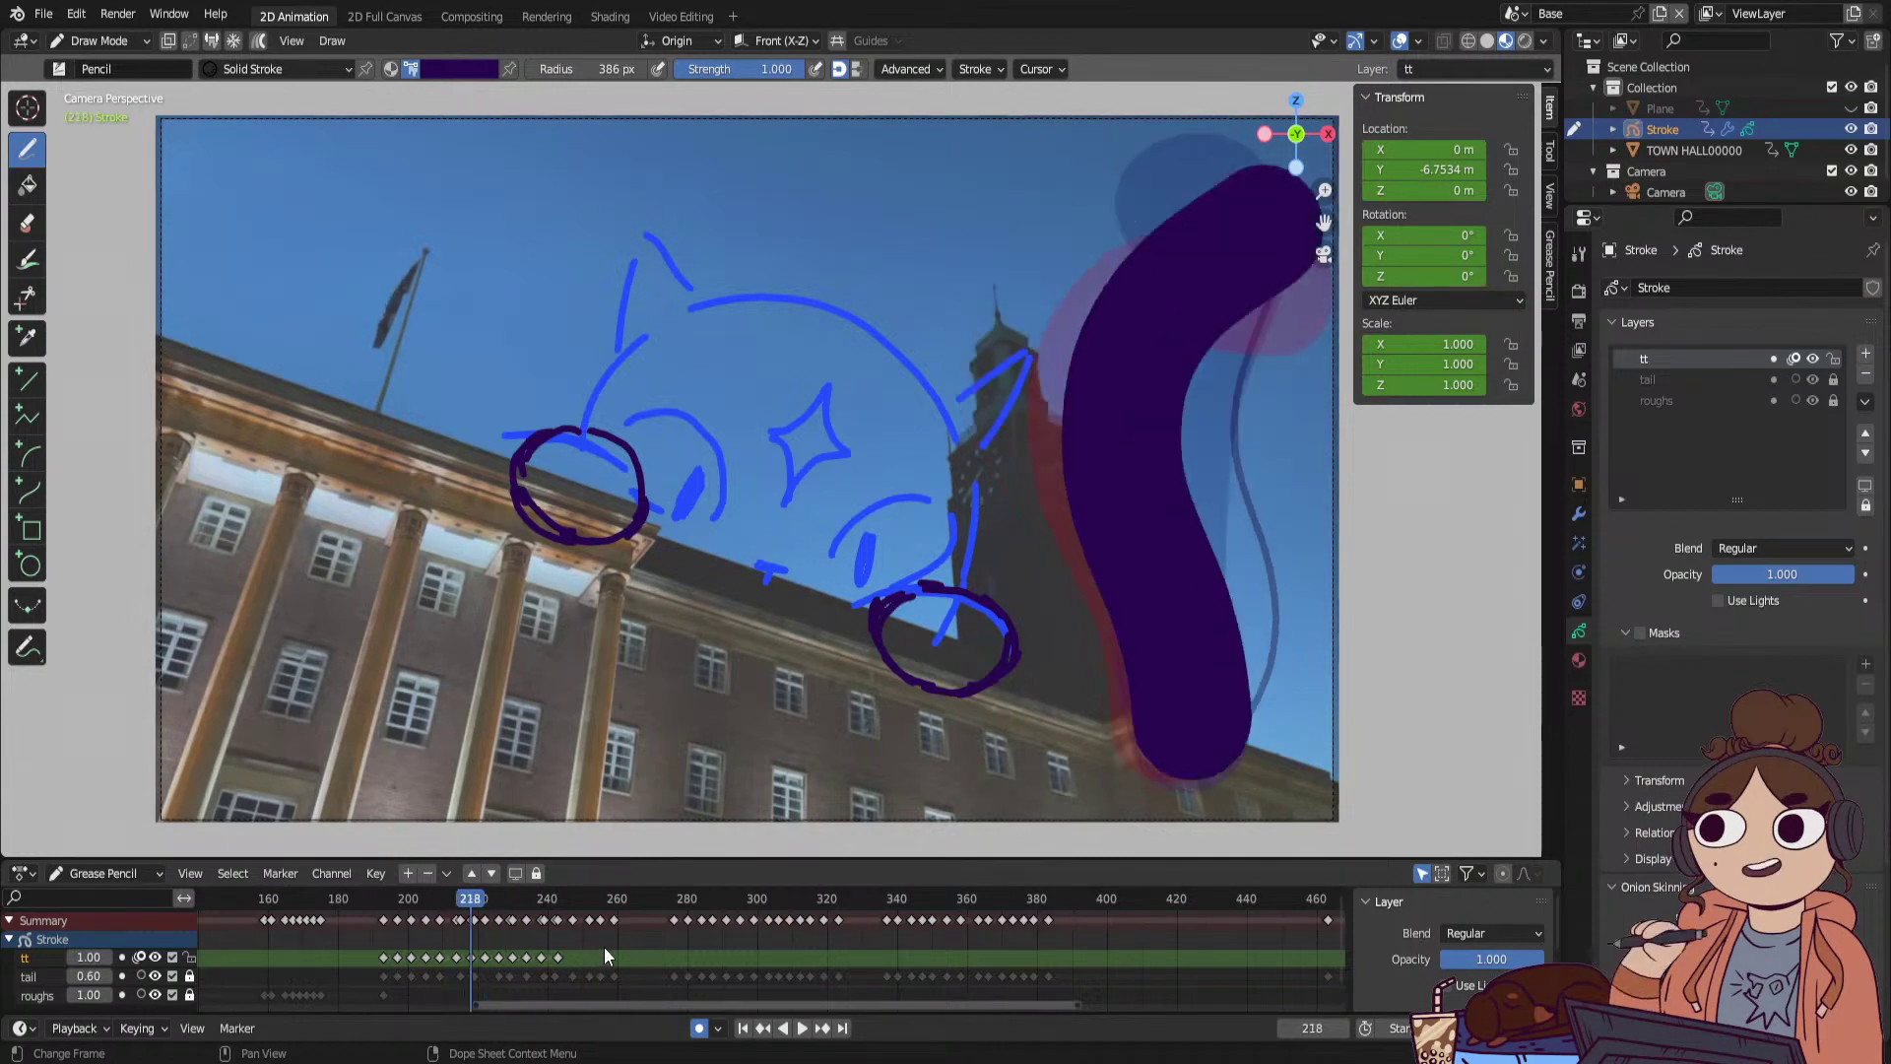
pyautogui.press('Right')
pyautogui.press('Right')
pyautogui.press('Right')
pyautogui.press('Right')
pyautogui.press('Right')
pyautogui.press('Right')
pyautogui.press('Right')
pyautogui.press('Right')
pyautogui.press('Right')
pyautogui.press('Right')
pyautogui.press('Right')
pyautogui.press('Right')
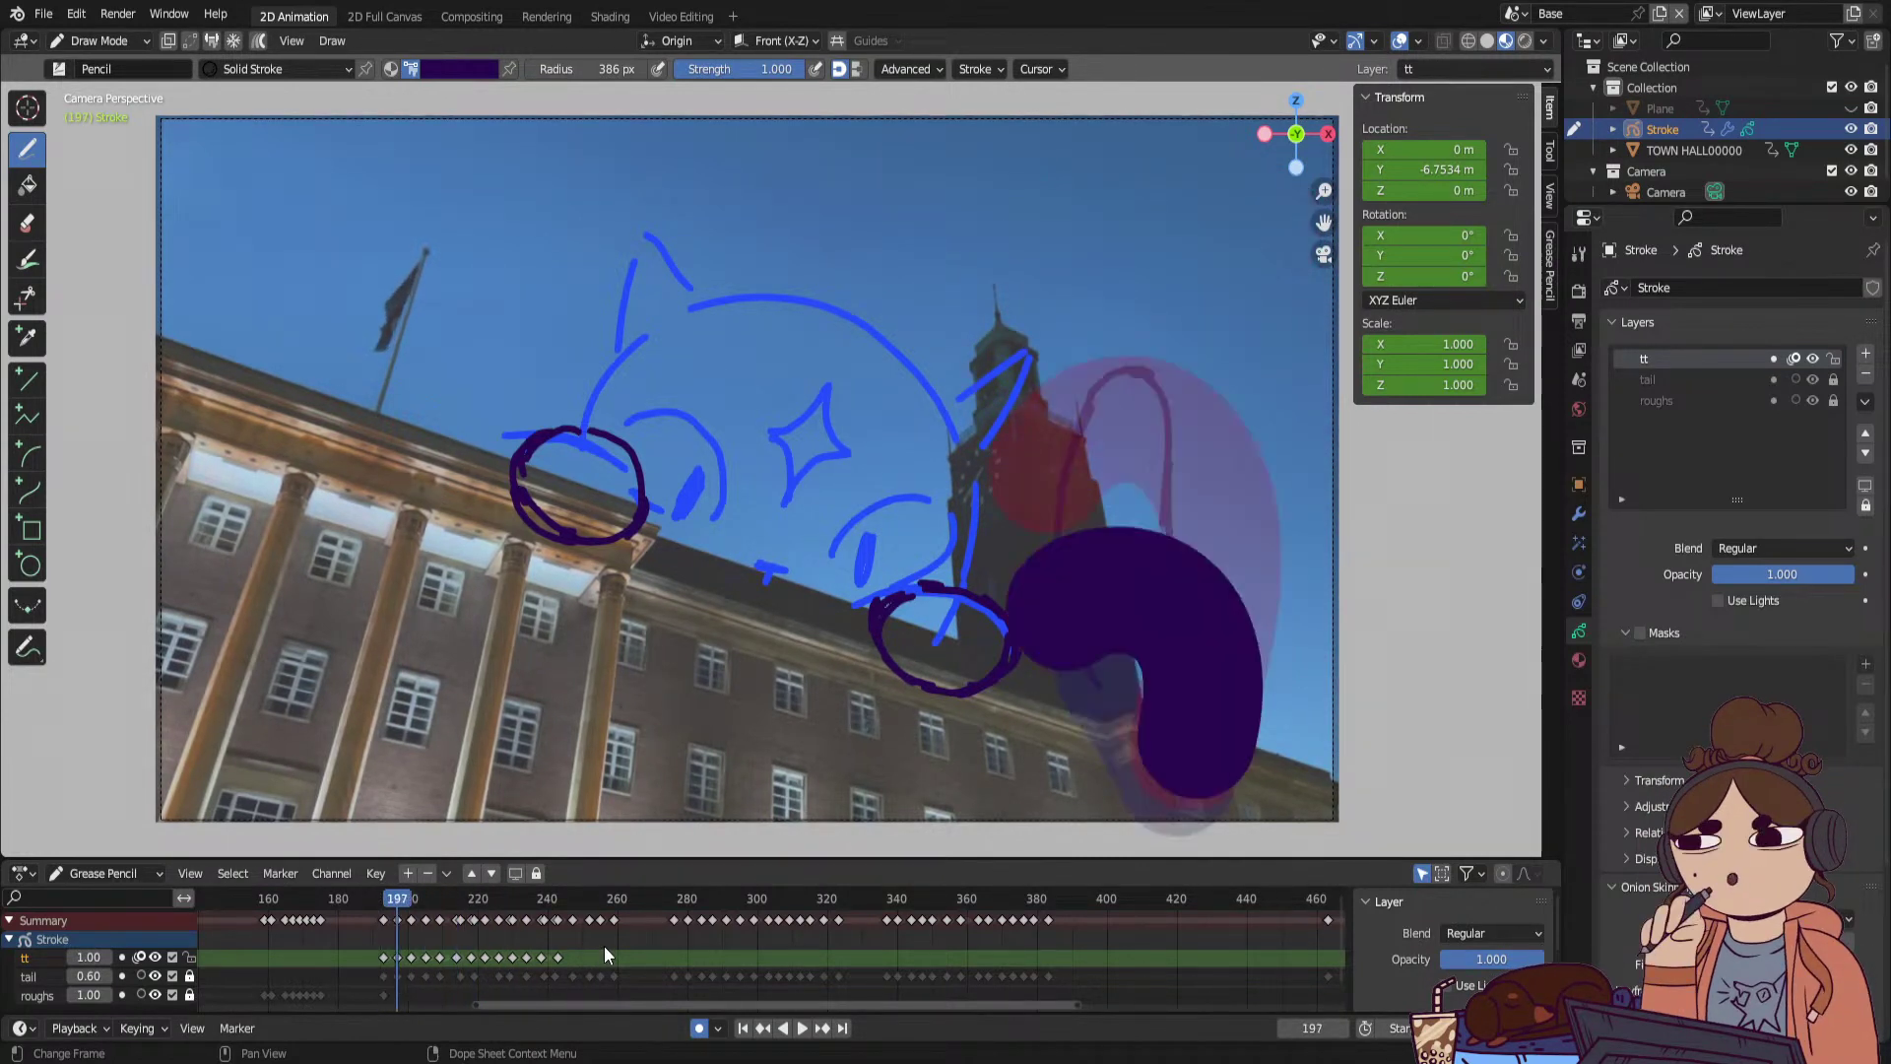
# Step forward through the tail drawings from frame 197 to frame 243 to check the dragging tip and the settle.
pyautogui.press('Right')
pyautogui.press('Right')
pyautogui.press('Right')
pyautogui.press('Right')
pyautogui.press('Right')
pyautogui.press('Right')
pyautogui.press('Right')
pyautogui.press('Right')
pyautogui.press('Right')
pyautogui.press('Right')
pyautogui.press('Right')
pyautogui.press('Right')
pyautogui.press('Right')
pyautogui.press('Right')
pyautogui.press('Right')
pyautogui.press('Right')
pyautogui.press('Right')
pyautogui.press('Right')
pyautogui.press('Right')
pyautogui.press('Right')
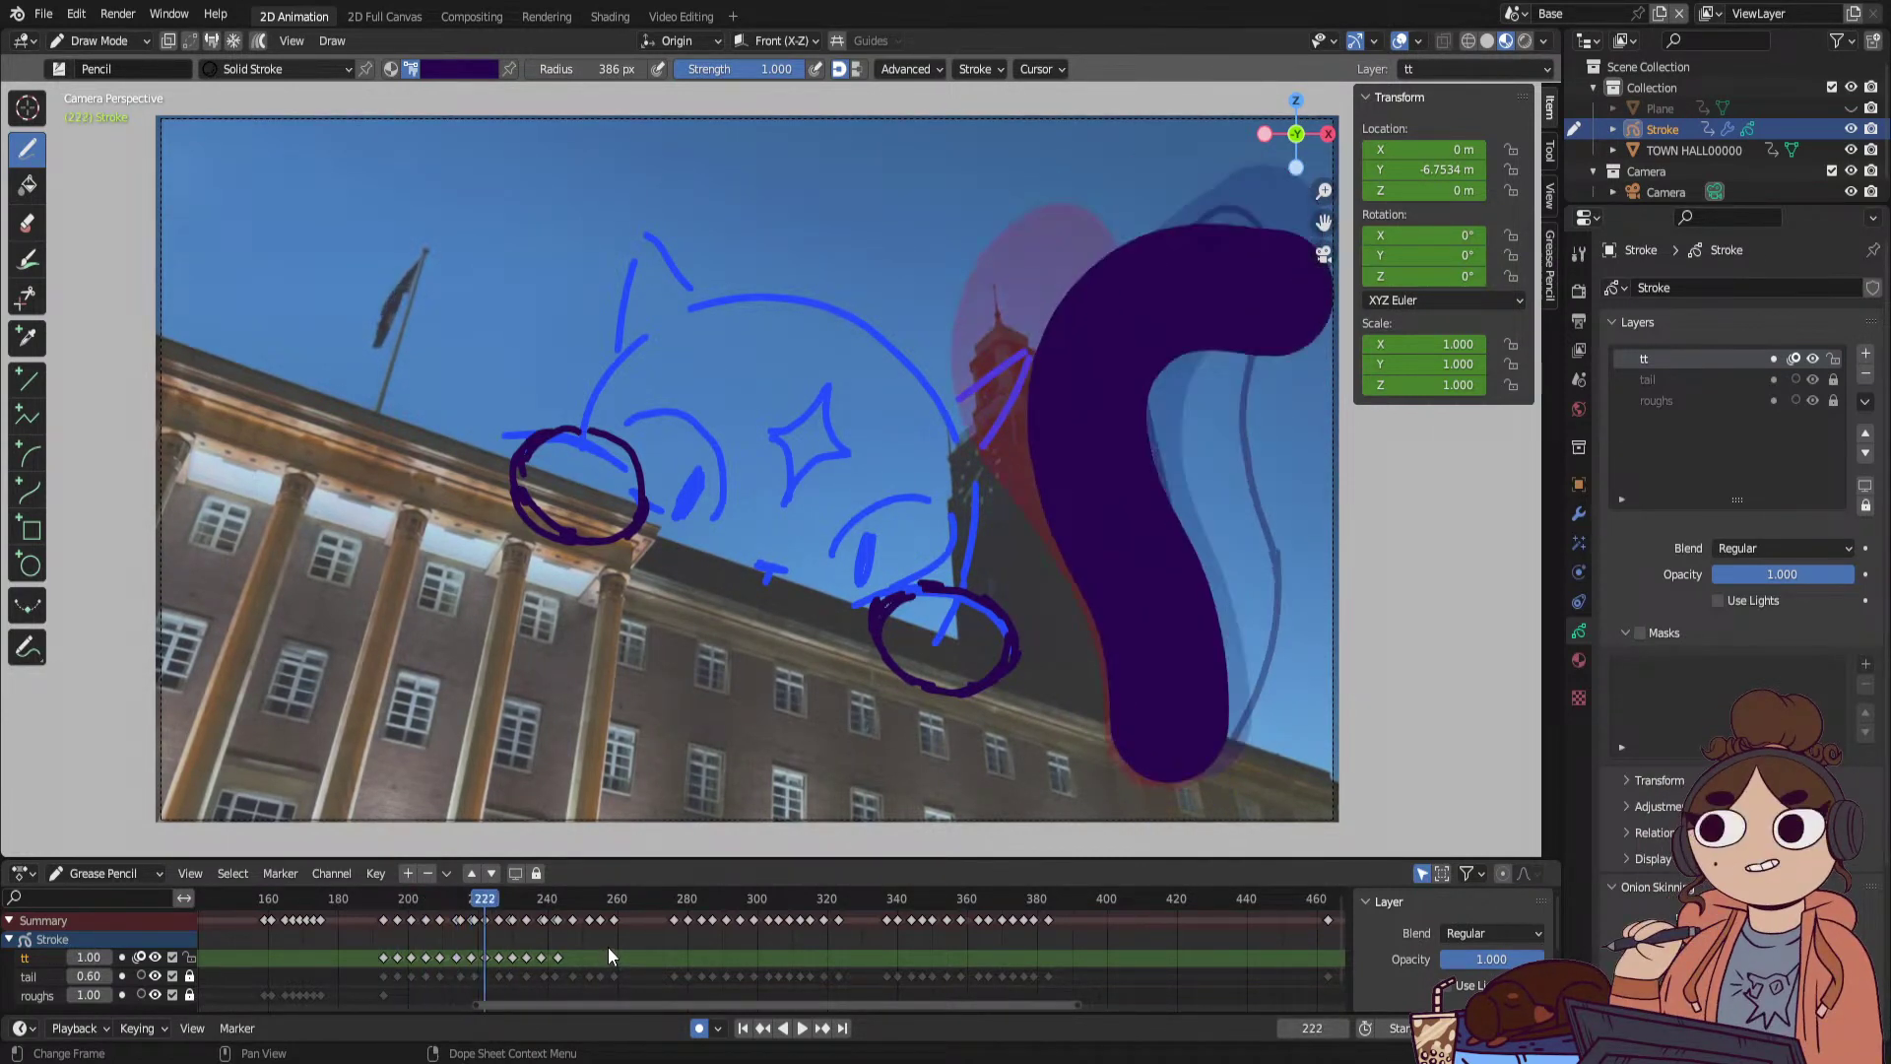
pyautogui.press('Right')
pyautogui.press('Right')
pyautogui.press('Right')
pyautogui.press('Right')
pyautogui.press('Right')
pyautogui.press('Right')
pyautogui.press('Right')
pyautogui.press('Right')
pyautogui.press('Right')
pyautogui.press('Right')
pyautogui.press('Right')
pyautogui.press('Right')
pyautogui.press('Right')
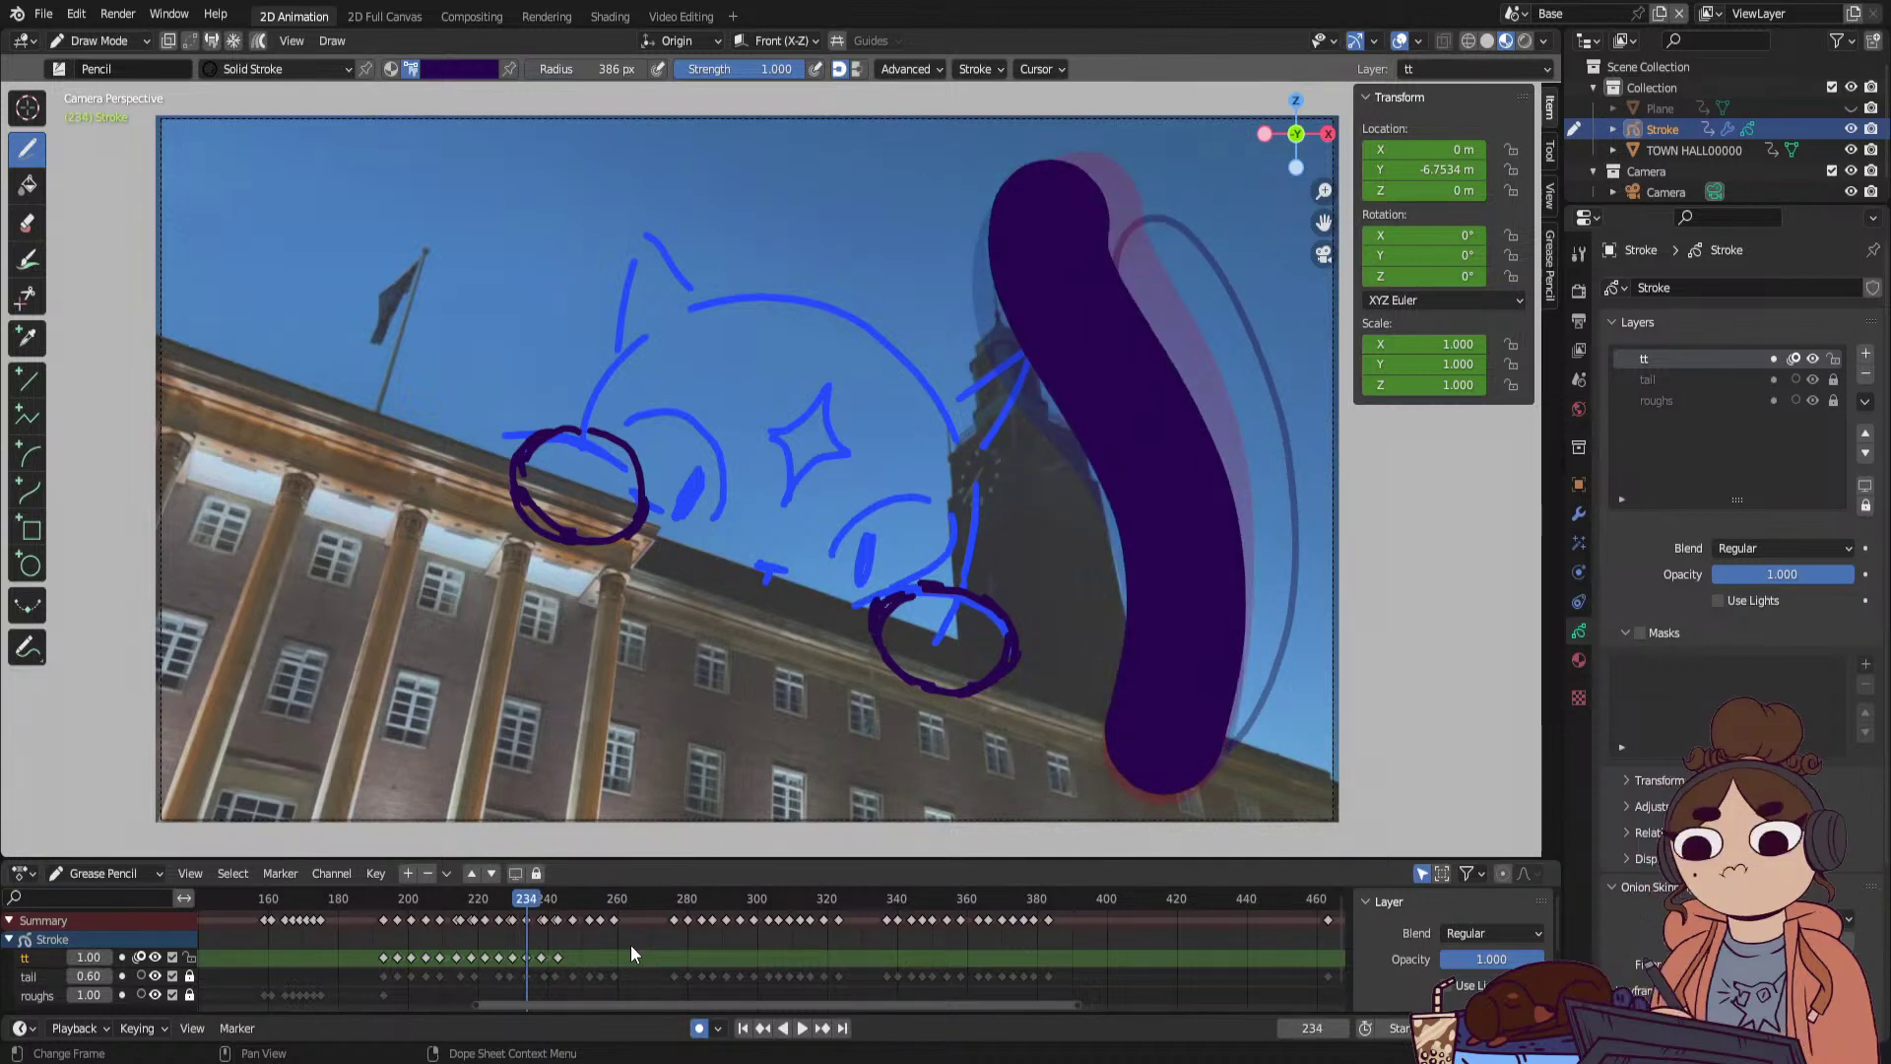
pyautogui.press('Up')
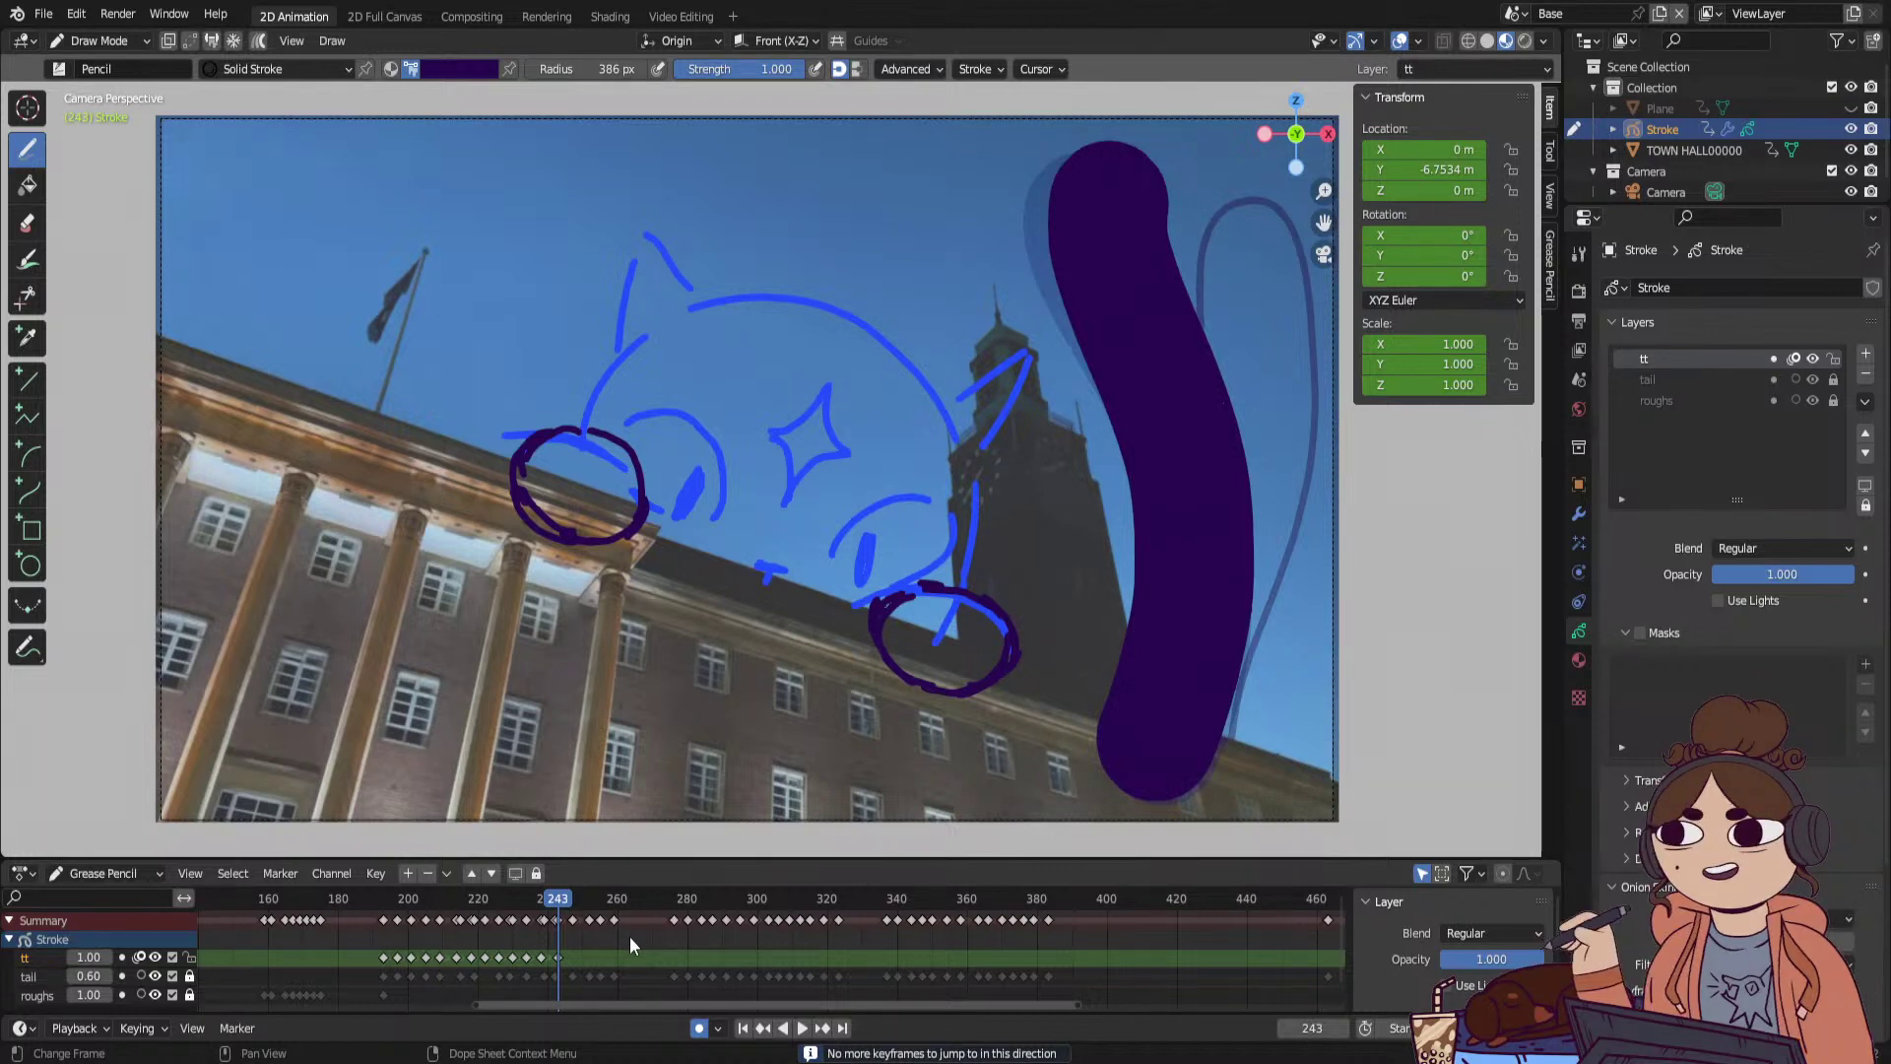
# Return to frame 195 and step forward to frame 218 to examine the tail's rise and tip drag again.
pyautogui.moveTo(540, 899); pyautogui.dragTo(390, 942)
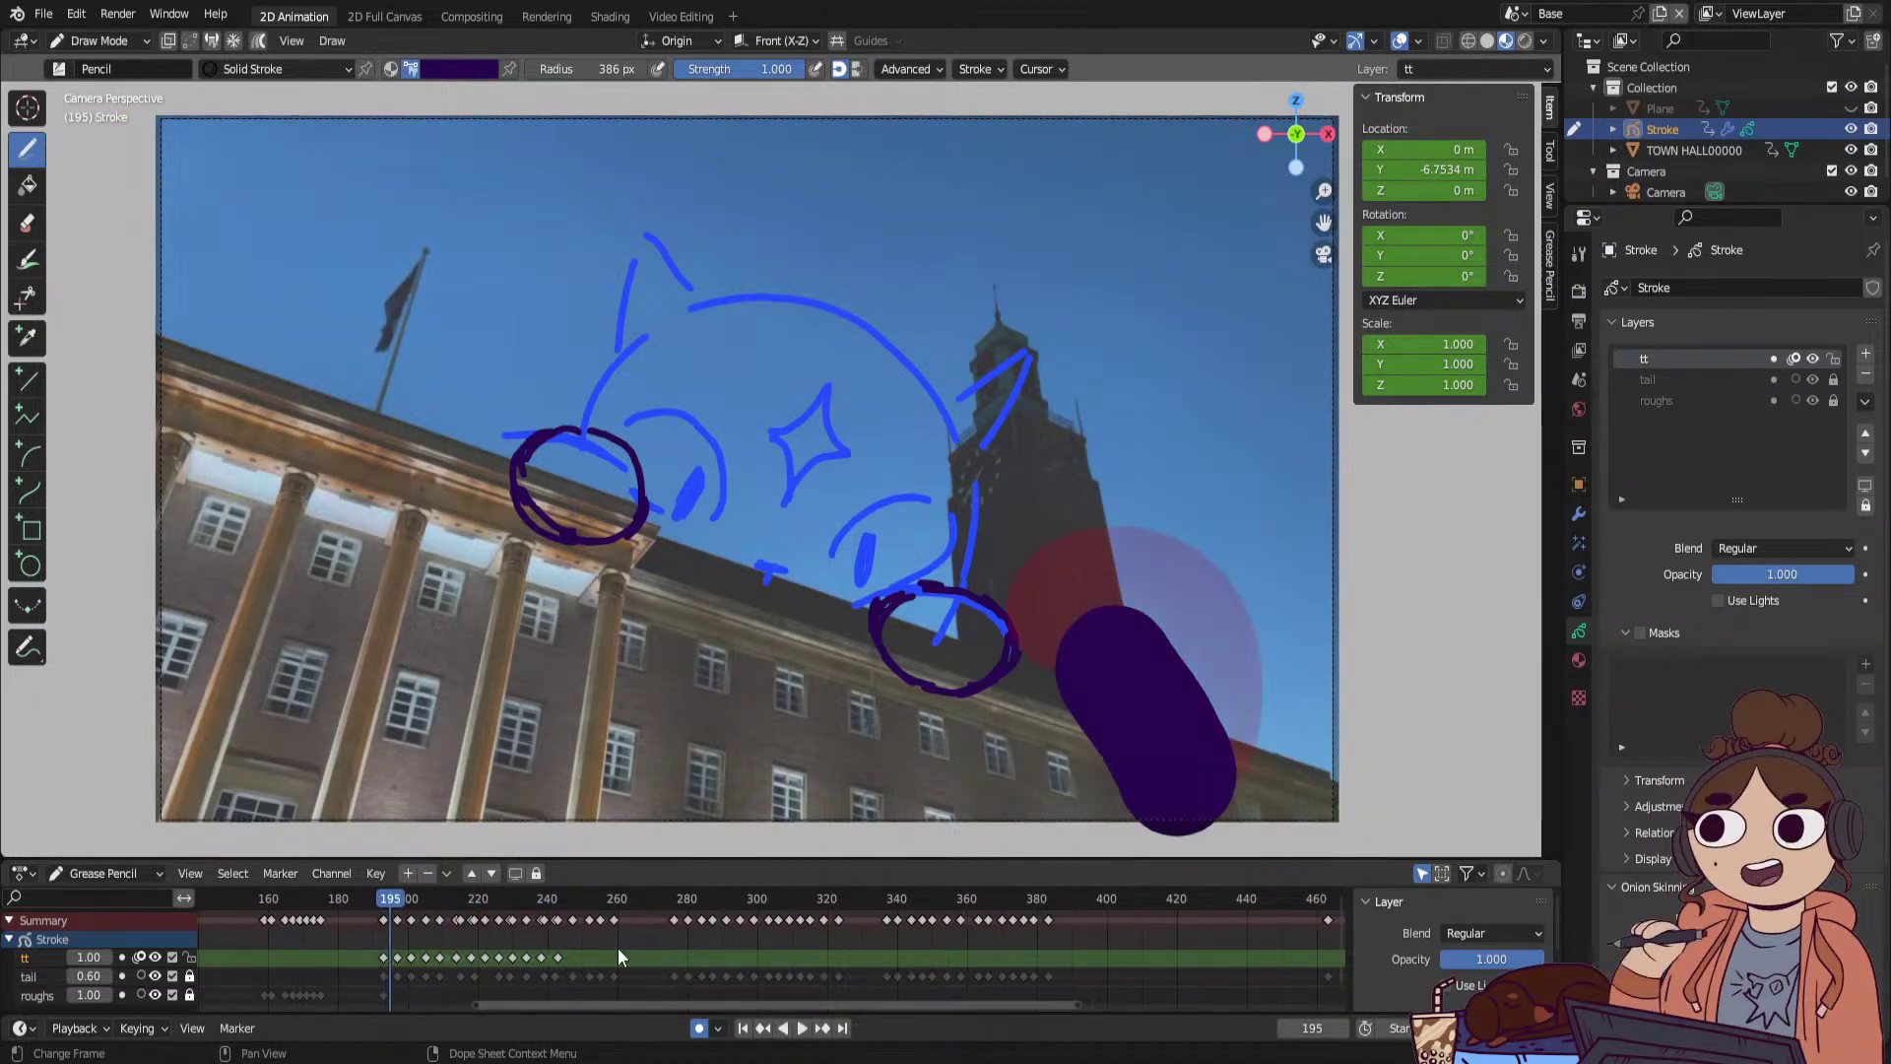
pyautogui.press('Right')
pyautogui.press('Right')
pyautogui.press('Right')
pyautogui.press('Right')
pyautogui.press('Right')
pyautogui.press('Right')
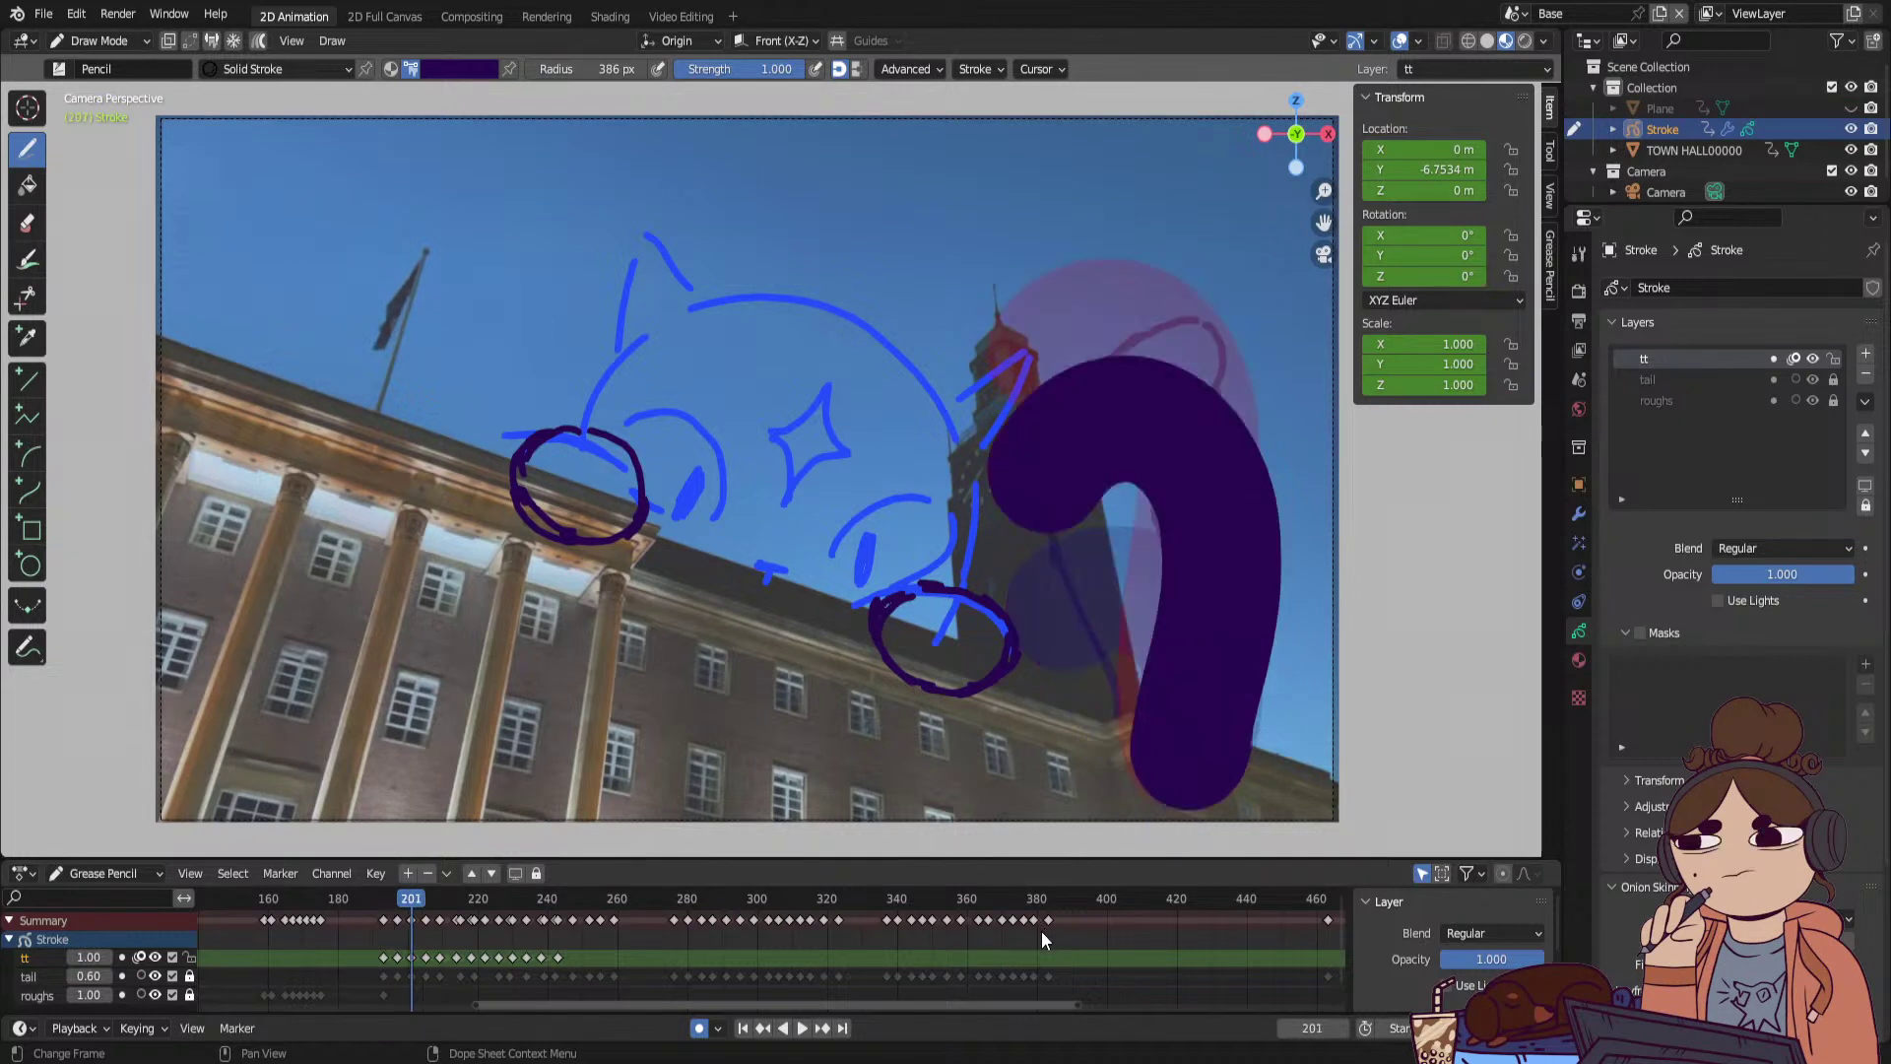
pyautogui.press('Right')
pyautogui.press('Right')
pyautogui.press('Right')
pyautogui.press('Right')
pyautogui.press('Right')
pyautogui.press('Right')
pyautogui.press('Right')
pyautogui.press('Right')
pyautogui.press('Right')
pyautogui.press('Right')
pyautogui.press('Right')
pyautogui.press('Right')
pyautogui.press('Right')
pyautogui.press('Right')
pyautogui.press('Right')
pyautogui.press('Right')
pyautogui.press('Right')
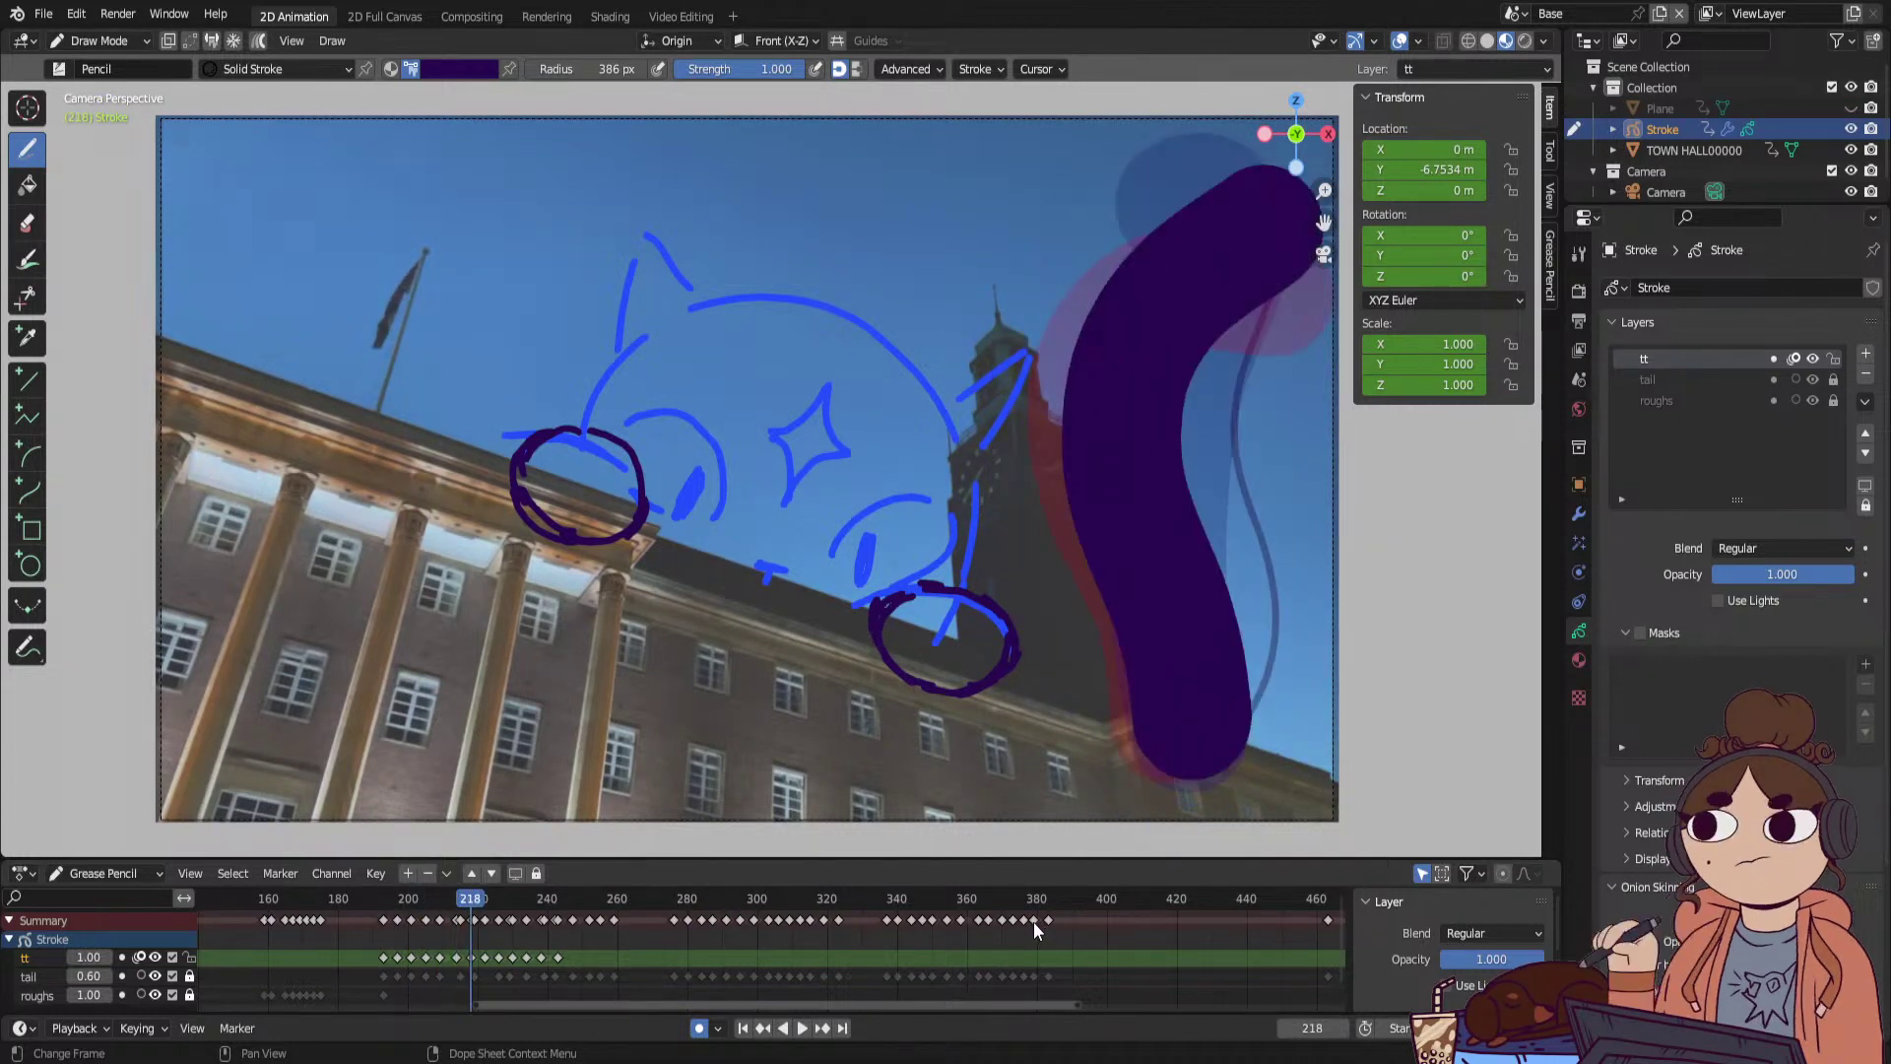
# Step forward through the tail drawings from frame 218 to frame 238 to check the swing and the follow-through of the tip.
pyautogui.press('Right')
pyautogui.press('Right')
pyautogui.press('Right')
pyautogui.press('Right')
pyautogui.press('Right')
pyautogui.press('Right')
pyautogui.press('Right')
pyautogui.press('Right')
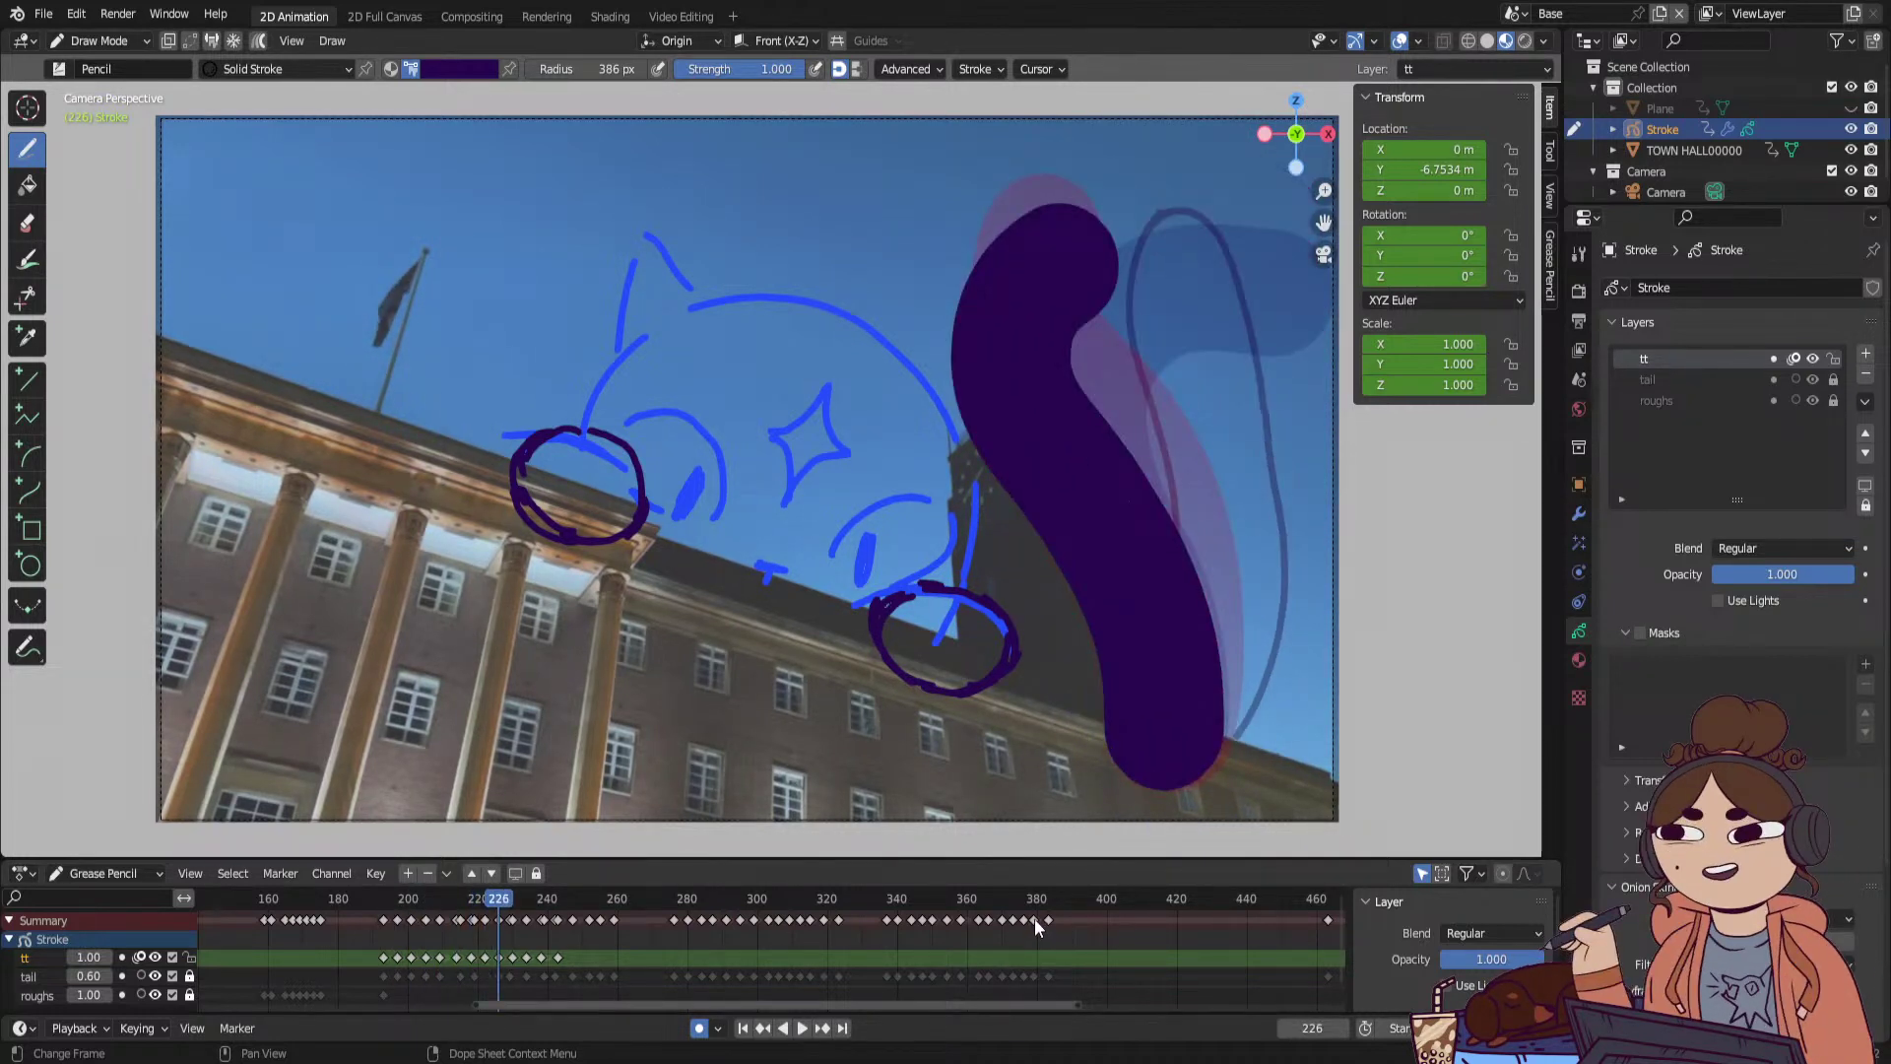
pyautogui.press('Right')
pyautogui.press('Right')
pyautogui.press('Right')
pyautogui.press('Right')
pyautogui.press('Right')
pyautogui.press('Right')
pyautogui.press('Right')
pyautogui.press('Right')
pyautogui.press('Right')
pyautogui.press('Right')
pyautogui.press('Right')
pyautogui.press('Right')
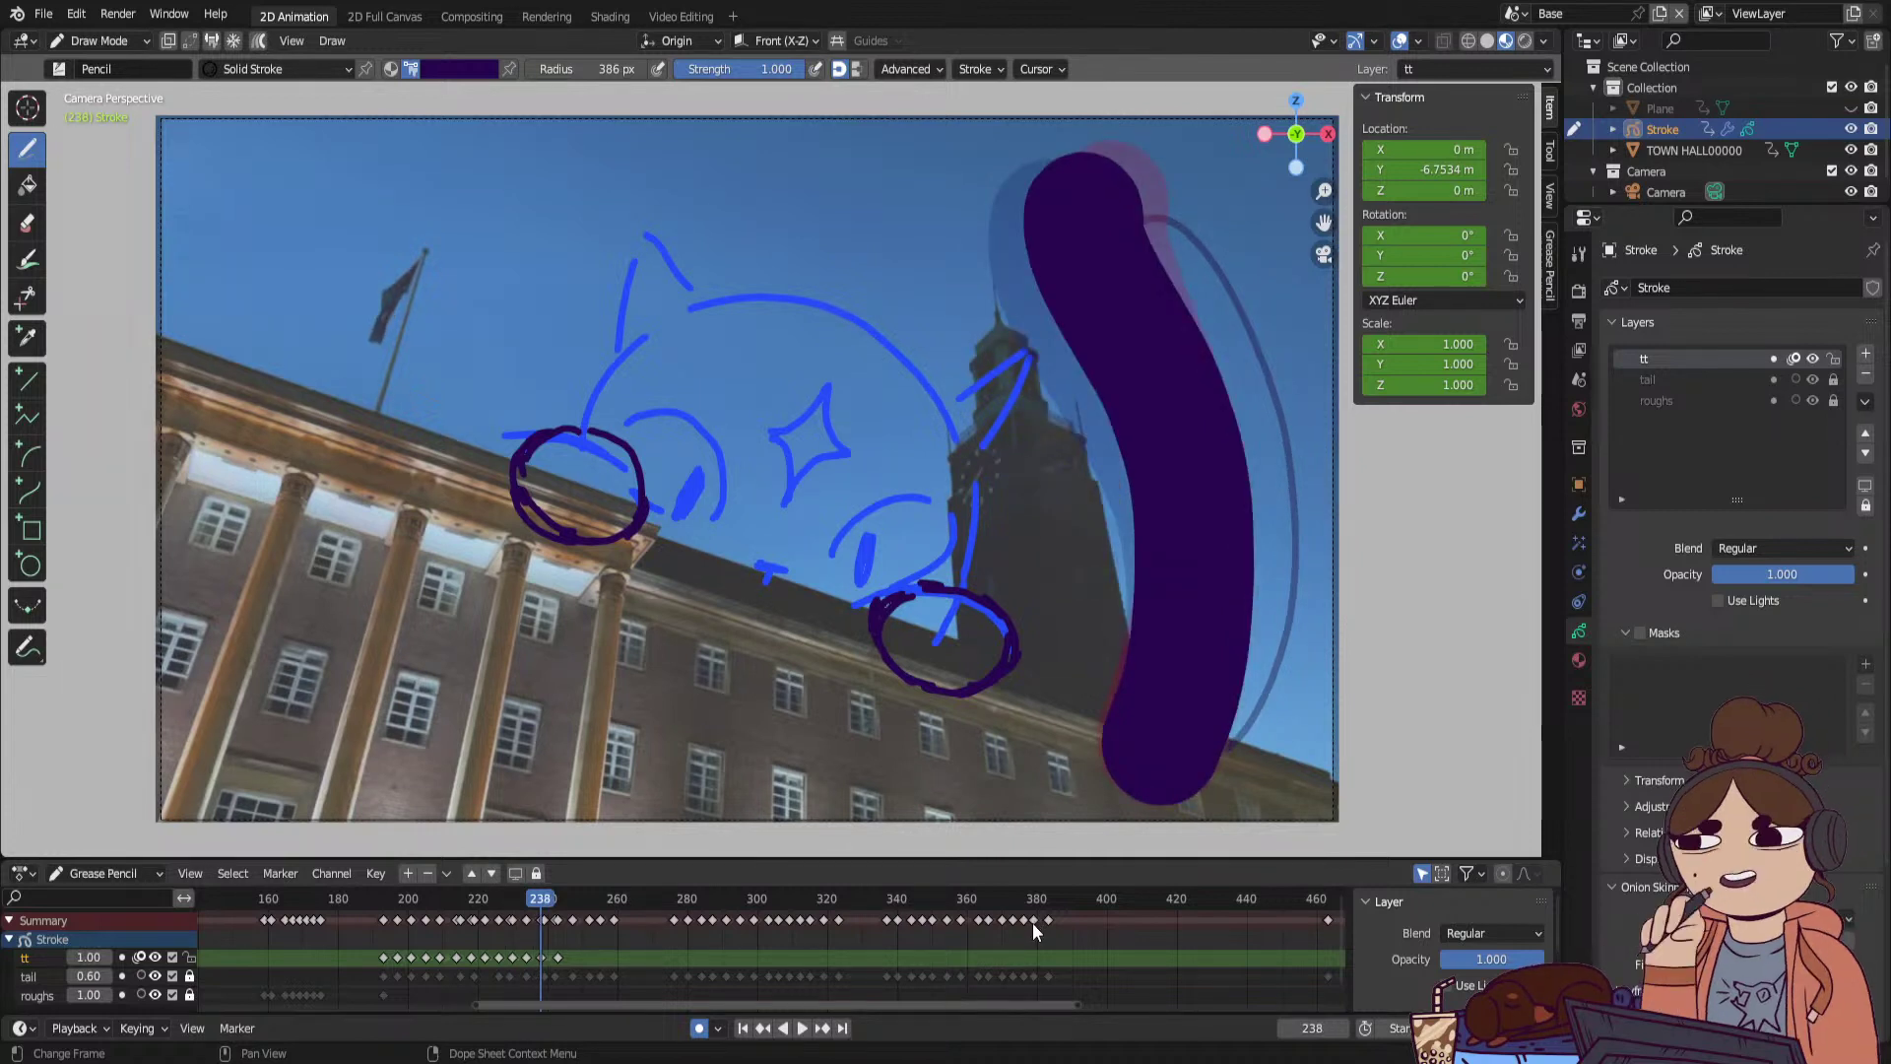
# Step backward through the tail drawings from frame 238 to frame 209 to compare the poses.
pyautogui.press('Left')
pyautogui.press('Left')
pyautogui.press('Left')
pyautogui.press('Left')
pyautogui.press('Left')
pyautogui.press('Left')
pyautogui.press('Left')
pyautogui.press('Left')
pyautogui.press('Left')
pyautogui.press('Left')
pyautogui.press('Left')
pyautogui.press('Left')
pyautogui.press('Left')
pyautogui.press('Left')
pyautogui.press('Left')
pyautogui.press('Left')
pyautogui.press('Left')
pyautogui.press('Left')
pyautogui.press('Left')
pyautogui.press('Left')
pyautogui.press('Left')
pyautogui.press('Left')
pyautogui.press('Left')
pyautogui.press('Left')
pyautogui.press('Left')
pyautogui.press('Left')
pyautogui.press('Left')
pyautogui.press('Left')
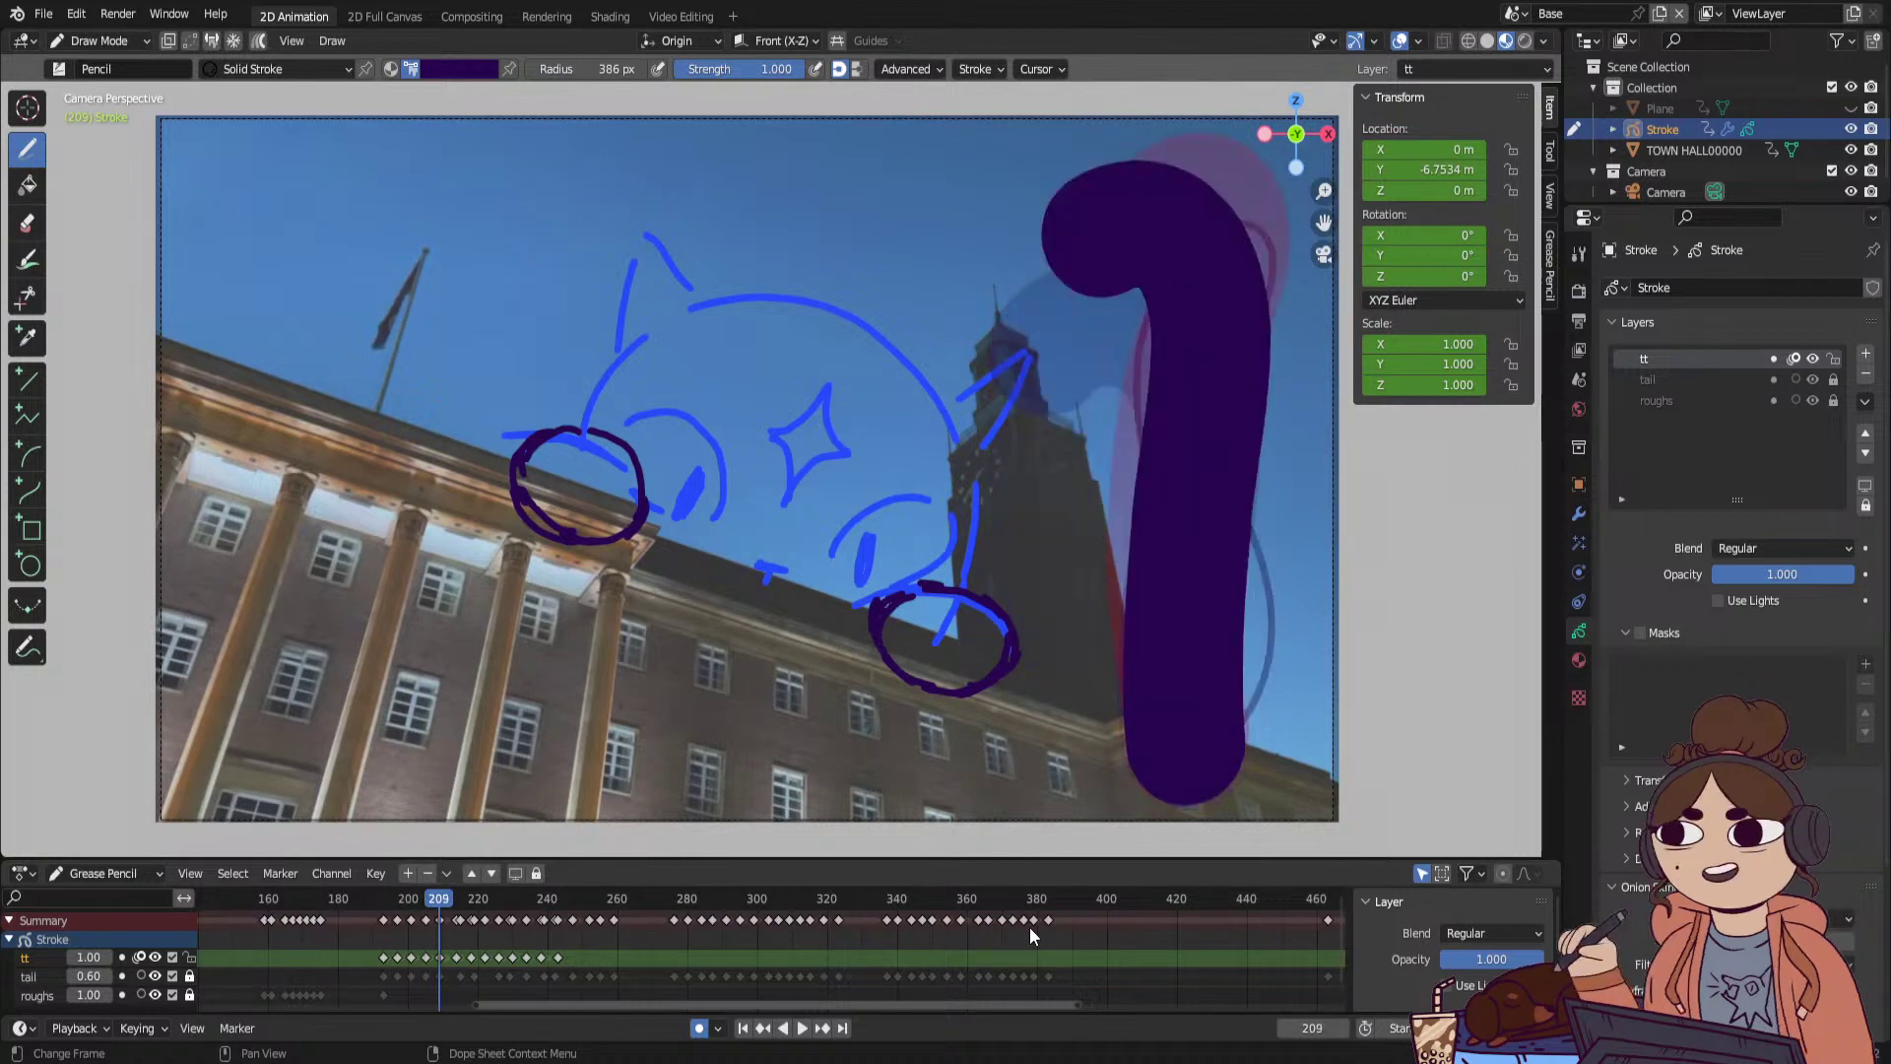
# Paint a new thick solid tail drawing on the tt layer at frame 247, with its tip shifted slightly right of the previous pose.
pyautogui.press('Up')
pyautogui.press('Up')
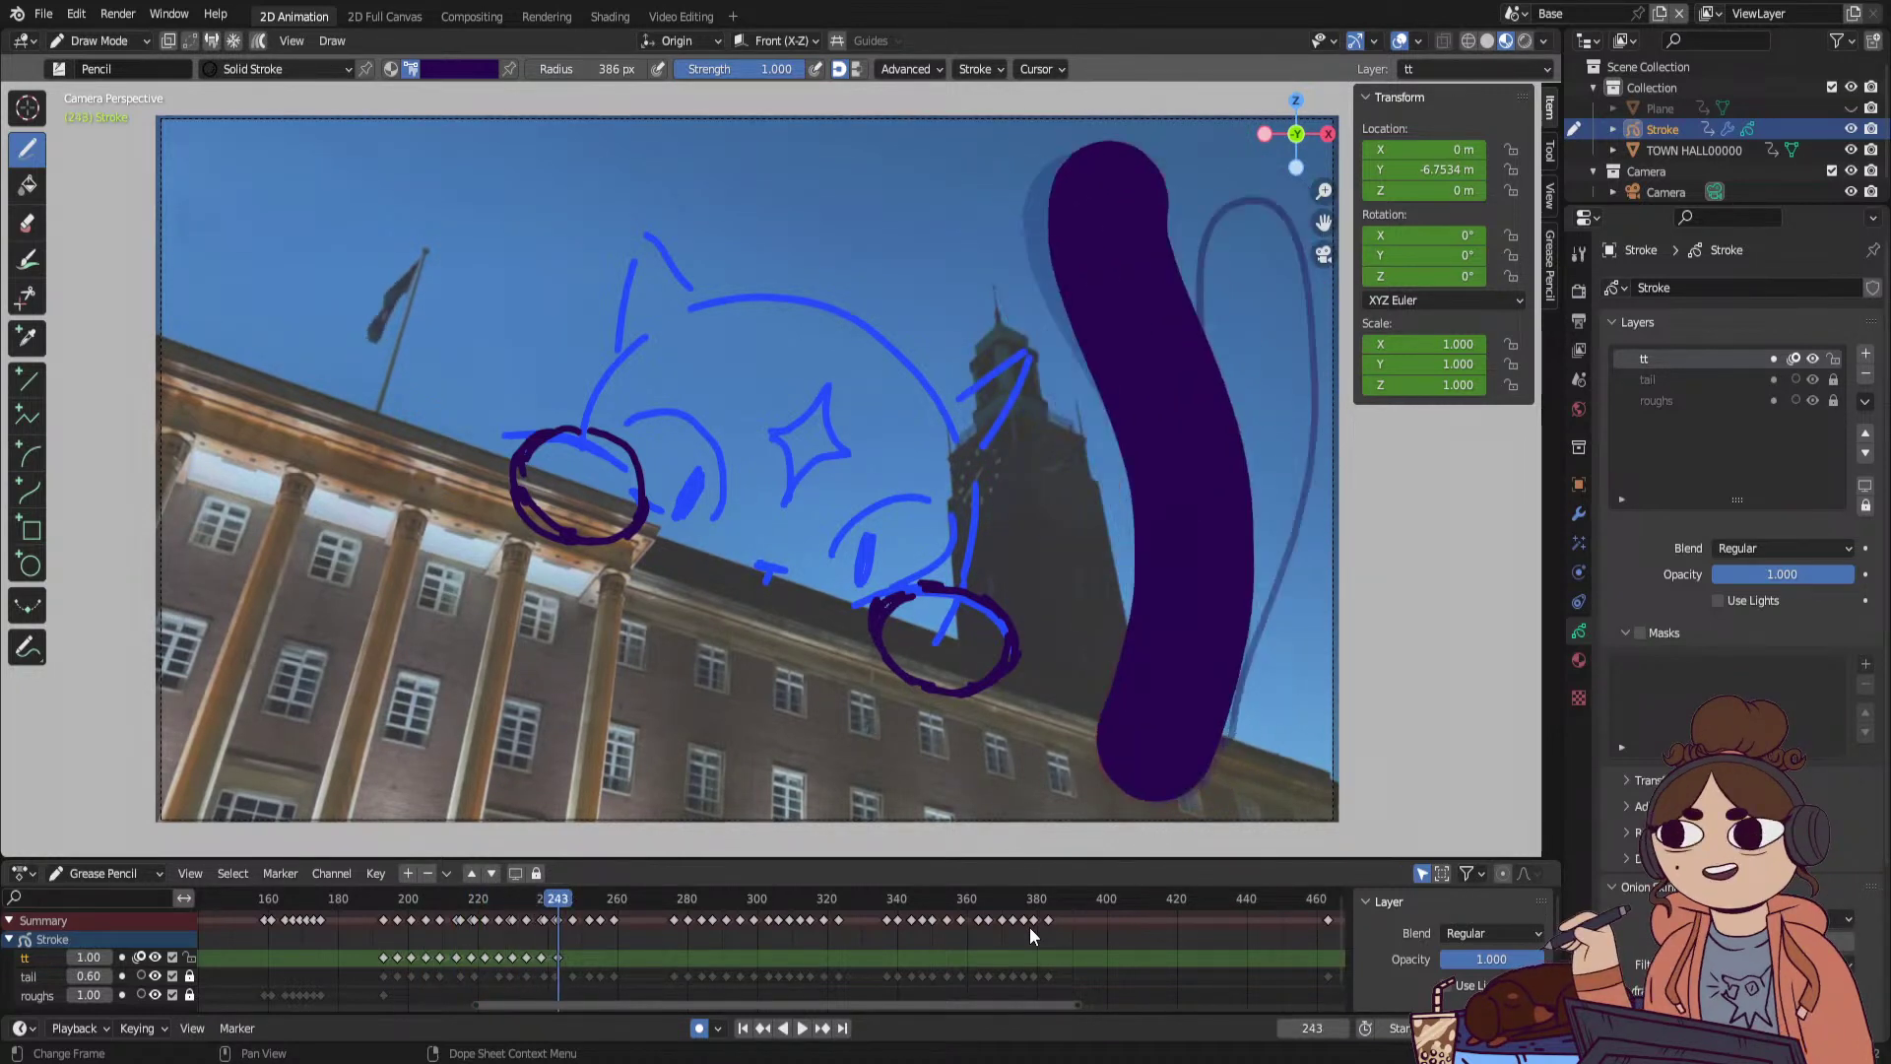
pyautogui.press('Right')
pyautogui.press('Right')
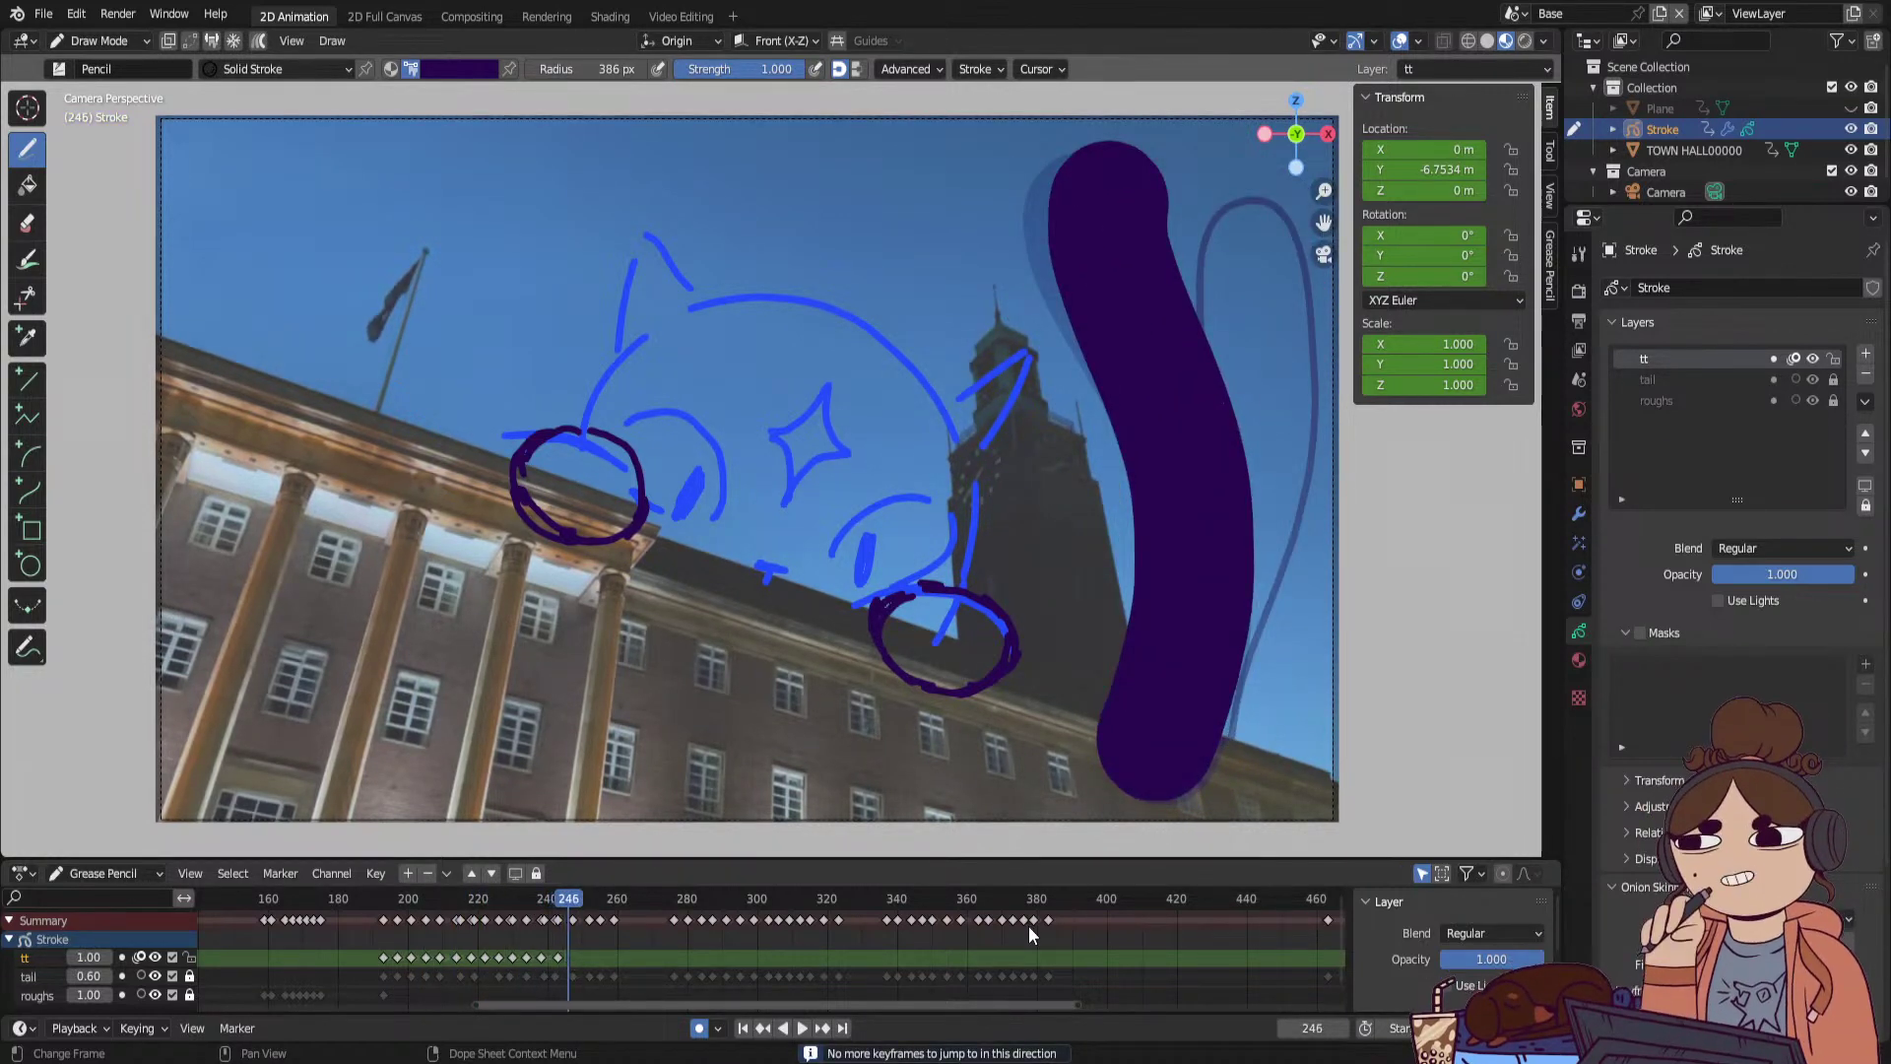
pyautogui.press('Right')
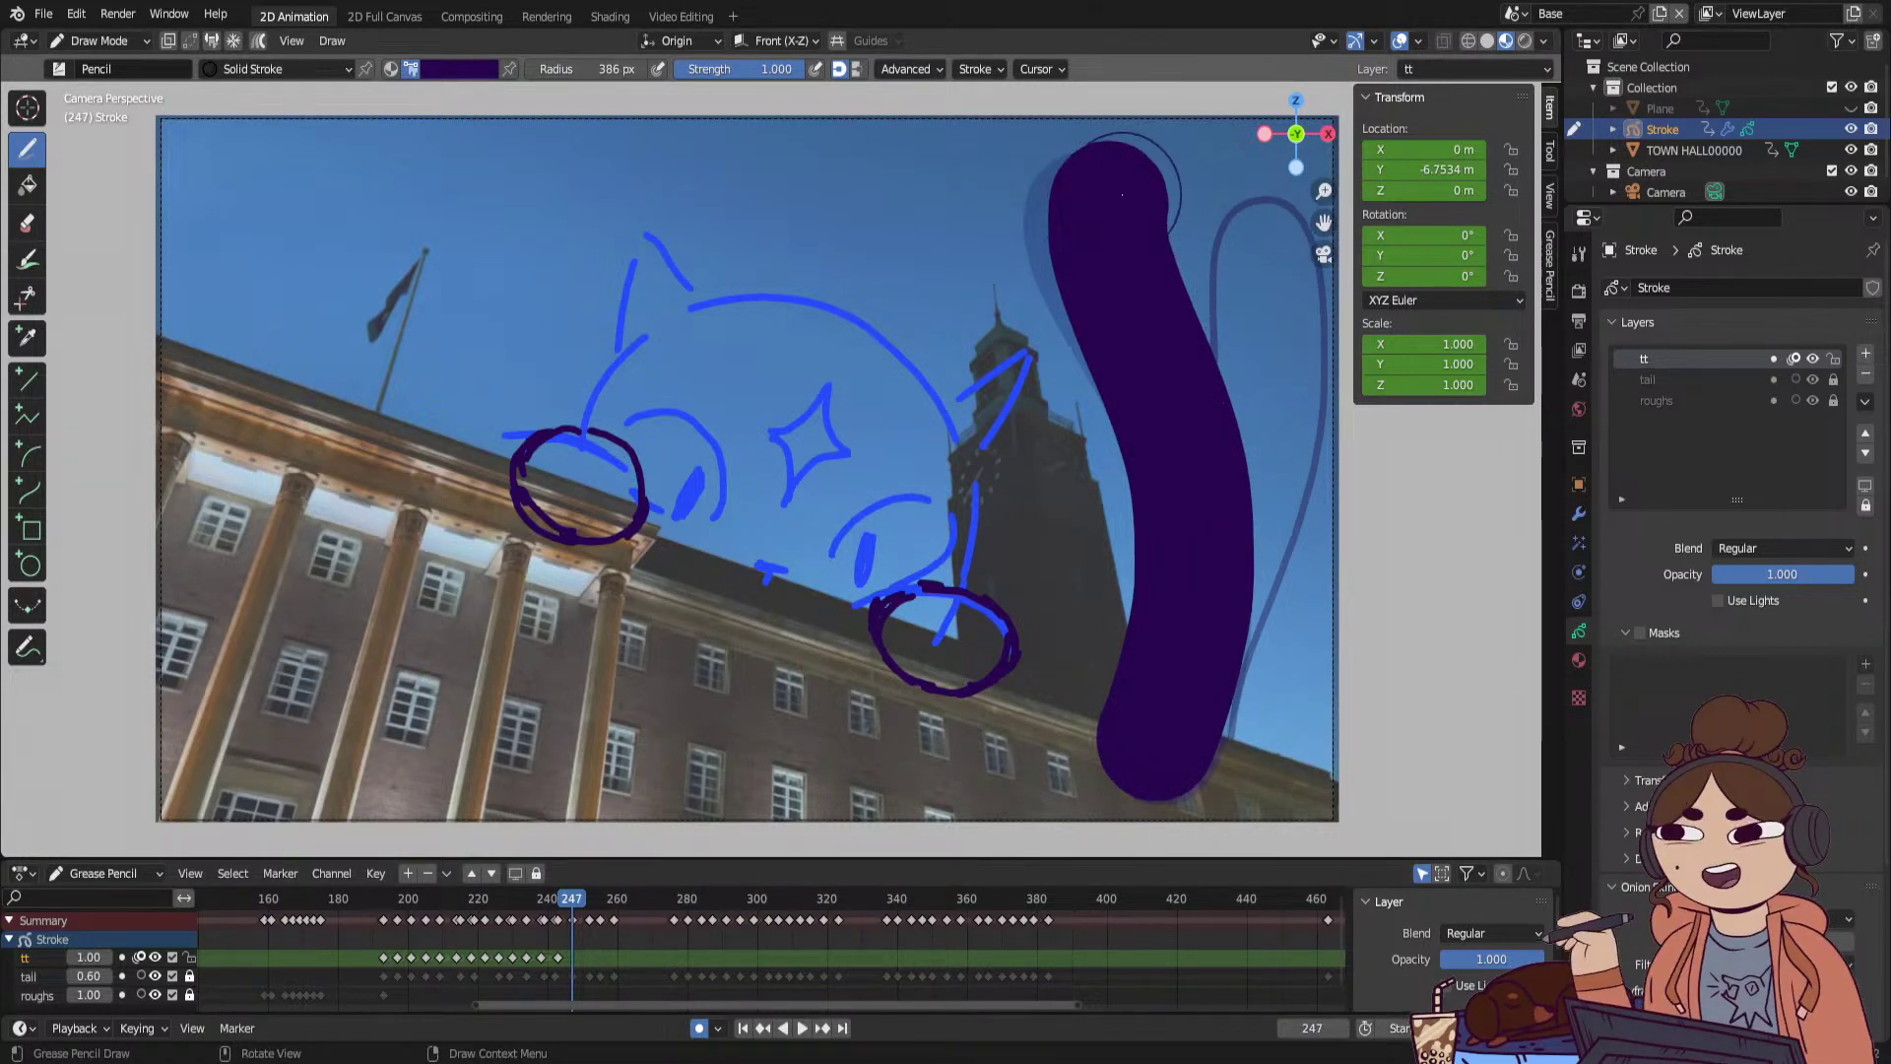
pyautogui.moveTo(1128, 200); pyautogui.dragTo(1143, 187)
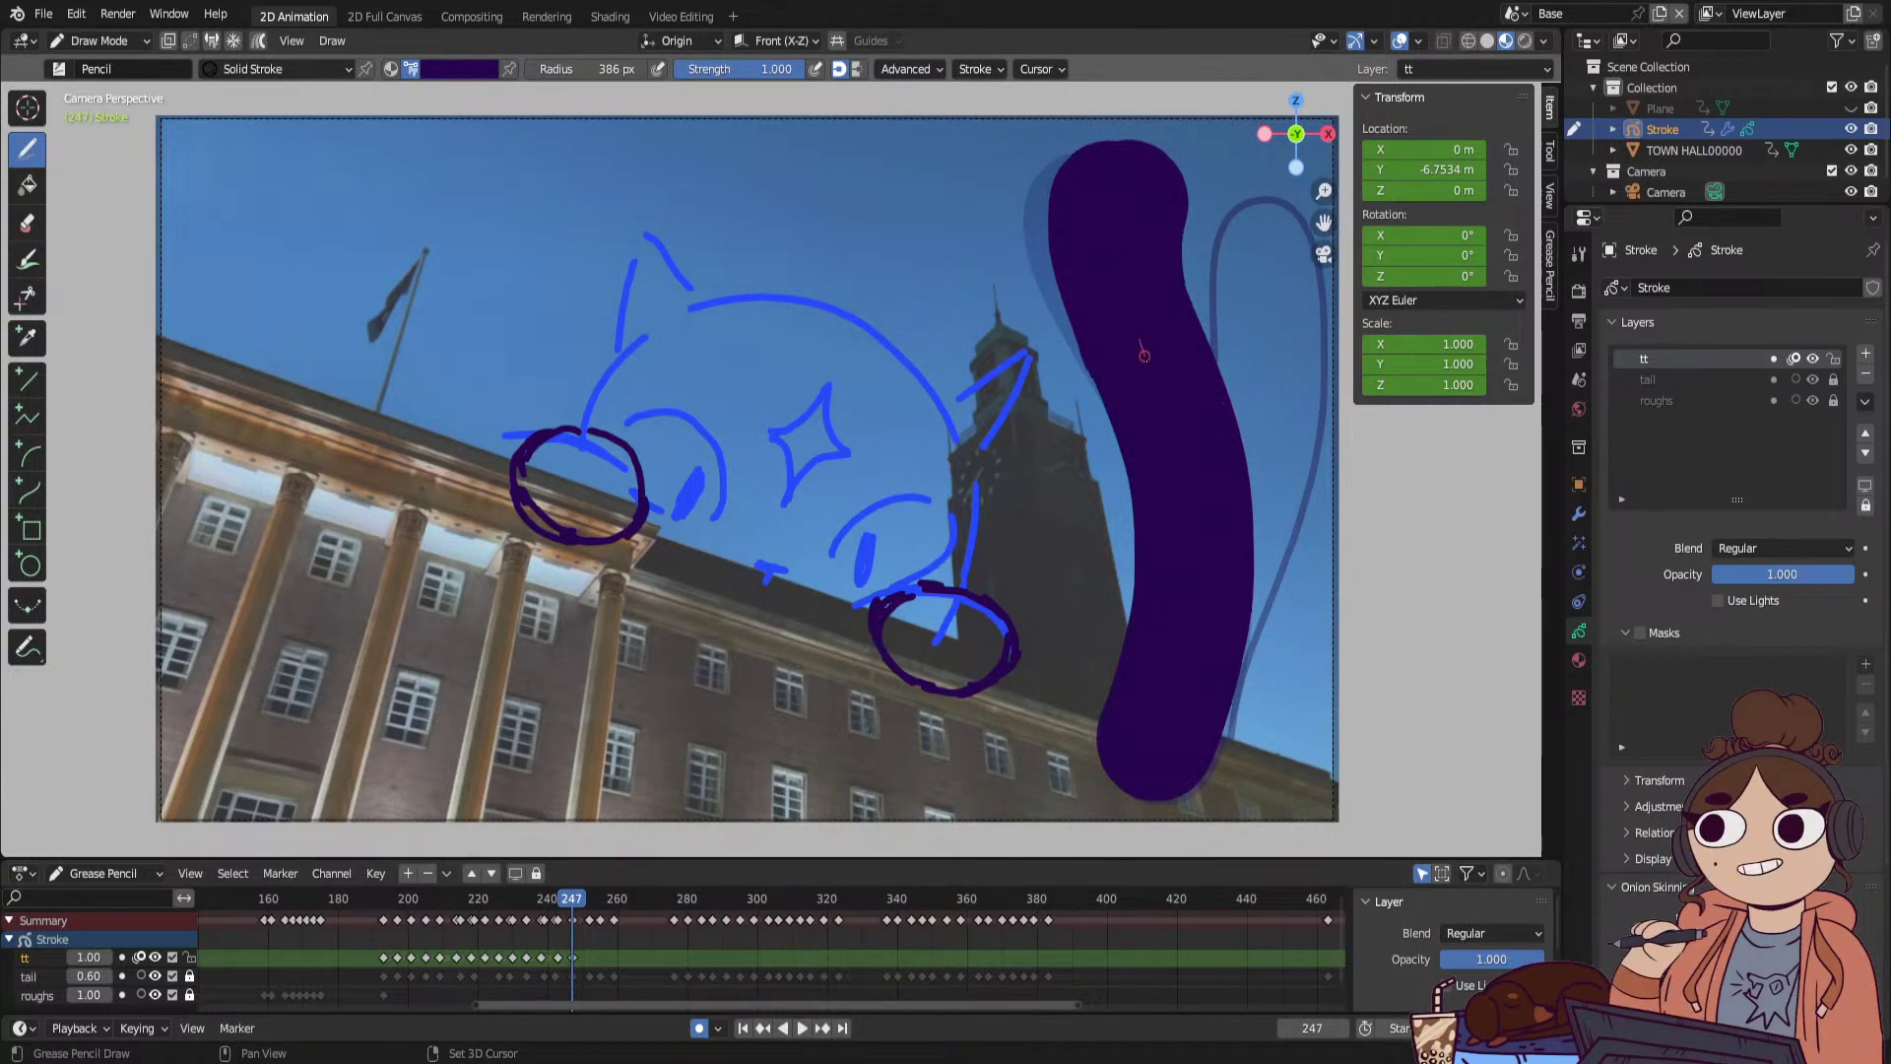
pyautogui.moveTo(1160, 701); pyautogui.dragTo(1146, 759)
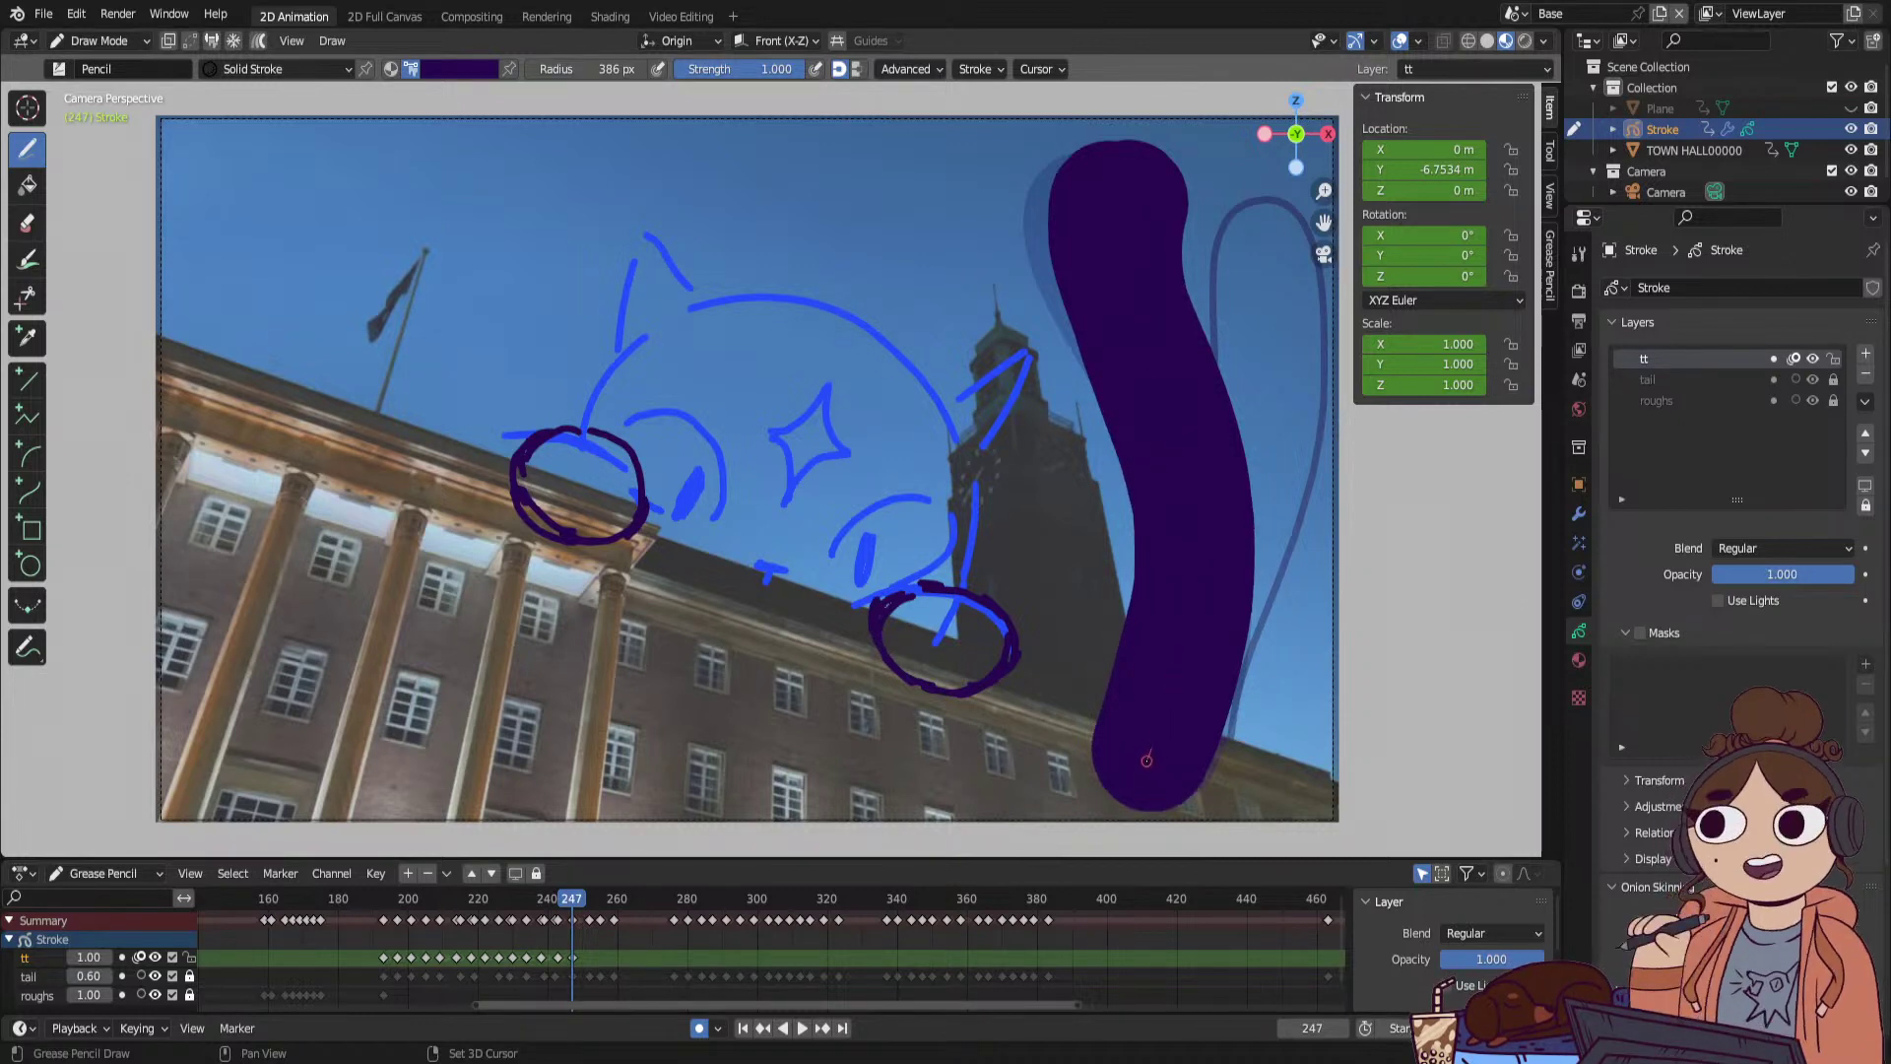
# Paint another settling tail drawing at frame 251, with the tip a little further right than in the previous drawing.
pyautogui.press('Right')
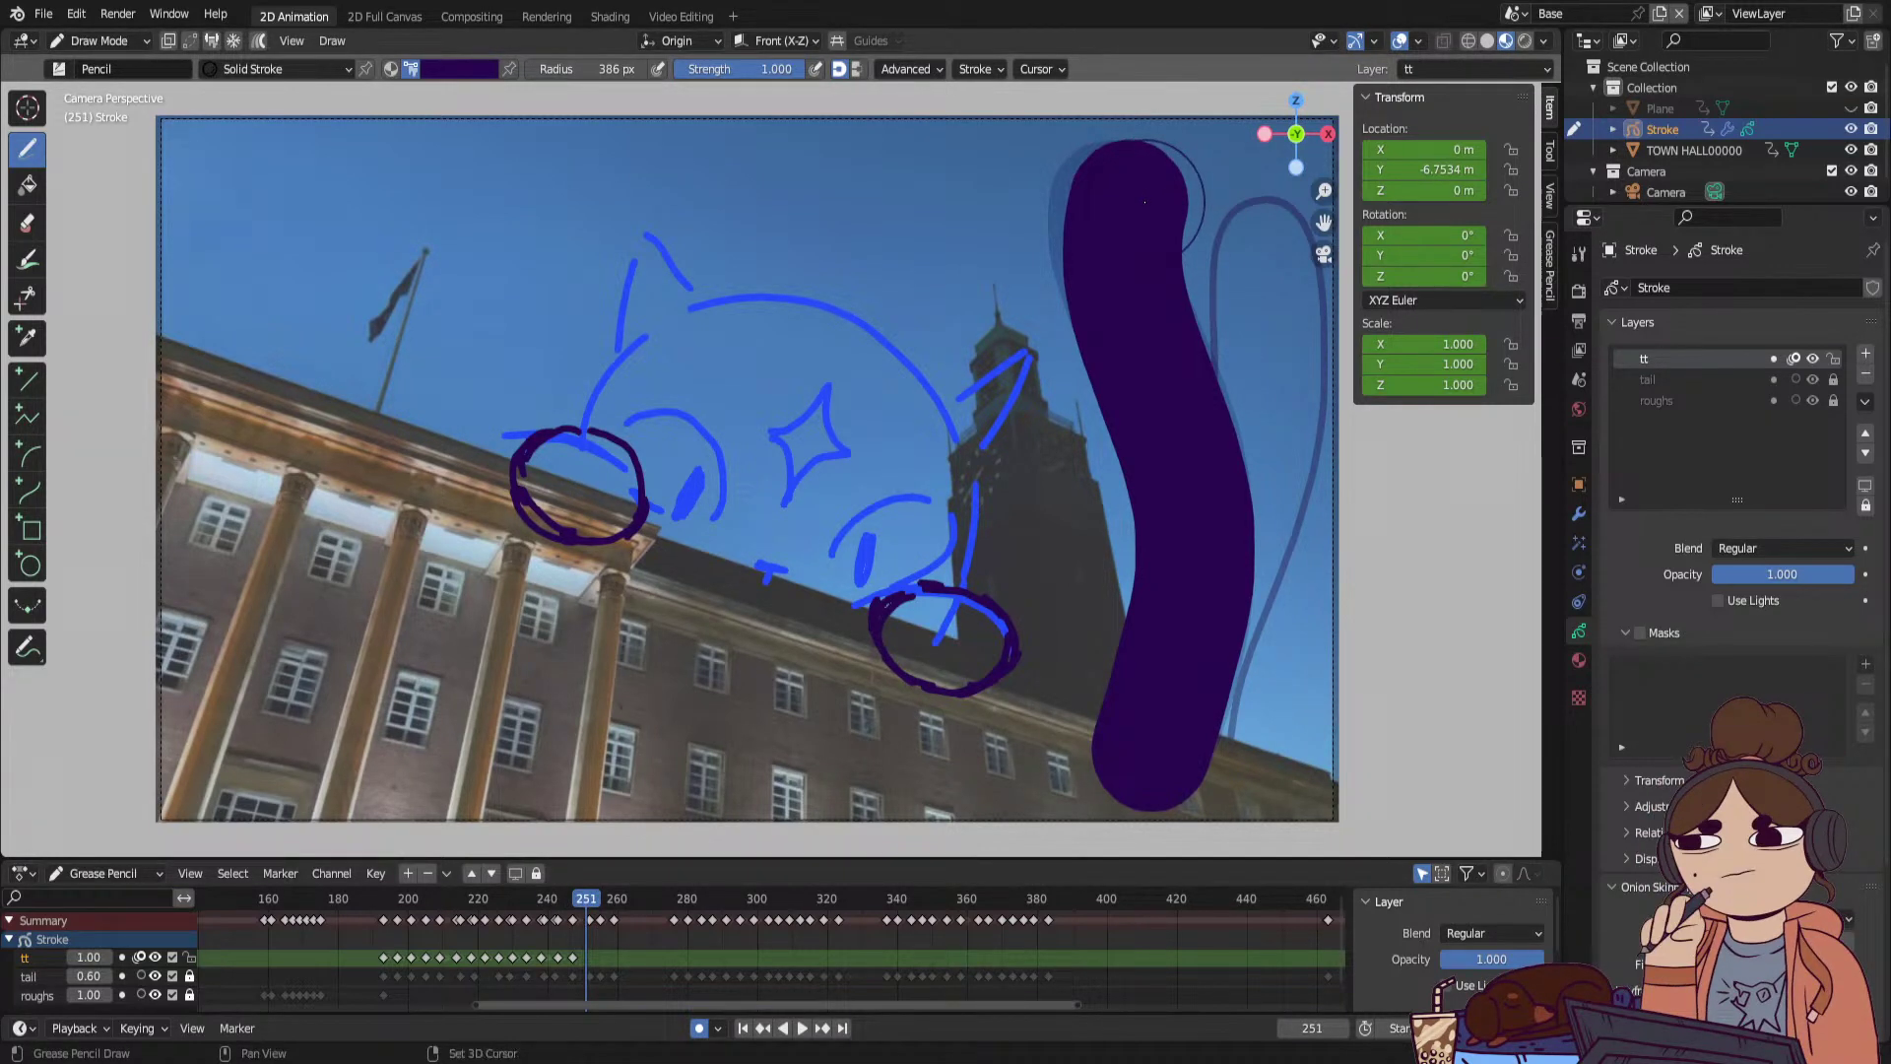
pyautogui.moveTo(1139, 220); pyautogui.dragTo(1137, 324)
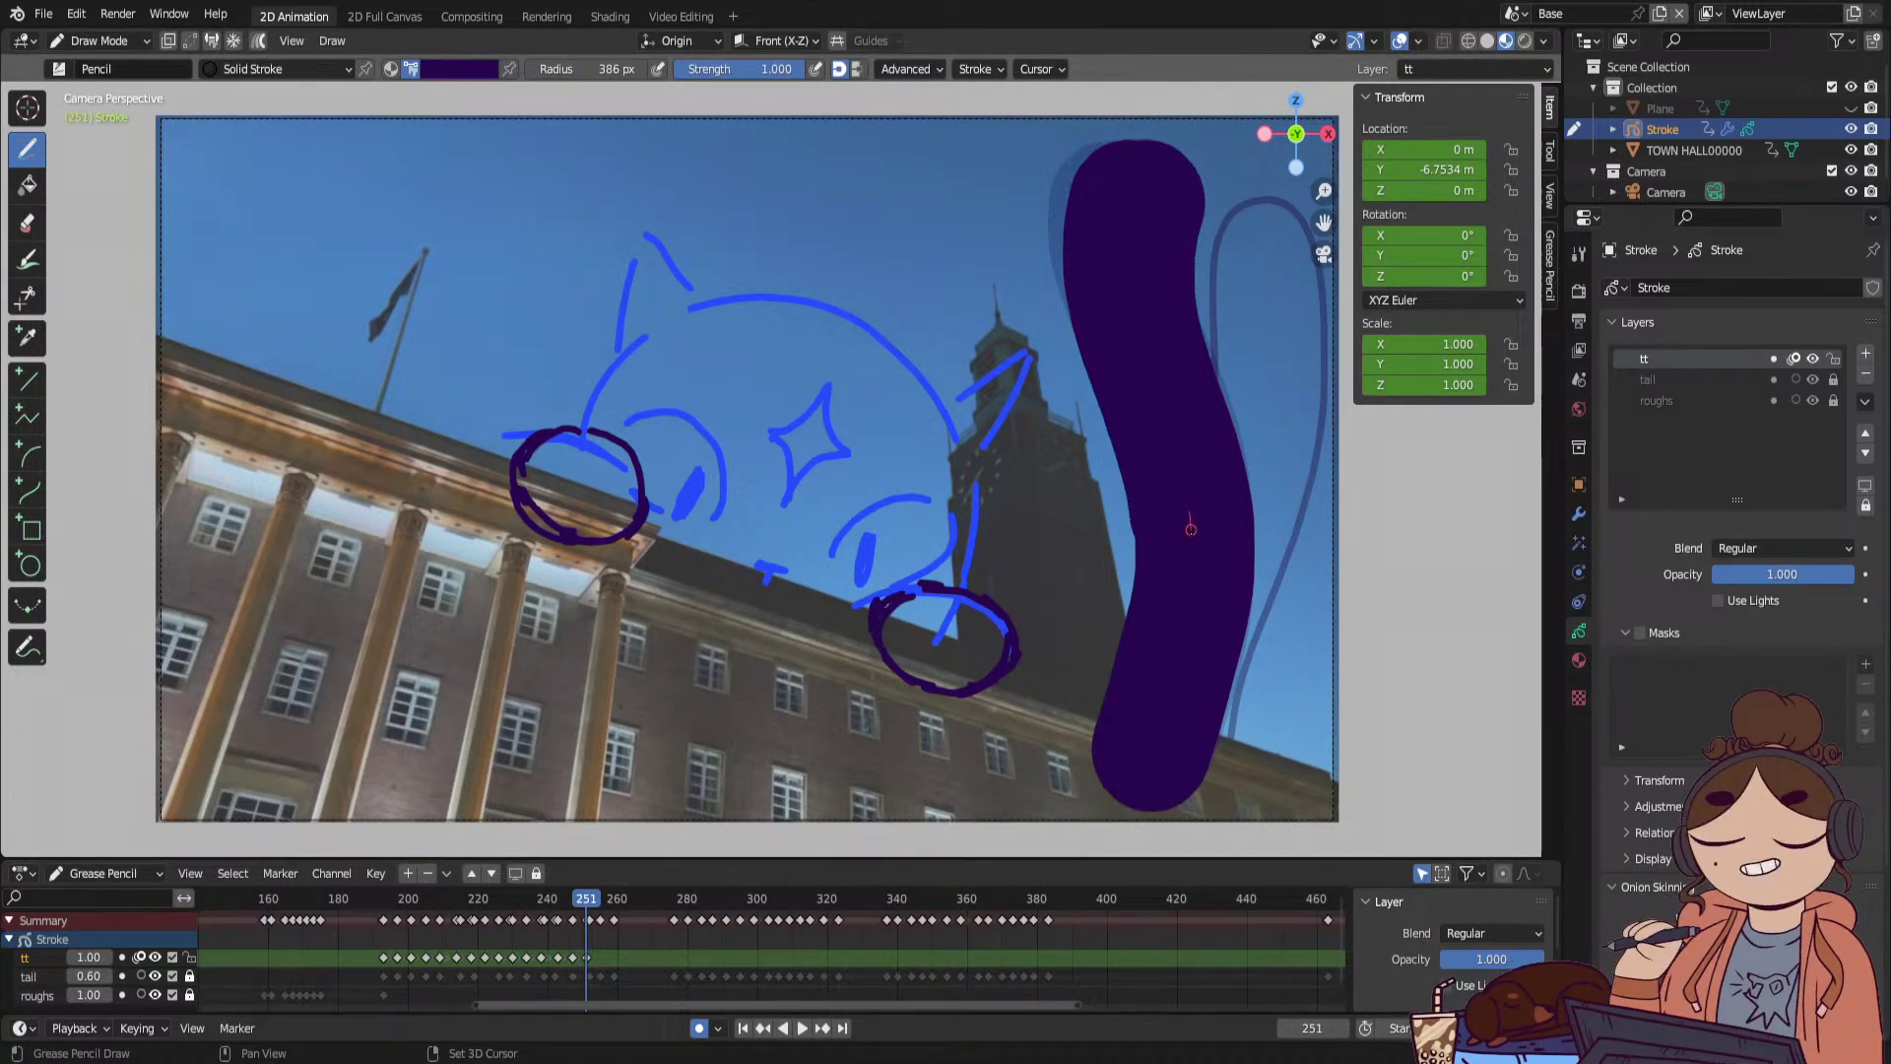
pyautogui.moveTo(1182, 632); pyautogui.dragTo(1158, 738)
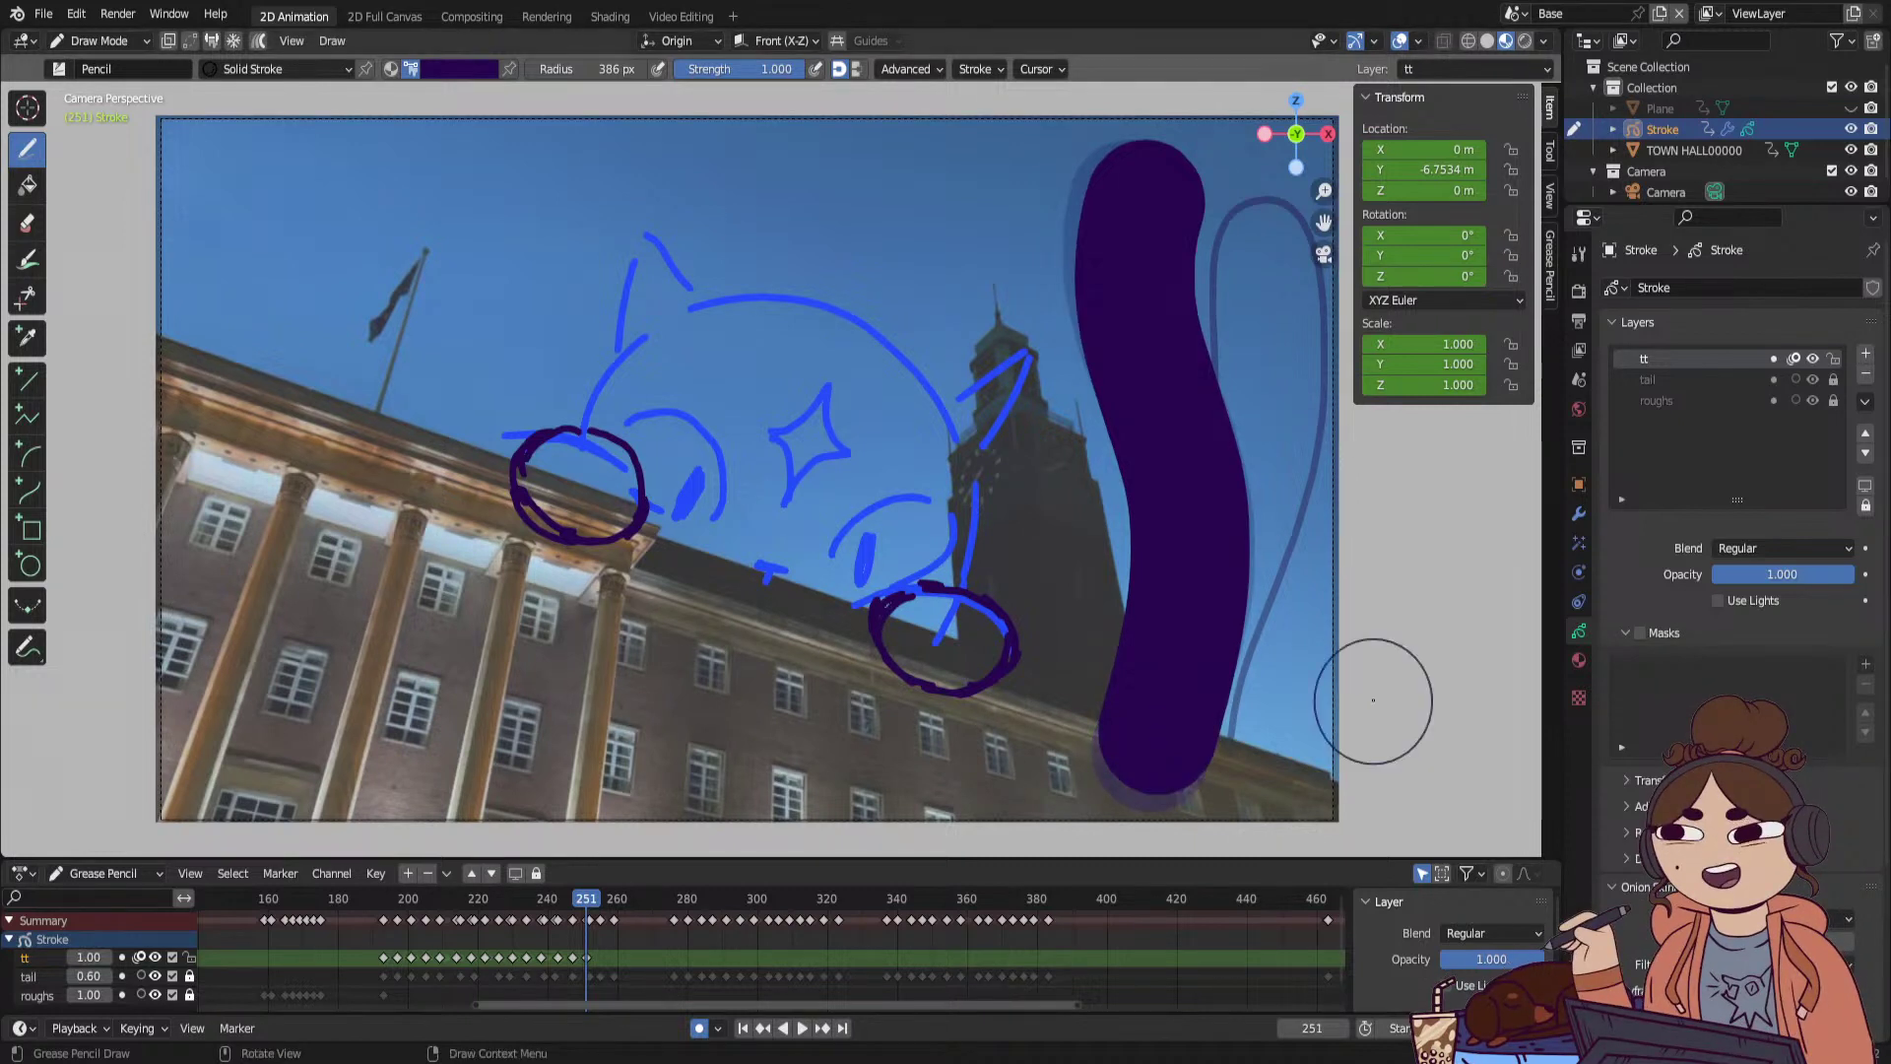
# Play the tail animation from frame 194 and scrub to frame 257 to review the extended settle.
pyautogui.press('Right')
pyautogui.press('Right')
pyautogui.press('Right')
pyautogui.press('Right')
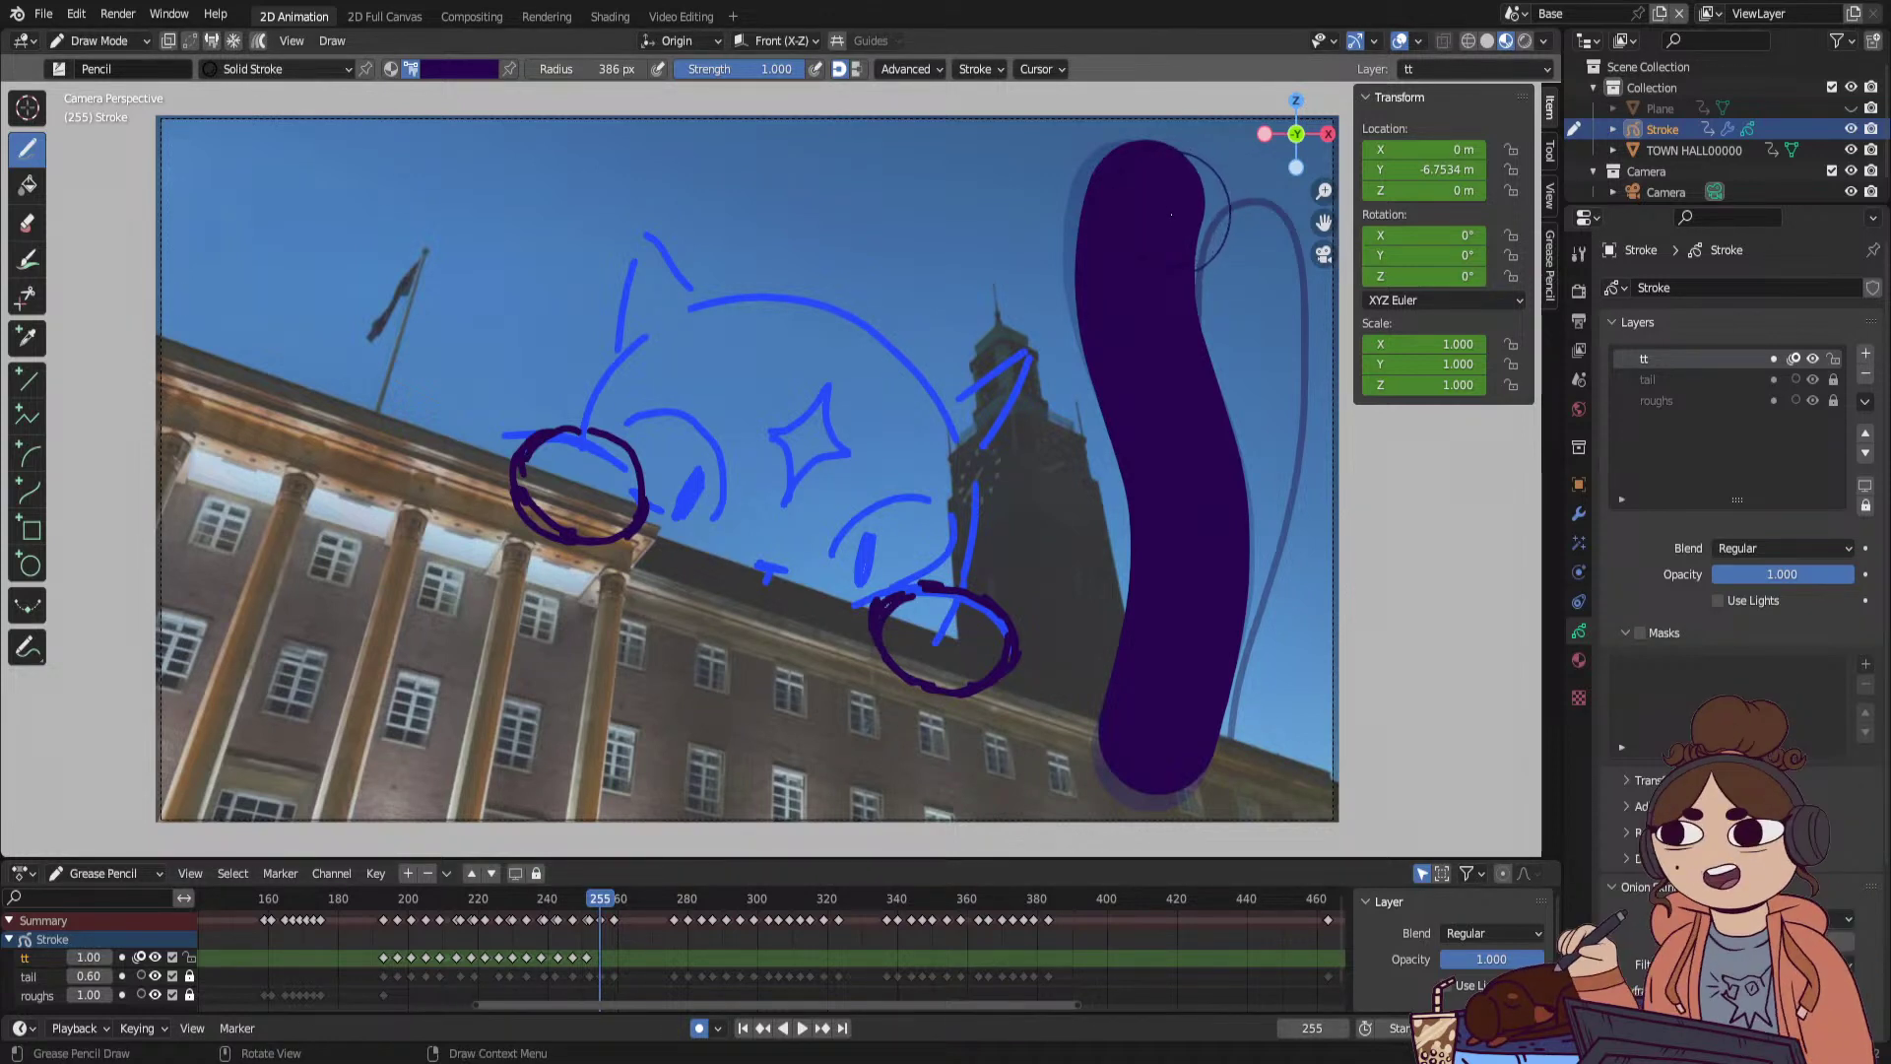
pyautogui.click(384, 902)
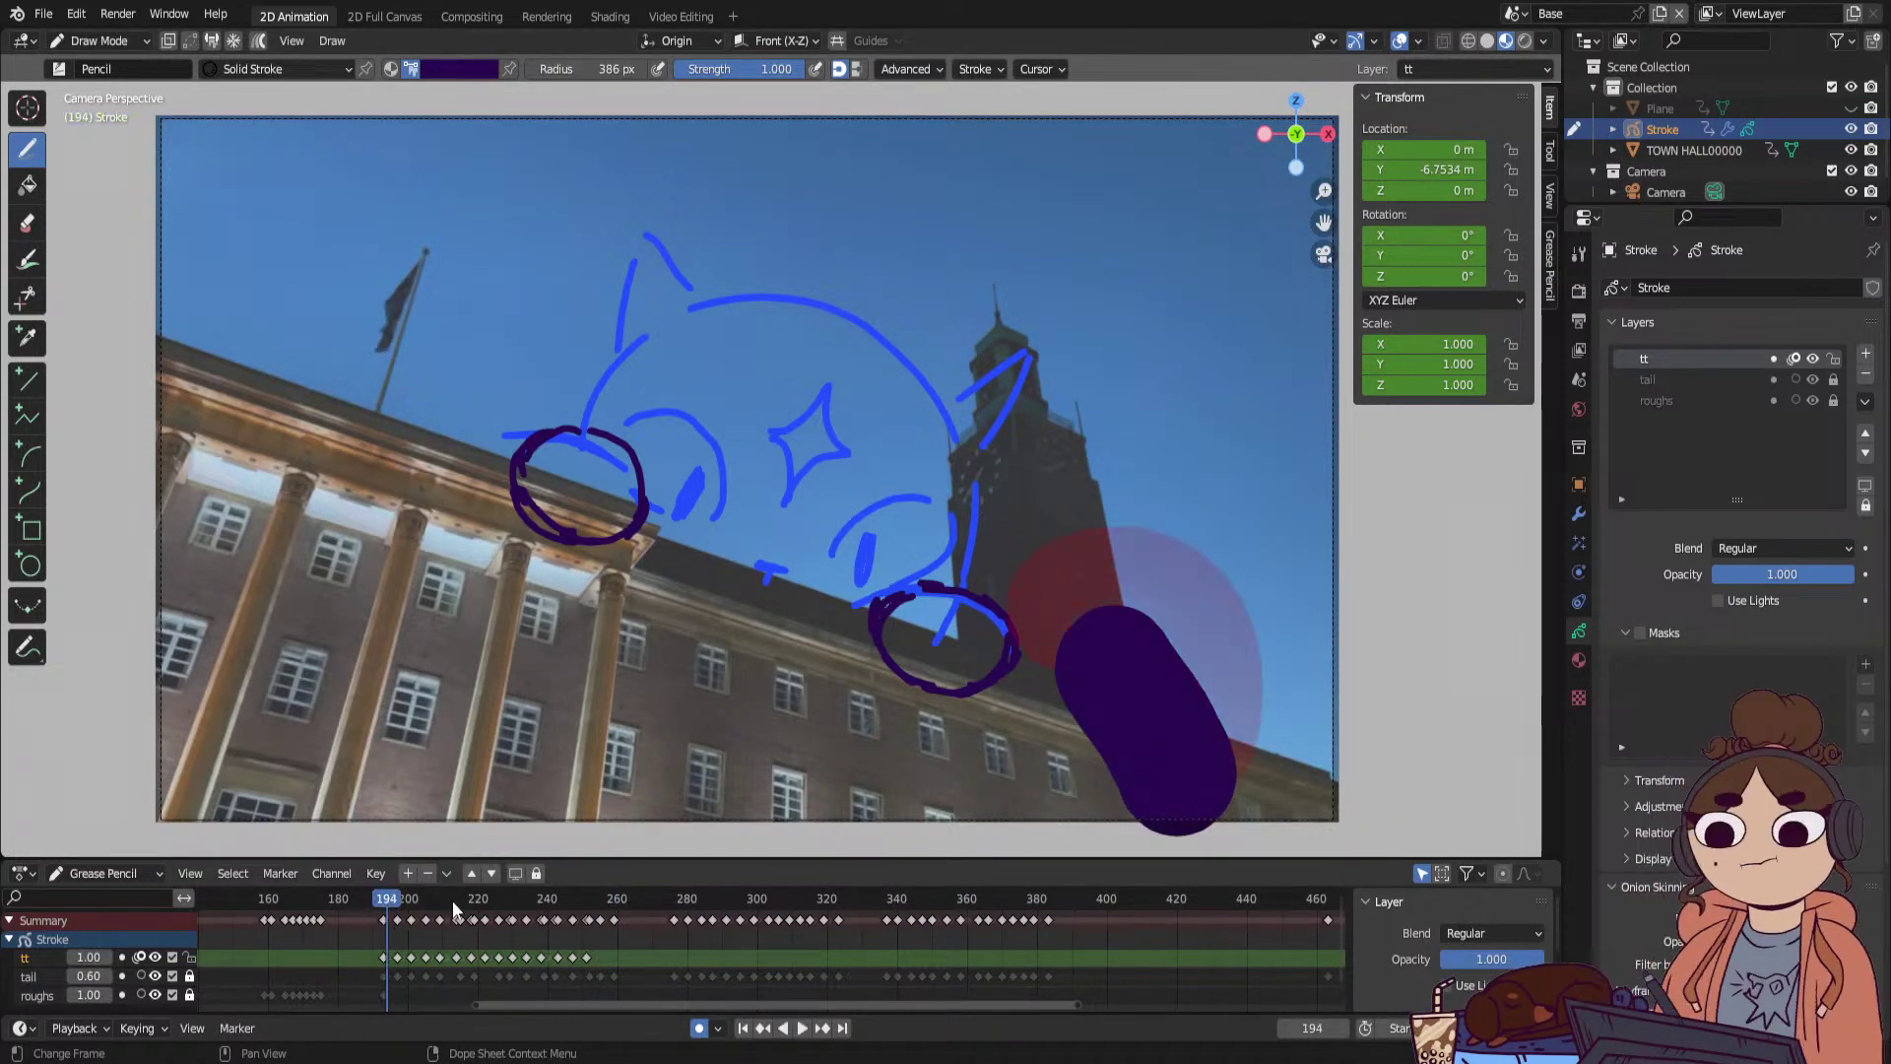
pyautogui.press('space')
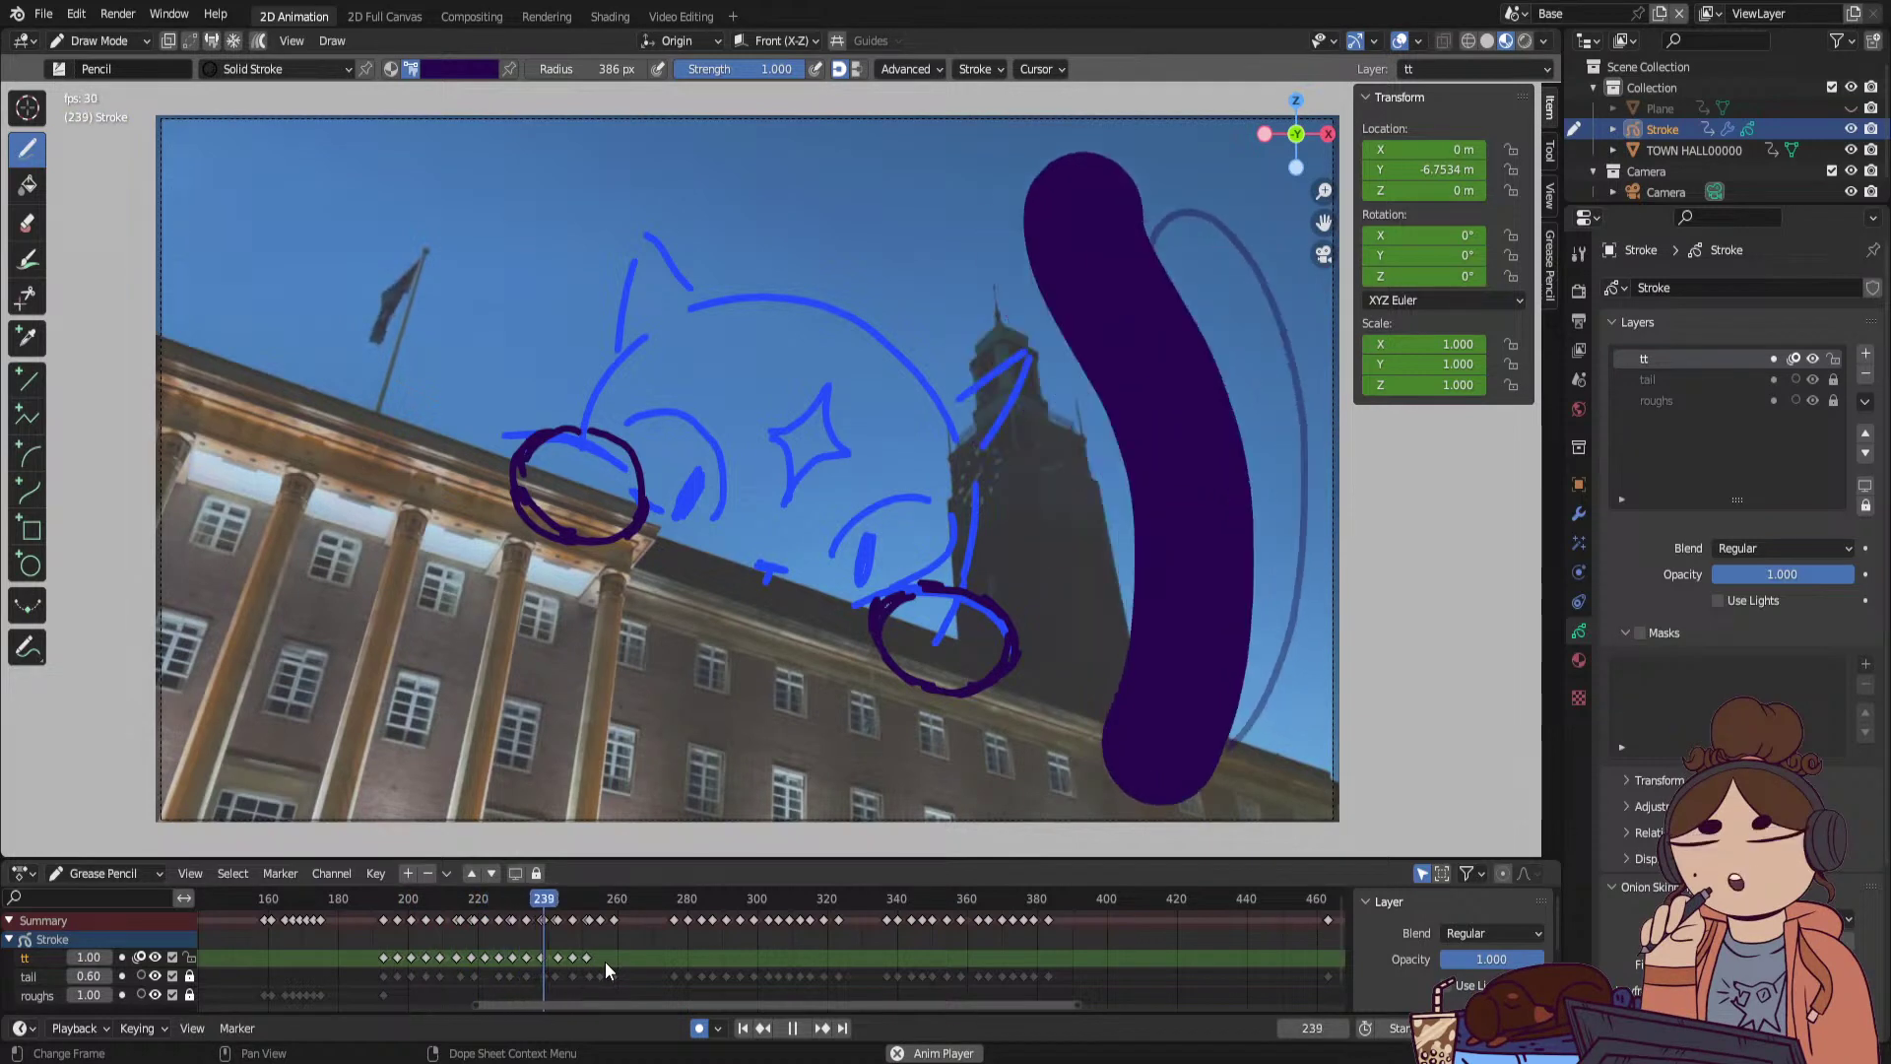
pyautogui.moveTo(594, 907)
pyautogui.mouseDown()
pyautogui.moveTo(551, 925)
pyautogui.moveTo(607, 920)
pyautogui.mouseUp()
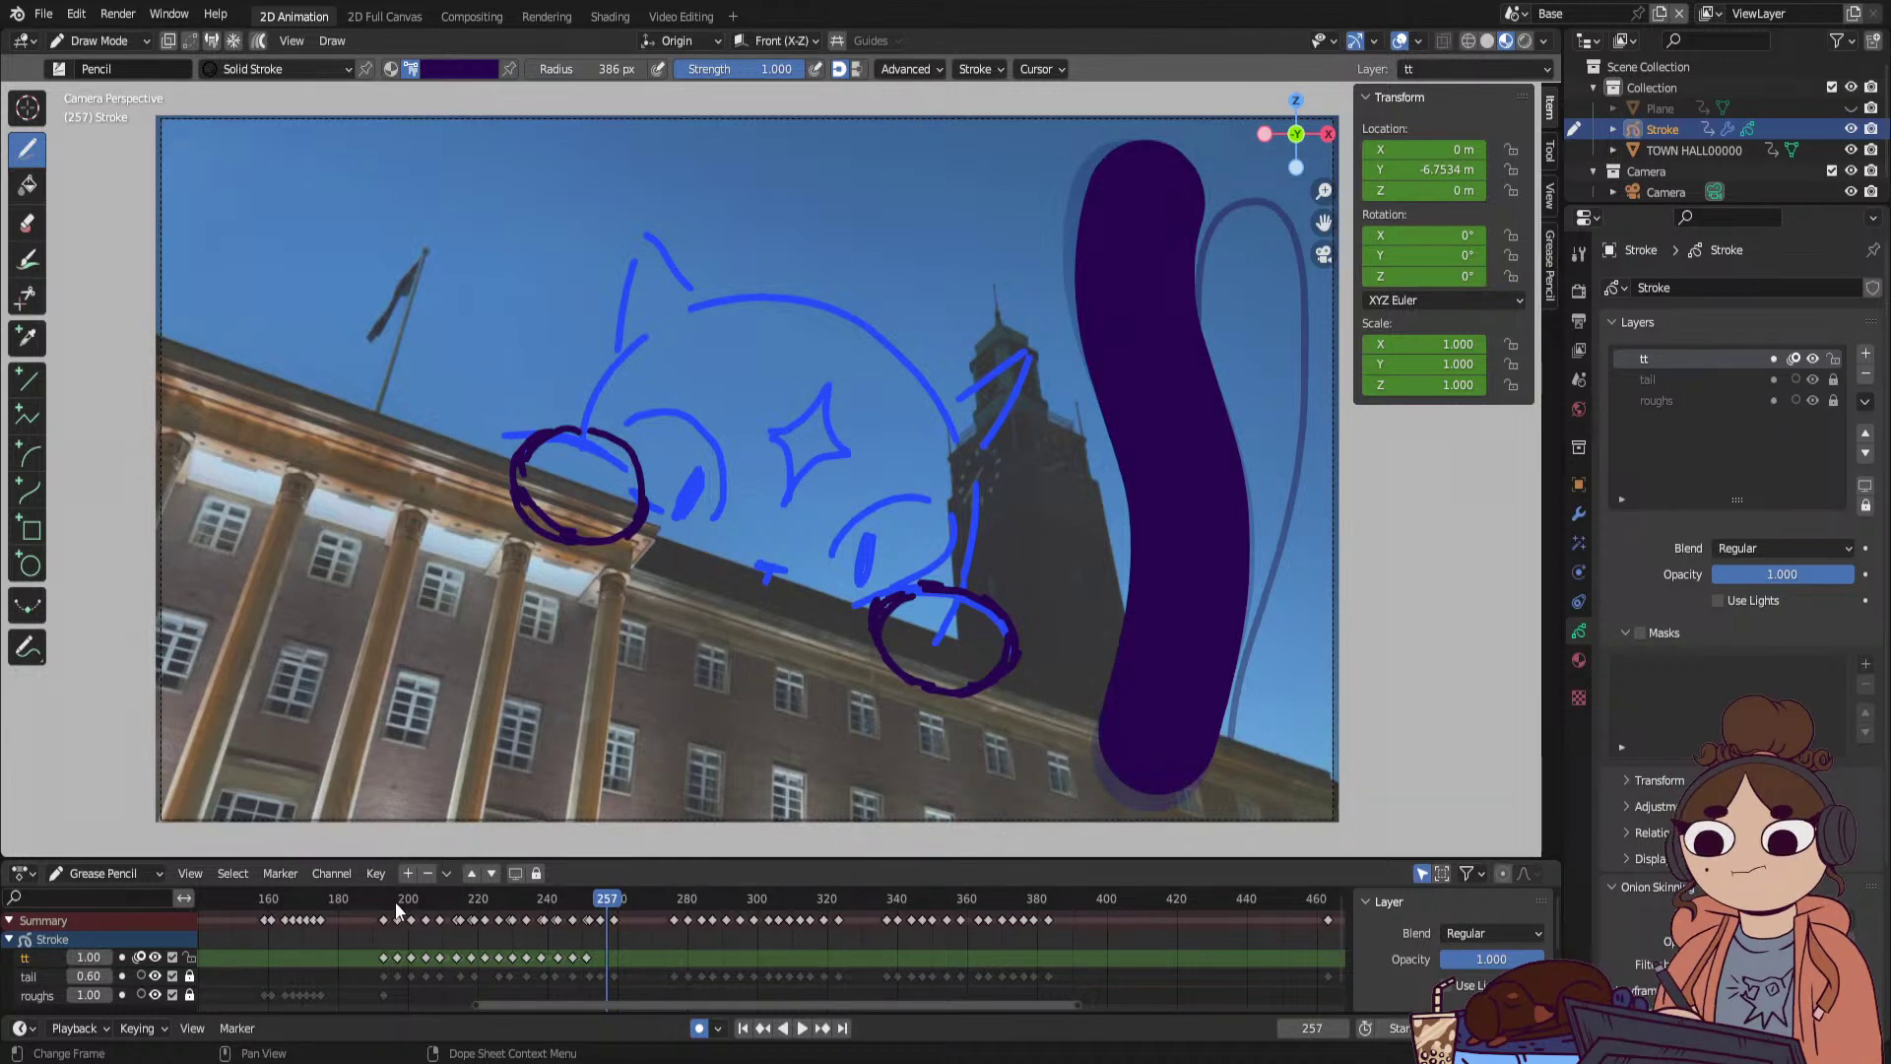
# Scrub and replay the whole tail motion from its first drawing to frame 256 to judge its timing and position.
pyautogui.moveTo(394, 903)
pyautogui.mouseDown()
pyautogui.moveTo(601, 916)
pyautogui.moveTo(393, 959)
pyautogui.moveTo(581, 956)
pyautogui.mouseUp()
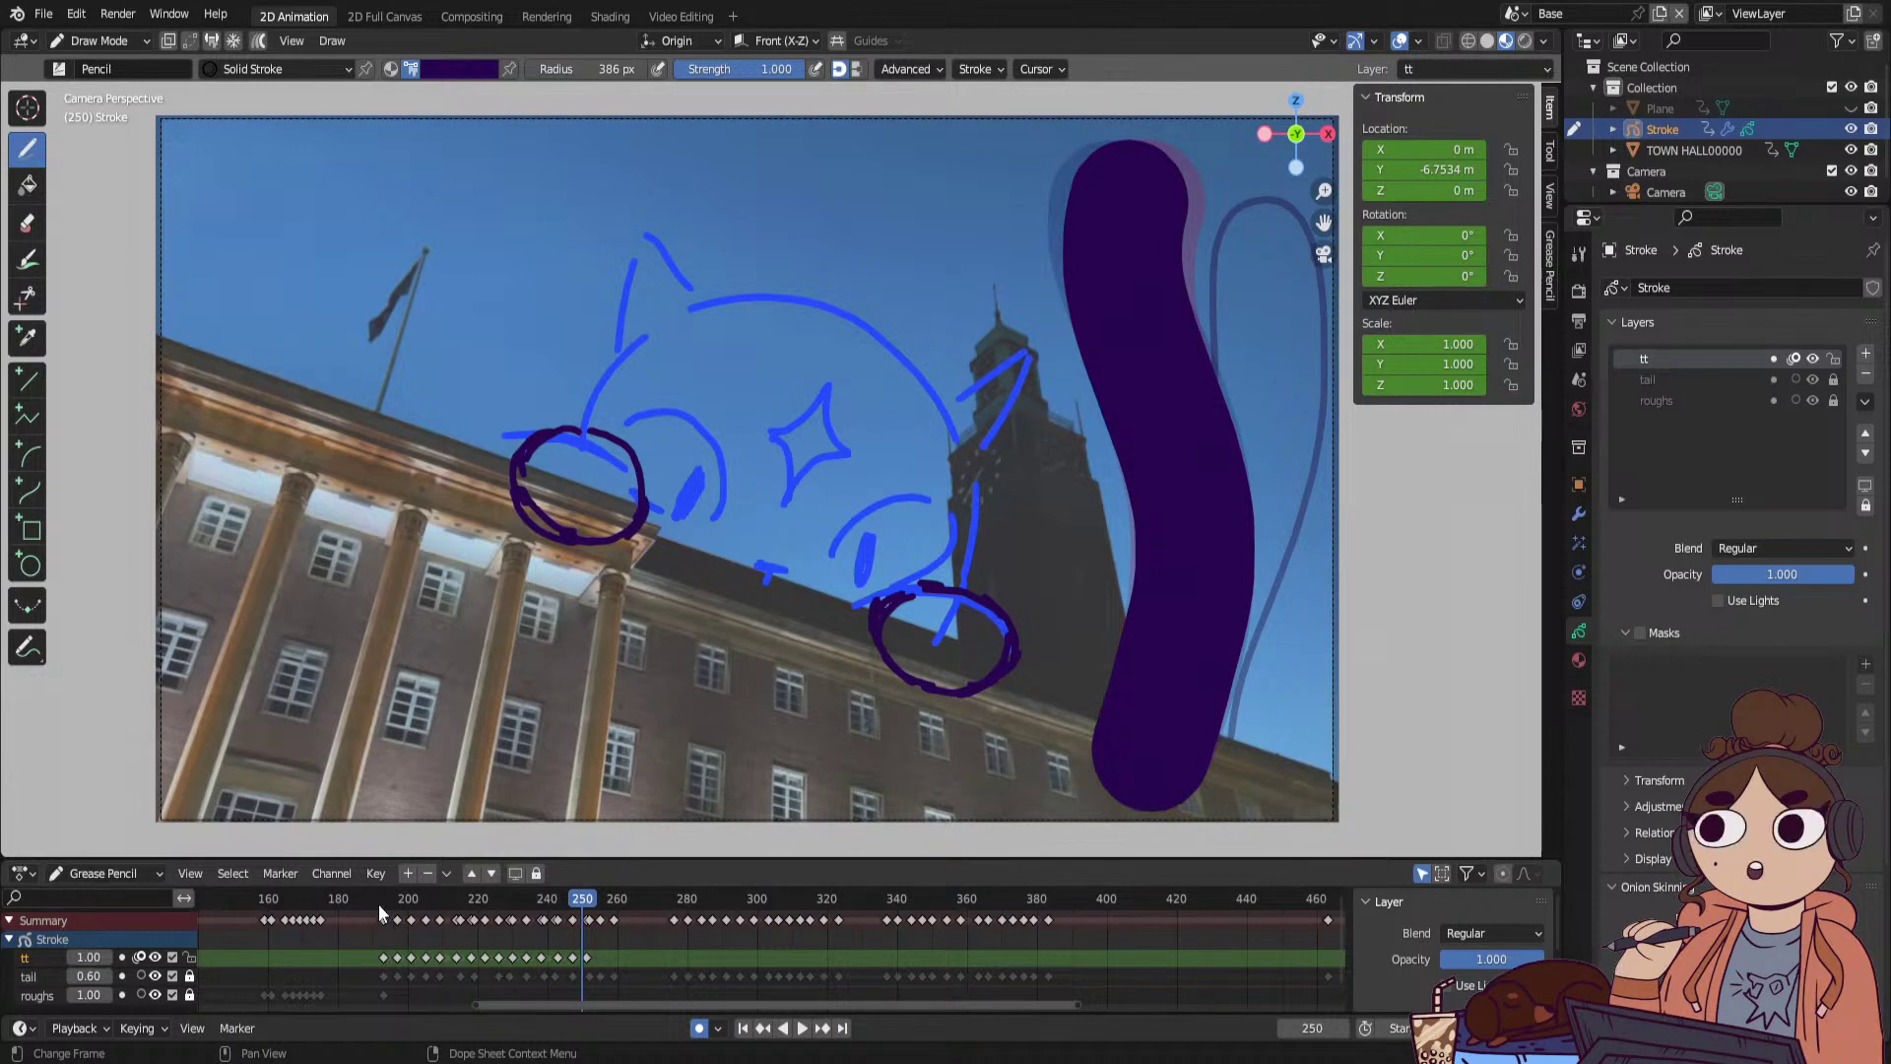
pyautogui.moveTo(384, 900); pyautogui.dragTo(659, 902)
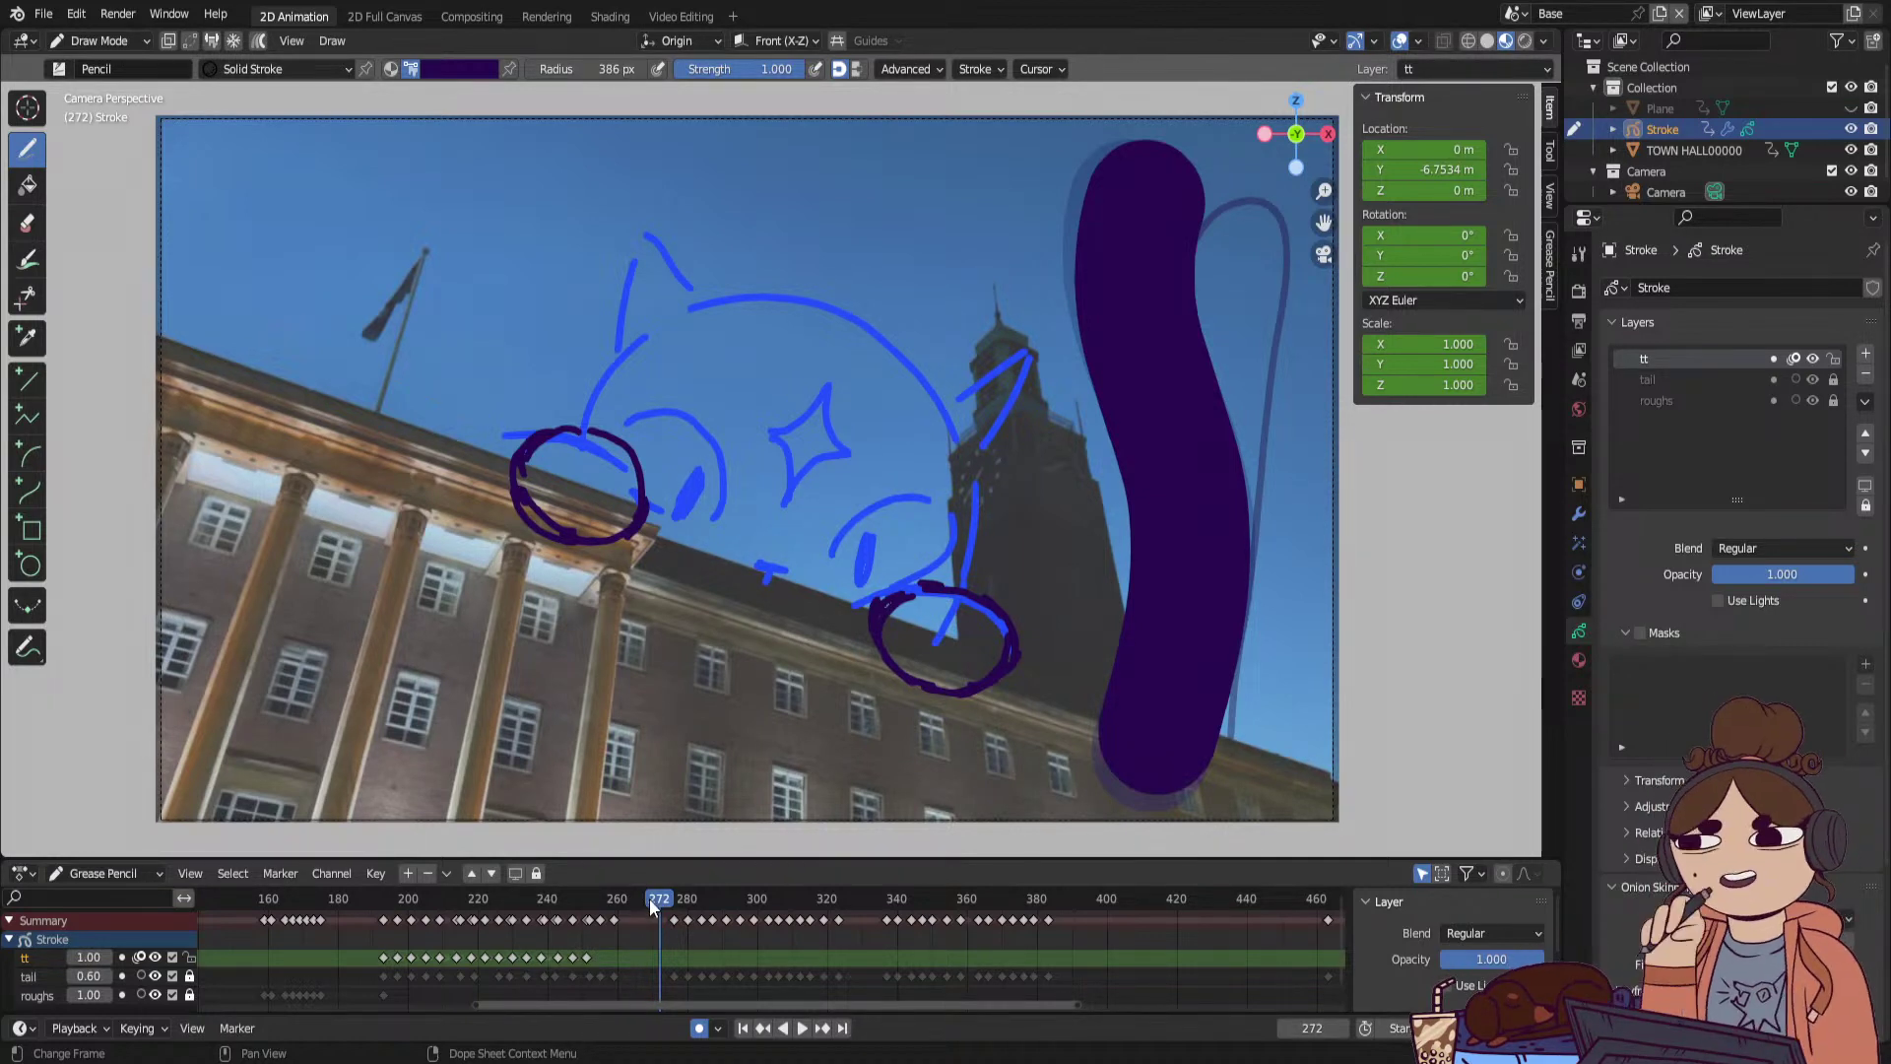
pyautogui.click(394, 950)
pyautogui.press('space')
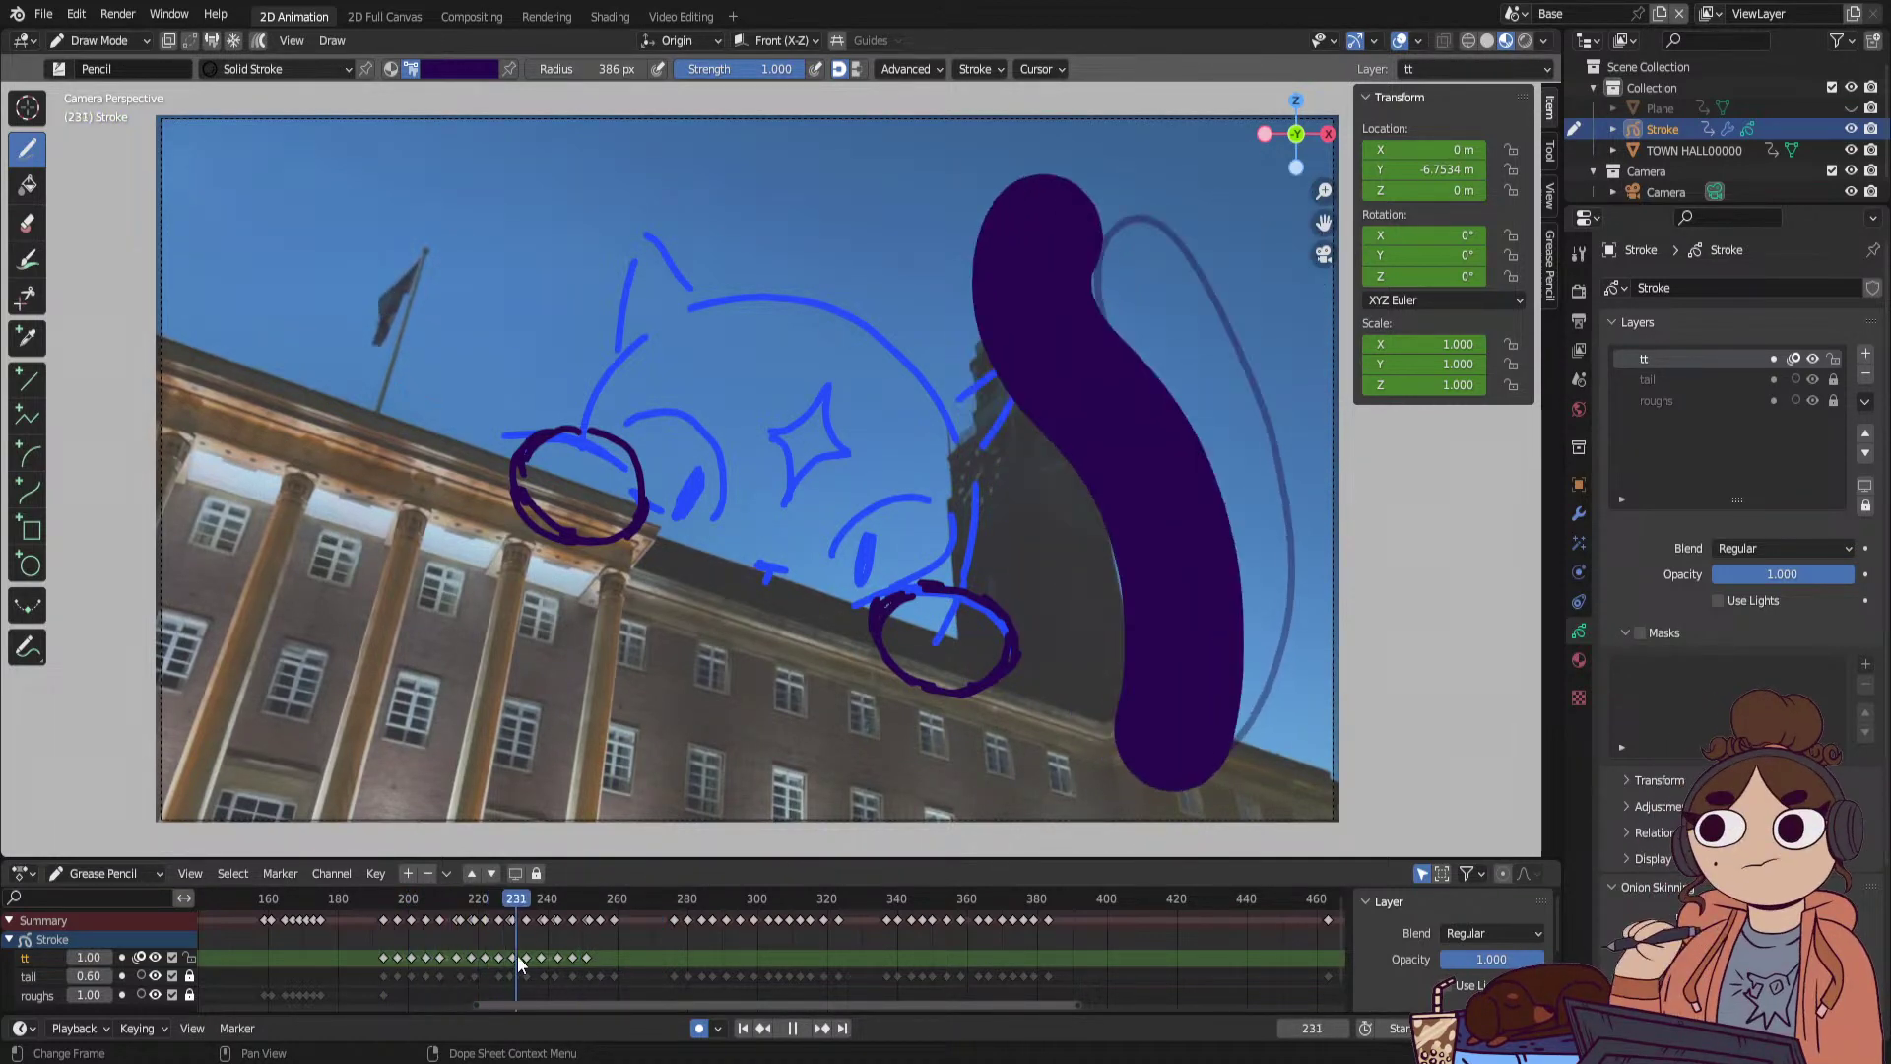
pyautogui.moveTo(571, 949)
pyautogui.mouseDown()
pyautogui.moveTo(600, 973)
pyautogui.moveTo(605, 955)
pyautogui.mouseUp()
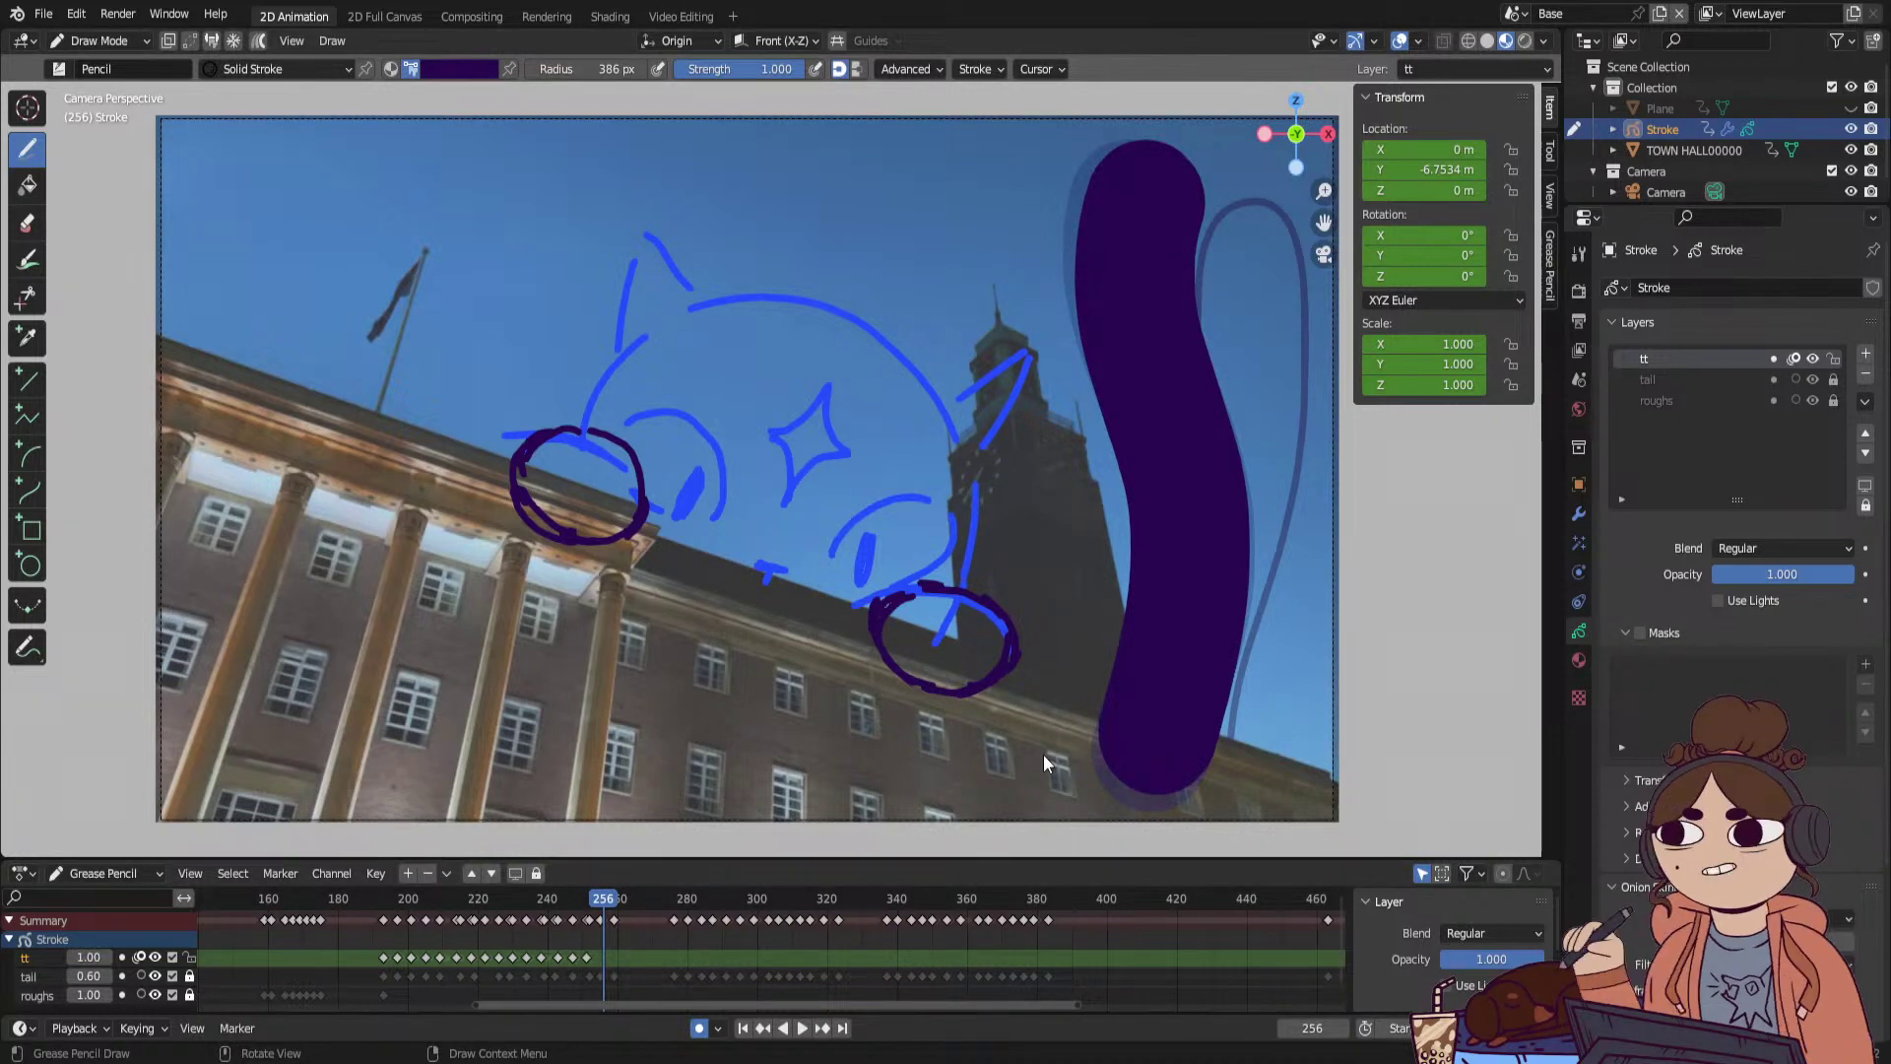
# Select all the tail keyframes on the tt layer and enter Edit Mode with multiframe editing enabled.
pyautogui.moveTo(382, 902); pyautogui.dragTo(547, 904)
pyautogui.press('a')
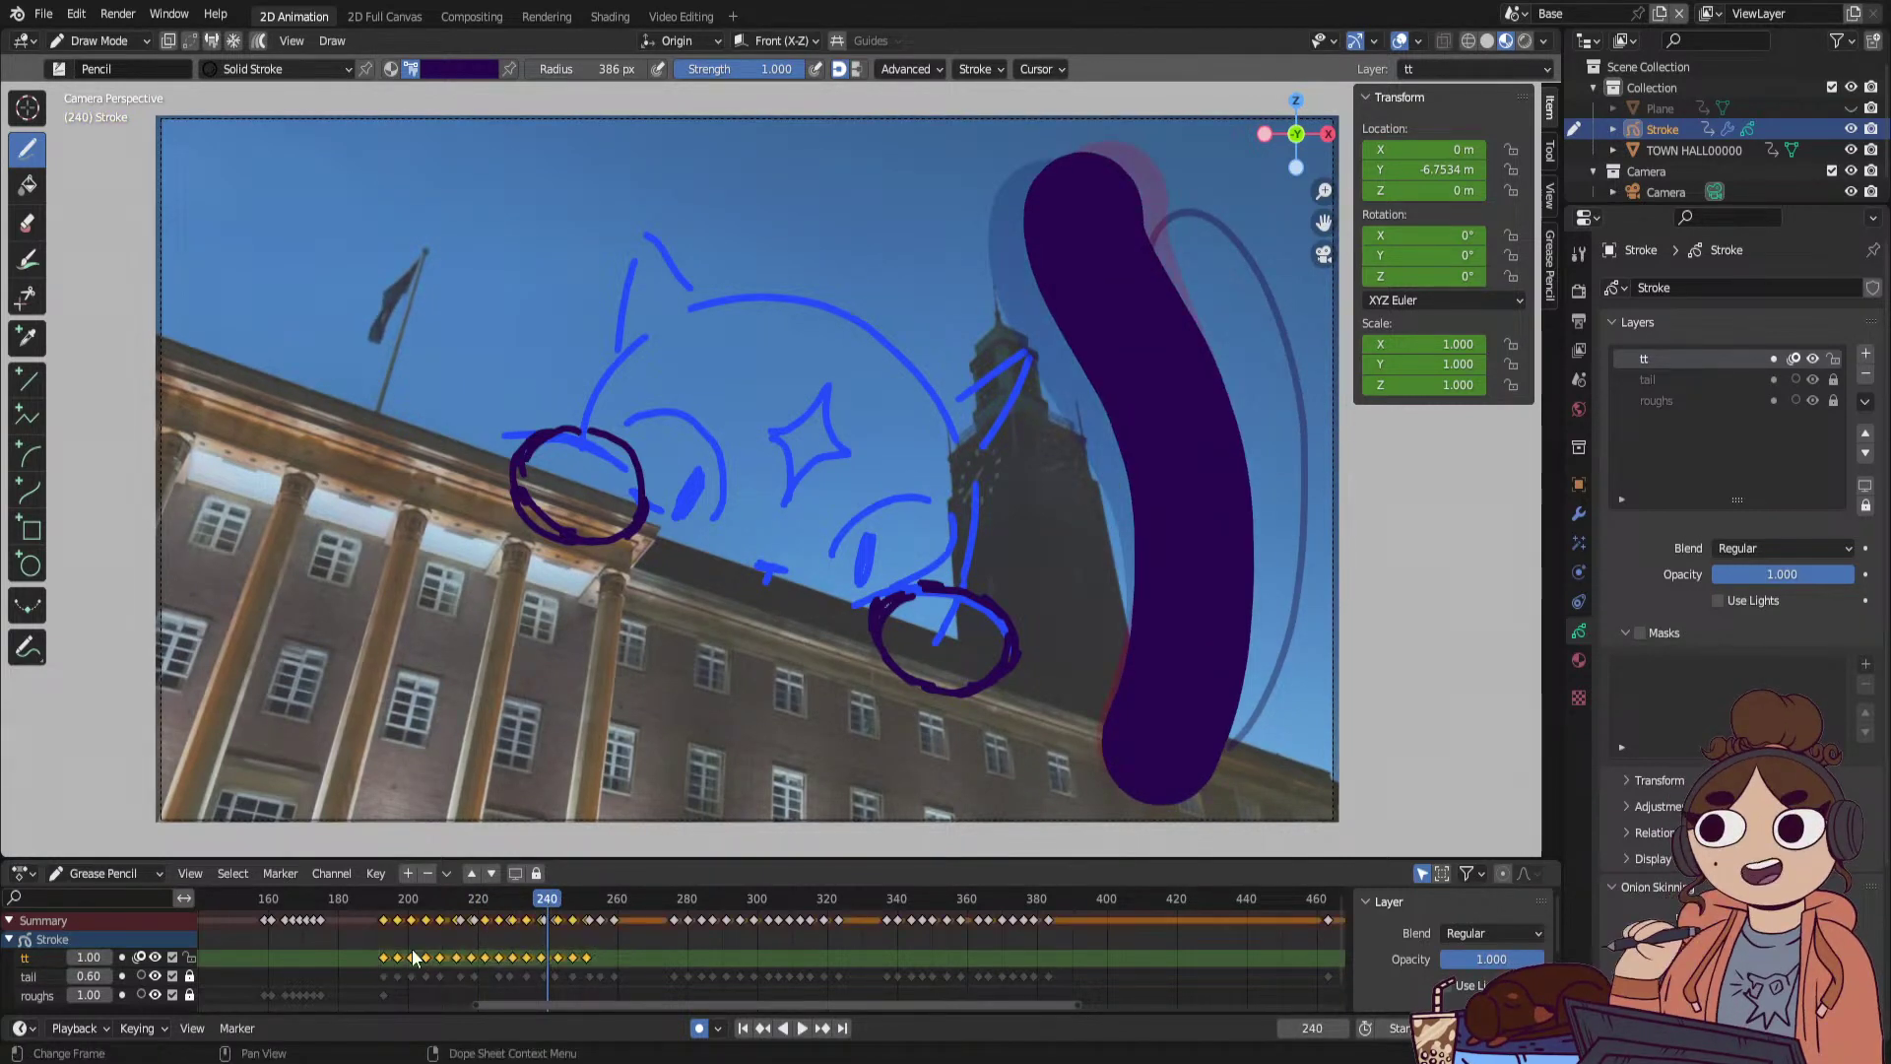
pyautogui.click(384, 902)
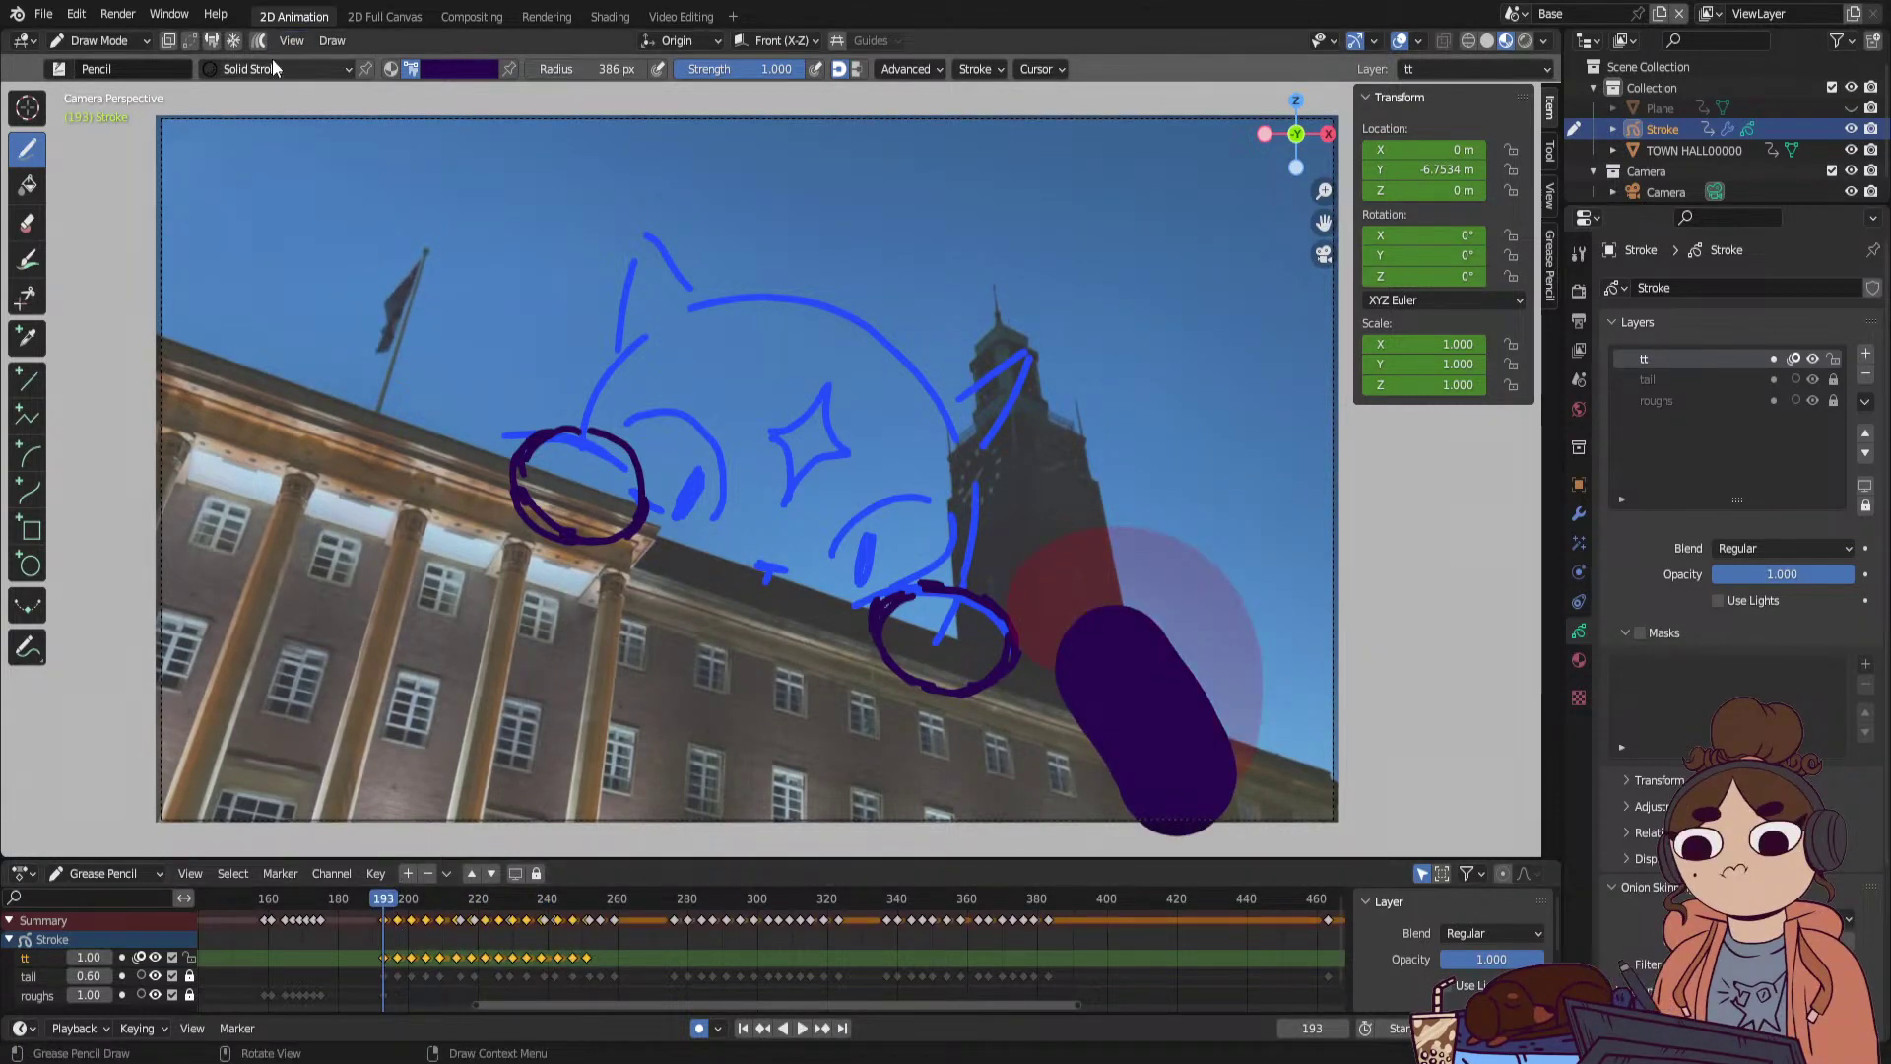
pyautogui.click(586, 900)
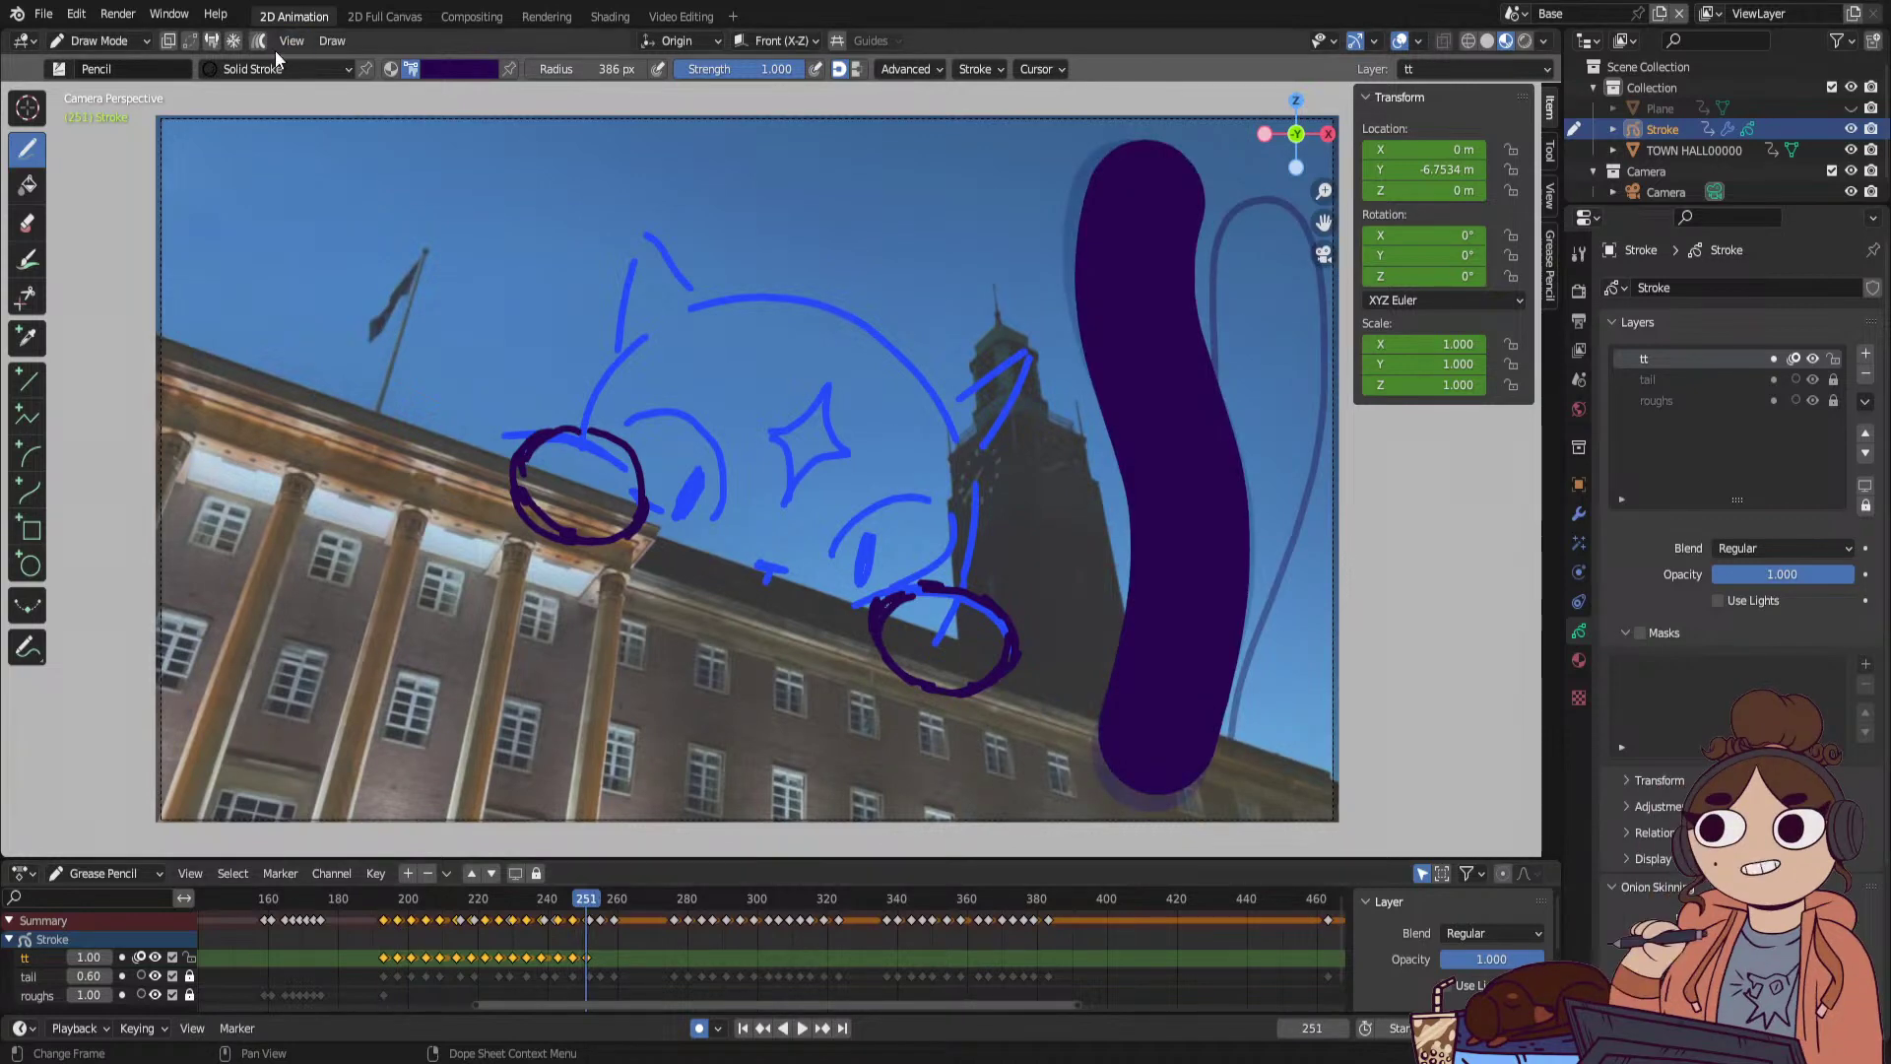
pyautogui.click(116, 40)
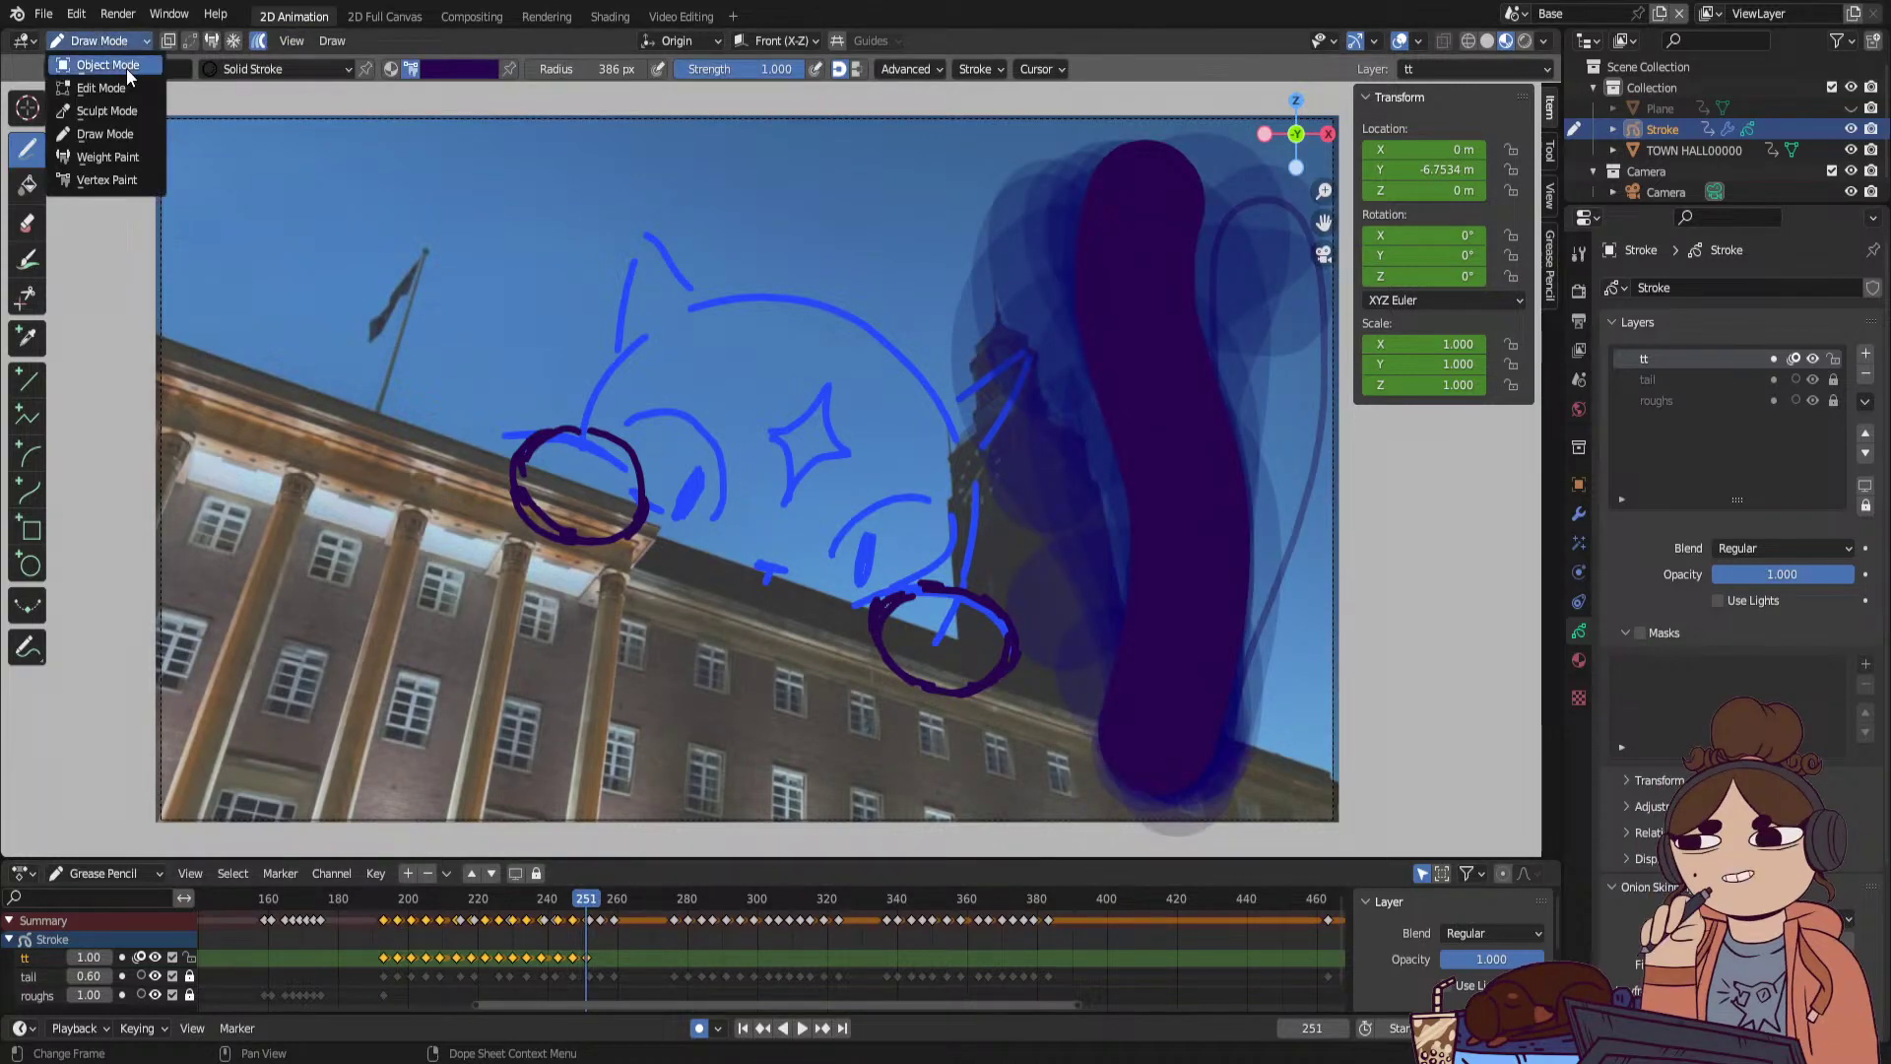
pyautogui.click(102, 88)
# Select the tail strokes across all frames and move them together about 0.16 m down and slightly left.
pyautogui.moveTo(818, 123); pyautogui.dragTo(1233, 371)
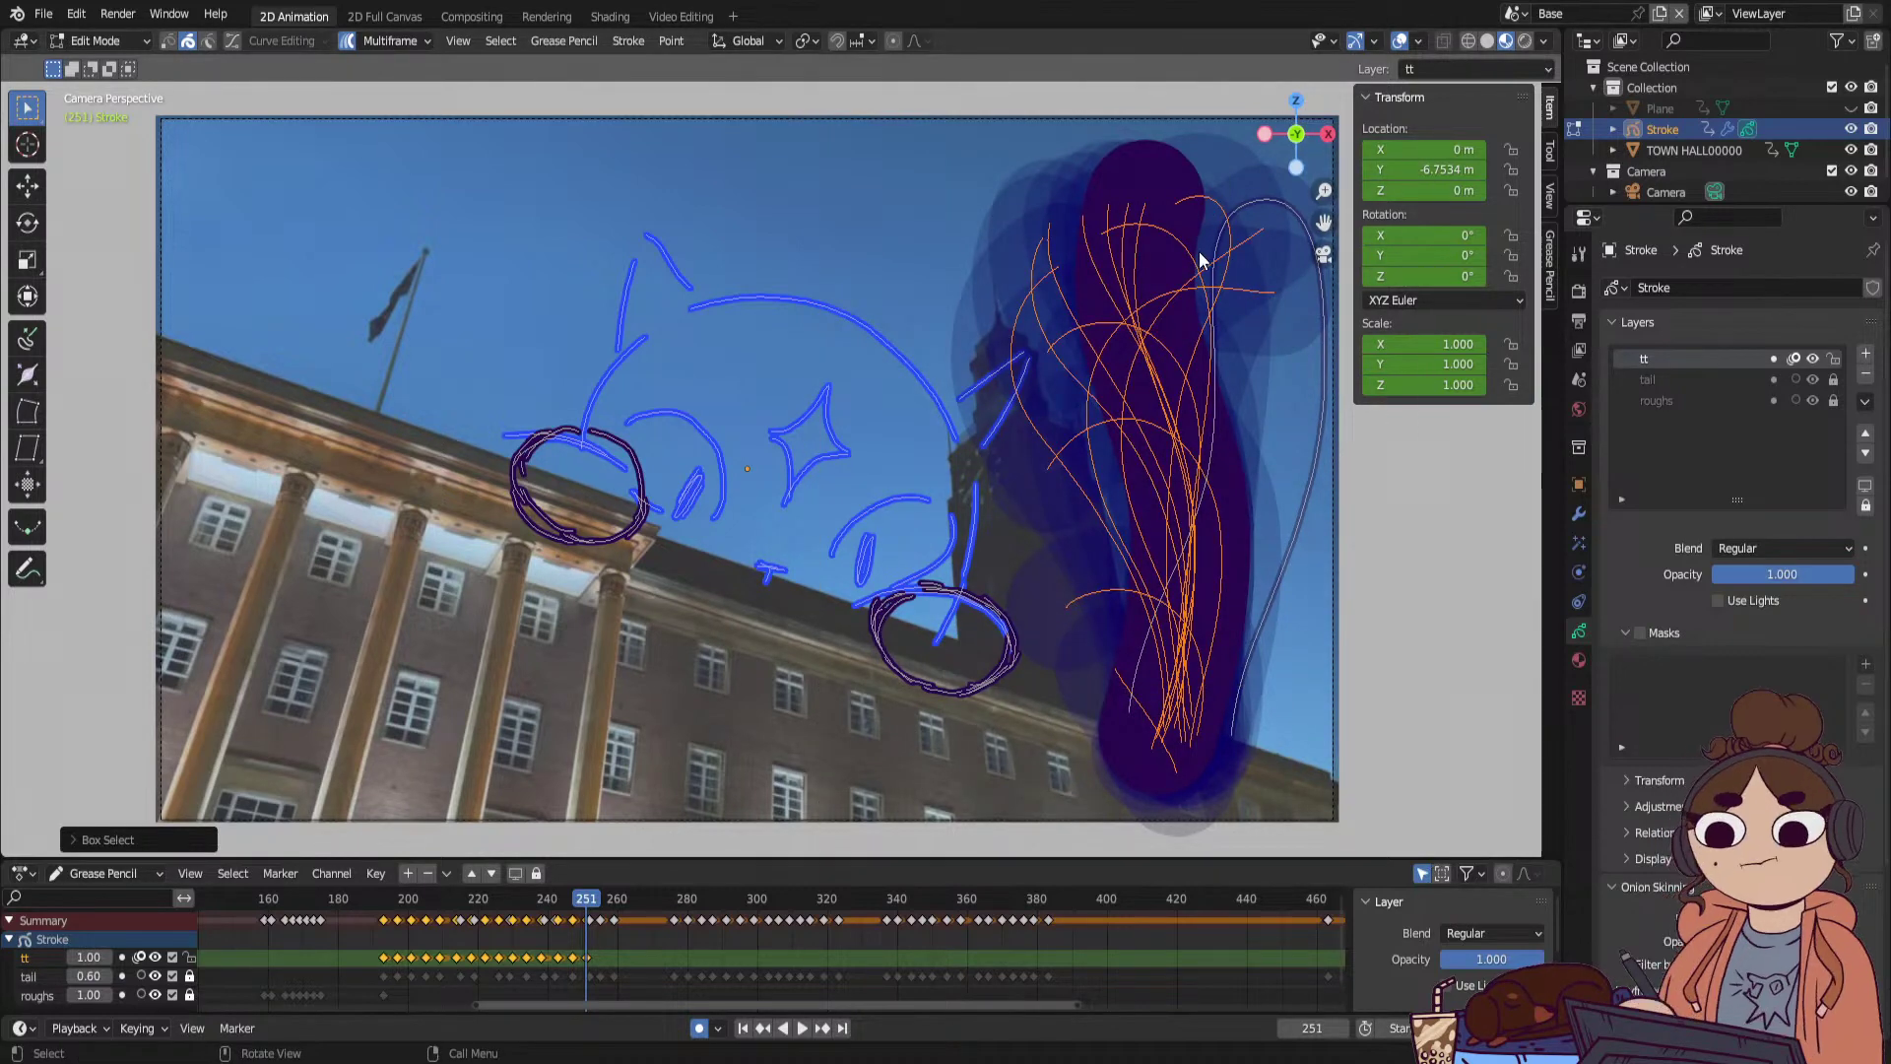
pyautogui.press('g')
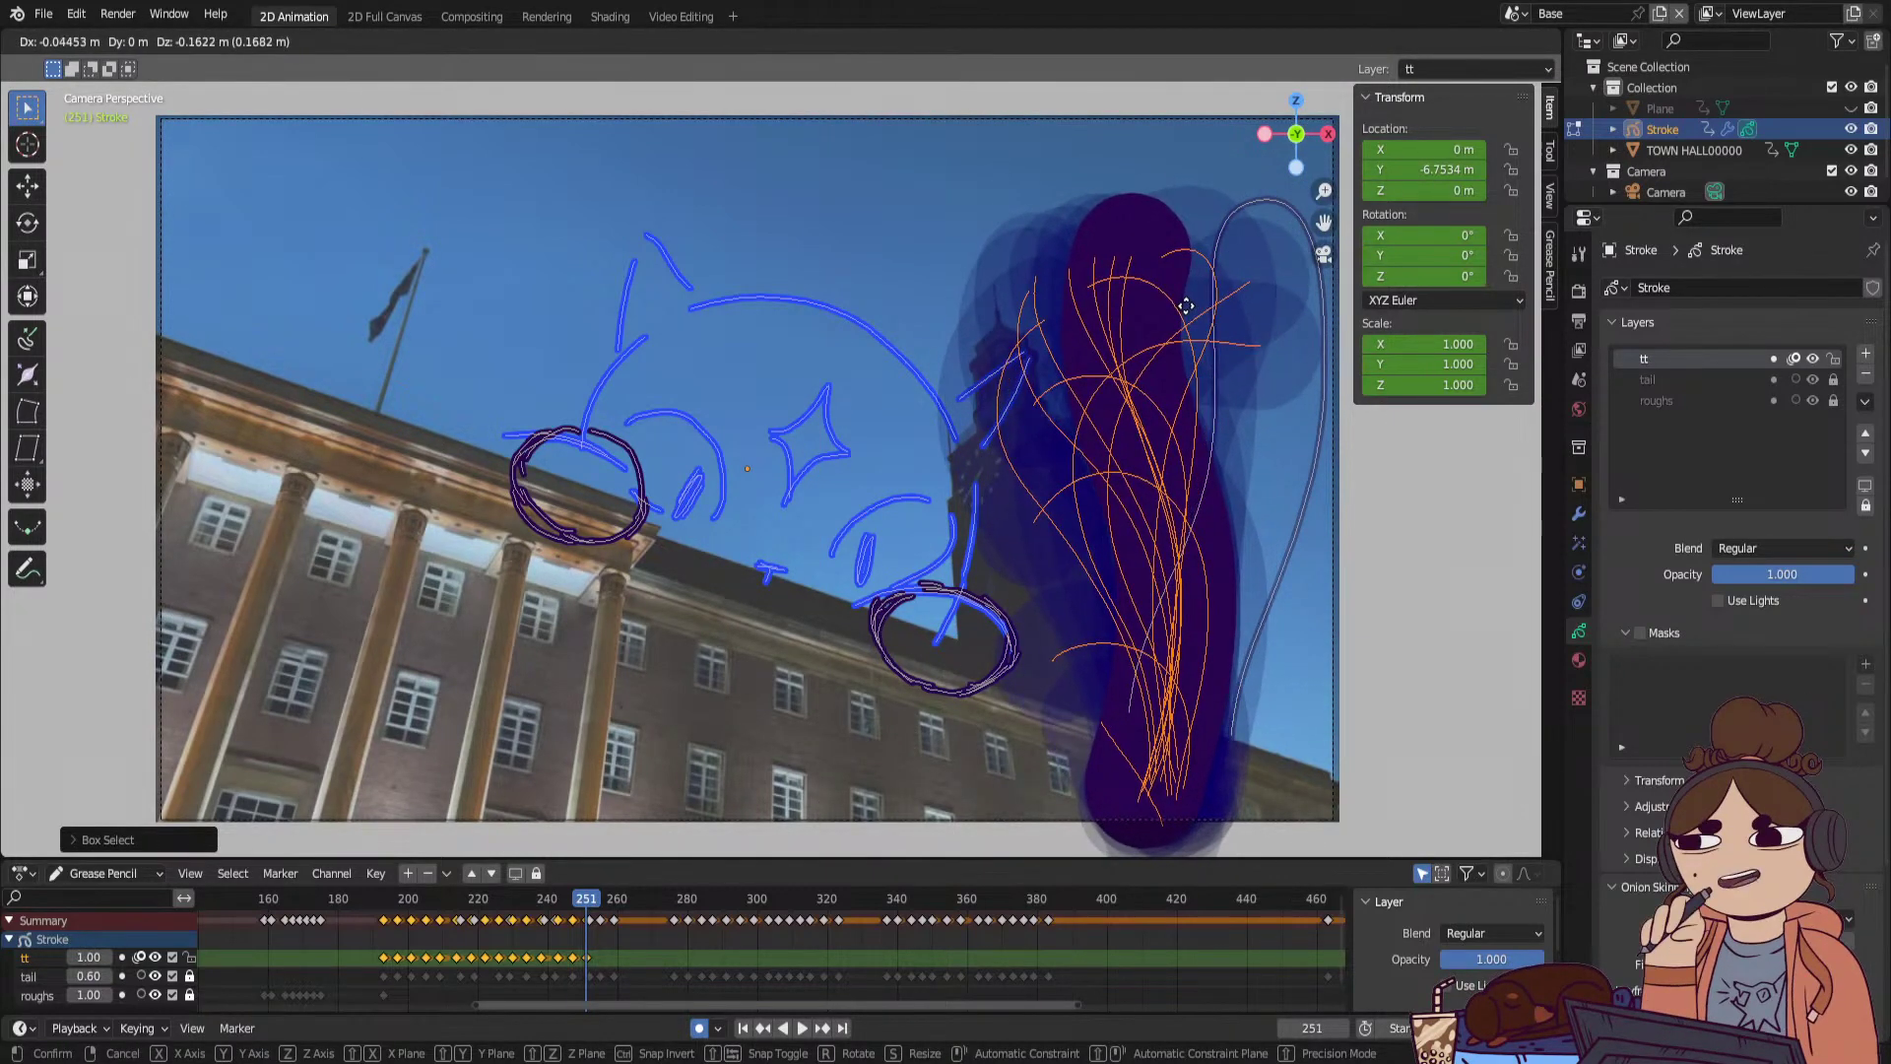
pyautogui.click(1182, 303)
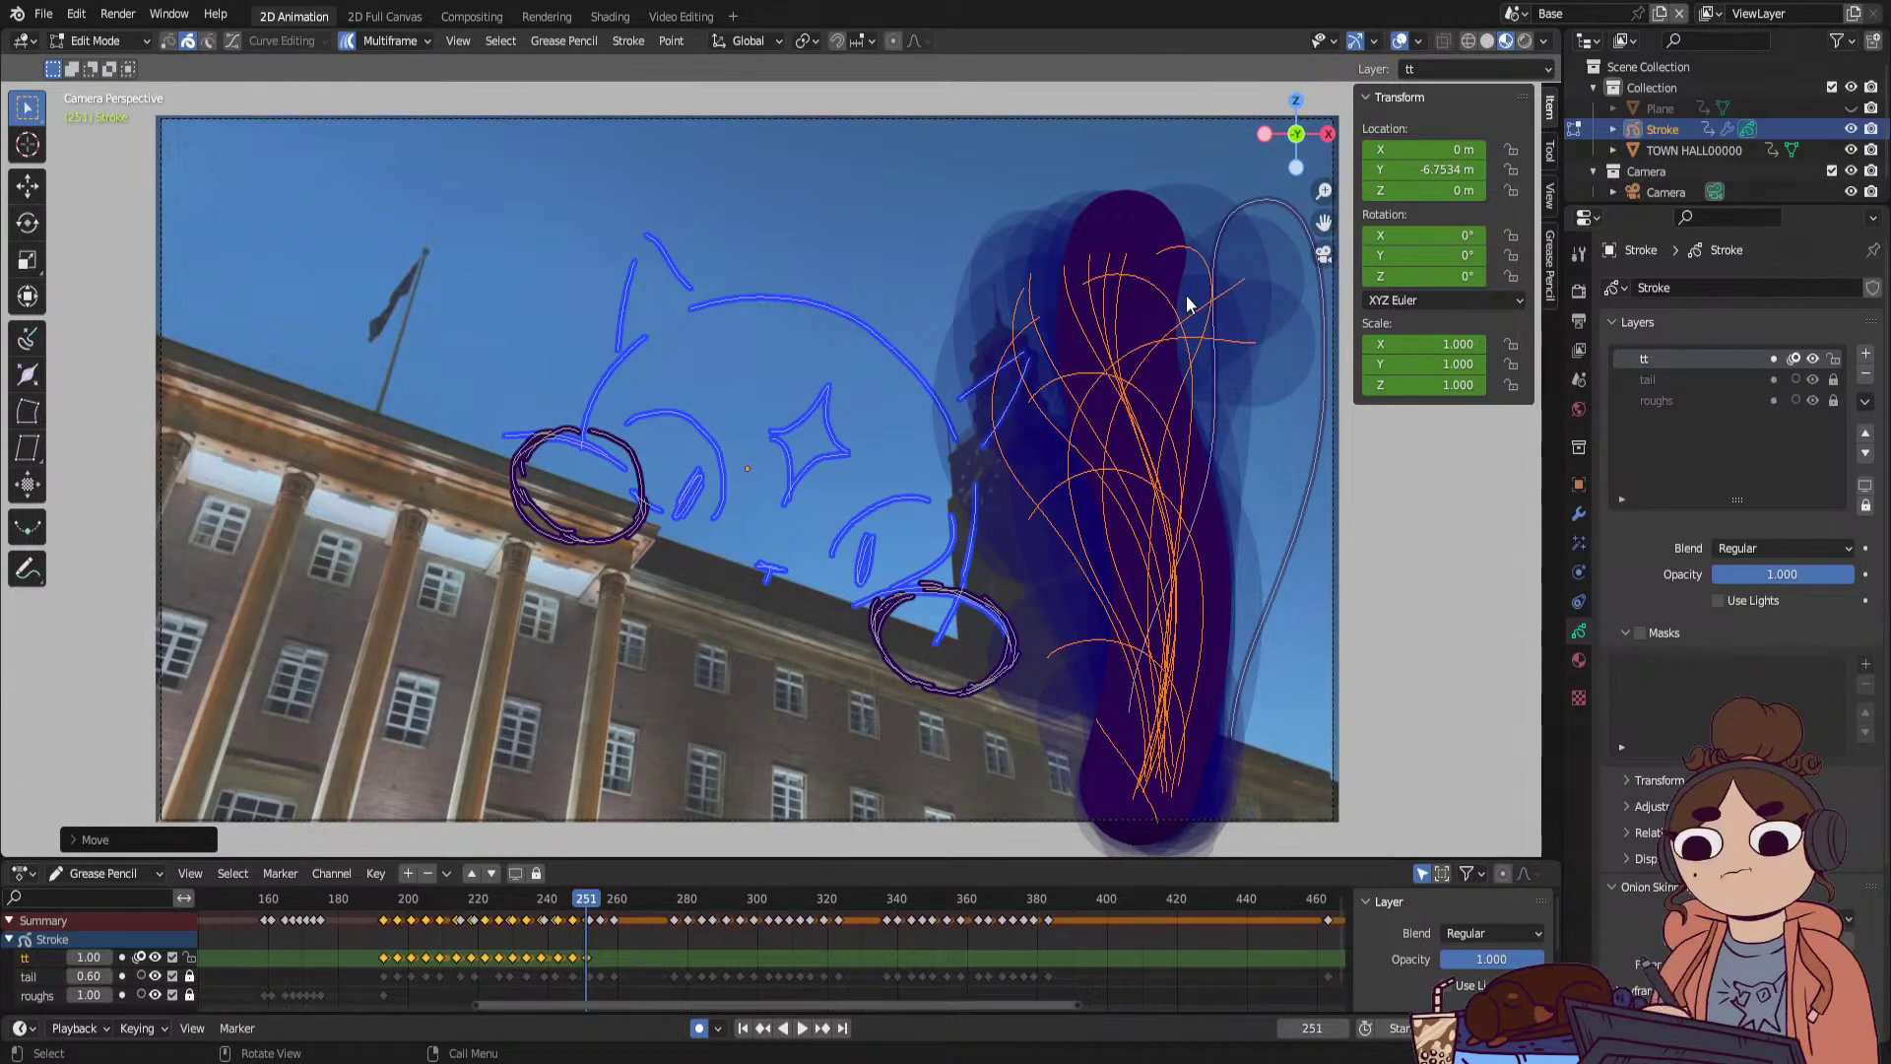
# Scrub through the moved tail drawings to frame 259, turn off multiframe editing and return to Draw Mode.
pyautogui.moveTo(387, 900); pyautogui.dragTo(610, 889)
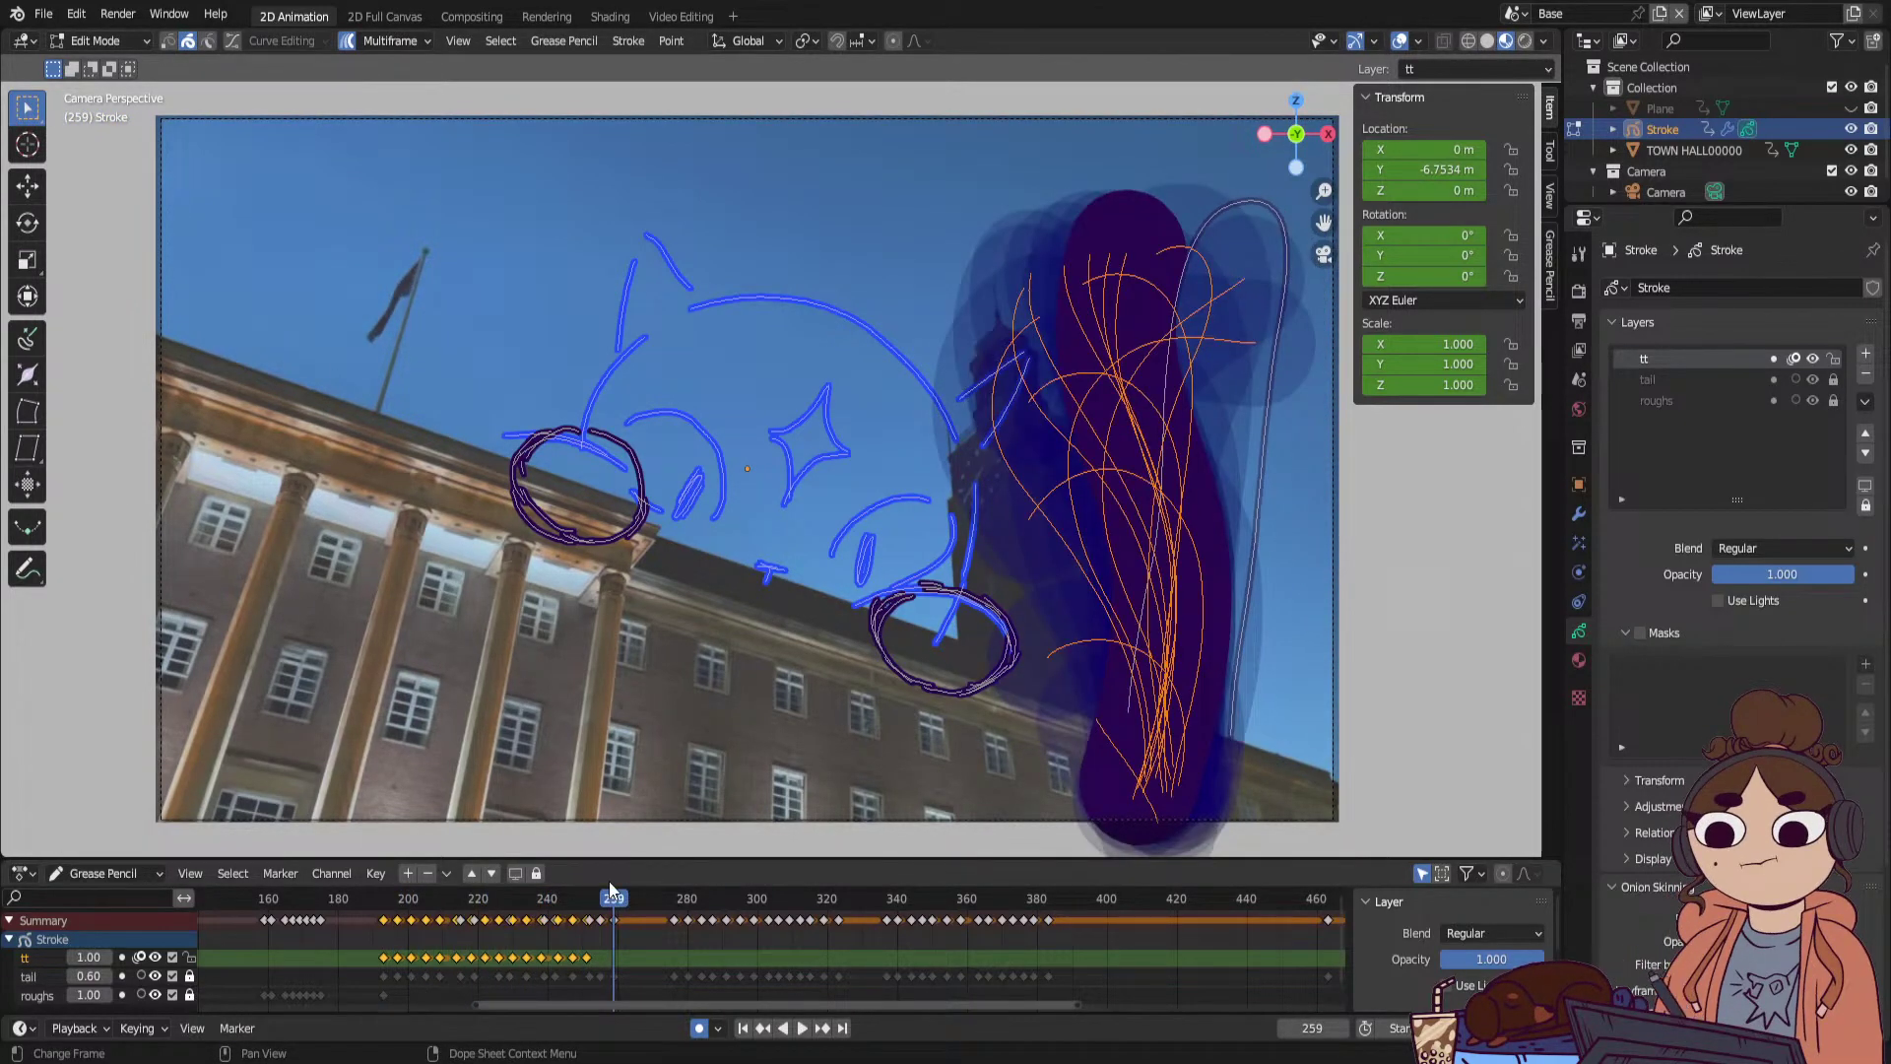
pyautogui.click(347, 40)
pyautogui.click(99, 40)
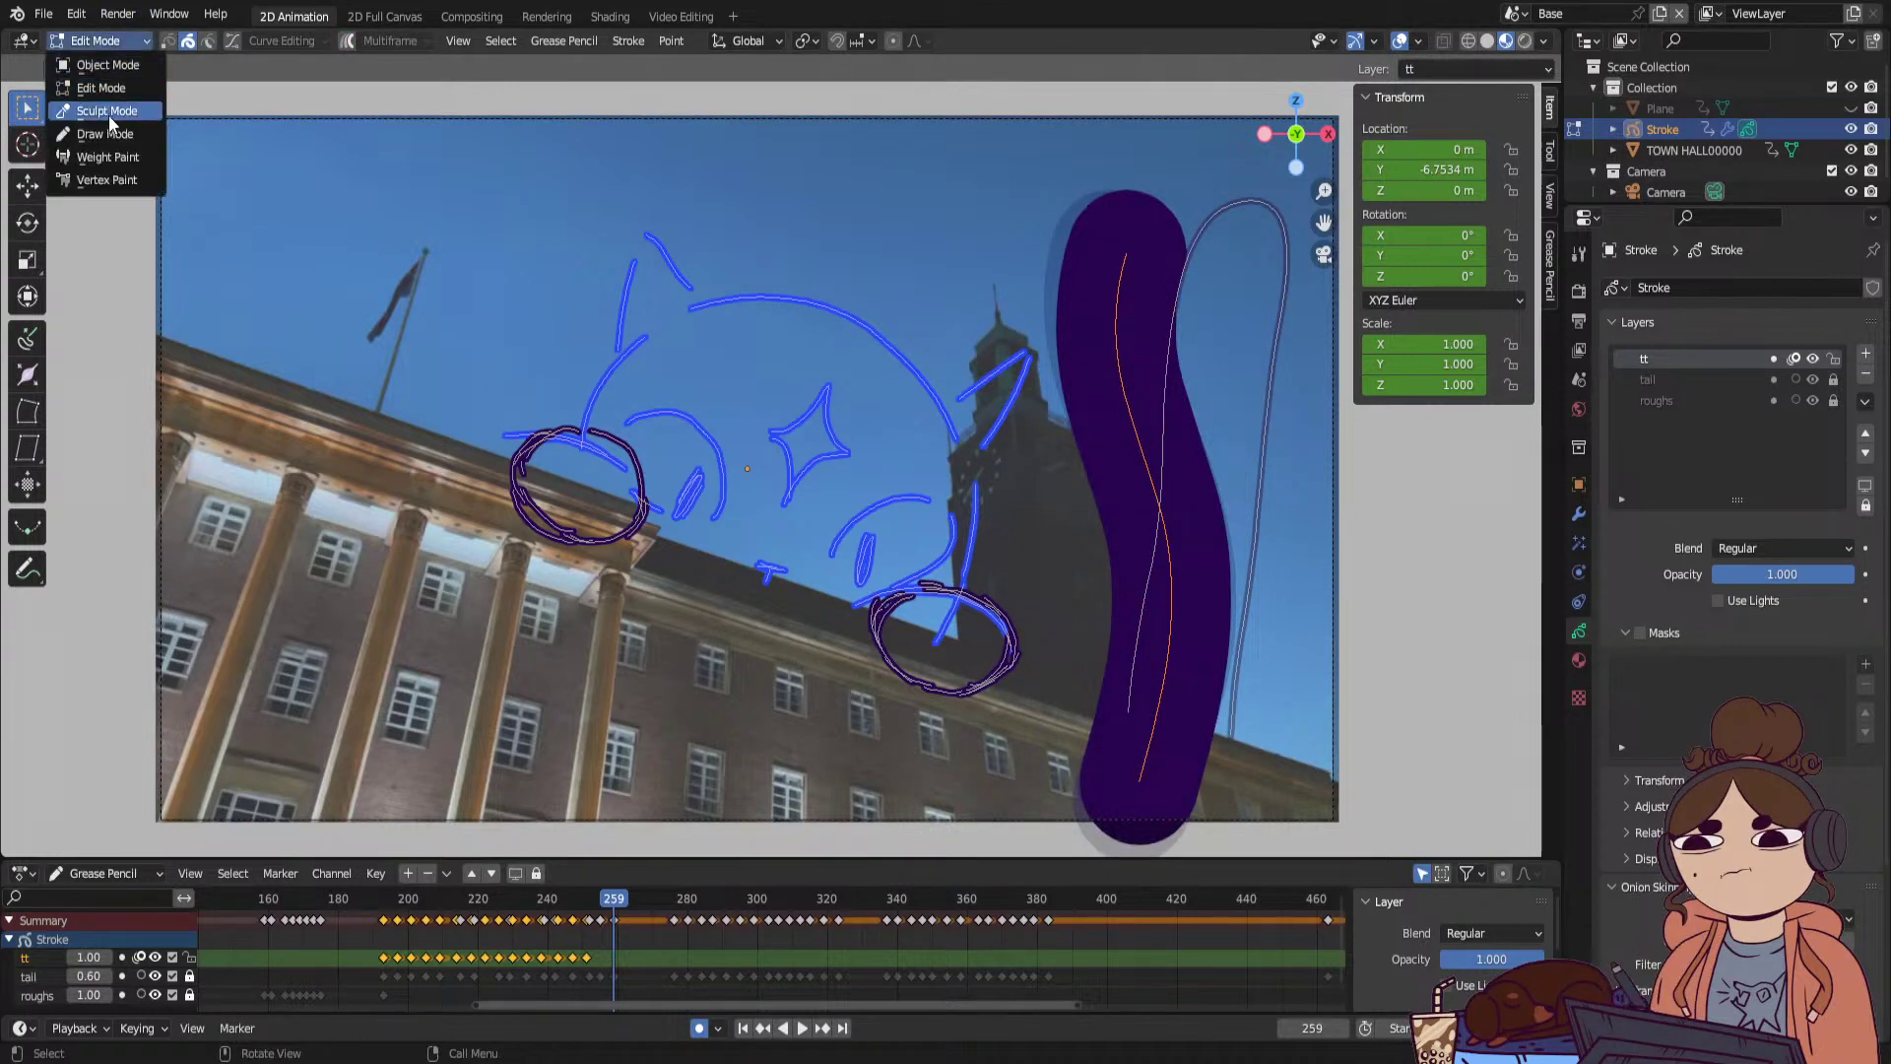
pyautogui.click(104, 133)
# Play the tail animation and replay its ending up to frame 255 to check the lowered tail.
pyautogui.press('space')
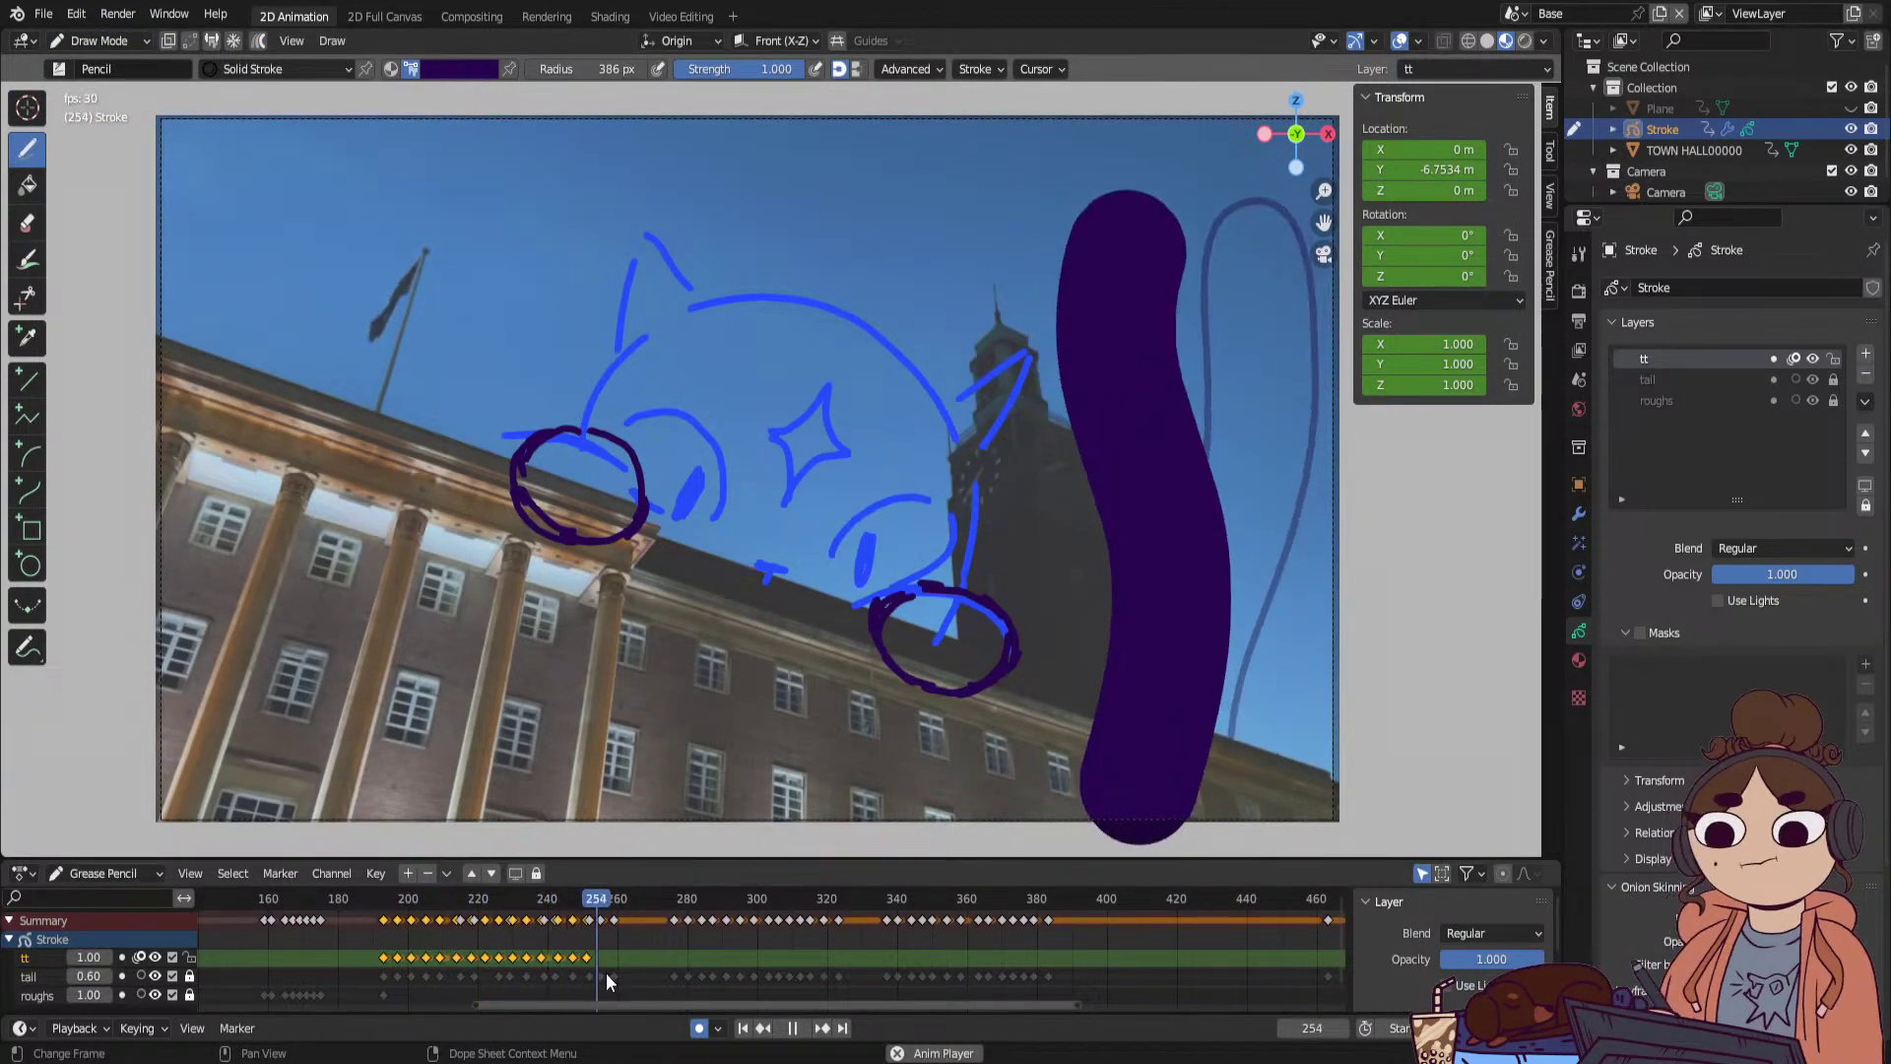
pyautogui.press('space')
pyautogui.press('space')
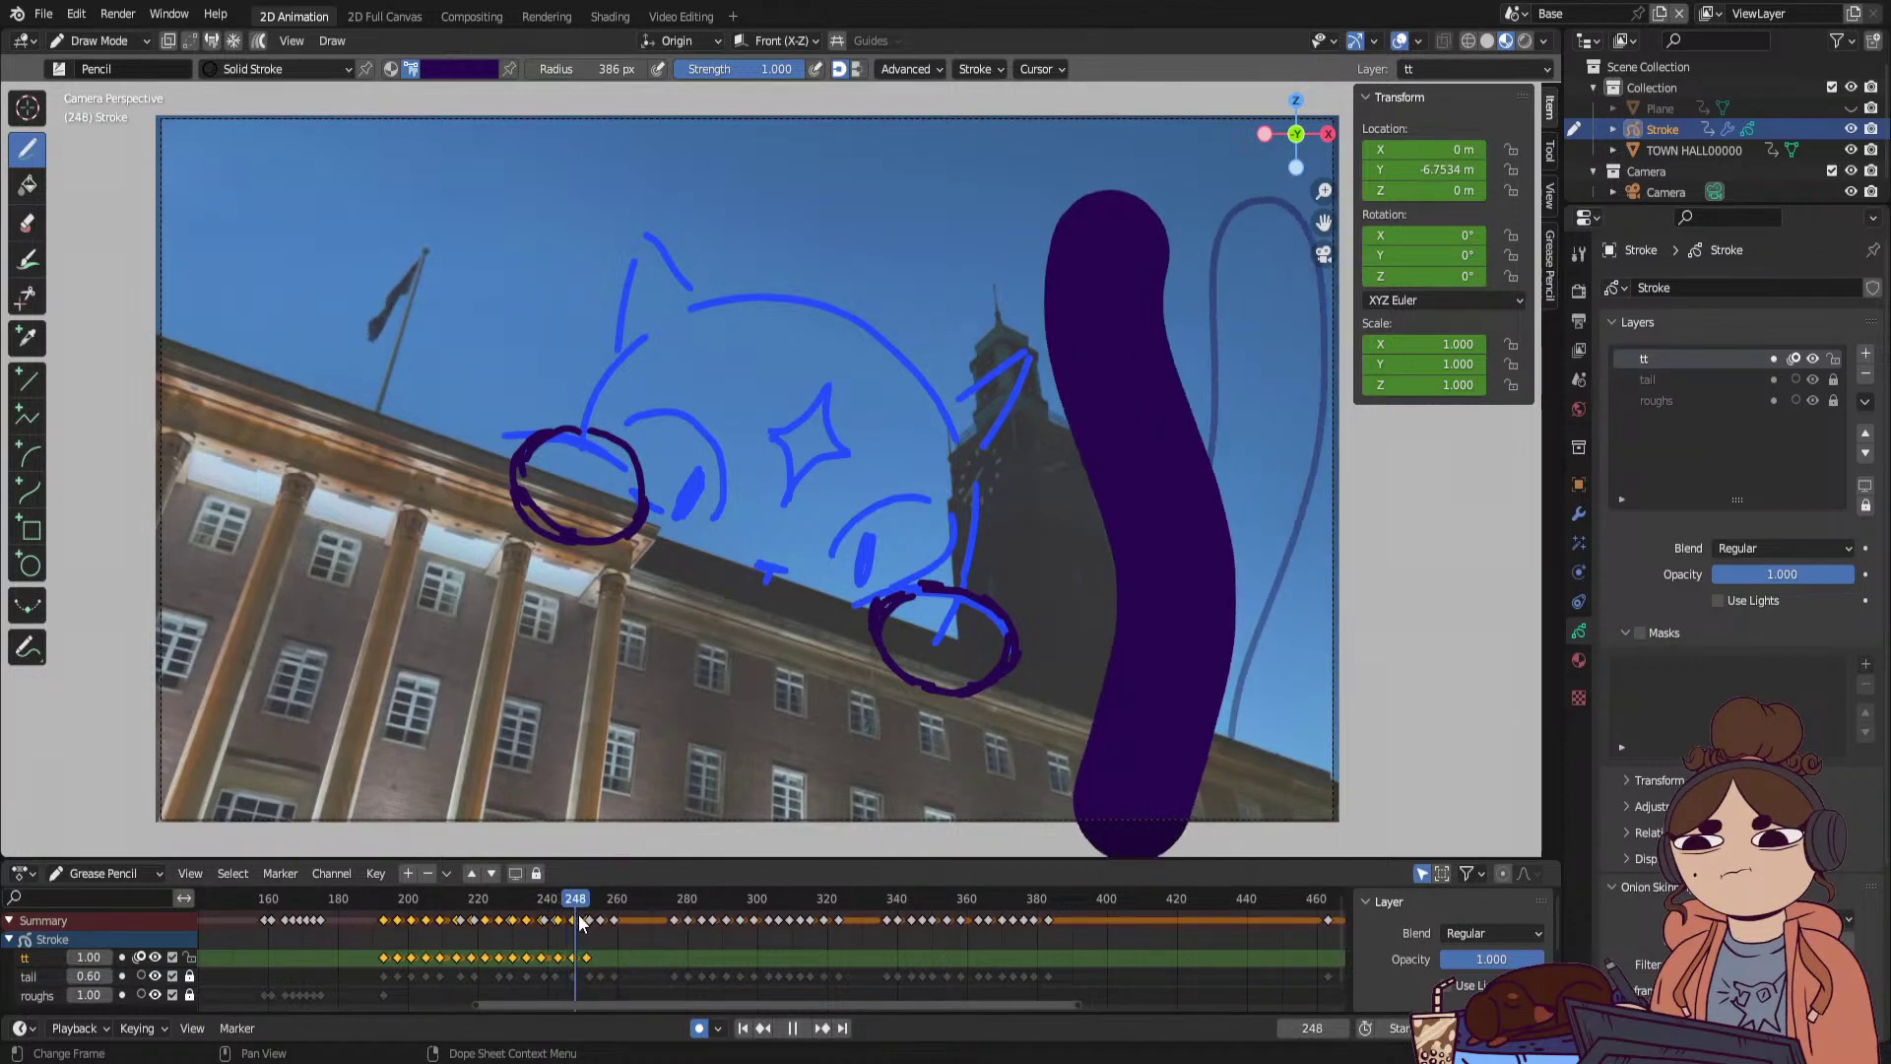
pyautogui.press('space')
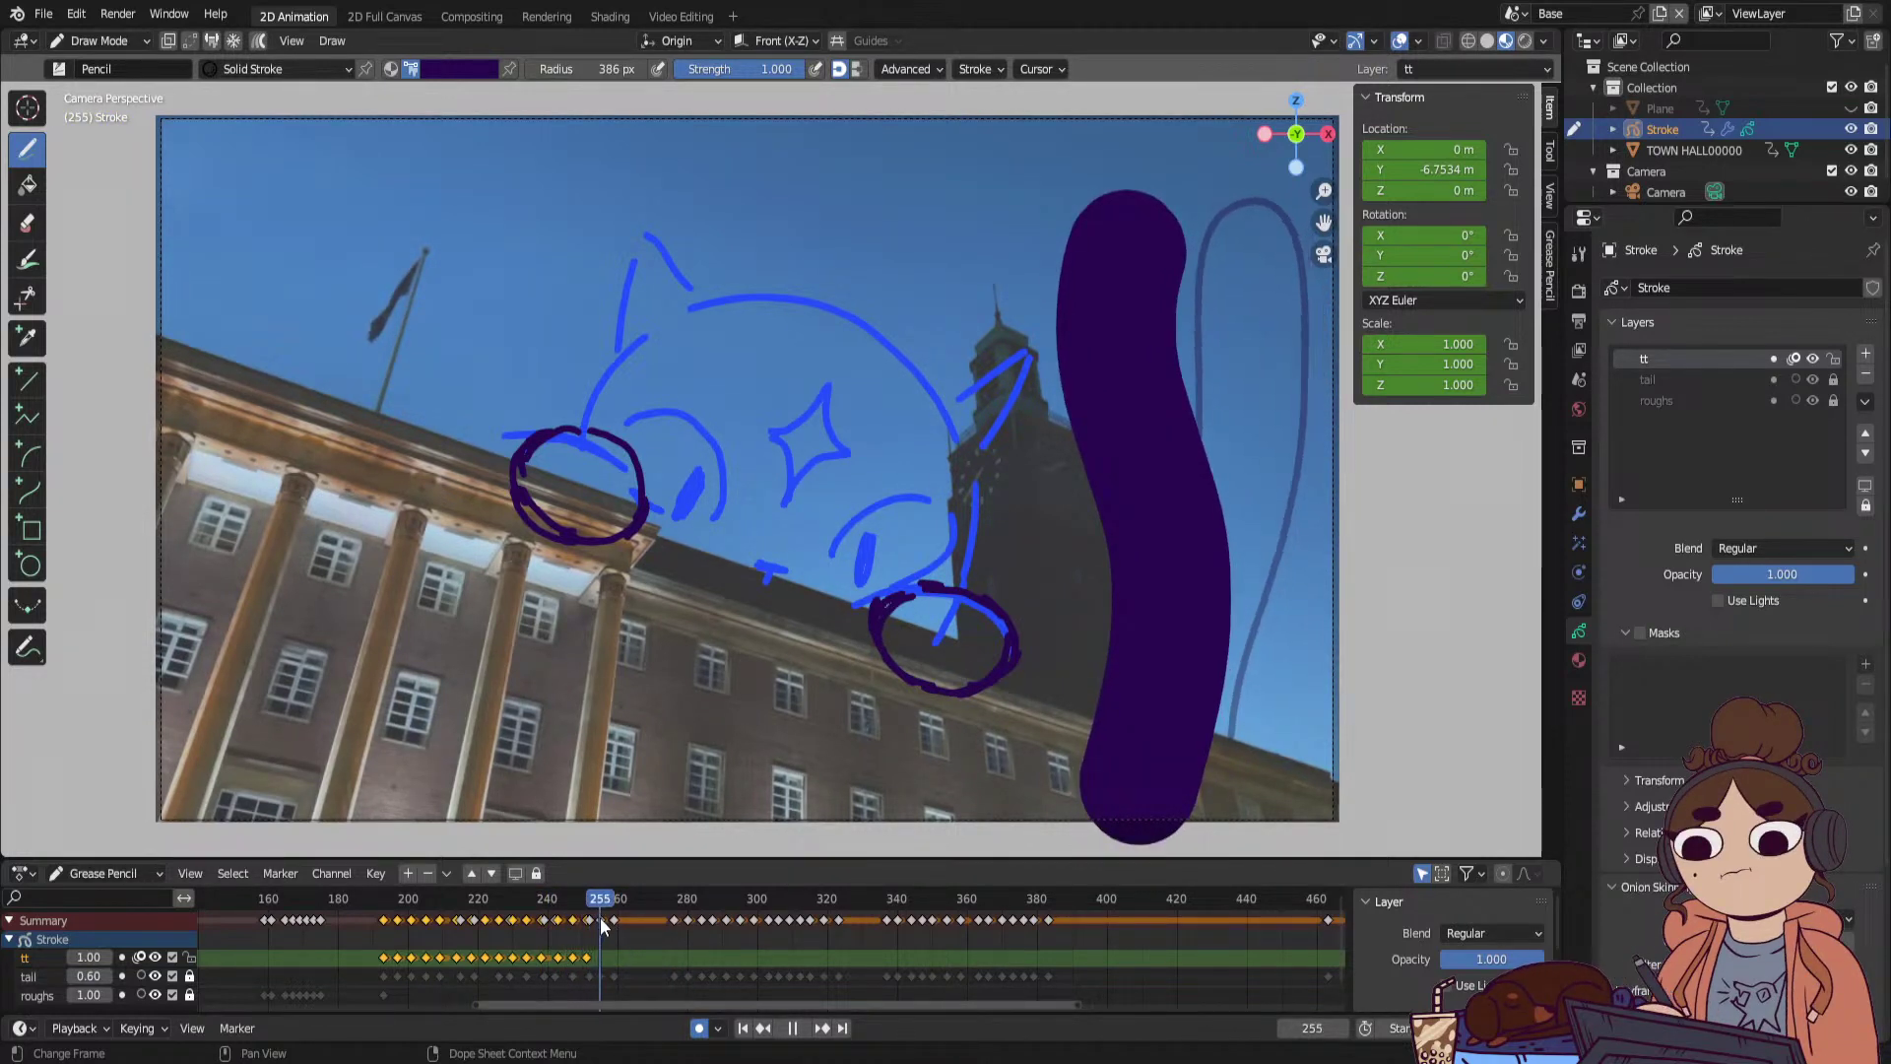
pyautogui.click(563, 896)
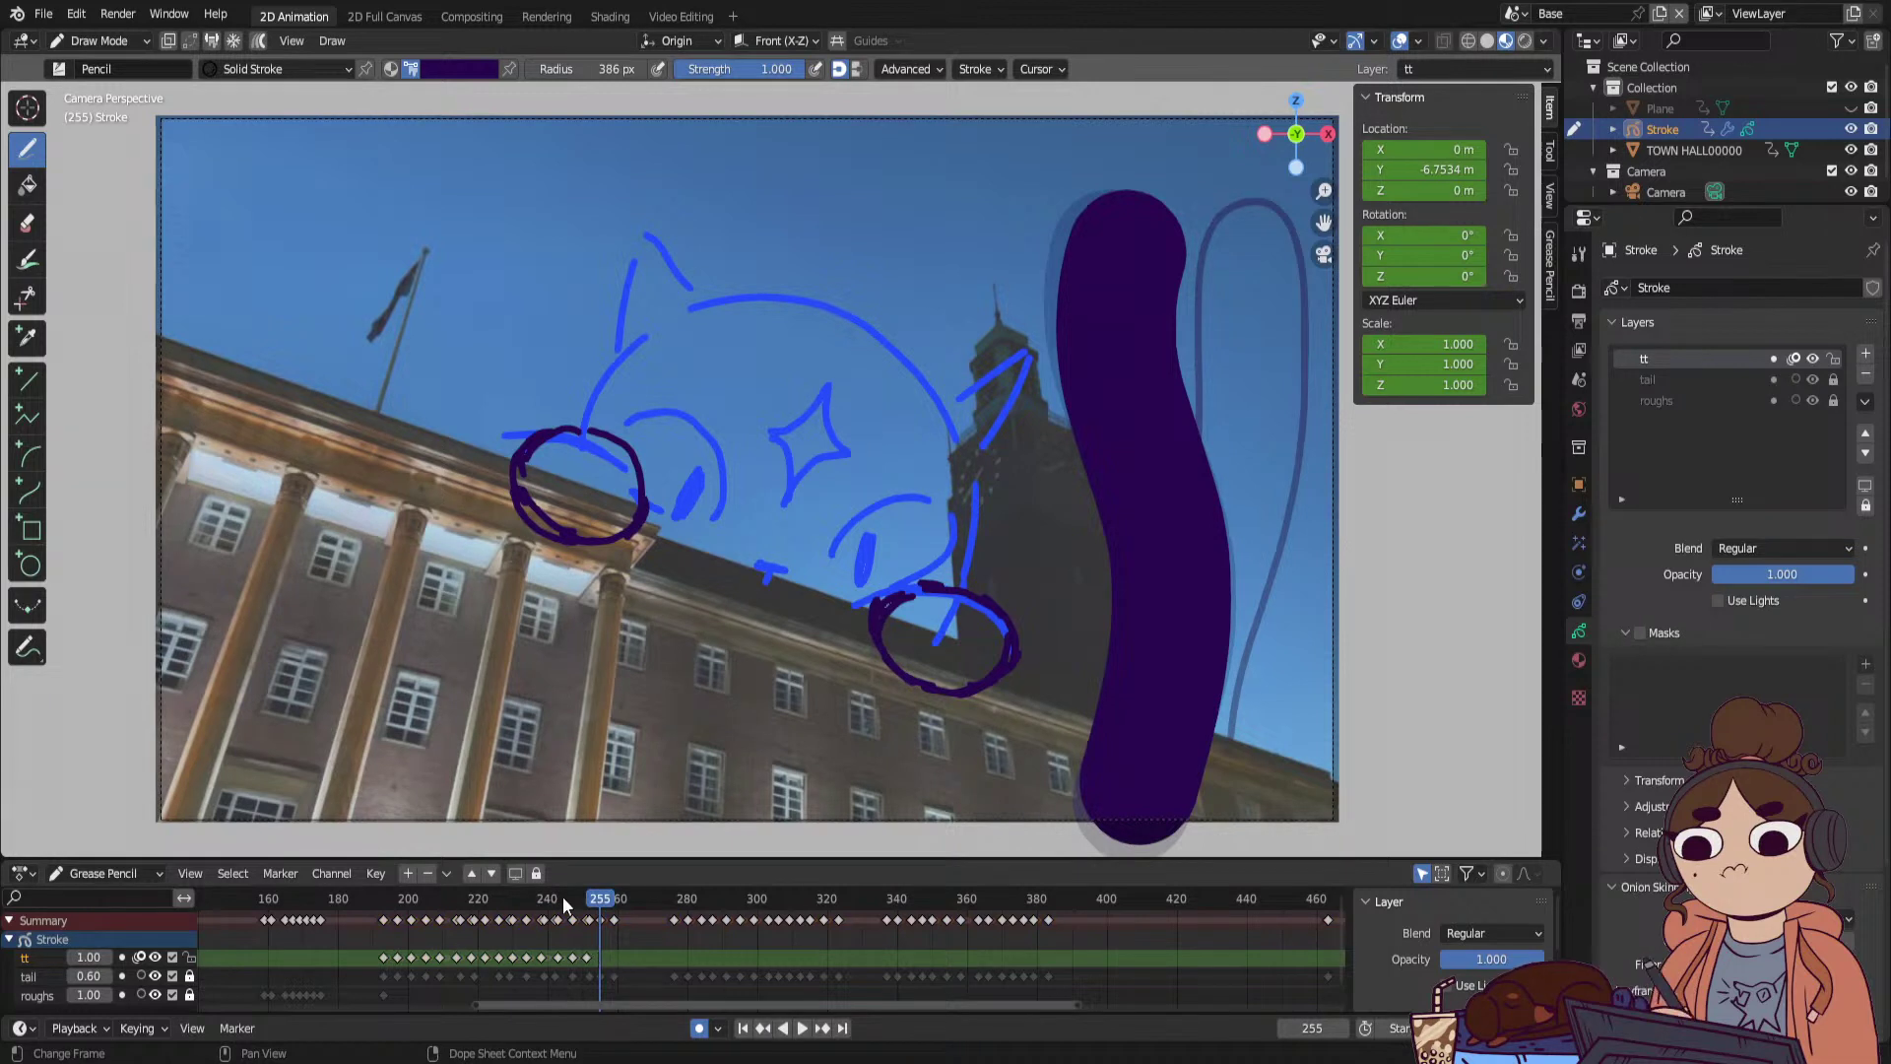
pyautogui.press('space')
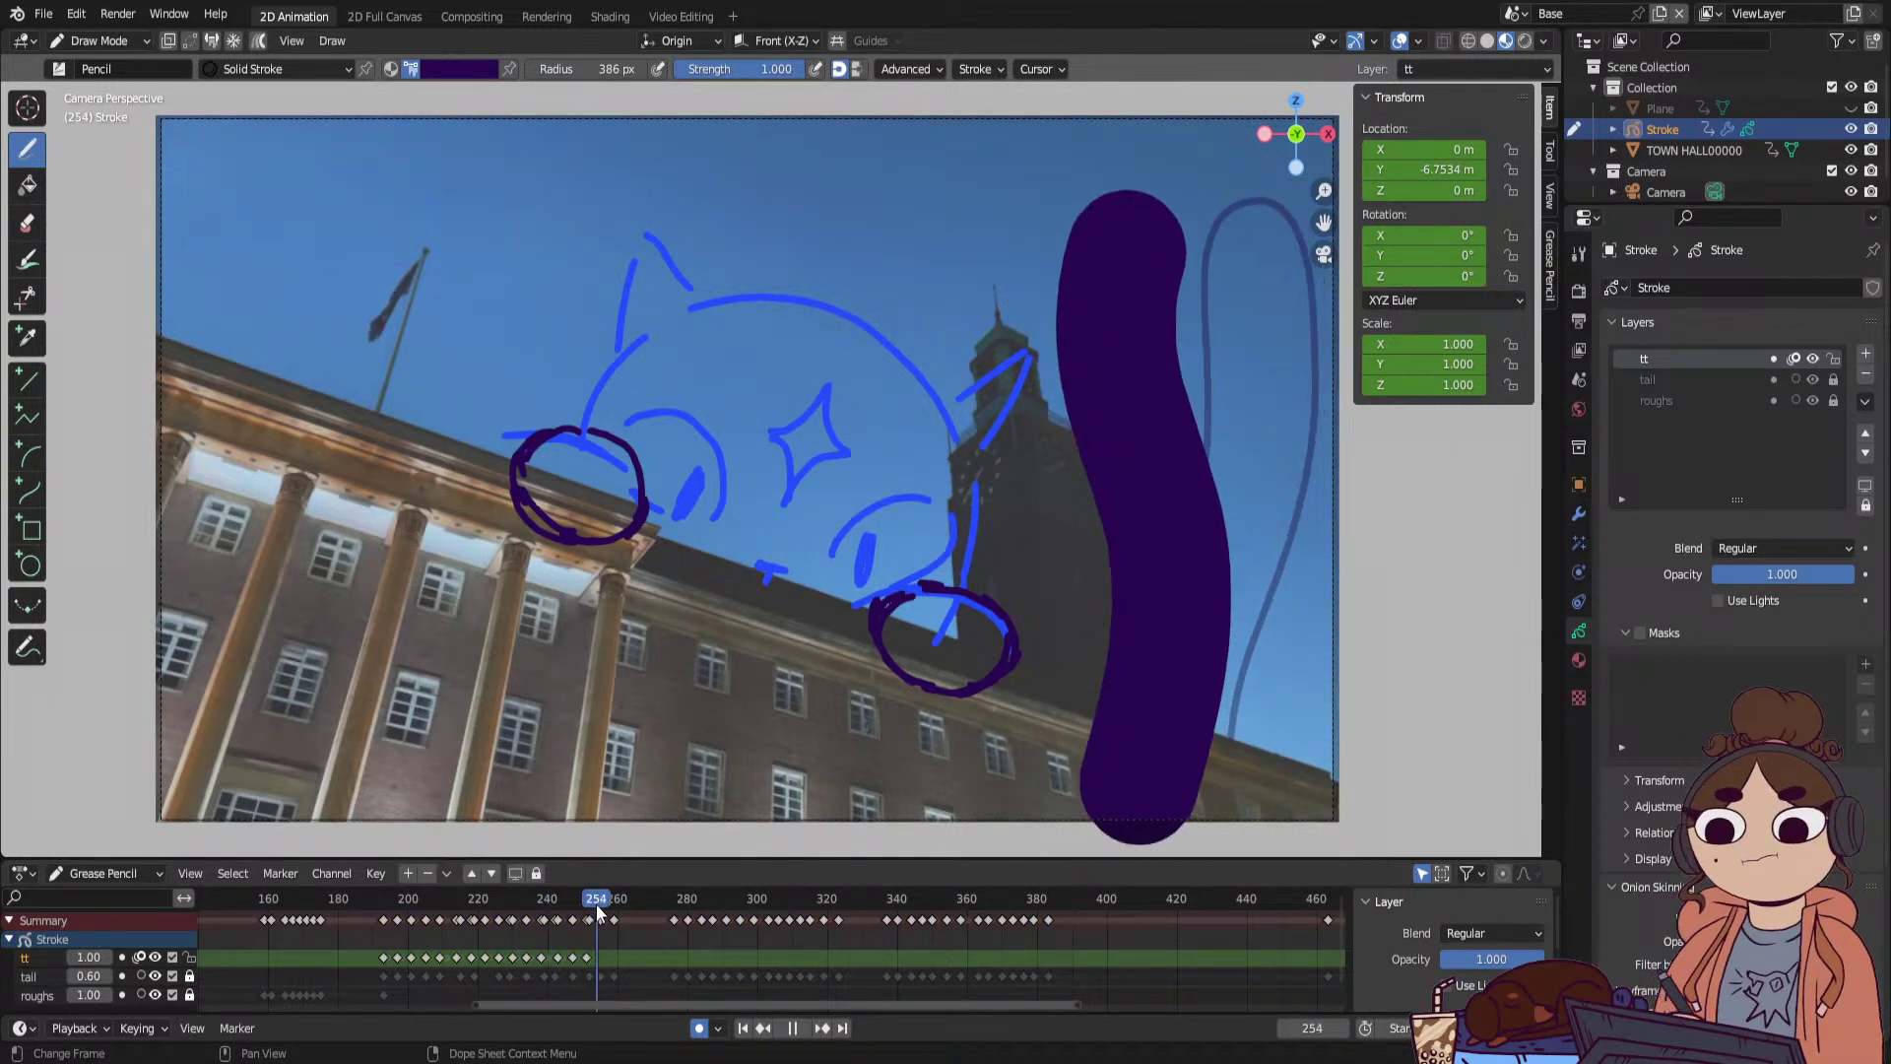
pyautogui.press('space')
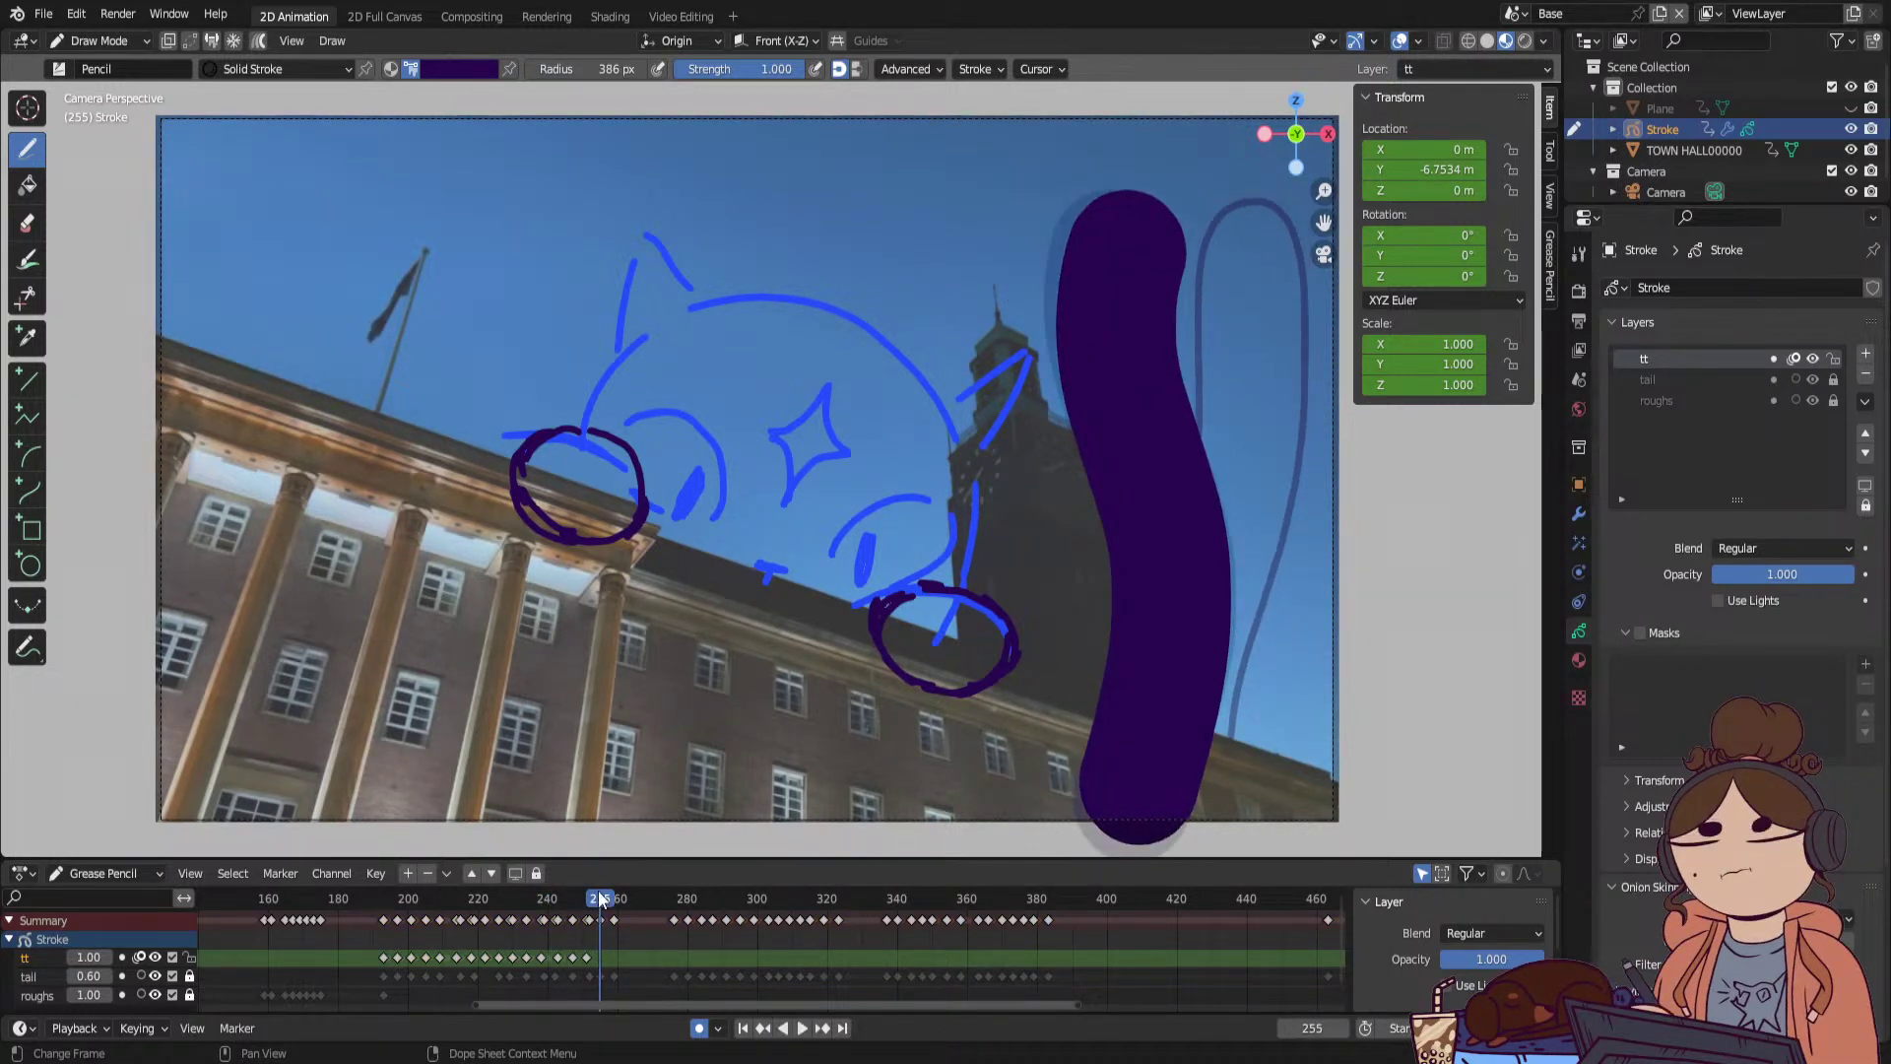
# Switch to Sculpt Mode and push the tail tip gradually to the right on the tt drawings from frame 255 to 267.
pyautogui.click(108, 40)
pyautogui.click(139, 104)
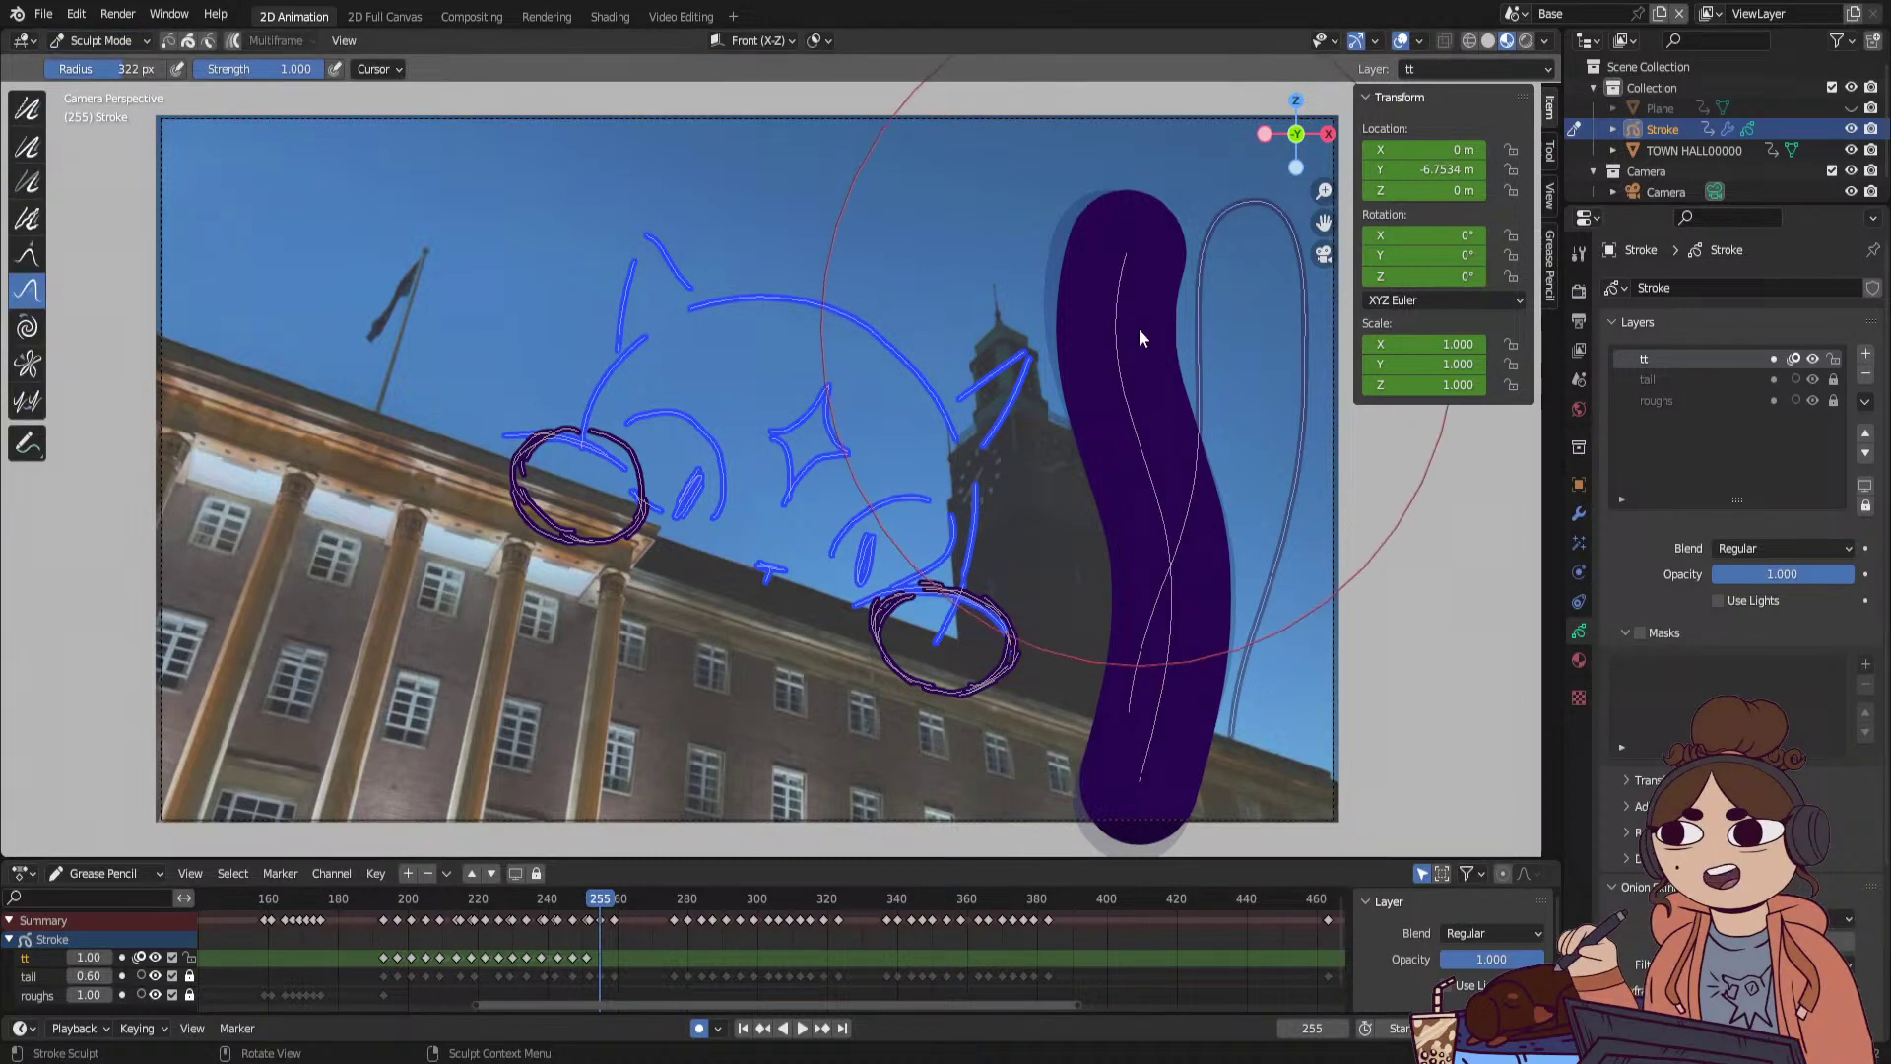
pyautogui.moveTo(1138, 335)
pyautogui.mouseDown()
pyautogui.moveTo(1155, 362)
pyautogui.moveTo(1173, 352)
pyautogui.mouseUp()
pyautogui.press('Up')
pyautogui.press('Up')
pyautogui.press('Up')
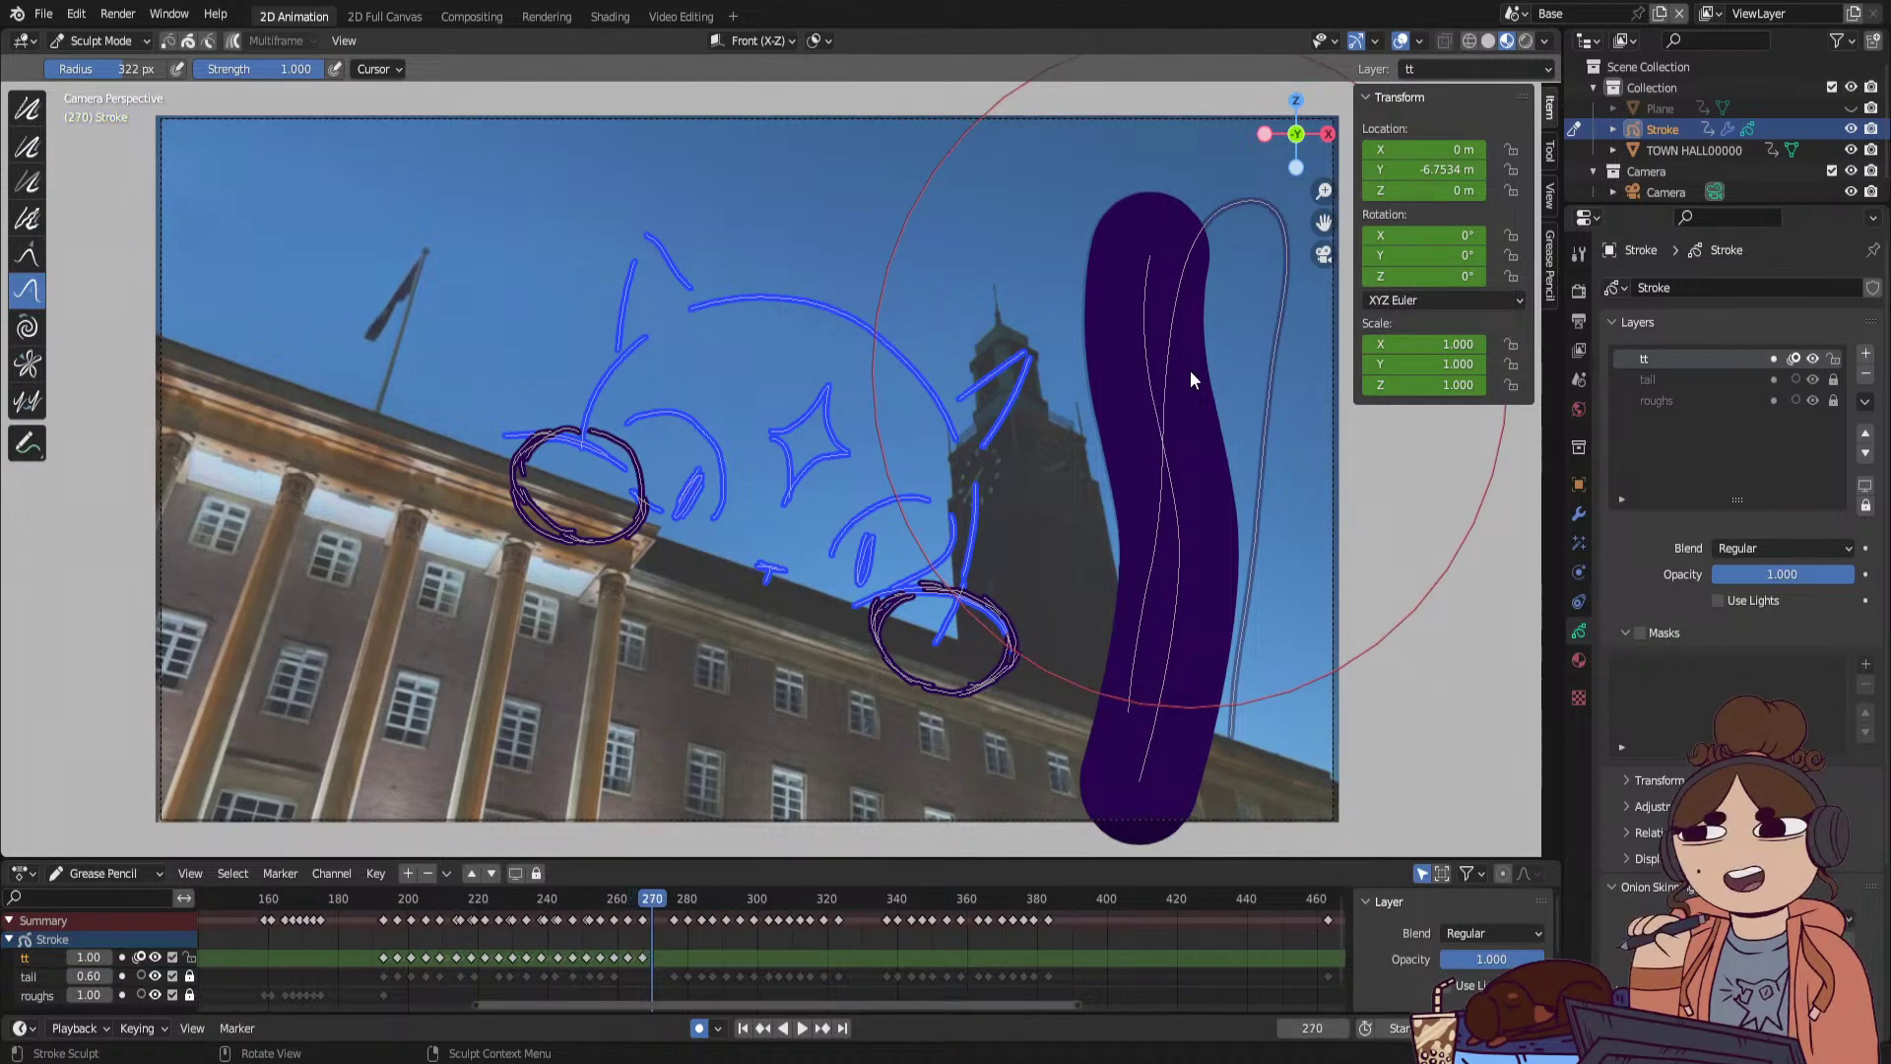
# Push the tail tip and upper tail slightly right at frame 271 and continue to the drawing at frame 275.
pyautogui.press('Up')
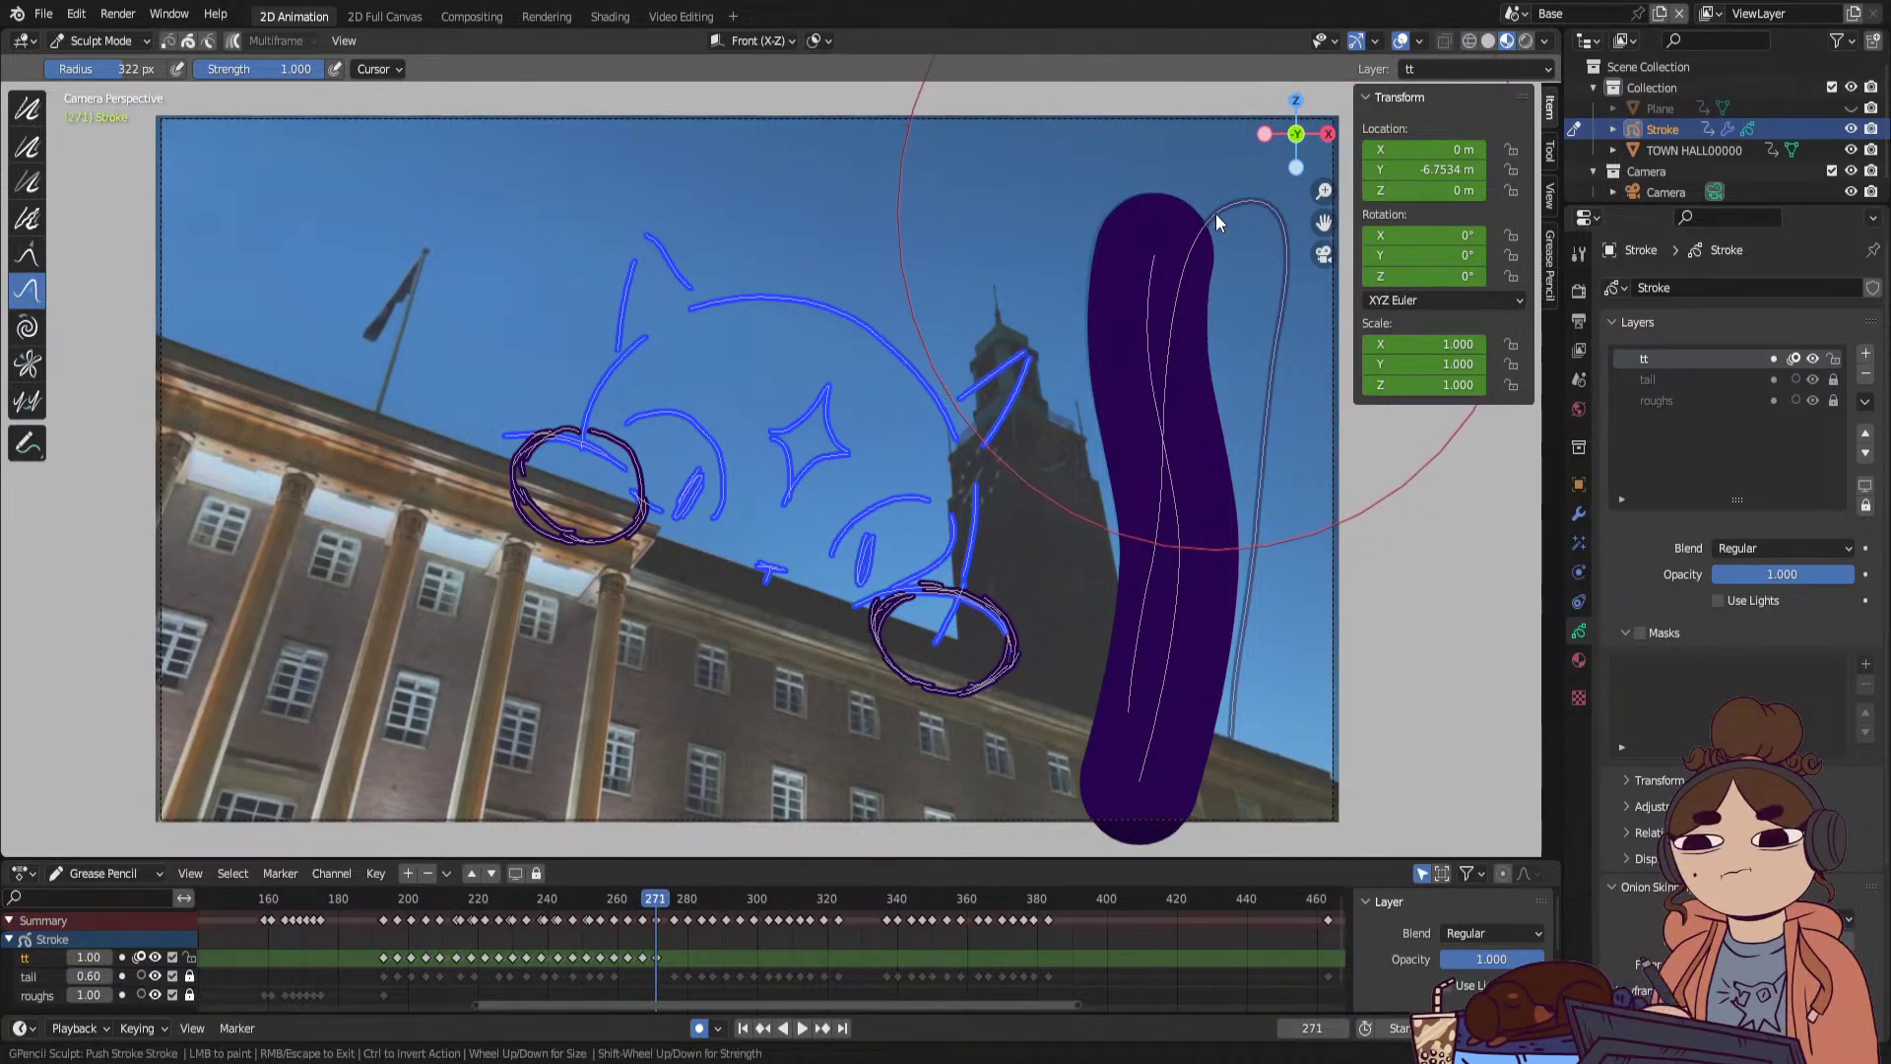
pyautogui.moveTo(1215, 215); pyautogui.dragTo(1226, 210)
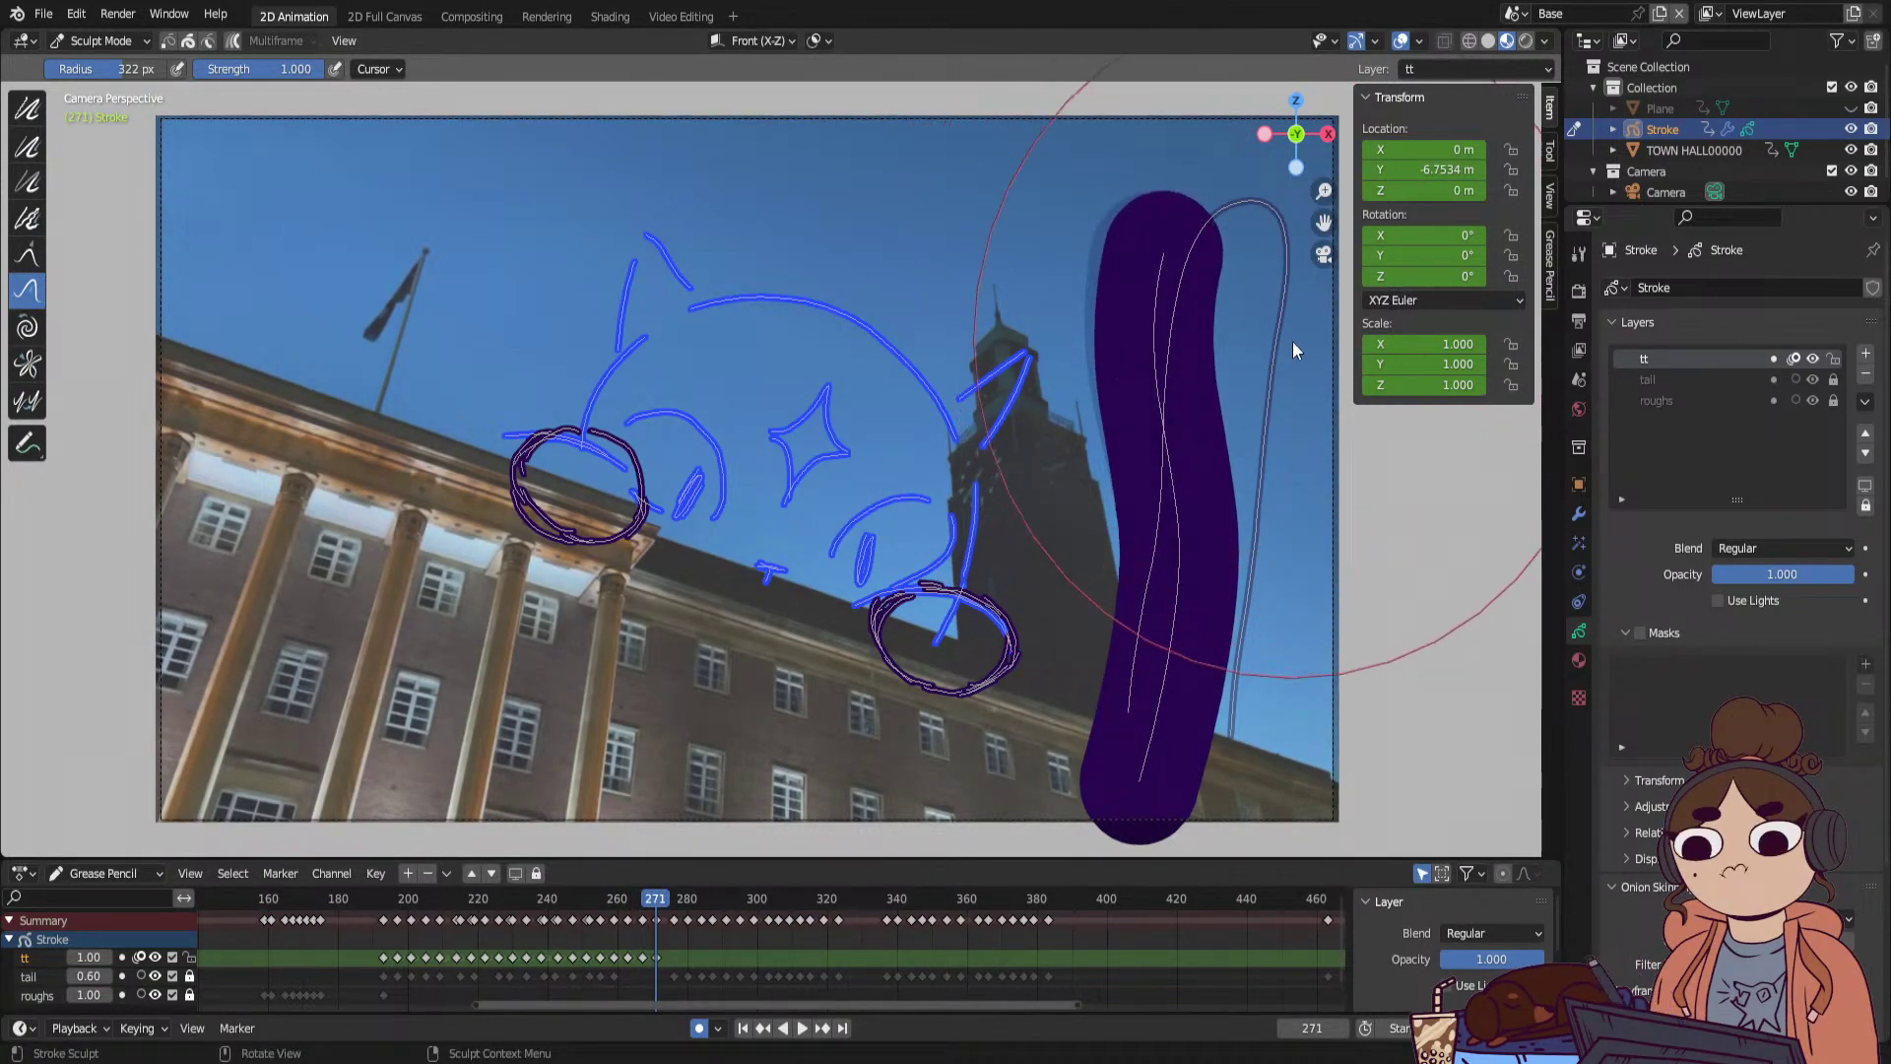
pyautogui.moveTo(1284, 422); pyautogui.dragTo(1290, 428)
pyautogui.press('Right')
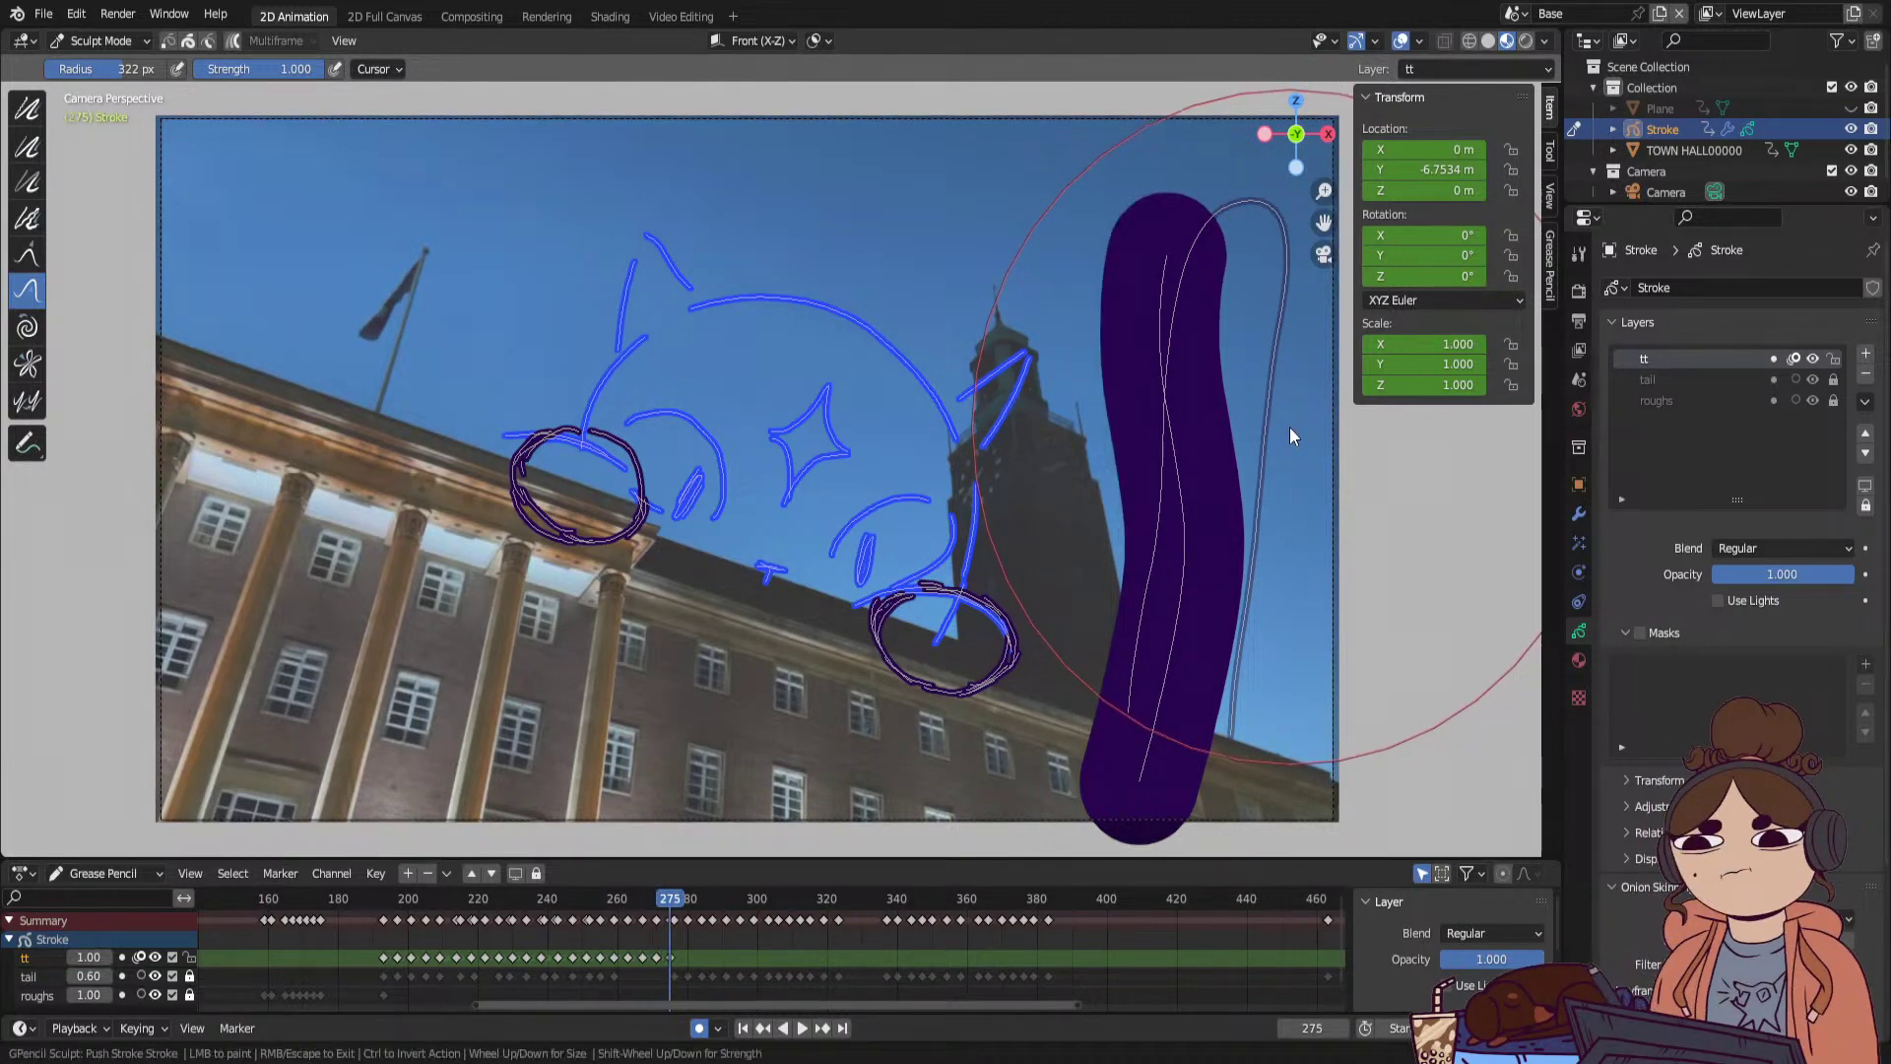
# Replay the tail's ending and push the tail tip further right at frame 271.
pyautogui.press('space')
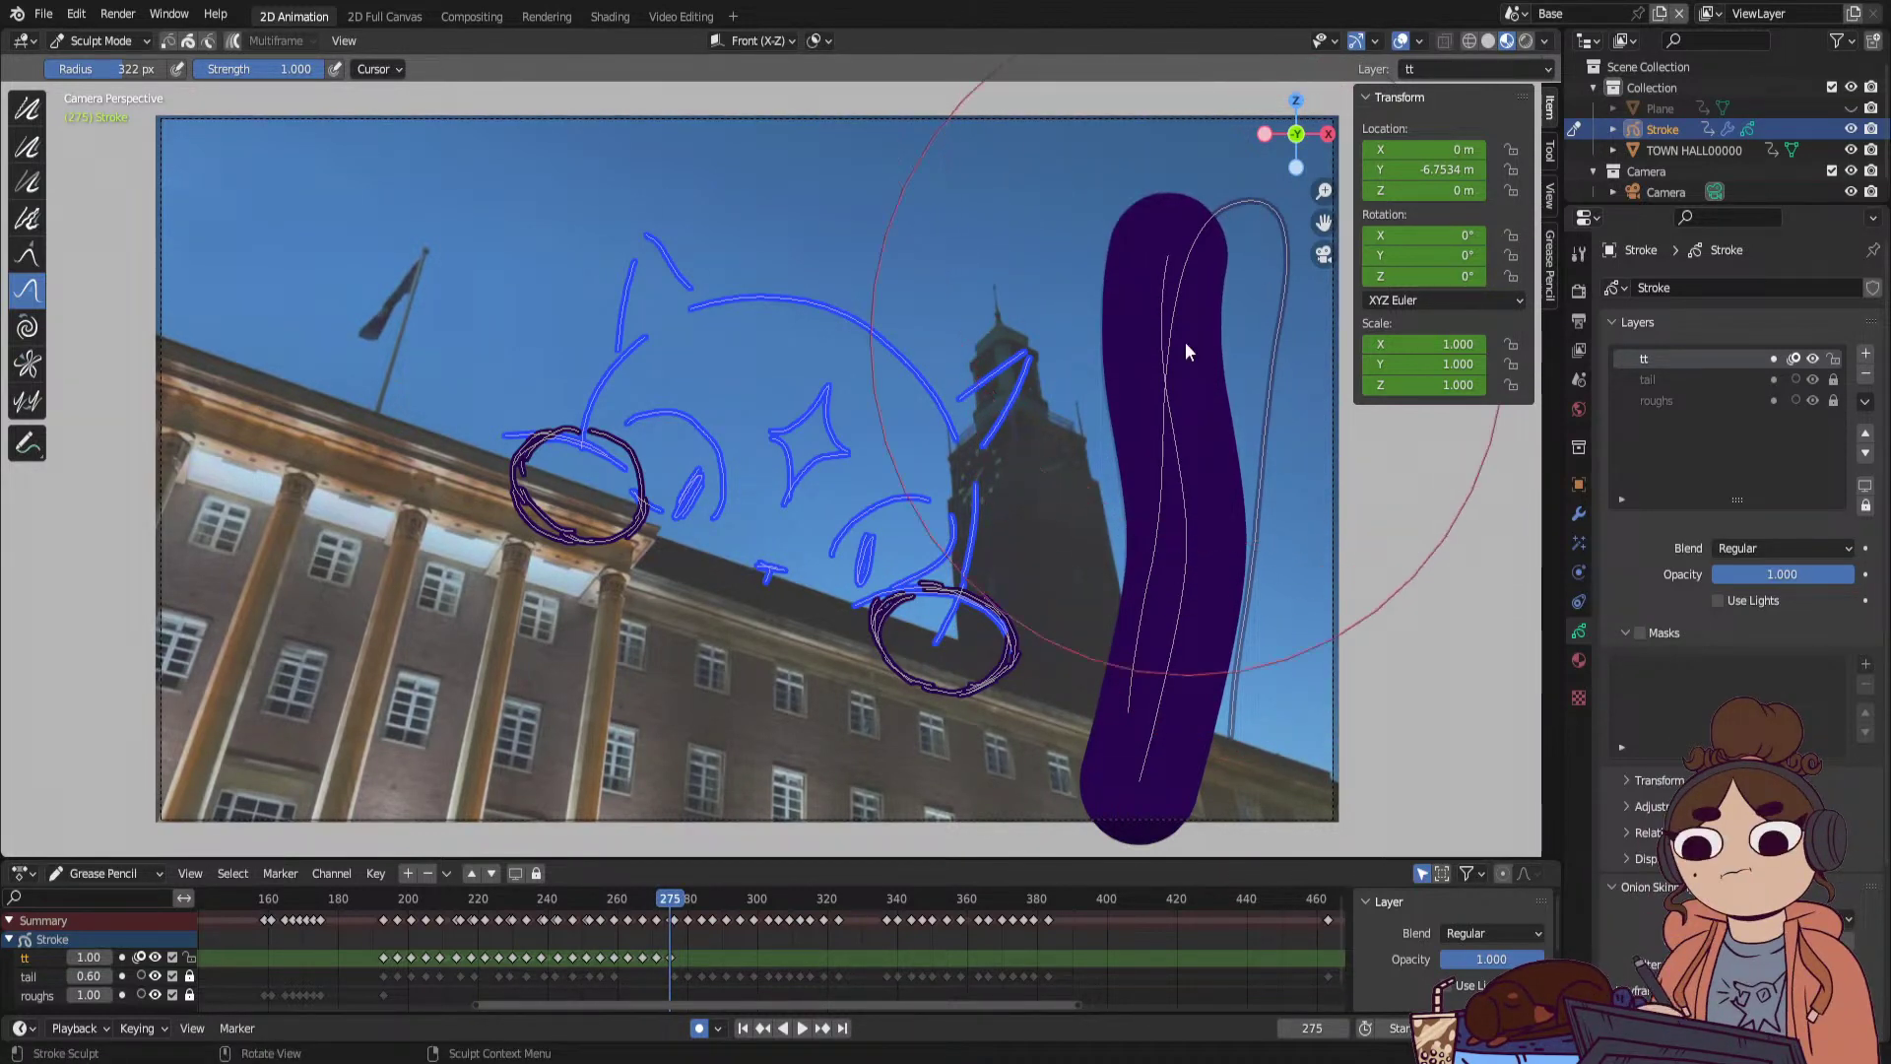
pyautogui.click(581, 932)
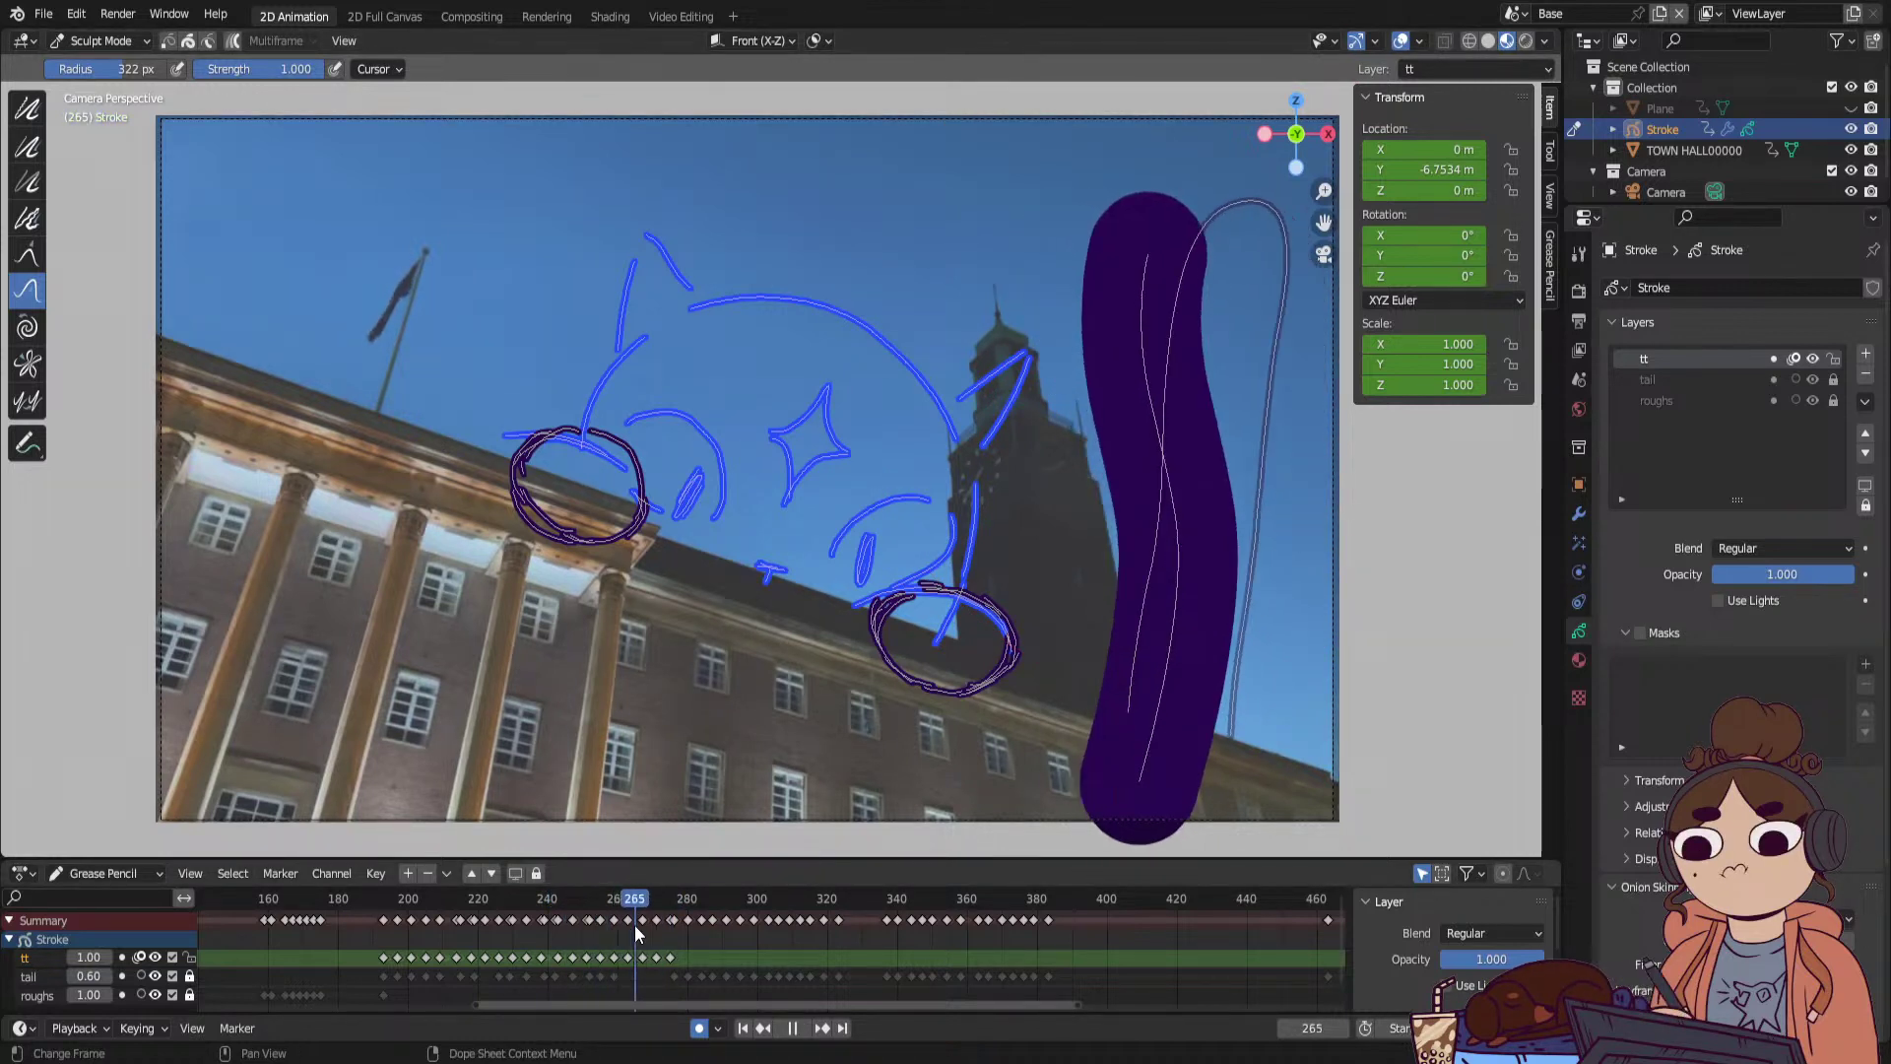
pyautogui.moveTo(662, 919); pyautogui.dragTo(656, 925)
pyautogui.press('space')
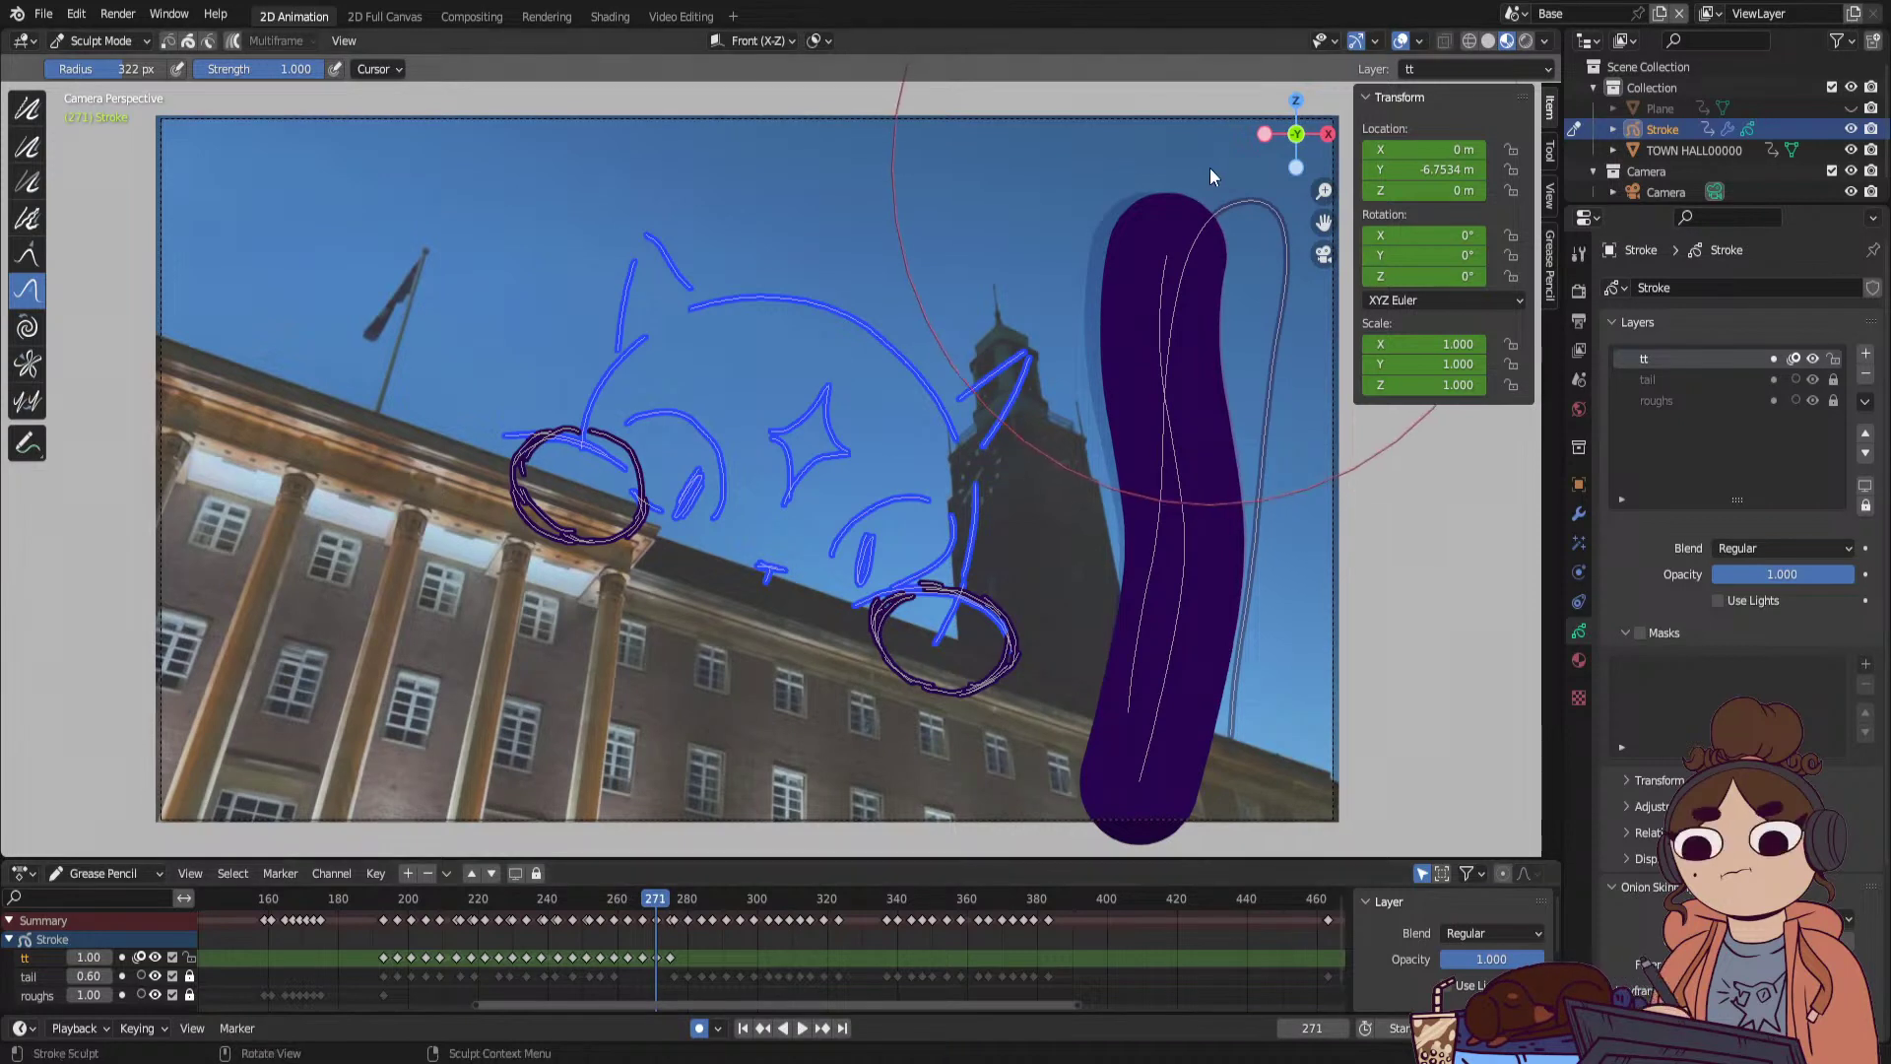
pyautogui.moveTo(1211, 167); pyautogui.dragTo(1249, 168)
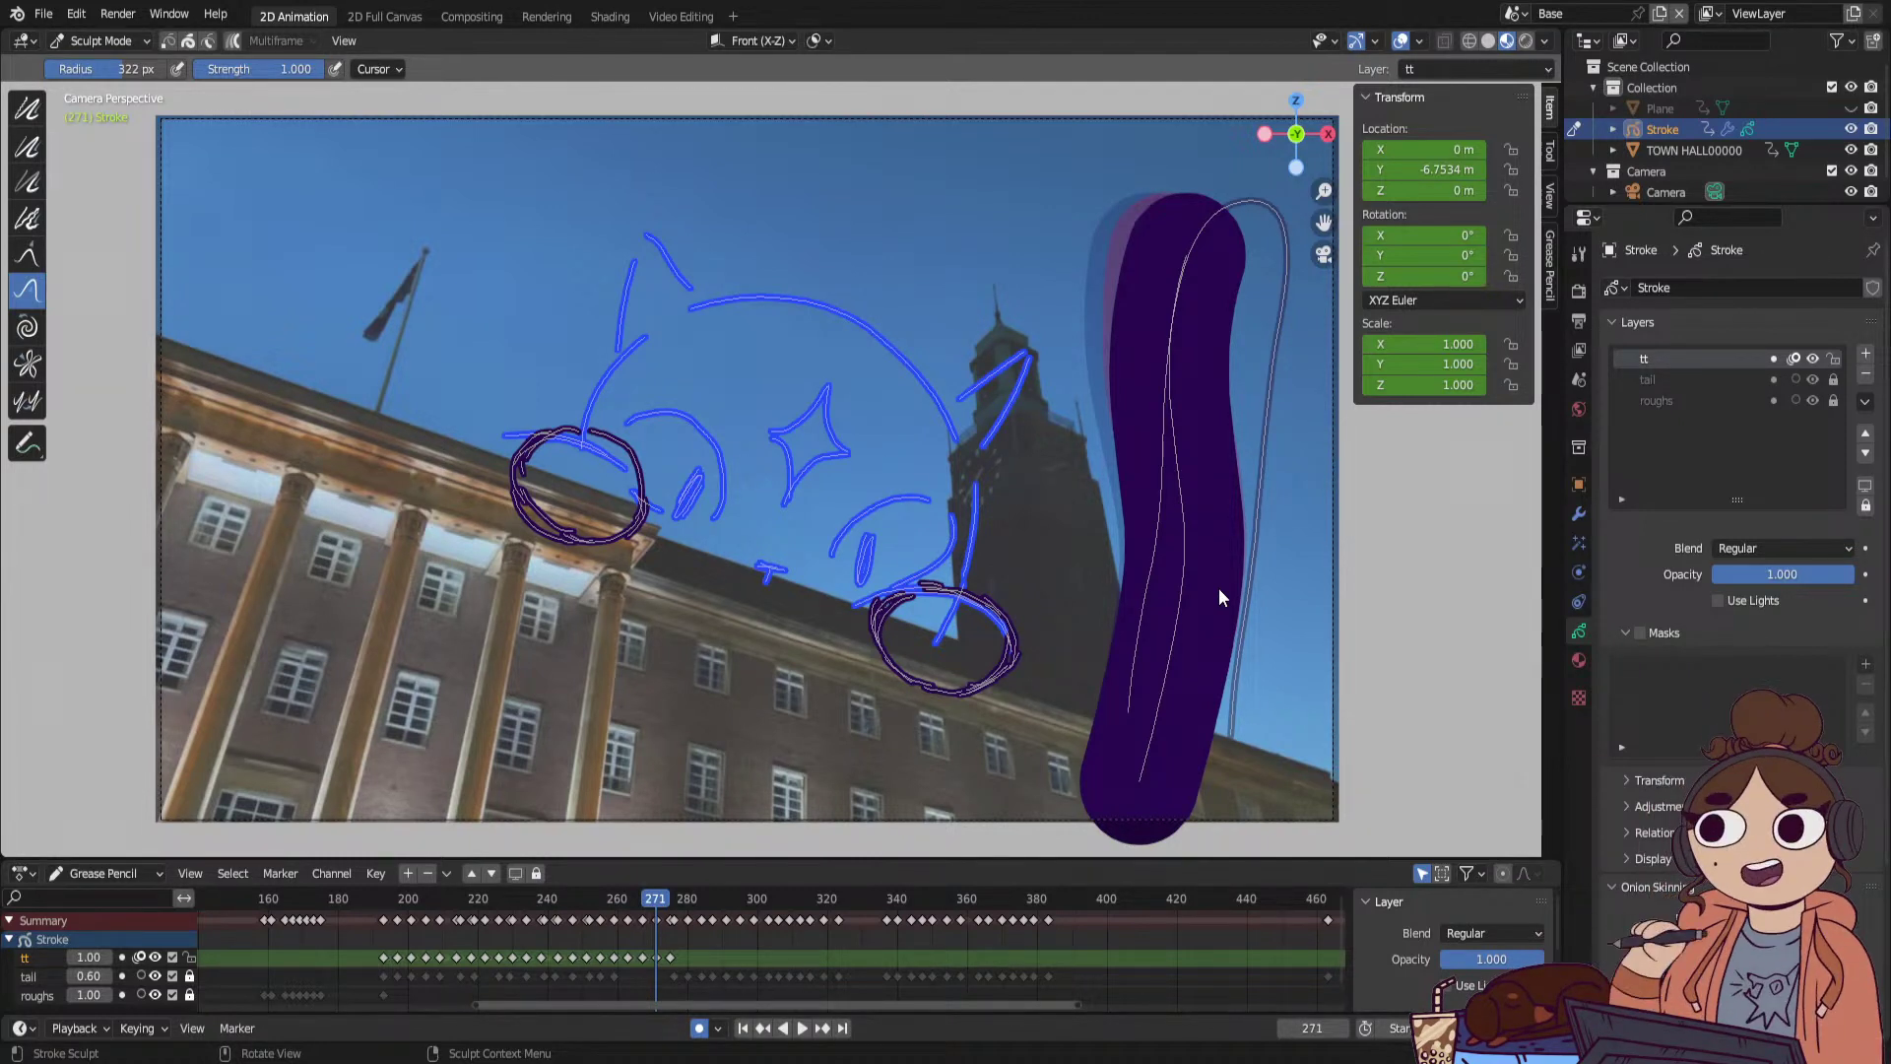
# Push the tail tip further right at frame 275, then start the follow-on drawing at frame 279.
pyautogui.press('space')
pyautogui.click(655, 901)
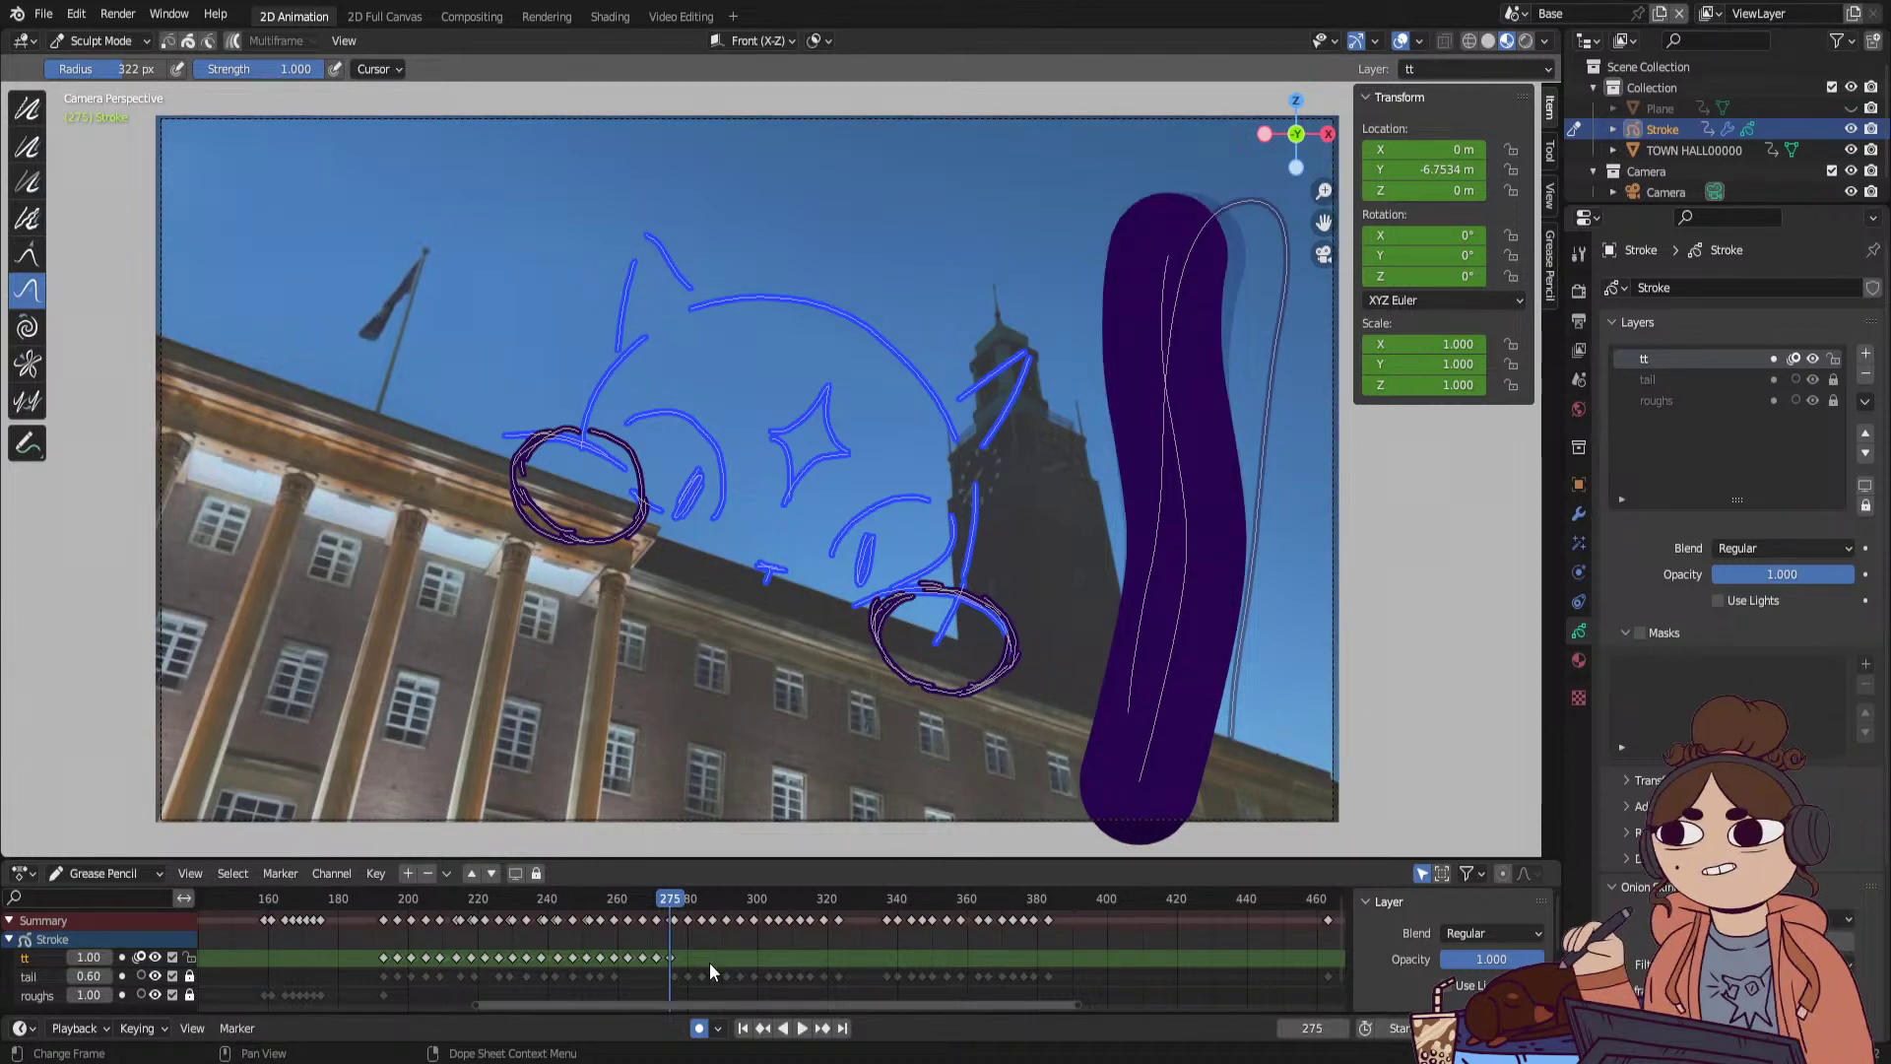
pyautogui.press('space')
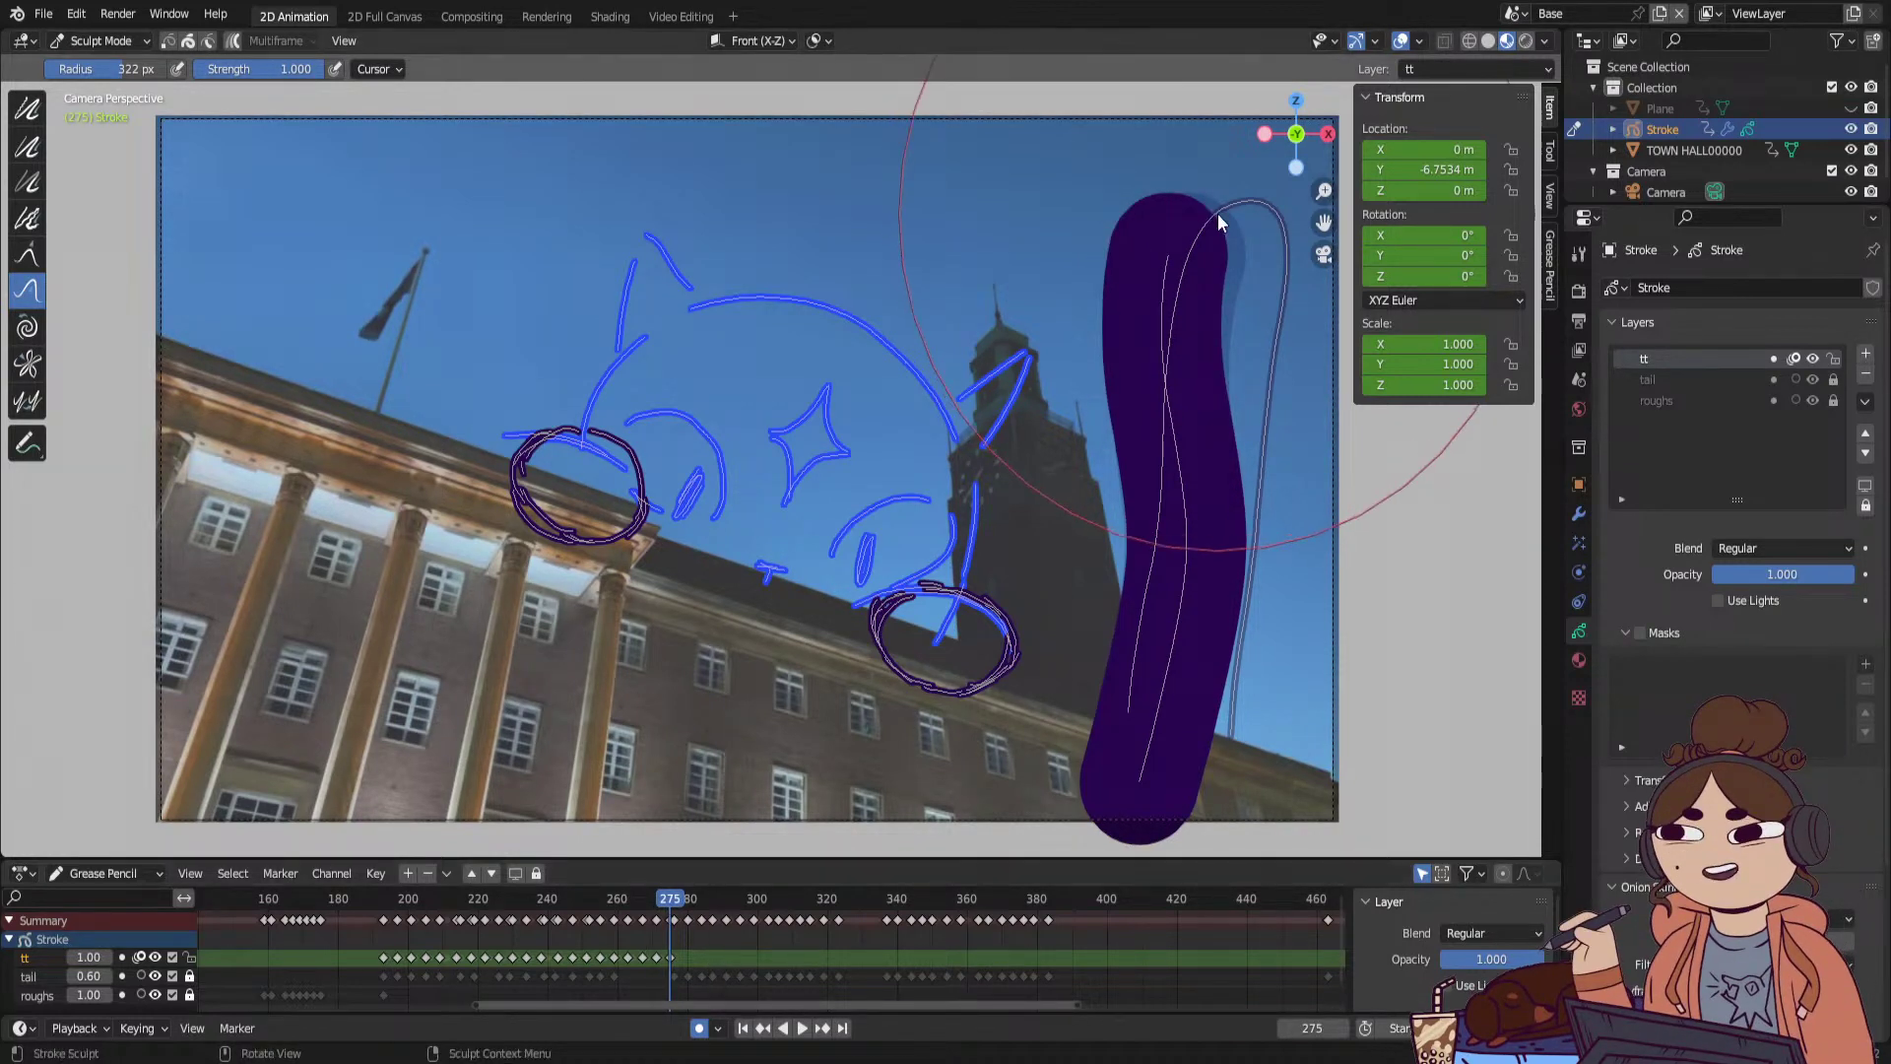
pyautogui.moveTo(1217, 213); pyautogui.dragTo(1256, 213)
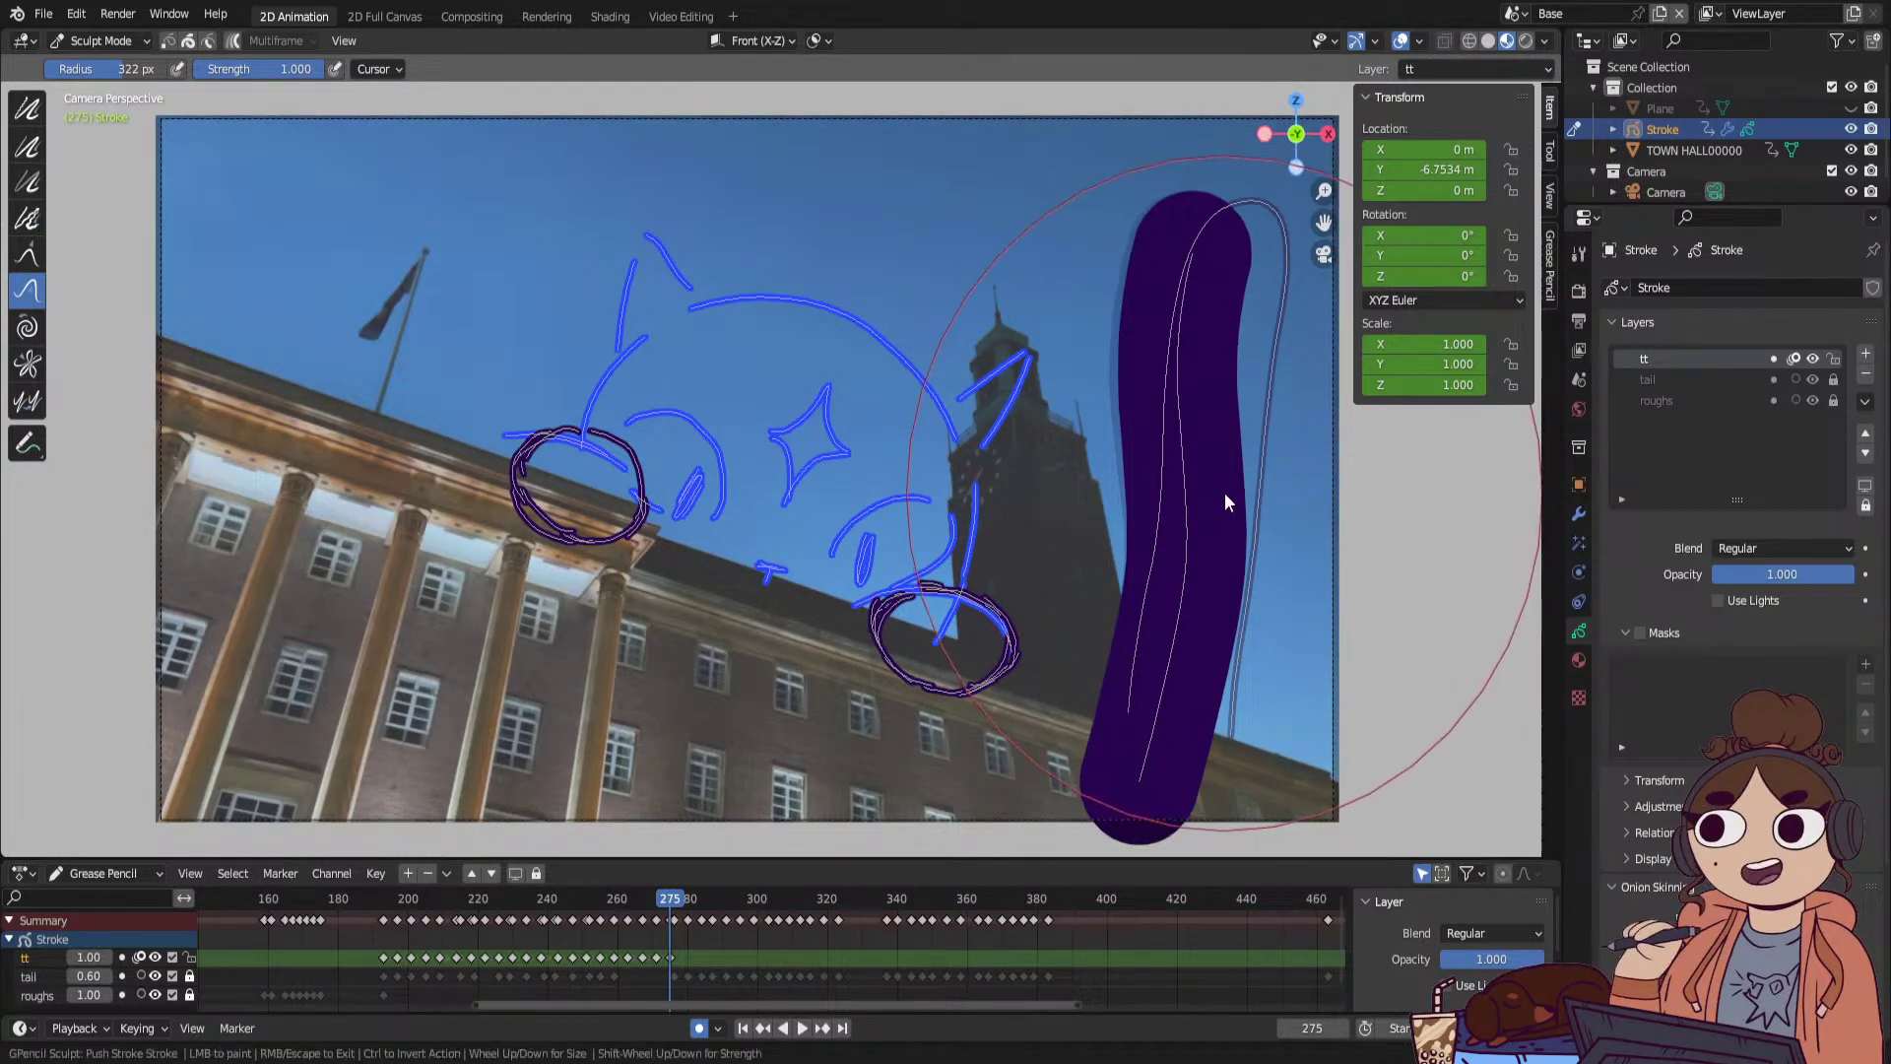
pyautogui.moveTo(1238, 235); pyautogui.dragTo(1232, 228)
pyautogui.moveTo(663, 901)
pyautogui.mouseDown()
pyautogui.moveTo(647, 904)
pyautogui.moveTo(684, 896)
pyautogui.mouseUp()
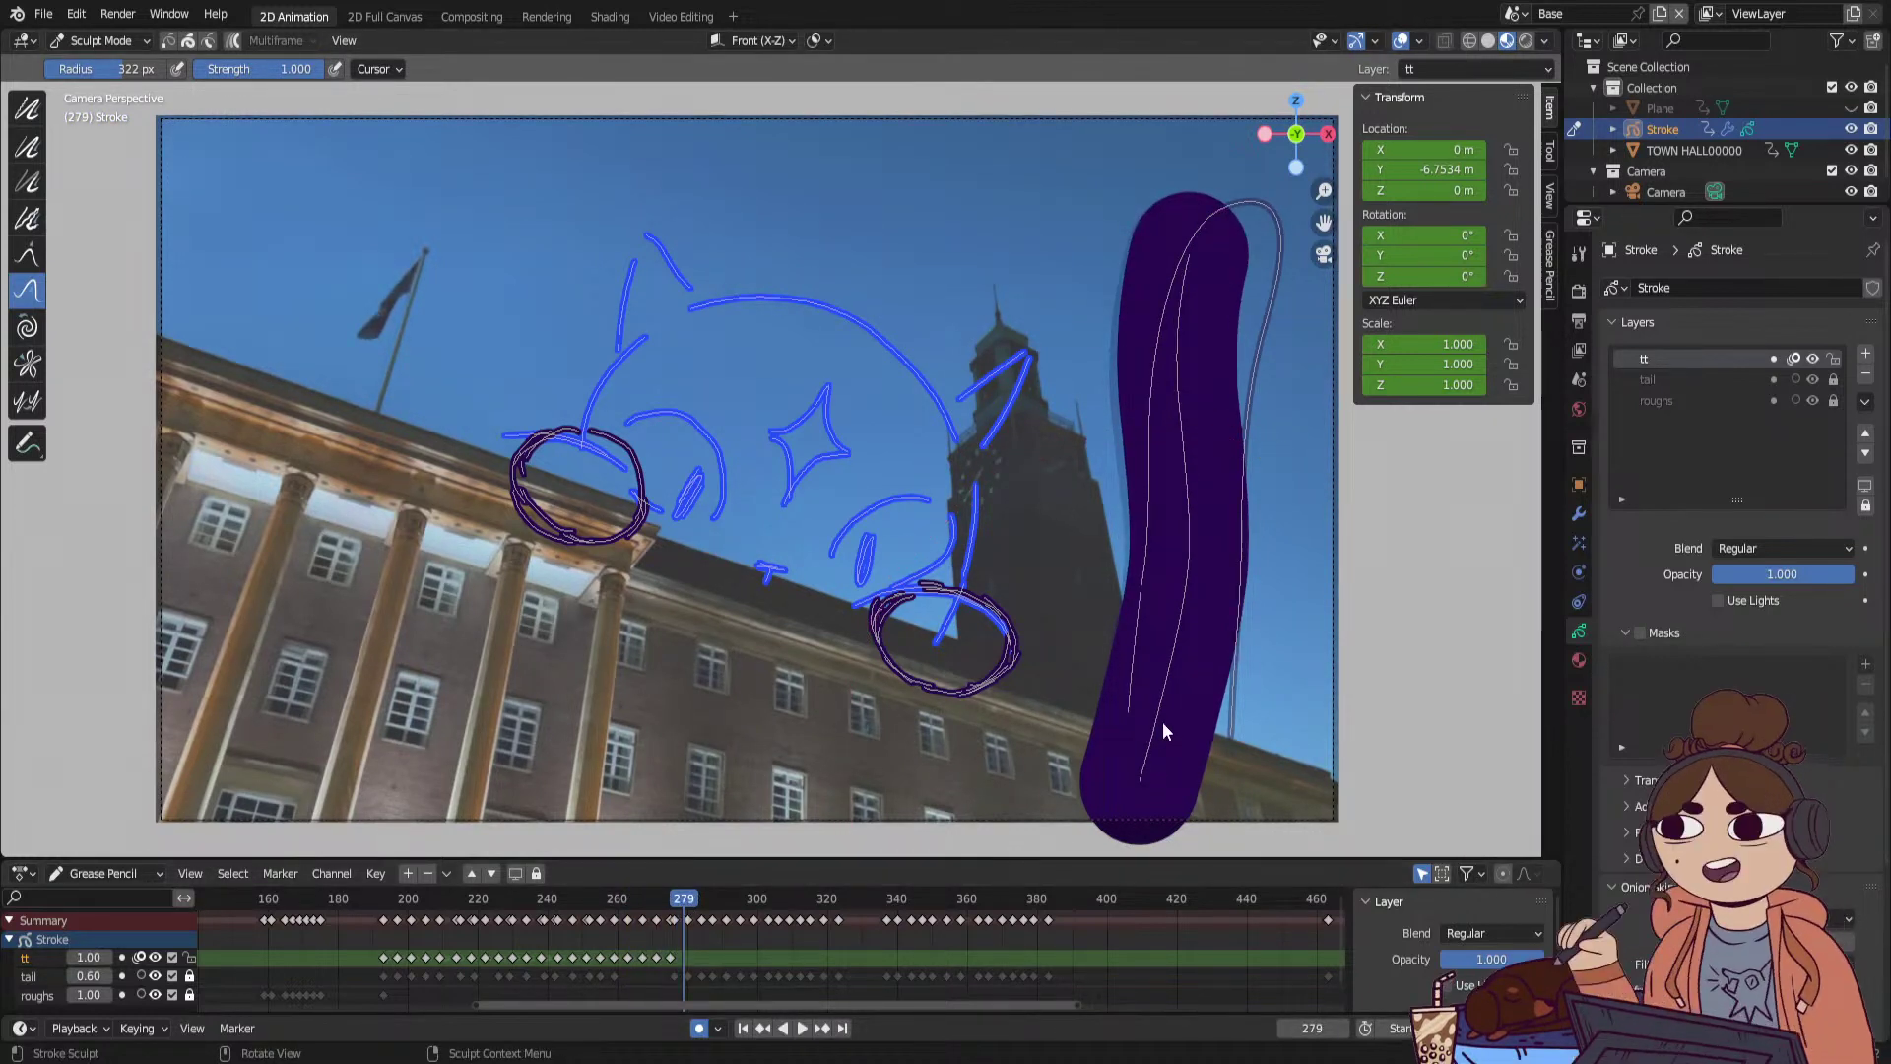
pyautogui.click(1211, 234)
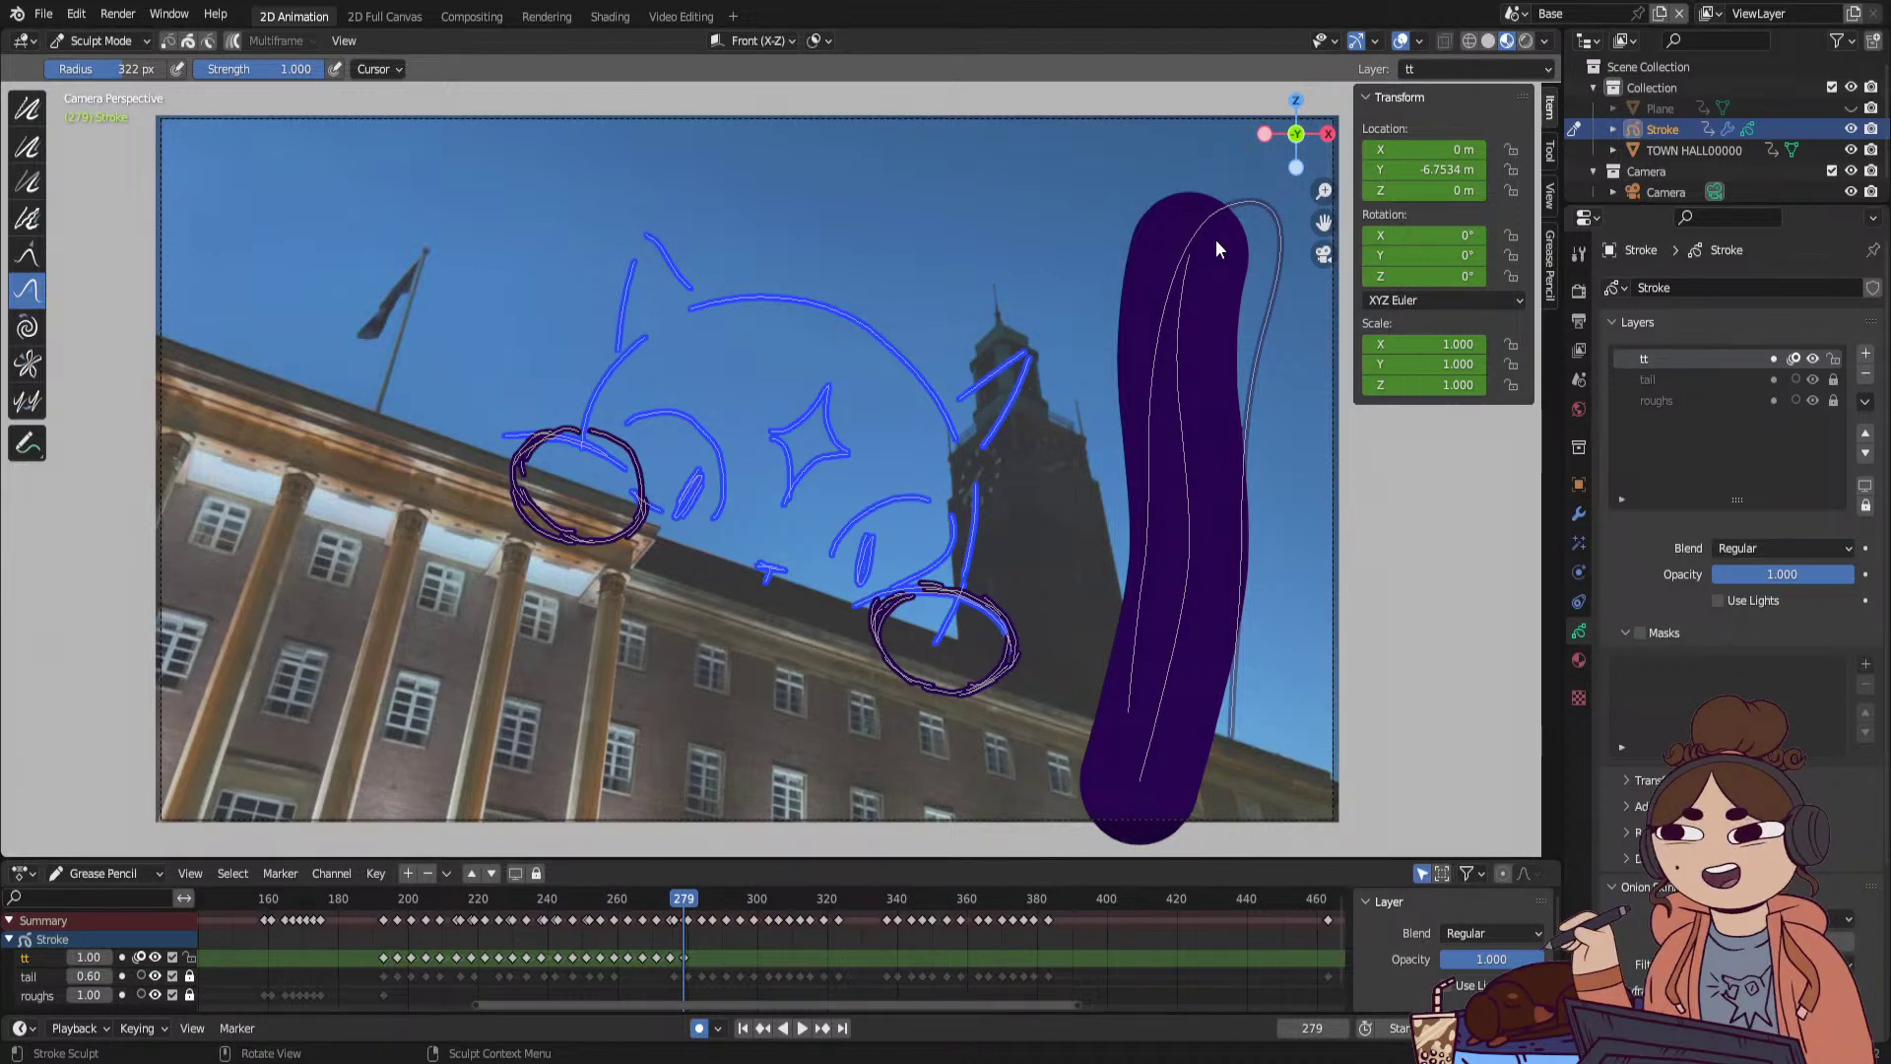
# Flip back through the tail drawings to frame 255 and forward to frame 275 to check the tip's movement.
pyautogui.press('Down')
pyautogui.press('Down')
pyautogui.press('Down')
pyautogui.press('Down')
pyautogui.press('Down')
pyautogui.press('Down')
pyautogui.press('Up')
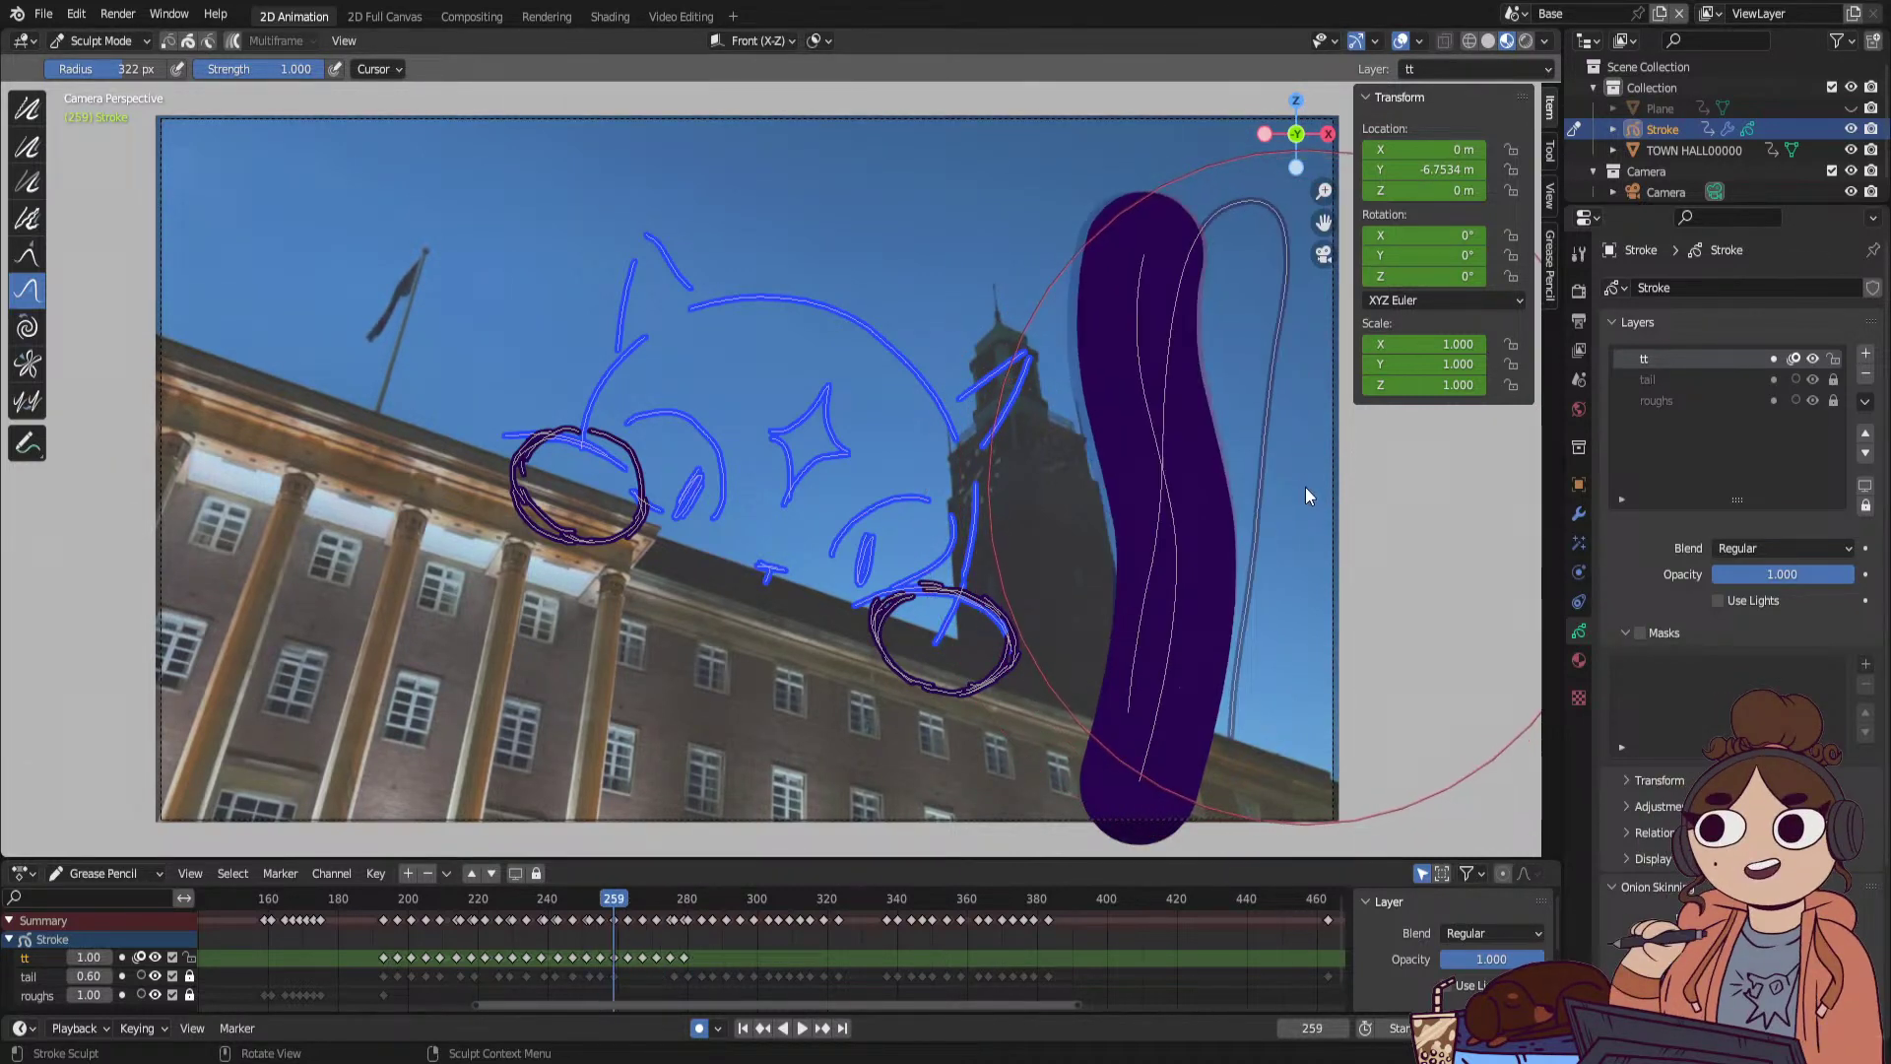
pyautogui.press('Up')
pyautogui.press('Up')
pyautogui.press('Up')
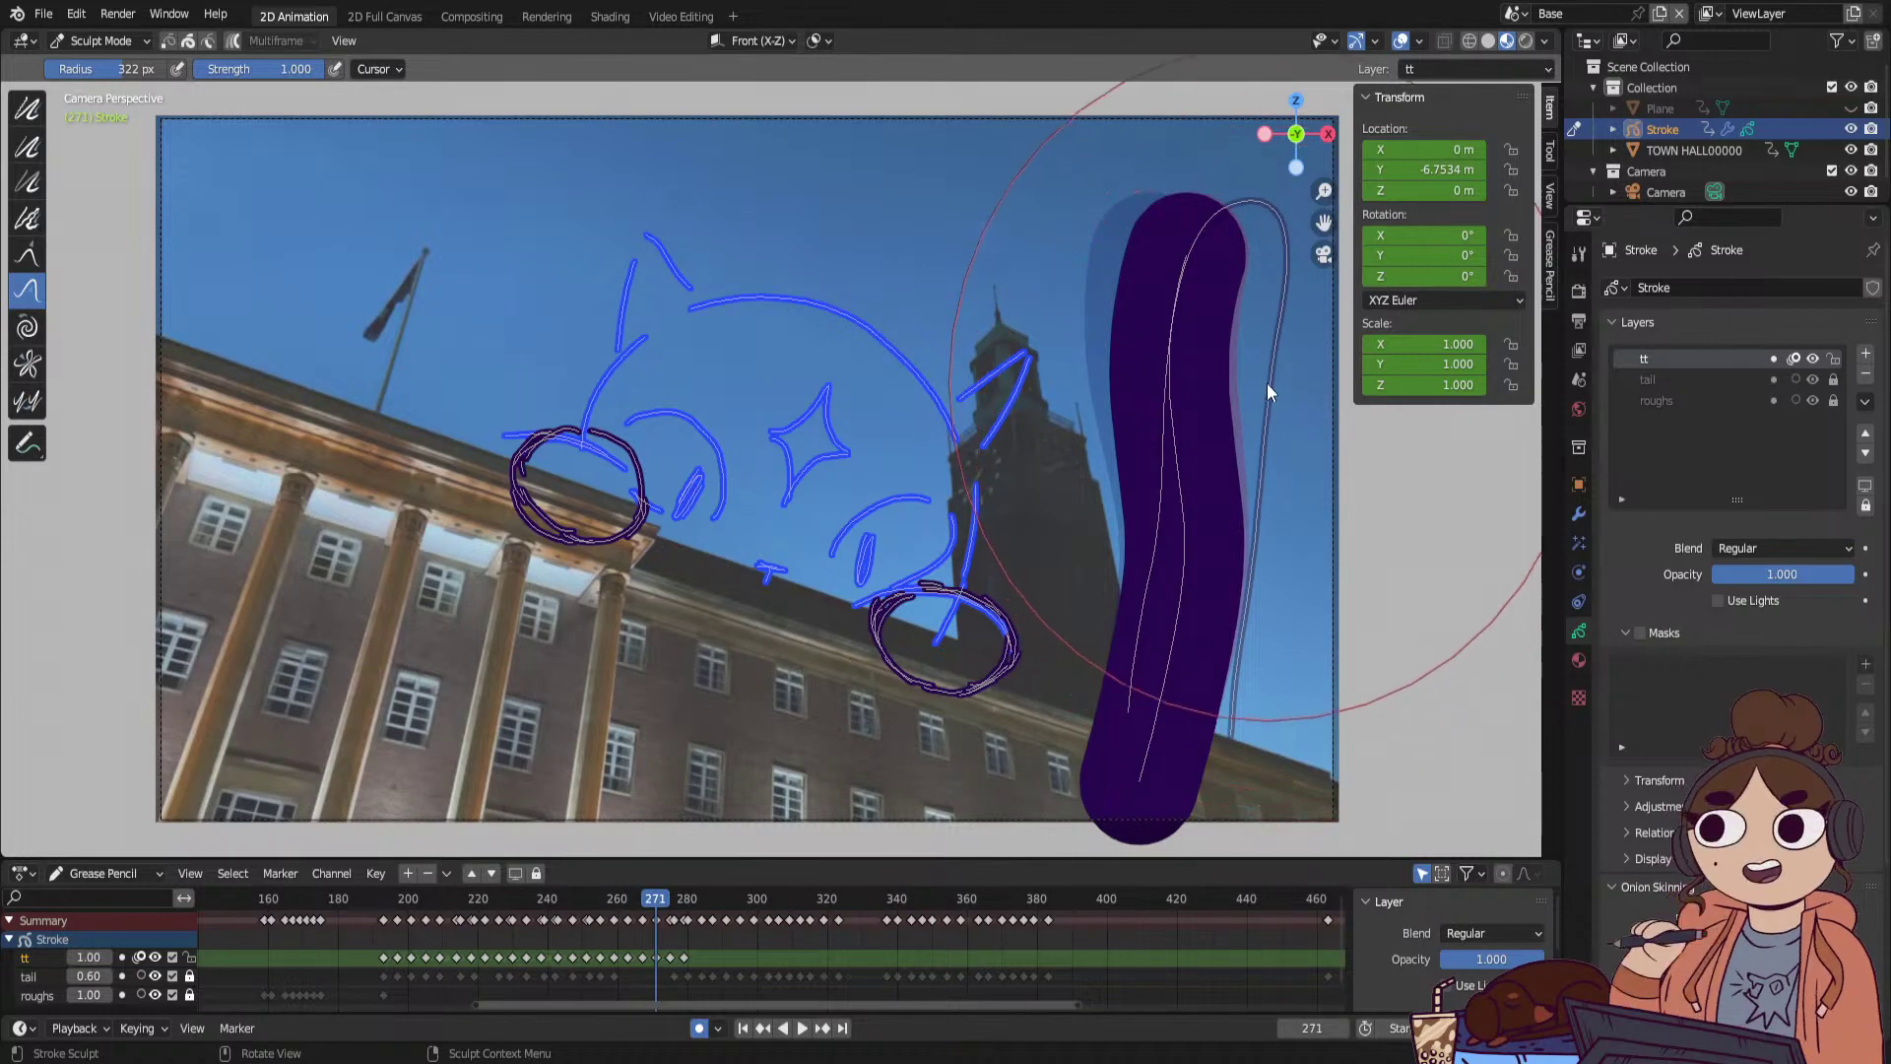
pyautogui.press('Up')
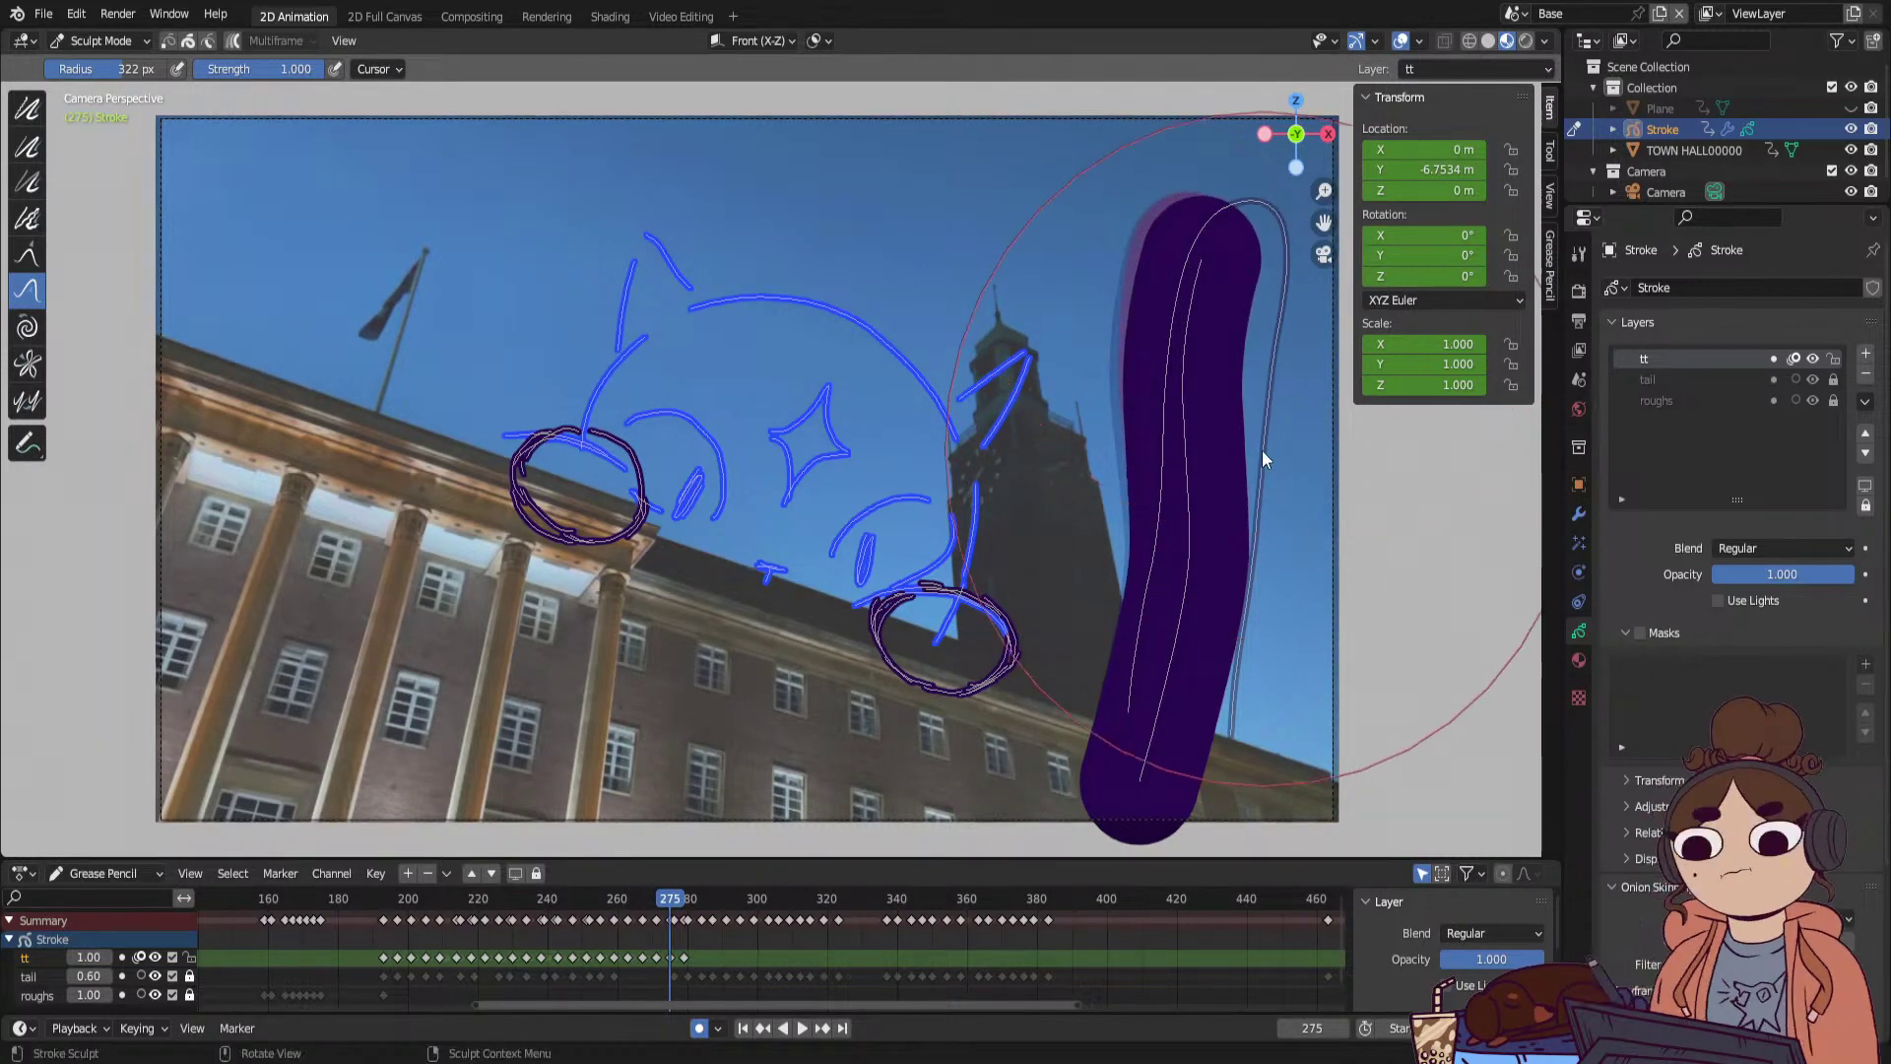
# Return to the camera view, frame the tail and bend its tip right and downward at frame 279.
pyautogui.click(1296, 138)
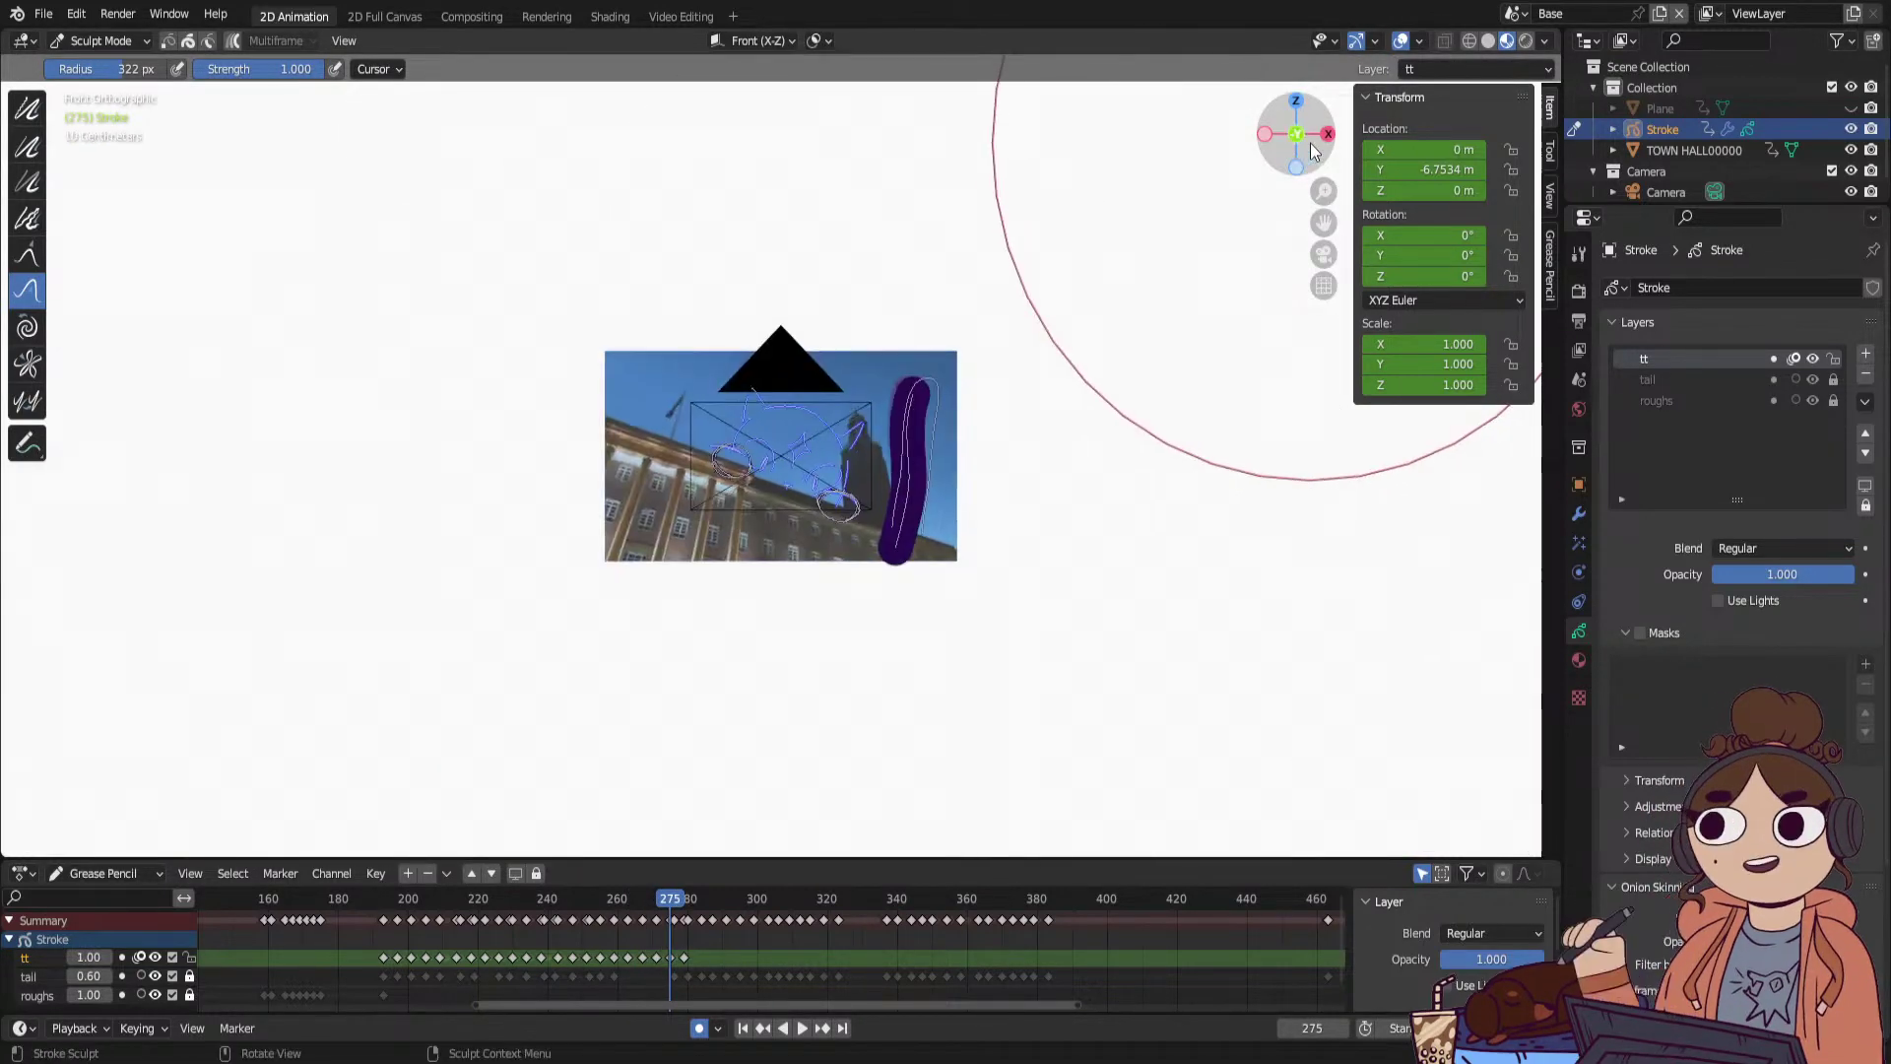
pyautogui.click(1323, 254)
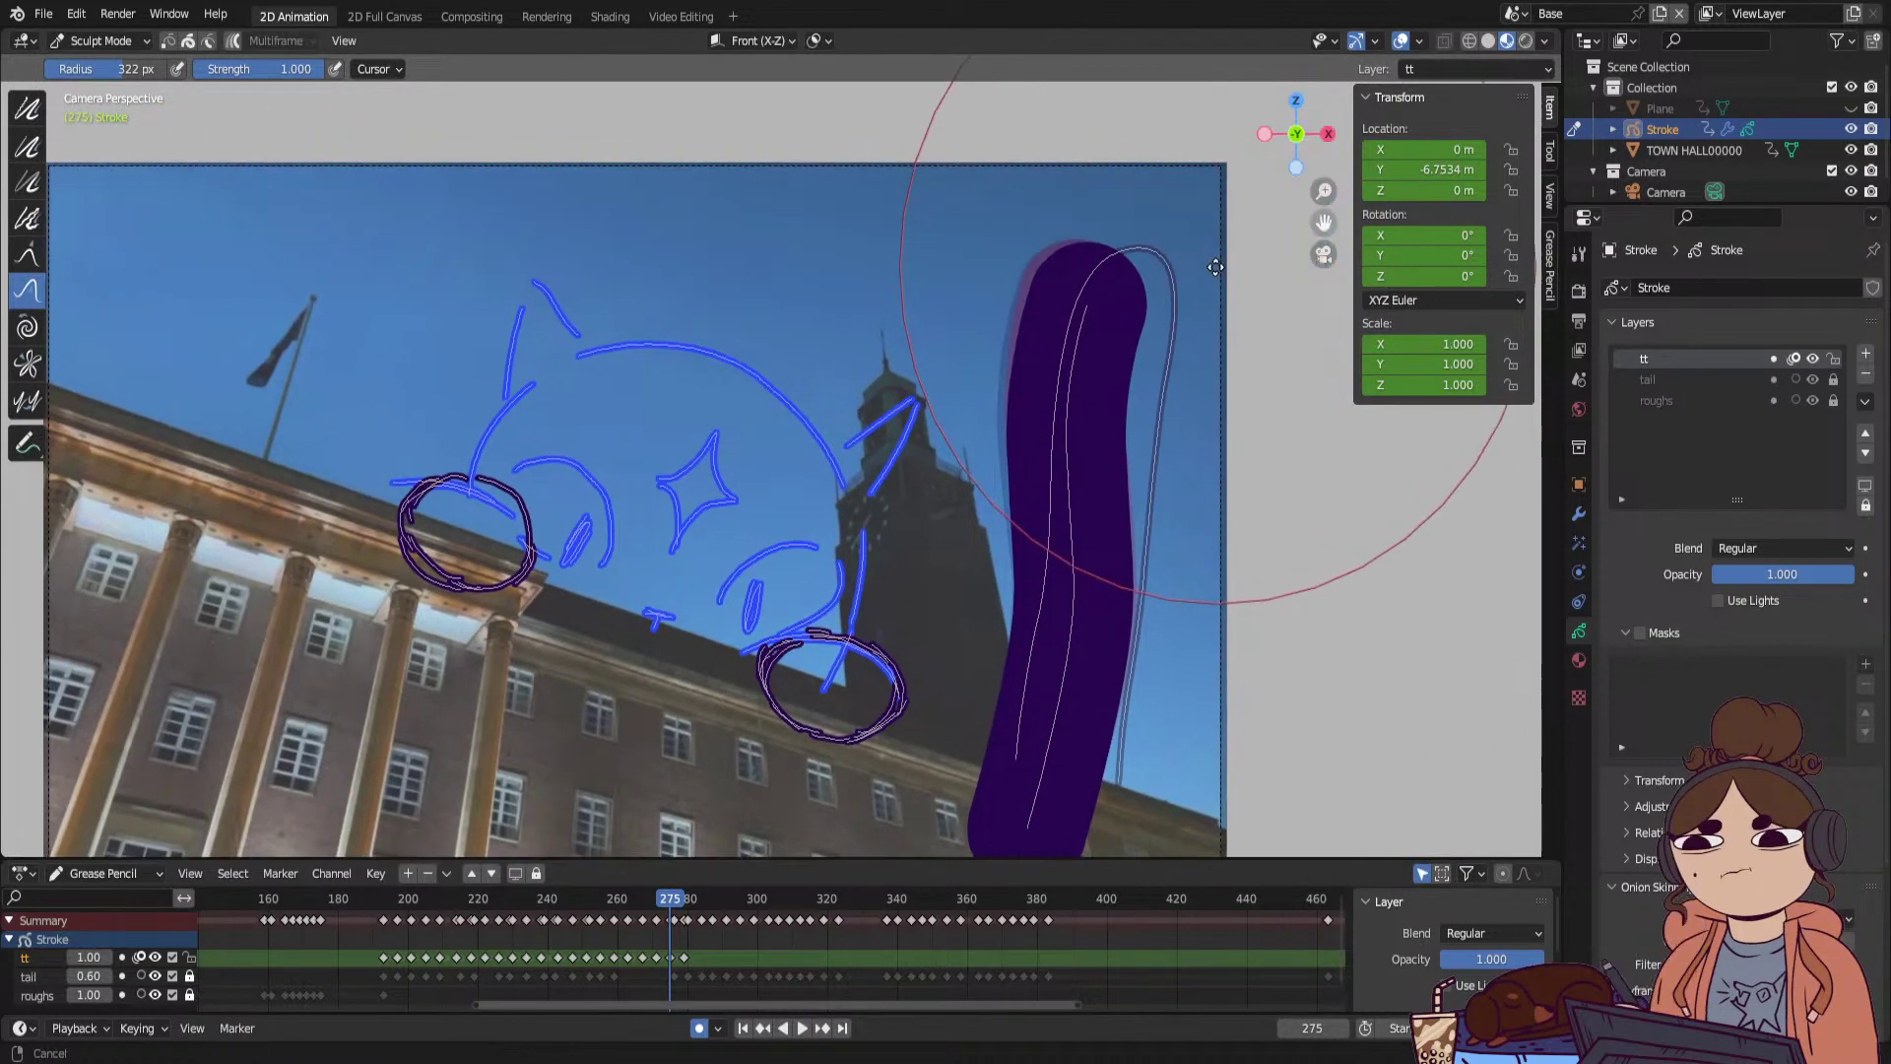
pyautogui.moveTo(1215, 267); pyautogui.dragTo(1063, 258)
pyautogui.moveTo(1093, 492); pyautogui.dragTo(1079, 494)
pyautogui.moveTo(1068, 258)
pyautogui.mouseDown()
pyautogui.moveTo(1168, 287)
pyautogui.moveTo(1085, 534)
pyautogui.moveTo(1072, 514)
pyautogui.moveTo(1119, 286)
pyautogui.moveTo(1079, 415)
pyautogui.moveTo(1079, 344)
pyautogui.mouseUp()
pyautogui.press('Down')
pyautogui.press('Up')
pyautogui.press('Up')
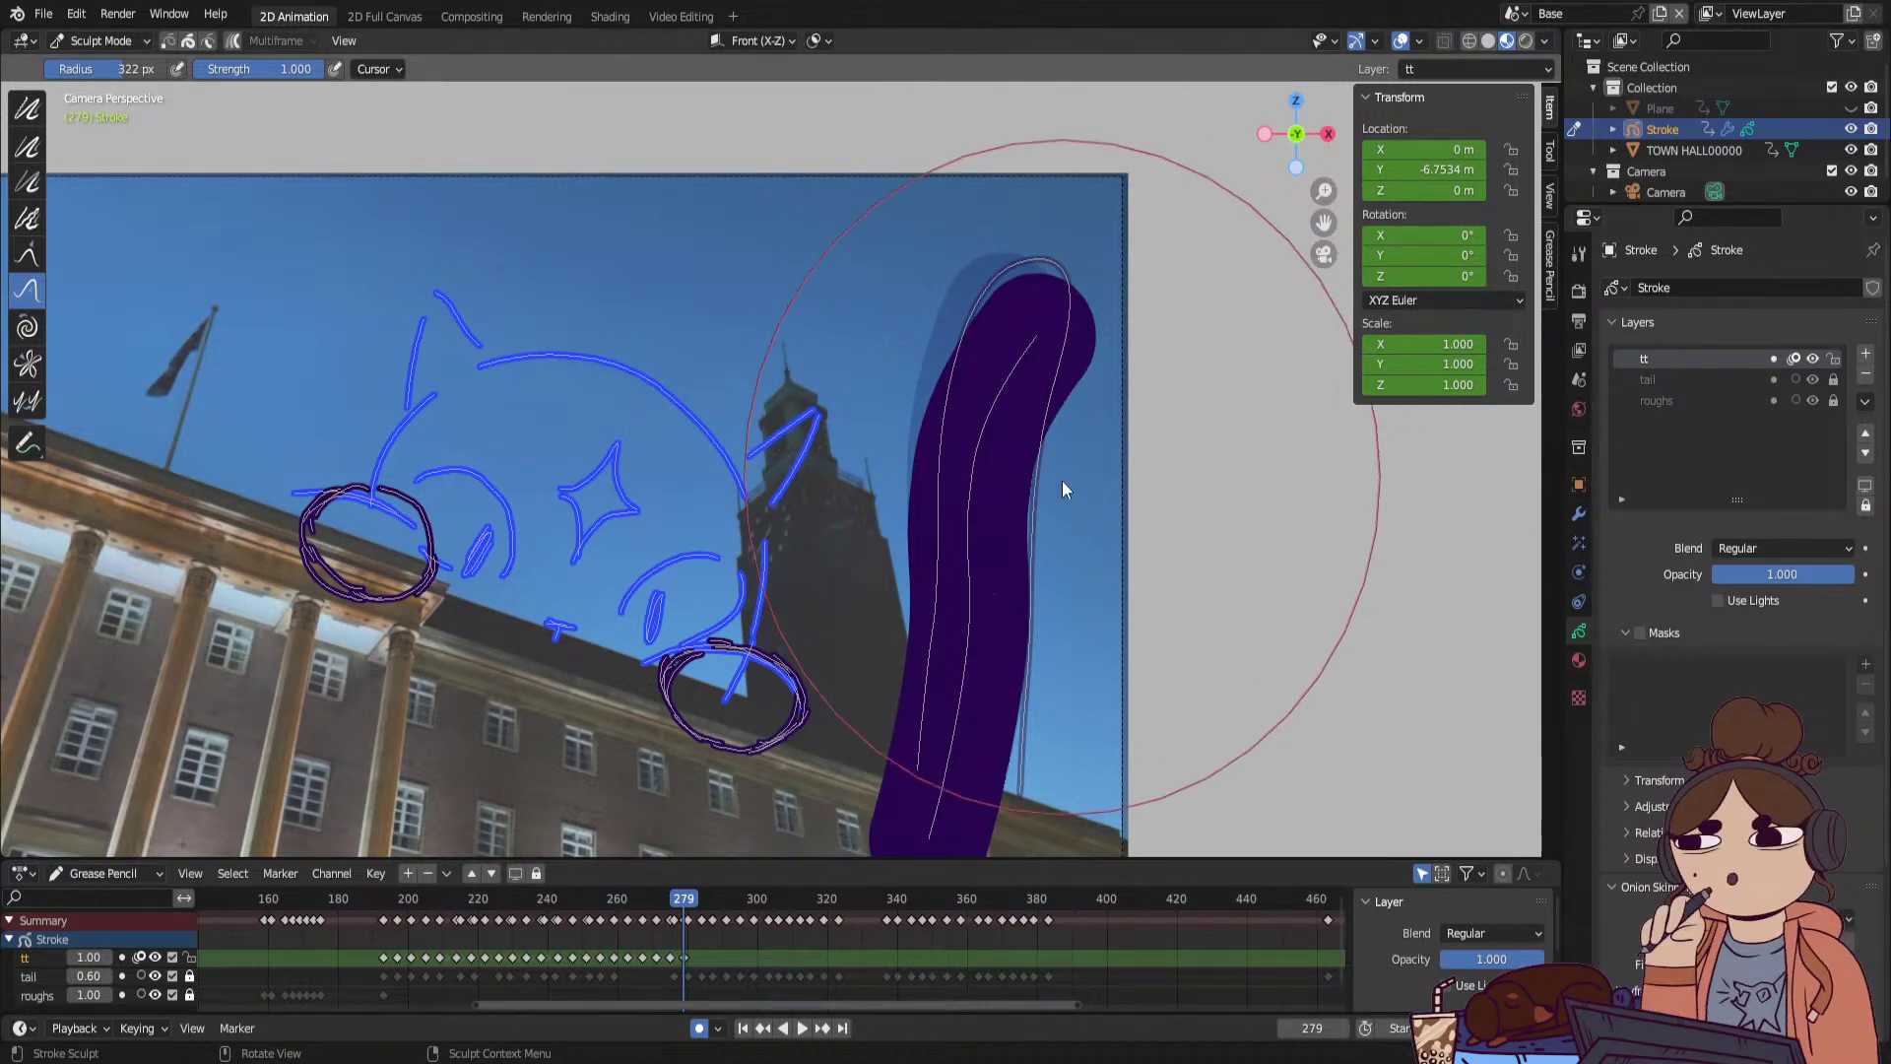
# Flip through the tail drawings between frames 255 and 279 to check how the bent tip follows the motion.
pyautogui.press('Down')
pyautogui.press('Down')
pyautogui.press('Down')
pyautogui.press('Down')
pyautogui.press('Down')
pyautogui.press('Down')
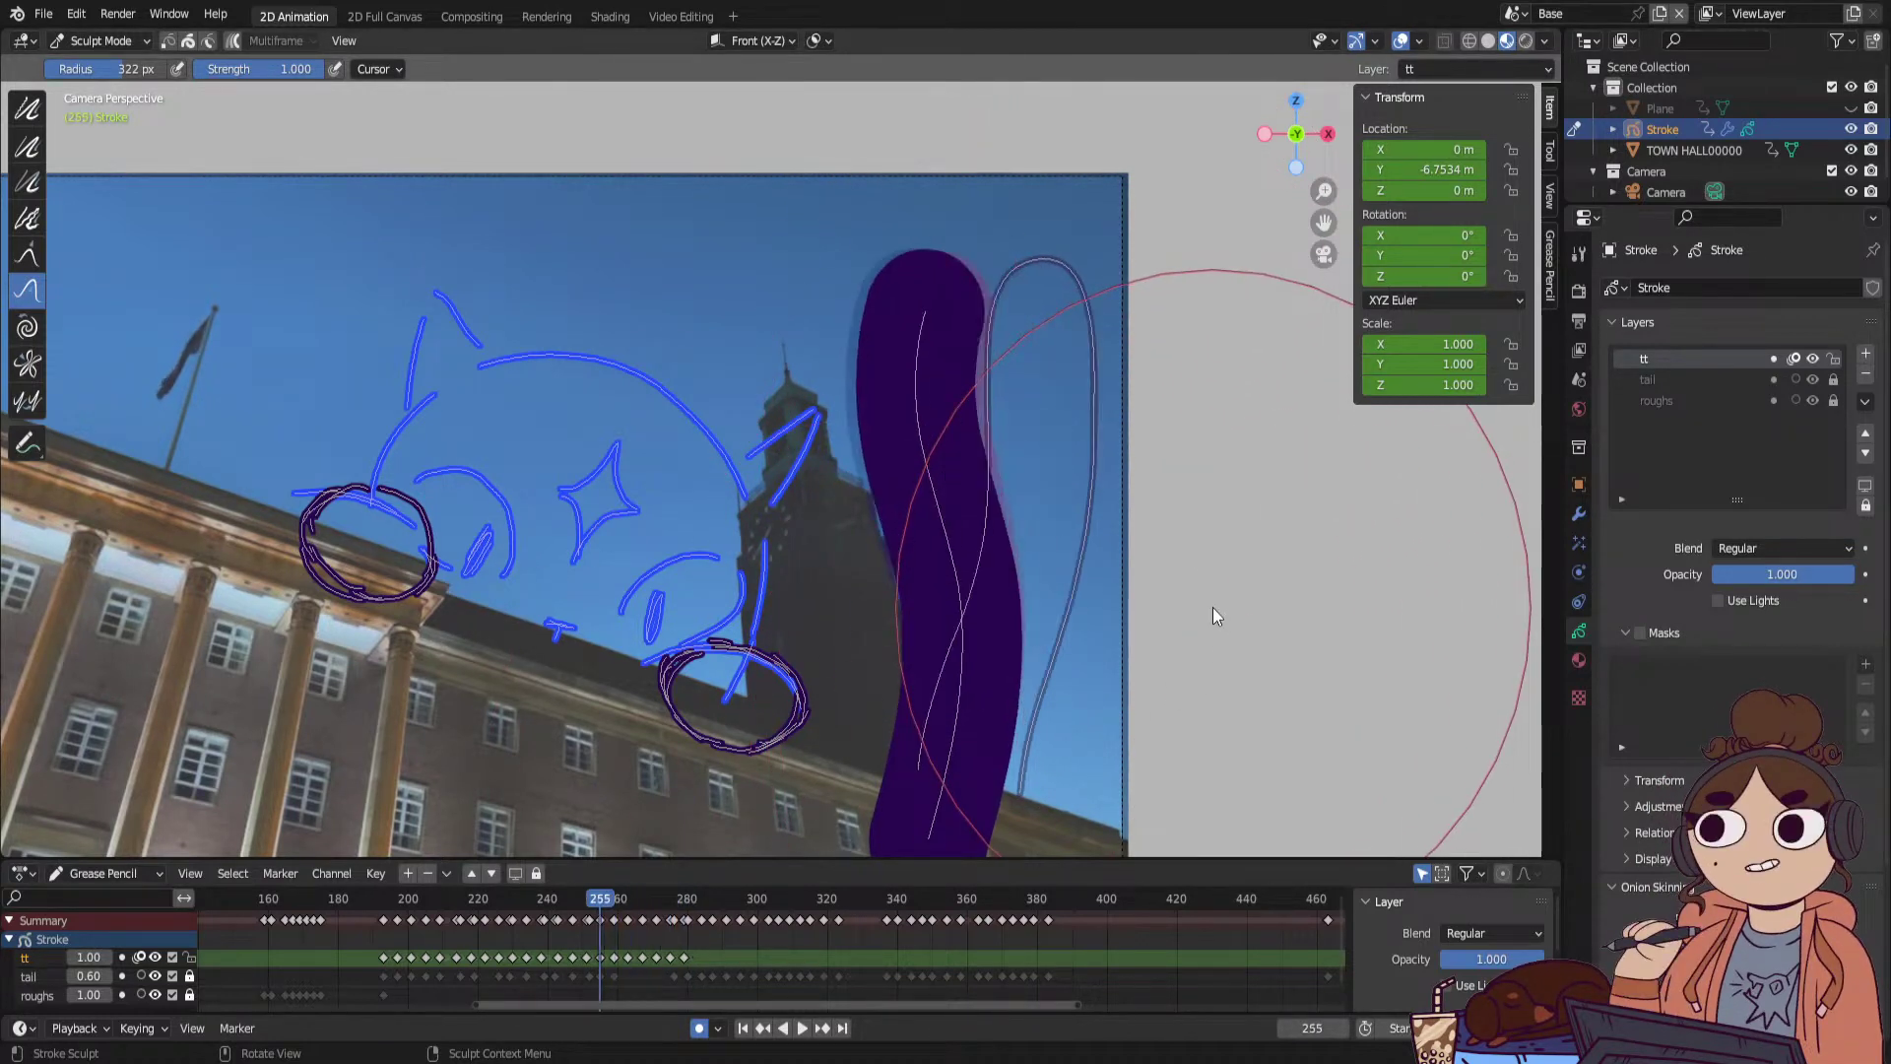
pyautogui.press('Up')
pyautogui.press('Up')
pyautogui.press('Up')
pyautogui.press('Up')
pyautogui.press('Up')
pyautogui.press('Up')
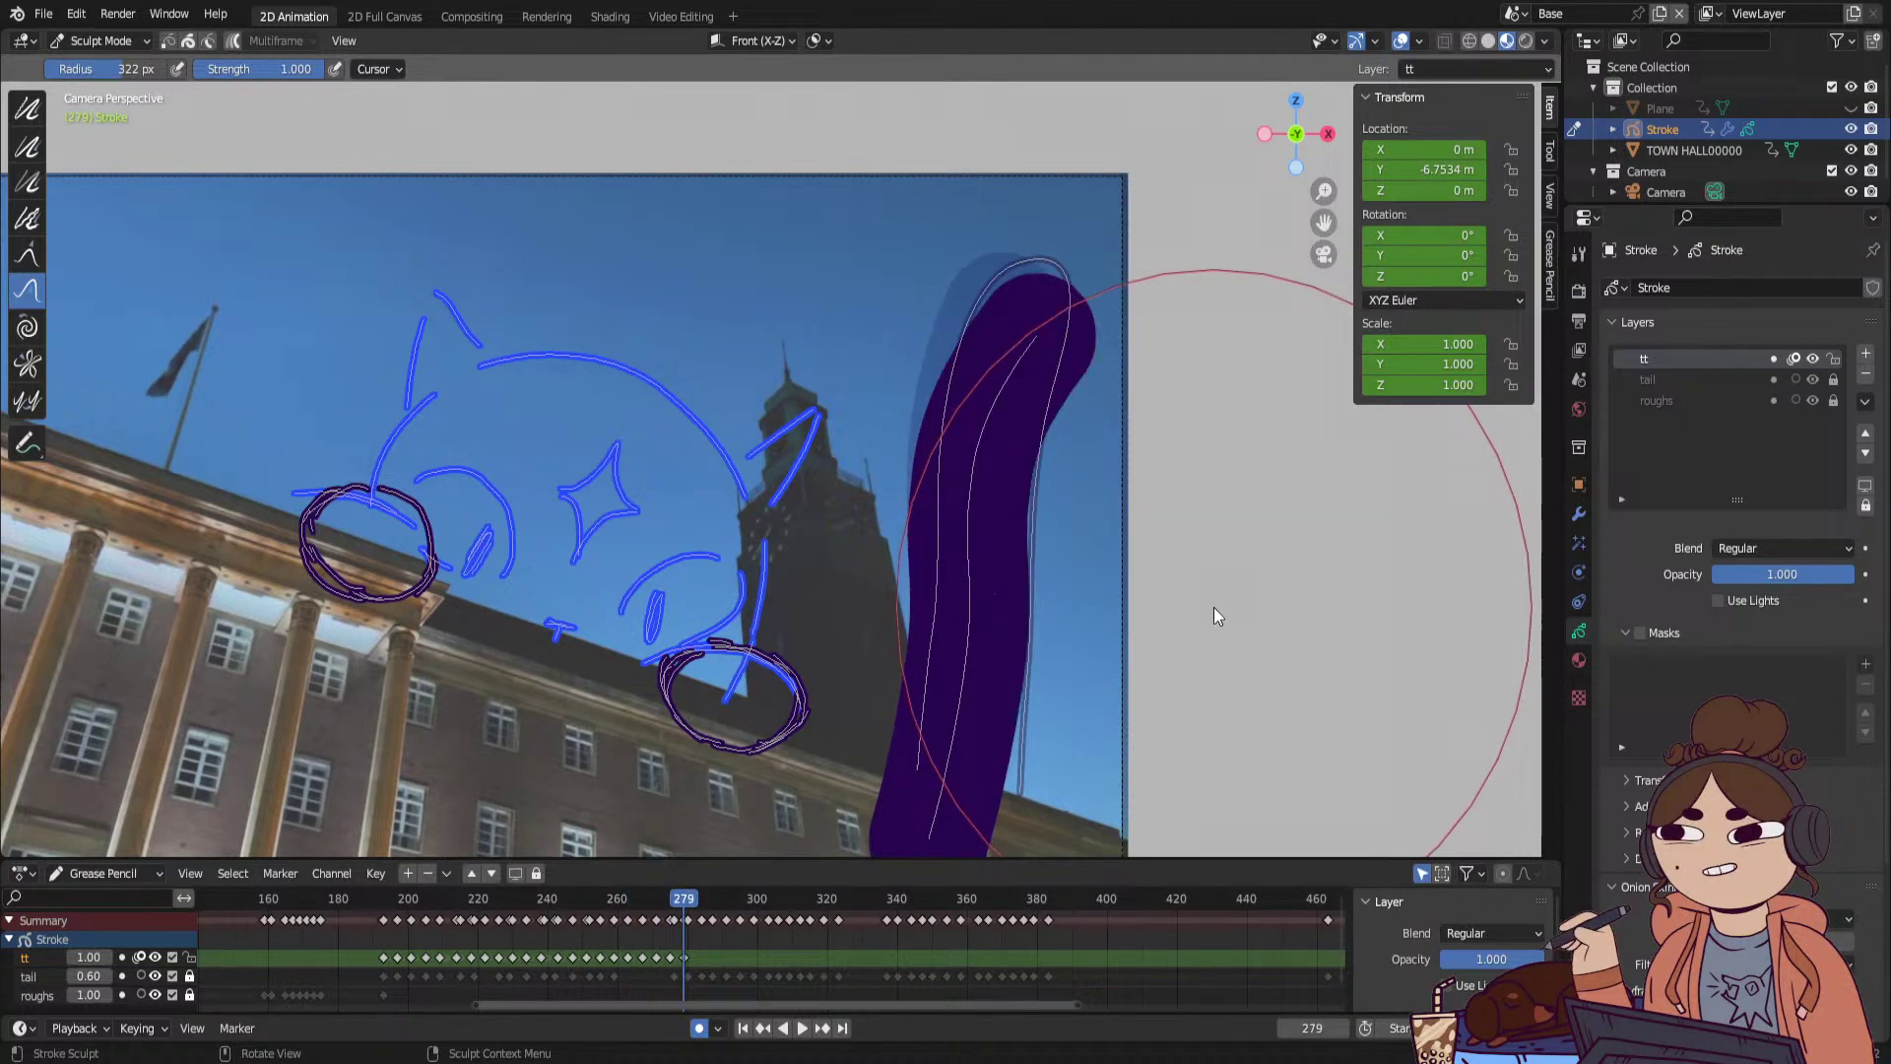
# Push the bent tail tip slightly further right at frame 283.
pyautogui.press('Right')
pyautogui.press('Right')
pyautogui.press('Right')
pyautogui.press('Right')
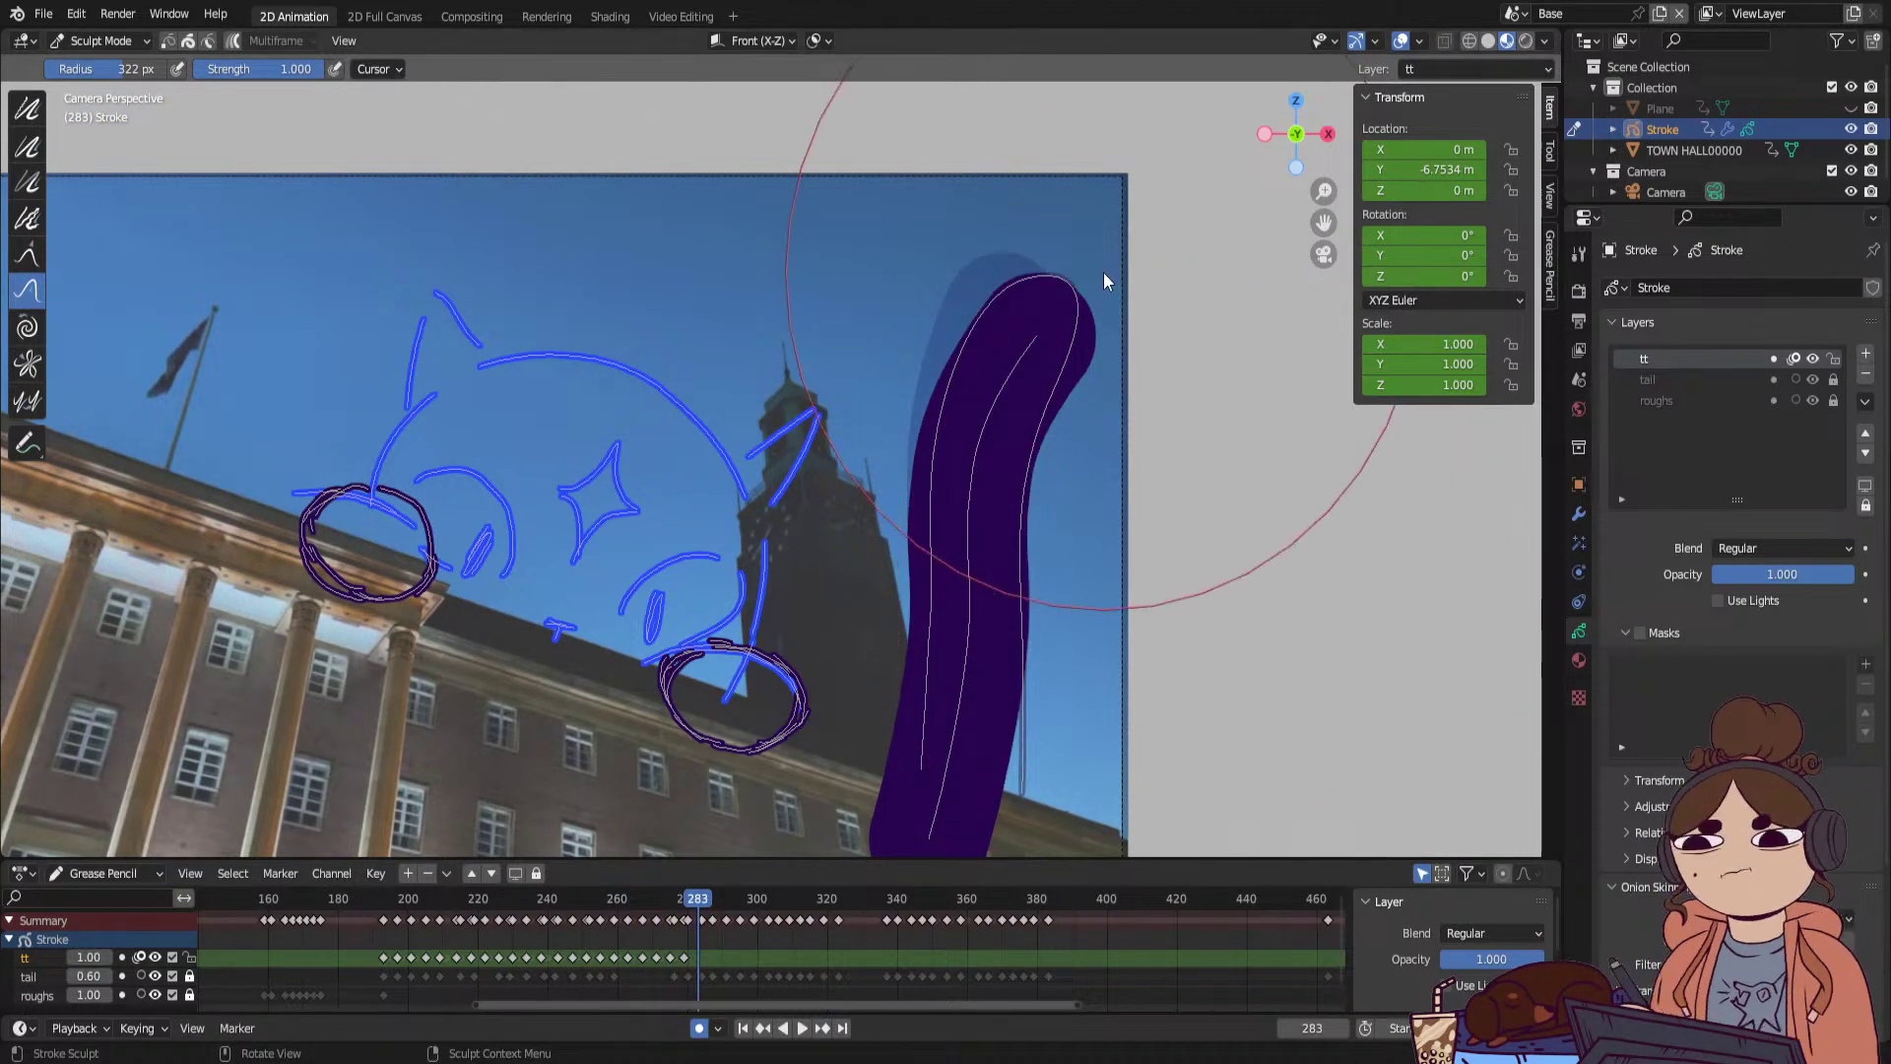
pyautogui.moveTo(1110, 278); pyautogui.dragTo(1118, 285)
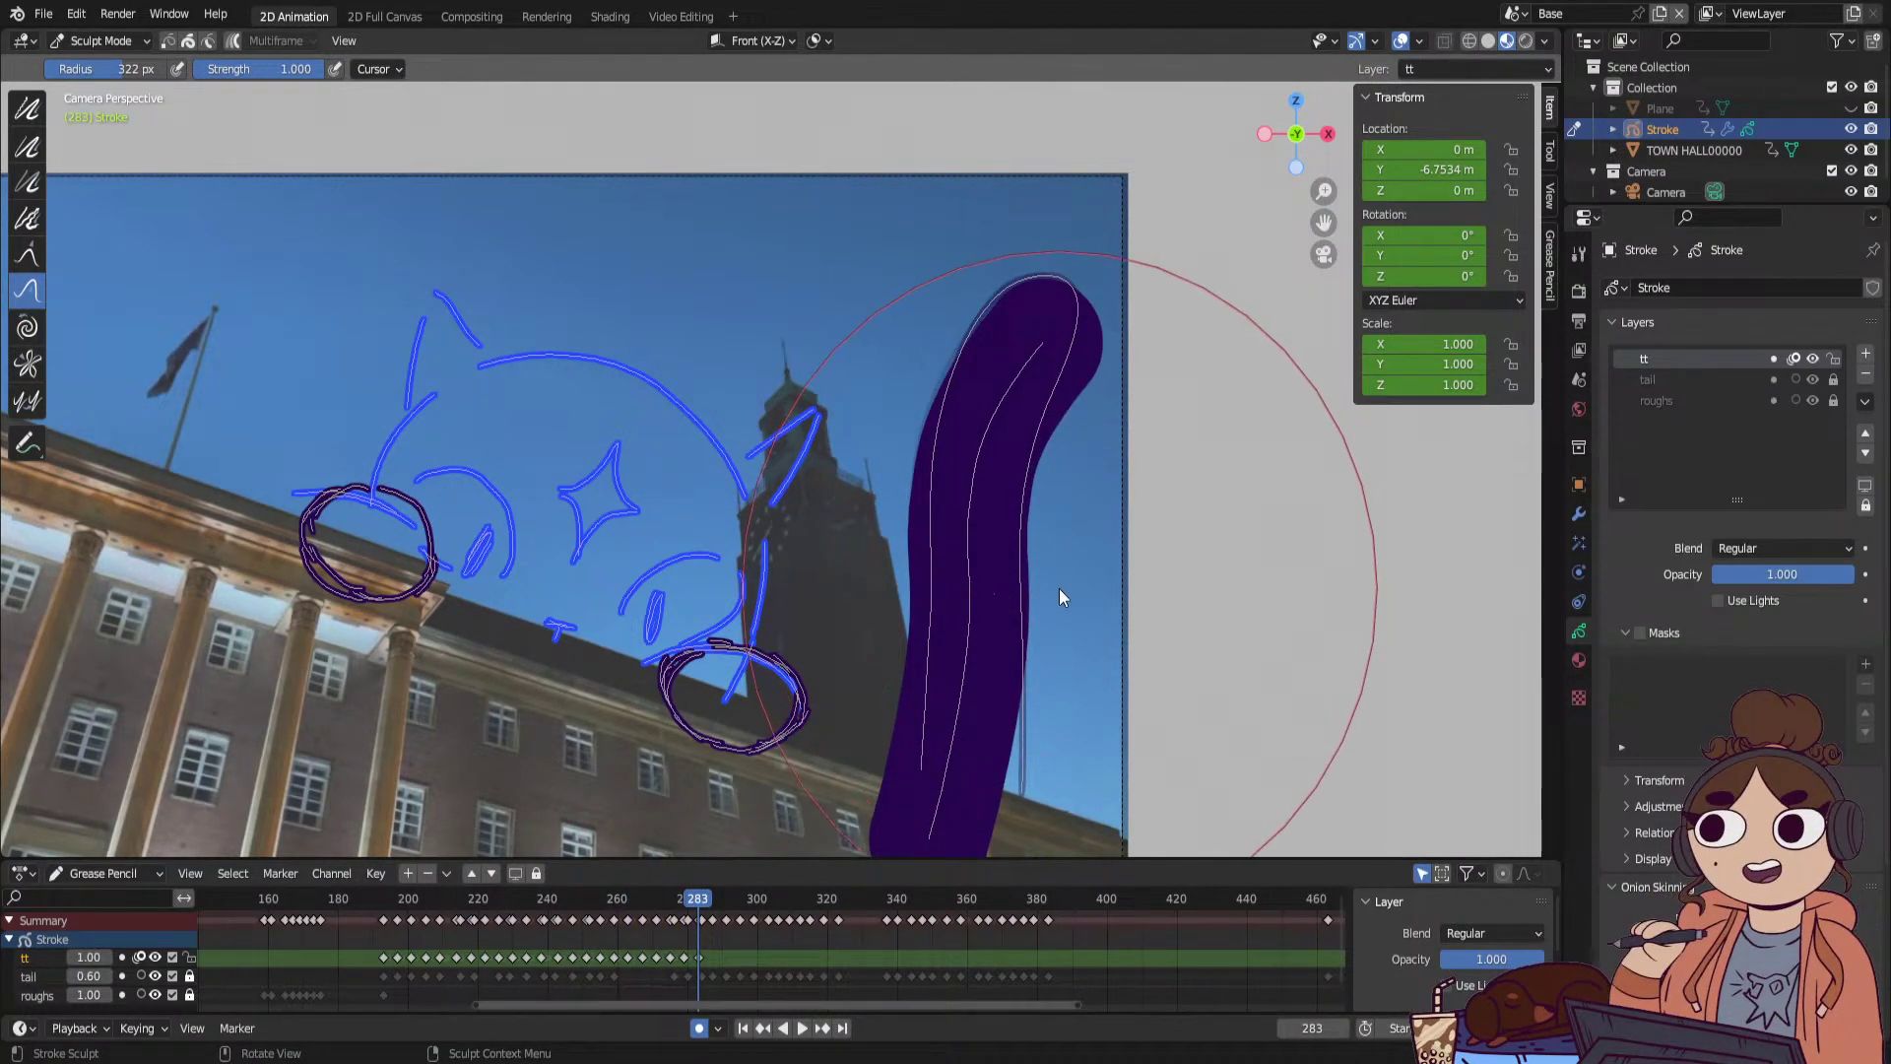
# Compare the drawing at frame 283 with the following frames and push the tail tip slightly right at frame 287.
pyautogui.press('Right')
pyautogui.press('Right')
pyautogui.press('Right')
pyautogui.press('Right')
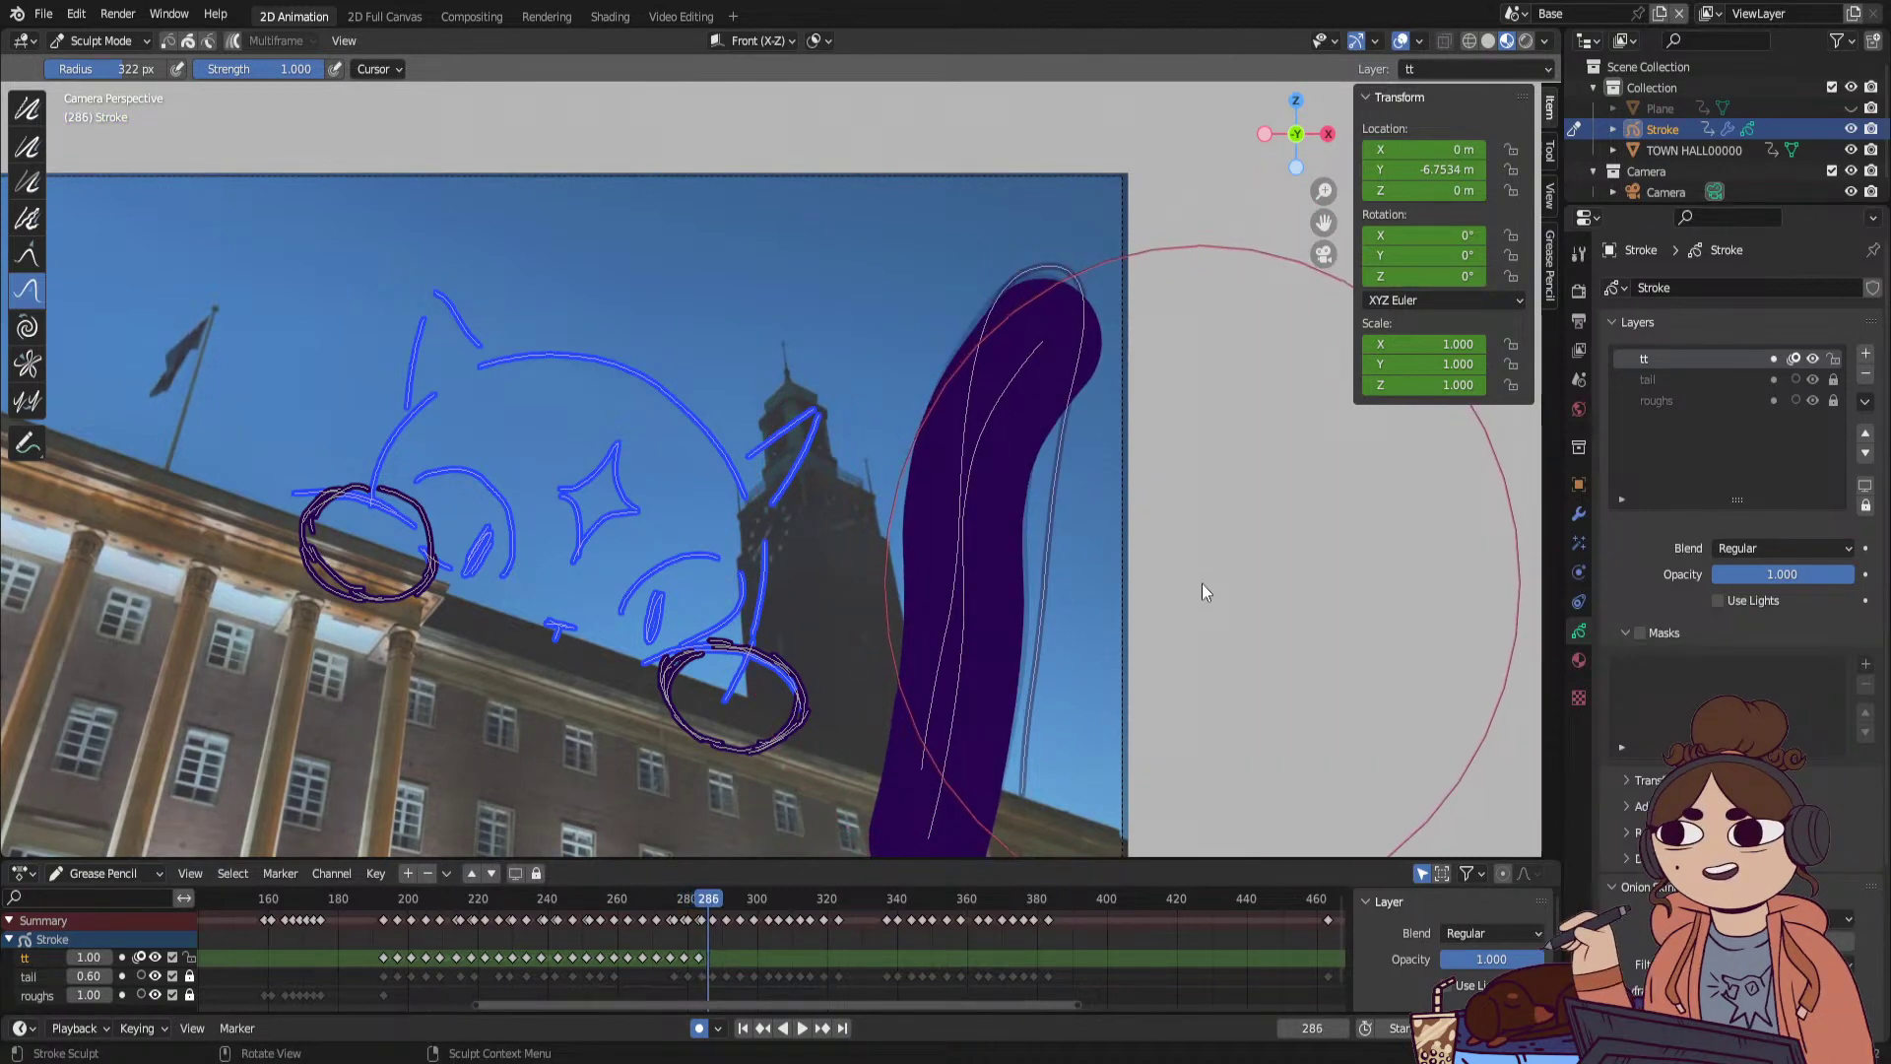
pyautogui.press('Left')
pyautogui.press('Left')
pyautogui.press('Left')
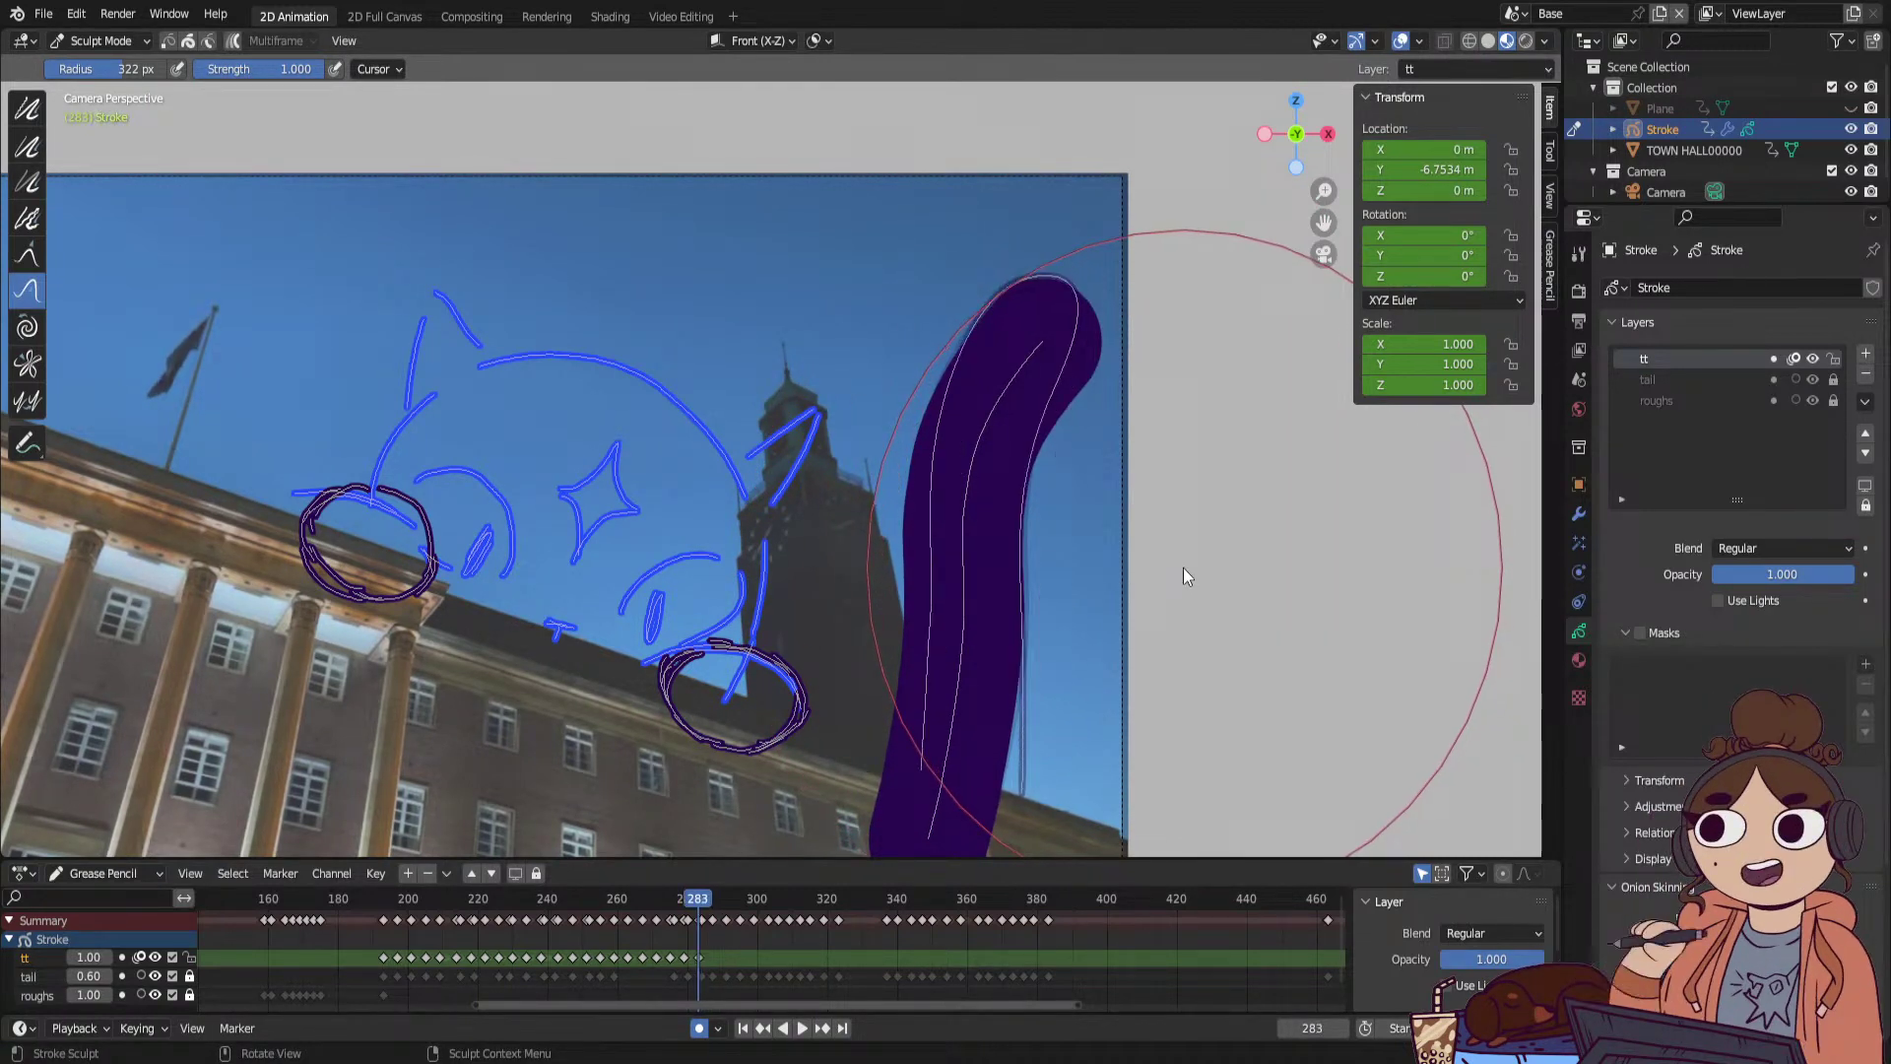
pyautogui.press('Right')
pyautogui.press('Right')
pyautogui.press('Right')
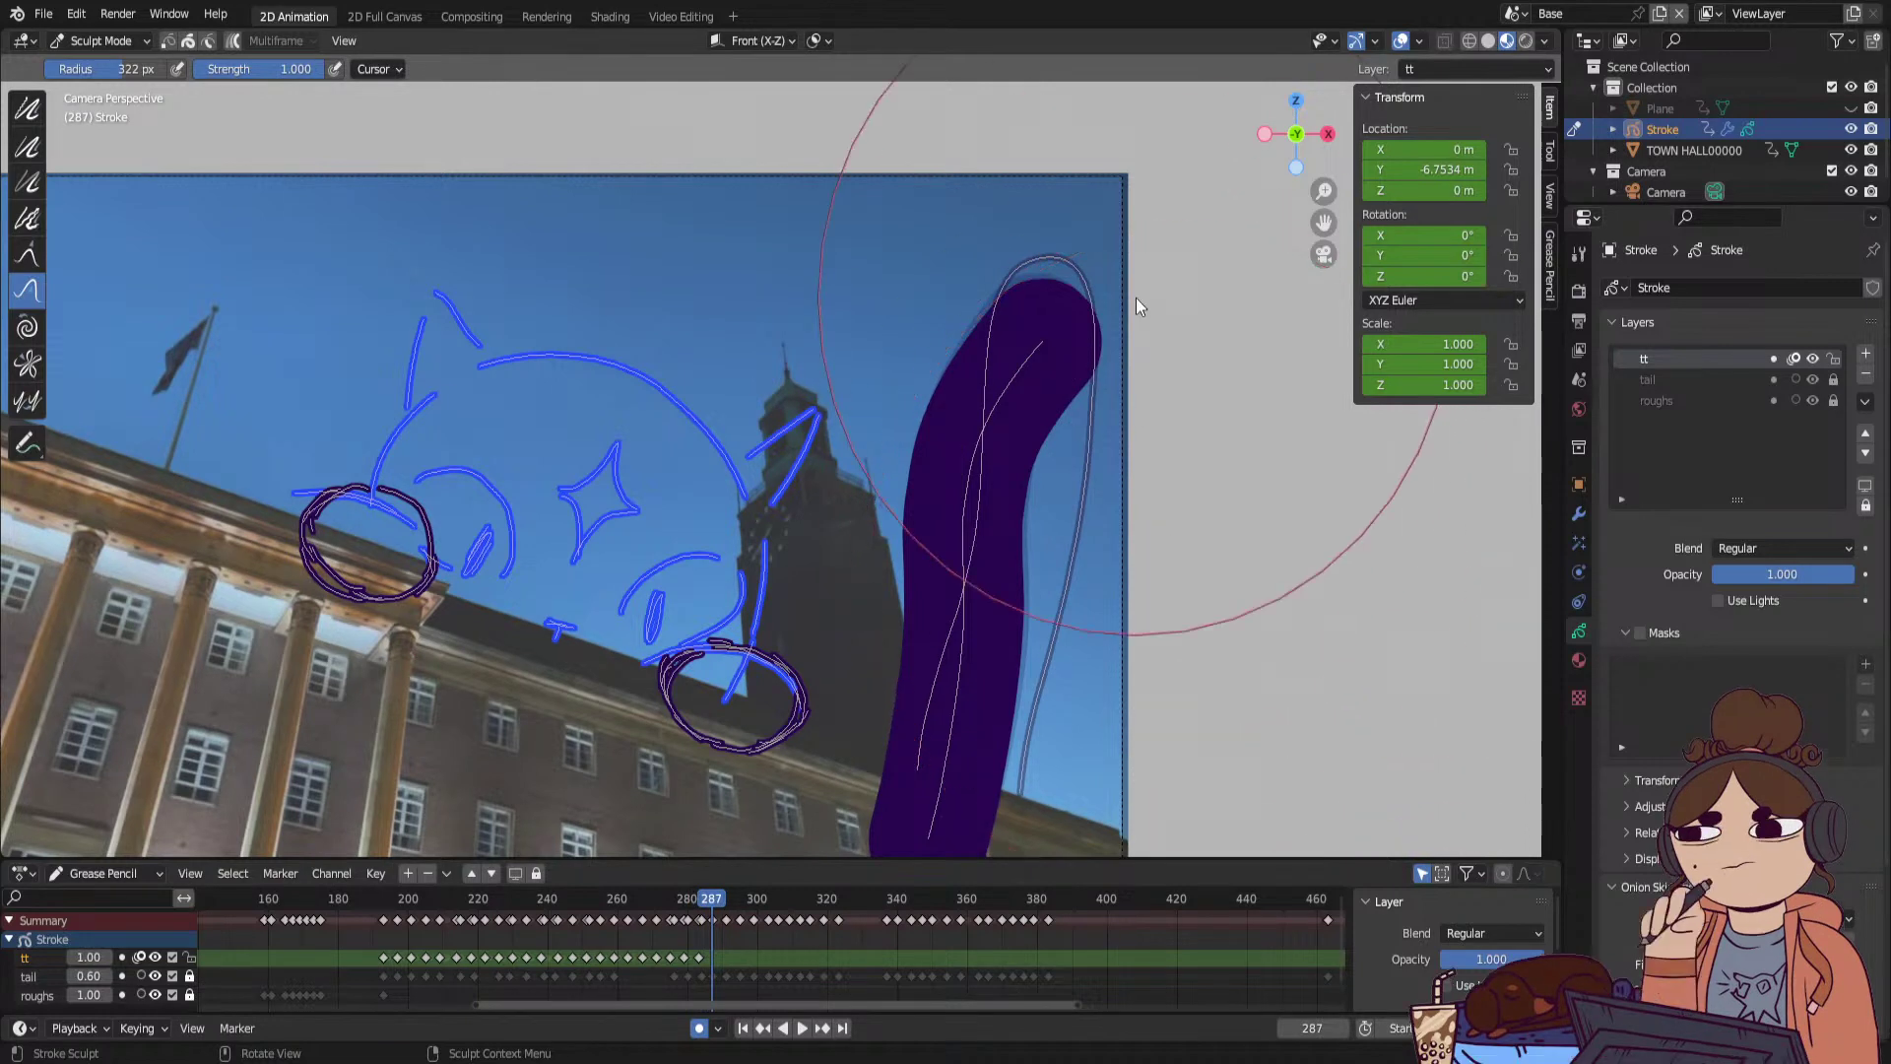
pyautogui.moveTo(1137, 297); pyautogui.dragTo(1149, 303)
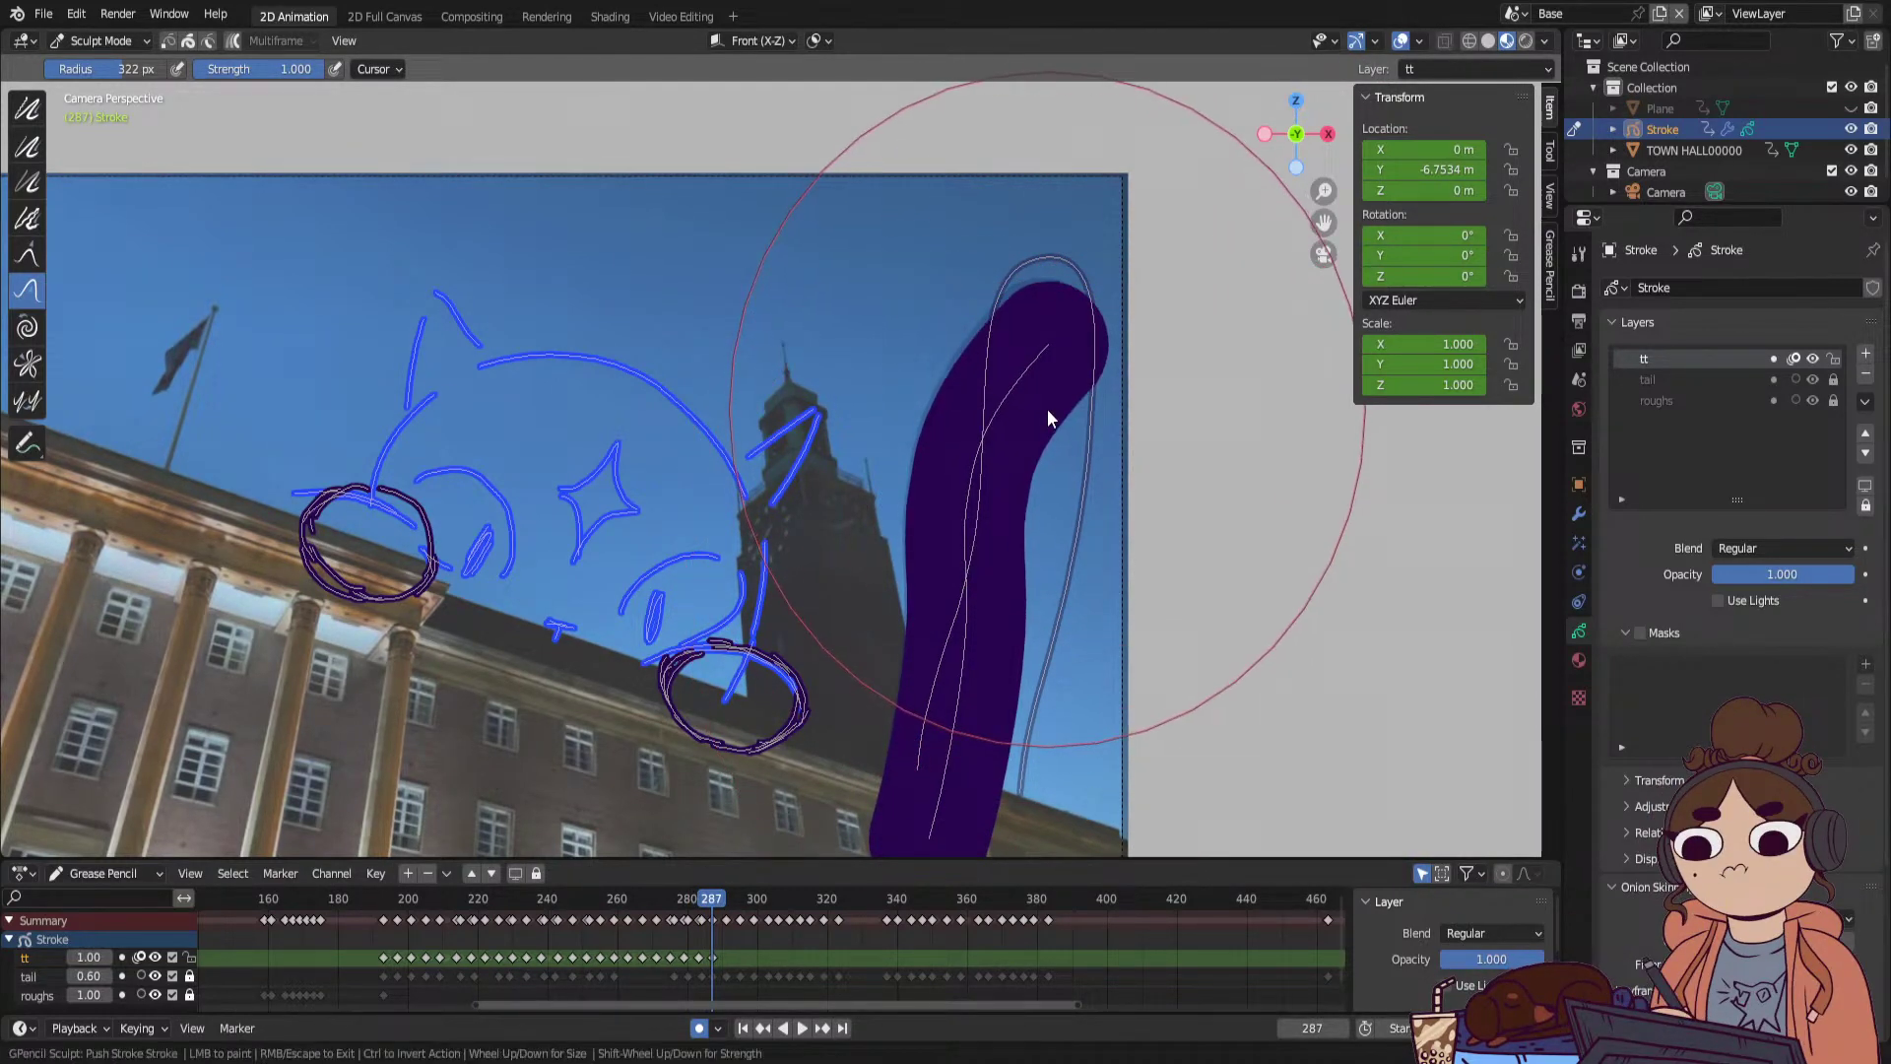
# Nudge the tail tip slightly further right at frame 291.
pyautogui.press('Right')
pyautogui.press('Right')
pyautogui.press('Right')
pyautogui.press('Right')
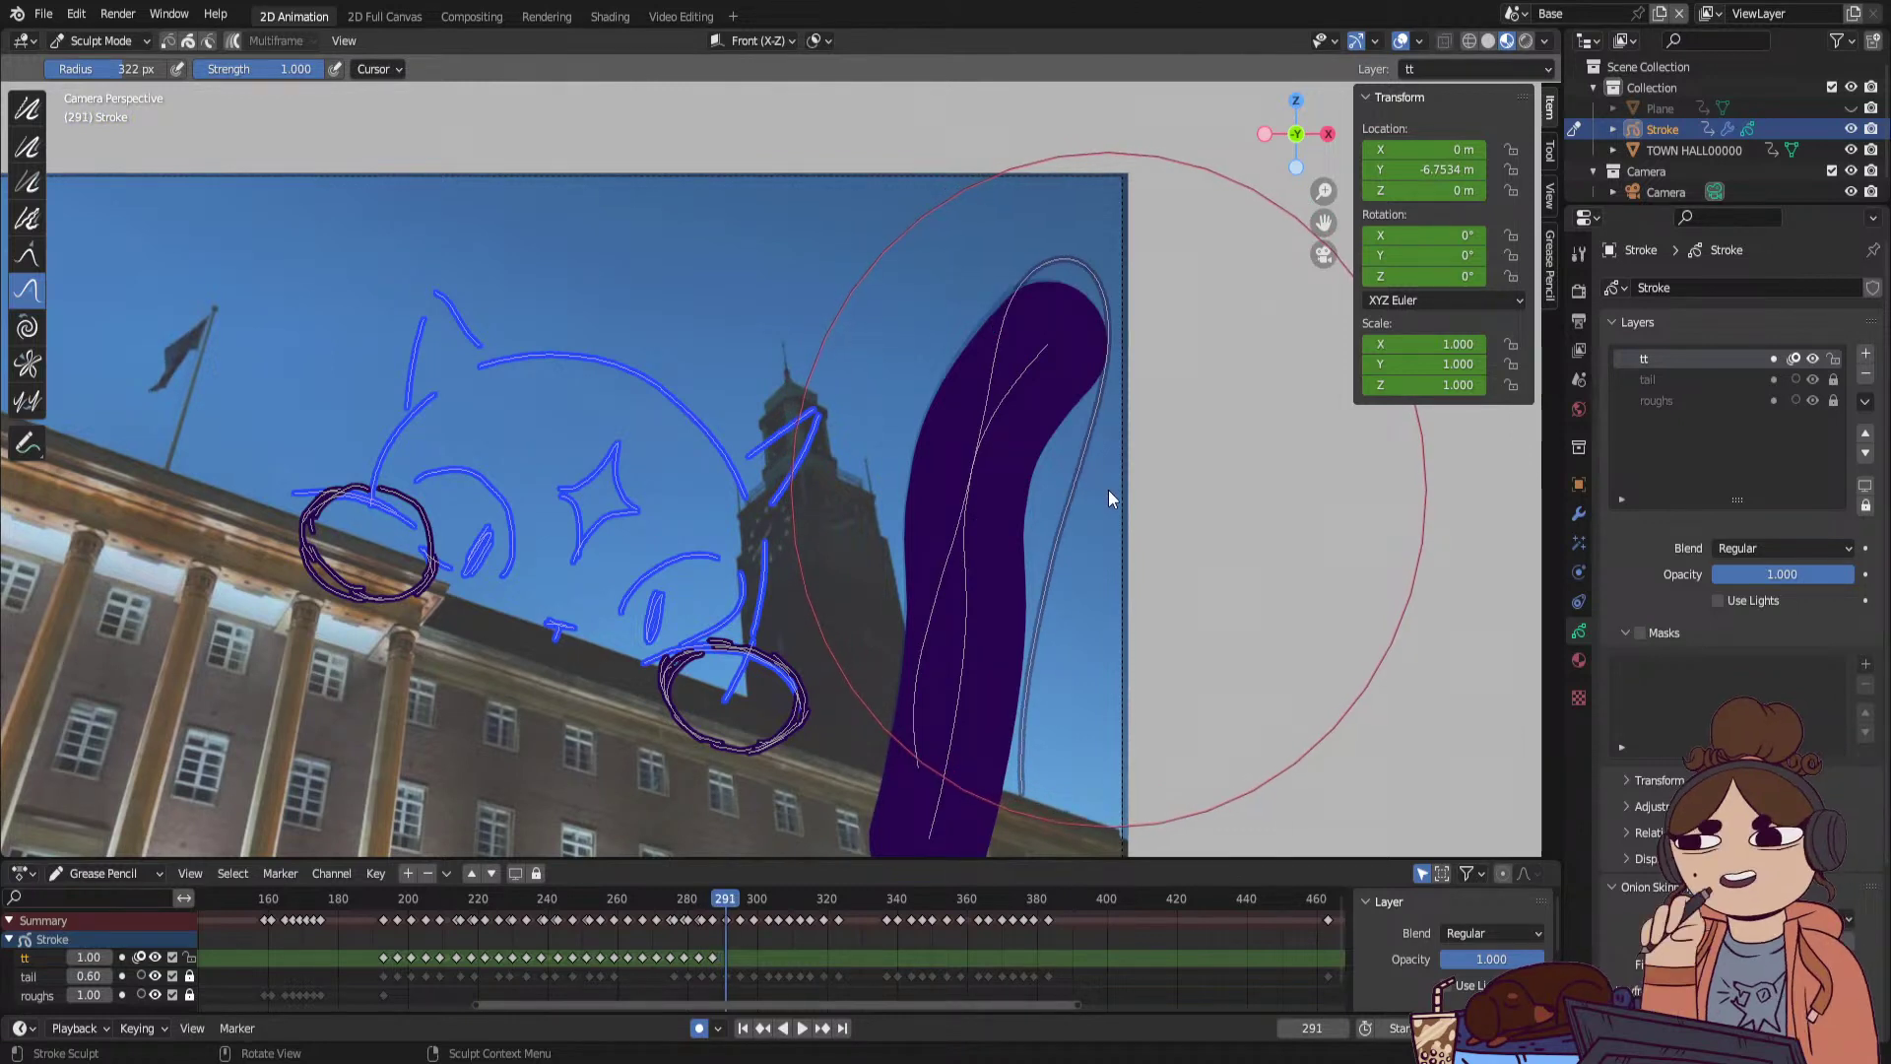
pyautogui.moveTo(1119, 313); pyautogui.dragTo(1132, 305)
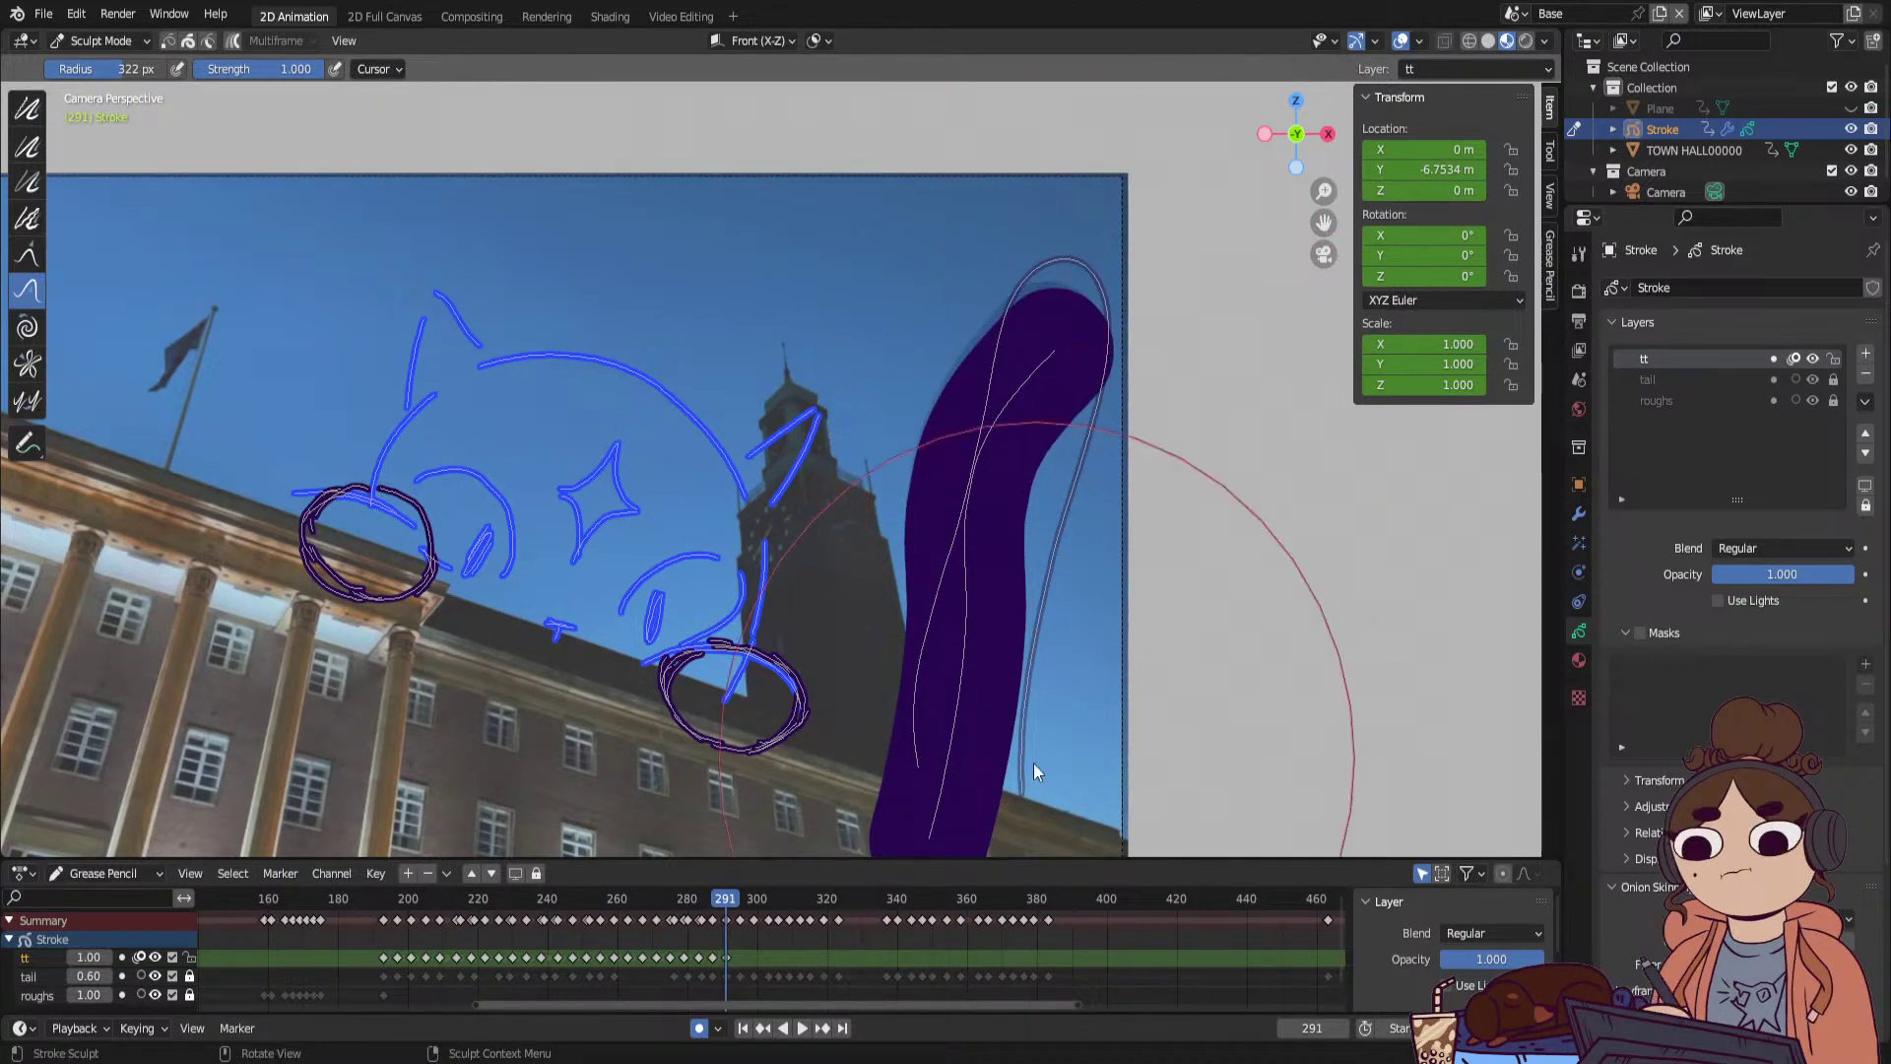
# Play and scrub the tail animation between about frames 249 and 296 to check the slow settling of the tip.
pyautogui.press('space')
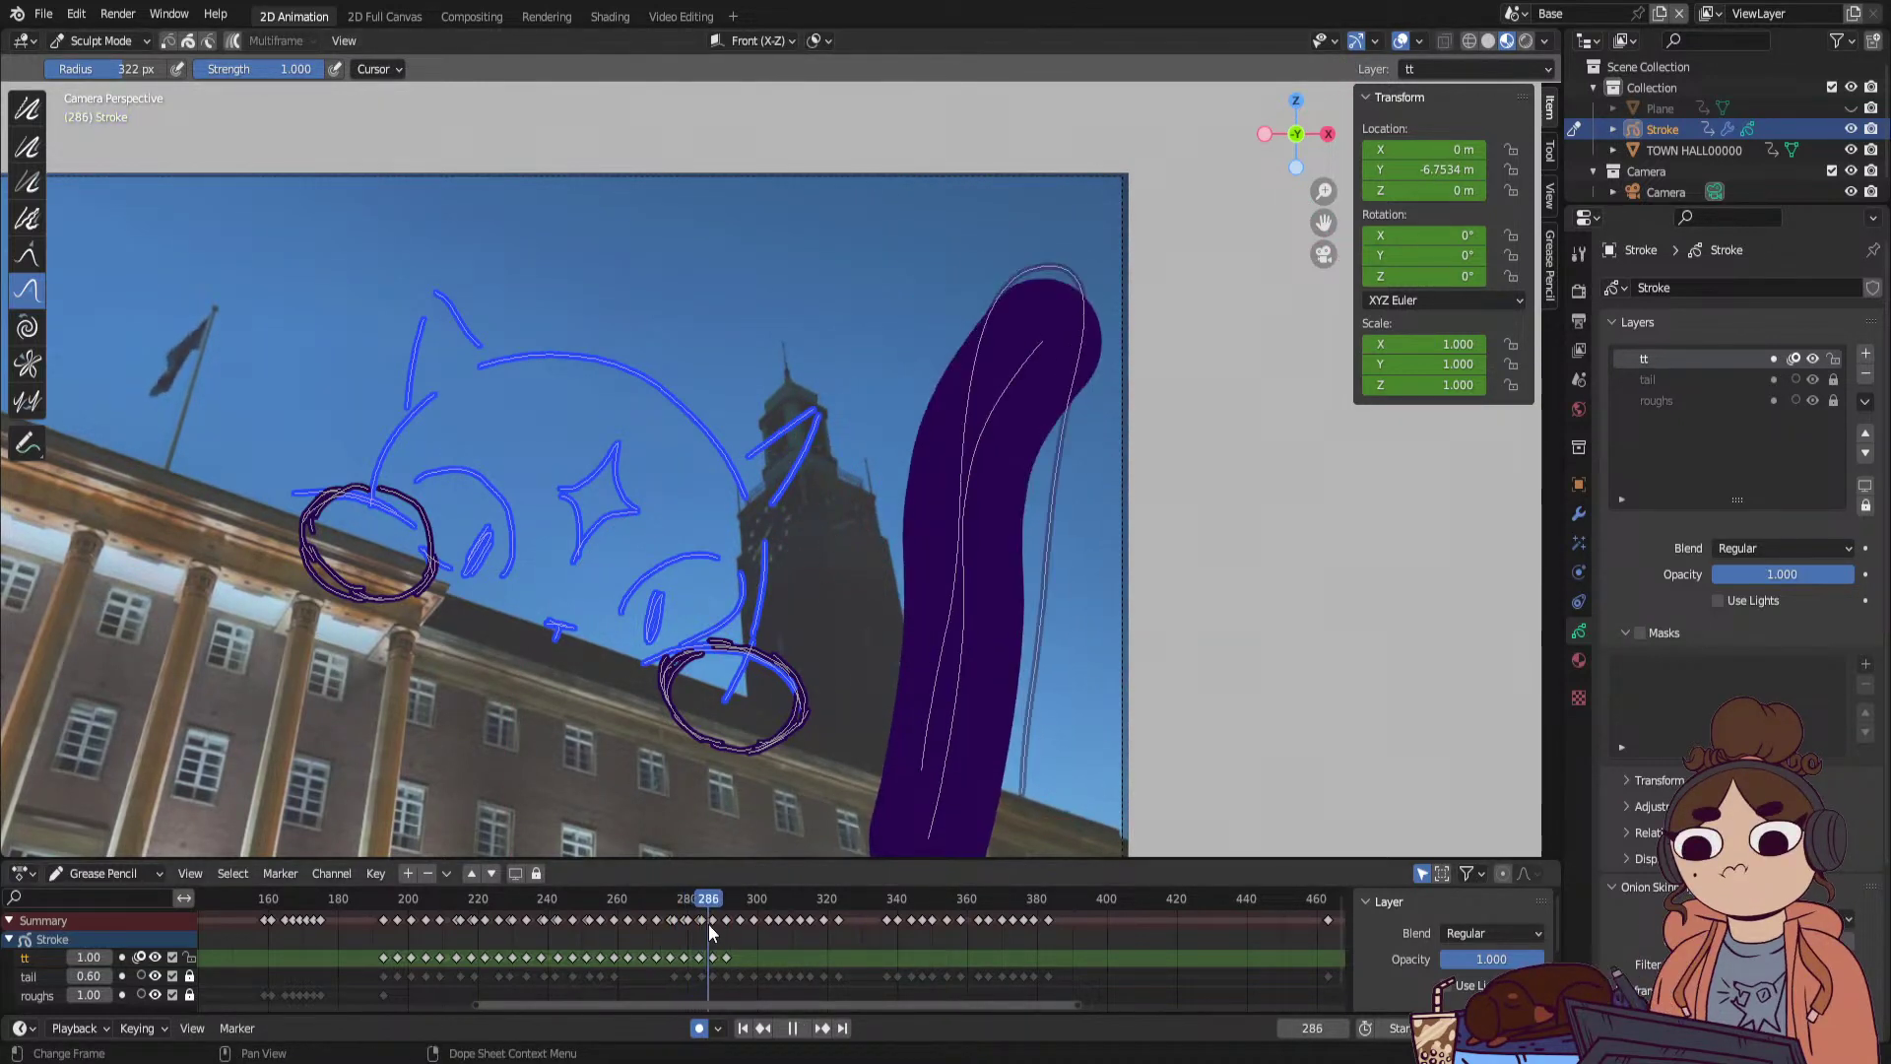
pyautogui.press('space')
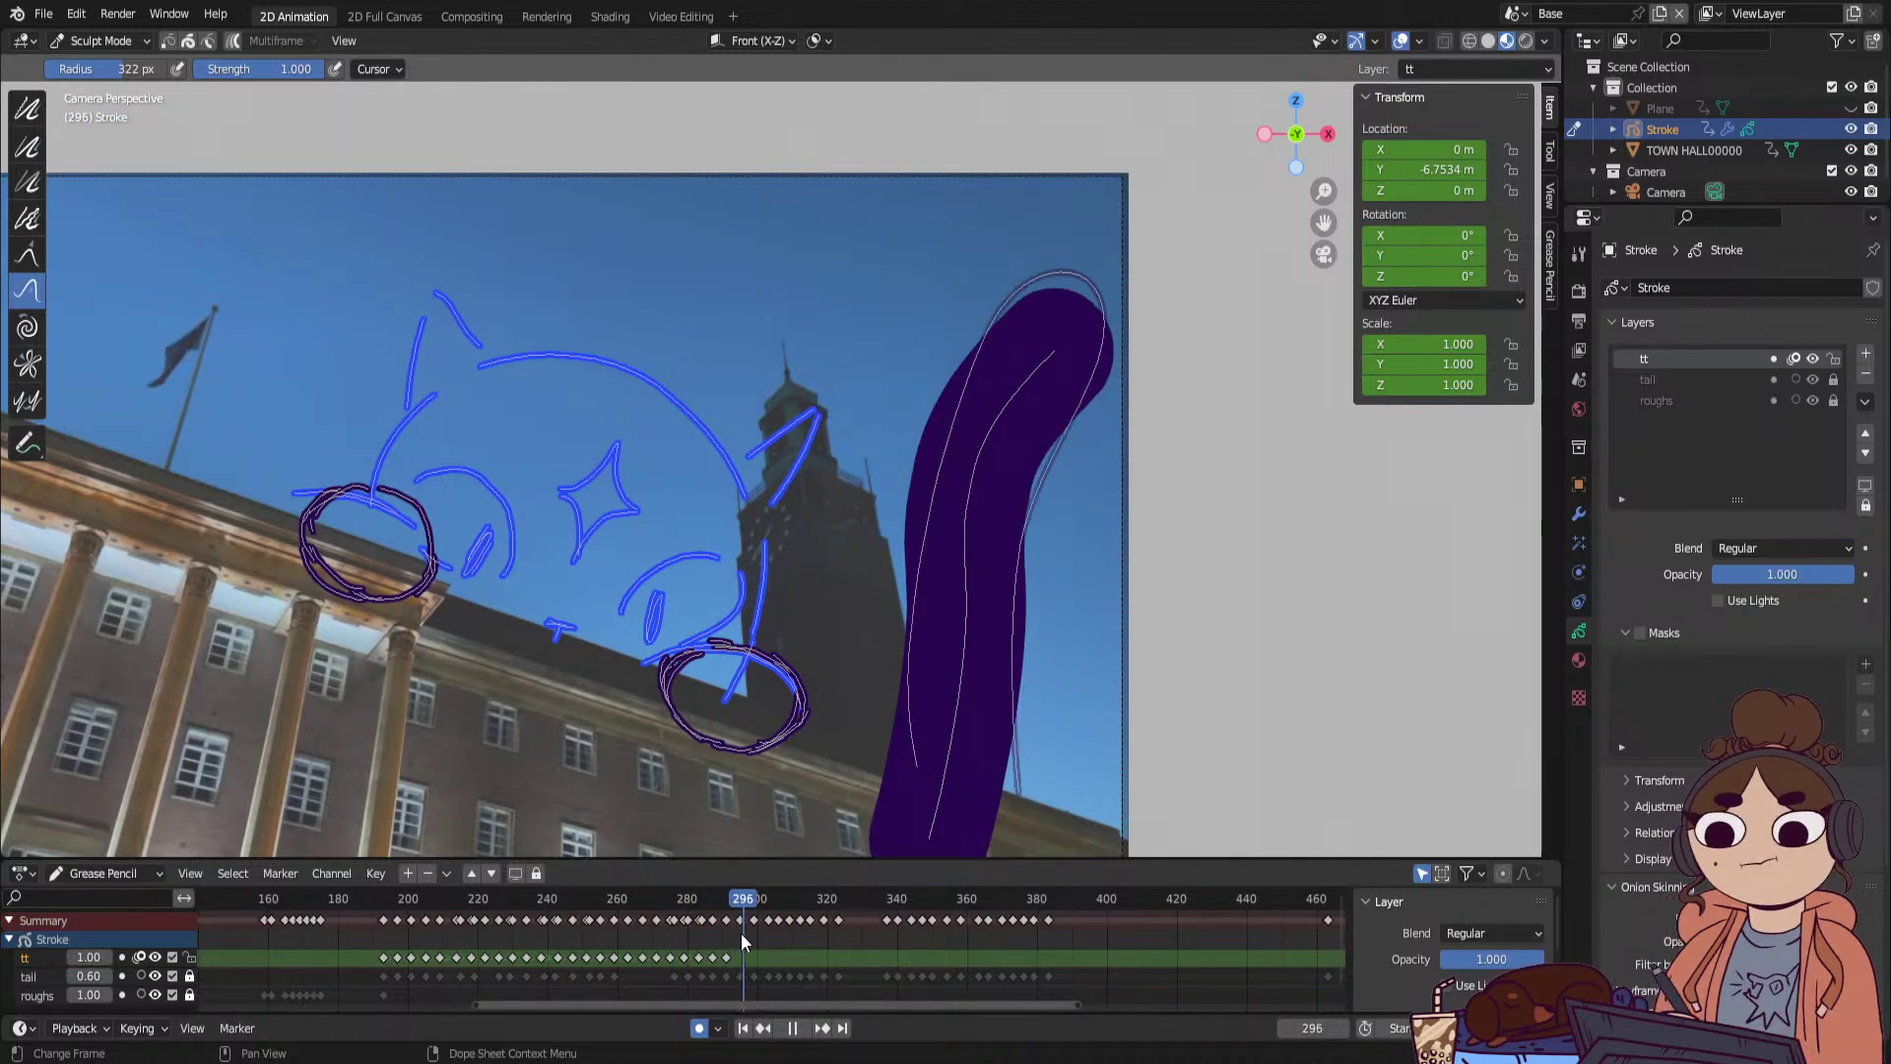
pyautogui.click(558, 924)
pyautogui.press('space')
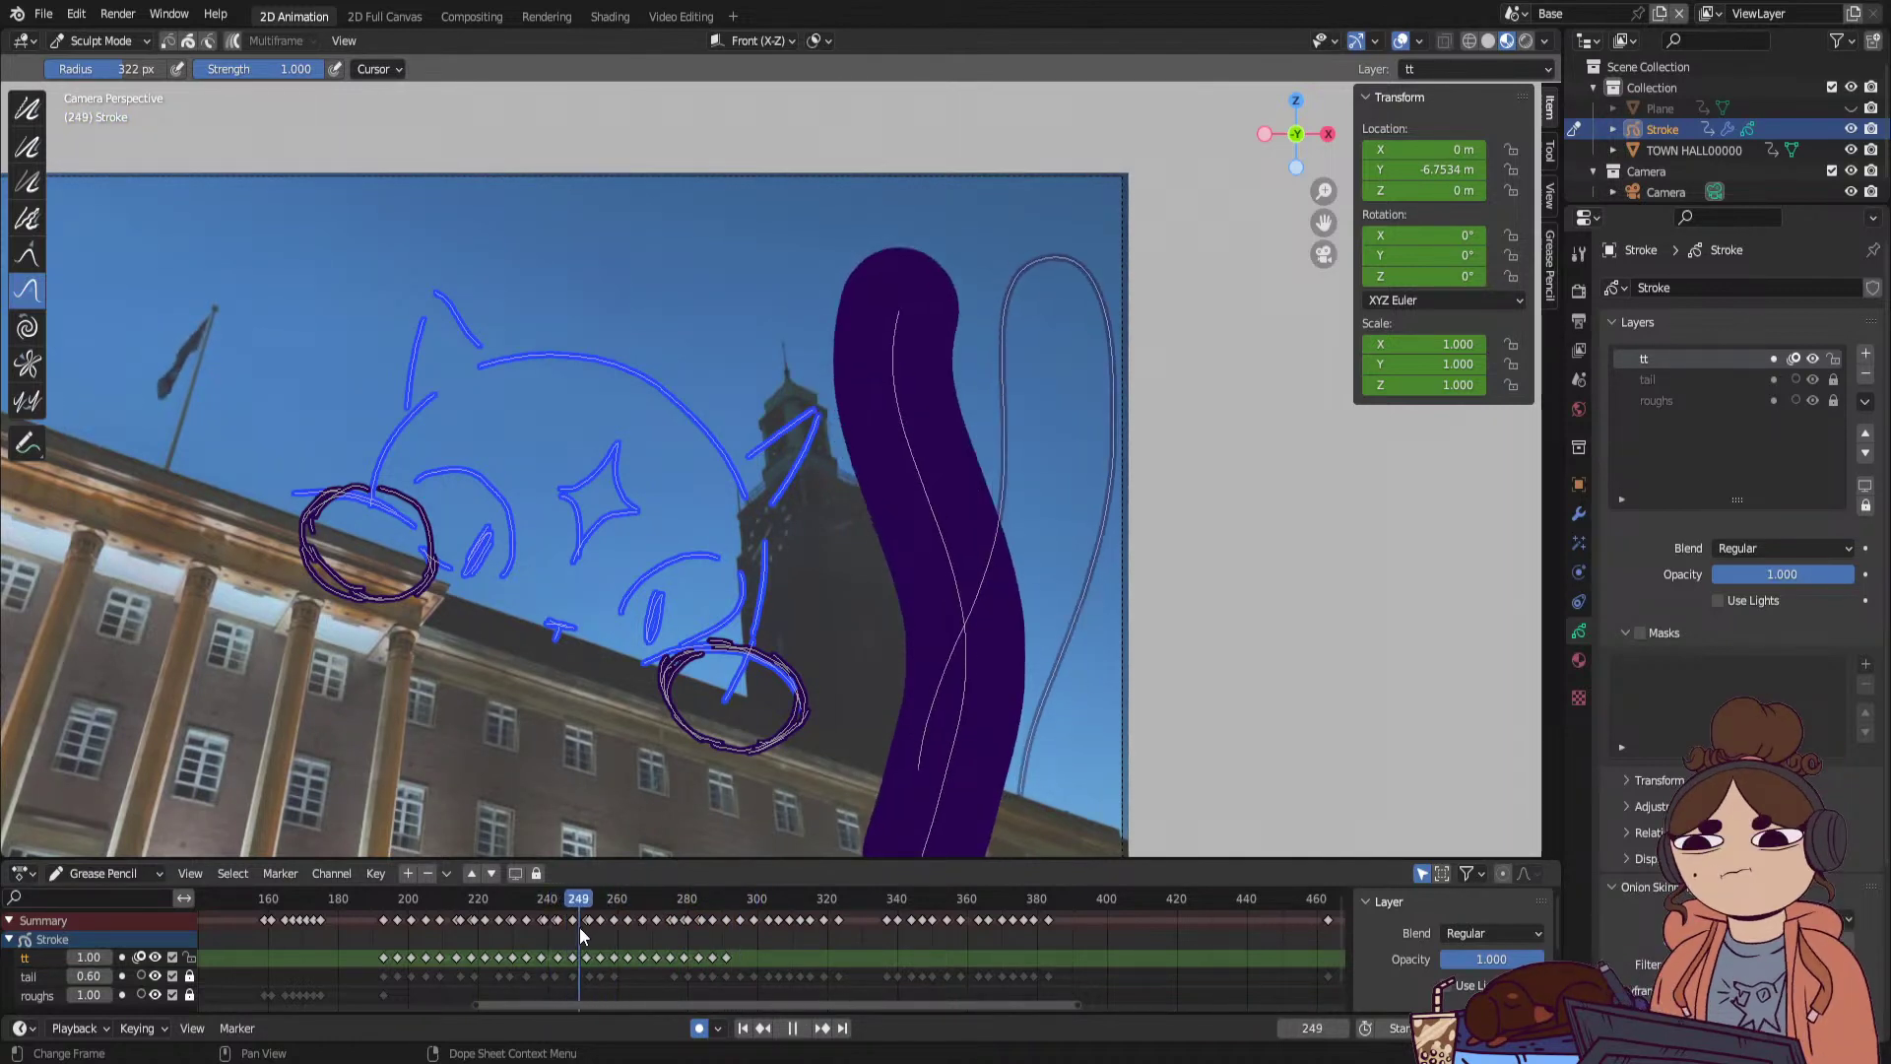
pyautogui.moveTo(600, 926); pyautogui.dragTo(611, 925)
# Duplicate the tt keyframe at frame 255 to about frame 319 and replay the animation from around frame 289.
pyautogui.click(614, 956)
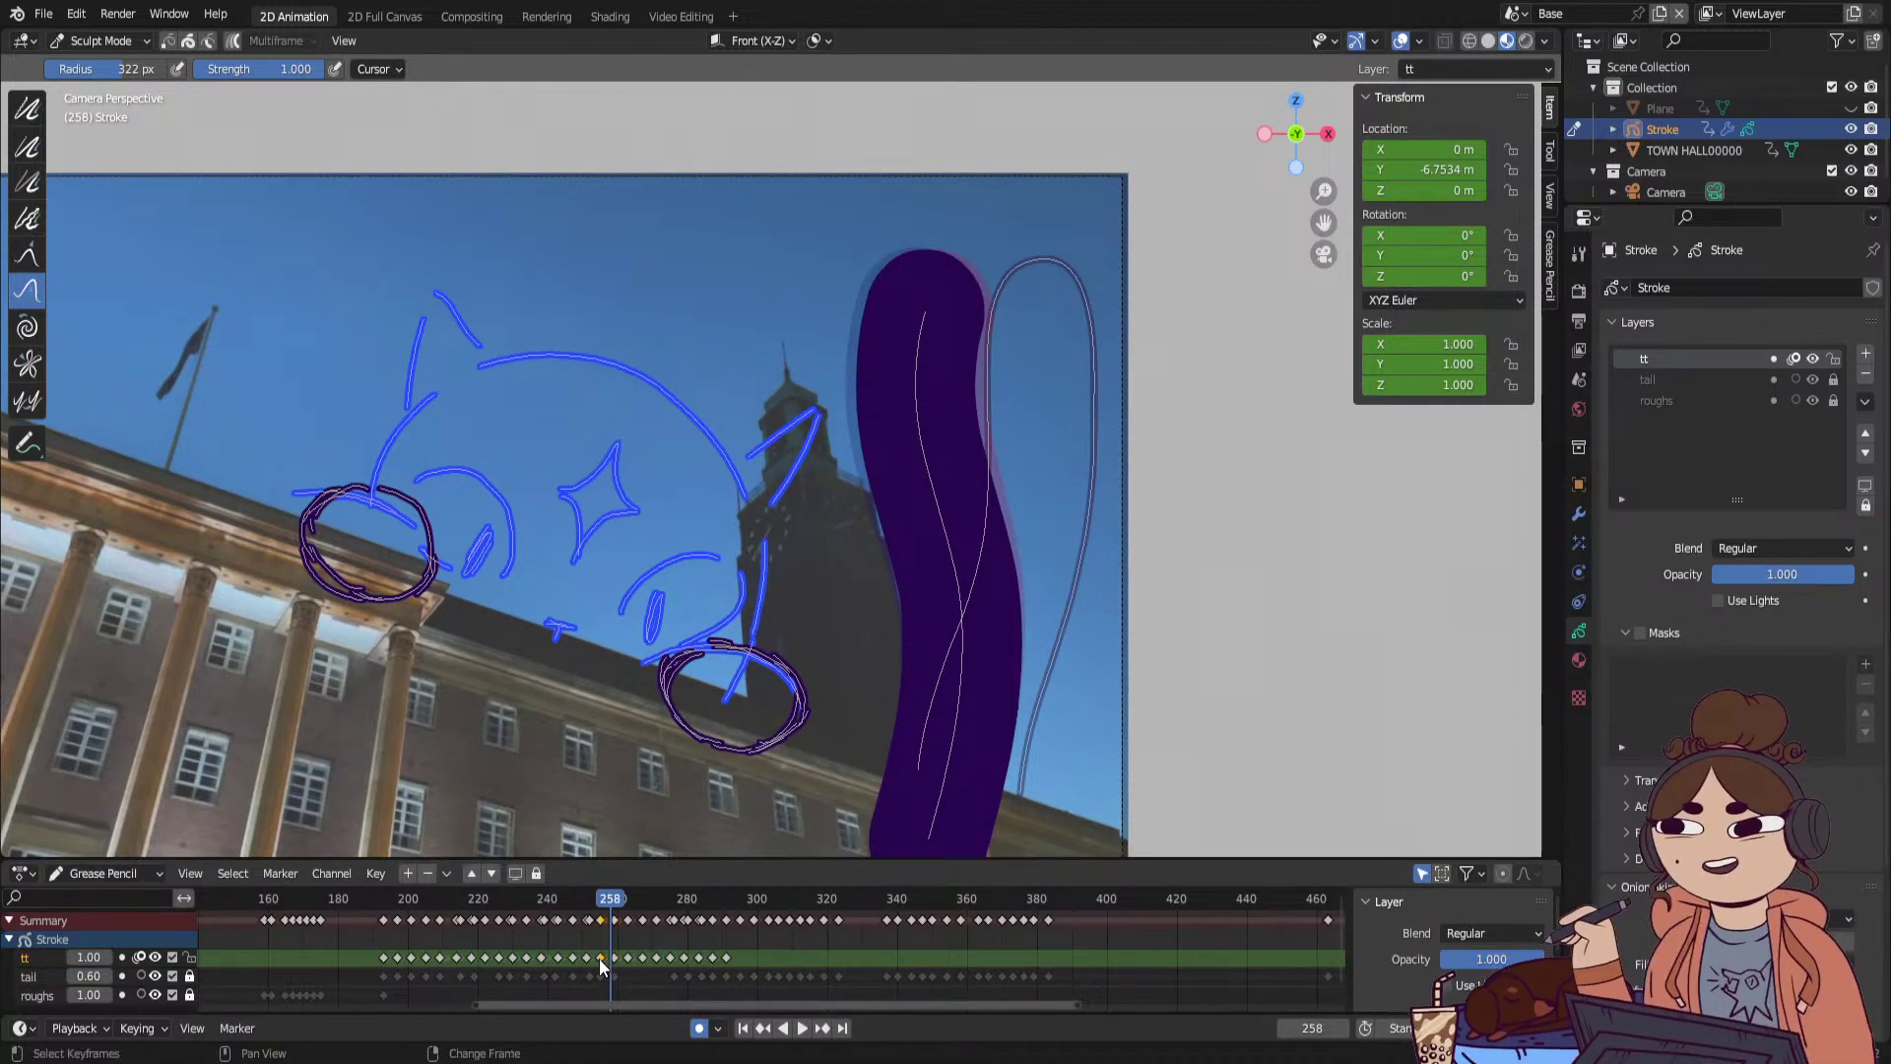
pyautogui.hotkey('shift', 'd')
pyautogui.click(728, 902)
pyautogui.press('space')
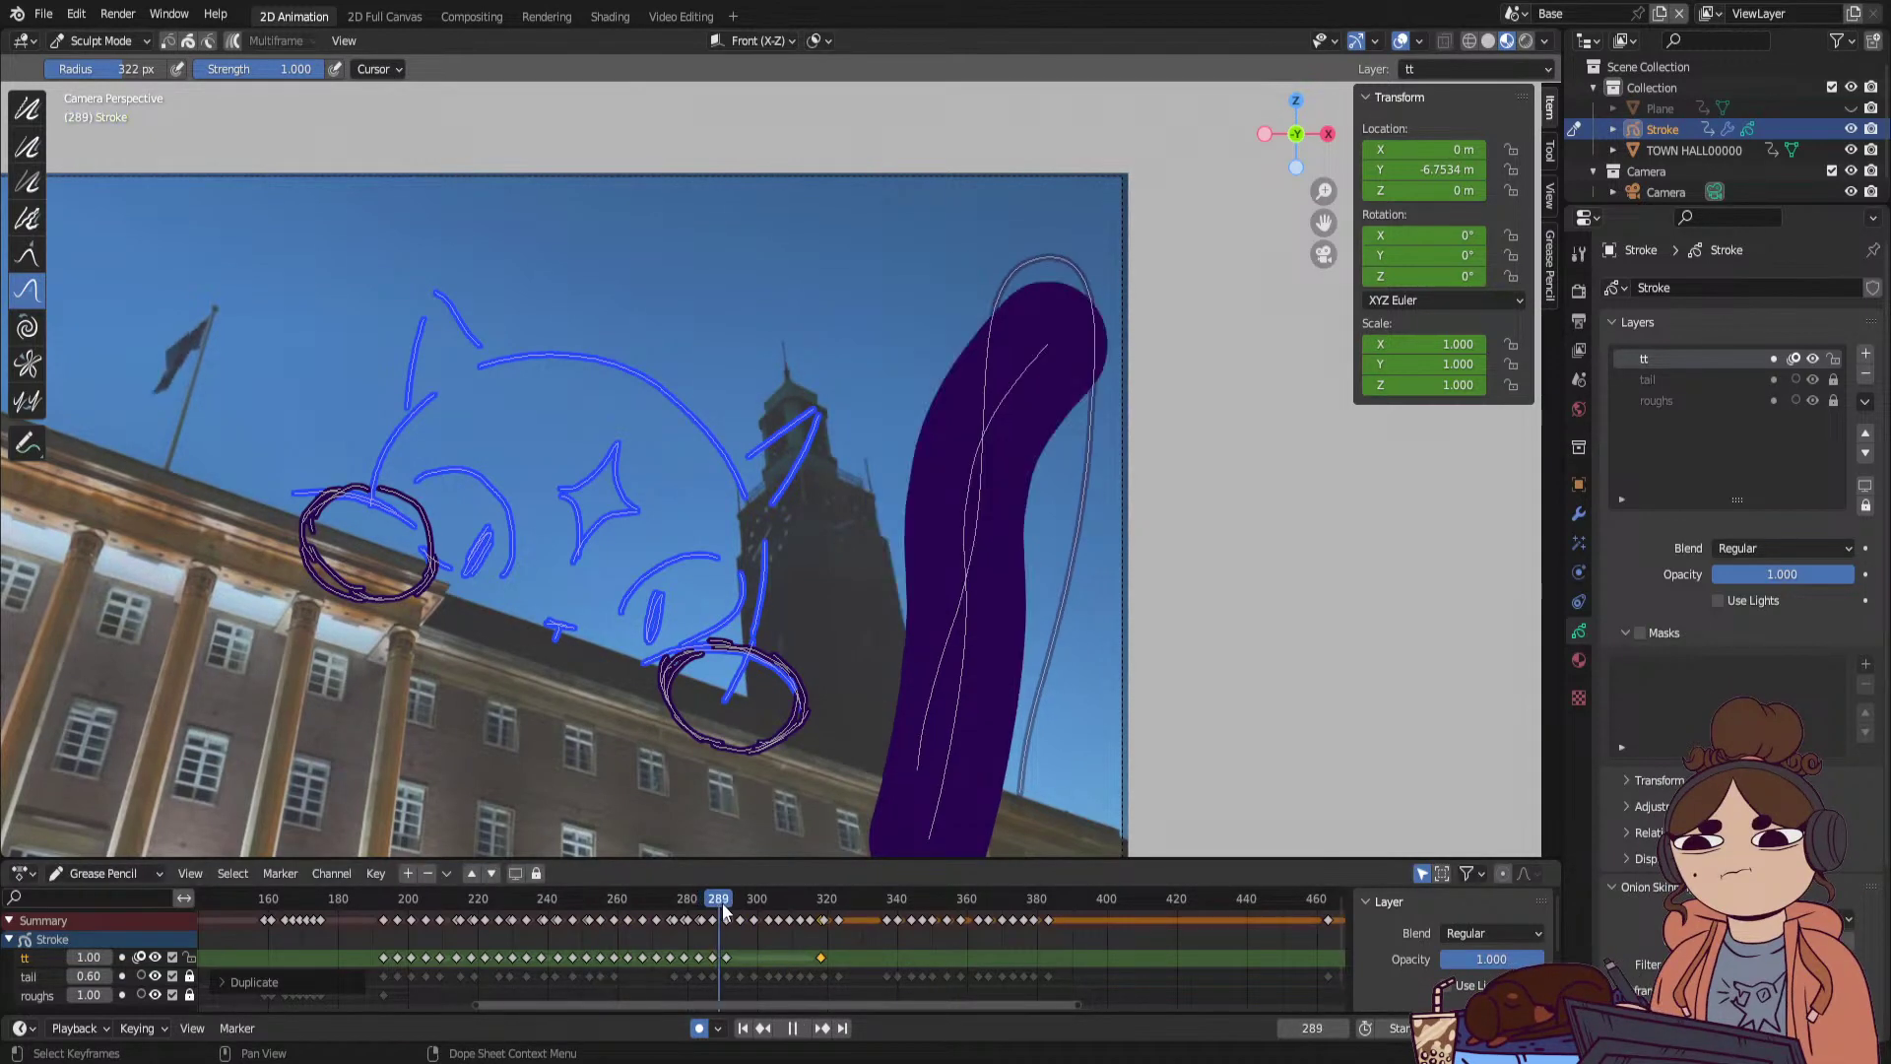
# Replay and scrub the tail animation around frames 289 to 298, and switch the stroke object to Draw Mode.
pyautogui.moveTo(748, 925); pyautogui.dragTo(724, 931)
pyautogui.press('space')
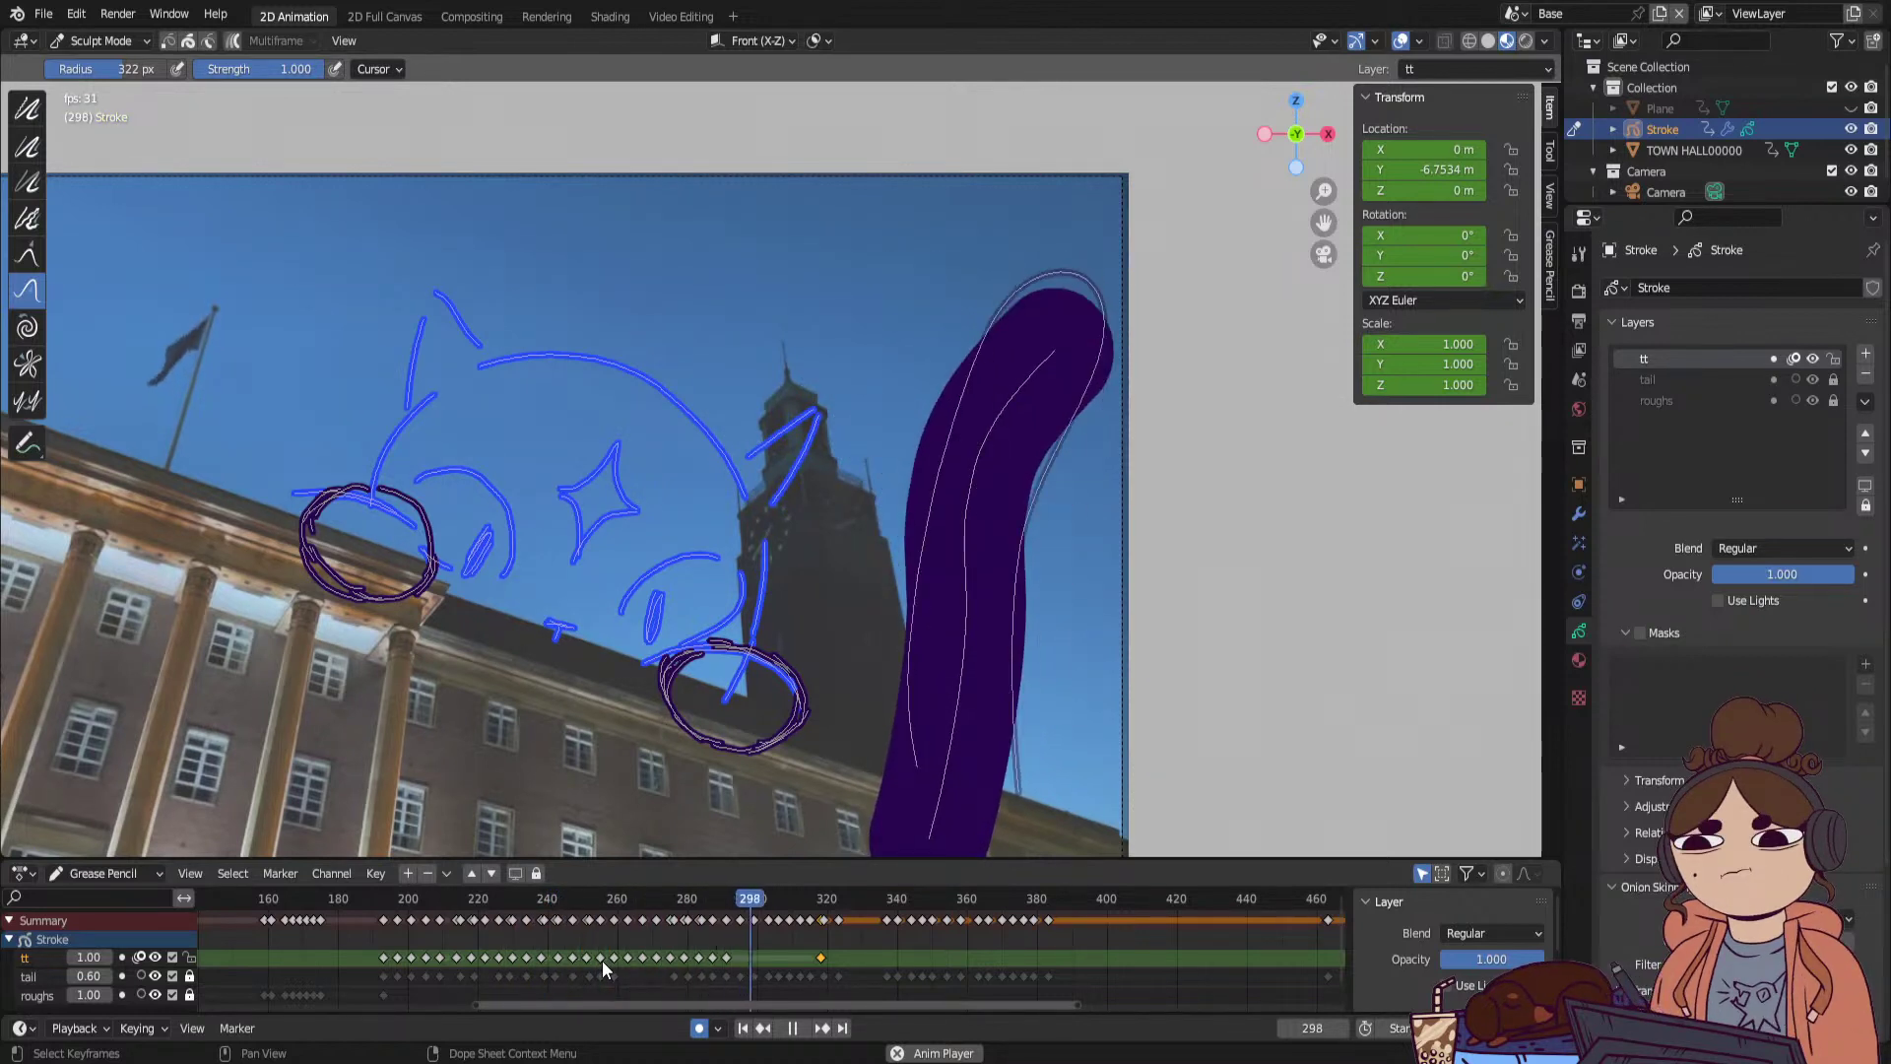
pyautogui.press('space')
pyautogui.click(735, 903)
pyautogui.moveTo(739, 906); pyautogui.dragTo(742, 909)
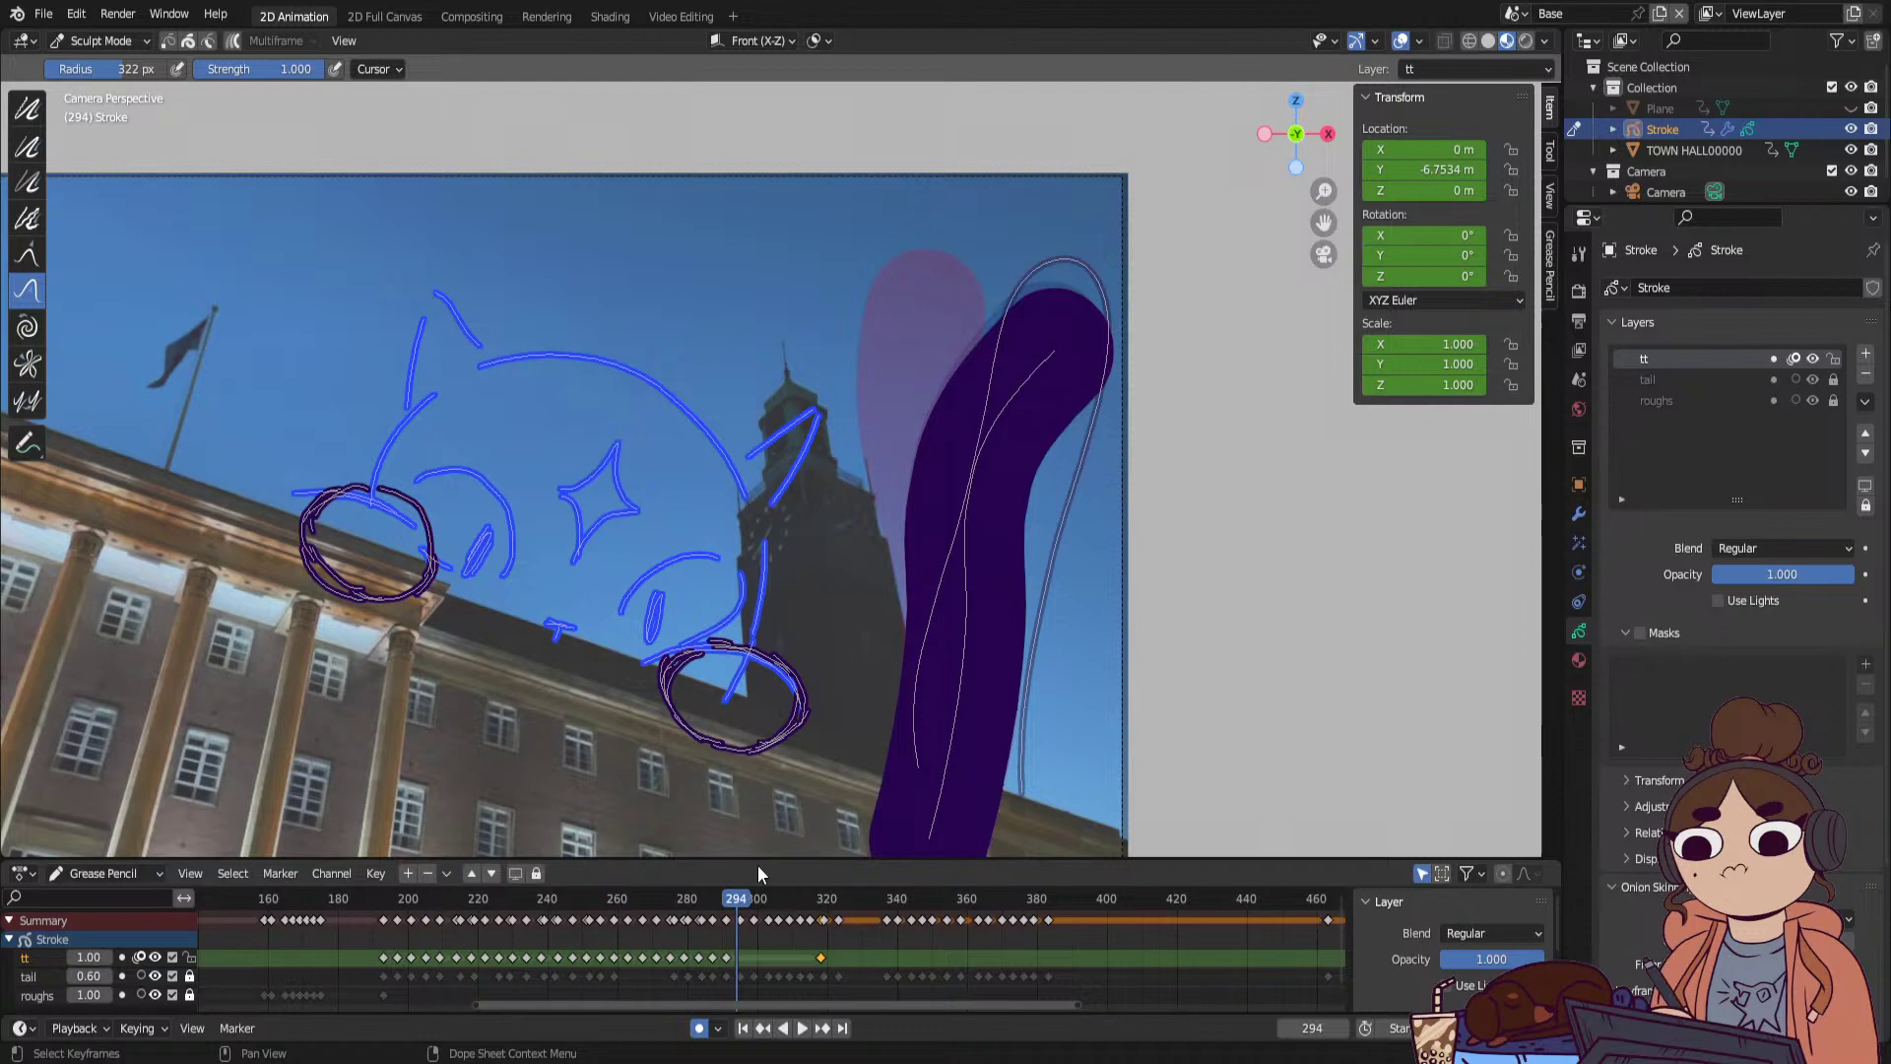
pyautogui.click(109, 40)
pyautogui.click(120, 135)
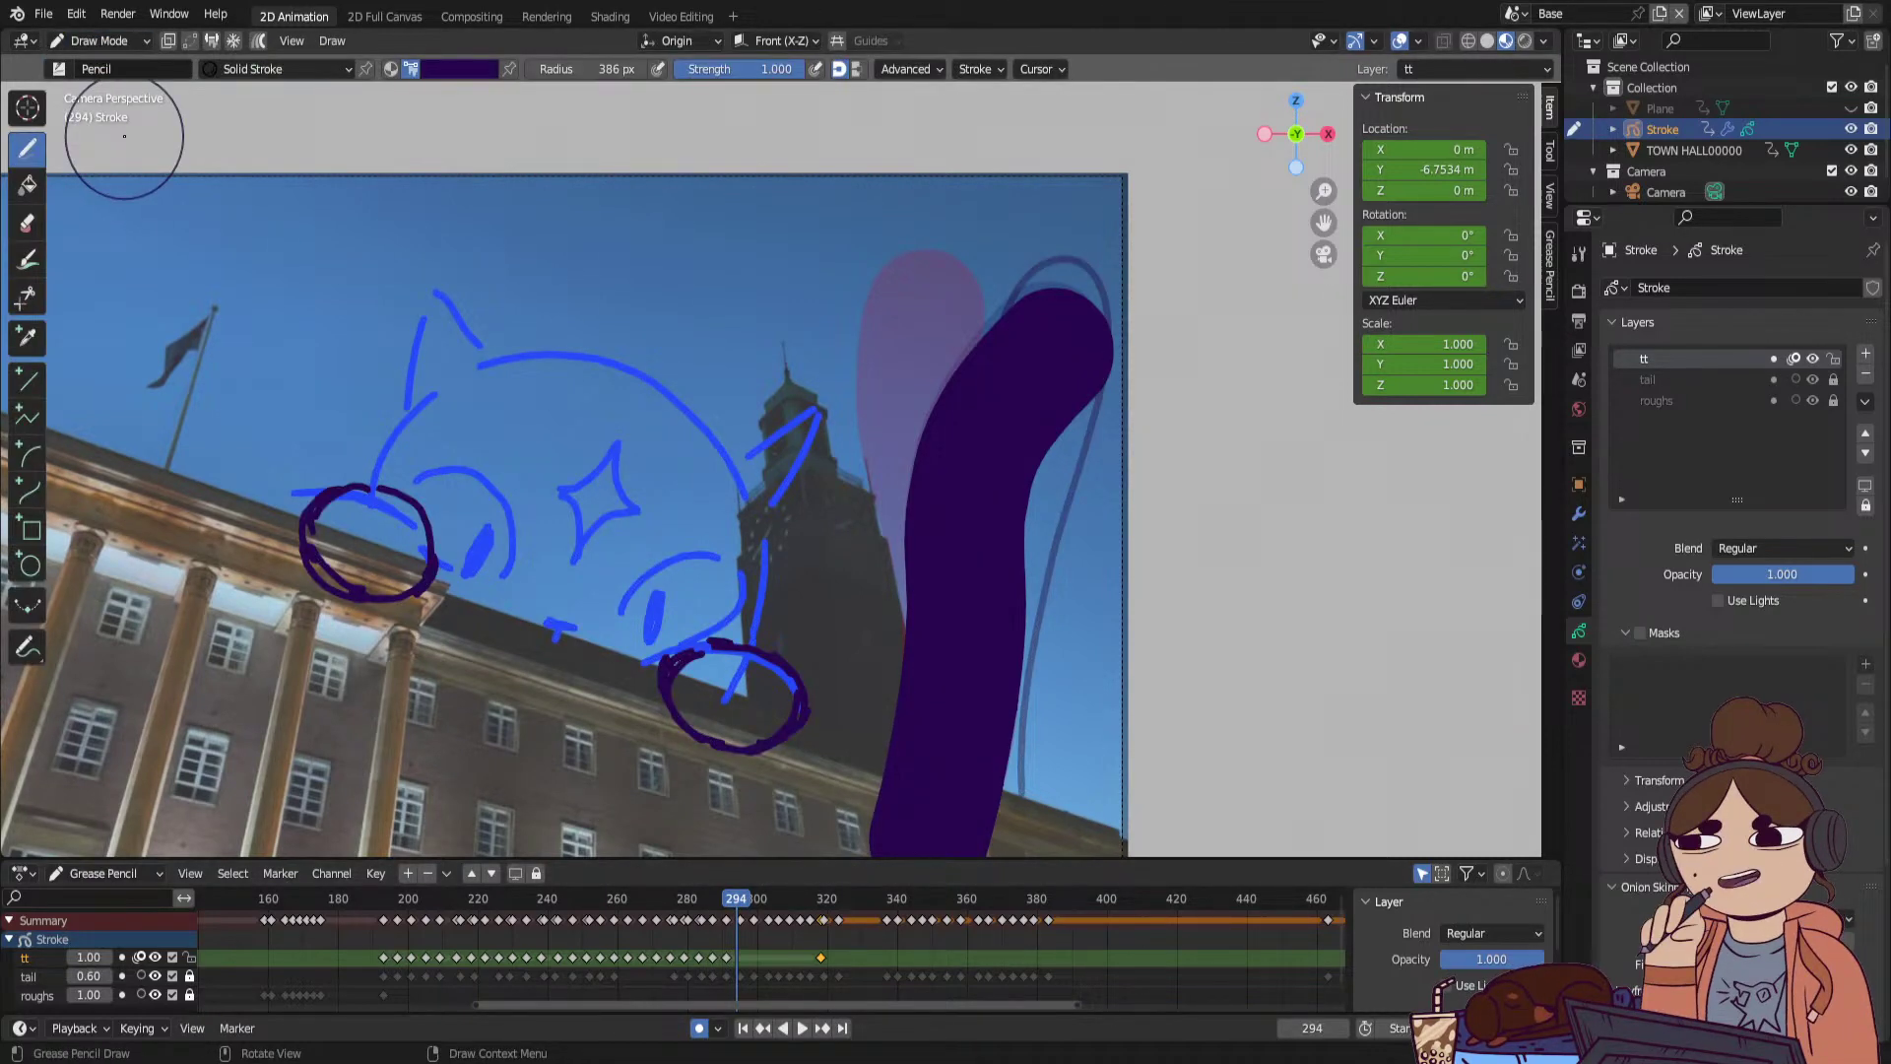
# Draw a new tail stroke with its tip leaning right at frame 295 on the tt layer.
pyautogui.press('Down')
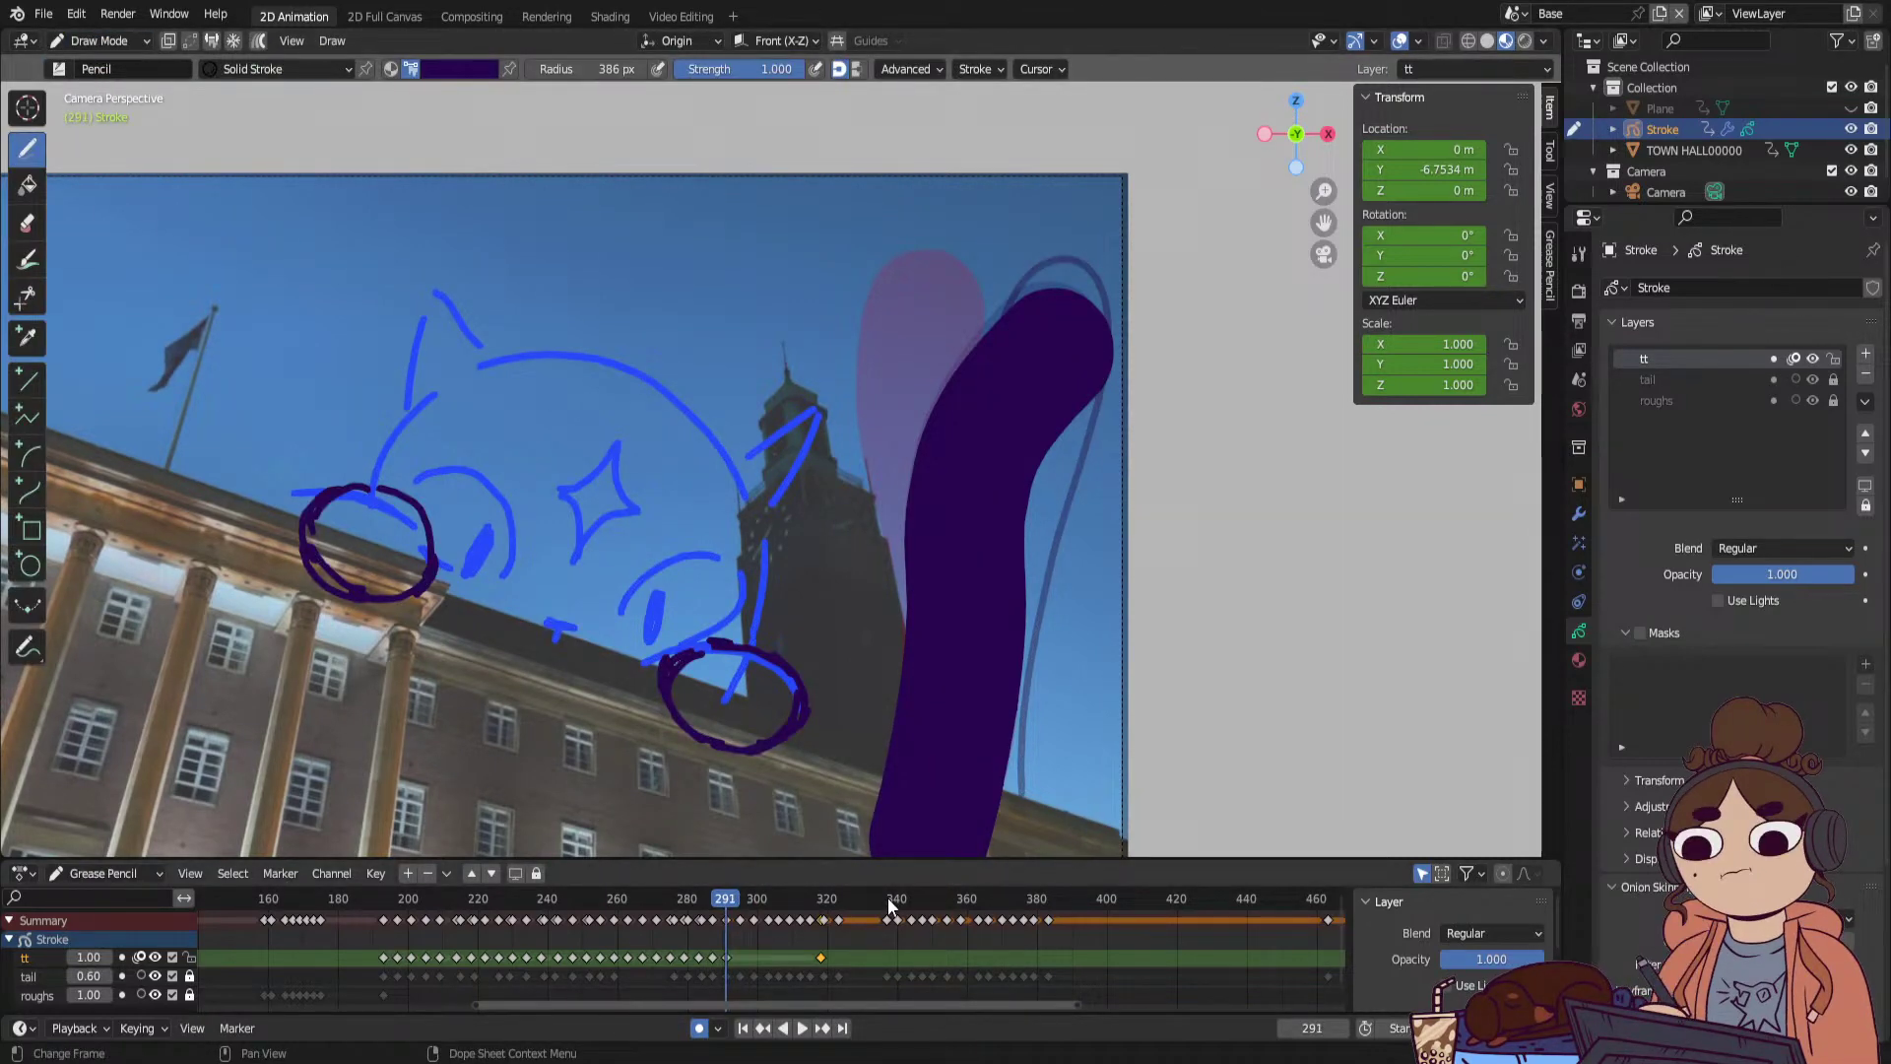
pyautogui.press('Right')
pyautogui.press('Right')
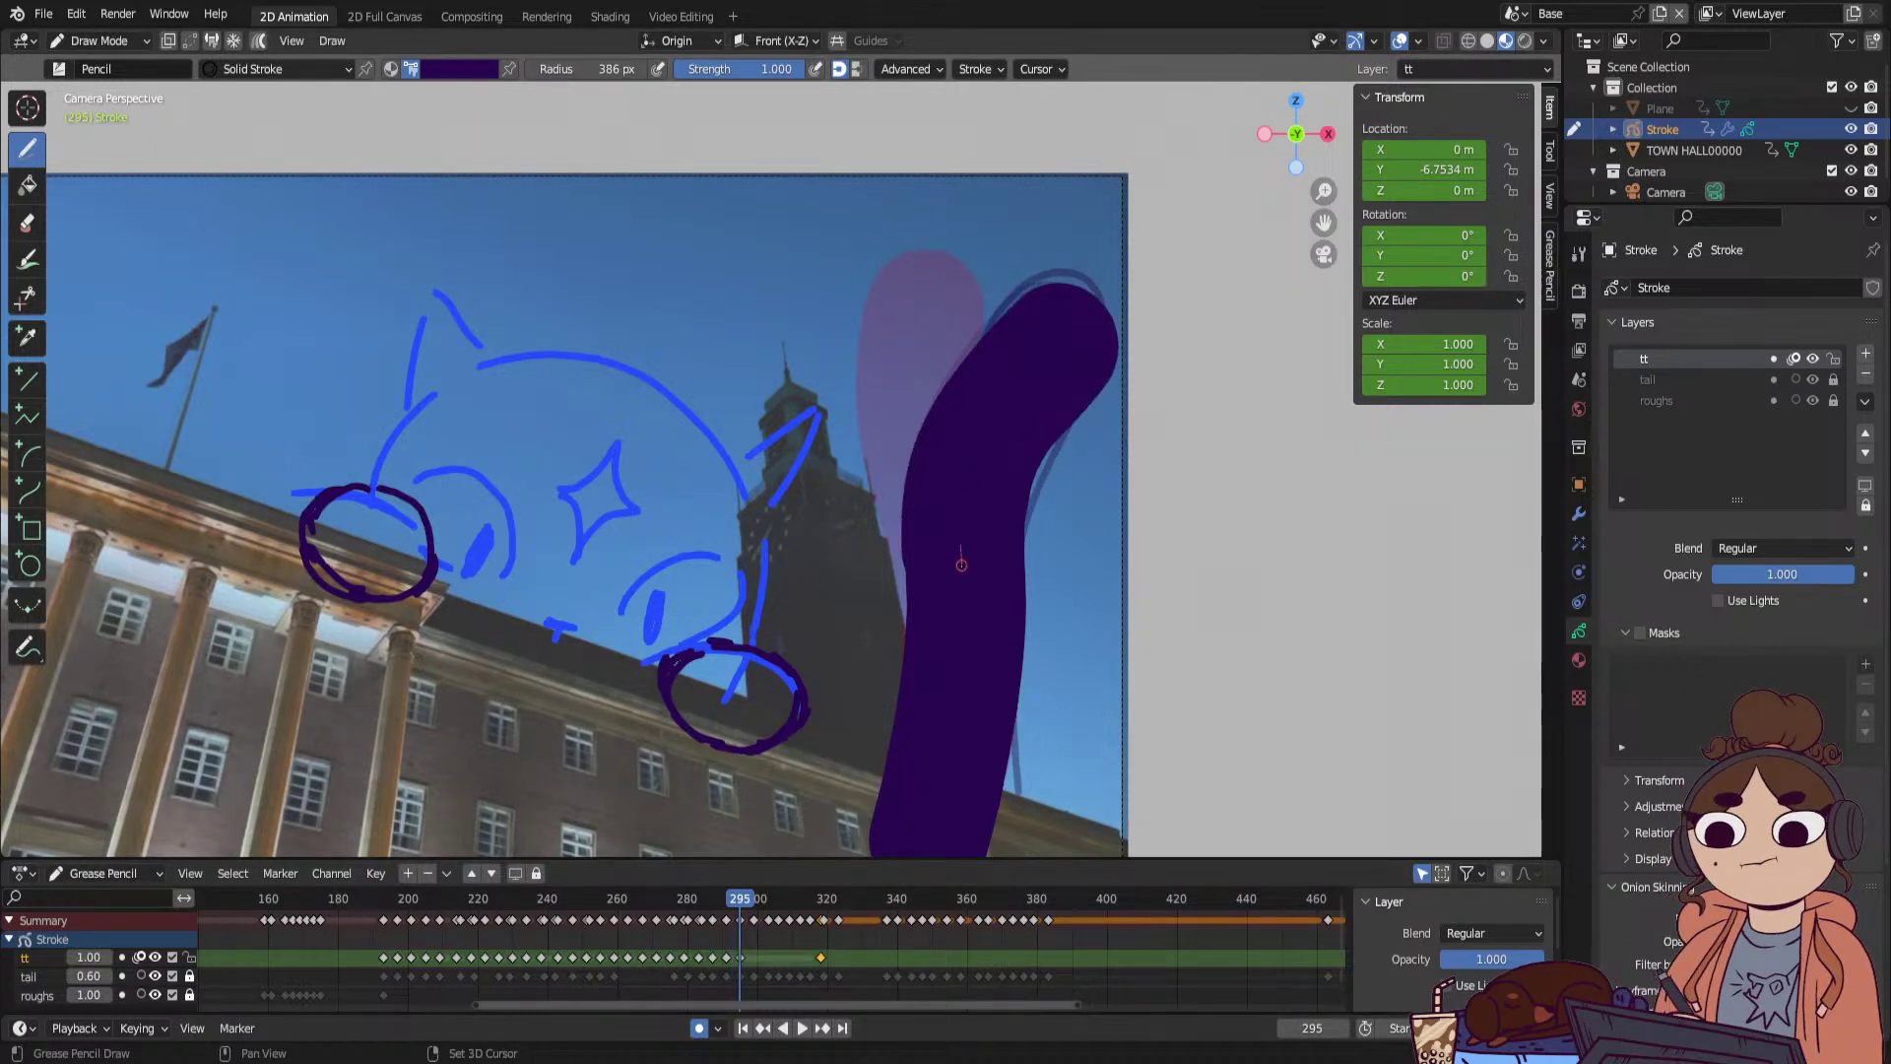
pyautogui.hotkey('ctrl', 'z')
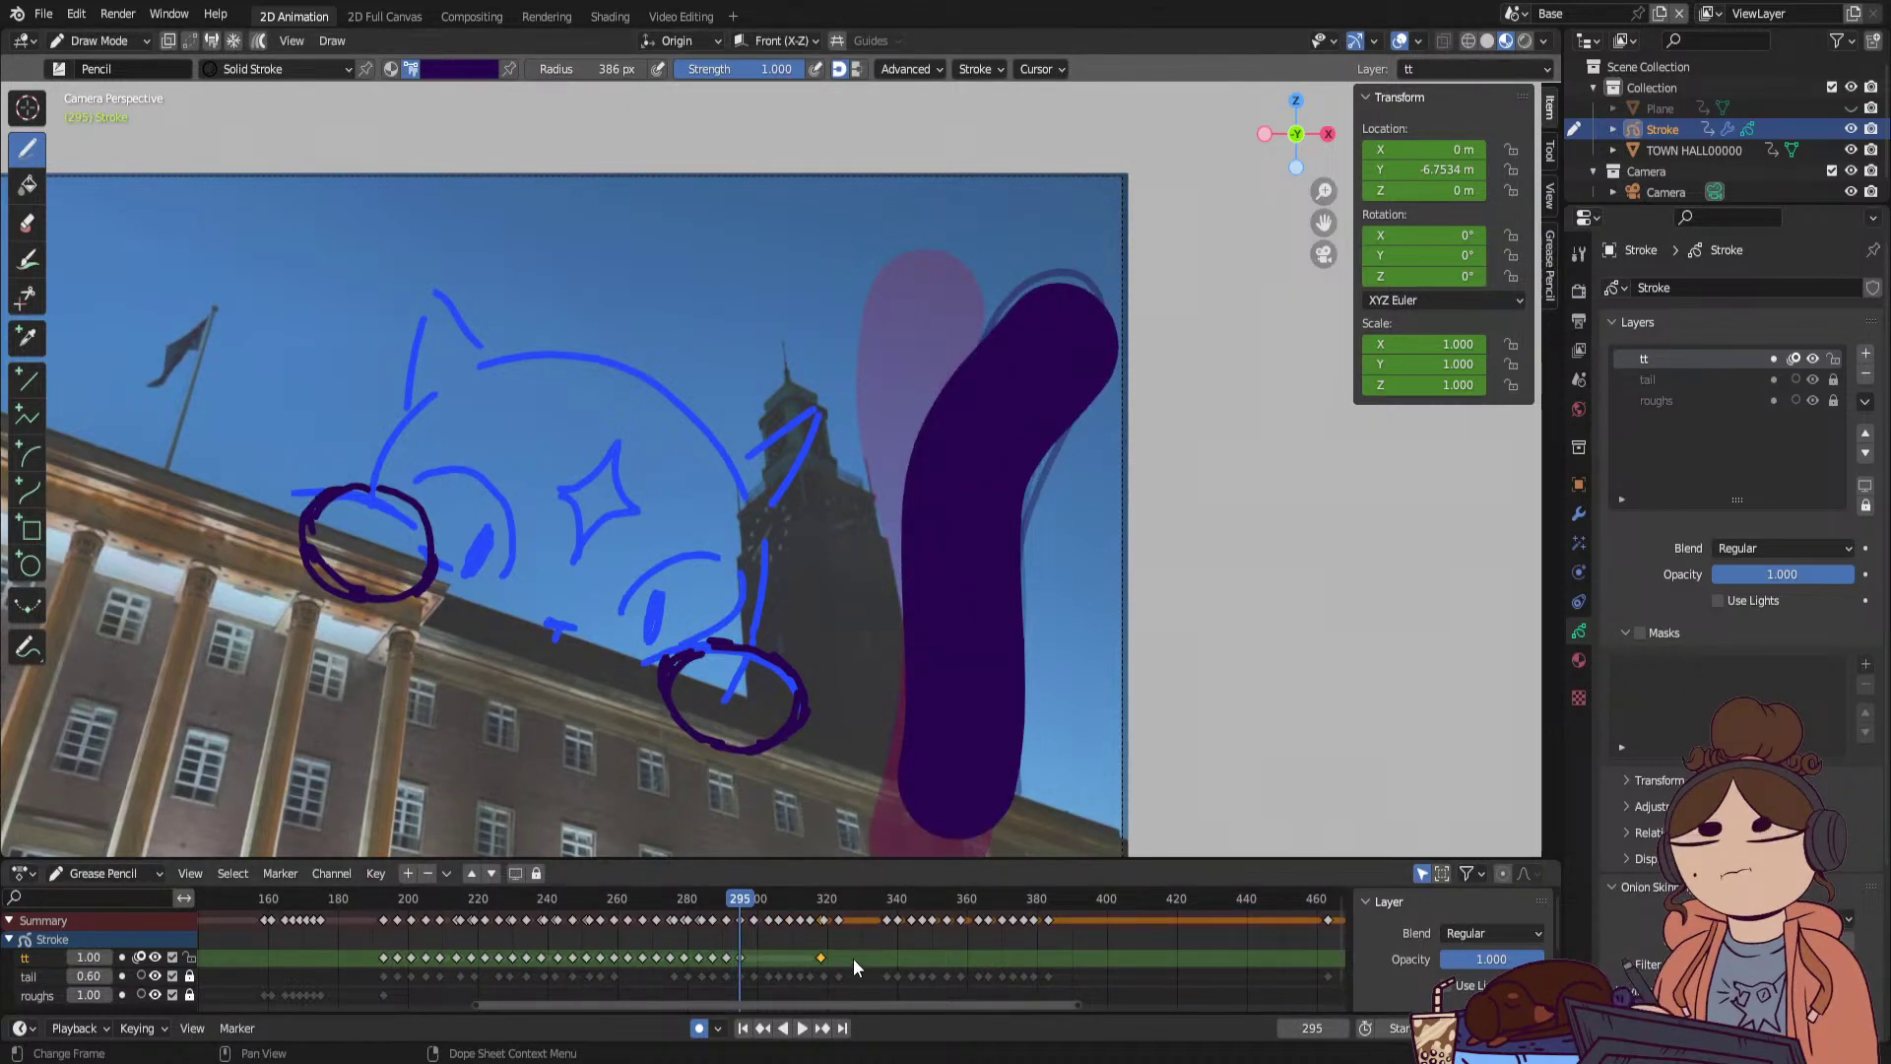
# Draw the next tail pose at frame 299, with the tip slightly higher and the body bowed a little left.
pyautogui.press('Right')
pyautogui.press('Right')
pyautogui.press('Right')
pyautogui.press('Right')
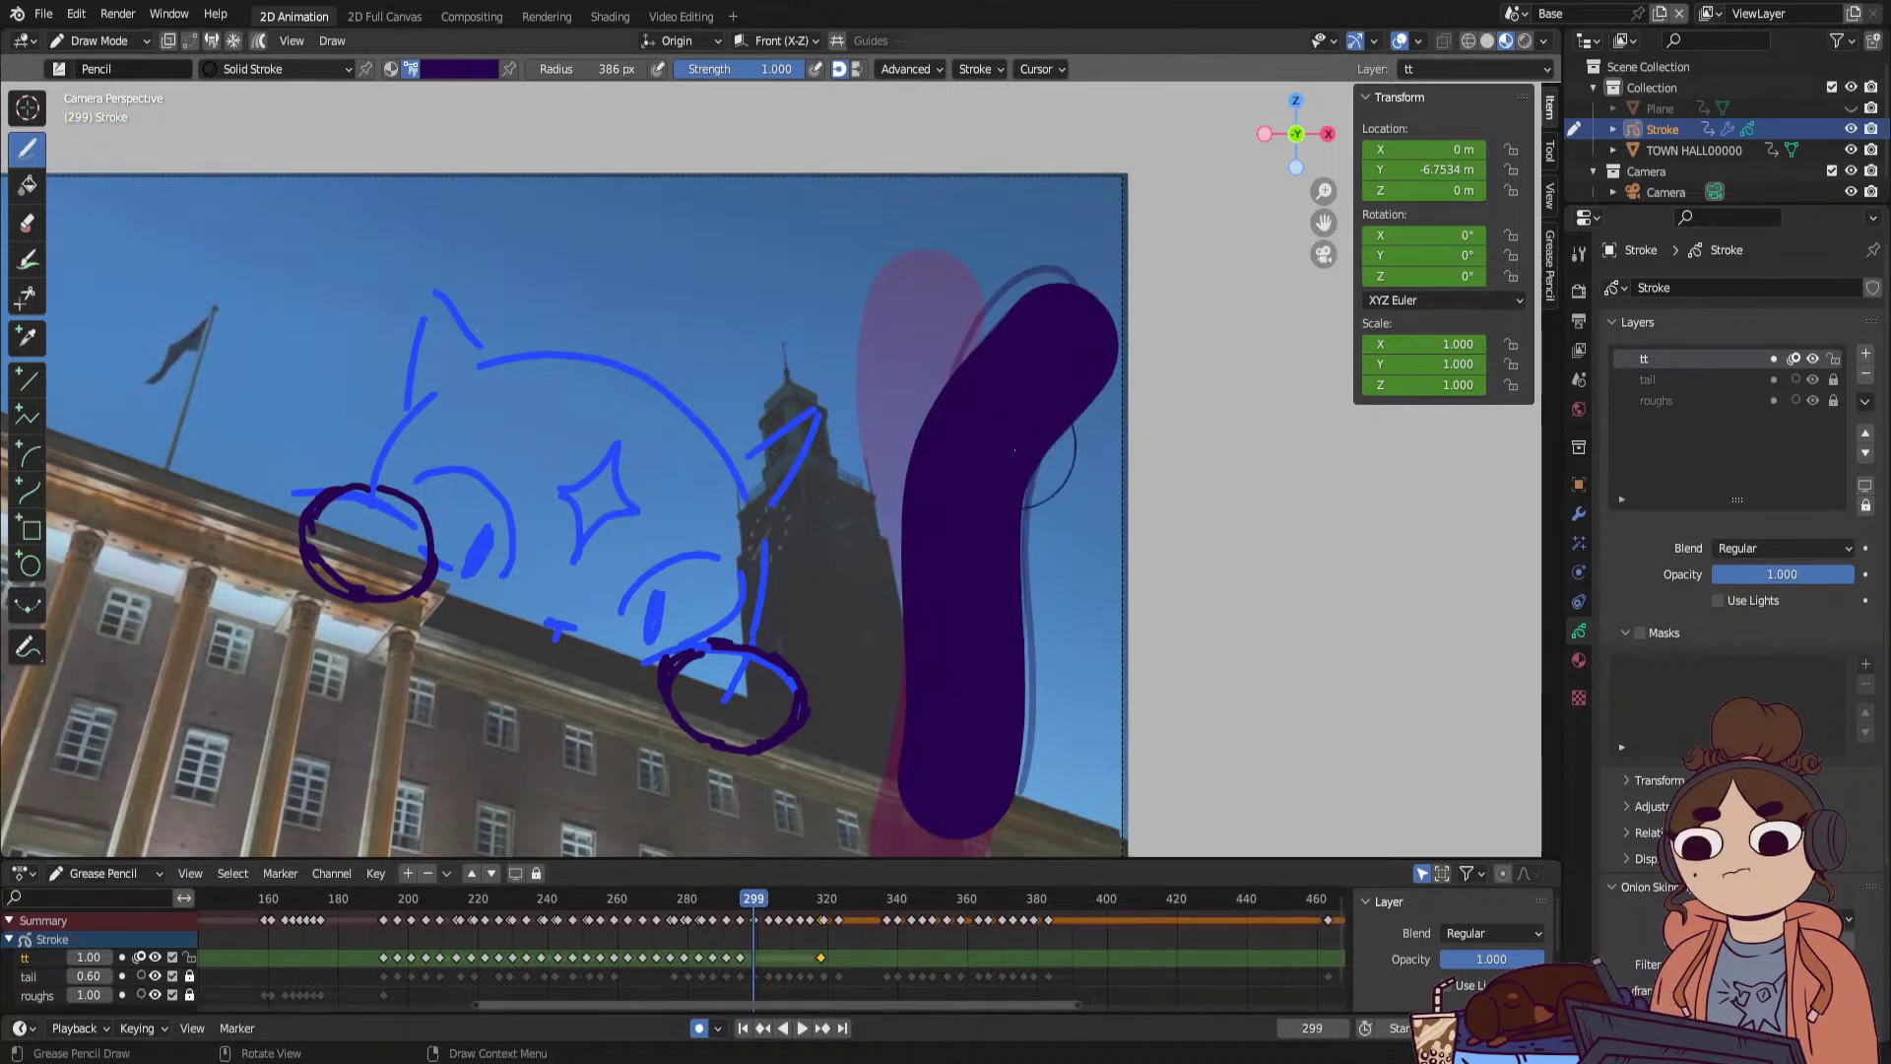
pyautogui.keyDown('shift'); pyautogui.moveTo(1050, 335); pyautogui.dragTo(1011, 360); pyautogui.keyUp('shift')
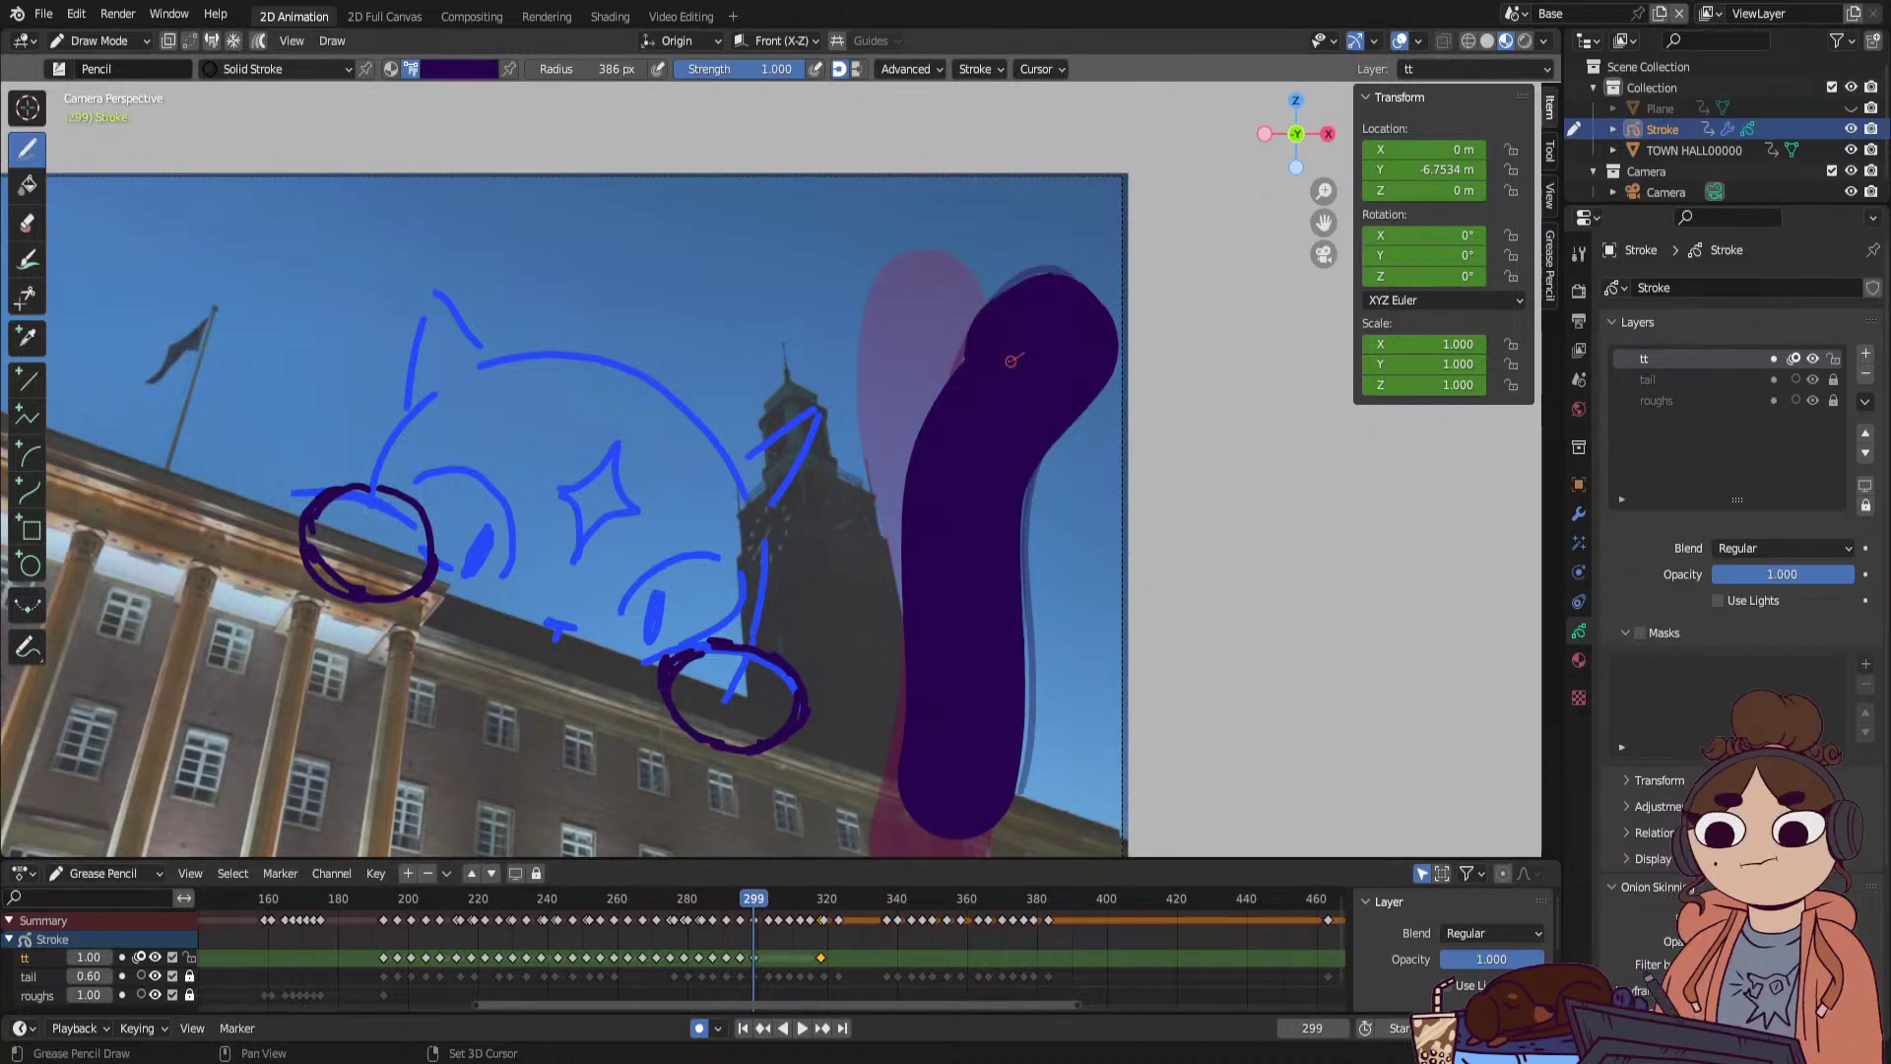
pyautogui.moveTo(943, 469); pyautogui.dragTo(939, 785)
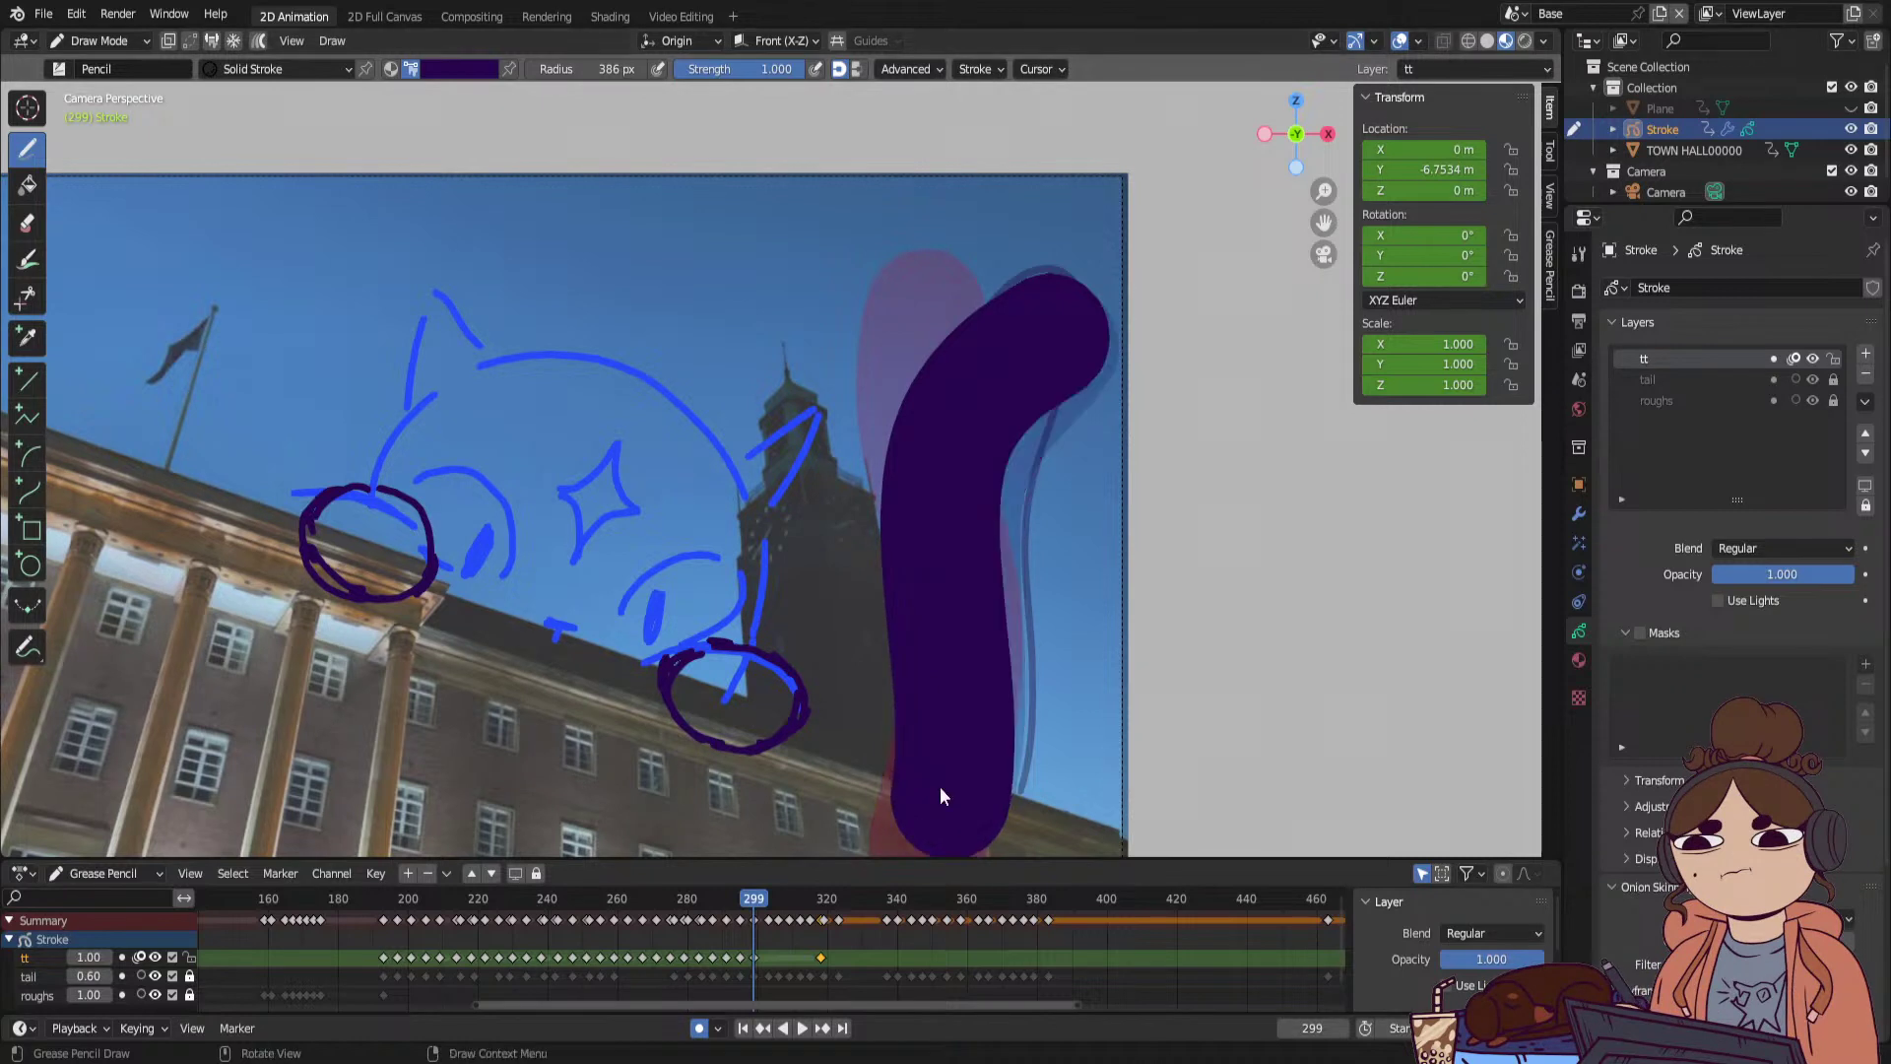
# Draw the tail at frame 303 with the tip swinging left and the lower body curving right.
pyautogui.press('Right')
pyautogui.press('Right')
pyautogui.press('Right')
pyautogui.press('Right')
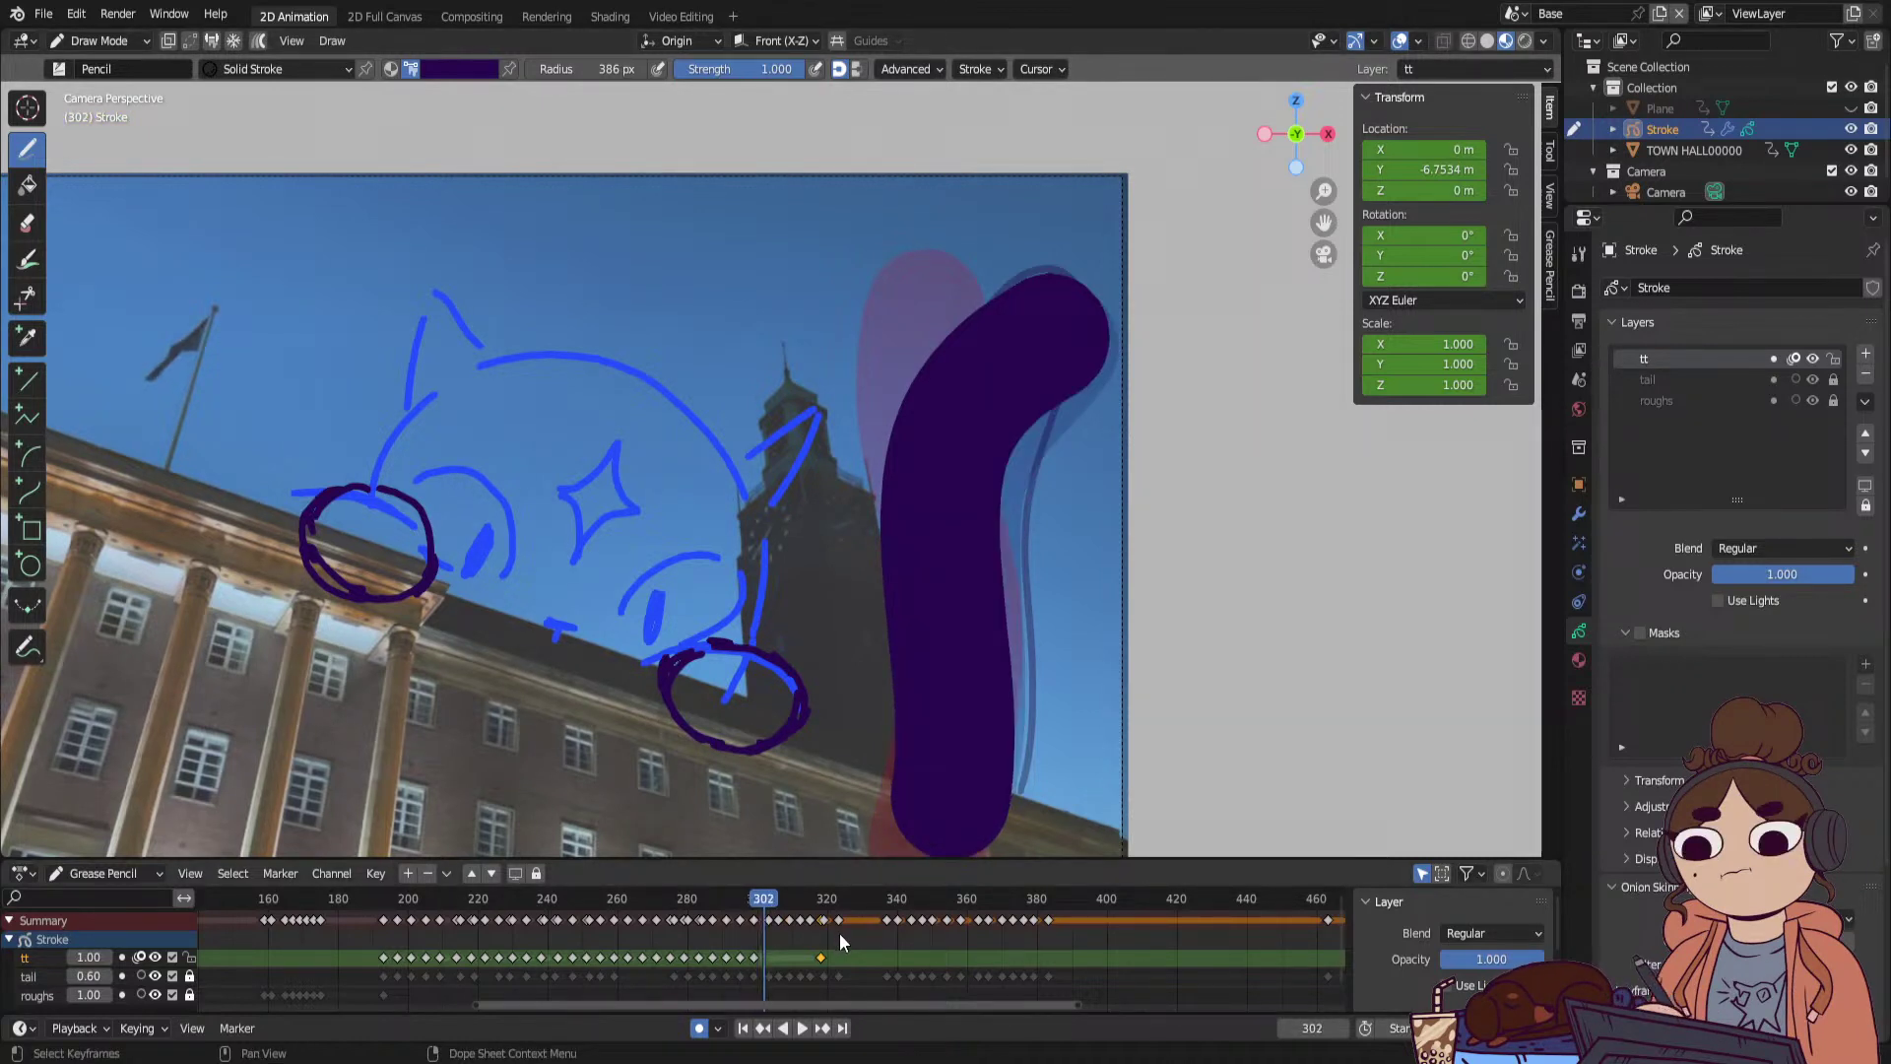
pyautogui.moveTo(1016, 313)
pyautogui.mouseDown()
pyautogui.moveTo(921, 315)
pyautogui.moveTo(881, 462)
pyautogui.moveTo(964, 575)
pyautogui.mouseUp()
pyautogui.moveTo(978, 705); pyautogui.dragTo(941, 805)
# Draw the tail poses at frames 307 and 311, bringing the tip further left and pushing the lower body right.
pyautogui.moveTo(771, 904); pyautogui.dragTo(794, 902)
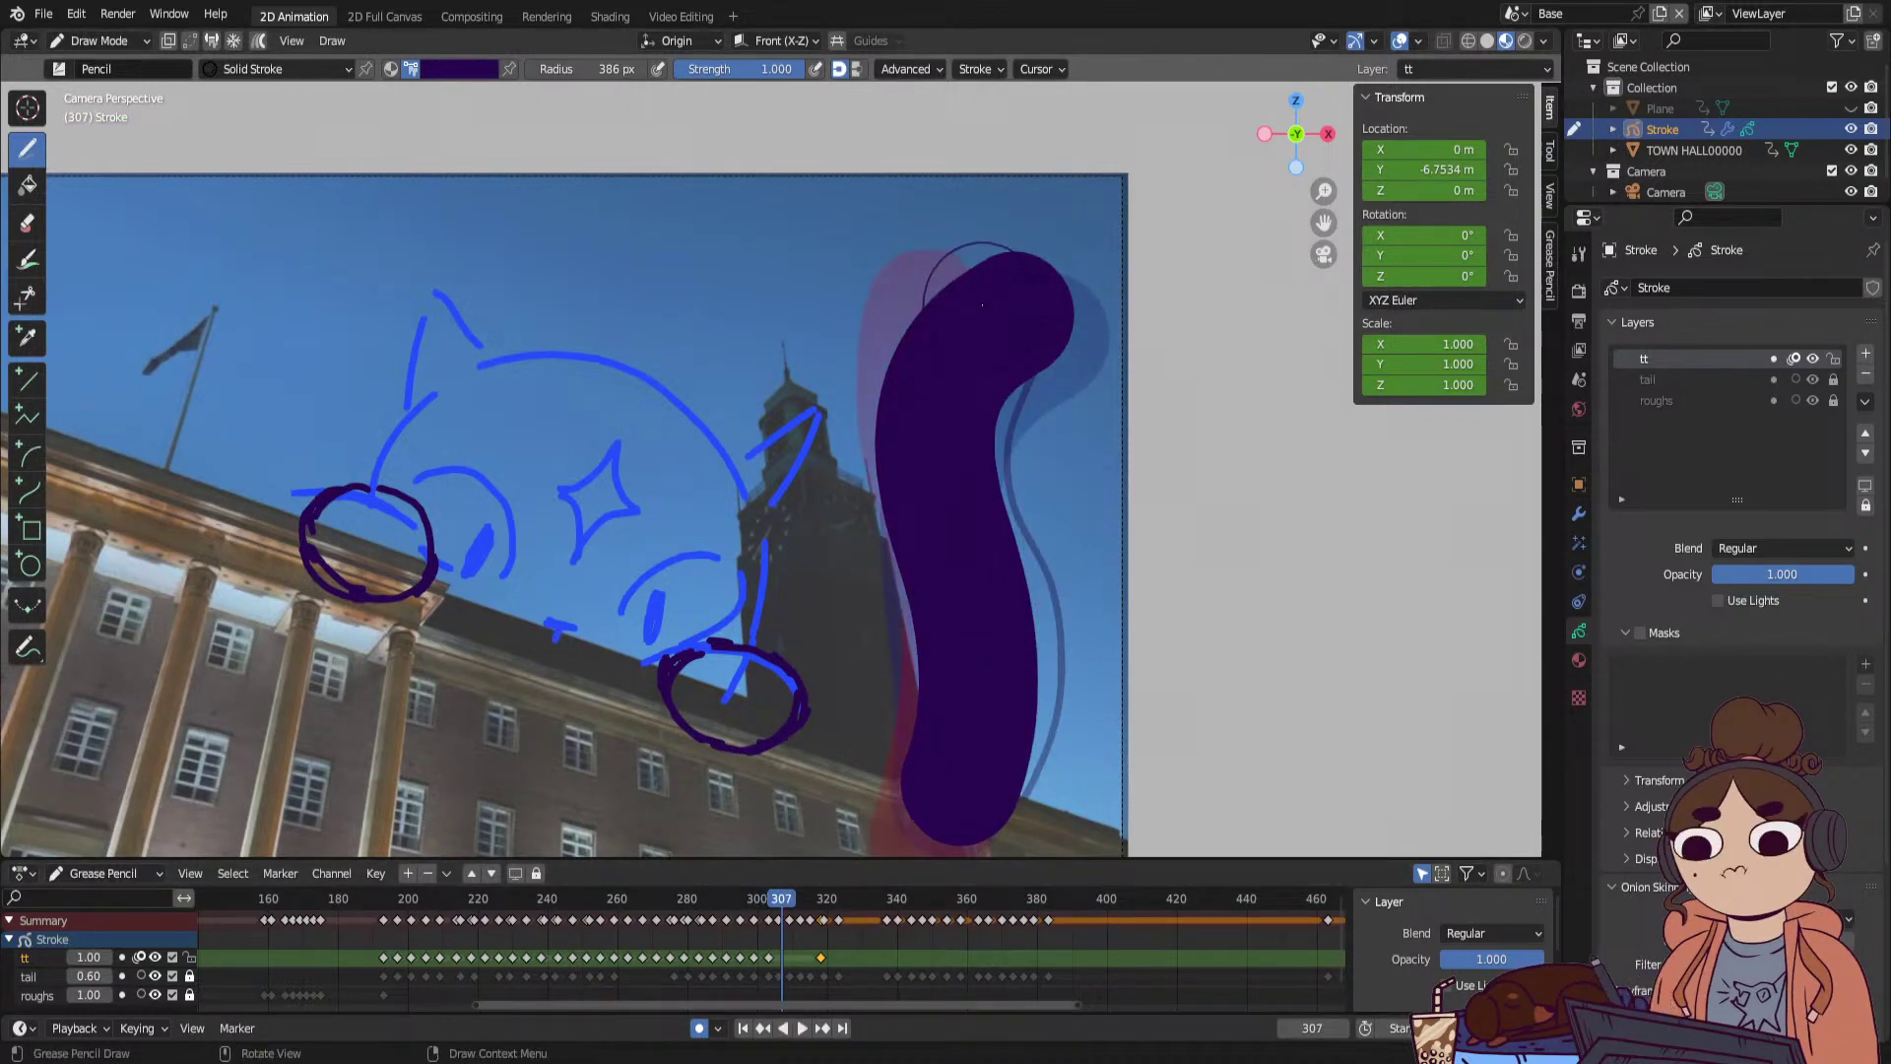
pyautogui.moveTo(982, 306); pyautogui.dragTo(945, 347)
pyautogui.moveTo(948, 501)
pyautogui.mouseDown()
pyautogui.moveTo(995, 621)
pyautogui.moveTo(960, 807)
pyautogui.mouseUp()
pyautogui.moveTo(786, 906); pyautogui.dragTo(795, 904)
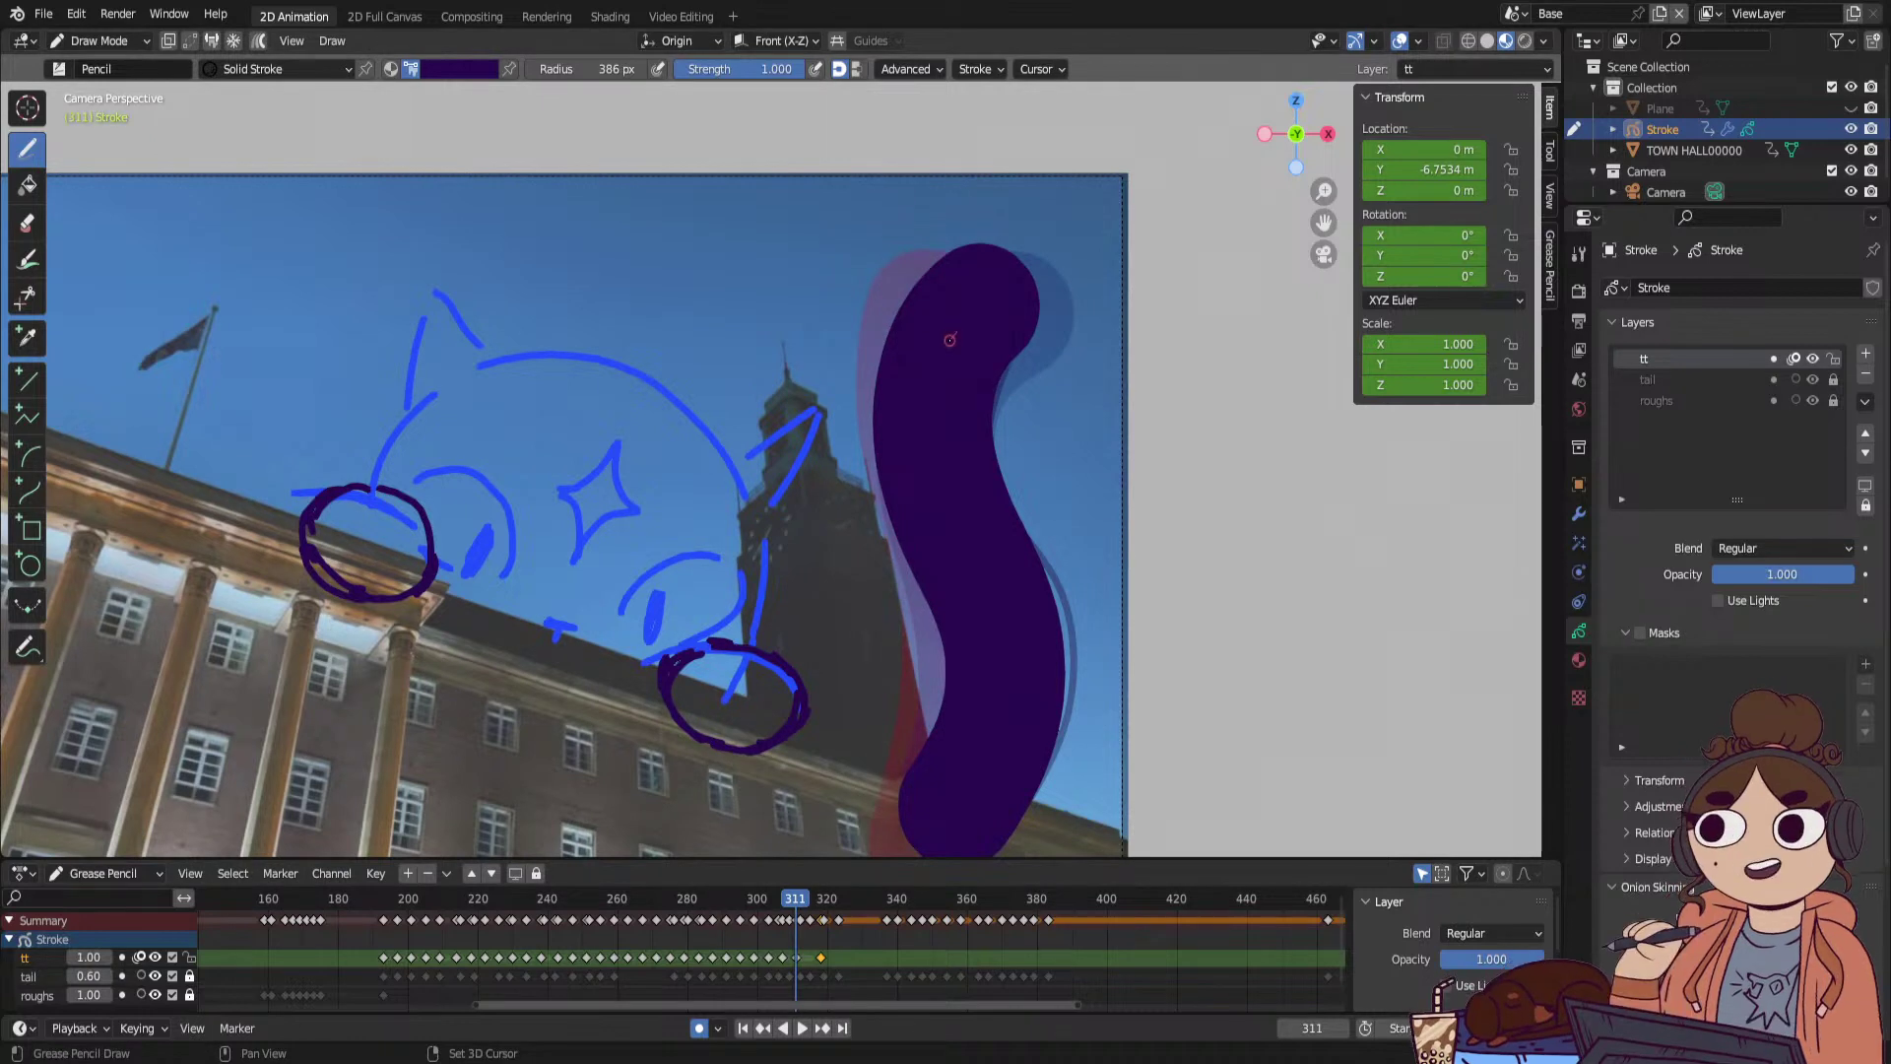
pyautogui.moveTo(935, 365); pyautogui.dragTo(930, 478)
# Draw another tail pose at frame 314 and scrub to frame 317 to check it against the final pose.
pyautogui.press('space')
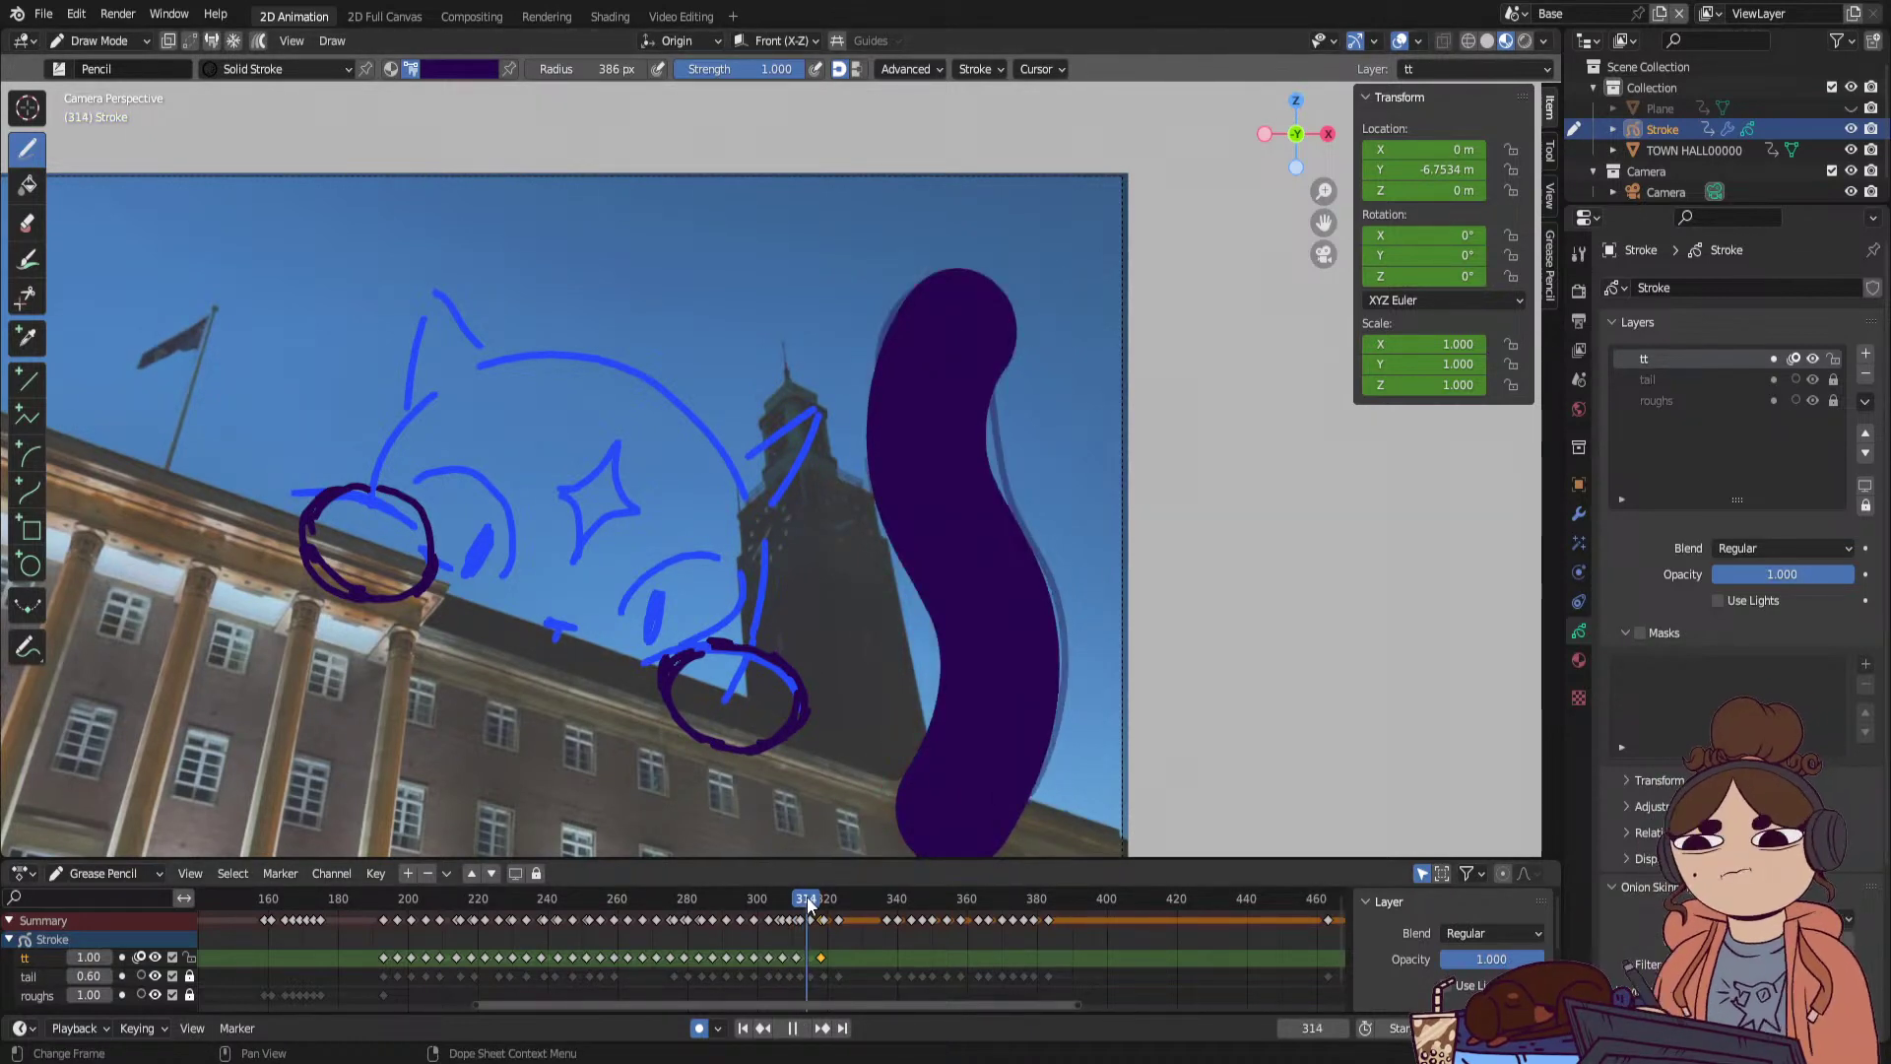
pyautogui.press('space')
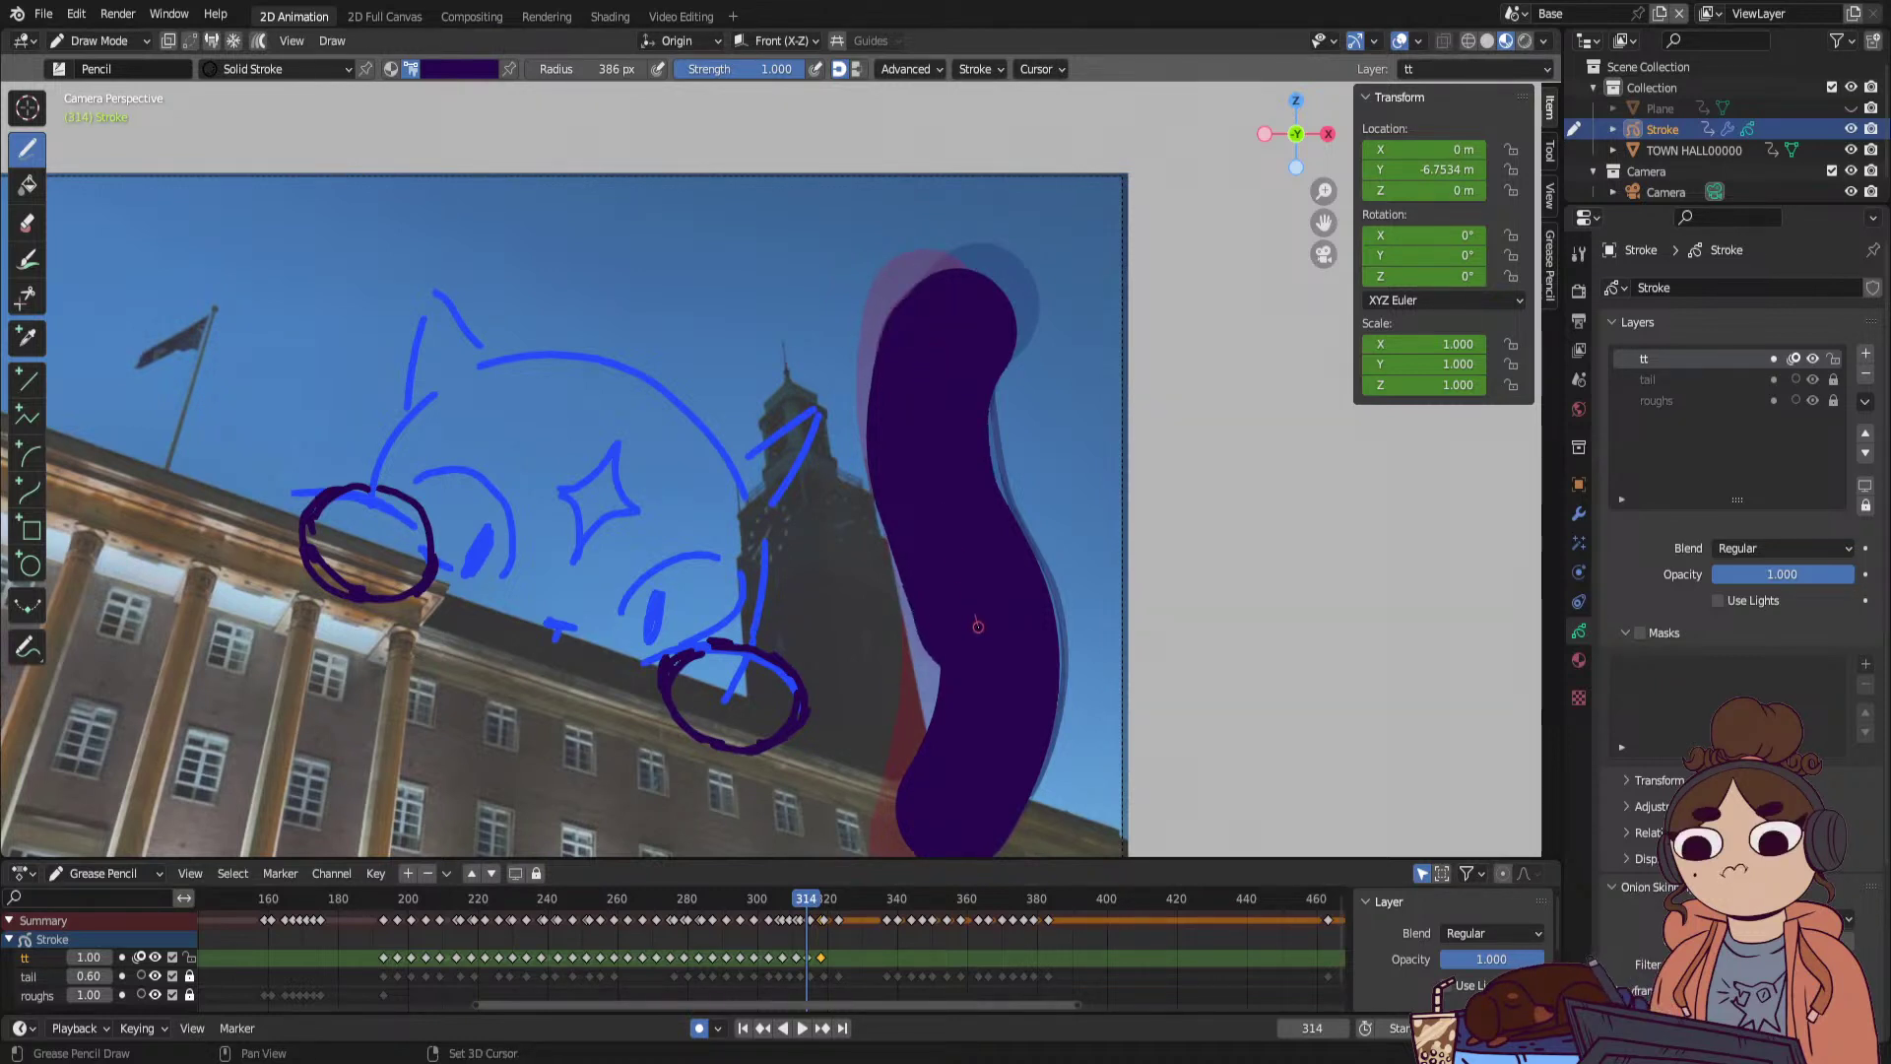
pyautogui.press('space')
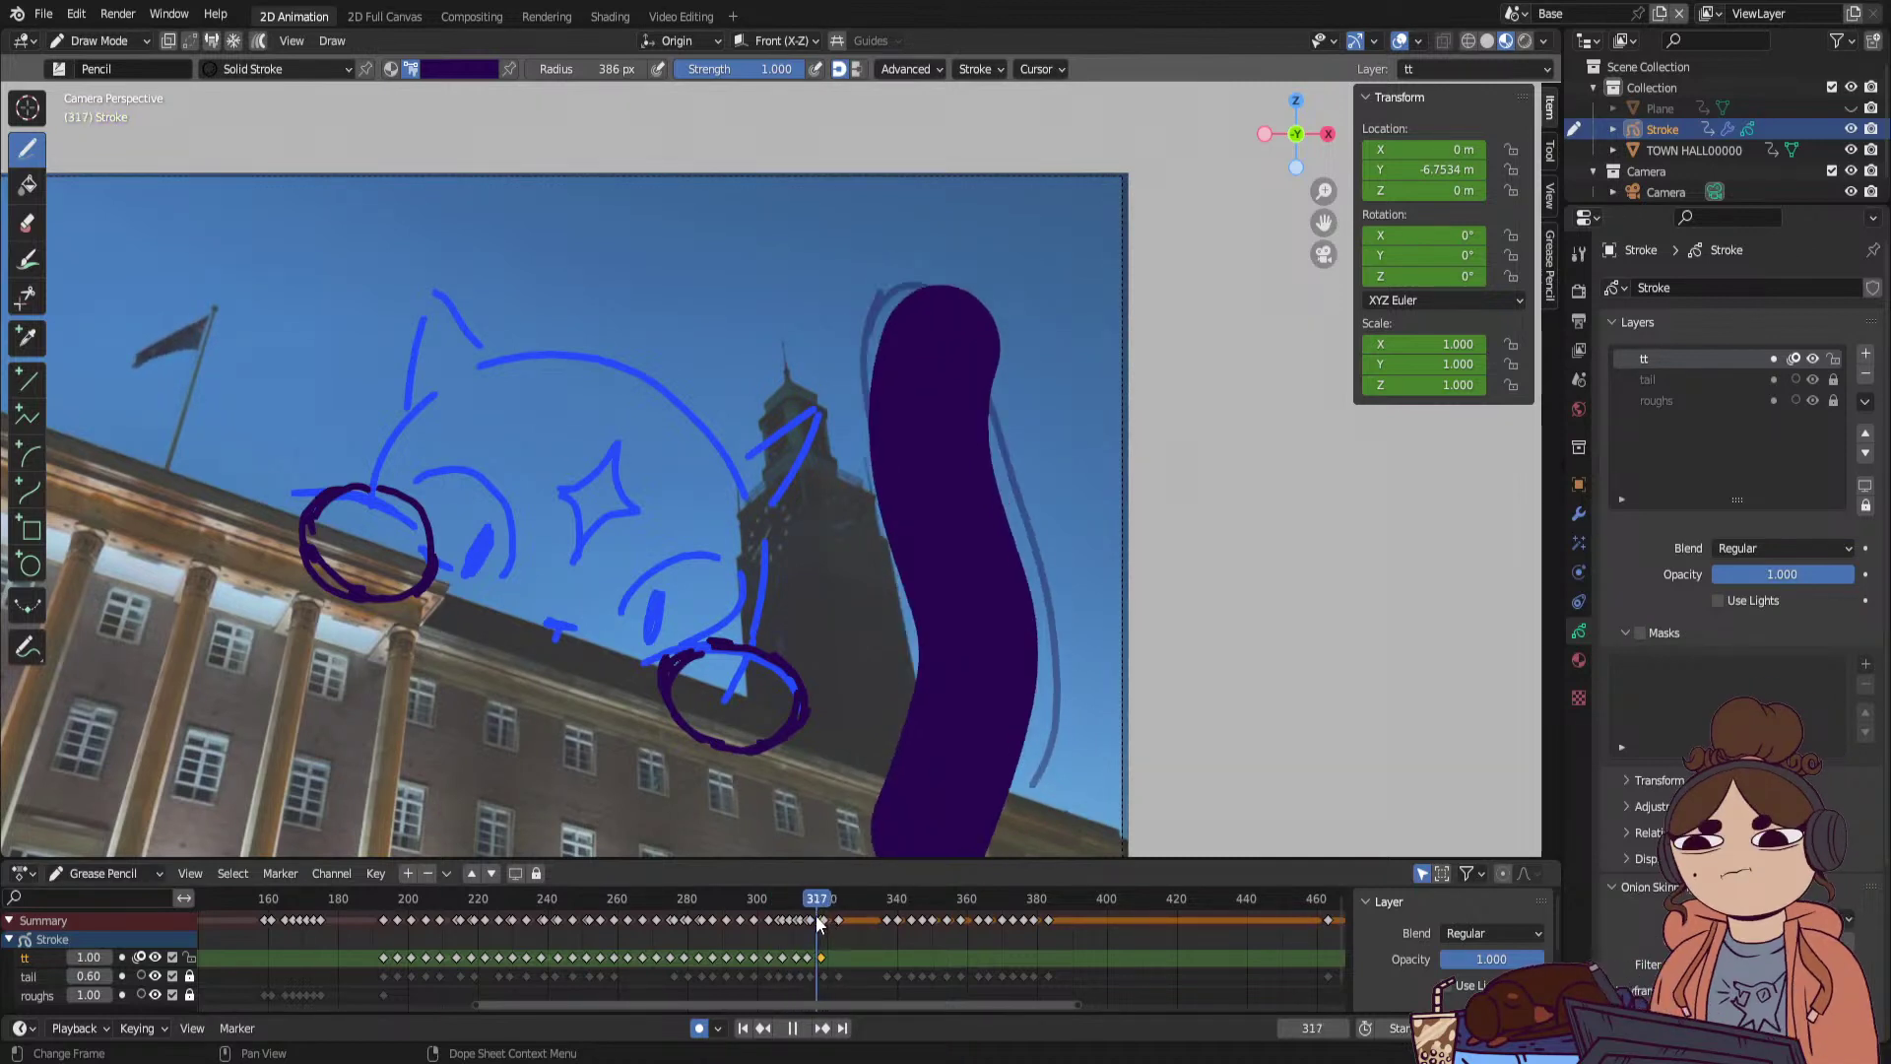
pyautogui.press('space')
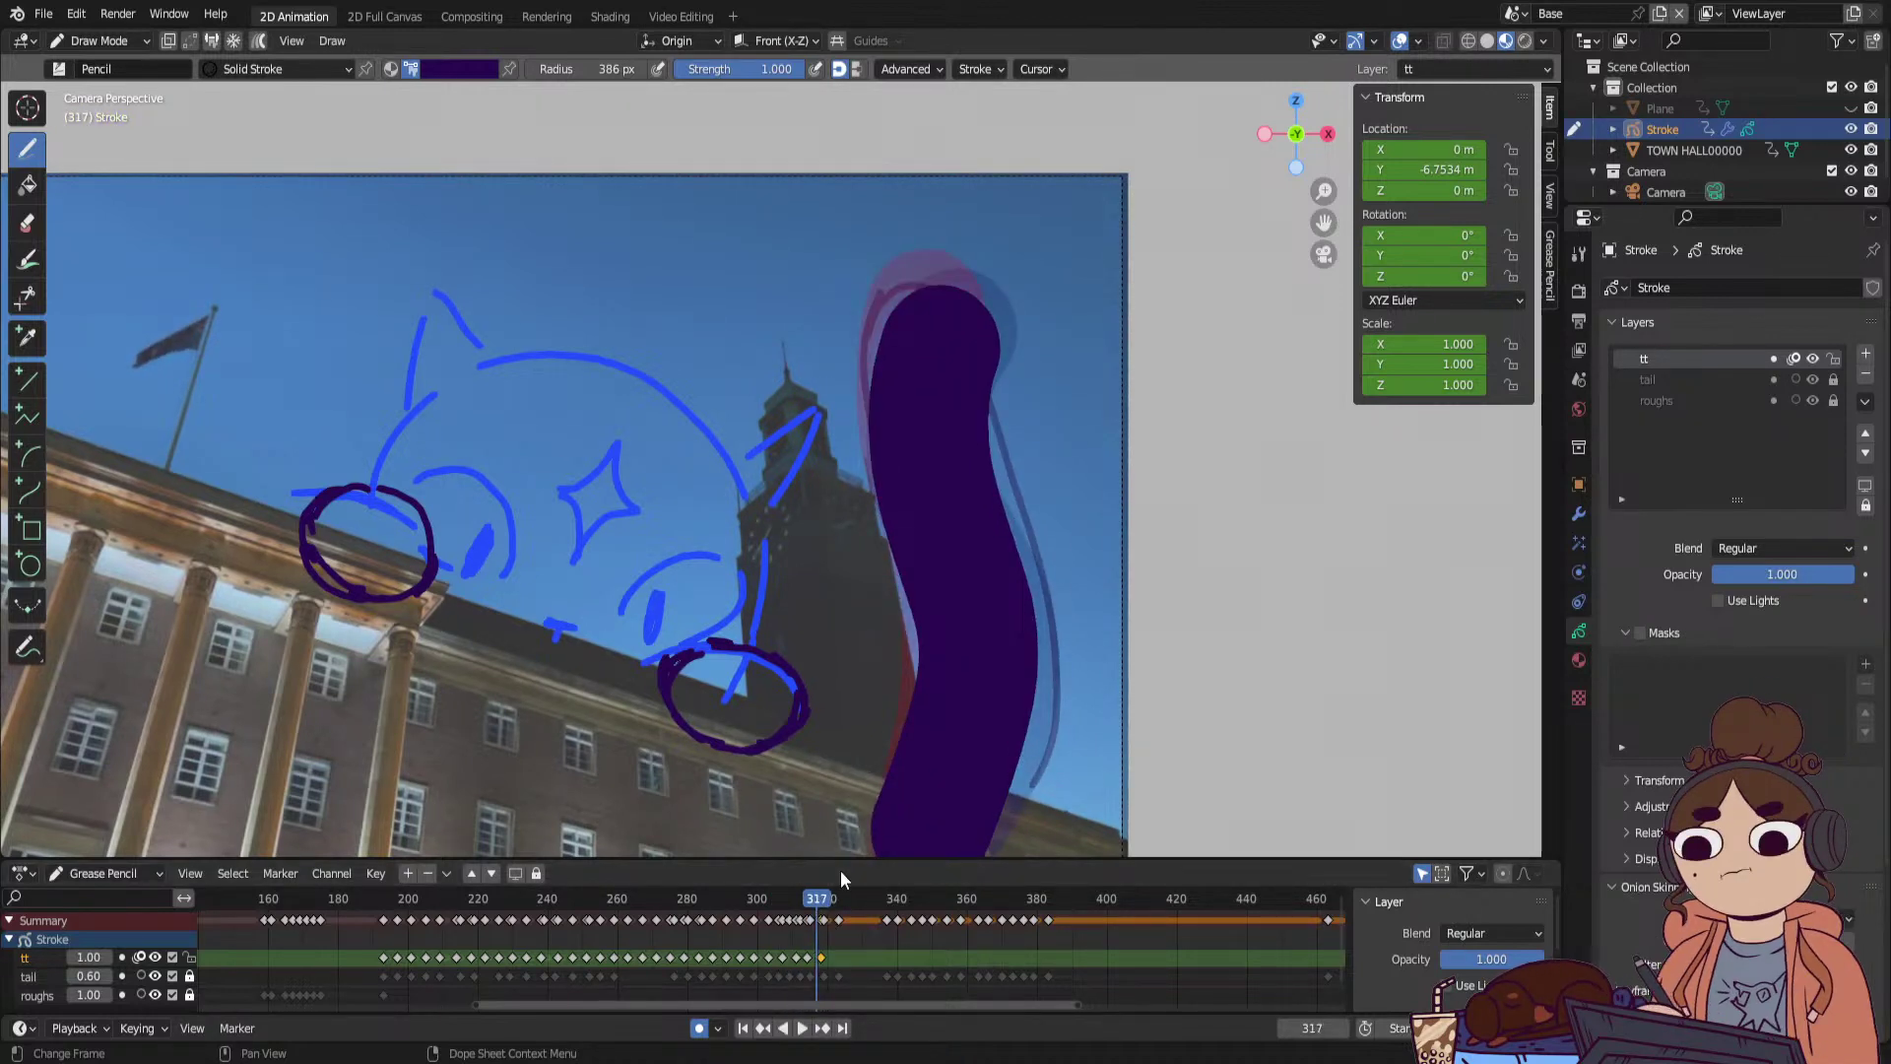
# Shift the tt keyframes around frames 314 and 319 slightly later and scrub back over the drawings to frame 314.
pyautogui.click(807, 958)
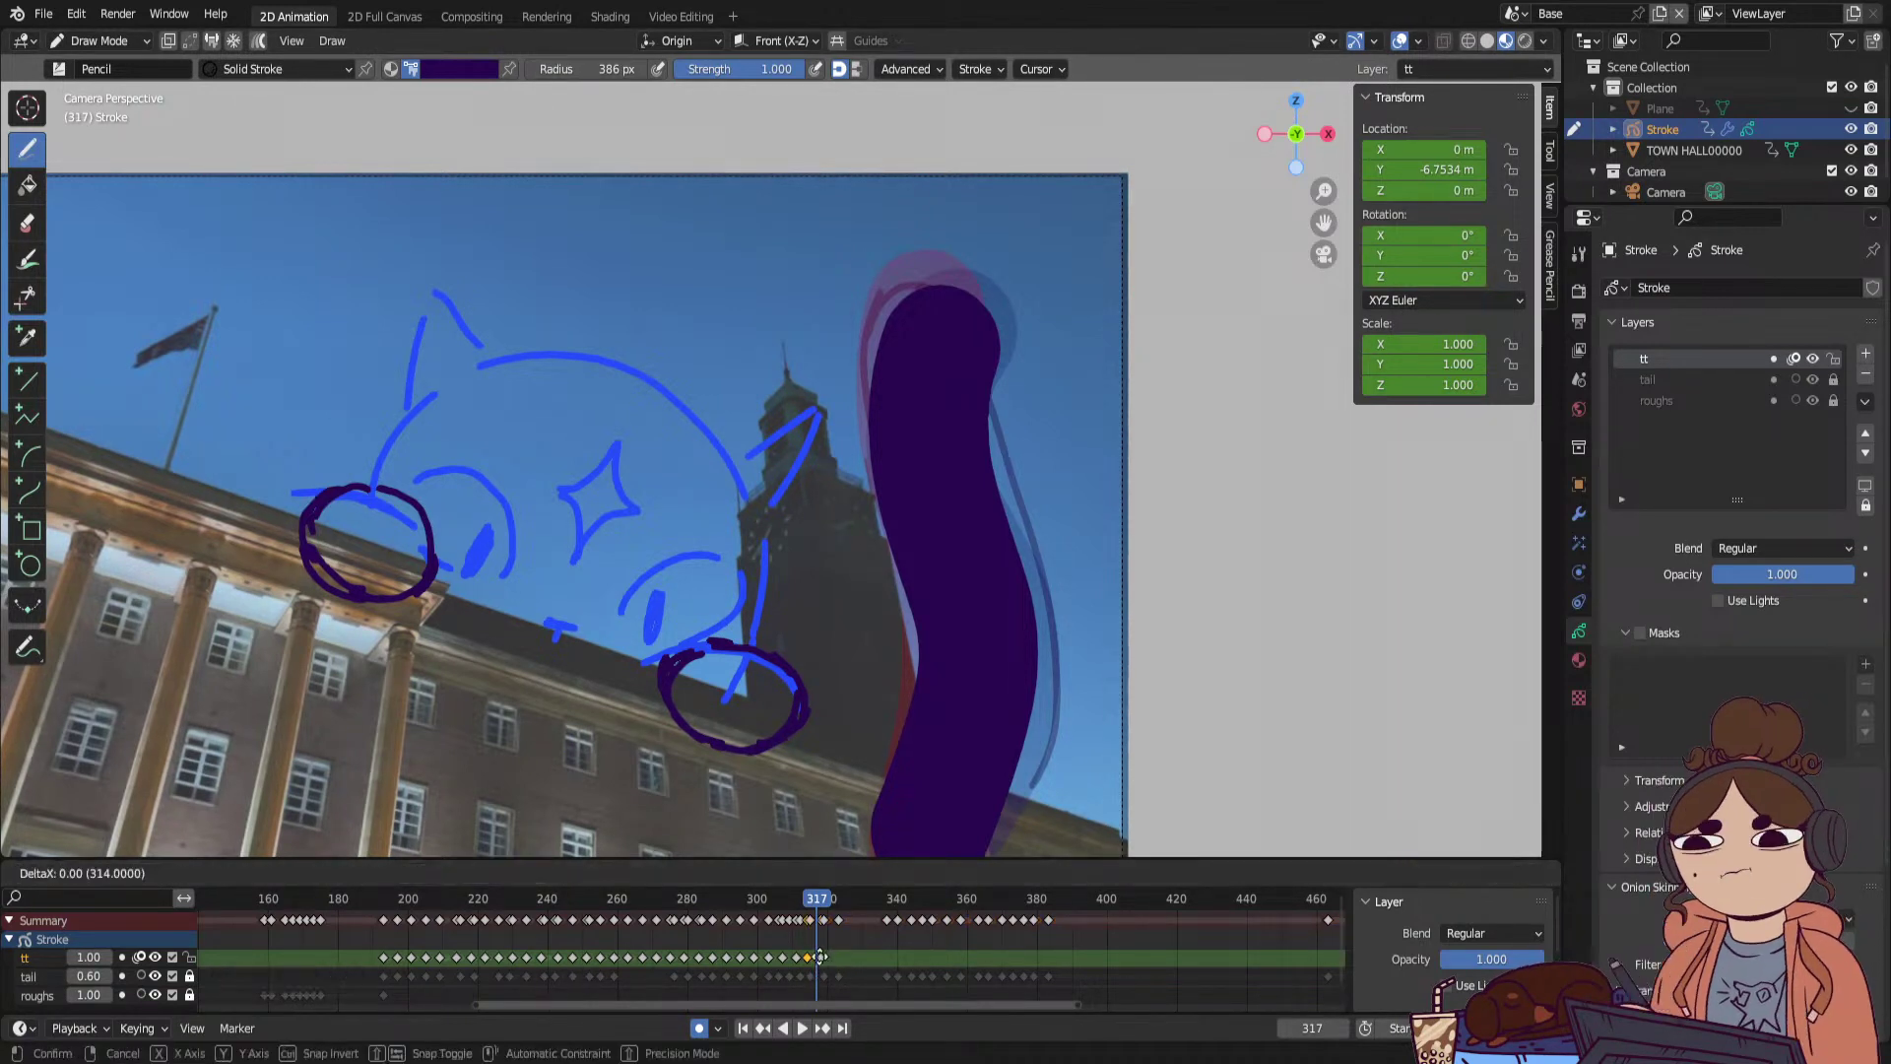
pyautogui.keyDown('ctrl'); pyautogui.click(829, 954); pyautogui.keyUp('ctrl')
pyautogui.press('g')
pyautogui.click(837, 955)
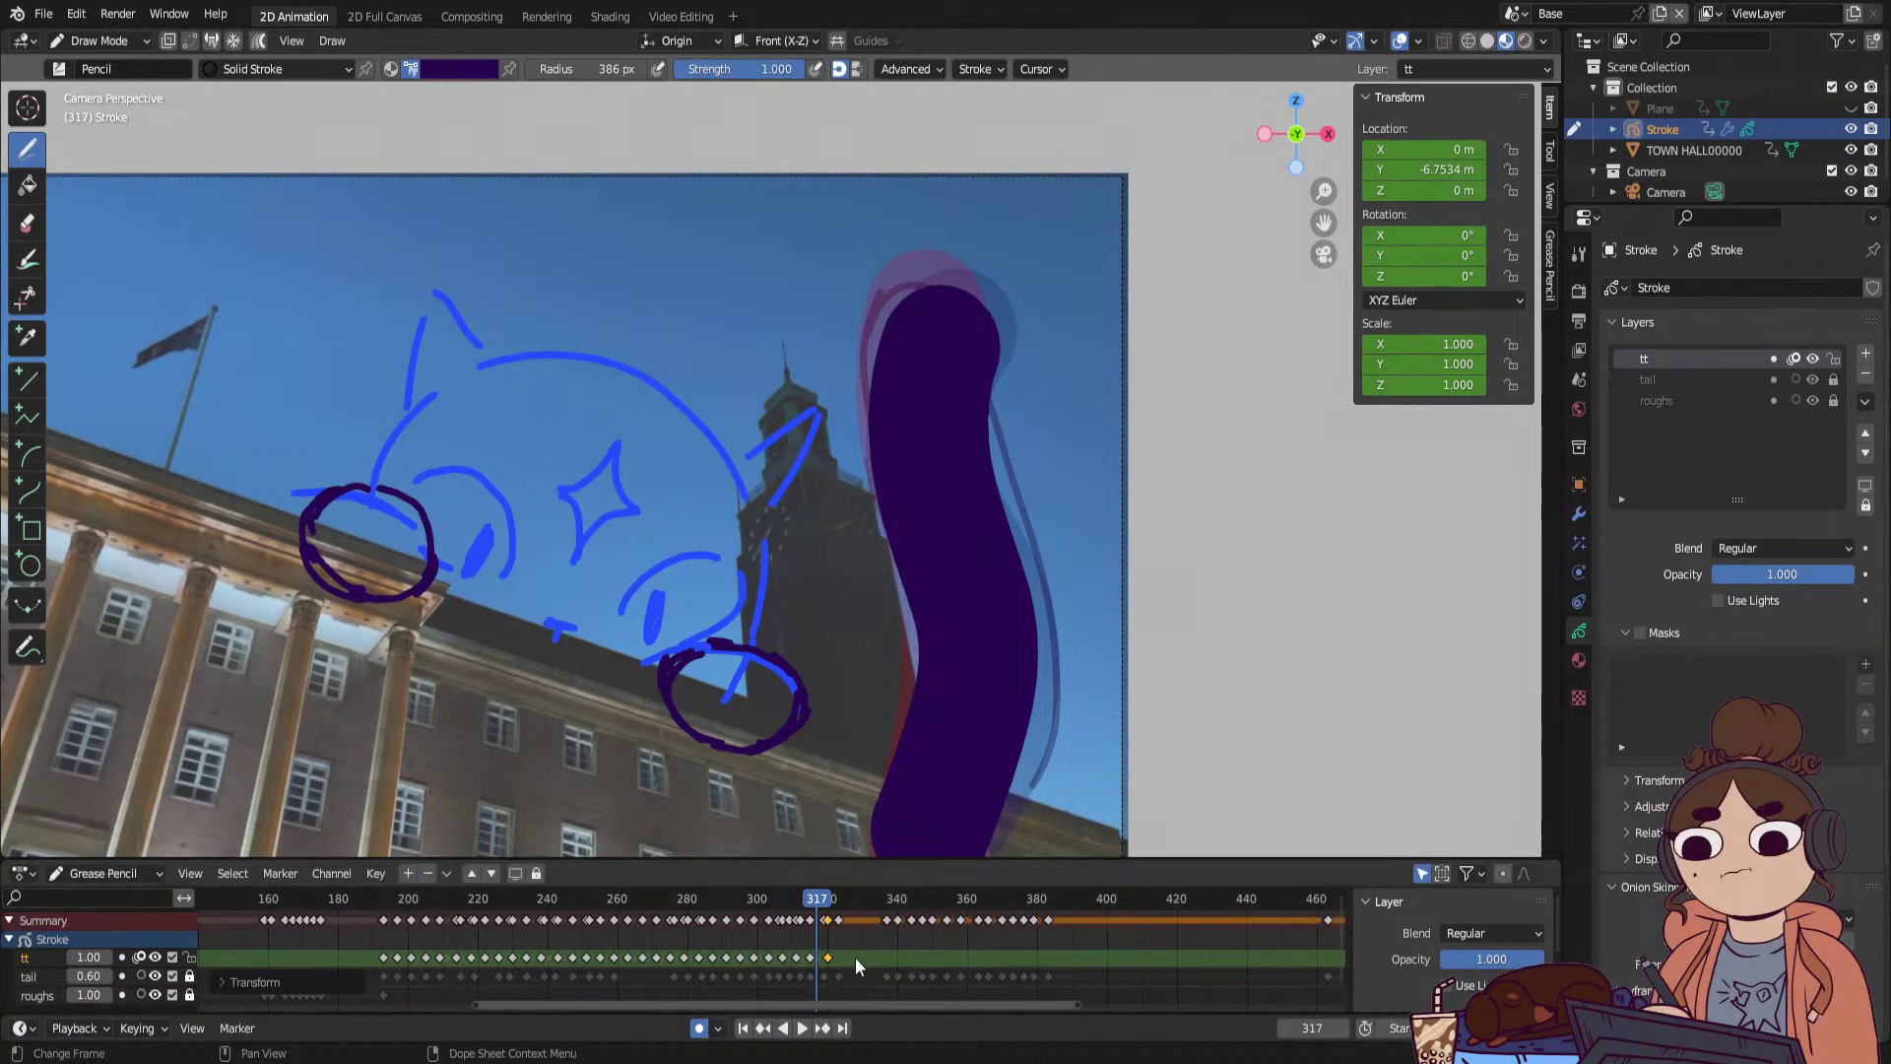
pyautogui.hotkey('shift', 'ctrl', 'space')
pyautogui.moveTo(733, 991)
pyautogui.mouseDown()
pyautogui.moveTo(859, 968)
pyautogui.moveTo(713, 996)
pyautogui.moveTo(825, 985)
pyautogui.moveTo(807, 991)
pyautogui.mouseUp()
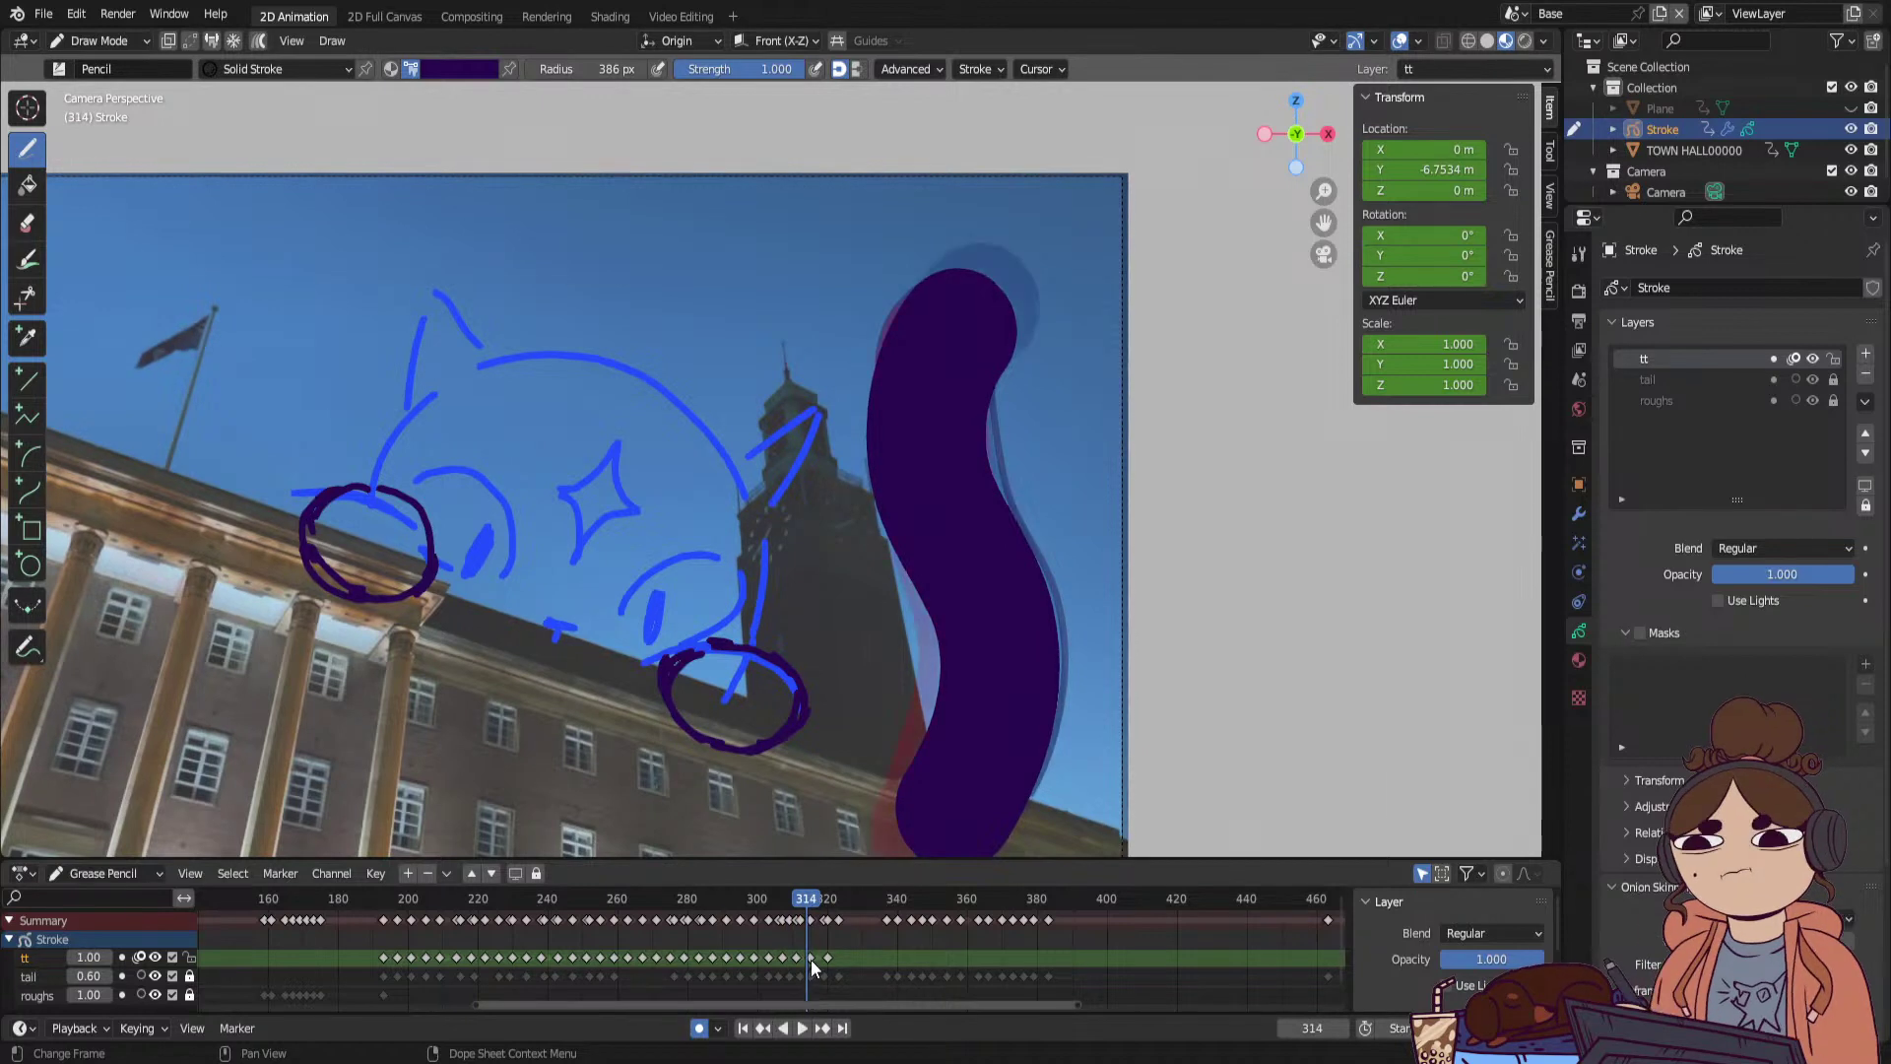
# Play and scrub the tail animation between about frames 232 and 334 to check the swing's timing.
pyautogui.press('space')
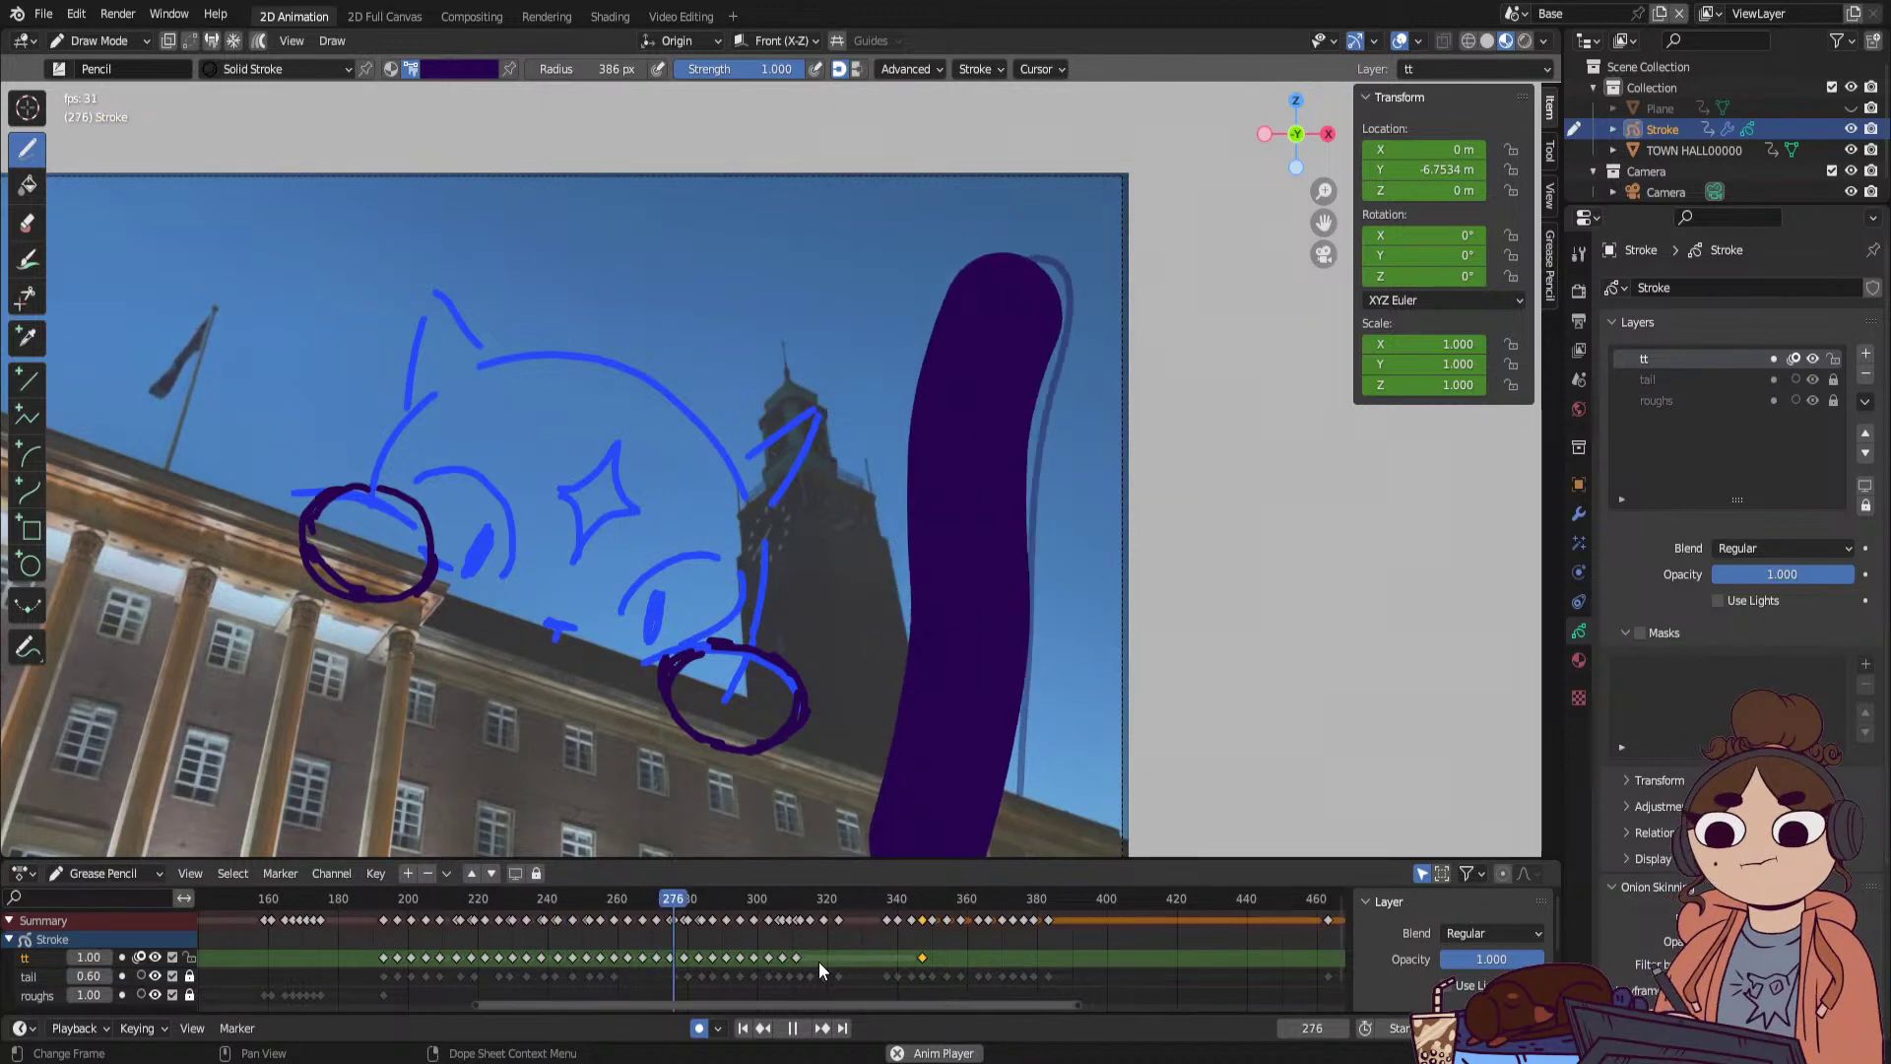
pyautogui.press('space')
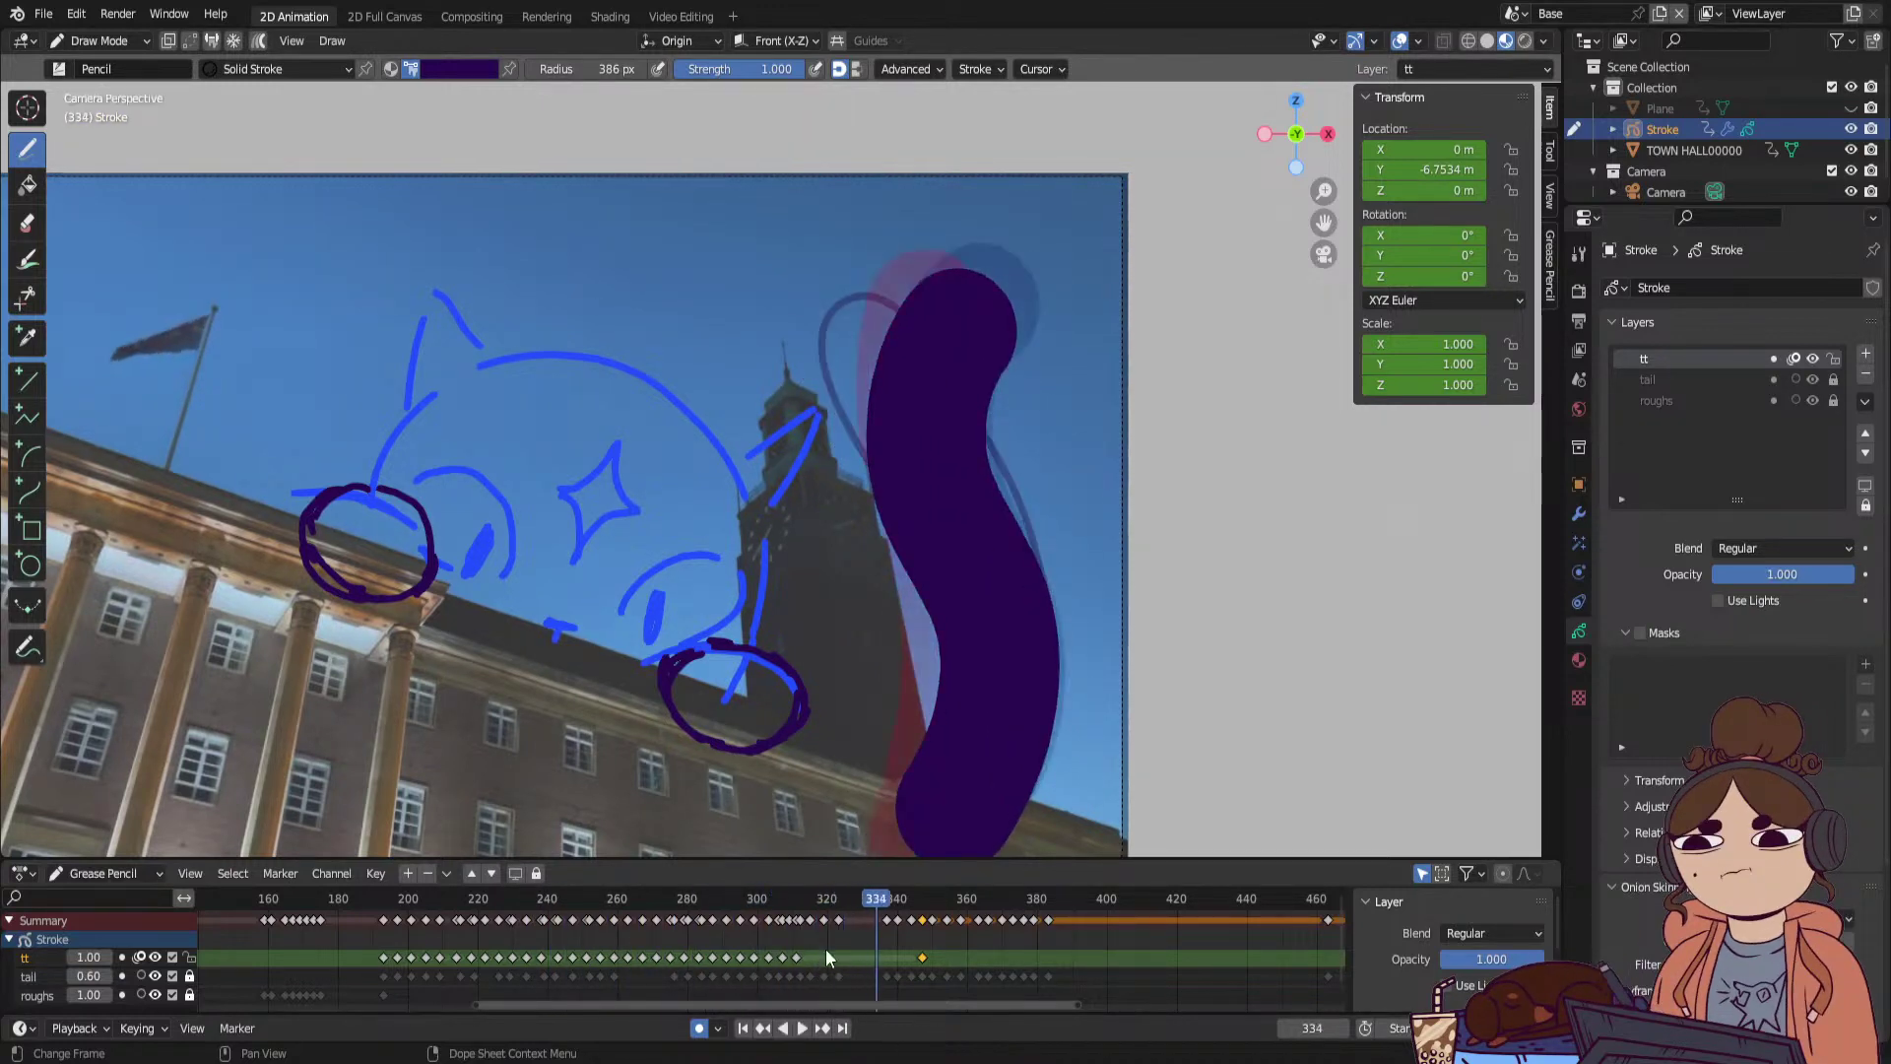
pyautogui.moveTo(819, 902); pyautogui.dragTo(484, 1008)
pyautogui.press('space')
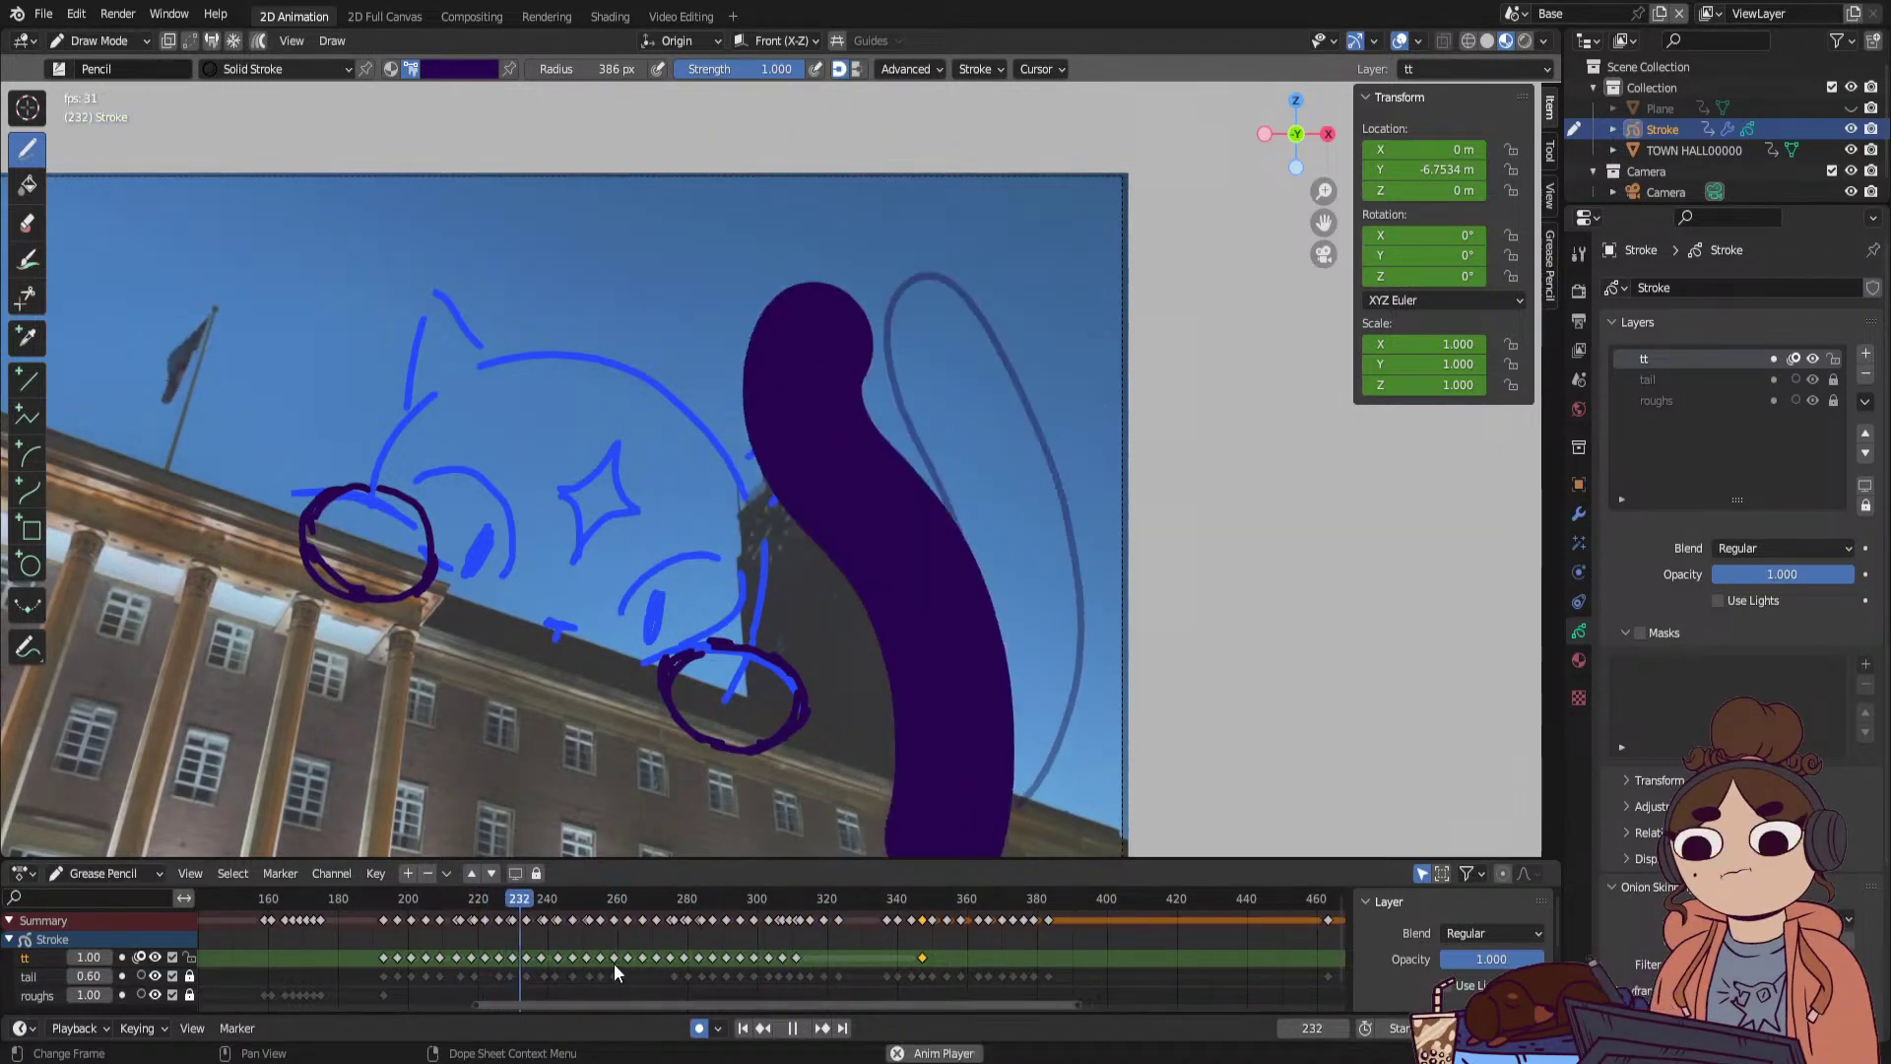
pyautogui.press('space')
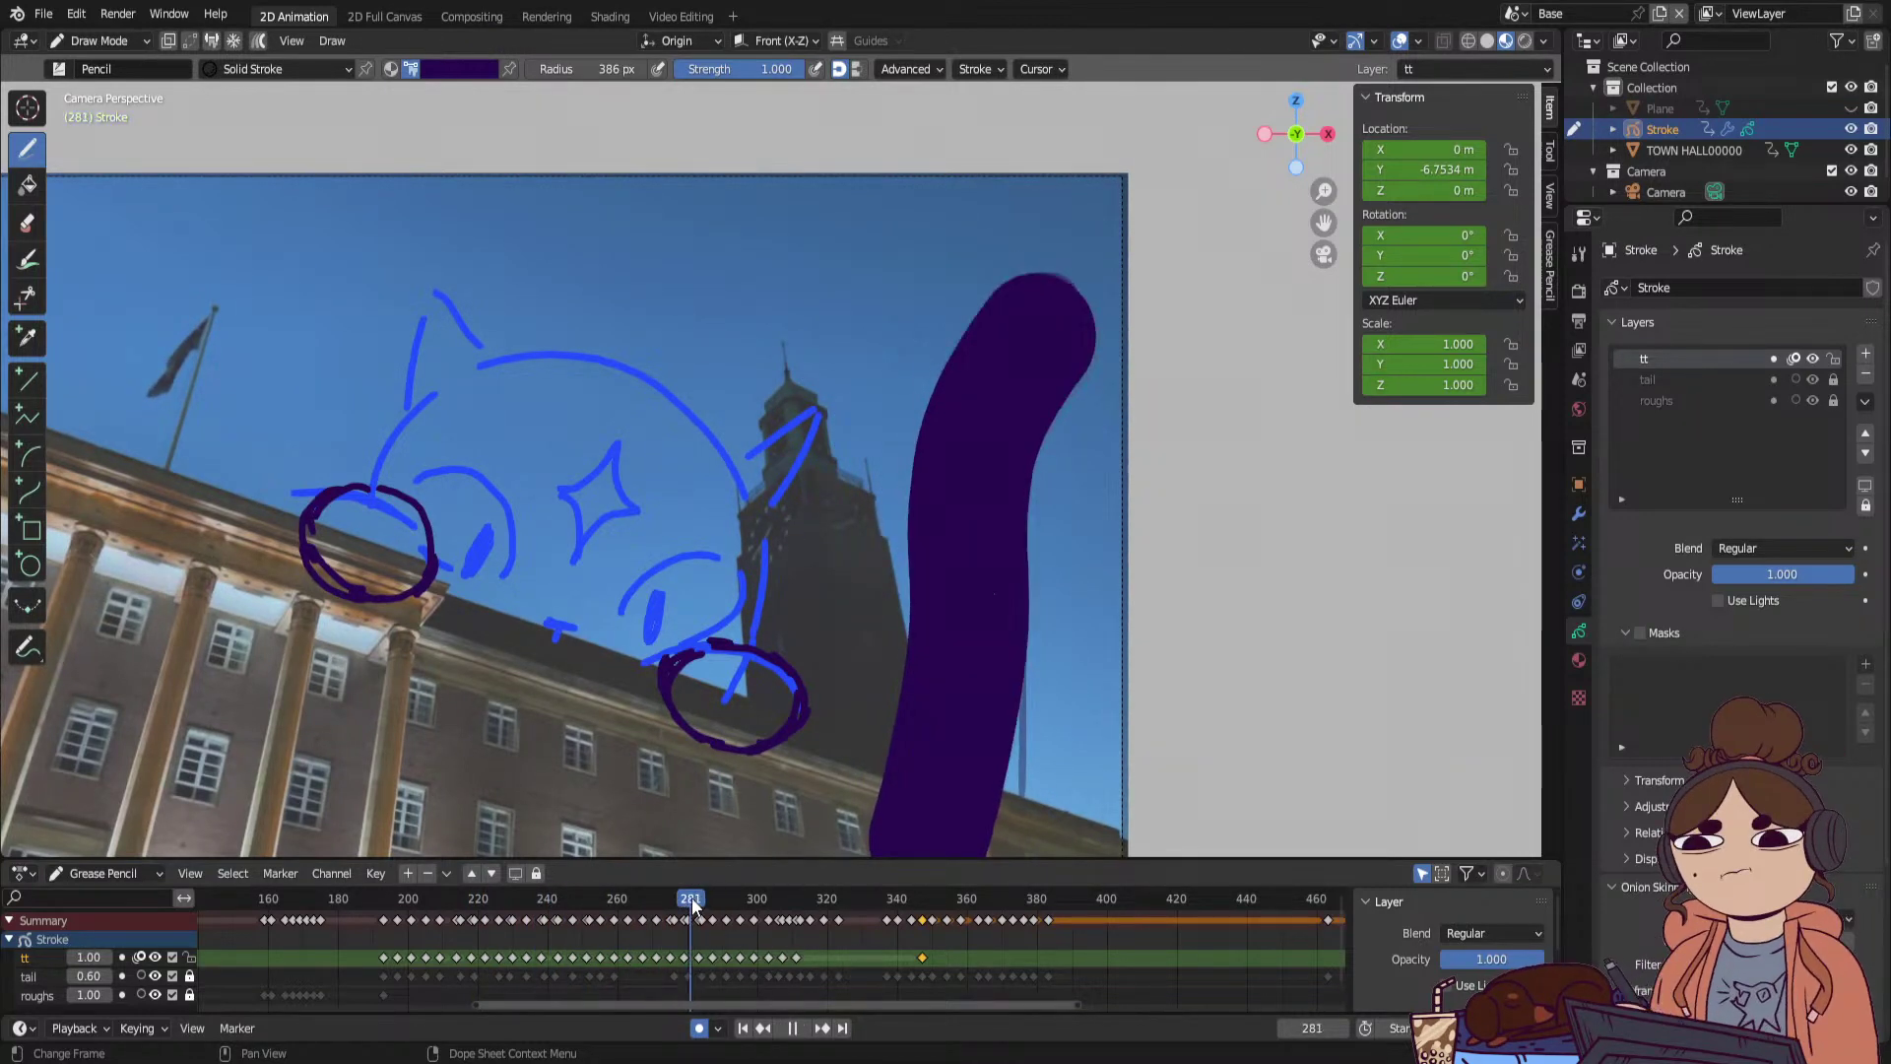
pyautogui.moveTo(833, 959)
pyautogui.mouseDown()
pyautogui.moveTo(588, 932)
pyautogui.moveTo(575, 959)
pyautogui.moveTo(646, 942)
pyautogui.moveTo(563, 973)
pyautogui.moveTo(613, 979)
pyautogui.mouseUp()
pyautogui.press('space')
pyautogui.press('space')
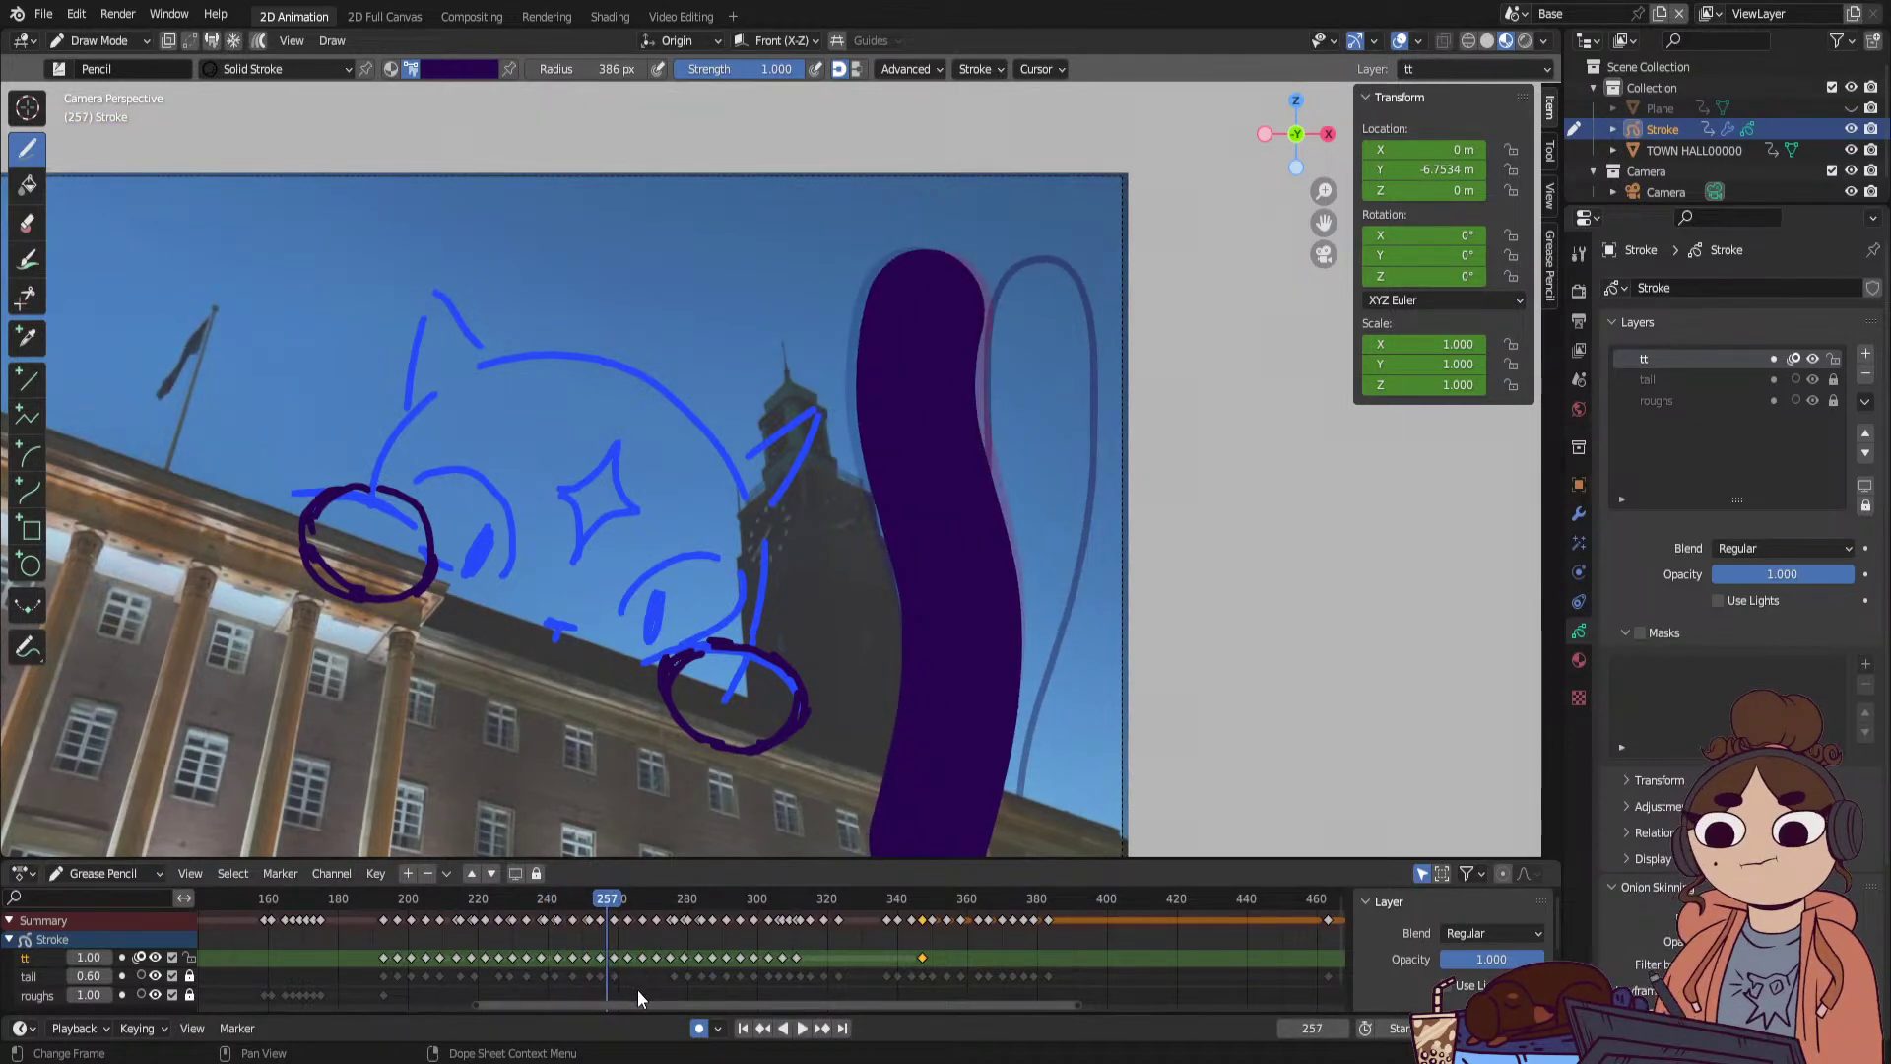
# Step through the drawings from frame 257 and delete the two tt keyframes at frames 263 and 267.
pyautogui.press('Right')
pyautogui.press('Right')
pyautogui.press('Right')
pyautogui.press('Right')
pyautogui.press('Right')
pyautogui.press('Right')
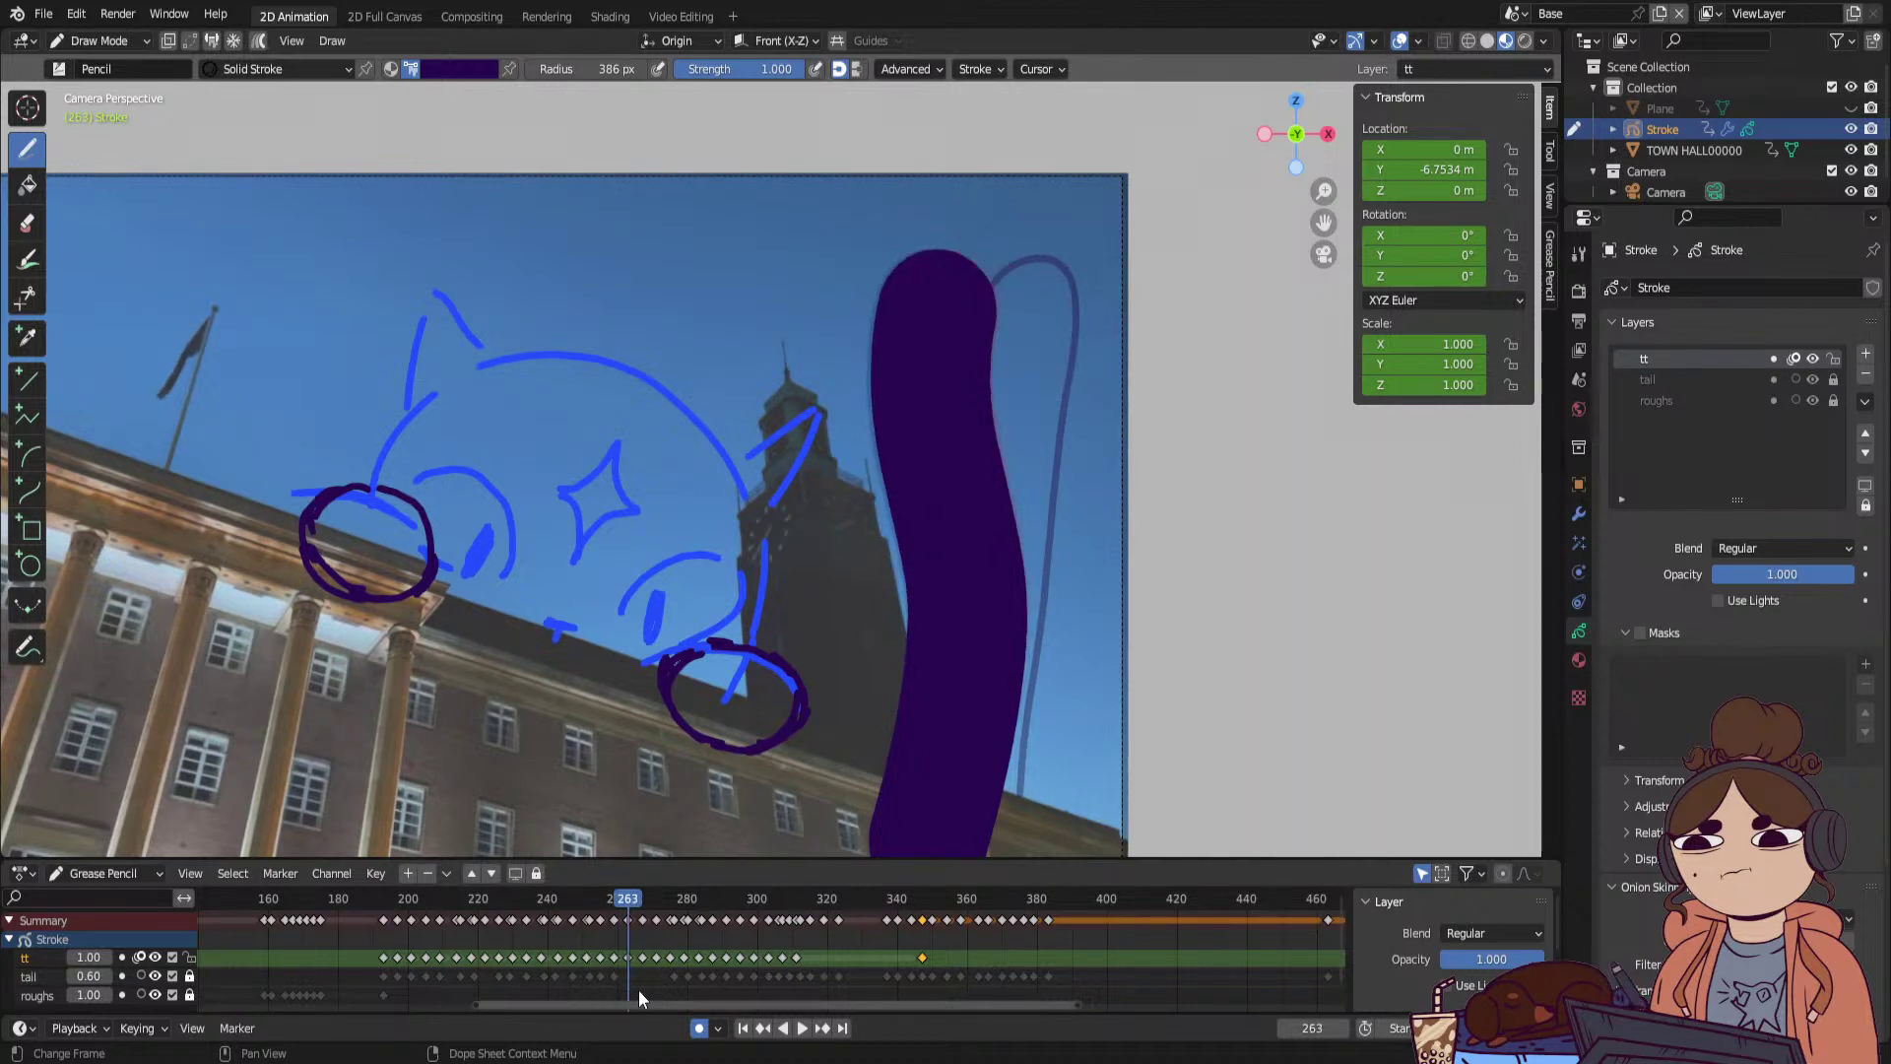
pyautogui.press('Down')
pyautogui.moveTo(623, 942); pyautogui.dragTo(652, 968)
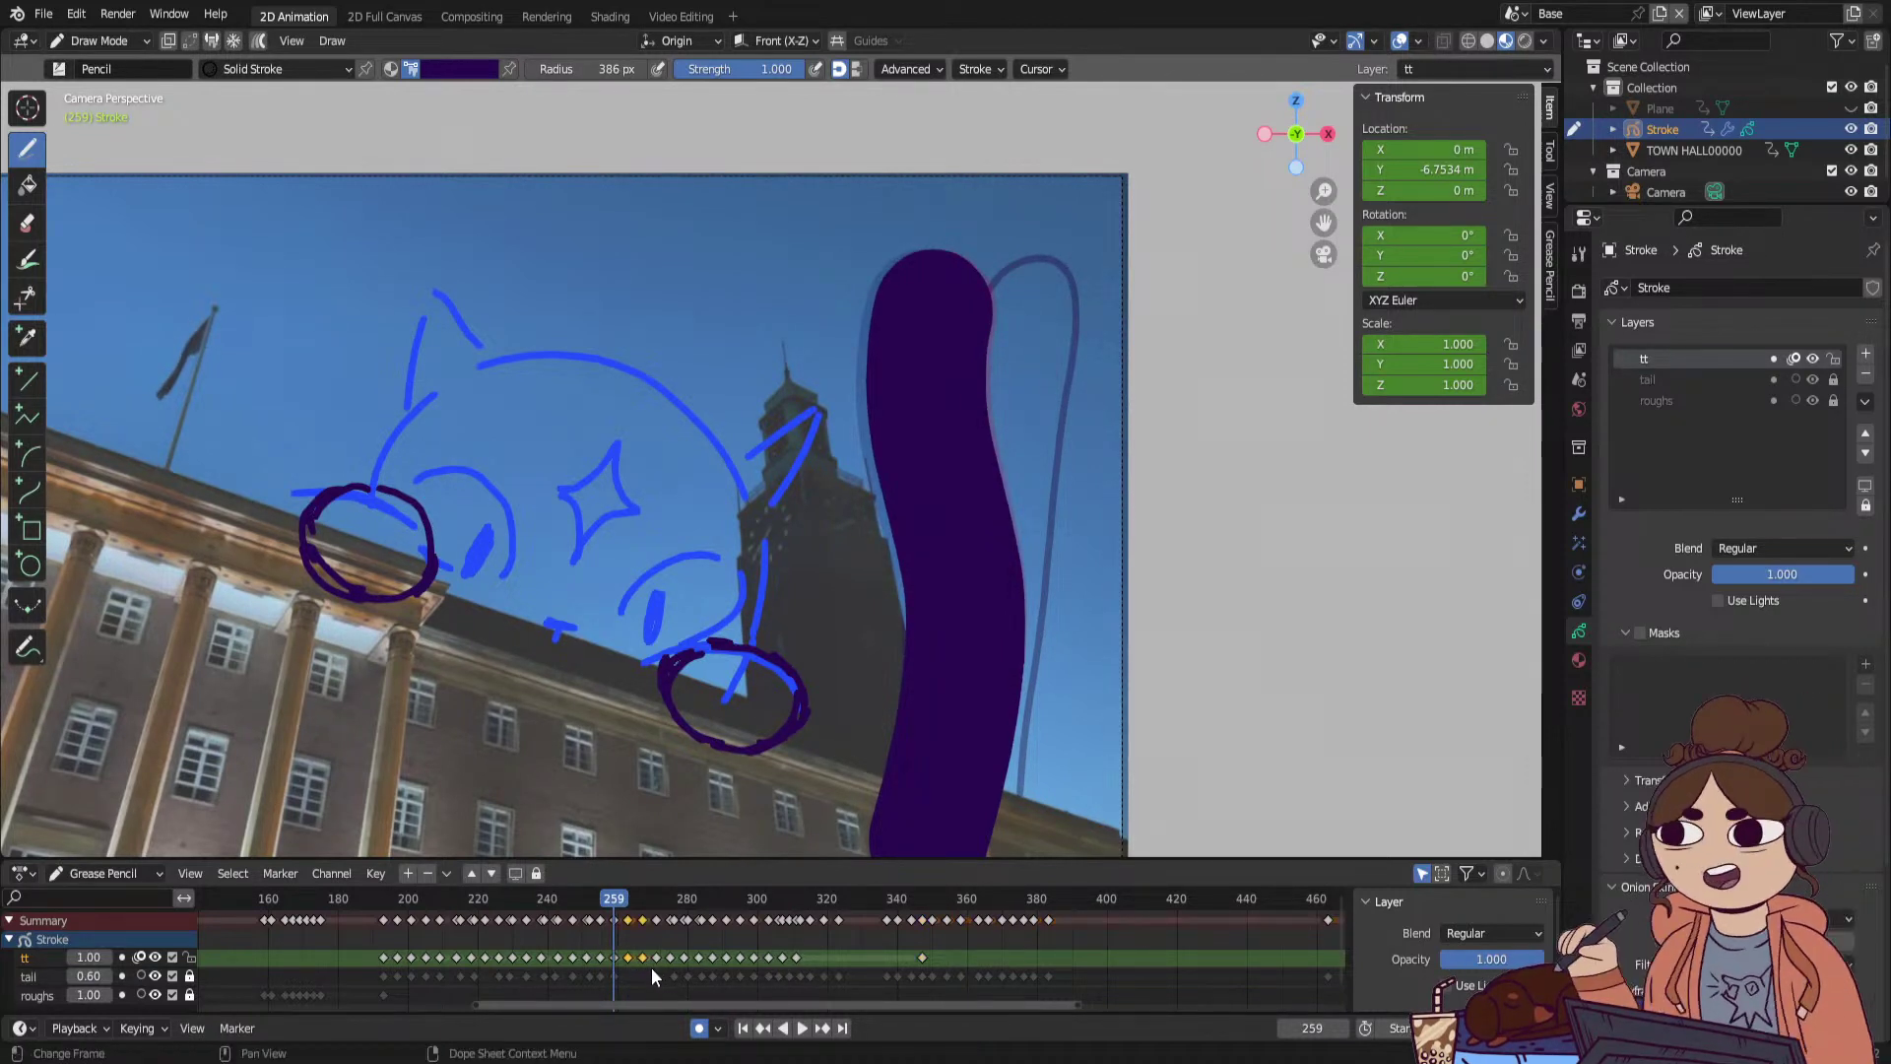
pyautogui.press('Delete')
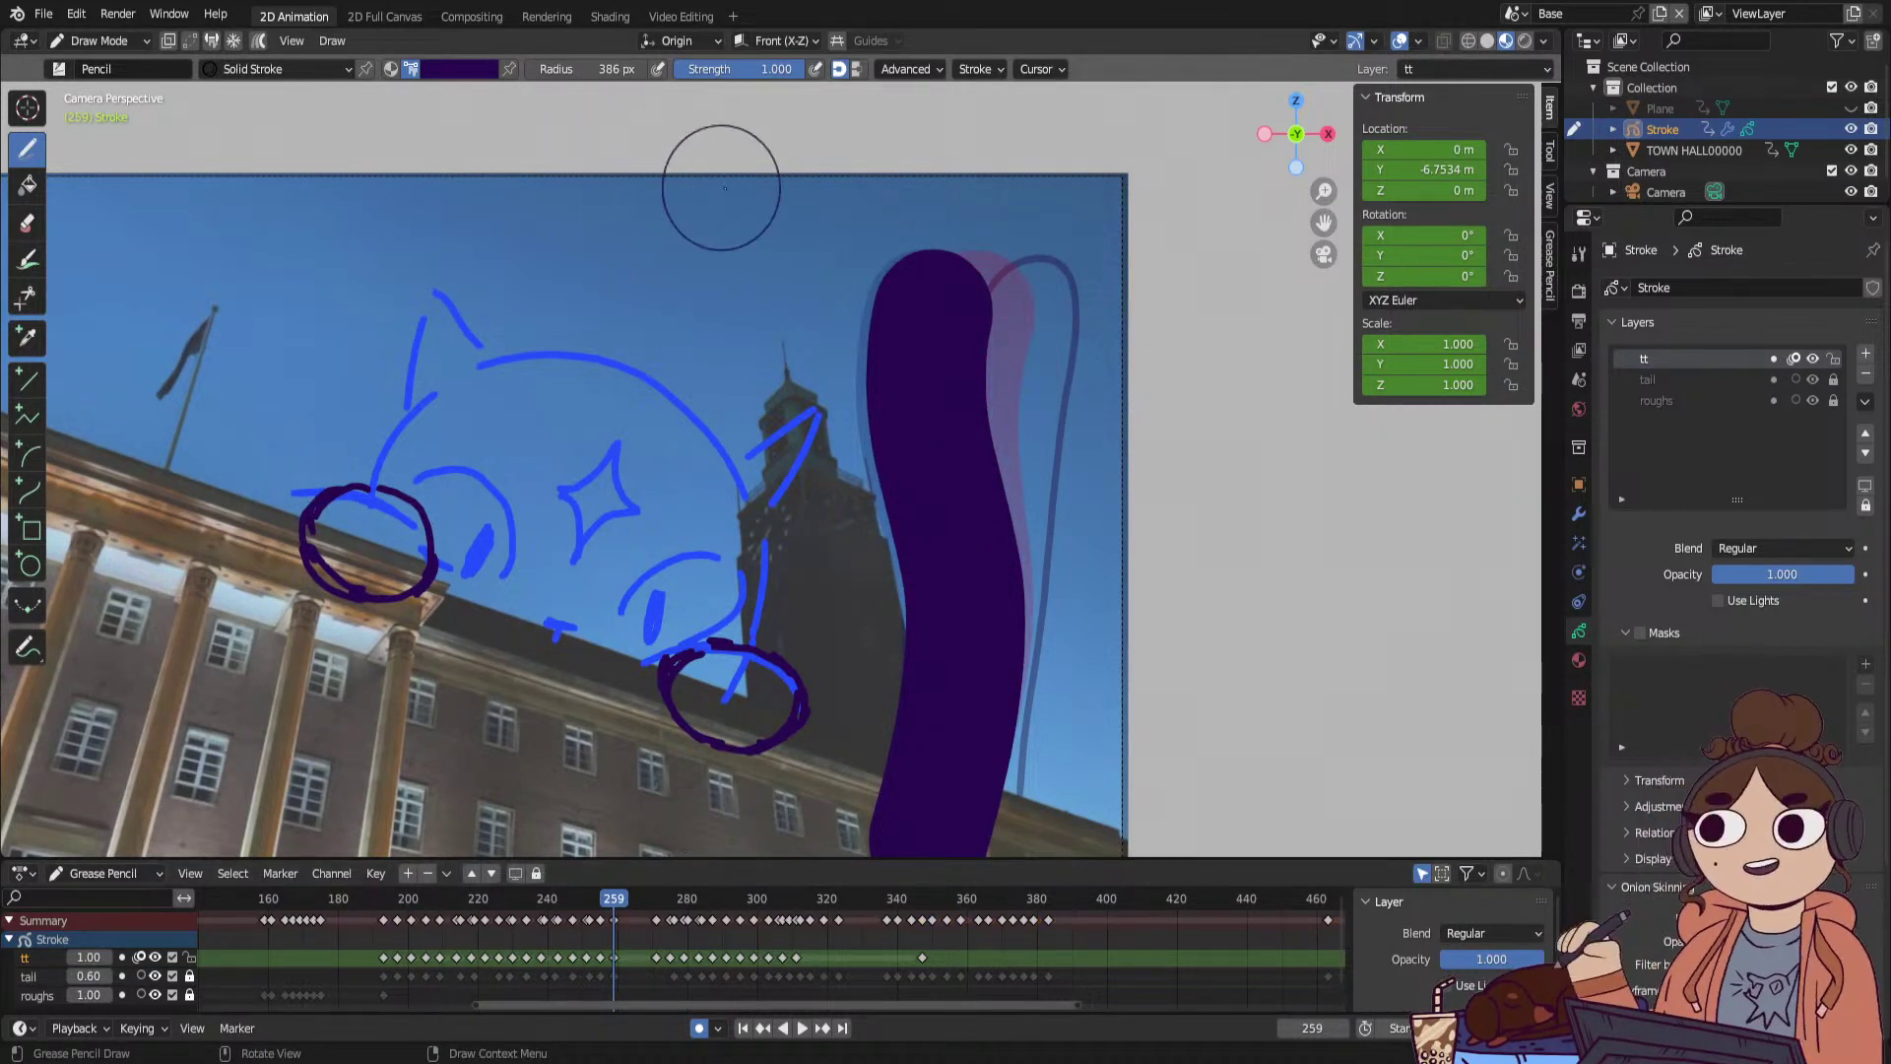
# Reshape the tail at frame 259 by drawing a rightward bulge in its lower half and erasing the excess left edge.
pyautogui.moveTo(933, 312)
pyautogui.mouseDown()
pyautogui.moveTo(1000, 610)
pyautogui.moveTo(975, 797)
pyautogui.moveTo(937, 835)
pyautogui.mouseUp()
pyautogui.hotkey('ctrl', 'z')
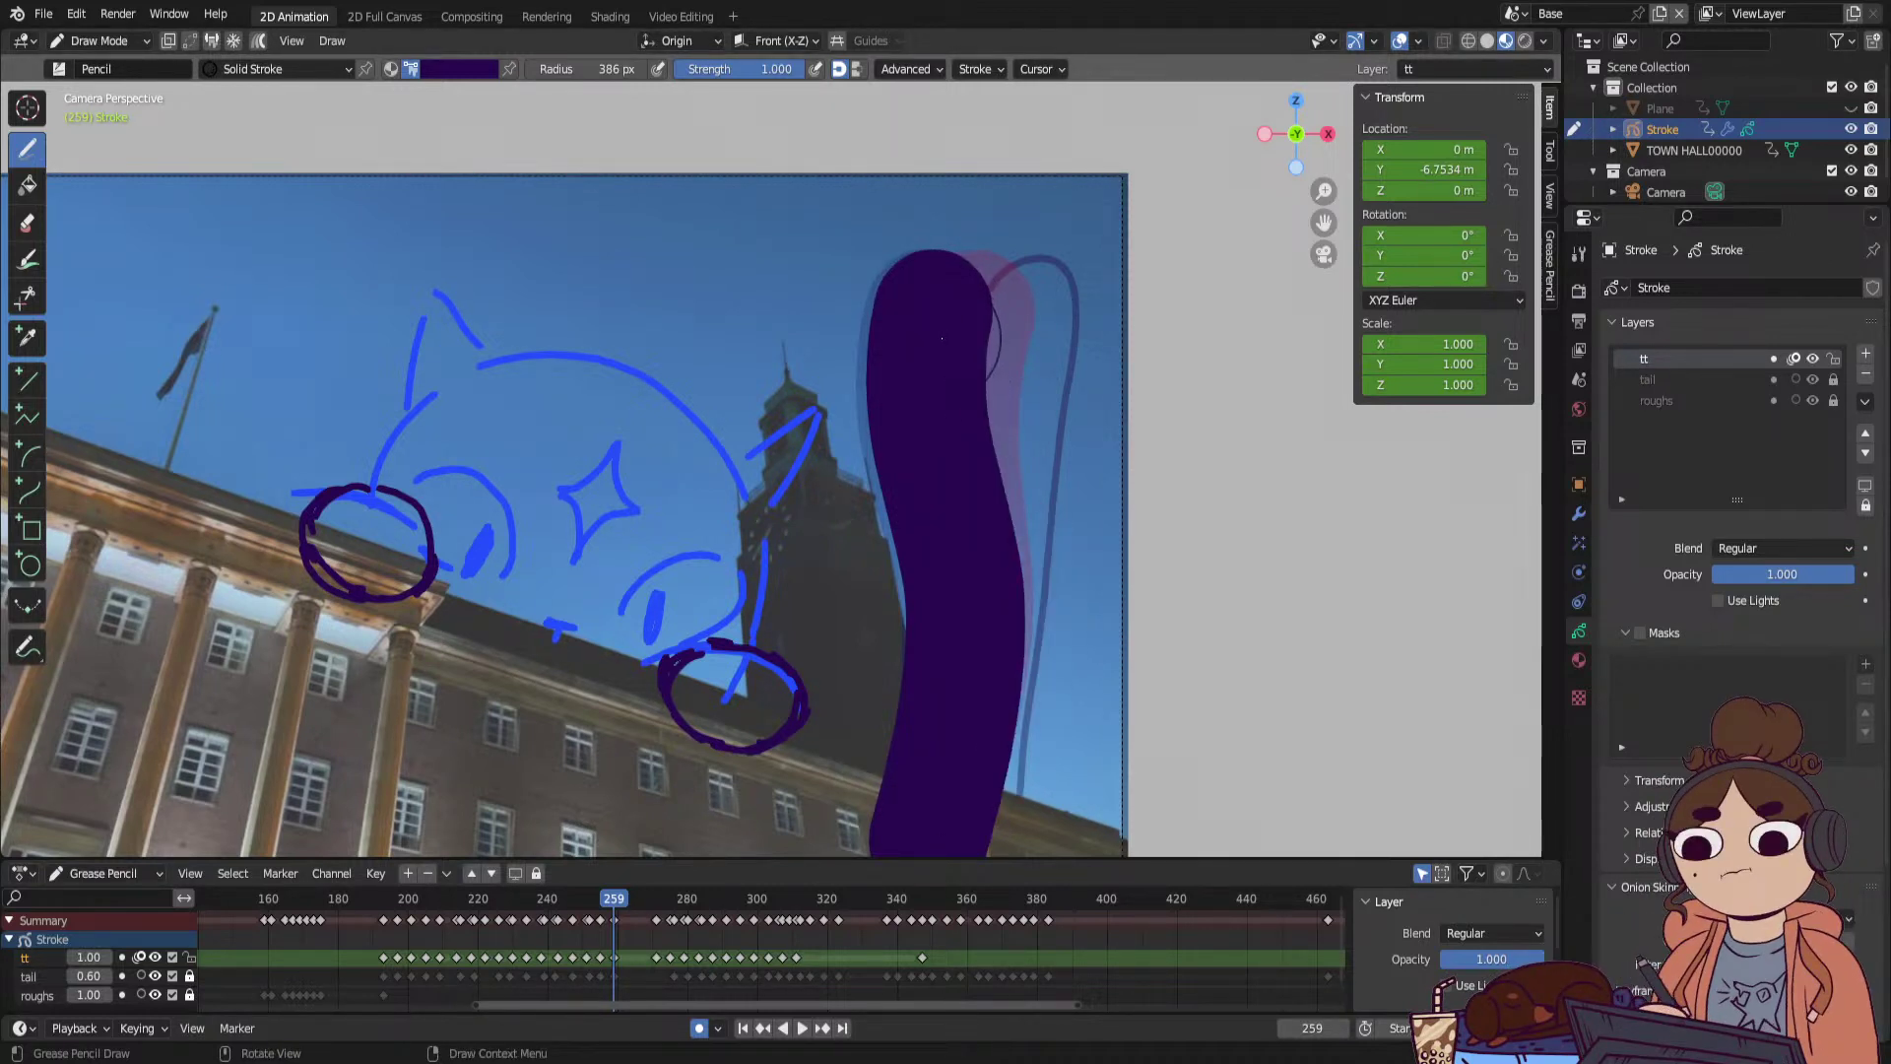
pyautogui.moveTo(942, 337)
pyautogui.mouseDown()
pyautogui.moveTo(977, 552)
pyautogui.moveTo(961, 793)
pyautogui.mouseUp()
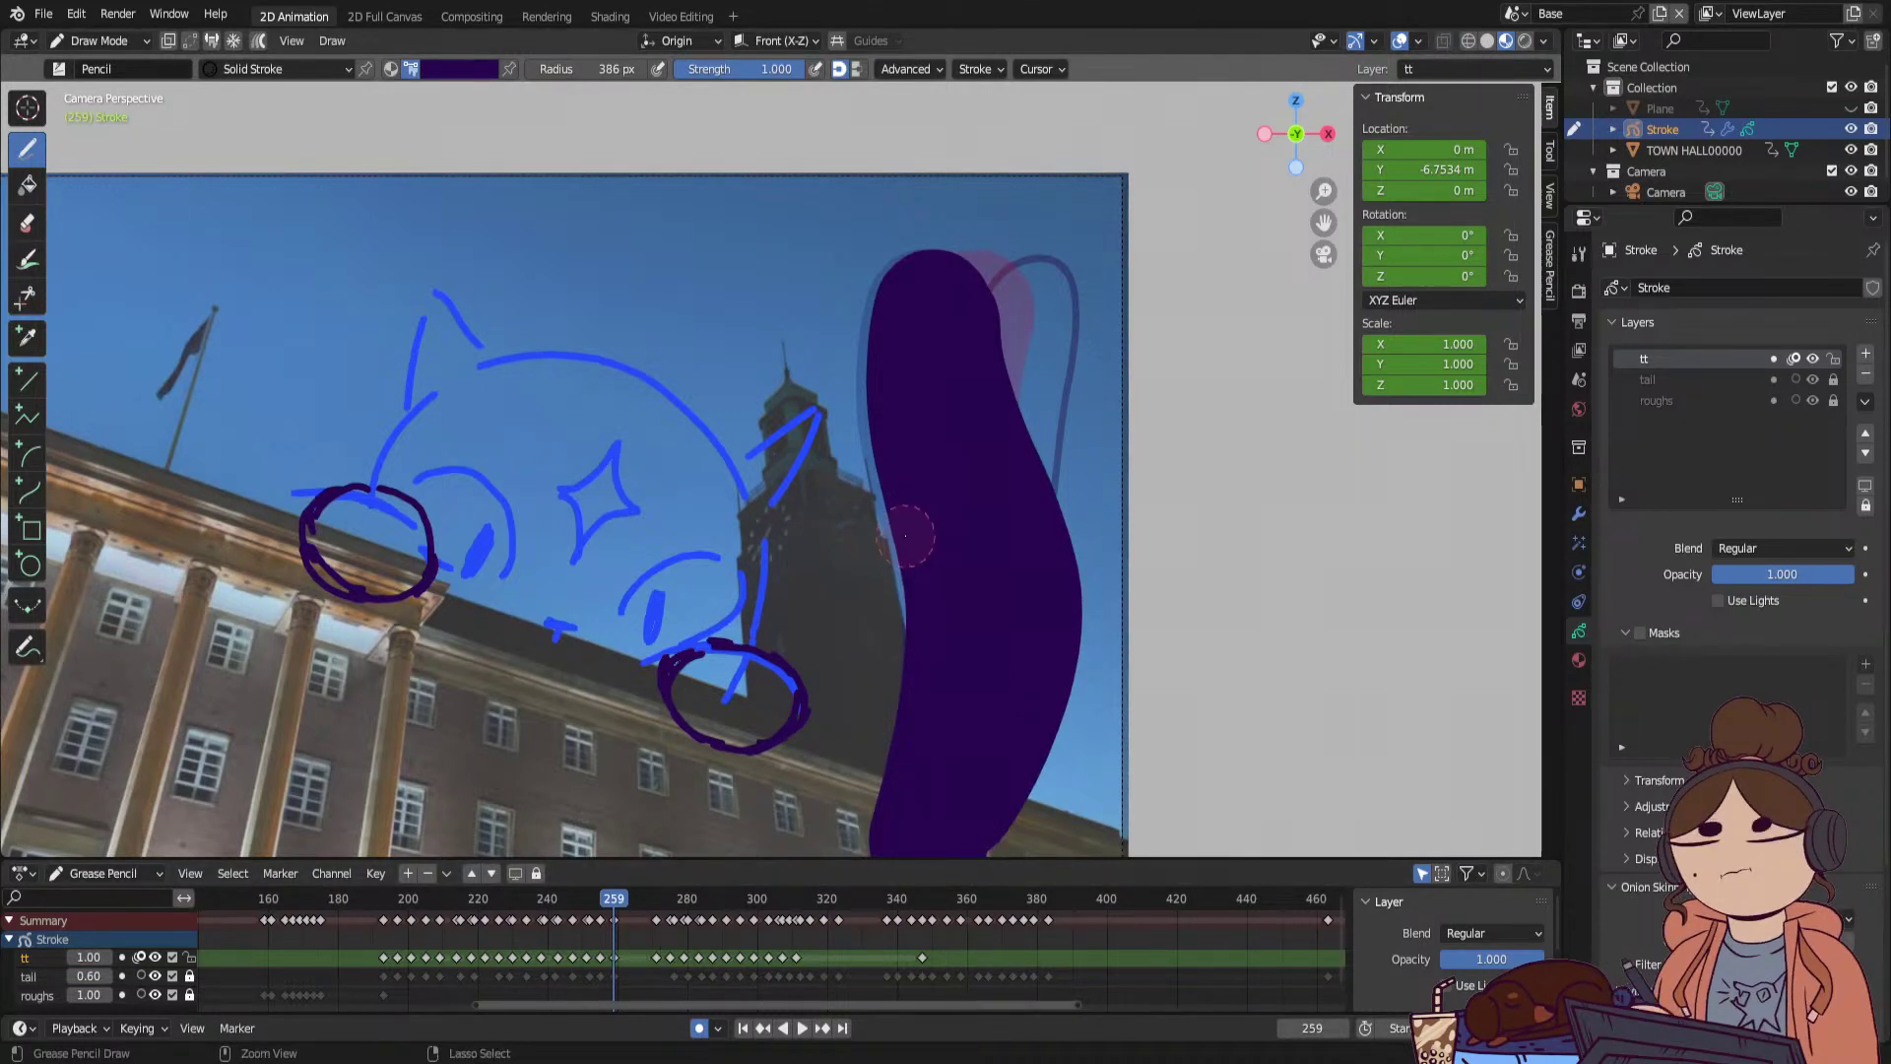
pyautogui.moveTo(935, 520)
pyautogui.keyDown('ctrl'); pyautogui.mouseDown()
pyautogui.moveTo(929, 641)
pyautogui.moveTo(940, 621)
pyautogui.moveTo(906, 731)
pyautogui.moveTo(937, 751)
pyautogui.mouseUp(); pyautogui.keyUp('ctrl')
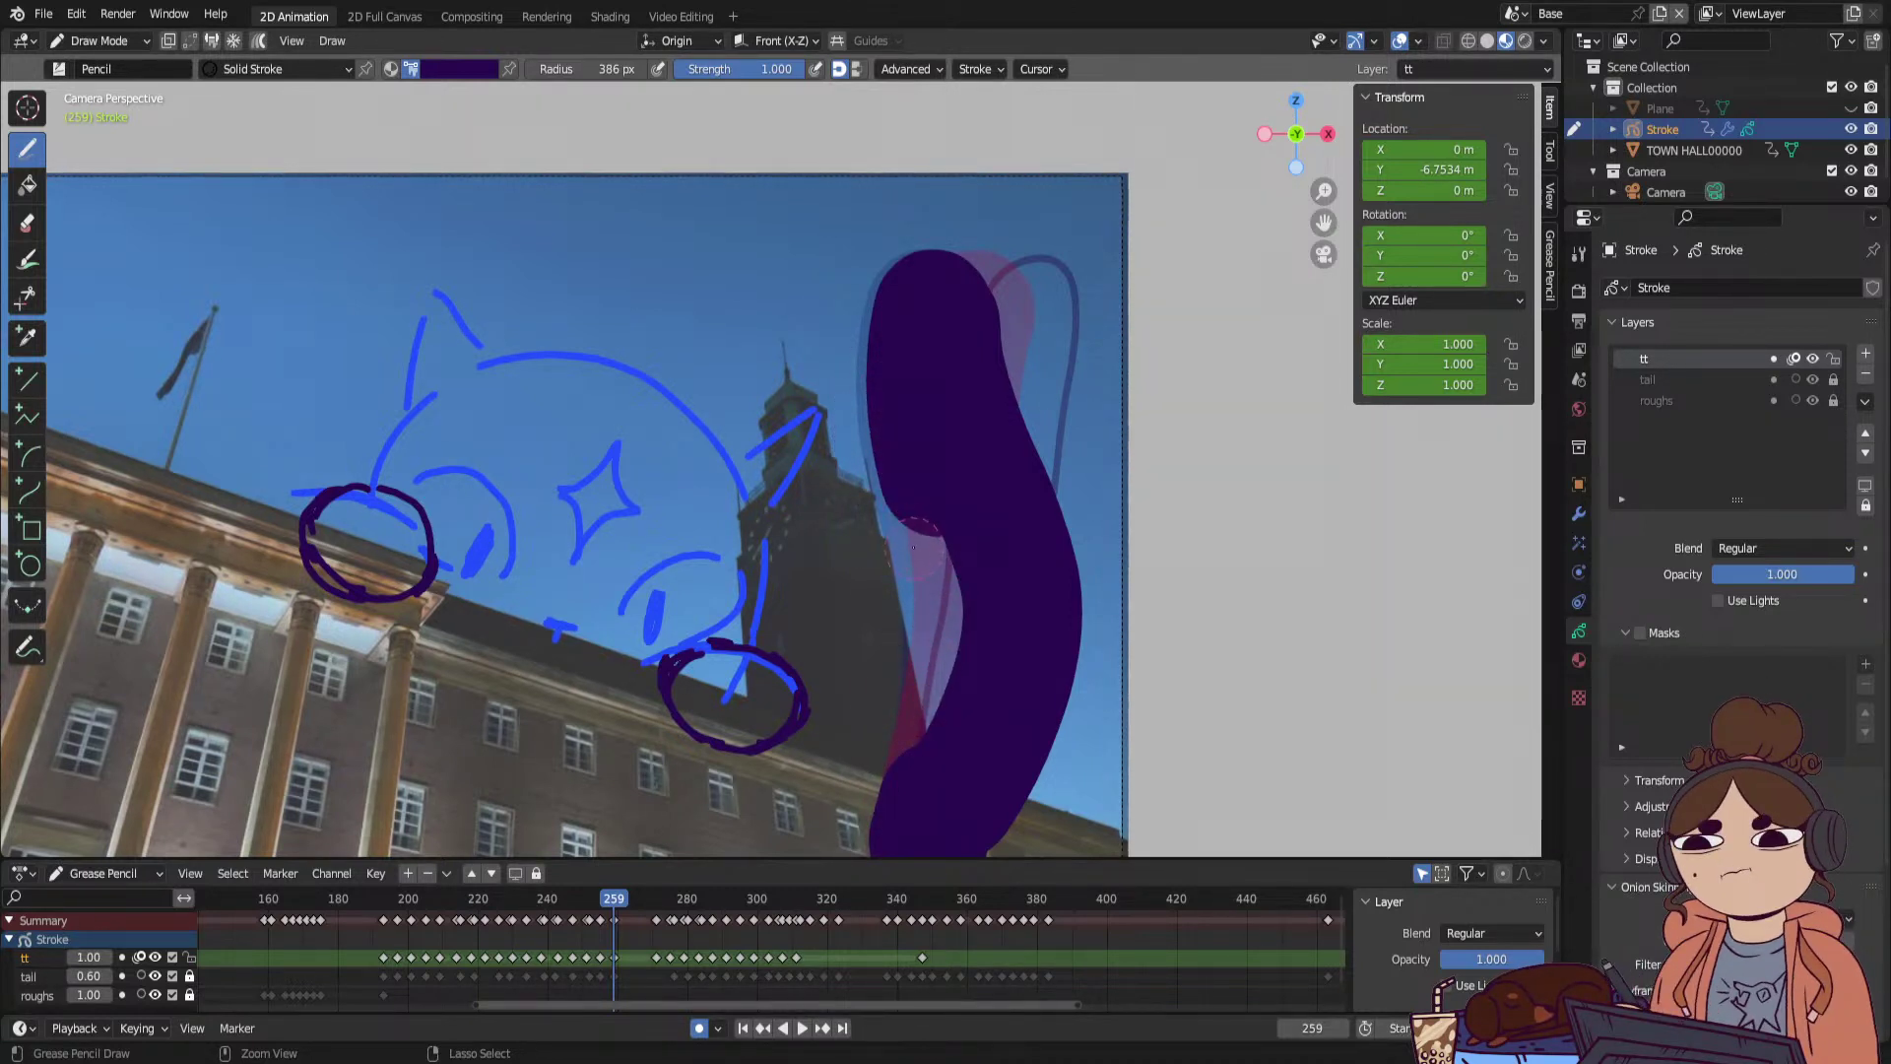
pyautogui.moveTo(893, 444)
pyautogui.keyDown('ctrl'); pyautogui.mouseDown()
pyautogui.moveTo(897, 463)
pyautogui.moveTo(891, 332)
pyautogui.mouseUp(); pyautogui.keyUp('ctrl')
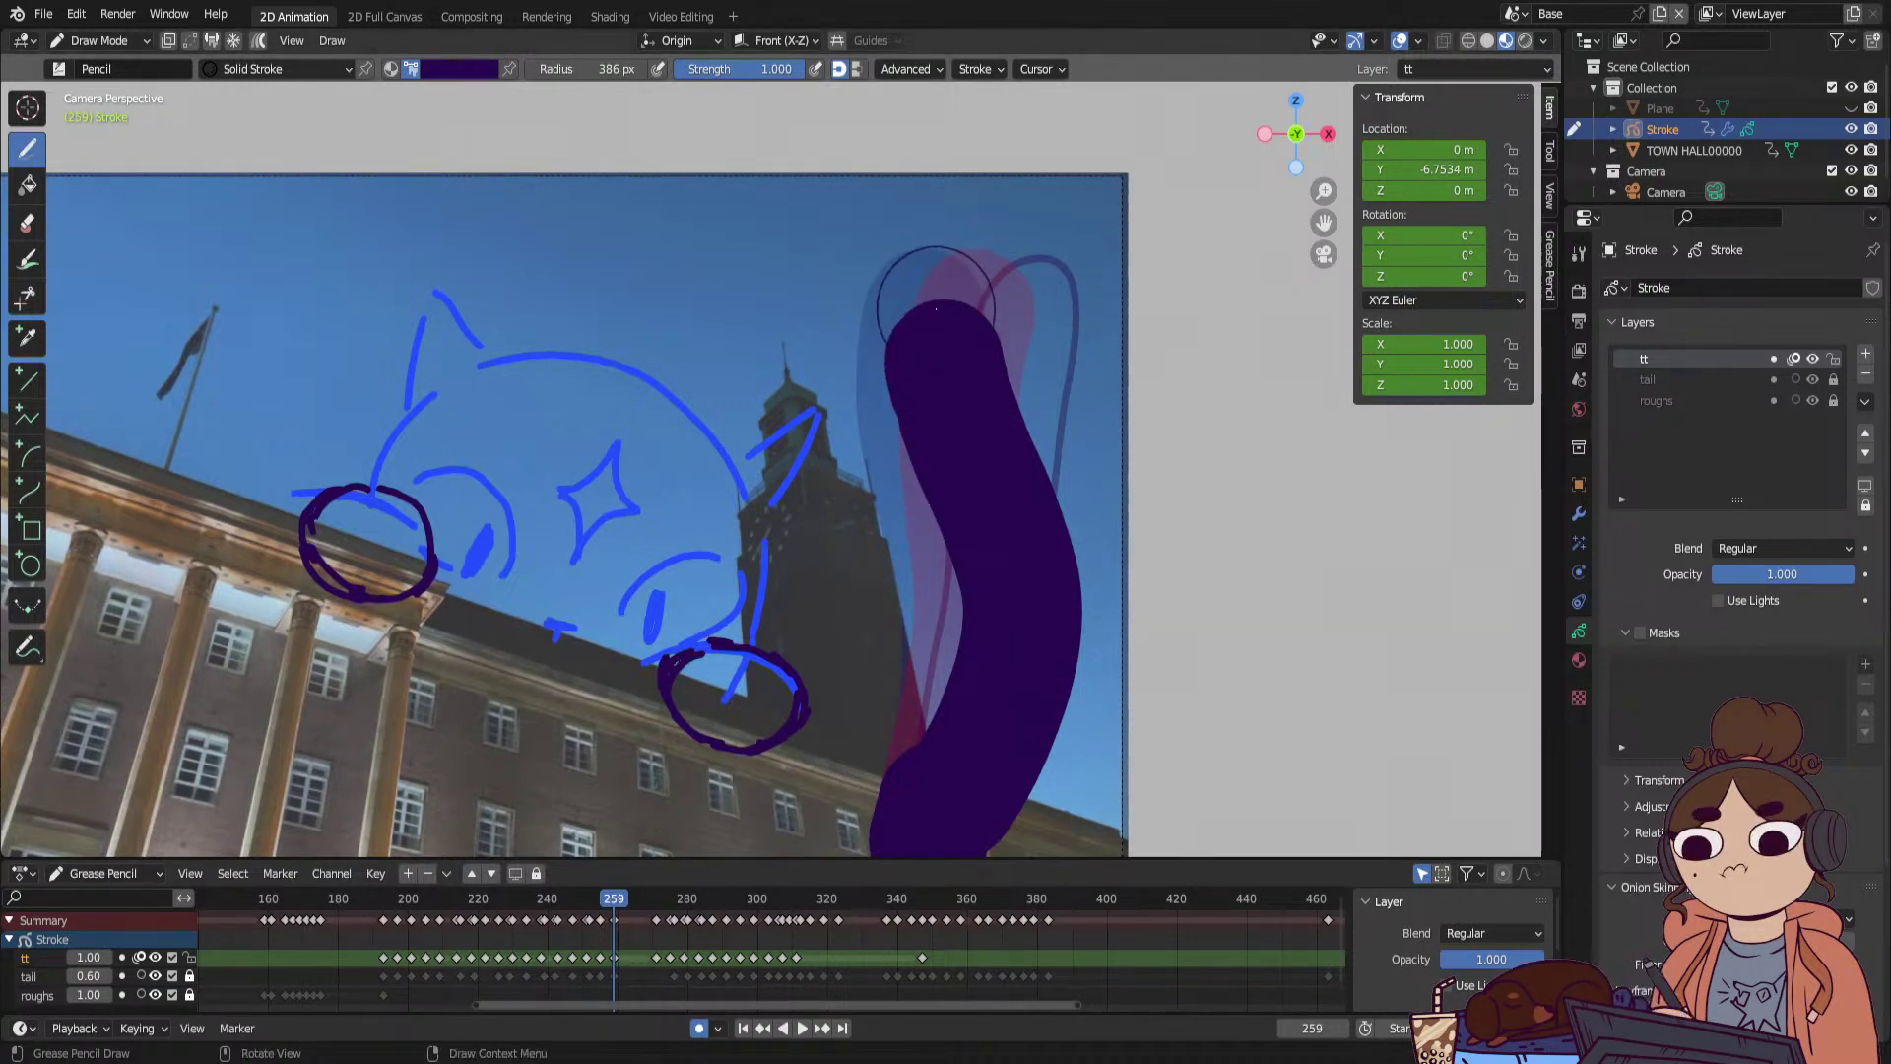
pyautogui.hotkey('ctrl', 'z')
# Draw a new tail at frame 263 with the tip moved slightly right and the lower body bowed strongly right.
pyautogui.press('space')
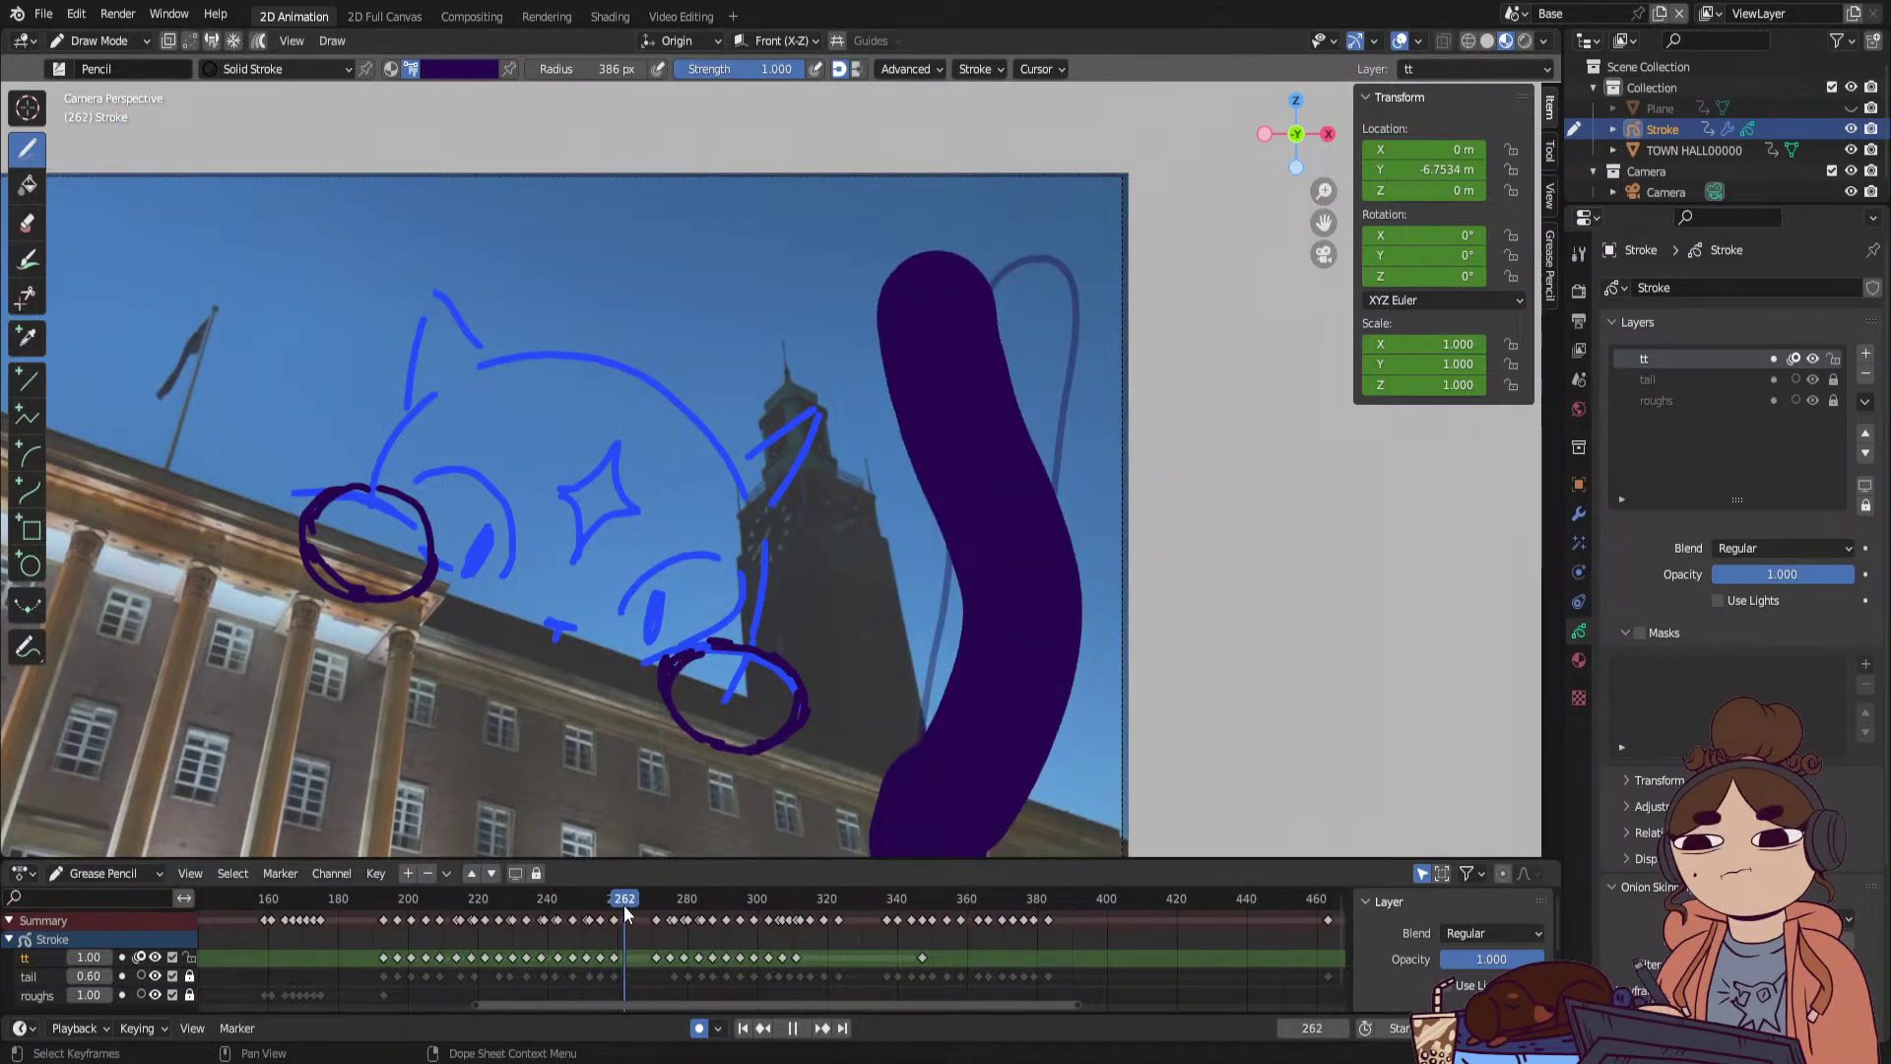
pyautogui.press('space')
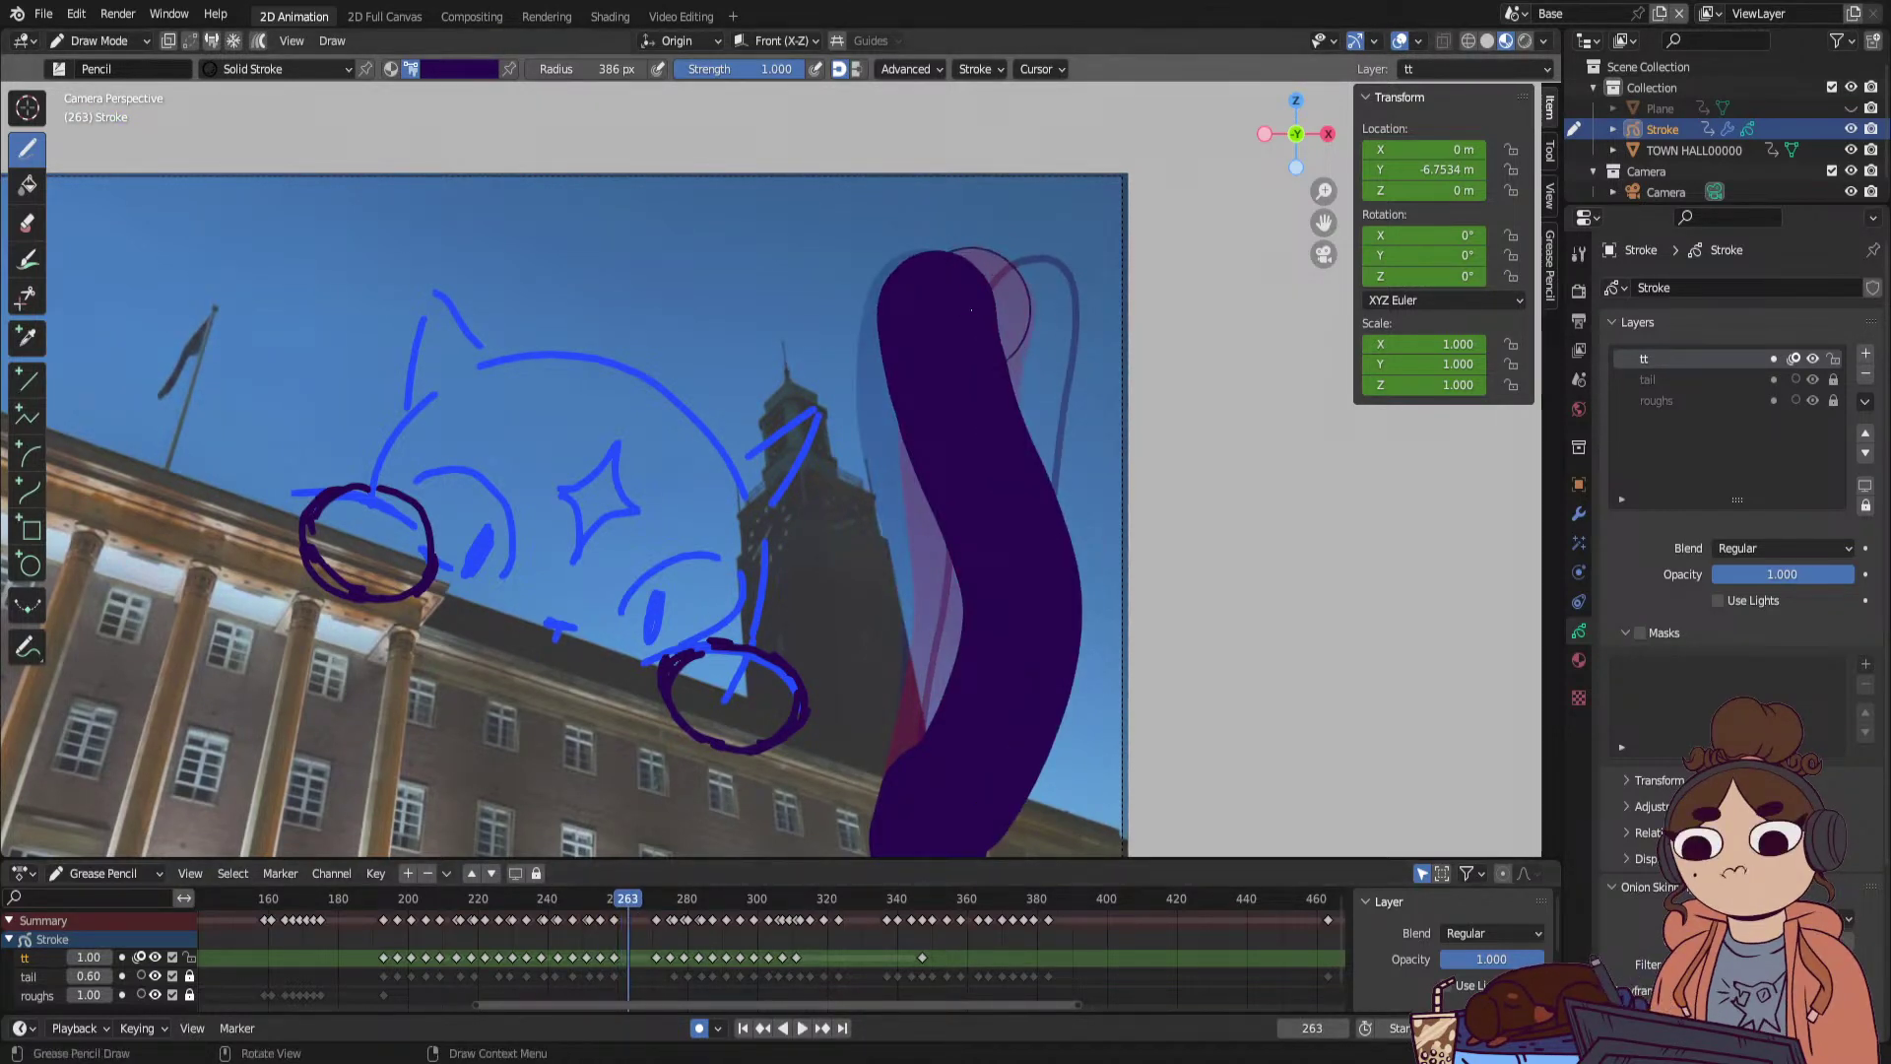
pyautogui.click(958, 309)
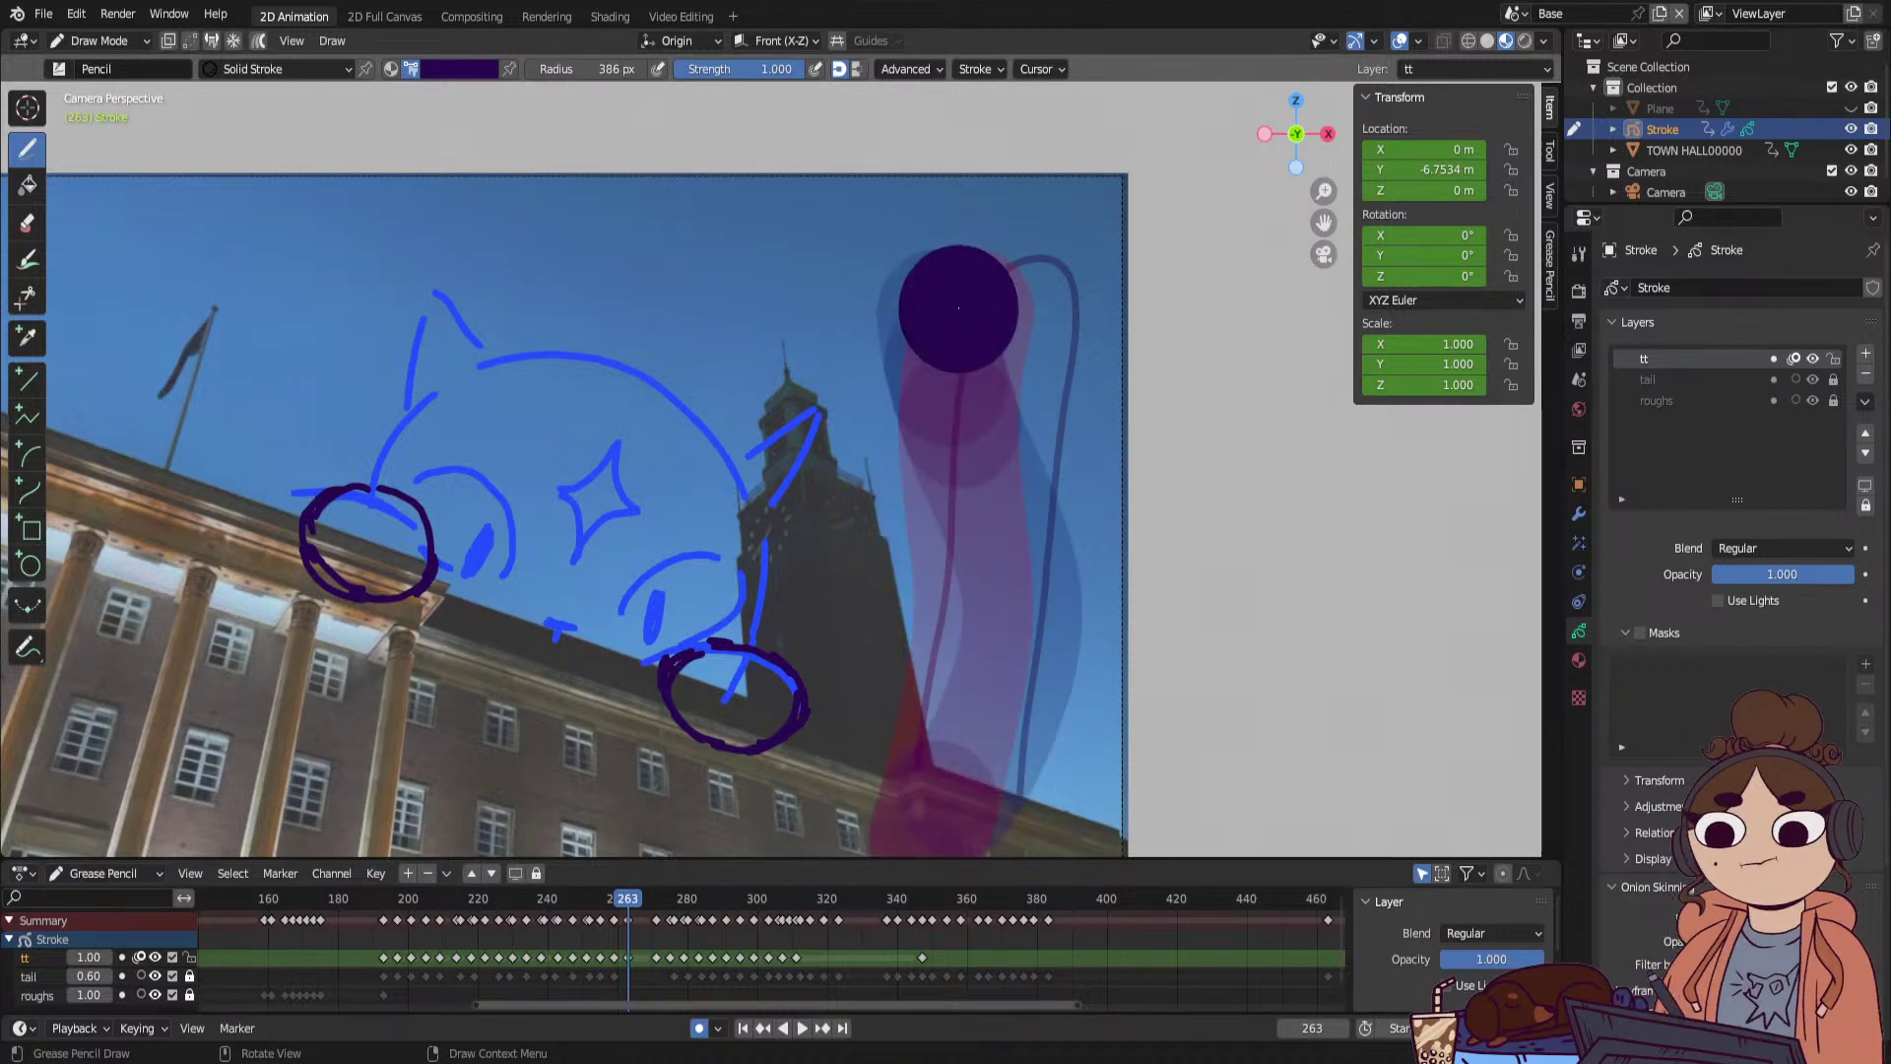
pyautogui.moveTo(963, 320)
pyautogui.mouseDown()
pyautogui.moveTo(1015, 478)
pyautogui.moveTo(1035, 685)
pyautogui.moveTo(921, 822)
pyautogui.mouseUp()
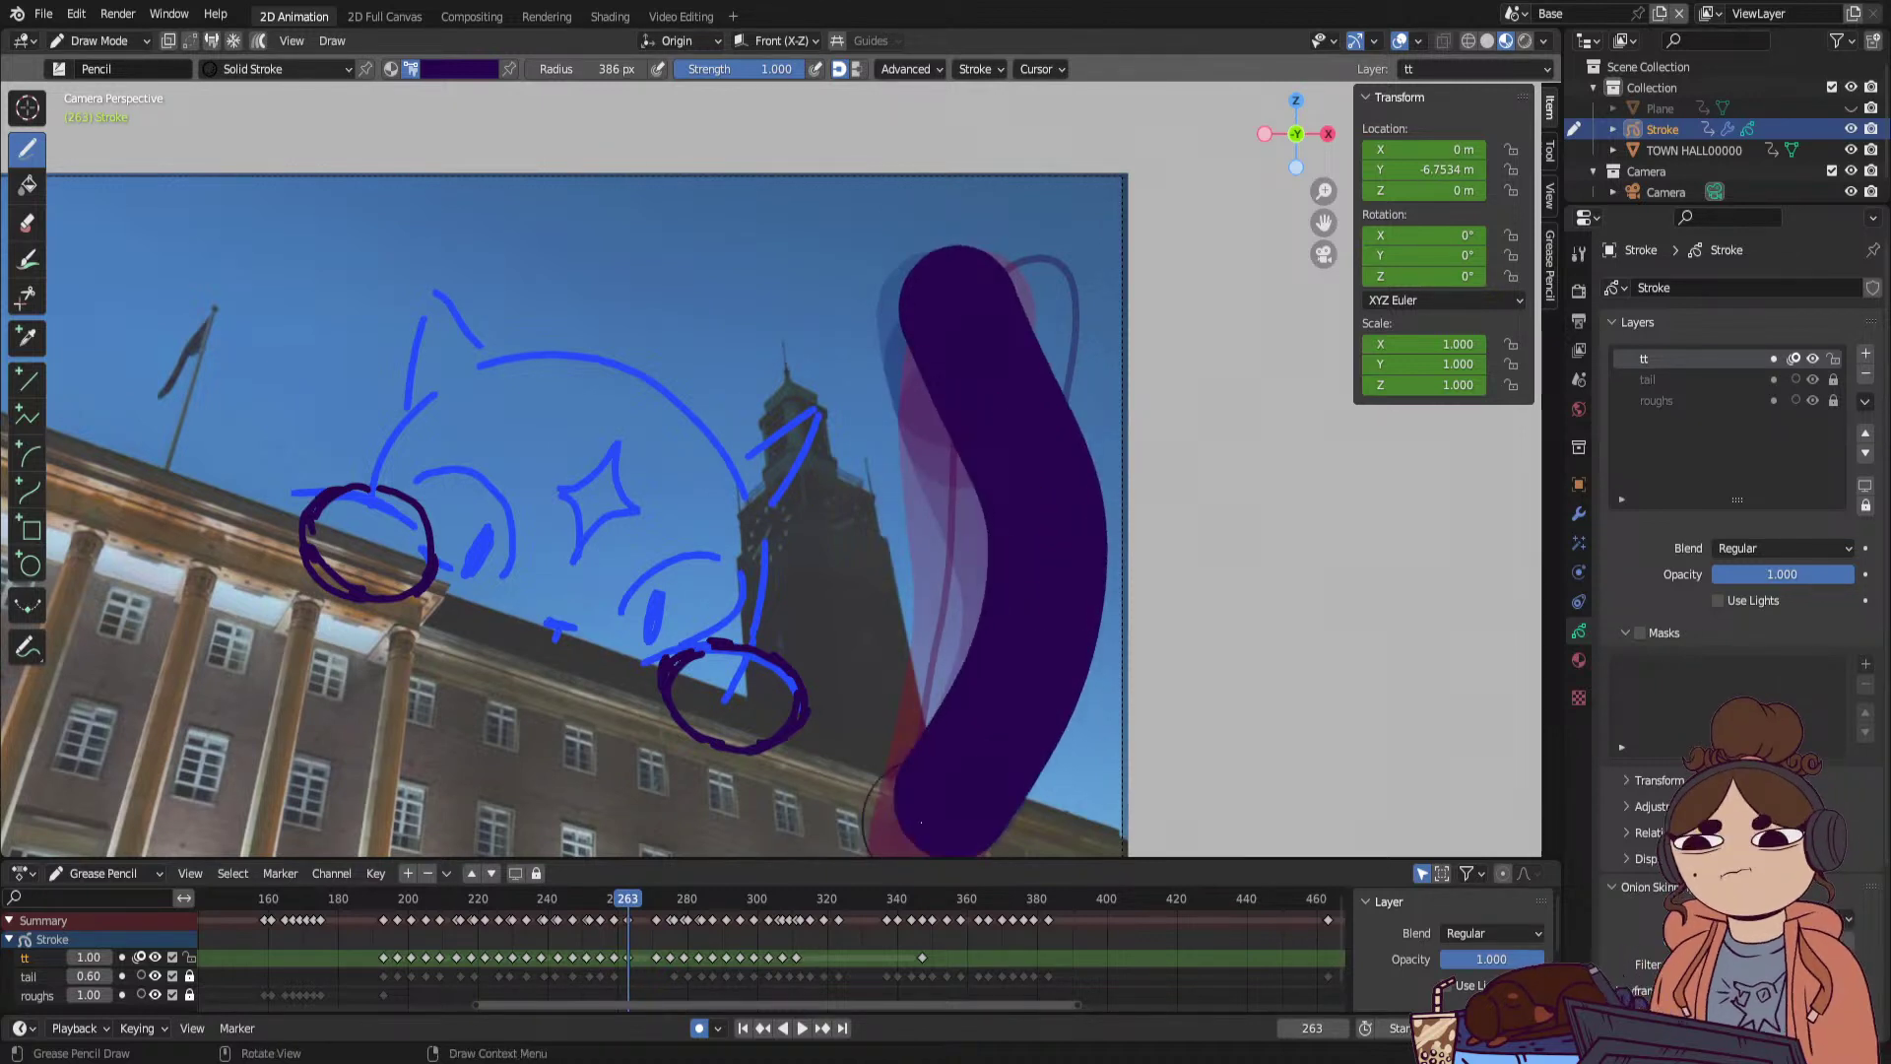
# Check the motion after frame 263 and draw a tail at frame 266 with its tip further right and its base swung back left.
pyautogui.press('space')
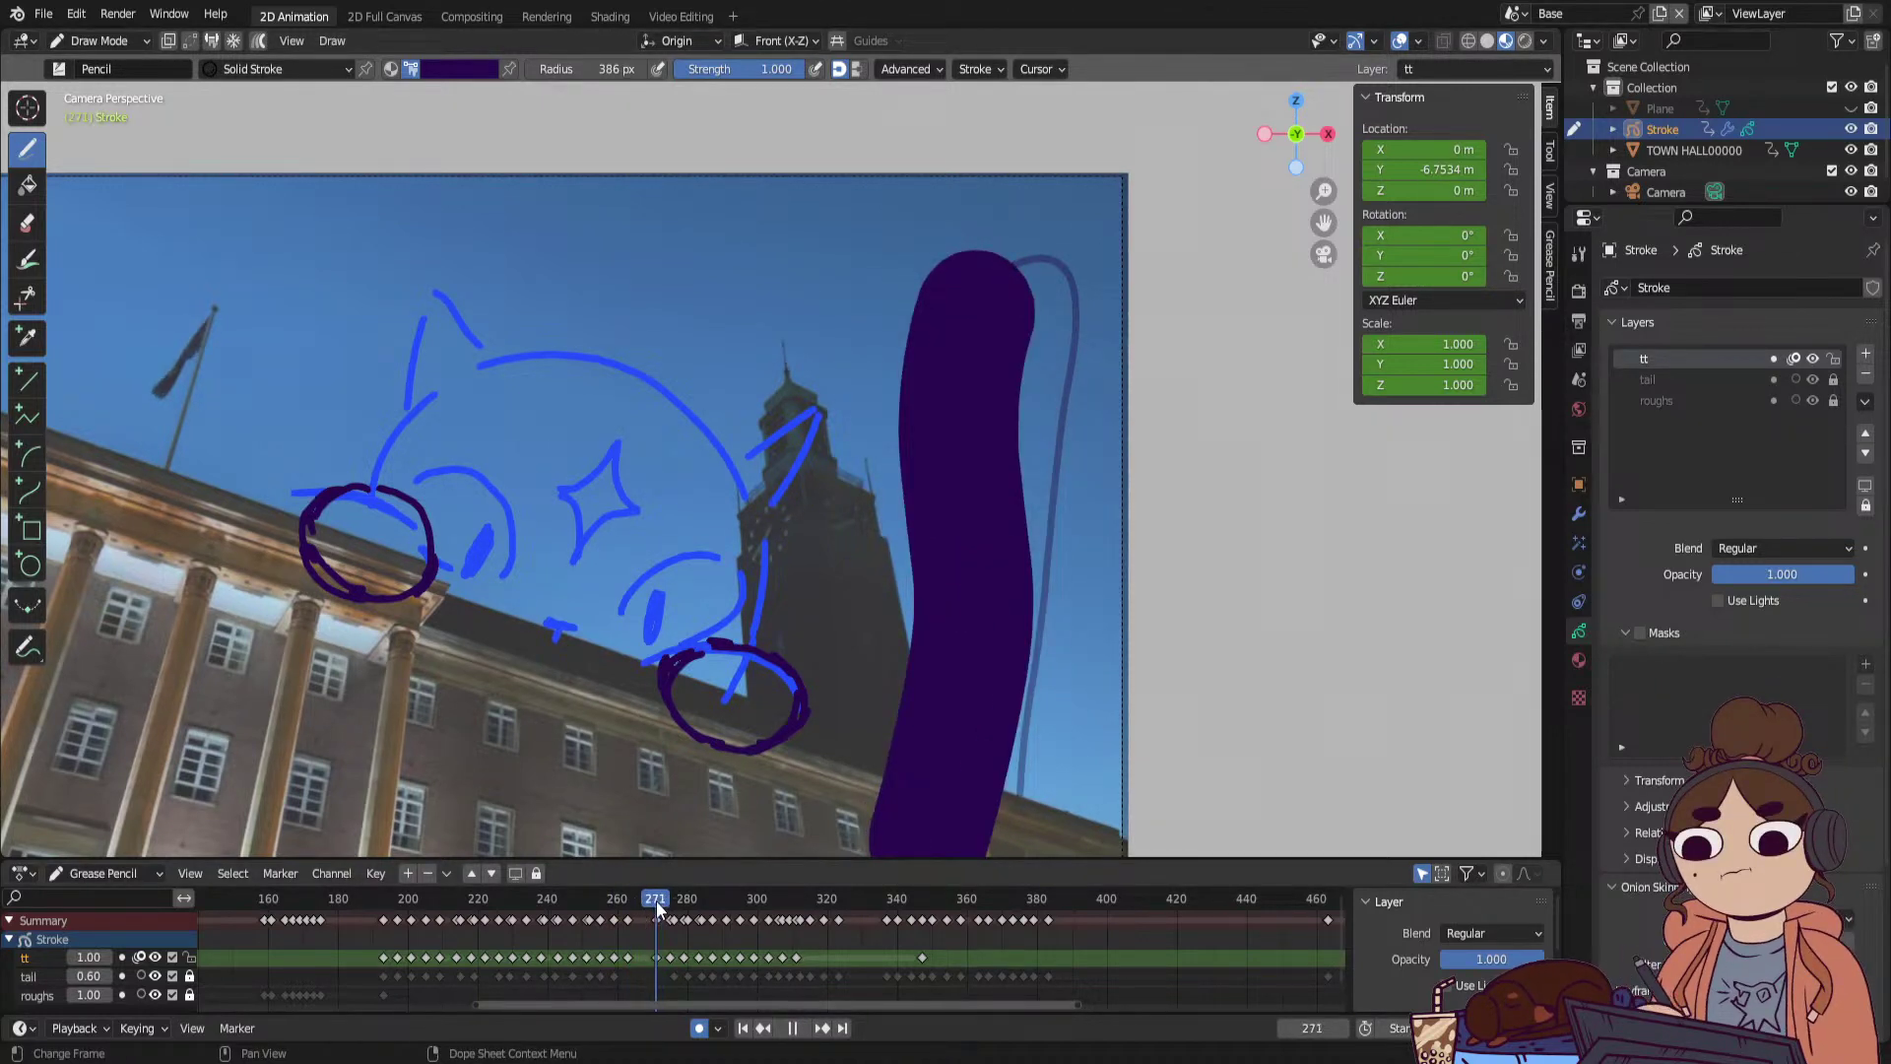
pyautogui.press('space')
pyautogui.click(640, 904)
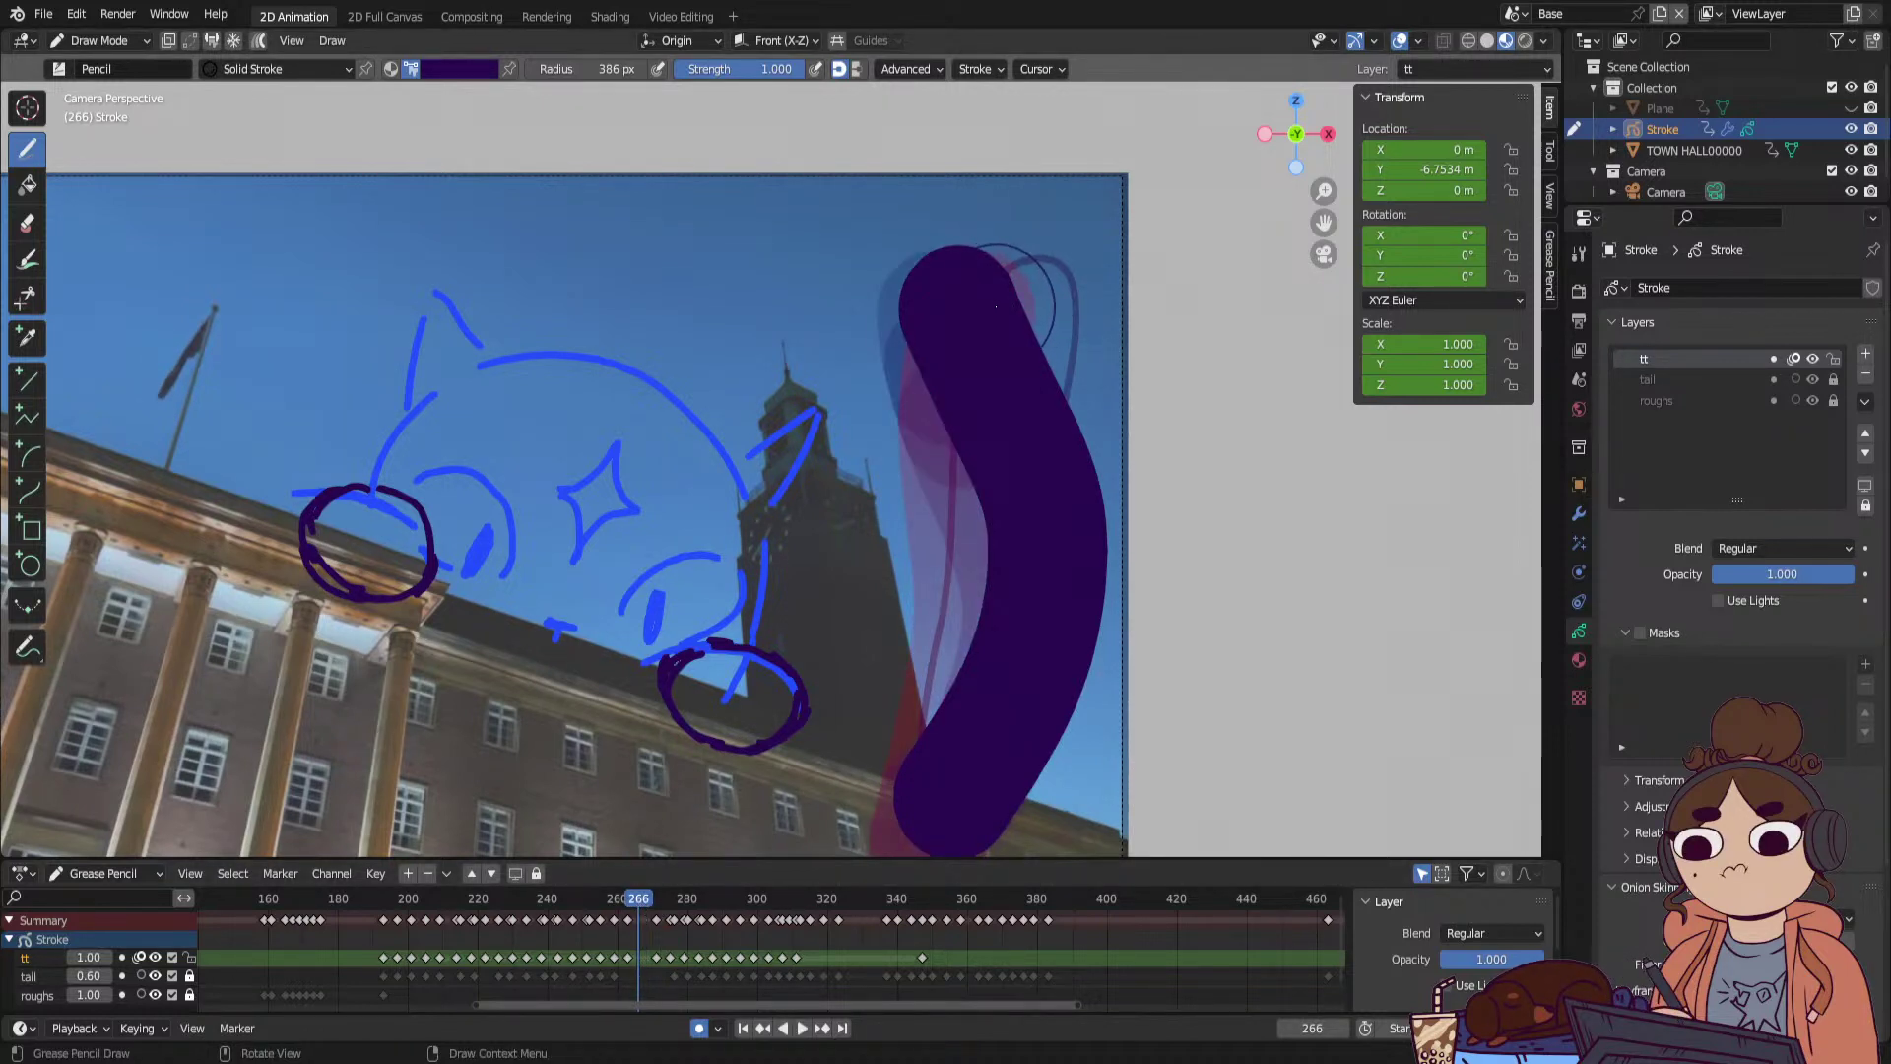
pyautogui.moveTo(1001, 345); pyautogui.dragTo(941, 822)
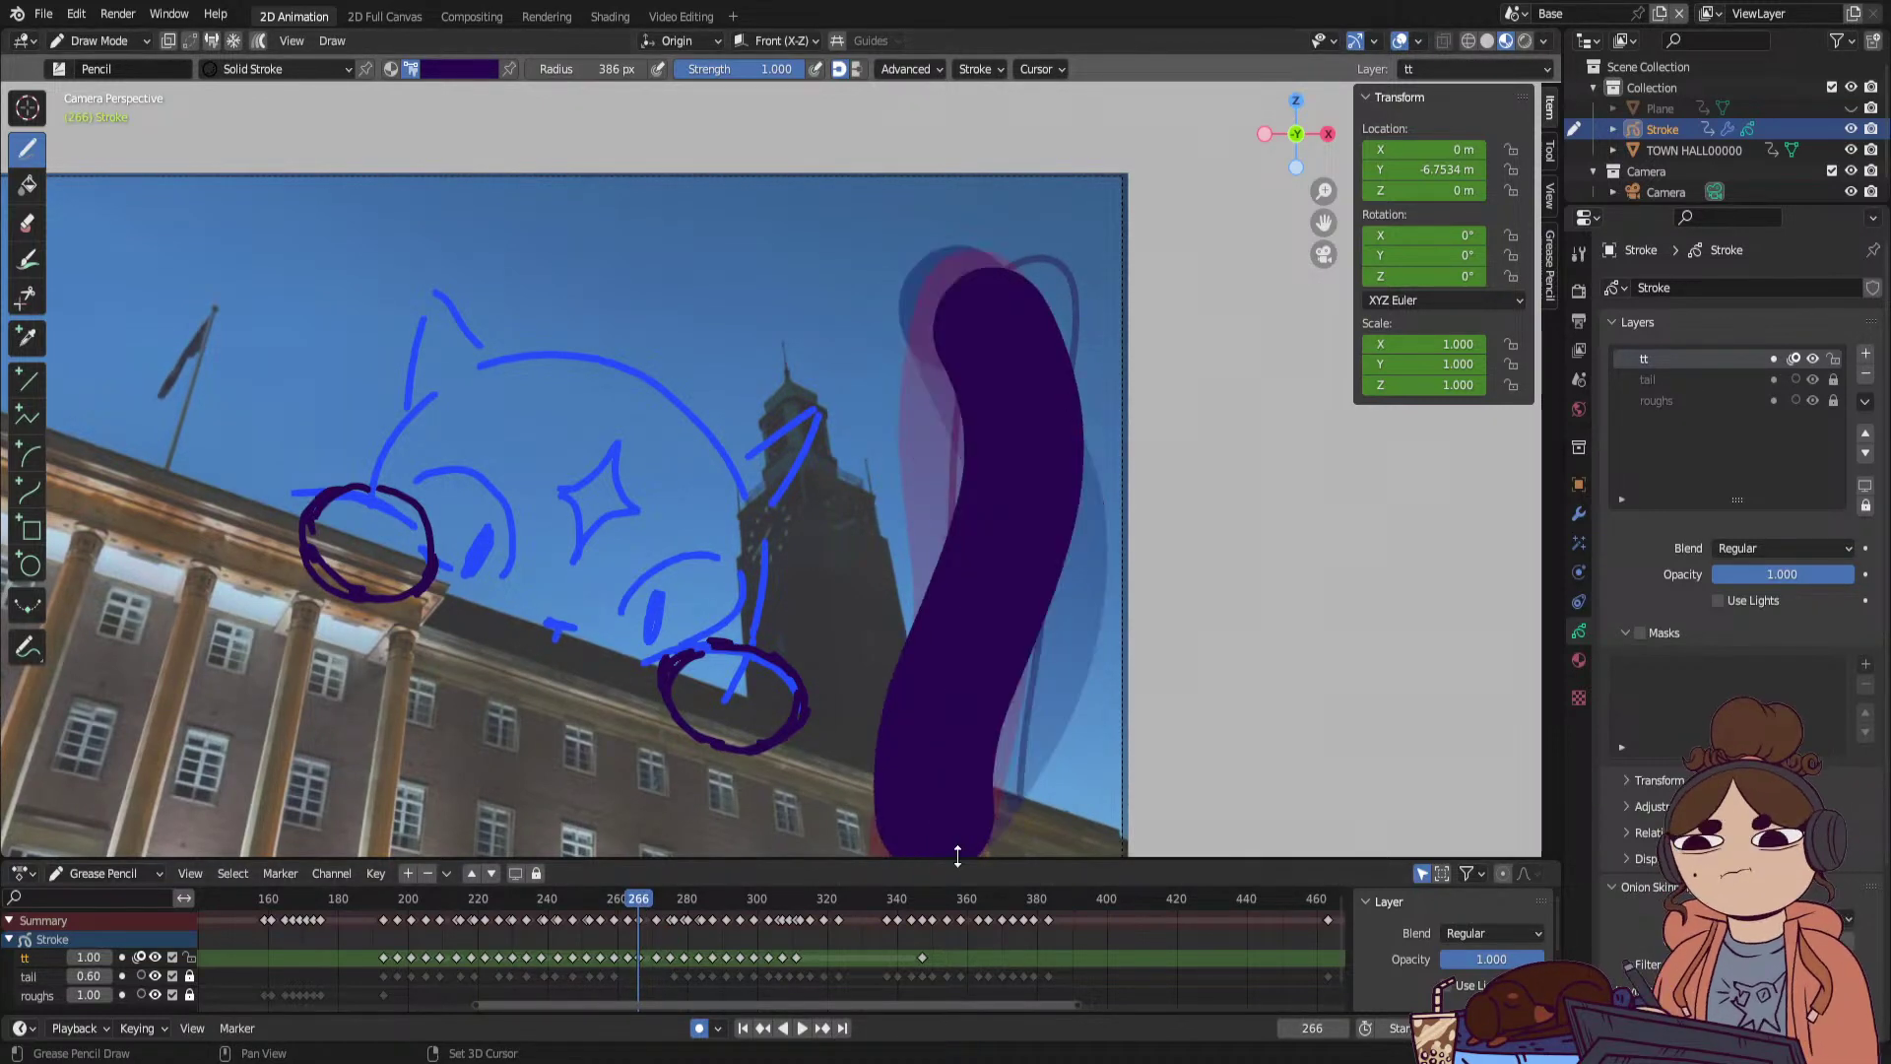
# Play the tail swing from about frame 228 to 294 to check its timing.
pyautogui.moveTo(654, 898); pyautogui.dragTo(506, 918)
pyautogui.press('space')
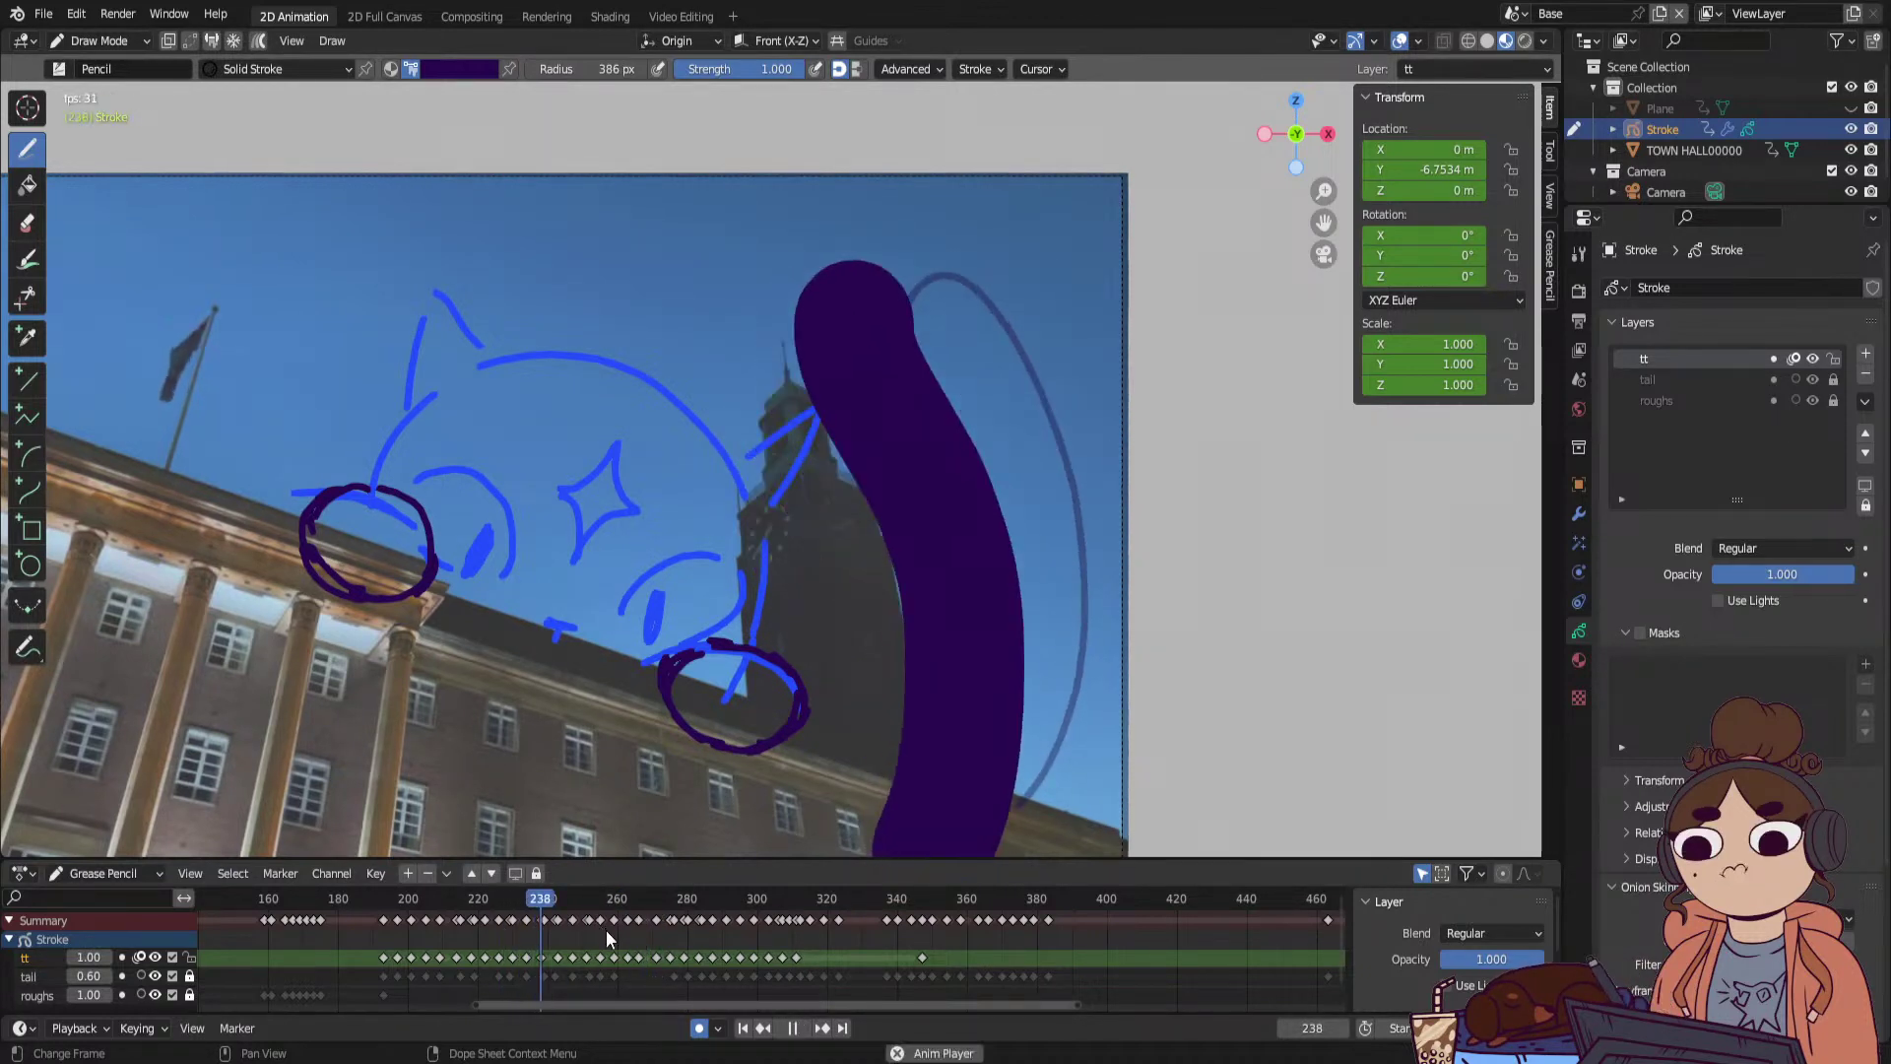
pyautogui.press('space')
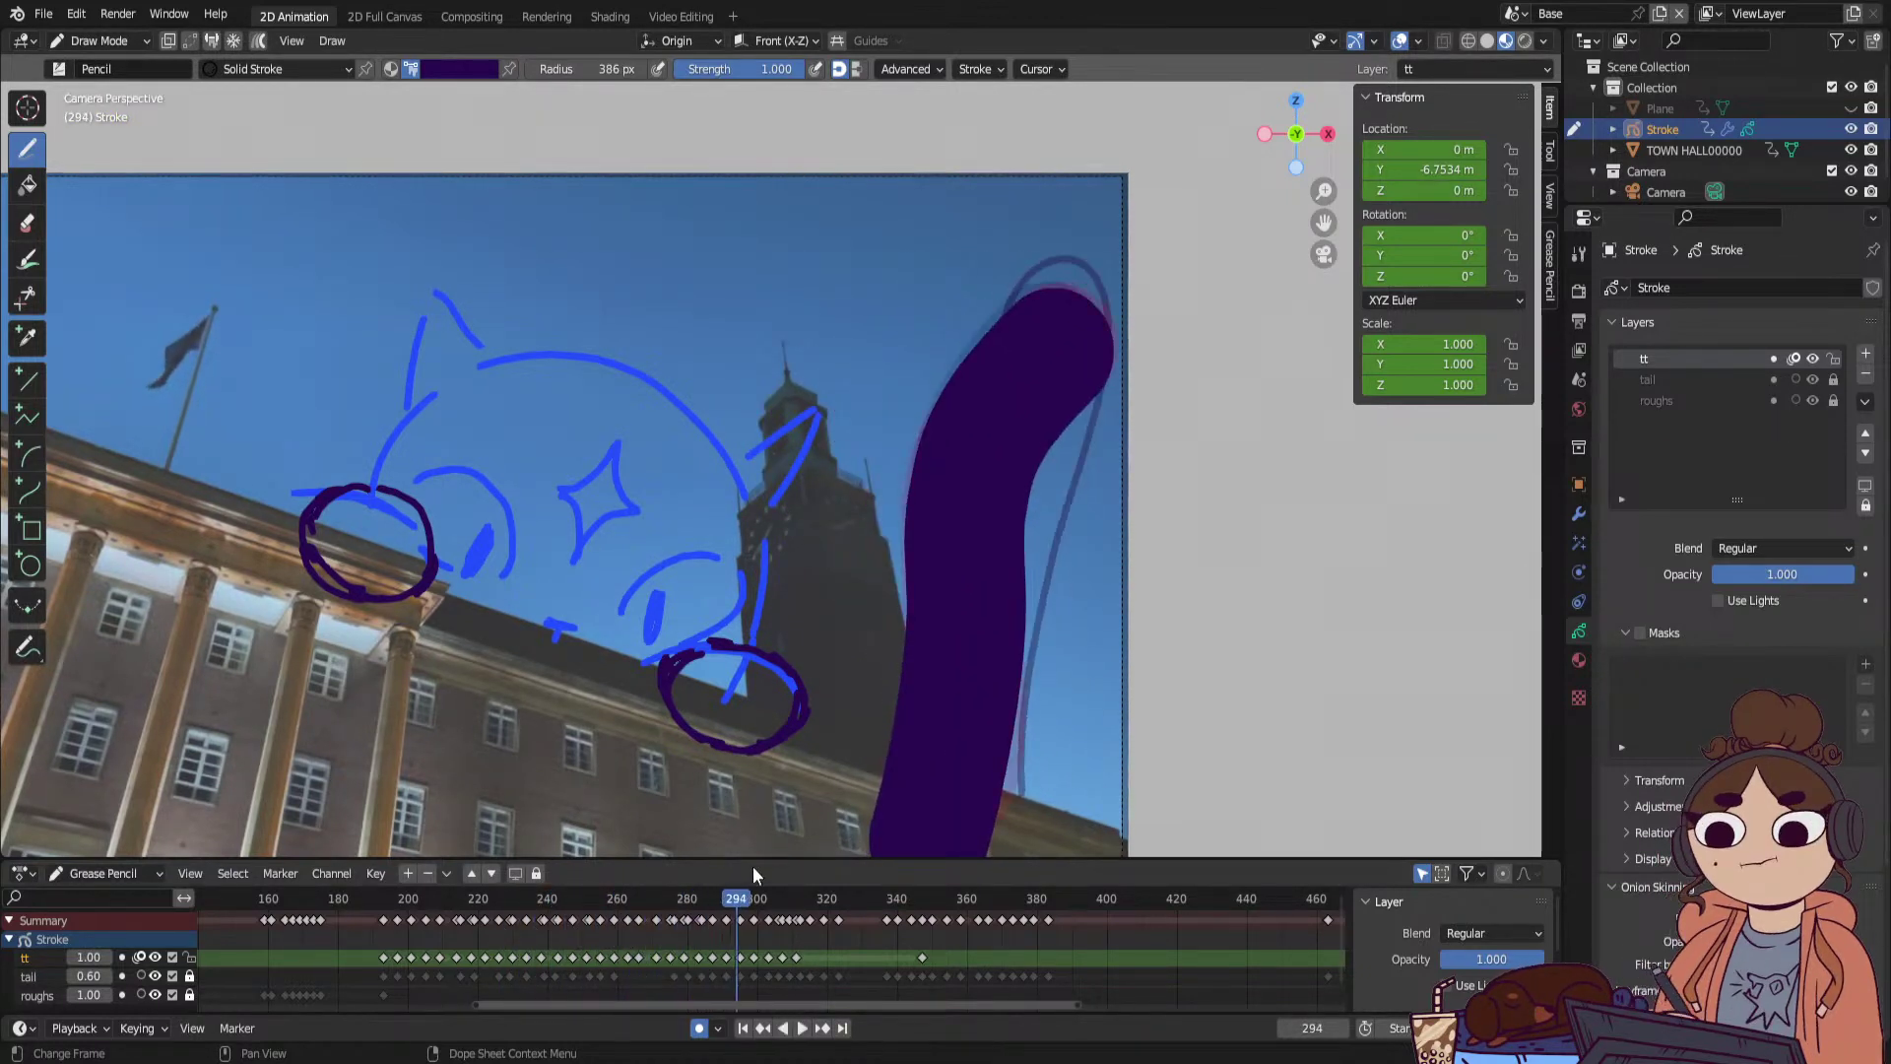
# Undo the recent tail drawings at frames 259, 263 and 266, and delete the tt keyframes at frames 263 and 267.
pyautogui.hotkey('ctrl', 'z')
pyautogui.hotkey('ctrl', 'z')
pyautogui.hotkey('ctrl', 'z')
pyautogui.hotkey('ctrl', 'z')
pyautogui.hotkey('ctrl', 'z')
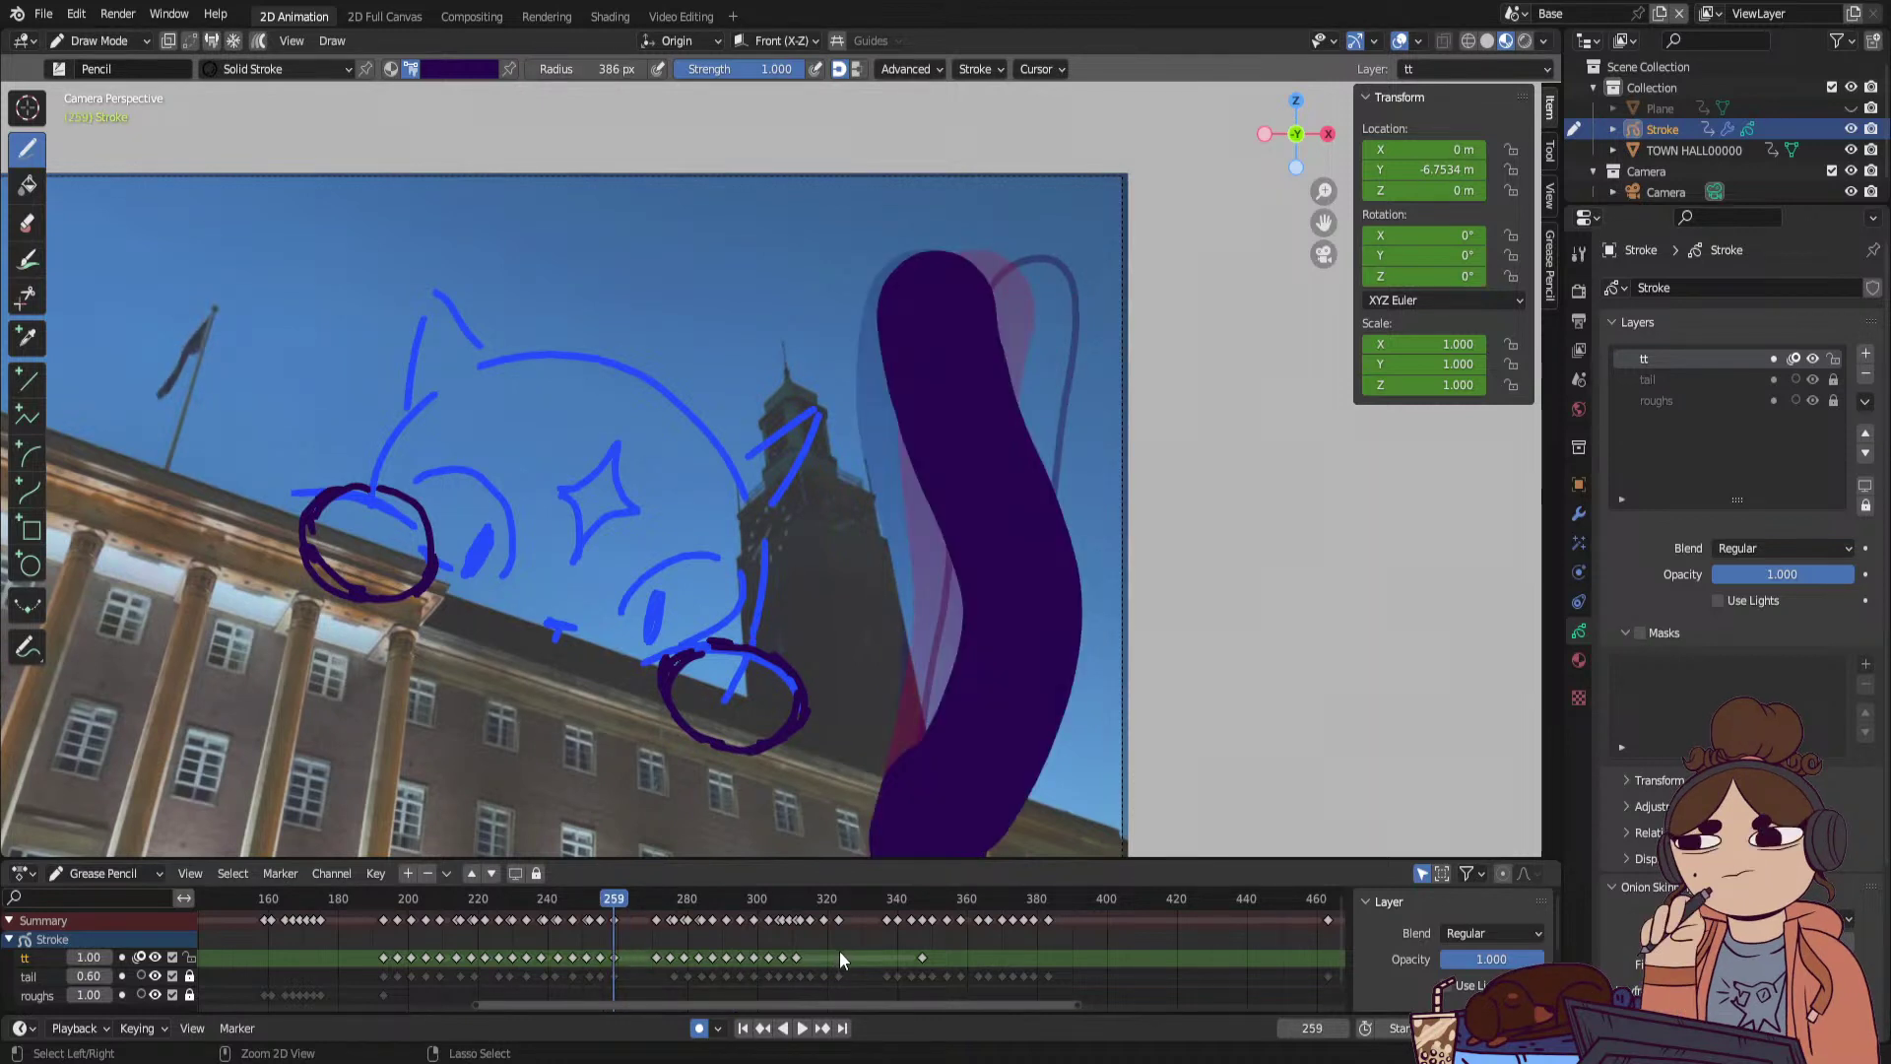
pyautogui.hotkey('ctrl', 'z')
pyautogui.hotkey('ctrl', 'z')
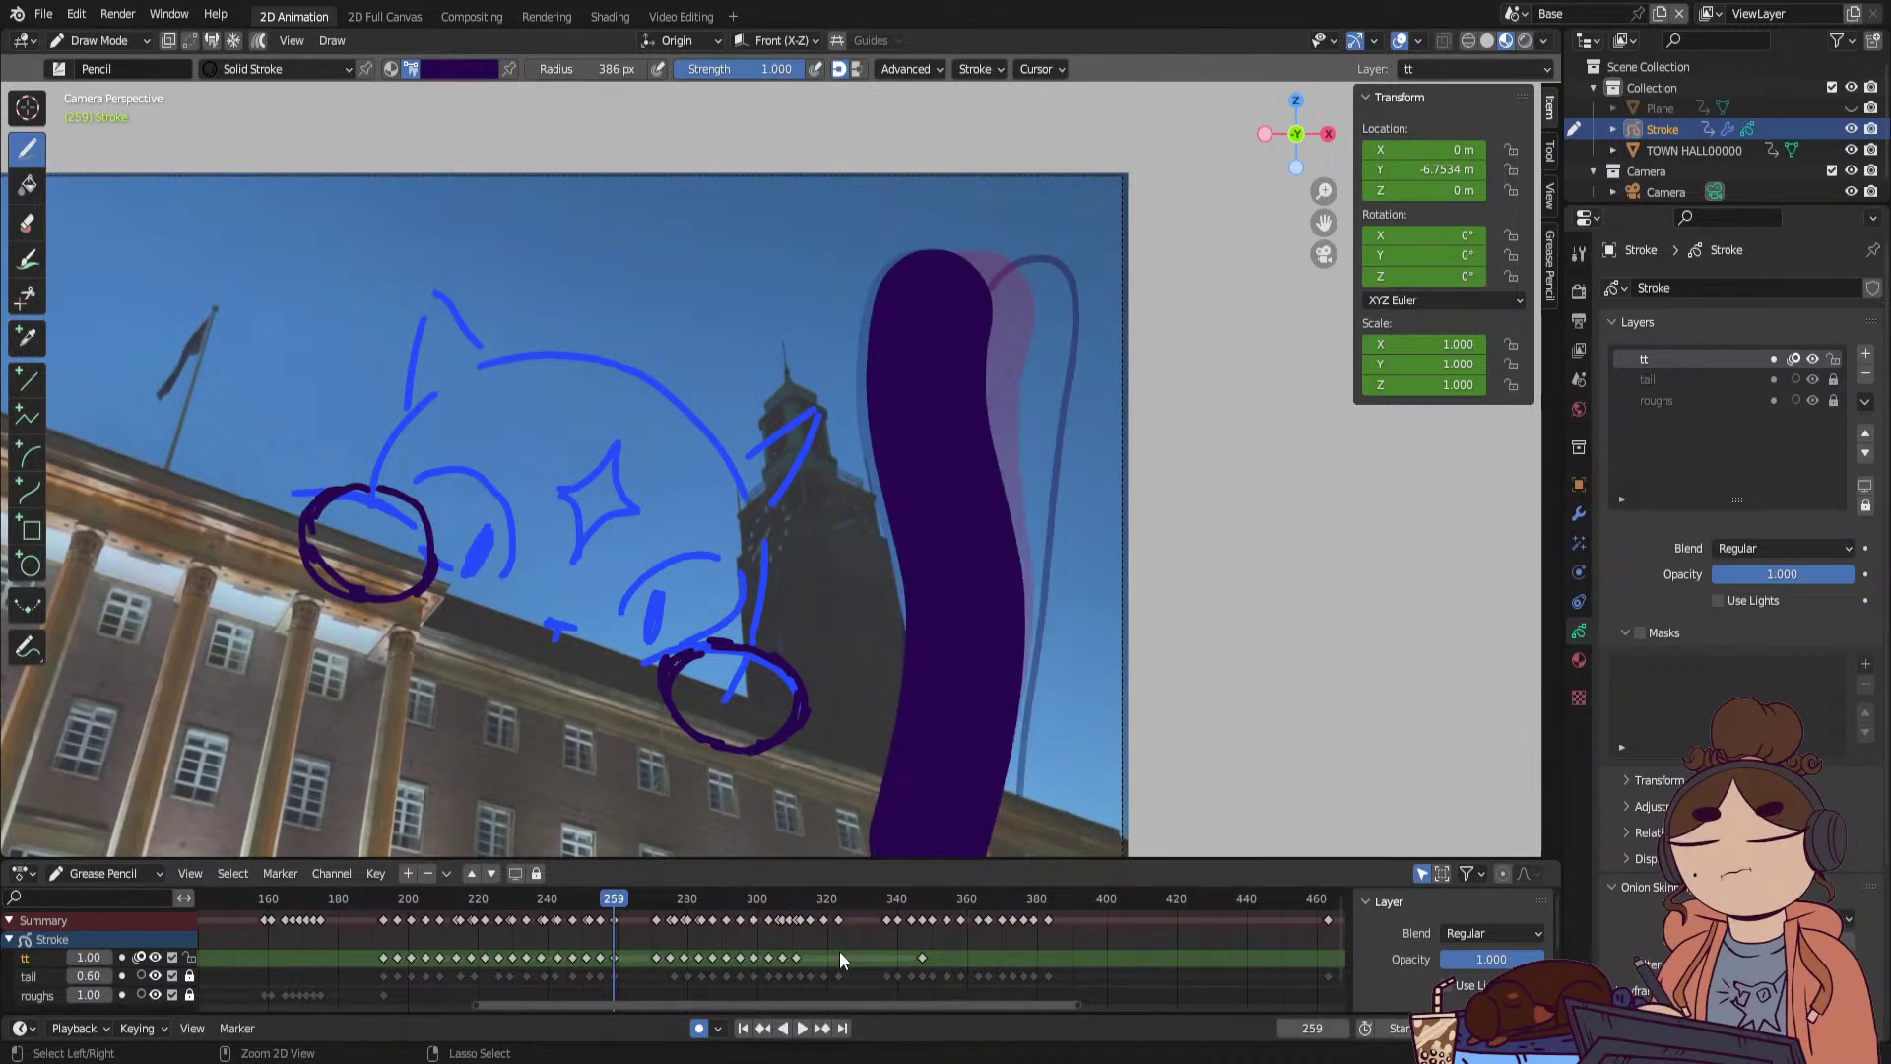
pyautogui.hotkey('ctrl', 'z')
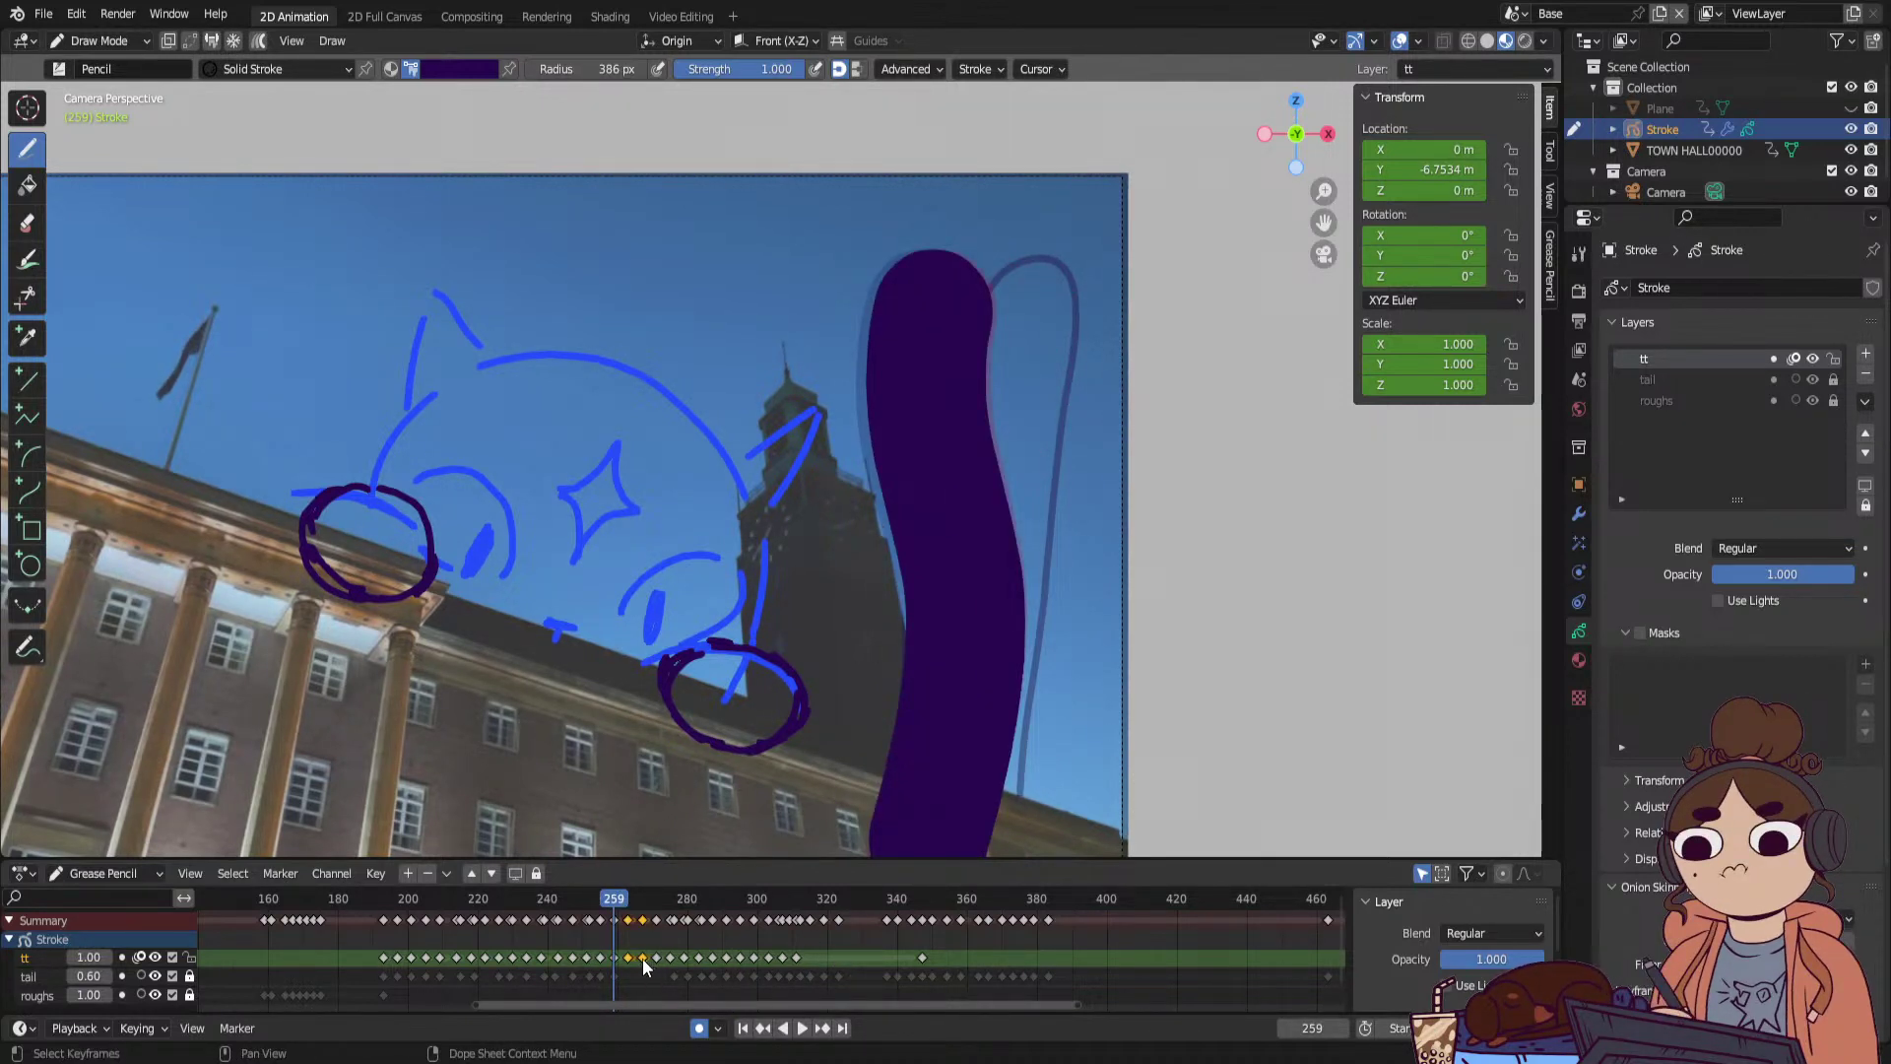
pyautogui.press('Delete')
# Play the tail swing from about frame 206 to 275 to check the movement across the keyframe gap.
pyautogui.moveTo(607, 905); pyautogui.dragTo(430, 922)
pyautogui.press('space')
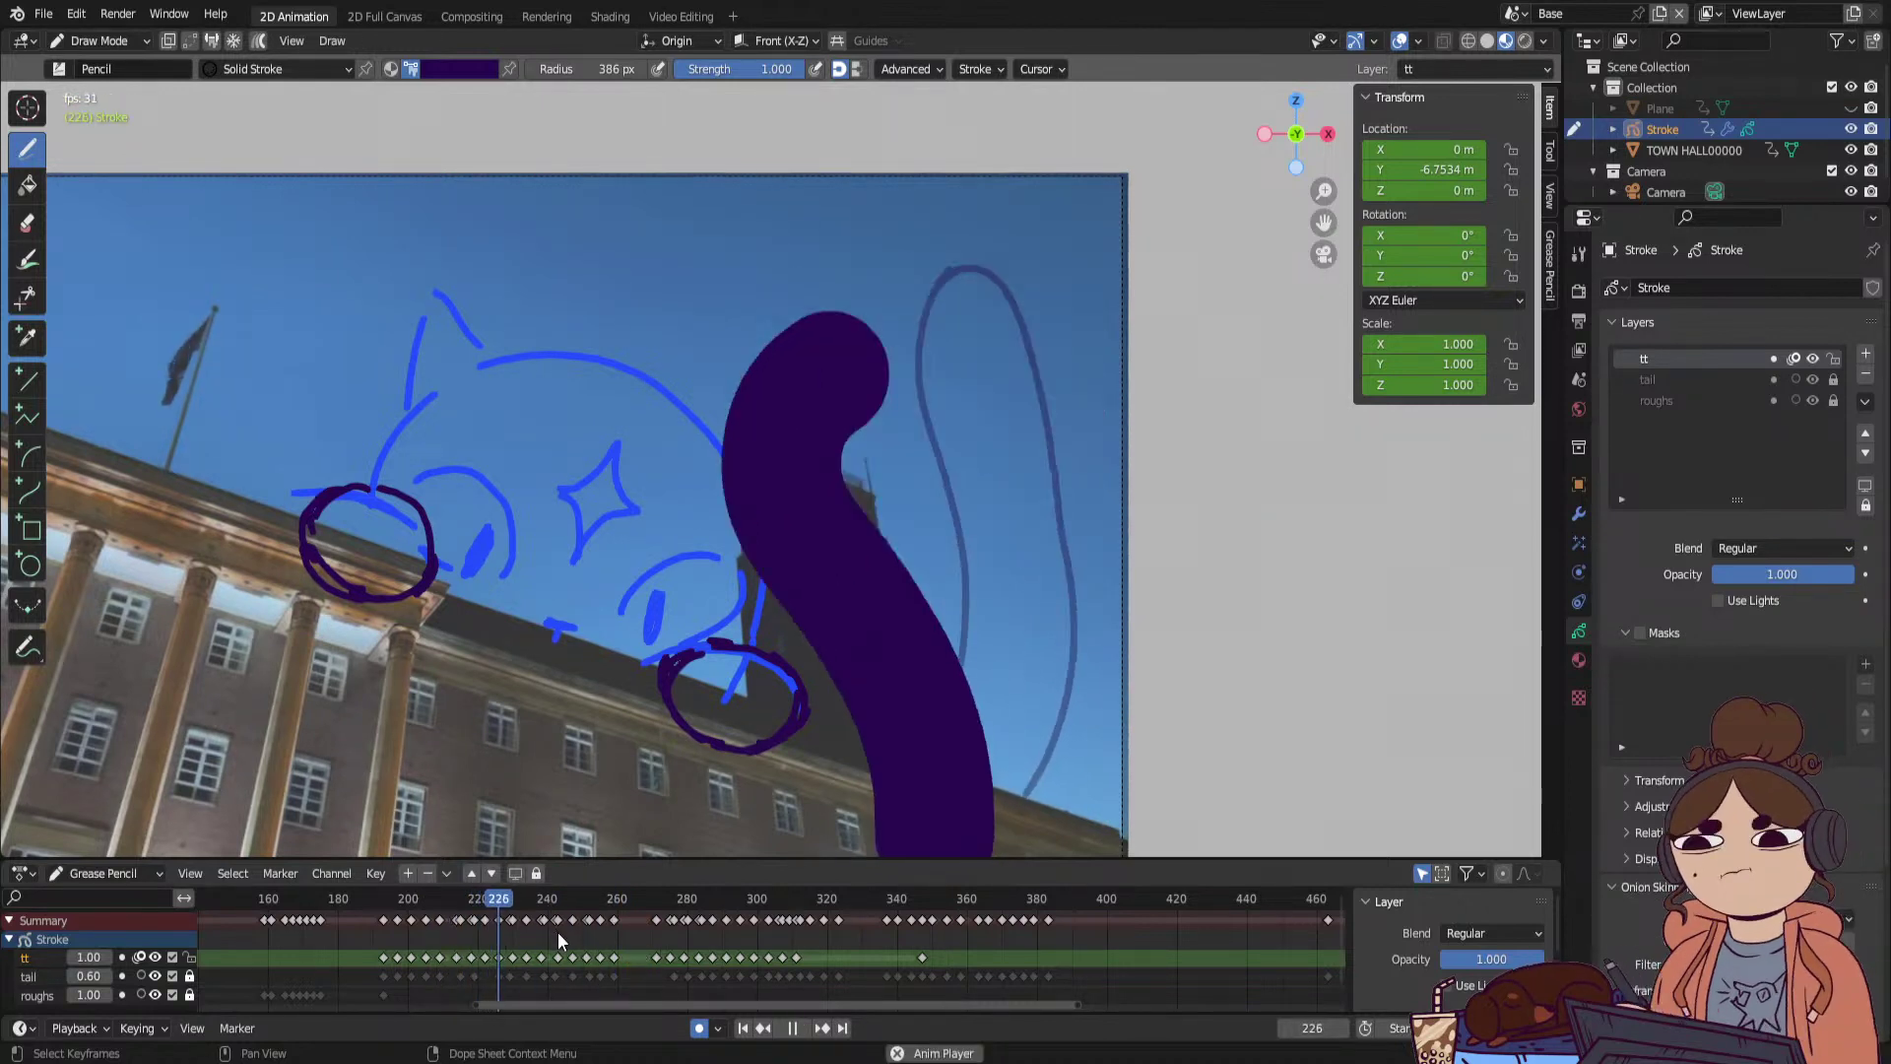
pyautogui.press('space')
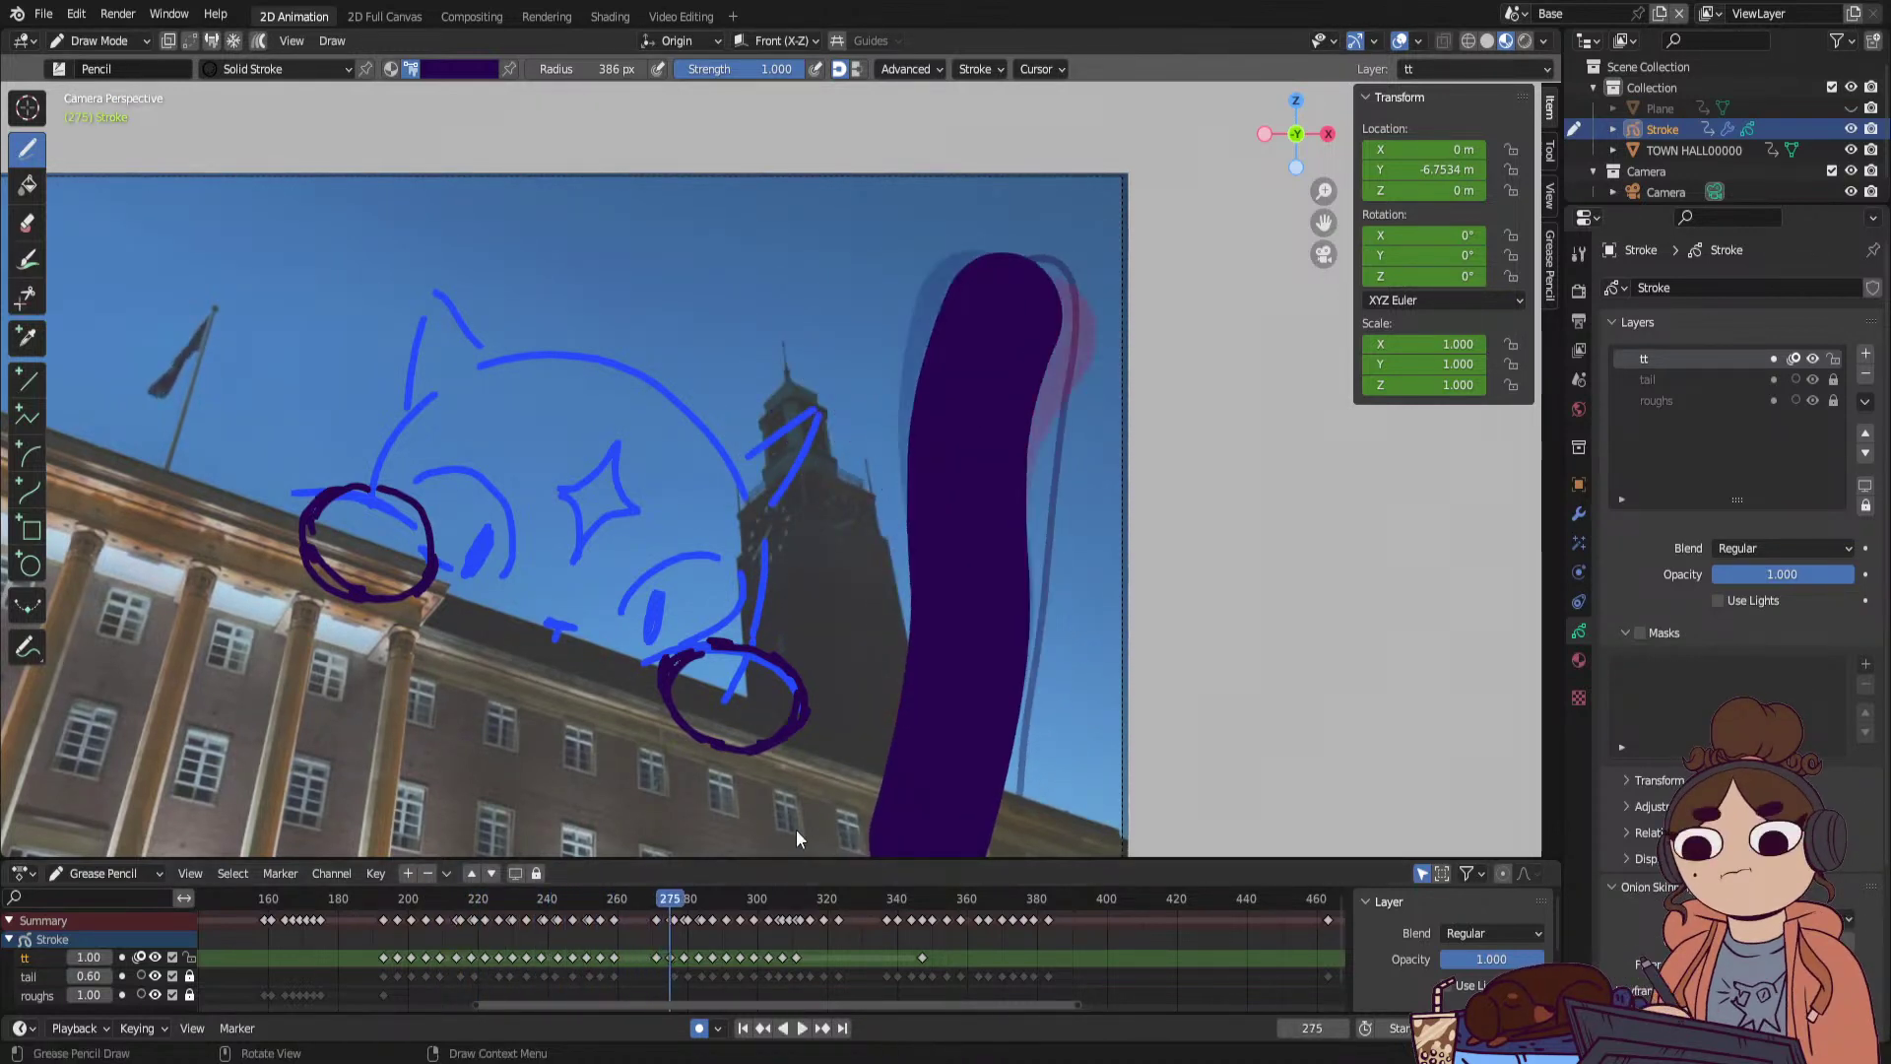
# Space out the tt keyframes across the gap after frame 257, placing them at about frames 261, 266 and 271.
pyautogui.moveTo(656, 957); pyautogui.dragTo(615, 956)
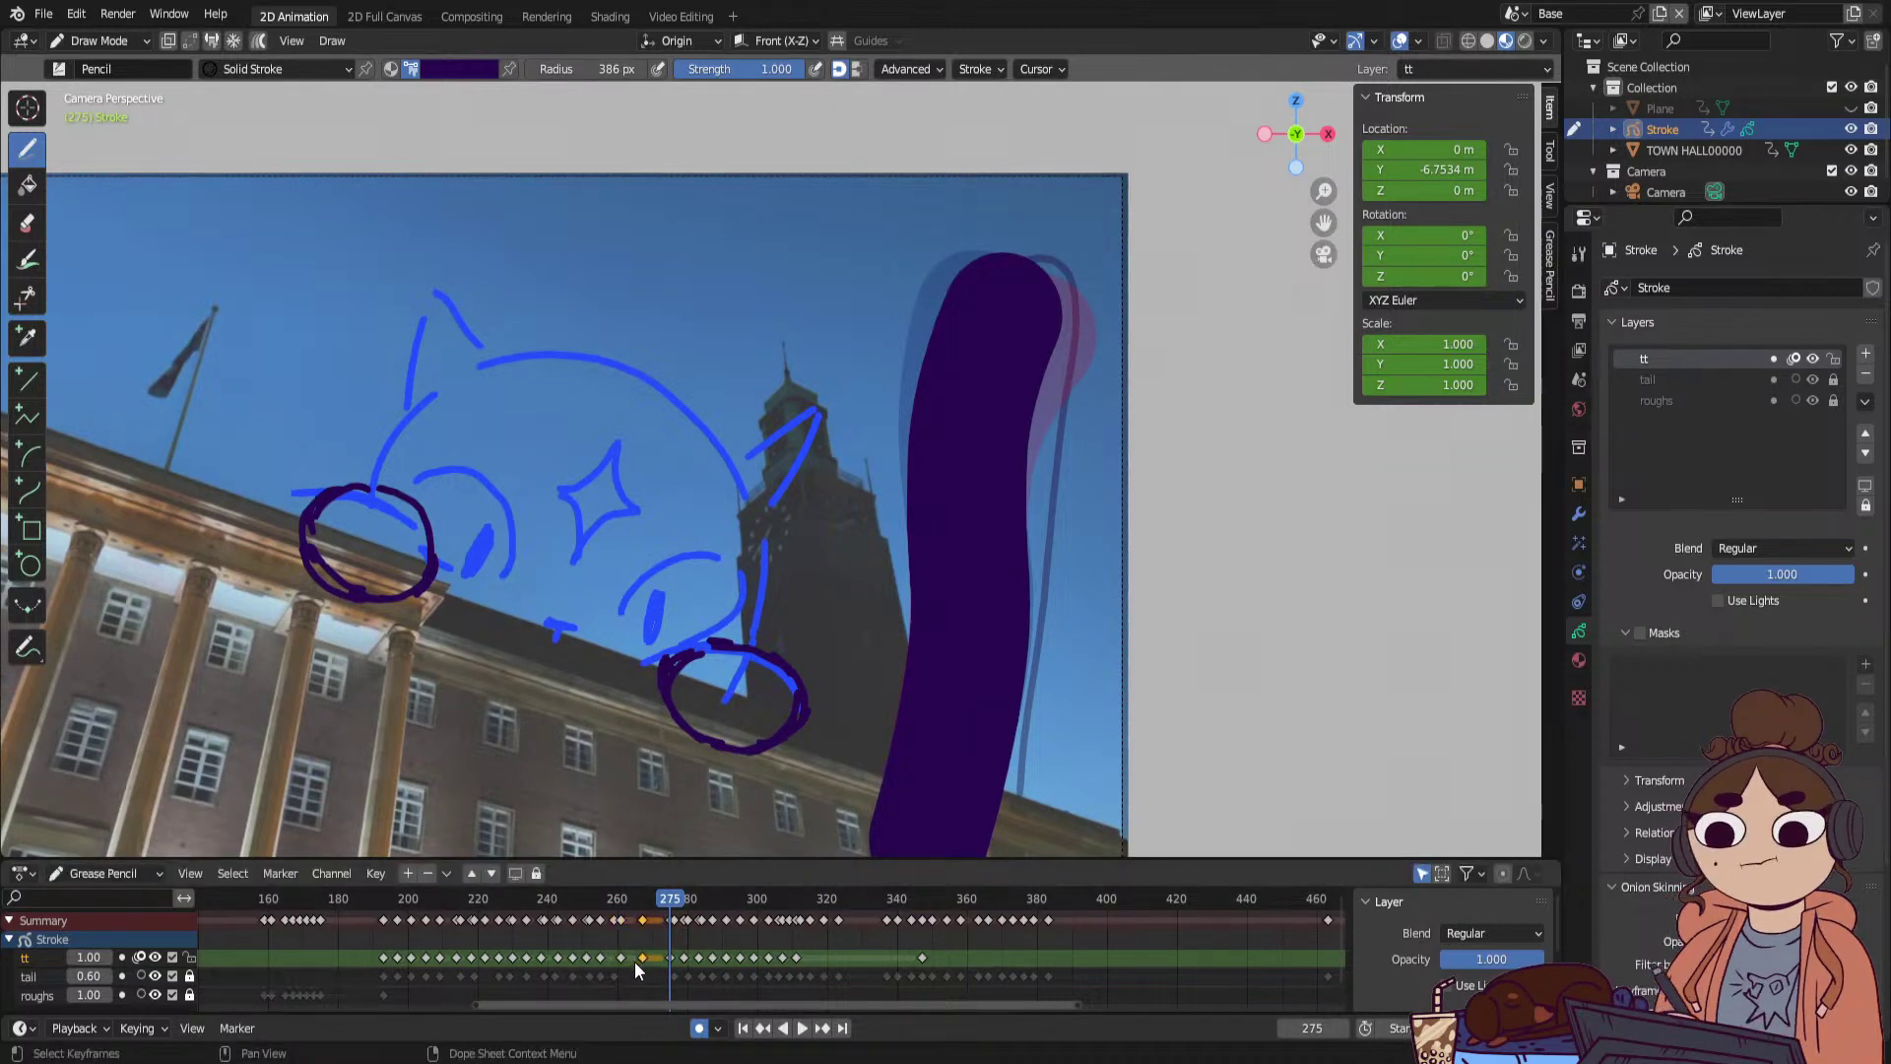
pyautogui.moveTo(669, 957); pyautogui.dragTo(646, 971)
pyautogui.press('space')
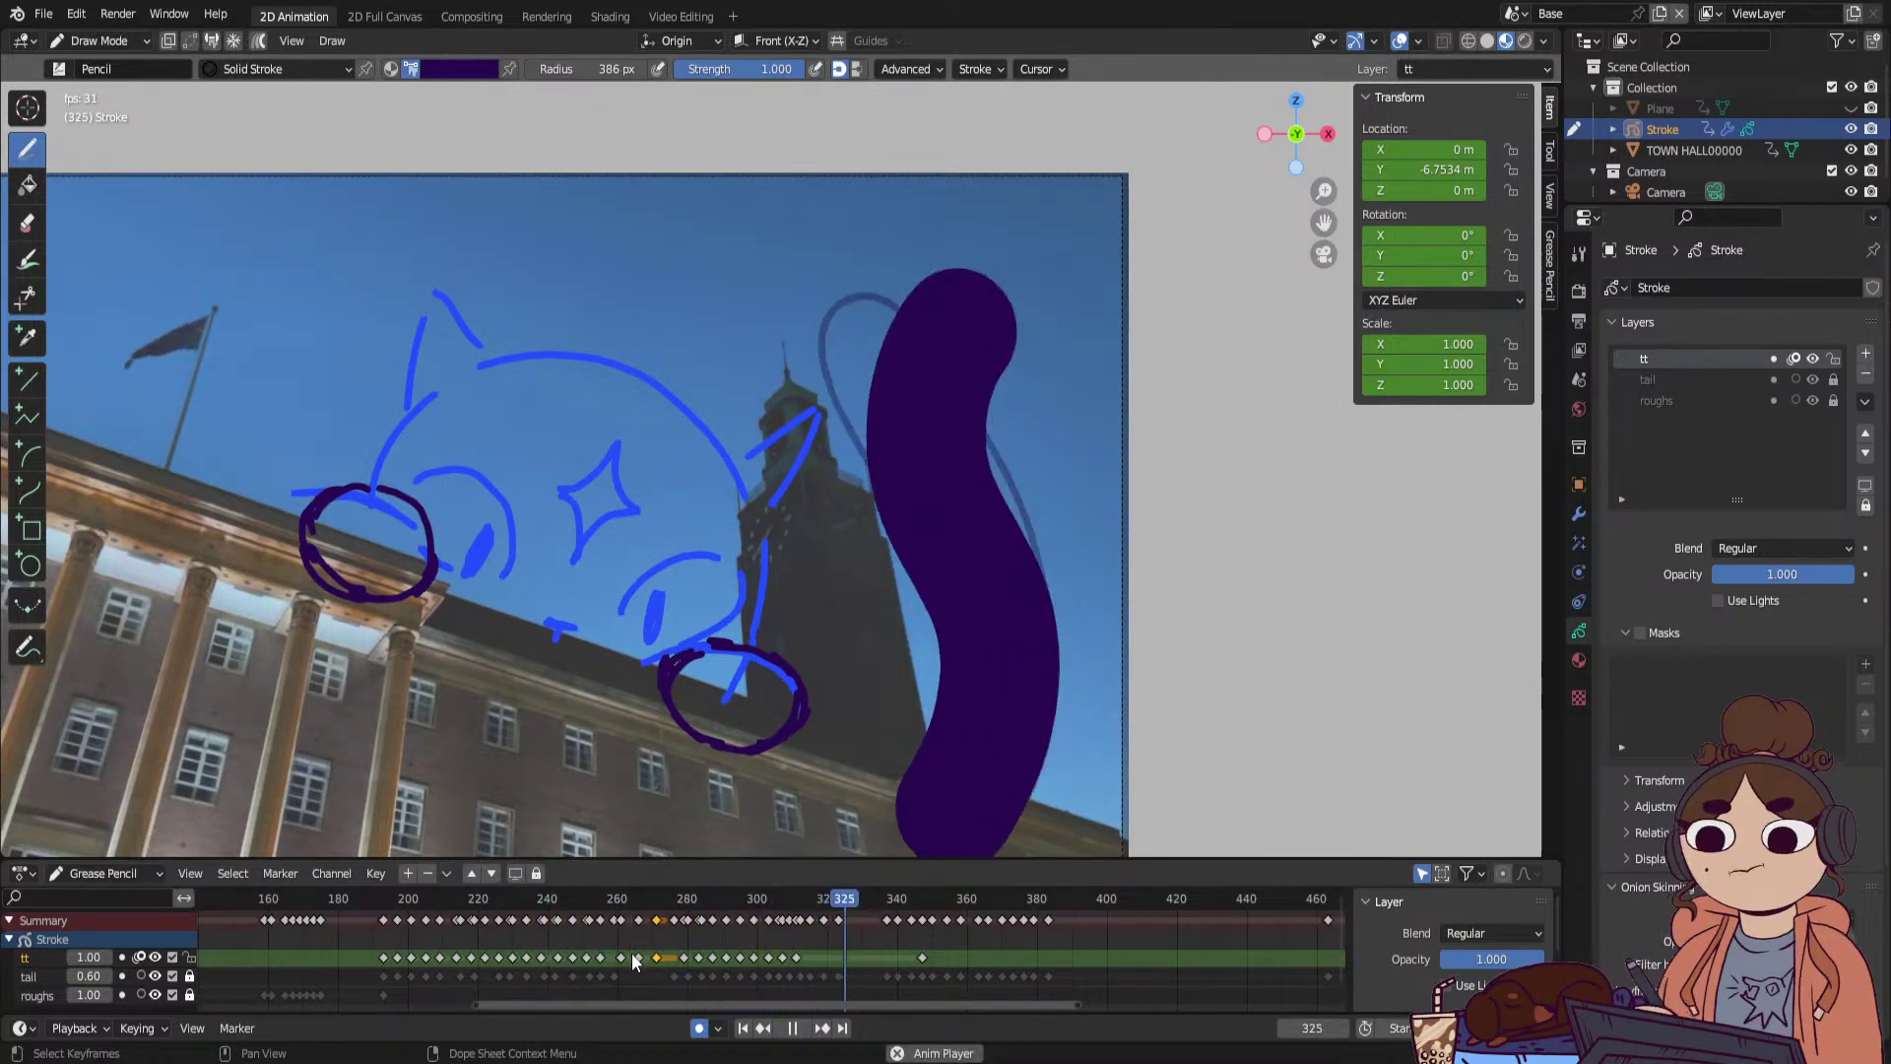
# Review the swing around frame 291 and delete the tt keyframes from about frame 295 to 311.
pyautogui.moveTo(758, 900); pyautogui.dragTo(725, 936)
pyautogui.press('space')
pyautogui.press('Delete')
pyautogui.click(740, 956)
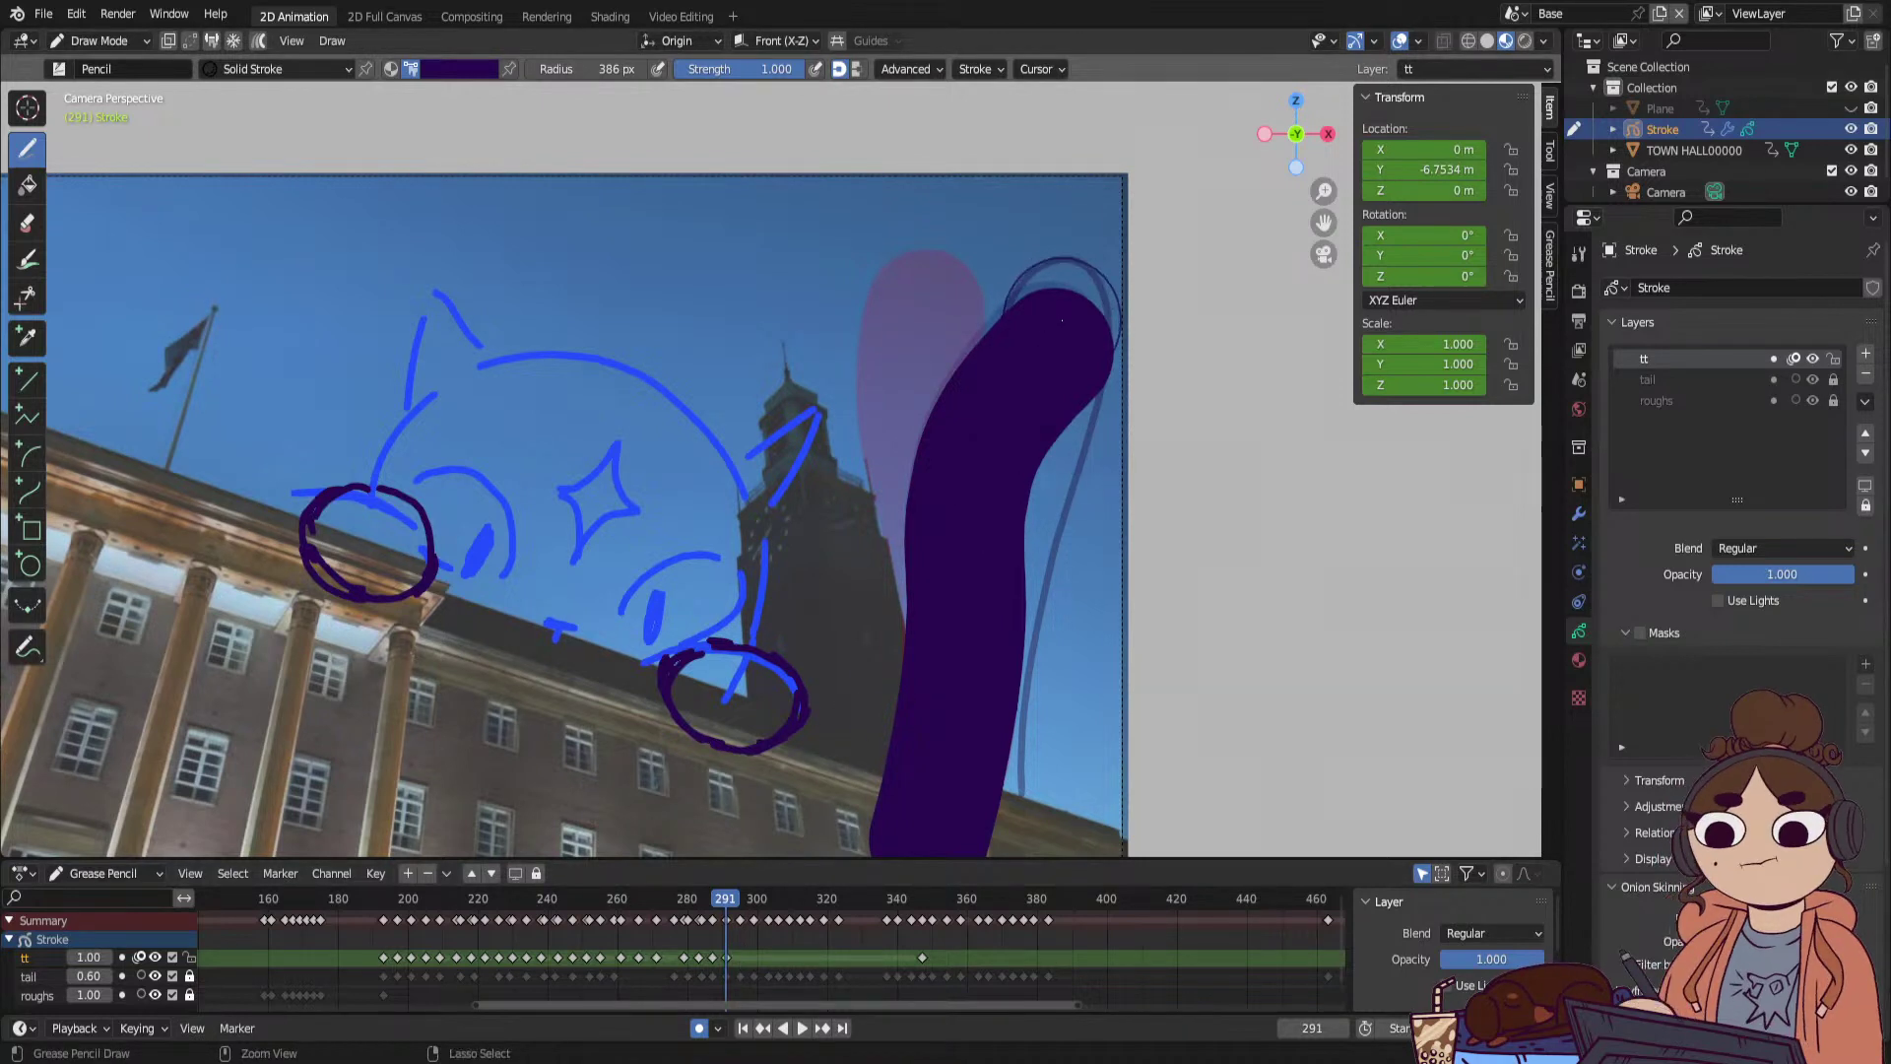
# Draw a new tail at frame 291 with the tip leaning right and the body bowed strongly left.
pyautogui.hotkey('ctrl', 'z')
pyautogui.moveTo(1039, 320)
pyautogui.mouseDown()
pyautogui.moveTo(911, 483)
pyautogui.moveTo(895, 727)
pyautogui.moveTo(949, 804)
pyautogui.mouseUp()
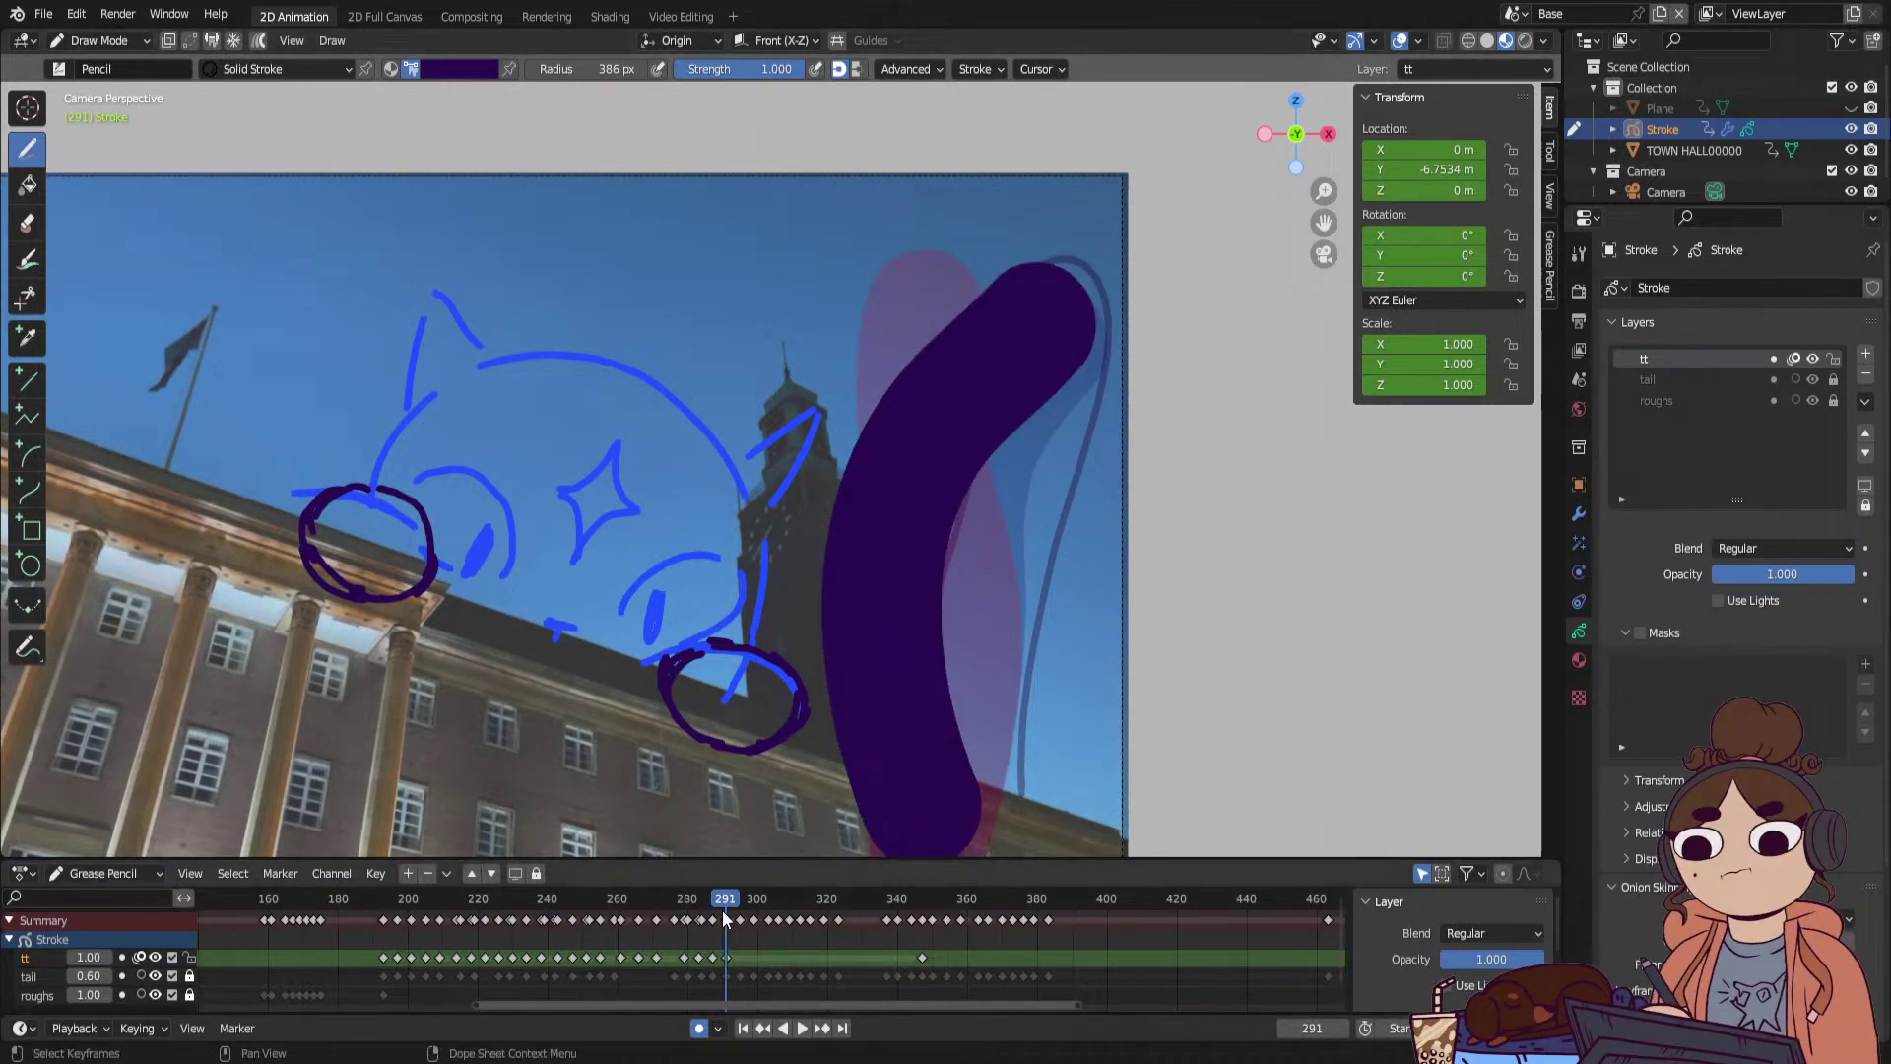
pyautogui.moveTo(723, 911)
pyautogui.mouseDown()
pyautogui.moveTo(705, 914)
pyautogui.moveTo(729, 912)
pyautogui.mouseUp()
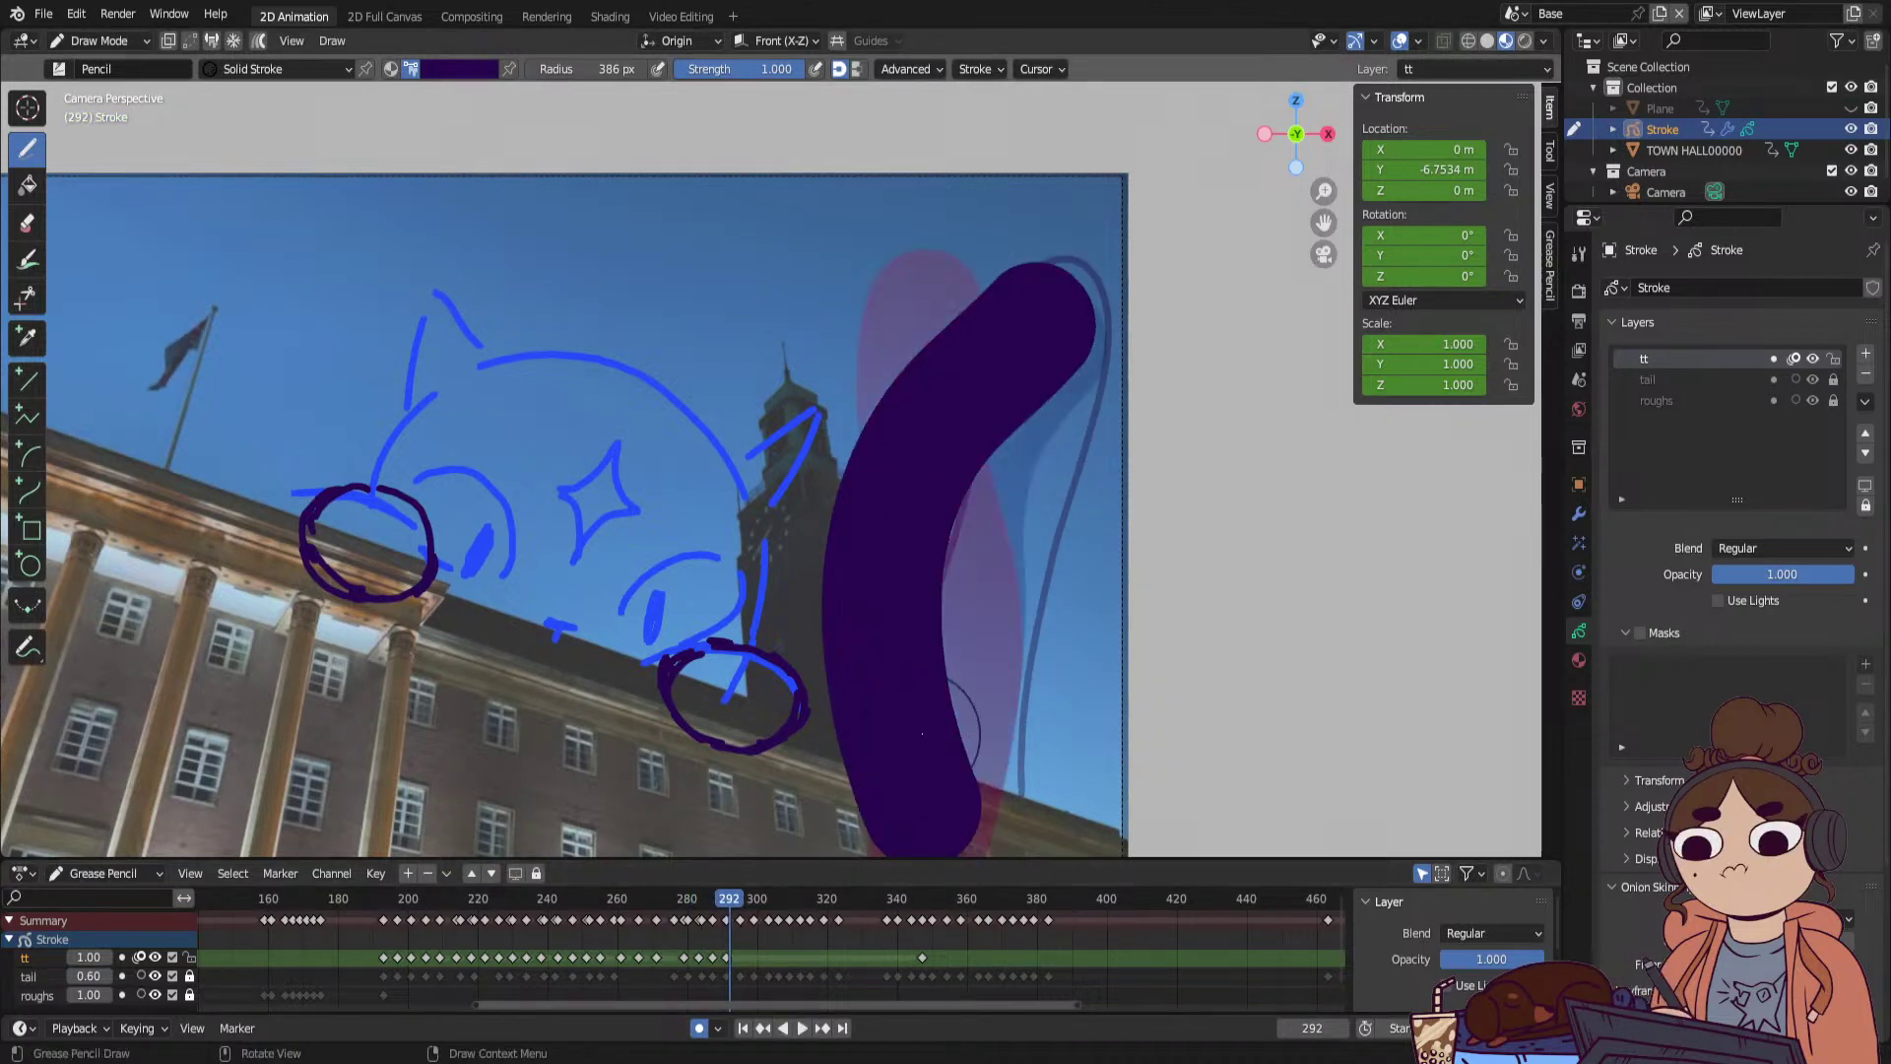
pyautogui.moveTo(929, 778)
pyautogui.keyDown('ctrl'); pyautogui.mouseDown()
pyautogui.moveTo(883, 620)
pyautogui.moveTo(1054, 306)
pyautogui.mouseUp(); pyautogui.keyUp('ctrl')
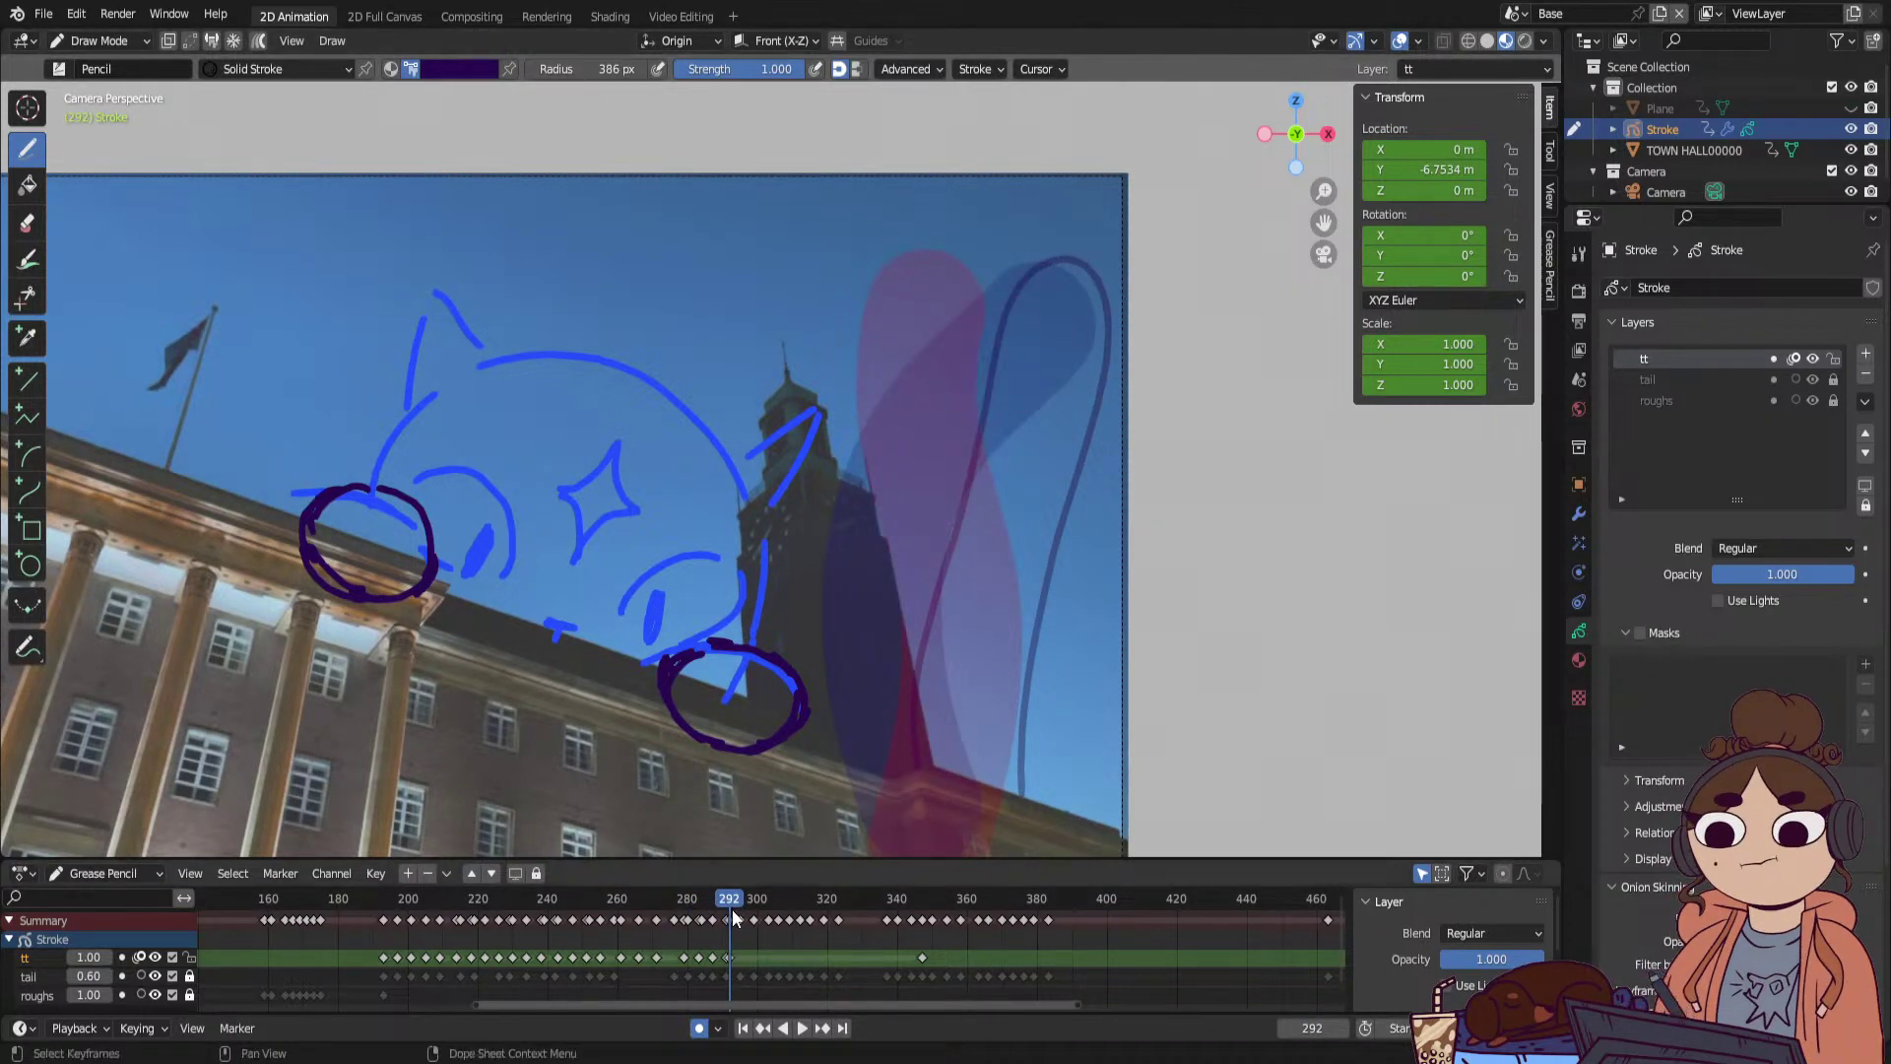
pyautogui.click(733, 958)
pyautogui.press('Delete')
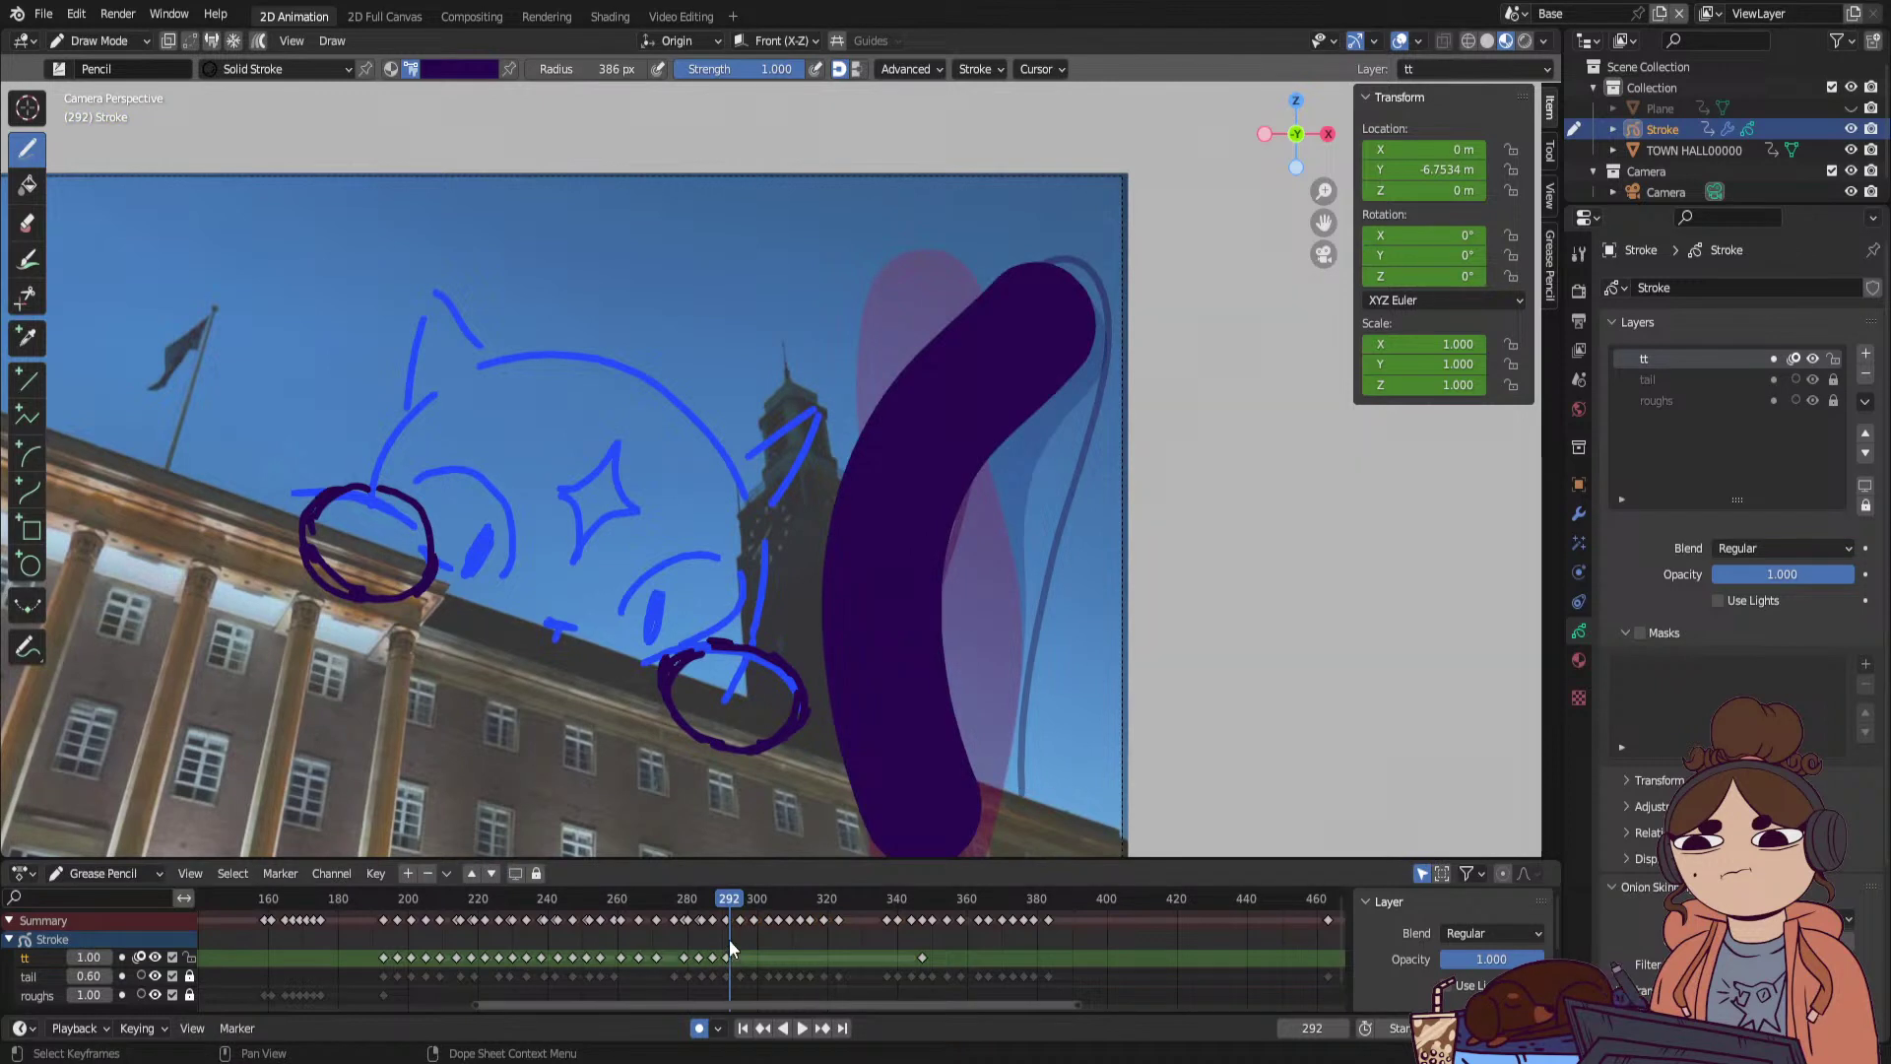
pyautogui.click(726, 900)
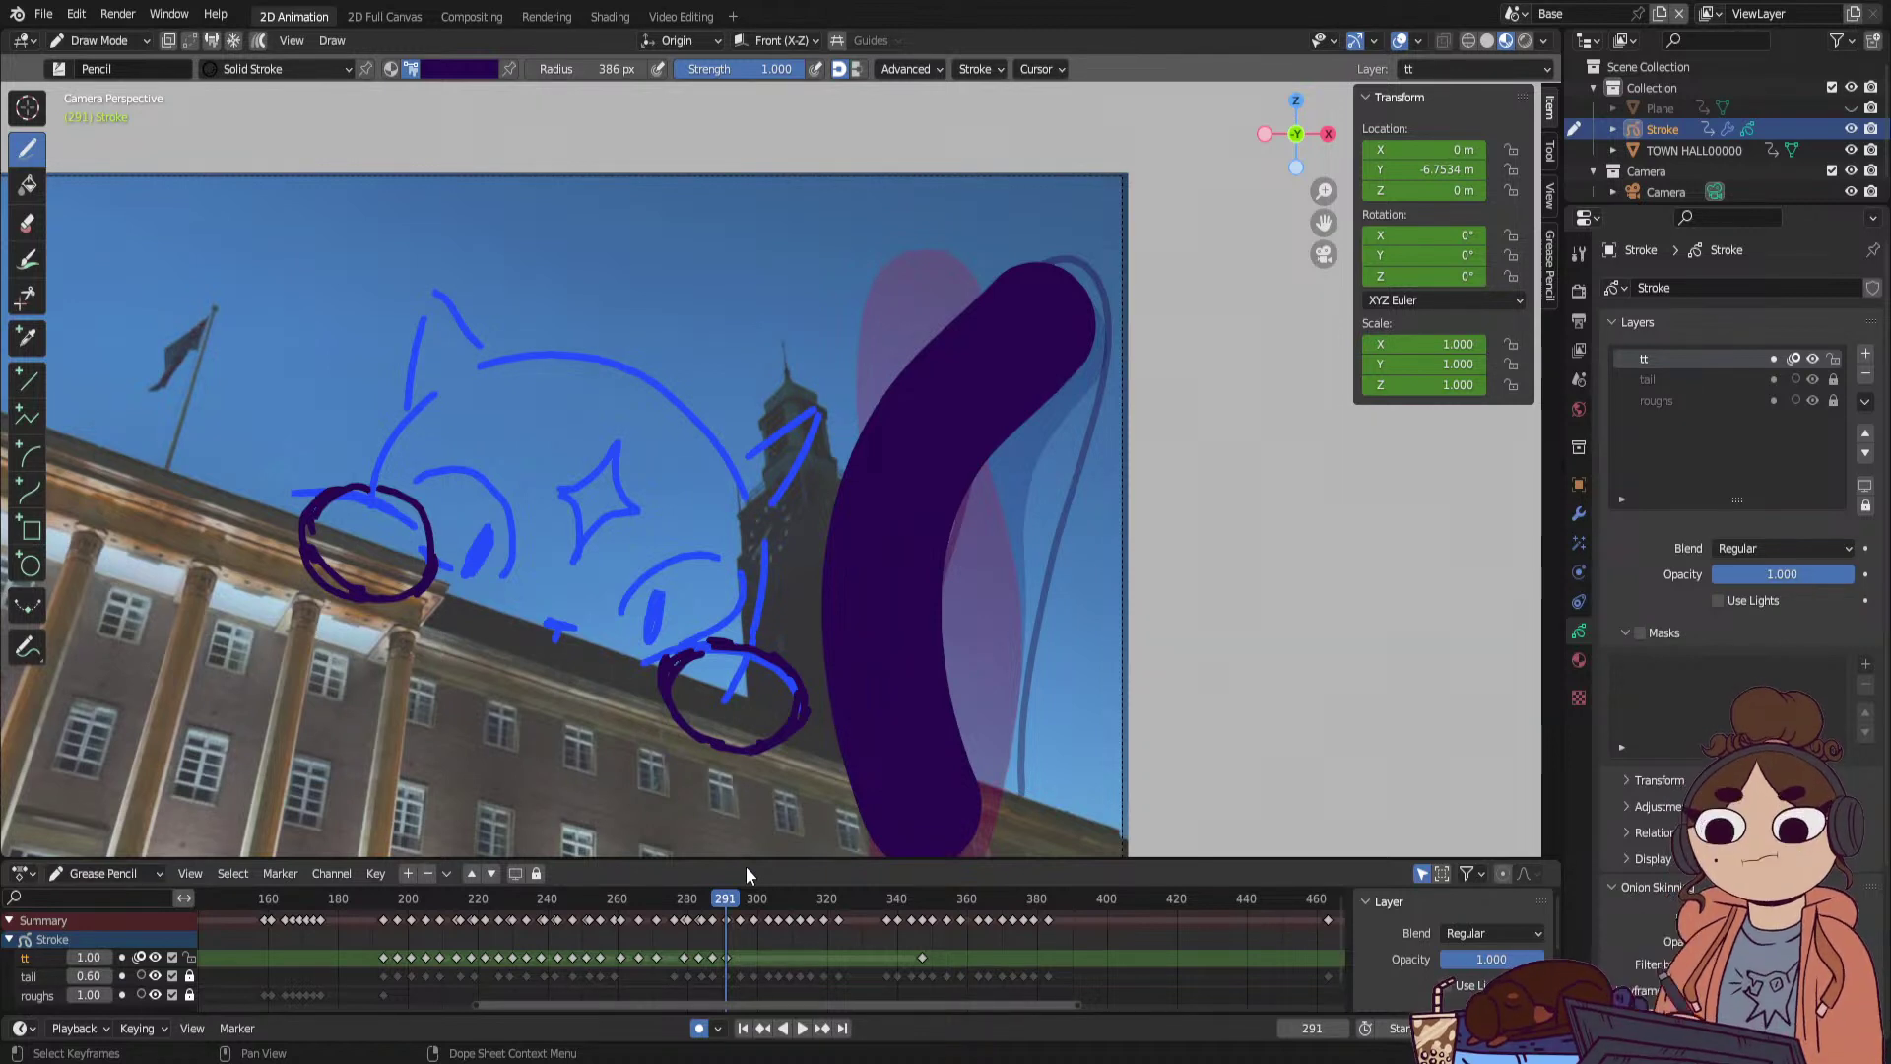
# Play the whole animation from frame 1, and replay the section leading up to about frame 291.
pyautogui.click(742, 1027)
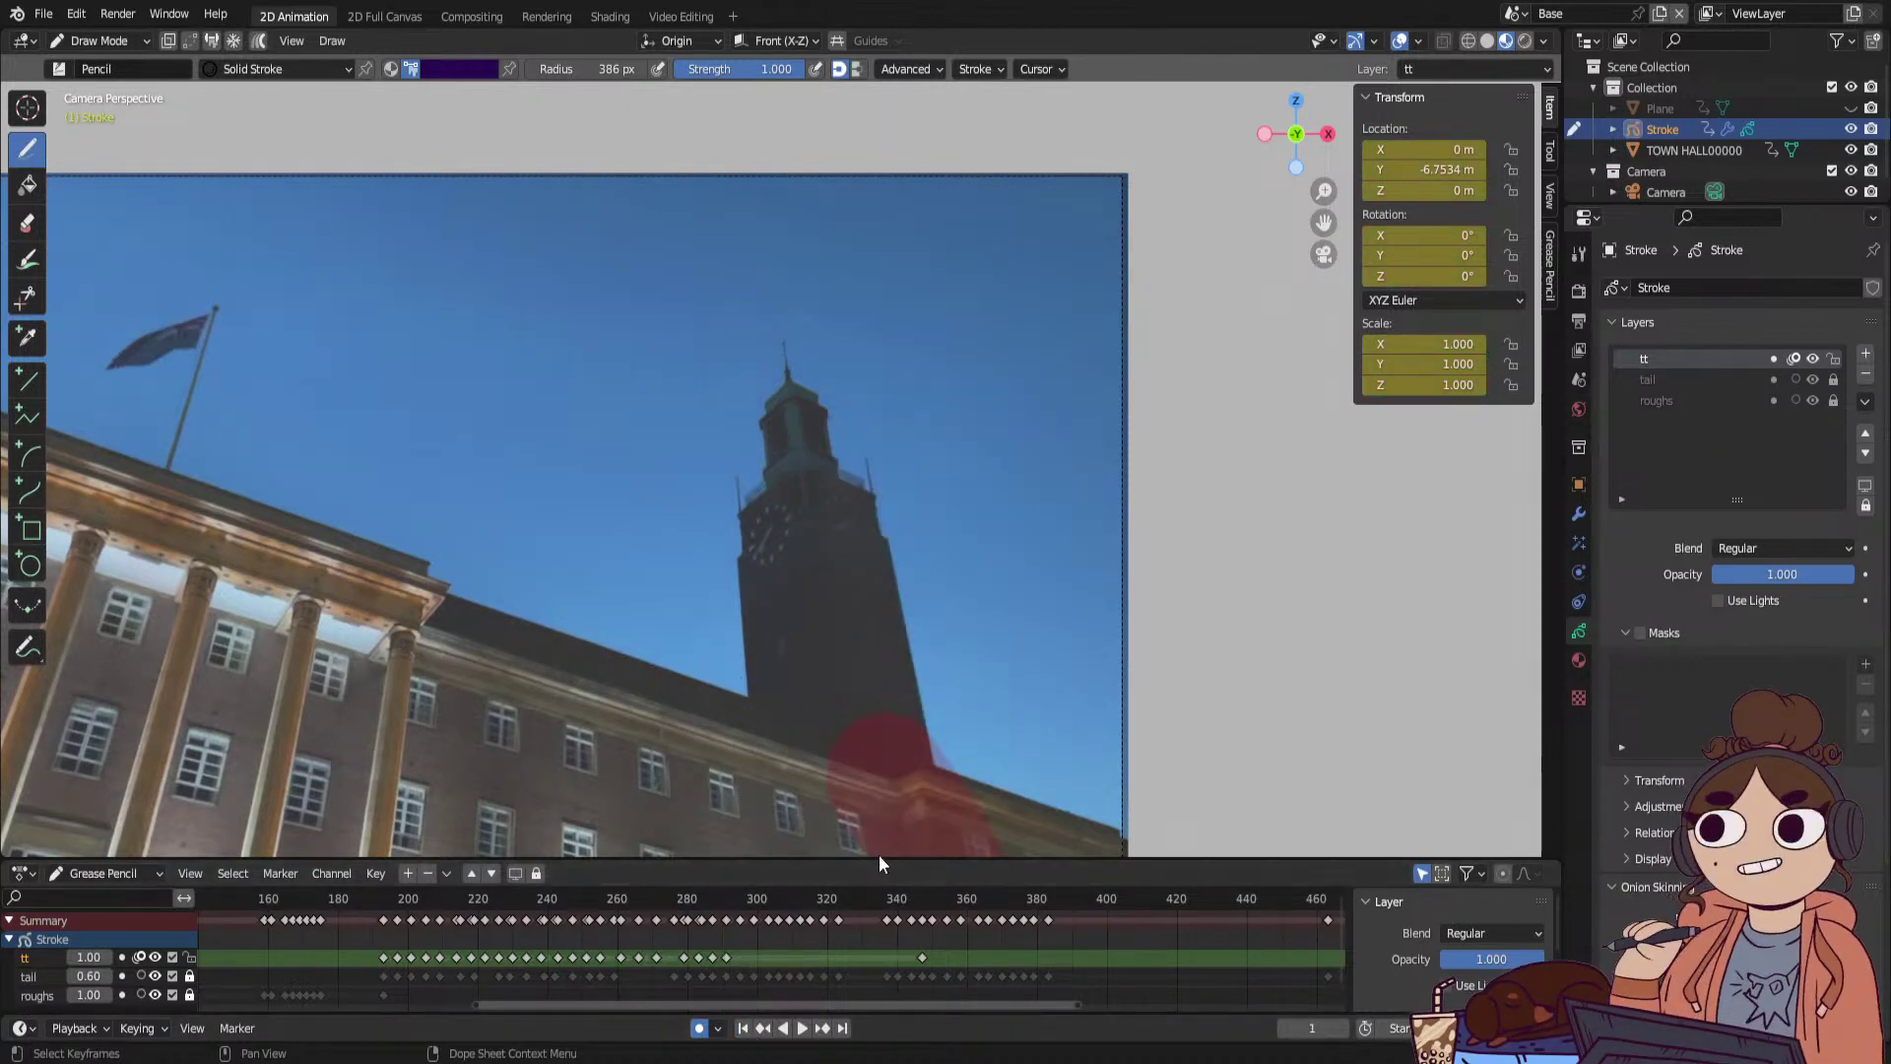
pyautogui.click(798, 1028)
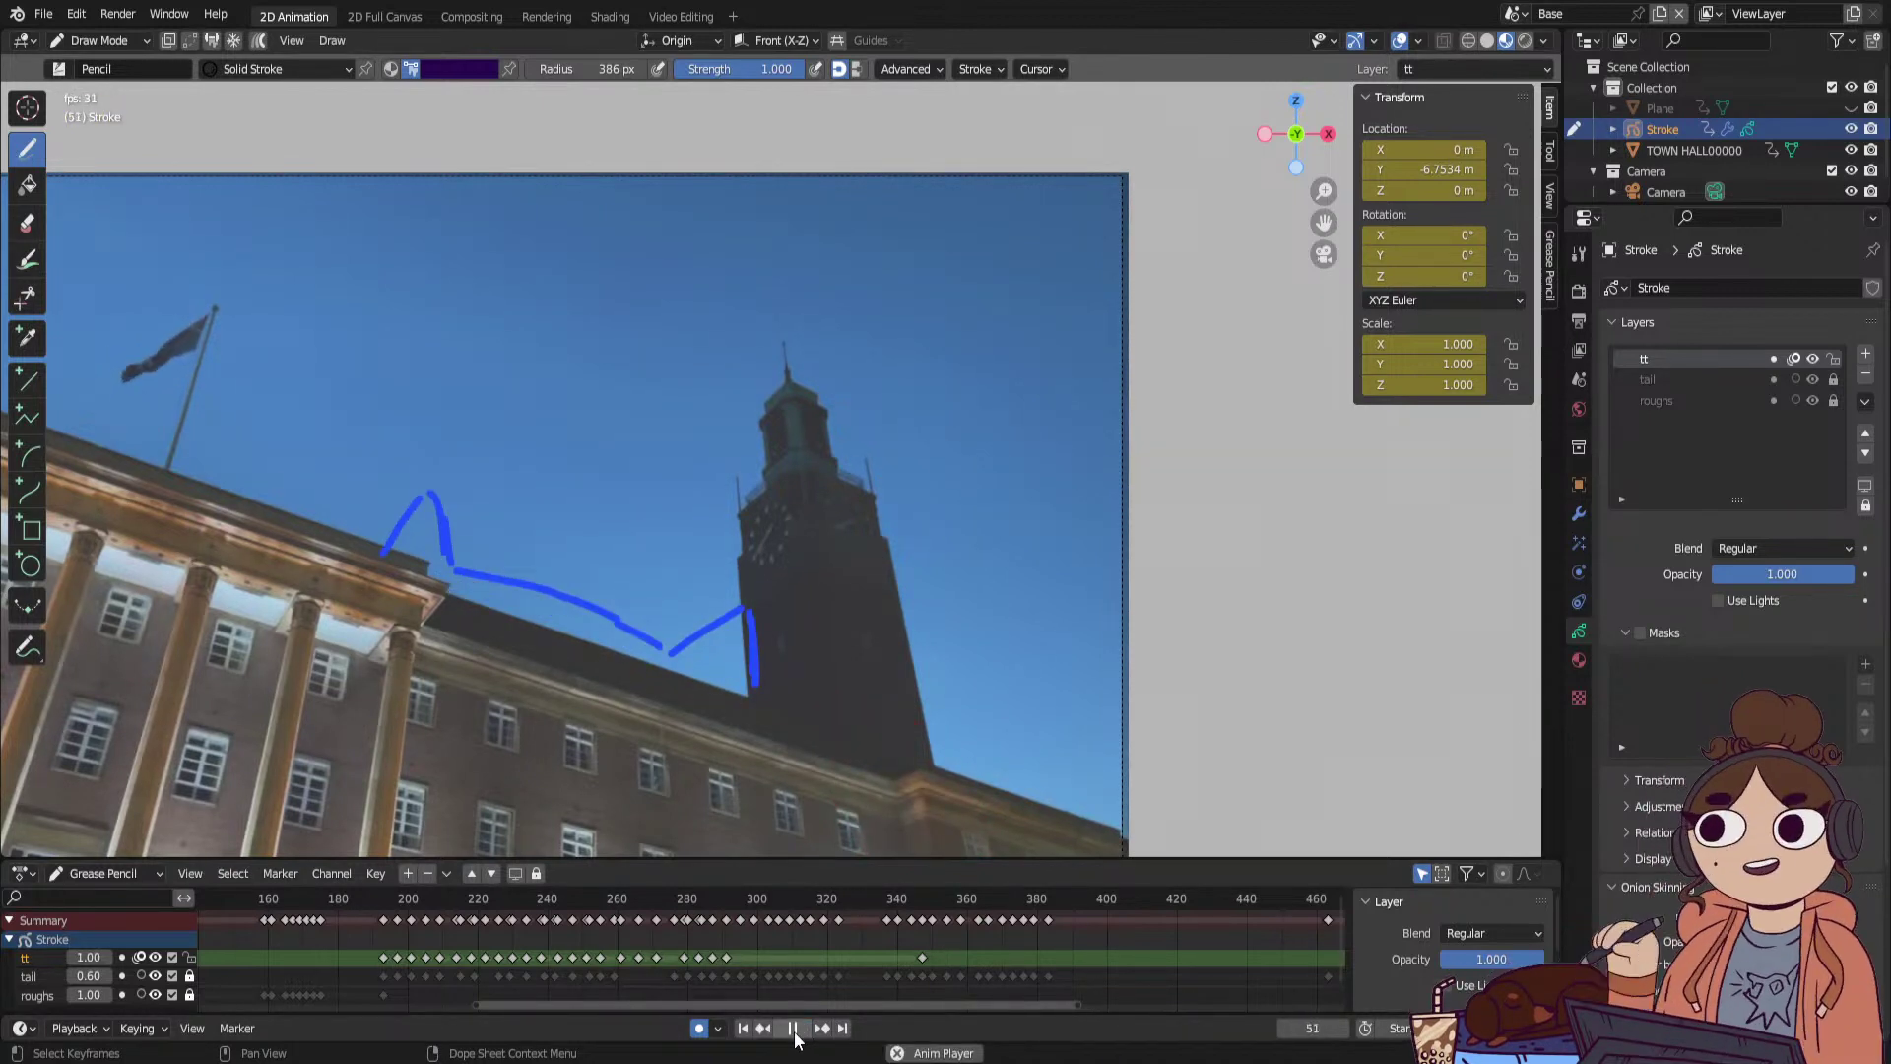
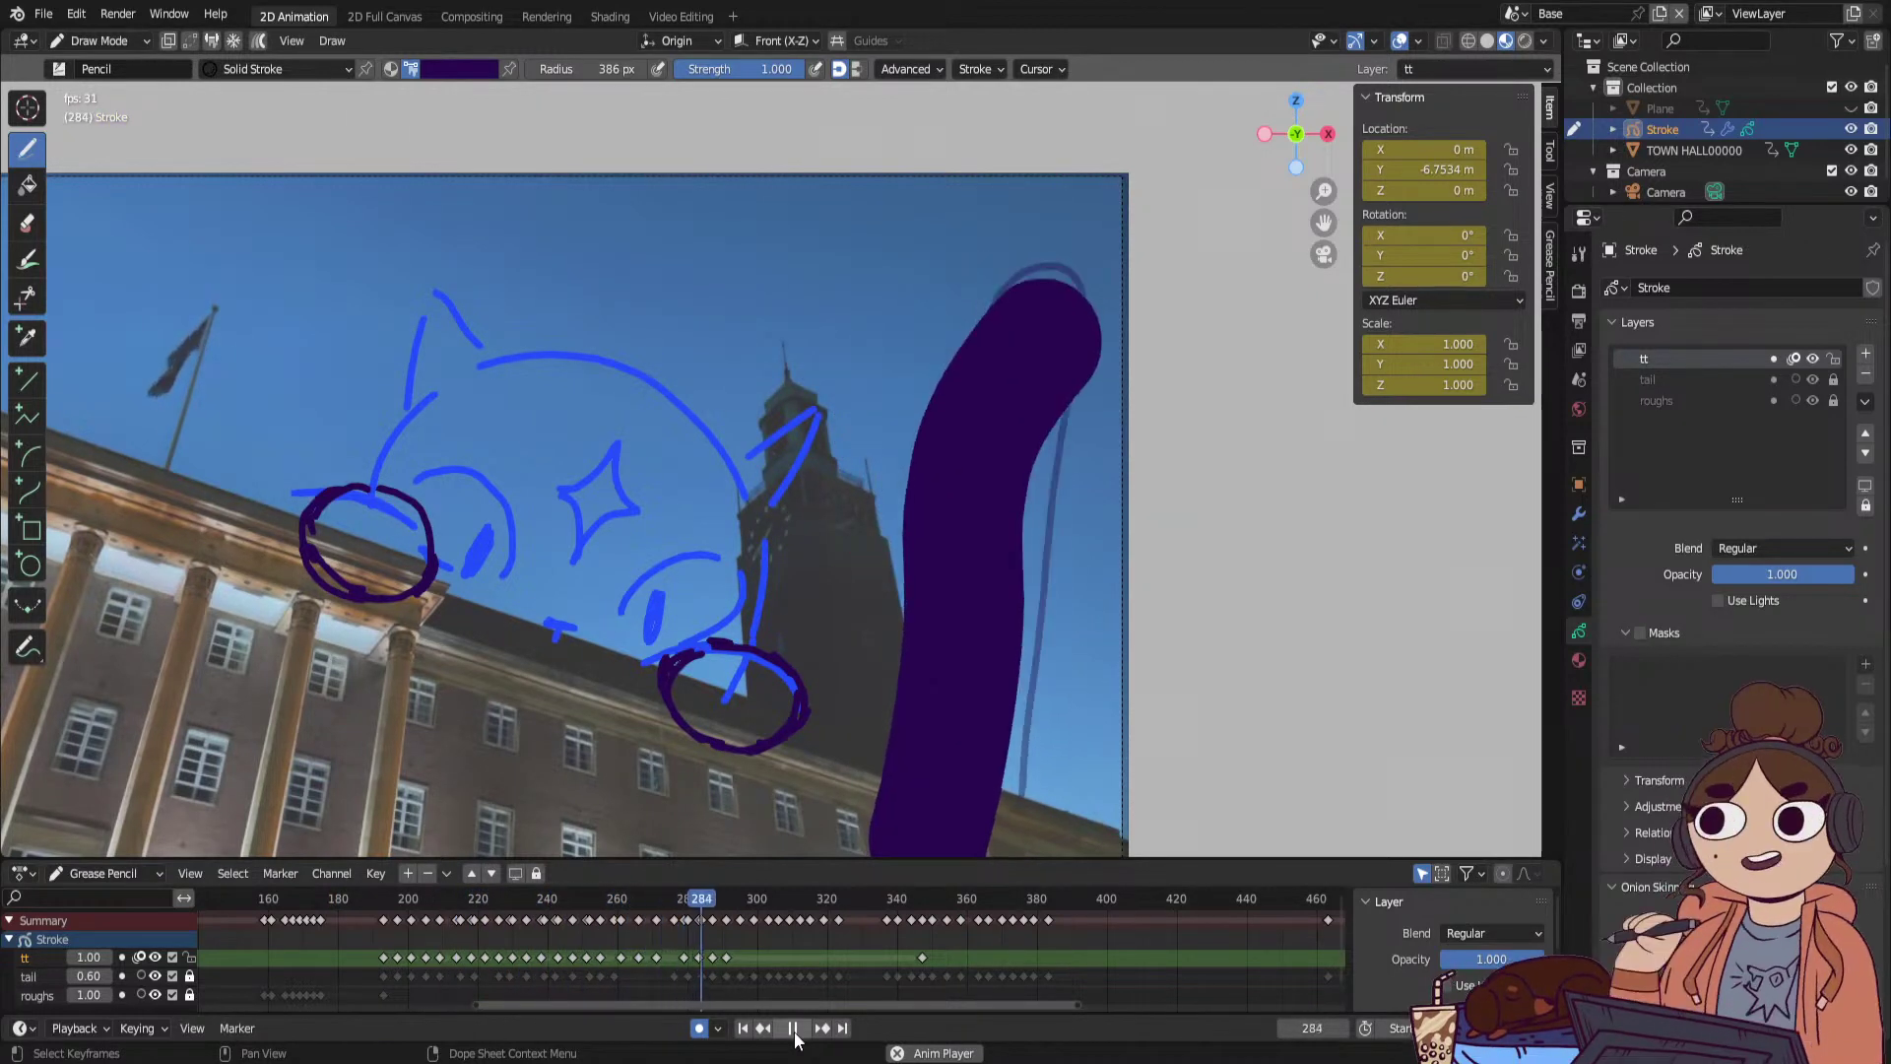
pyautogui.click(793, 1028)
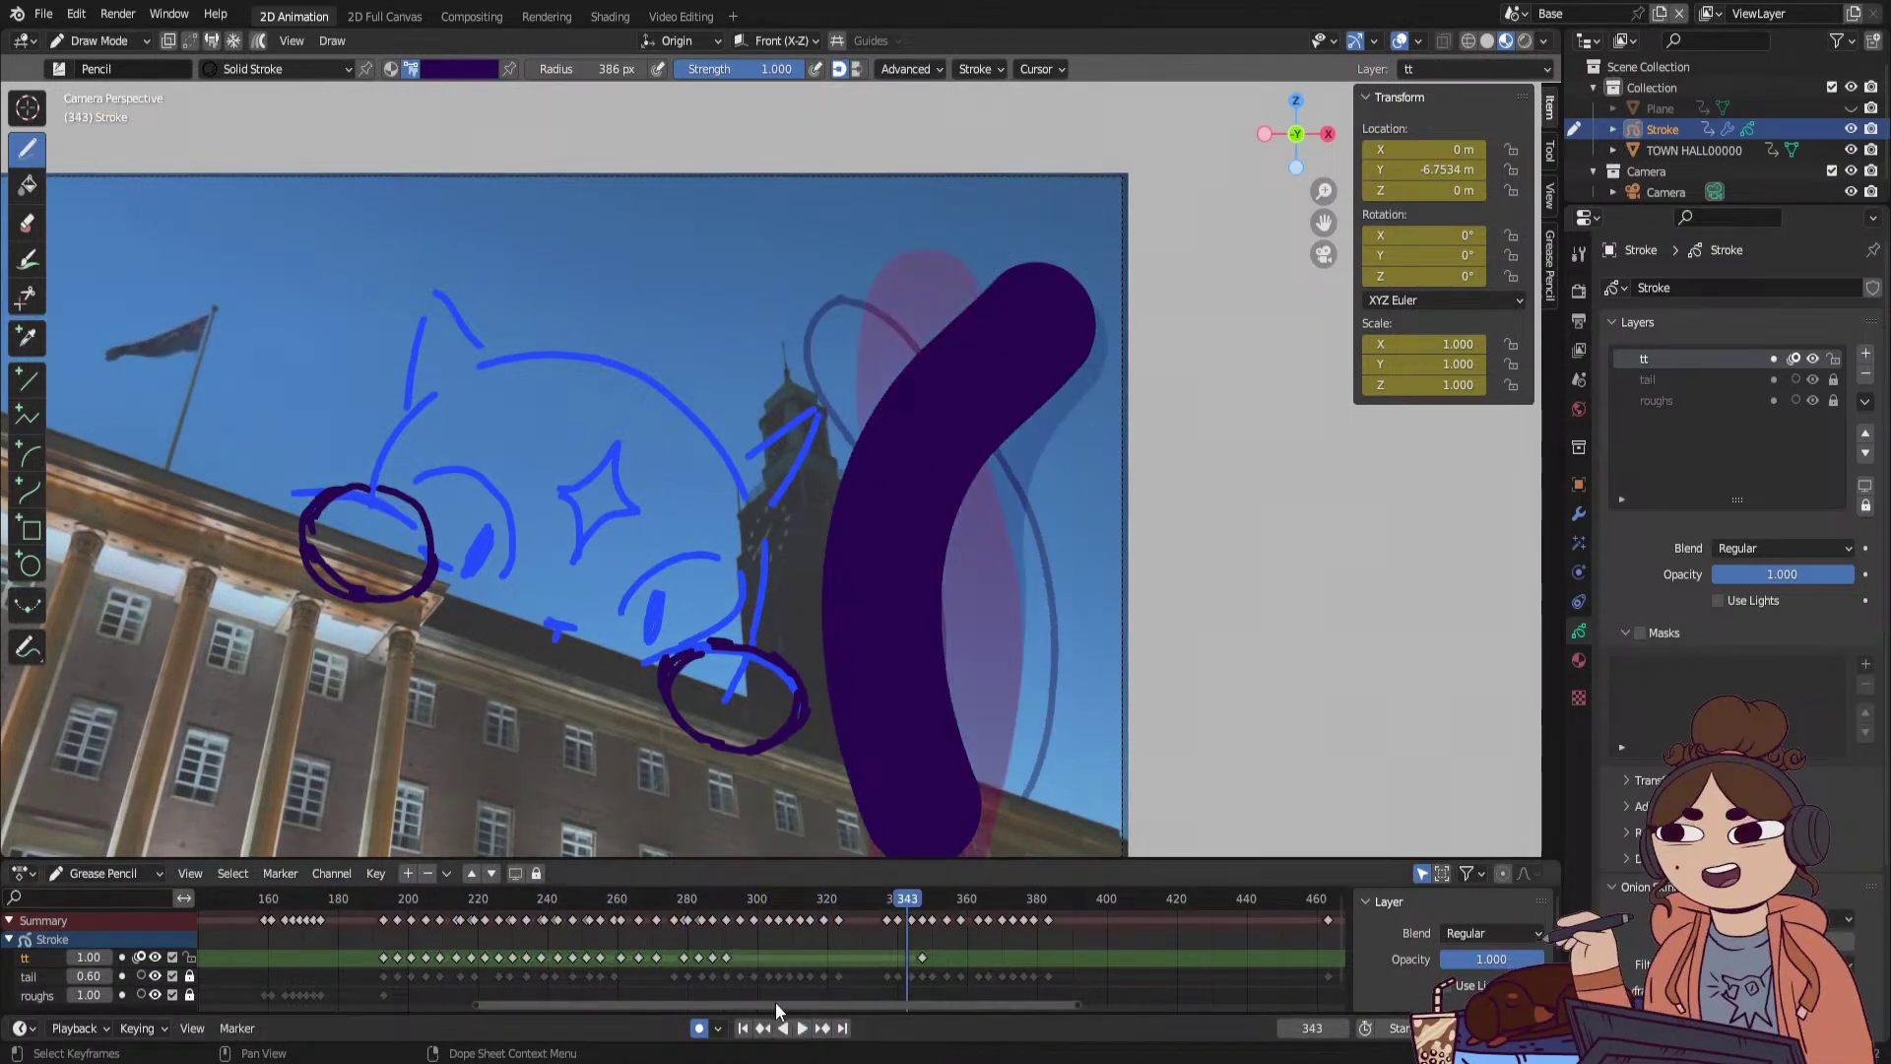
pyautogui.moveTo(500, 908)
pyautogui.mouseDown()
pyautogui.moveTo(403, 924)
pyautogui.moveTo(711, 933)
pyautogui.mouseUp()
pyautogui.moveTo(727, 936)
pyautogui.mouseDown()
pyautogui.moveTo(754, 951)
pyautogui.moveTo(687, 983)
pyautogui.mouseUp()
pyautogui.press('space')
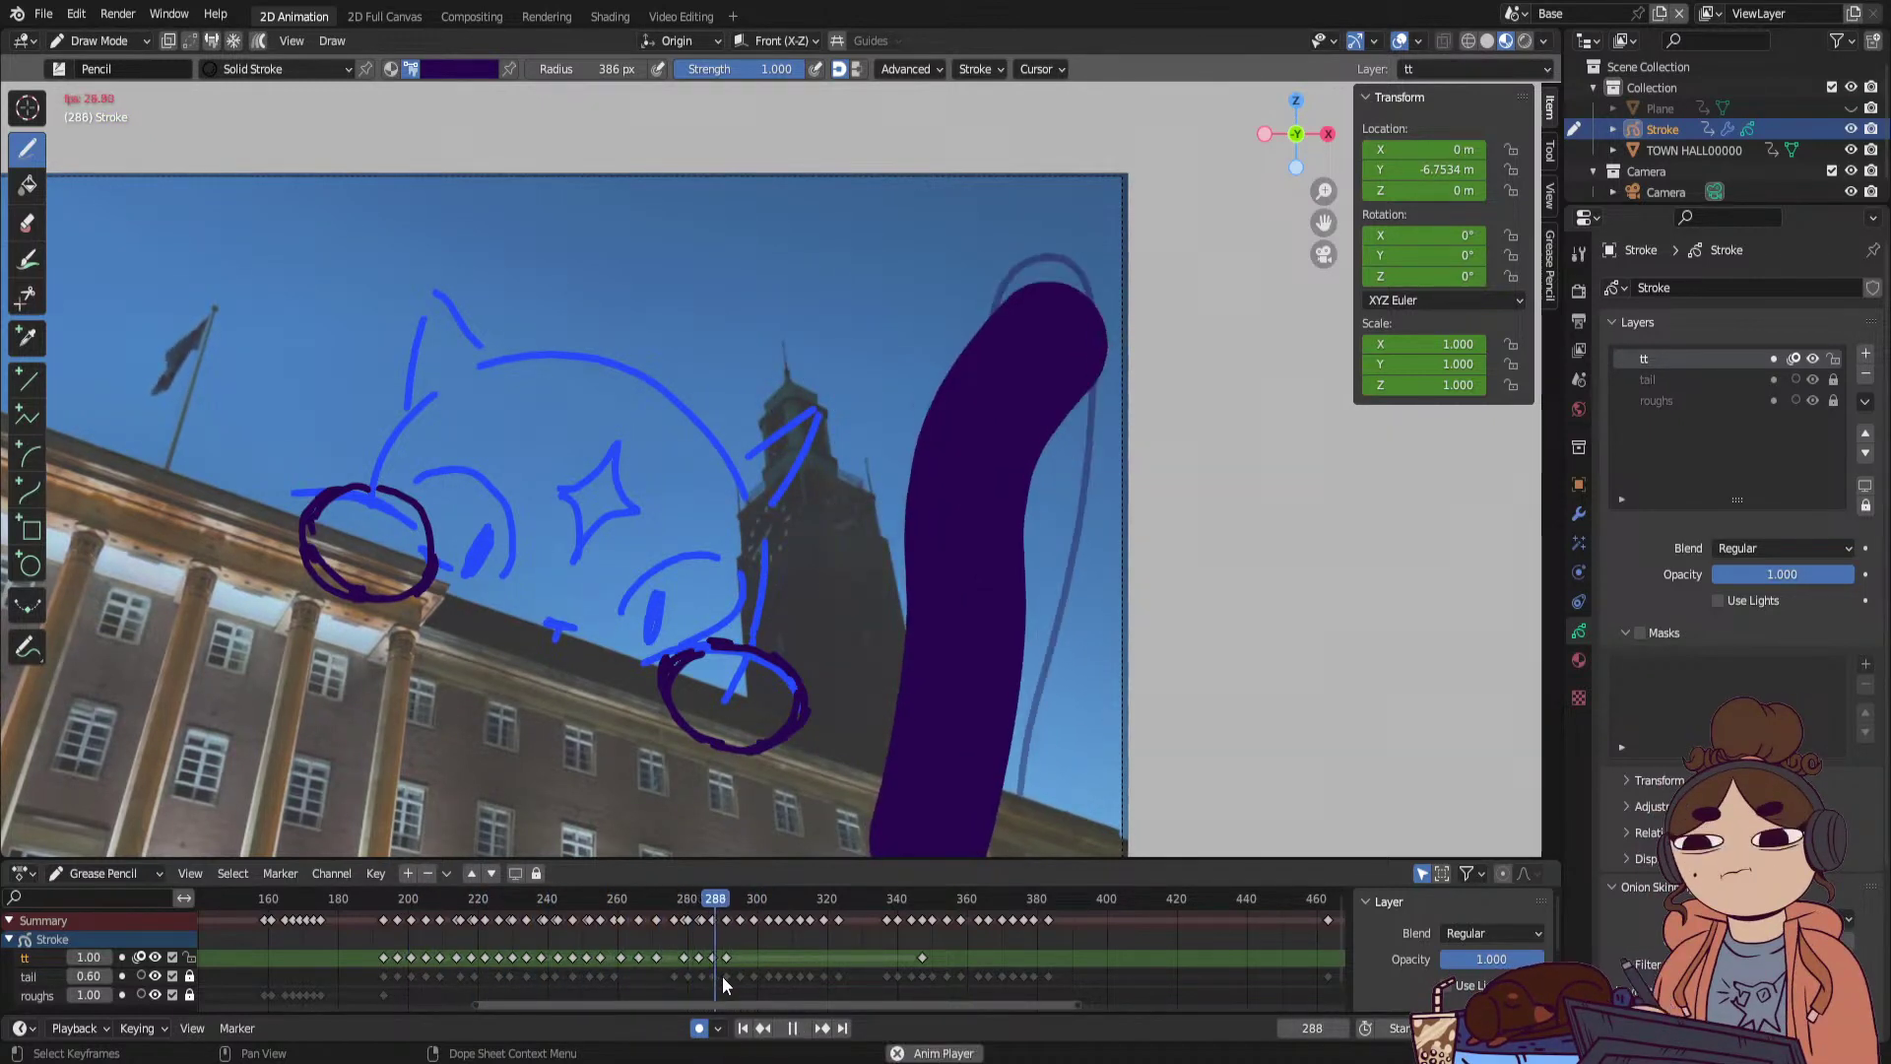
# Switch to Sculpt Mode and push the frame 291 tail's bowed body to the right to straighten its curve.
pyautogui.click(726, 957)
pyautogui.moveTo(731, 900); pyautogui.dragTo(726, 902)
pyautogui.click(99, 40)
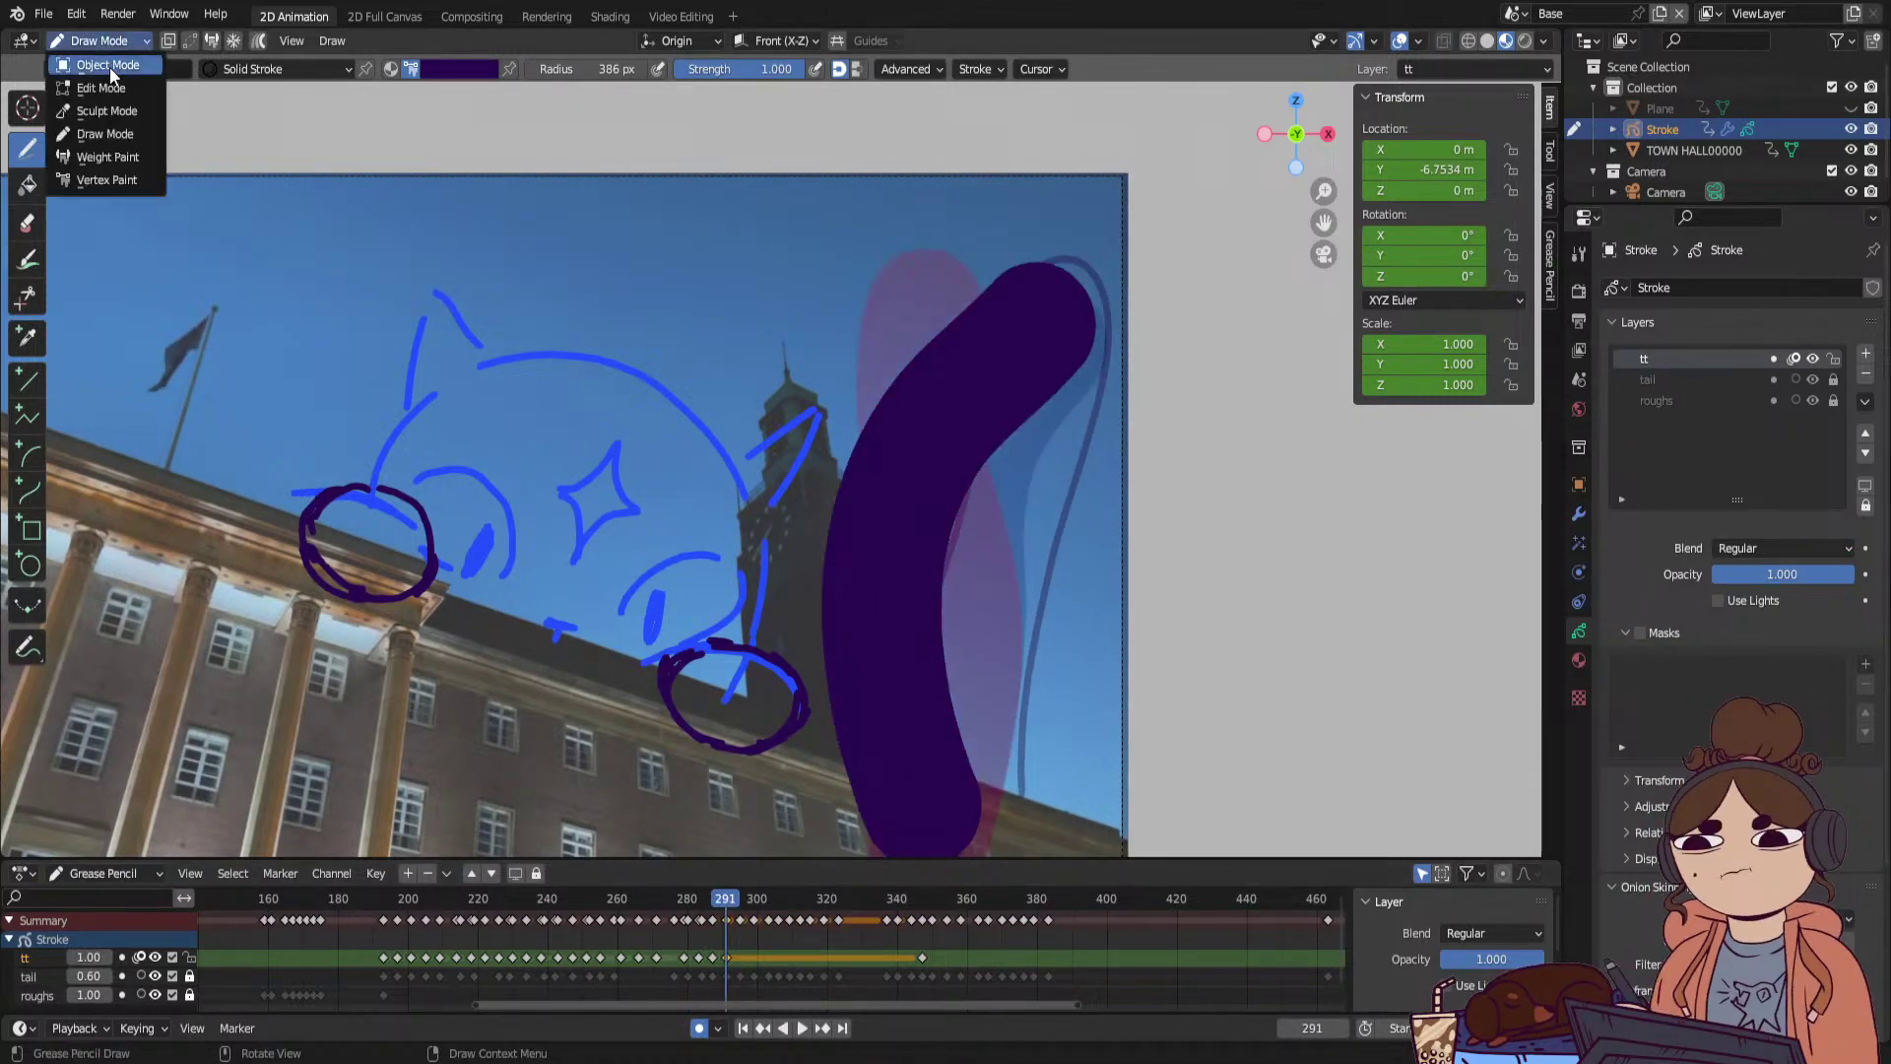
pyautogui.click(114, 107)
pyautogui.moveTo(862, 597); pyautogui.dragTo(918, 565)
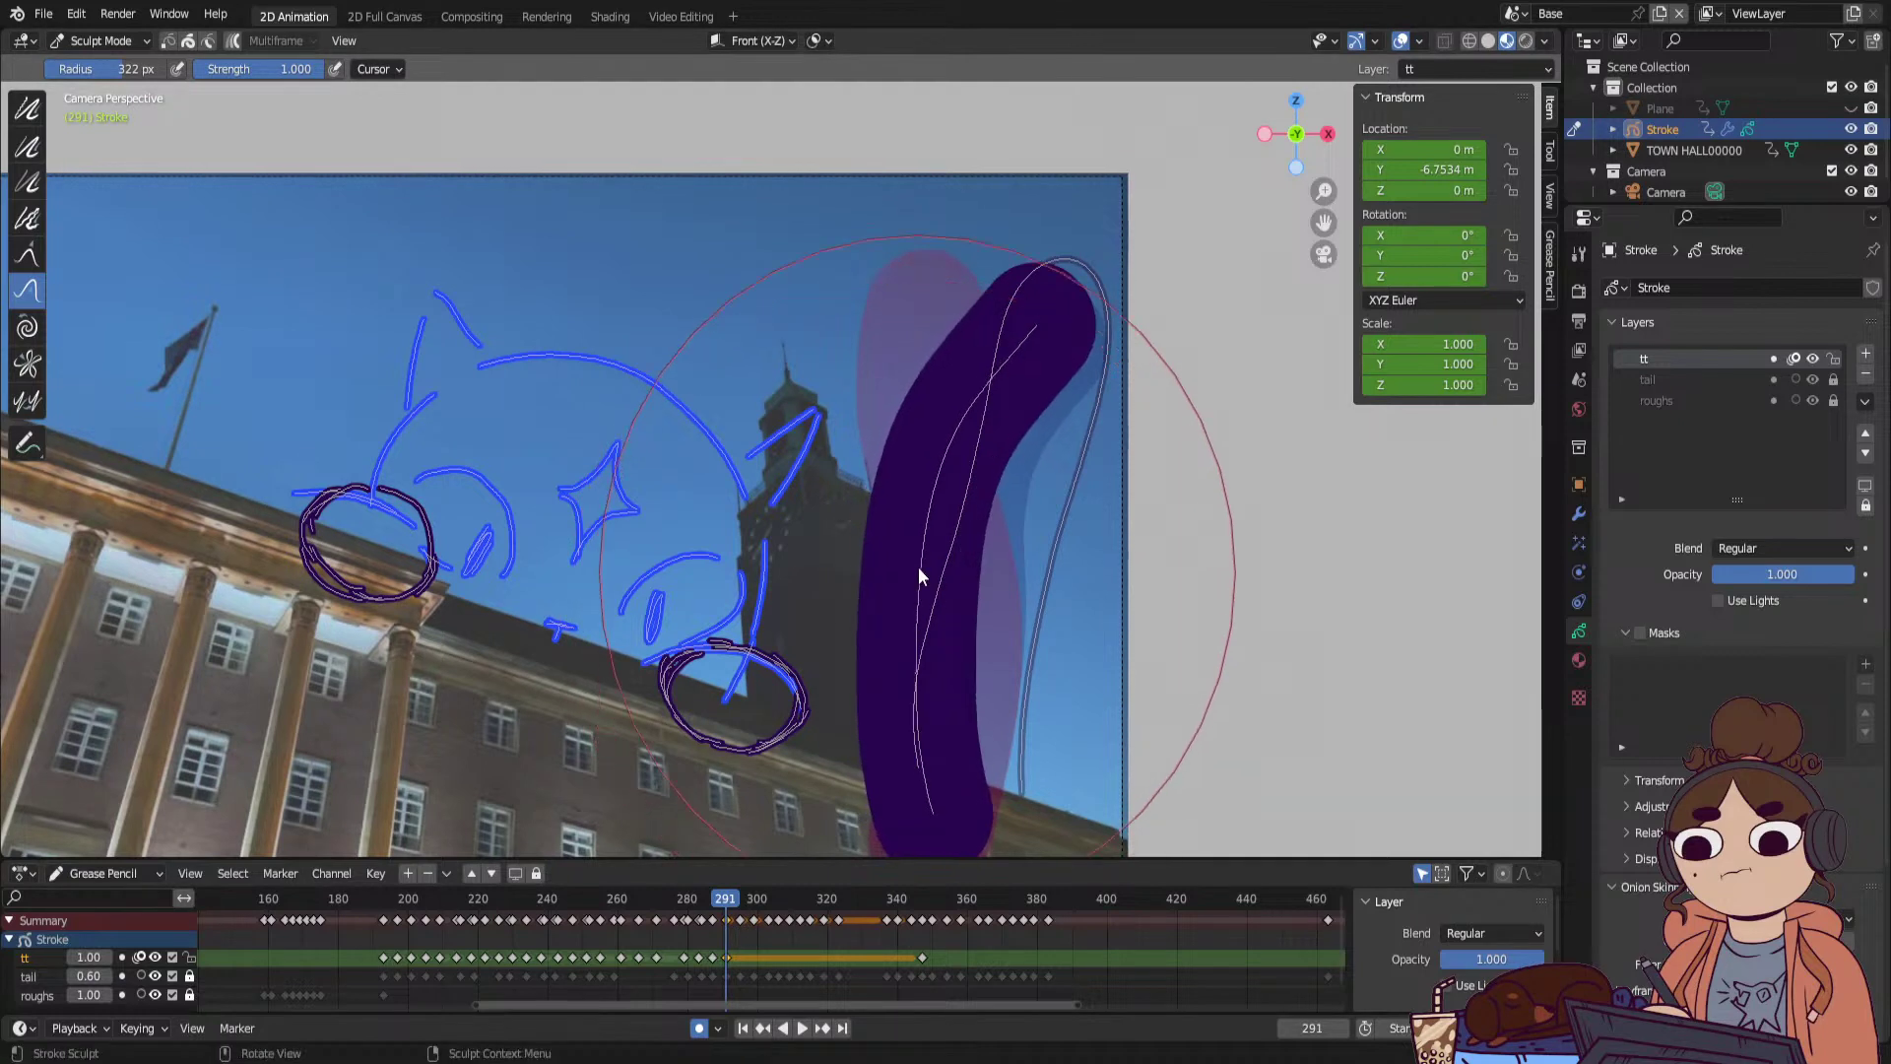
pyautogui.moveTo(963, 344)
pyautogui.mouseDown()
pyautogui.moveTo(982, 335)
pyautogui.moveTo(916, 494)
pyautogui.moveTo(940, 657)
pyautogui.mouseUp()
# Compare the sculpted tail with neighbouring frames and nudge its tip slightly left at frame 292.
pyautogui.press('space')
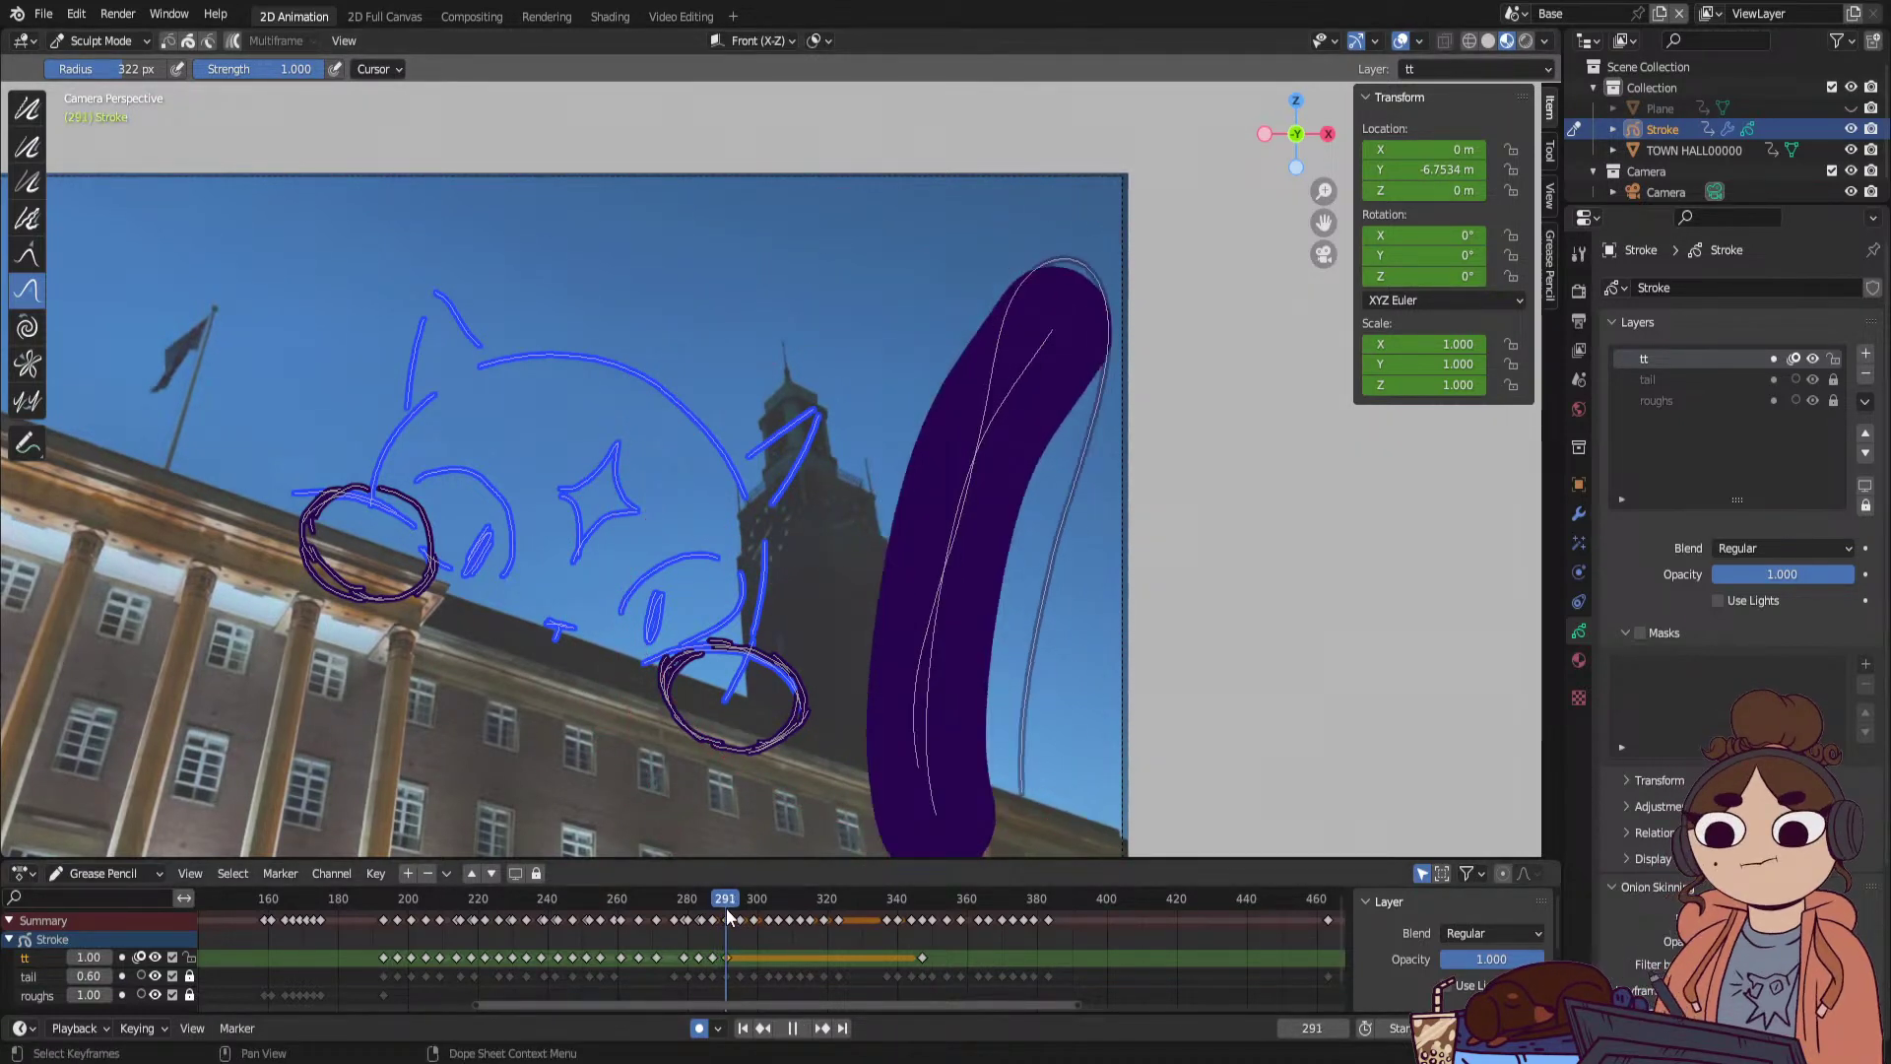
pyautogui.press('space')
pyautogui.moveTo(1081, 258); pyautogui.dragTo(1073, 255)
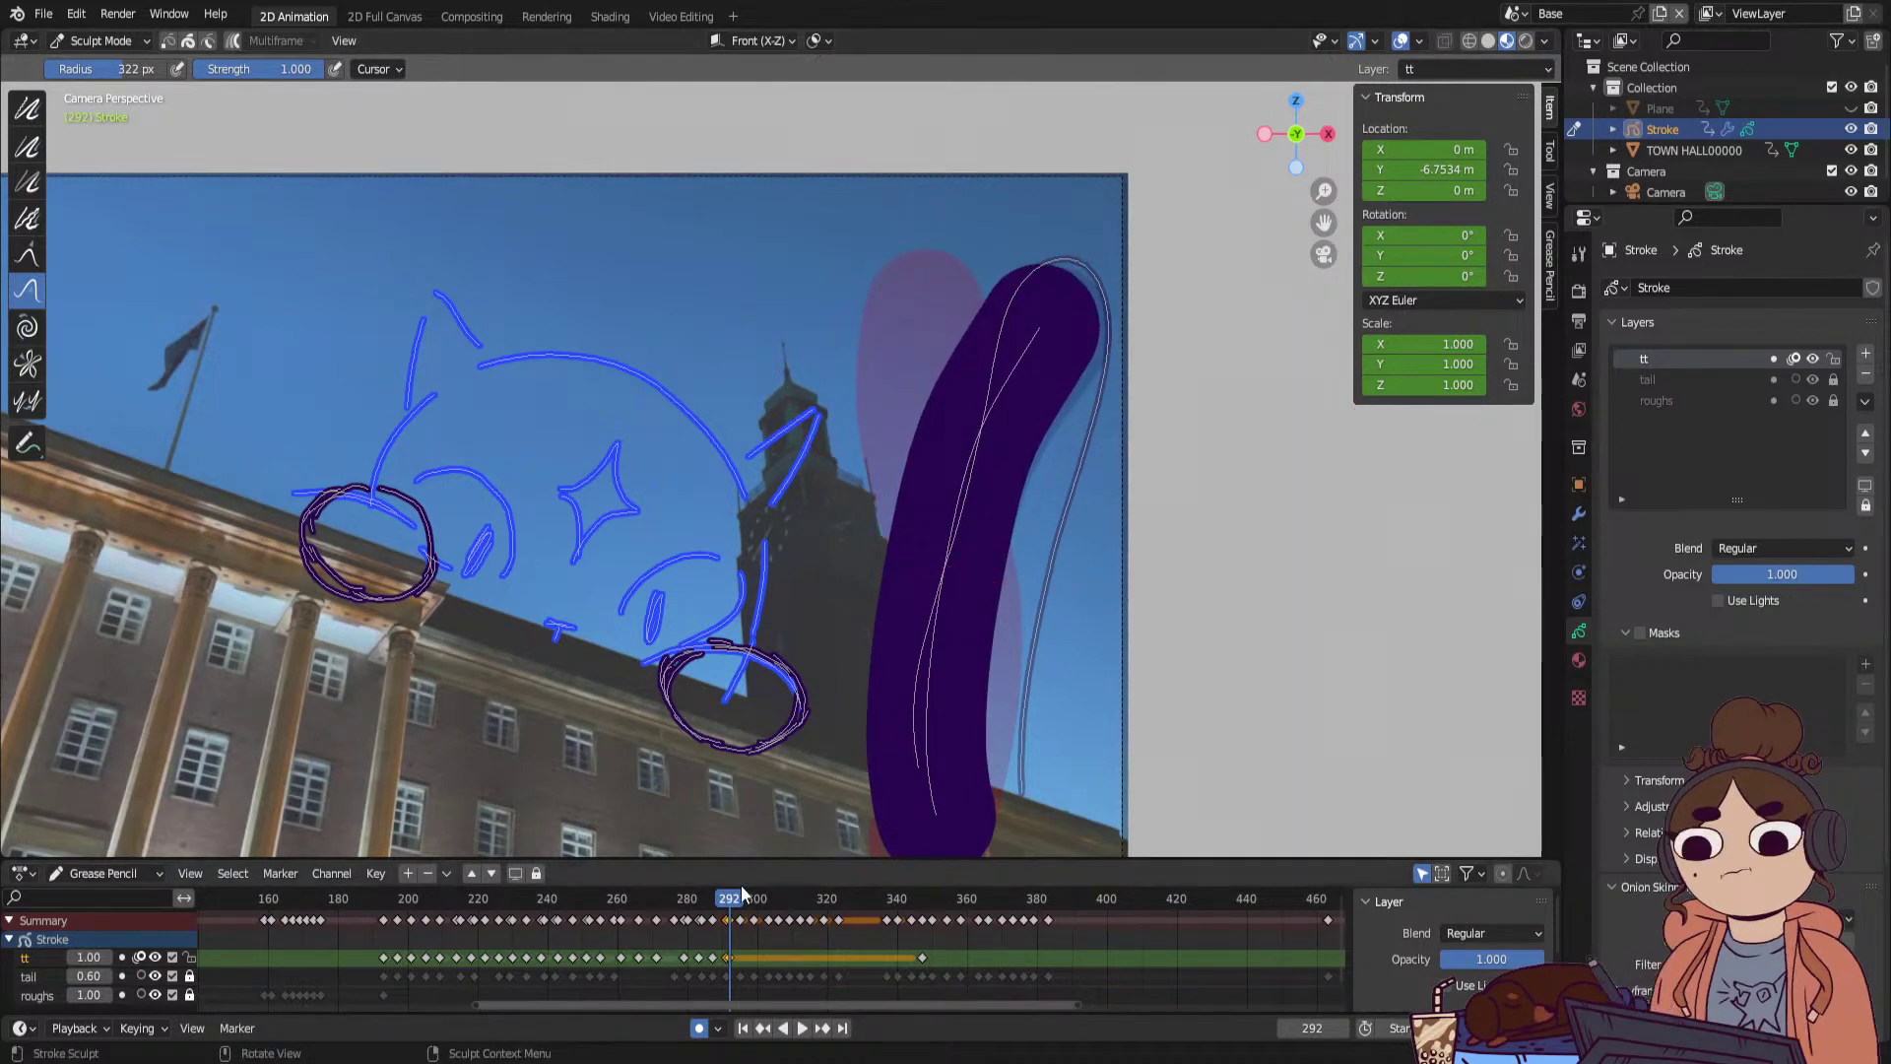
pyautogui.click(726, 899)
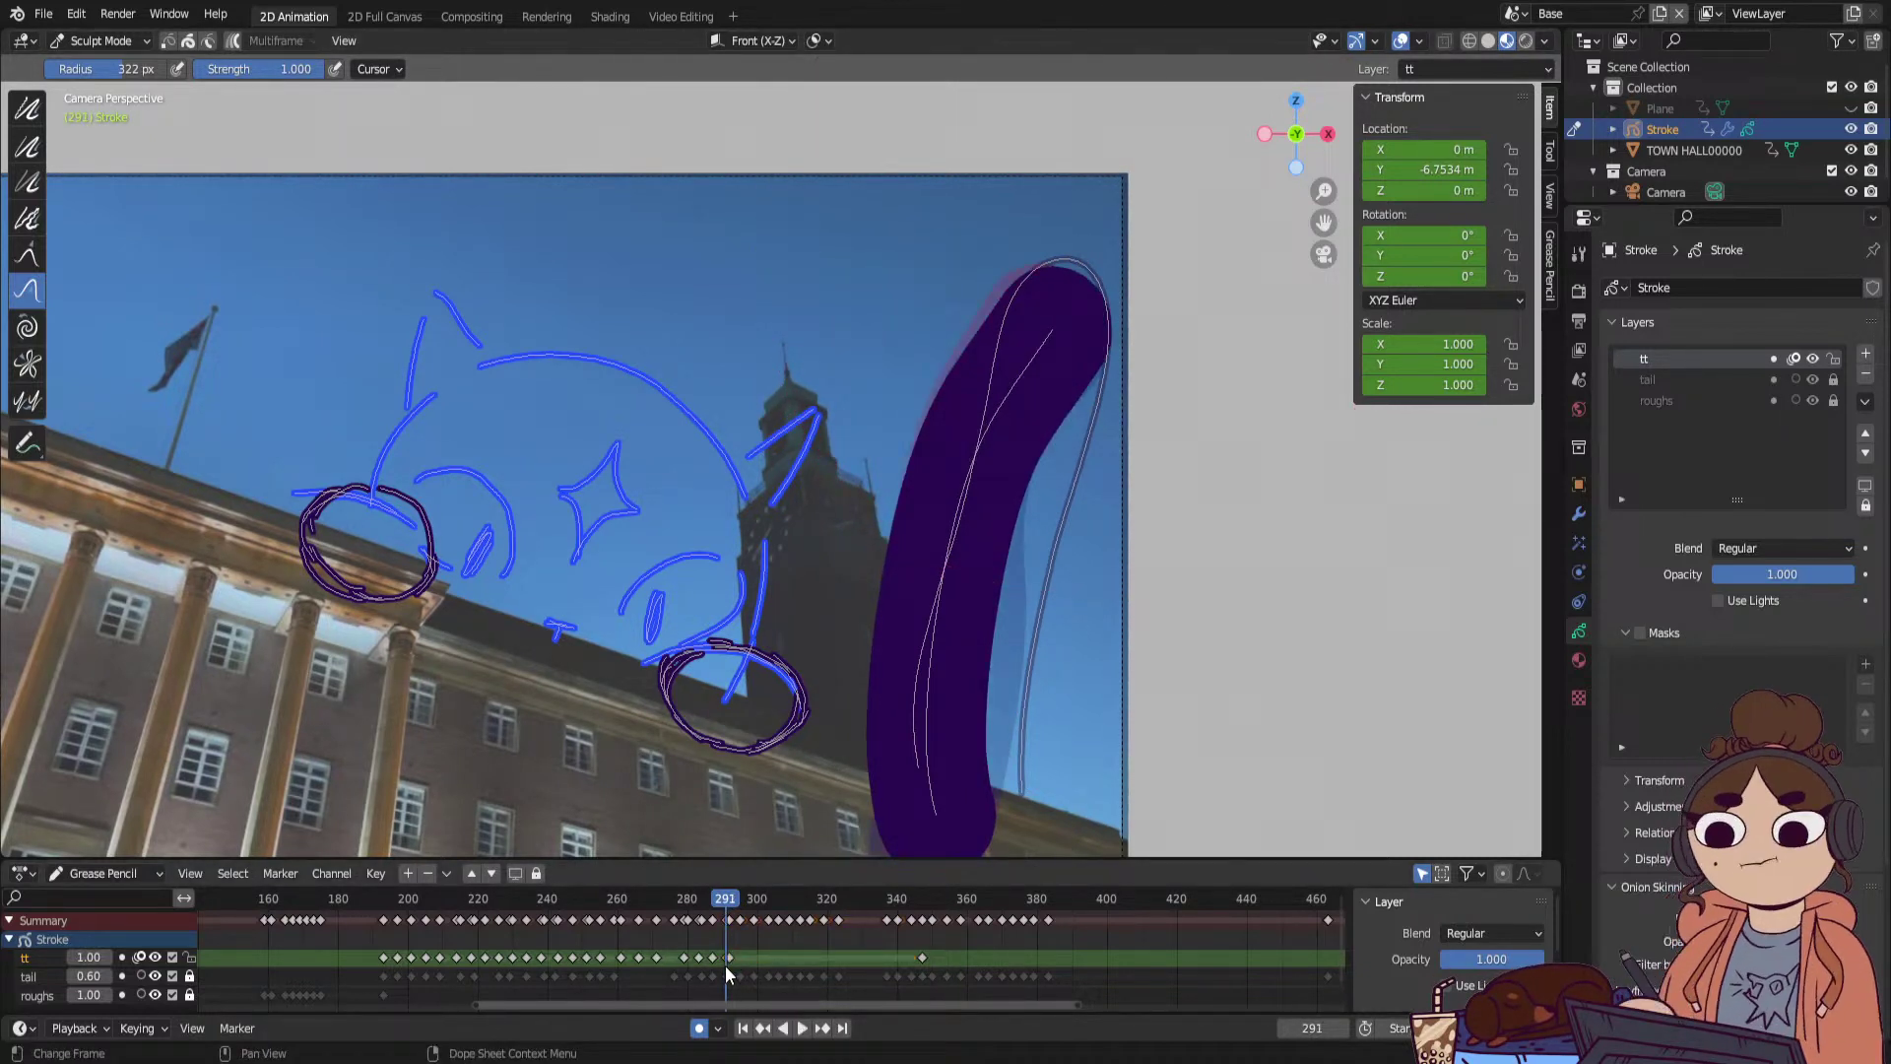
# Try shifting the frame 292 tt keyframe earlier, and delete the sculpted tail's keyframe around frame 291.
pyautogui.moveTo(732, 959); pyautogui.dragTo(722, 971)
pyautogui.press('space')
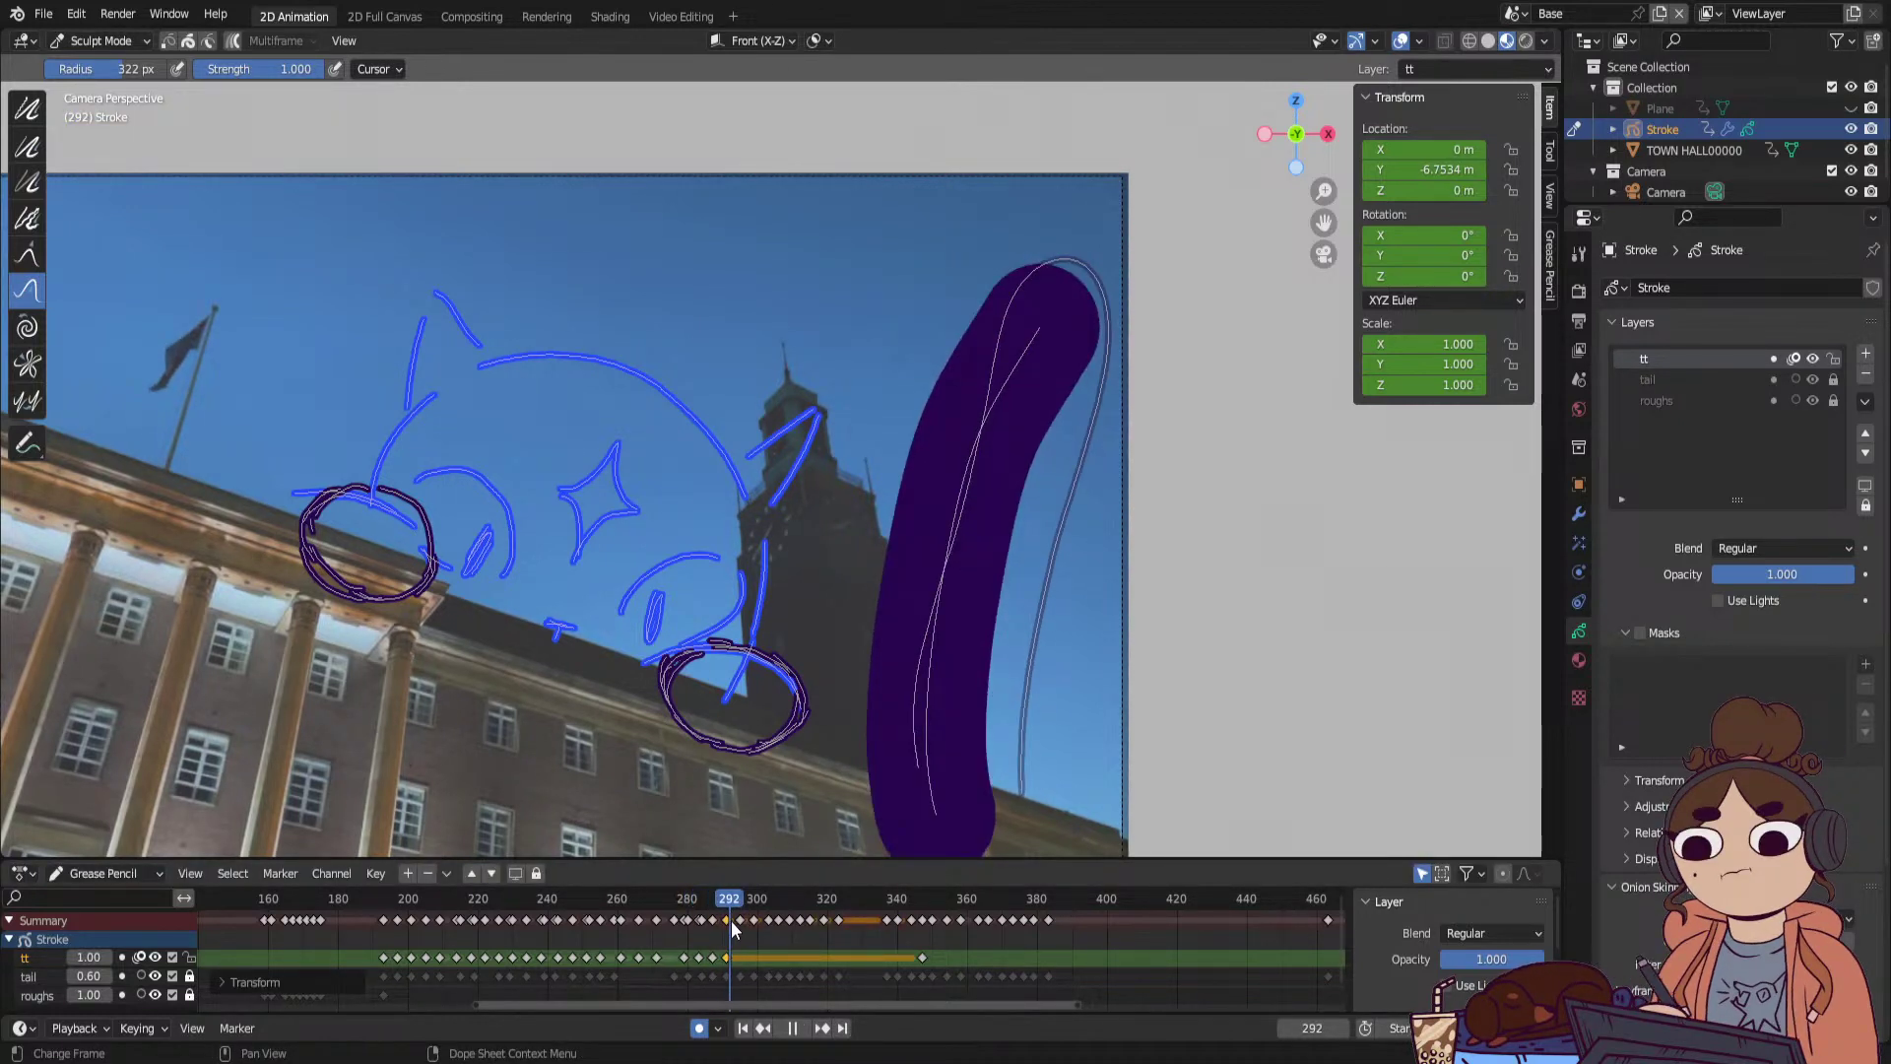
pyautogui.press('Escape')
pyautogui.press('Delete')
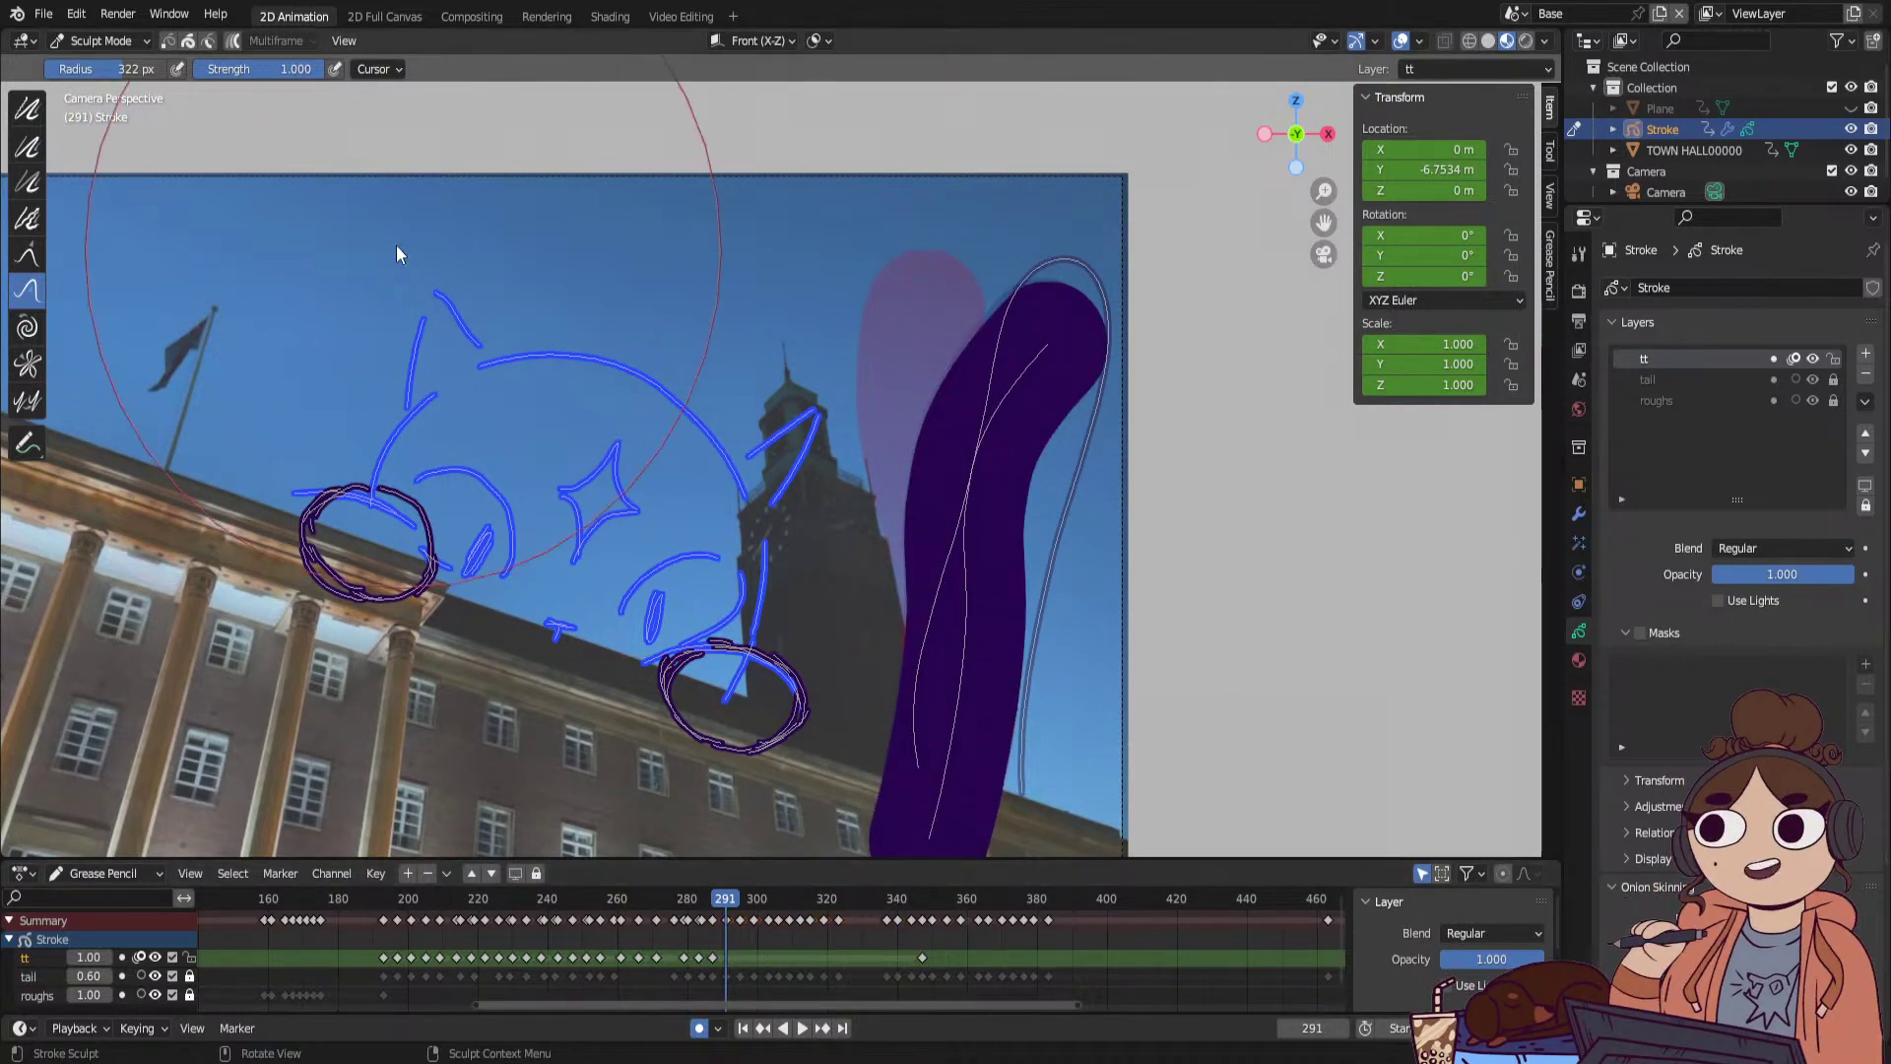
# Return to Draw Mode and draw a nearly upright tail at frame 291 with the tip curving right.
pyautogui.click(101, 40)
pyautogui.click(108, 134)
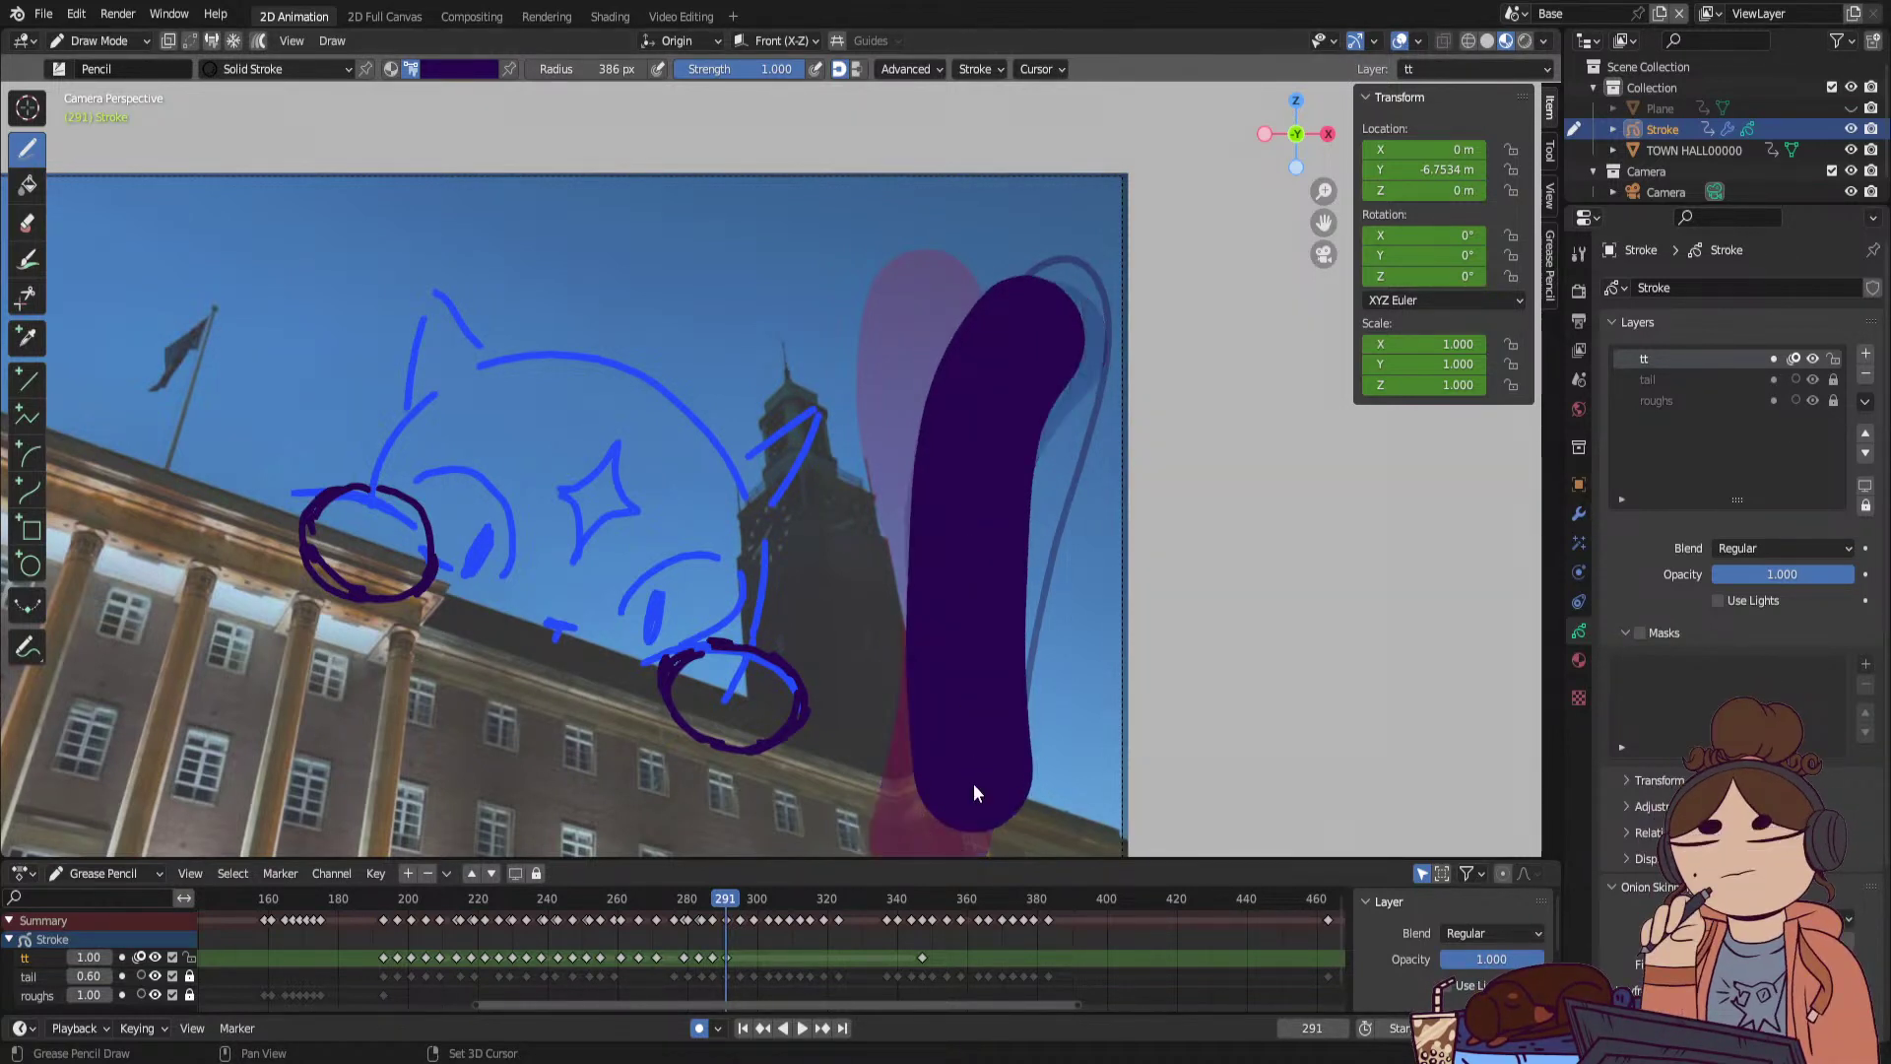
# Draw new tails at frames 295 and 299, bowing the body left and swinging the tip progressively left.
pyautogui.moveTo(724, 901); pyautogui.dragTo(741, 901)
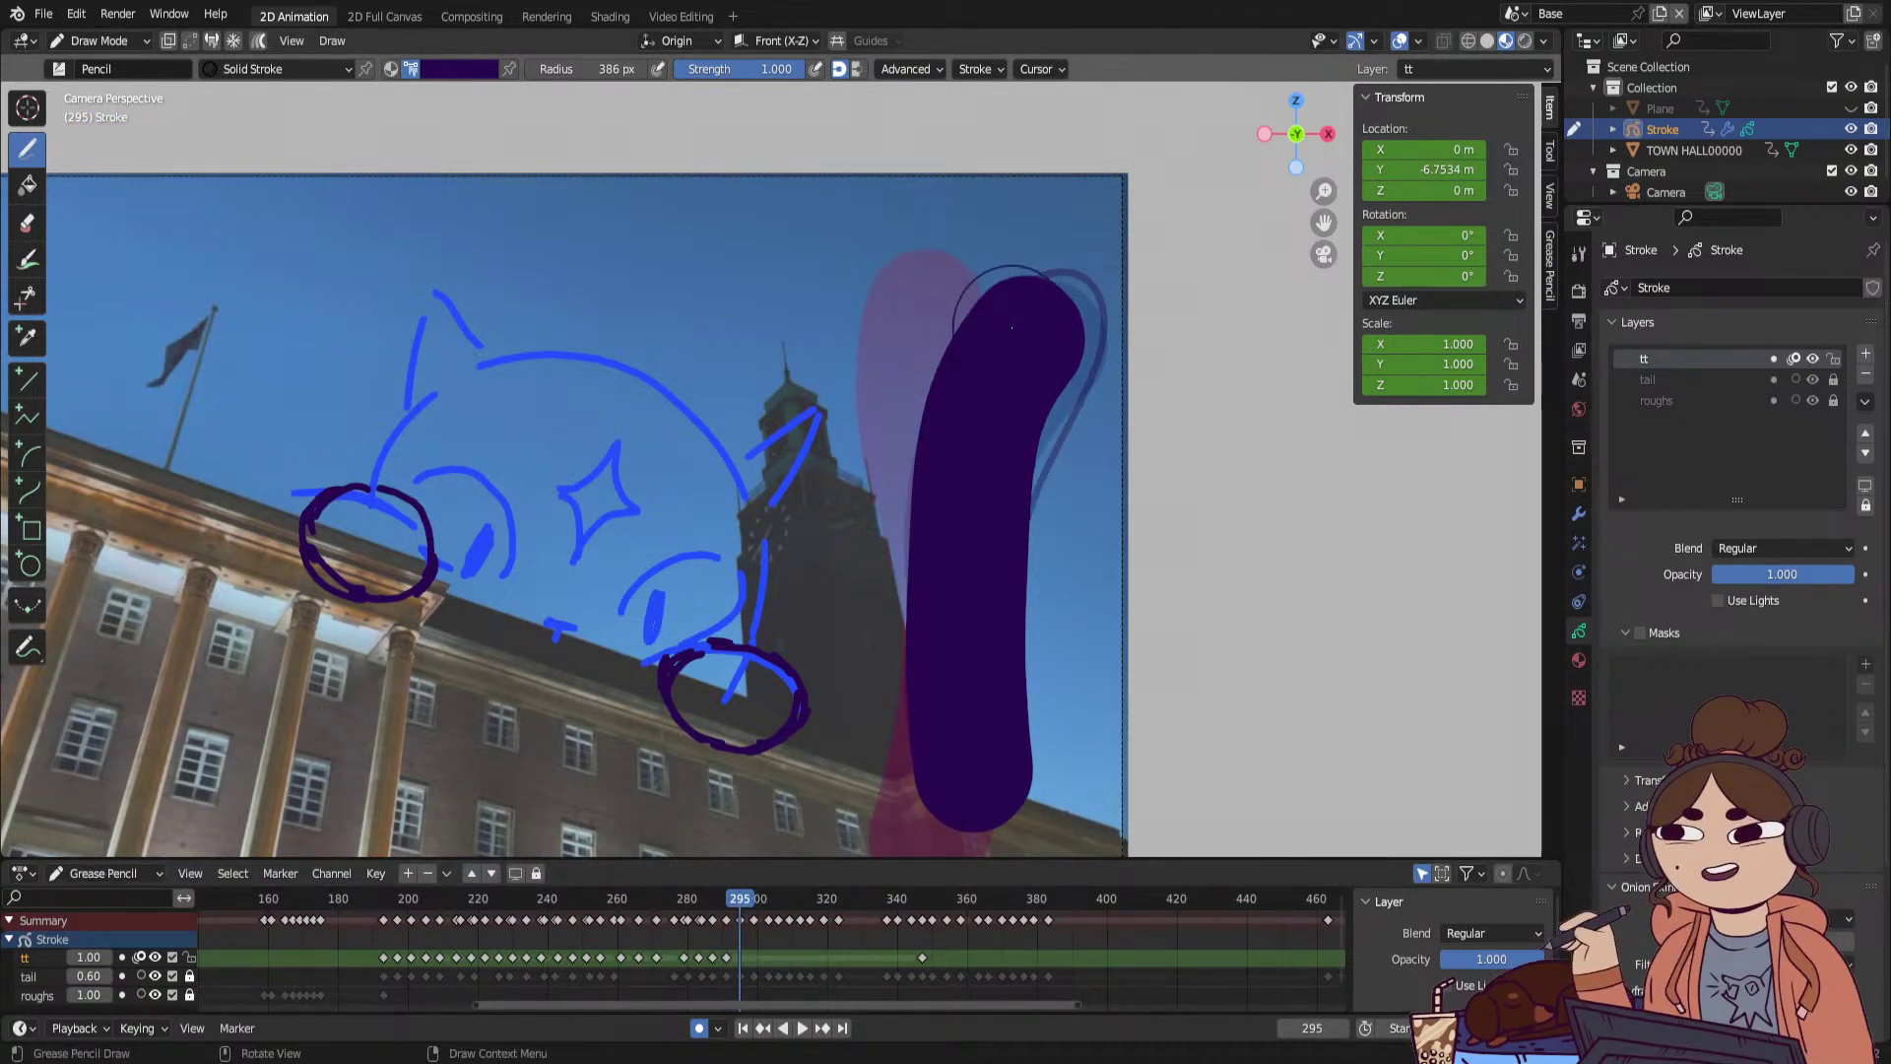
pyautogui.moveTo(1009, 326); pyautogui.dragTo(963, 433)
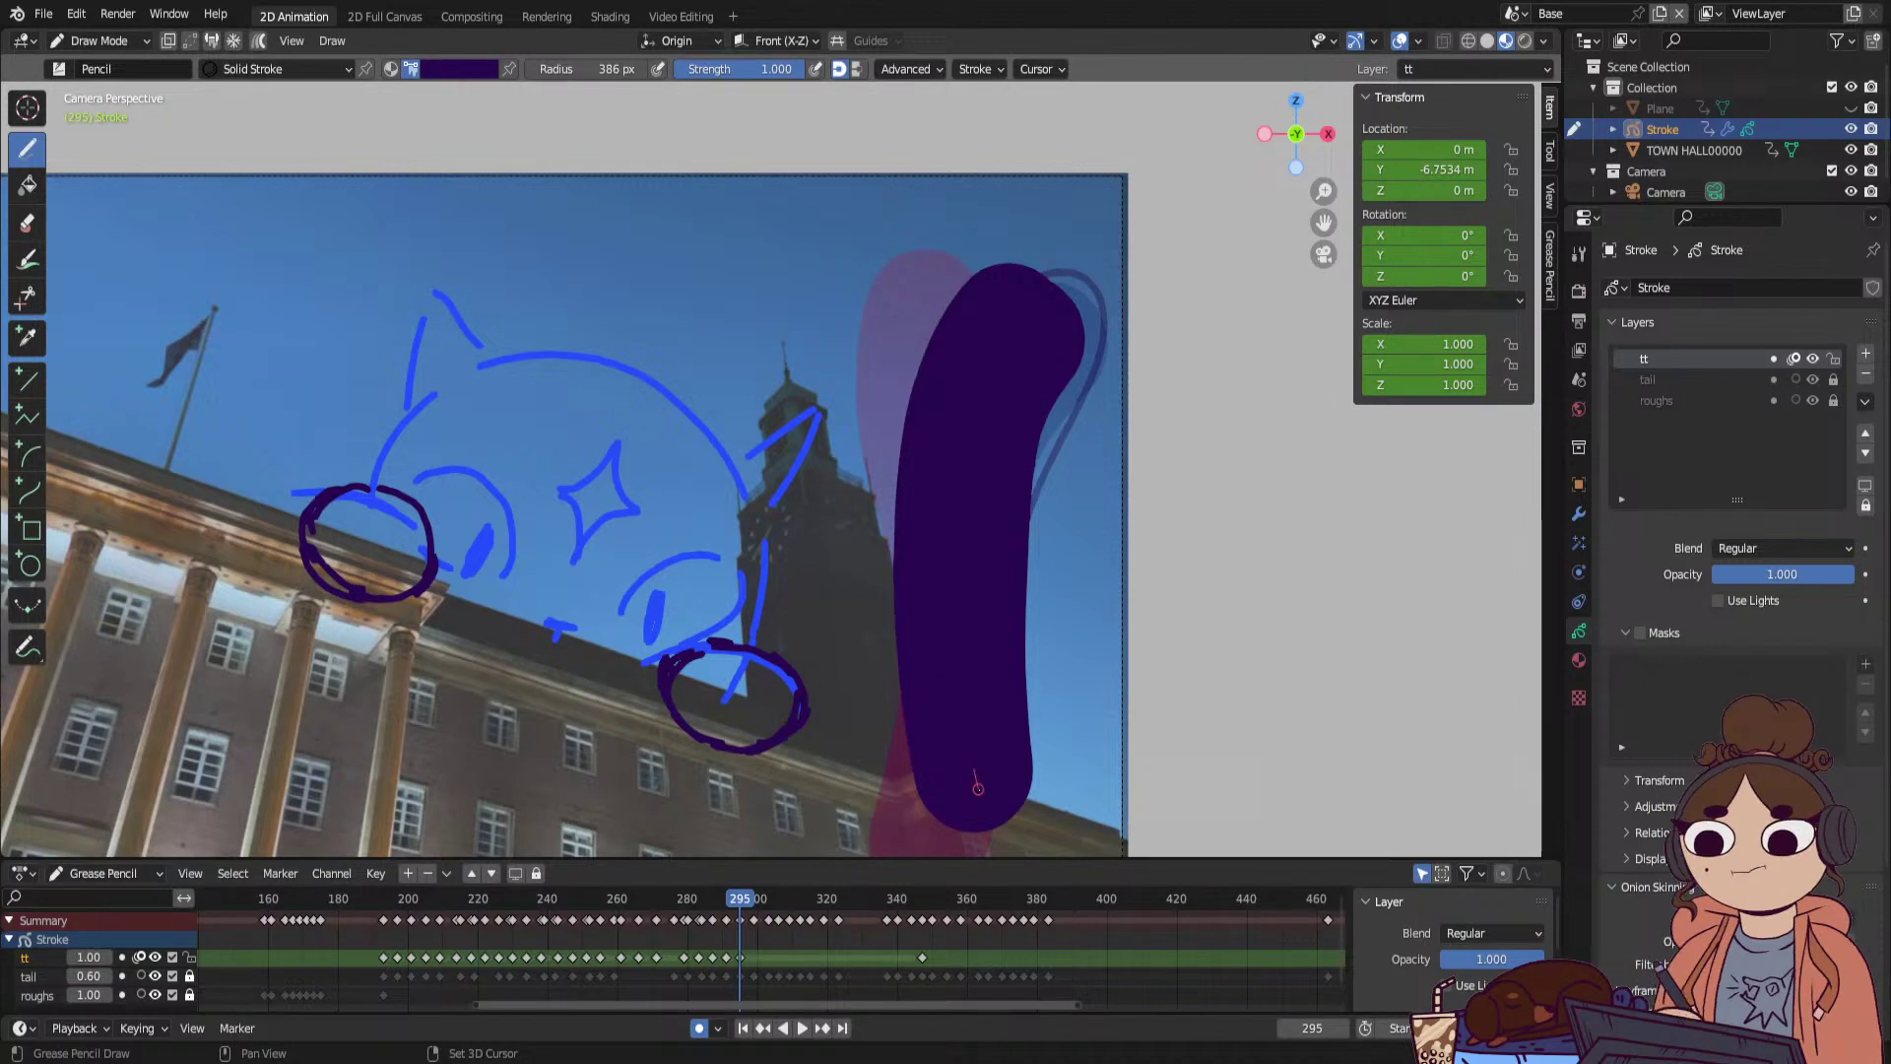
pyautogui.moveTo(745, 903); pyautogui.dragTo(755, 906)
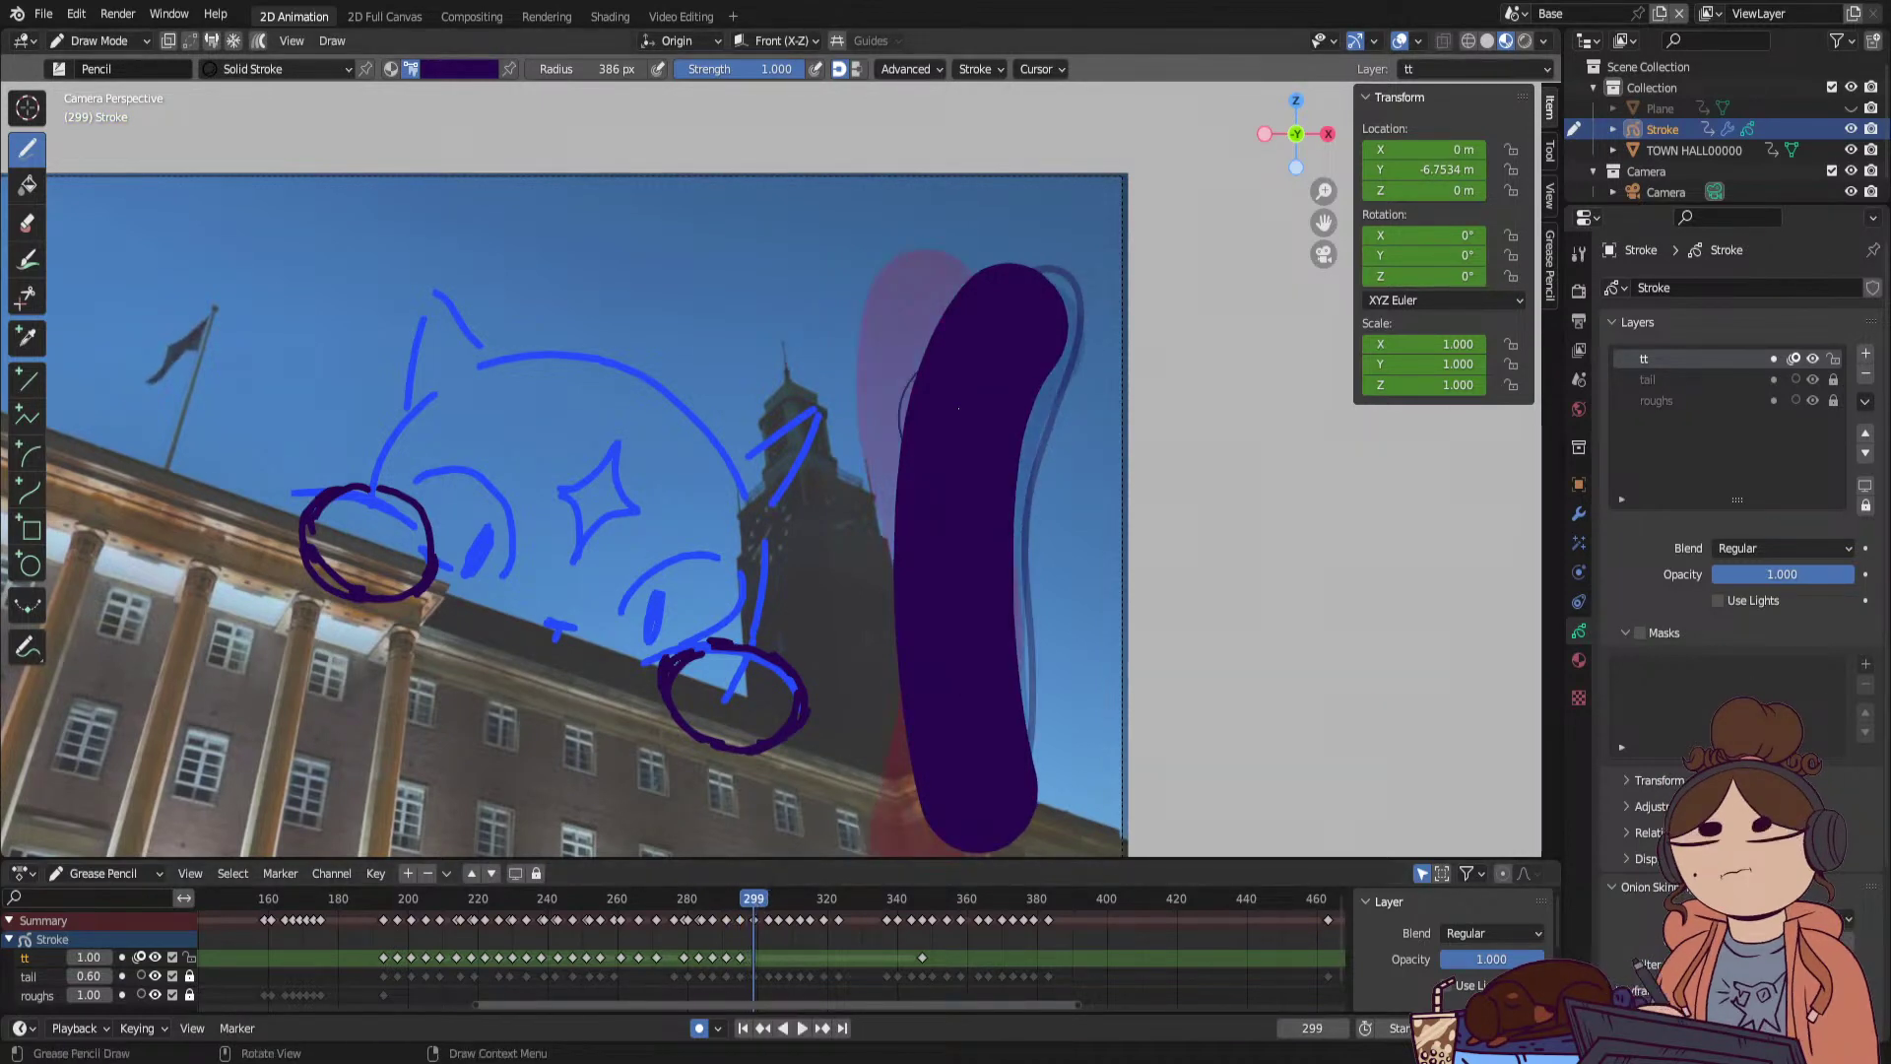
pyautogui.moveTo(937, 284)
pyautogui.mouseDown()
pyautogui.moveTo(951, 703)
pyautogui.moveTo(984, 803)
pyautogui.mouseUp()
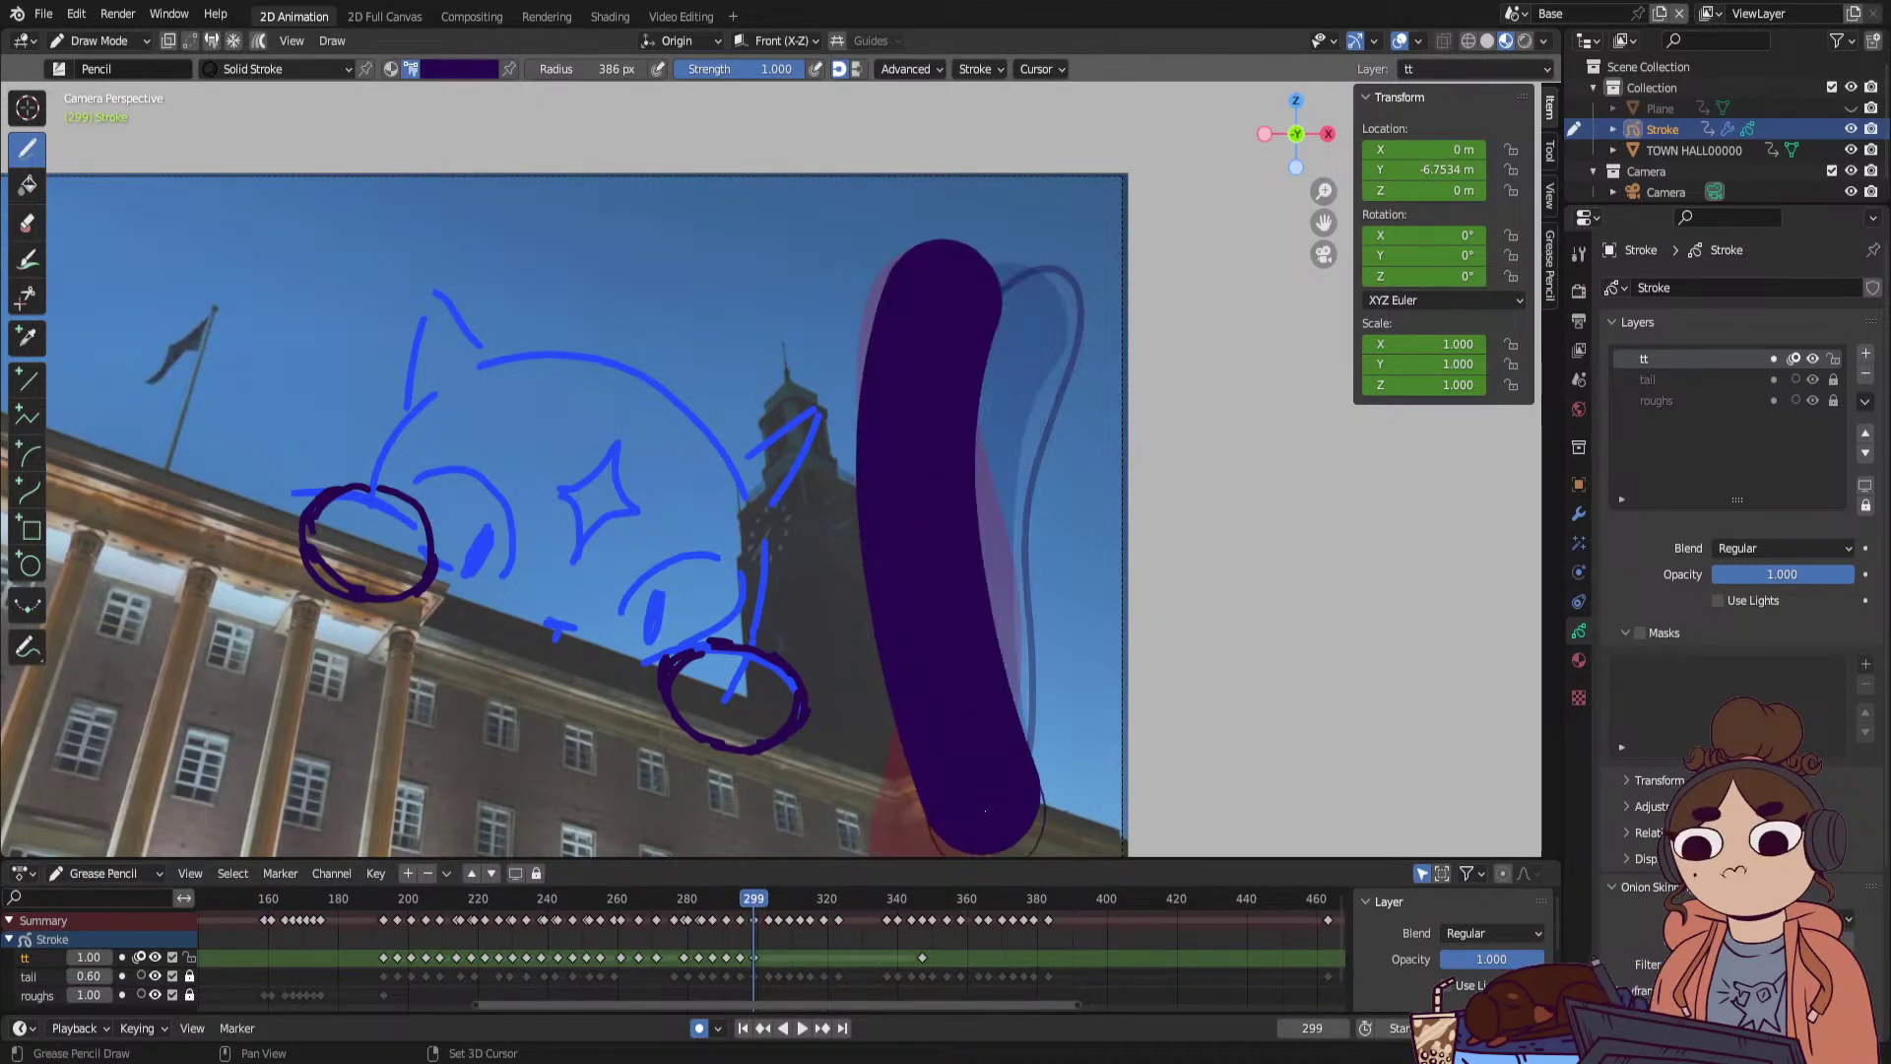
# Draw S-curved tails at frames 303 and 306, swinging the tip progressively left while keeping the base near the previous pose.
pyautogui.moveTo(753, 900); pyautogui.dragTo(767, 908)
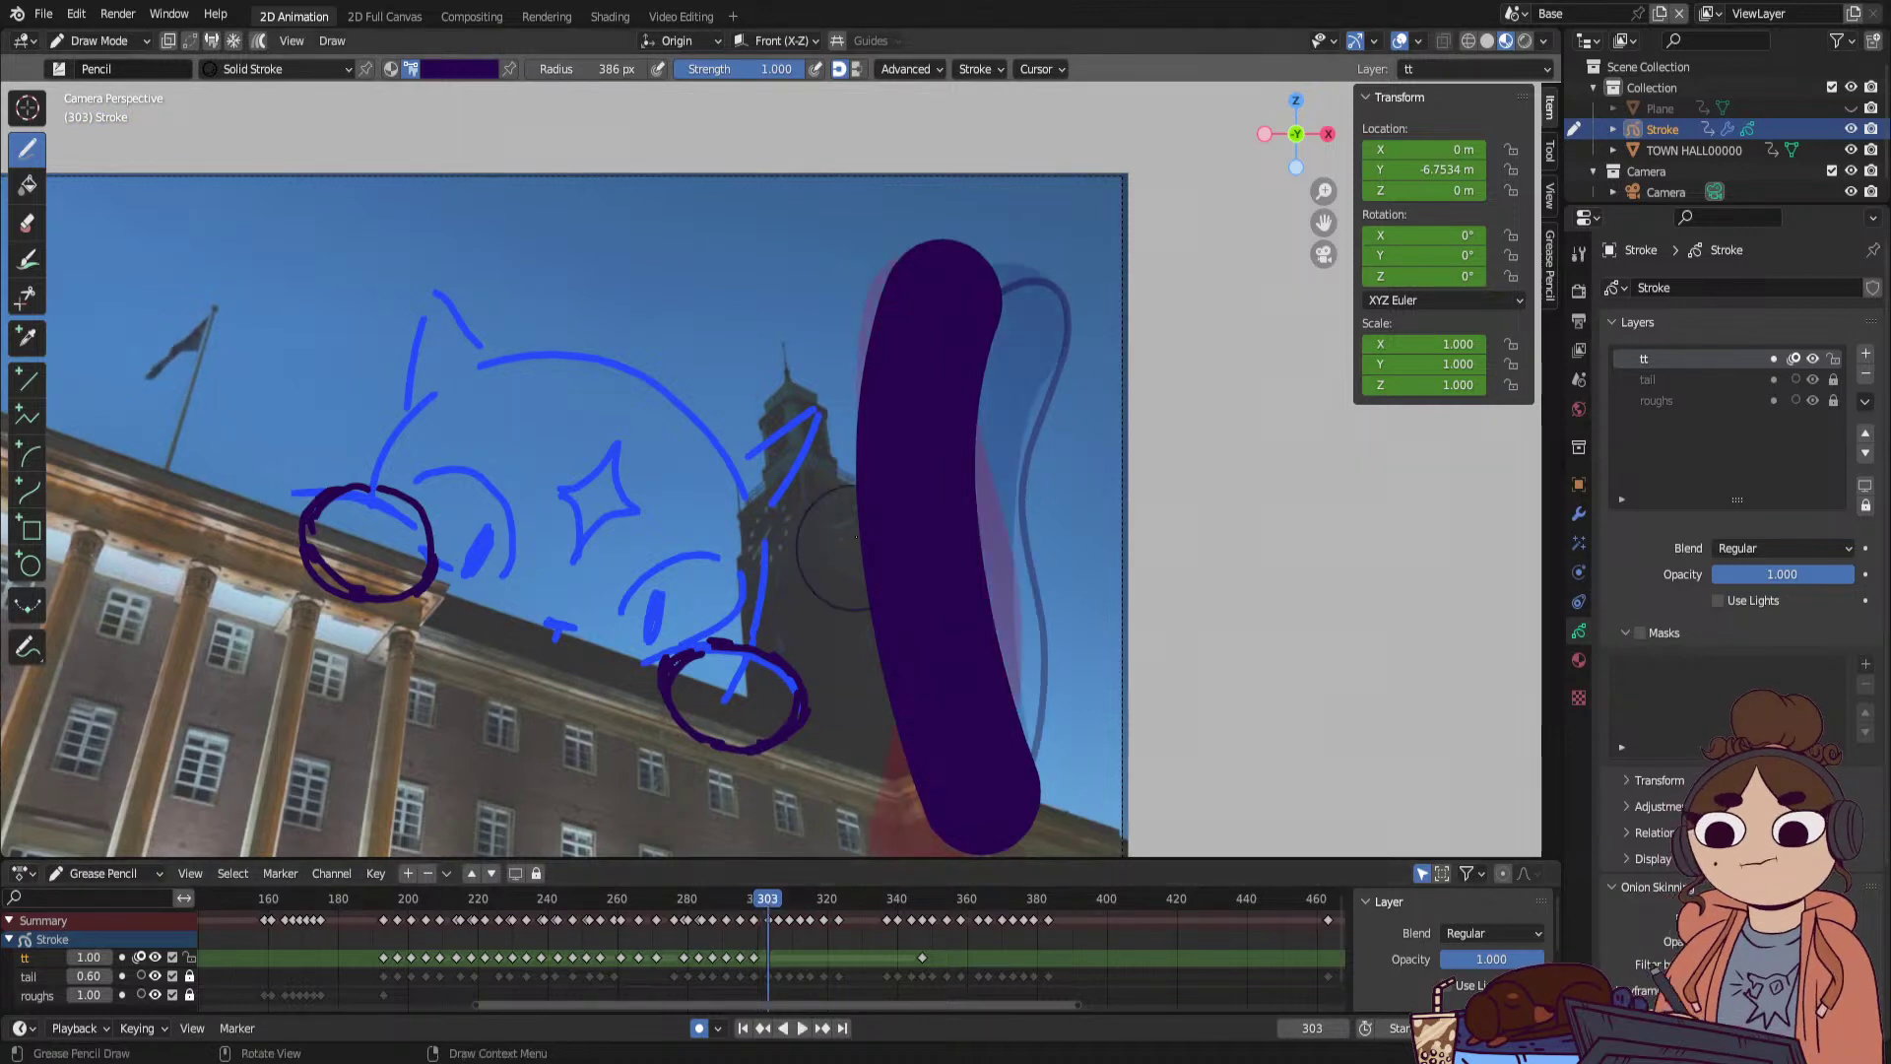
pyautogui.moveTo(859, 293)
pyautogui.mouseDown()
pyautogui.moveTo(809, 295)
pyautogui.moveTo(867, 660)
pyautogui.moveTo(982, 819)
pyautogui.mouseUp()
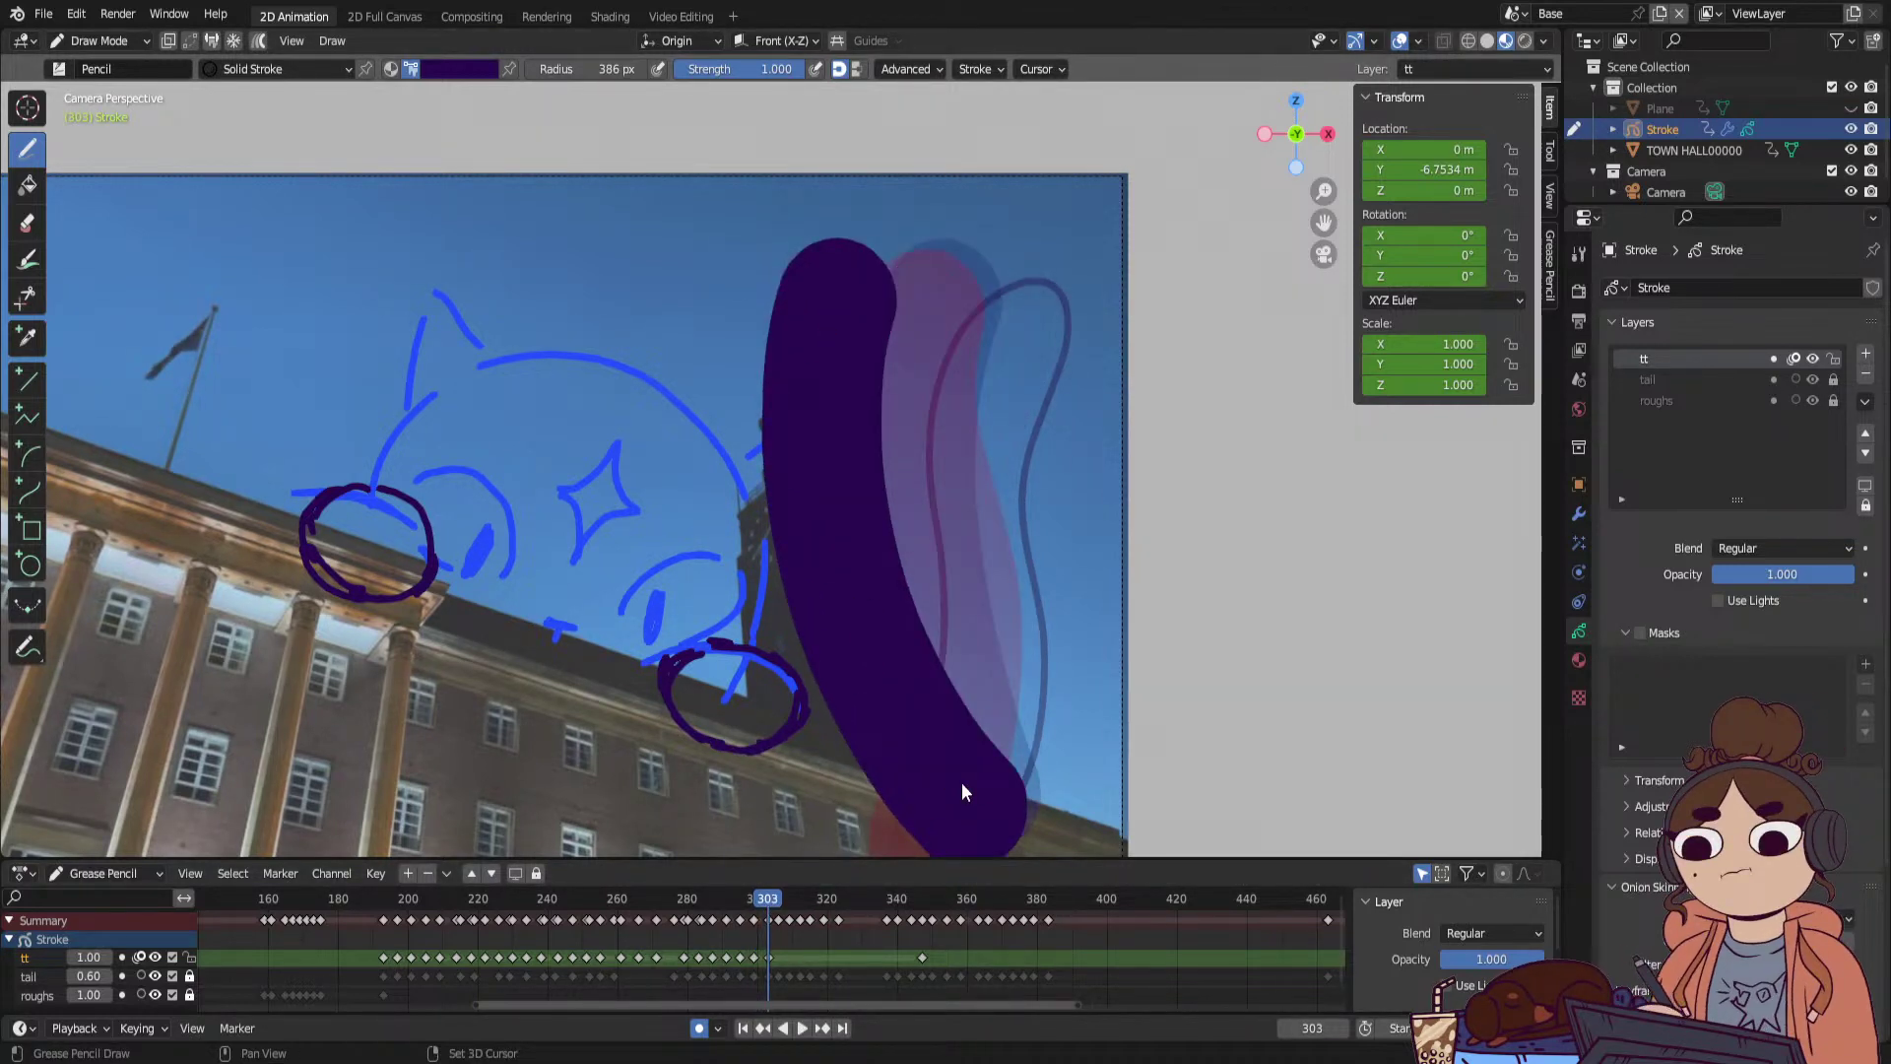
pyautogui.hotkey('ctrl', 'z')
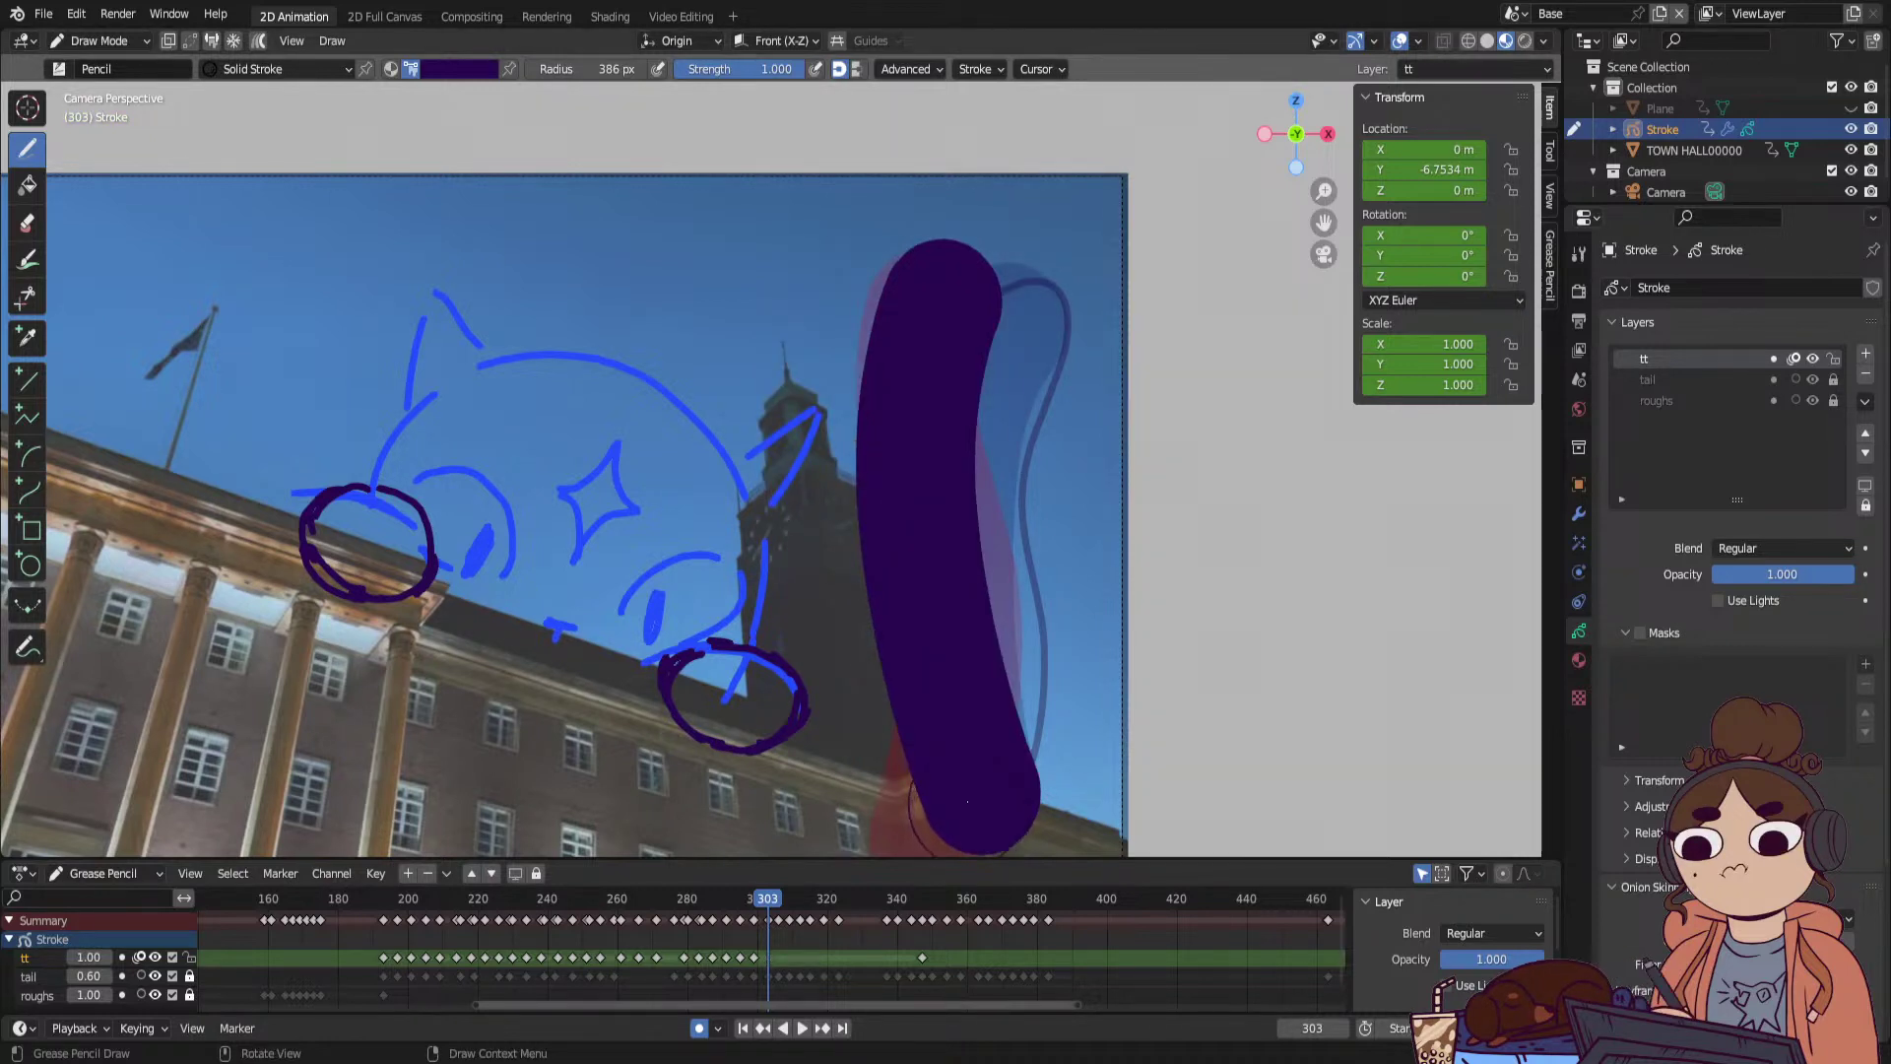
pyautogui.moveTo(967, 805)
pyautogui.keyDown('shift'); pyautogui.mouseDown()
pyautogui.moveTo(930, 658)
pyautogui.moveTo(827, 462)
pyautogui.moveTo(857, 281)
pyautogui.moveTo(891, 290)
pyautogui.mouseUp(); pyautogui.keyUp('shift')
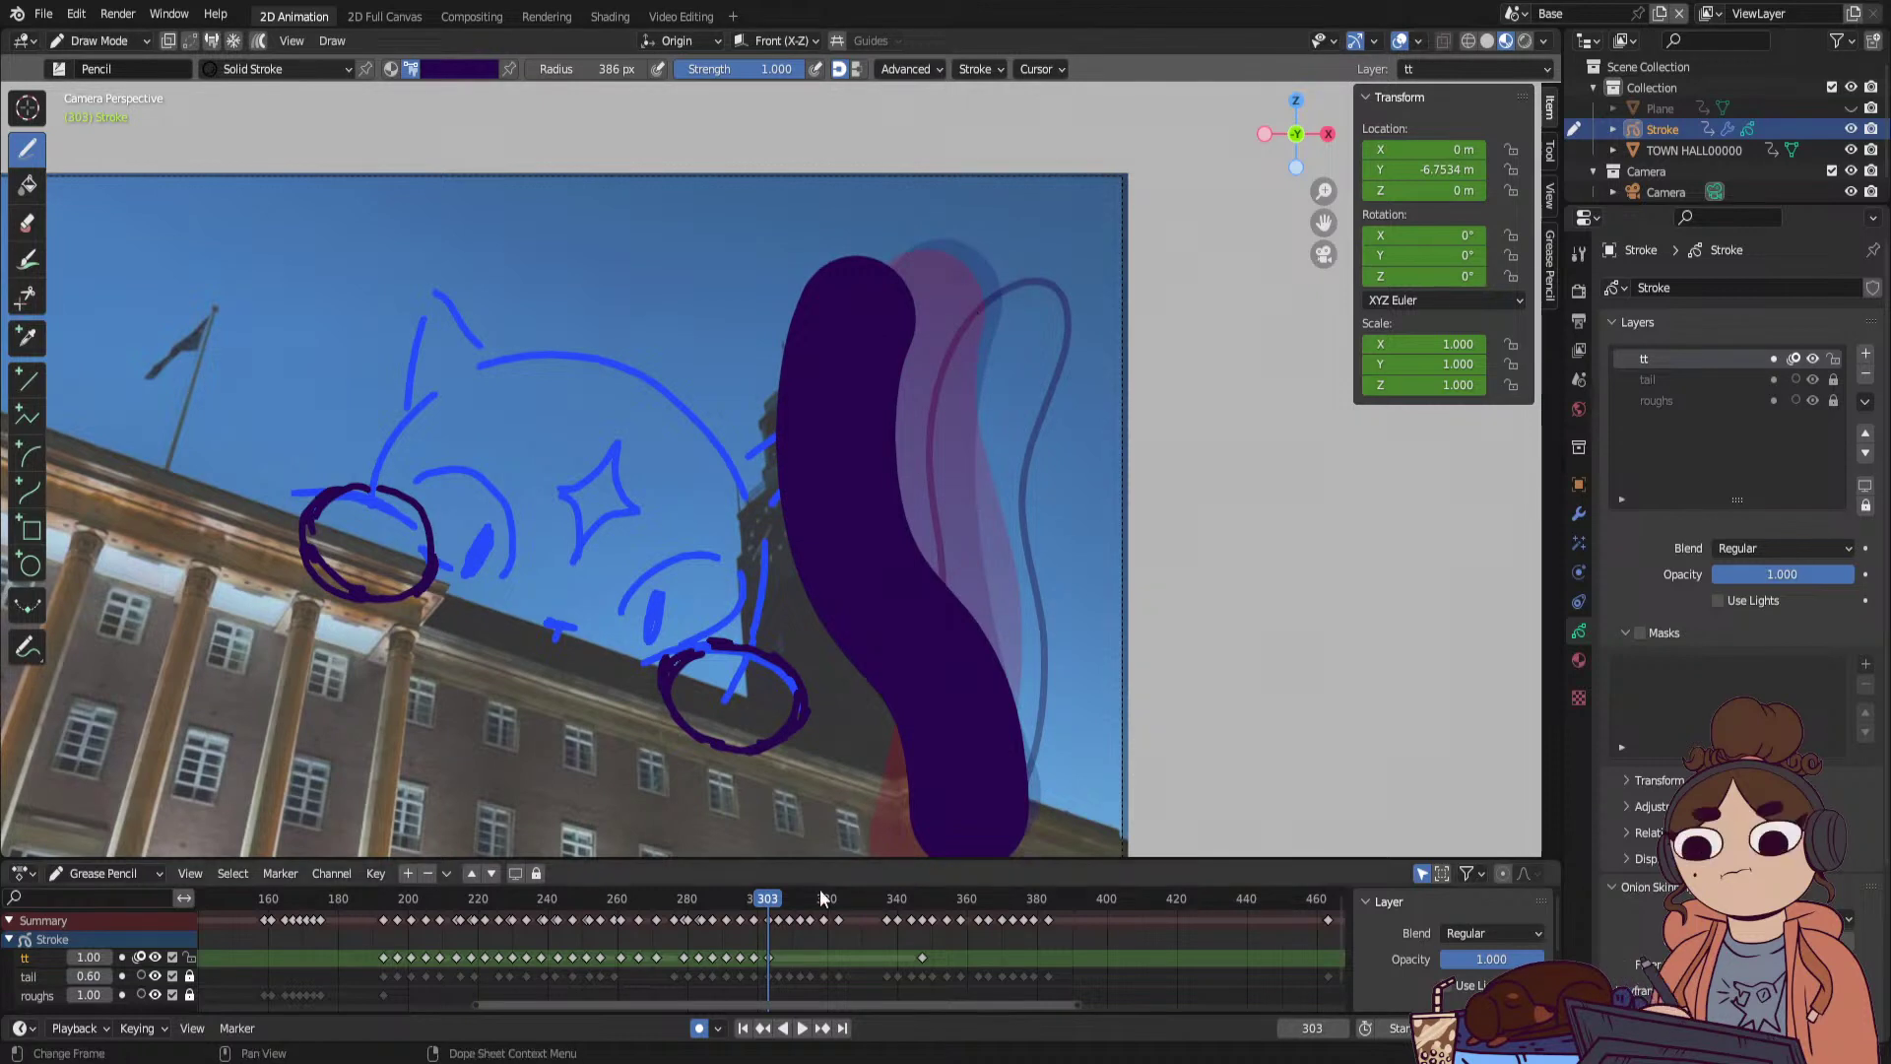
pyautogui.moveTo(819, 889)
pyautogui.mouseDown()
pyautogui.moveTo(717, 934)
pyautogui.moveTo(795, 935)
pyautogui.moveTo(778, 937)
pyautogui.mouseUp()
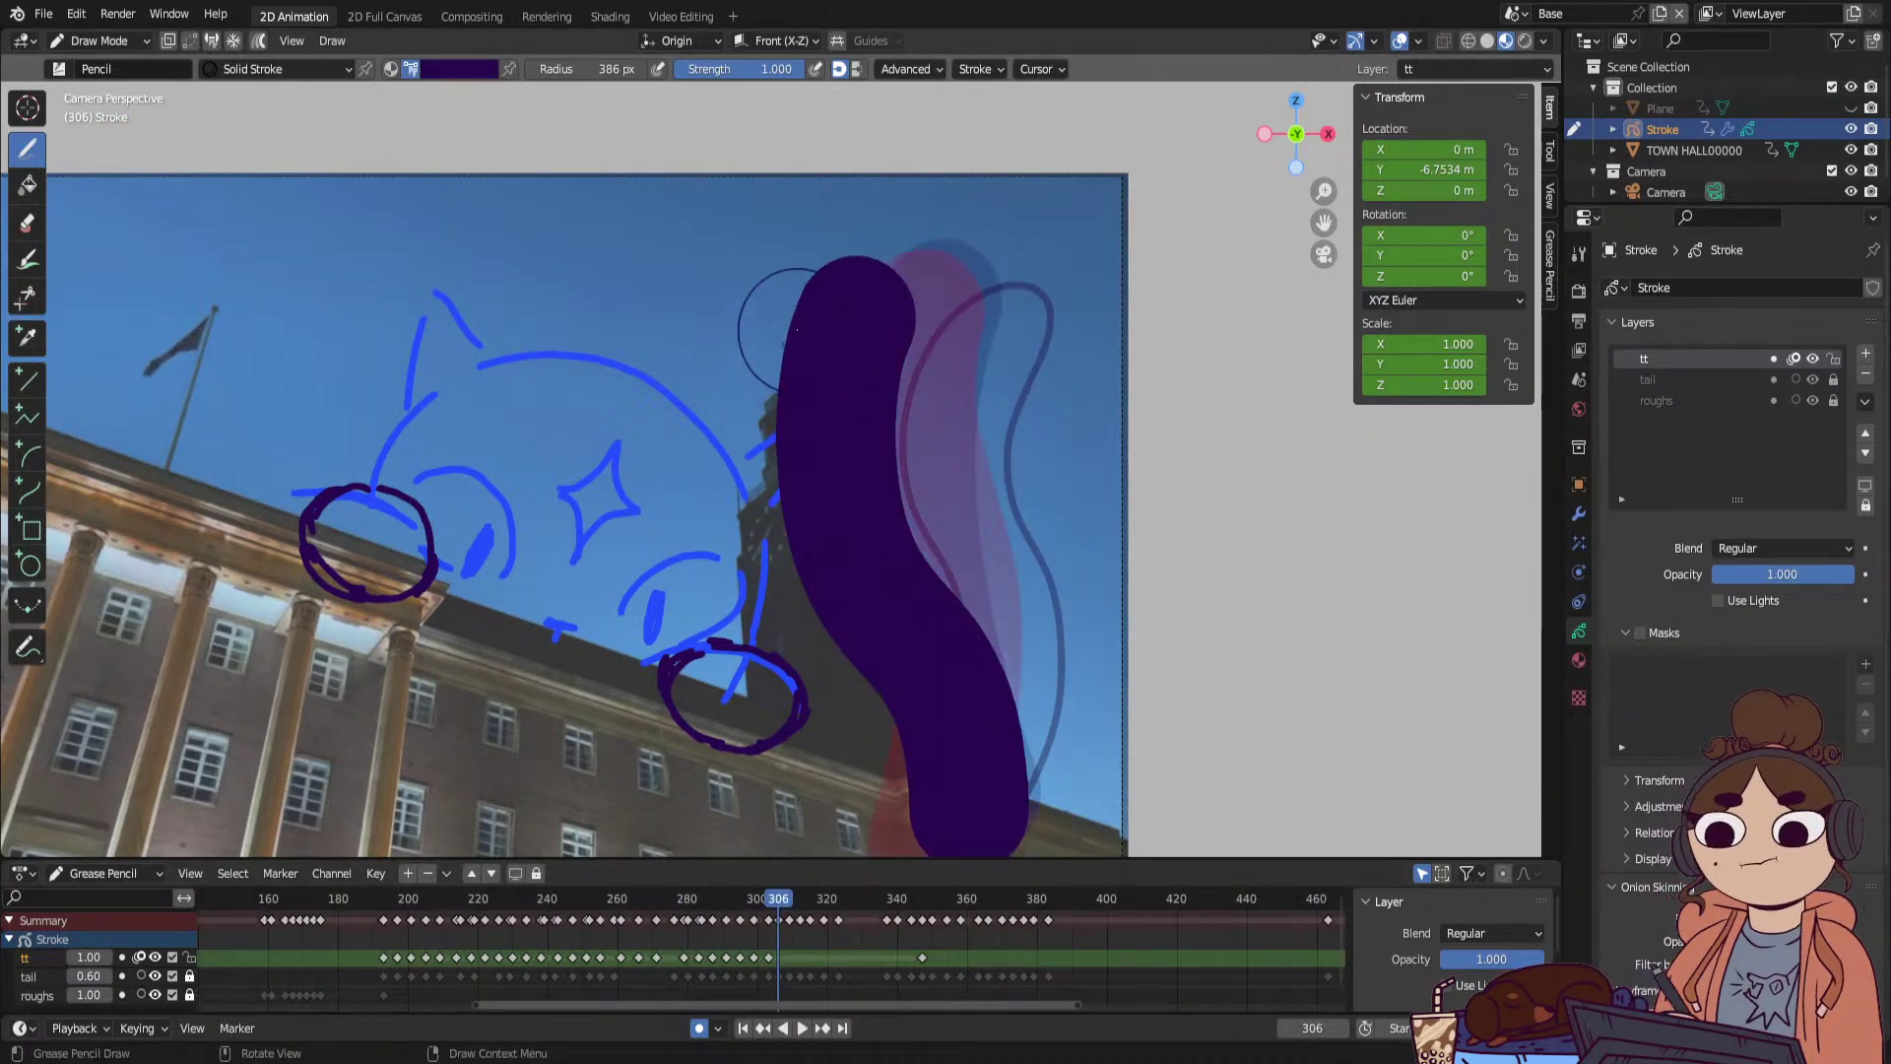
pyautogui.moveTo(790, 325)
pyautogui.keyDown('shift'); pyautogui.mouseDown()
pyautogui.moveTo(773, 463)
pyautogui.moveTo(880, 599)
pyautogui.mouseUp(); pyautogui.keyUp('shift')
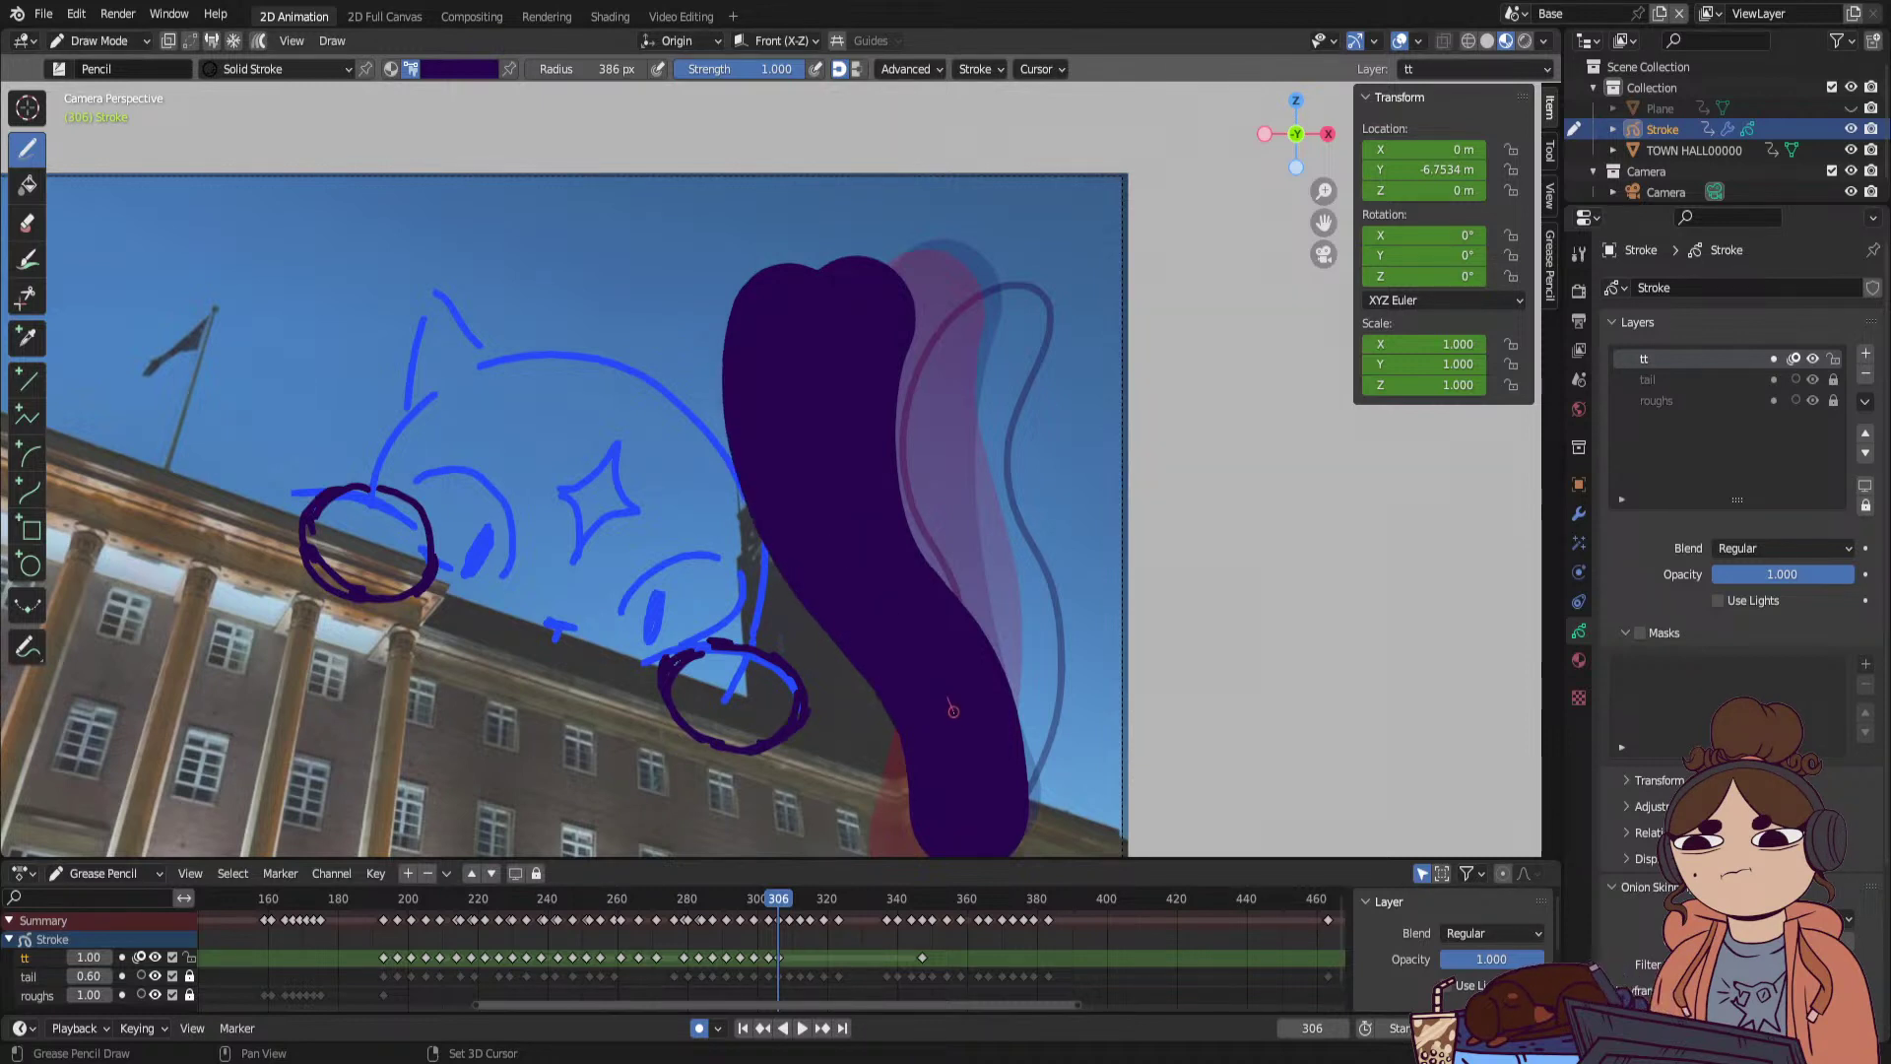
# Draw the tail at frame 309 with its tip swept farther left over the cat's head and its body curving down to the base.
pyautogui.press('space')
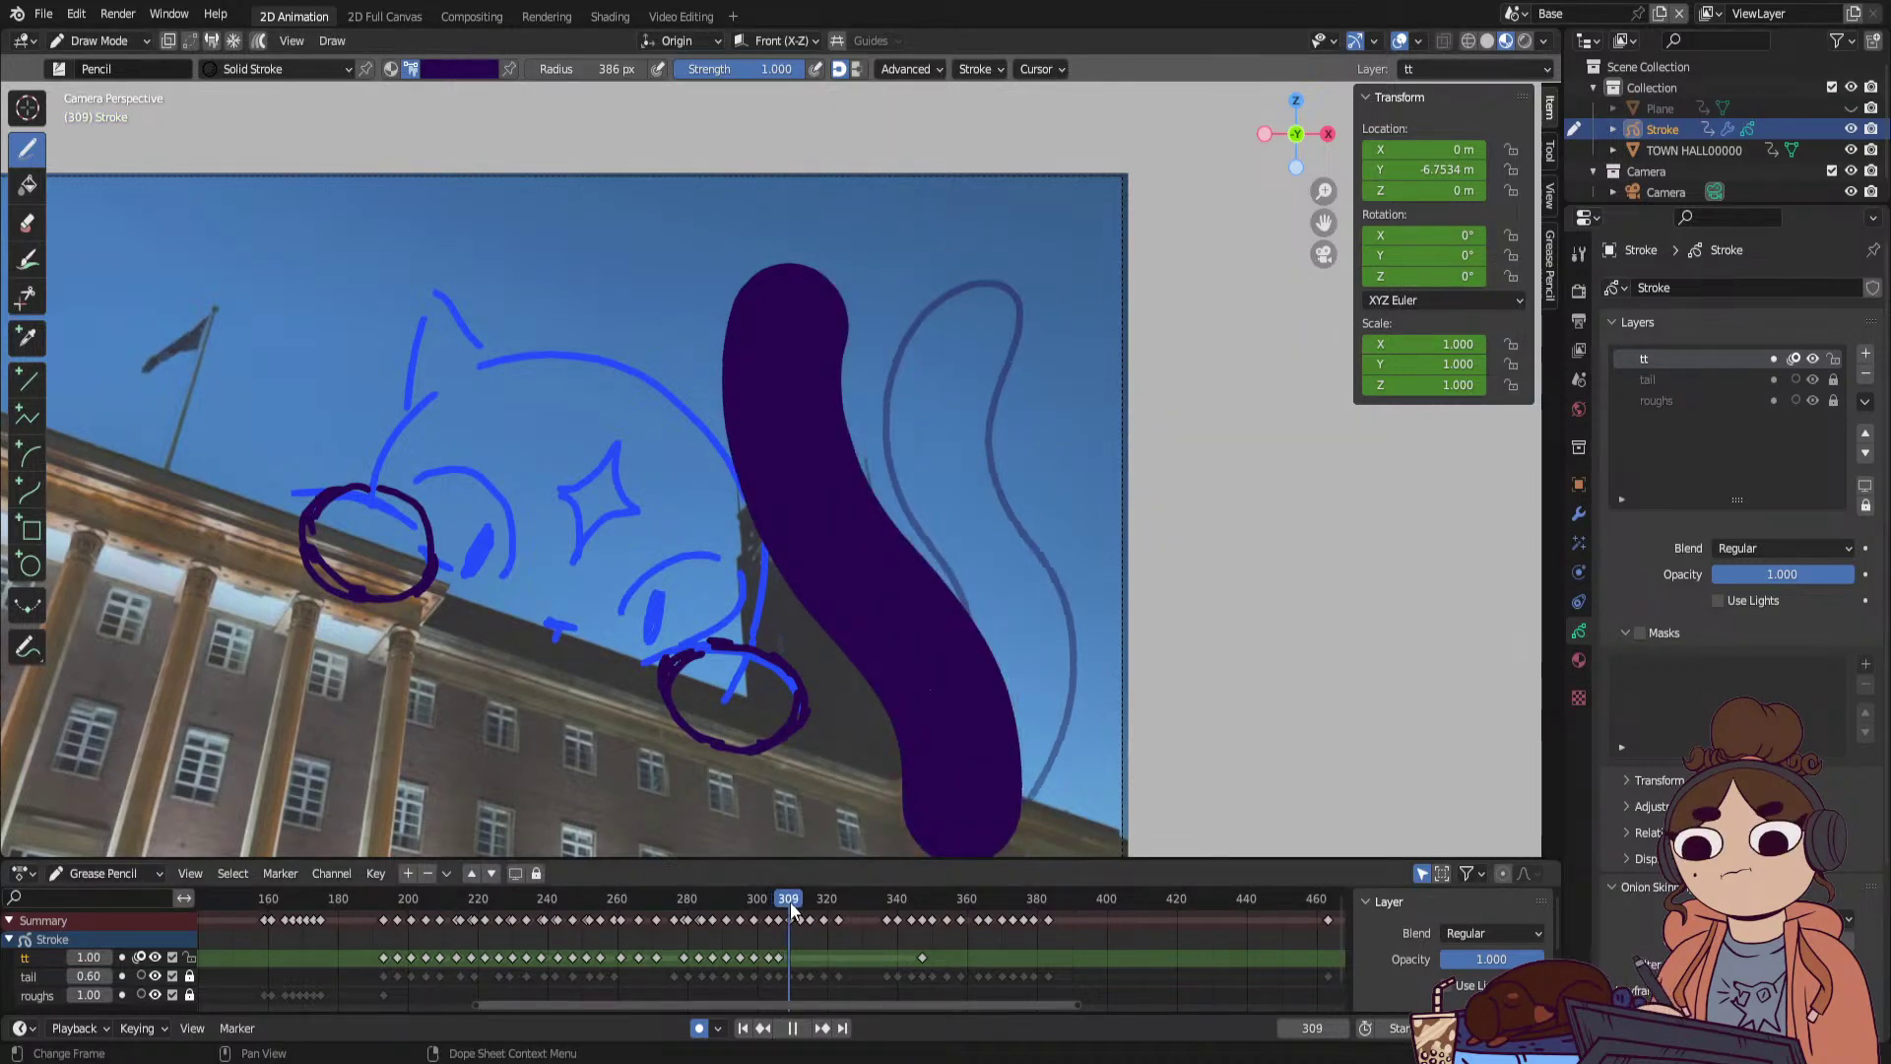
pyautogui.press('space')
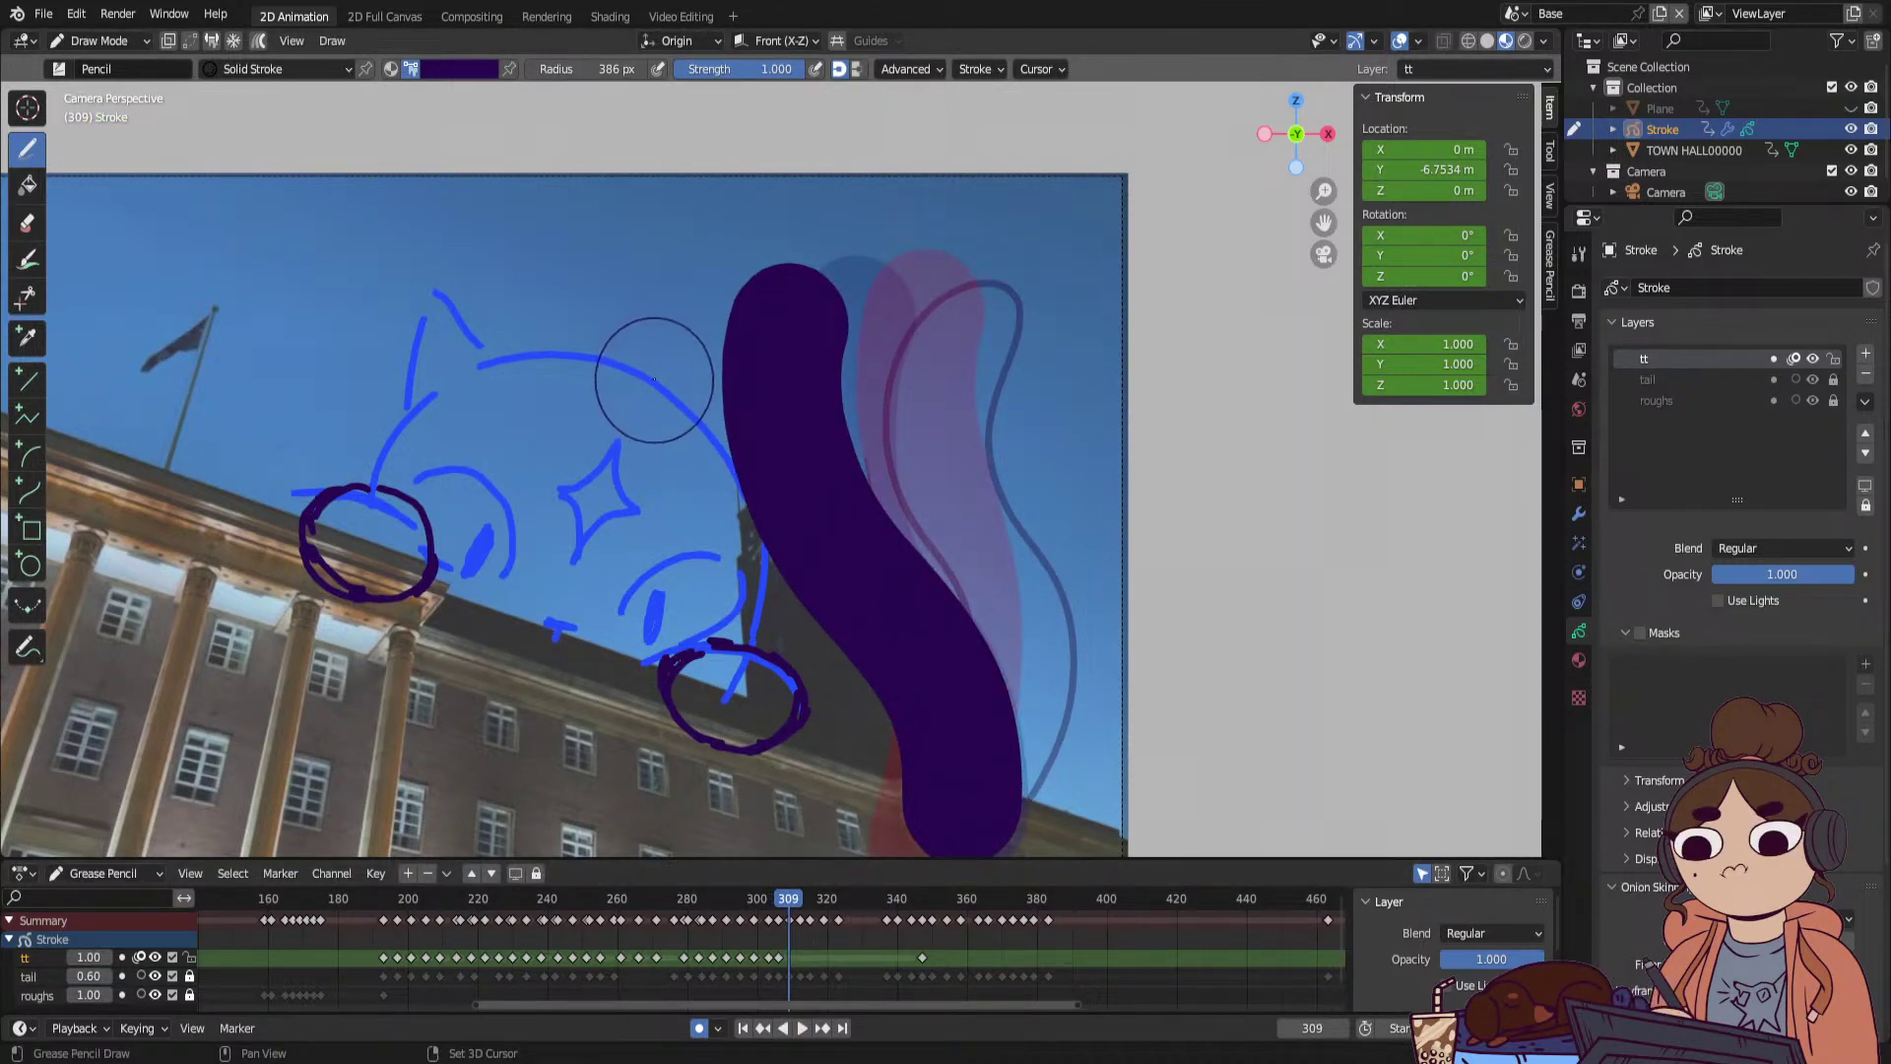
pyautogui.press('space')
pyautogui.moveTo(781, 900)
pyautogui.mouseDown()
pyautogui.moveTo(693, 942)
pyautogui.moveTo(788, 943)
pyautogui.mouseUp()
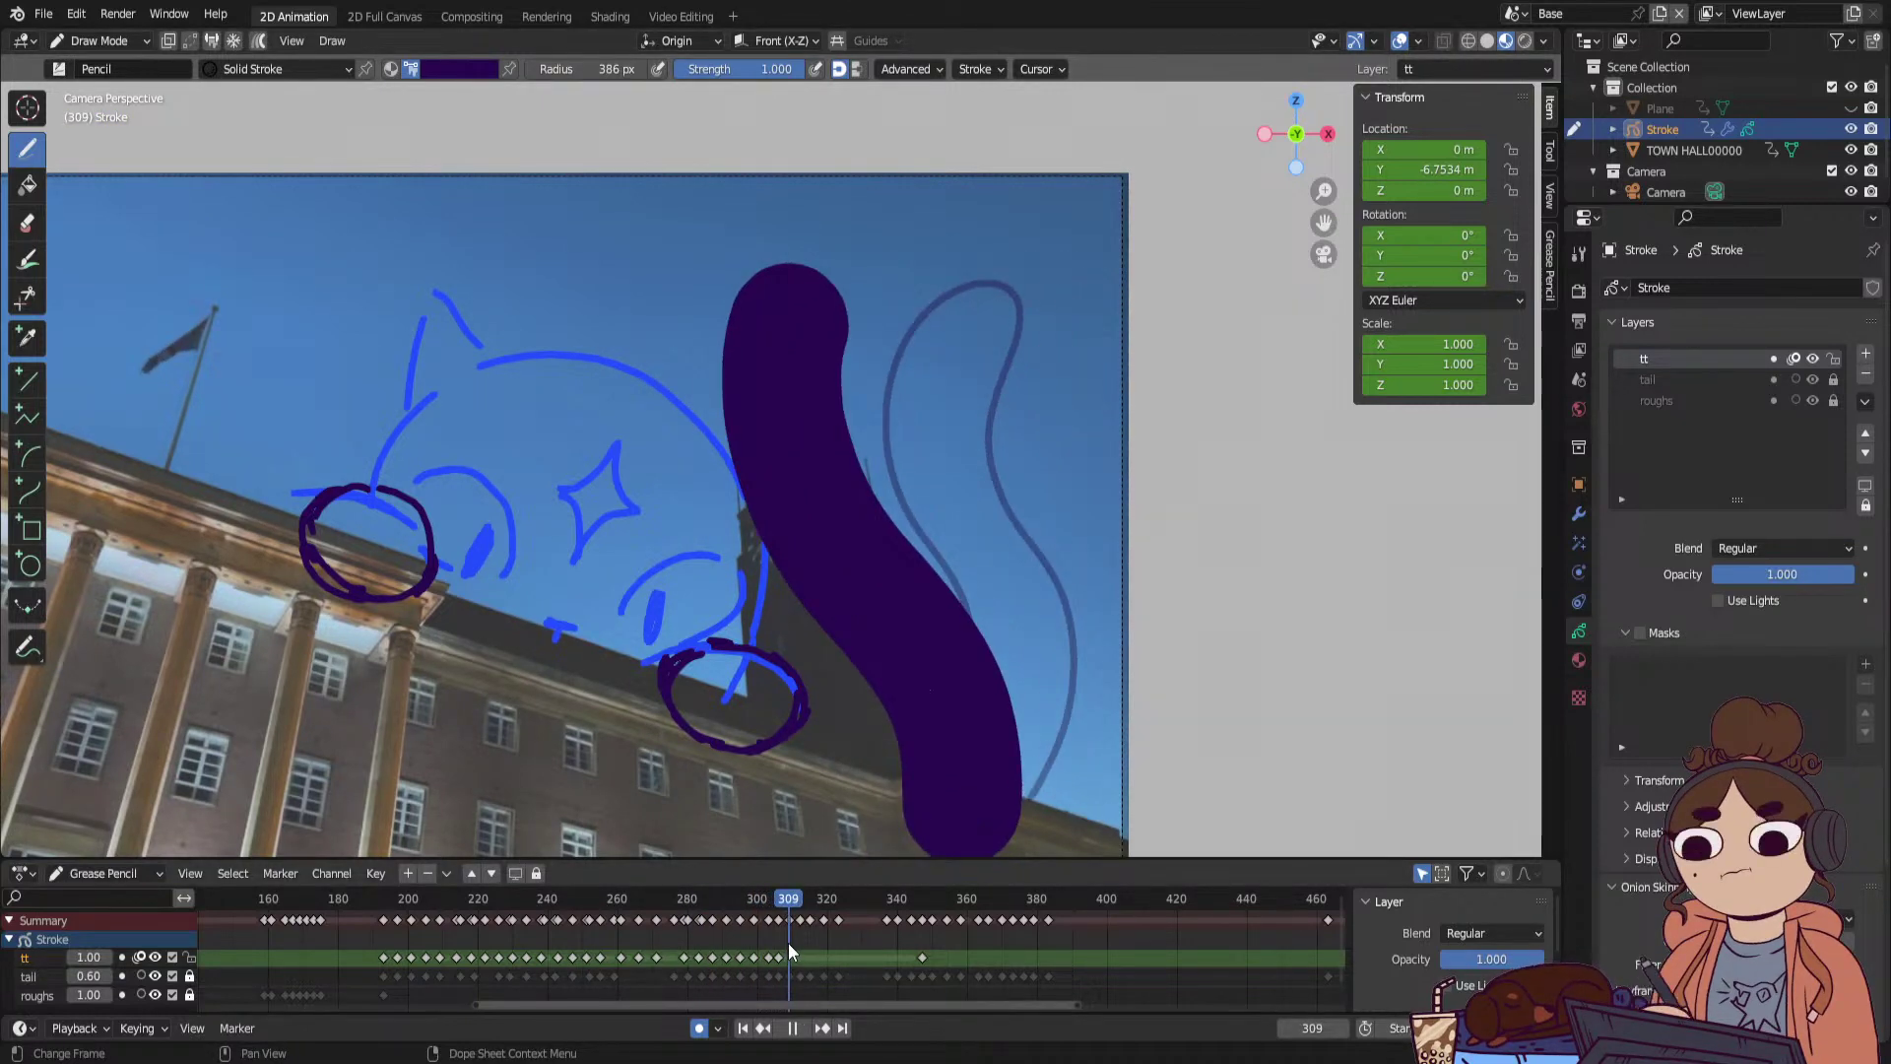
pyautogui.press('space')
pyautogui.moveTo(672, 344); pyautogui.dragTo(680, 352)
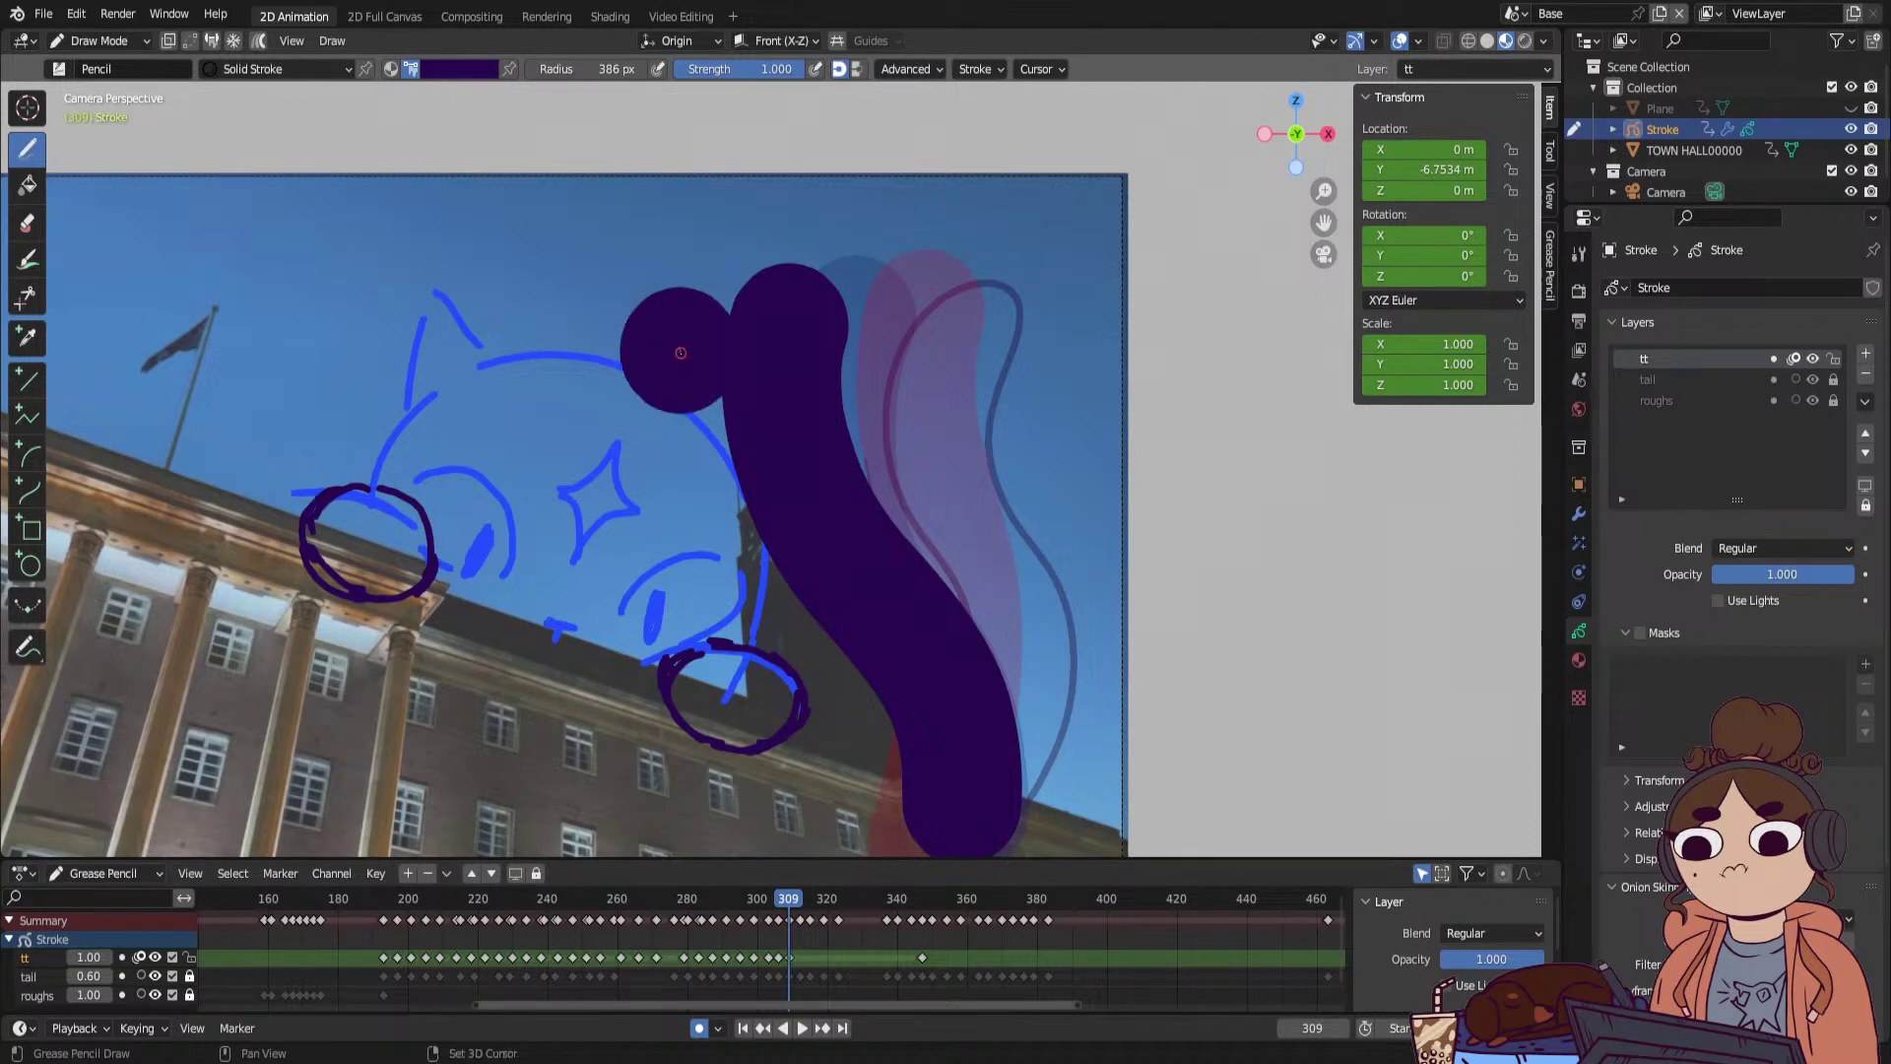
pyautogui.moveTo(840, 509); pyautogui.dragTo(919, 608)
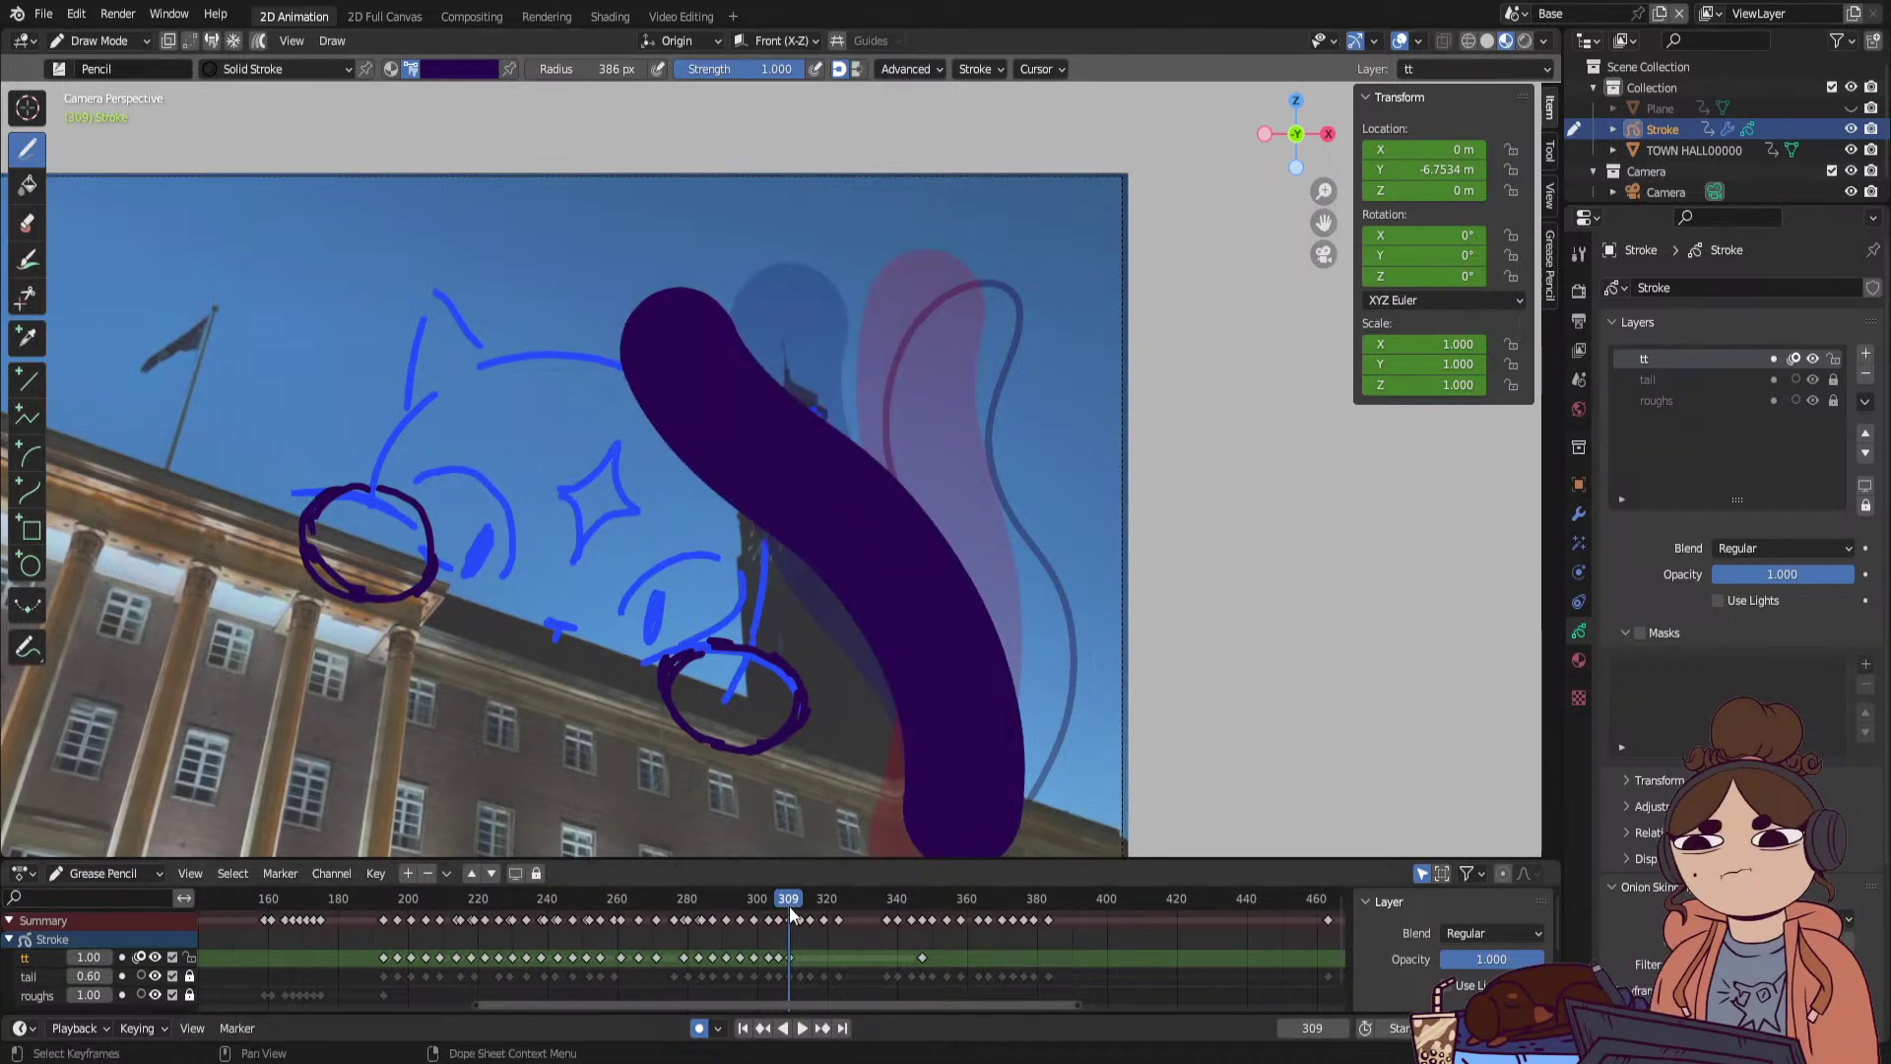
# Draw thick purple tail poses on the tt layer at frames 314 and 318, curling the tip down toward the cat's face.
pyautogui.press('space')
pyautogui.press('space')
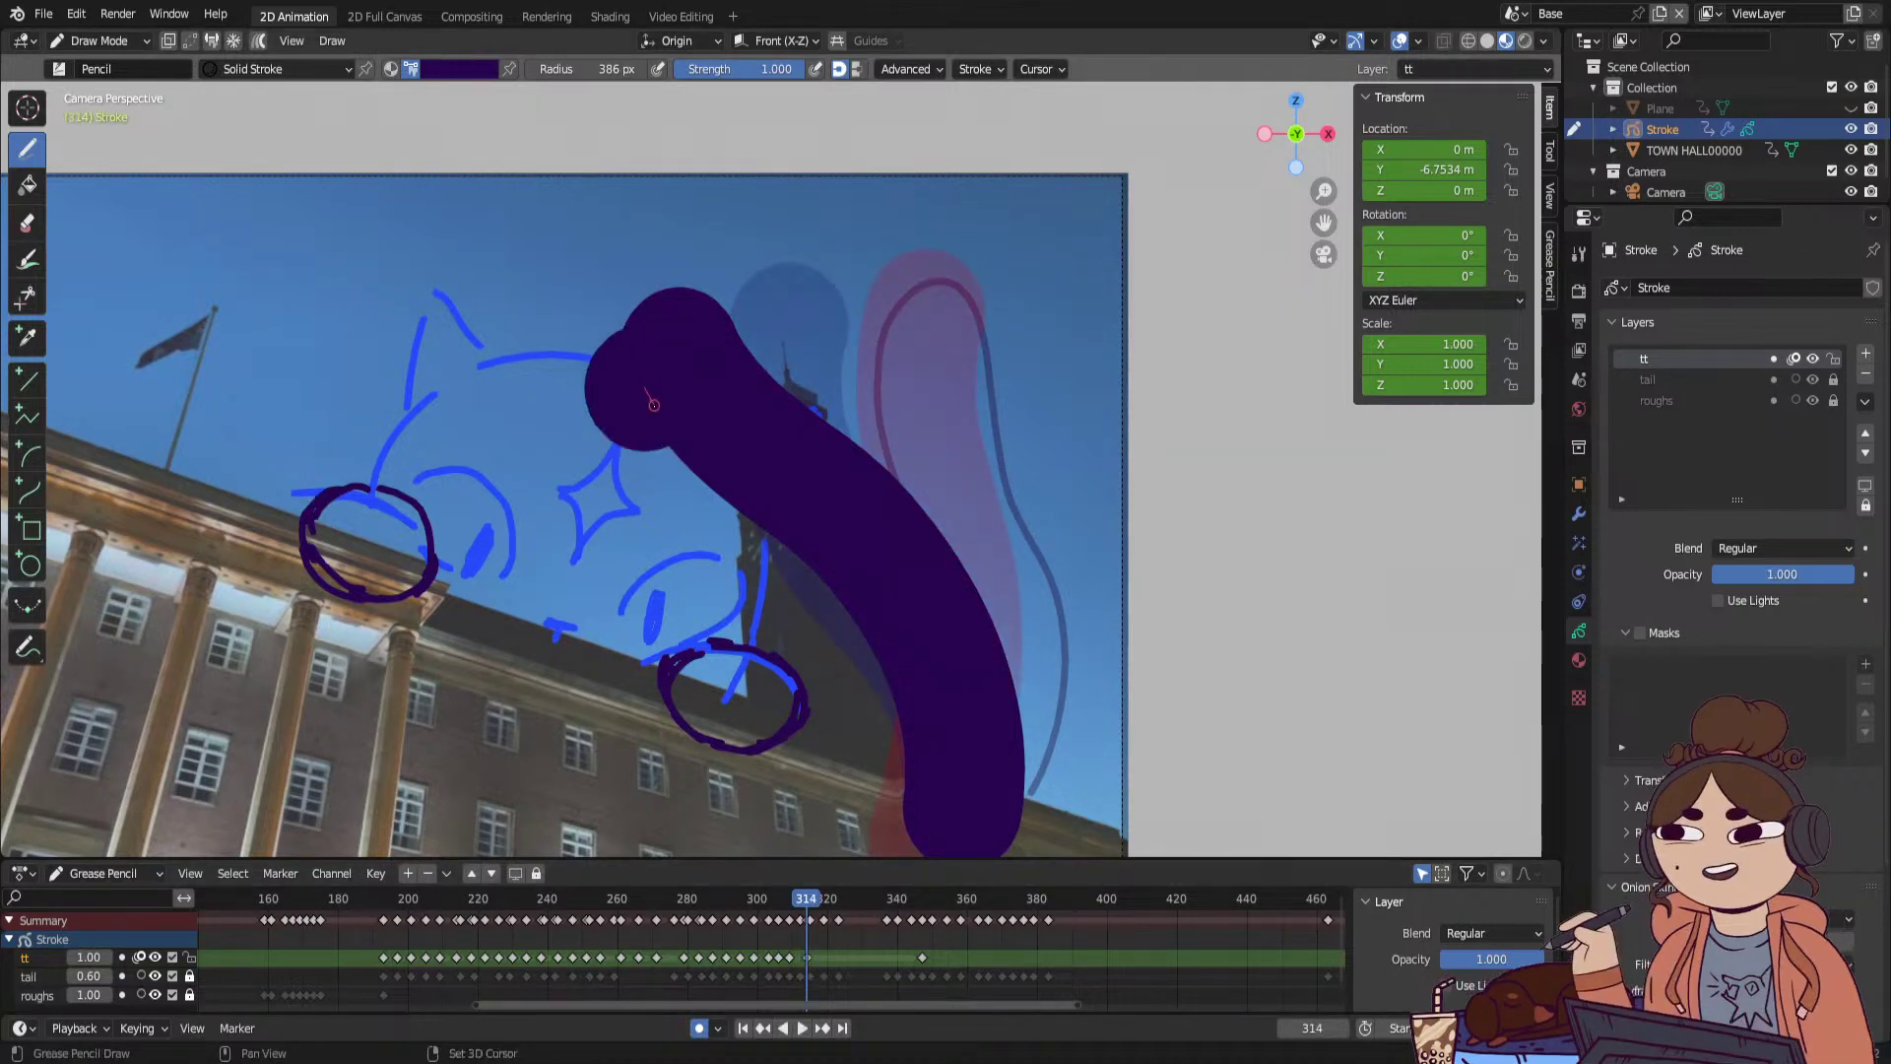
pyautogui.moveTo(645, 386); pyautogui.dragTo(680, 433)
pyautogui.hotkey('ctrl', 'z')
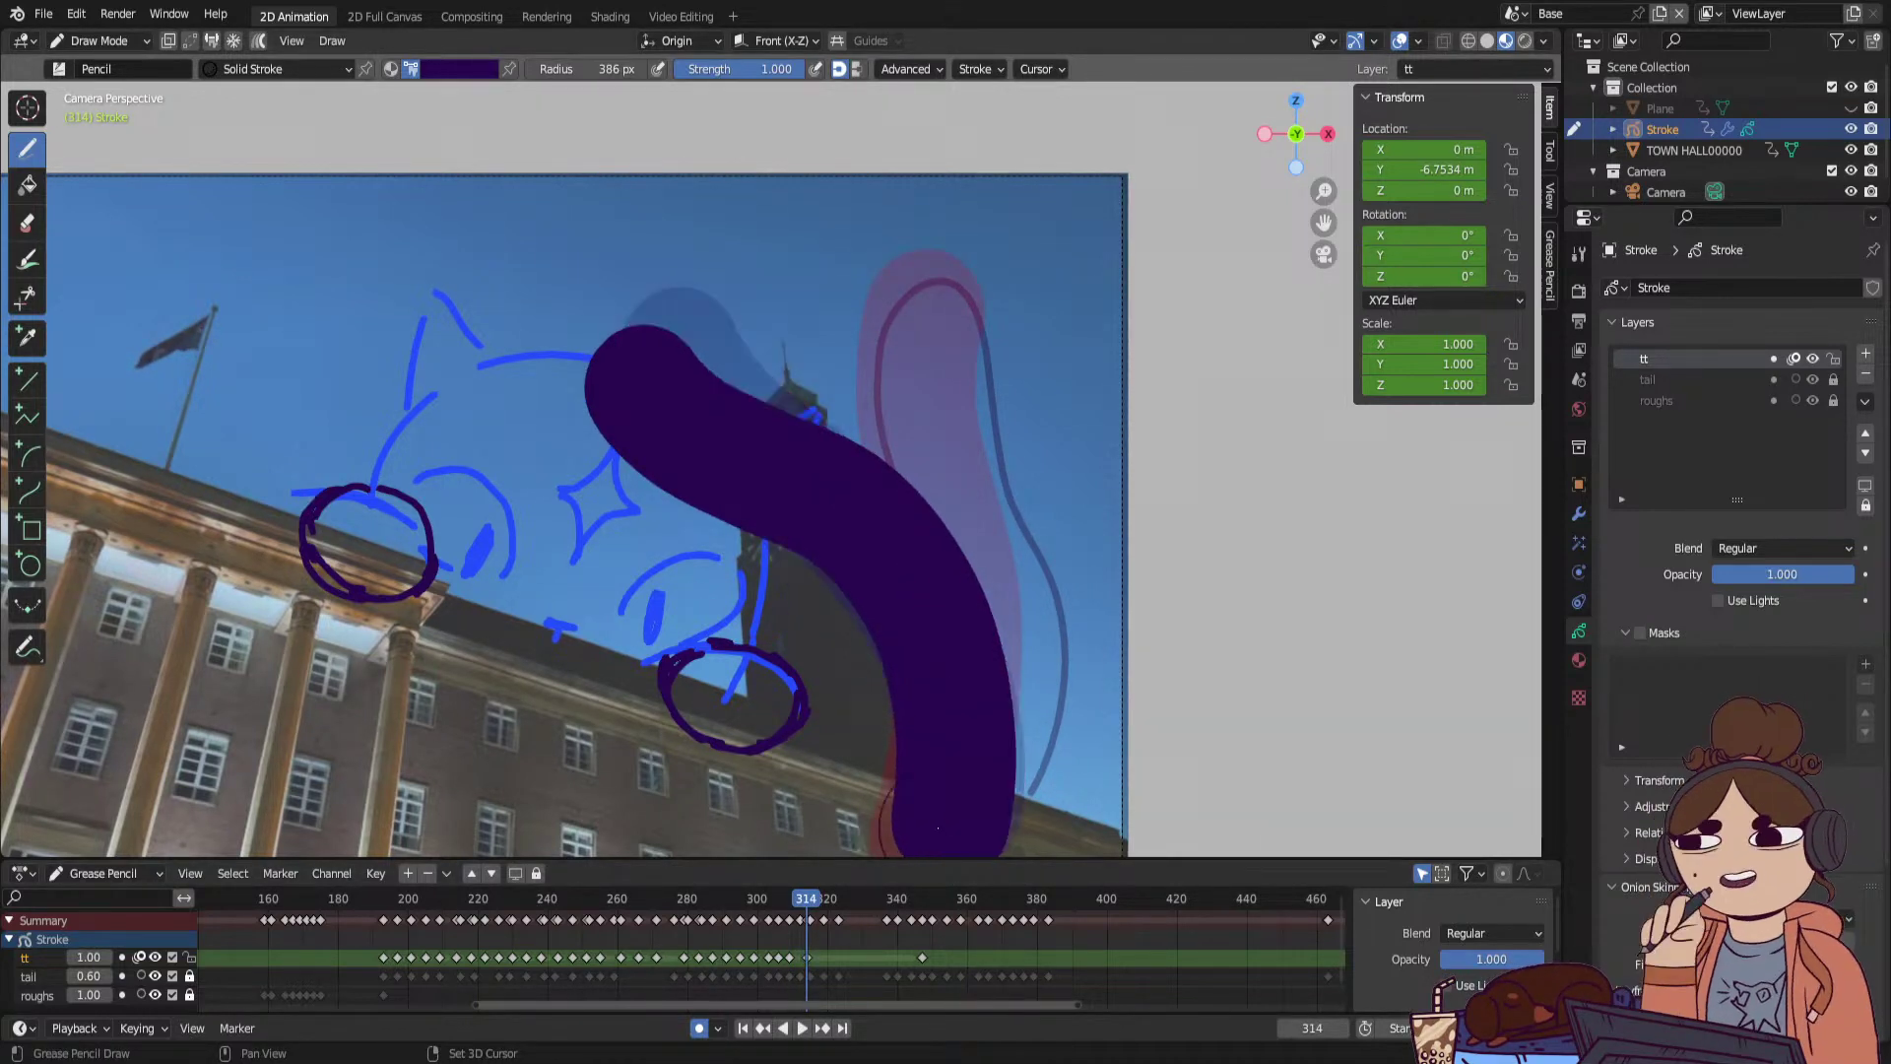
pyautogui.click(819, 901)
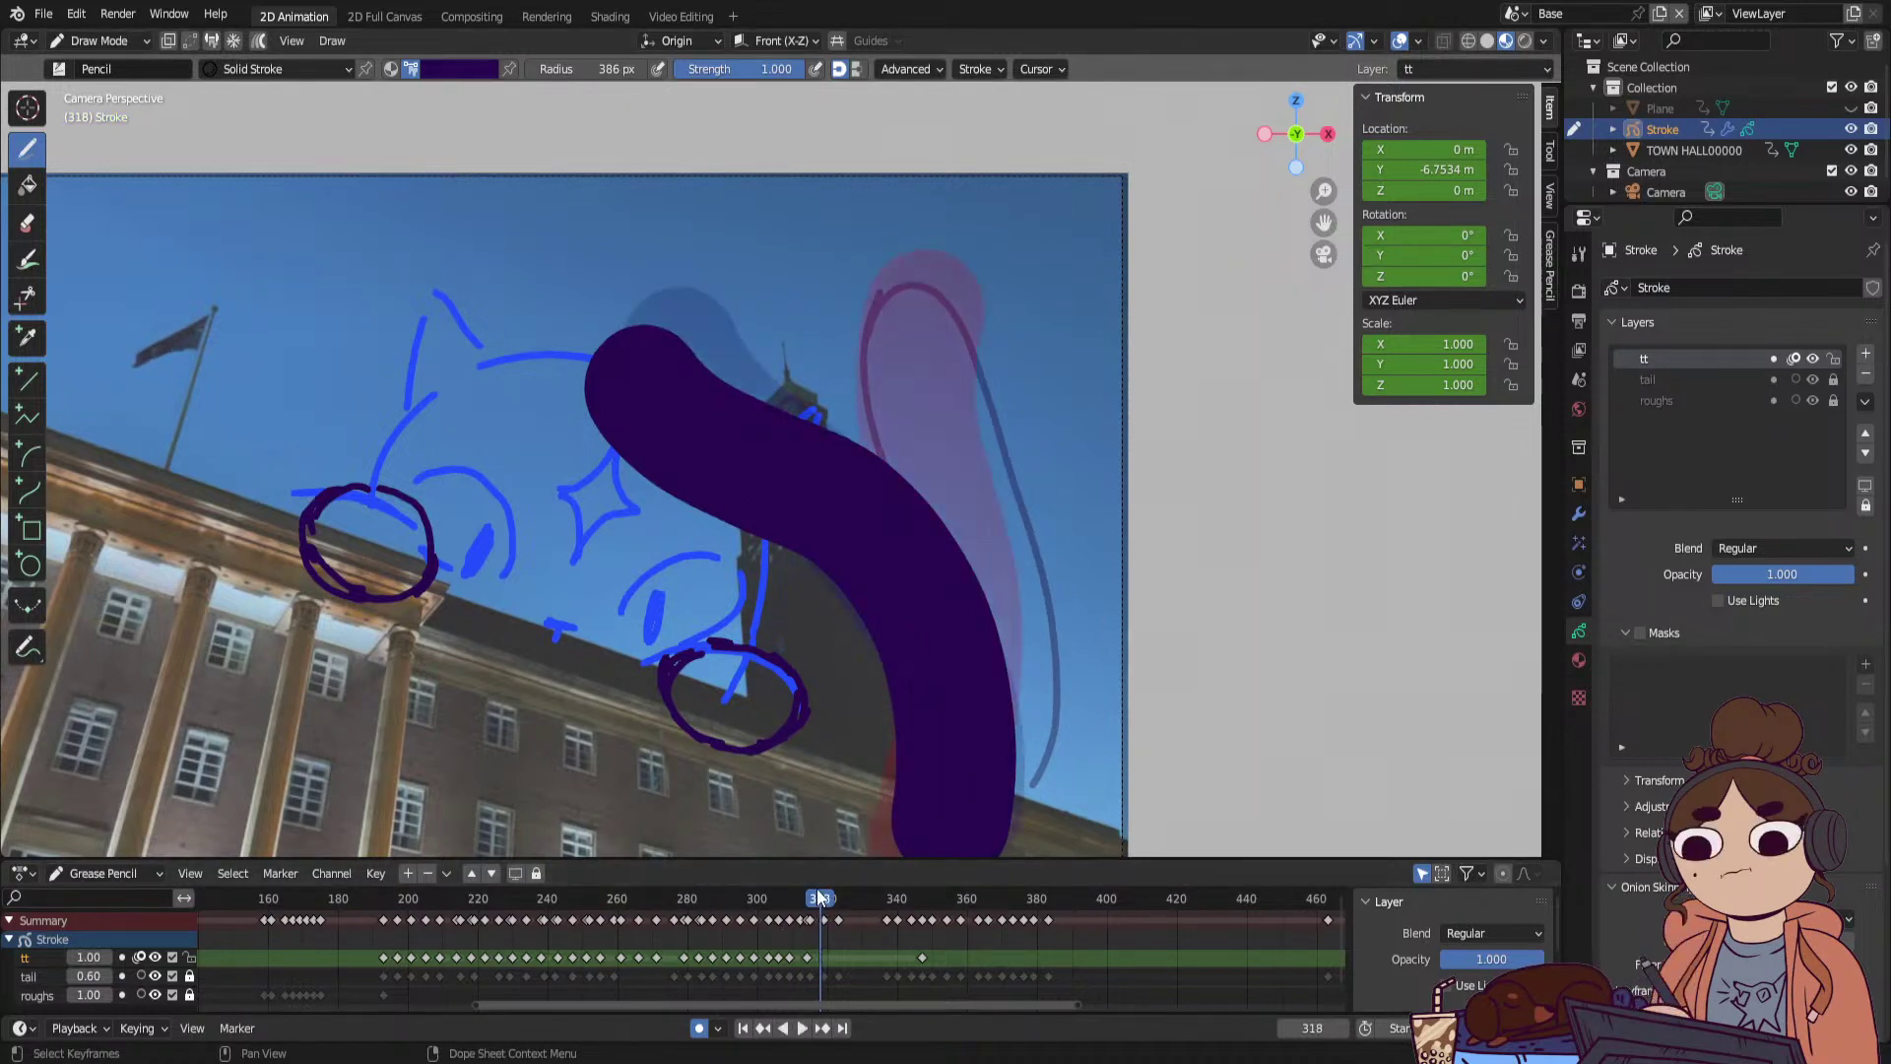
pyautogui.moveTo(616, 491); pyautogui.dragTo(636, 495)
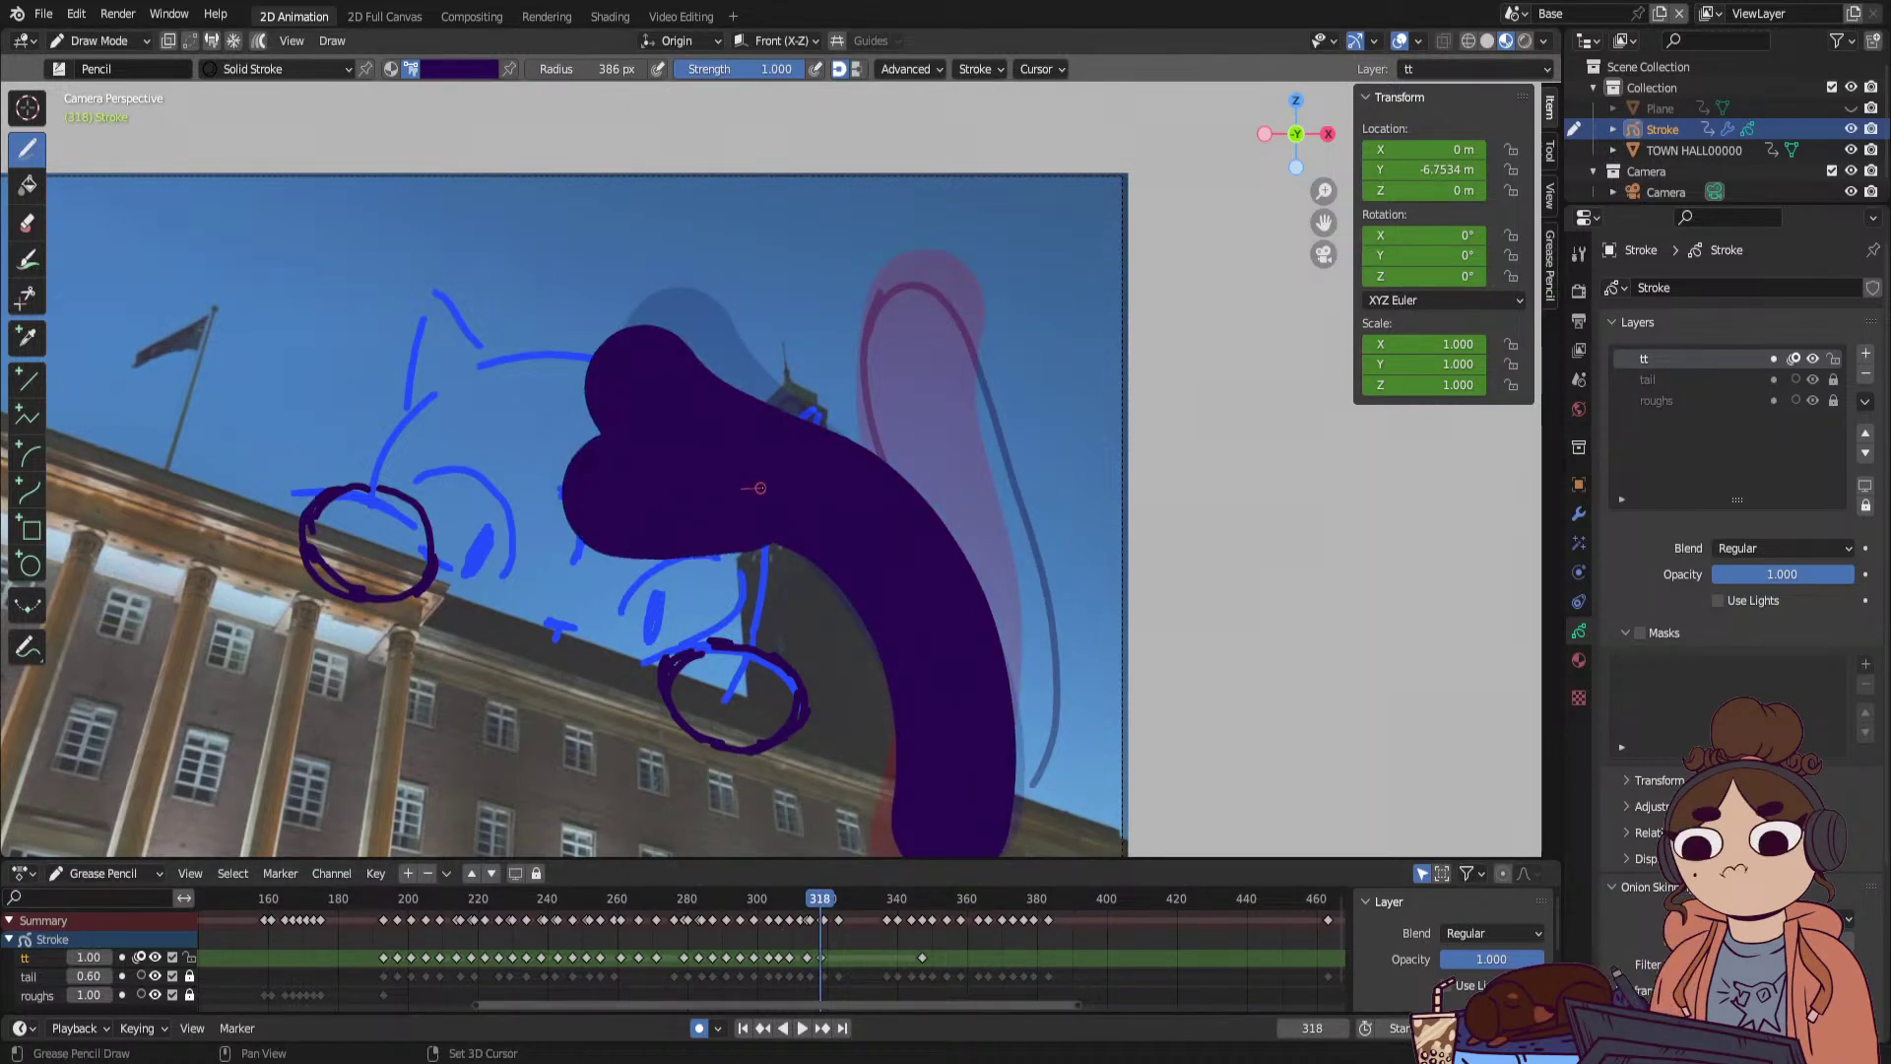
pyautogui.click(823, 901)
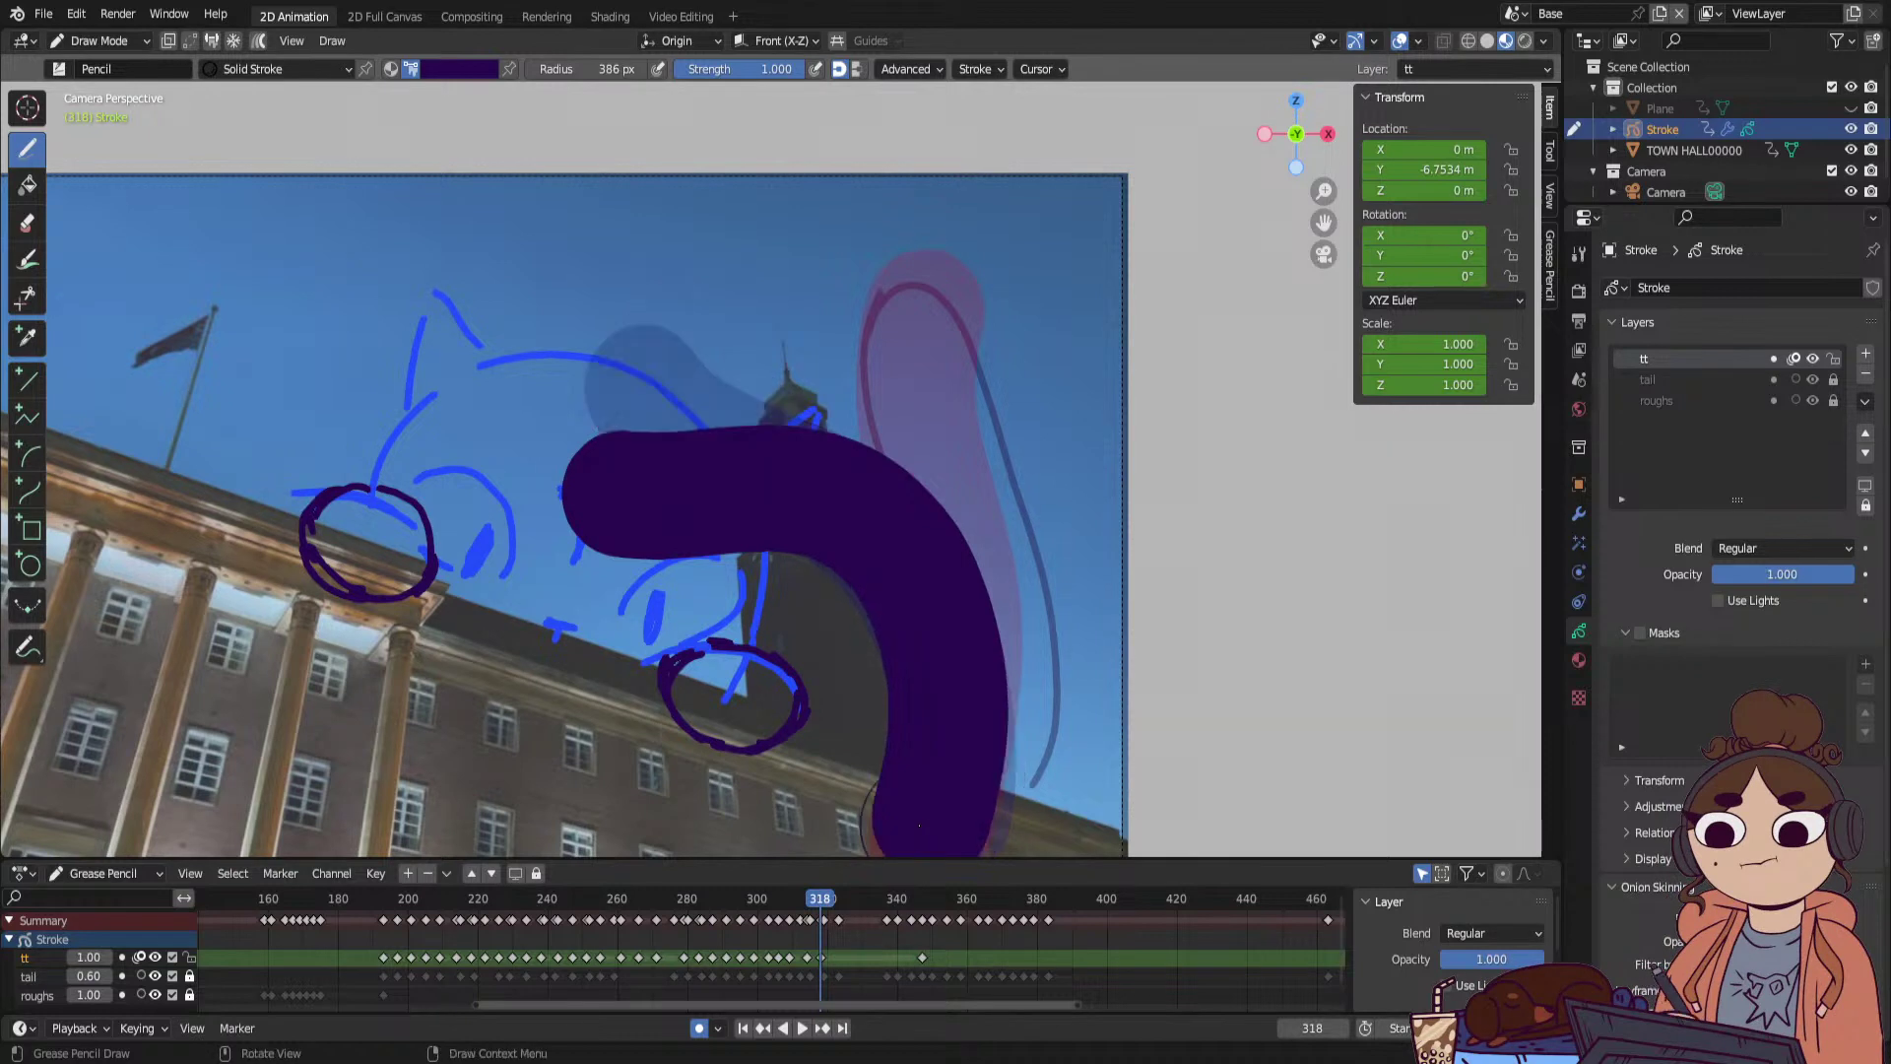
# Draw tail poses at frames 321 and 324, bending the tip down over the cat's cheek.
pyautogui.press('space')
pyautogui.press('space')
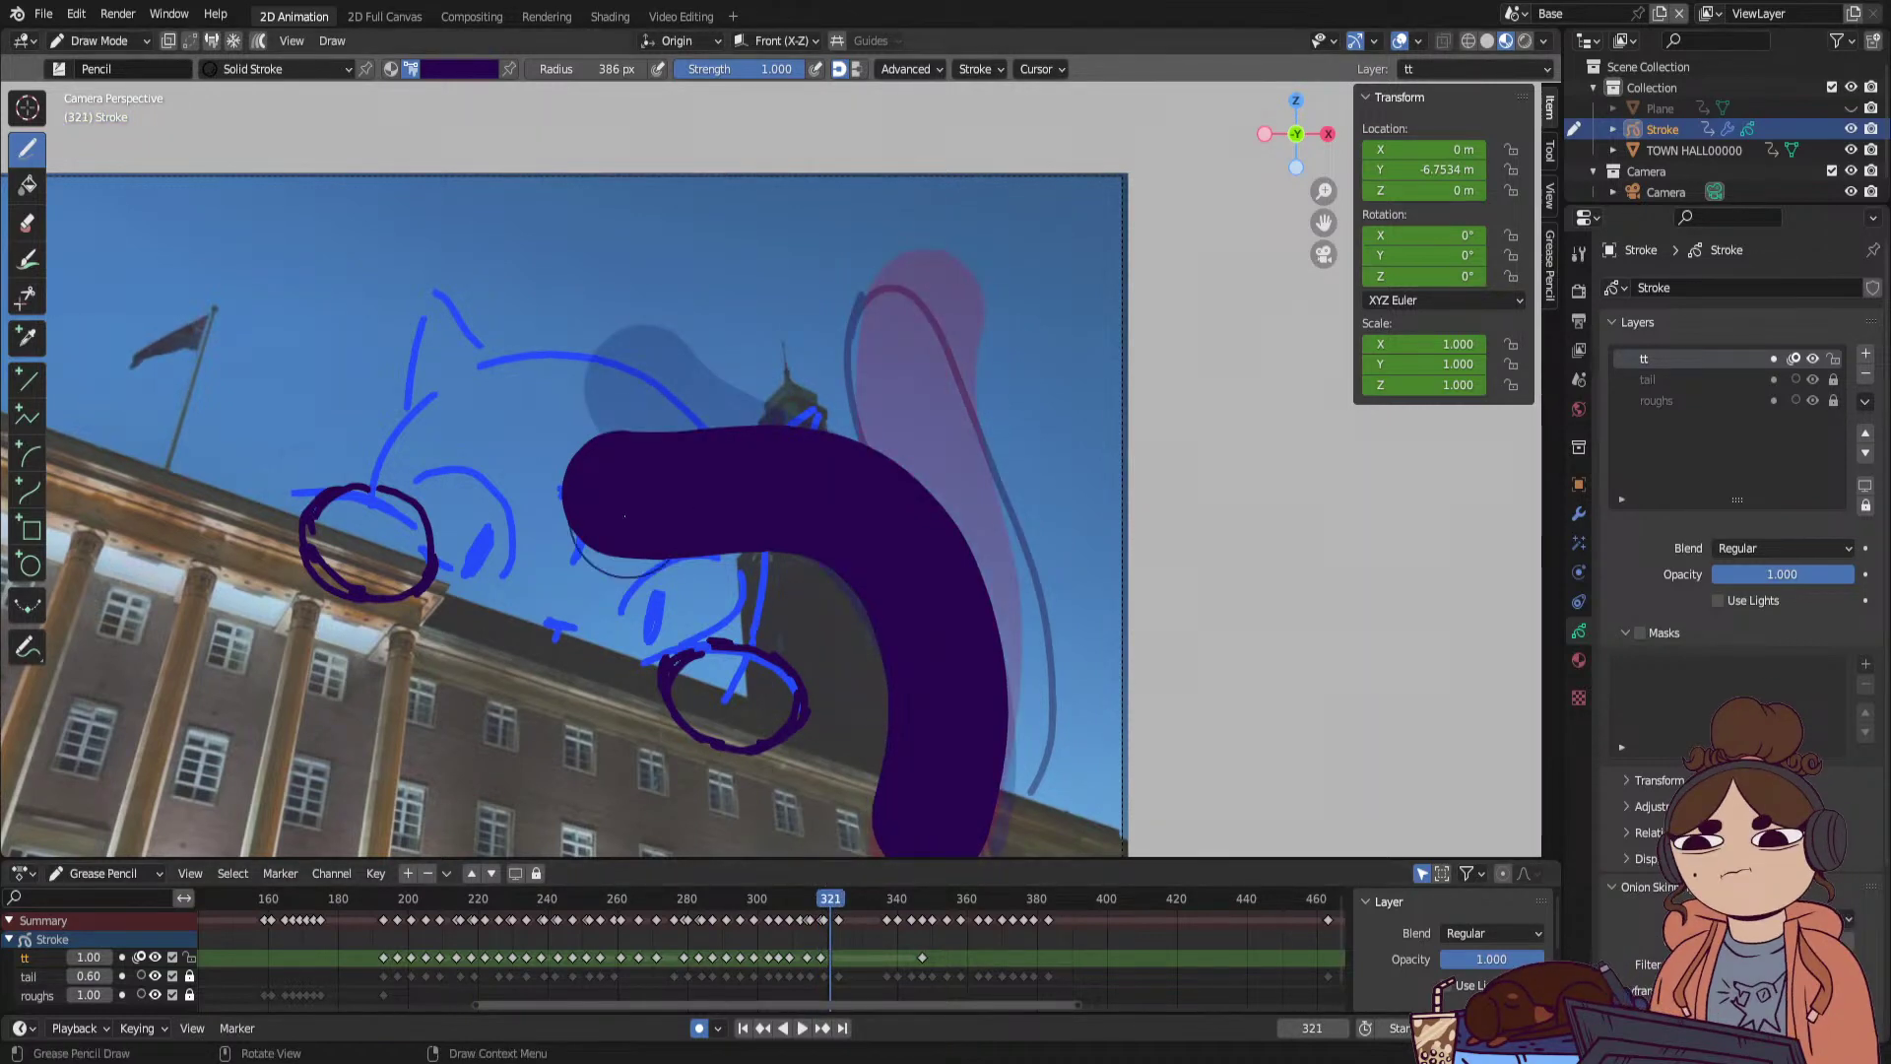
pyautogui.moveTo(632, 560); pyautogui.dragTo(693, 526)
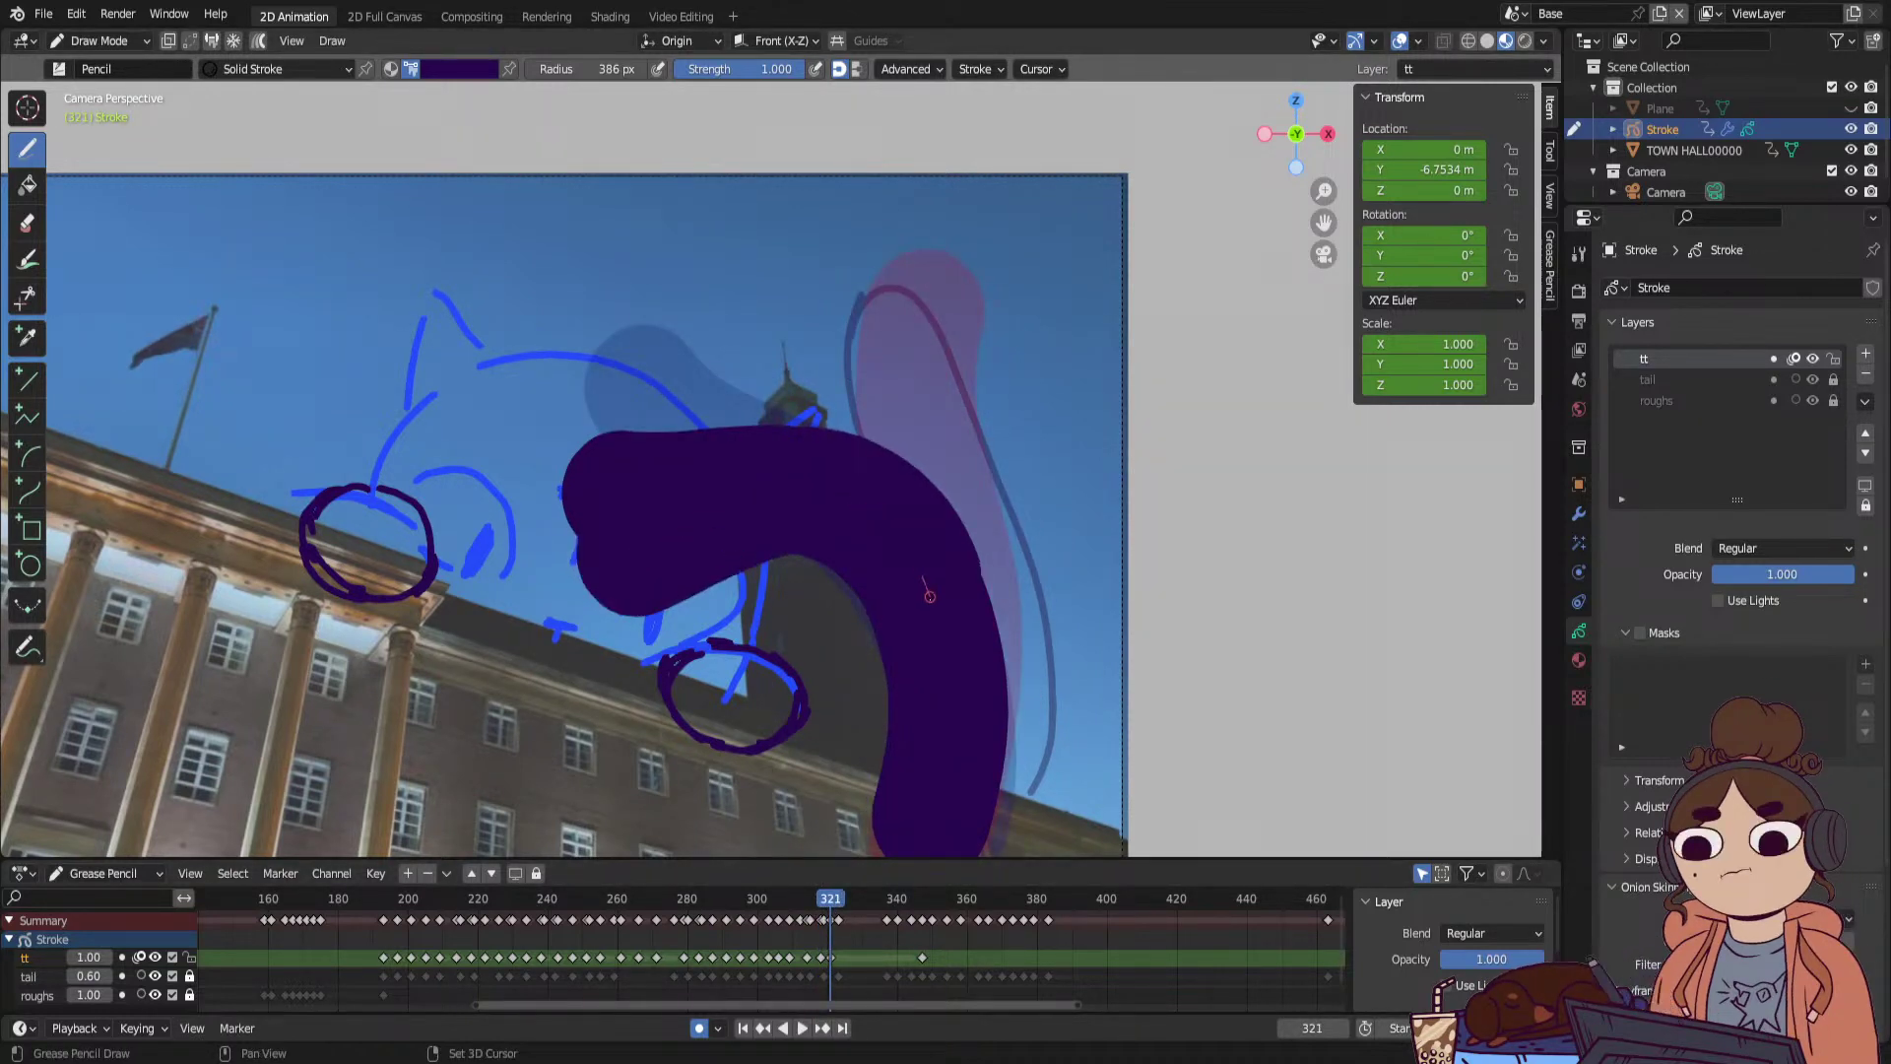
pyautogui.click(843, 900)
pyautogui.press('space')
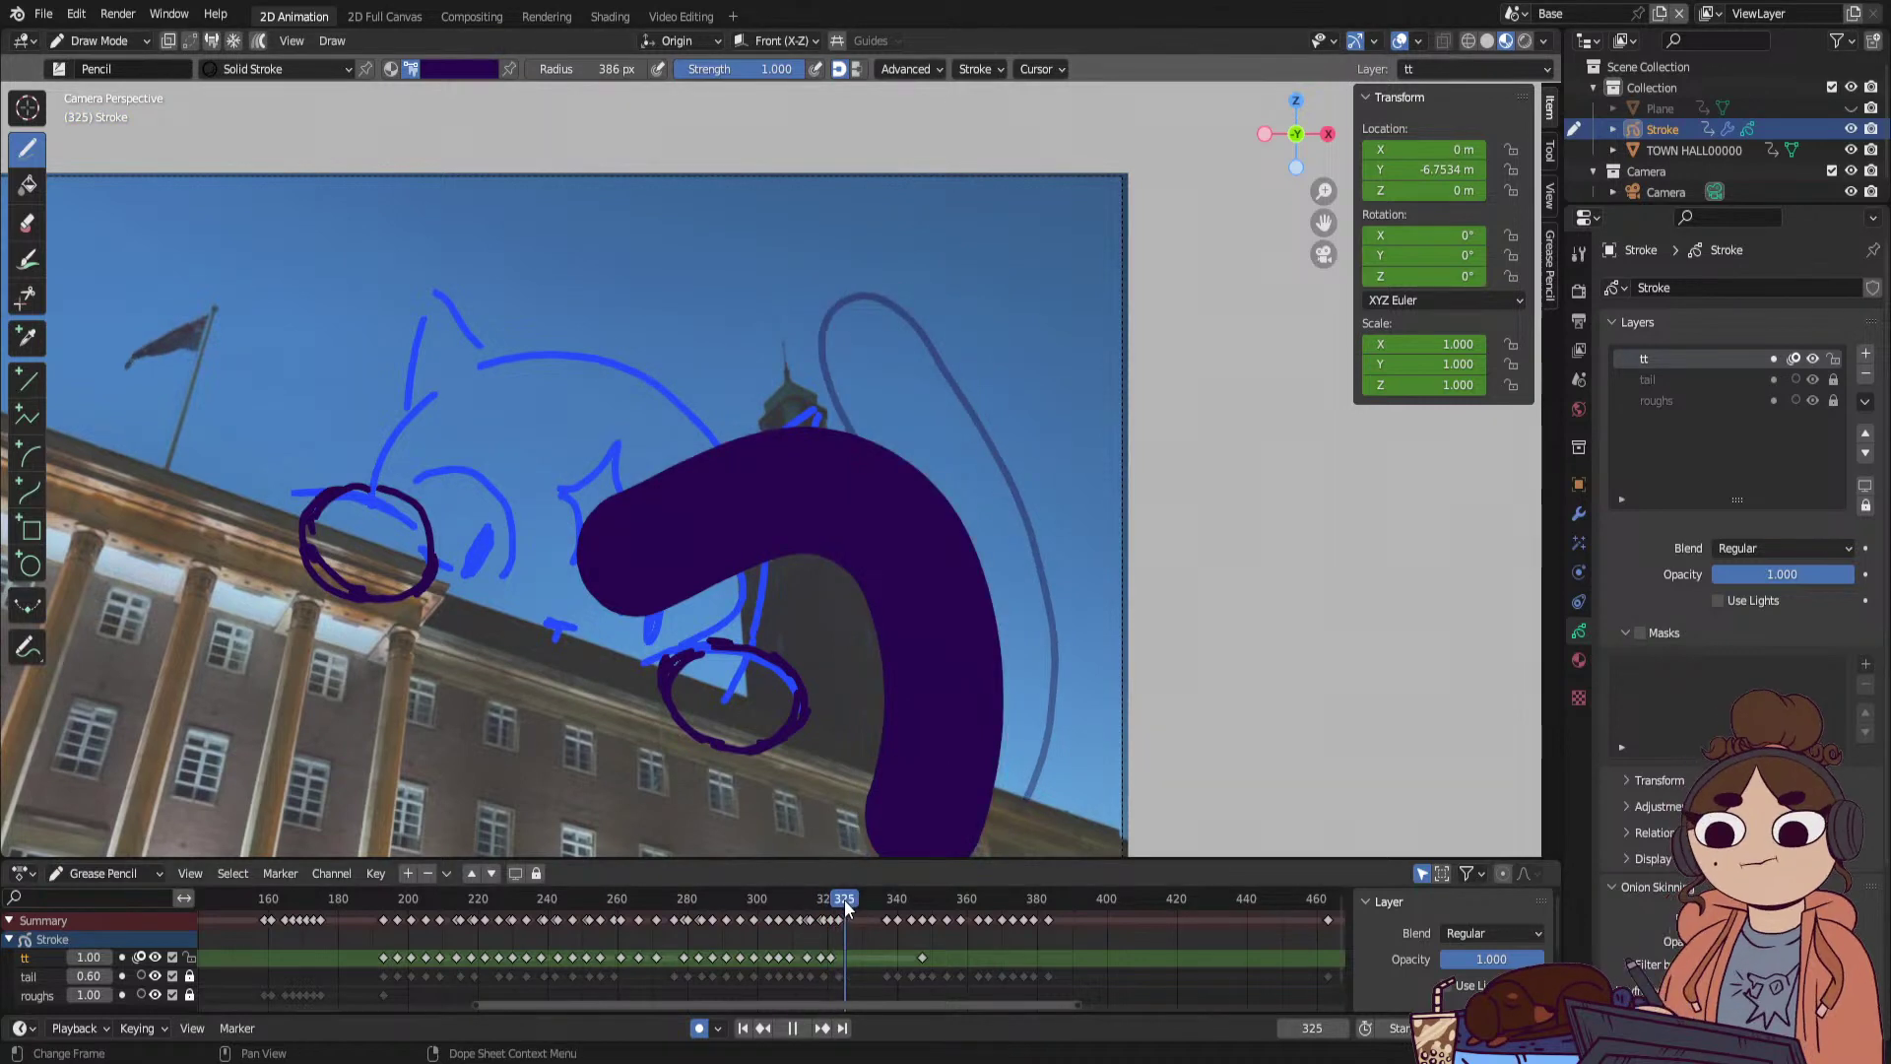
pyautogui.press('space')
pyautogui.moveTo(690, 611)
pyautogui.mouseDown()
pyautogui.moveTo(778, 567)
pyautogui.moveTo(882, 455)
pyautogui.moveTo(950, 591)
pyautogui.moveTo(917, 818)
pyautogui.mouseUp()
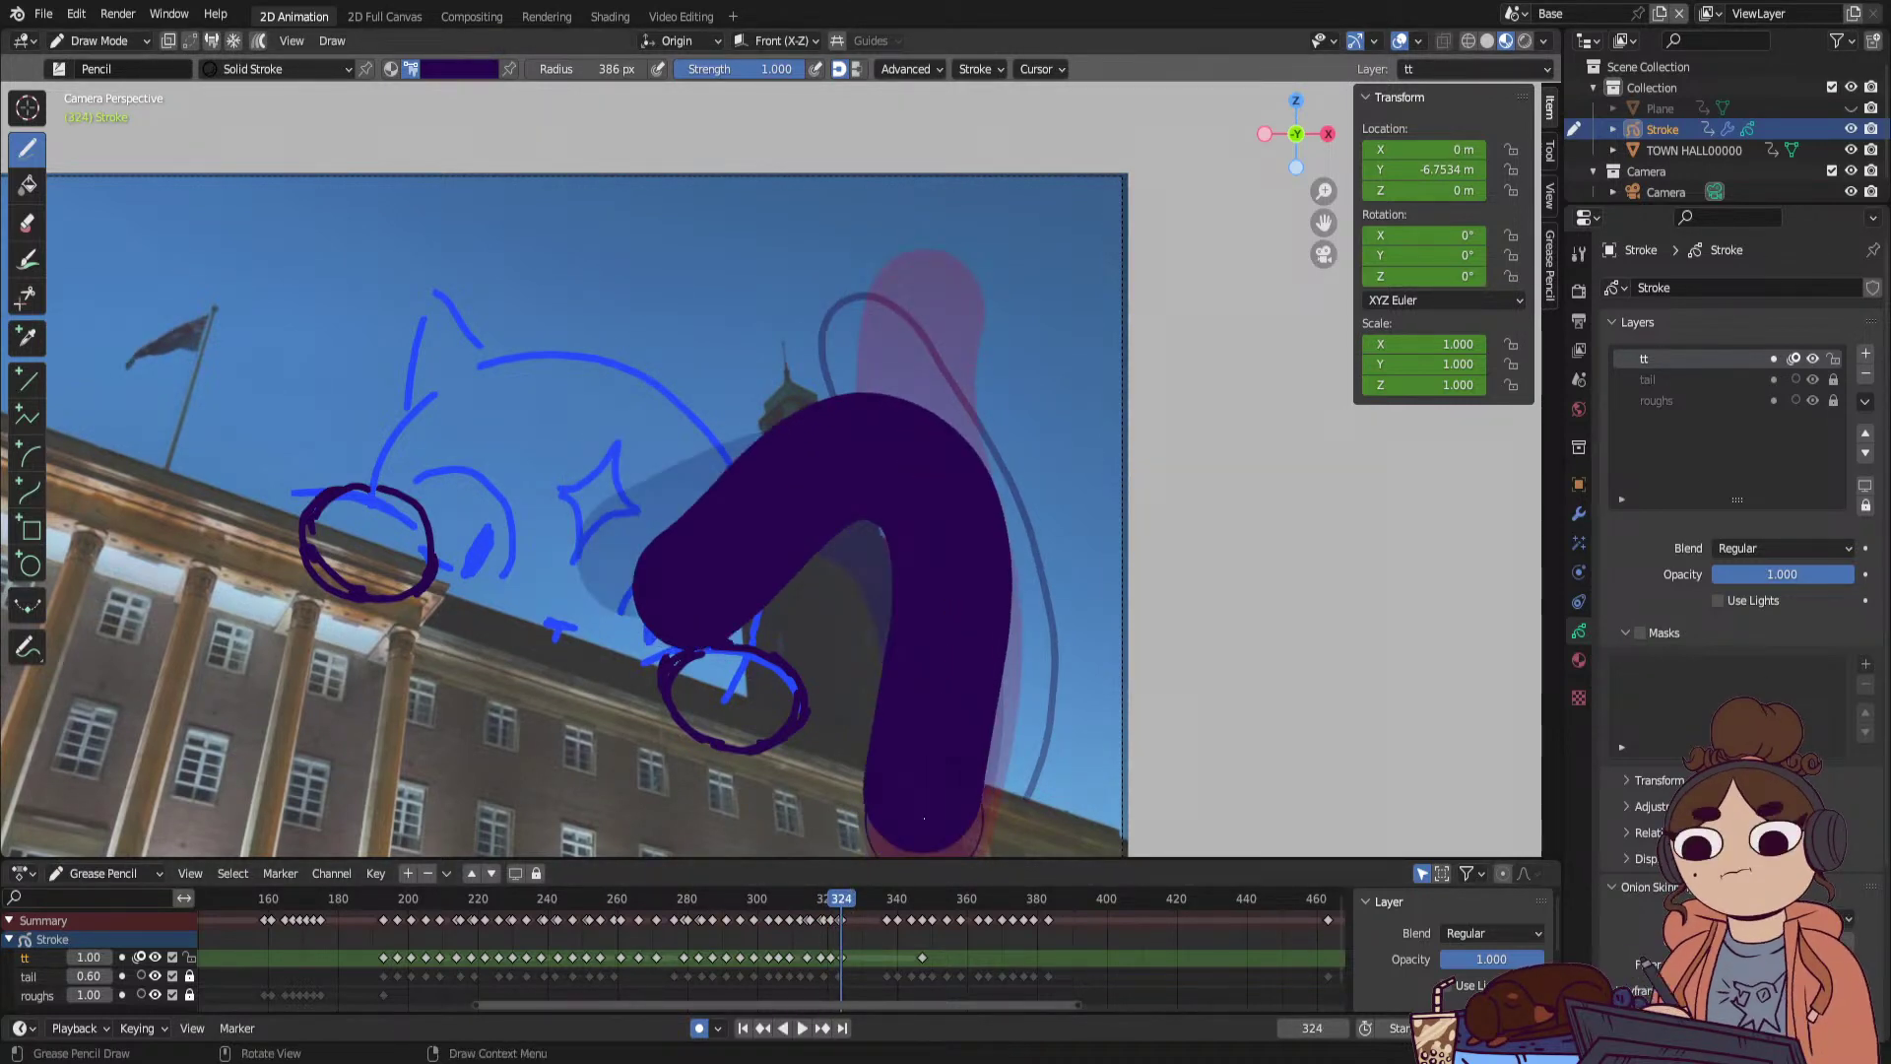
# Draw tail poses at frames 328 and 332, folding the tail into a hook and swinging its tip back up.
pyautogui.press('space')
pyautogui.click(848, 900)
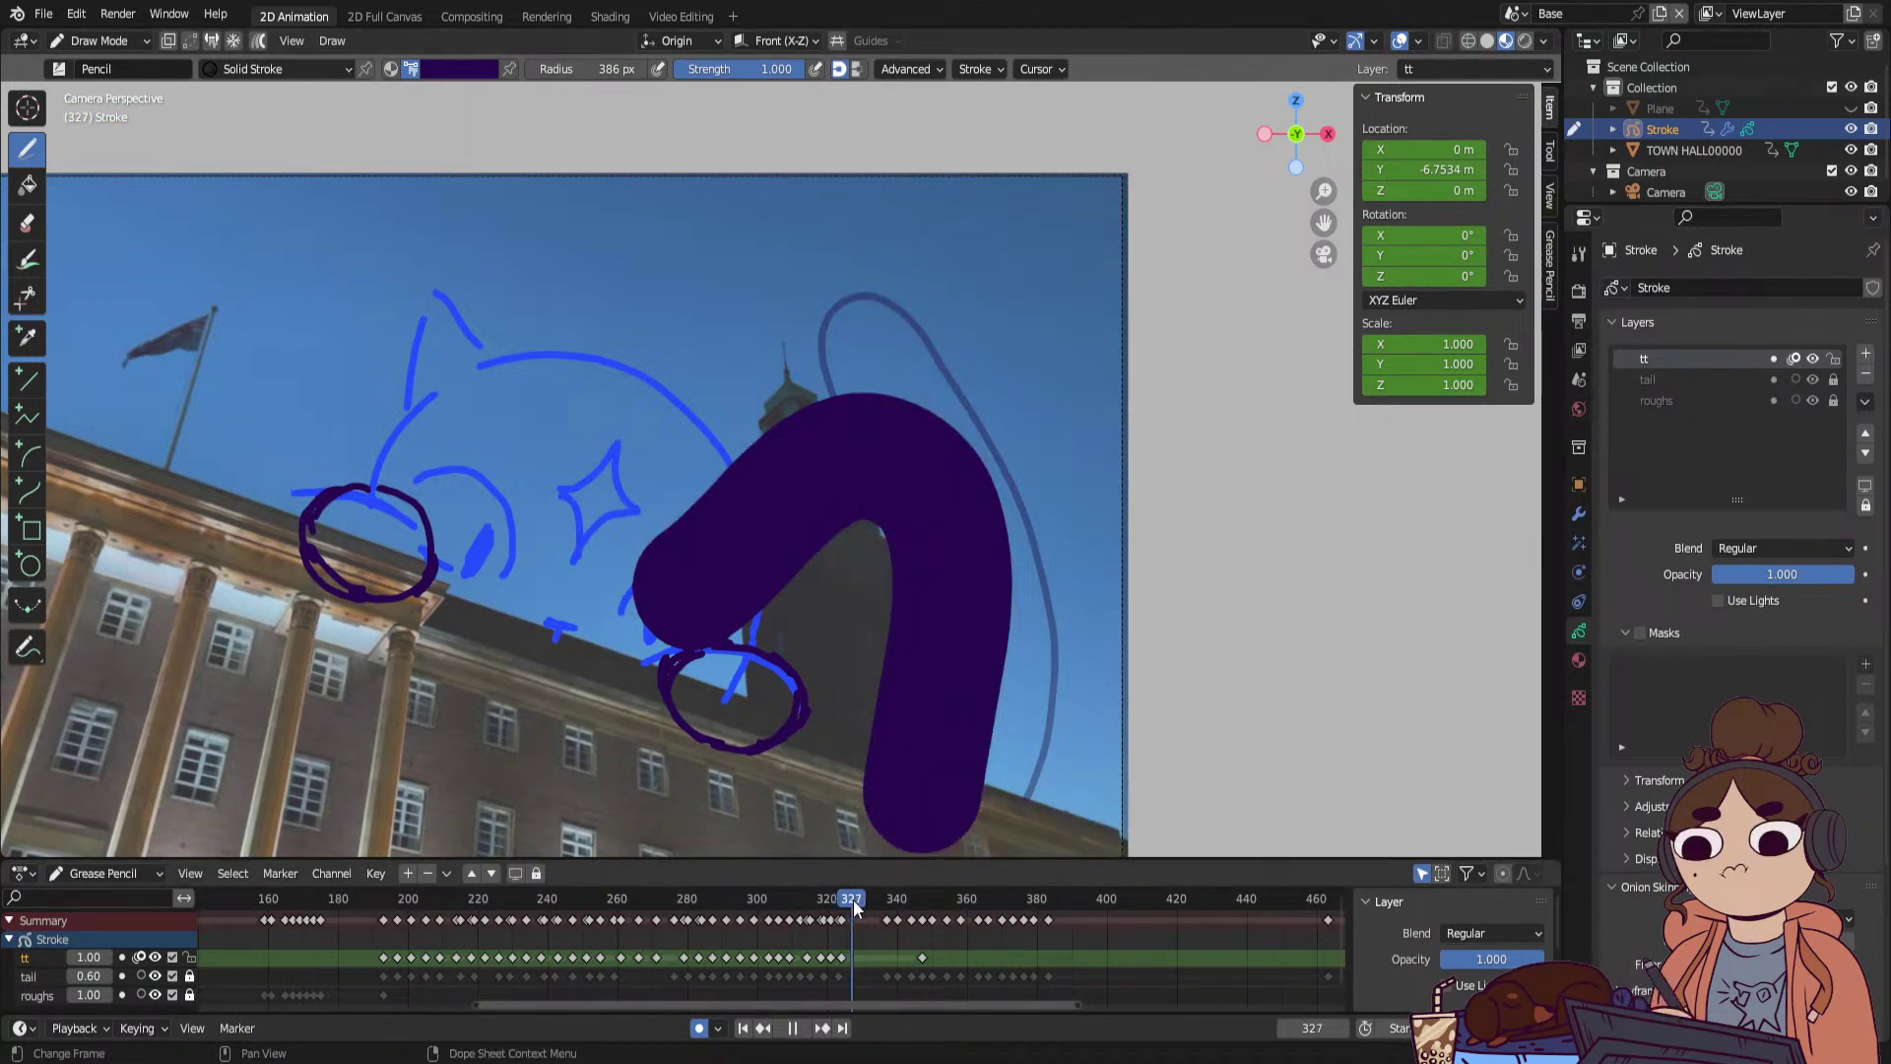
pyautogui.press('space')
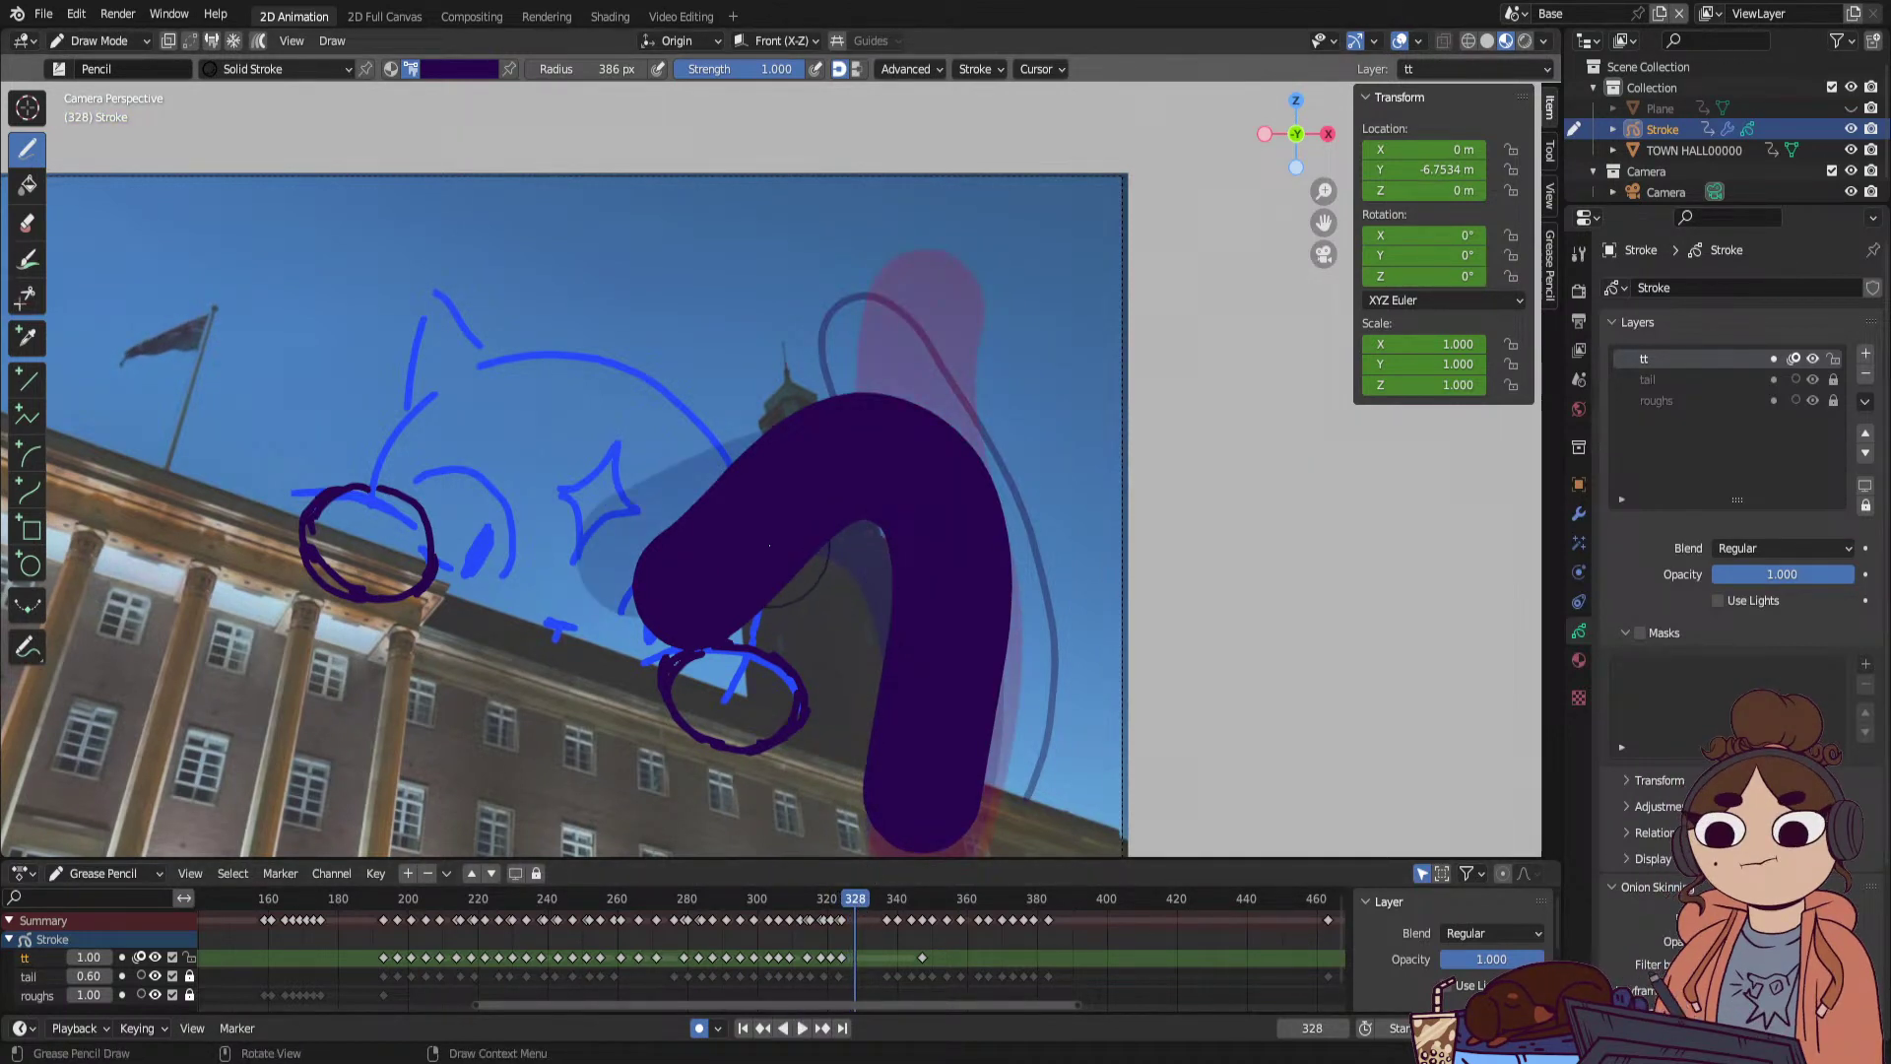
pyautogui.moveTo(773, 595)
pyautogui.mouseDown()
pyautogui.moveTo(768, 630)
pyautogui.moveTo(813, 435)
pyautogui.mouseUp()
pyautogui.hotkey('ctrl', 'z')
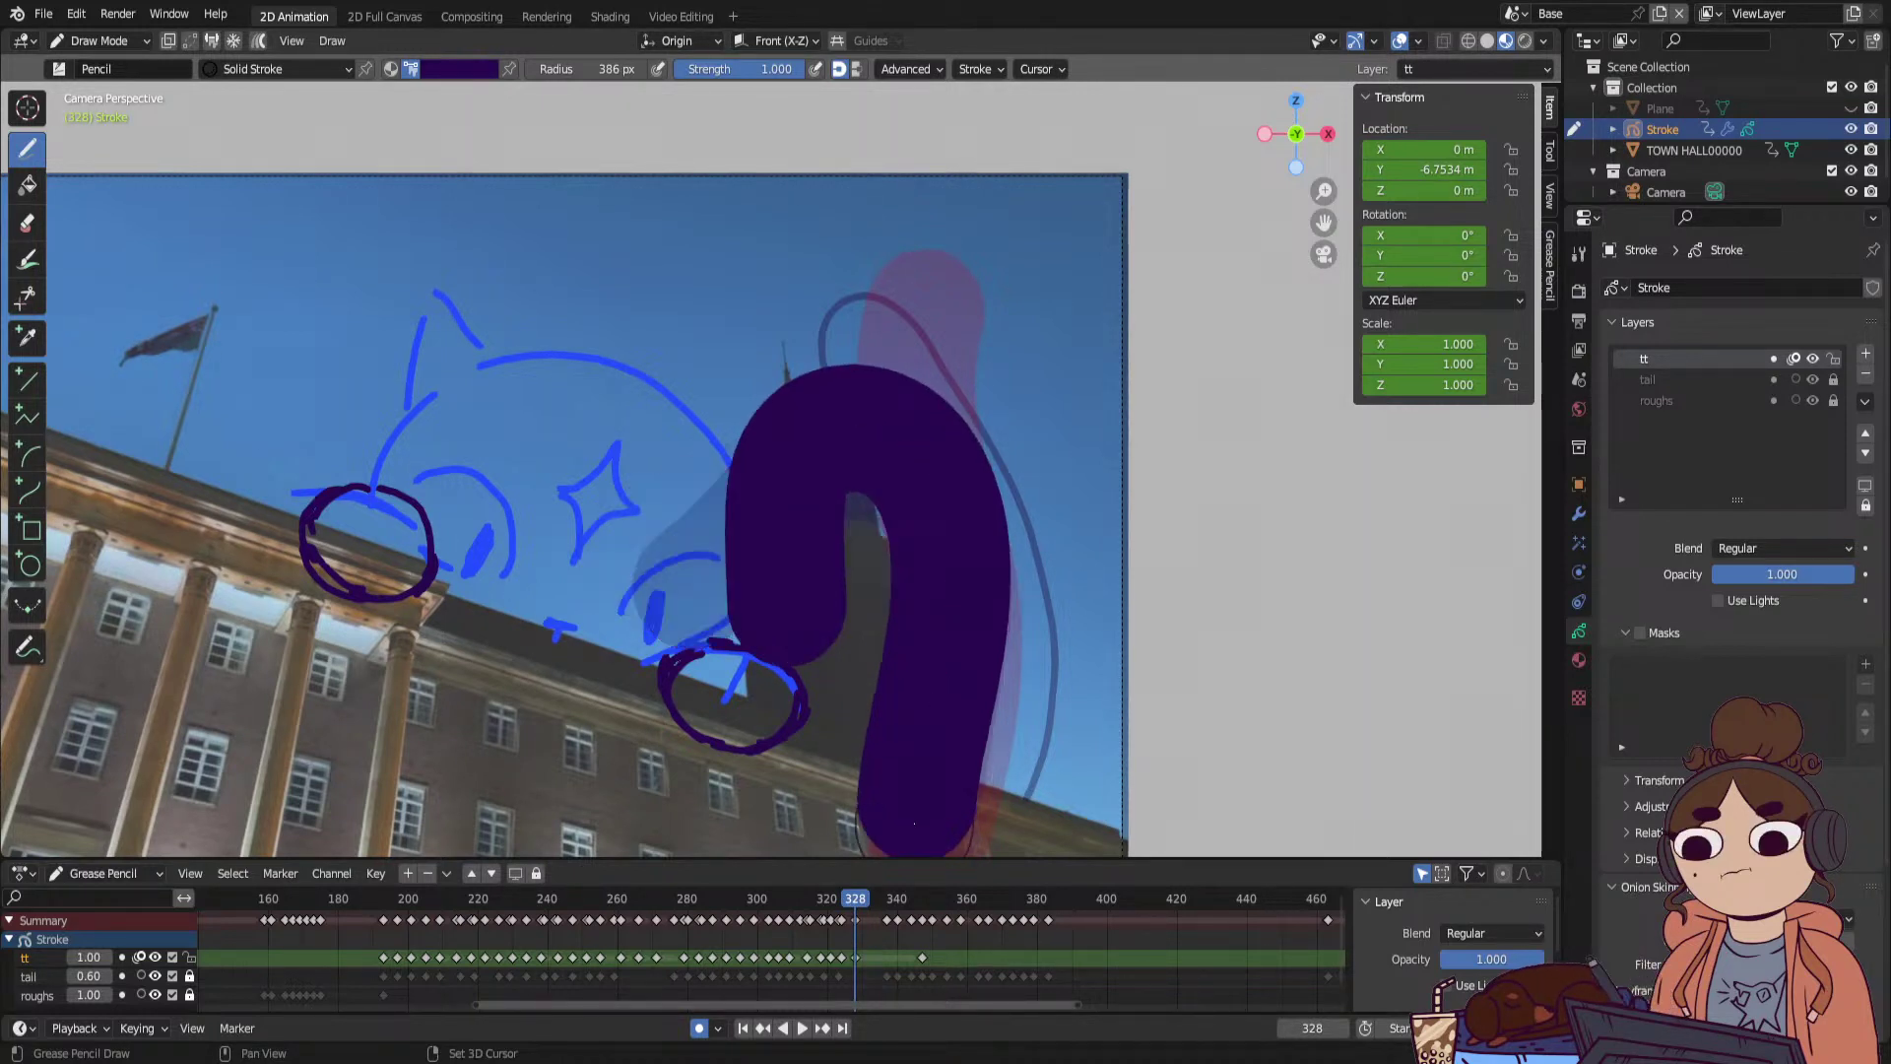
pyautogui.click(865, 900)
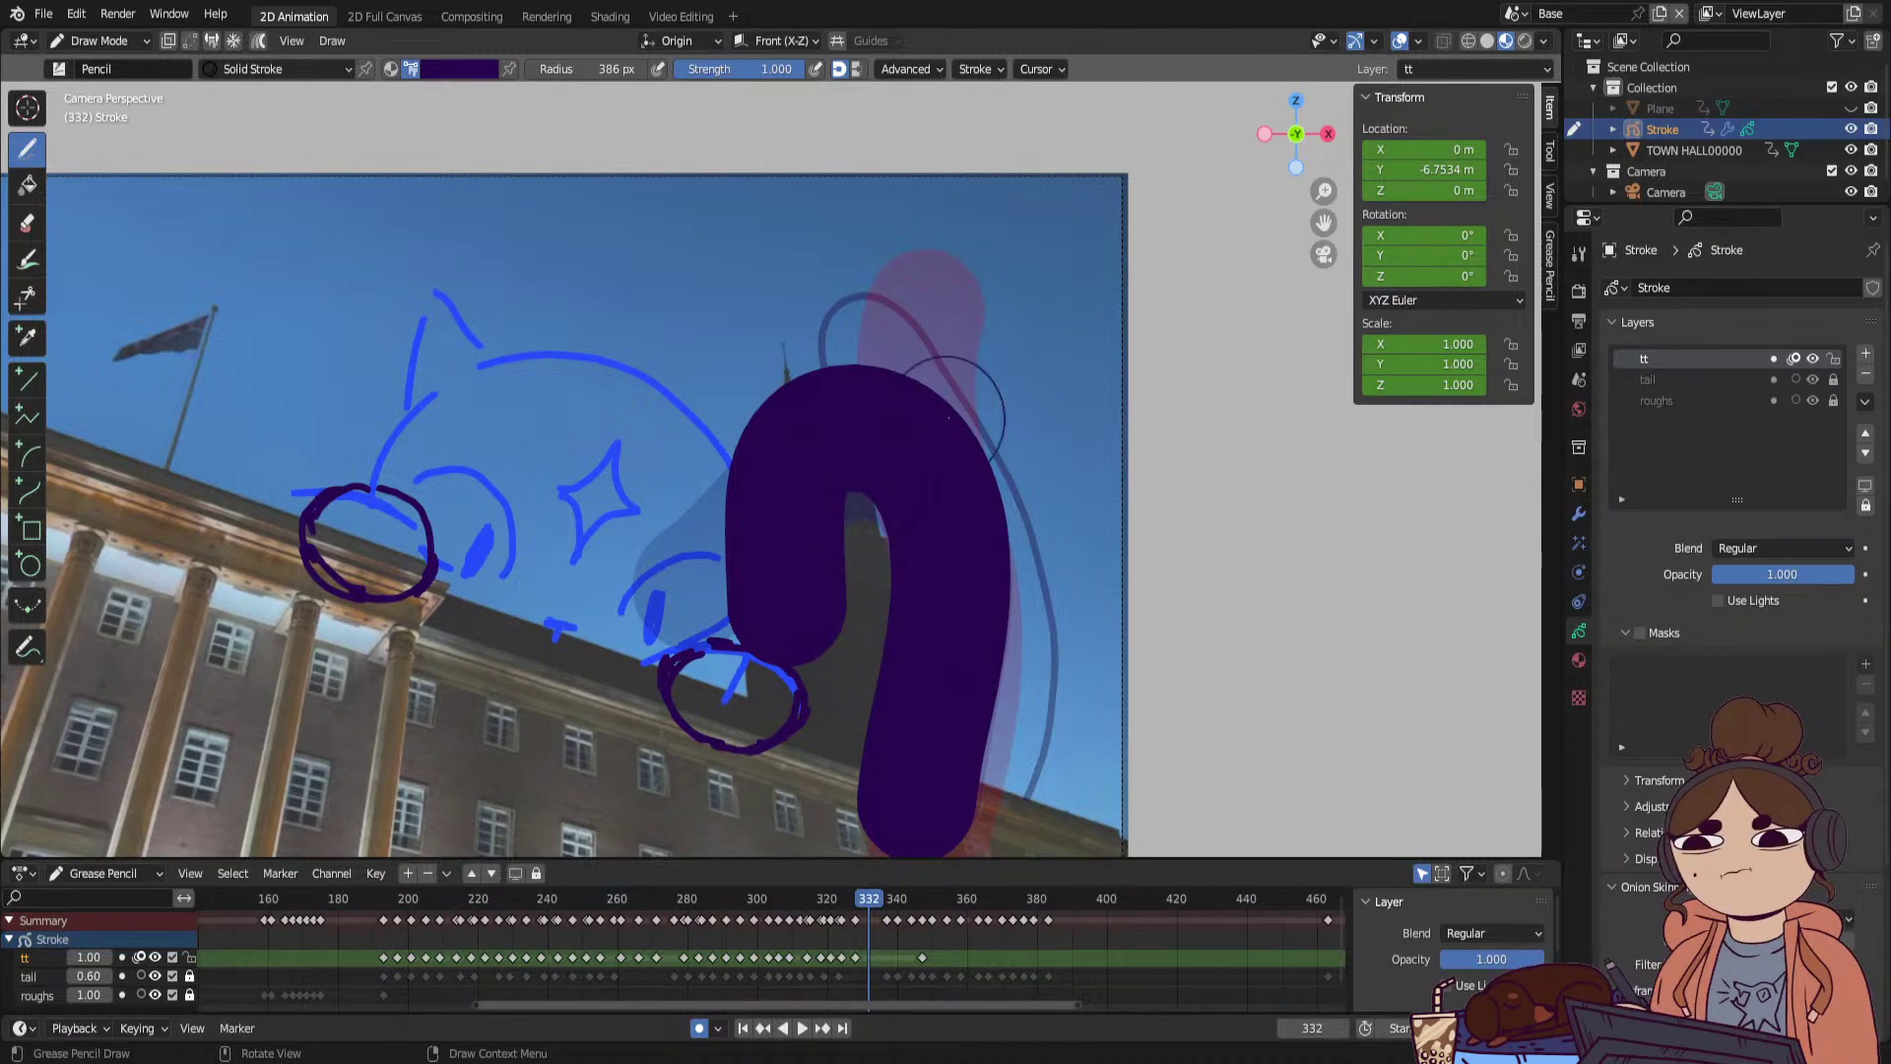
pyautogui.moveTo(907, 813)
pyautogui.mouseDown()
pyautogui.moveTo(867, 591)
pyautogui.moveTo(995, 315)
pyautogui.moveTo(832, 394)
pyautogui.mouseUp()
# Draw tail poses at frames 337 and 342, bowing the tail toward the cat's head with the tip trailing away from it.
pyautogui.click(883, 900)
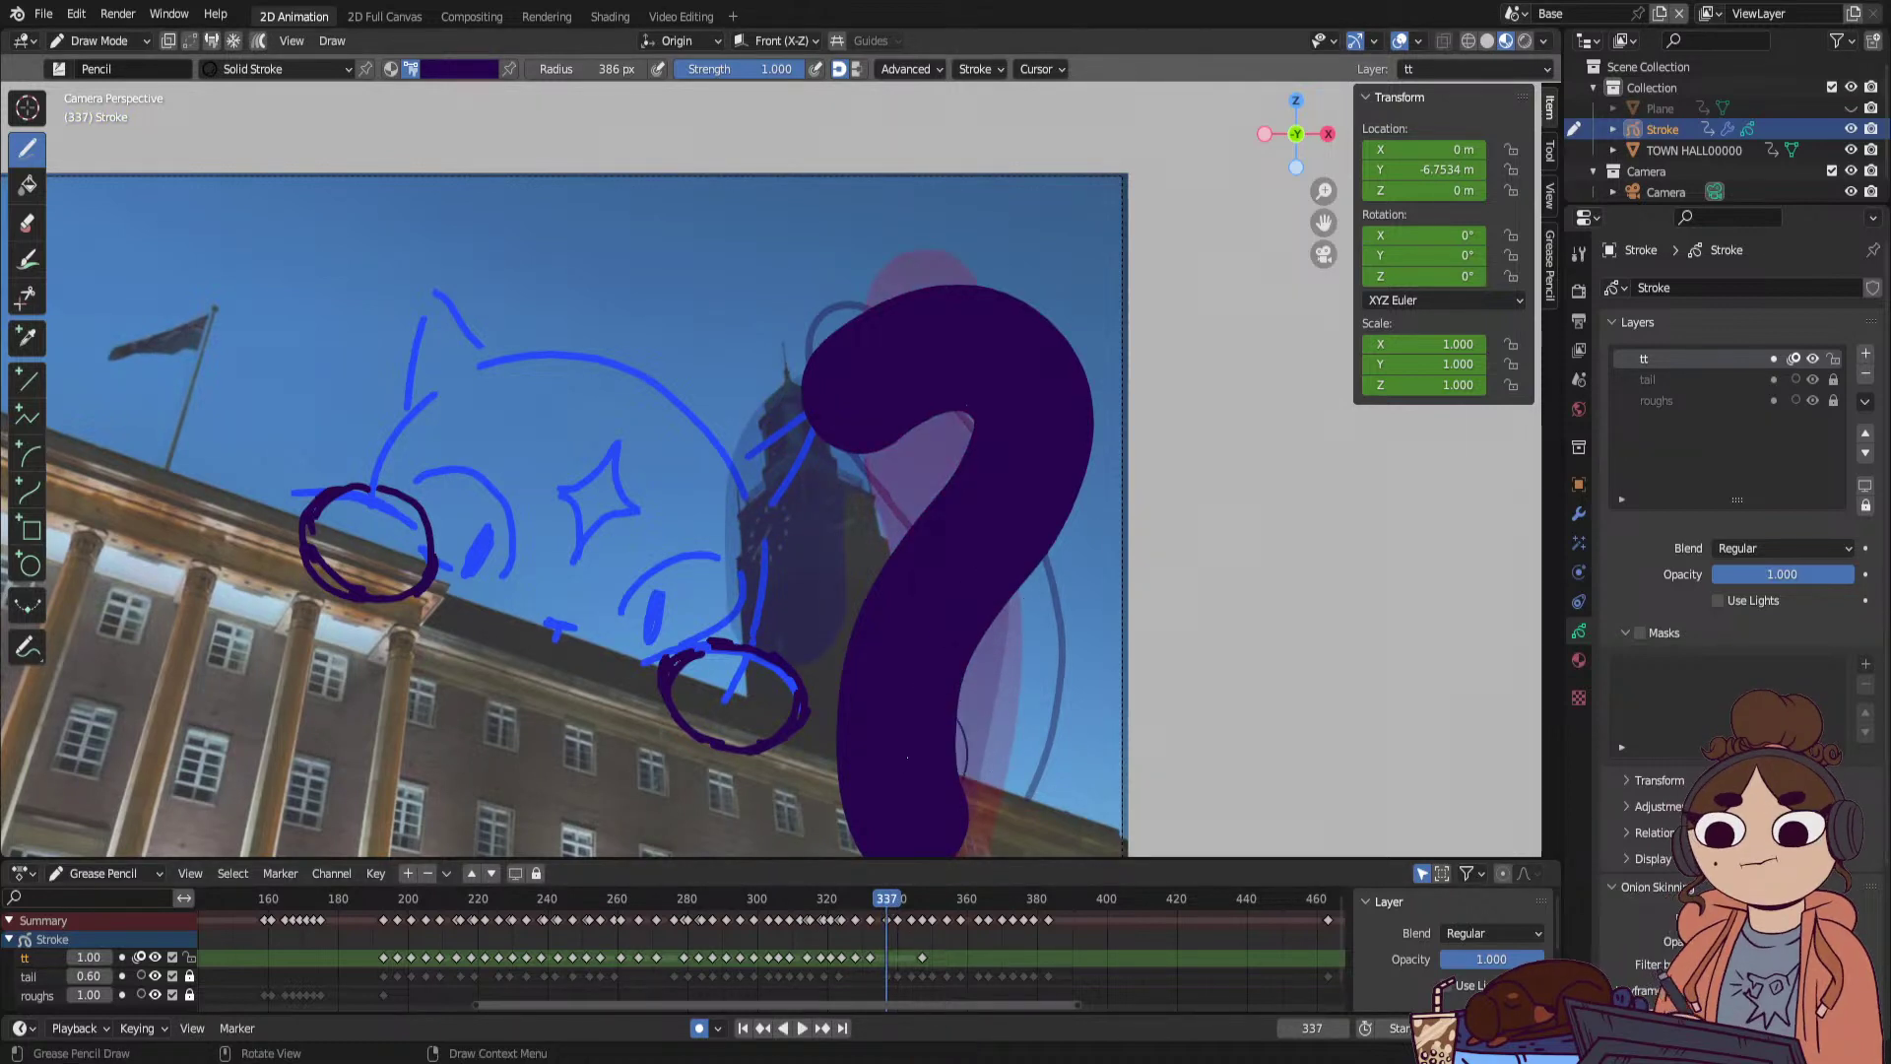
pyautogui.moveTo(911, 807)
pyautogui.mouseDown()
pyautogui.moveTo(778, 591)
pyautogui.moveTo(887, 433)
pyautogui.moveTo(1056, 335)
pyautogui.mouseUp()
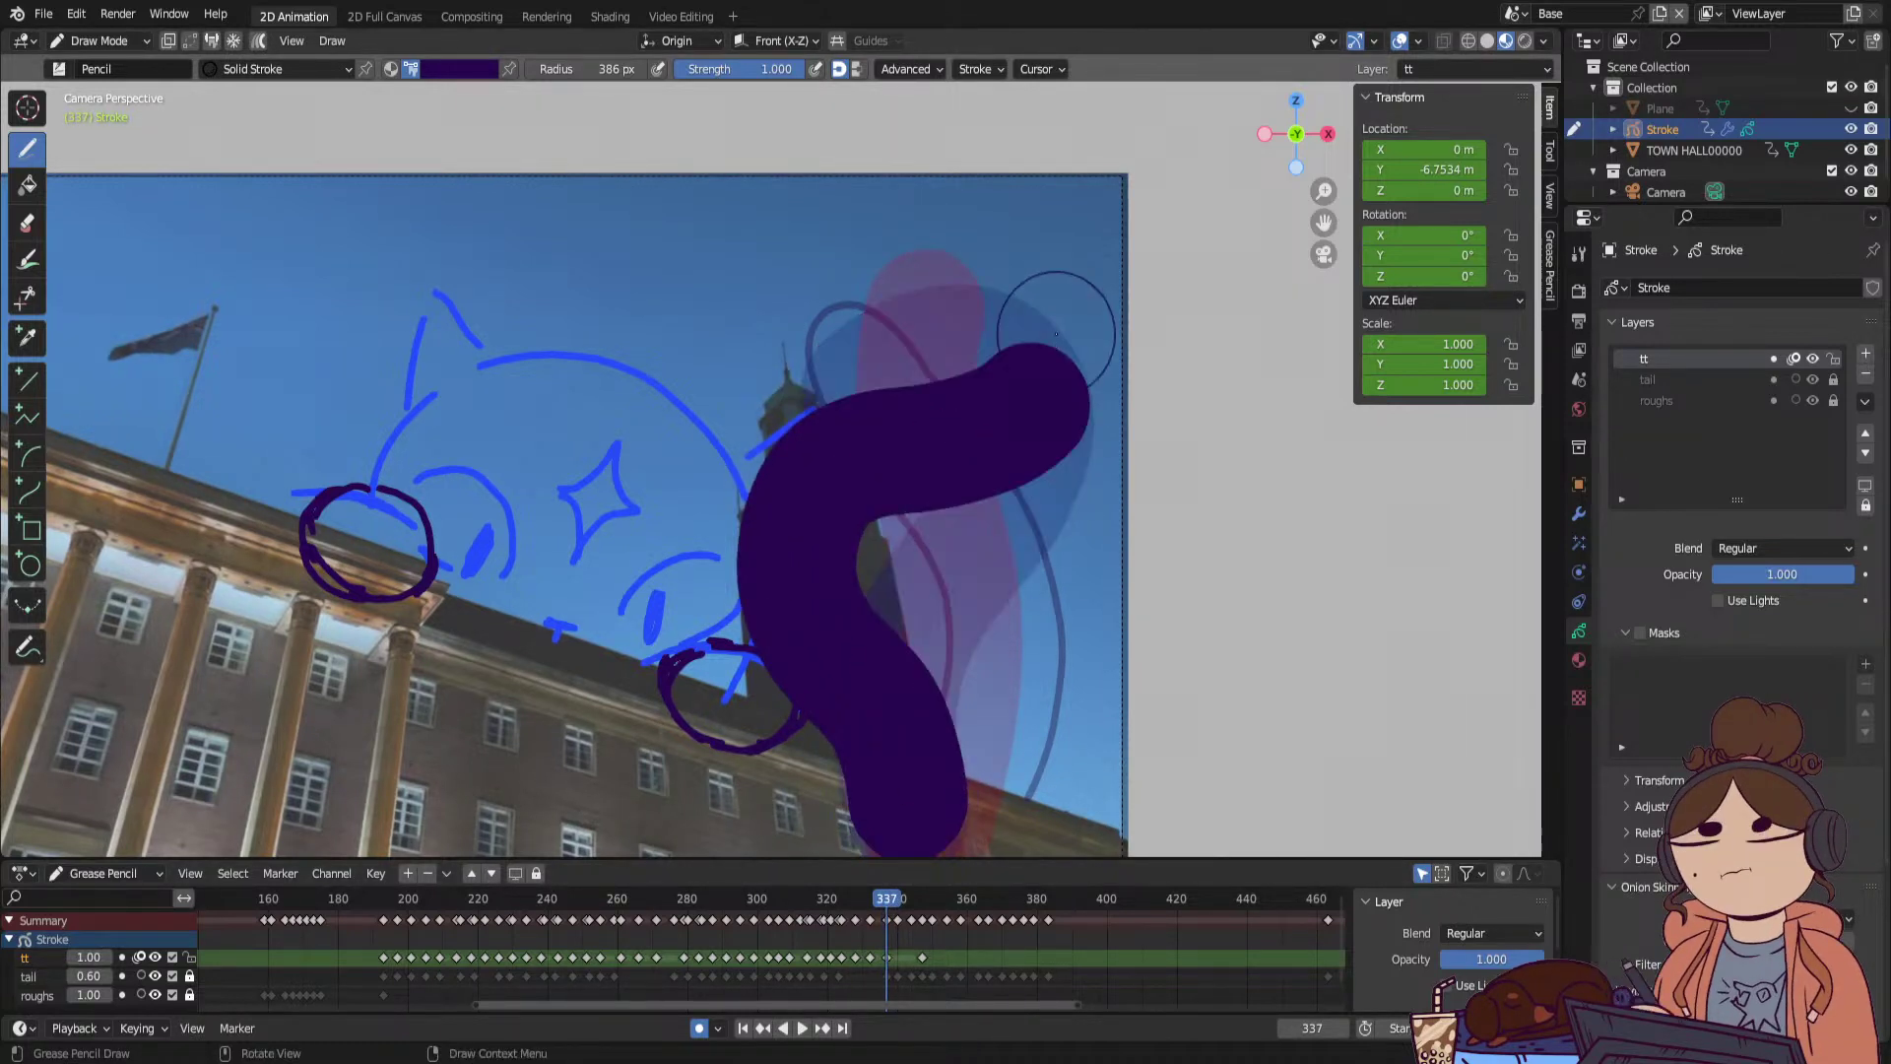
pyautogui.click(902, 900)
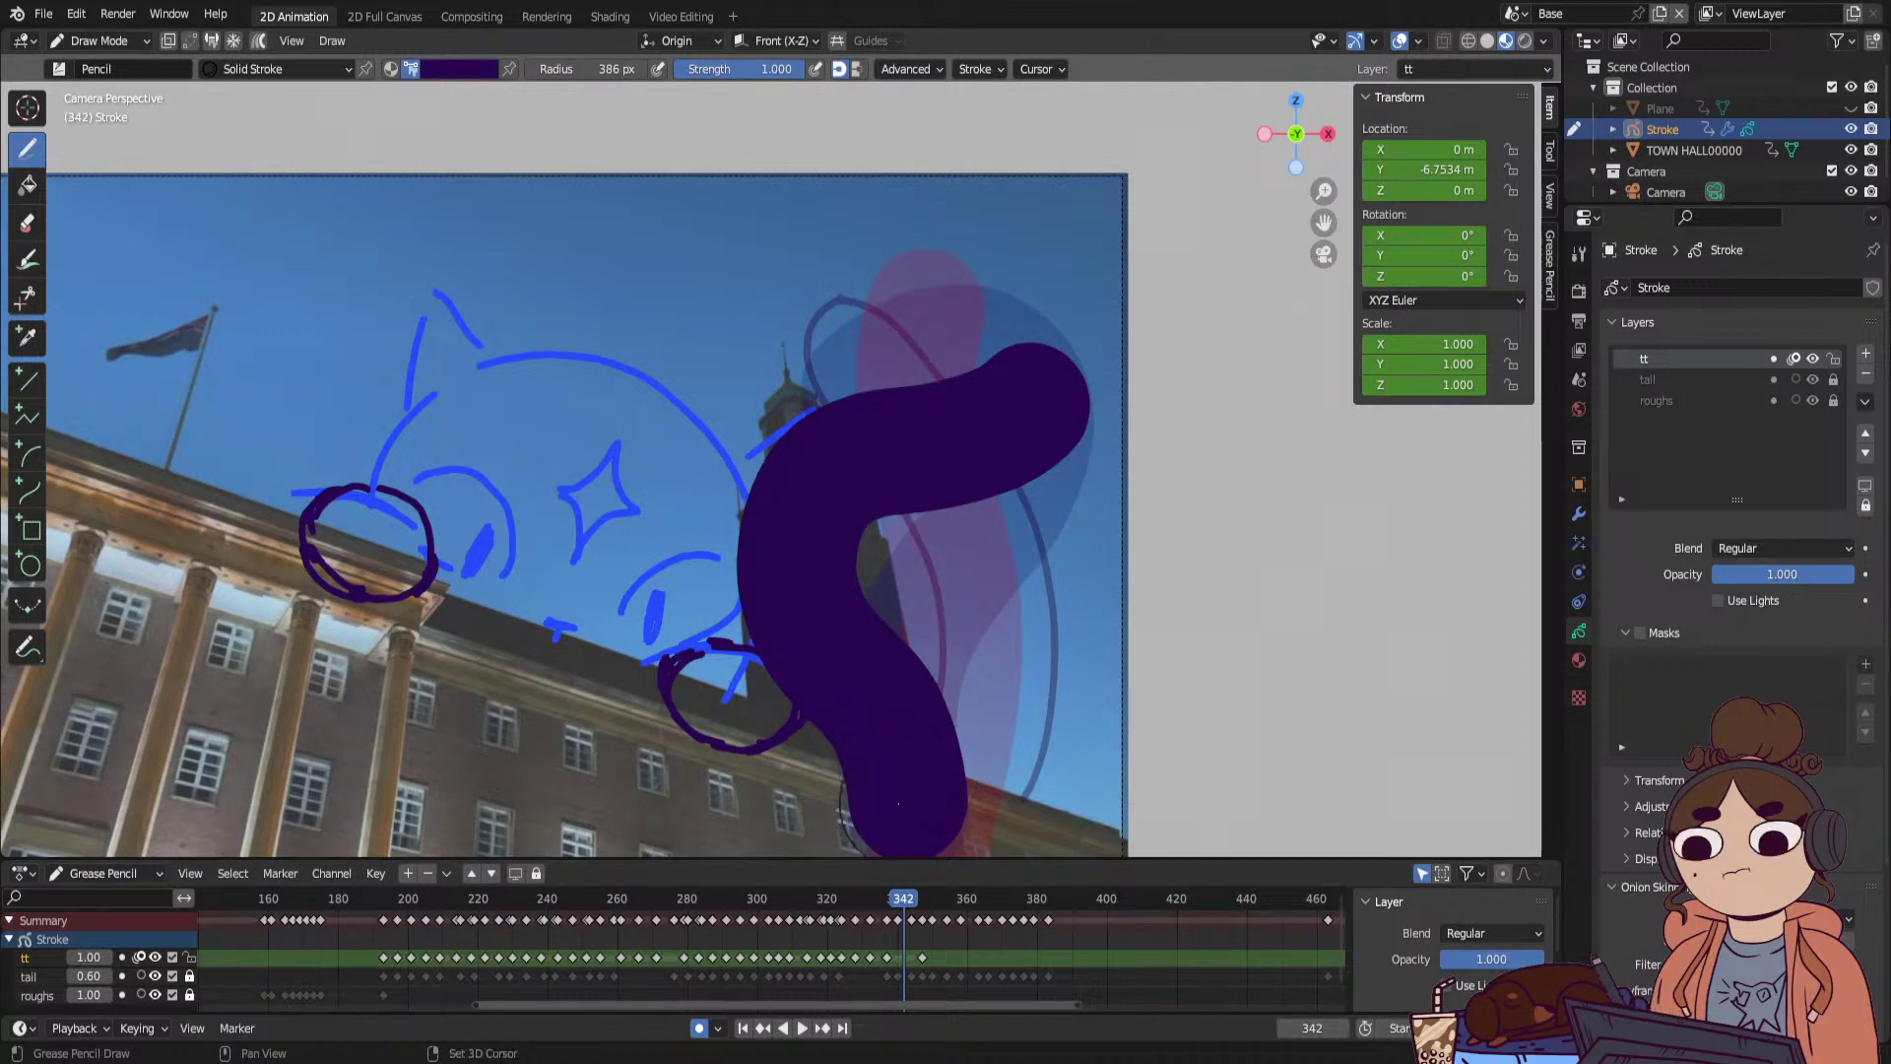
pyautogui.moveTo(898, 802)
pyautogui.mouseDown()
pyautogui.moveTo(711, 650)
pyautogui.moveTo(916, 386)
pyautogui.moveTo(1034, 436)
pyautogui.mouseUp()
pyautogui.press('space')
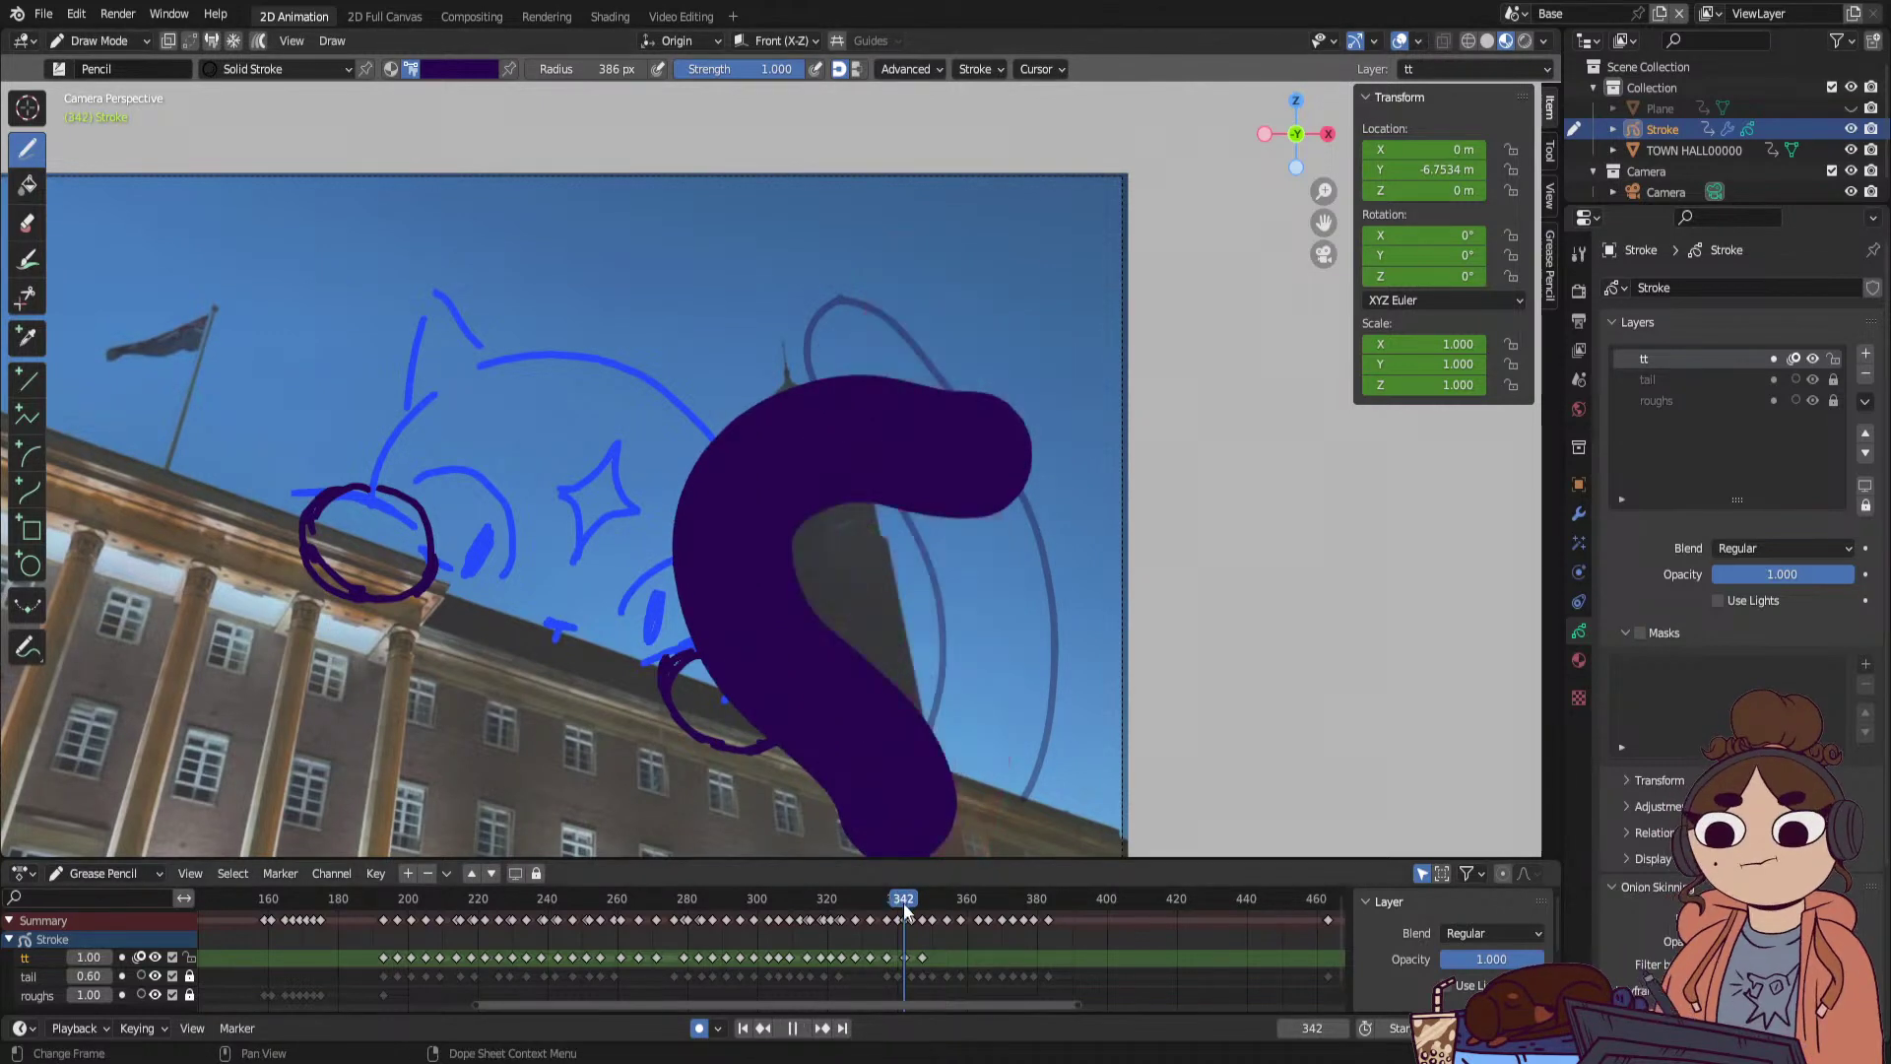
# Move the last keyframe of the tt layer to about frame 376.
pyautogui.moveTo(902, 902)
pyautogui.mouseDown()
pyautogui.moveTo(500, 977)
pyautogui.moveTo(946, 946)
pyautogui.moveTo(895, 975)
pyautogui.moveTo(926, 973)
pyautogui.moveTo(853, 985)
pyautogui.moveTo(897, 970)
pyautogui.mouseUp()
pyautogui.click(921, 956)
pyautogui.press('g')
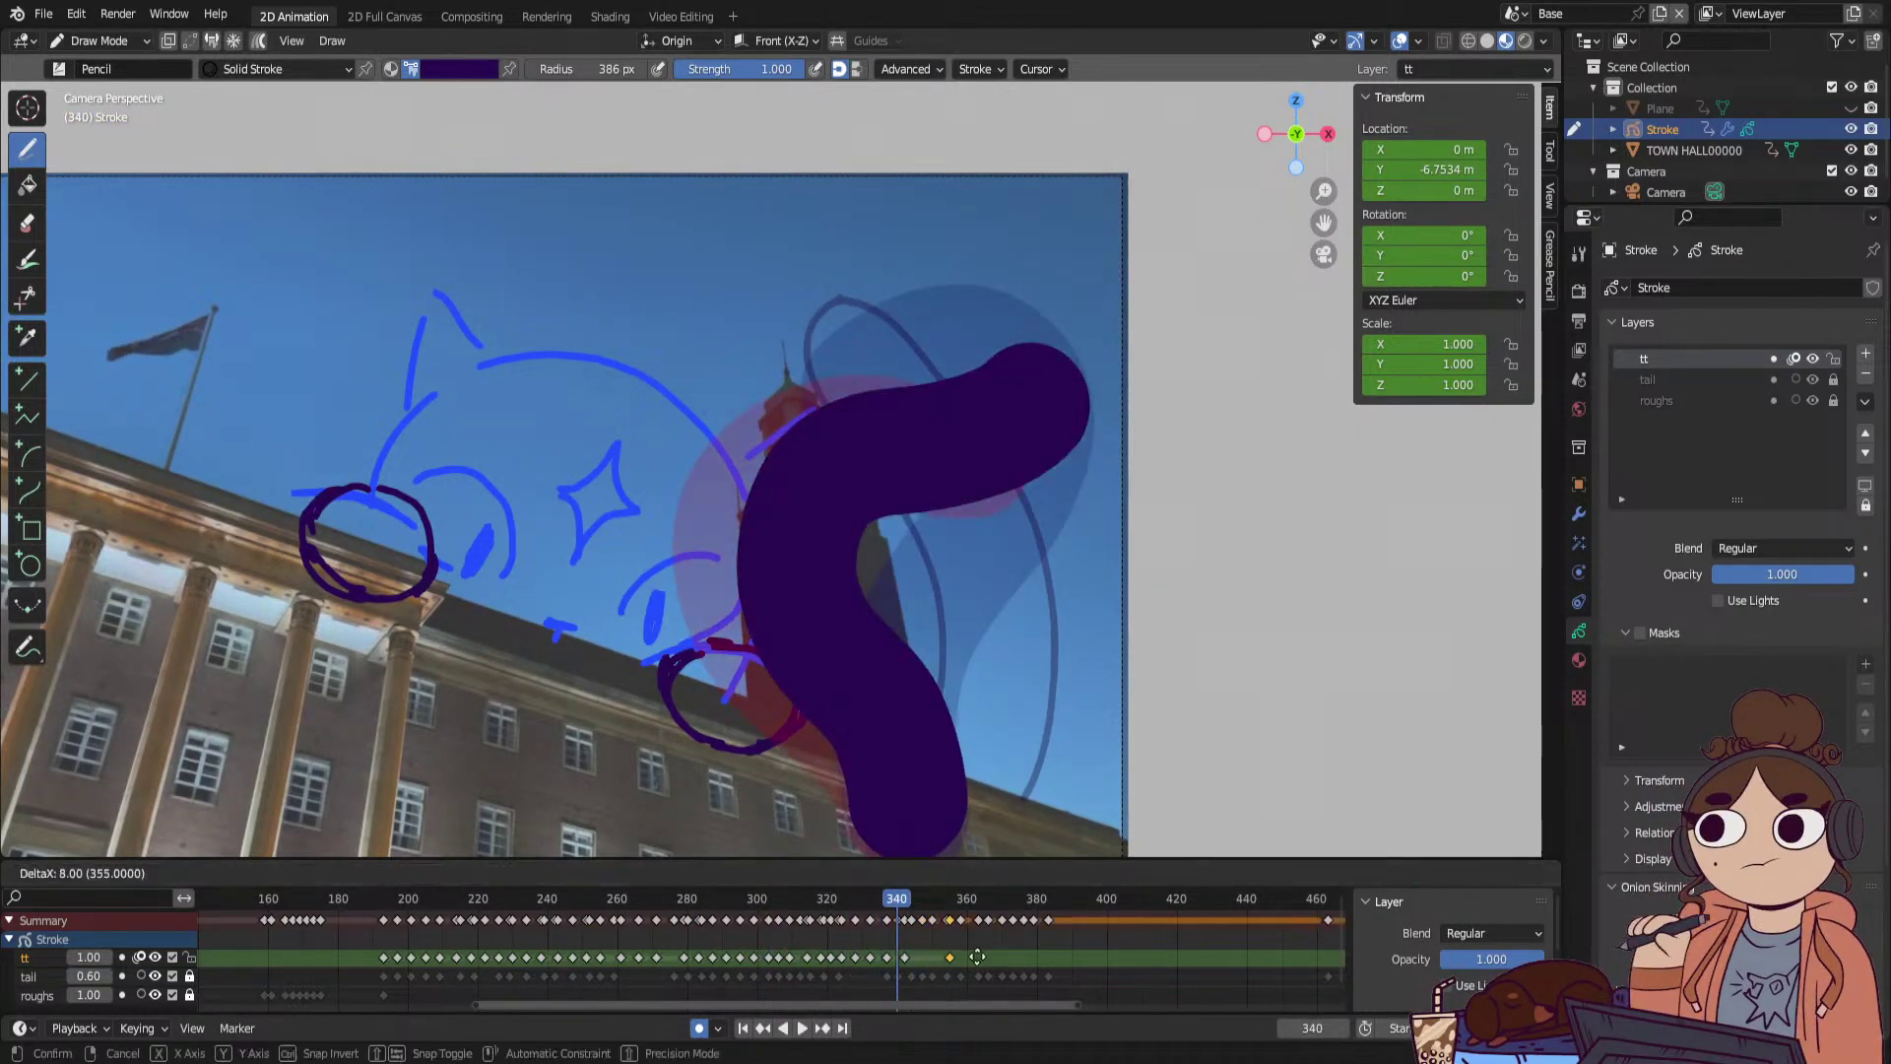
pyautogui.click(1024, 955)
# Play back the tail animation and scrub around frames 341 to 344 to check the swing.
pyautogui.press('space')
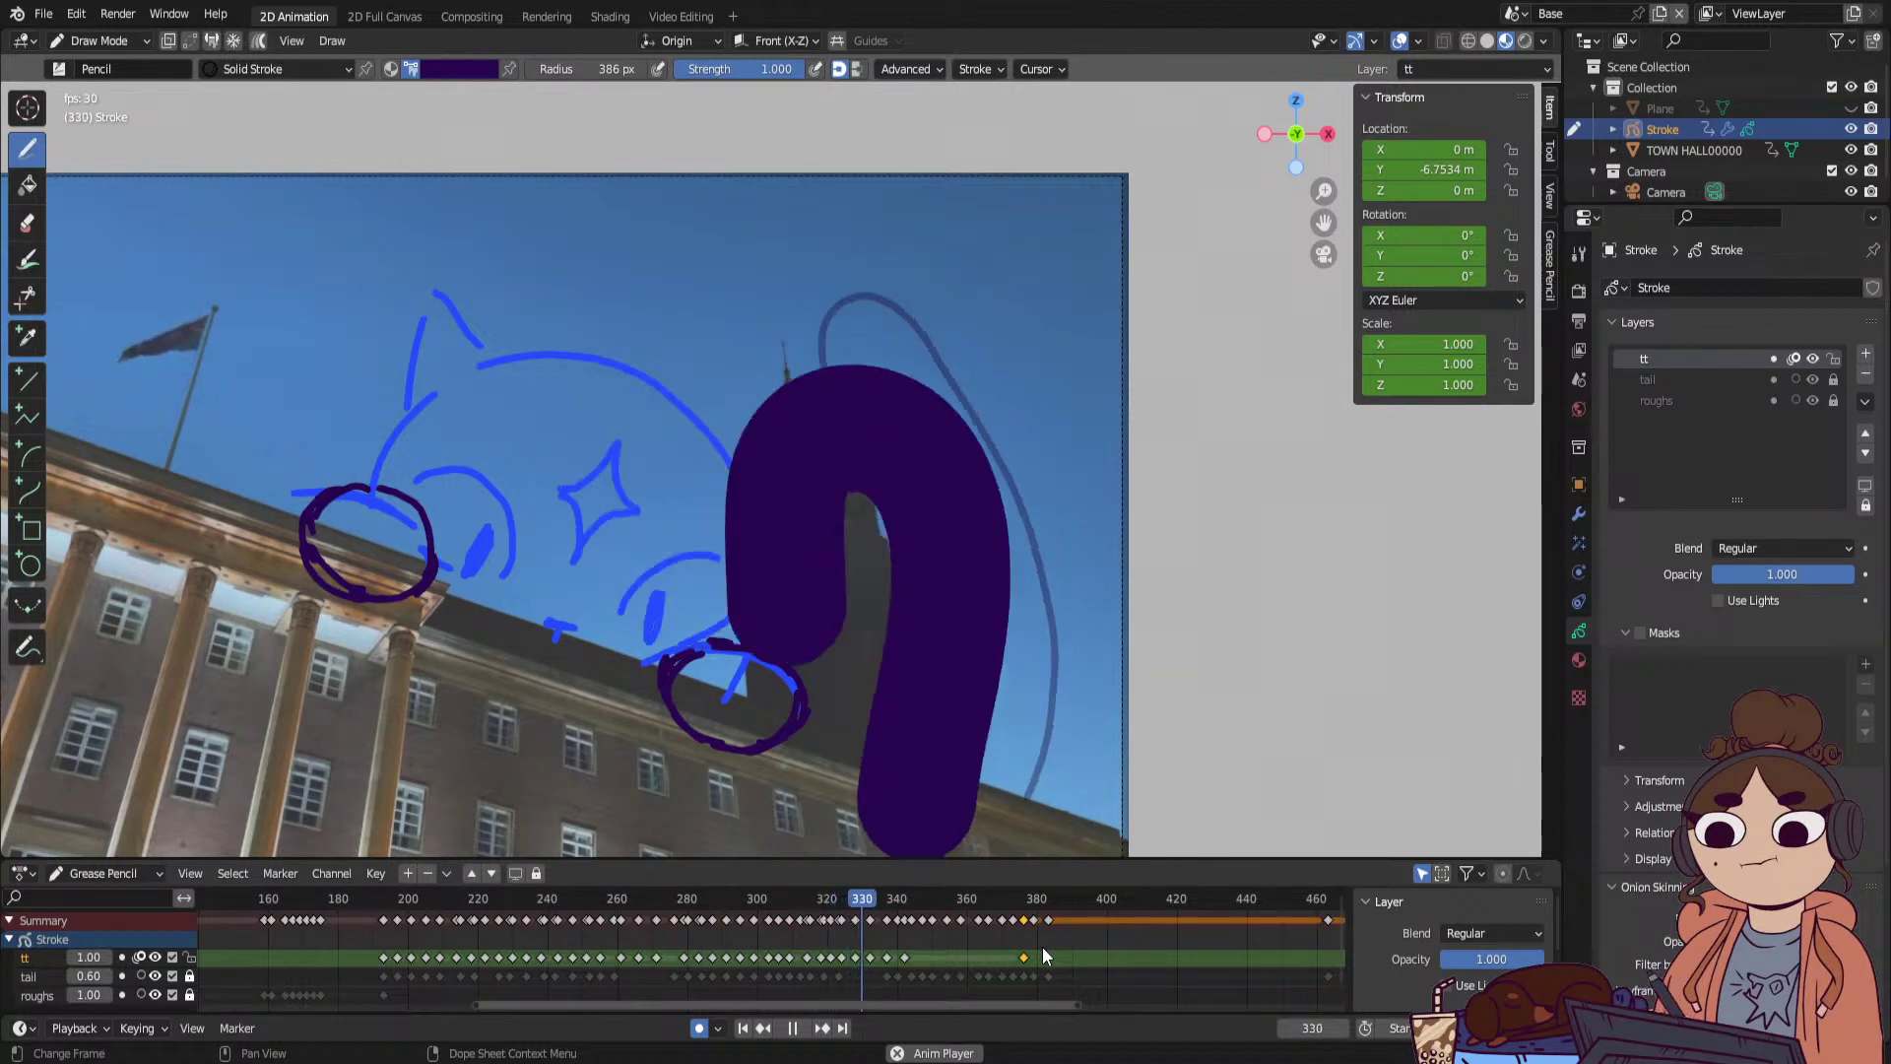
pyautogui.click(902, 910)
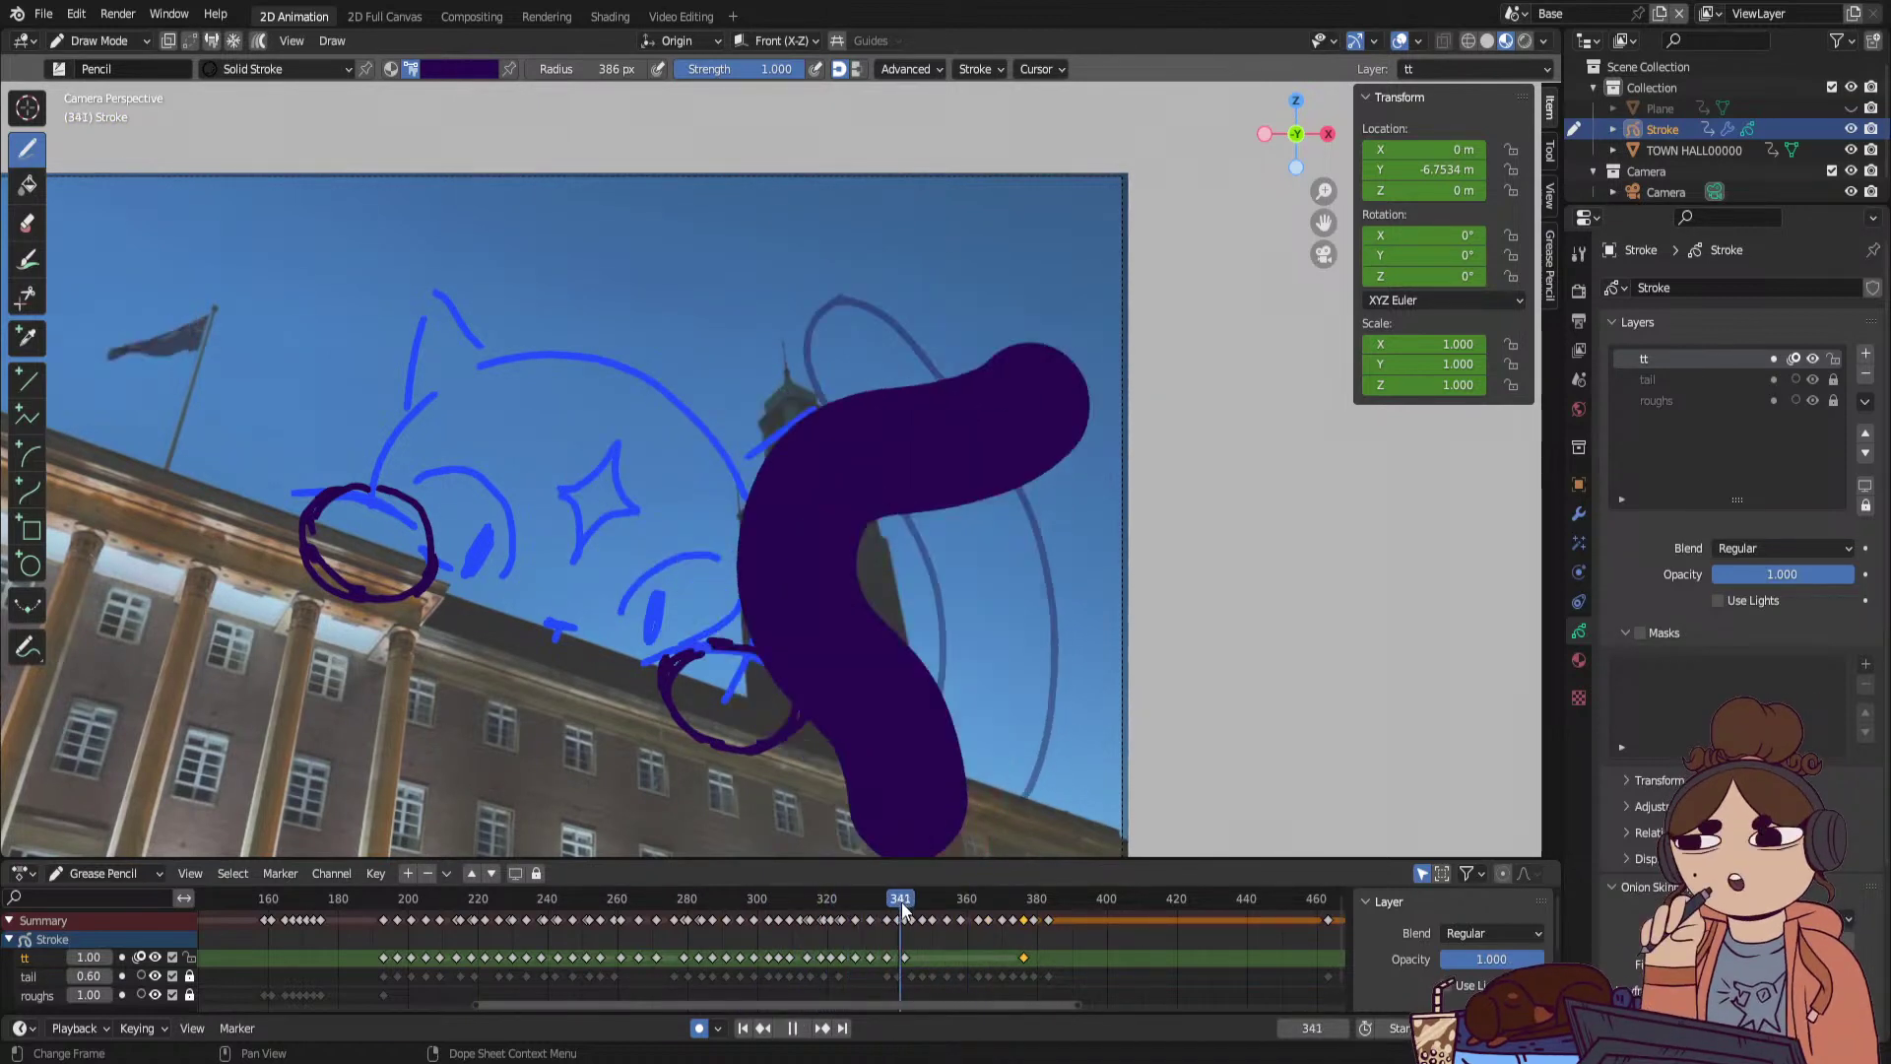
pyautogui.moveTo(902, 910); pyautogui.dragTo(908, 907)
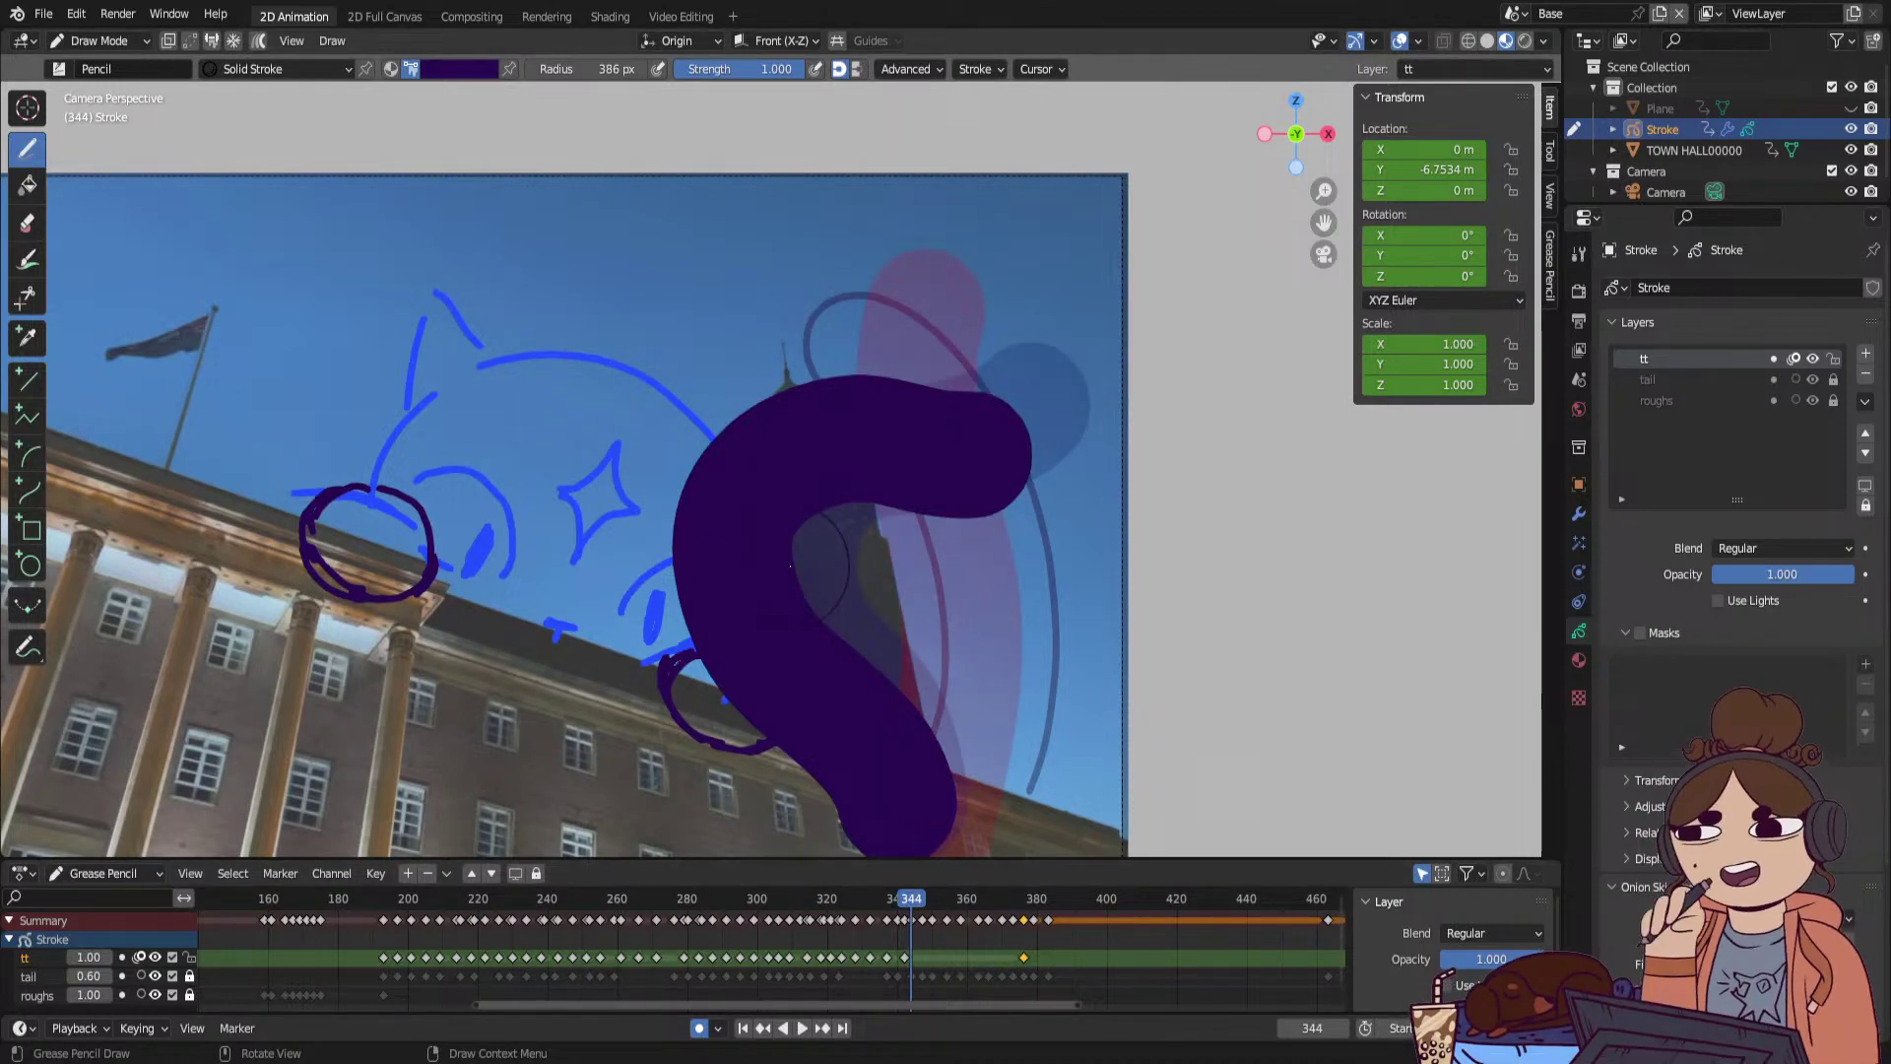
pyautogui.click(900, 903)
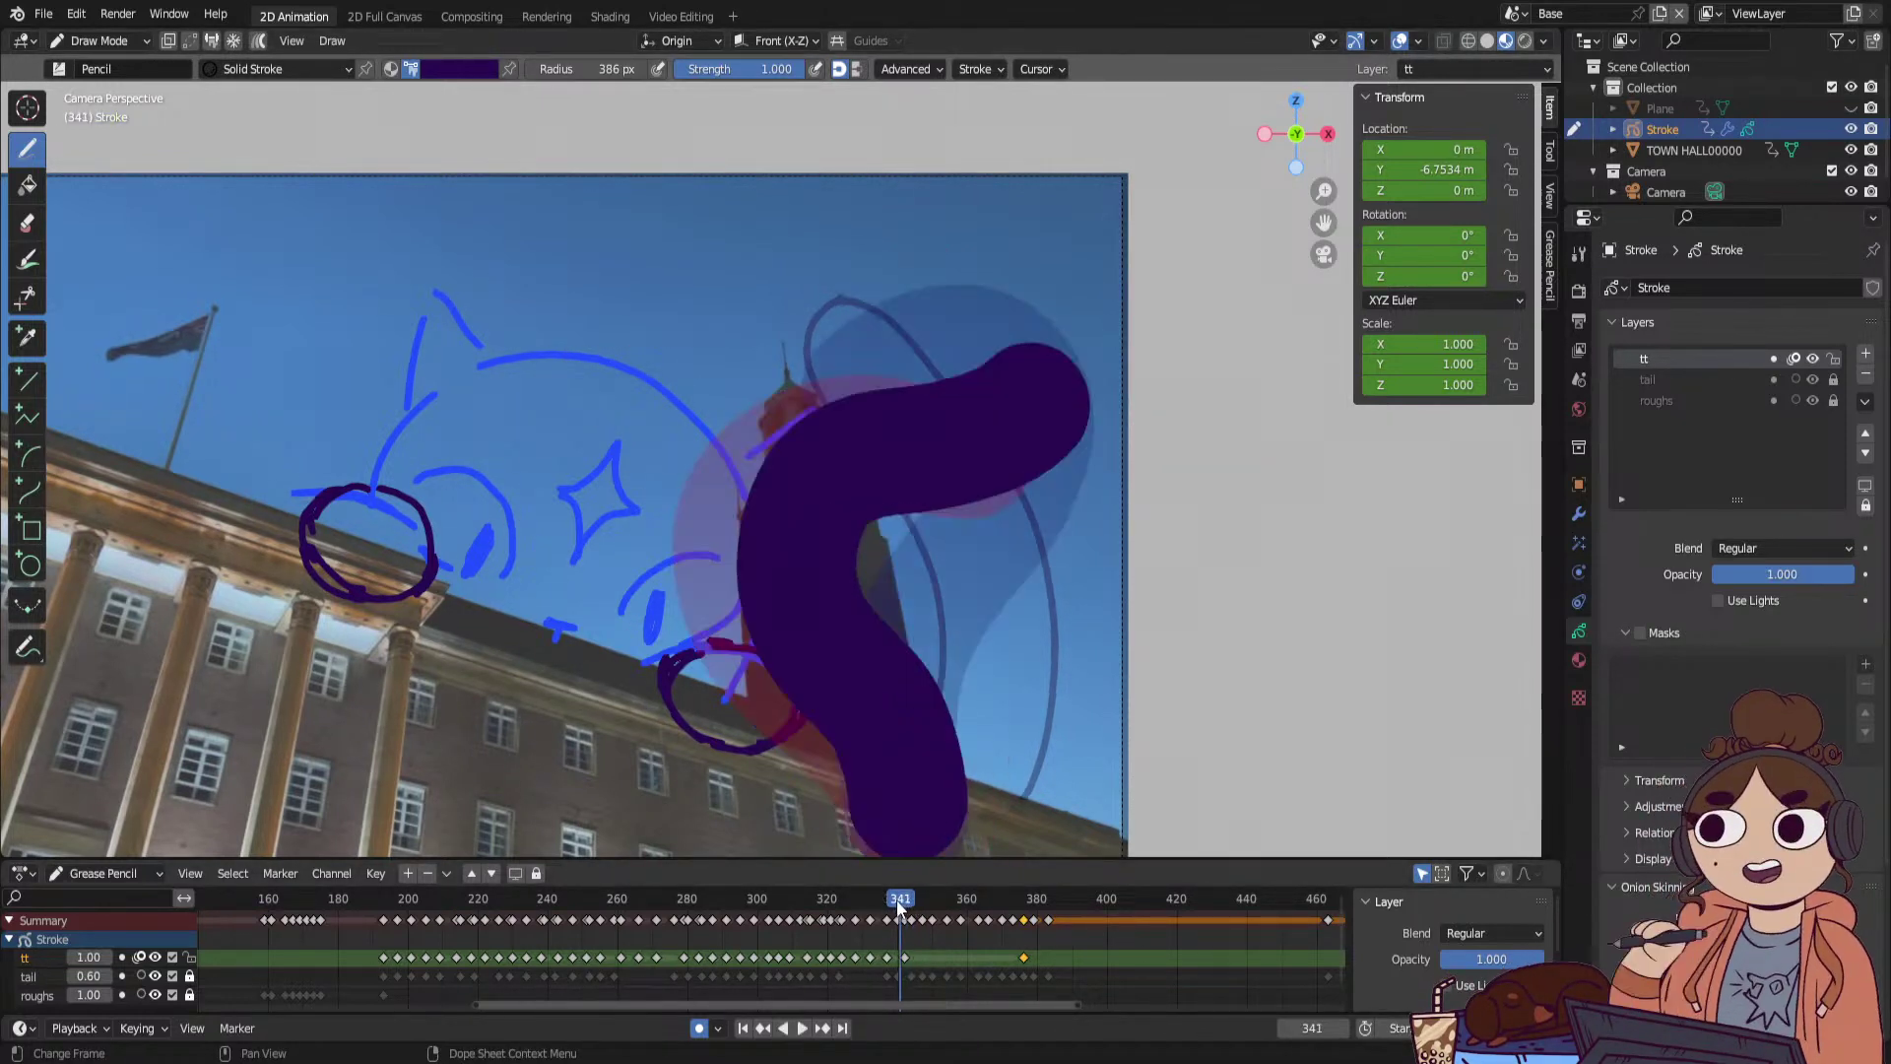
# Shift the tt layer keyframes before frame 345 slightly later, first from about frame 321 onward, then from about frame 309 onward.
pyautogui.moveTo(827, 947); pyautogui.dragTo(923, 957)
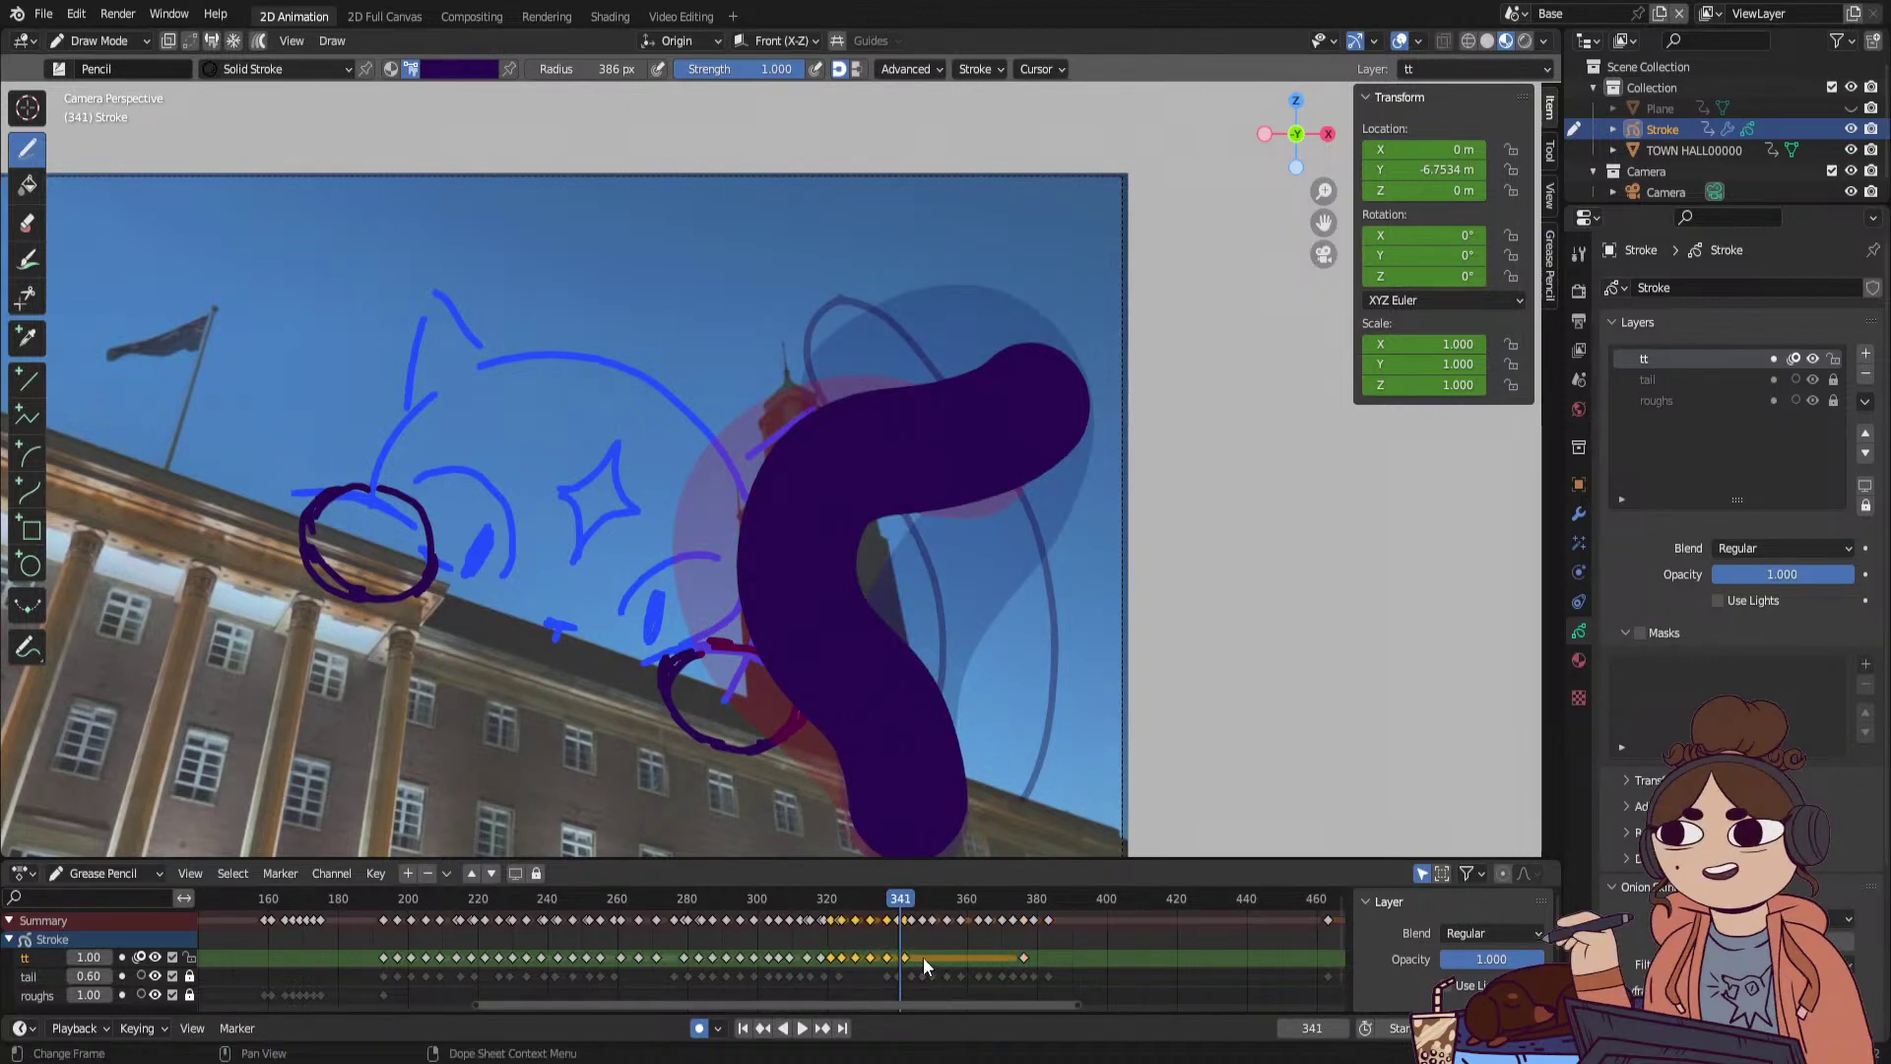
pyautogui.press('g')
pyautogui.click(924, 954)
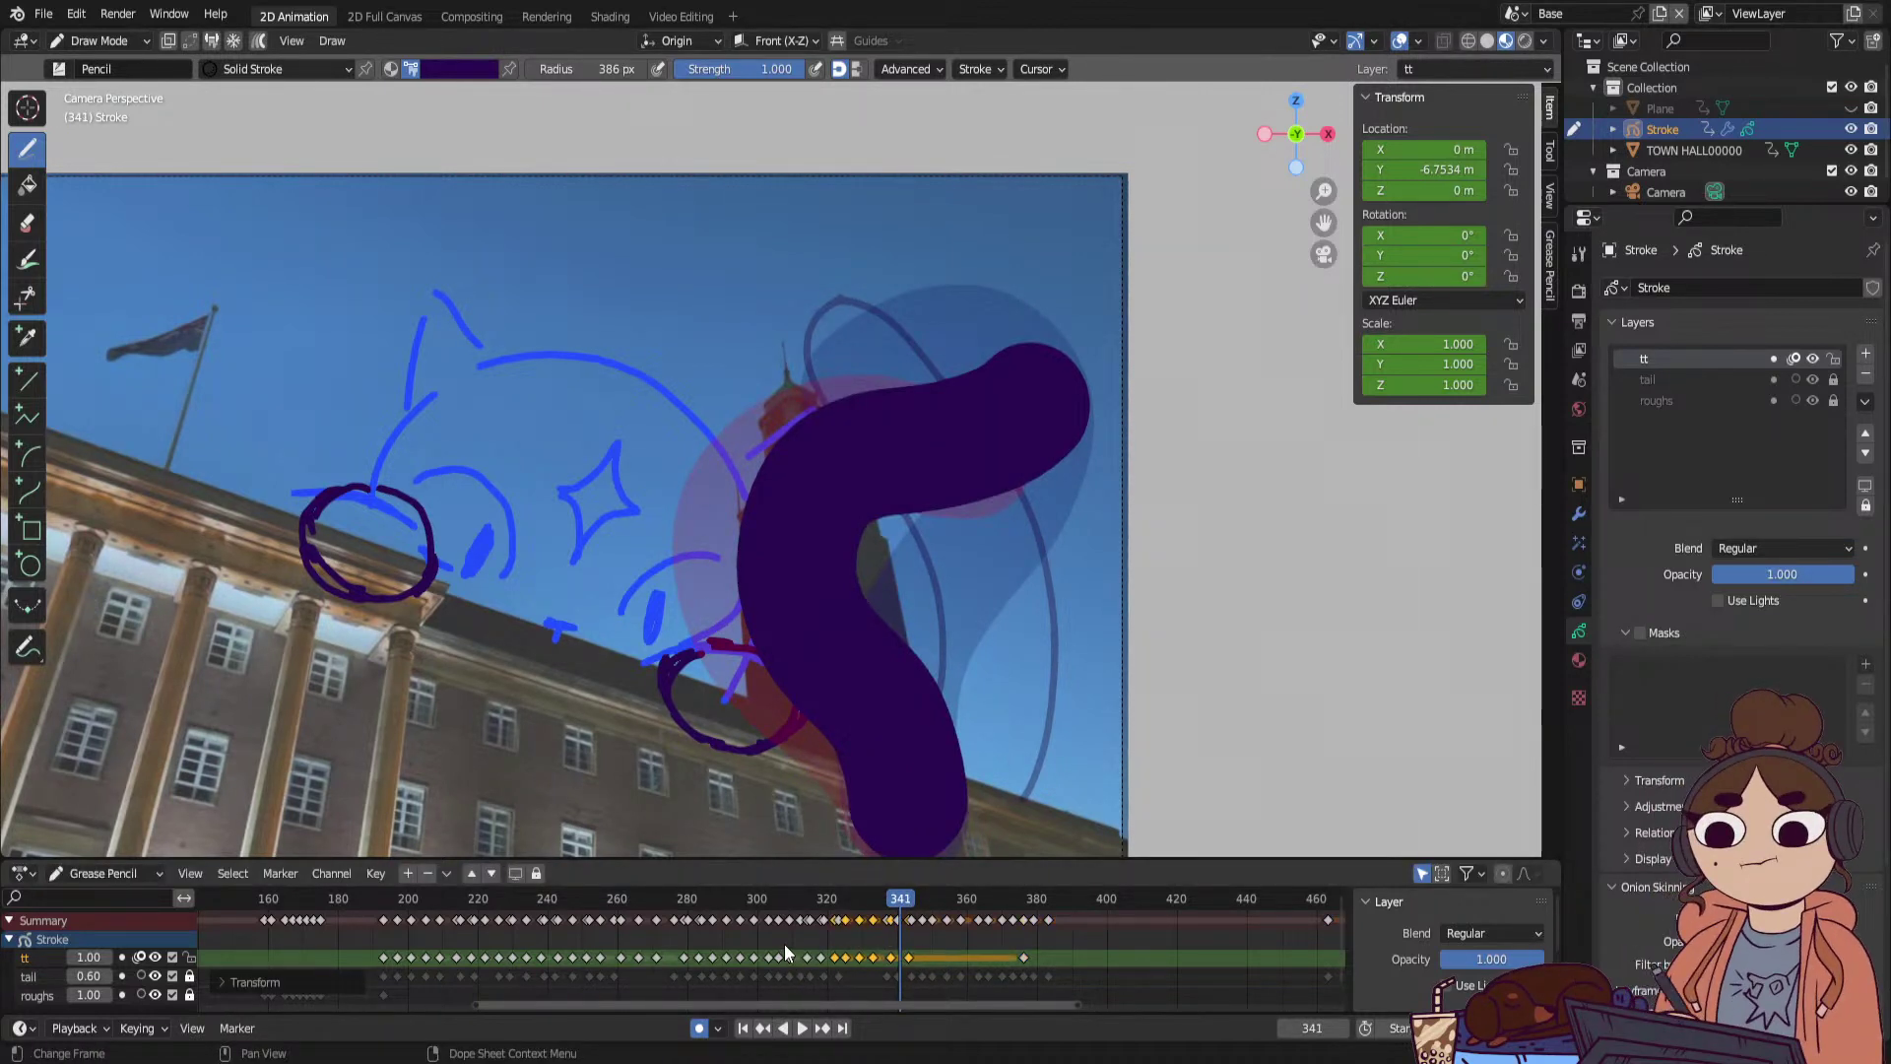
pyautogui.moveTo(785, 940); pyautogui.dragTo(930, 965)
pyautogui.press('g')
pyautogui.click(918, 953)
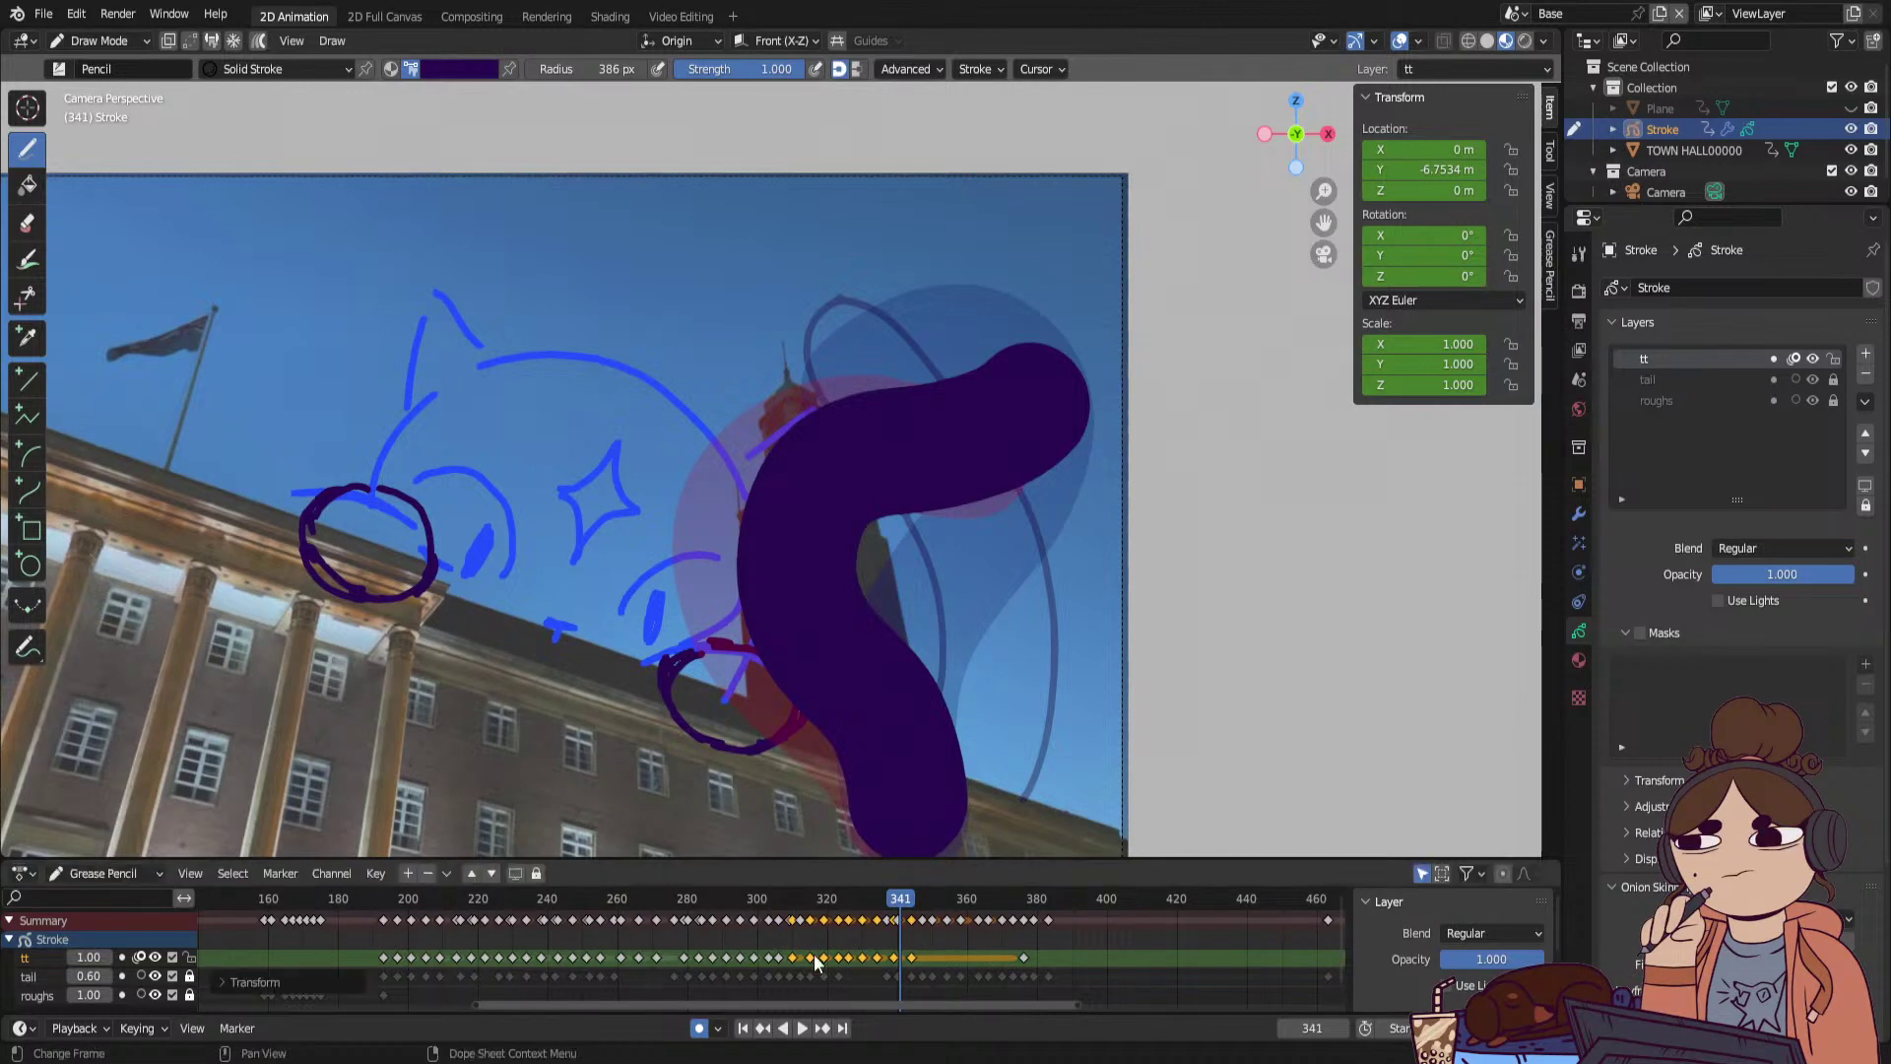
# Fine-tune the spacing of the tt layer keyframes between about frames 310 and 344 by moving selected groups.
pyautogui.moveTo(775, 941); pyautogui.dragTo(808, 956)
pyautogui.moveTo(983, 961); pyautogui.dragTo(930, 959)
pyautogui.press('g')
pyautogui.click(936, 953)
pyautogui.press('g')
pyautogui.click(938, 953)
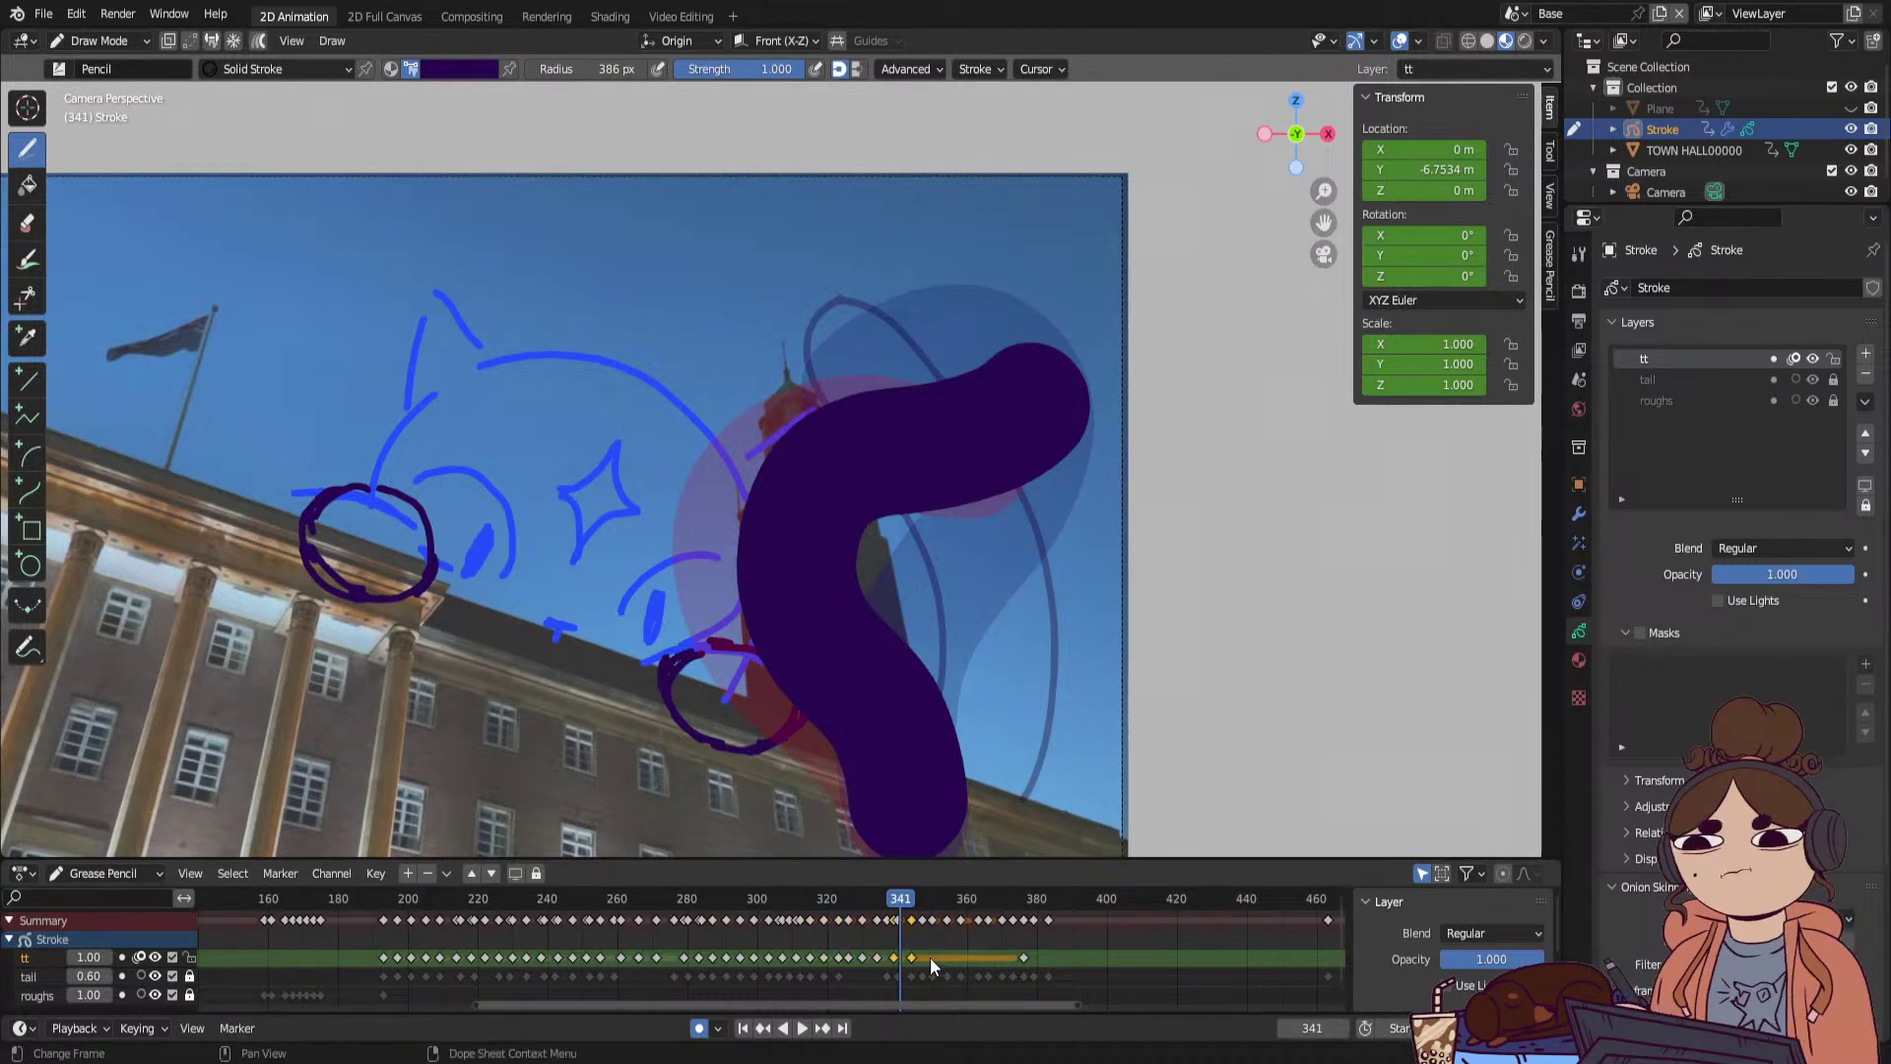
pyautogui.press('g')
pyautogui.click(908, 958)
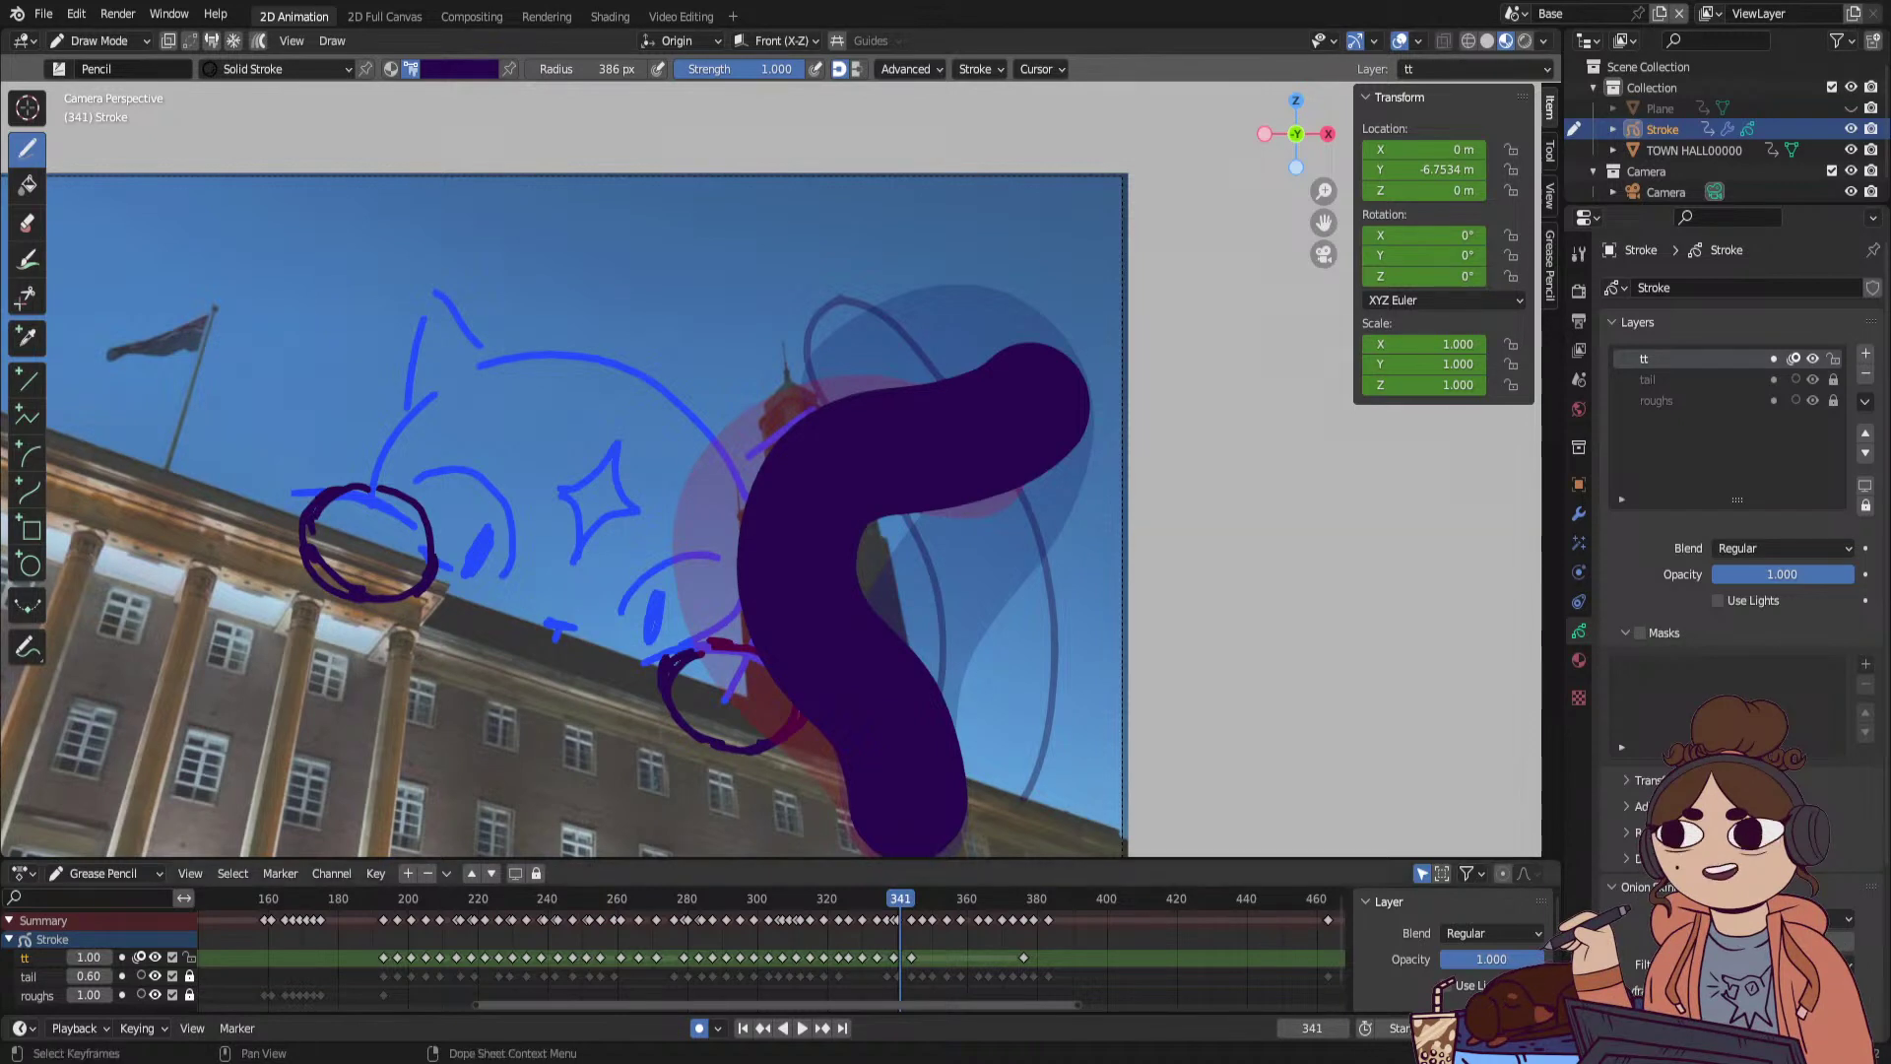
# Play back the tail animation to check the adjusted keyframe timing.
pyautogui.moveTo(896, 929); pyautogui.dragTo(376, 972)
pyautogui.press('space')
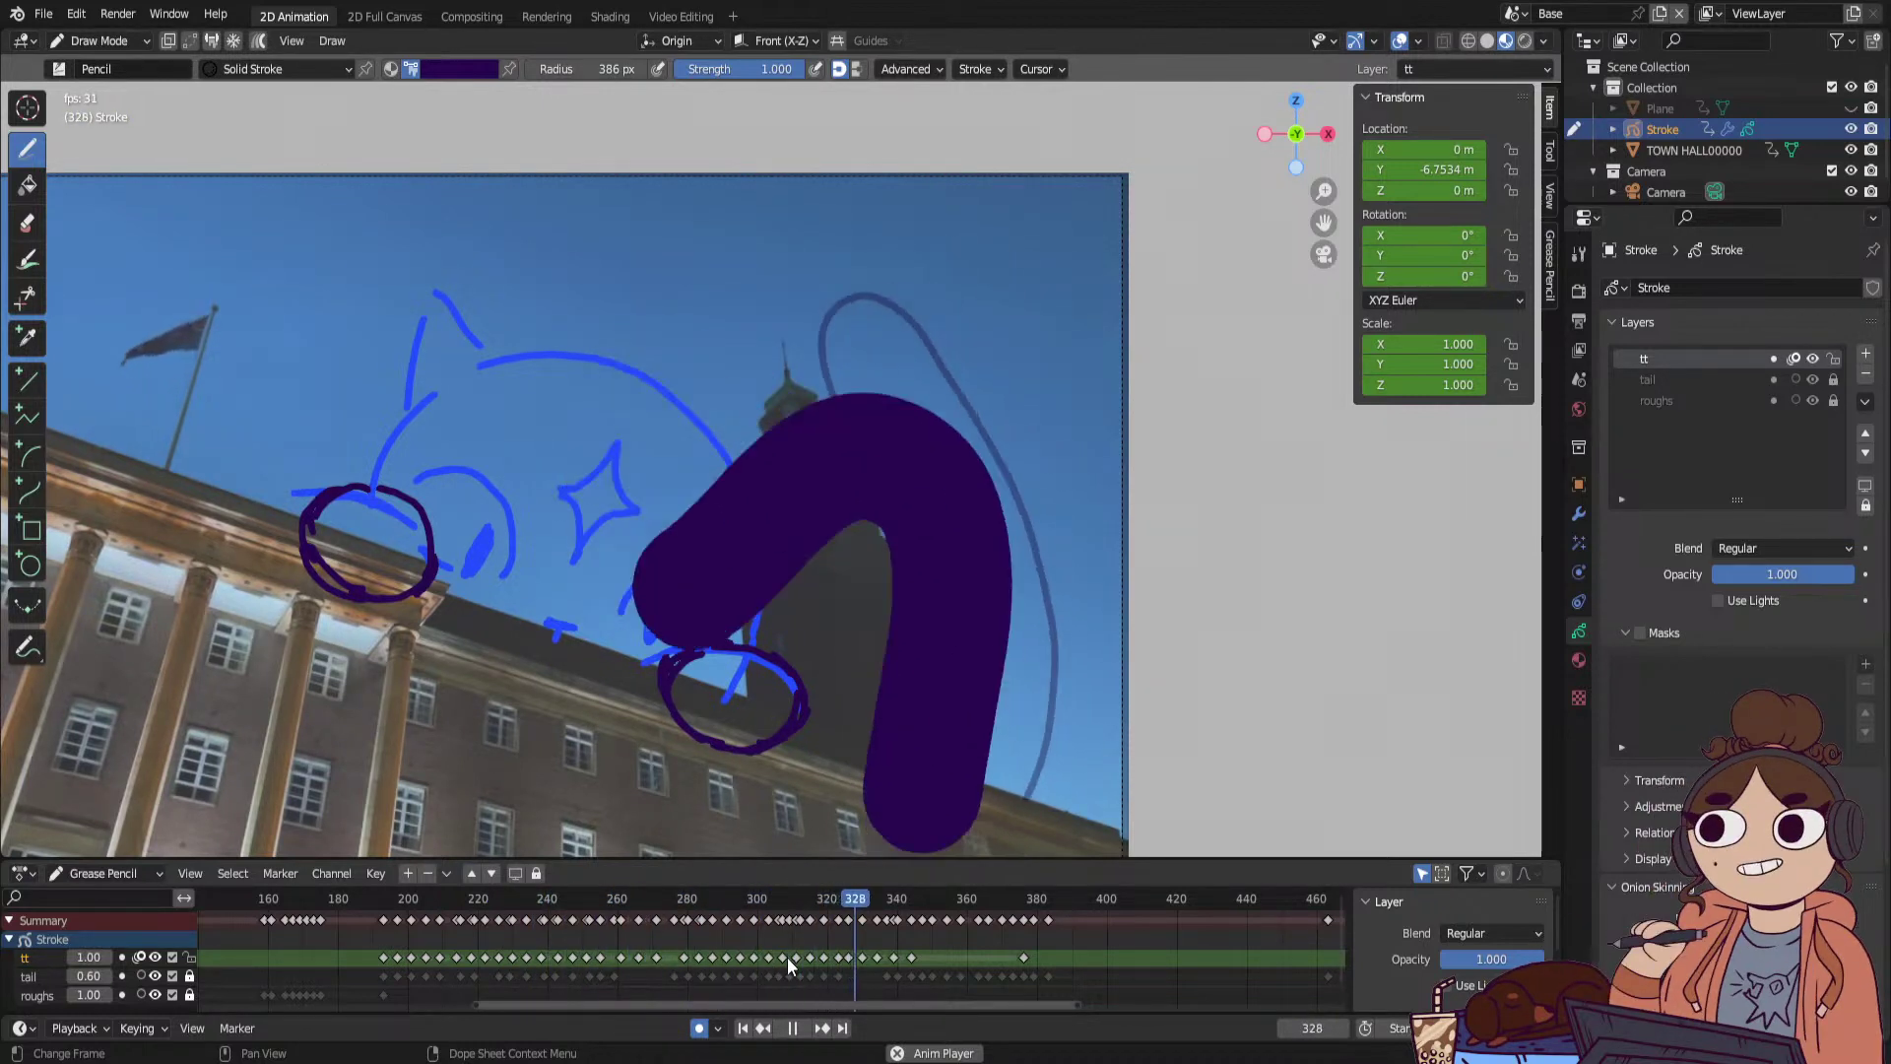
pyautogui.press('space')
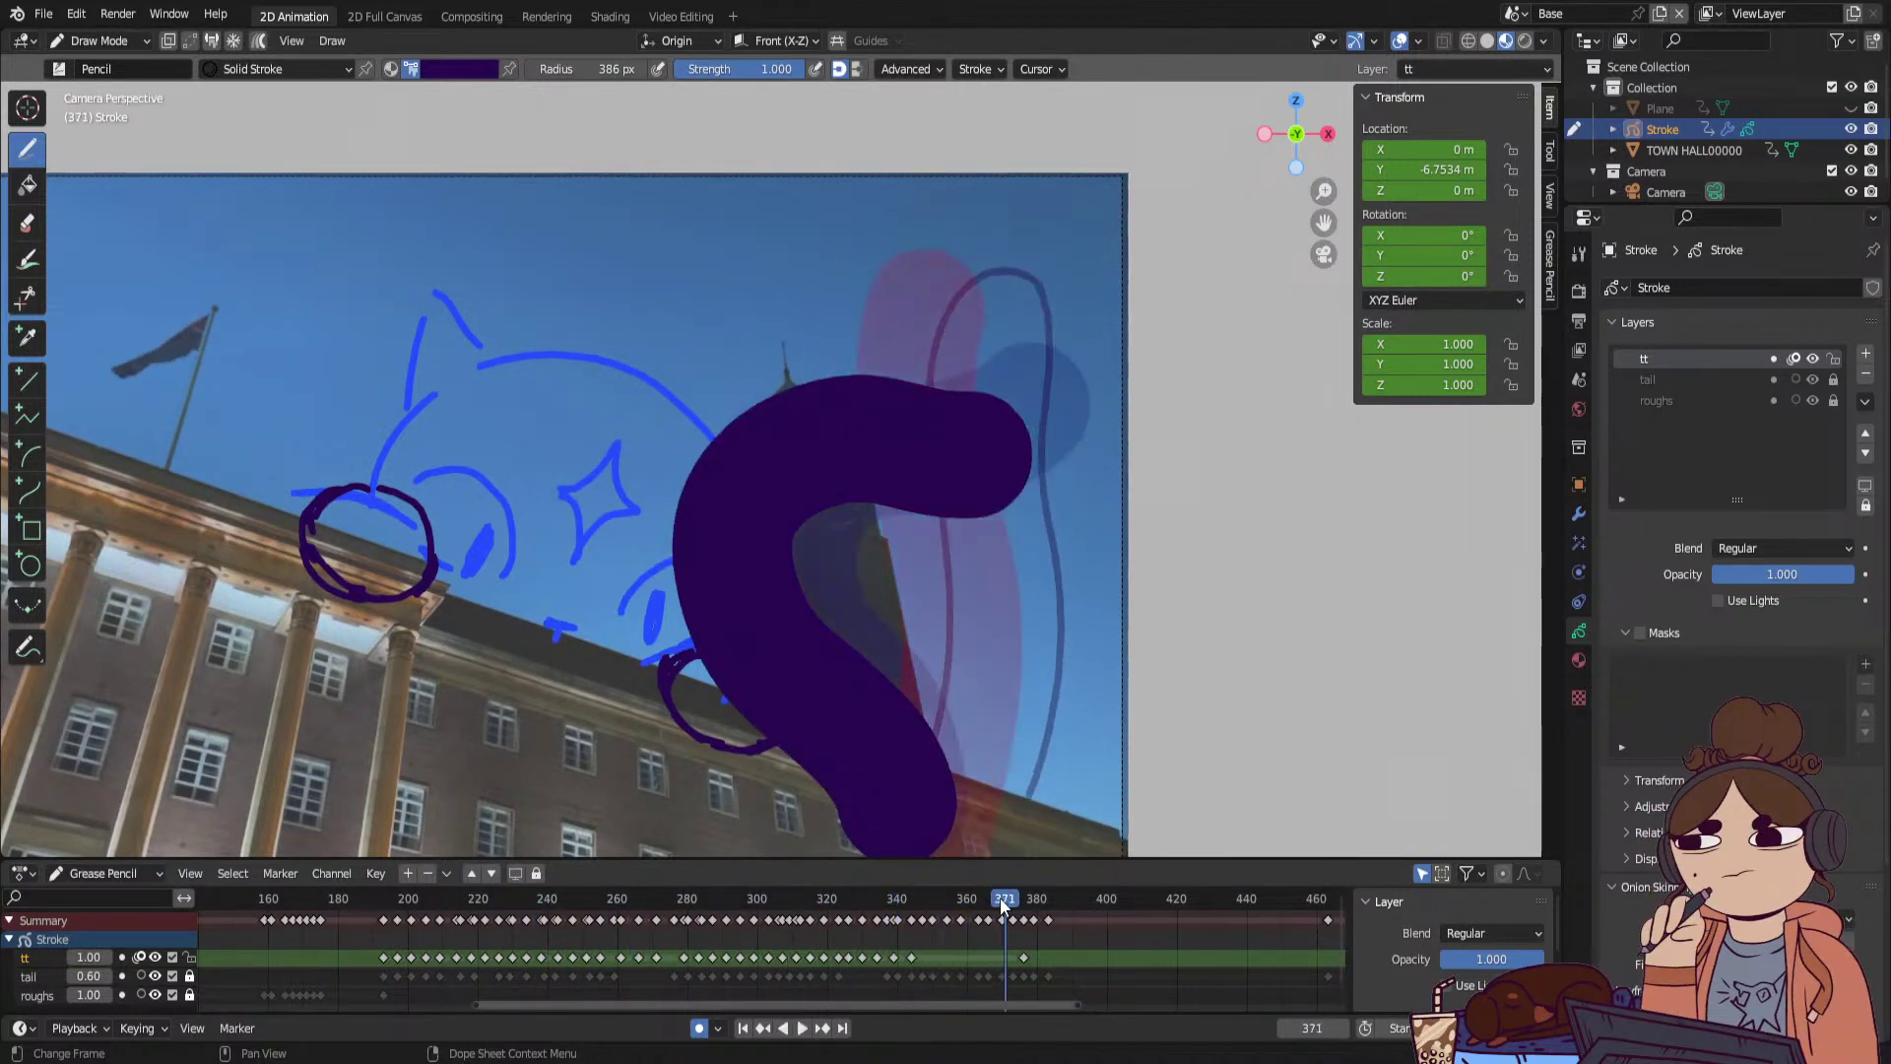
# Draw a tail pose at frame 348 that arches over the cat's head with the tip curling away.
pyautogui.click(914, 900)
pyautogui.press('Left')
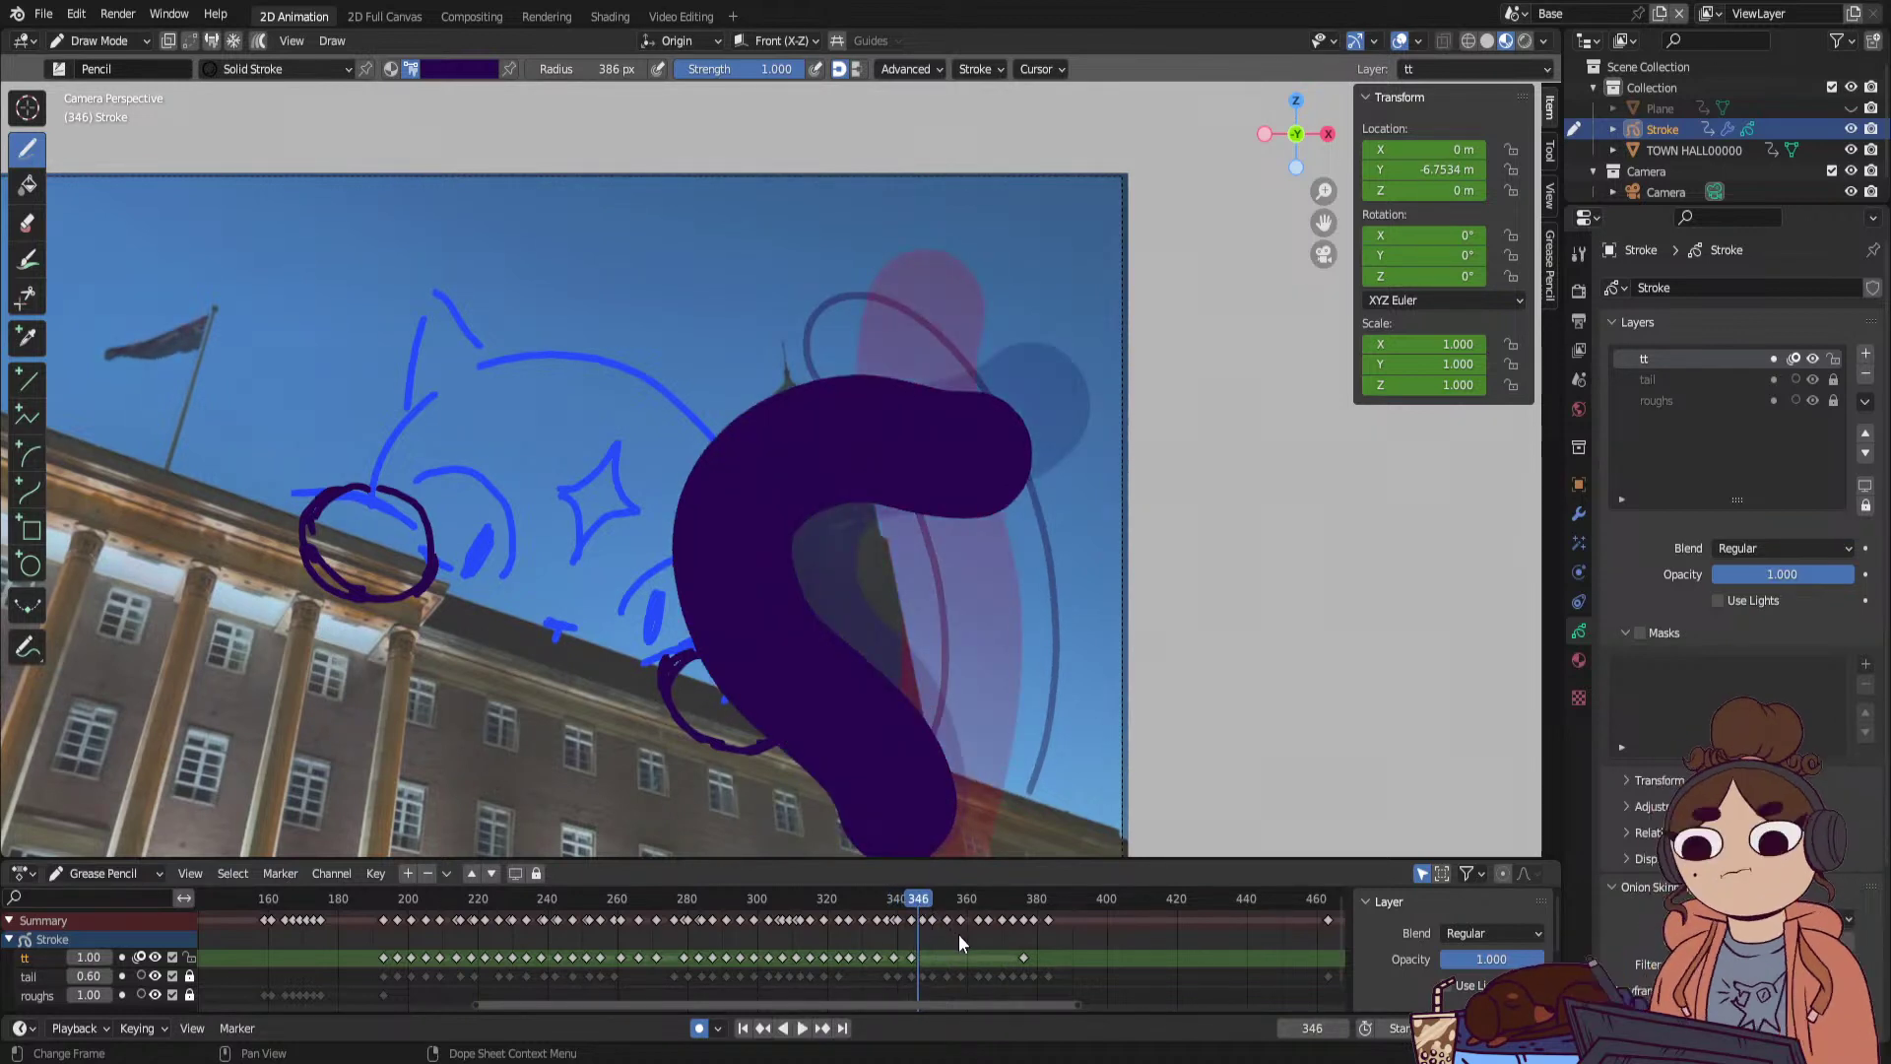
pyautogui.press('Right')
pyautogui.press('Right')
pyautogui.press('Right')
pyautogui.press('Right')
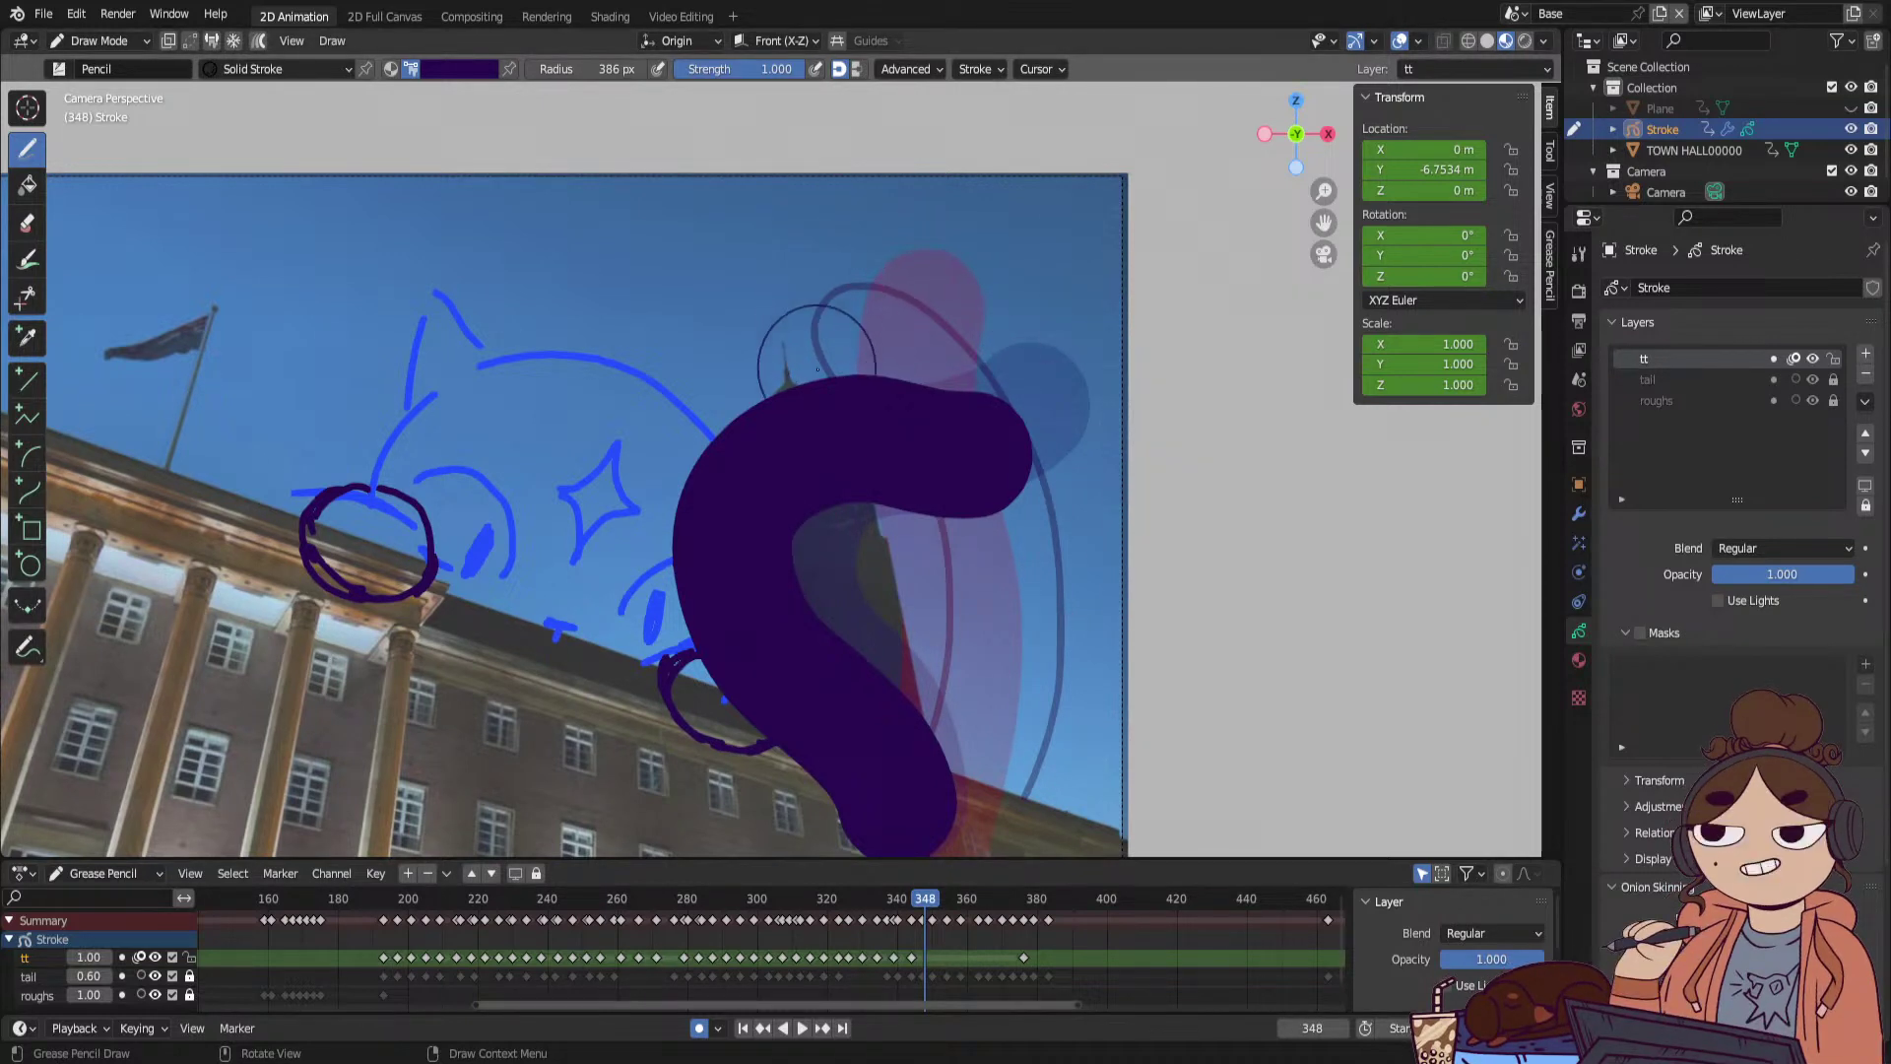
pyautogui.moveTo(822, 359)
pyautogui.mouseDown()
pyautogui.moveTo(842, 316)
pyautogui.moveTo(690, 487)
pyautogui.mouseUp()
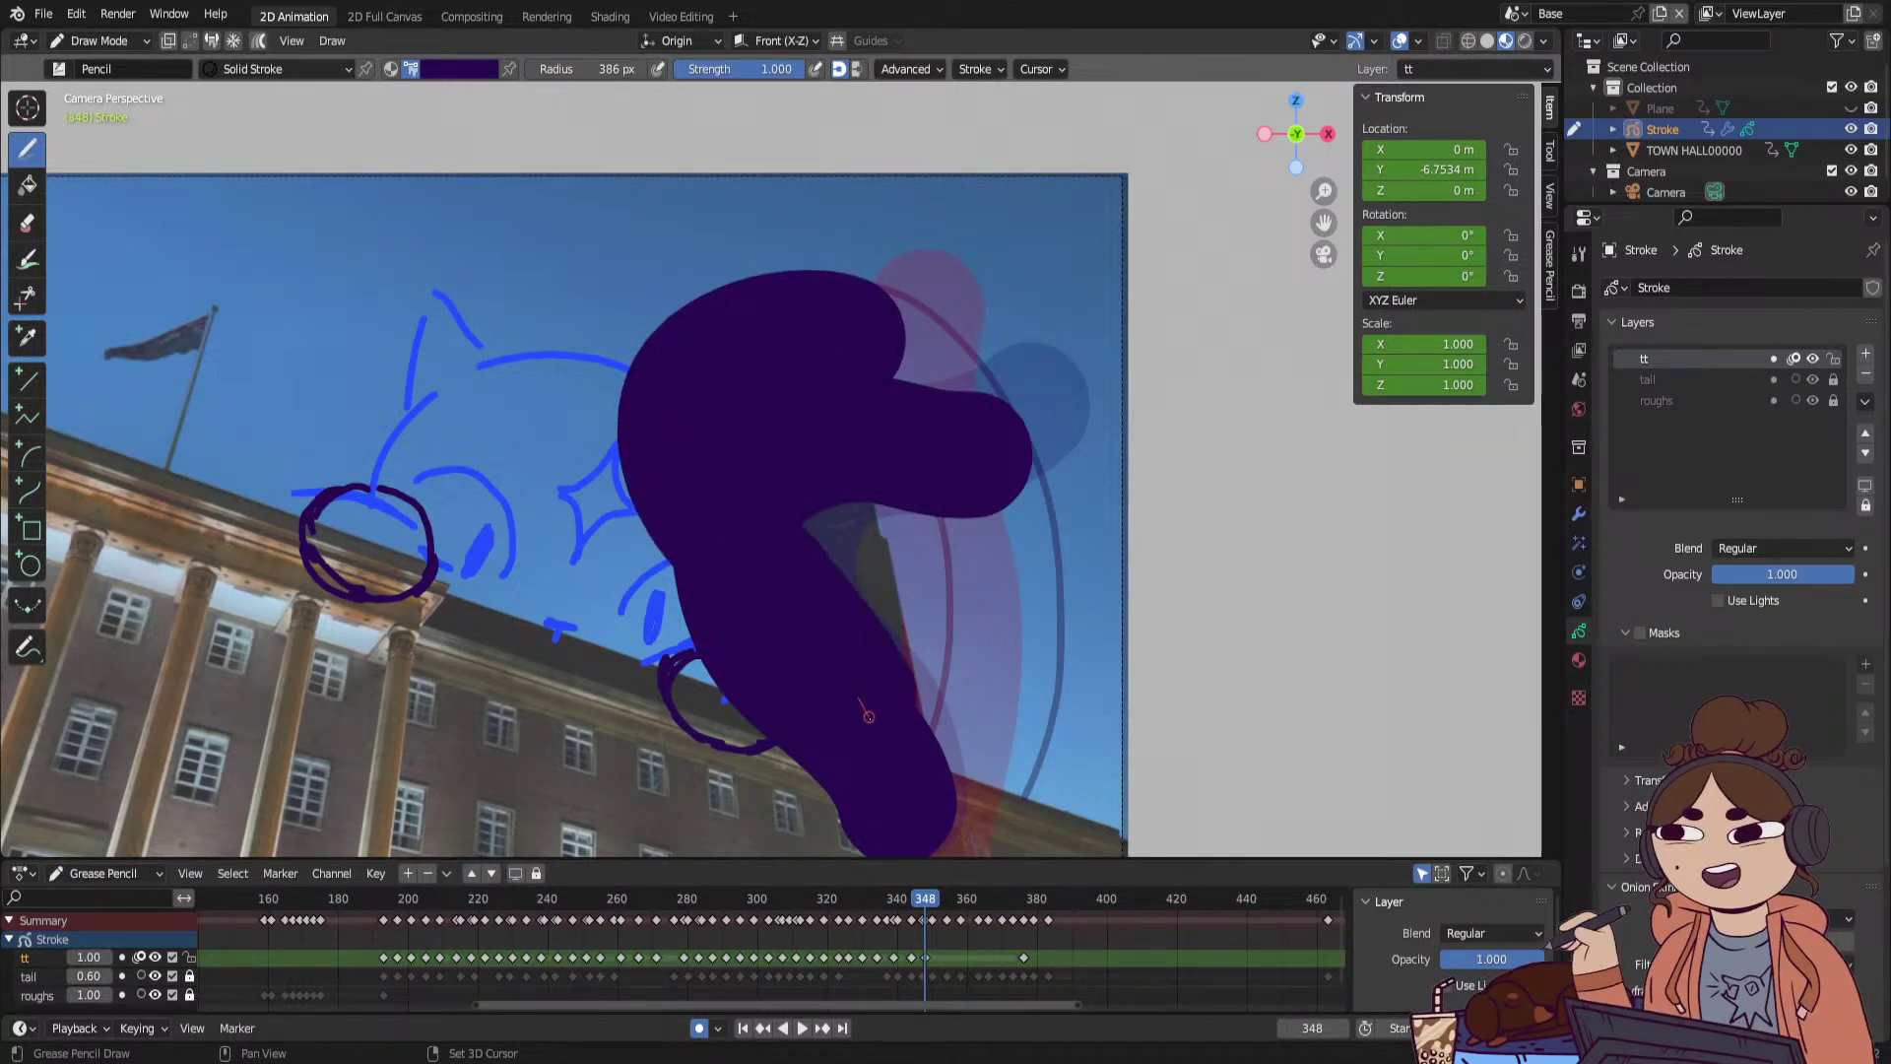
pyautogui.hotkey('ctrl', 'z')
# Draw tail poses at frames 352 and 356, with the tip swinging up above the cat's head.
pyautogui.press('space')
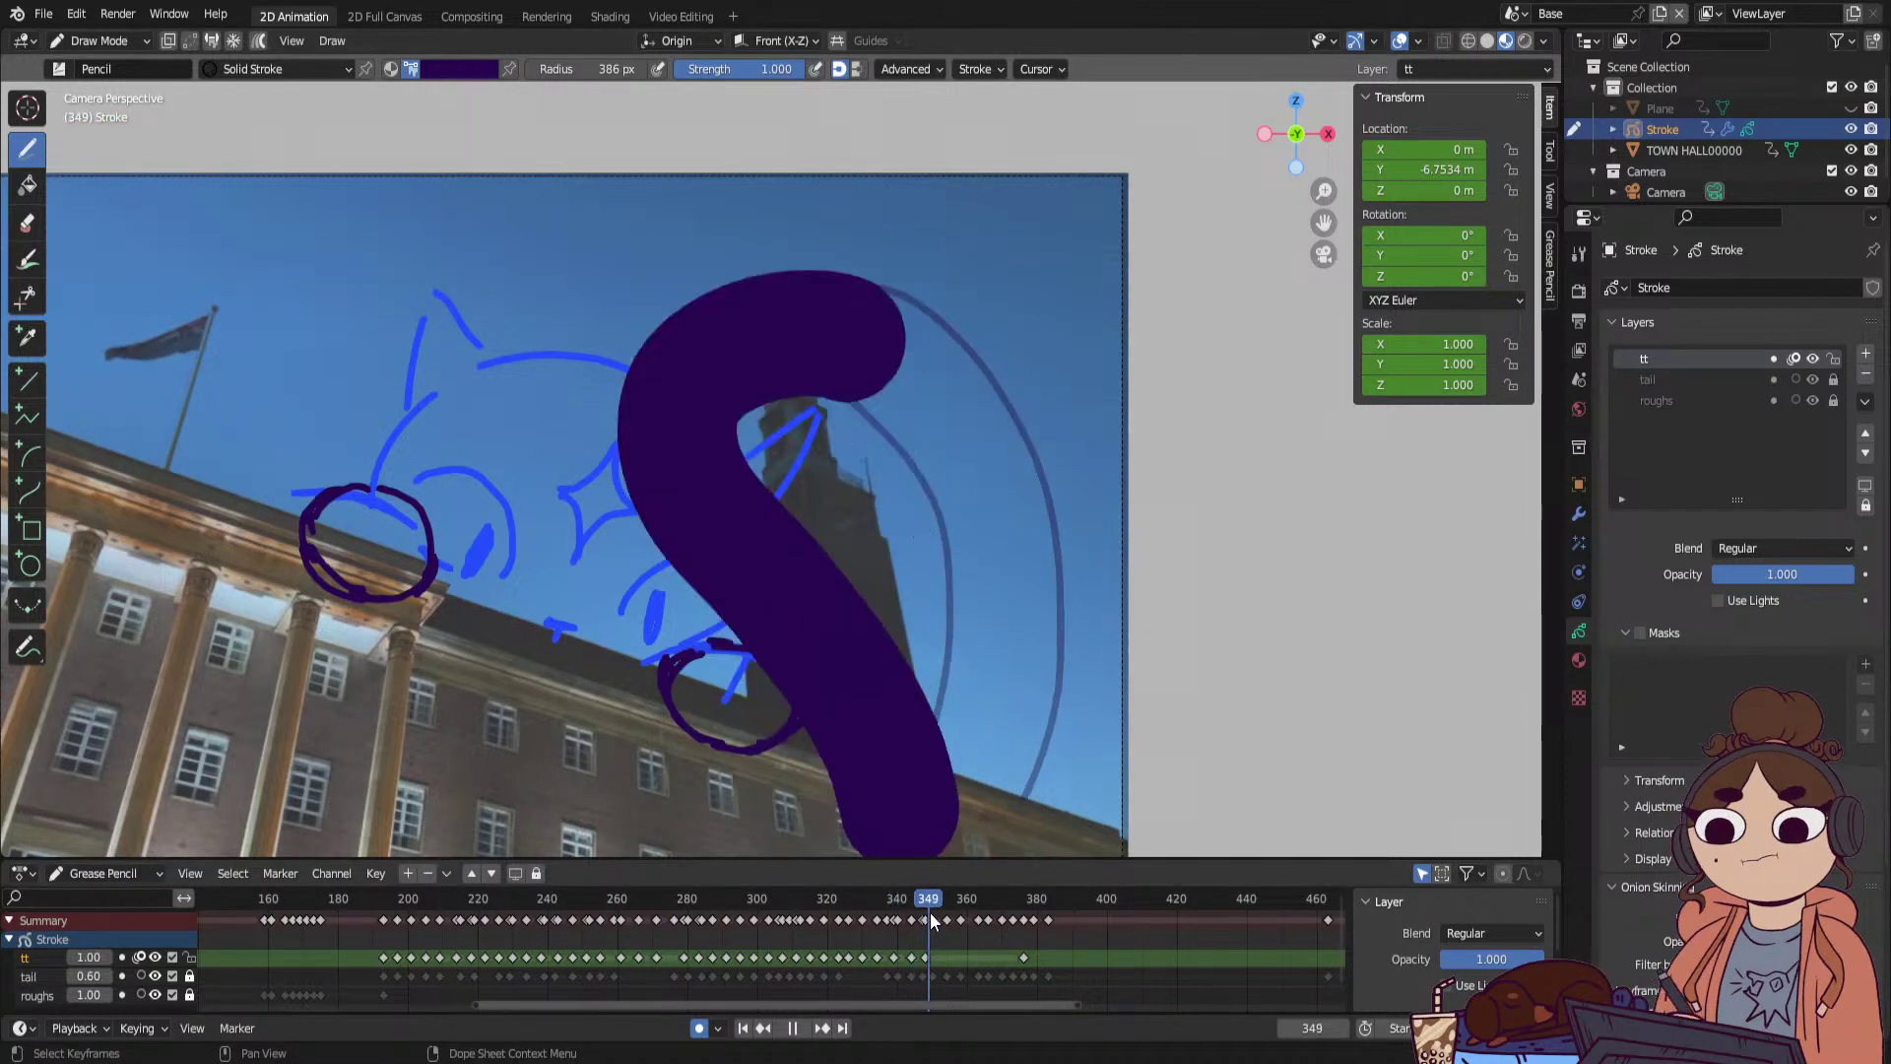
pyautogui.press('space')
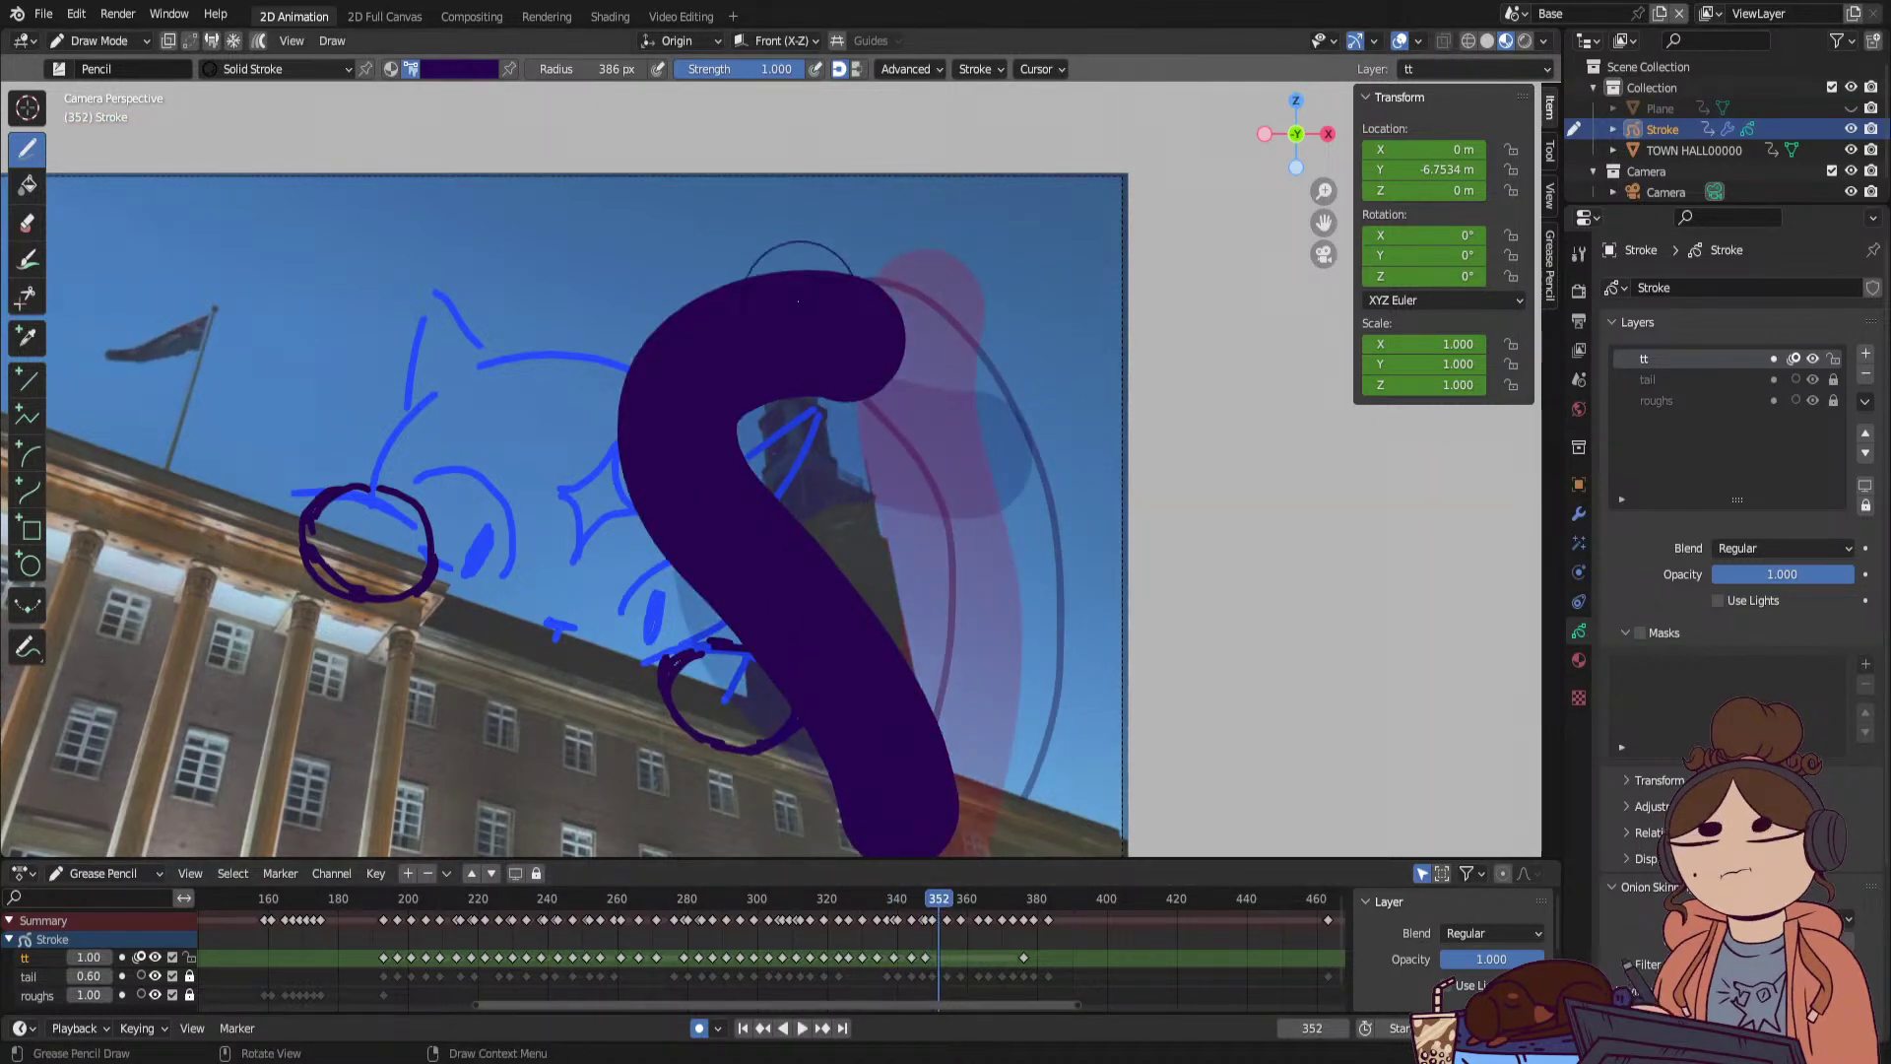
pyautogui.moveTo(783, 281)
pyautogui.mouseDown()
pyautogui.moveTo(663, 354)
pyautogui.moveTo(860, 620)
pyautogui.moveTo(892, 809)
pyautogui.mouseUp()
pyautogui.moveTo(938, 902); pyautogui.dragTo(952, 908)
pyautogui.moveTo(687, 299)
pyautogui.mouseDown()
pyautogui.moveTo(935, 690)
pyautogui.moveTo(947, 818)
pyautogui.mouseUp()
pyautogui.moveTo(953, 902); pyautogui.dragTo(966, 901)
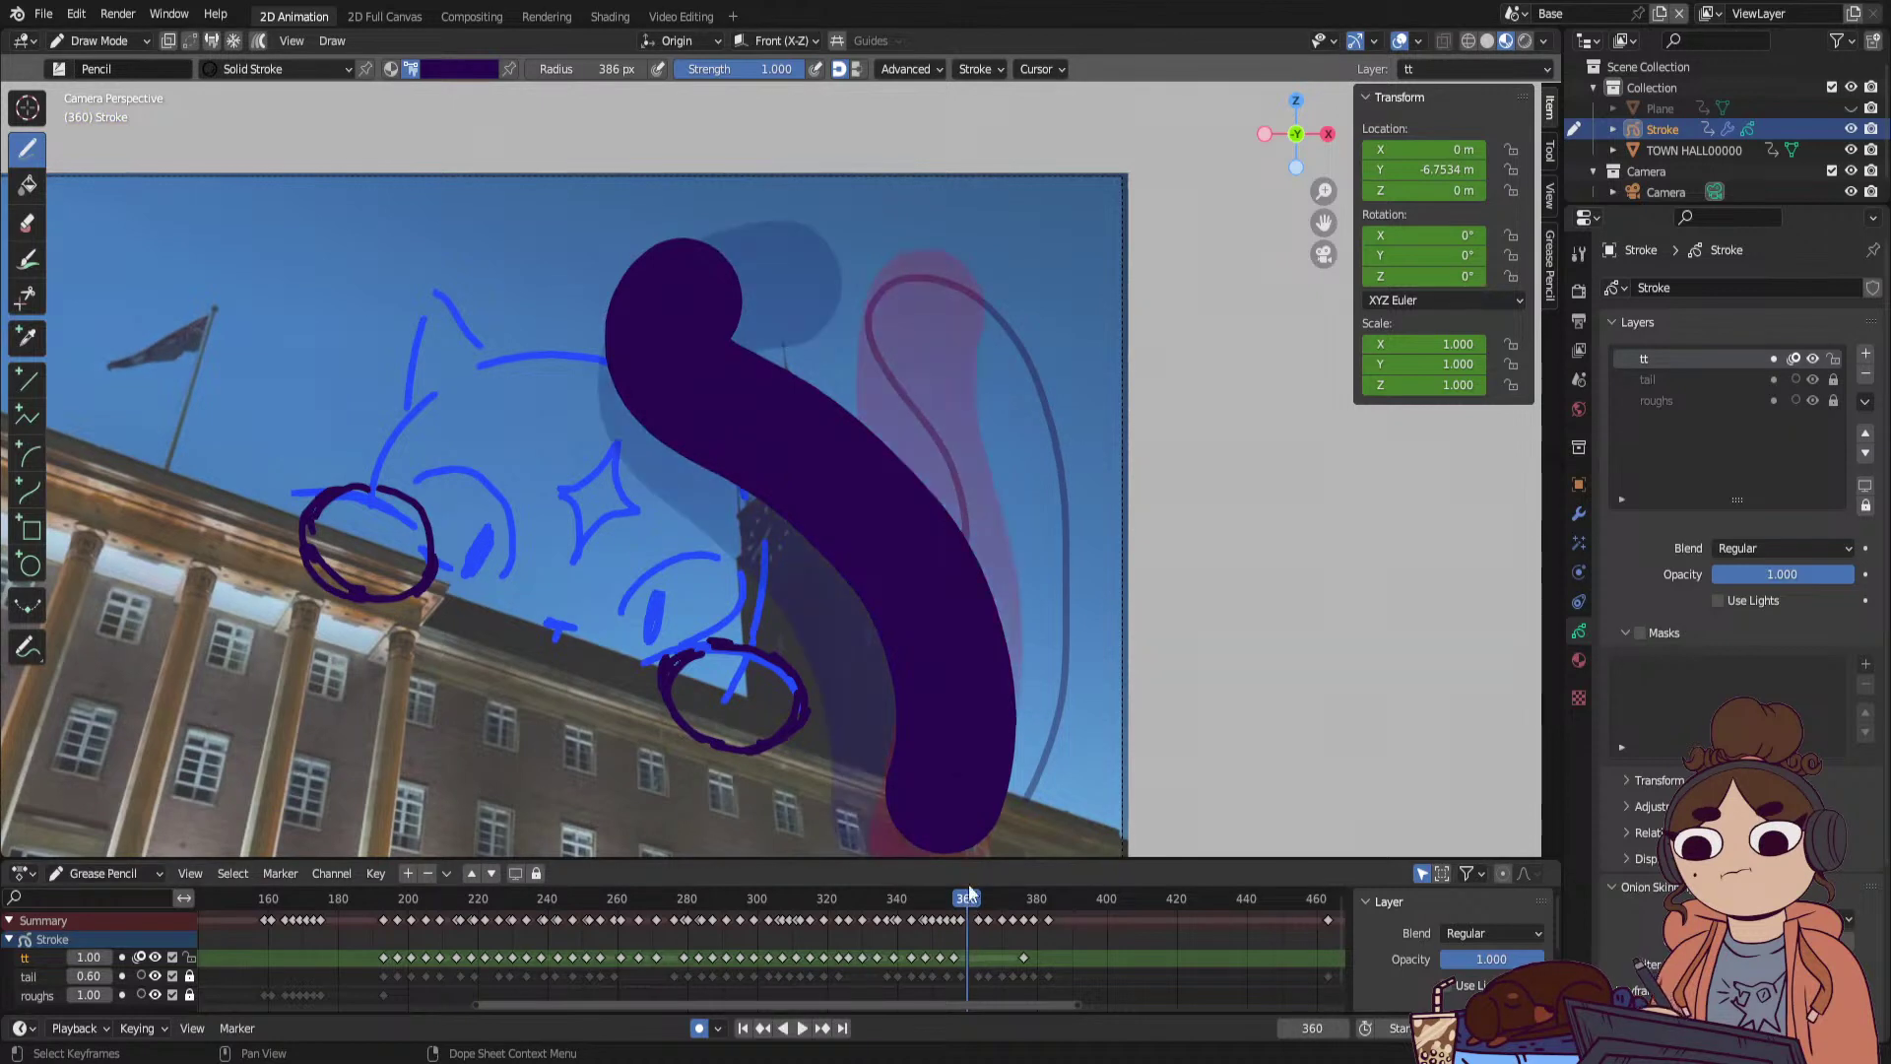
# Draw tail poses at frames 360 and 364, lowering the tip from above the tower into an arch beside the cat's ear.
pyautogui.moveTo(832, 347)
pyautogui.mouseDown()
pyautogui.moveTo(984, 551)
pyautogui.moveTo(892, 803)
pyautogui.mouseUp()
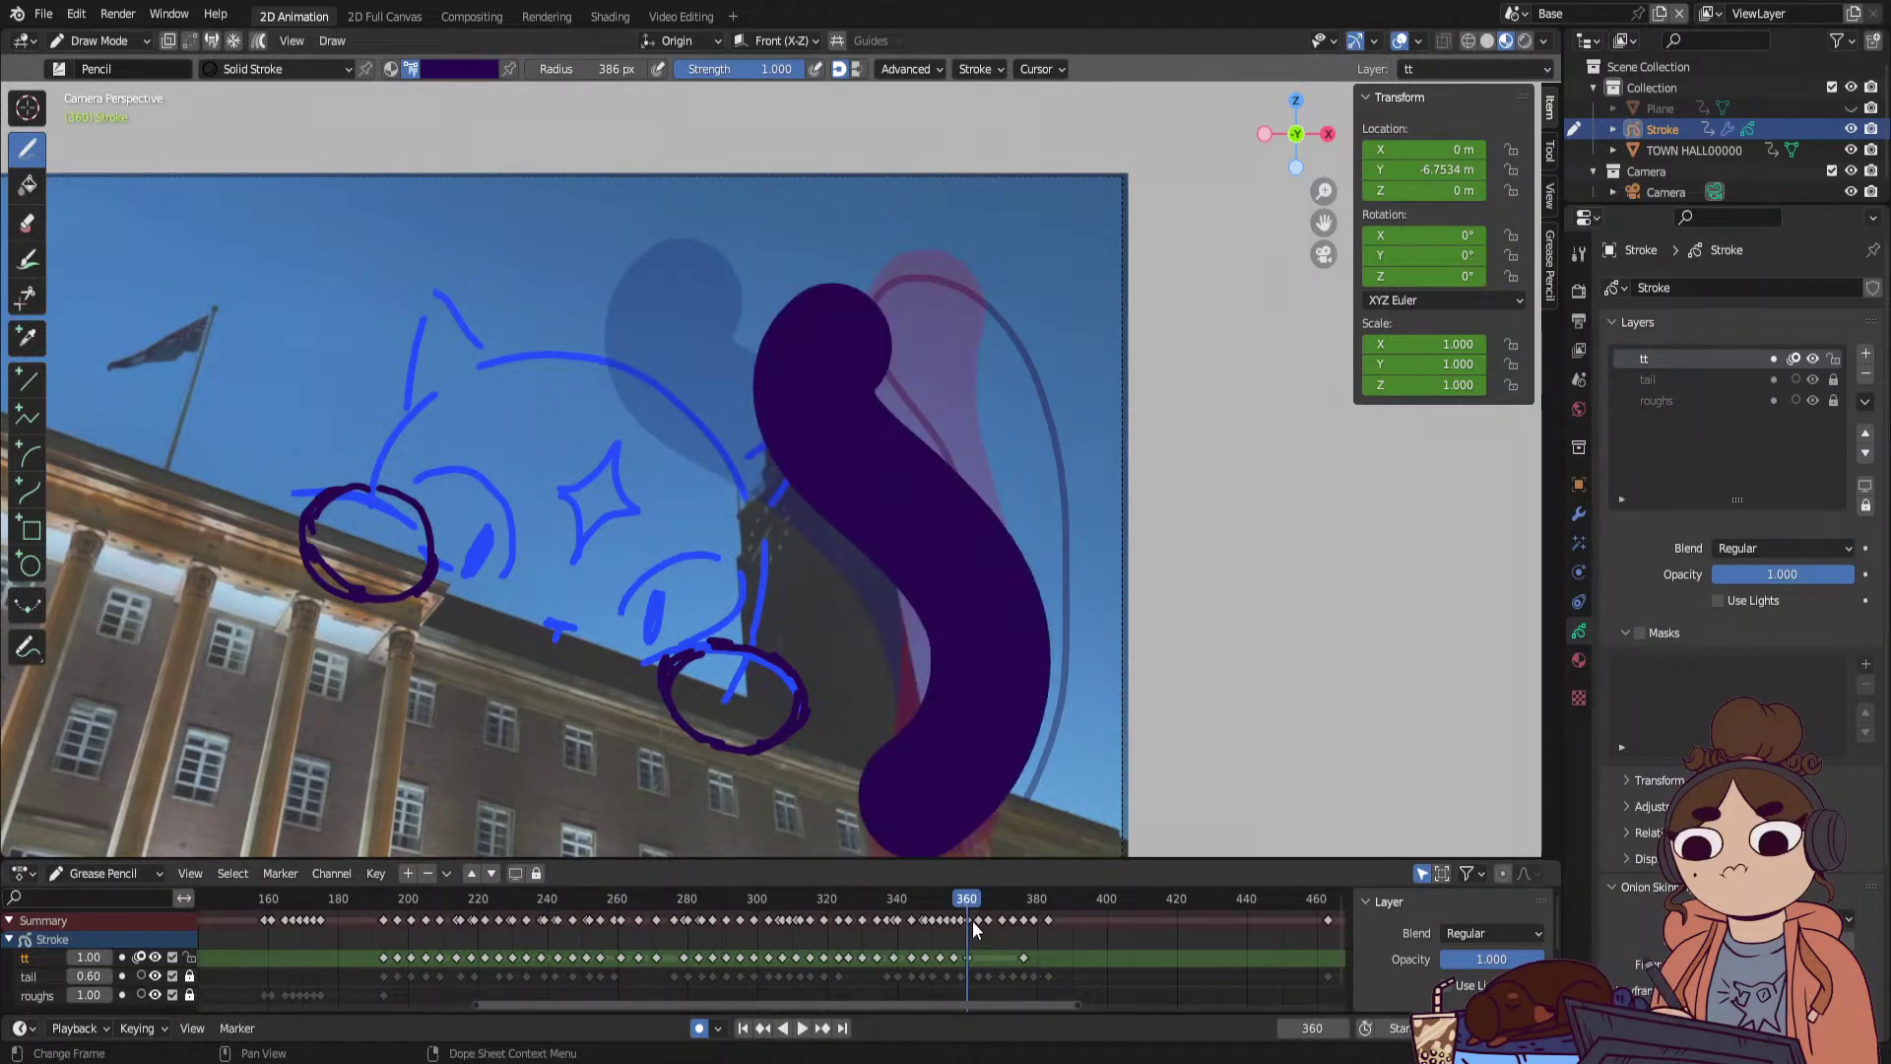
pyautogui.press('space')
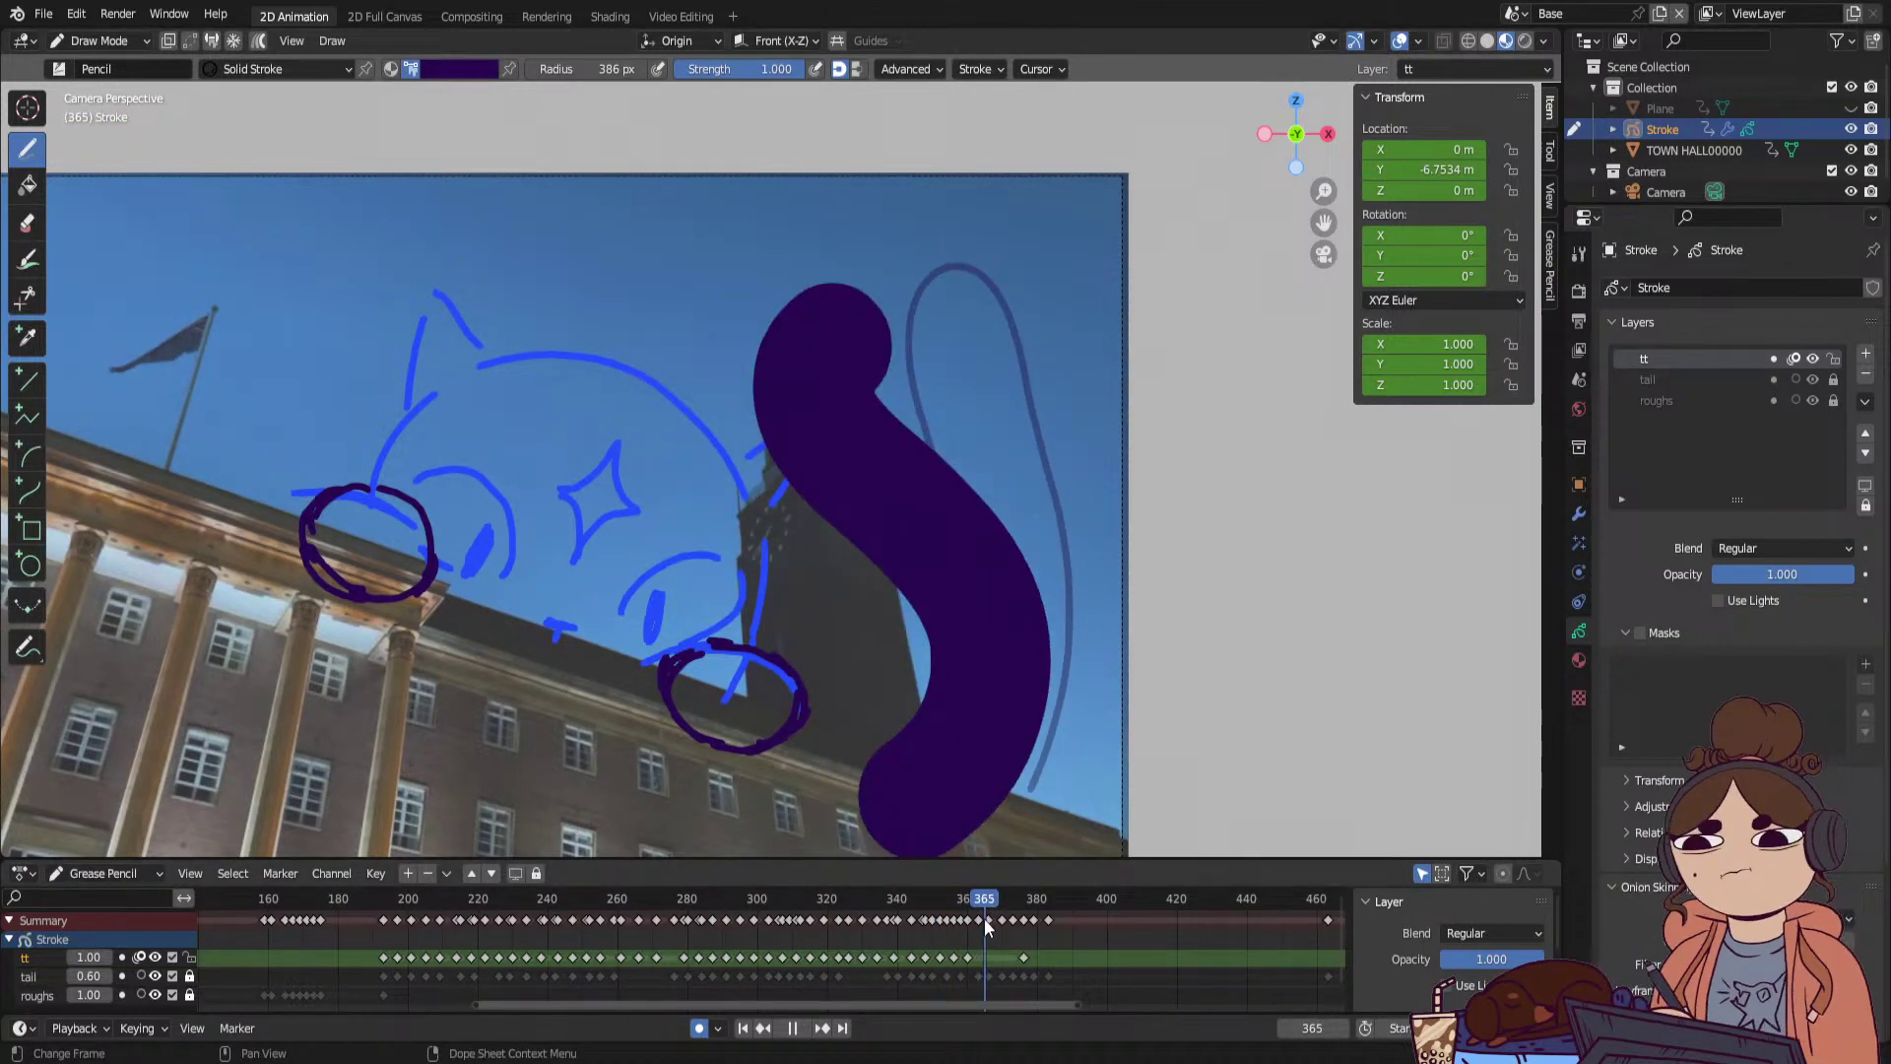
pyautogui.press('space')
pyautogui.click(981, 910)
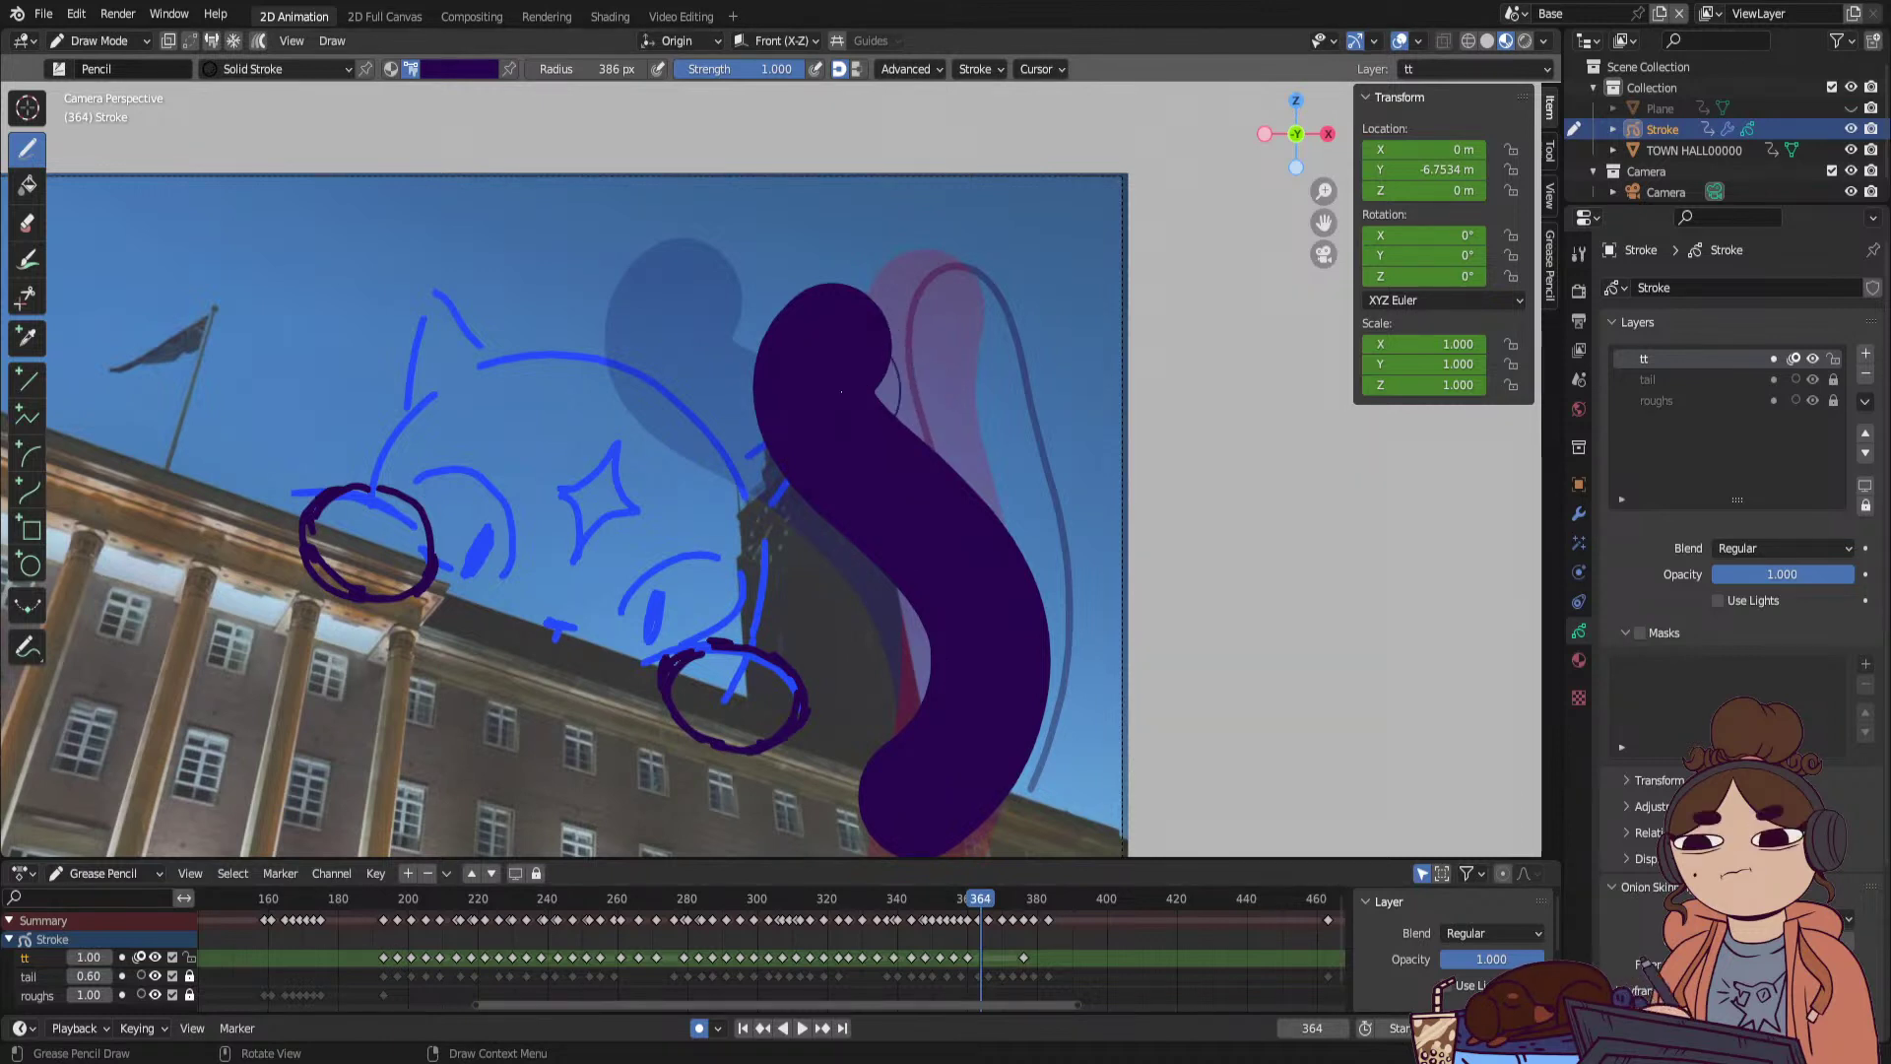
pyautogui.press('space')
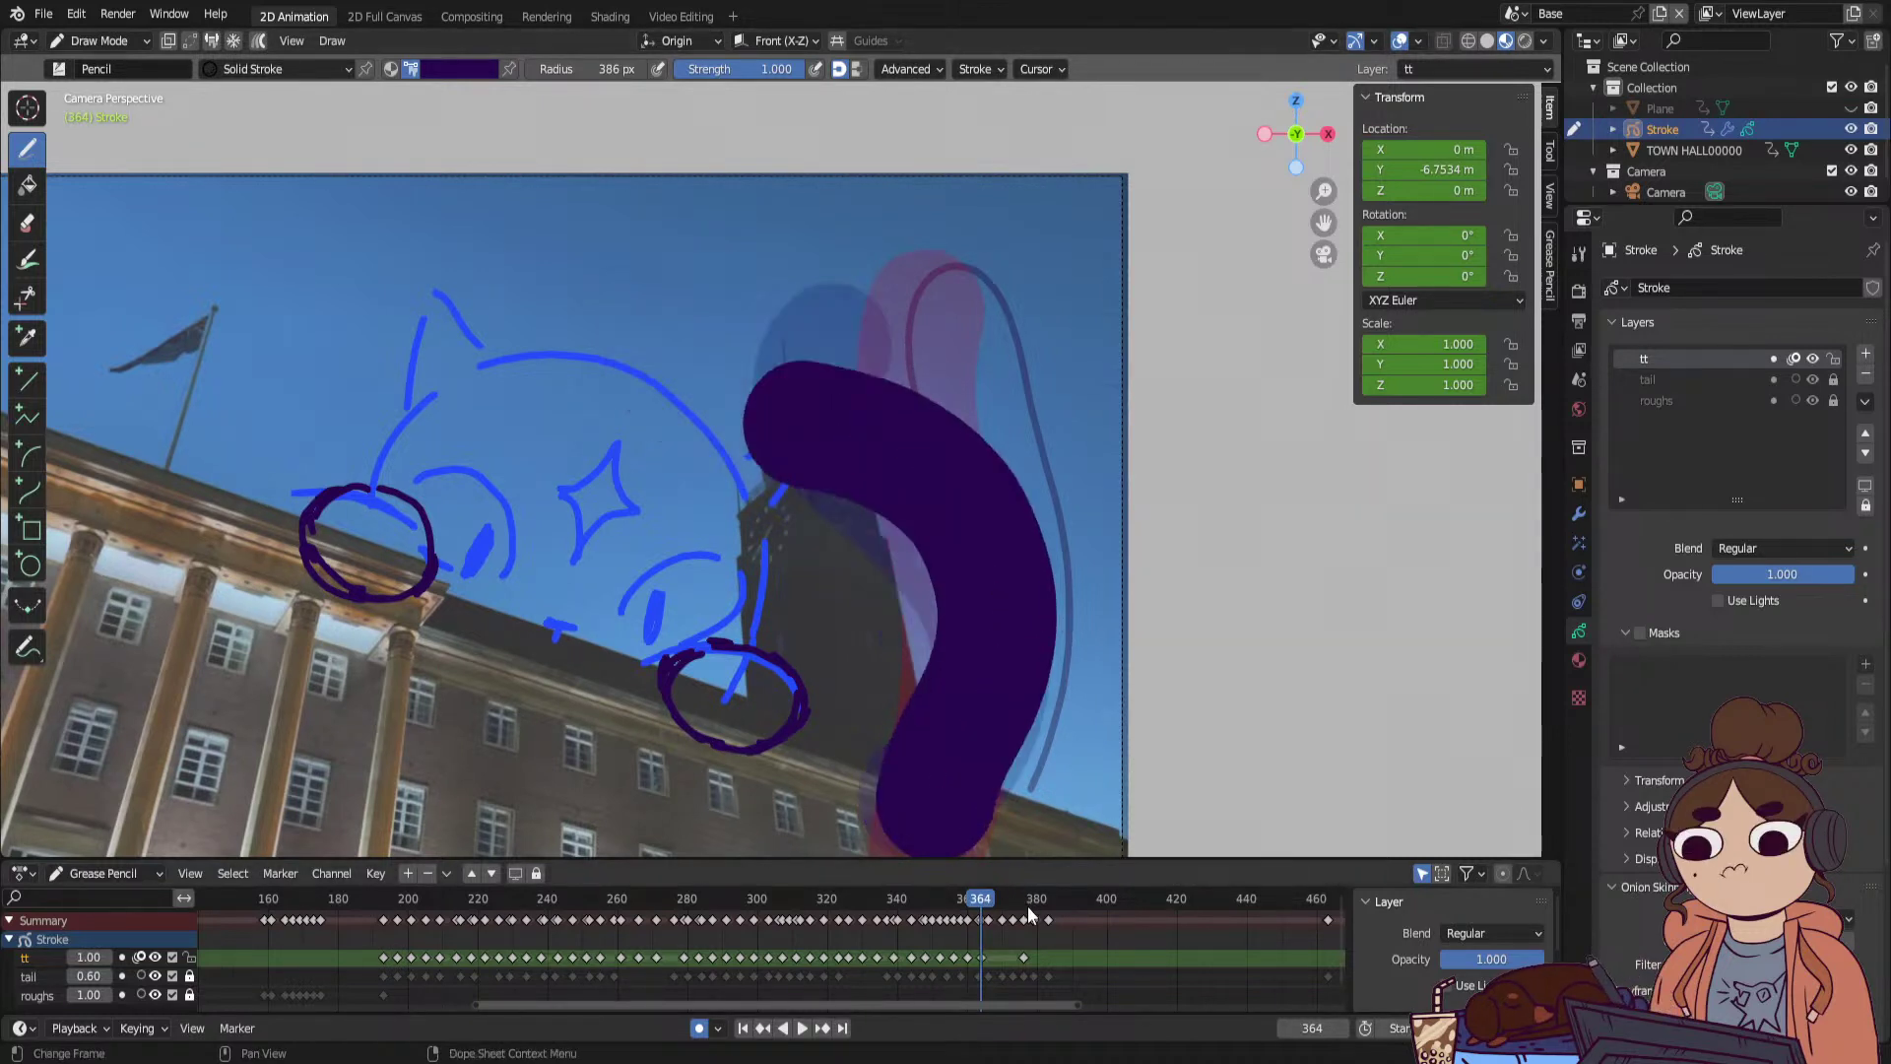
# Draw tail poses at frames 368 and 372 with the tip swinging lower, and move the following tt keyframe out to about frame 421.
pyautogui.press('space')
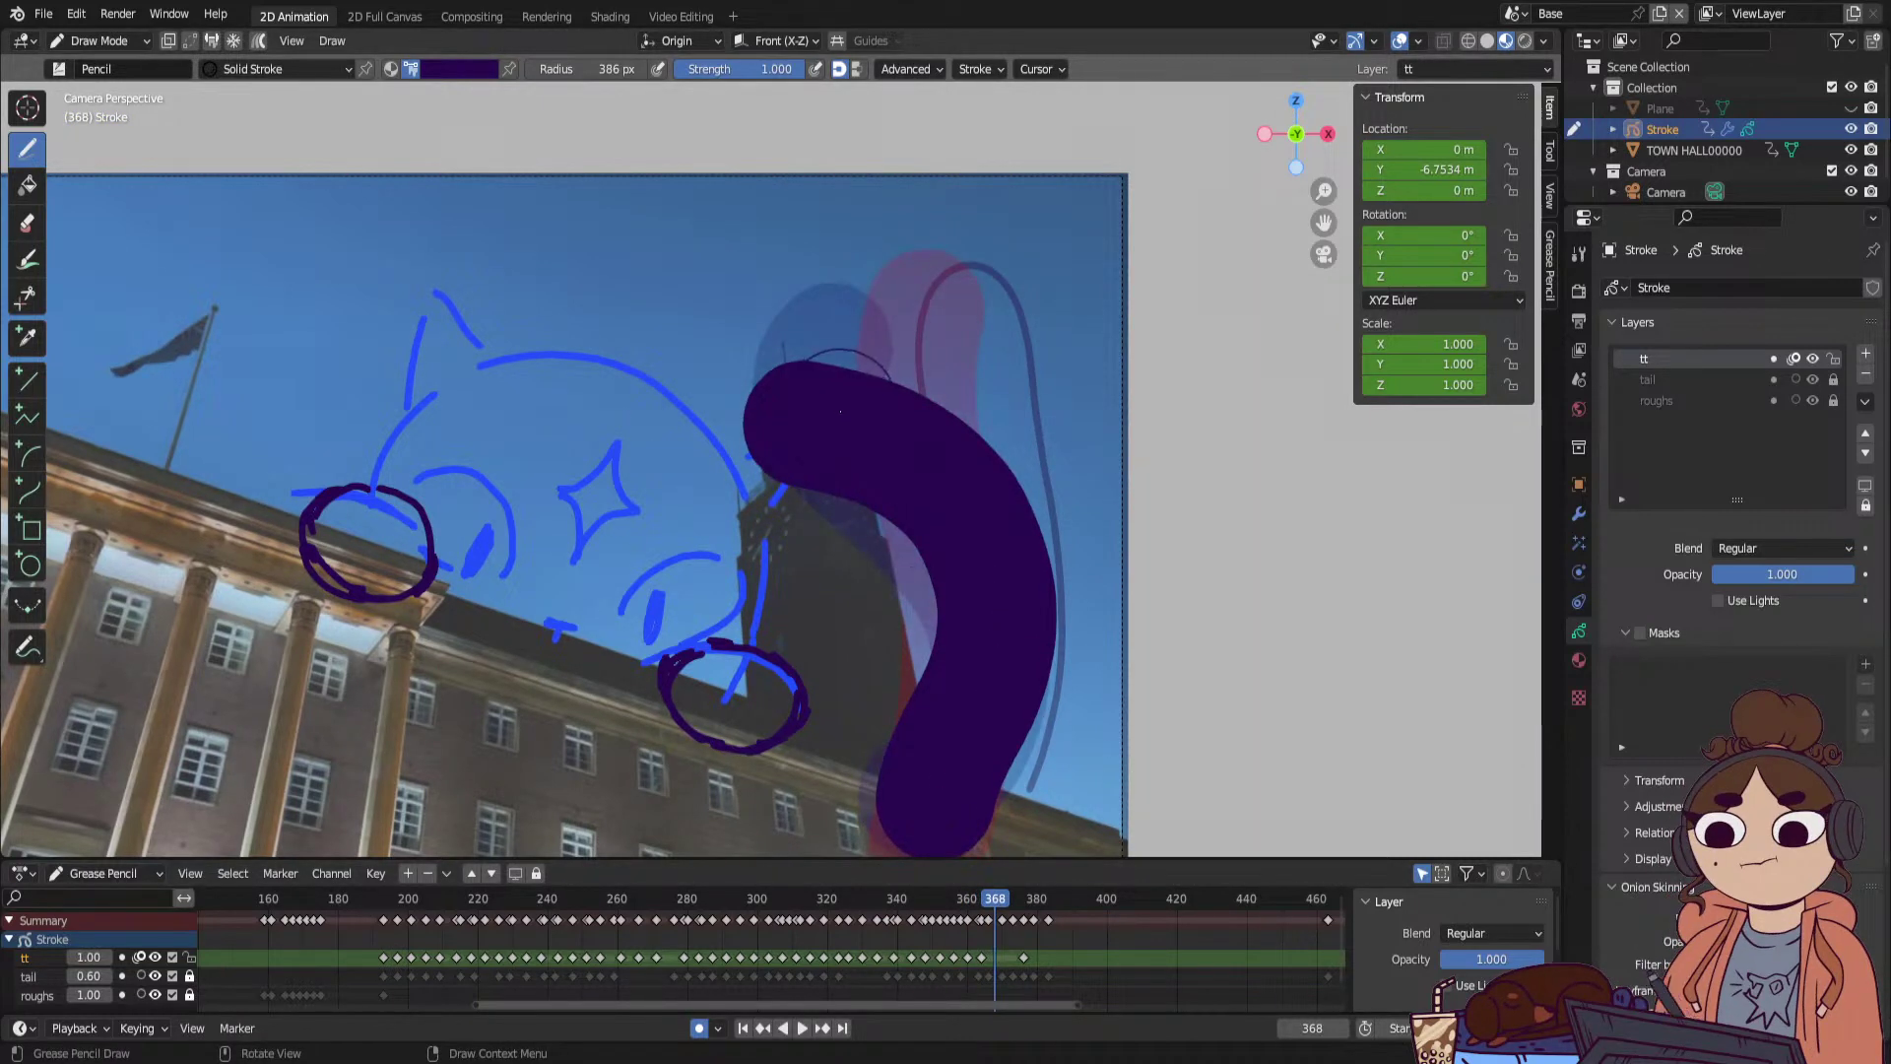
pyautogui.moveTo(855, 418)
pyautogui.mouseDown()
pyautogui.moveTo(995, 581)
pyautogui.moveTo(882, 847)
pyautogui.moveTo(945, 855)
pyautogui.mouseUp()
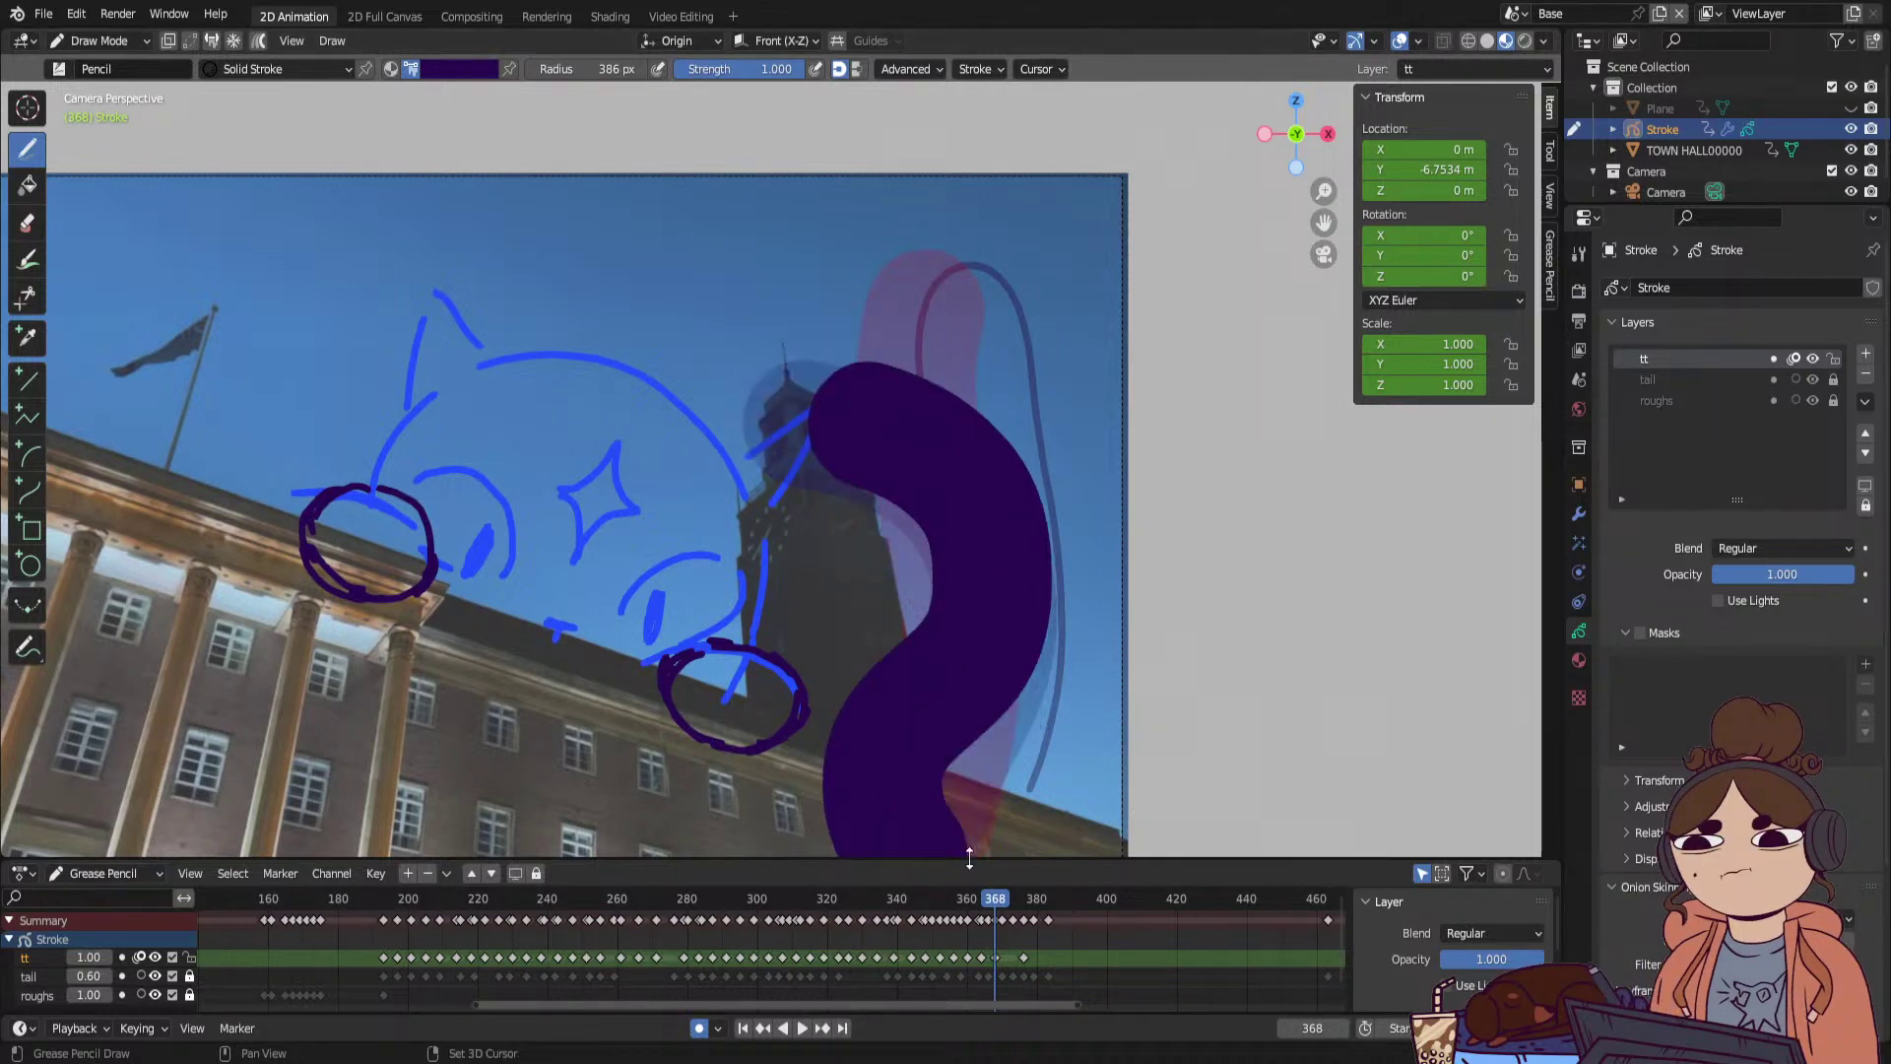
pyautogui.press('space')
pyautogui.press('space')
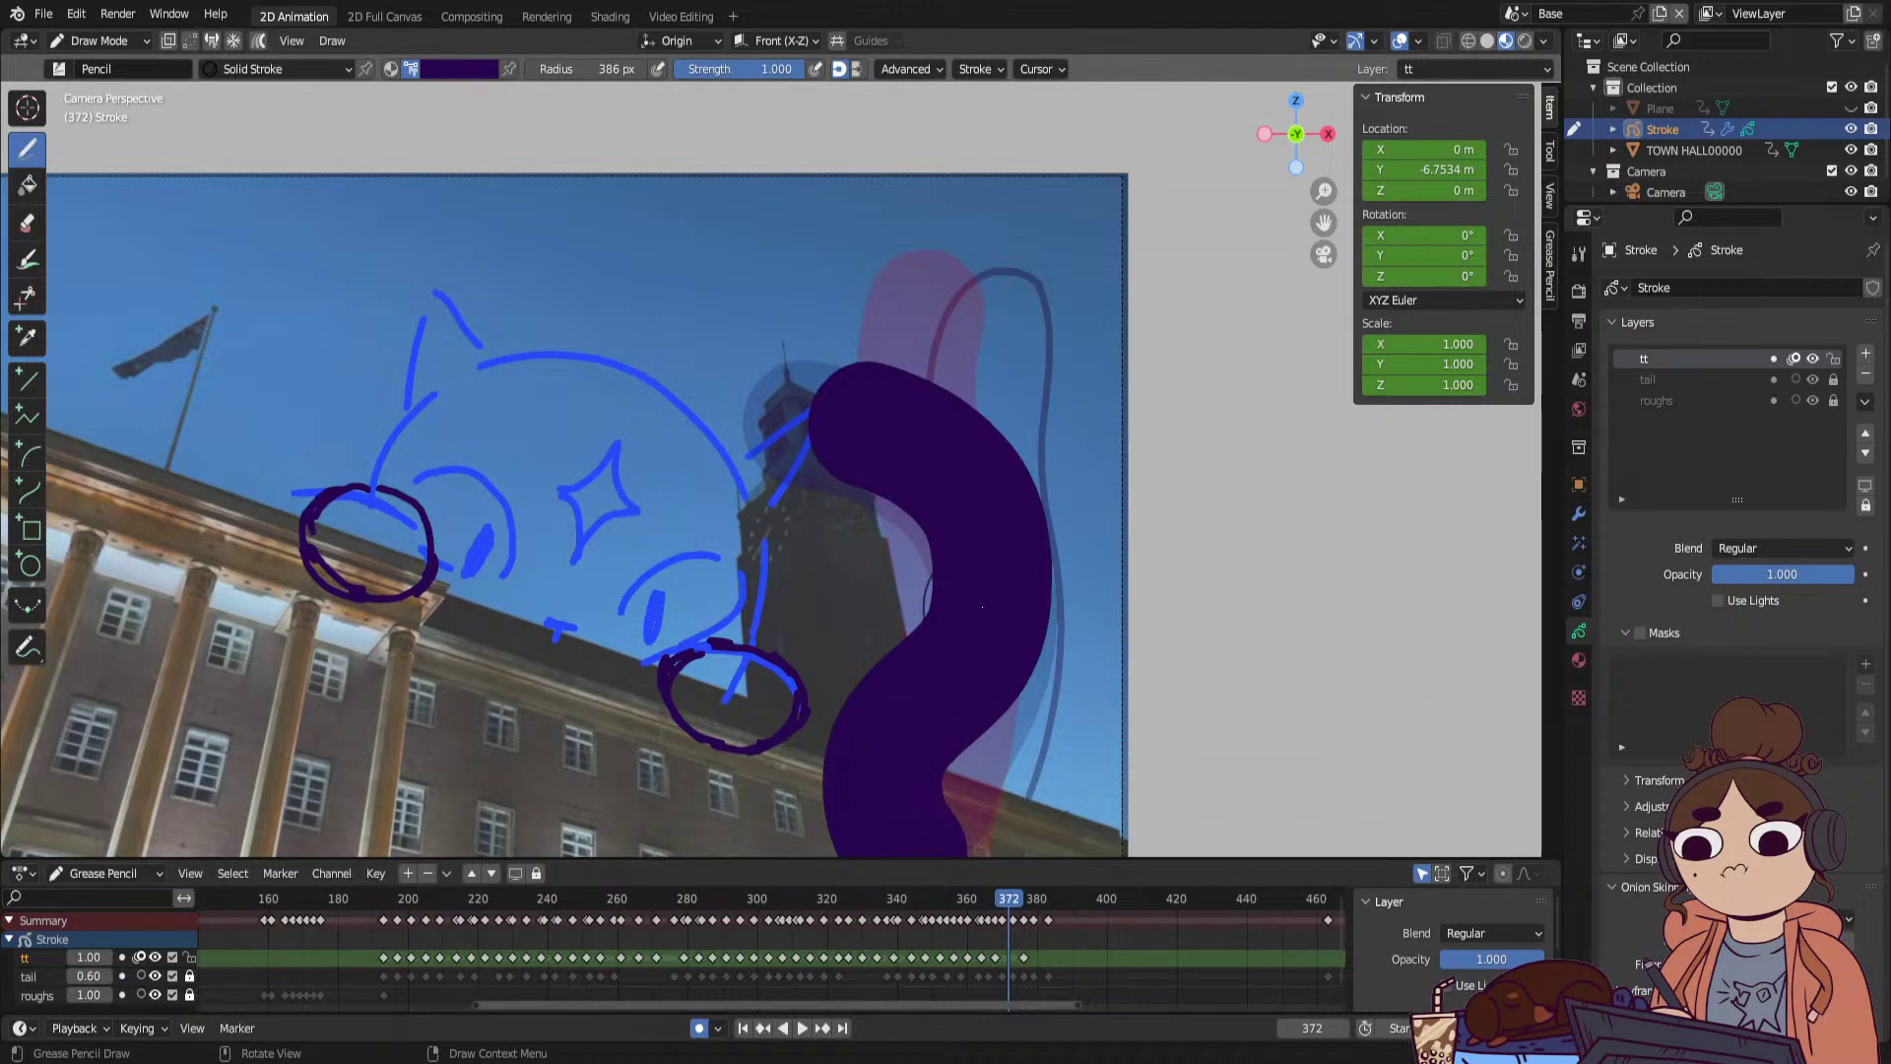
pyautogui.moveTo(850, 622)
pyautogui.mouseDown()
pyautogui.moveTo(996, 646)
pyautogui.moveTo(936, 878)
pyautogui.moveTo(1020, 901)
pyautogui.moveTo(1091, 951)
pyautogui.moveTo(1180, 953)
pyautogui.mouseUp()
pyautogui.press('space')
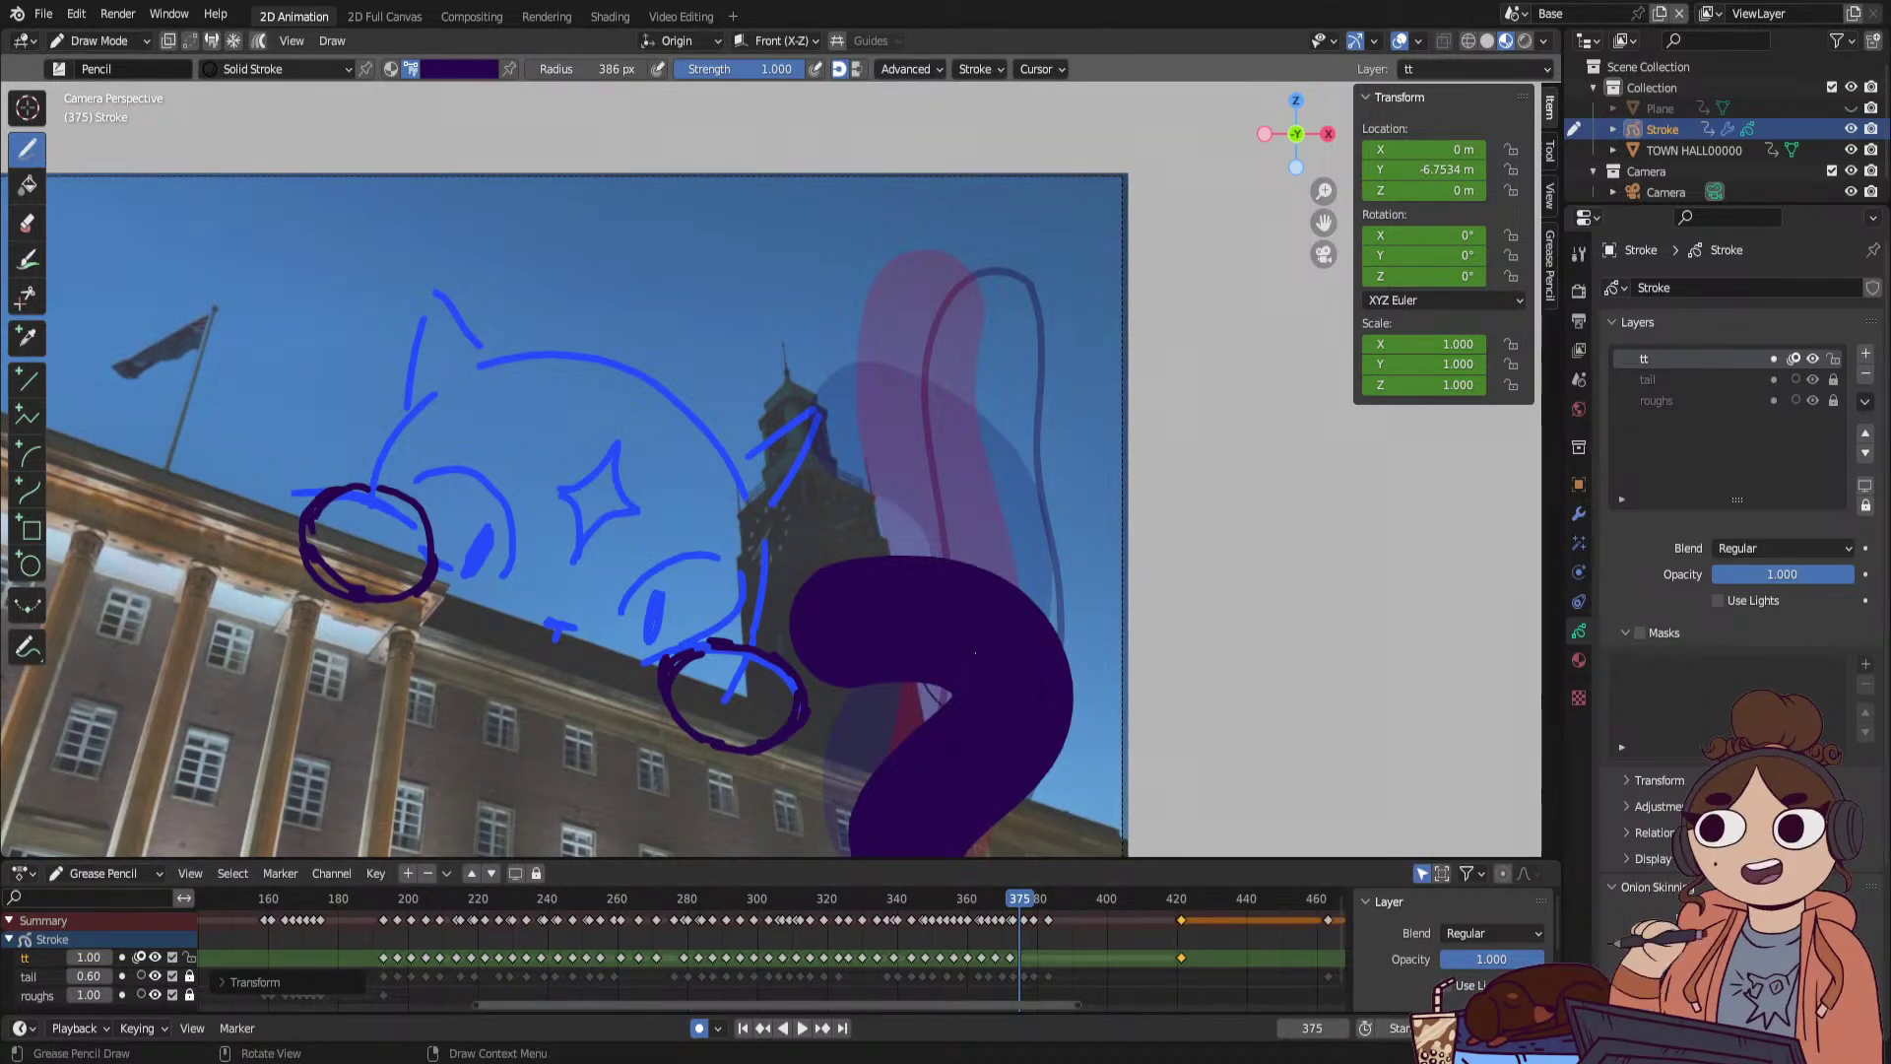
# Draw tail poses at frames 375, 379, 382 and 387 that sink progressively behind the roofline.
pyautogui.moveTo(904, 600)
pyautogui.mouseDown()
pyautogui.moveTo(966, 626)
pyautogui.moveTo(926, 861)
pyautogui.mouseUp()
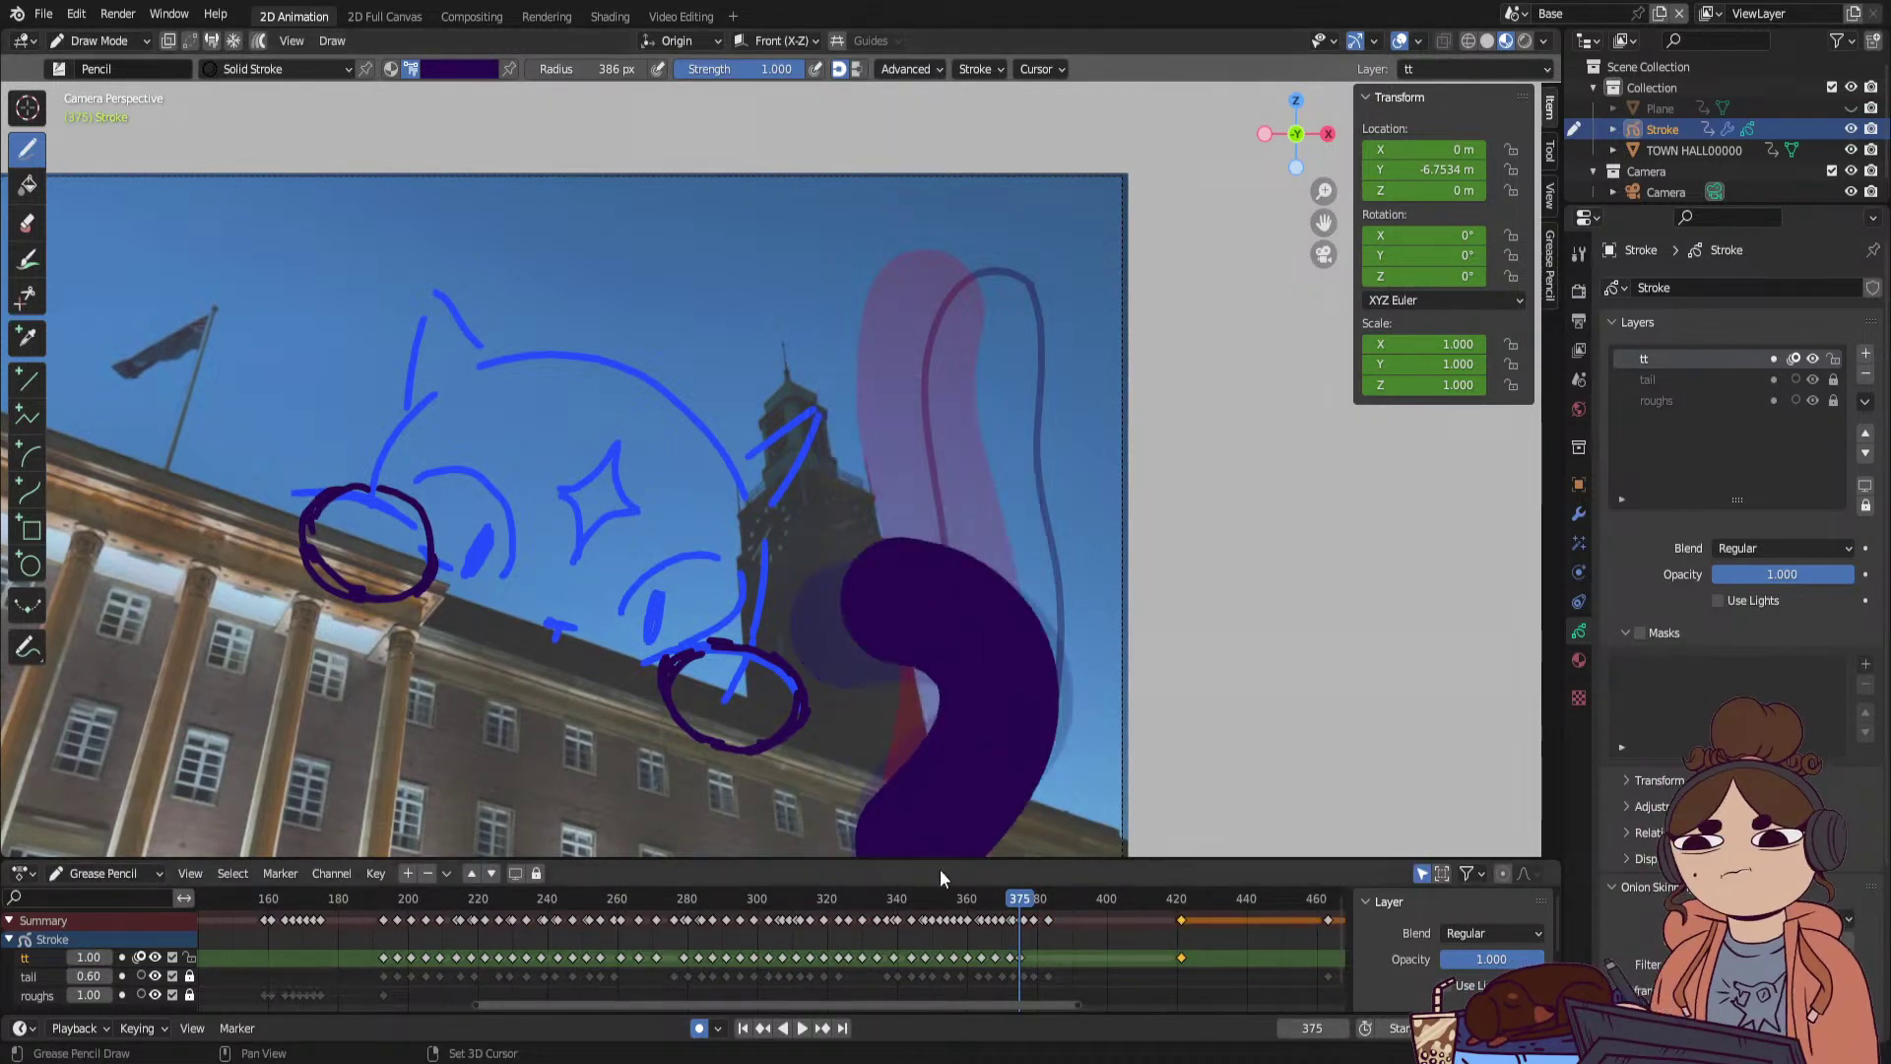
pyautogui.click(1032, 901)
pyautogui.moveTo(945, 646)
pyautogui.mouseDown()
pyautogui.moveTo(995, 561)
pyautogui.moveTo(1063, 689)
pyautogui.moveTo(921, 846)
pyautogui.mouseUp()
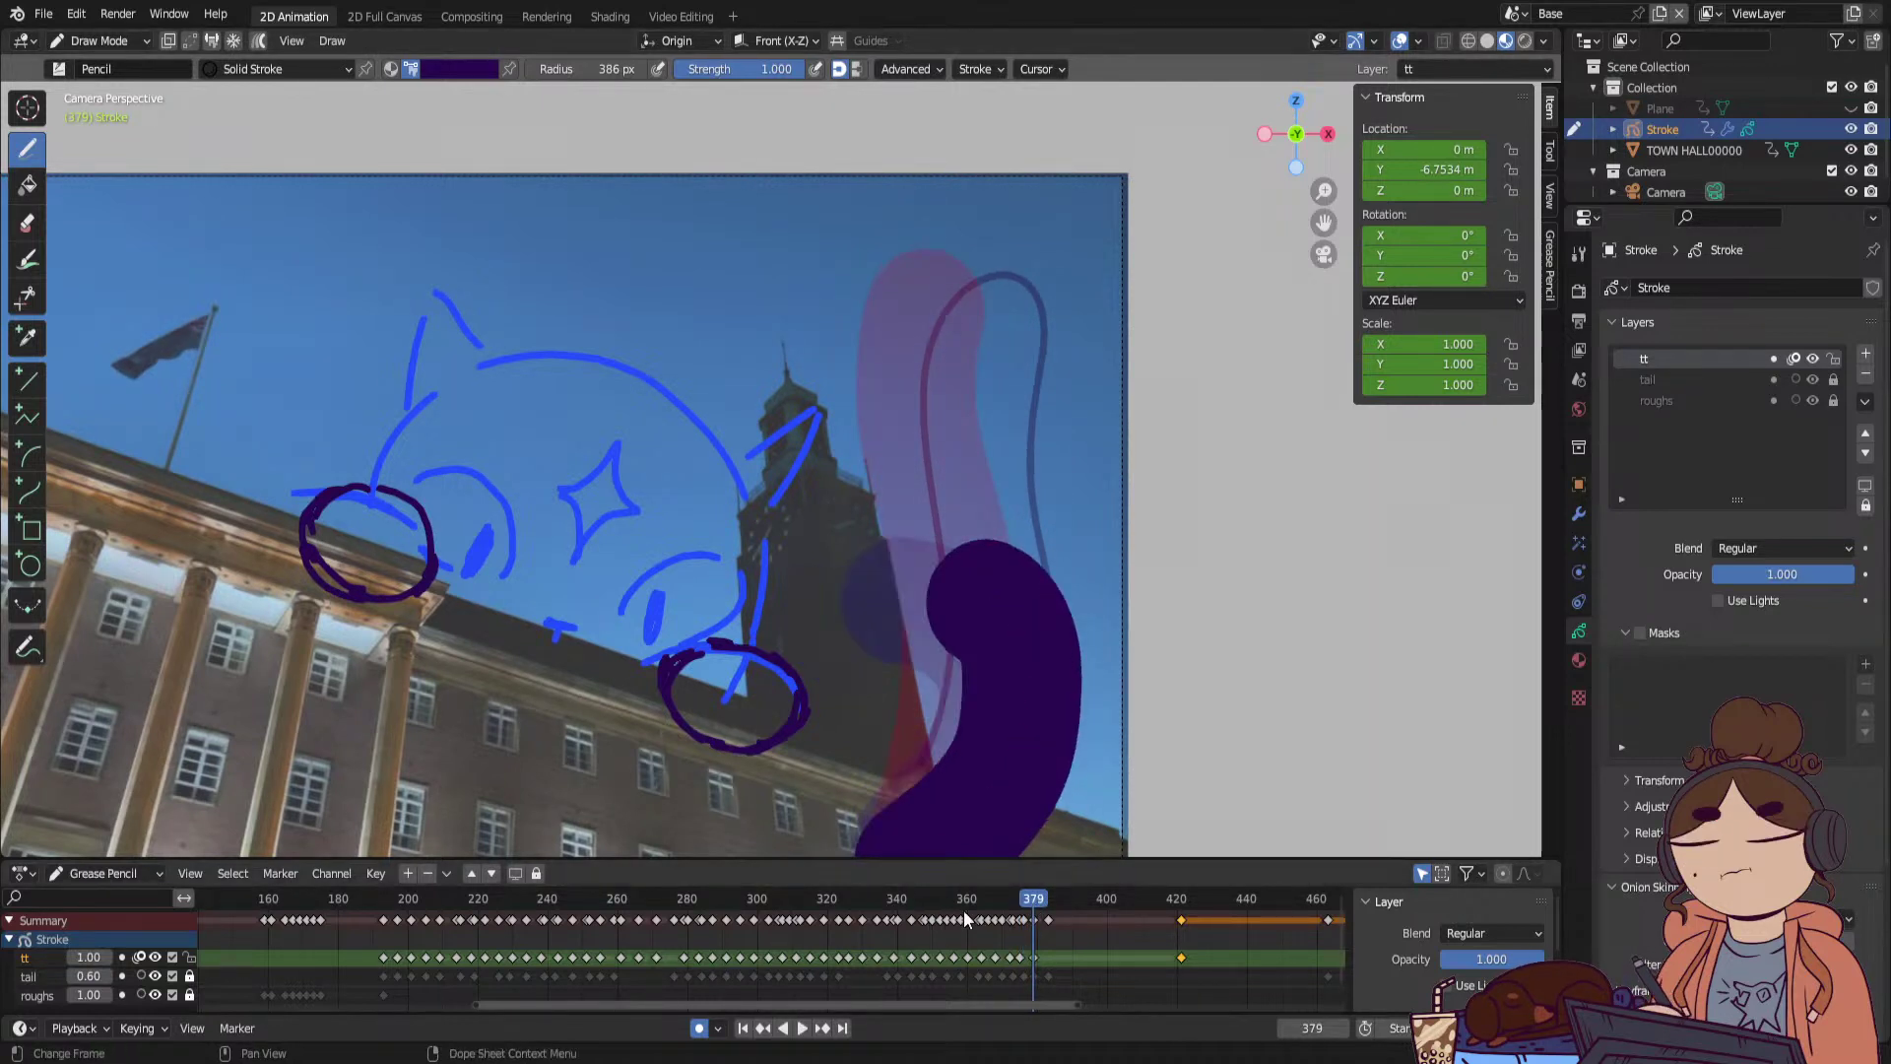
pyautogui.moveTo(1042, 906); pyautogui.dragTo(1044, 908)
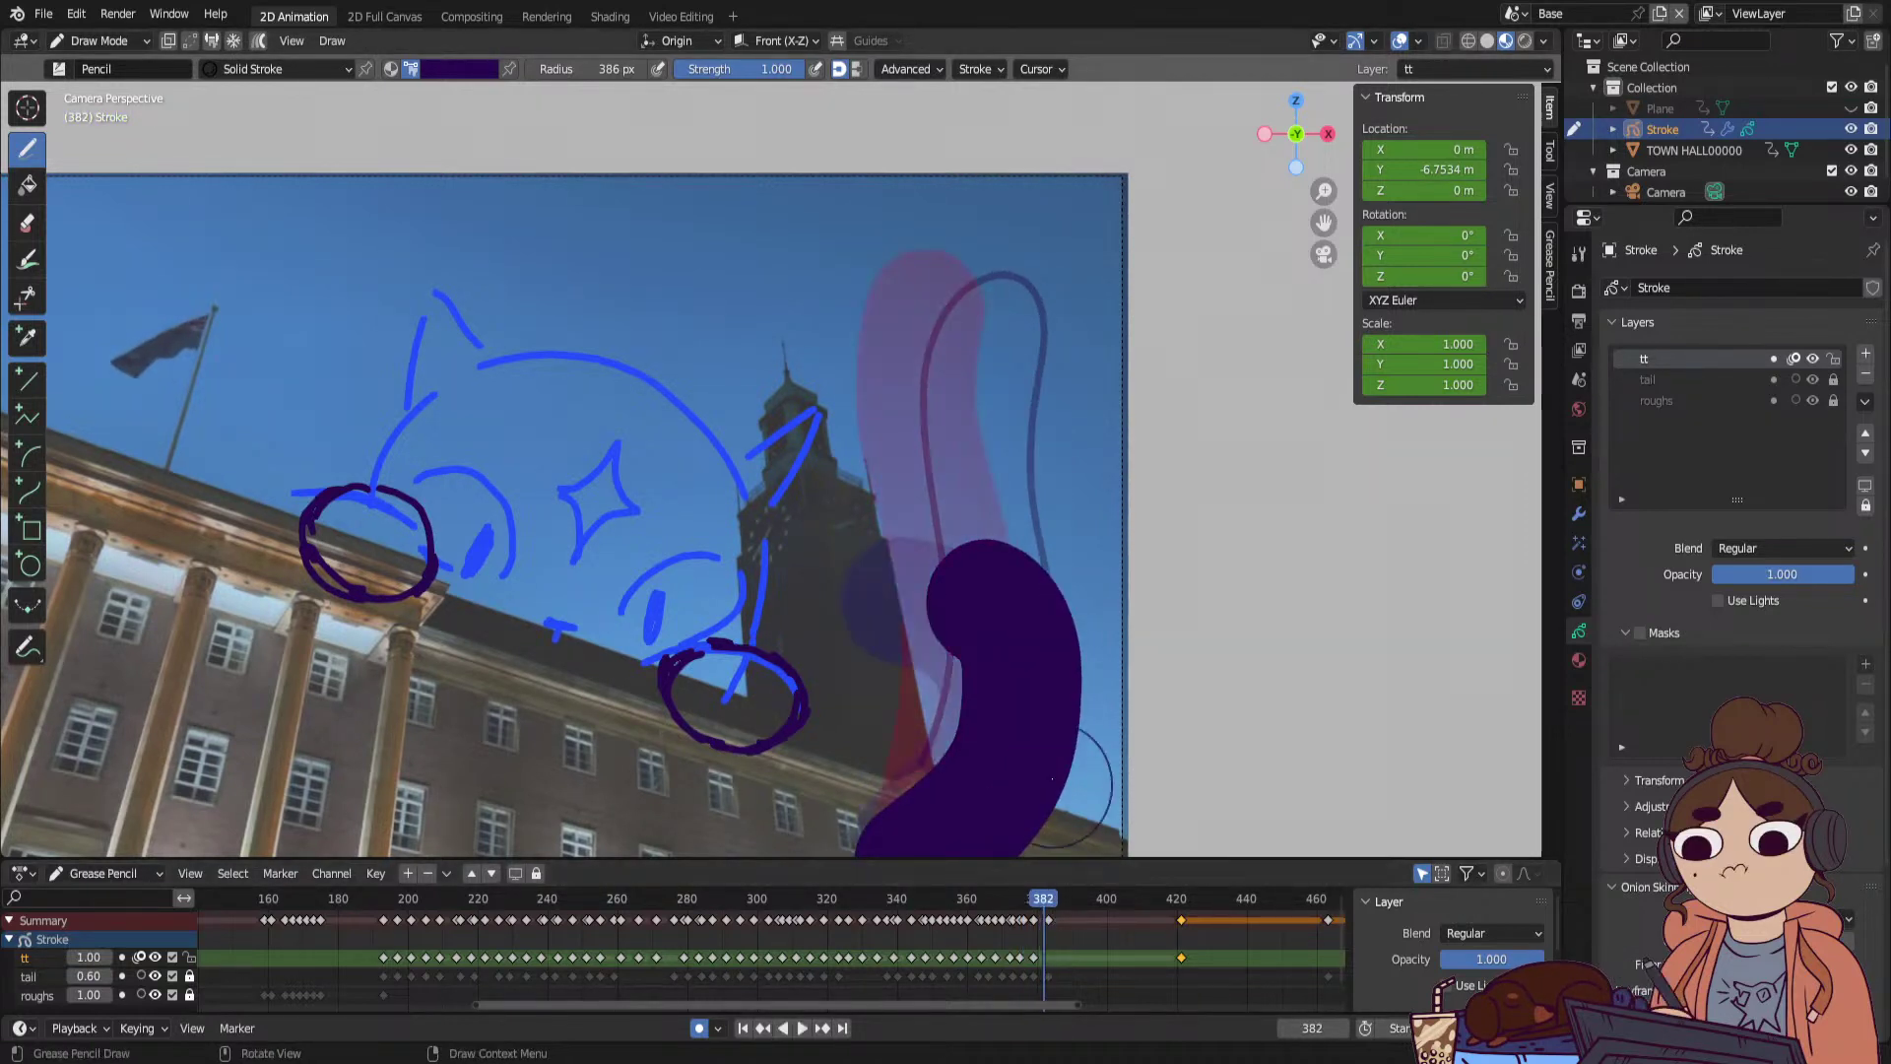
pyautogui.moveTo(1018, 708); pyautogui.dragTo(857, 851)
pyautogui.moveTo(1054, 901); pyautogui.dragTo(1060, 900)
pyautogui.moveTo(1027, 768)
pyautogui.mouseDown()
pyautogui.moveTo(973, 758)
pyautogui.moveTo(861, 851)
pyautogui.mouseUp()
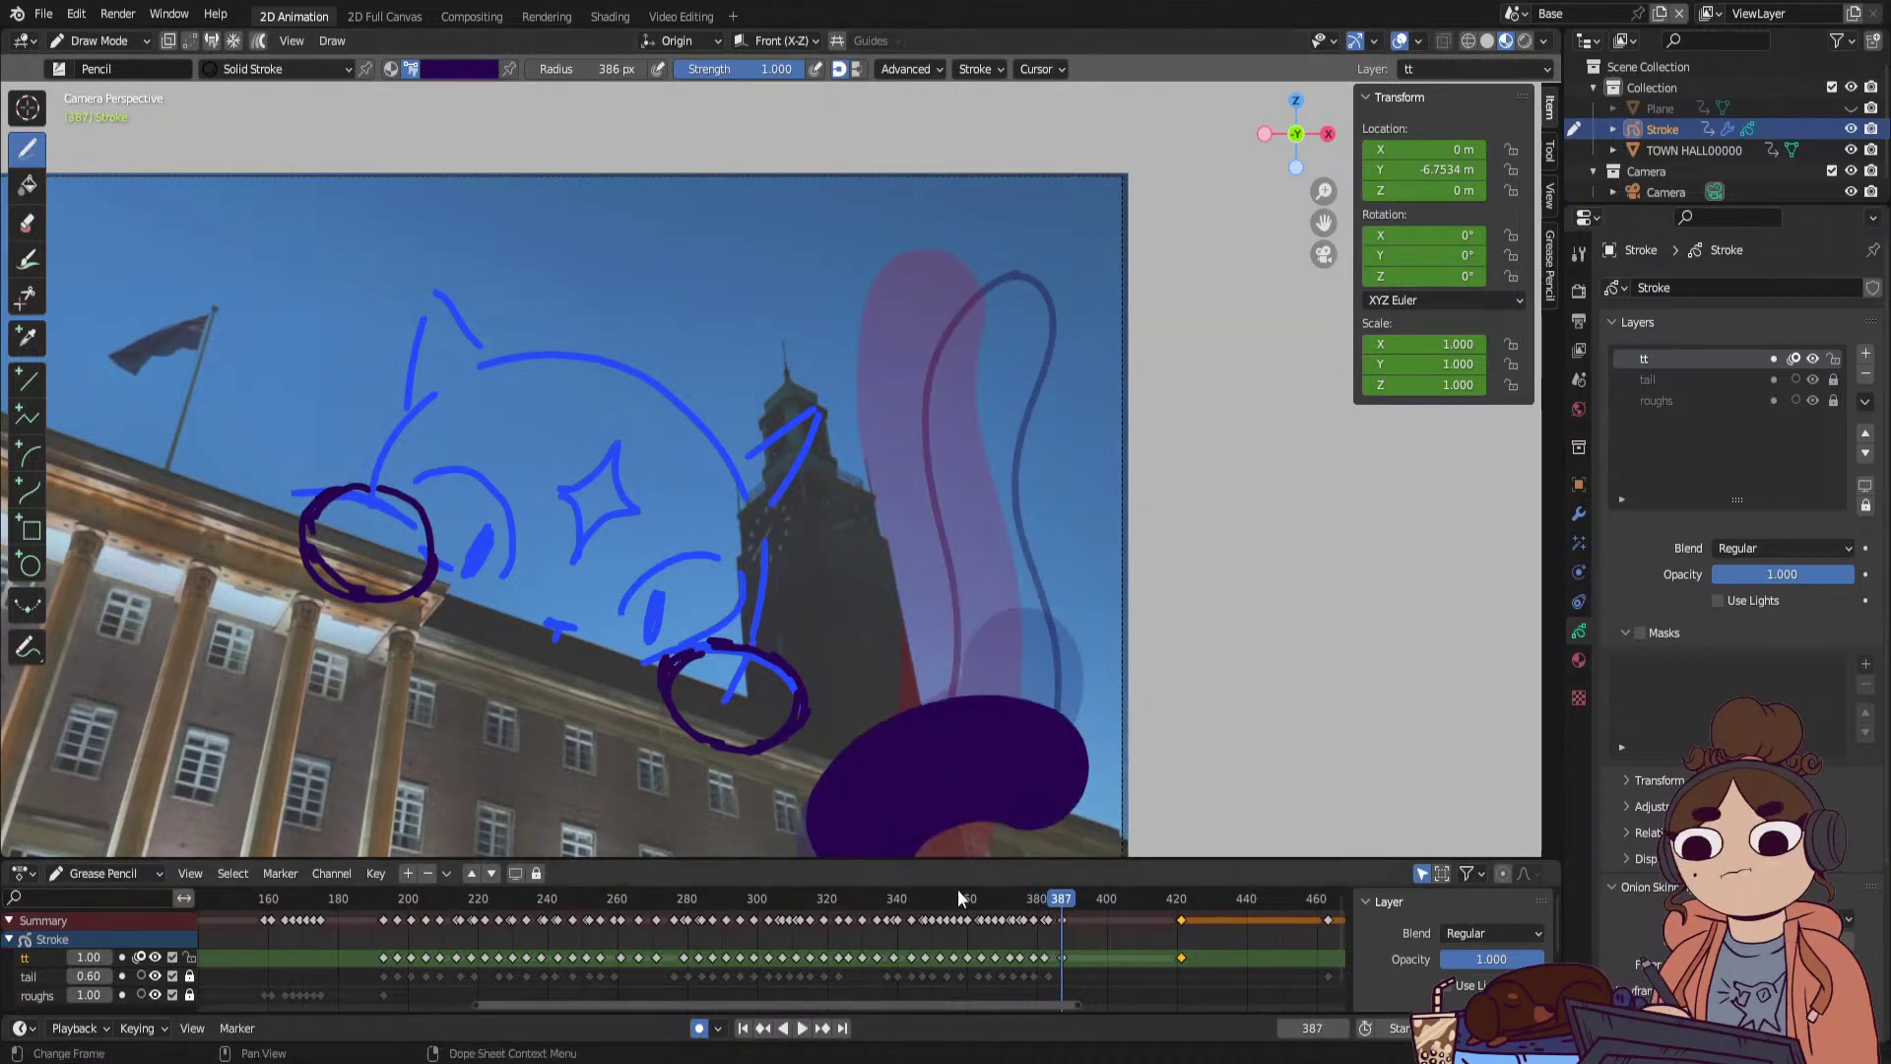
# Draw a low tail pose at frame 392 and insert a blank tt keyframe at frame 397.
pyautogui.moveTo(1059, 908); pyautogui.dragTo(1079, 908)
pyautogui.moveTo(1008, 784); pyautogui.dragTo(863, 852)
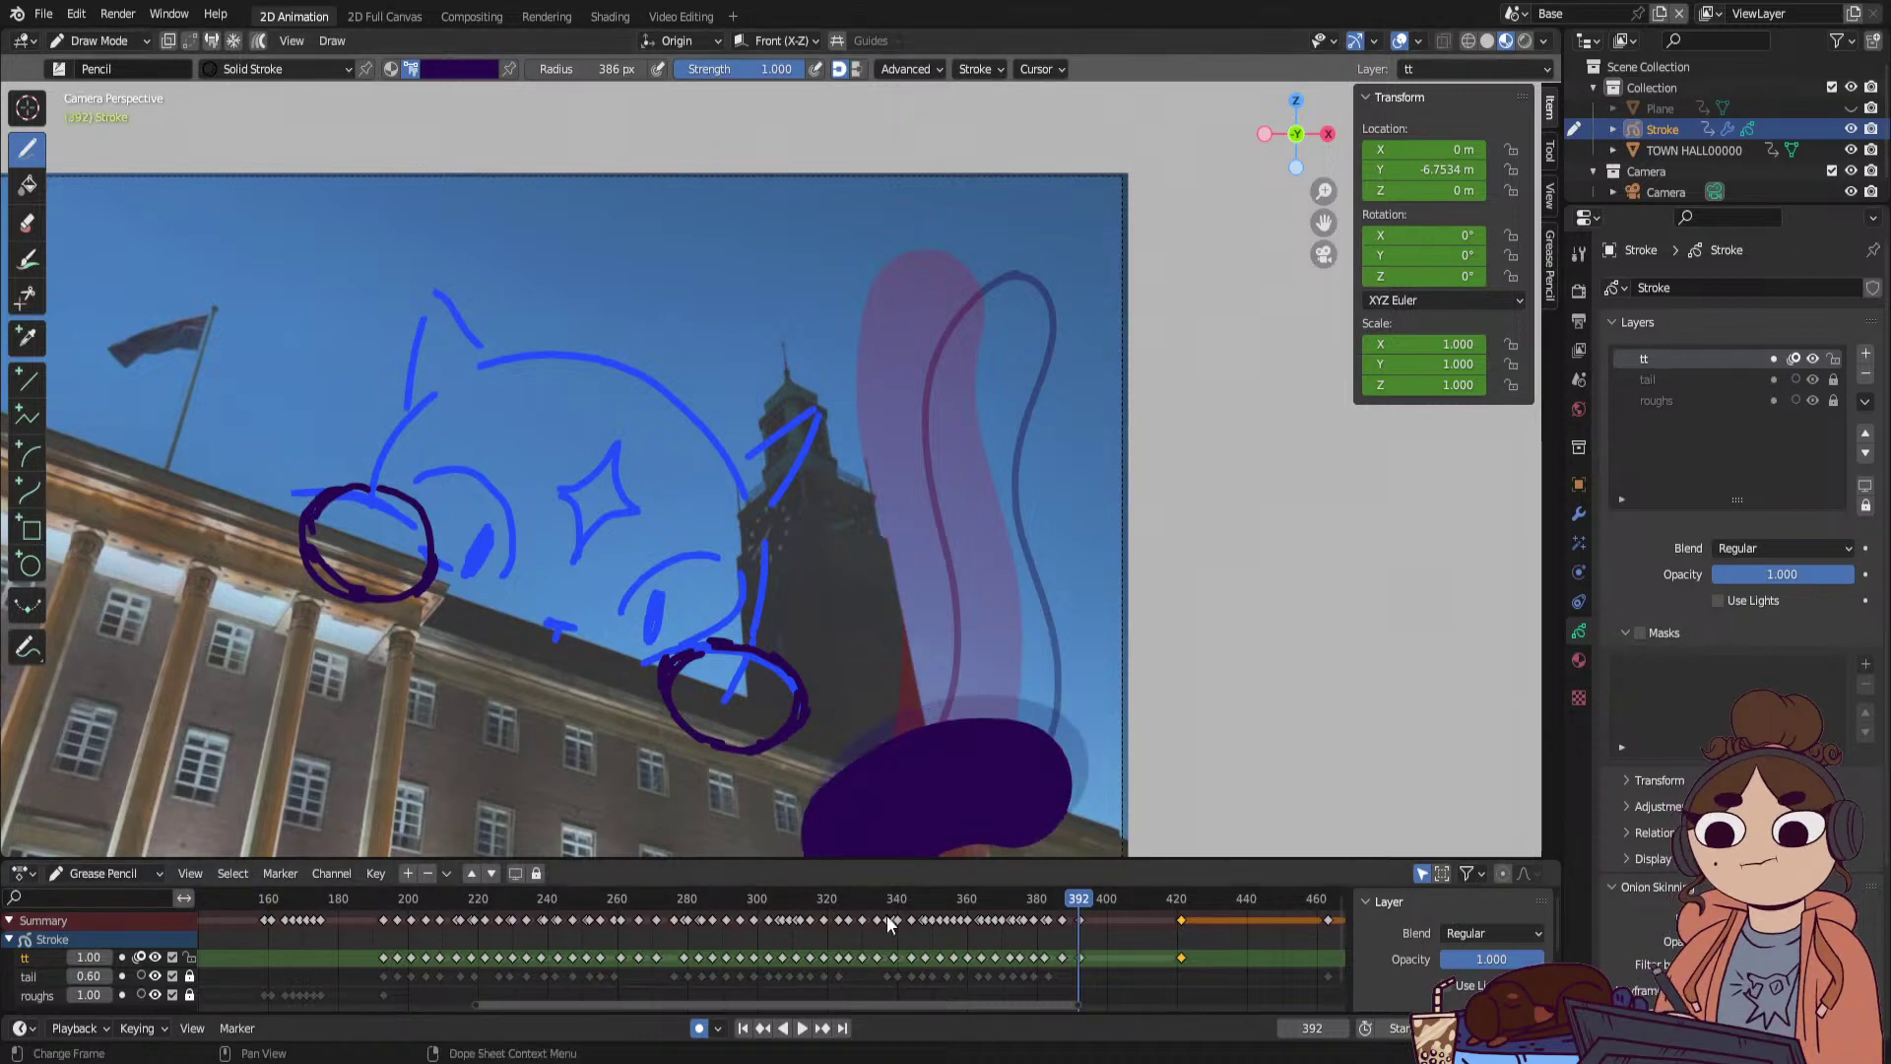
pyautogui.press('space')
pyautogui.press('space')
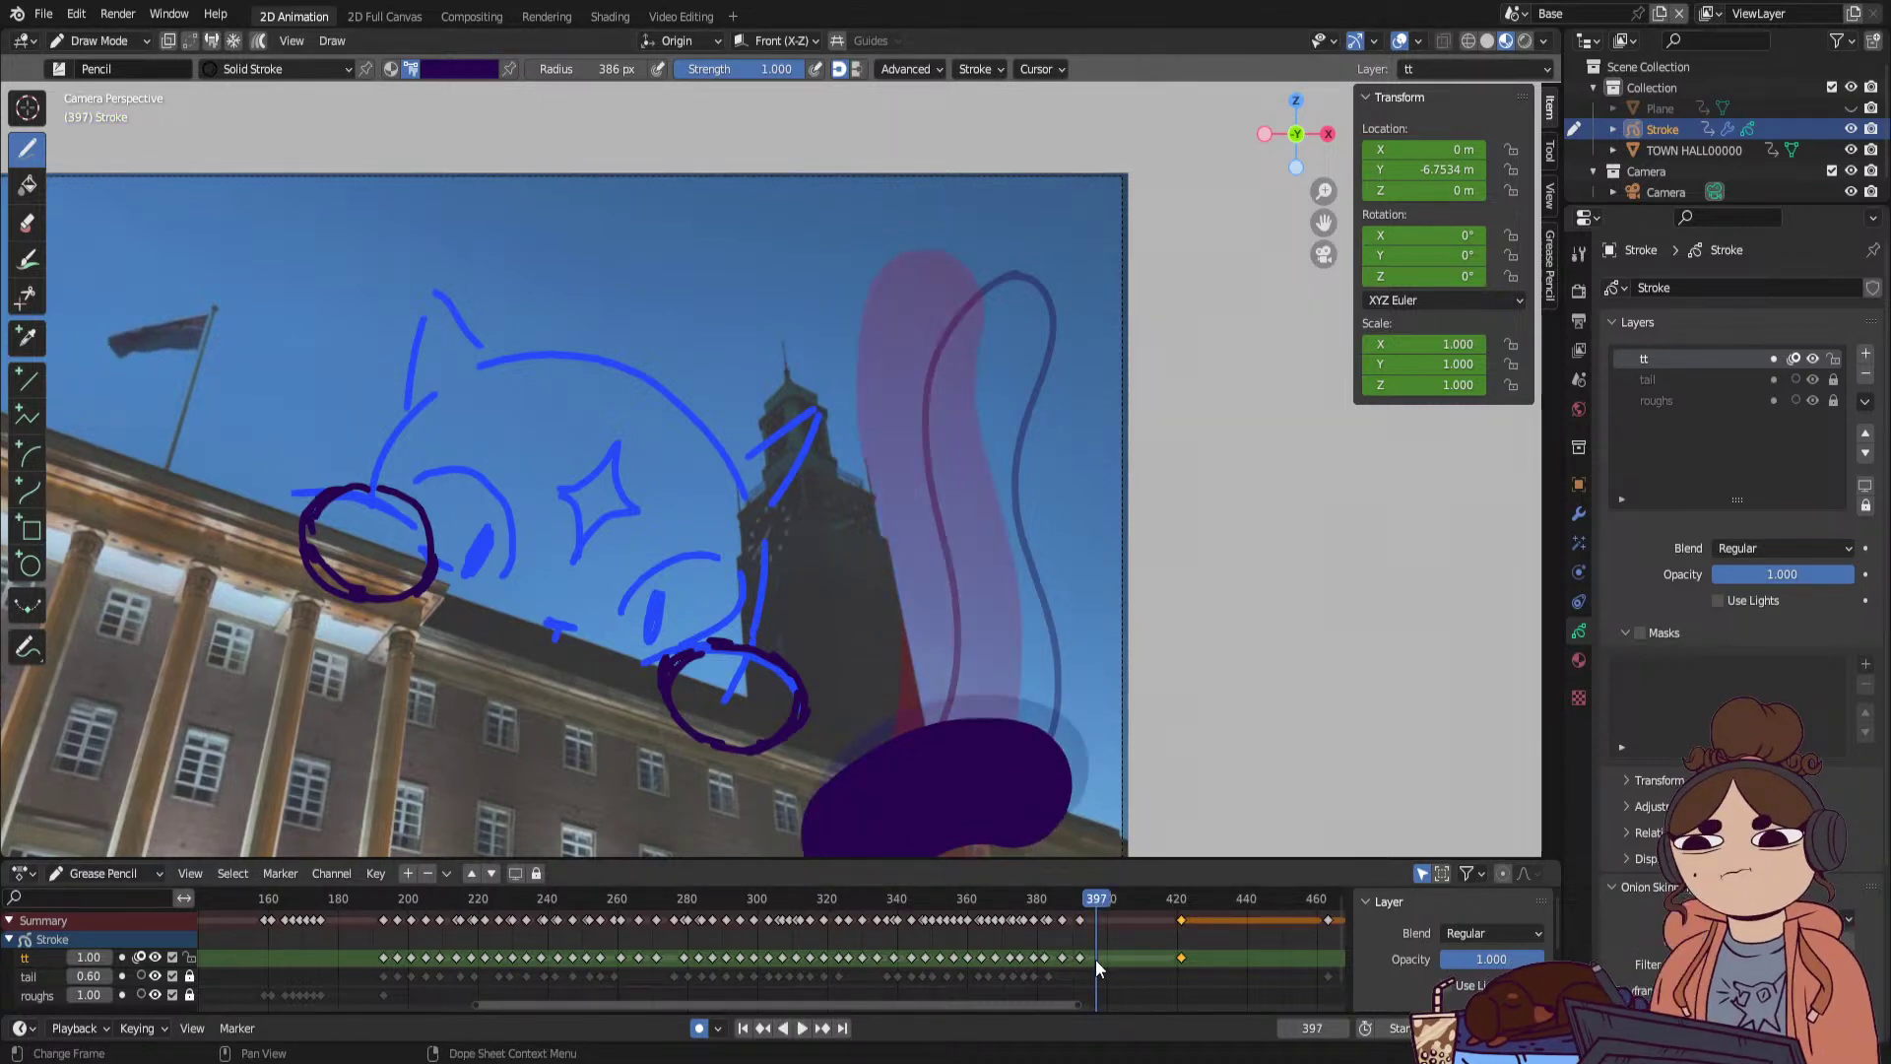
pyautogui.press('i')
pyautogui.click(1096, 962)
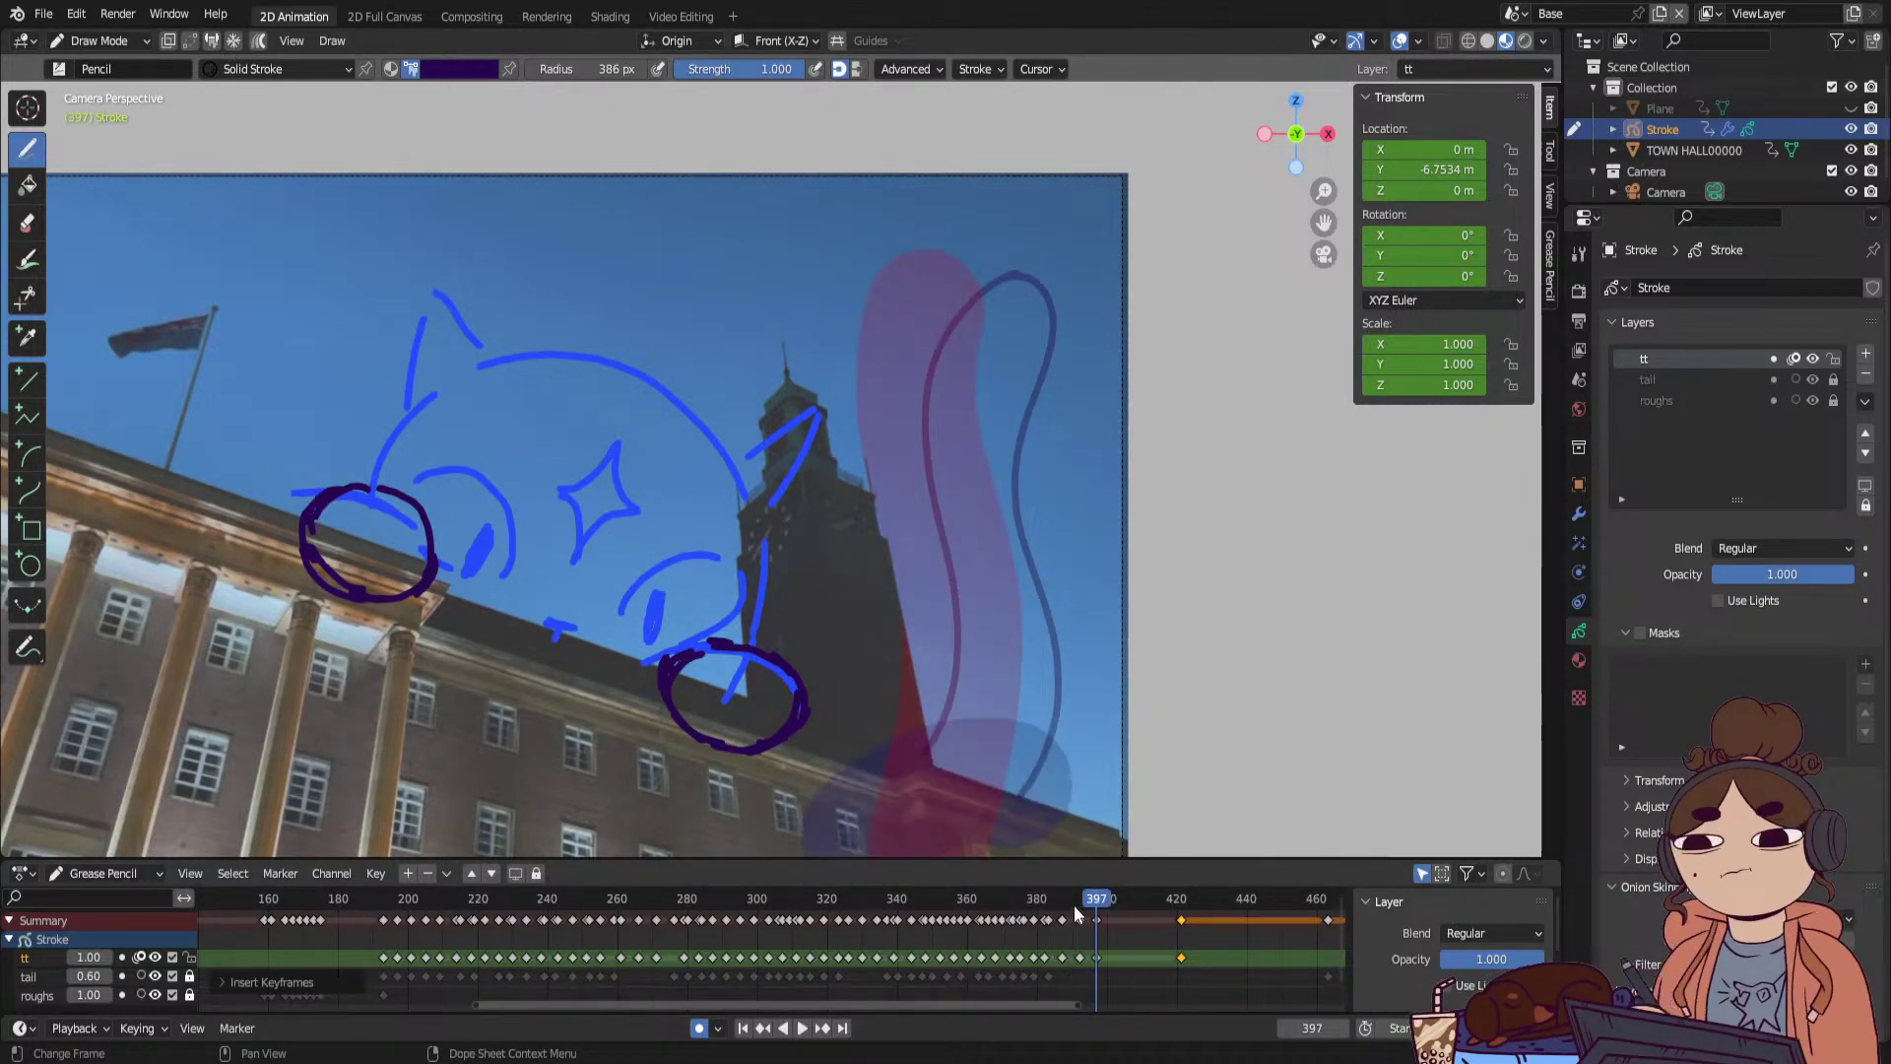
# Shift the last tt keyframes earlier so the blank one lands at about frame 395, and play back the tail animation.
pyautogui.press('space')
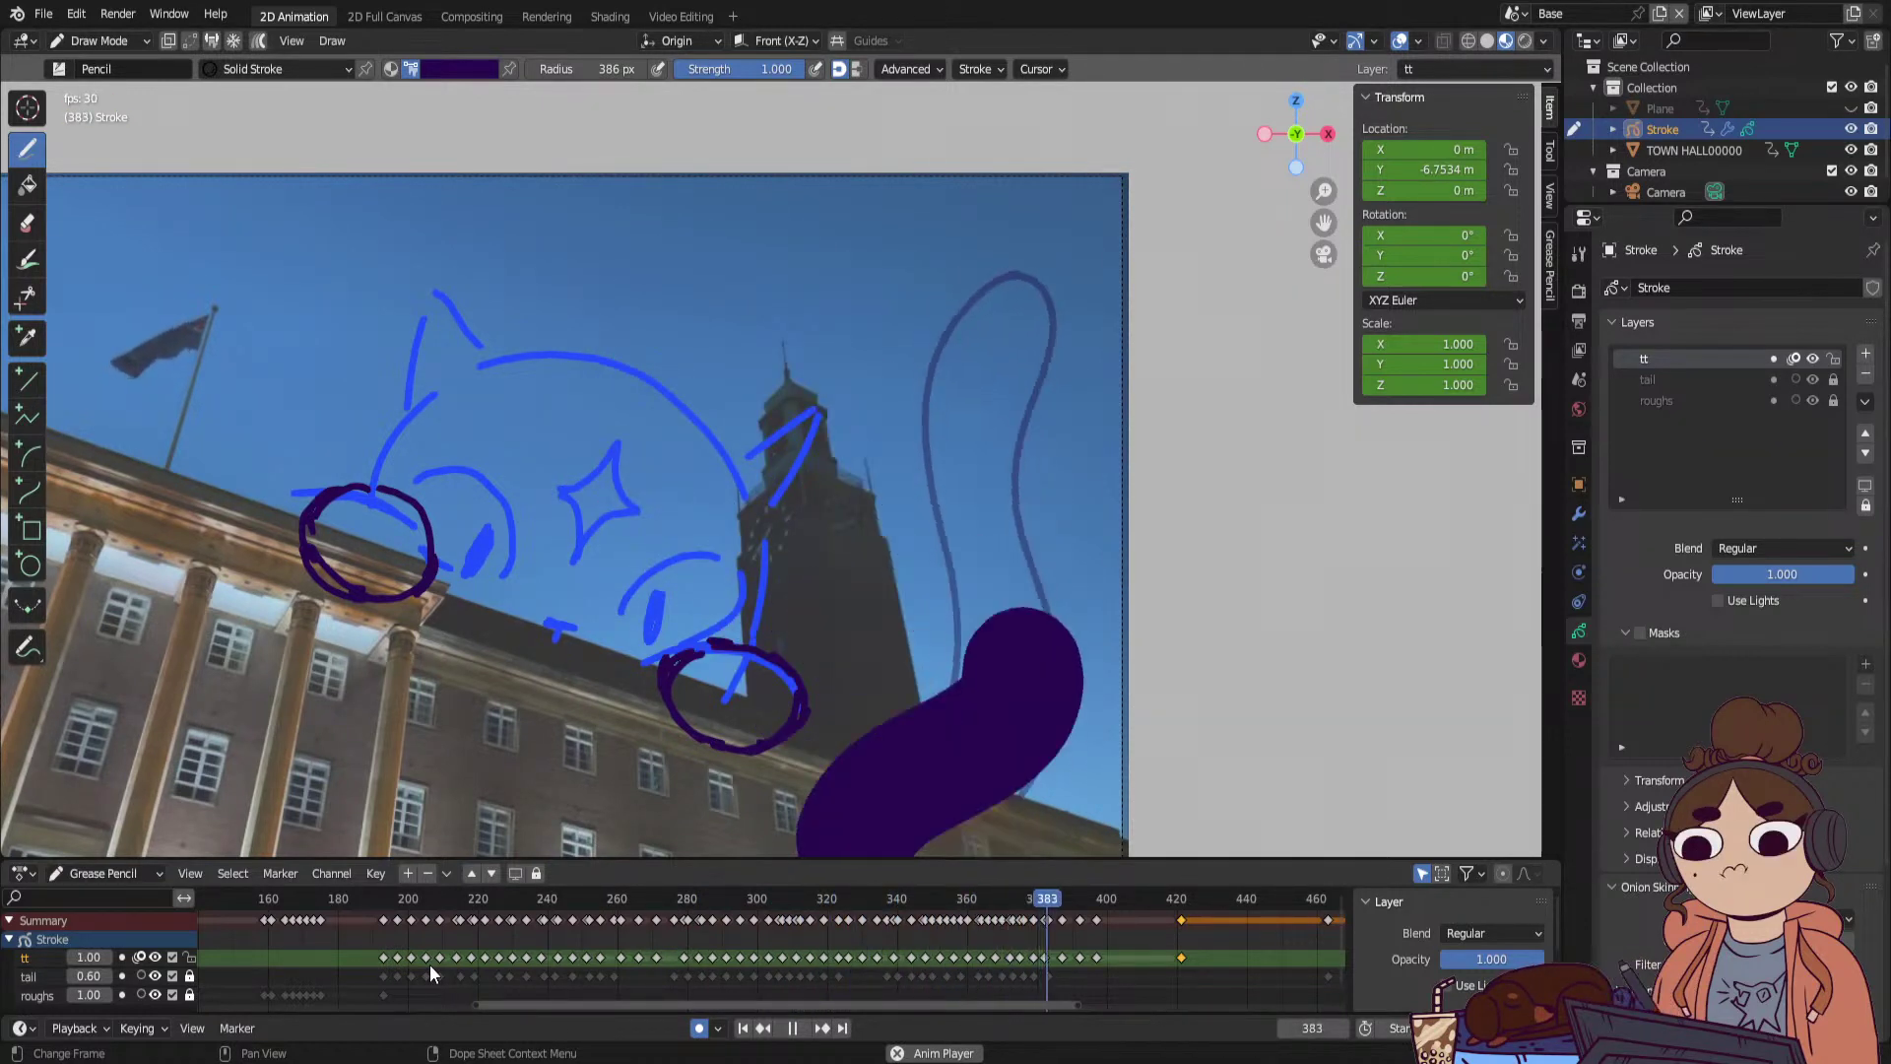
pyautogui.press('space')
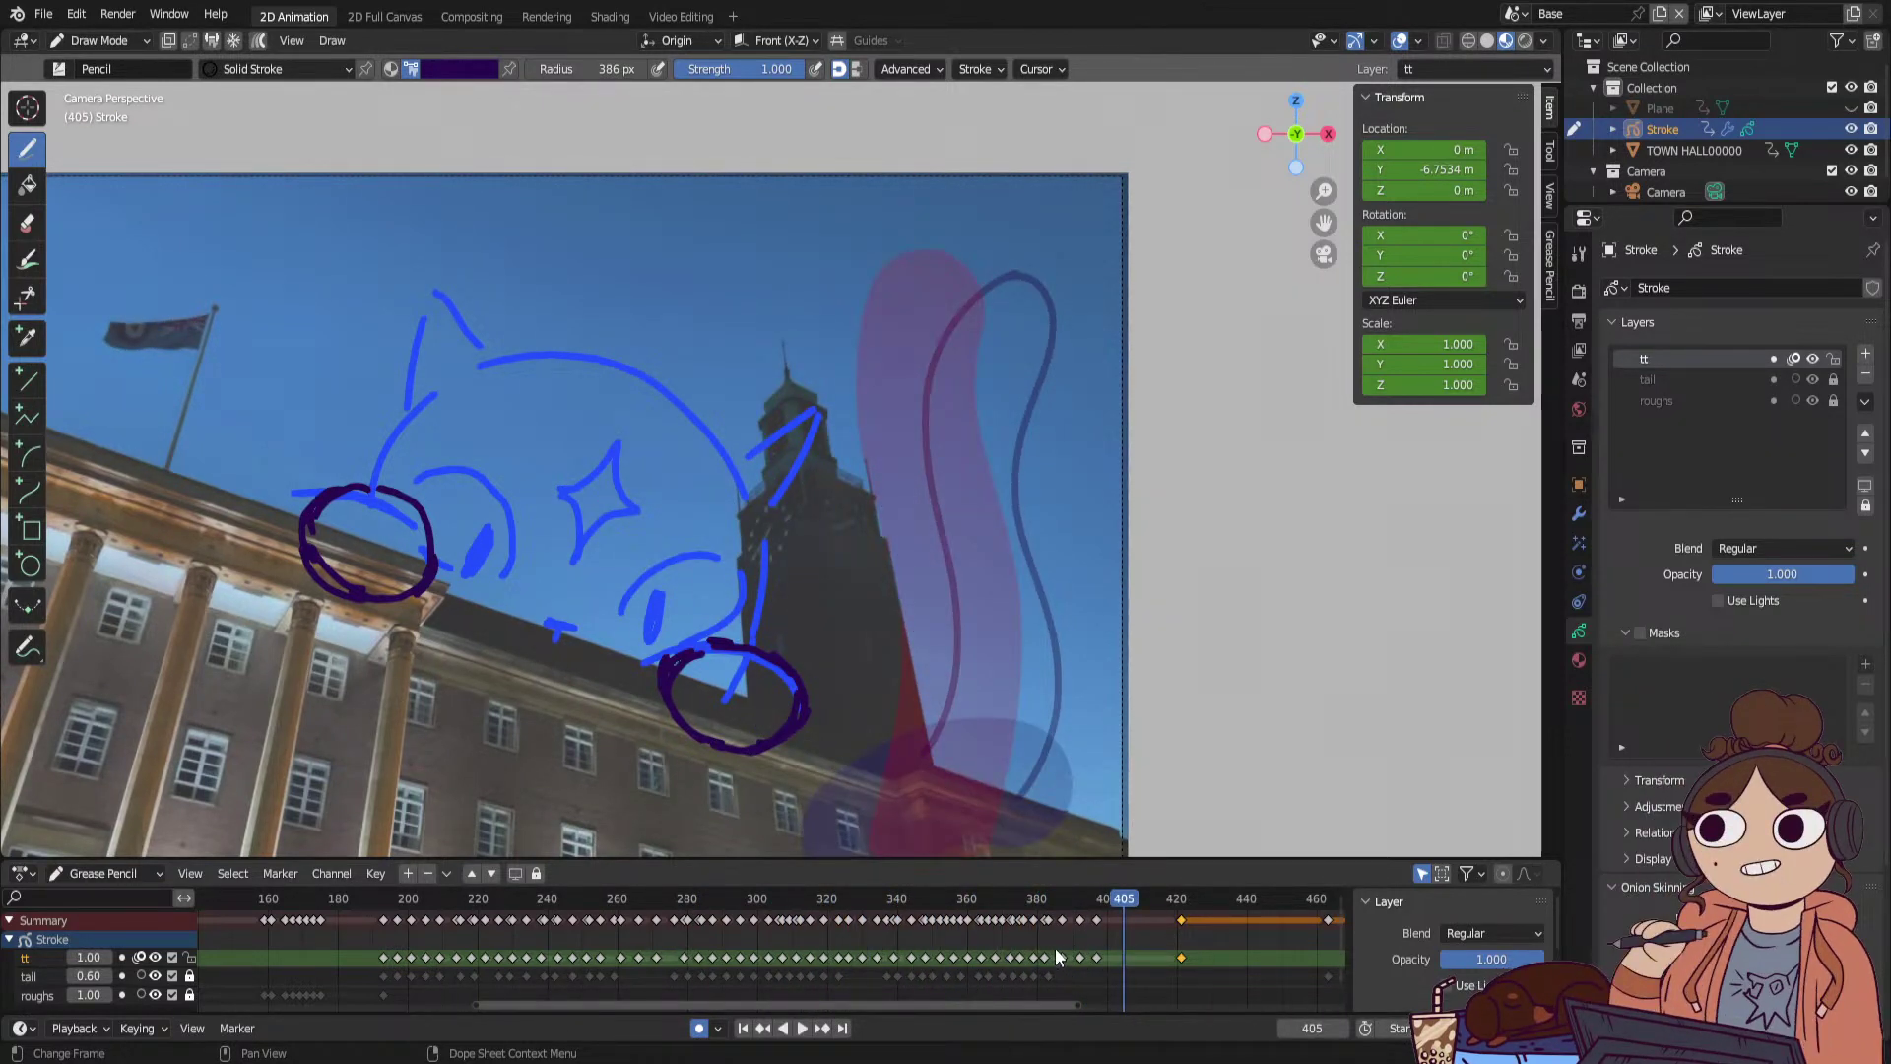
pyautogui.moveTo(1044, 957)
pyautogui.mouseDown()
pyautogui.moveTo(1082, 957)
pyautogui.moveTo(1076, 973)
pyautogui.moveTo(1107, 954)
pyautogui.mouseUp()
pyautogui.click(914, 901)
pyautogui.press('space')
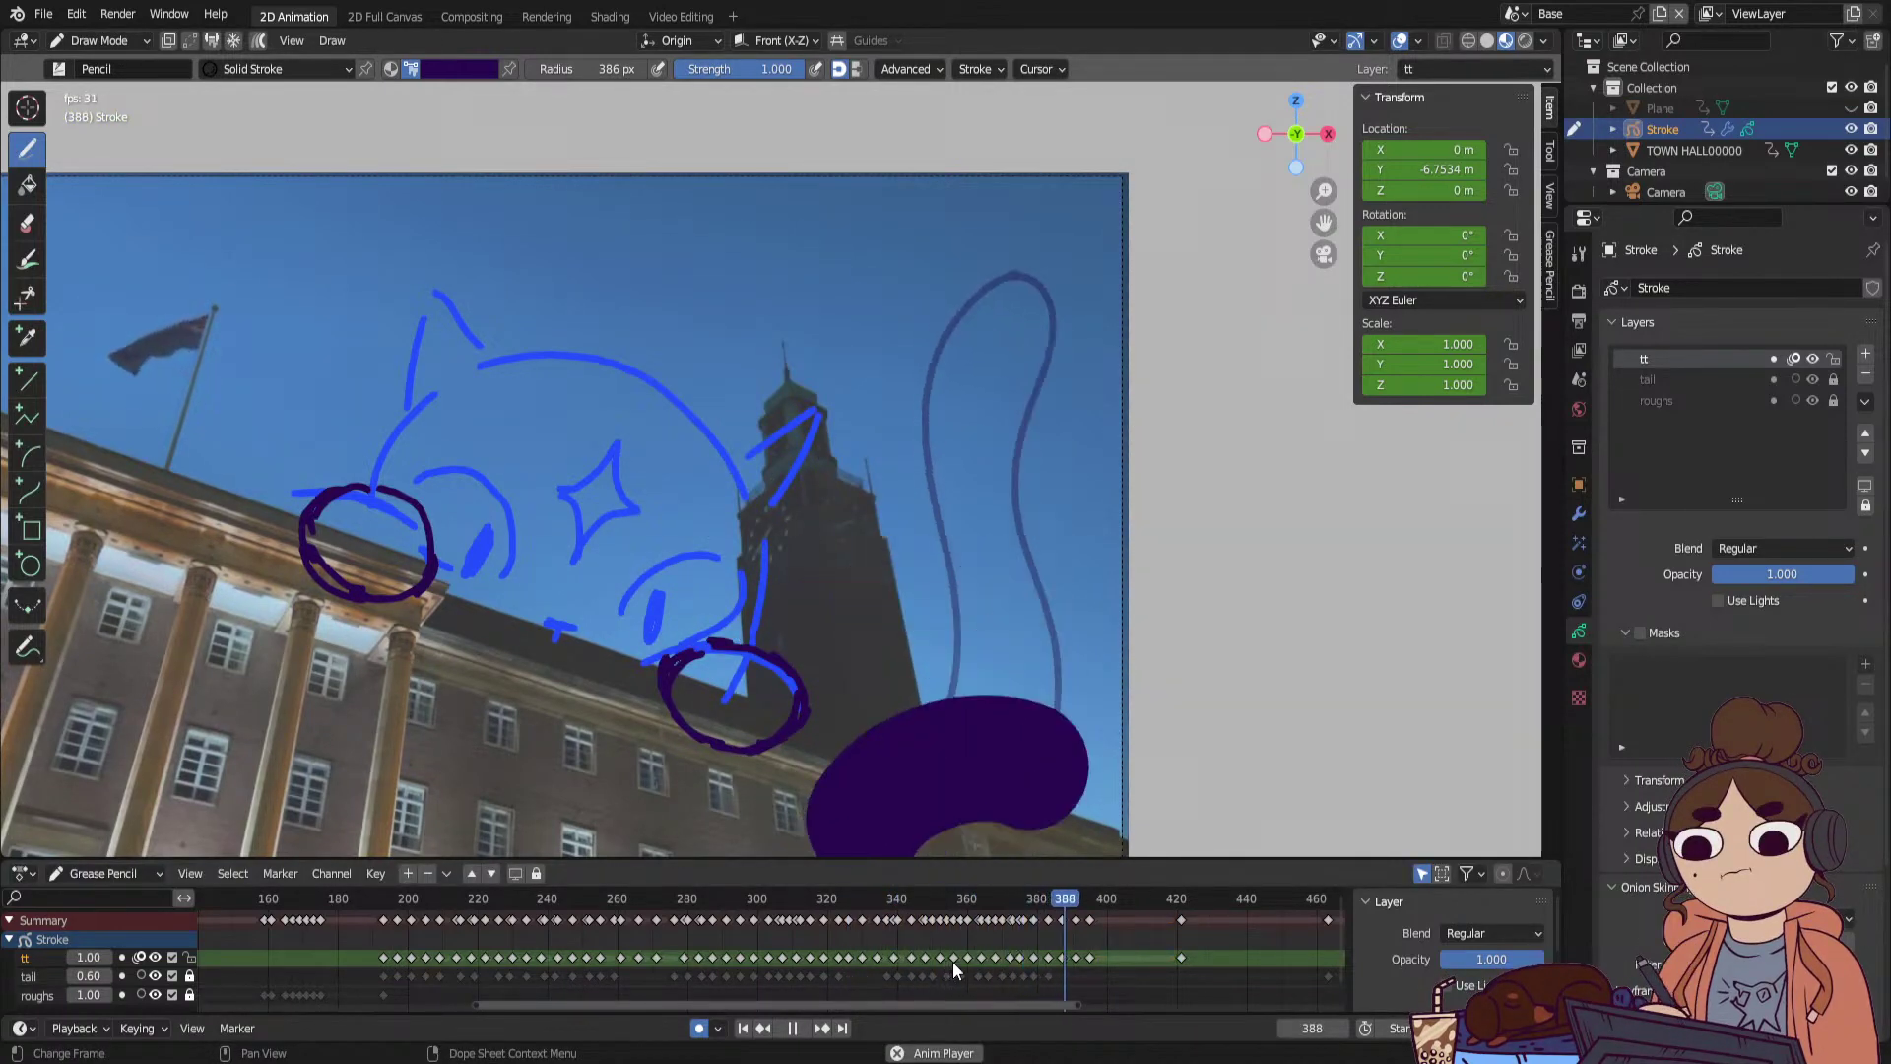
# Clear the tail pose at frame 372 and redraw it as an in-between of its neighbouring poses.
pyautogui.click(985, 901)
pyautogui.moveTo(985, 906)
pyautogui.mouseDown()
pyautogui.moveTo(925, 926)
pyautogui.moveTo(1036, 930)
pyautogui.moveTo(977, 929)
pyautogui.moveTo(1013, 932)
pyautogui.mouseUp()
pyautogui.click(1013, 956)
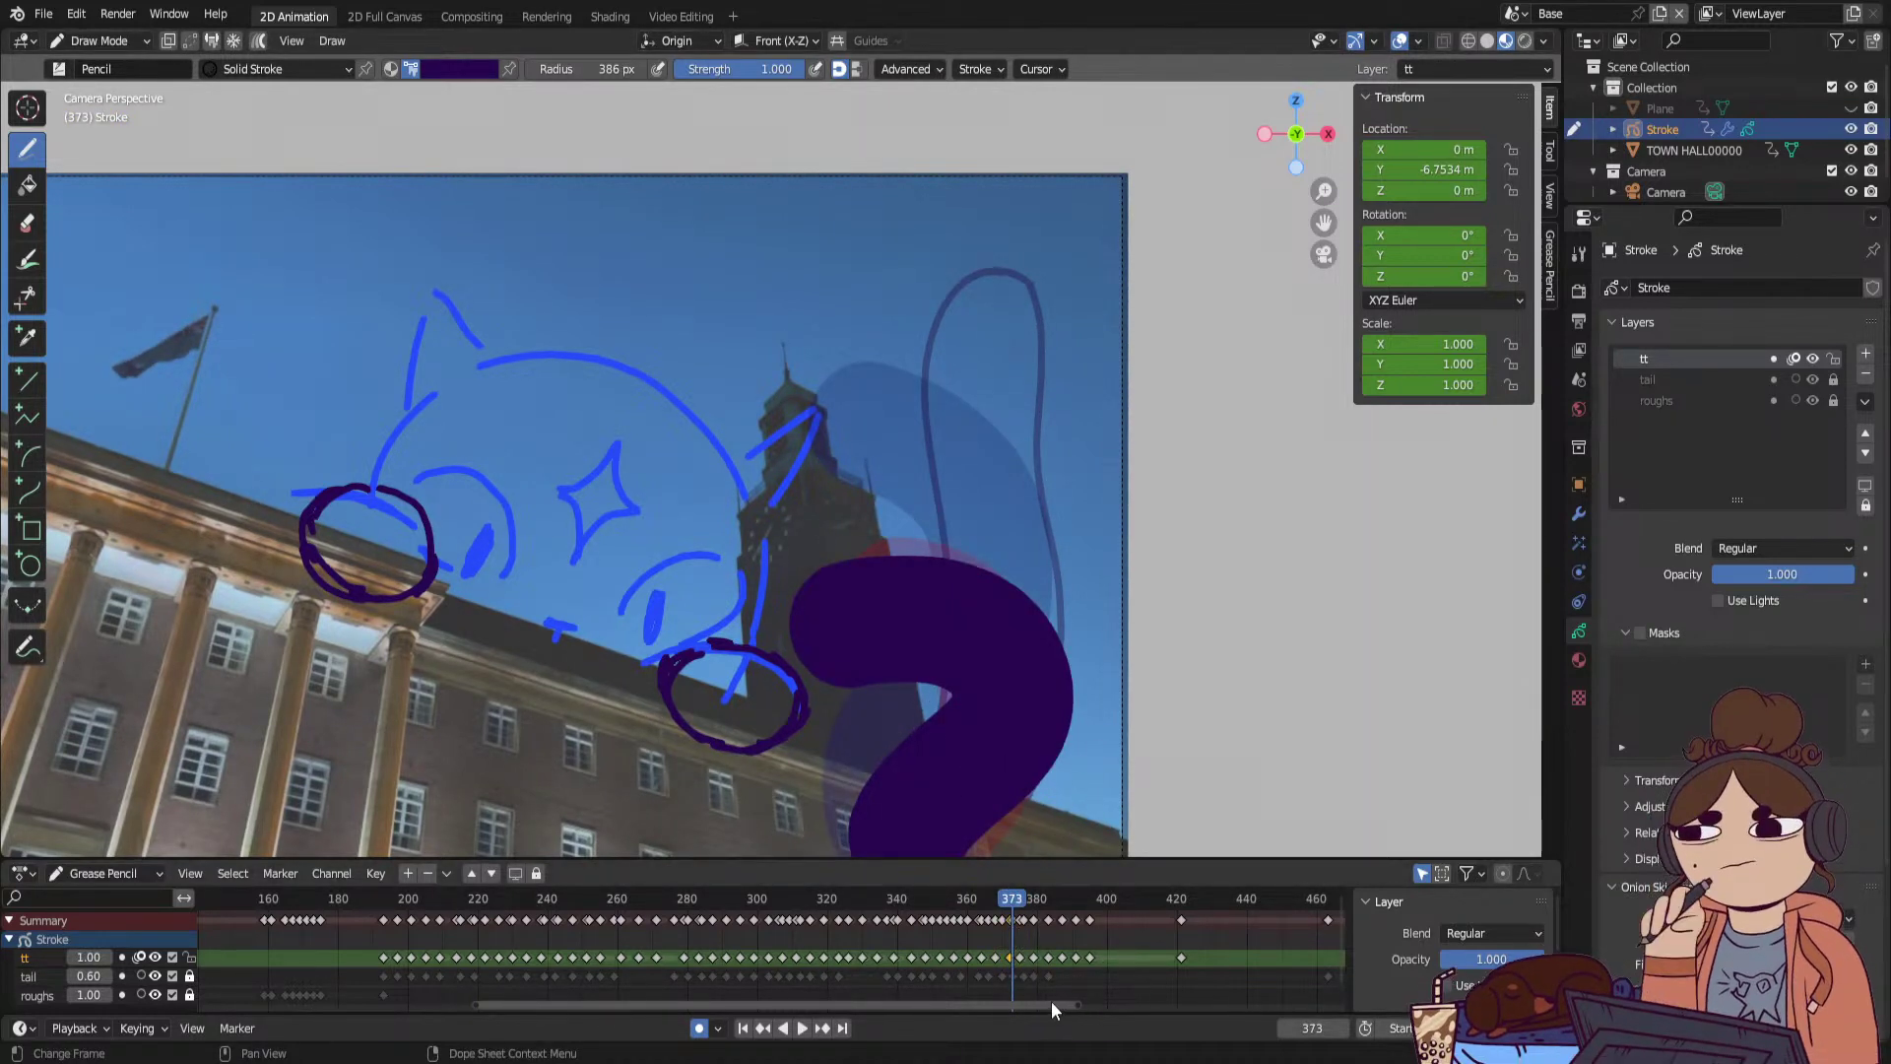
pyautogui.click(1011, 899)
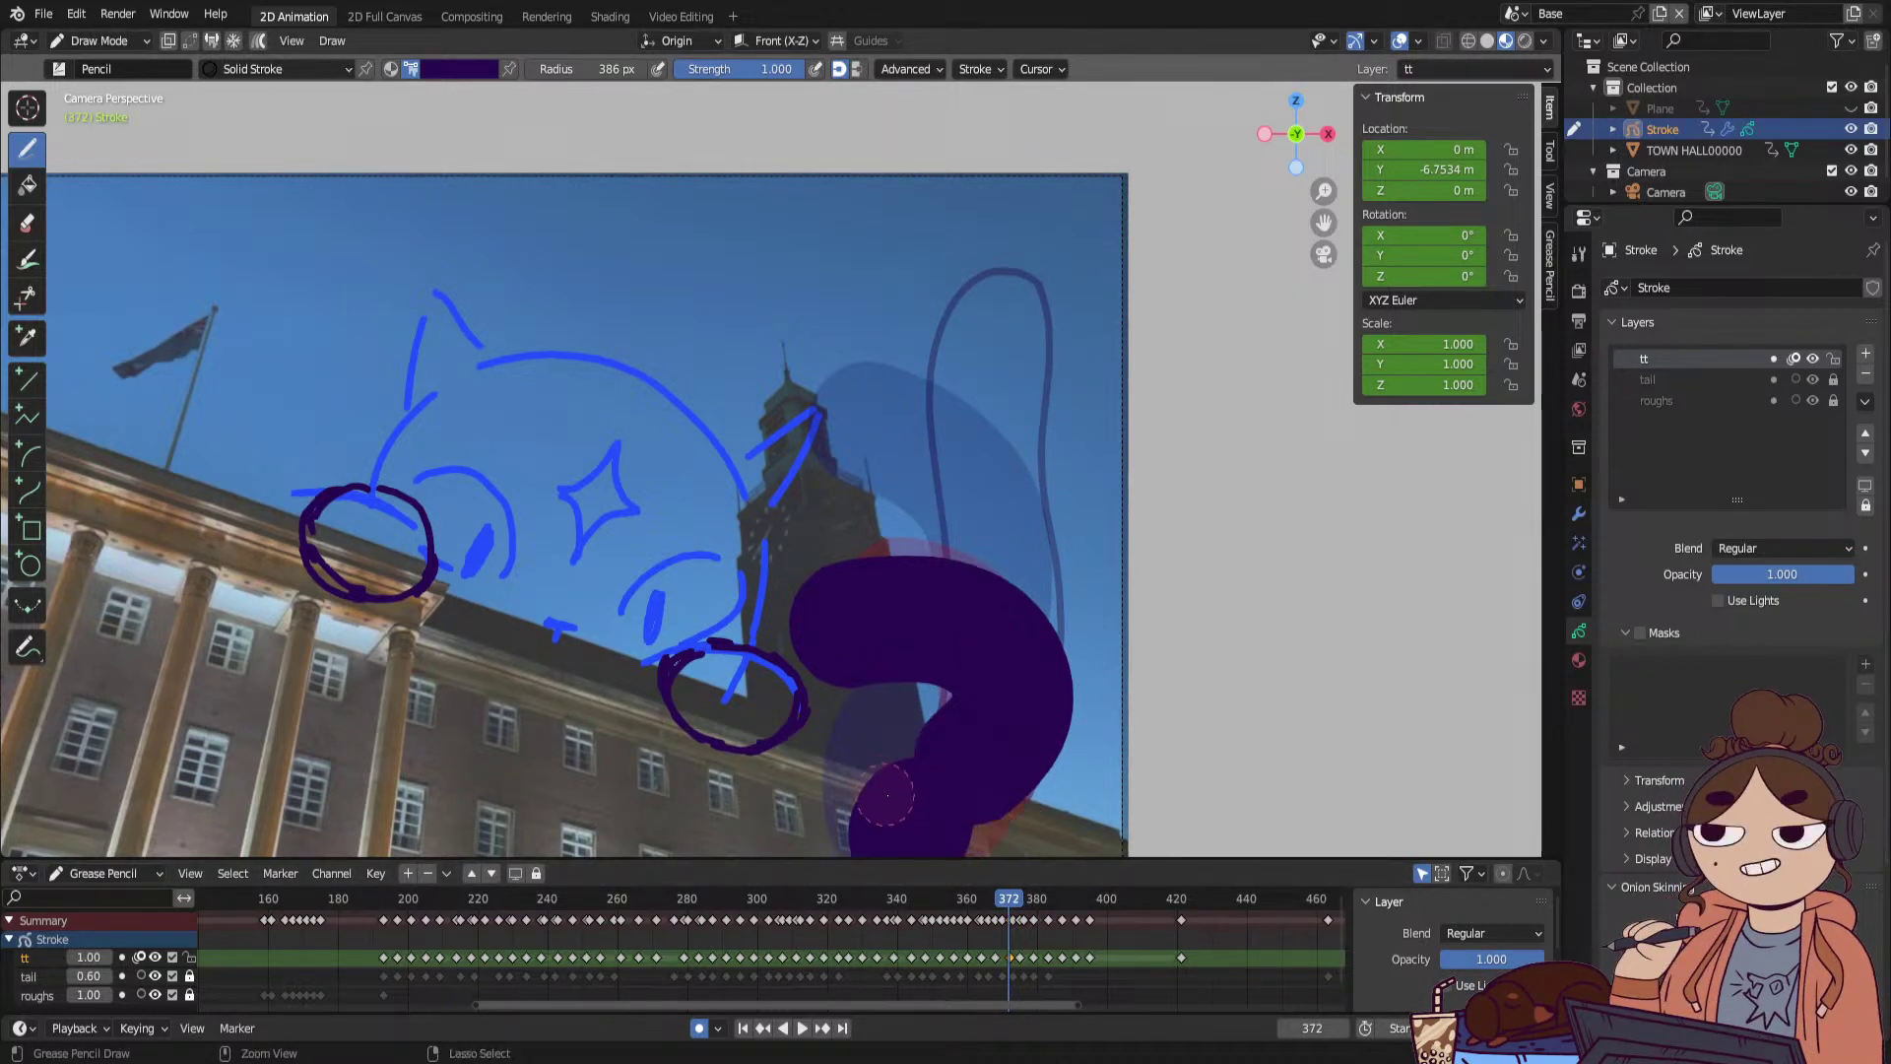
pyautogui.hotkey('ctrl', 'z')
pyautogui.hotkey('ctrl', 'z')
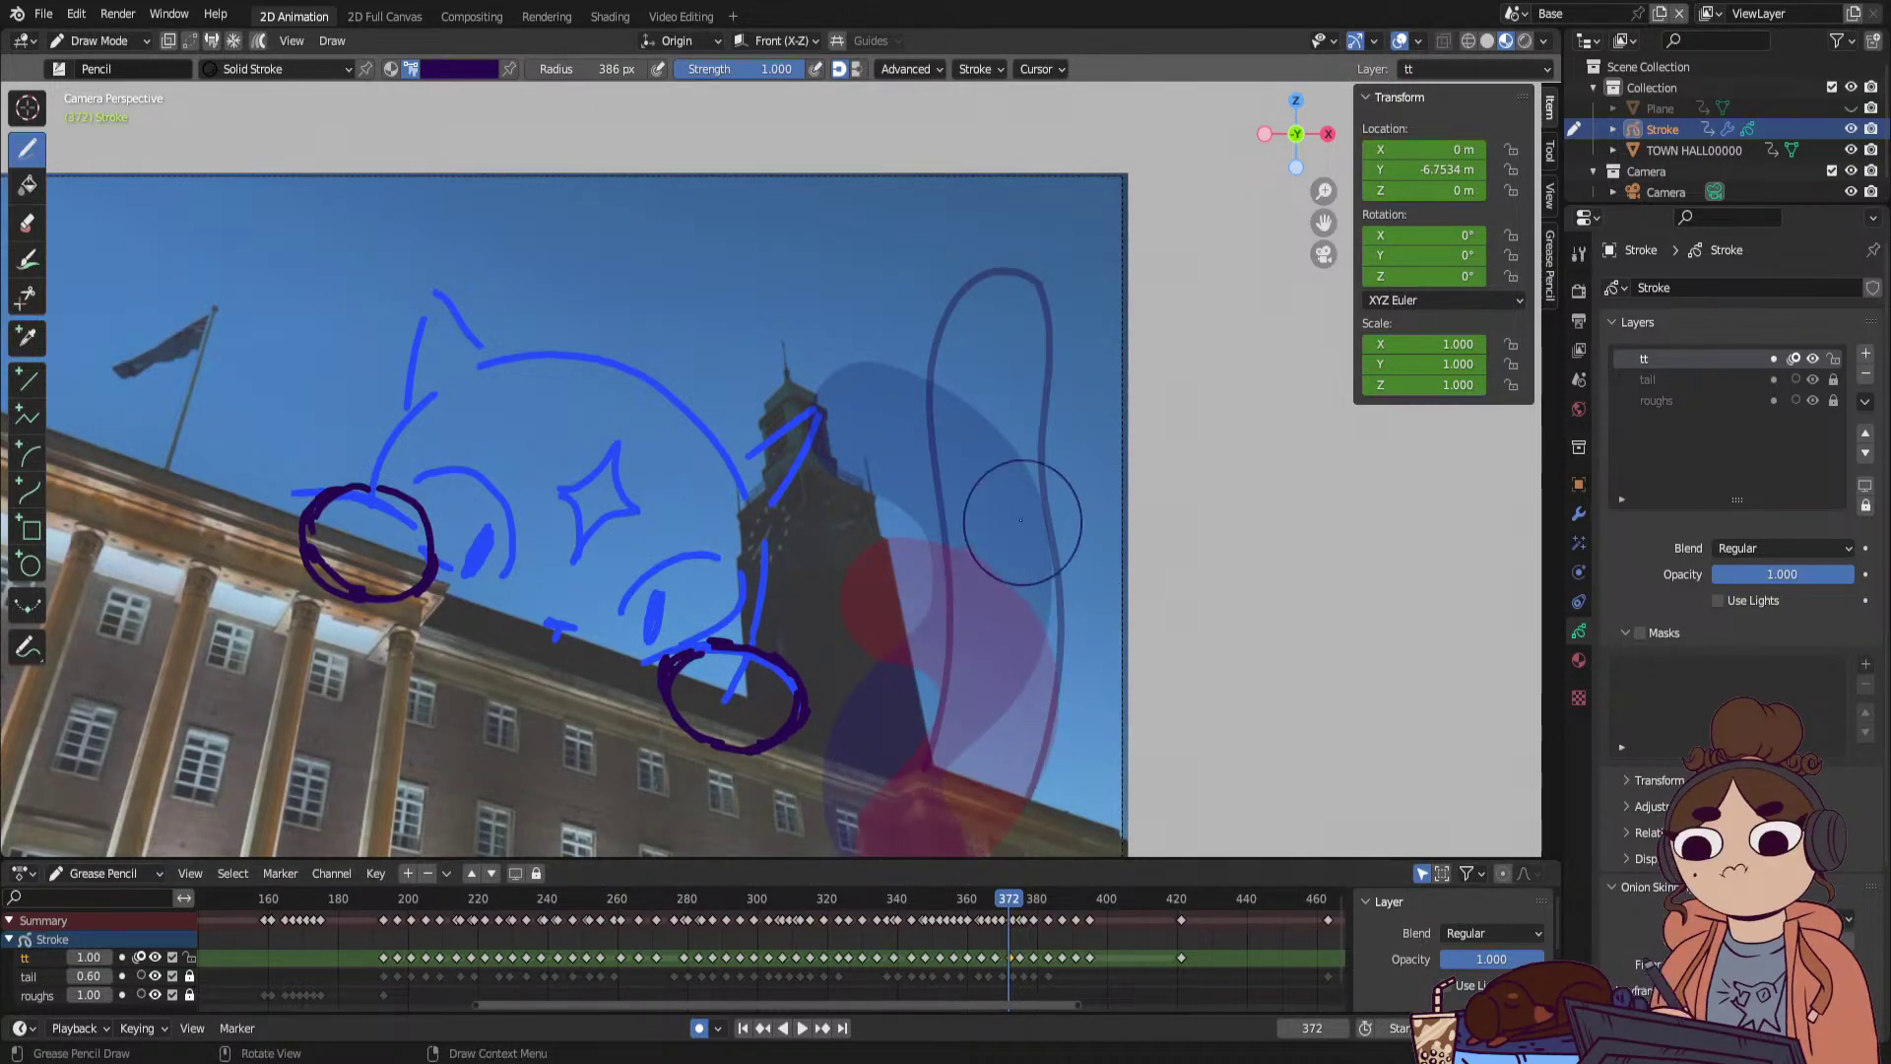
pyautogui.moveTo(859, 472)
pyautogui.mouseDown()
pyautogui.moveTo(936, 513)
pyautogui.moveTo(1020, 690)
pyautogui.moveTo(881, 849)
pyautogui.mouseUp()
# Redraw the tail pose at frame 387 with its tip raised slightly higher, and play back the result.
pyautogui.press('space')
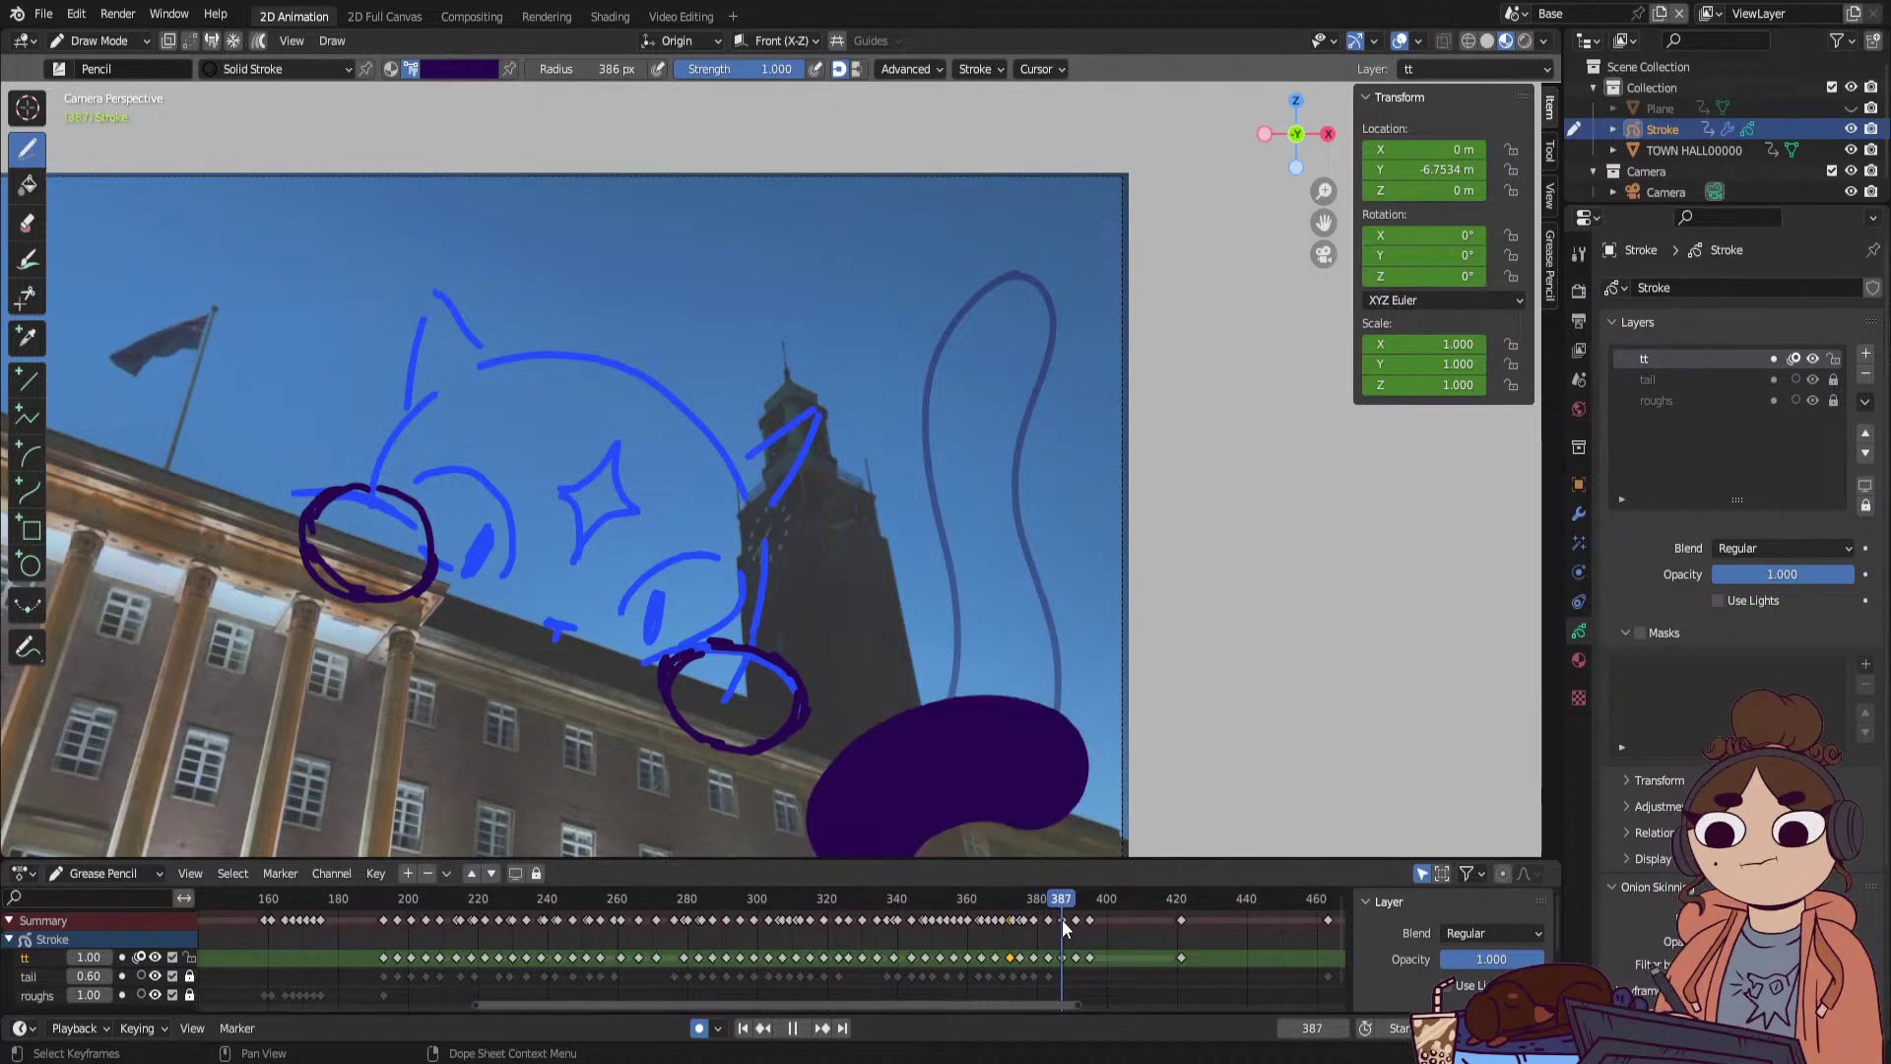
pyautogui.press('space')
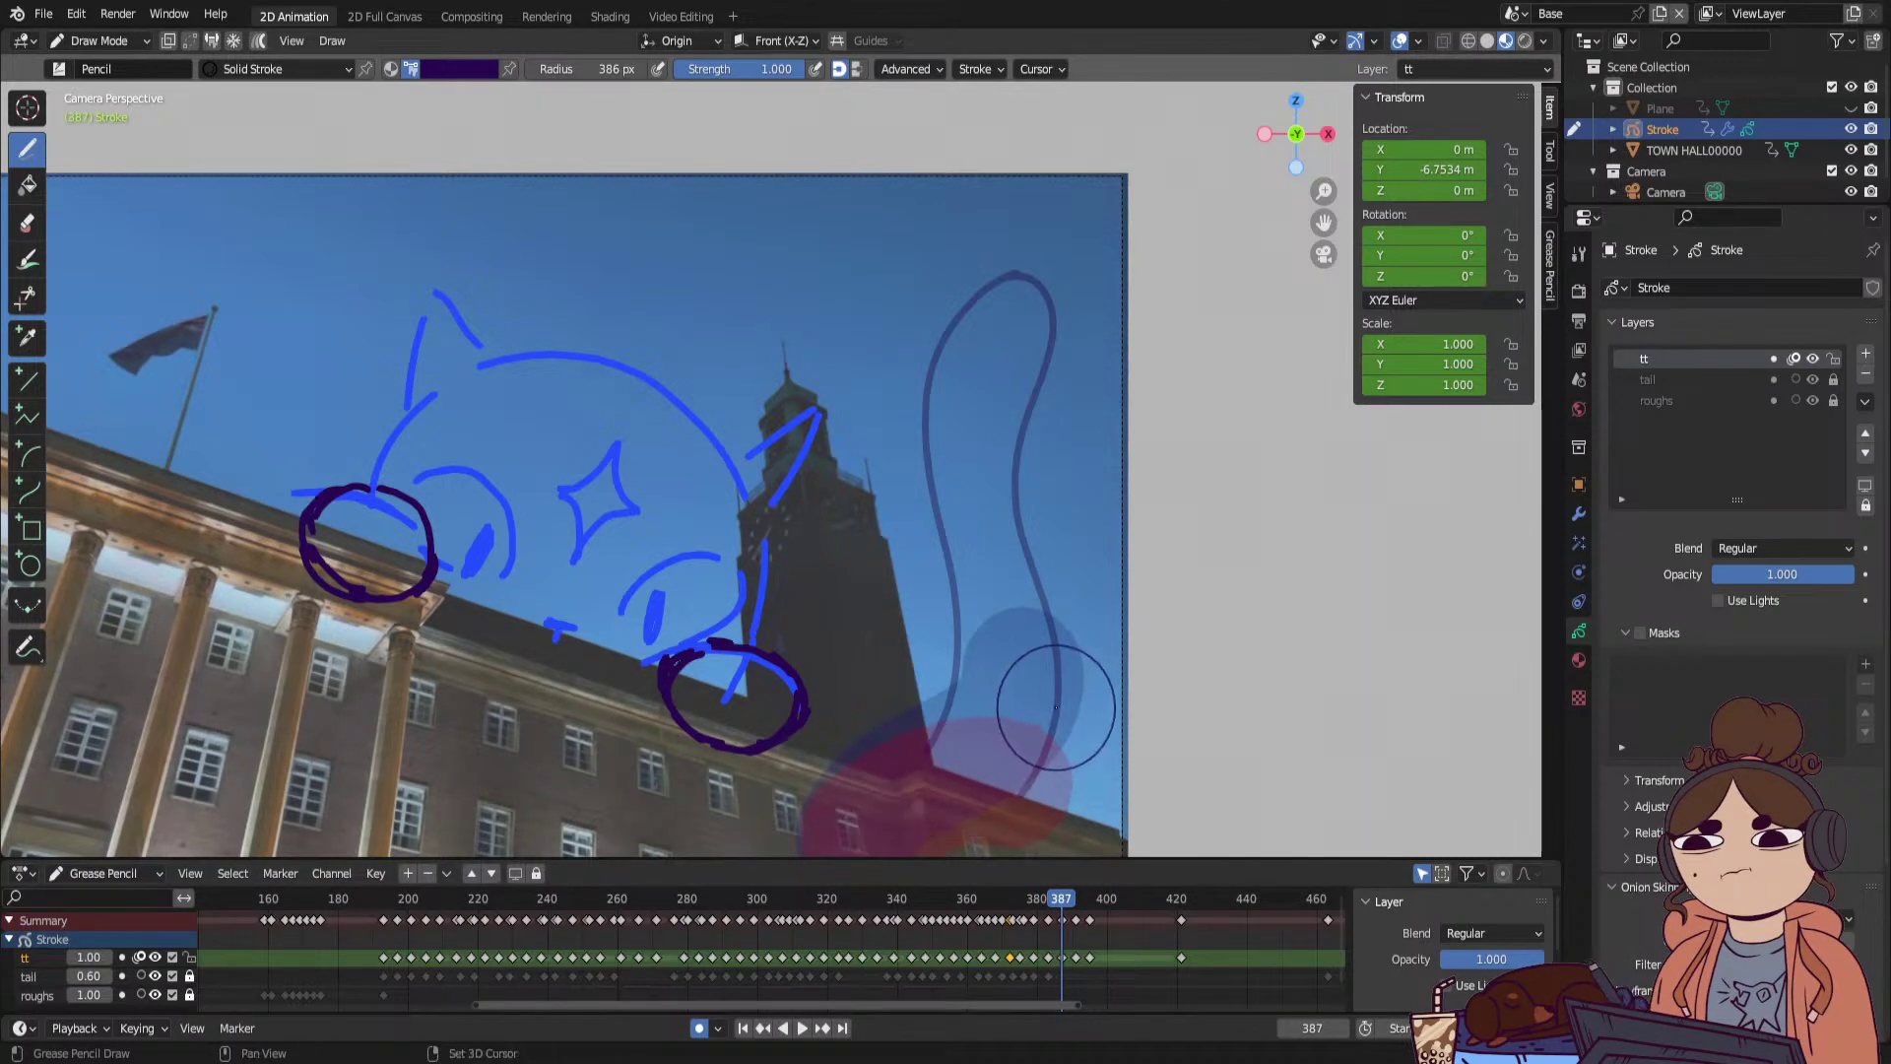
pyautogui.moveTo(1055, 706)
pyautogui.mouseDown()
pyautogui.moveTo(946, 728)
pyautogui.moveTo(857, 803)
pyautogui.mouseUp()
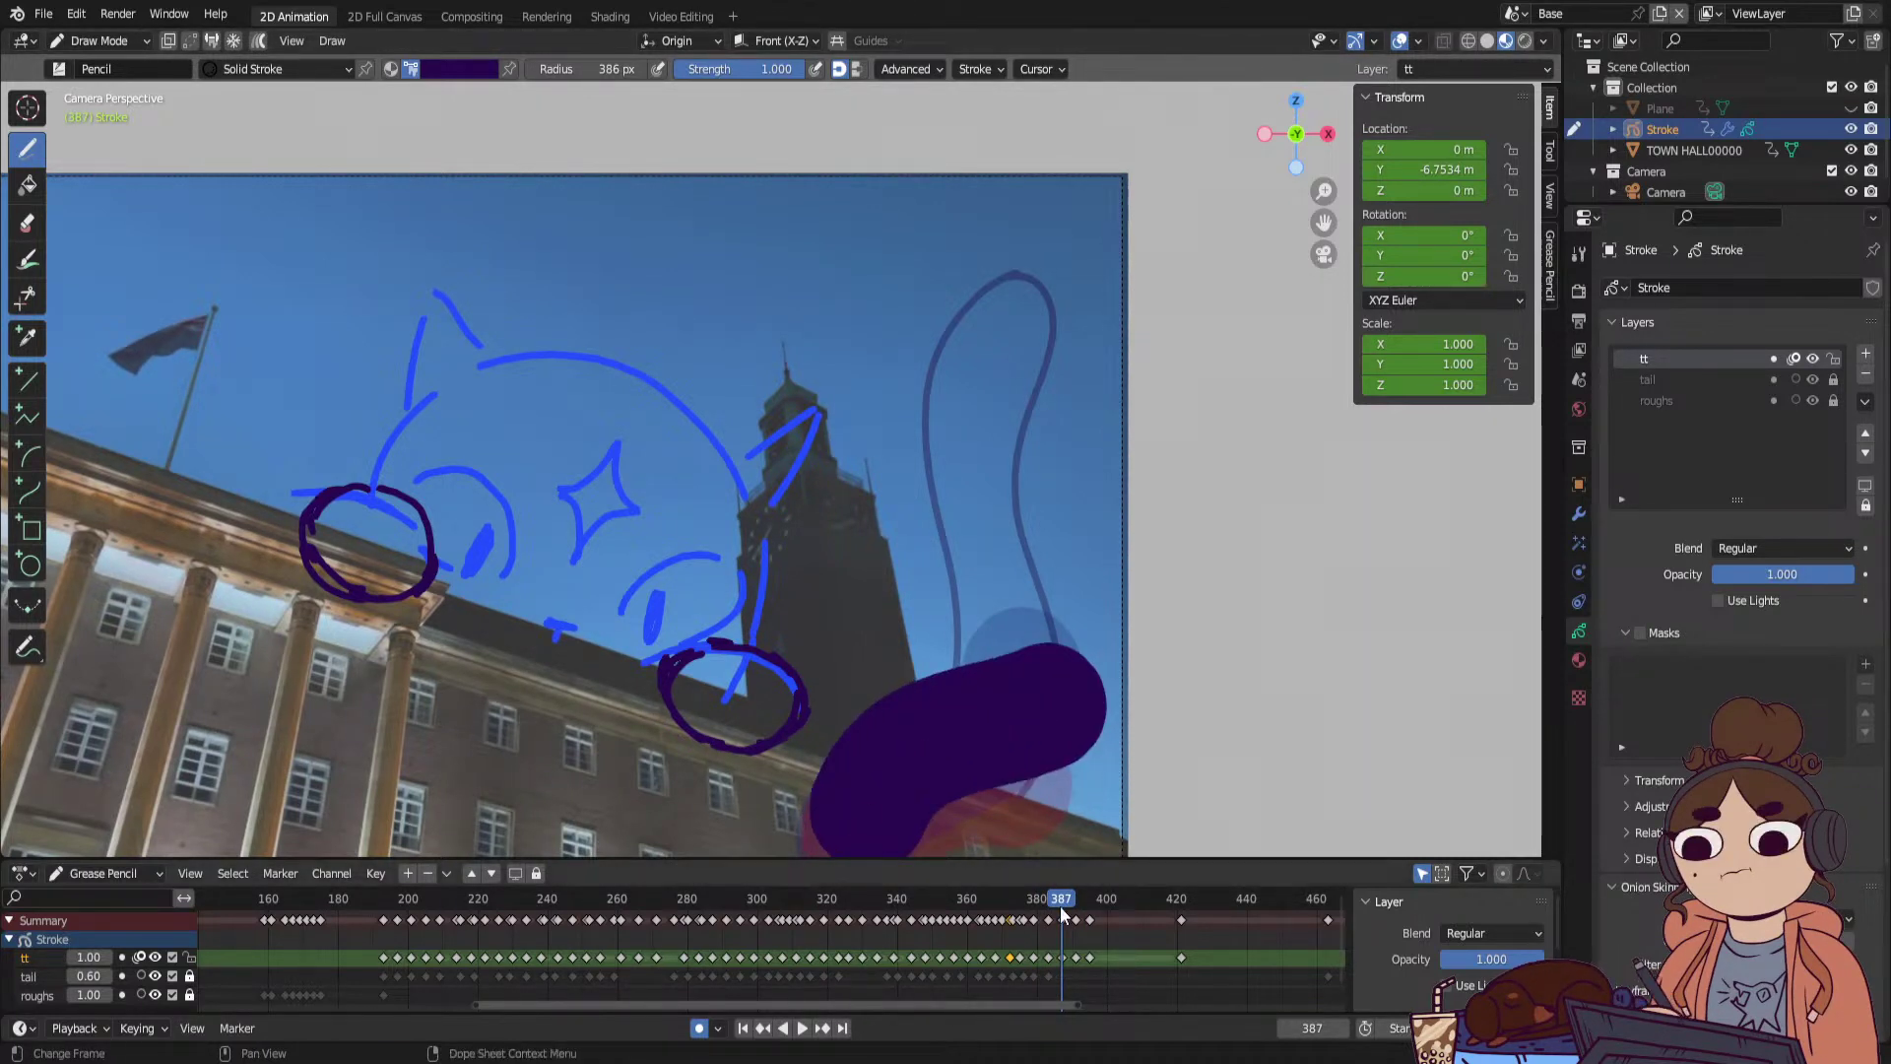
pyautogui.press('space')
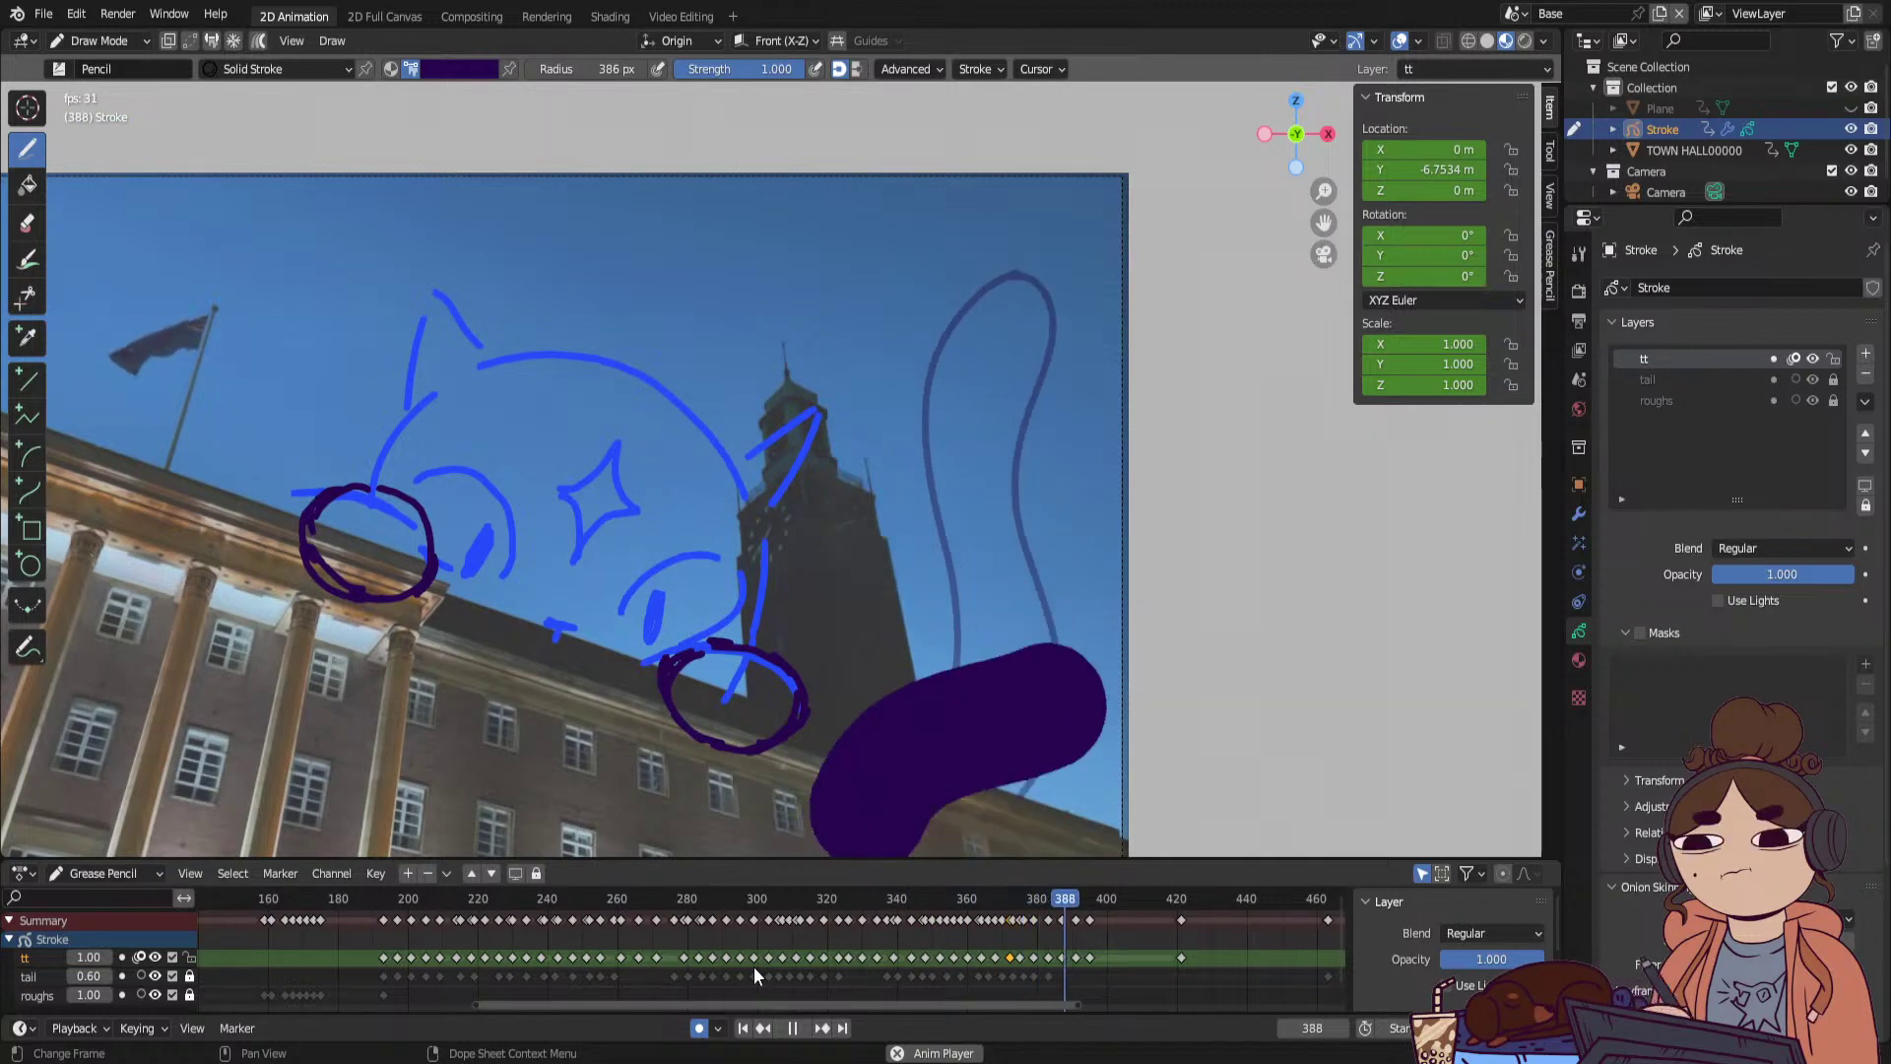
# Delete the tt keyframes from frame 368 to about 395 and play back the remaining tail animation.
pyautogui.moveTo(916, 900)
pyautogui.mouseDown()
pyautogui.moveTo(935, 908)
pyautogui.moveTo(853, 892)
pyautogui.moveTo(1019, 889)
pyautogui.moveTo(939, 920)
pyautogui.moveTo(1044, 908)
pyautogui.moveTo(966, 931)
pyautogui.moveTo(1105, 963)
pyautogui.mouseUp()
pyautogui.press('Delete')
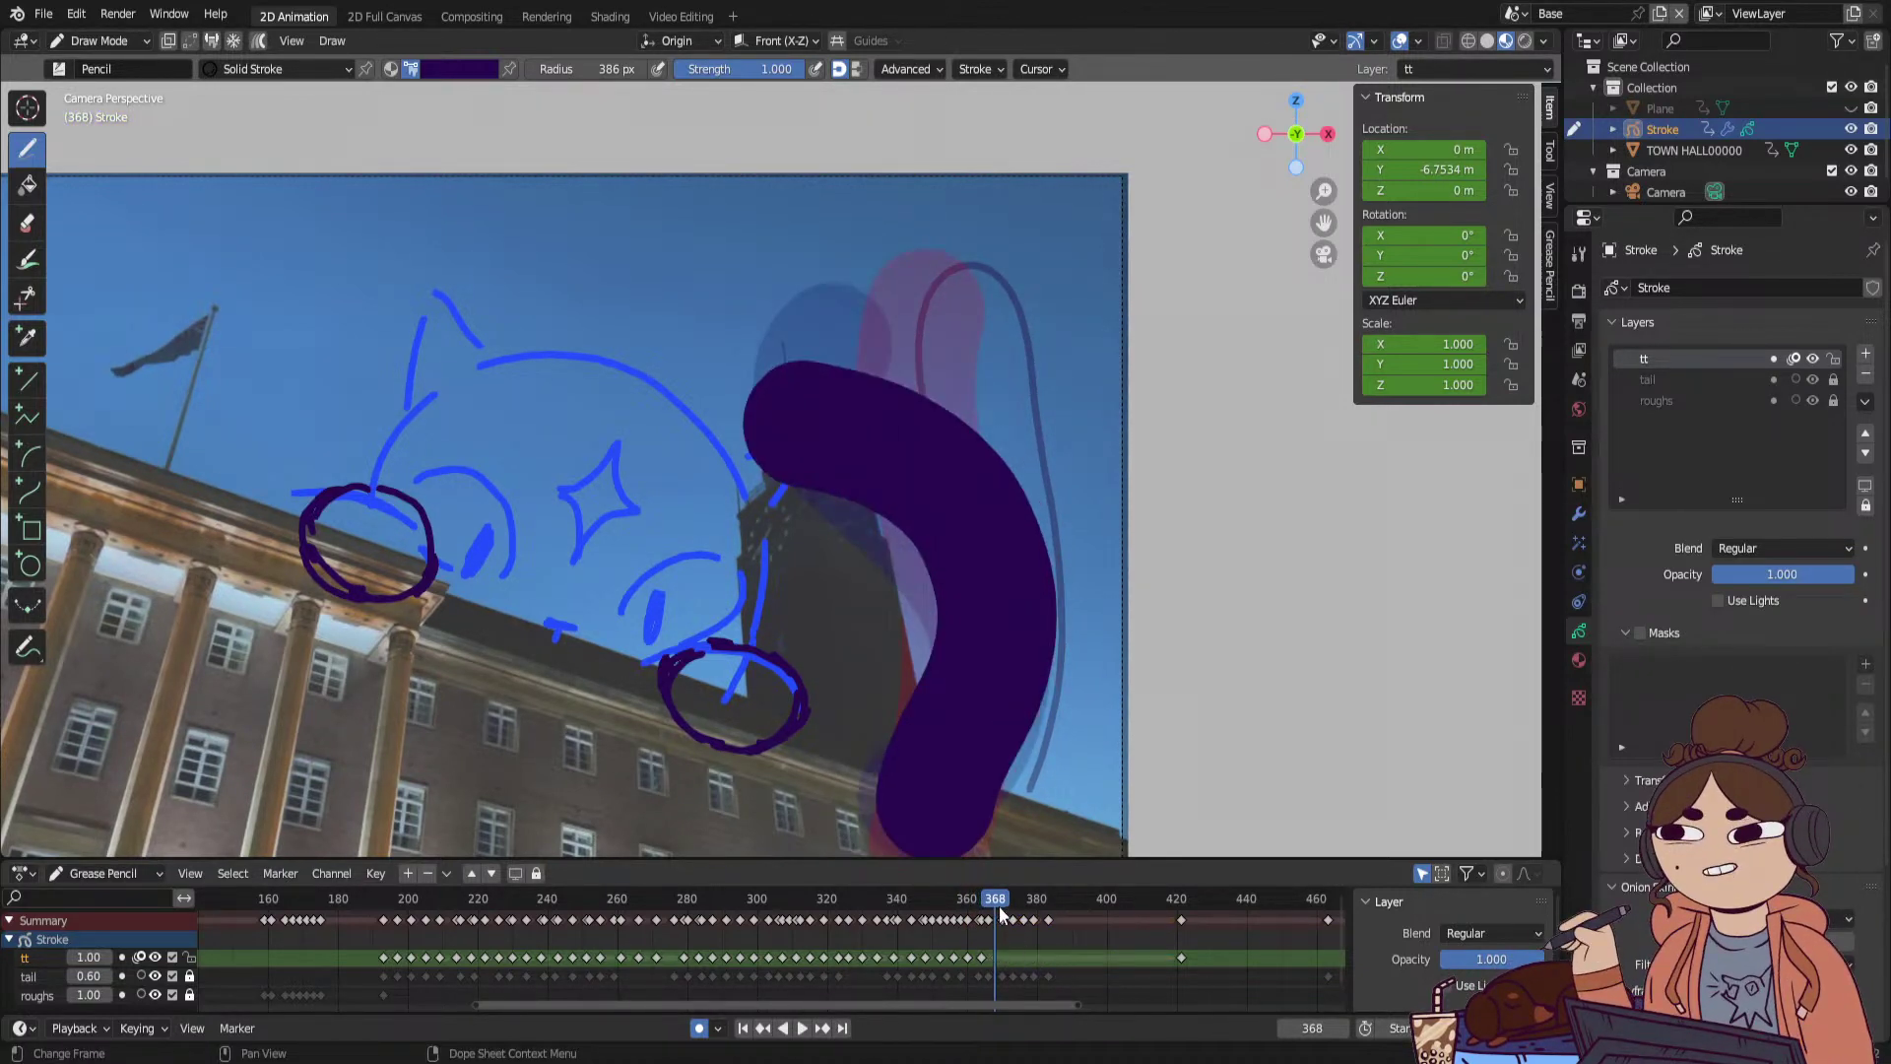
pyautogui.press('space')
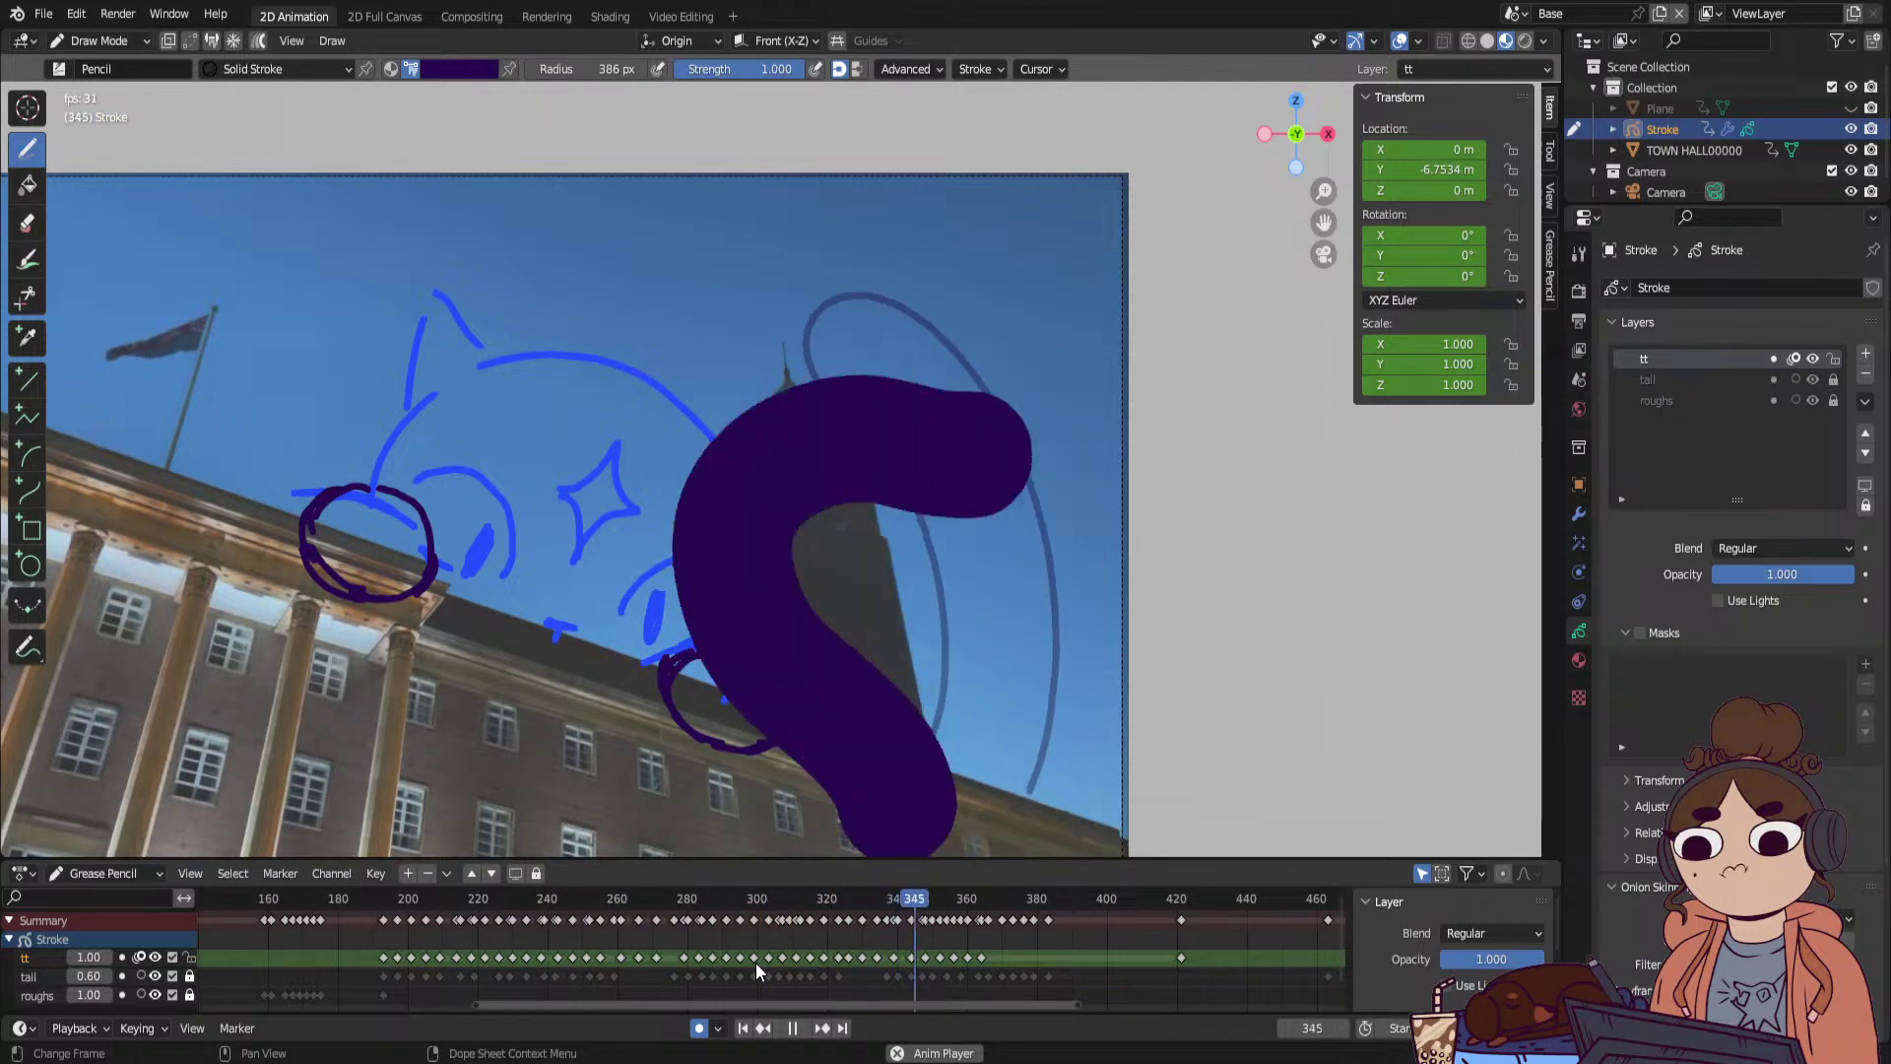
pyautogui.press('space')
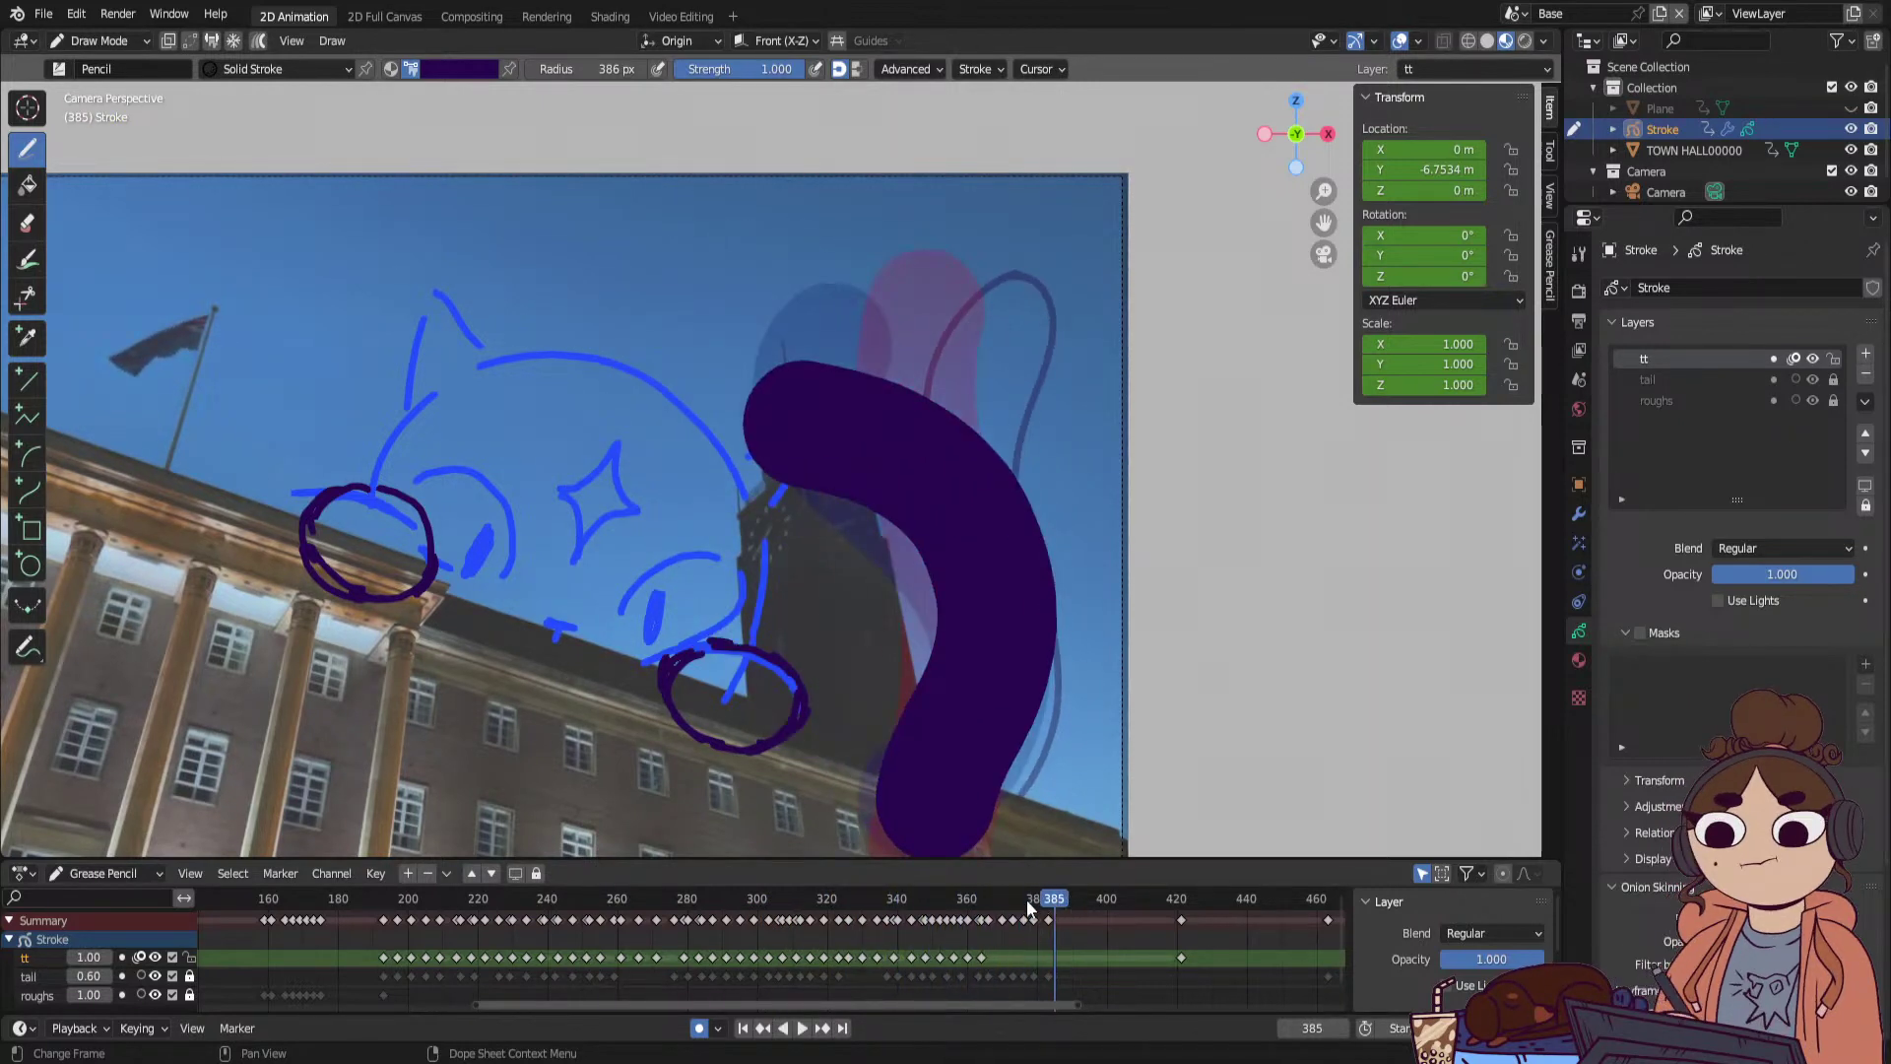
# Draw new tail poses at frames 368 and 371, bending the upper tail over a high arch with the tip hanging down.
pyautogui.moveTo(1027, 901)
pyautogui.mouseDown()
pyautogui.moveTo(955, 925)
pyautogui.moveTo(995, 918)
pyautogui.mouseUp()
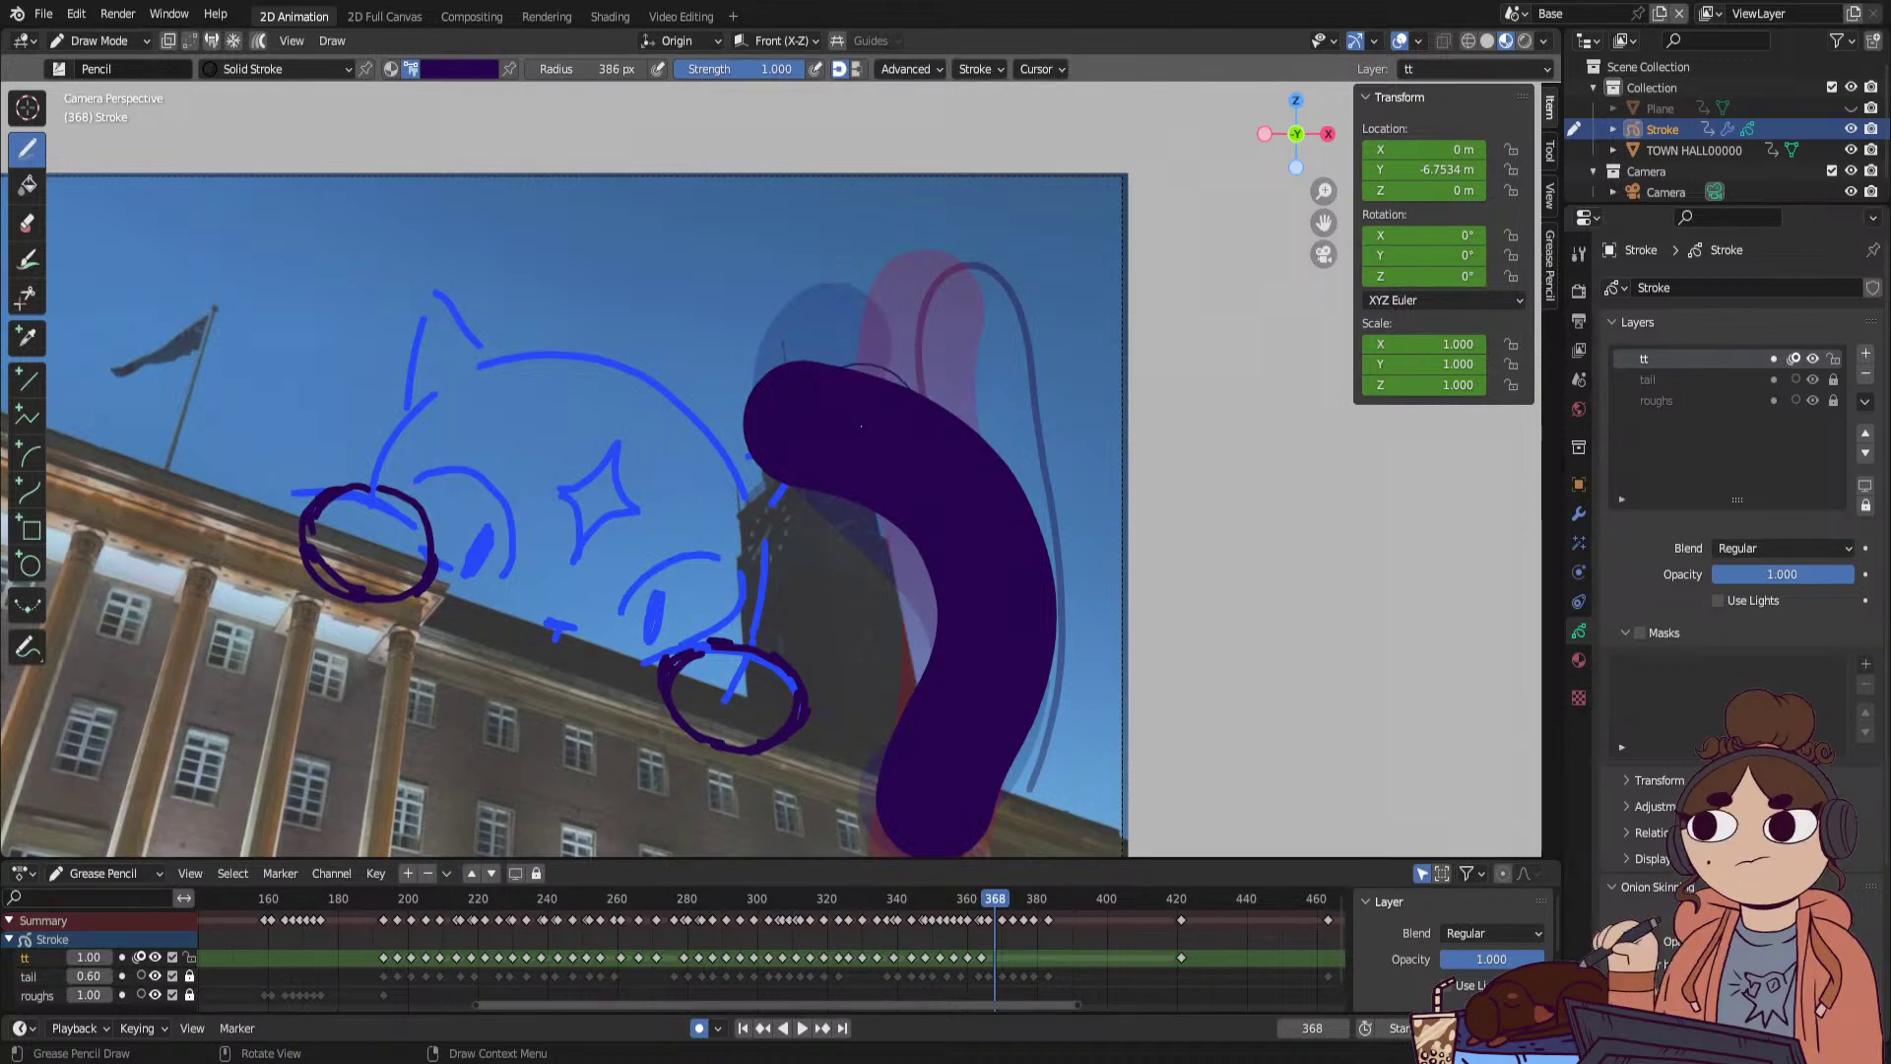
pyautogui.press('Right')
pyautogui.press('Right')
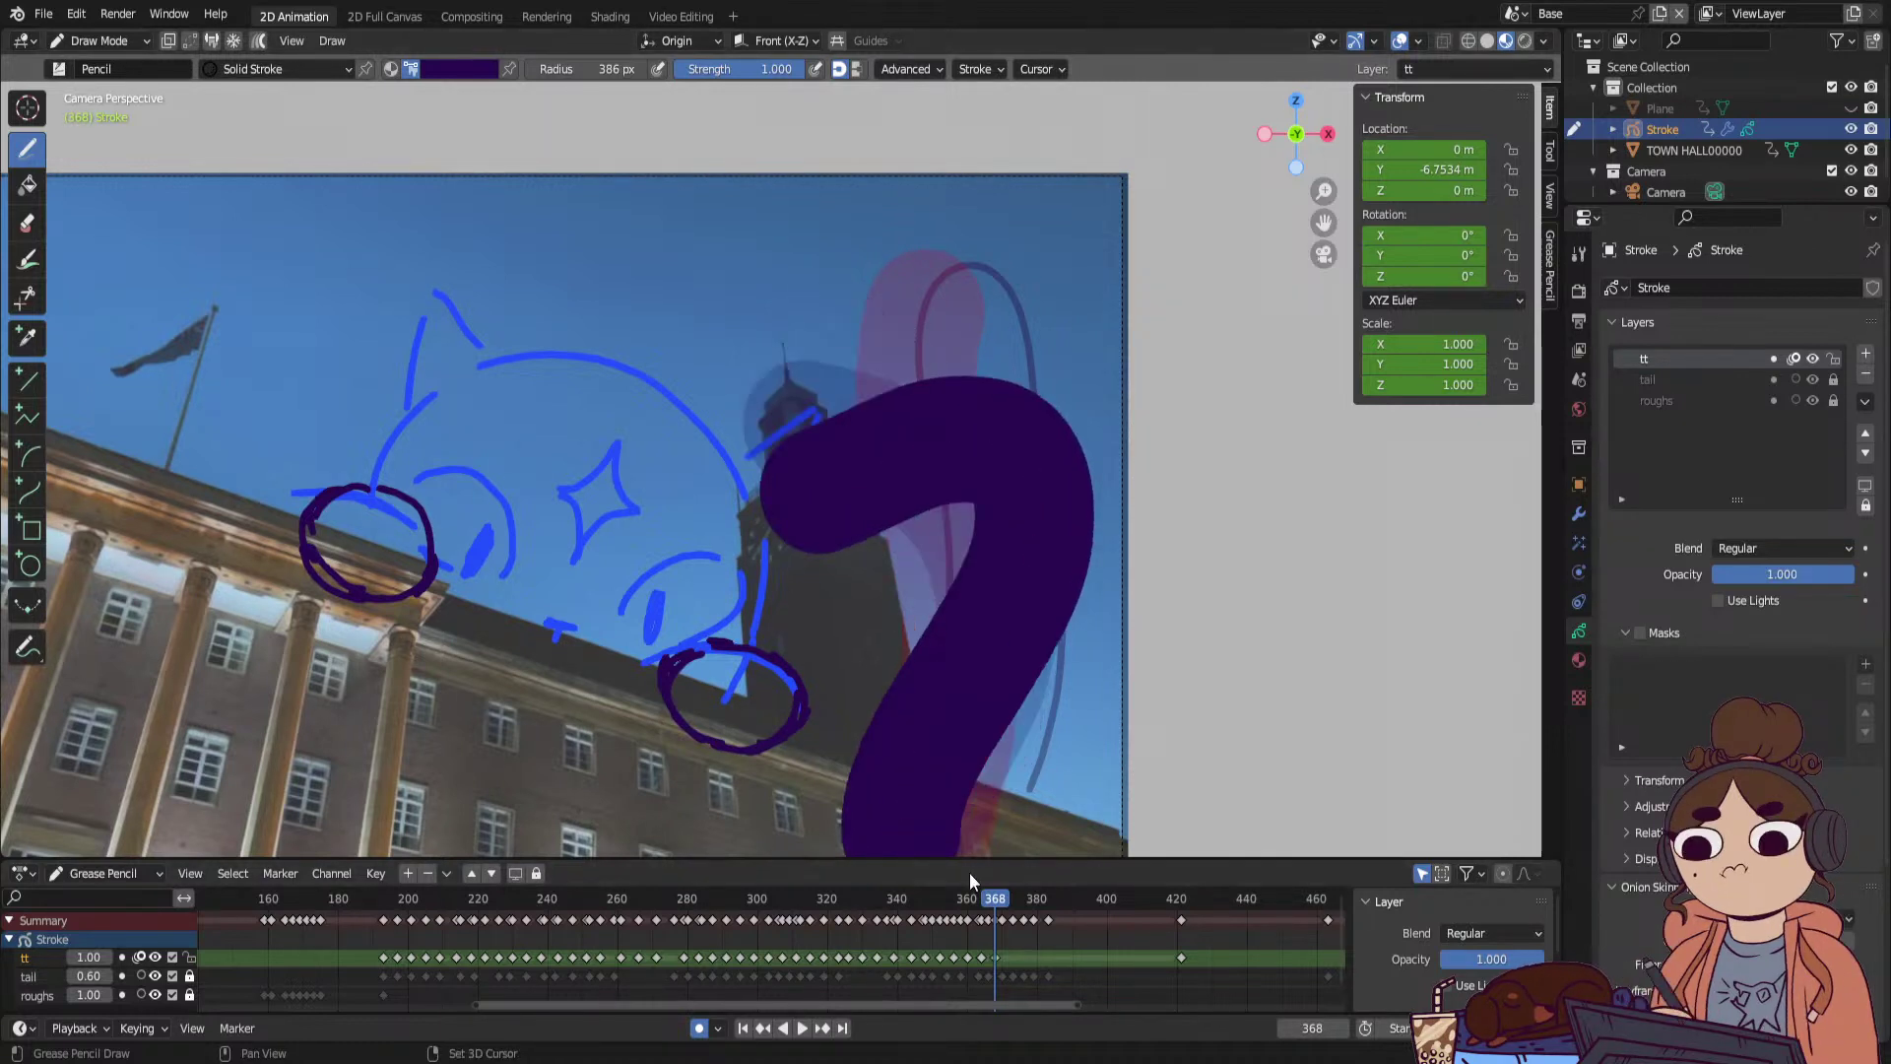
pyautogui.press('Right')
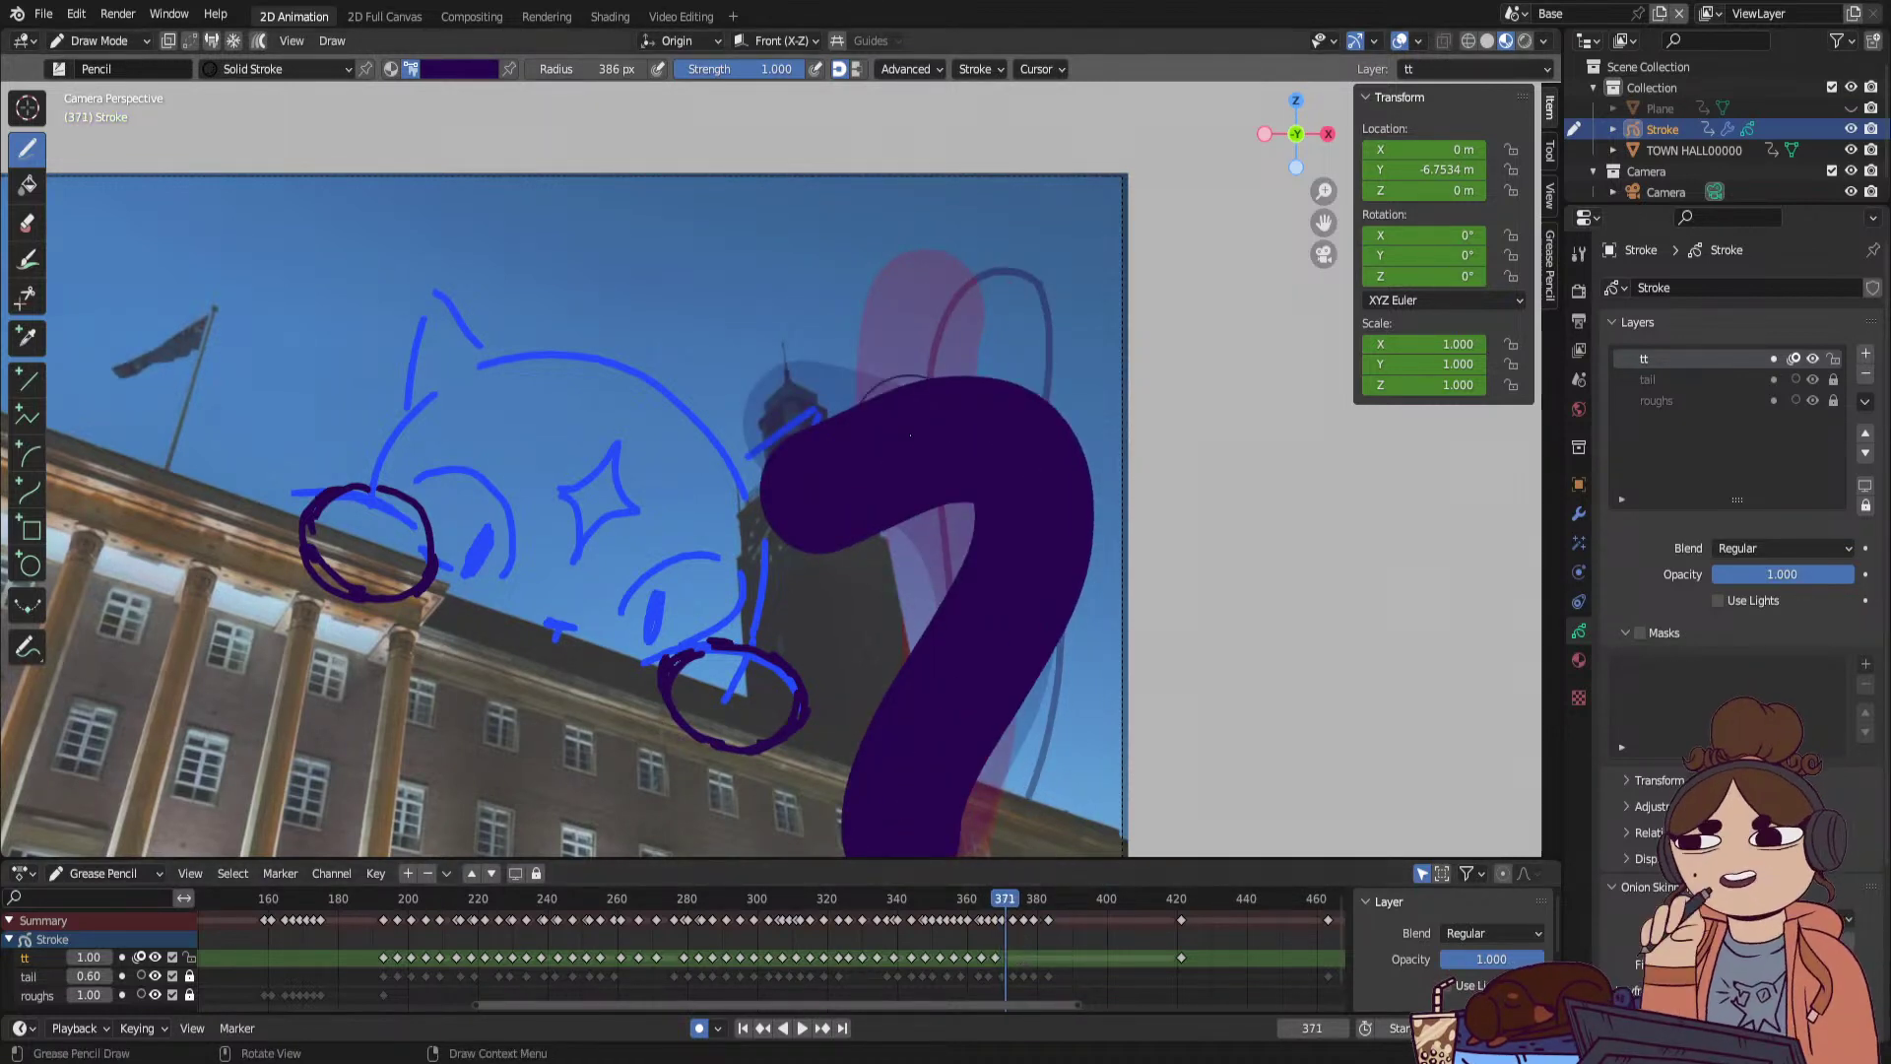
pyautogui.moveTo(912, 457)
pyautogui.mouseDown()
pyautogui.moveTo(1064, 552)
pyautogui.moveTo(1020, 902)
pyautogui.mouseUp()
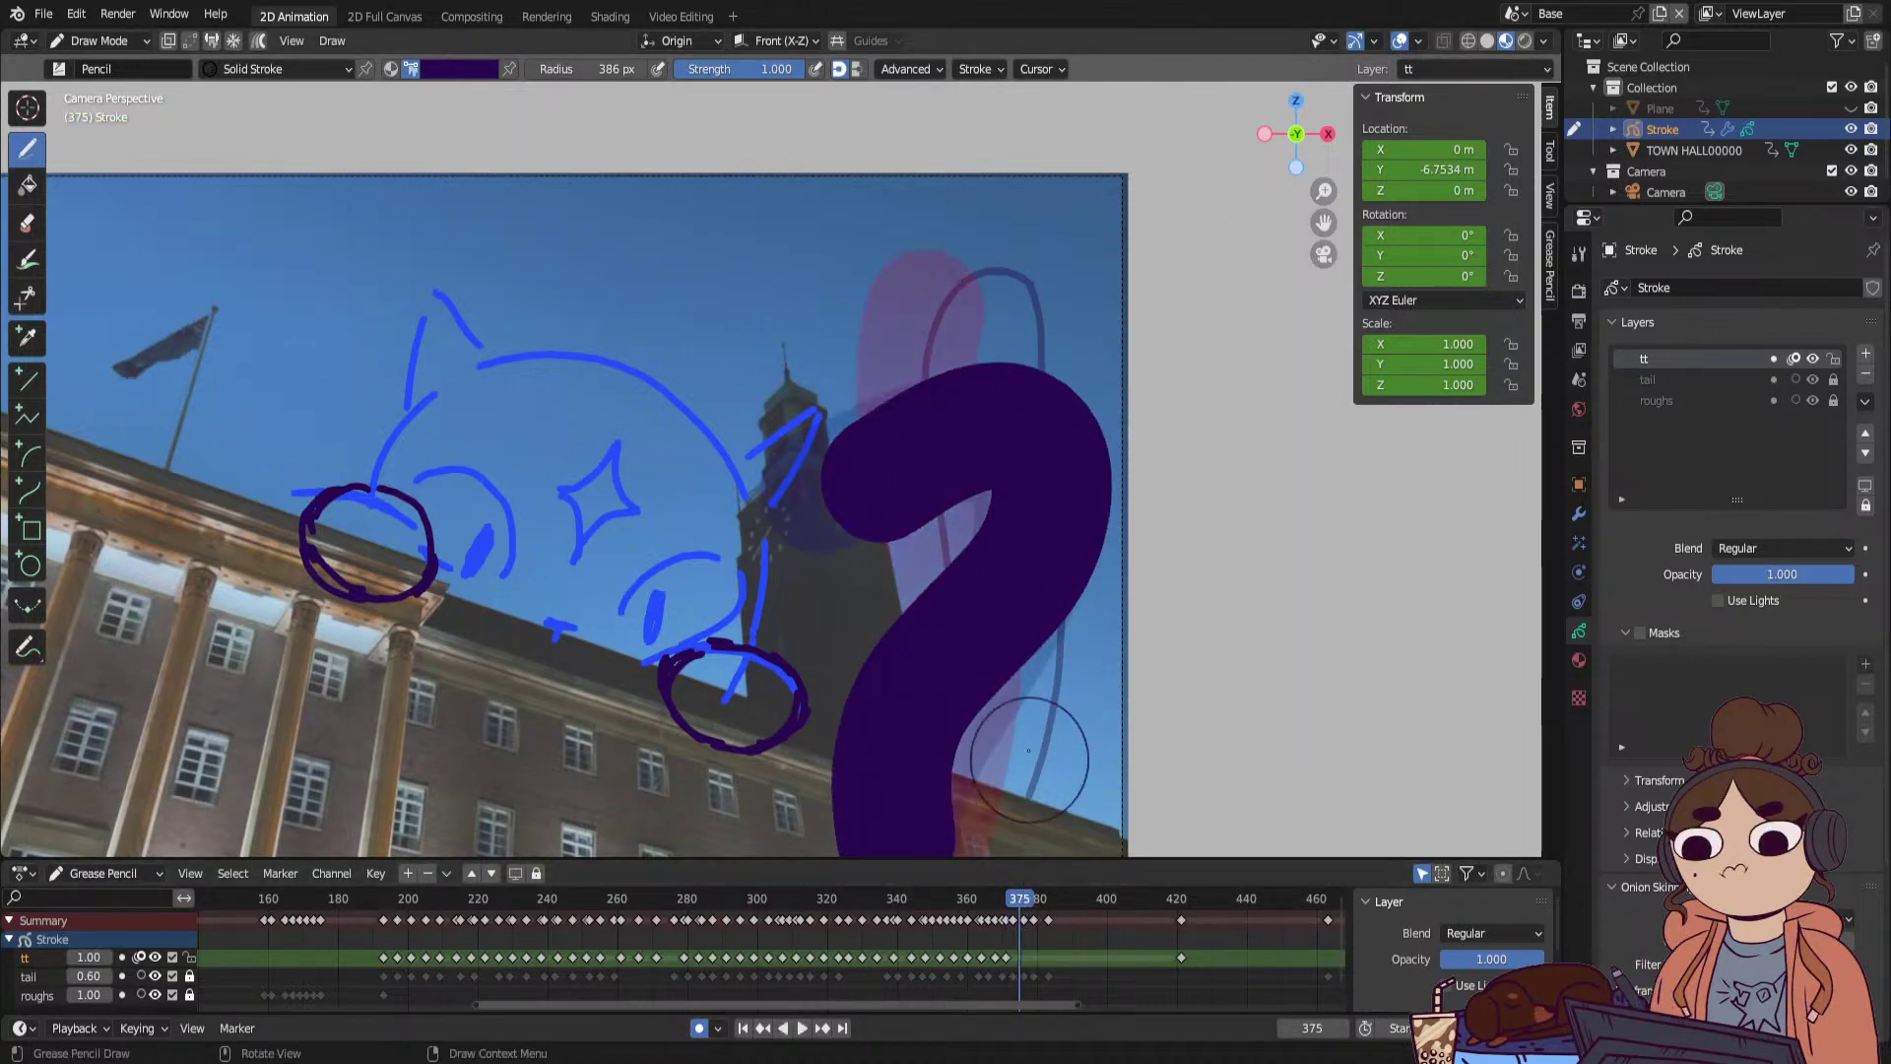
# Draw the tail pose at frame 375 with a higher, tighter bend and the tip folded down, replacing the first attempt.
pyautogui.moveTo(931, 476)
pyautogui.mouseDown()
pyautogui.moveTo(1103, 433)
pyautogui.moveTo(994, 847)
pyautogui.mouseUp()
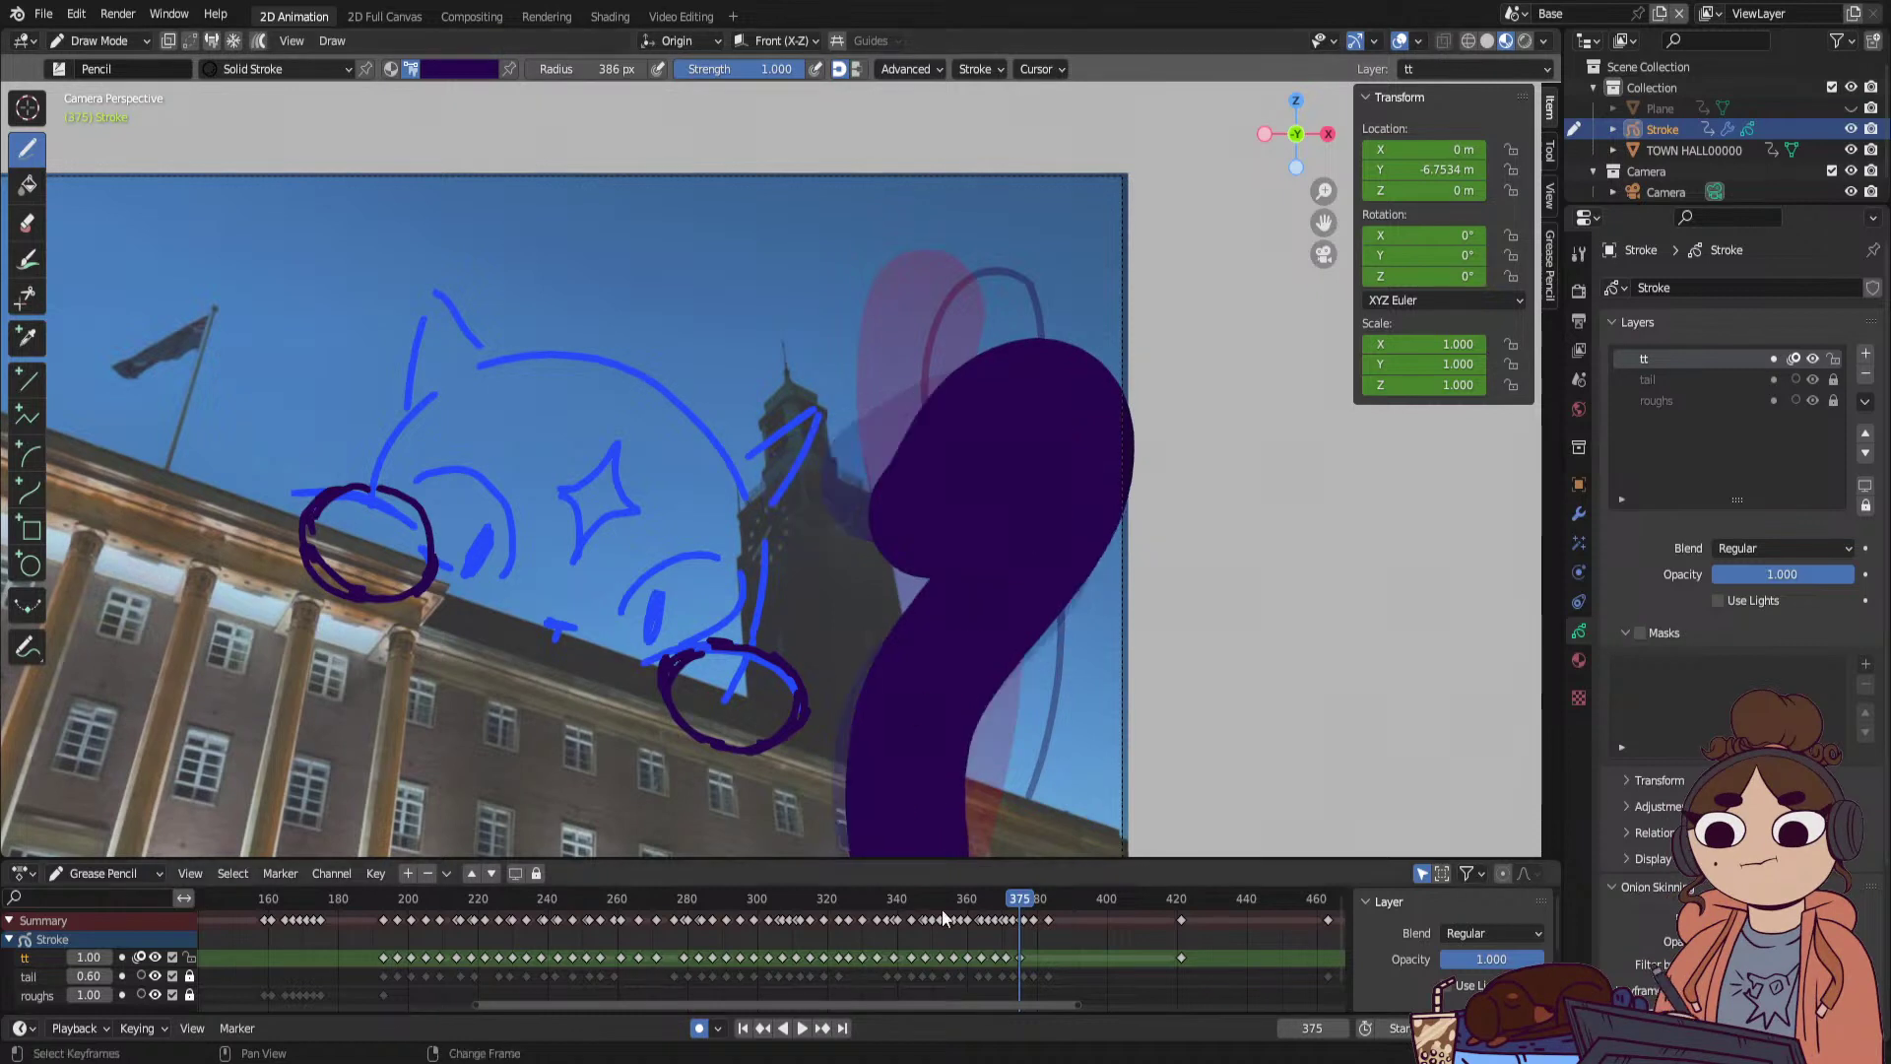
pyautogui.hotkey('ctrl', 'z')
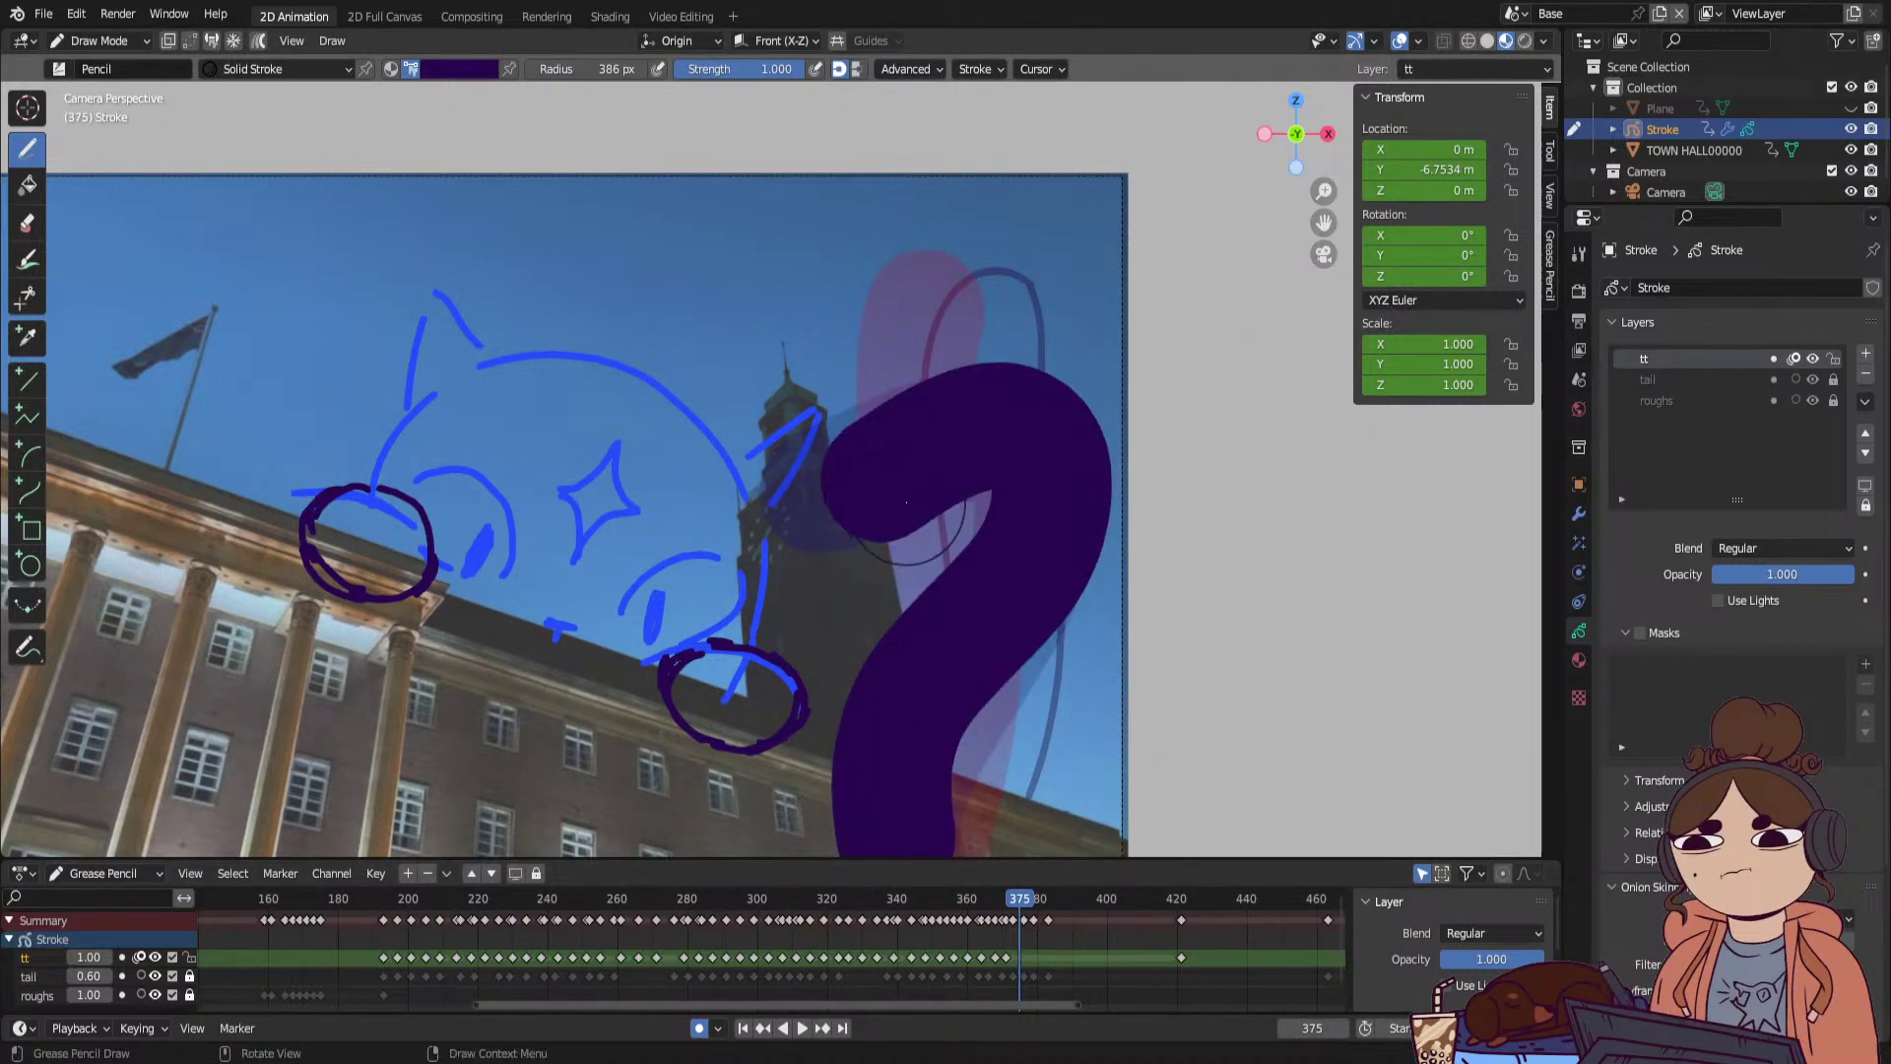
pyautogui.keyDown('shift'); pyautogui.moveTo(1009, 541); pyautogui.dragTo(896, 853); pyautogui.keyUp('shift')
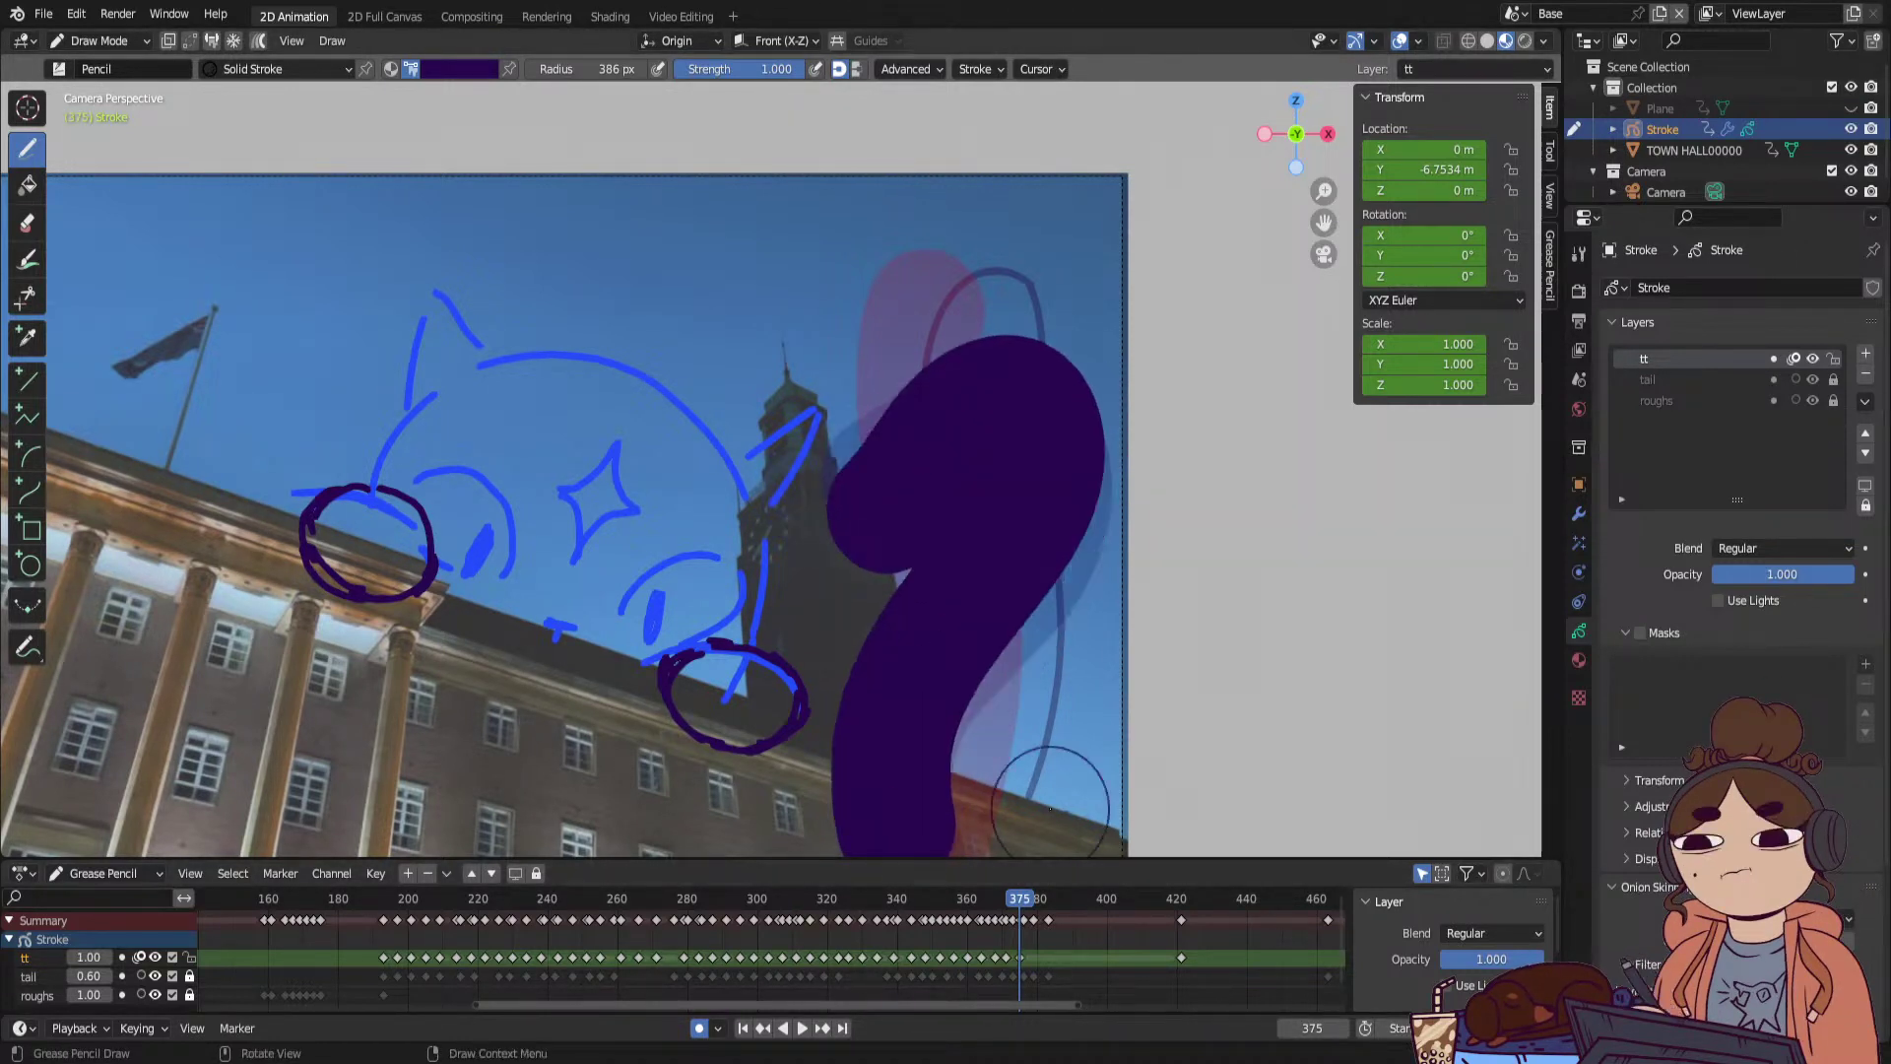
# Draw the next tail pose just past frame 378, arching the upper tail over with its tip extended to the left.
pyautogui.press('space')
pyautogui.press('space')
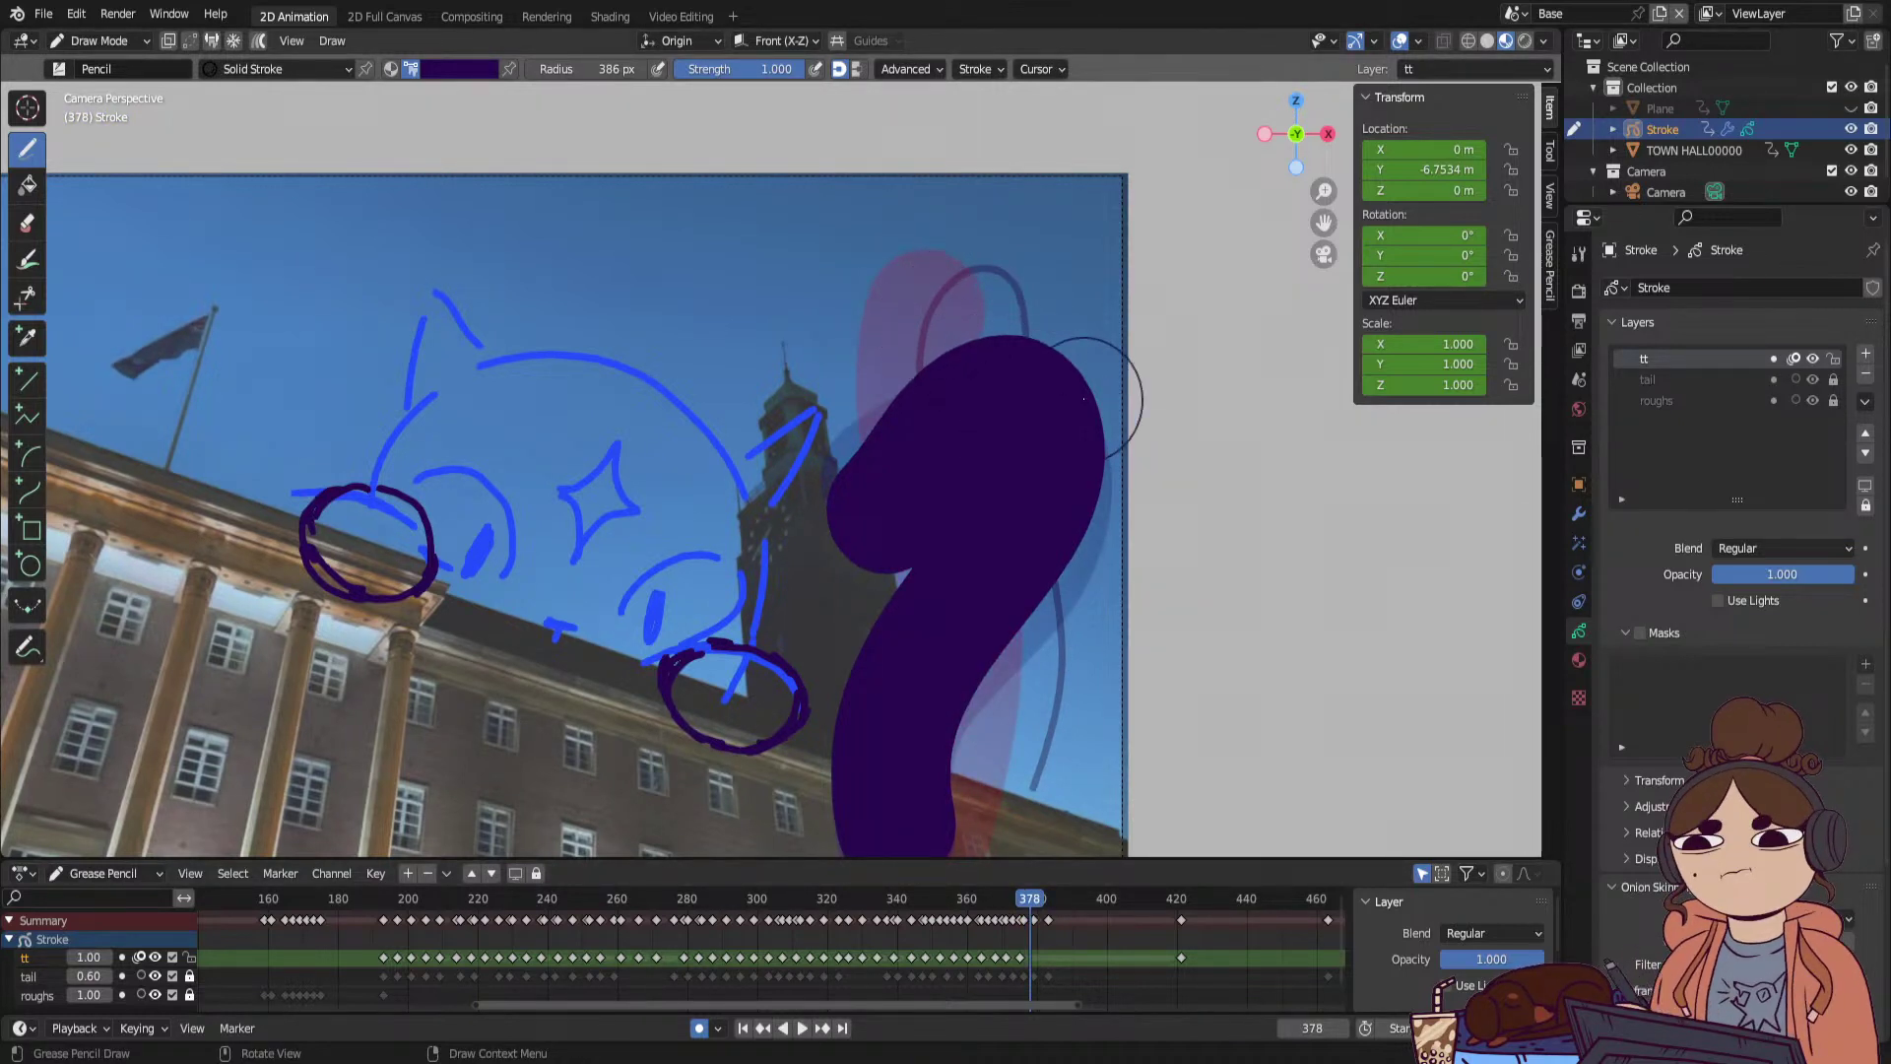
pyautogui.keyDown('shift'); pyautogui.moveTo(920, 809); pyautogui.dragTo(864, 613); pyautogui.keyUp('shift')
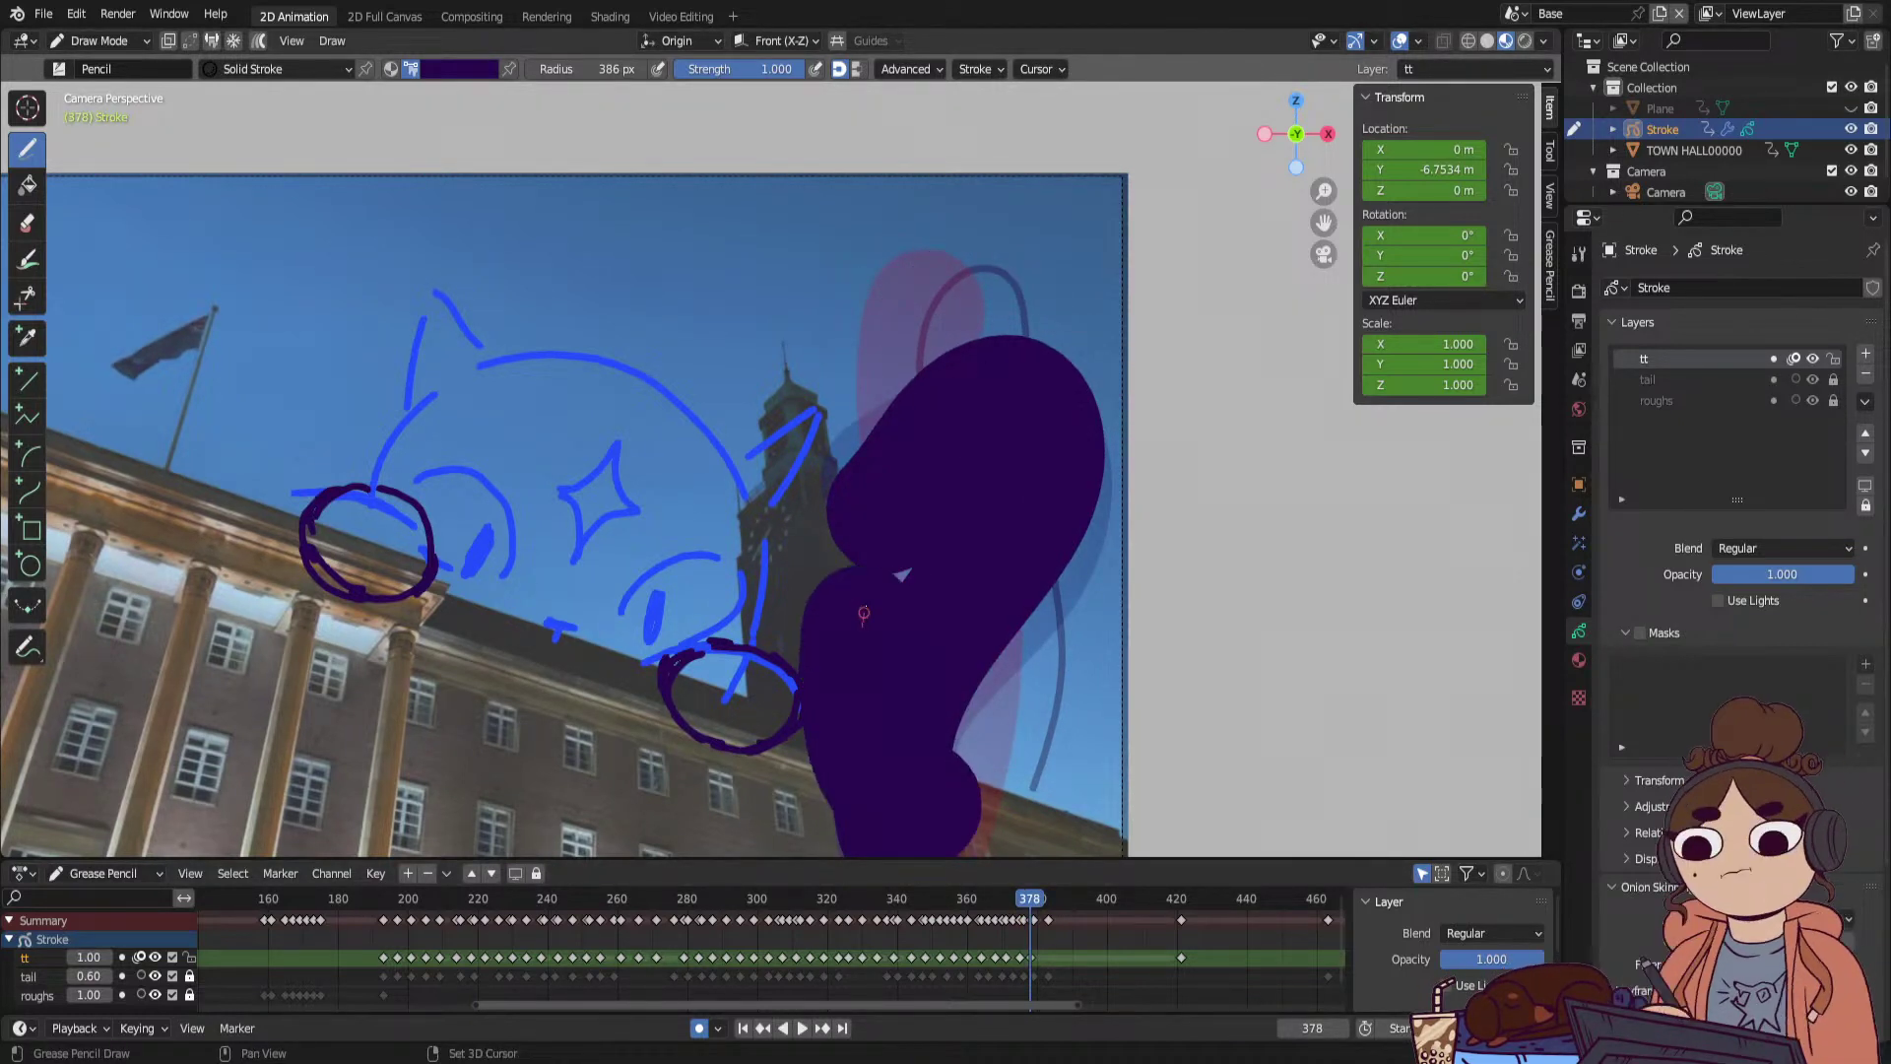
pyautogui.moveTo(1064, 314); pyautogui.dragTo(1068, 311)
pyautogui.moveTo(1031, 900)
pyautogui.mouseDown()
pyautogui.moveTo(1052, 906)
pyautogui.moveTo(795, 943)
pyautogui.moveTo(1032, 936)
pyautogui.moveTo(1036, 913)
pyautogui.mouseUp()
pyautogui.moveTo(865, 344)
pyautogui.mouseDown()
pyautogui.moveTo(1014, 433)
pyautogui.moveTo(921, 847)
pyautogui.mouseUp()
# Draw the tail pose at frame 383 with the body bowed and the tip raised high to the right.
pyautogui.press('space')
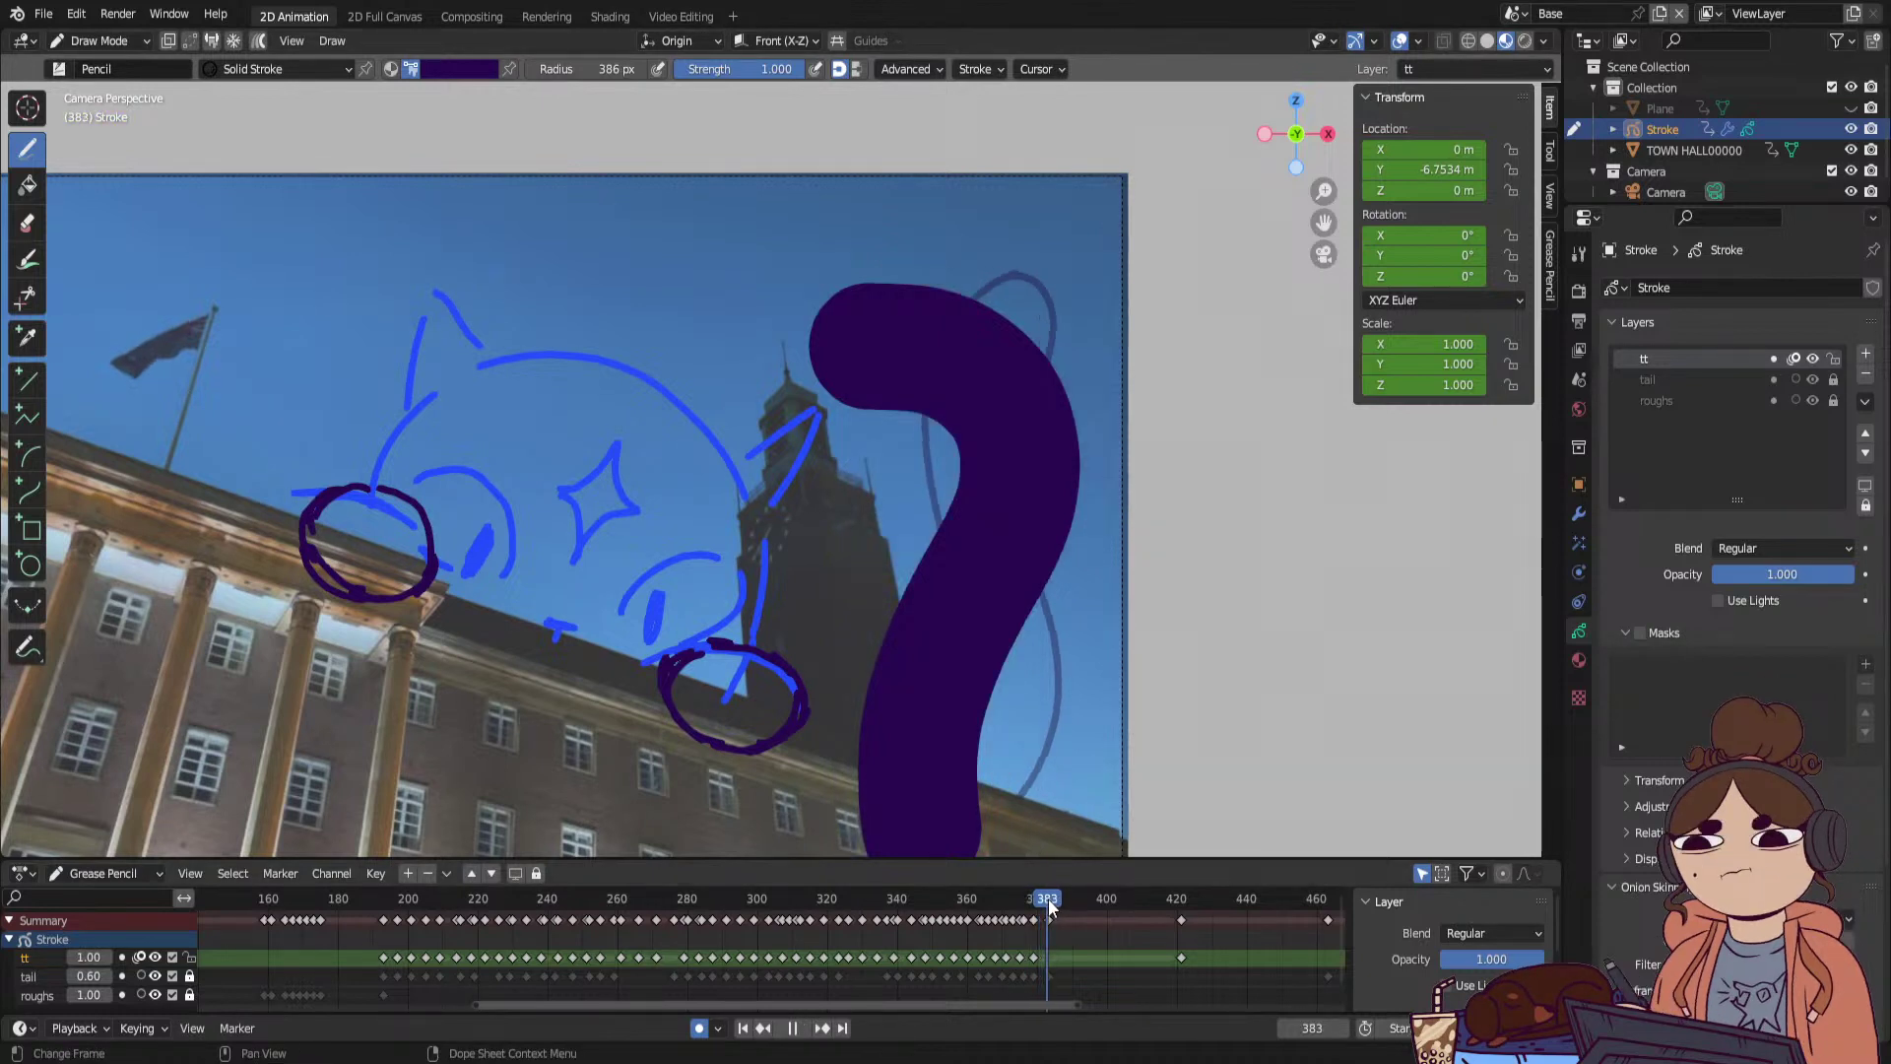
pyautogui.press('space')
pyautogui.moveTo(1024, 293)
pyautogui.mouseDown()
pyautogui.moveTo(1039, 261)
pyautogui.moveTo(876, 847)
pyautogui.mouseUp()
# Draw the tail pose at frame 388 with the middle bowed left and the tip leaning right, and play back the result.
pyautogui.moveTo(1042, 908); pyautogui.dragTo(1064, 900)
pyautogui.press('space')
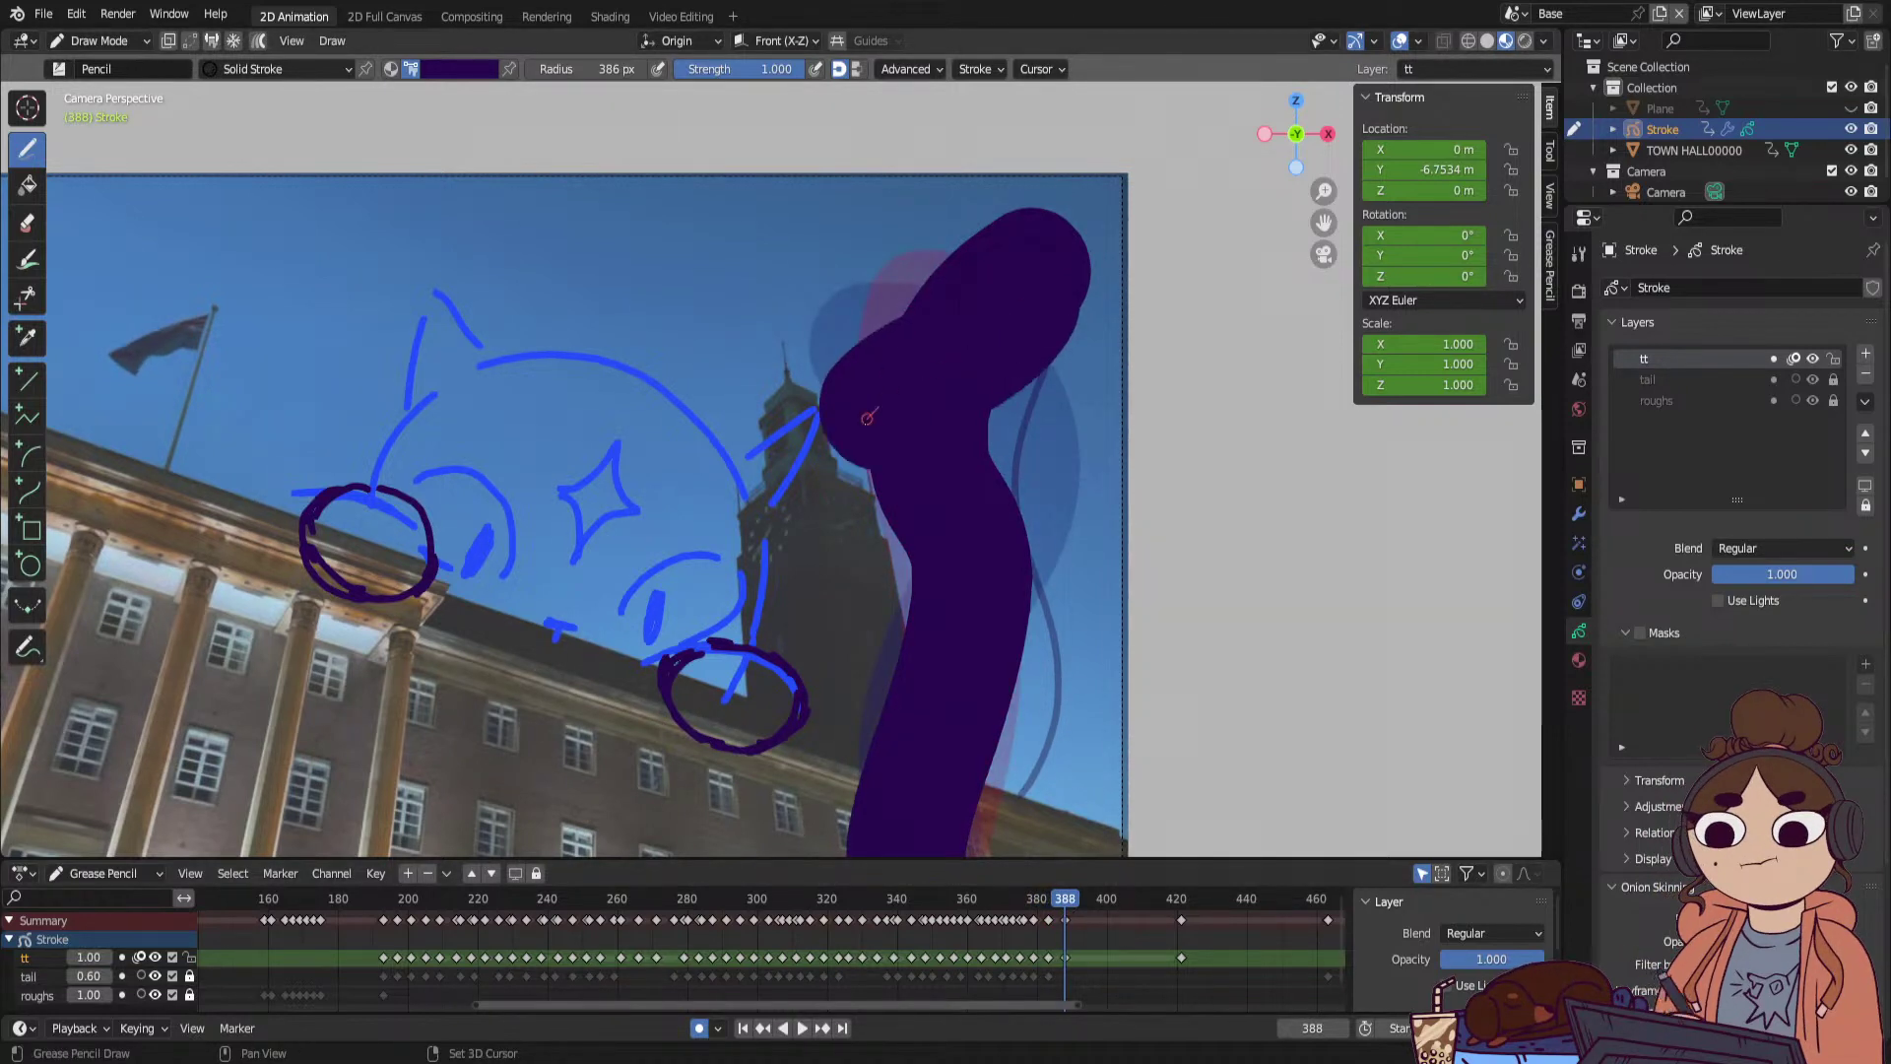
pyautogui.click(1037, 908)
pyautogui.moveTo(1037, 908); pyautogui.dragTo(1072, 908)
pyautogui.press('space')
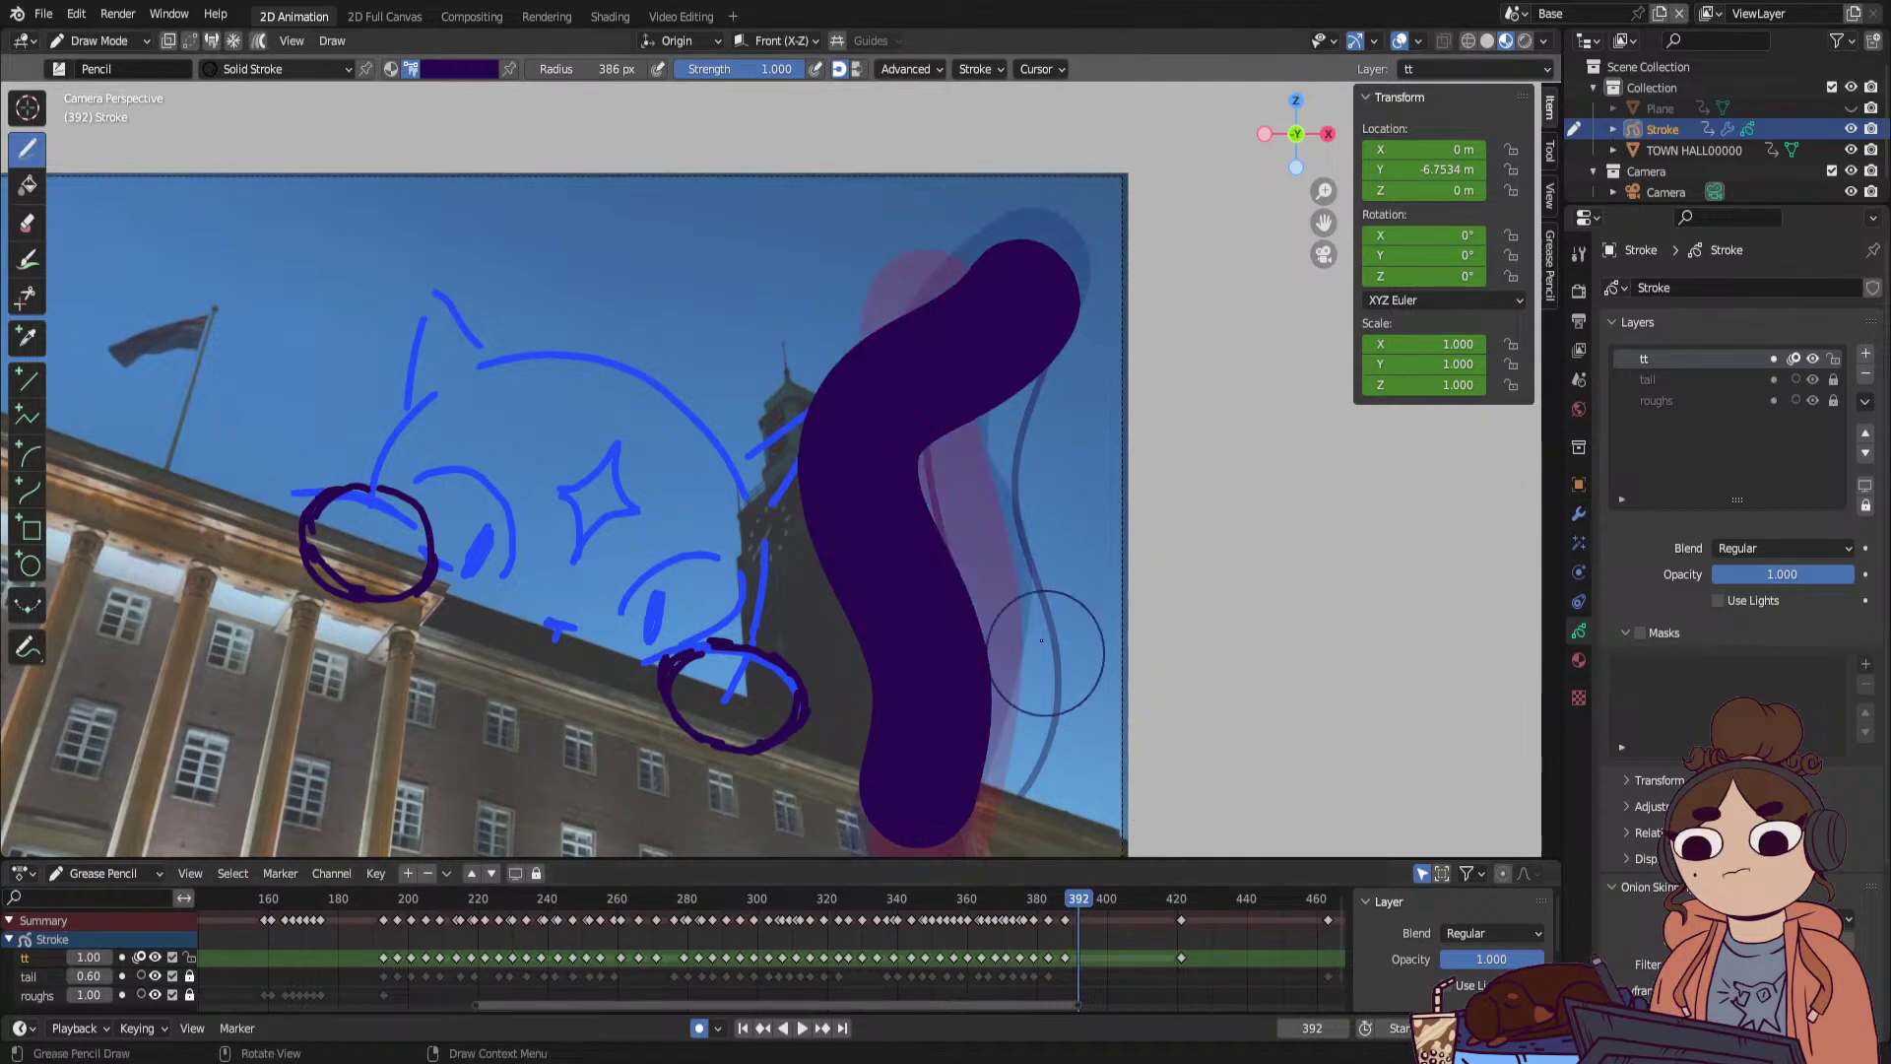
# Draw the tail pose at frame 392 with a sharper left bend and the tip reaching right, replacing the first attempt, and review the animation.
pyautogui.moveTo(861, 447)
pyautogui.mouseDown()
pyautogui.moveTo(853, 638)
pyautogui.moveTo(879, 821)
pyautogui.mouseUp()
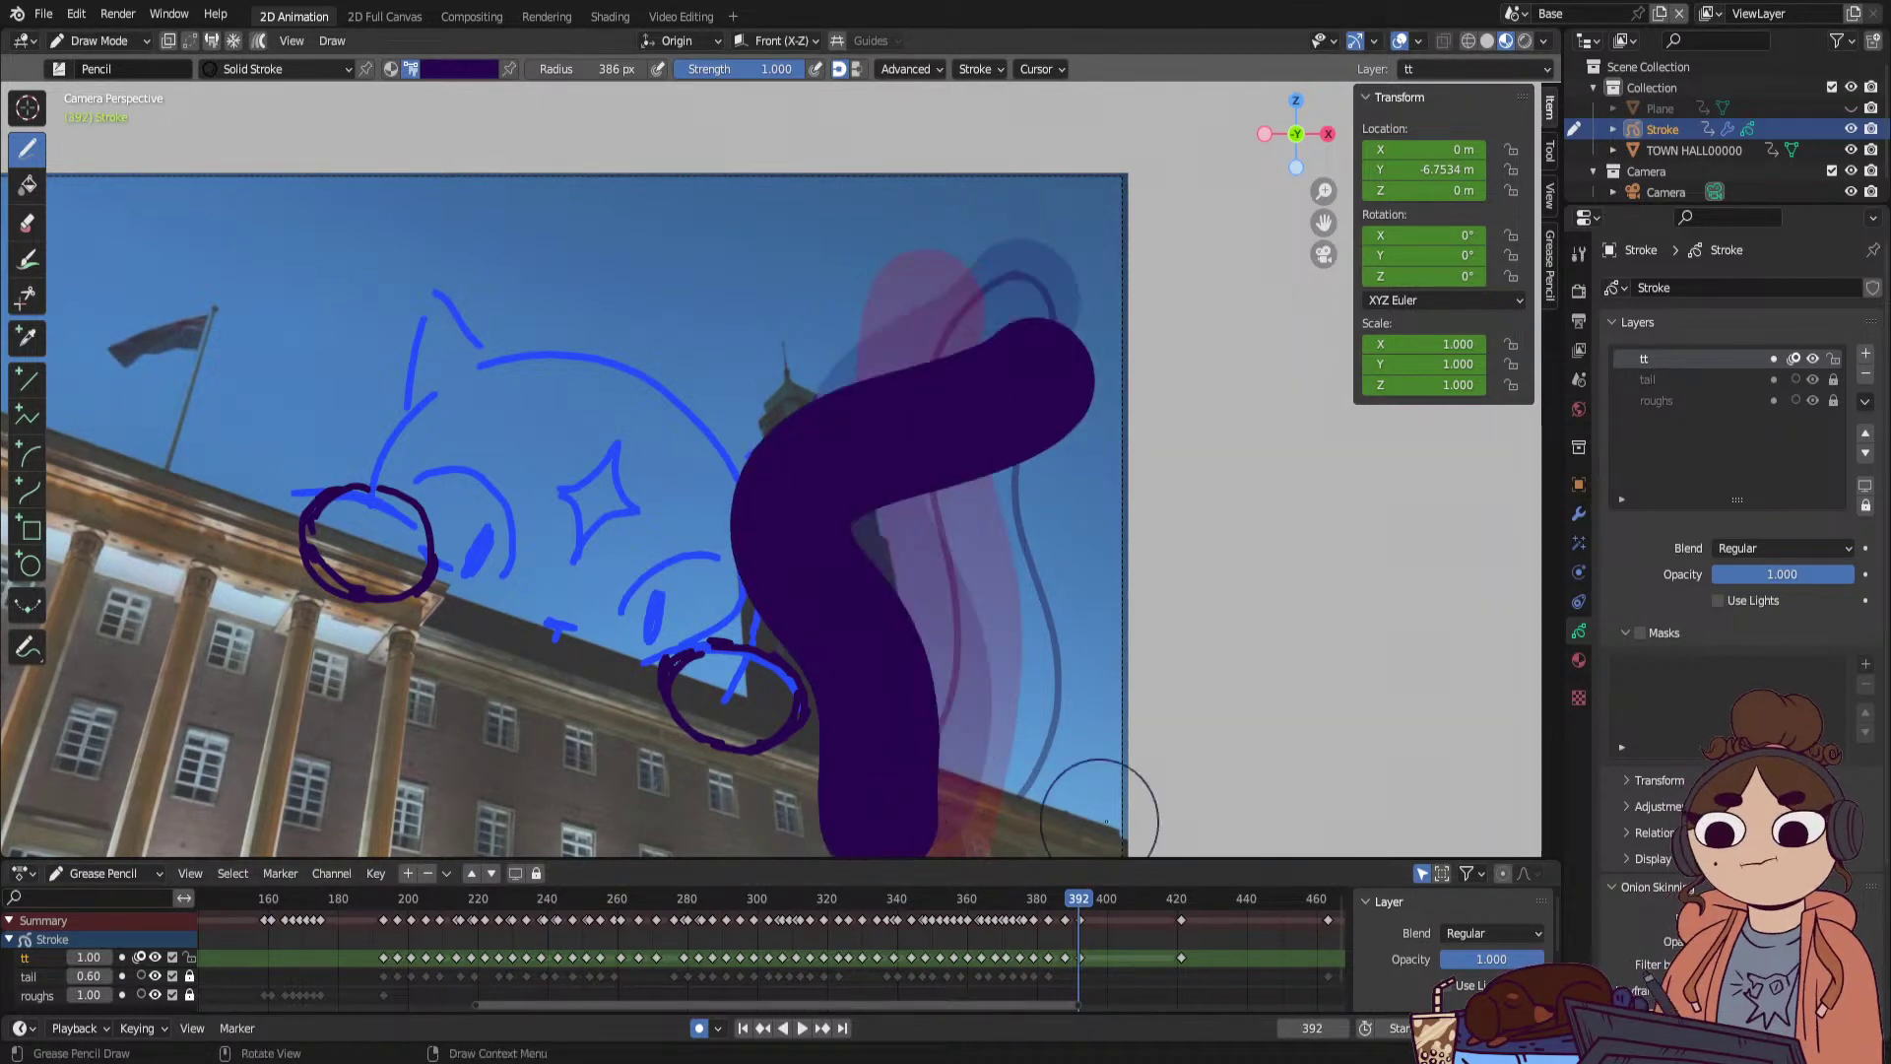
pyautogui.hotkey('ctrl', 'z')
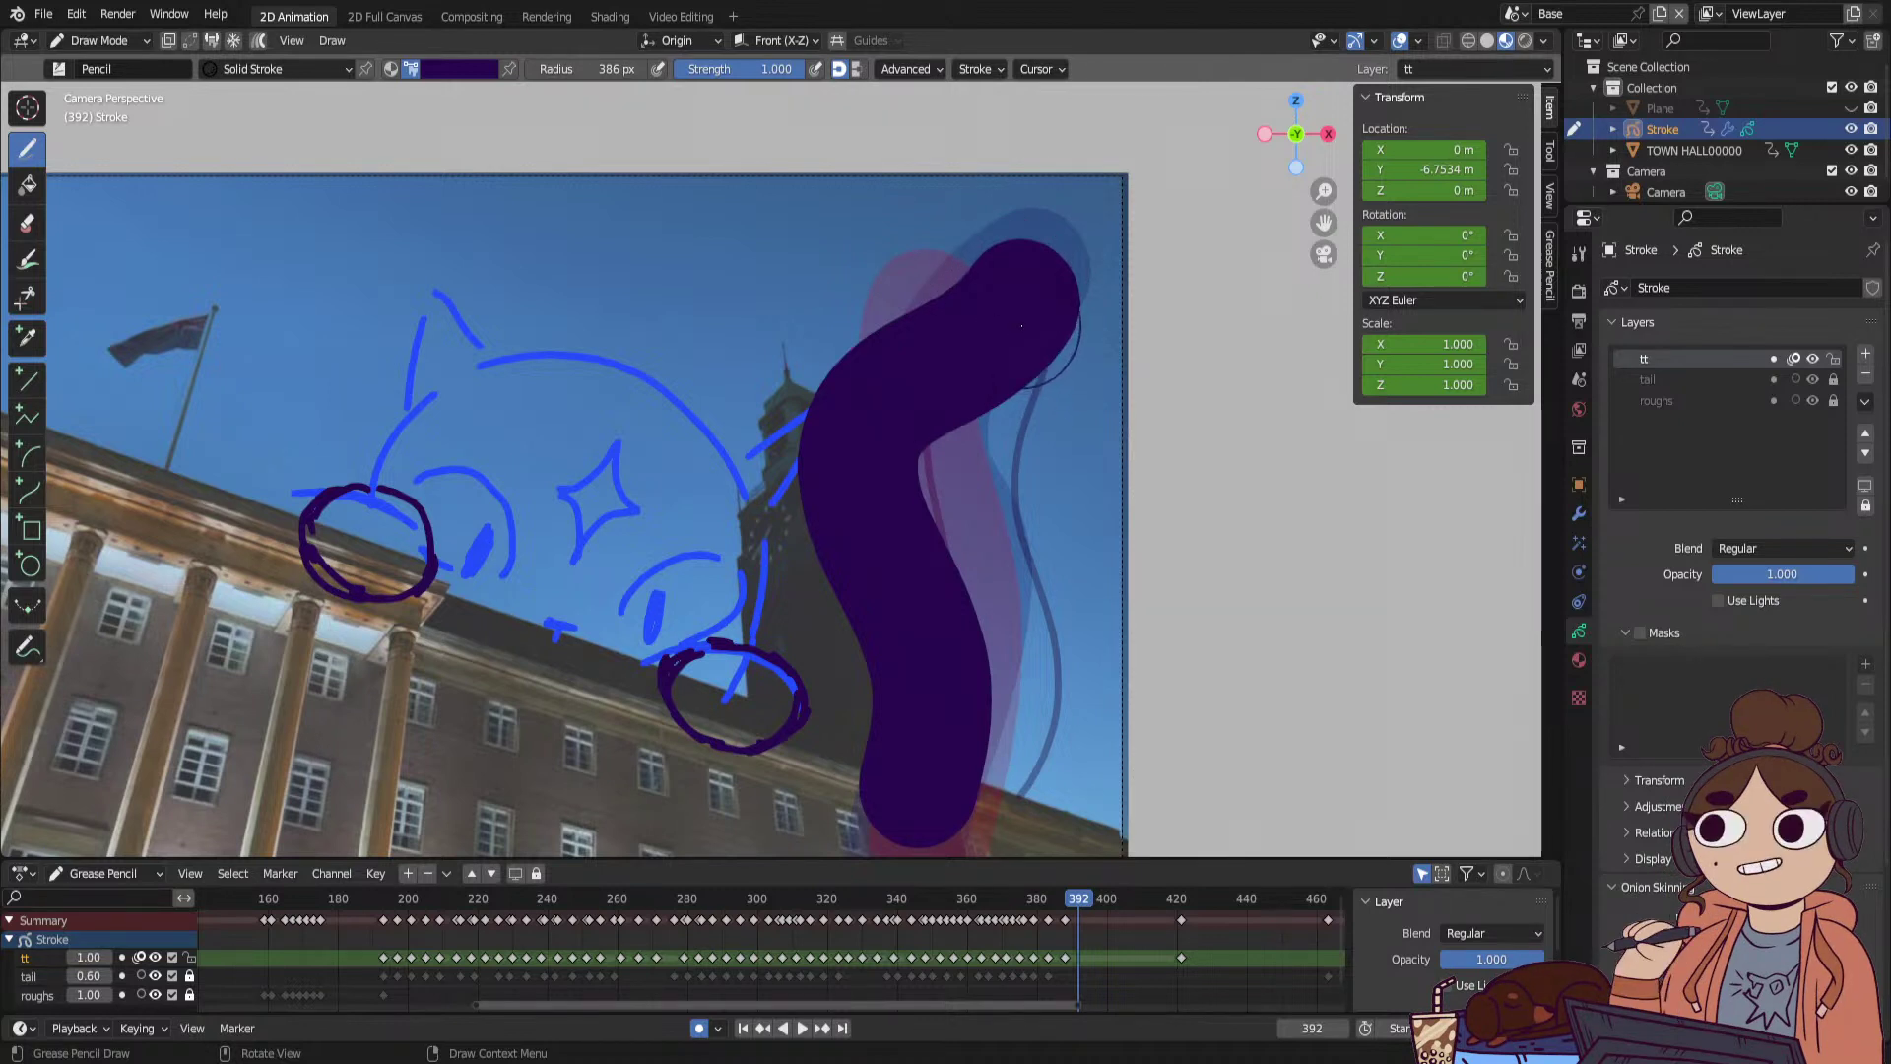
pyautogui.moveTo(1044, 340)
pyautogui.mouseDown()
pyautogui.moveTo(802, 492)
pyautogui.moveTo(822, 620)
pyautogui.moveTo(891, 793)
pyautogui.mouseUp()
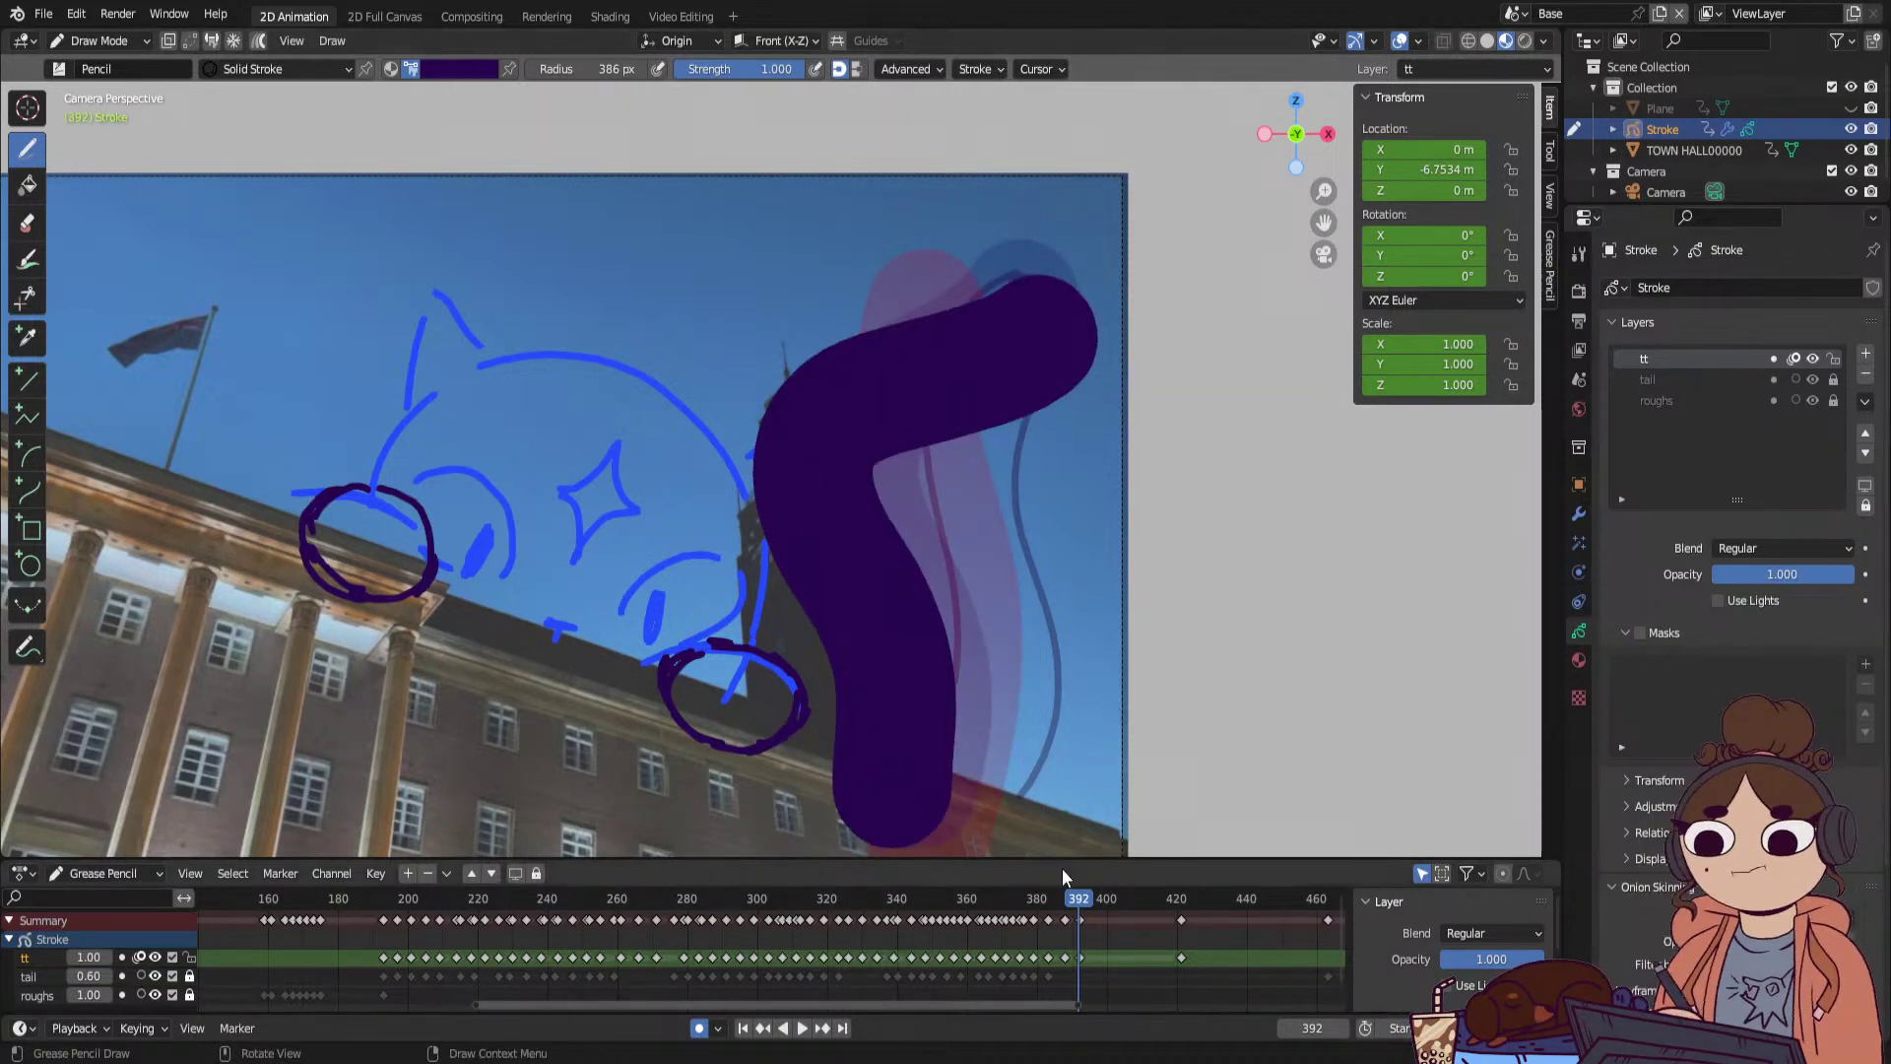
pyautogui.moveTo(1079, 896); pyautogui.dragTo(985, 937)
pyautogui.press('space')
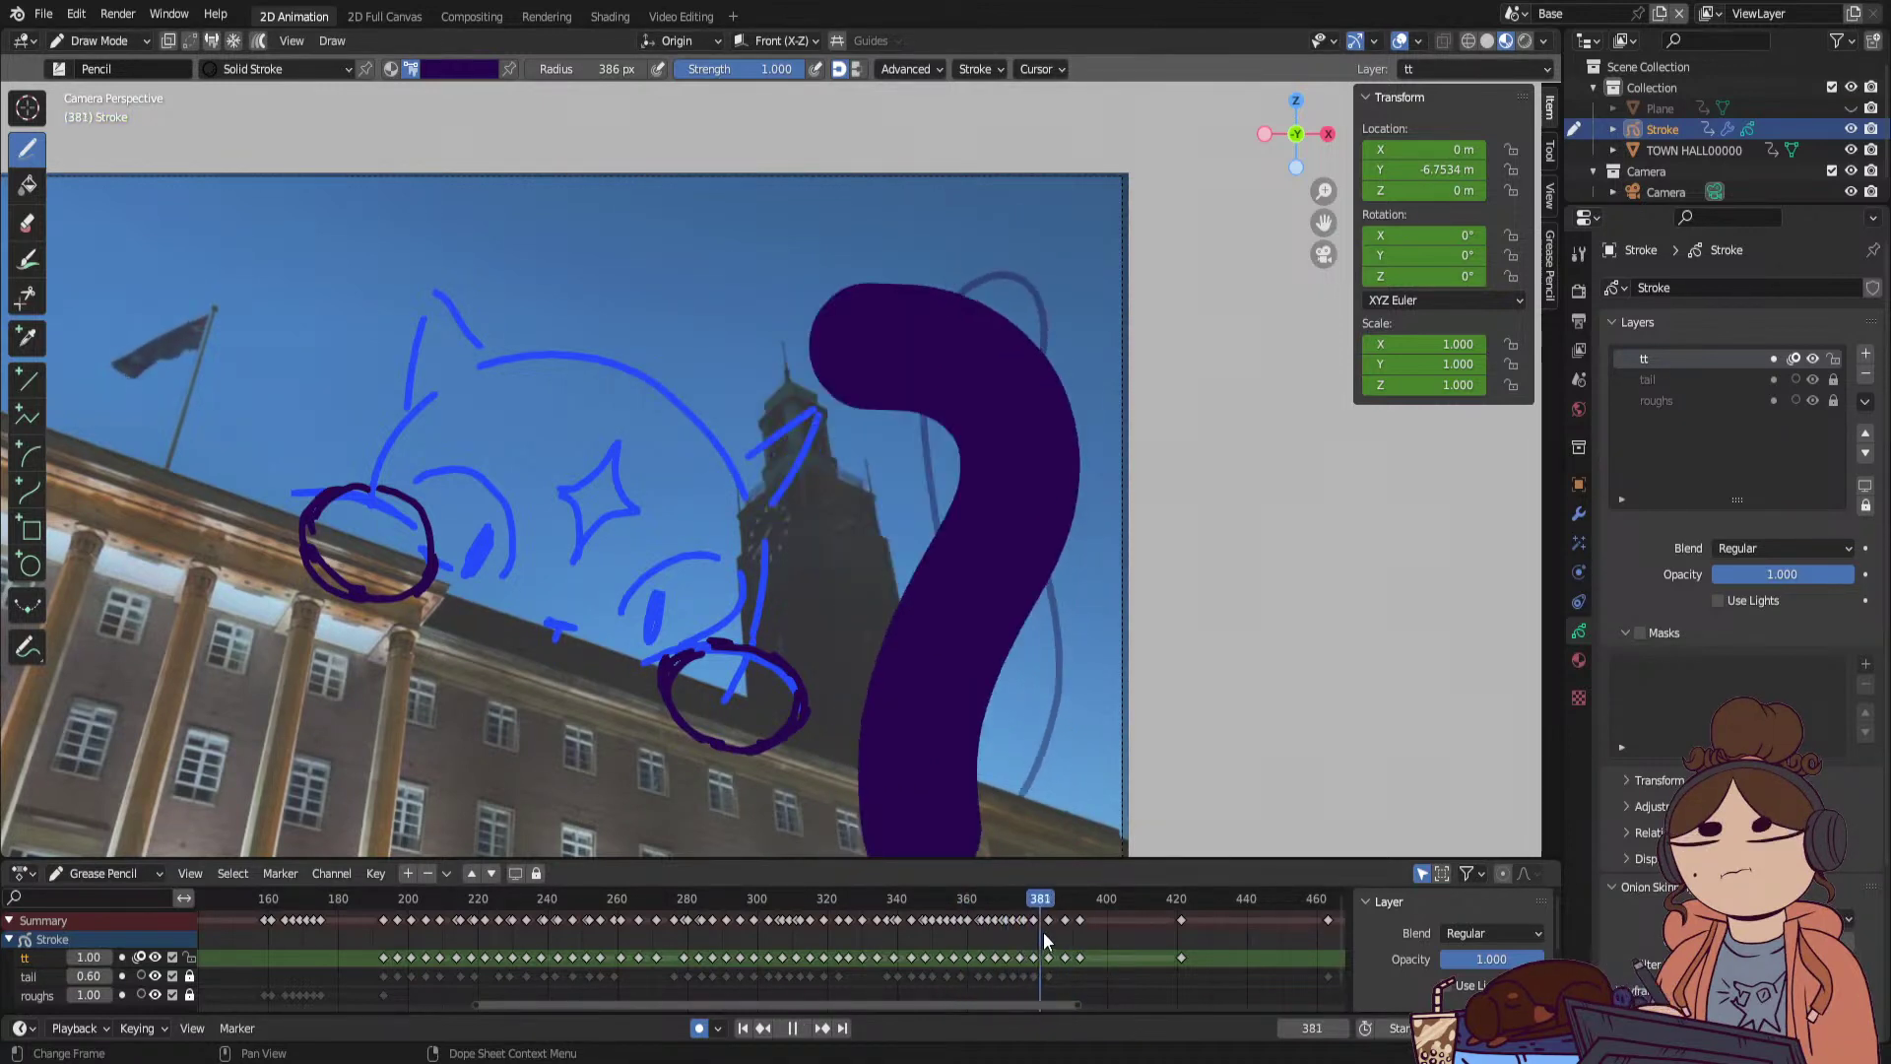
pyautogui.click(386, 900)
pyautogui.moveTo(386, 901)
pyautogui.mouseDown()
pyautogui.moveTo(593, 930)
pyautogui.moveTo(926, 910)
pyautogui.moveTo(835, 931)
pyautogui.mouseUp()
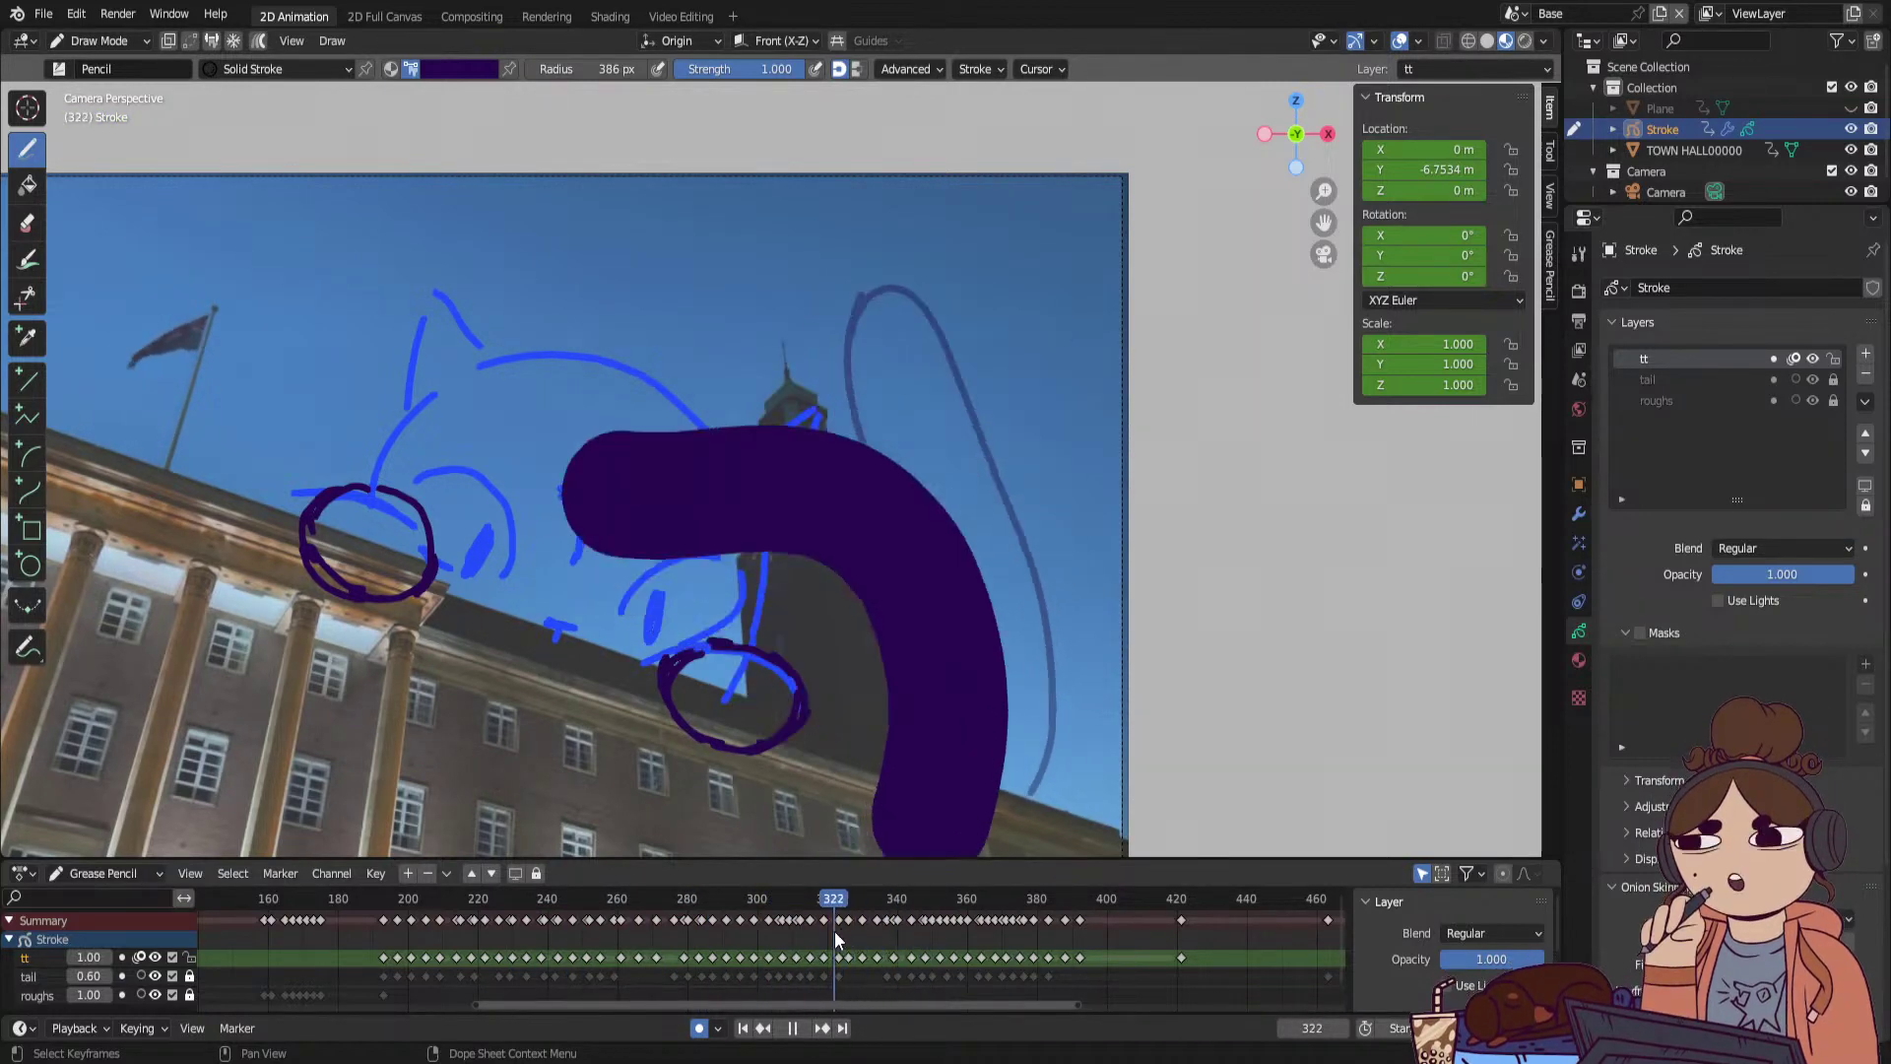
pyautogui.press('space')
# Switch the Stroke object to Sculpt Mode, go back to around frame 311 and push the tail's base slightly right.
pyautogui.click(126, 40)
pyautogui.click(131, 108)
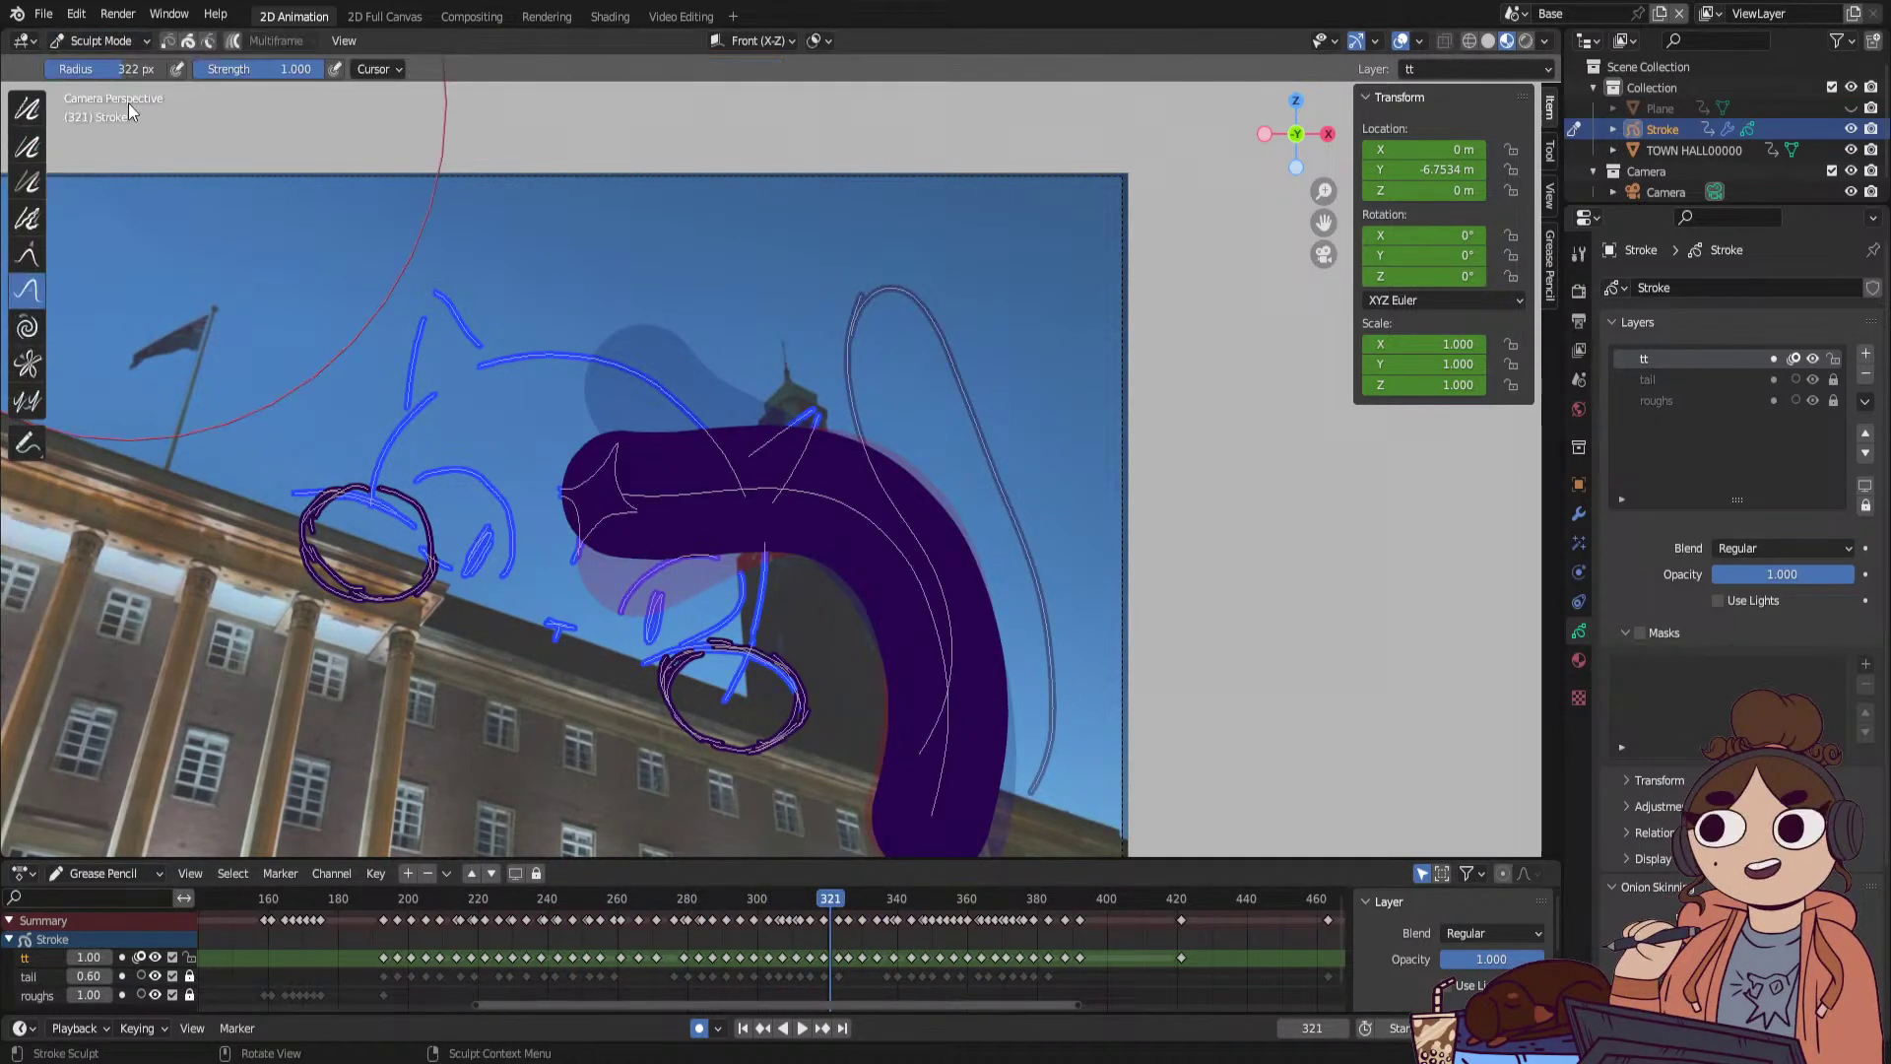
pyautogui.press('Left')
pyautogui.press('Left')
pyautogui.press('Left')
pyautogui.press('Left')
pyautogui.press('Left')
pyautogui.press('Left')
pyautogui.press('Left')
pyautogui.press('Left')
pyautogui.press('Left')
pyautogui.press('Left')
pyautogui.press('Left')
pyautogui.press('Left')
pyautogui.press('Left')
pyautogui.press('Left')
pyautogui.press('Left')
pyautogui.press('Left')
pyautogui.press('Left')
pyautogui.press('Left')
pyautogui.press('Left')
pyautogui.press('Left')
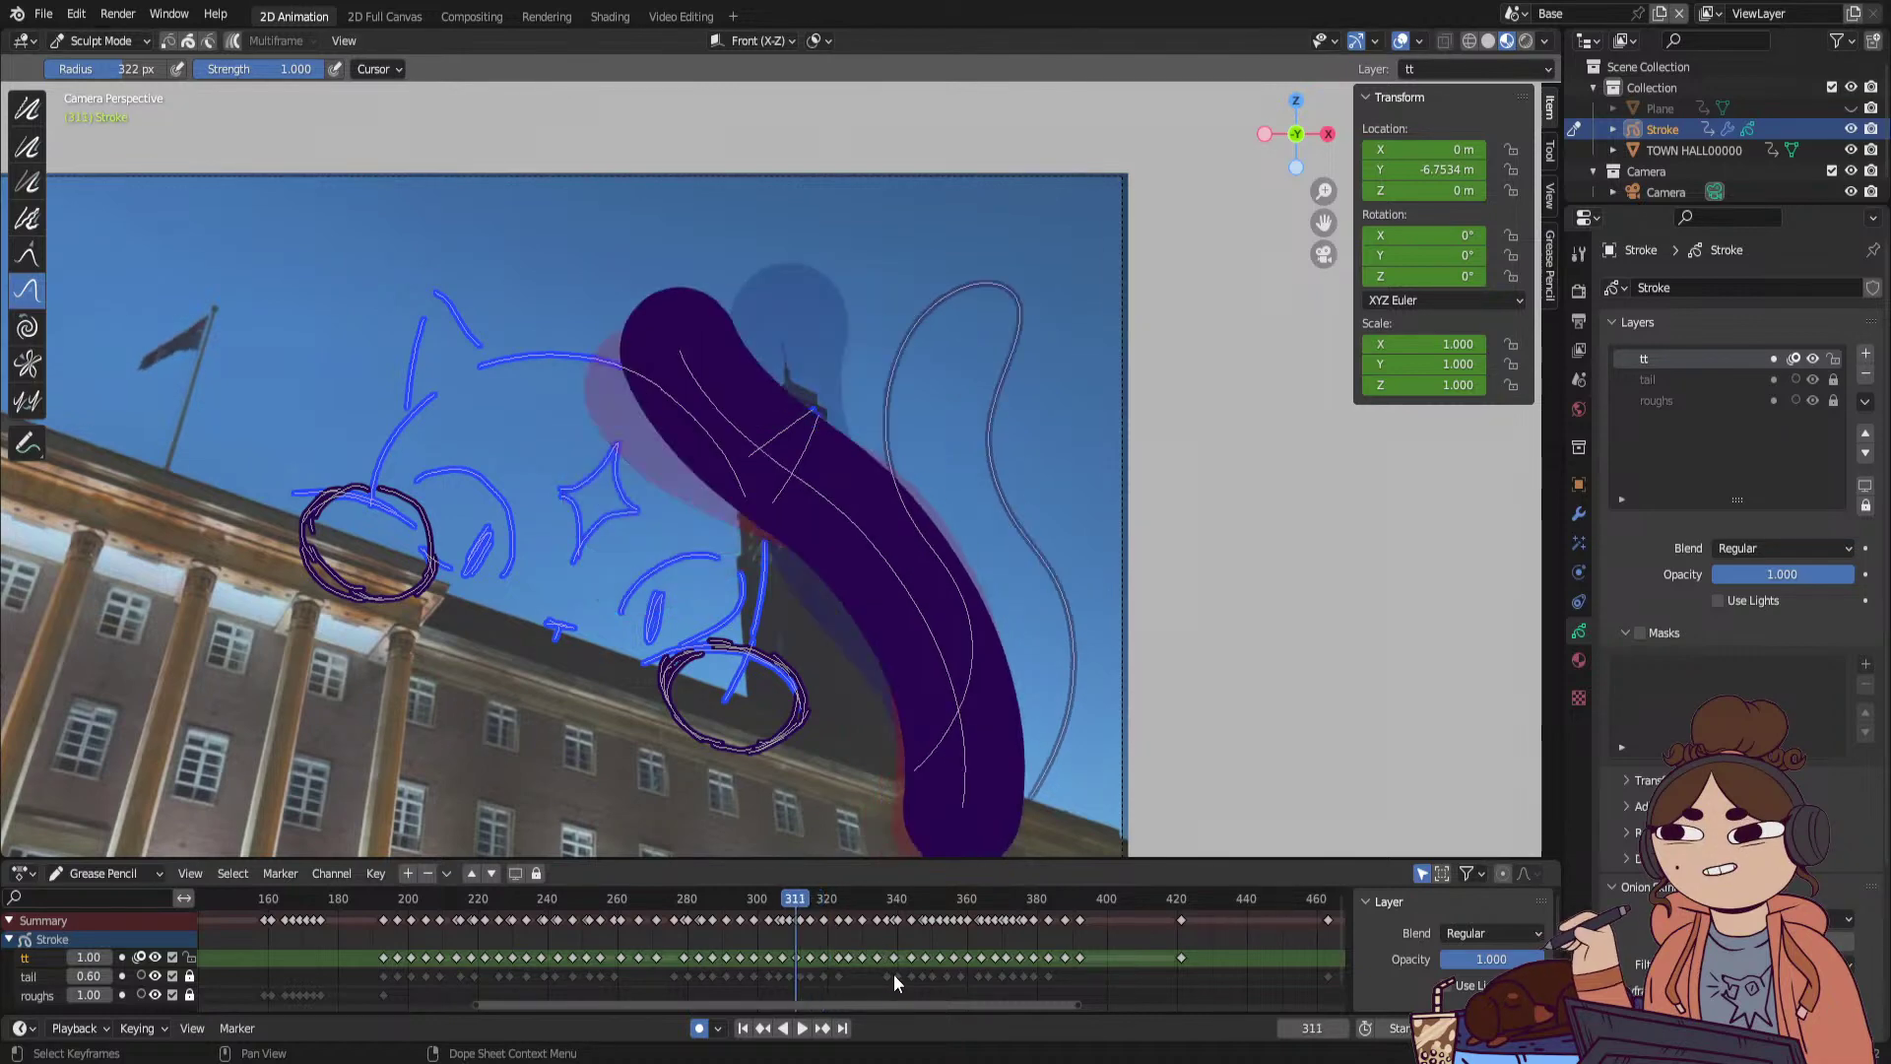
pyautogui.moveTo(954, 802); pyautogui.dragTo(979, 799)
# Step back through the tail keyframes to frame 193, examining how the base of the tail shifts between poses.
pyautogui.press('Down')
pyautogui.press('Down')
pyautogui.press('Down')
pyautogui.press('Down')
pyautogui.press('Down')
pyautogui.press('Down')
pyautogui.press('Down')
pyautogui.press('Down')
pyautogui.press('Down')
pyautogui.press('Down')
pyautogui.press('Down')
pyautogui.press('Down')
pyautogui.press('Down')
pyautogui.press('Down')
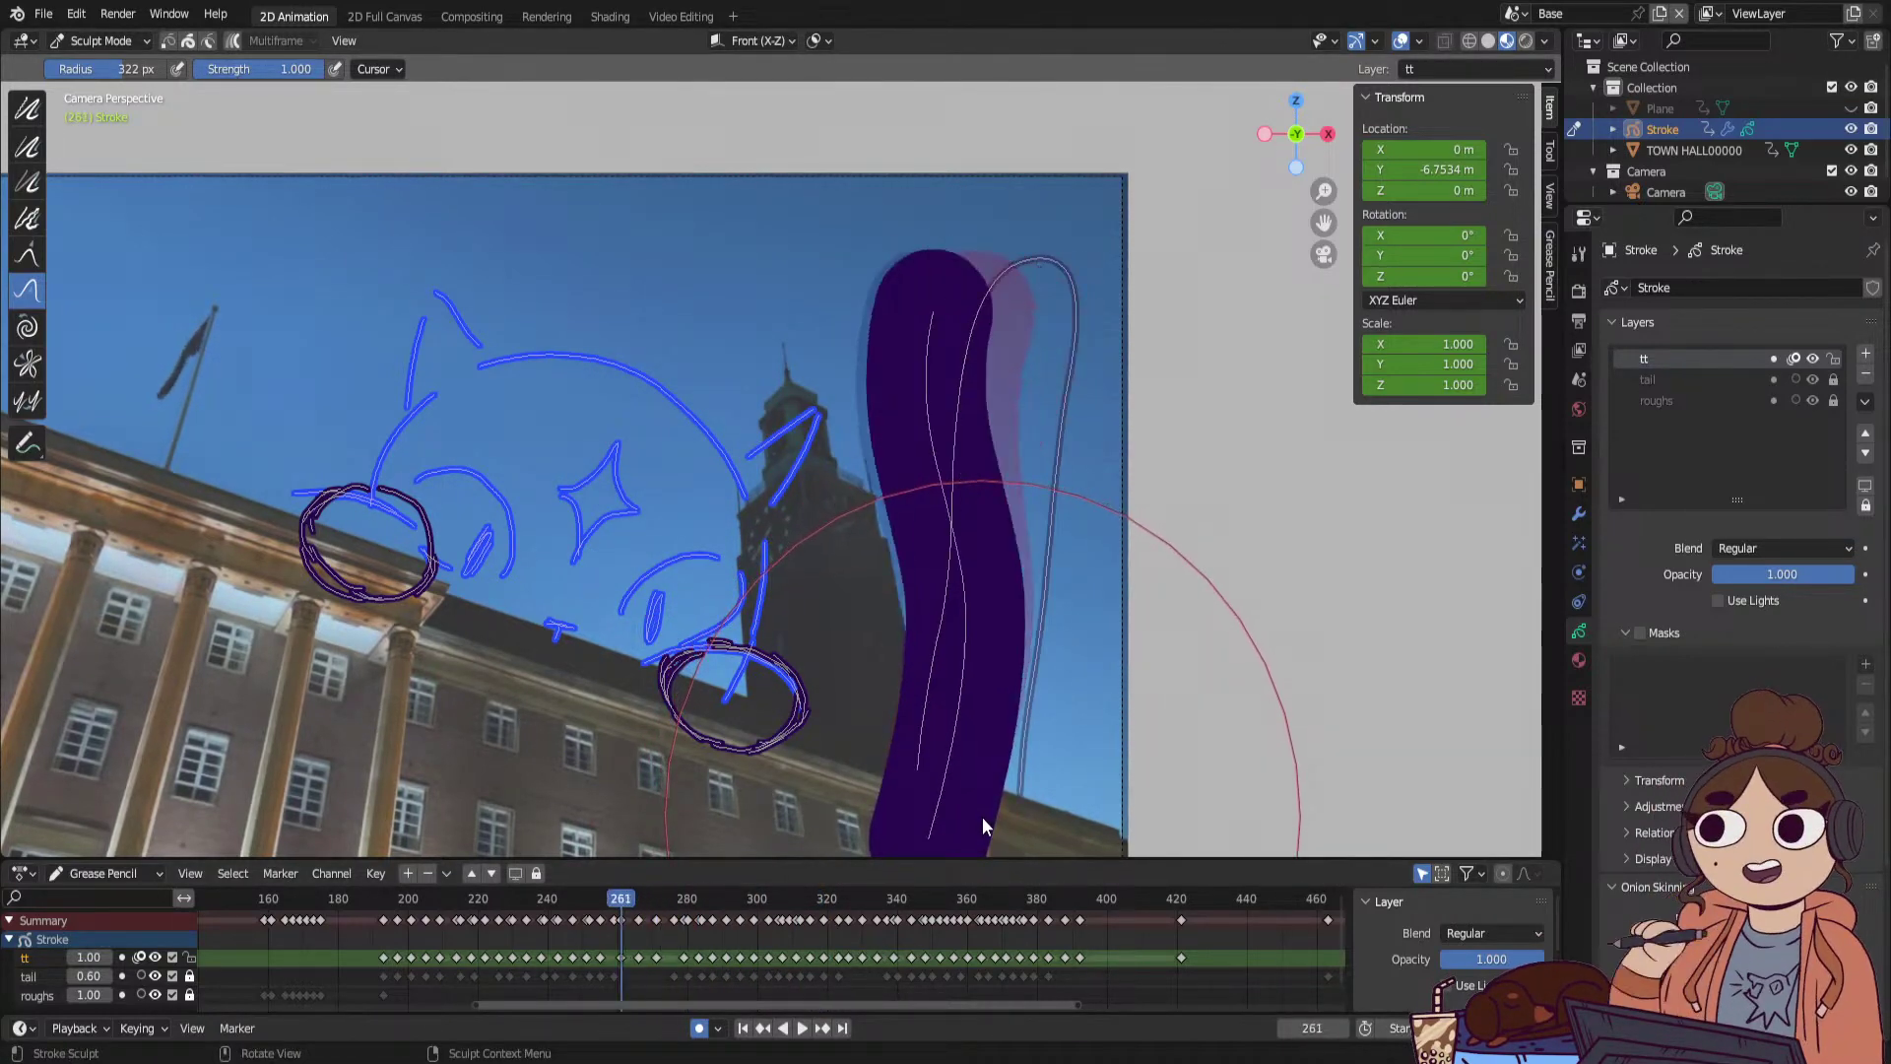
pyautogui.press('Down')
pyautogui.press('Down')
pyautogui.press('Down')
pyautogui.press('Down')
pyautogui.press('Down')
pyautogui.press('Down')
pyautogui.press('Down')
pyautogui.press('Down')
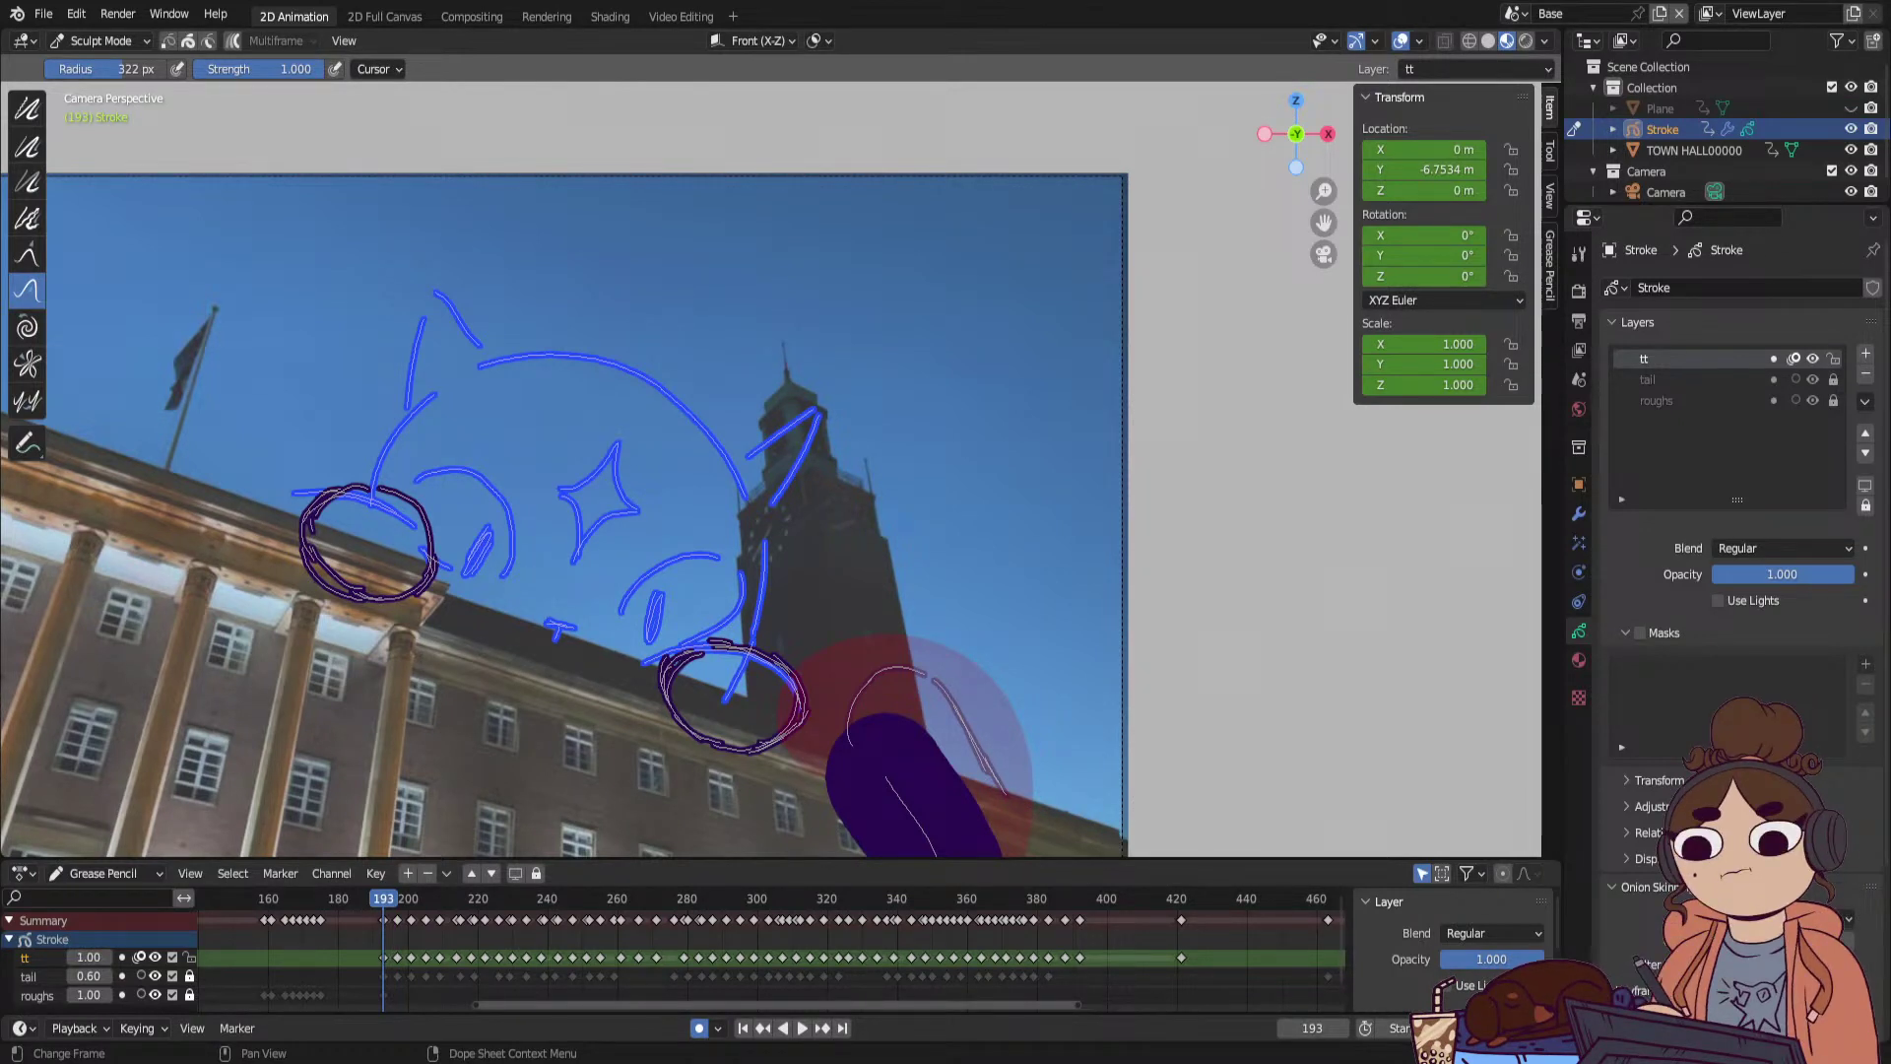
# Push the tail's base slightly right and down on the keyframe at frame 218.
pyautogui.press('Up')
pyautogui.press('Up')
pyautogui.press('Up')
pyautogui.press('Up')
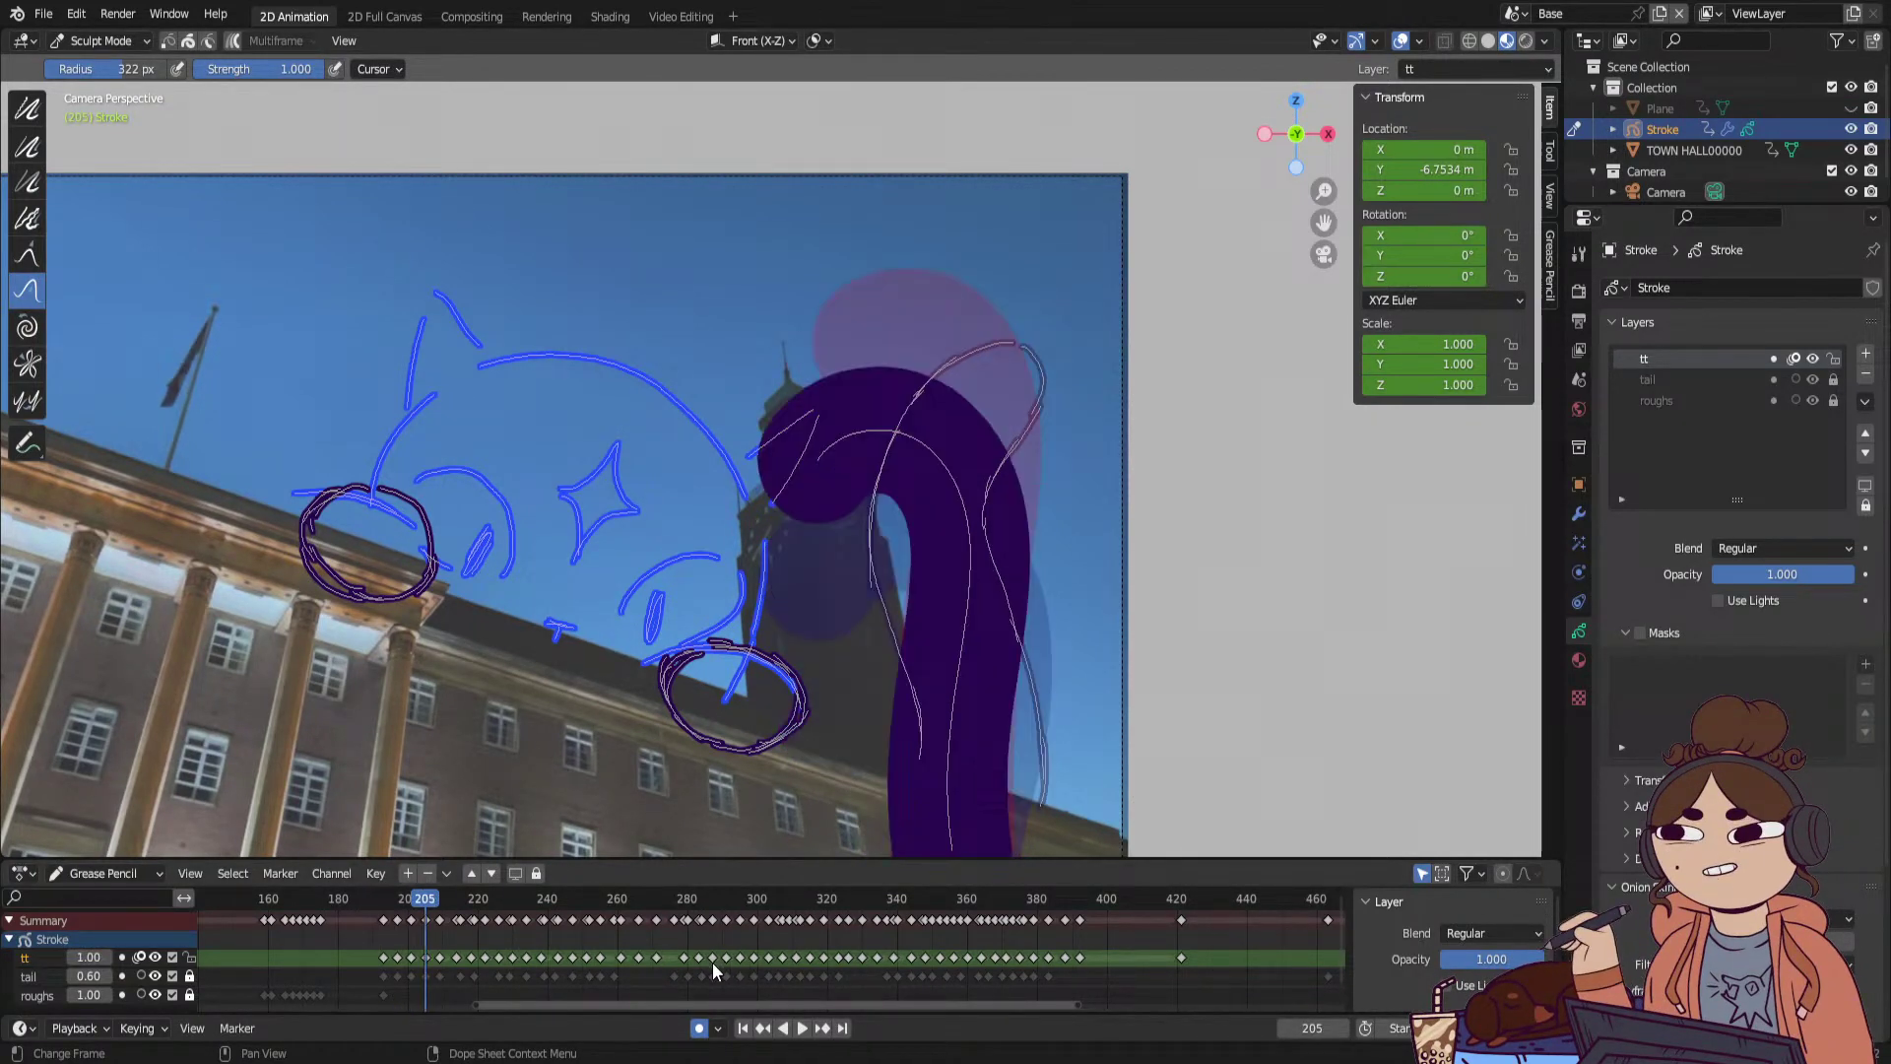
pyautogui.press('Up')
pyautogui.press('Up')
pyautogui.press('Up')
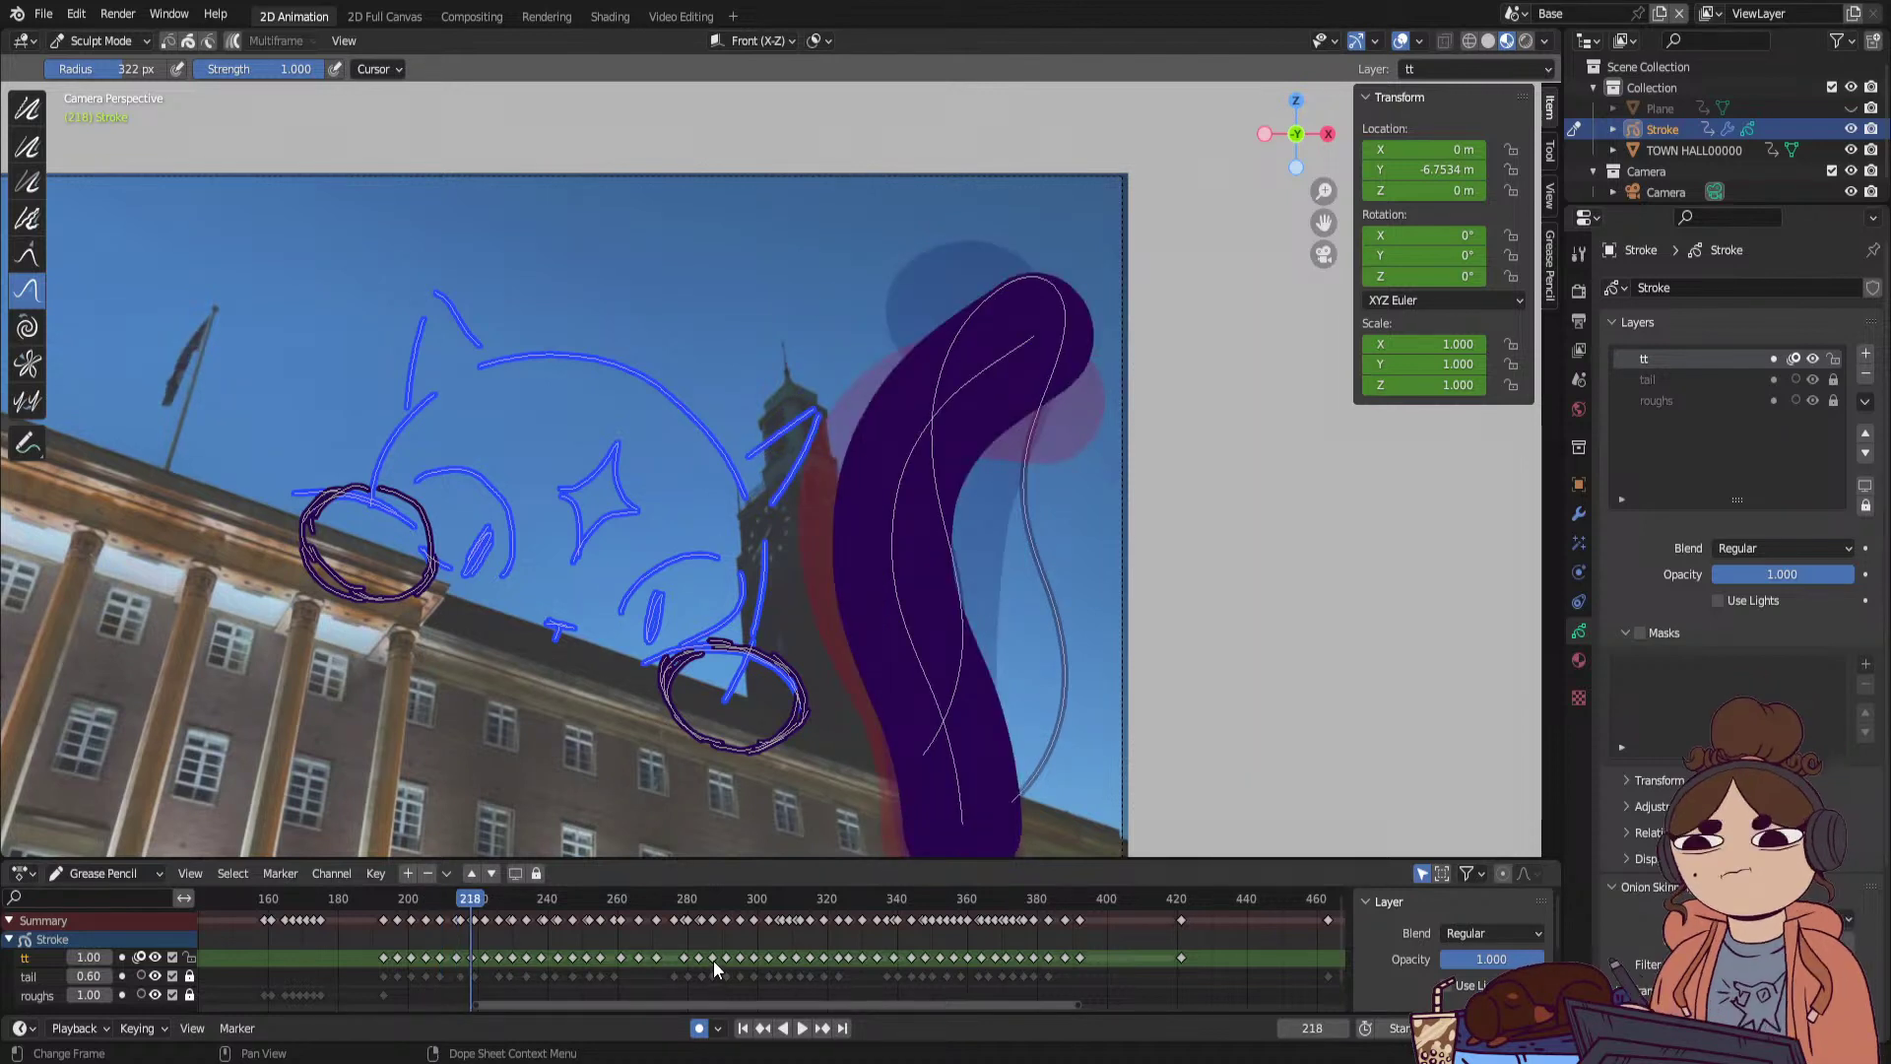
pyautogui.moveTo(957, 796)
pyautogui.mouseDown()
pyautogui.moveTo(1010, 806)
pyautogui.moveTo(977, 818)
pyautogui.mouseUp()
# Continue through the keyframes and push the tail's base slightly right at frames 261 and 266.
pyautogui.press('Up')
pyautogui.press('Up')
pyautogui.press('Up')
pyautogui.press('Up')
pyautogui.press('Up')
pyautogui.press('Up')
pyautogui.press('Up')
pyautogui.press('Up')
pyautogui.press('Up')
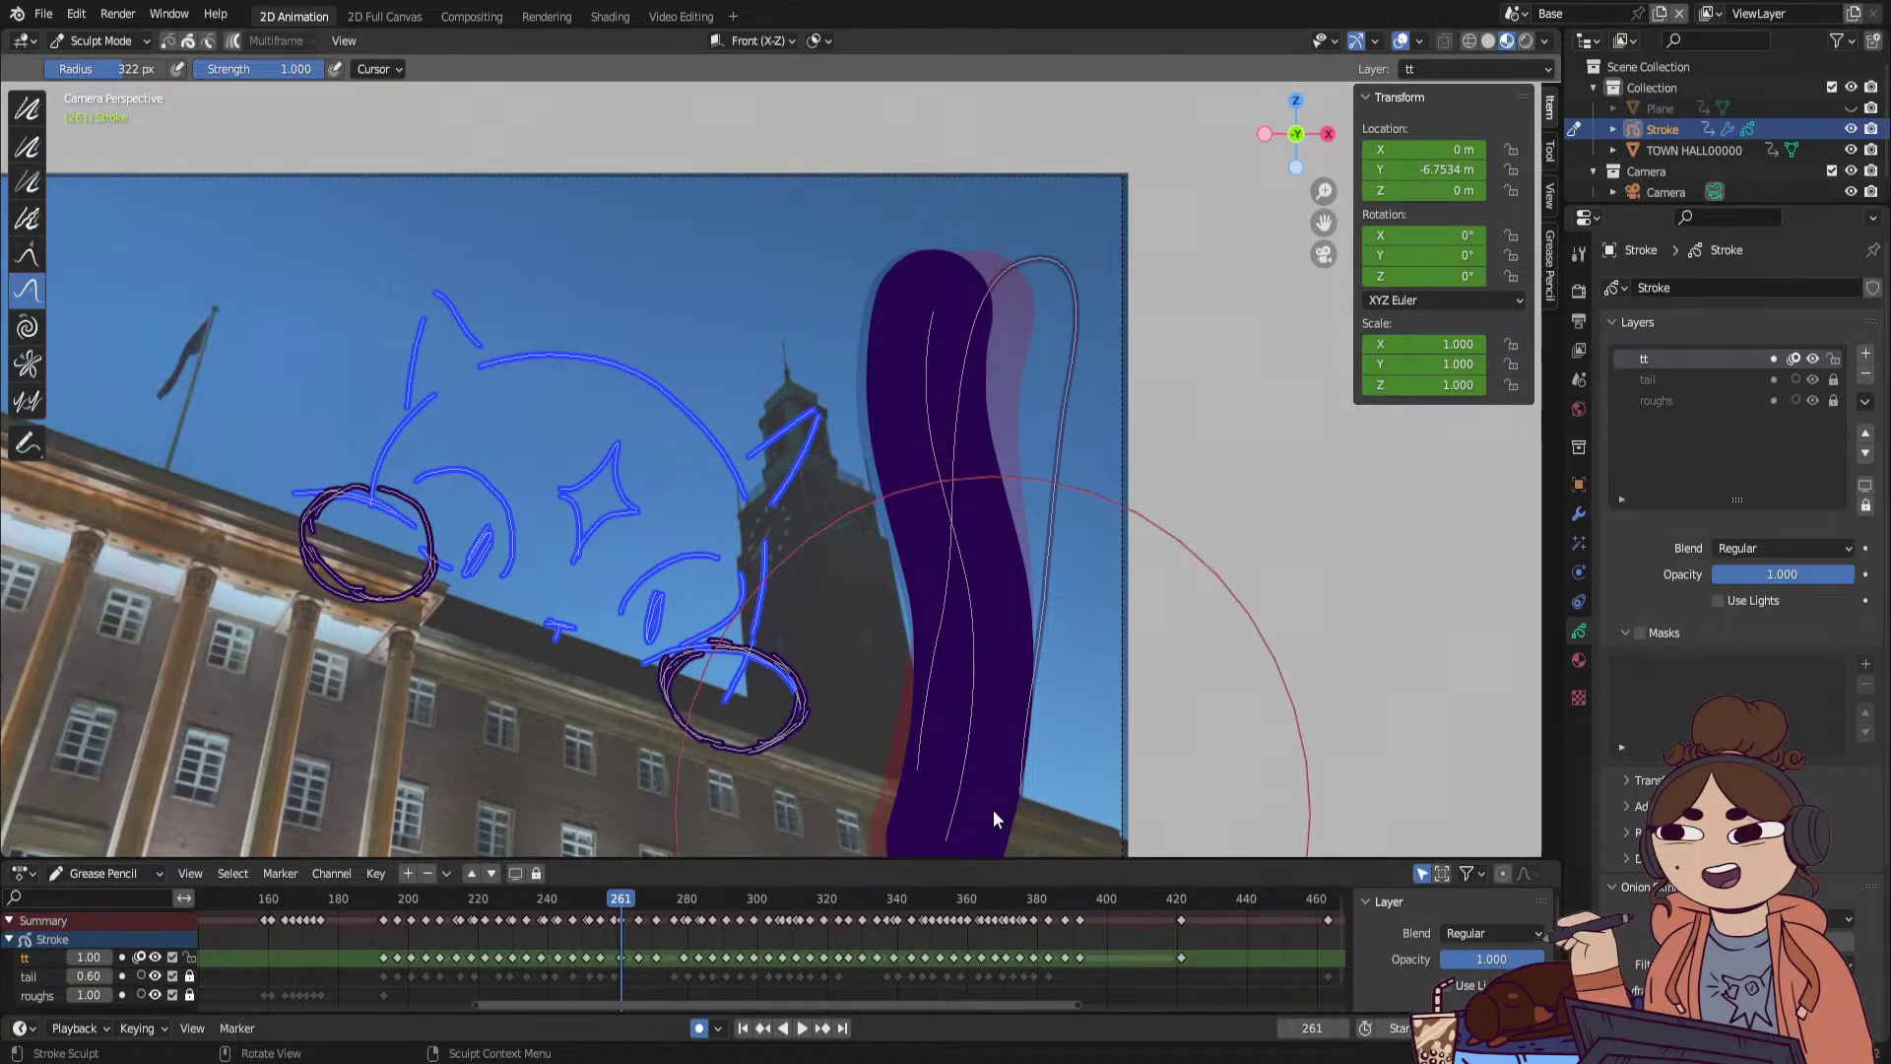
pyautogui.press('Down')
pyautogui.press('Up')
pyautogui.press('Up')
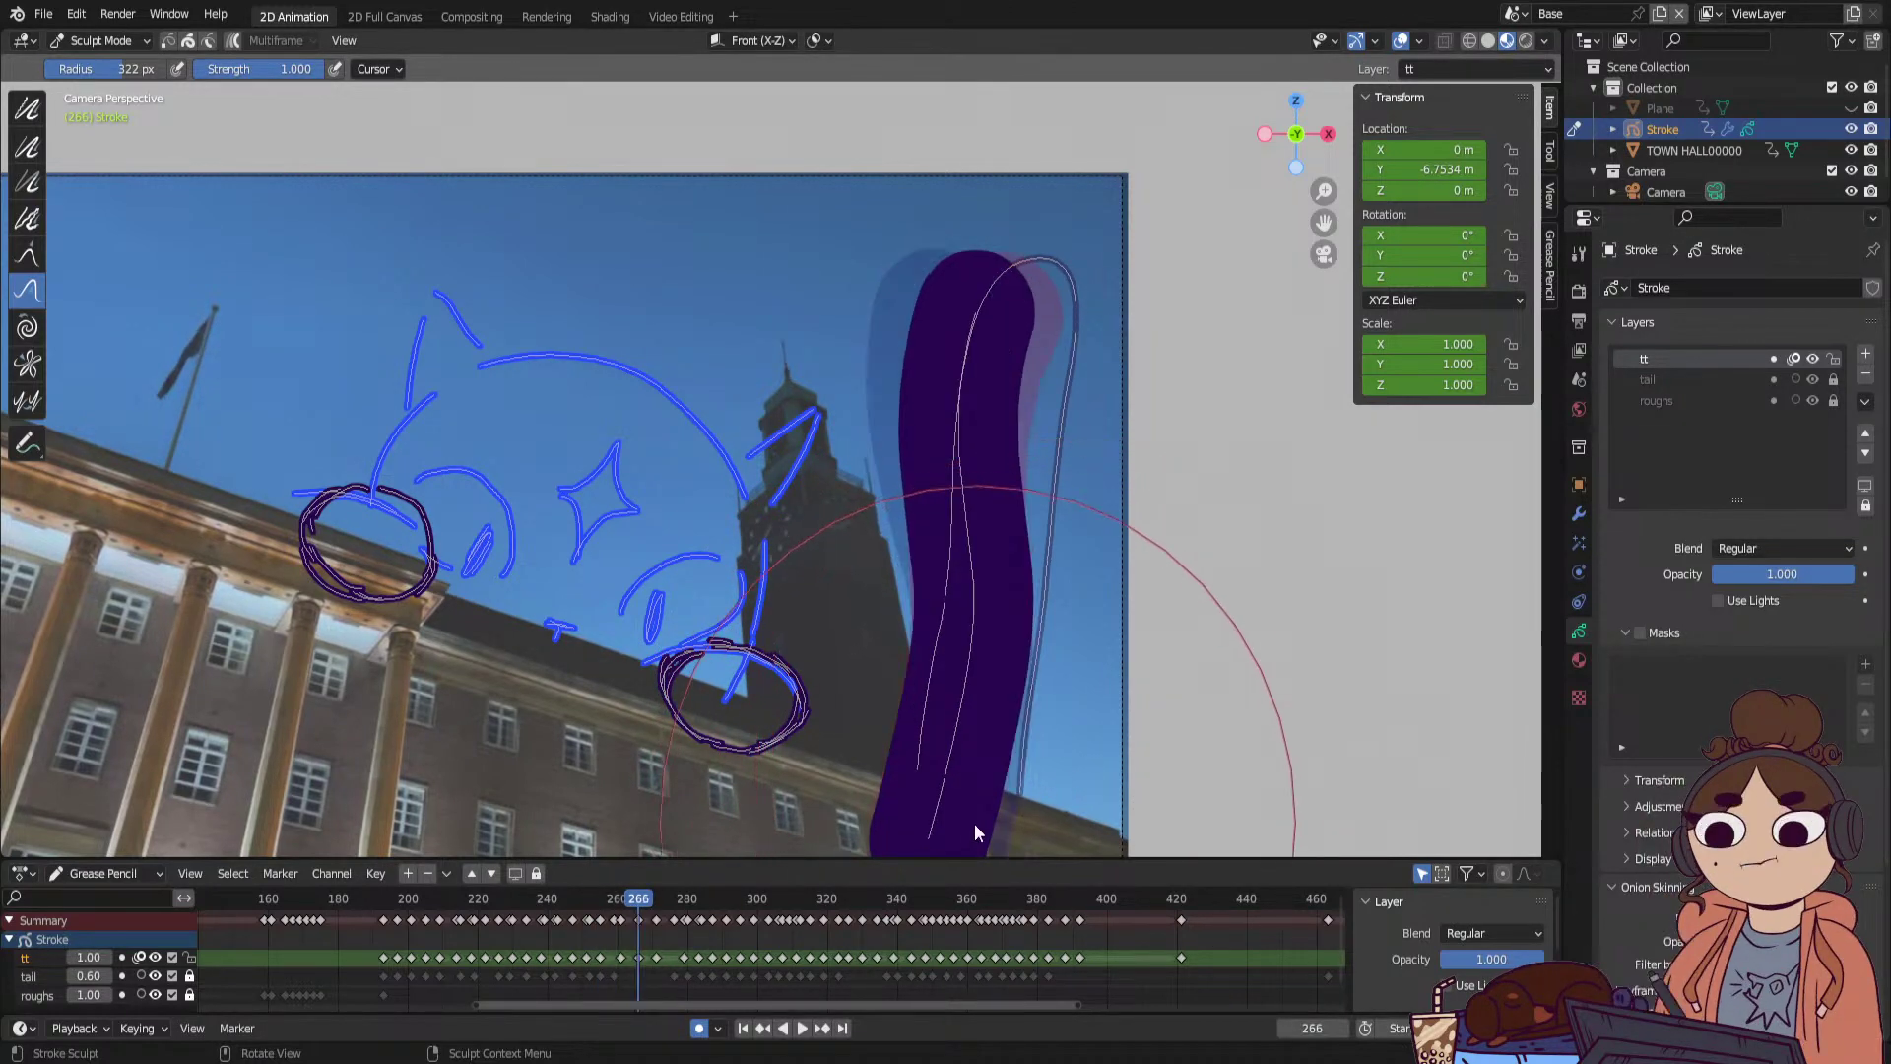
pyautogui.moveTo(973, 823); pyautogui.dragTo(983, 825)
# Push the tail's base slightly right at frames 271 and 279, and continue to the keyframe at frame 295.
pyautogui.press('Up')
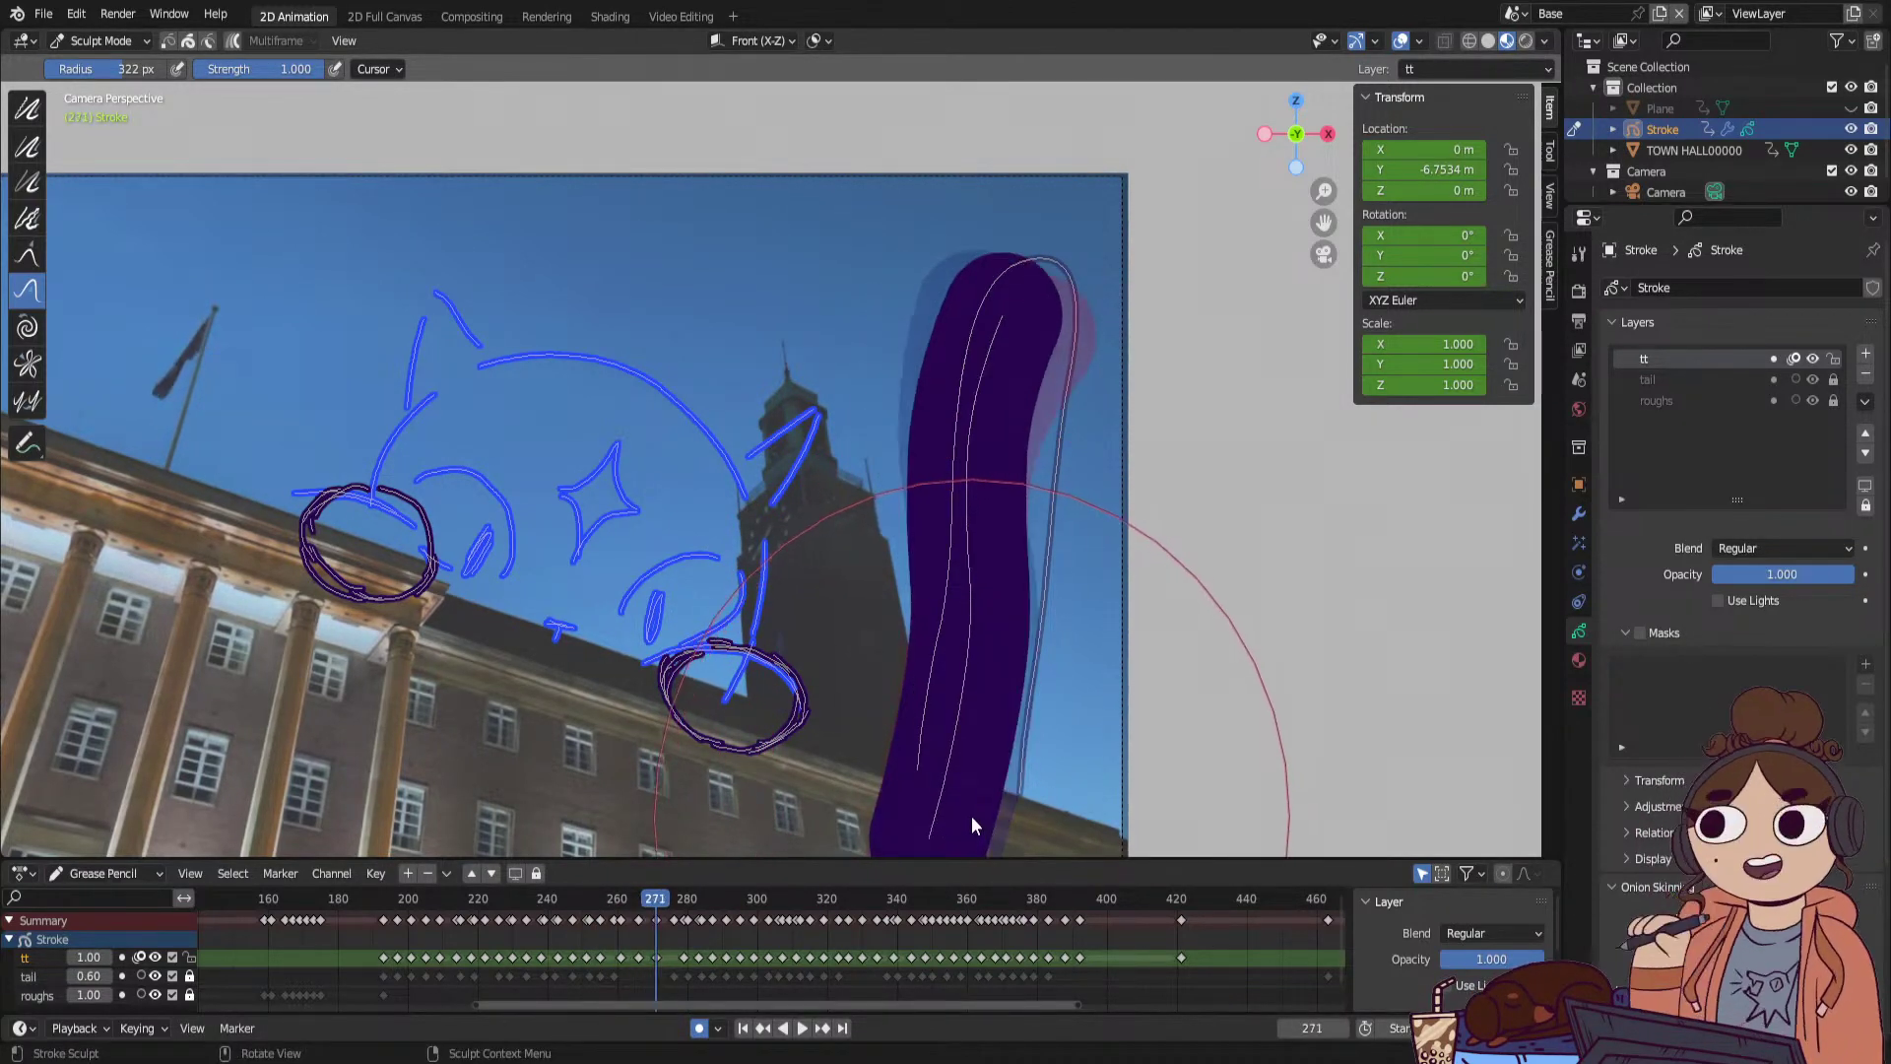
pyautogui.press('Up')
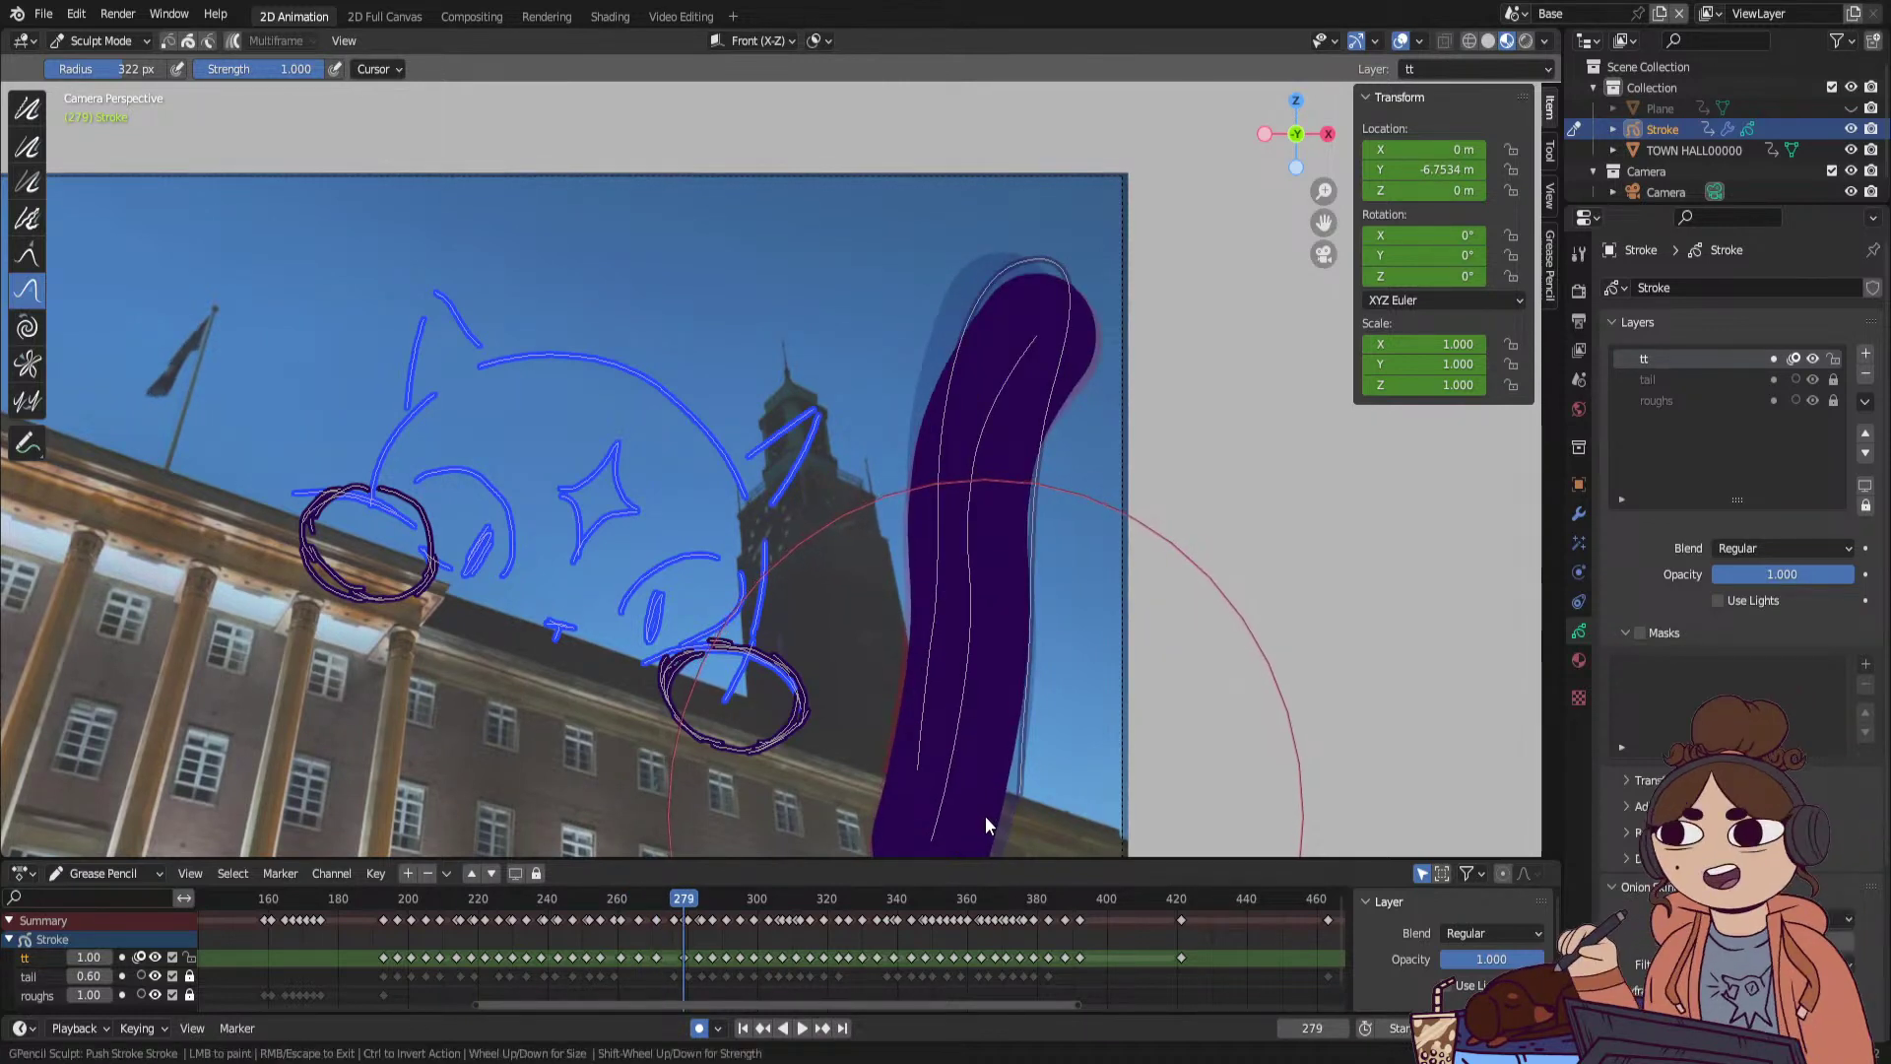
pyautogui.moveTo(985, 815)
pyautogui.mouseDown()
pyautogui.moveTo(1003, 812)
pyautogui.moveTo(1001, 839)
pyautogui.mouseUp()
pyautogui.press('Up')
pyautogui.press('Up')
pyautogui.press('Up')
pyautogui.press('Up')
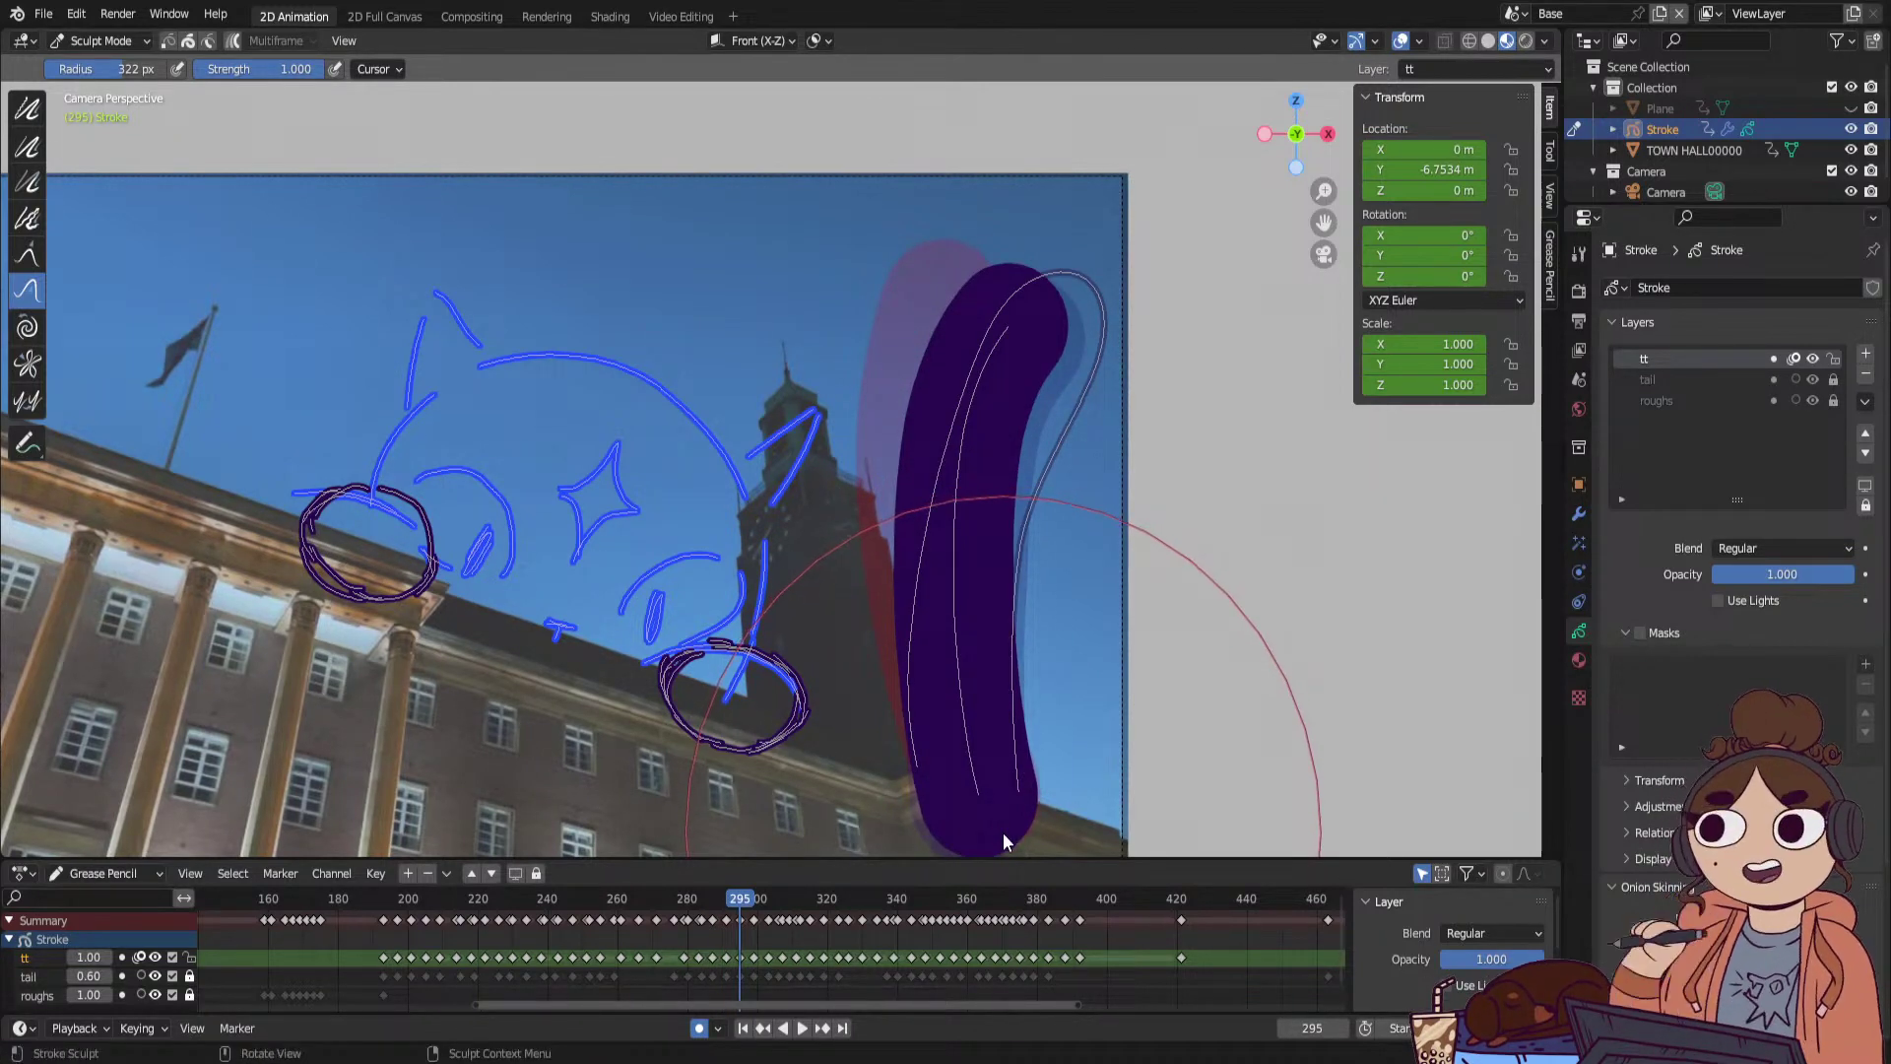
# Compare the keyframes before frame 295 and push the tail's base slightly left at frame 287.
pyautogui.press('Down')
pyautogui.press('Down')
pyautogui.press('Down')
pyautogui.press('Down')
pyautogui.press('Down')
pyautogui.press('Down')
pyautogui.press('Up')
pyautogui.press('Up')
pyautogui.press('Up')
pyautogui.press('Up')
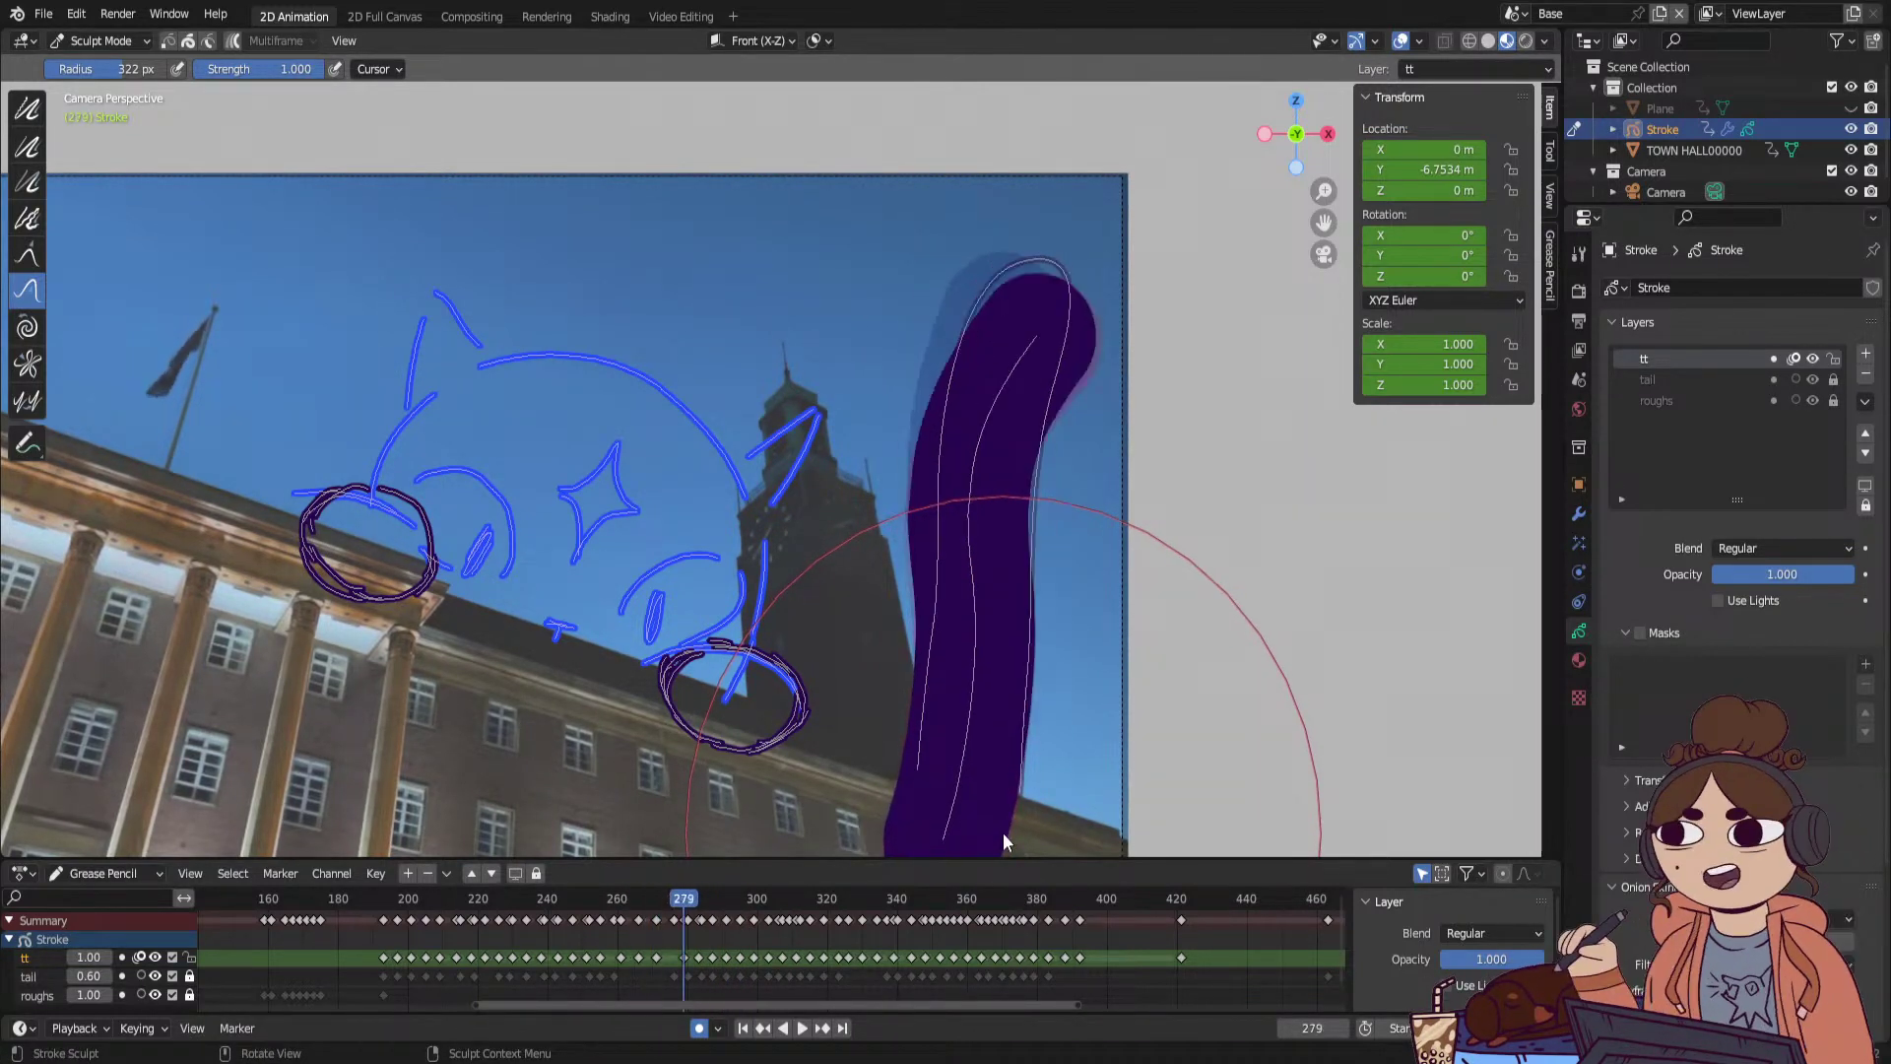
pyautogui.press('Up')
pyautogui.press('Down')
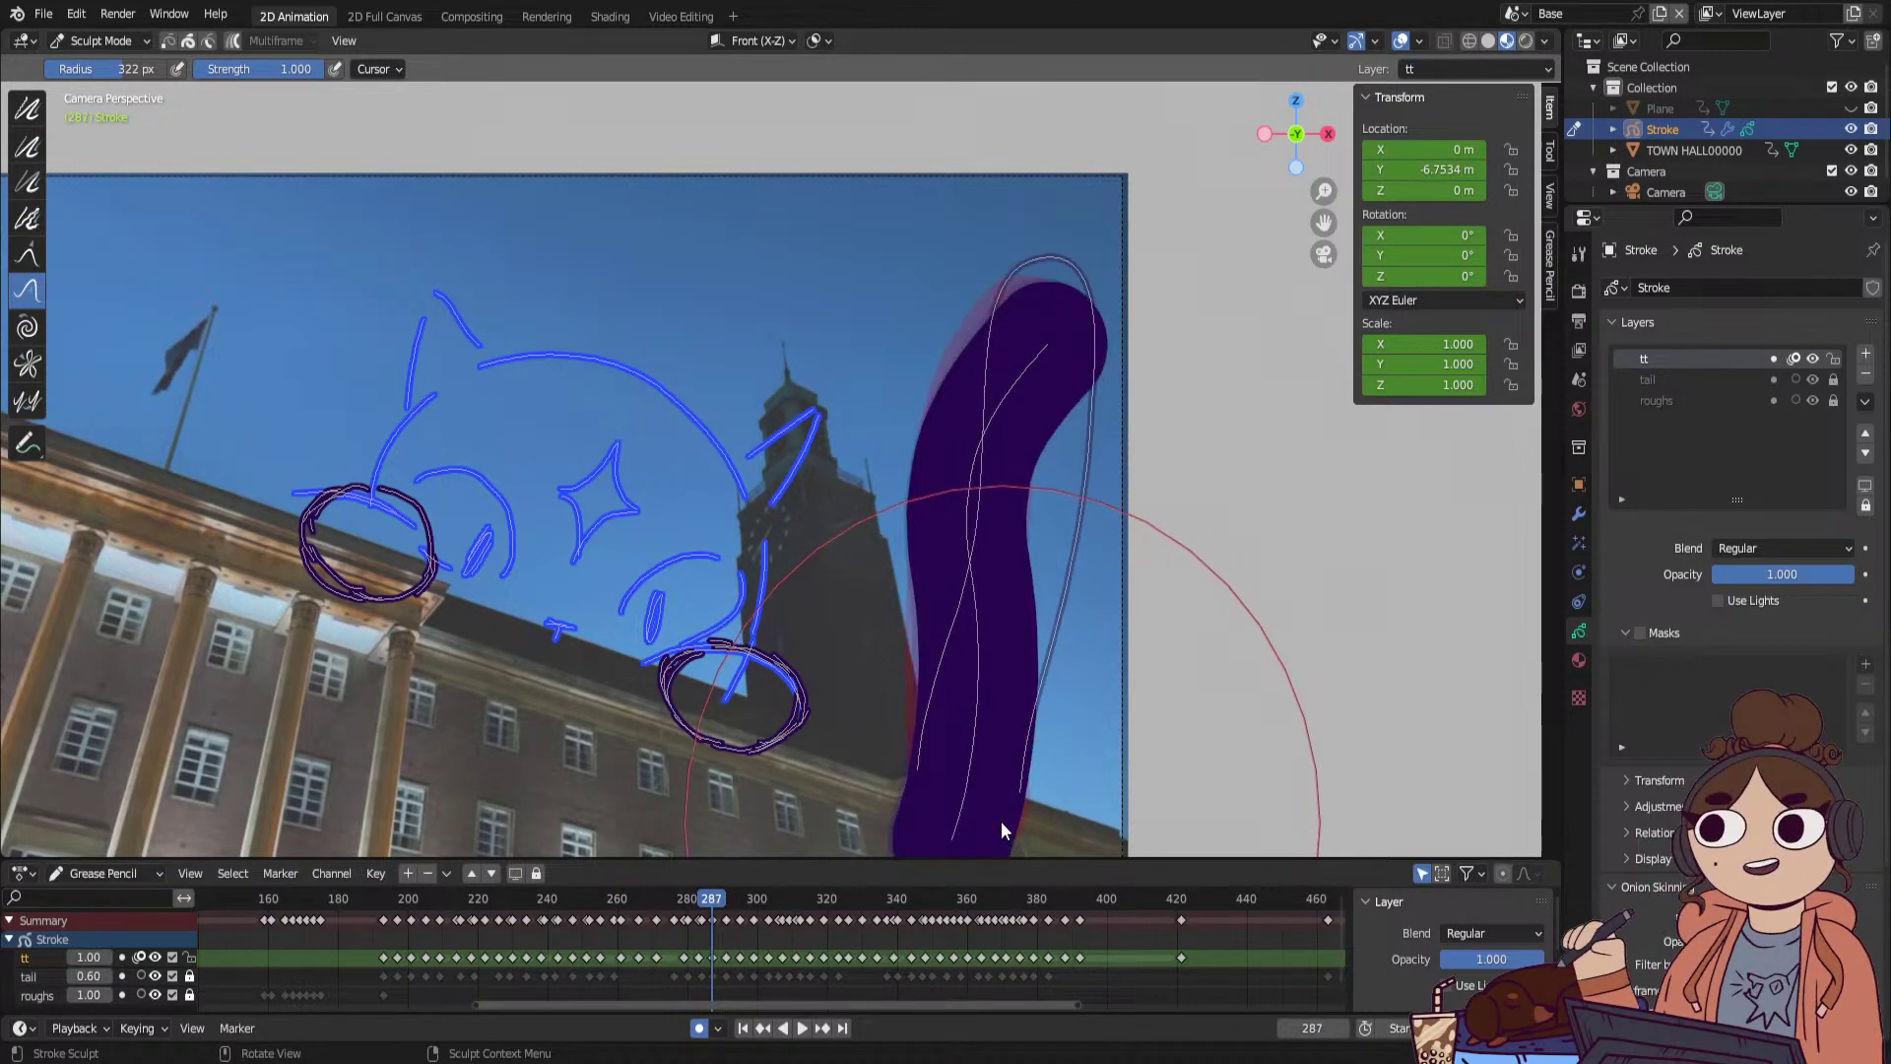
pyautogui.moveTo(1000, 819); pyautogui.dragTo(989, 819)
# Push the tail's base slightly left at frame 295 and slightly right at frame 307.
pyautogui.press('Up')
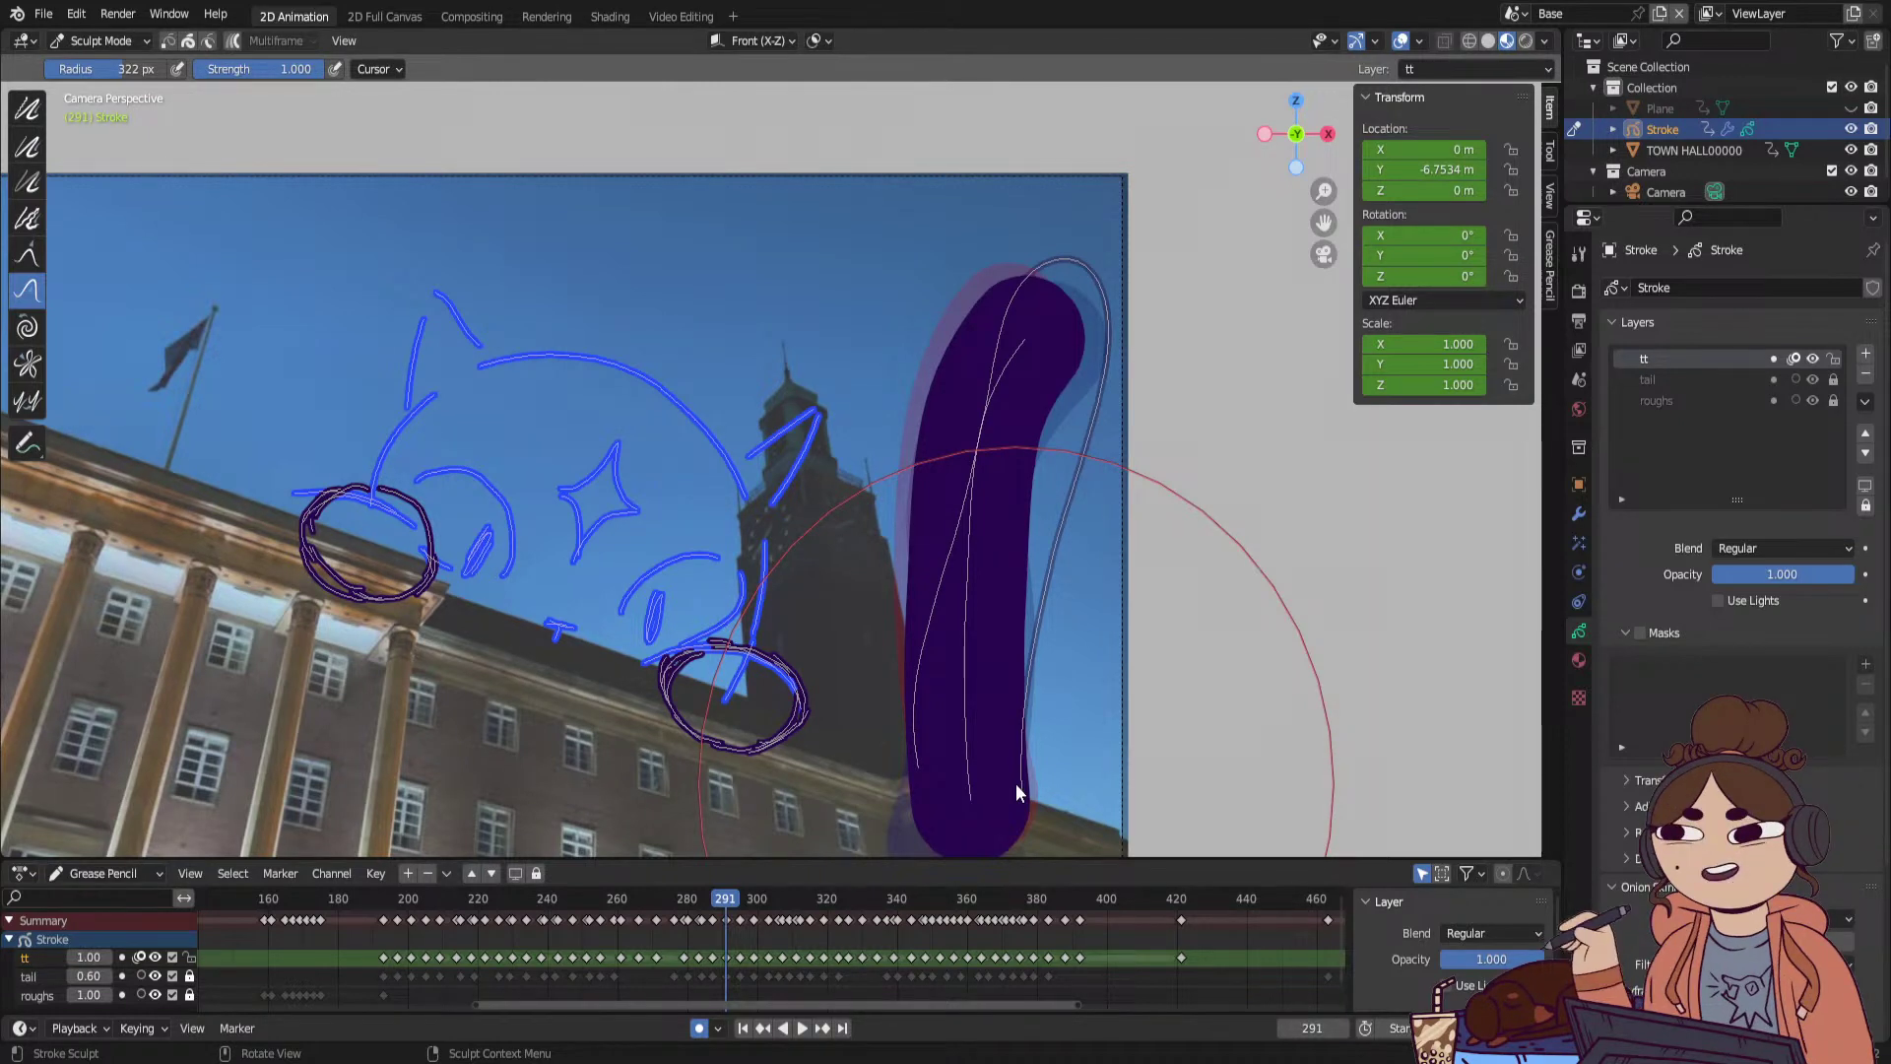
pyautogui.press('Up')
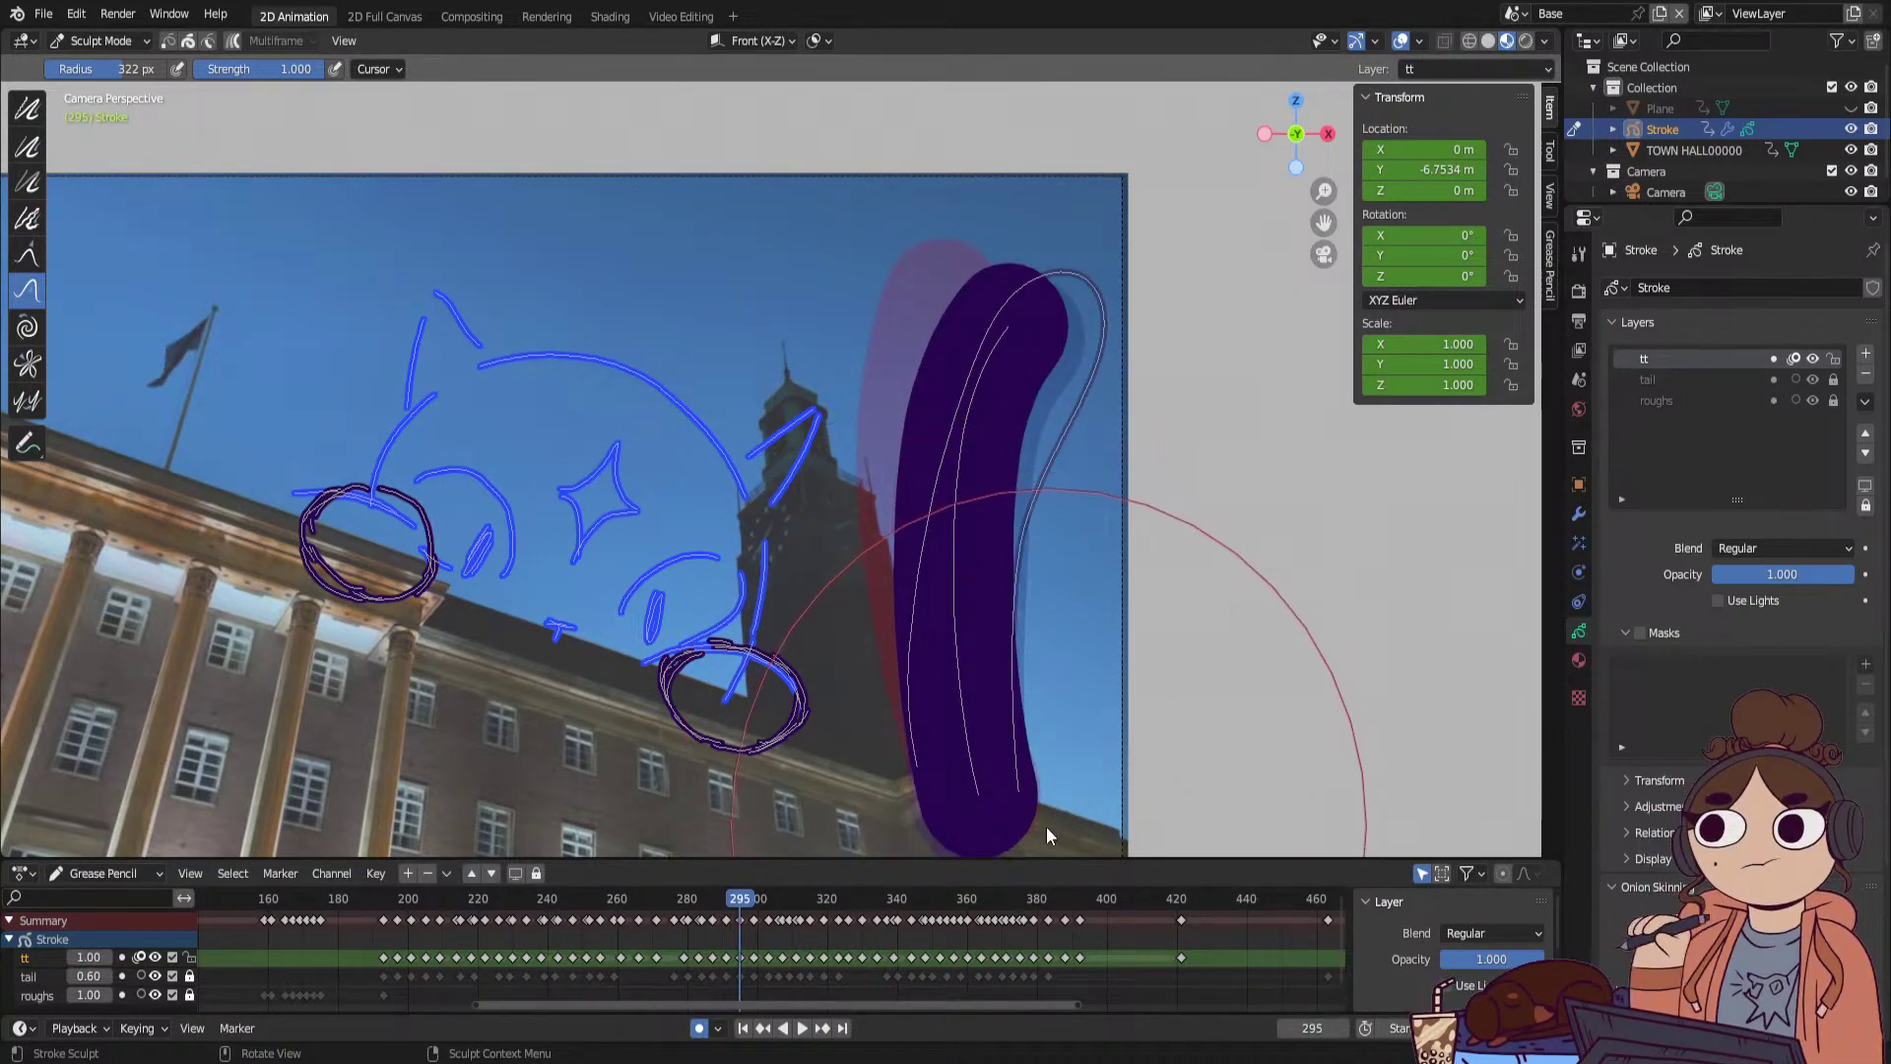
pyautogui.moveTo(1031, 823); pyautogui.dragTo(1016, 828)
pyautogui.press('Up')
pyautogui.press('Up')
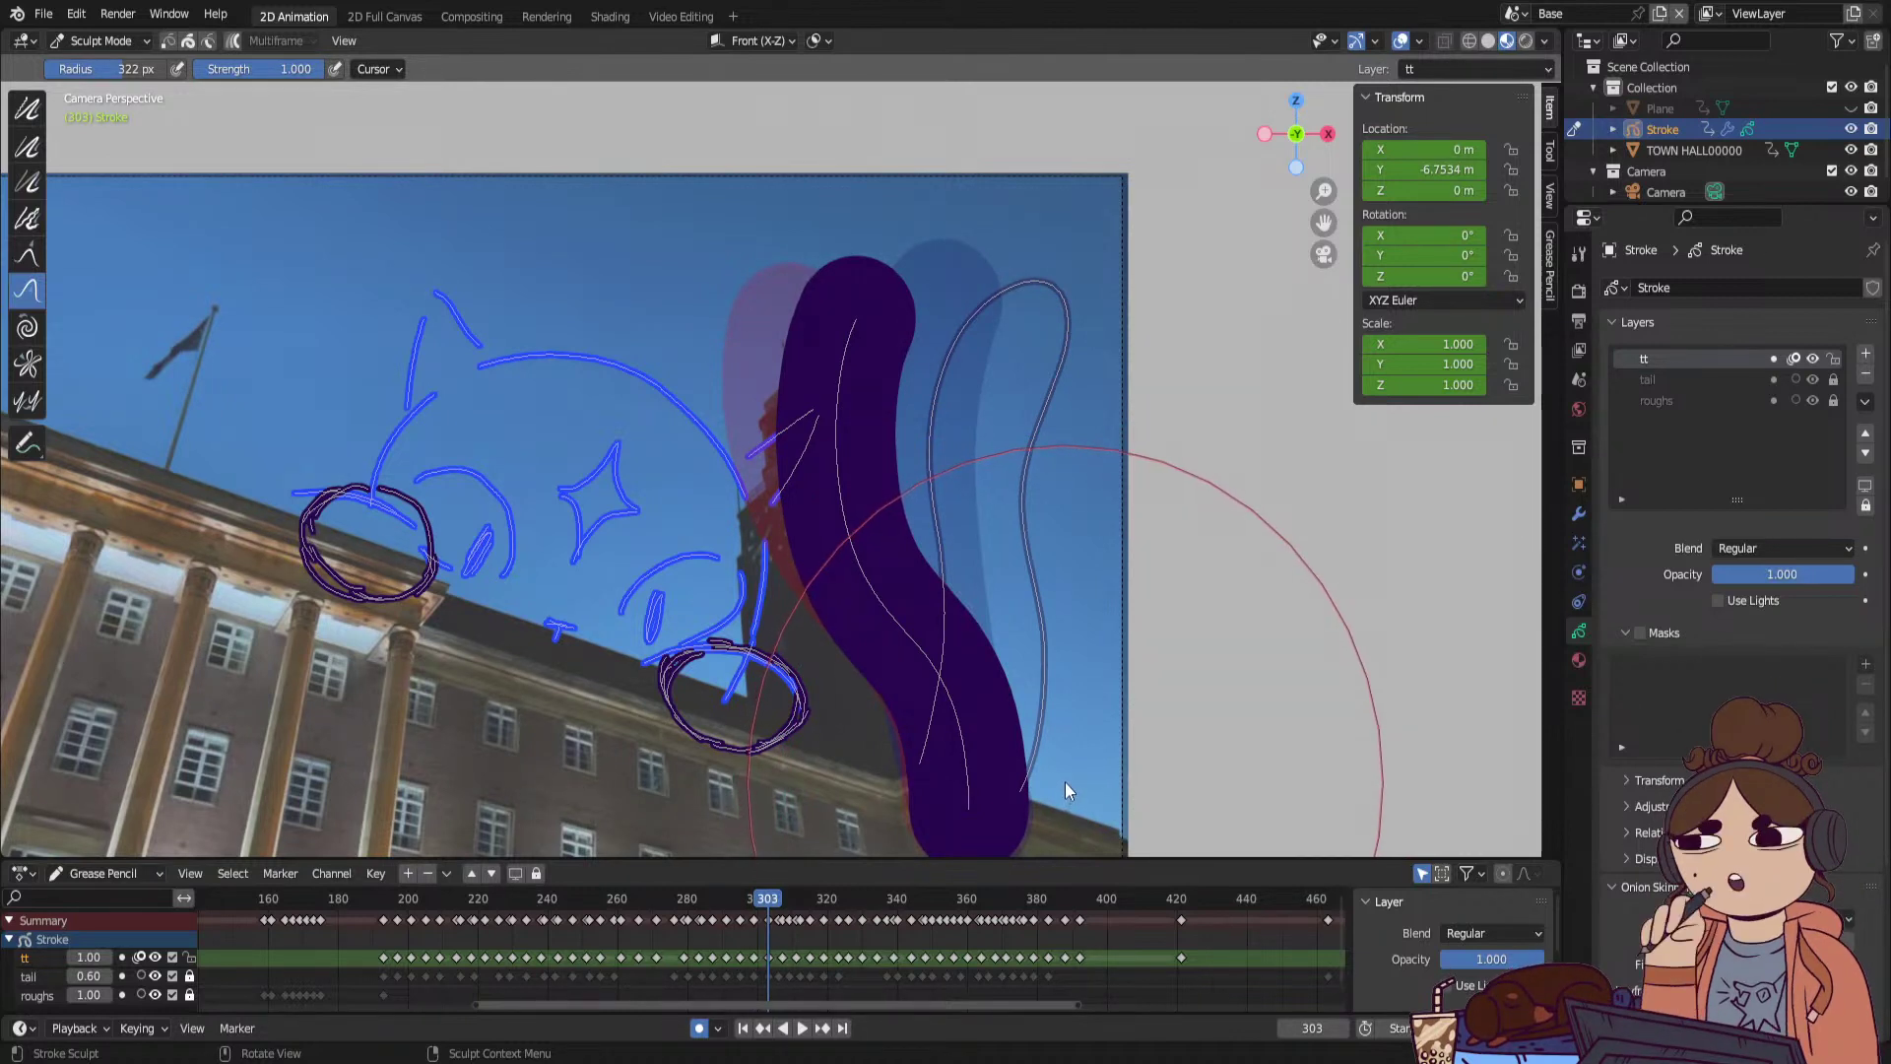
pyautogui.press('Up')
pyautogui.moveTo(1016, 813); pyautogui.dragTo(1026, 823)
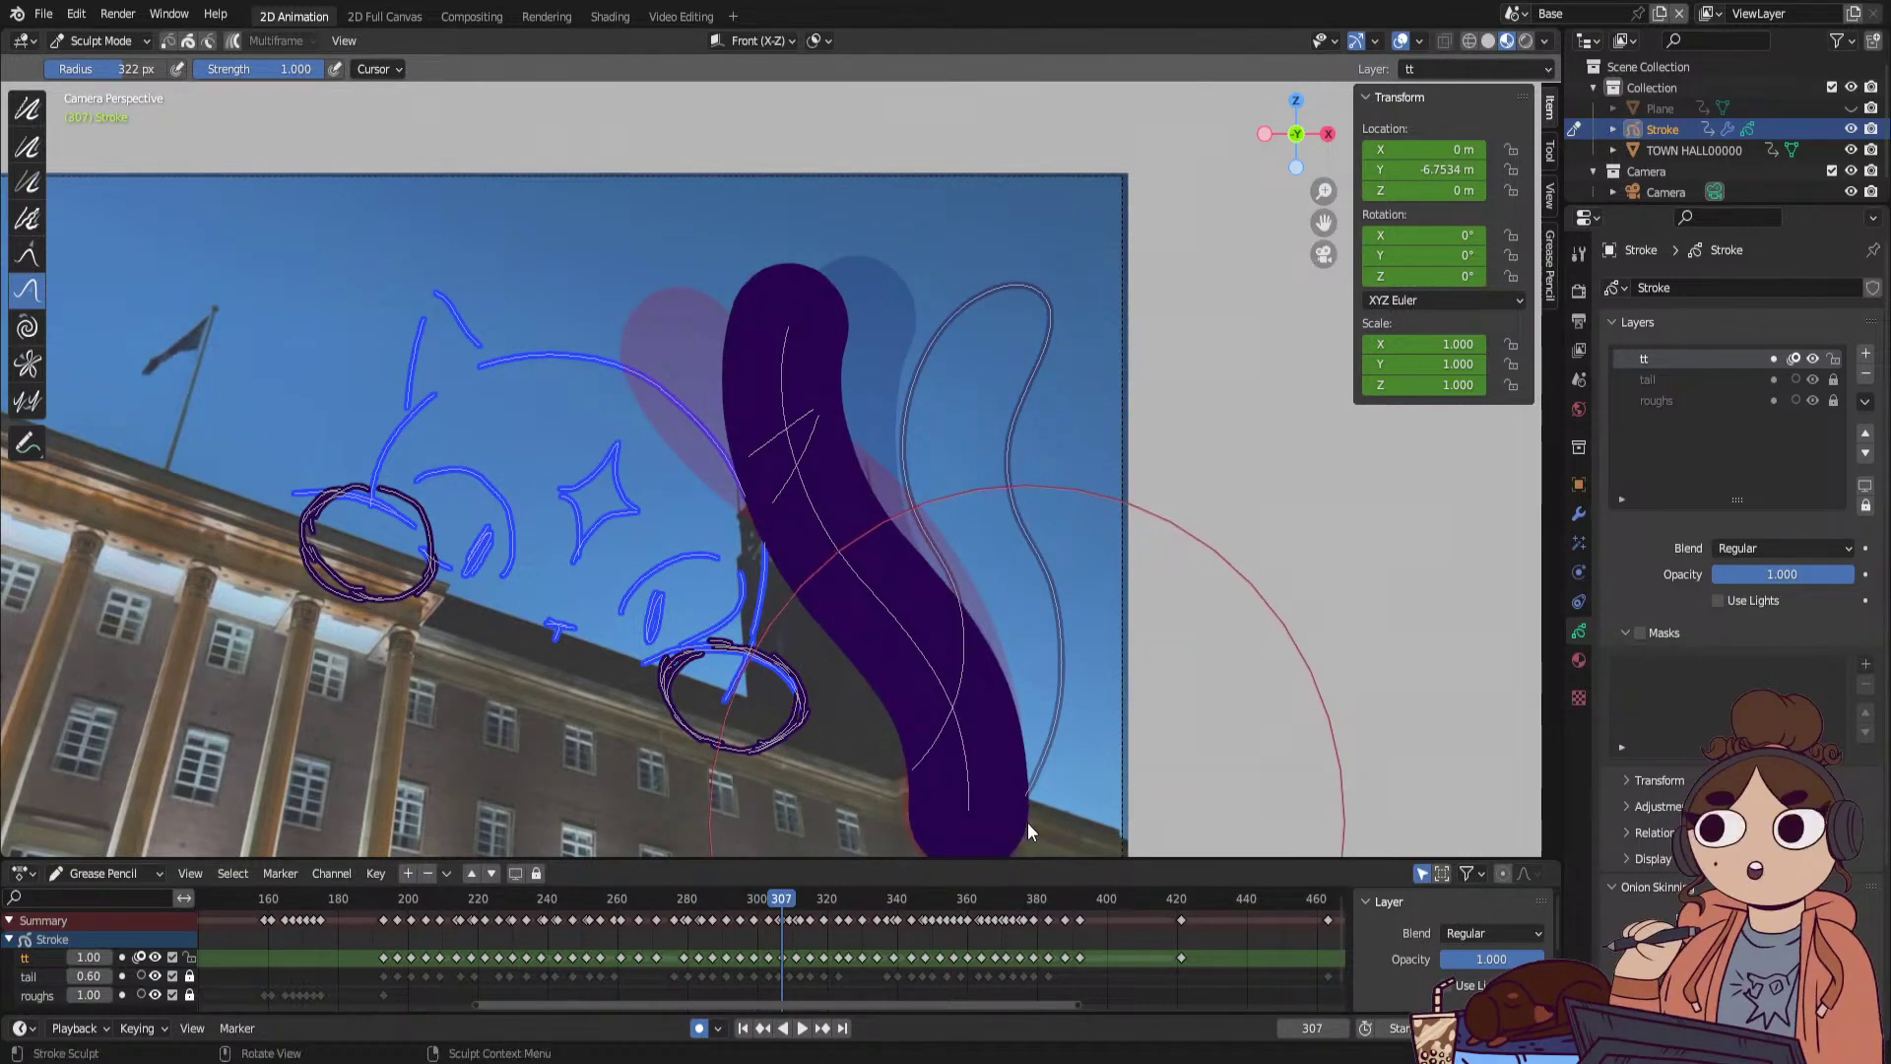
# Advance through the following keyframes and push the tail's base to the right at frame 334.
pyautogui.press('Up')
pyautogui.press('Up')
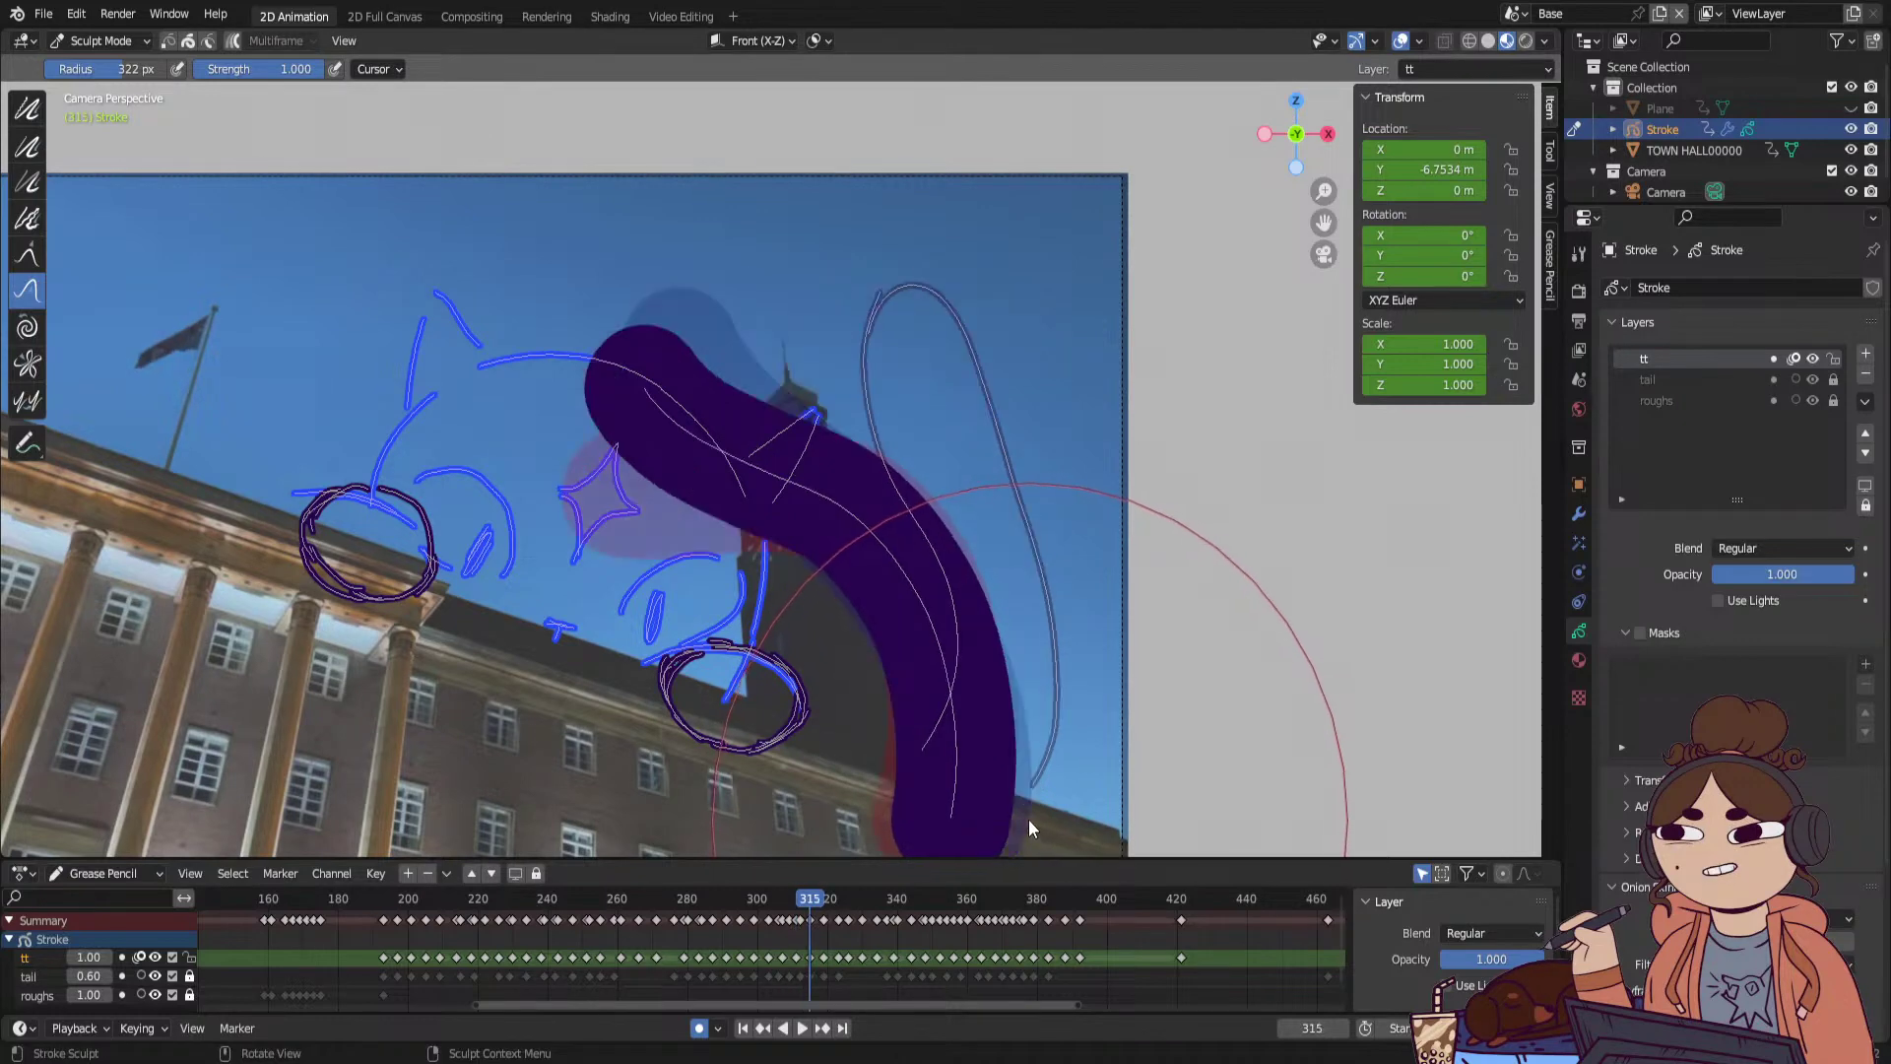
pyautogui.press('Up')
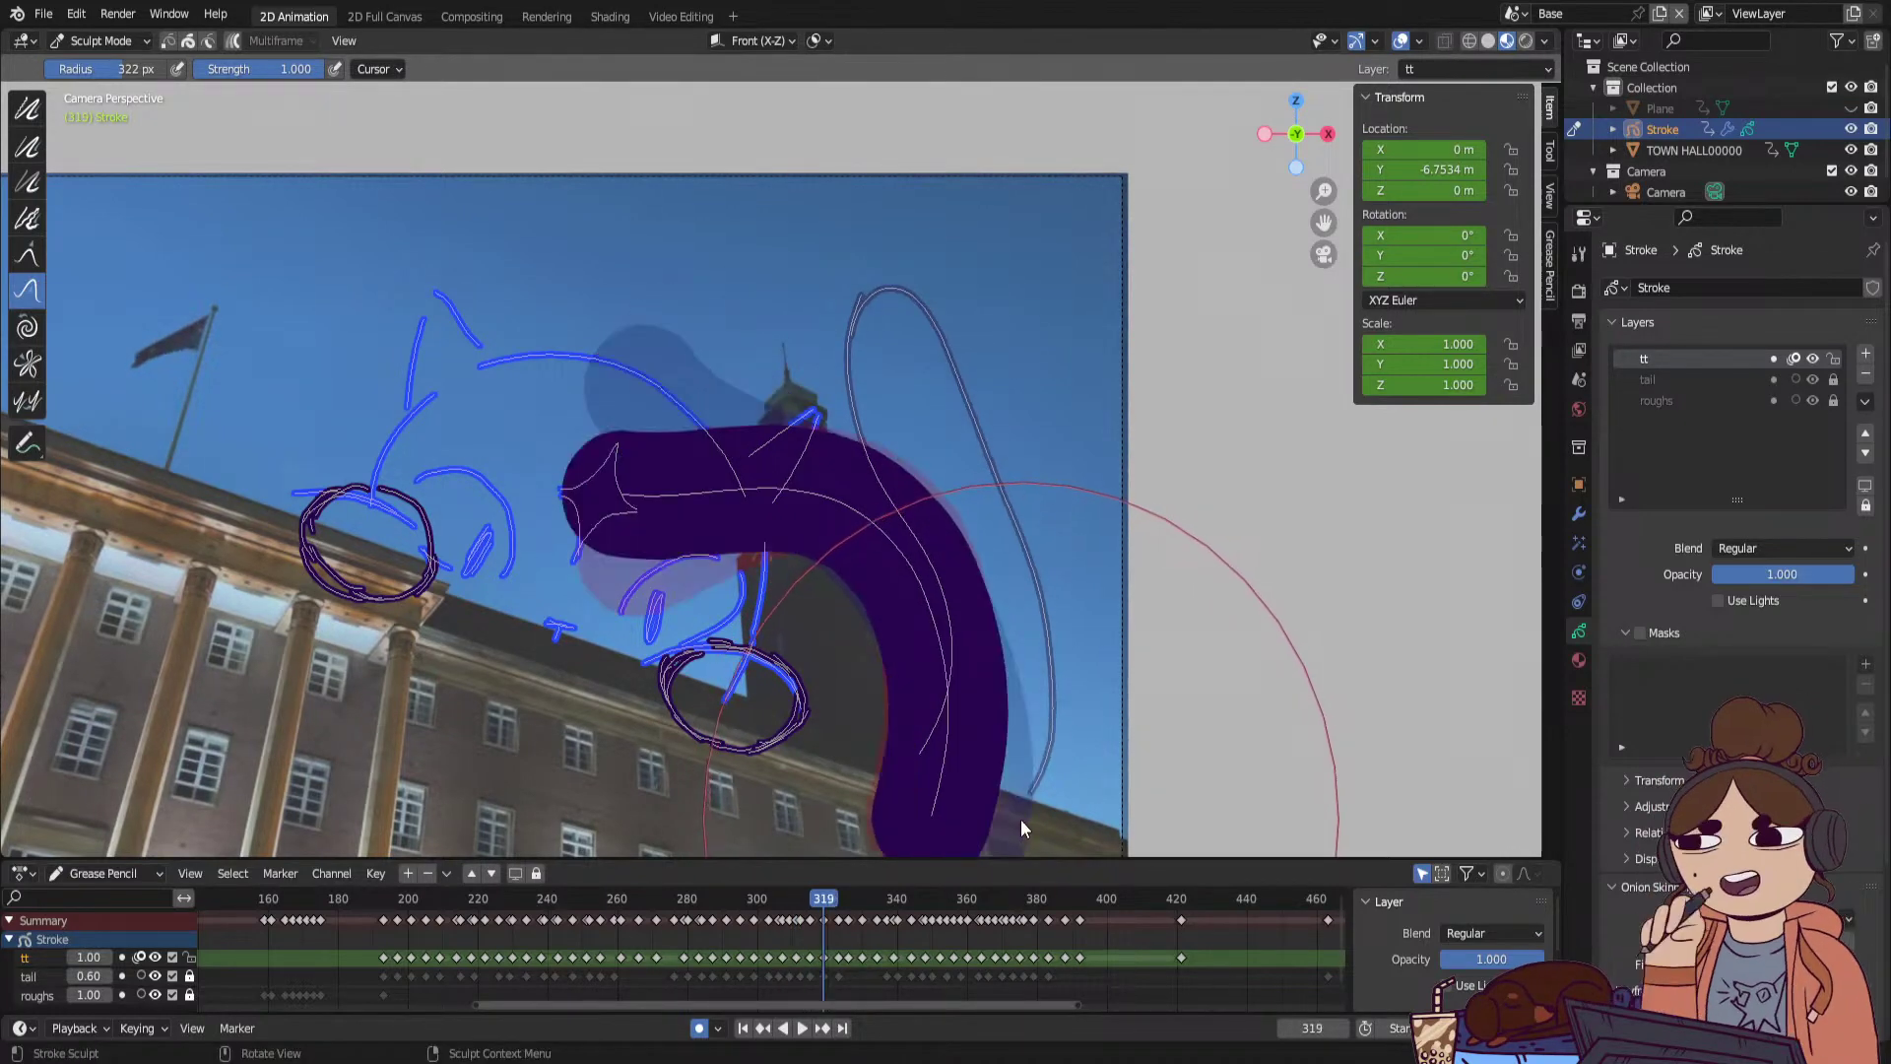
pyautogui.press('Up')
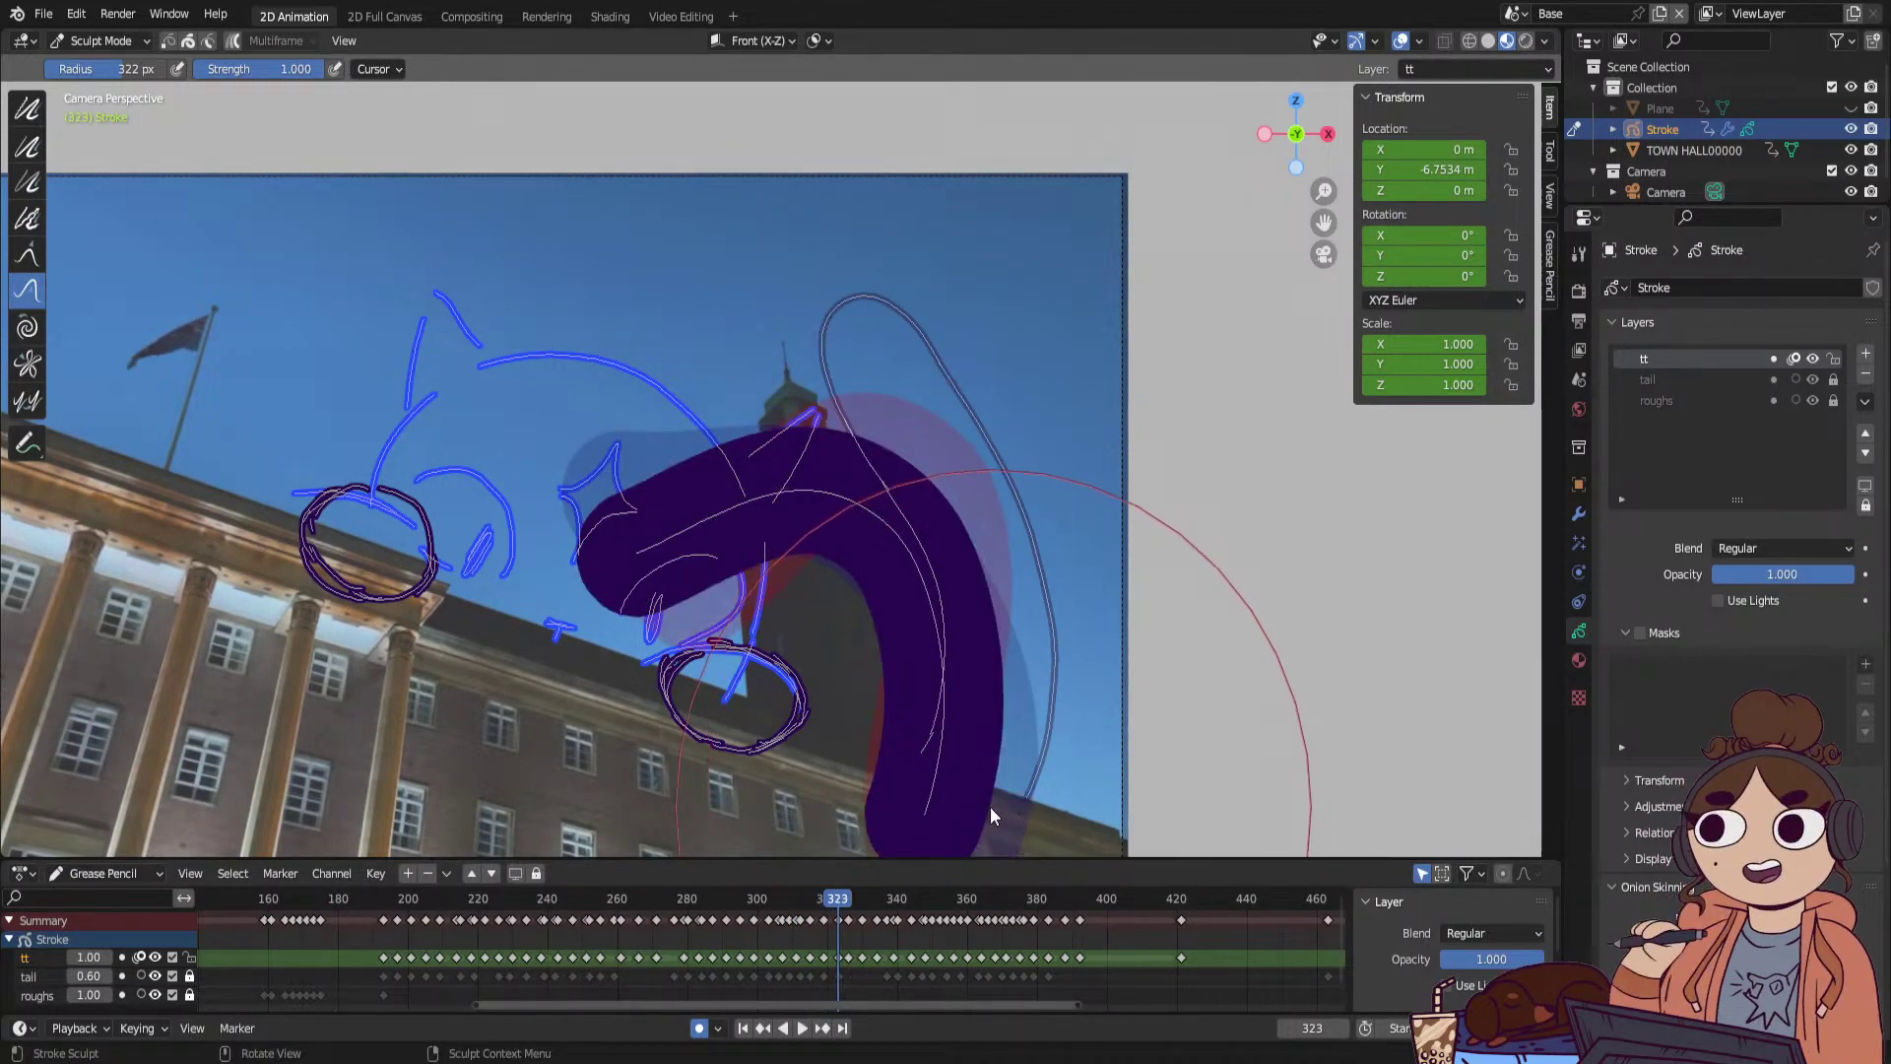
pyautogui.press('Up')
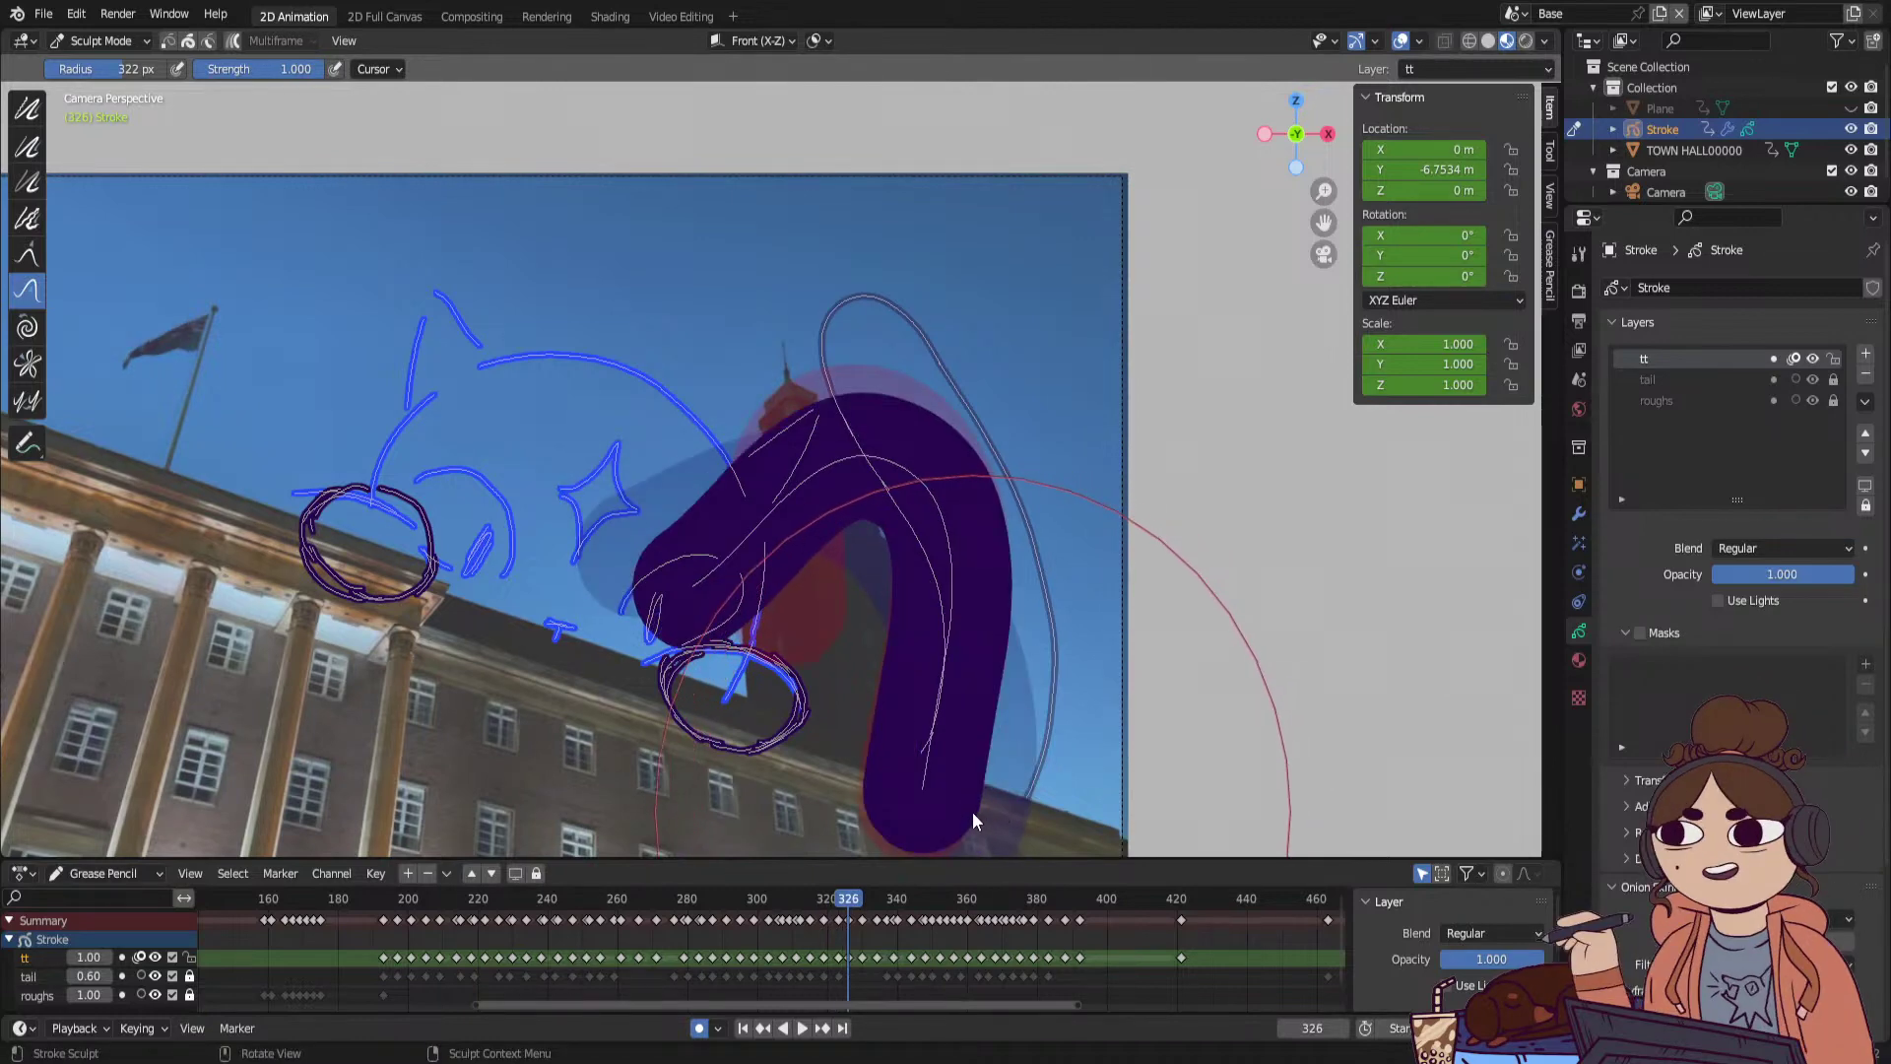
pyautogui.press('Up')
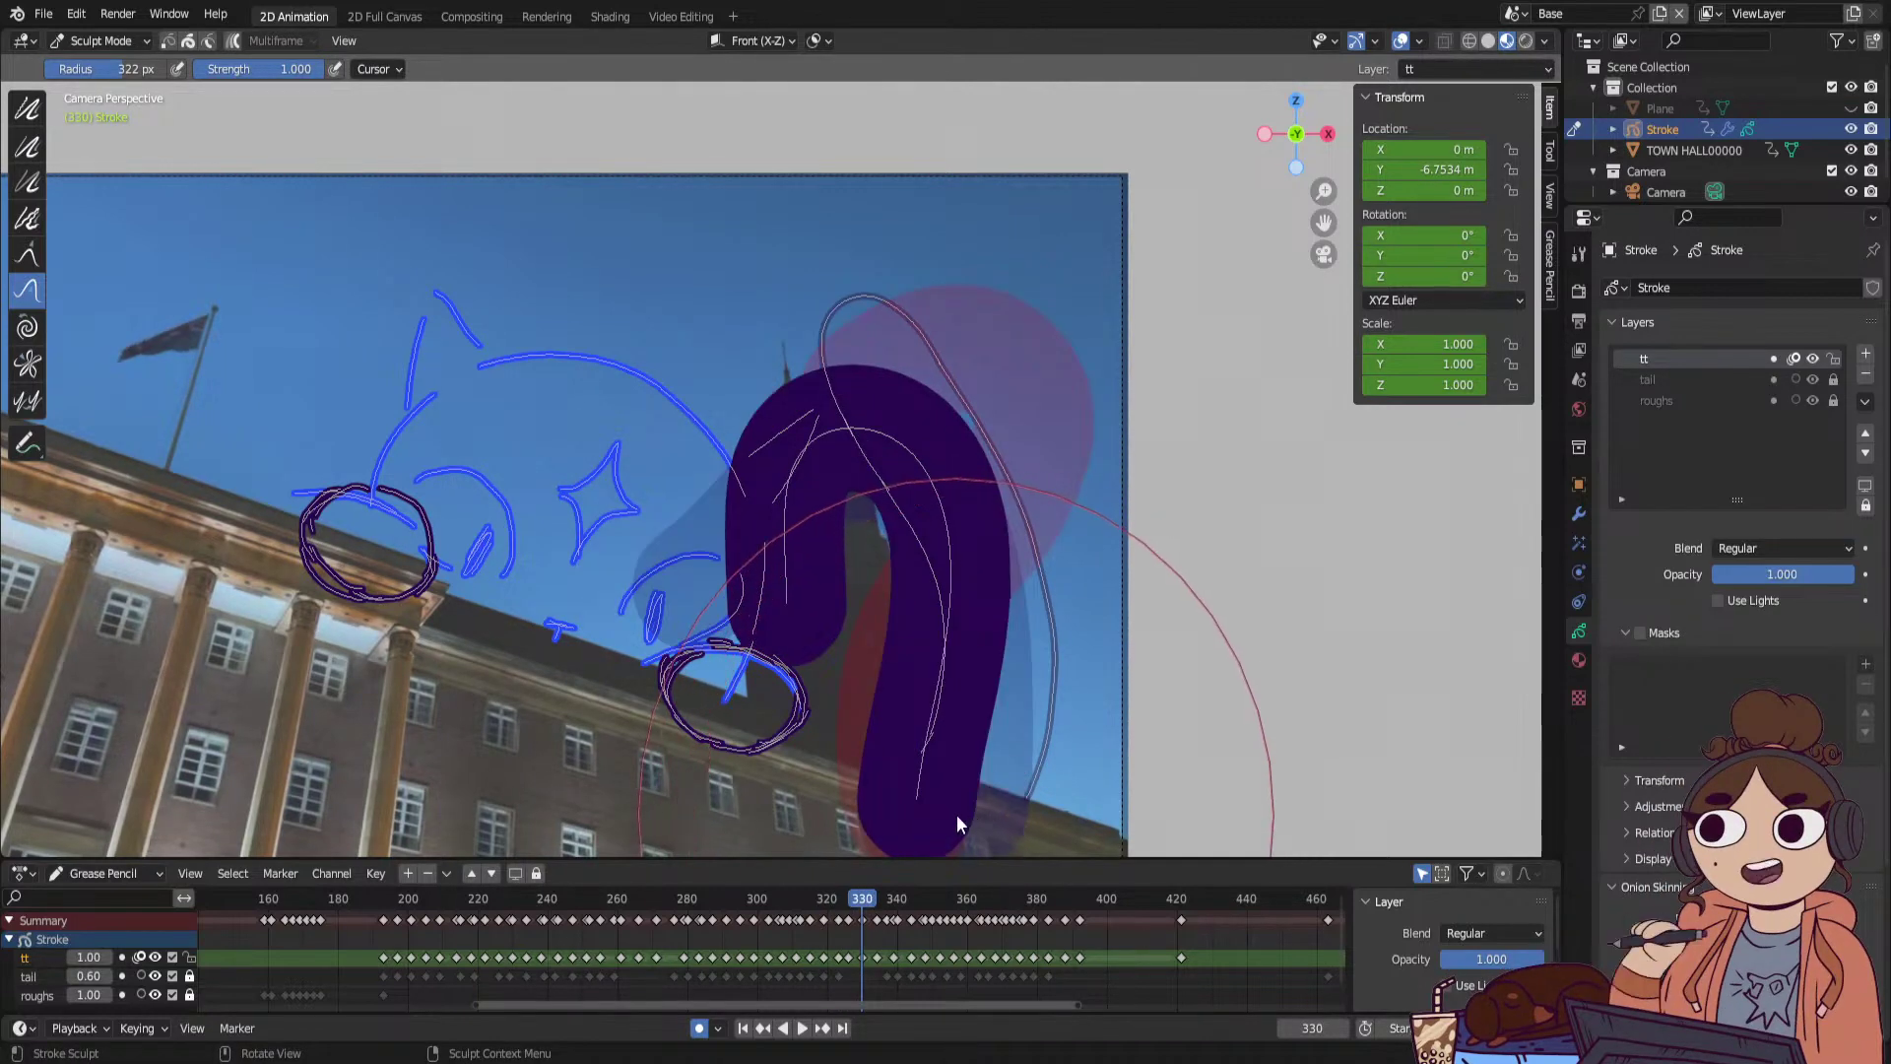
pyautogui.press('Up')
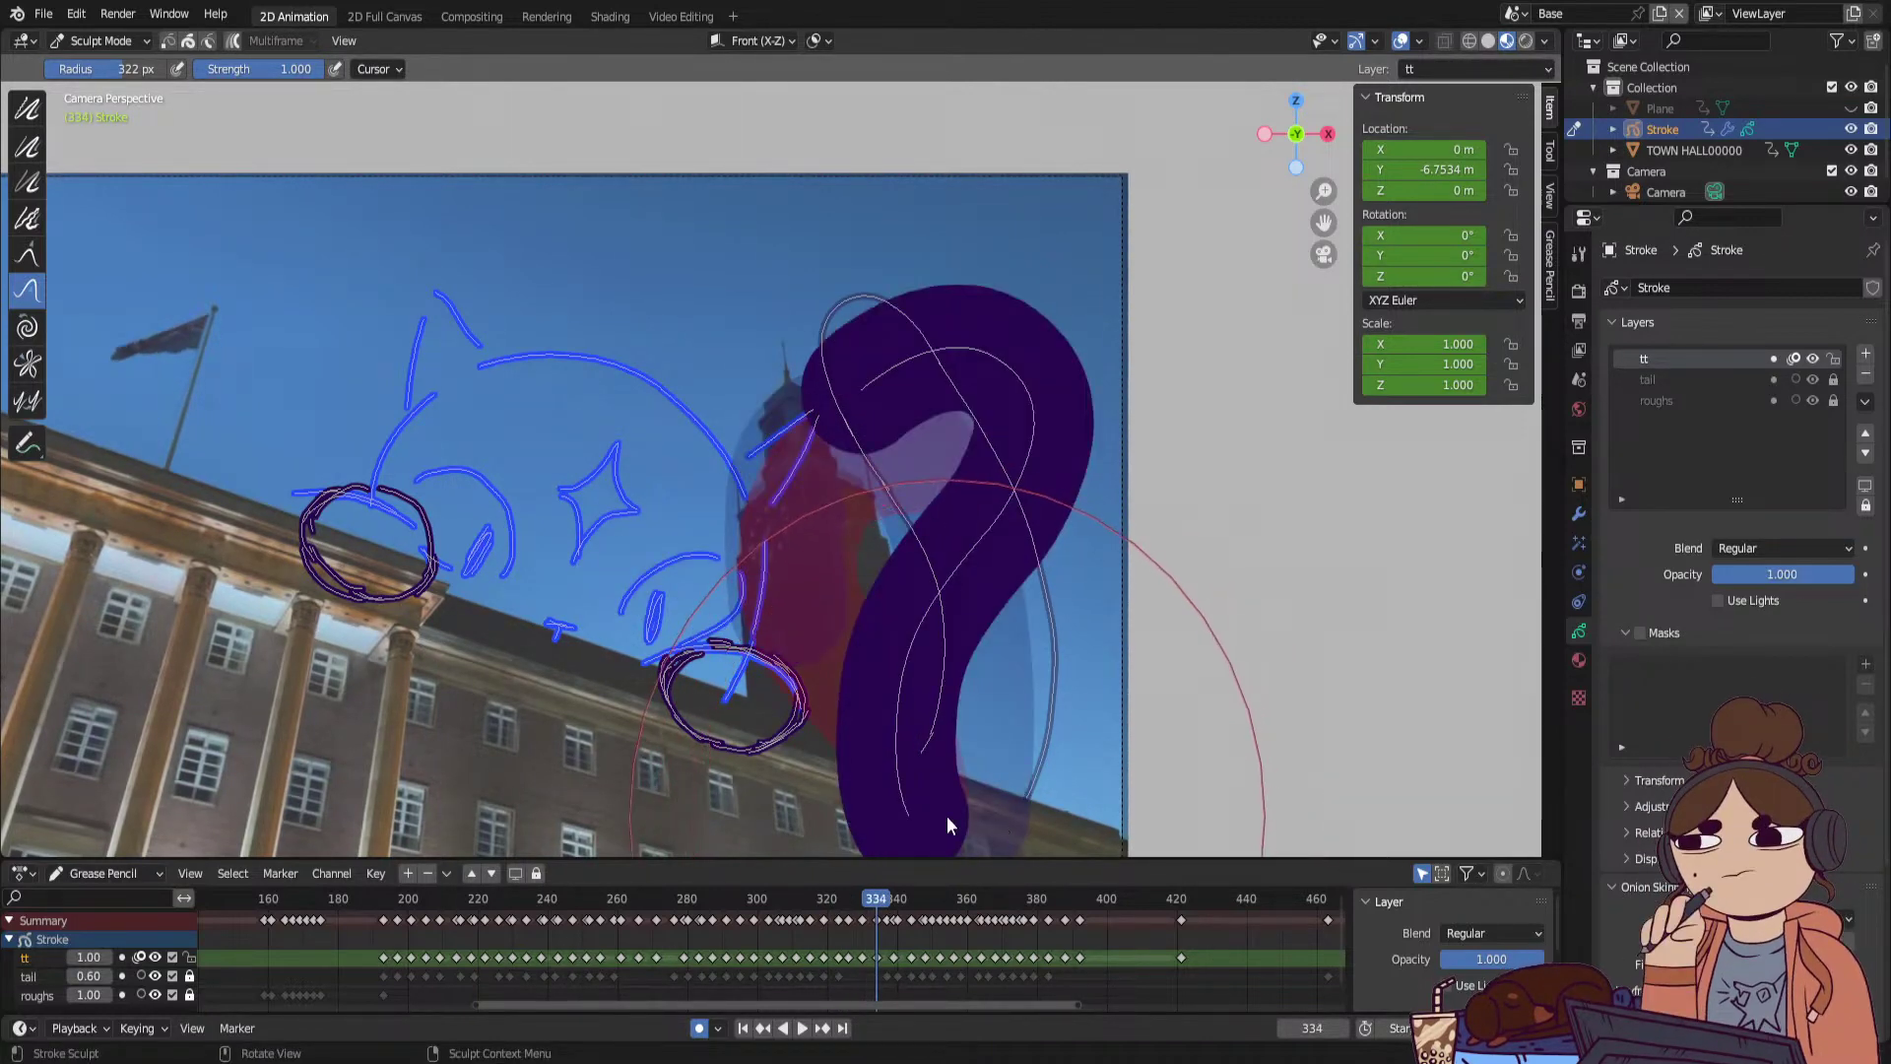
pyautogui.moveTo(947, 815)
pyautogui.mouseDown()
pyautogui.moveTo(1022, 825)
pyautogui.moveTo(971, 823)
pyautogui.moveTo(989, 805)
pyautogui.moveTo(1020, 823)
pyautogui.moveTo(975, 813)
pyautogui.moveTo(1025, 817)
pyautogui.moveTo(1002, 800)
pyautogui.moveTo(1025, 800)
pyautogui.moveTo(988, 811)
pyautogui.moveTo(1013, 825)
pyautogui.moveTo(949, 794)
pyautogui.moveTo(1024, 819)
pyautogui.moveTo(1019, 795)
pyautogui.mouseUp()
# Step through the remaining tail keyframes to frame 421 and play back the animation.
pyautogui.press('Up')
pyautogui.press('Up')
pyautogui.press('Up')
pyautogui.press('Up')
pyautogui.press('Up')
pyautogui.press('Up')
pyautogui.press('Up')
pyautogui.press('Up')
pyautogui.press('Up')
pyautogui.press('Up')
pyautogui.press('Up')
pyautogui.press('Up')
pyautogui.press('Up')
pyautogui.press('Up')
pyautogui.press('Up')
pyautogui.press('Up')
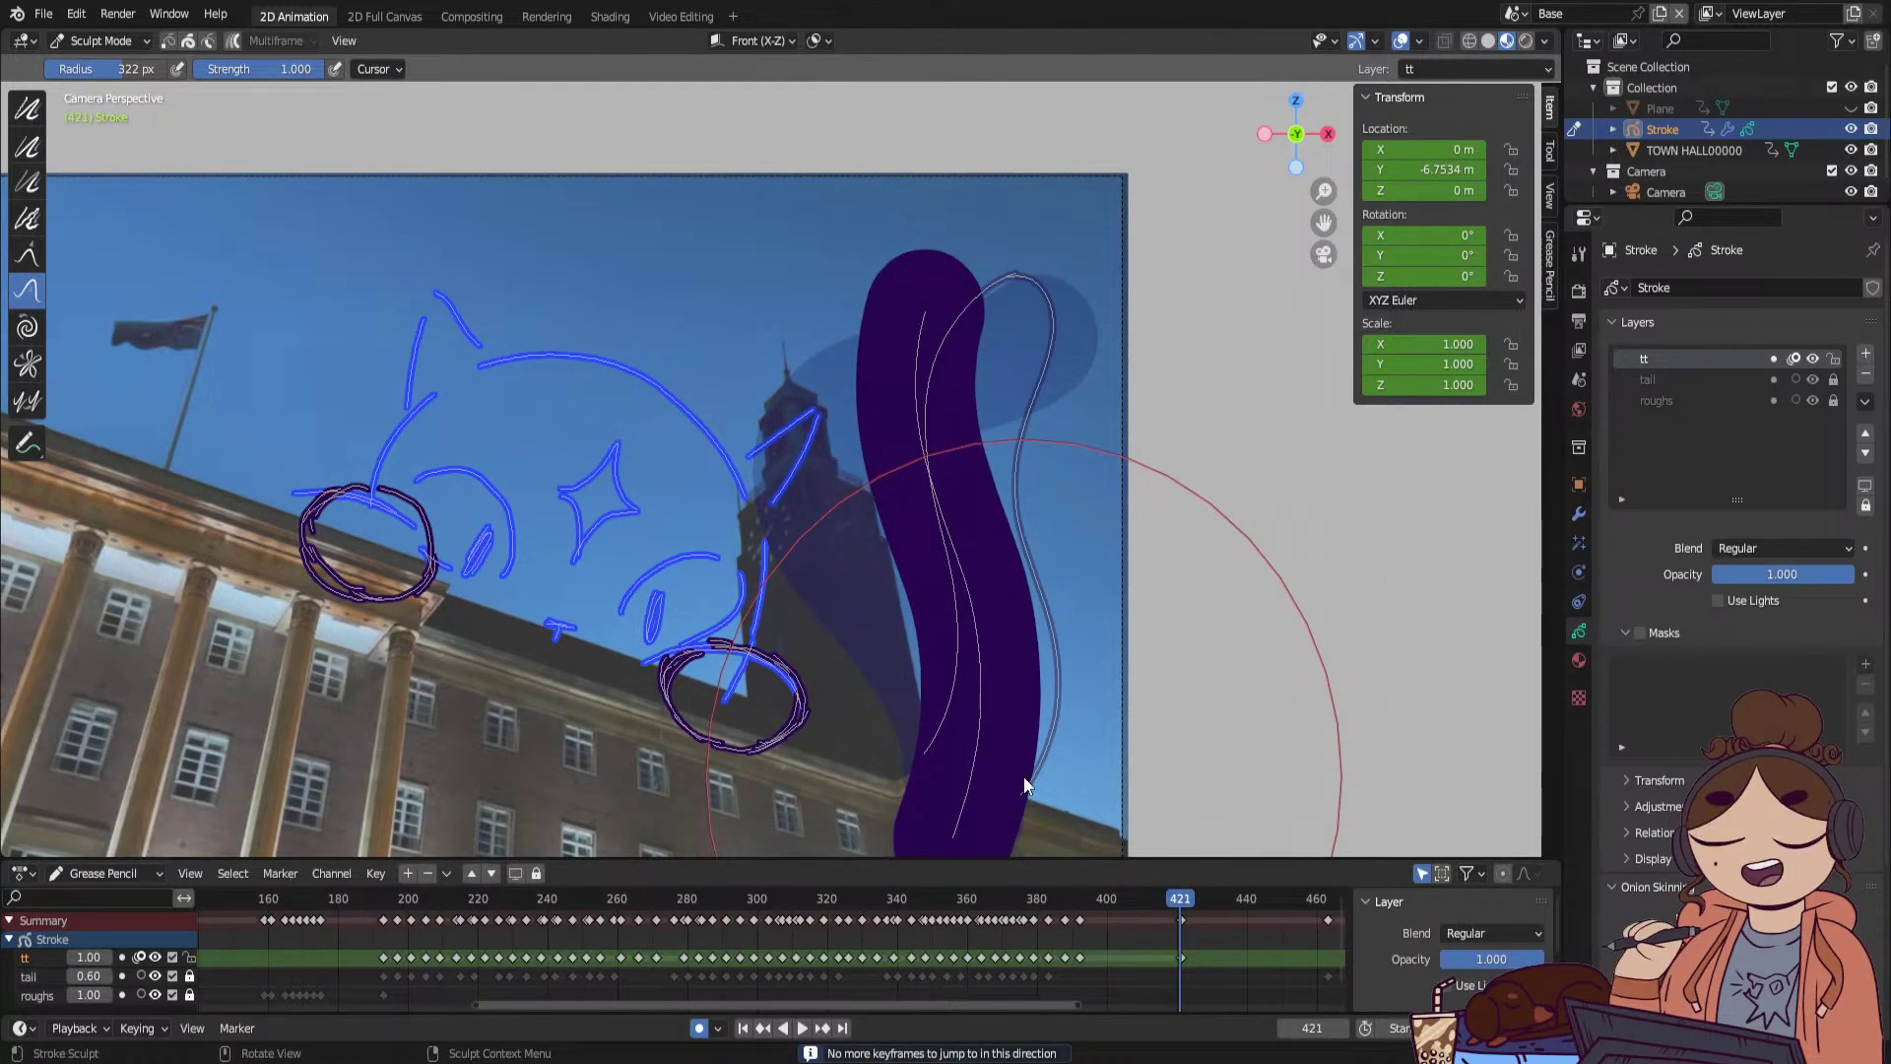
pyautogui.click(802, 1027)
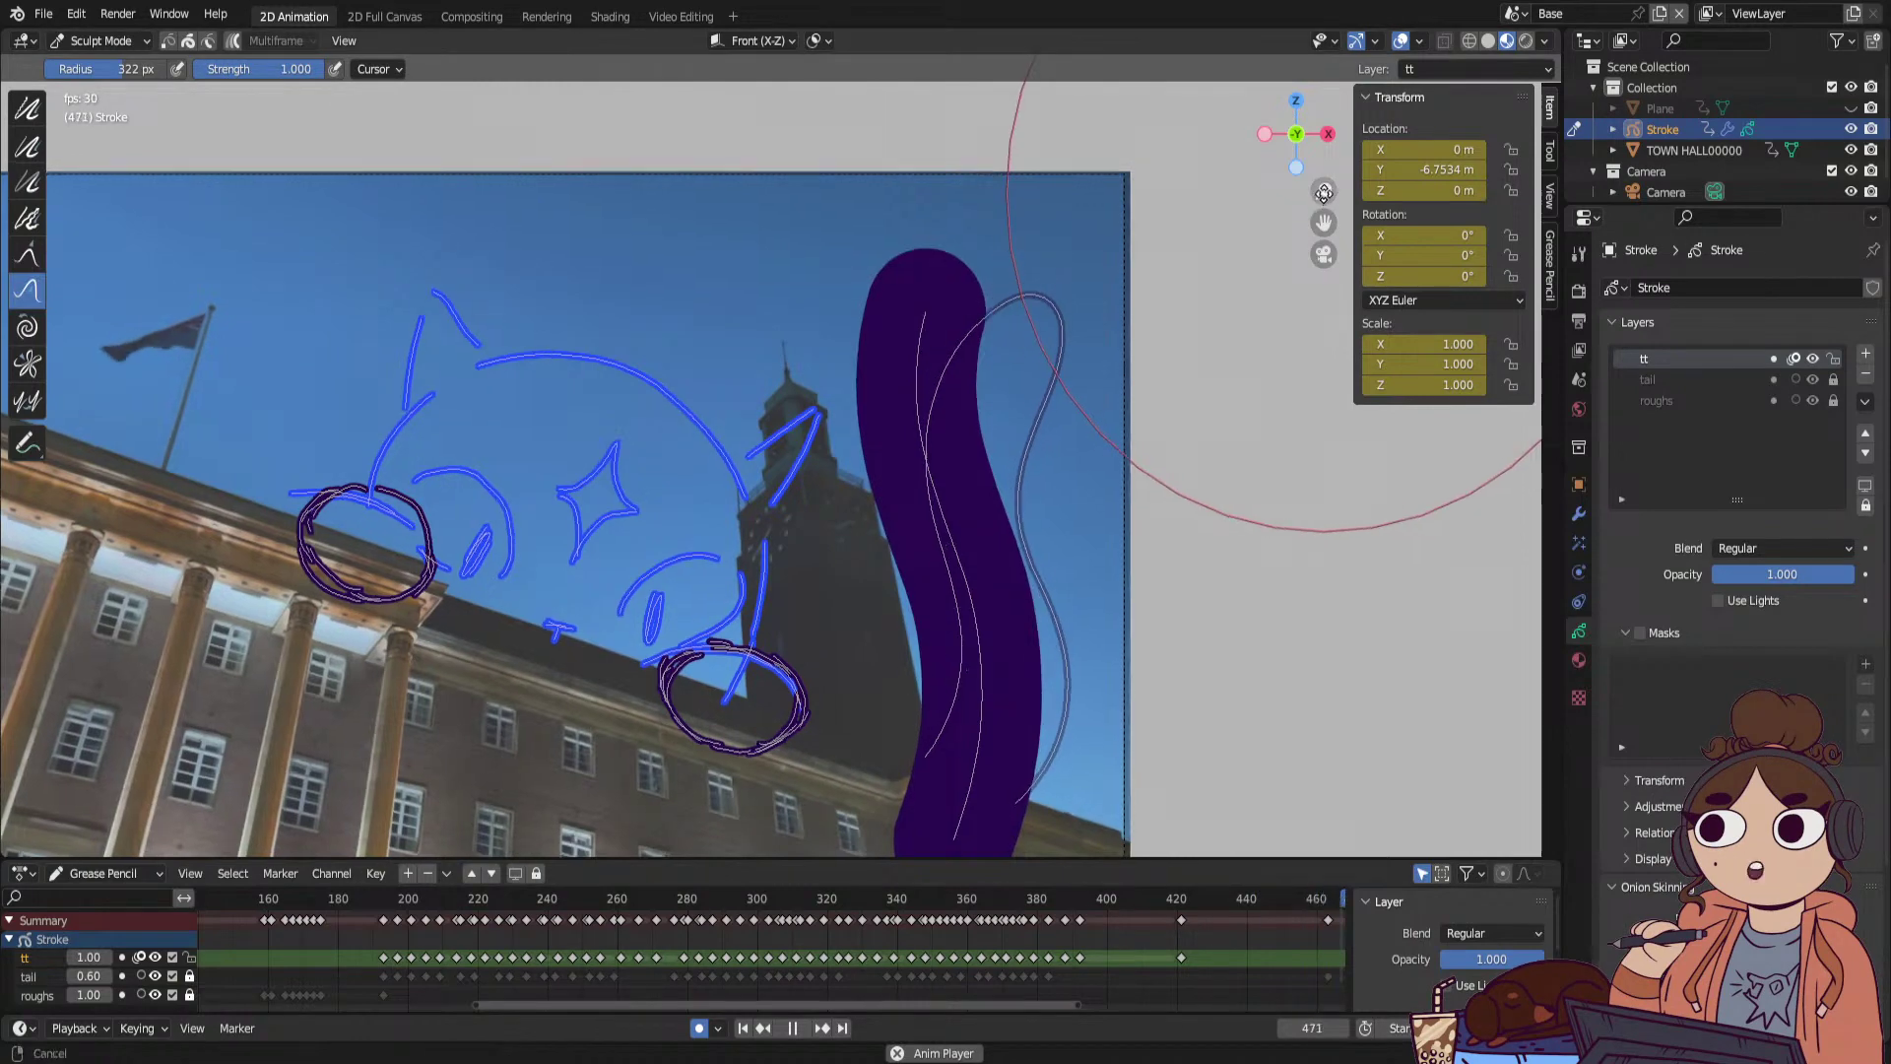
# Stop the playback, go to frame 191 and add a new Grease Pencil layer named cut off.
pyautogui.moveTo(1324, 192); pyautogui.dragTo(1415, 258)
pyautogui.click(796, 1029)
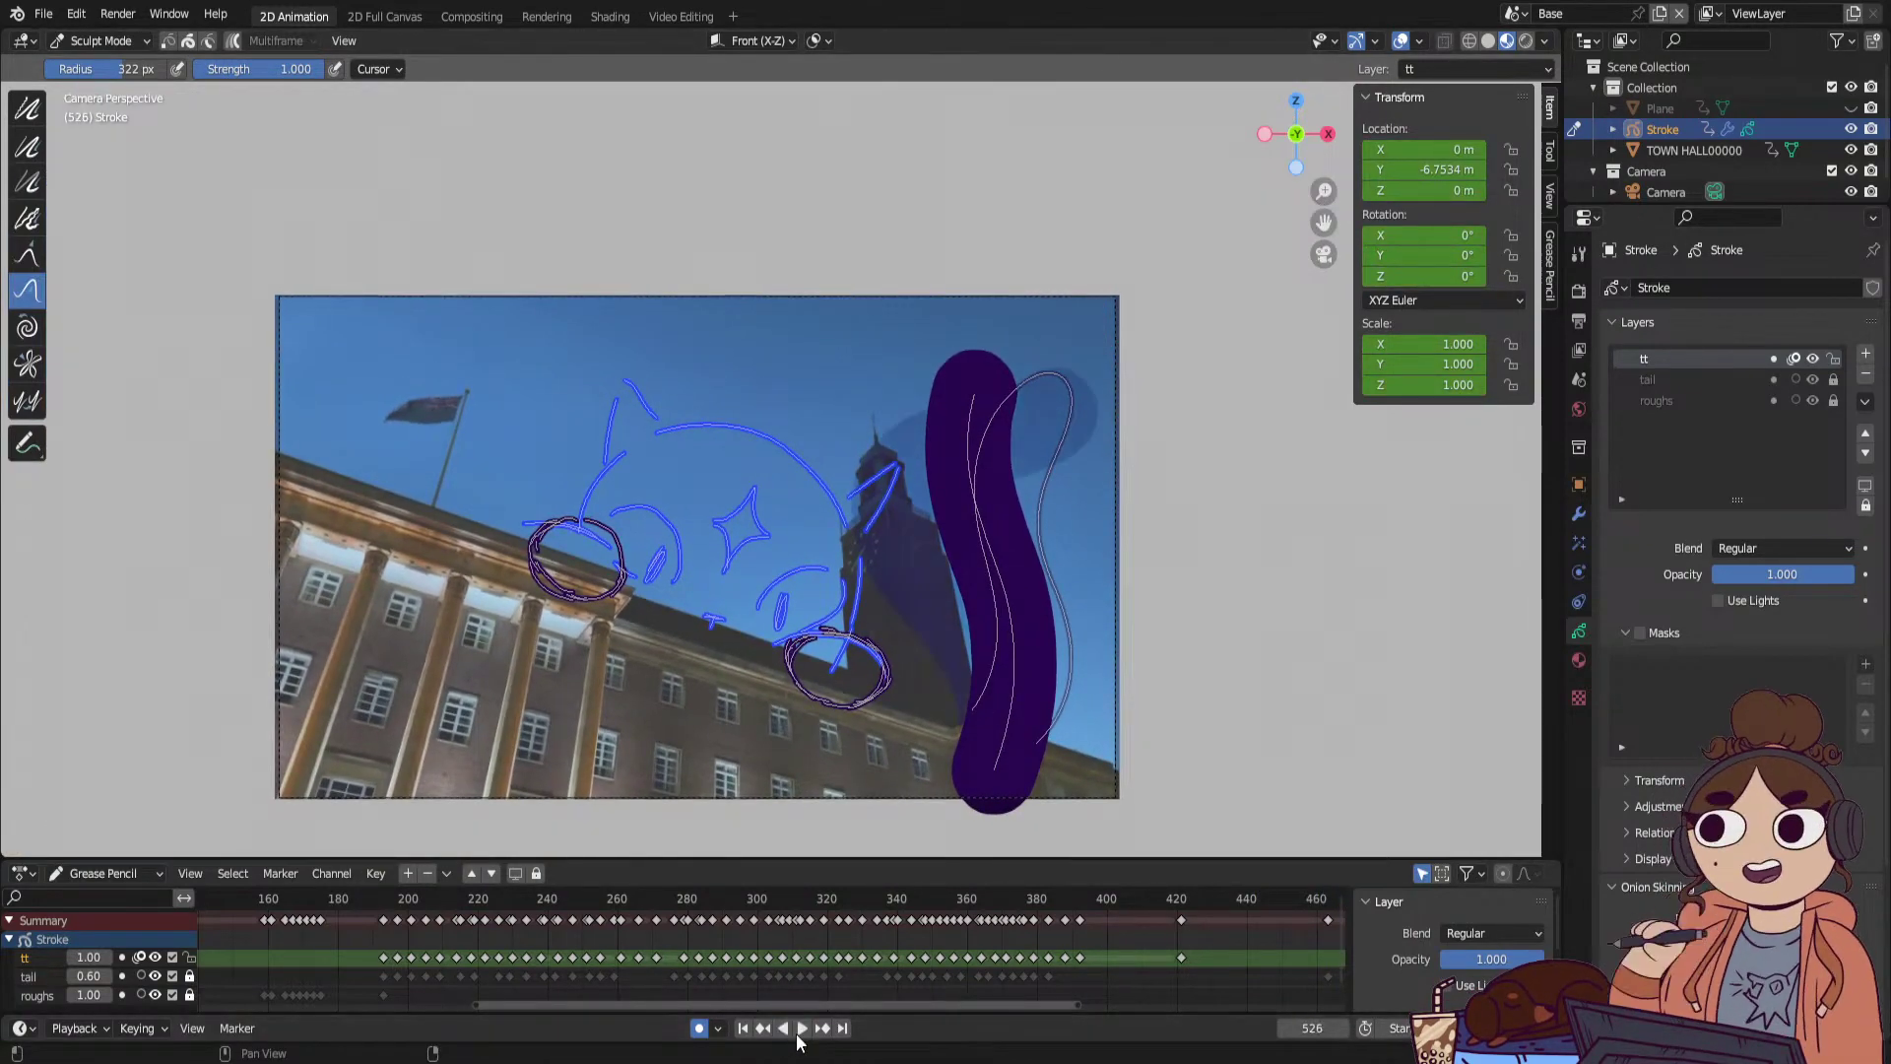
pyautogui.click(376, 904)
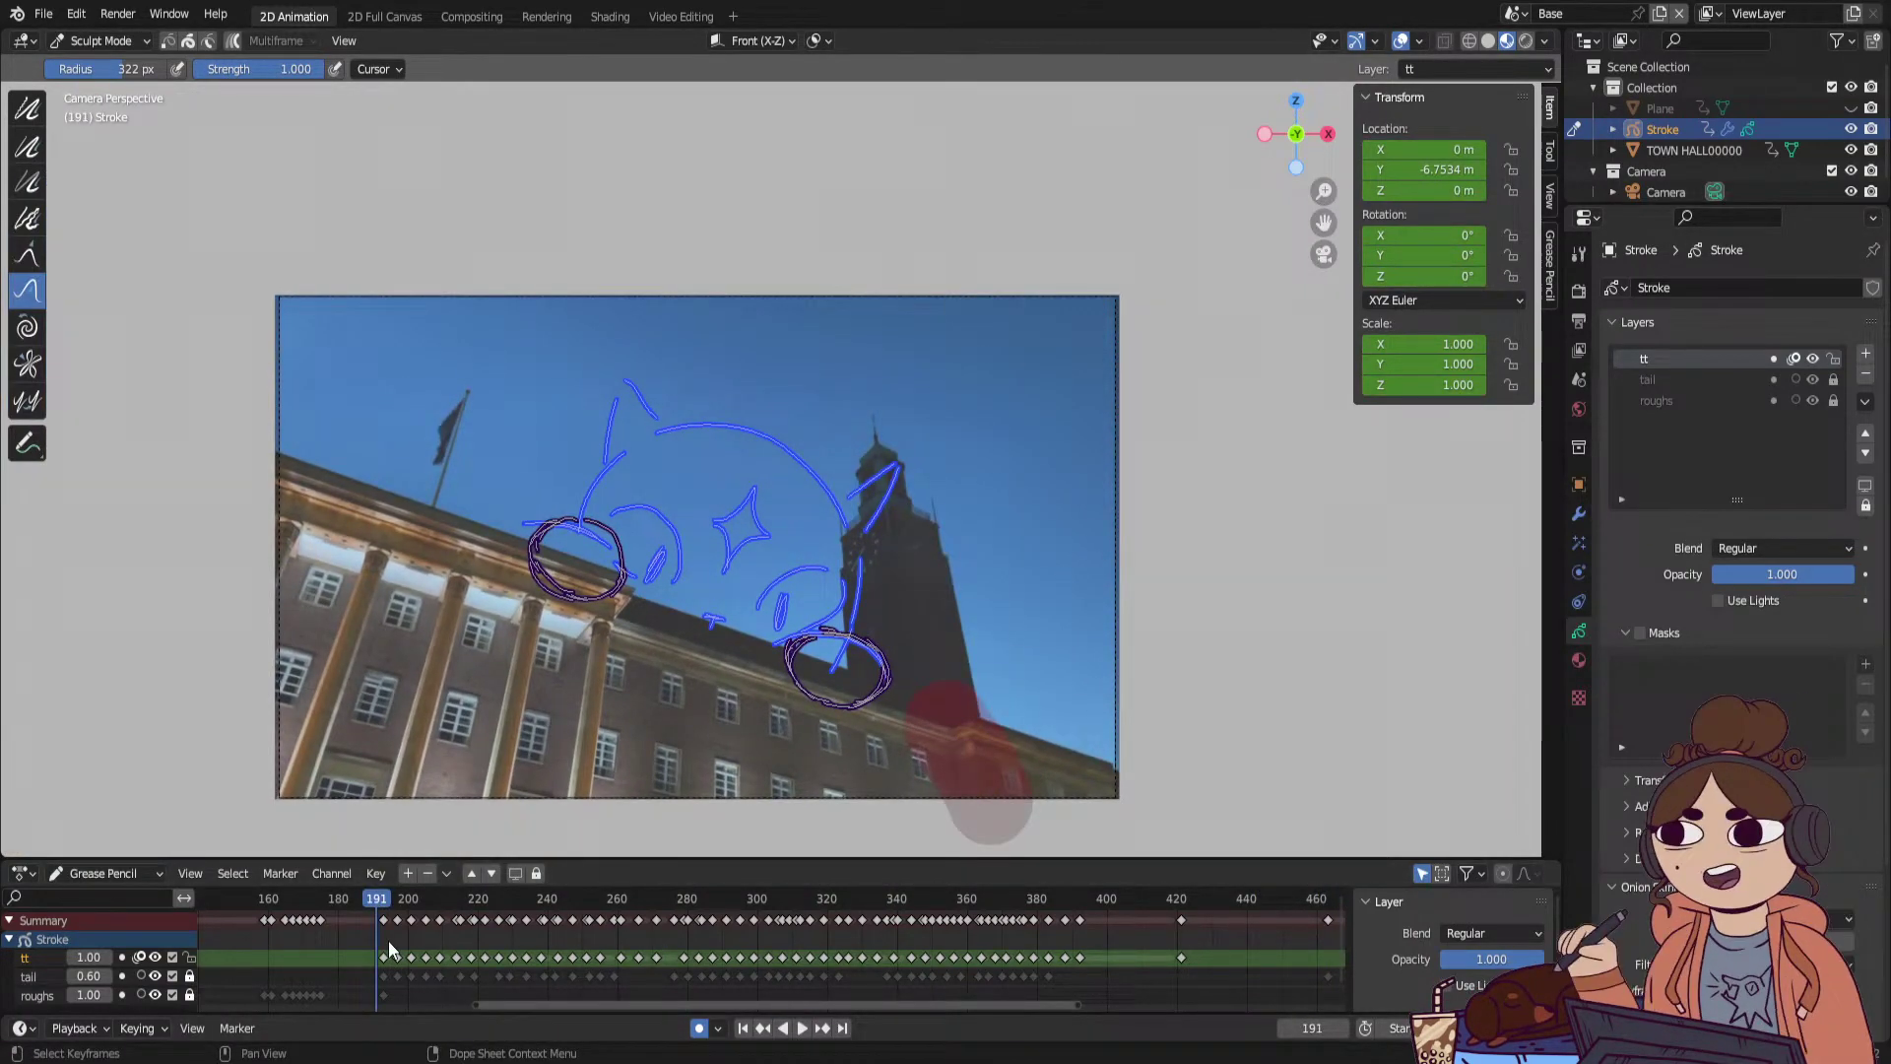
pyautogui.click(1867, 354)
pyautogui.doubleClick(1674, 360)
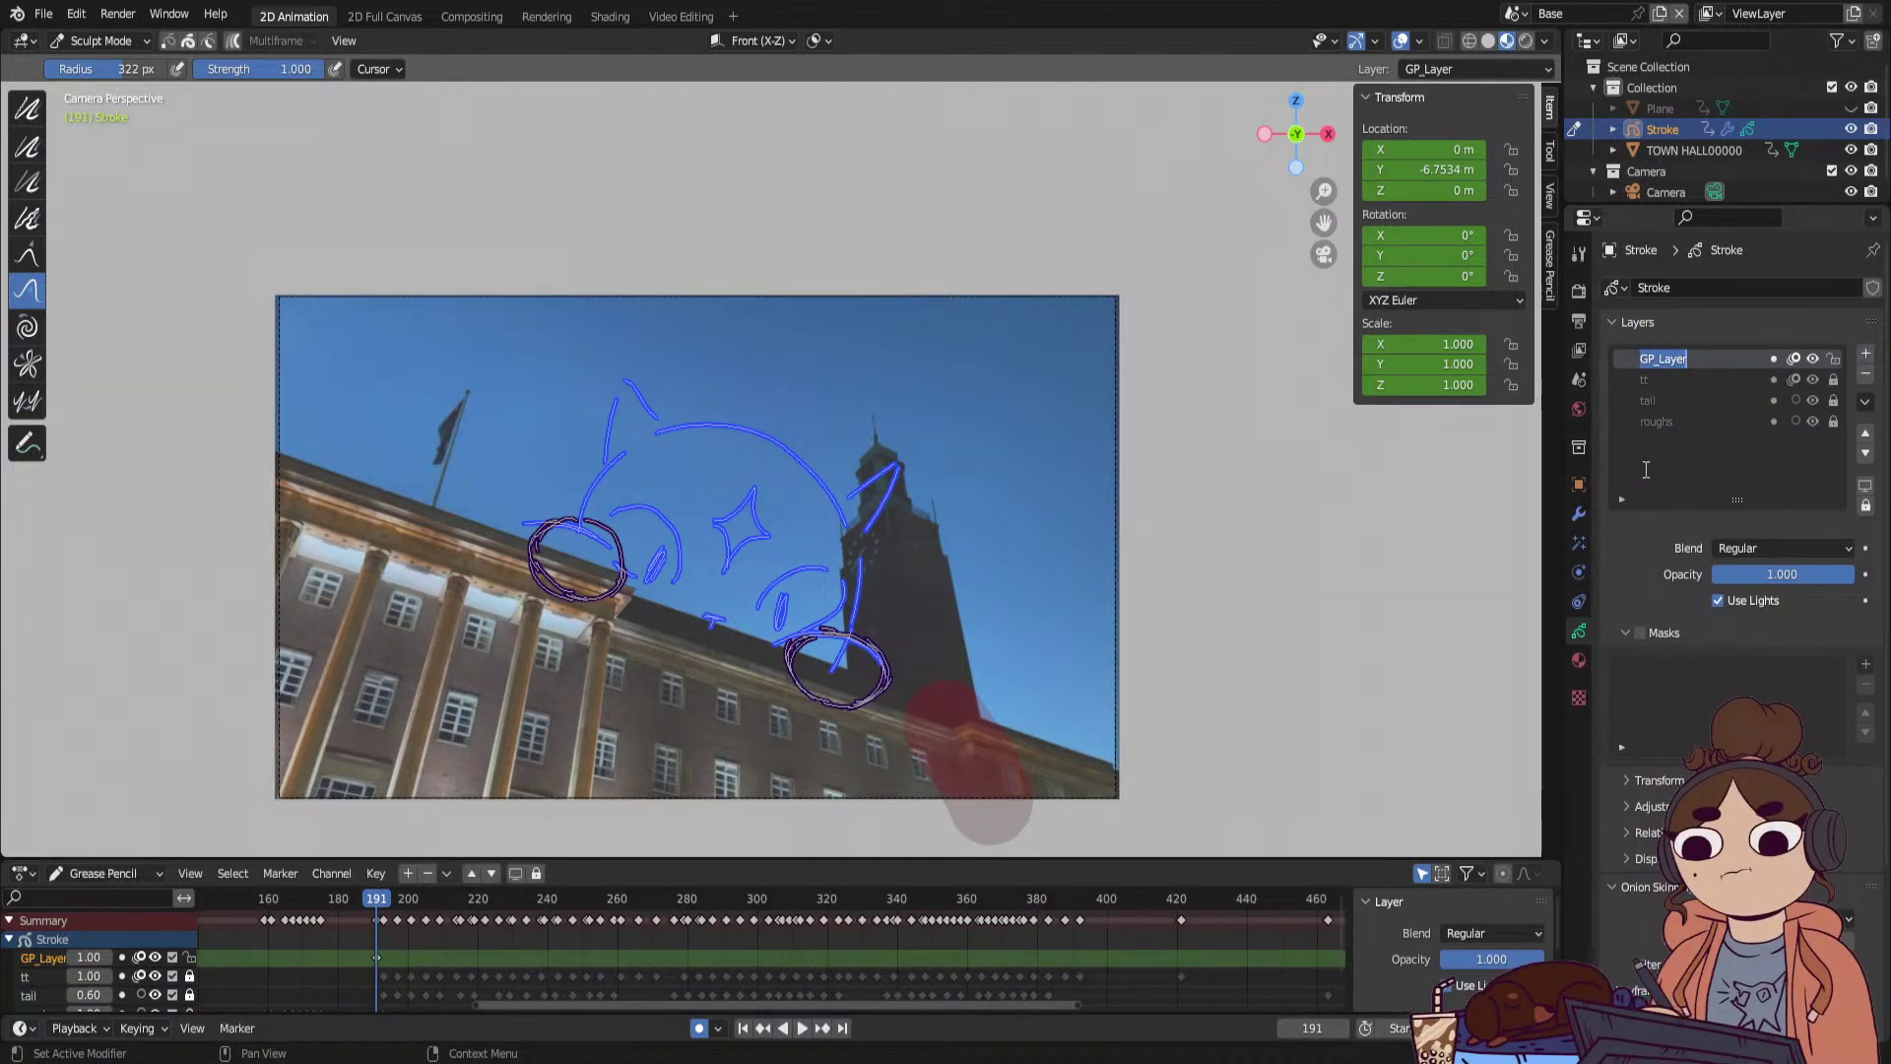
pyautogui.write('cut of')
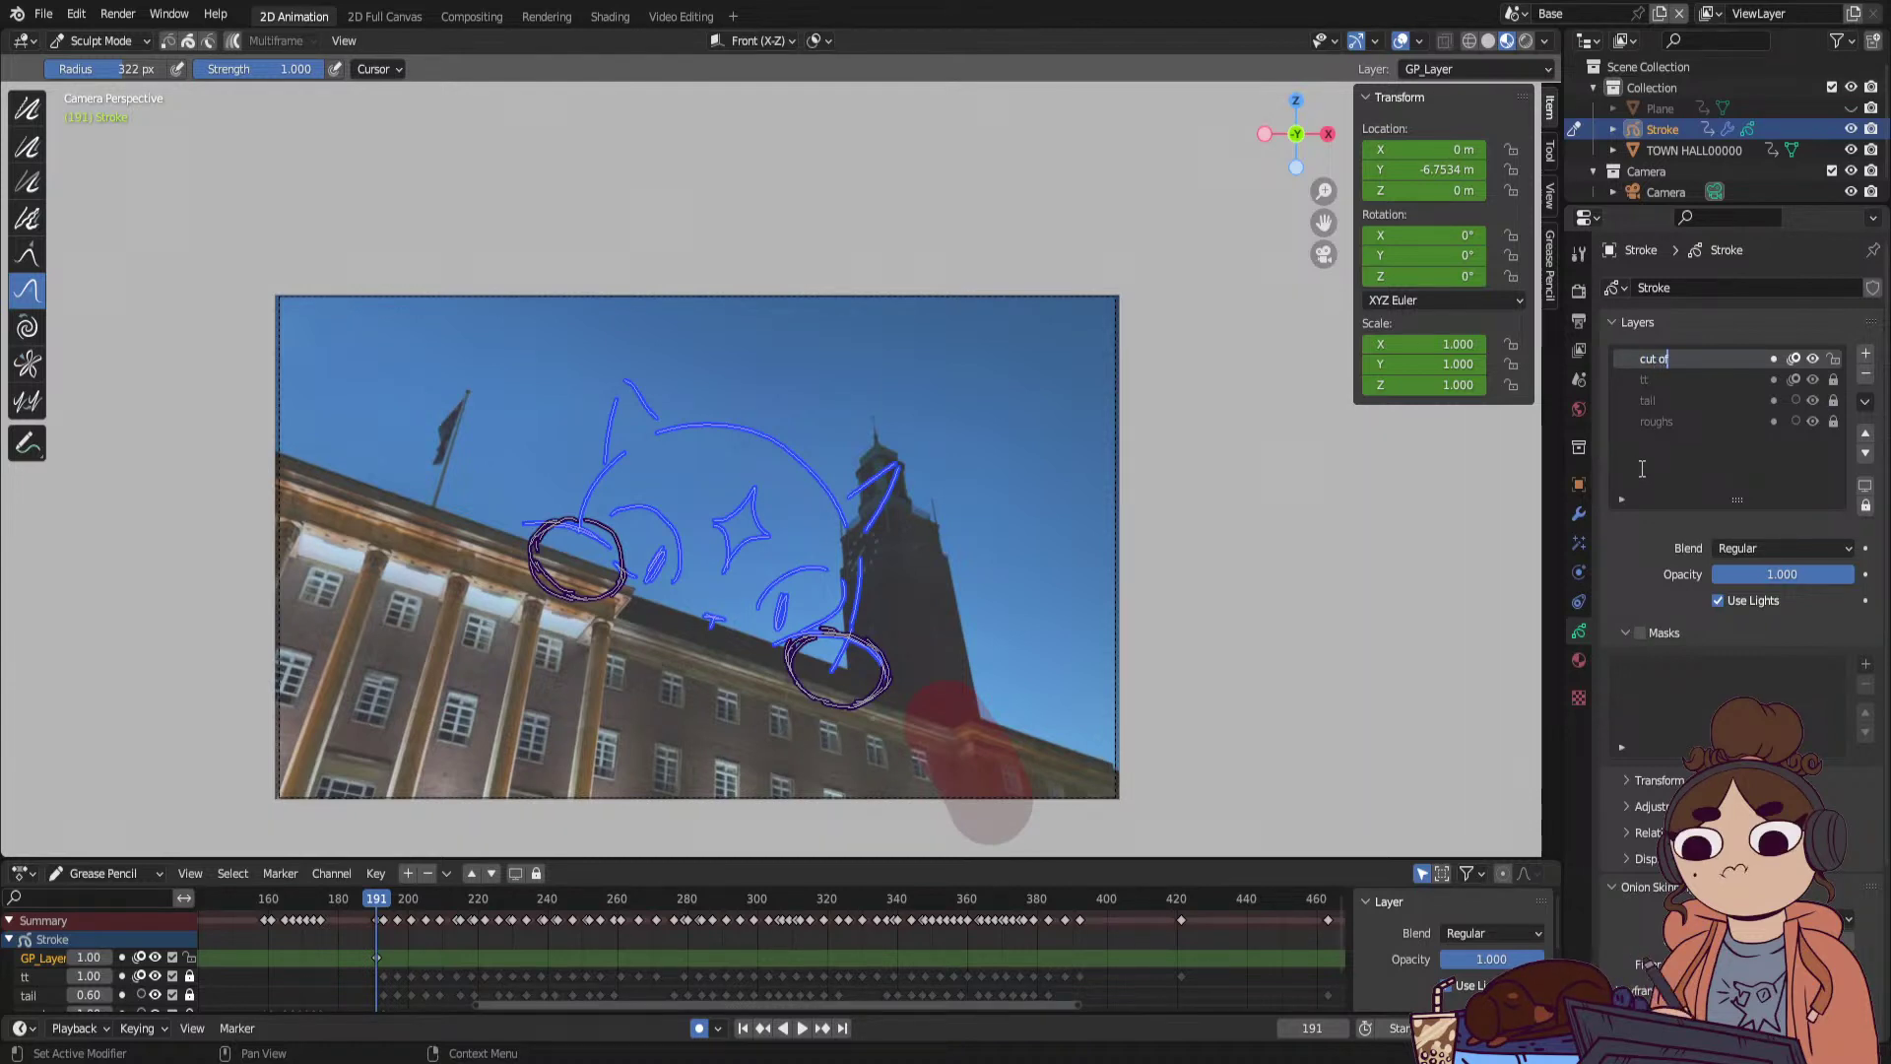
pyautogui.write('f')
pyautogui.press('Return')
# Switch the Stroke object to Draw Mode with the drawing colour taken from the material.
pyautogui.click(101, 41)
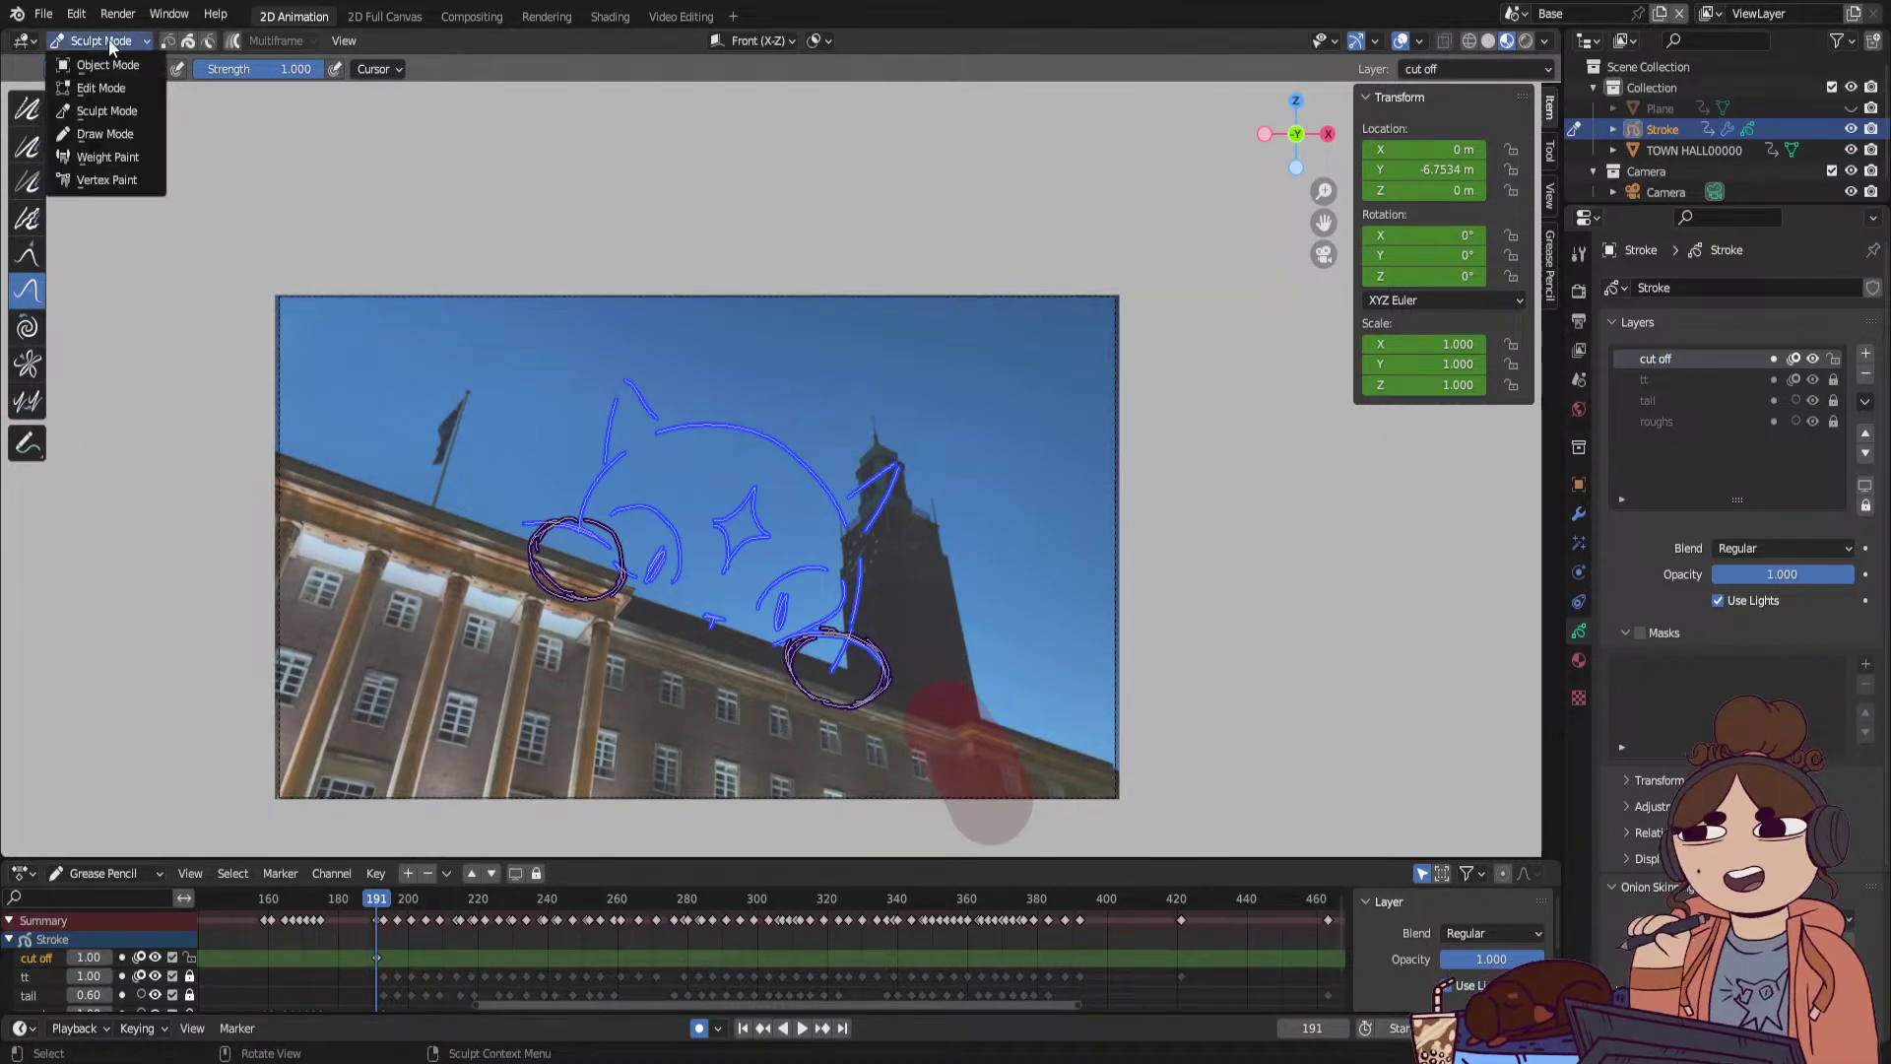
pyautogui.click(110, 134)
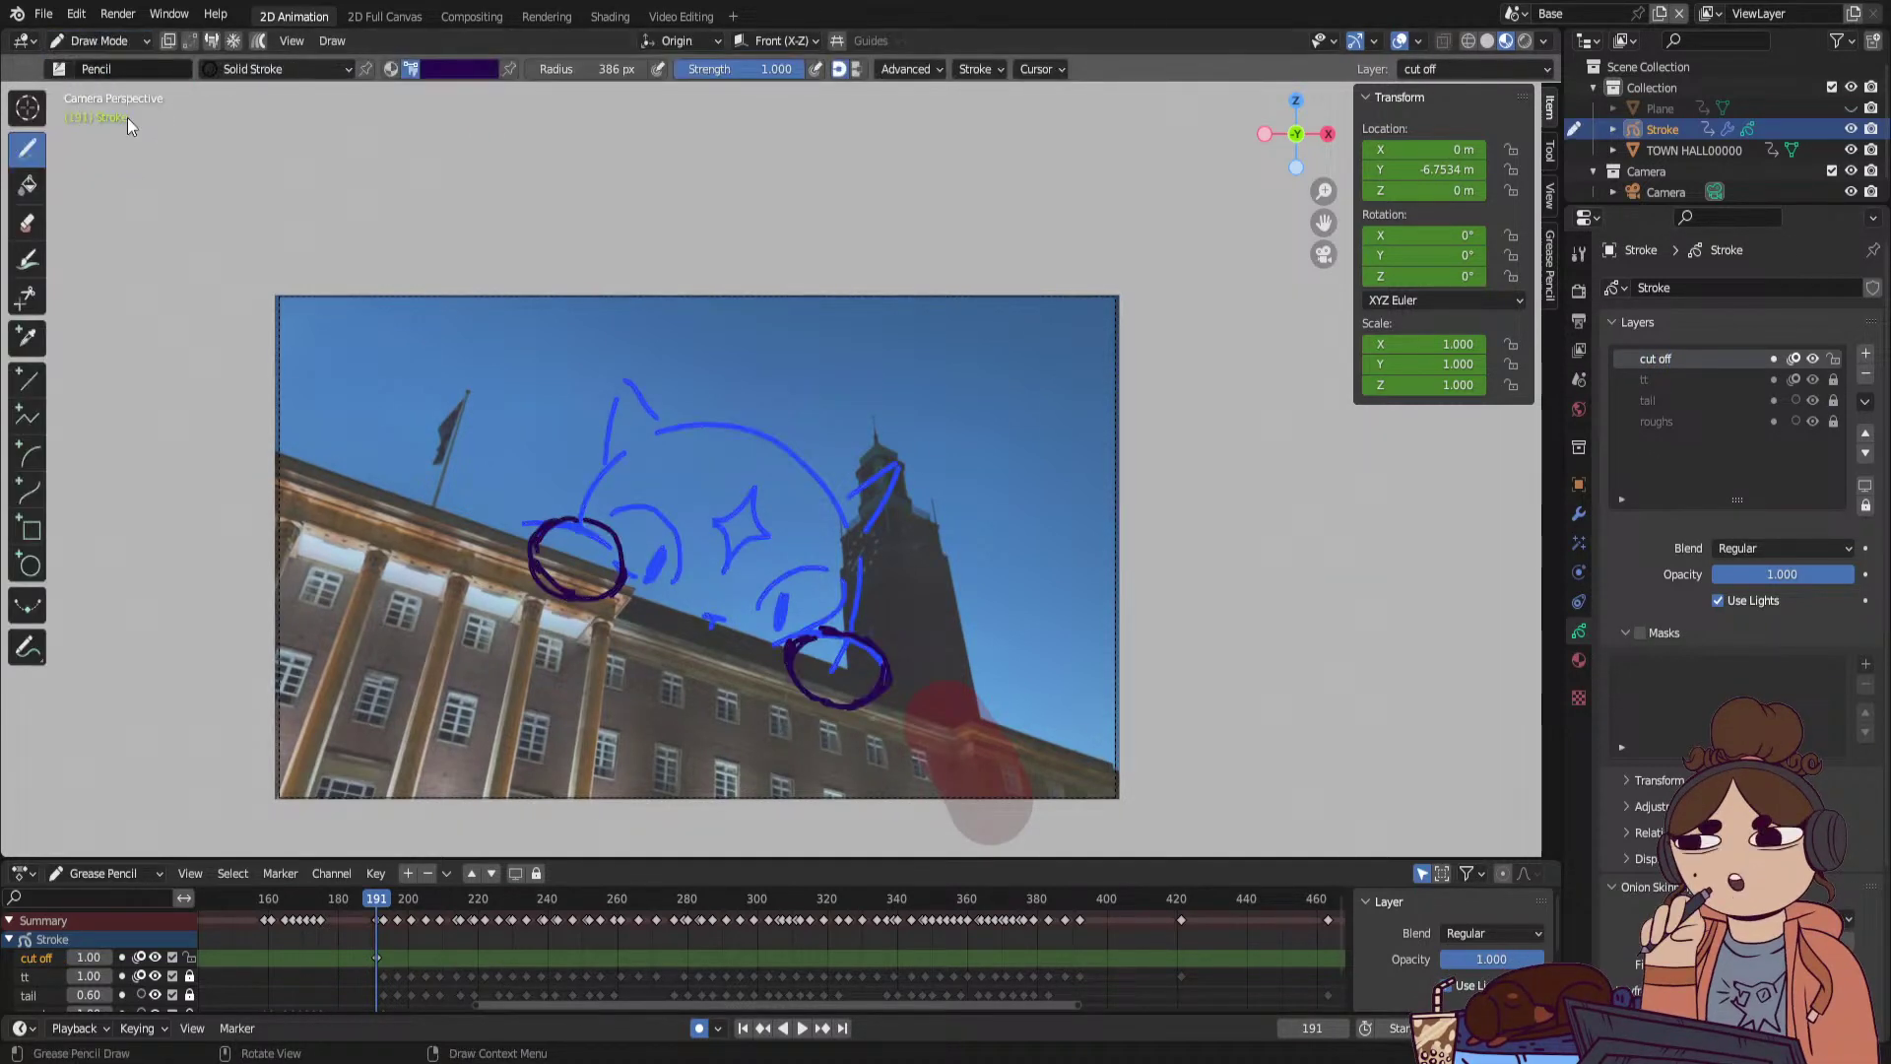
pyautogui.click(419, 71)
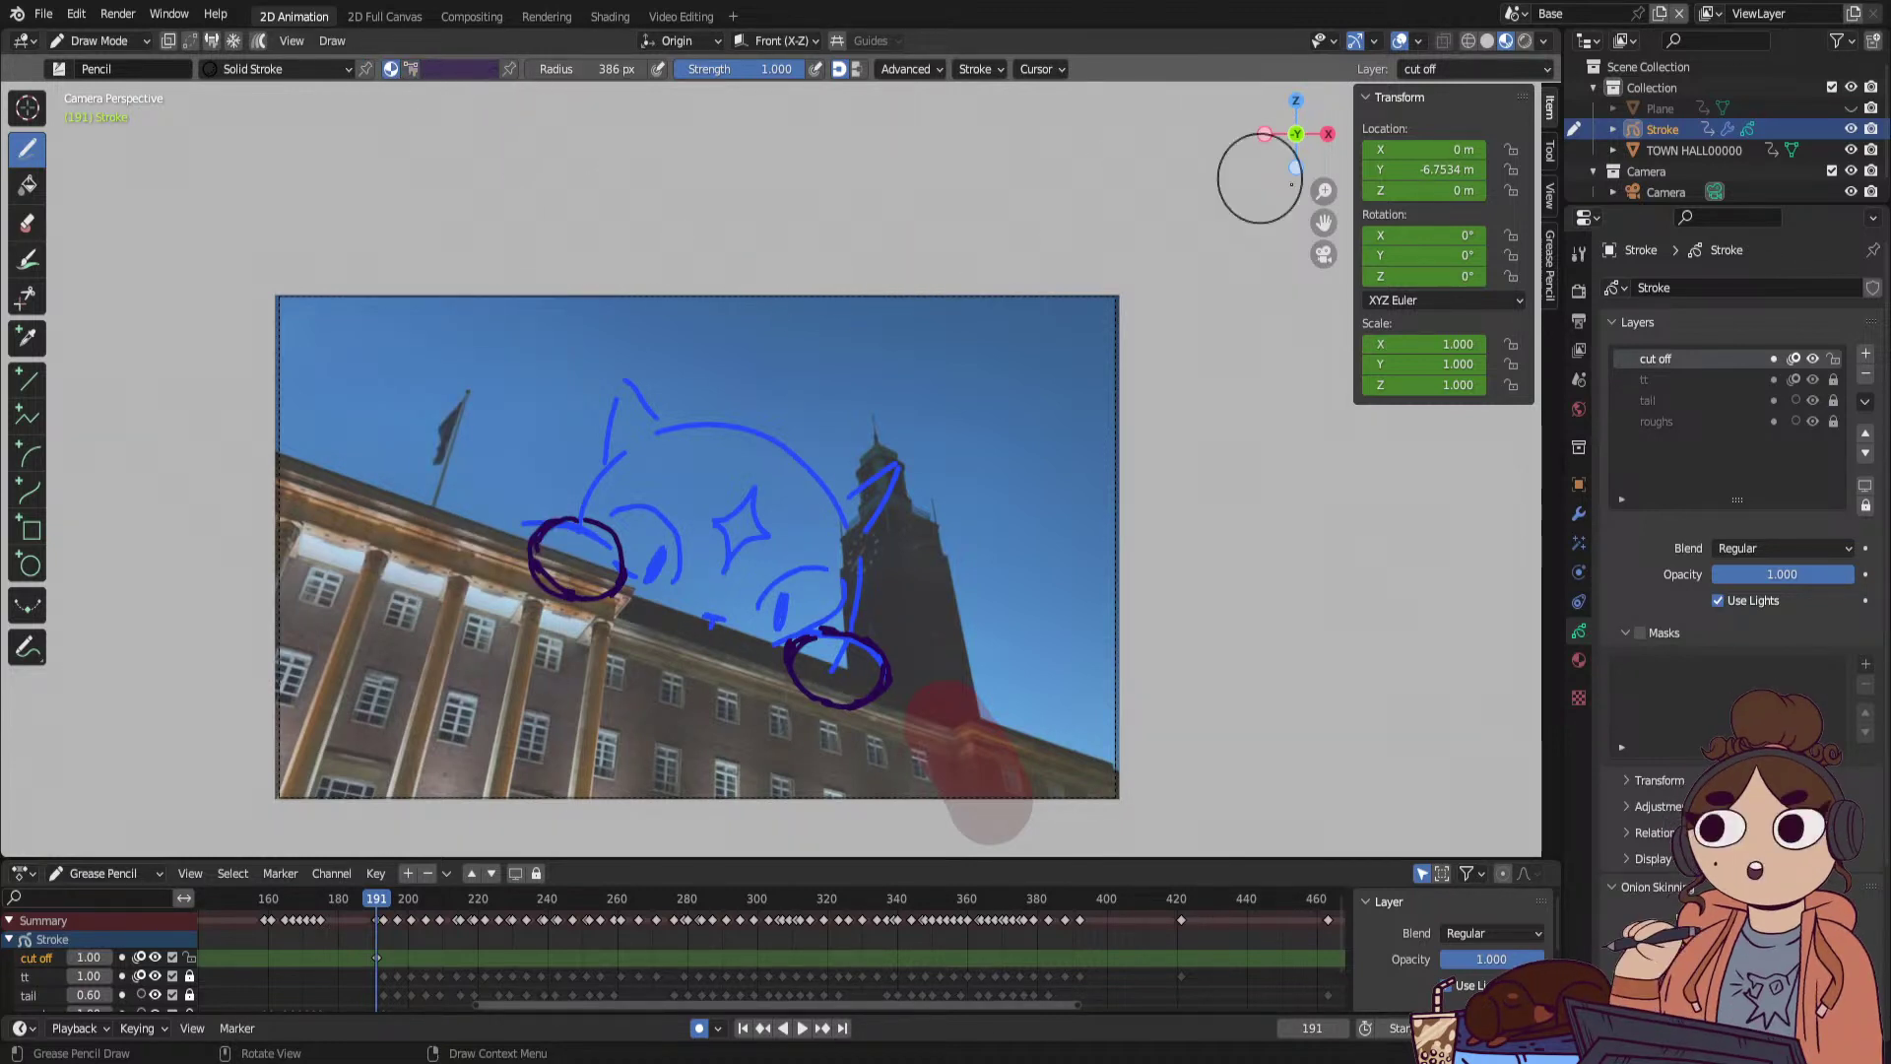
# Add a new material slot with stroke disabled, fill enabled and a white fill base colour.
pyautogui.click(1578, 660)
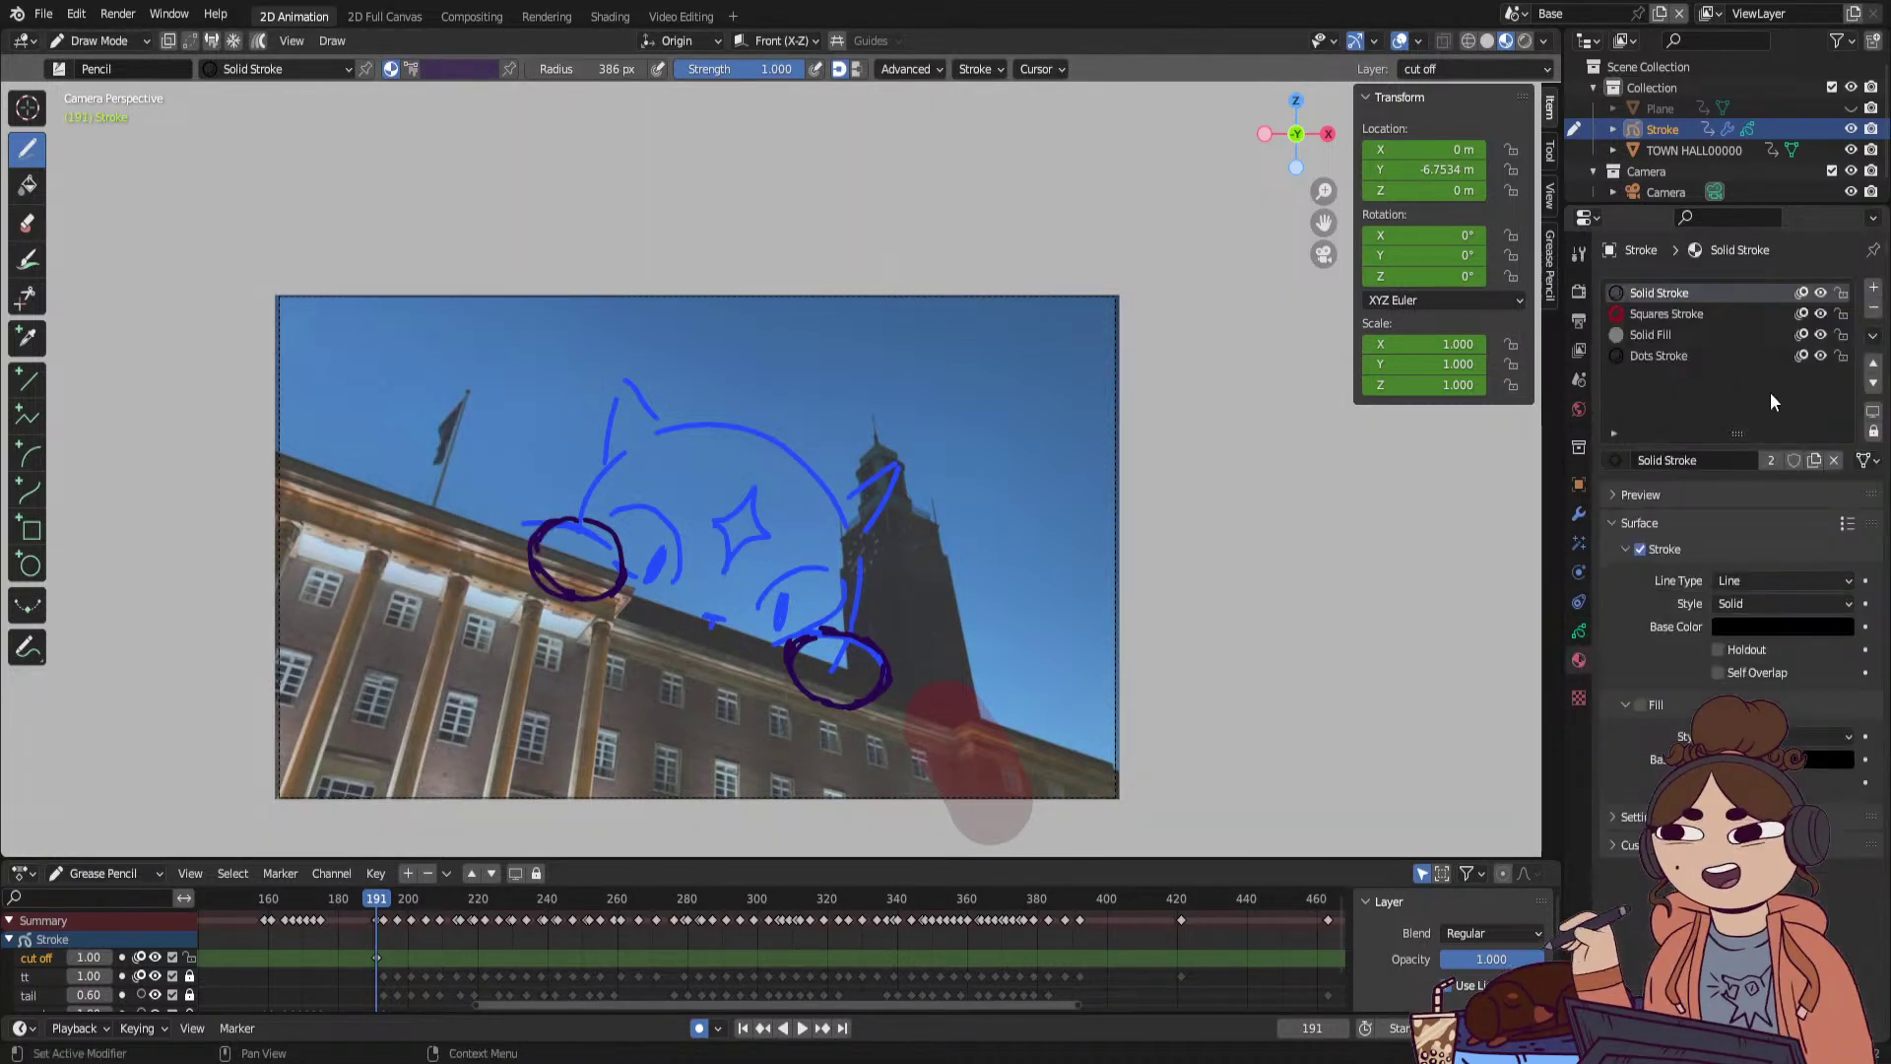
pyautogui.click(1874, 292)
pyautogui.click(1687, 461)
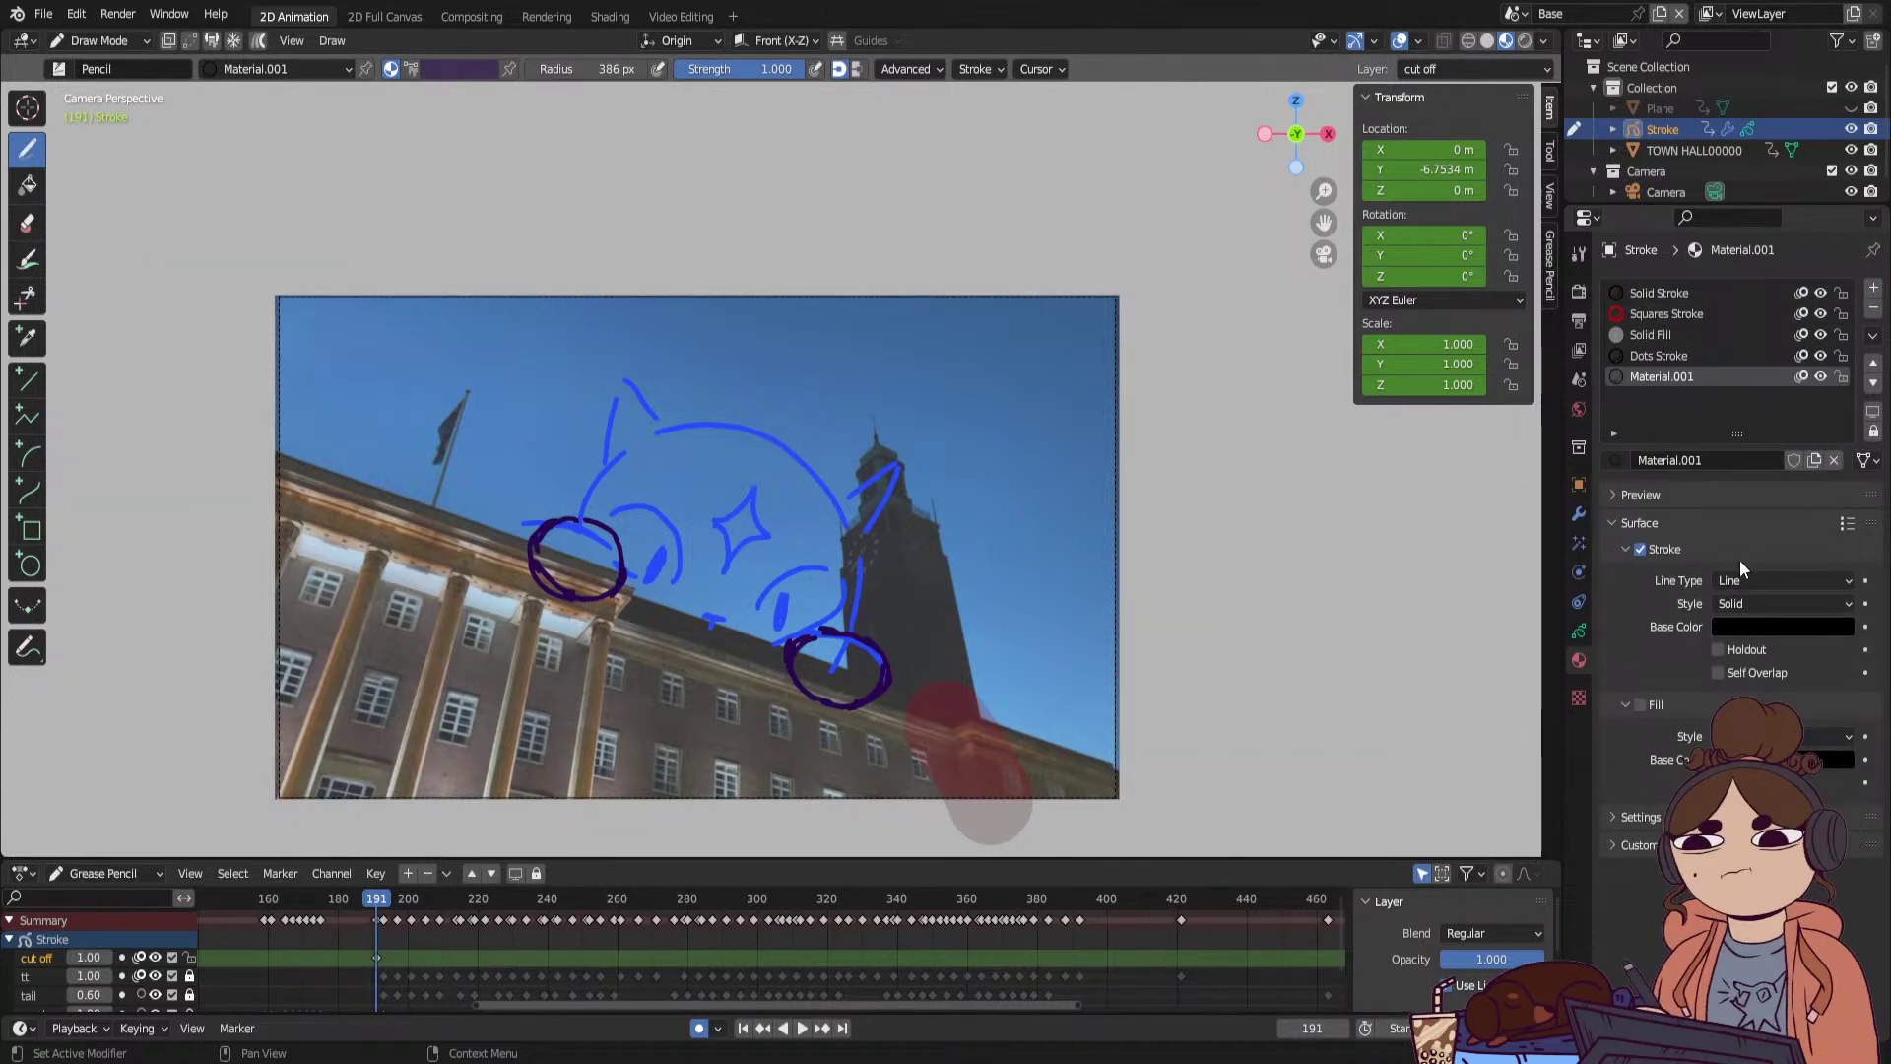
pyautogui.click(1640, 703)
pyautogui.click(1783, 759)
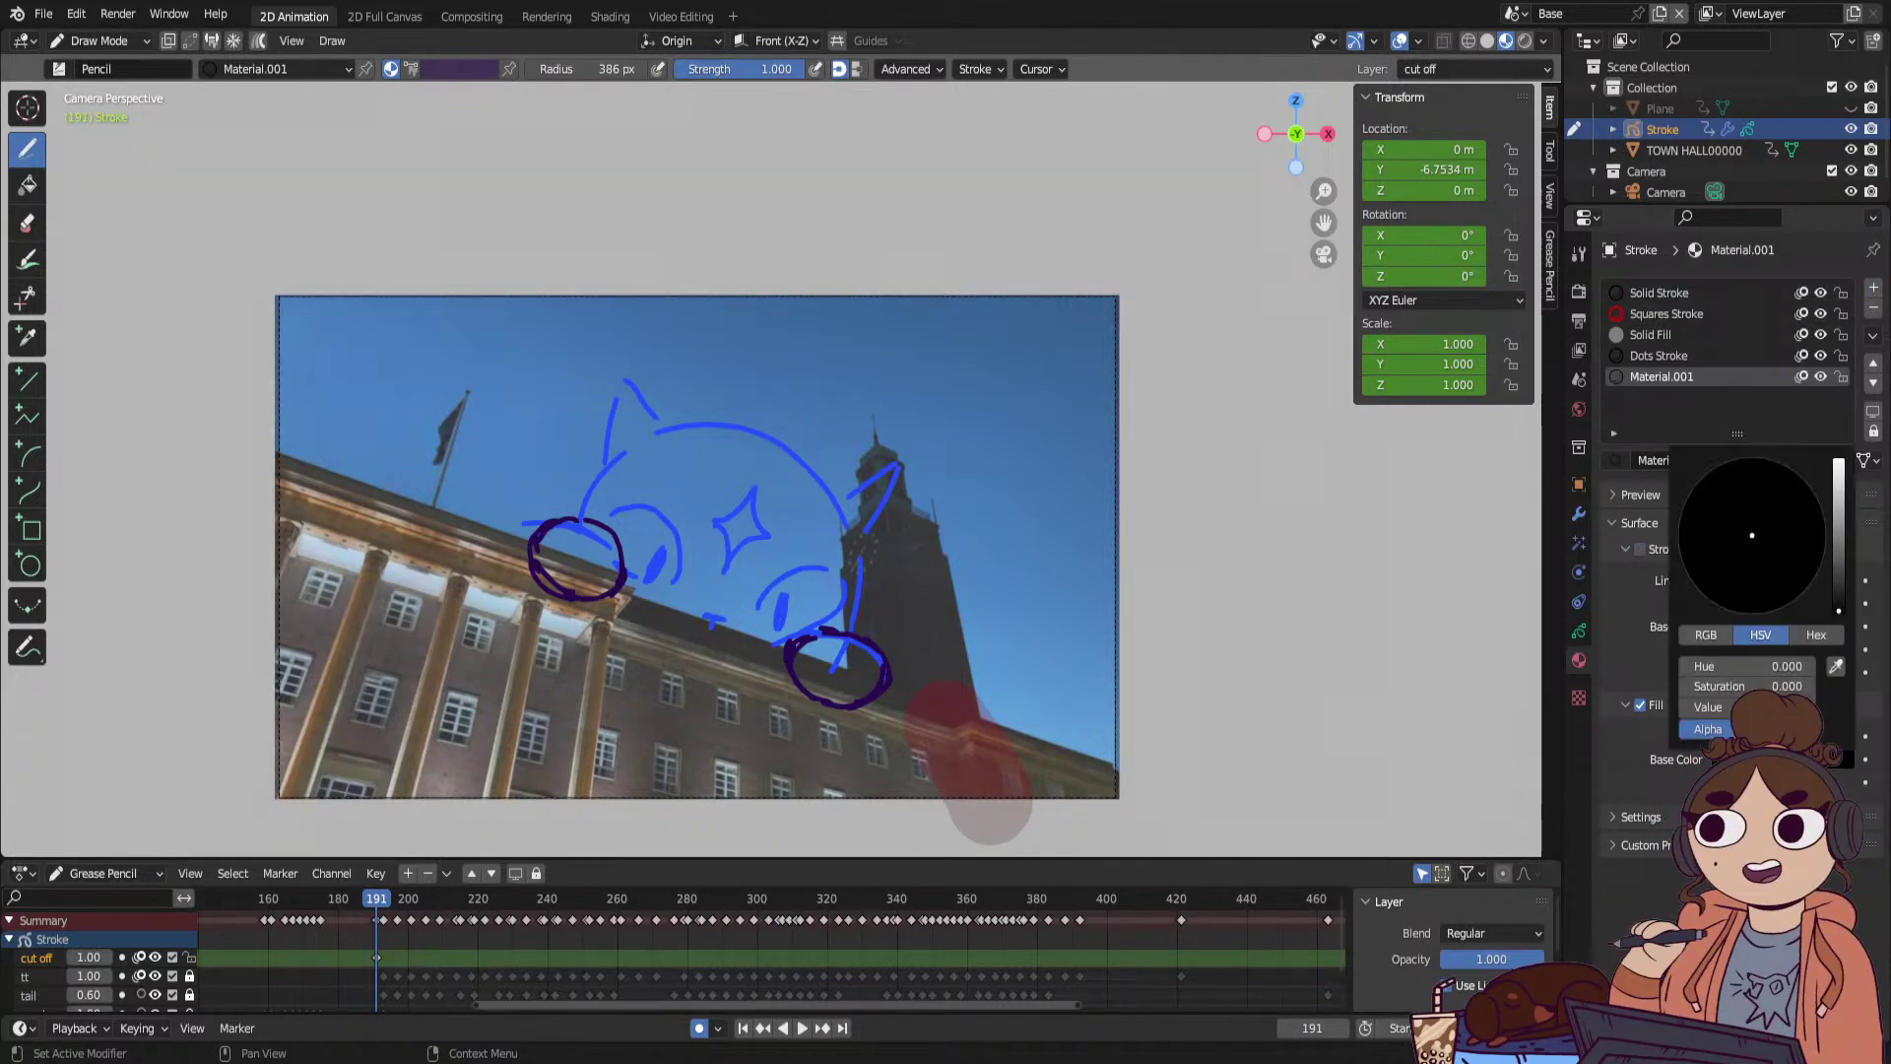
pyautogui.moveTo(1838, 474); pyautogui.dragTo(1837, 398)
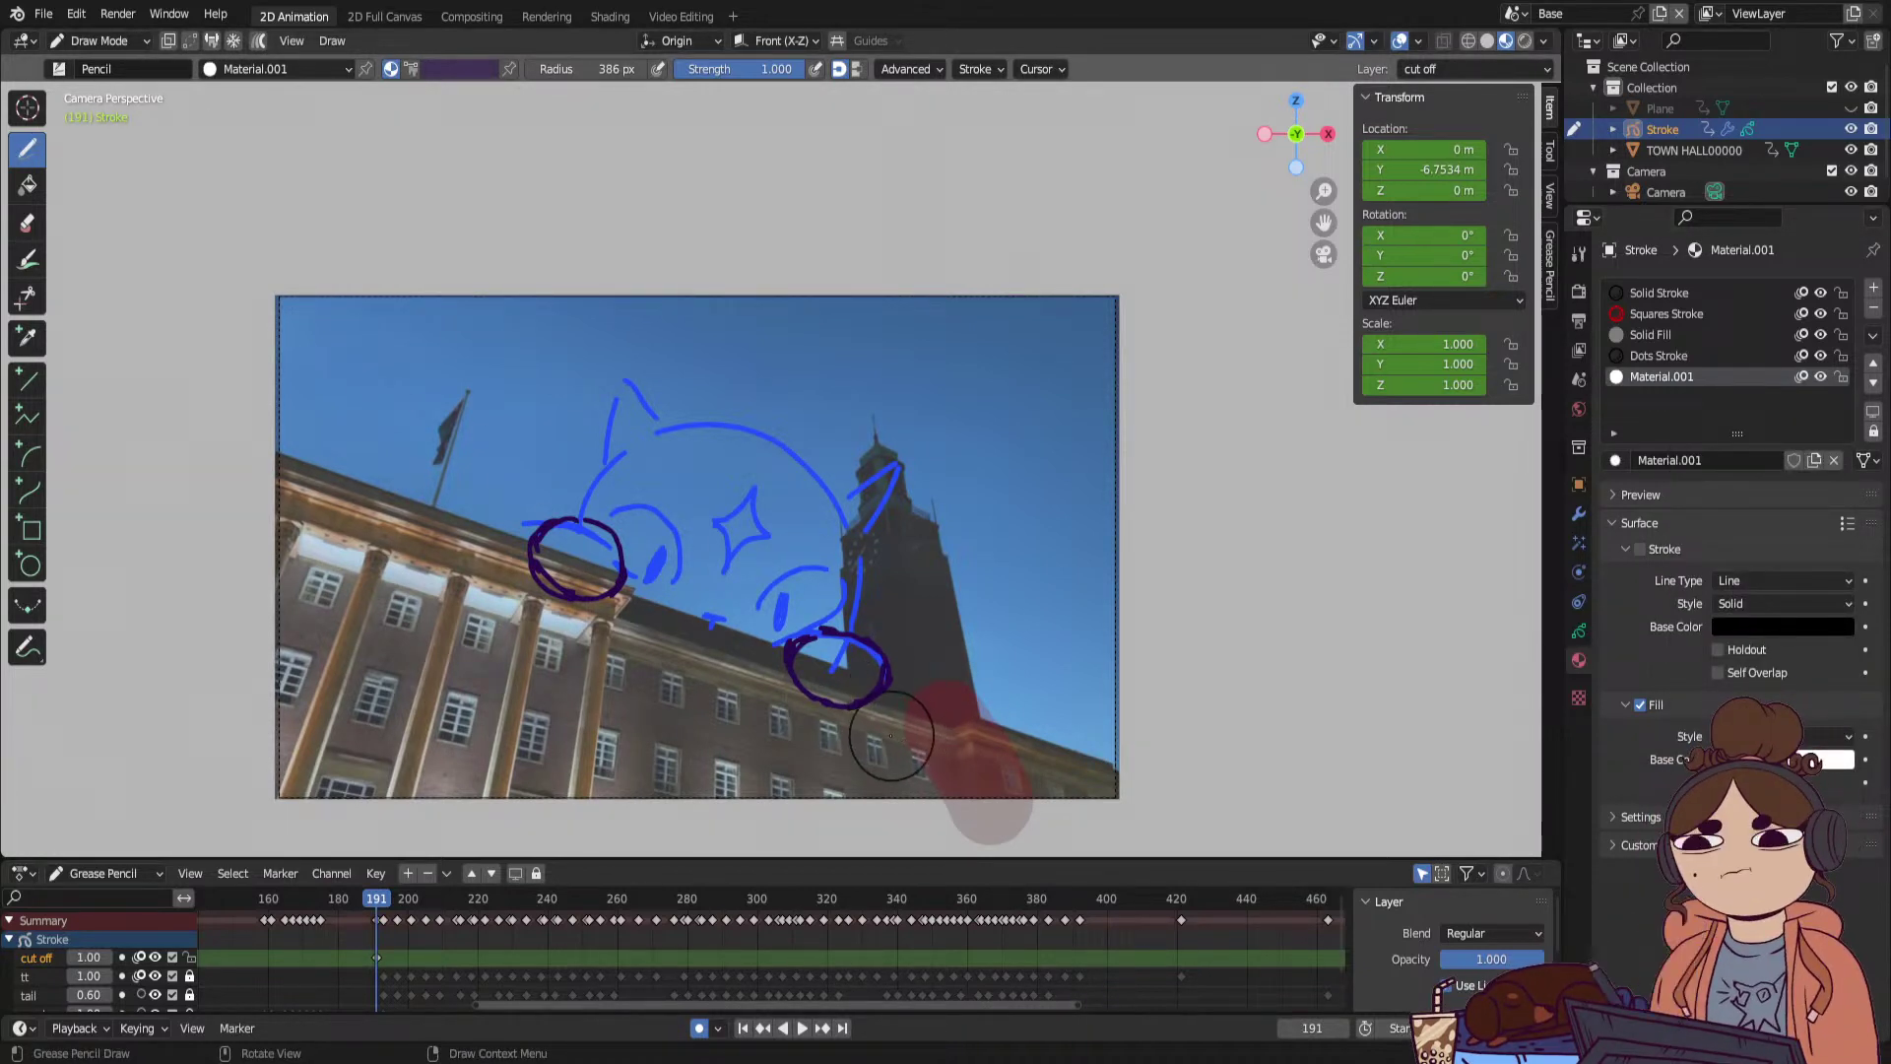
# Draw a filled white shape on the cut off layer along the roofline, covering the tail's base down to the frame's lower edge.
pyautogui.moveTo(892, 730); pyautogui.dragTo(960, 757)
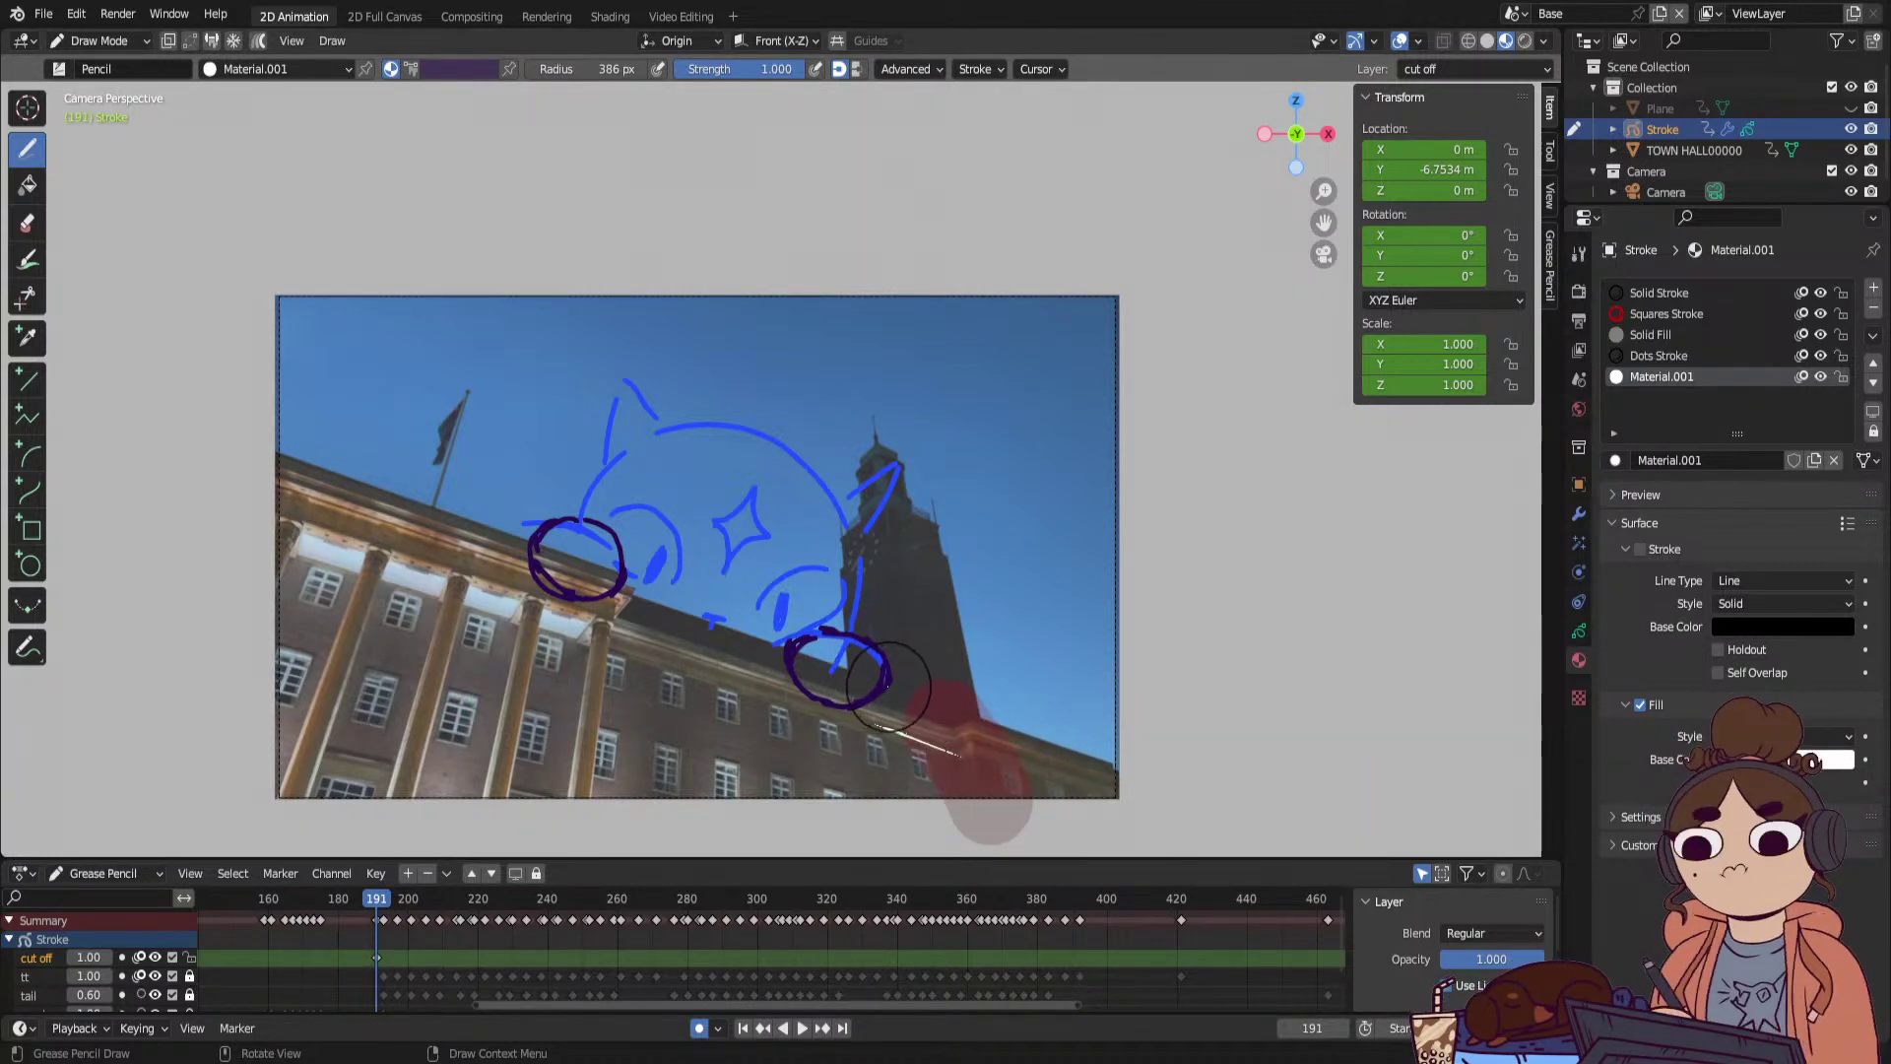
pyautogui.moveTo(869, 683); pyautogui.dragTo(965, 717)
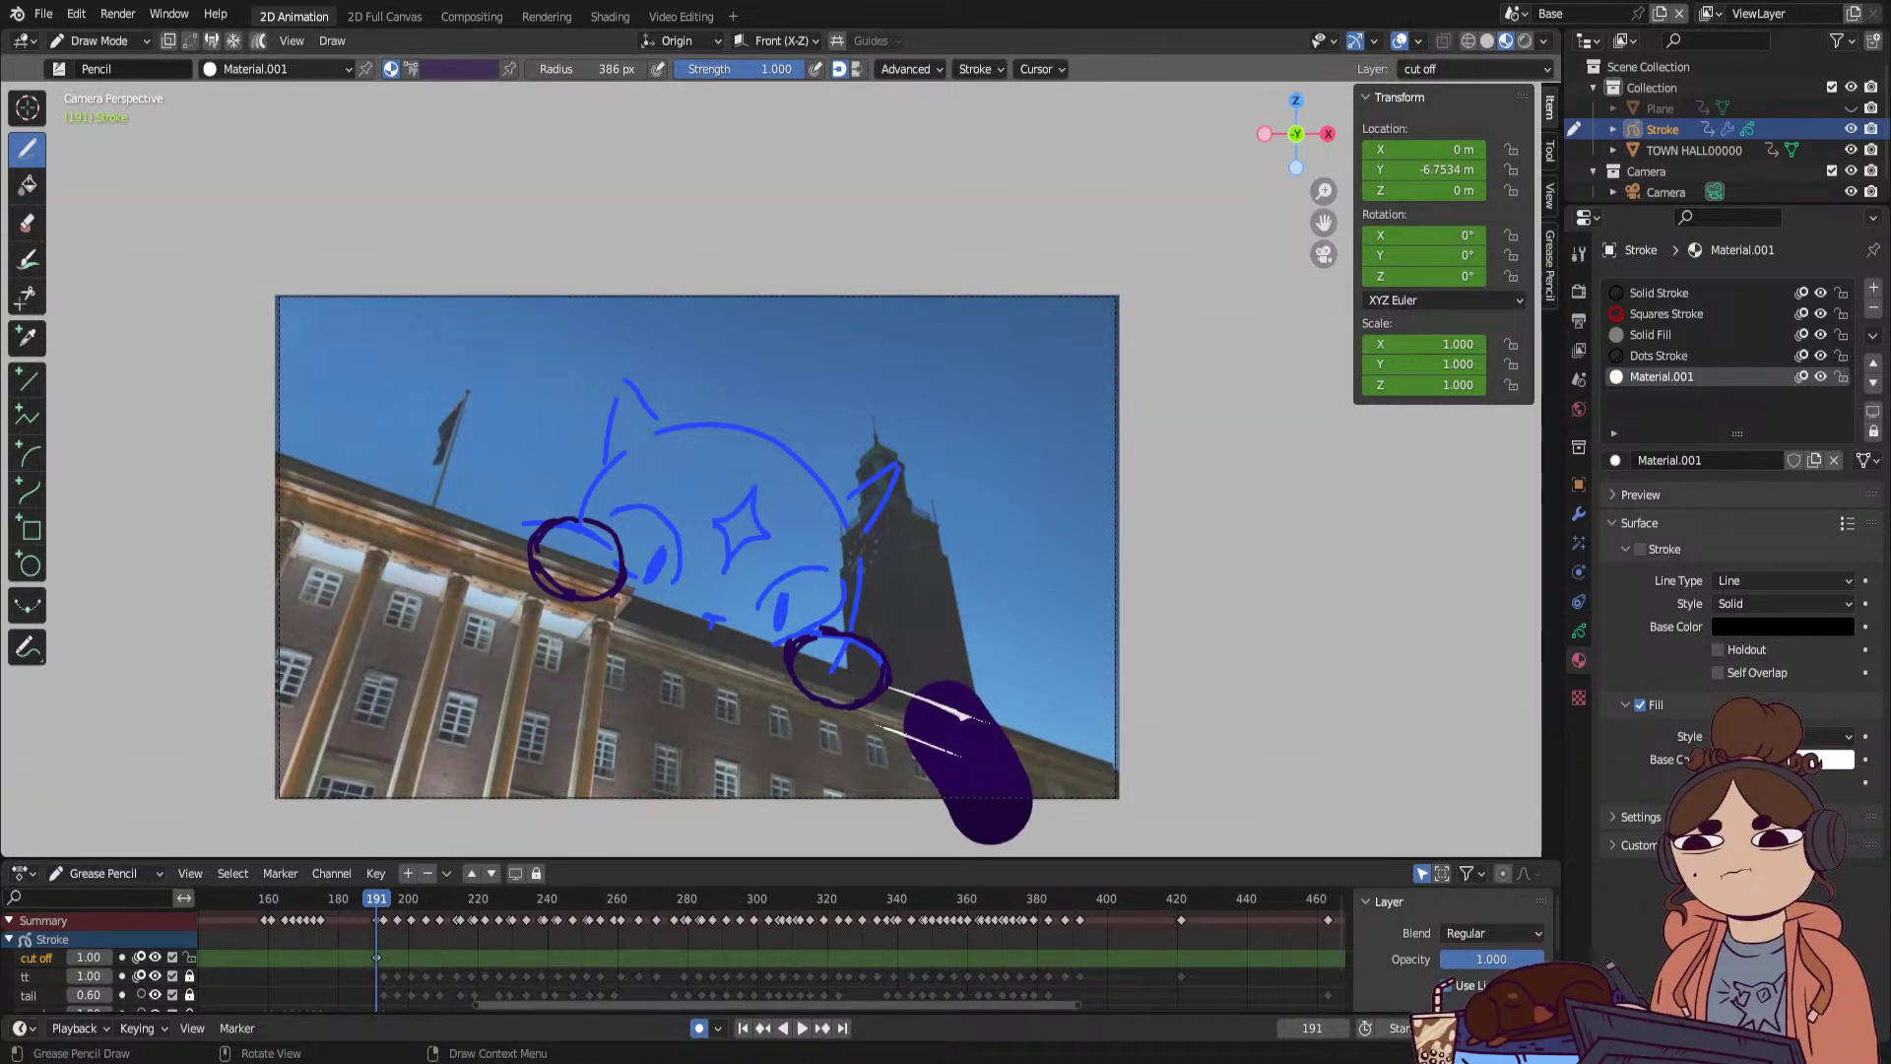
pyautogui.moveTo(1130, 774)
pyautogui.mouseDown()
pyautogui.moveTo(985, 816)
pyautogui.moveTo(744, 788)
pyautogui.mouseUp()
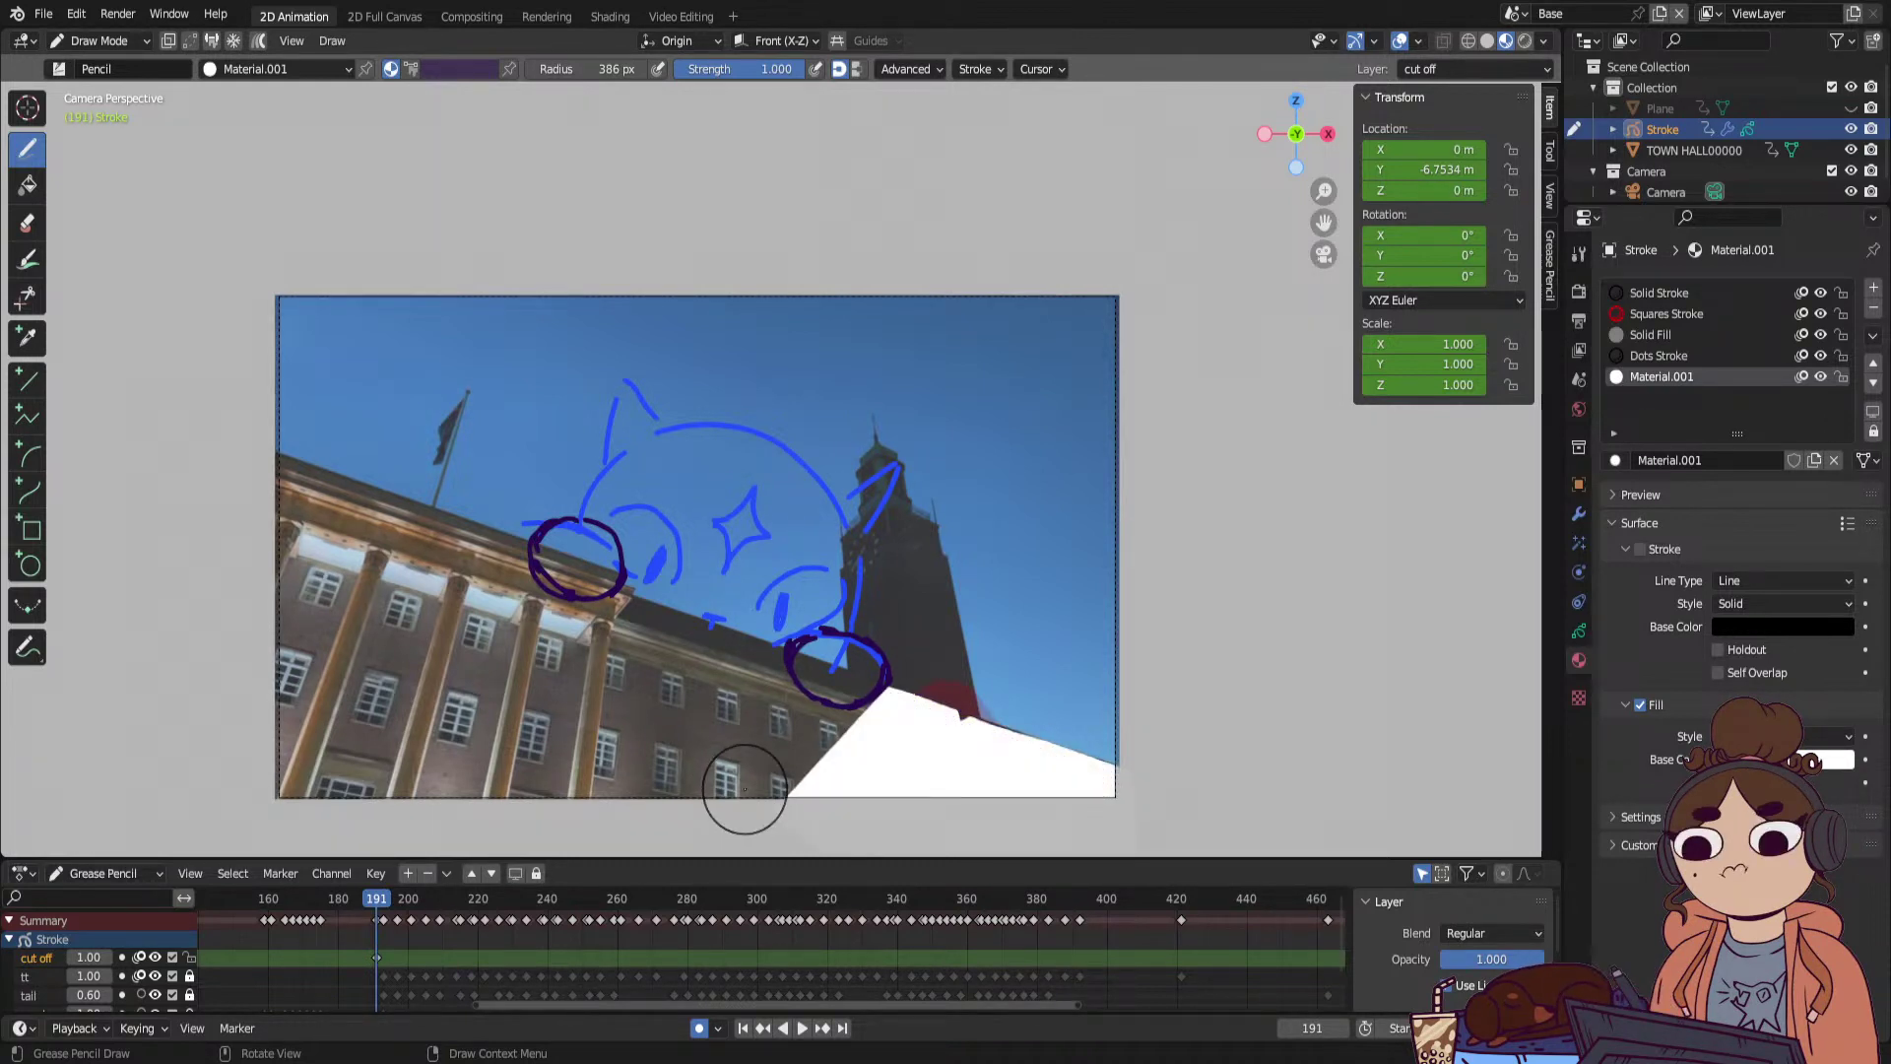
# Move the cut off layer's keyframe to the start of the animation and play it back to check the tail's coverage.
pyautogui.press('space')
pyautogui.moveTo(547, 913); pyautogui.dragTo(1172, 916)
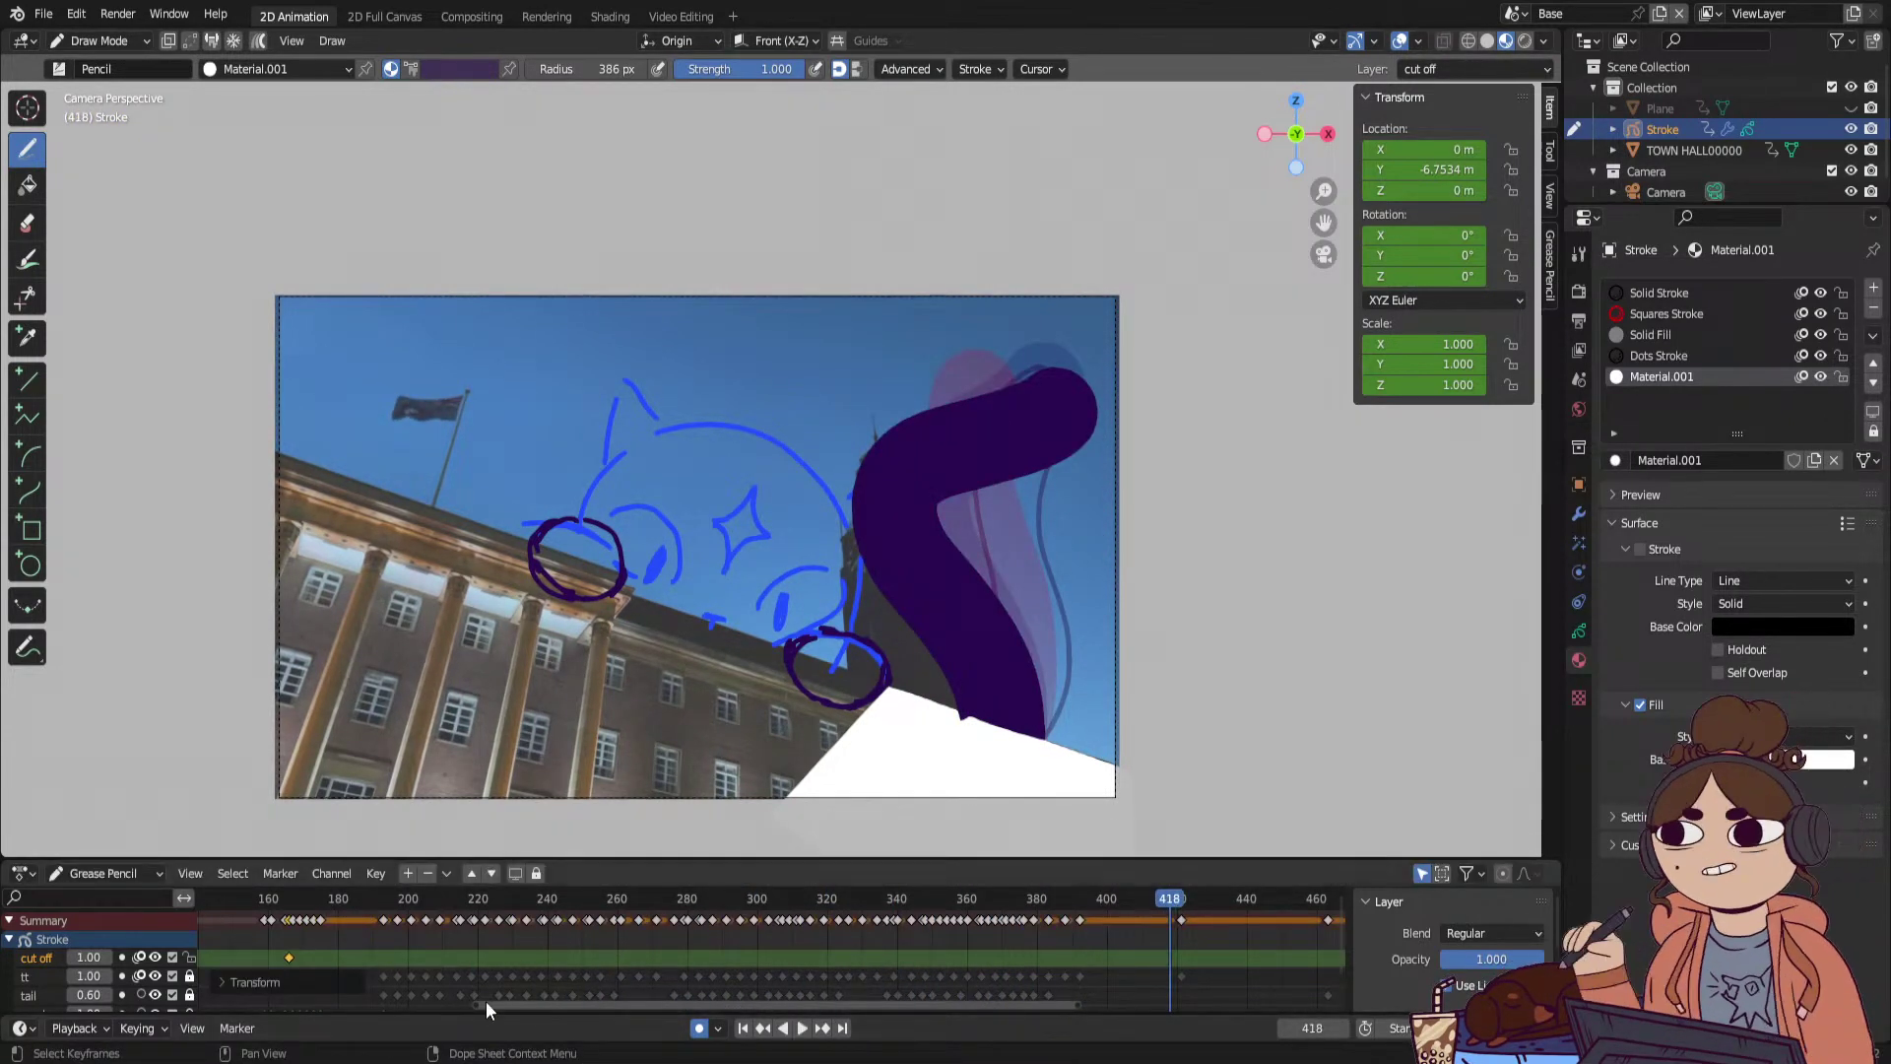
pyautogui.moveTo(485, 1002); pyautogui.dragTo(118, 1054)
pyautogui.moveTo(671, 958); pyautogui.dragTo(291, 983)
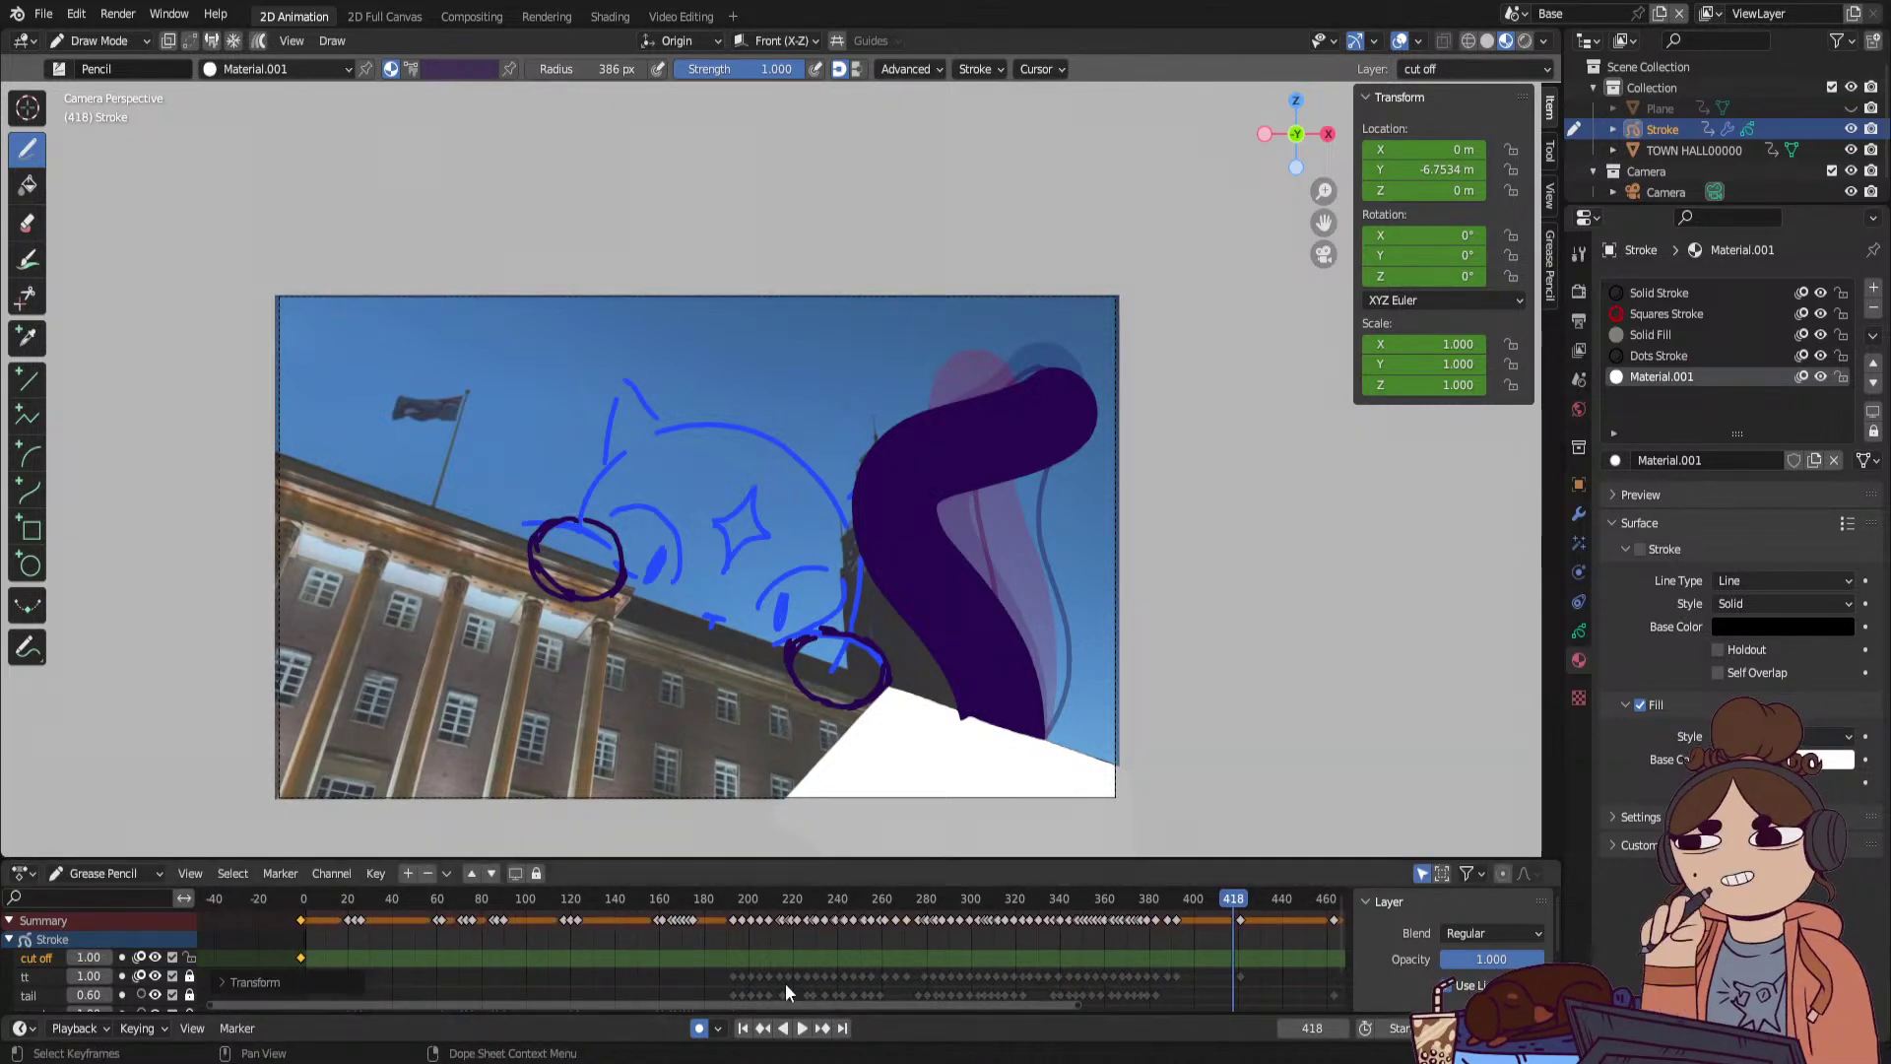
pyautogui.moveTo(354, 898); pyautogui.dragTo(303, 898)
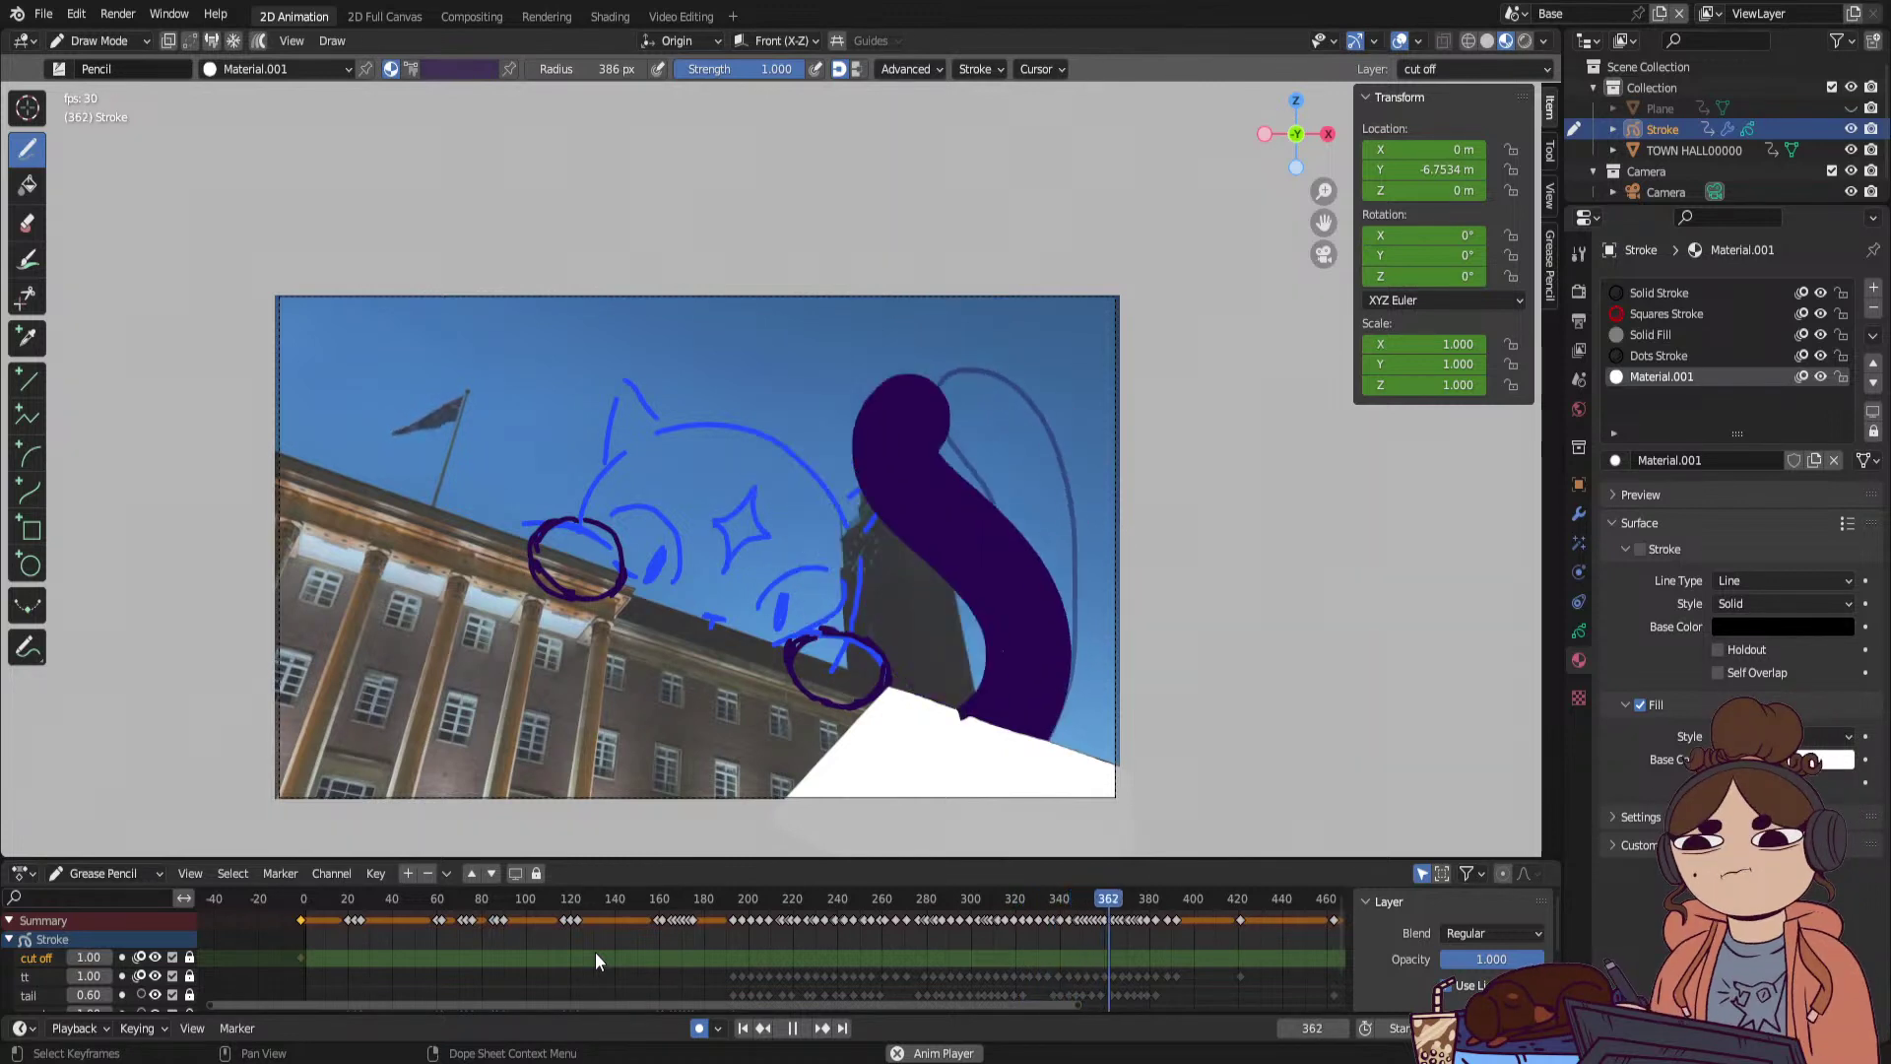
pyautogui.moveTo(1044, 900)
pyautogui.mouseDown()
pyautogui.moveTo(811, 995)
pyautogui.moveTo(808, 911)
pyautogui.moveTo(732, 947)
pyautogui.moveTo(753, 942)
pyautogui.mouseUp()
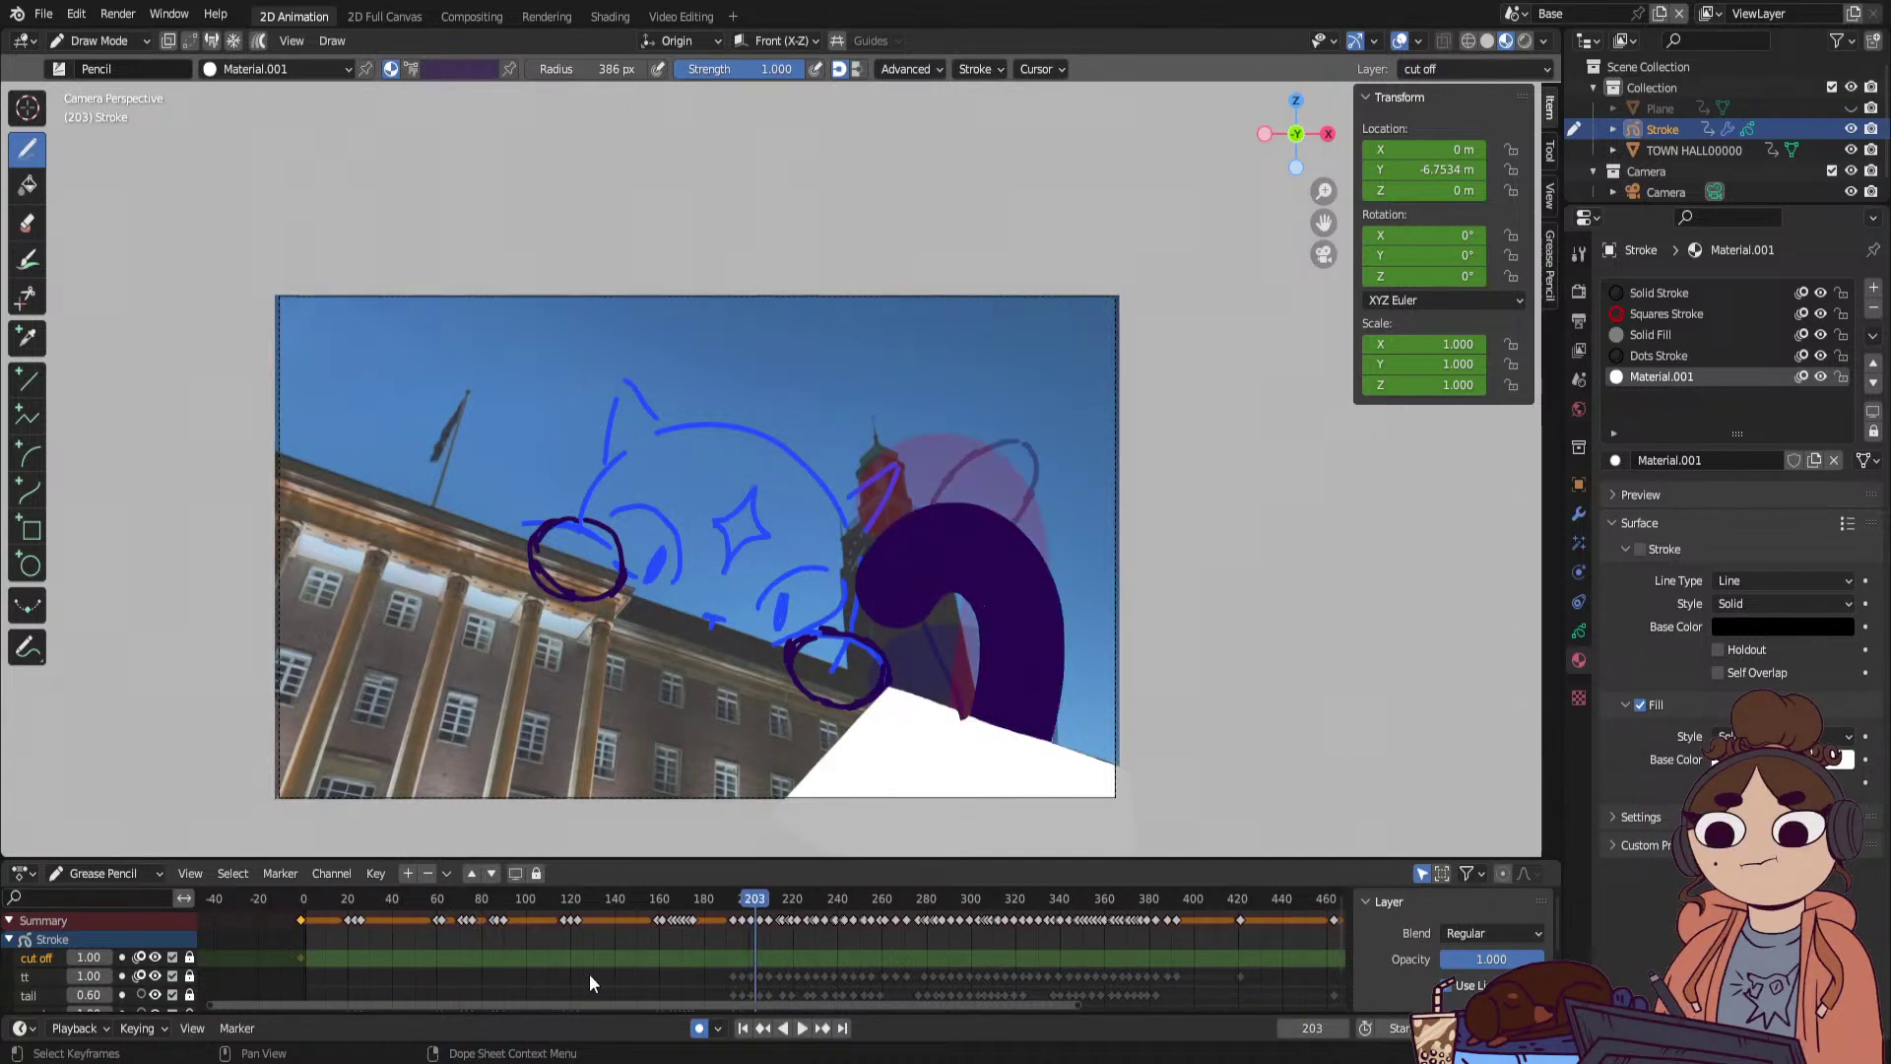
# Make the tt layer active, switch to Edit Mode and select the tail stroke at frame 203.
pyautogui.click(51, 977)
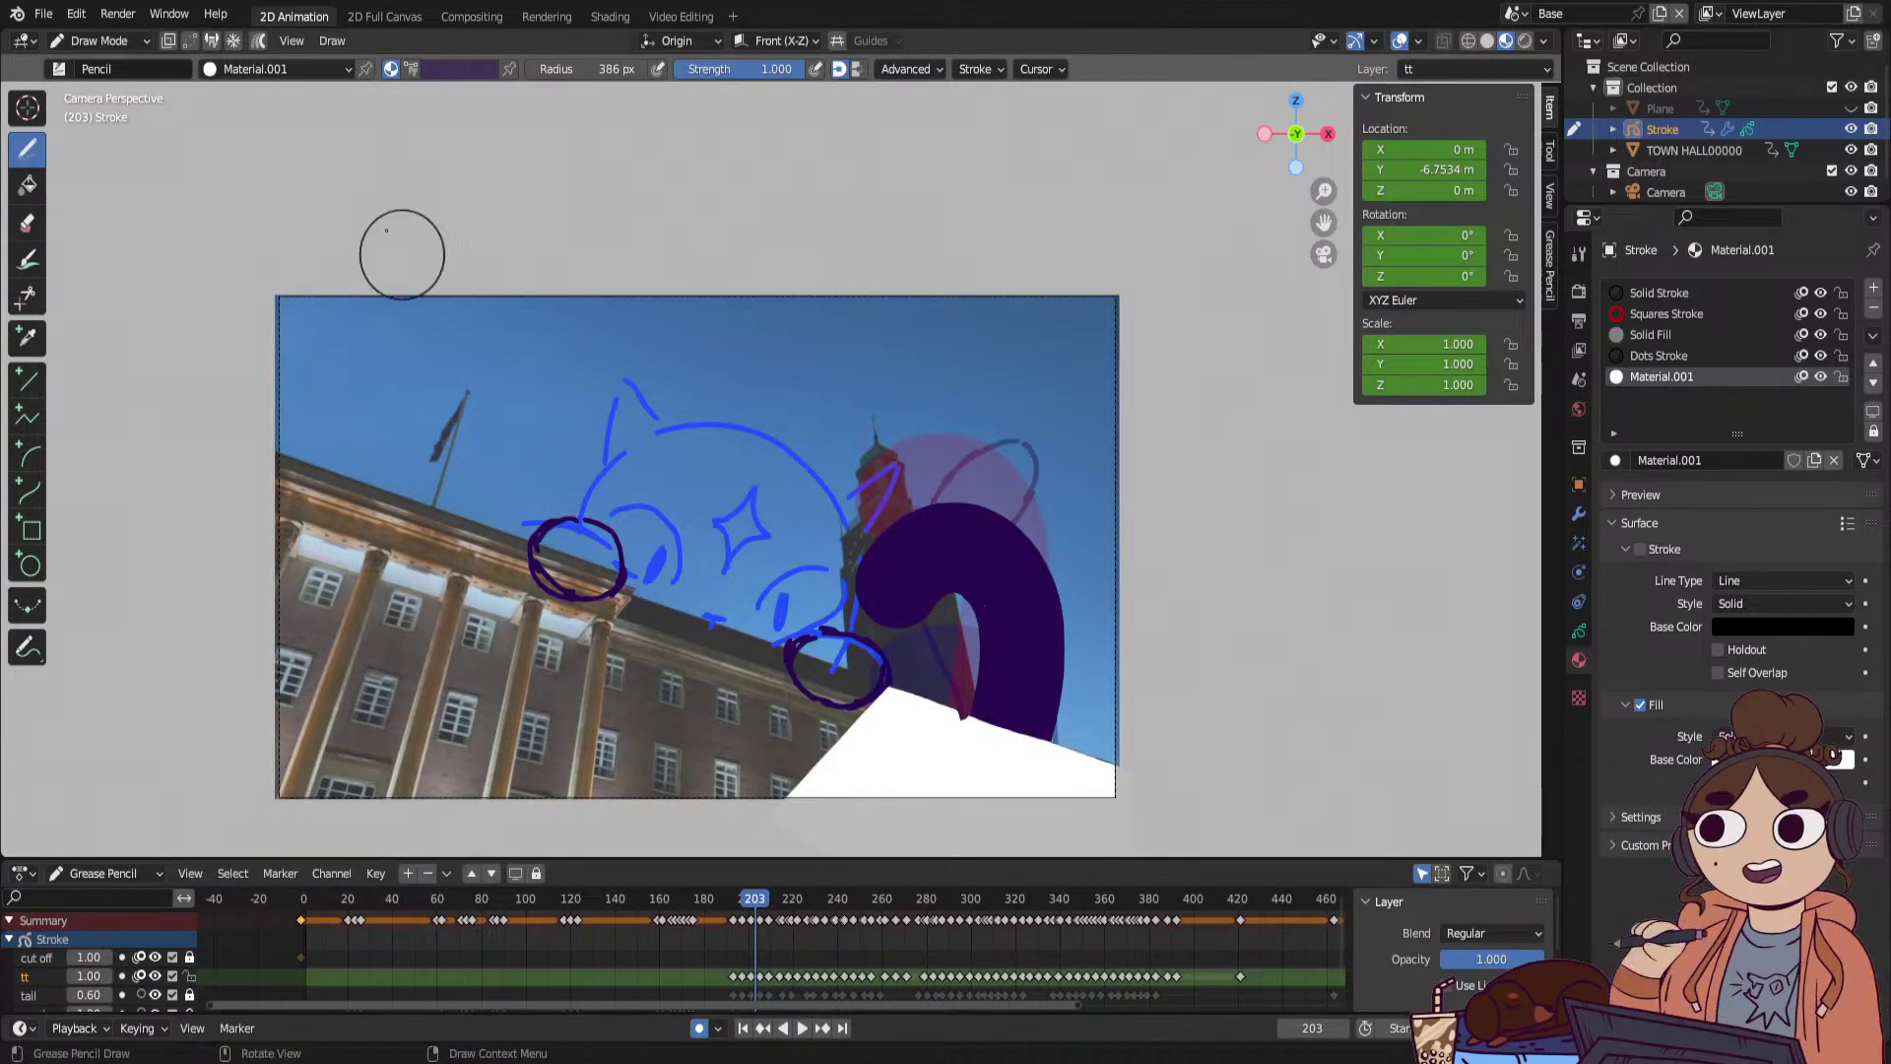
pyautogui.click(98, 40)
pyautogui.click(103, 85)
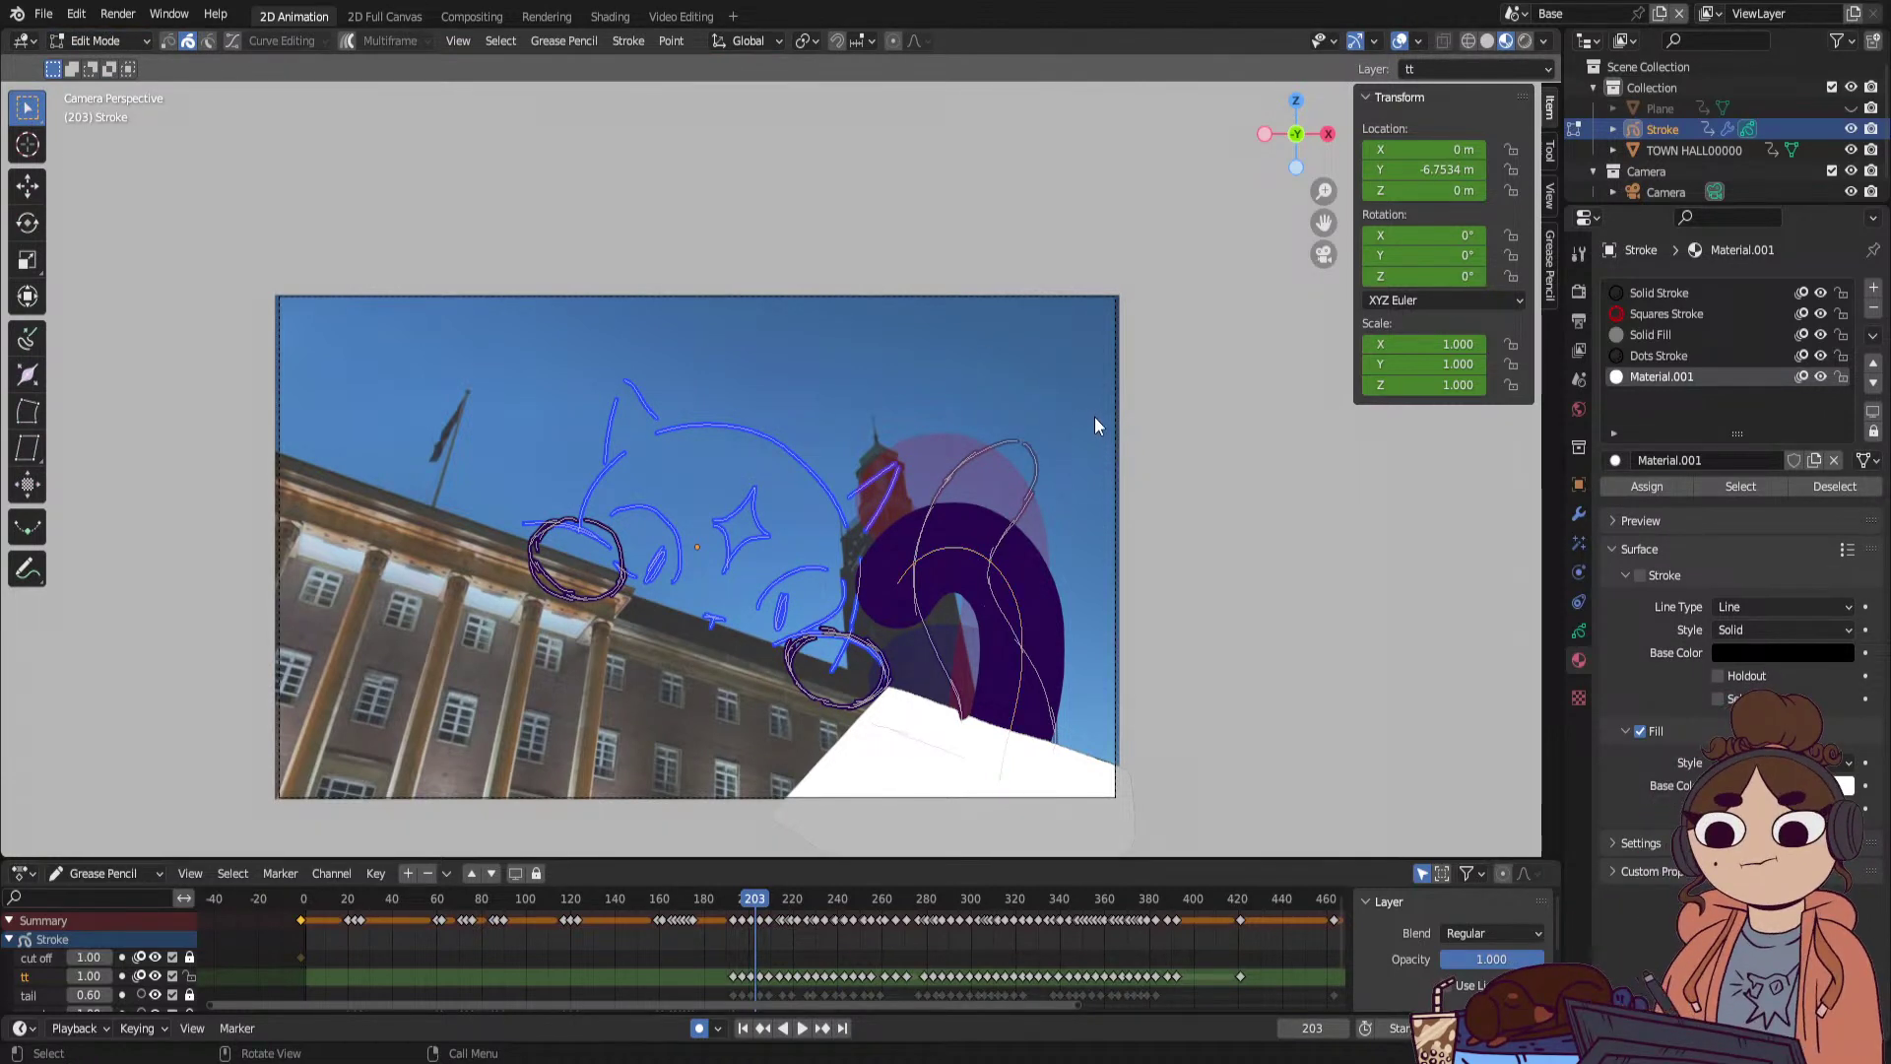
pyautogui.moveTo(1067, 418); pyautogui.dragTo(938, 825)
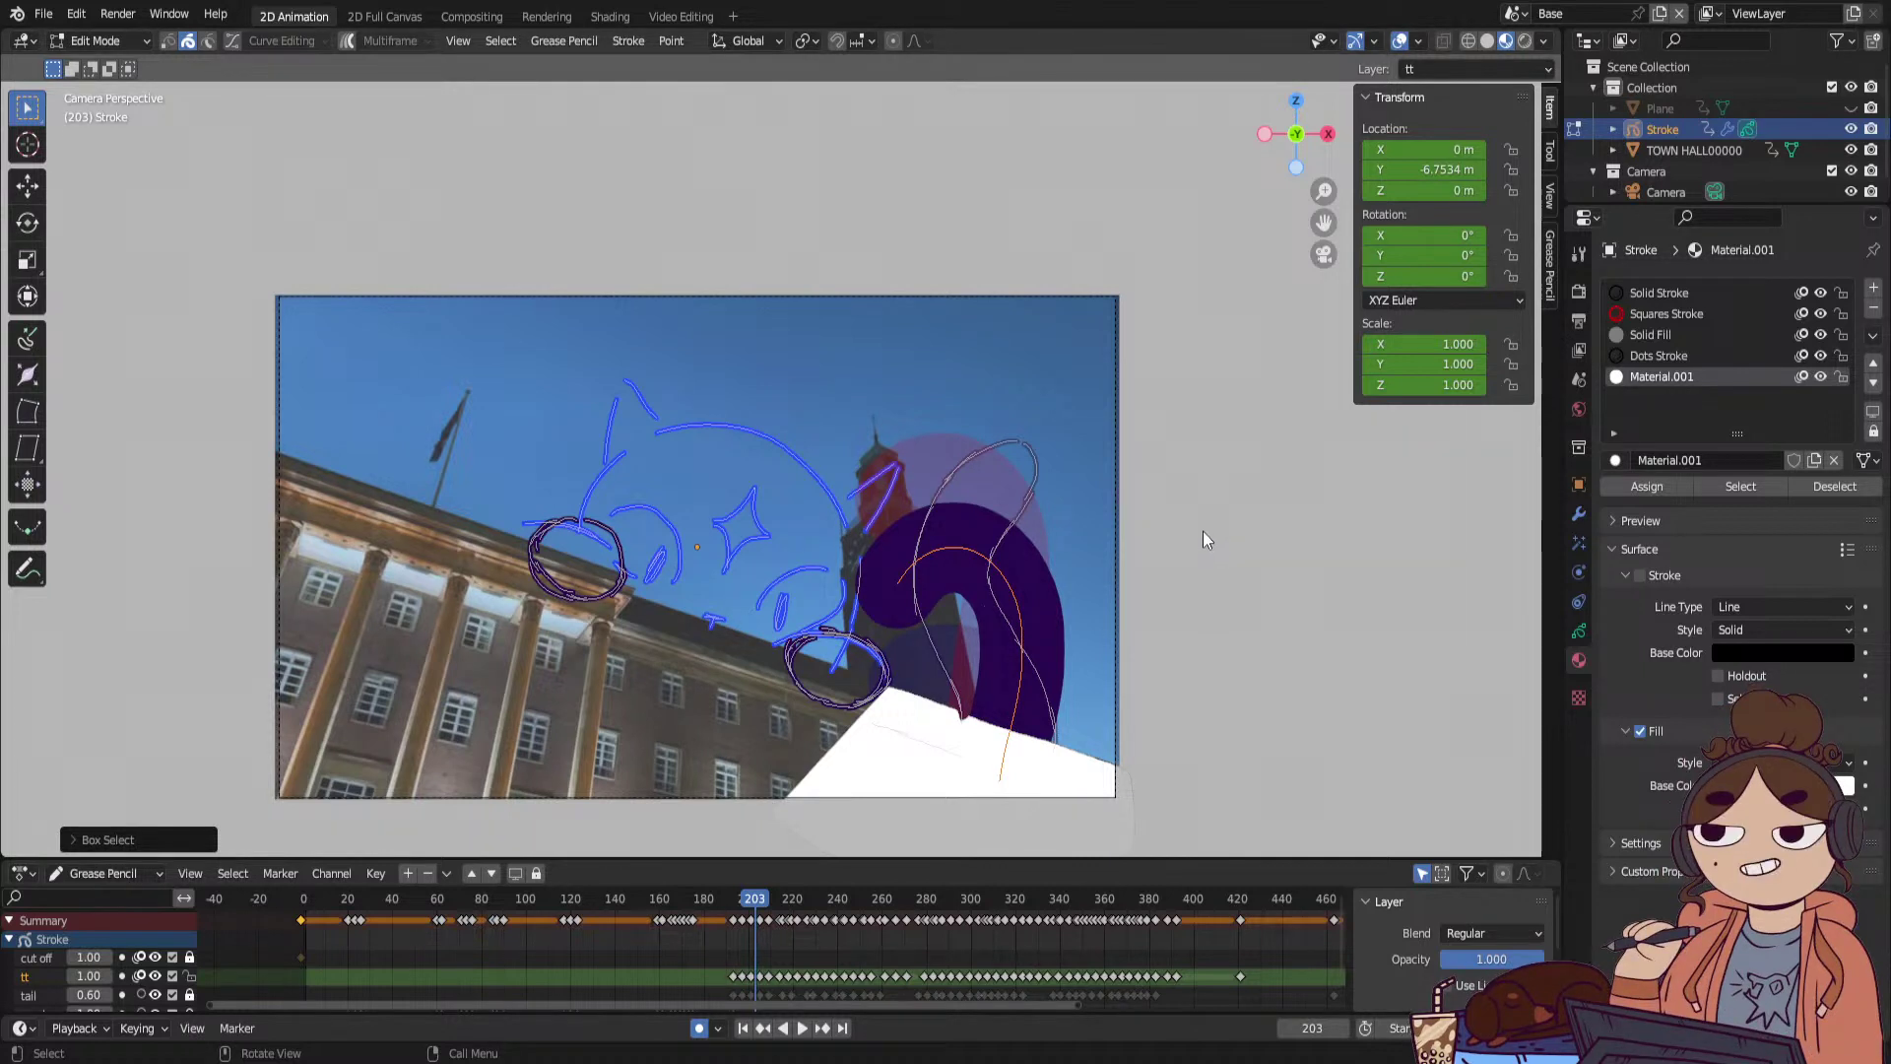
# Move the whole tail stroke slightly down at frames 209 and 214.
pyautogui.press('Up')
pyautogui.press('Up')
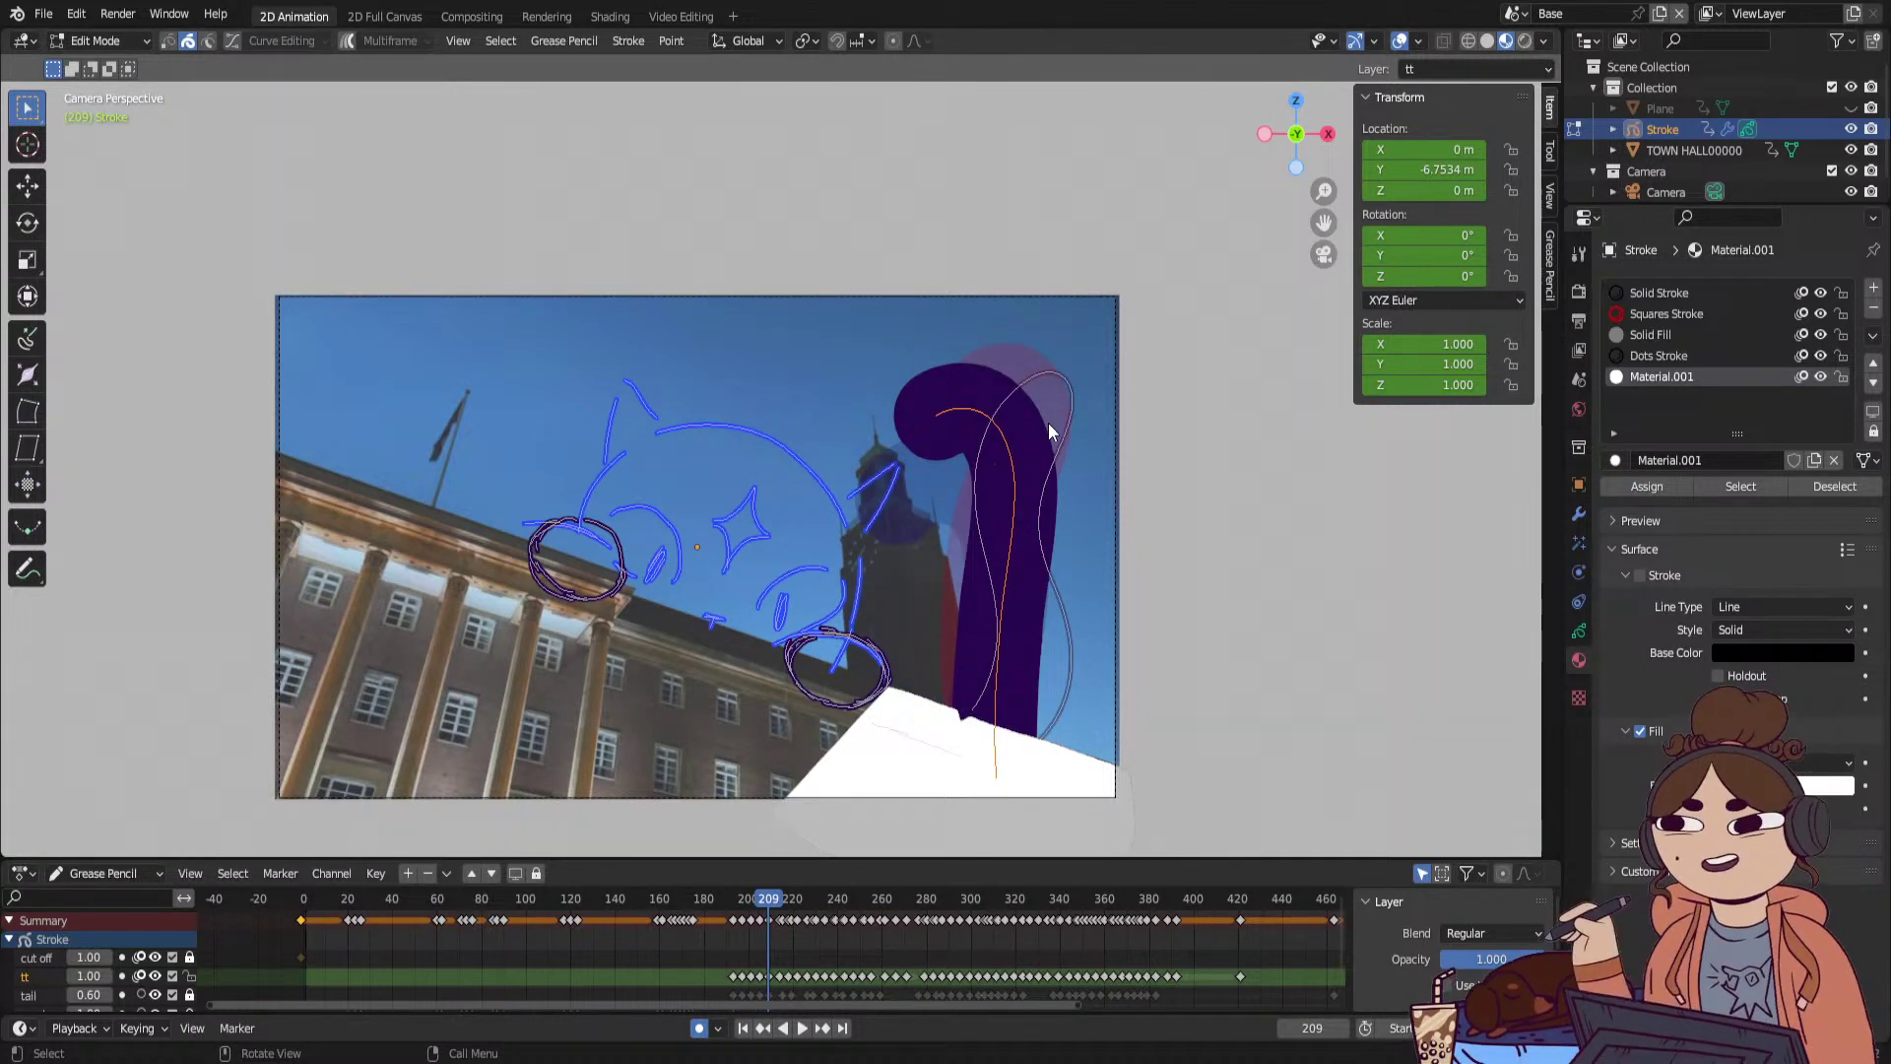
pyautogui.press('g')
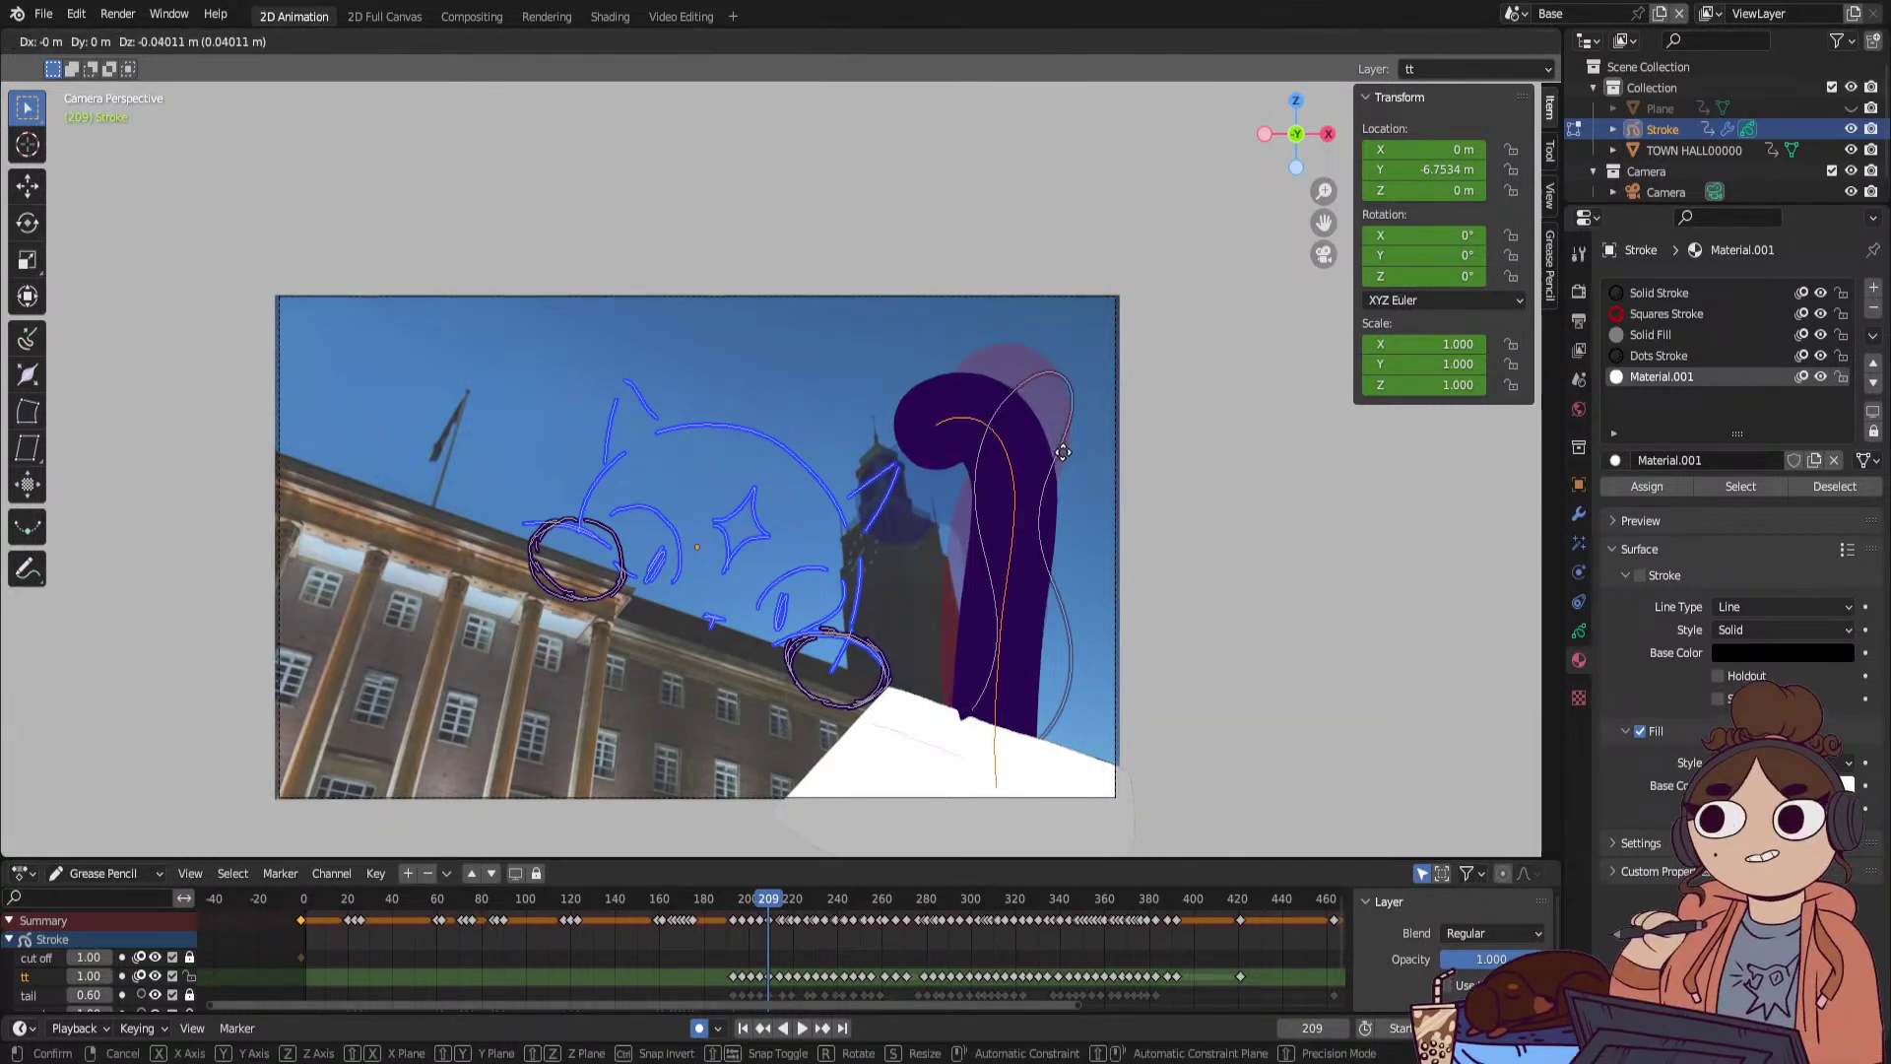
pyautogui.click(1062, 463)
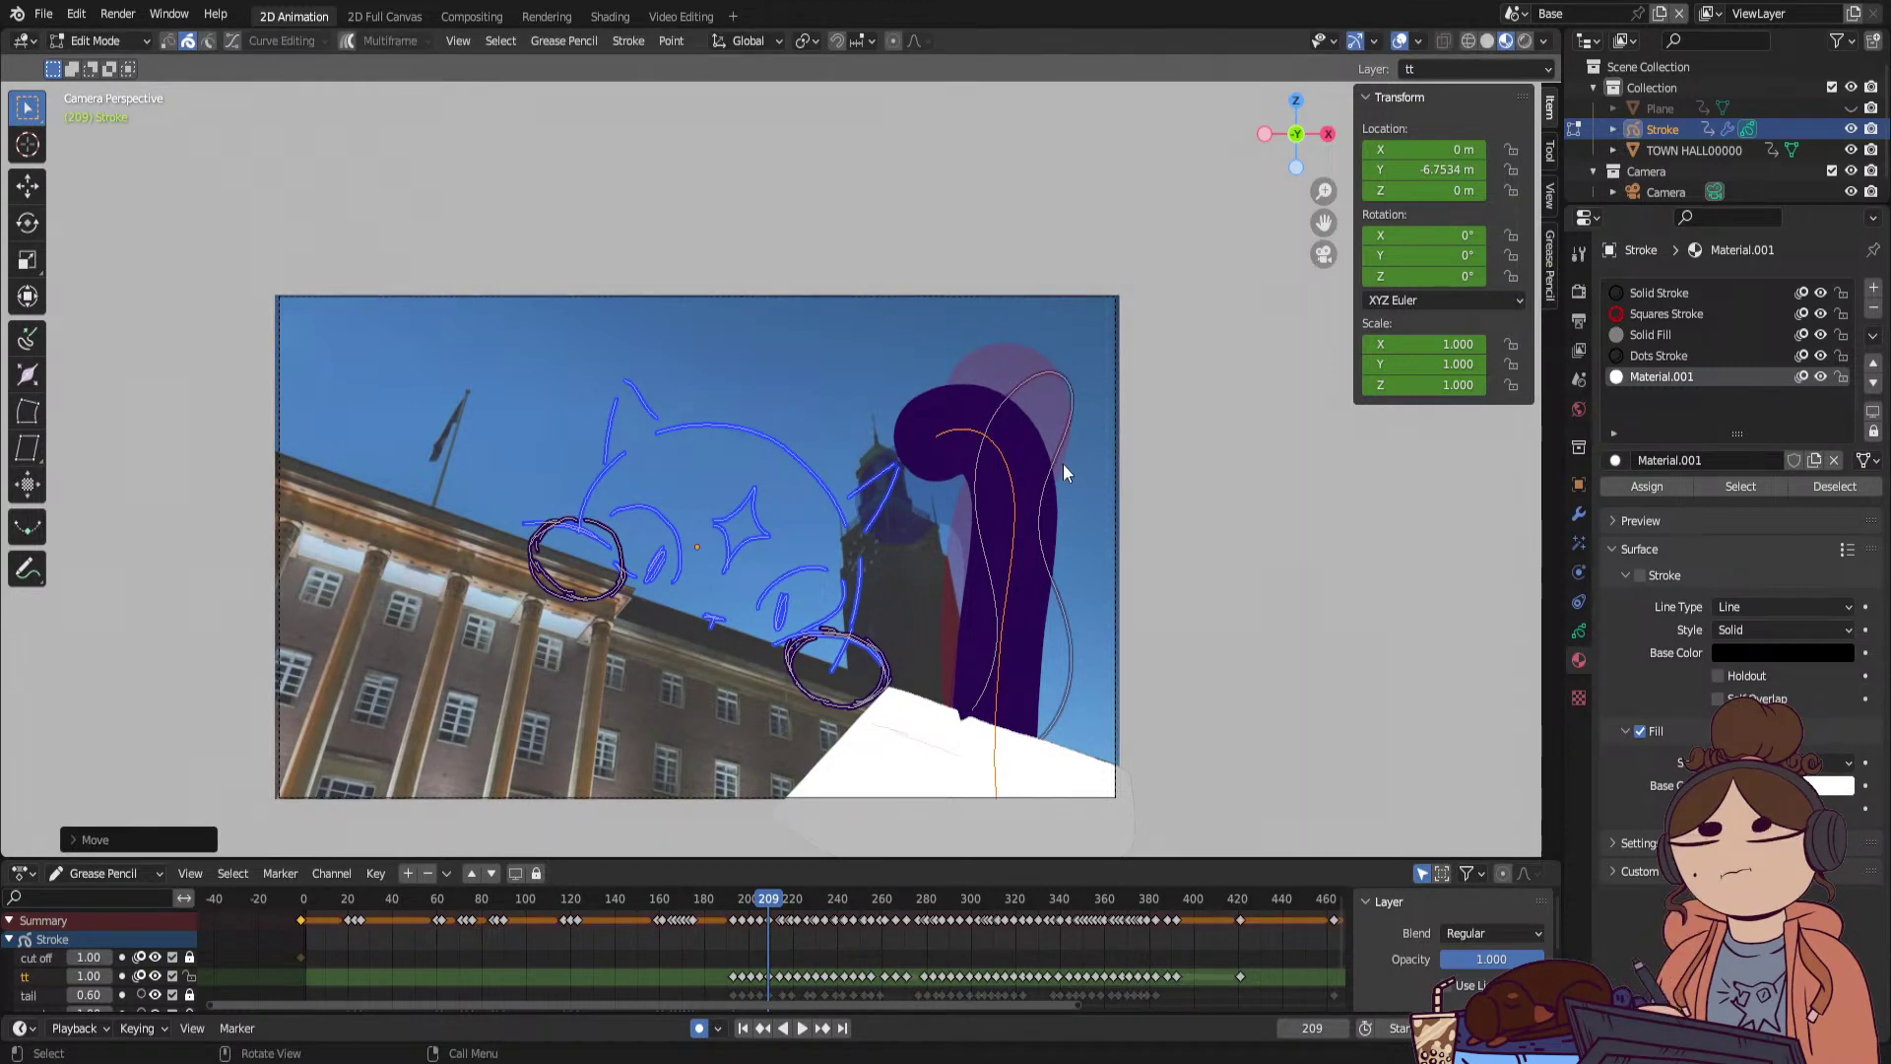
pyautogui.press('Up')
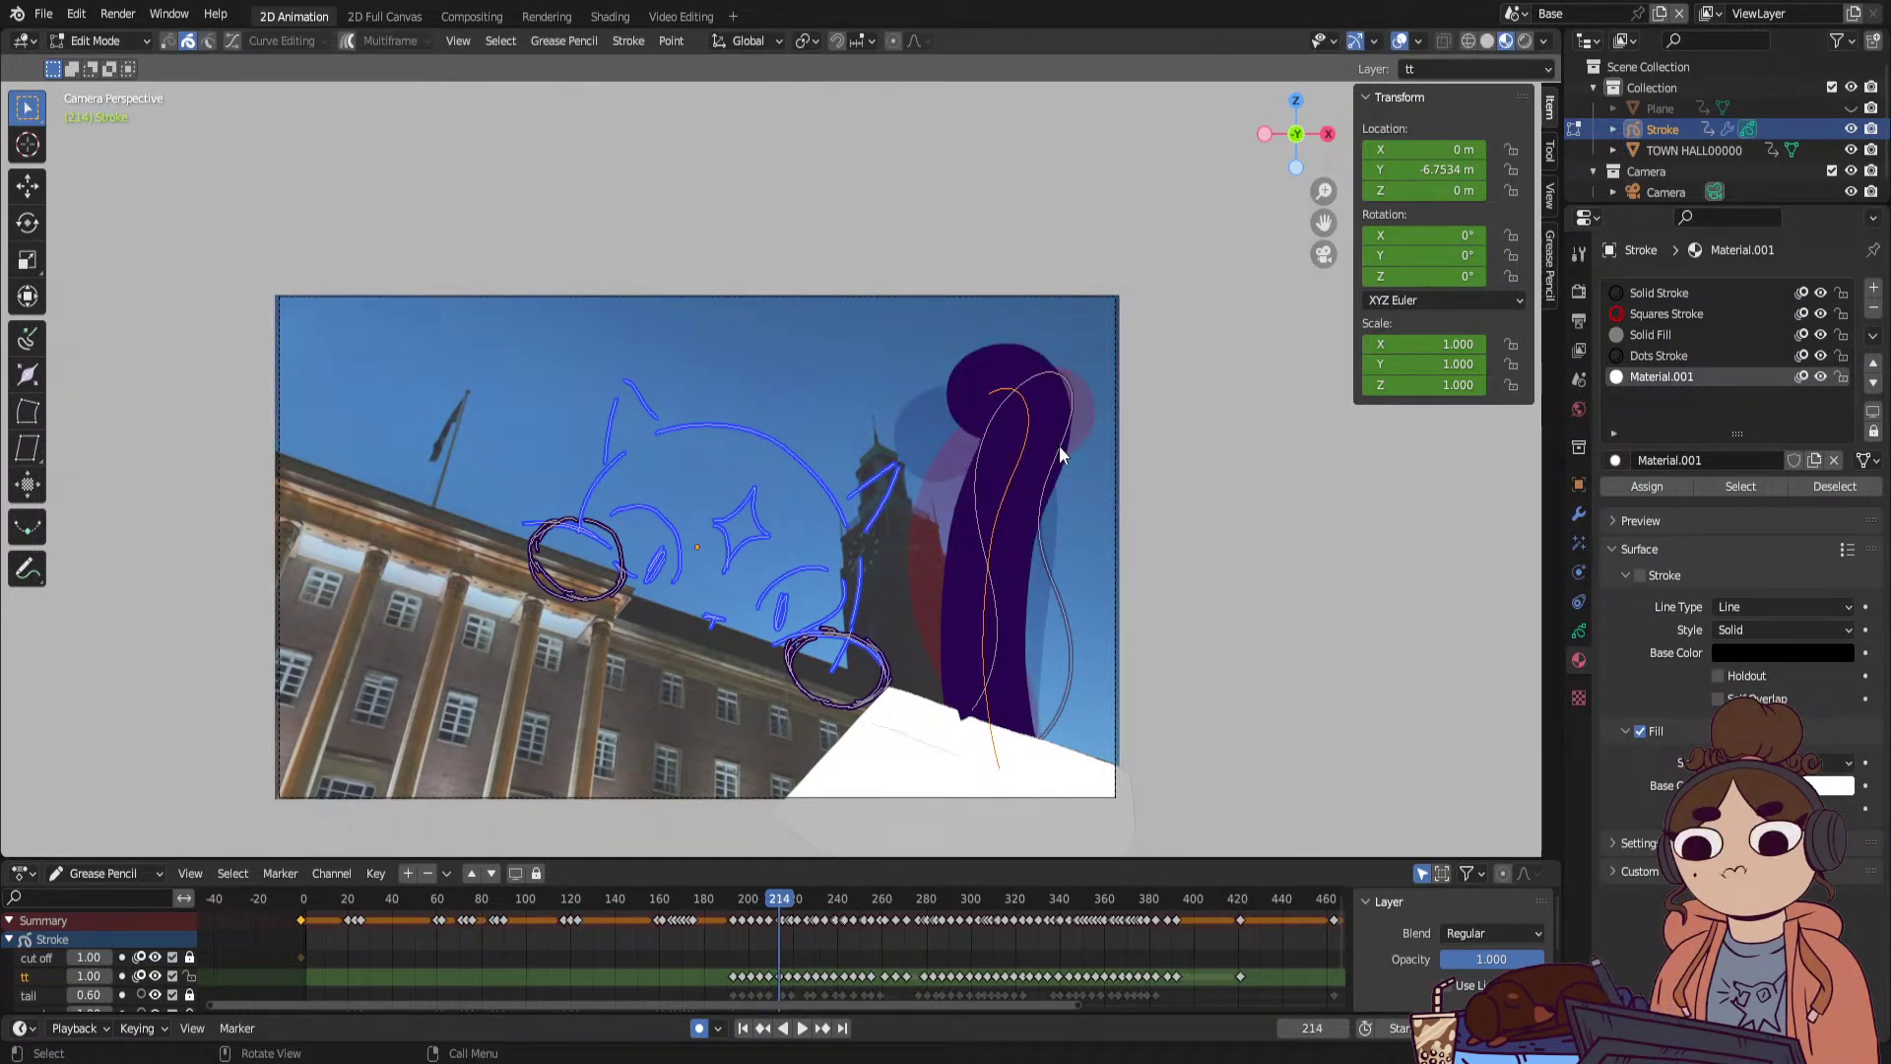
pyautogui.press('g')
pyautogui.click(1064, 481)
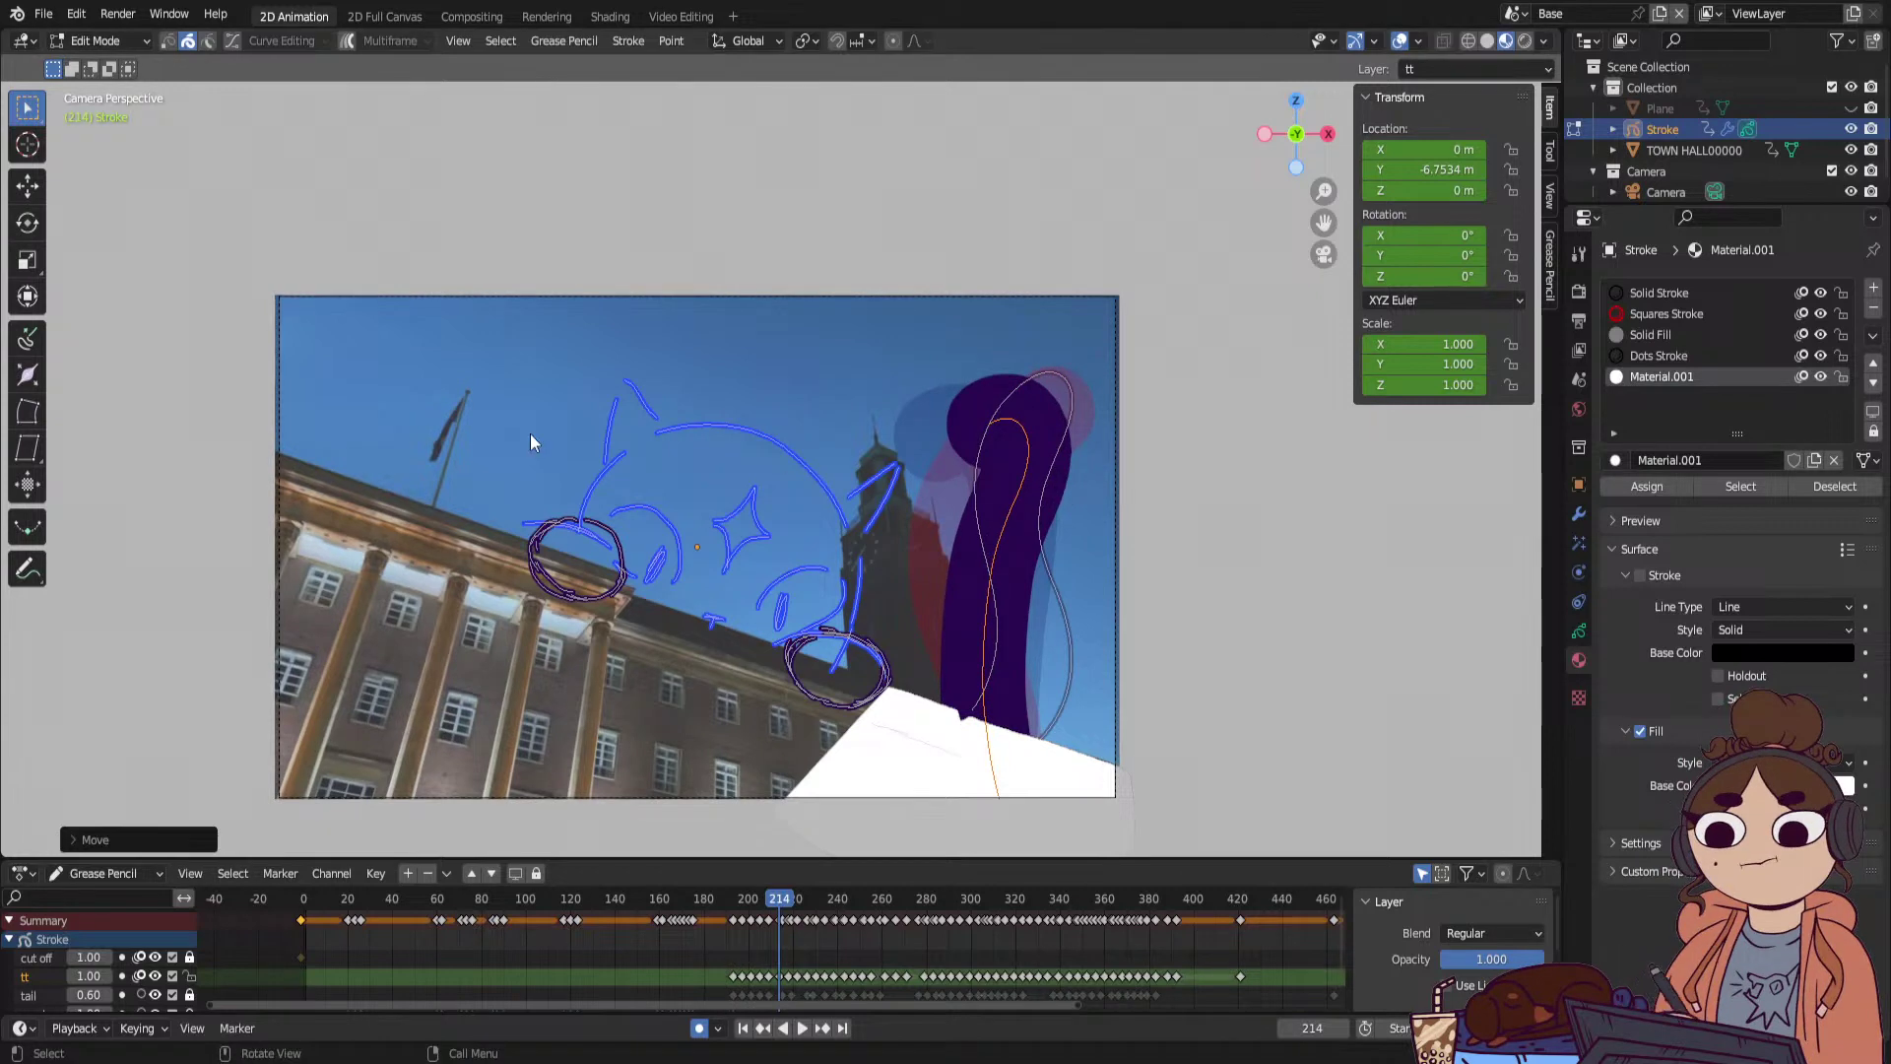
# Lower the tail stroke vertically with the Move tool at frame 218 and adjust it at the following keyframe.
pyautogui.click(28, 185)
pyautogui.press('Up')
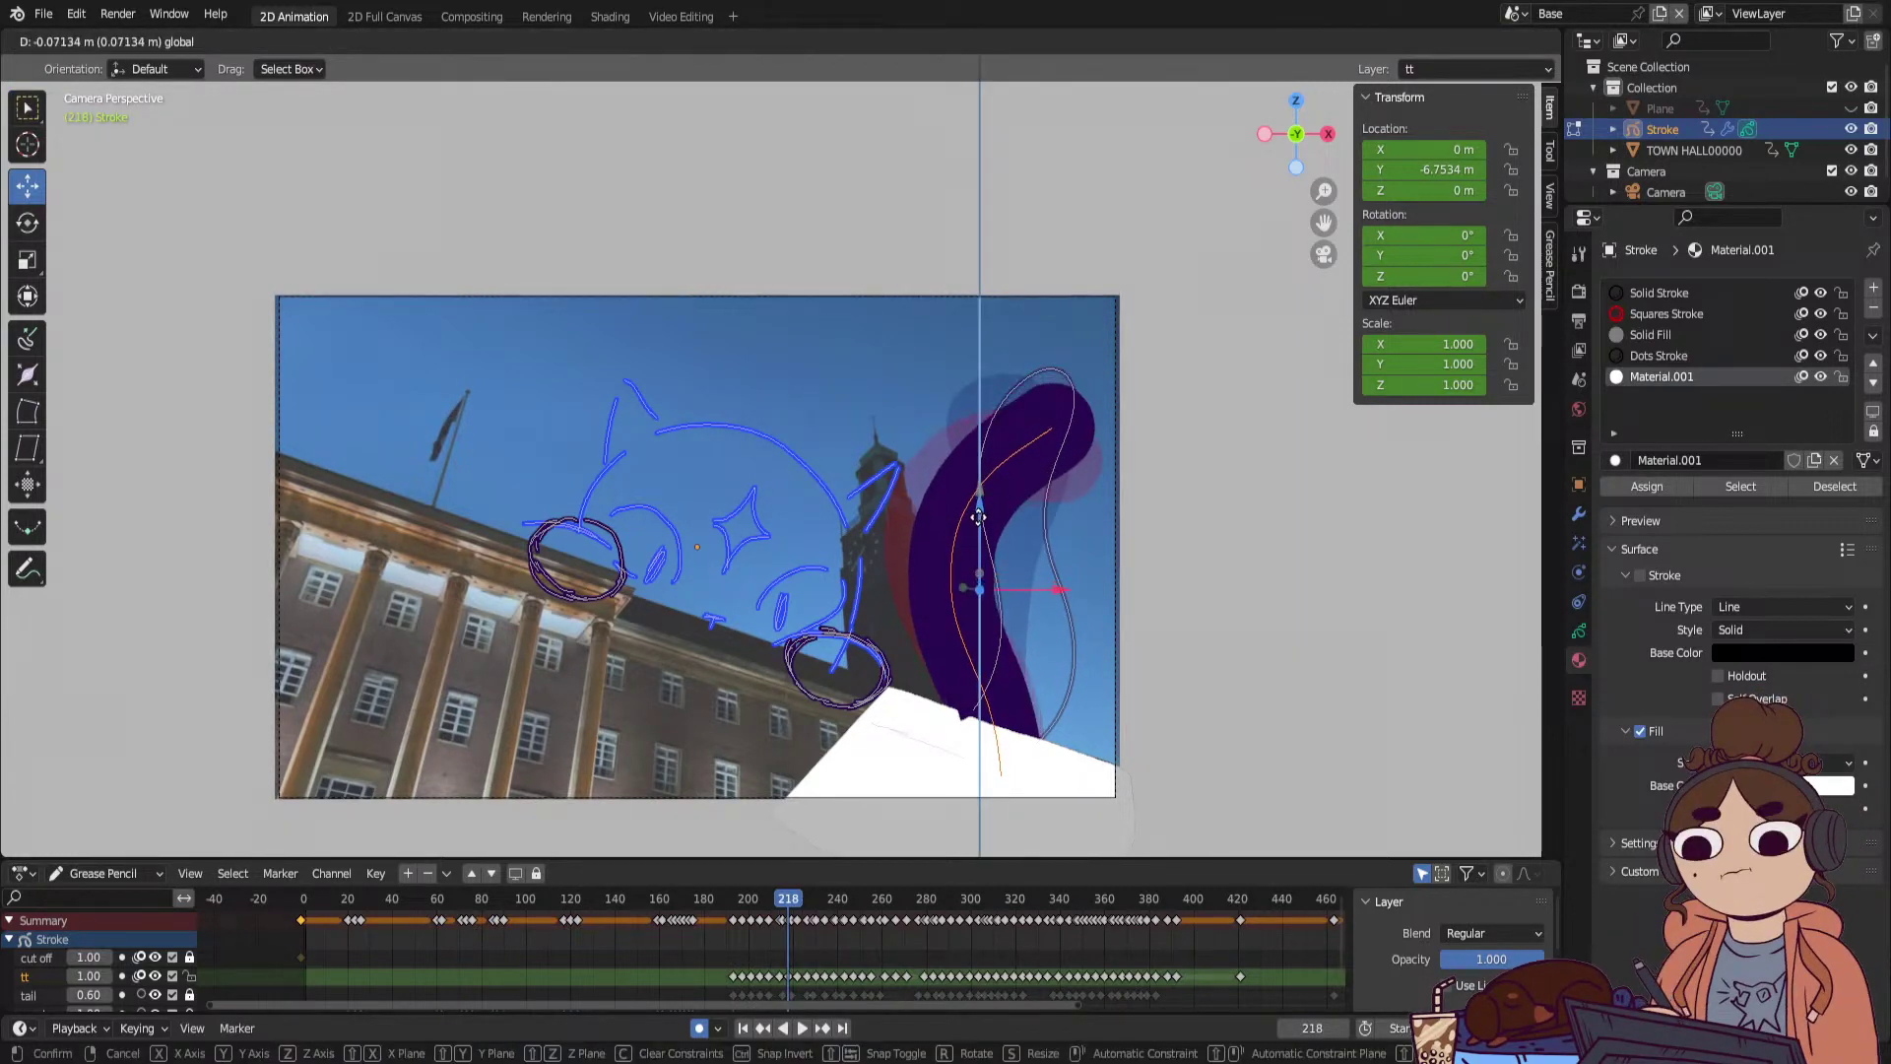
pyautogui.press('Up')
pyautogui.moveTo(973, 515)
pyautogui.mouseDown()
pyautogui.moveTo(974, 543)
pyautogui.moveTo(930, 540)
pyautogui.moveTo(954, 508)
pyautogui.mouseUp()
# Step through the following tail keyframes up to frame 299 and check the tail's base against the white shape.
pyautogui.press('Up')
pyautogui.press('Up')
pyautogui.press('Up')
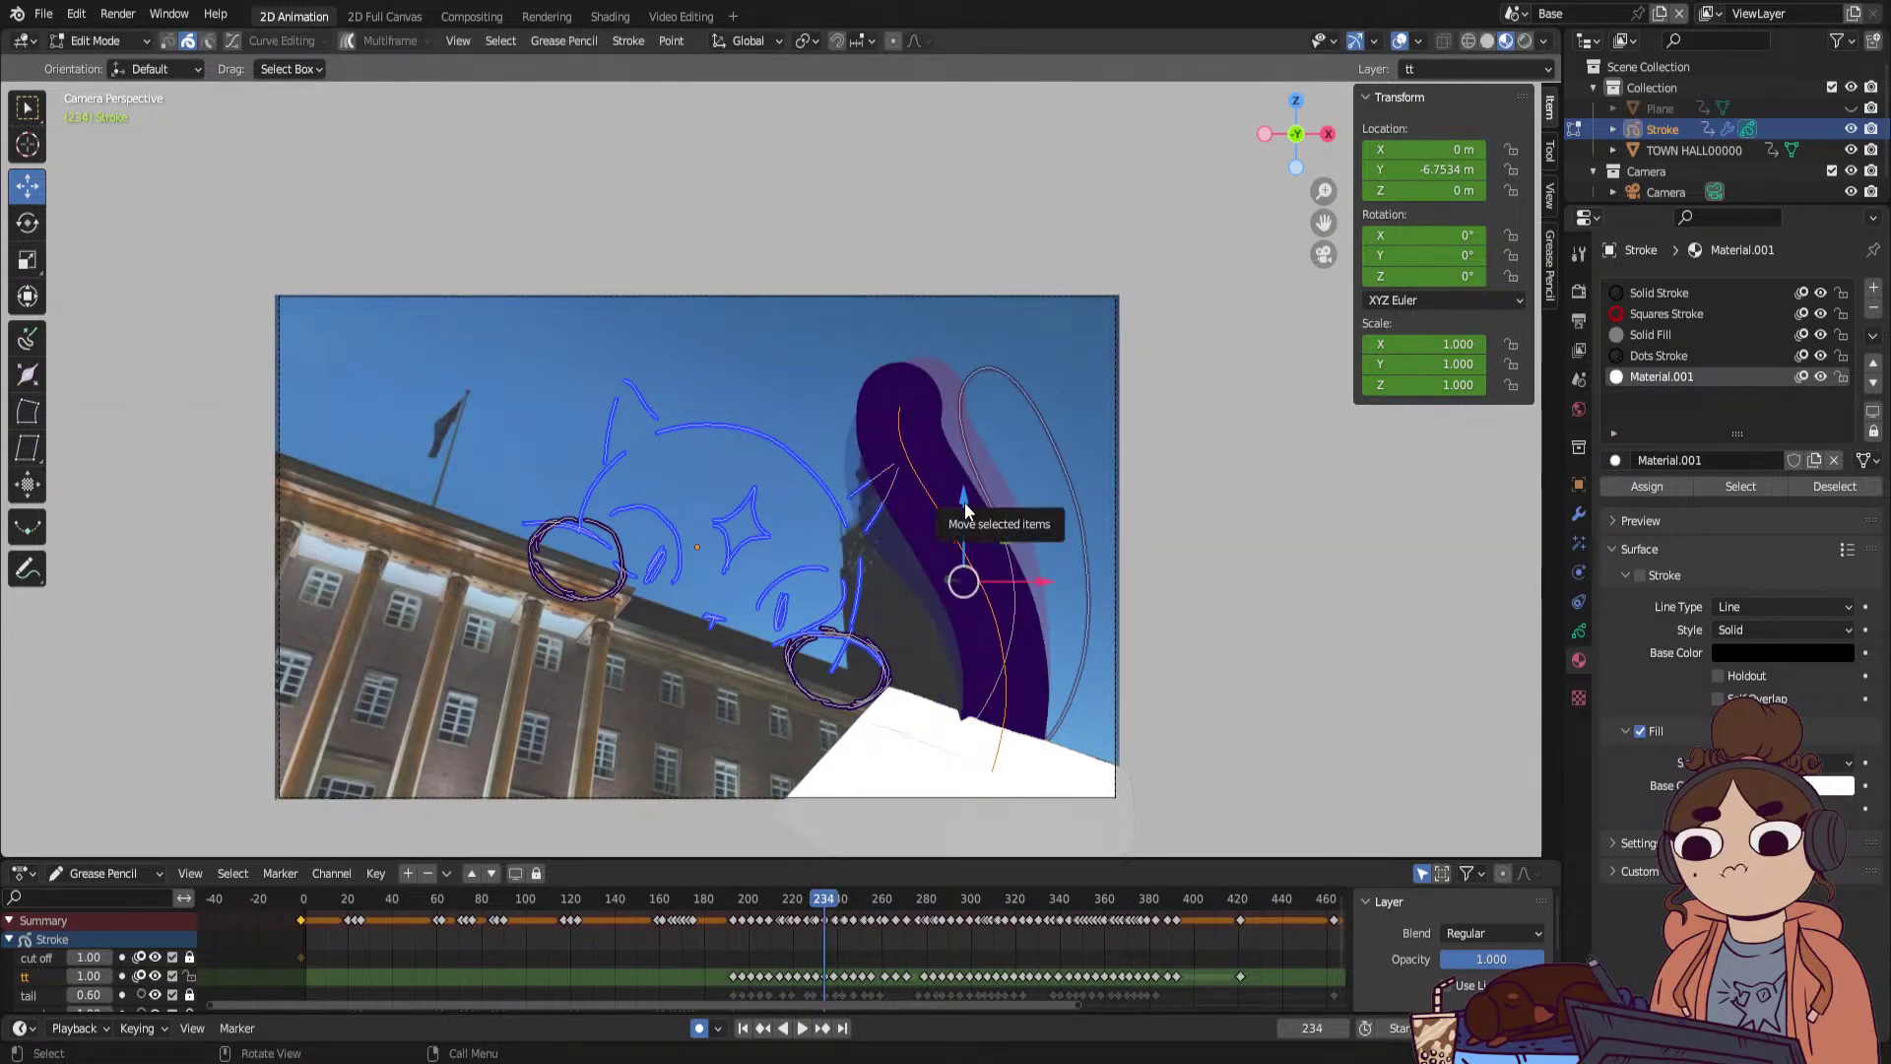
pyautogui.press('Up')
pyautogui.press('Up')
pyautogui.press('Up')
pyautogui.press('Up')
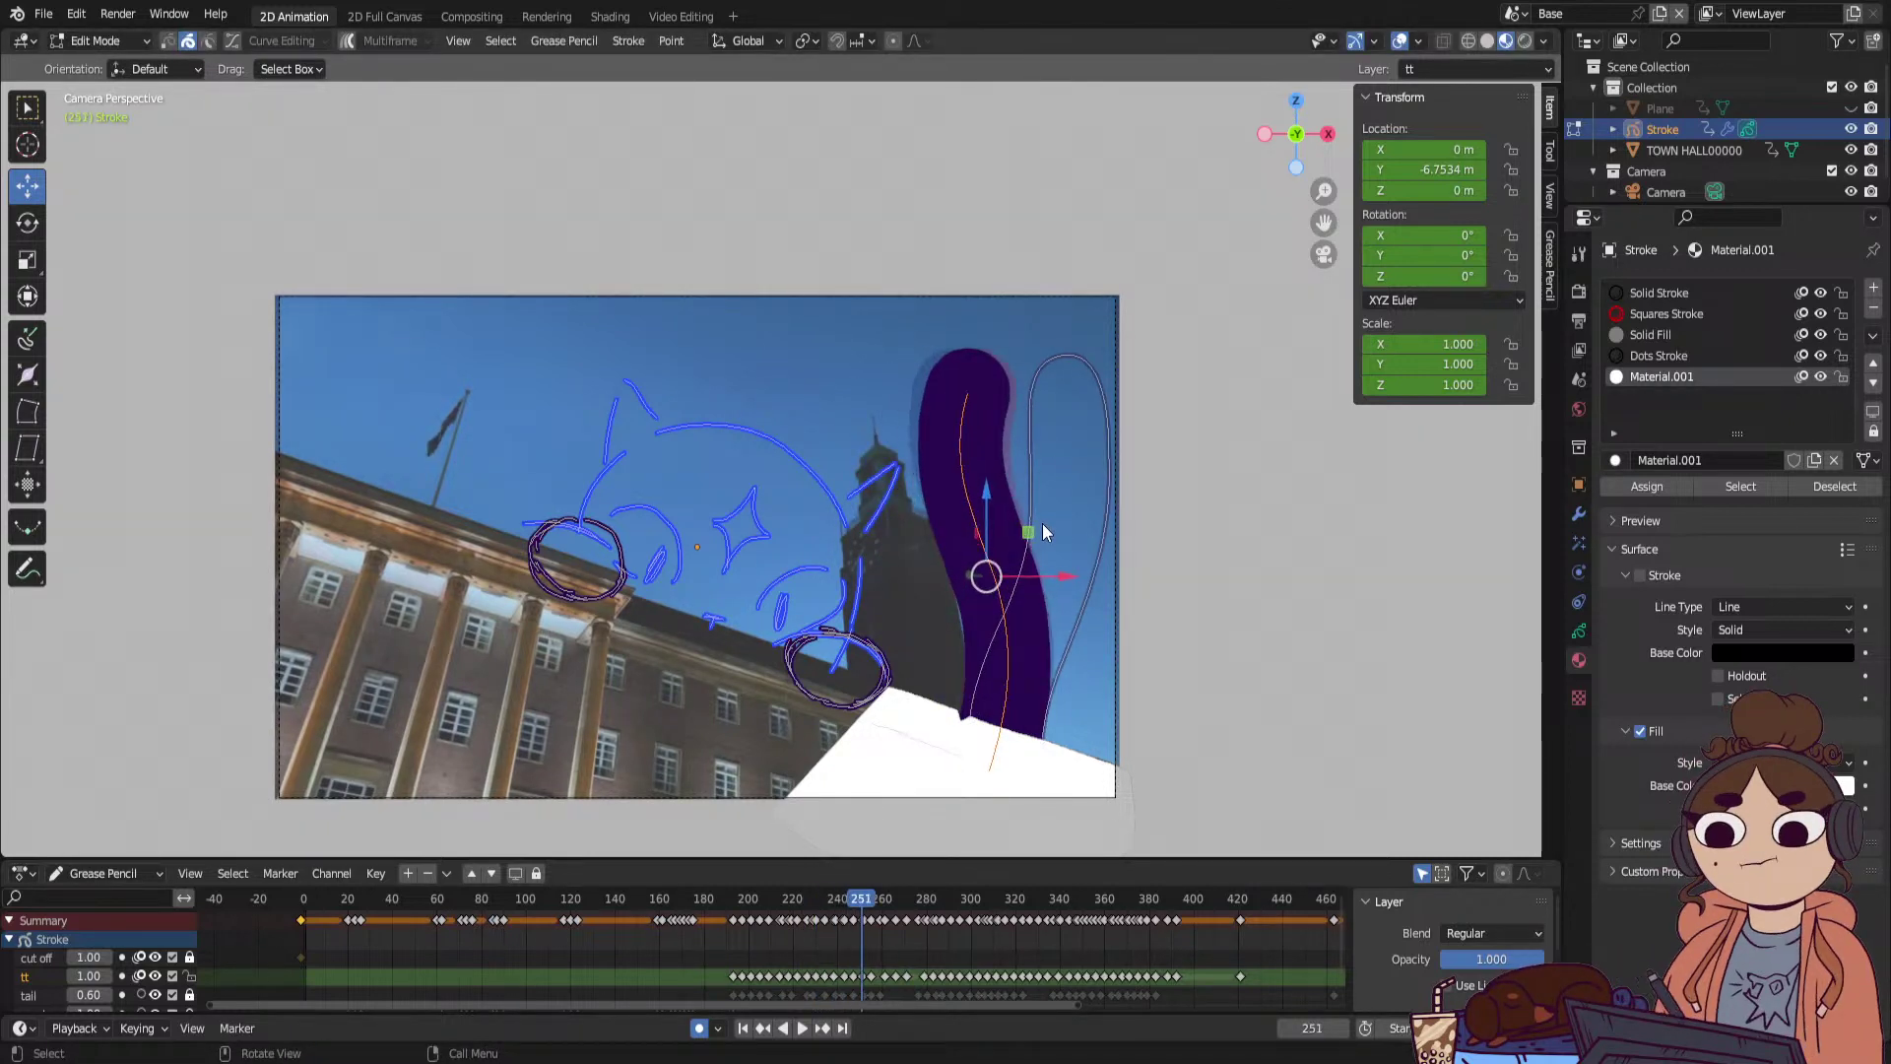
pyautogui.press('Up')
pyautogui.press('Up')
pyautogui.press('Up')
pyautogui.press('Up')
pyautogui.press('Up')
pyautogui.press('Up')
pyautogui.press('Up')
pyautogui.press('Up')
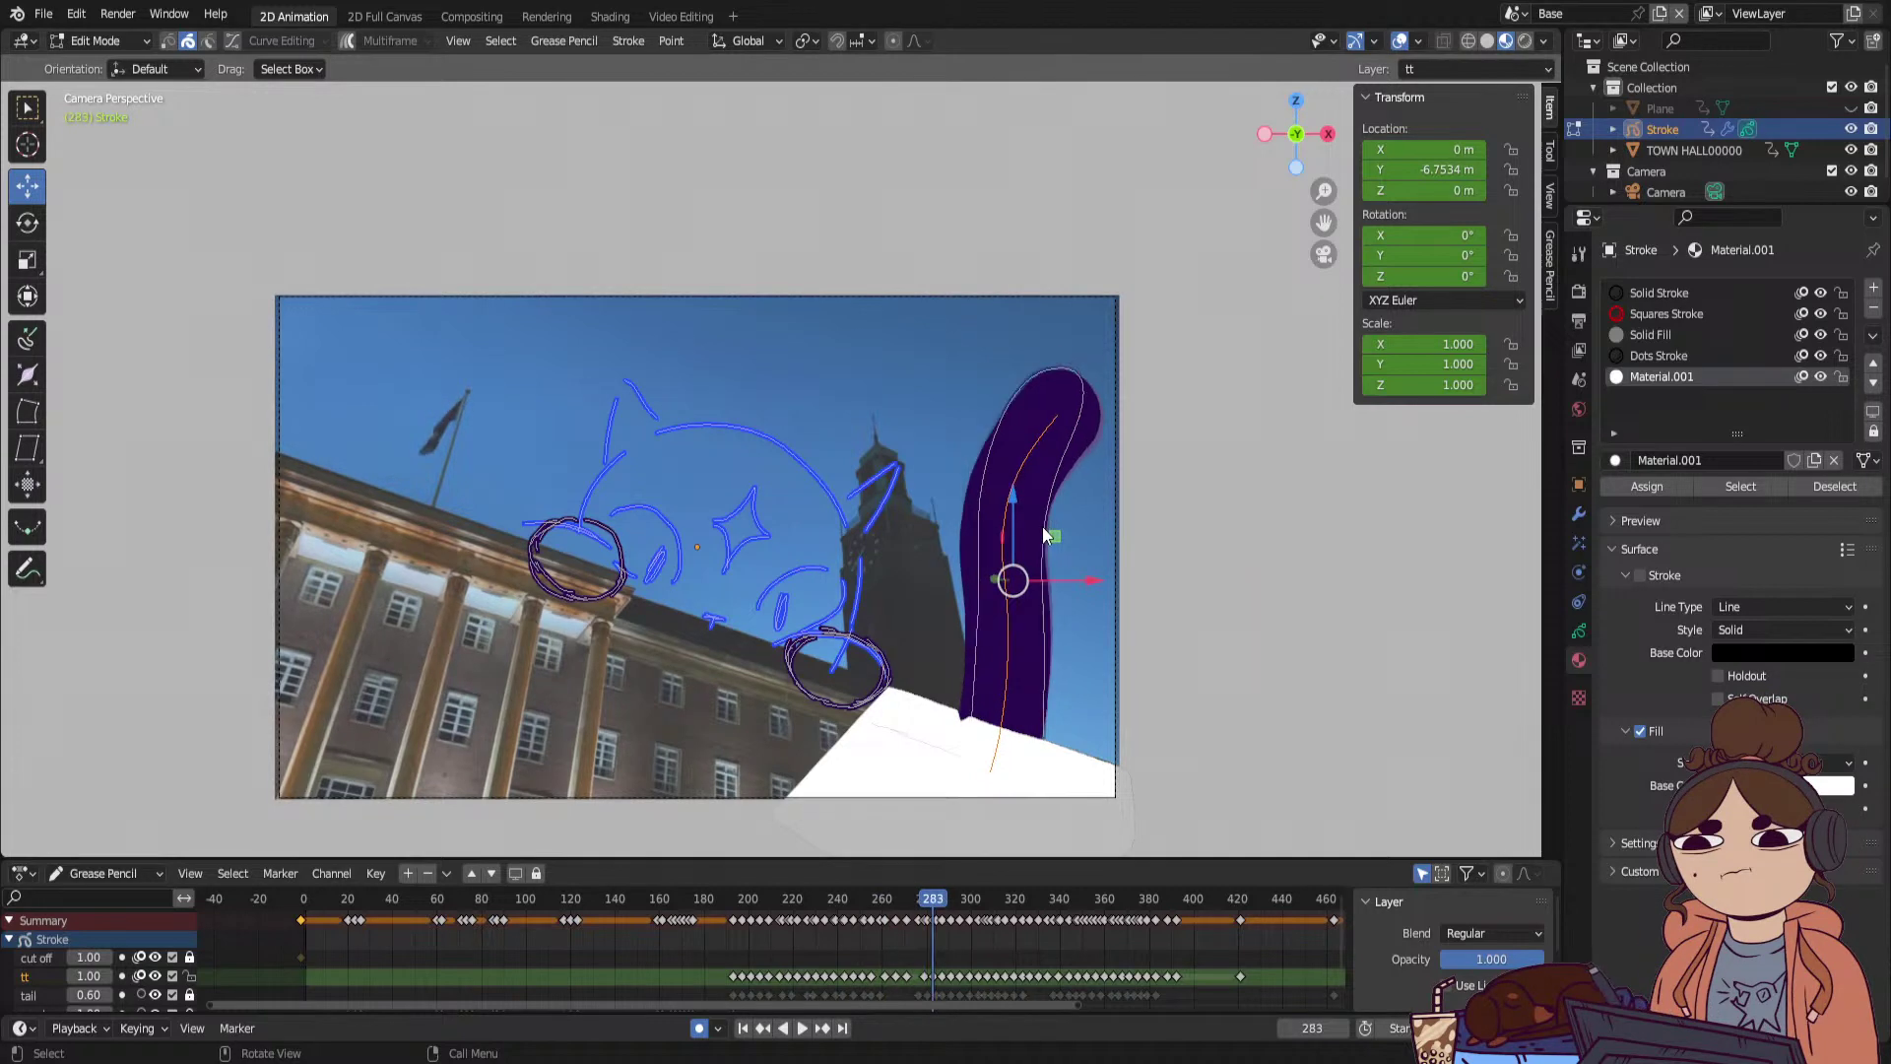
pyautogui.press('Up')
pyautogui.press('Up')
pyautogui.press('Up')
pyautogui.press('Up')
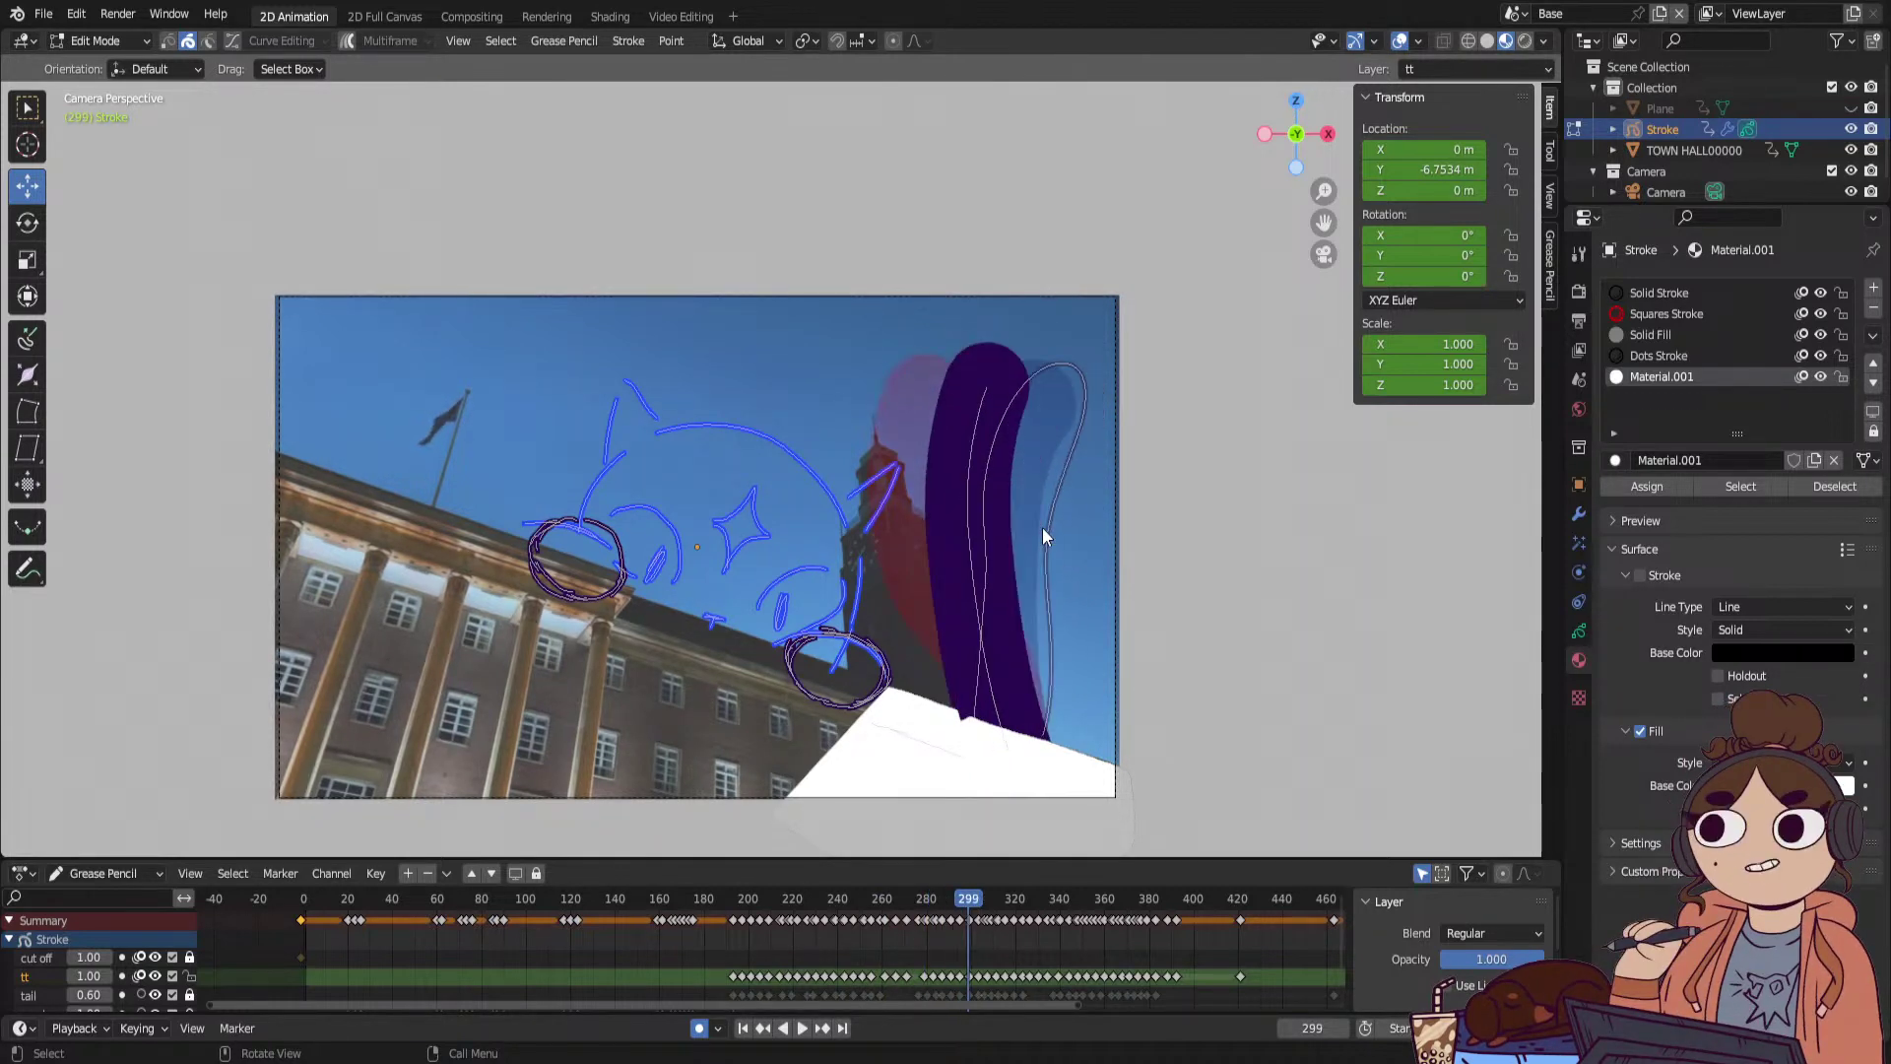
# Select the tail stroke and move it slightly down at frames 299 and 303.
pyautogui.moveTo(925, 353); pyautogui.dragTo(1075, 794)
pyautogui.moveTo(983, 461); pyautogui.dragTo(980, 483)
pyautogui.press('Up')
pyautogui.moveTo(832, 359); pyautogui.dragTo(1048, 739)
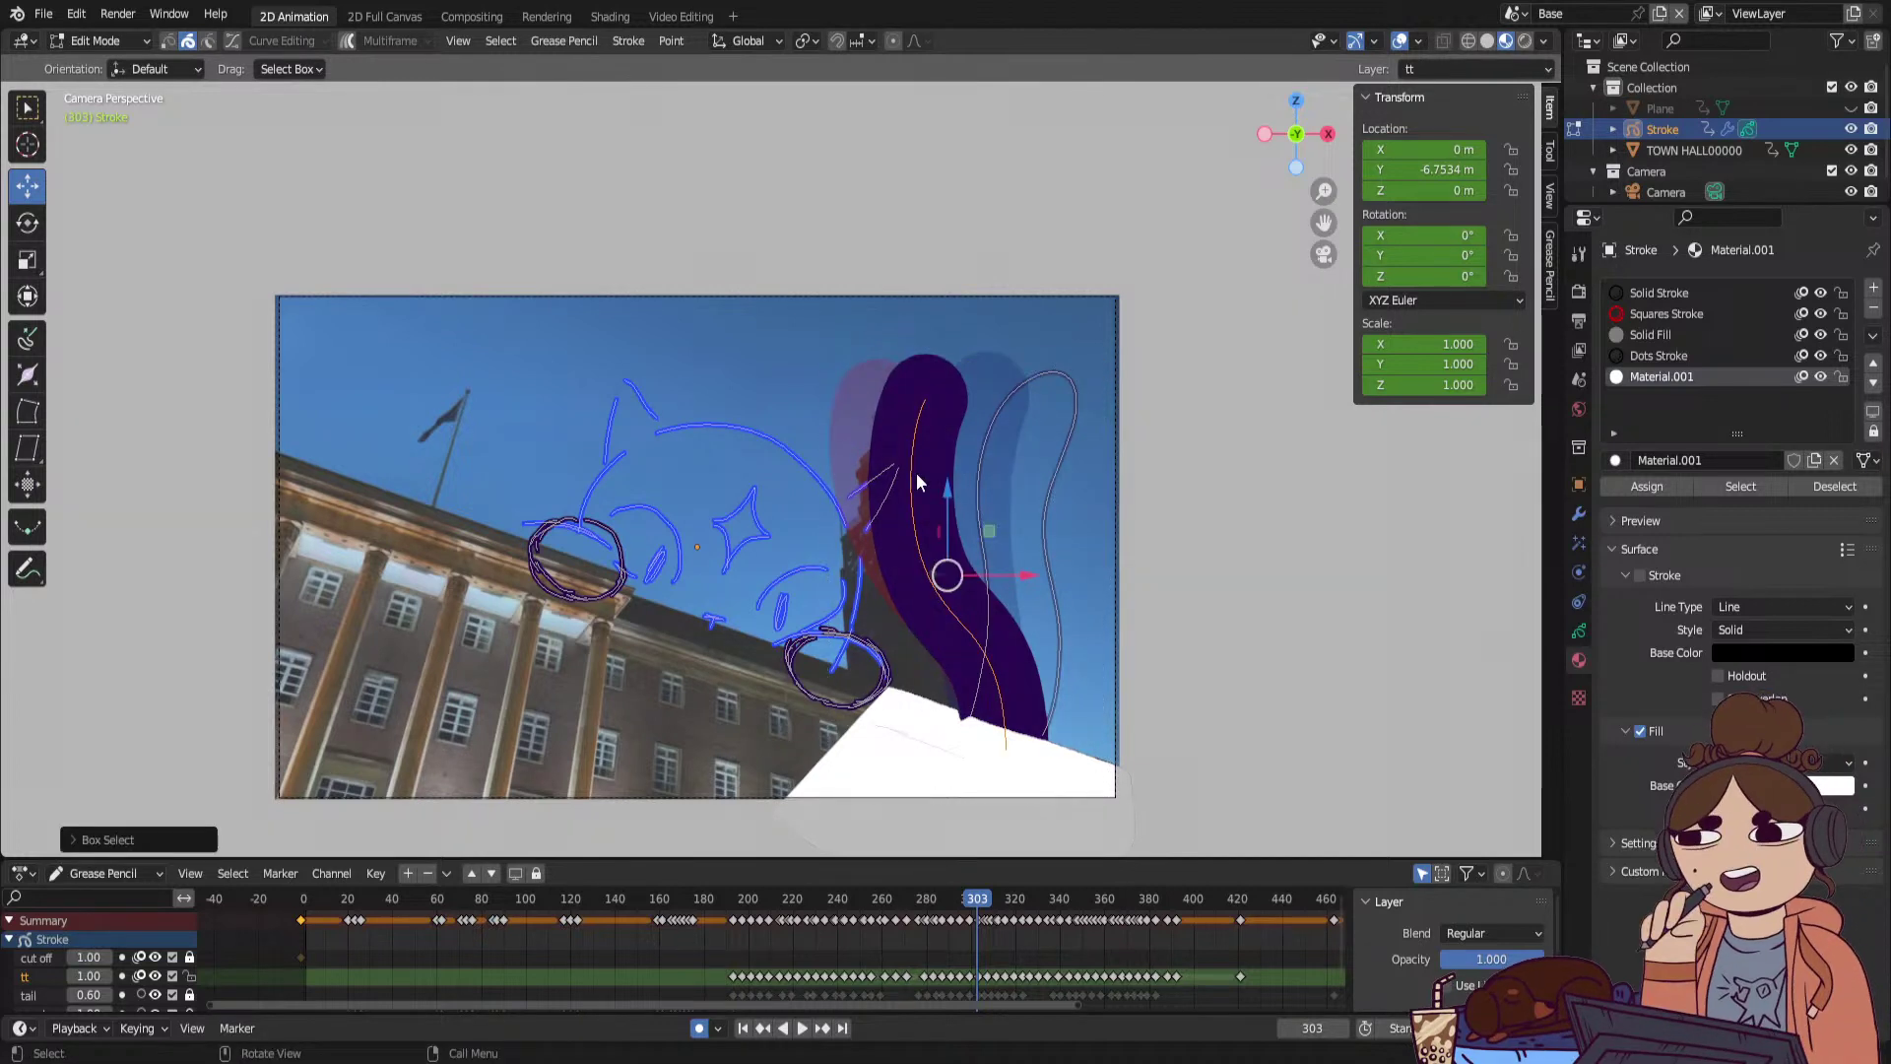
pyautogui.moveTo(943, 497); pyautogui.dragTo(947, 522)
# Select the tail stroke and lower it at frames 307 and 311.
pyautogui.press('Up')
pyautogui.moveTo(810, 373); pyautogui.dragTo(1071, 771)
pyautogui.moveTo(930, 520)
pyautogui.mouseDown()
pyautogui.moveTo(931, 535)
pyautogui.moveTo(927, 520)
pyautogui.mouseUp()
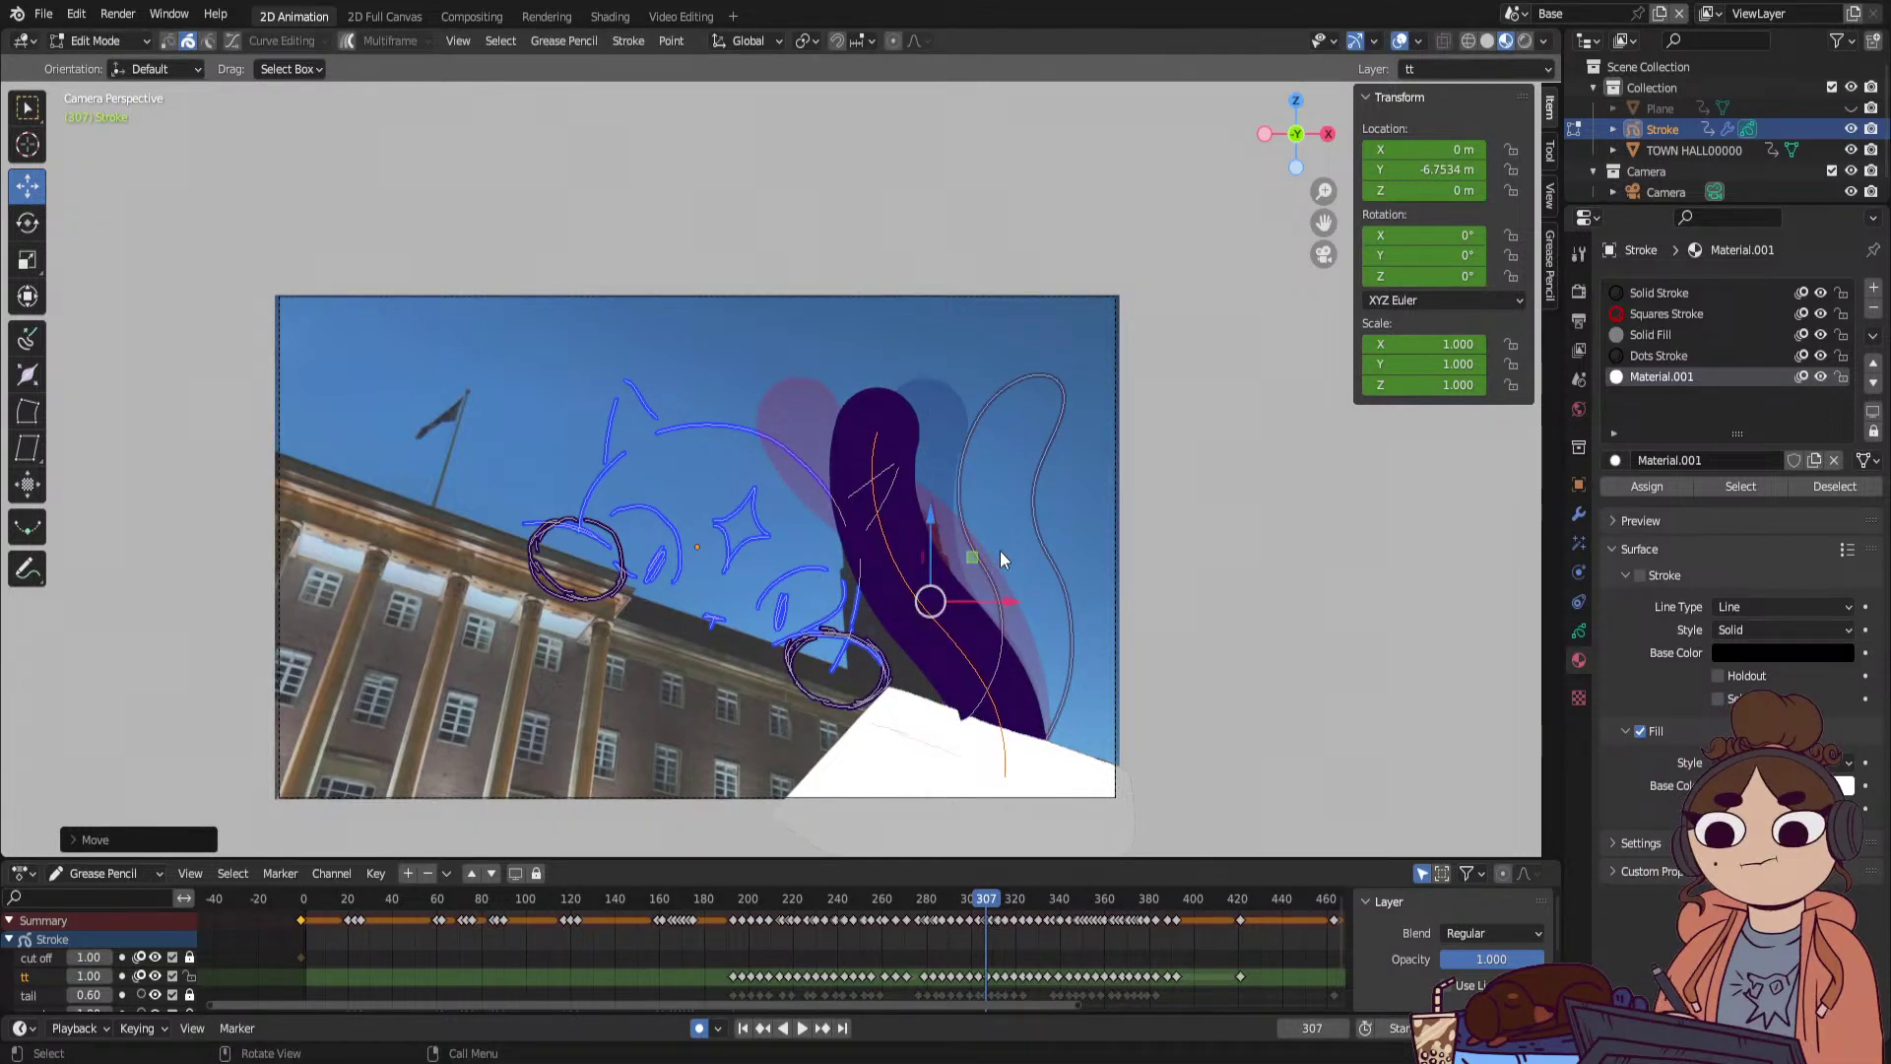
pyautogui.press('Up')
pyautogui.moveTo(774, 371); pyautogui.dragTo(1085, 819)
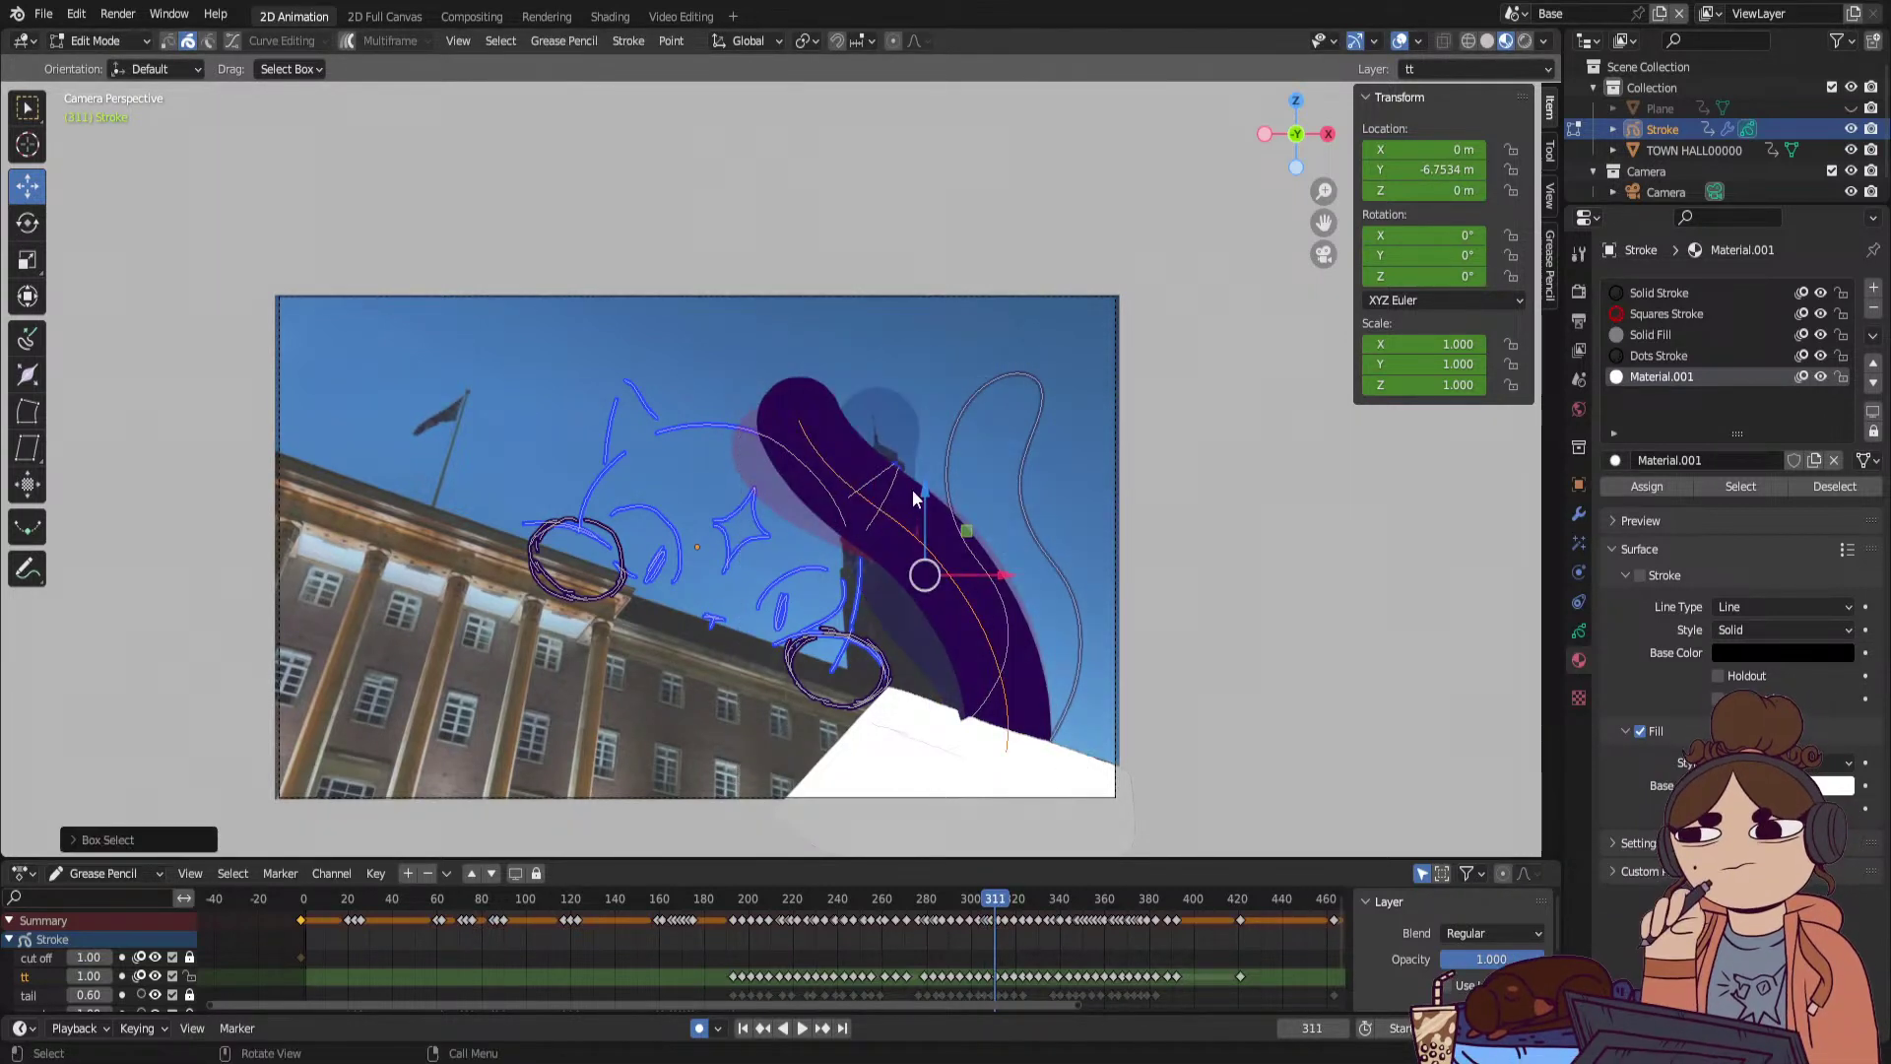
pyautogui.moveTo(920, 494); pyautogui.dragTo(922, 529)
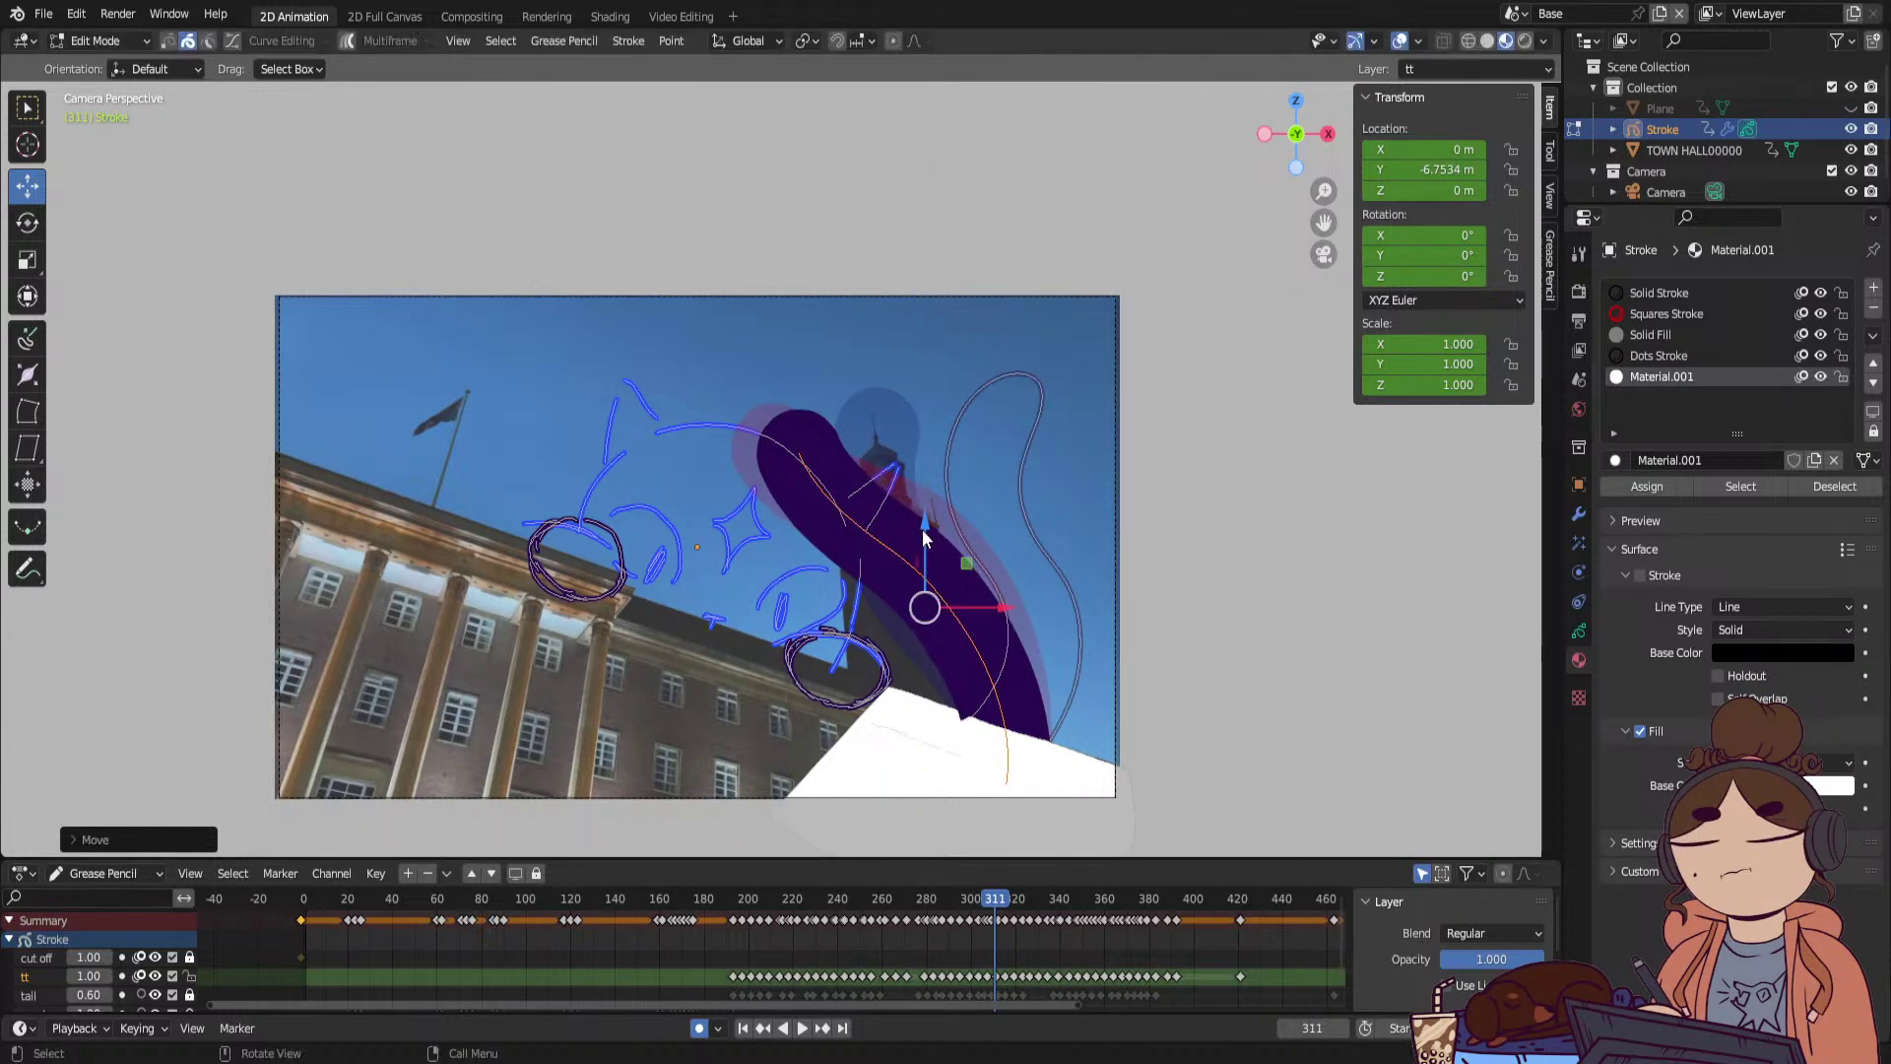
# Select the tail stroke and lower it vertically at frames 315 and 319.
pyautogui.press('Up')
pyautogui.moveTo(715, 383); pyautogui.dragTo(1131, 777)
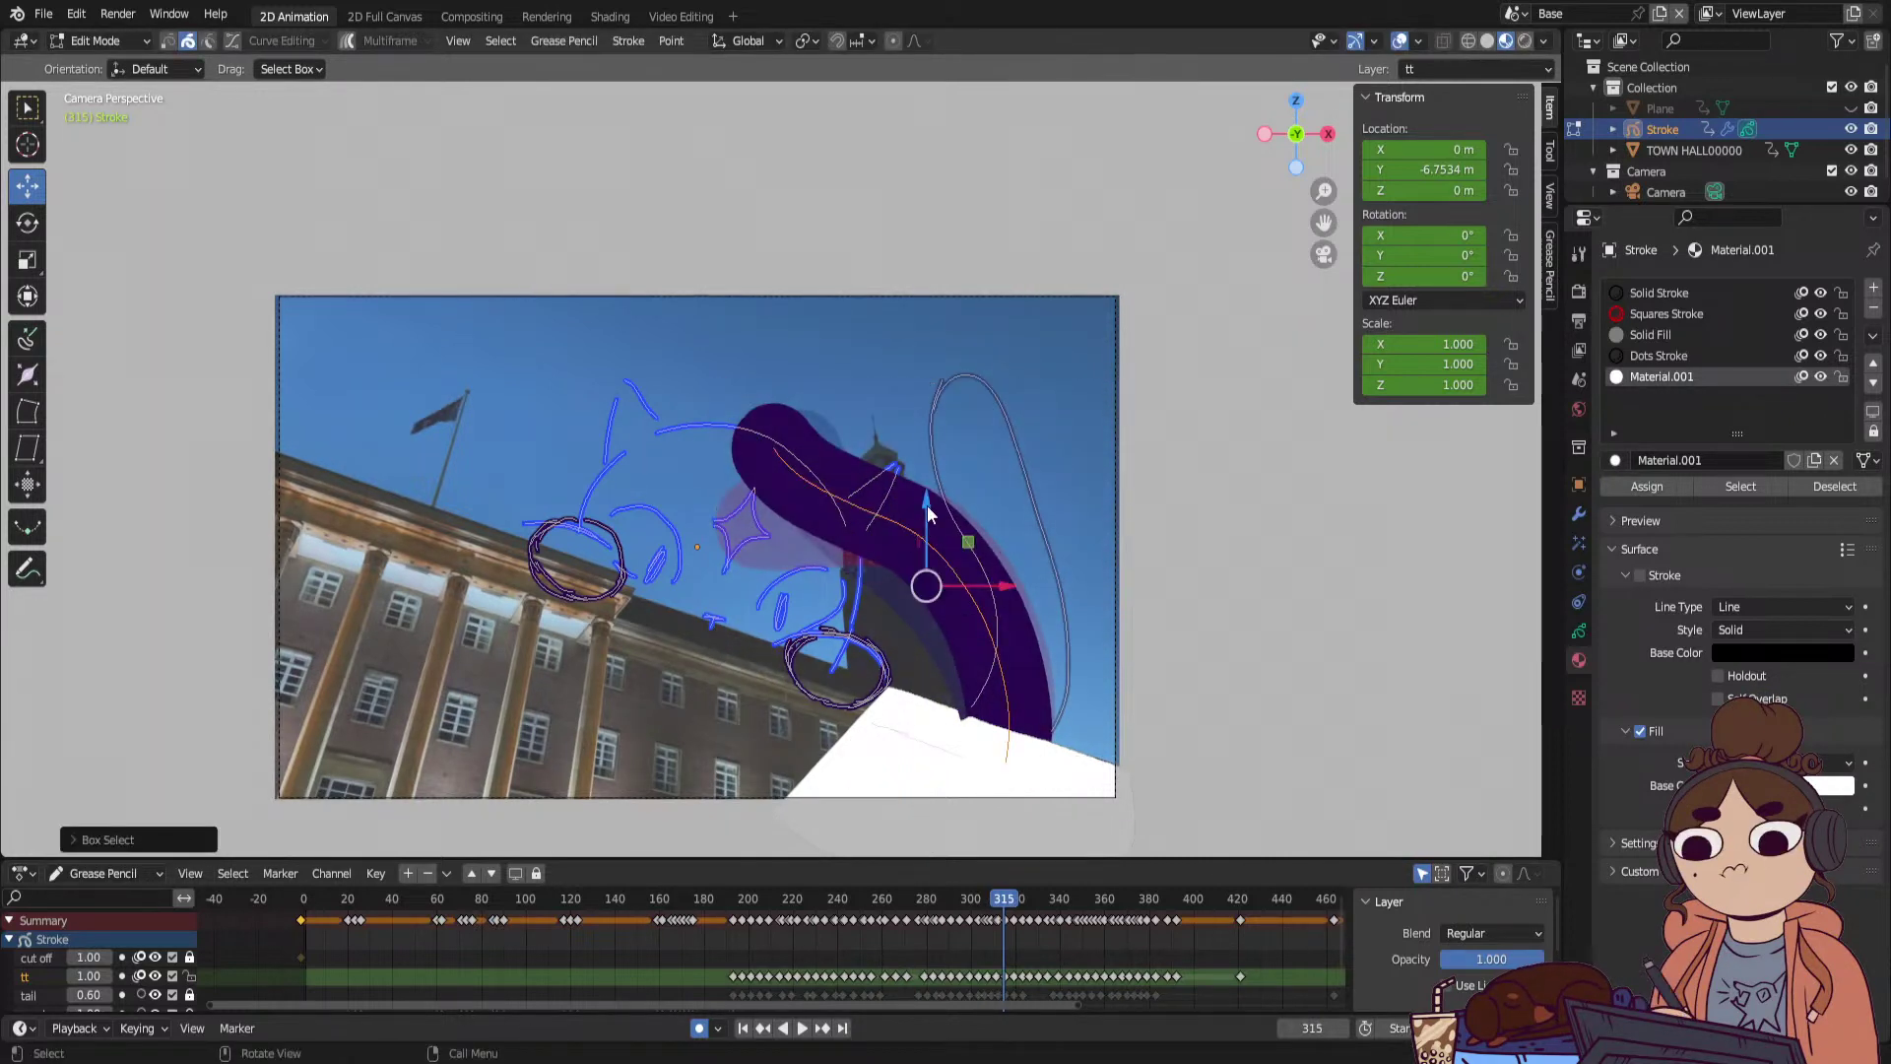
pyautogui.moveTo(924, 500); pyautogui.dragTo(926, 534)
pyautogui.press('Up')
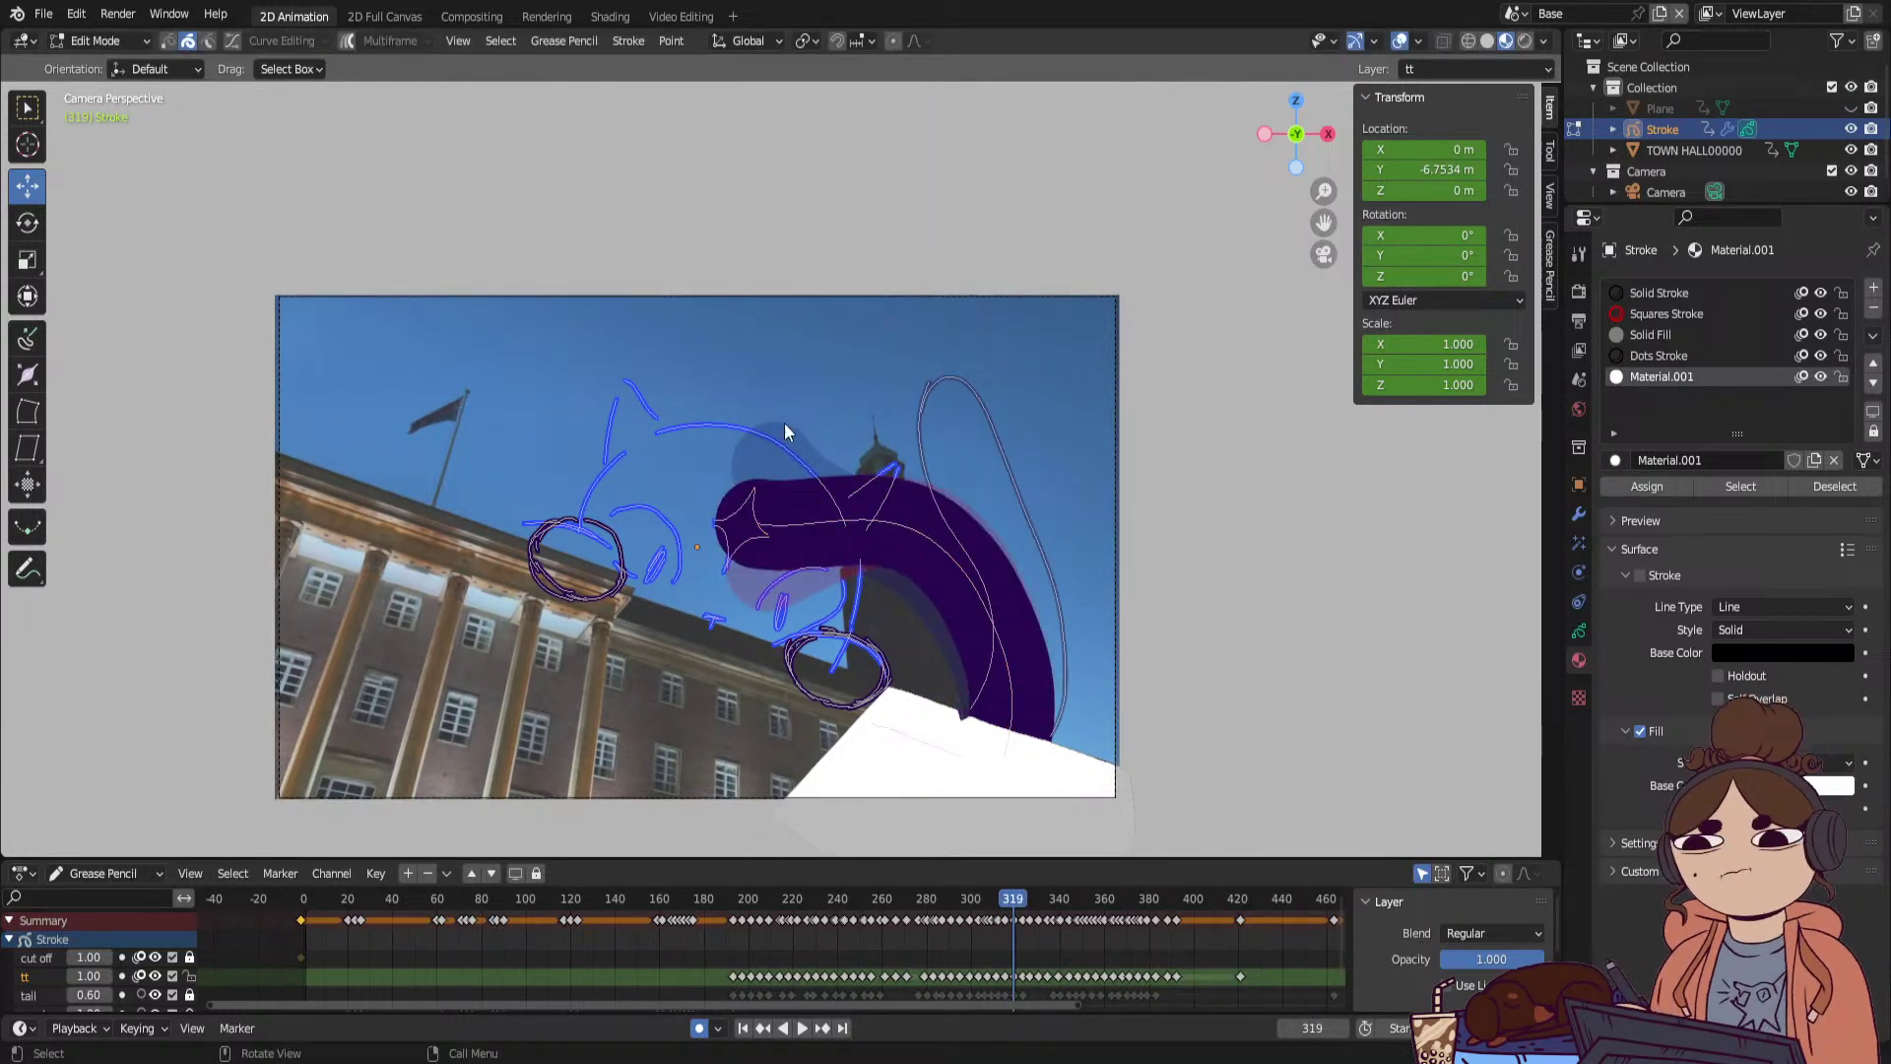
pyautogui.moveTo(717, 426); pyautogui.dragTo(1044, 709)
pyautogui.moveTo(930, 512); pyautogui.dragTo(930, 522)
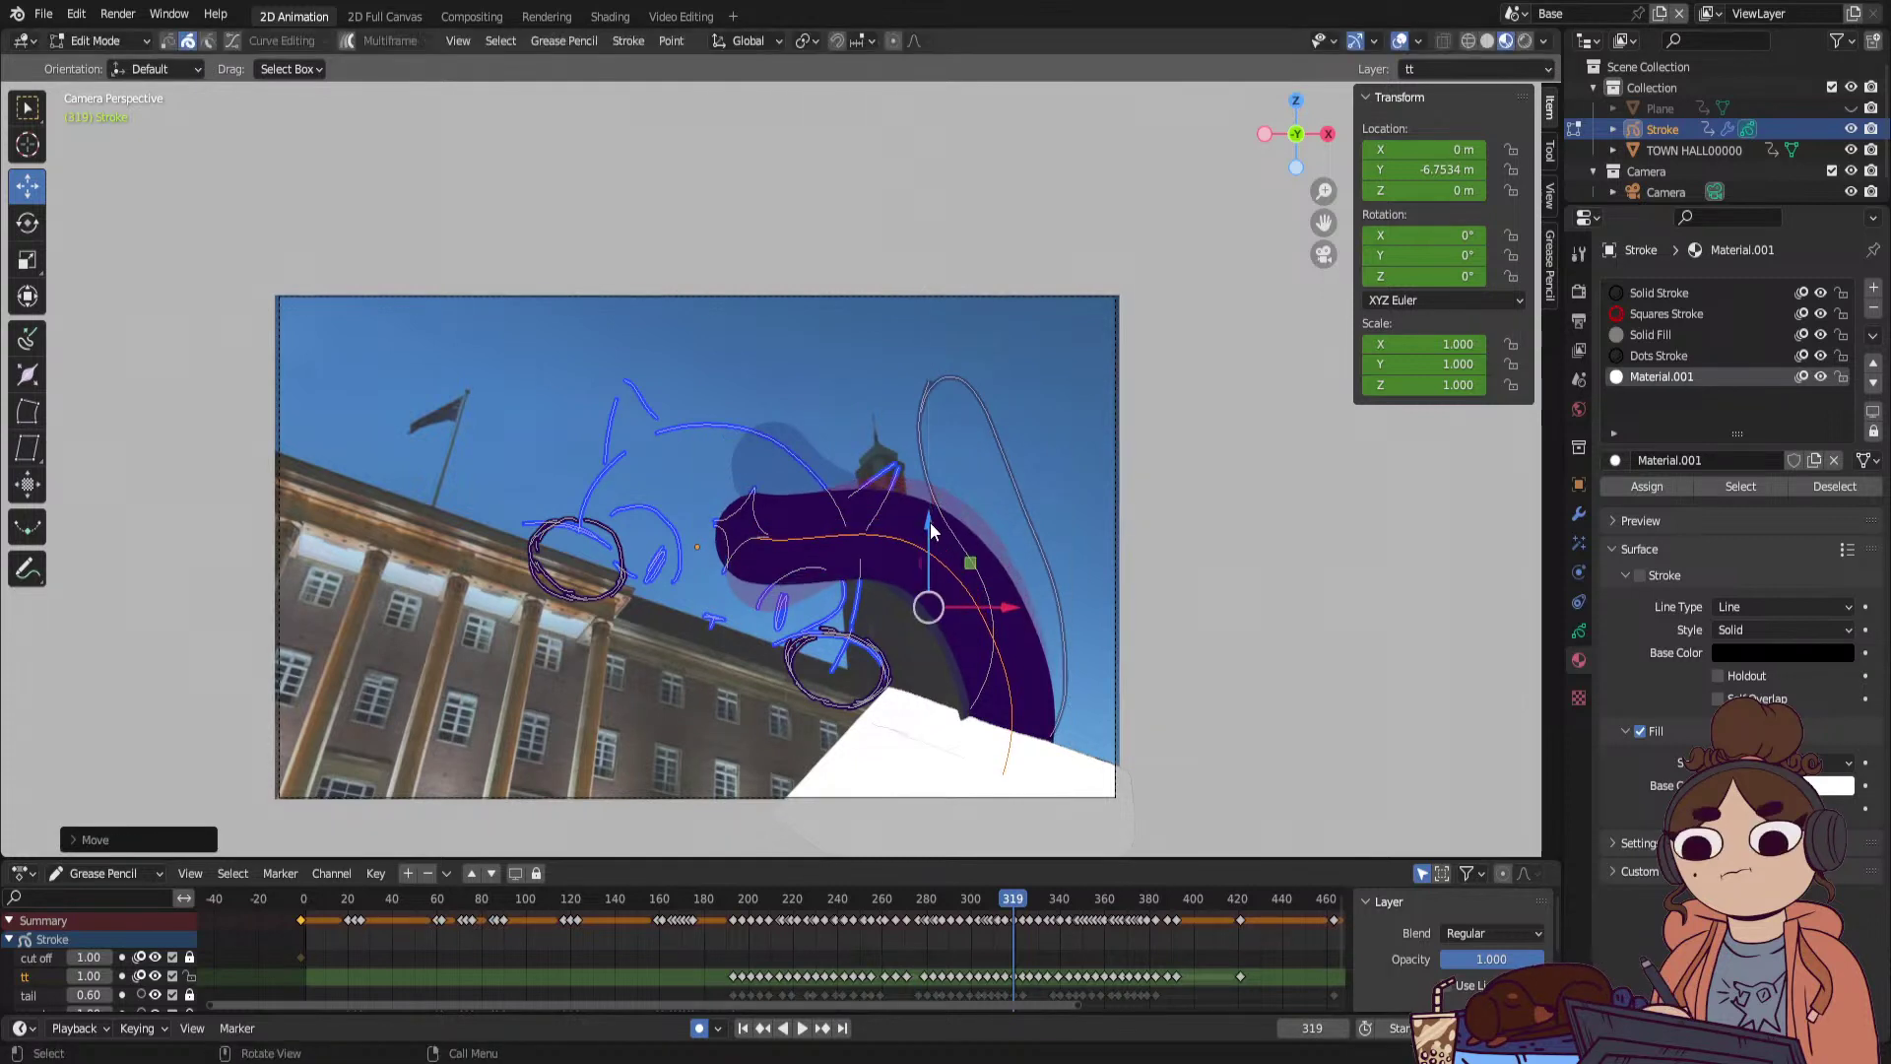
# Select the tail stroke and move it slightly down at frames 323 and 326.
pyautogui.press('Up')
pyautogui.moveTo(802, 450); pyautogui.dragTo(1041, 759)
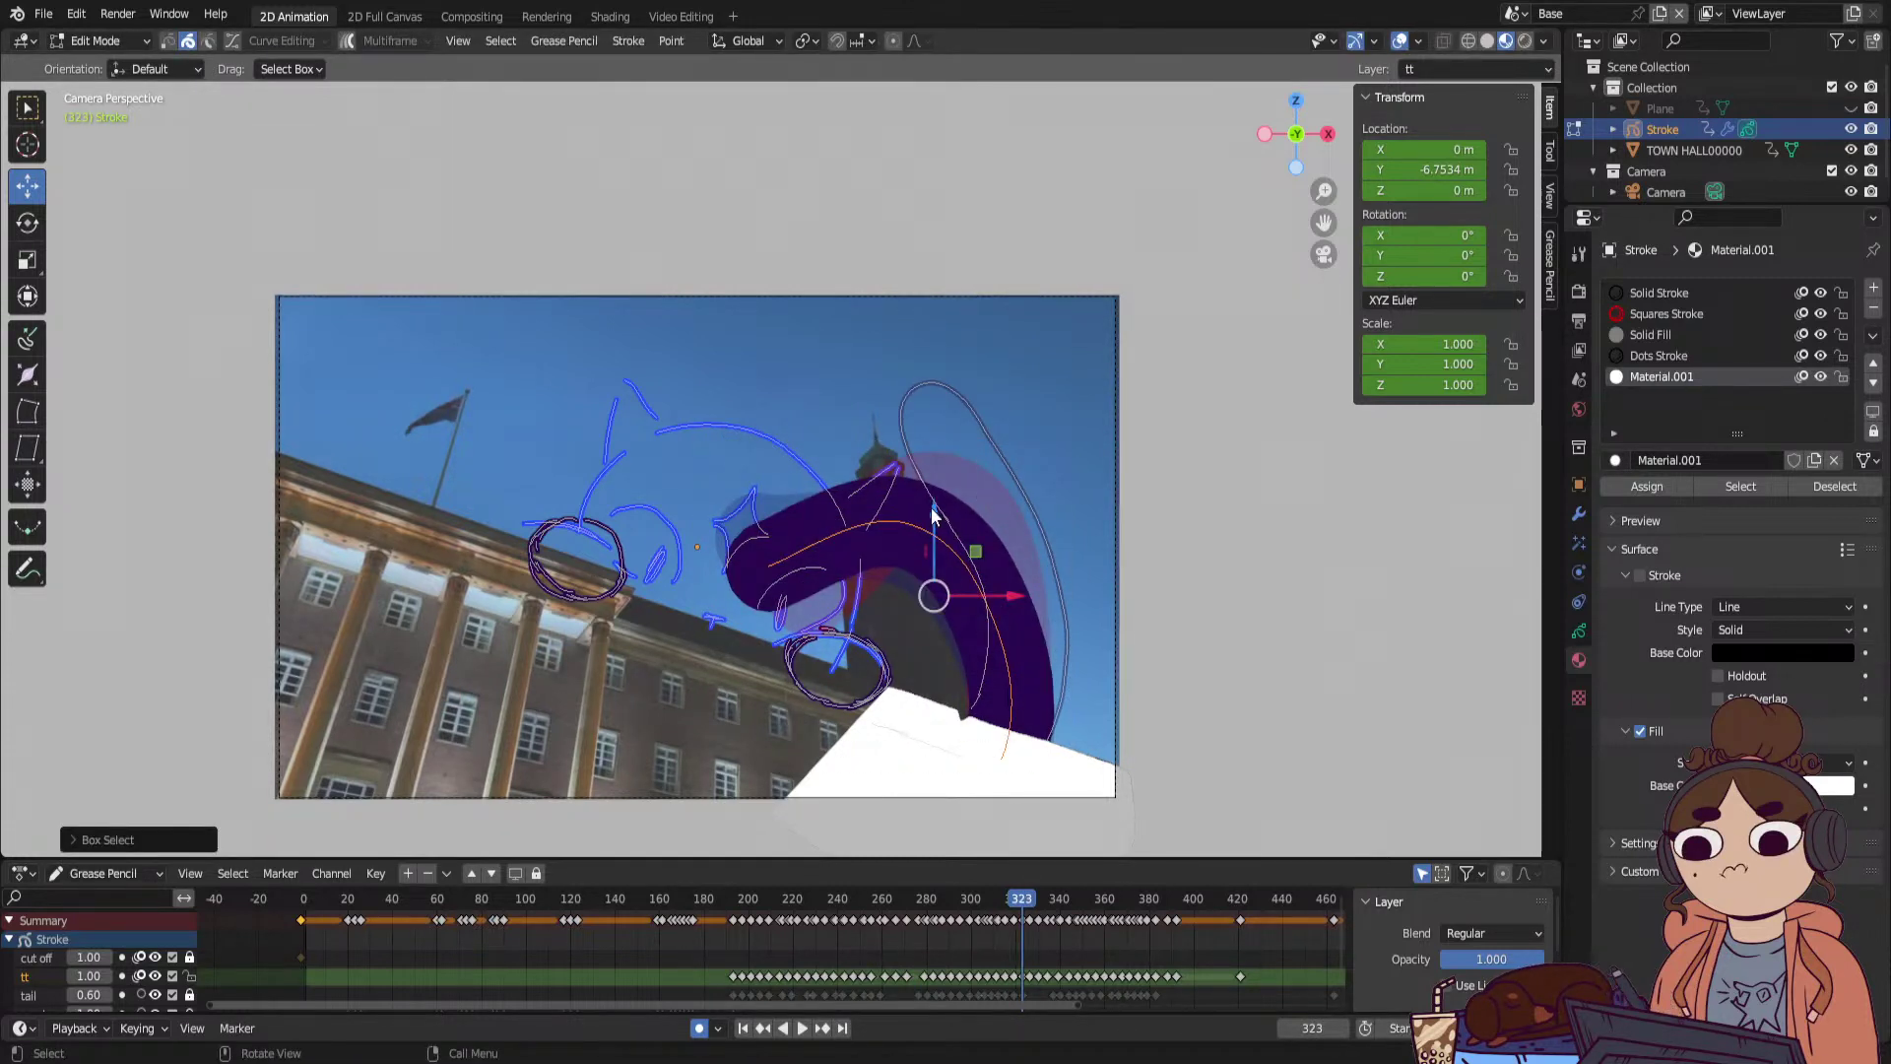
pyautogui.moveTo(931, 506); pyautogui.dragTo(933, 530)
pyautogui.press('Up')
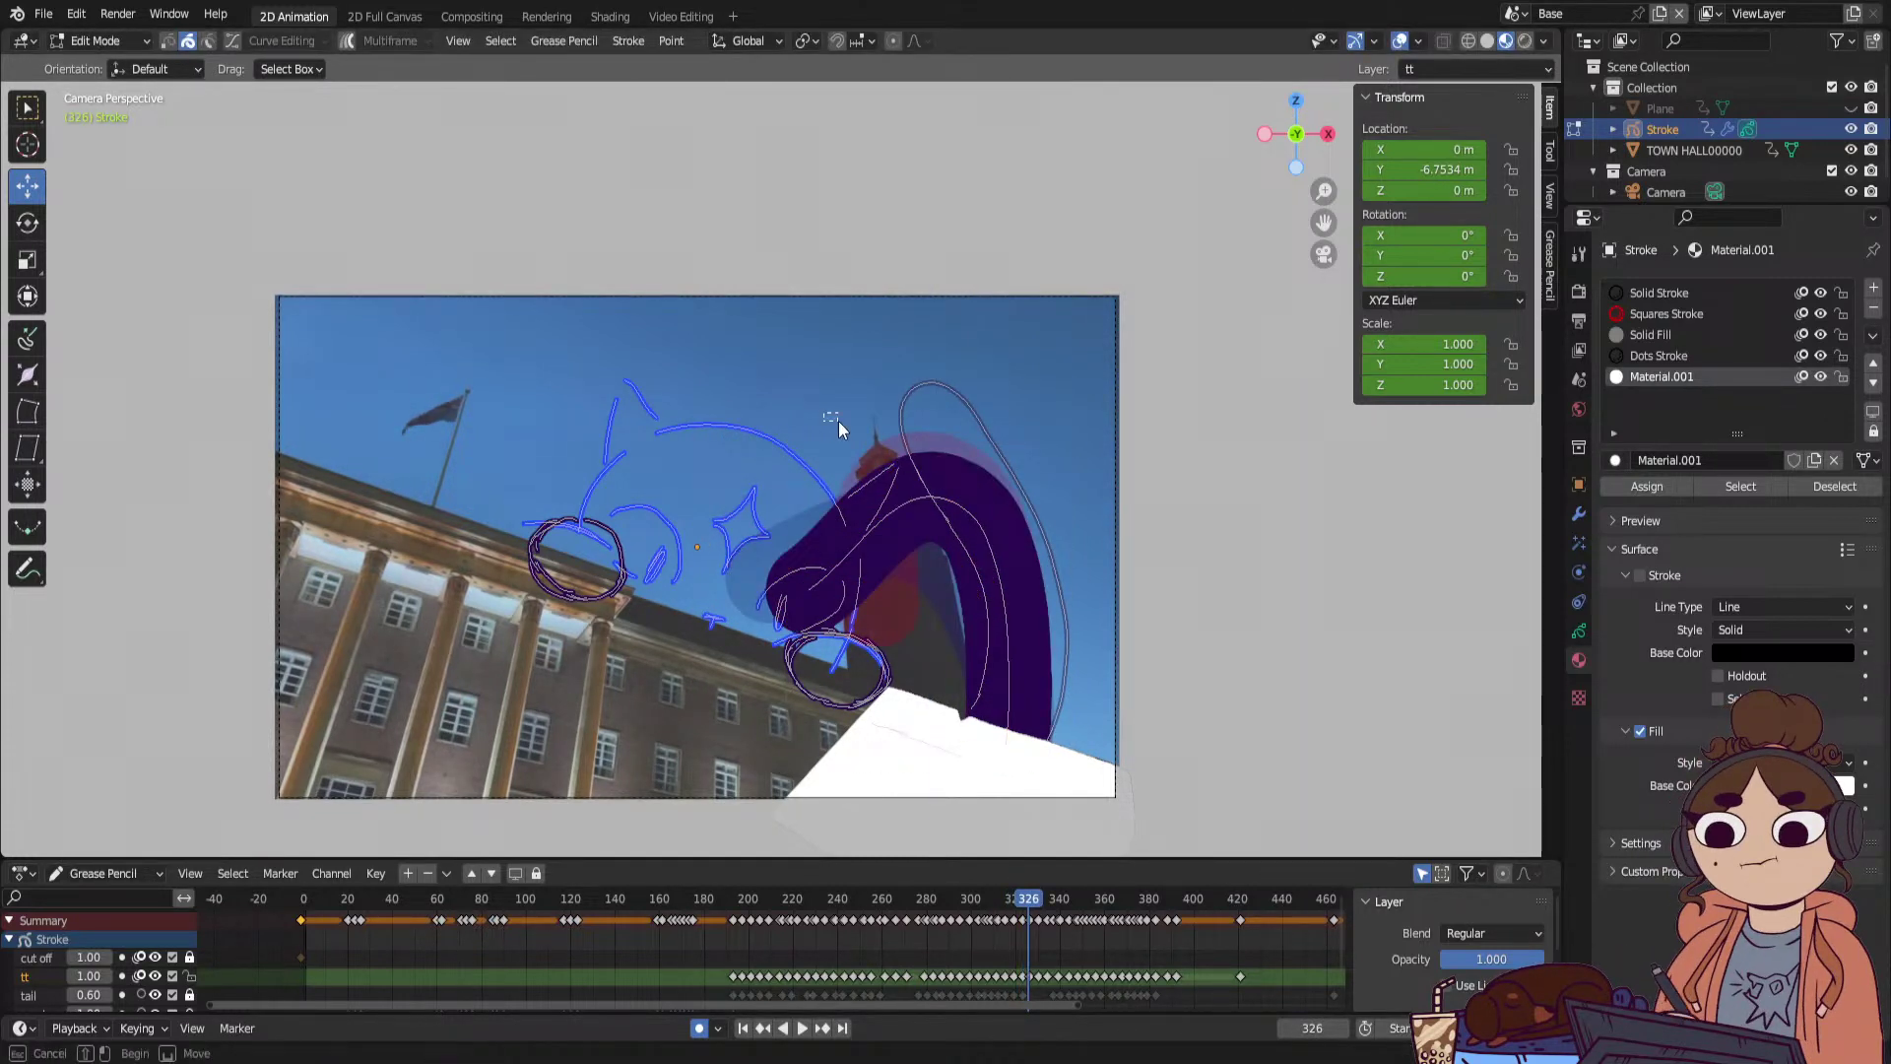
pyautogui.moveTo(837, 421); pyautogui.dragTo(1009, 582)
pyautogui.moveTo(948, 483); pyautogui.dragTo(948, 498)
# Select the tail stroke and lower it at frames 330 and 334 so its base sits behind the white shape.
pyautogui.press('Up')
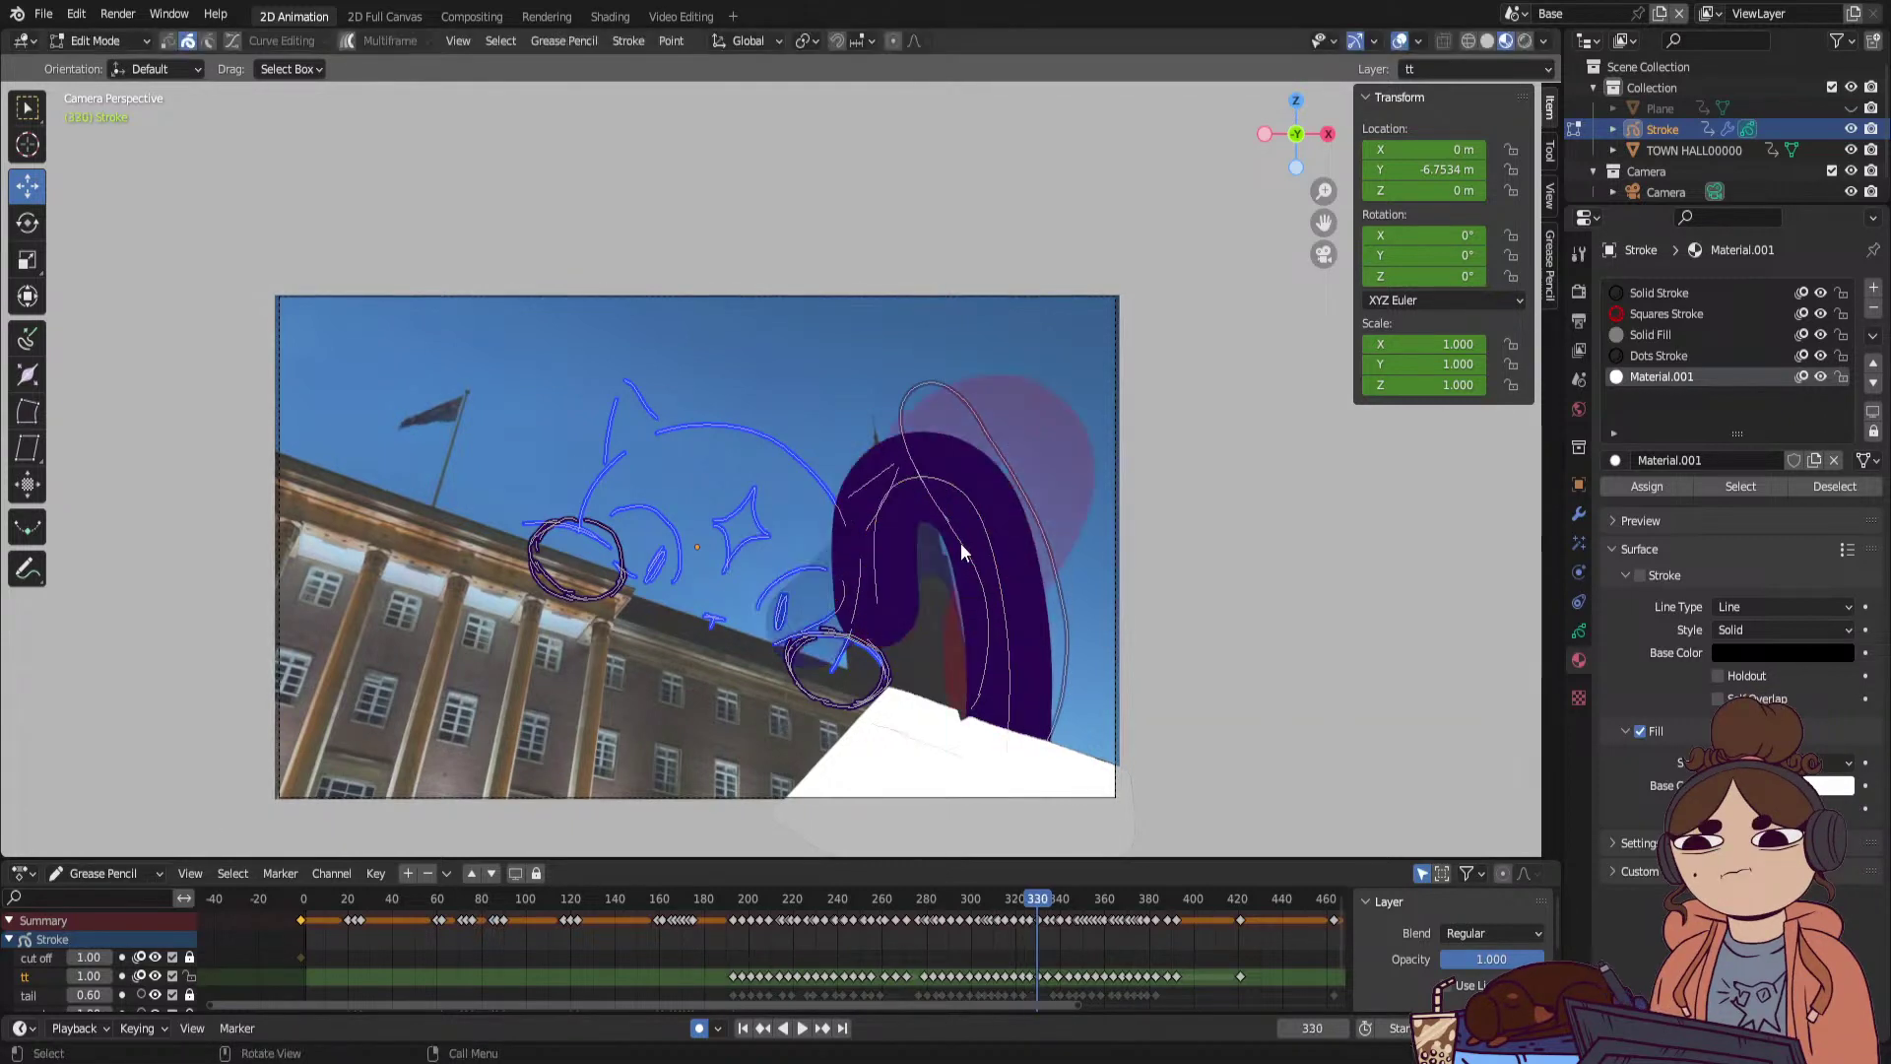
pyautogui.moveTo(859, 418); pyautogui.dragTo(1025, 629)
pyautogui.moveTo(954, 476); pyautogui.dragTo(955, 490)
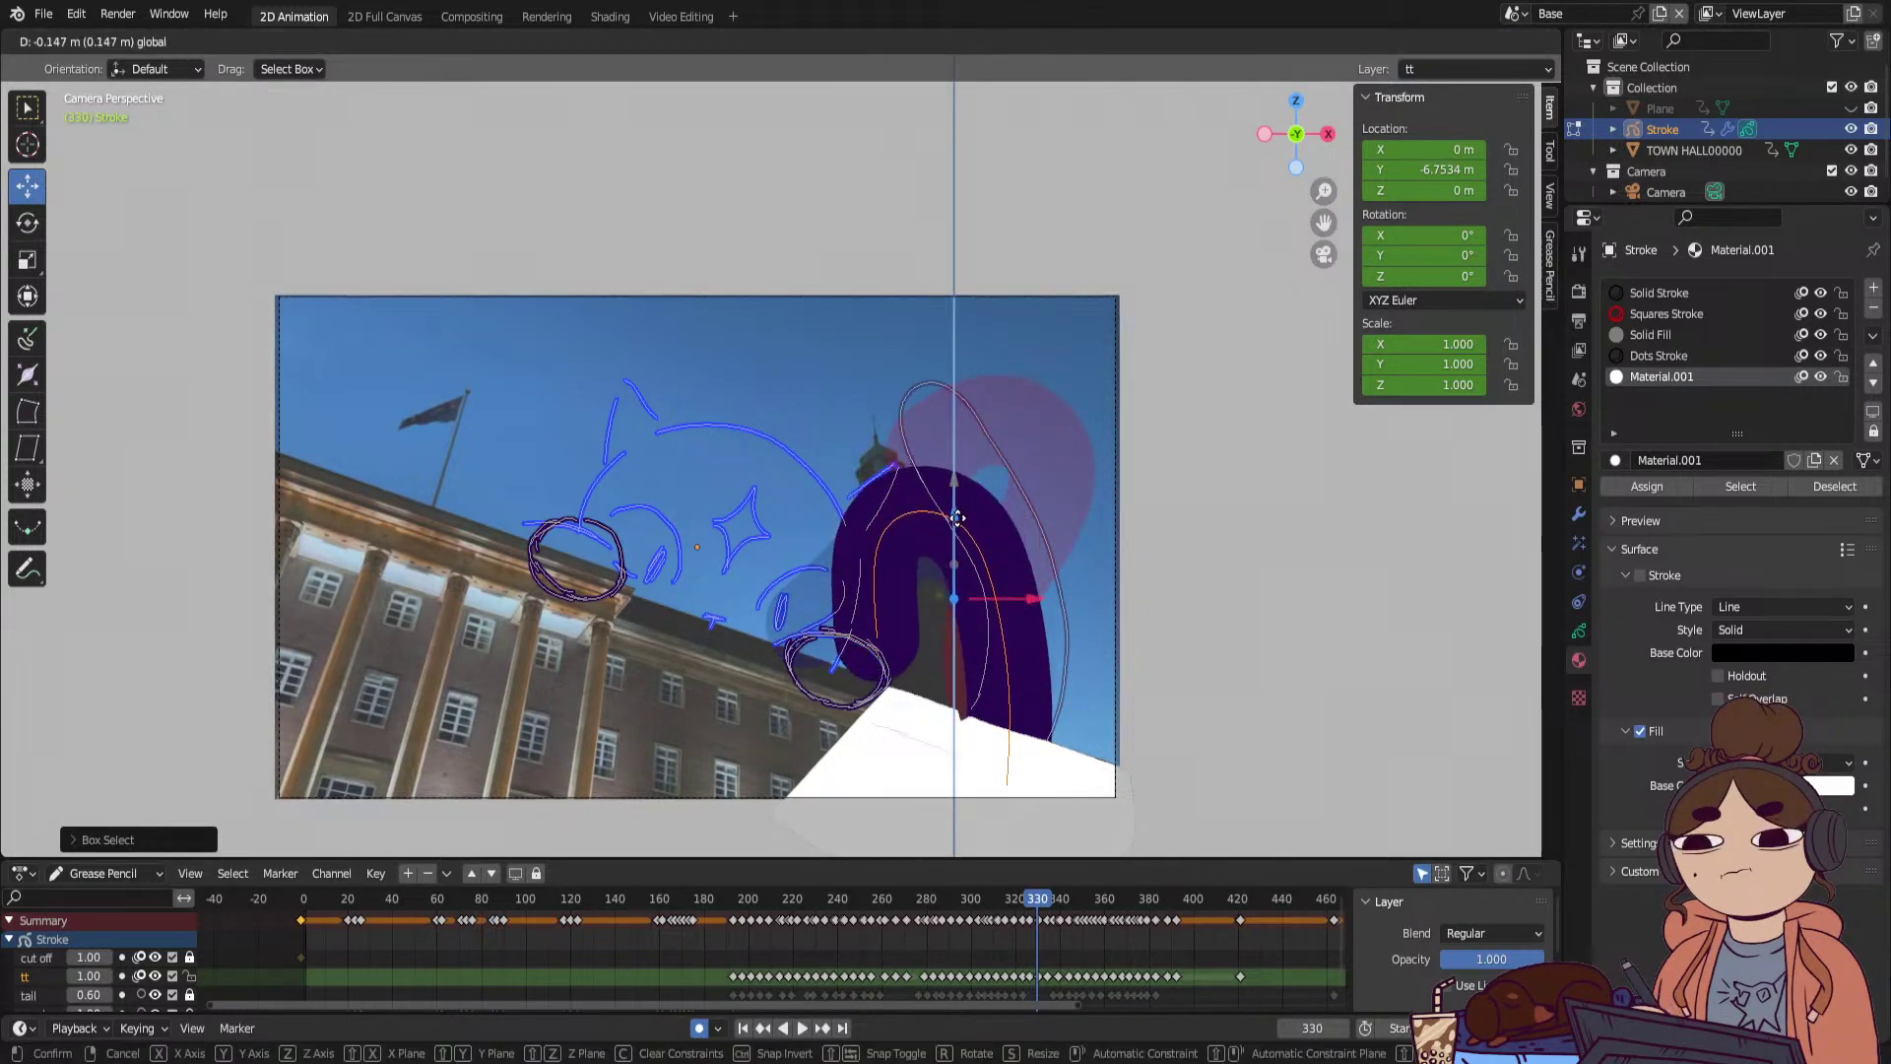
pyautogui.press('Up')
pyautogui.moveTo(898, 359); pyautogui.dragTo(1096, 619)
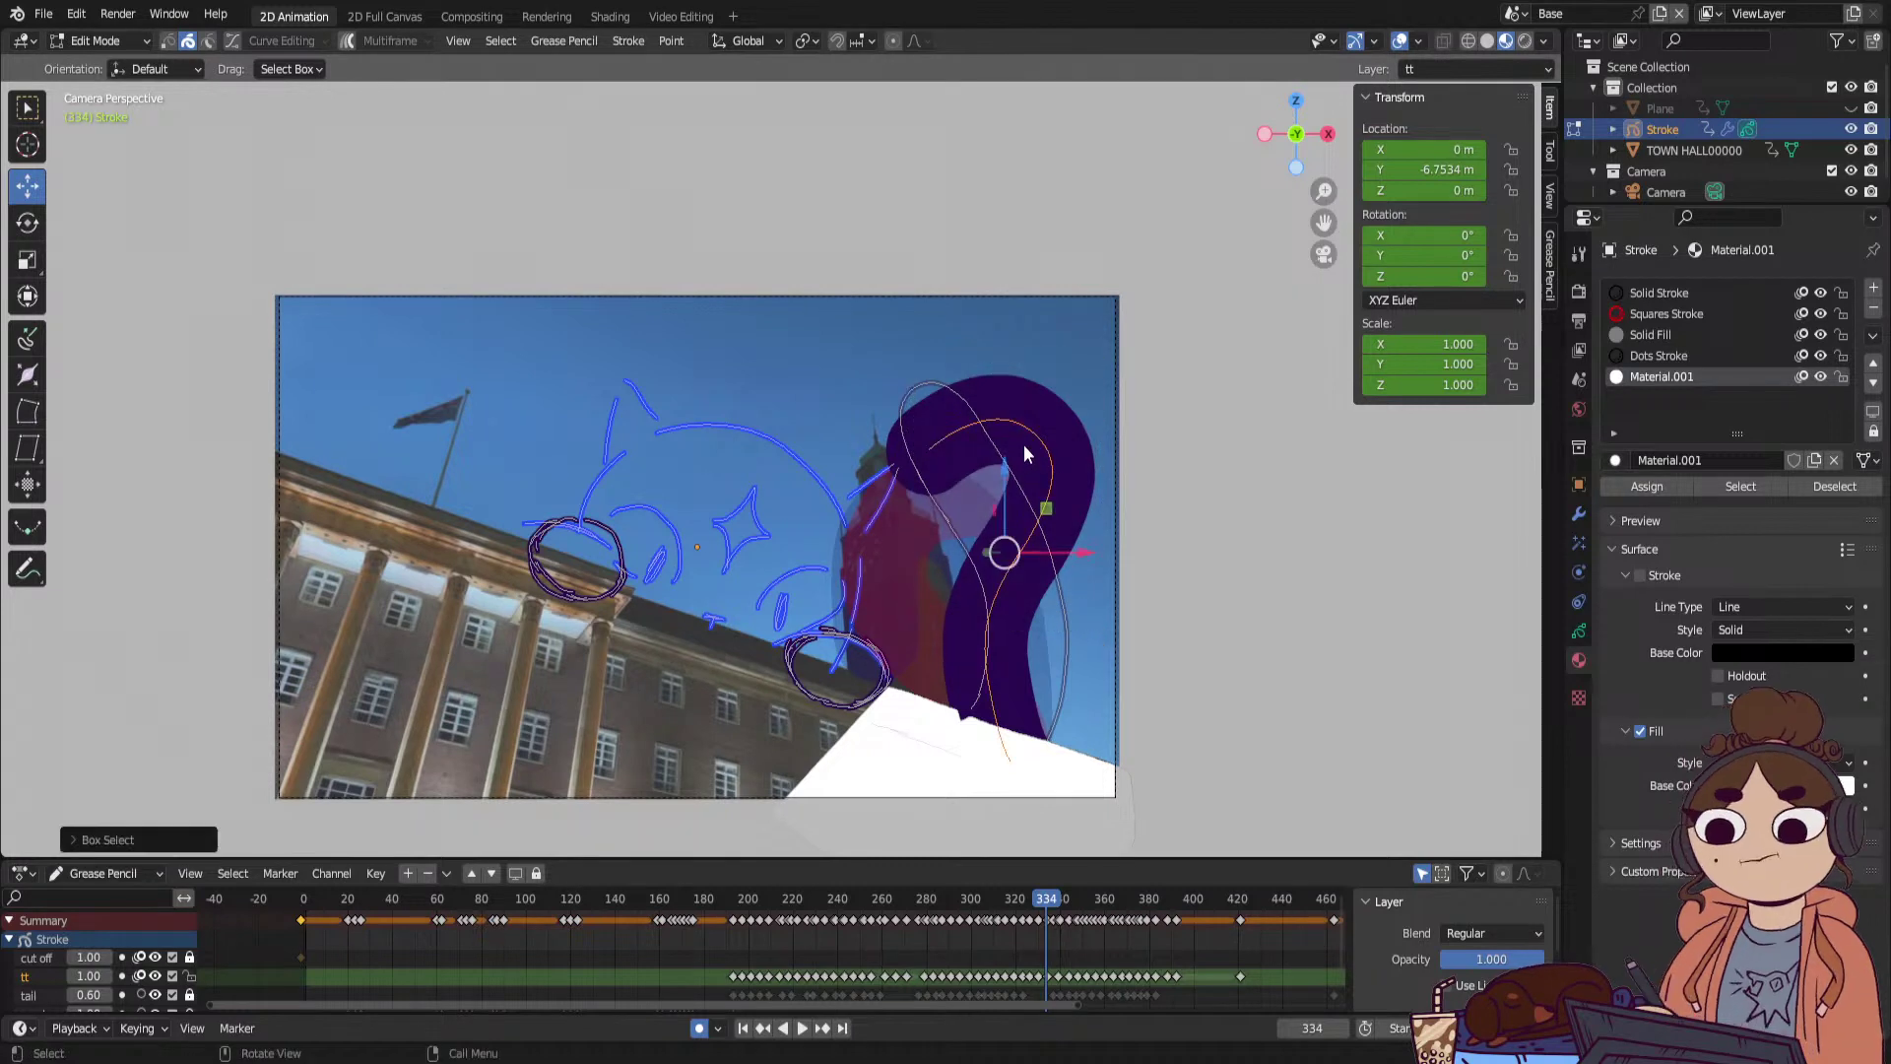
pyautogui.moveTo(1005, 463); pyautogui.dragTo(1008, 511)
# Select the tail stroke and lower it vertically at frames 339 and 344.
pyautogui.press('Up')
pyautogui.moveTo(877, 409); pyautogui.dragTo(1072, 798)
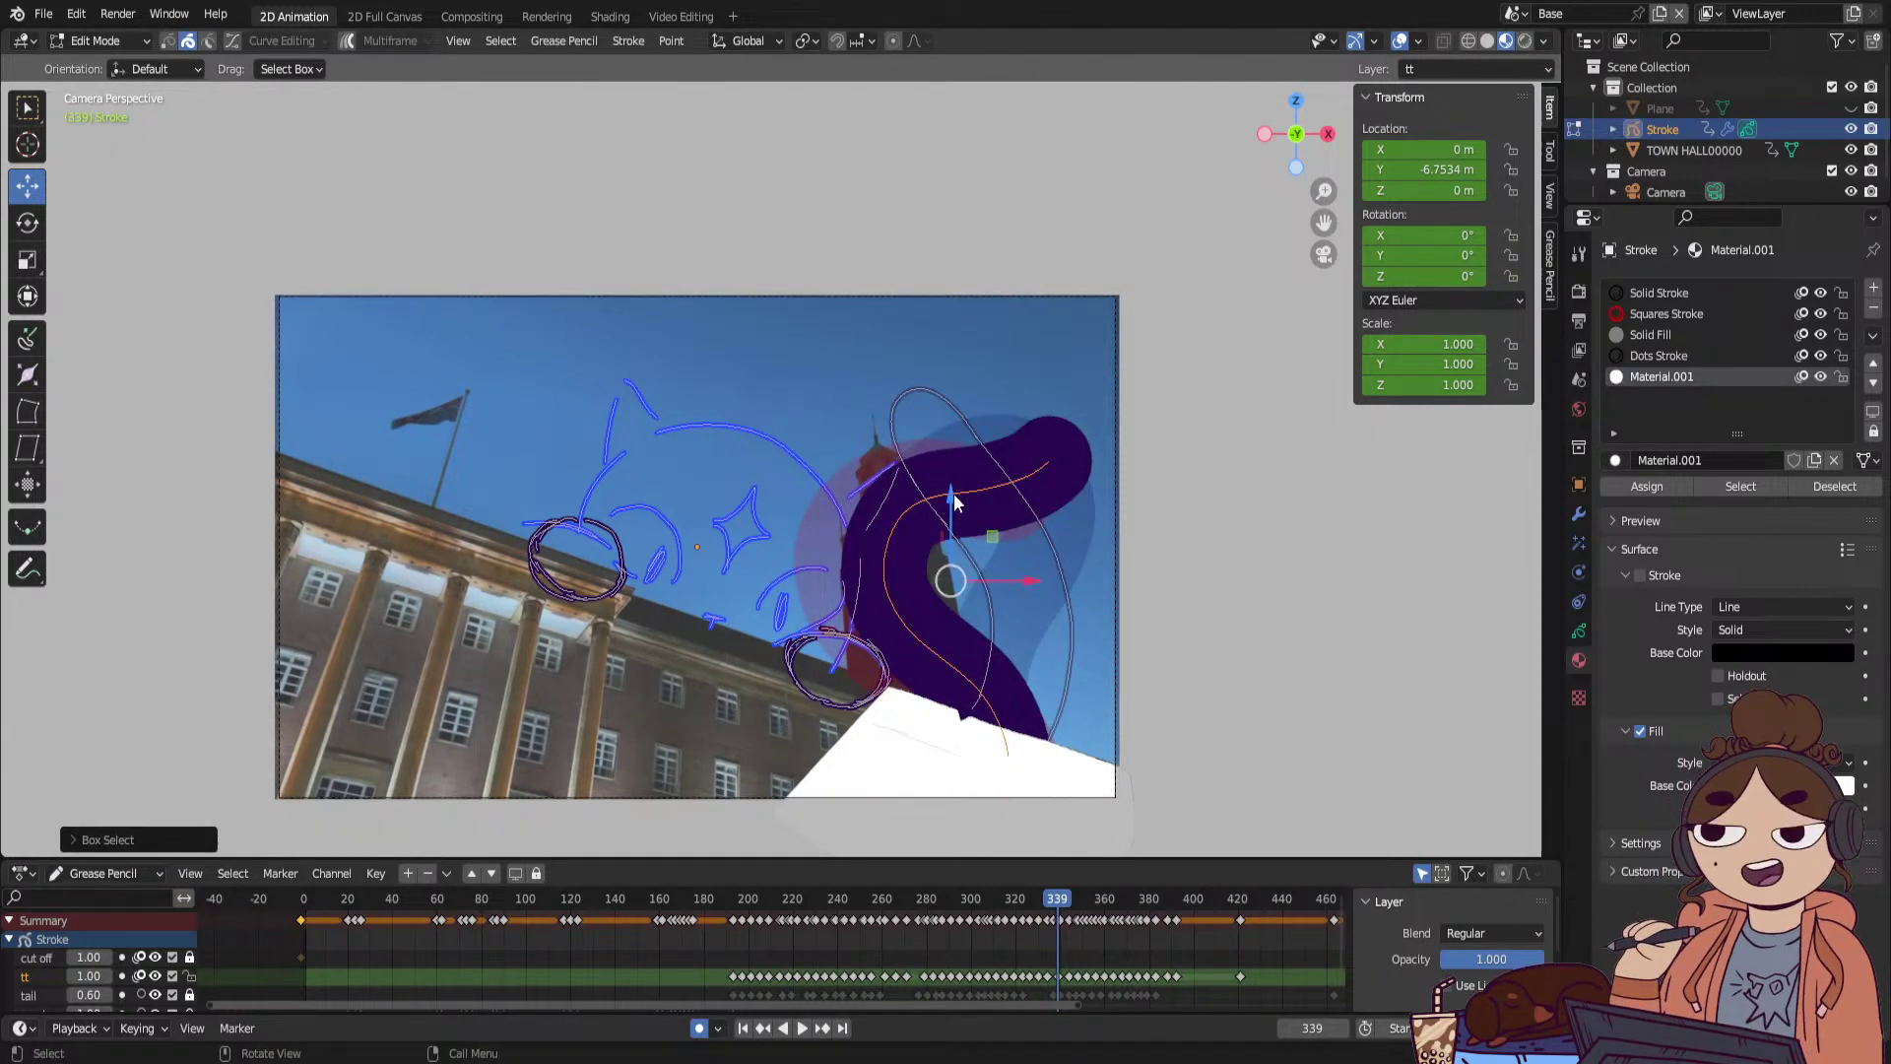
pyautogui.moveTo(953, 498); pyautogui.dragTo(953, 516)
pyautogui.press('Up')
pyautogui.moveTo(859, 406); pyautogui.dragTo(1028, 821)
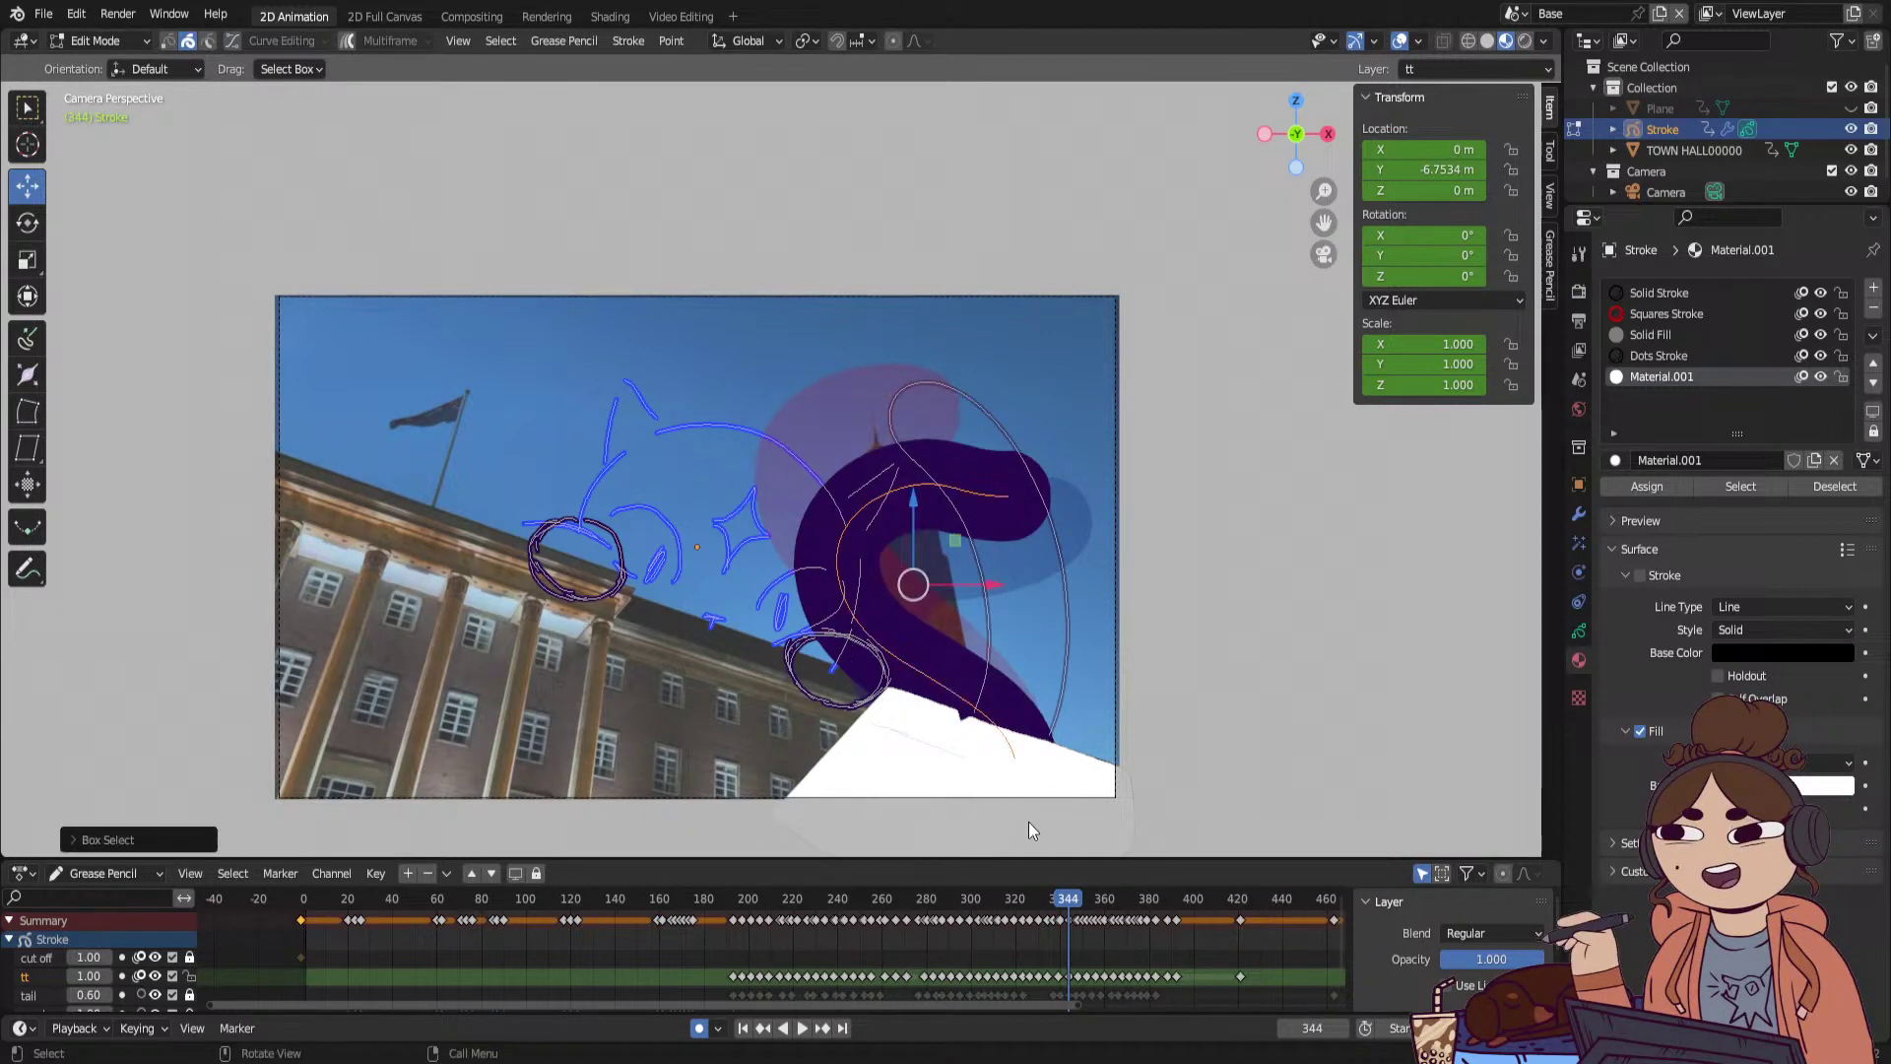
pyautogui.moveTo(918, 479); pyautogui.dragTo(930, 528)
# Select the tail stroke and lower it vertically at frames 348 and 352.
pyautogui.press('Up')
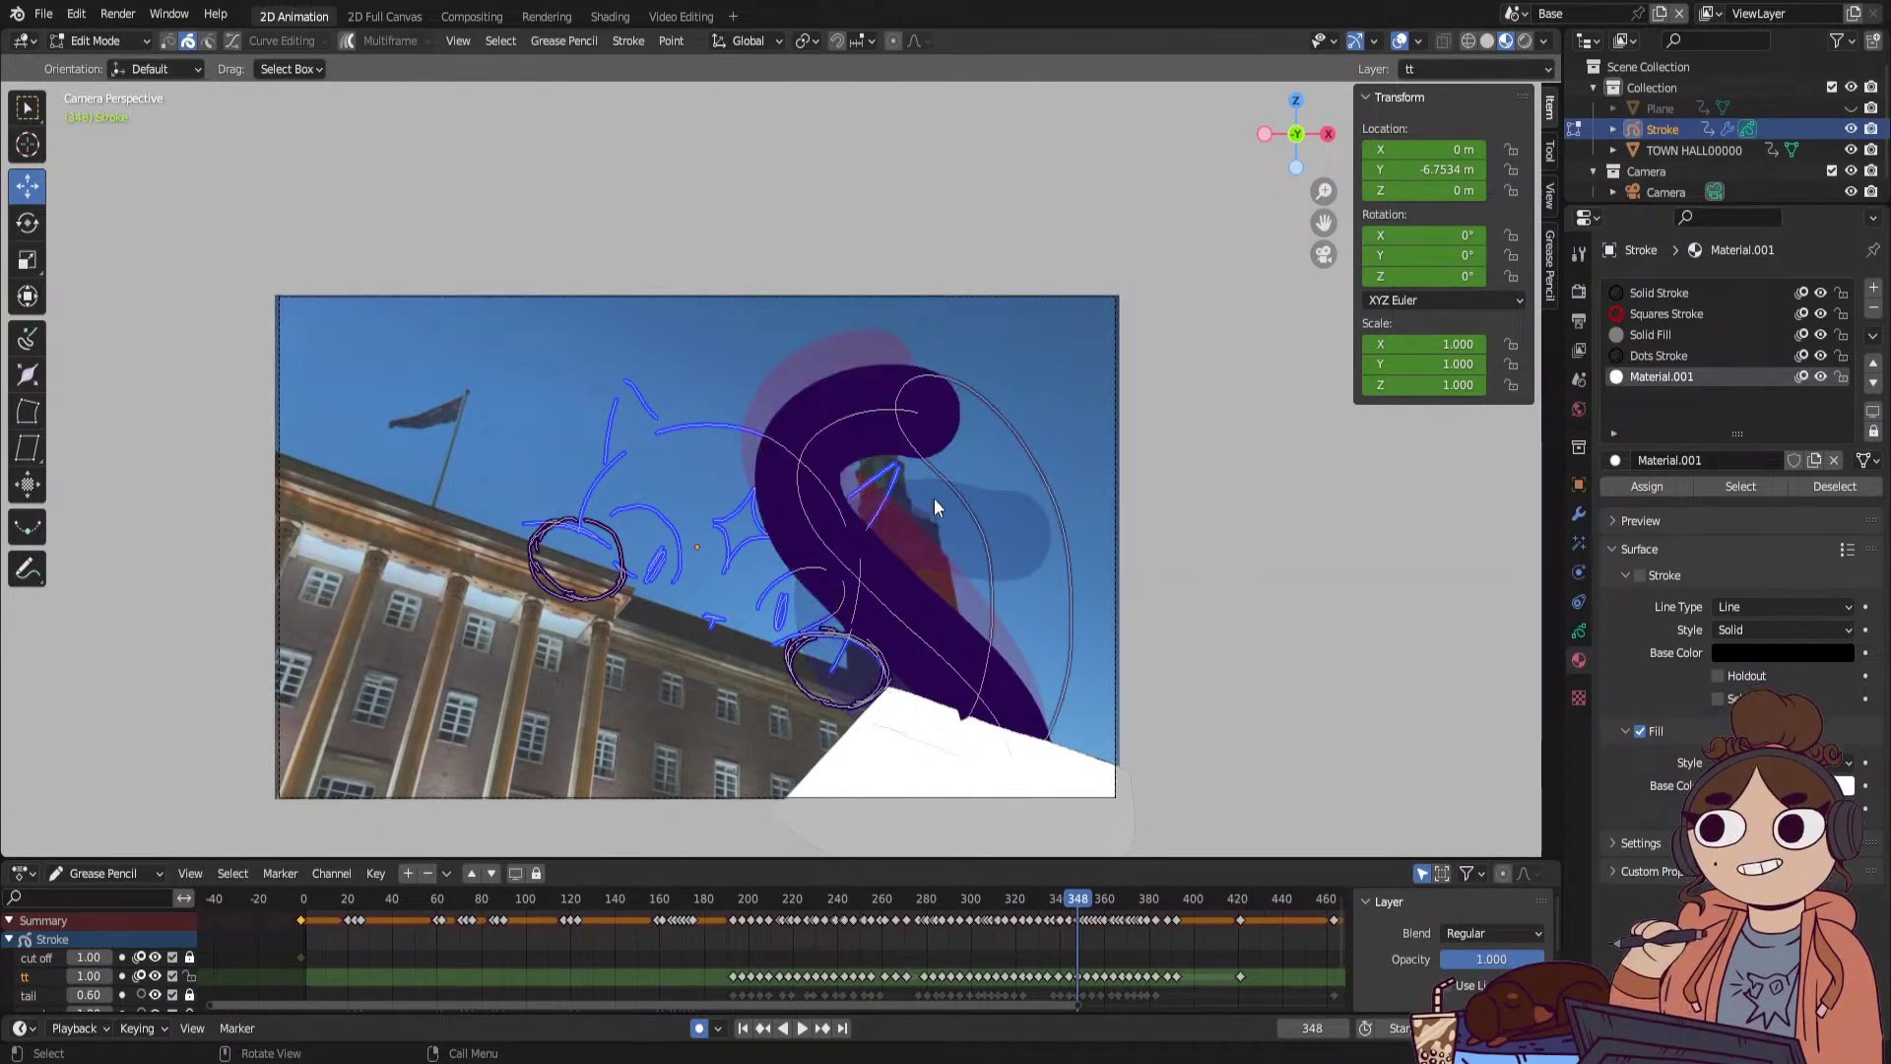
pyautogui.moveTo(782, 359); pyautogui.dragTo(973, 634)
pyautogui.moveTo(873, 467); pyautogui.dragTo(967, 570)
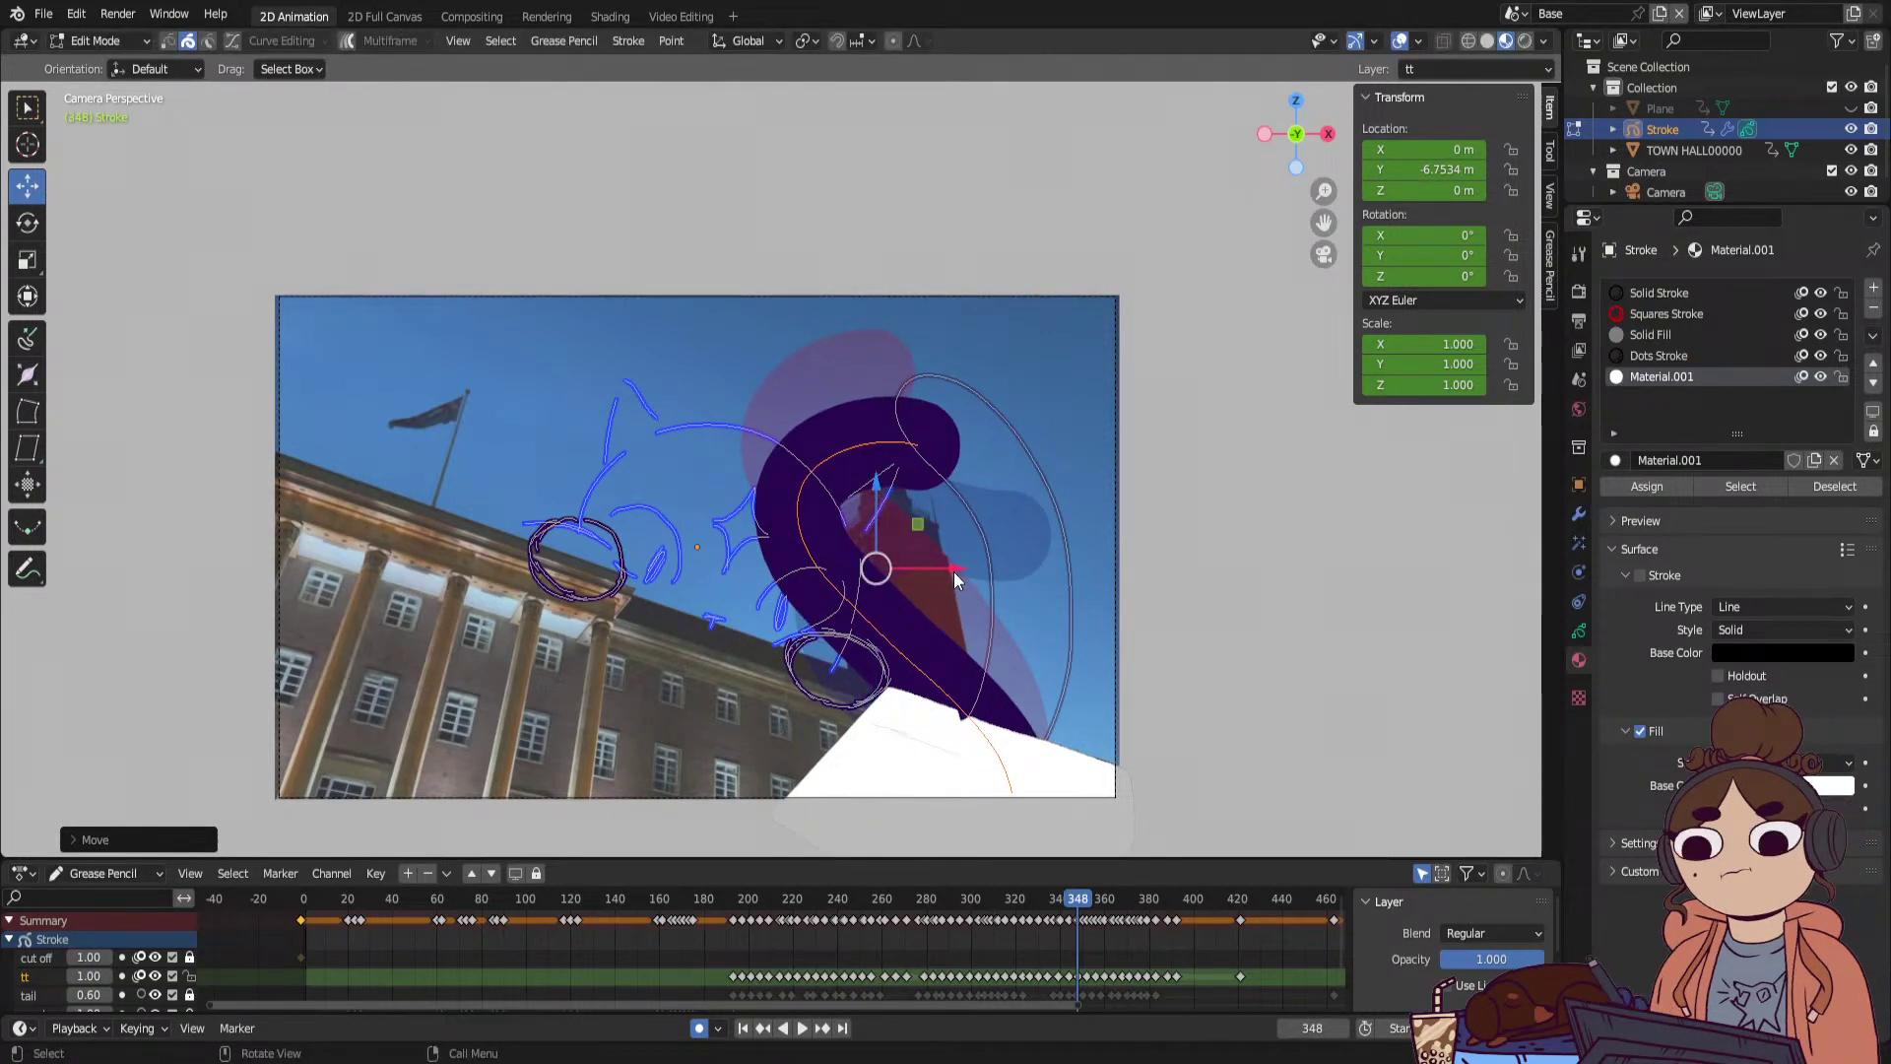
pyautogui.press('Up')
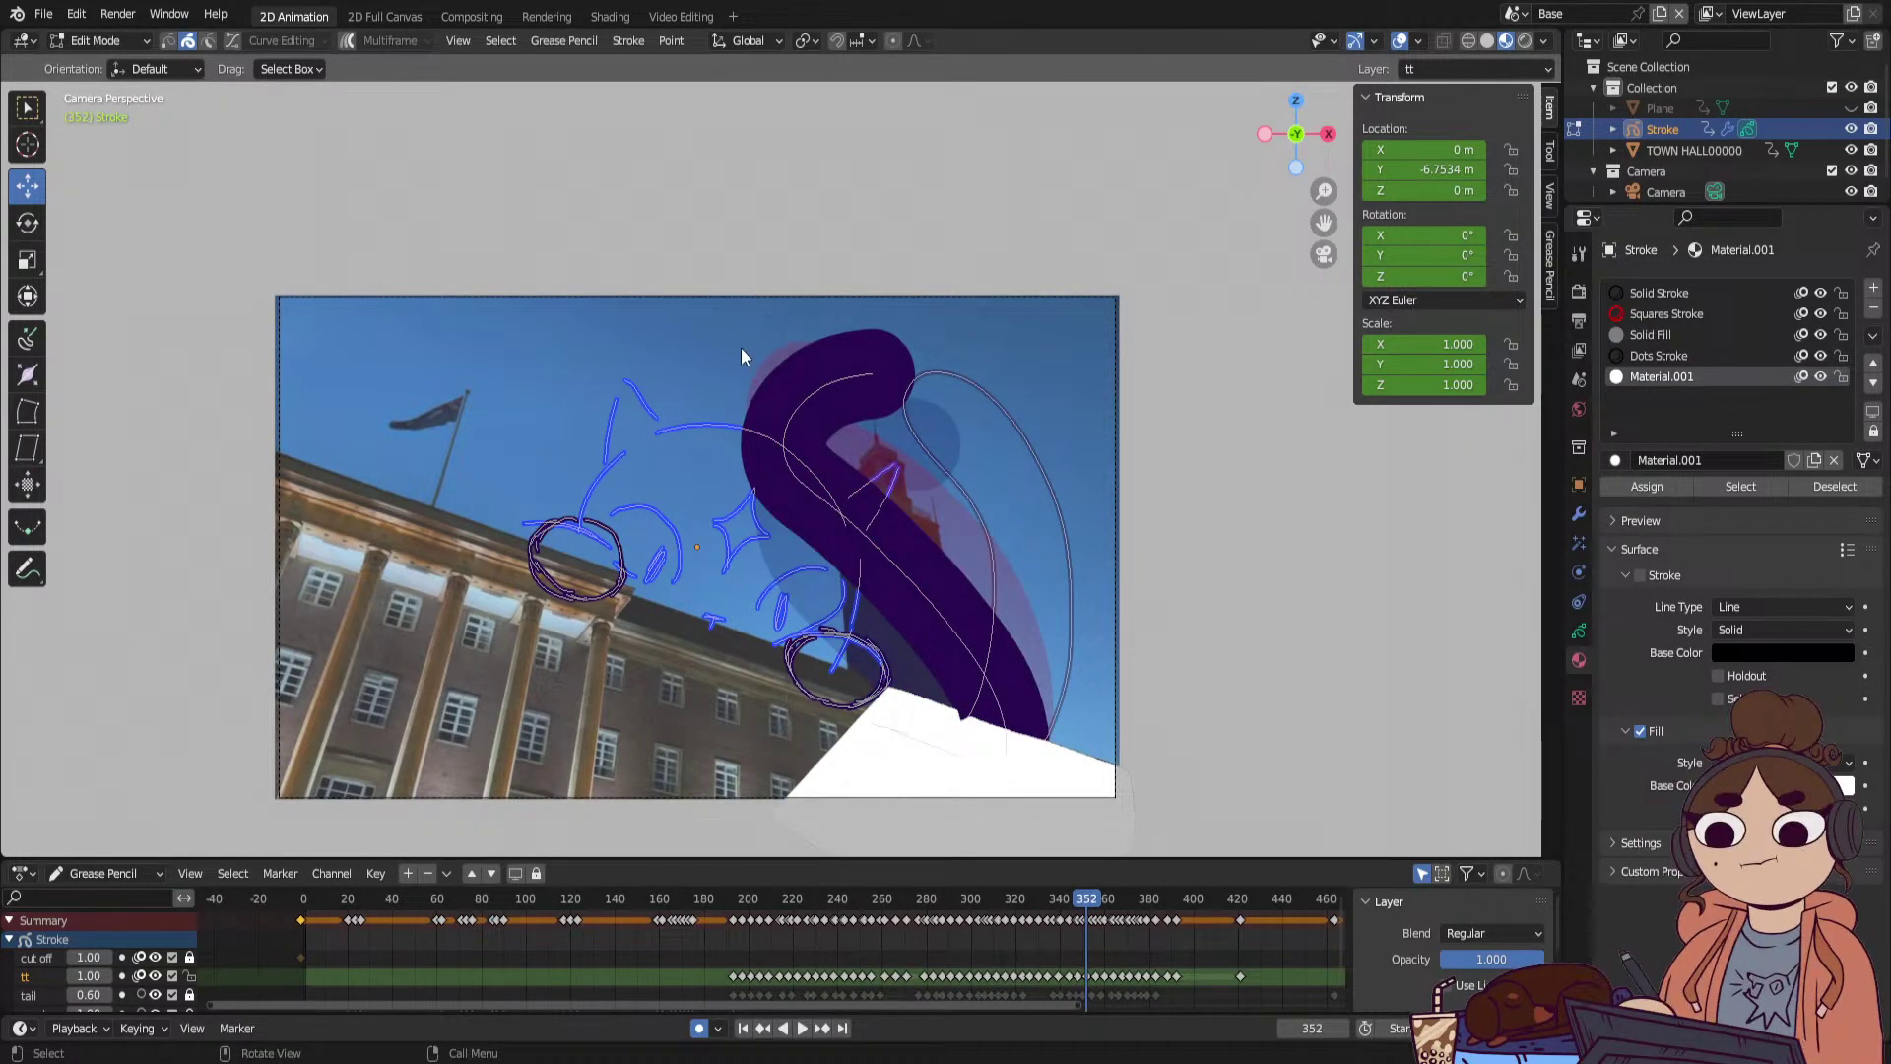
pyautogui.moveTo(741, 347); pyautogui.dragTo(971, 593)
pyautogui.moveTo(886, 467); pyautogui.dragTo(919, 522)
# Select and lower the tail stroke at frame 356, and compare it with the keyframes at 360 and 364.
pyautogui.press('Up')
pyautogui.moveTo(749, 369); pyautogui.dragTo(1044, 710)
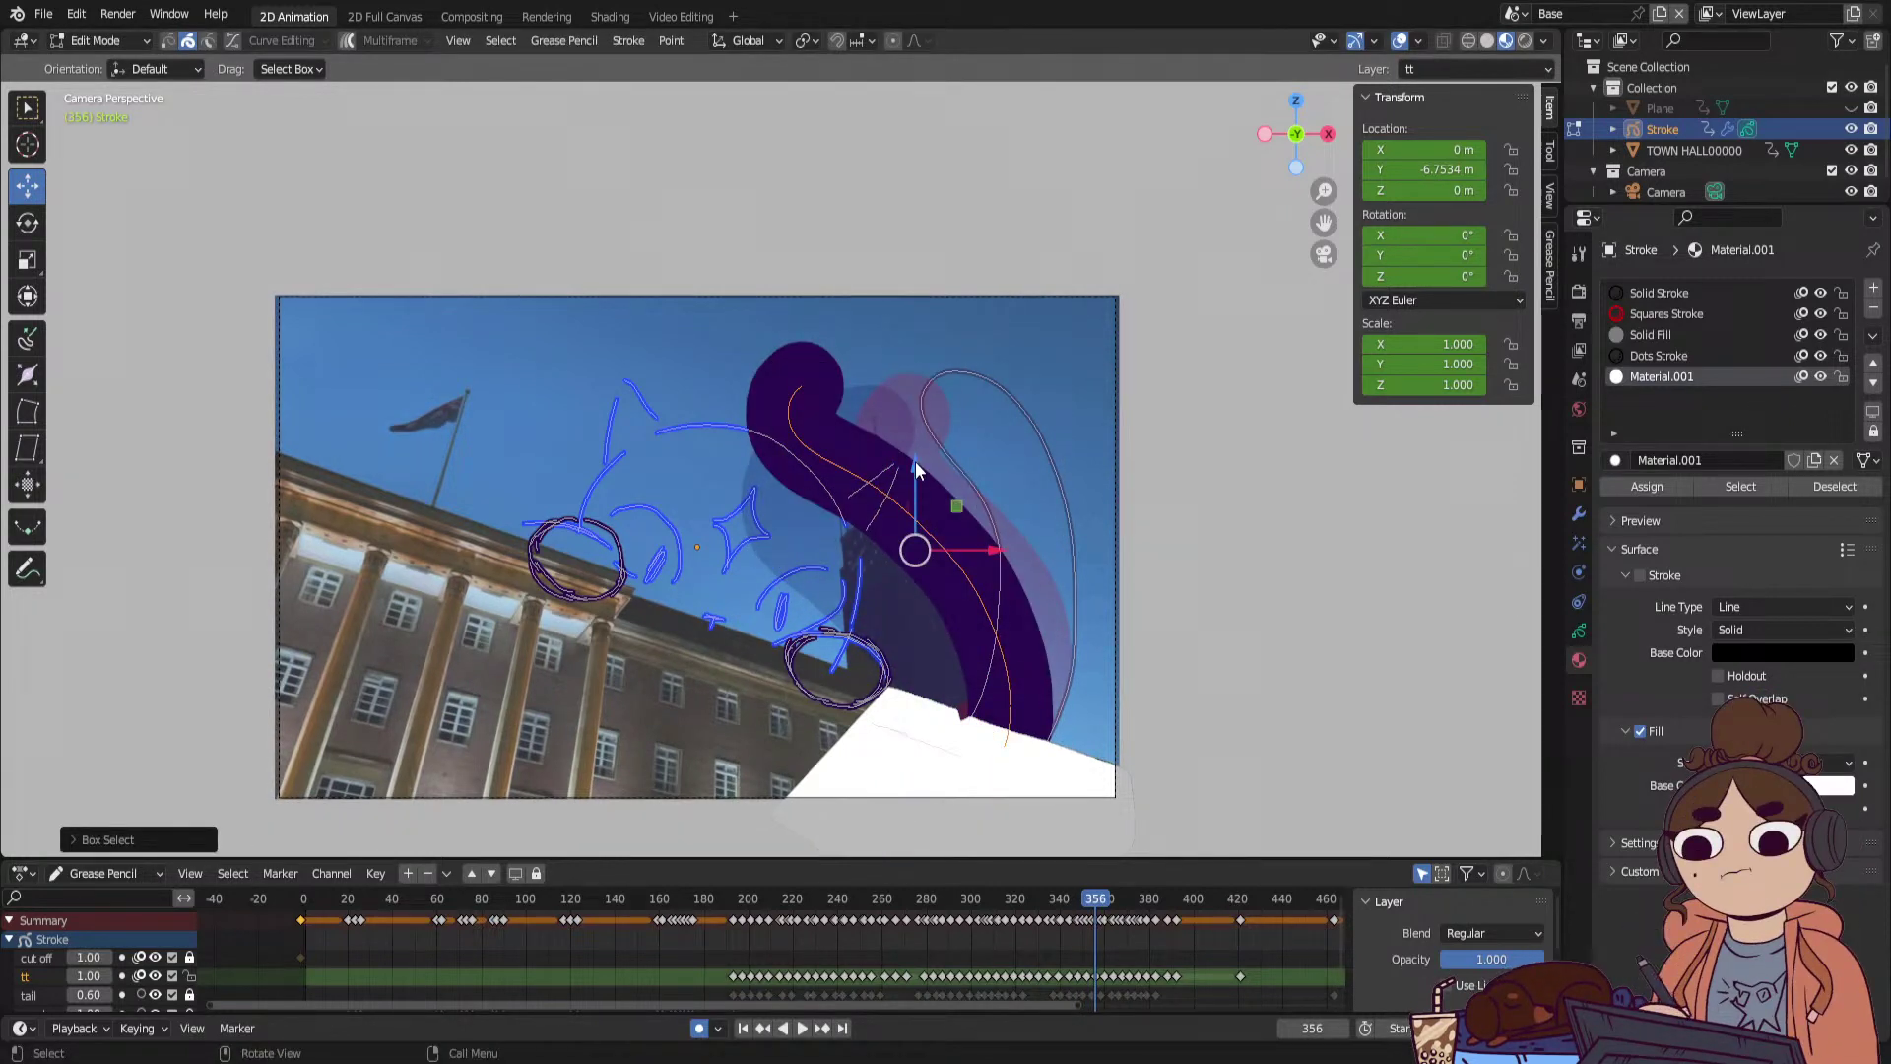
pyautogui.moveTo(914, 461); pyautogui.dragTo(929, 540)
pyautogui.press('Up')
pyautogui.moveTo(849, 377); pyautogui.dragTo(1067, 691)
pyautogui.press('Up')
pyautogui.press('Down')
pyautogui.press('Up')
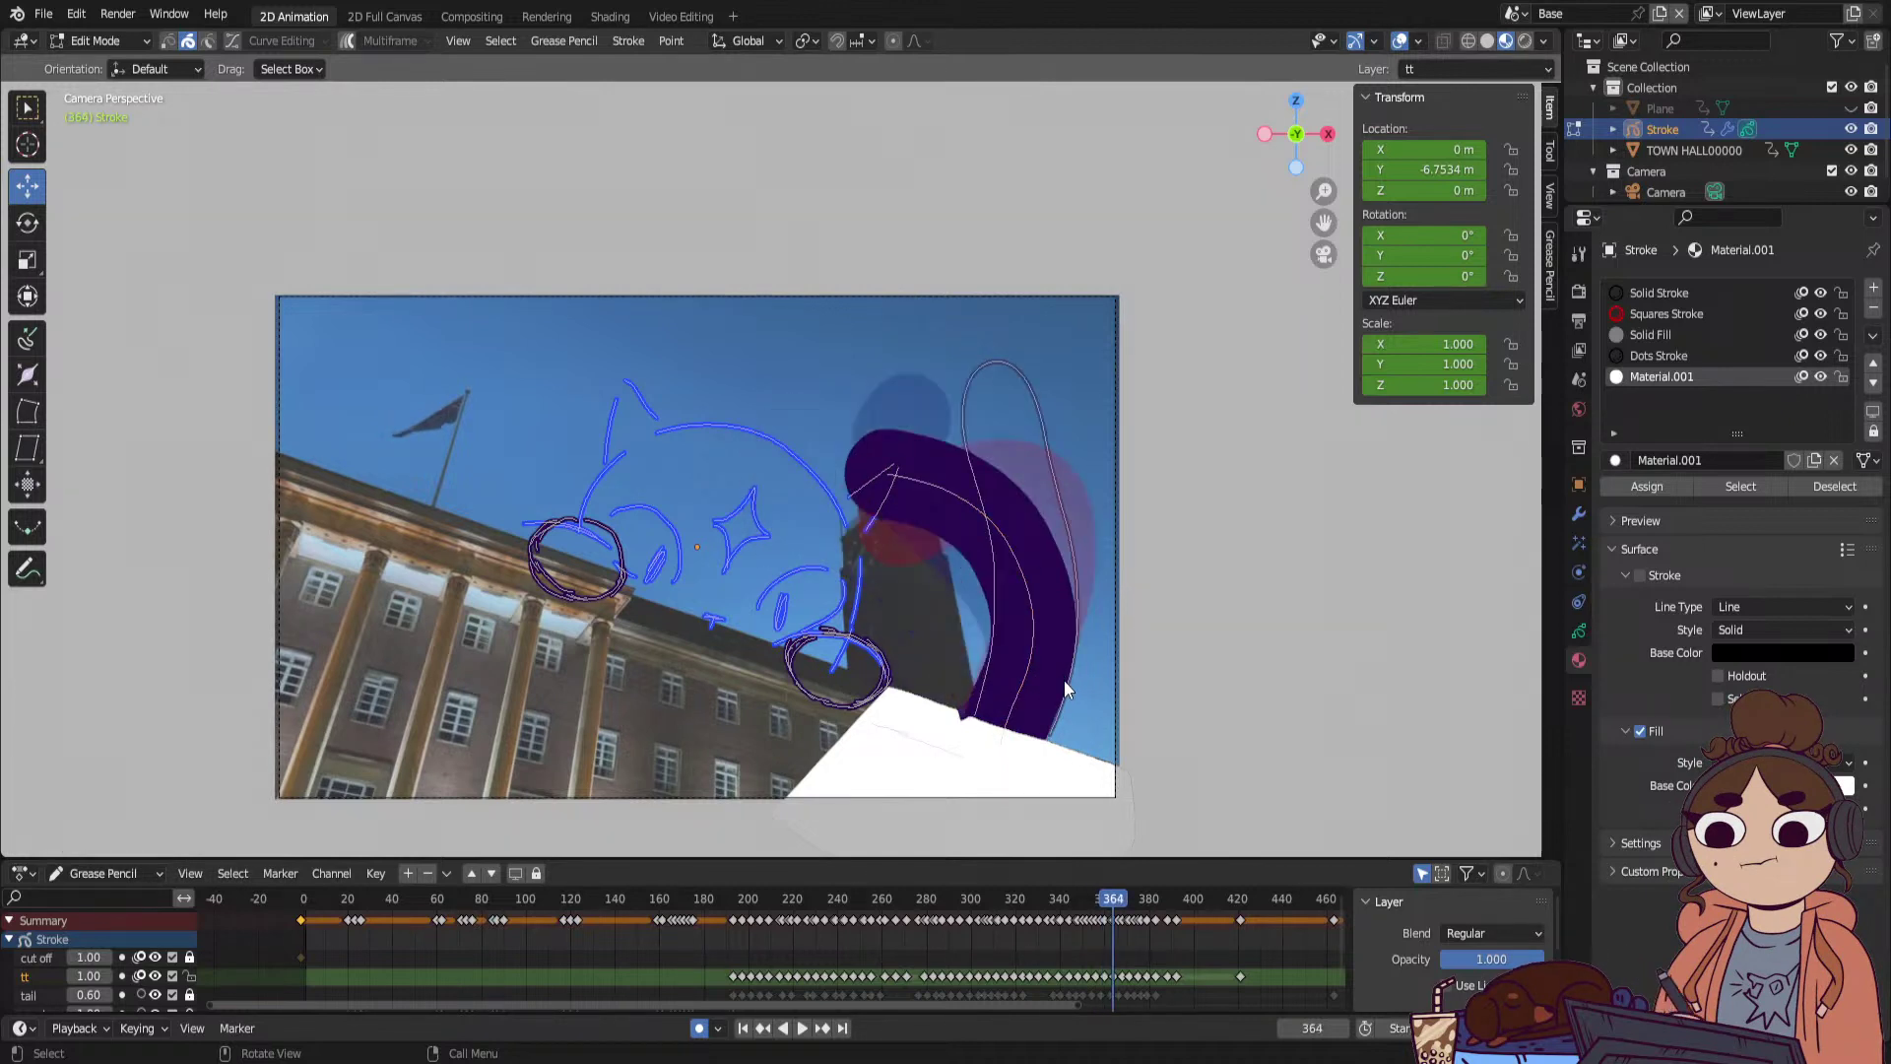
# Select and lower the tail stroke at frame 368, and compare it with the neighbouring keyframes up to 371.
pyautogui.press('Up')
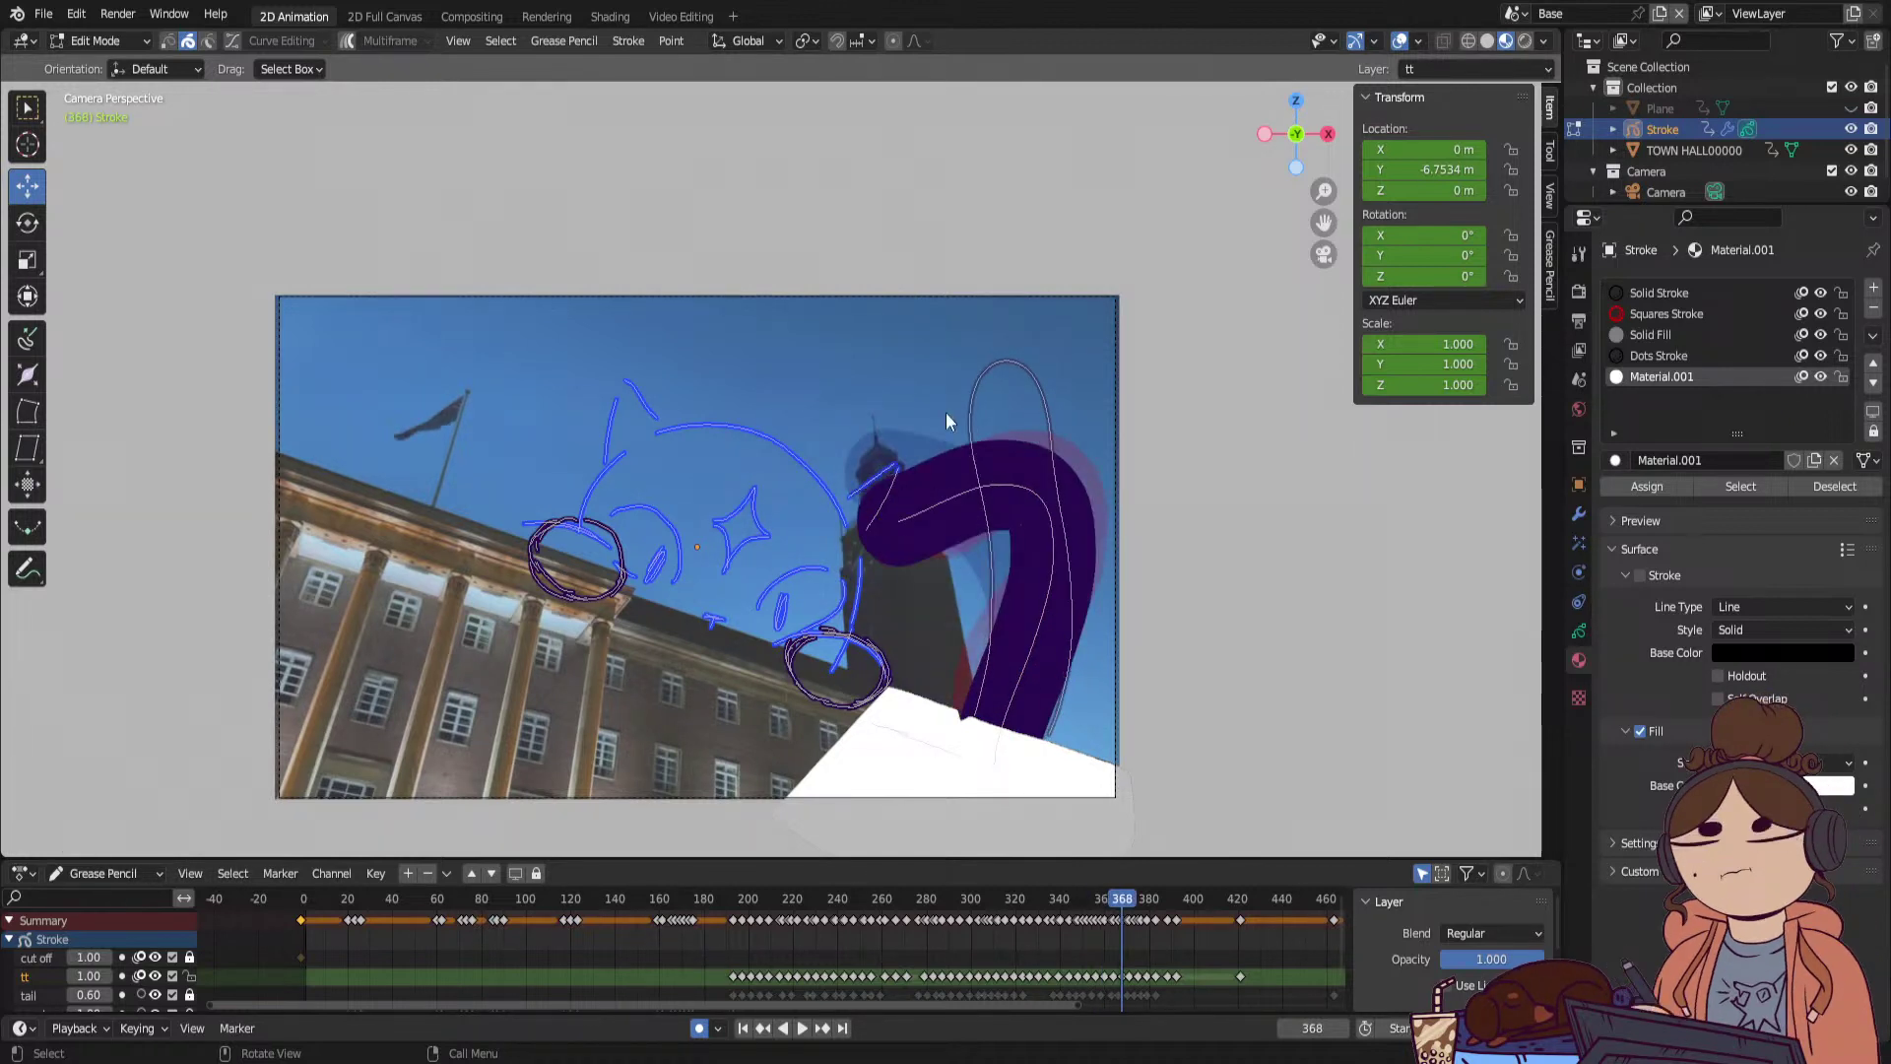
pyautogui.moveTo(945, 412); pyautogui.dragTo(1084, 706)
pyautogui.moveTo(1013, 496); pyautogui.dragTo(1014, 522)
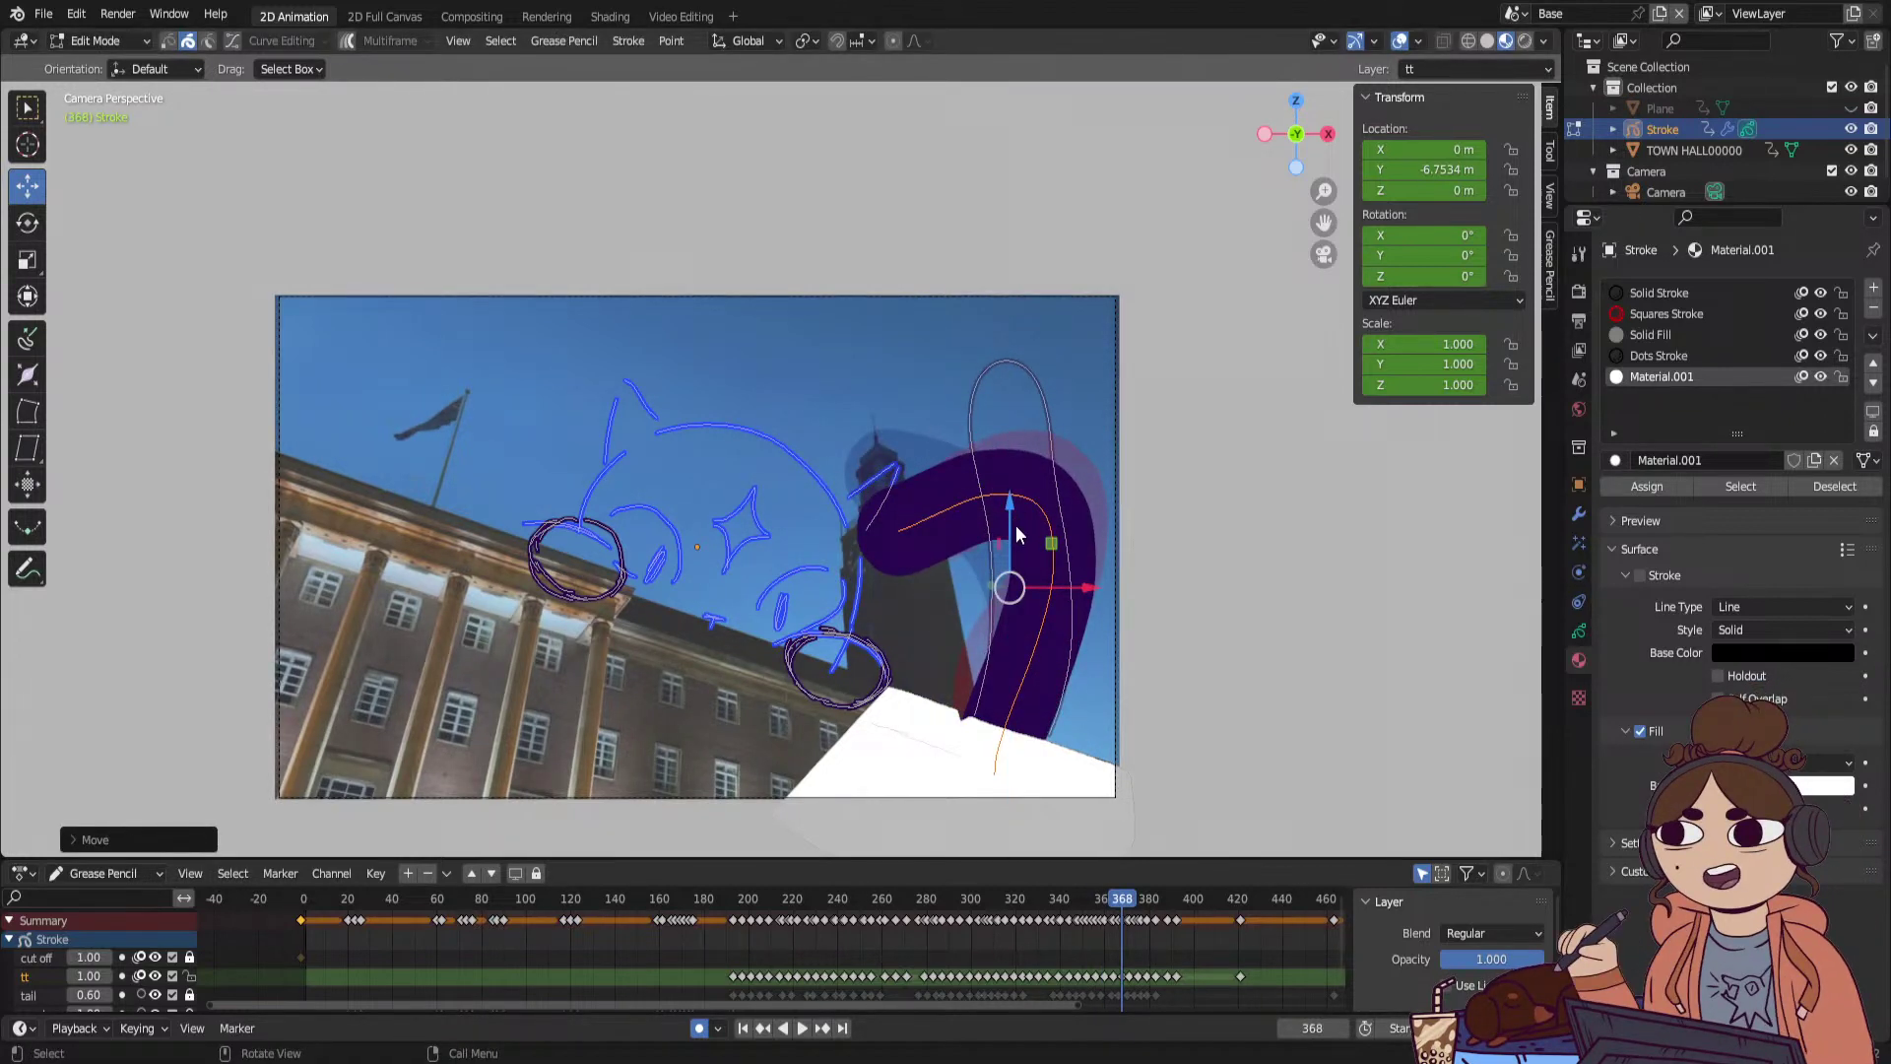
pyautogui.press('Down')
pyautogui.press('Up')
pyautogui.press('Down')
pyautogui.press('Up')
pyautogui.press('Up')
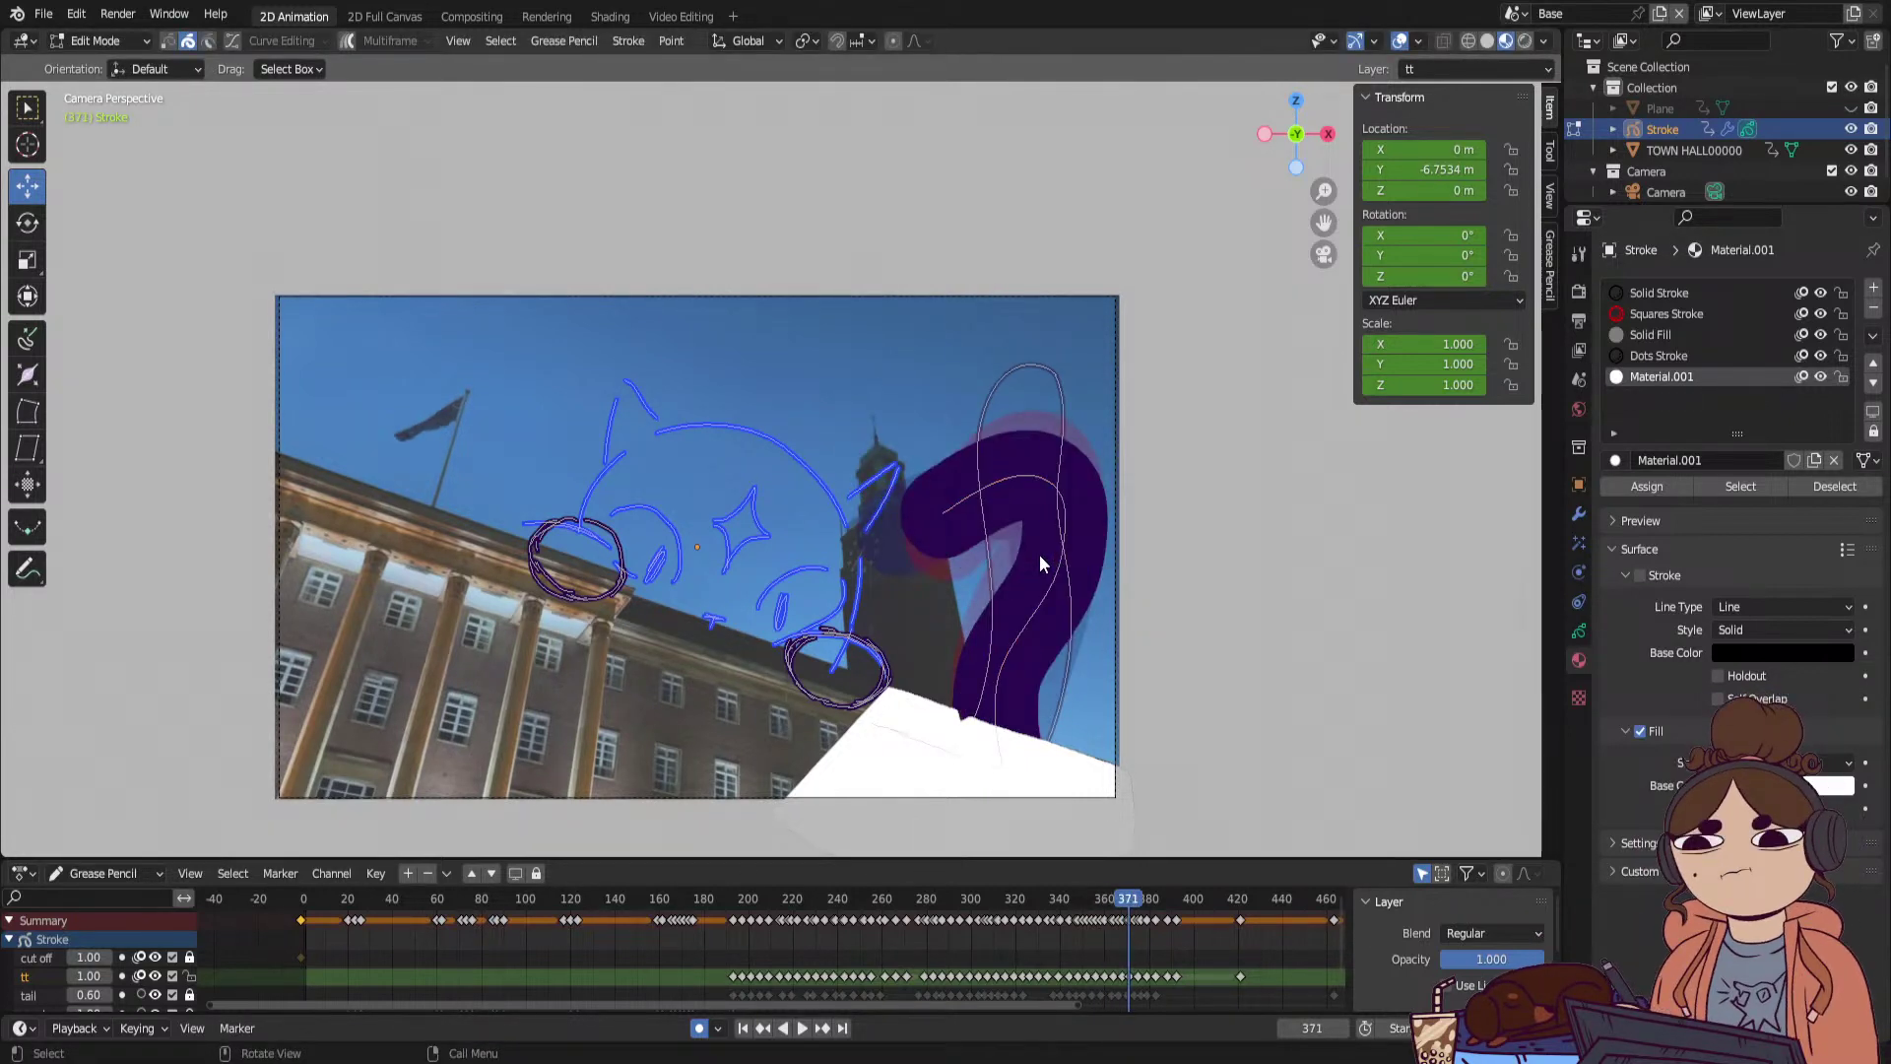
# Select the tail stroke at frame 375 and move it down along the Z axis.
pyautogui.press('Up')
pyautogui.moveTo(1013, 463); pyautogui.dragTo(1060, 560)
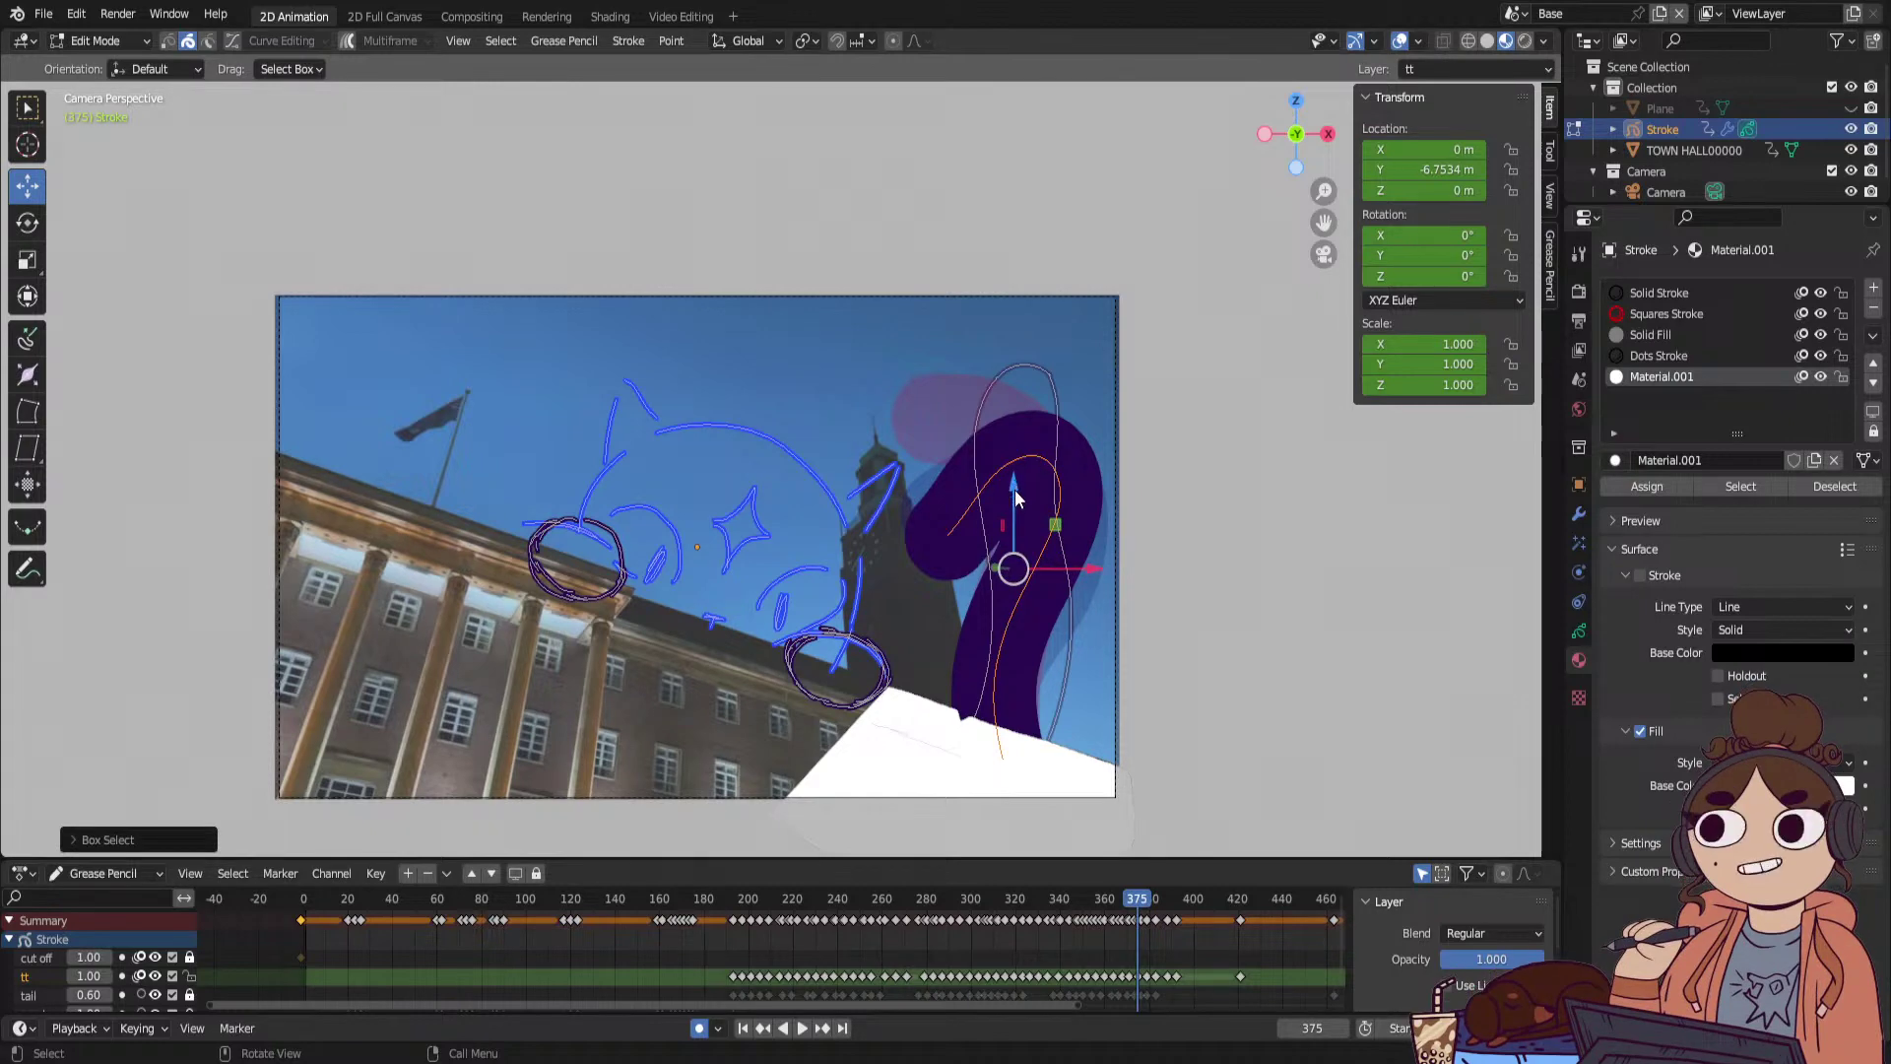
pyautogui.press('g')
pyautogui.press('z')
pyautogui.click(1014, 523)
# Return to the start of the tail animation and play it back to check the tail's base.
pyautogui.press('Down')
pyautogui.press('Down')
pyautogui.press('Down')
pyautogui.moveTo(836, 900); pyautogui.dragTo(735, 900)
pyautogui.press('space')
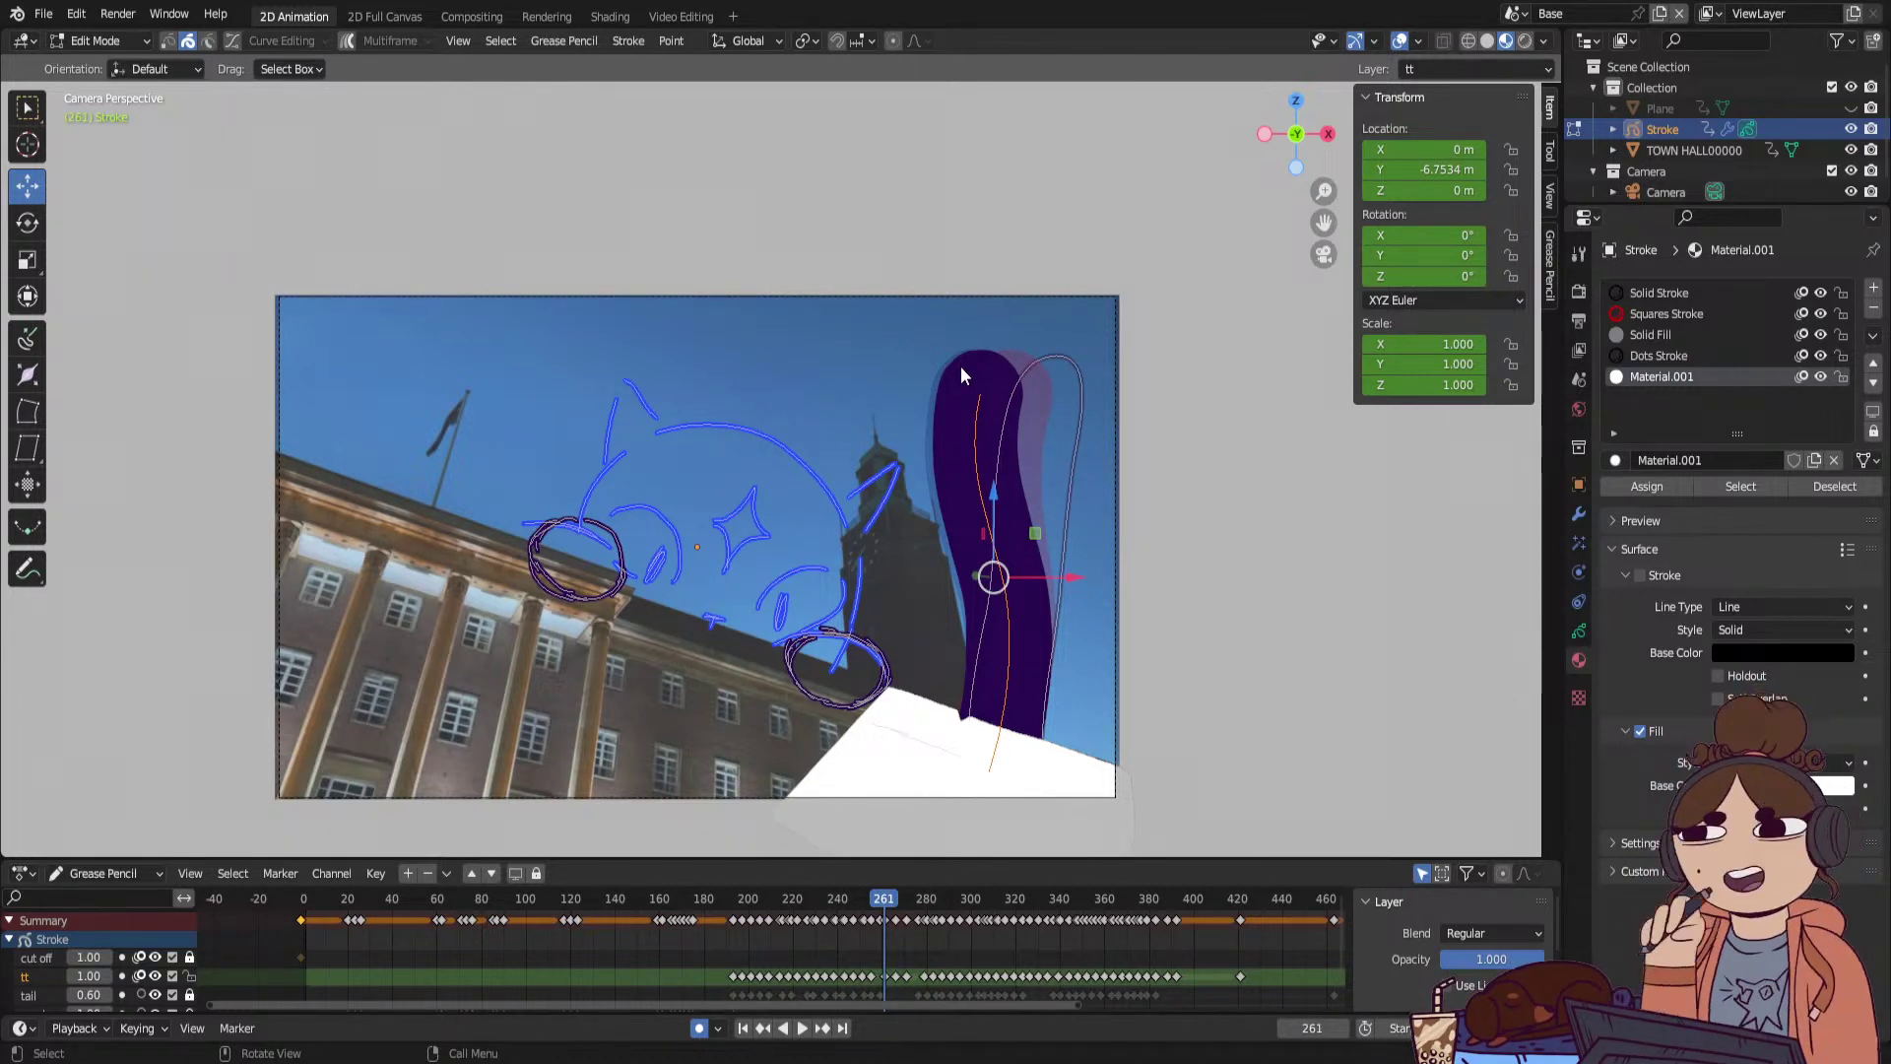
# Nudge the selected tail stroke down at frames 261 and 283.
pyautogui.moveTo(994, 498); pyautogui.dragTo(1014, 515)
pyautogui.press('Up')
pyautogui.press('Up')
pyautogui.press('Up')
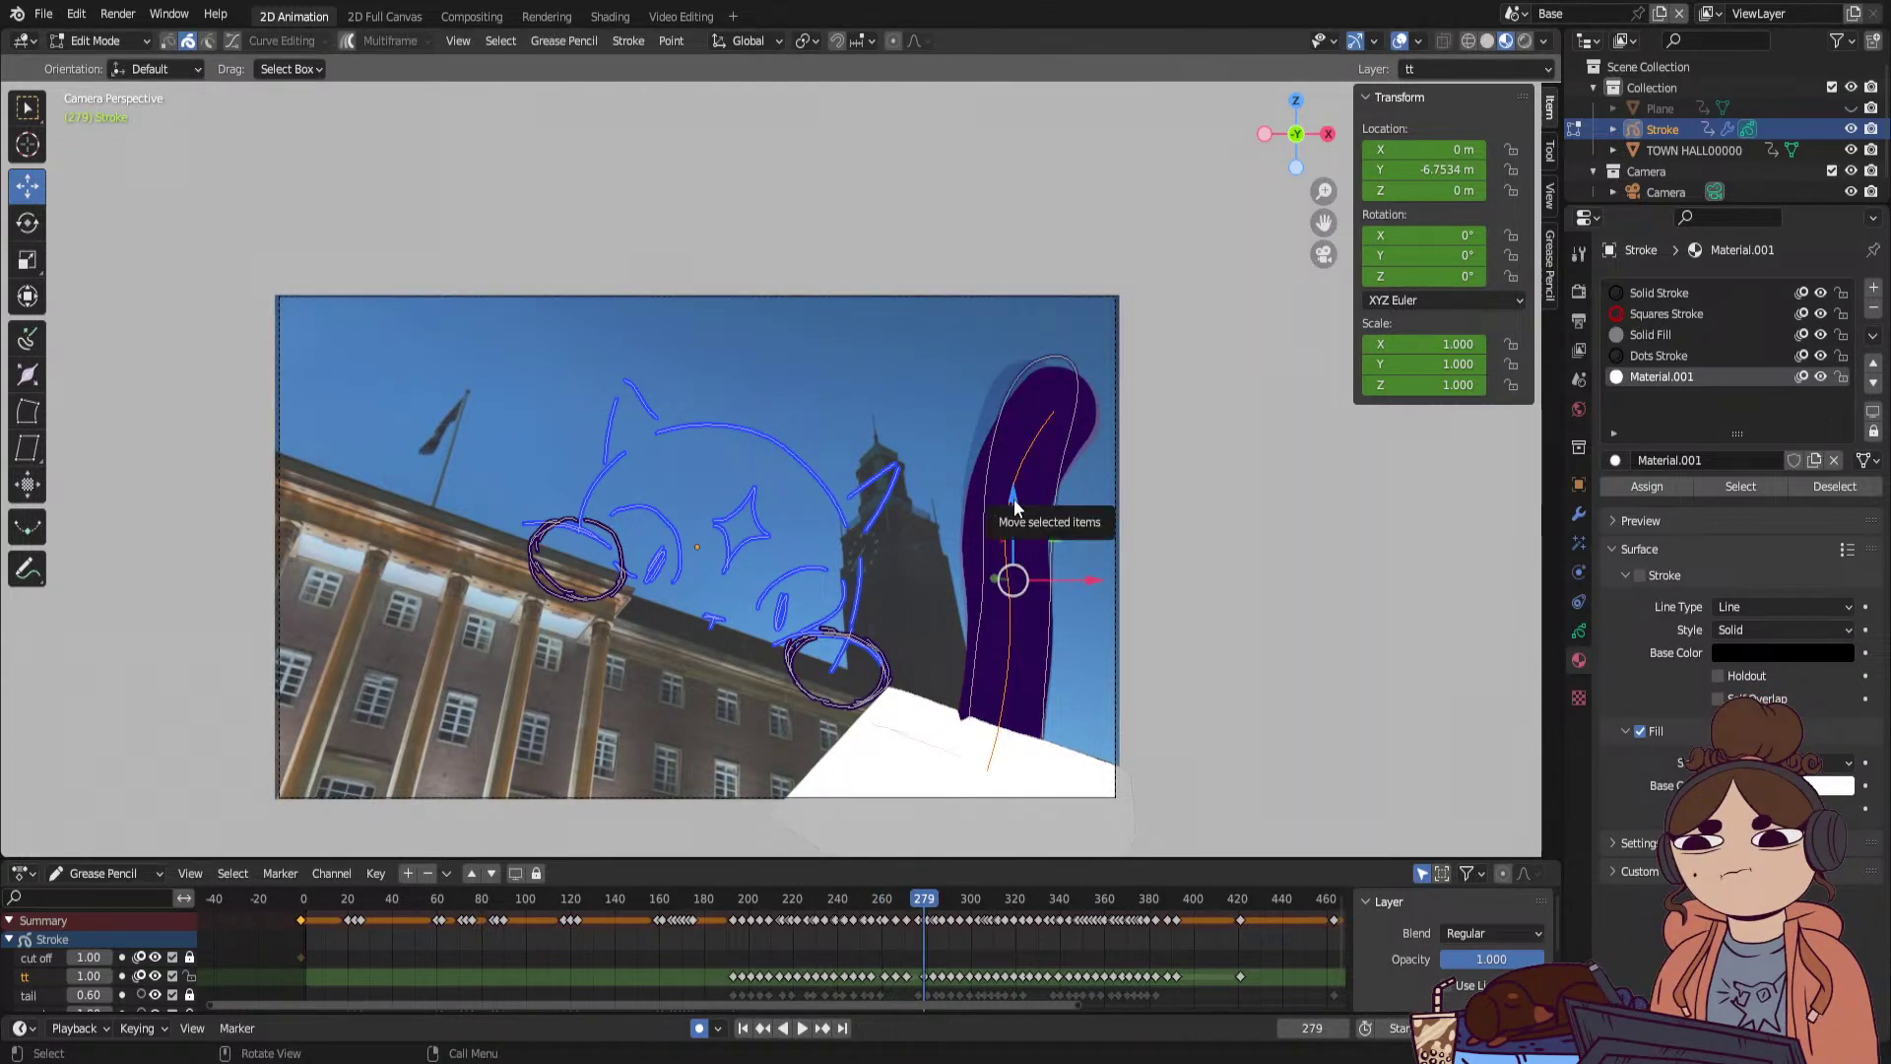
pyautogui.press('Up')
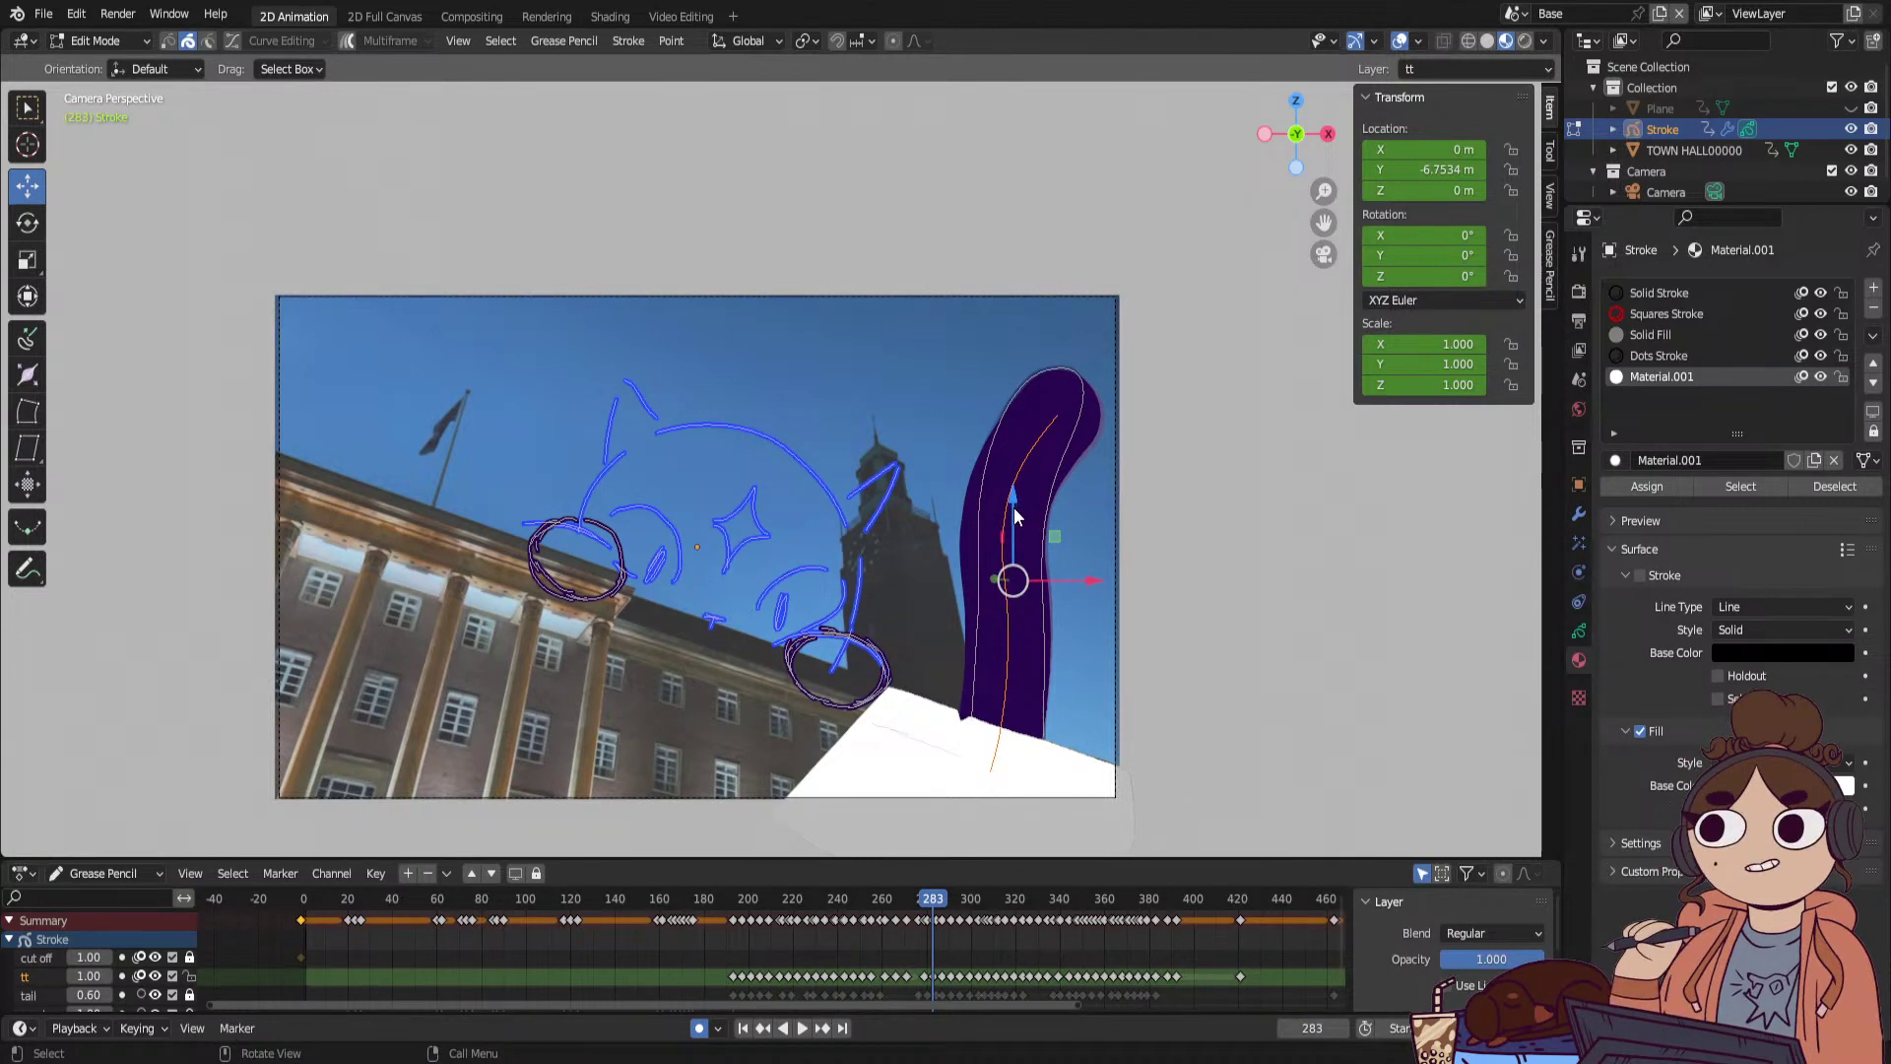
pyautogui.moveTo(1013, 506); pyautogui.dragTo(1019, 515)
# Move the tail stroke slightly down at frames 291 and 307.
pyautogui.press('Up')
pyautogui.press('Up')
pyautogui.moveTo(978, 375); pyautogui.dragTo(1024, 588)
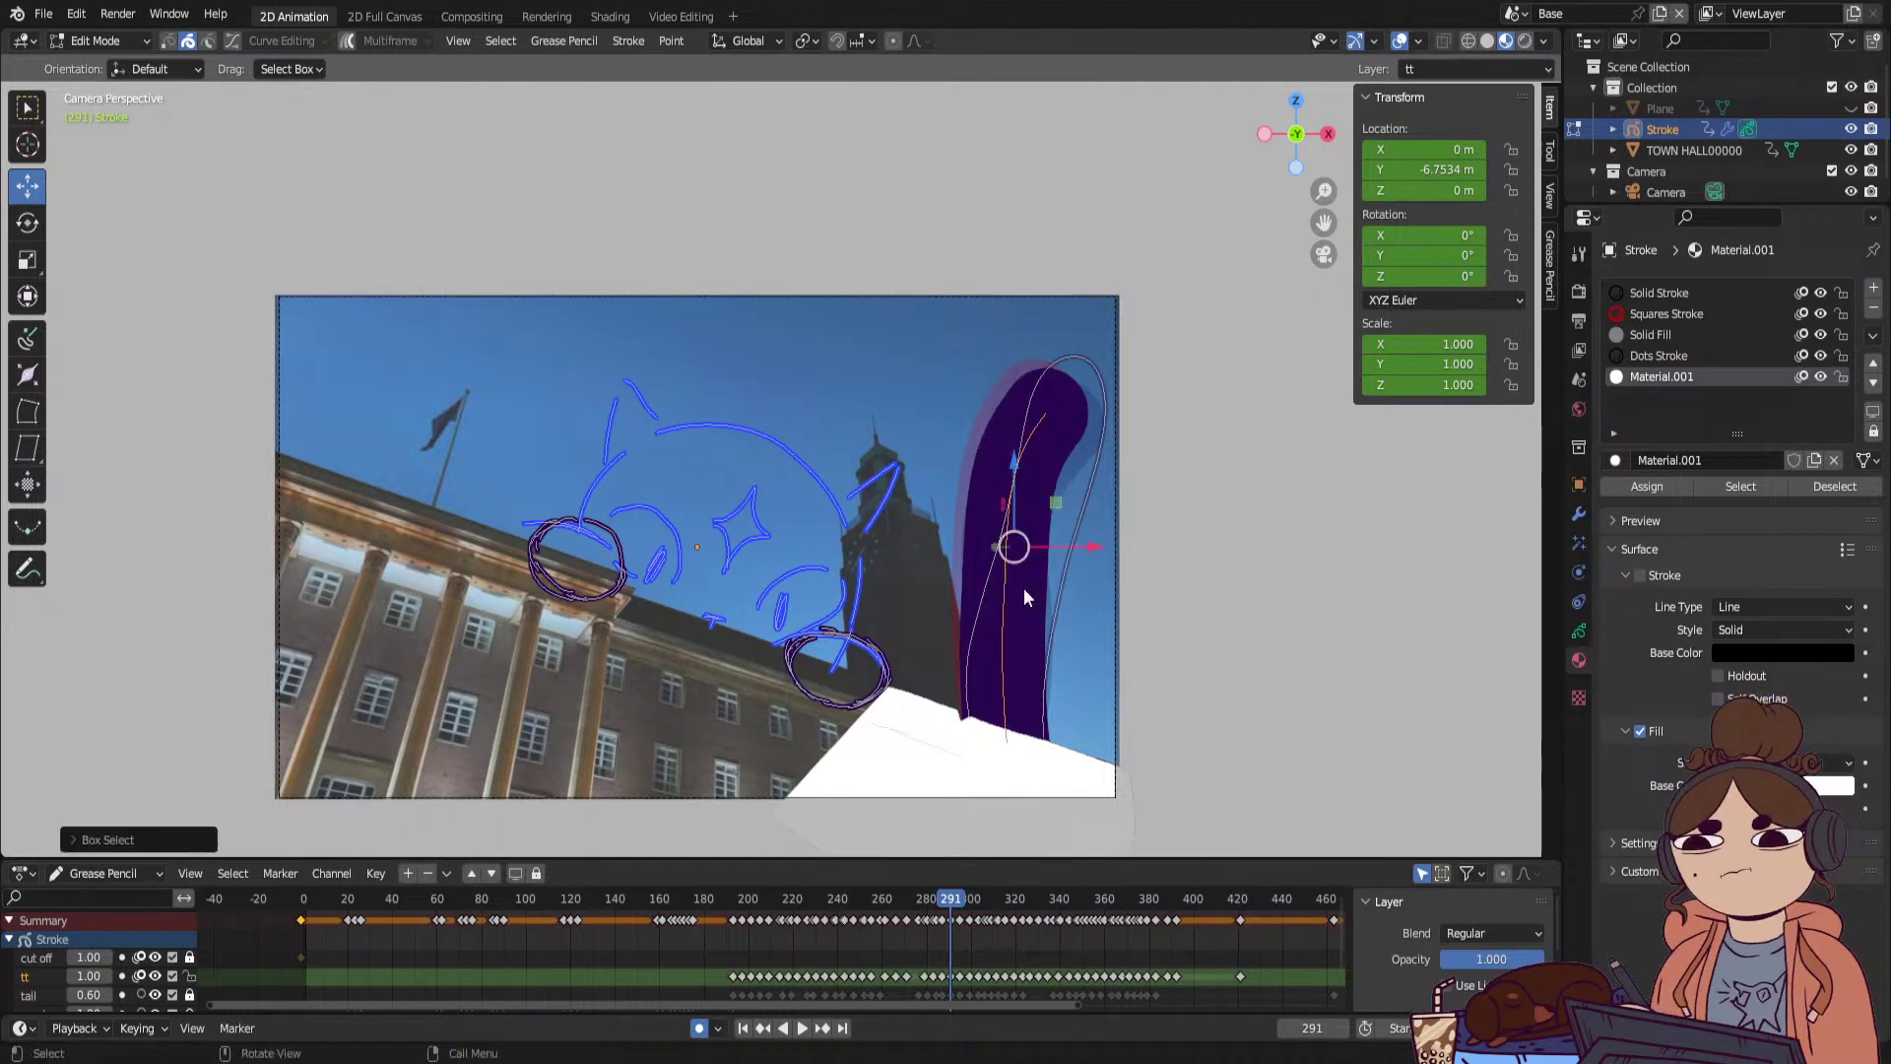
pyautogui.moveTo(1017, 468); pyautogui.dragTo(1017, 474)
pyautogui.press('Up')
pyautogui.press('Up')
pyautogui.press('Up')
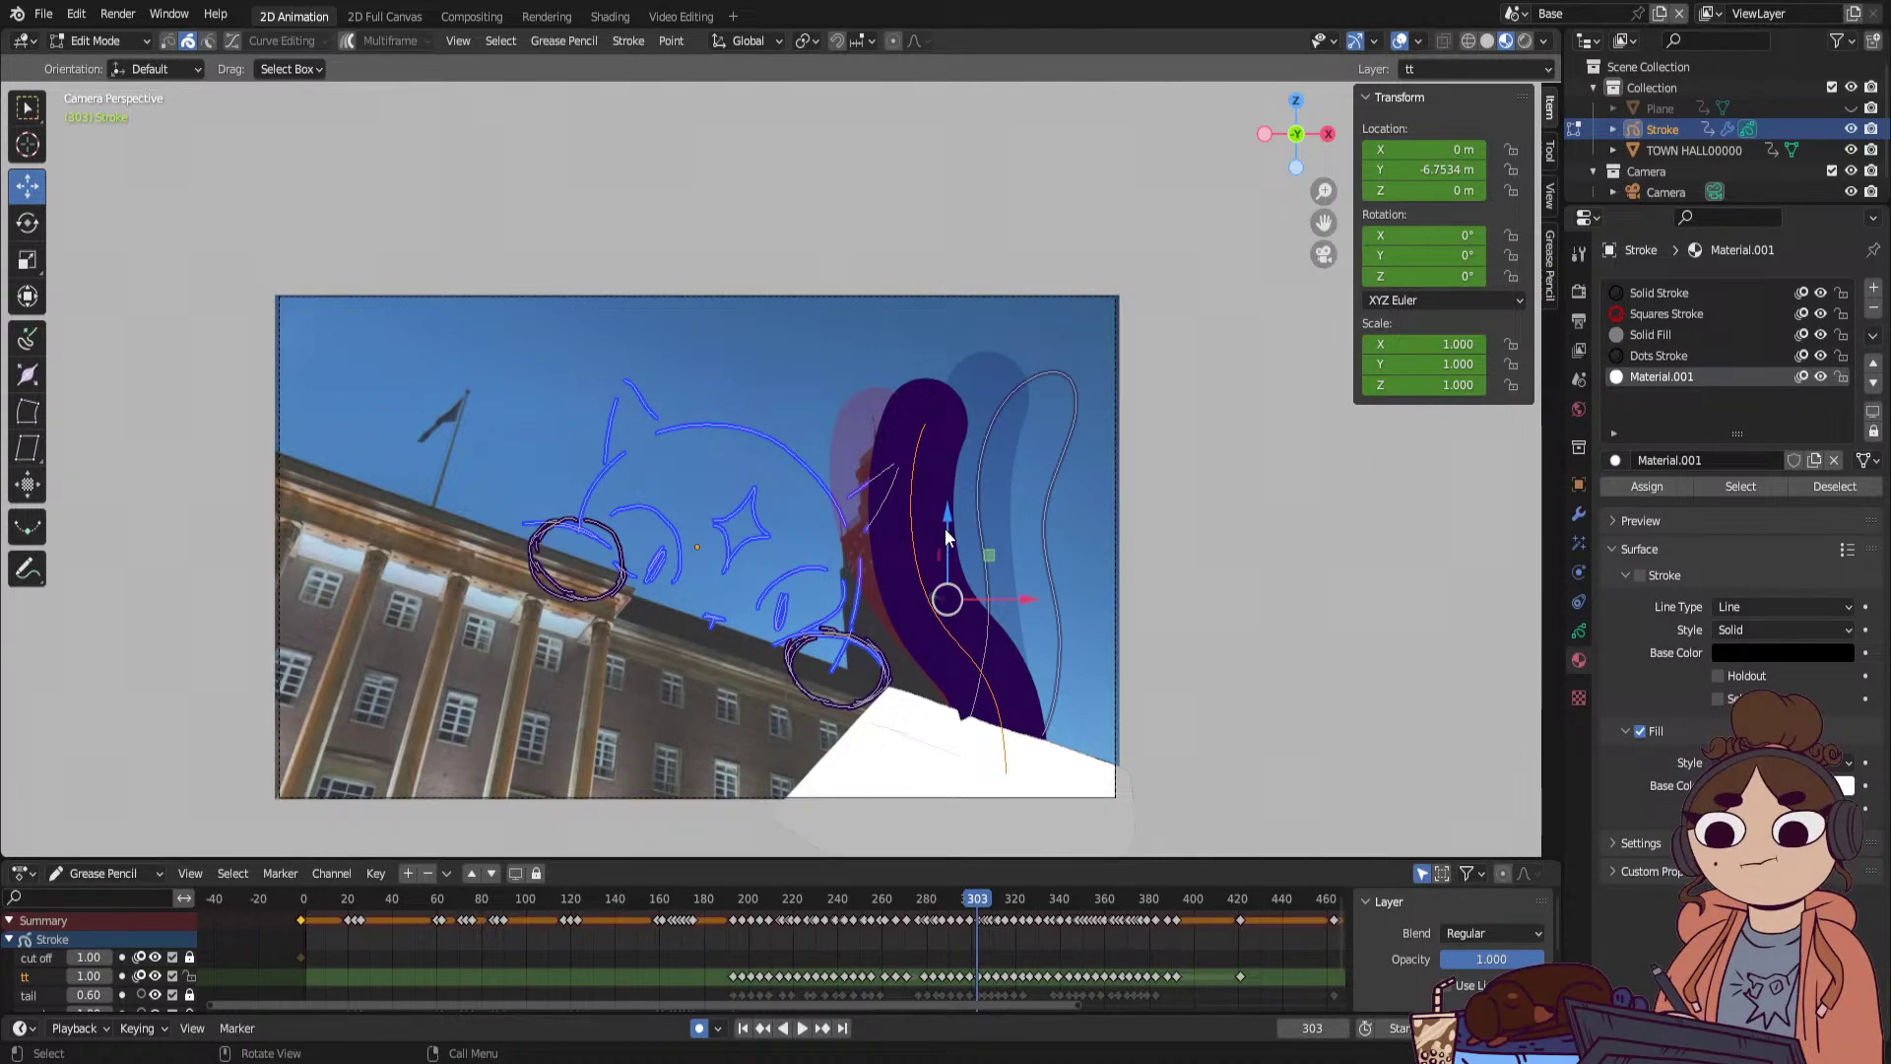
pyautogui.press('Up')
pyautogui.moveTo(930, 523)
pyautogui.mouseDown()
pyautogui.moveTo(931, 556)
pyautogui.moveTo(938, 528)
pyautogui.moveTo(947, 546)
pyautogui.moveTo(1005, 540)
pyautogui.mouseUp()
# Step through the tail keyframes from 311 to 352 and check the tail's base against the white shape.
pyautogui.press('Up')
pyautogui.press('Up')
pyautogui.press('Up')
pyautogui.press('Up')
pyautogui.press('Up')
pyautogui.press('Up')
pyautogui.press('Up')
pyautogui.press('Up')
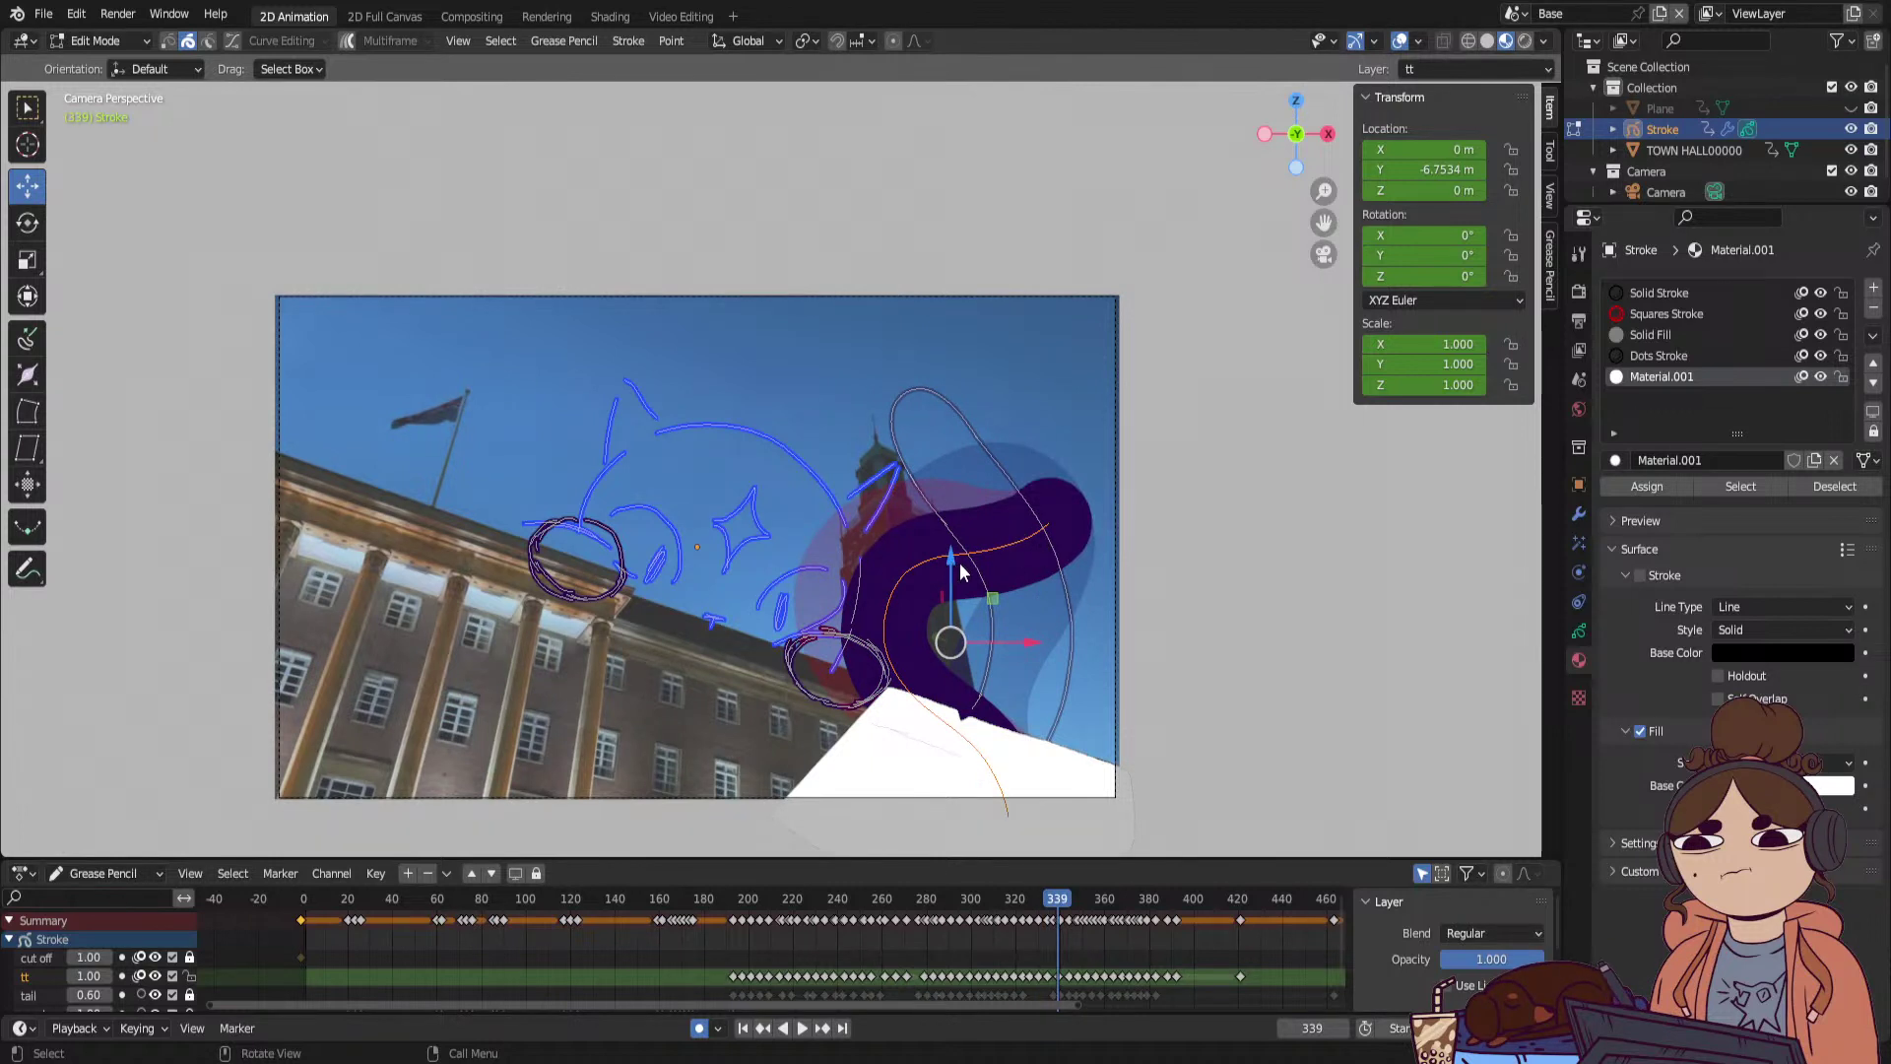
pyautogui.press('Up')
pyautogui.press('Up')
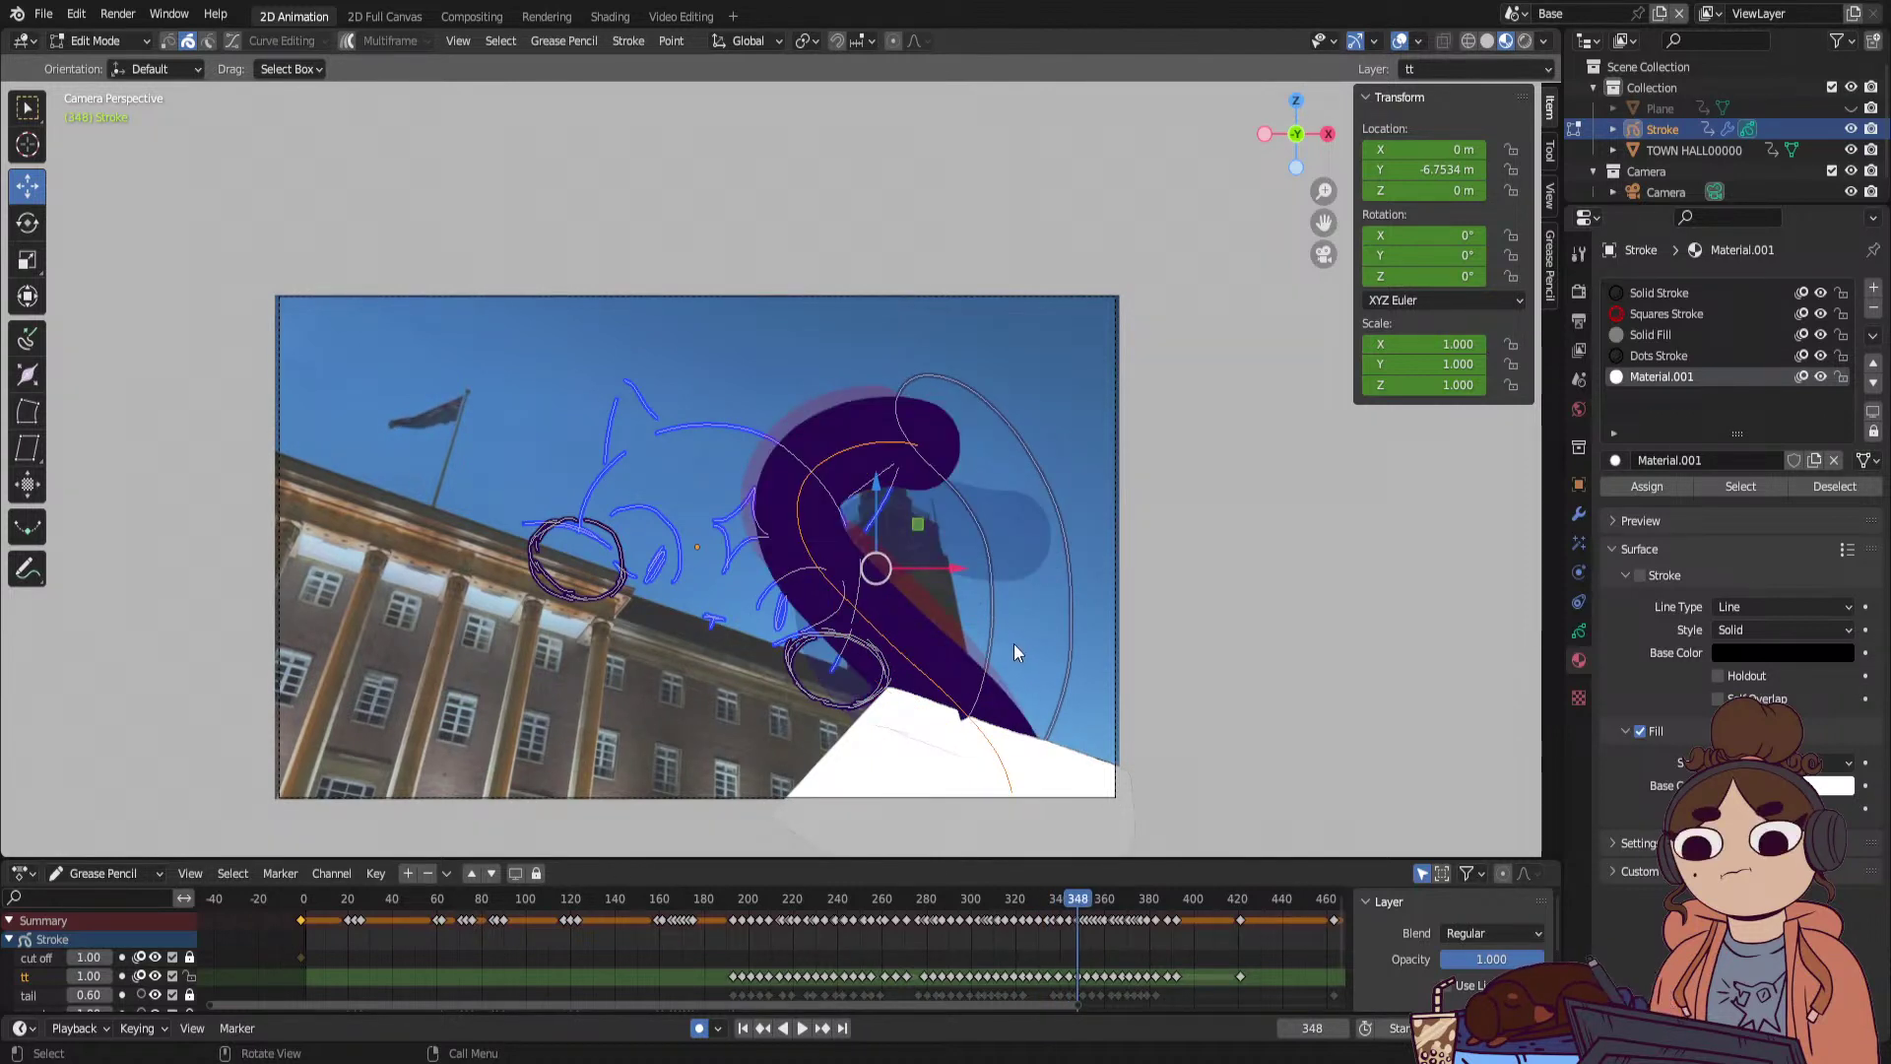
pyautogui.press('Up')
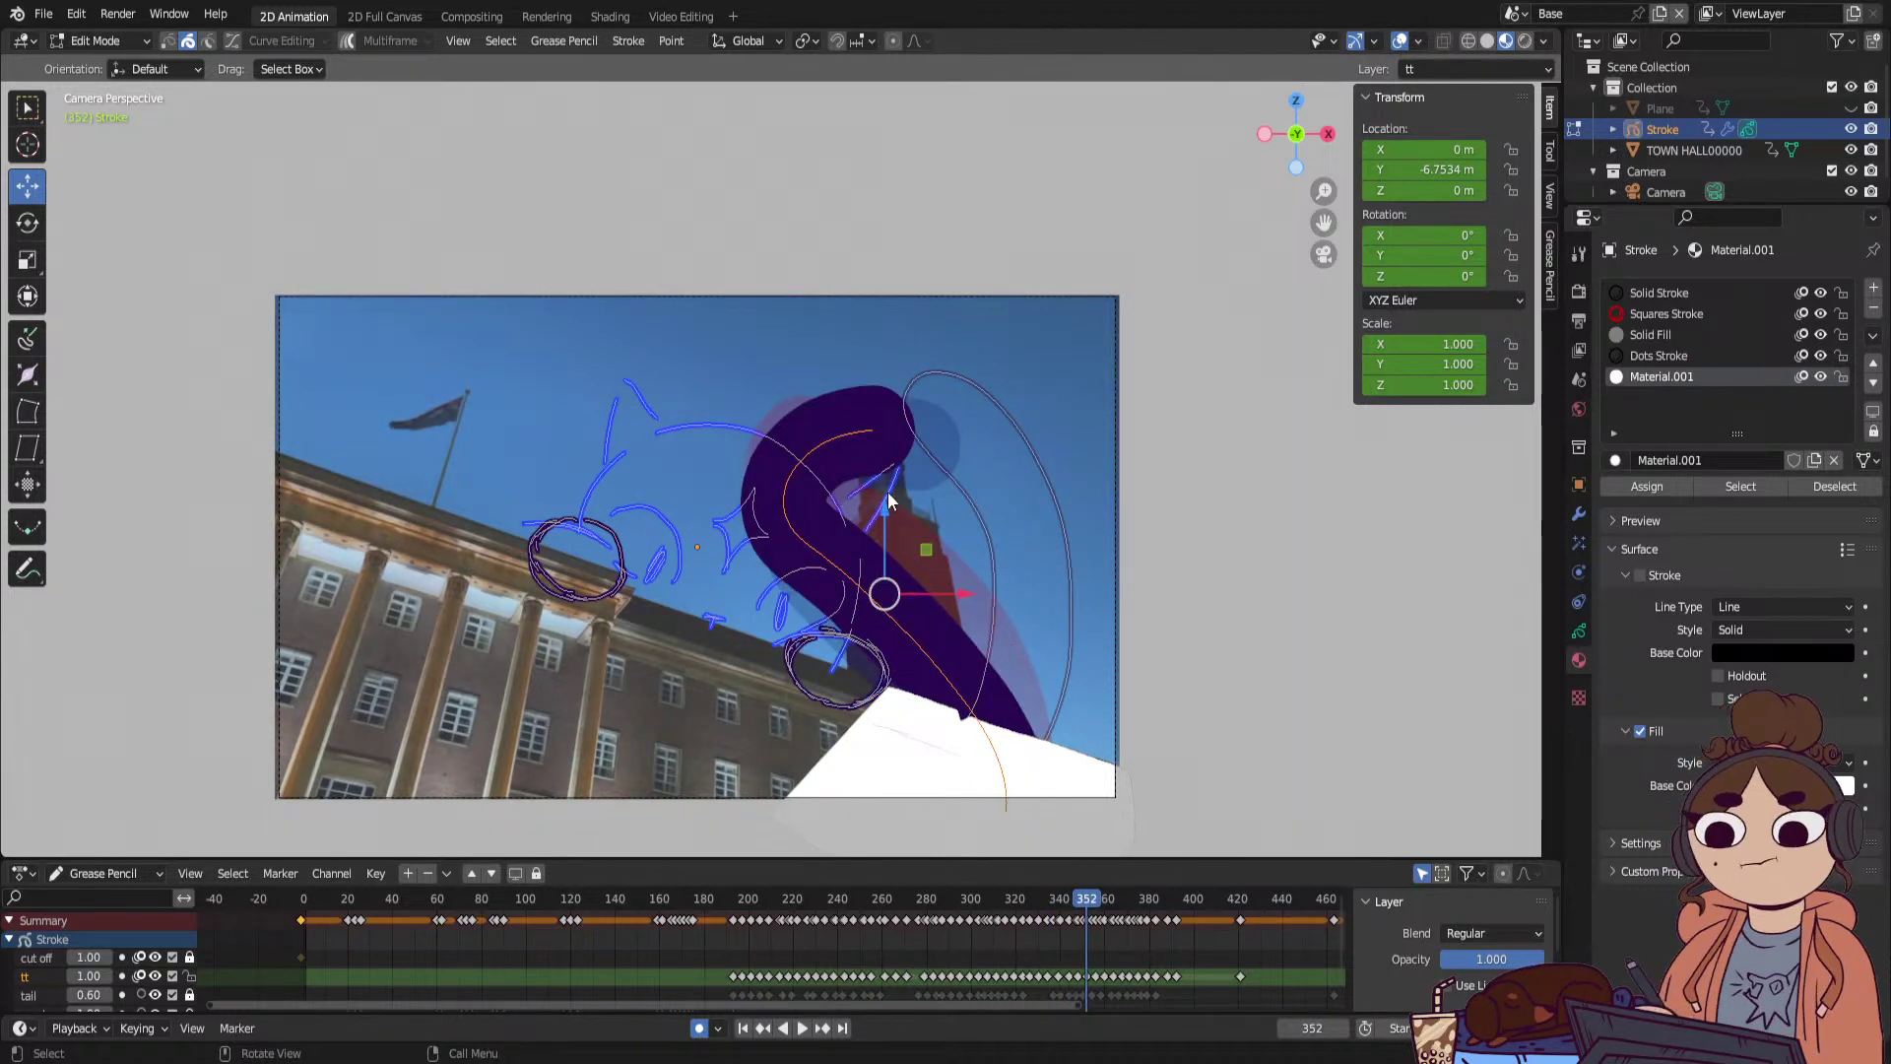
# Lower the tail stroke further at frames 352 and 356.
pyautogui.moveTo(888, 494); pyautogui.dragTo(888, 564)
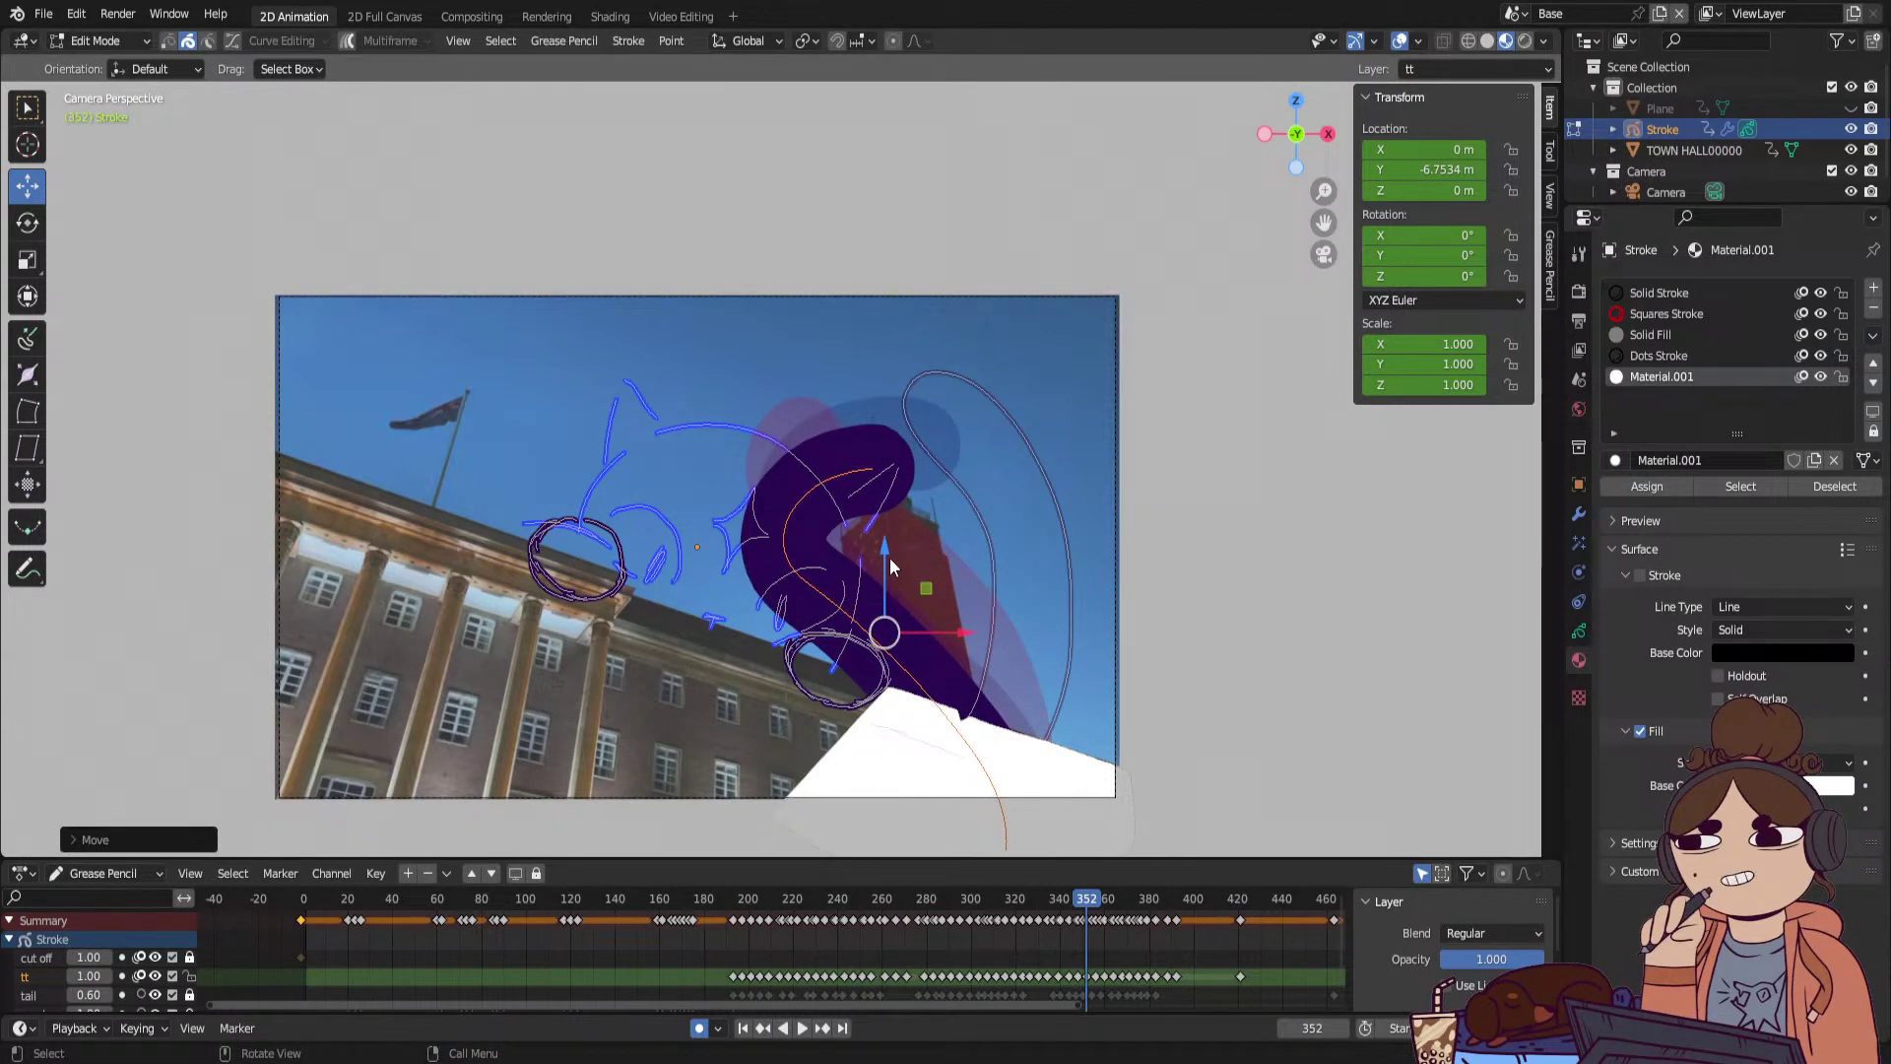
pyautogui.click(902, 579)
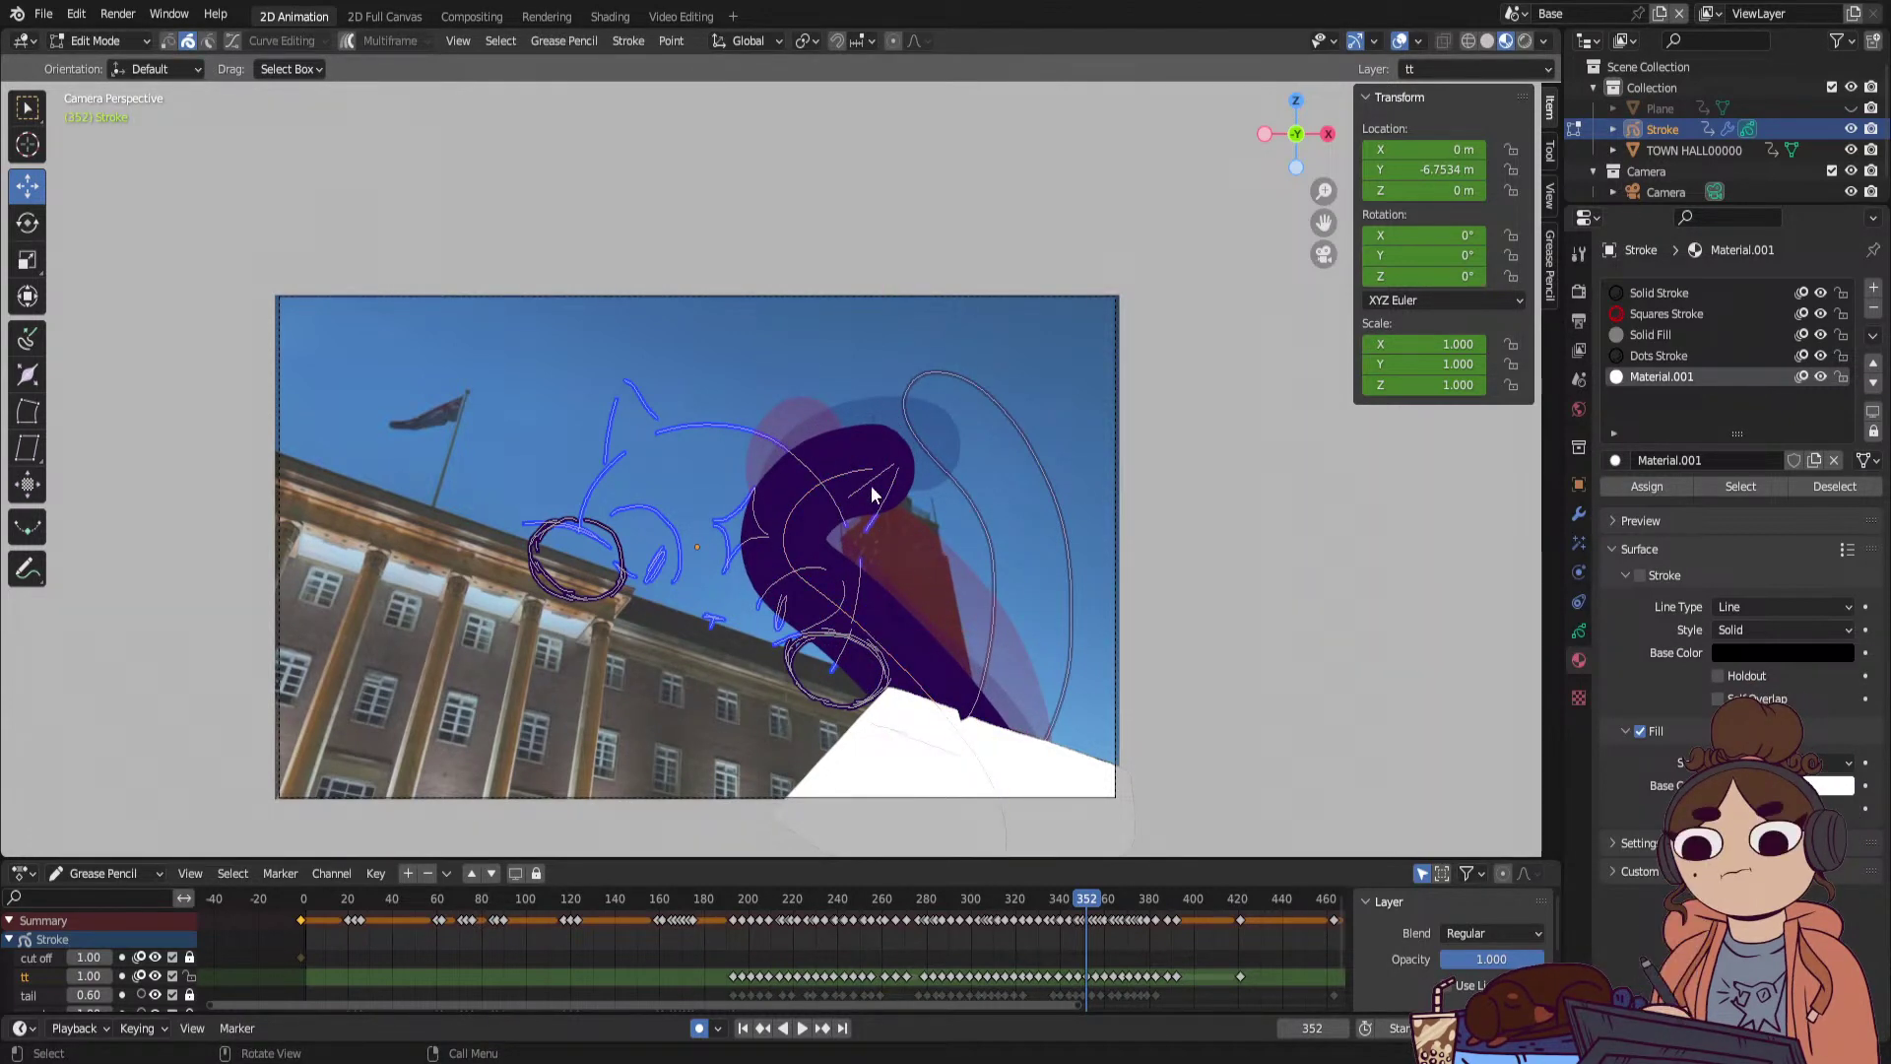
pyautogui.press('Up')
pyautogui.click(882, 569)
pyautogui.moveTo(912, 523)
pyautogui.mouseDown()
pyautogui.moveTo(916, 564)
pyautogui.moveTo(976, 566)
pyautogui.mouseUp()
# Select the tail stroke on the keyframes from 360 to 368 and lower it at frame 364.
pyautogui.press('Up')
pyautogui.click(929, 555)
pyautogui.press('Up')
pyautogui.click(985, 541)
pyautogui.moveTo(992, 489); pyautogui.dragTo(1007, 535)
pyautogui.press('Up')
pyautogui.click(1008, 499)
# Select the tail stroke and lower it vertically at frames 371 and 379.
pyautogui.press('Up')
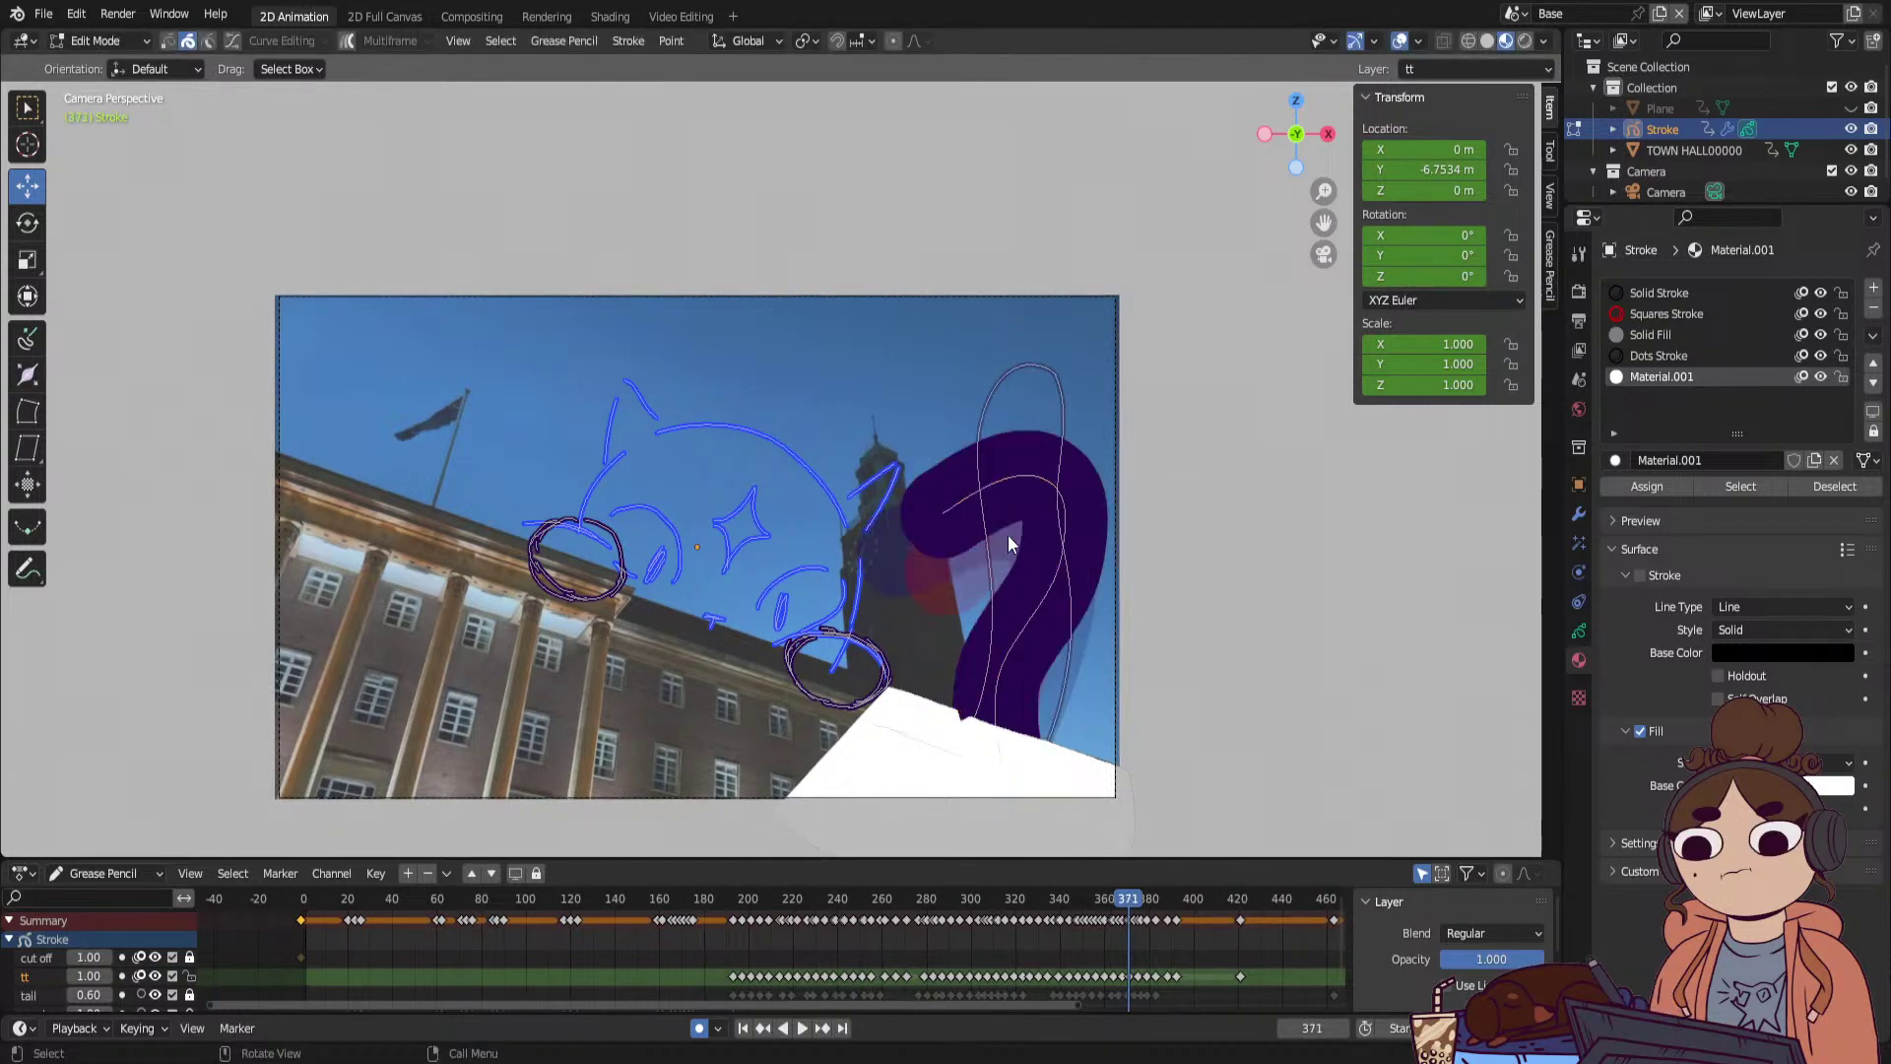
pyautogui.moveTo(1038, 487); pyautogui.dragTo(1018, 544)
pyautogui.press('Up')
pyautogui.press('Up')
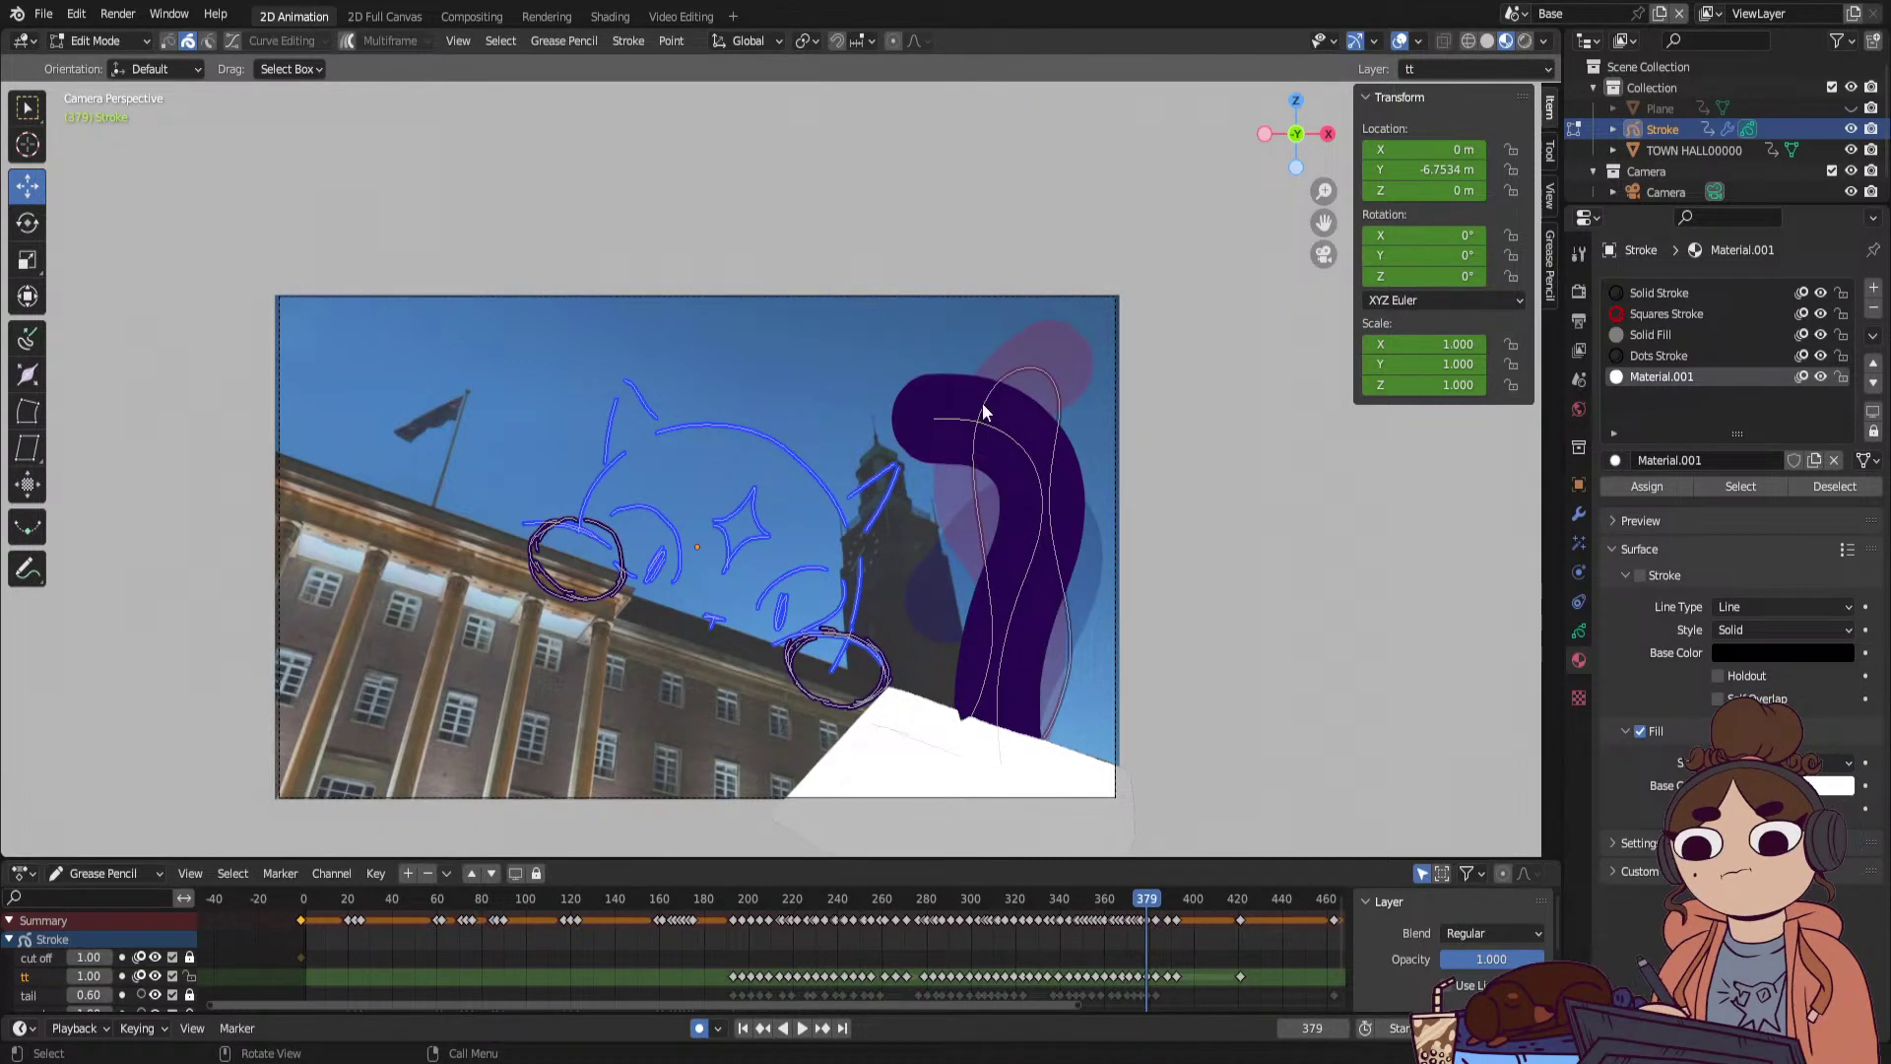
pyautogui.moveTo(983, 410); pyautogui.dragTo(1028, 624)
pyautogui.moveTo(1006, 484); pyautogui.dragTo(1005, 514)
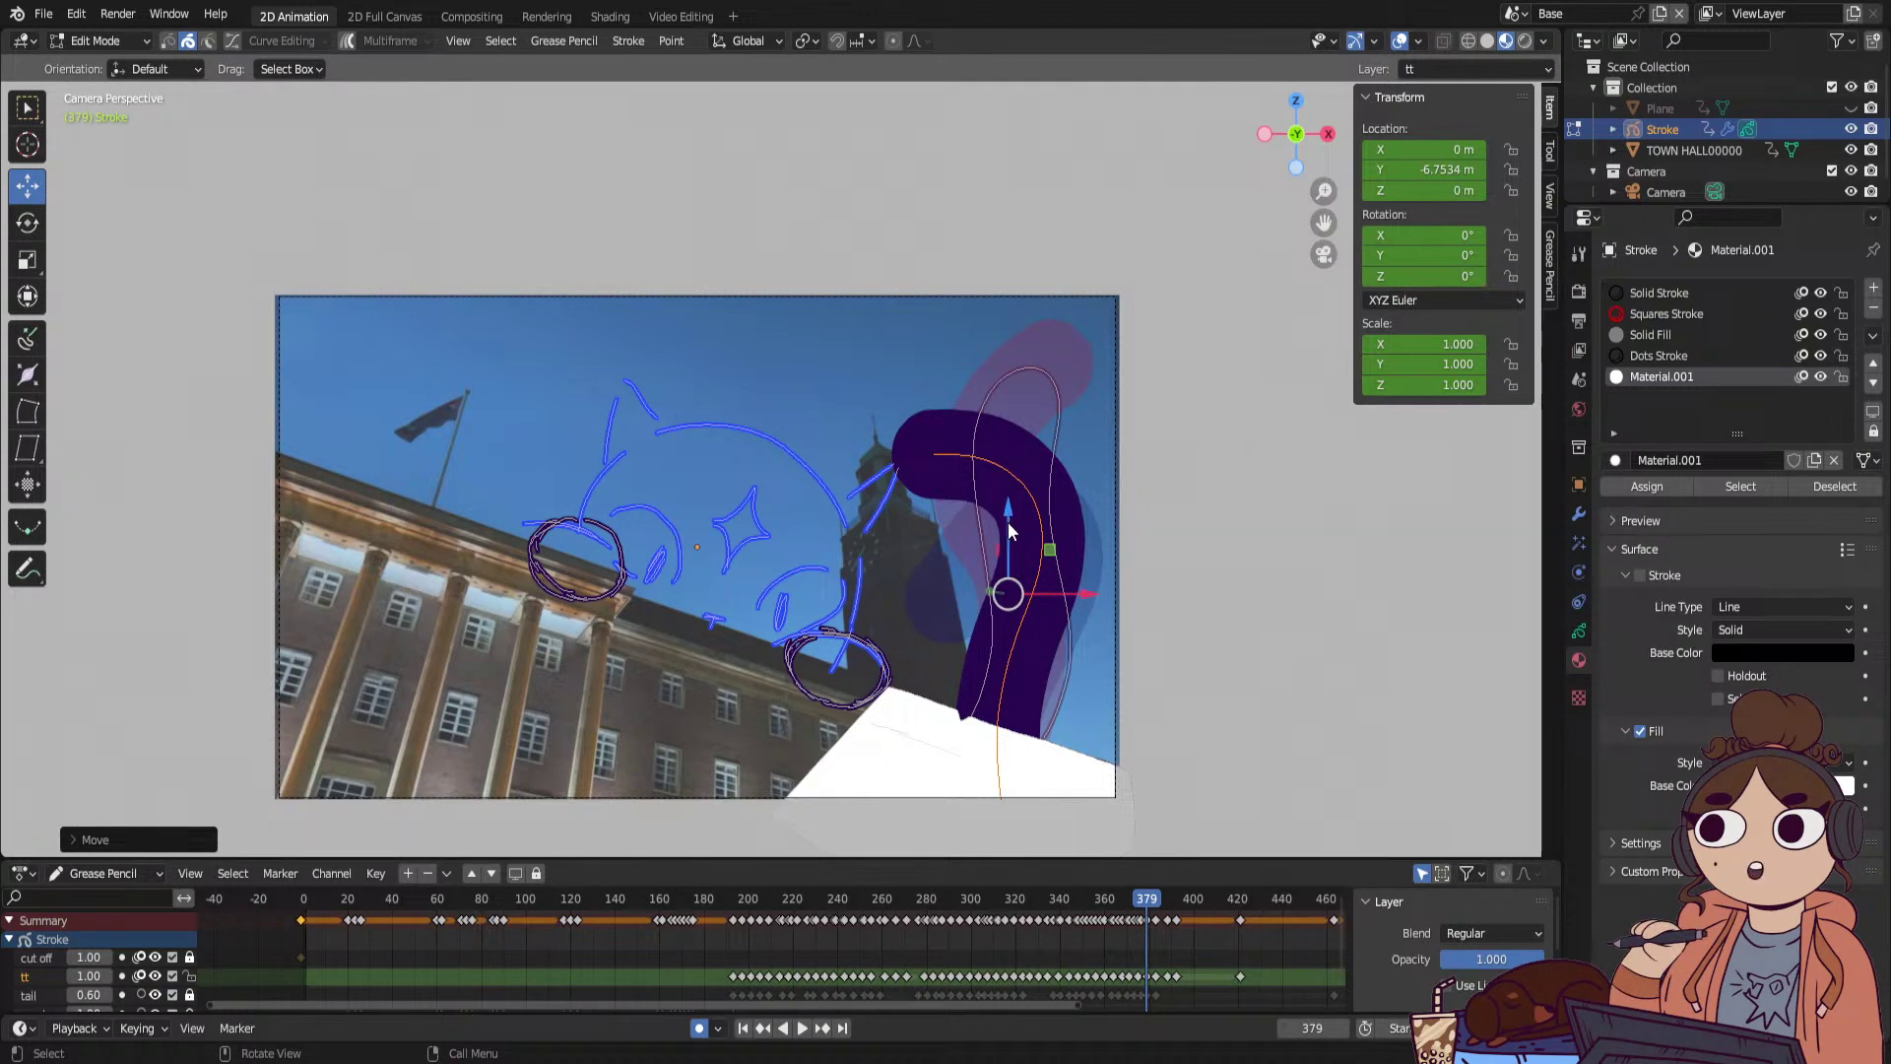
# Select the tail stroke and lower it vertically at frames 383 and 388.
pyautogui.press('Up')
pyautogui.moveTo(957, 345); pyautogui.dragTo(1054, 571)
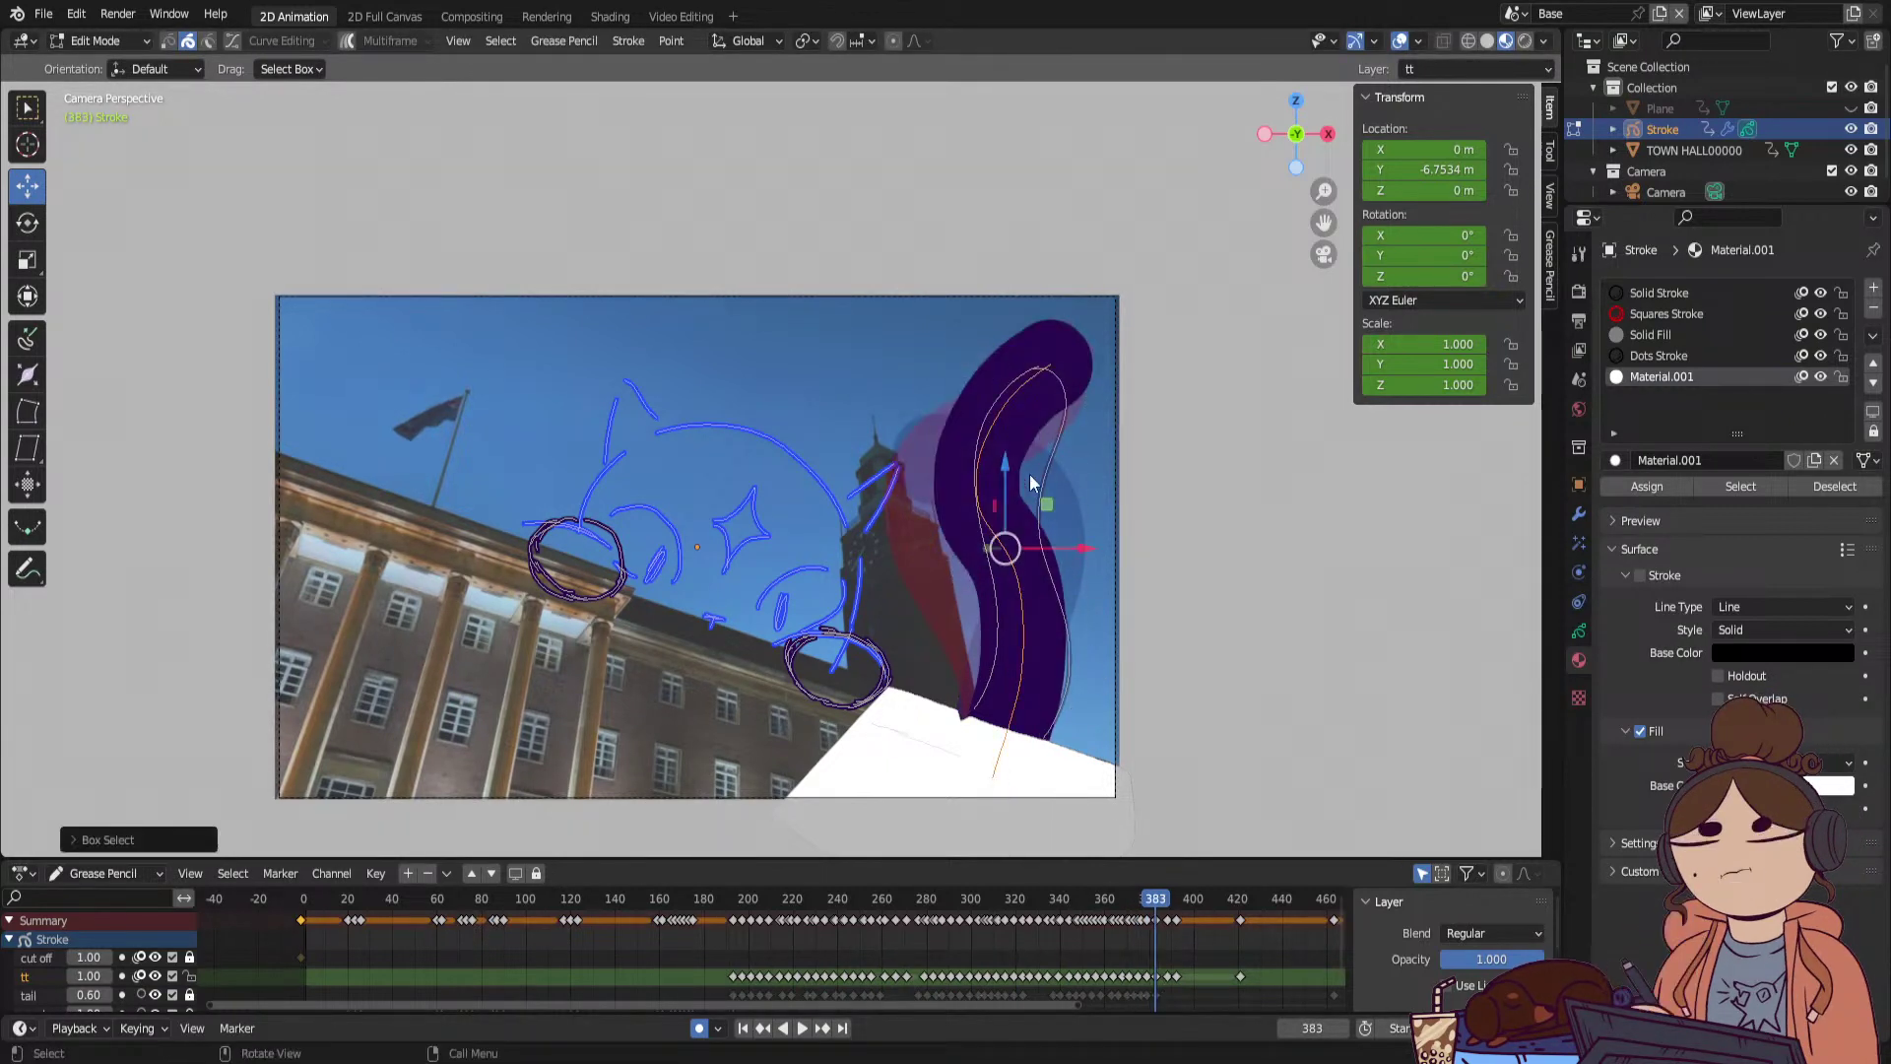
pyautogui.moveTo(1004, 482); pyautogui.dragTo(1015, 574)
pyautogui.press('Up')
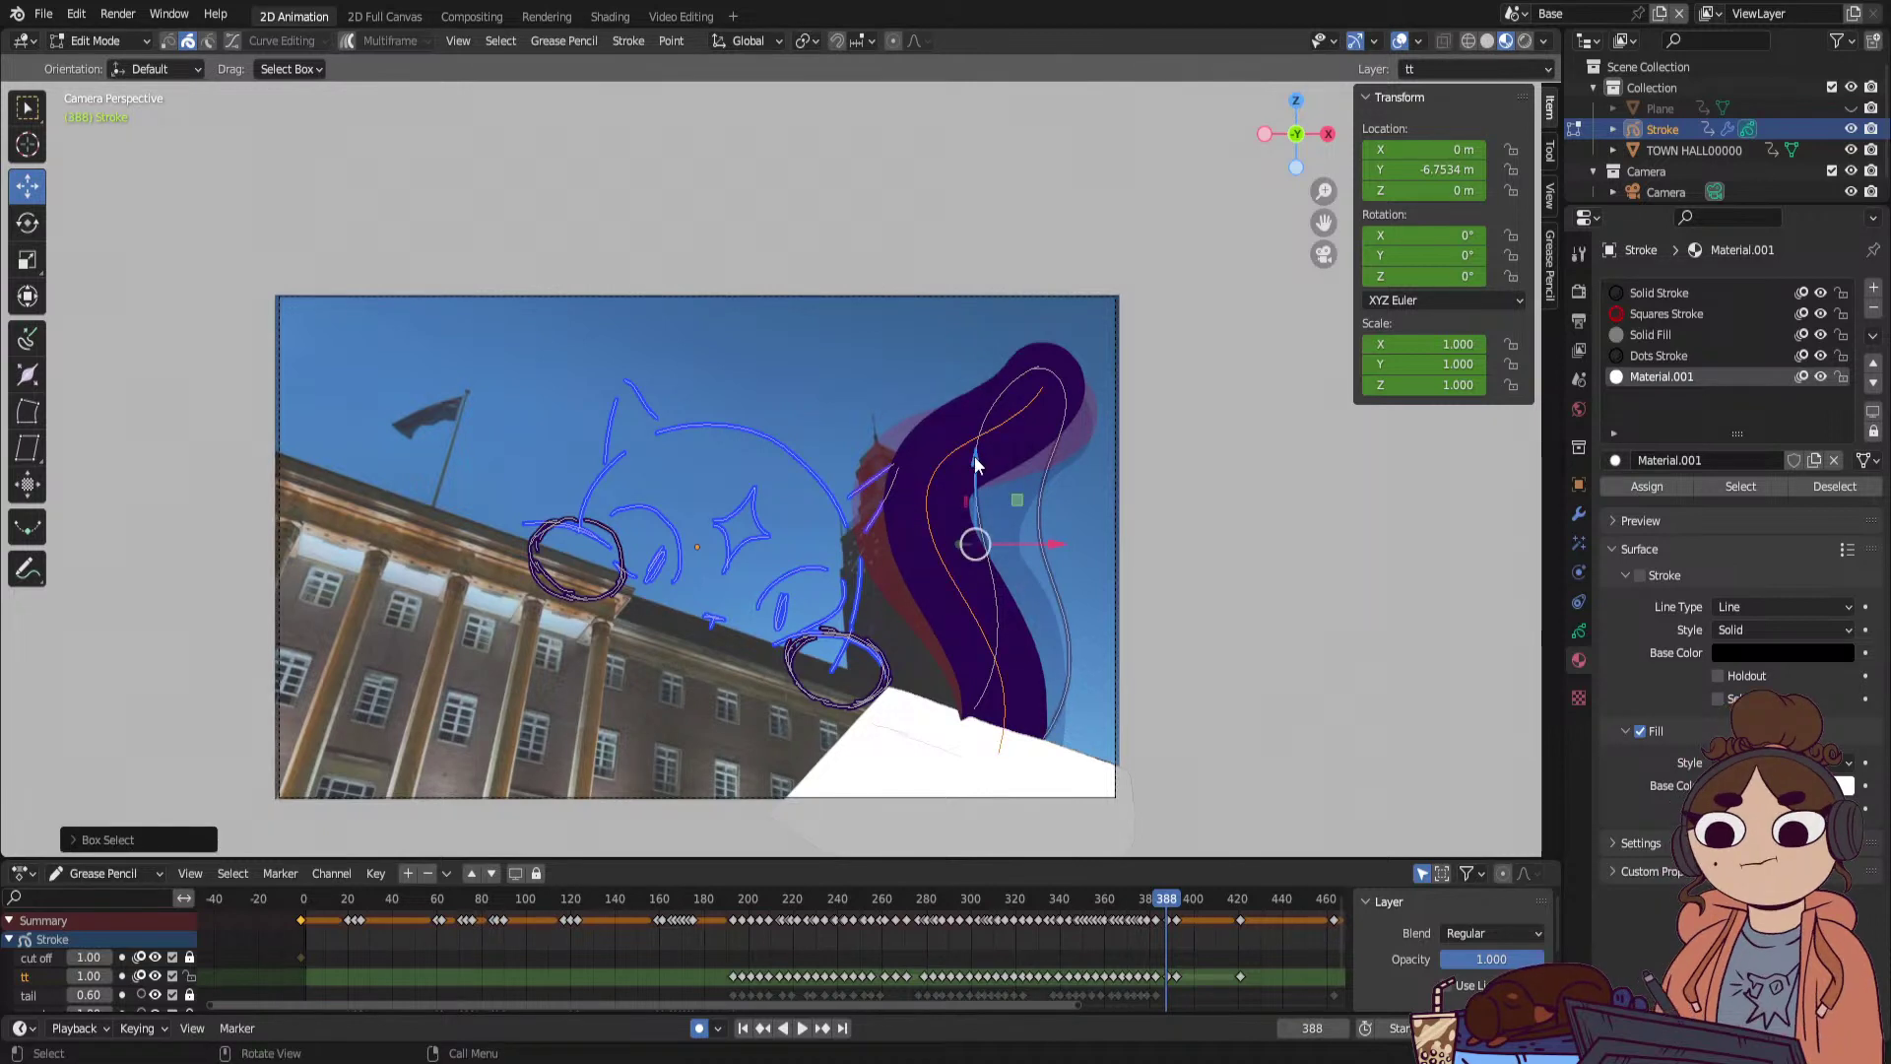
pyautogui.moveTo(974, 459); pyautogui.dragTo(981, 516)
# Select the tail stroke at frame 392 and lower it vertically so its base sinks behind the white shape.
pyautogui.press('Up')
pyautogui.moveTo(920, 407); pyautogui.dragTo(1025, 713)
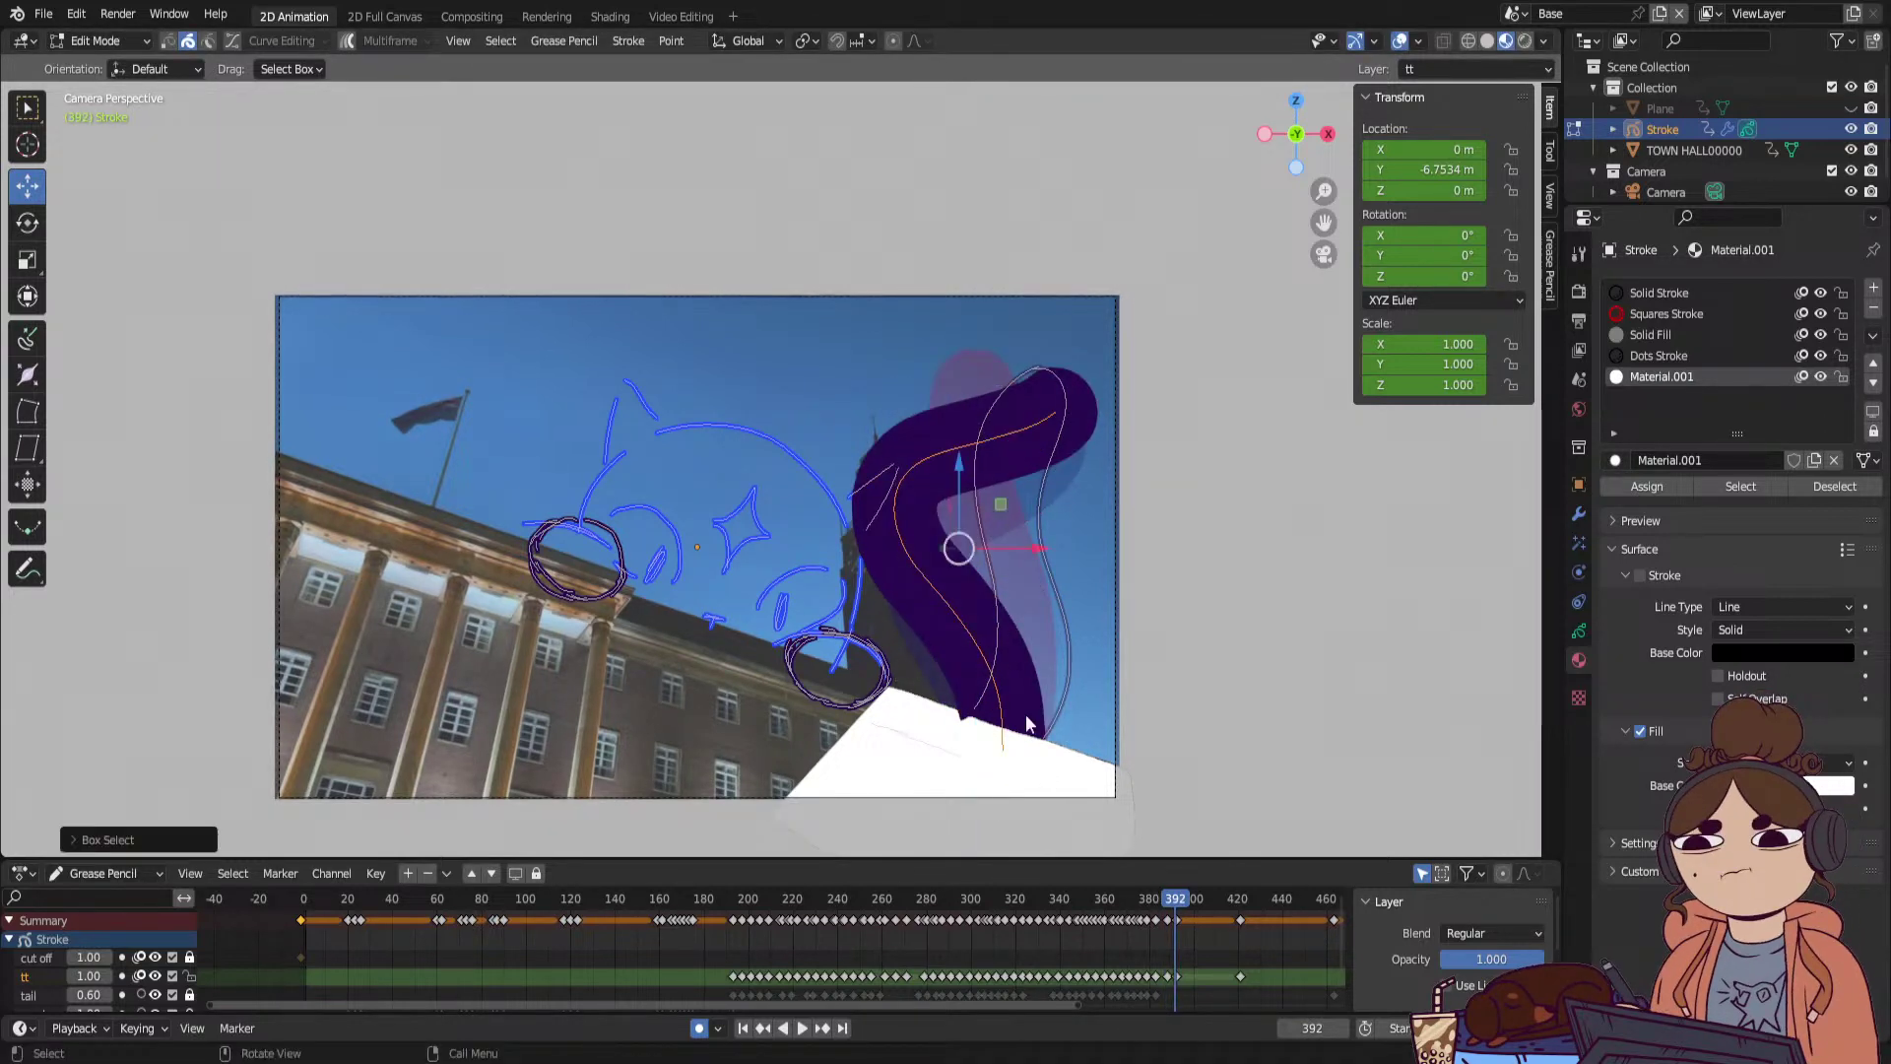
pyautogui.moveTo(960, 465); pyautogui.dragTo(963, 524)
pyautogui.press('Up')
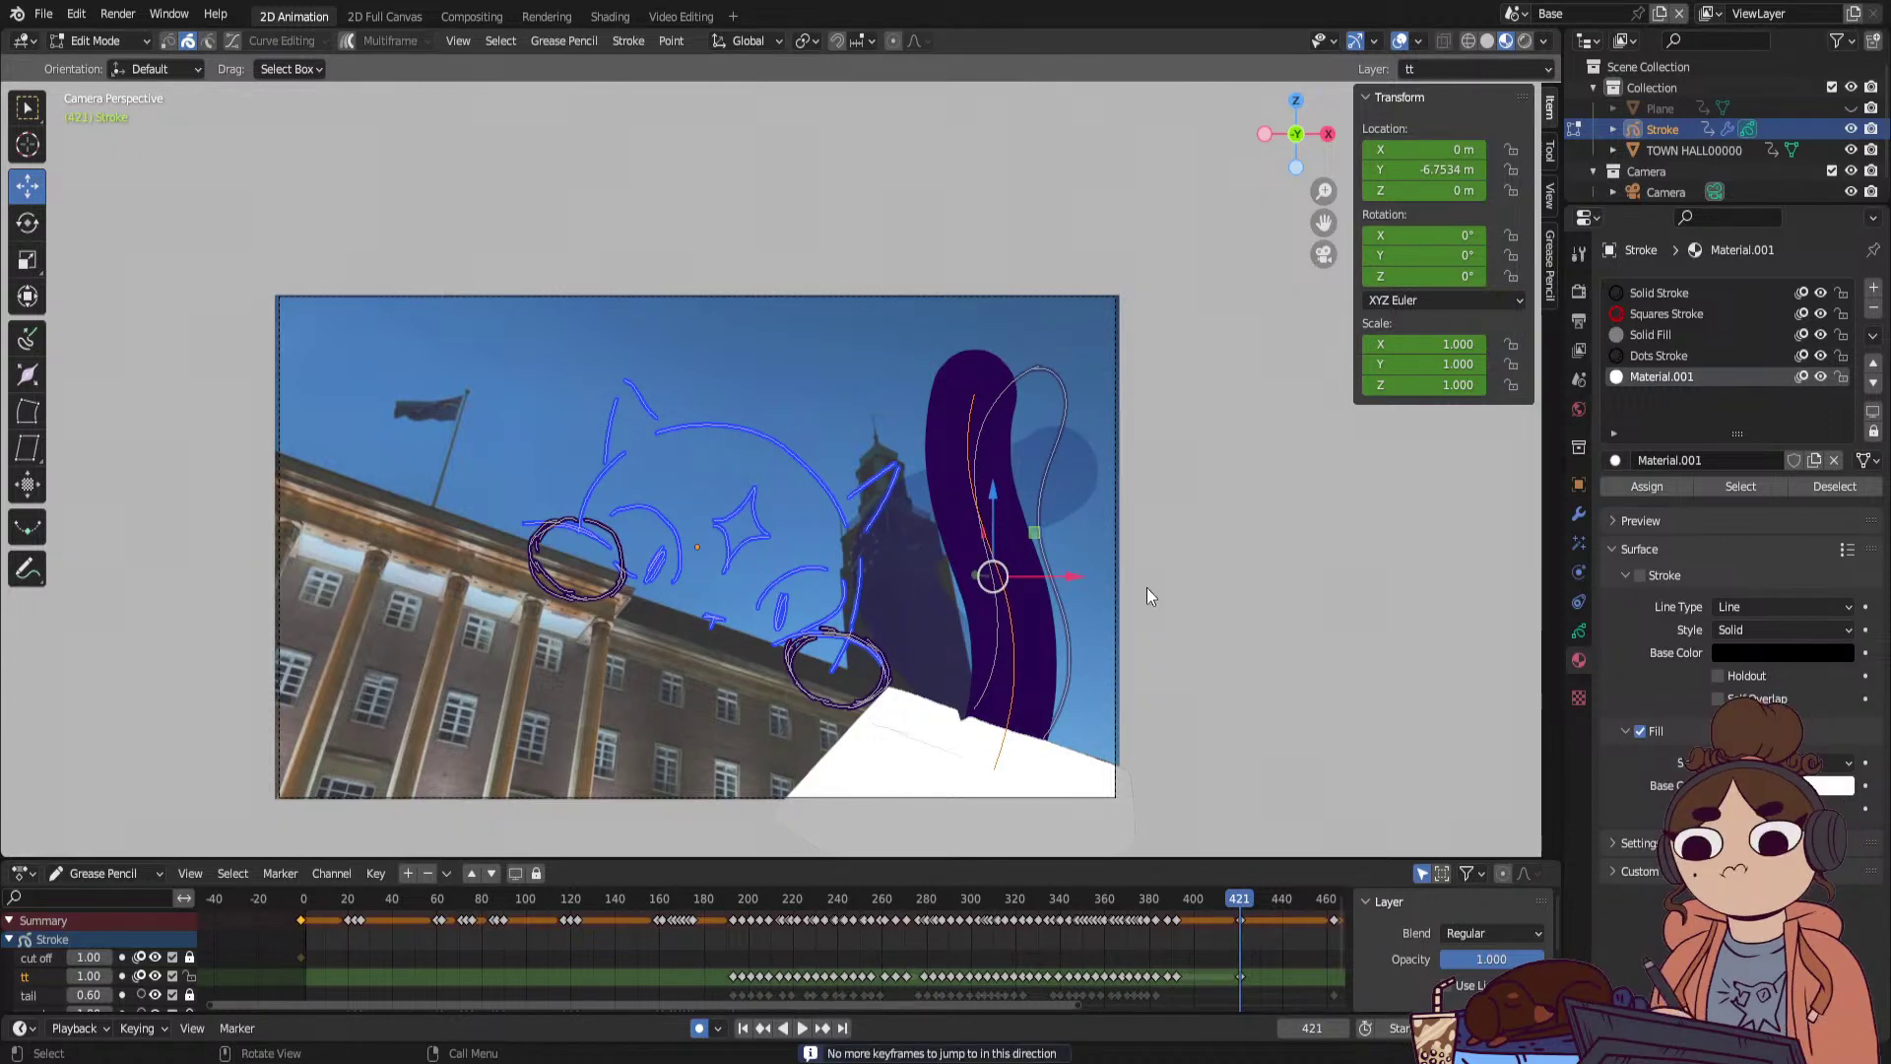
pyautogui.press('Down')
pyautogui.press('Down')
pyautogui.press('Down')
pyautogui.press('Up')
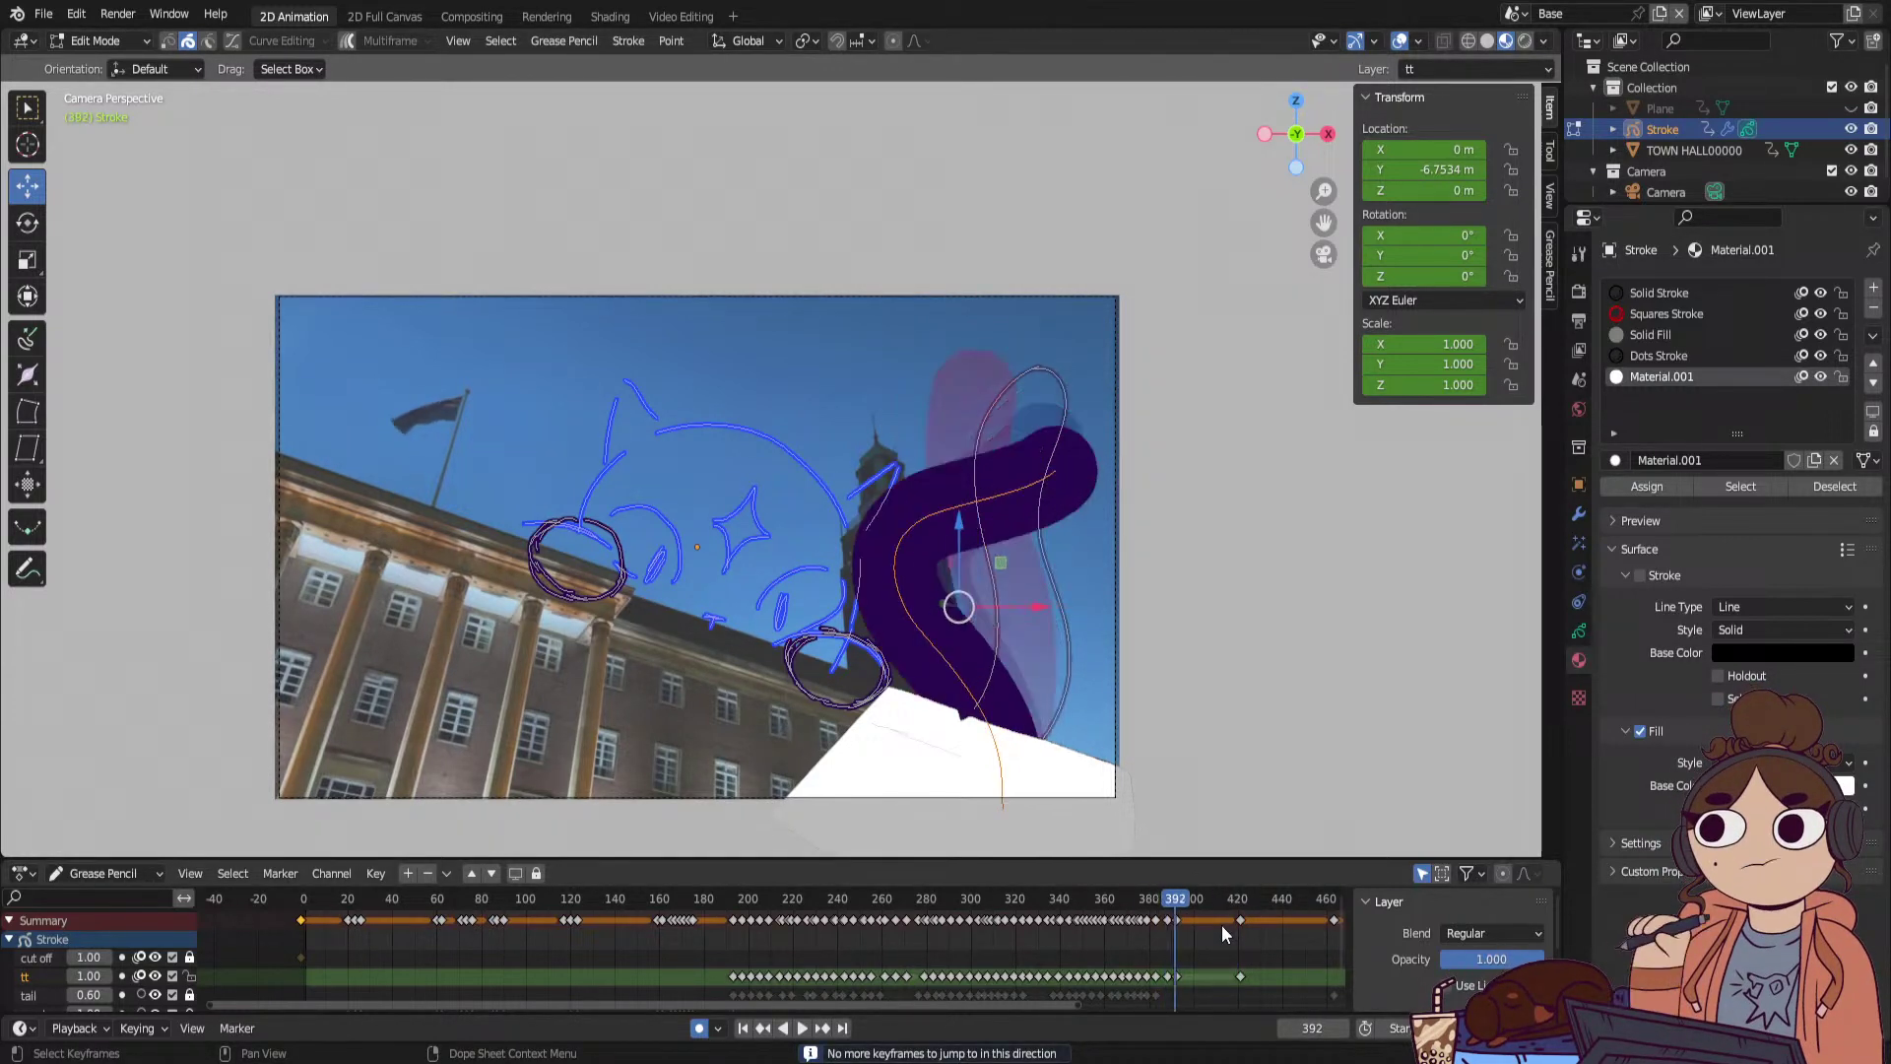
pyautogui.moveTo(960, 530); pyautogui.dragTo(1022, 581)
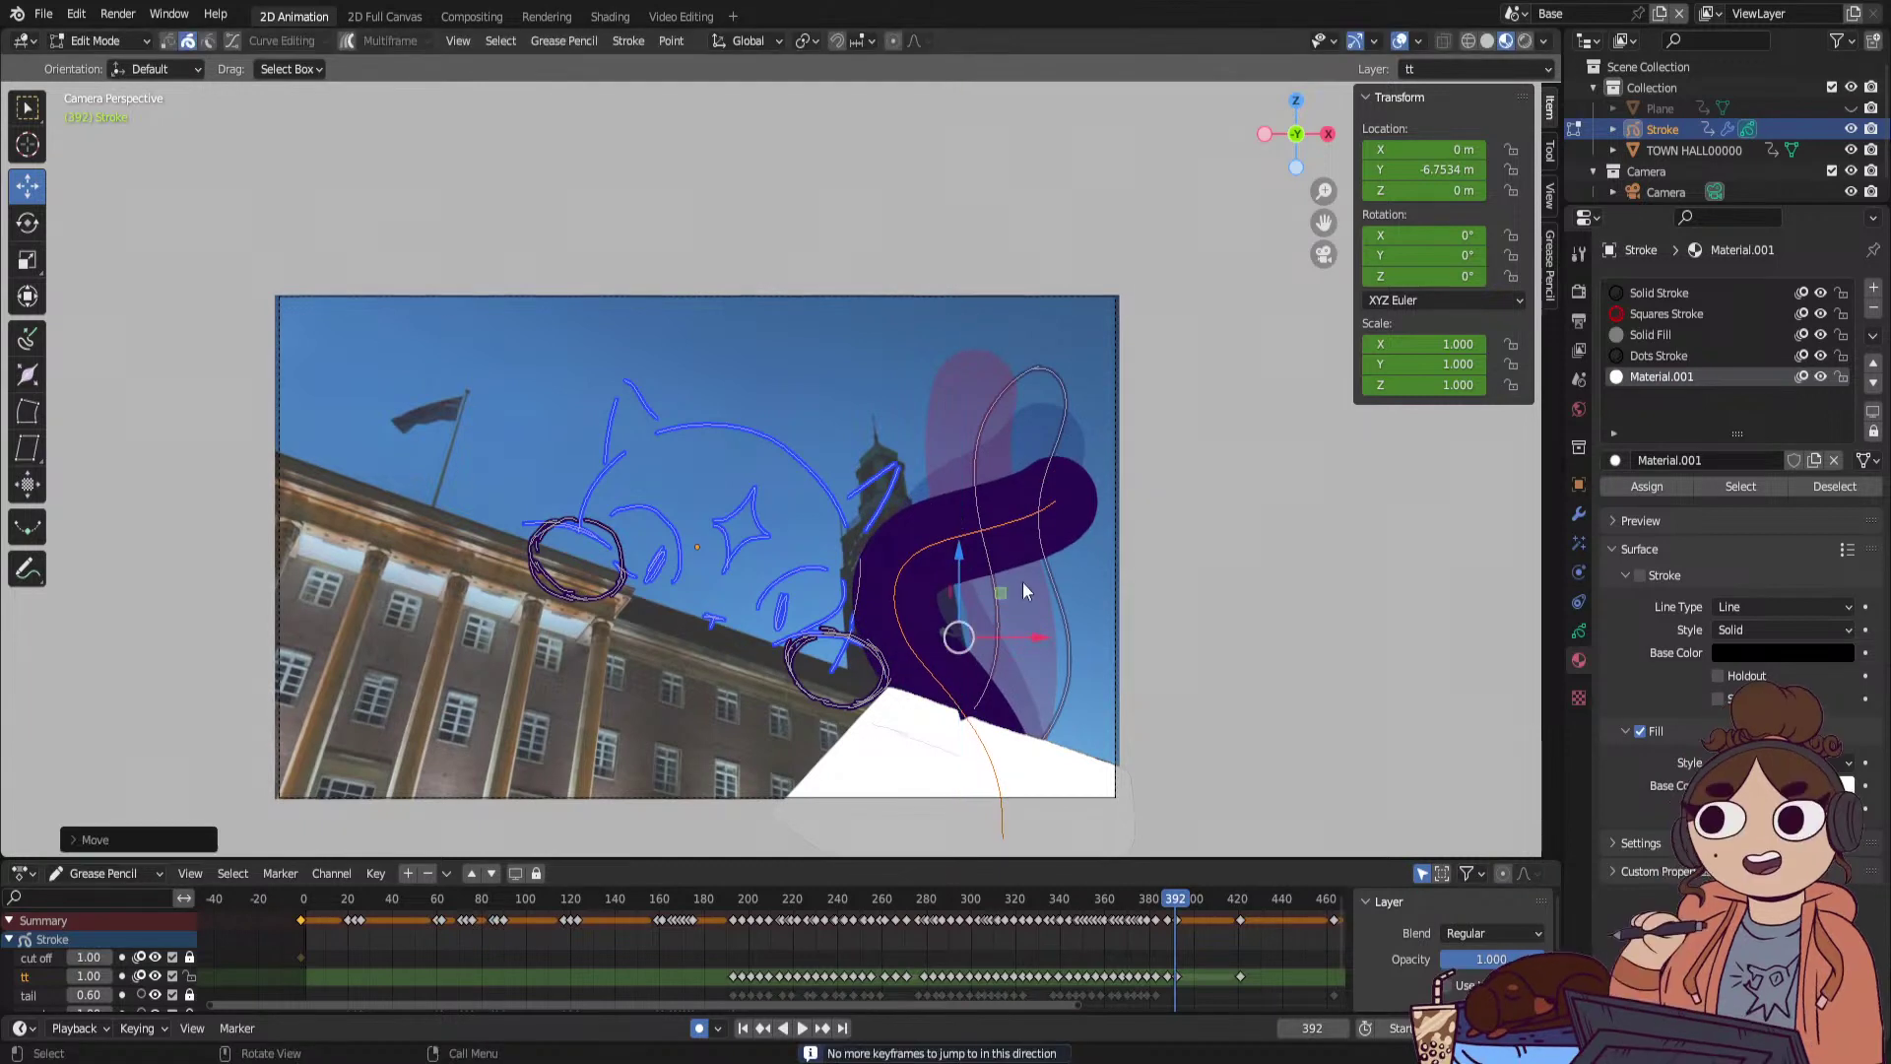
# Play back the animation and step through the tail keyframes up to frame 352 to check the tail's base and motion.
pyautogui.click(322, 903)
pyautogui.press('space')
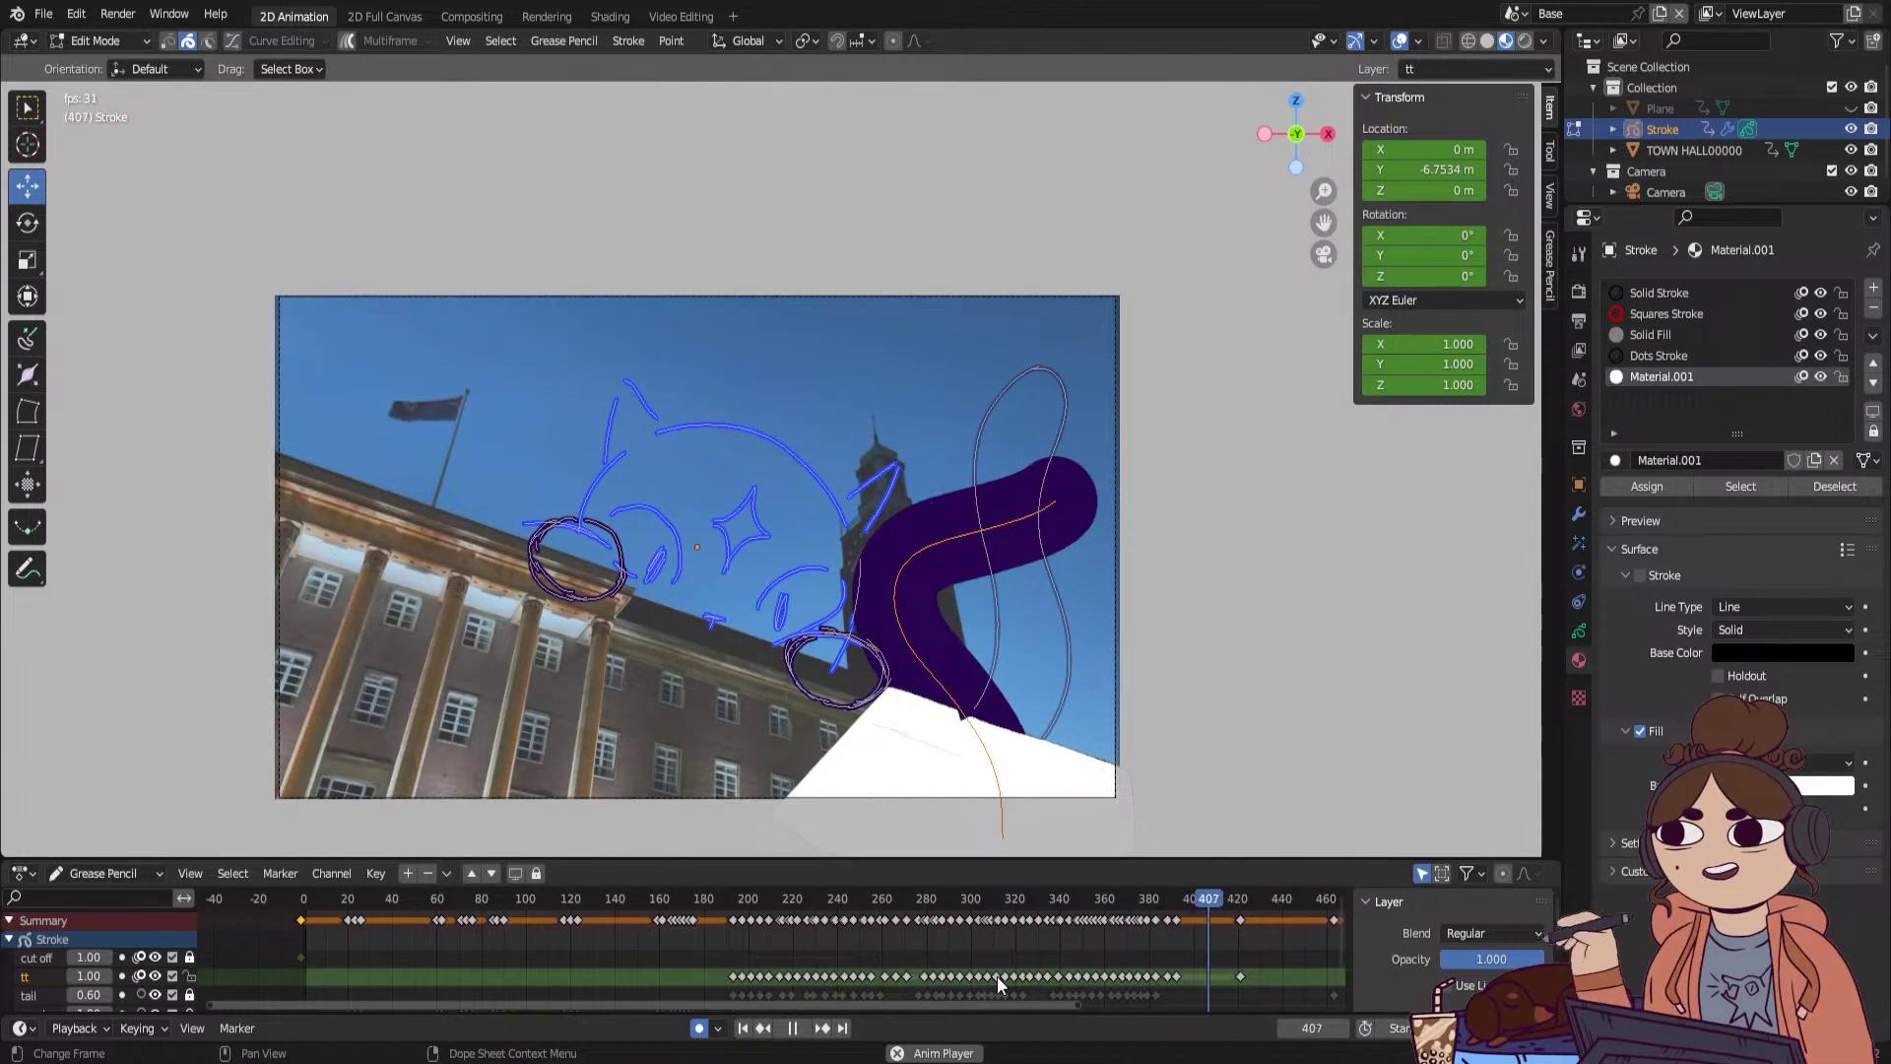
pyautogui.moveTo(1073, 898)
pyautogui.mouseDown()
pyautogui.moveTo(1012, 918)
pyautogui.moveTo(1044, 926)
pyautogui.moveTo(1040, 900)
pyautogui.moveTo(986, 919)
pyautogui.mouseUp()
pyautogui.click(794, 1030)
pyautogui.press('Up')
pyautogui.press('Up')
pyautogui.press('Up')
pyautogui.press('Up')
pyautogui.press('Up')
pyautogui.press('Up')
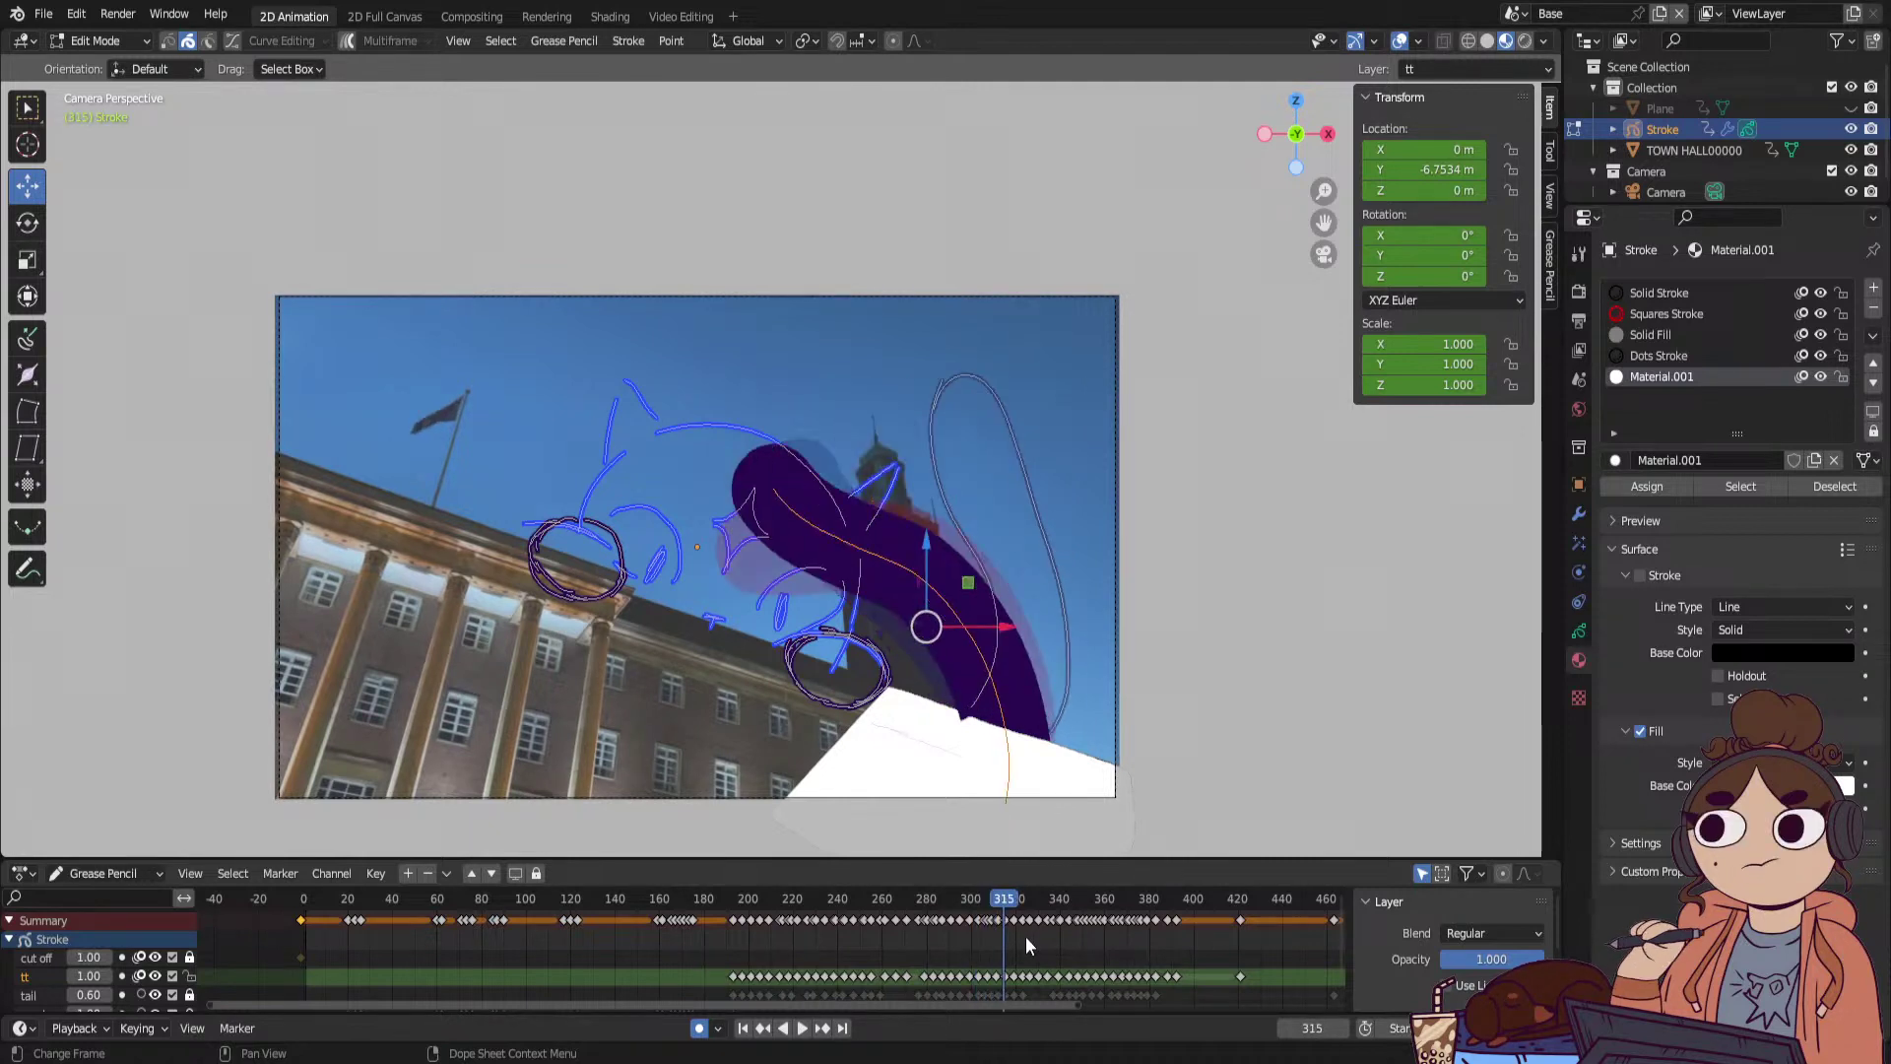
pyautogui.press('Up')
pyautogui.press('Up')
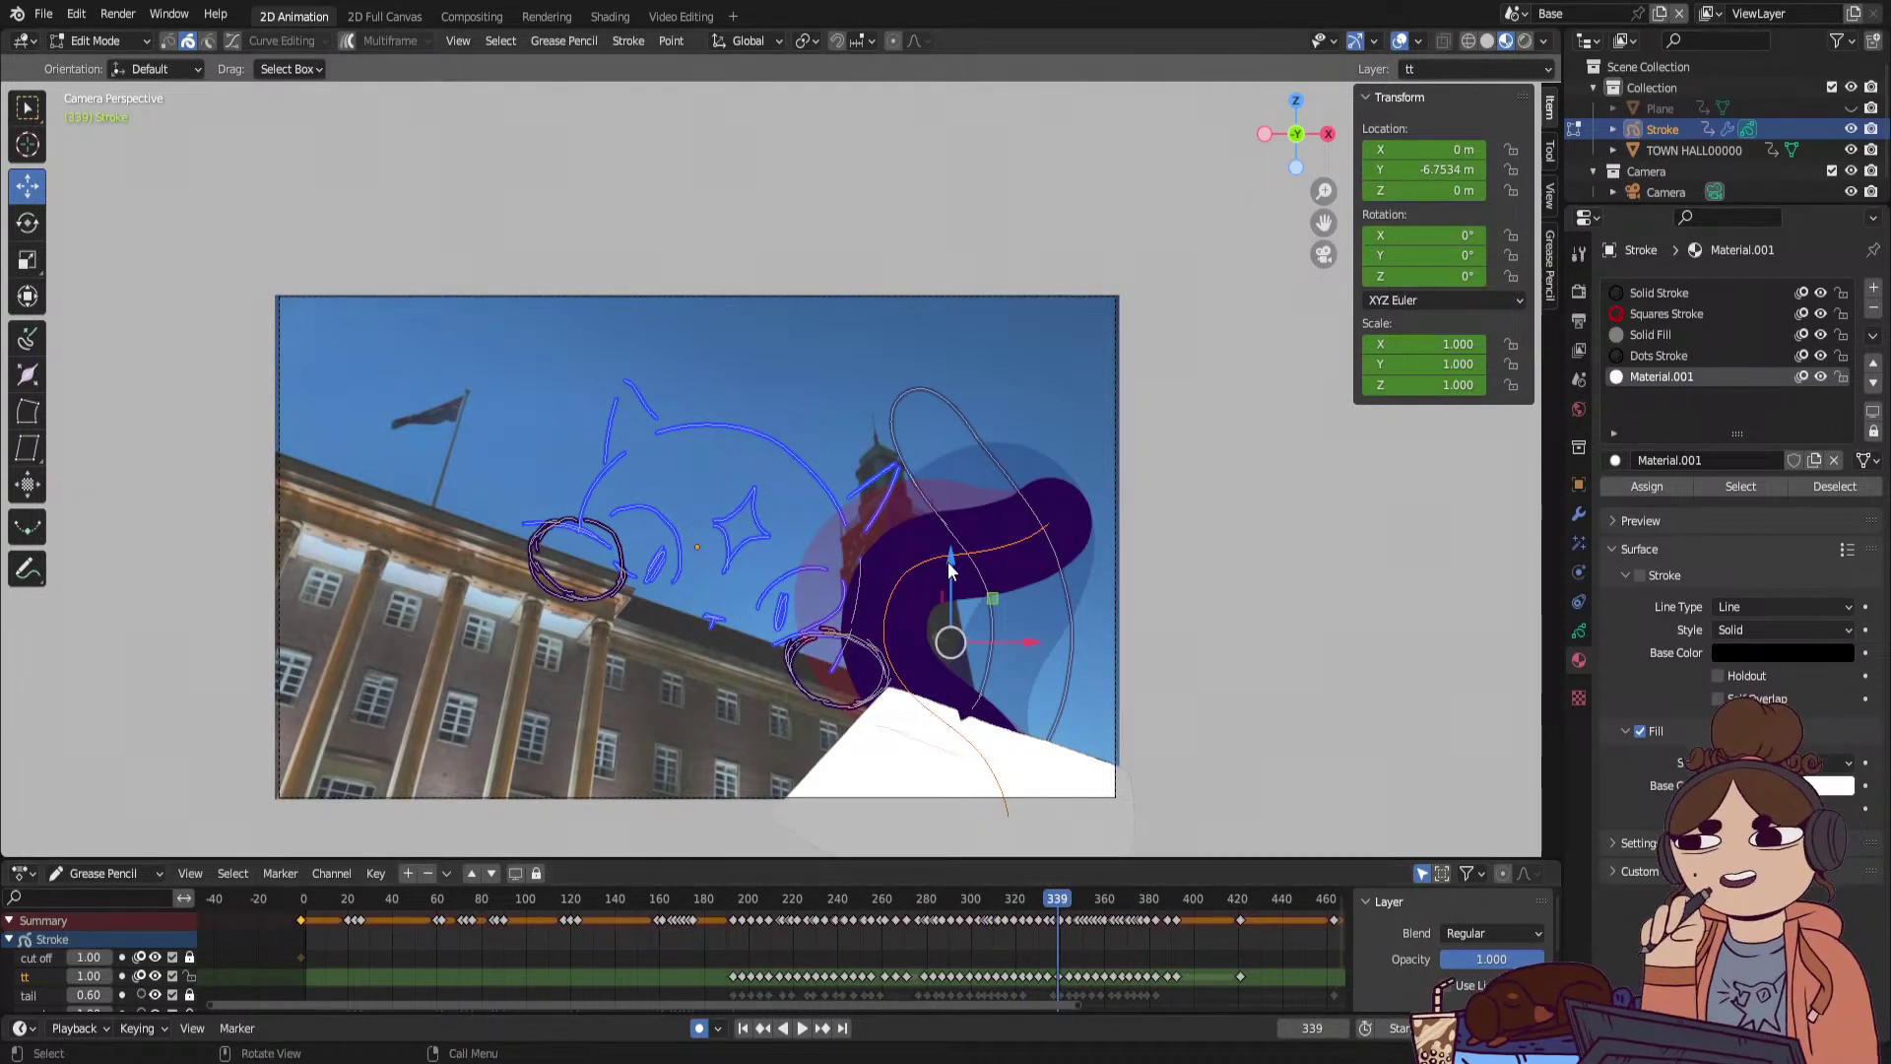
pyautogui.press('Up')
pyautogui.press('Up')
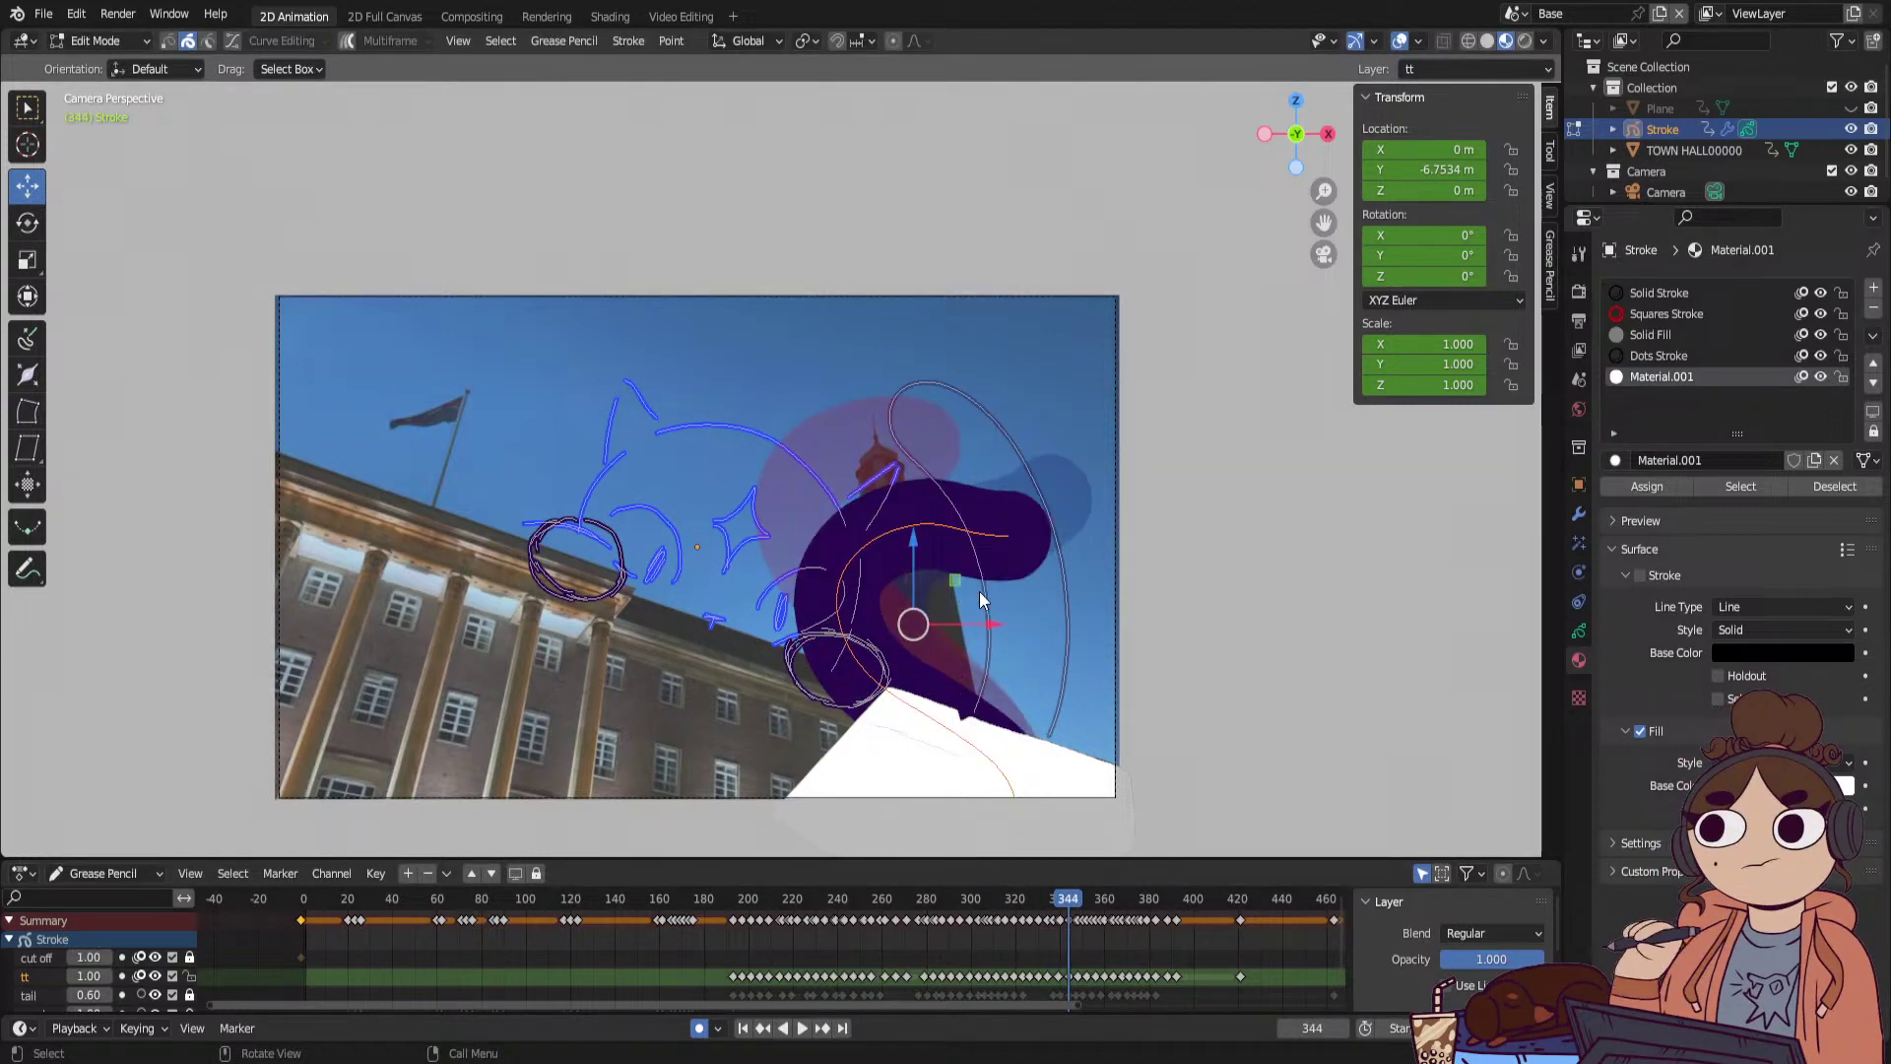
pyautogui.press('Up')
pyautogui.press('Up')
pyautogui.press('Up')
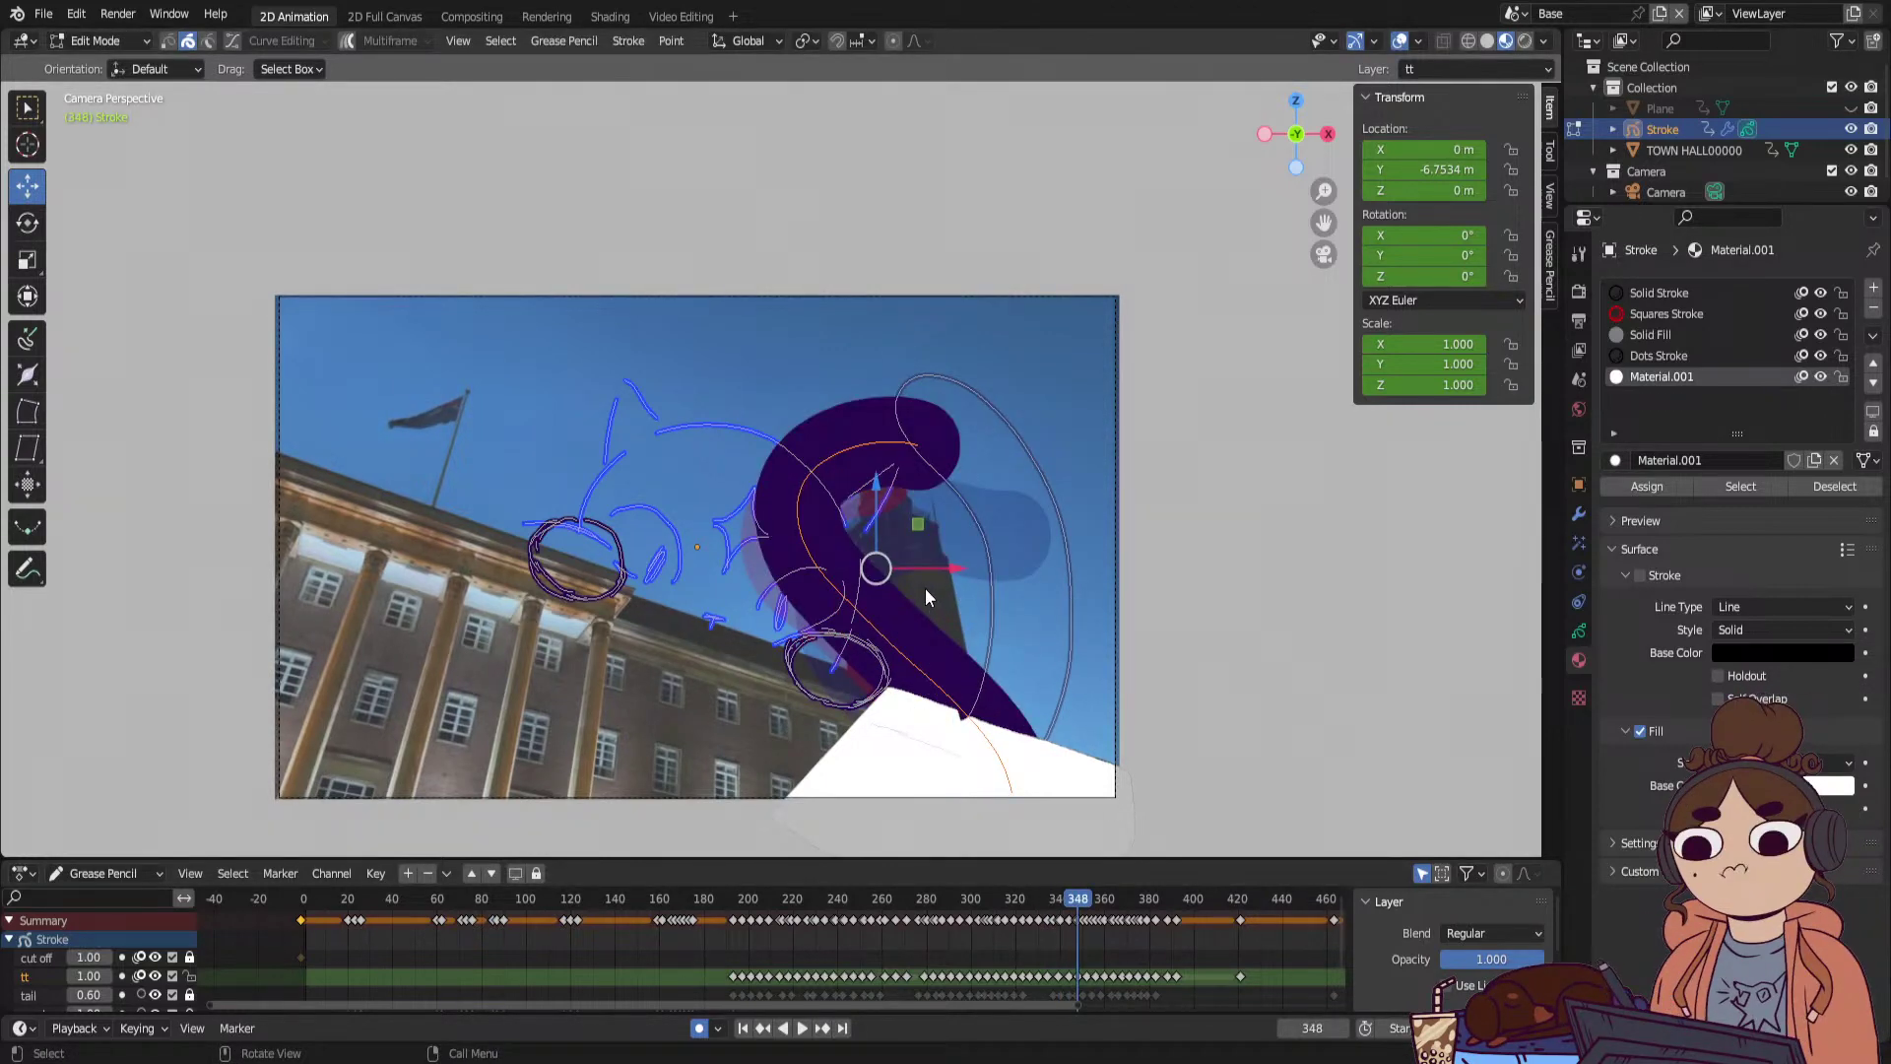
pyautogui.press('Down')
pyautogui.press('Up')
pyautogui.press('Up')
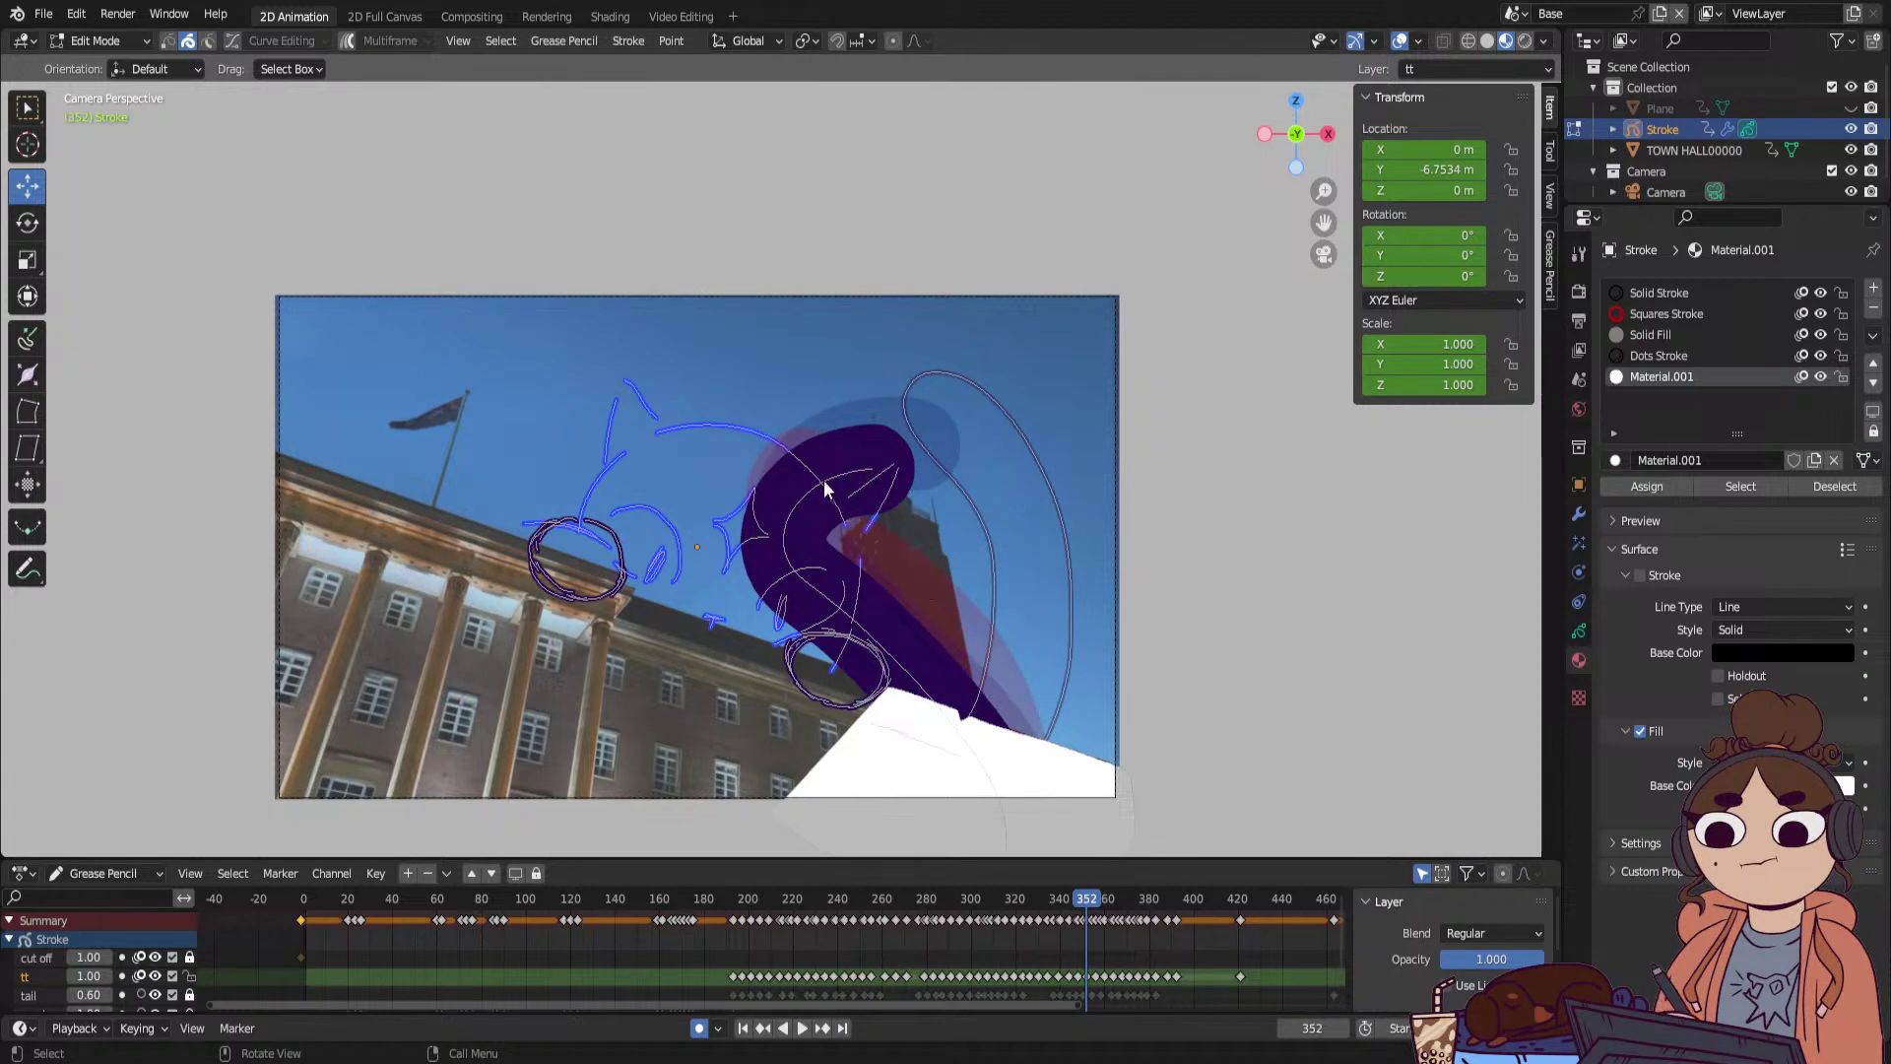
# Select the tail stroke at frame 352 and raise it about 0.09 m along the Z axis.
pyautogui.click(823, 483)
pyautogui.press('g')
pyautogui.press('z')
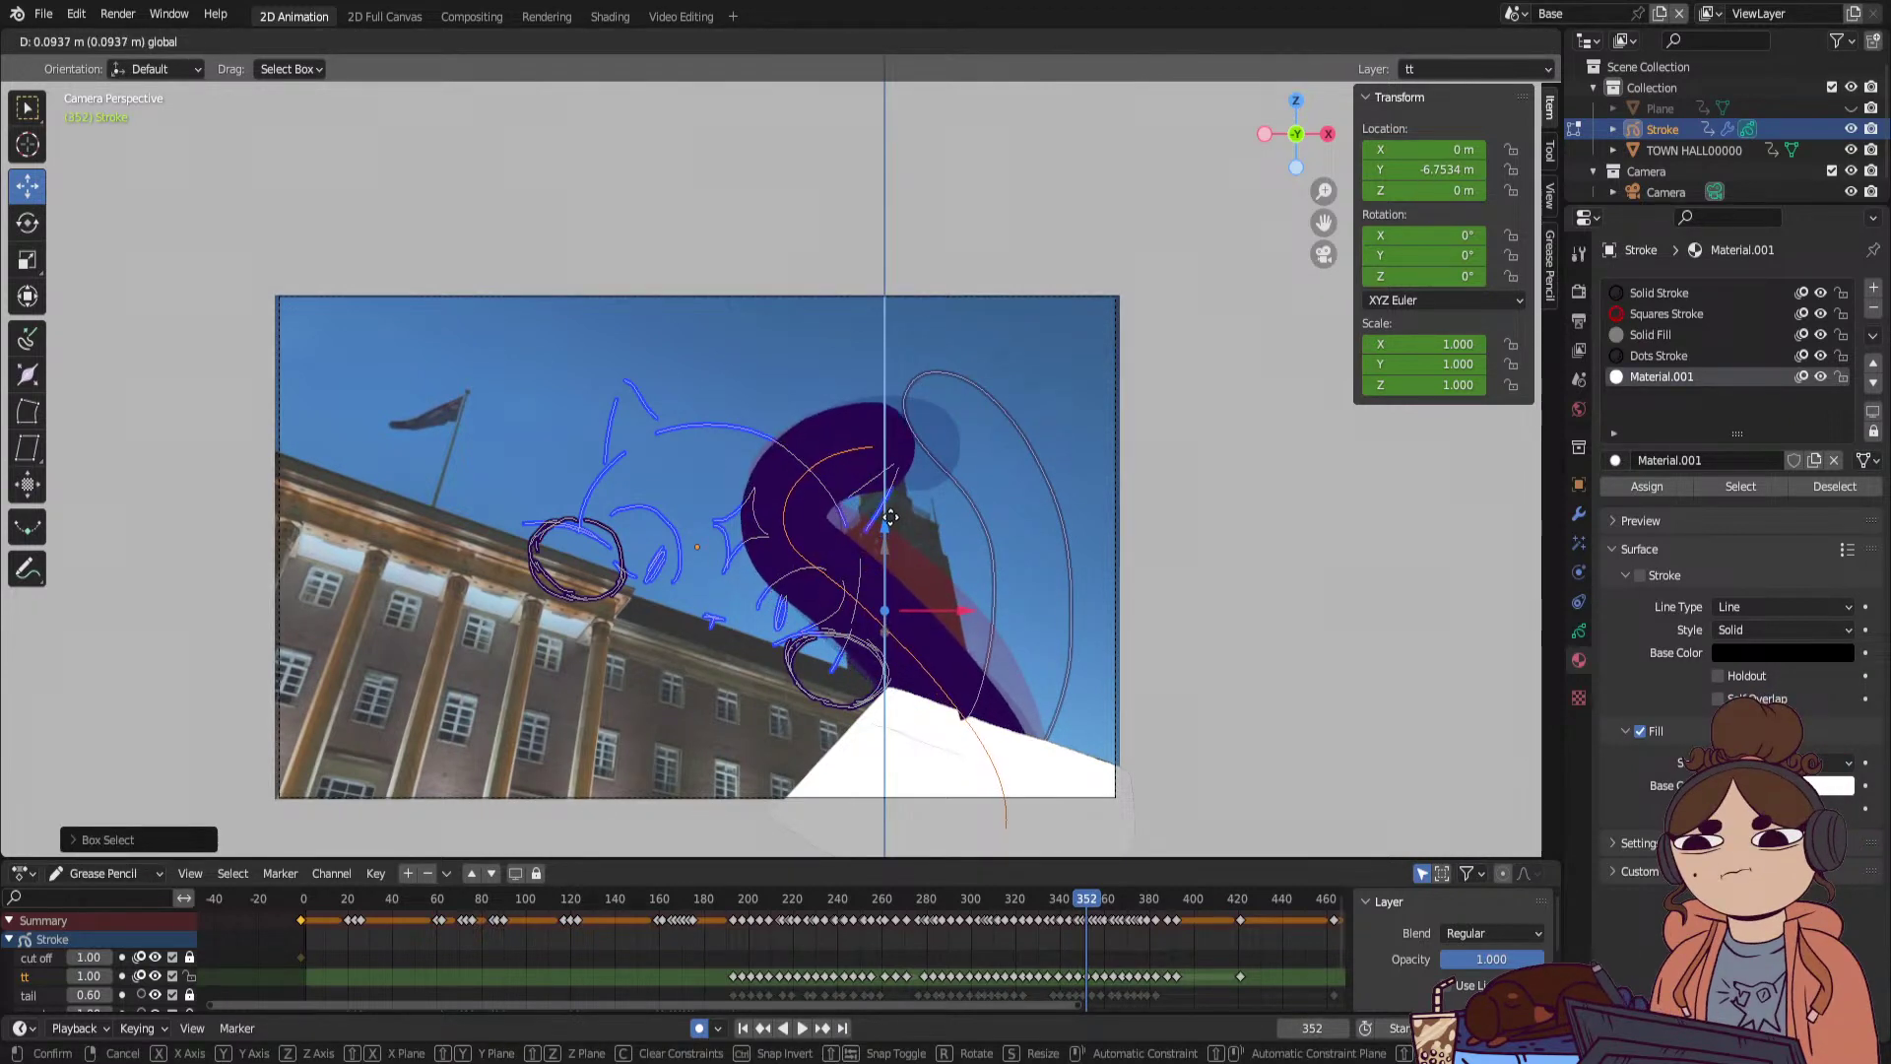
pyautogui.click(889, 517)
# Raise the tail stroke slightly along the Z axis at frame 375.
pyautogui.press('Up')
pyautogui.press('Up')
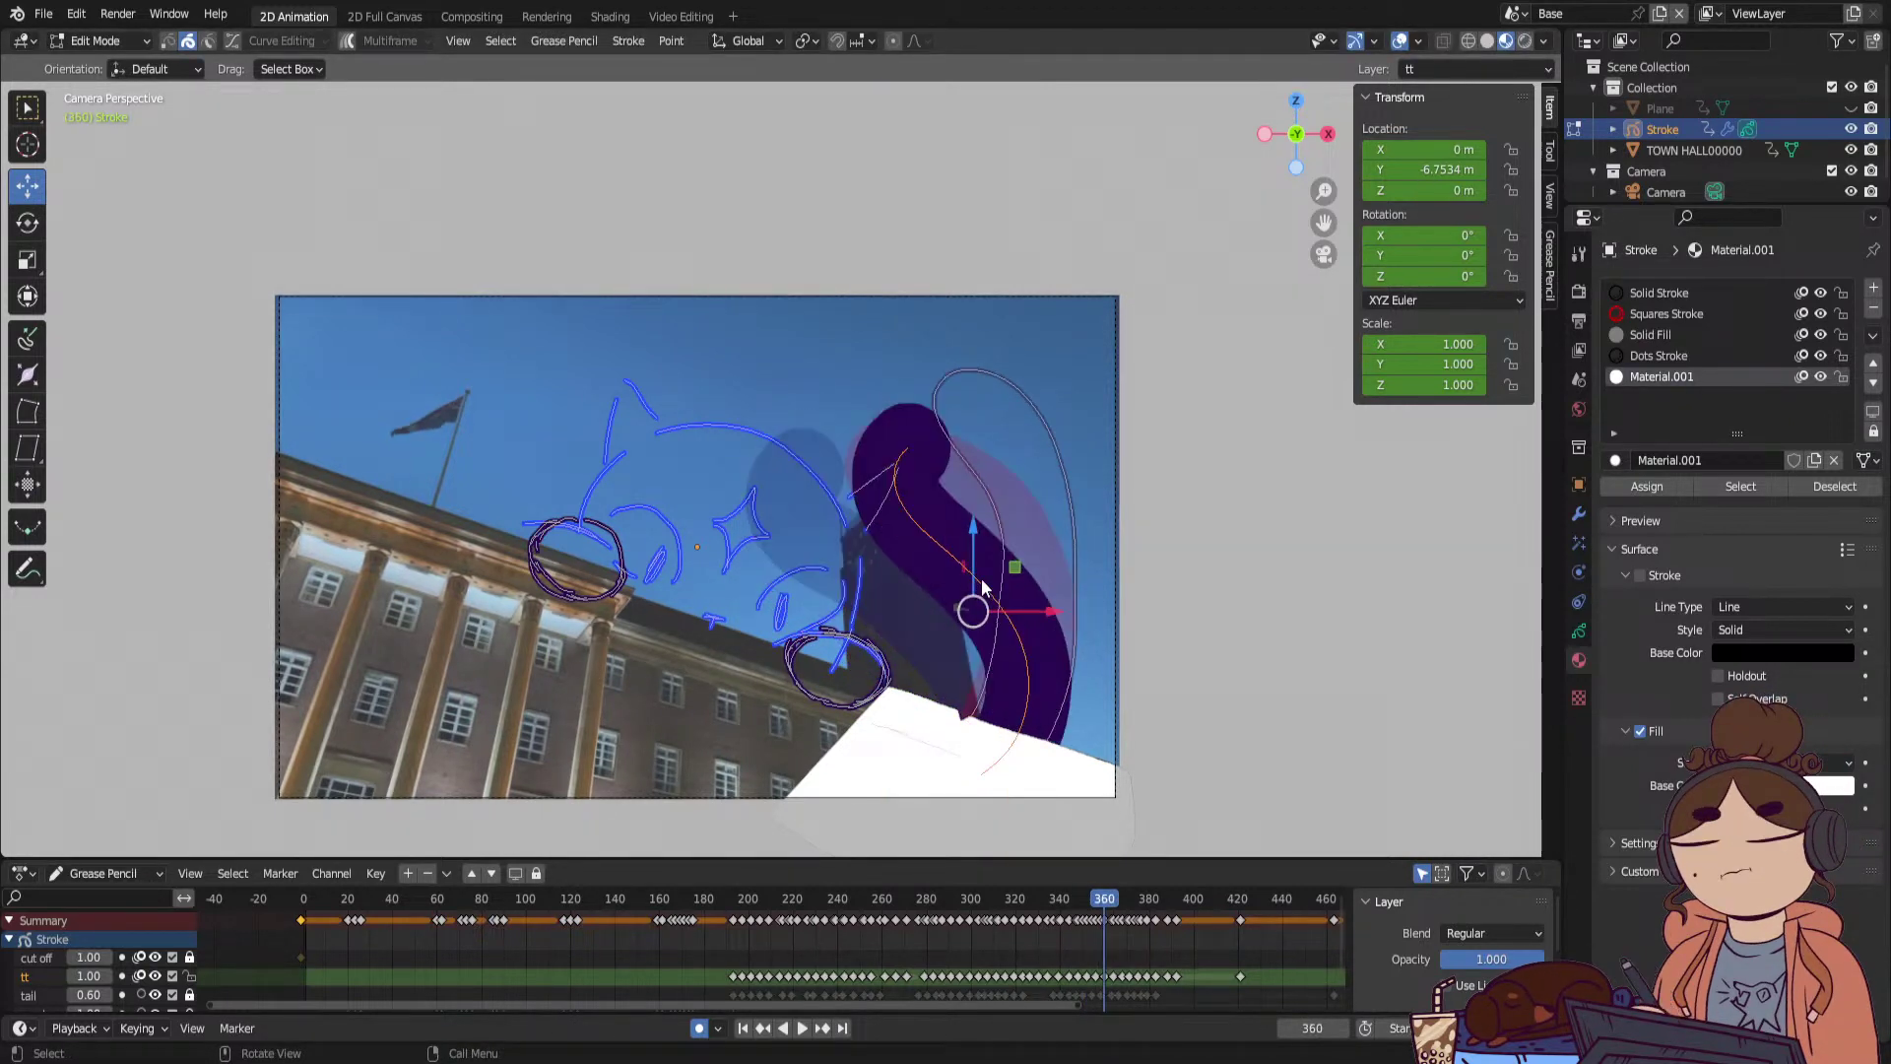
pyautogui.press('Up')
pyautogui.press('Up')
pyautogui.press('Up')
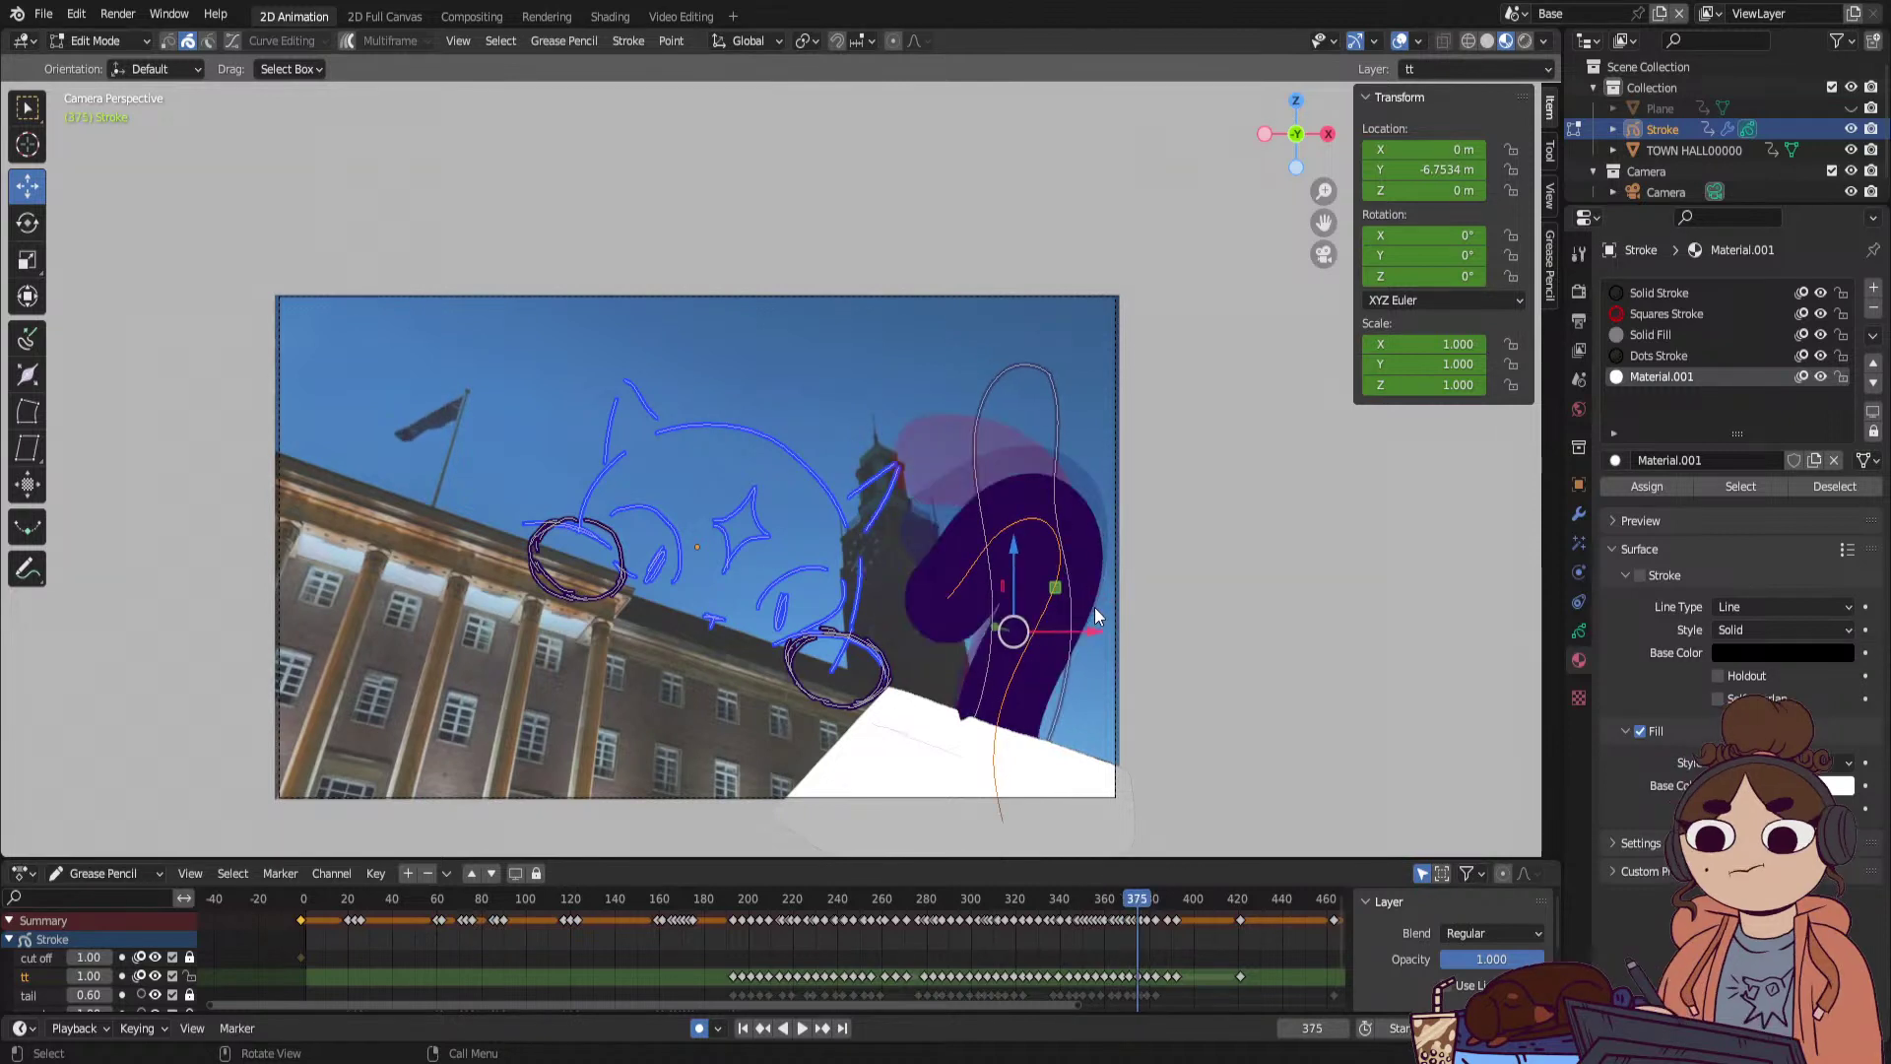
pyautogui.press('g')
pyautogui.press('z')
pyautogui.click(1020, 540)
# Step through the tail keyframes from 379 to 392 to check the tail's height.
pyautogui.press('Up')
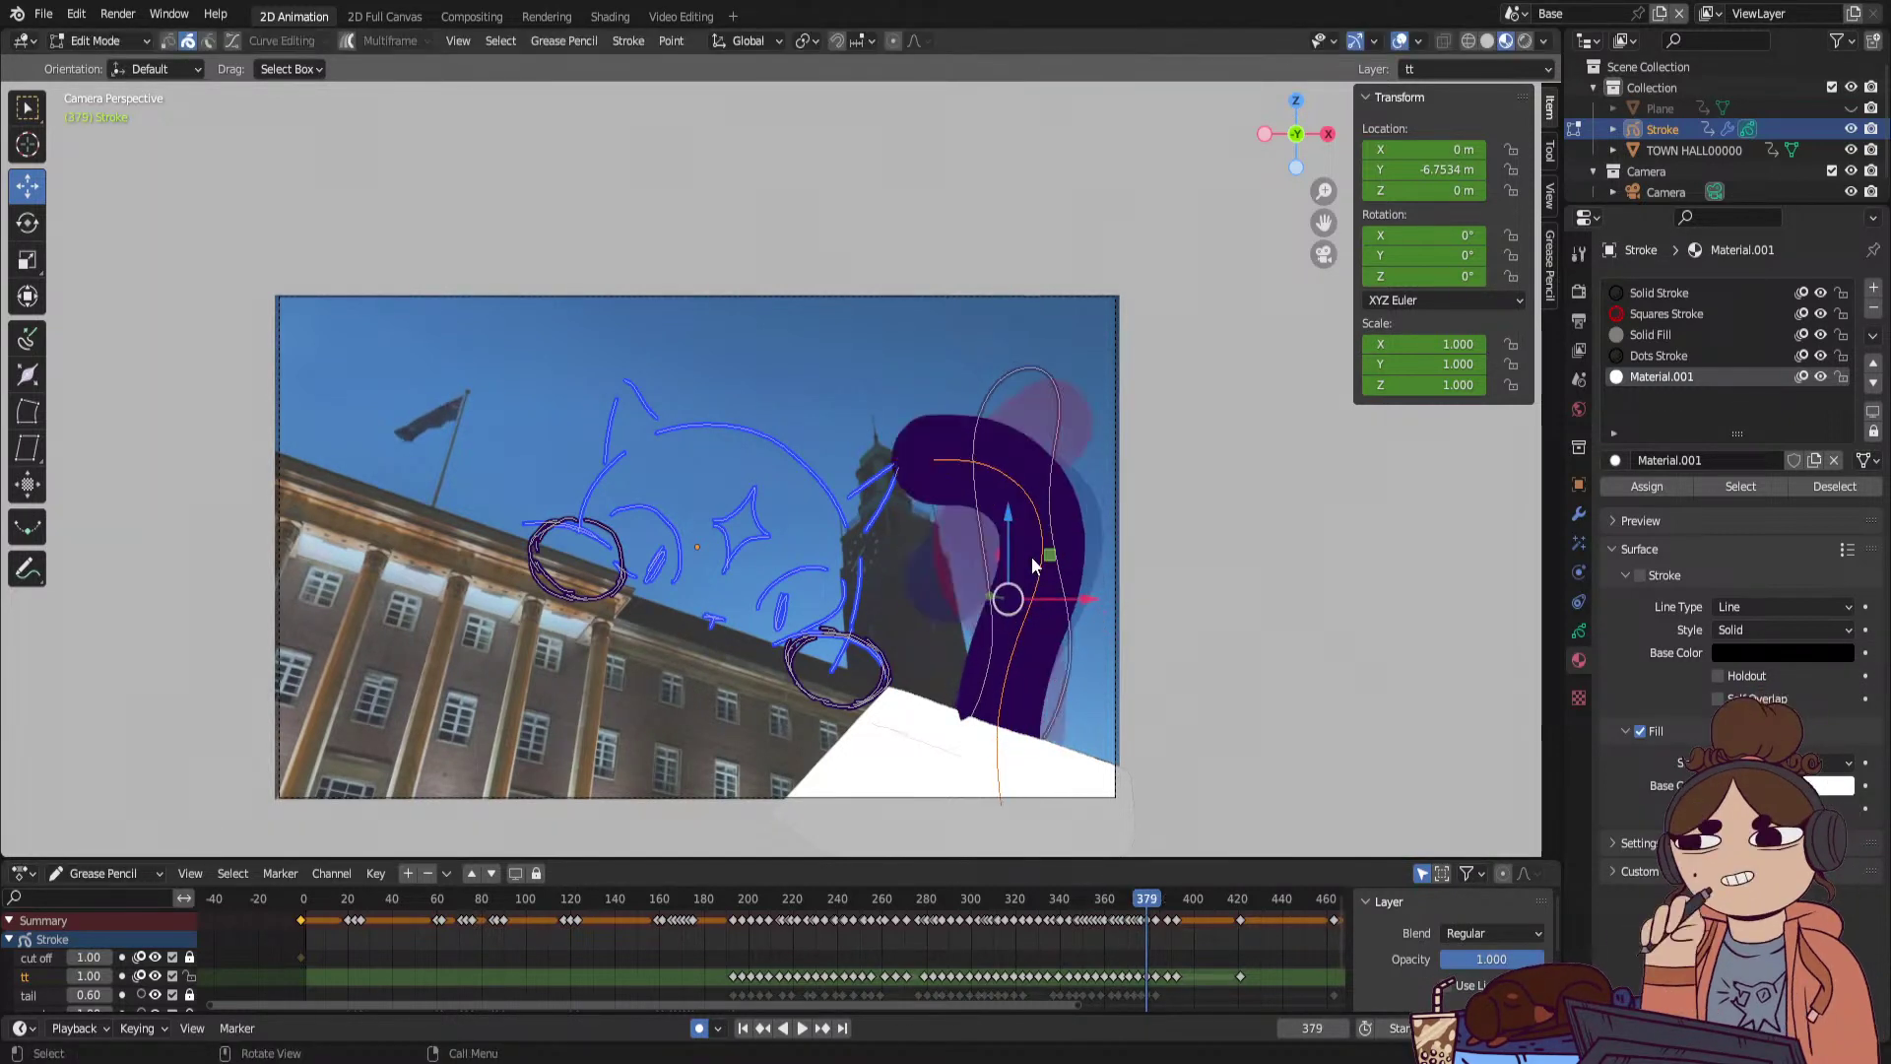
pyautogui.press('Up')
pyautogui.press('Up')
pyautogui.press('Up')
pyautogui.press('Up')
pyautogui.press('Up')
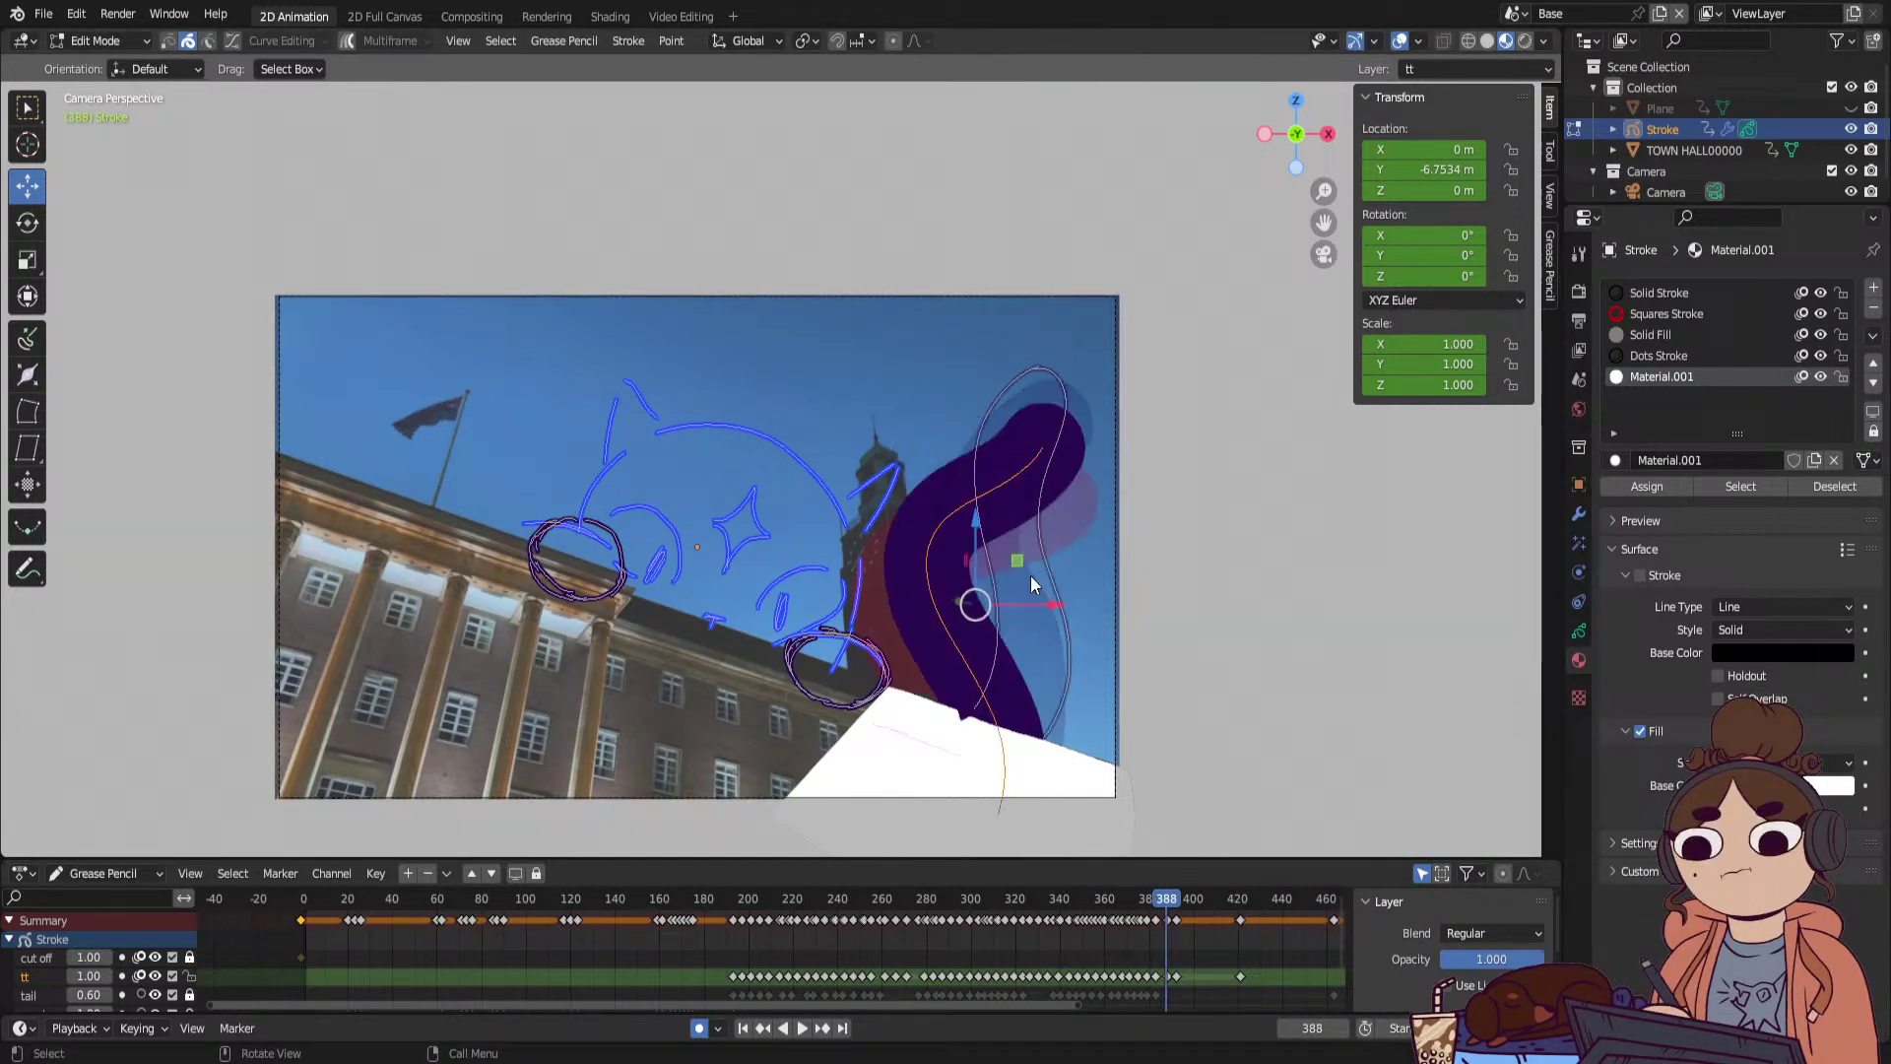
pyautogui.press('space')
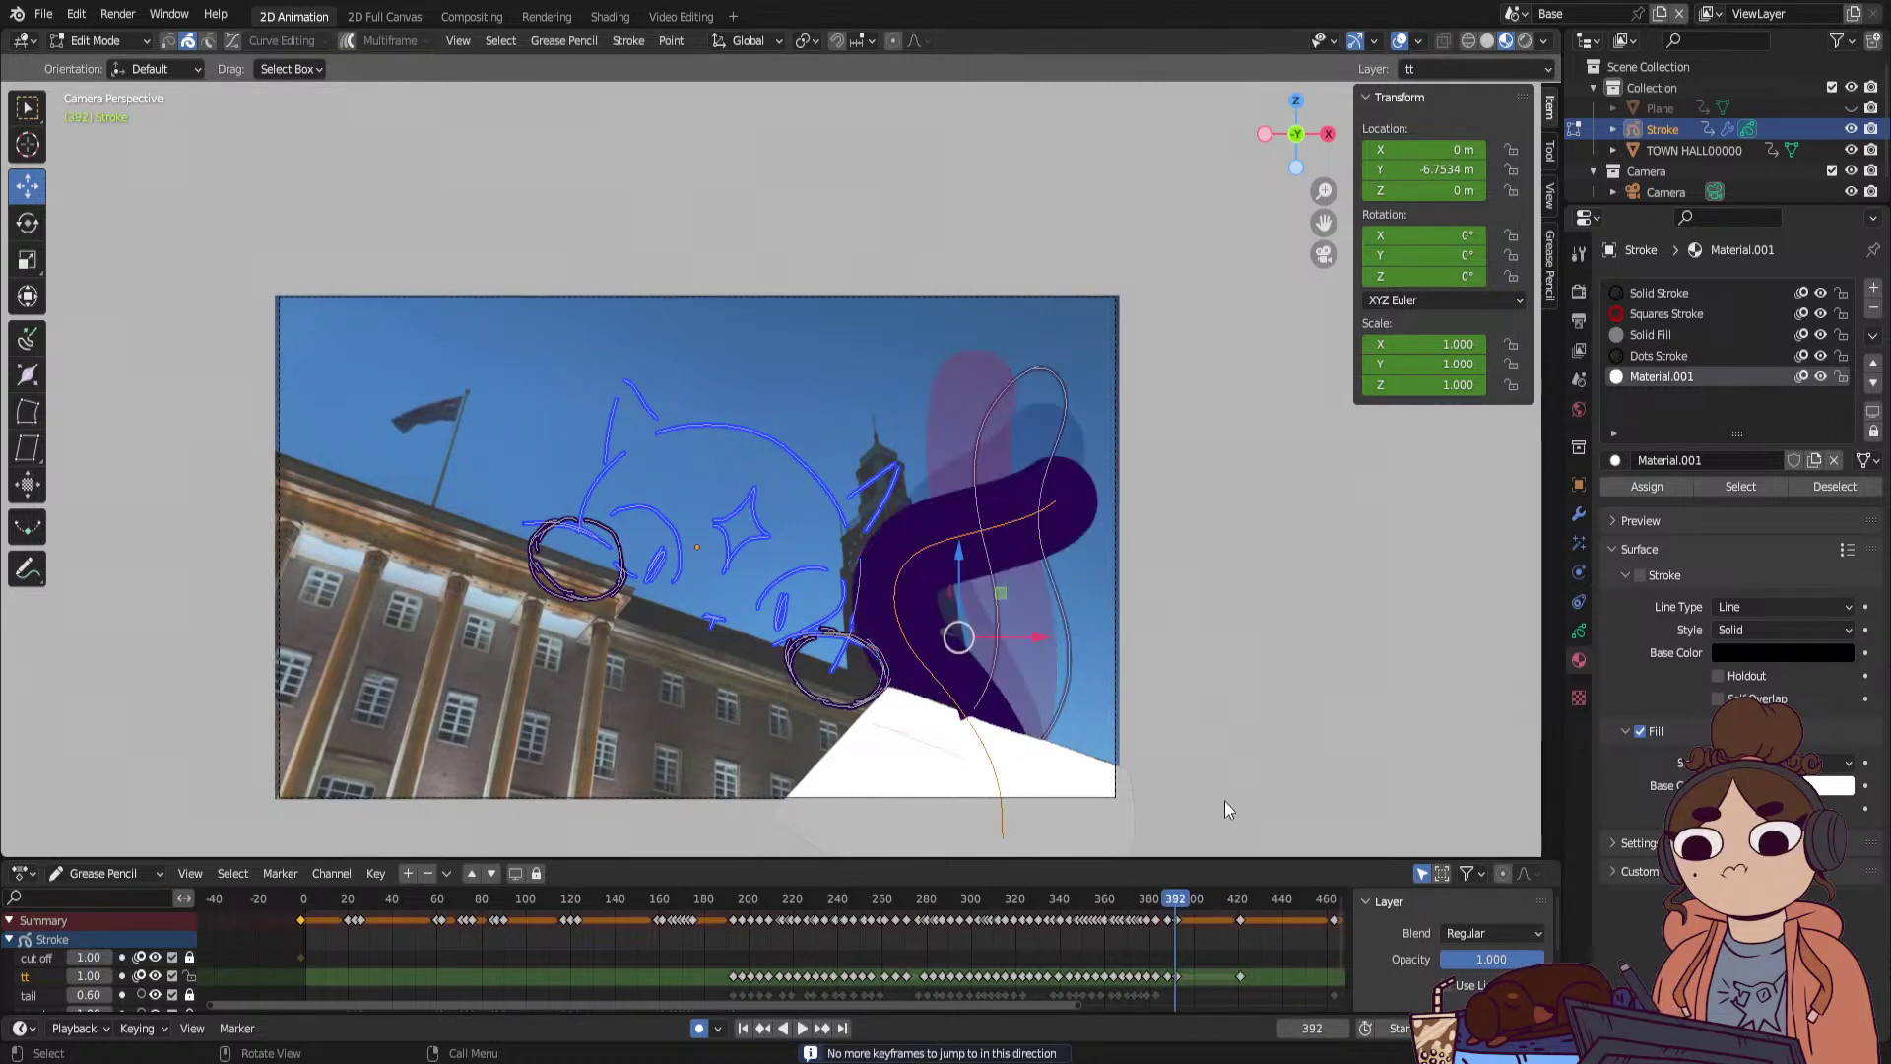
# Raise the tail stroke slightly at frame 368.
pyautogui.moveTo(831, 953)
pyautogui.mouseDown()
pyautogui.moveTo(776, 978)
pyautogui.moveTo(1139, 943)
pyautogui.moveTo(1123, 950)
pyautogui.mouseUp()
pyautogui.click(1060, 575)
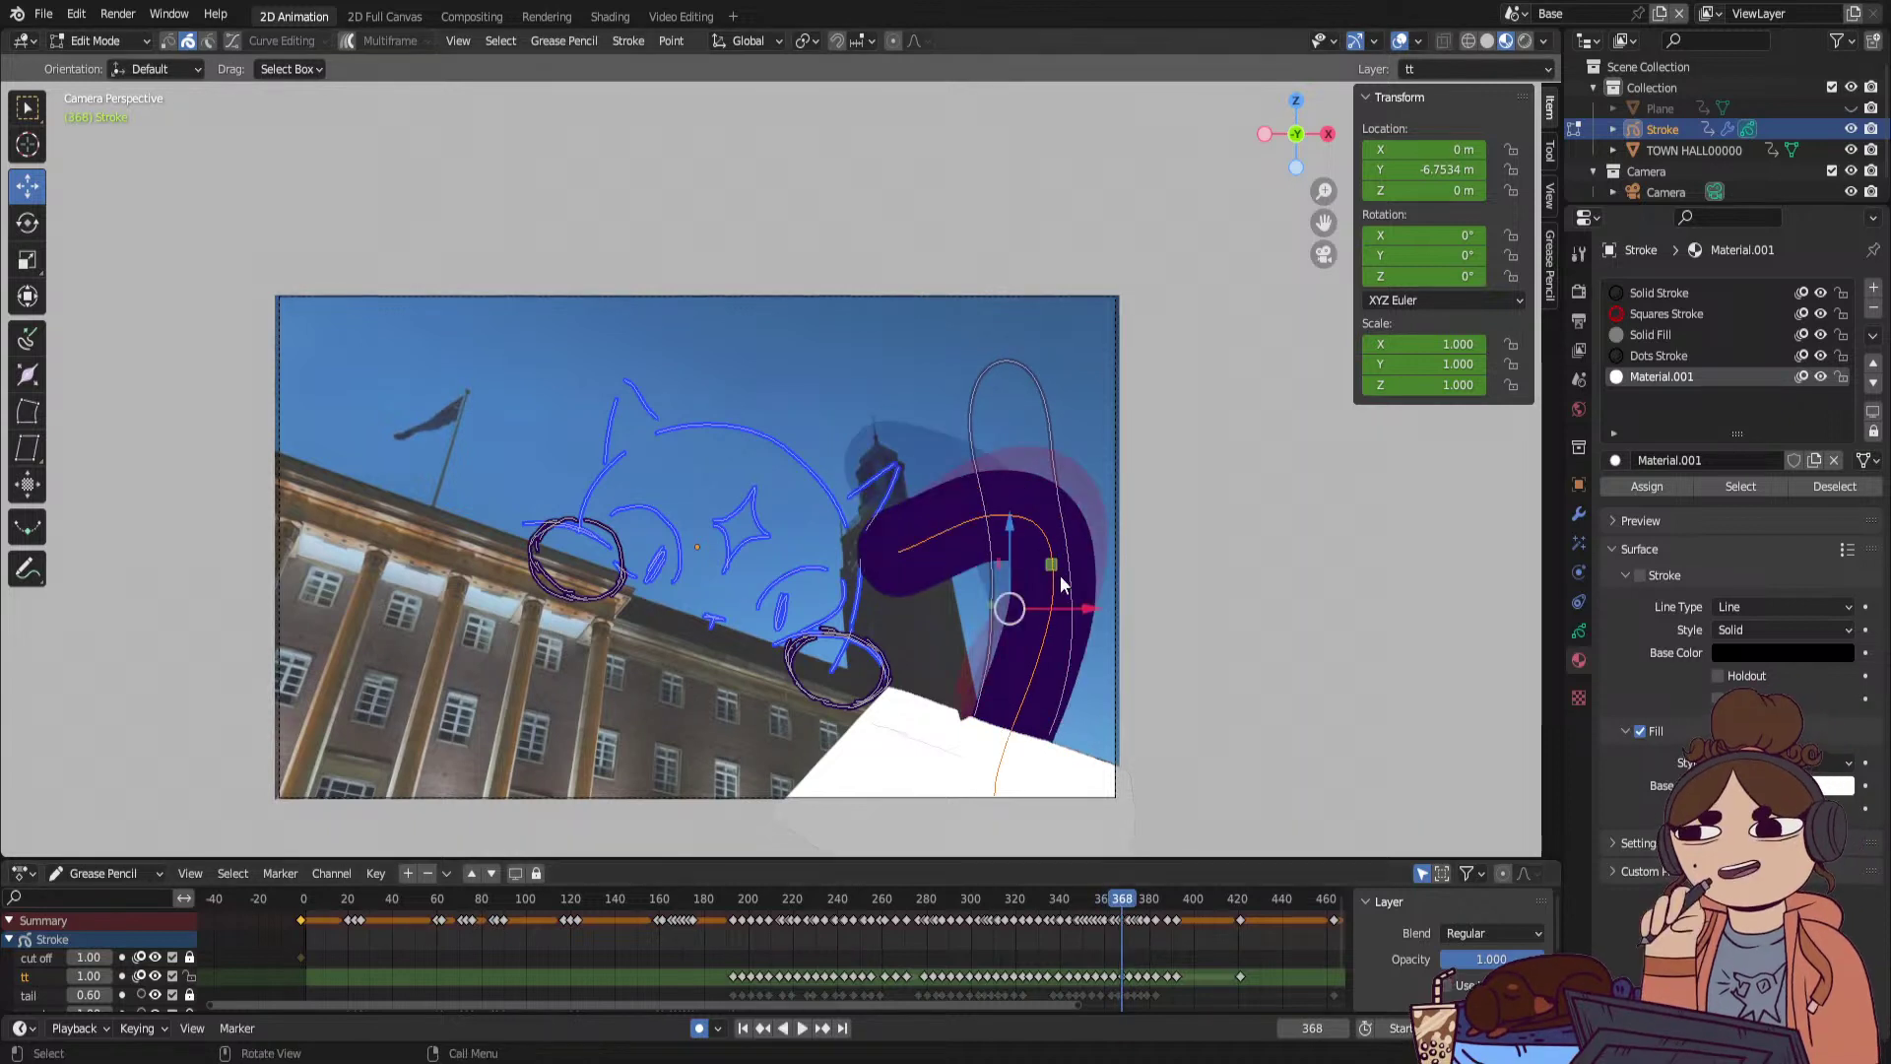
pyautogui.moveTo(1015, 510); pyautogui.dragTo(1019, 487)
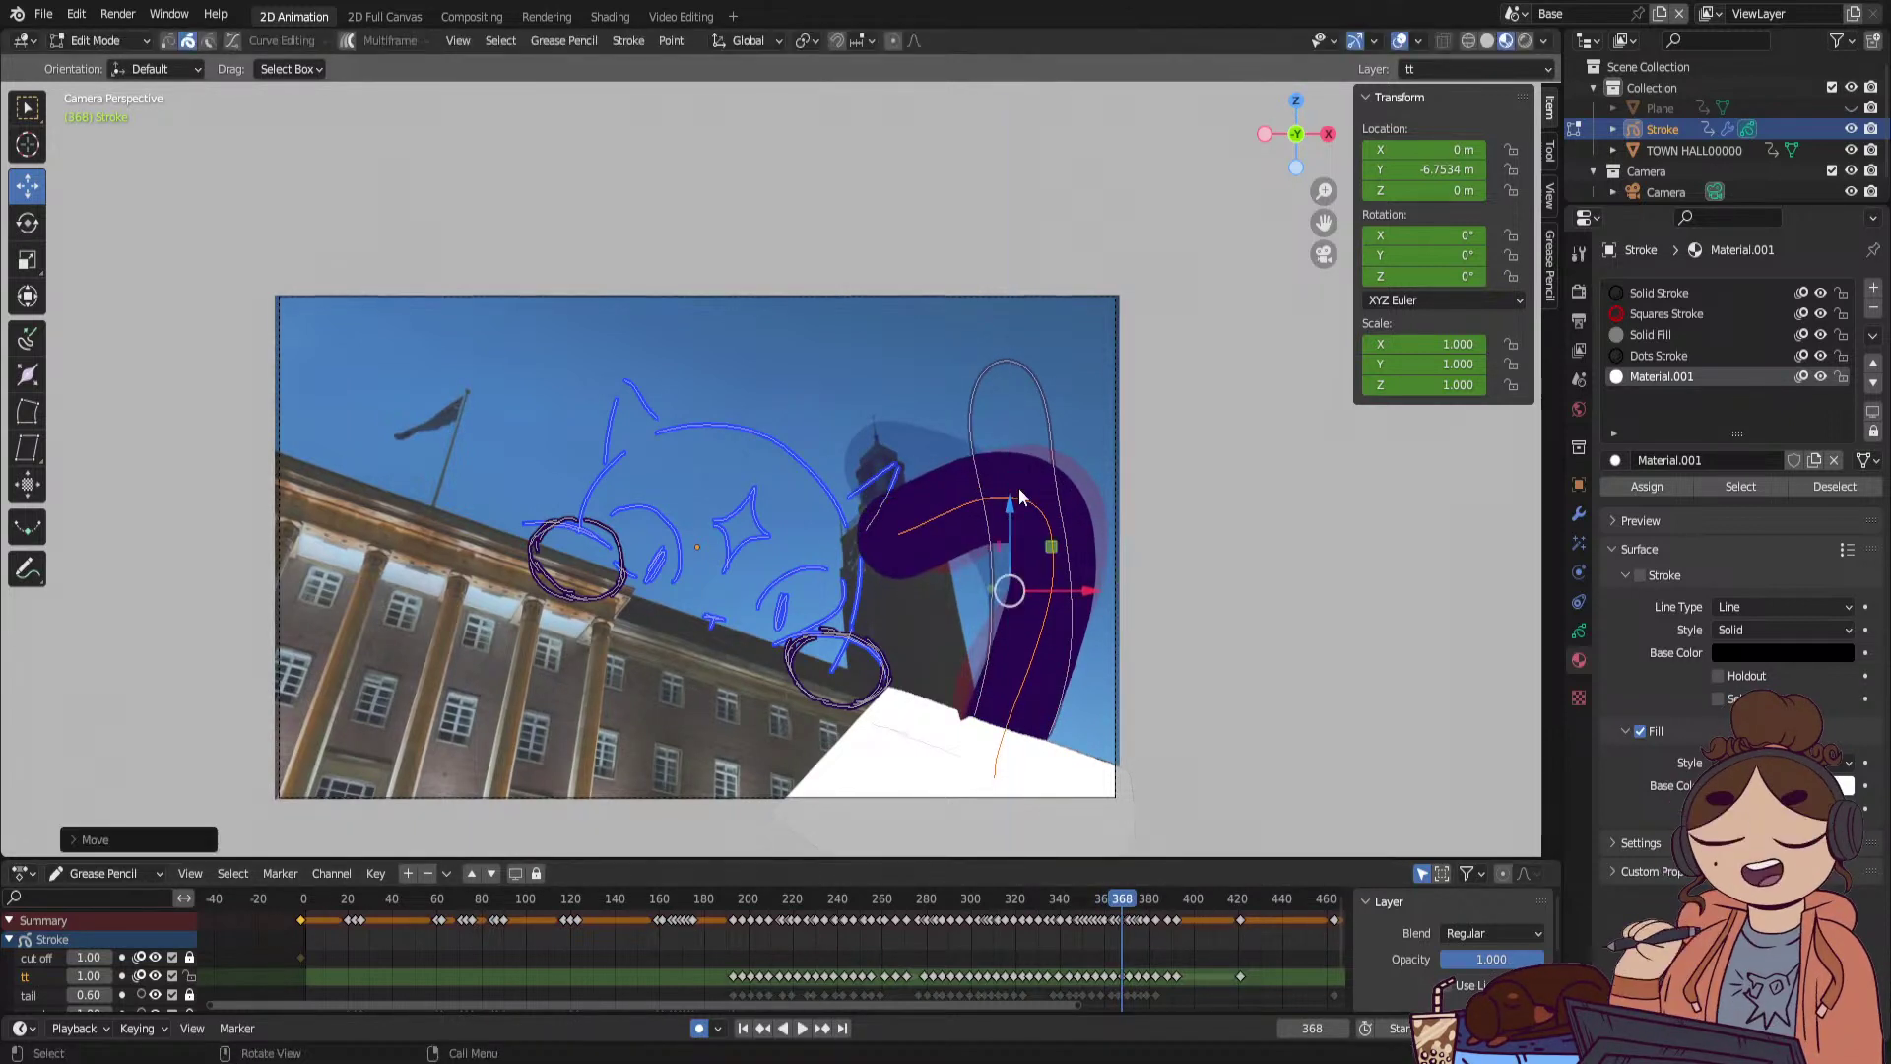
# Play the animation from the start to review the tail swing, and stop at frame 360.
pyautogui.moveTo(1121, 904)
pyautogui.mouseDown()
pyautogui.moveTo(1054, 918)
pyautogui.moveTo(1167, 907)
pyautogui.mouseUp()
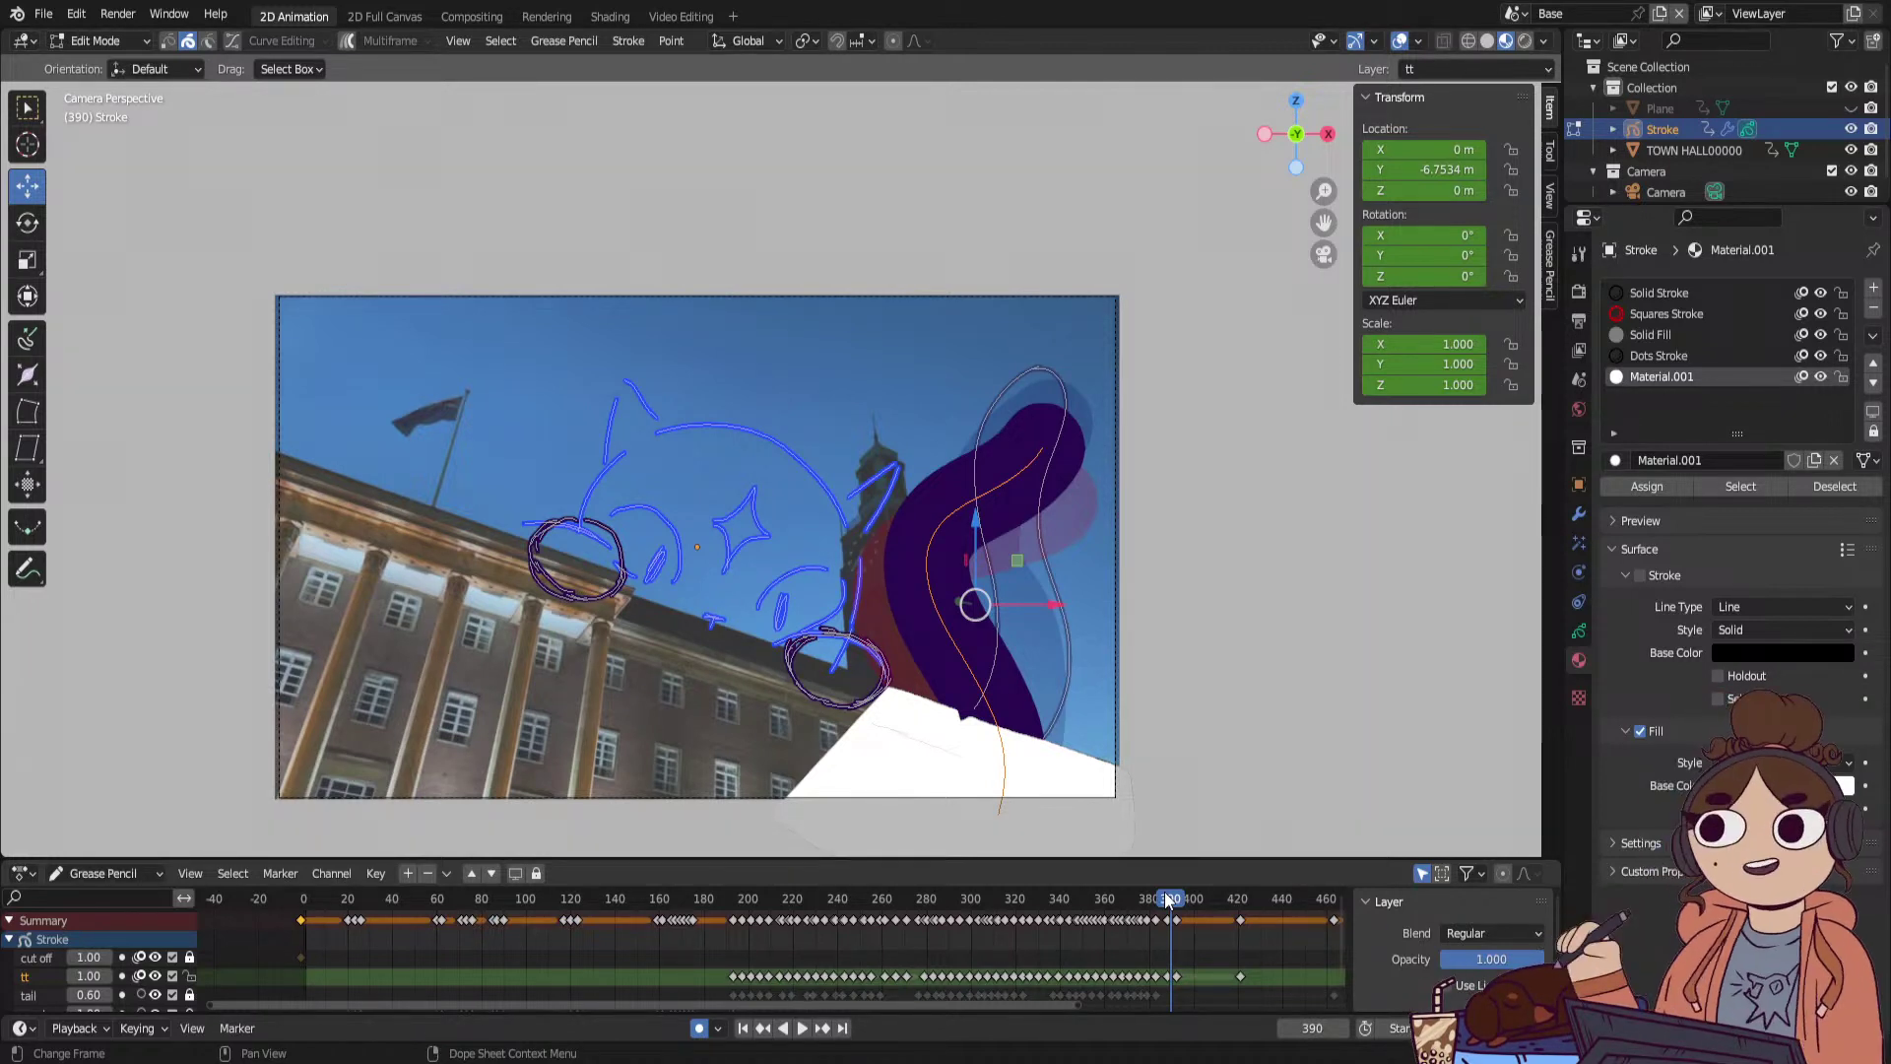
pyautogui.click(743, 1027)
pyautogui.click(801, 1027)
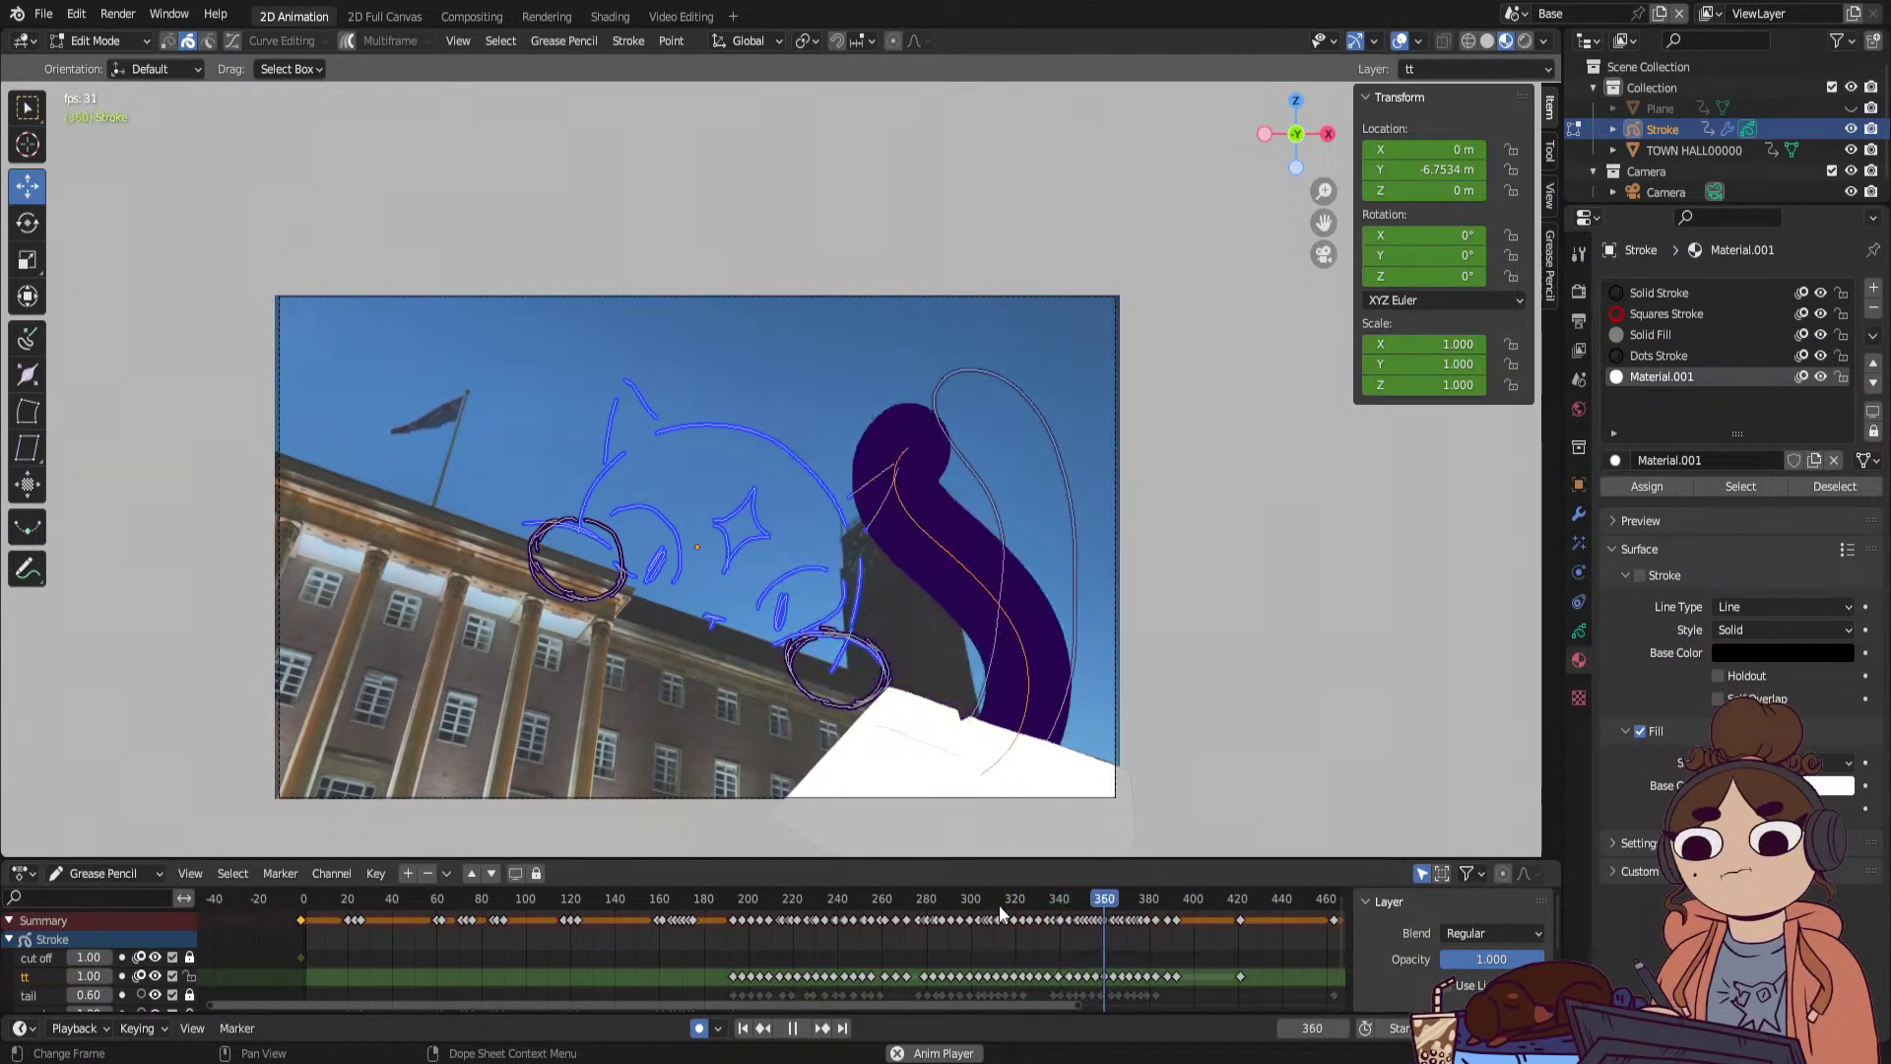
pyautogui.click(1103, 908)
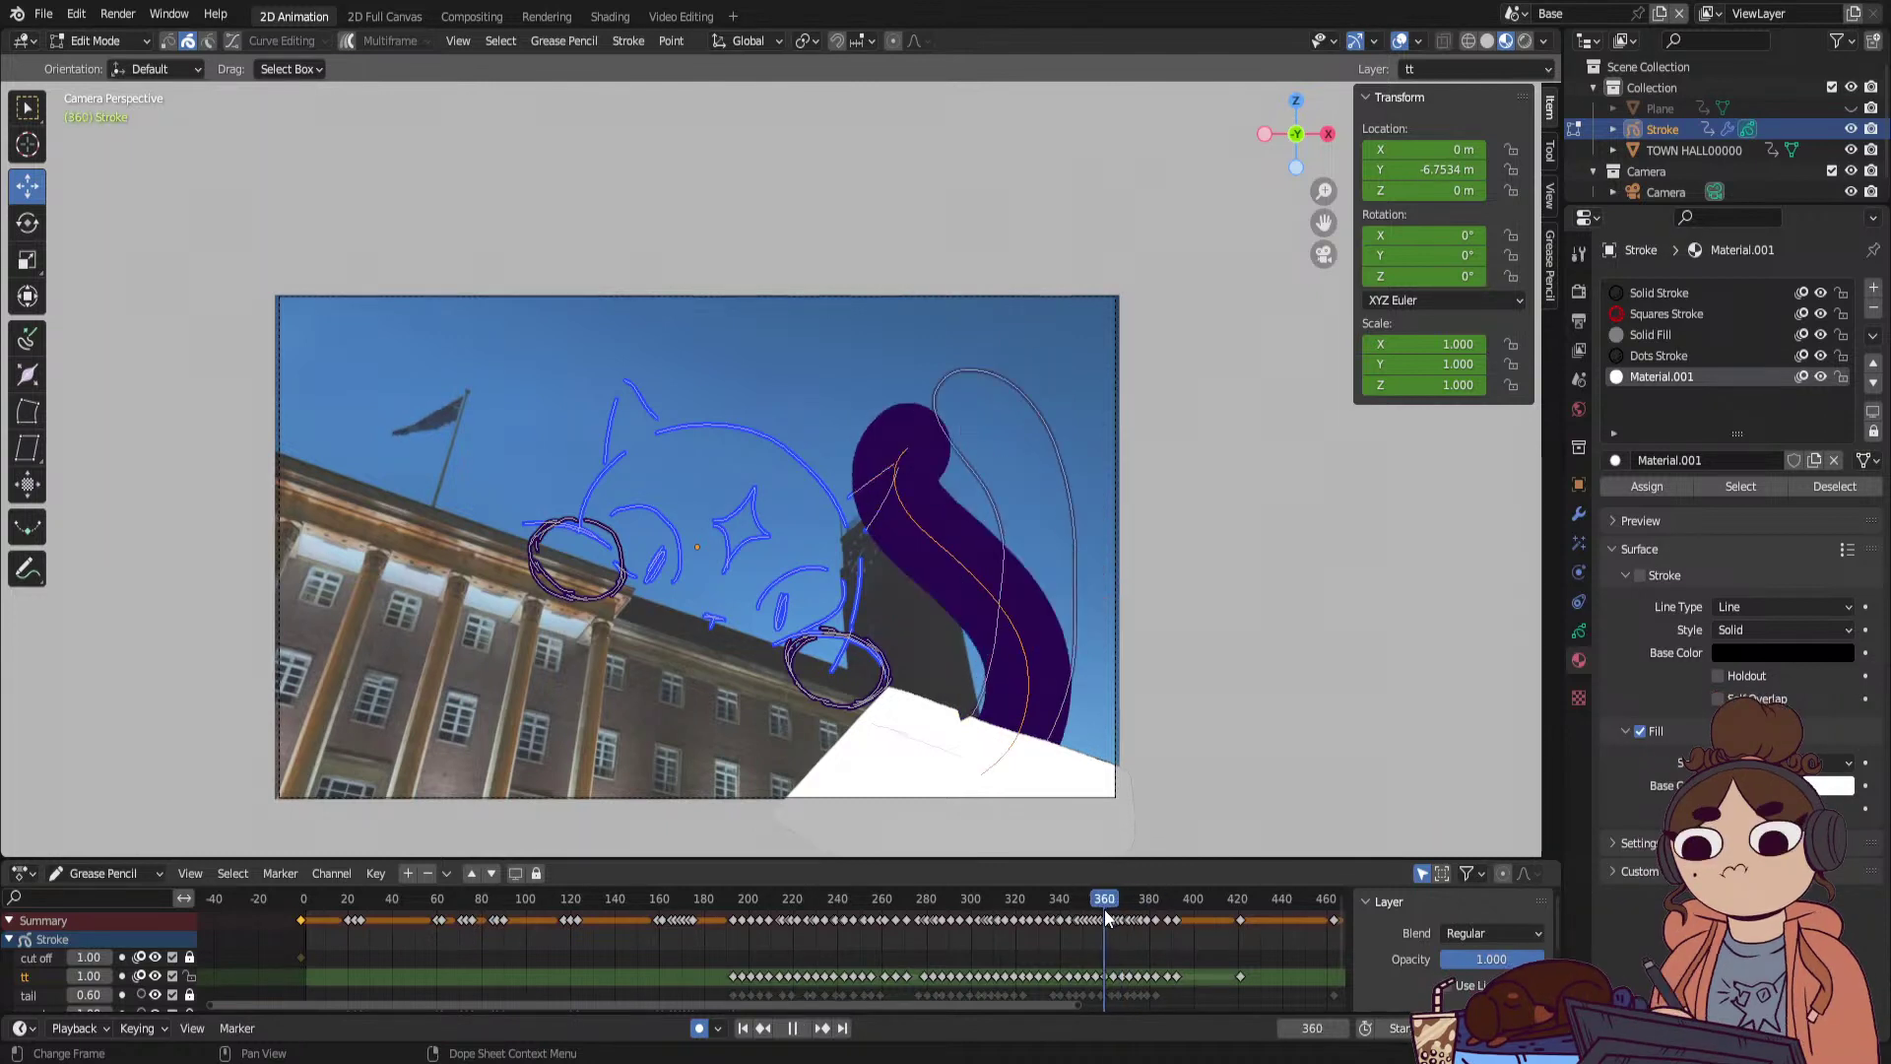
pyautogui.moveTo(1103, 908)
pyautogui.mouseDown()
pyautogui.moveTo(1144, 912)
pyautogui.moveTo(1066, 930)
pyautogui.moveTo(1129, 922)
pyautogui.moveTo(1083, 932)
pyautogui.moveTo(1086, 900)
pyautogui.moveTo(1125, 906)
pyautogui.moveTo(1103, 914)
pyautogui.mouseUp()
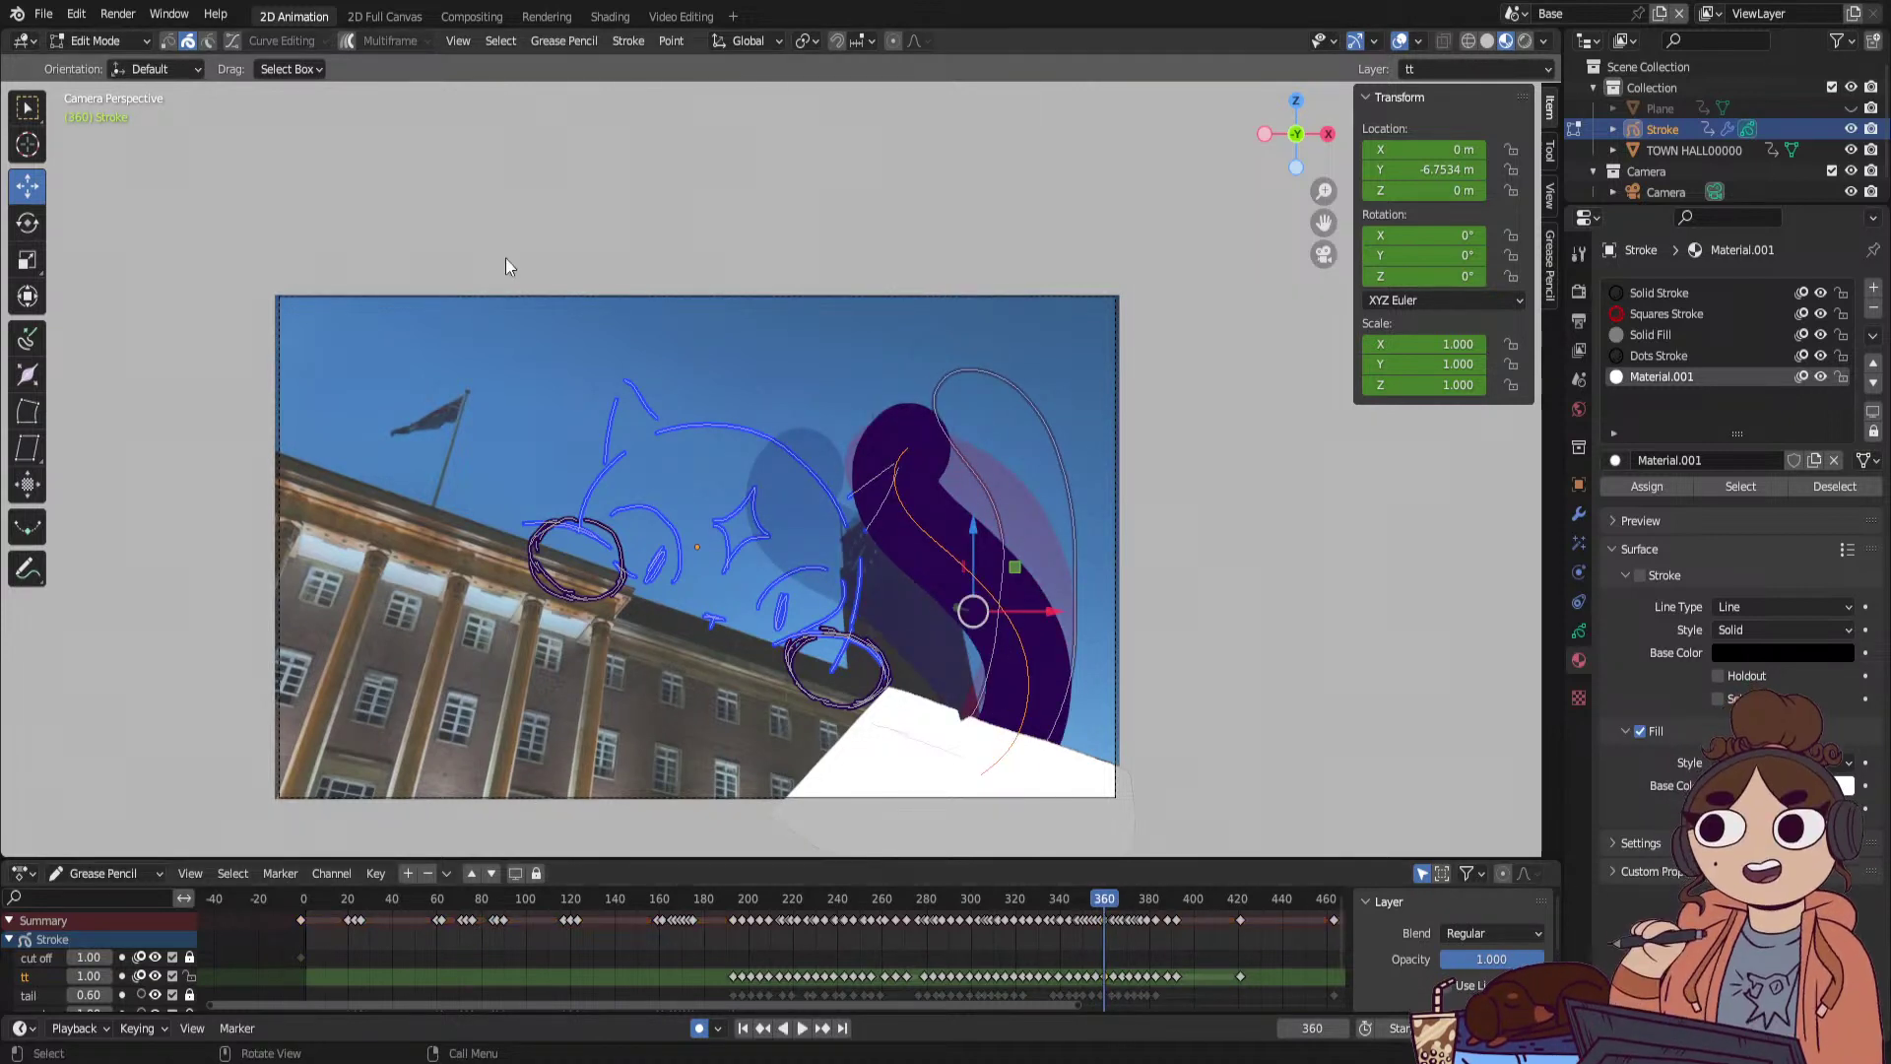
# Switch to Draw Mode and erase the tail stroke at frame 360.
pyautogui.click(96, 40)
pyautogui.click(105, 133)
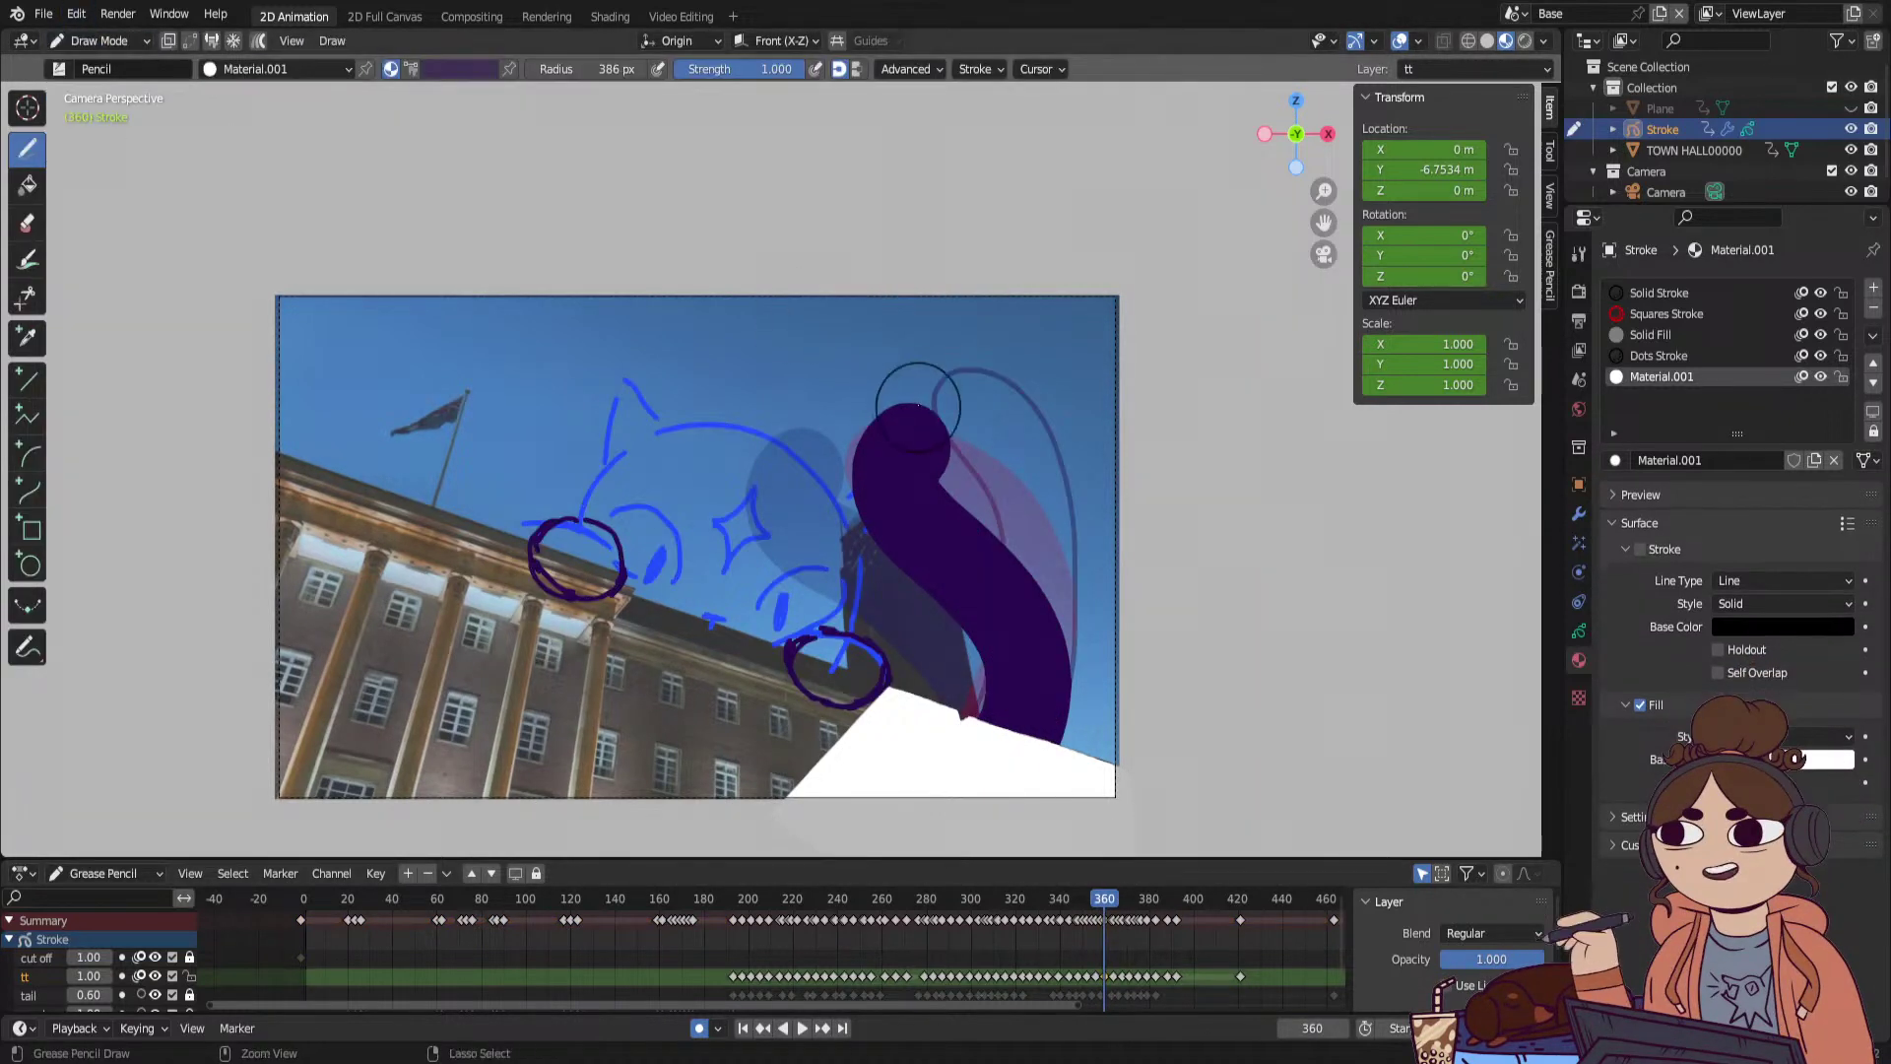
pyautogui.hotkey('ctrl', 'z')
pyautogui.keyDown('ctrl'); pyautogui.click(1000, 770); pyautogui.keyUp('ctrl')
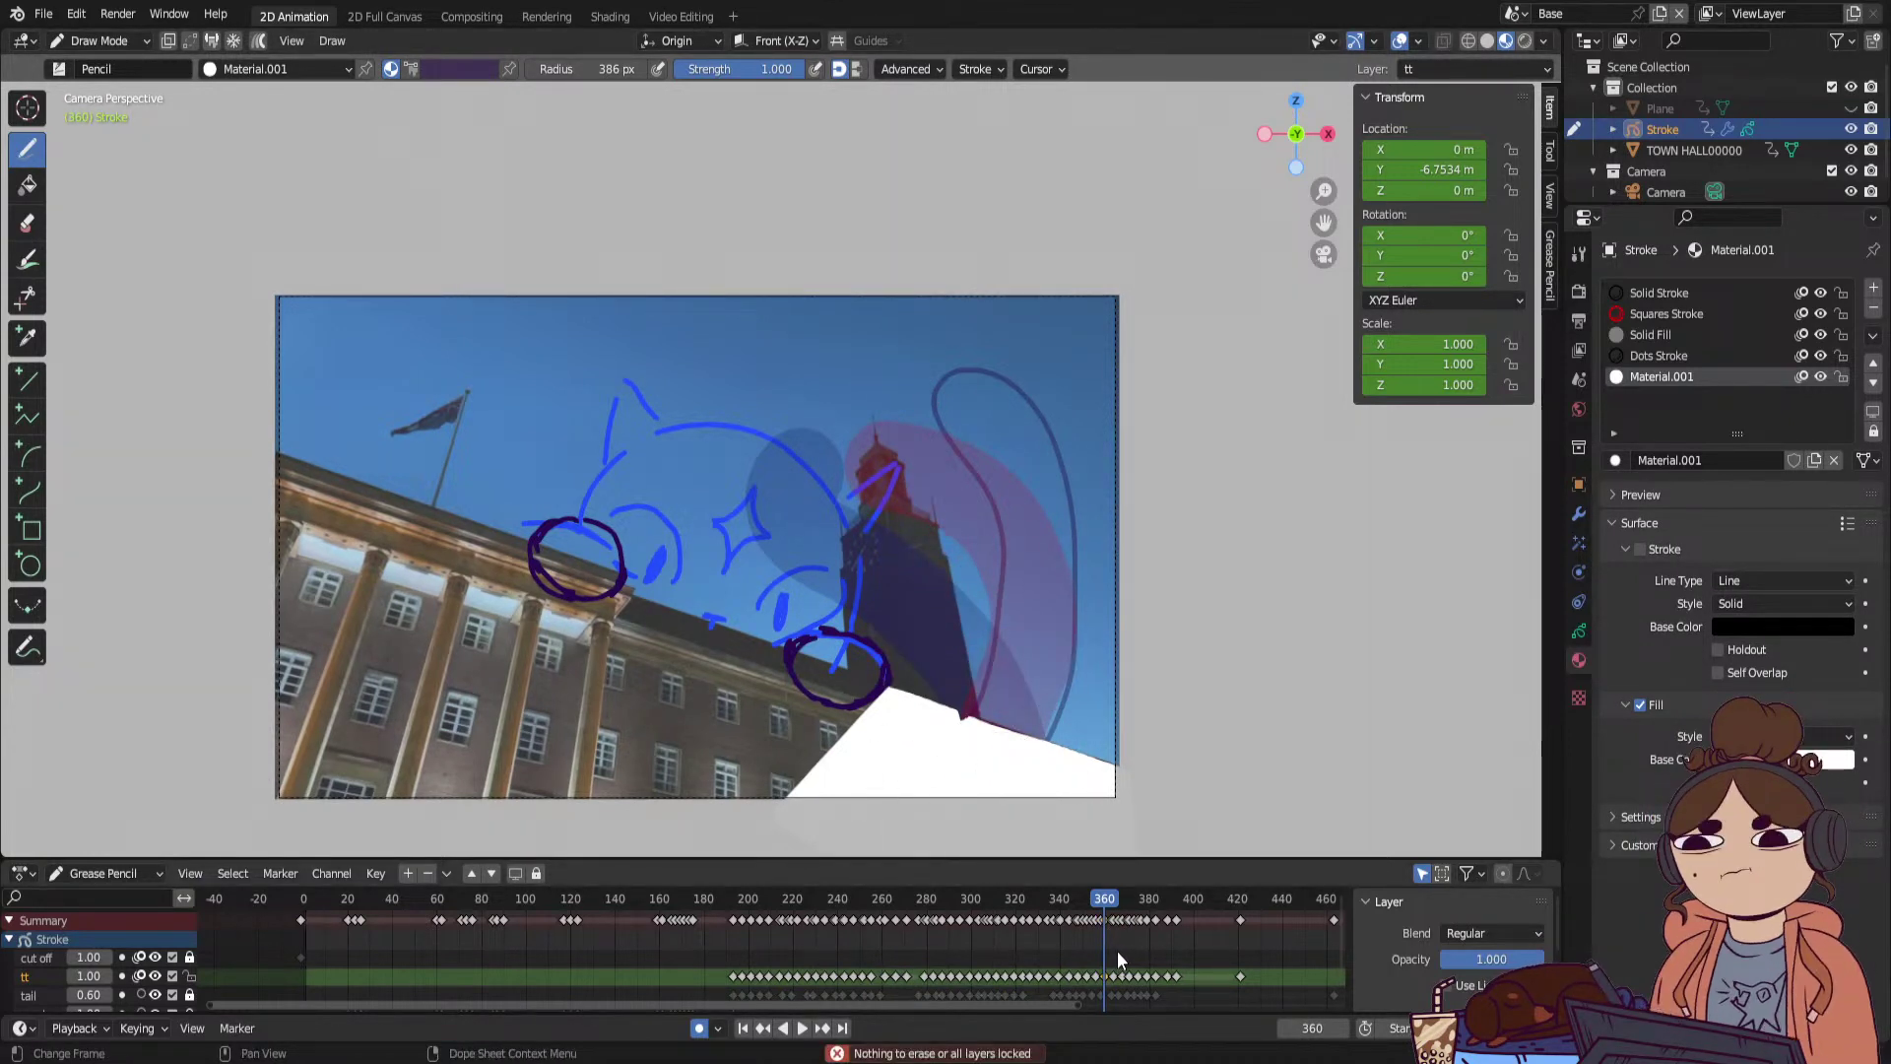
pyautogui.press('Down')
pyautogui.press('Up')
pyautogui.press('Up')
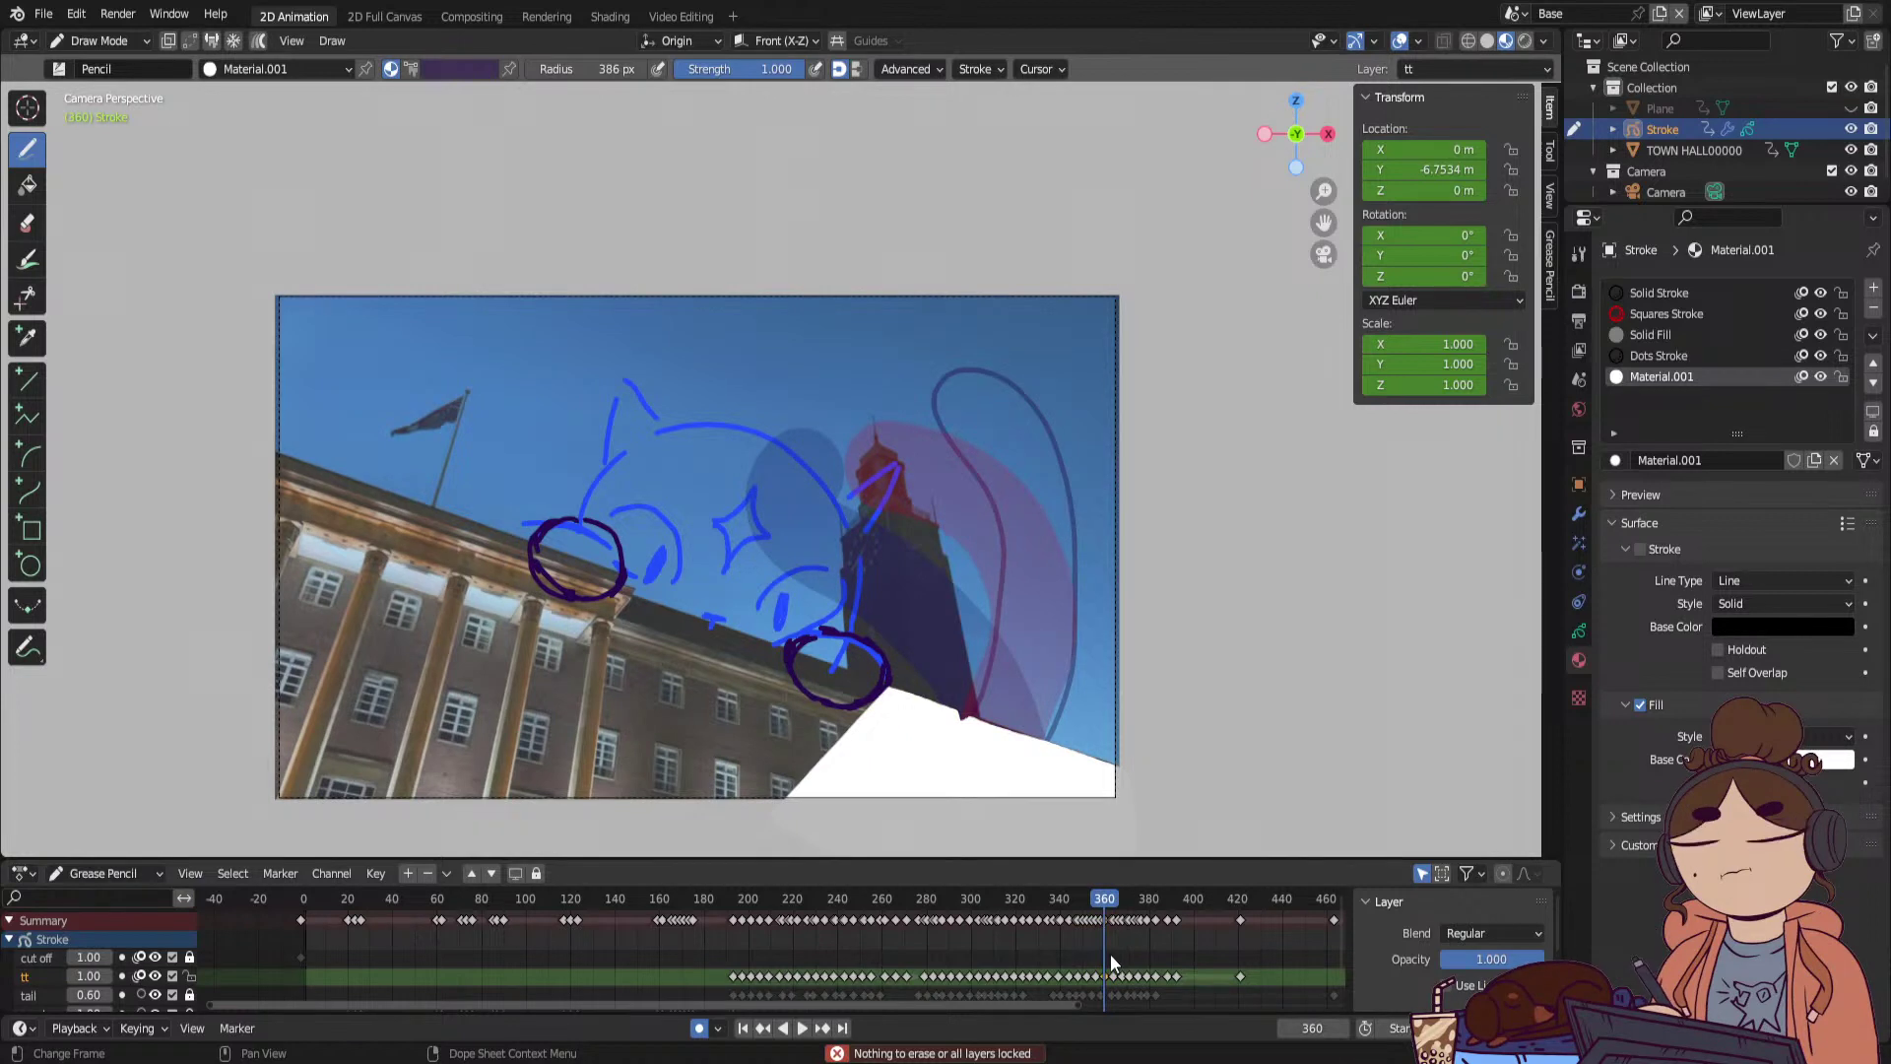
pyautogui.press('Down')
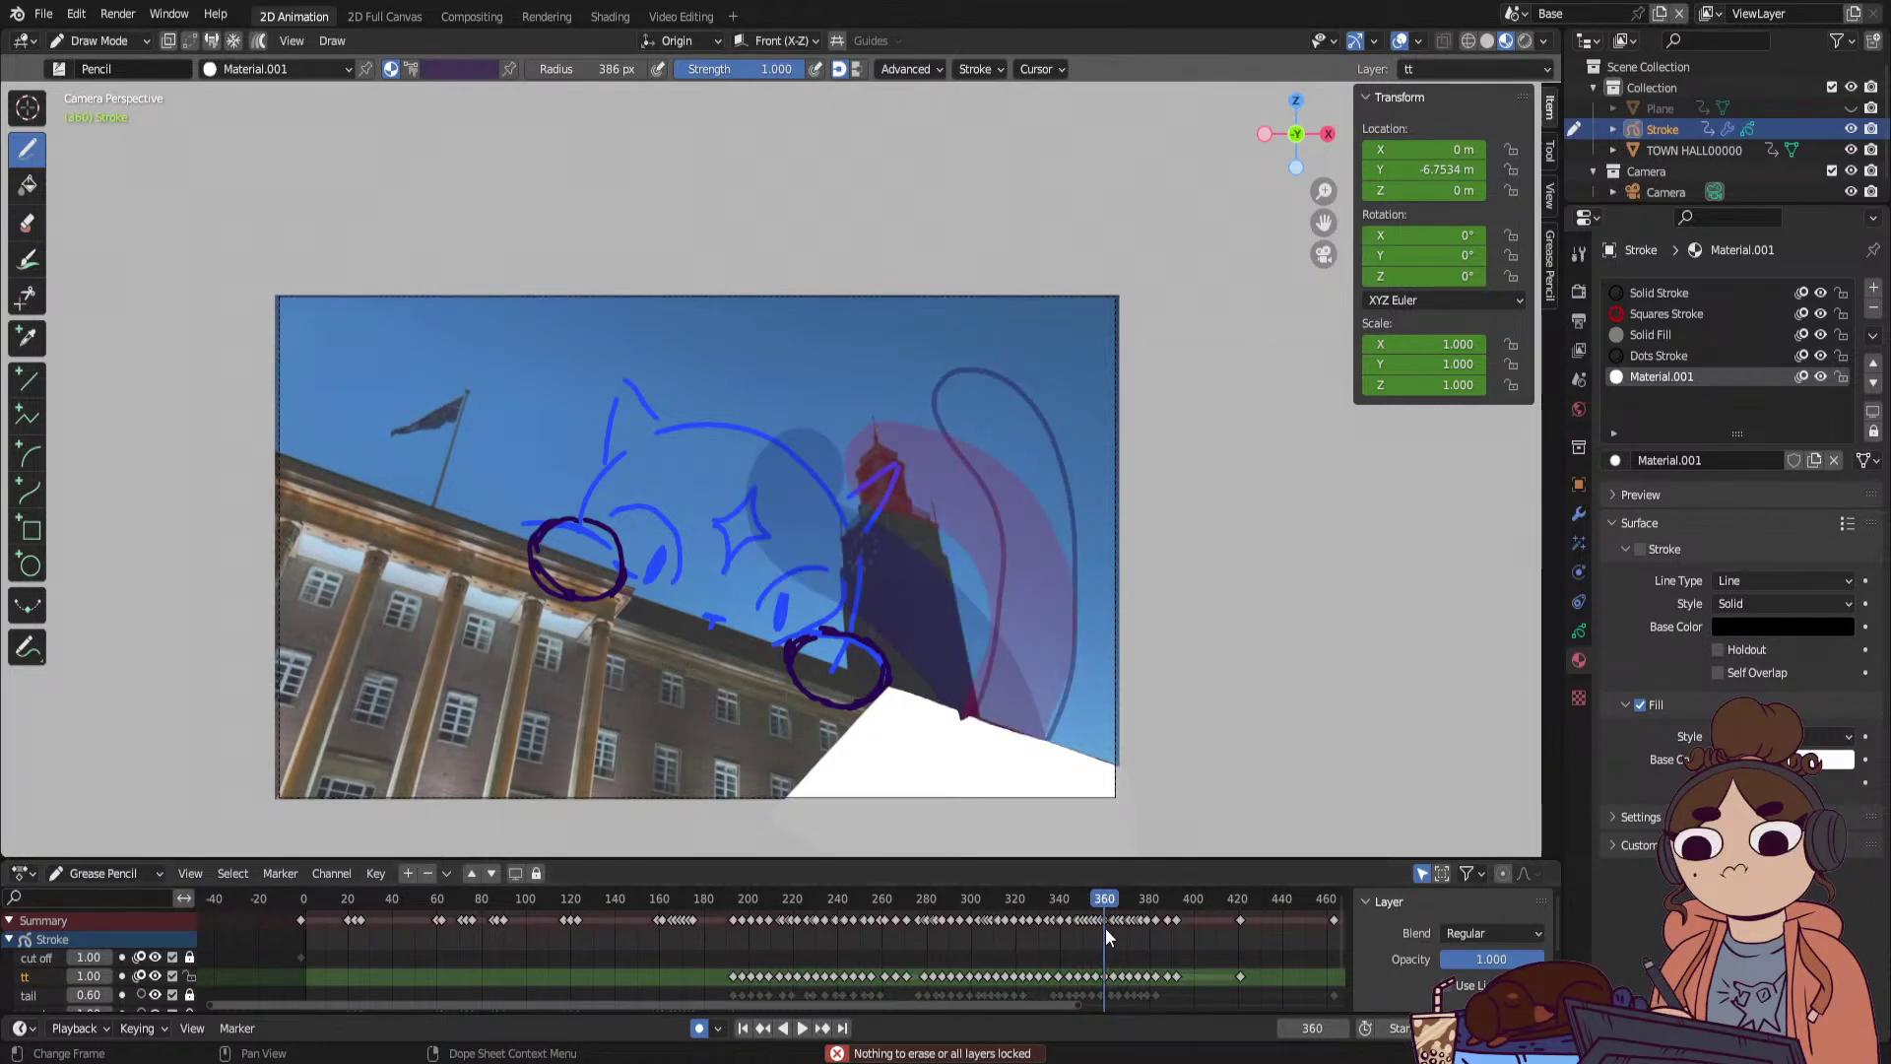
# Set the pencil's material to Solid Stroke.
pyautogui.keyDown('shift'); pyautogui.moveTo(785, 500); pyautogui.dragTo(932, 547); pyautogui.keyUp('shift')
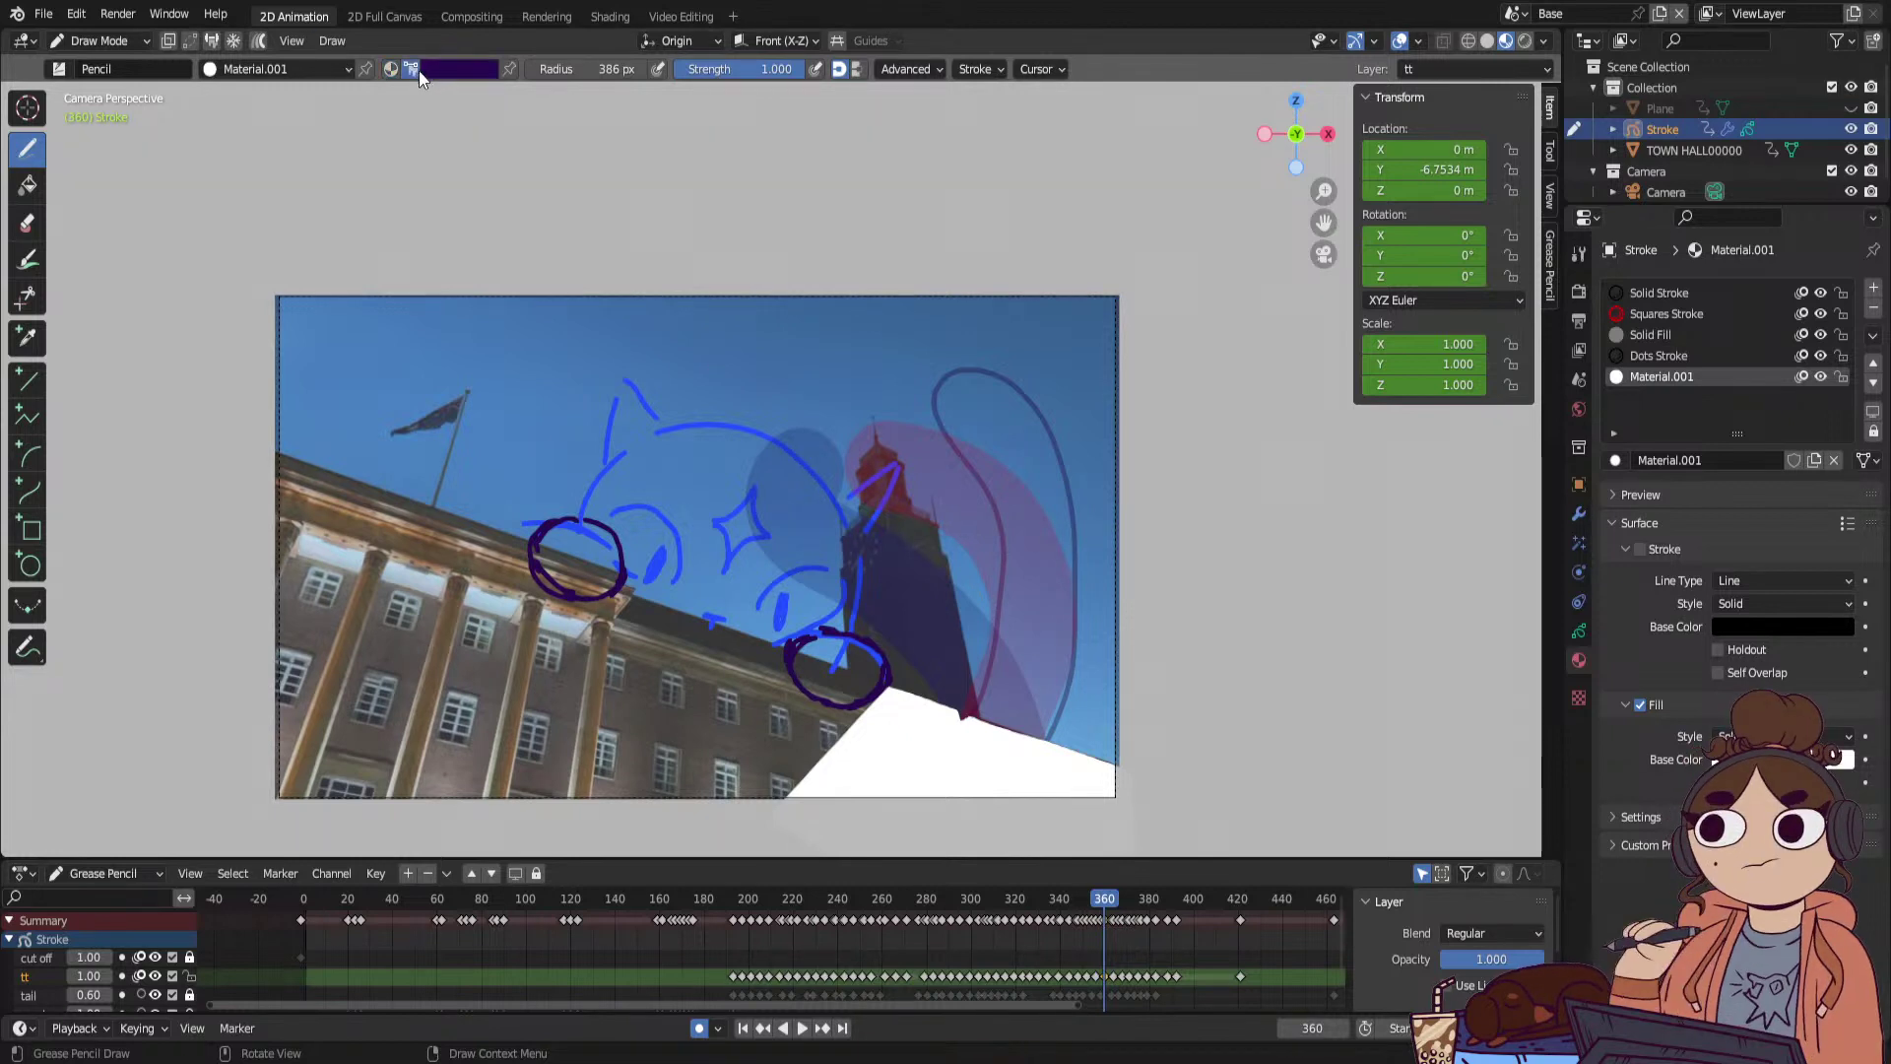
pyautogui.click(254, 69)
pyautogui.click(237, 116)
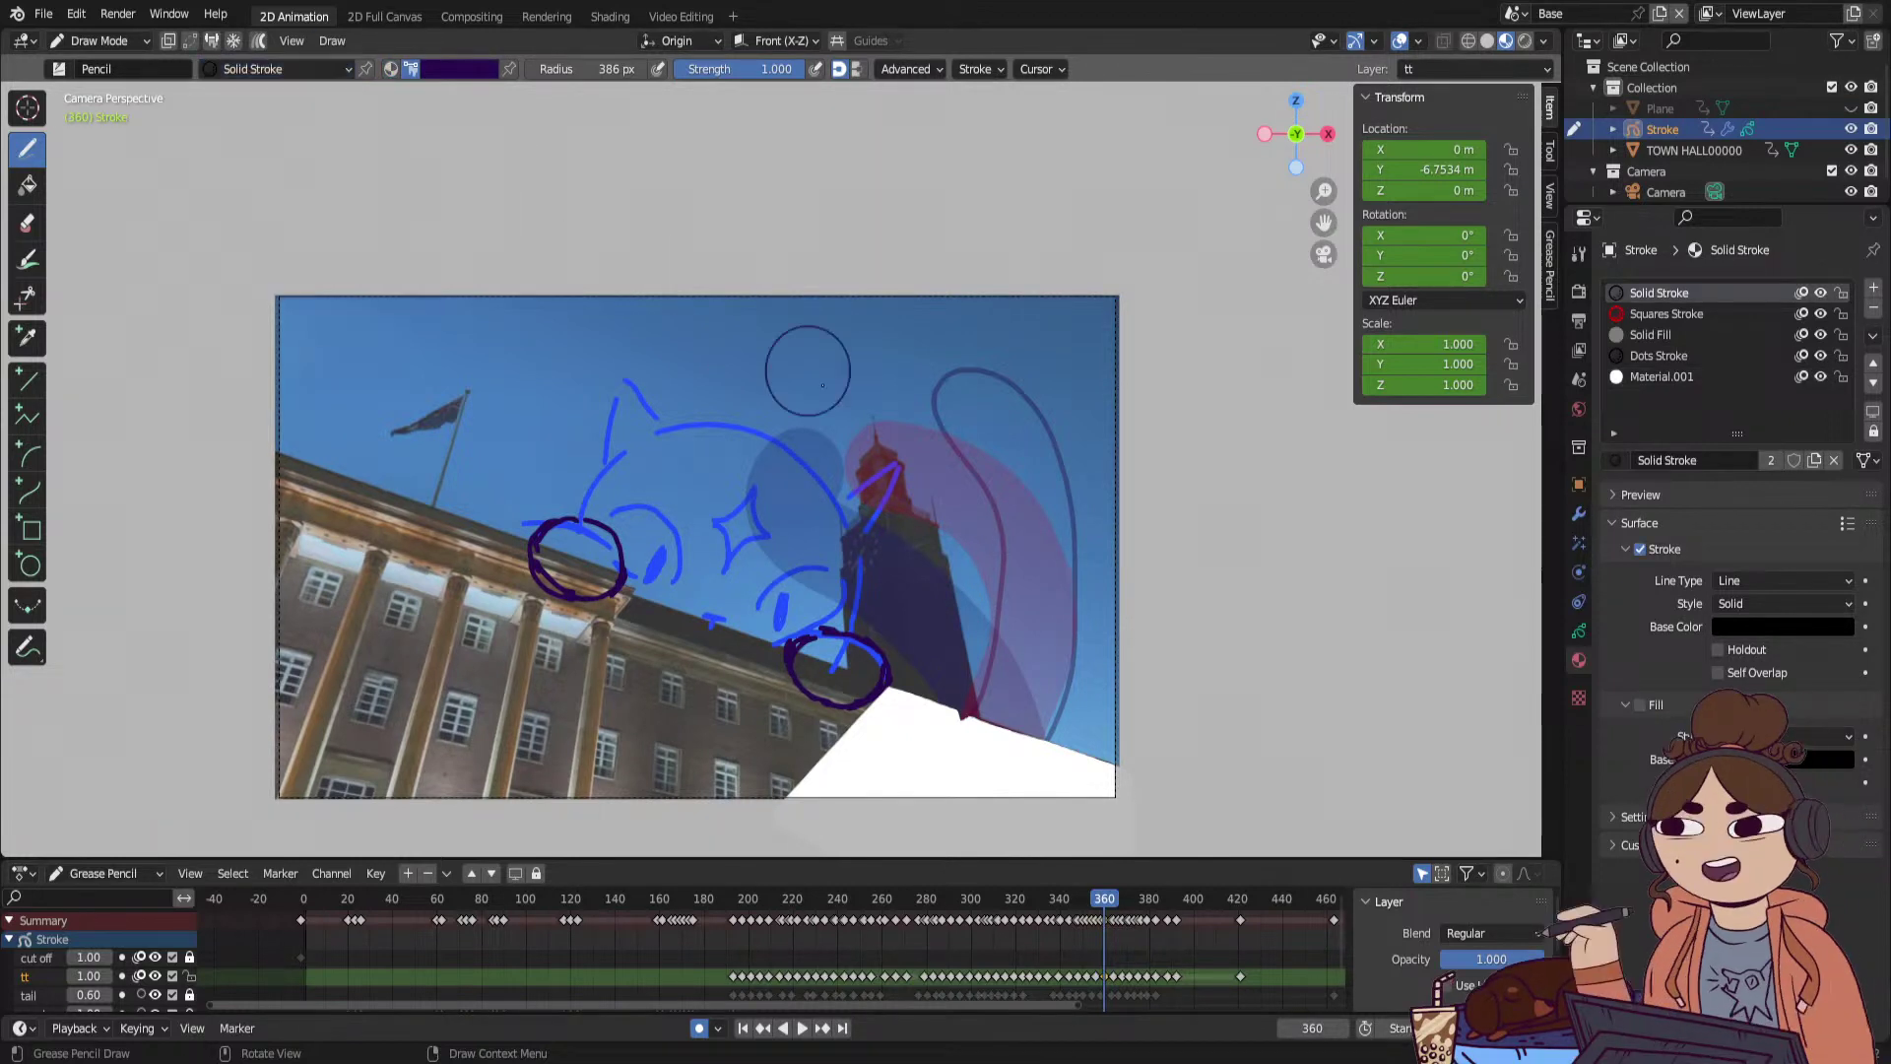
# Redraw the purple tail at frame 360, curving from beside the cat's head down behind the white shape.
pyautogui.moveTo(889, 513); pyautogui.dragTo(1007, 660)
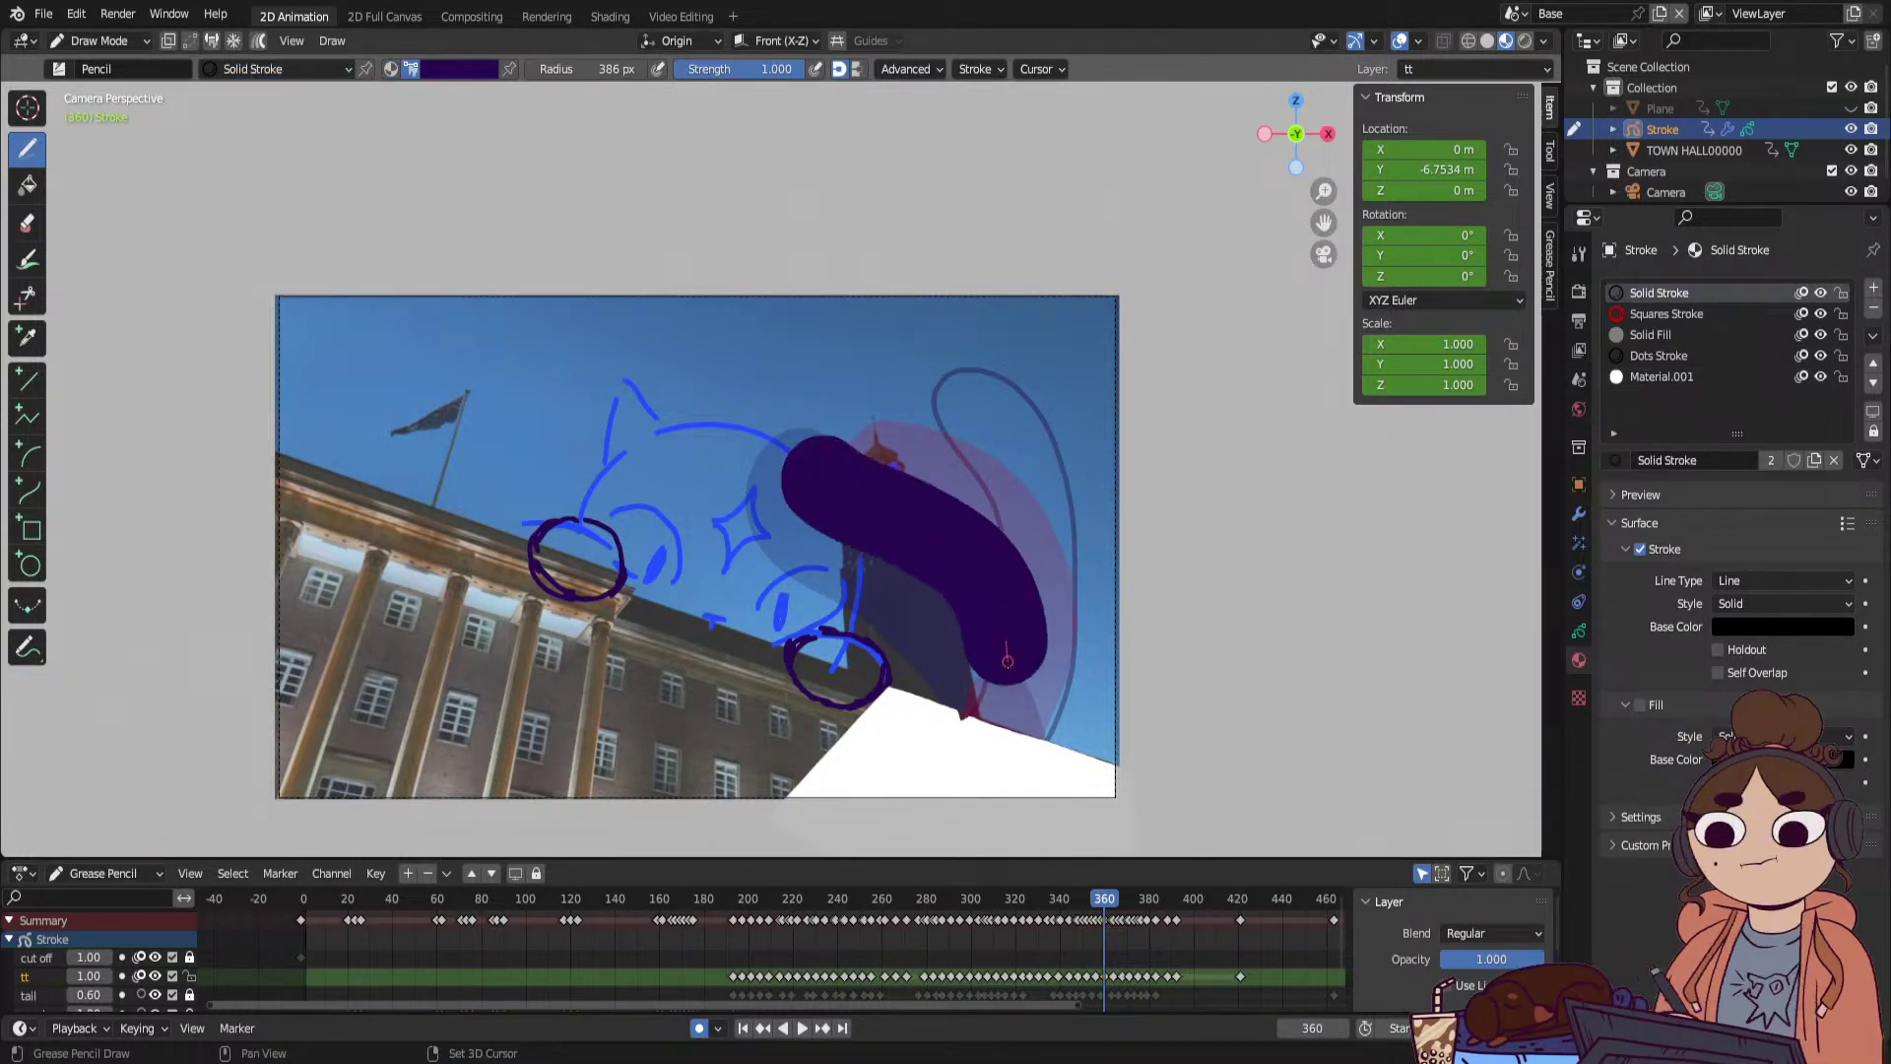
pyautogui.hotkey('ctrl', 'z')
pyautogui.click(816, 491)
pyautogui.moveTo(945, 564); pyautogui.dragTo(972, 752)
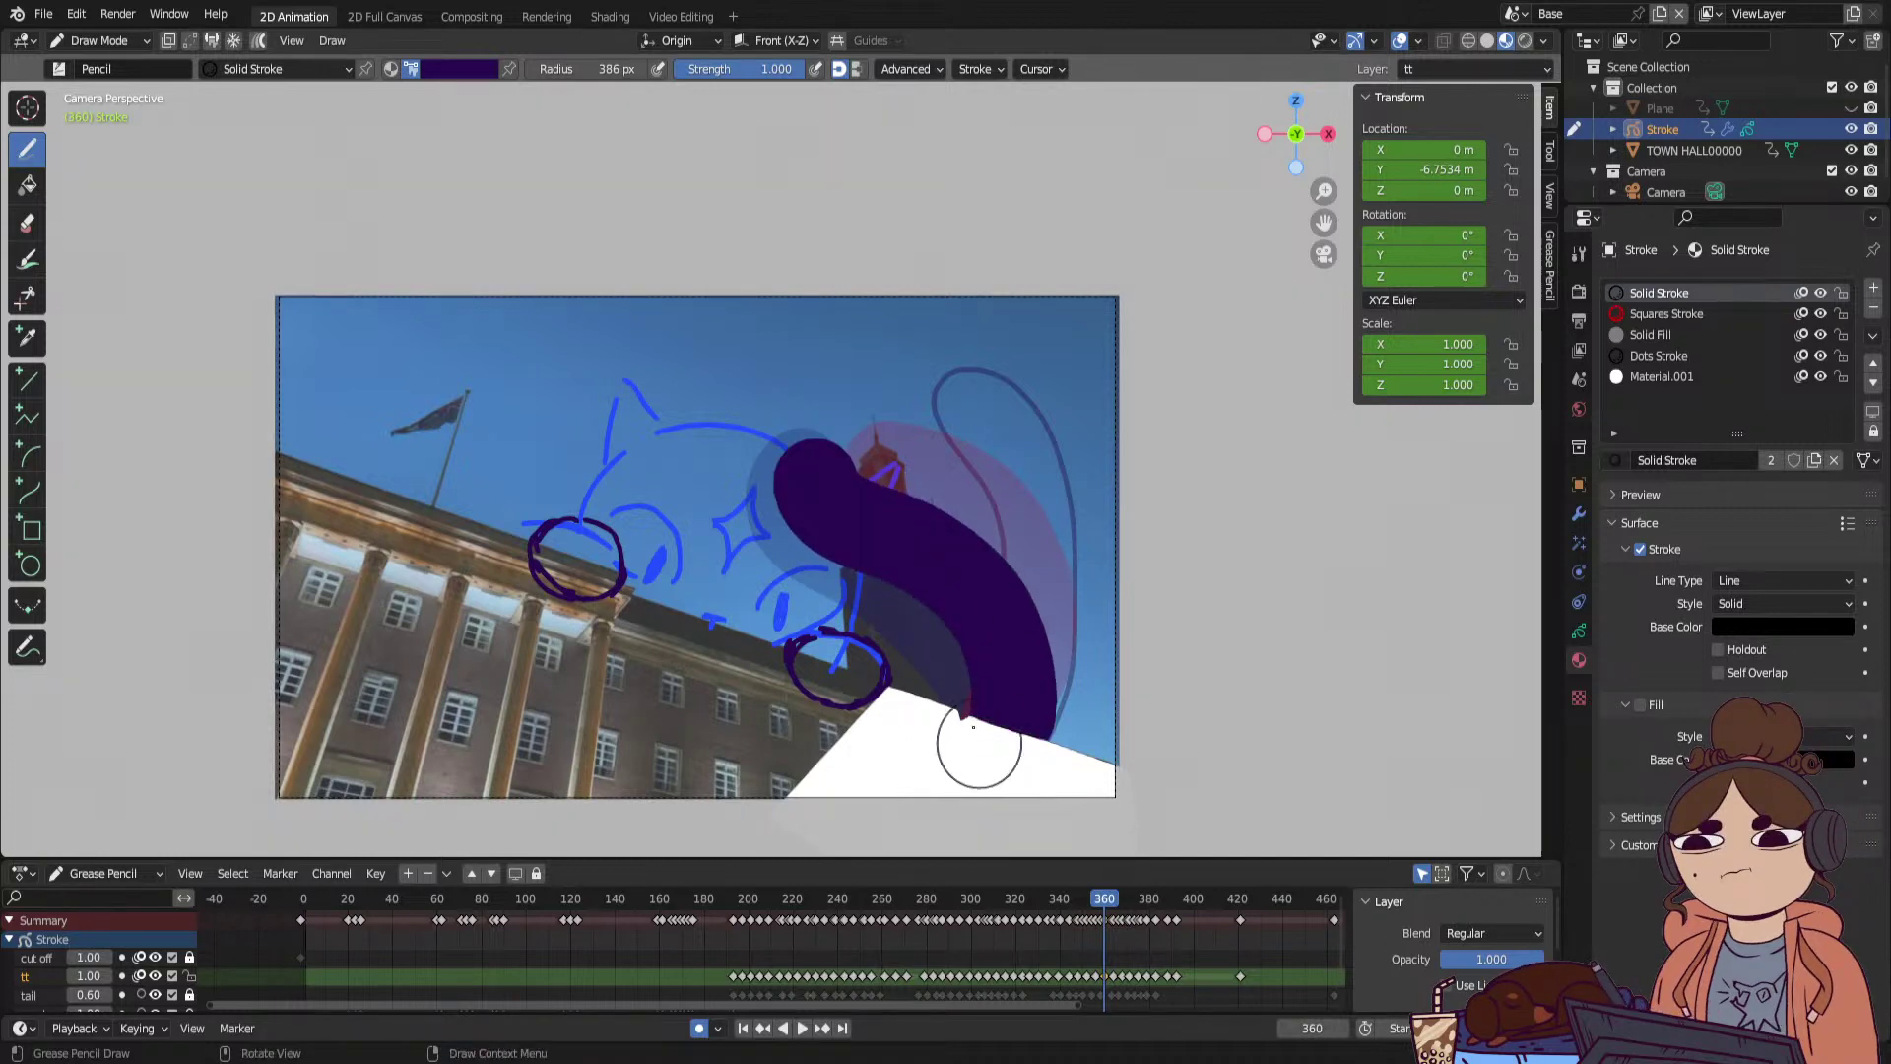
pyautogui.hotkey('ctrl', 'z')
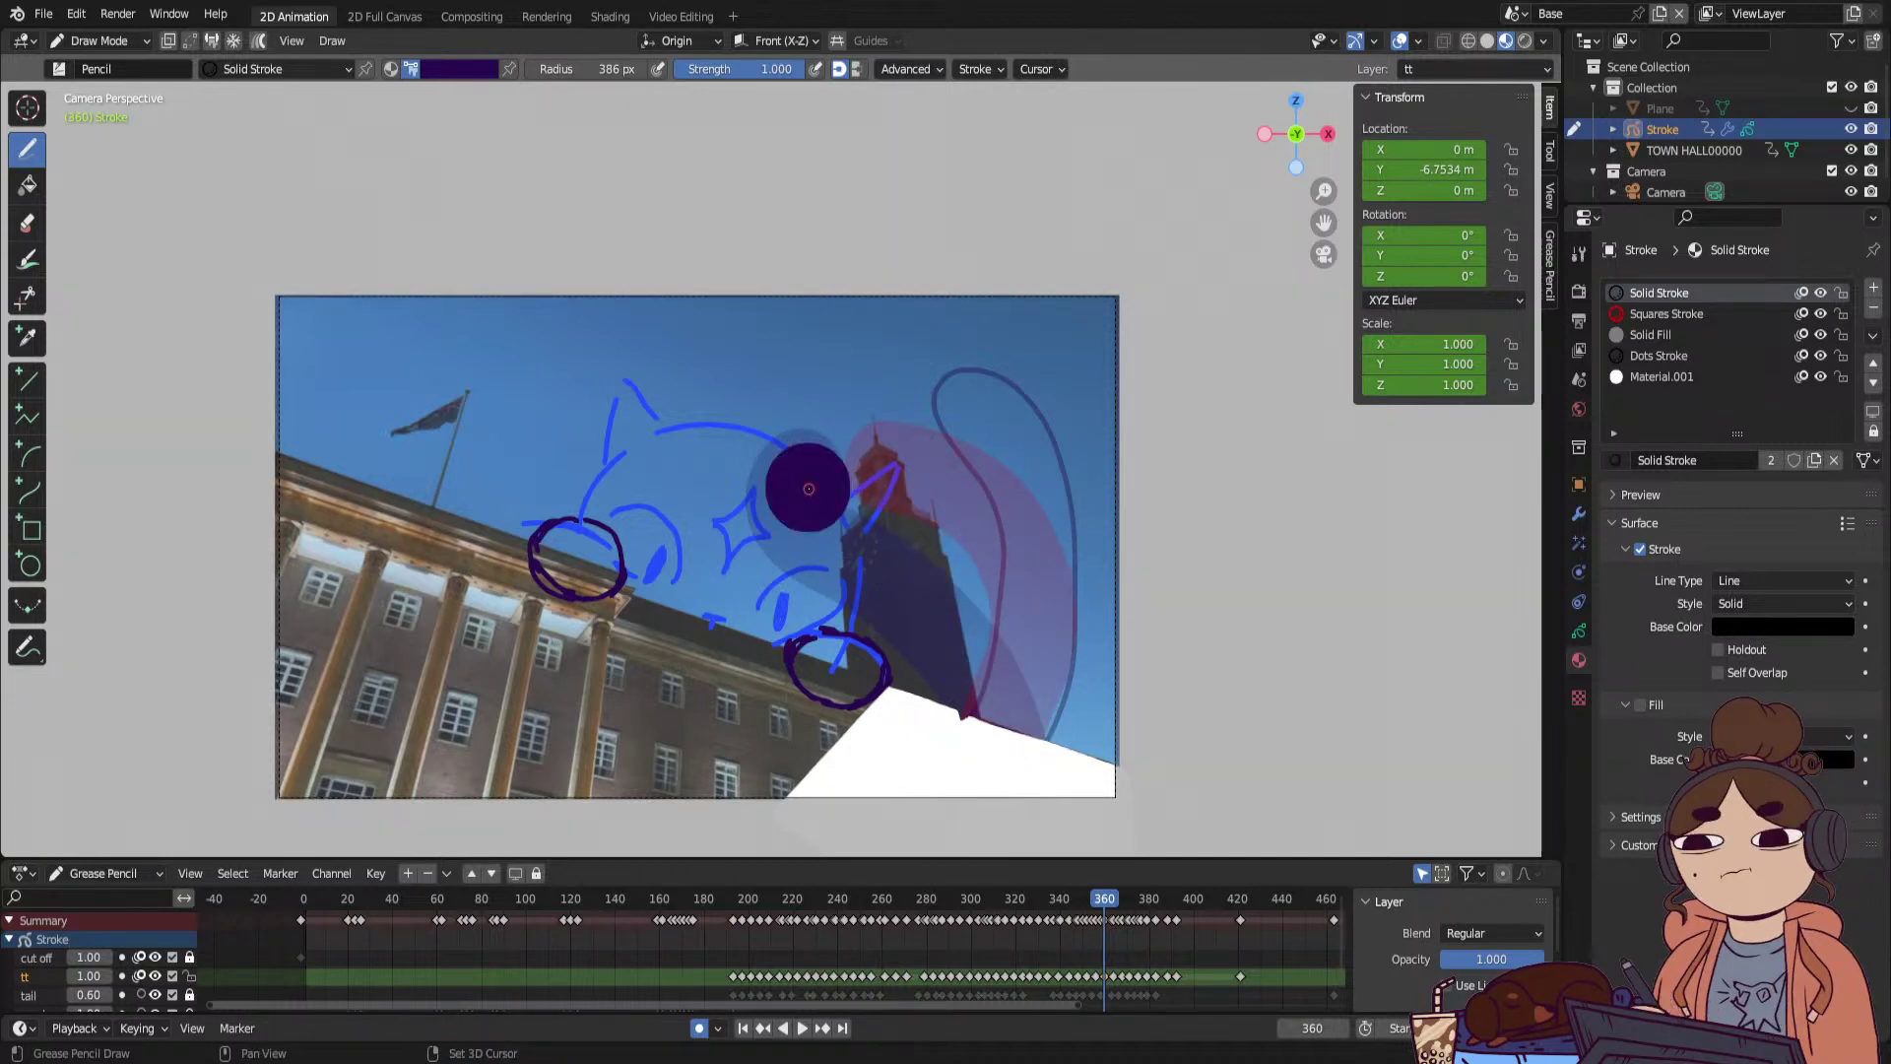
# Check the motion after frame 360 and shift the tail keyframes from 379 to 392 later, starting at about frame 395.
pyautogui.press('space')
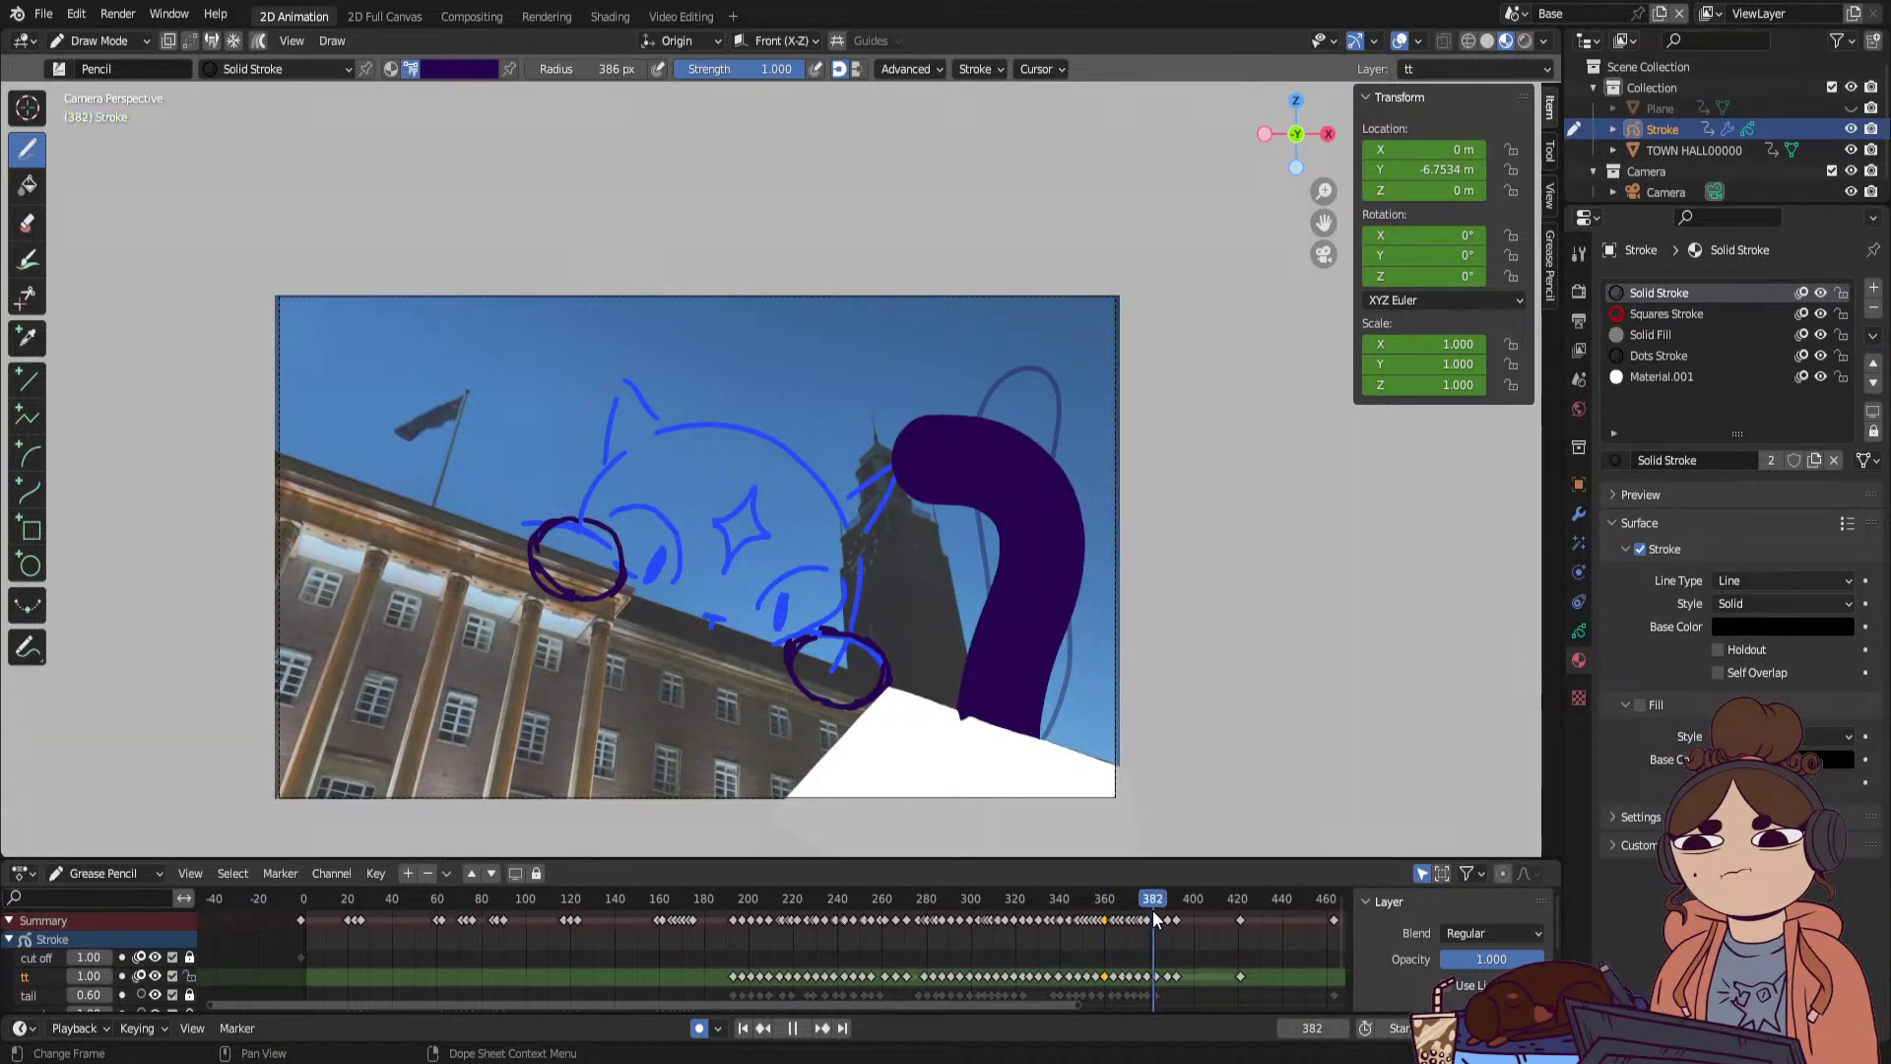
pyautogui.press('space')
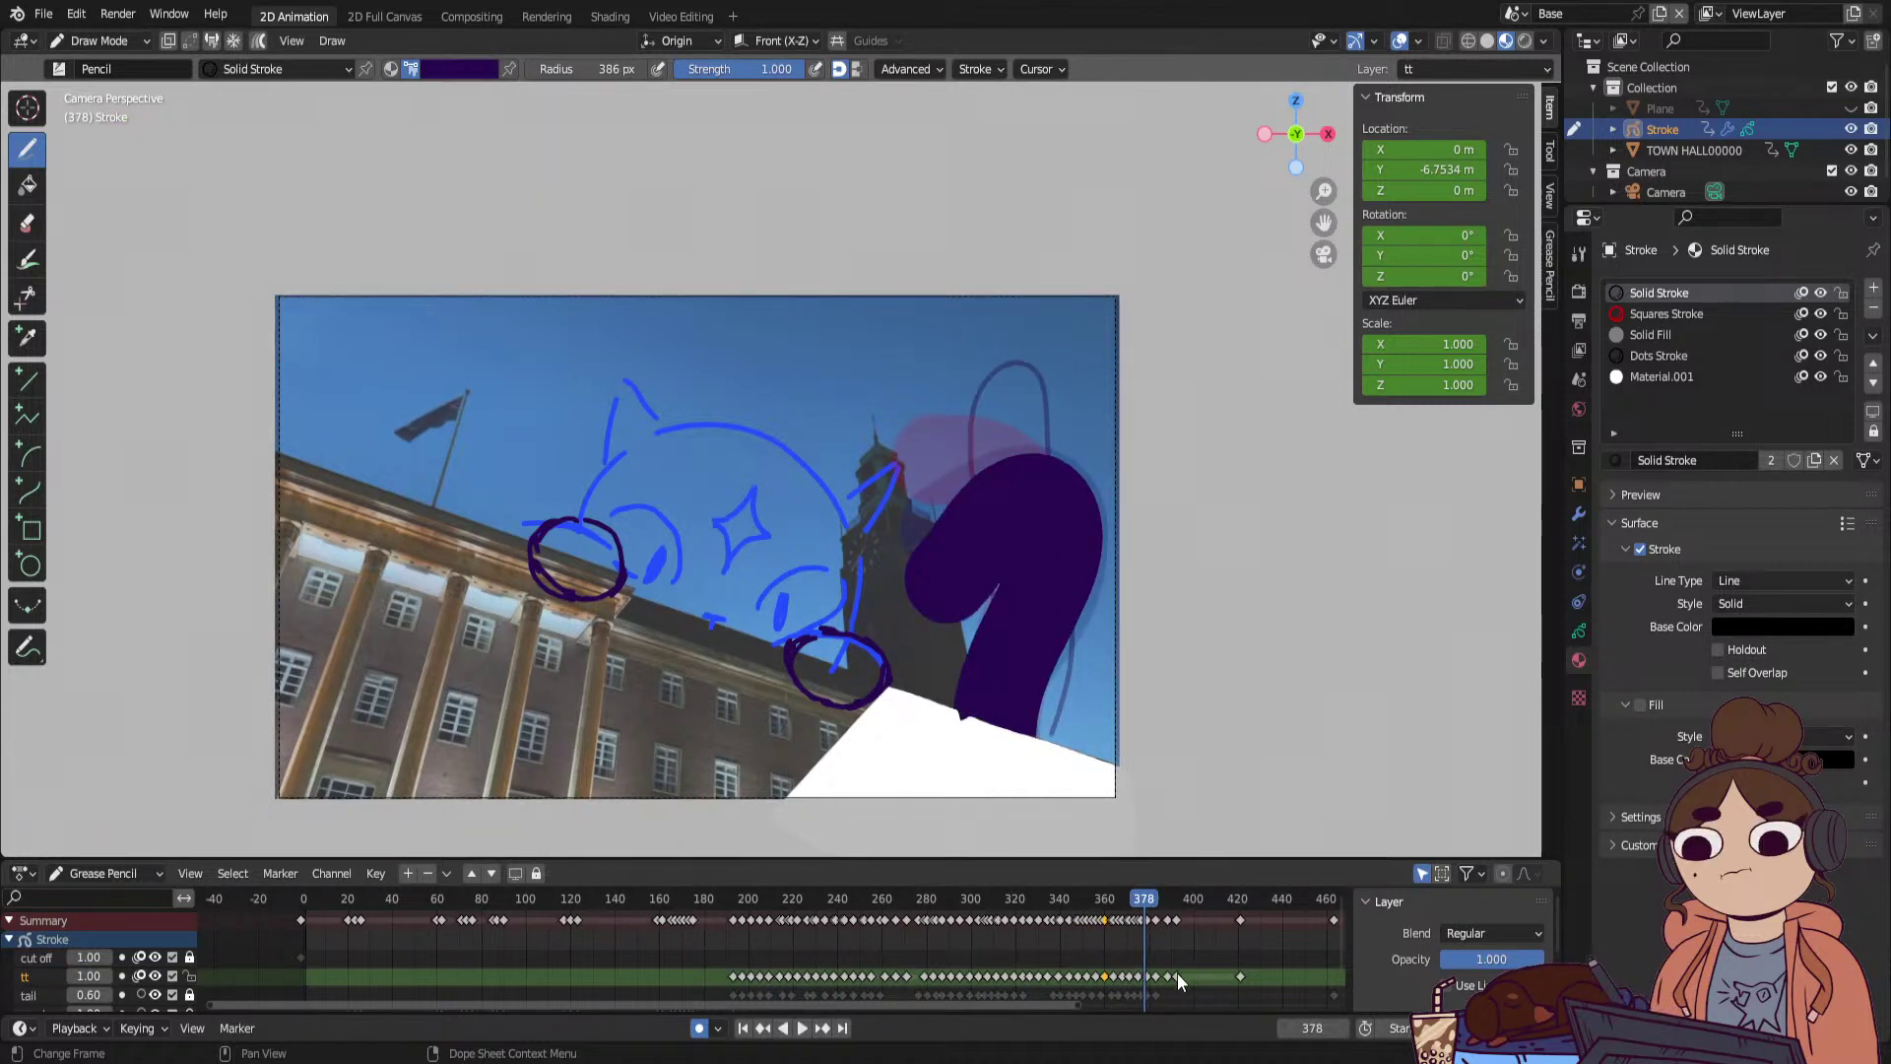
pyautogui.moveTo(1181, 969); pyautogui.dragTo(1147, 985)
pyautogui.press('g')
pyautogui.click(1183, 975)
# Draw the purple tail at frames 380 and 385, curling over beside the tower and running down behind the white shape.
pyautogui.press('space')
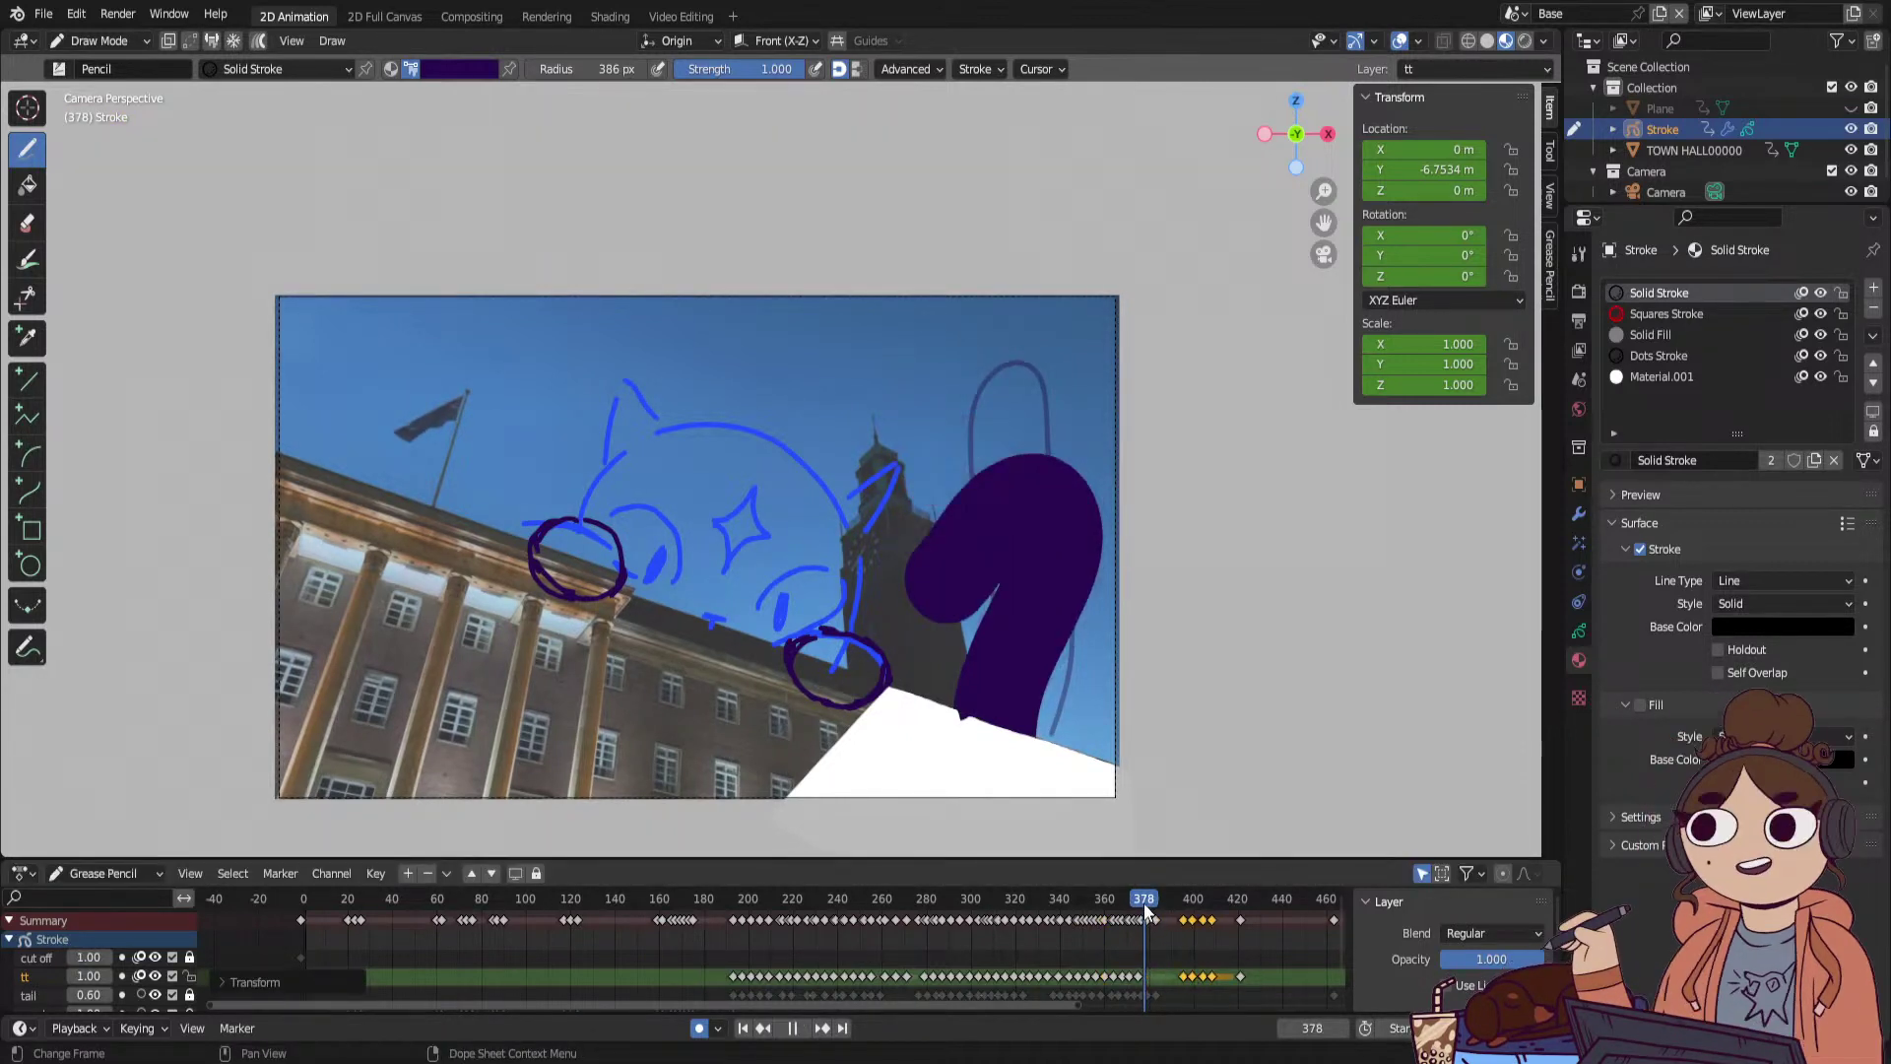
pyautogui.moveTo(1143, 902); pyautogui.dragTo(1148, 911)
pyautogui.moveTo(1014, 492)
pyautogui.keyDown('ctrl'); pyautogui.mouseDown()
pyautogui.moveTo(970, 537)
pyautogui.moveTo(1060, 527)
pyautogui.mouseUp(); pyautogui.keyUp('ctrl')
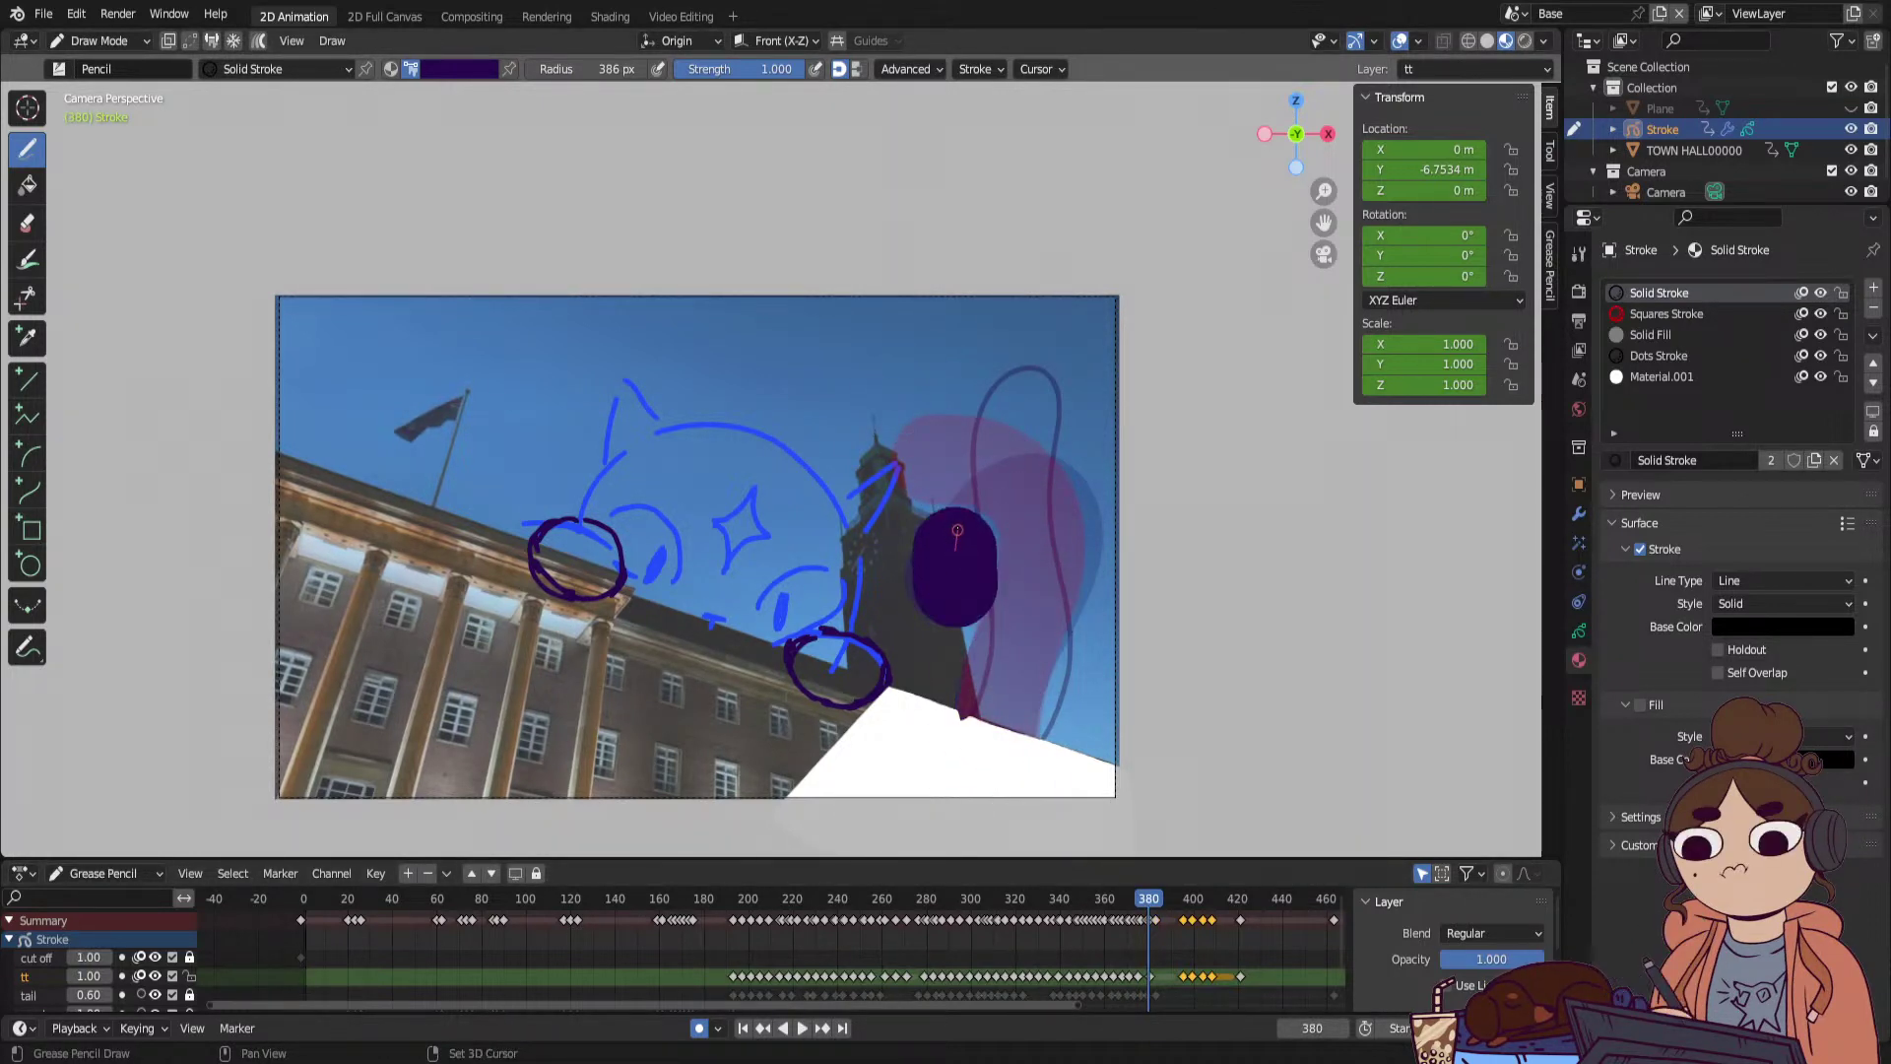
pyautogui.moveTo(1015, 491); pyautogui.dragTo(1021, 638)
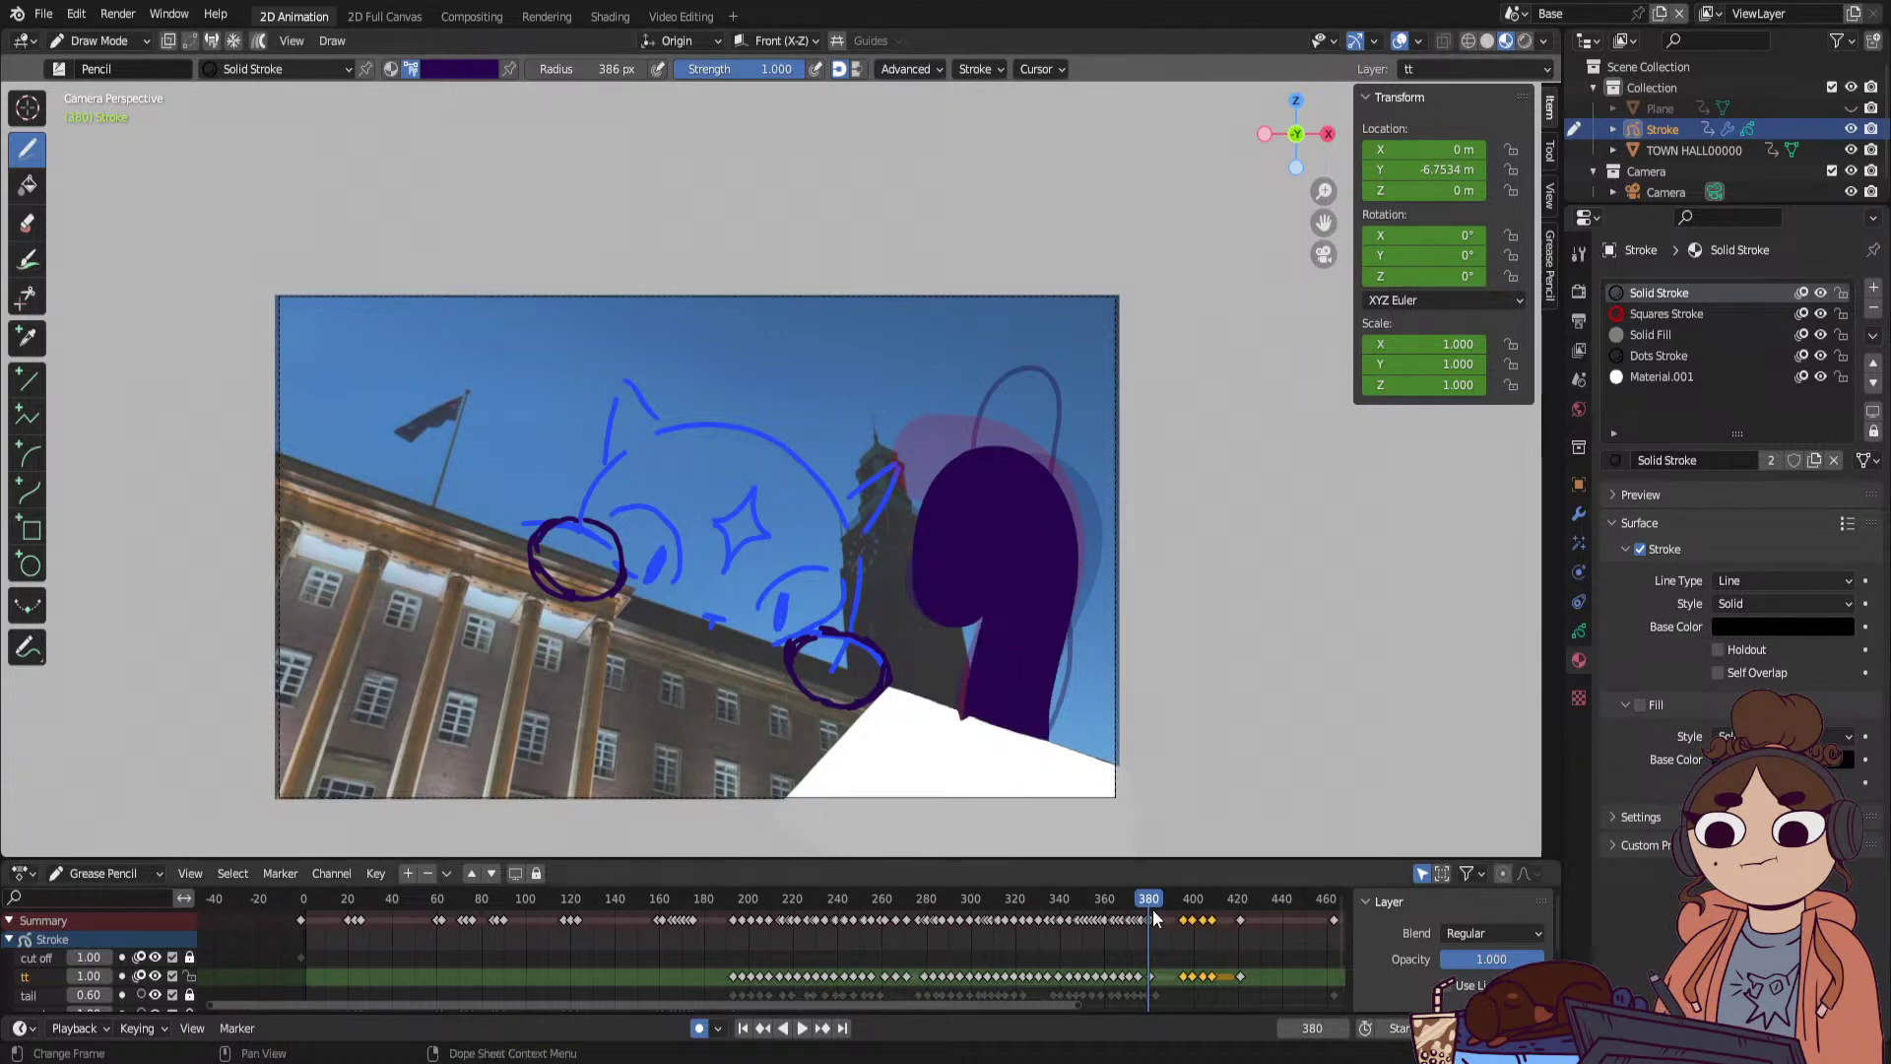
pyautogui.moveTo(1152, 910); pyautogui.dragTo(1160, 903)
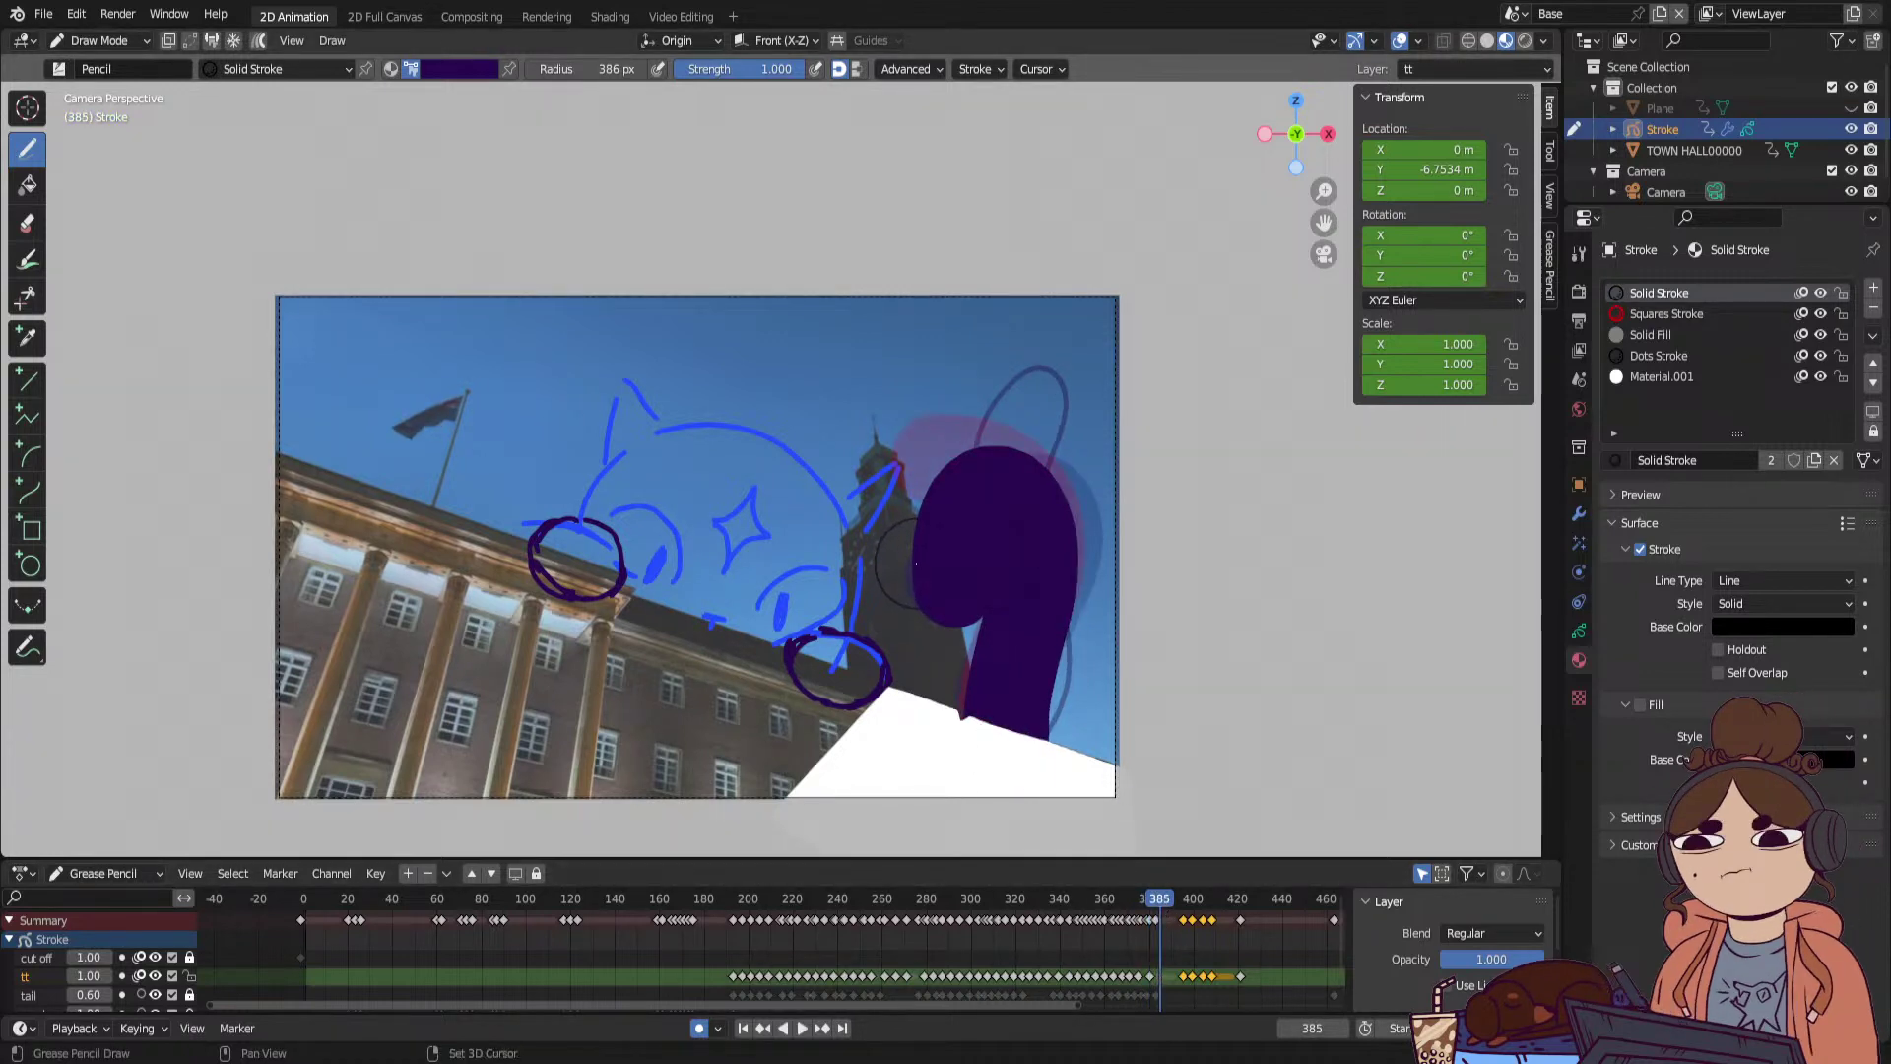
pyautogui.moveTo(1019, 507); pyautogui.dragTo(1024, 775)
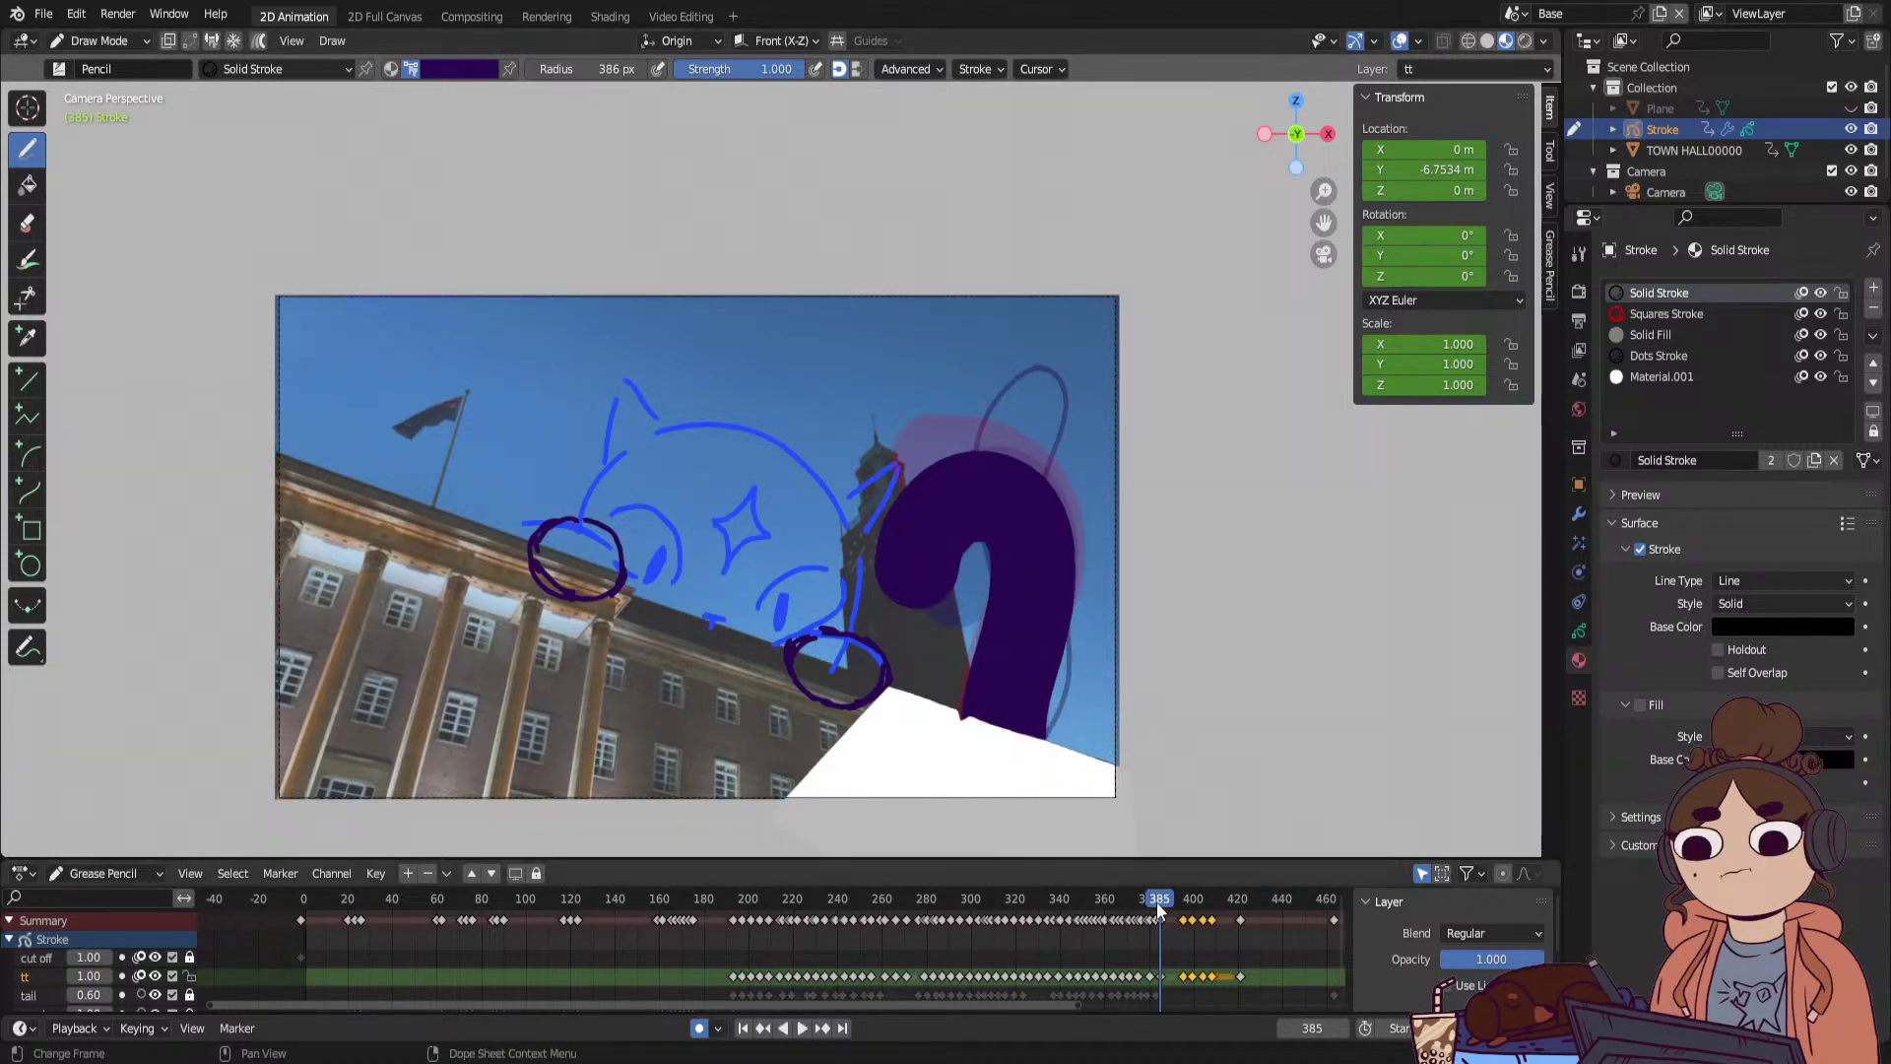
# Draw the tail at frame 392 with its tip lifted toward the cat's ear, and shift that keyframe slightly earlier.
pyautogui.moveTo(1159, 908); pyautogui.dragTo(1172, 908)
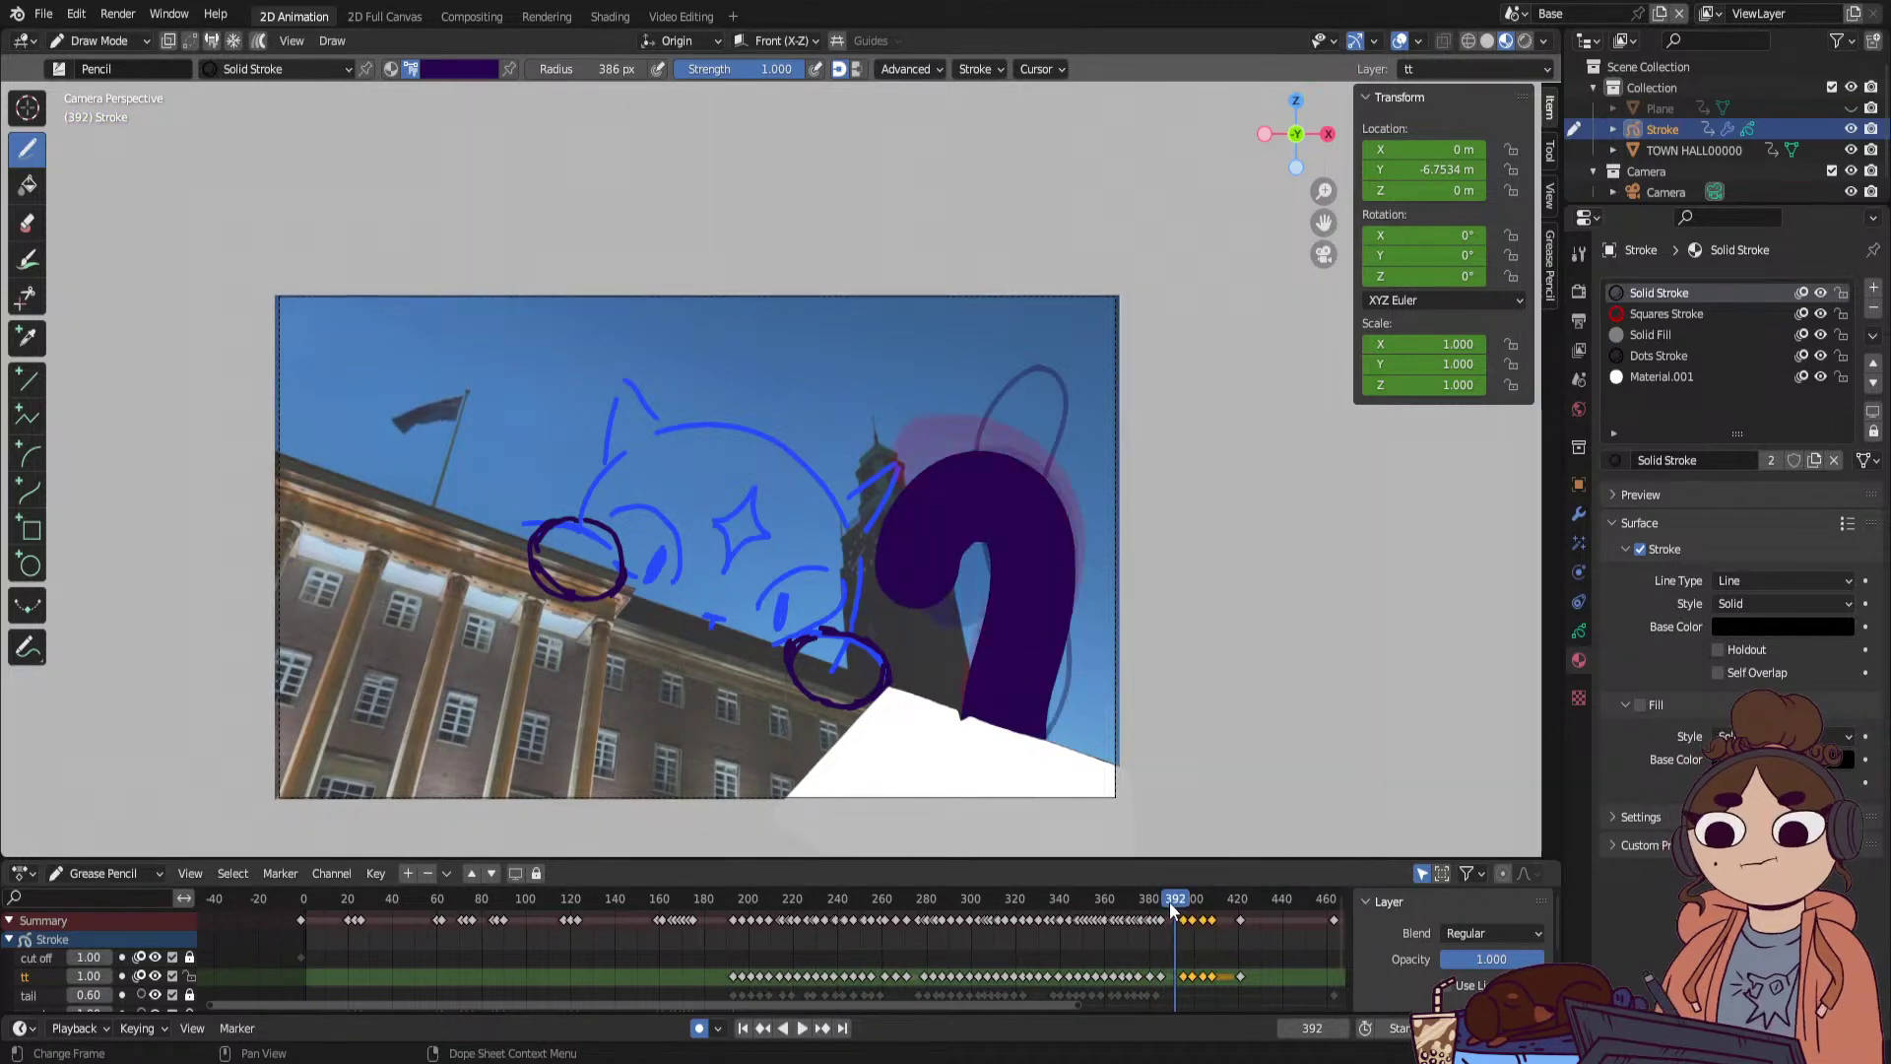
pyautogui.moveTo(893, 510); pyautogui.dragTo(944, 492)
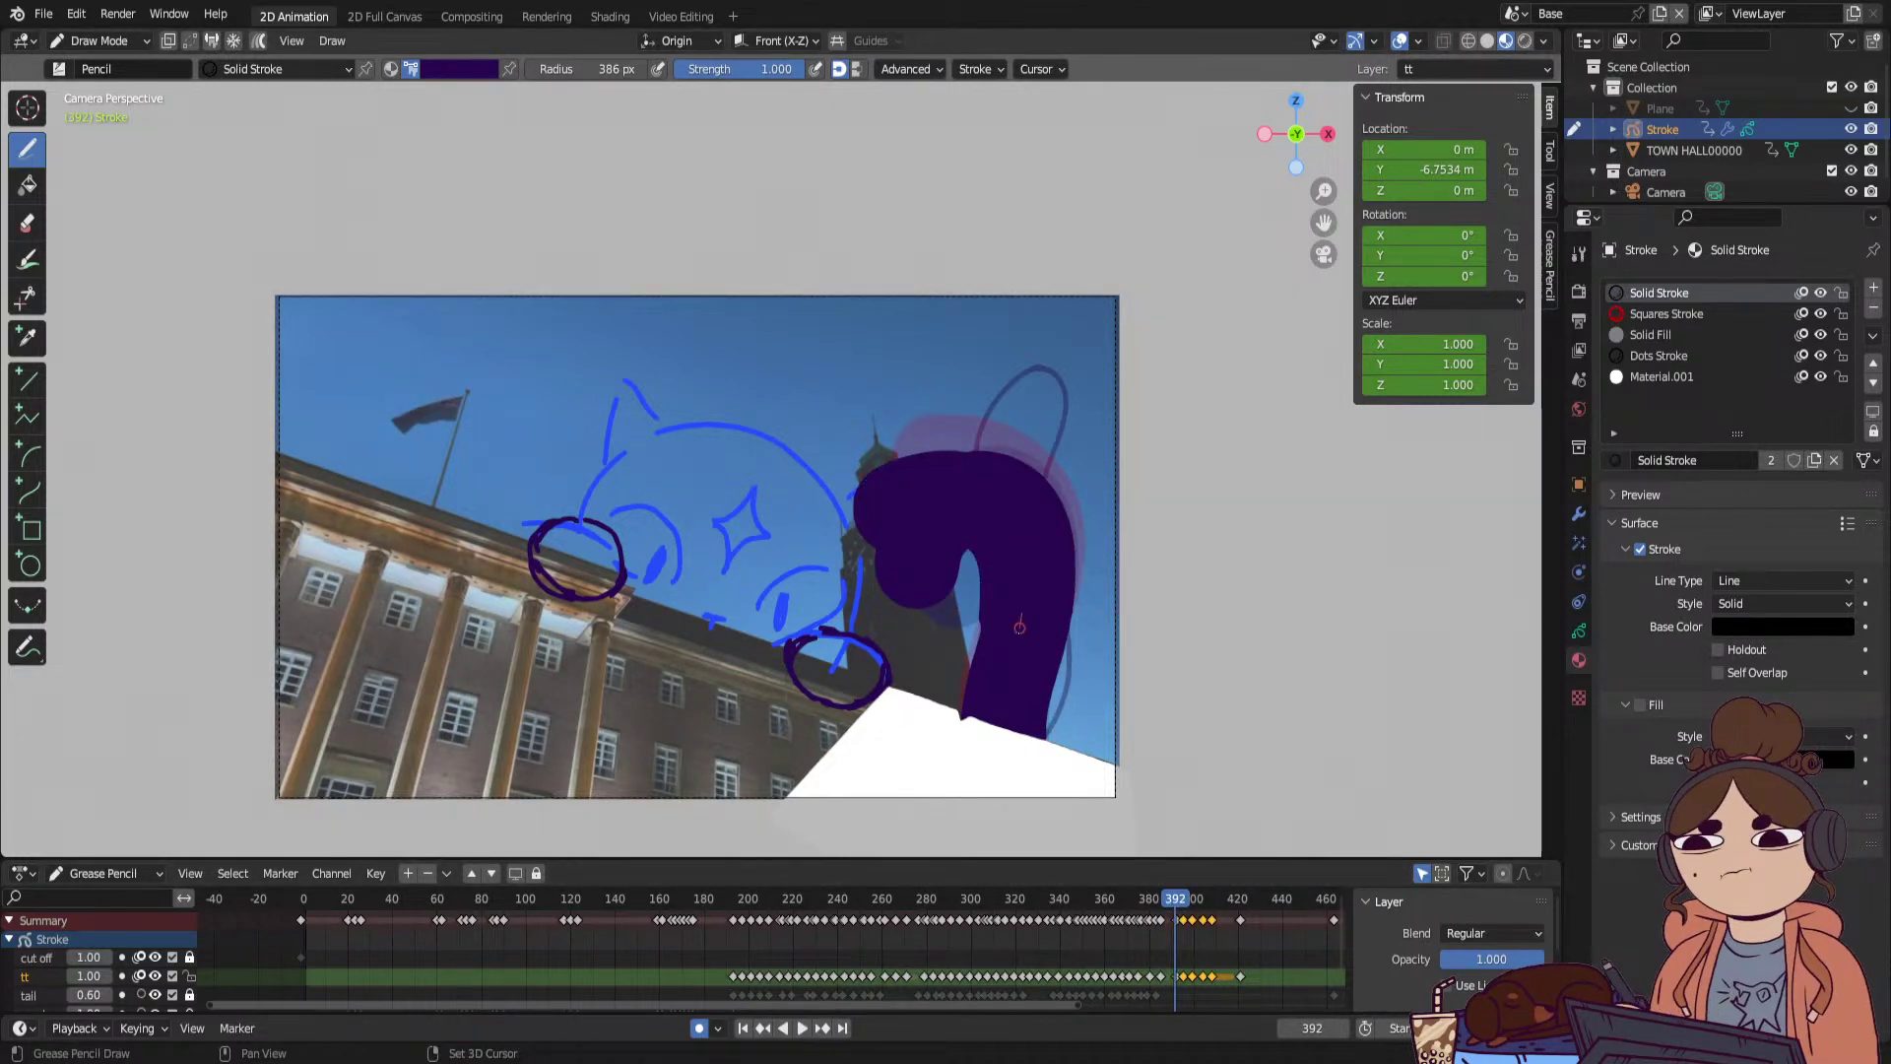
pyautogui.moveTo(1019, 627); pyautogui.dragTo(1051, 771)
pyautogui.moveTo(1177, 899)
pyautogui.mouseDown()
pyautogui.moveTo(1194, 914)
pyautogui.moveTo(1171, 914)
pyautogui.mouseUp()
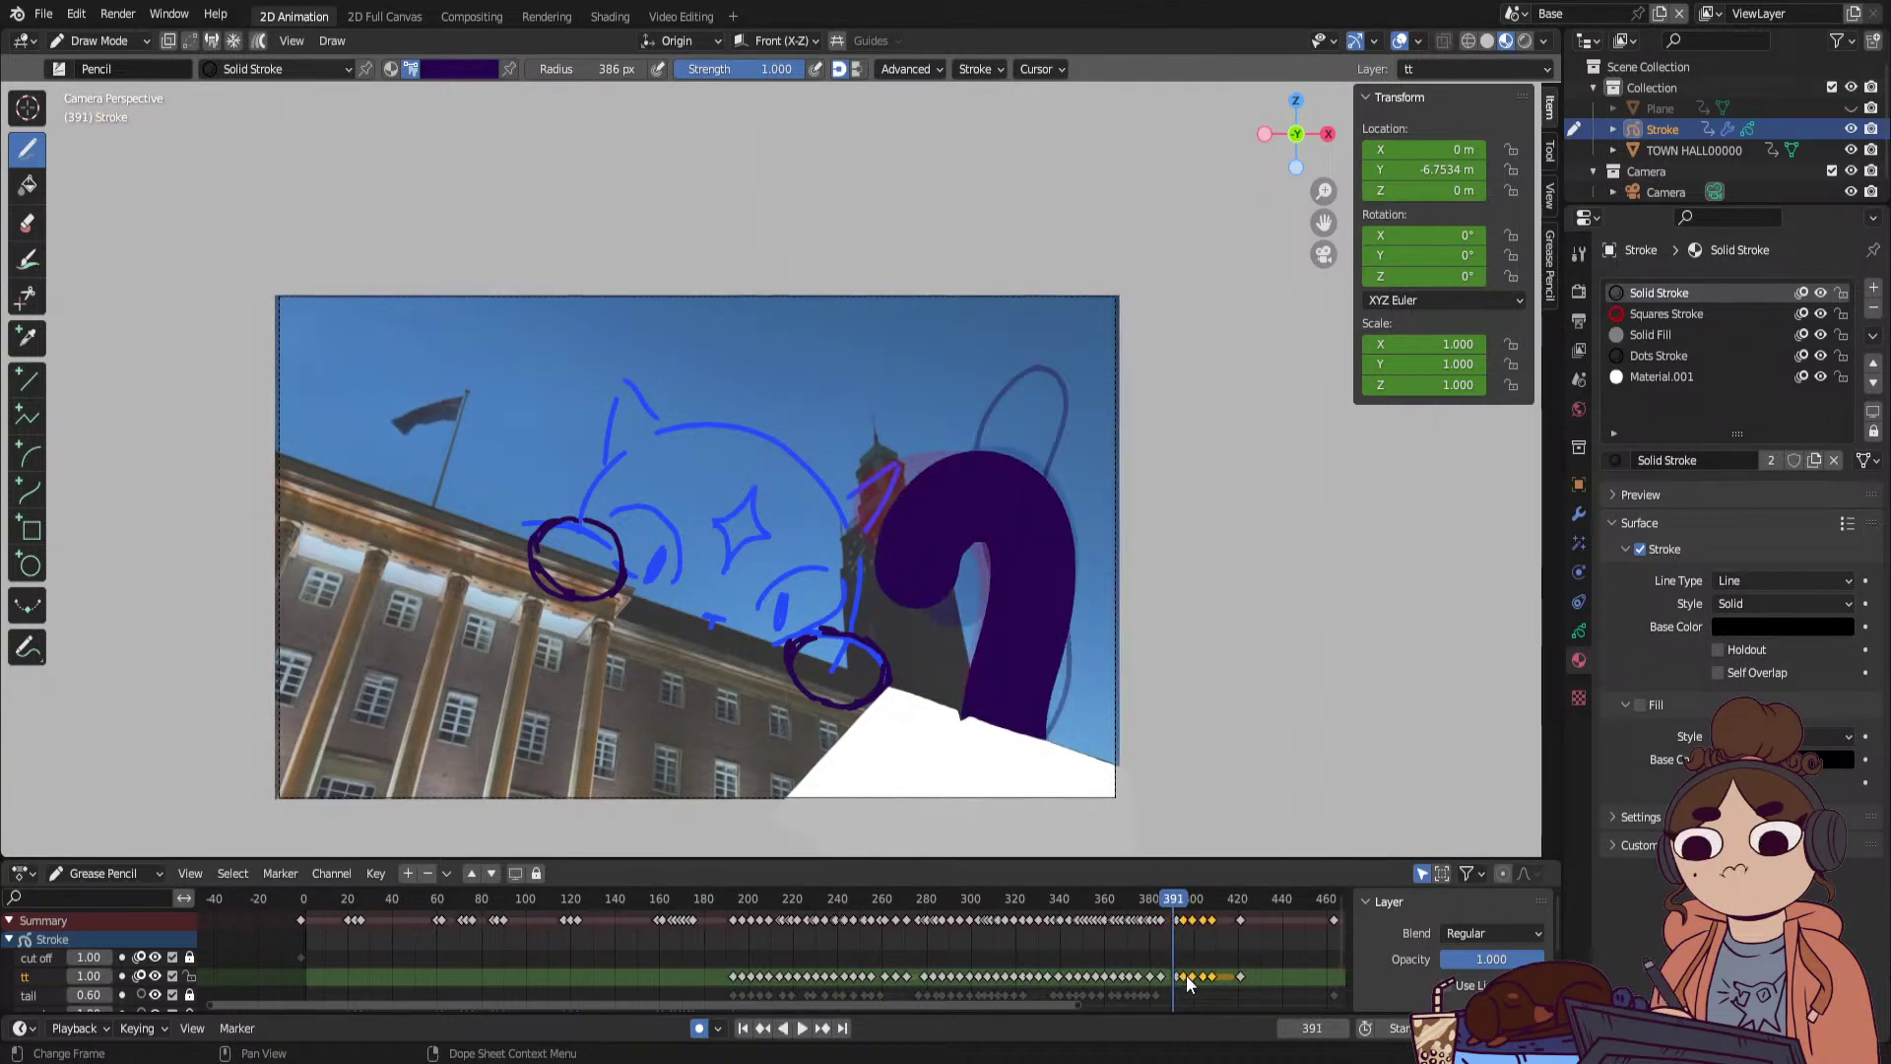
pyautogui.moveTo(1167, 993); pyautogui.dragTo(1182, 989)
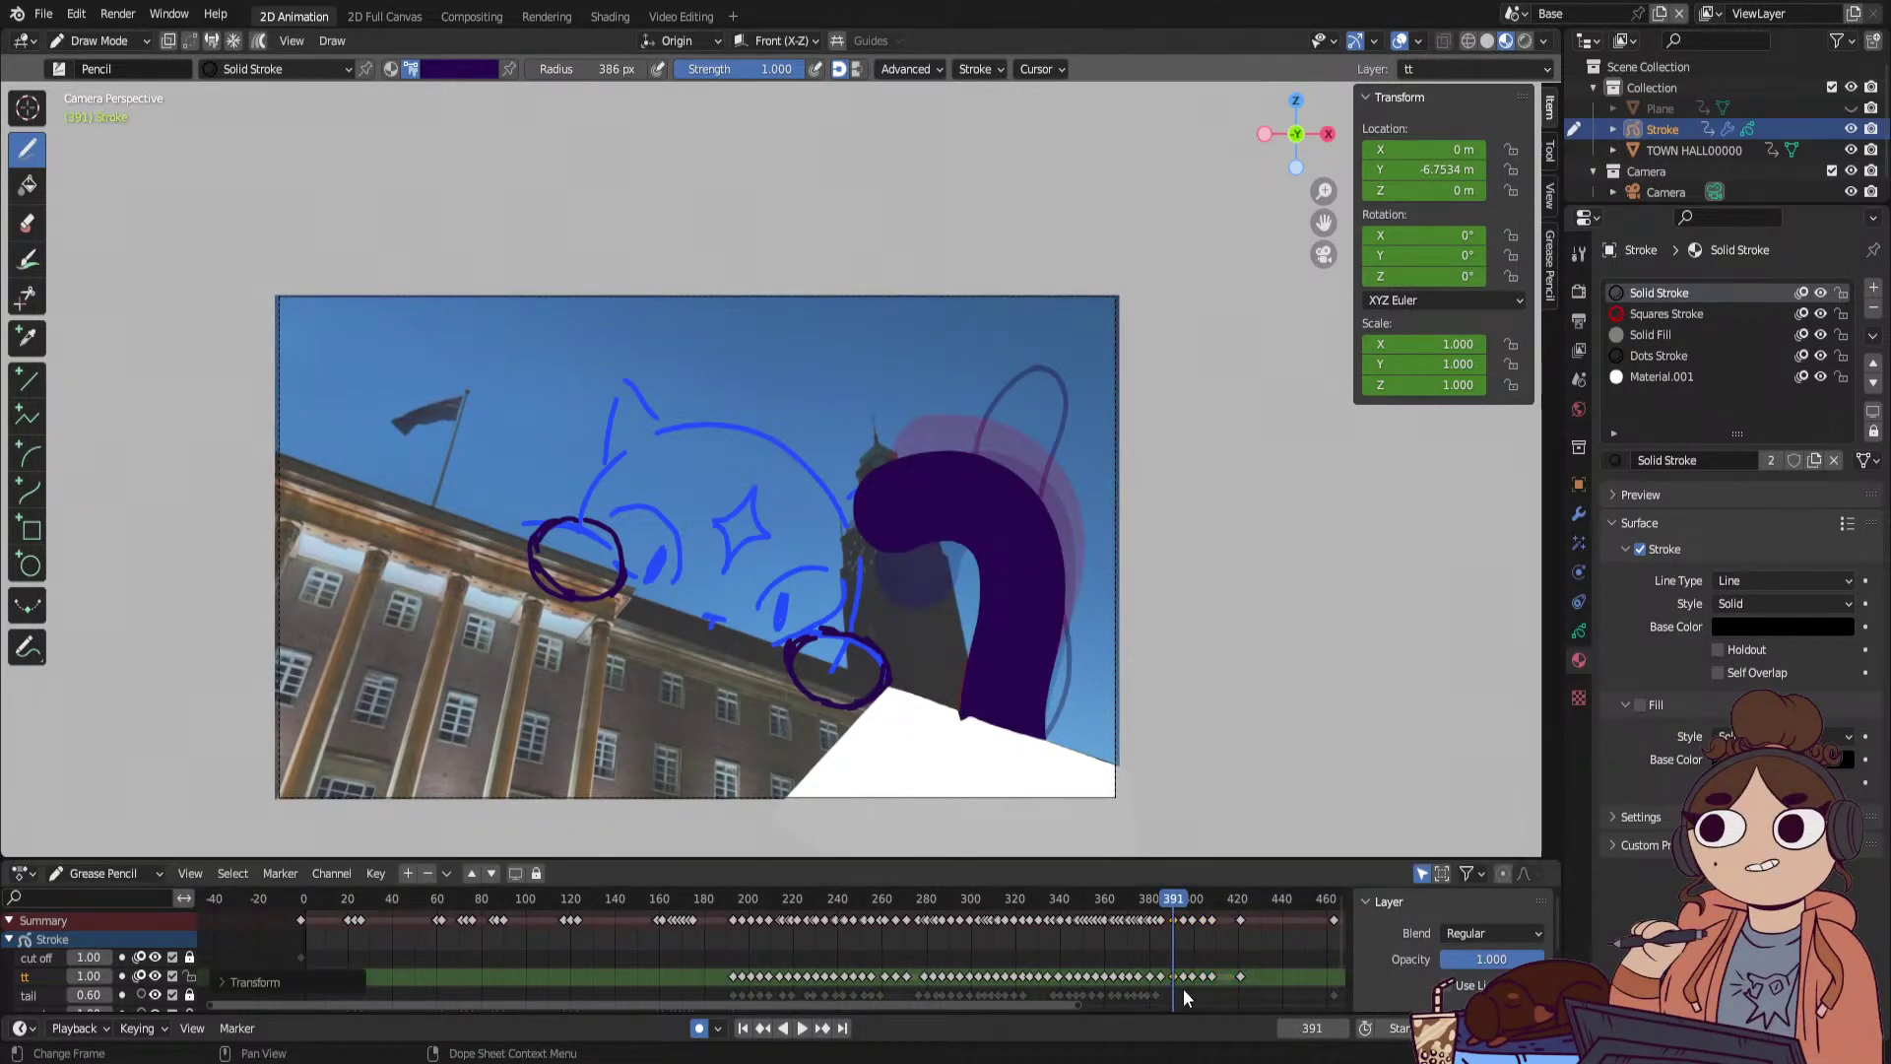
# Draw the tail on the tt layer at frame 414 with its tip lowered, and move the layer's following keyframe to about frame 456.
pyautogui.click(1187, 960)
pyautogui.press('space')
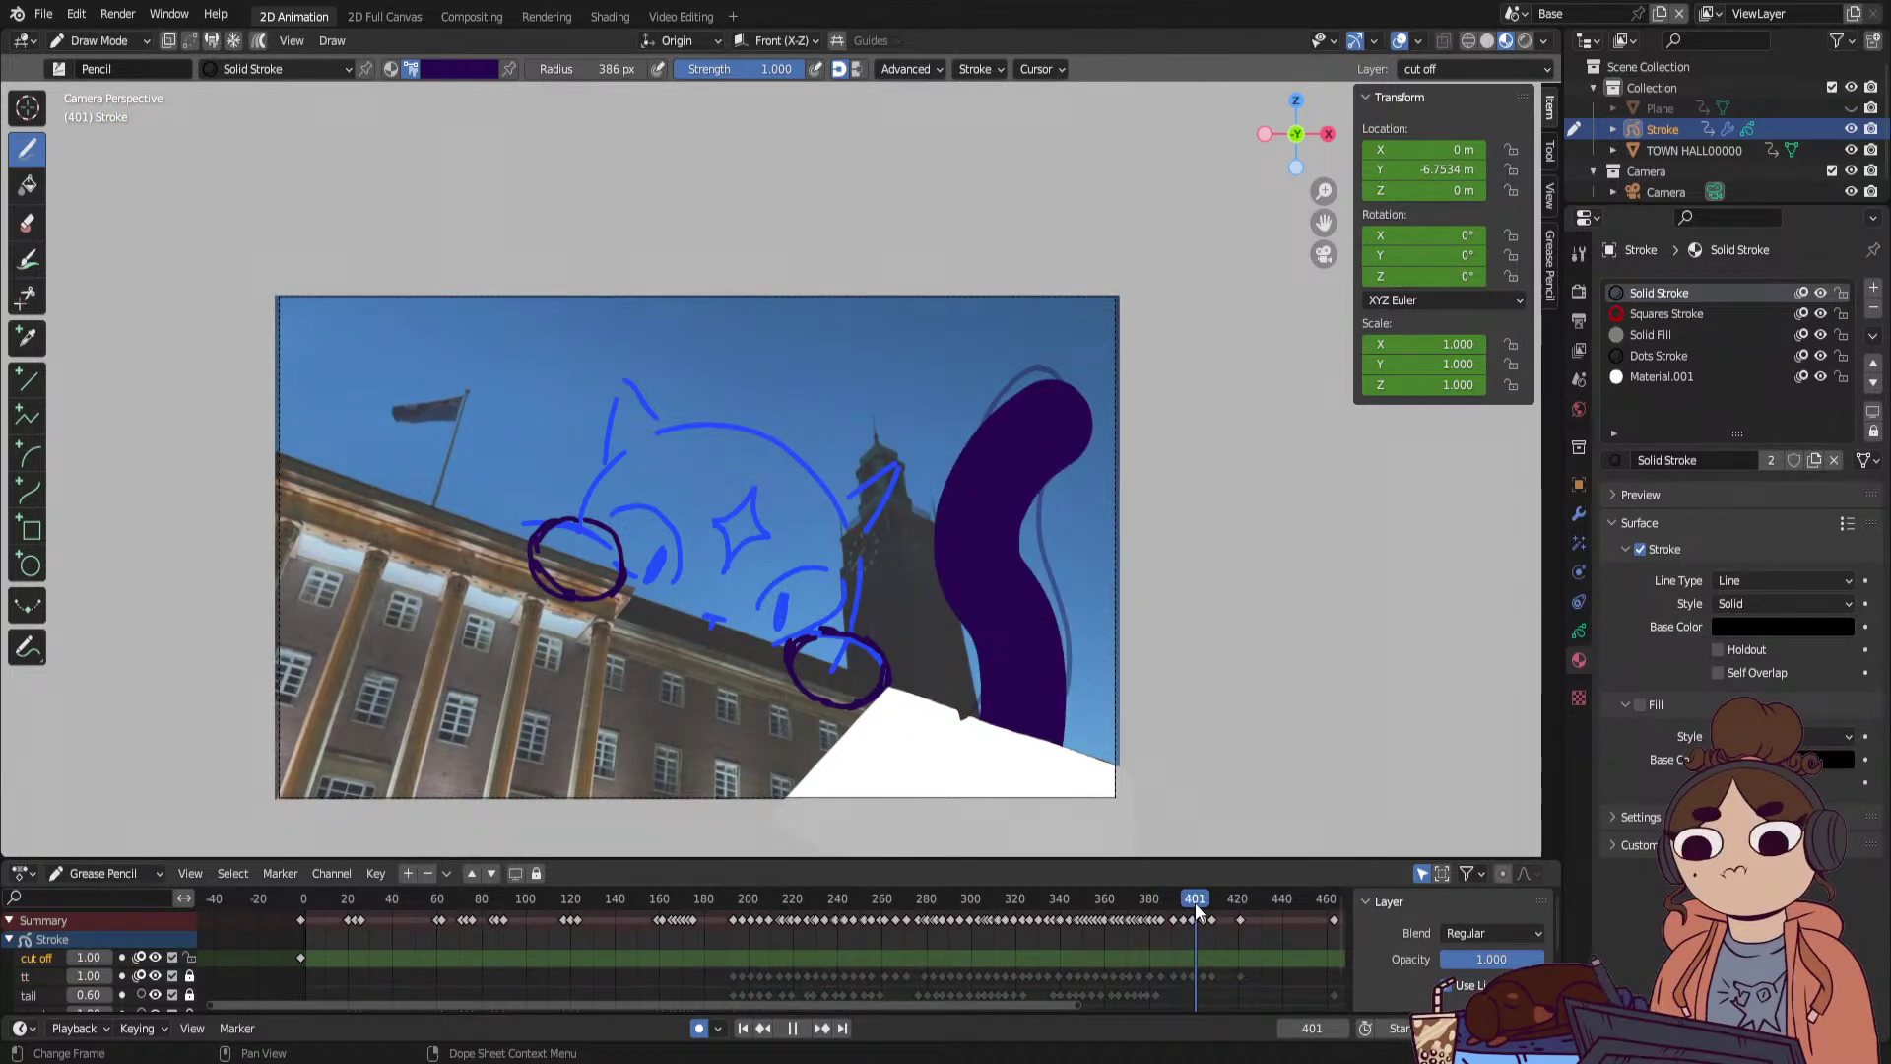
pyautogui.press('space')
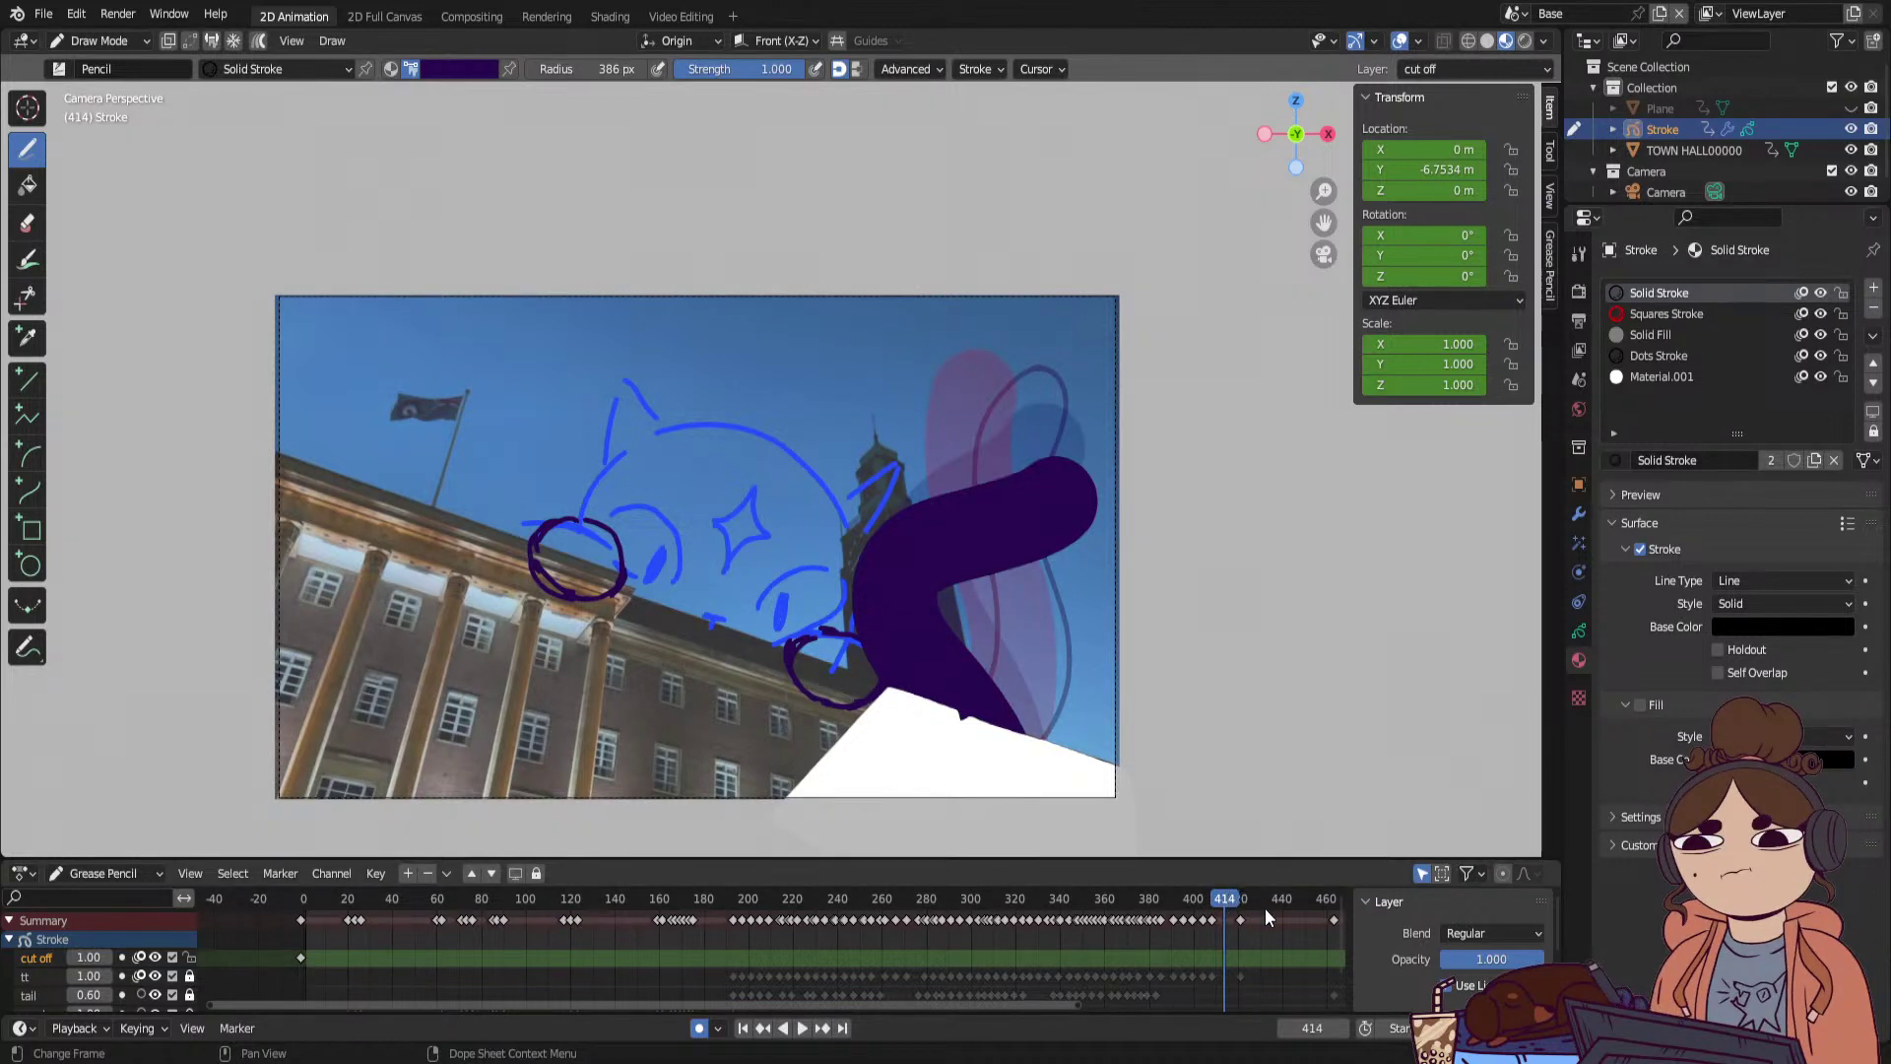
pyautogui.click(1224, 978)
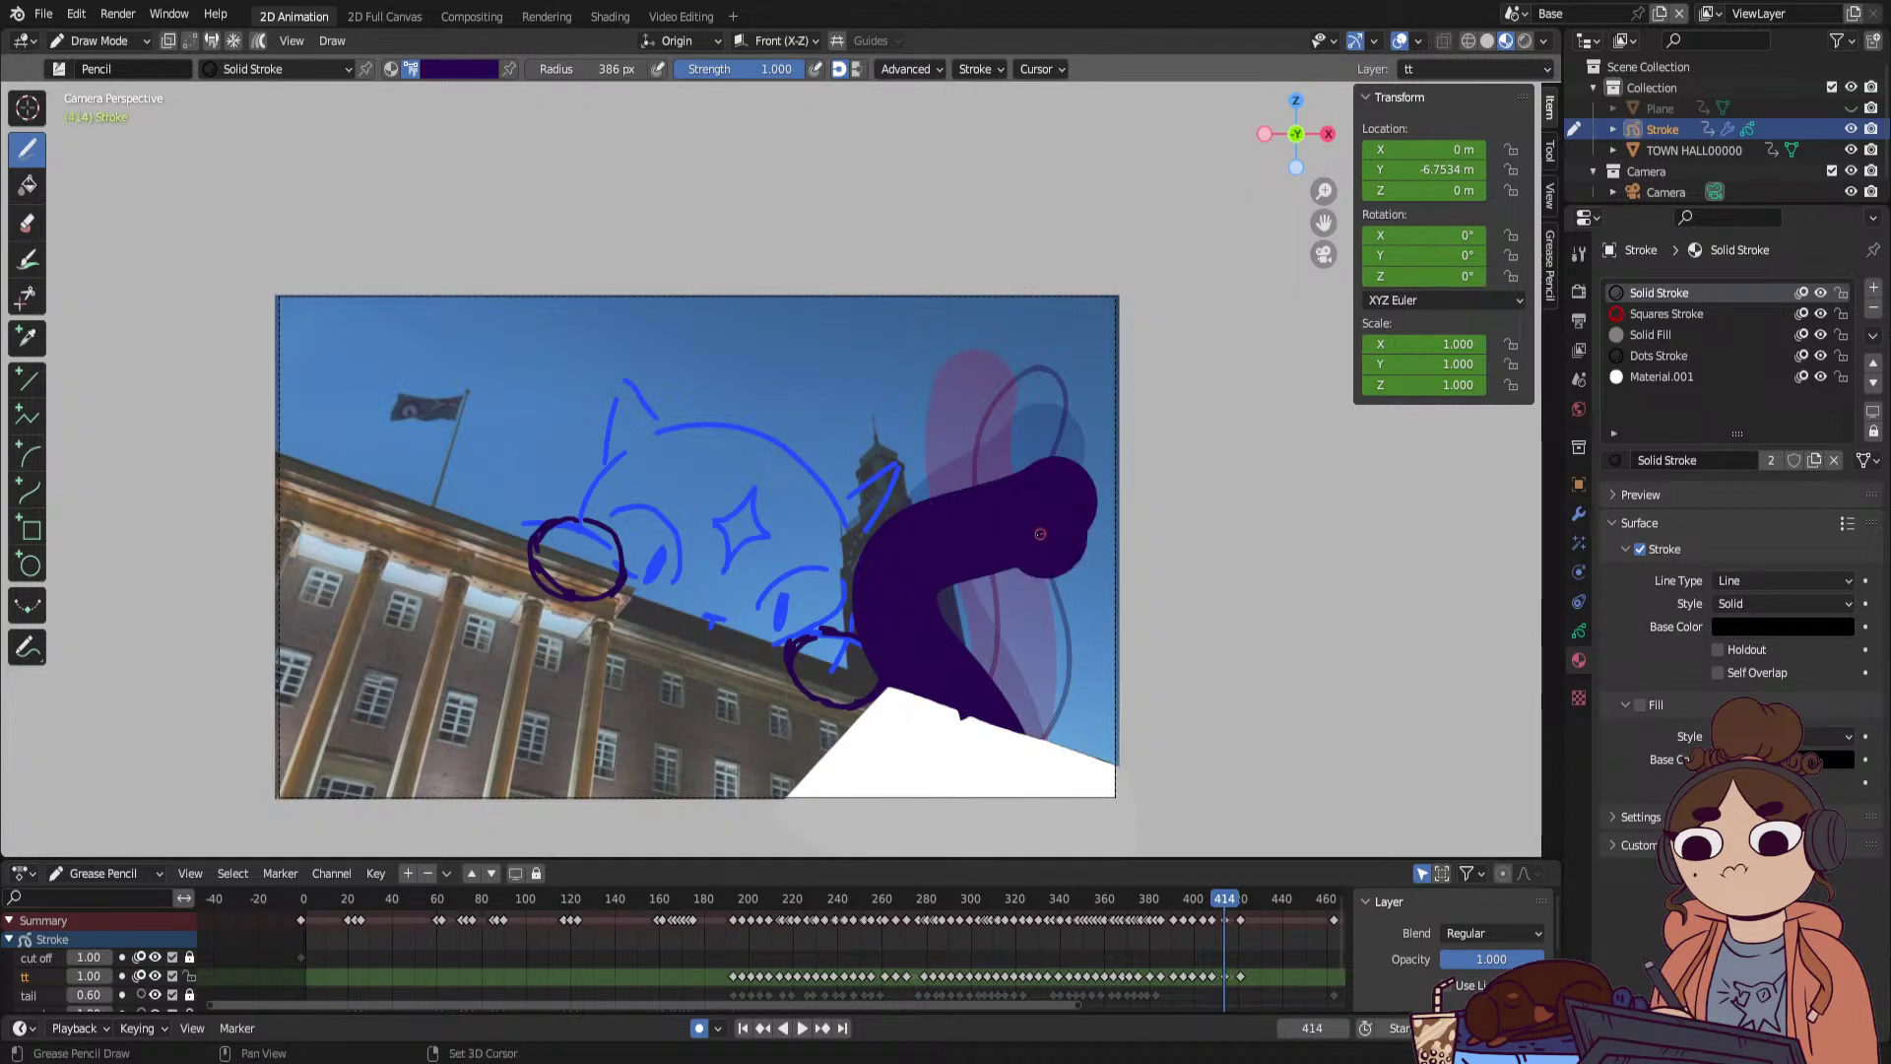
pyautogui.moveTo(1040, 534)
pyautogui.mouseDown()
pyautogui.moveTo(915, 581)
pyautogui.moveTo(1001, 768)
pyautogui.mouseUp()
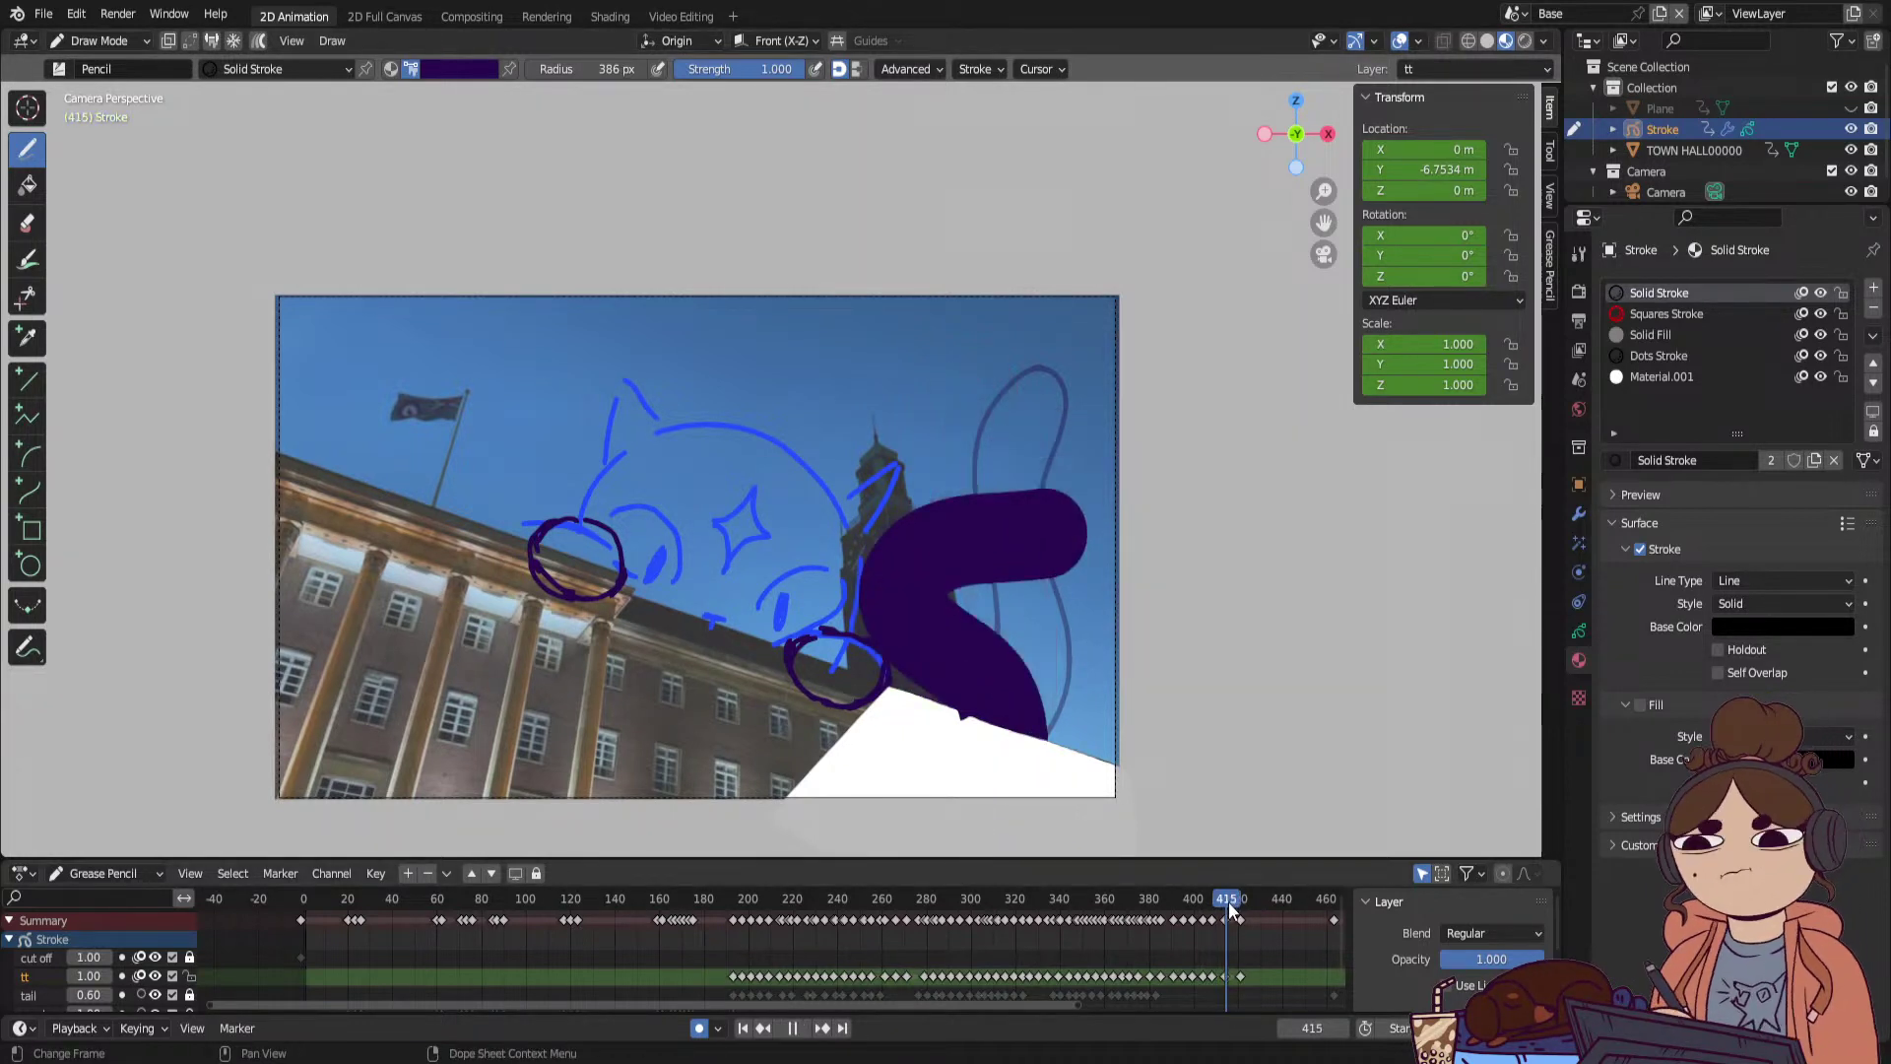
pyautogui.moveTo(1231, 899); pyautogui.dragTo(1318, 976)
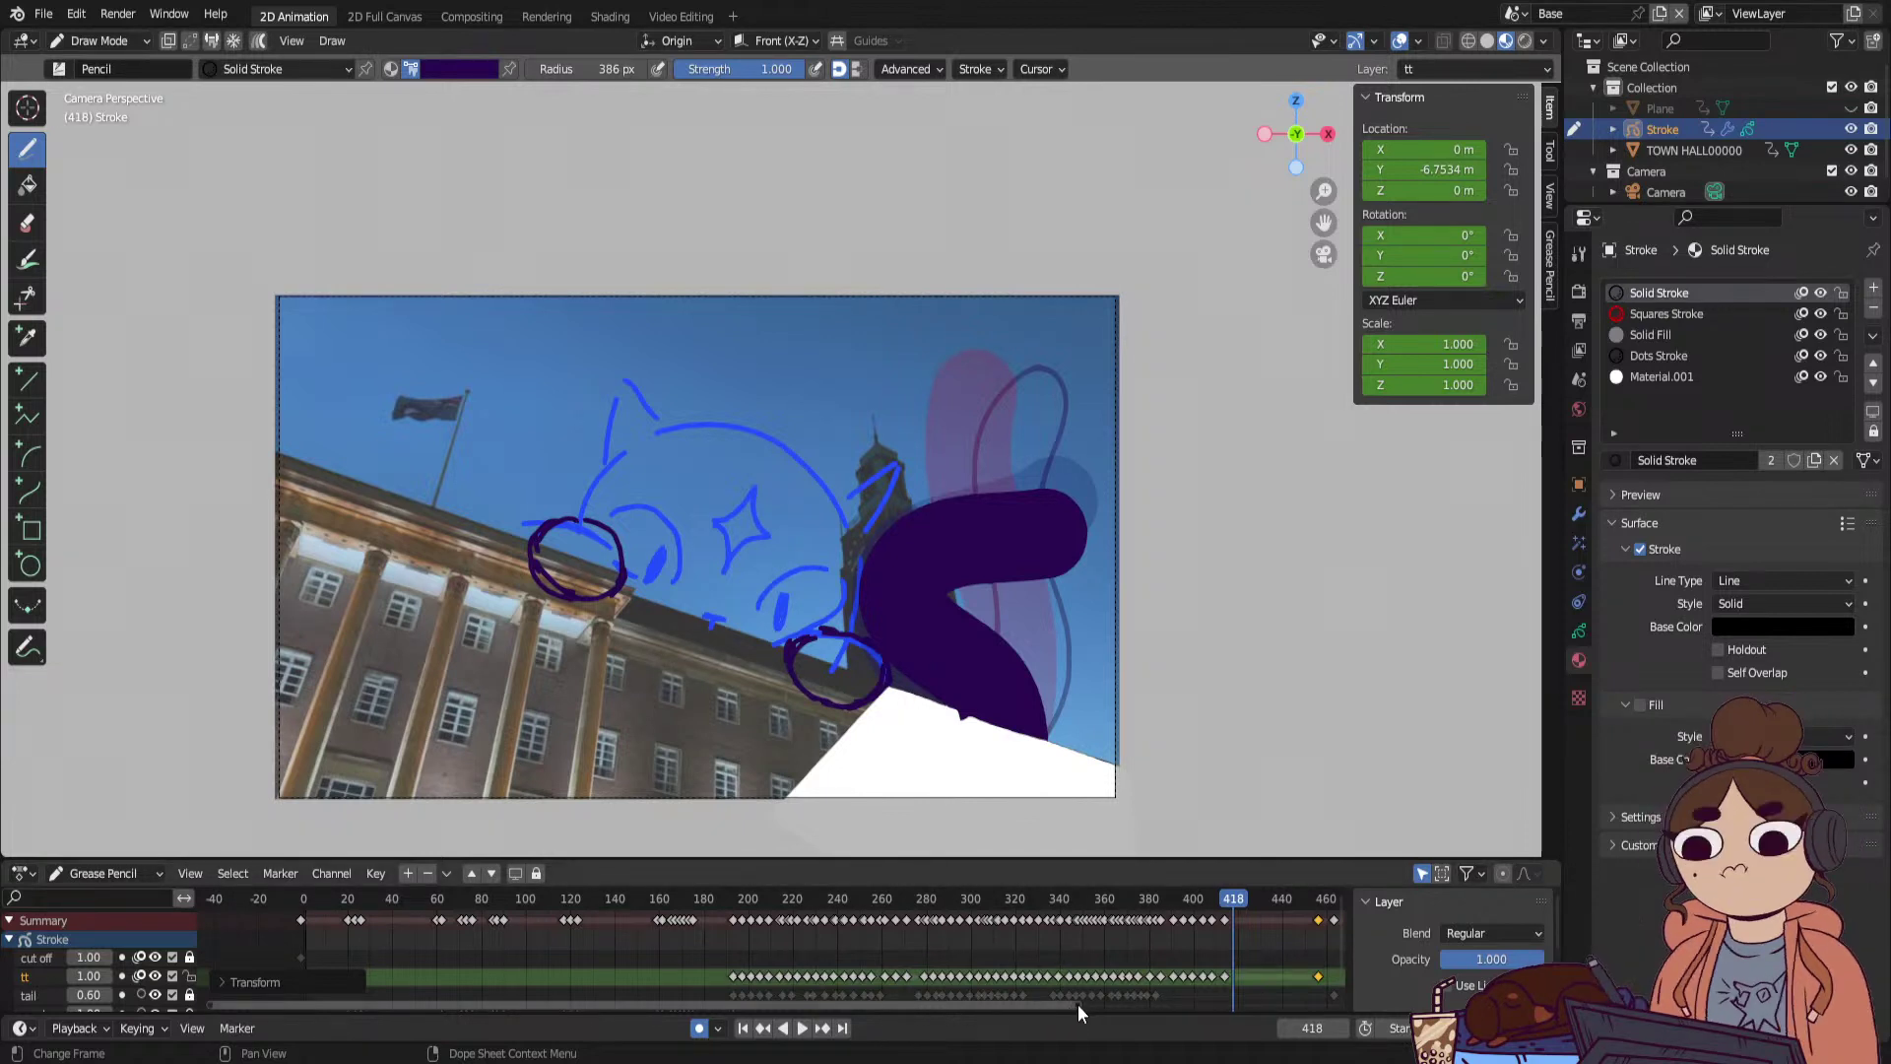
# Play back the tail animation from about frame 195 and review the swing's timing.
pyautogui.moveTo(1077, 1002); pyautogui.dragTo(1335, 1002)
pyautogui.click(595, 902)
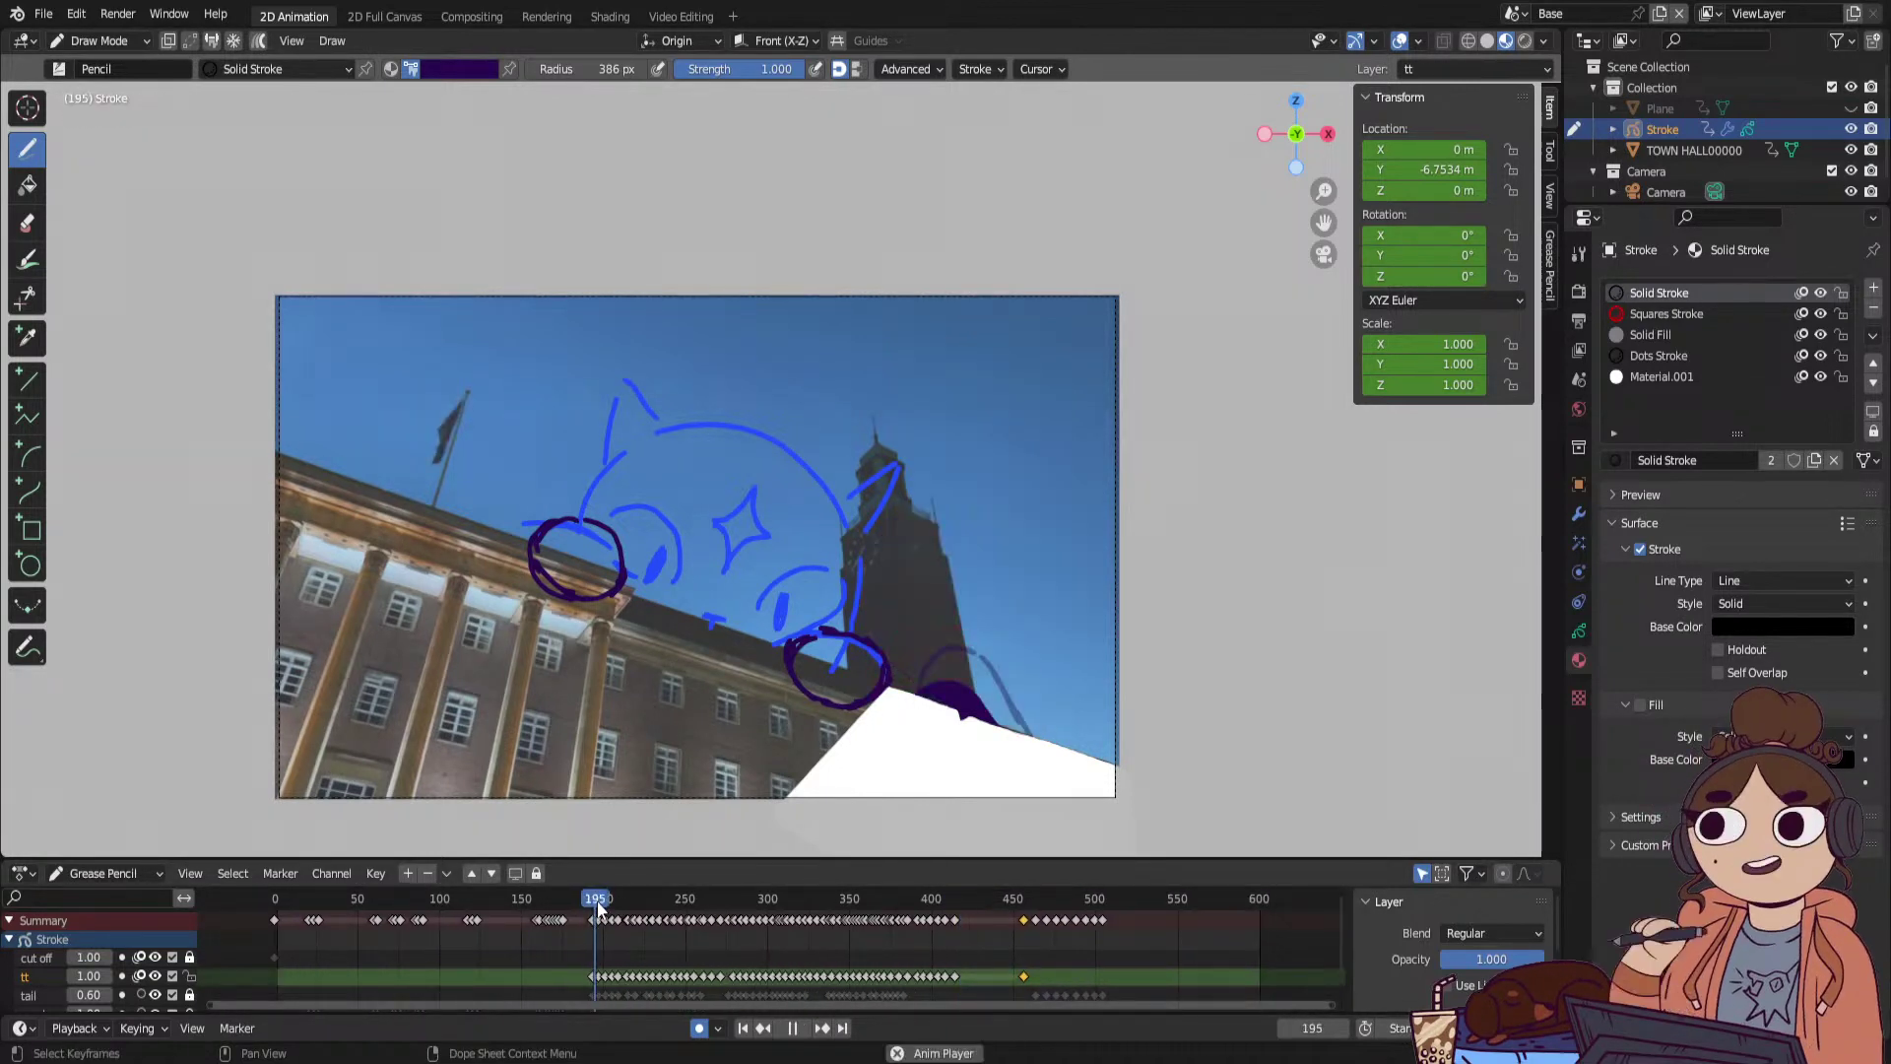
pyautogui.press('space')
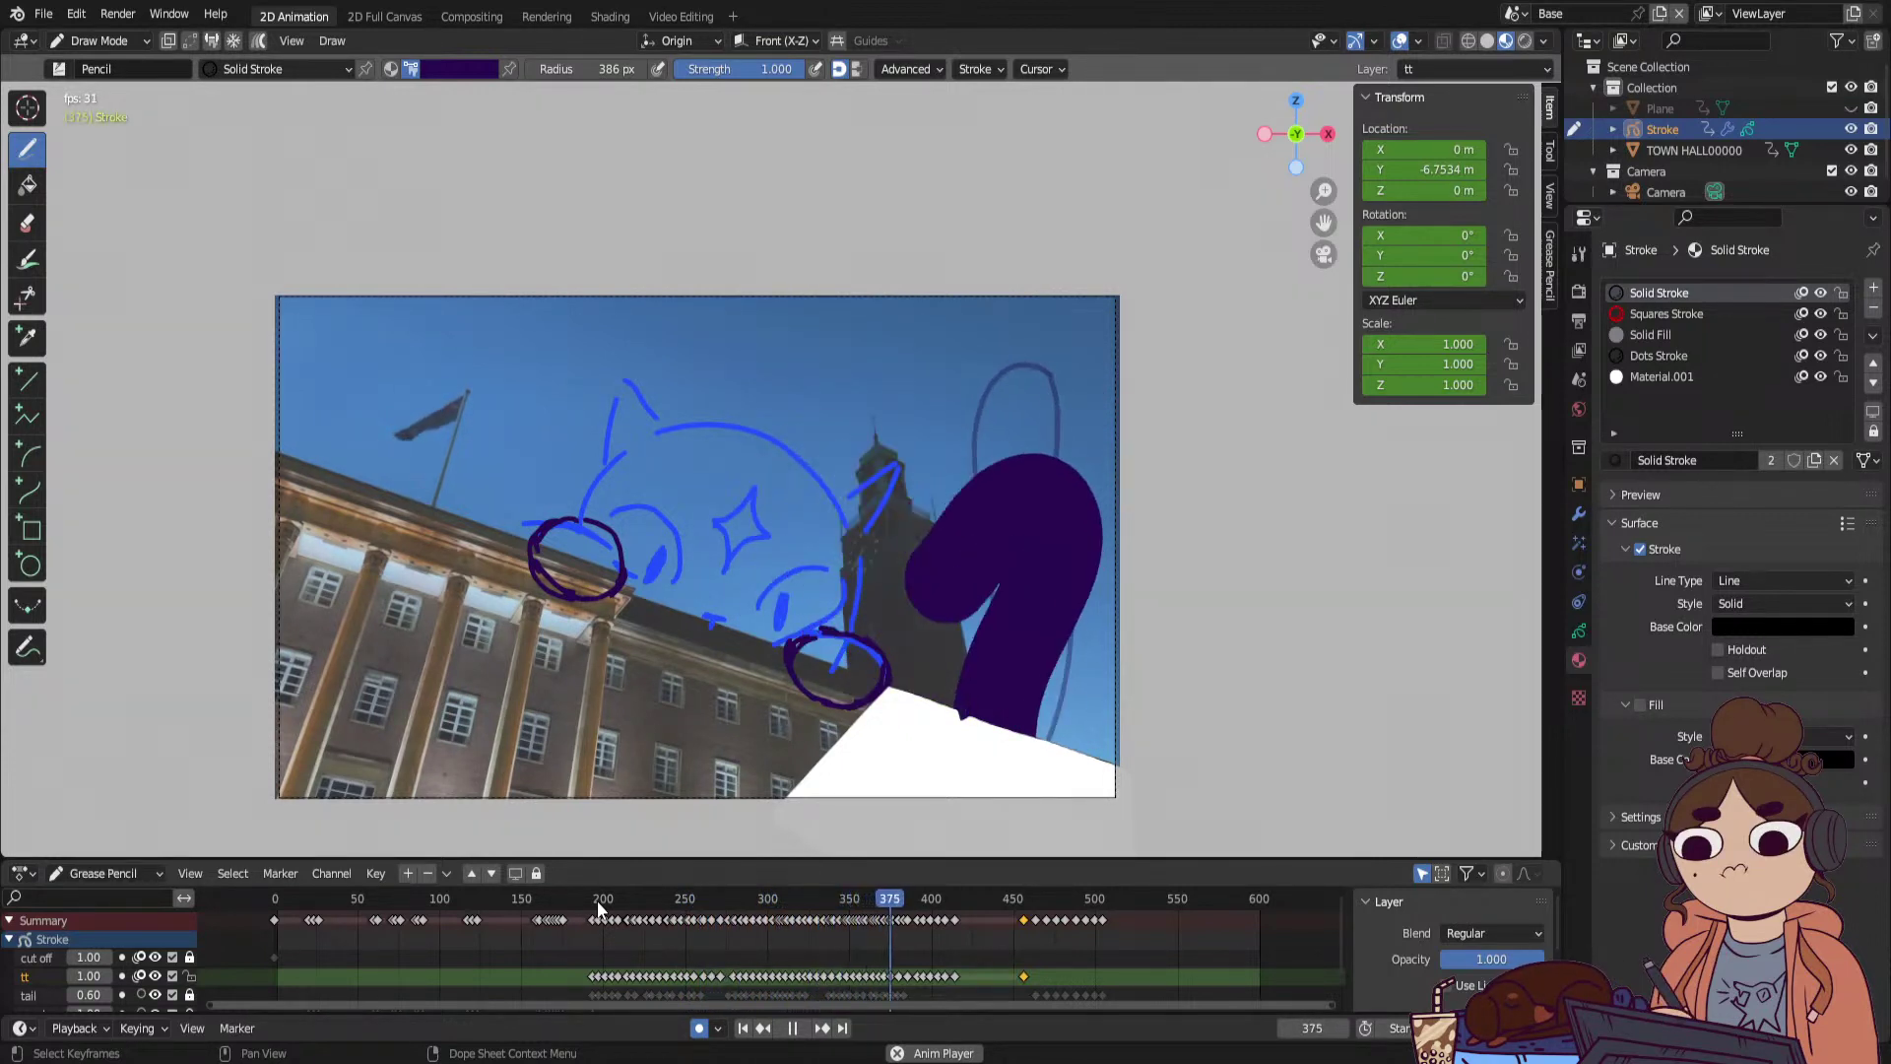
pyautogui.press('space')
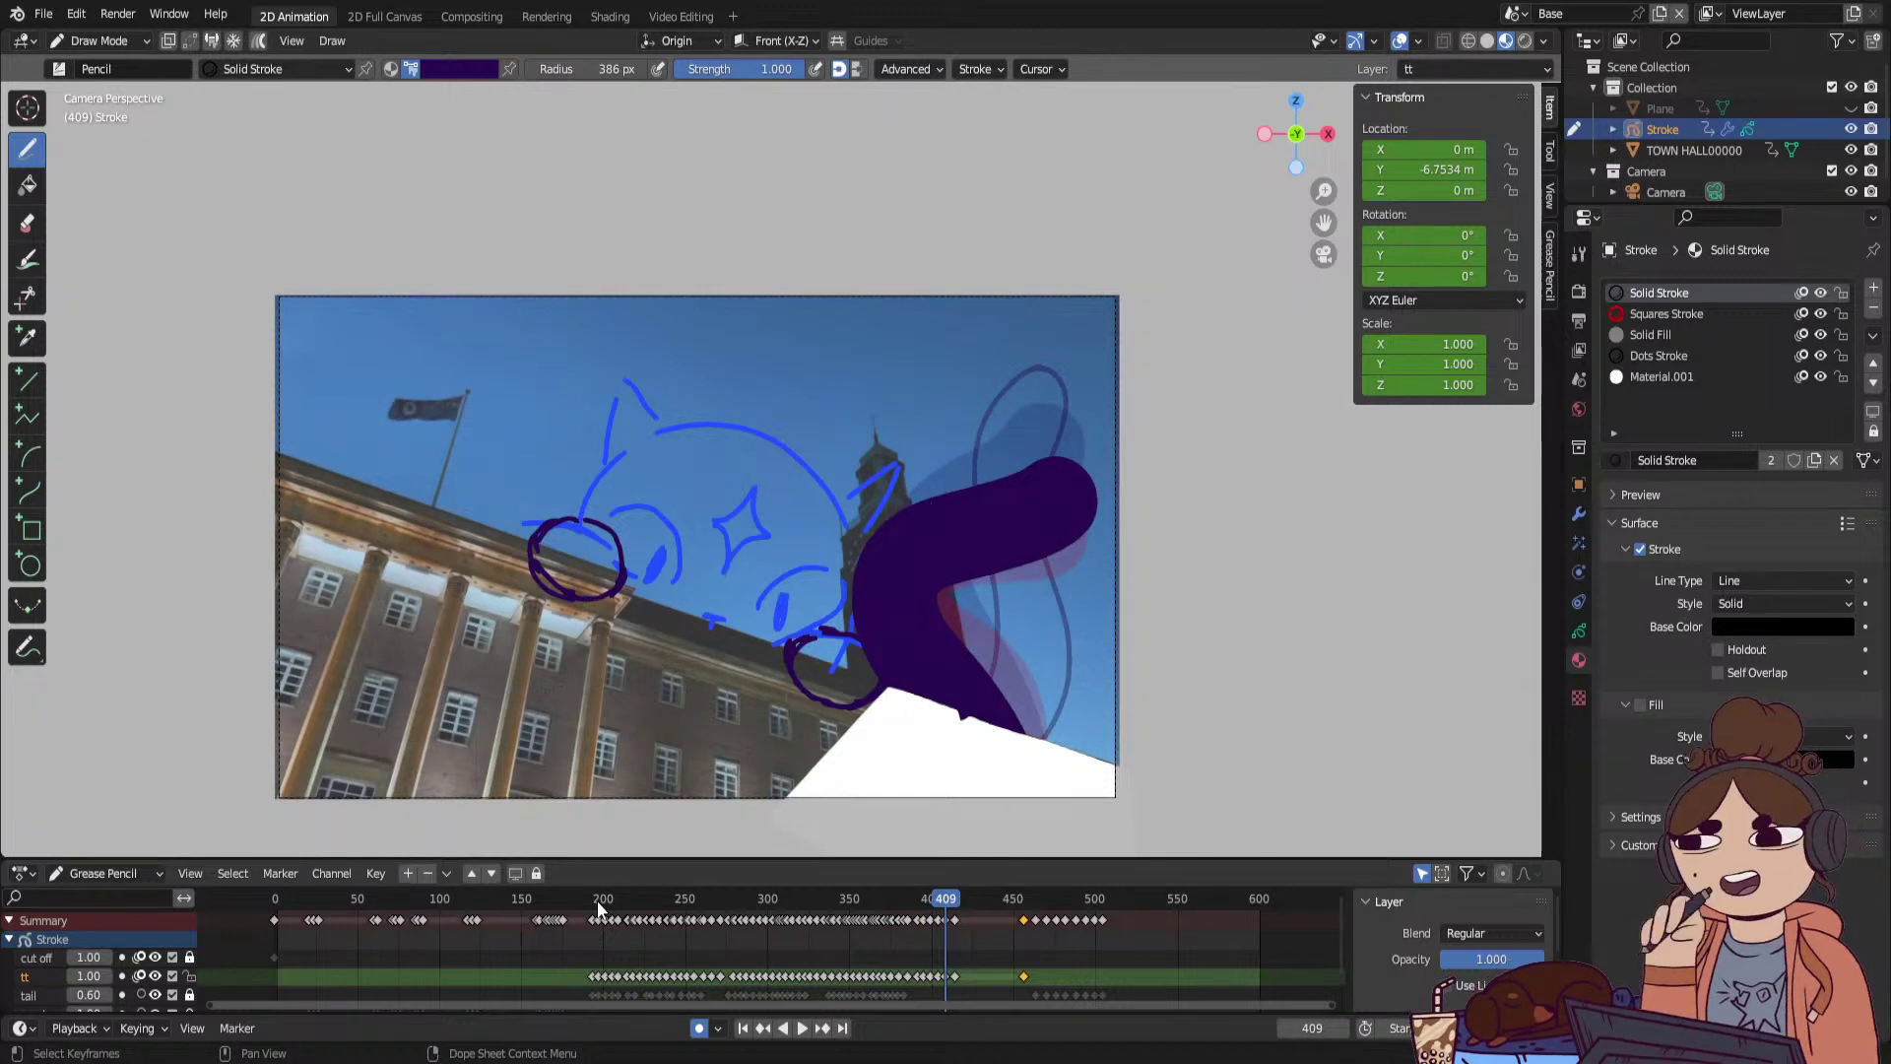
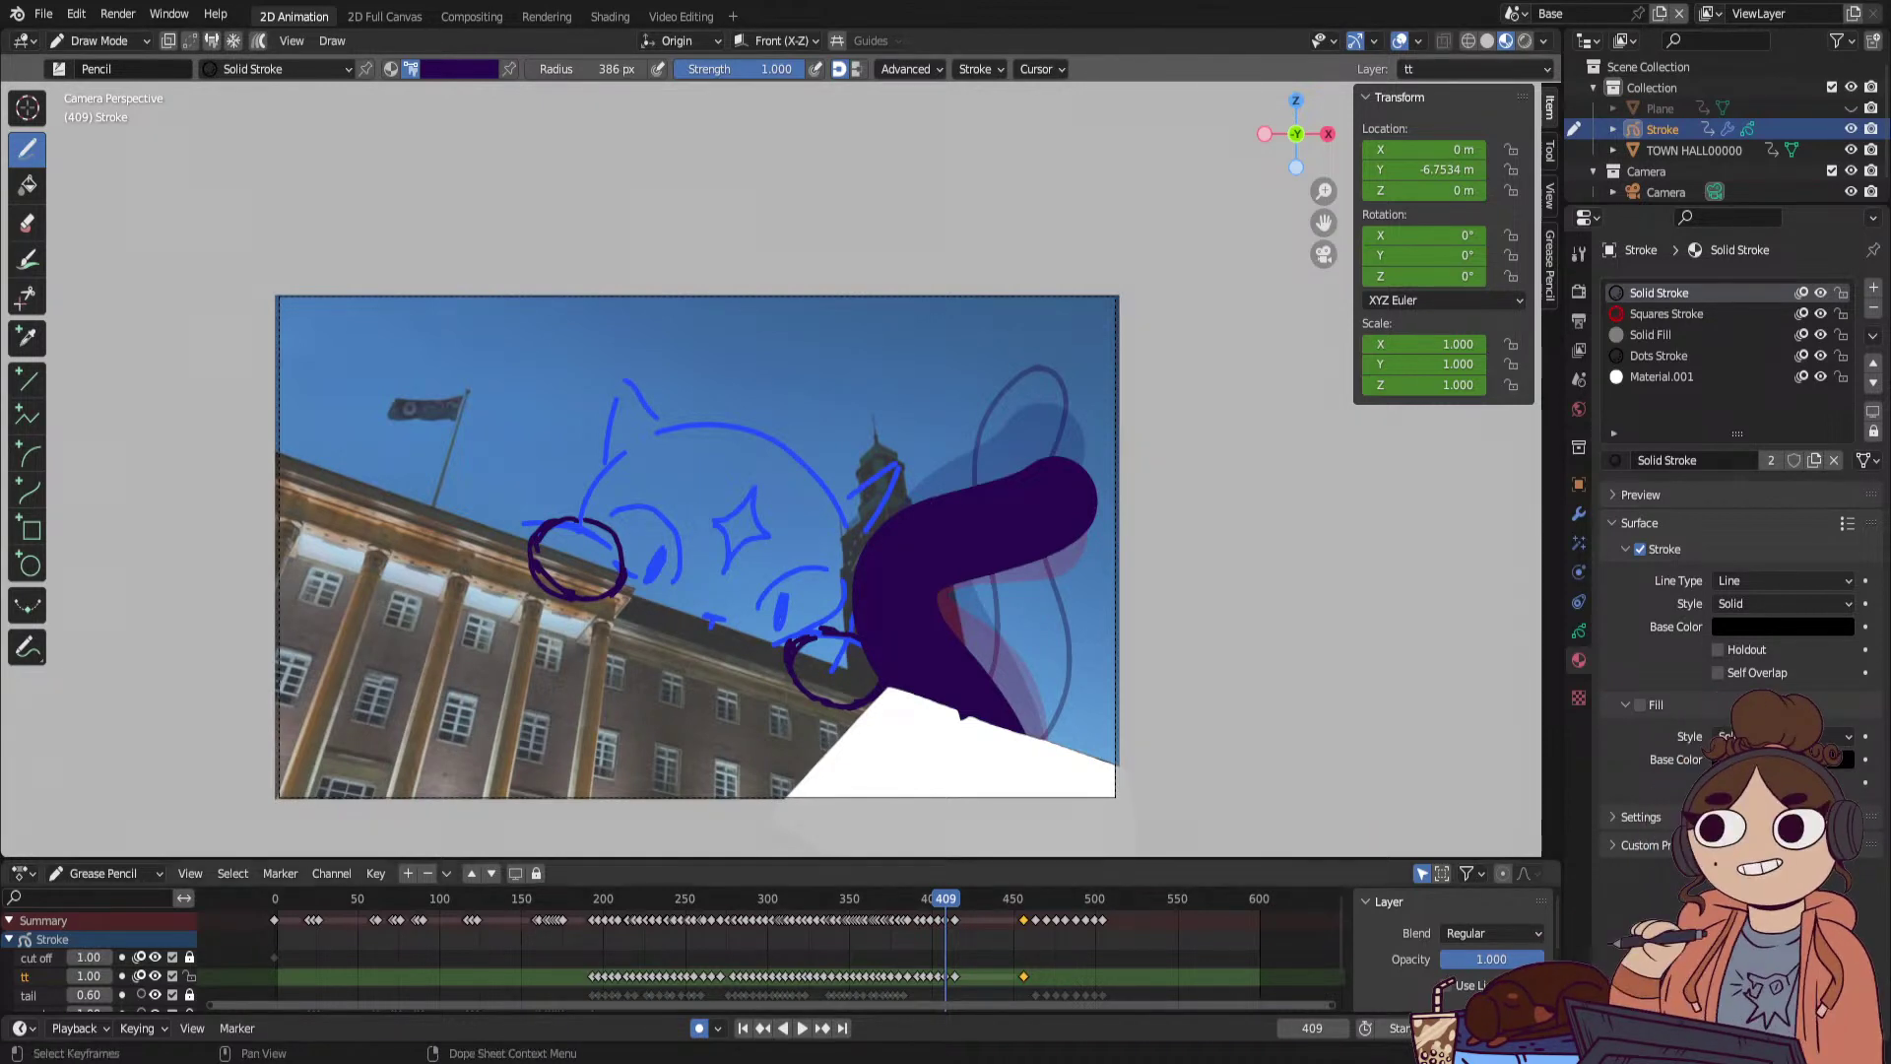
pyautogui.moveTo(1331, 1005); pyautogui.dragTo(1178, 997)
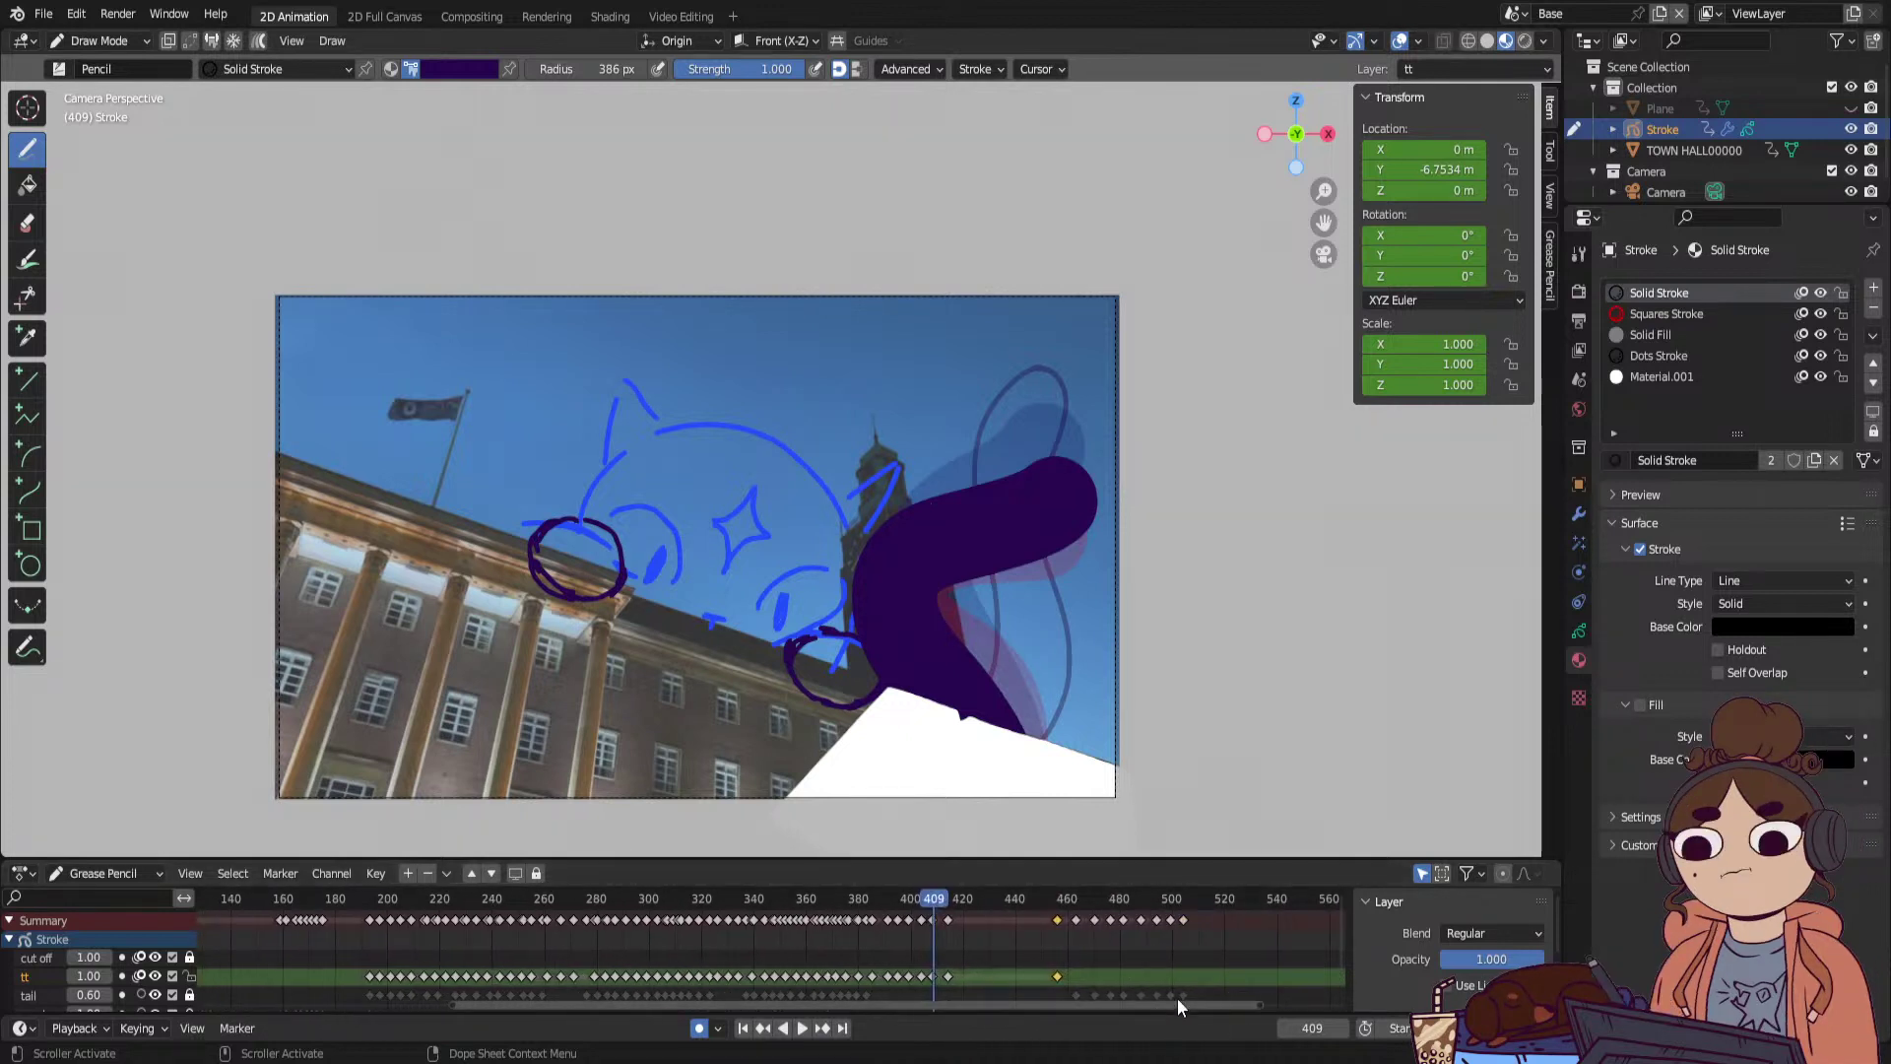
pyautogui.click(370, 901)
pyautogui.press('space')
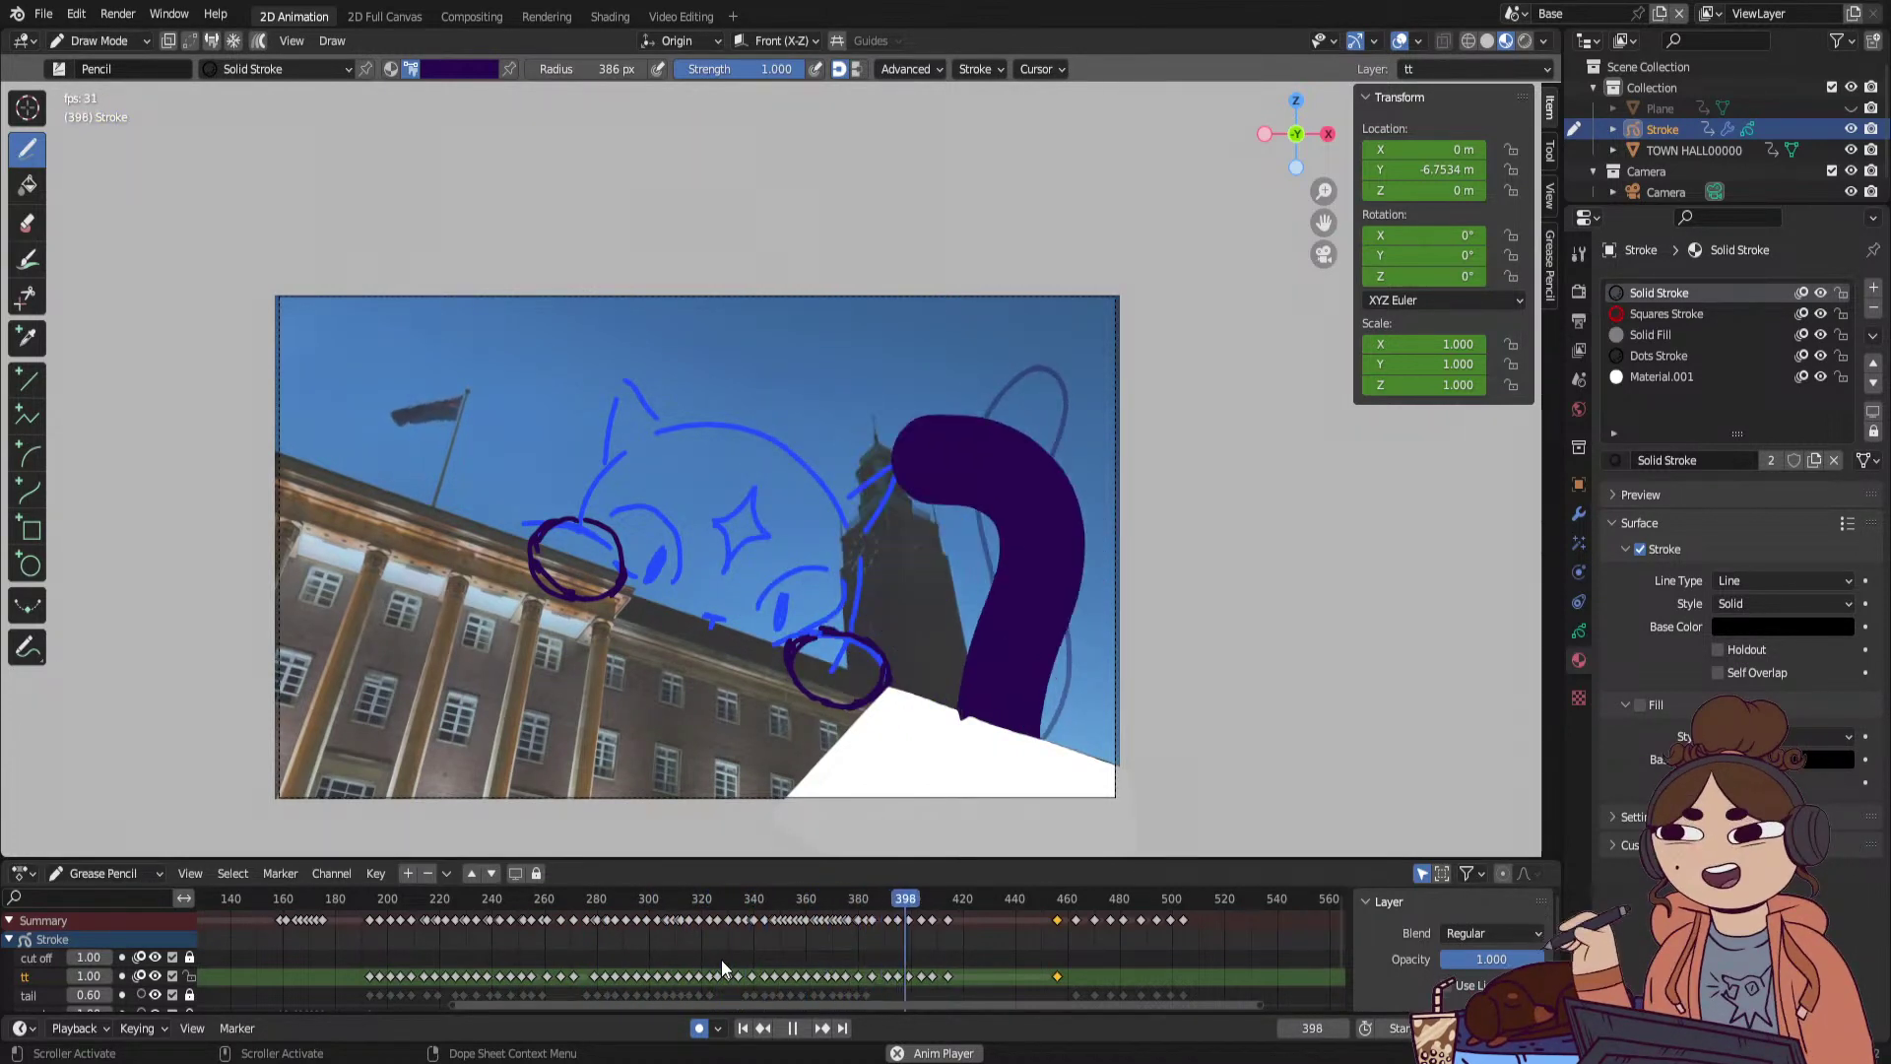
# Check the motion from frame 354 and shift the tail keyframes between frames 386 and 420 later, starting at about frame 410.
pyautogui.click(788, 898)
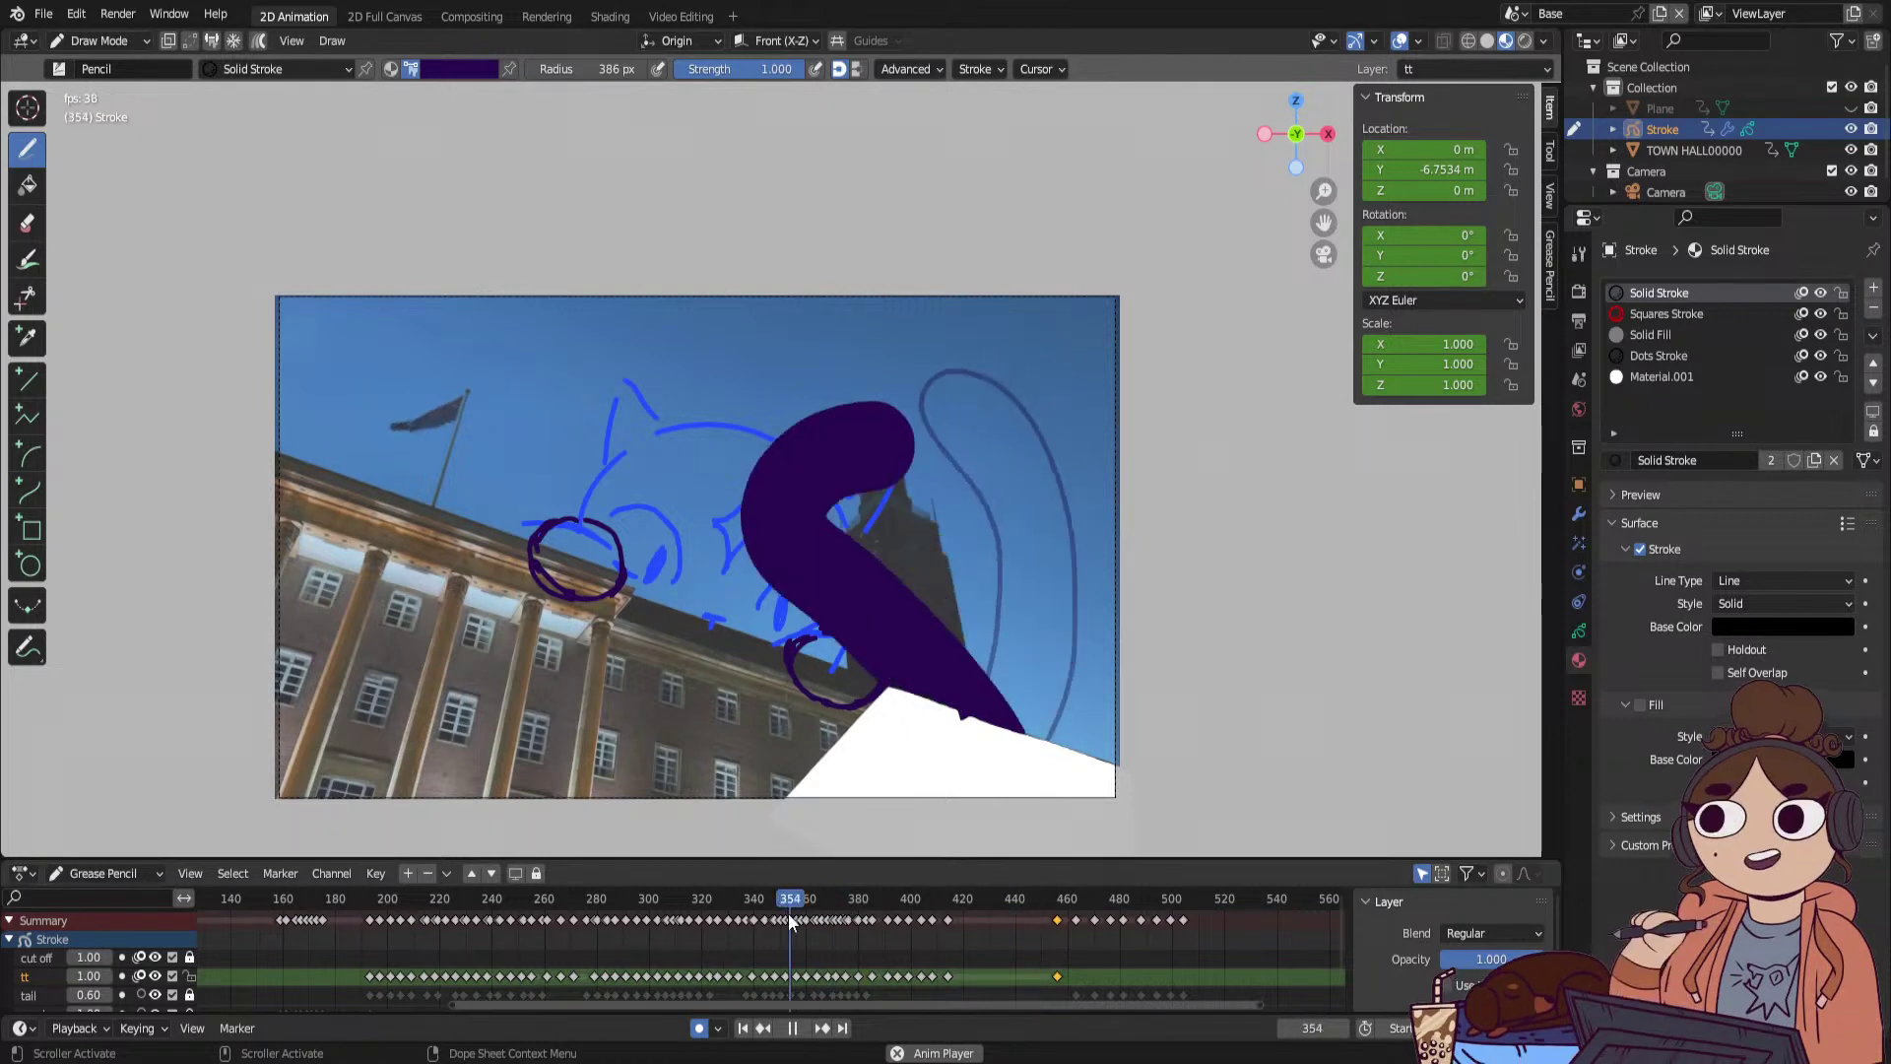
pyautogui.press('space')
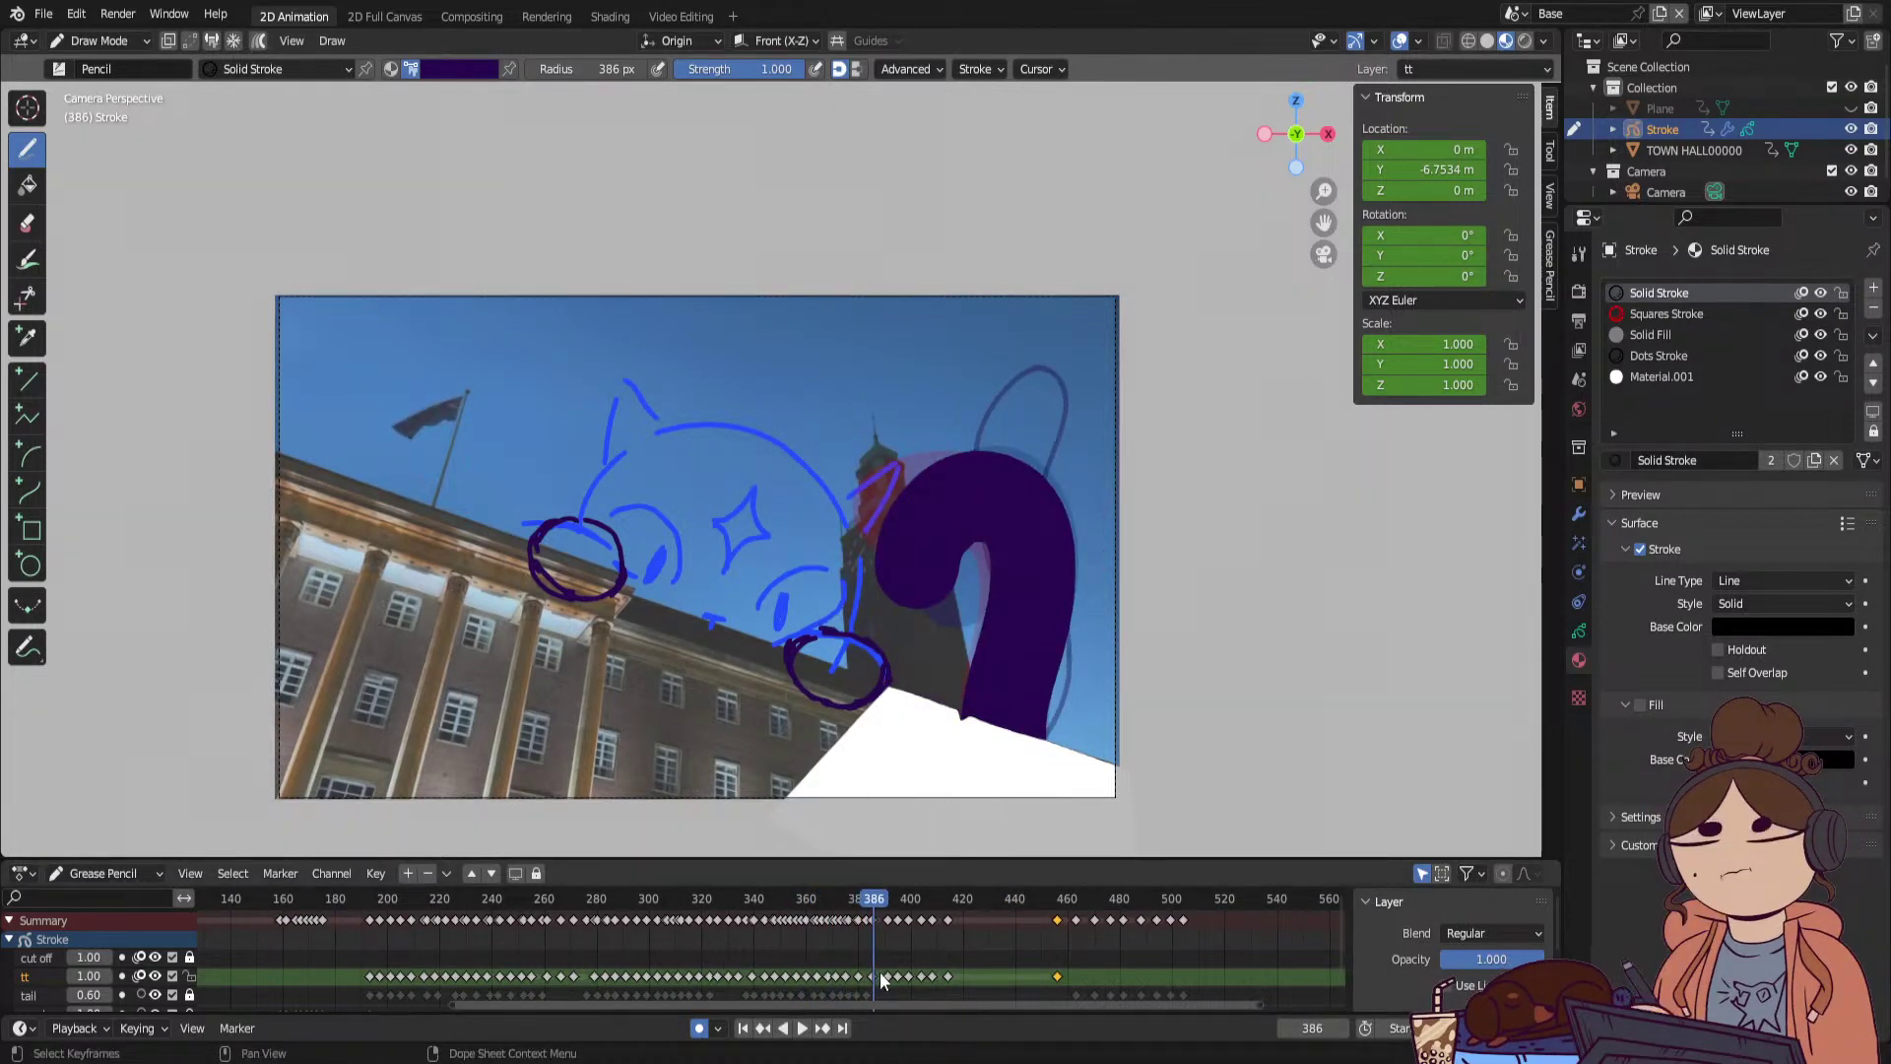
pyautogui.moveTo(881, 973); pyautogui.dragTo(995, 976)
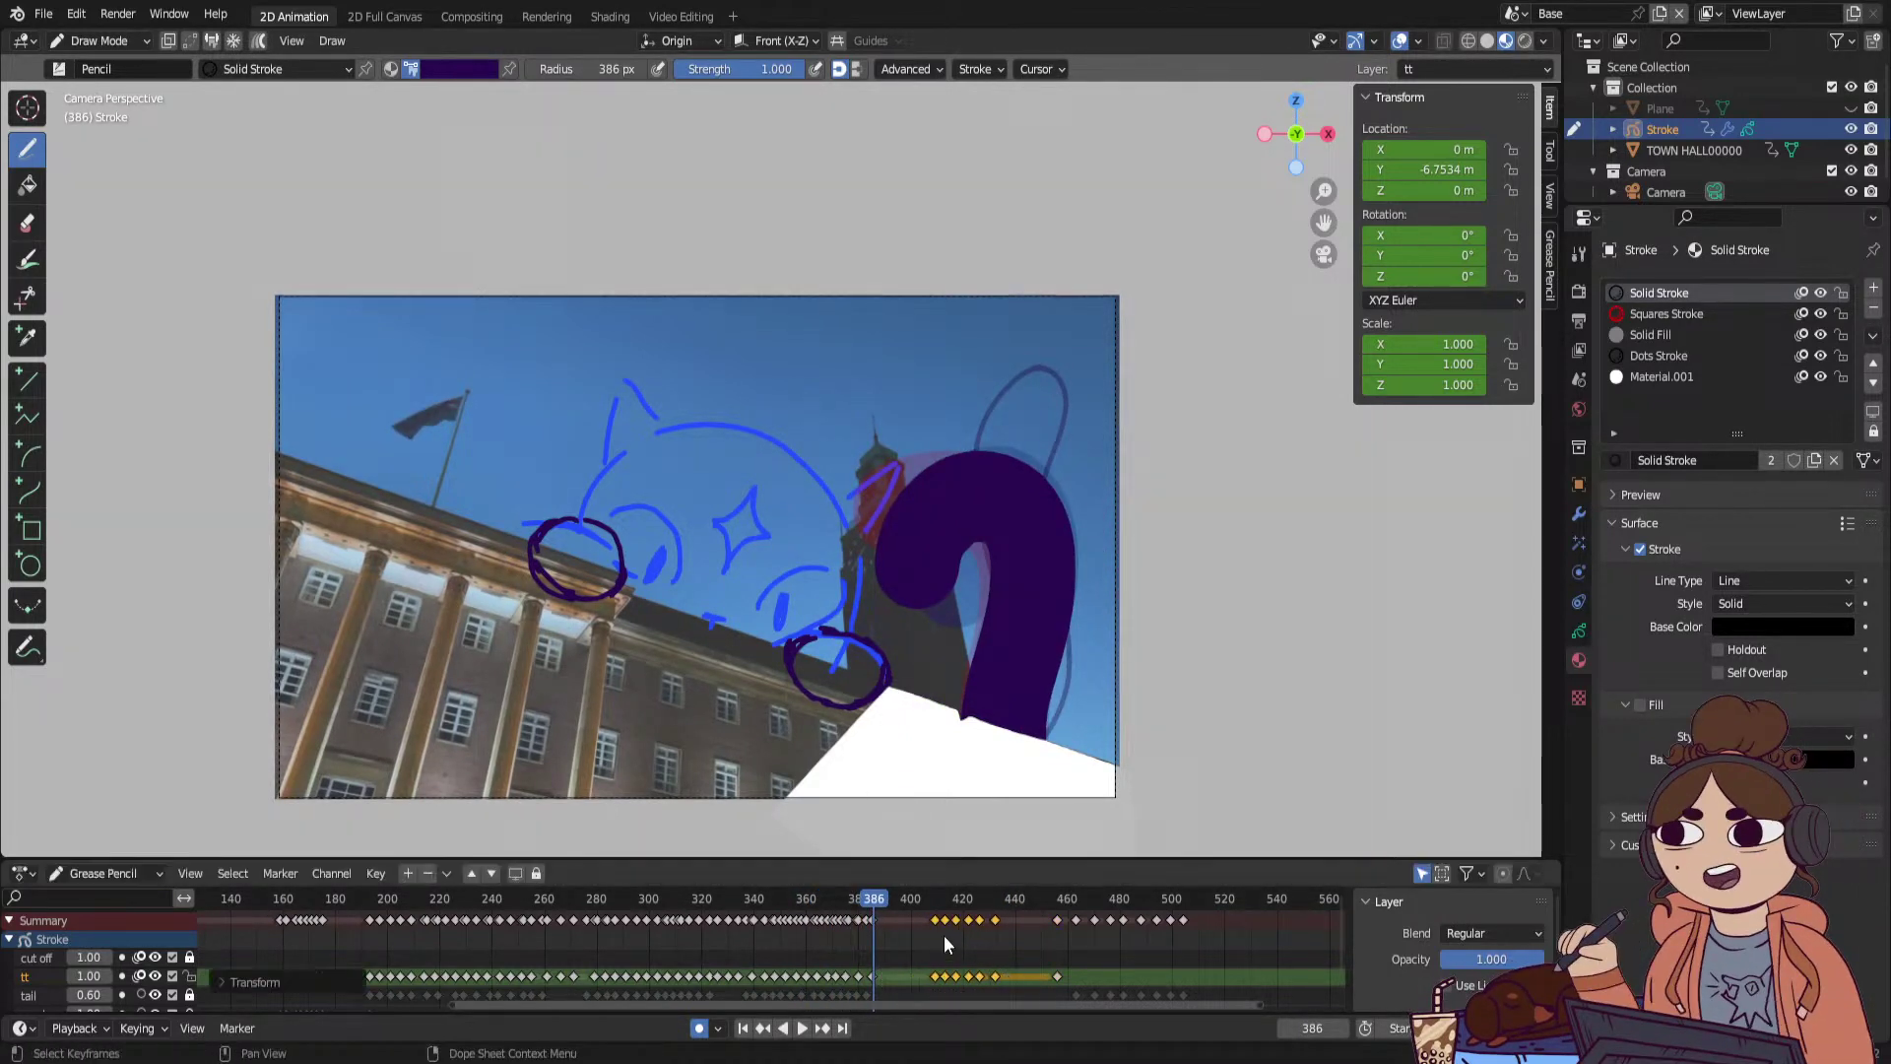
# Draw the tail at frame 382 as a tighter curl ending behind the white shape, and move the keyframe at 385 to about frame 397.
pyautogui.moveTo(857, 898)
pyautogui.mouseDown()
pyautogui.moveTo(843, 912)
pyautogui.moveTo(864, 908)
pyautogui.mouseUp()
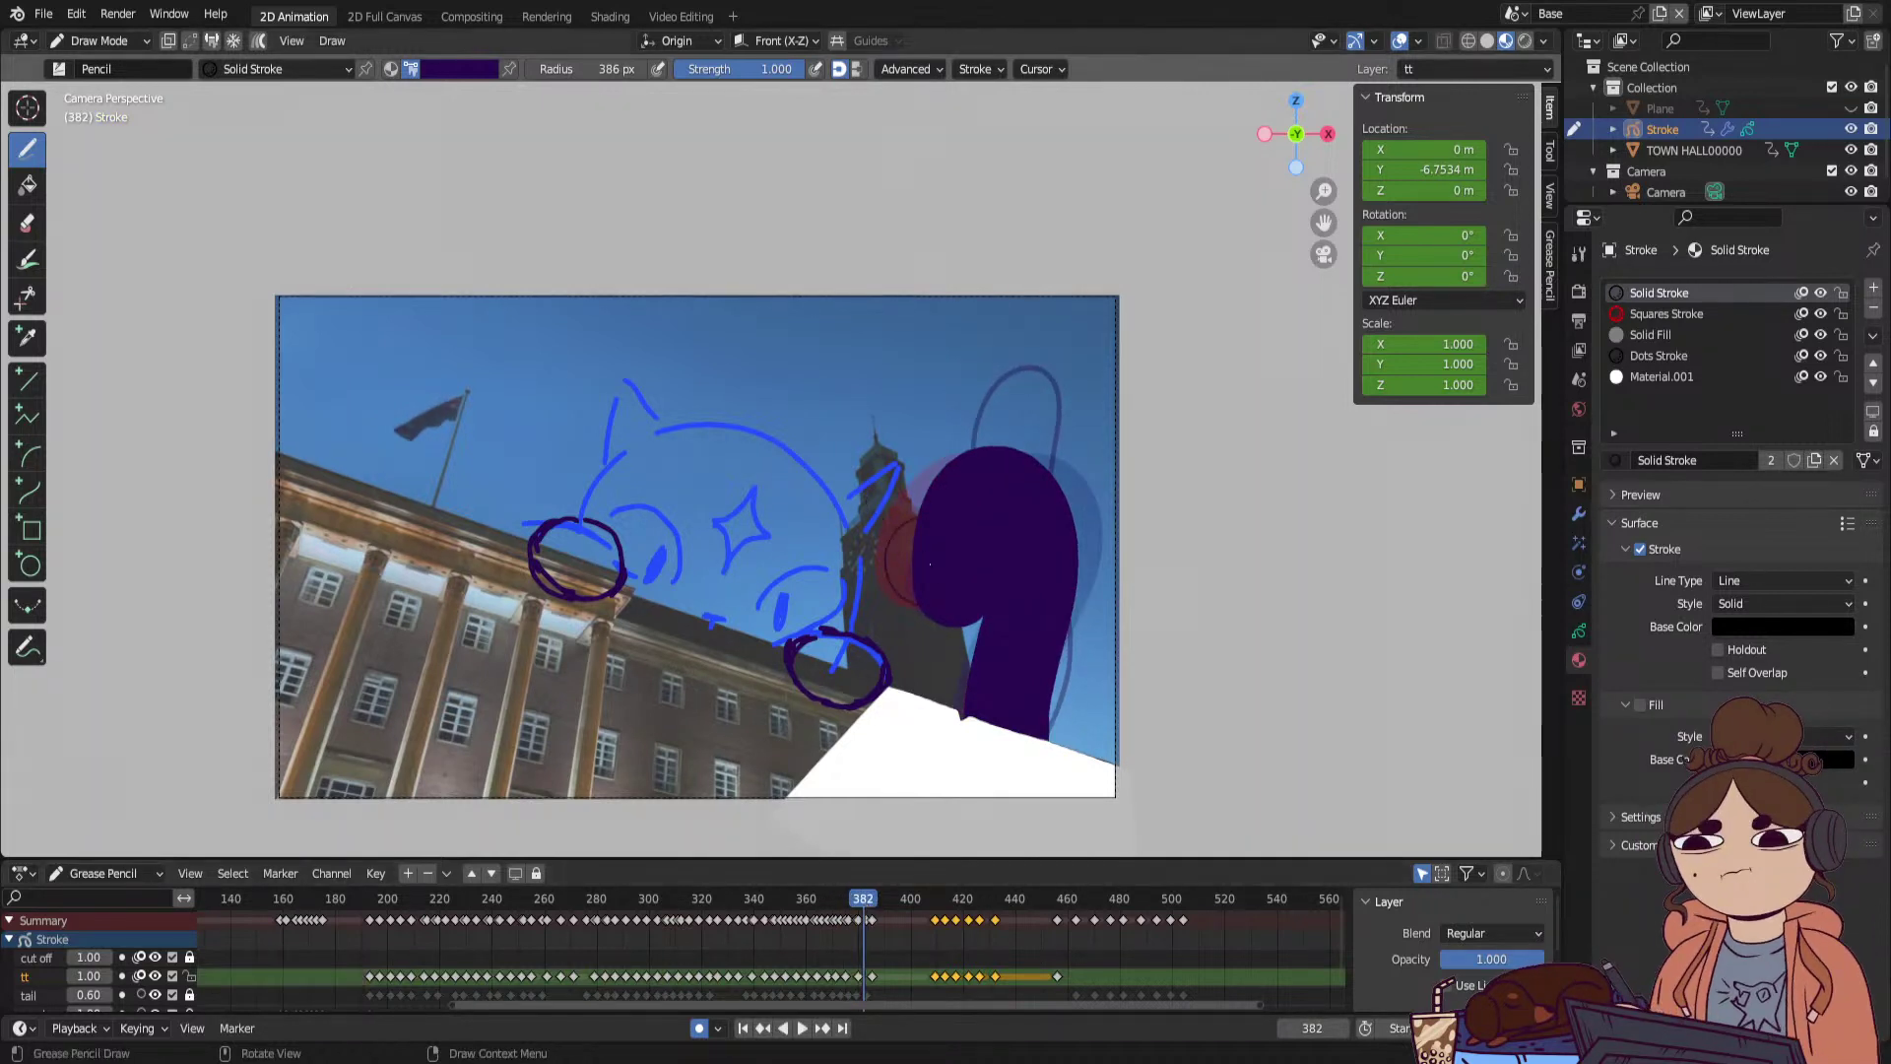
pyautogui.moveTo(946, 596)
pyautogui.mouseDown()
pyautogui.moveTo(901, 512)
pyautogui.moveTo(1003, 493)
pyautogui.mouseUp()
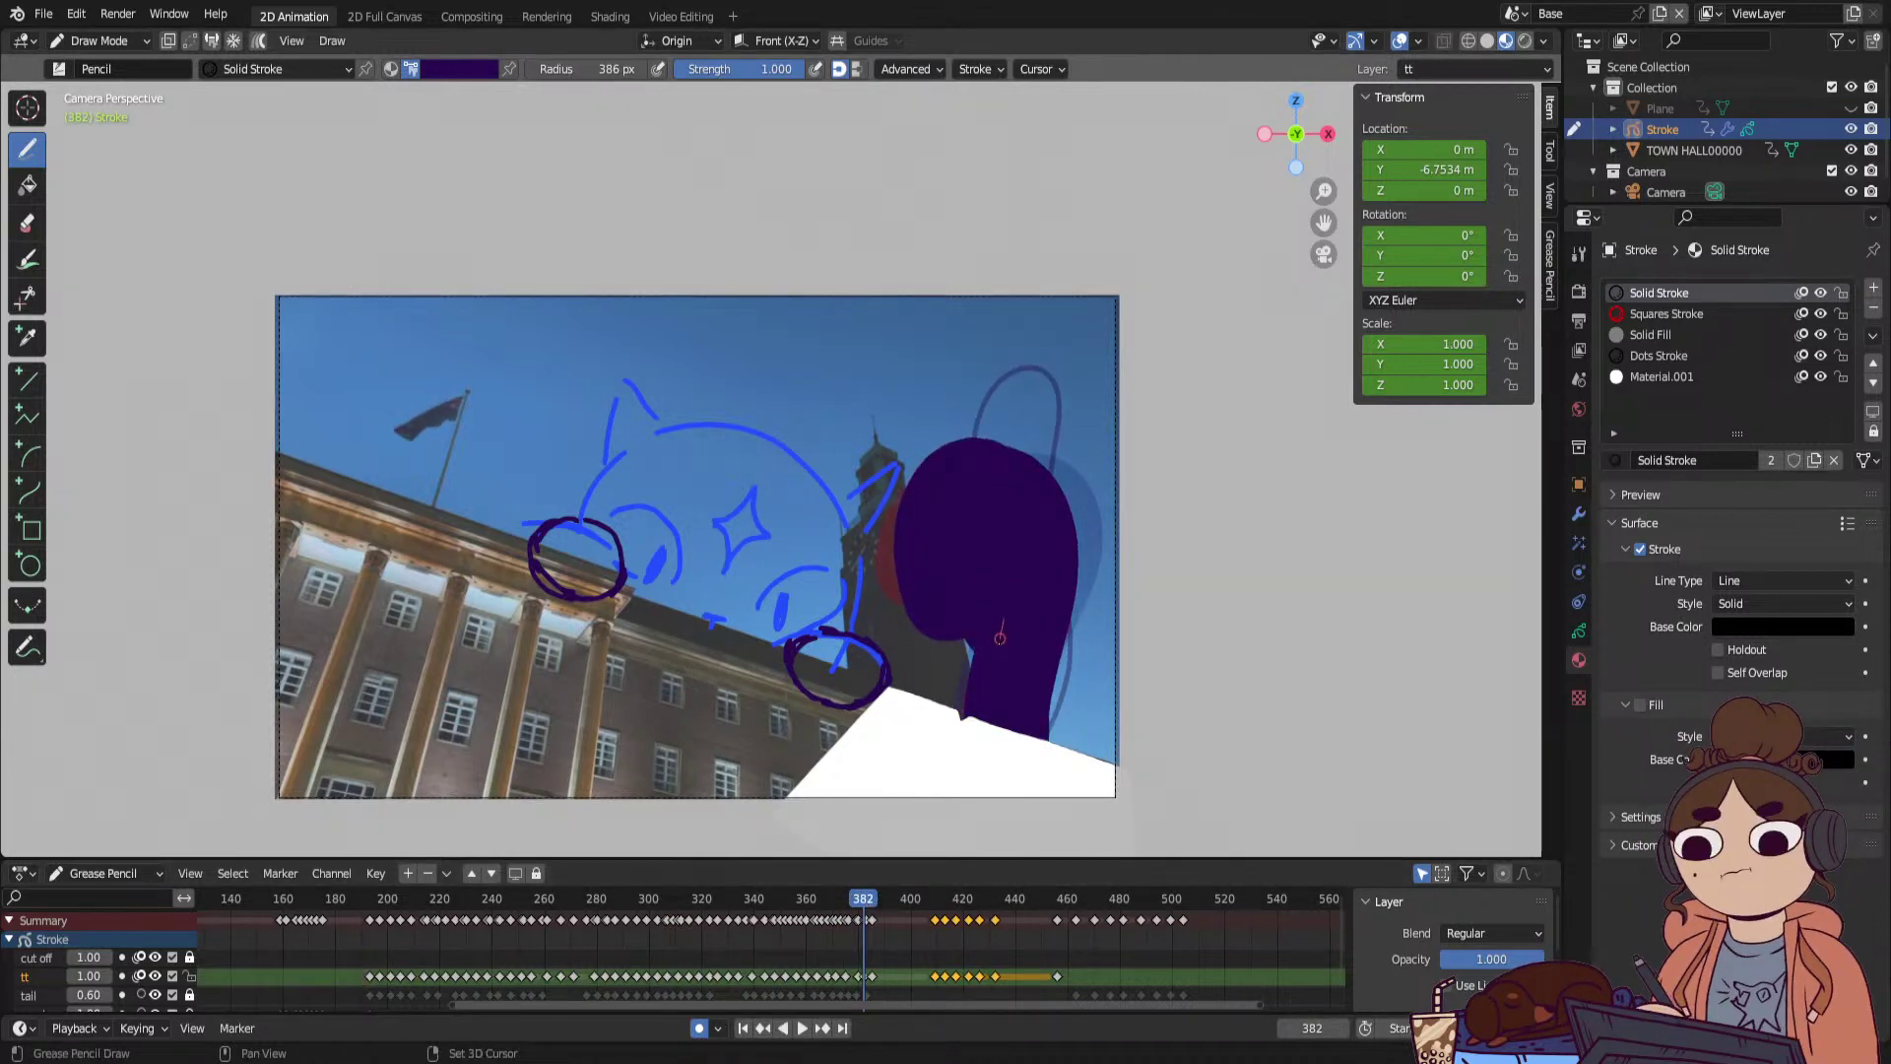
pyautogui.moveTo(860, 904); pyautogui.dragTo(871, 902)
pyautogui.moveTo(871, 977); pyautogui.dragTo(911, 977)
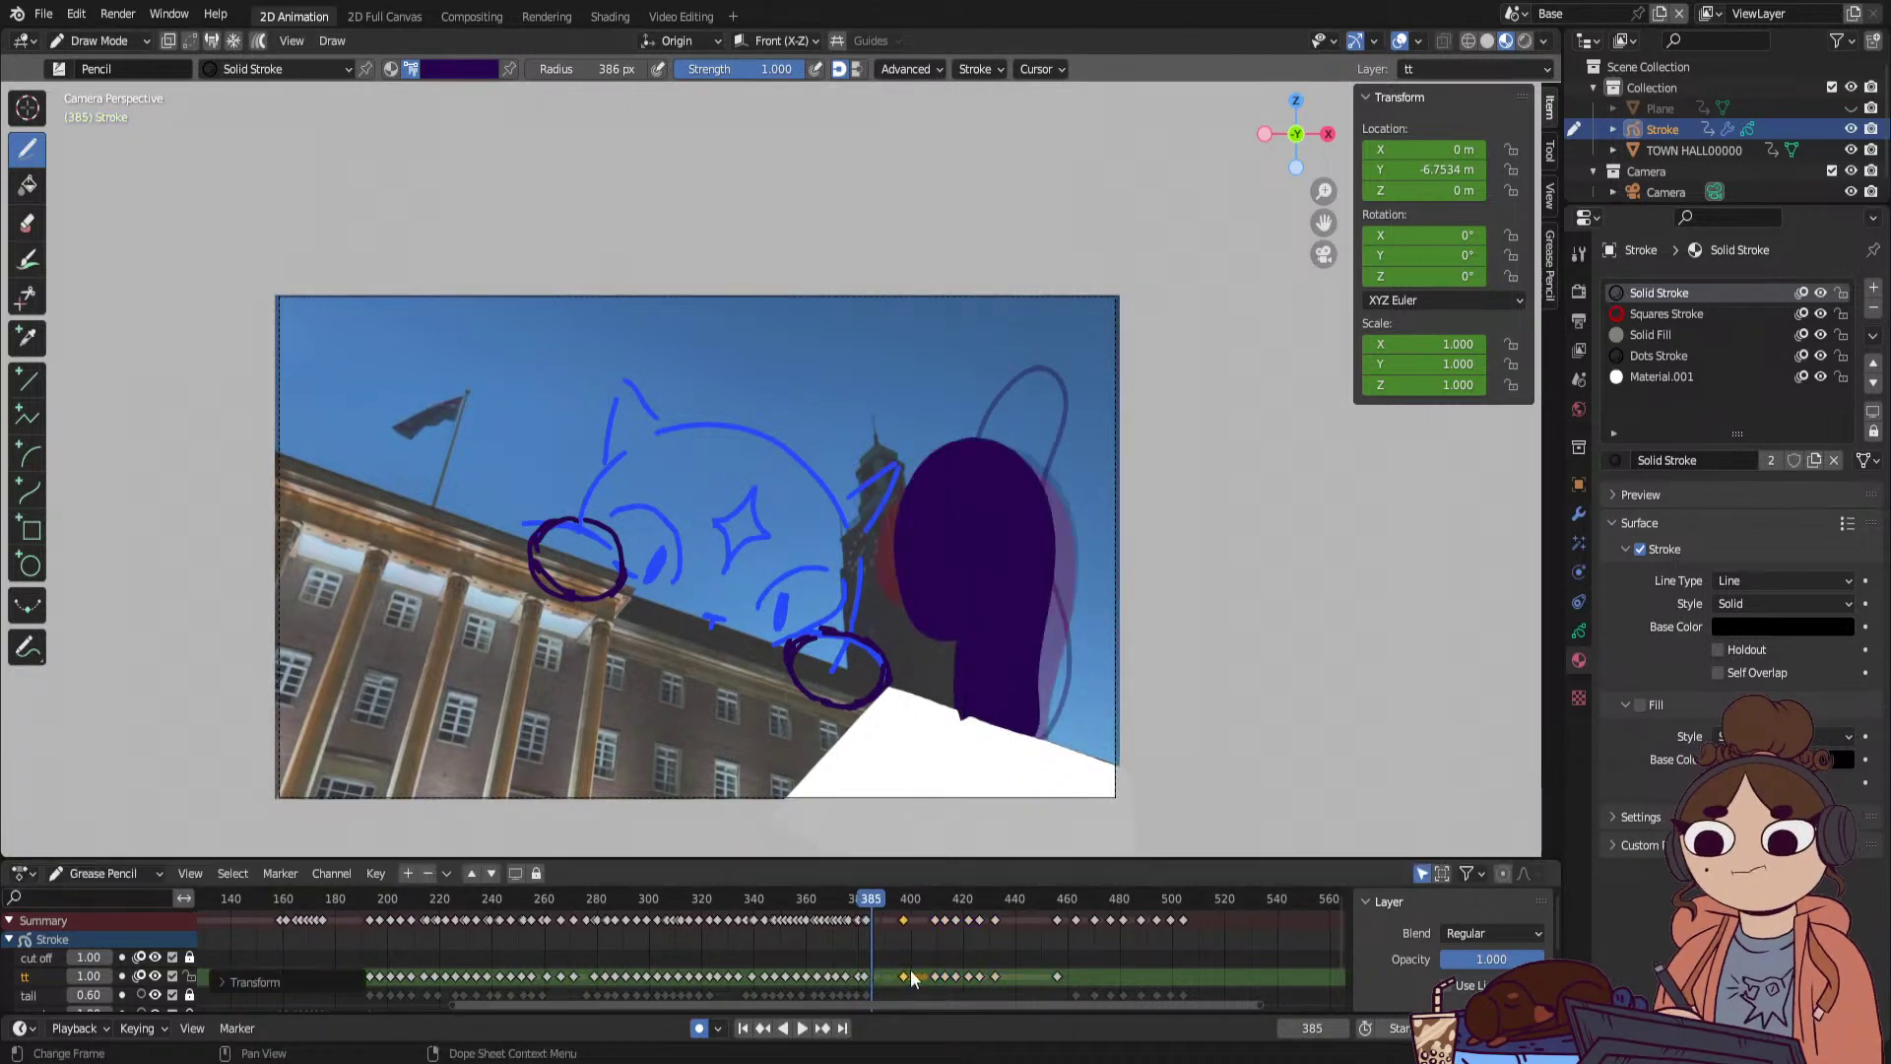
# Try drawing the tail at frame 387 rising from the white shape and curling over away from the cat.
pyautogui.click(878, 904)
pyautogui.moveTo(956, 668); pyautogui.dragTo(965, 711)
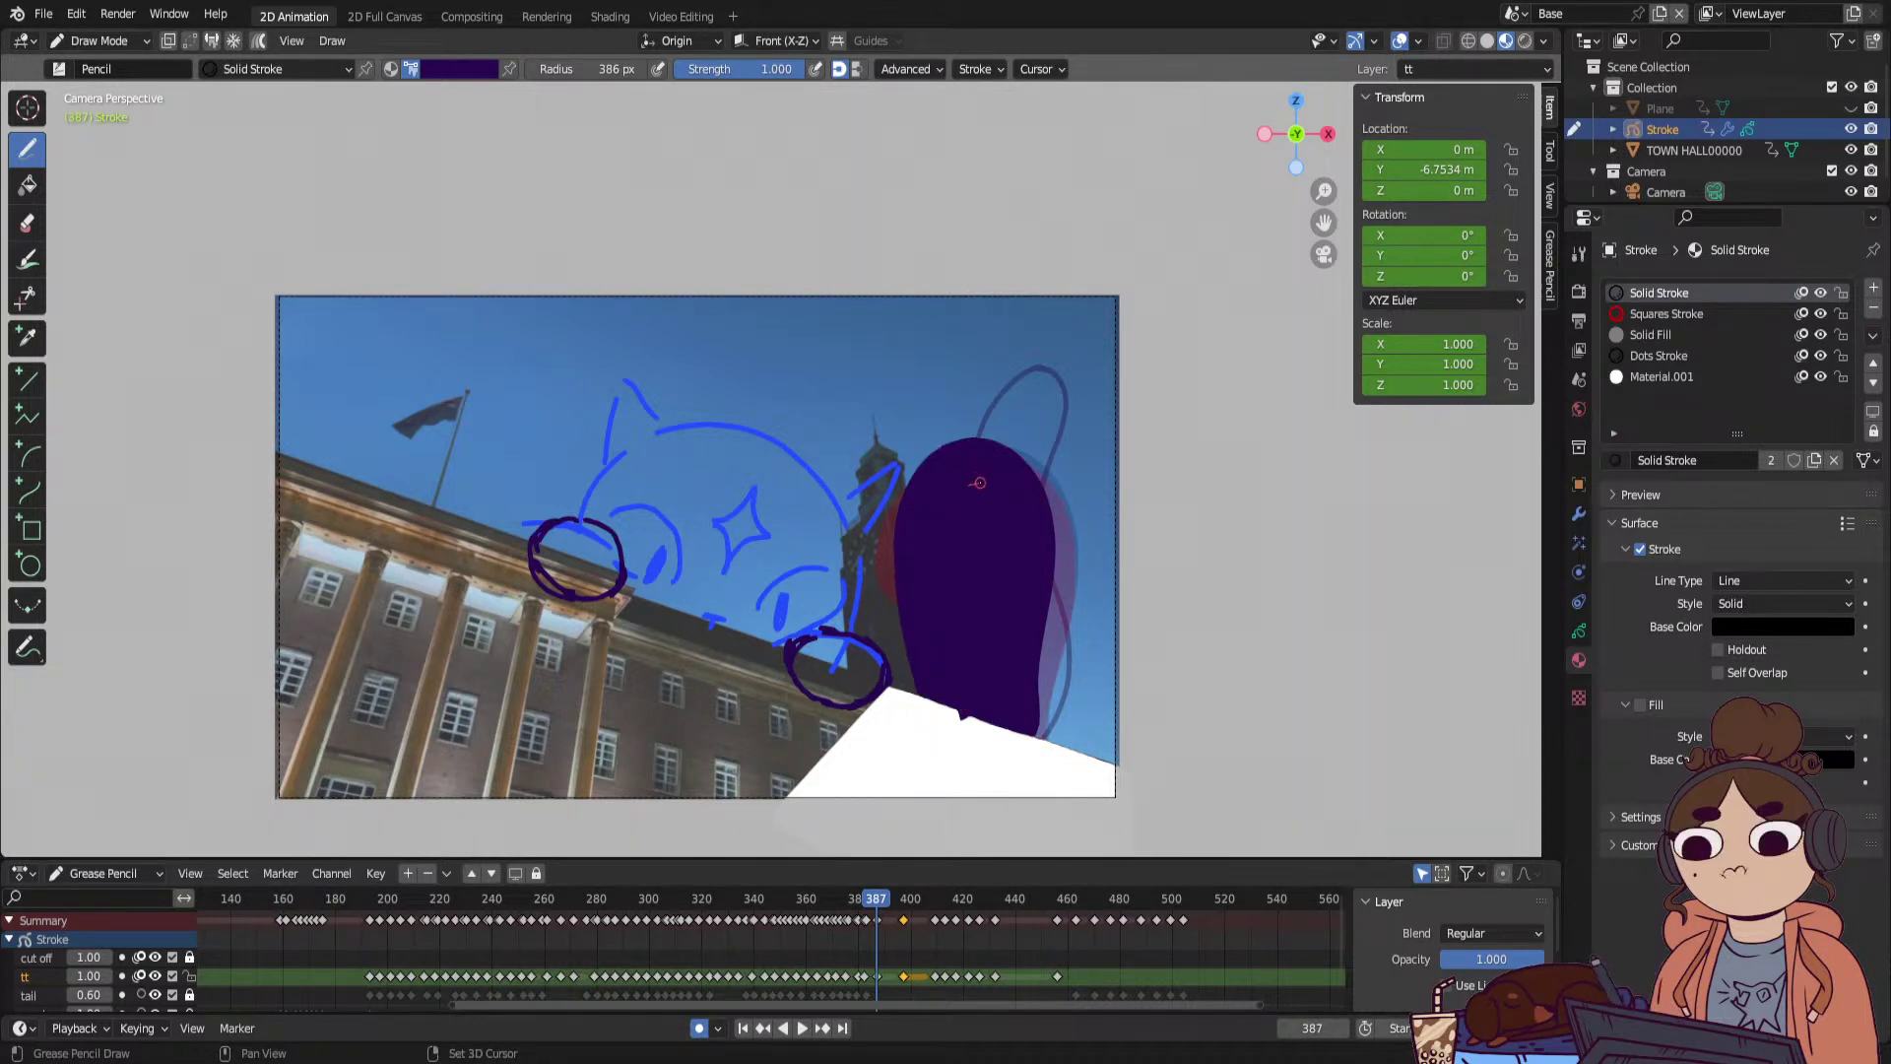
pyautogui.hotkey('ctrl', 'z')
pyautogui.click(885, 904)
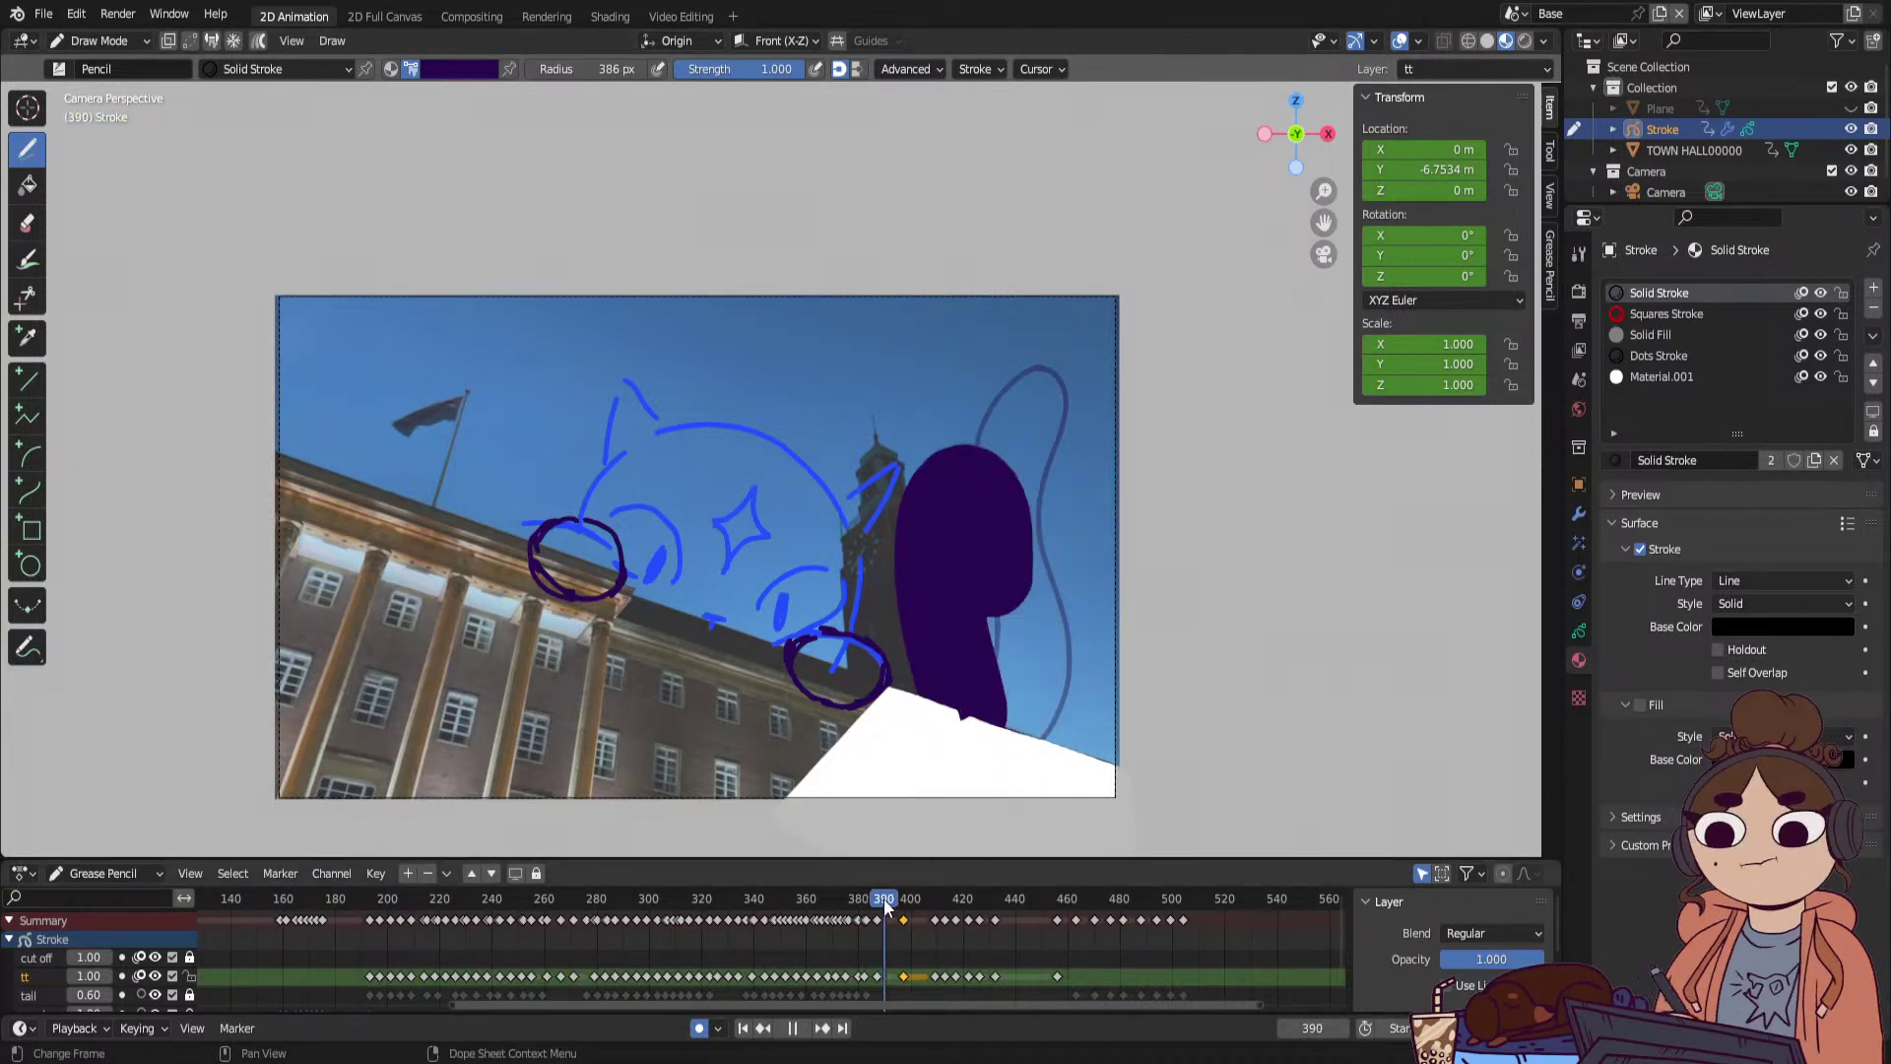
pyautogui.moveTo(889, 906); pyautogui.dragTo(890, 904)
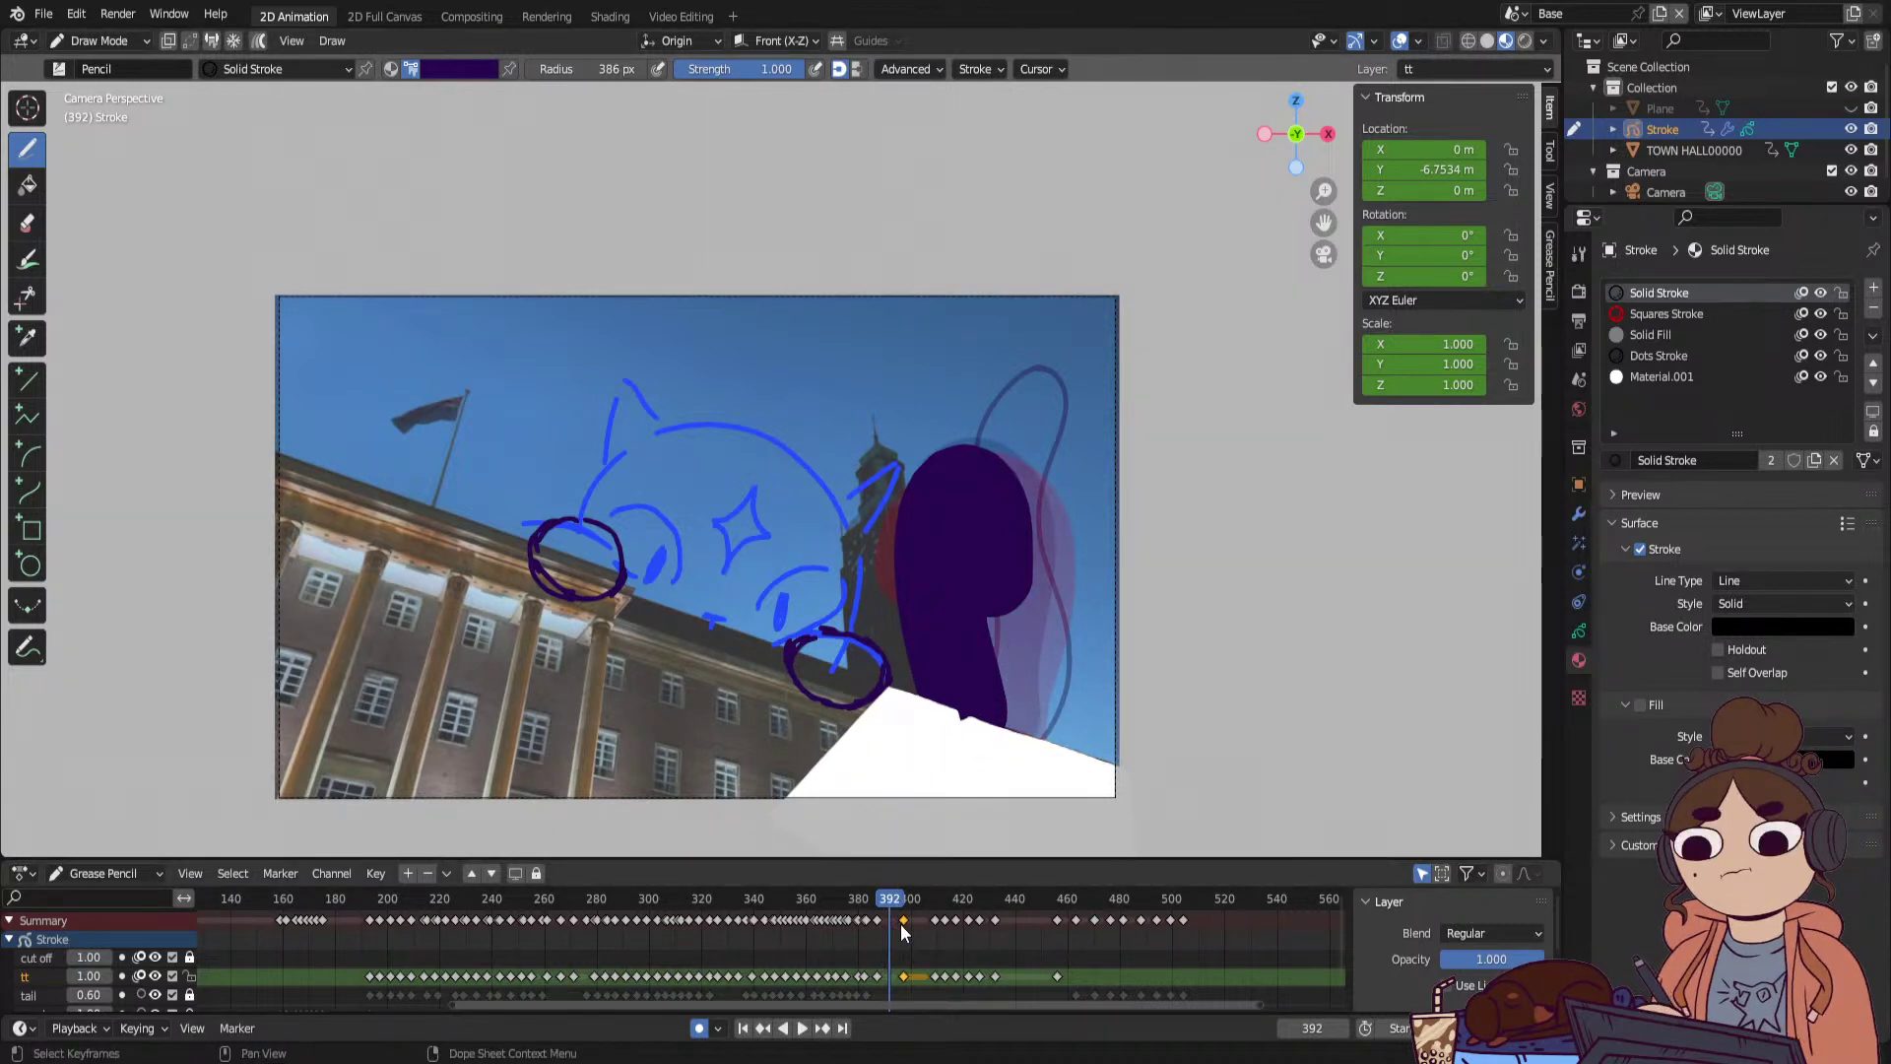
pyautogui.press('Down')
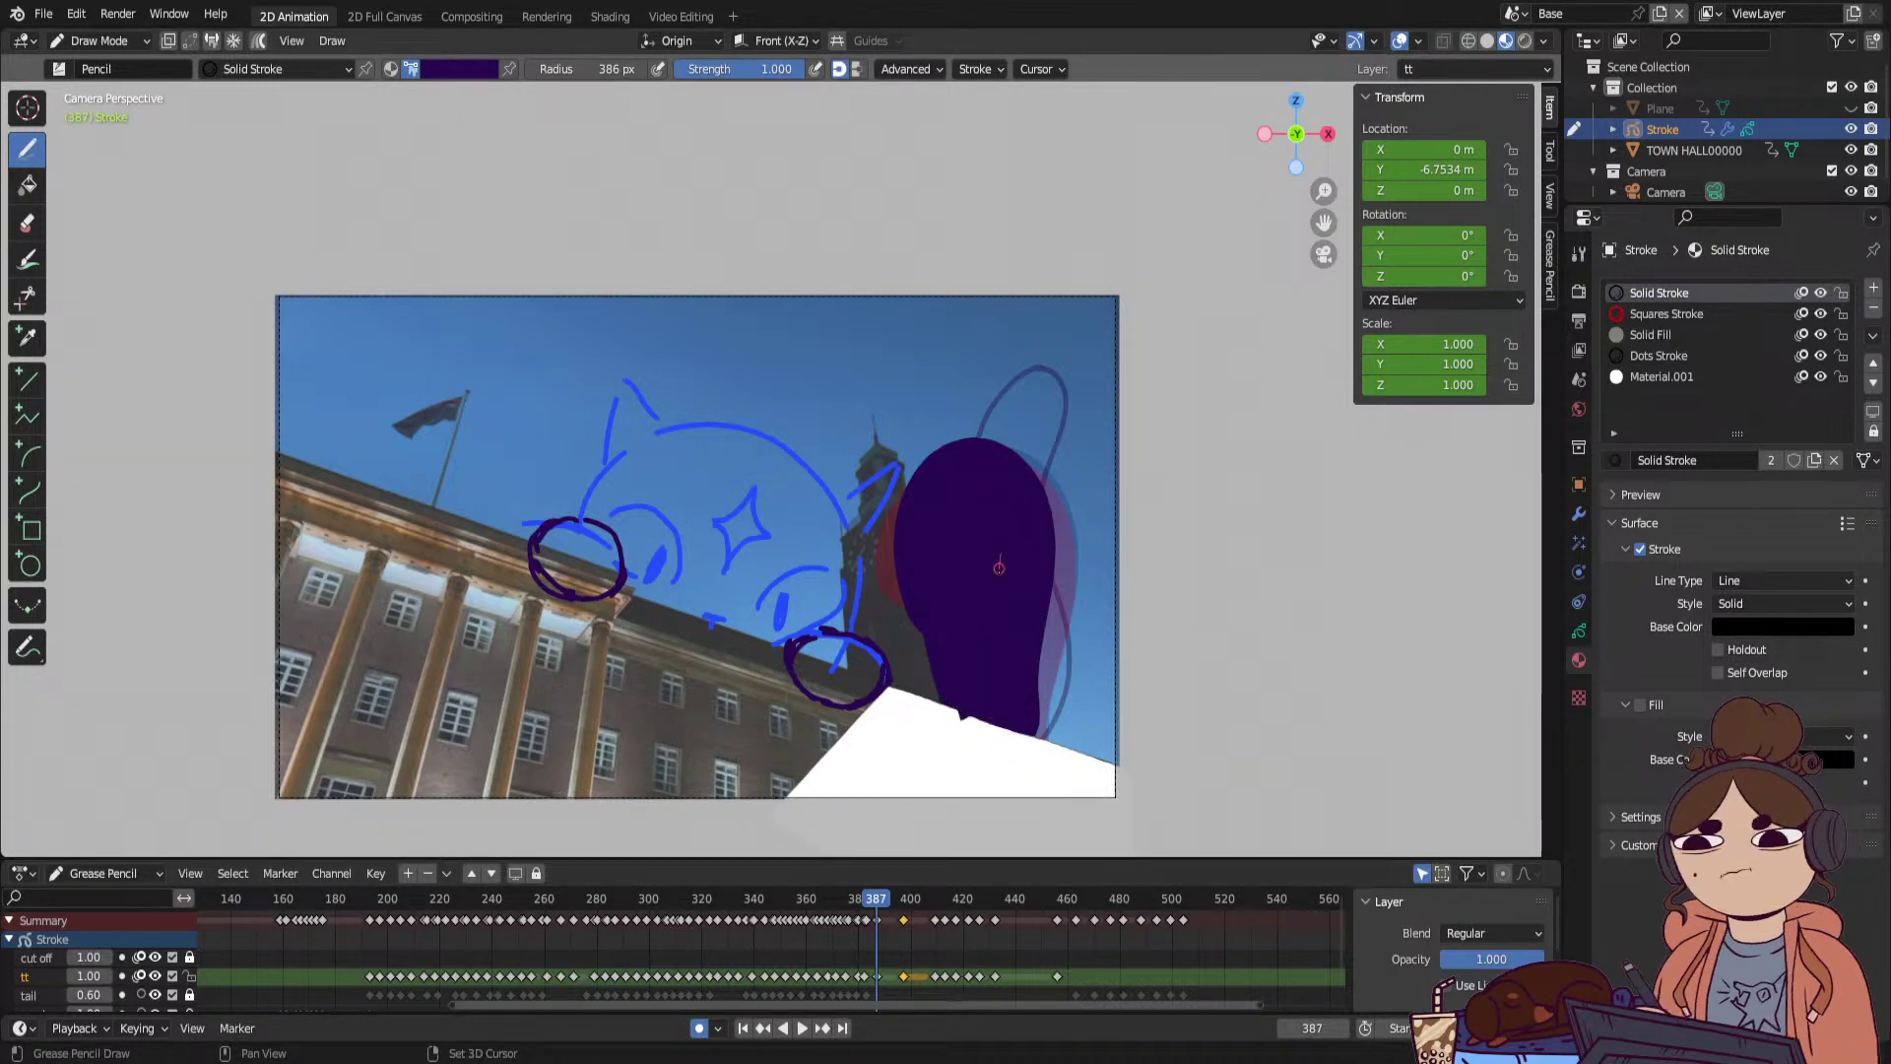
pyautogui.hotkey('ctrl', 'z')
# Try drawing the tail at frame 391 with its tip curling farther away from the cat, and check the motion.
pyautogui.moveTo(880, 916); pyautogui.dragTo(888, 916)
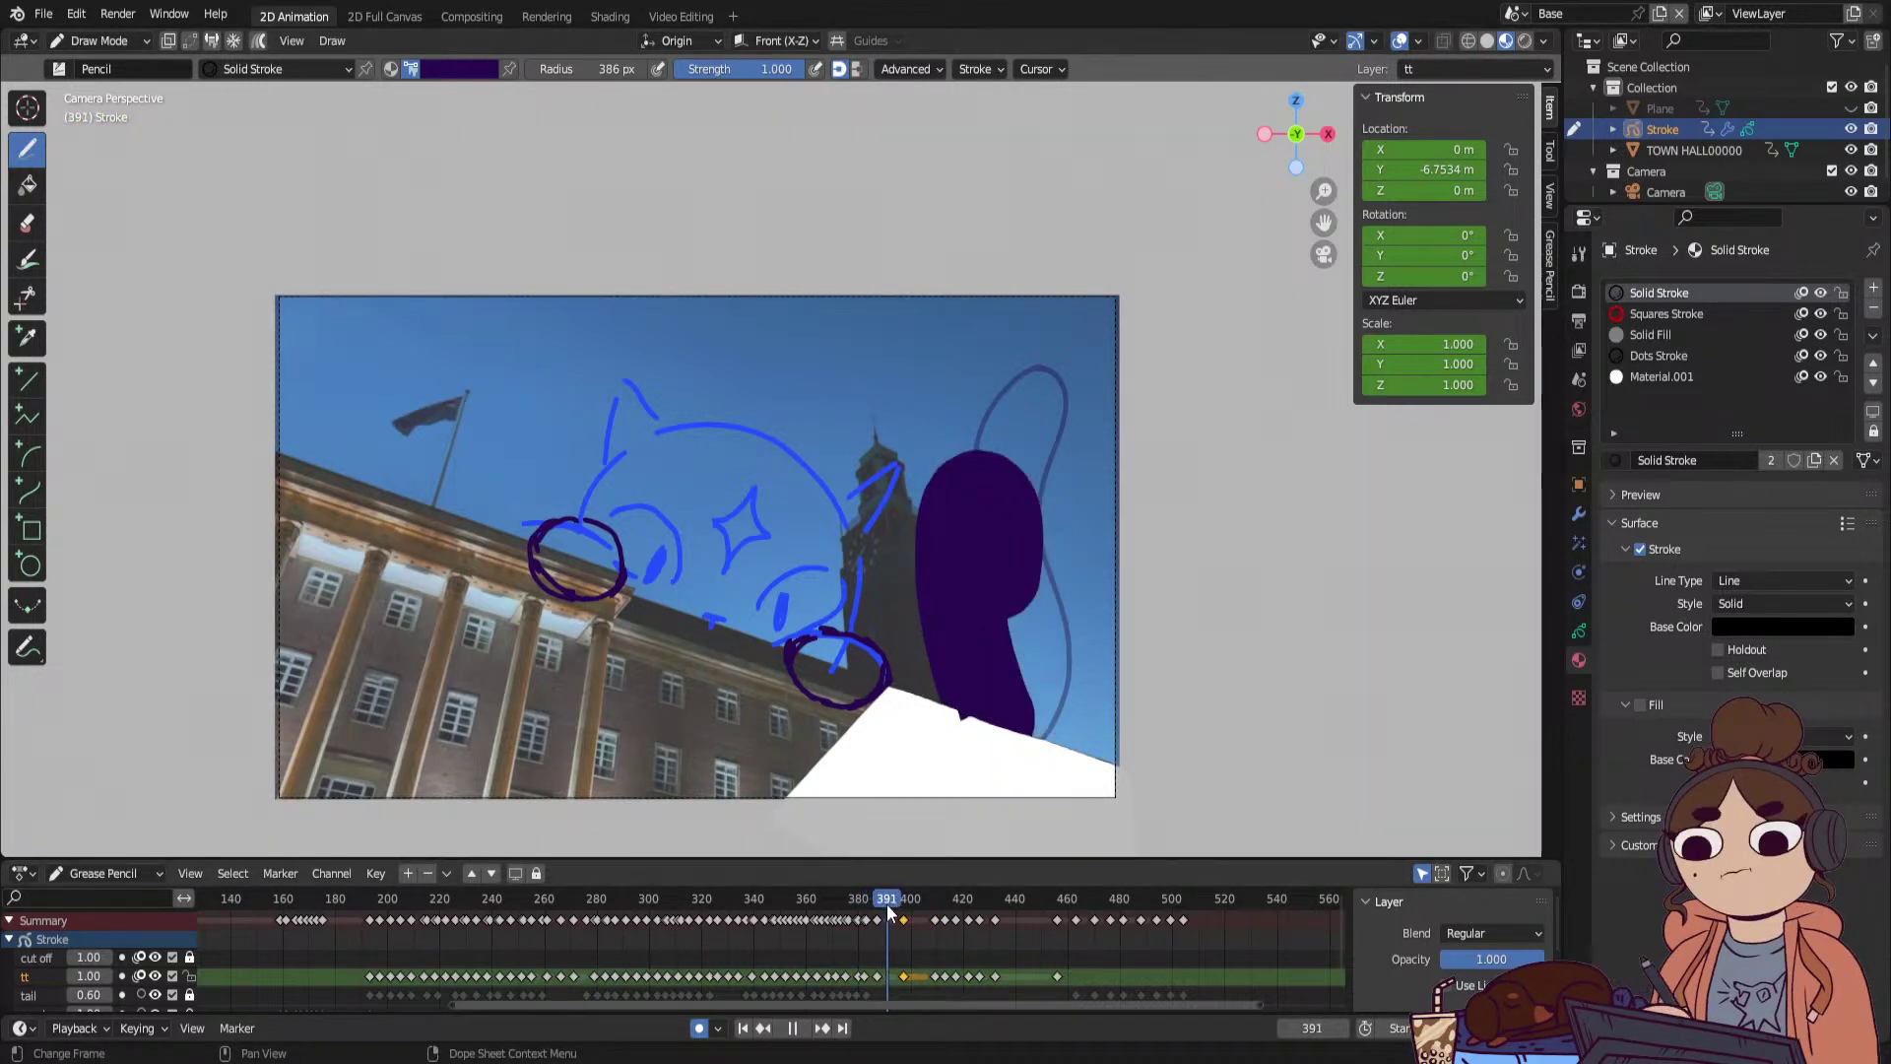
pyautogui.moveTo(972, 708); pyautogui.dragTo(920, 576)
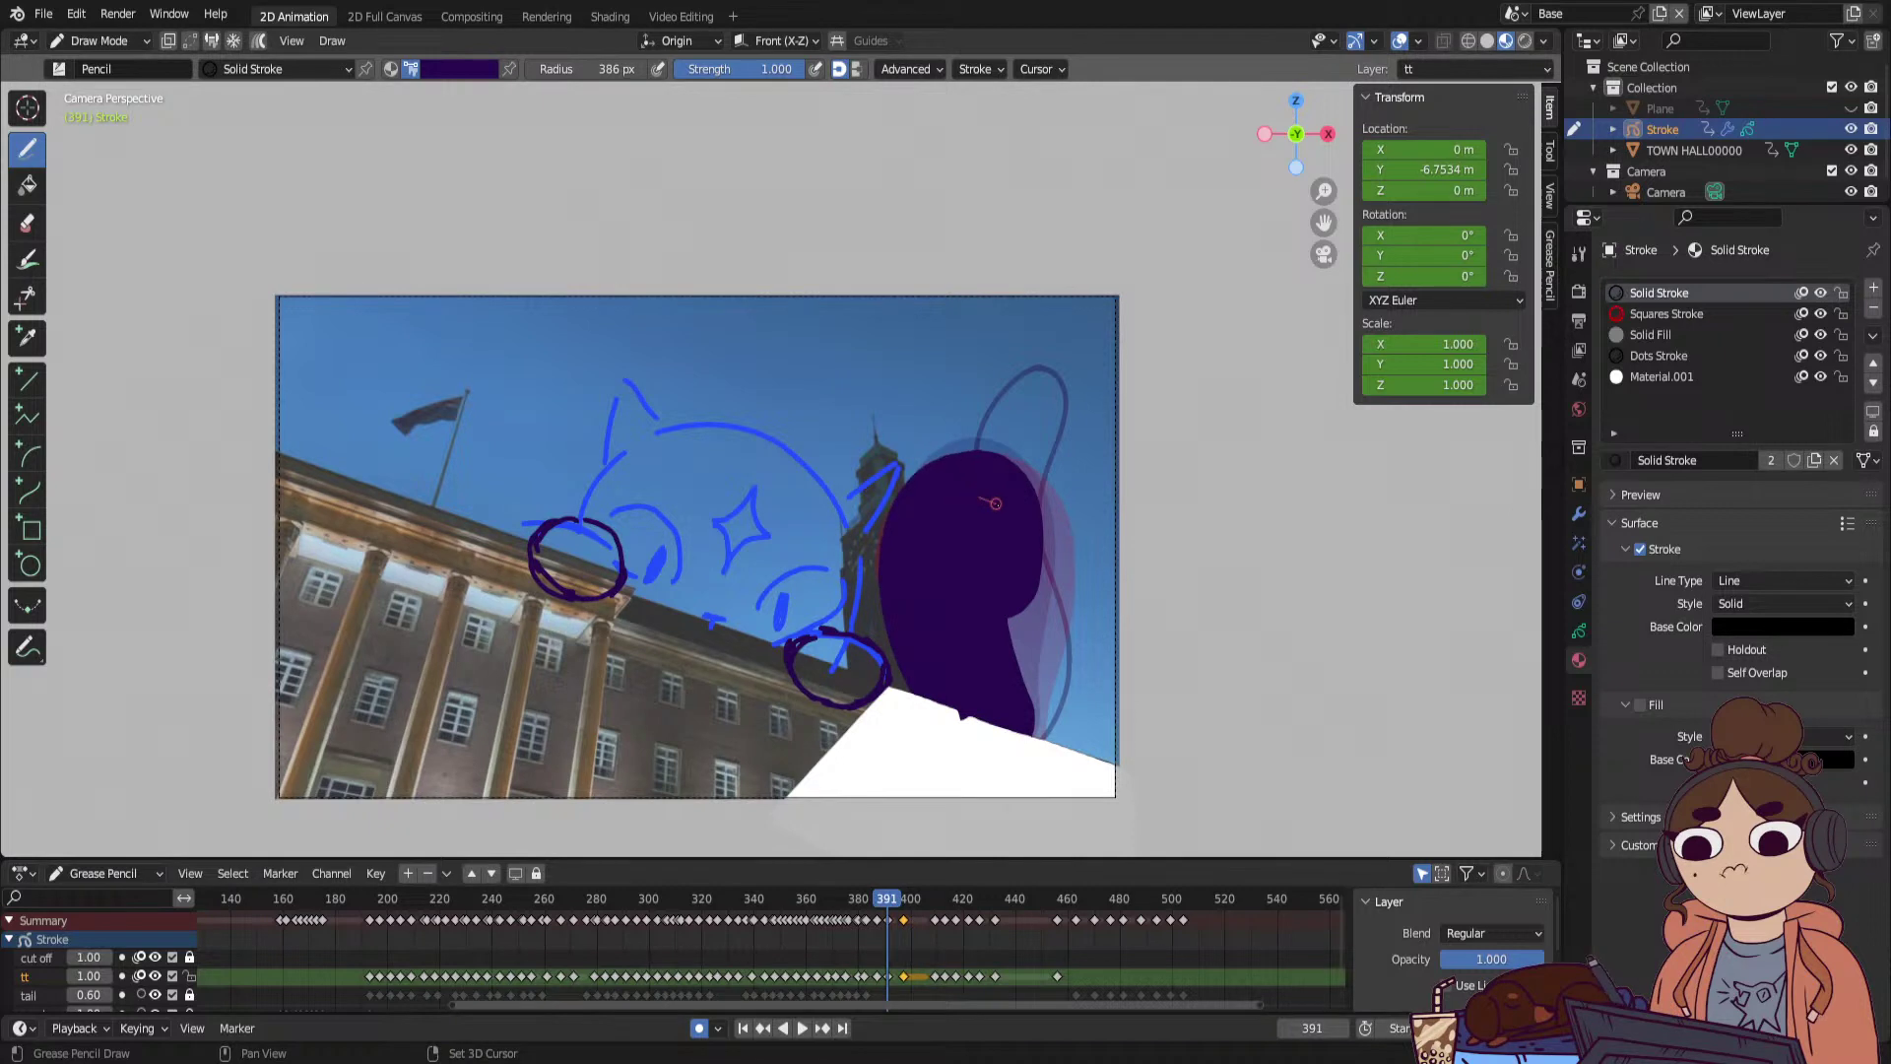
pyautogui.moveTo(995, 503); pyautogui.dragTo(1097, 544)
pyautogui.press('space')
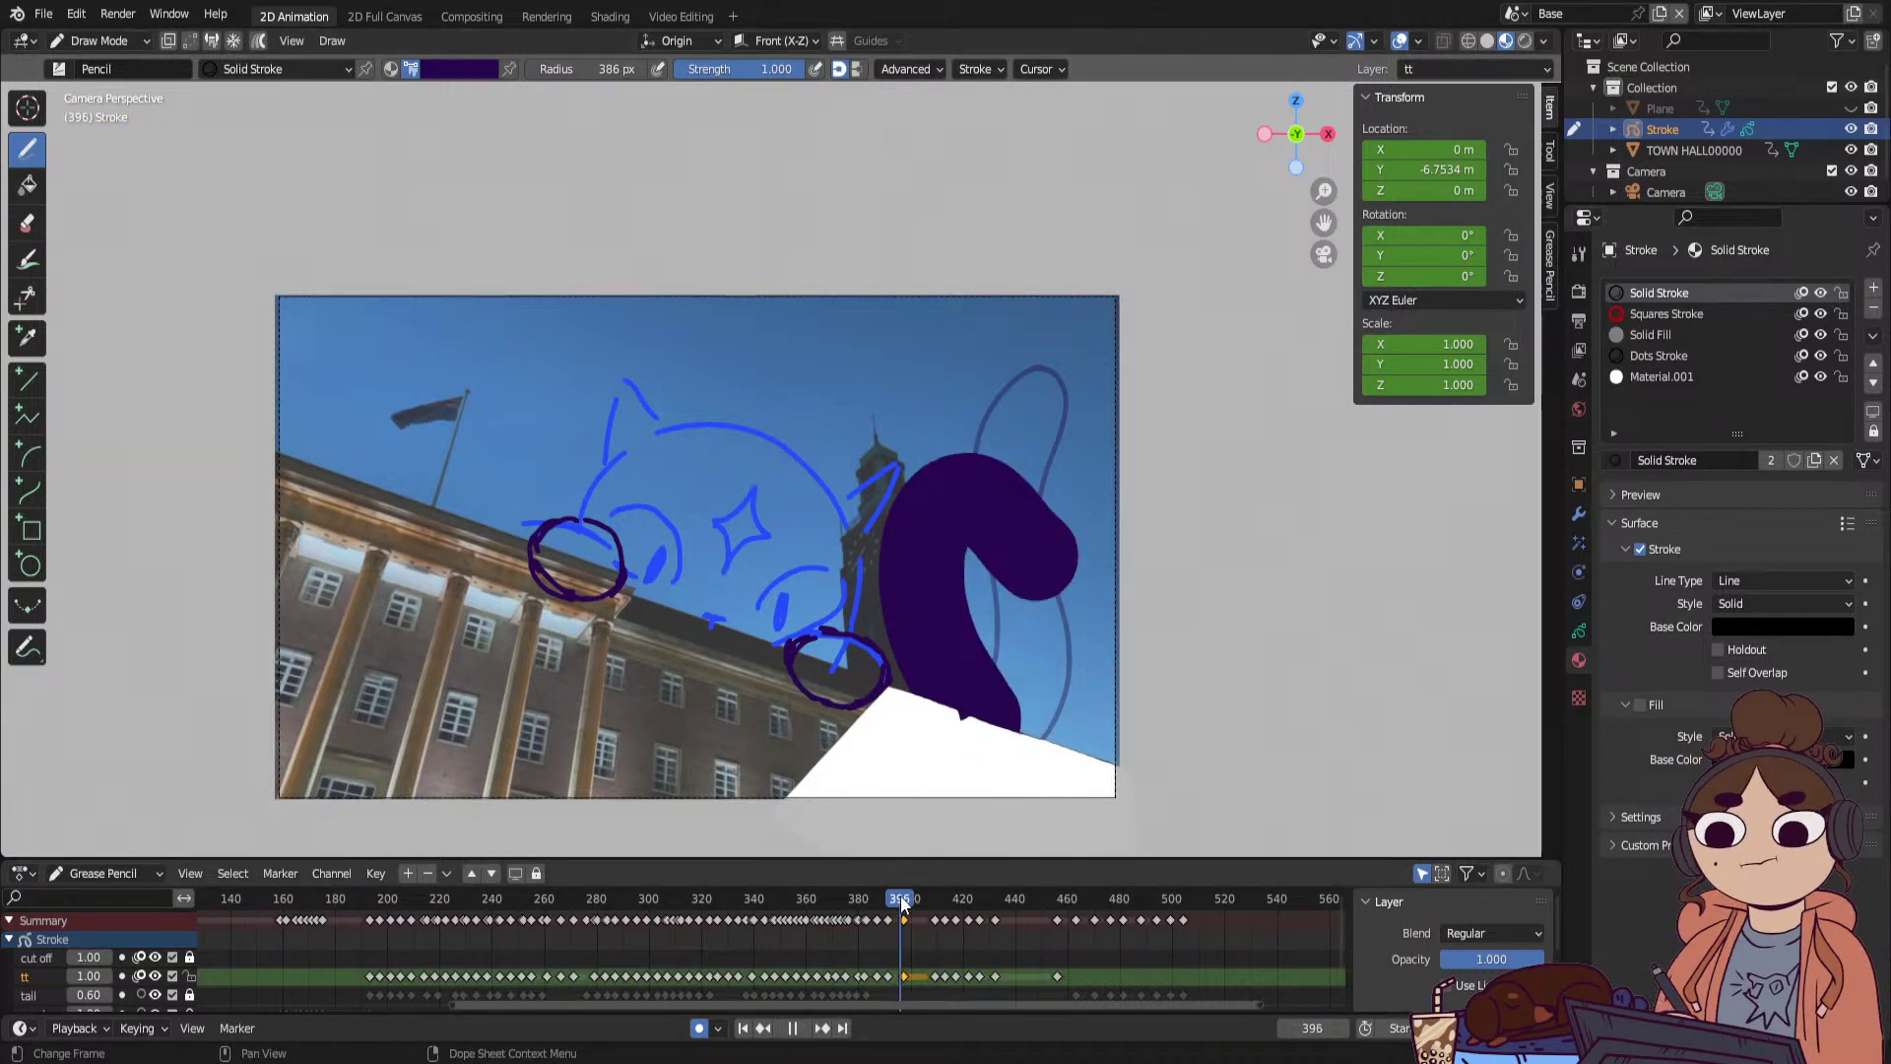
pyautogui.press('Escape')
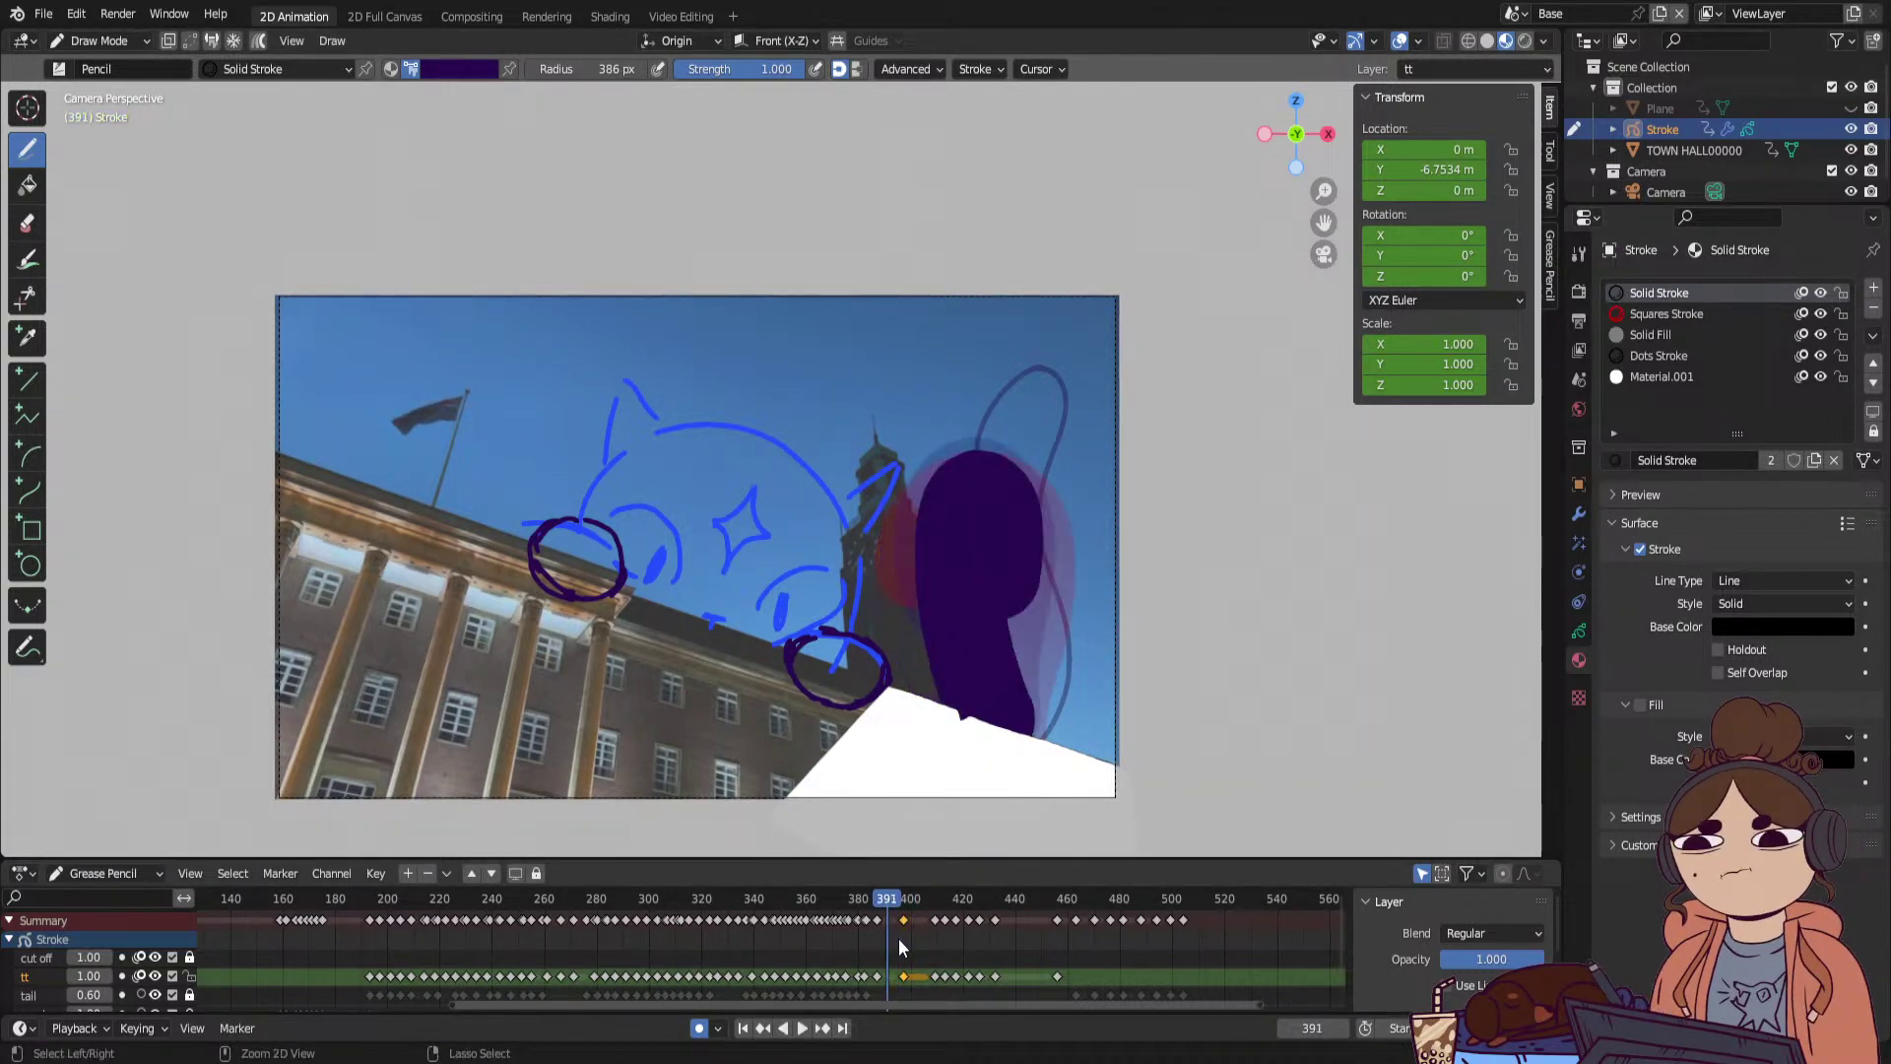
# Check the motion from frame 376 and try drawing the tail at frame 385 as a lower arch with its tip hanging toward the cat.
pyautogui.click(847, 899)
pyautogui.press('space')
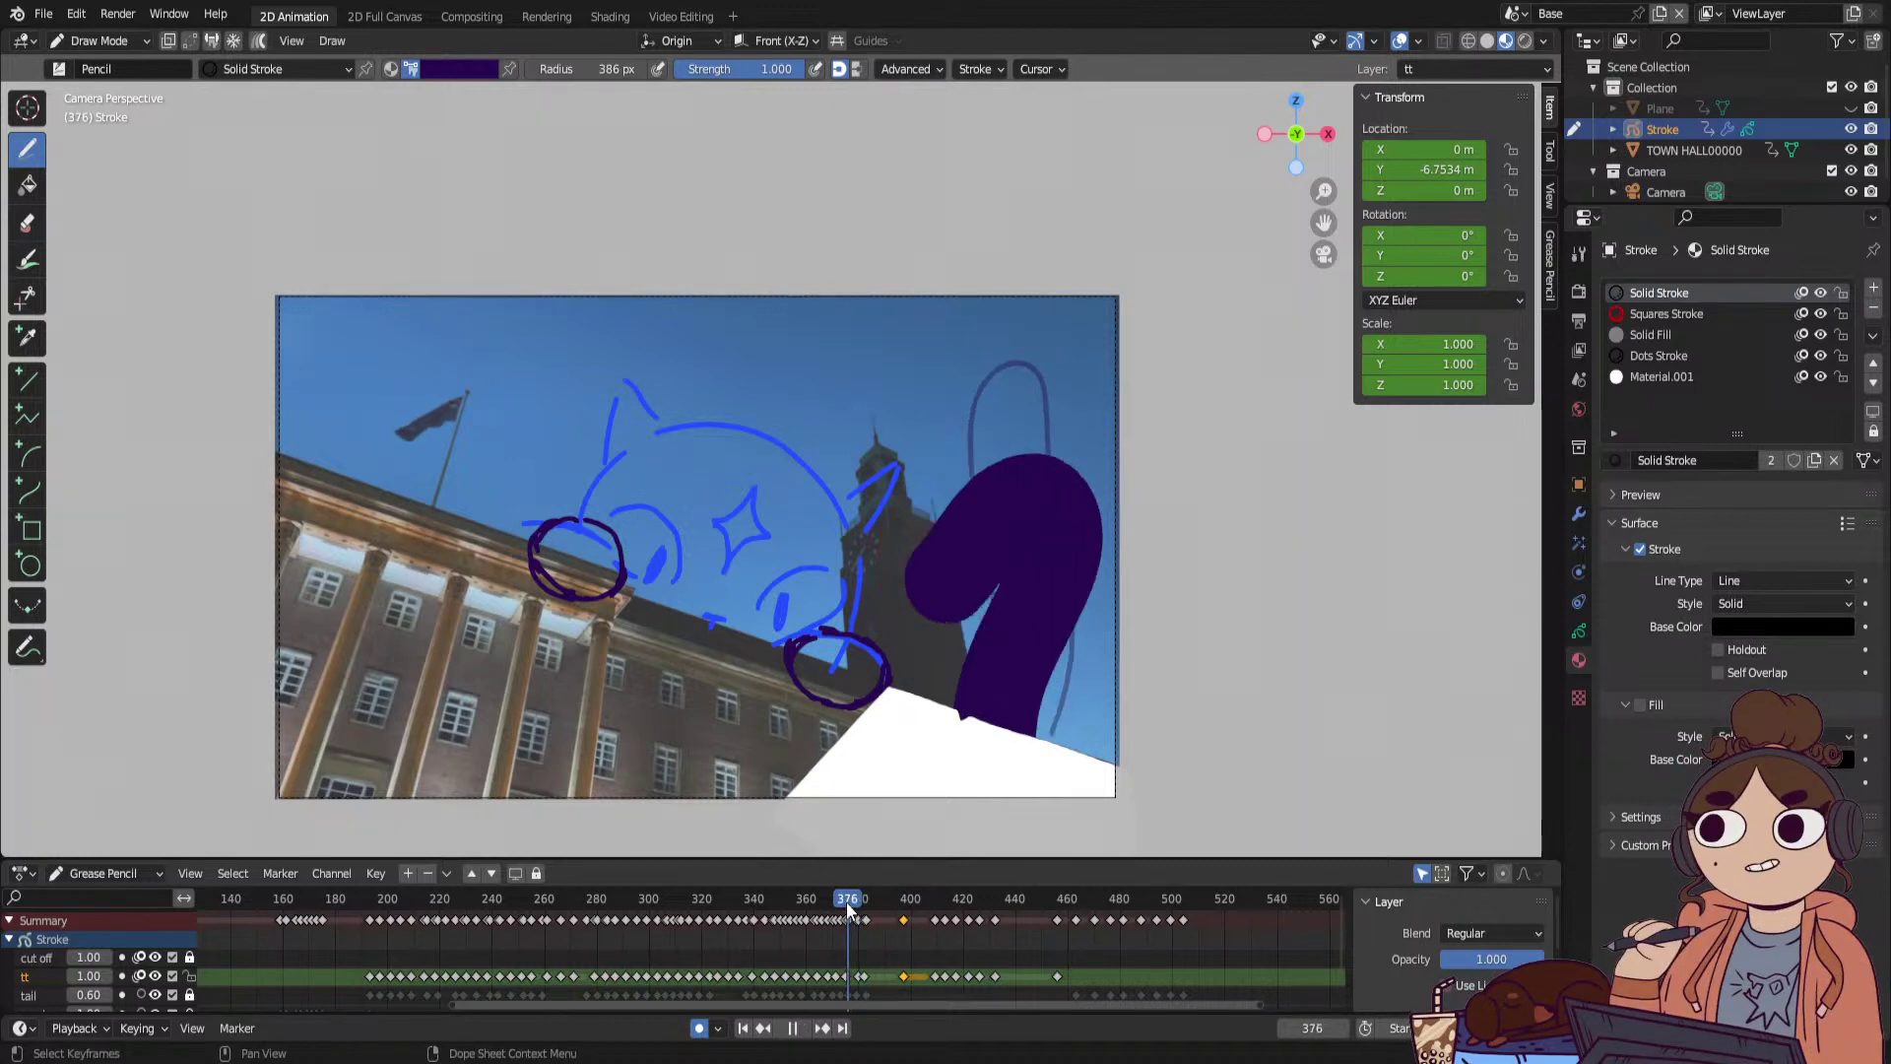
pyautogui.moveTo(847, 901)
pyautogui.mouseDown()
pyautogui.moveTo(941, 908)
pyautogui.moveTo(871, 925)
pyautogui.mouseUp()
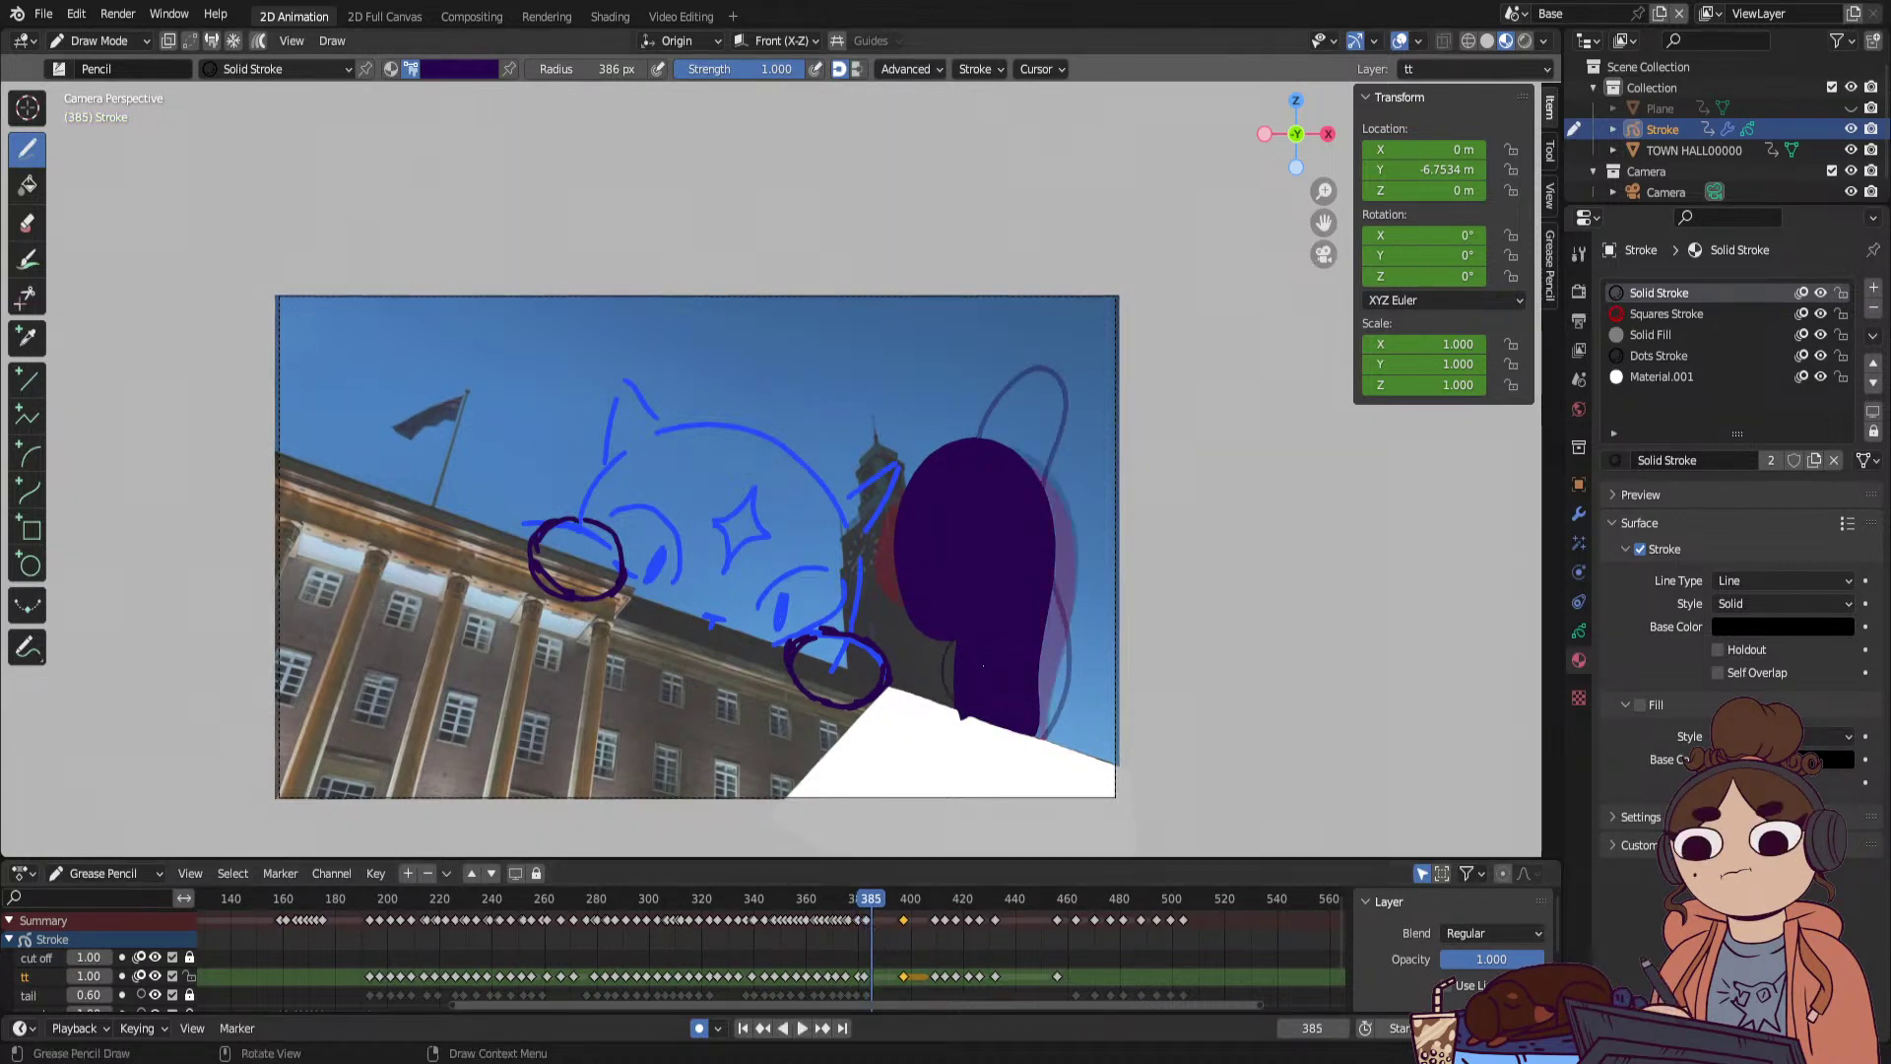
pyautogui.moveTo(970, 719)
pyautogui.mouseDown()
pyautogui.moveTo(1039, 733)
pyautogui.moveTo(995, 695)
pyautogui.mouseUp()
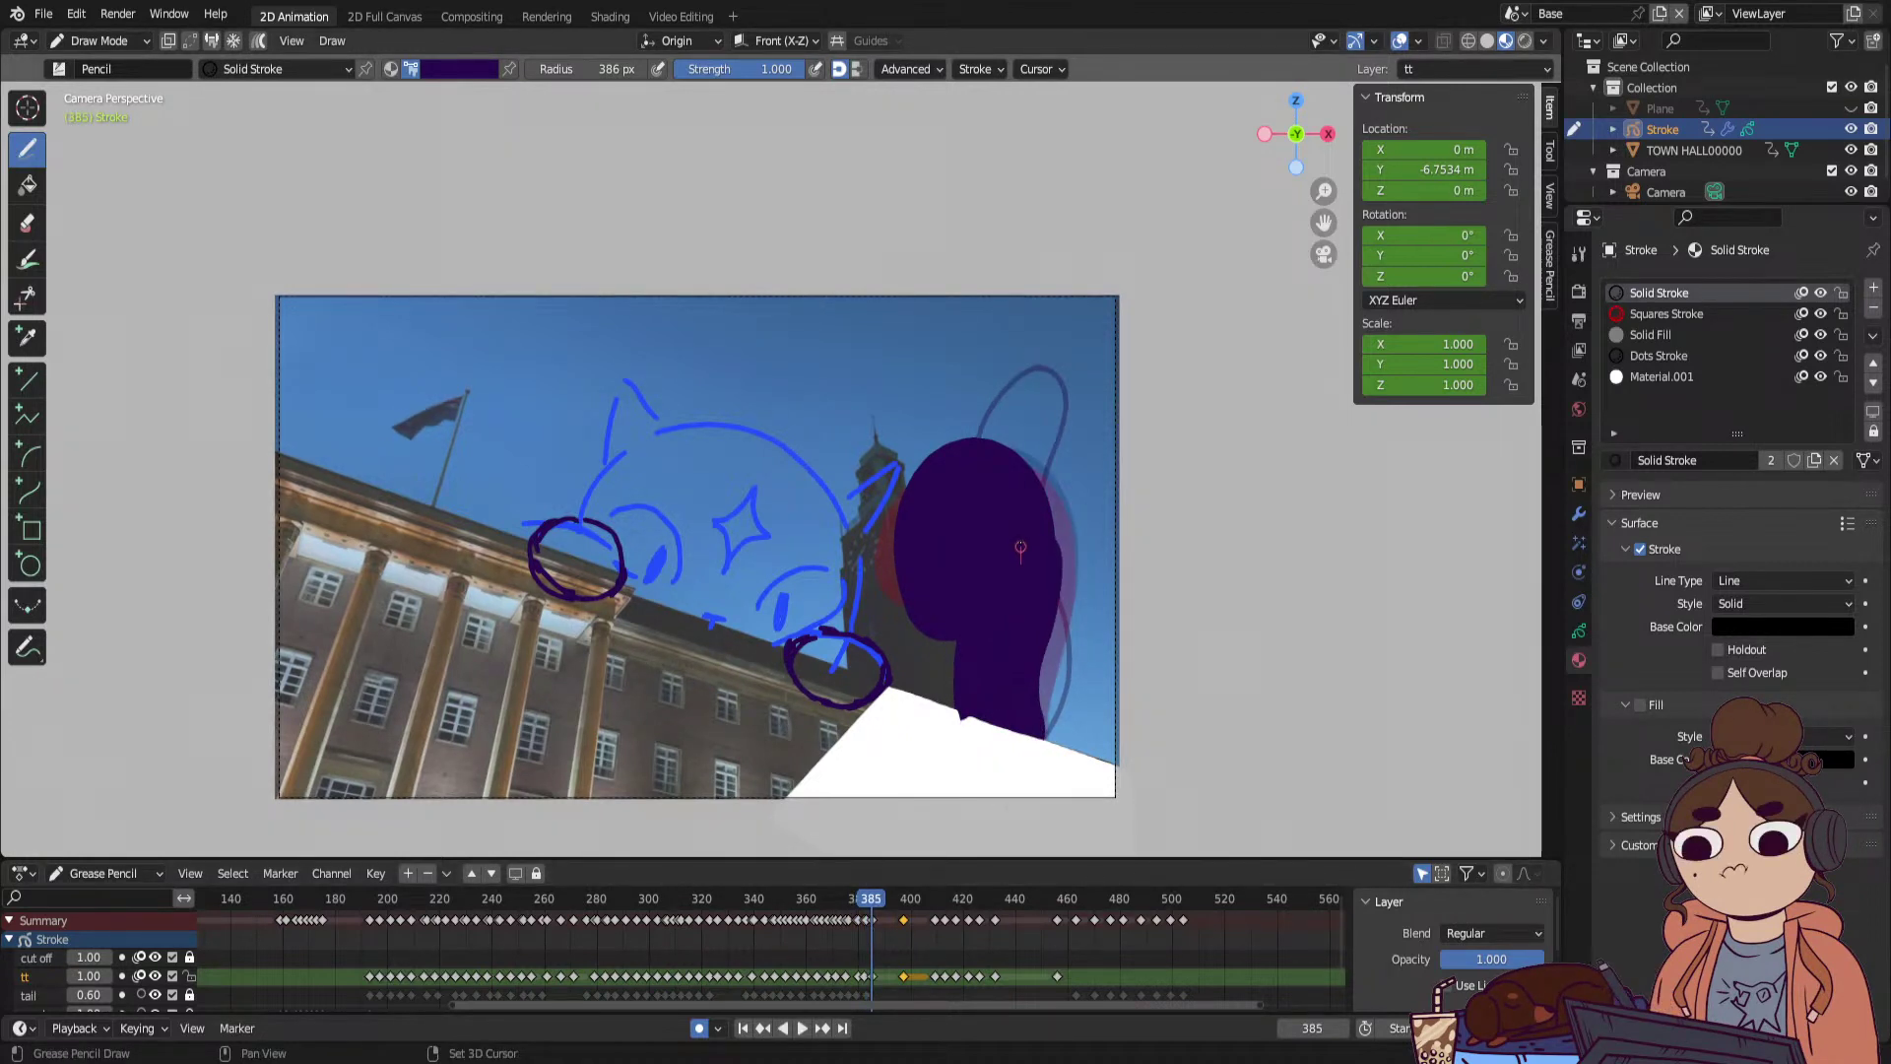
pyautogui.moveTo(912, 592); pyautogui.dragTo(912, 601)
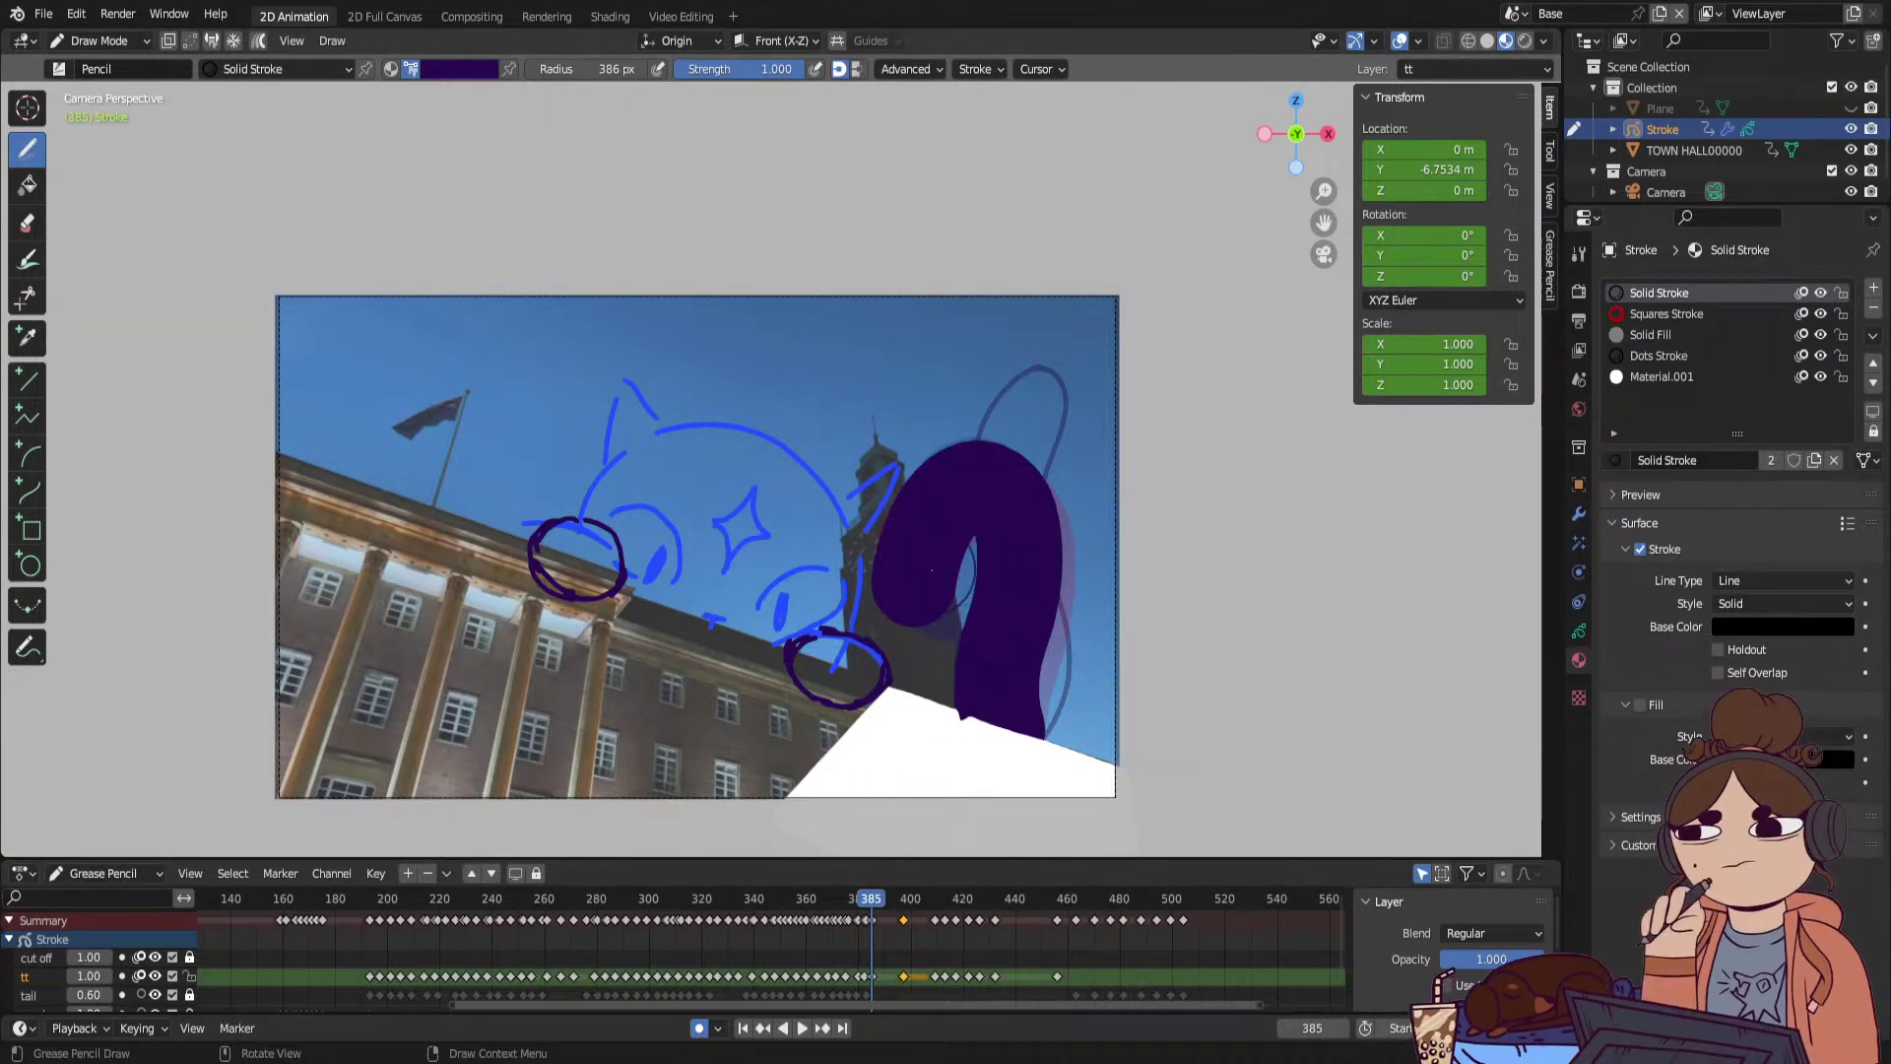
pyautogui.moveTo(926, 585); pyautogui.dragTo(1005, 610)
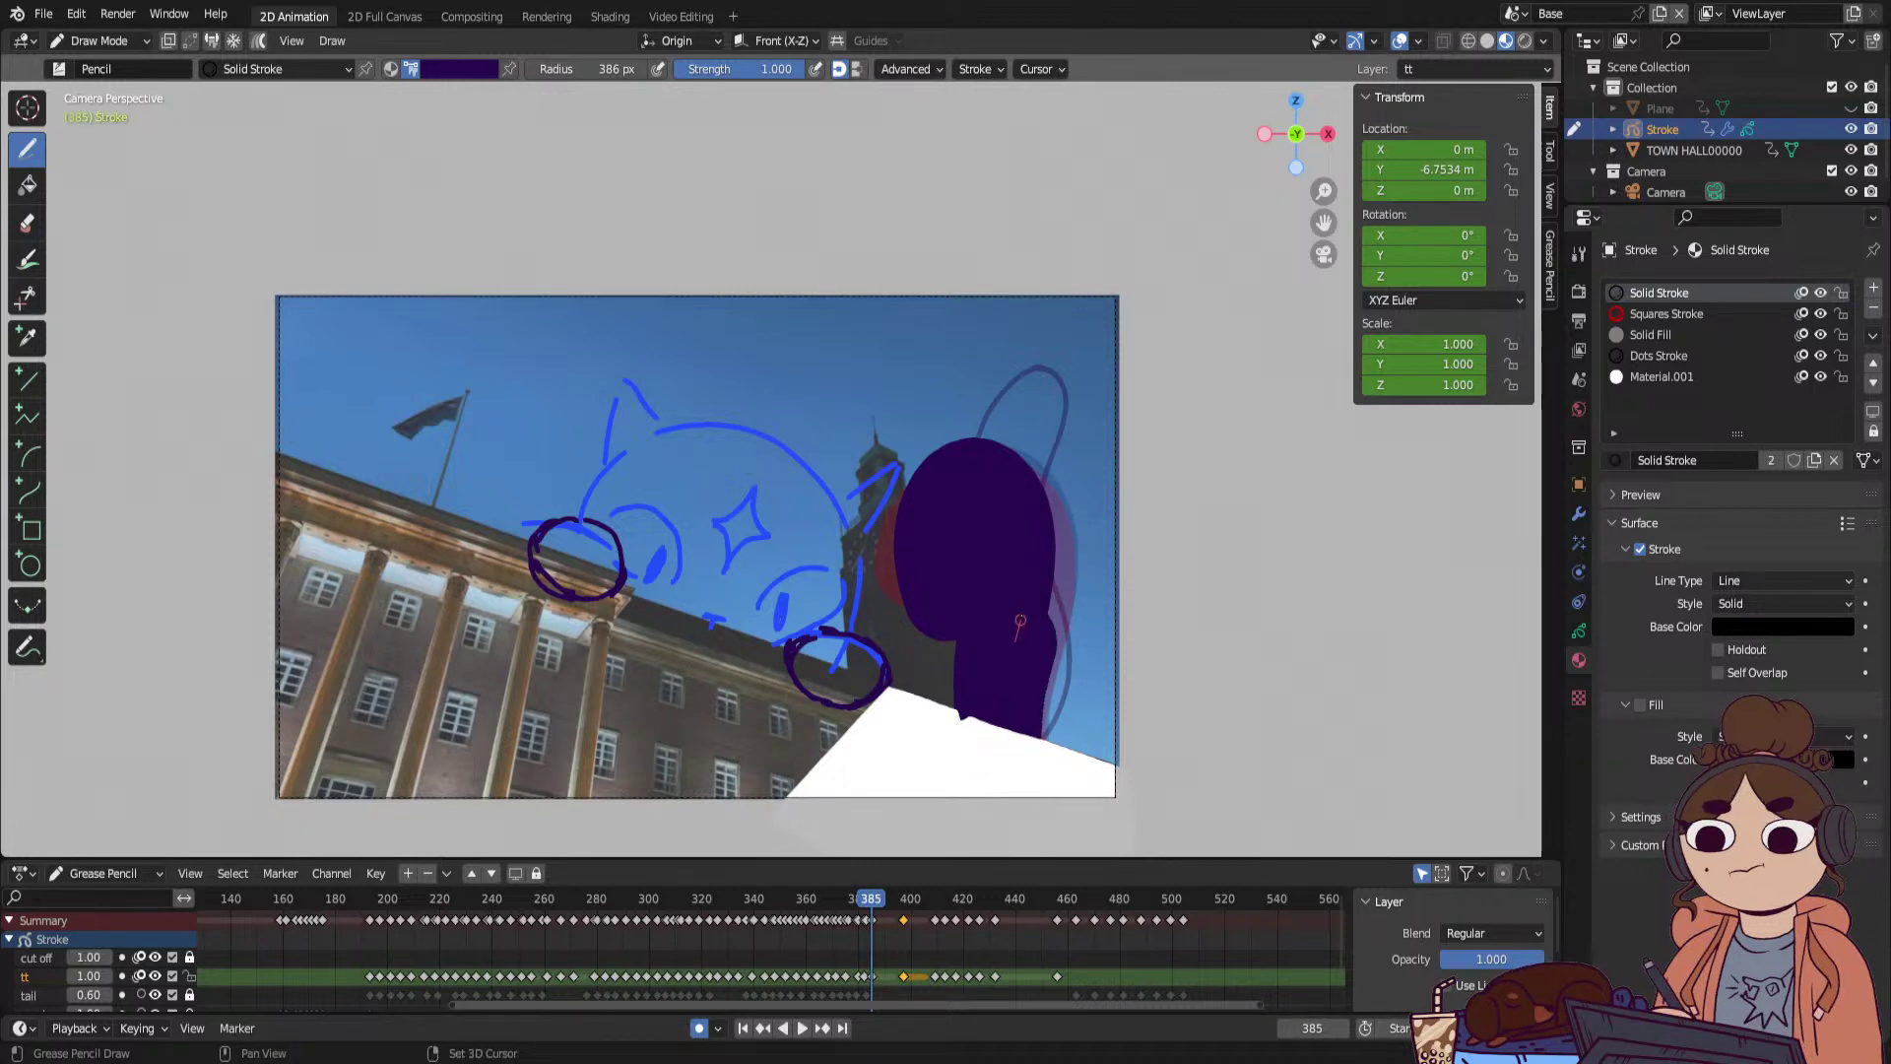
pyautogui.hotkey('ctrl', 'z')
# Try drawing the tail at frame 390 as a rounded arch with its tip slightly raised over the tower, and check the motion.
pyautogui.press('space')
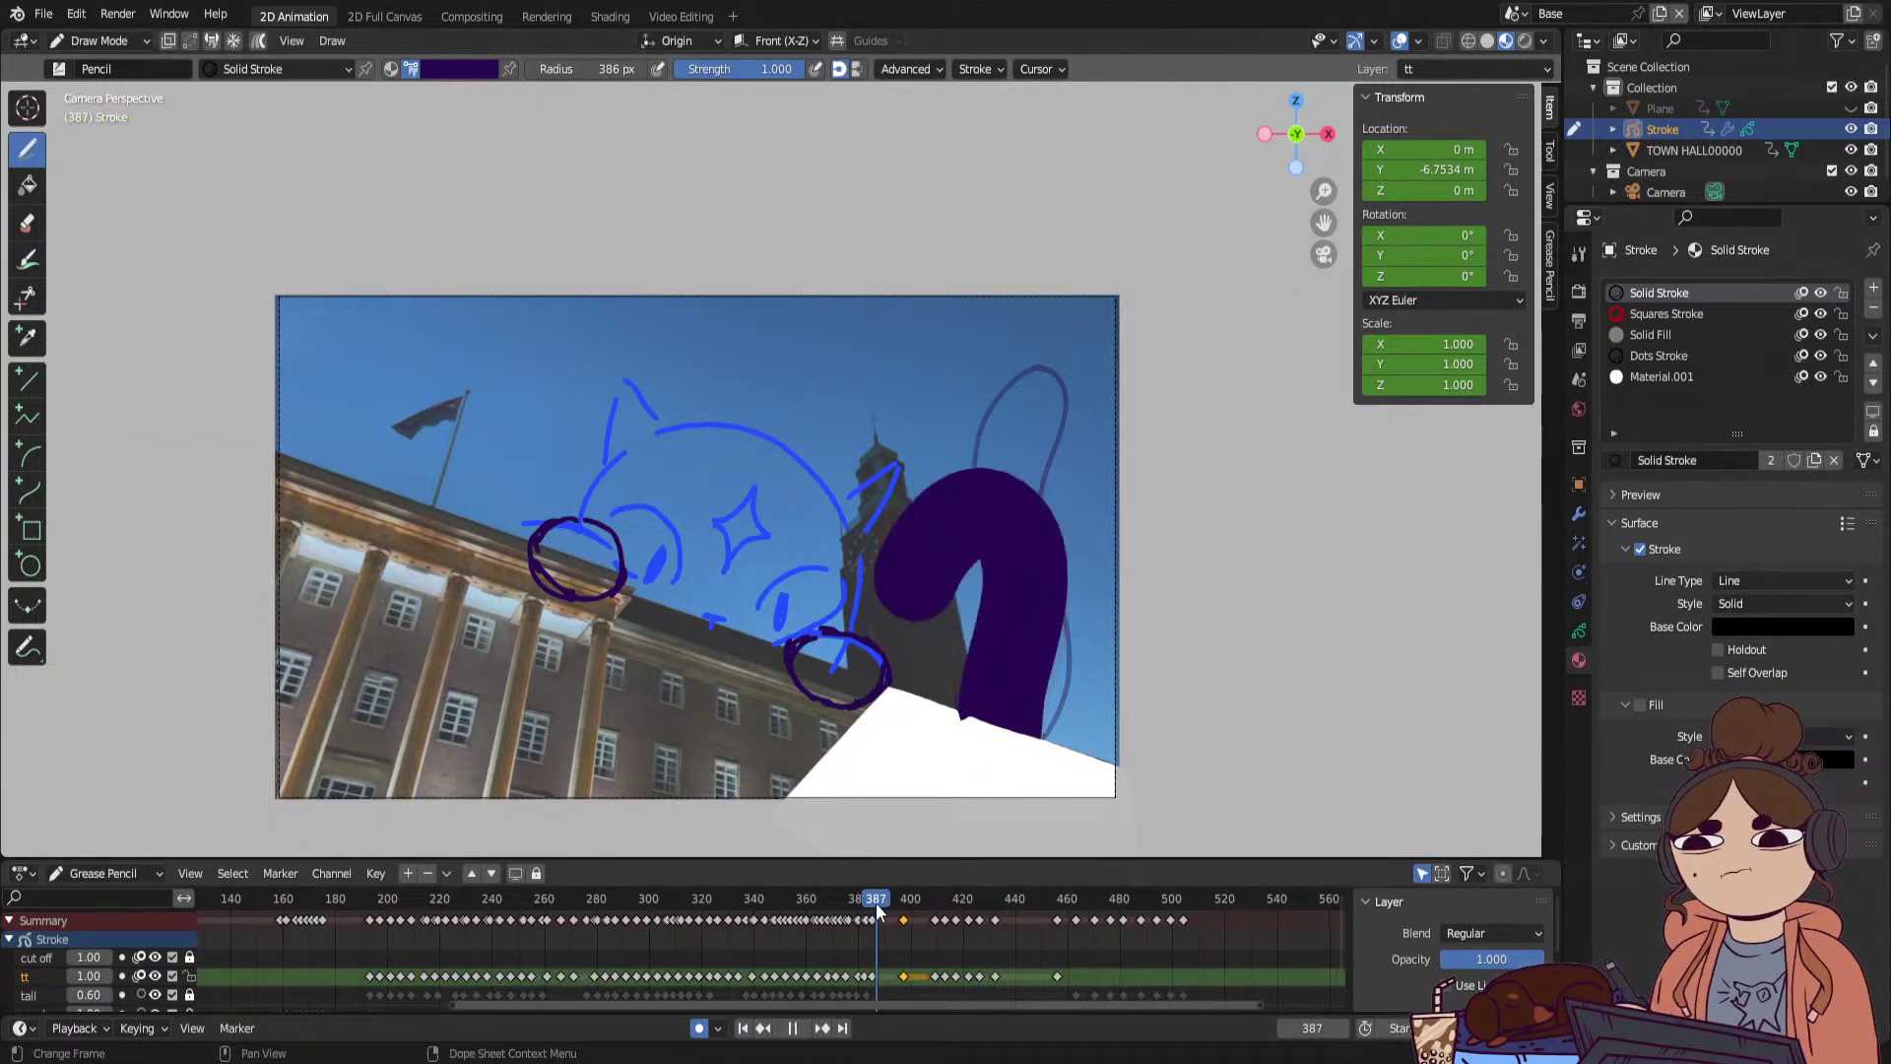
pyautogui.press('space')
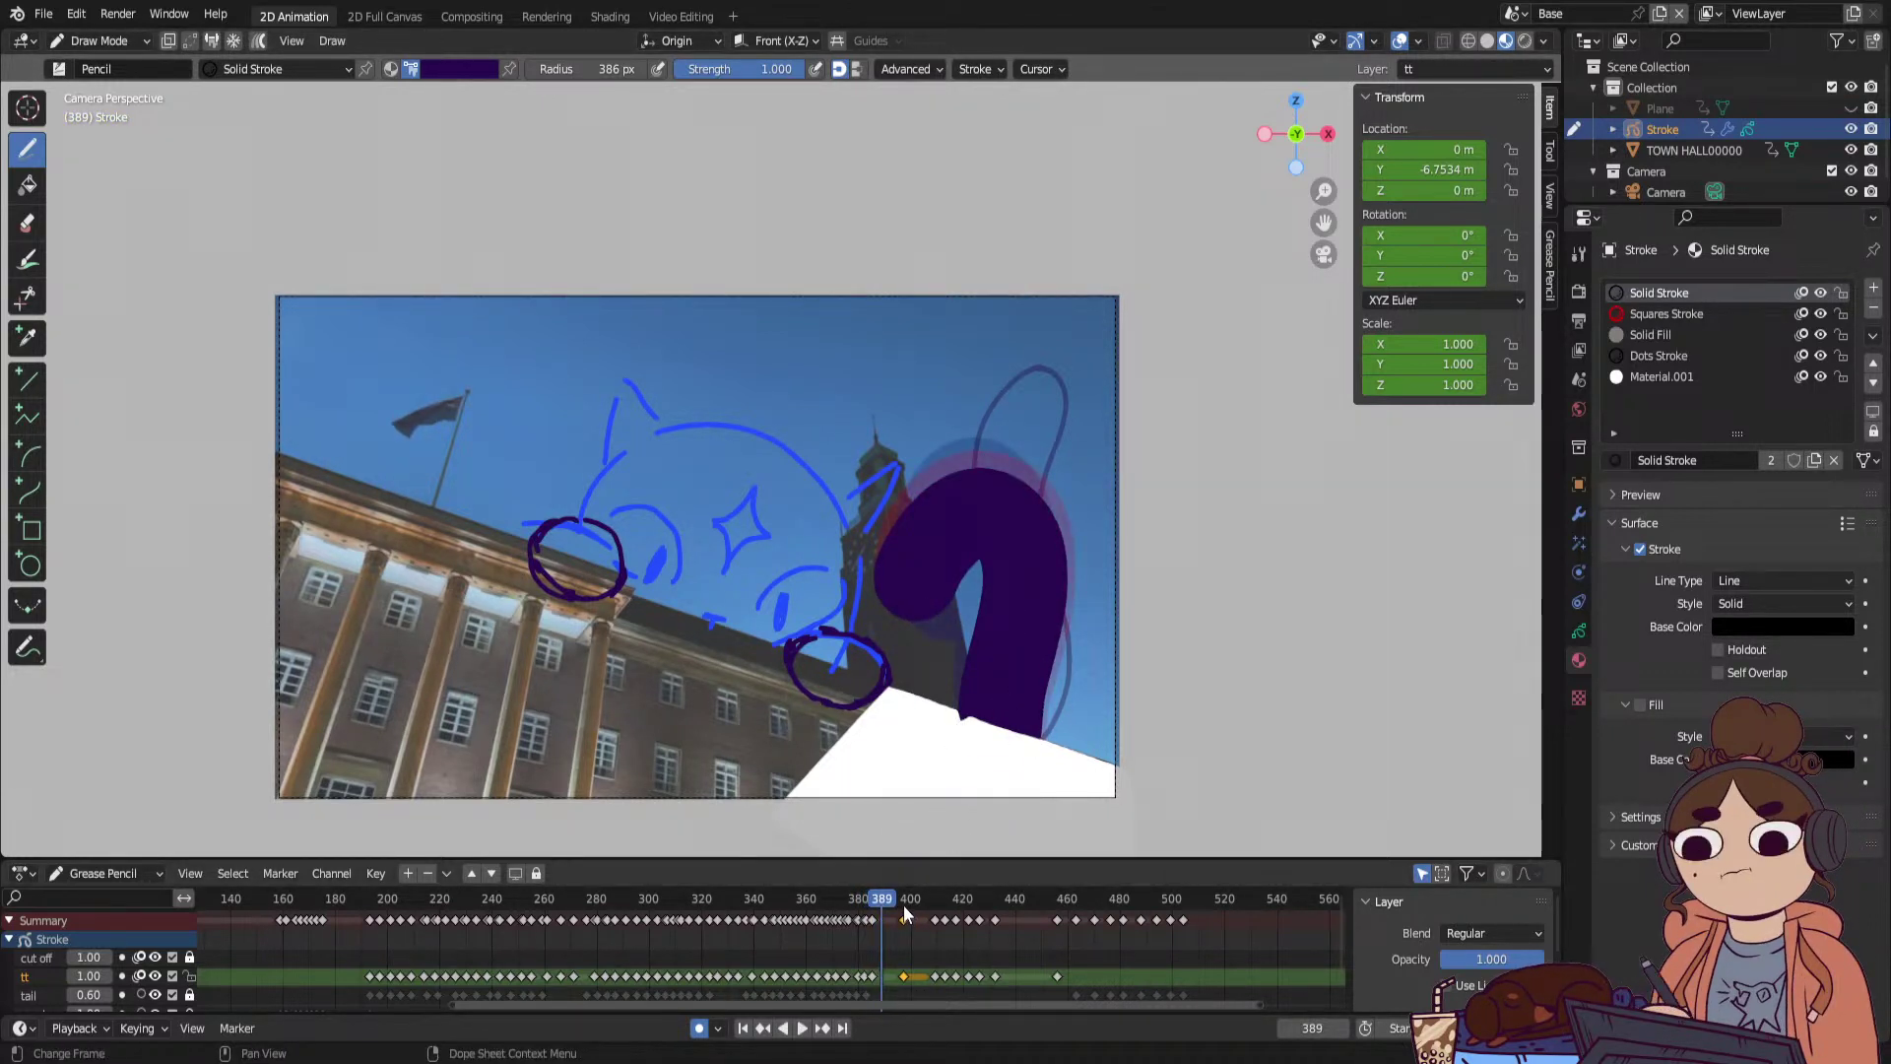
pyautogui.press('space')
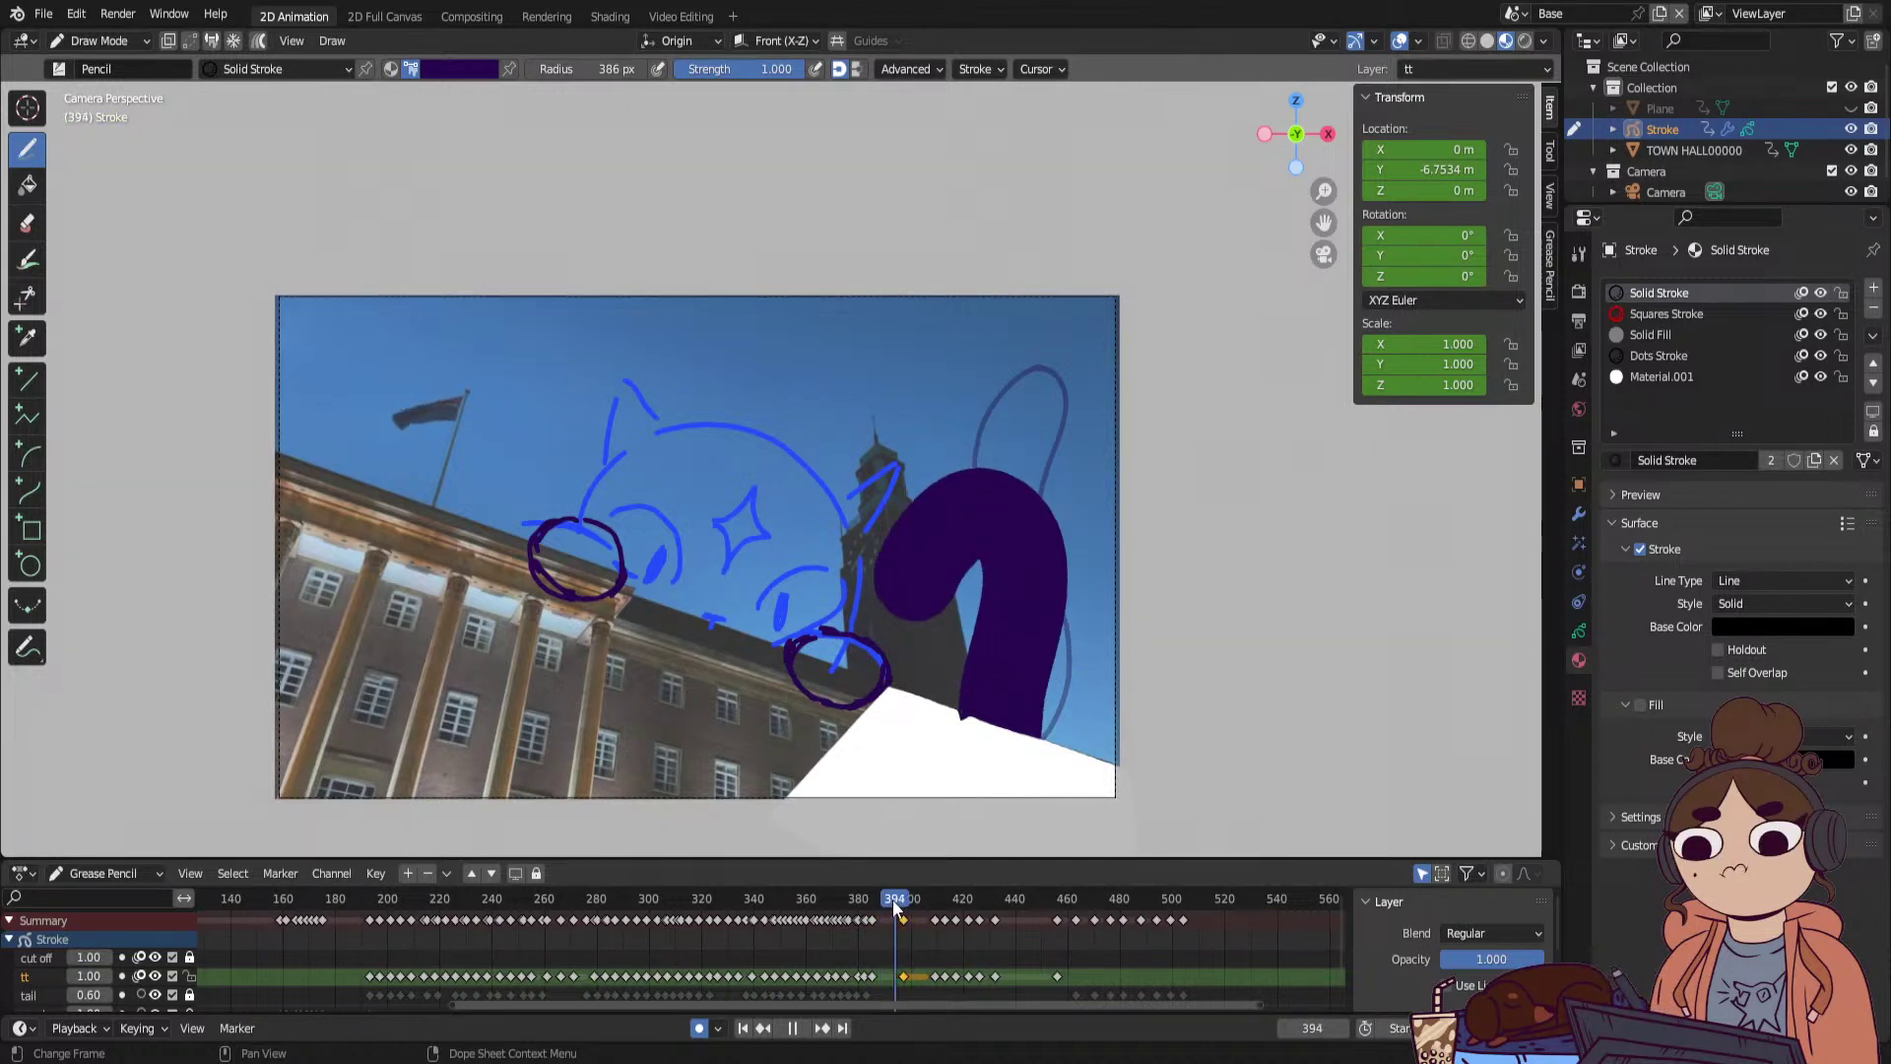
pyautogui.press('space')
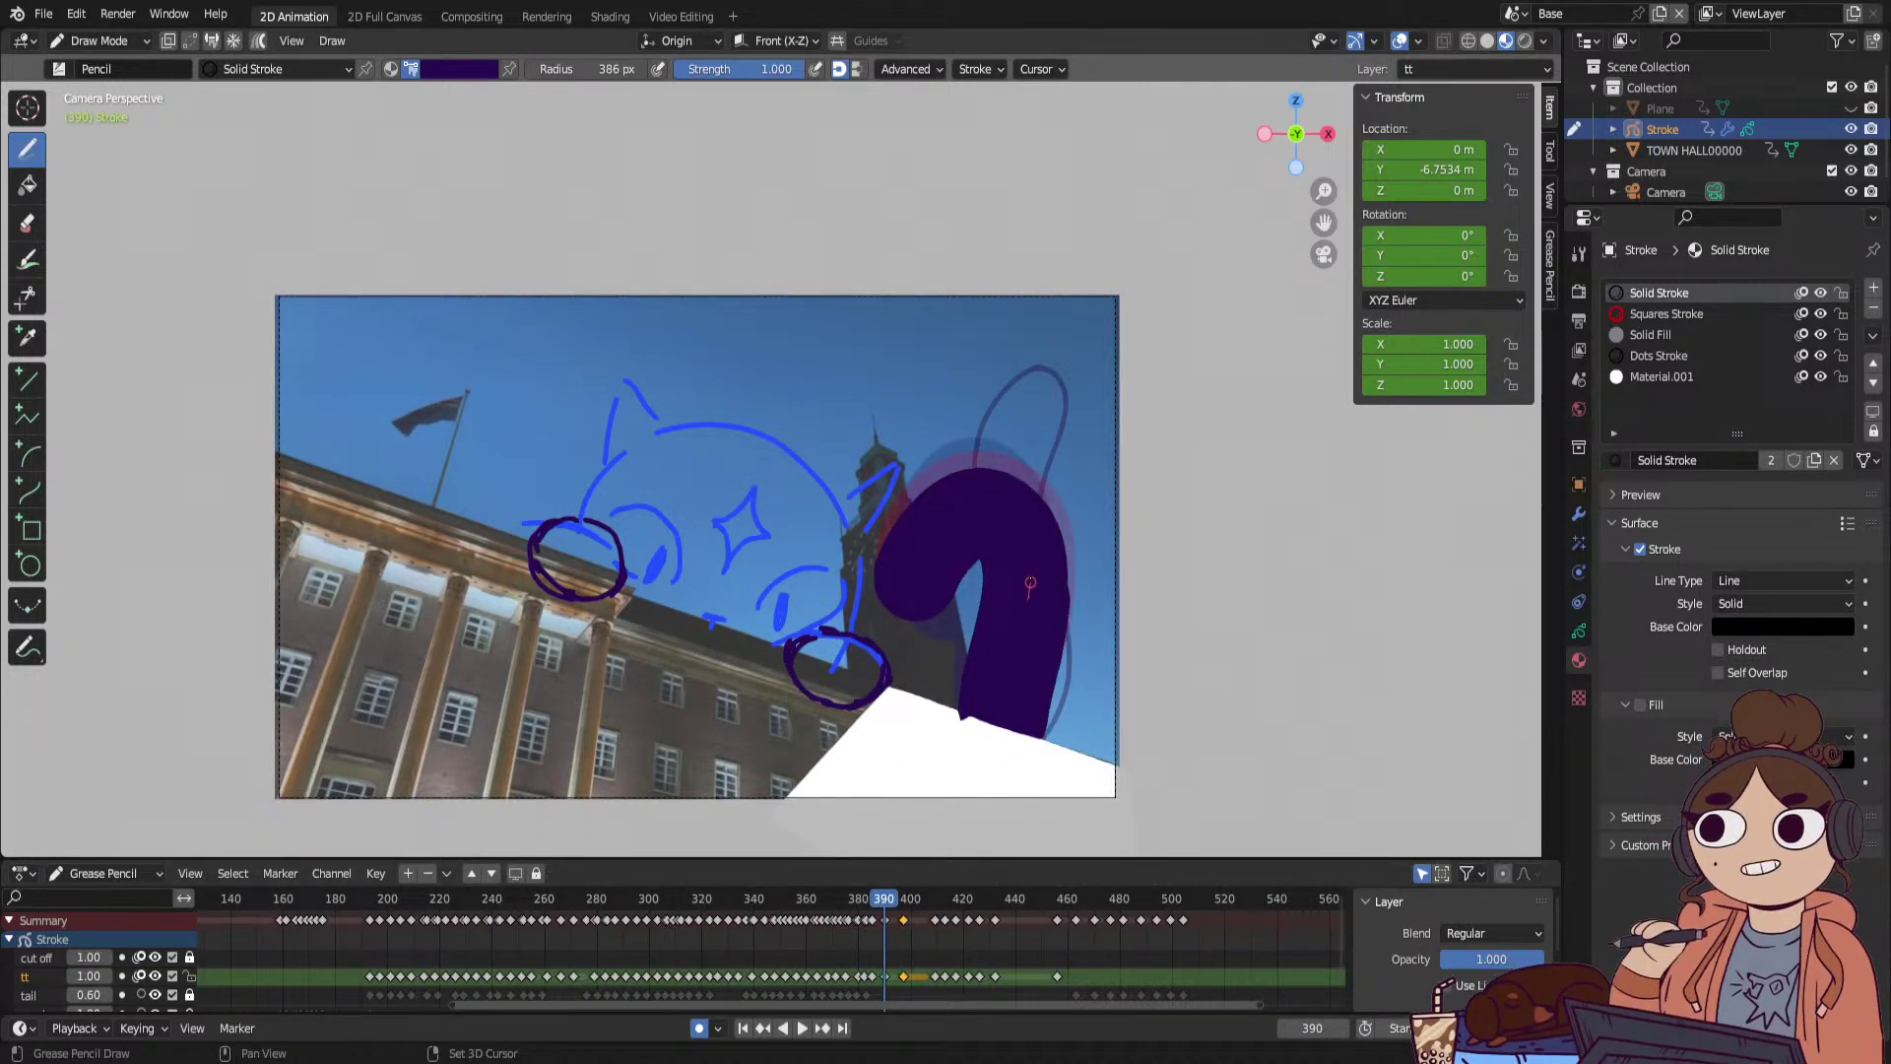
pyautogui.keyDown('shift'); pyautogui.moveTo(995, 504); pyautogui.dragTo(916, 575); pyautogui.keyUp('shift')
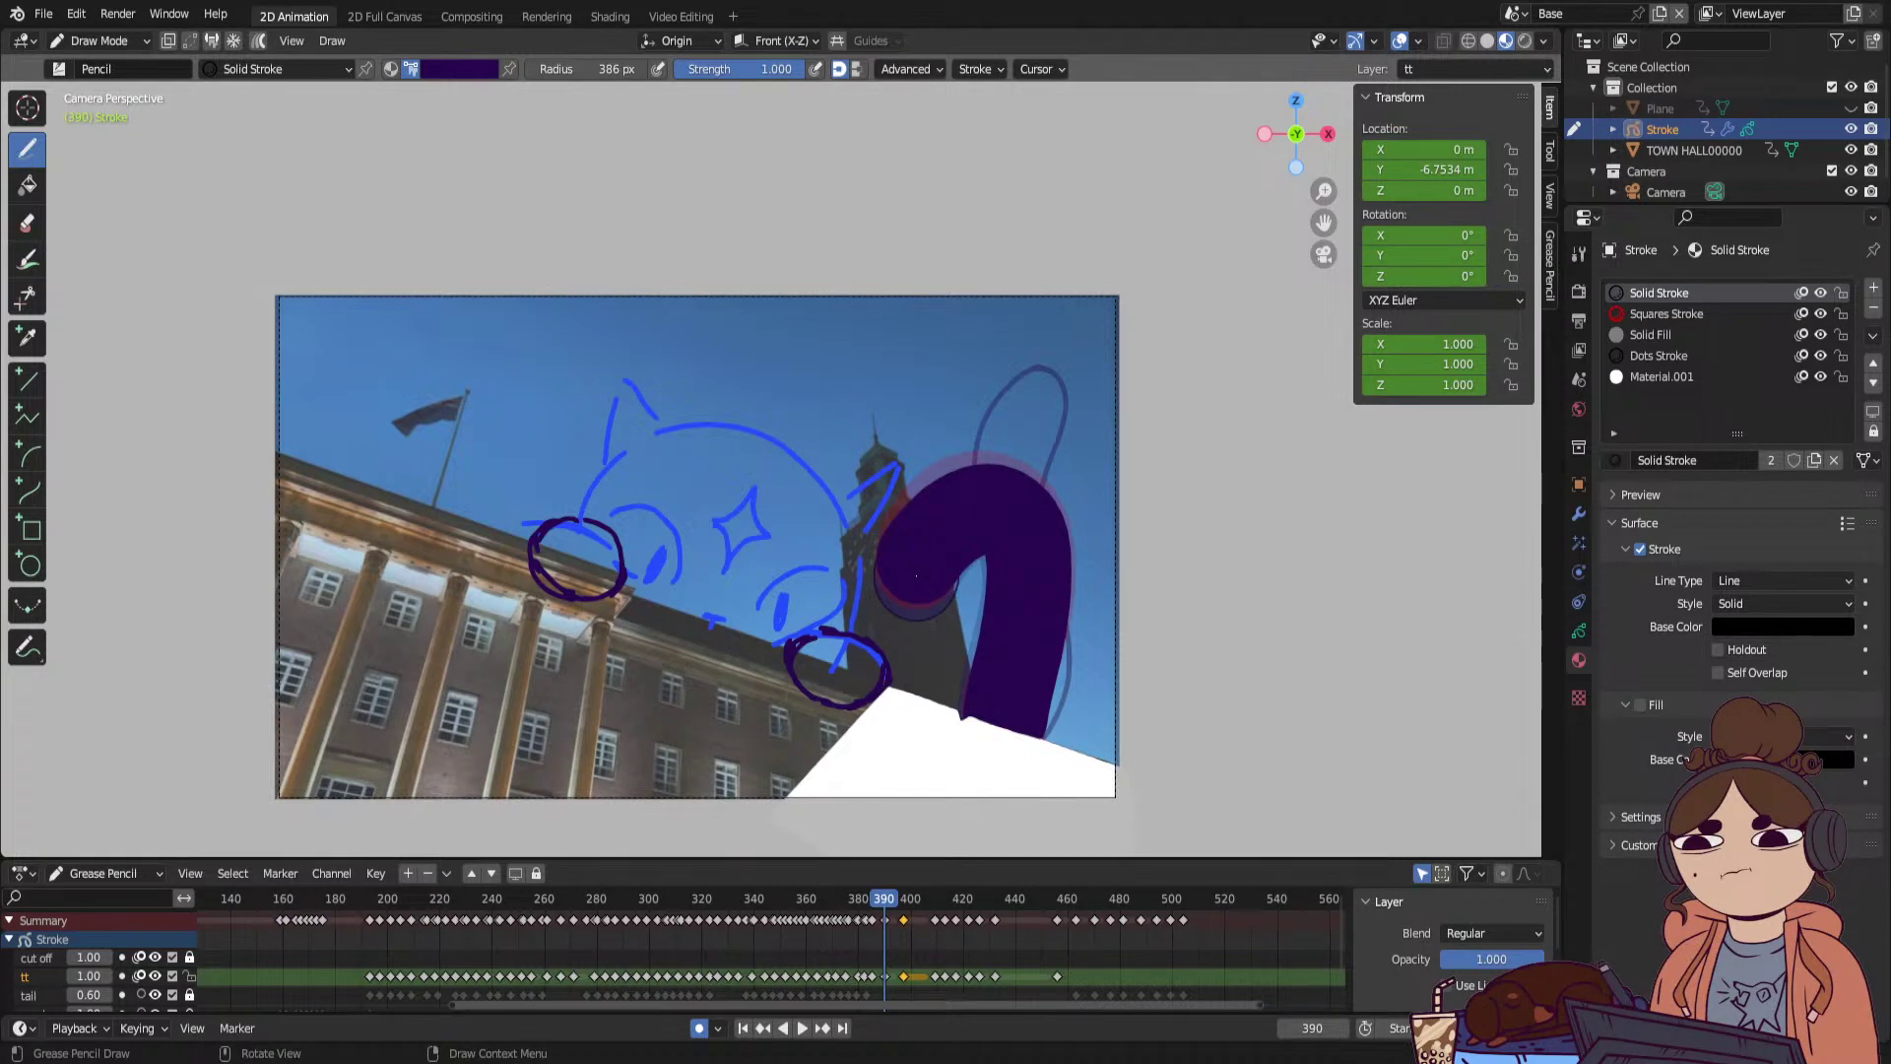
pyautogui.moveTo(877, 904)
pyautogui.mouseDown()
pyautogui.moveTo(916, 911)
pyautogui.moveTo(884, 913)
pyautogui.mouseUp()
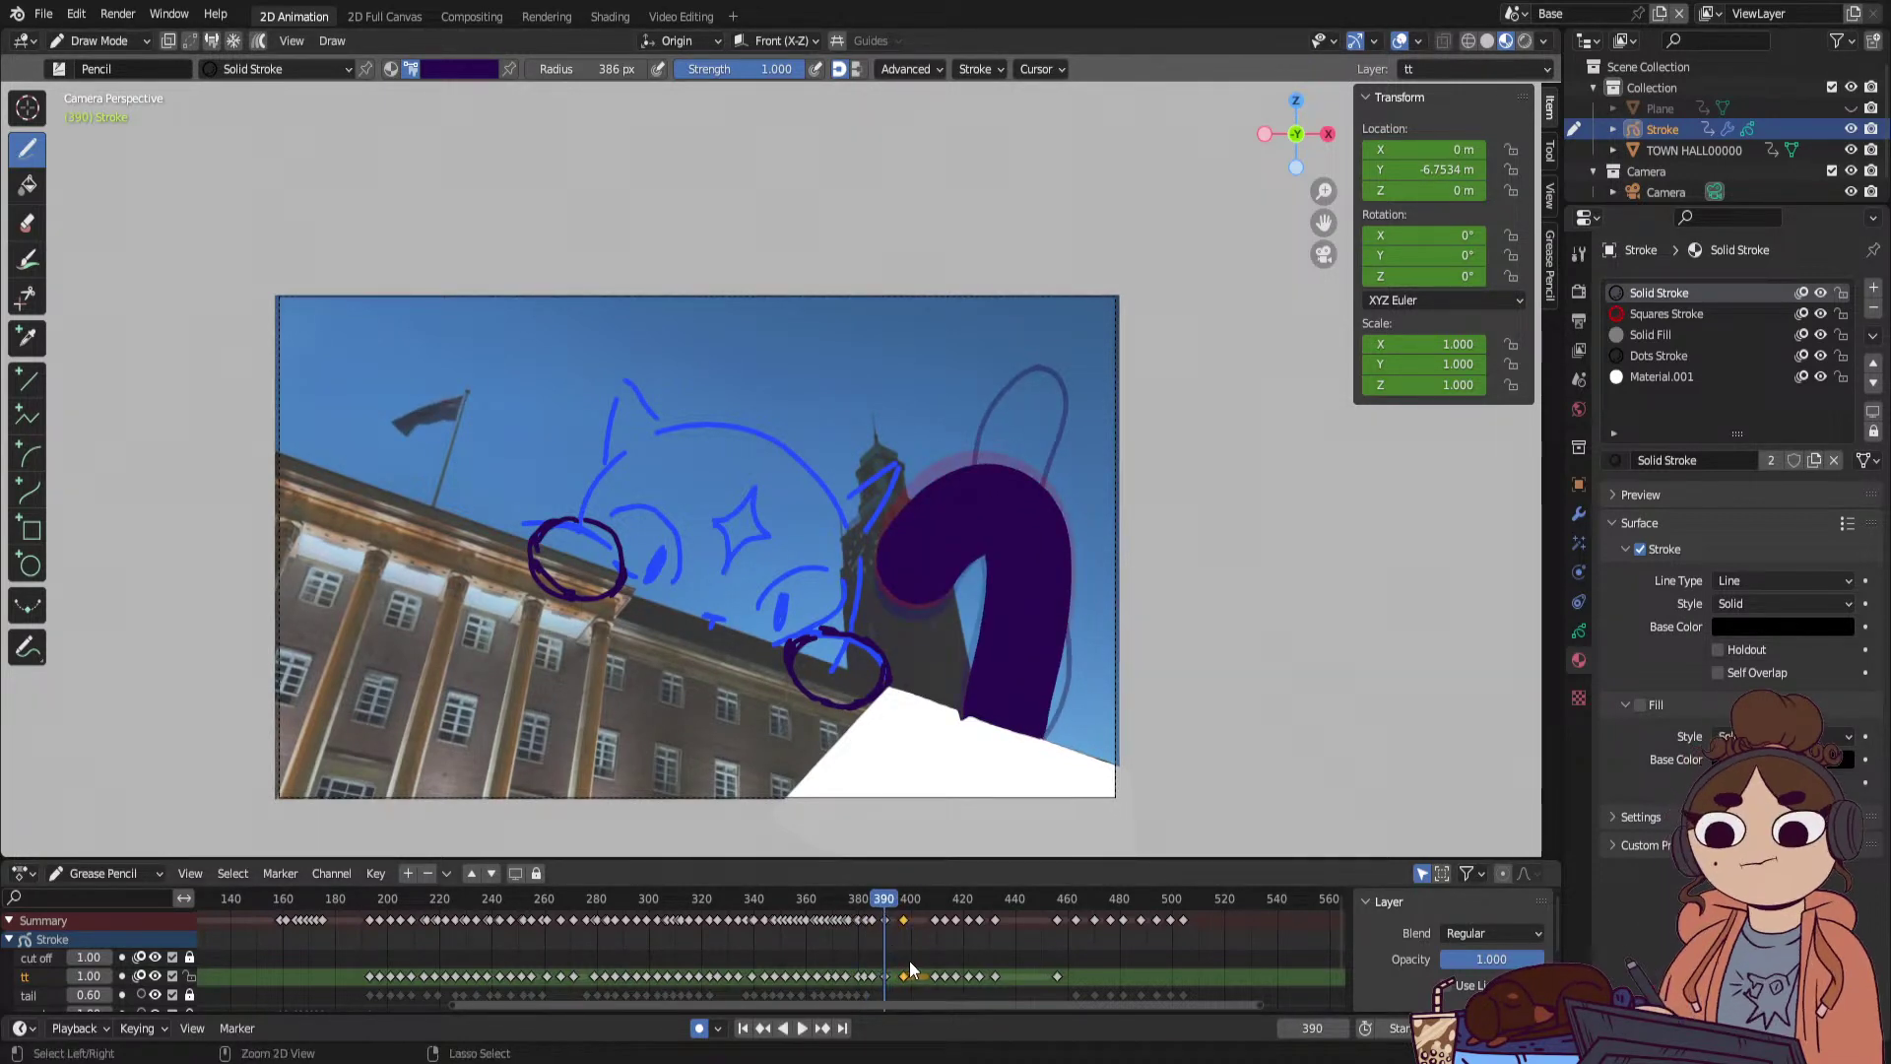
pyautogui.press('space')
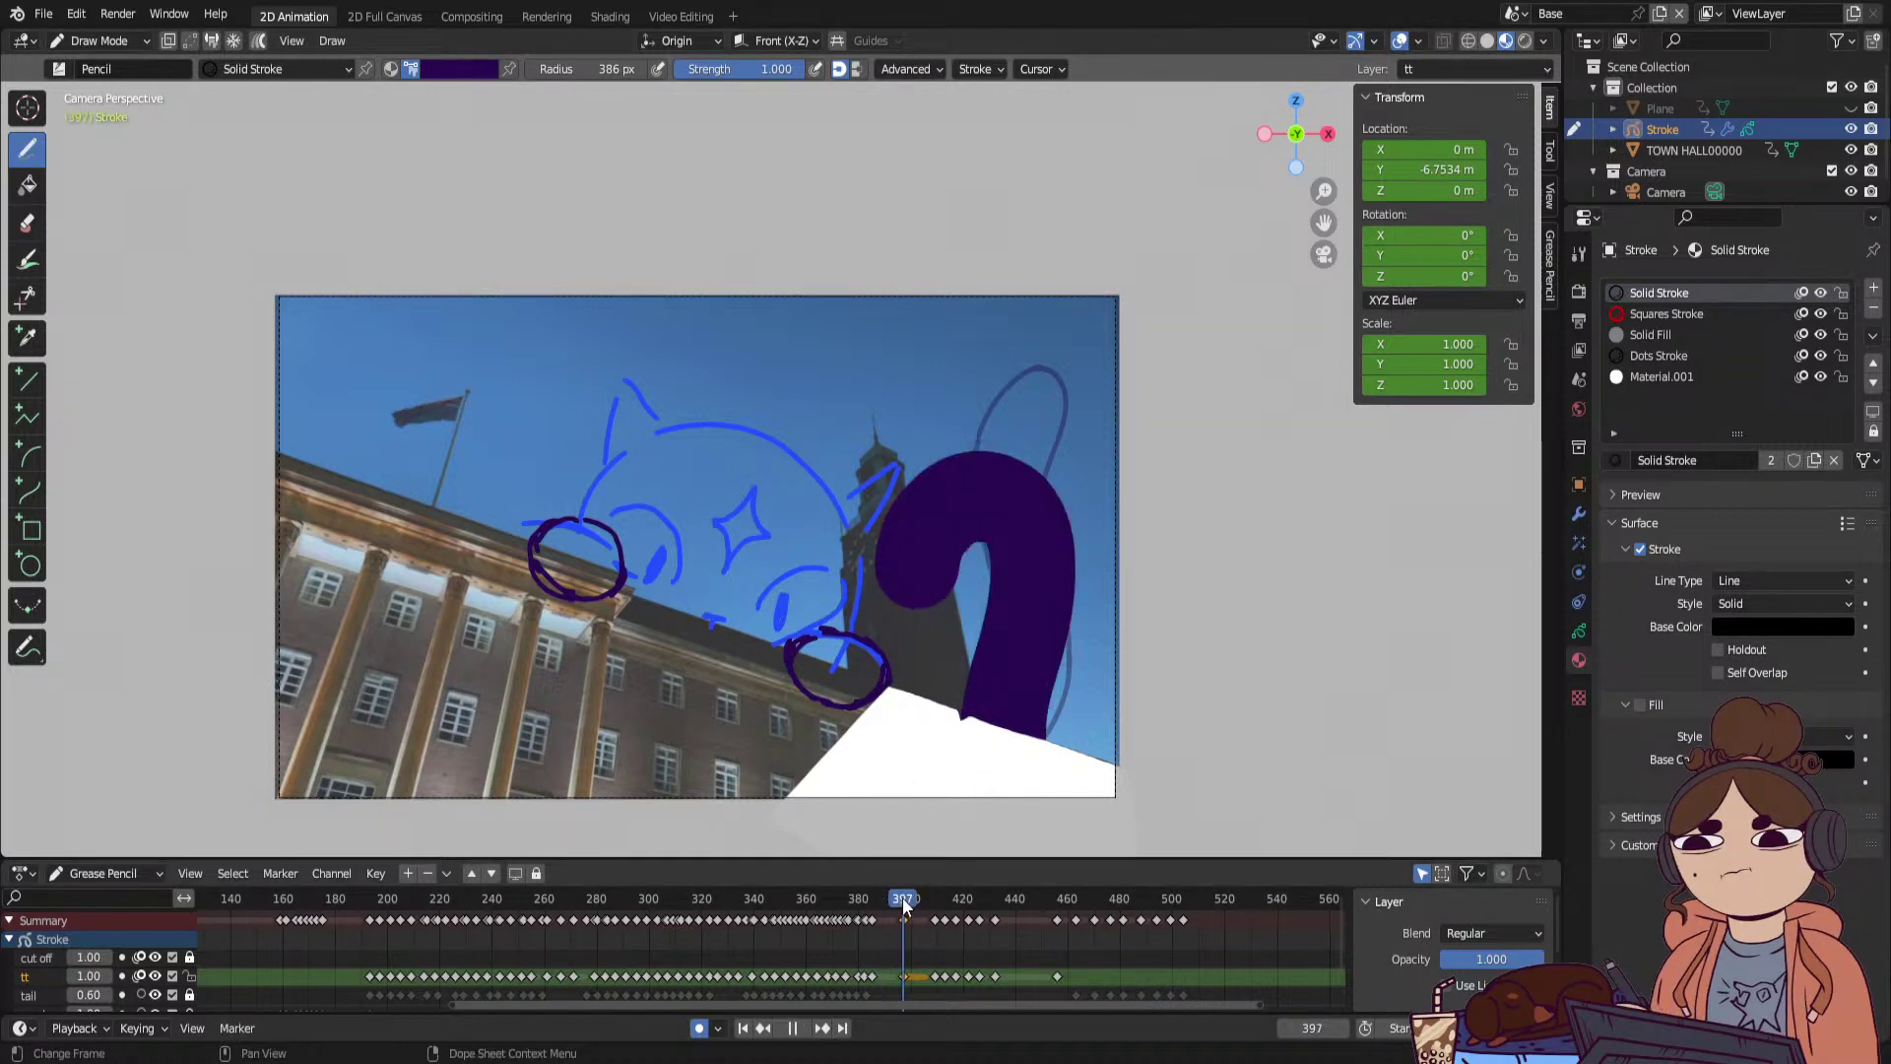
pyautogui.press('space')
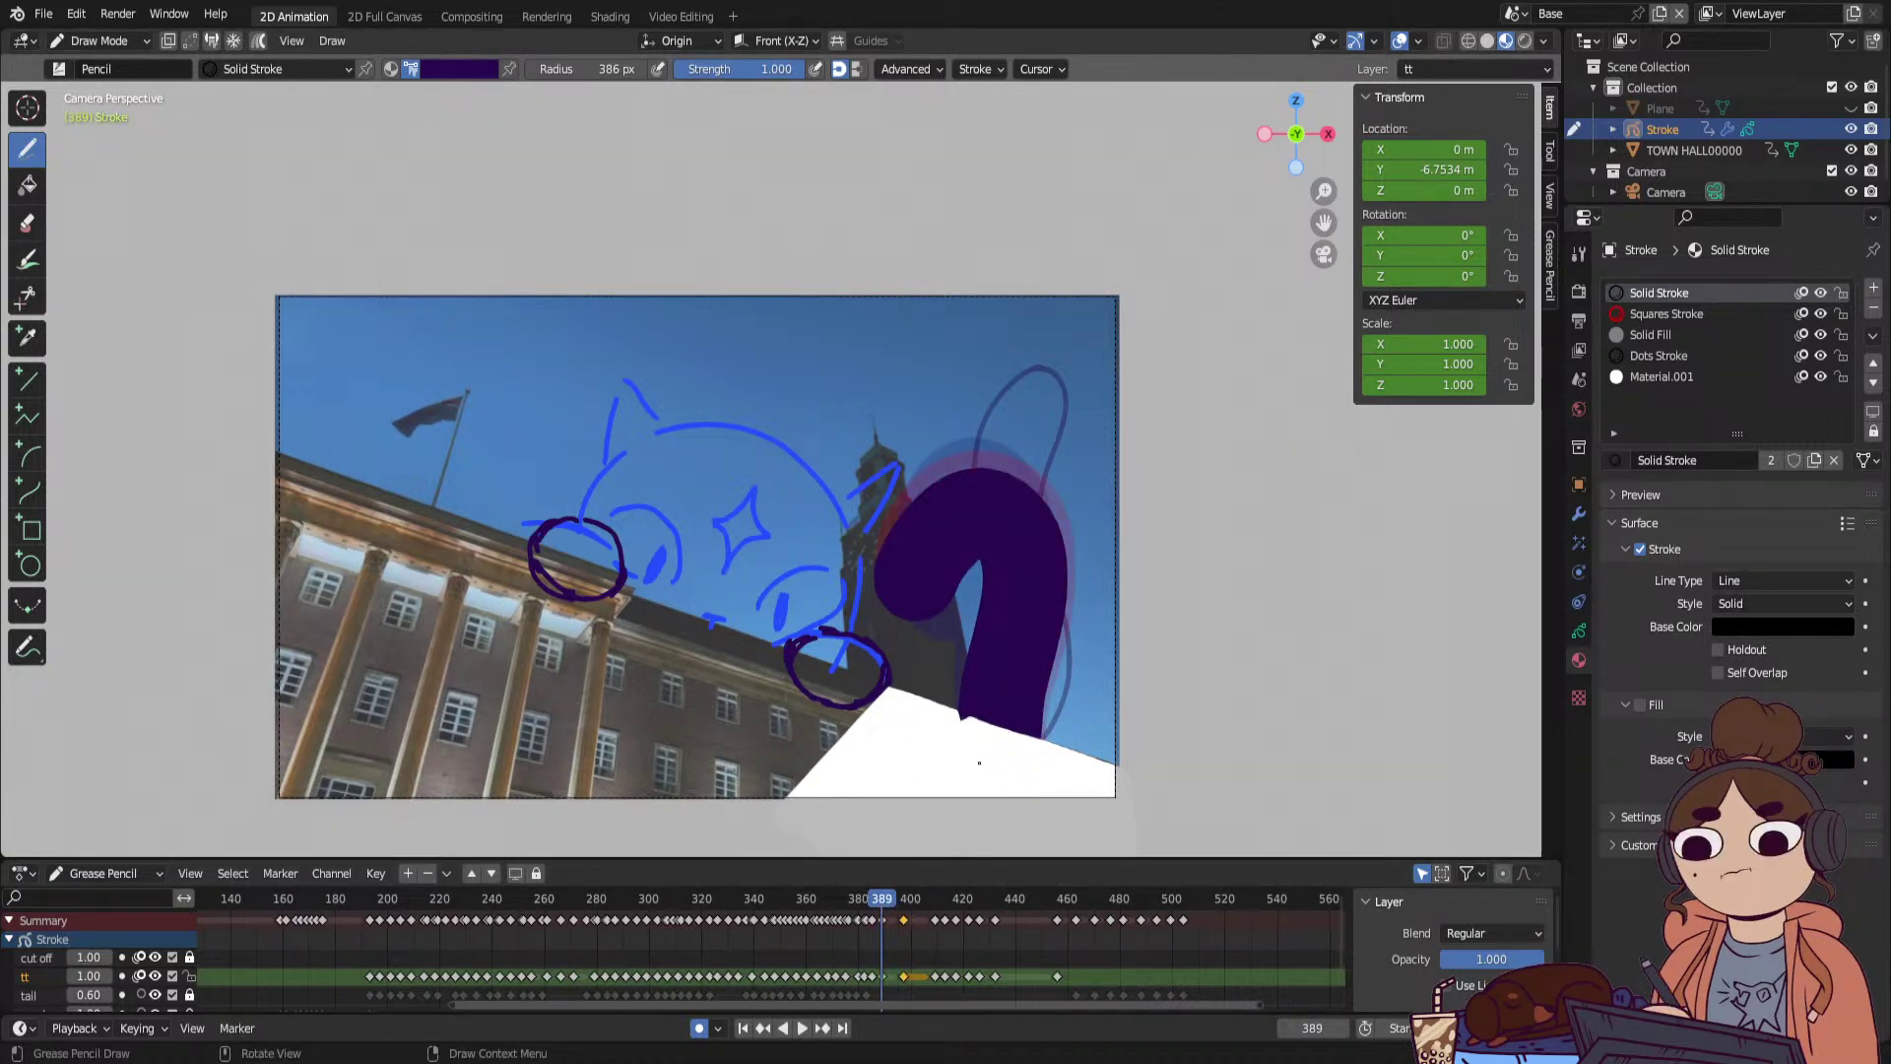
# Undo the tail drawing at frame 390, try a higher-tipped arch at frame 389, and retime the held pose at 397 to about frame 393.
pyautogui.hotkey('ctrl', 'z')
pyautogui.moveTo(983, 734)
pyautogui.mouseDown()
pyautogui.moveTo(1027, 574)
pyautogui.moveTo(1022, 497)
pyautogui.moveTo(979, 488)
pyautogui.mouseUp()
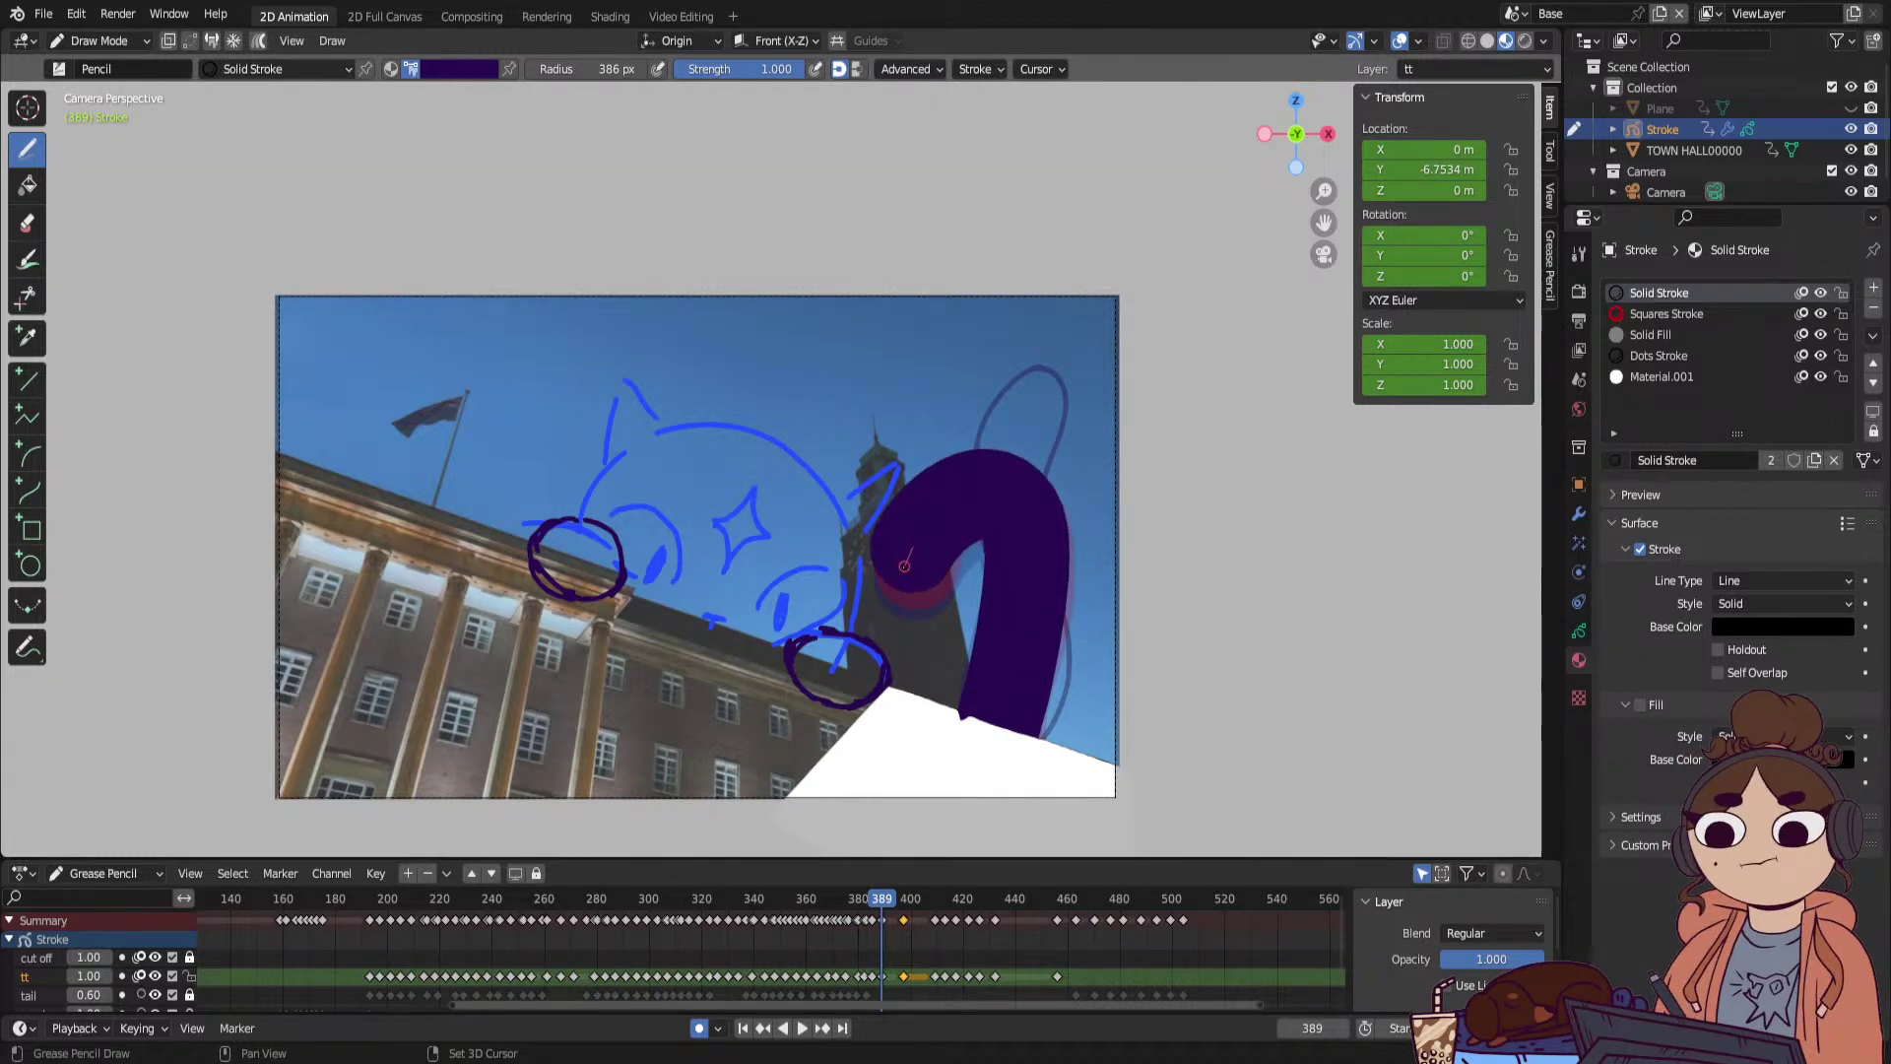
pyautogui.moveTo(904, 565); pyautogui.dragTo(906, 565)
pyautogui.moveTo(868, 900)
pyautogui.mouseDown()
pyautogui.moveTo(942, 901)
pyautogui.moveTo(894, 929)
pyautogui.moveTo(887, 986)
pyautogui.moveTo(872, 978)
pyautogui.moveTo(889, 983)
pyautogui.moveTo(918, 906)
pyautogui.moveTo(938, 907)
pyautogui.moveTo(913, 916)
pyautogui.mouseUp()
pyautogui.click(883, 976)
pyautogui.press('Delete')
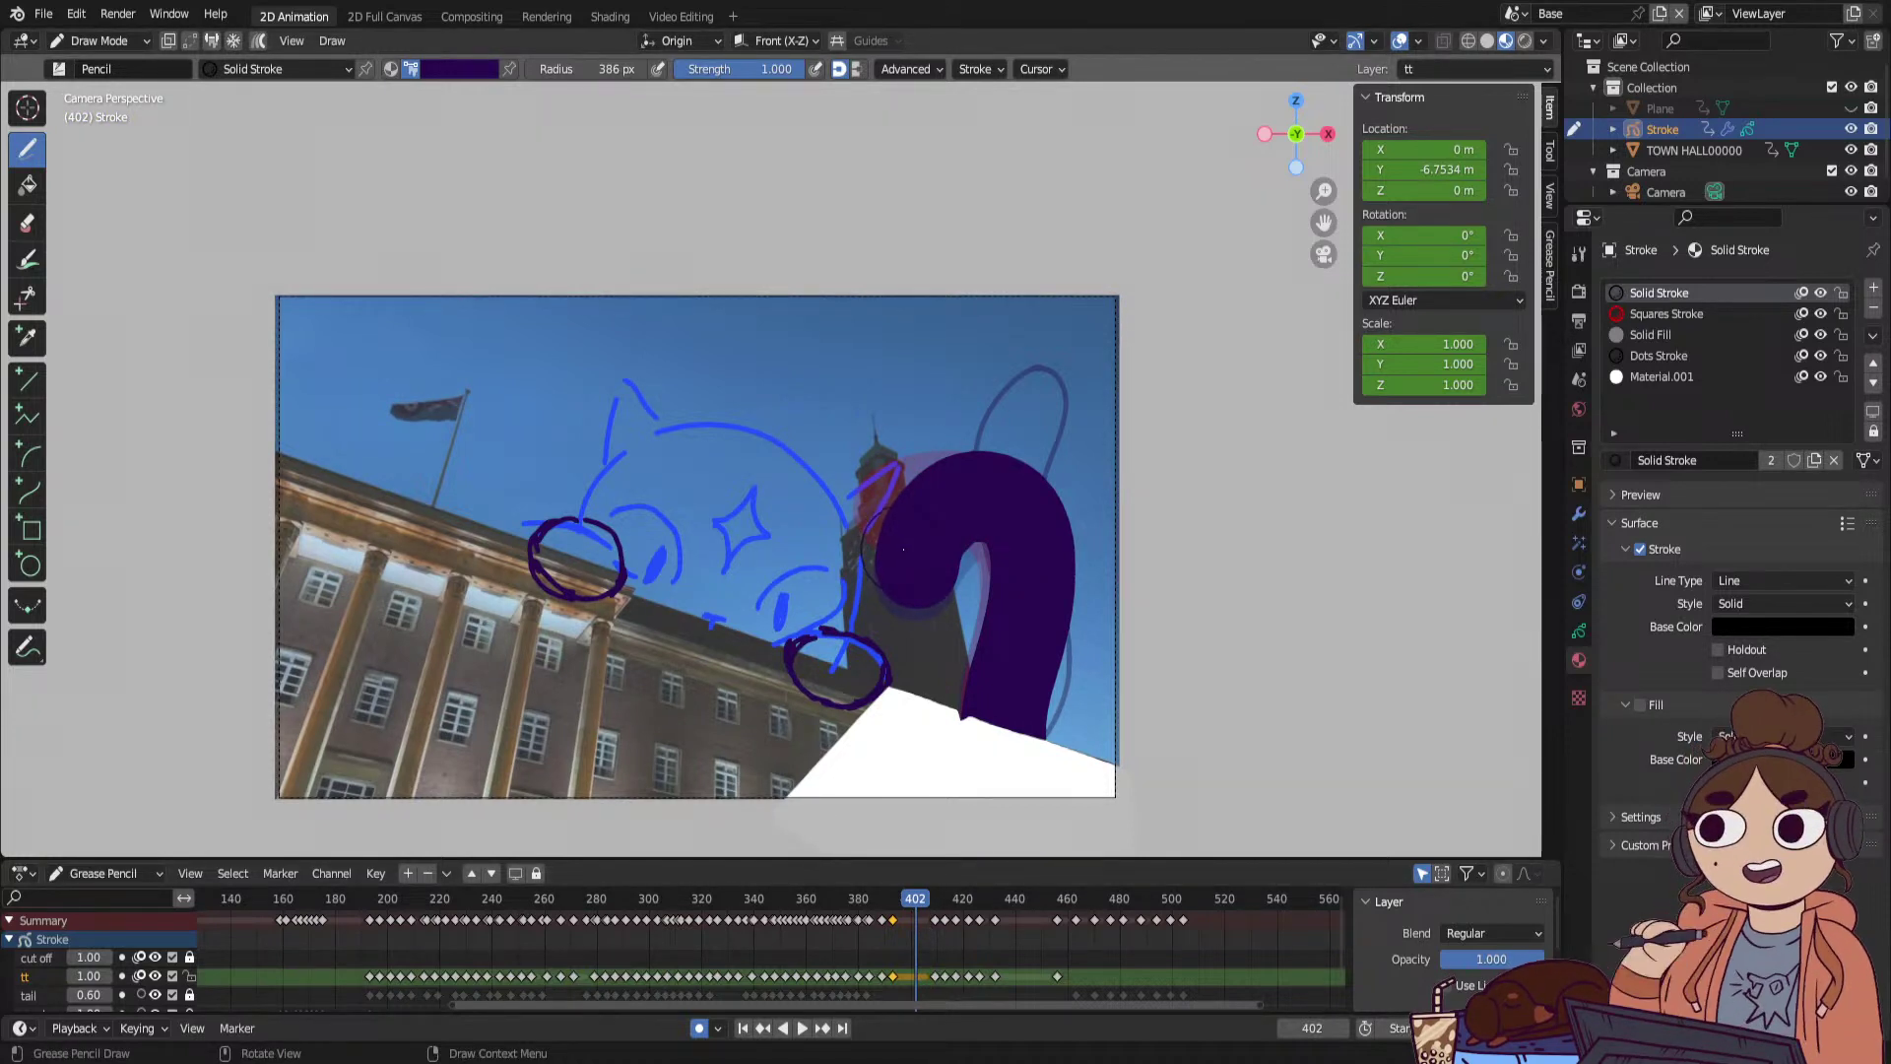
# Try drawing the tail at frame 402 arching toward the cat's ear, and move its keyframe to frame 393.
pyautogui.moveTo(941, 506)
pyautogui.keyDown('shift'); pyautogui.mouseDown()
pyautogui.moveTo(998, 522)
pyautogui.moveTo(1020, 785)
pyautogui.mouseUp(); pyautogui.keyUp('shift')
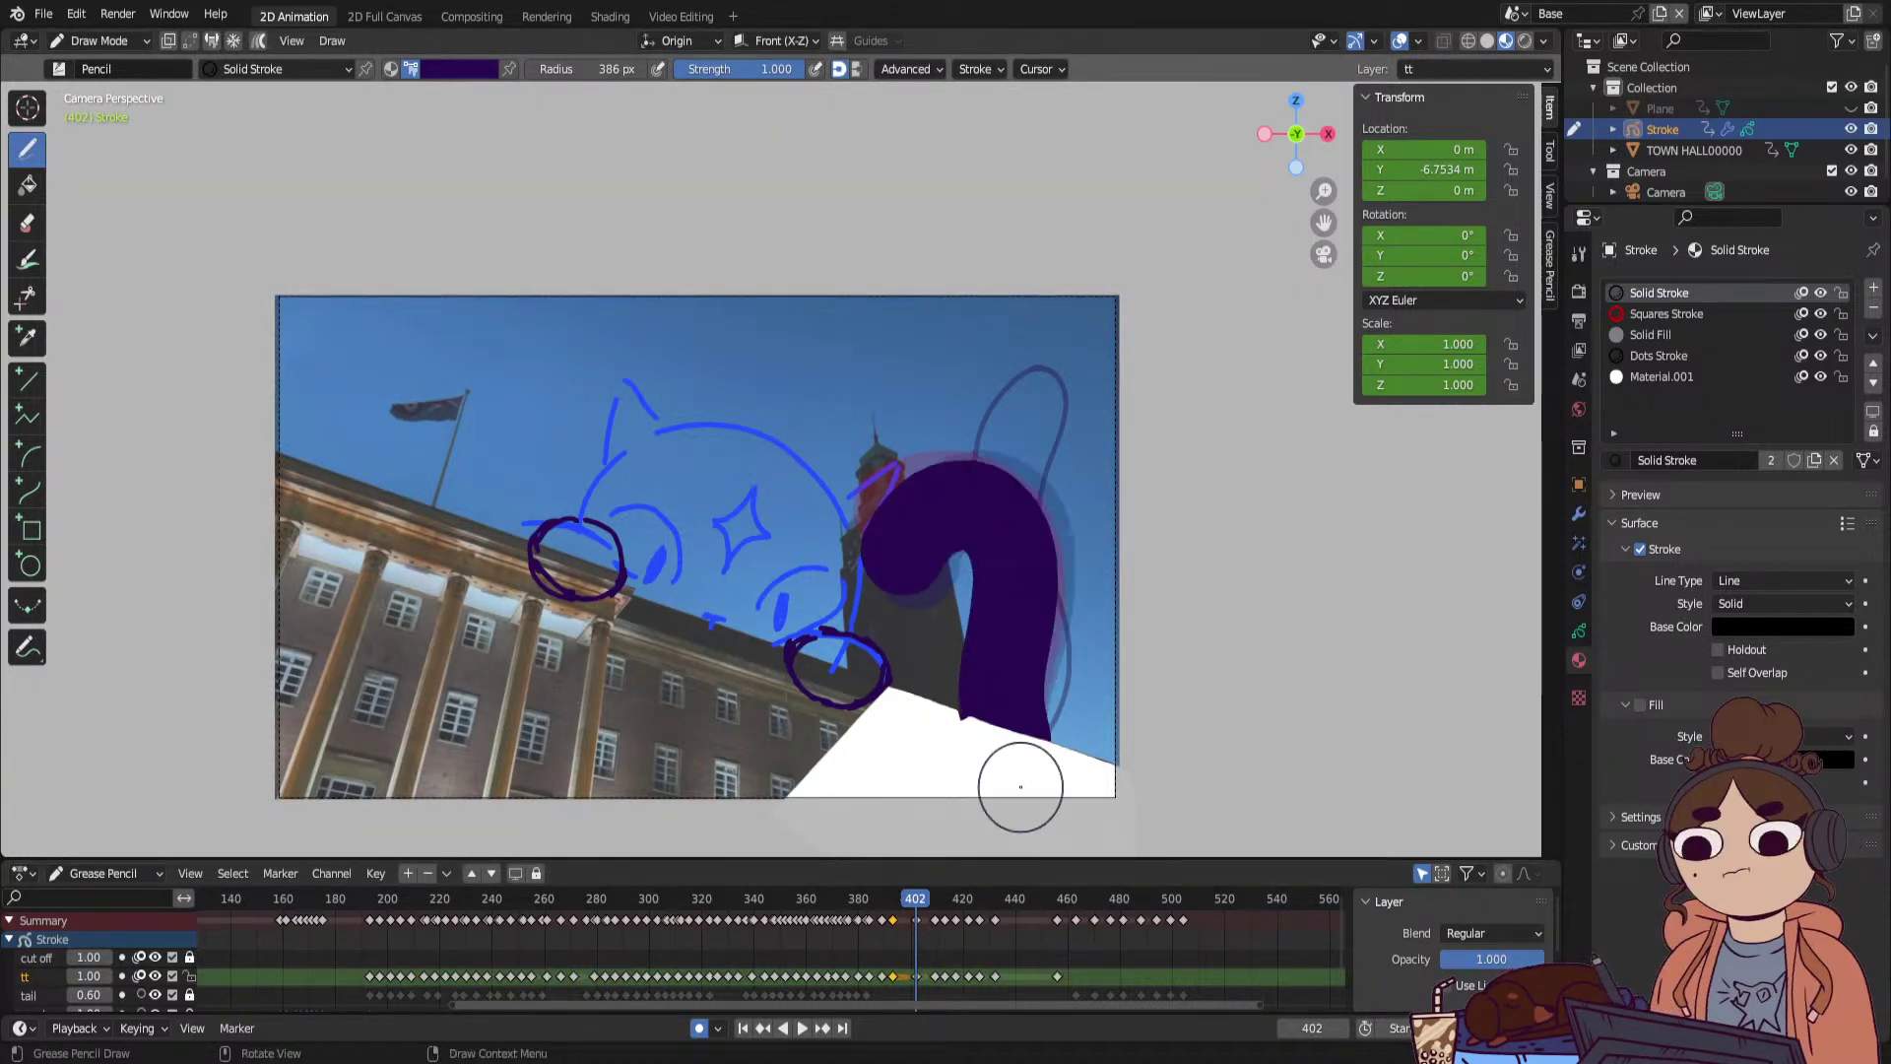
pyautogui.press('space')
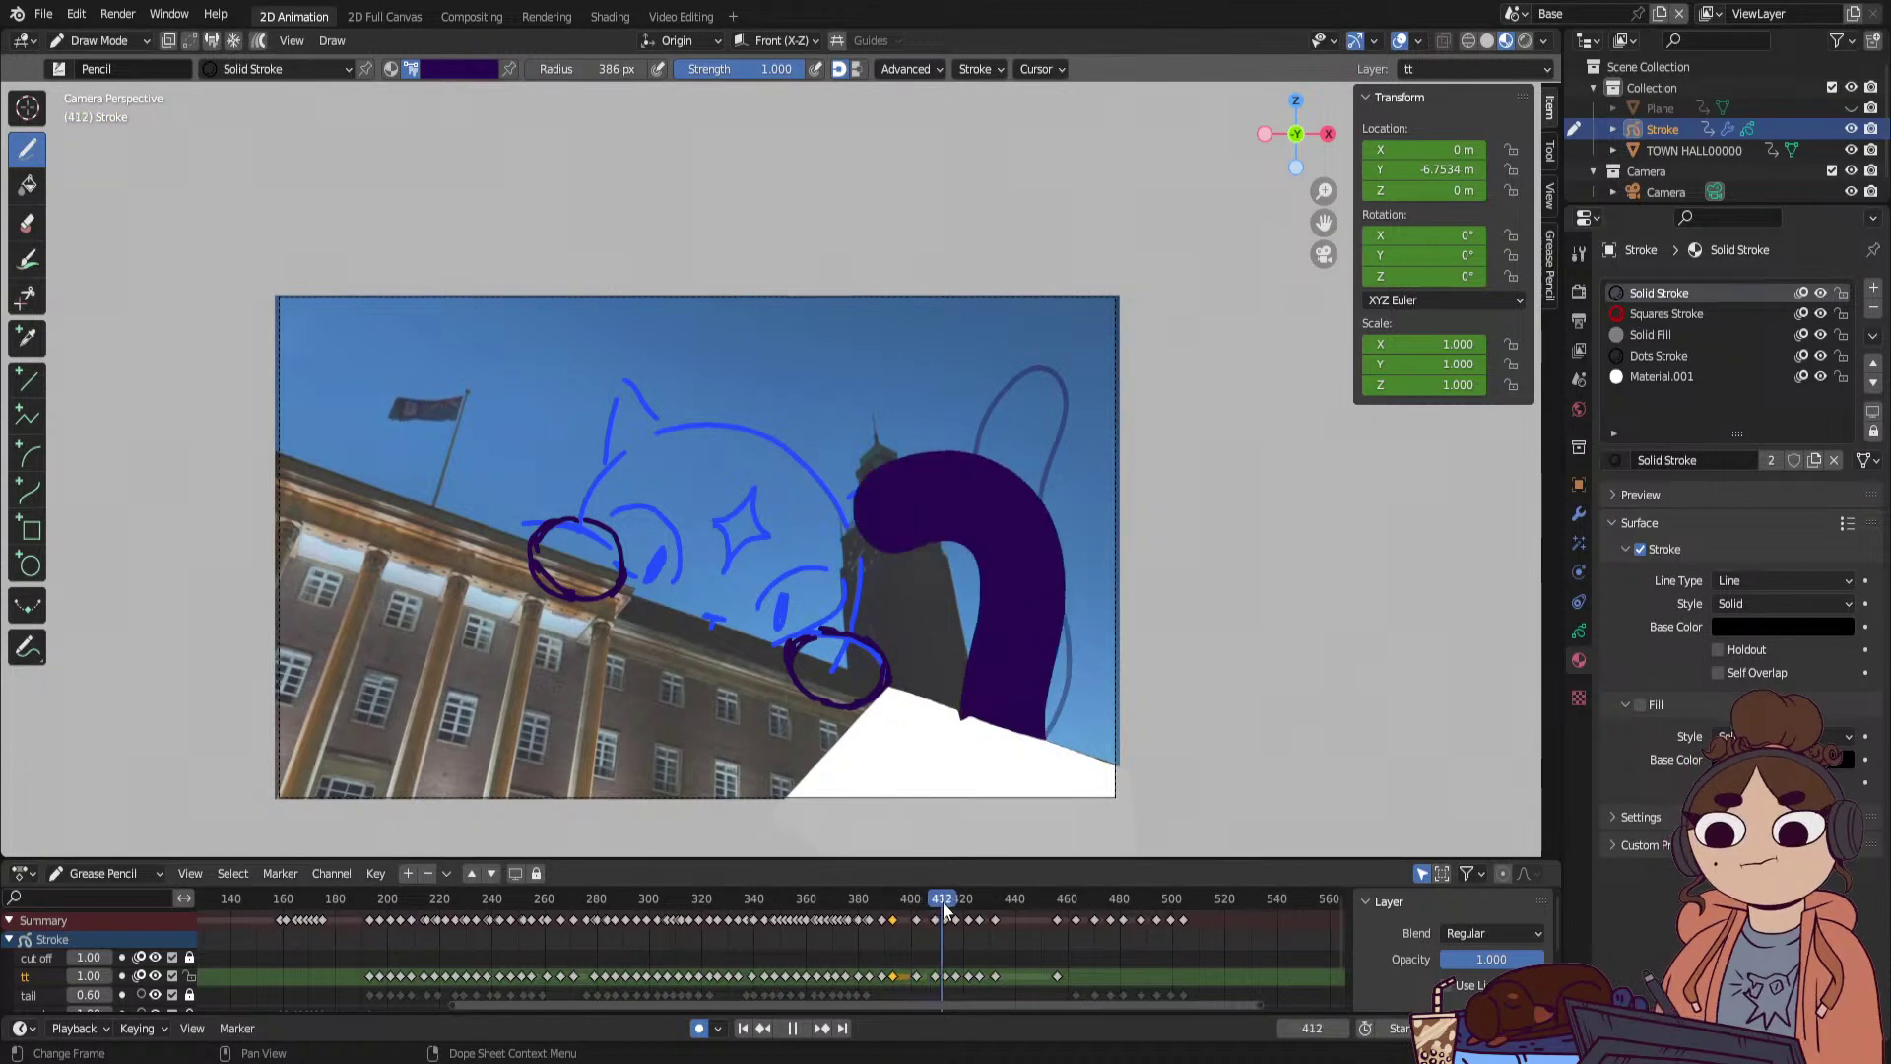
pyautogui.moveTo(930, 910)
pyautogui.mouseDown()
pyautogui.moveTo(824, 954)
pyautogui.moveTo(912, 937)
pyautogui.moveTo(870, 950)
pyautogui.moveTo(895, 951)
pyautogui.moveTo(875, 993)
pyautogui.moveTo(888, 901)
pyautogui.moveTo(808, 938)
pyautogui.moveTo(927, 942)
pyautogui.mouseUp()
pyautogui.press('Delete')
pyautogui.press('g')
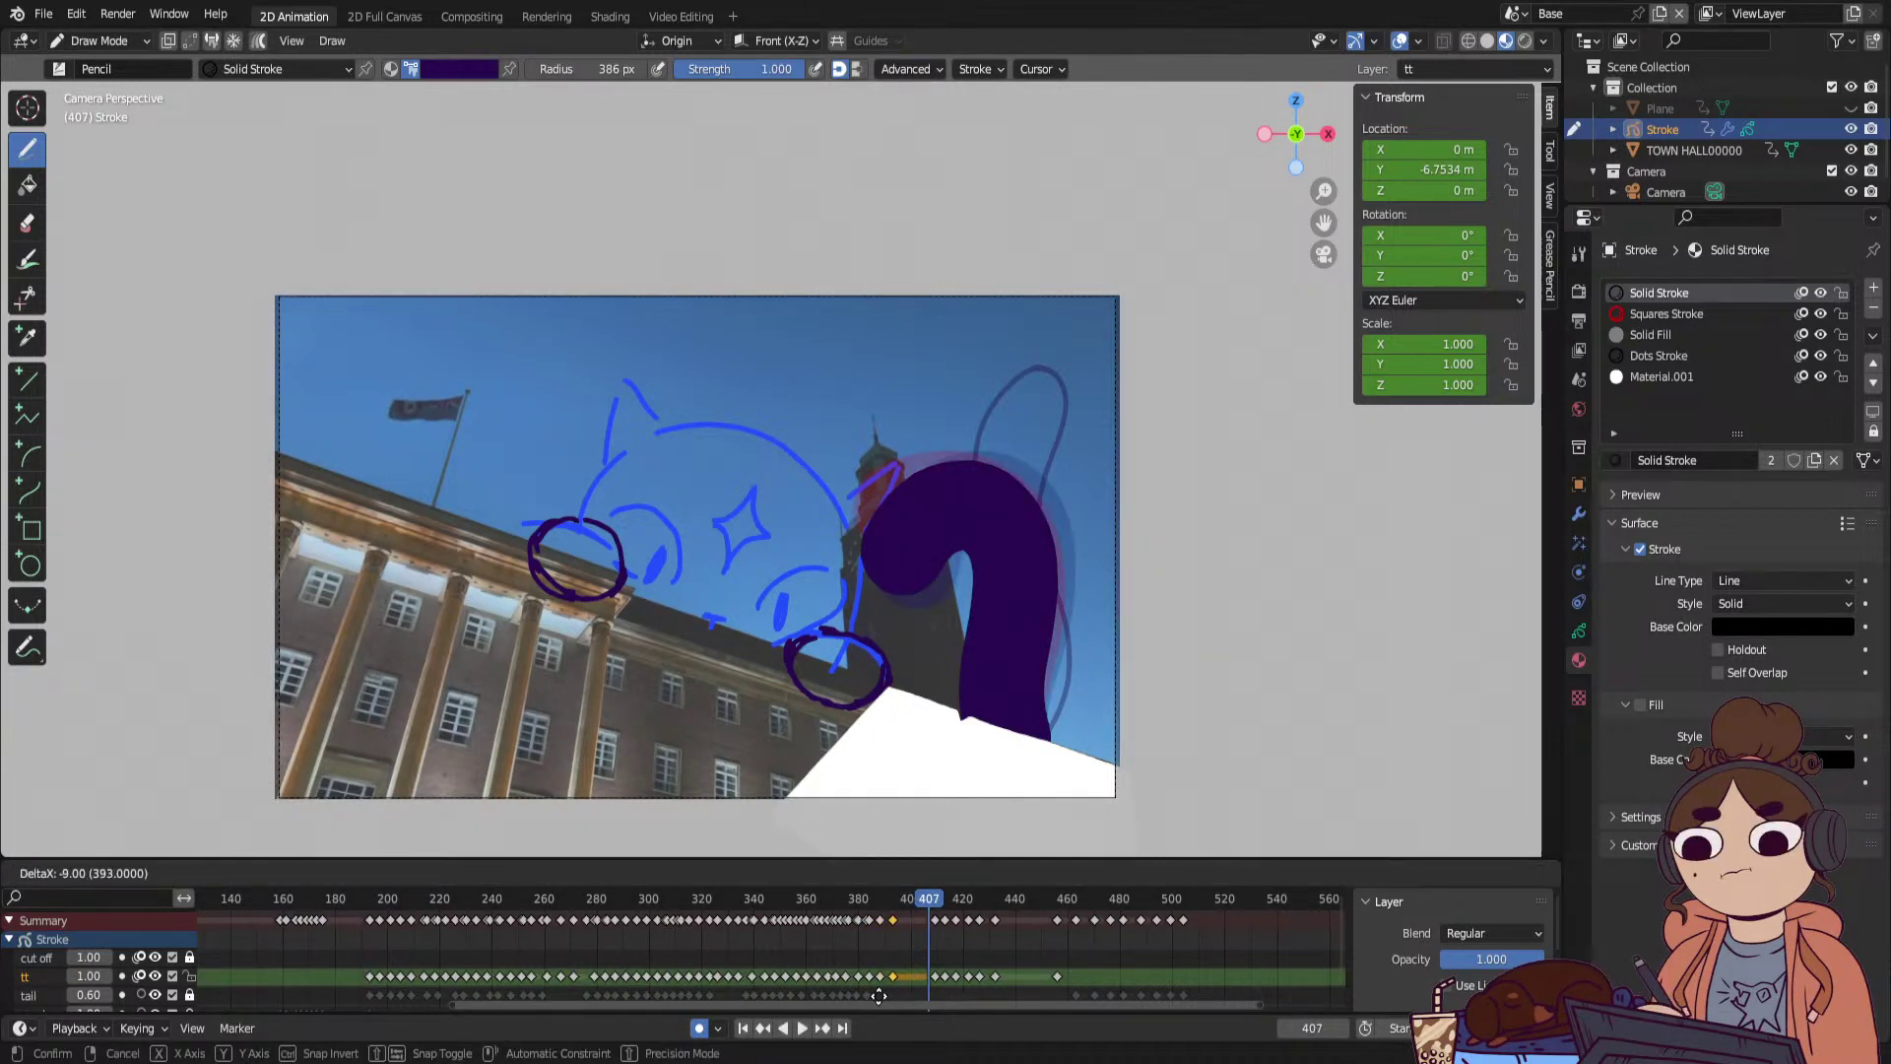
pyautogui.click(879, 996)
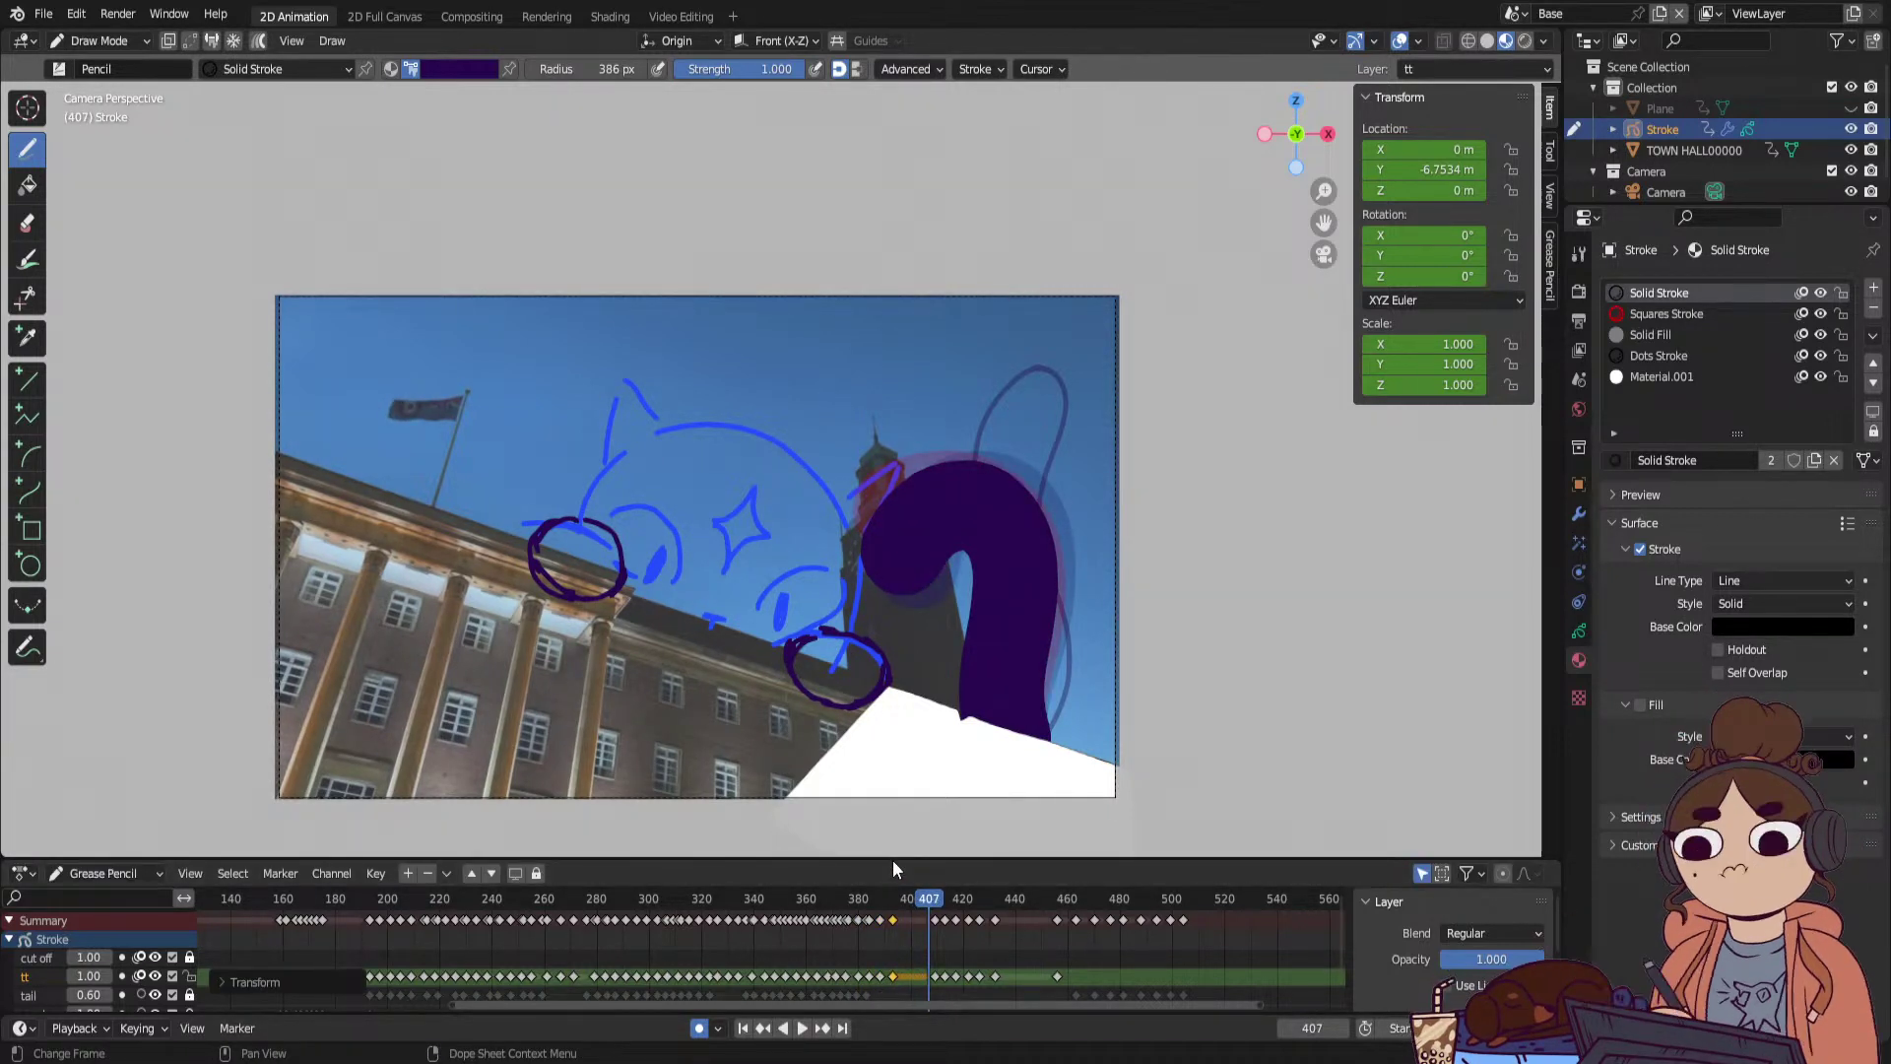
# Shift the tail keyframes between frames 410 and 432 about 10 frames earlier, and check the motion from frame 193.
pyautogui.click(884, 910)
pyautogui.press('space')
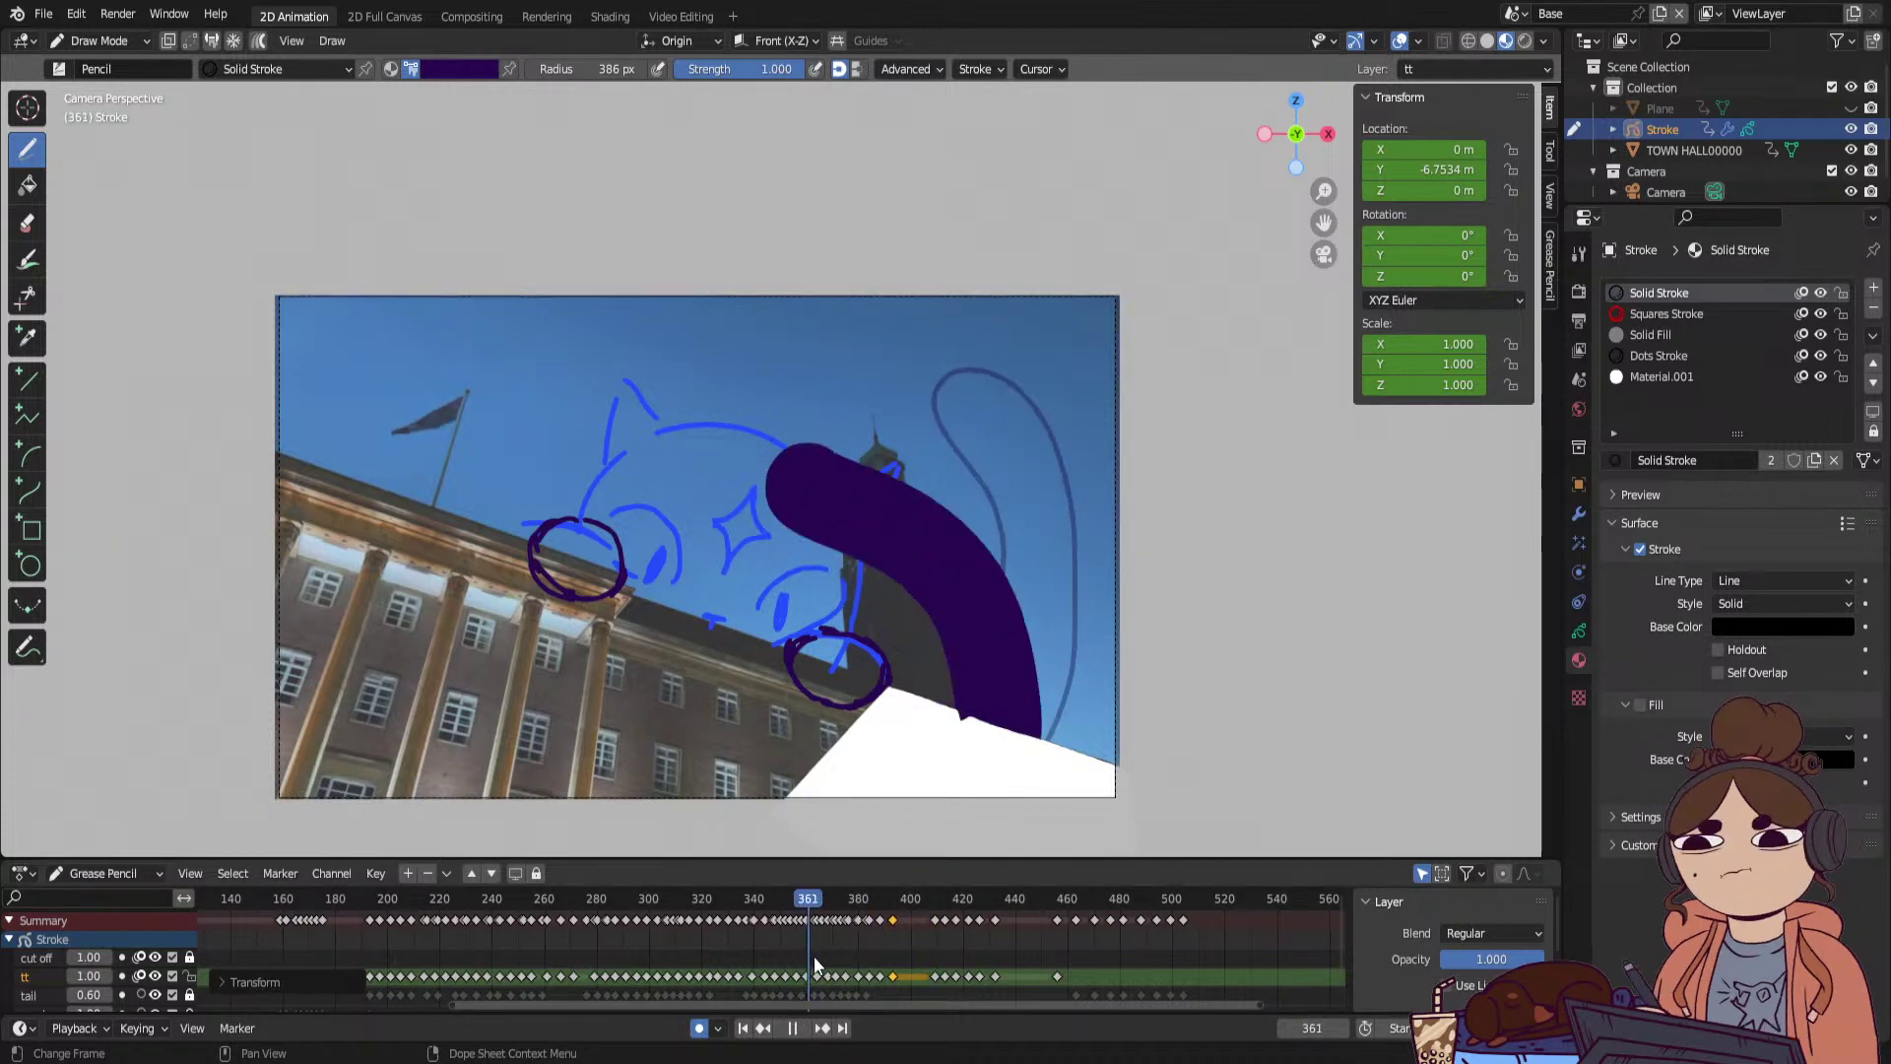
pyautogui.press('space')
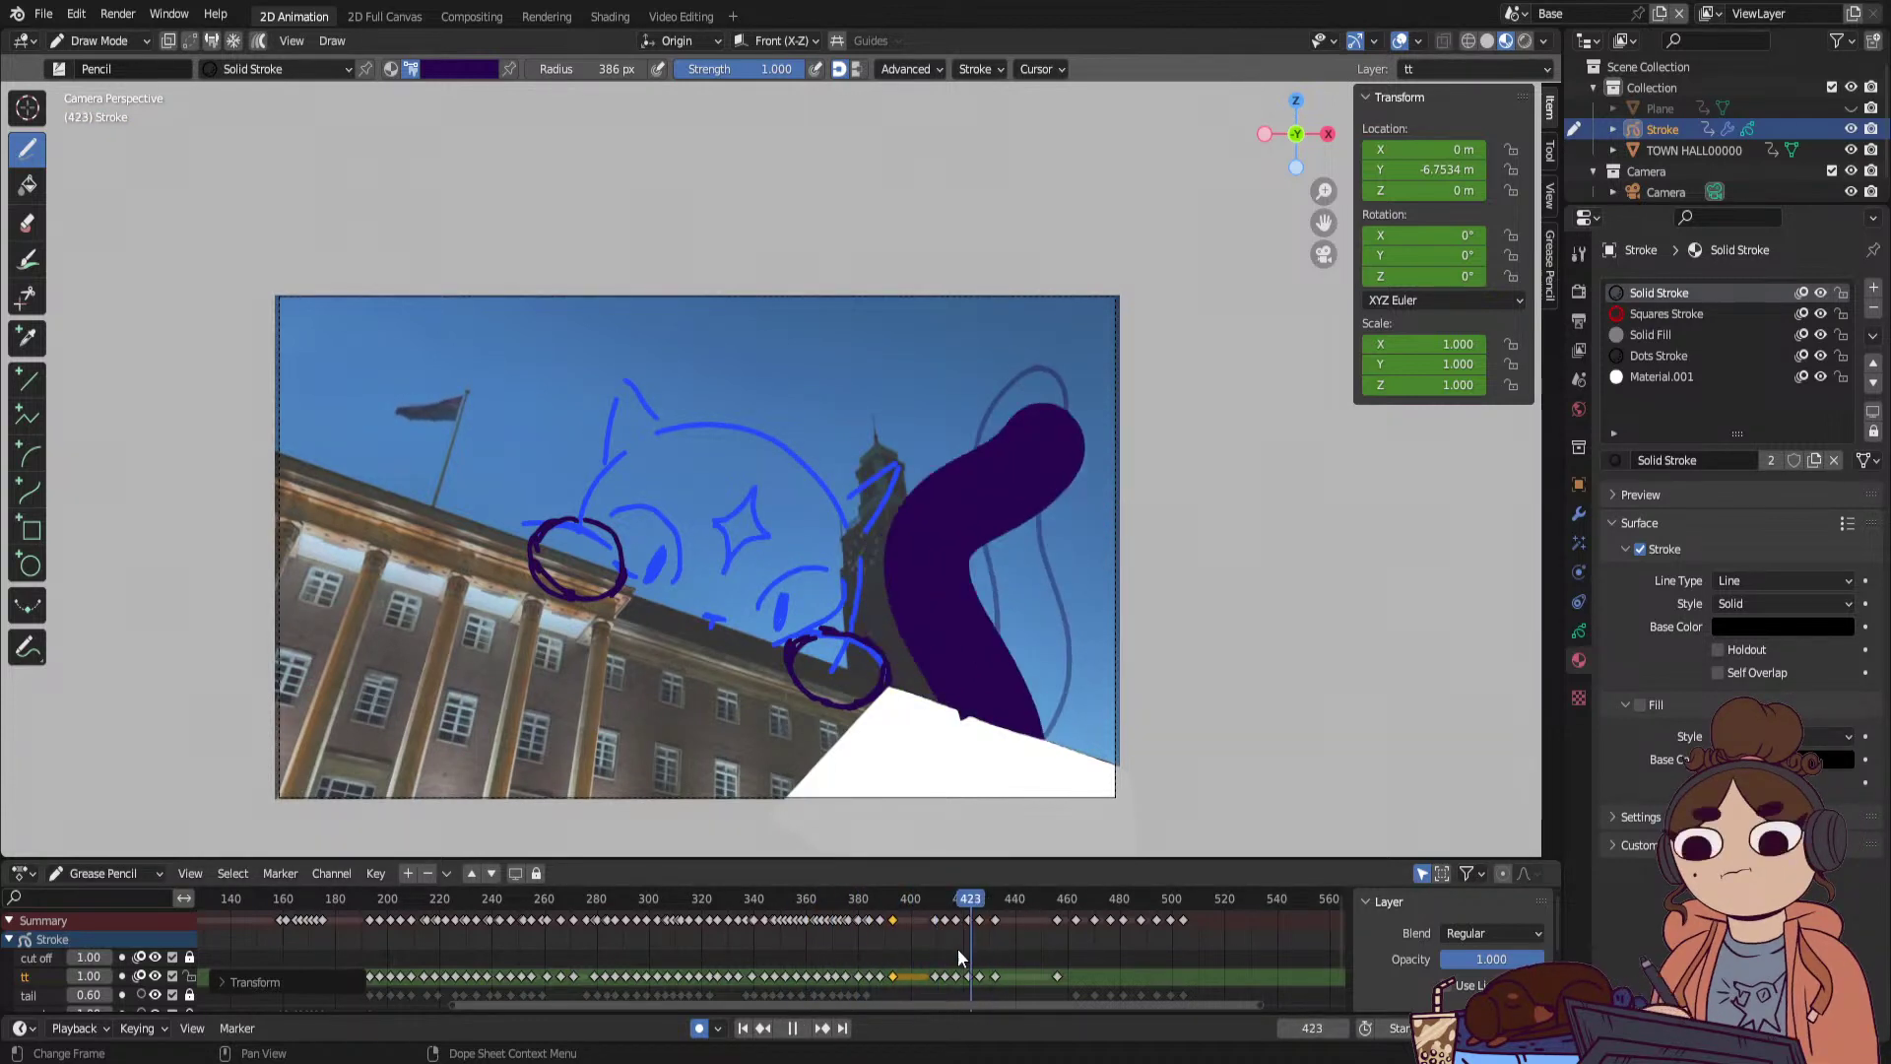
pyautogui.click(916, 975)
pyautogui.moveTo(991, 977); pyautogui.dragTo(957, 978)
pyautogui.click(370, 898)
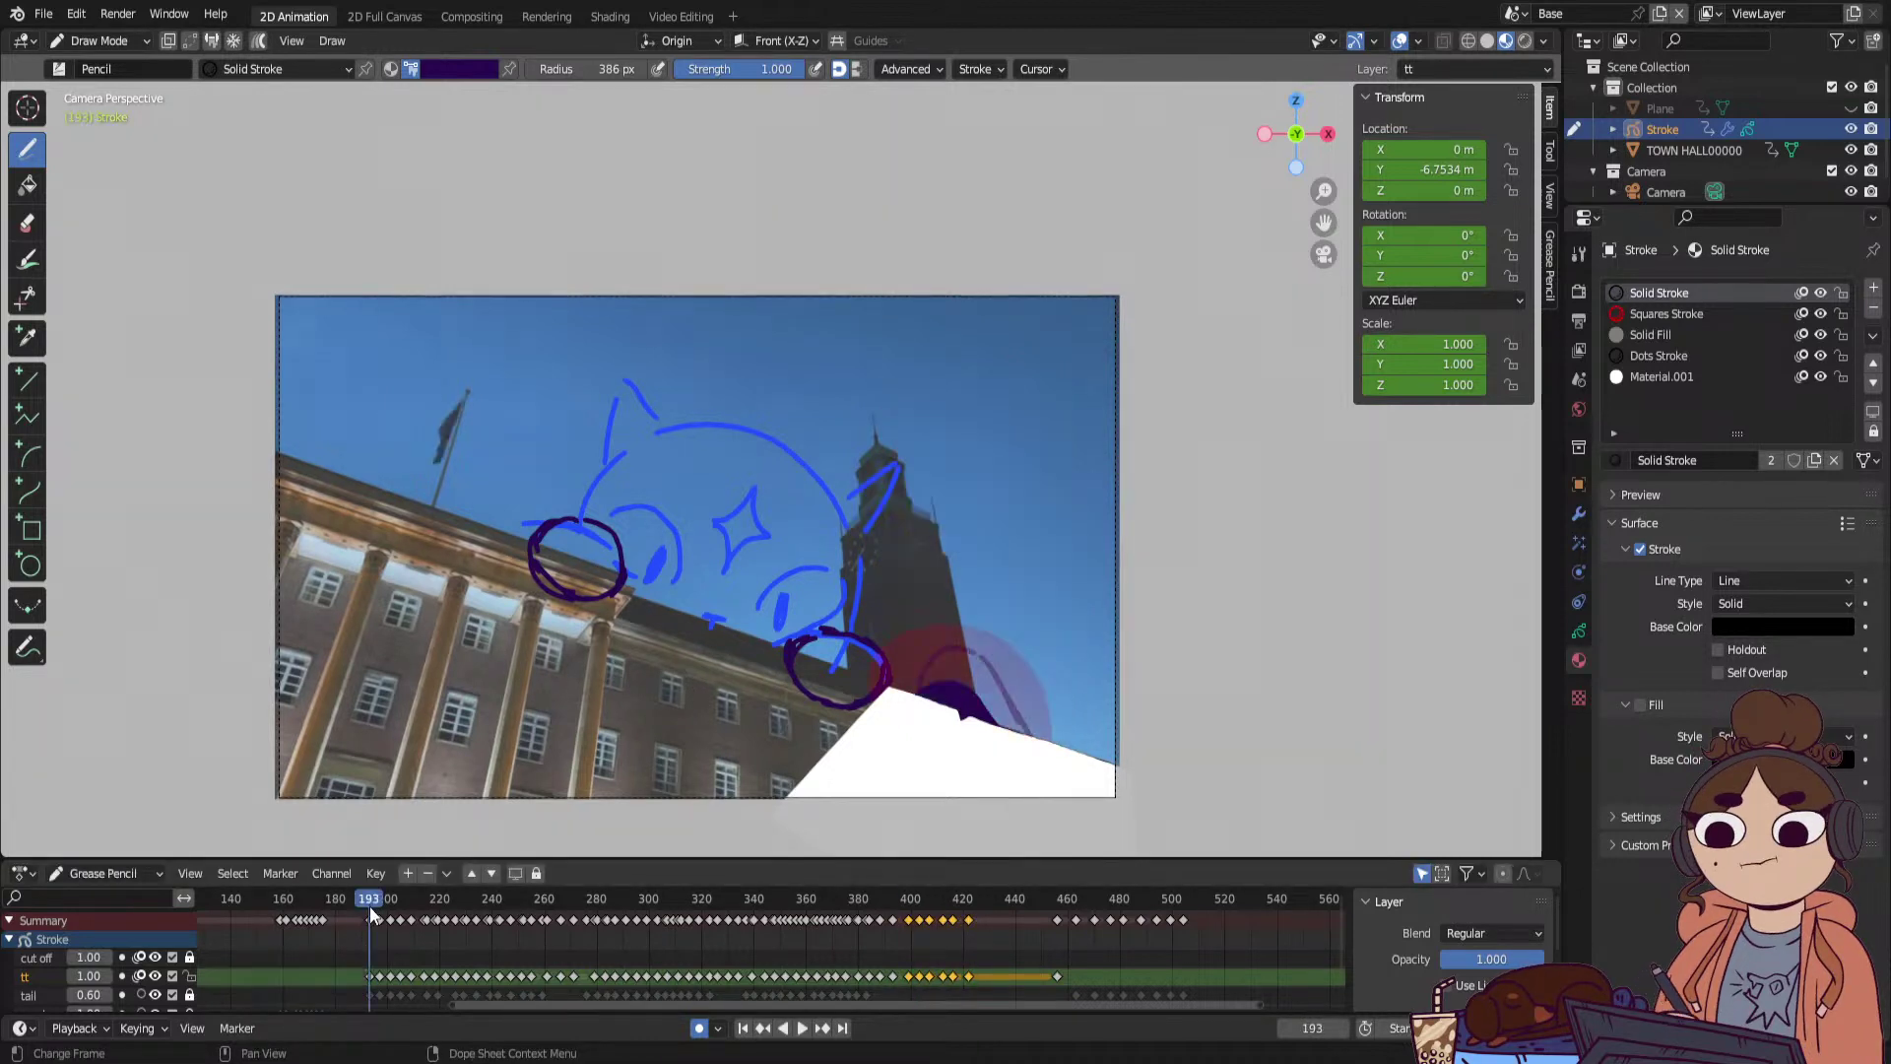
pyautogui.press('space')
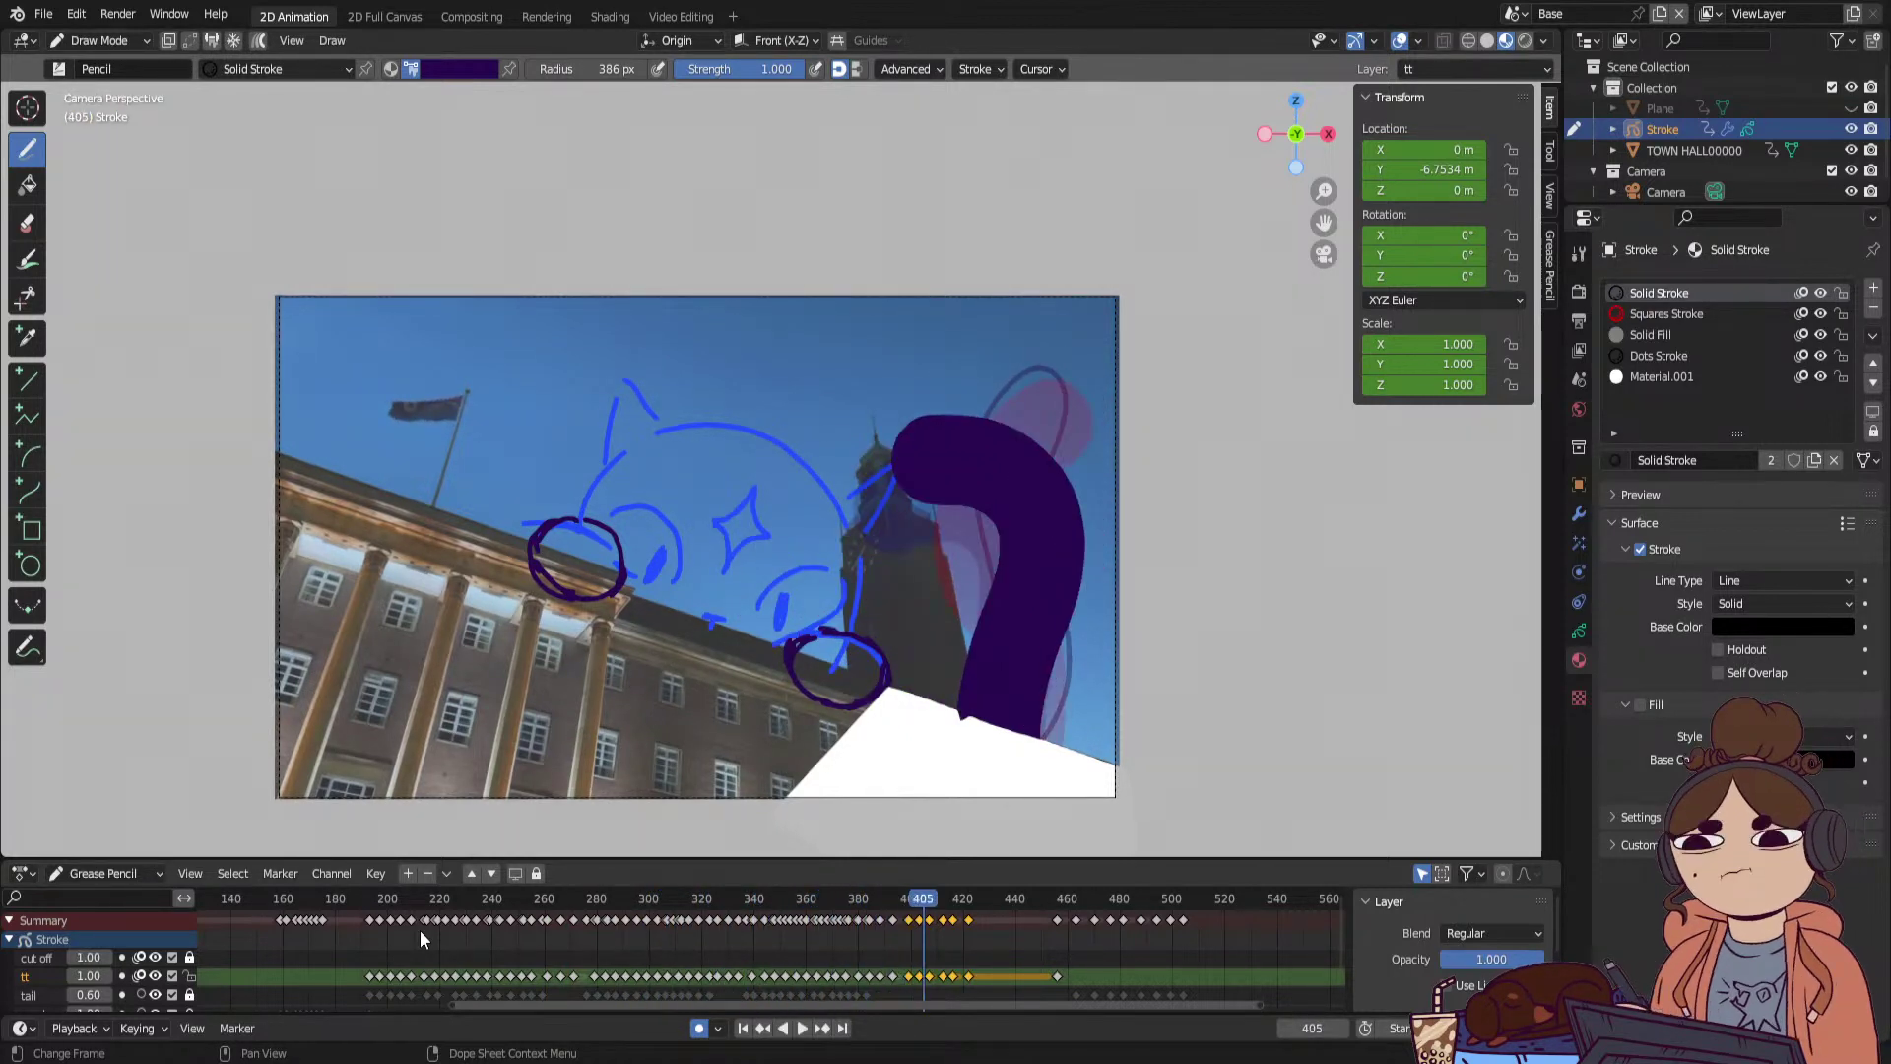
# Delete the tail keyframes on the tt layer between about frames 368 and 404.
pyautogui.click(858, 902)
pyautogui.moveTo(848, 919); pyautogui.dragTo(829, 926)
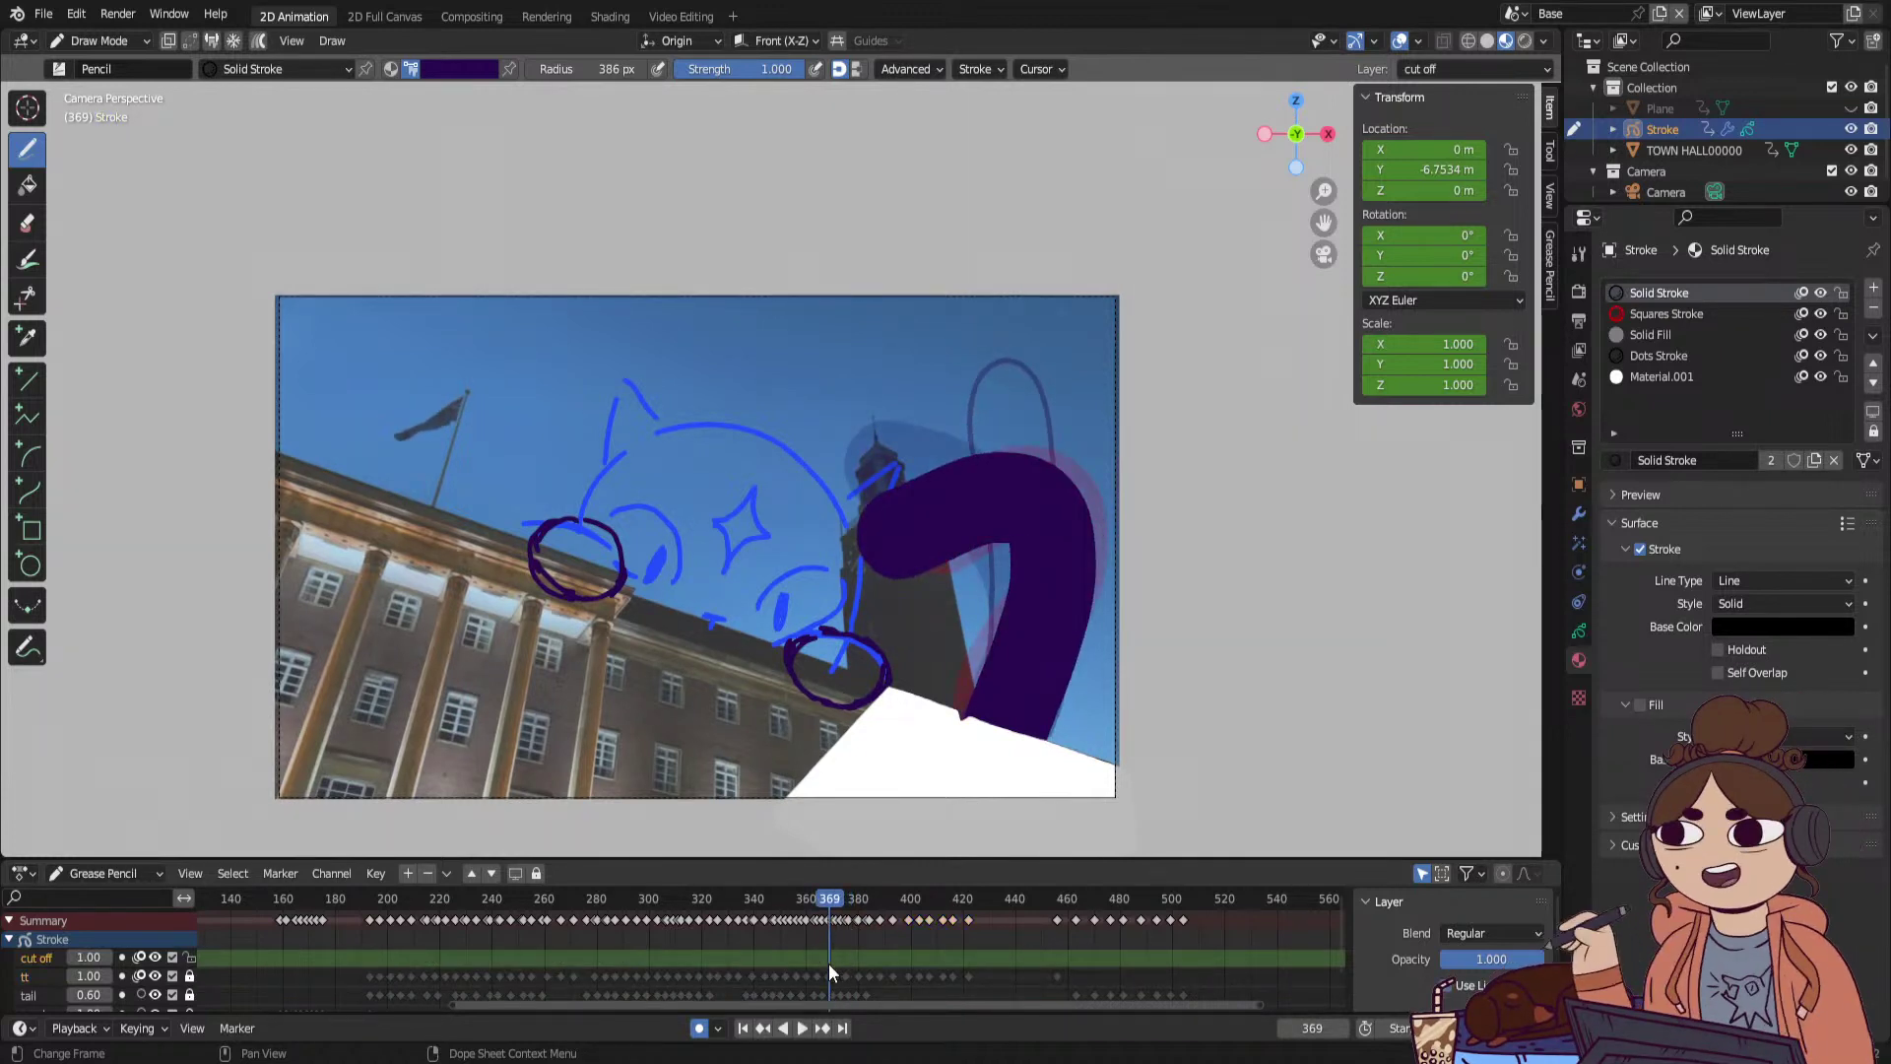
pyautogui.moveTo(829, 967); pyautogui.dragTo(856, 981)
pyautogui.click(882, 977)
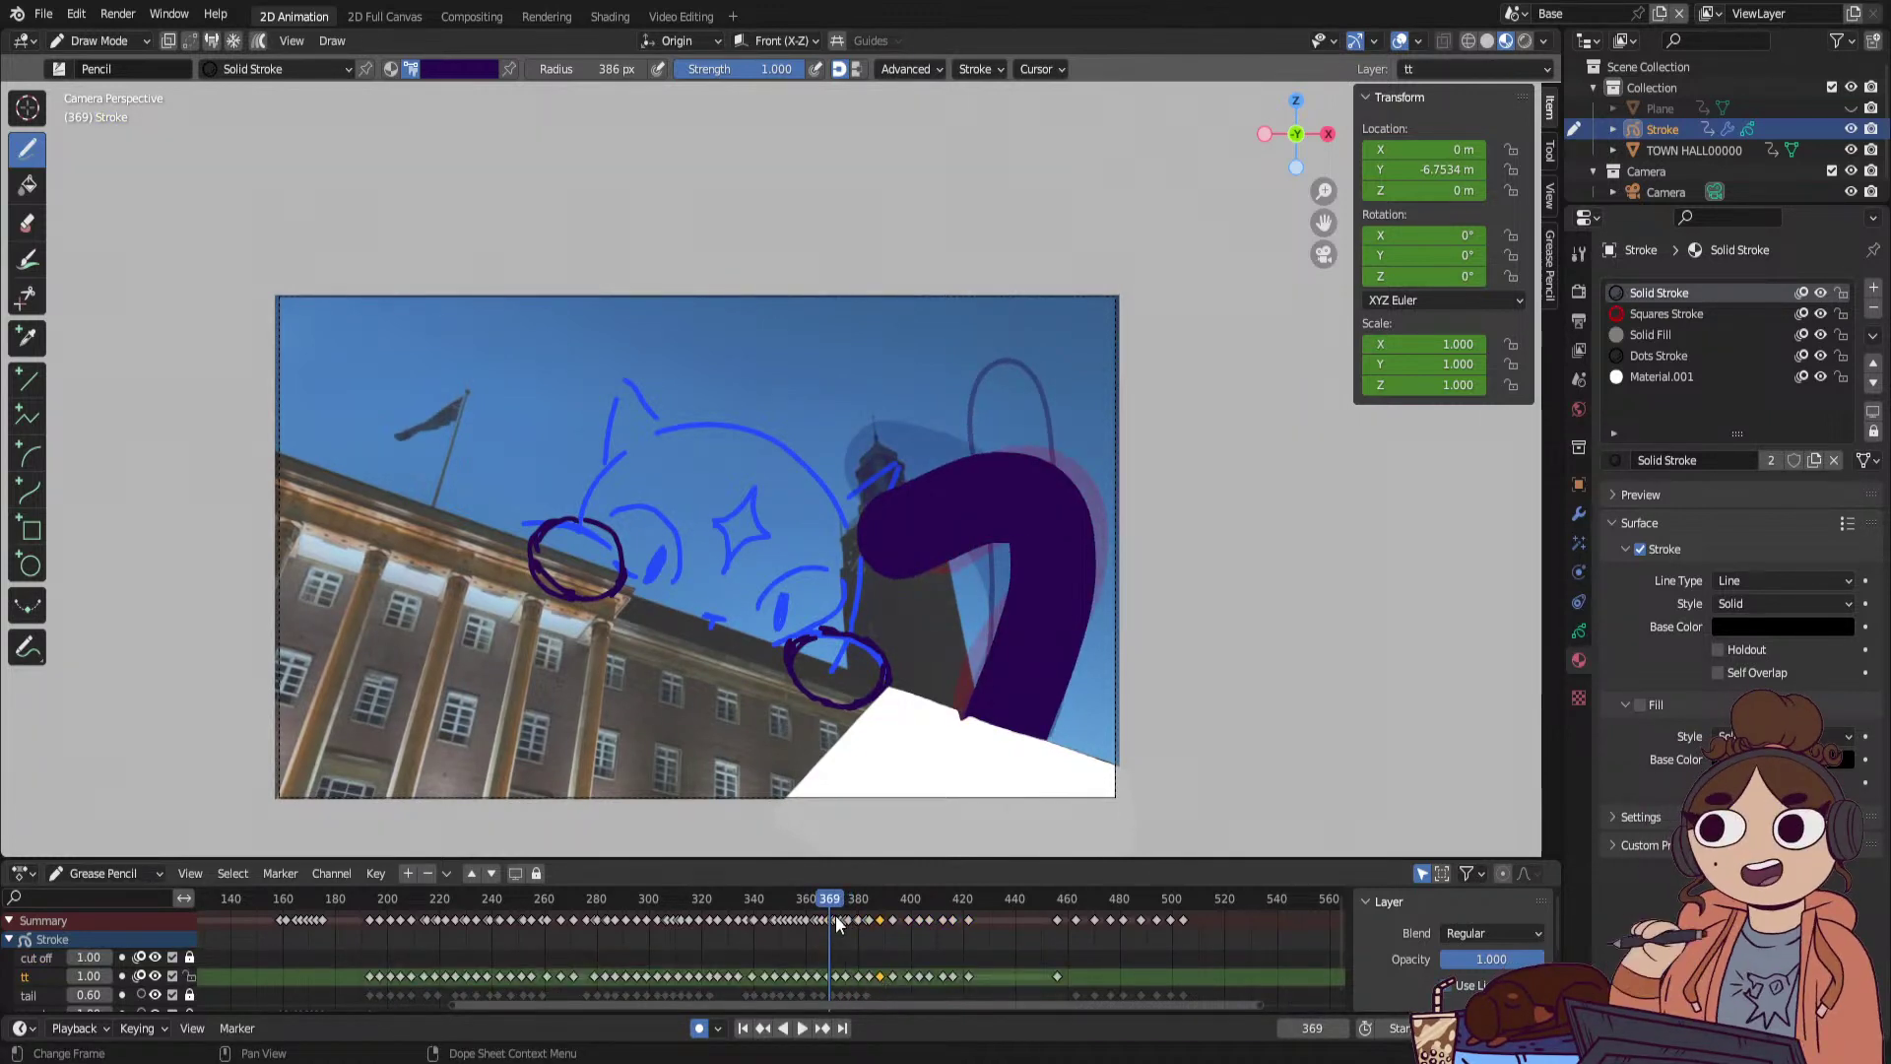
pyautogui.press('space')
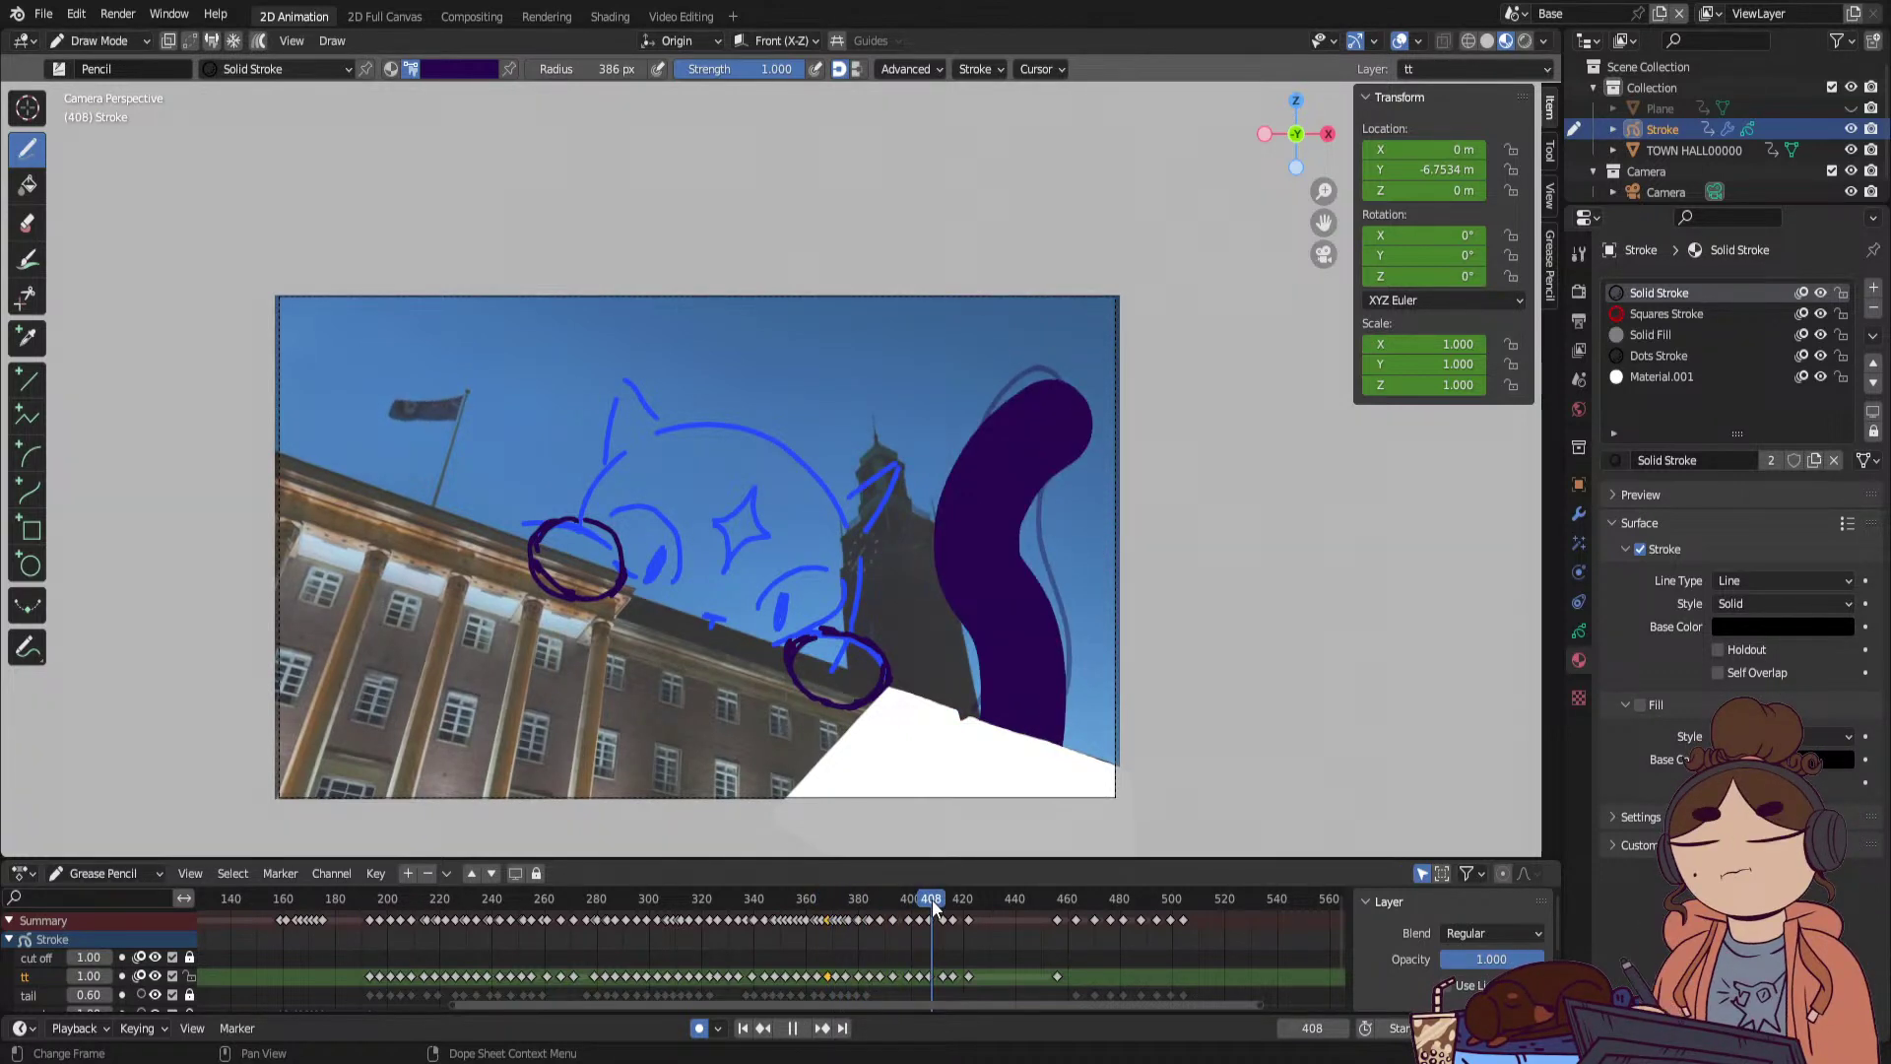
pyautogui.moveTo(932, 900); pyautogui.dragTo(932, 900)
pyautogui.keyDown('shift'); pyautogui.click(920, 977); pyautogui.keyUp('shift')
pyautogui.keyDown('shift'); pyautogui.click(909, 975); pyautogui.keyUp('shift')
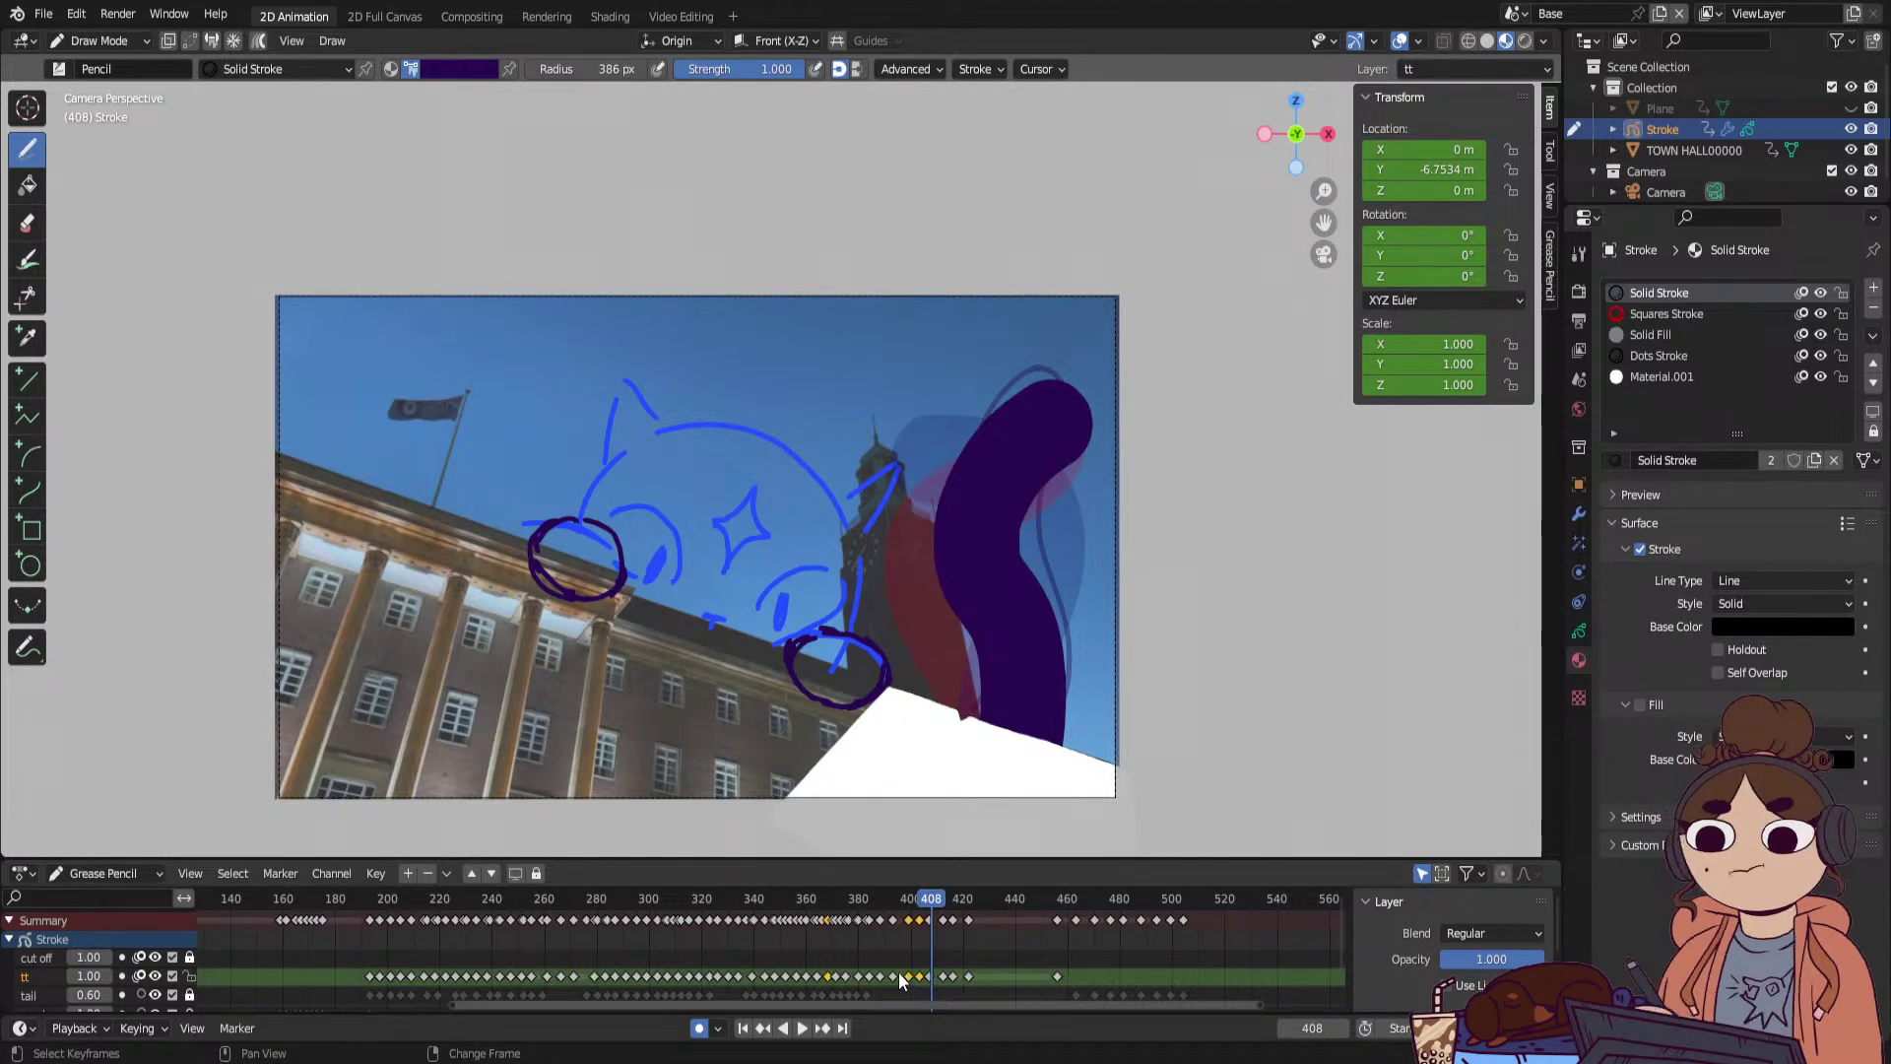
pyautogui.keyDown('shift'); pyautogui.click(890, 977); pyautogui.keyUp('shift')
pyautogui.keyDown('shift'); pyautogui.click(871, 976); pyautogui.keyUp('shift')
pyautogui.keyDown('shift'); pyautogui.click(858, 977); pyautogui.keyUp('shift')
pyautogui.keyDown('shift'); pyautogui.click(844, 976); pyautogui.keyUp('shift')
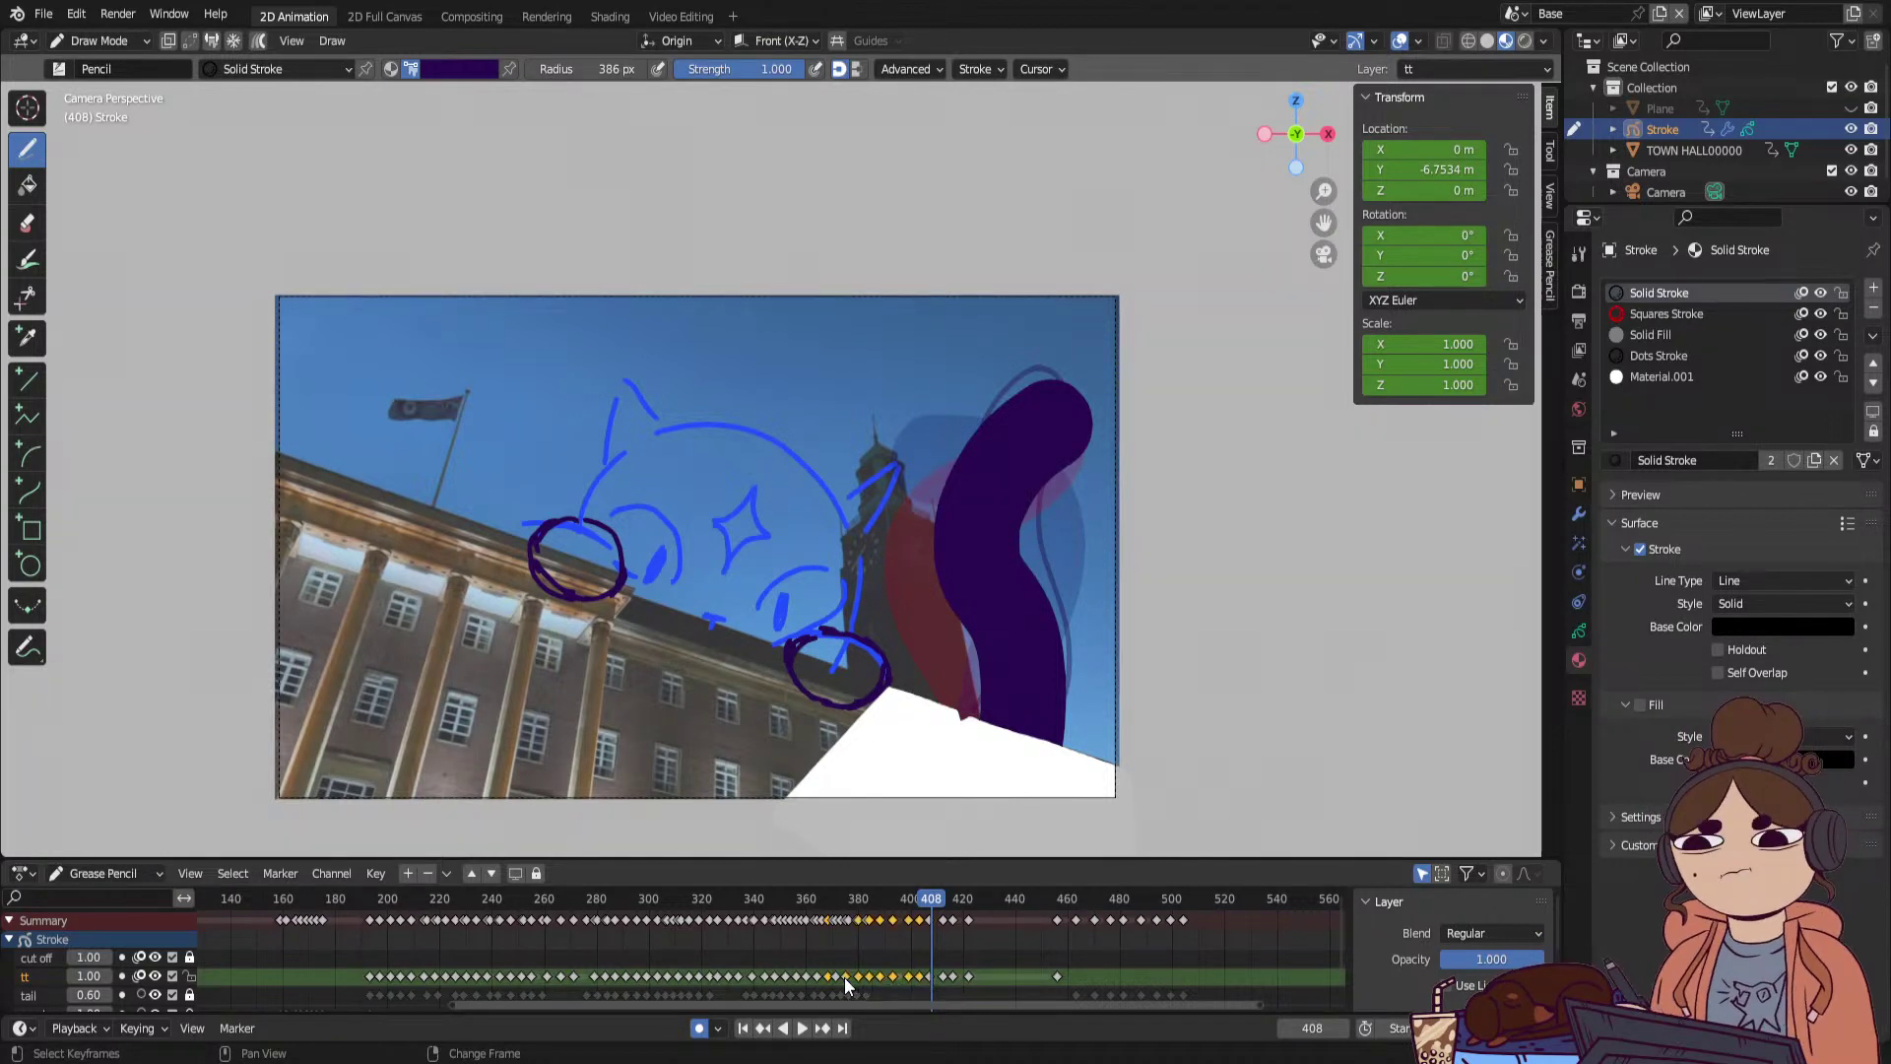
pyautogui.keyDown('shift'); pyautogui.click(834, 977); pyautogui.keyUp('shift')
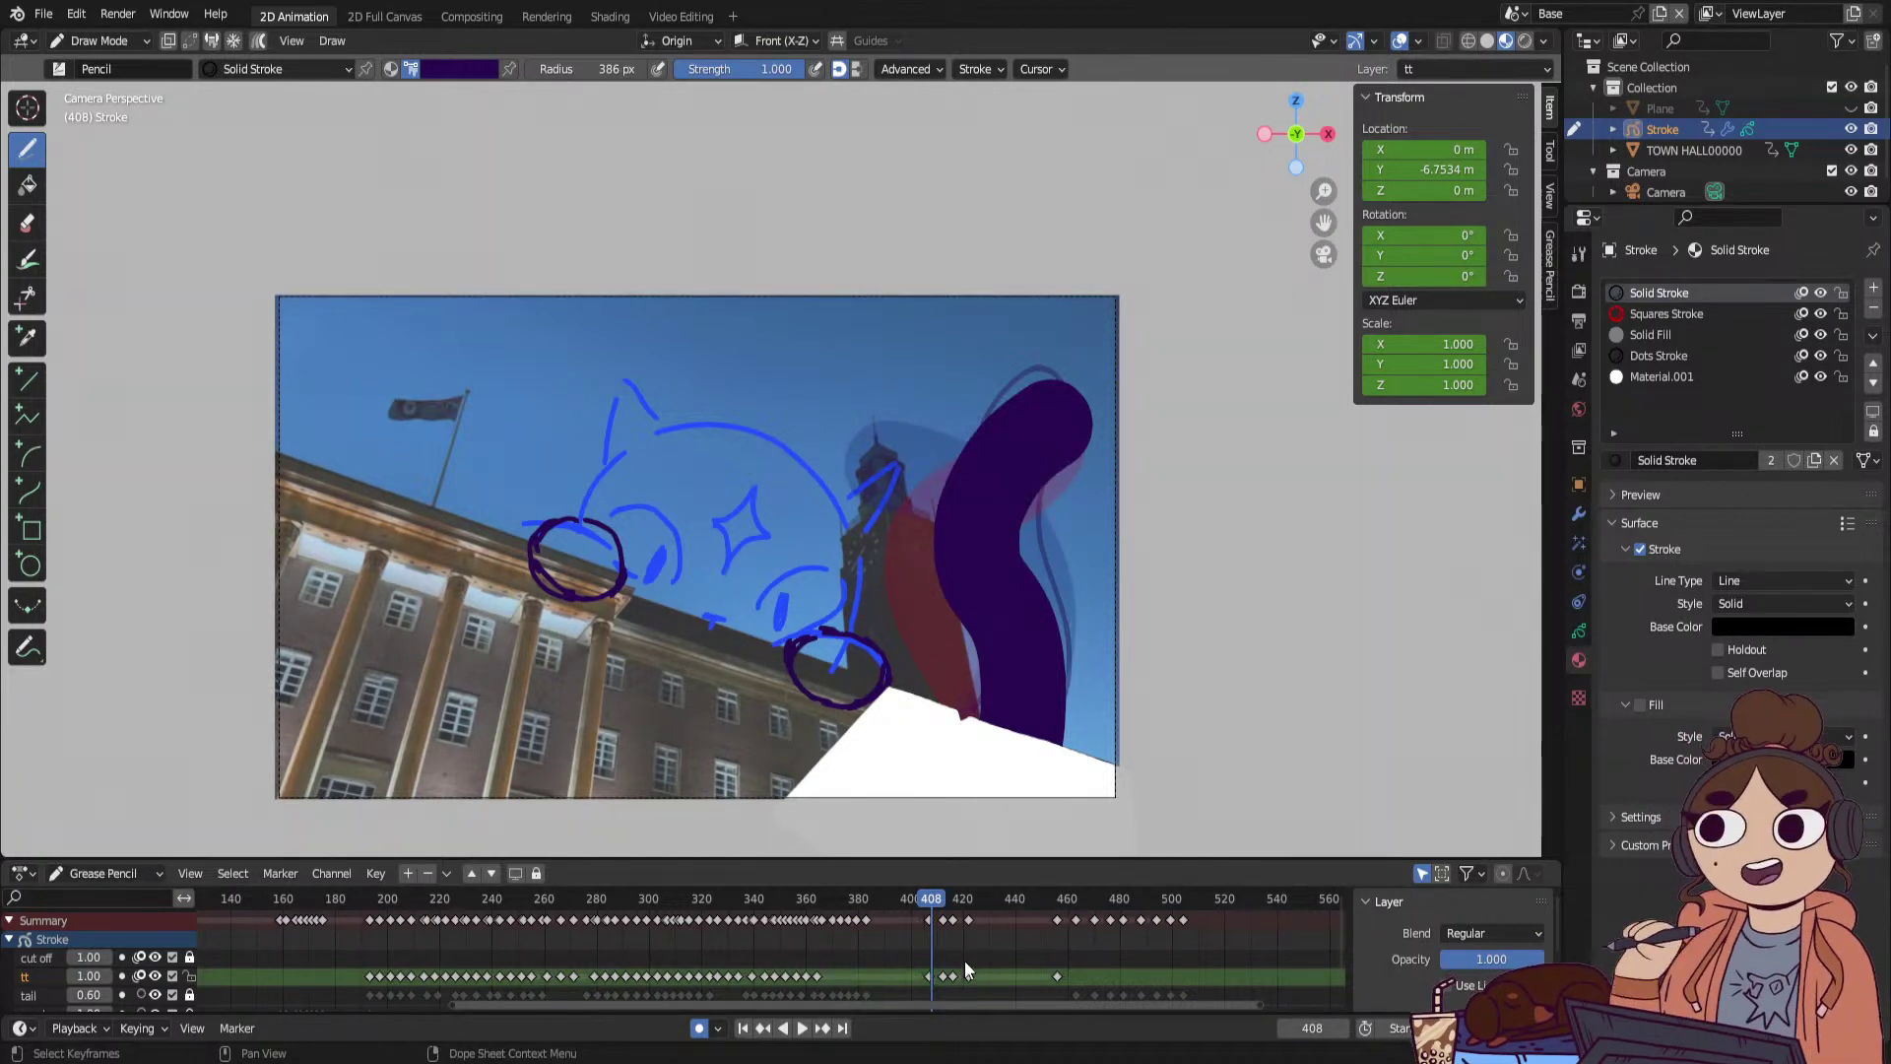
pyautogui.press('Delete')
# Draw the tail at frame 372 as an S-curve rising from the white shape with its tip above the tower.
pyautogui.press('space')
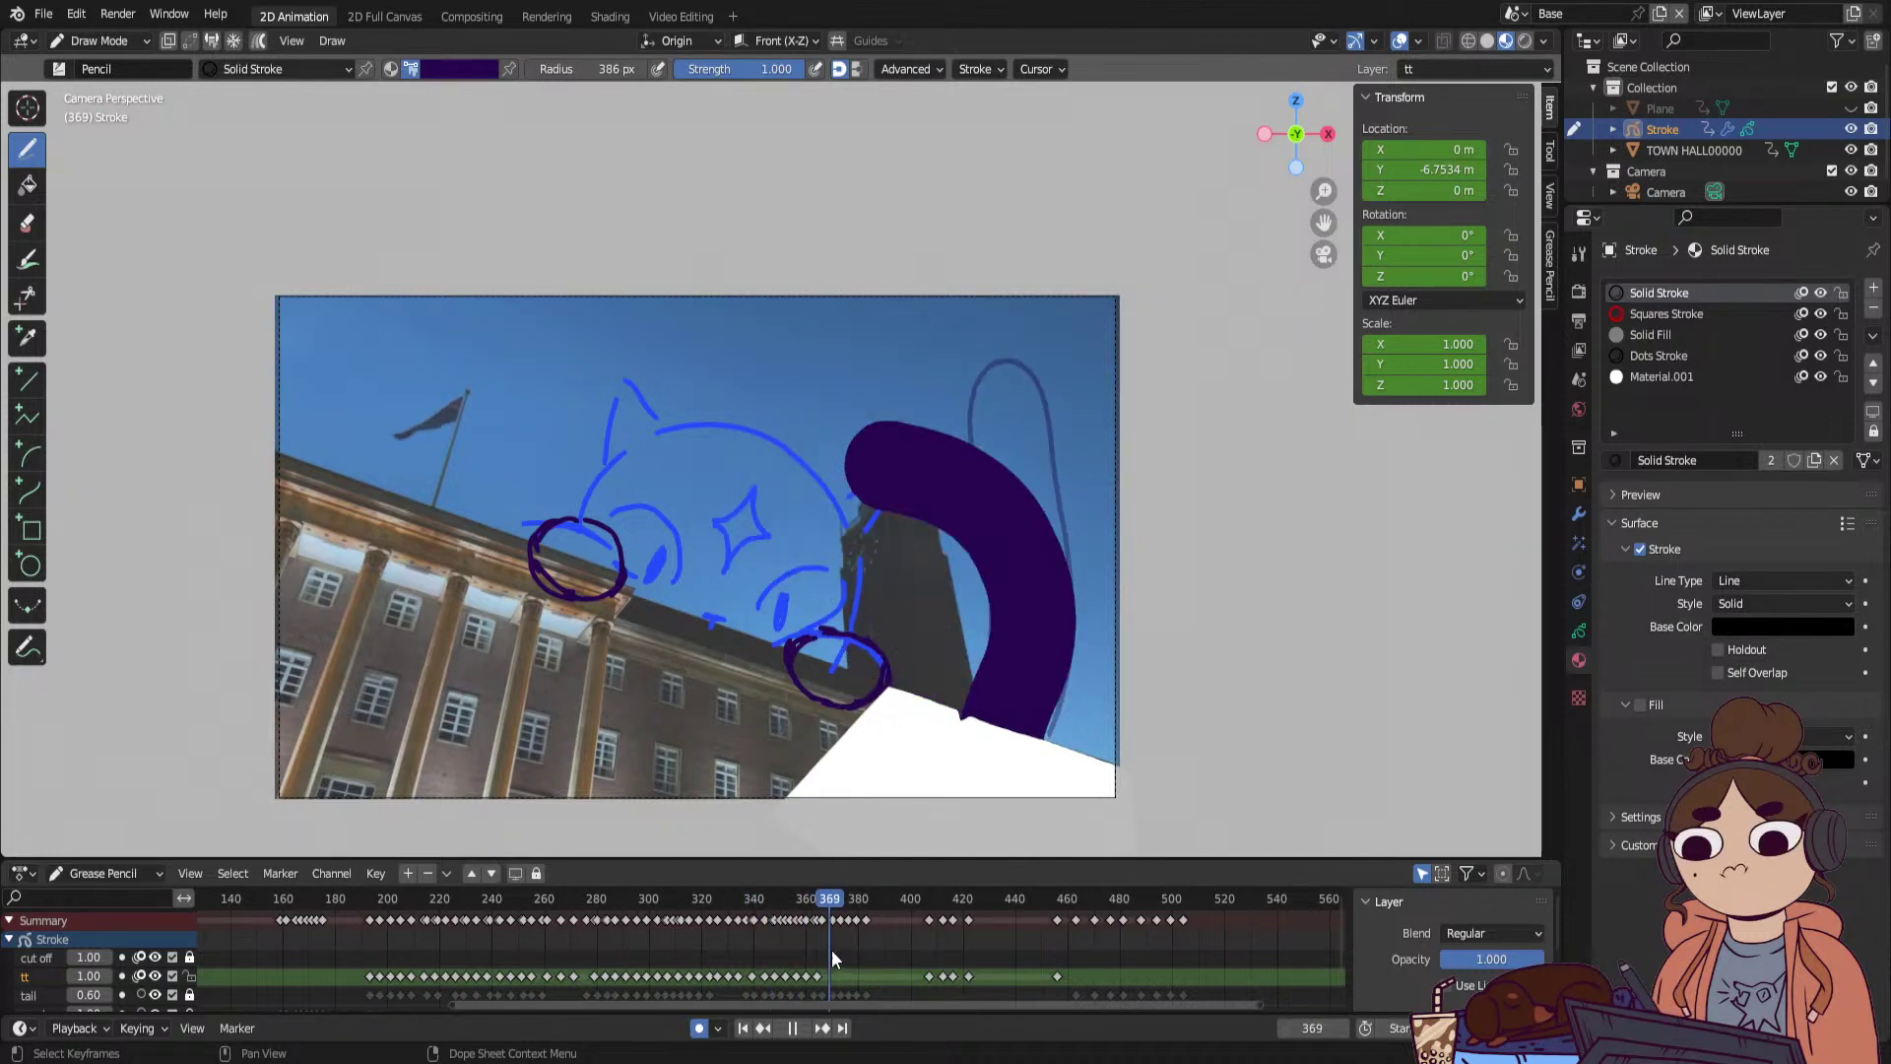
pyautogui.moveTo(912, 948)
pyautogui.mouseDown()
pyautogui.moveTo(931, 950)
pyautogui.moveTo(838, 968)
pyautogui.mouseUp()
pyautogui.press('space')
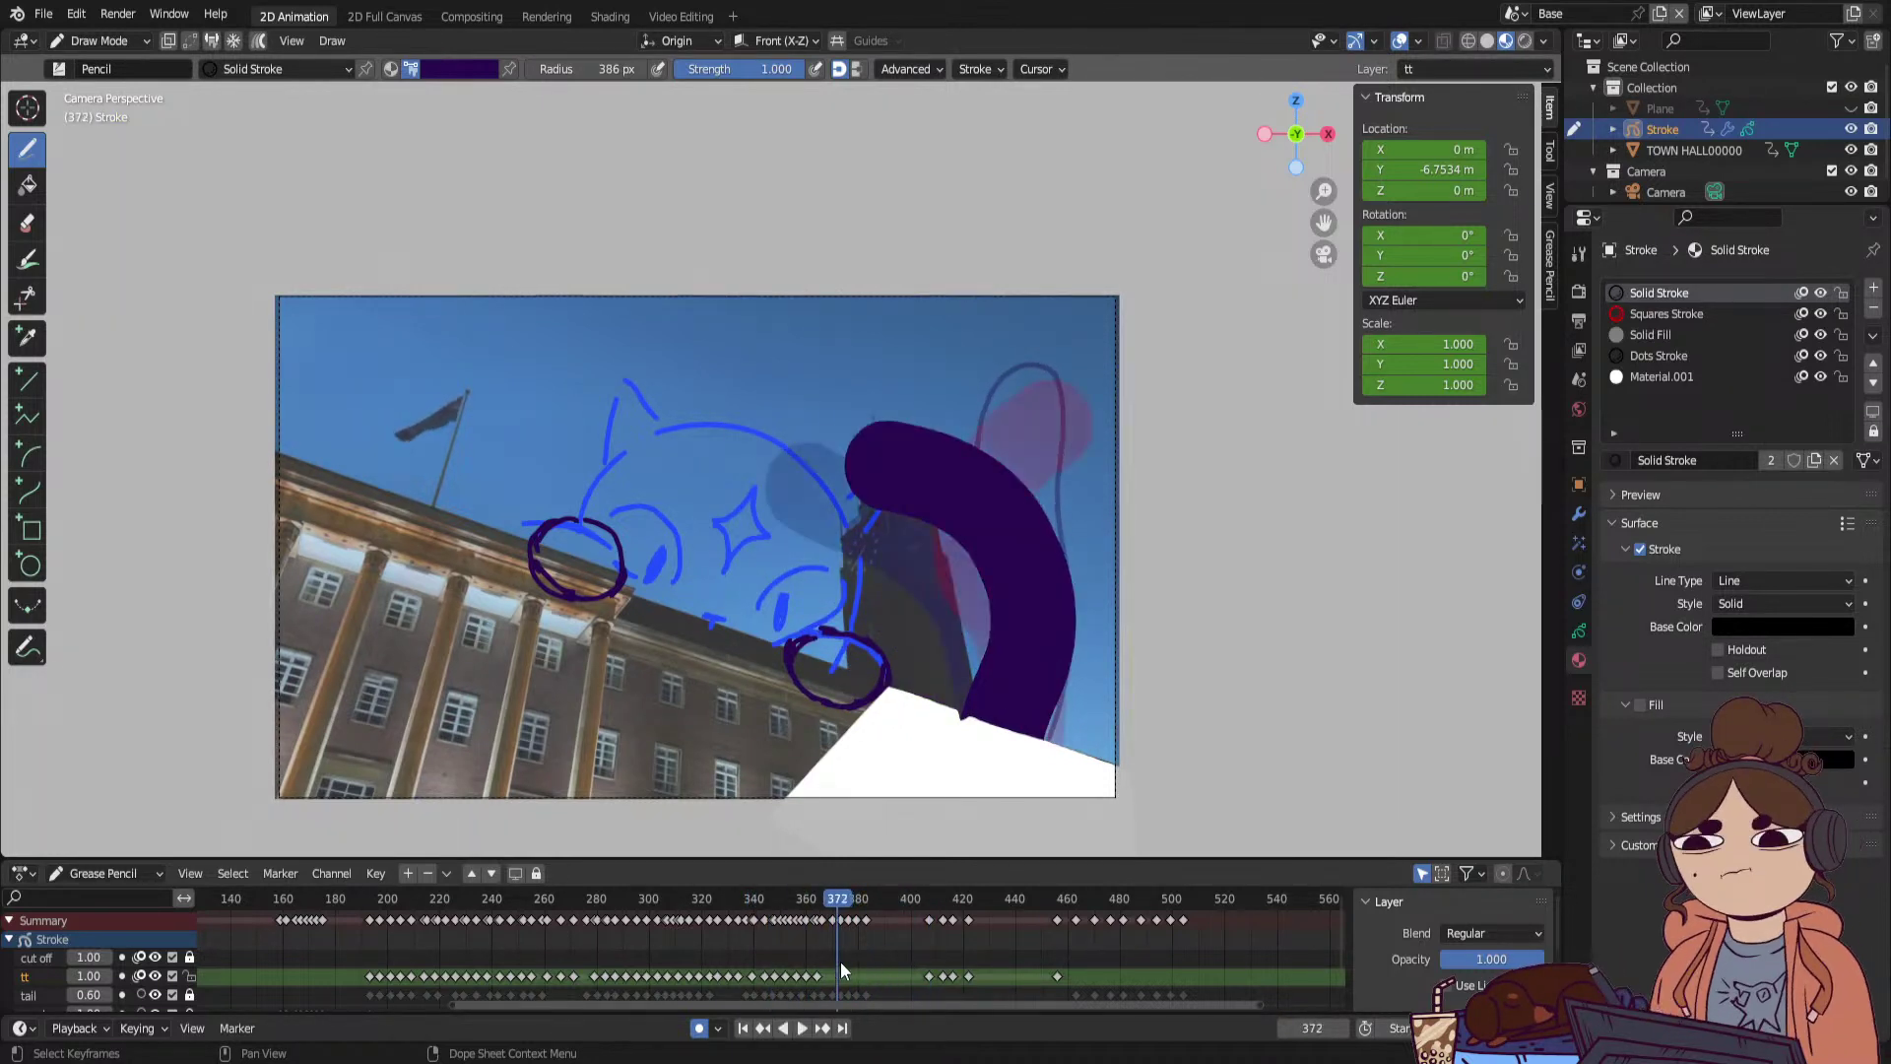
pyautogui.click(999, 733)
pyautogui.moveTo(1004, 726)
pyautogui.mouseDown()
pyautogui.moveTo(996, 743)
pyautogui.moveTo(1033, 576)
pyautogui.moveTo(928, 440)
pyautogui.mouseUp()
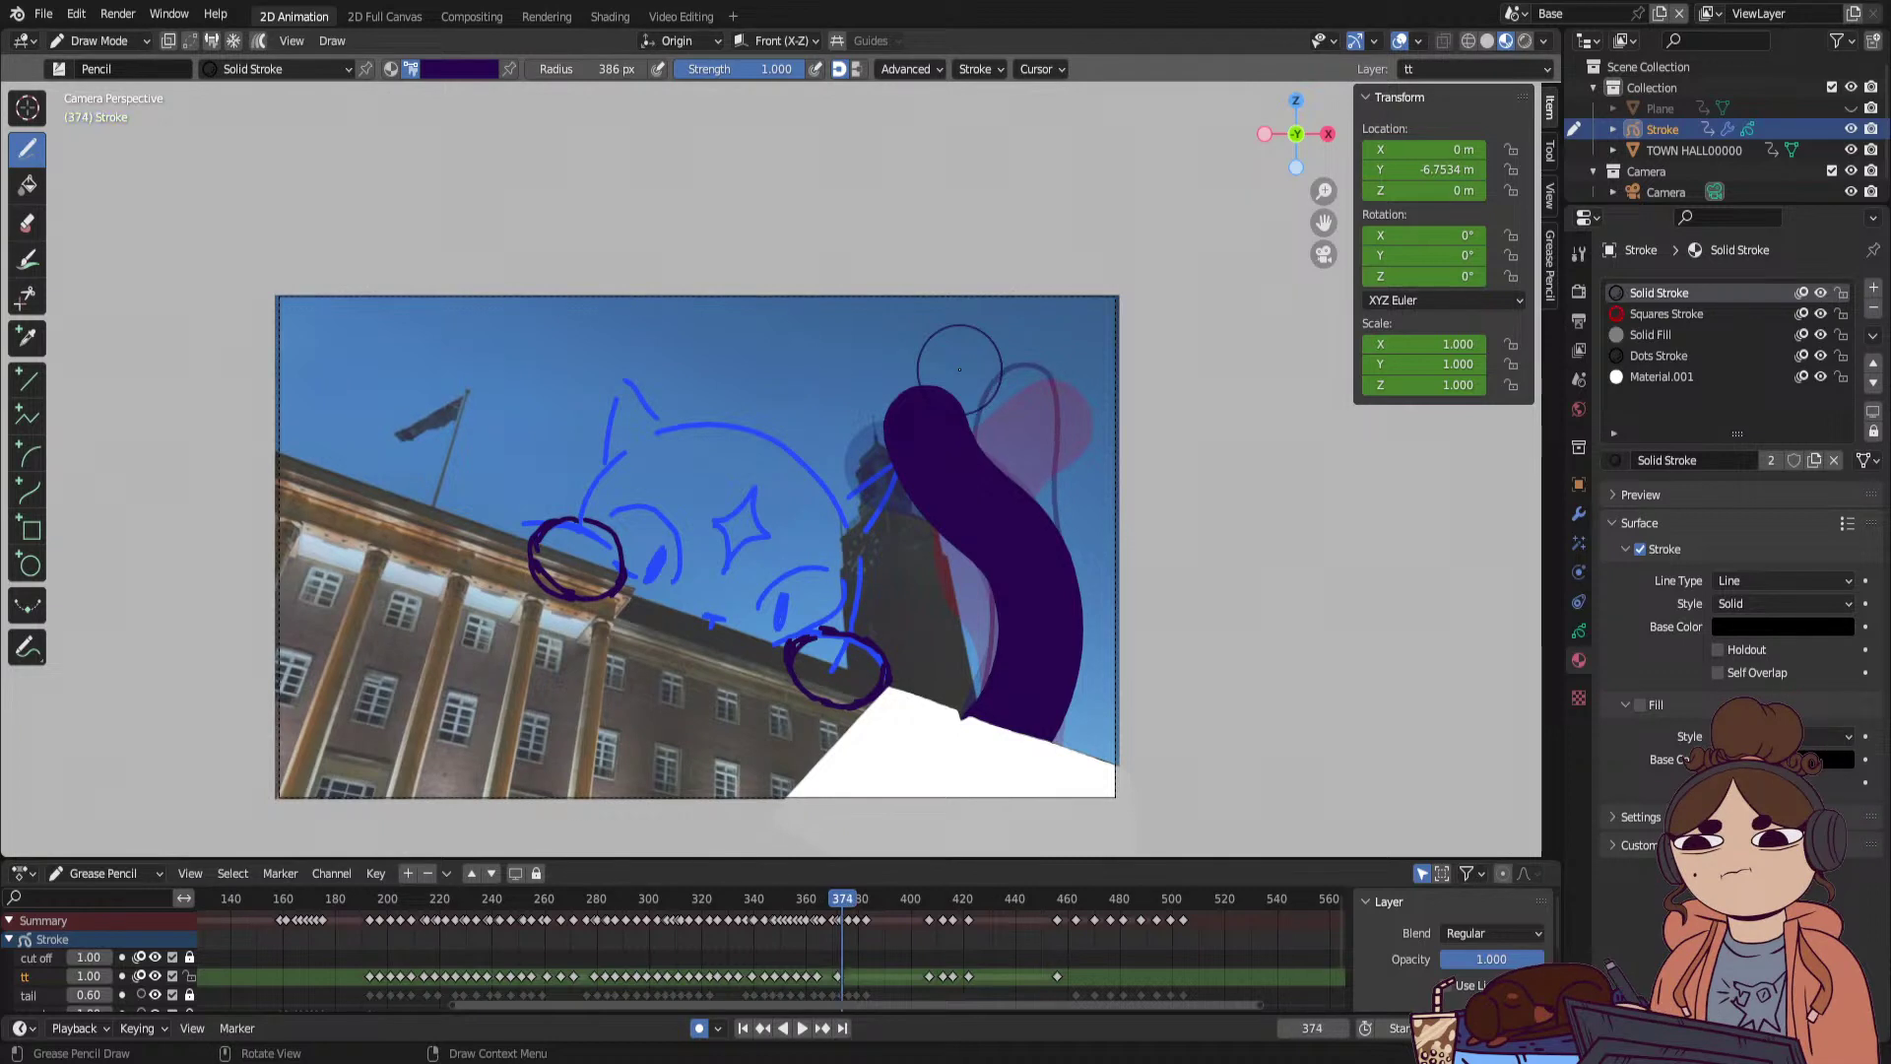
# Draw the tail at frame 377 more upright with its tip farther from the cat, and advance to frame 379.
pyautogui.press('Right')
pyautogui.press('Right')
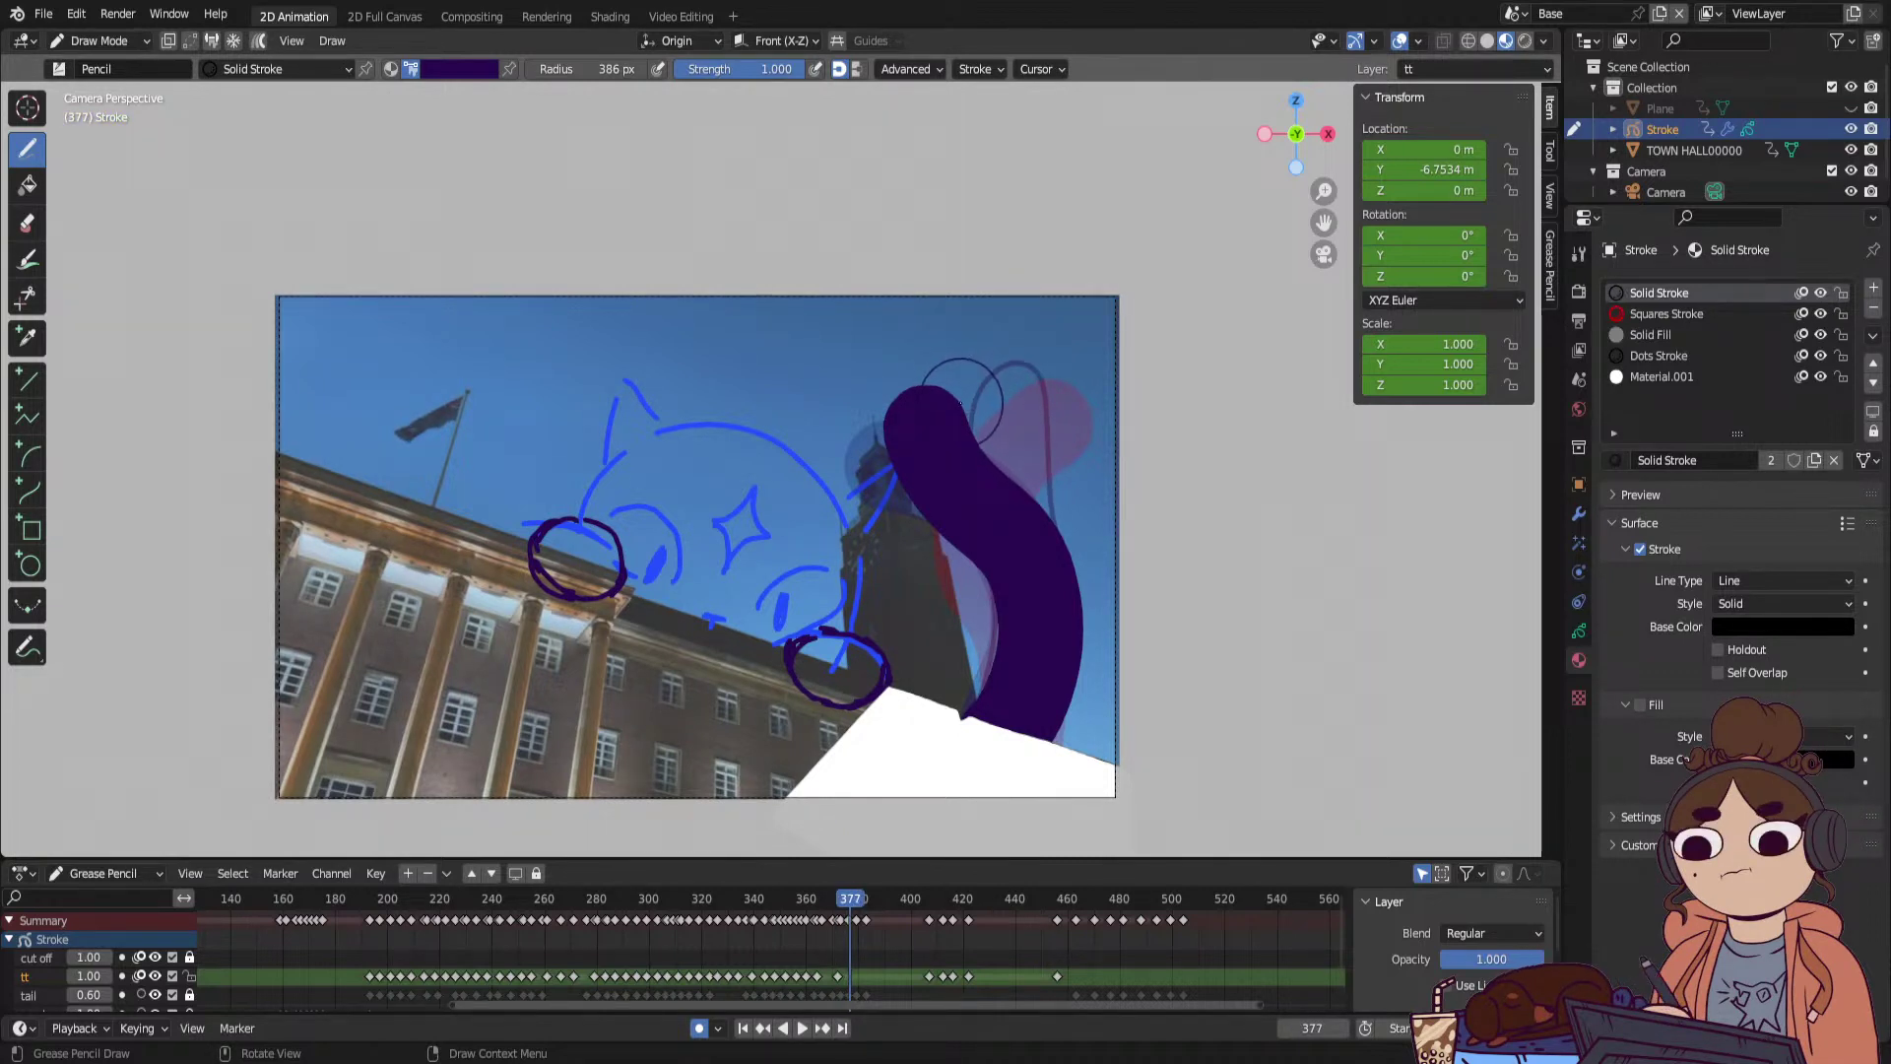
pyautogui.moveTo(965, 399); pyautogui.dragTo(957, 448)
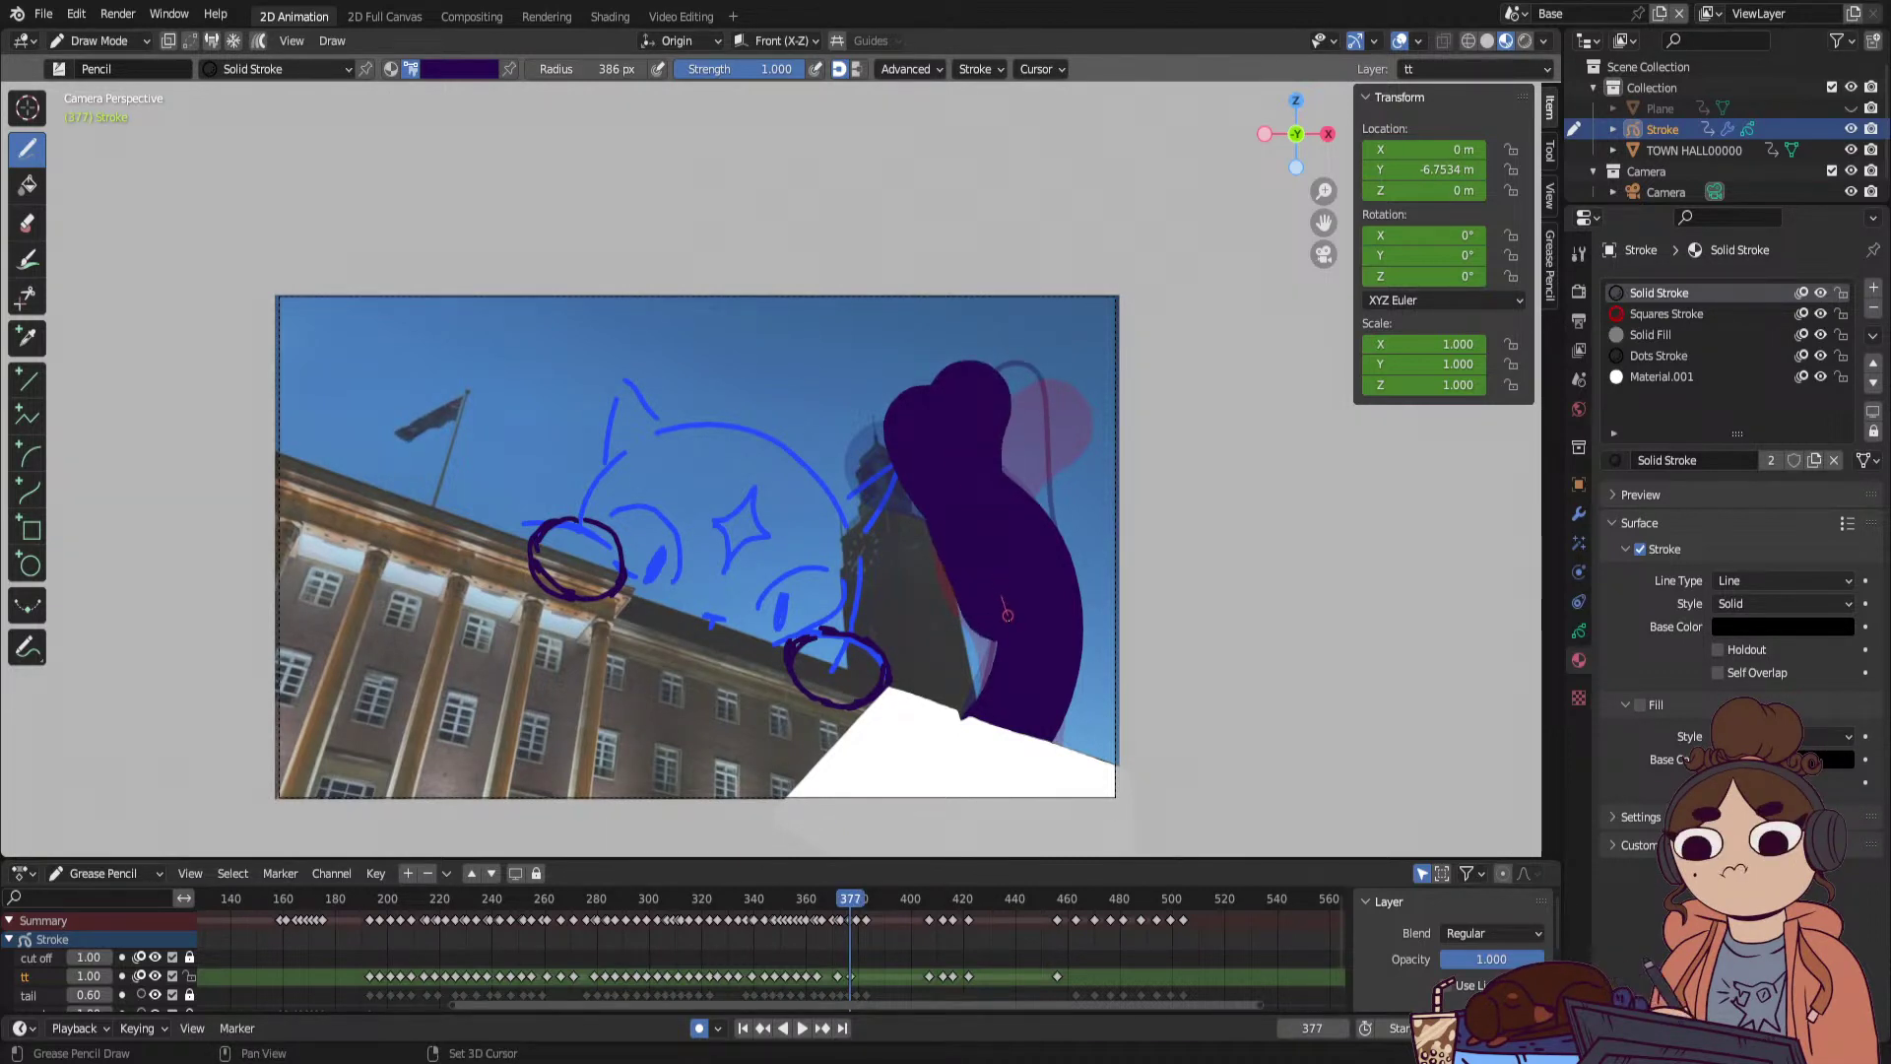
pyautogui.press('Right')
pyautogui.press('Right')
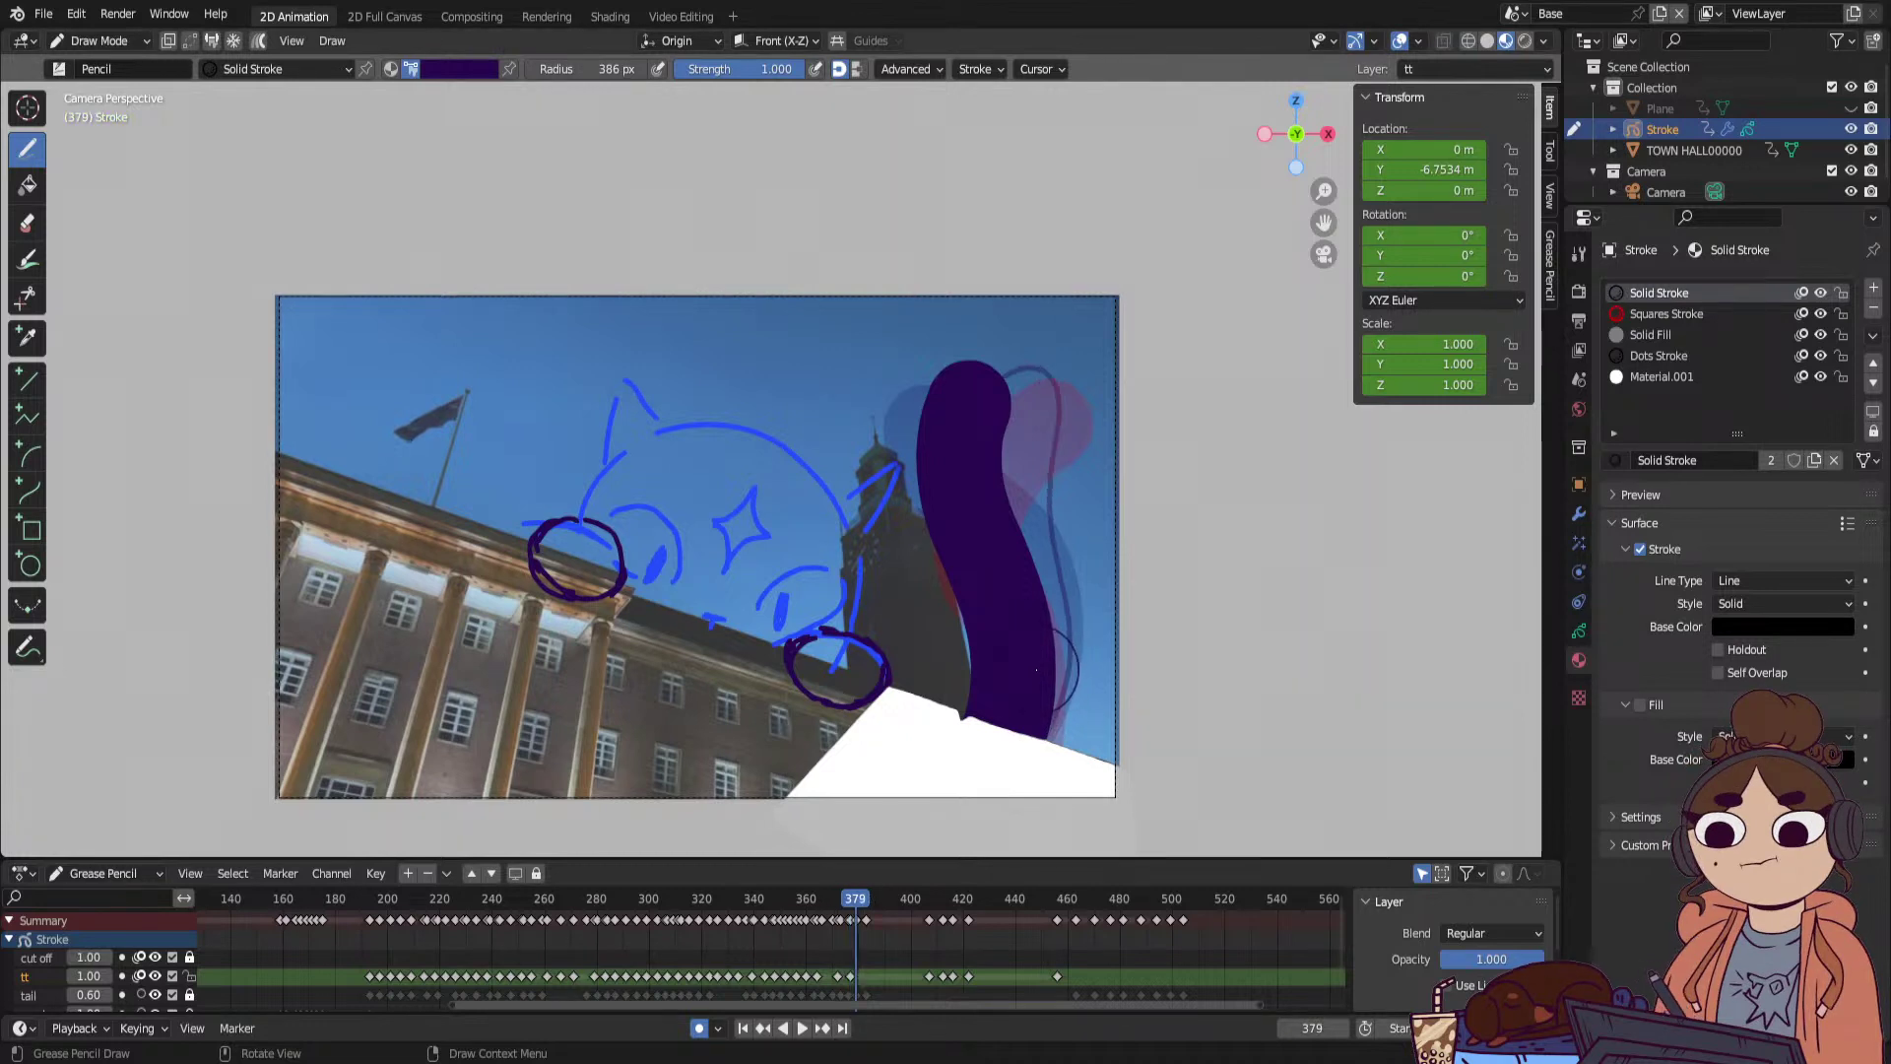
# Draw the tail as an S-curve at frames 382 and 386, moving the tip slightly farther from the cat each time.
pyautogui.press('Right')
pyautogui.press('Right')
pyautogui.press('Right')
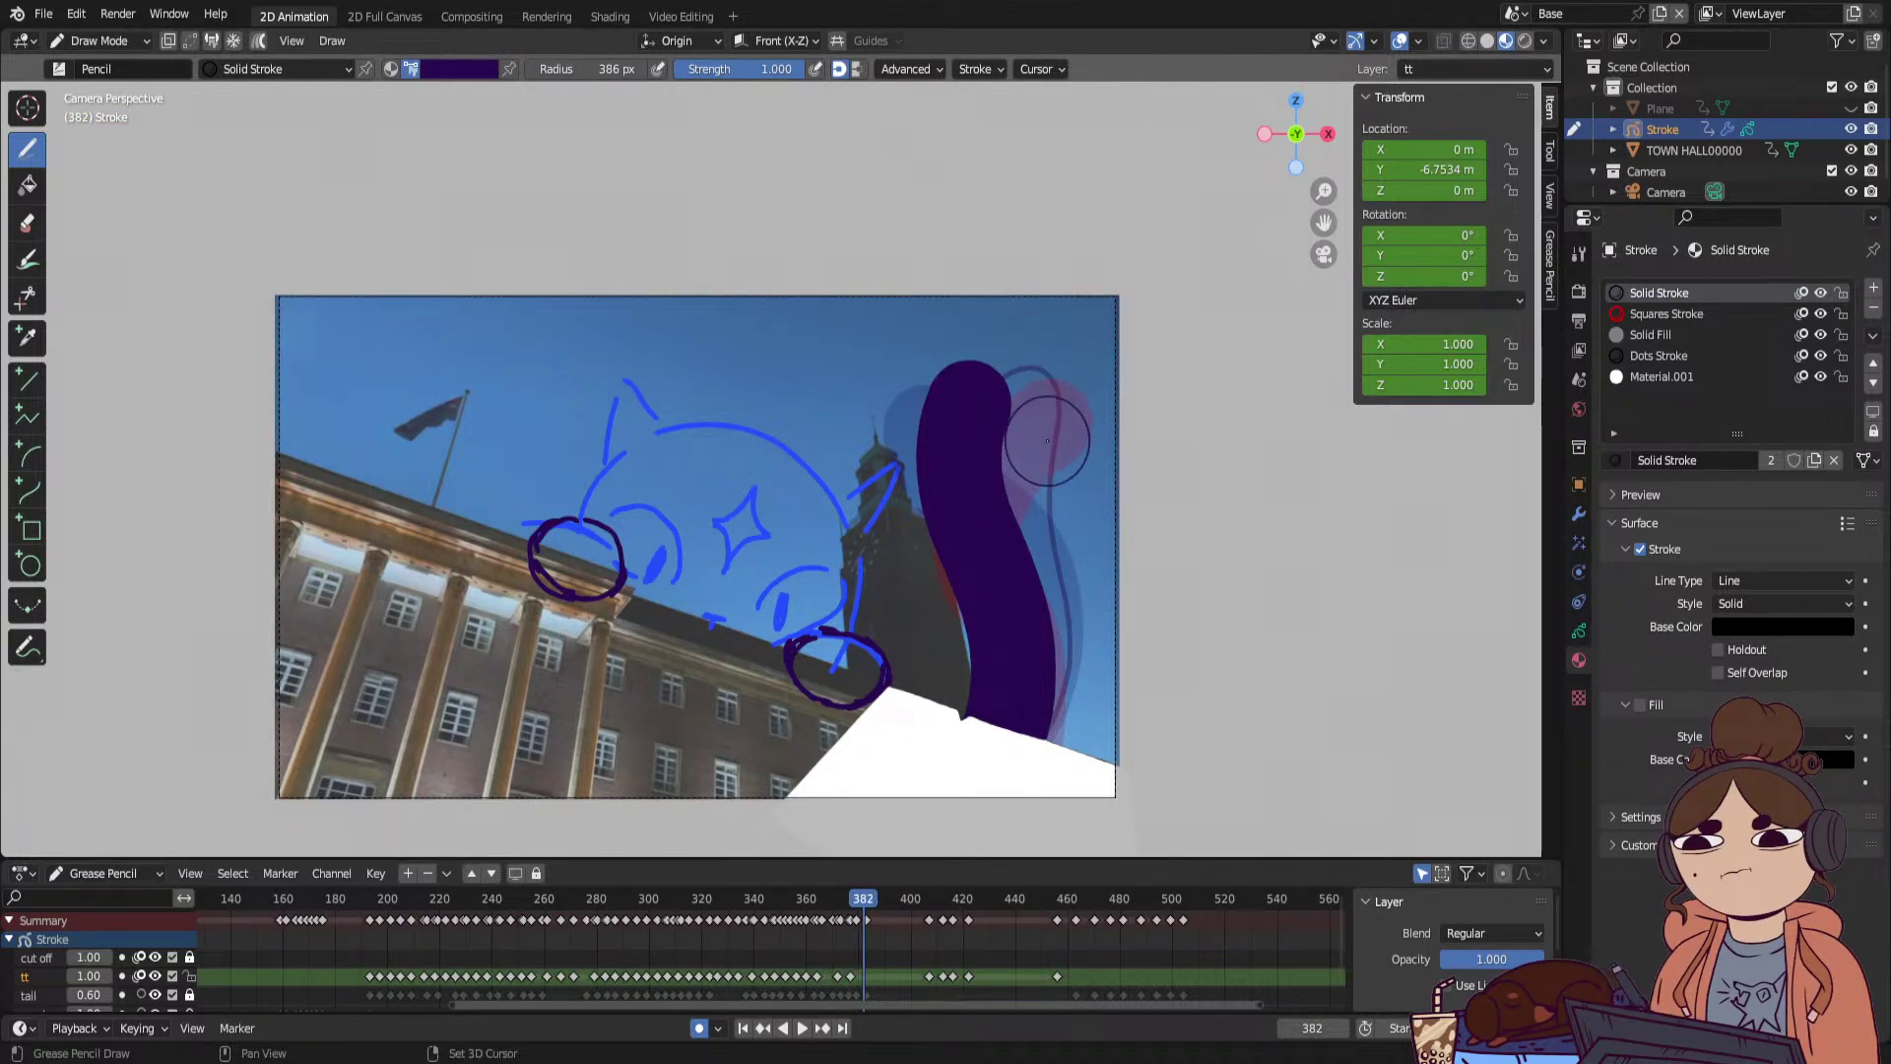
pyautogui.moveTo(992, 401); pyautogui.dragTo(1019, 724)
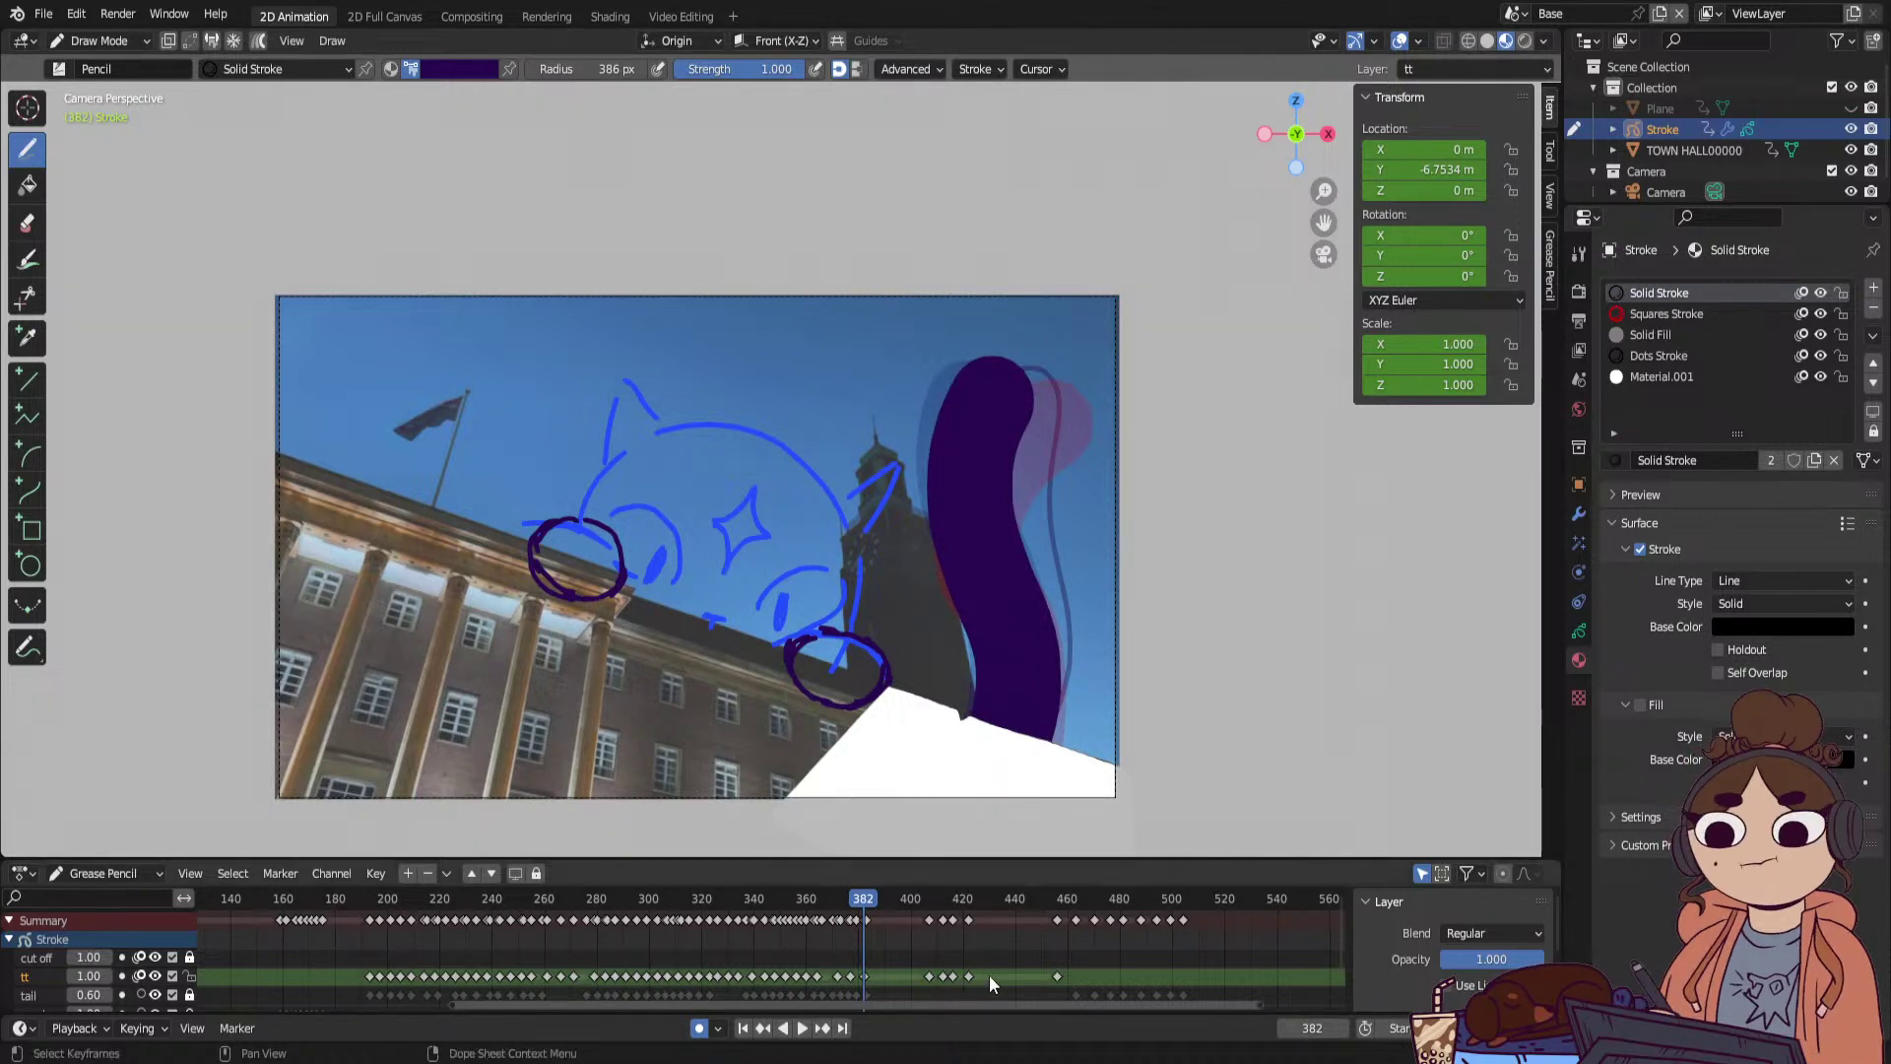
pyautogui.press('Right')
pyautogui.press('Right')
pyautogui.press('Right')
pyautogui.press('Right')
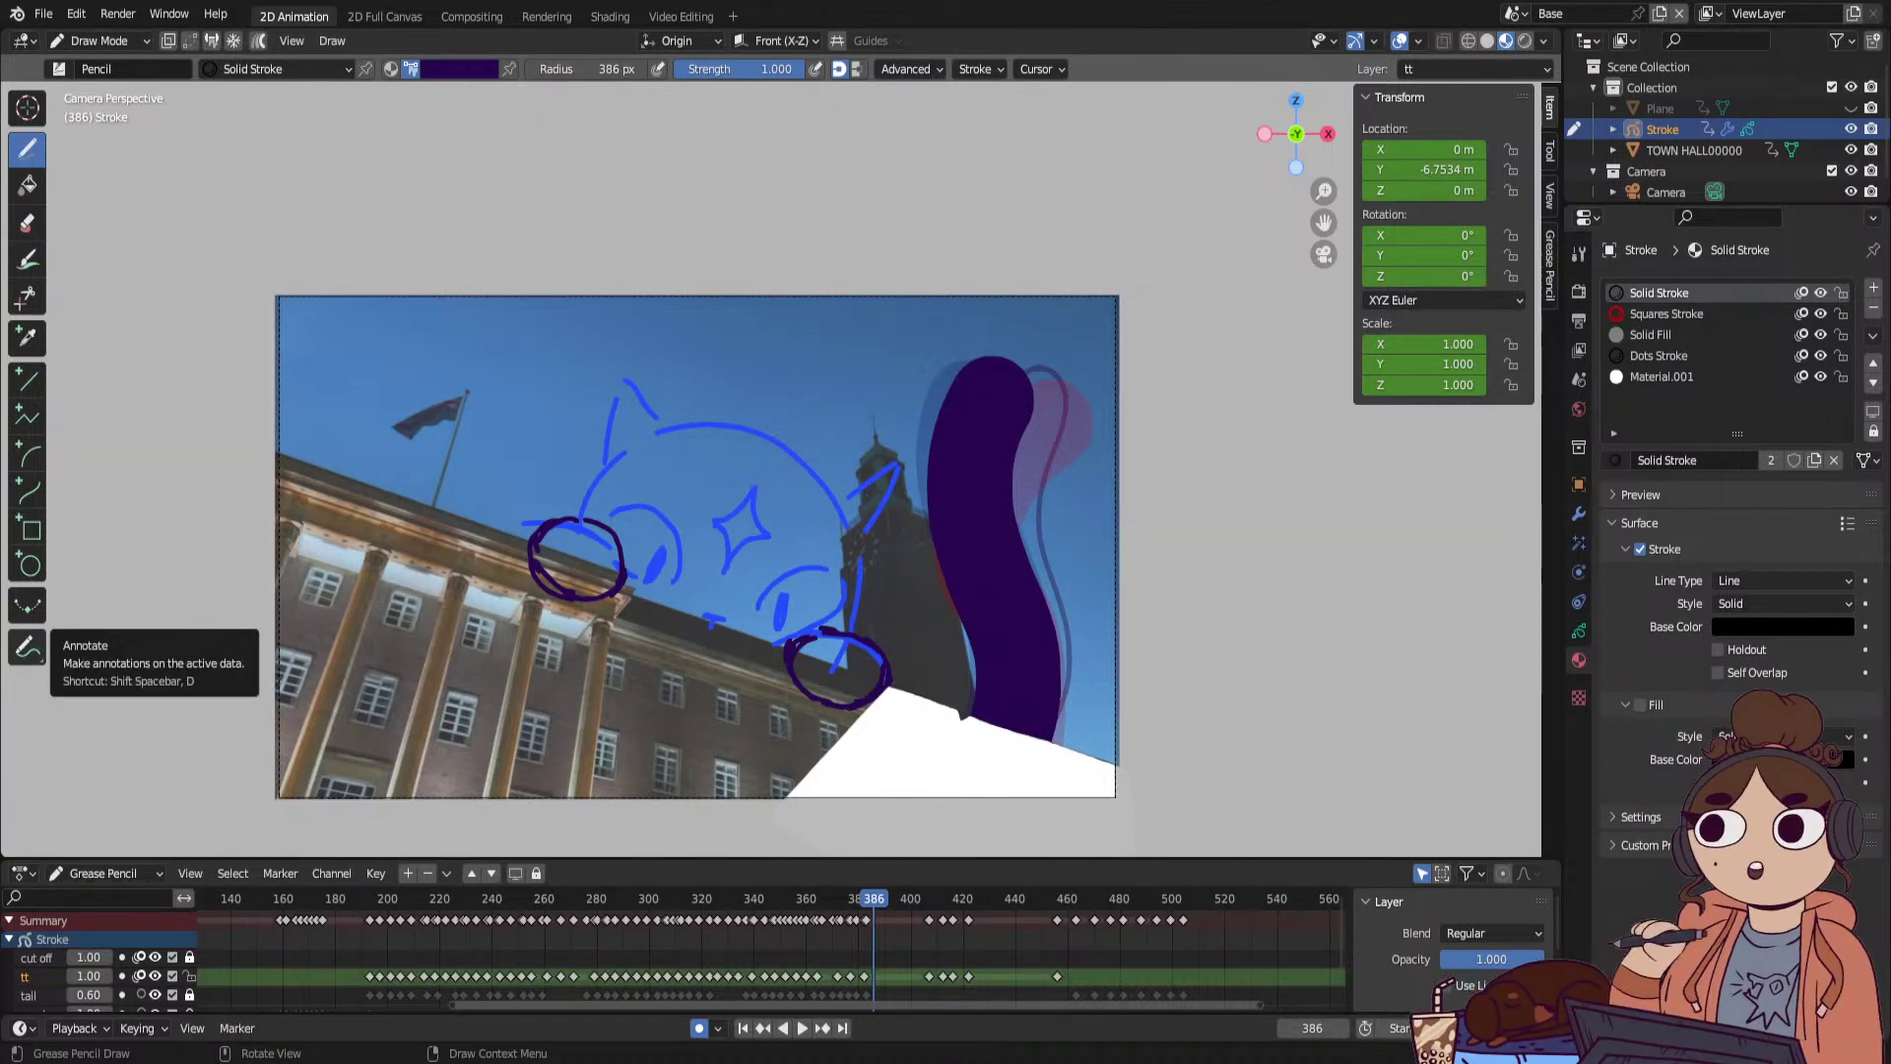
pyautogui.moveTo(1010, 402)
pyautogui.mouseDown()
pyautogui.moveTo(991, 565)
pyautogui.moveTo(1019, 773)
pyautogui.mouseUp()
# Draw the tail at frames 390, 395 and 399, bending the tip progressively farther away from the cat.
pyautogui.click(883, 897)
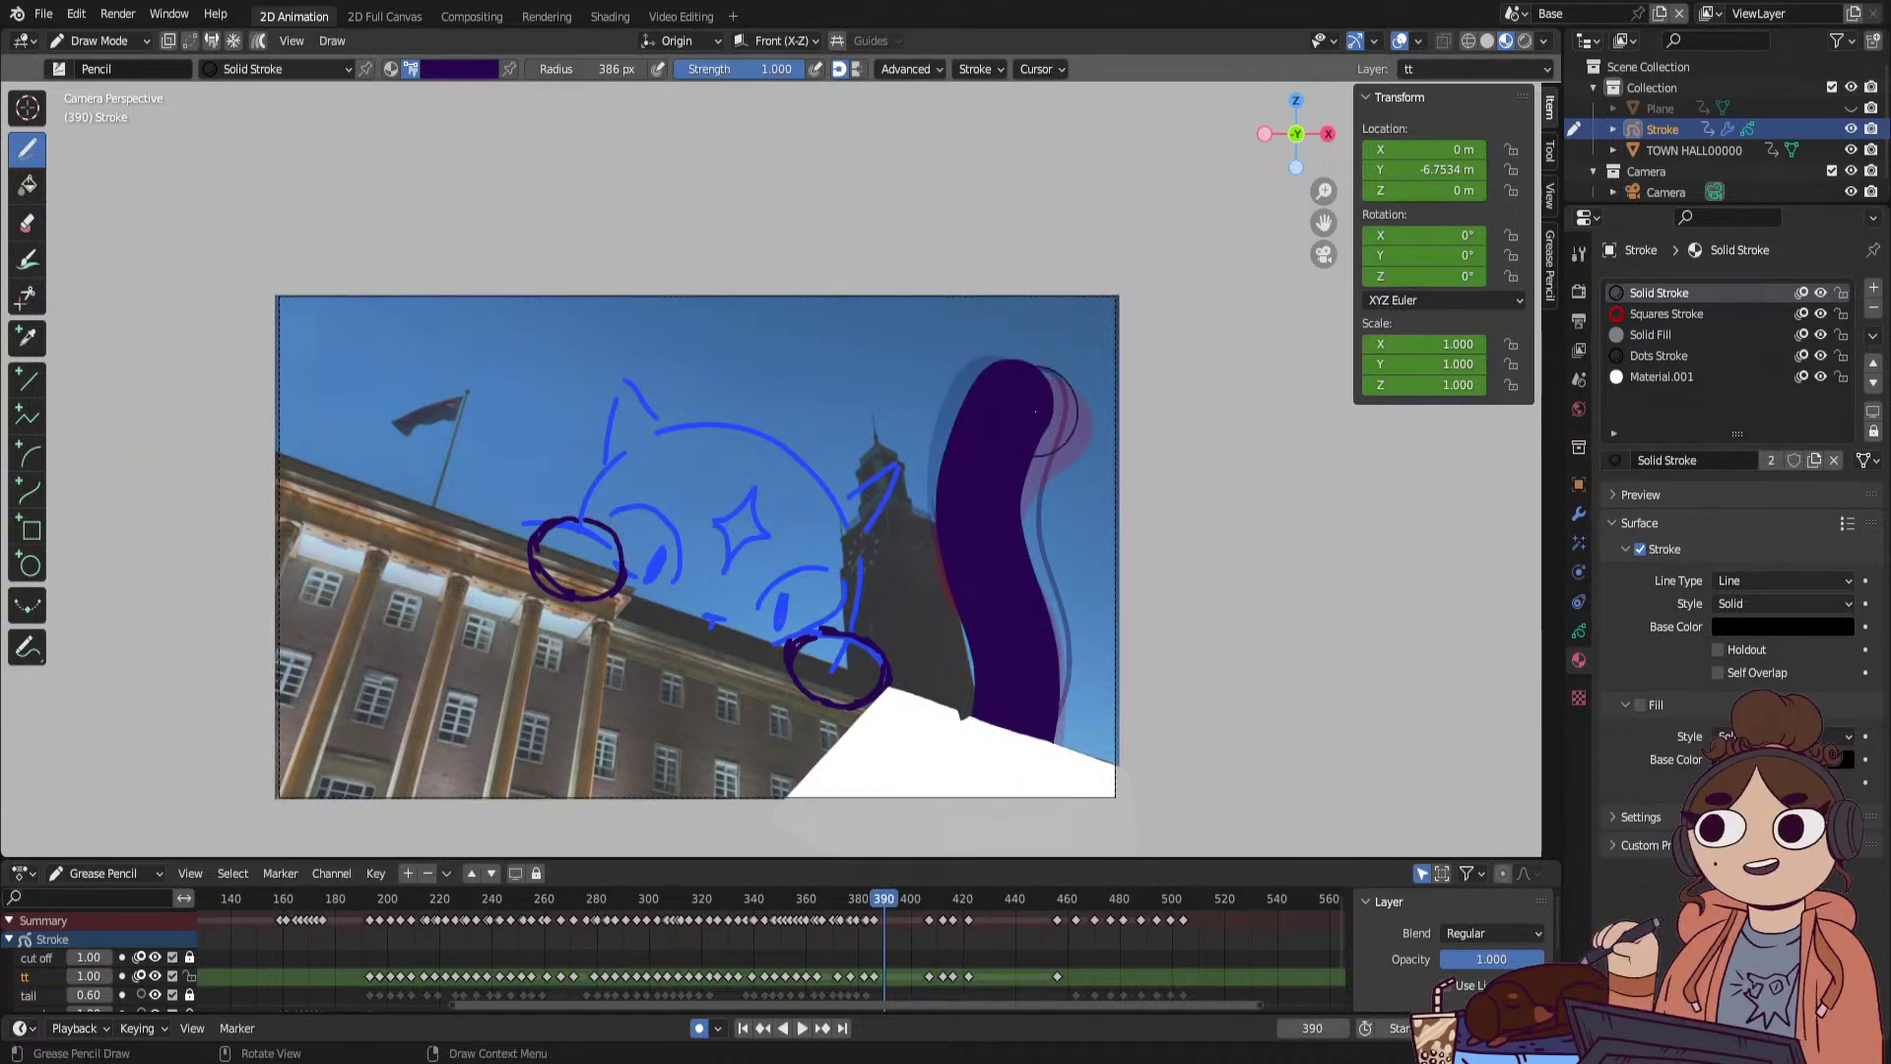
pyautogui.moveTo(1034, 411)
pyautogui.keyDown('shift'); pyautogui.mouseDown()
pyautogui.moveTo(991, 558)
pyautogui.moveTo(1010, 741)
pyautogui.mouseUp(); pyautogui.keyUp('shift')
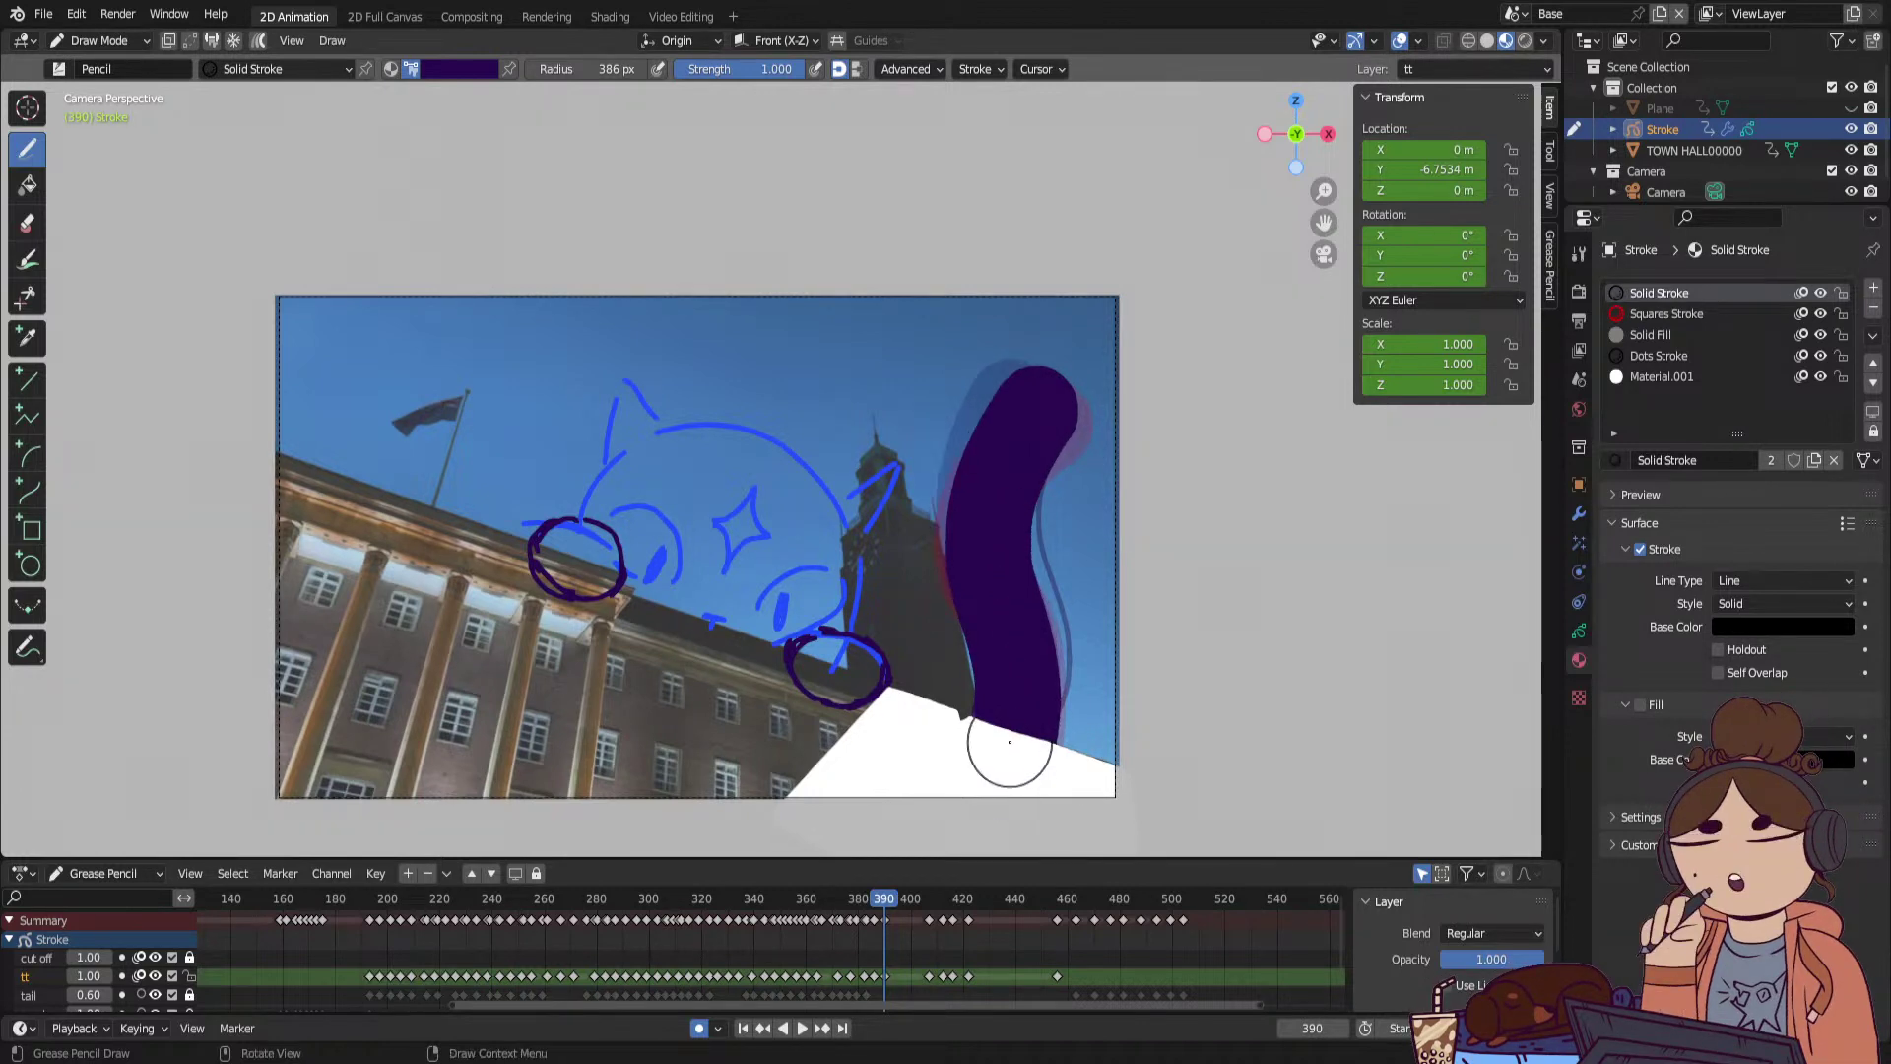
pyautogui.press('space')
pyautogui.press('space')
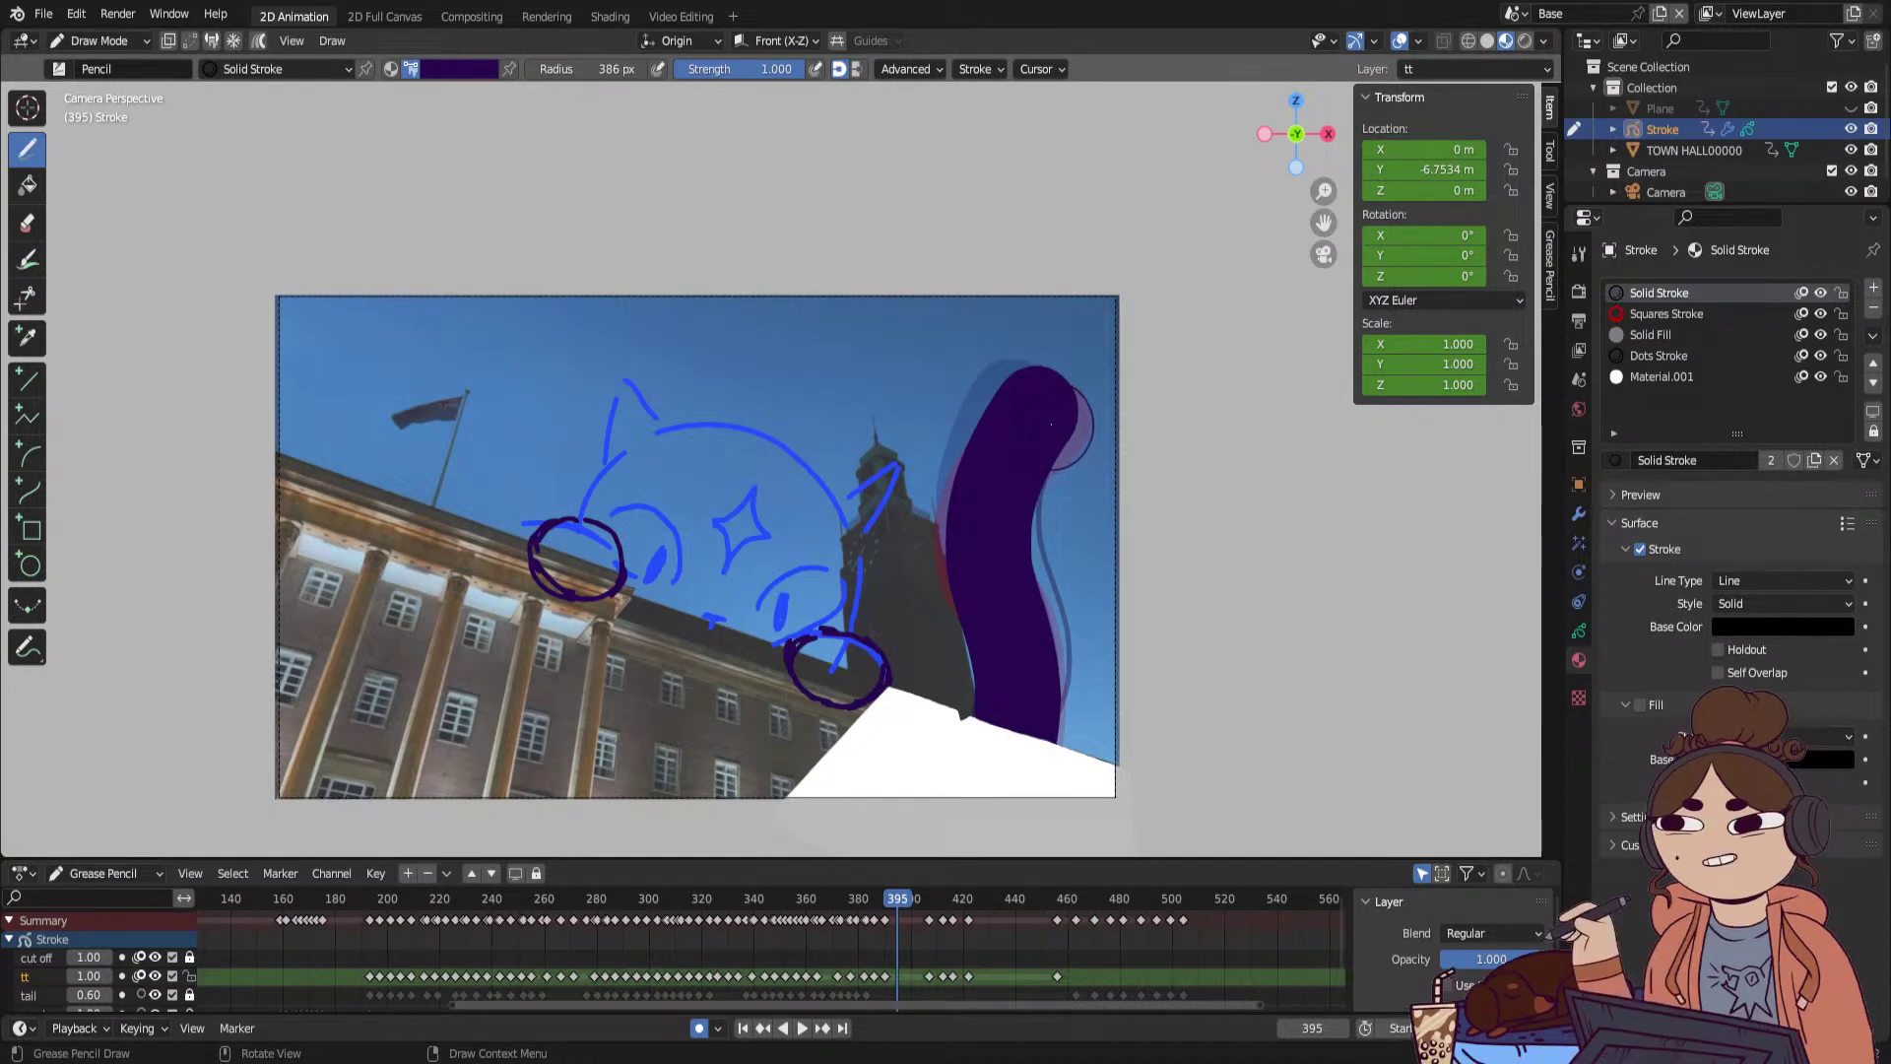
pyautogui.moveTo(1050, 424)
pyautogui.keyDown('shift'); pyautogui.mouseDown()
pyautogui.moveTo(960, 521)
pyautogui.moveTo(982, 607)
pyautogui.mouseUp(); pyautogui.keyUp('shift')
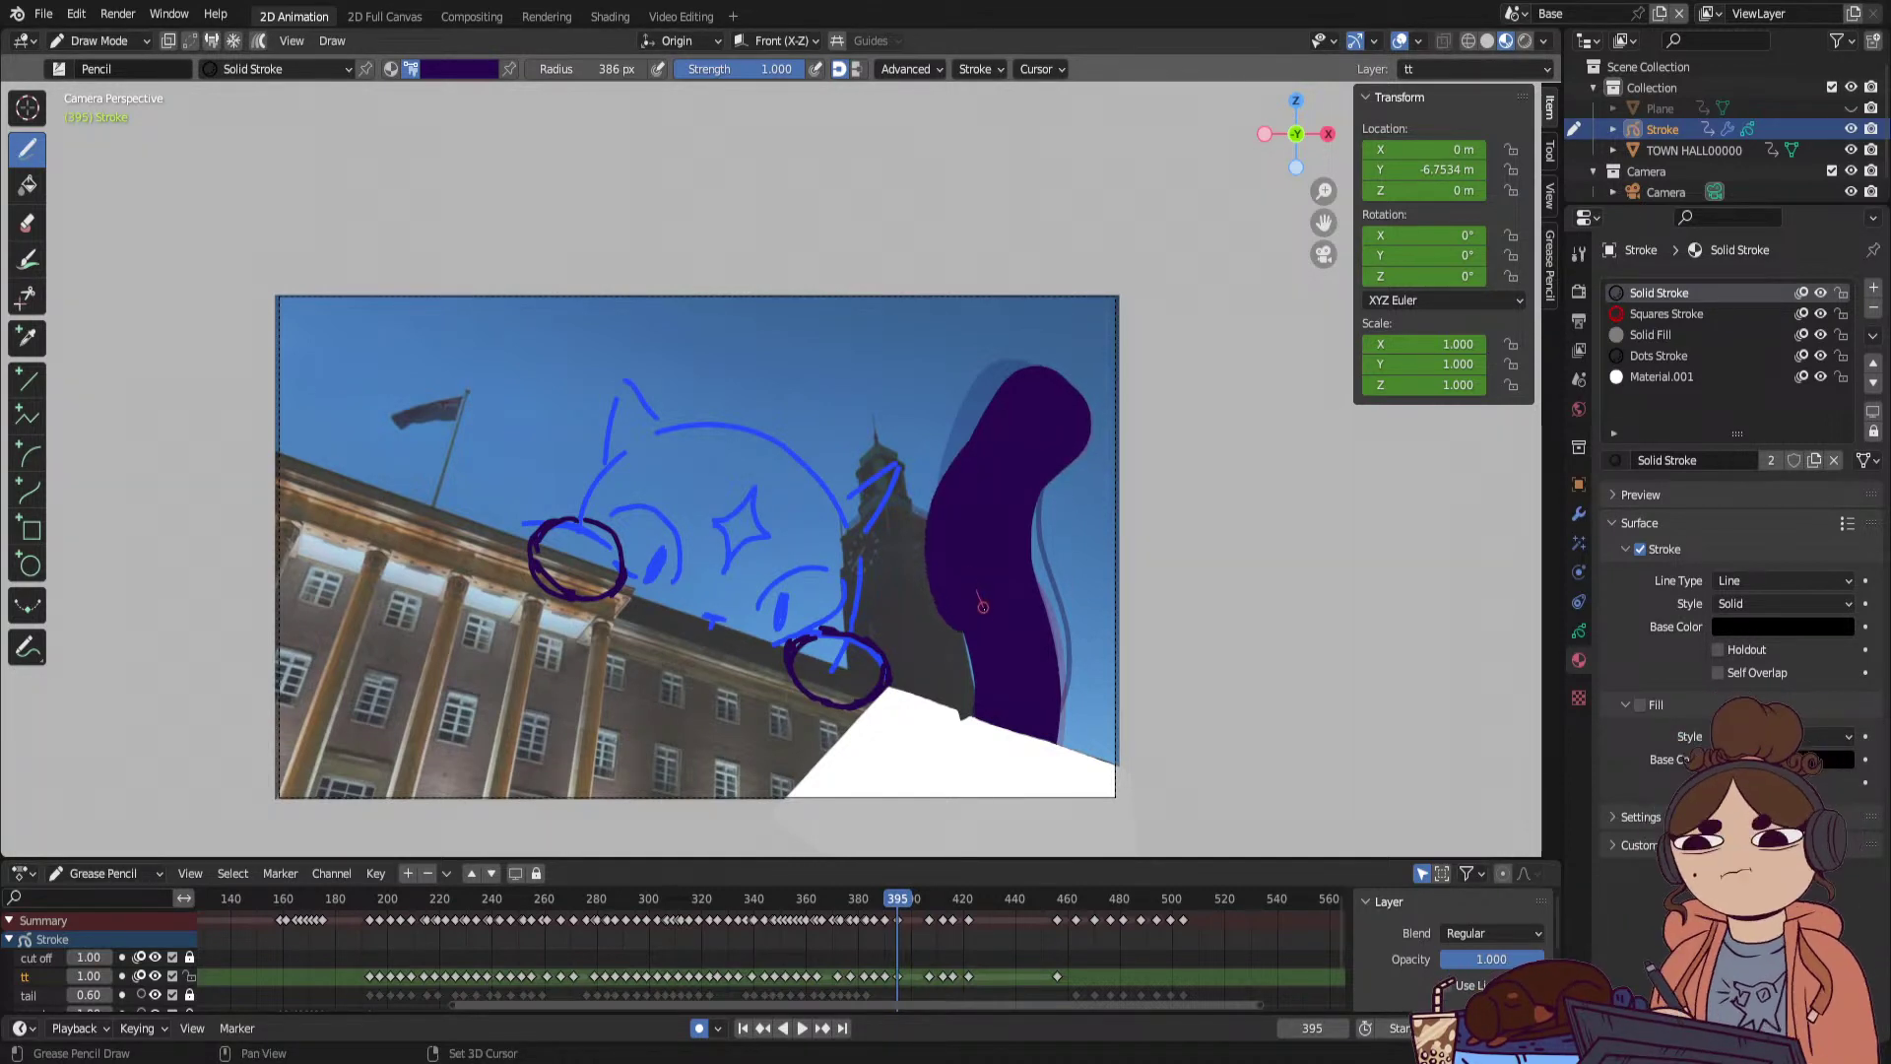
pyautogui.moveTo(898, 900); pyautogui.dragTo(907, 905)
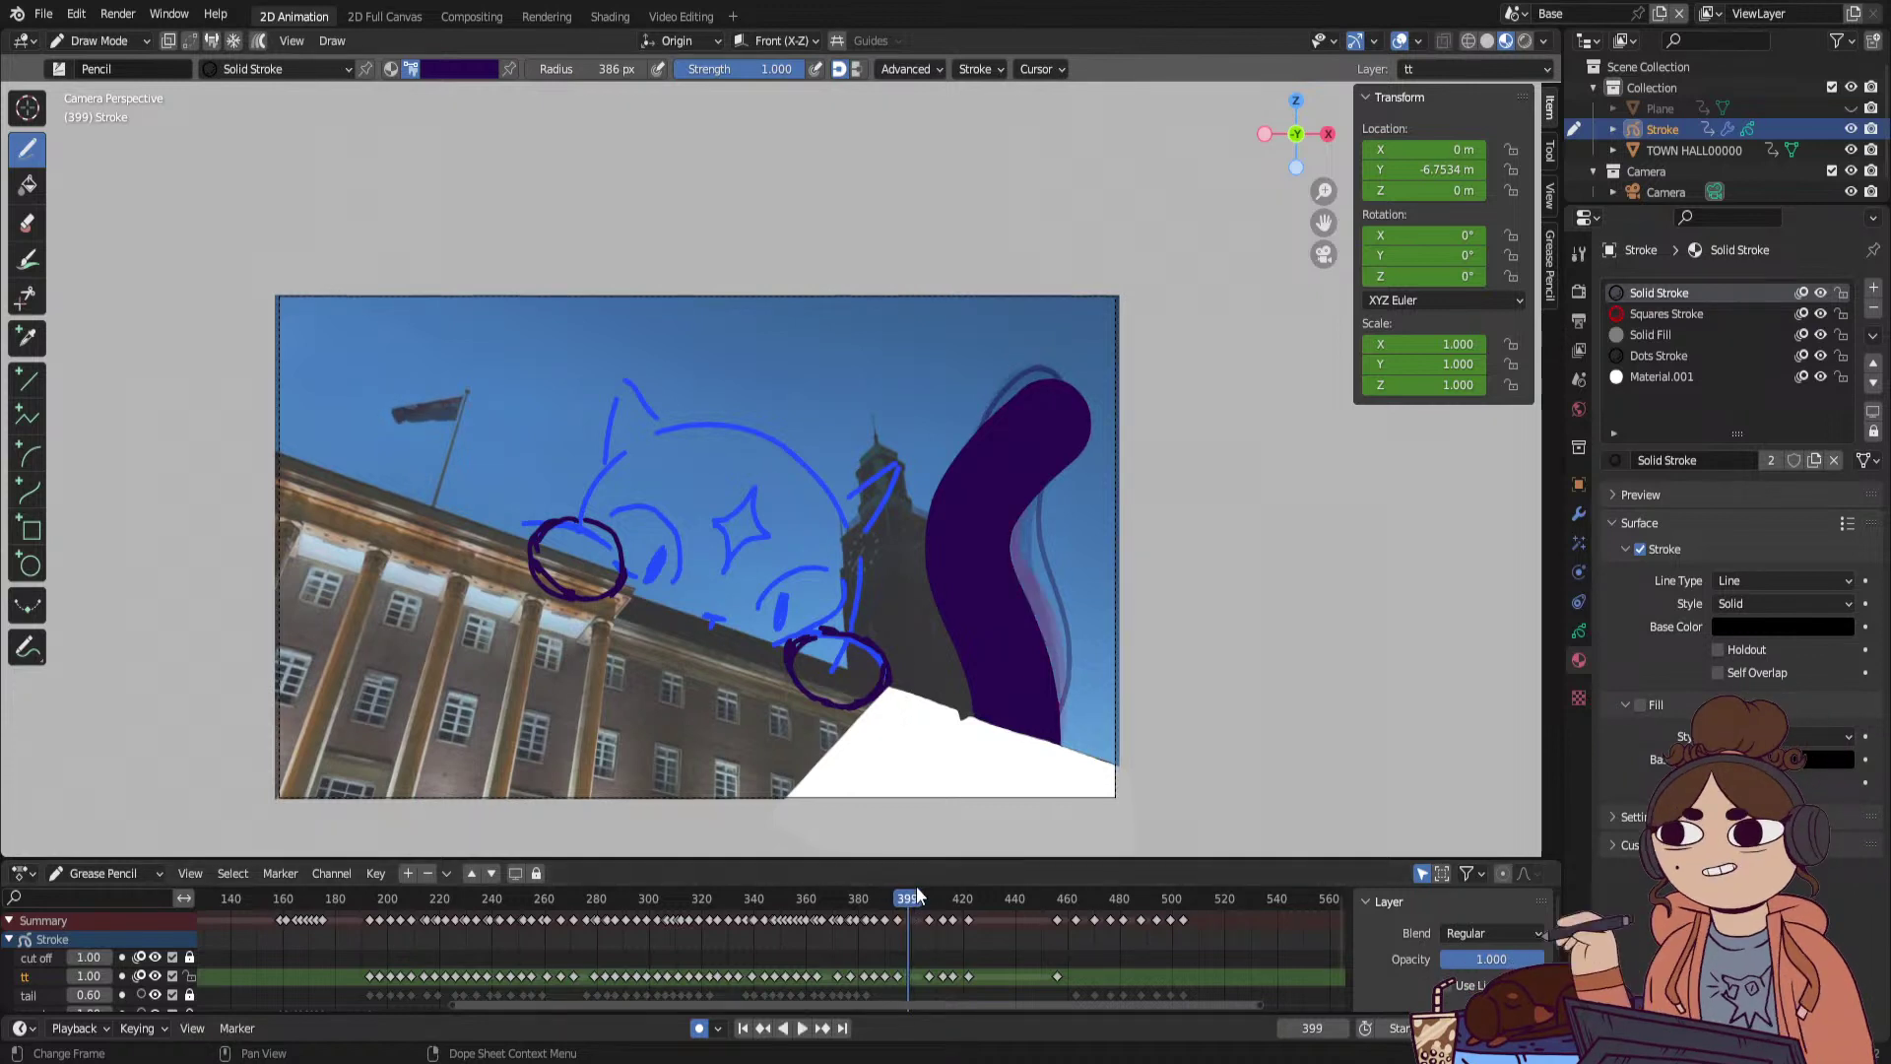
pyautogui.moveTo(1059, 439); pyautogui.dragTo(1085, 460)
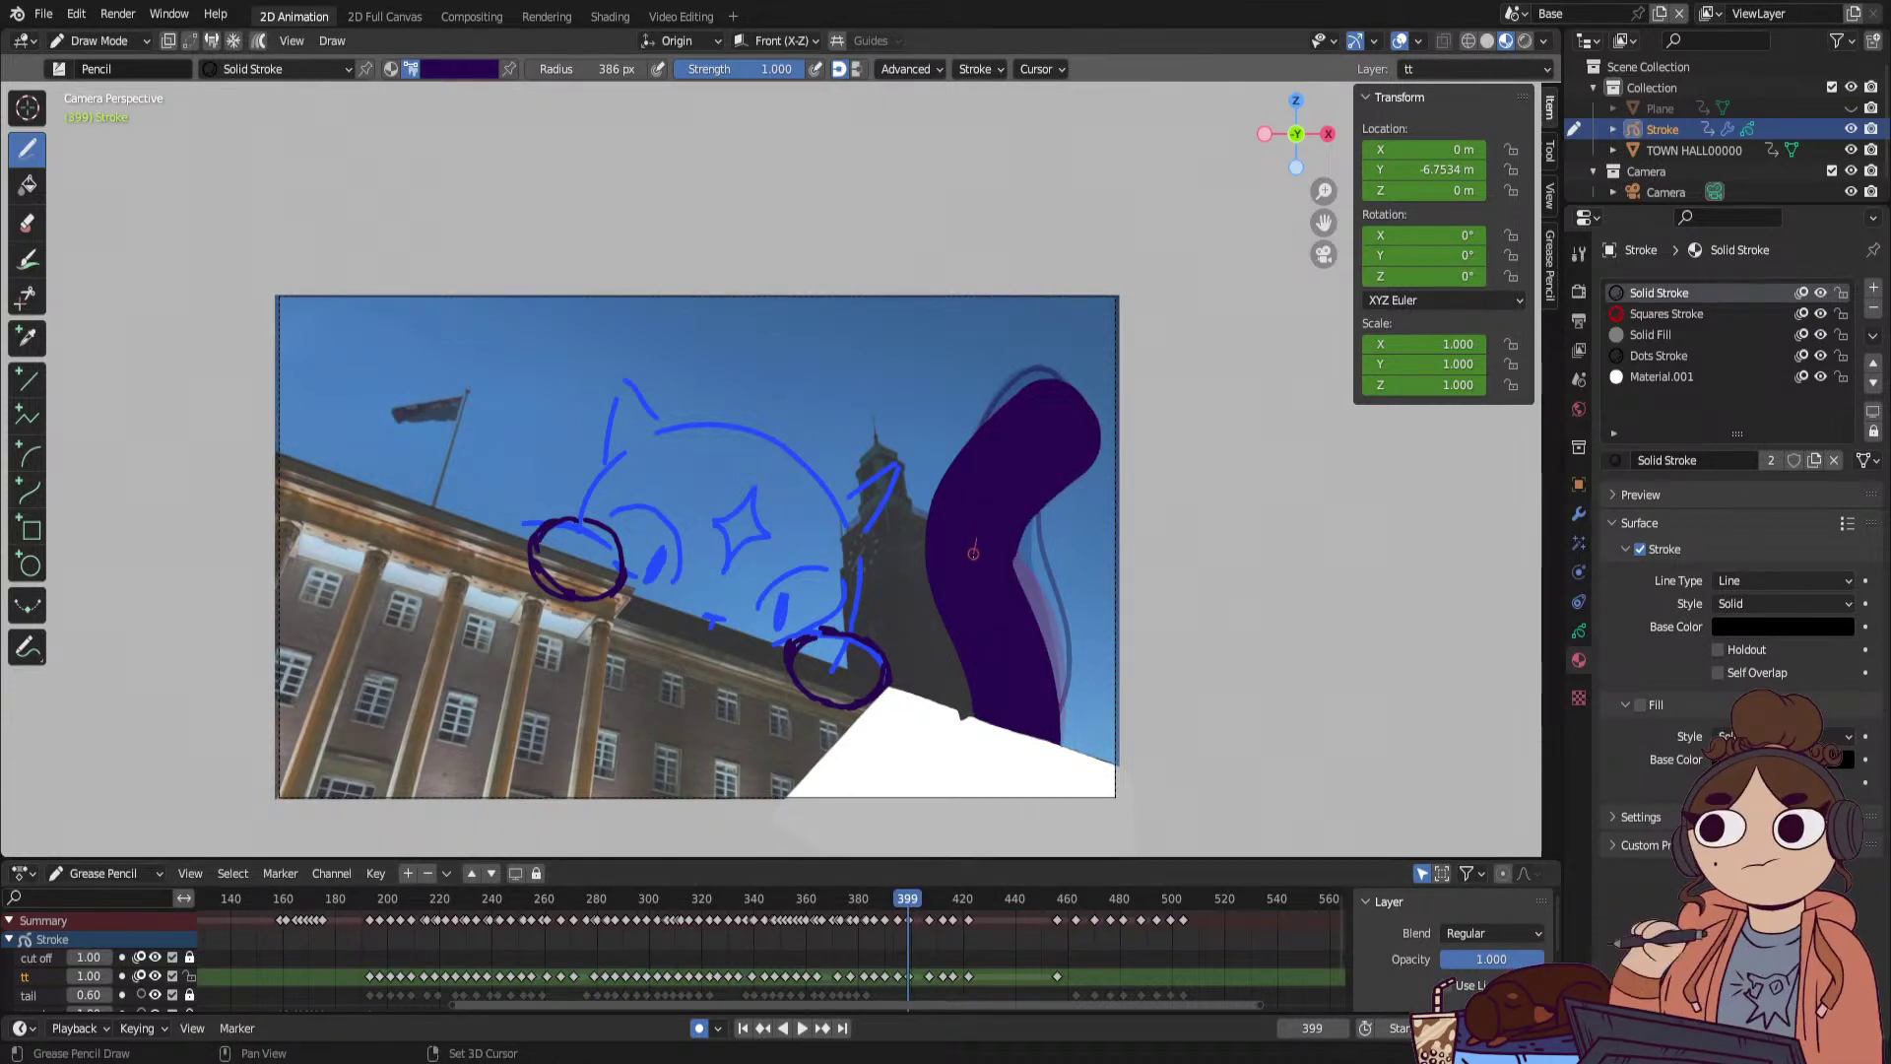
# Try shifting the tail keyframes between frames 407 and 422 about 2 frames earlier and adjusting the spacing of the last ones.
pyautogui.moveTo(907, 904); pyautogui.dragTo(921, 902)
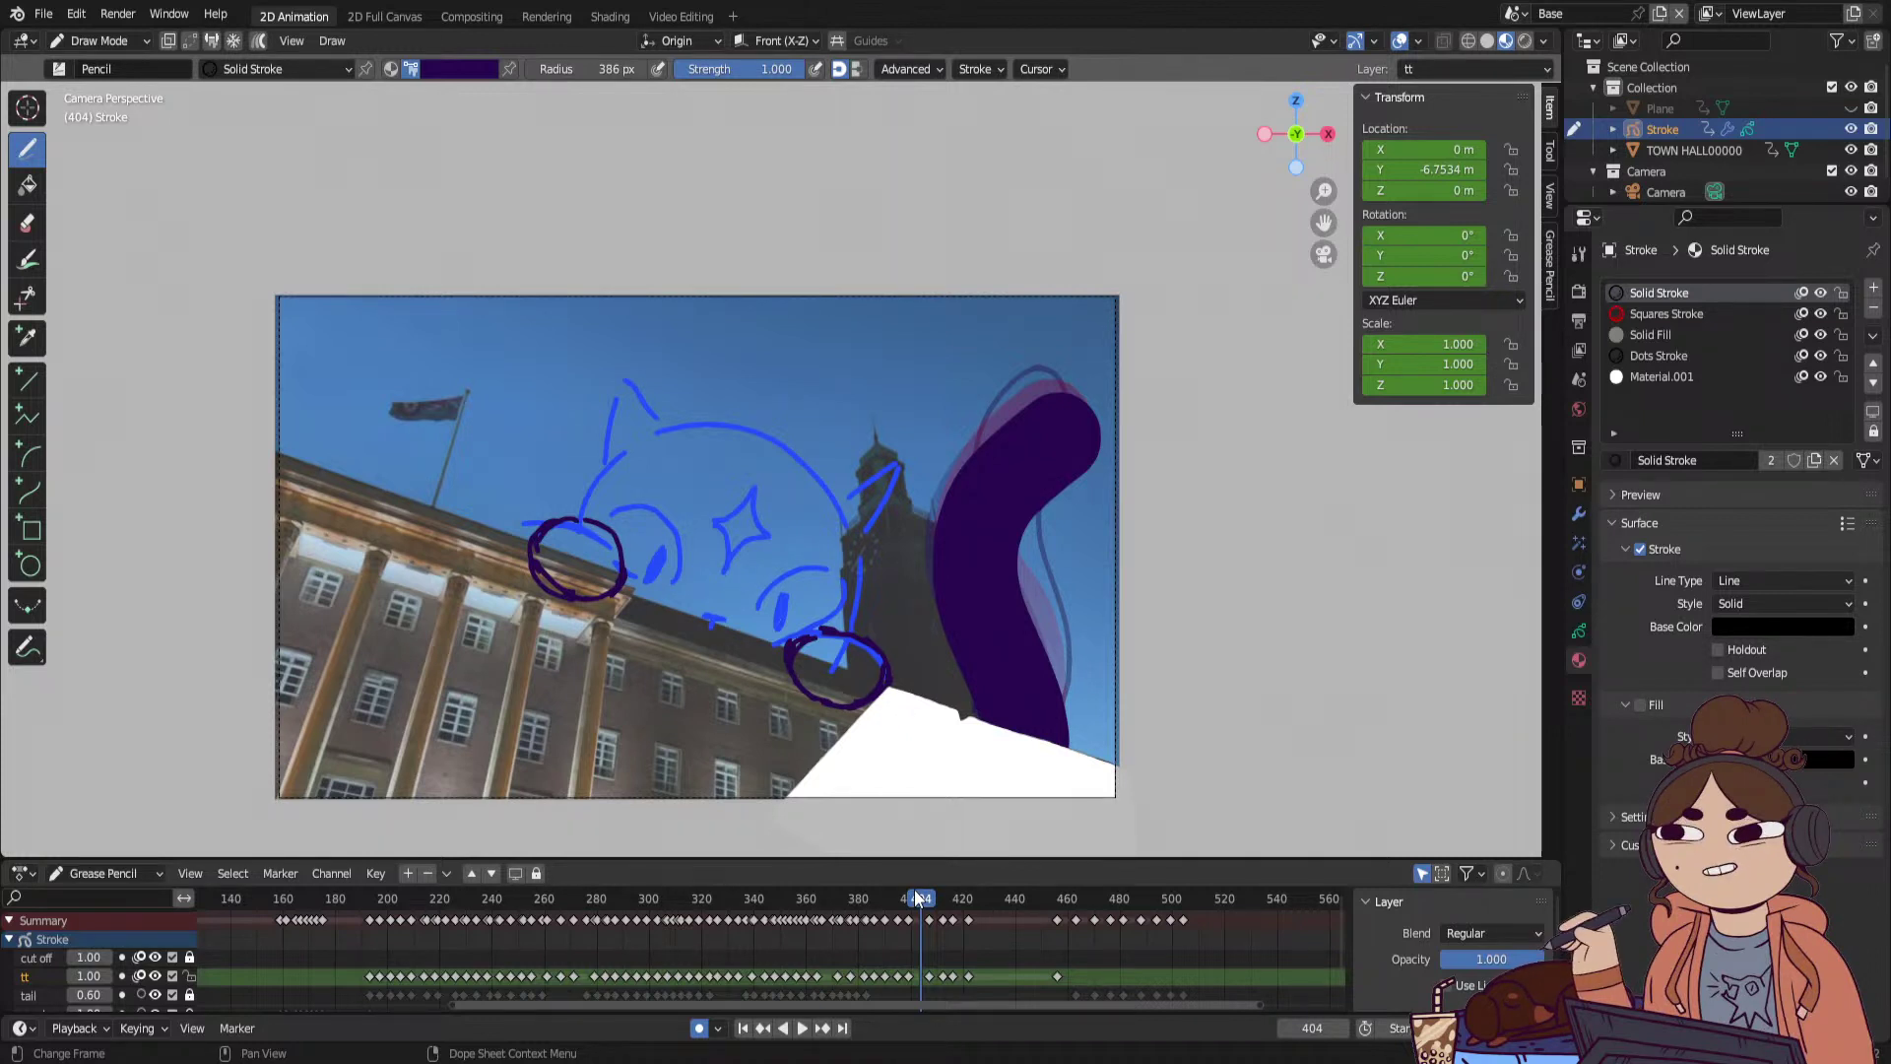
pyautogui.moveTo(914, 890)
pyautogui.mouseDown()
pyautogui.moveTo(930, 894)
pyautogui.moveTo(886, 914)
pyautogui.moveTo(953, 908)
pyautogui.moveTo(920, 942)
pyautogui.moveTo(948, 943)
pyautogui.moveTo(948, 924)
pyautogui.mouseUp()
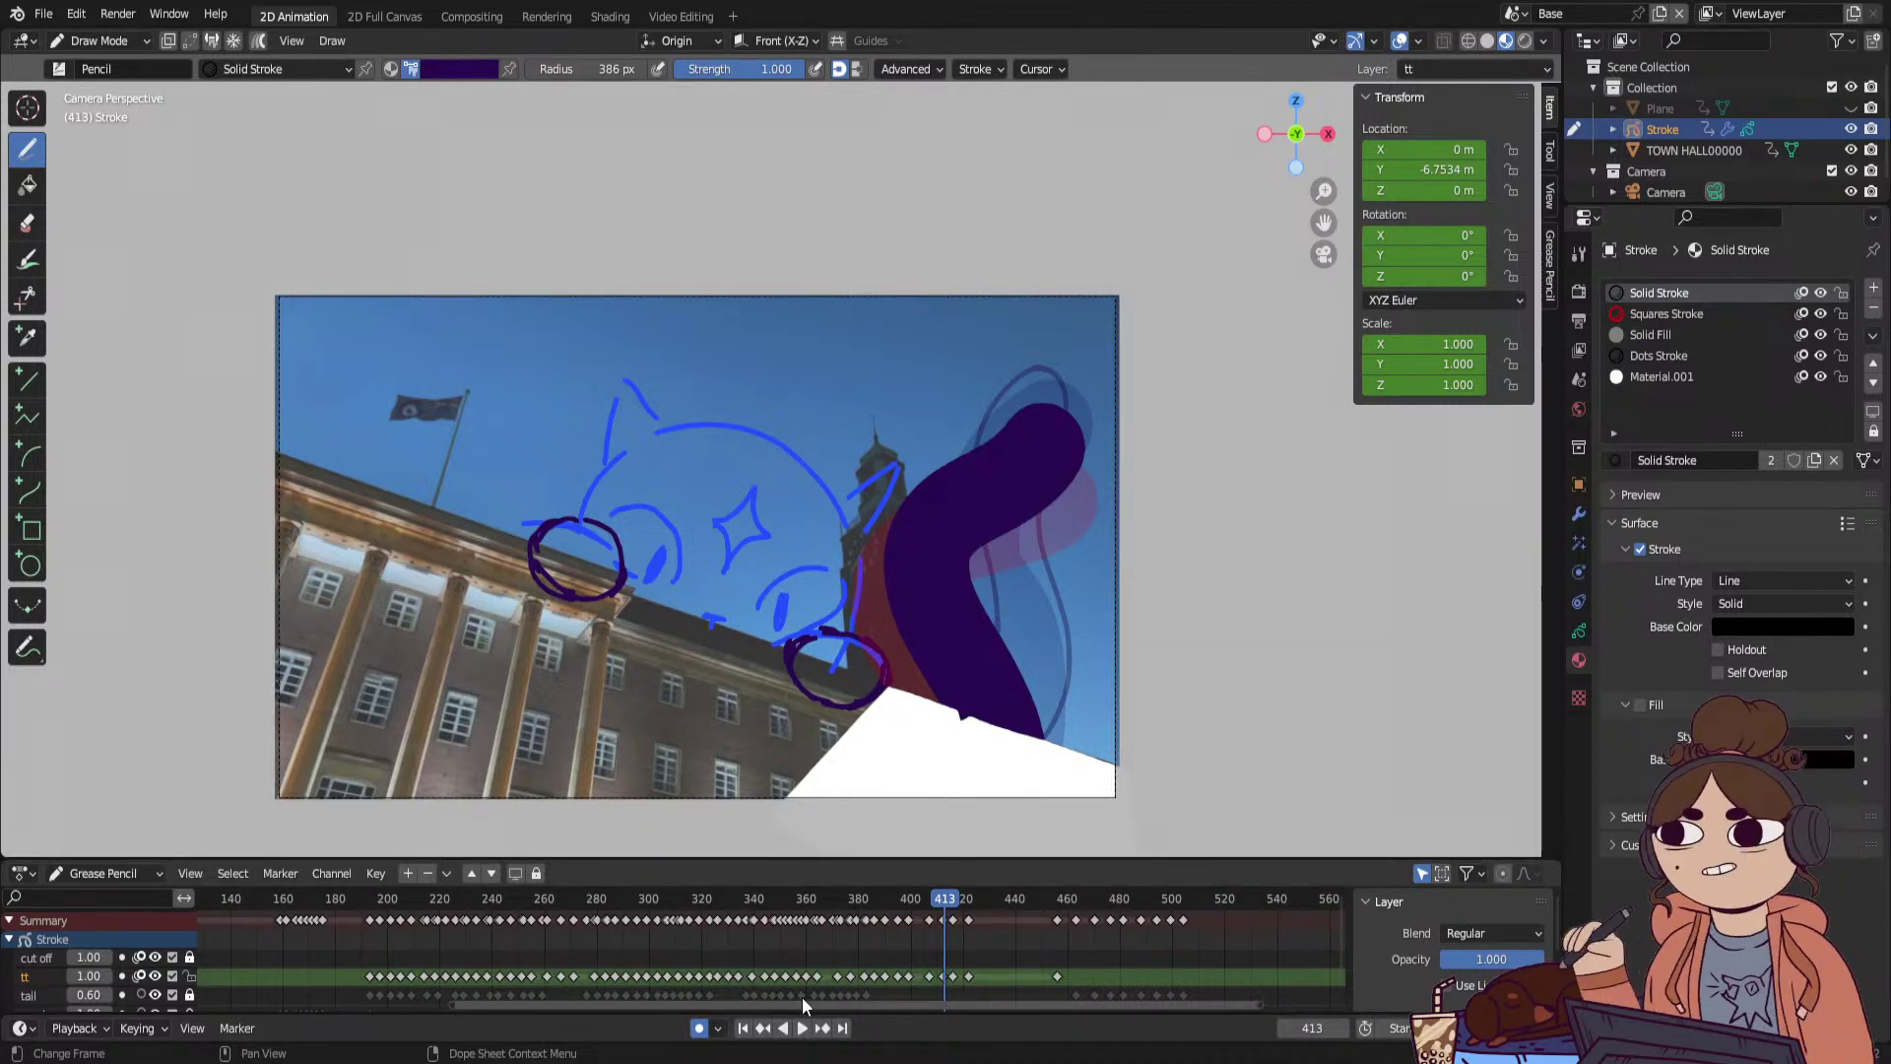
pyautogui.moveTo(453, 1002)
pyautogui.mouseDown()
pyautogui.moveTo(995, 1008)
pyautogui.moveTo(885, 1021)
pyautogui.mouseUp()
pyautogui.moveTo(831, 953); pyautogui.dragTo(899, 977)
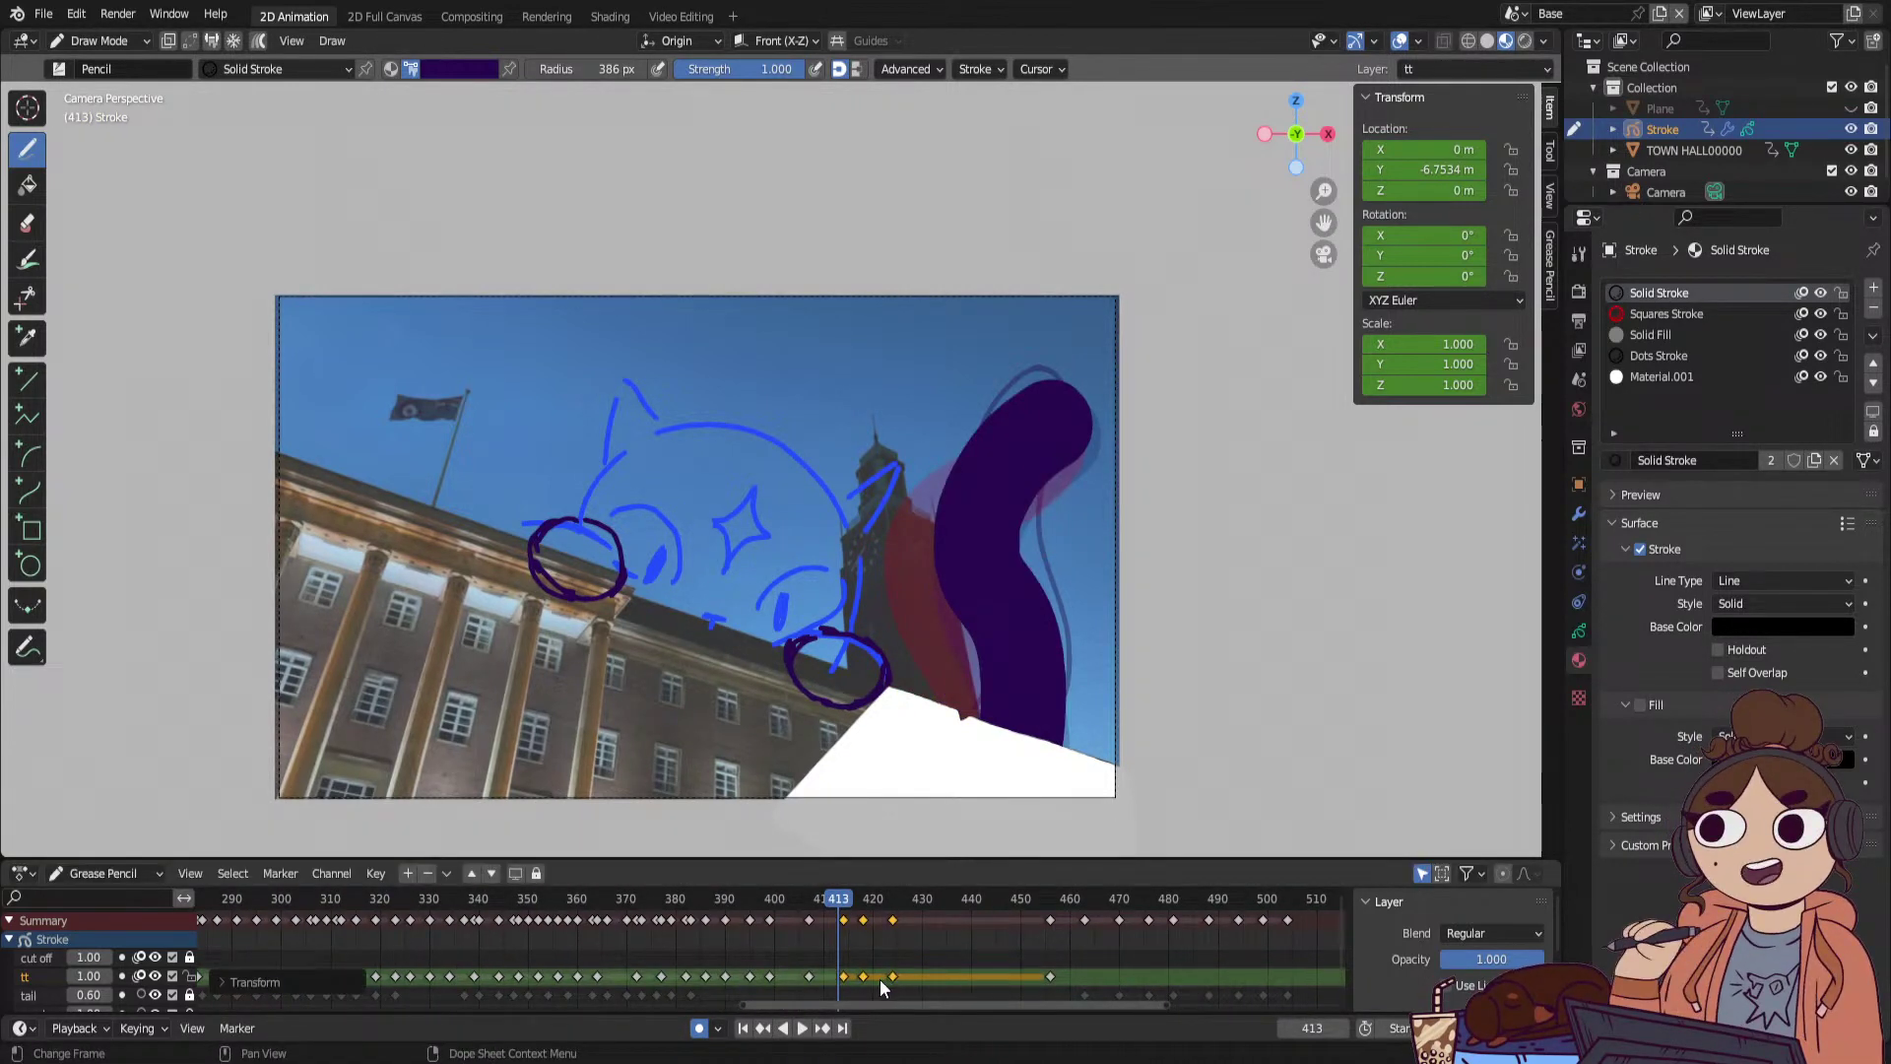
pyautogui.hotkey('ctrl', 'z')
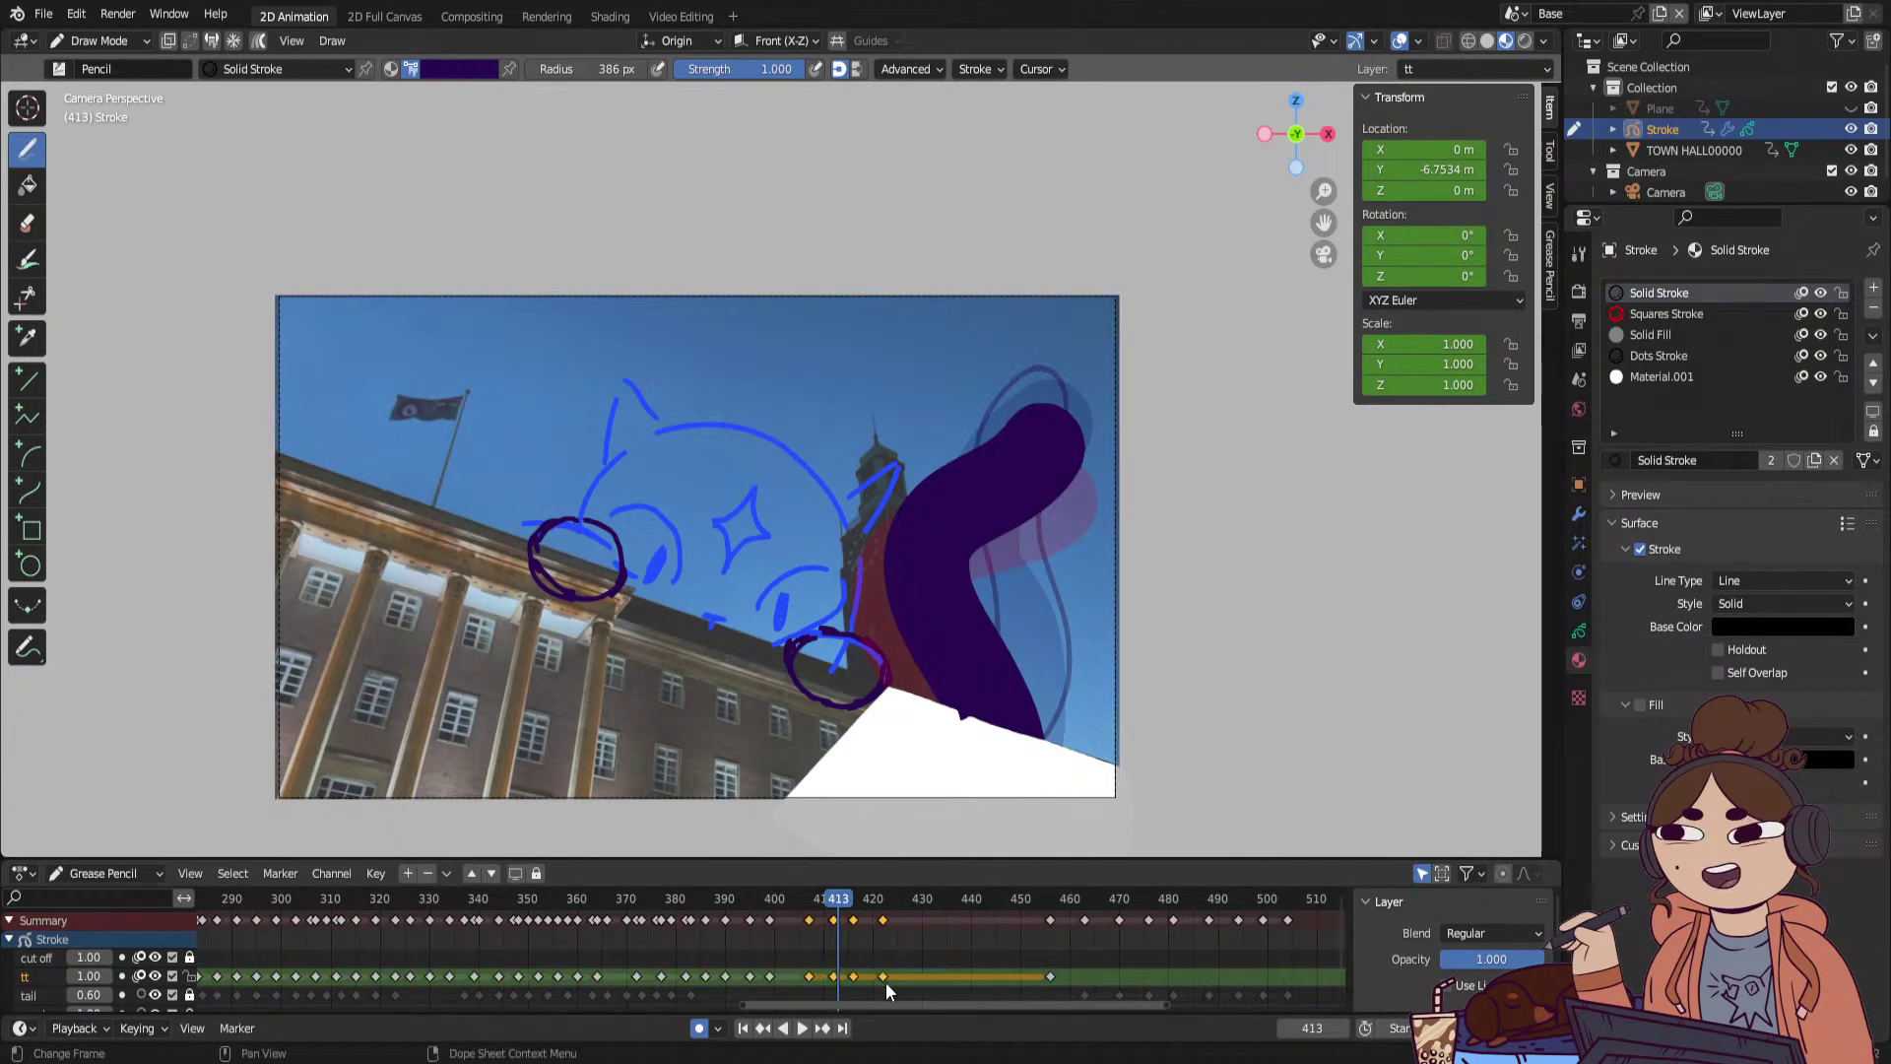
pyautogui.click(835, 961)
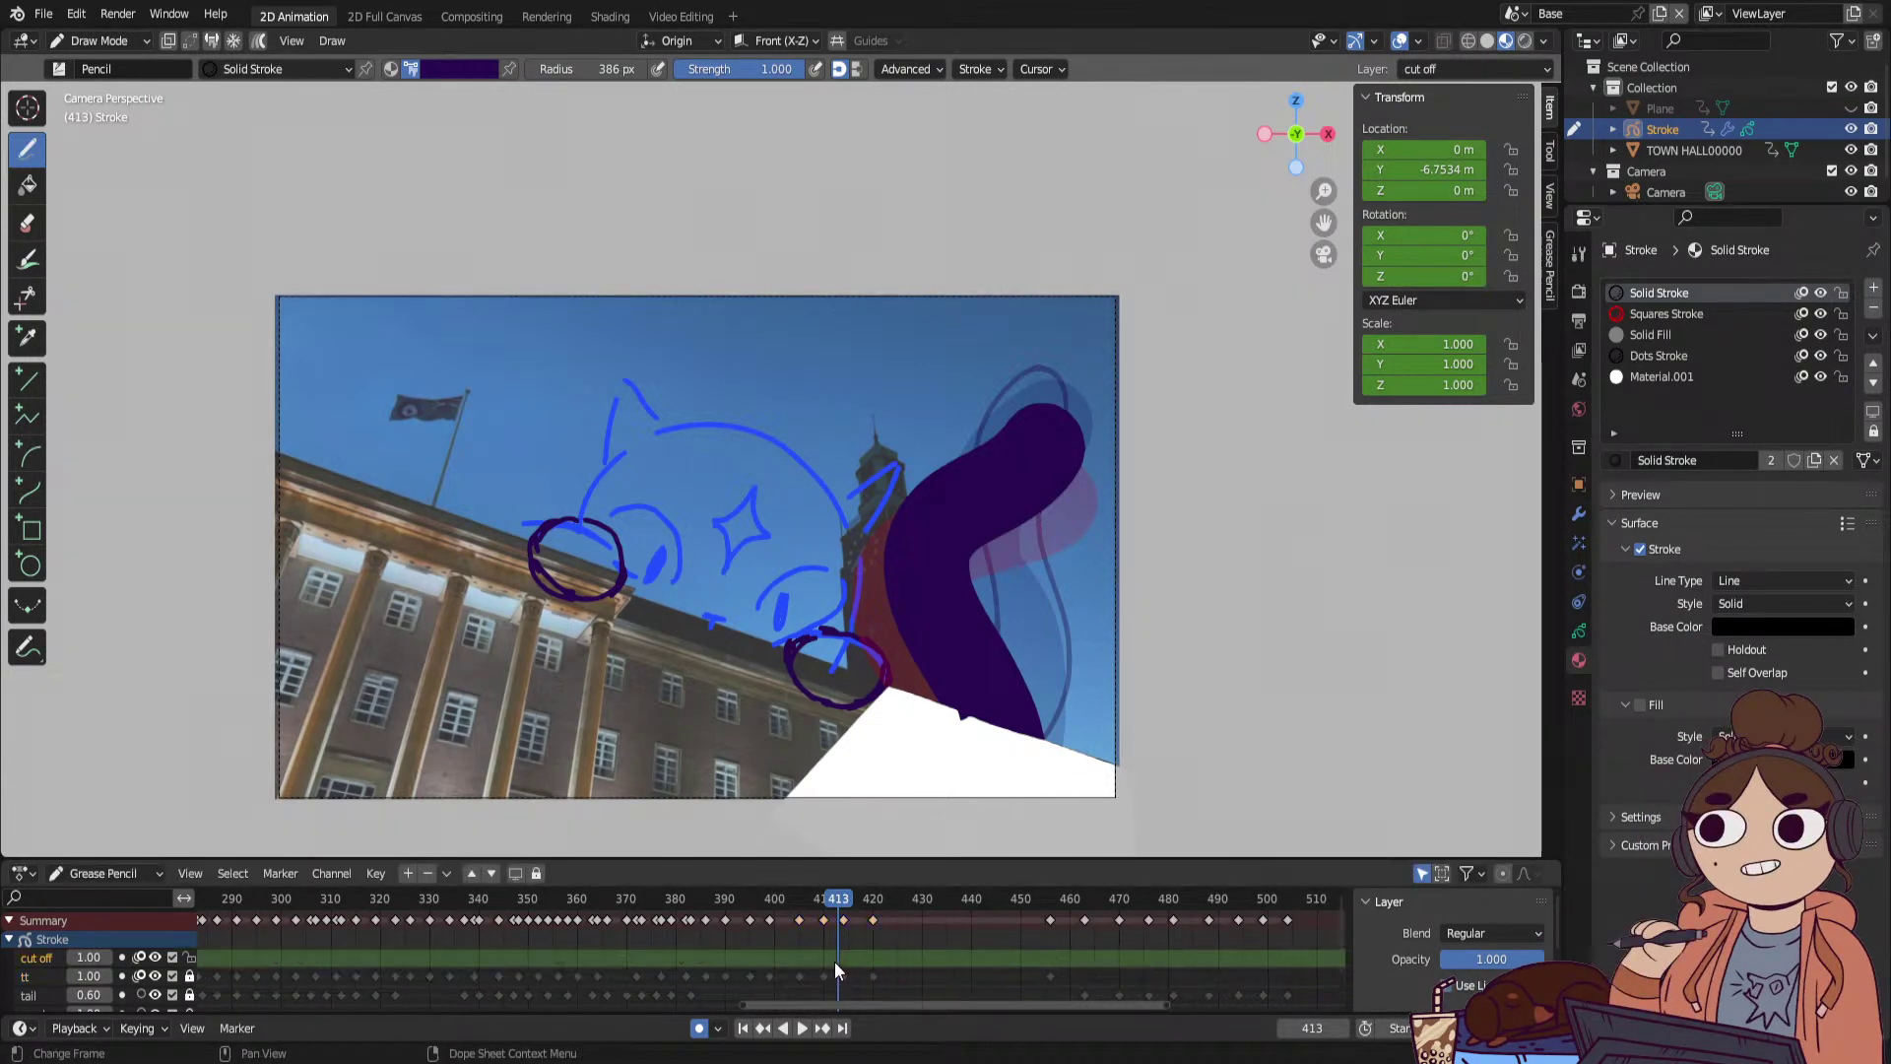
pyautogui.click(873, 977)
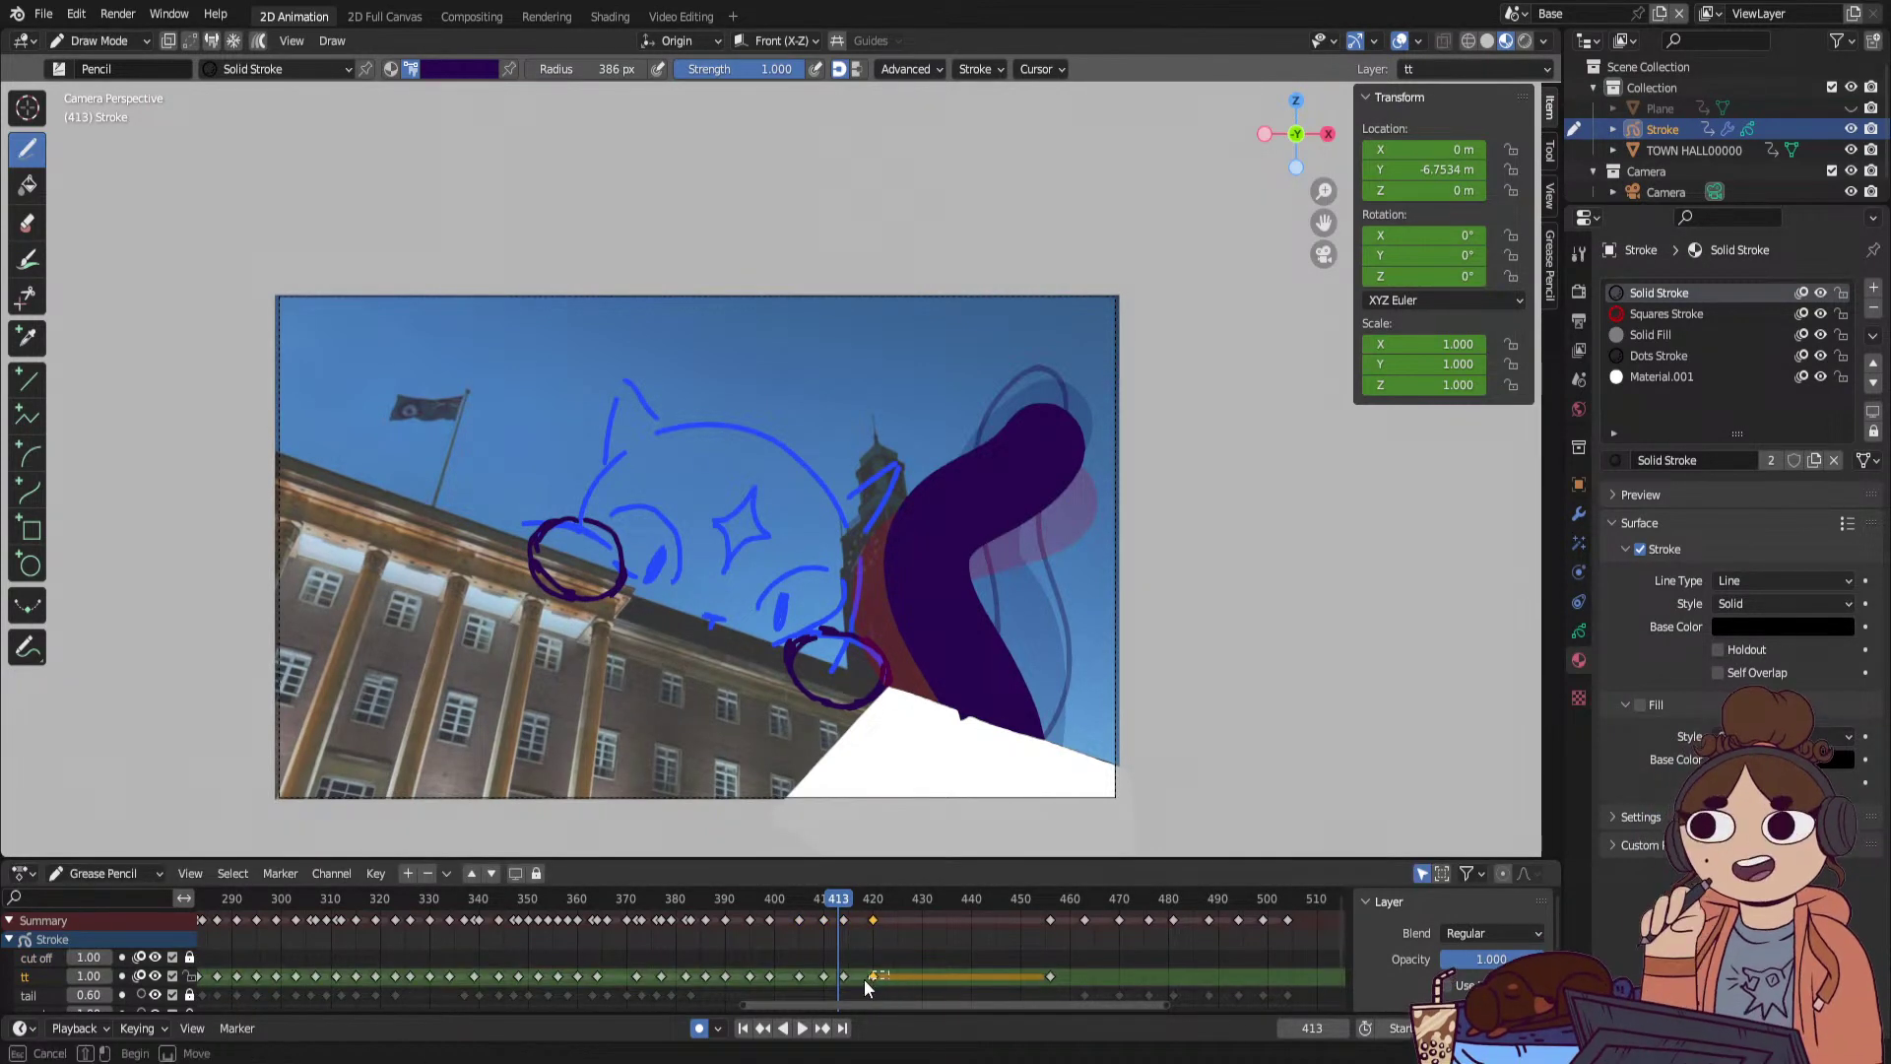
pyautogui.click(849, 983)
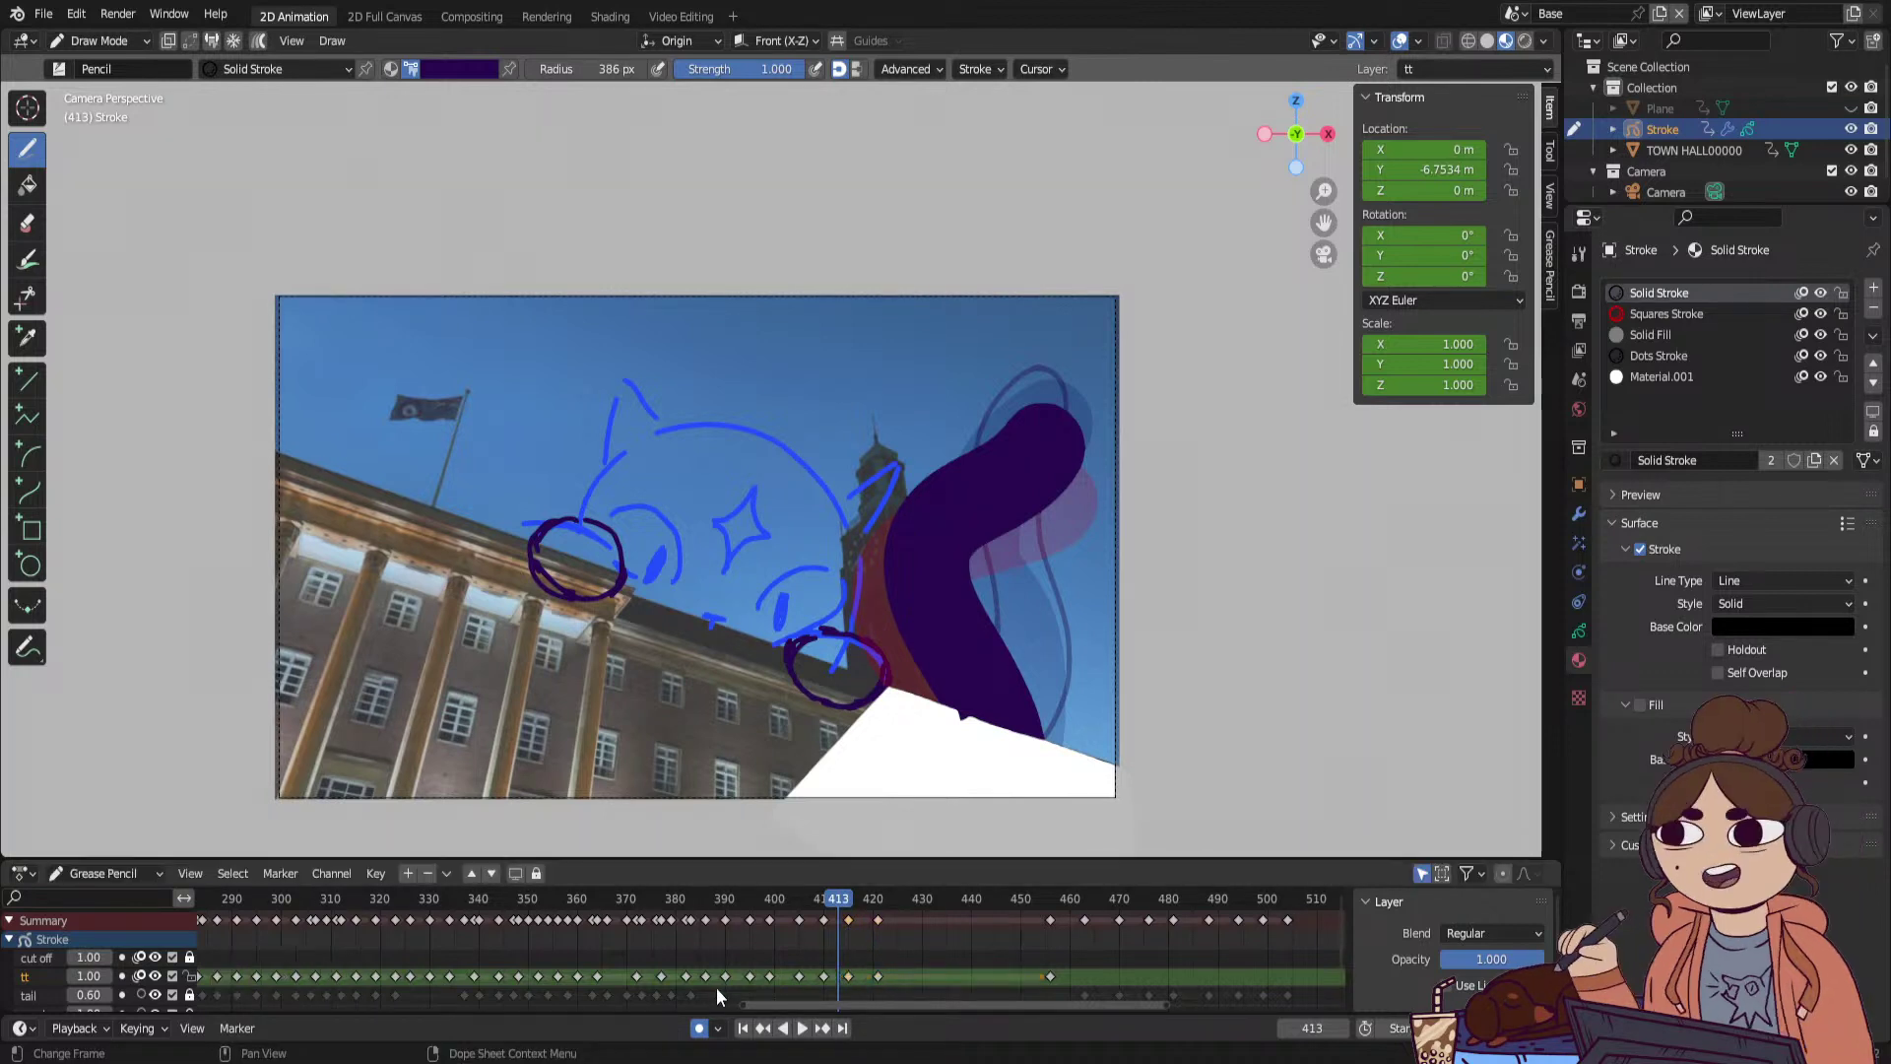
# Move the tail keyframe near frame 363 about 2 frames later, and play the animation from frame 192.
pyautogui.moveTo(593, 978); pyautogui.dragTo(603, 980)
pyautogui.moveTo(737, 1004); pyautogui.dragTo(223, 1014)
pyautogui.click(611, 911)
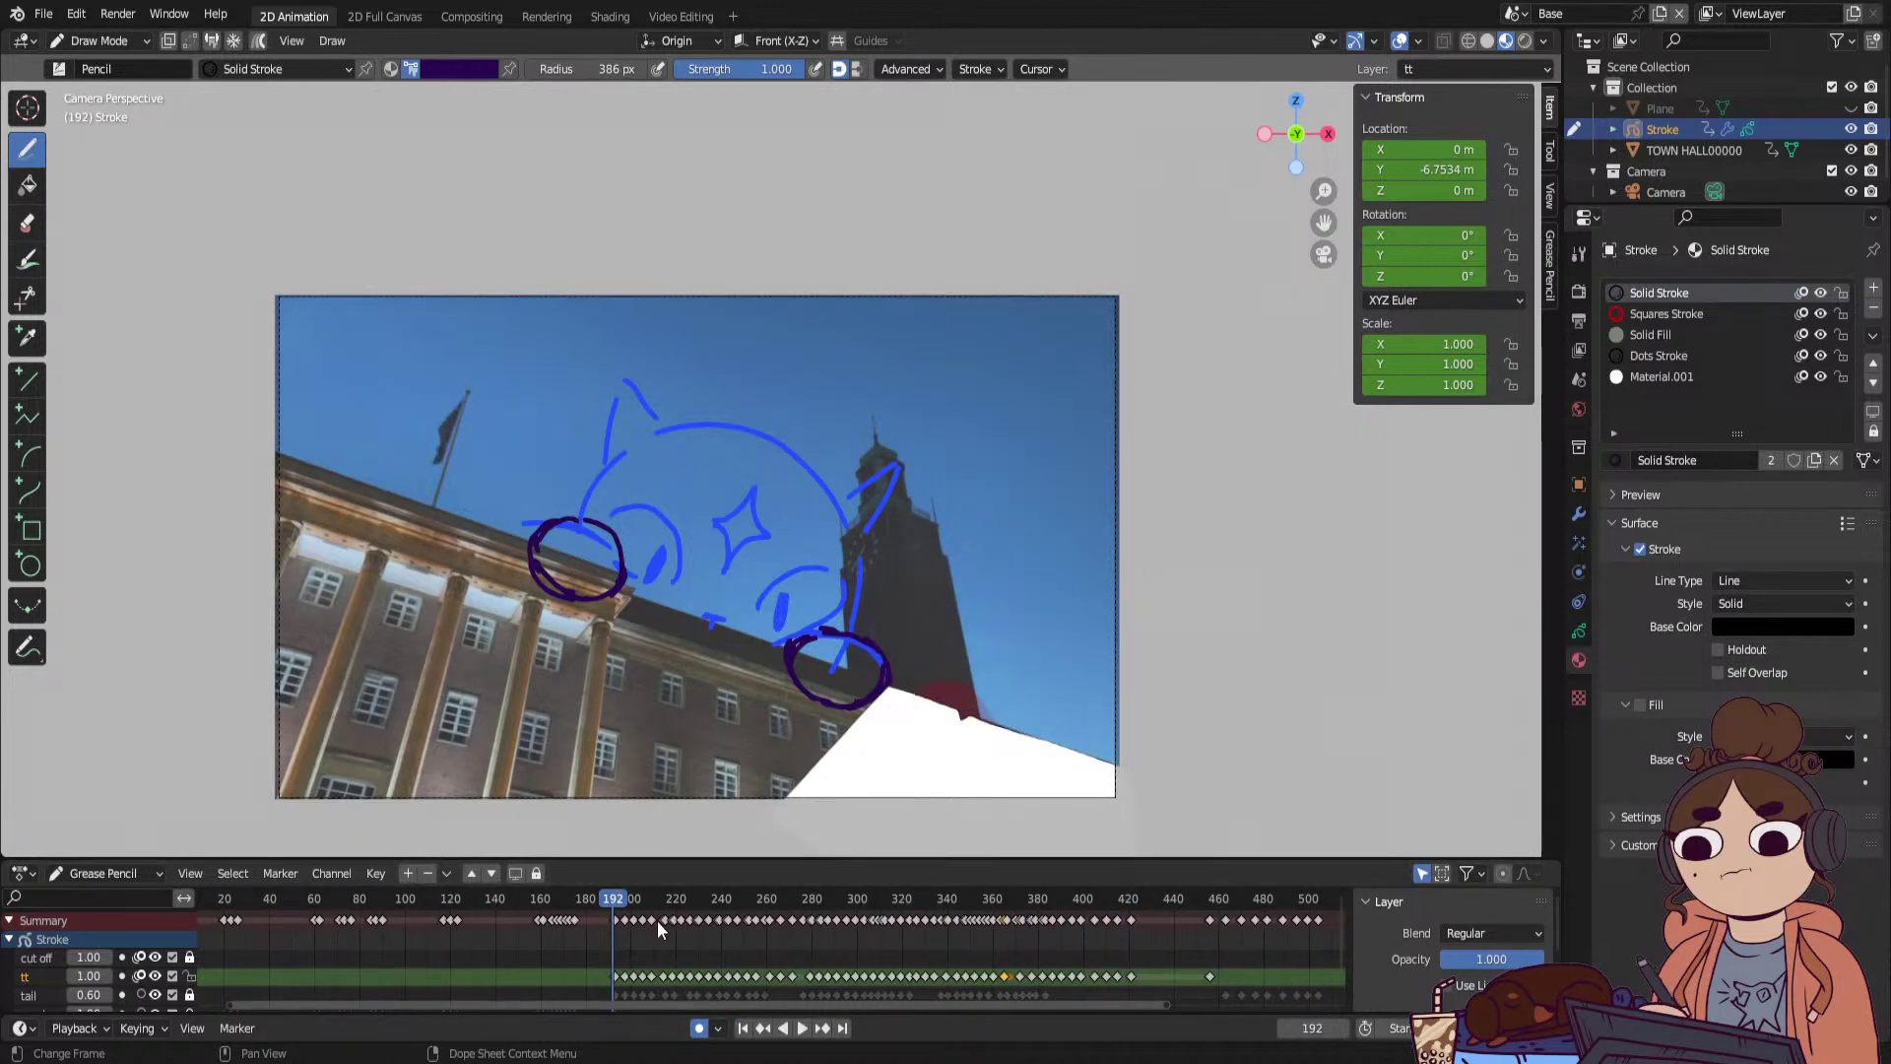
pyautogui.press('space')
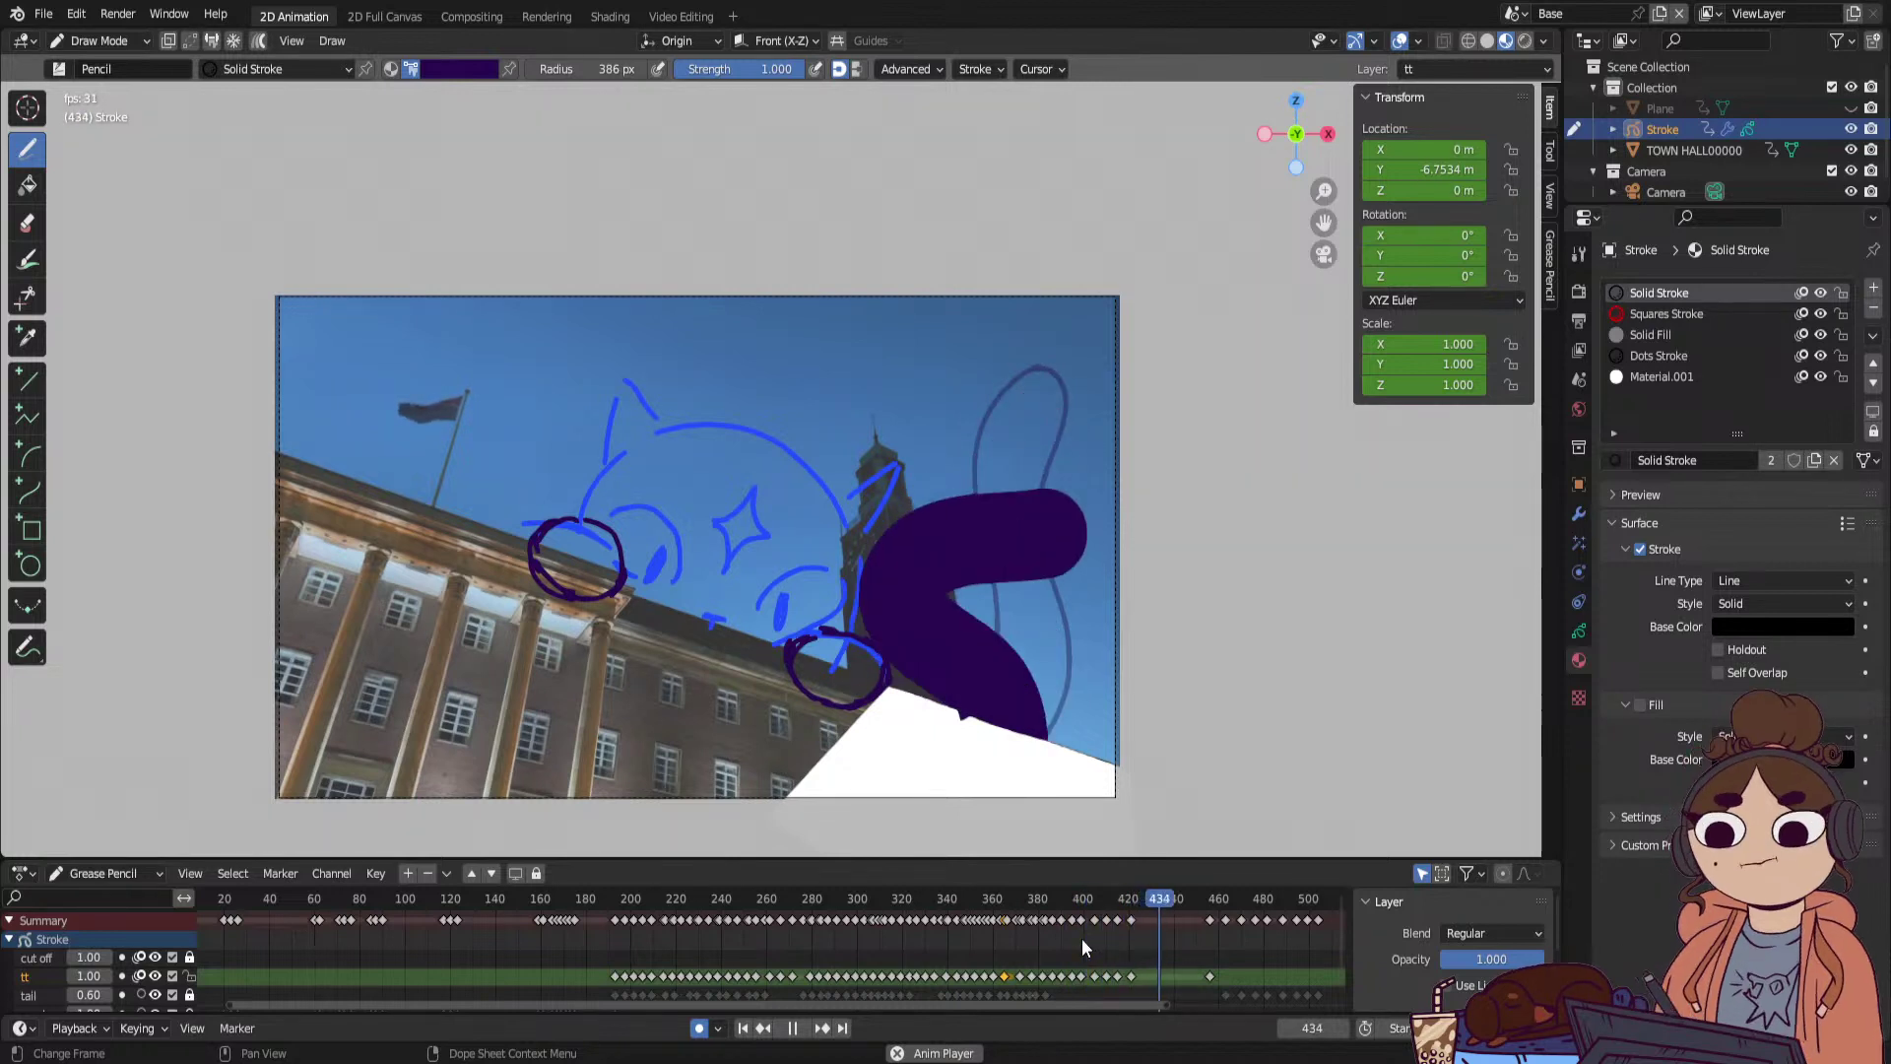
pyautogui.press('space')
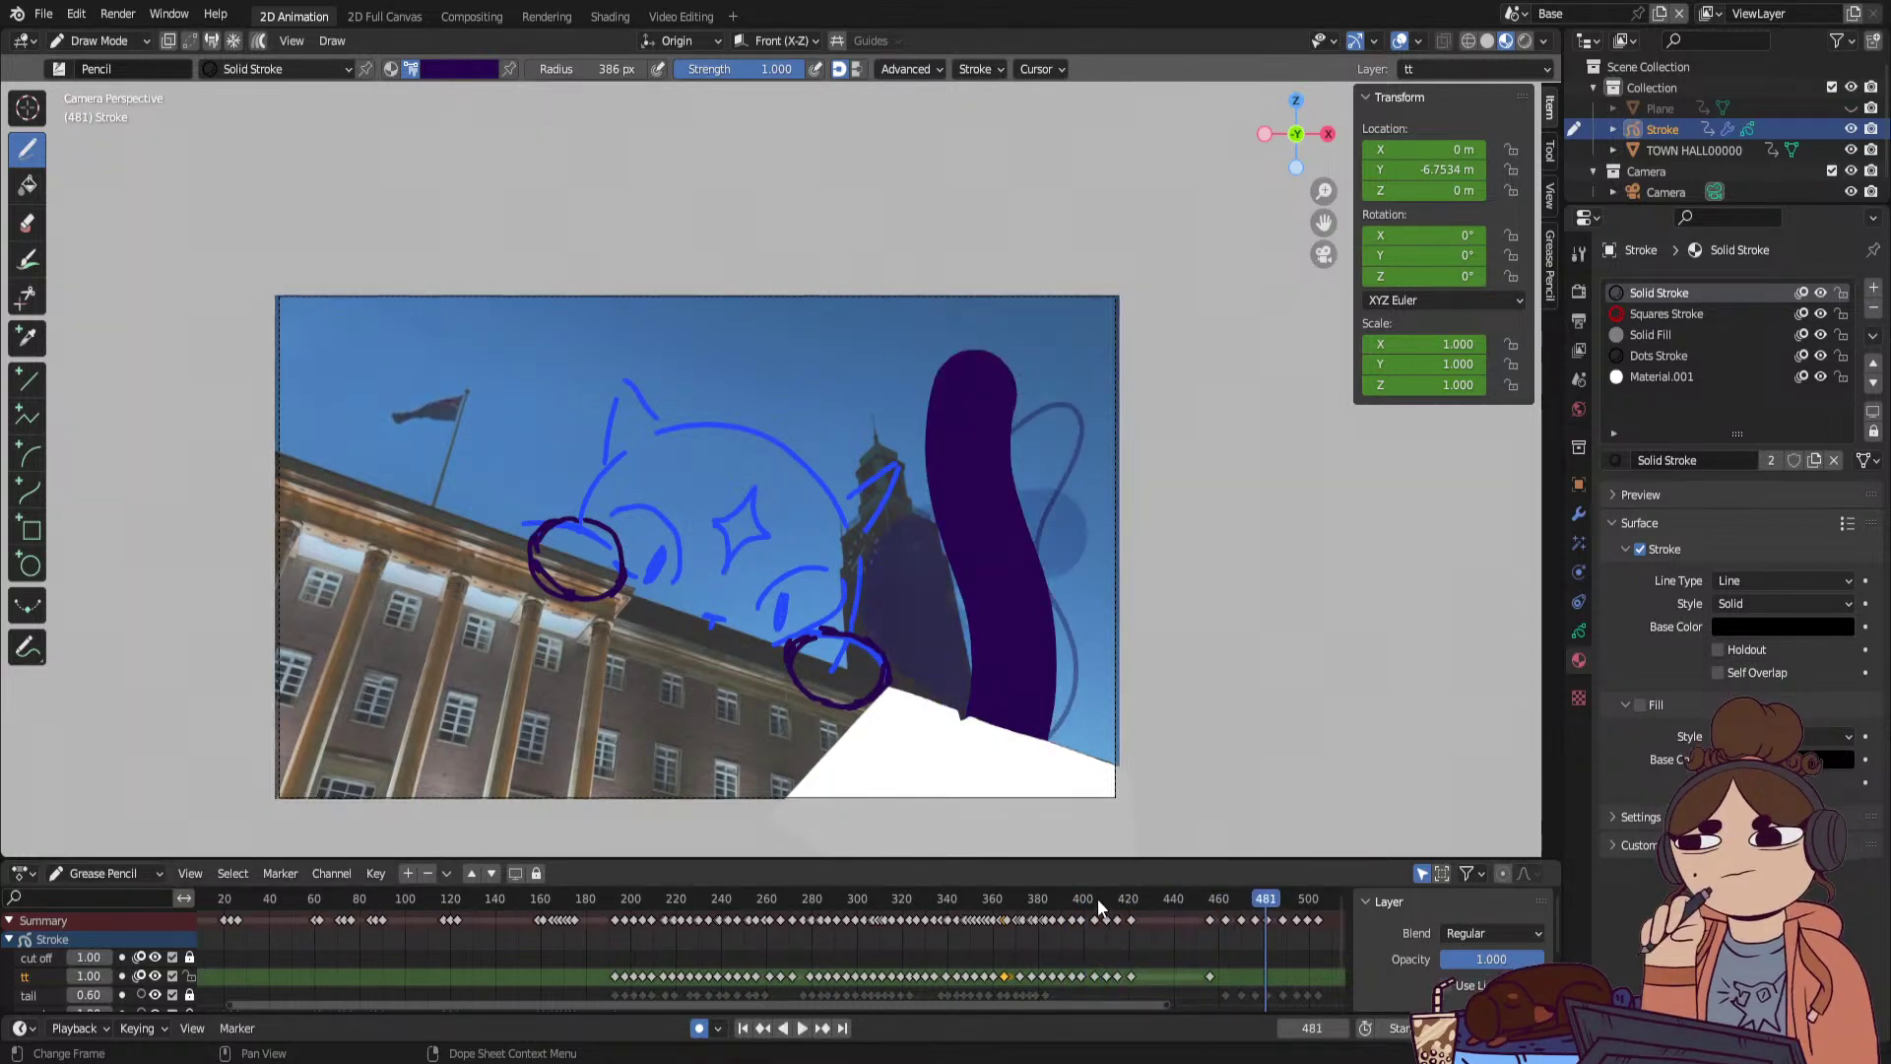
# Duplicate the tail keyframes between about frames 251 and 273 and place the copies 205 frames later, starting at frame 456.
pyautogui.moveTo(1097, 898); pyautogui.dragTo(1042, 904)
pyautogui.click(615, 900)
pyautogui.press('space')
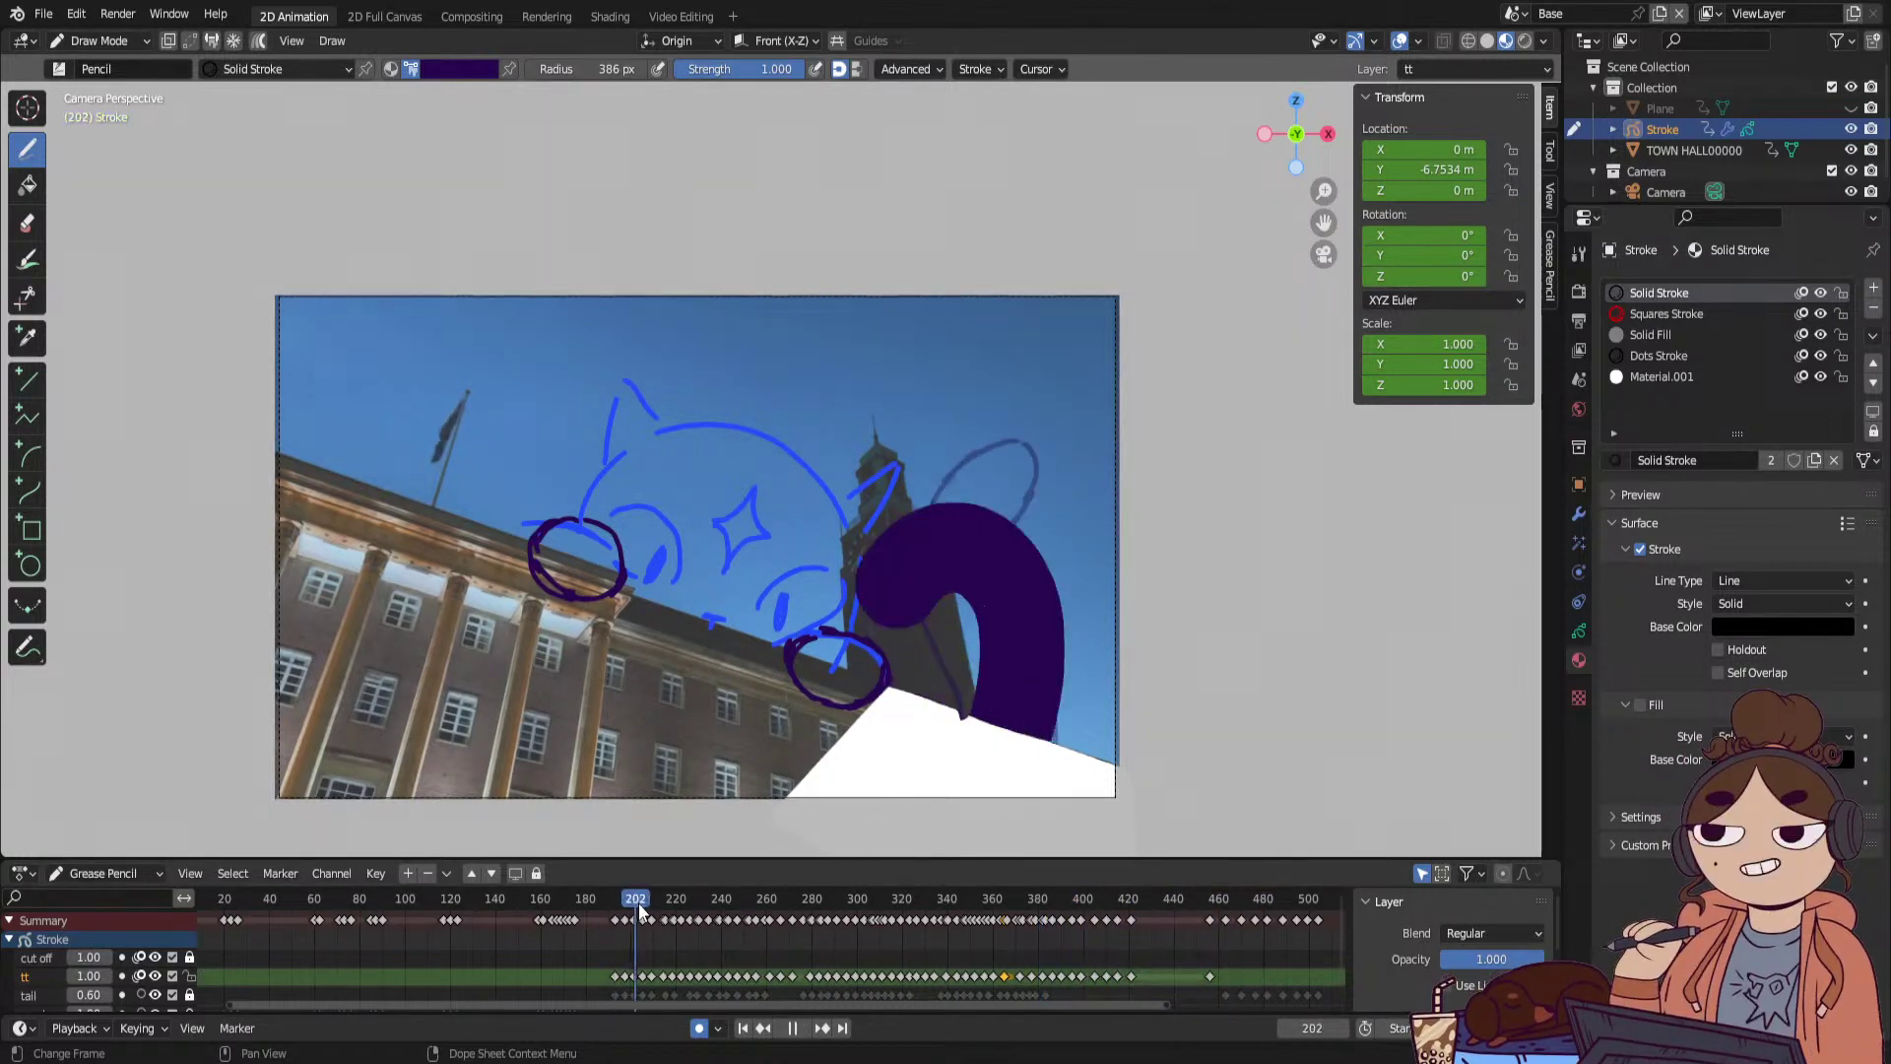
pyautogui.moveTo(638, 902); pyautogui.dragTo(748, 908)
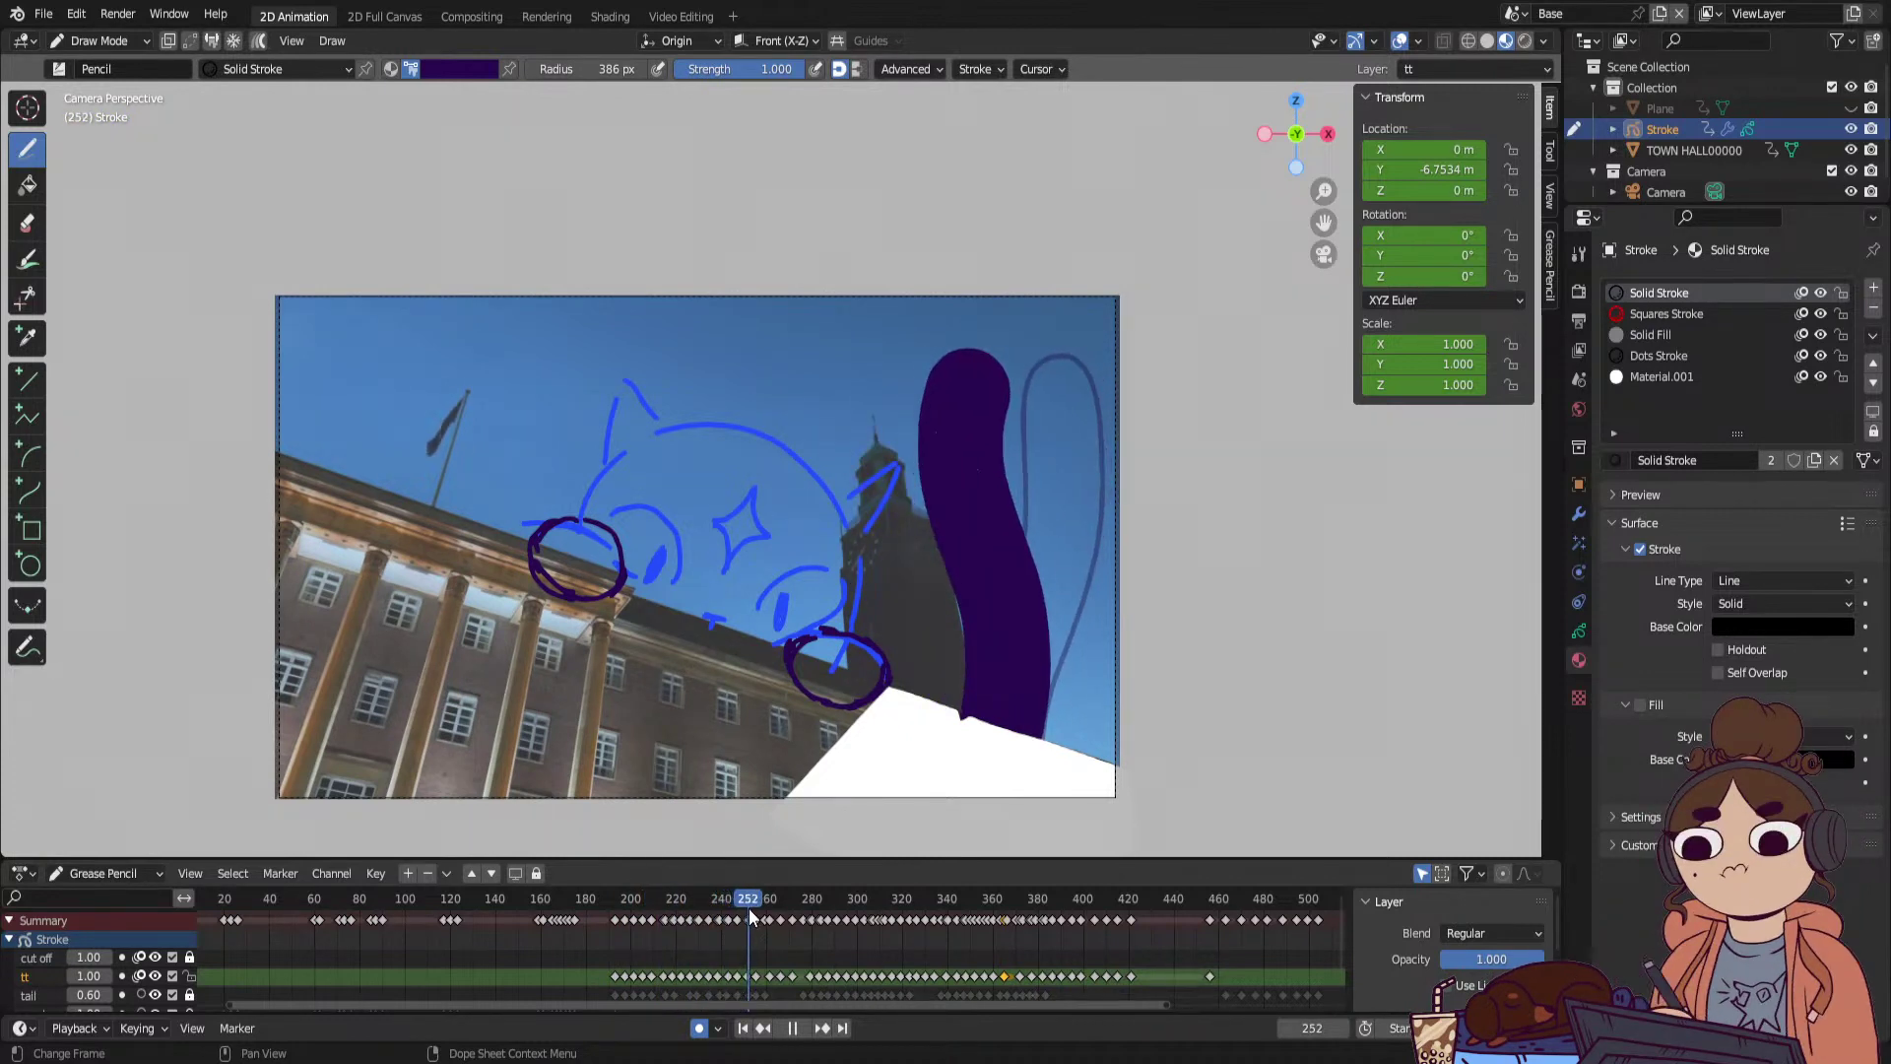
pyautogui.press('space')
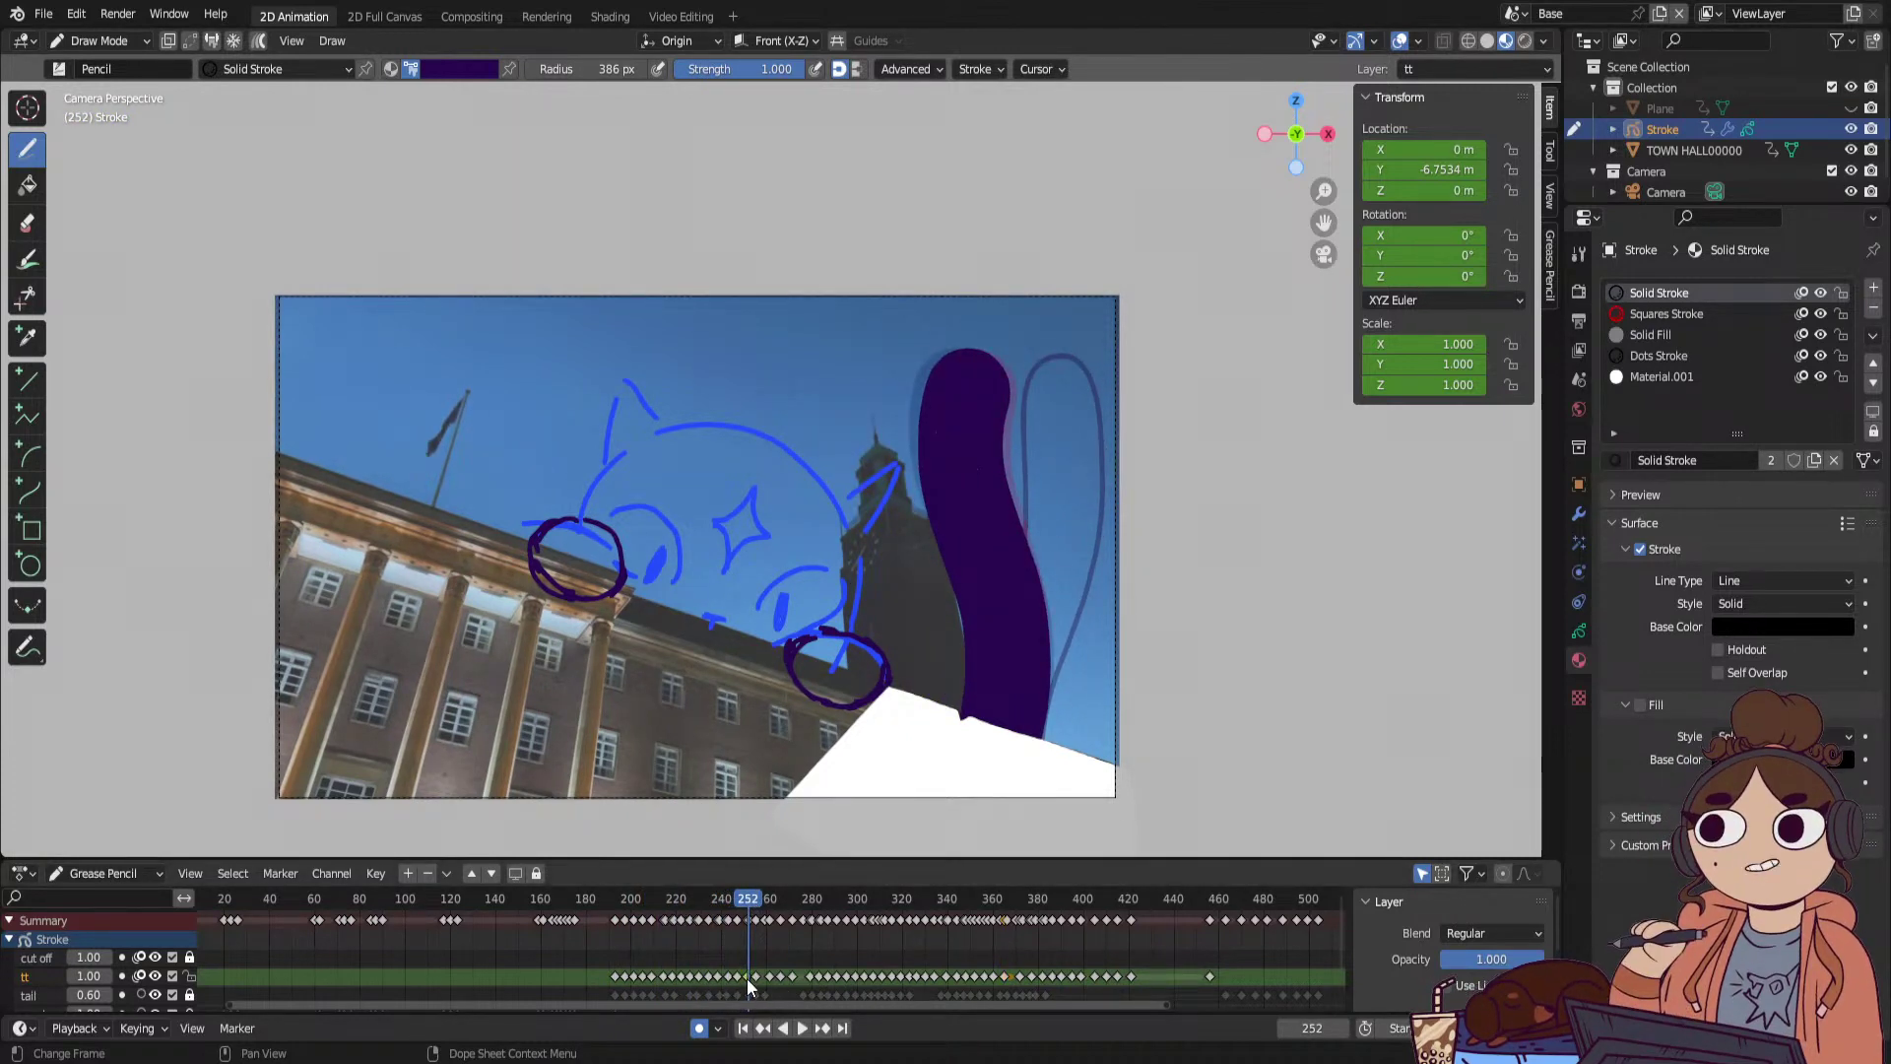
pyautogui.moveTo(744, 955); pyautogui.dragTo(869, 983)
pyautogui.moveTo(1162, 977); pyautogui.dragTo(801, 978)
pyautogui.press('space')
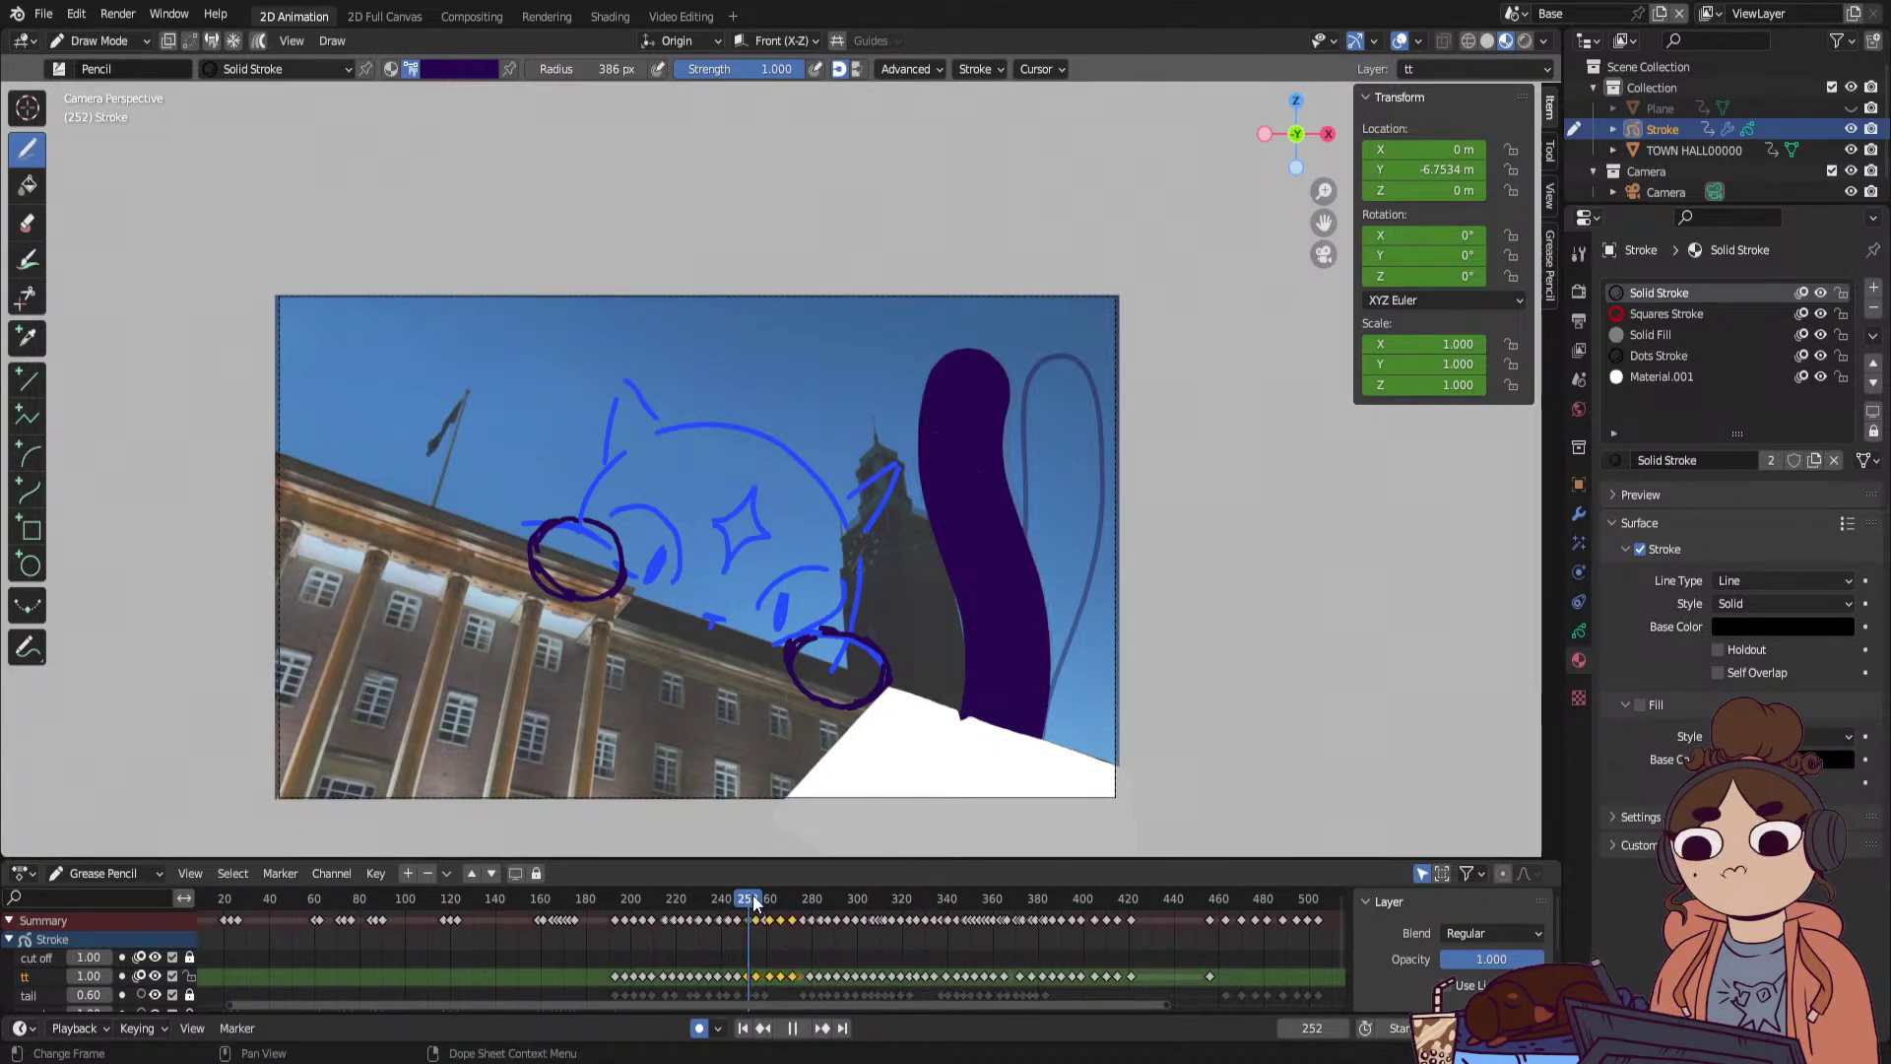
pyautogui.click(796, 900)
pyautogui.press('space')
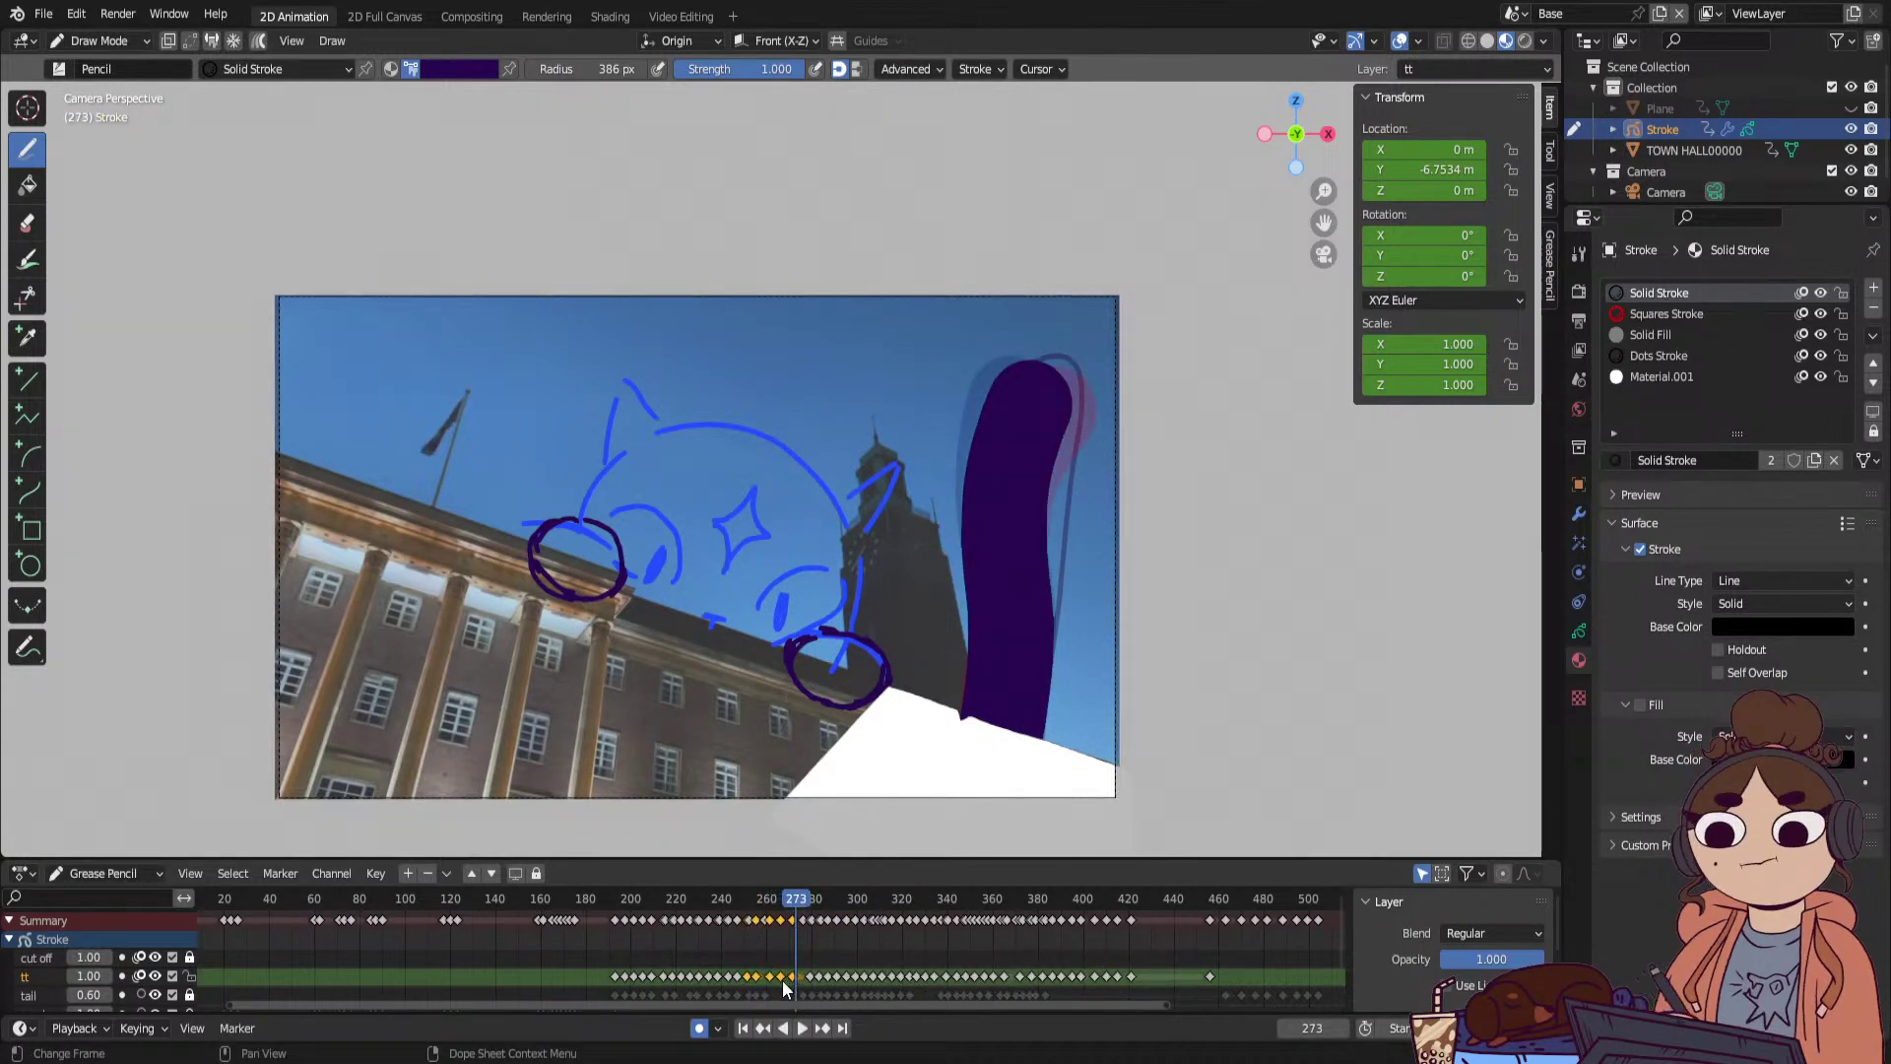
pyautogui.moveTo(777, 980); pyautogui.dragTo(1243, 978)
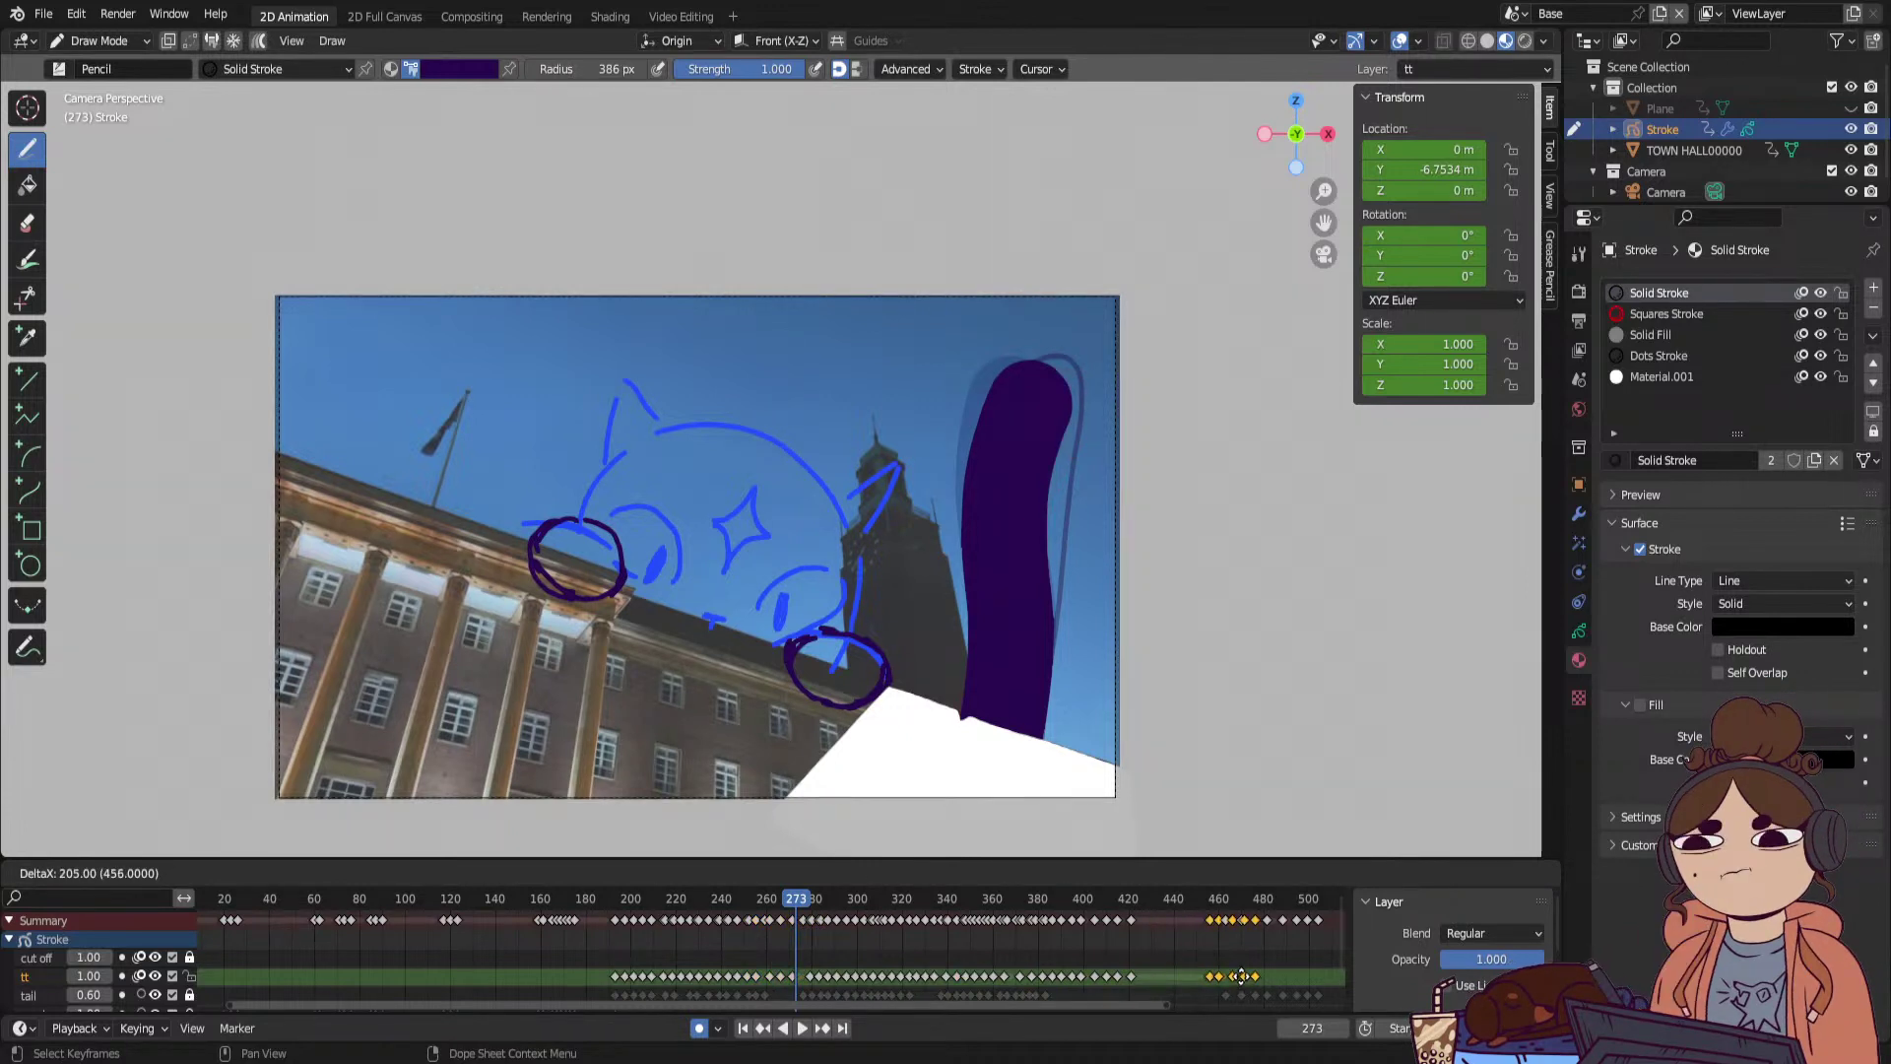
pyautogui.click(1241, 976)
# Delete the tail keyframes on the tt layer between about frames 370 and 422, after checking their motion.
pyautogui.press('space')
pyautogui.click(1127, 900)
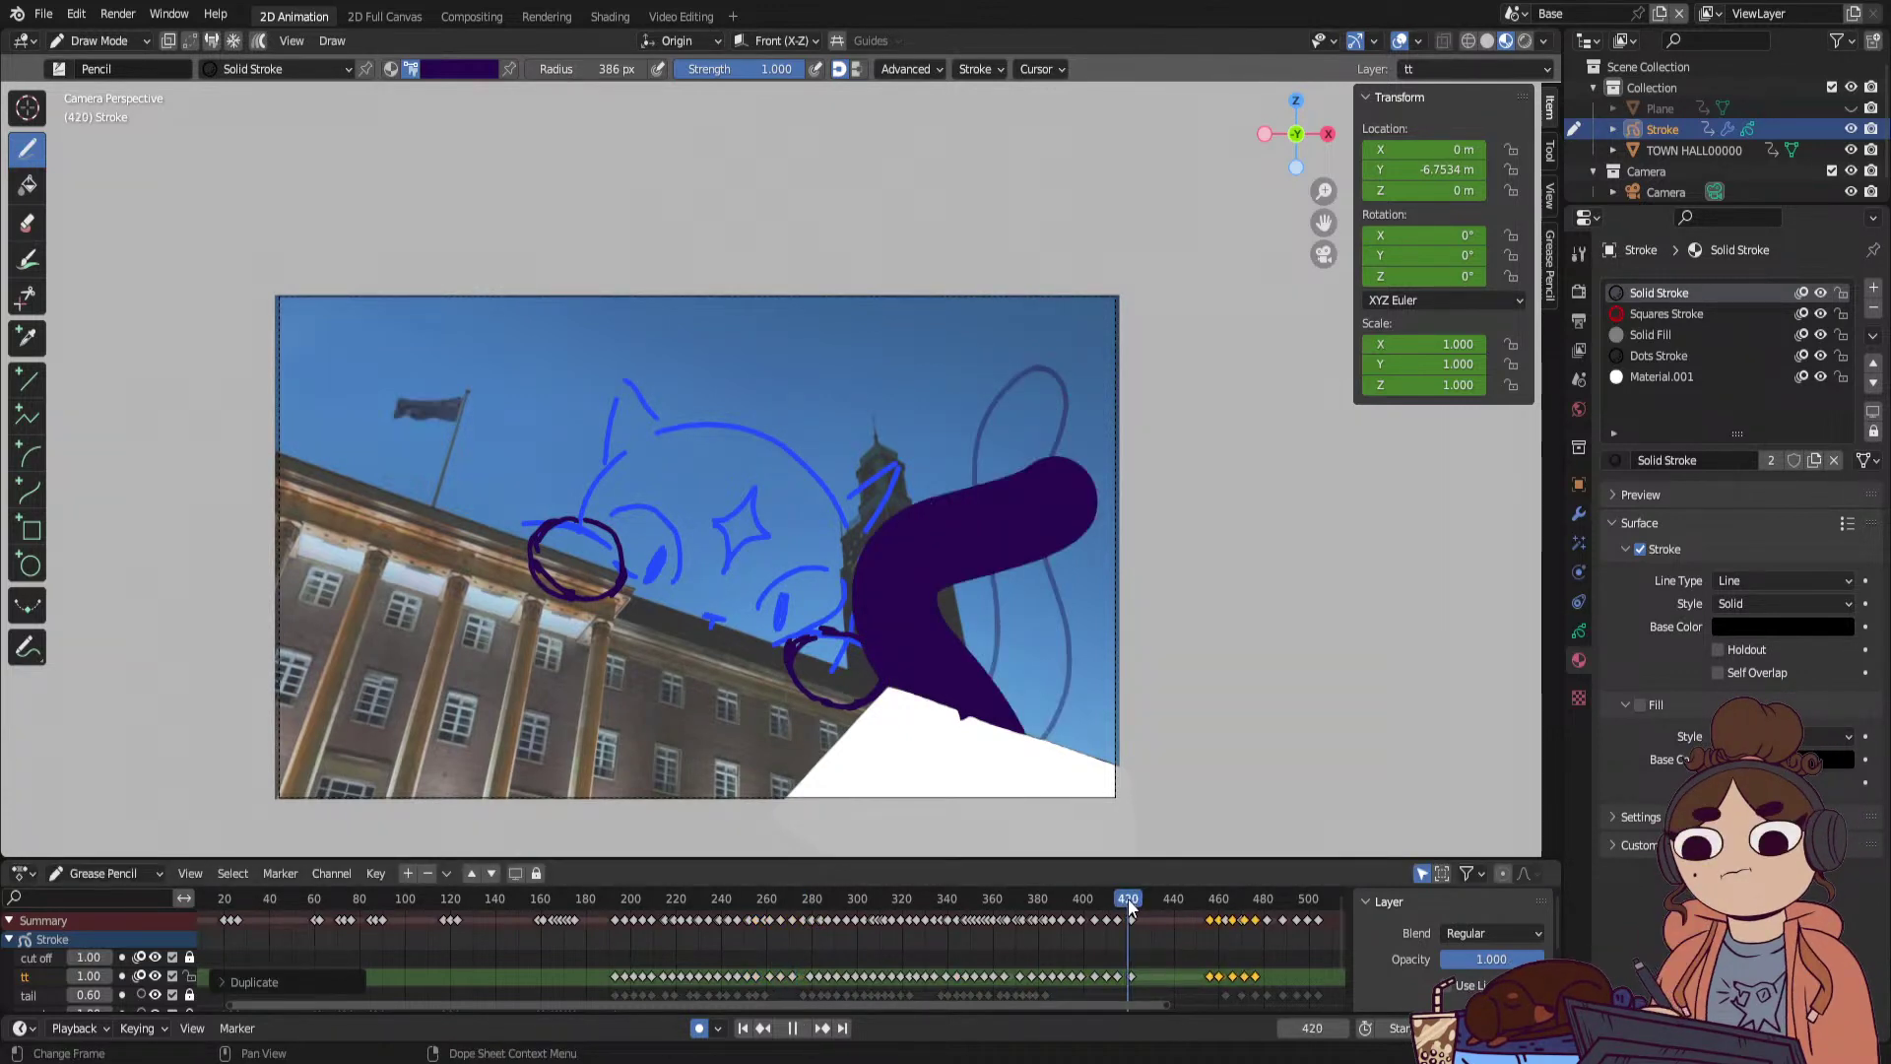
pyautogui.moveTo(1126, 898)
pyautogui.mouseDown()
pyautogui.moveTo(1020, 949)
pyautogui.moveTo(1075, 941)
pyautogui.moveTo(1030, 967)
pyautogui.moveTo(1132, 985)
pyautogui.mouseUp()
pyautogui.press('space')
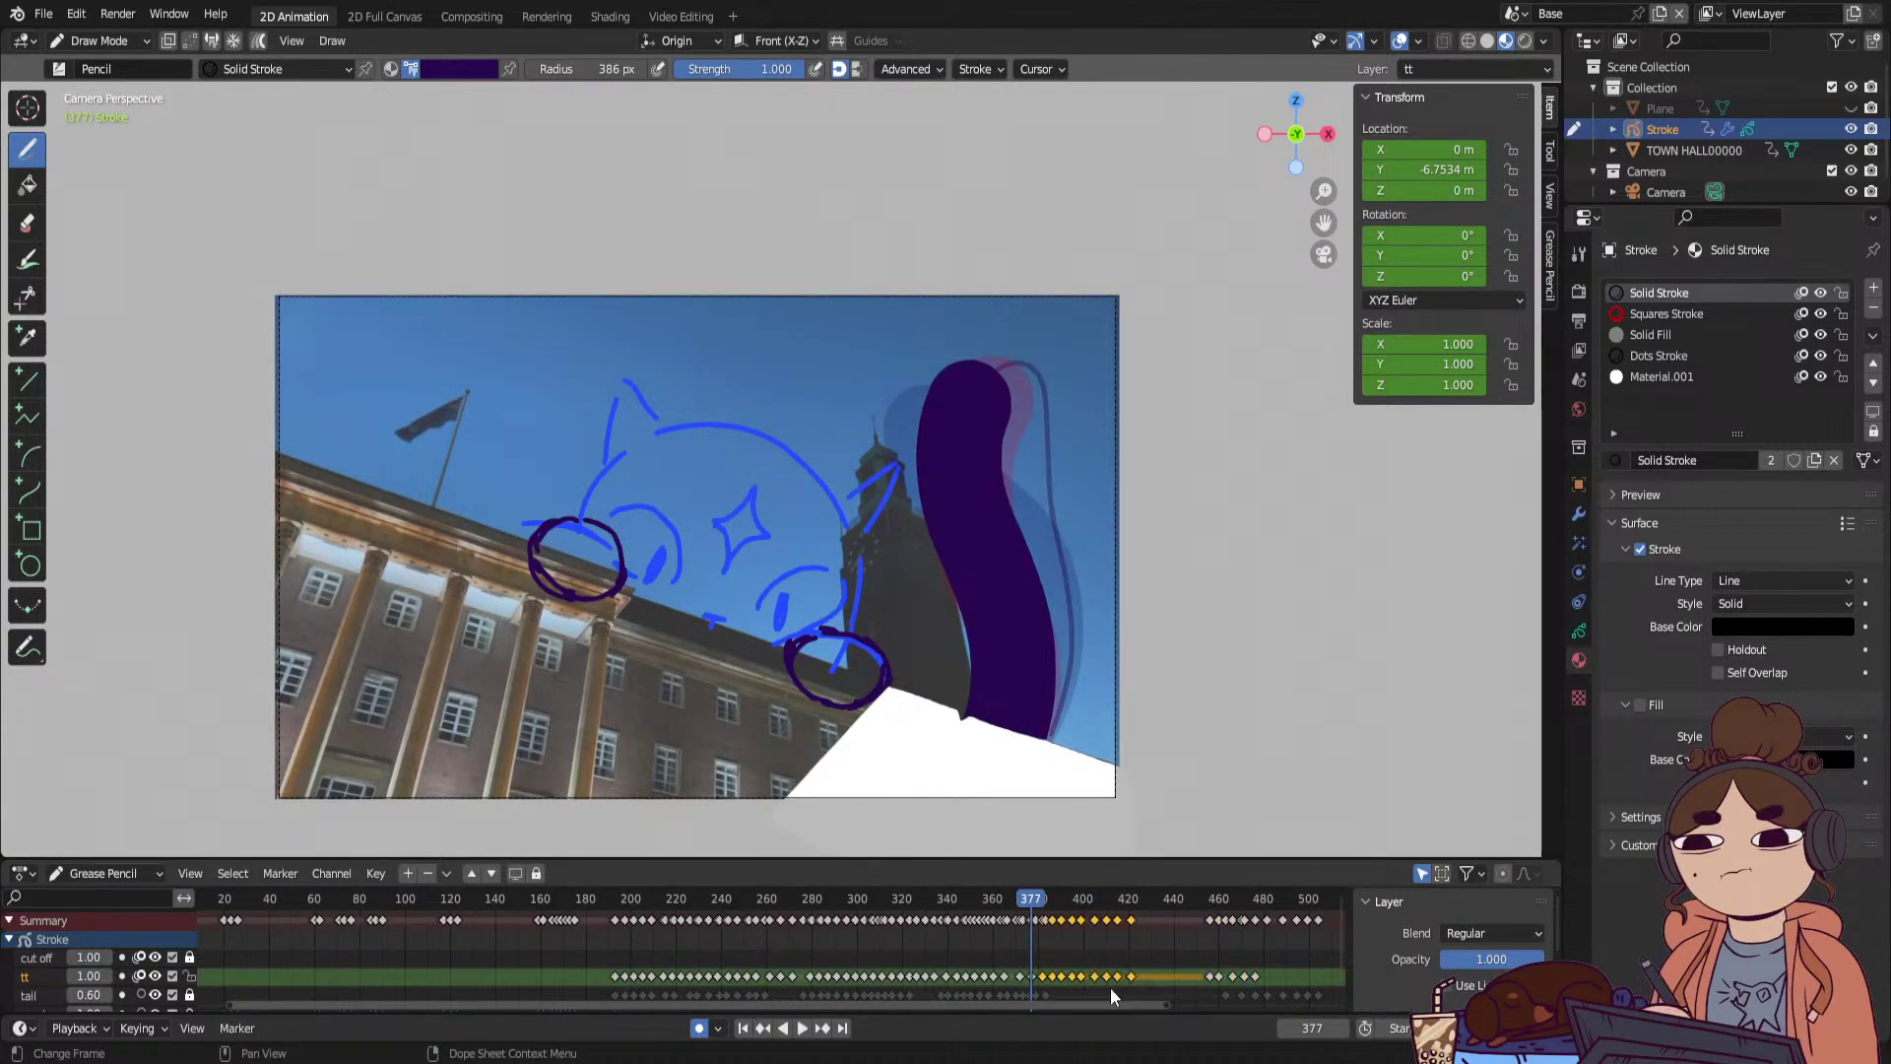
pyautogui.press('space')
pyautogui.press('space')
pyautogui.moveTo(1080, 896)
pyautogui.mouseDown()
pyautogui.moveTo(1064, 903)
pyautogui.moveTo(1081, 918)
pyautogui.mouseUp()
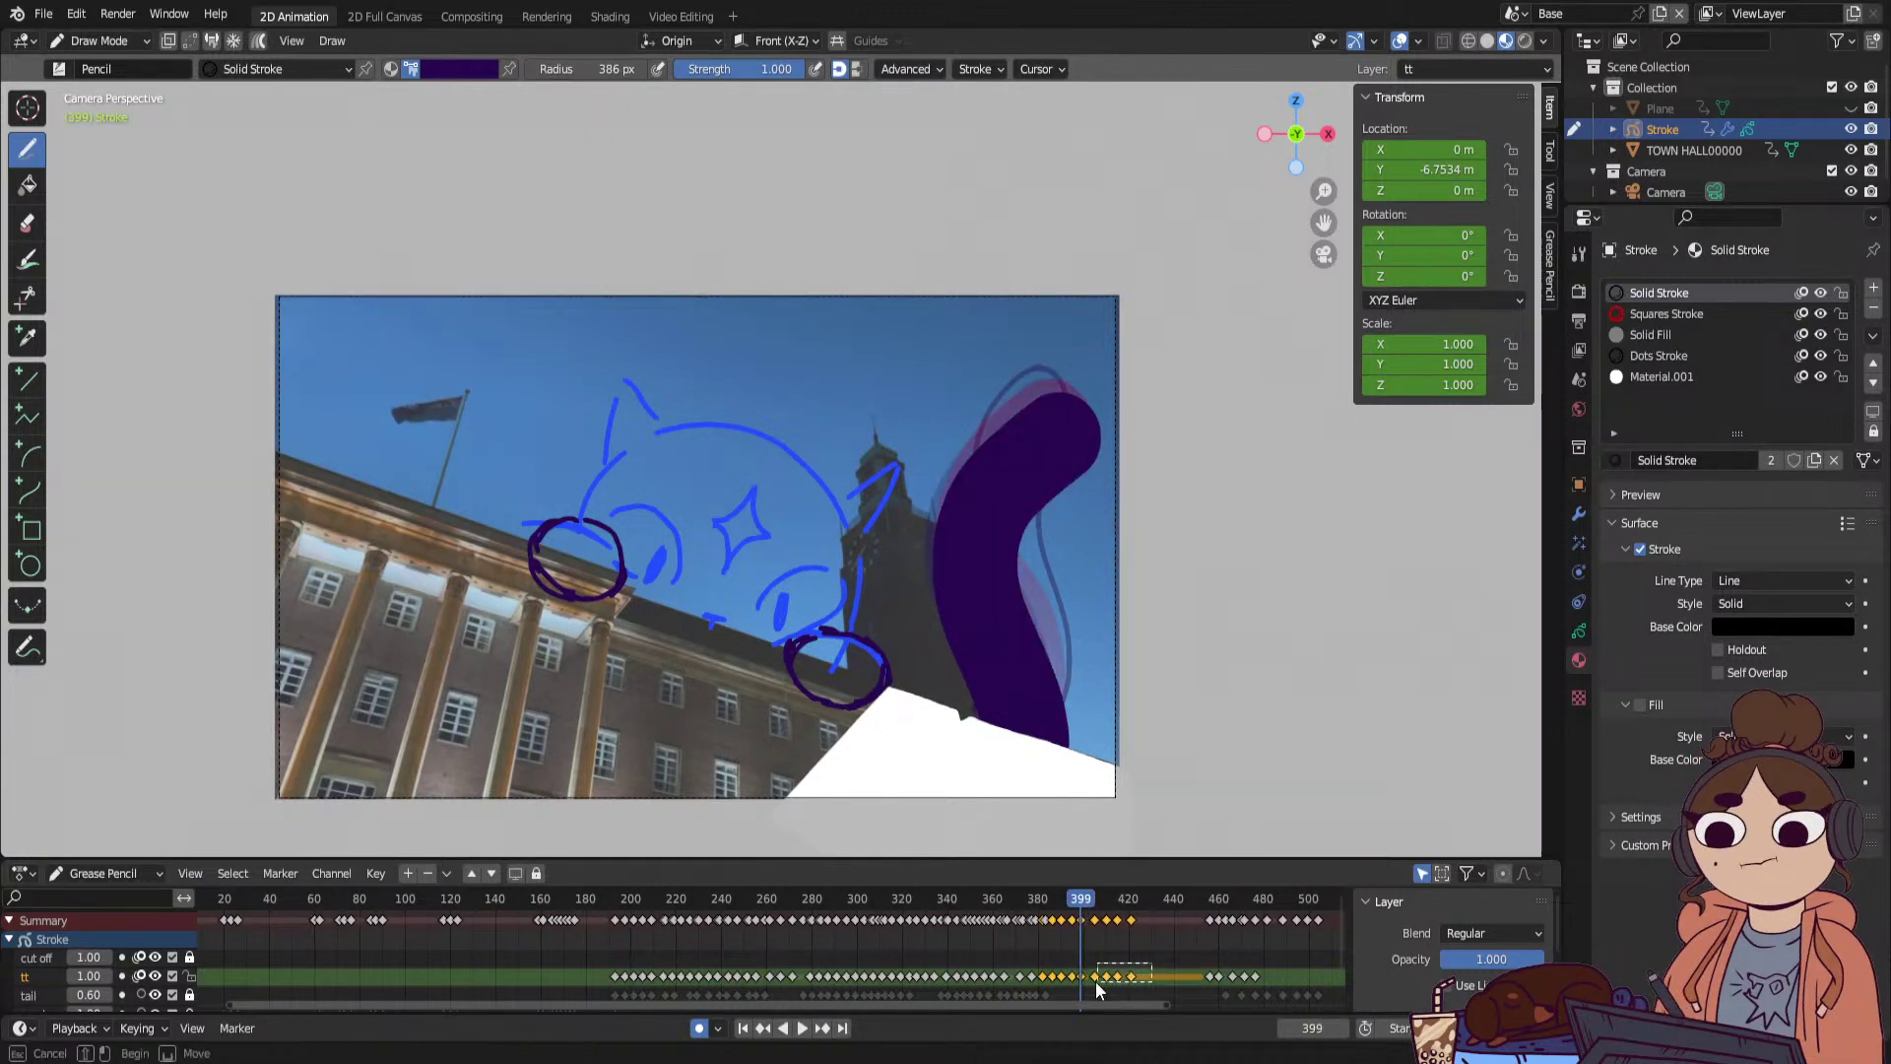
pyautogui.press('Delete')
pyautogui.moveTo(1080, 896)
pyautogui.mouseDown()
pyautogui.moveTo(1315, 900)
pyautogui.moveTo(1008, 1012)
pyautogui.moveTo(1125, 996)
pyautogui.moveTo(1012, 1010)
pyautogui.moveTo(1067, 975)
pyautogui.moveTo(1017, 981)
pyautogui.mouseUp()
pyautogui.press('Delete')
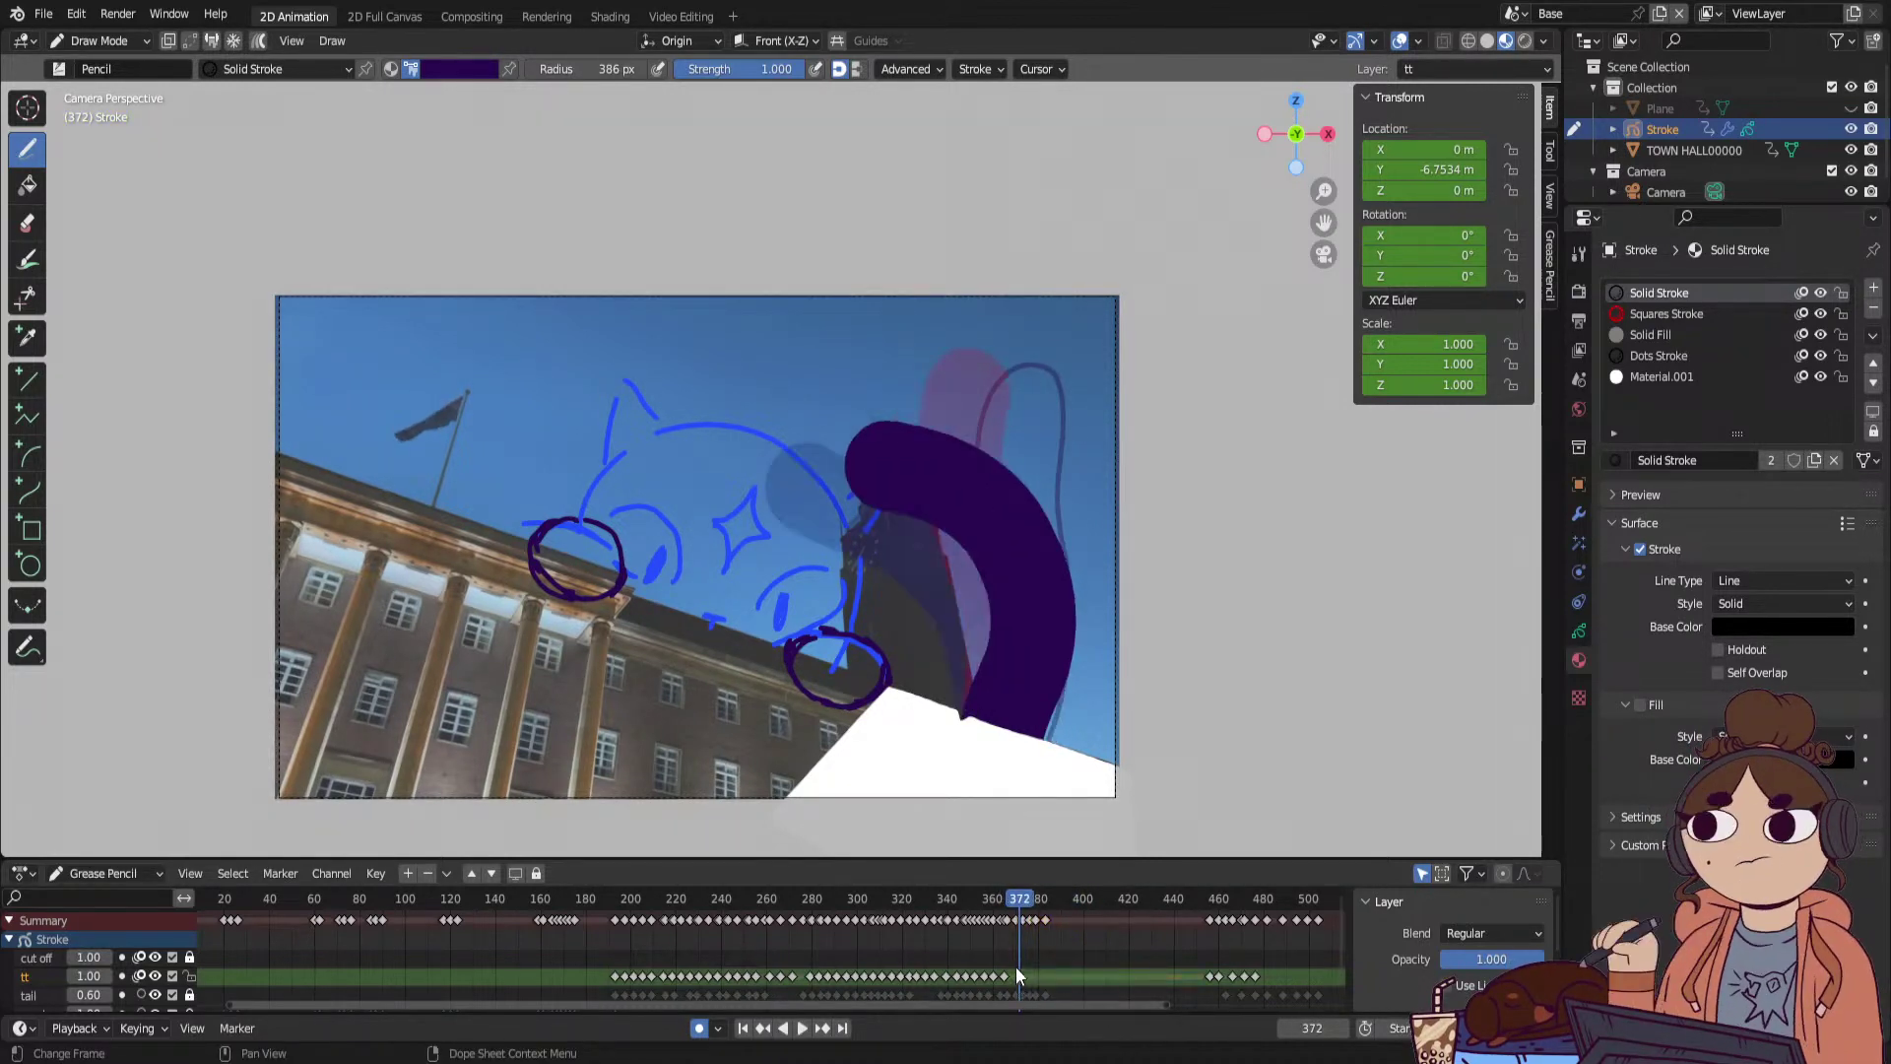
# Draw the tail at frame 370 as a single curve rising from the white shape with its tip beside the tower's top.
pyautogui.click(1013, 898)
pyautogui.moveTo(1014, 900)
pyautogui.mouseDown()
pyautogui.moveTo(976, 914)
pyautogui.moveTo(1030, 912)
pyautogui.moveTo(1013, 912)
pyautogui.mouseUp()
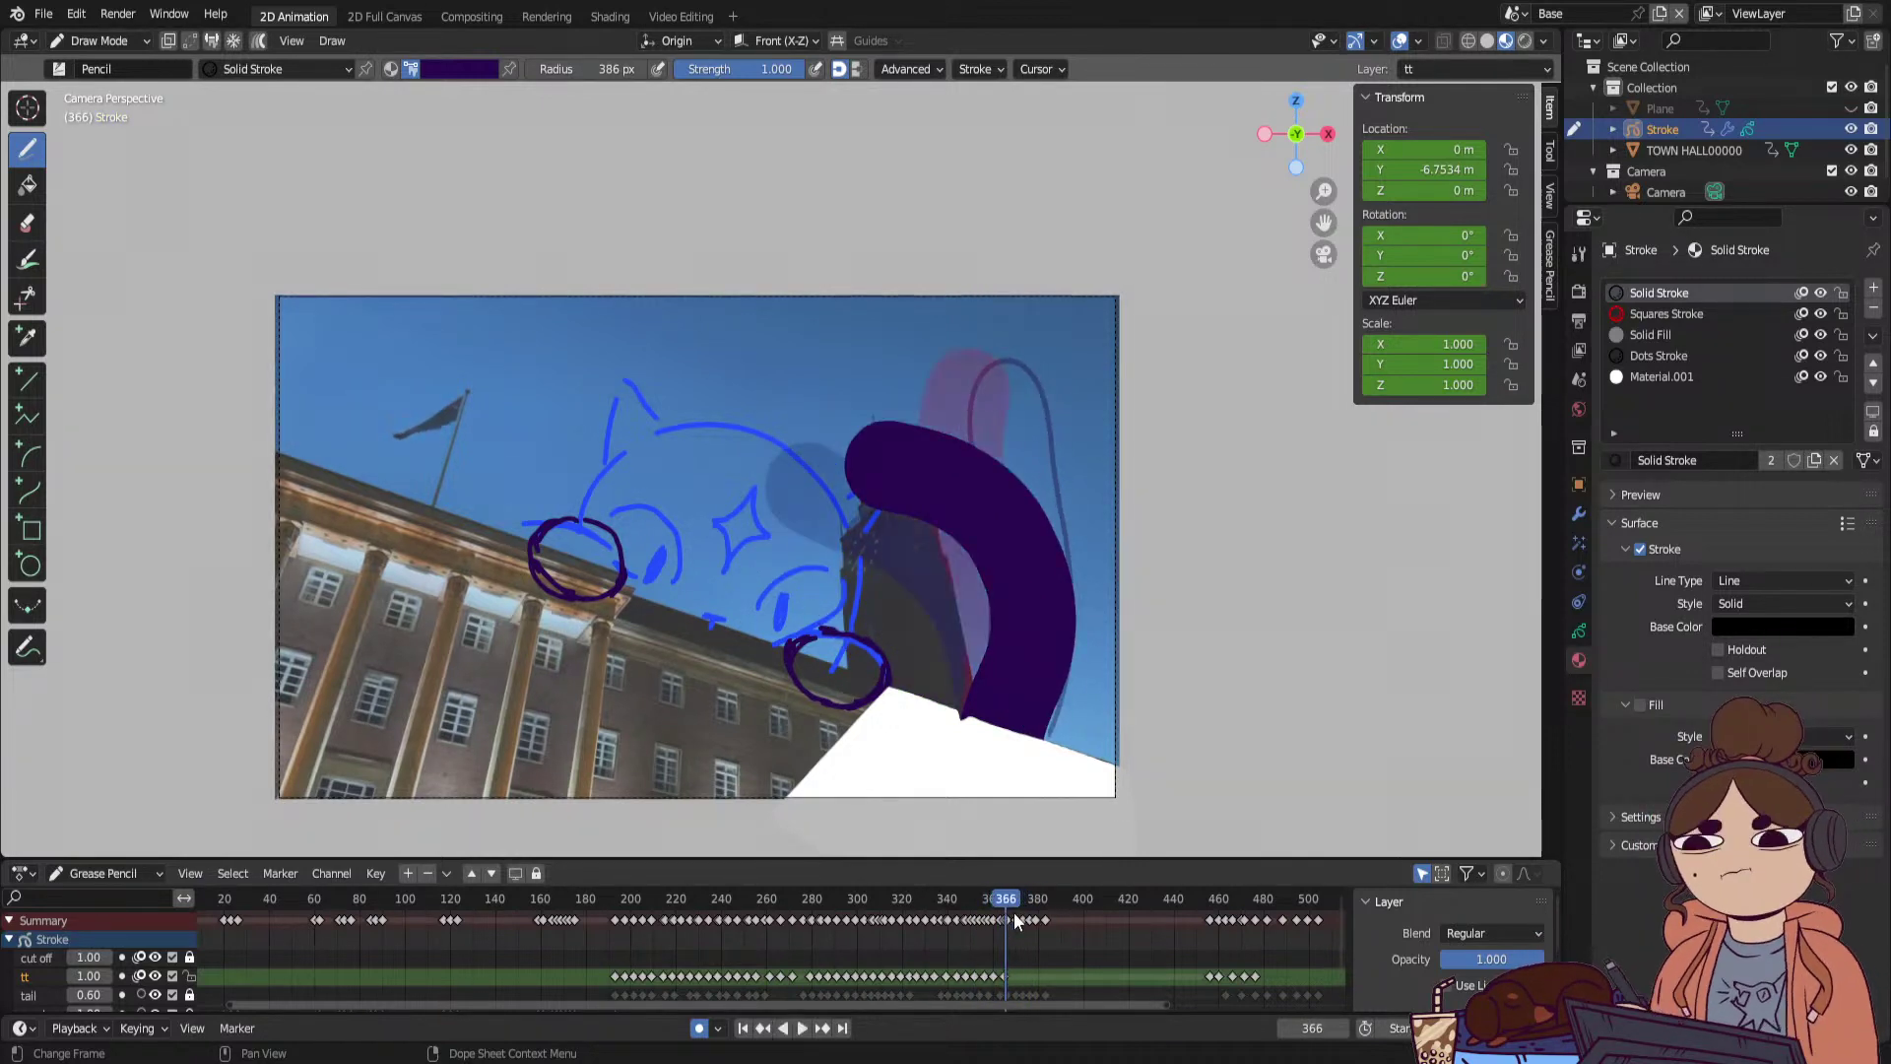
pyautogui.press('Up')
pyautogui.press('Down')
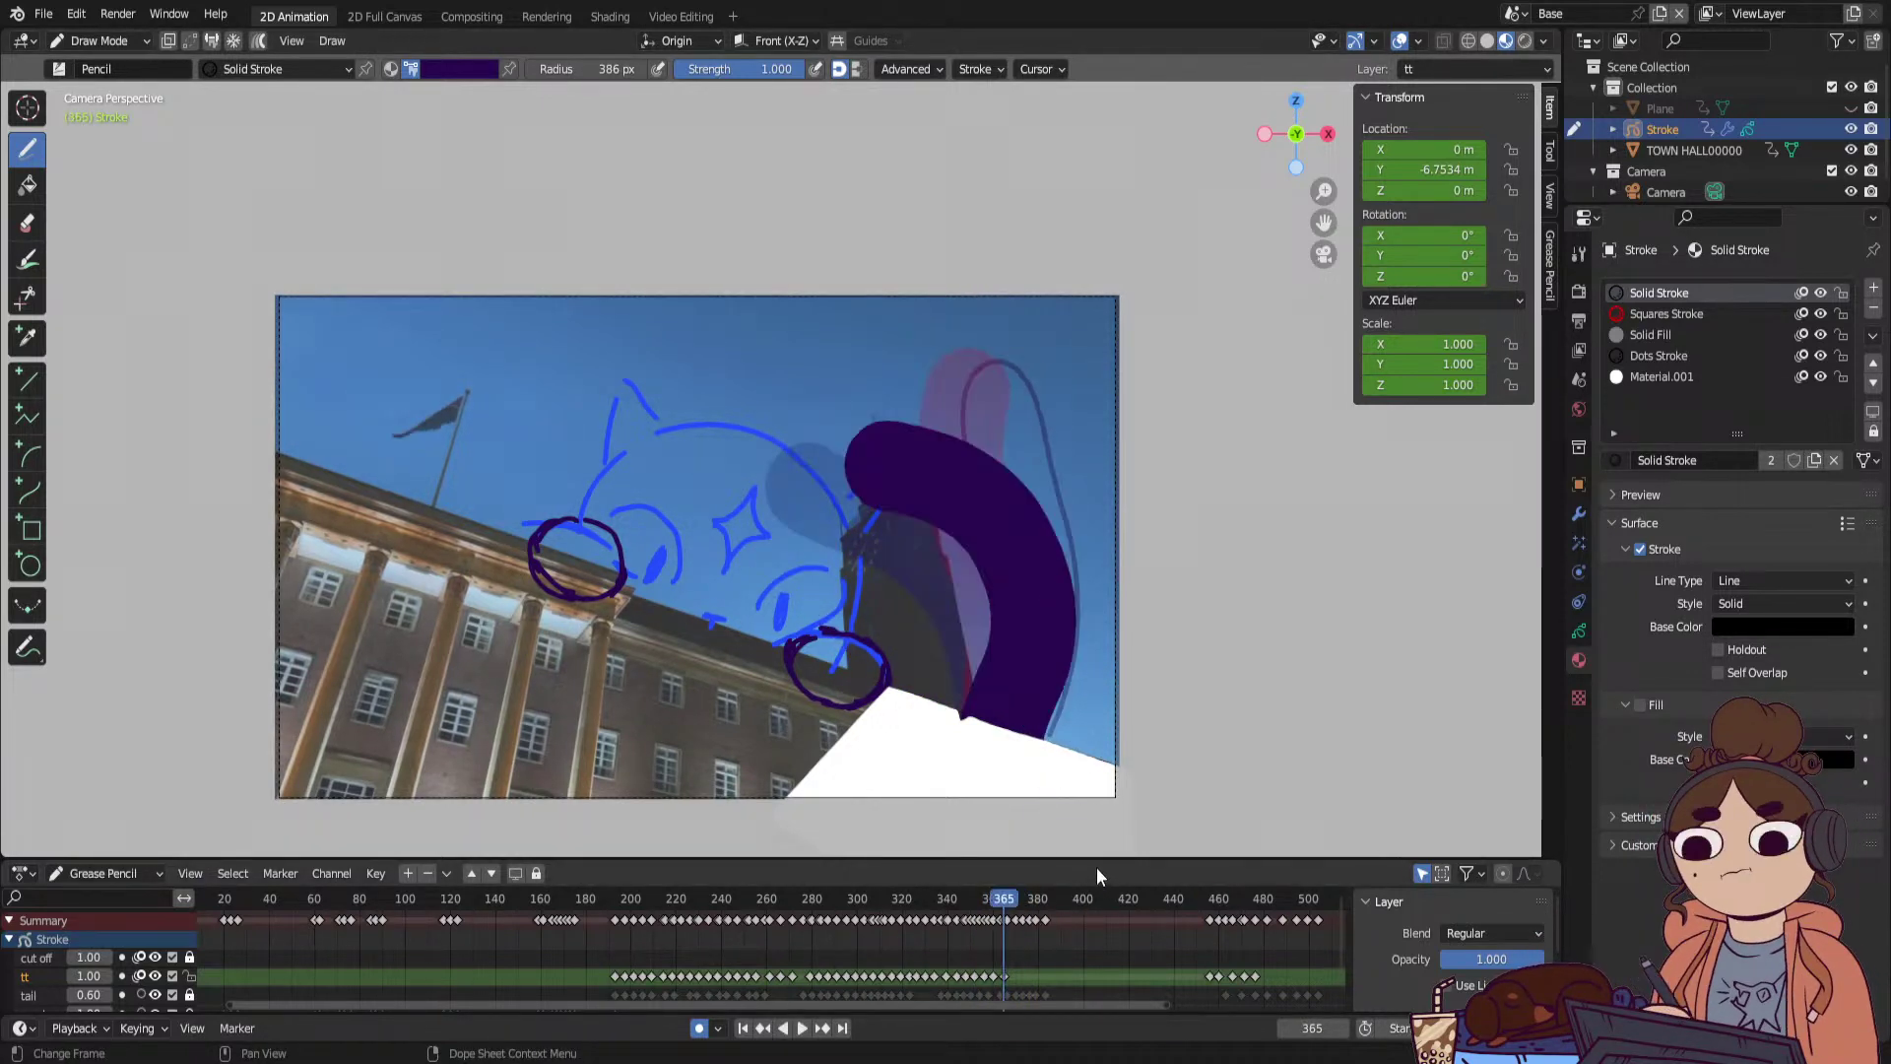
pyautogui.press('Right')
pyautogui.press('Right')
pyautogui.press('Right')
pyautogui.press('Right')
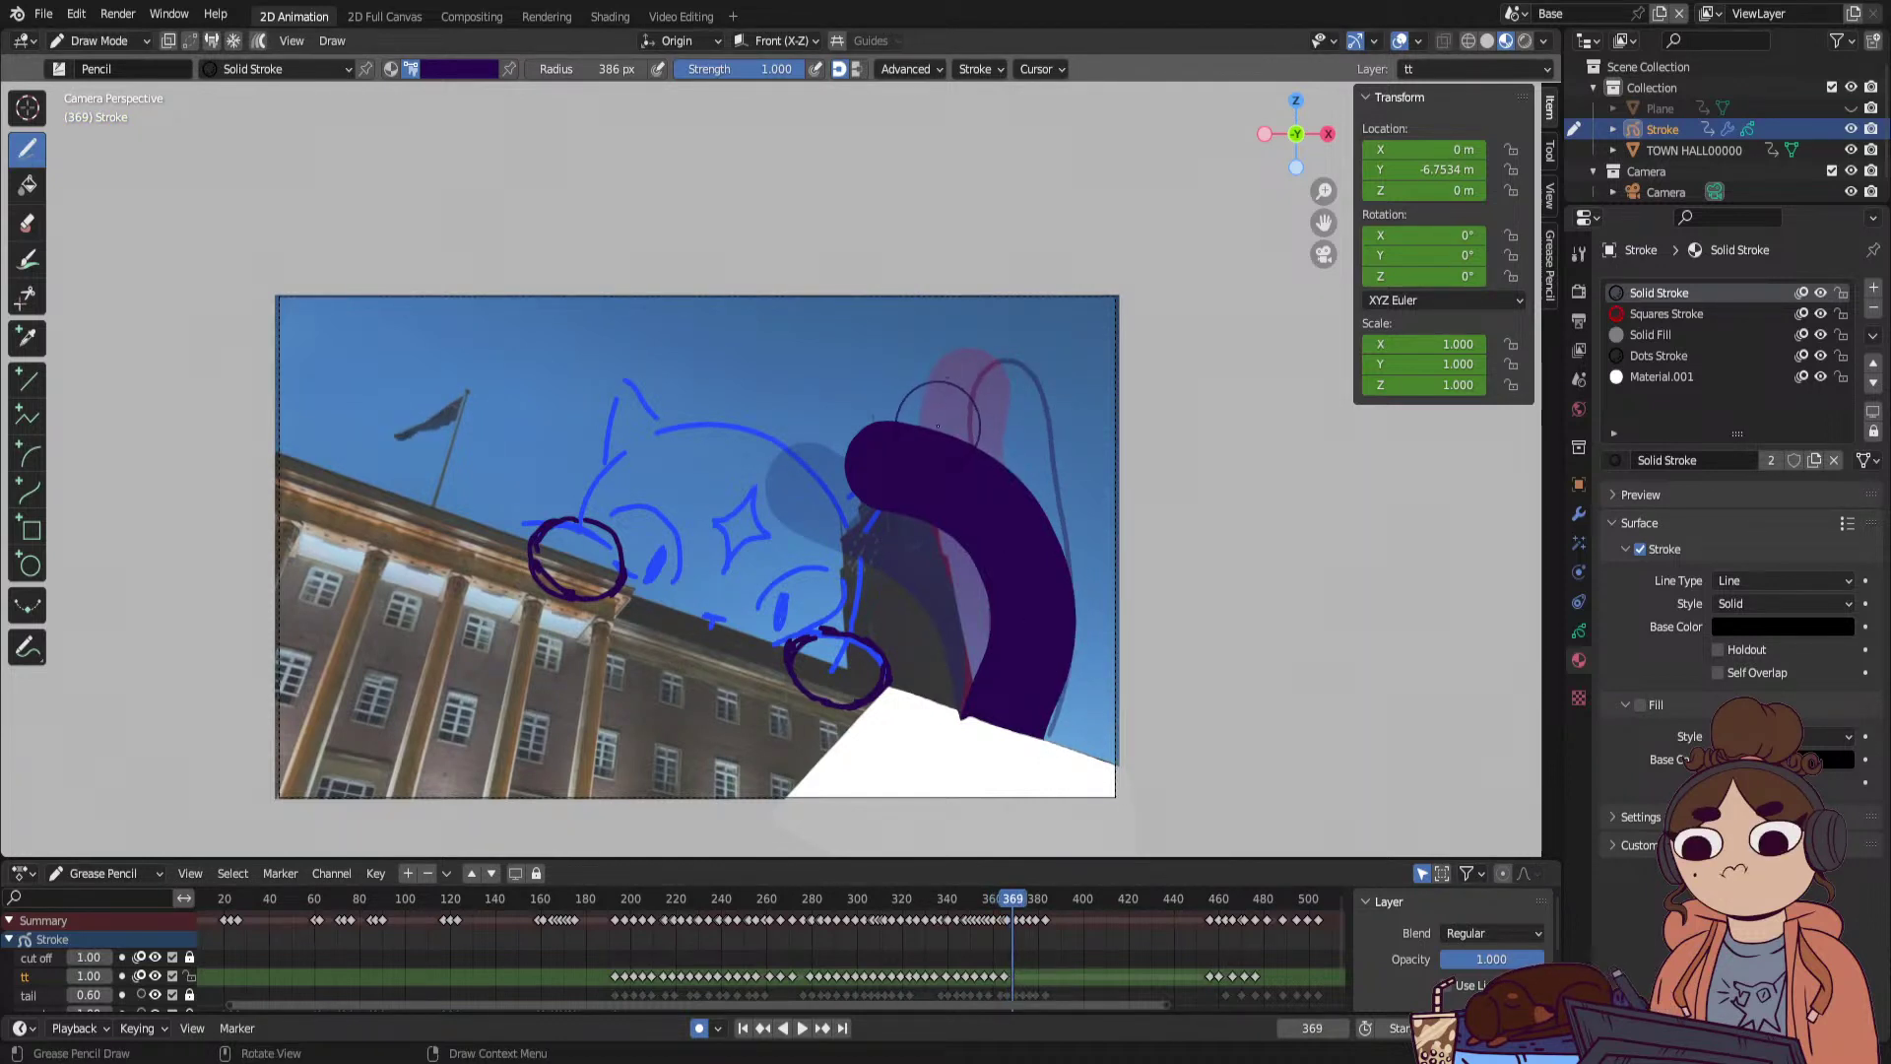
pyautogui.press('Right')
pyautogui.moveTo(931, 404)
pyautogui.mouseDown()
pyautogui.moveTo(1020, 458)
pyautogui.moveTo(1024, 699)
pyautogui.mouseUp()
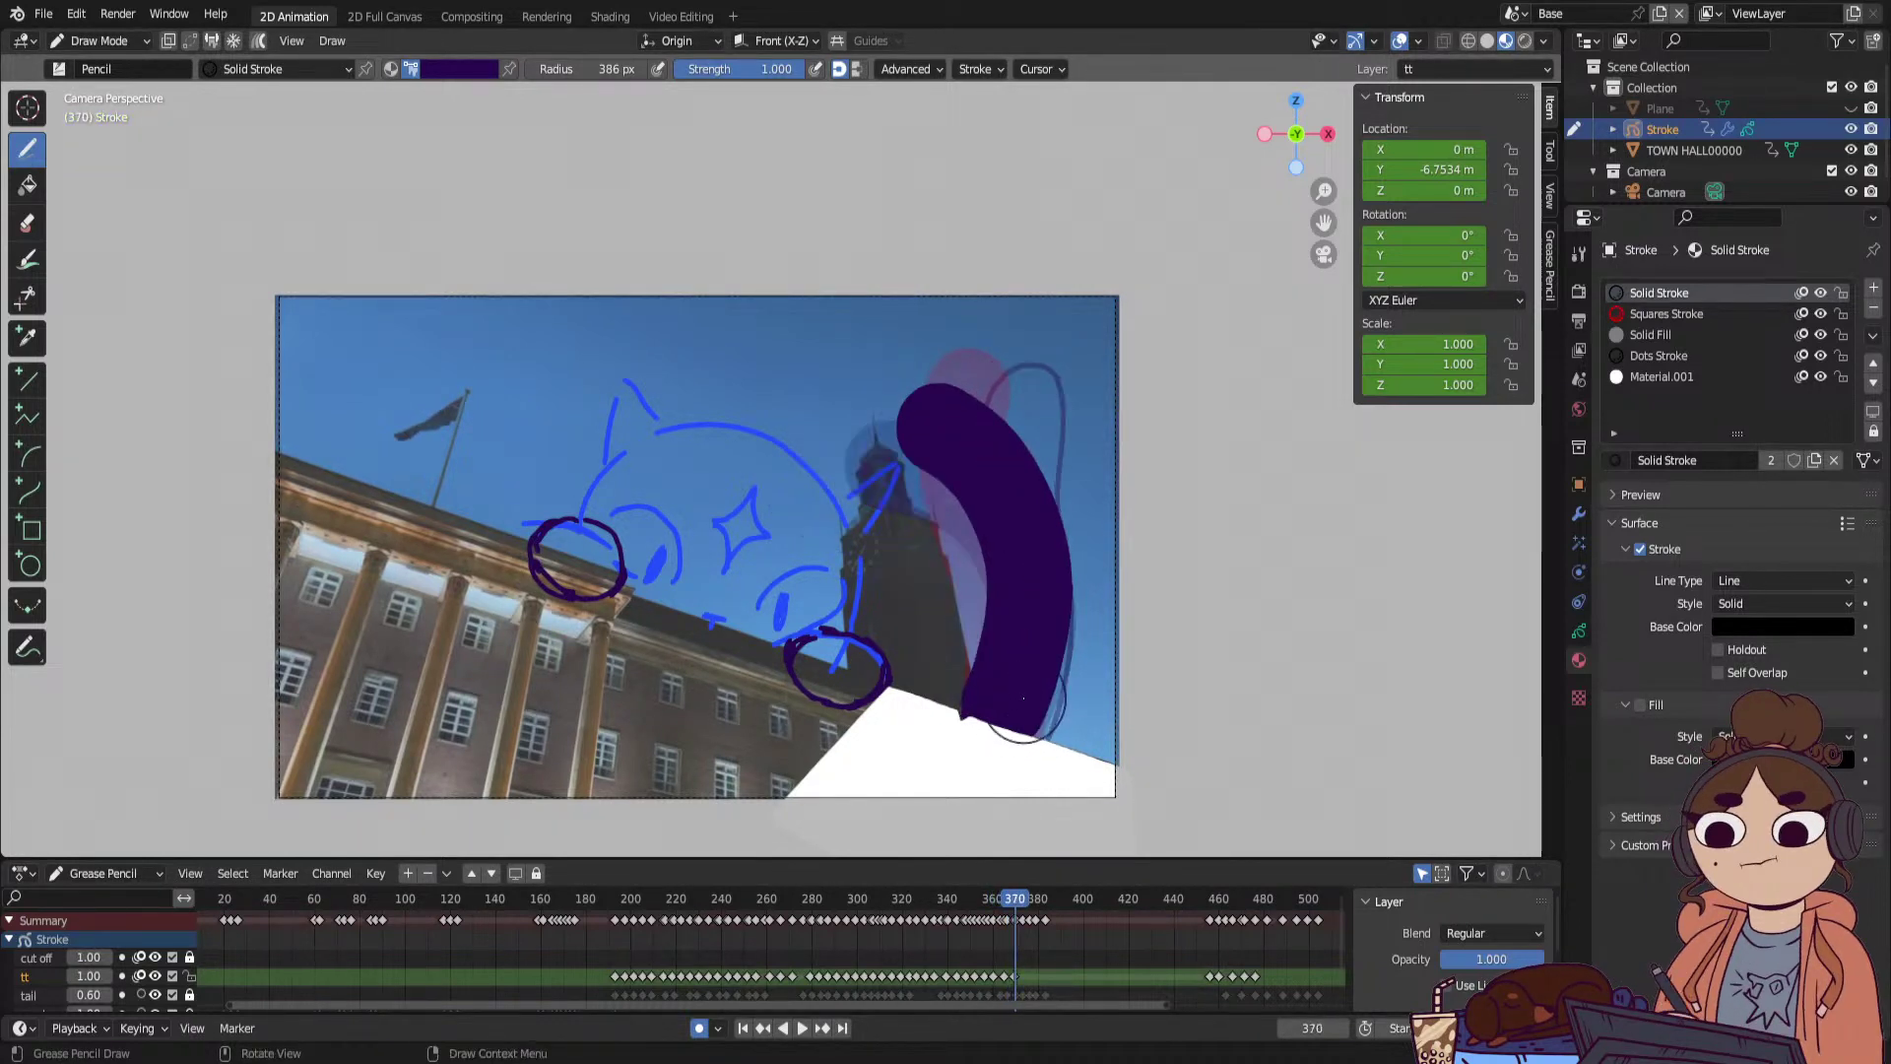
# Draw the tail more upright at about frame 374, with its tip farther from the cat, and advance to frame 377.
pyautogui.press('Right')
pyautogui.press('Right')
pyautogui.press('Right')
pyautogui.press('Right')
pyautogui.moveTo(992, 392)
pyautogui.mouseDown()
pyautogui.moveTo(1052, 497)
pyautogui.moveTo(1032, 704)
pyautogui.mouseUp()
pyautogui.press('Right')
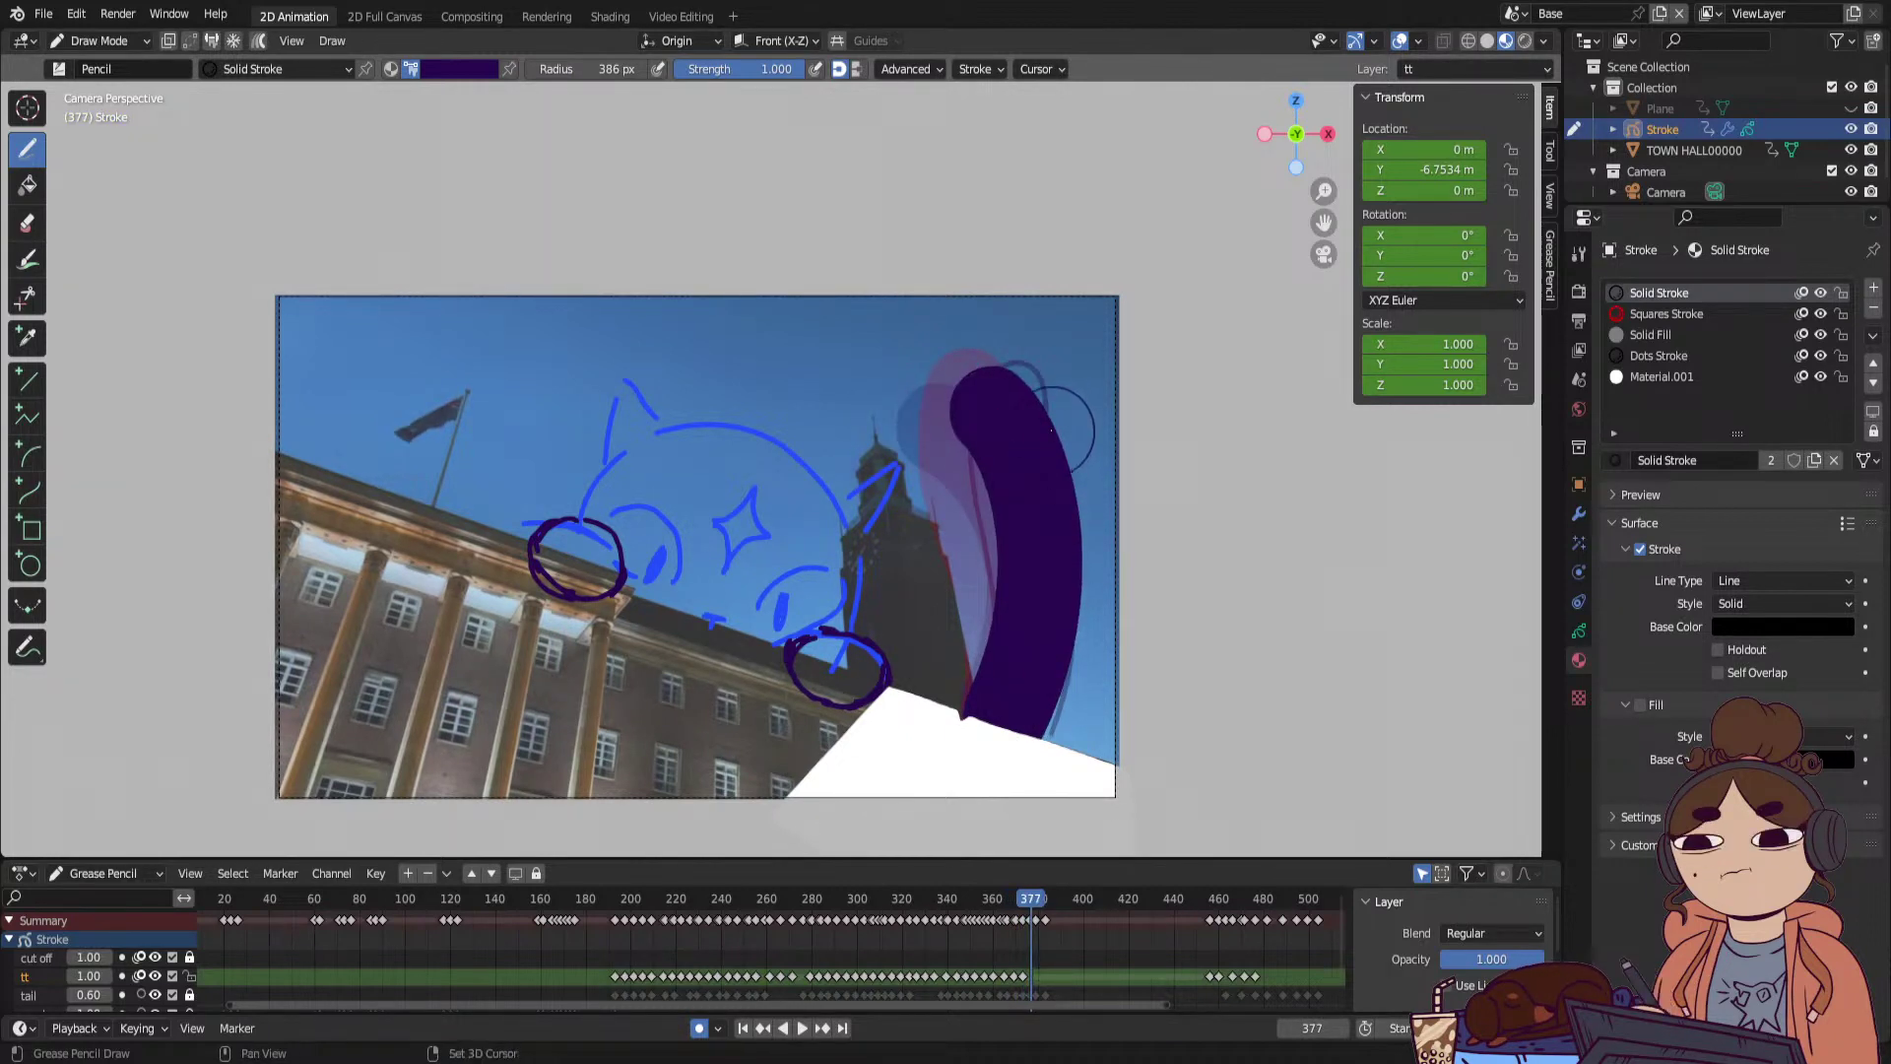
# Draw the tail at about frame 377 with its upper part leaning farther from the cat, and advance to frame 385.
pyautogui.moveTo(1034, 389)
pyautogui.mouseDown()
pyautogui.moveTo(1051, 451)
pyautogui.moveTo(1095, 463)
pyautogui.moveTo(987, 628)
pyautogui.mouseUp()
pyautogui.press('Right')
pyautogui.press('Right')
pyautogui.press('Right')
pyautogui.press('Right')
pyautogui.press('Right')
pyautogui.press('Right')
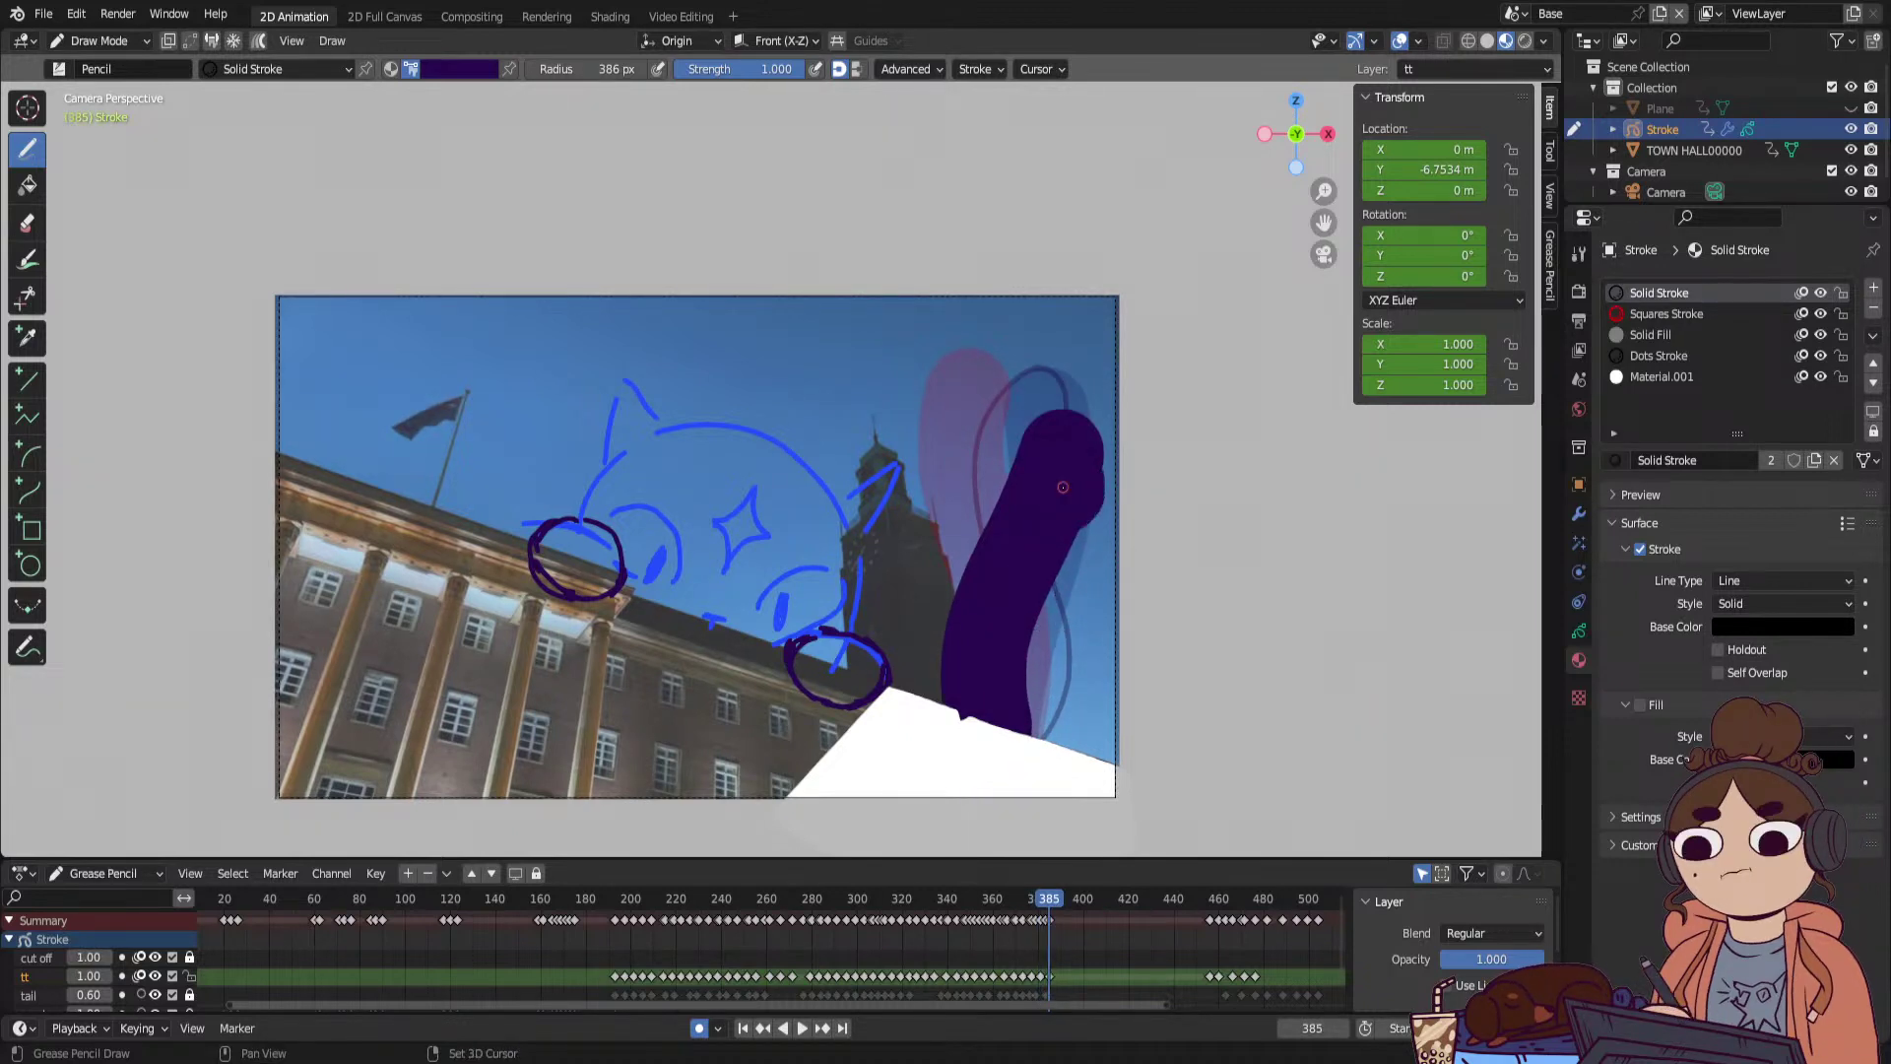
# Draw the tail at frames 388 and 393, keeping its middle bowed toward the tower and bringing its tip back toward the cat.
pyautogui.press('Right')
pyautogui.press('Right')
pyautogui.press('Right')
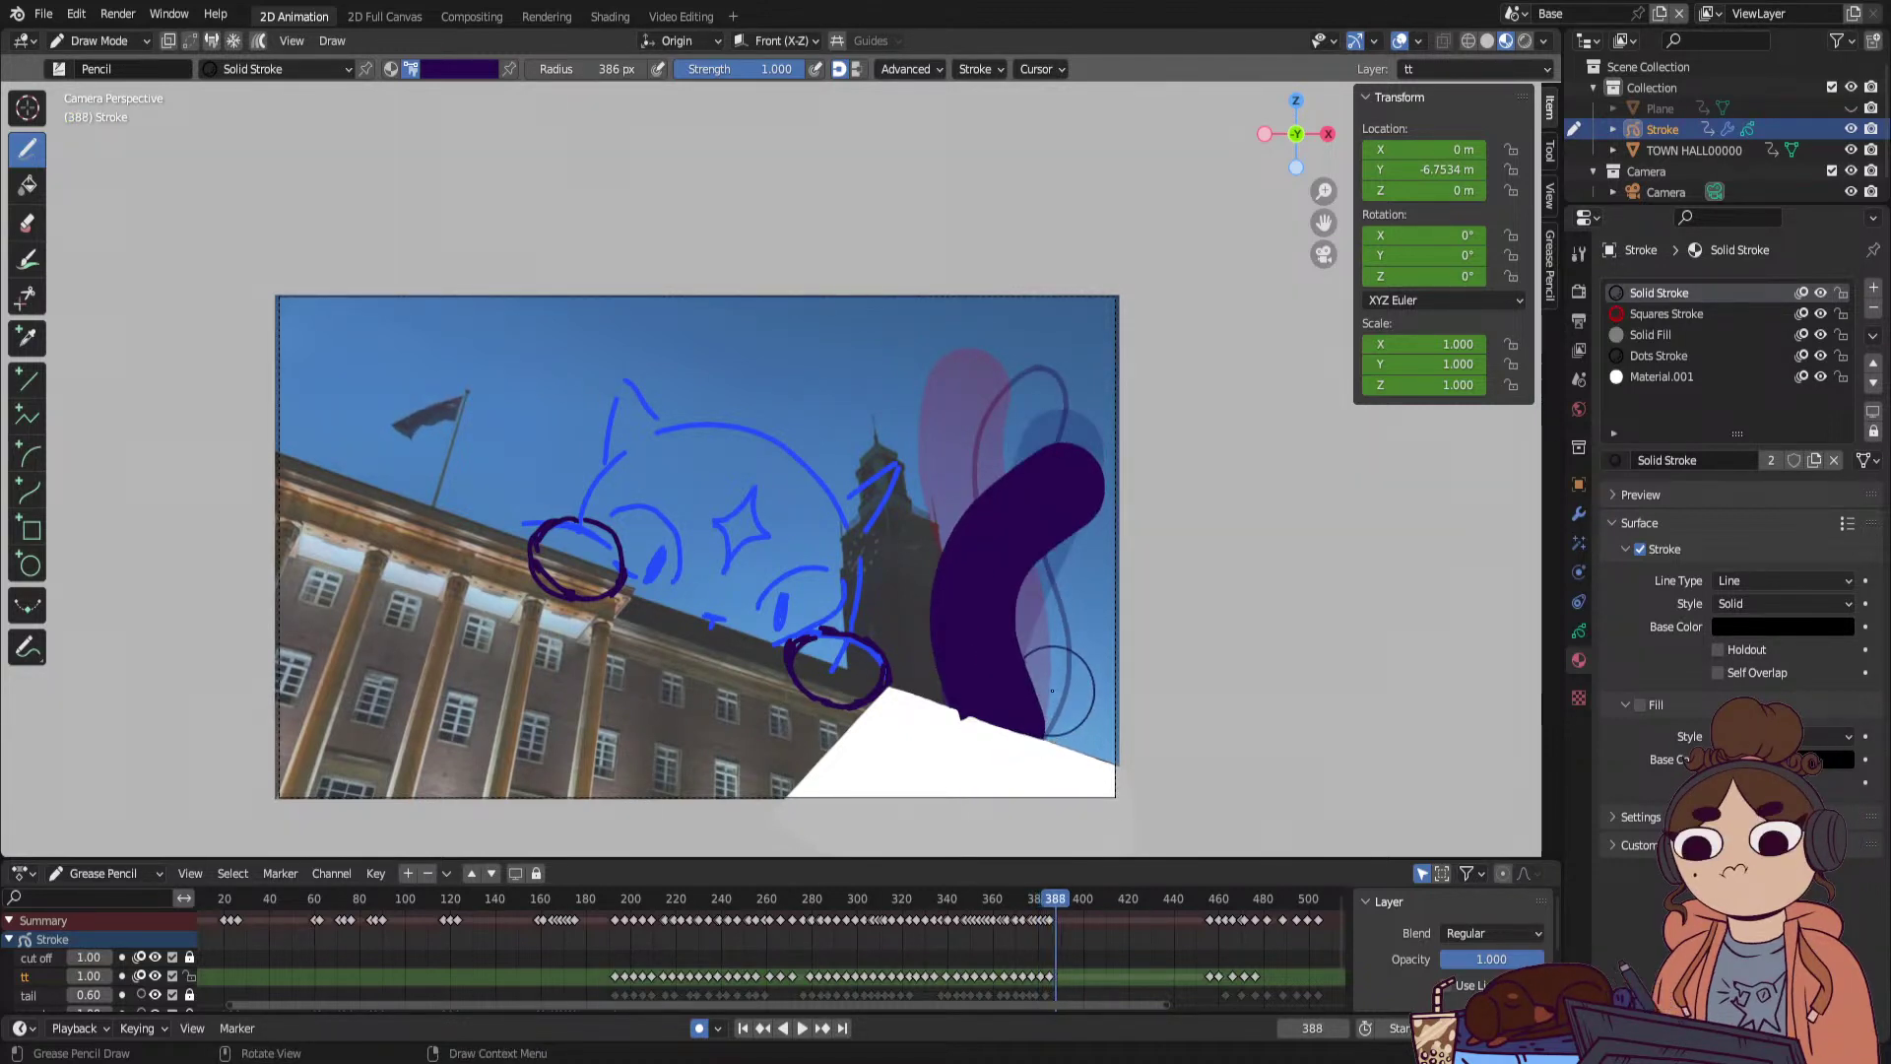
pyautogui.moveTo(1016, 481)
pyautogui.mouseDown()
pyautogui.moveTo(920, 630)
pyautogui.moveTo(1023, 739)
pyautogui.mouseUp()
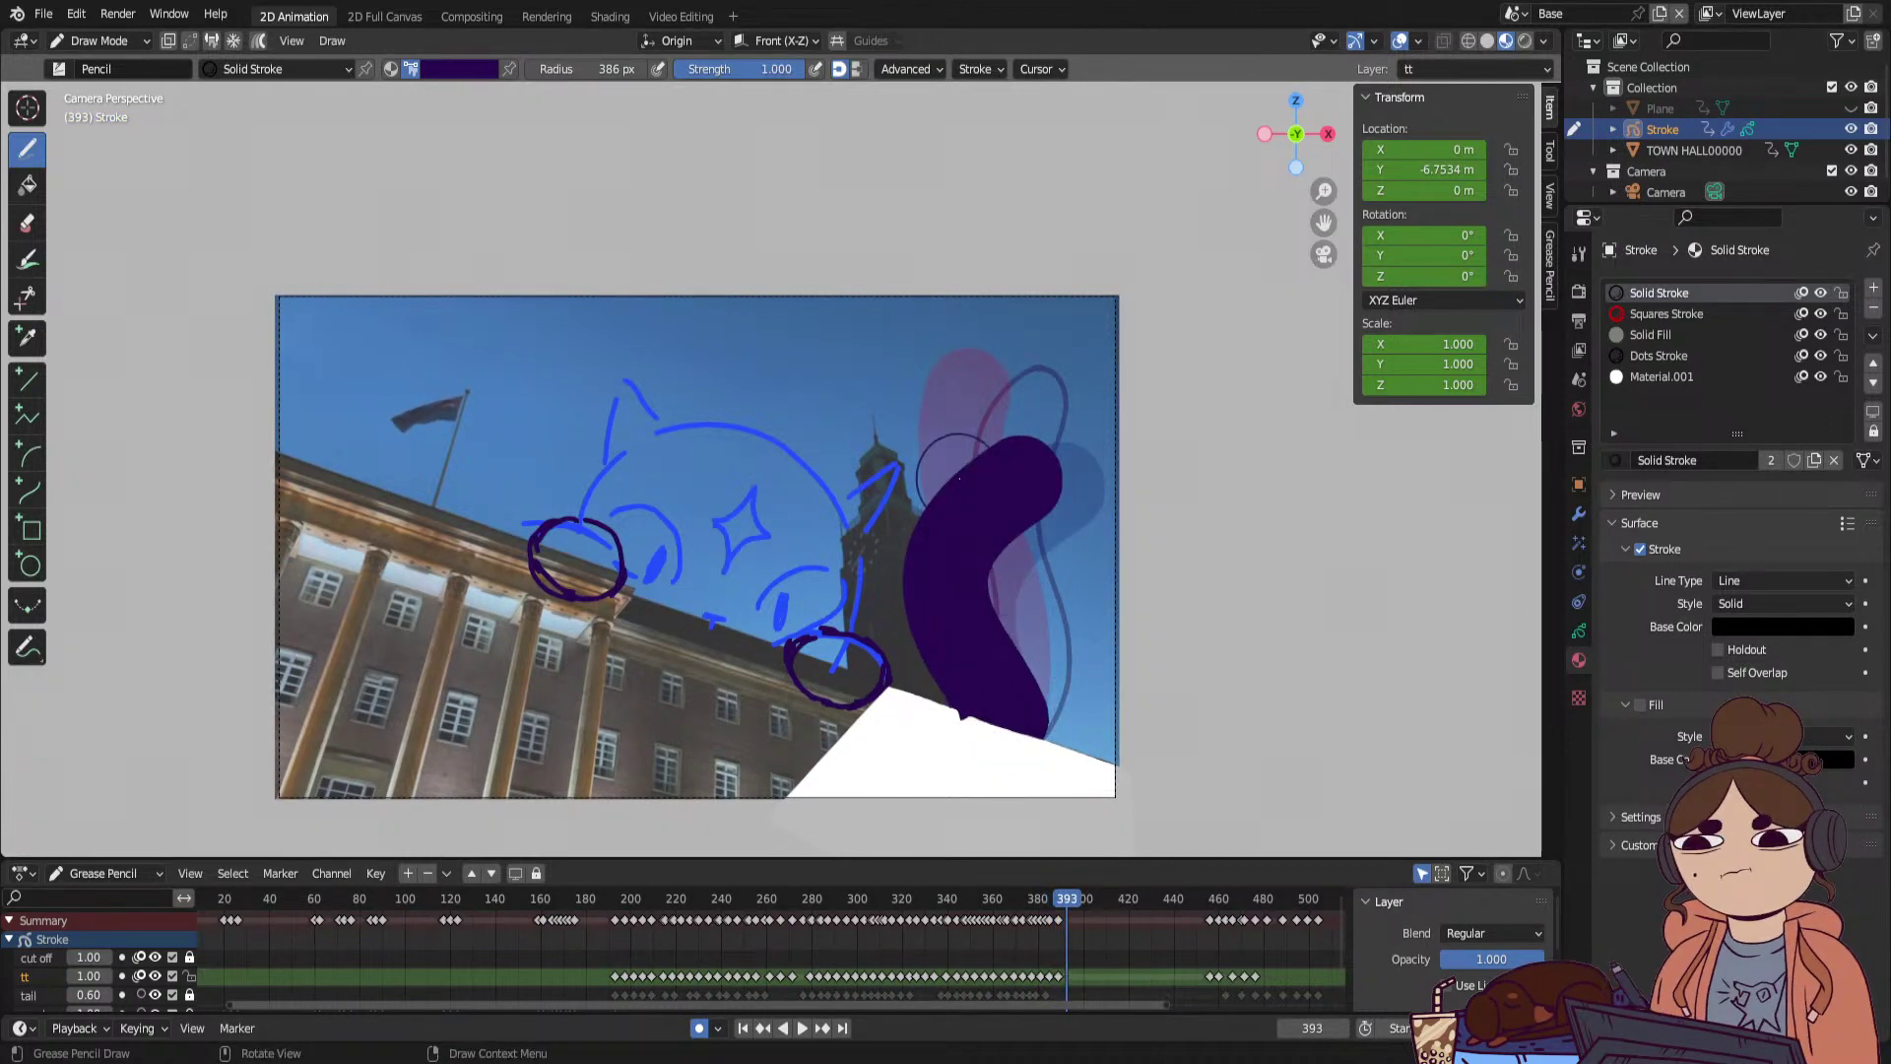
pyautogui.moveTo(958, 480); pyautogui.dragTo(985, 462)
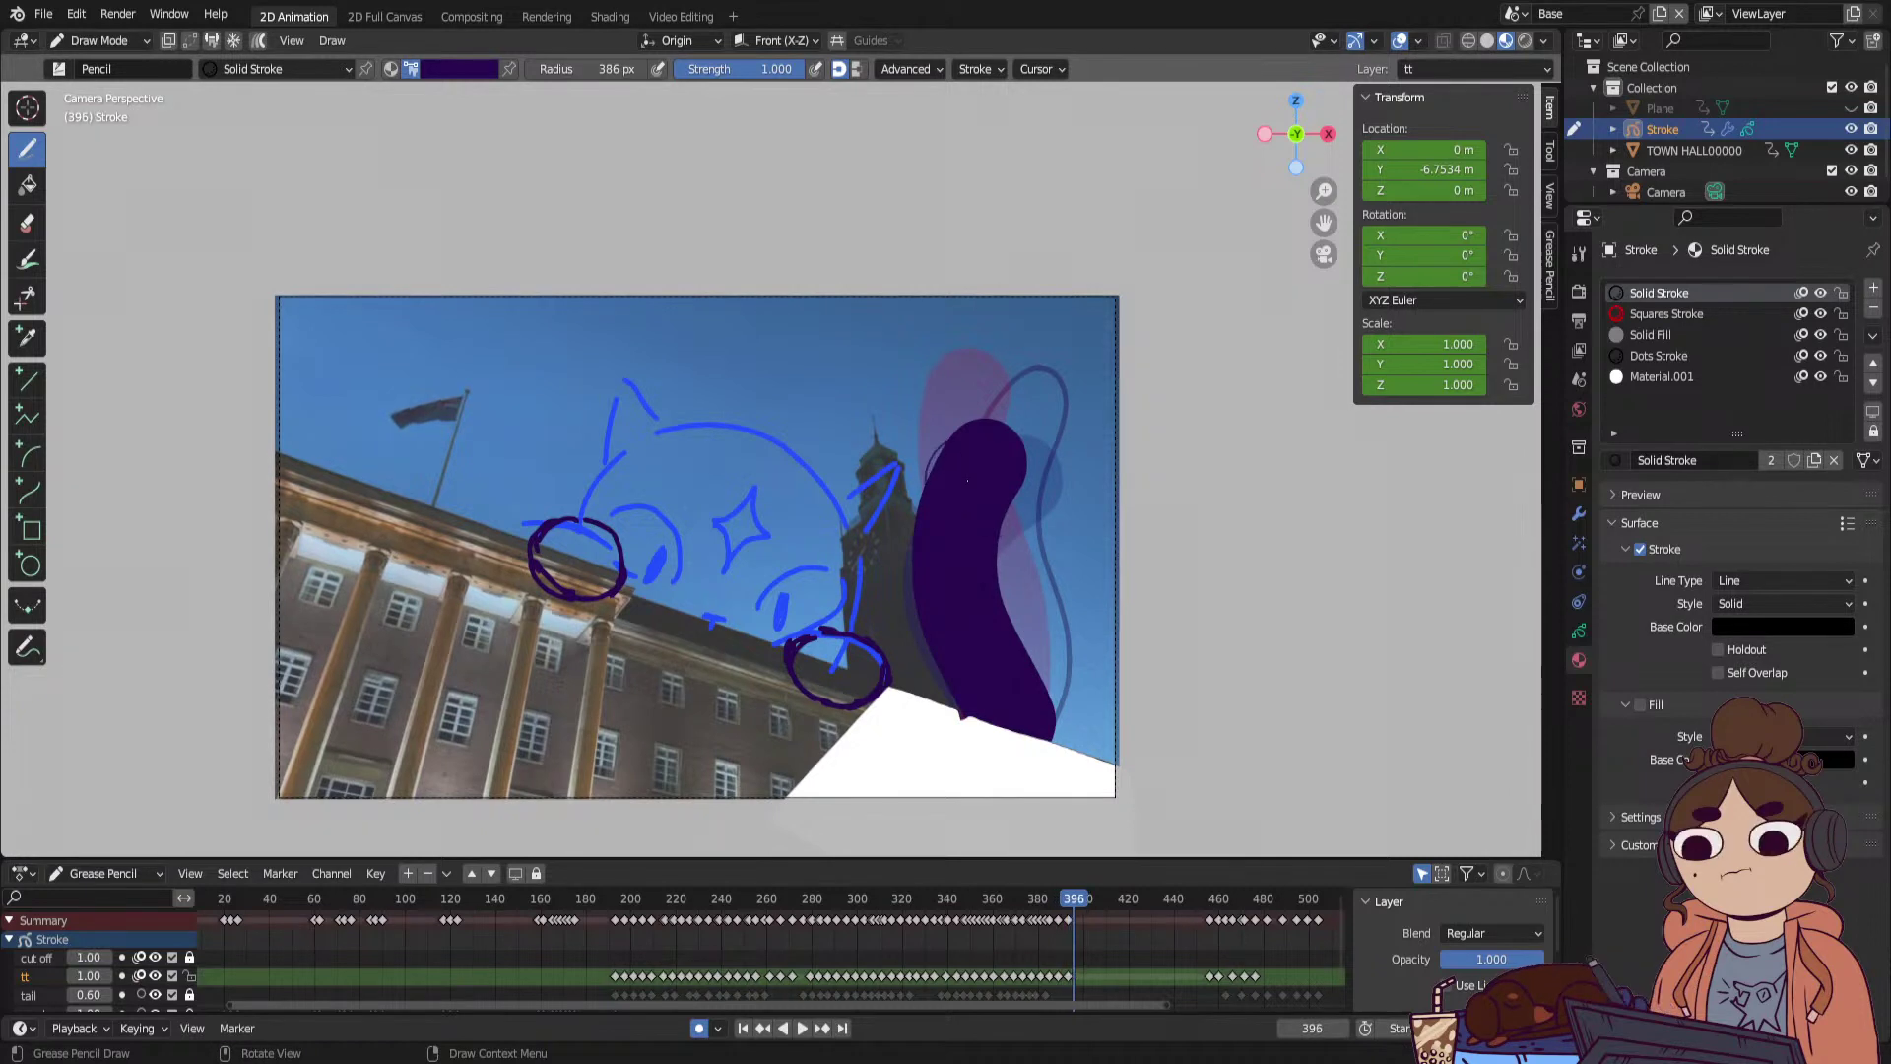
# Draw the tail at frames 396 and 400, raising and straightening its upper part beside the tower.
pyautogui.press('Up')
pyautogui.moveTo(1017, 711); pyautogui.dragTo(1021, 742)
pyautogui.press('Right')
pyautogui.press('Right')
pyautogui.press('Right')
pyautogui.press('Right')
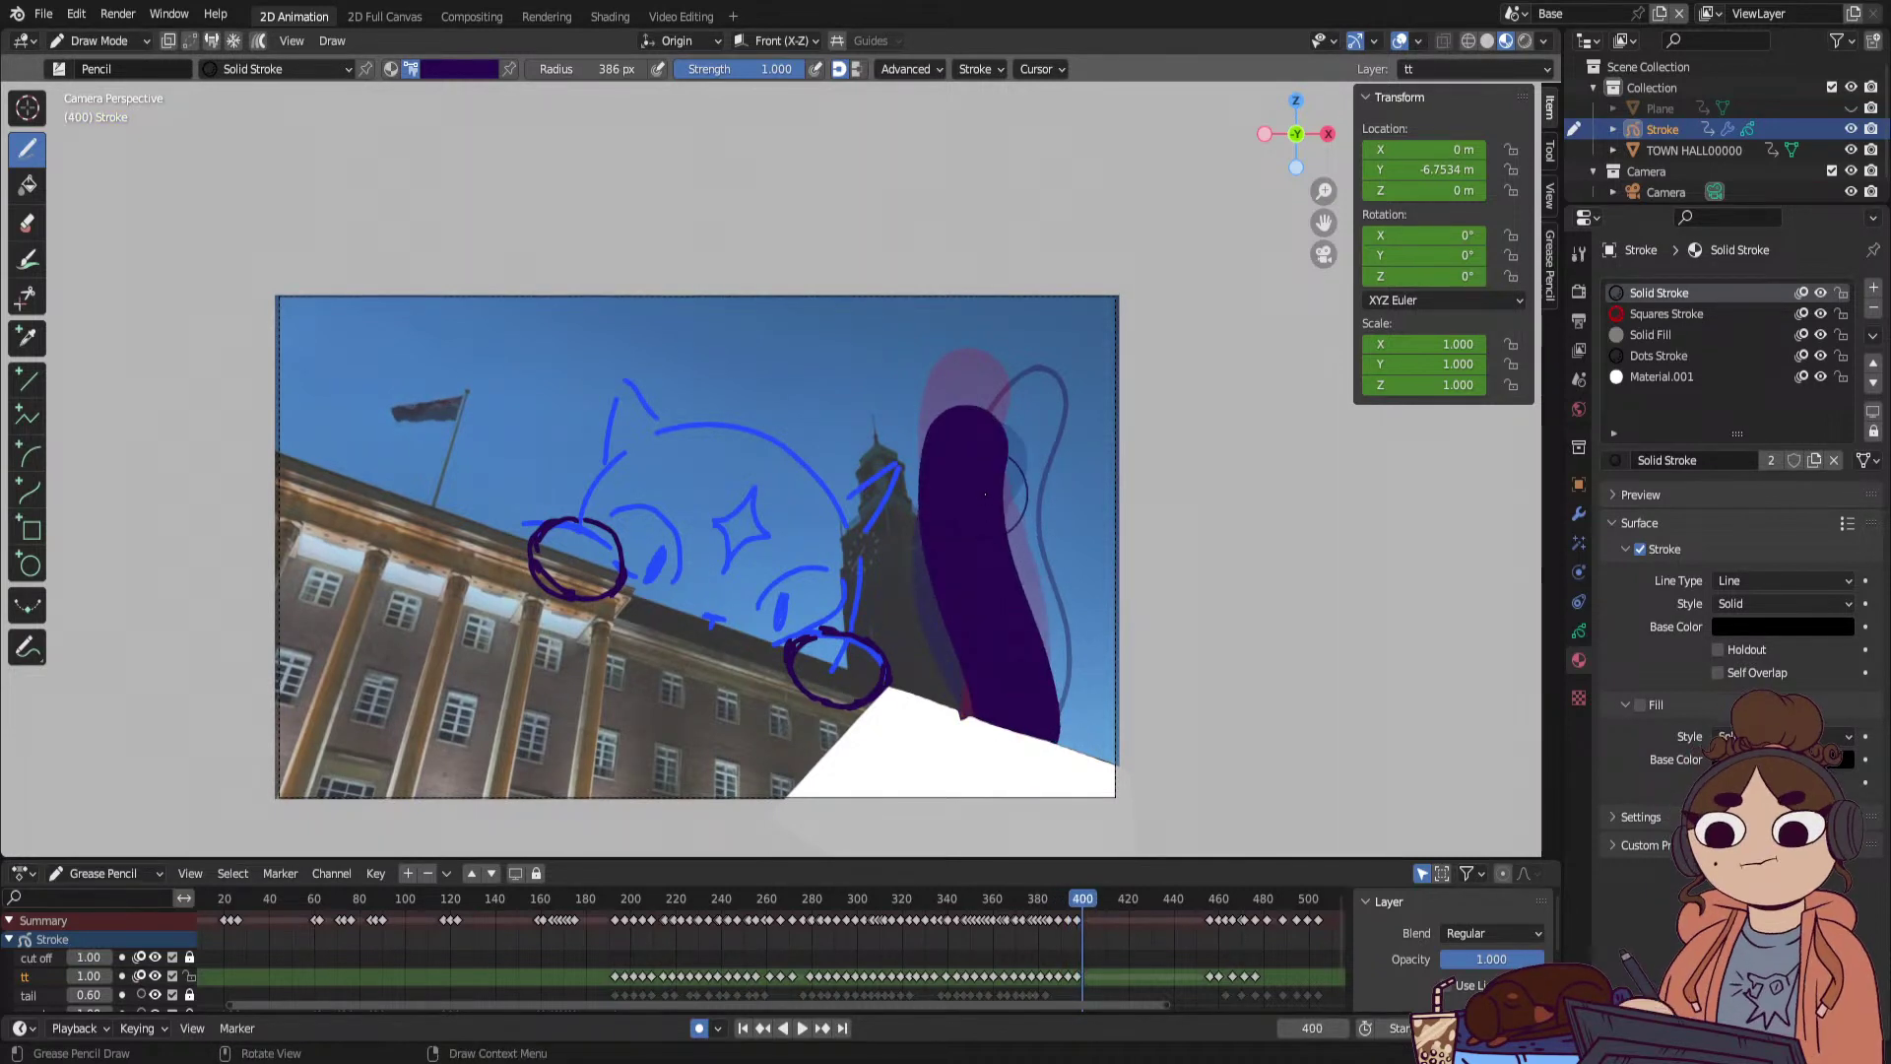
pyautogui.moveTo(974, 423); pyautogui.dragTo(1045, 700)
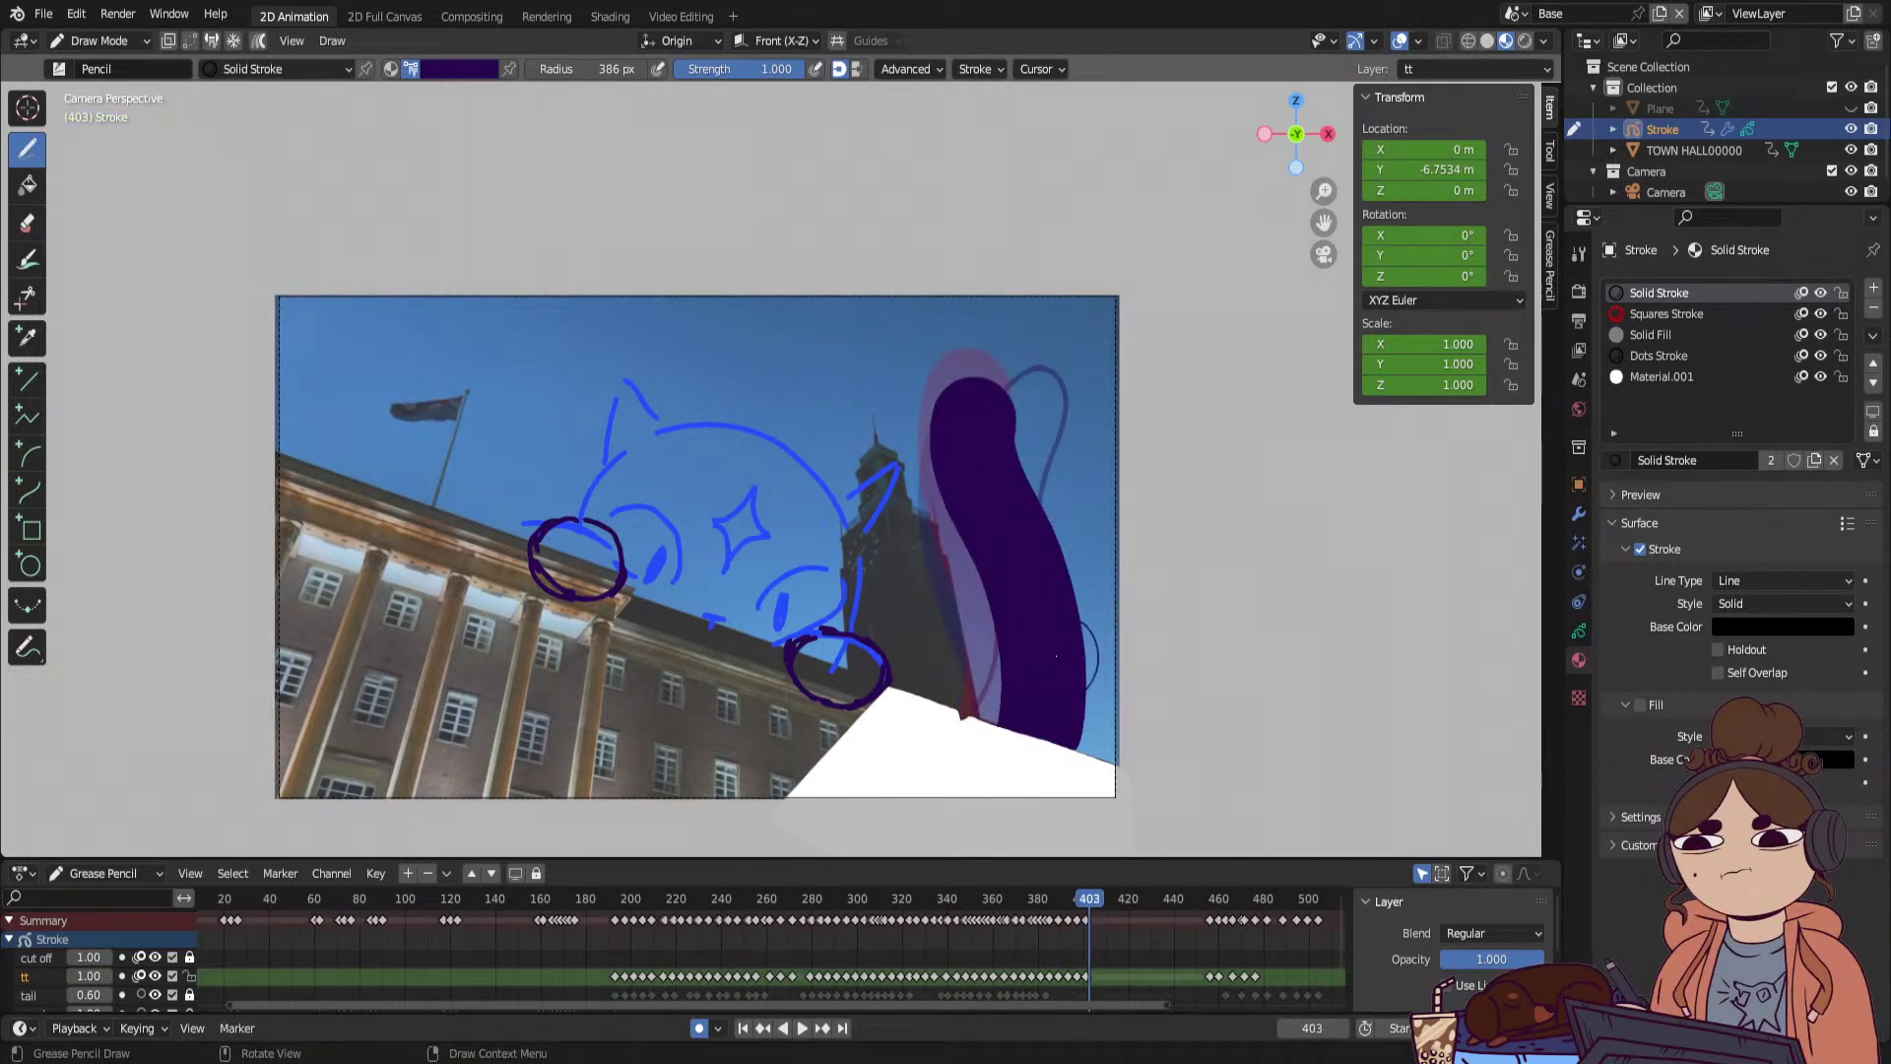
# Draw the tail at frames 403 and 409, shifting its upper part away from the tower into a nearly upright pose.
pyautogui.moveTo(998, 421)
pyautogui.mouseDown()
pyautogui.moveTo(1047, 660)
pyautogui.moveTo(1023, 774)
pyautogui.mouseUp()
pyautogui.press('Right')
pyautogui.press('Right')
pyautogui.press('Right')
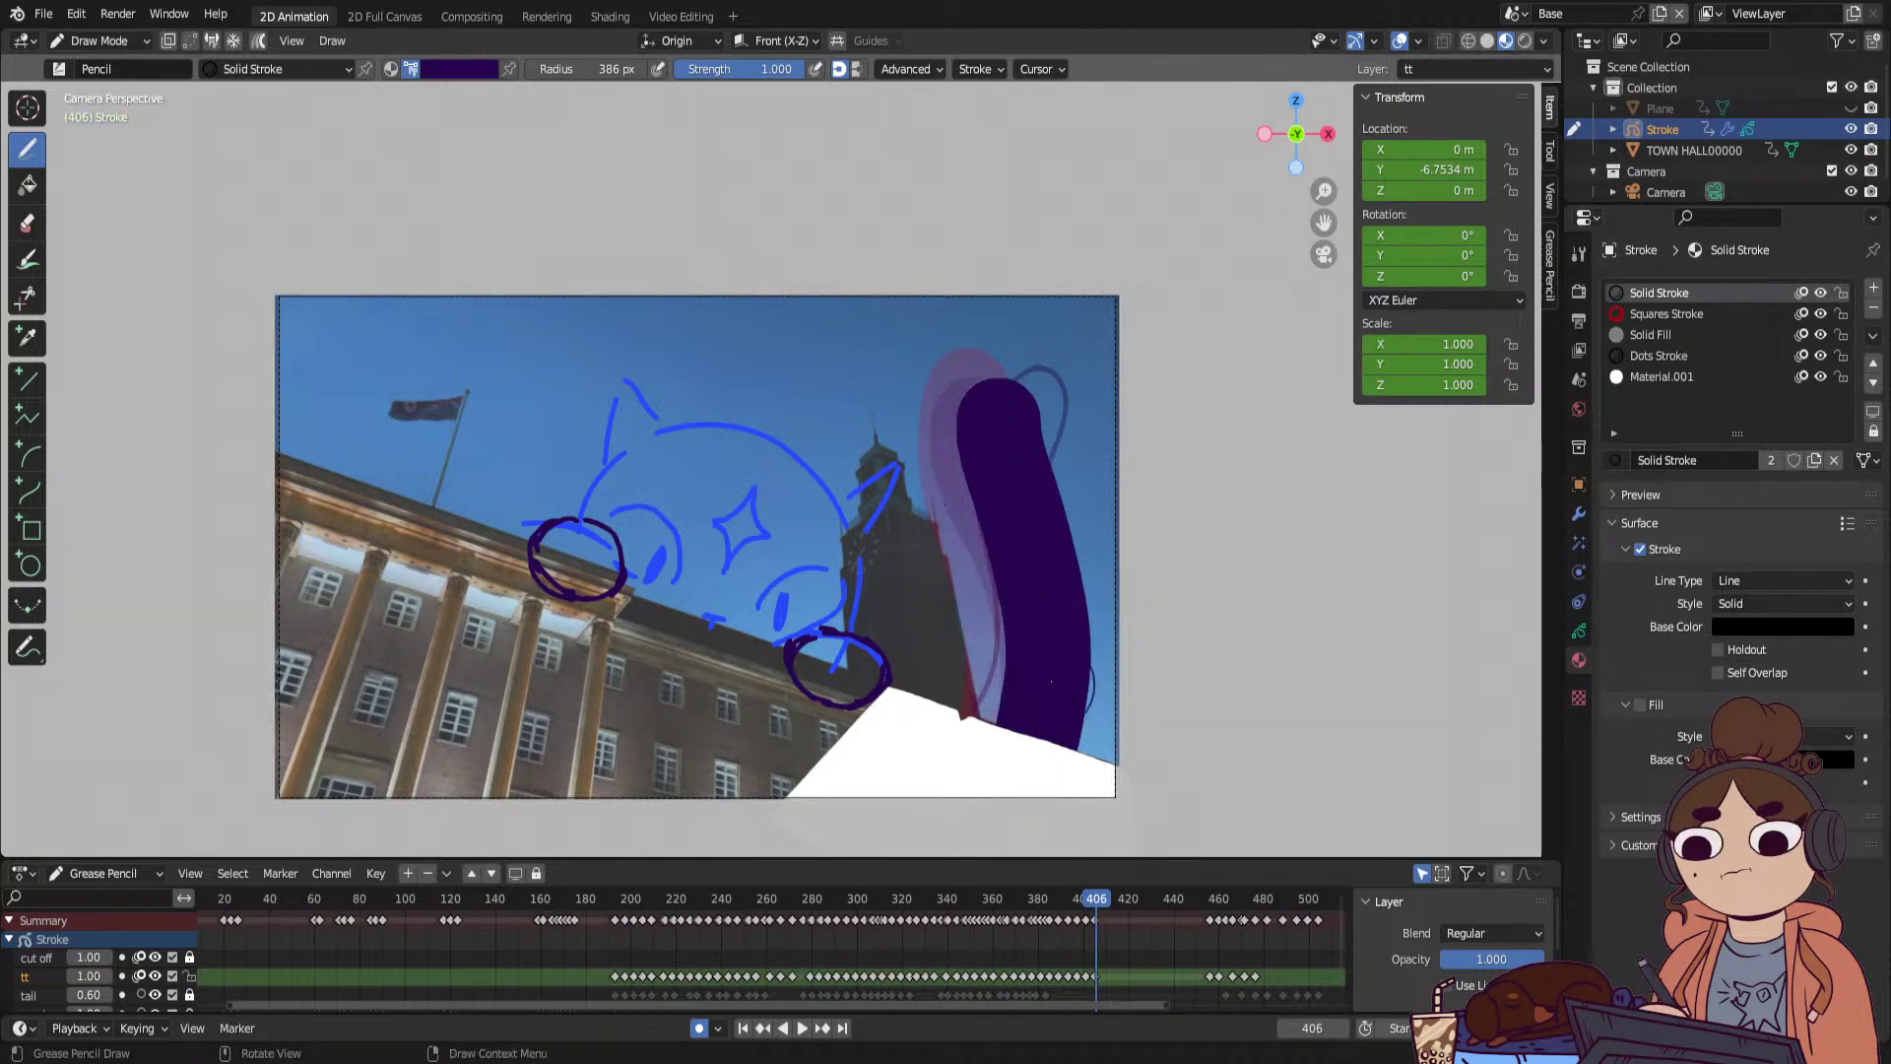
pyautogui.press('Right')
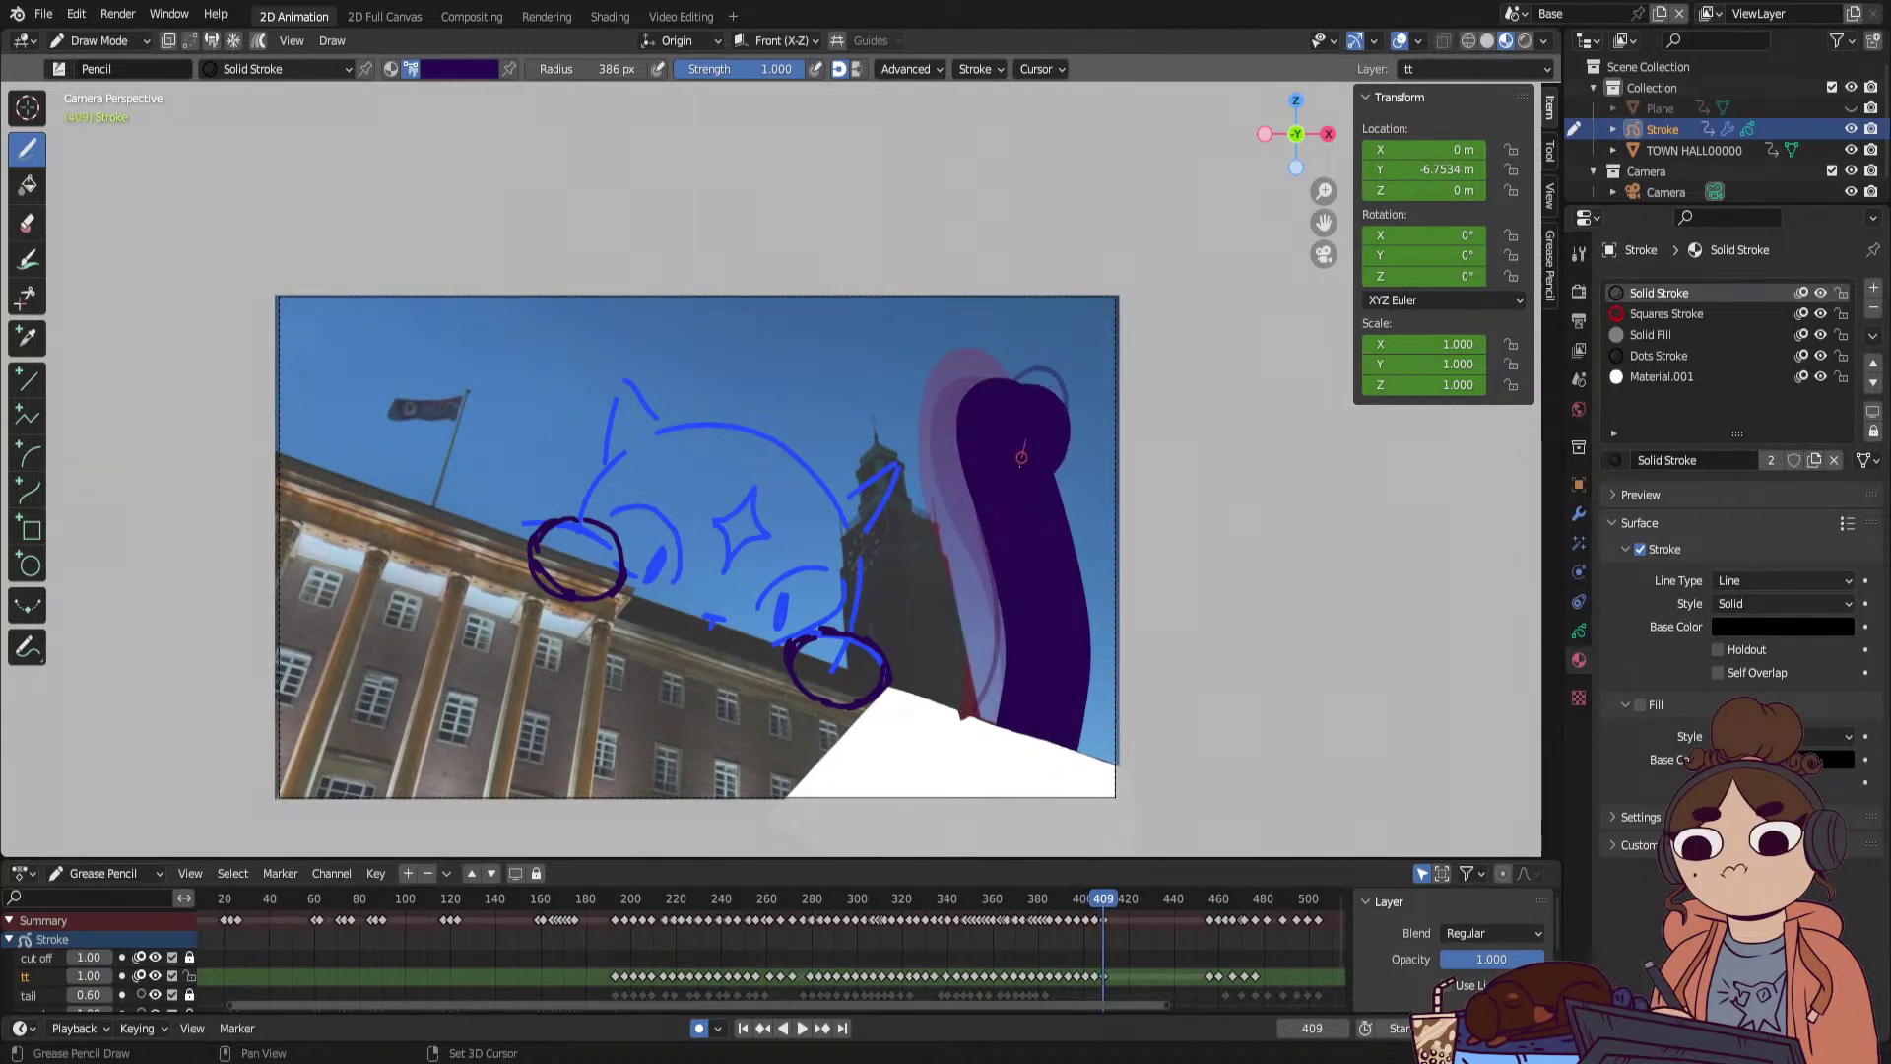
pyautogui.moveTo(1022, 456); pyautogui.dragTo(1013, 760)
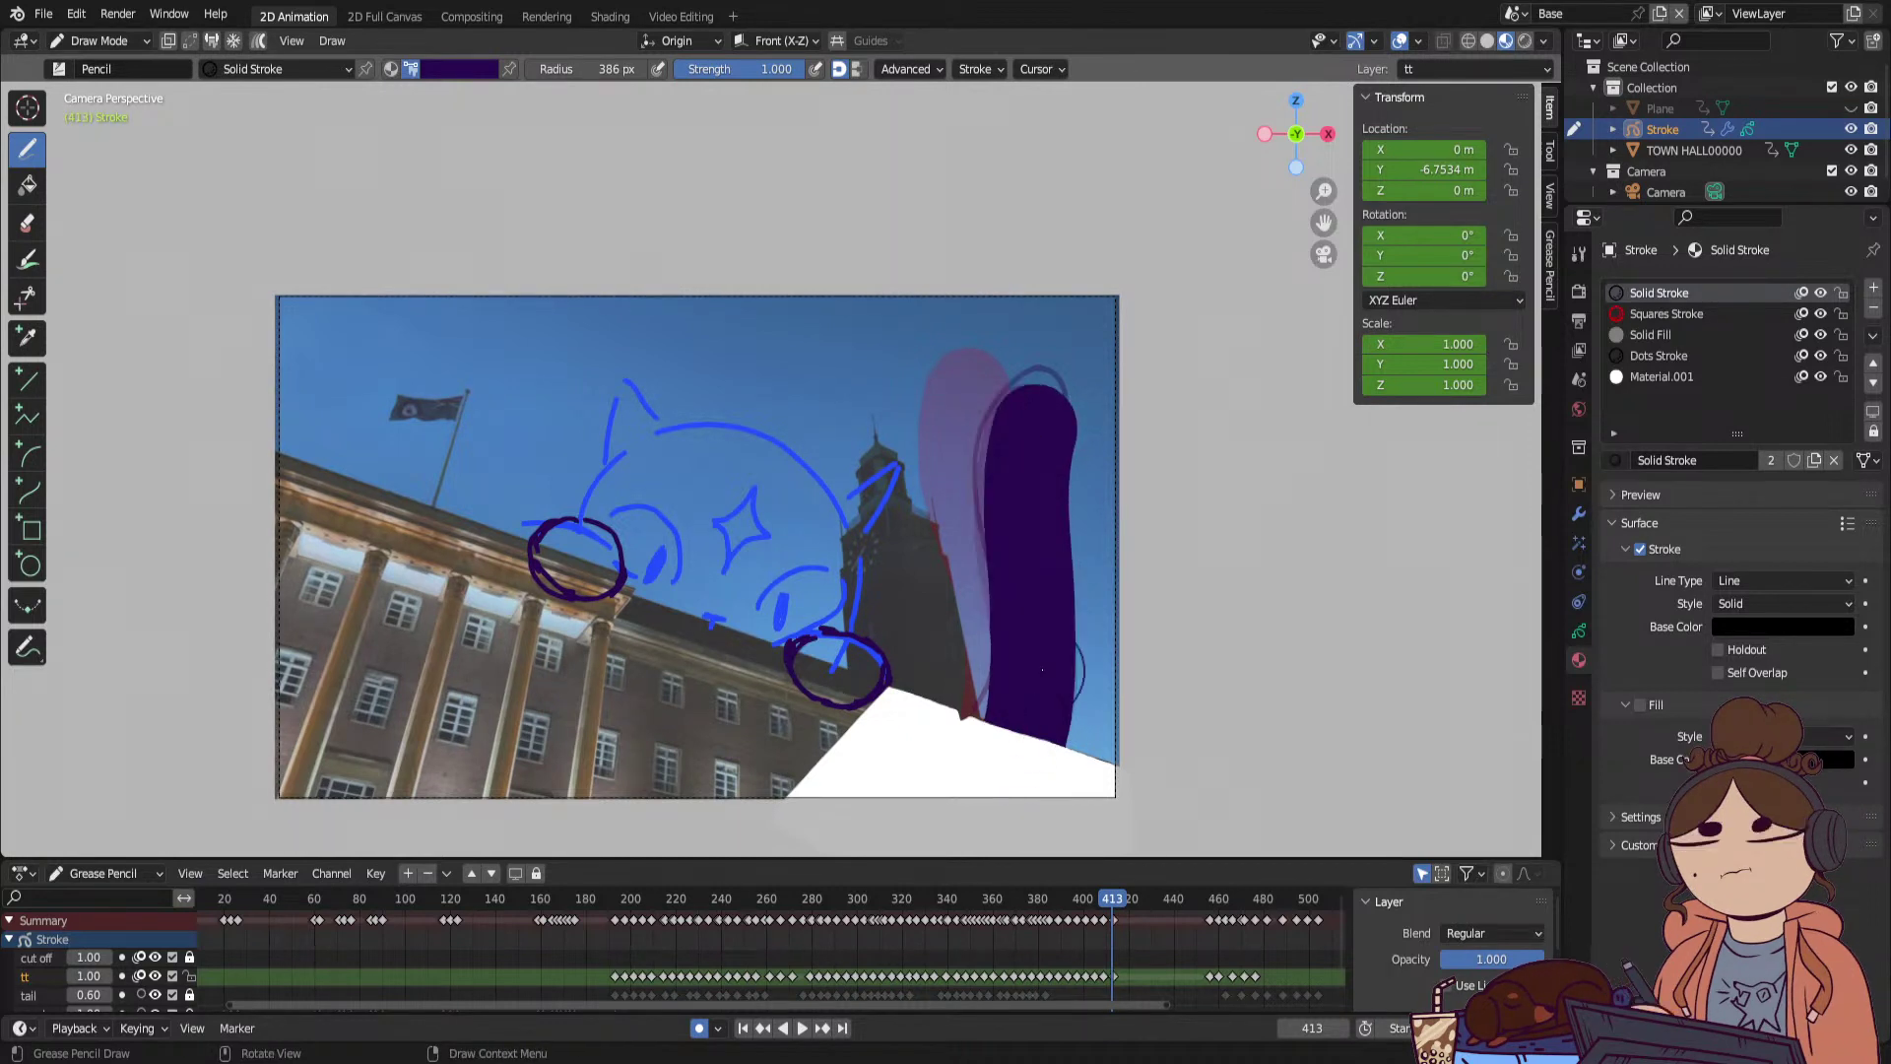
# Draw the tail at frame 418 with its tip bending slightly away from the tower and its base closer to it.
pyautogui.press('Right')
pyautogui.press('Right')
pyautogui.press('Right')
pyautogui.press('Right')
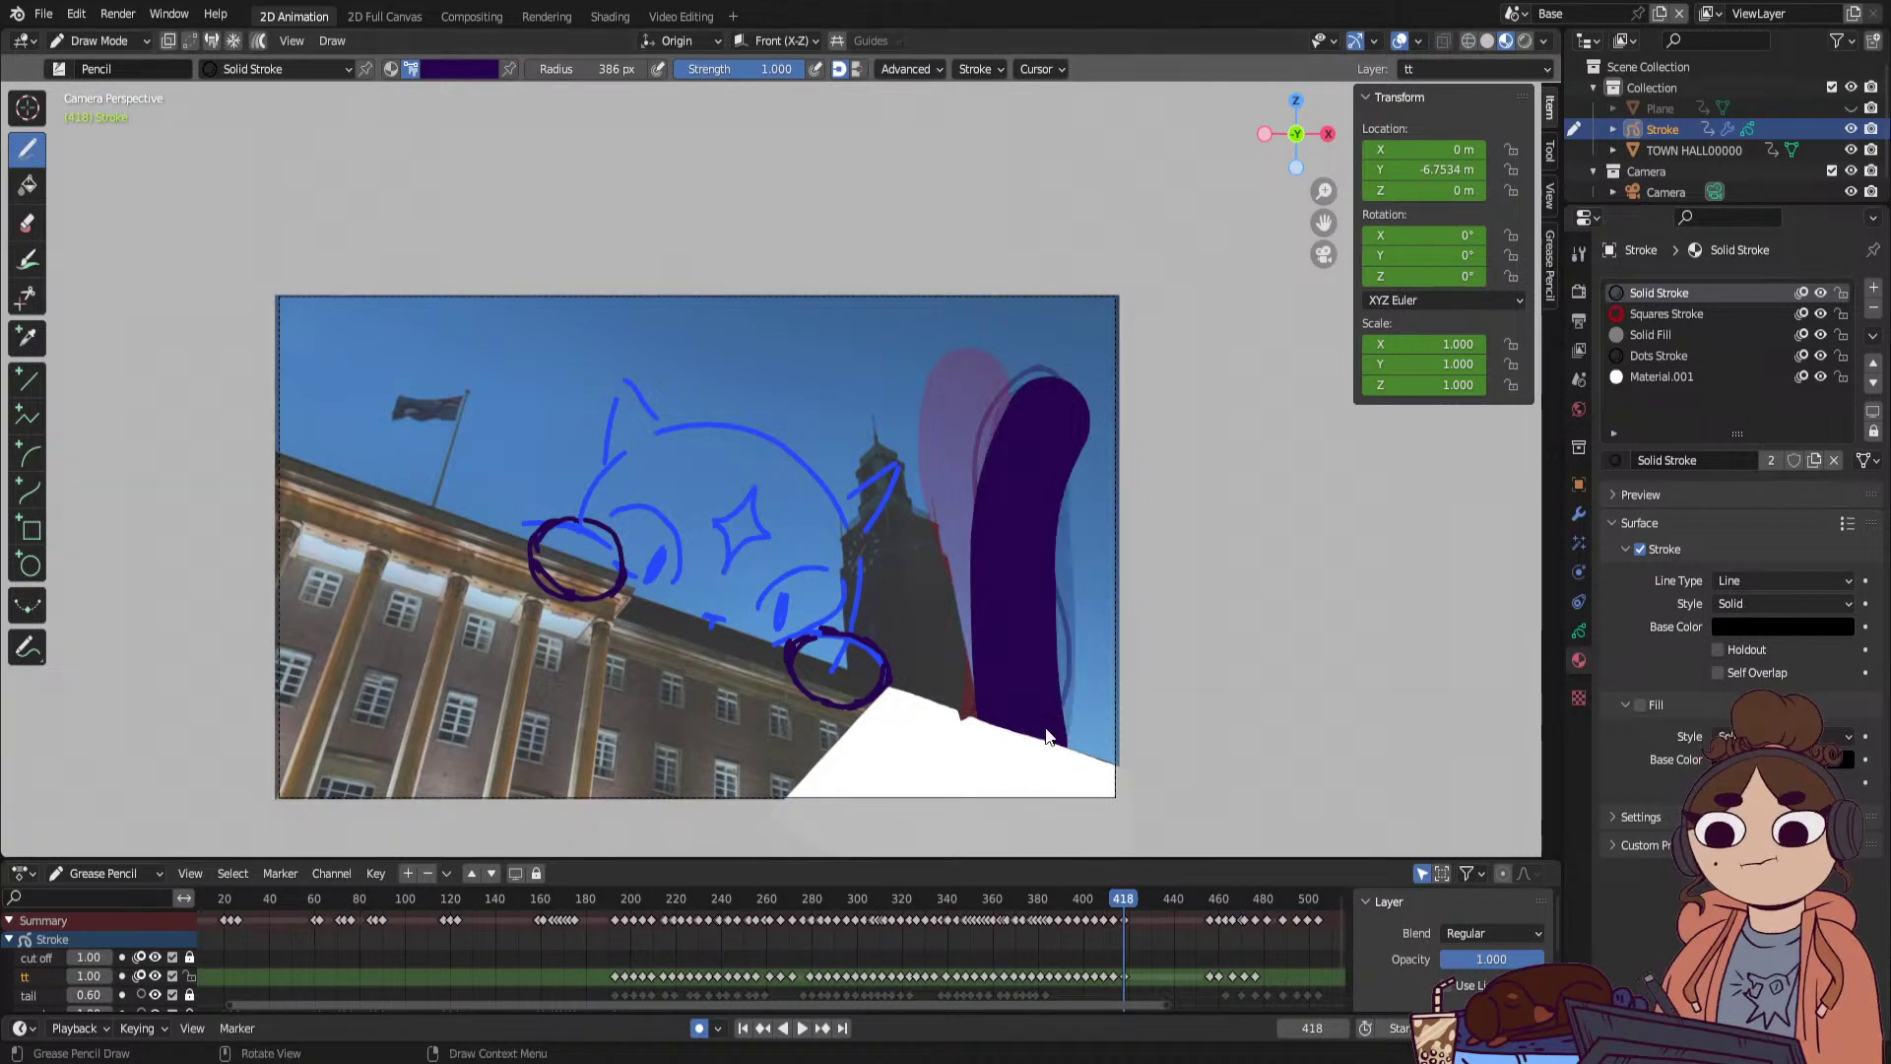
# Play back the swing from about frame 190, and retime the tt layer's frame 418 keyframe to about frame 414.
pyautogui.moveTo(1128, 906)
pyautogui.mouseDown()
pyautogui.moveTo(932, 920)
pyautogui.moveTo(1122, 926)
pyautogui.moveTo(831, 970)
pyautogui.mouseUp()
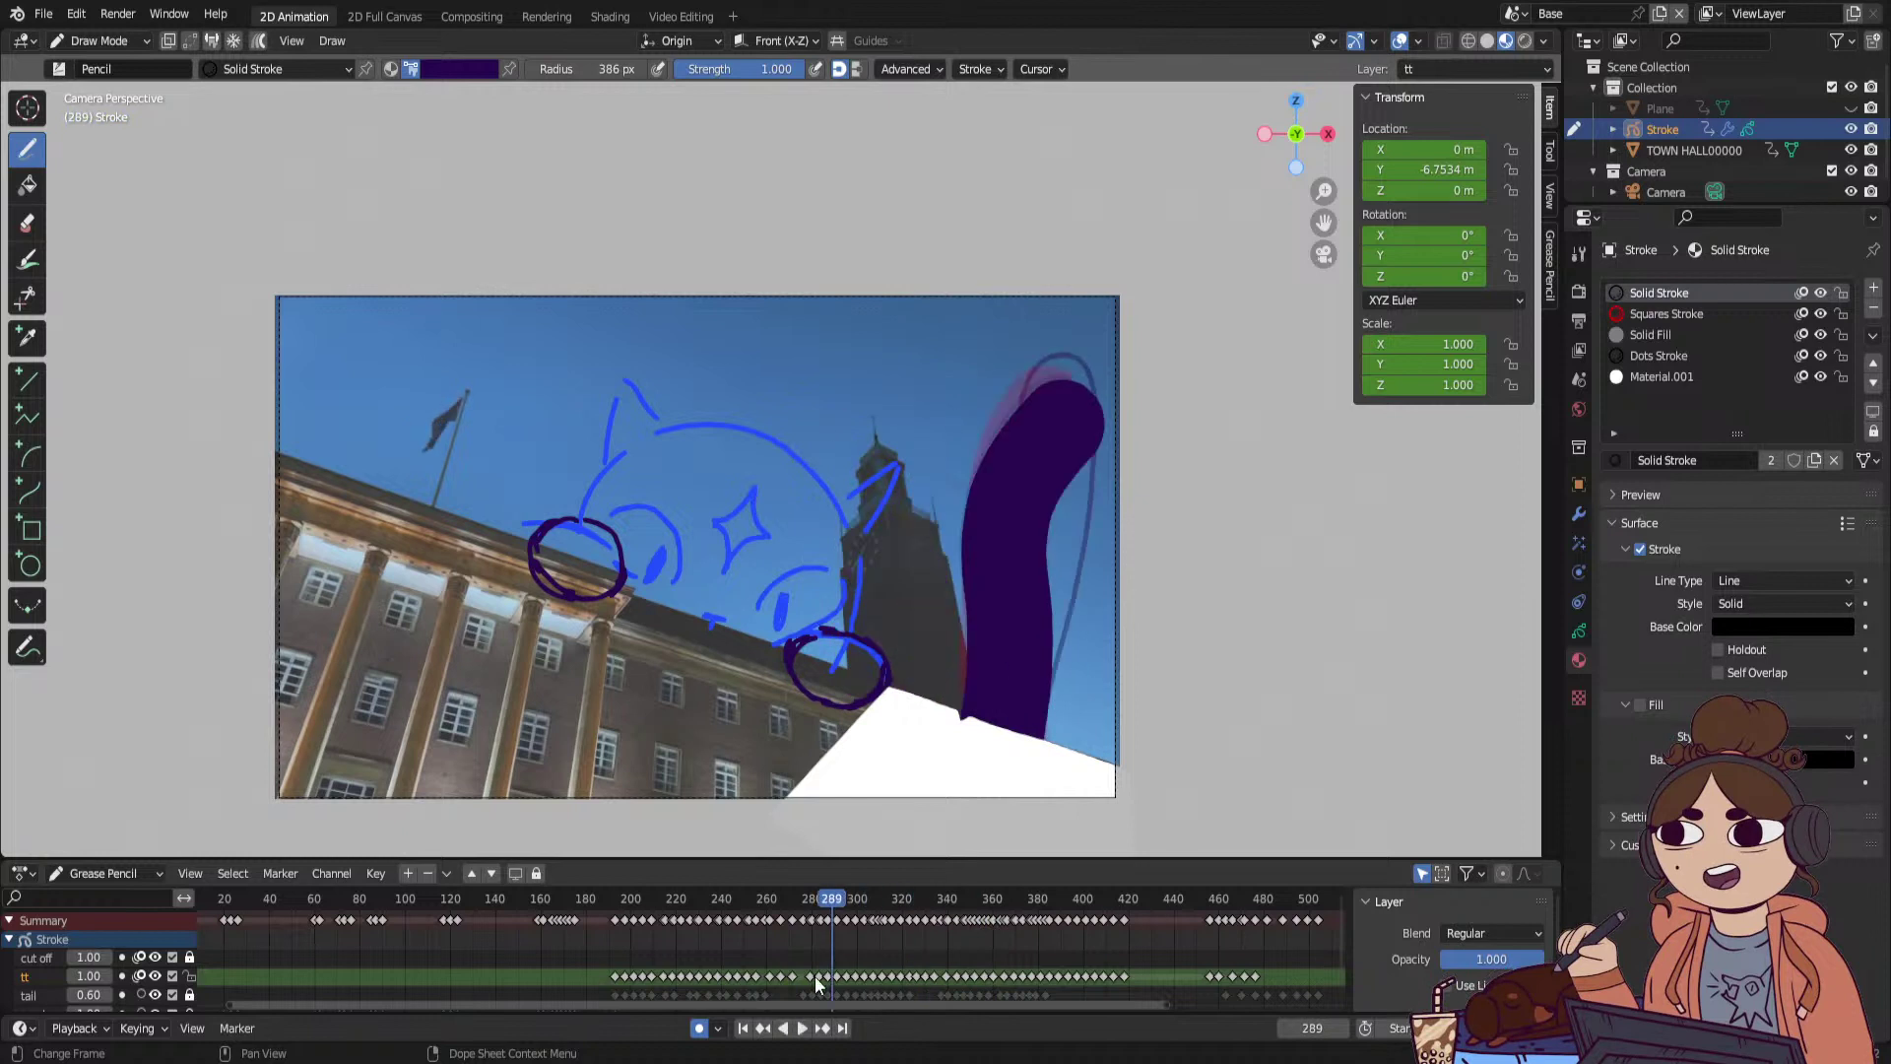
pyautogui.click(607, 902)
pyautogui.press('space')
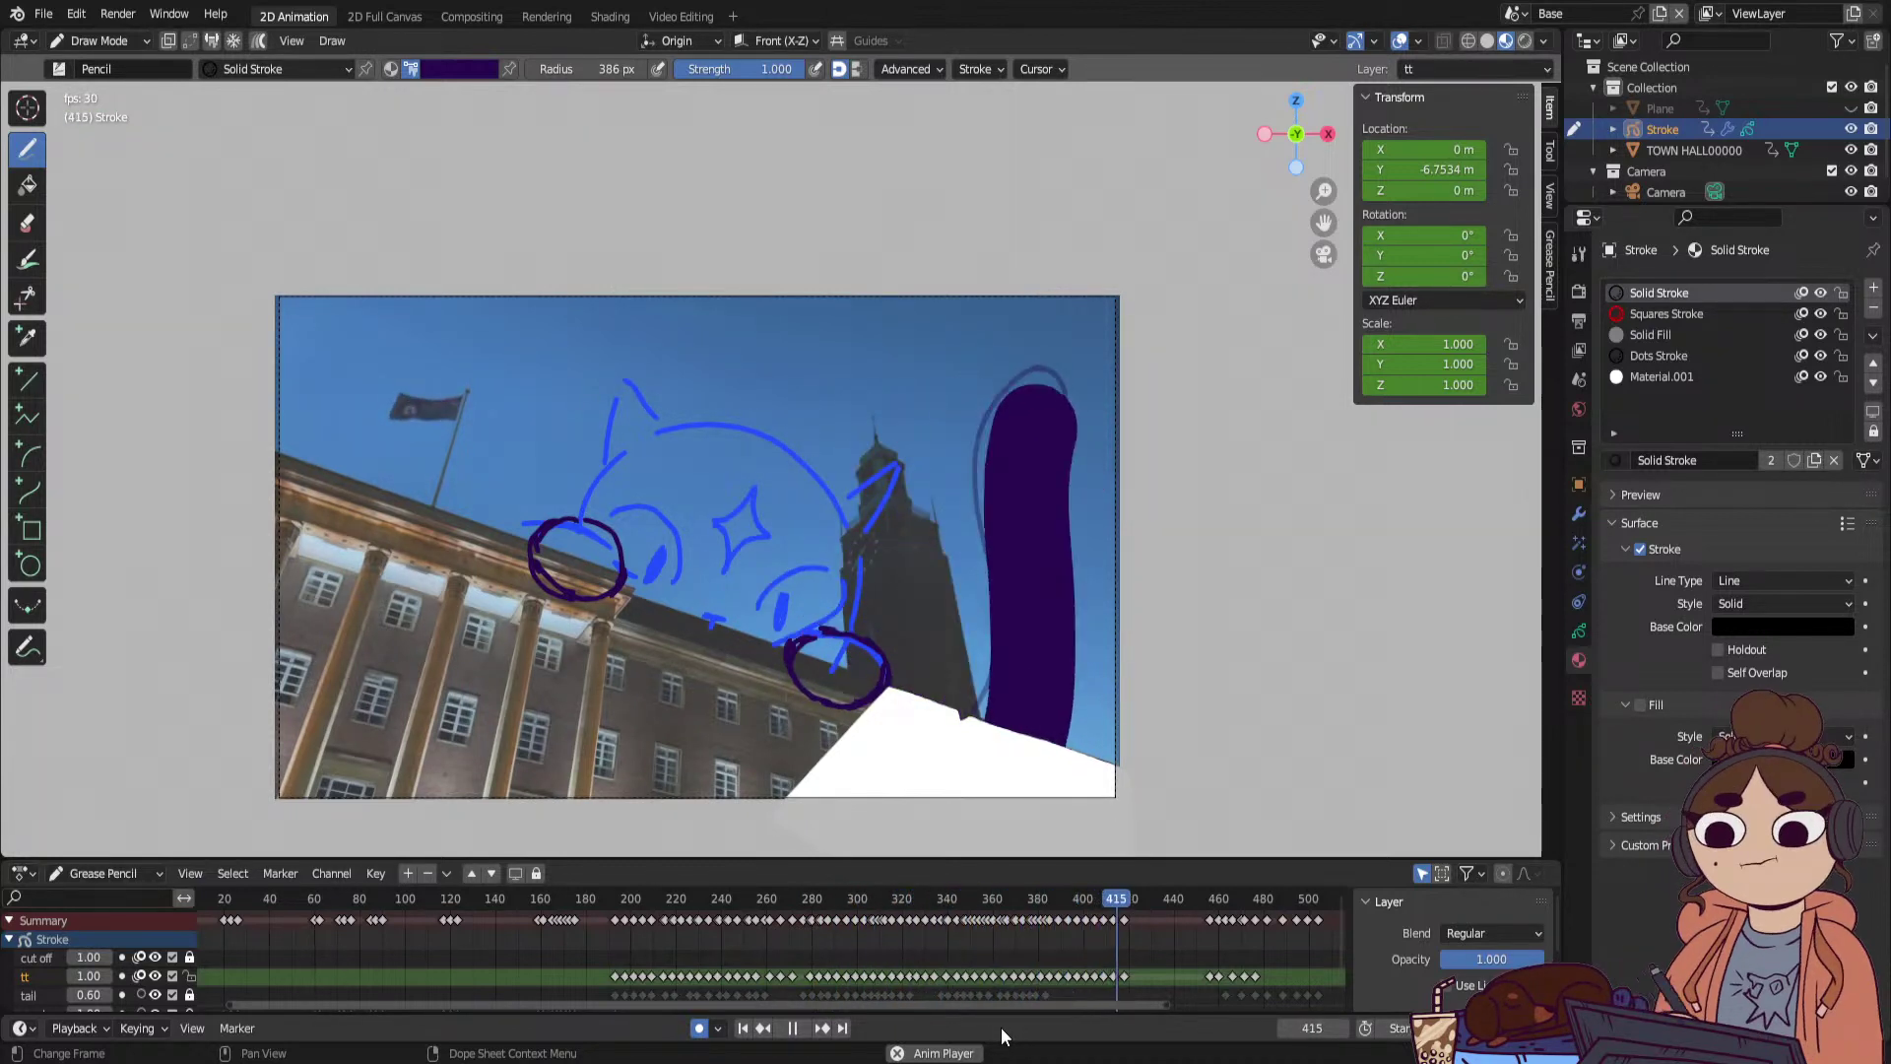
pyautogui.moveTo(1118, 910)
pyautogui.mouseDown()
pyautogui.moveTo(1099, 908)
pyautogui.moveTo(1125, 901)
pyautogui.mouseUp()
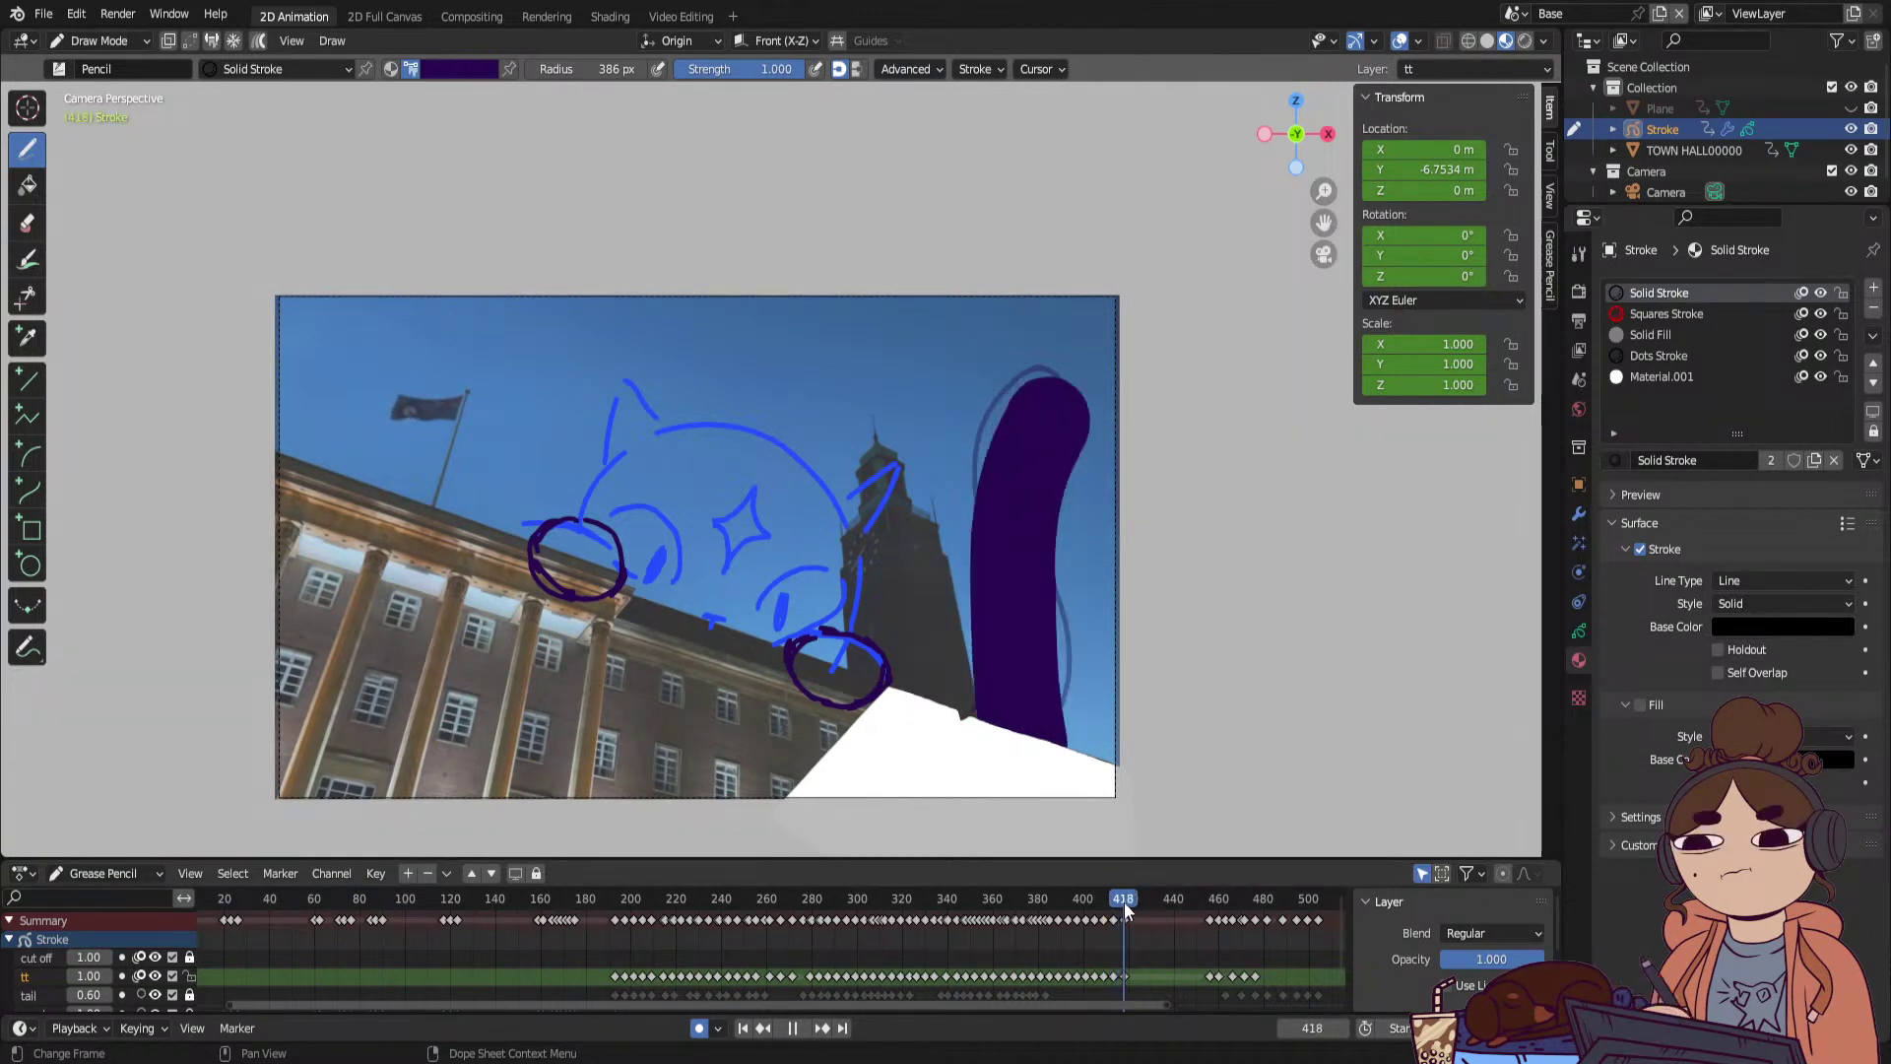
pyautogui.click(1124, 977)
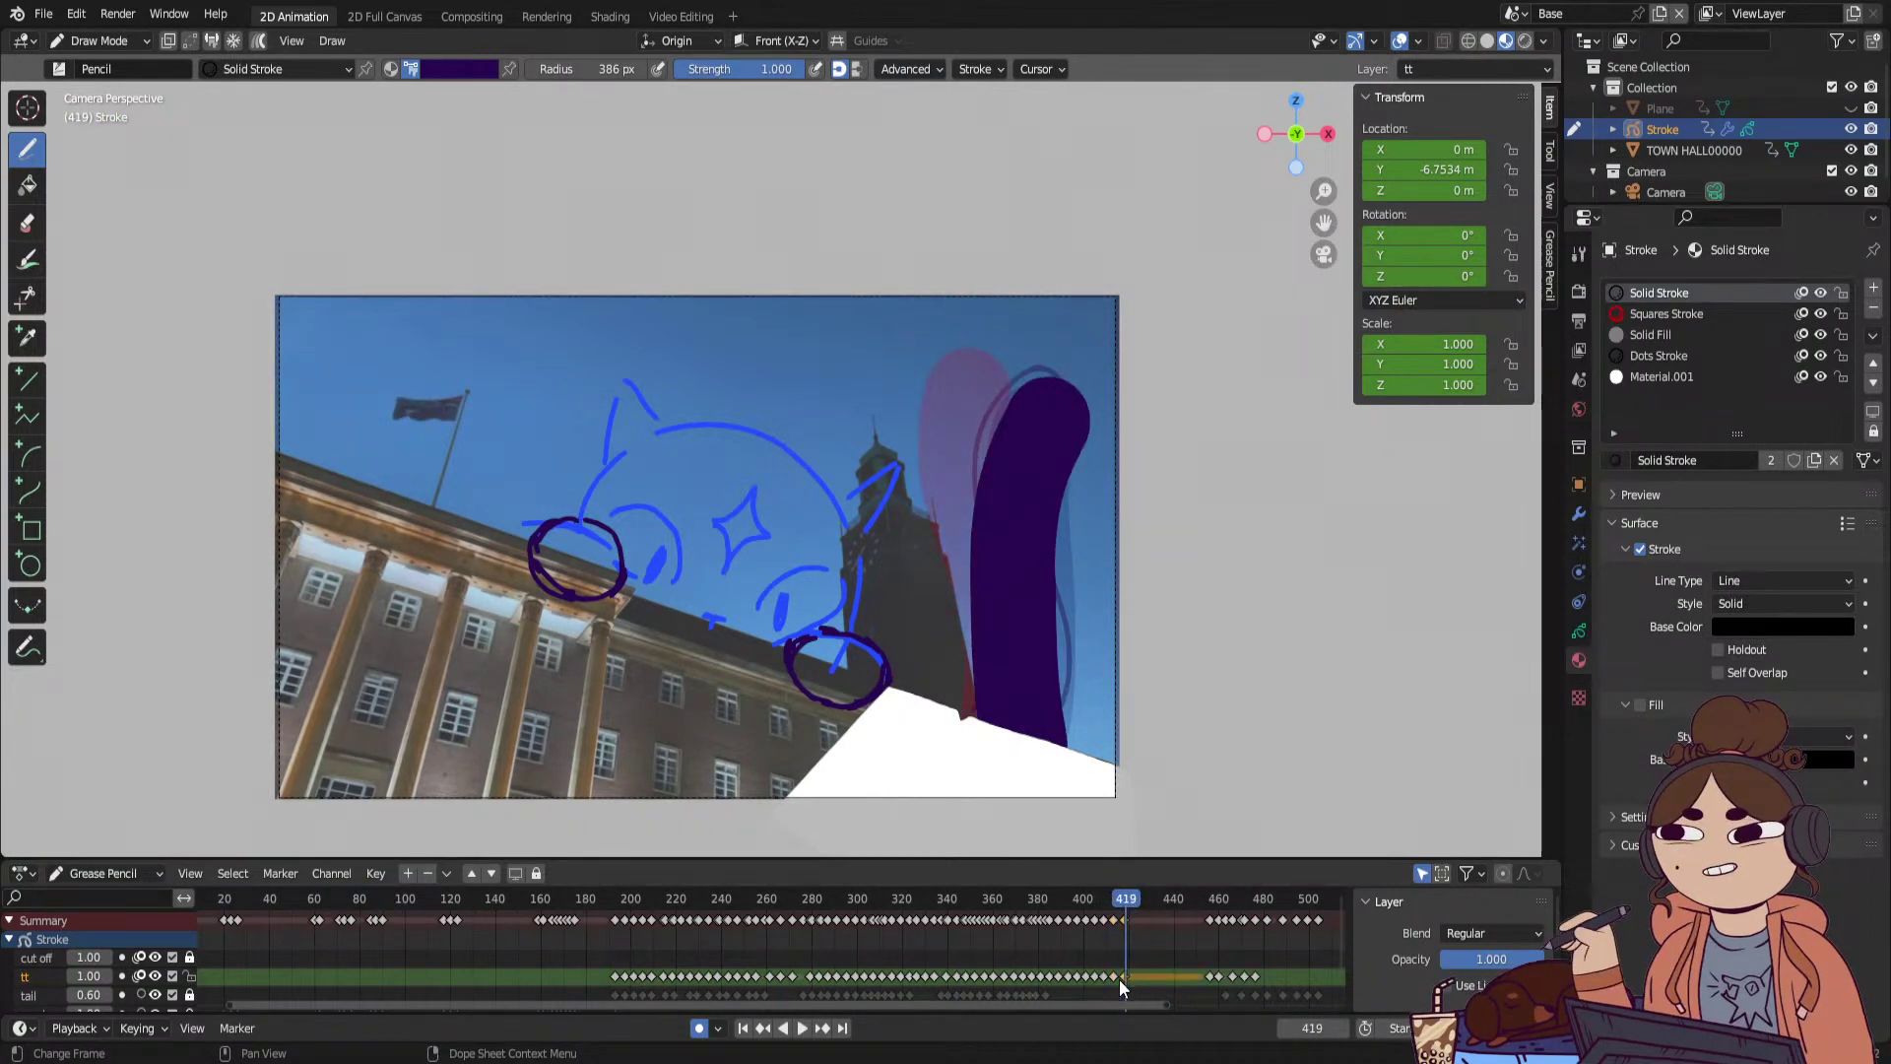
pyautogui.moveTo(1119, 979); pyautogui.dragTo(1105, 987)
pyautogui.moveTo(1121, 901); pyautogui.dragTo(1054, 924)
pyautogui.press('space')
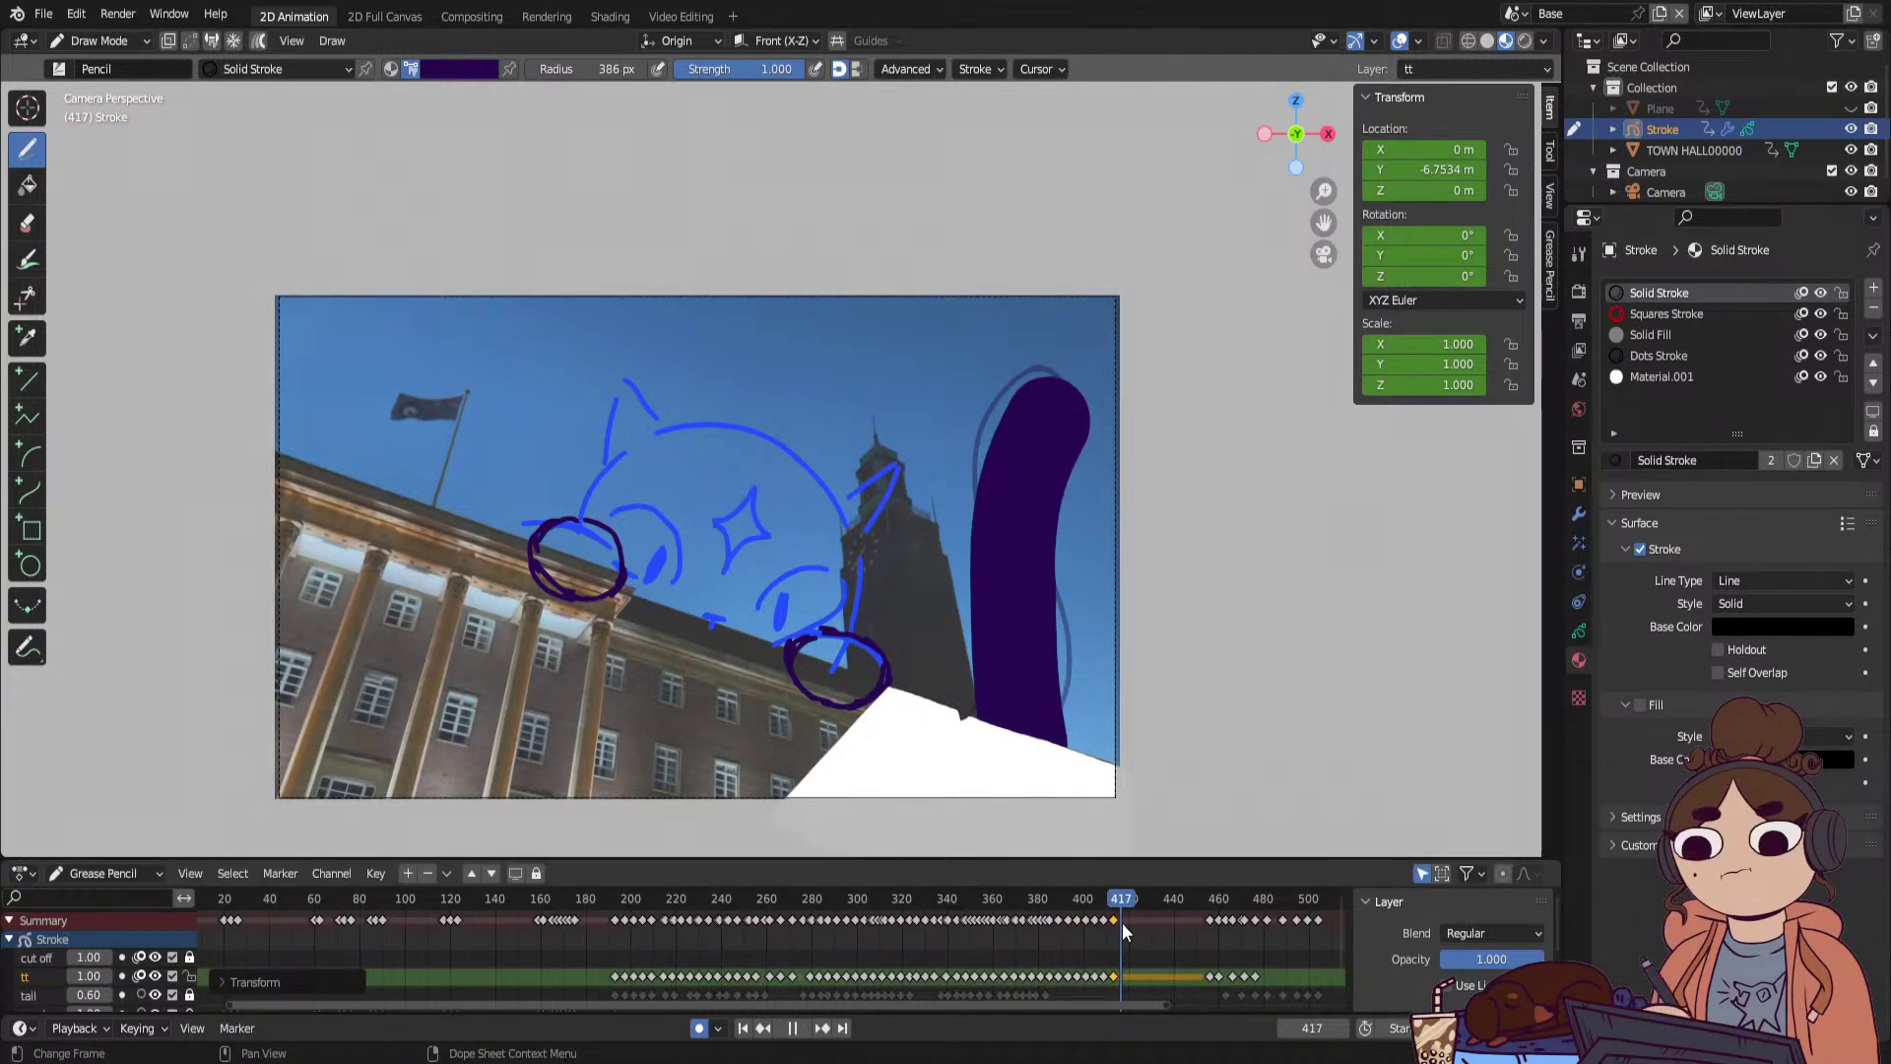
# Draw the tail at frames 419 and 426, bowing its middle toward the tower while the tip trails behind.
pyautogui.press('space')
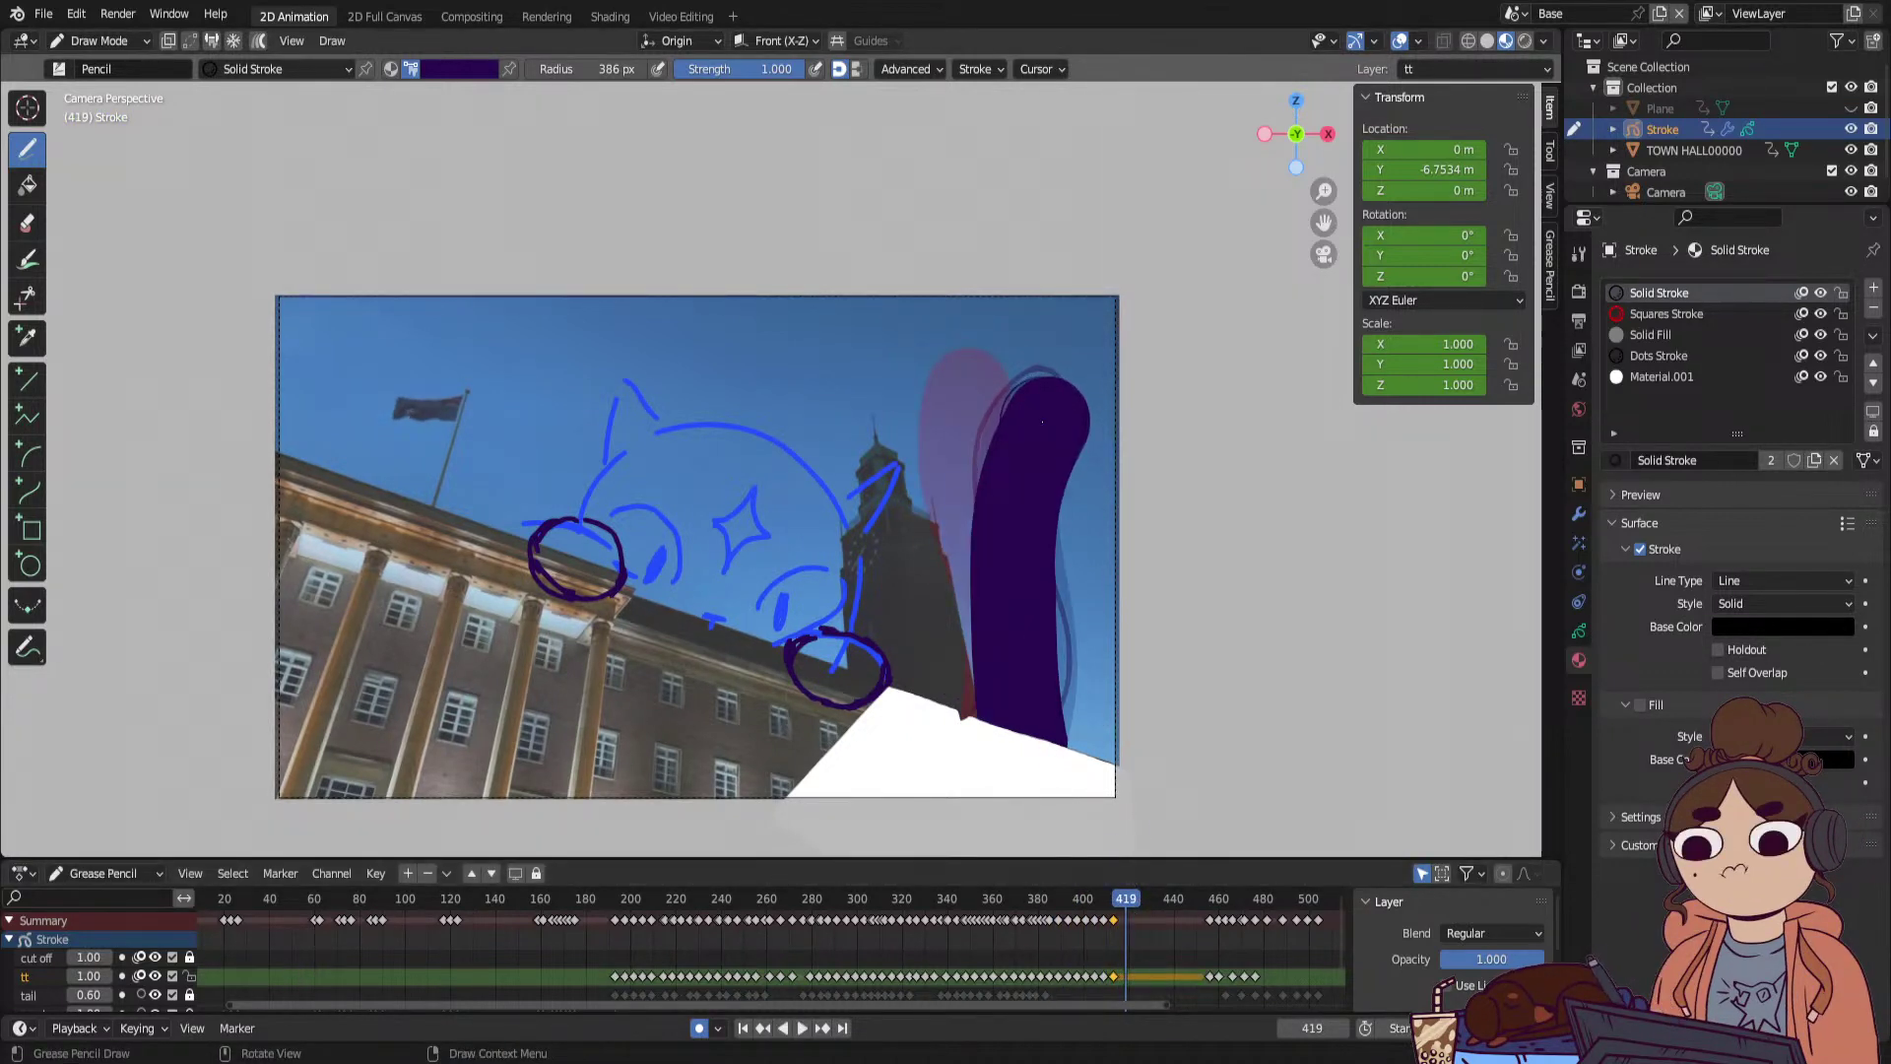
pyautogui.moveTo(1043, 416)
pyautogui.mouseDown()
pyautogui.moveTo(996, 517)
pyautogui.moveTo(1020, 764)
pyautogui.mouseUp()
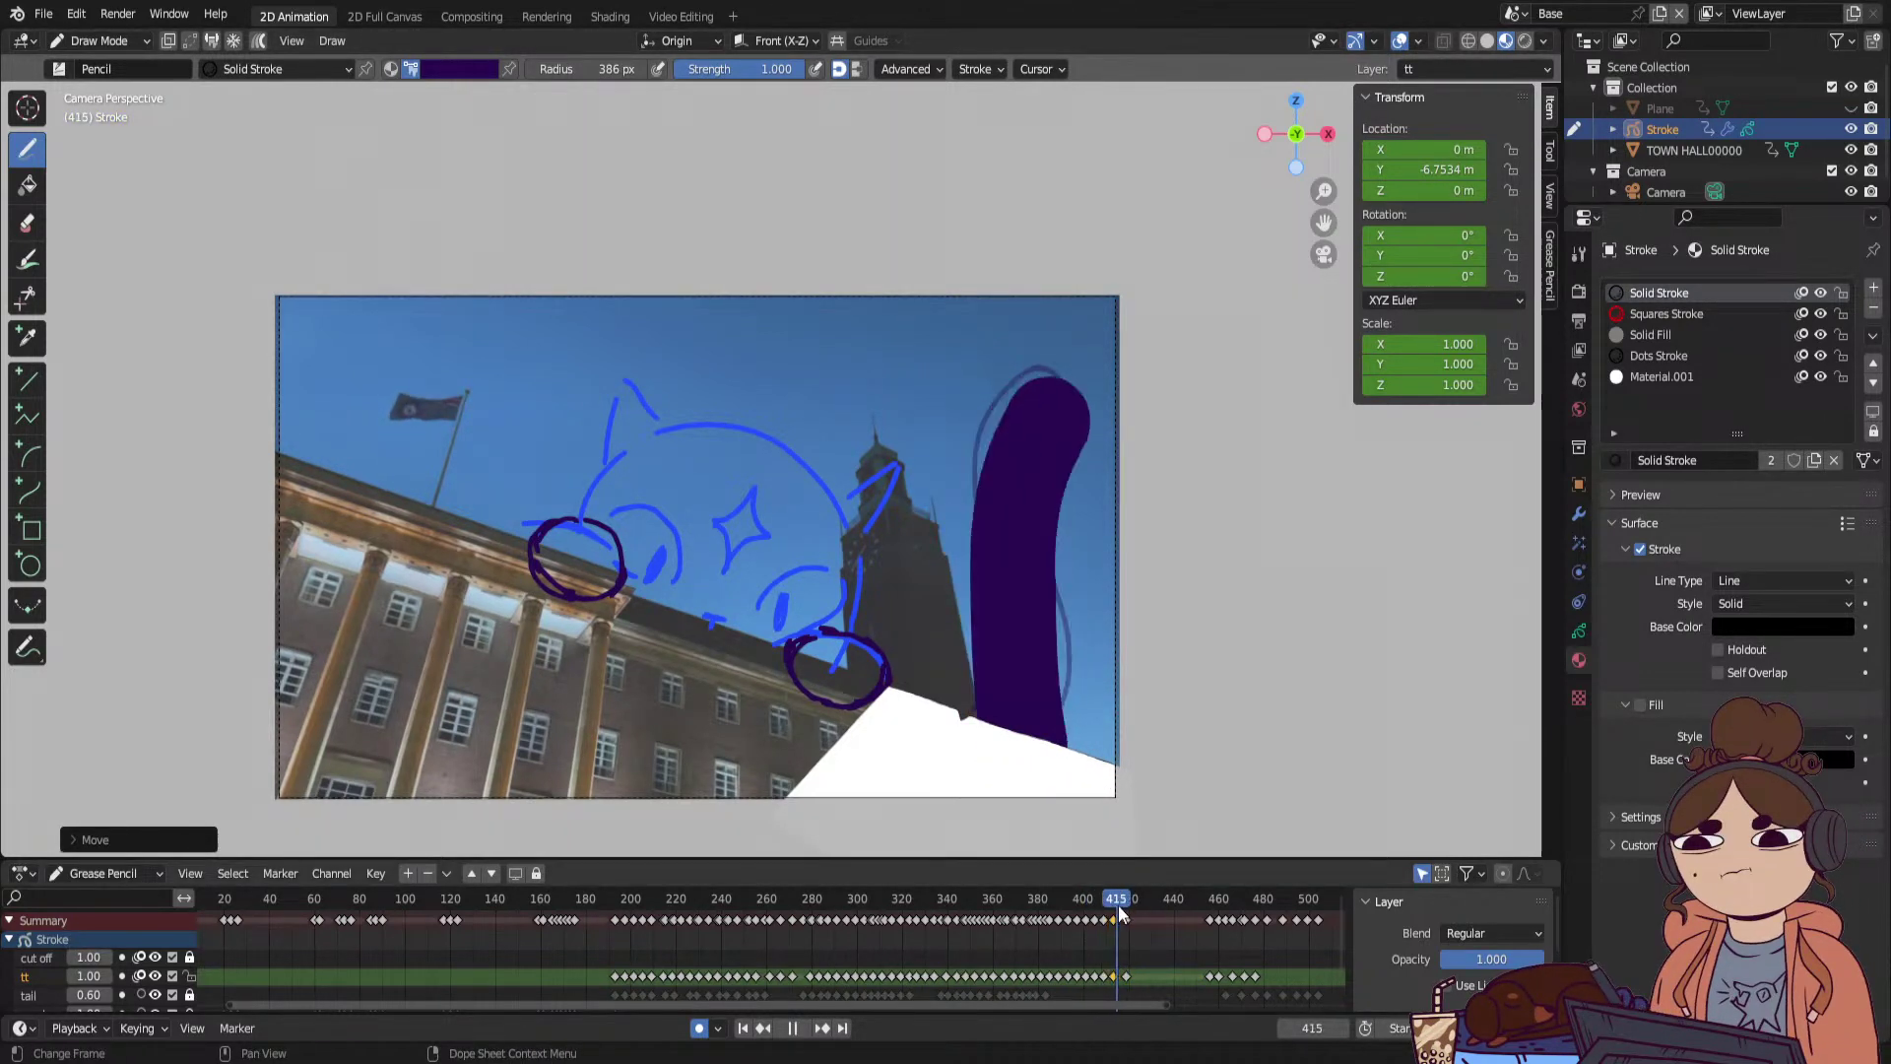
pyautogui.press('space')
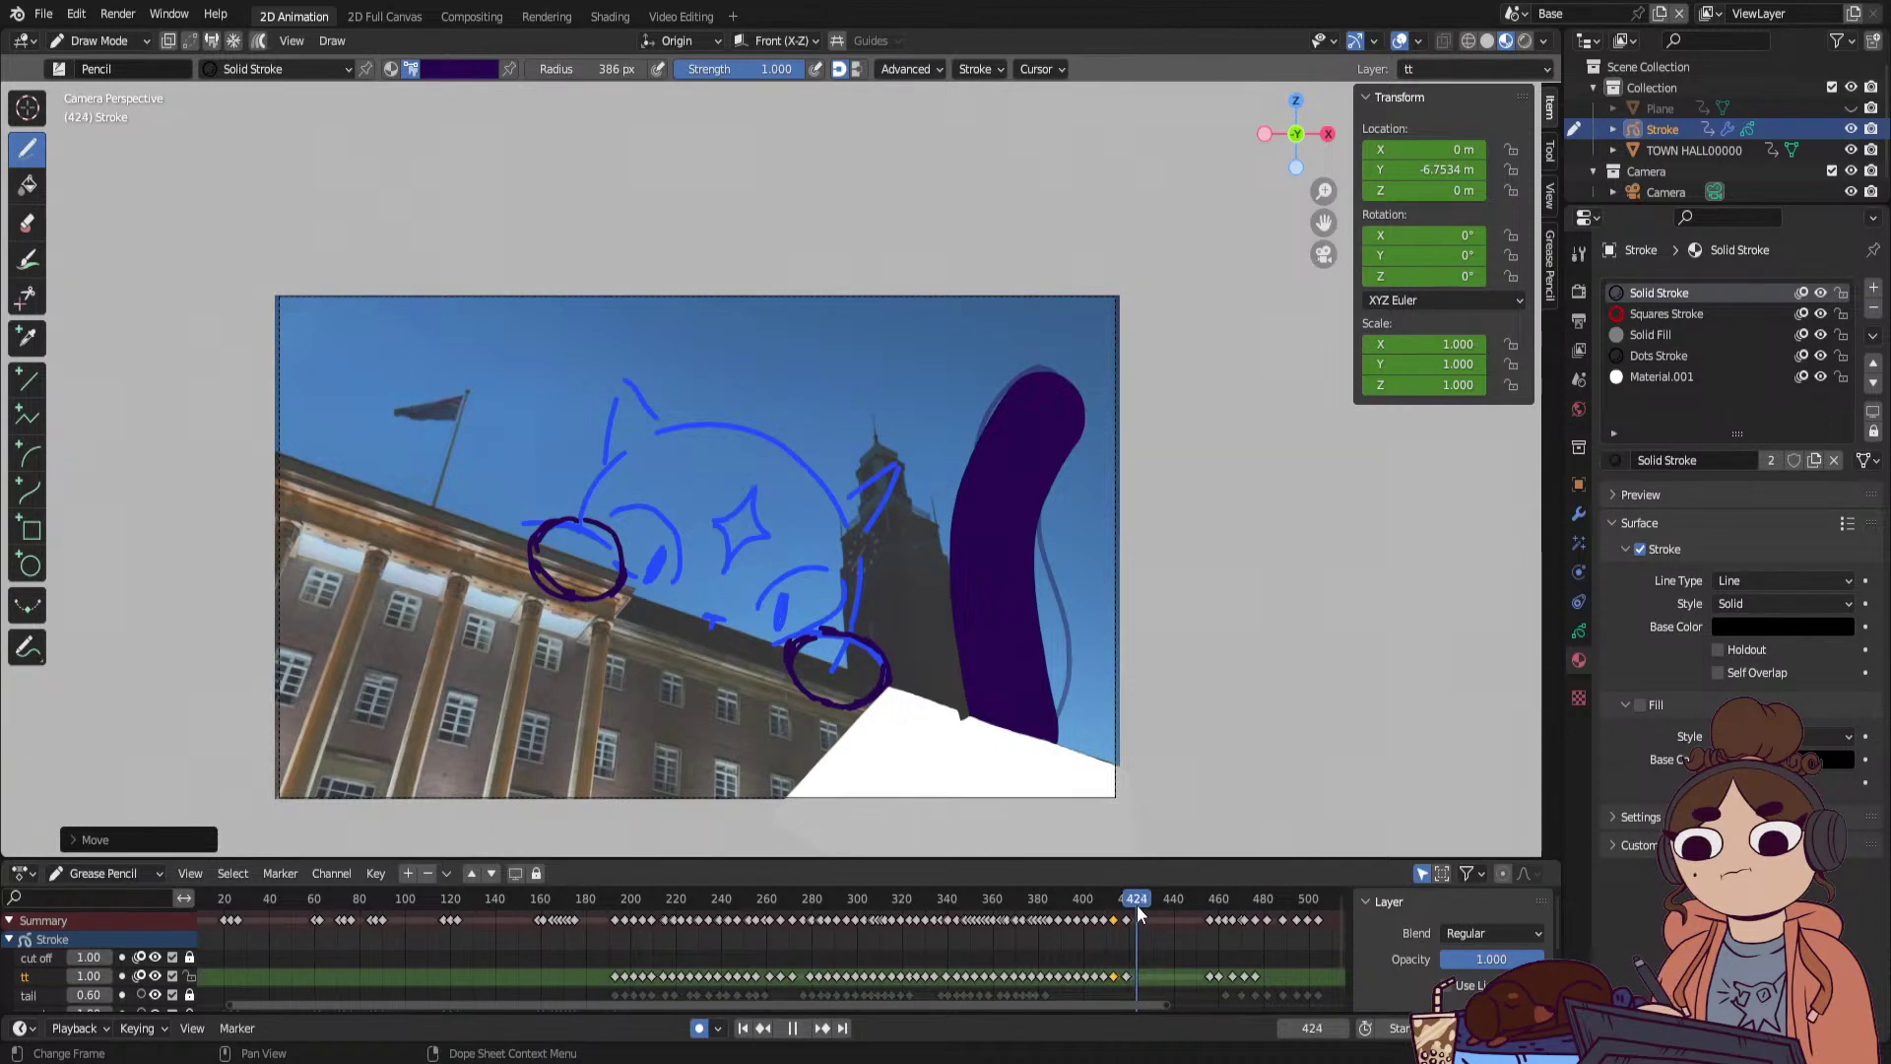
pyautogui.press('space')
pyautogui.moveTo(1207, 897); pyautogui.dragTo(1142, 913)
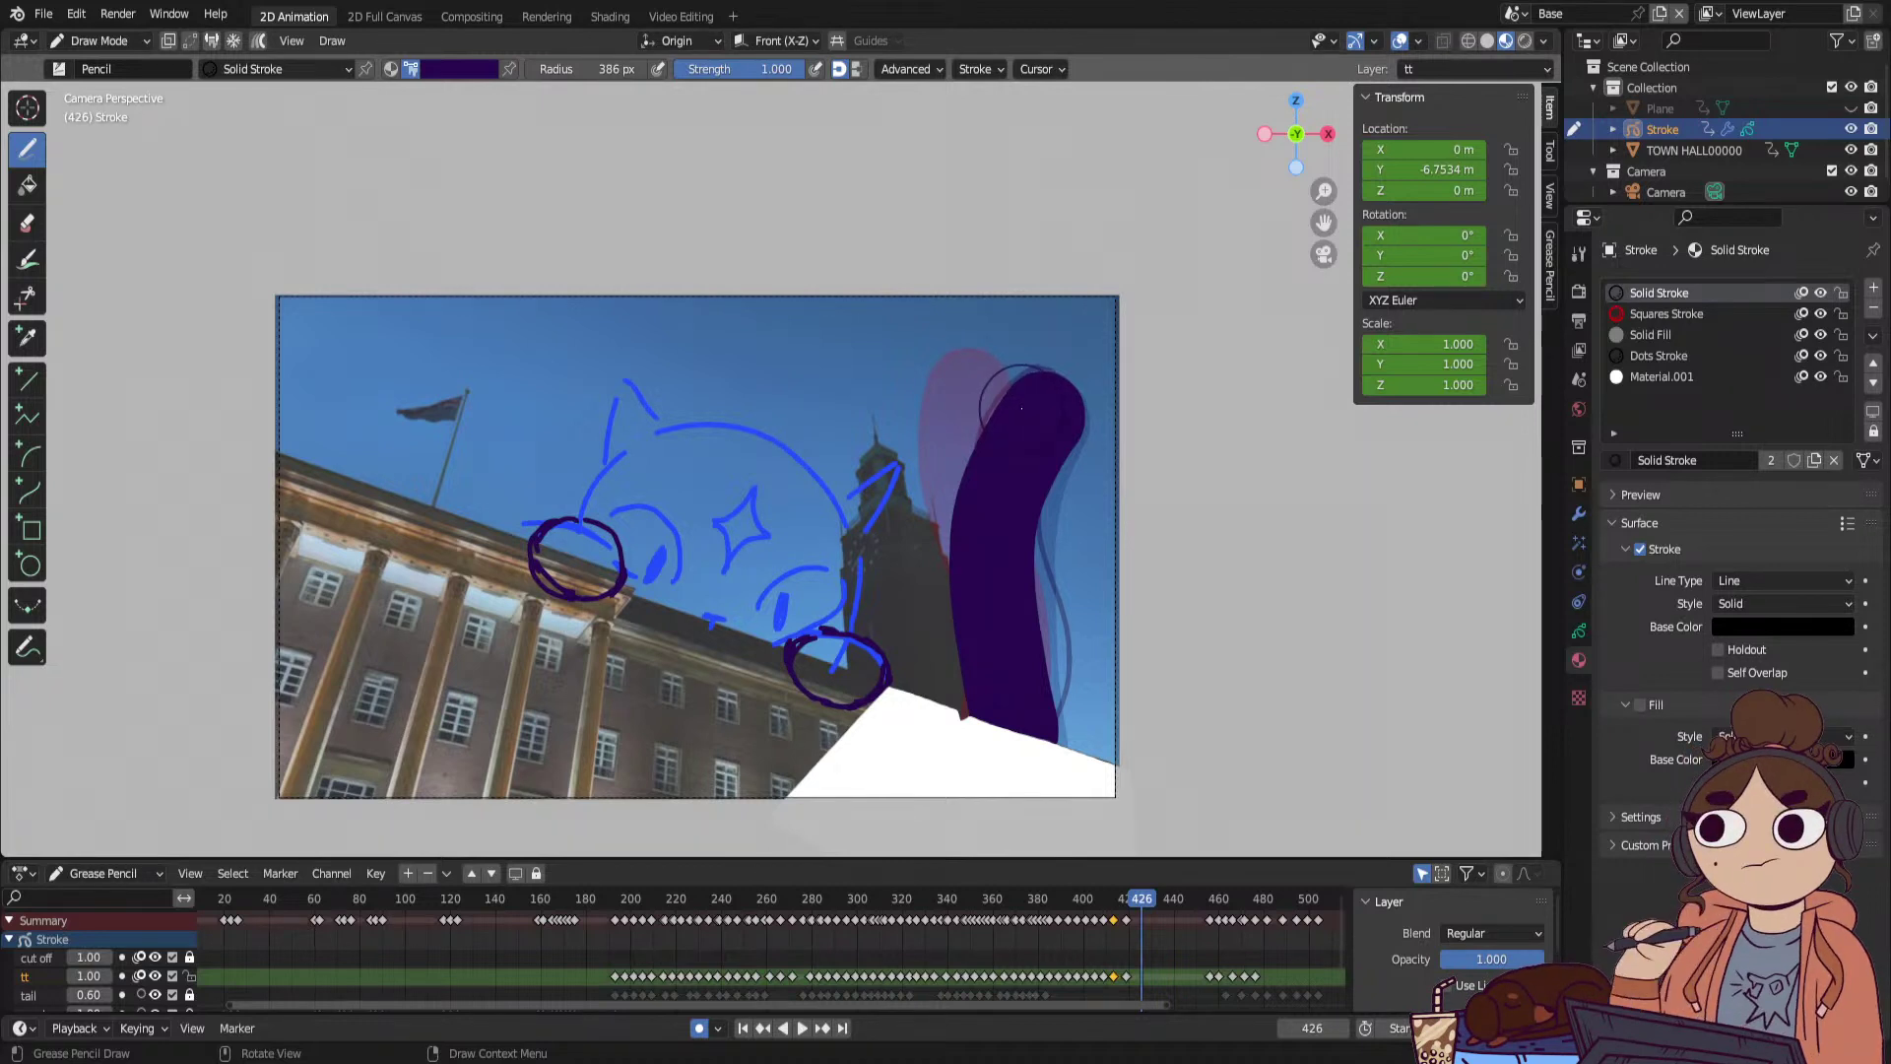
pyautogui.moveTo(1021, 407)
pyautogui.mouseDown()
pyautogui.moveTo(960, 512)
pyautogui.moveTo(960, 704)
pyautogui.moveTo(1010, 697)
pyautogui.mouseUp()
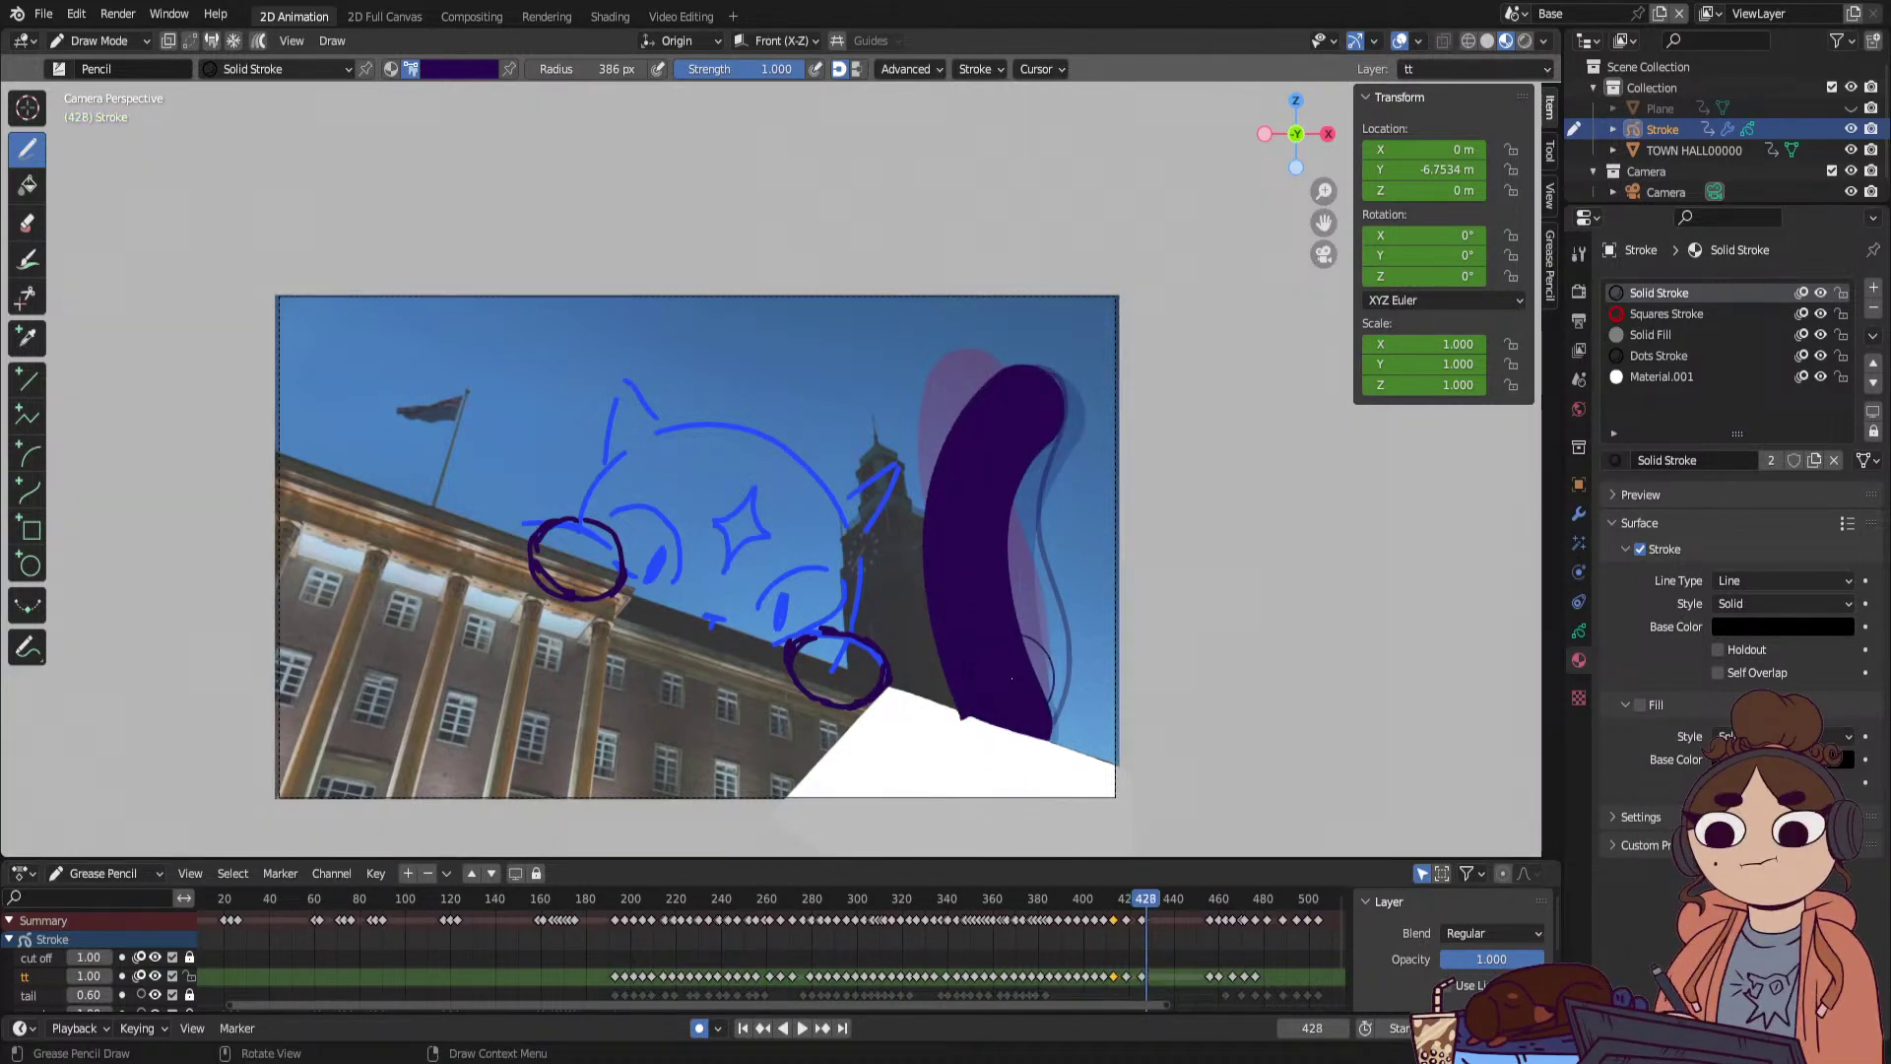
# Draw the tail poses between about frames 430 and 436, swinging the tip across to the top of the tower.
pyautogui.press('Right')
pyautogui.press('Right')
pyautogui.press('Right')
pyautogui.press('Right')
pyautogui.moveTo(970, 397)
pyautogui.mouseDown()
pyautogui.moveTo(930, 600)
pyautogui.moveTo(993, 668)
pyautogui.mouseUp()
pyautogui.press('Right')
pyautogui.moveTo(917, 382)
pyautogui.mouseDown()
pyautogui.moveTo(916, 680)
pyautogui.moveTo(1029, 729)
pyautogui.mouseUp()
pyautogui.press('Right')
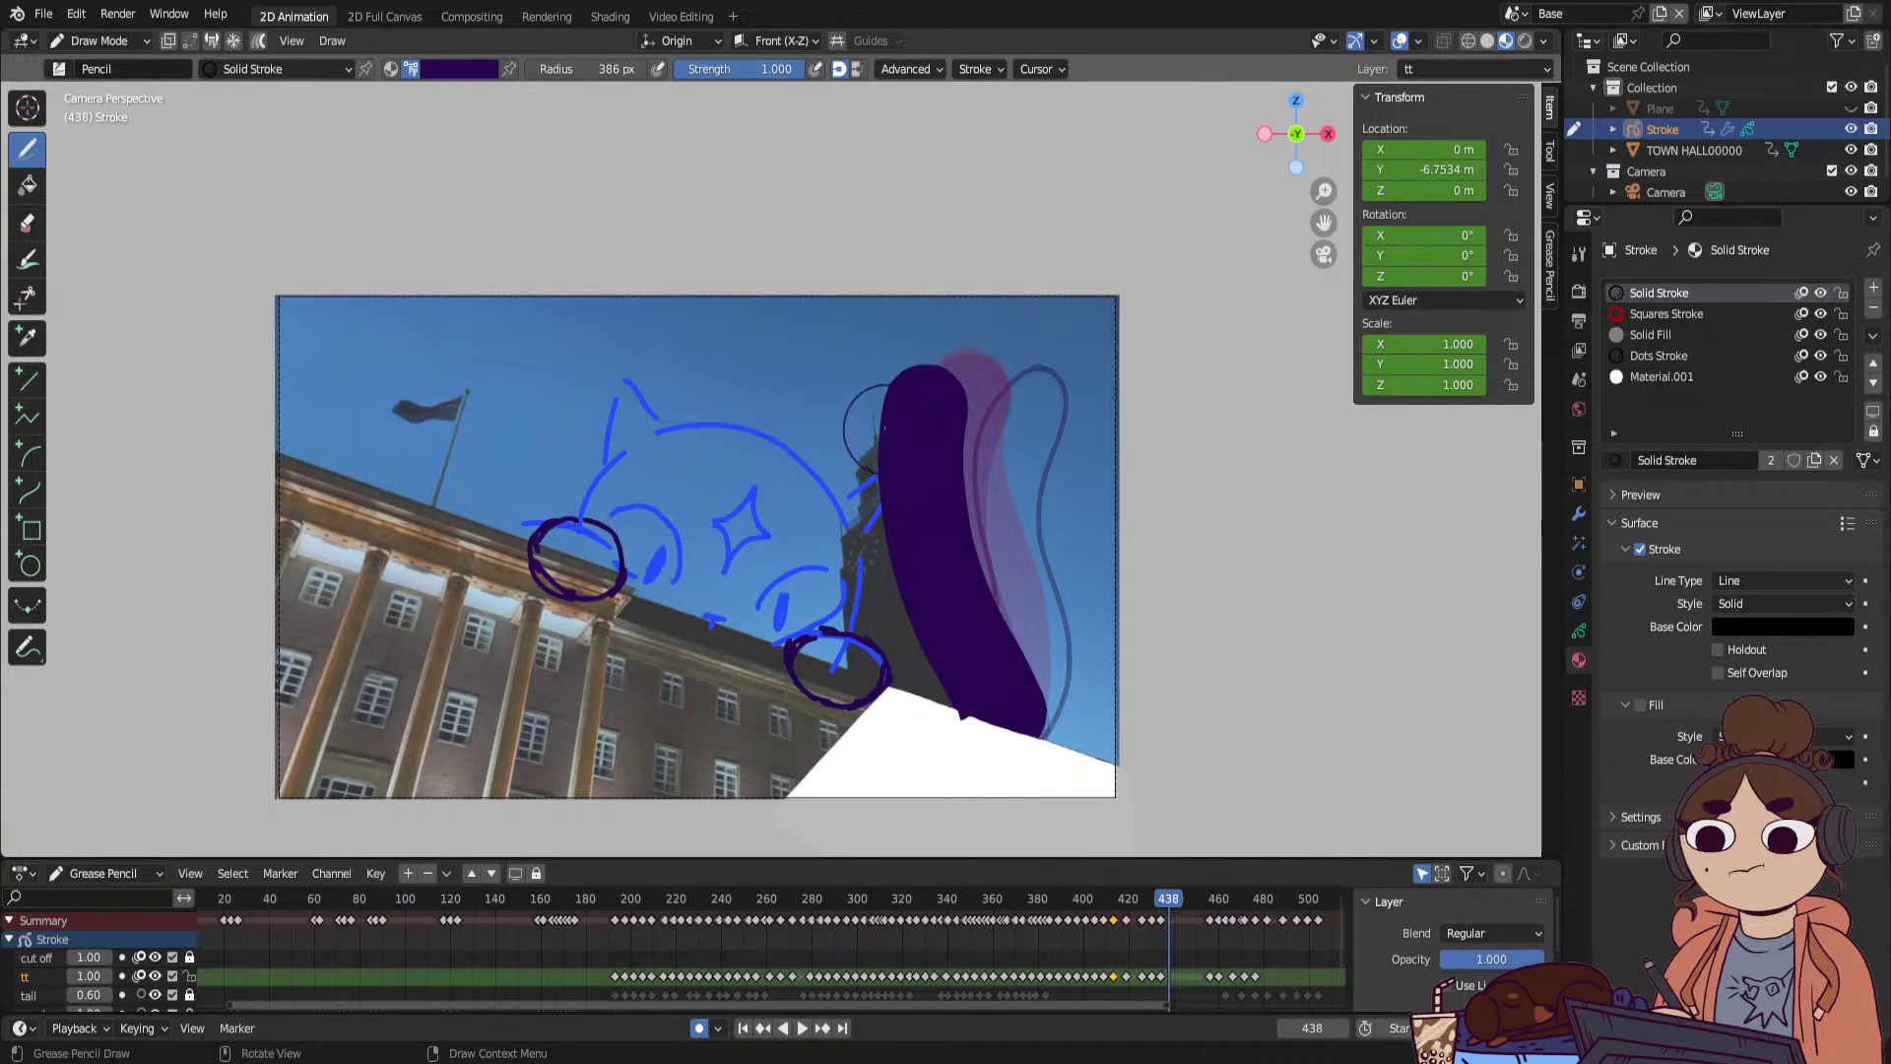
# Draw the tail at frame 438 leaning over the tower with its tip above the cat's ear.
pyautogui.moveTo(855, 418); pyautogui.dragTo(859, 443)
pyautogui.keyDown('shift'); pyautogui.moveTo(960, 611); pyautogui.dragTo(1010, 749); pyautogui.keyUp('shift')
pyautogui.press('Right')
pyautogui.press('Right')
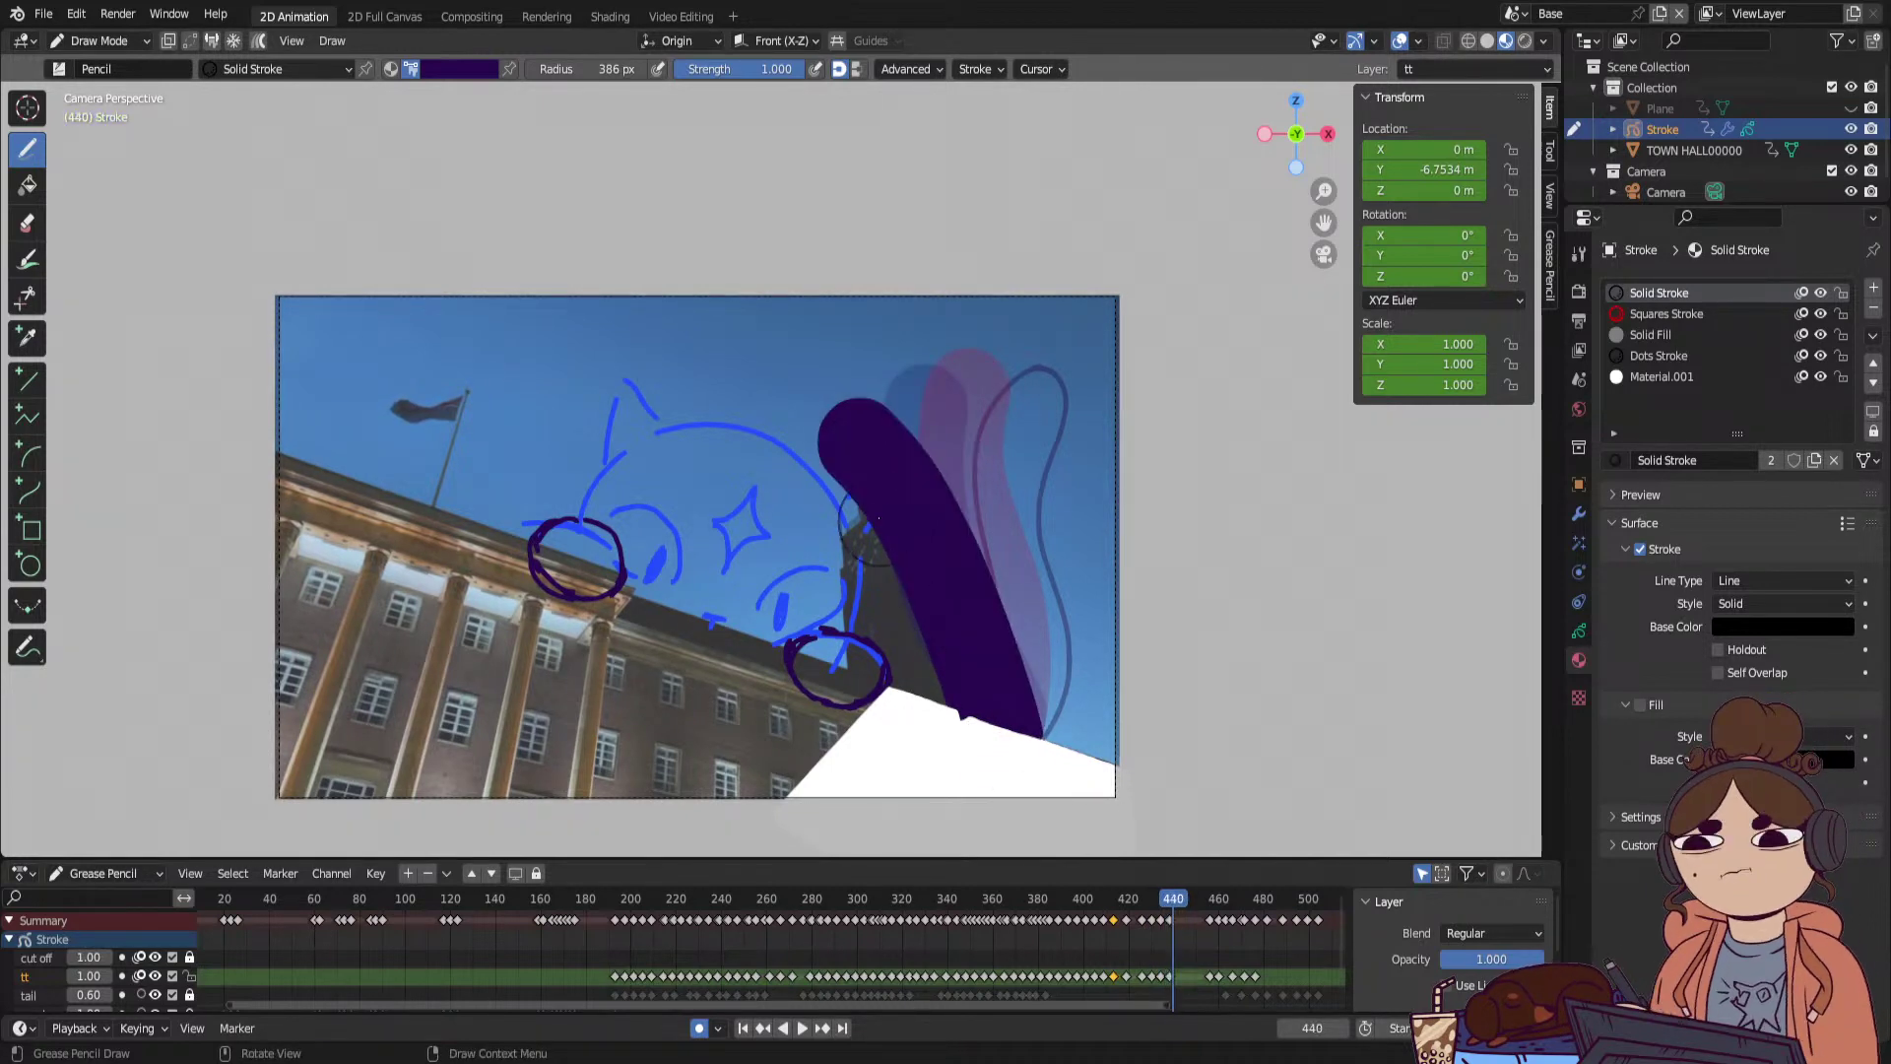
# Draw the tail between frames 440 and 450, arching it over the tower with its tip settling at the cat's ear.
pyautogui.moveTo(852, 476)
pyautogui.mouseDown()
pyautogui.moveTo(882, 551)
pyautogui.moveTo(1044, 737)
pyautogui.mouseUp()
pyautogui.press('Right')
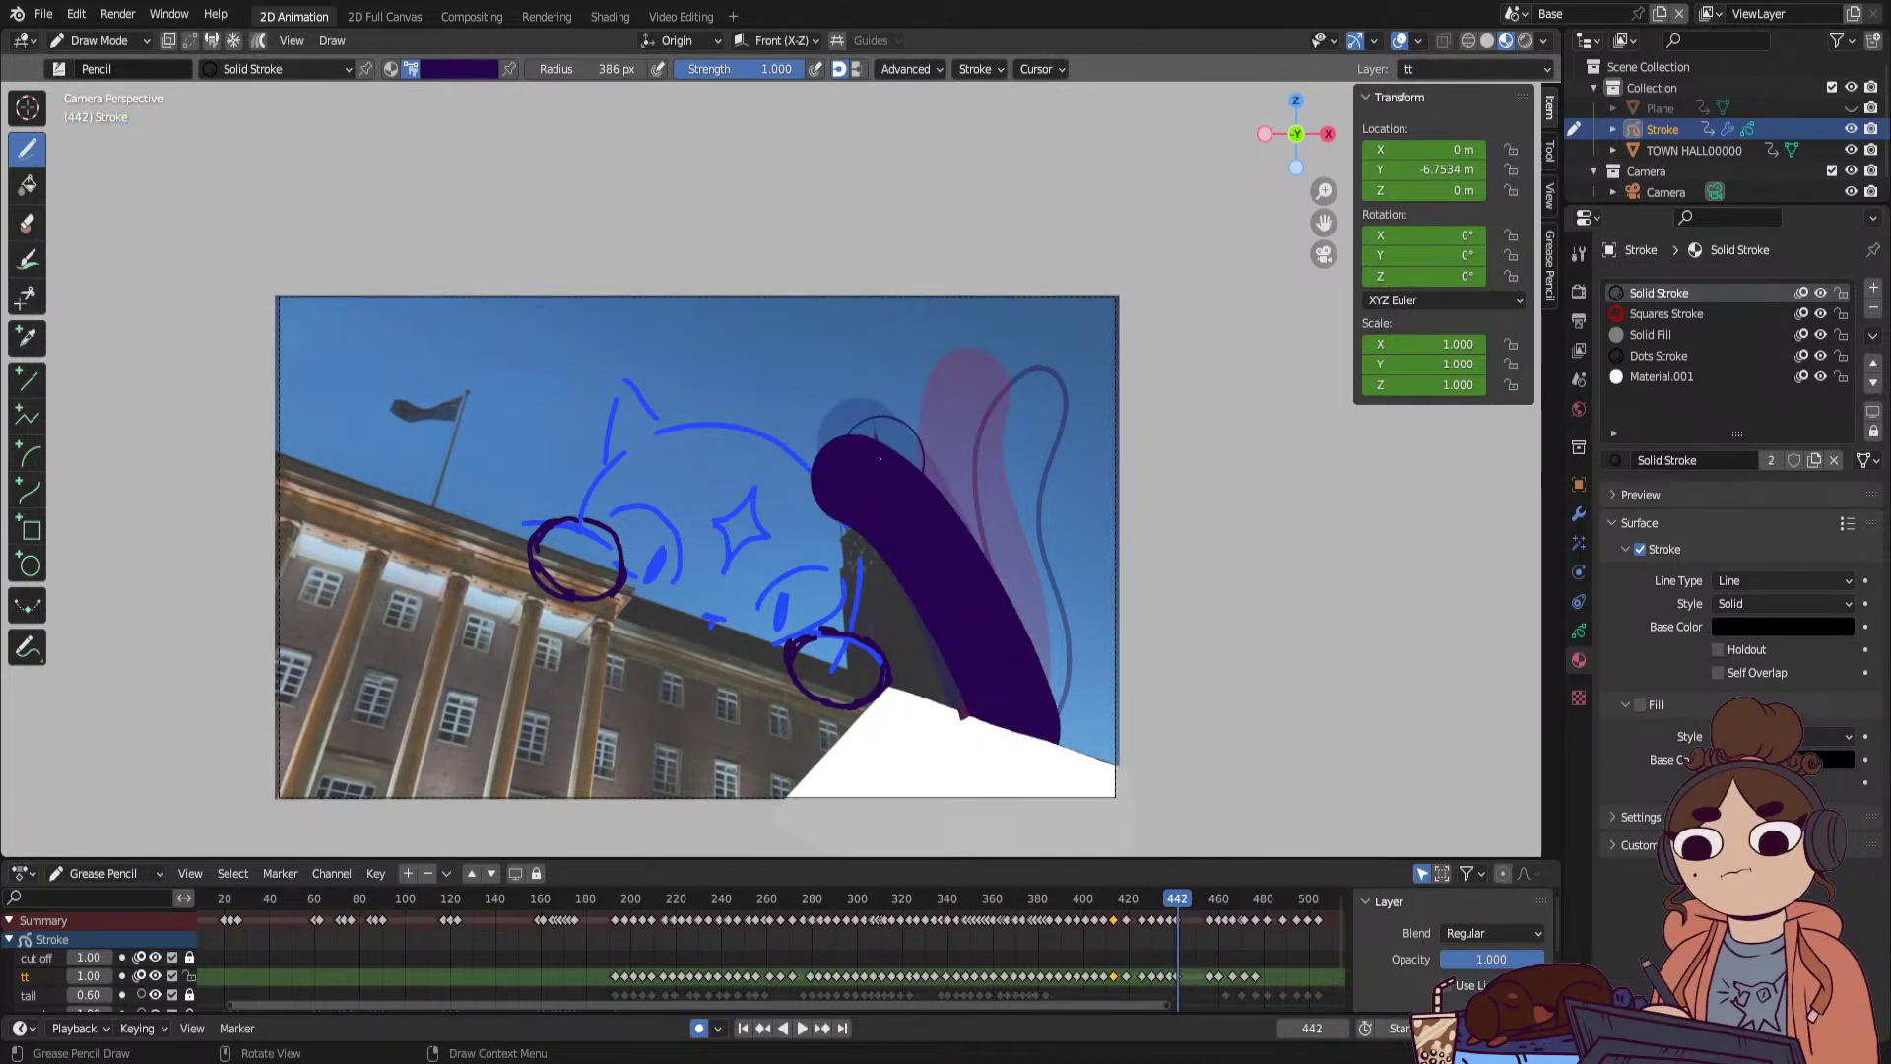
pyautogui.press('Right')
pyautogui.moveTo(842, 453)
pyautogui.mouseDown()
pyautogui.moveTo(994, 591)
pyautogui.moveTo(1044, 734)
pyautogui.moveTo(867, 444)
pyautogui.moveTo(999, 572)
pyautogui.moveTo(1026, 751)
pyautogui.mouseUp()
pyautogui.press('Up')
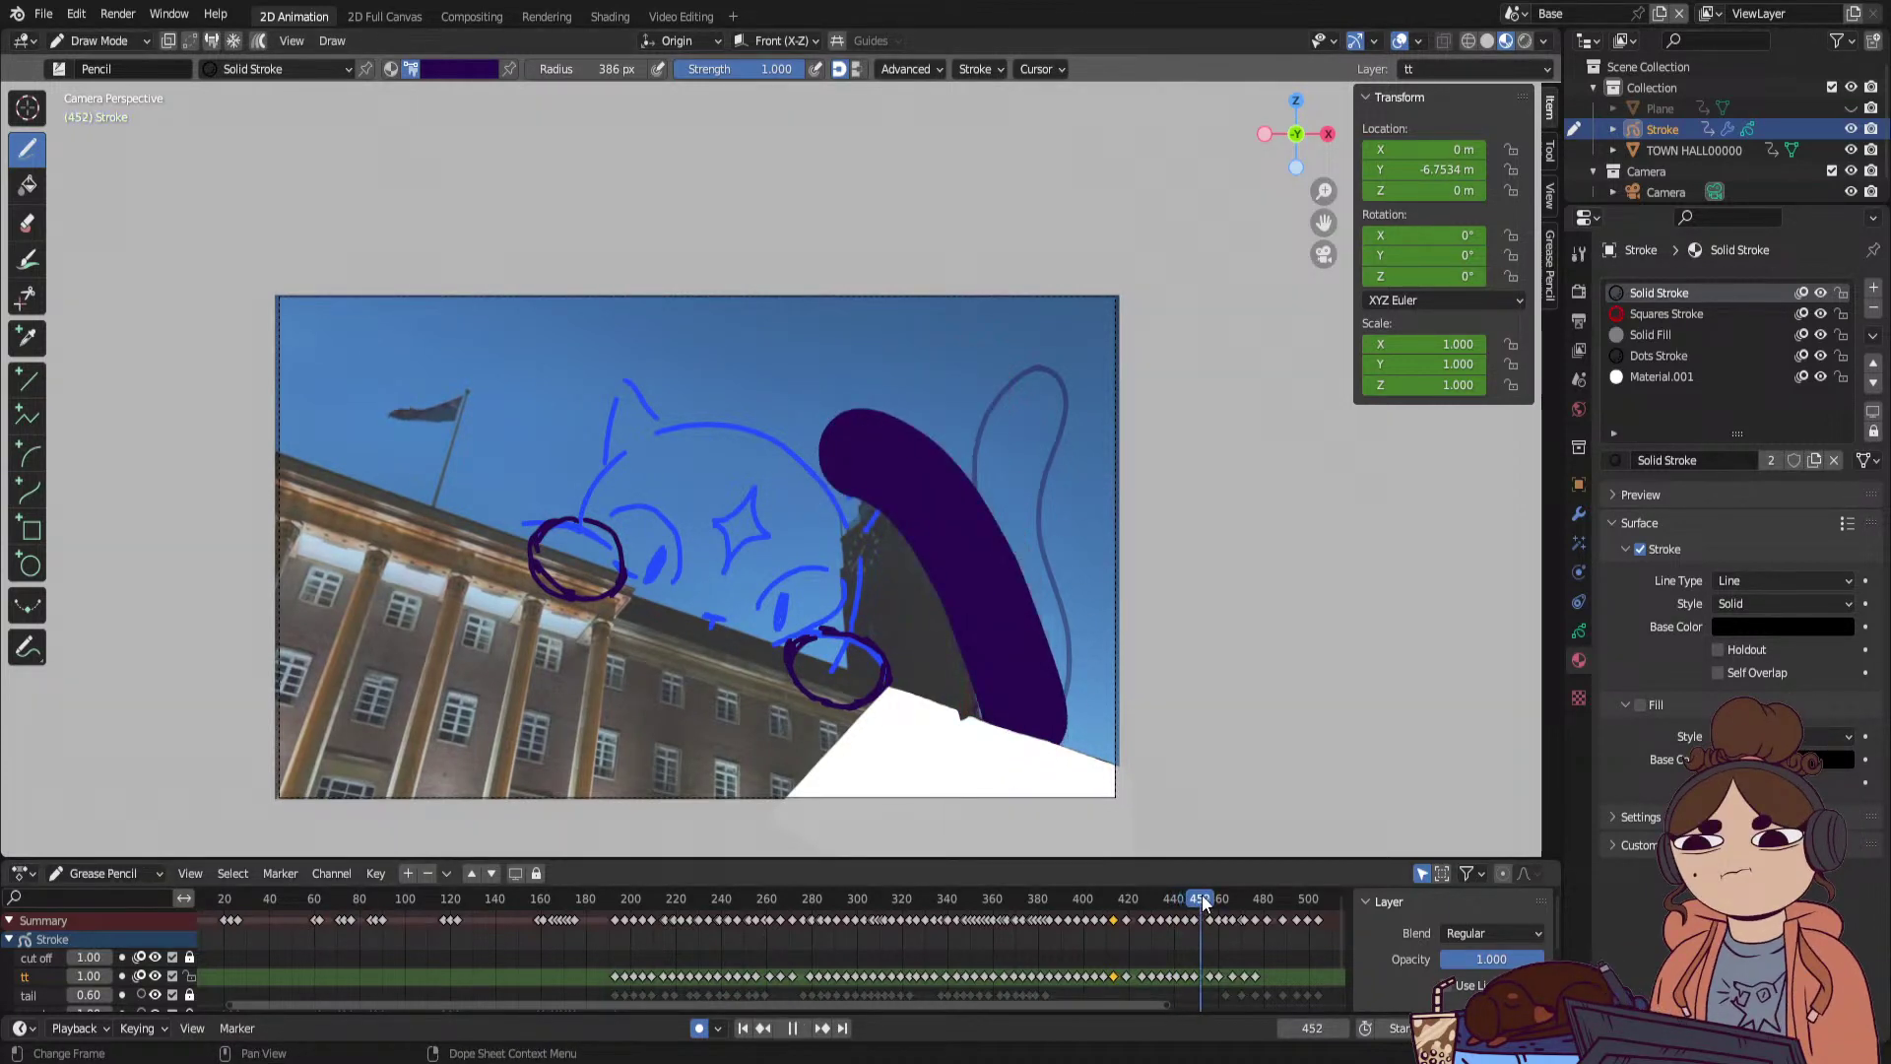
# Check the swing's end, and move the last tt keyframes about 20 frames later, to between about frames 477 and 497.
pyautogui.click(1101, 918)
pyautogui.press('space')
pyautogui.moveTo(1173, 922)
pyautogui.mouseDown()
pyautogui.moveTo(1227, 924)
pyautogui.moveTo(978, 942)
pyautogui.moveTo(1237, 933)
pyautogui.moveTo(1207, 941)
pyautogui.moveTo(1208, 985)
pyautogui.moveTo(1270, 976)
pyautogui.mouseUp()
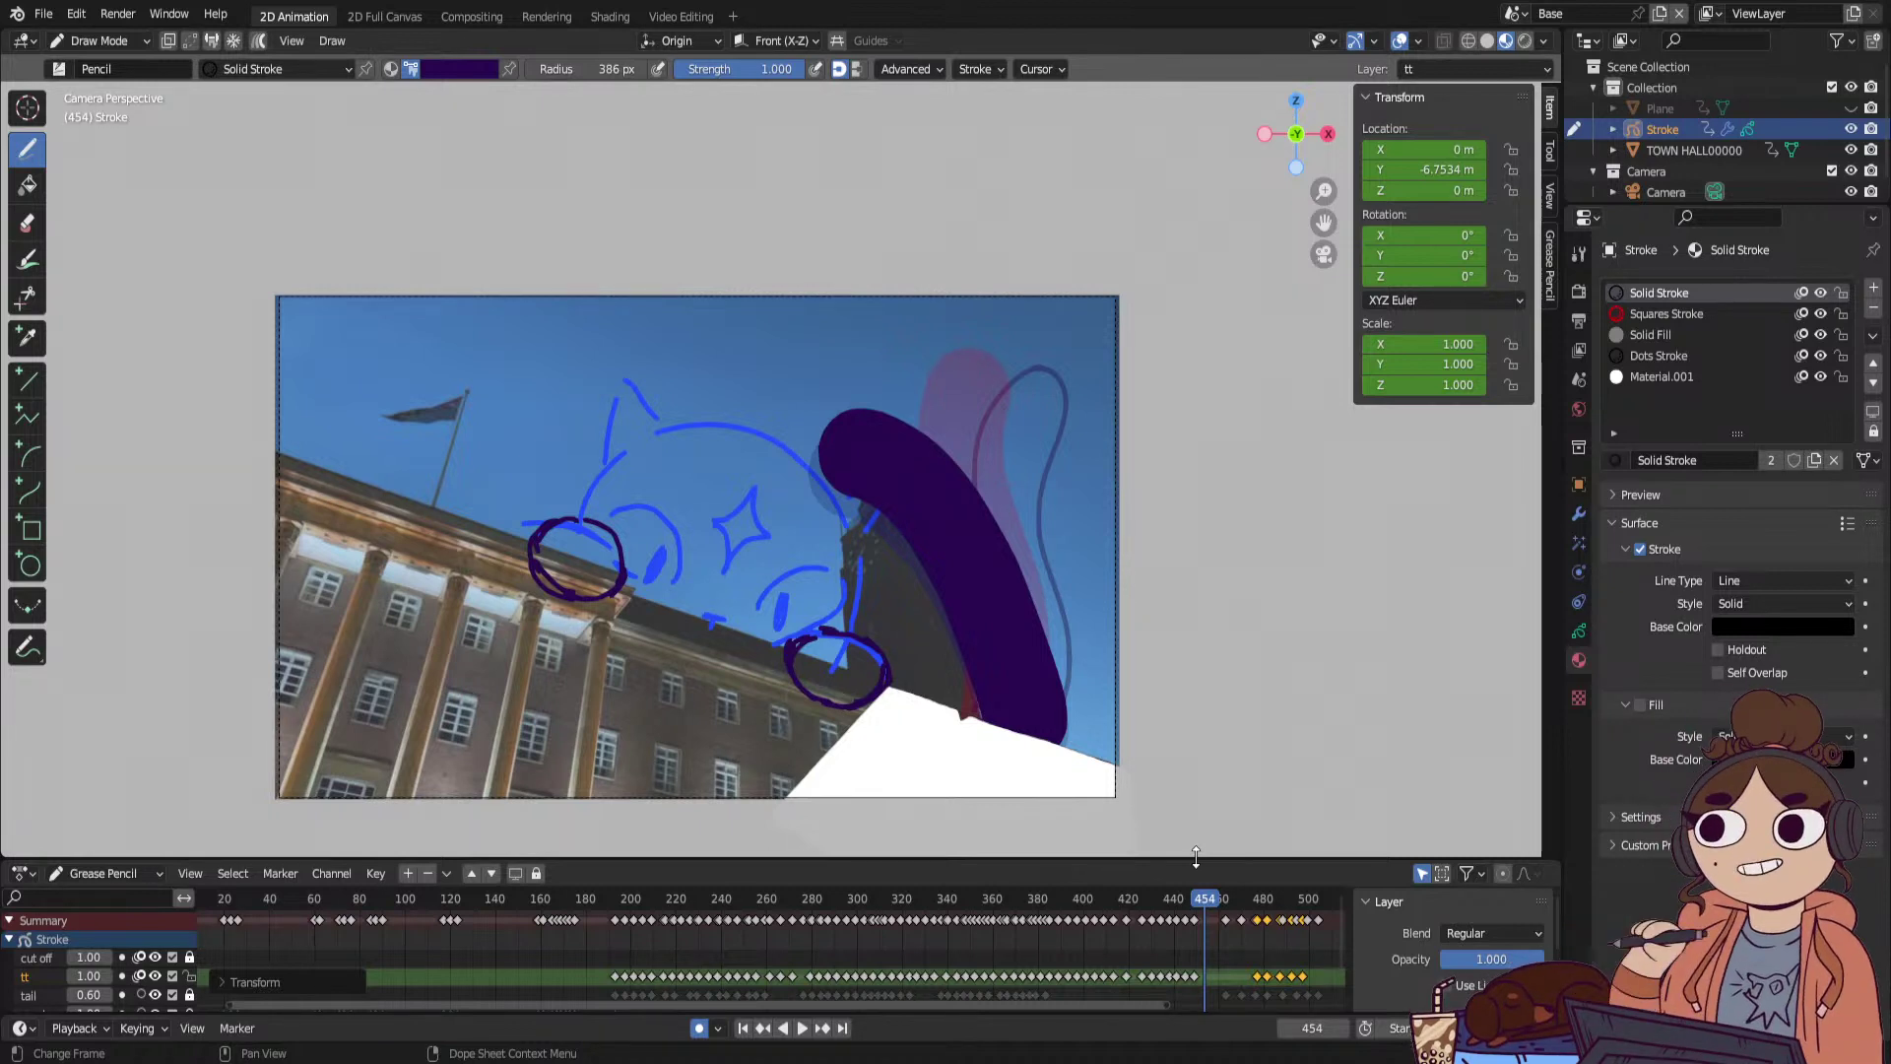
# Play back the tail motion from about frame 207, and examine the transition between the leaning pose and the upright pose at frame 486.
pyautogui.press('Left')
pyautogui.press('Left')
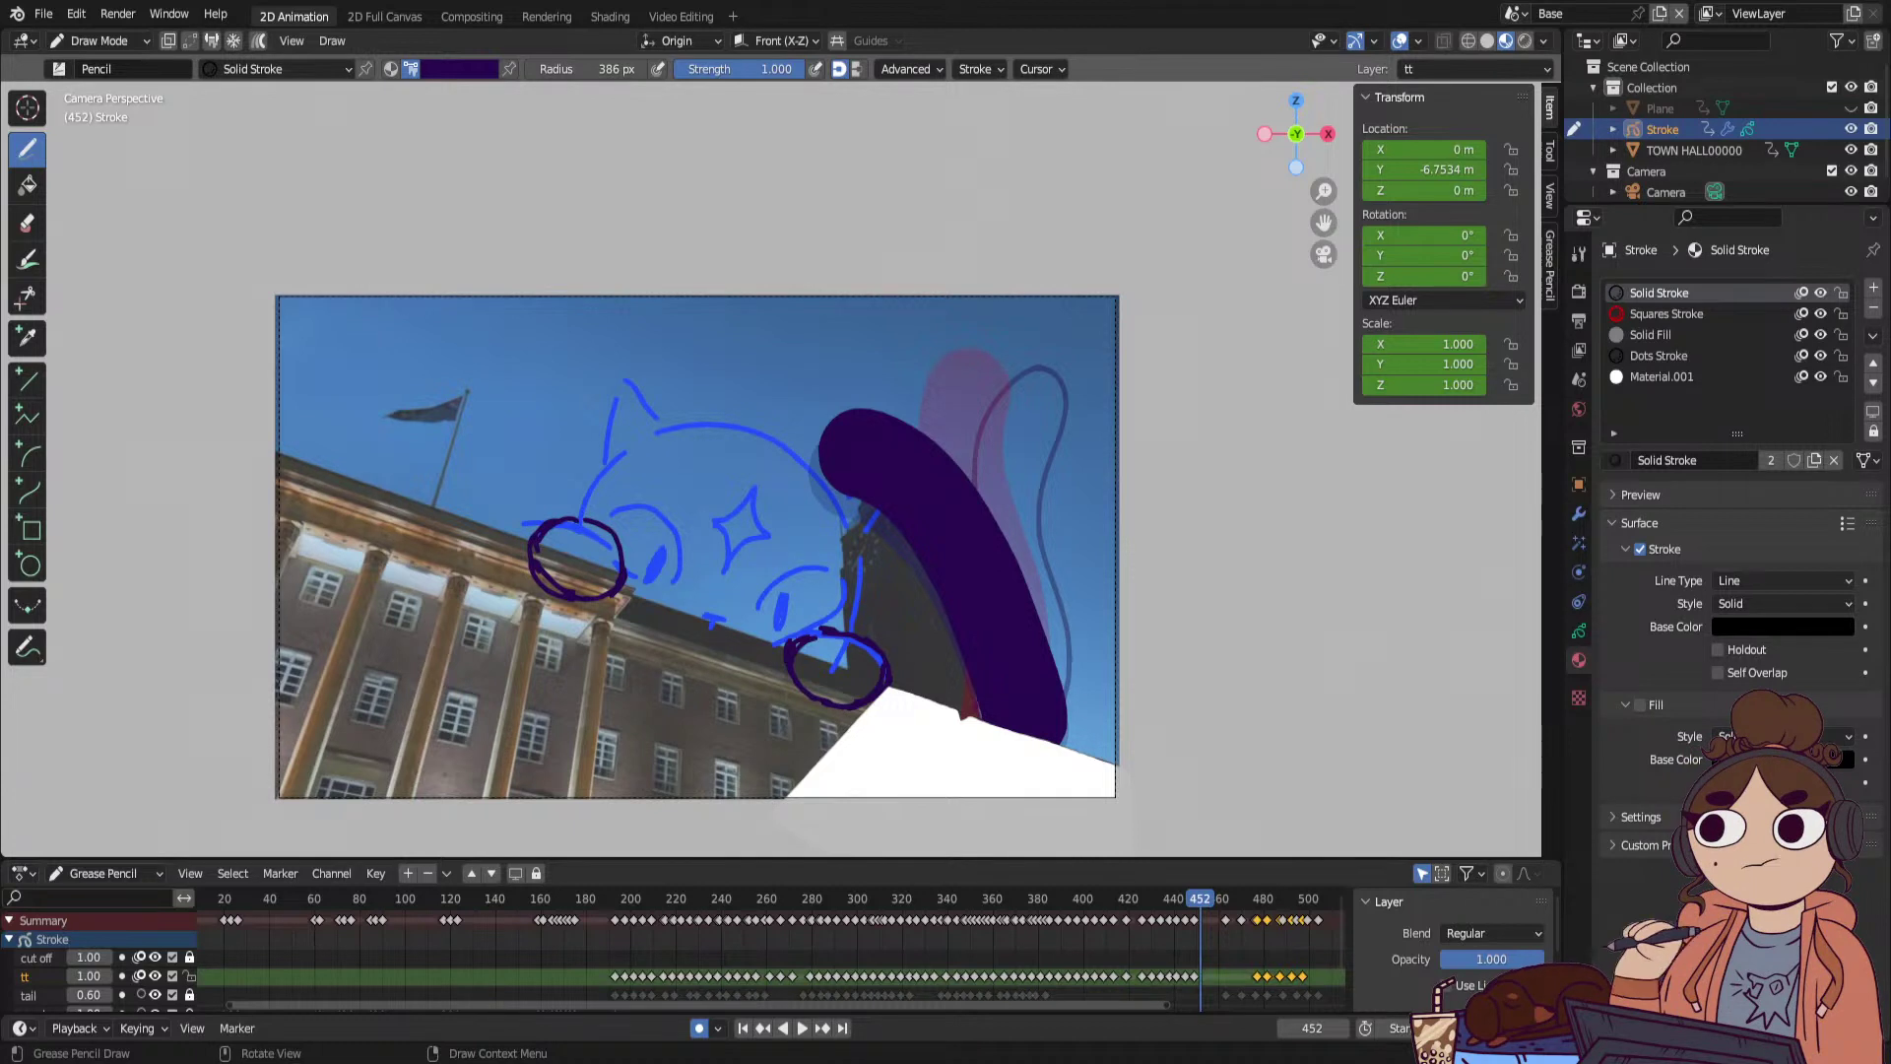
pyautogui.click(1196, 899)
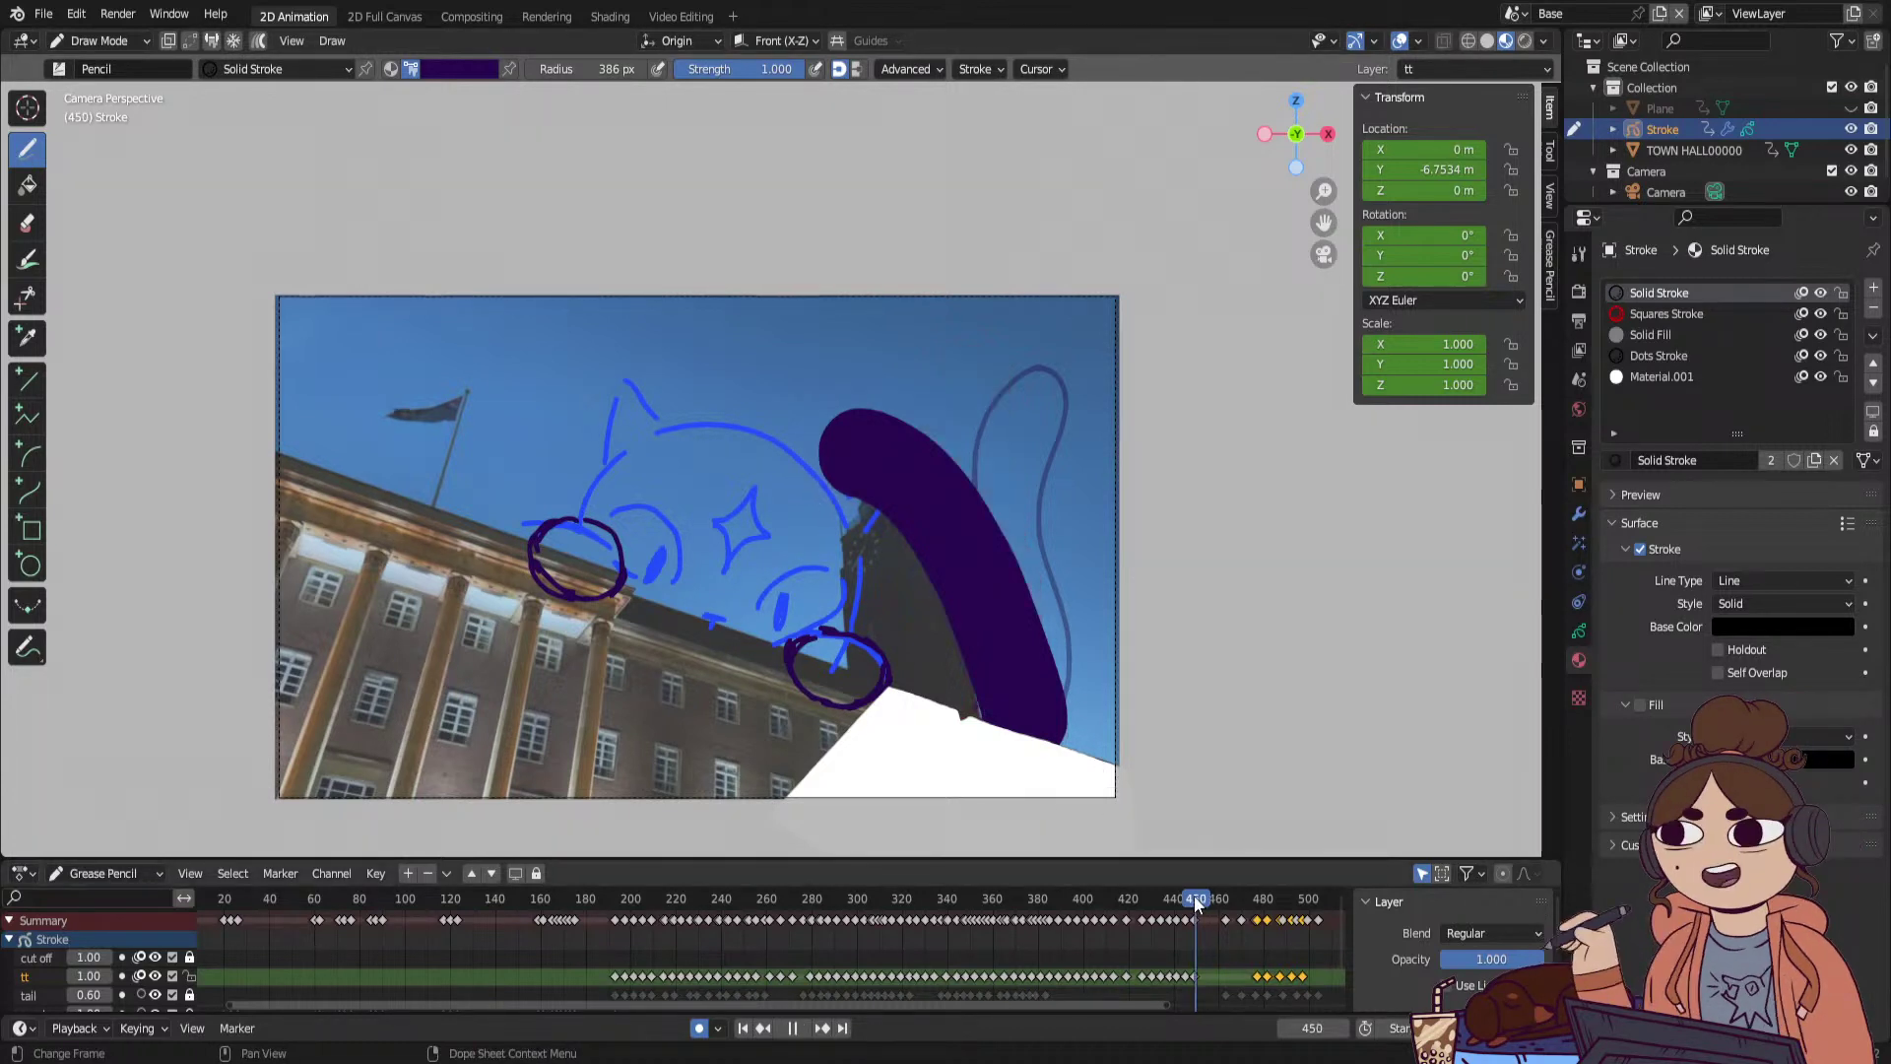
pyautogui.moveTo(1196, 899)
pyautogui.mouseDown()
pyautogui.moveTo(632, 952)
pyautogui.moveTo(646, 931)
pyautogui.mouseUp()
pyautogui.press('space')
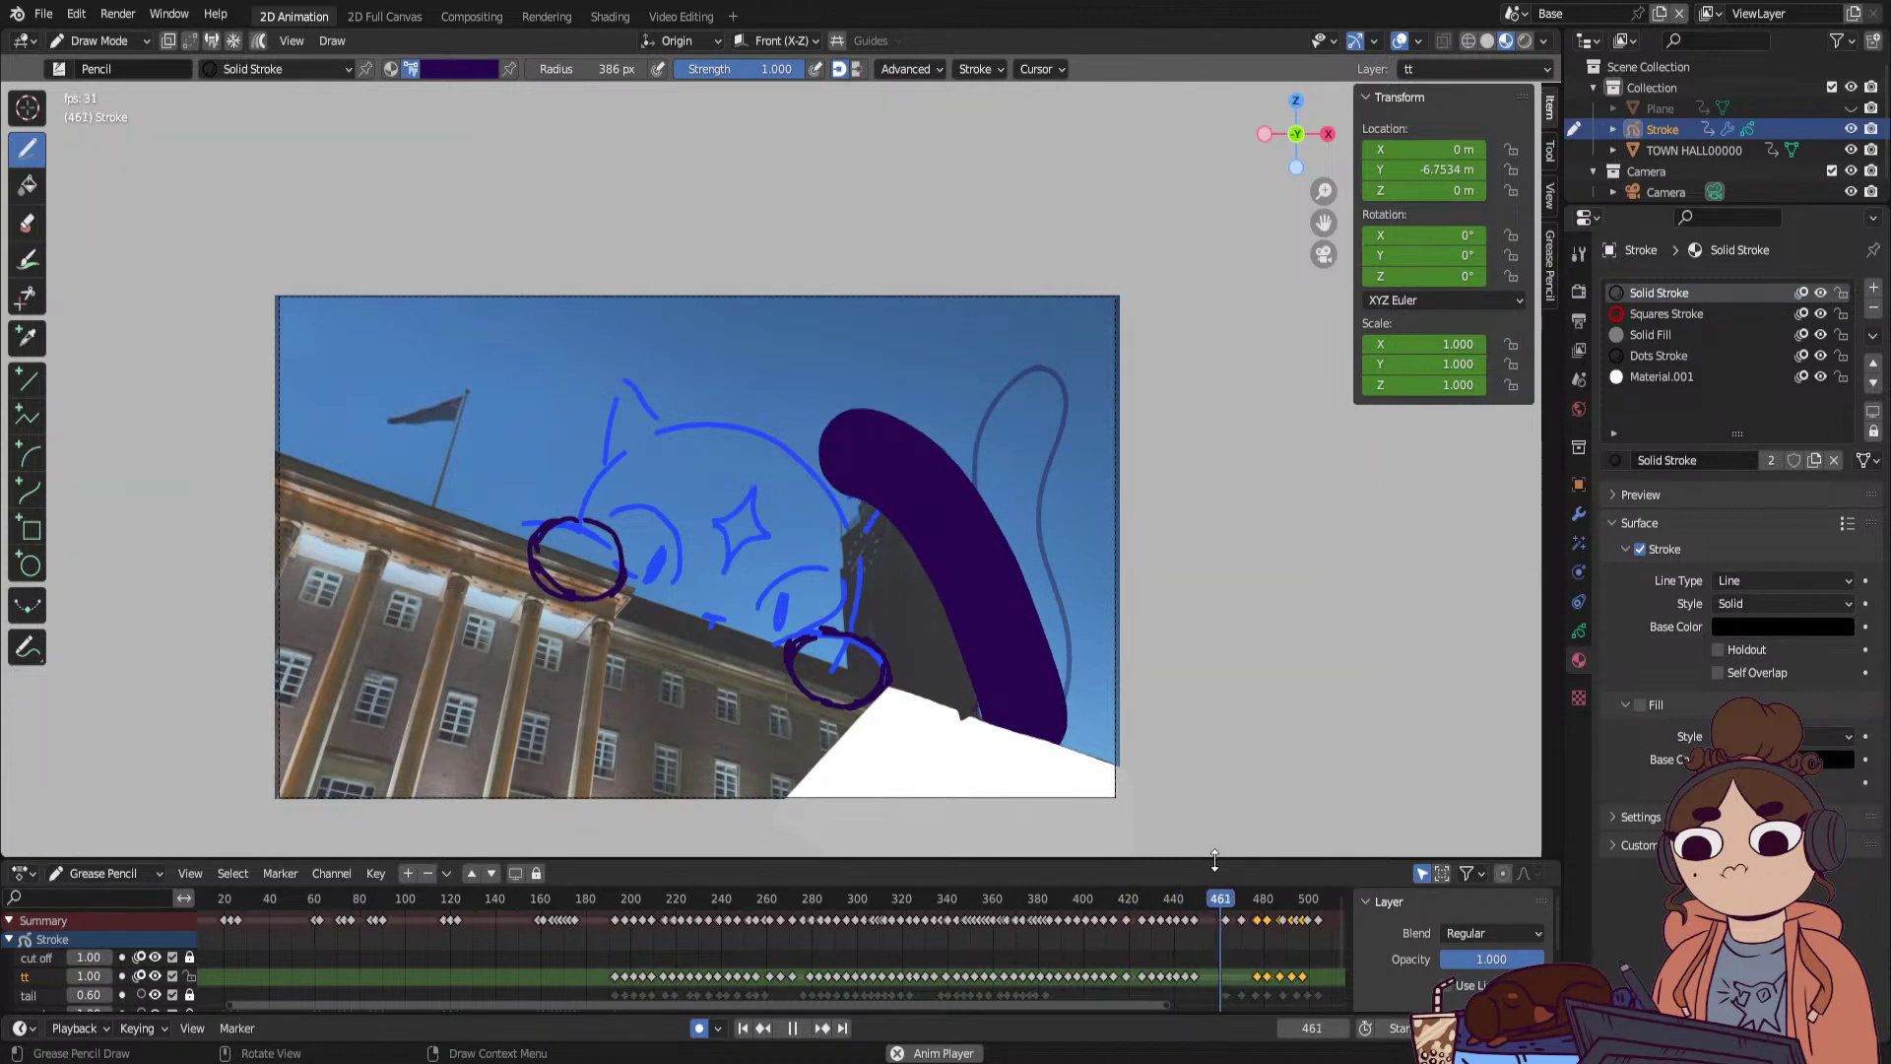
pyautogui.press('space')
pyautogui.click(1276, 911)
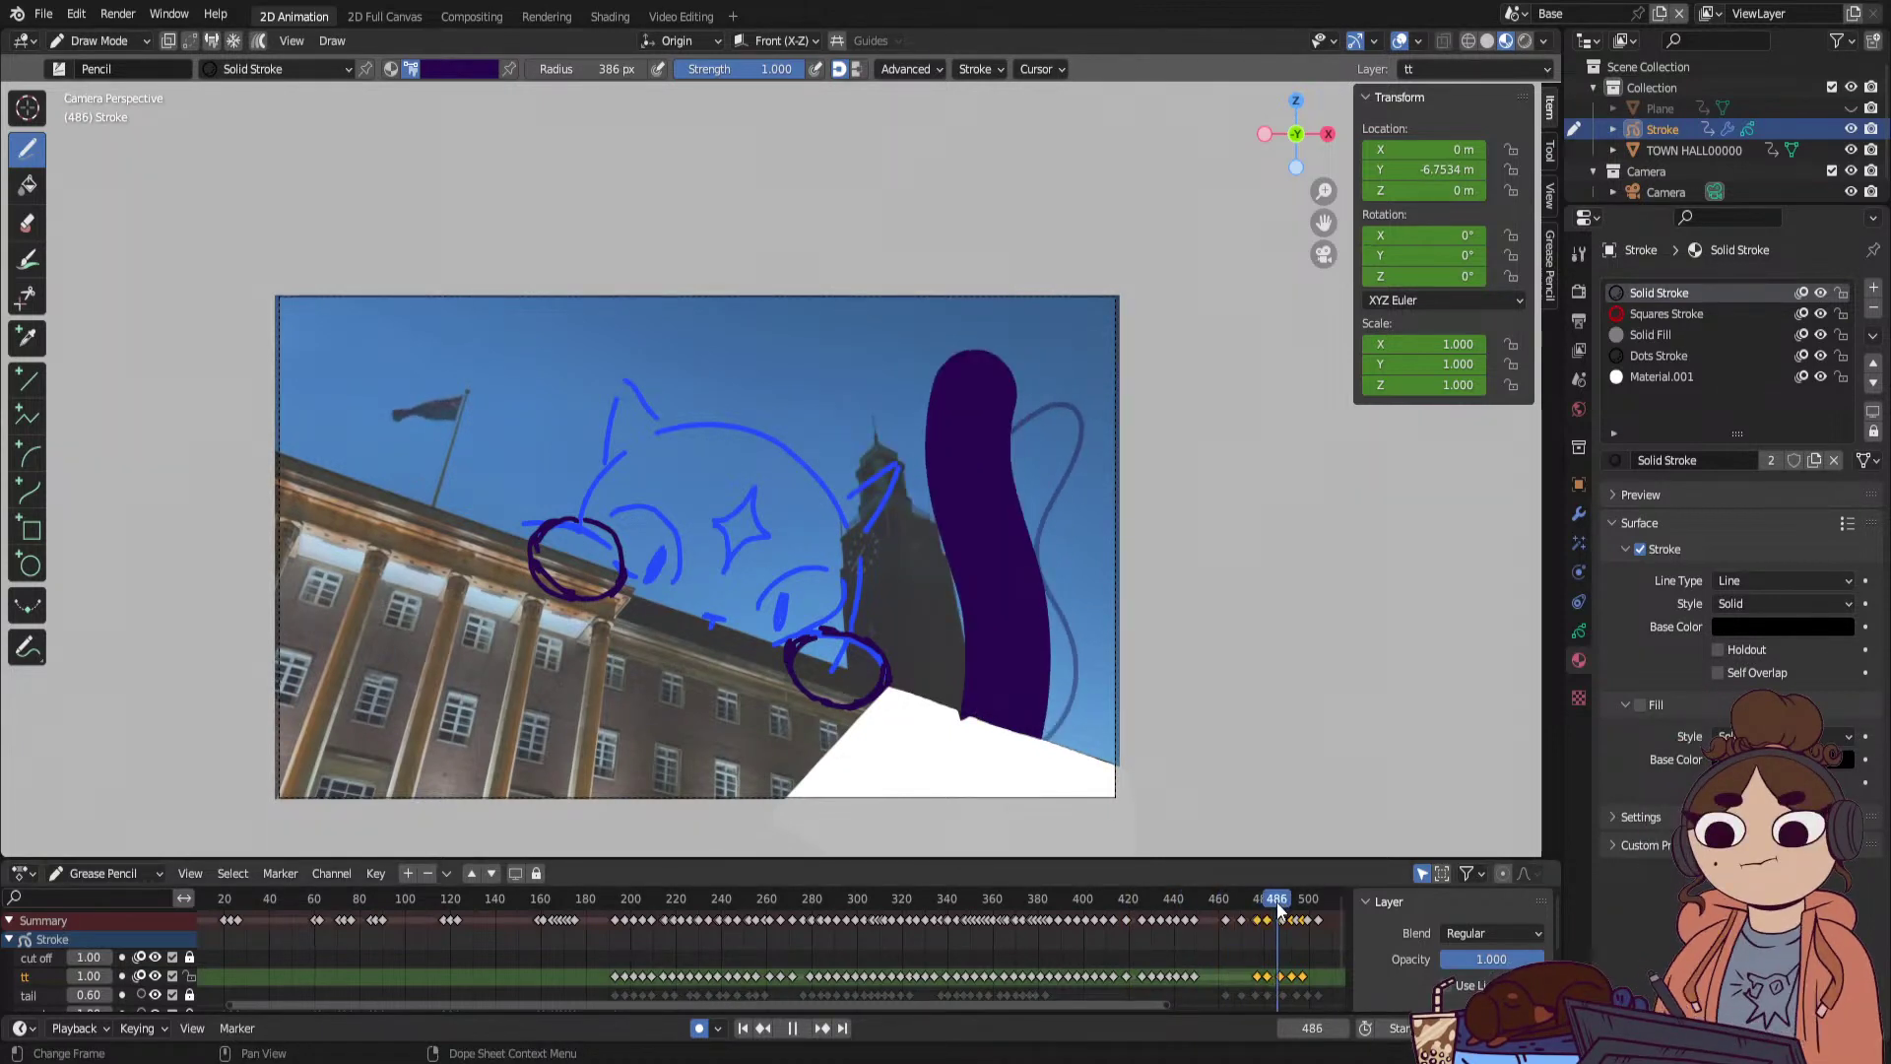
pyautogui.moveTo(1276, 911); pyautogui.dragTo(1209, 924)
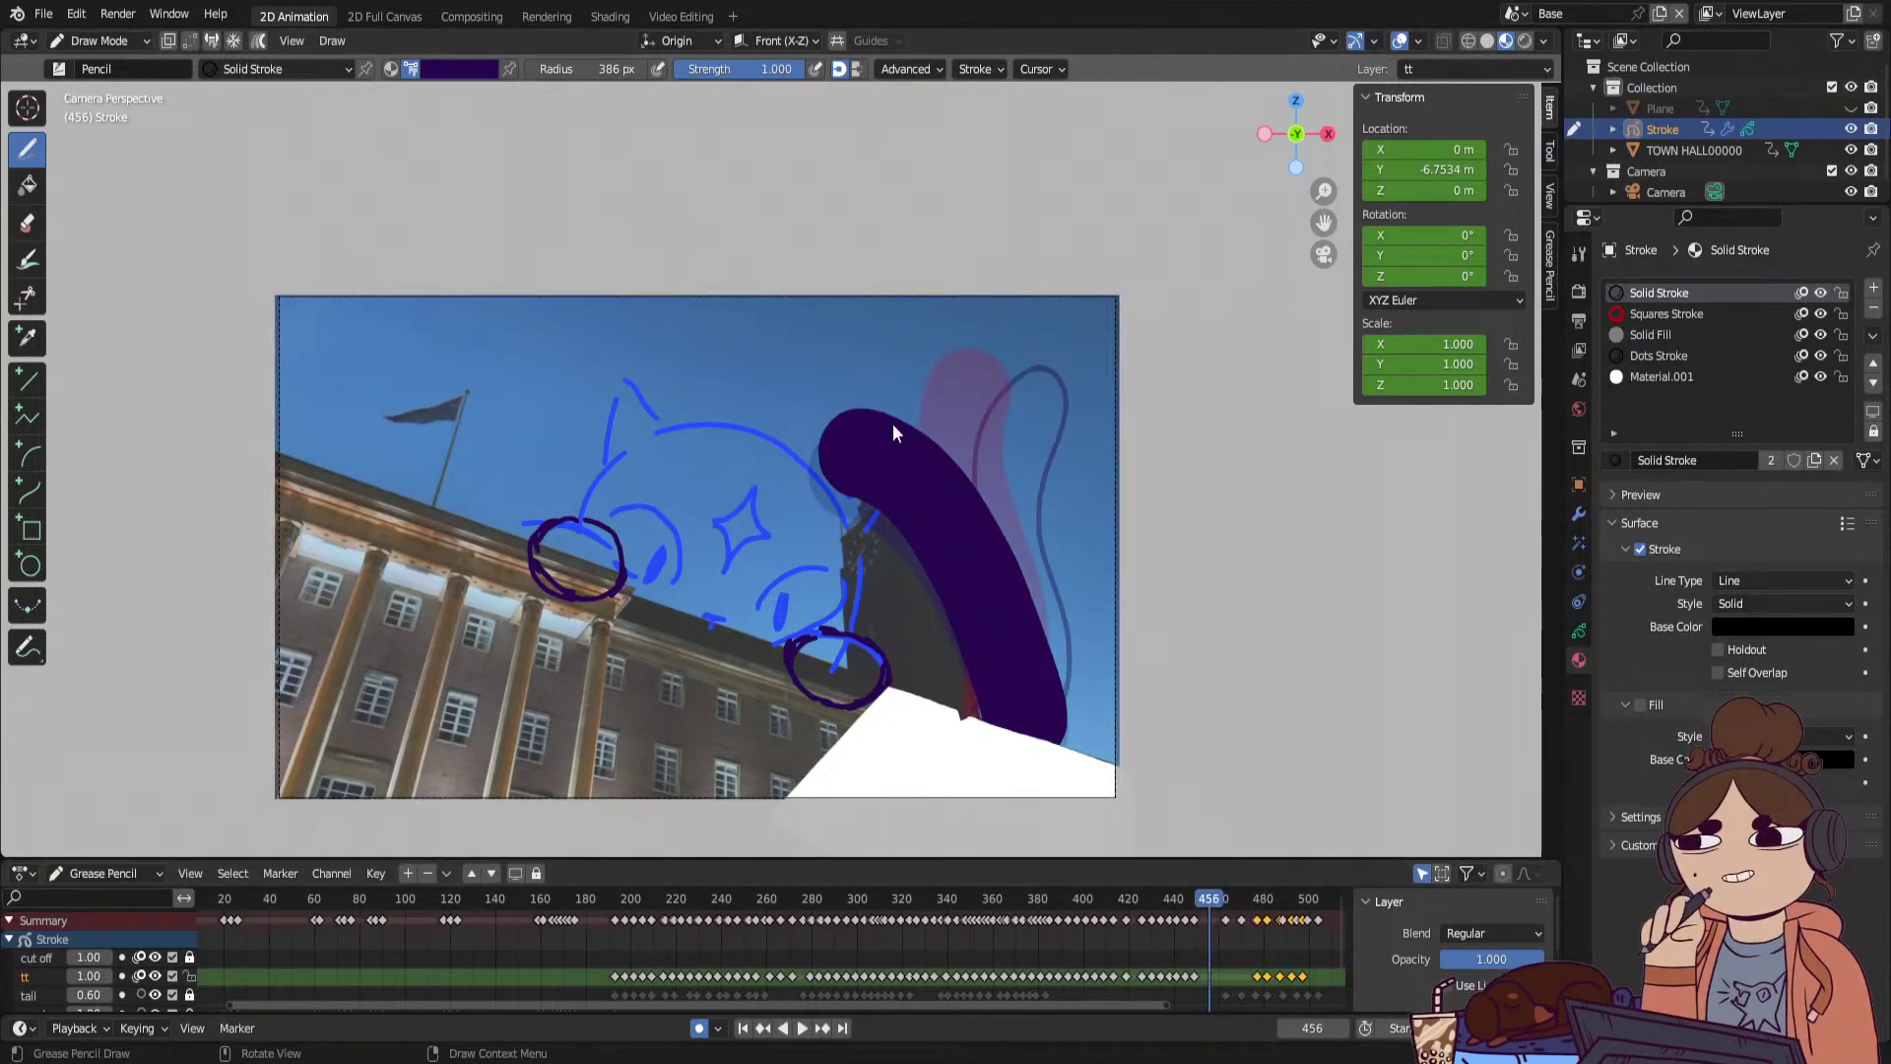
# Draw the tail at frames 456 and 460, lifting its tip off the cat's ear and up above the tower.
pyautogui.moveTo(893, 433)
pyautogui.mouseDown()
pyautogui.moveTo(862, 396)
pyautogui.moveTo(921, 404)
pyautogui.moveTo(994, 532)
pyautogui.moveTo(1037, 766)
pyautogui.mouseUp()
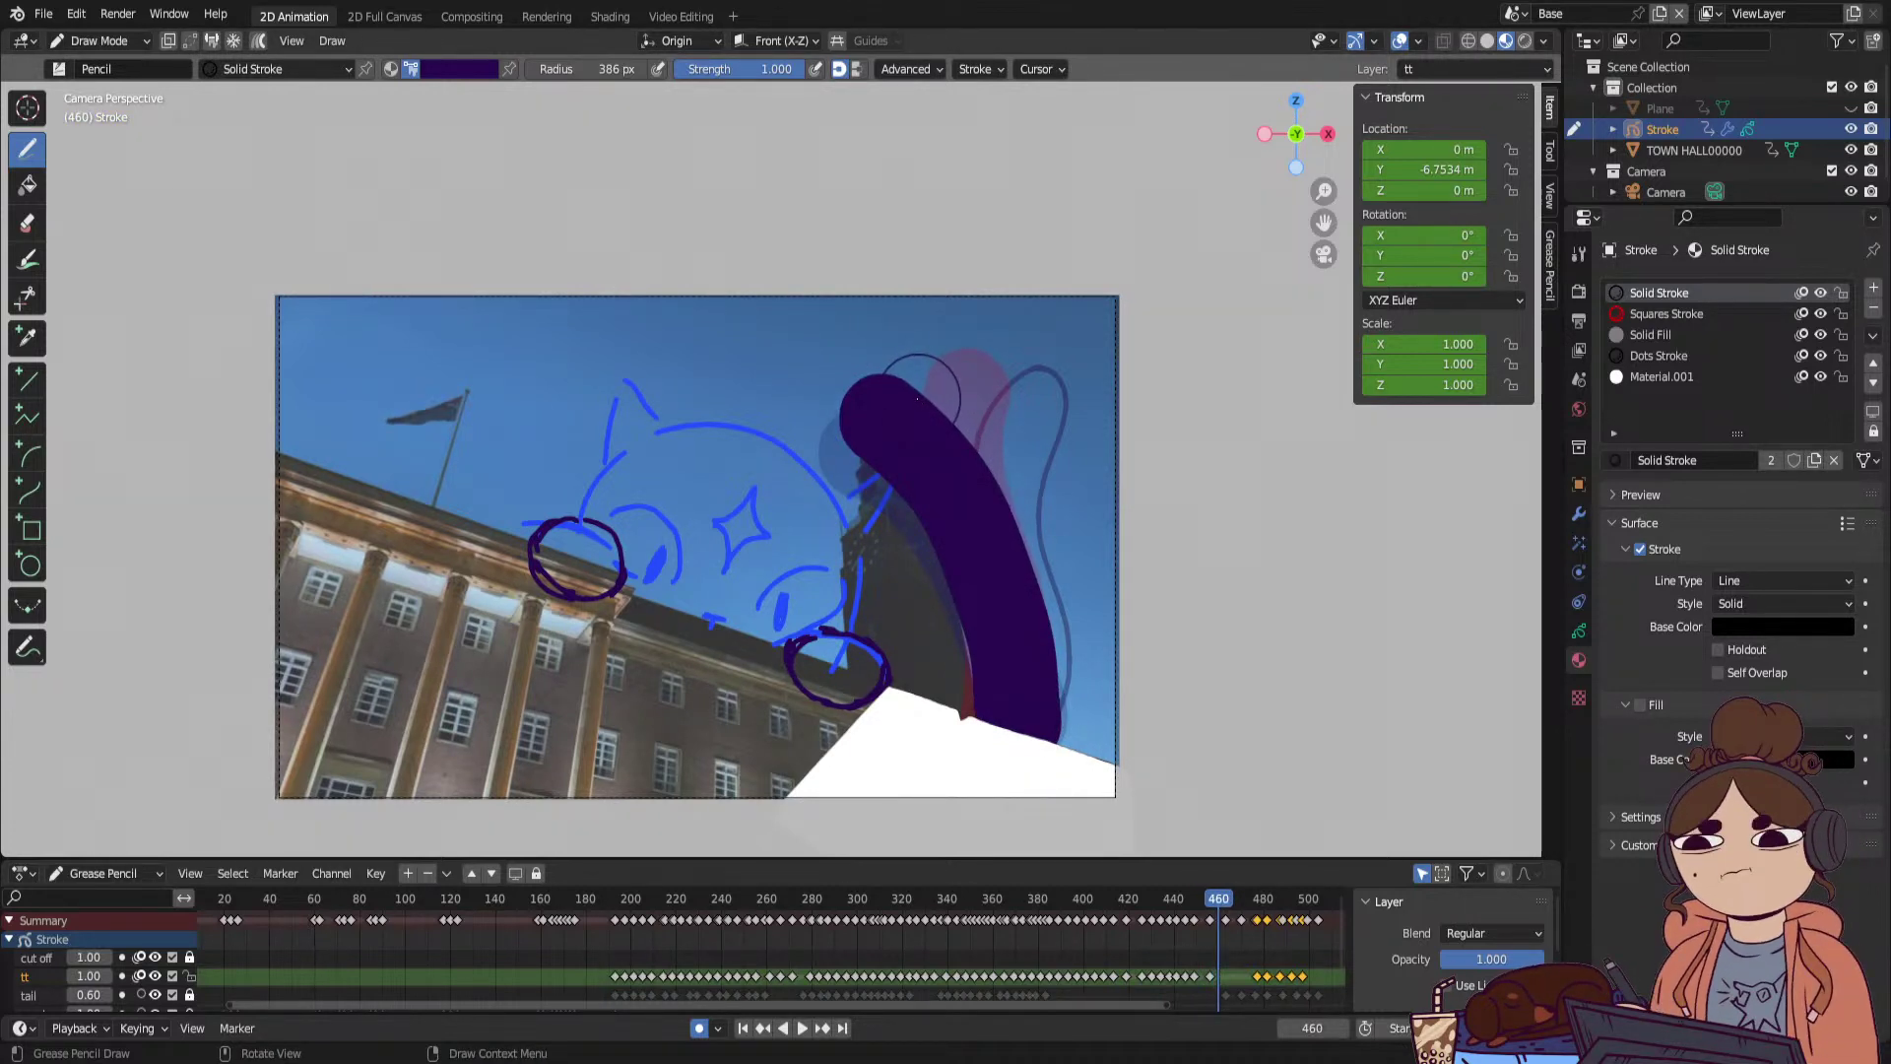
pyautogui.keyDown('shift'); pyautogui.moveTo(921, 397); pyautogui.dragTo(949, 457); pyautogui.keyUp('shift')
pyautogui.press('Right')
pyautogui.press('Right')
pyautogui.press('Right')
pyautogui.press('Right')
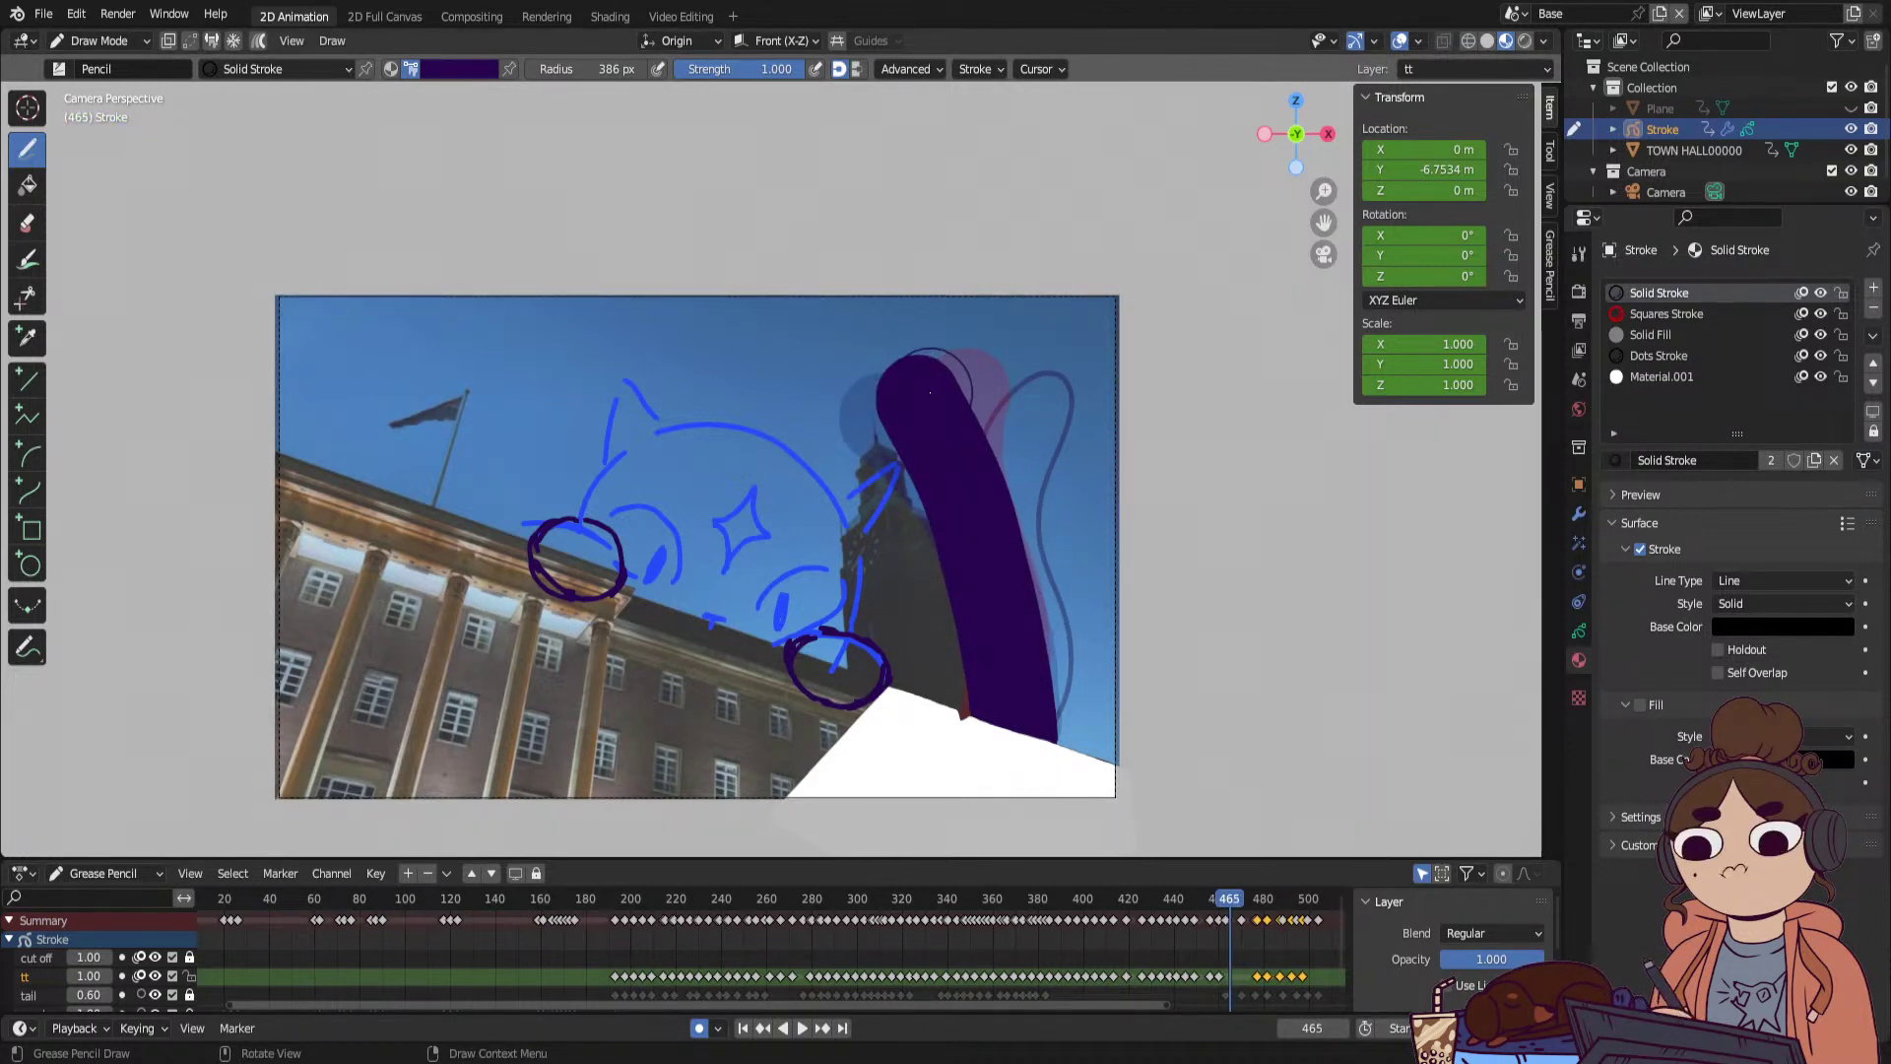
# Draw the tail at frames 465 and 469, easing its tip past the tower into a more upright pose.
pyautogui.keyDown('shift'); pyautogui.moveTo(1006, 712); pyautogui.dragTo(993, 758); pyautogui.keyUp('shift')
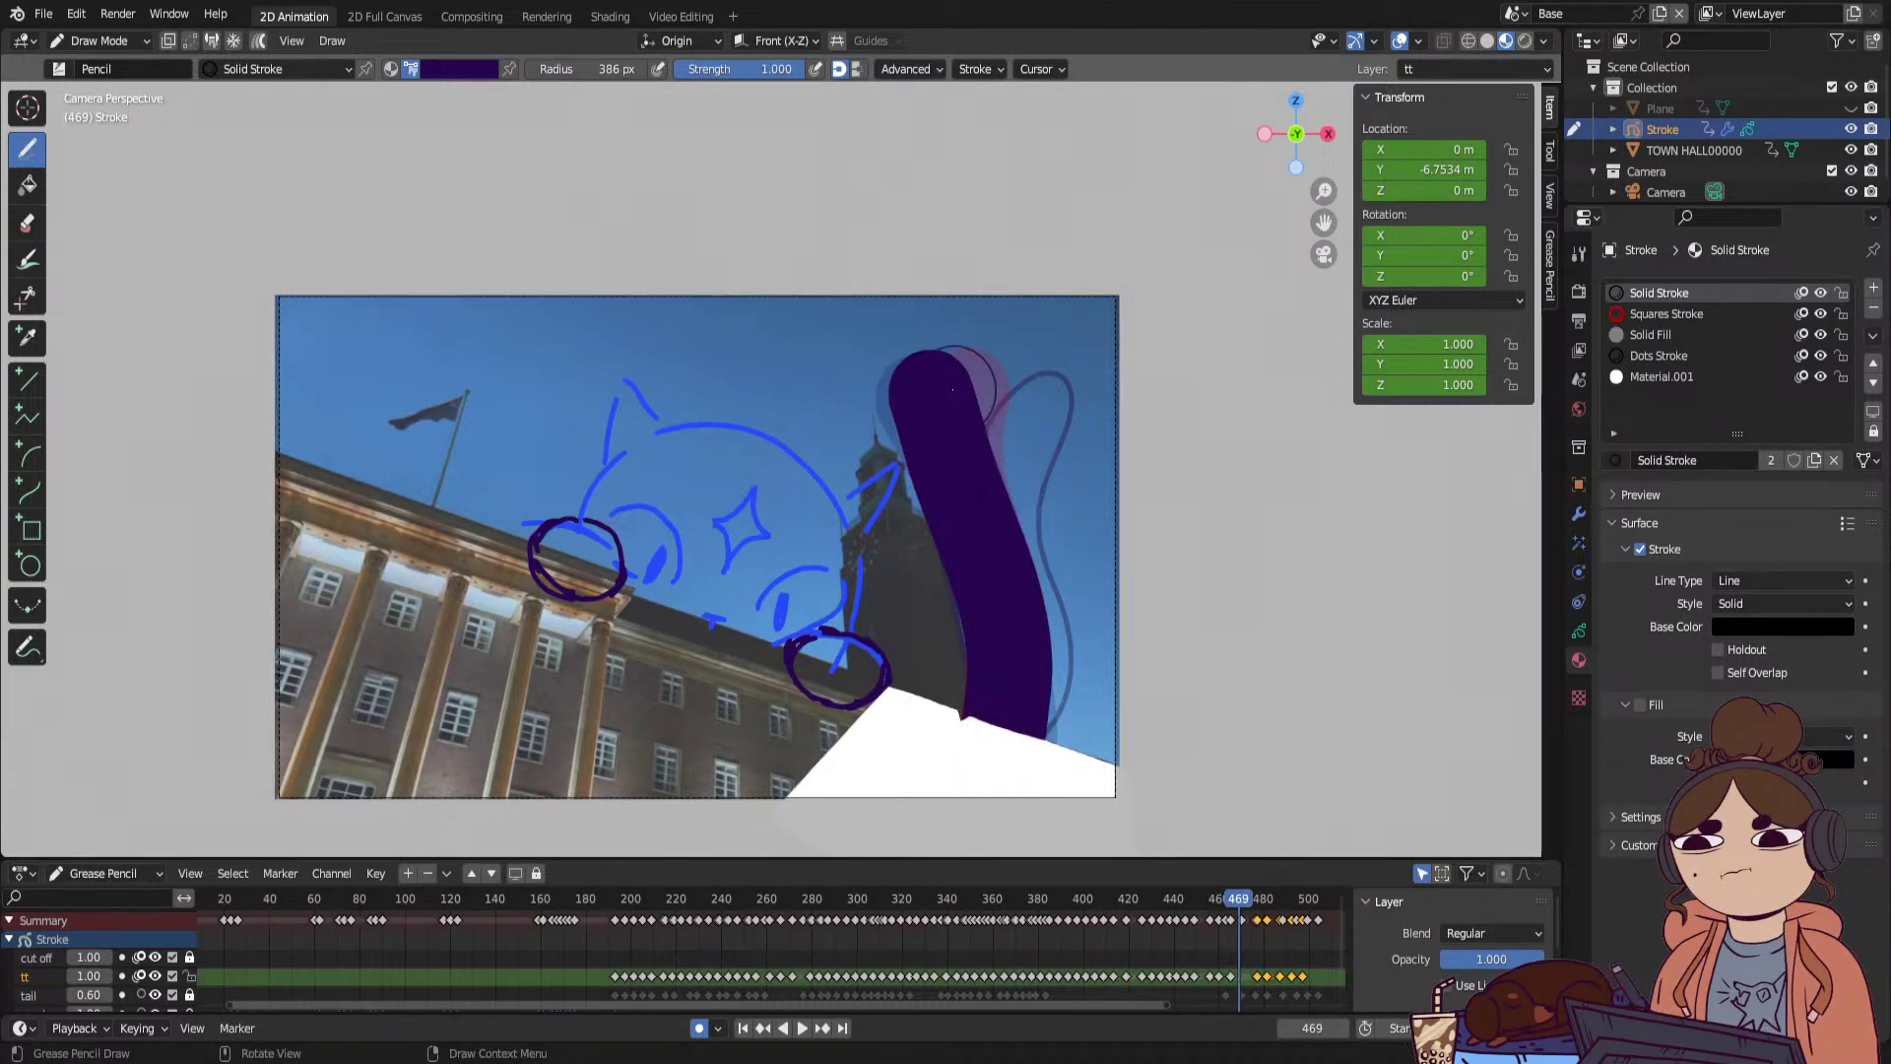
pyautogui.keyDown('shift'); pyautogui.moveTo(953, 390); pyautogui.dragTo(951, 391); pyautogui.keyUp('shift')
pyautogui.moveTo(980, 520); pyautogui.dragTo(975, 670)
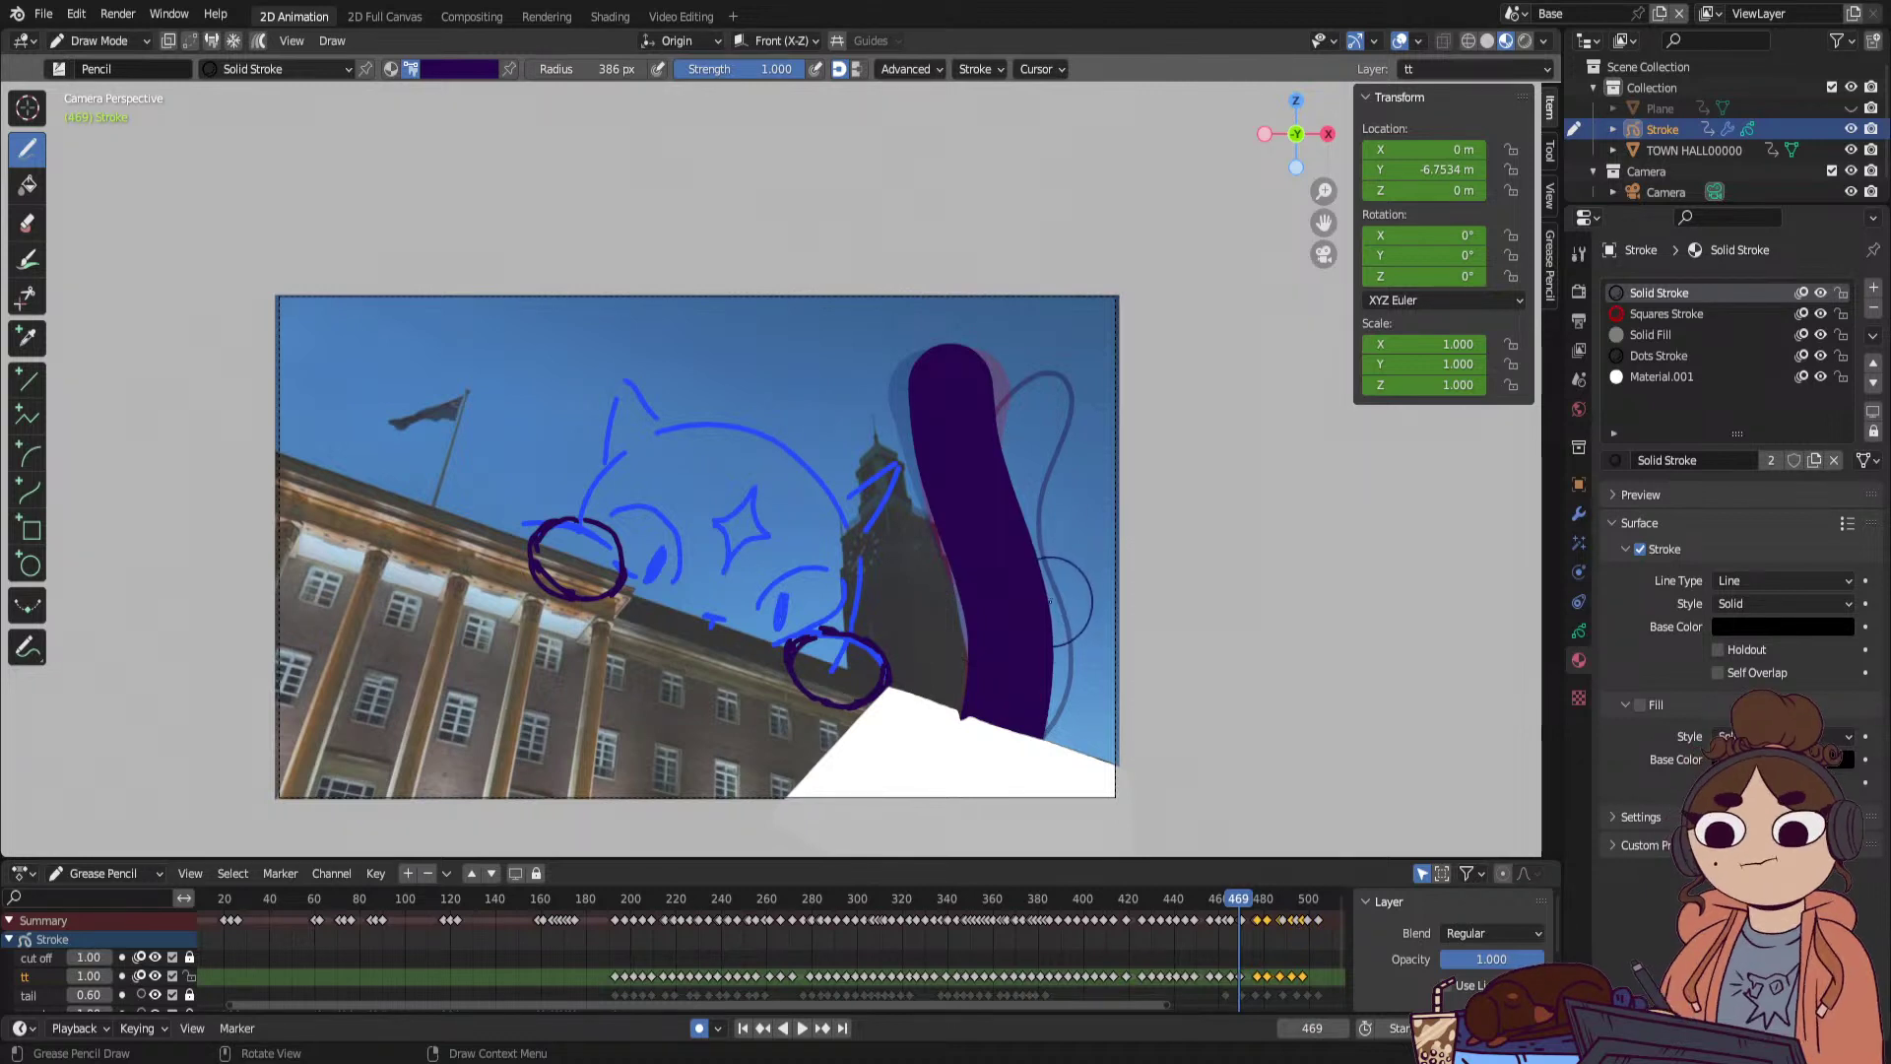
# Draw the tail at frame 473 in a slightly more upright pose, and play back the swing through to frame 502.
pyautogui.press('Right')
pyautogui.press('Right')
pyautogui.press('Right')
pyautogui.press('Right')
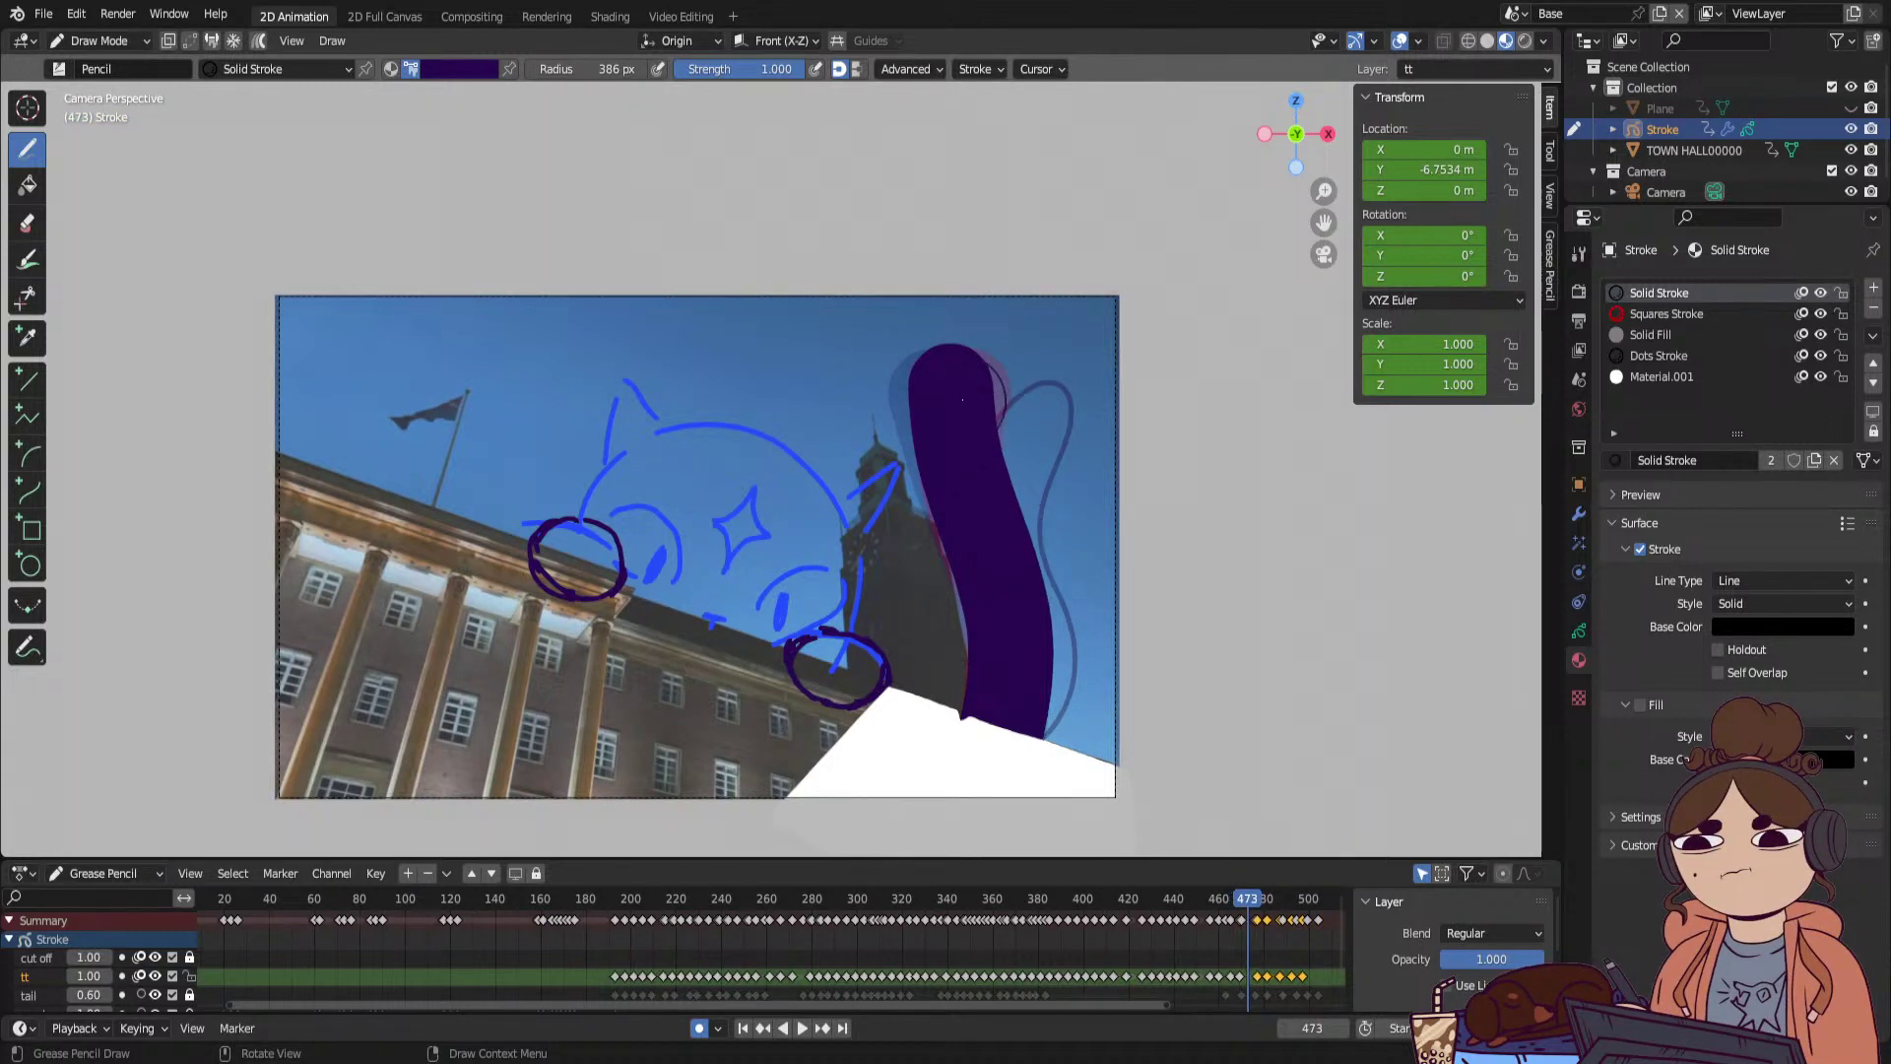
pyautogui.keyDown('shift'); pyautogui.moveTo(958, 388); pyautogui.dragTo(955, 437); pyautogui.keyUp('shift')
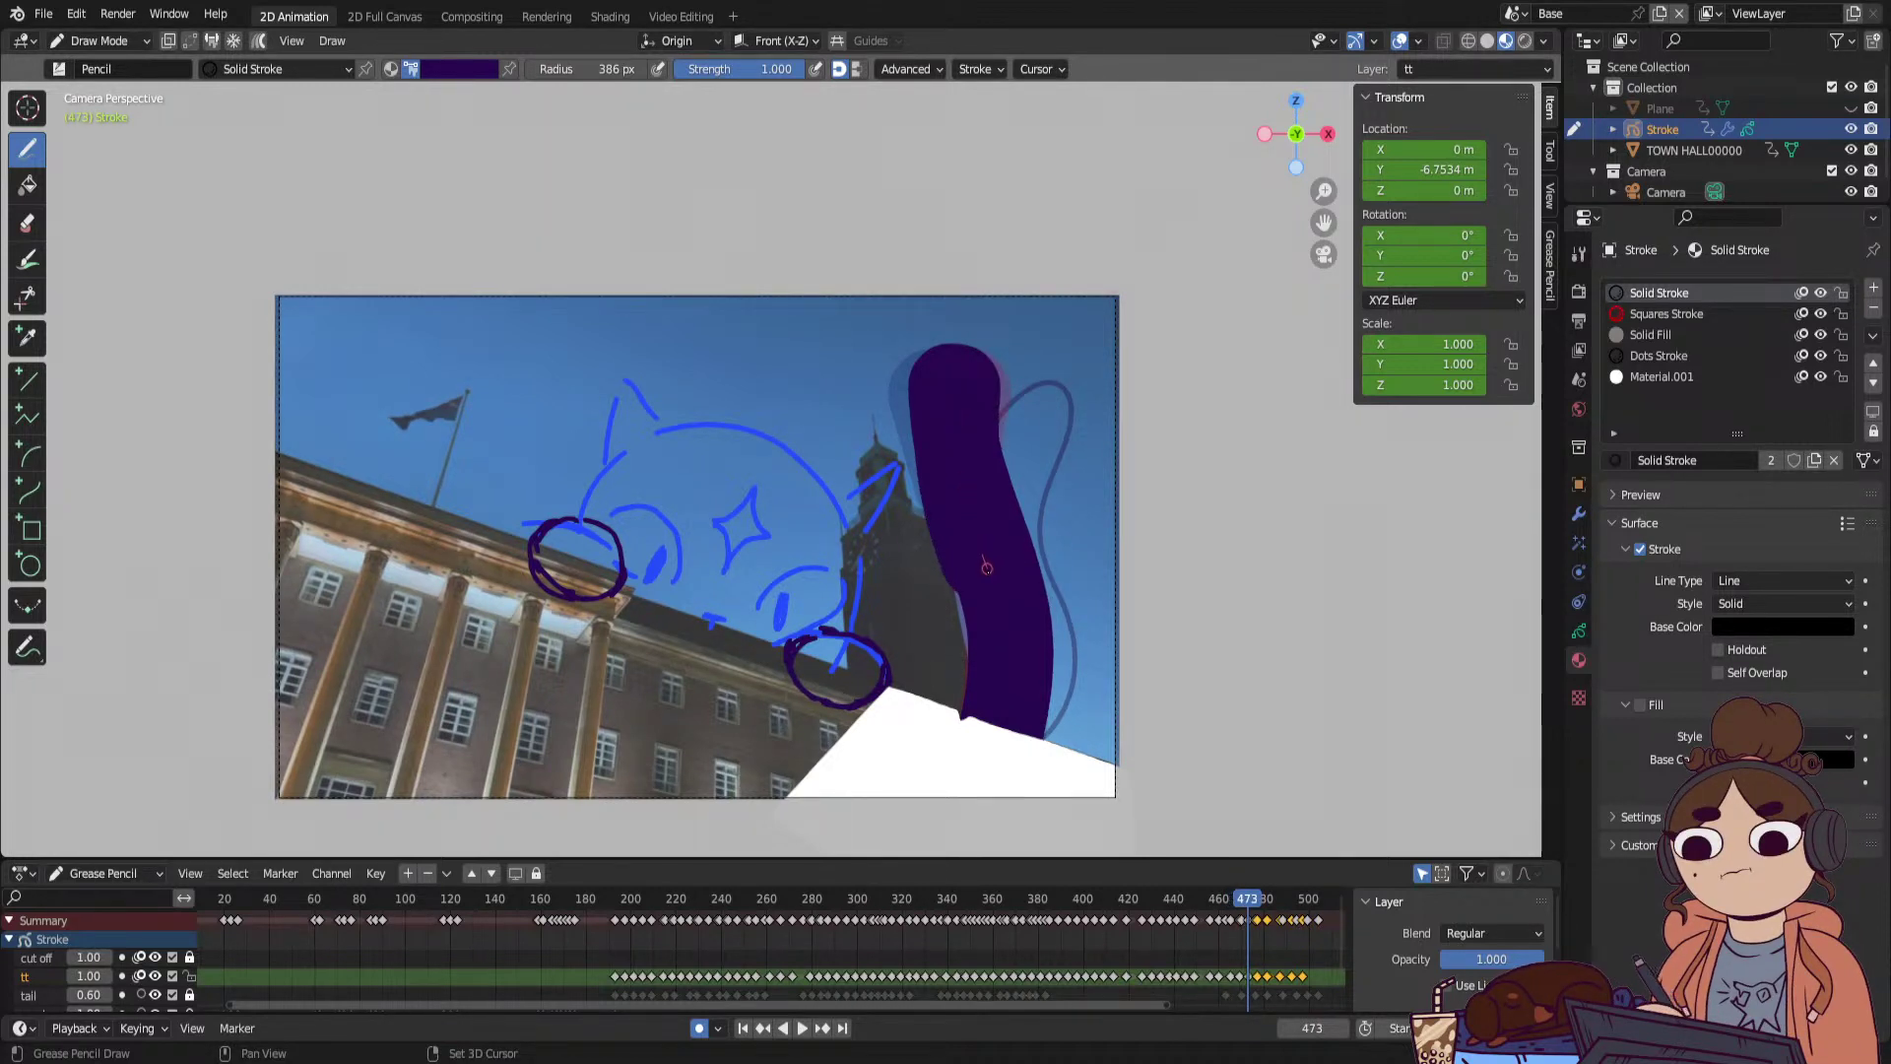
pyautogui.keyDown('shift'); pyautogui.moveTo(986, 569); pyautogui.dragTo(967, 755); pyautogui.keyUp('shift')
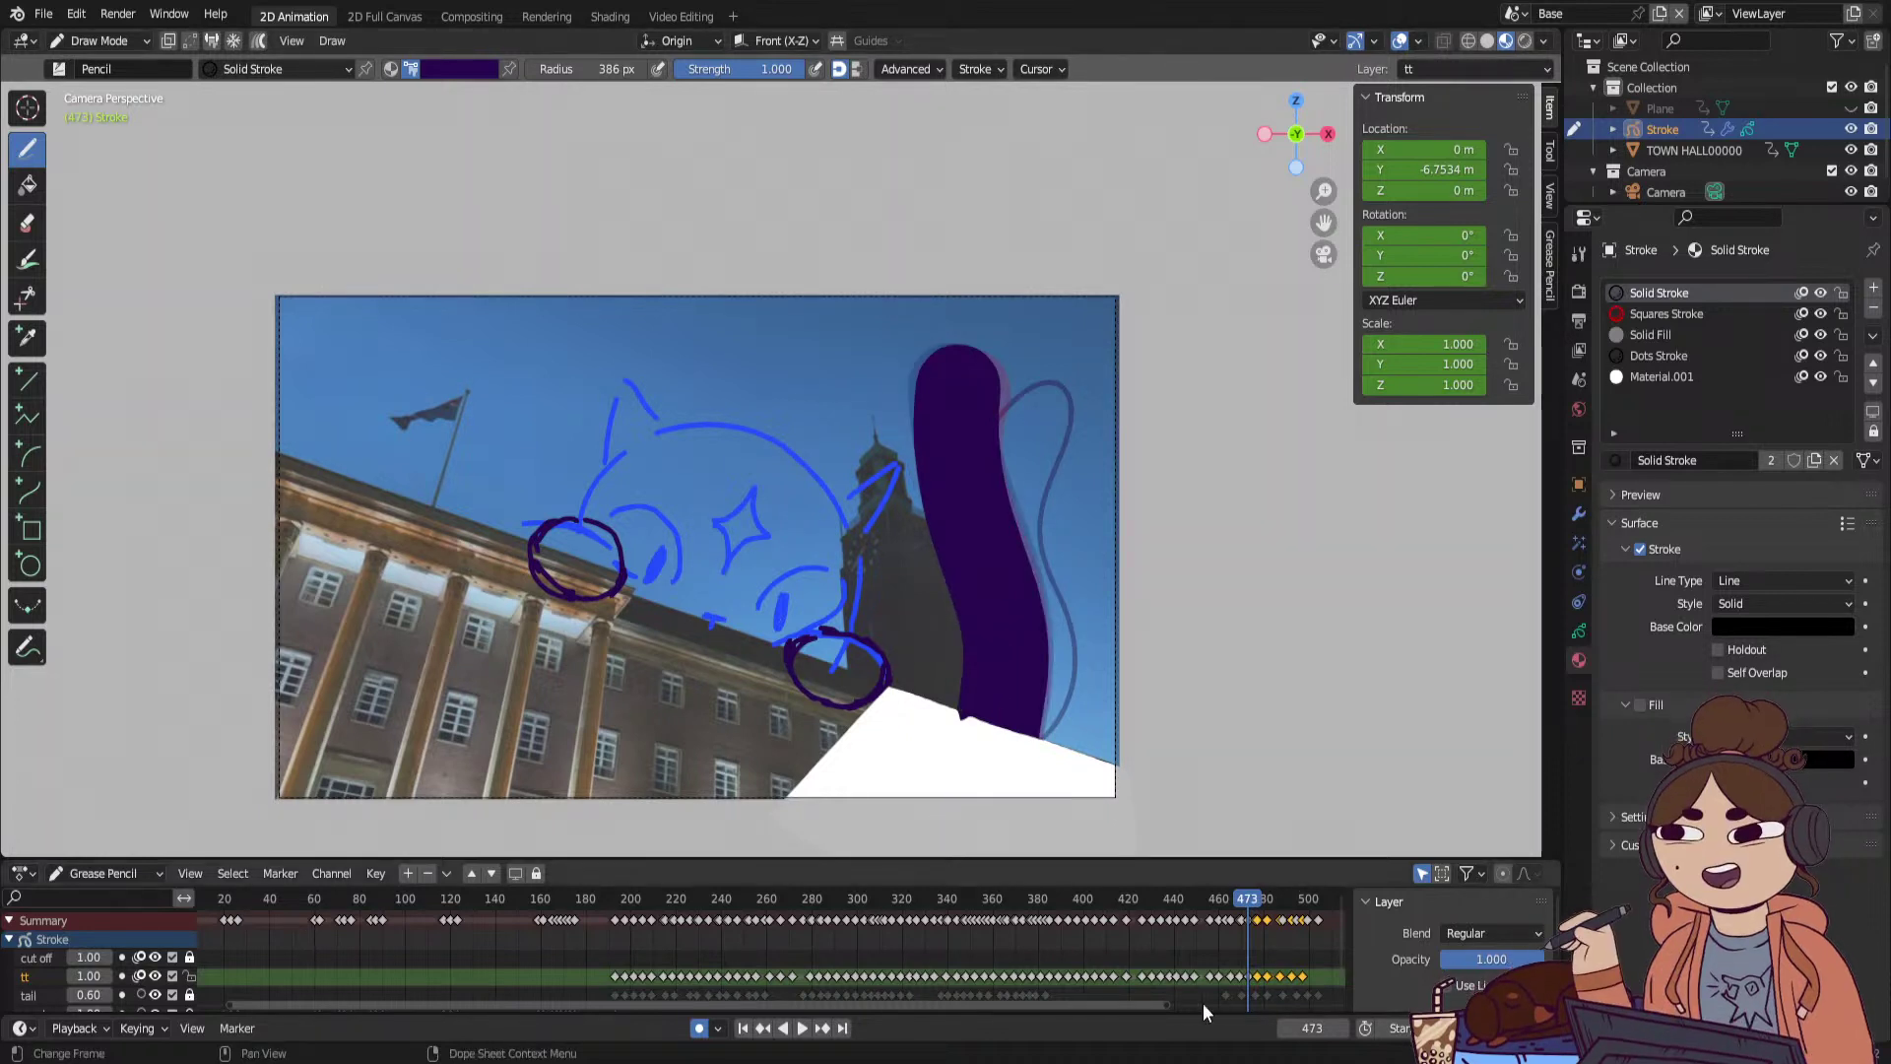
pyautogui.moveTo(1161, 1003); pyautogui.dragTo(1227, 1001)
pyautogui.press('space')
pyautogui.moveTo(394, 941)
pyautogui.mouseDown()
pyautogui.moveTo(438, 912)
pyautogui.moveTo(1233, 908)
pyautogui.mouseUp()
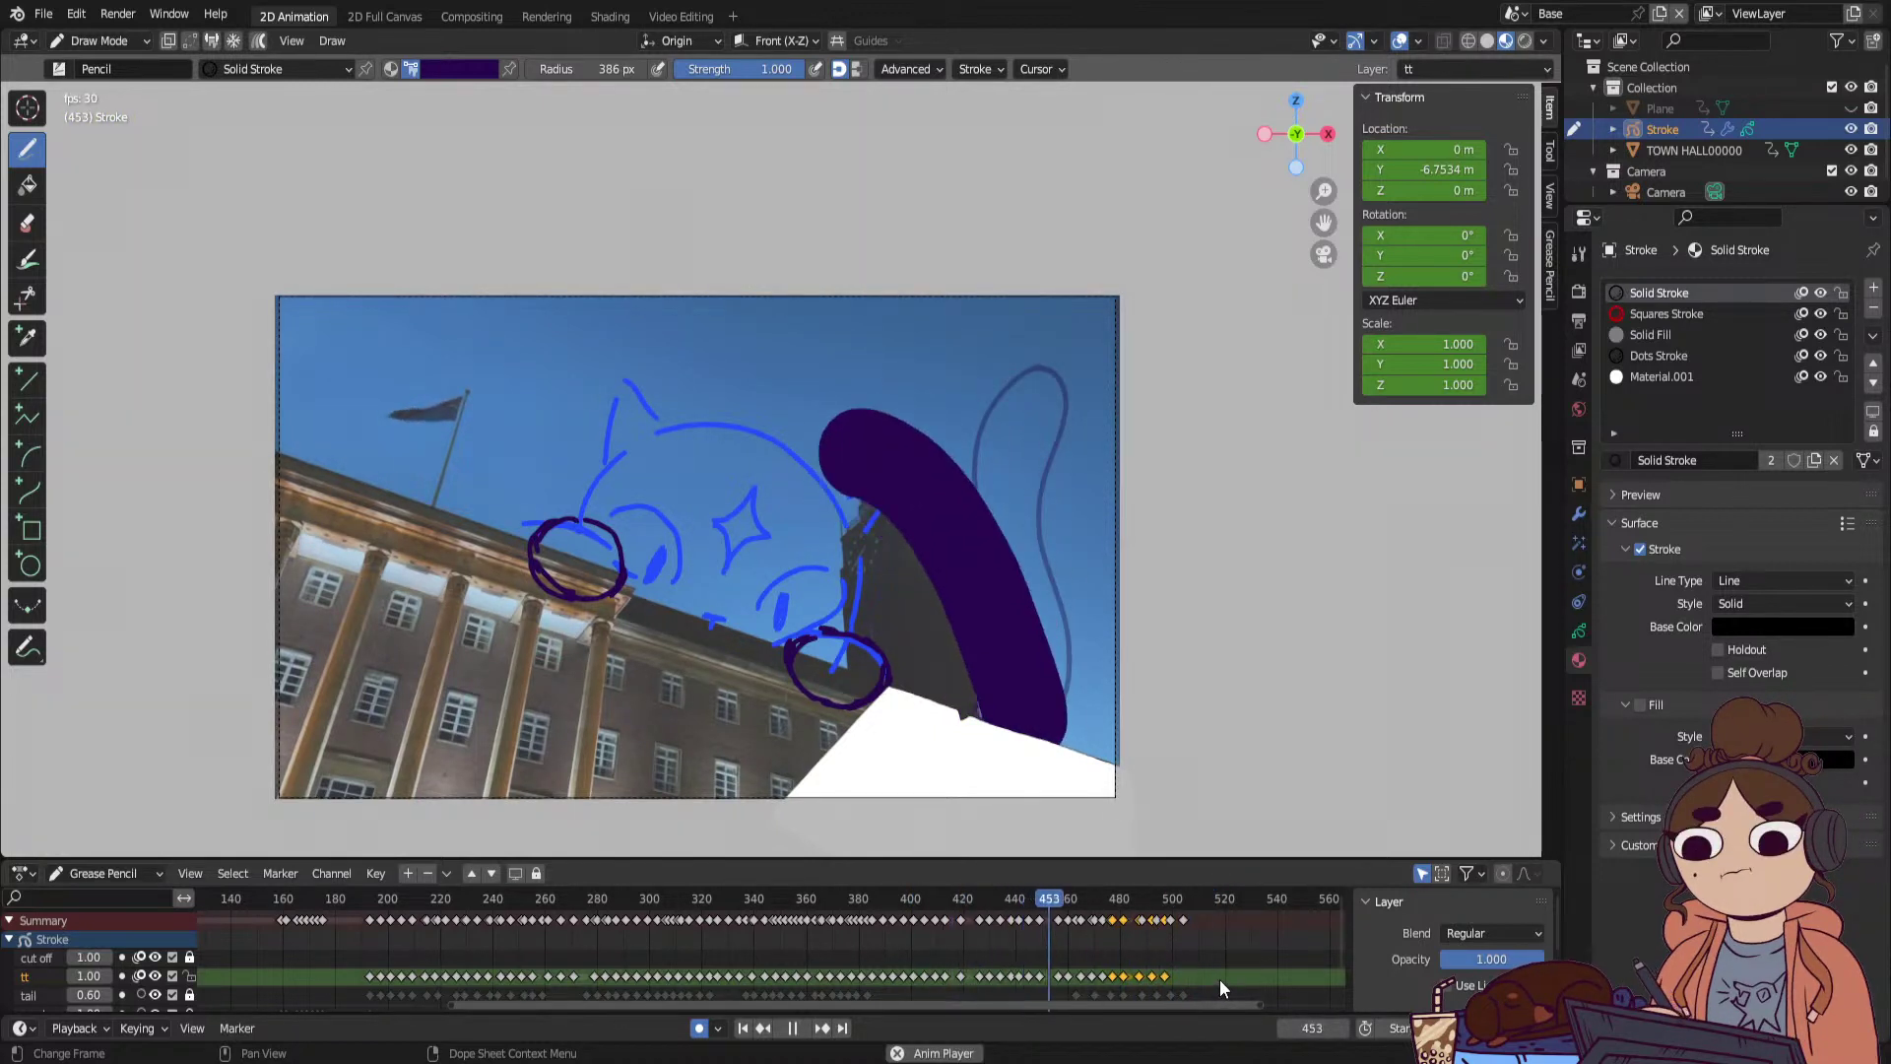
pyautogui.press('space')
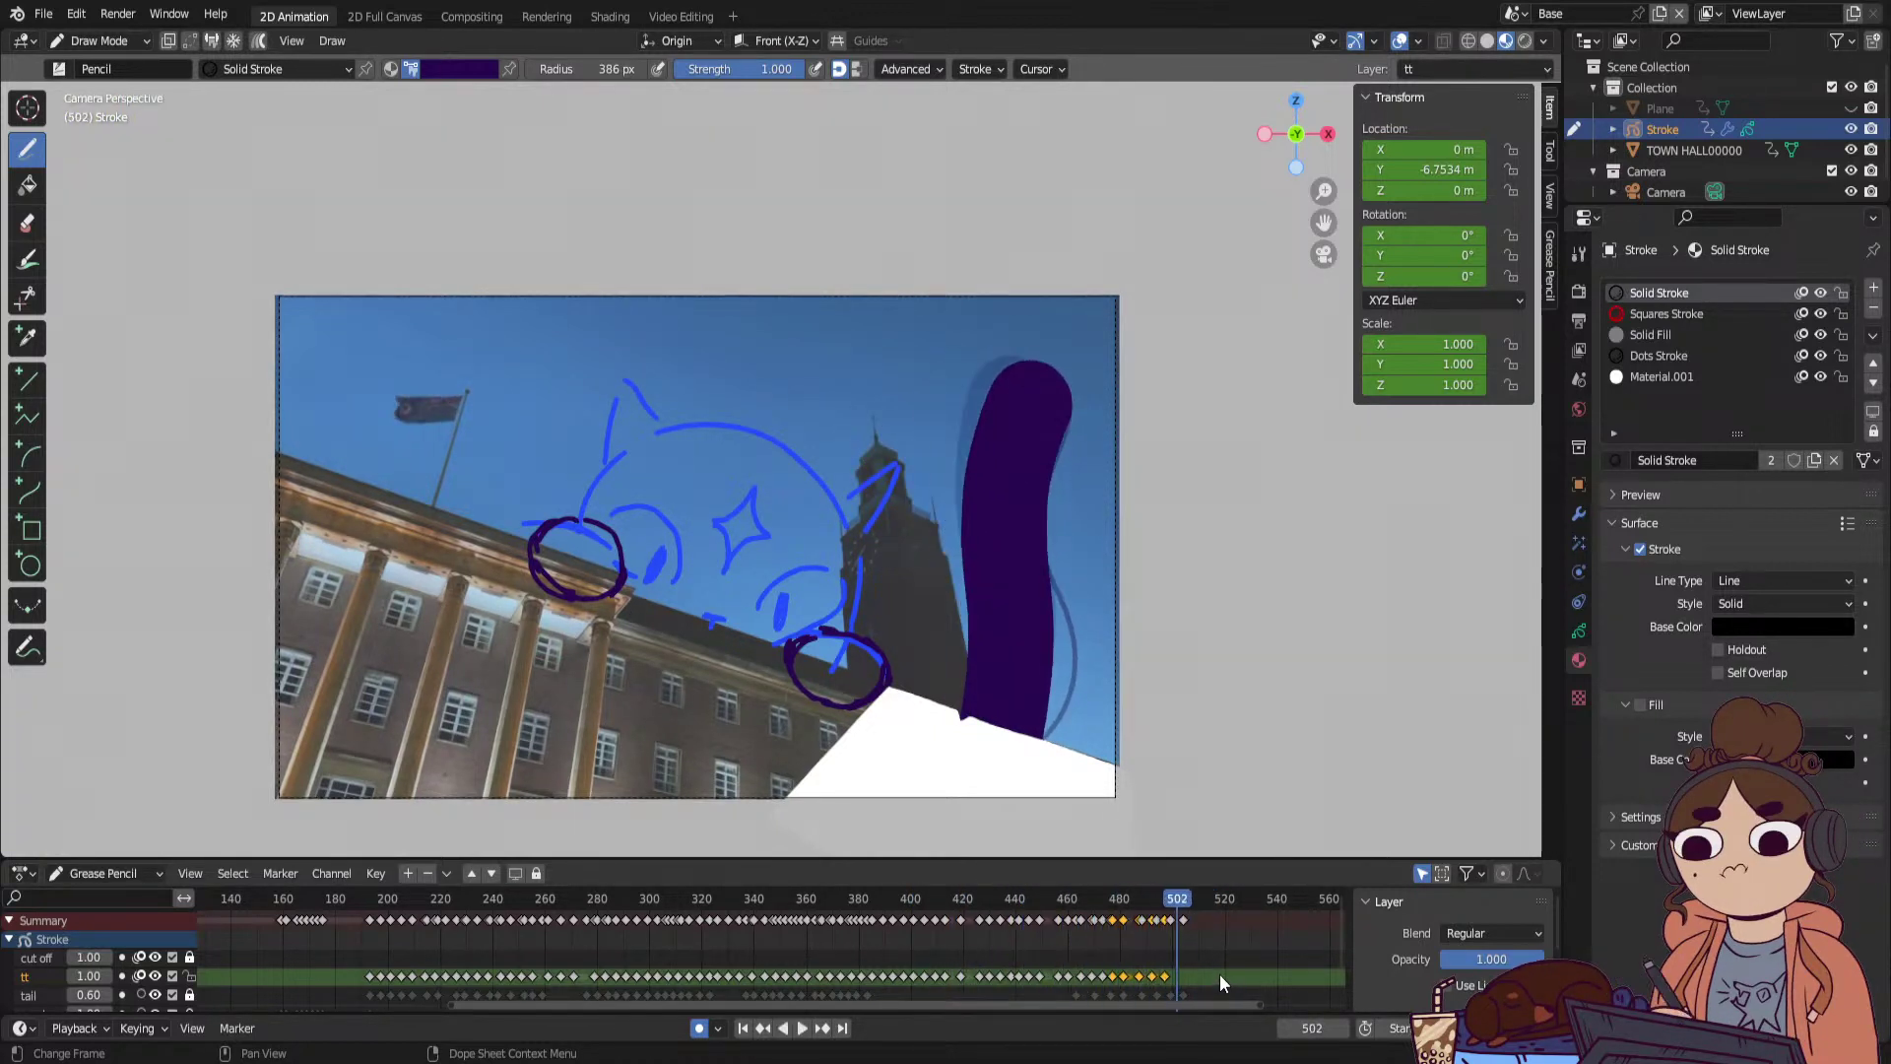
# Turn on the stroke's Noise modifier in the viewport, and play the animation from the first frame to about frame 577.
pyautogui.click(1216, 961)
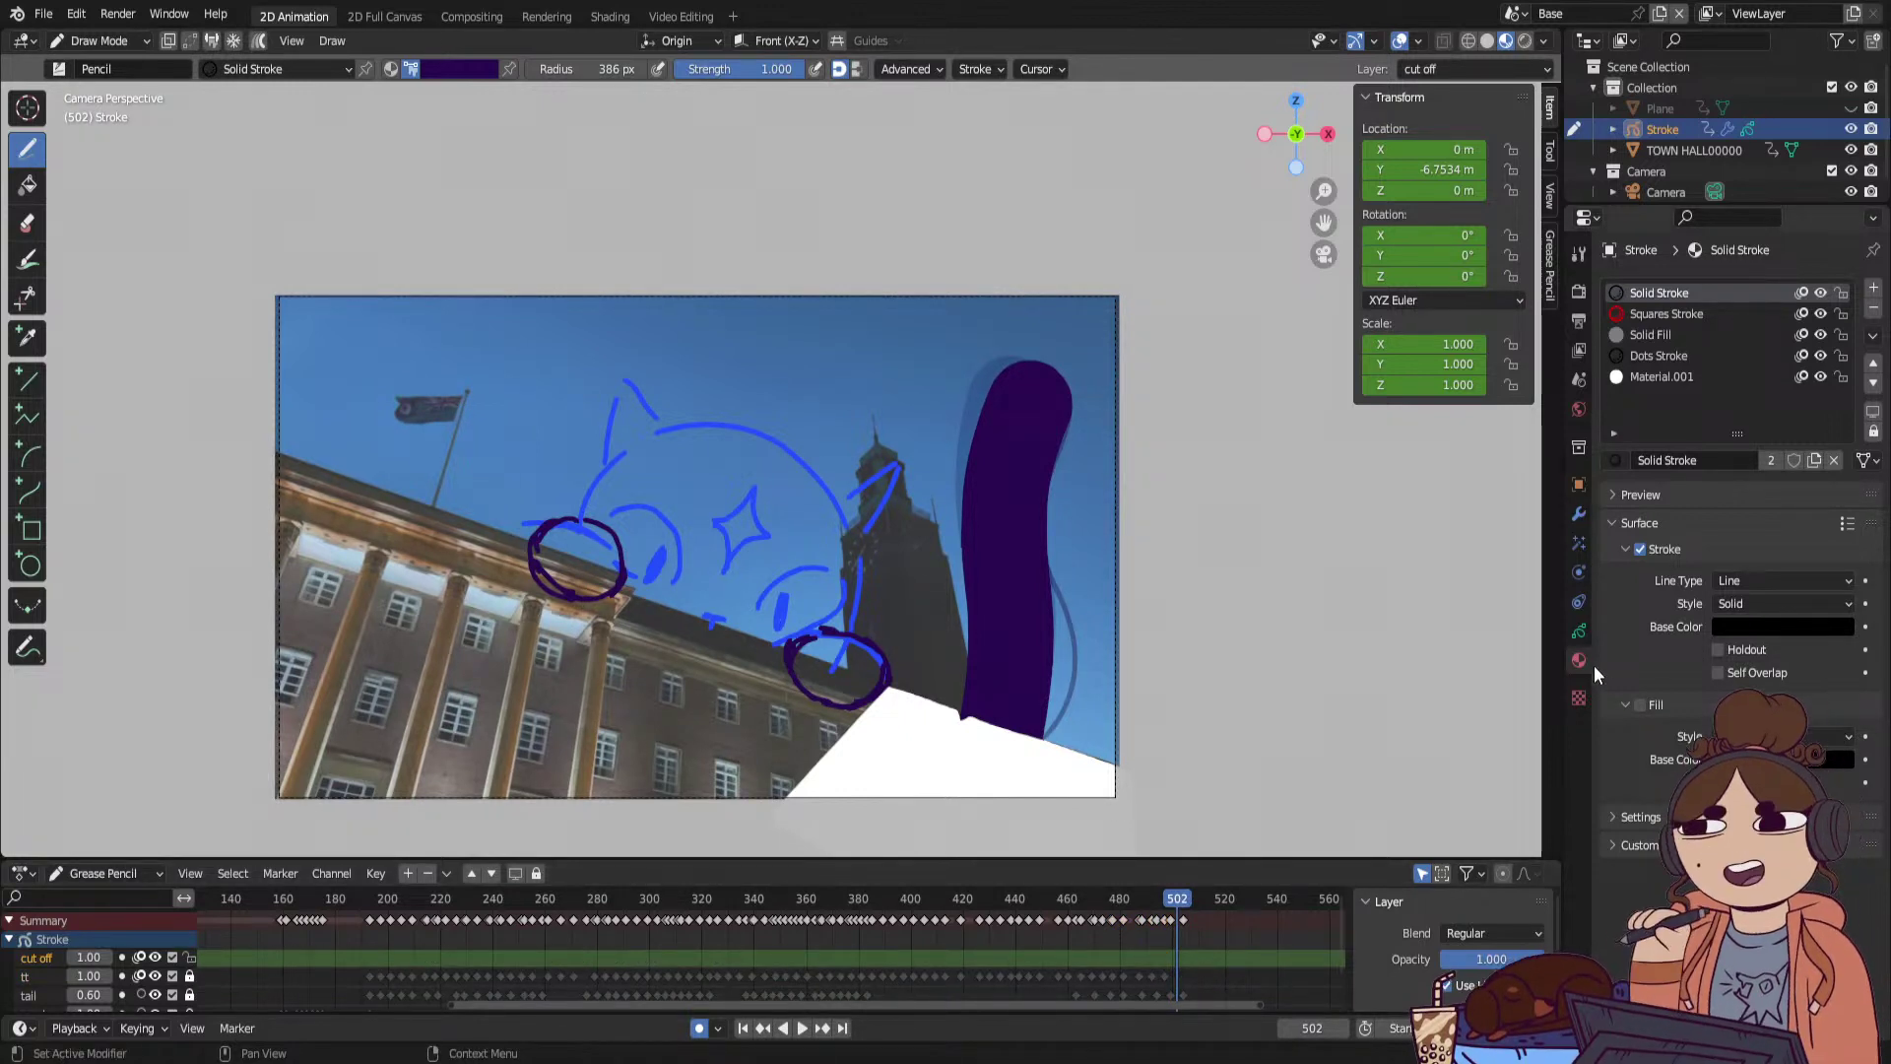
pyautogui.click(1578, 513)
pyautogui.click(1785, 322)
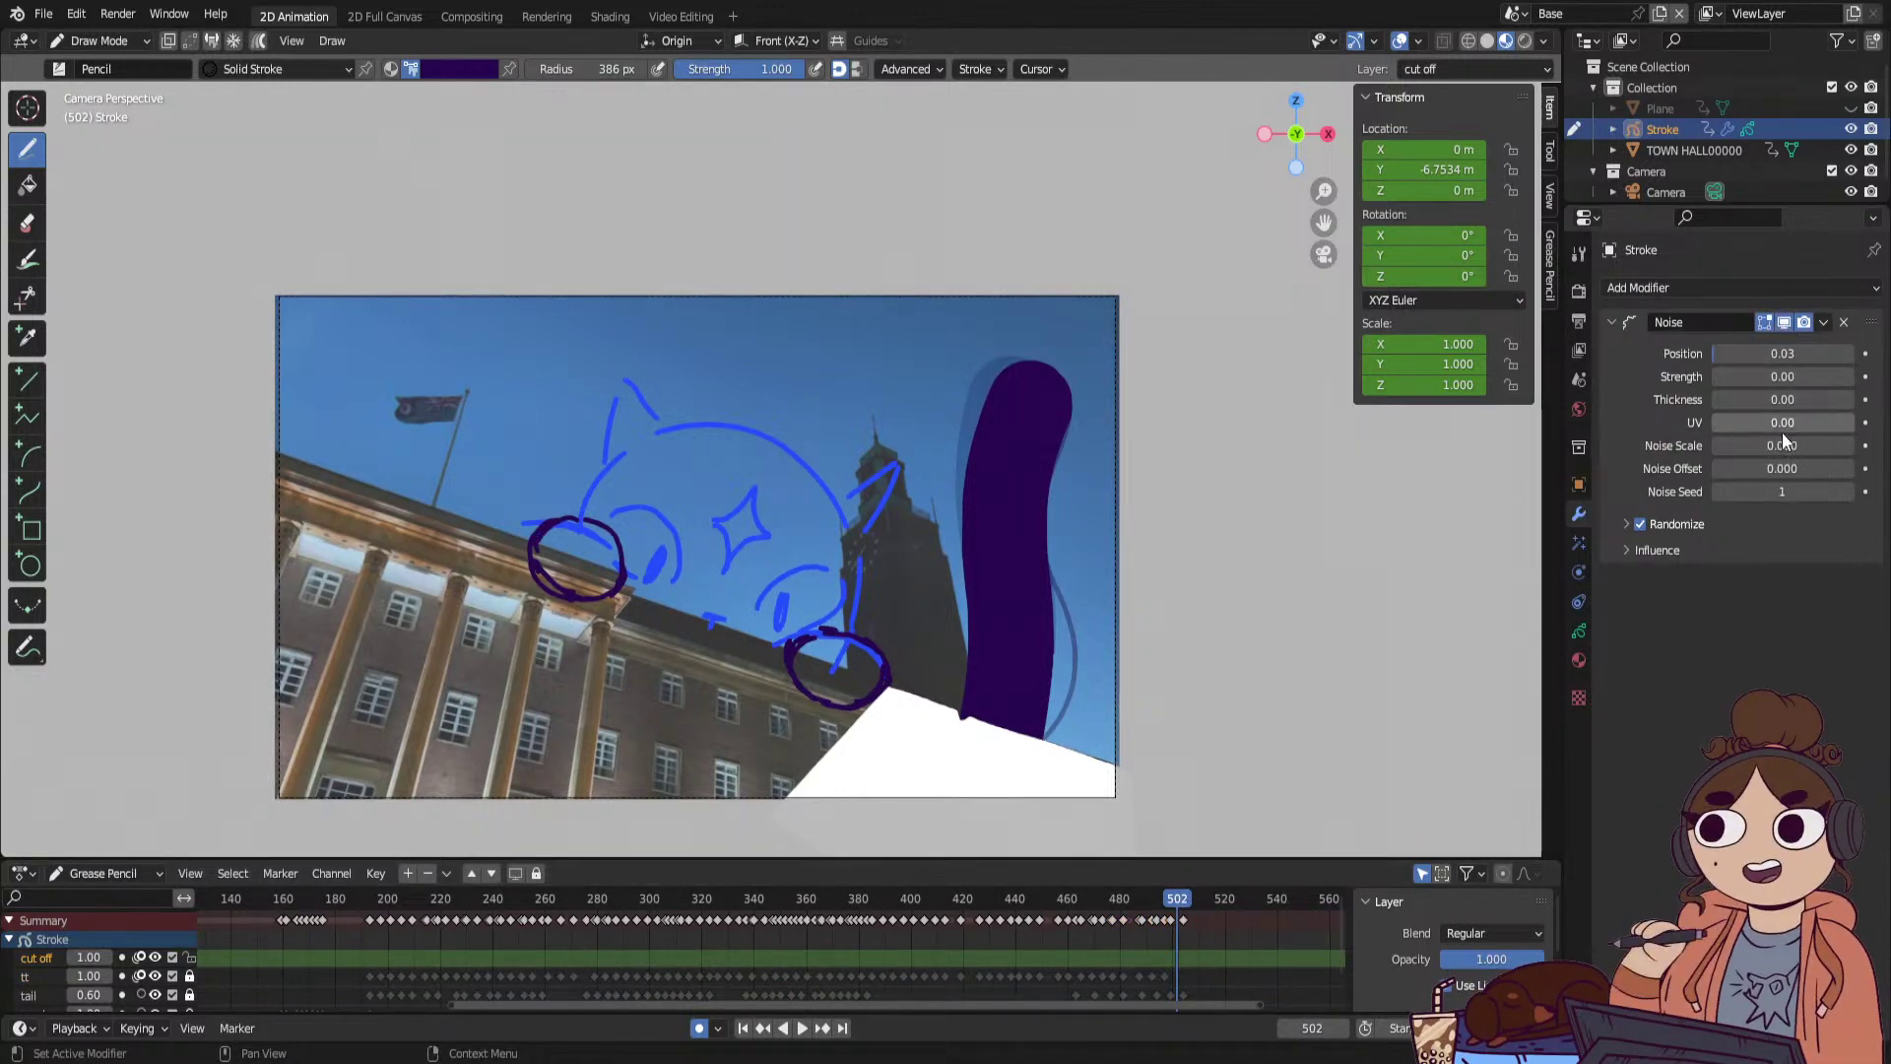
pyautogui.click(743, 1029)
pyautogui.click(800, 1028)
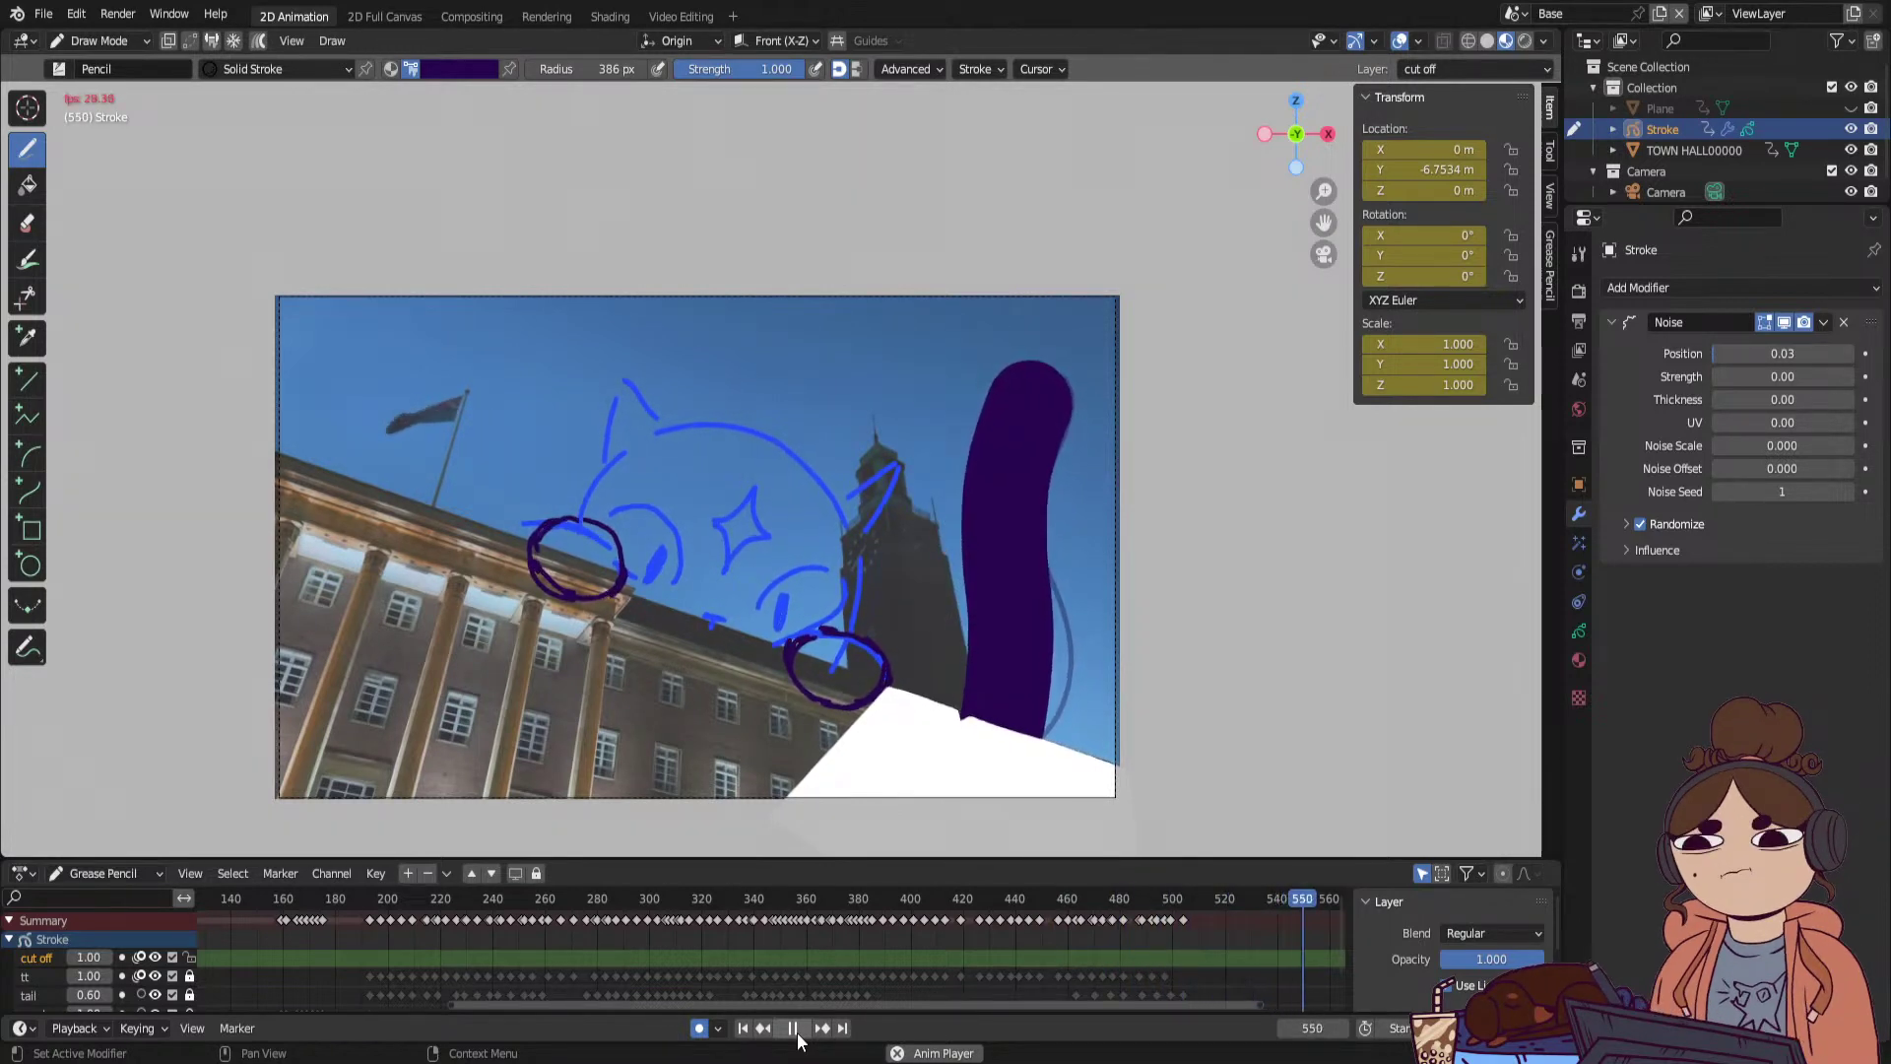
pyautogui.click(794, 1028)
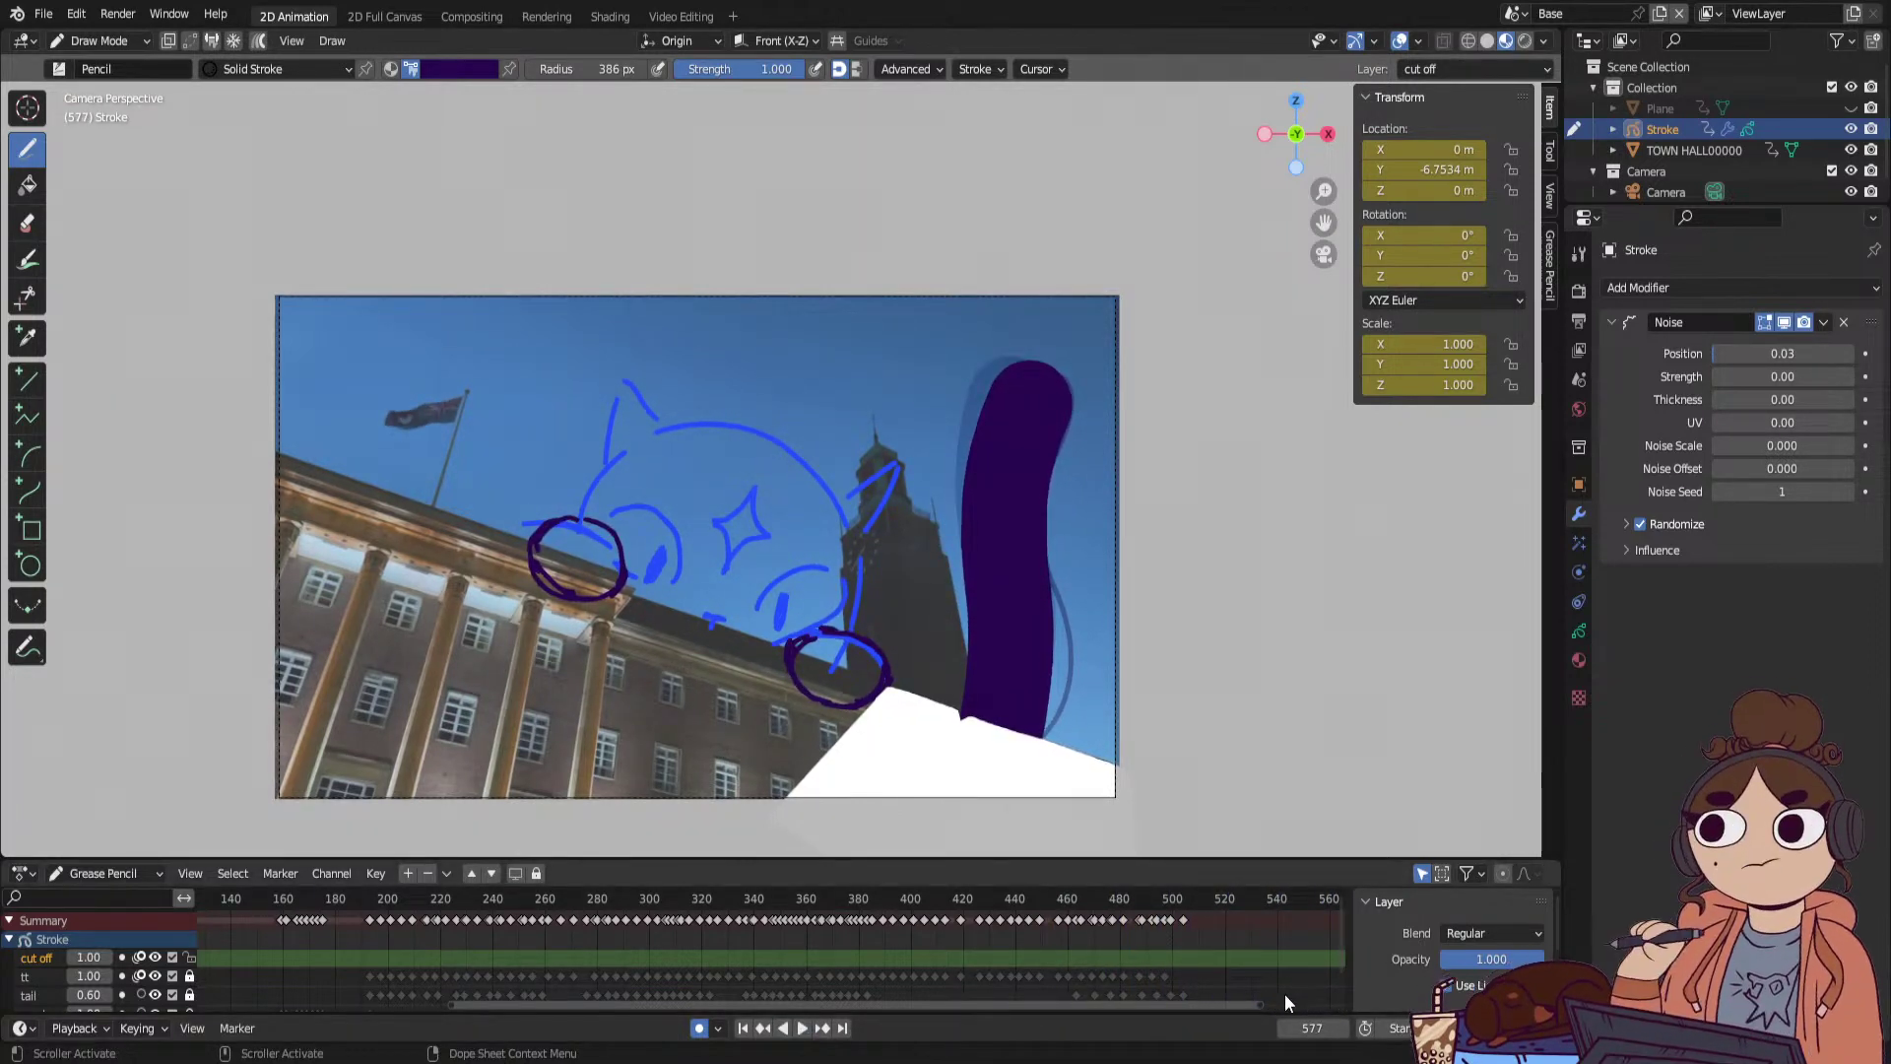
# Make the tt layer active and scrub to the end of its keyframes at frame 499.
pyautogui.moveTo(1266, 1004); pyautogui.dragTo(1393, 996)
pyautogui.click(1062, 975)
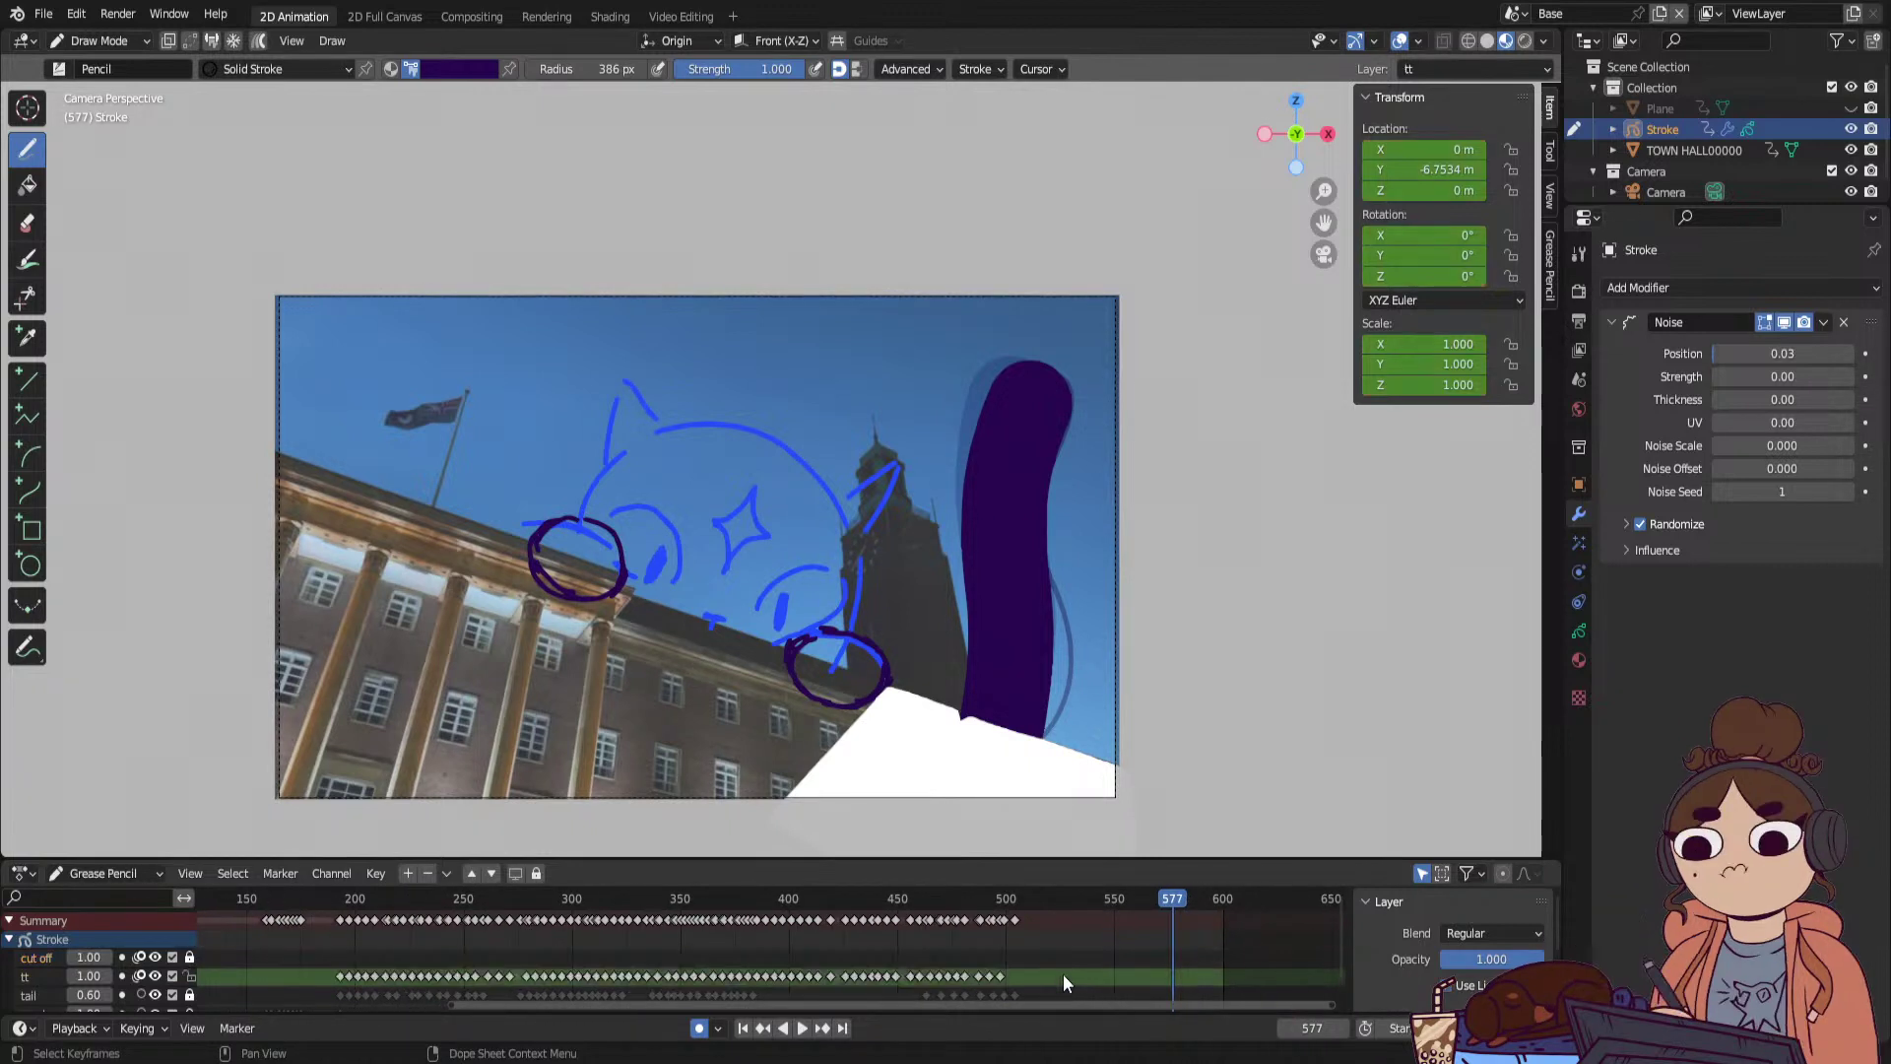
pyautogui.moveTo(973, 894); pyautogui.dragTo(433, 1004)
pyautogui.moveTo(978, 899); pyautogui.dragTo(1003, 902)
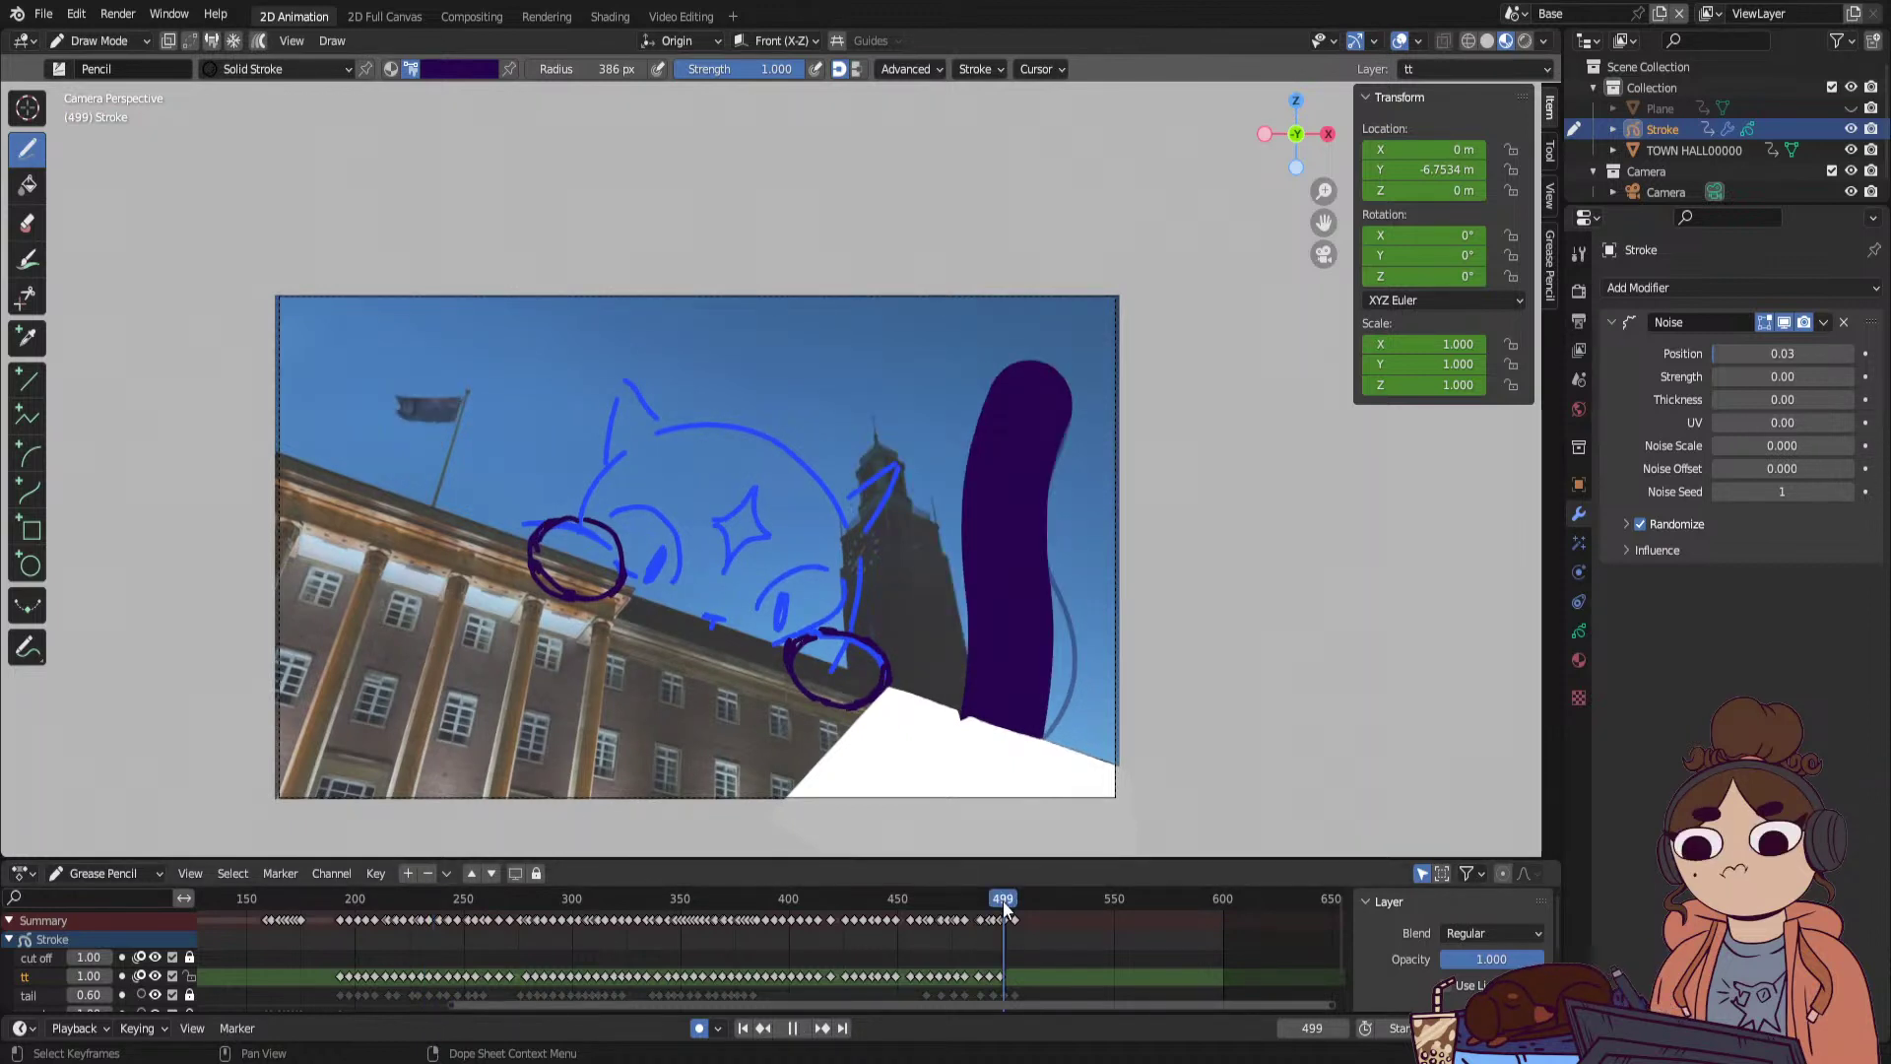
# Duplicate the tt layer's keyframes from about frame 279 to 499 and place the copies directly after frame 499.
pyautogui.moveTo(439, 902); pyautogui.dragTo(516, 904)
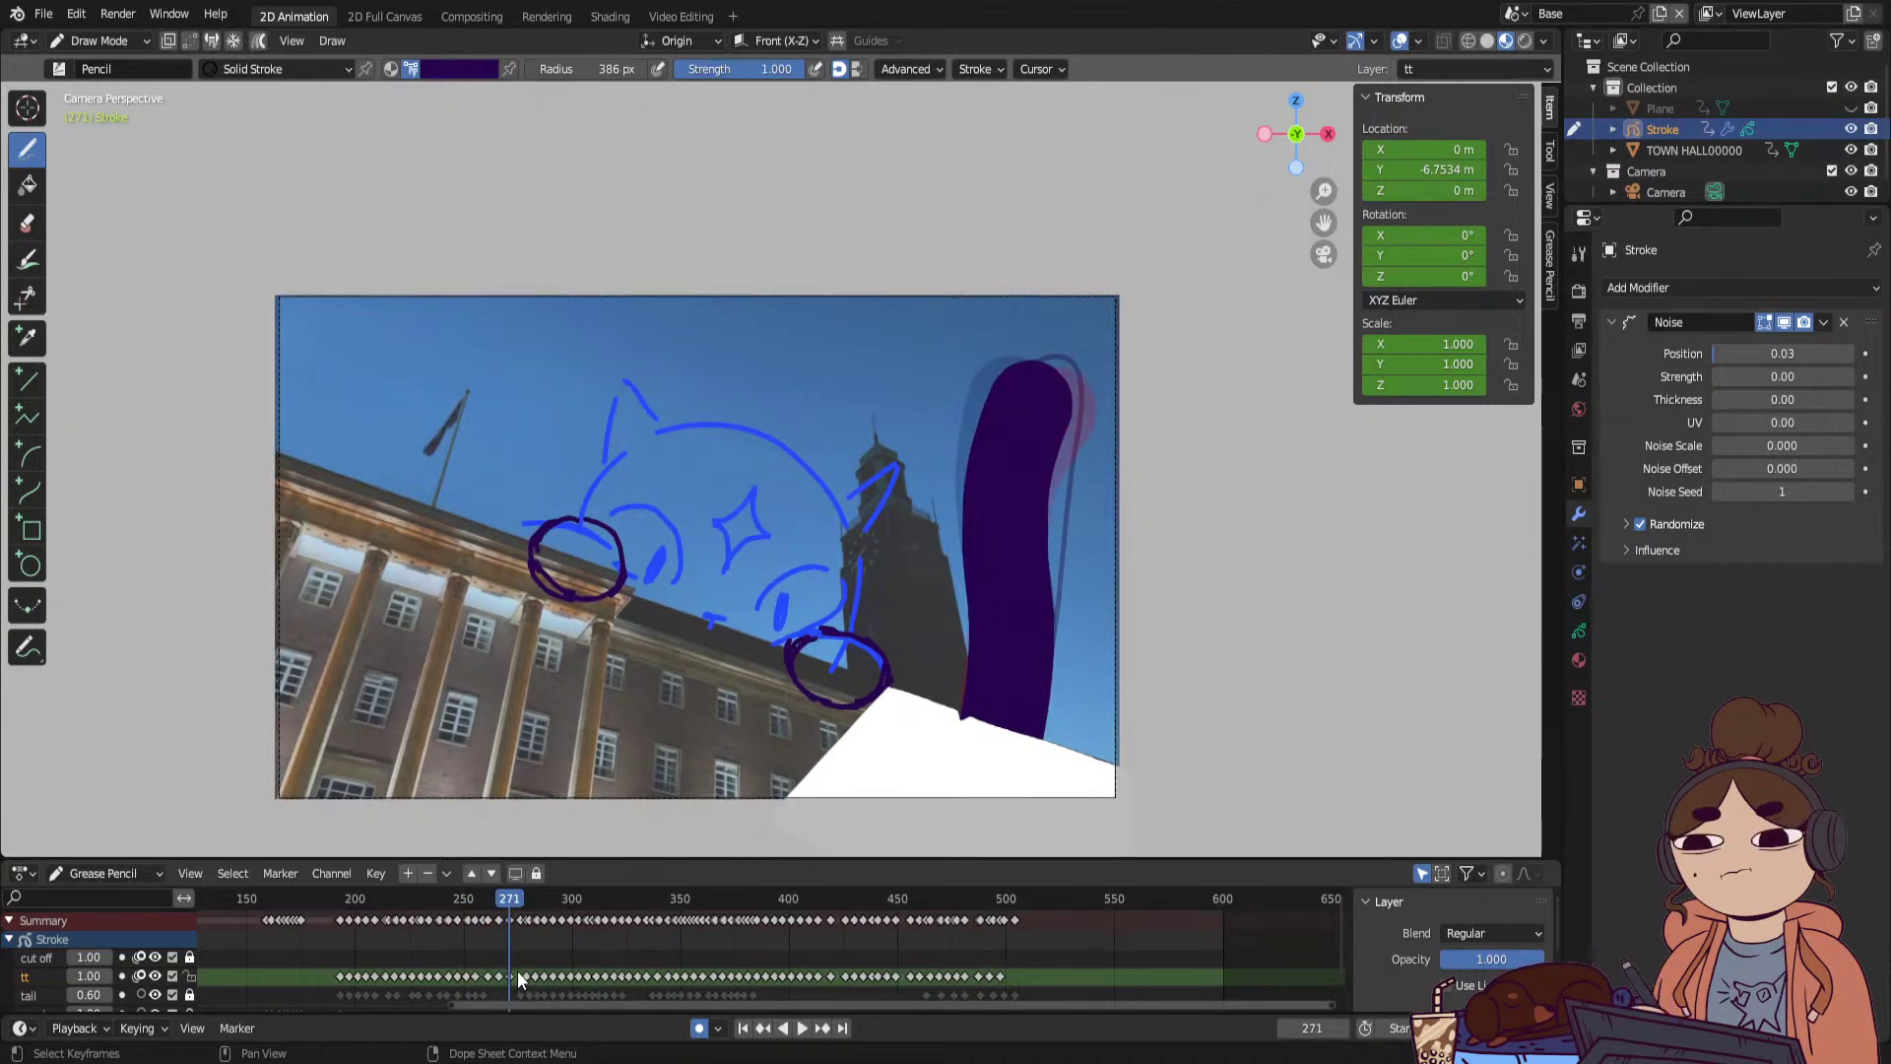
pyautogui.moveTo(519, 970); pyautogui.dragTo(759, 980)
pyautogui.moveTo(1050, 981); pyautogui.dragTo(1048, 982)
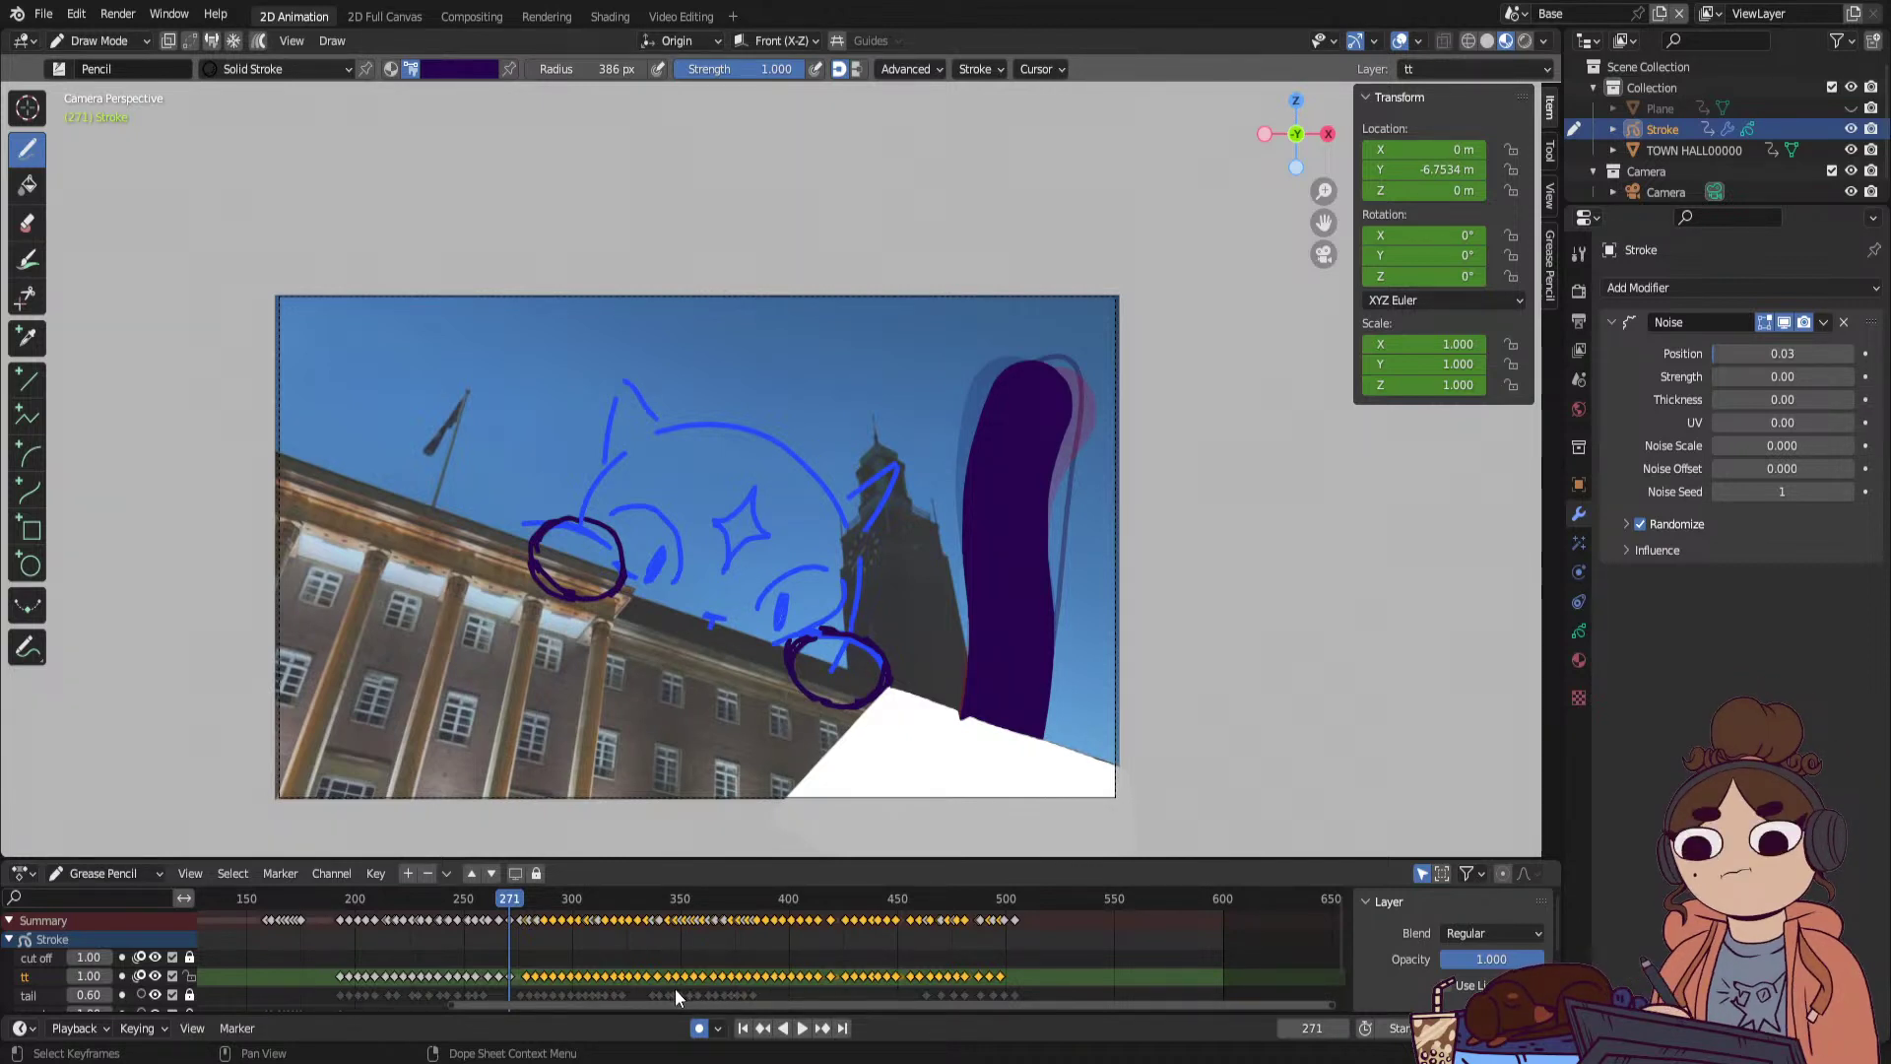
pyautogui.moveTo(550, 978); pyautogui.dragTo(1050, 982)
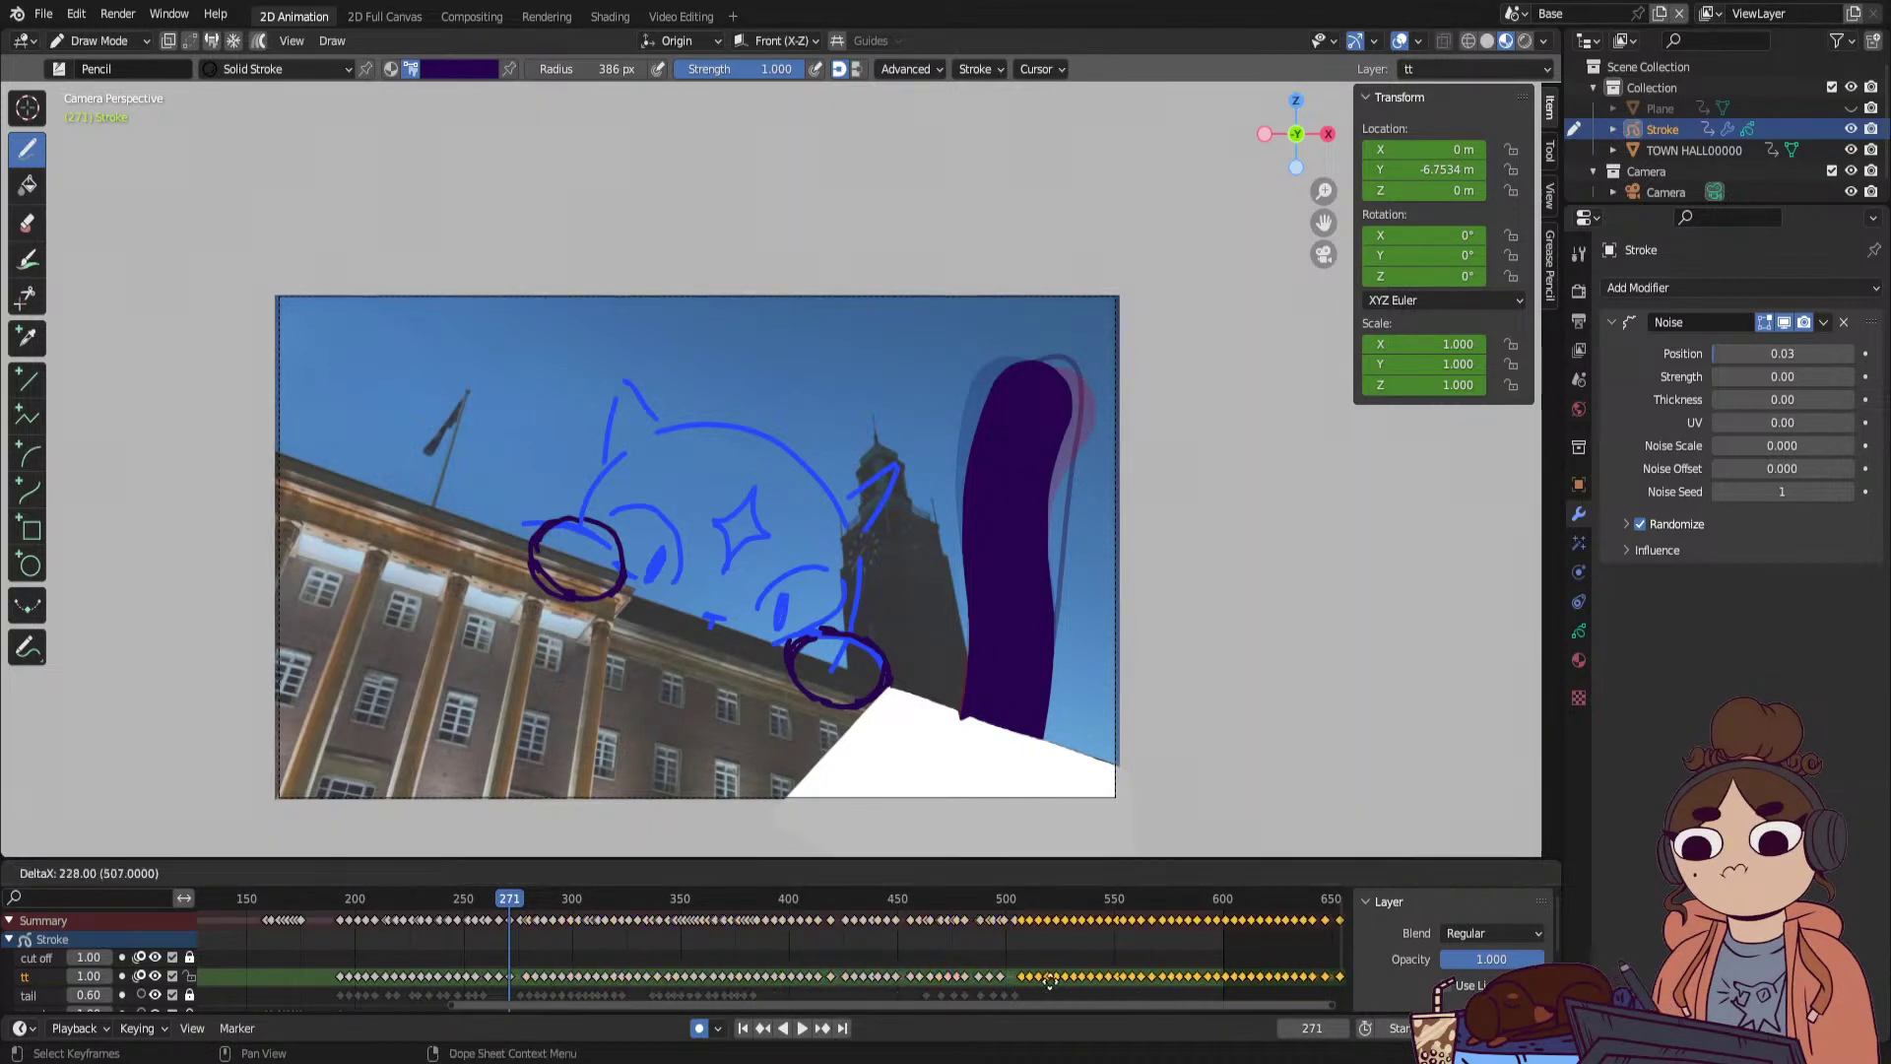
pyautogui.click(1027, 981)
# Scrub through the duplicated tail section after frame 499, and play the animation from the start to check the loop.
pyautogui.click(1013, 899)
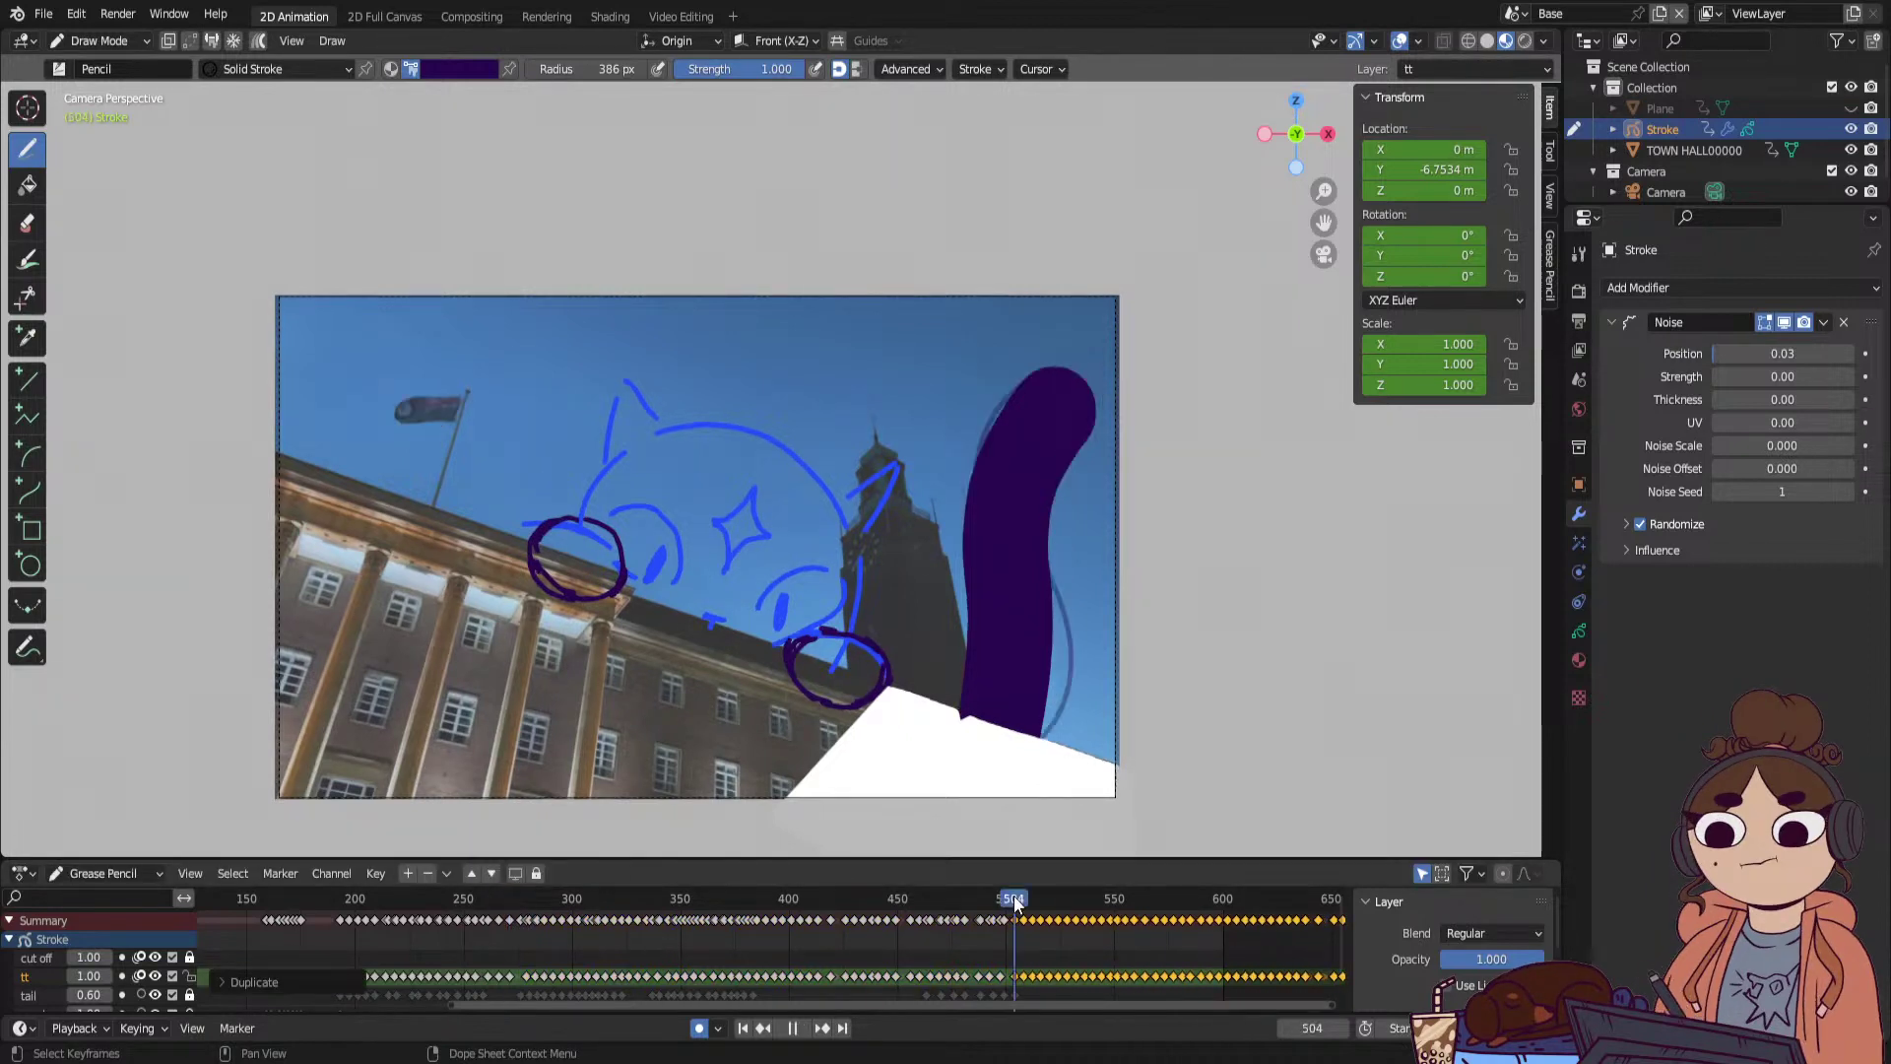
pyautogui.press('space')
pyautogui.moveTo(1074, 898); pyautogui.dragTo(1313, 893)
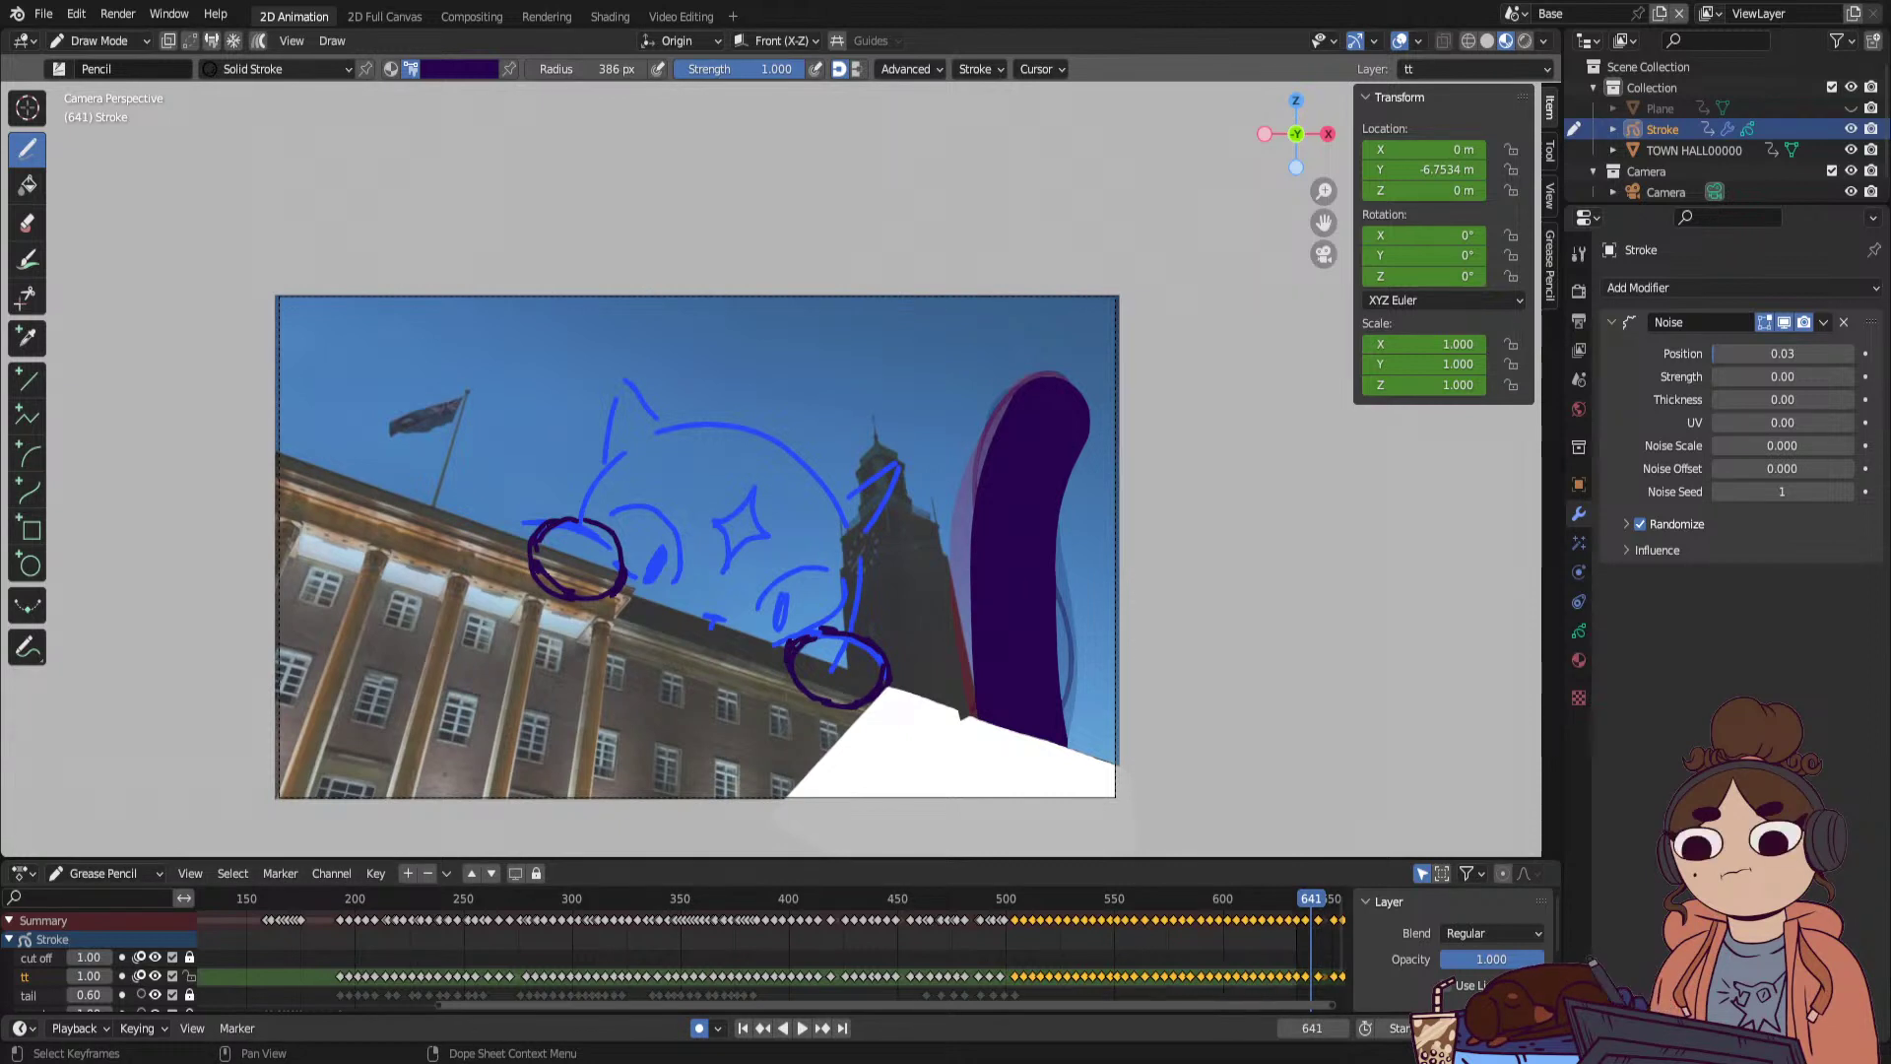
pyautogui.moveTo(1251, 1005); pyautogui.dragTo(1493, 1004)
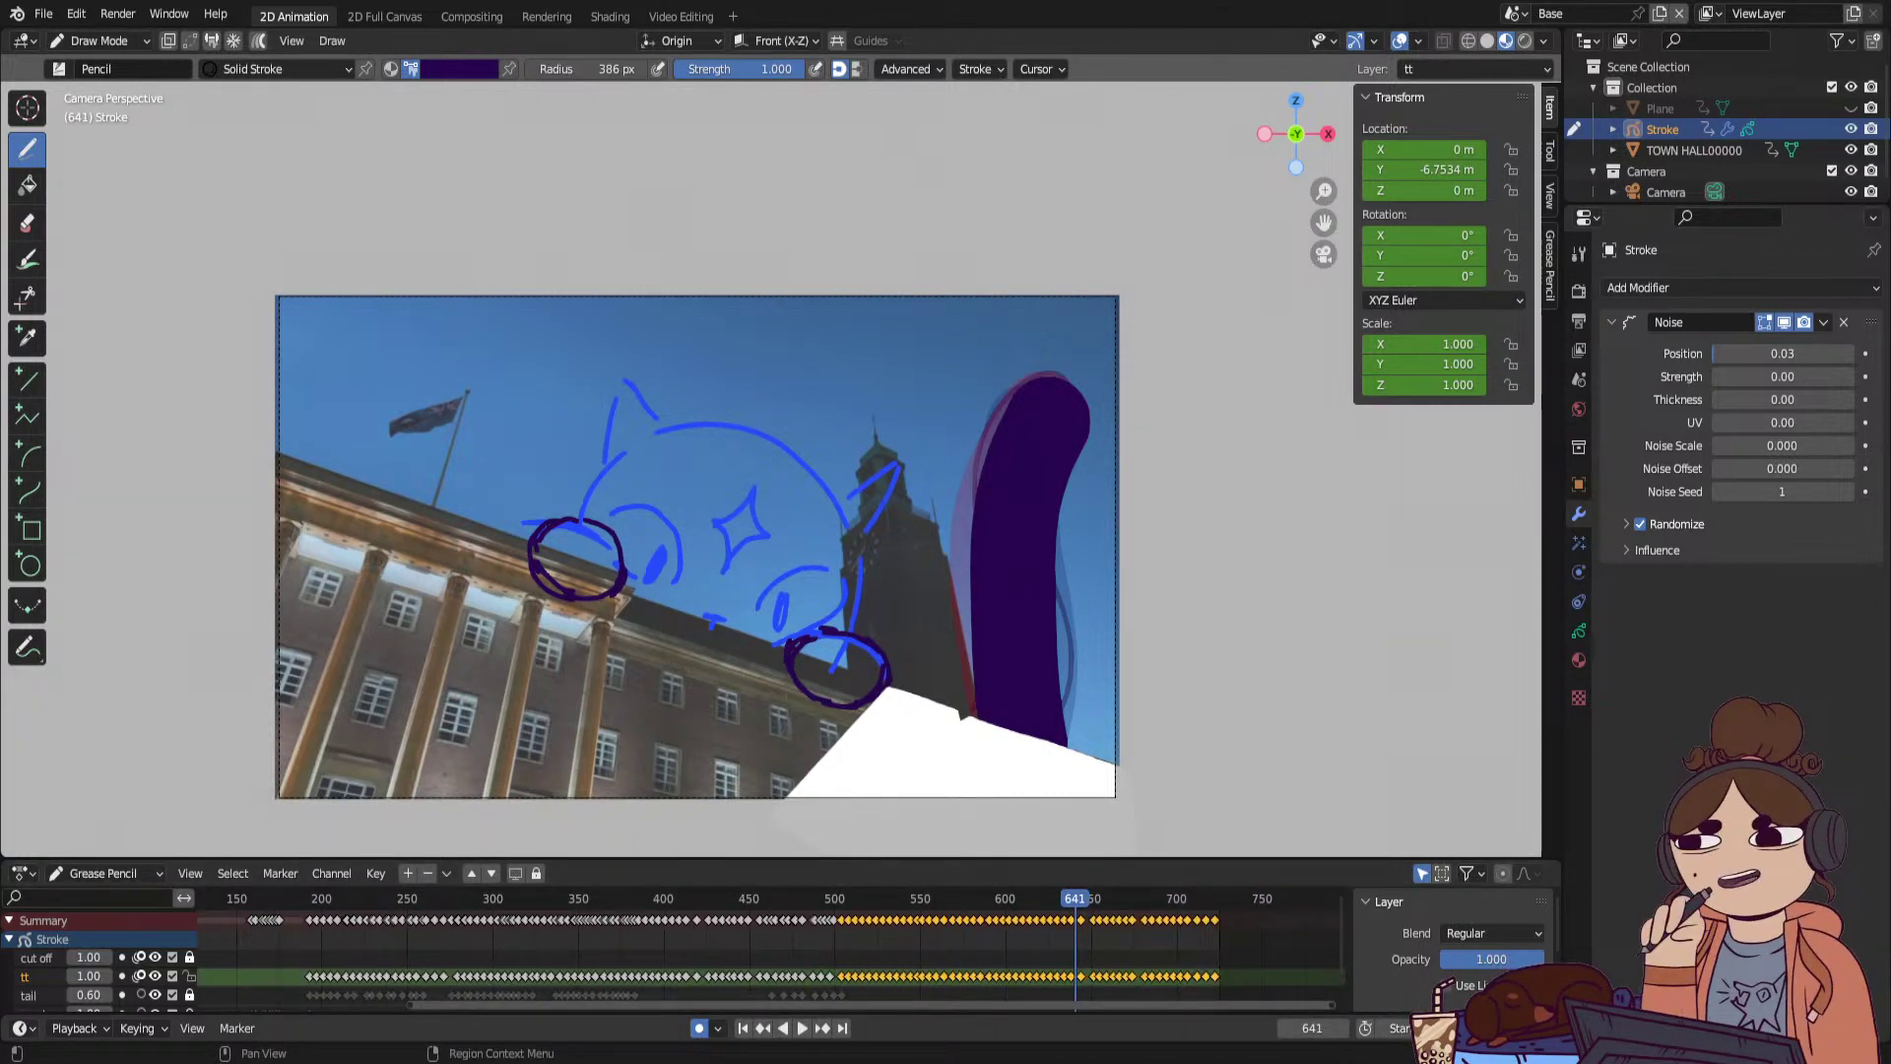
pyautogui.click(744, 1029)
pyautogui.click(798, 1030)
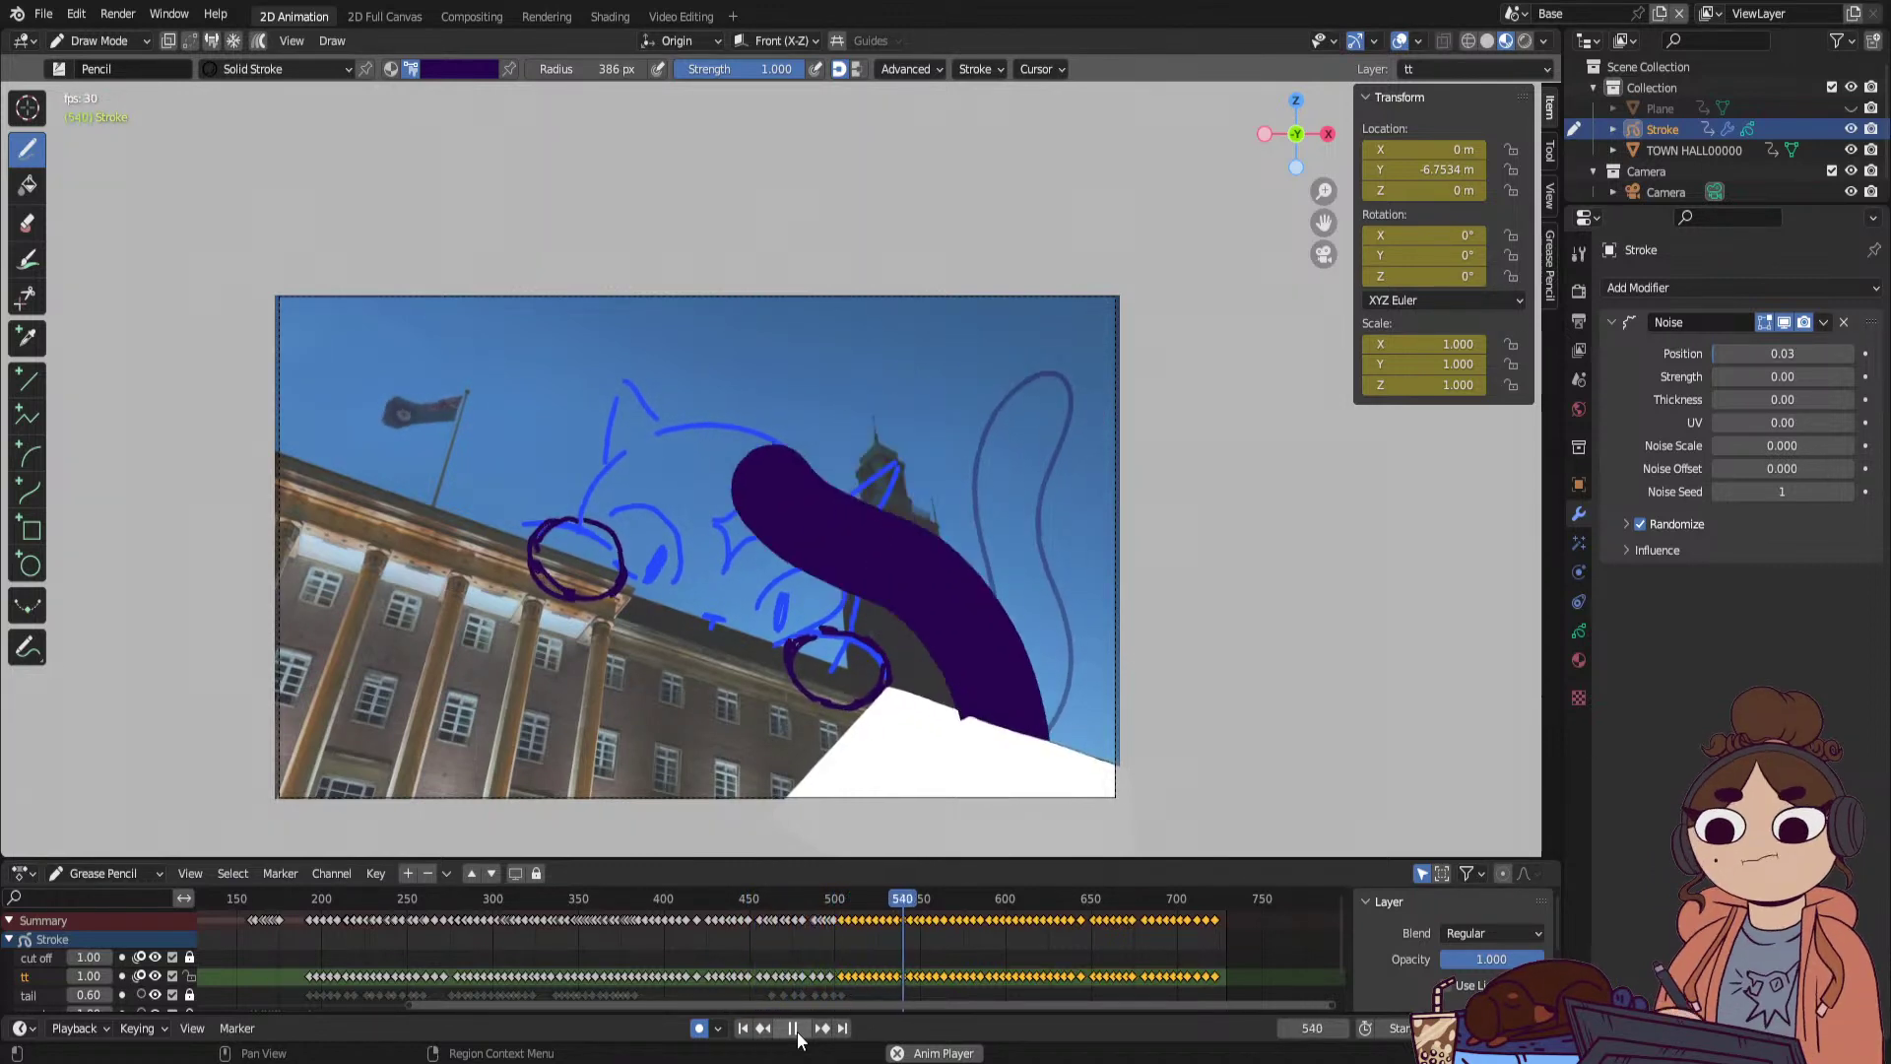
# Stop the playback and delete the duplicated tt keyframes after frame 499.
pyautogui.rightClick(1023, 976)
pyautogui.press('Escape')
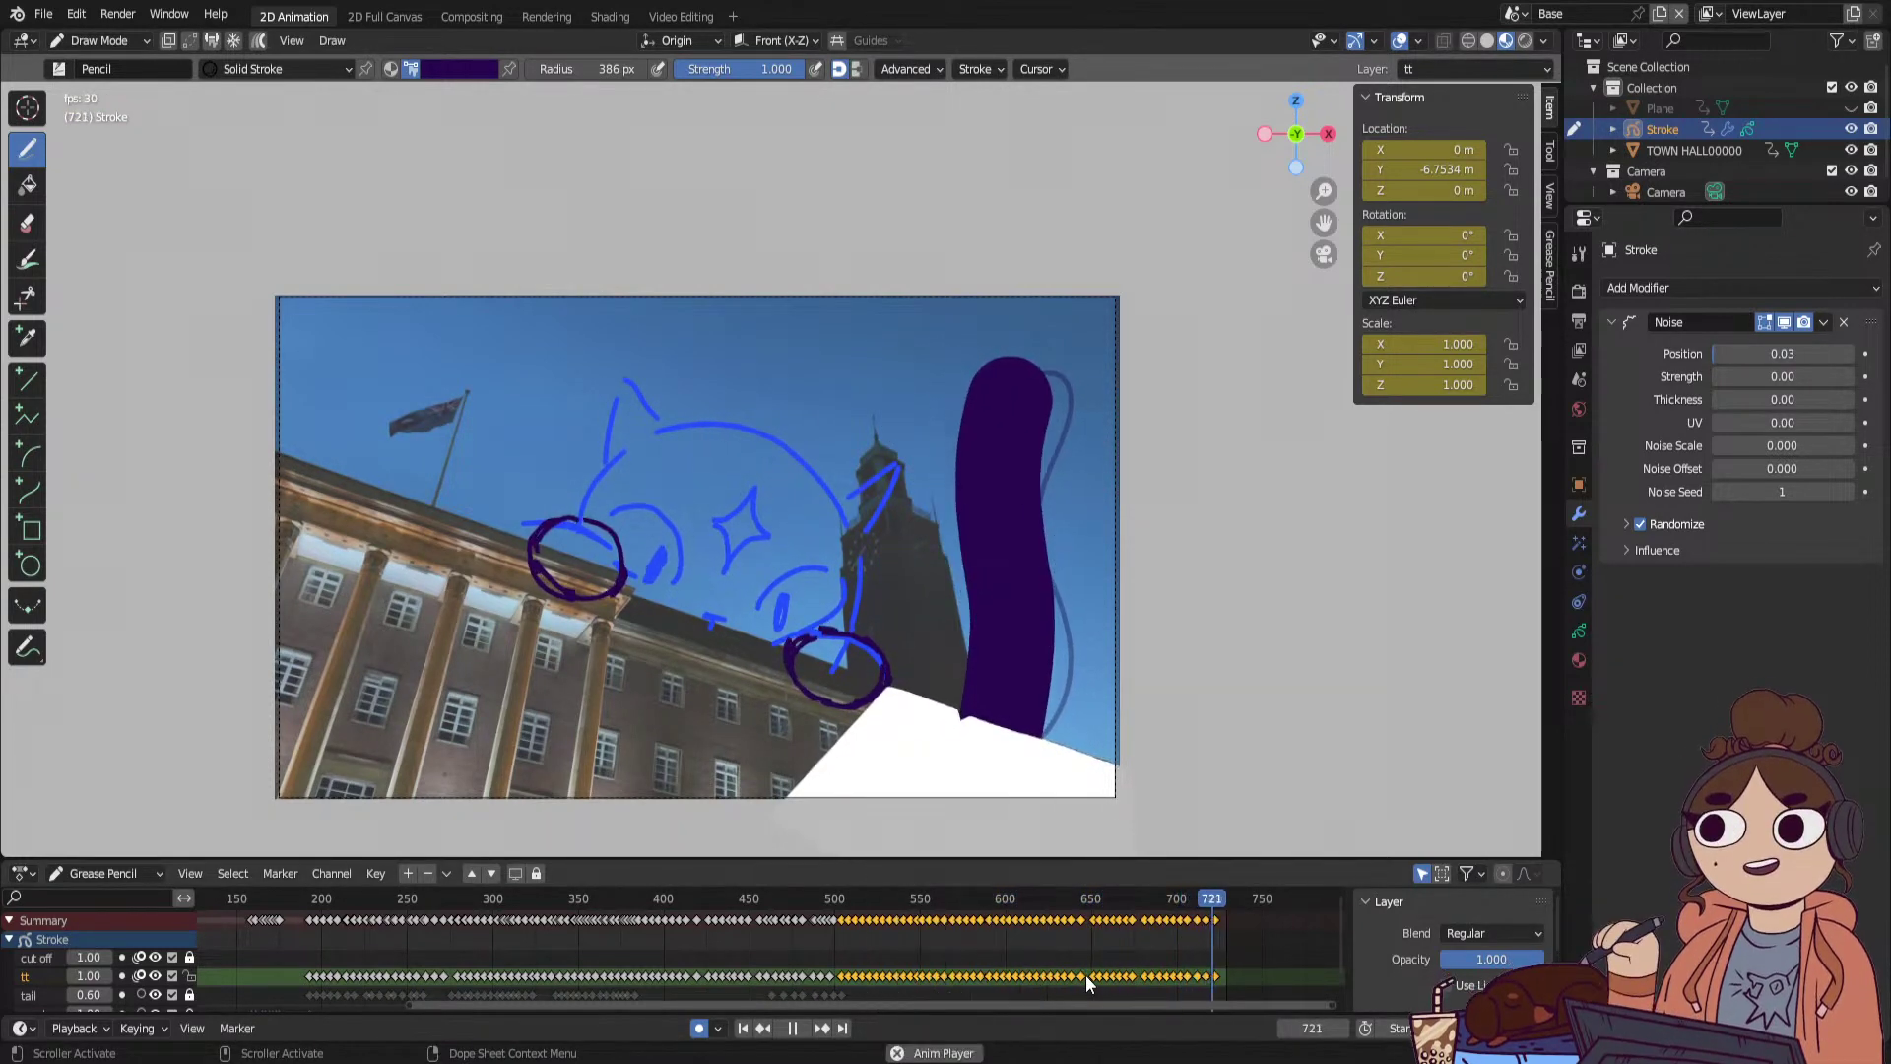
pyautogui.press('Escape')
pyautogui.press('Delete')
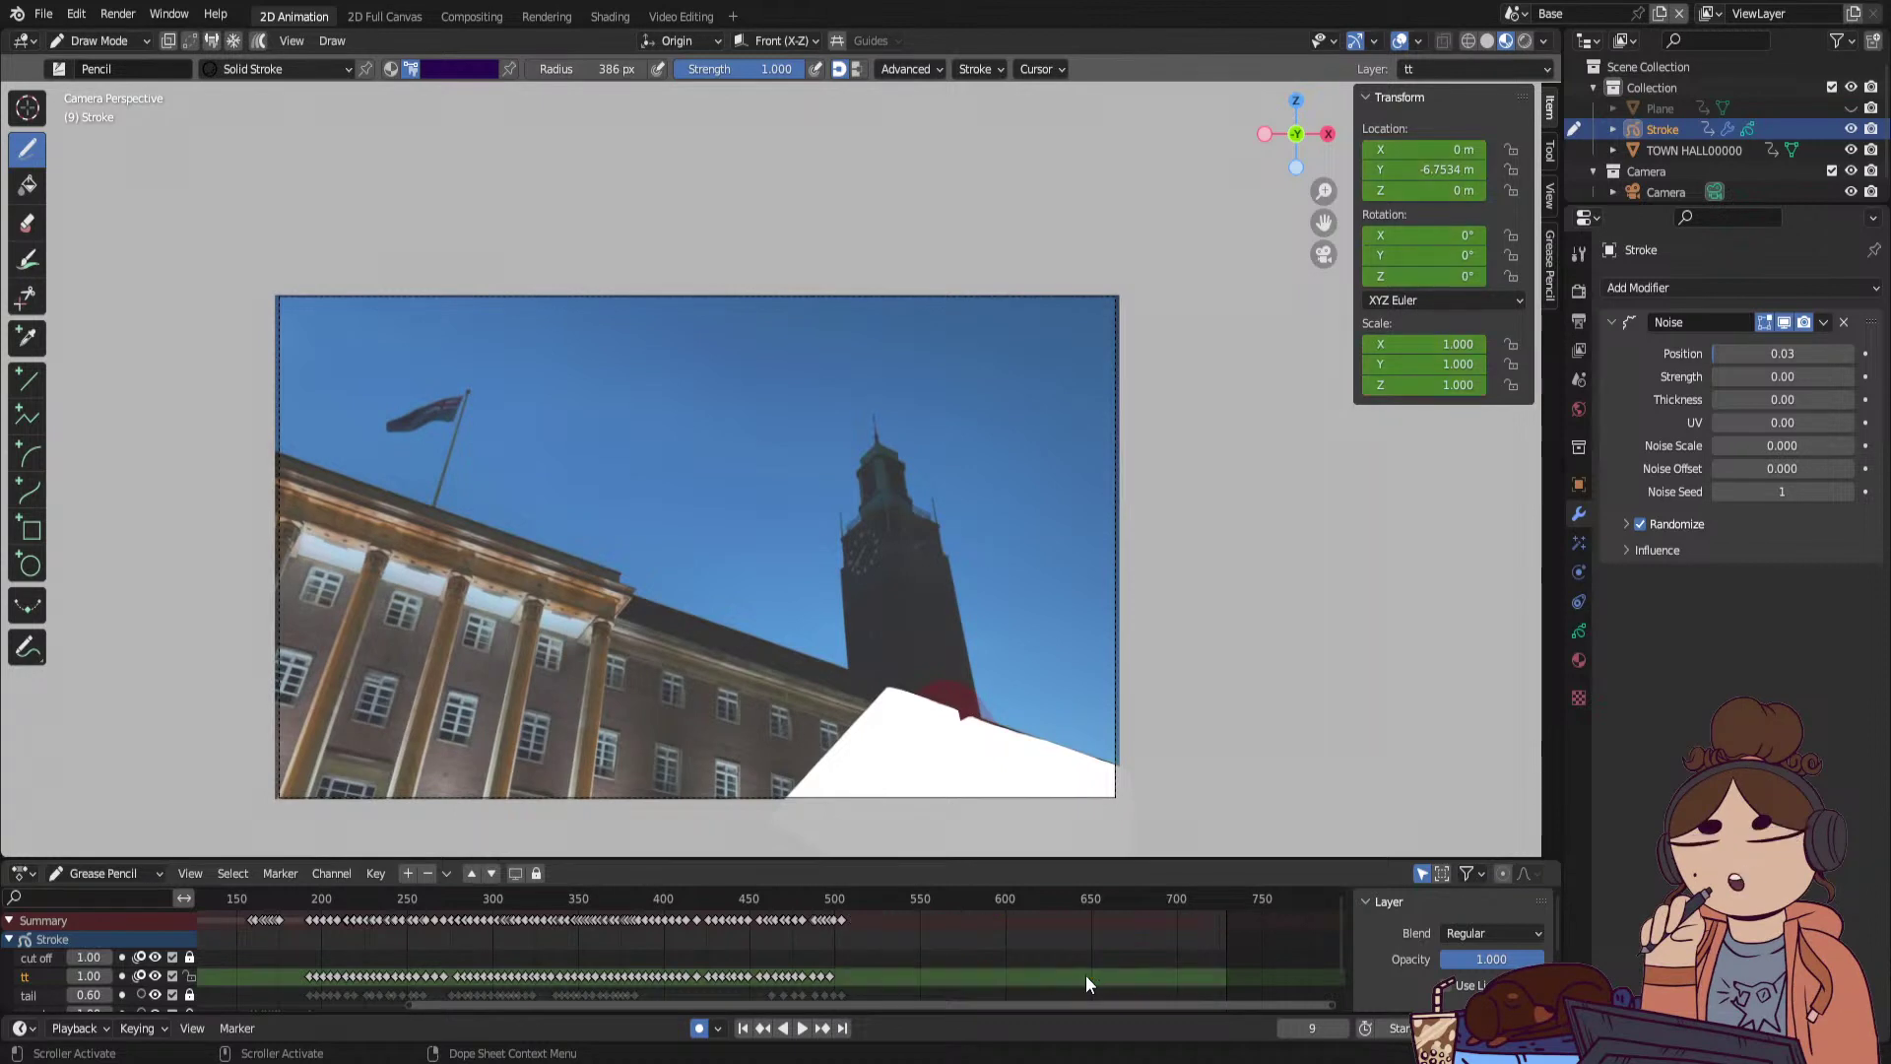
# Compare the tail's pose around frames 275 to 288 with its pose at the end of the sequence, around frames 499 to 516.
pyautogui.click(457, 900)
pyautogui.press('space')
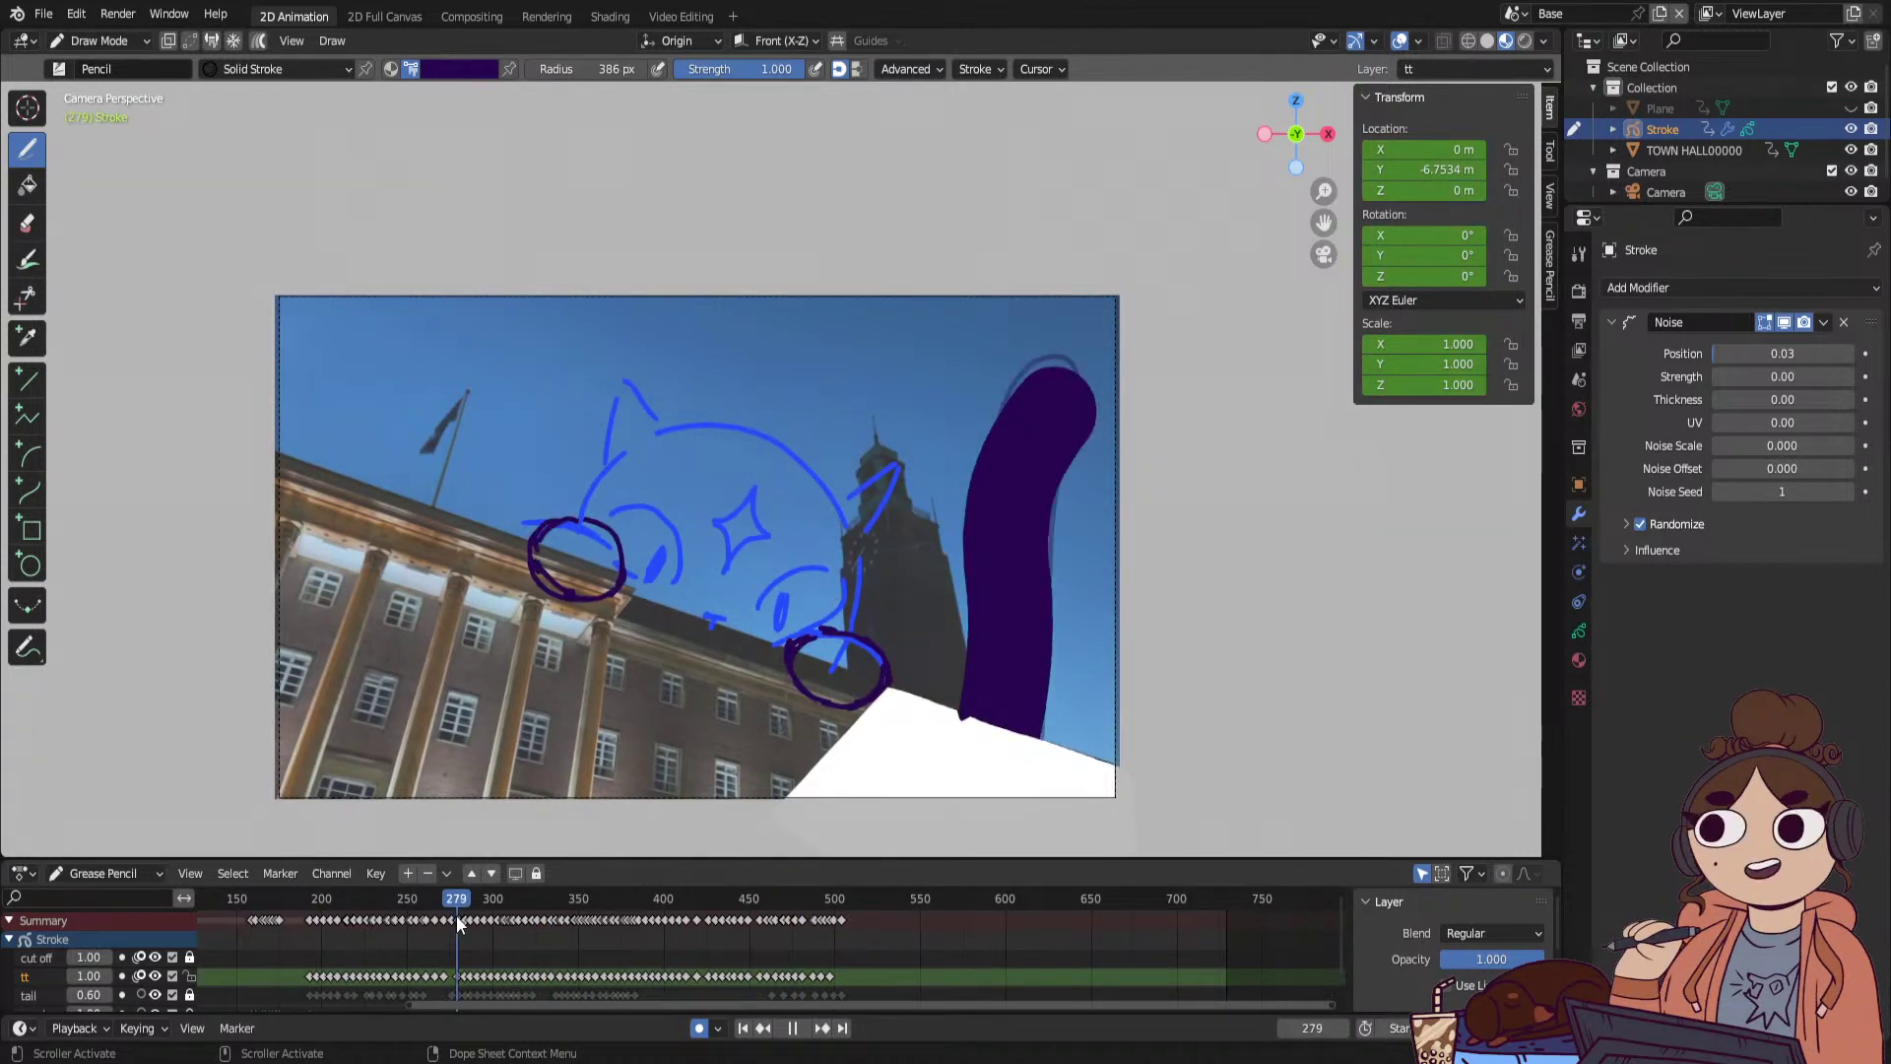
pyautogui.press('Escape')
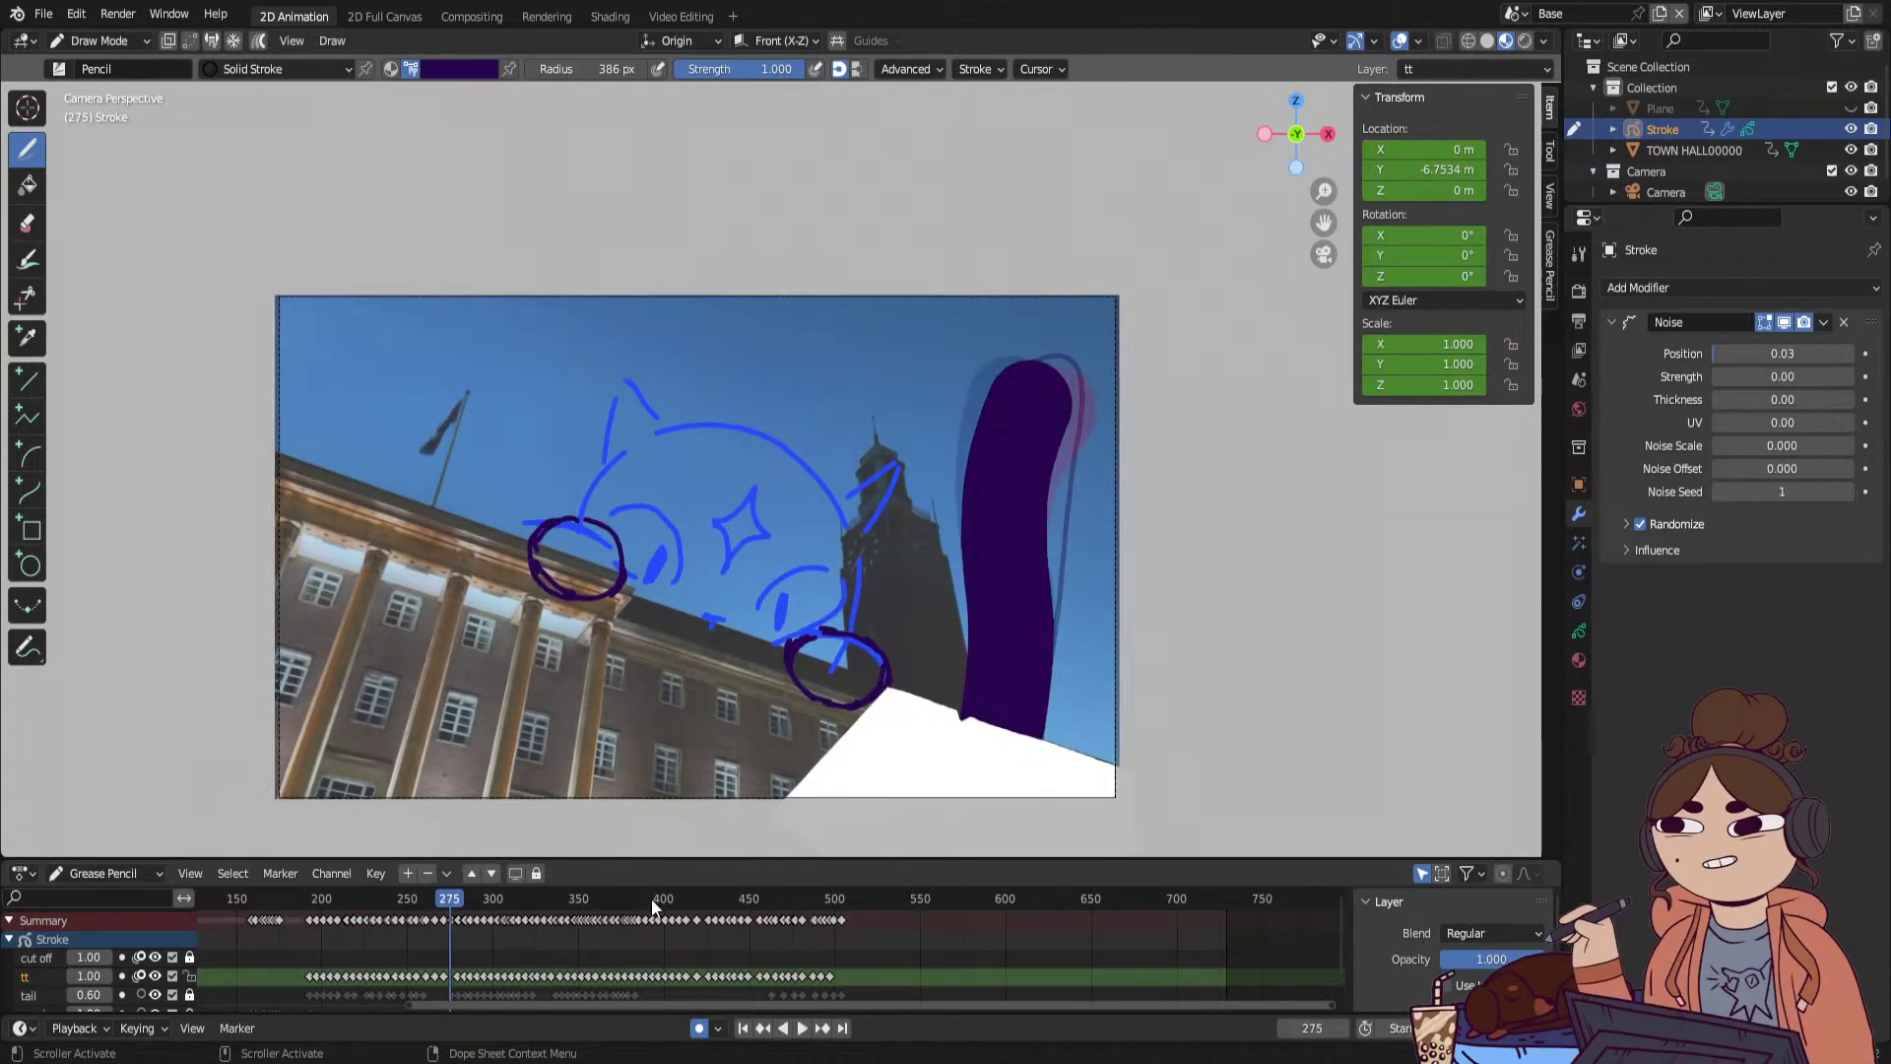
pyautogui.moveTo(847, 899); pyautogui.dragTo(451, 955)
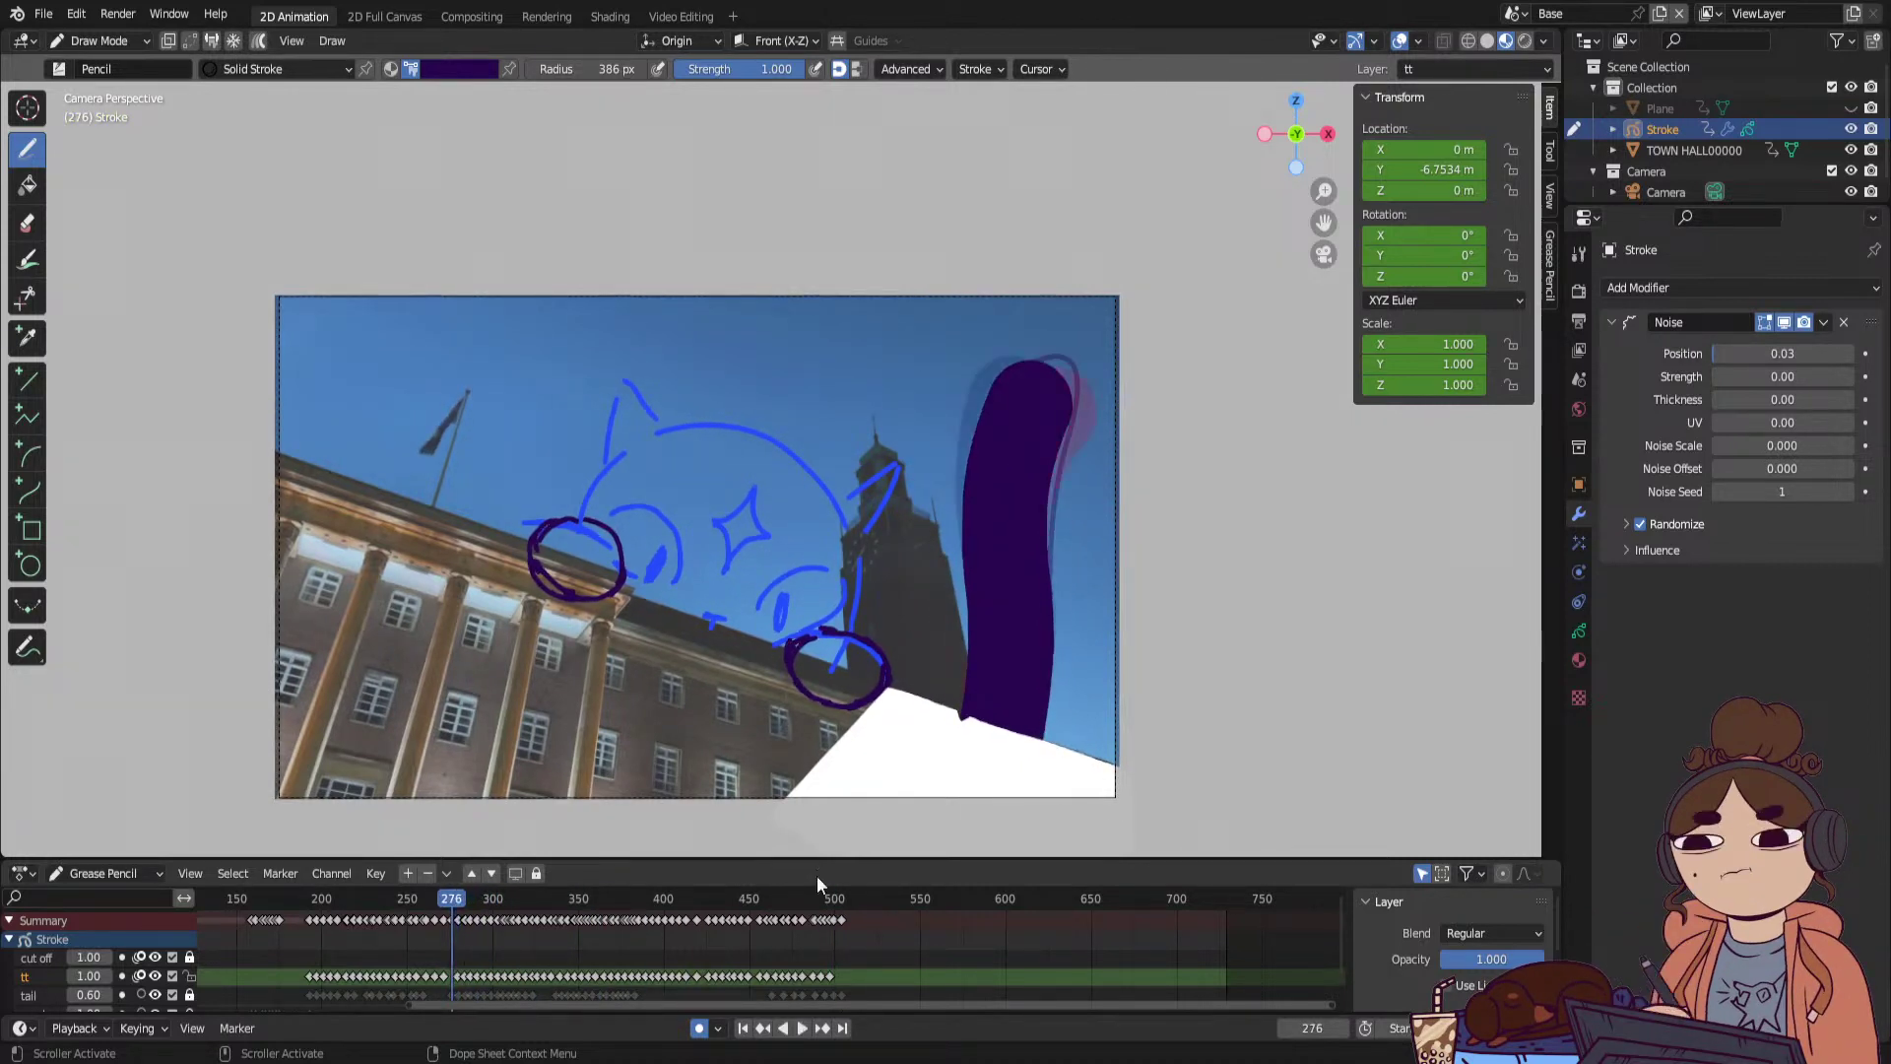
pyautogui.click(851, 898)
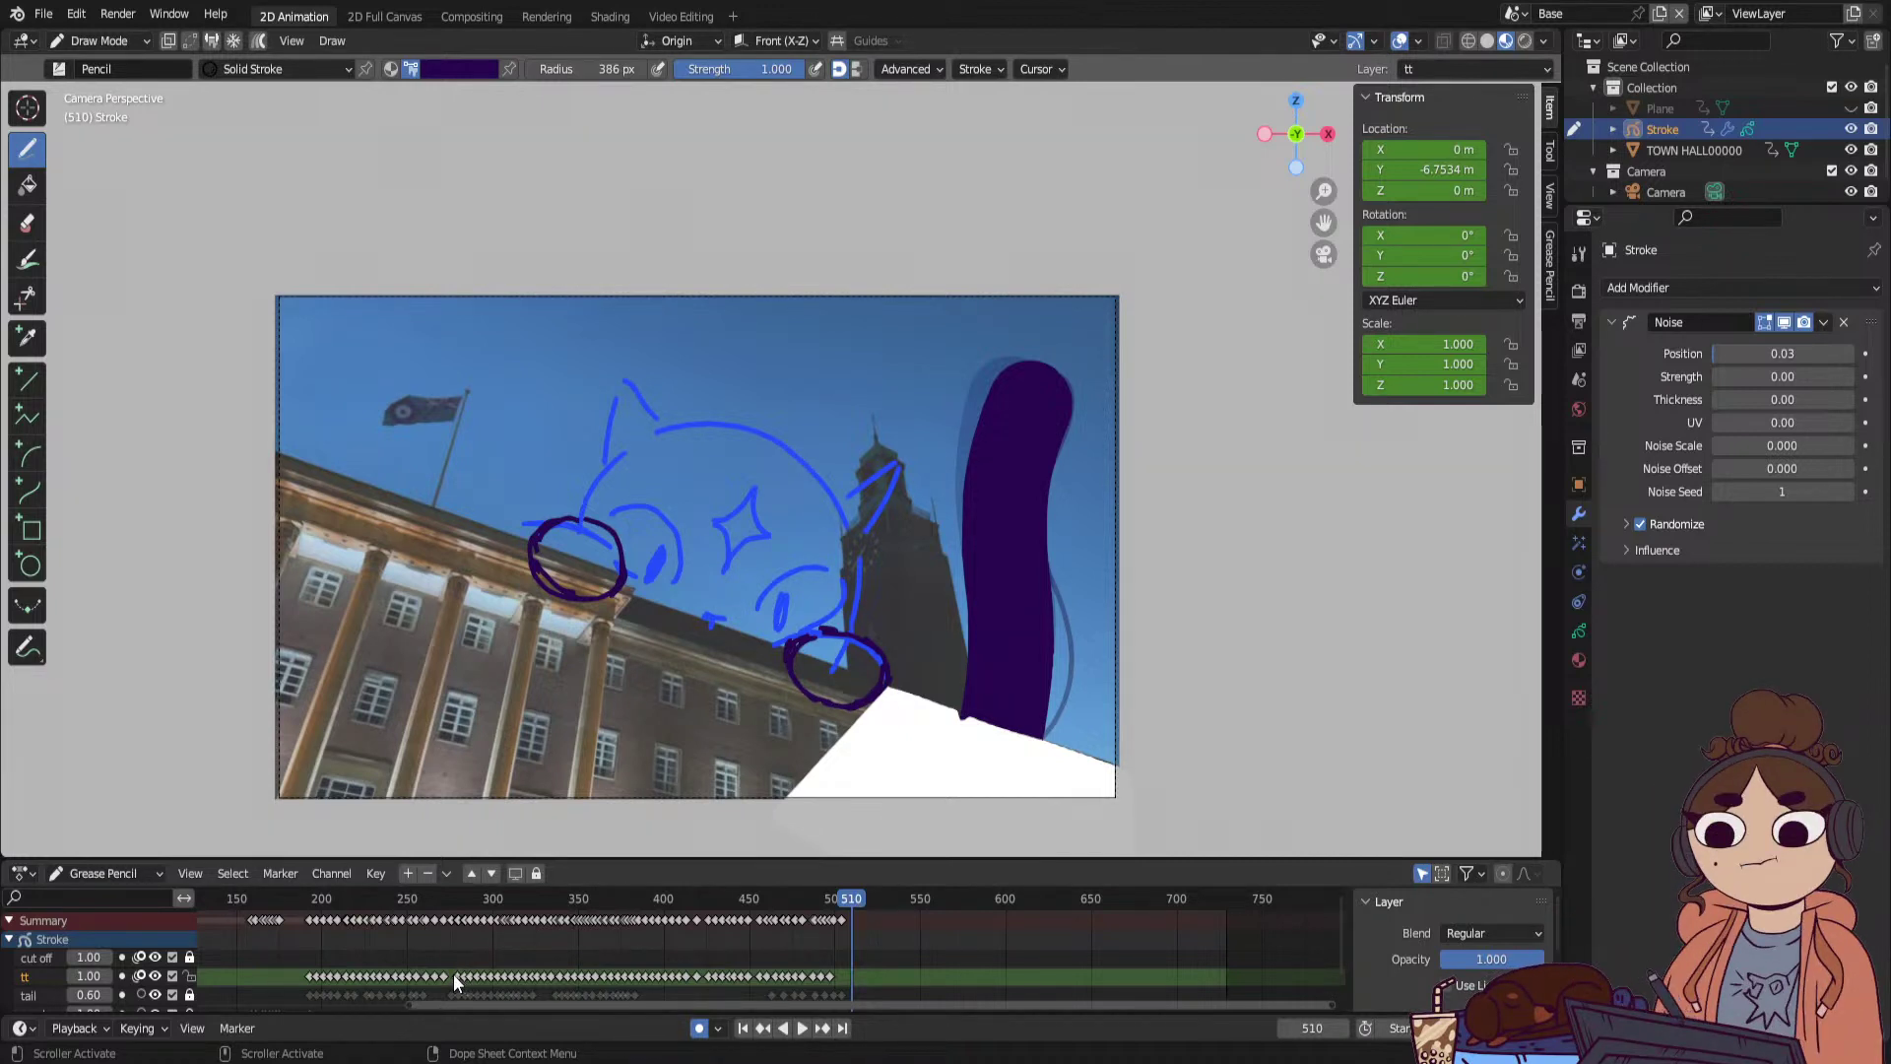
pyautogui.moveTo(443, 906); pyautogui.dragTo(457, 904)
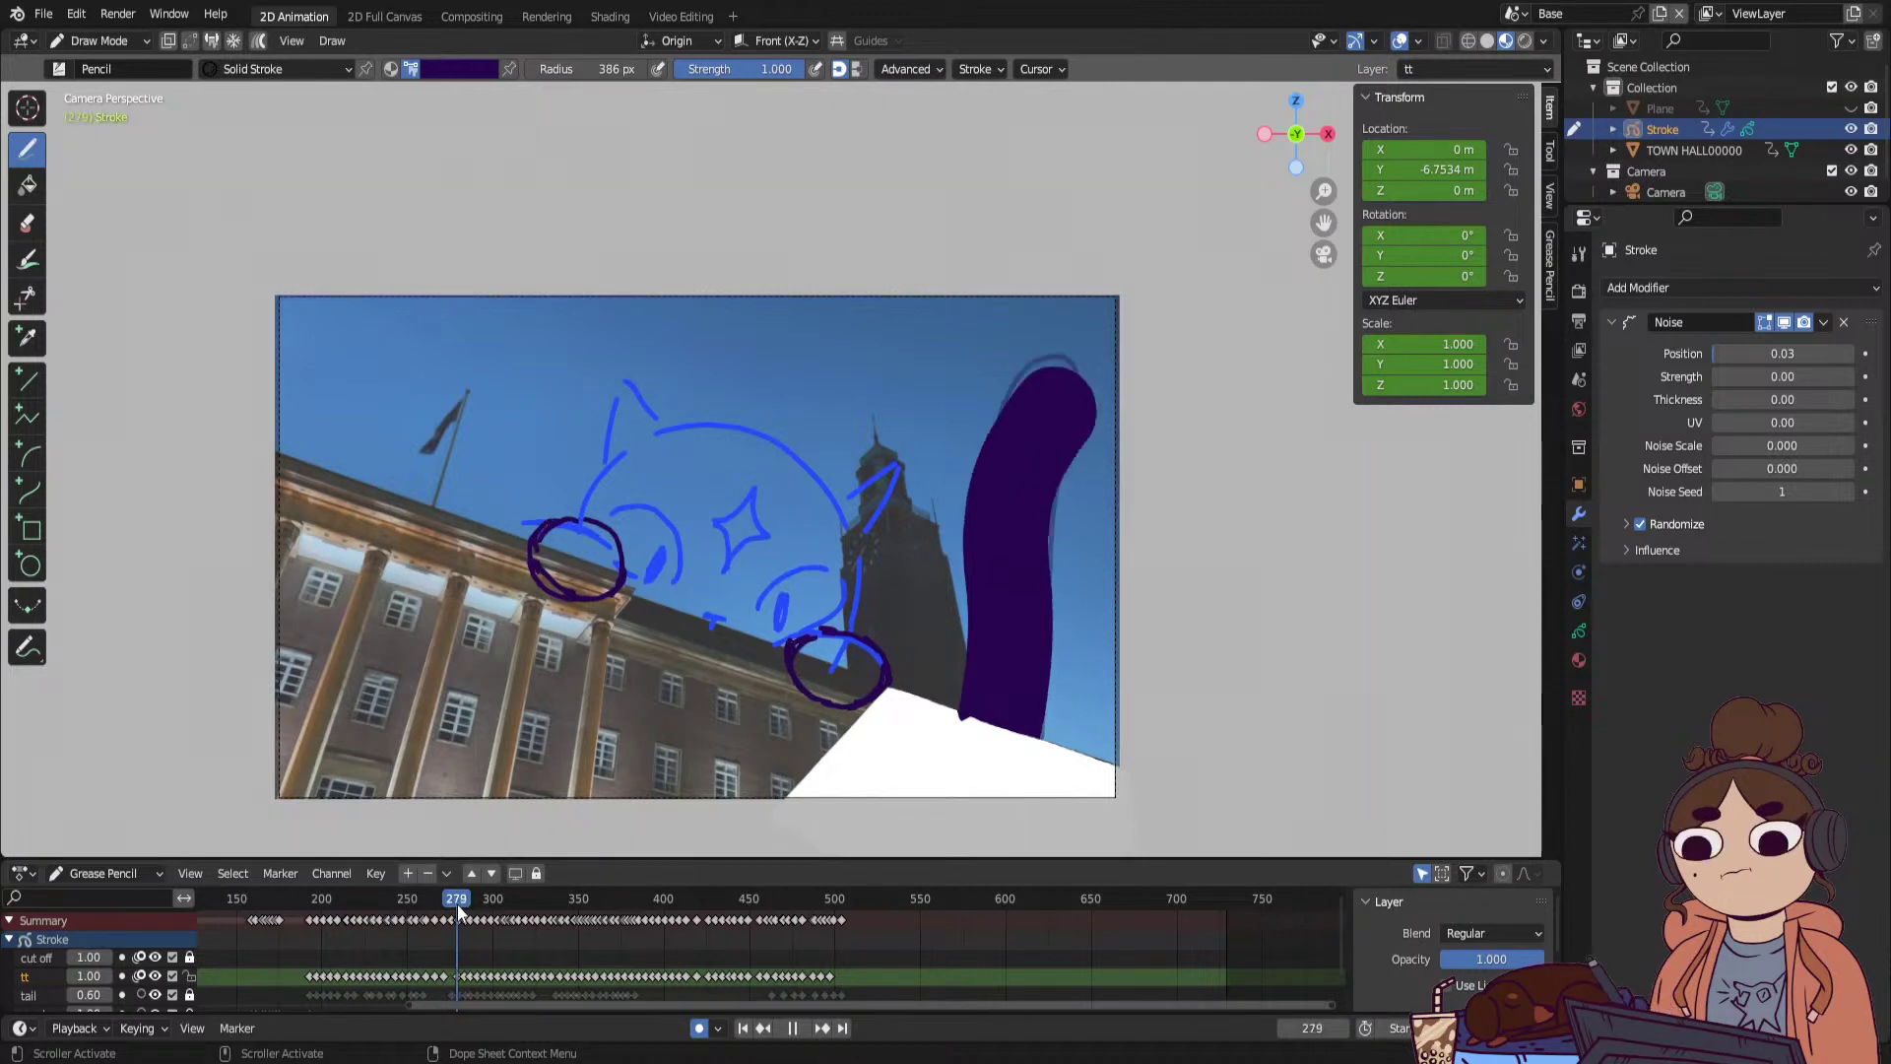
pyautogui.click(861, 894)
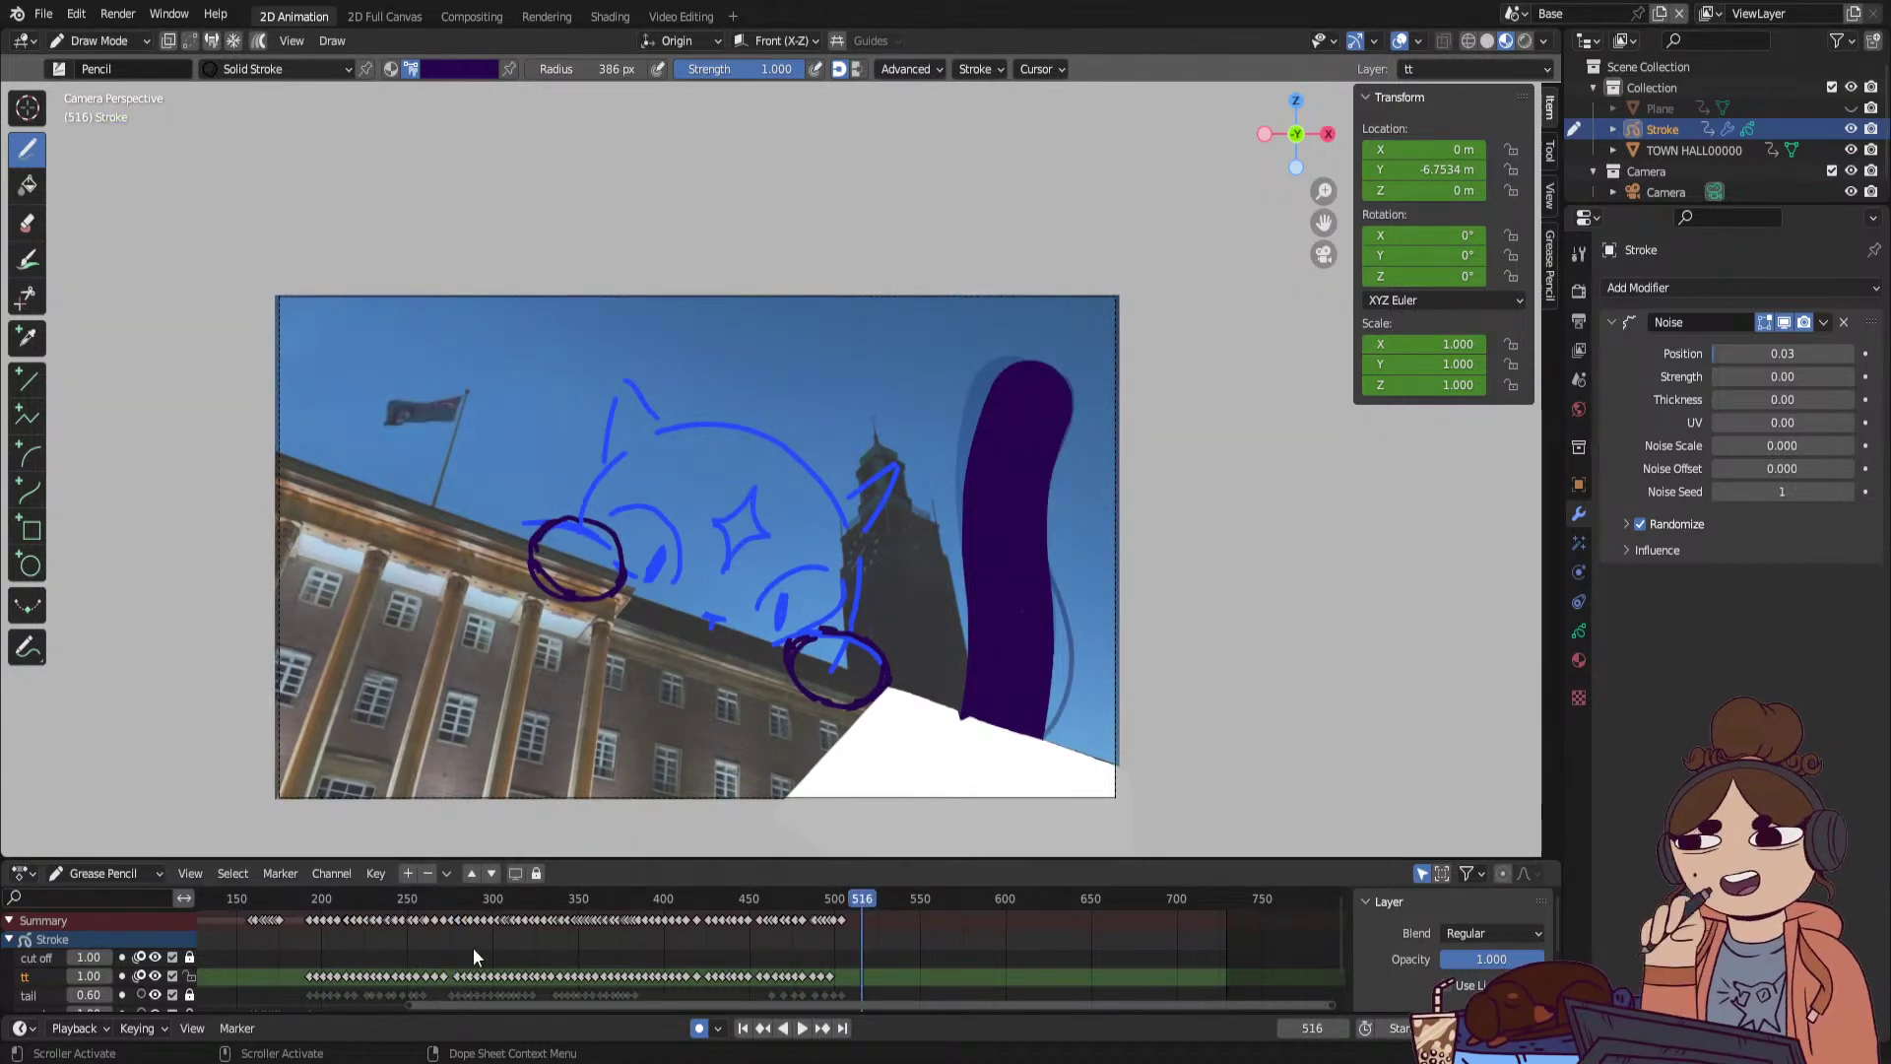
pyautogui.click(453, 900)
pyautogui.press('space')
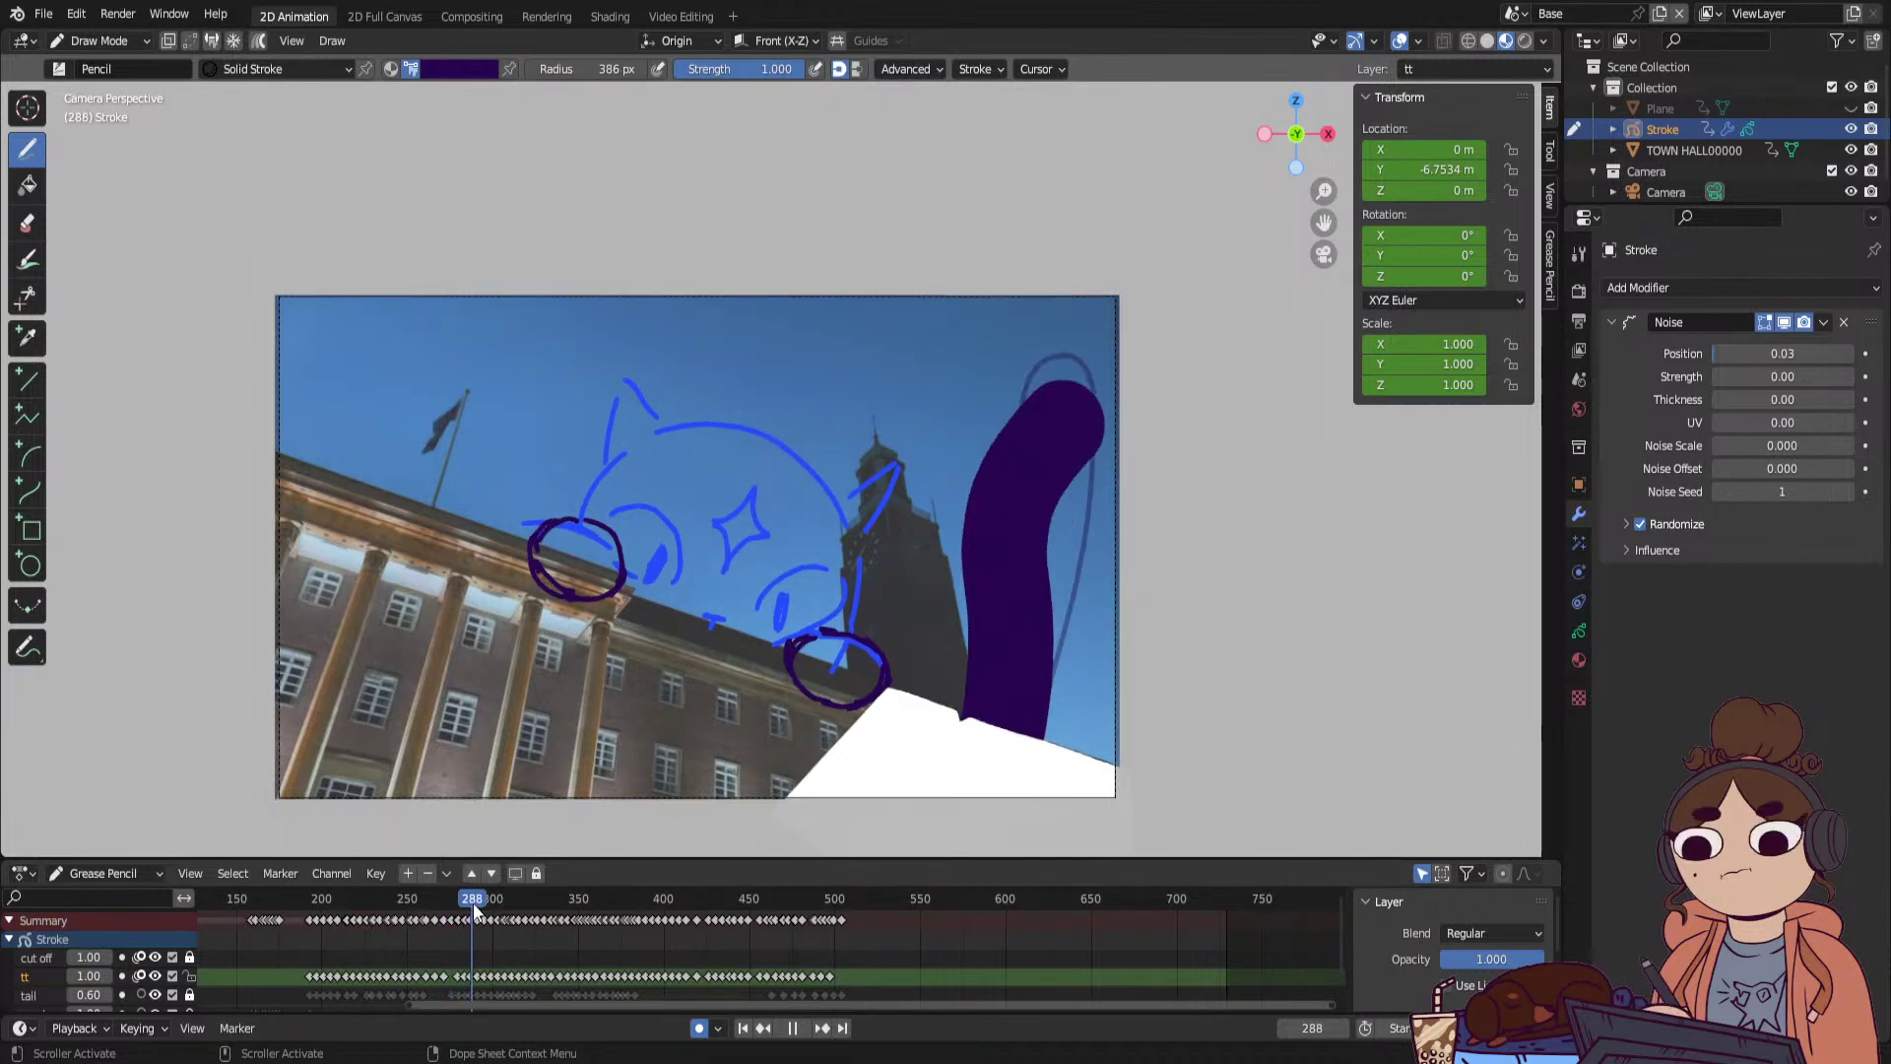
pyautogui.moveTo(500, 908)
pyautogui.mouseDown()
pyautogui.moveTo(605, 890)
pyautogui.moveTo(834, 914)
pyautogui.mouseUp()
pyautogui.press('space')
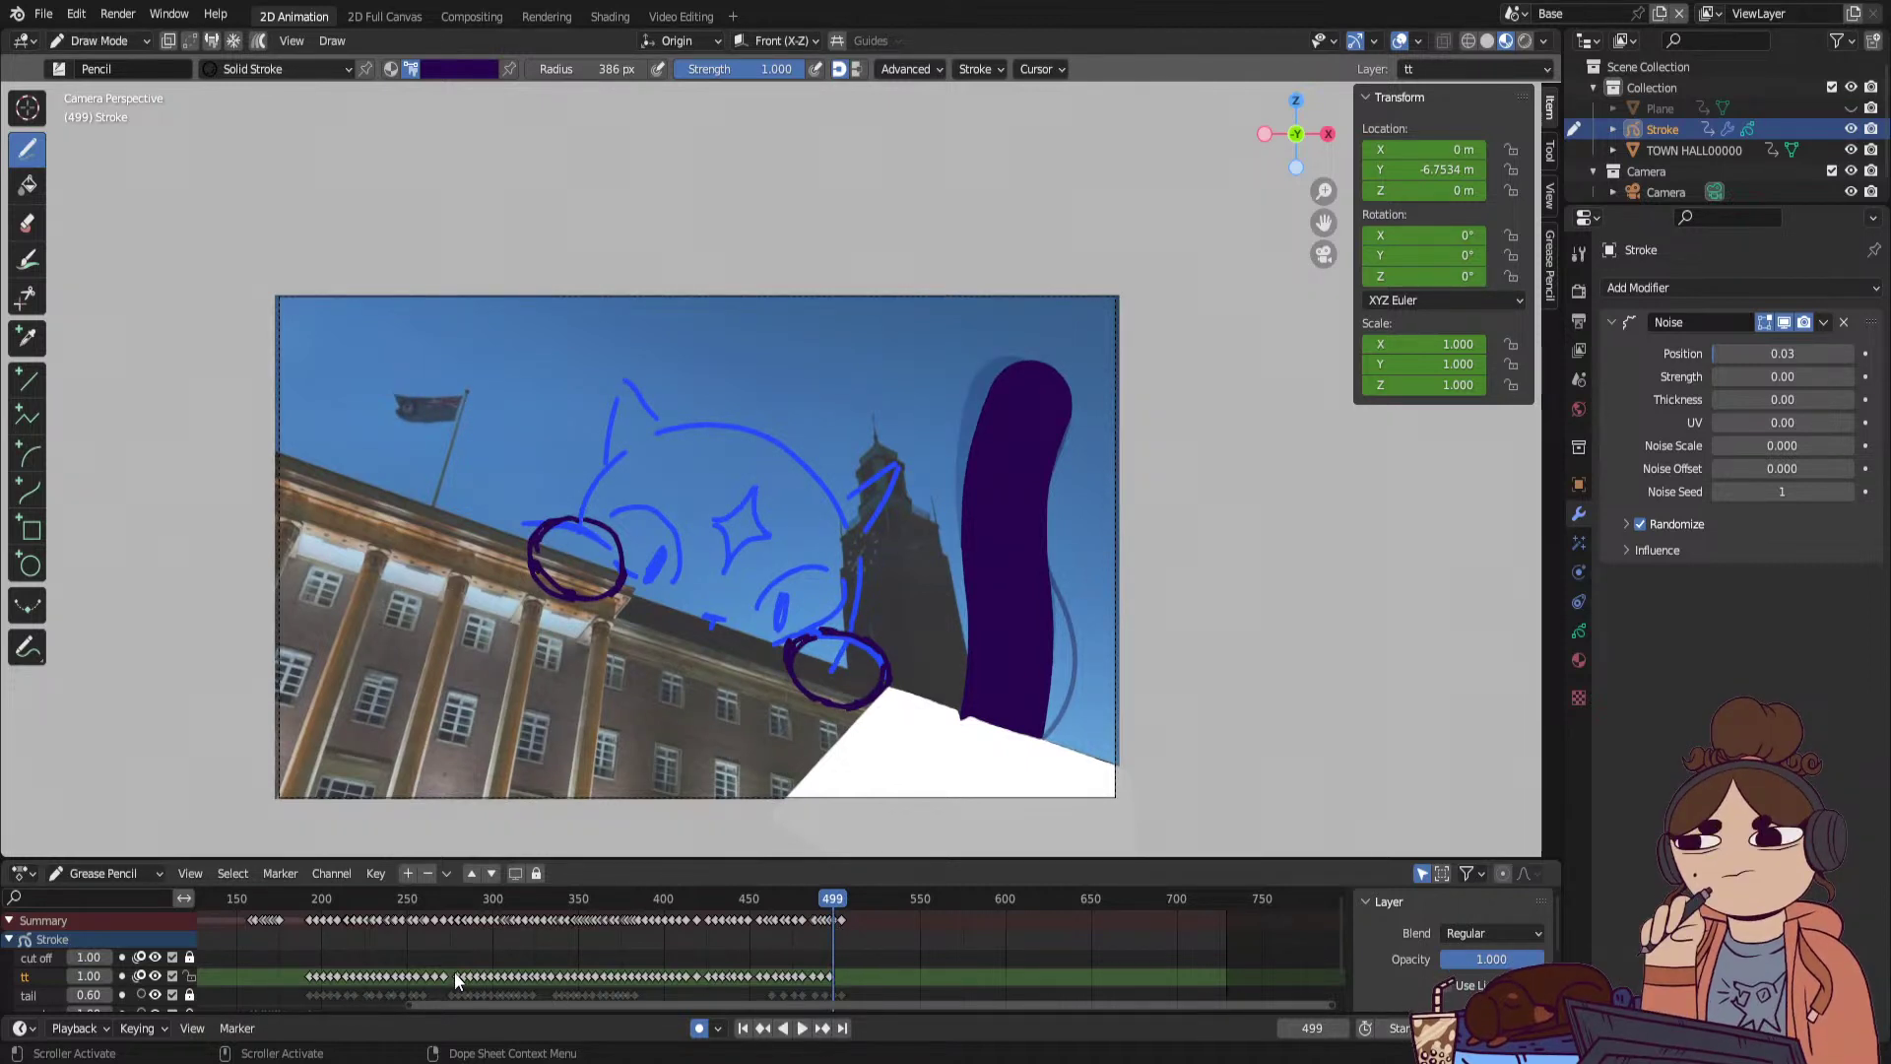
# Set the keyframe type of the tt layer's frames from about 279 to 499 to Breakdown.
pyautogui.moveTo(451, 967); pyautogui.dragTo(859, 979)
pyautogui.rightClick(783, 977)
pyautogui.moveTo(771, 866)
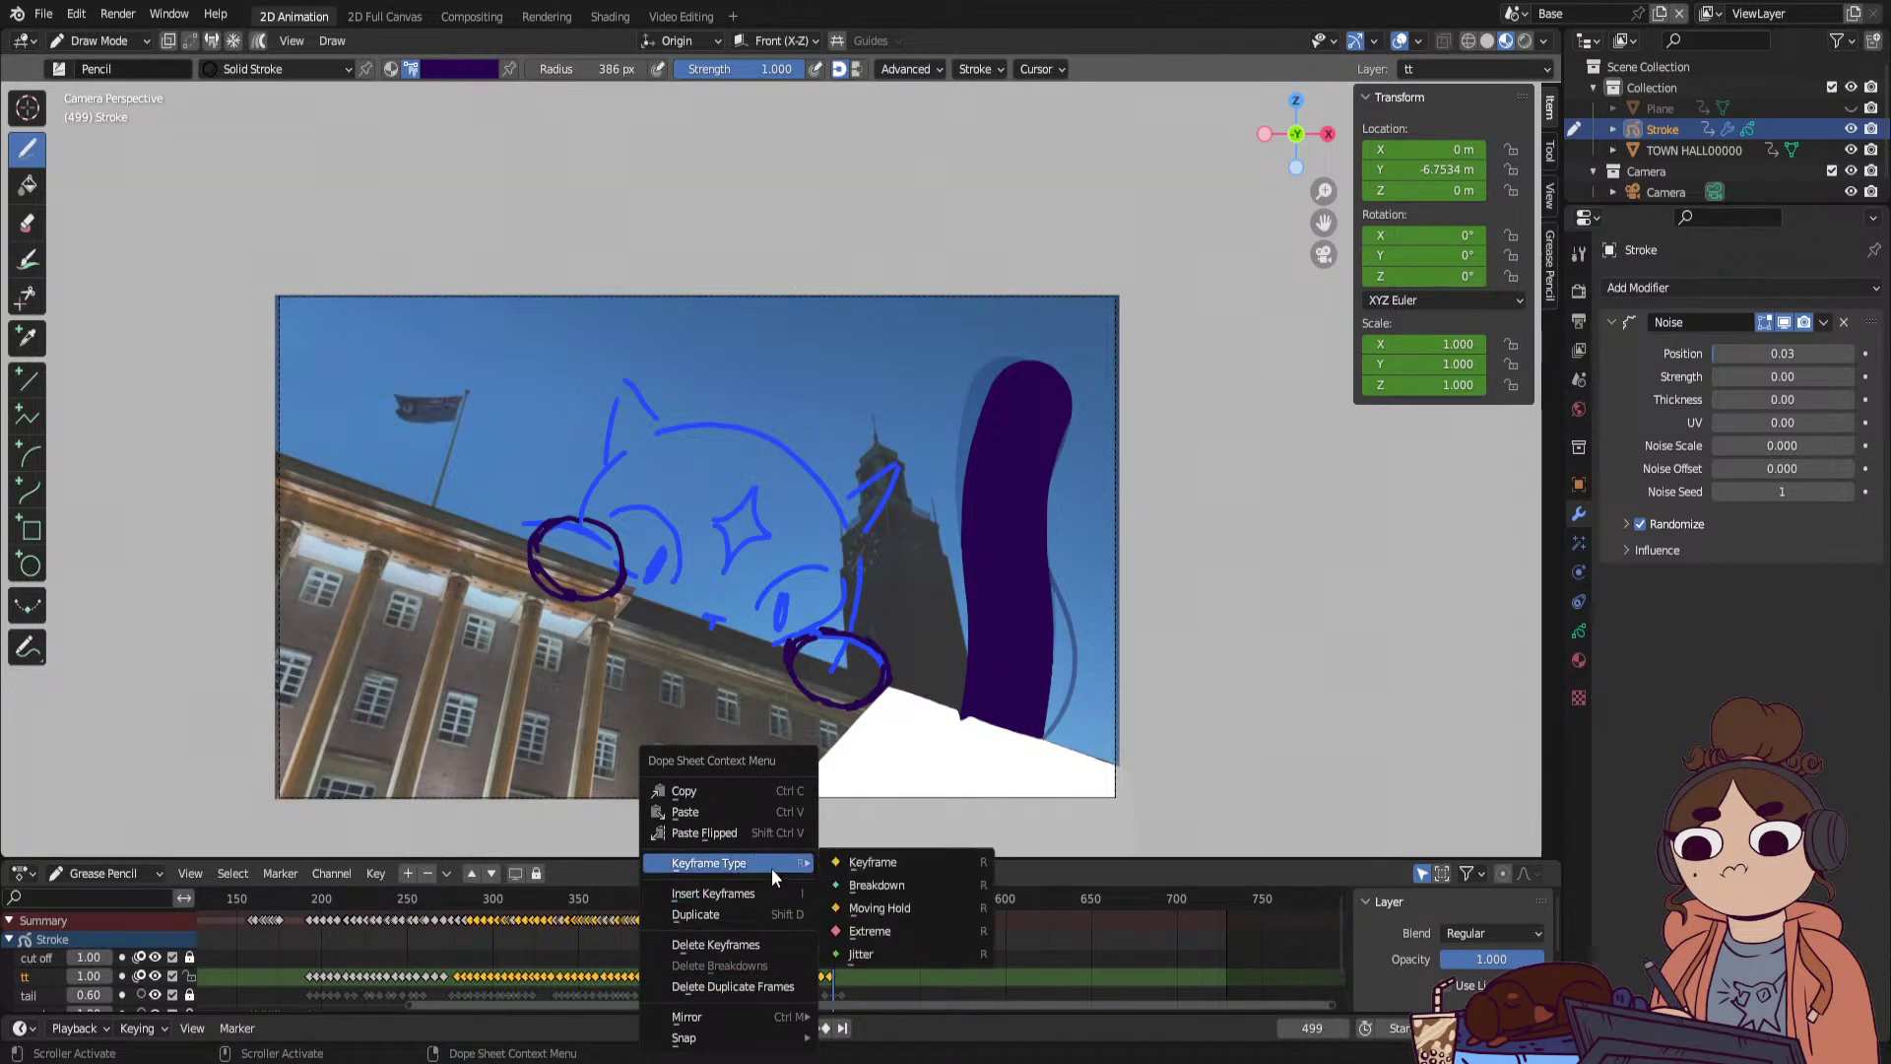
pyautogui.click(876, 885)
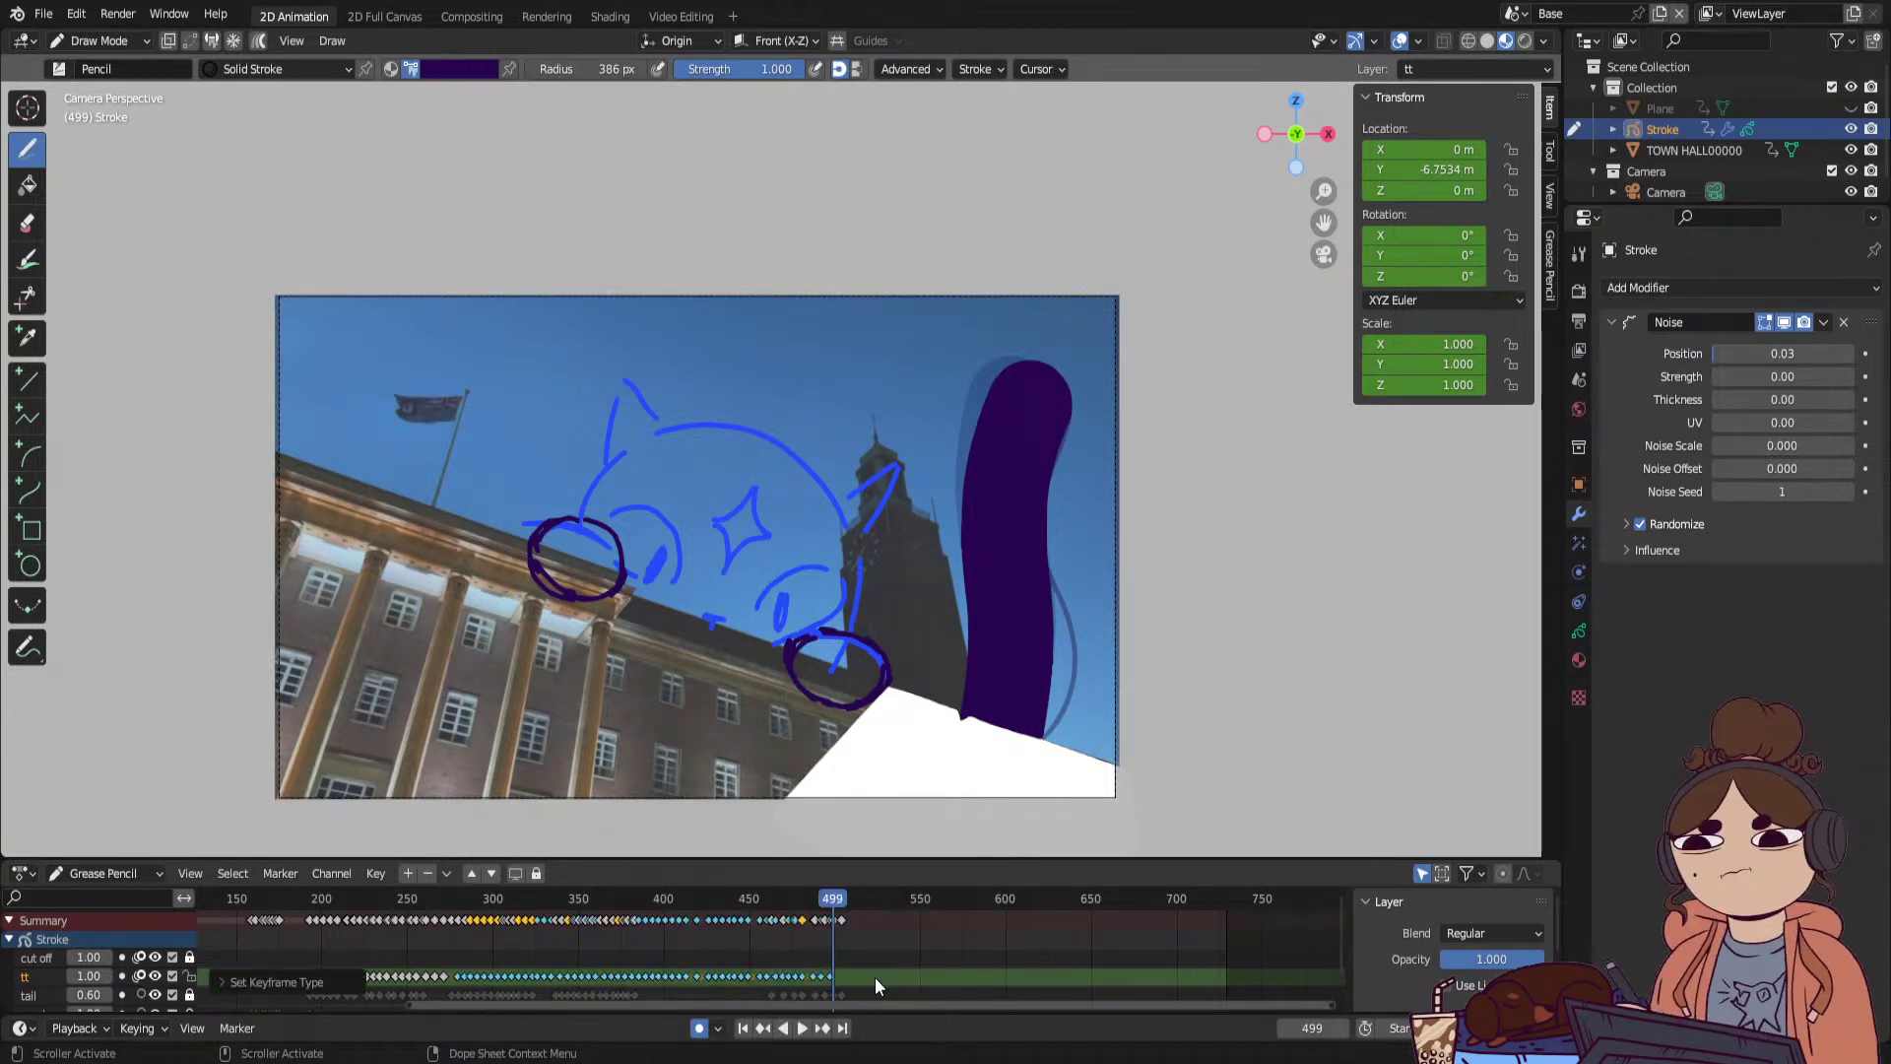
# Set the keyframe type of the tt layer's frames from about 279 to 499 to Extreme and deselect them.
pyautogui.moveTo(863, 978); pyautogui.dragTo(464, 971)
pyautogui.rightClick(465, 972)
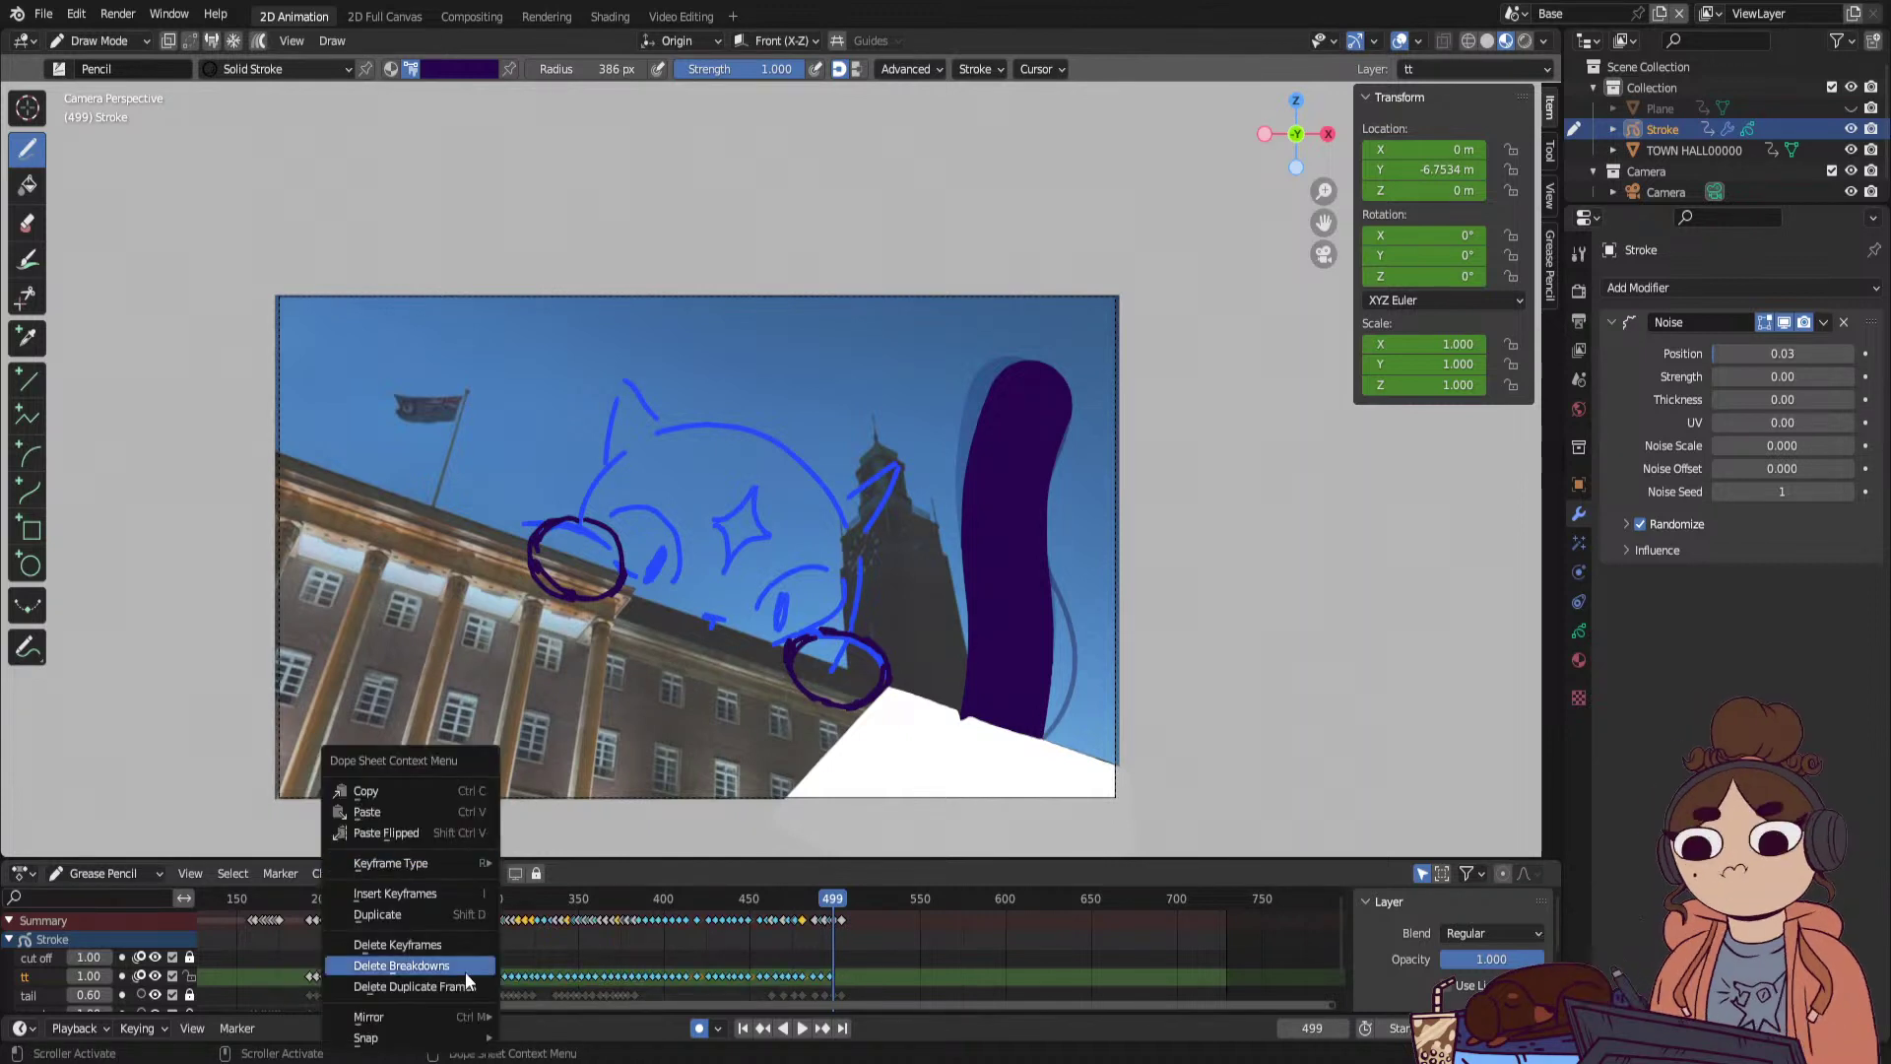
pyautogui.moveTo(487, 861)
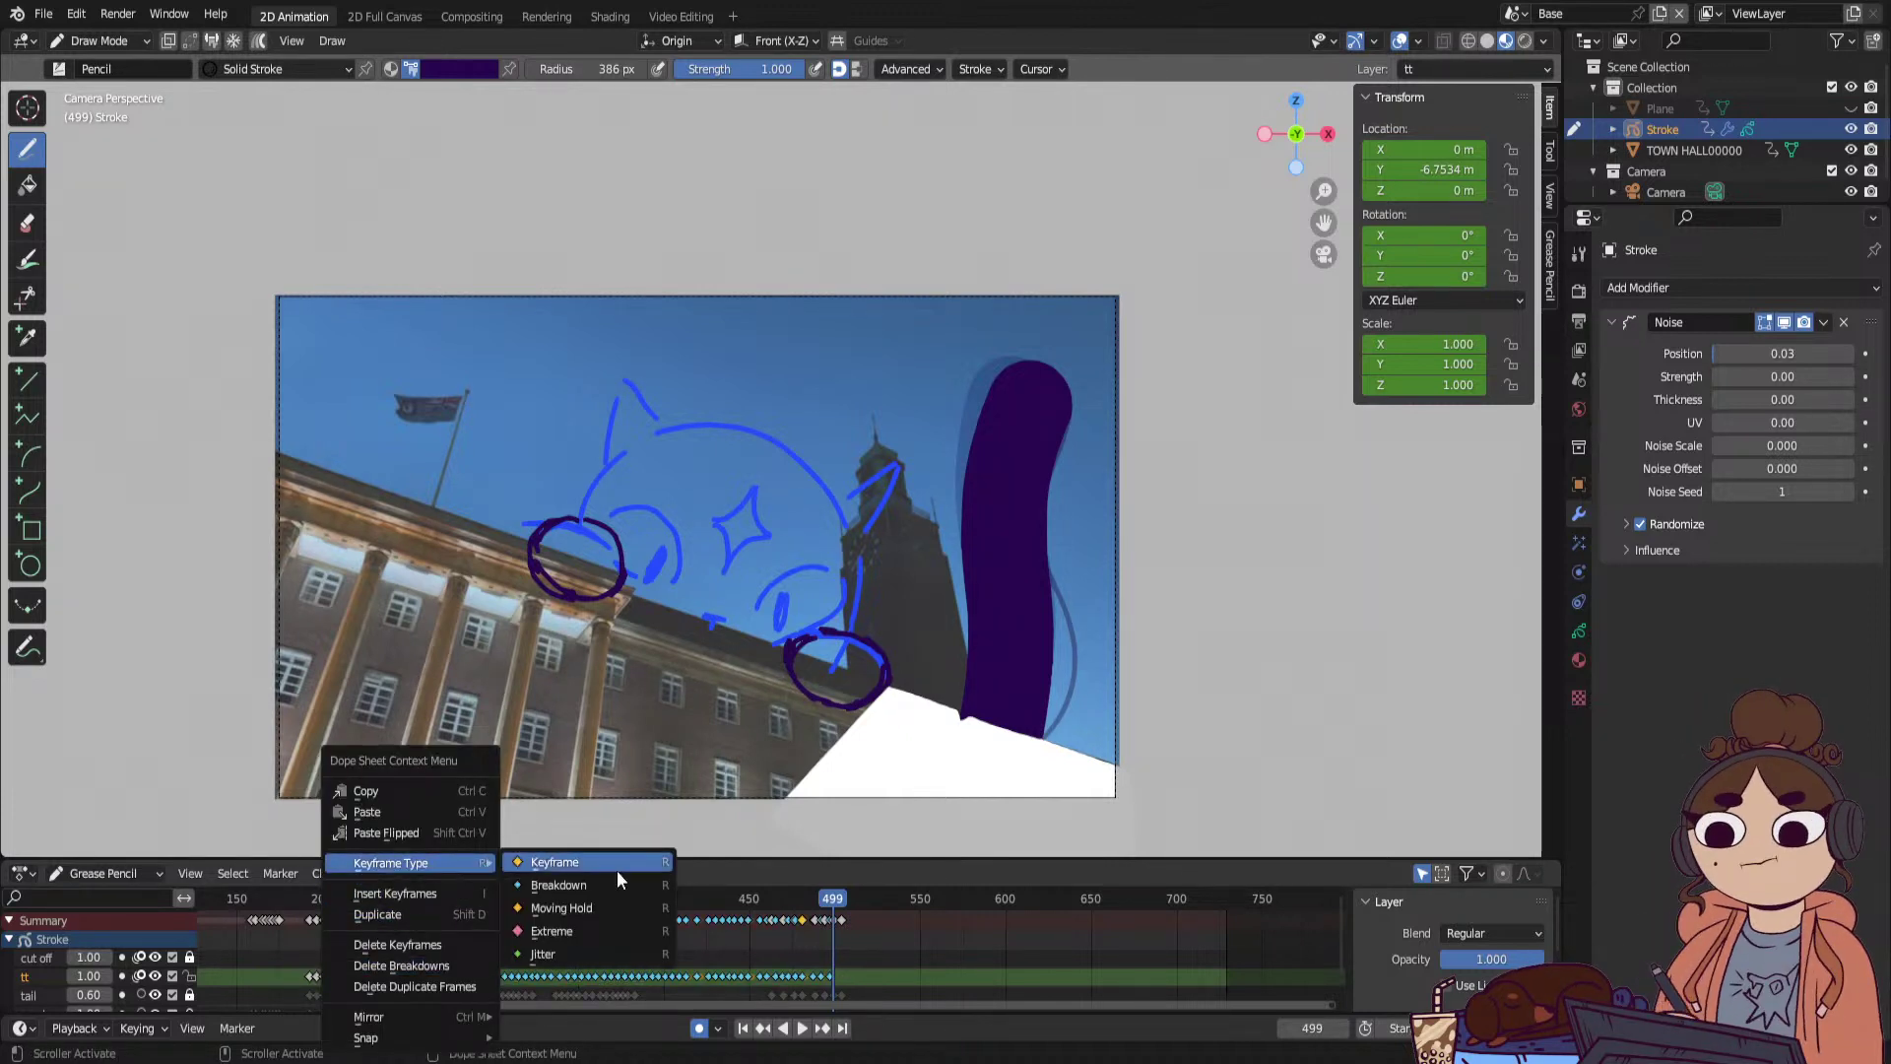
pyautogui.click(616, 931)
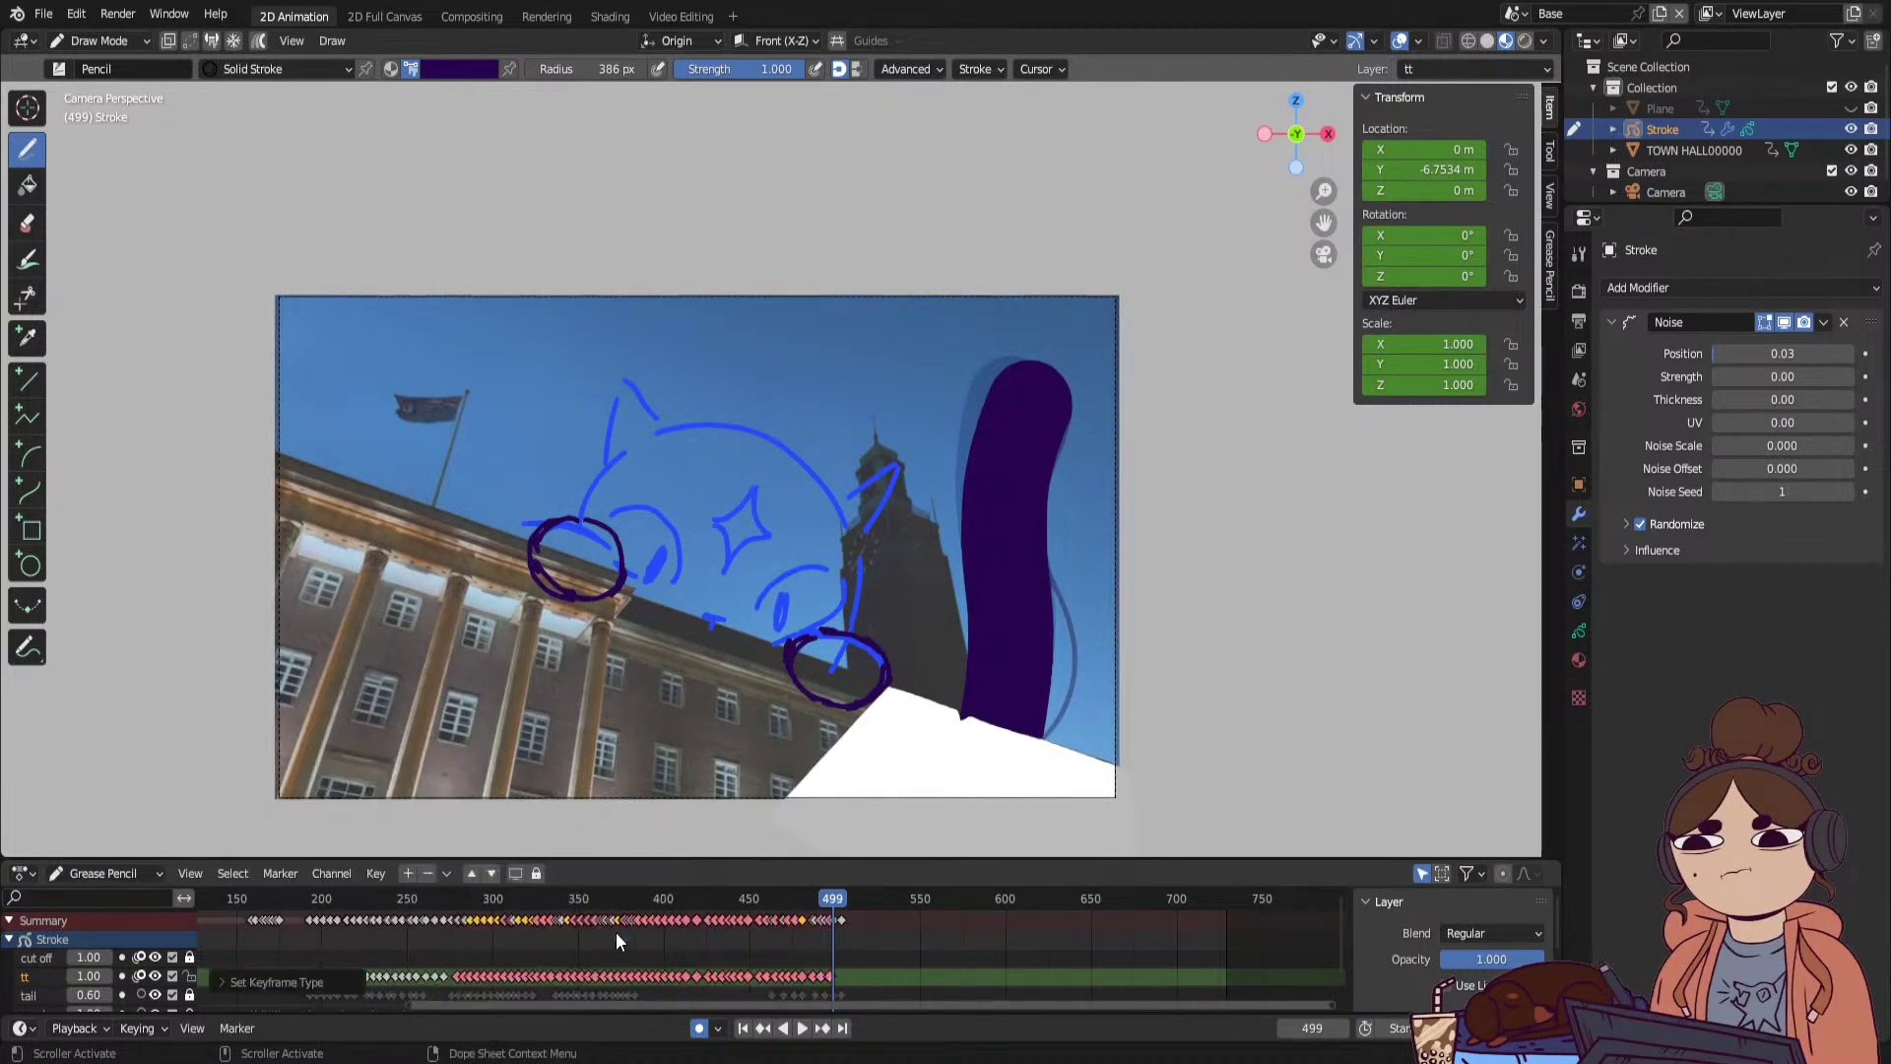
pyautogui.click(881, 977)
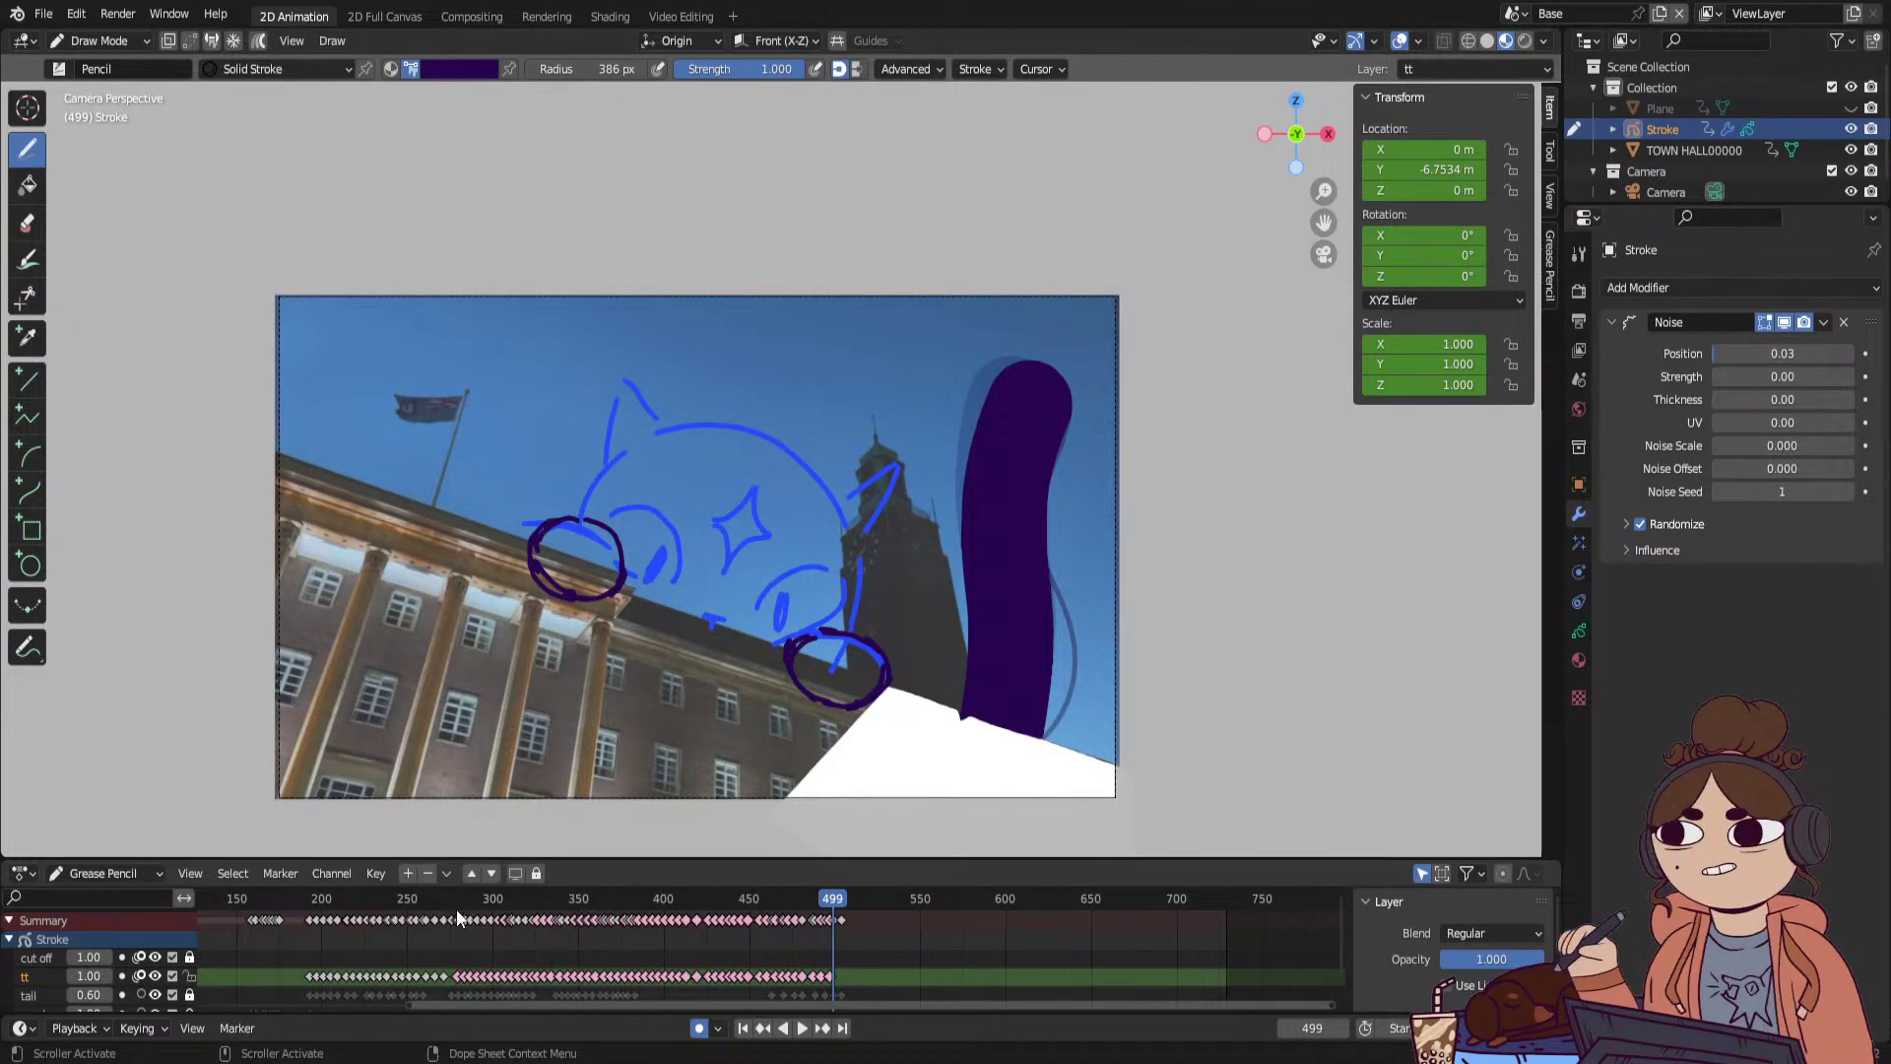
# Scrub through the tail animation, including the frames before the section marked Extreme.
pyautogui.moveTo(436, 903)
pyautogui.mouseDown()
pyautogui.moveTo(400, 904)
pyautogui.moveTo(646, 911)
pyautogui.mouseUp()
pyautogui.press('space')
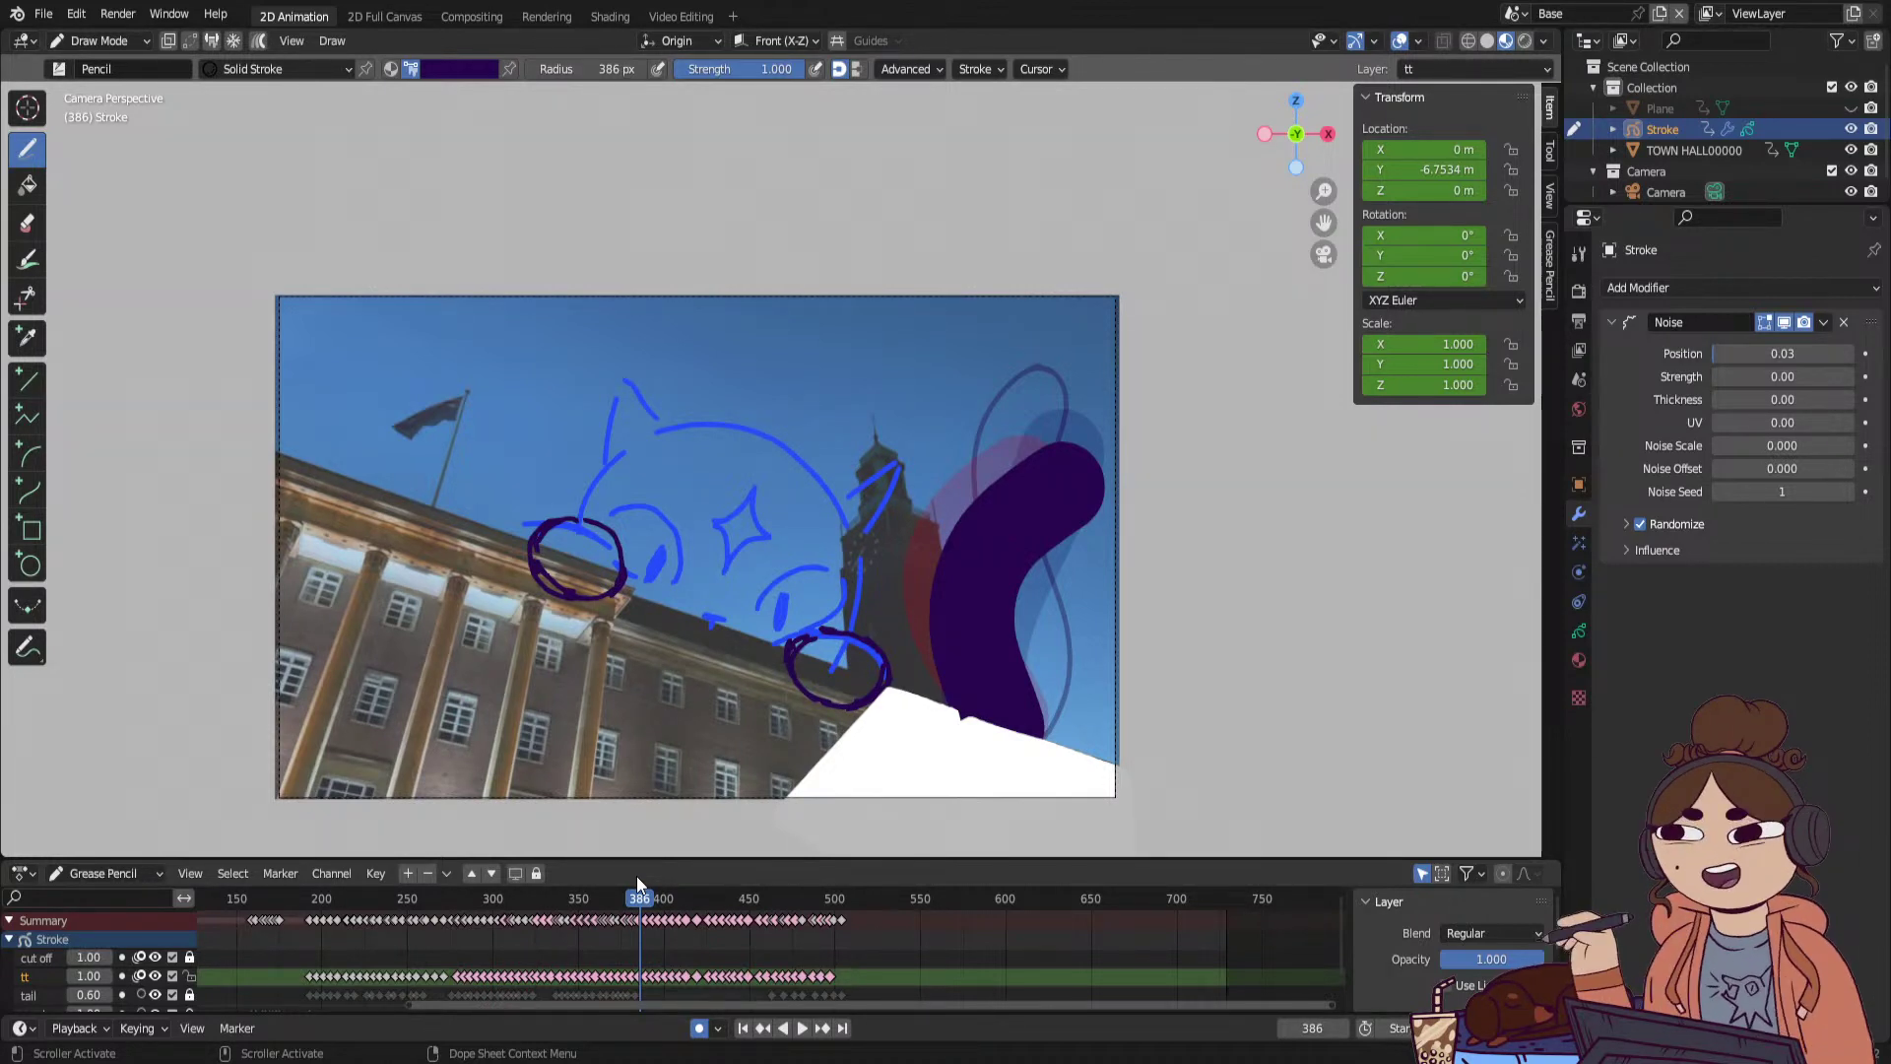
pyautogui.moveTo(778, 1004); pyautogui.dragTo(597, 993)
pyautogui.moveTo(493, 898); pyautogui.dragTo(636, 914)
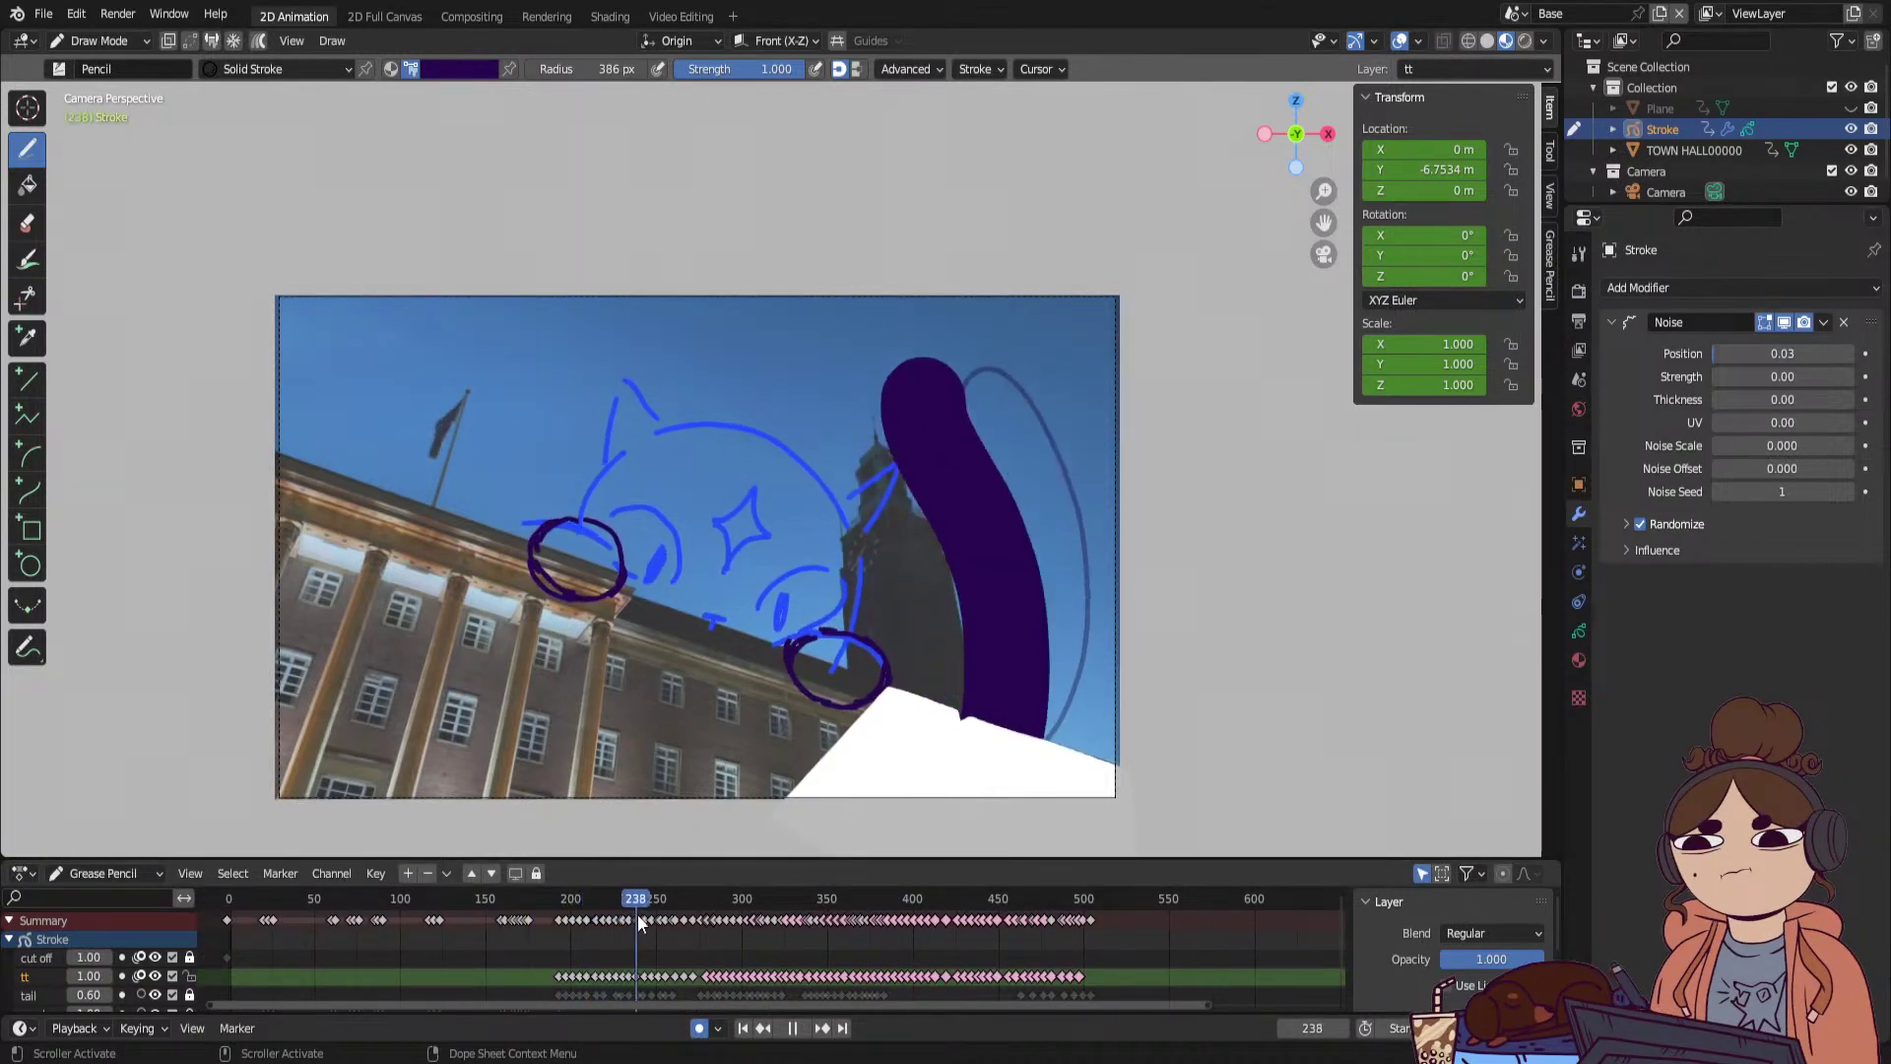
pyautogui.press('space')
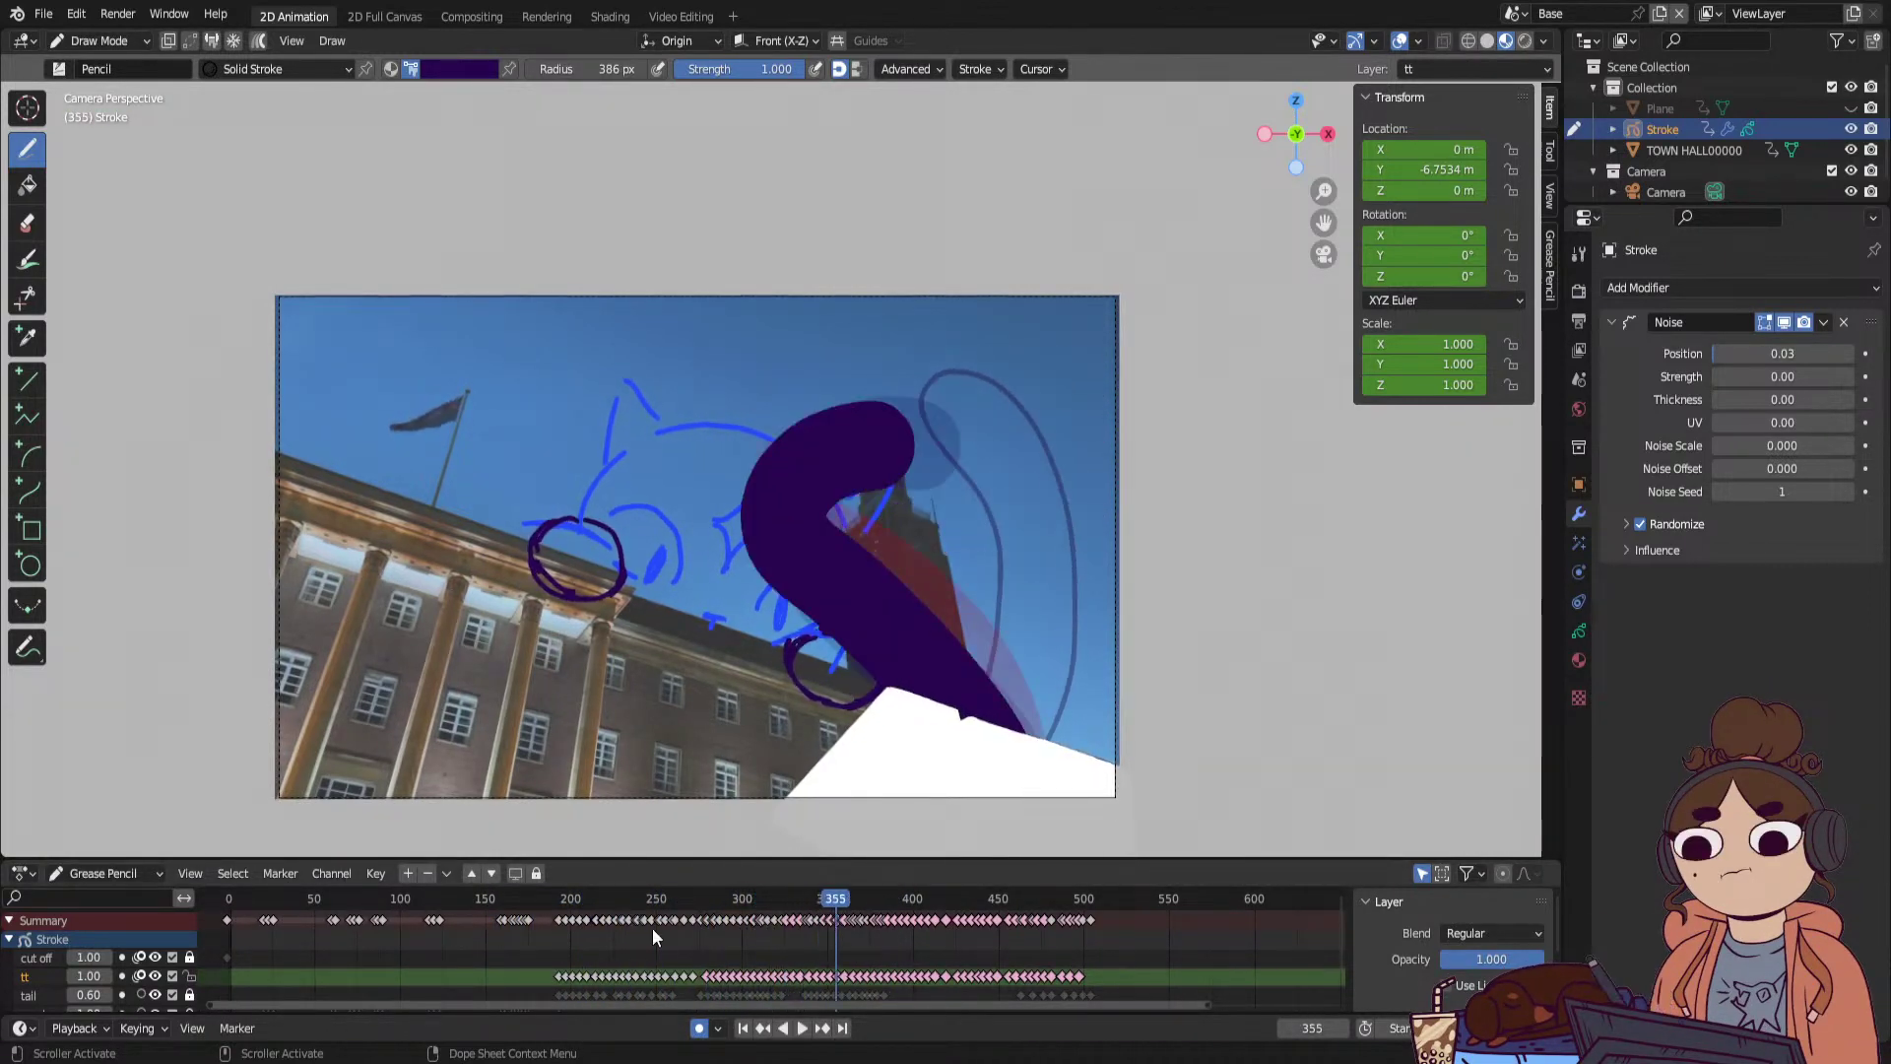
# Hide the rough tail layer and play the animation without its guide outline.
pyautogui.click(155, 995)
pyautogui.click(521, 901)
pyautogui.press('space')
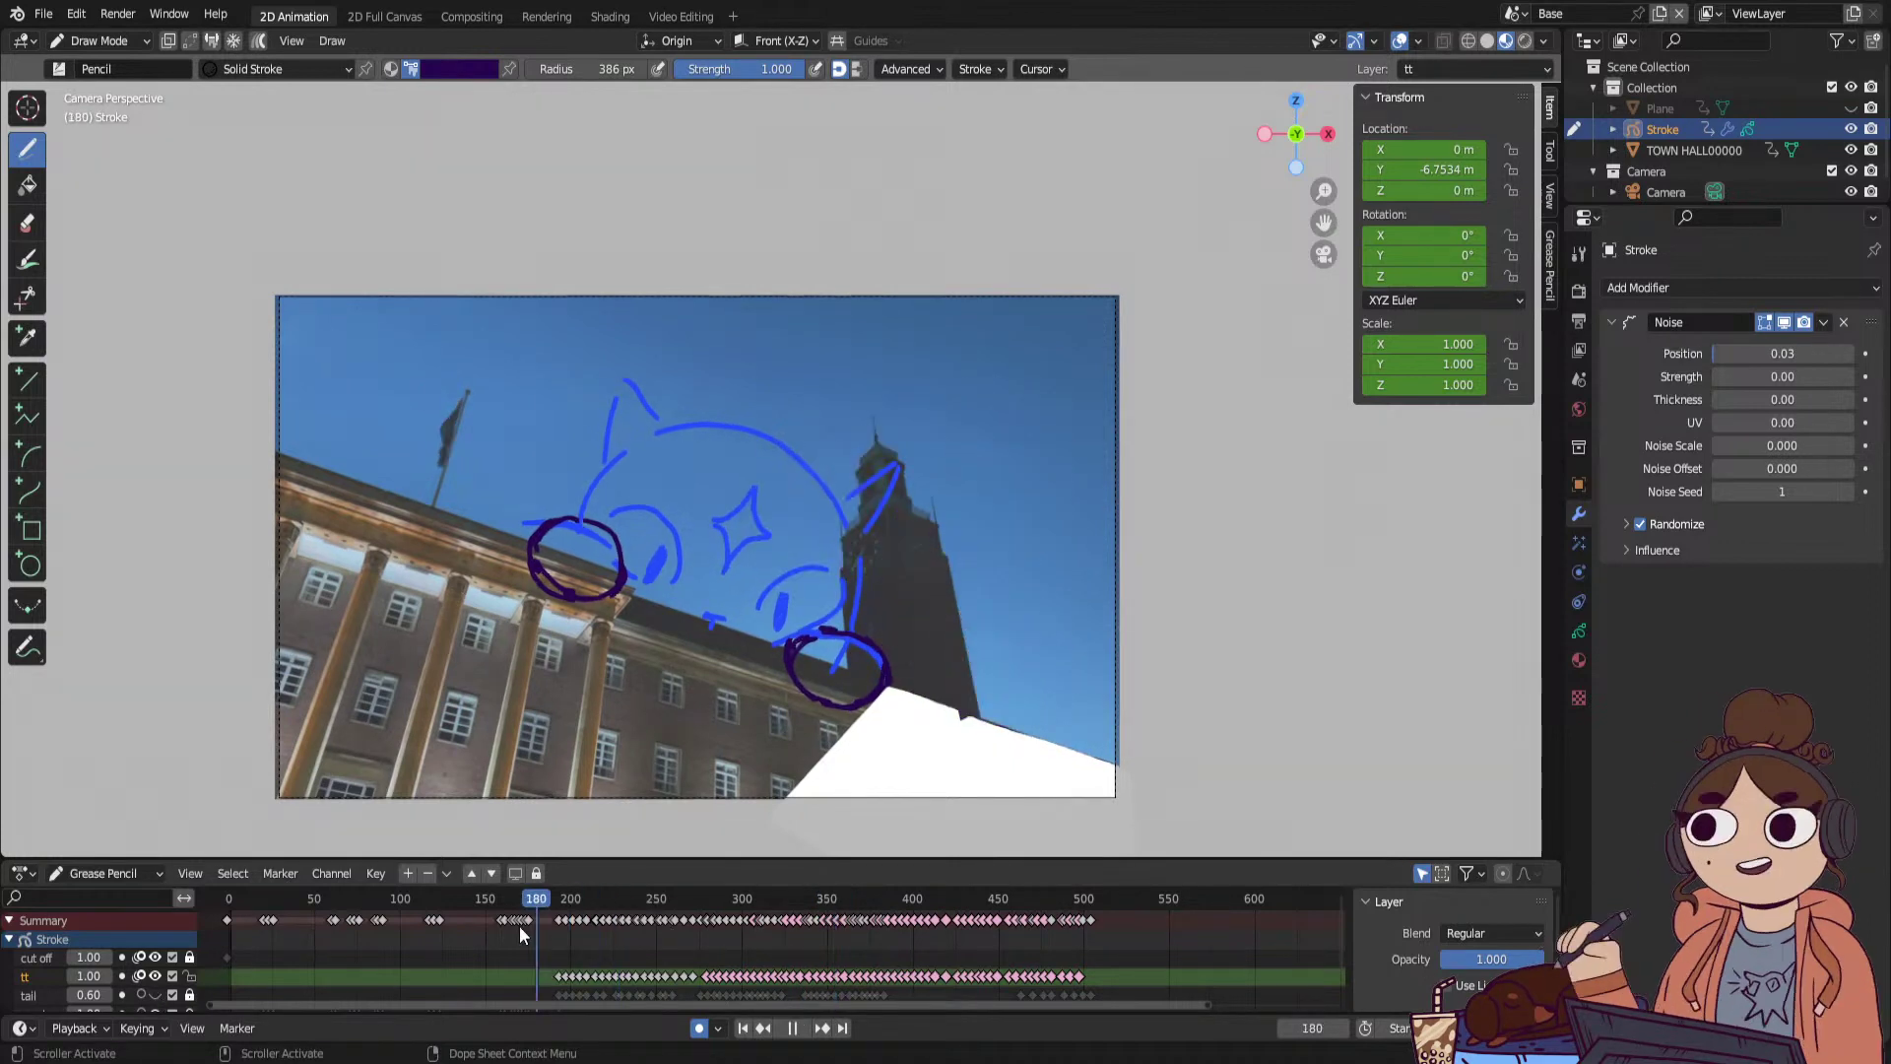
pyautogui.click(792, 1027)
pyautogui.click(743, 1027)
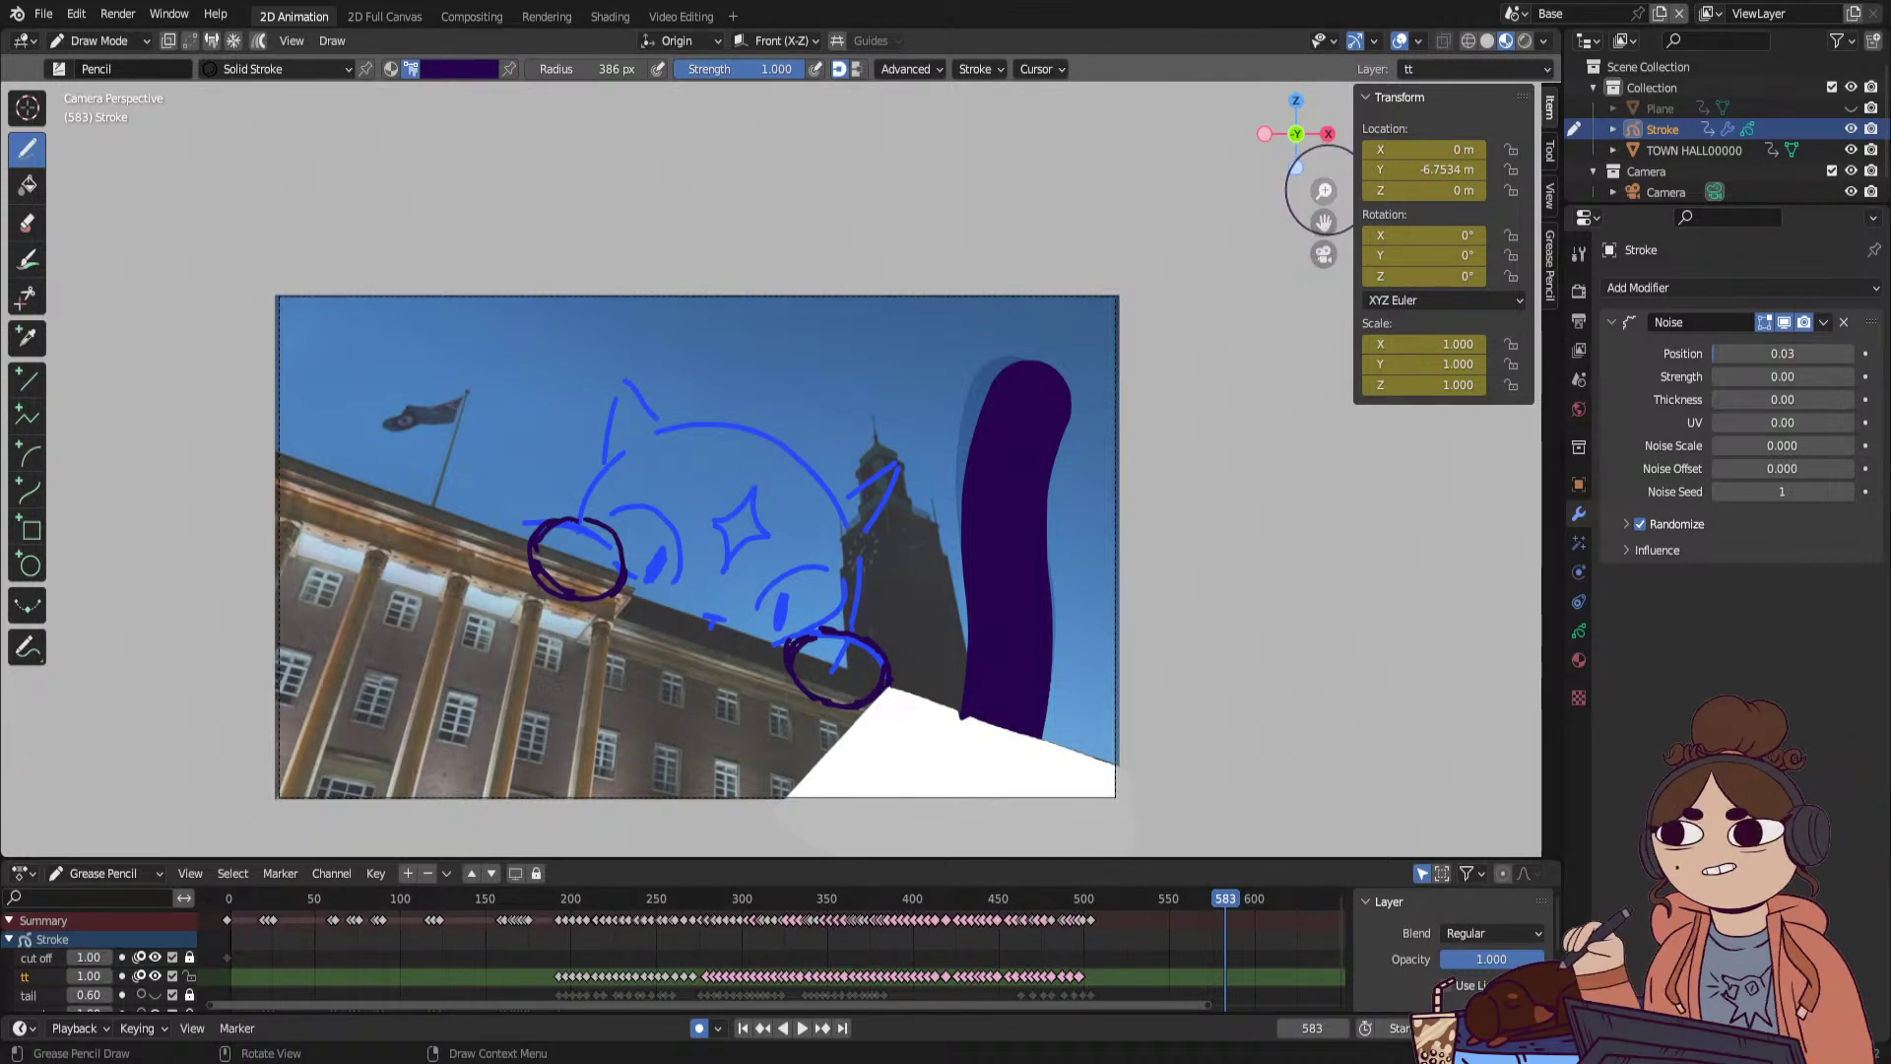
# Enlarge the camera view and replay the animation from the start, stopping at frame 300.
pyautogui.moveTo(1324, 190)
pyautogui.mouseDown()
pyautogui.moveTo(1404, 128)
pyautogui.moveTo(1340, 194)
pyautogui.moveTo(1345, 168)
pyautogui.mouseUp()
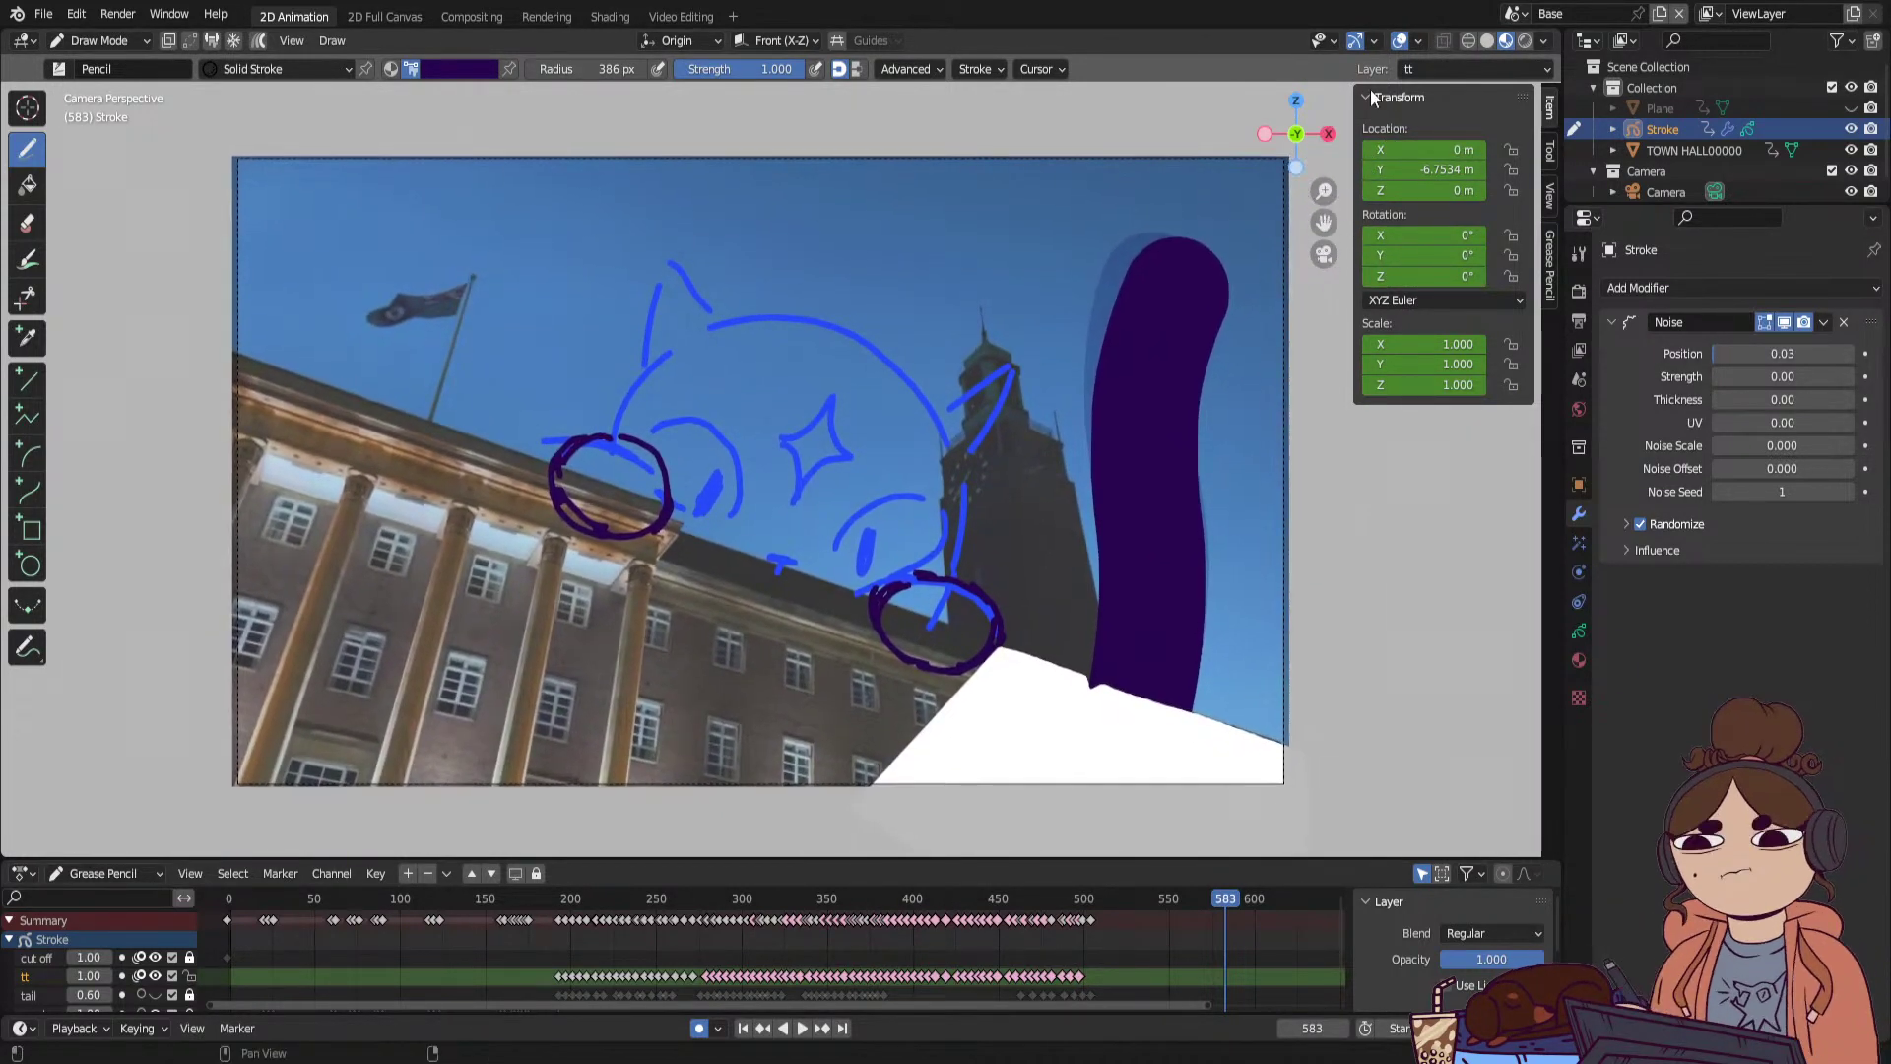
pyautogui.click(744, 1028)
pyautogui.click(795, 1031)
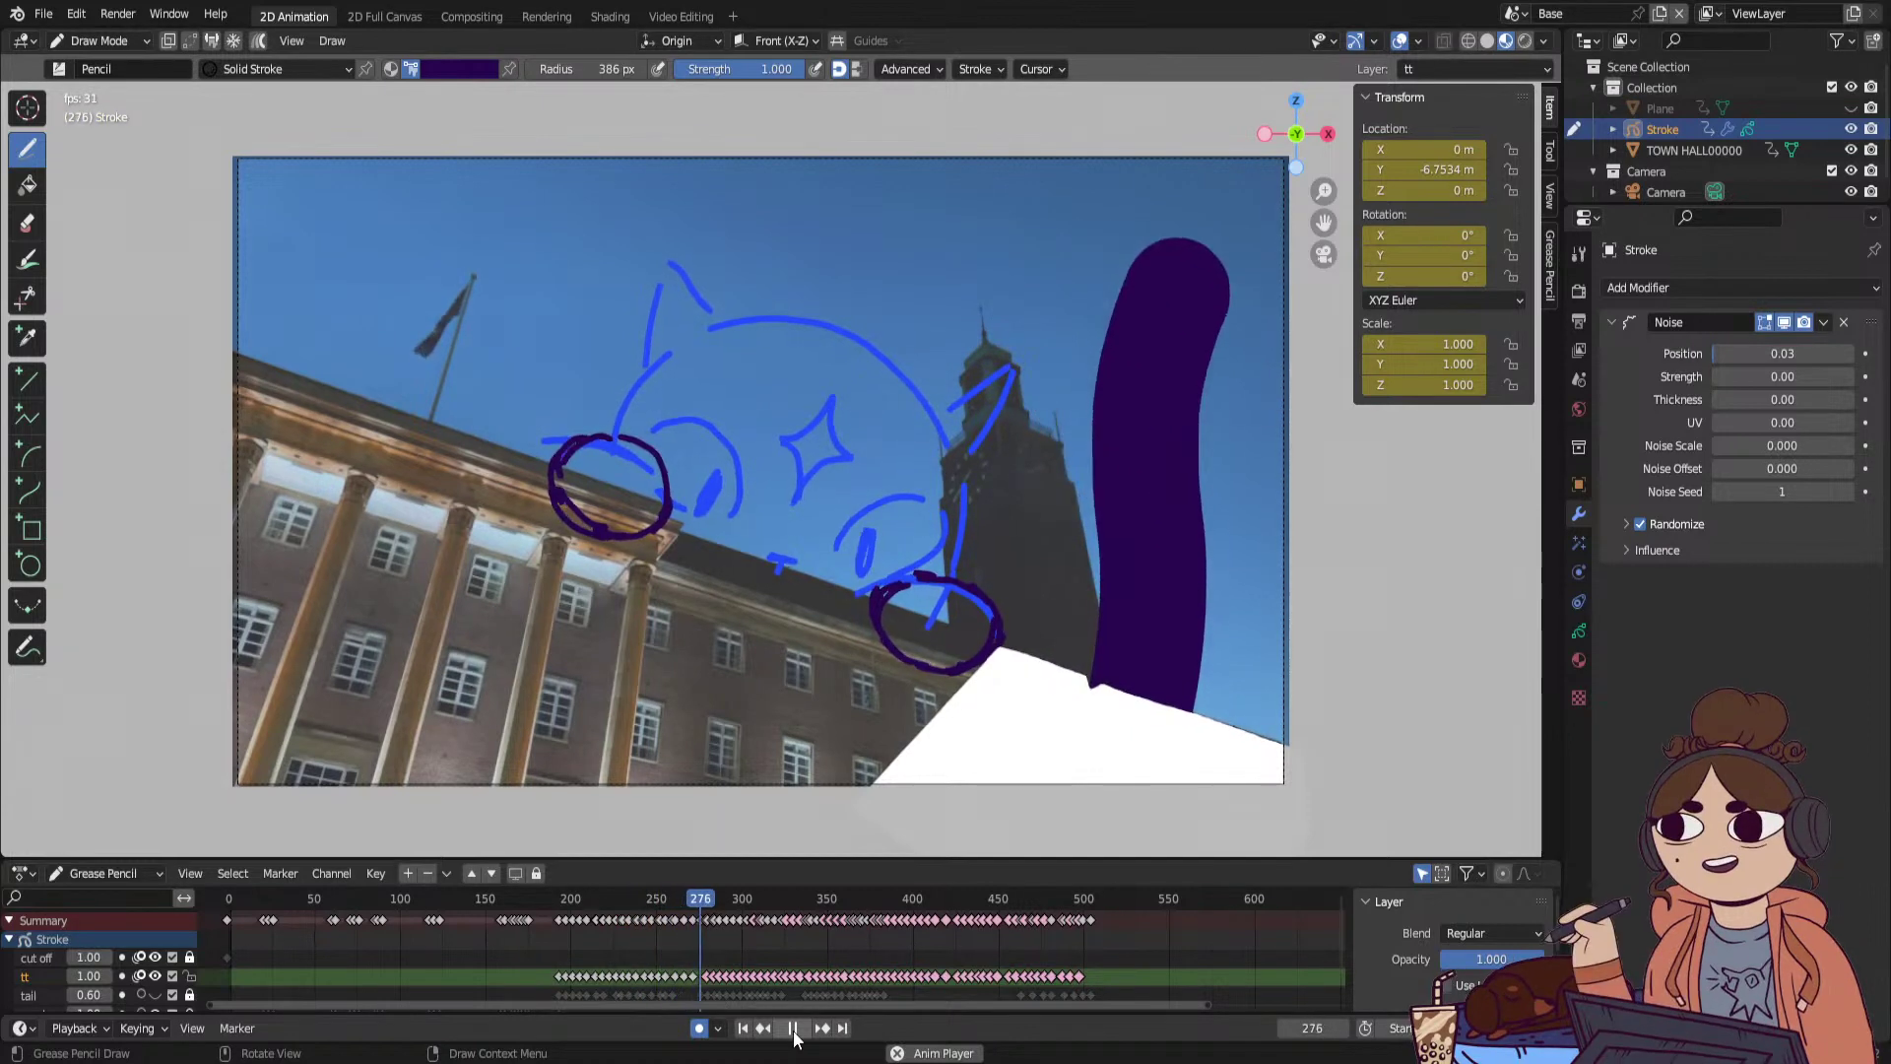
pyautogui.click(794, 1028)
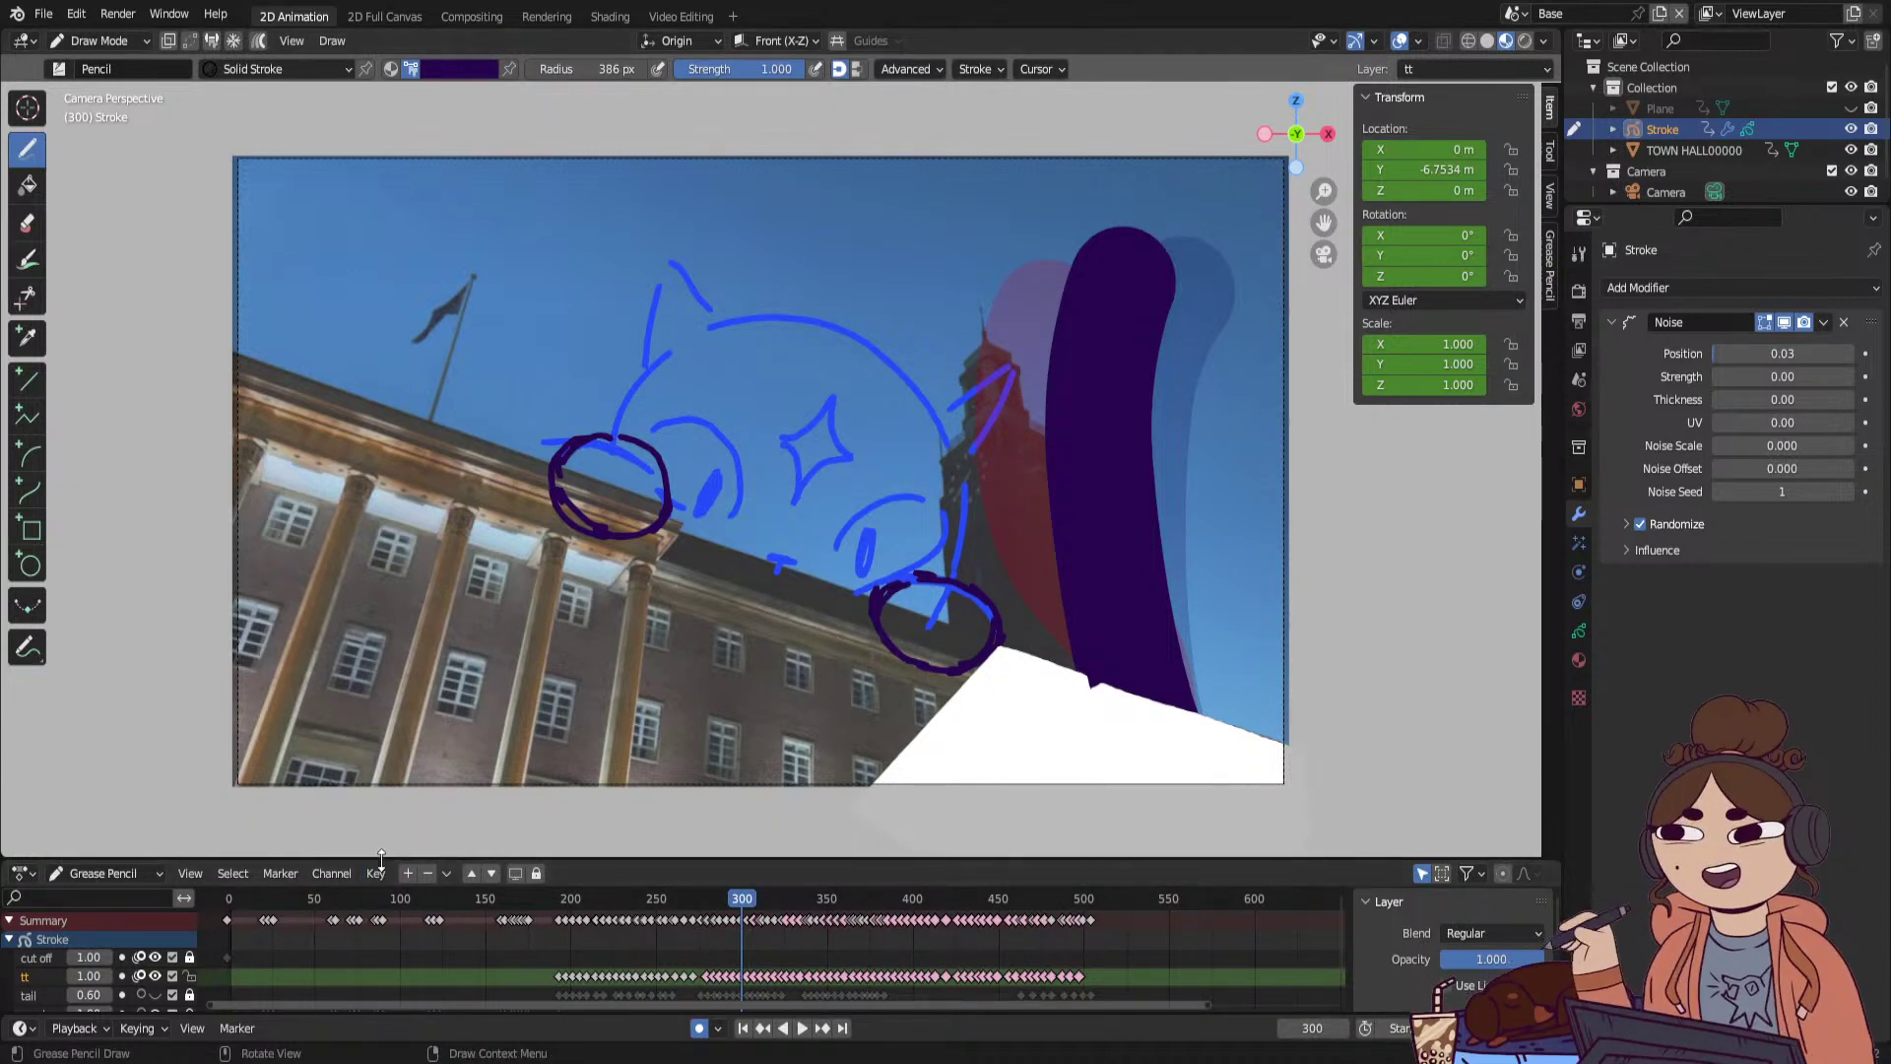
# Enlarge the dope sheet to show all layers and make the roughs layer active.
pyautogui.moveTo(381, 859); pyautogui.dragTo(410, 750)
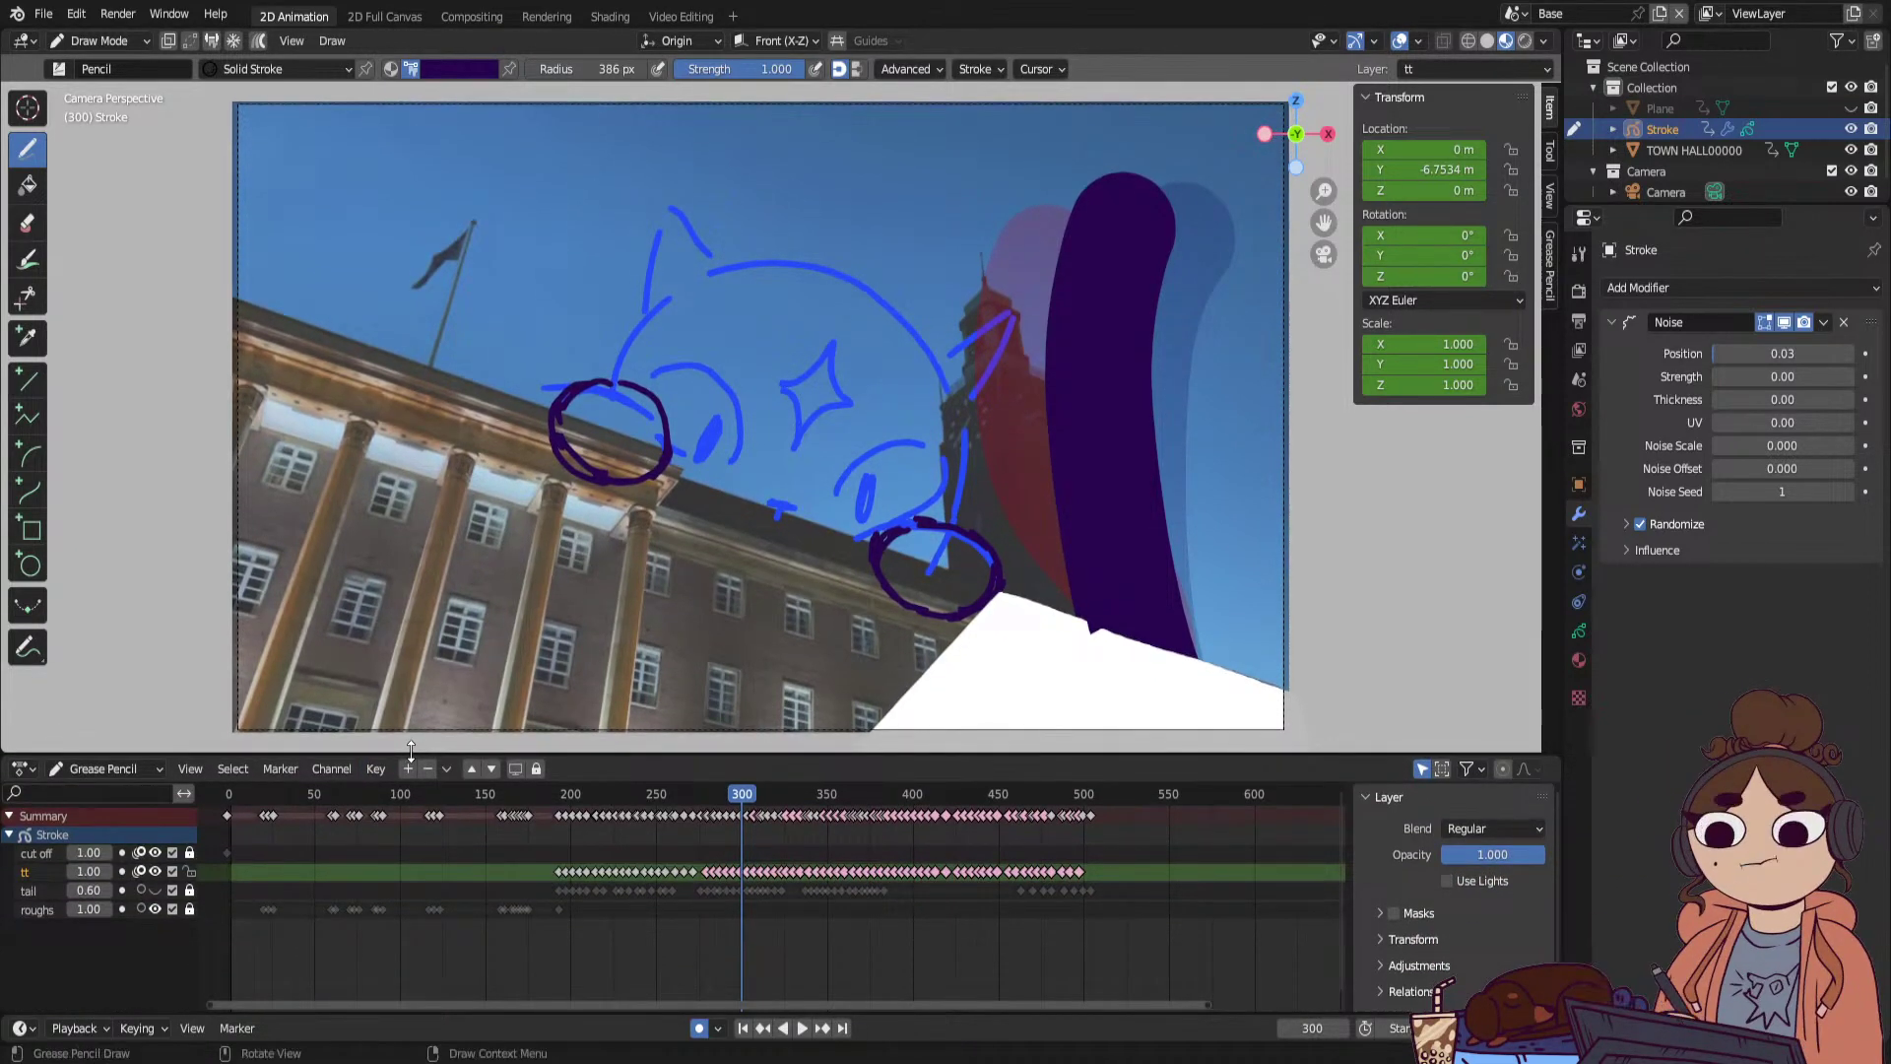
pyautogui.click(44, 909)
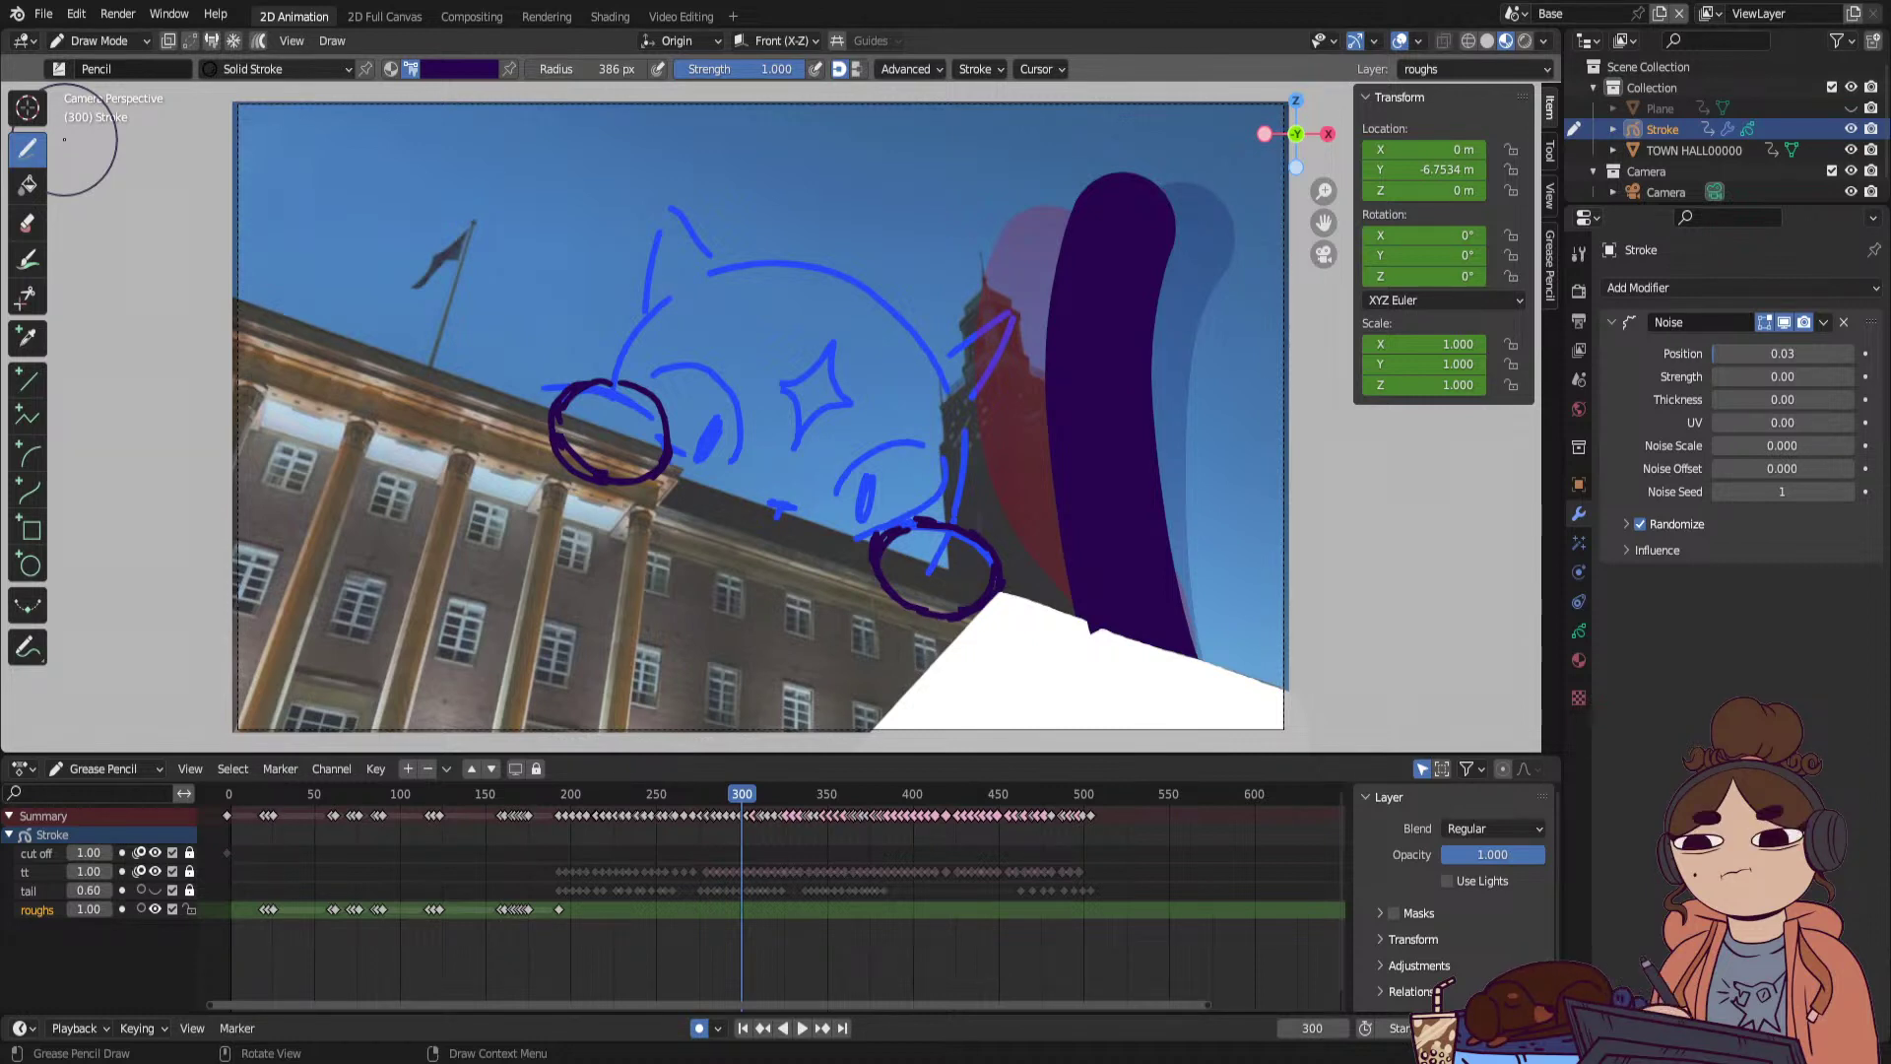
# Scrub back from frame 311 to the early frames and play the animation to review the tail's movement.
pyautogui.moveTo(741, 794)
pyautogui.mouseDown()
pyautogui.moveTo(609, 827)
pyautogui.moveTo(761, 803)
pyautogui.mouseUp()
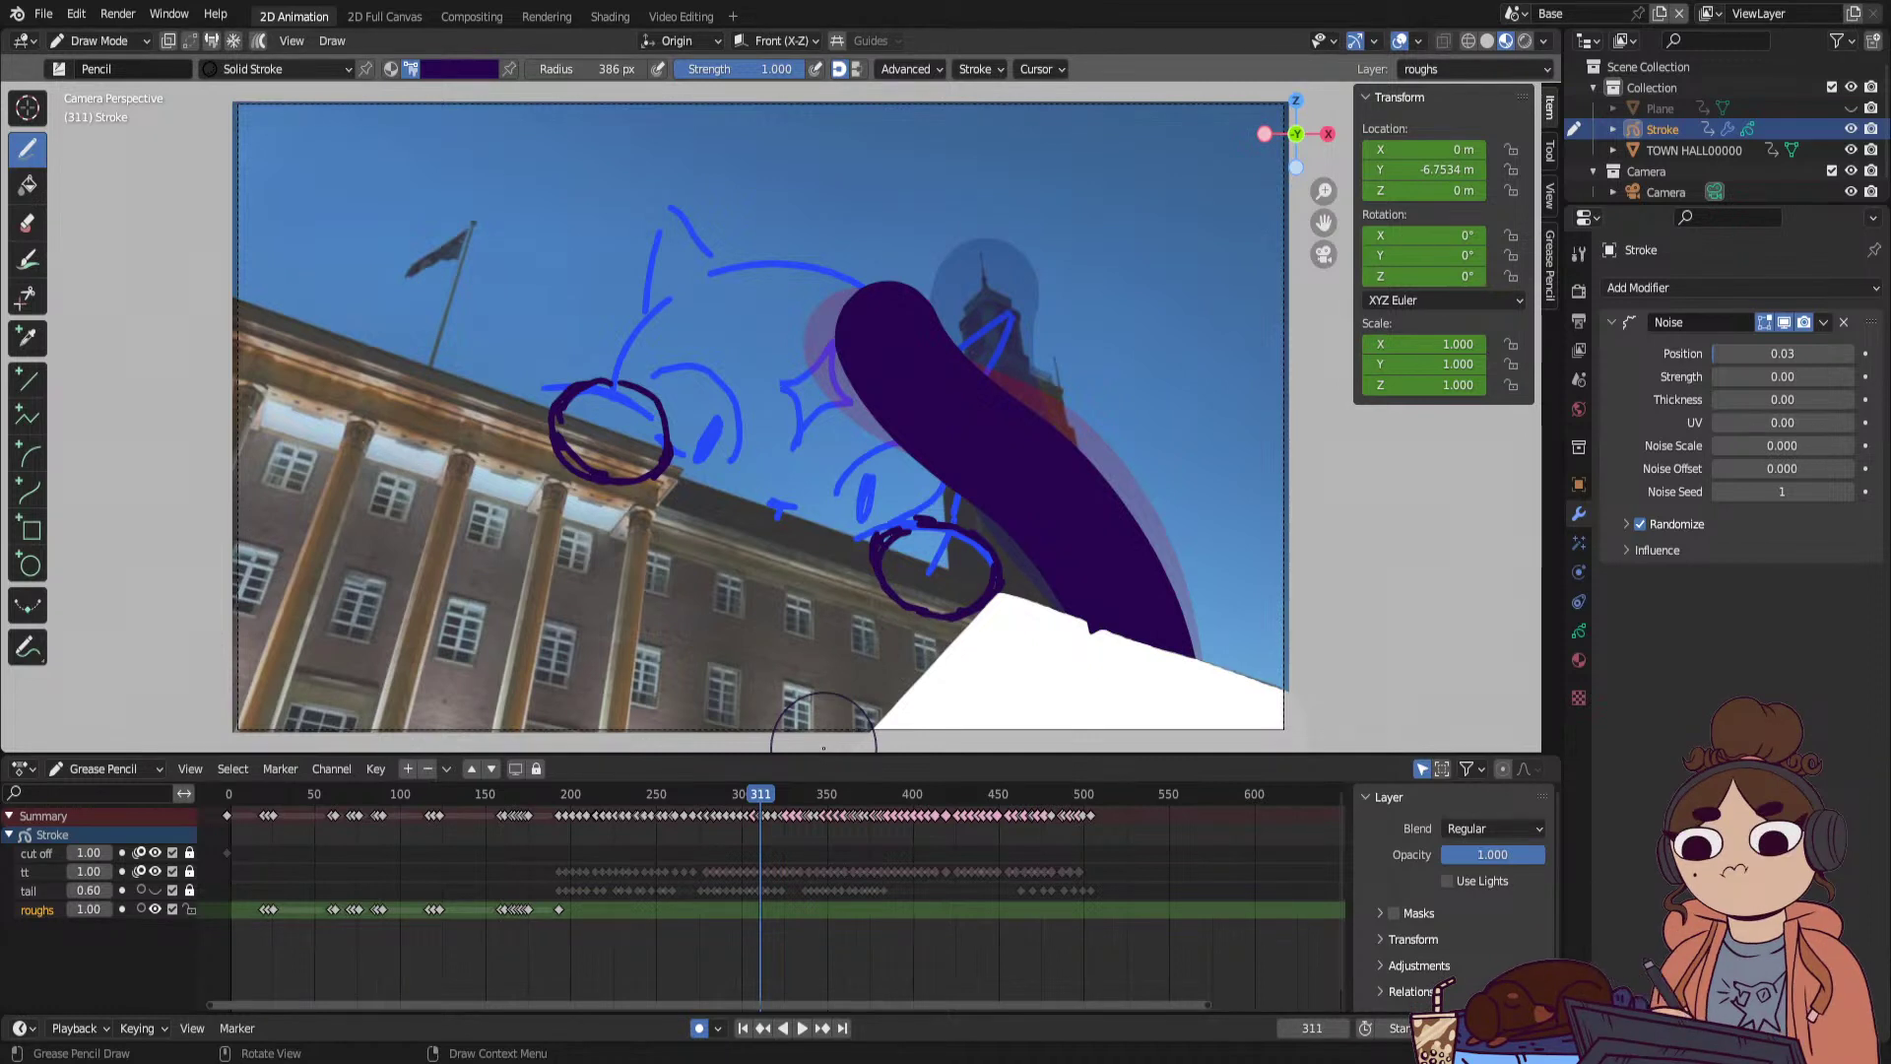
pyautogui.moveTo(743, 803)
pyautogui.mouseDown()
pyautogui.moveTo(293, 867)
pyautogui.moveTo(635, 890)
pyautogui.moveTo(295, 943)
pyautogui.mouseUp()
pyautogui.press('space')
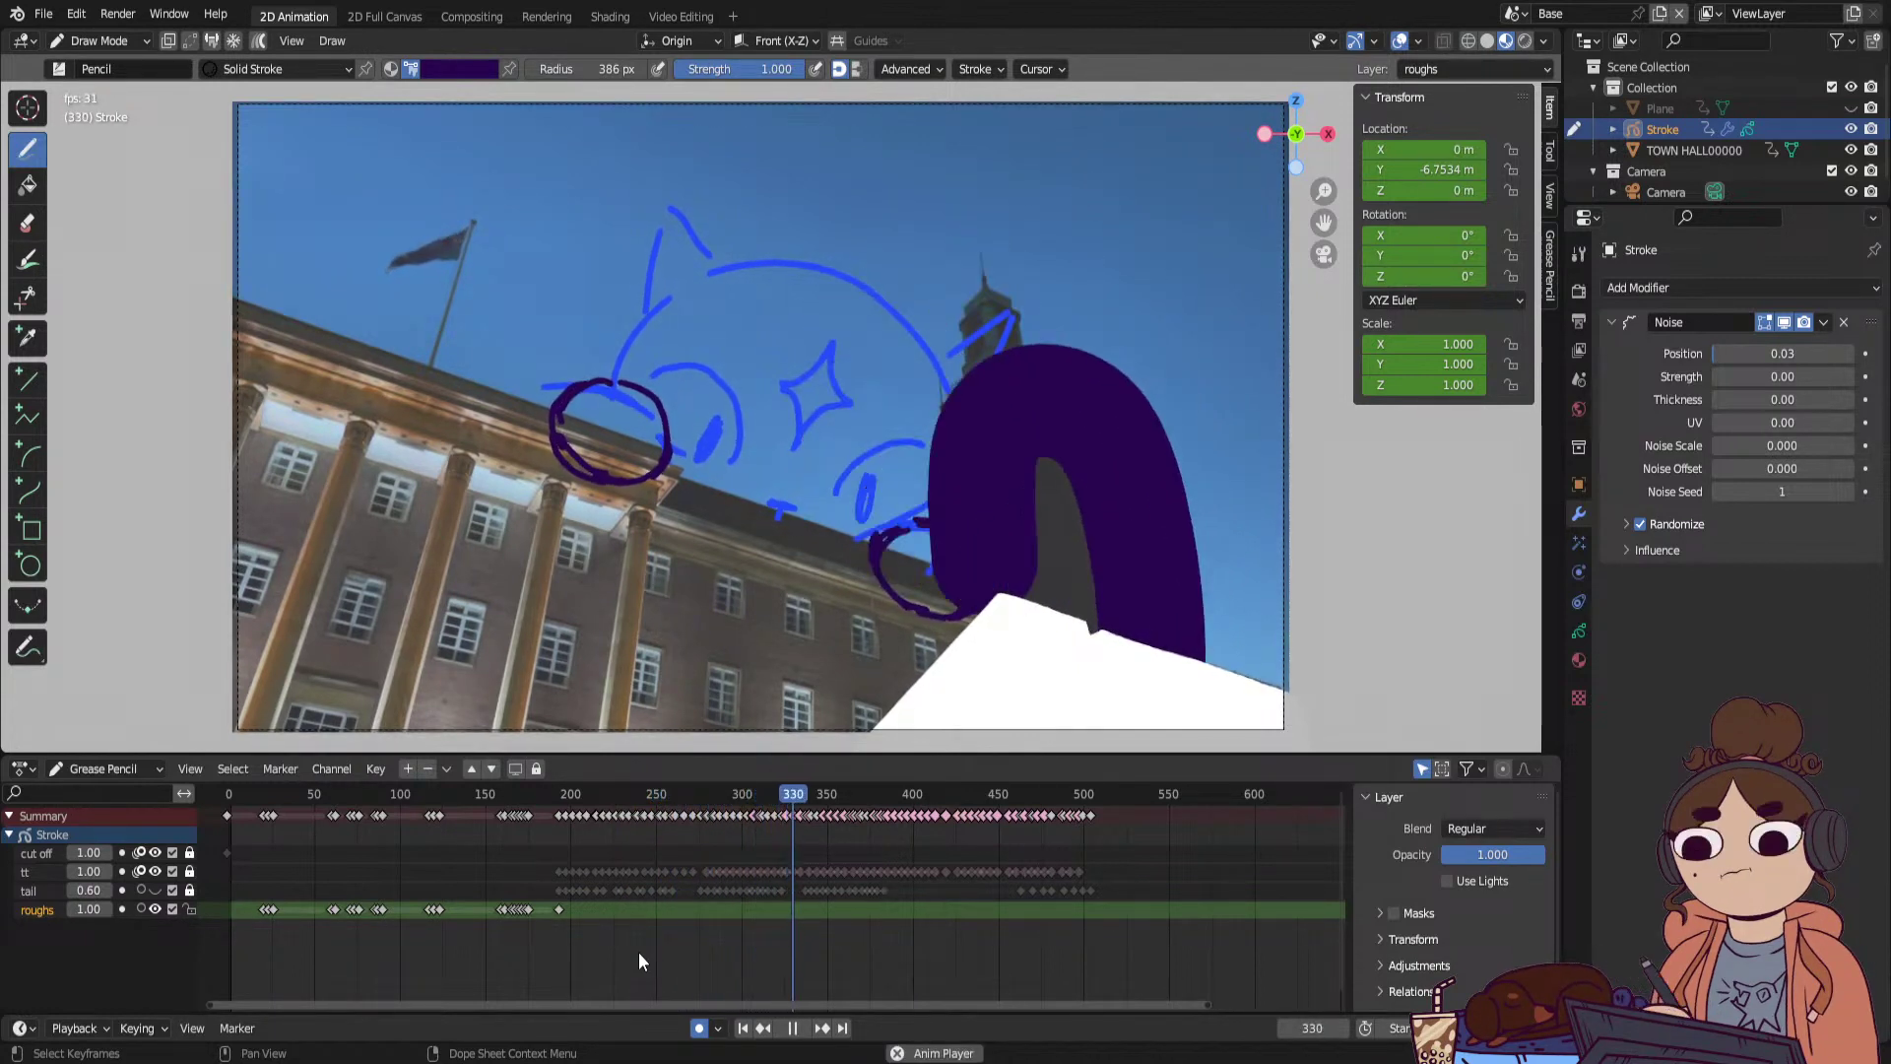
# Stop playback at frame 339 and erase the cat's two round paws on the roughs layer.
pyautogui.press('space')
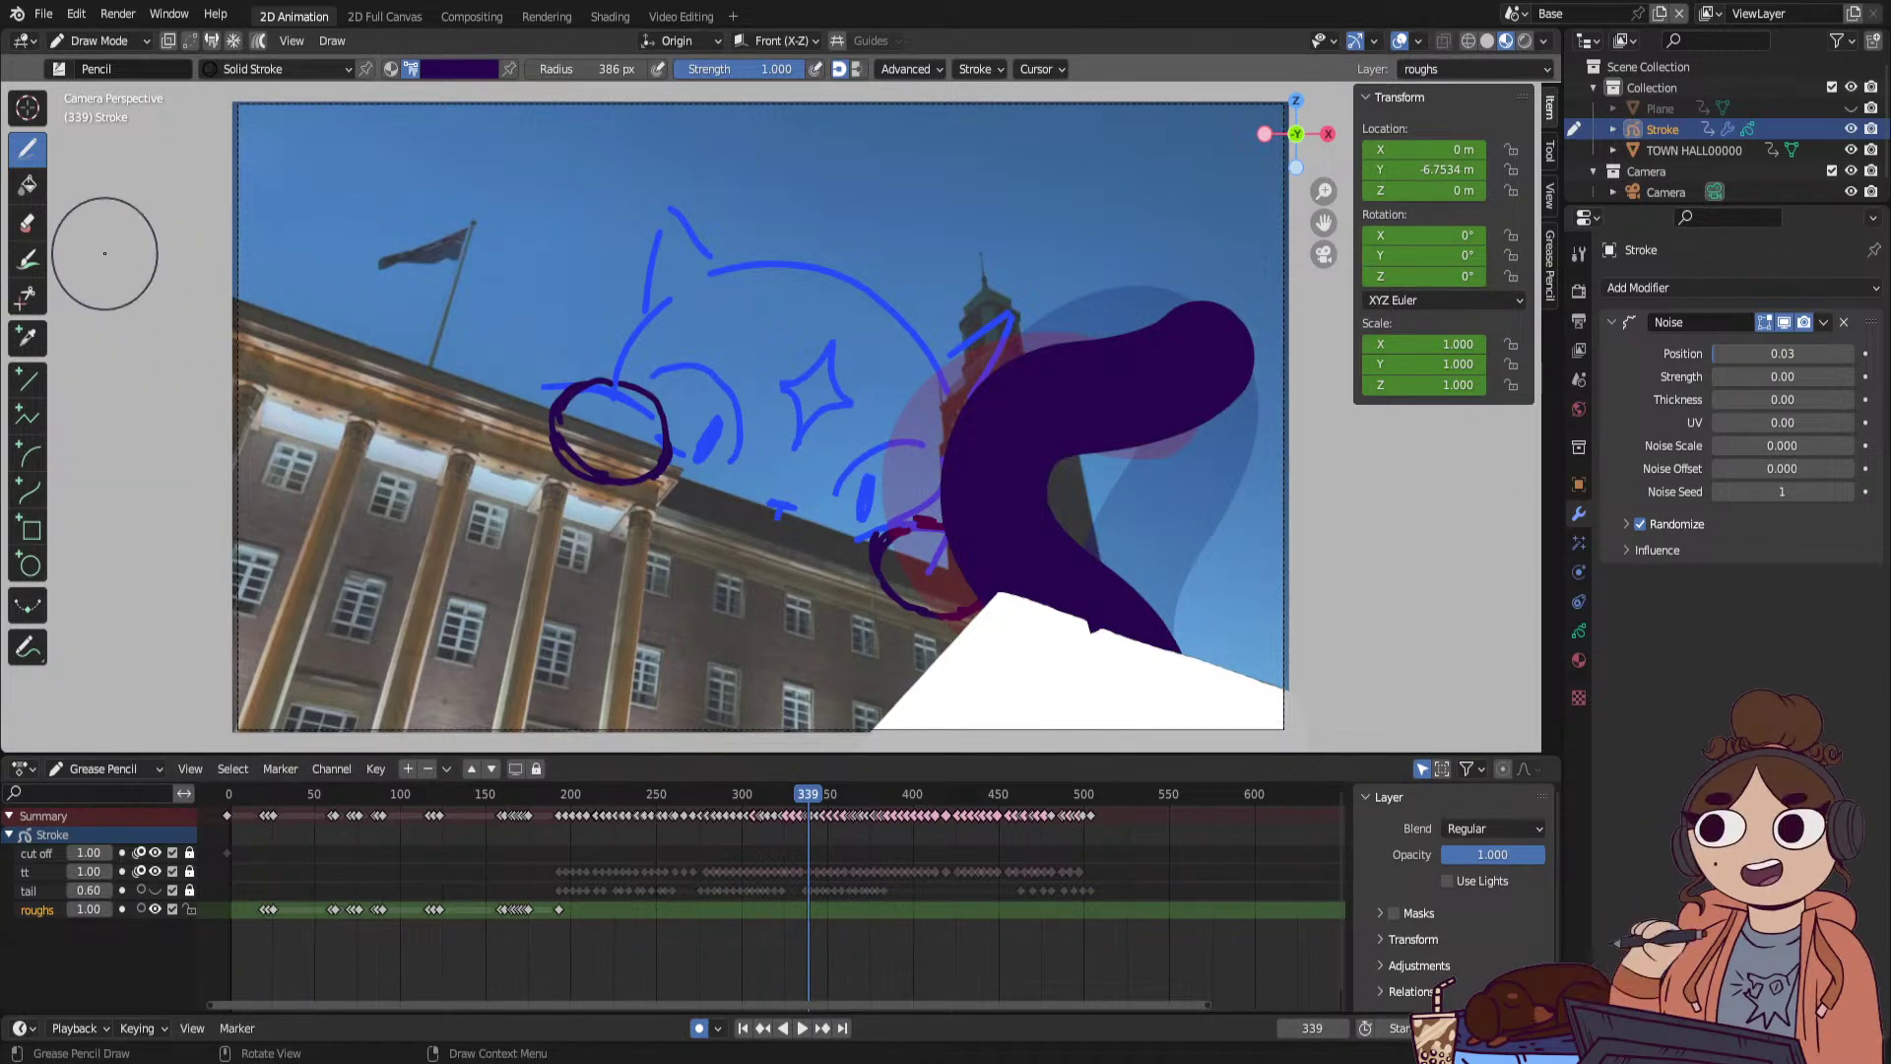
pyautogui.click(40, 232)
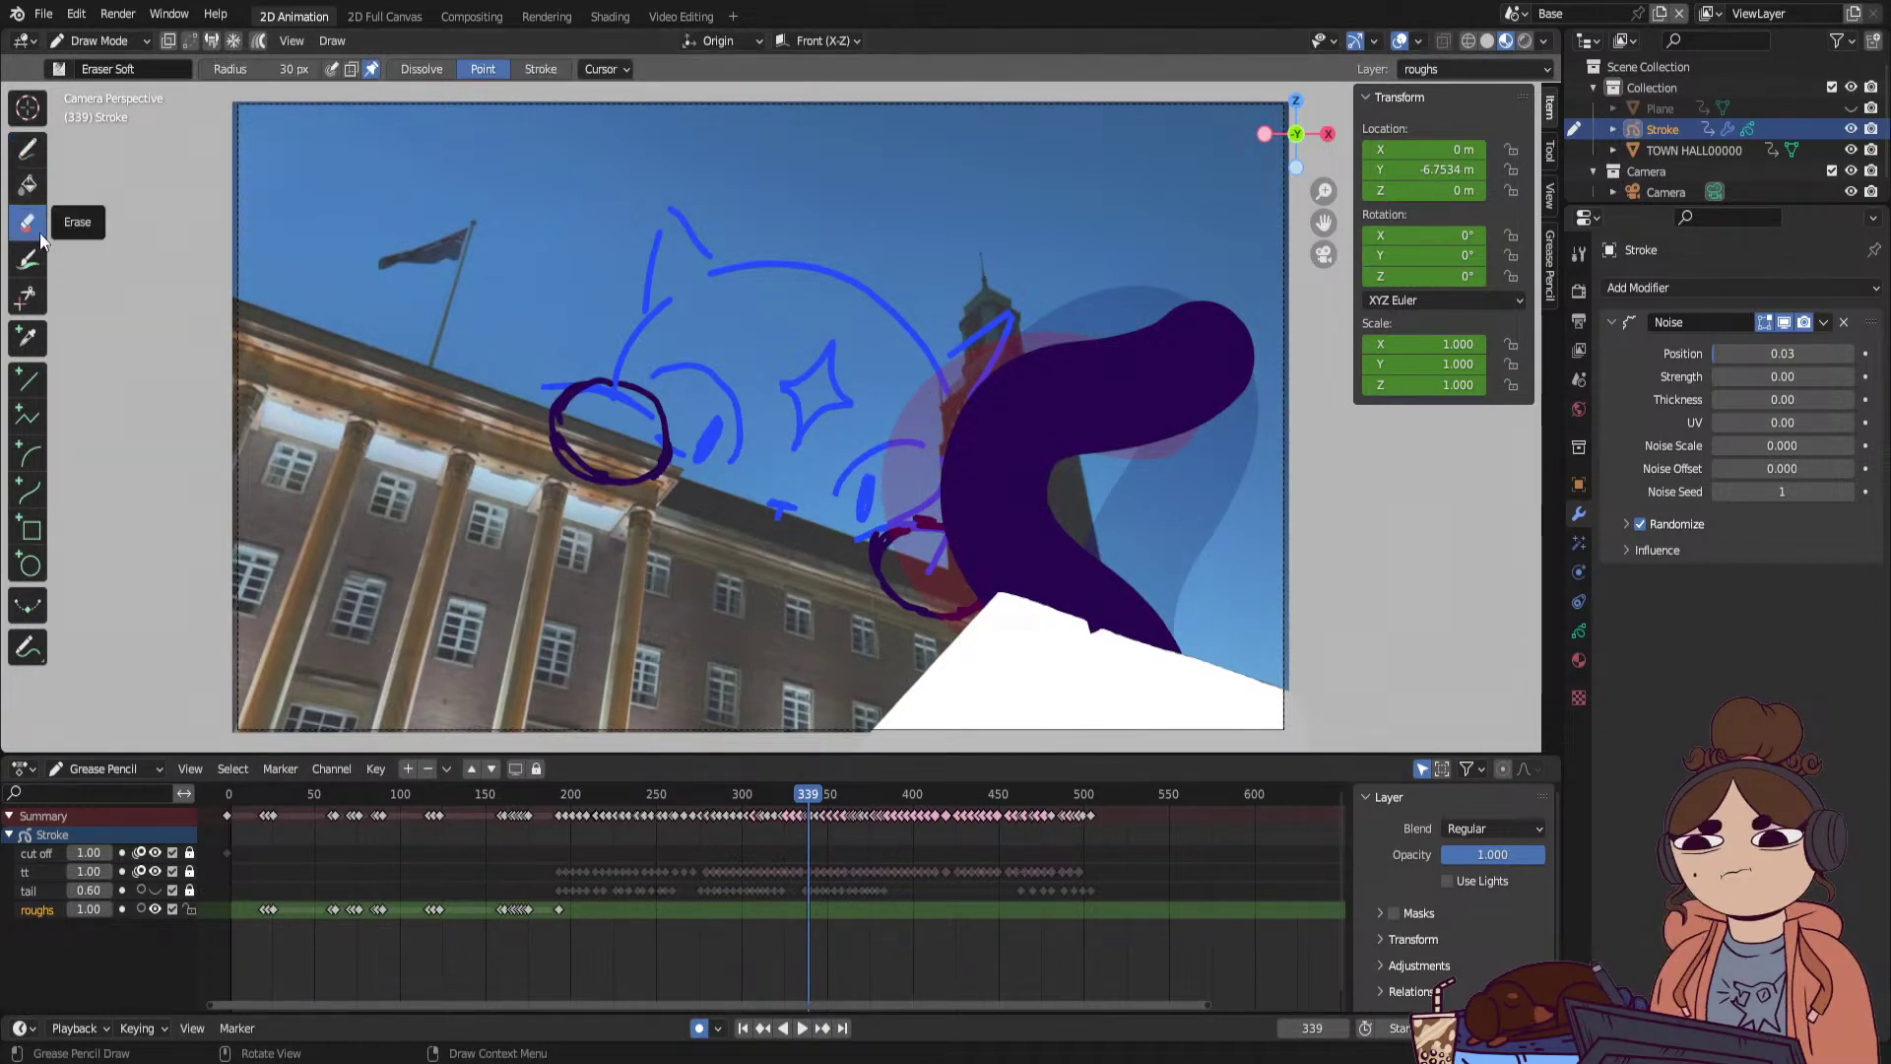
pyautogui.moveTo(566, 404); pyautogui.dragTo(655, 462)
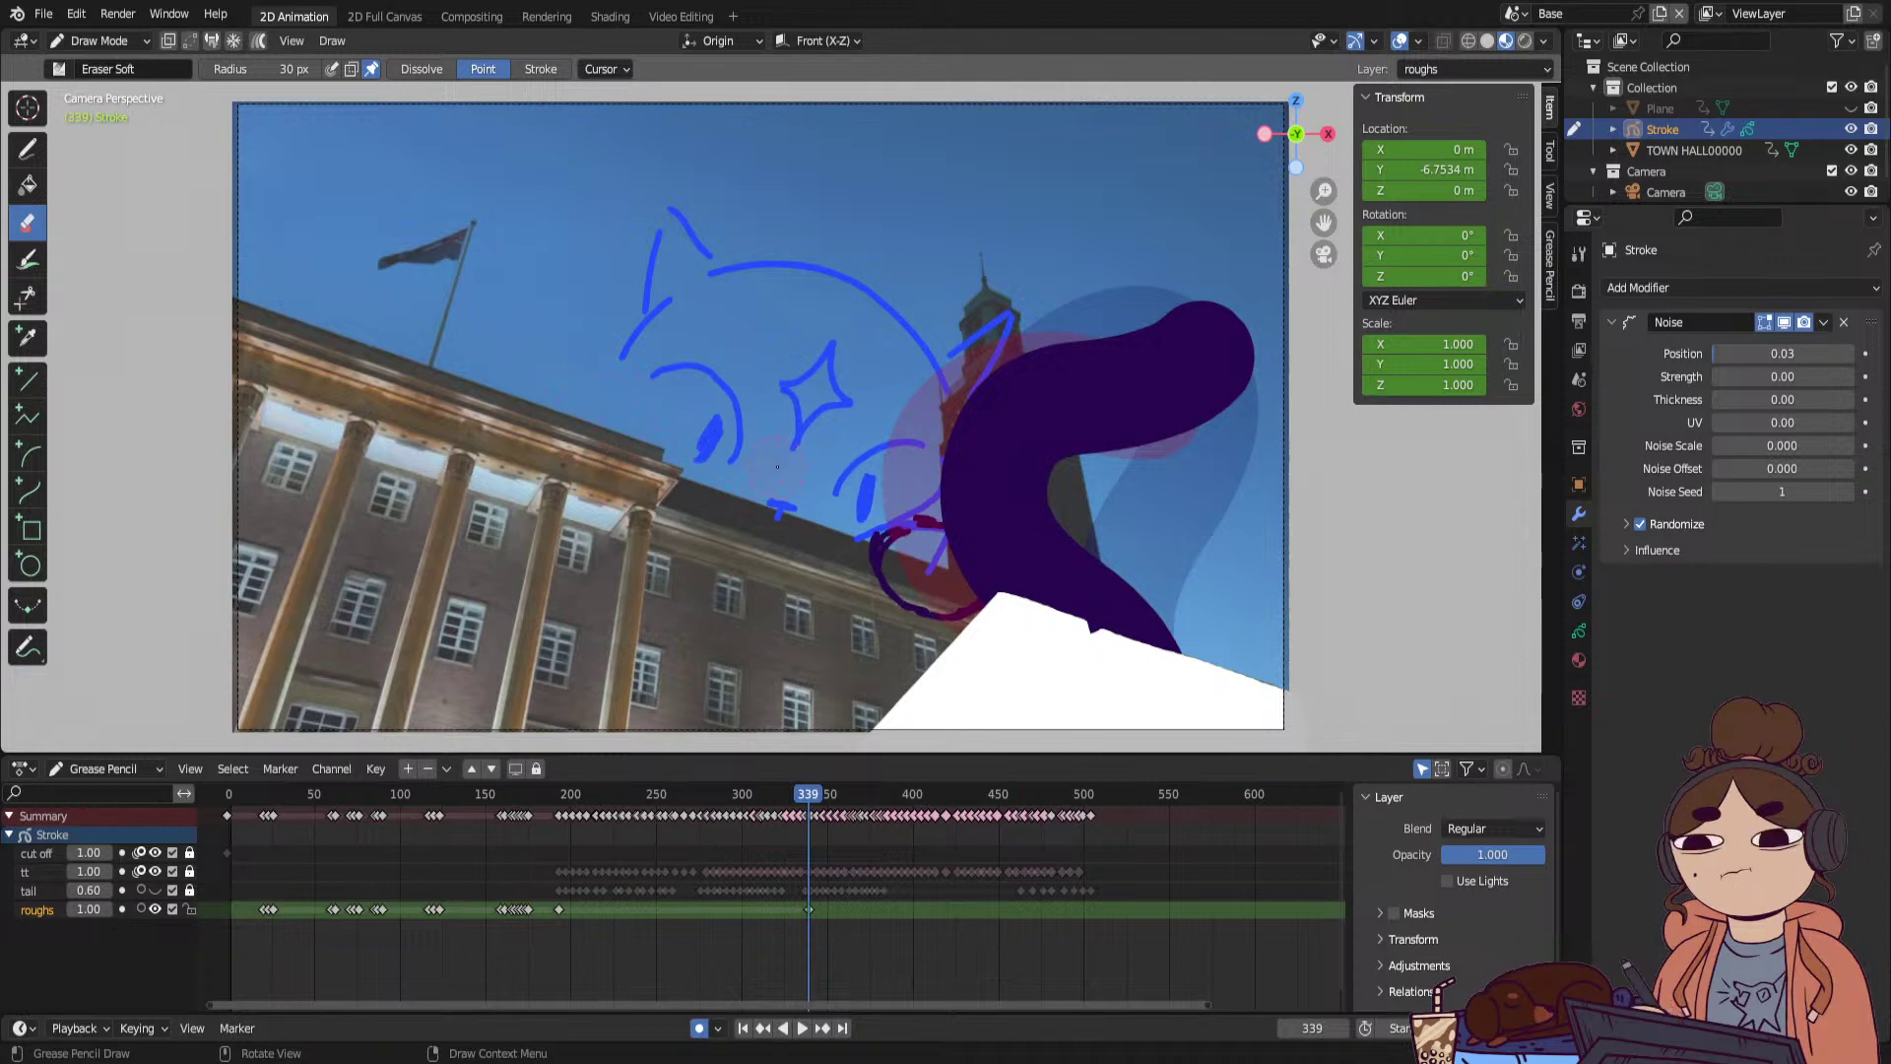
pyautogui.moveTo(862, 532)
pyautogui.mouseDown()
pyautogui.moveTo(897, 571)
pyautogui.moveTo(968, 591)
pyautogui.mouseUp()
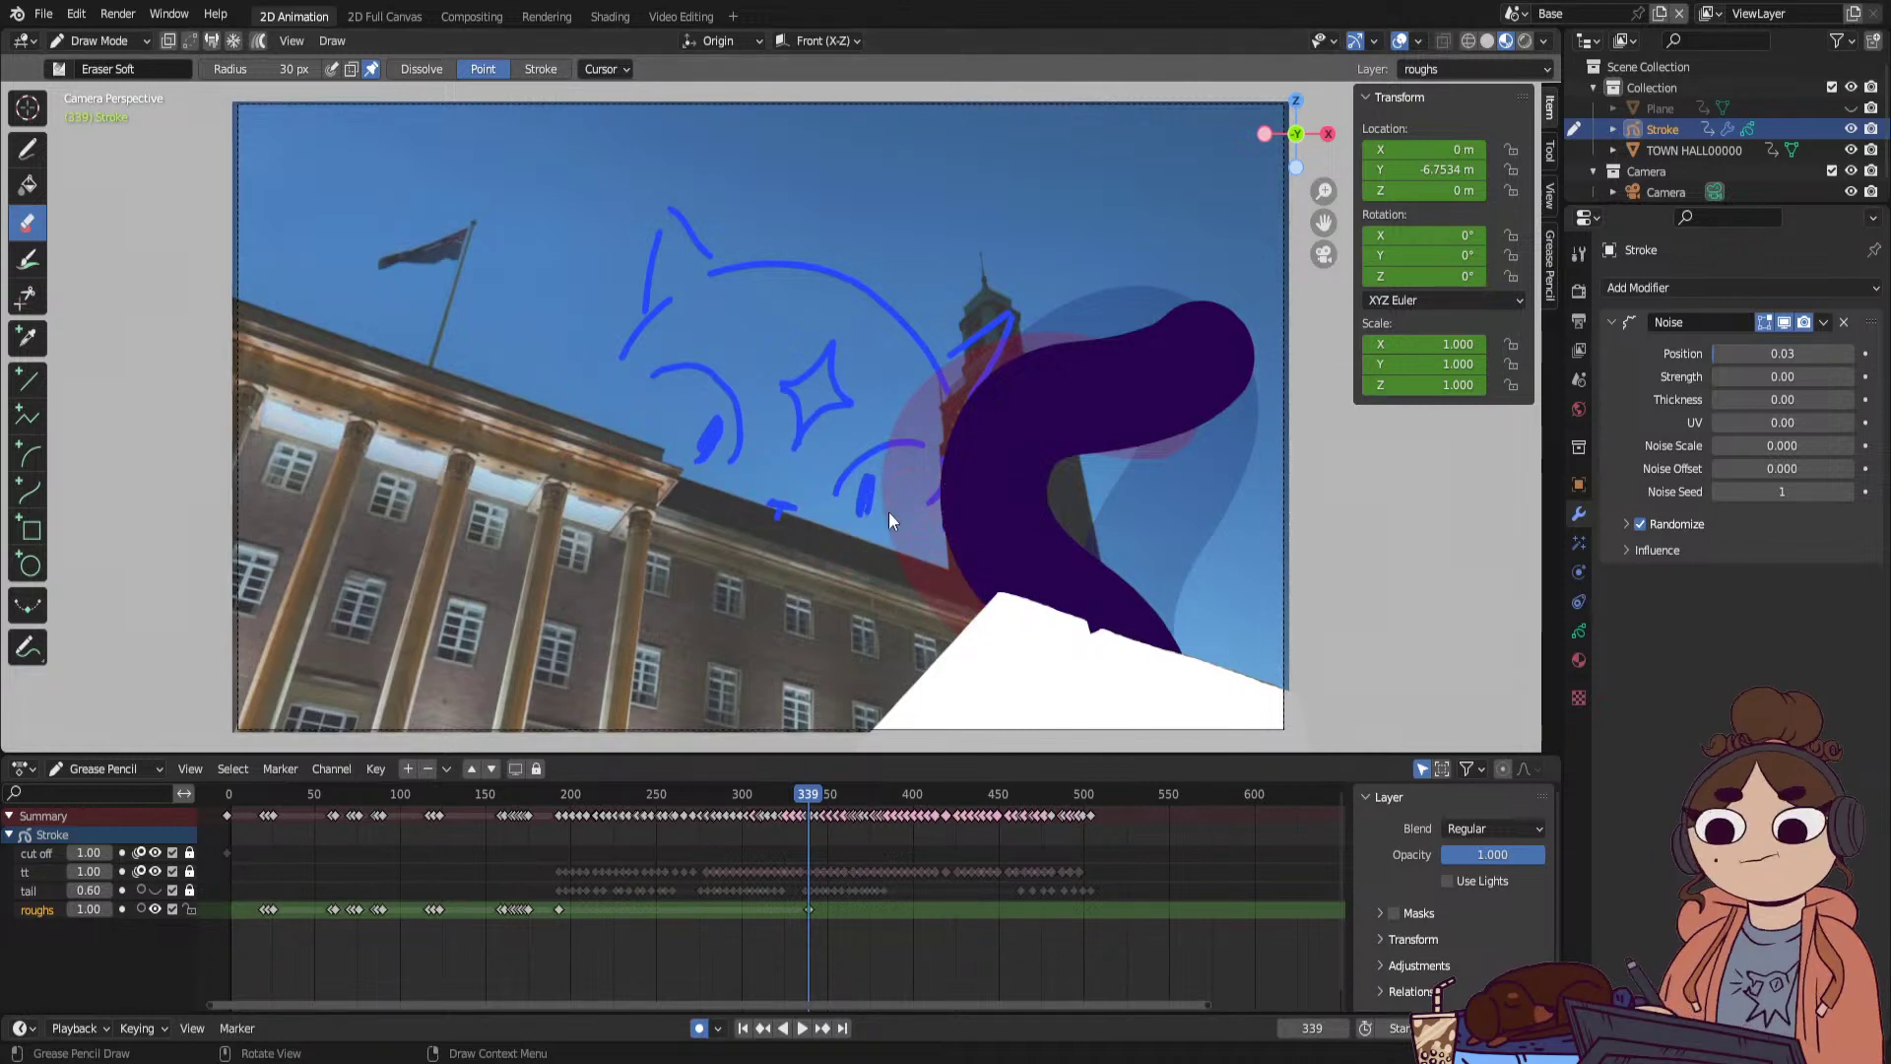
# Turn on onion skinning for the roughs layer and turn it off for the tt and cut off layers.
pyautogui.click(139, 908)
pyautogui.click(139, 871)
pyautogui.click(139, 853)
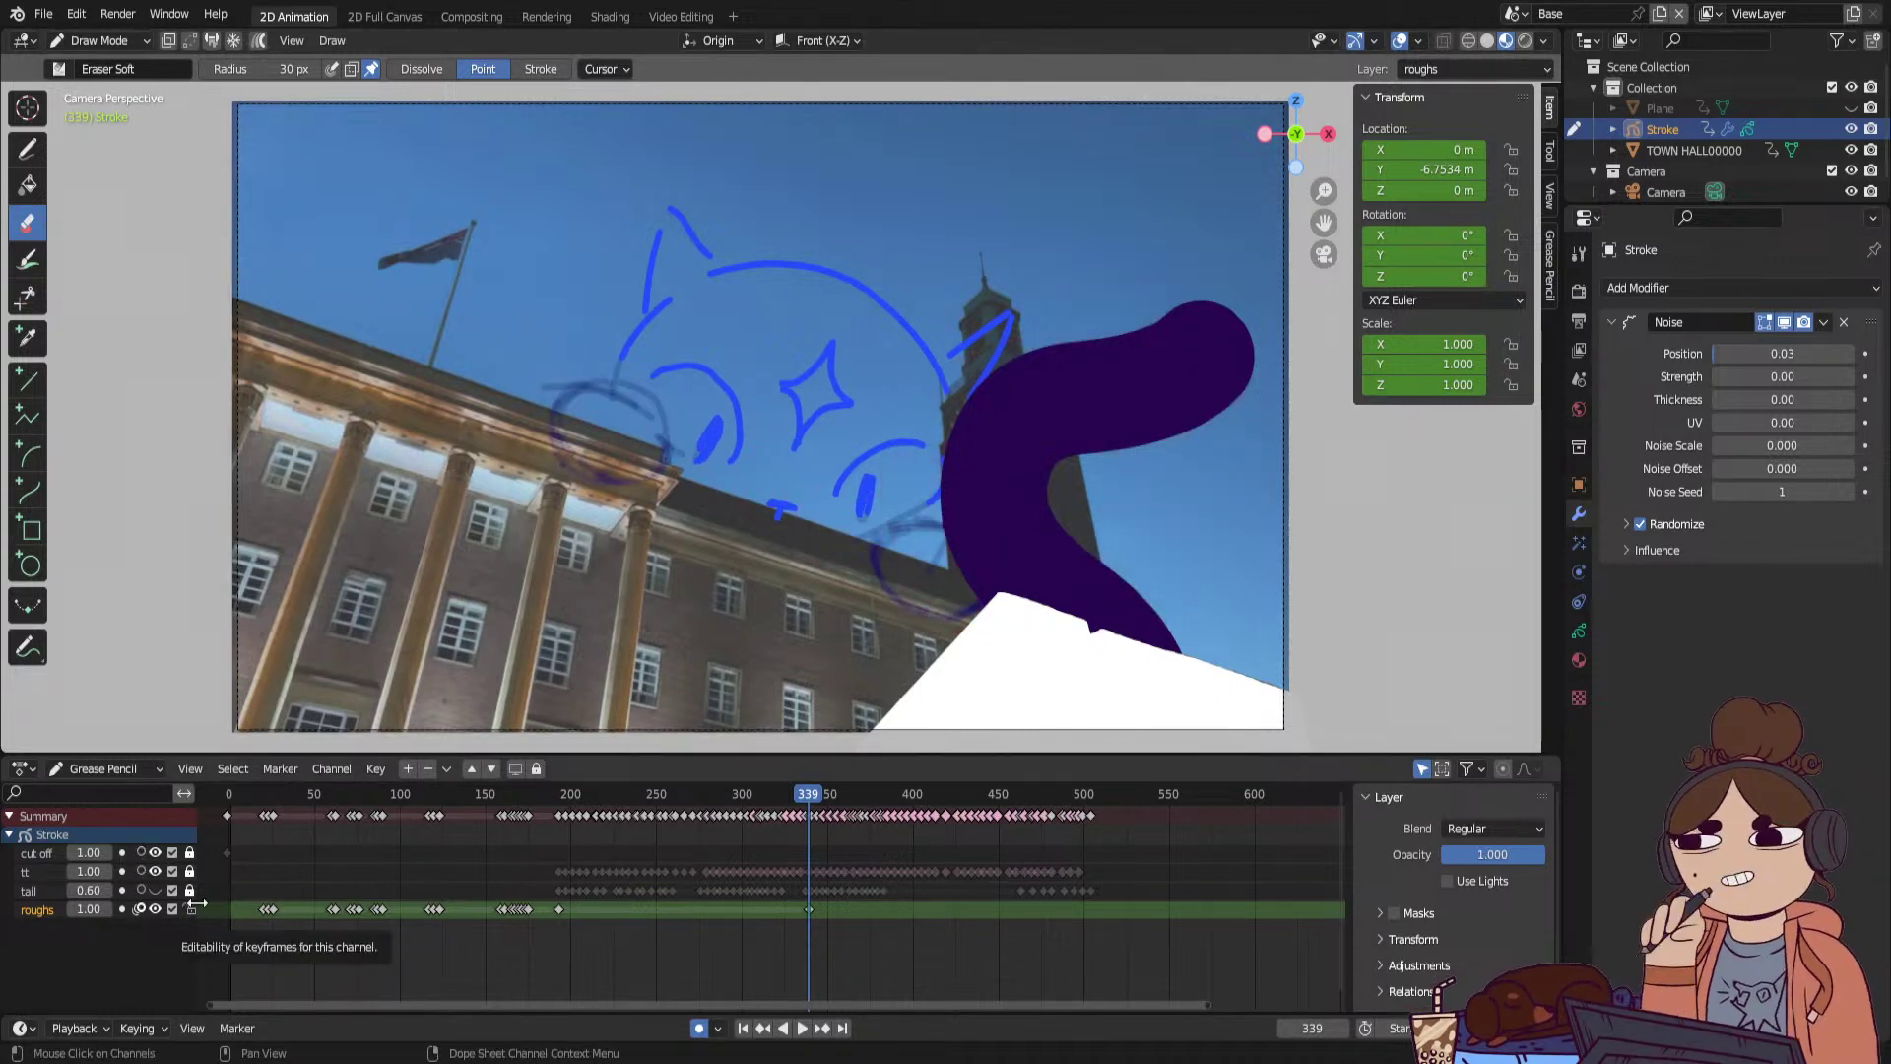
# Reduce the tt layer's opacity to 0.30.
pyautogui.click(71, 871)
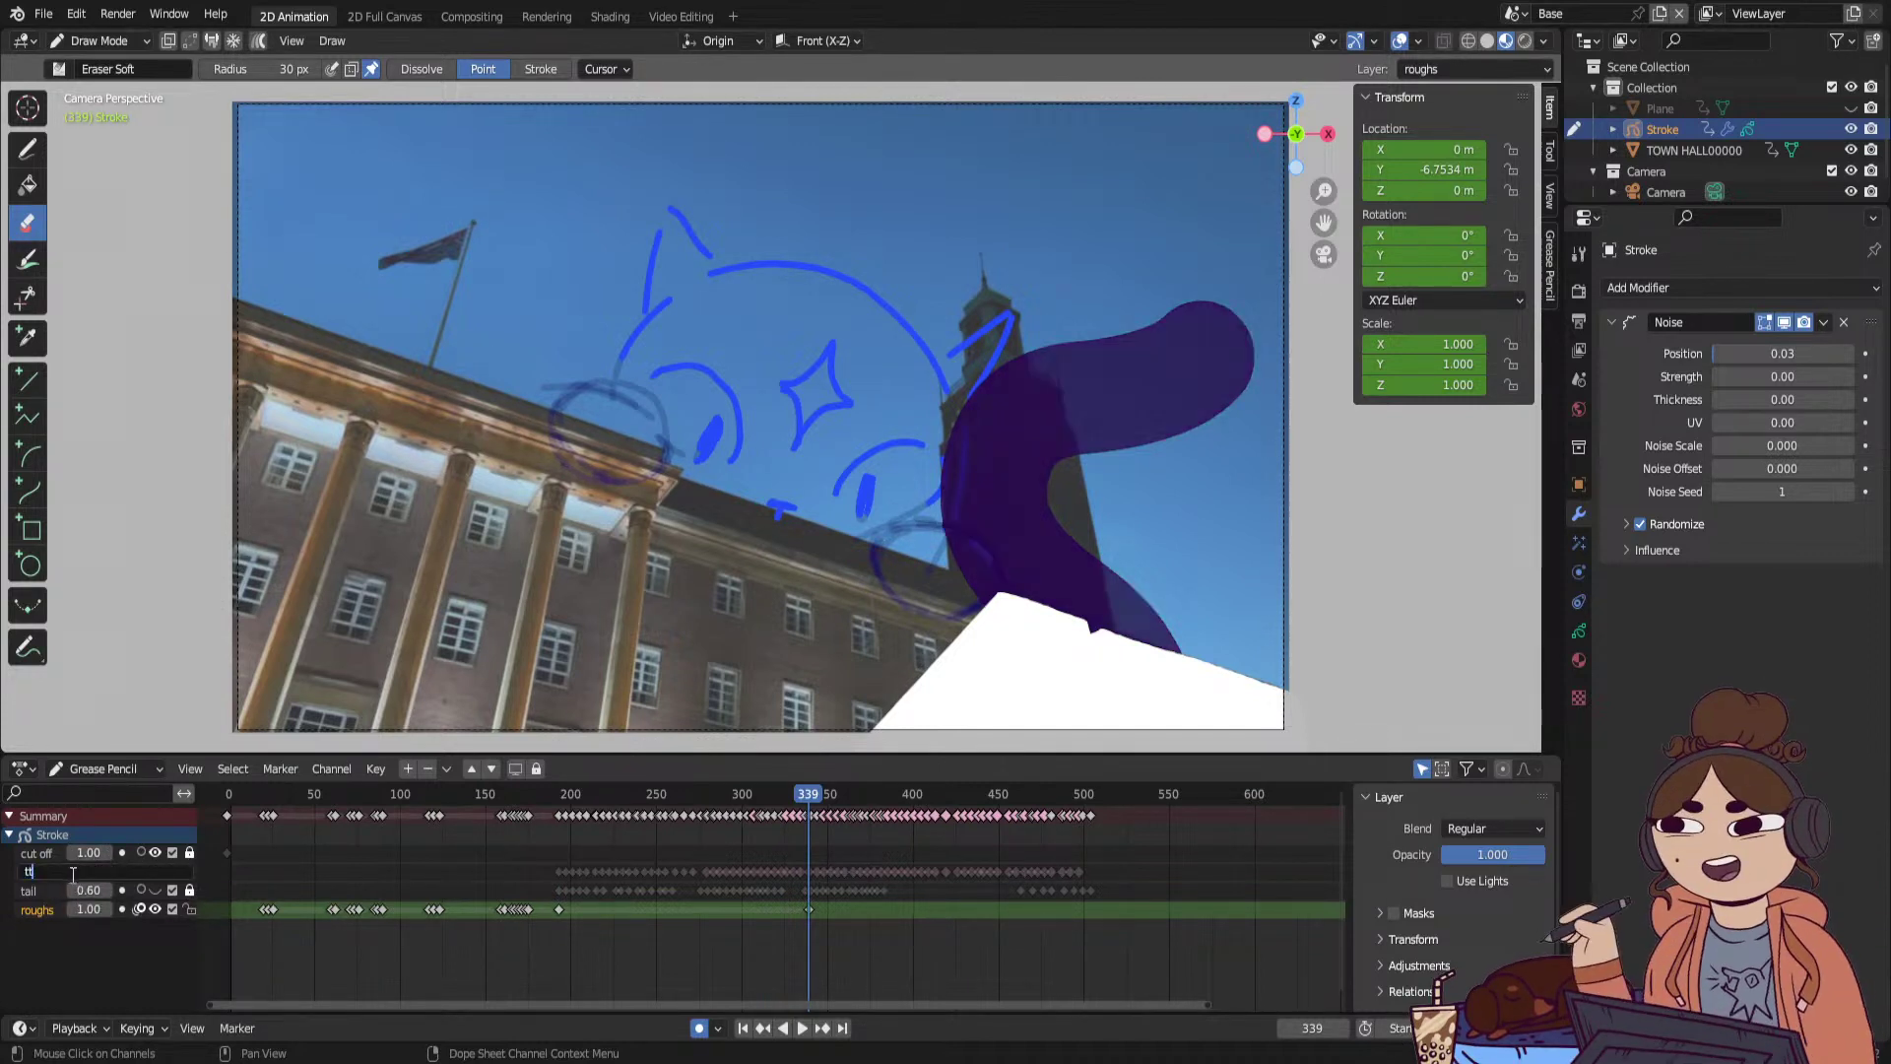
pyautogui.click(72, 872)
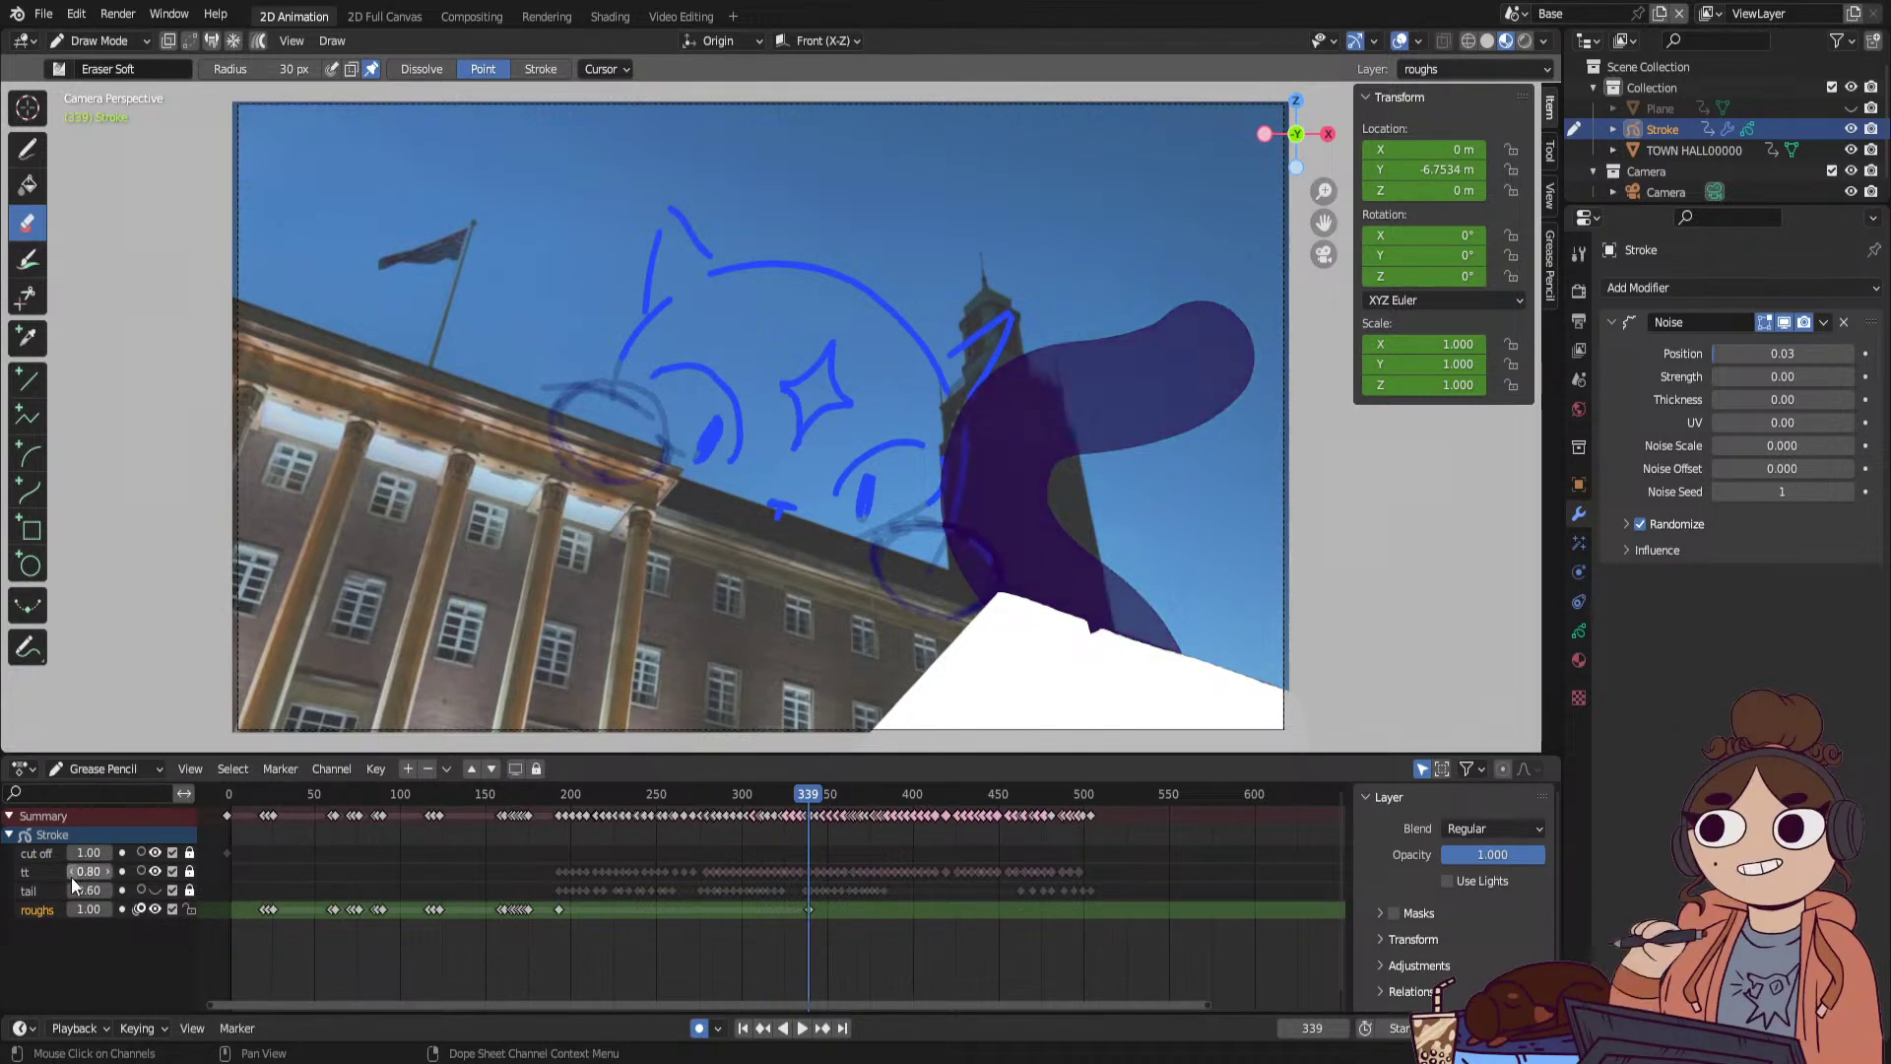
pyautogui.click(70, 873)
pyautogui.click(69, 871)
pyautogui.click(69, 871)
pyautogui.click(69, 872)
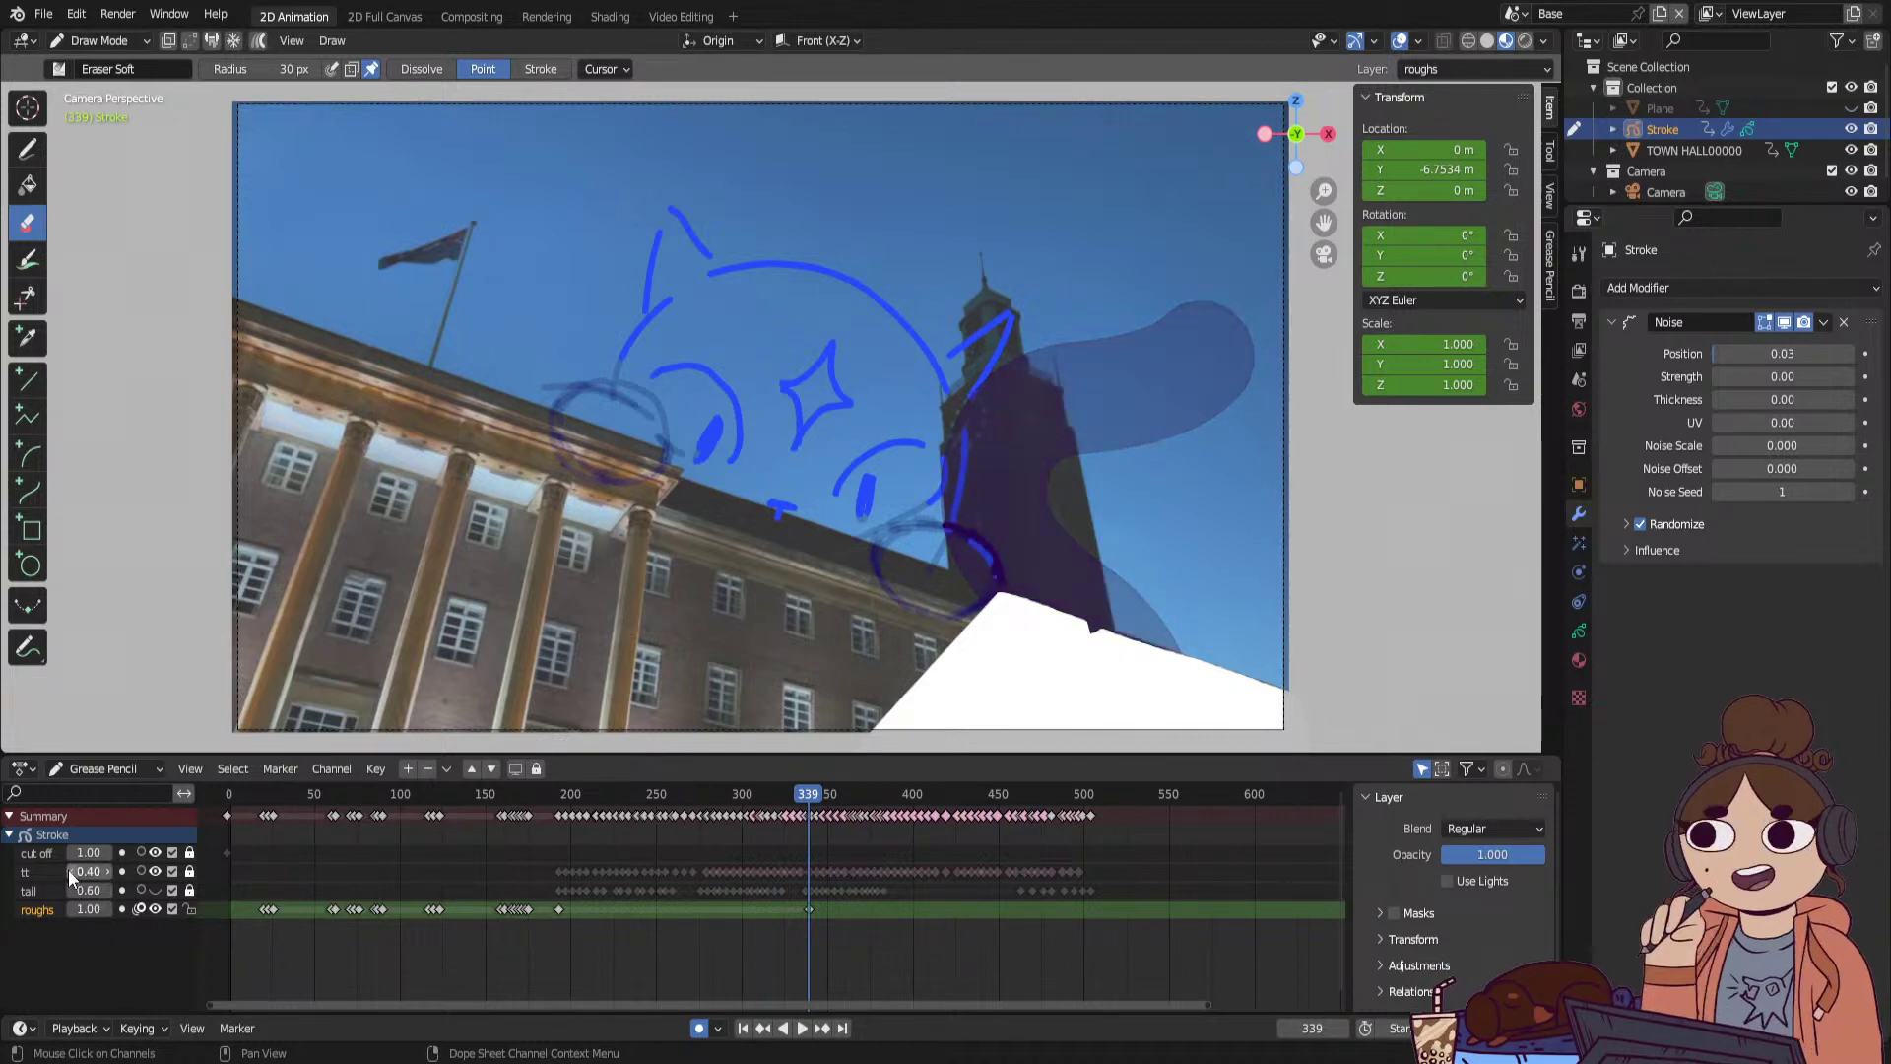
pyautogui.click(68, 871)
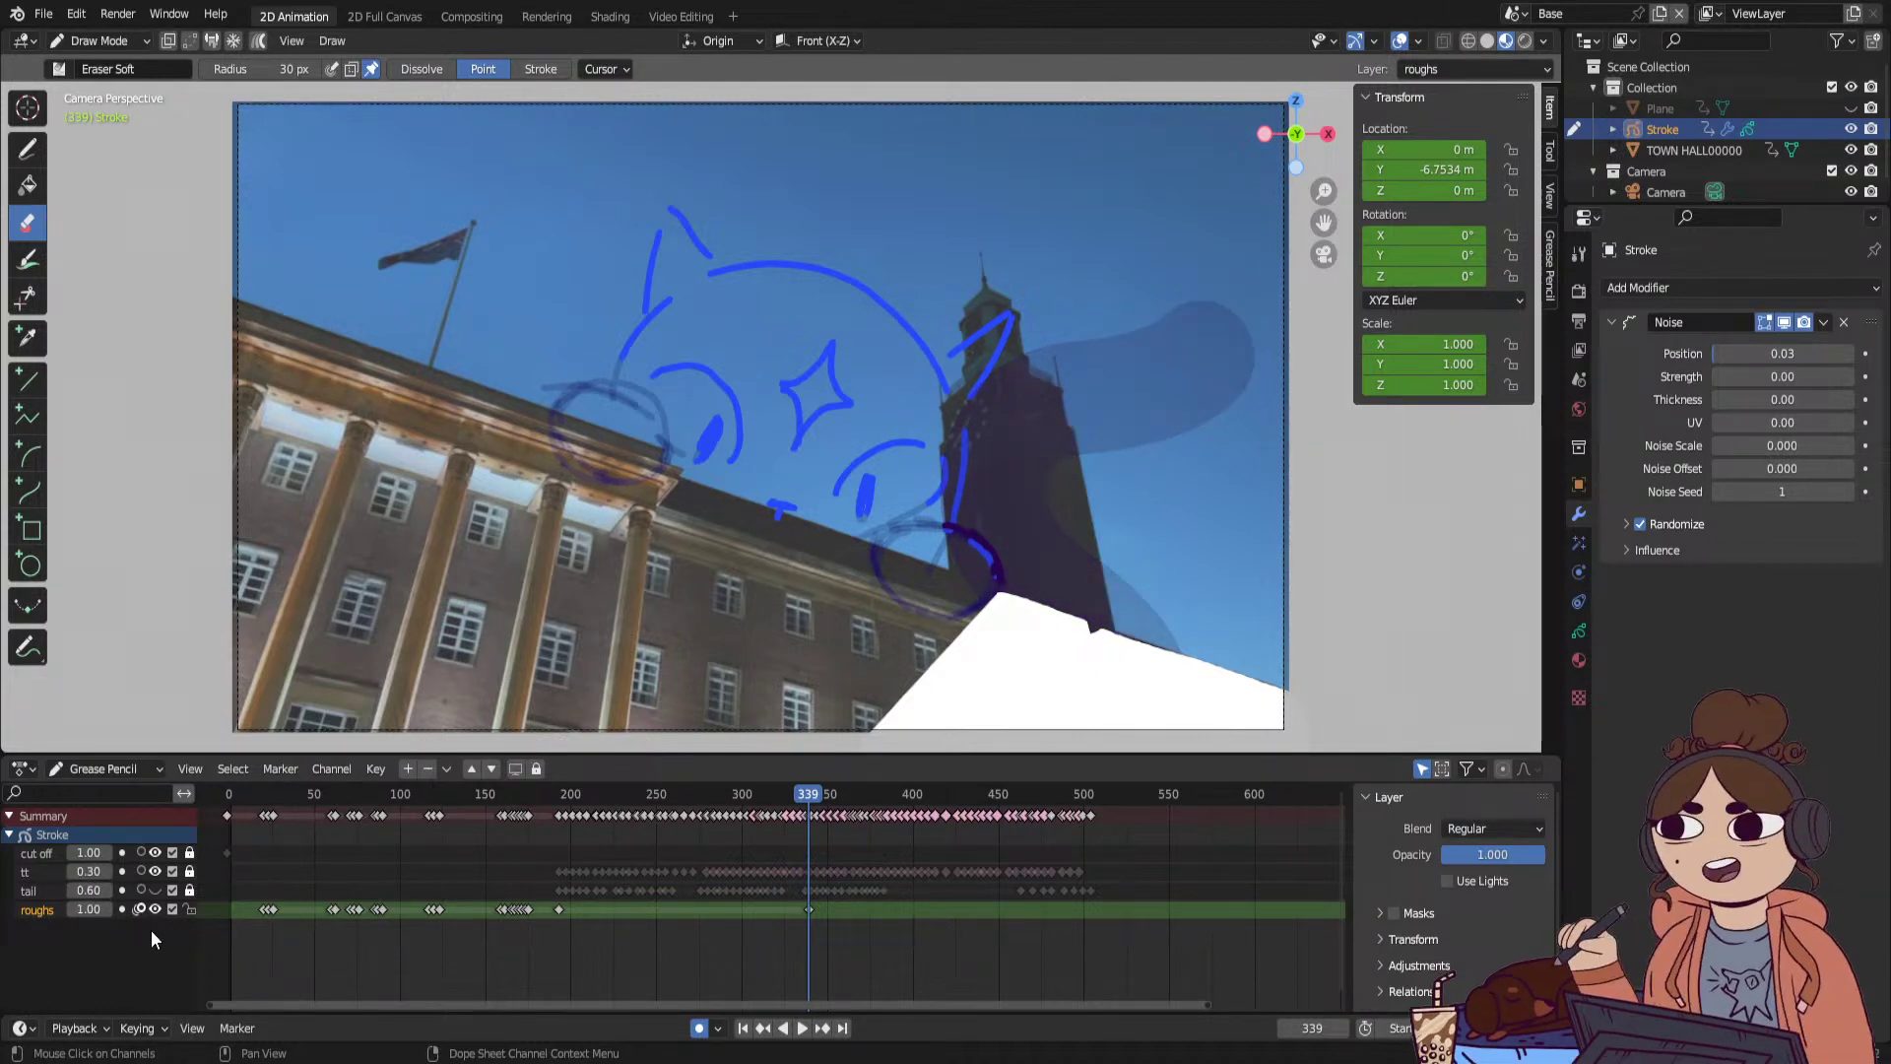
# Erase the rest of the cat's face at frame 339 and set the pencil radius to 25 px.
pyautogui.moveTo(940, 512)
pyautogui.mouseDown()
pyautogui.moveTo(984, 355)
pyautogui.moveTo(916, 340)
pyautogui.moveTo(807, 400)
pyautogui.moveTo(592, 422)
pyautogui.mouseUp()
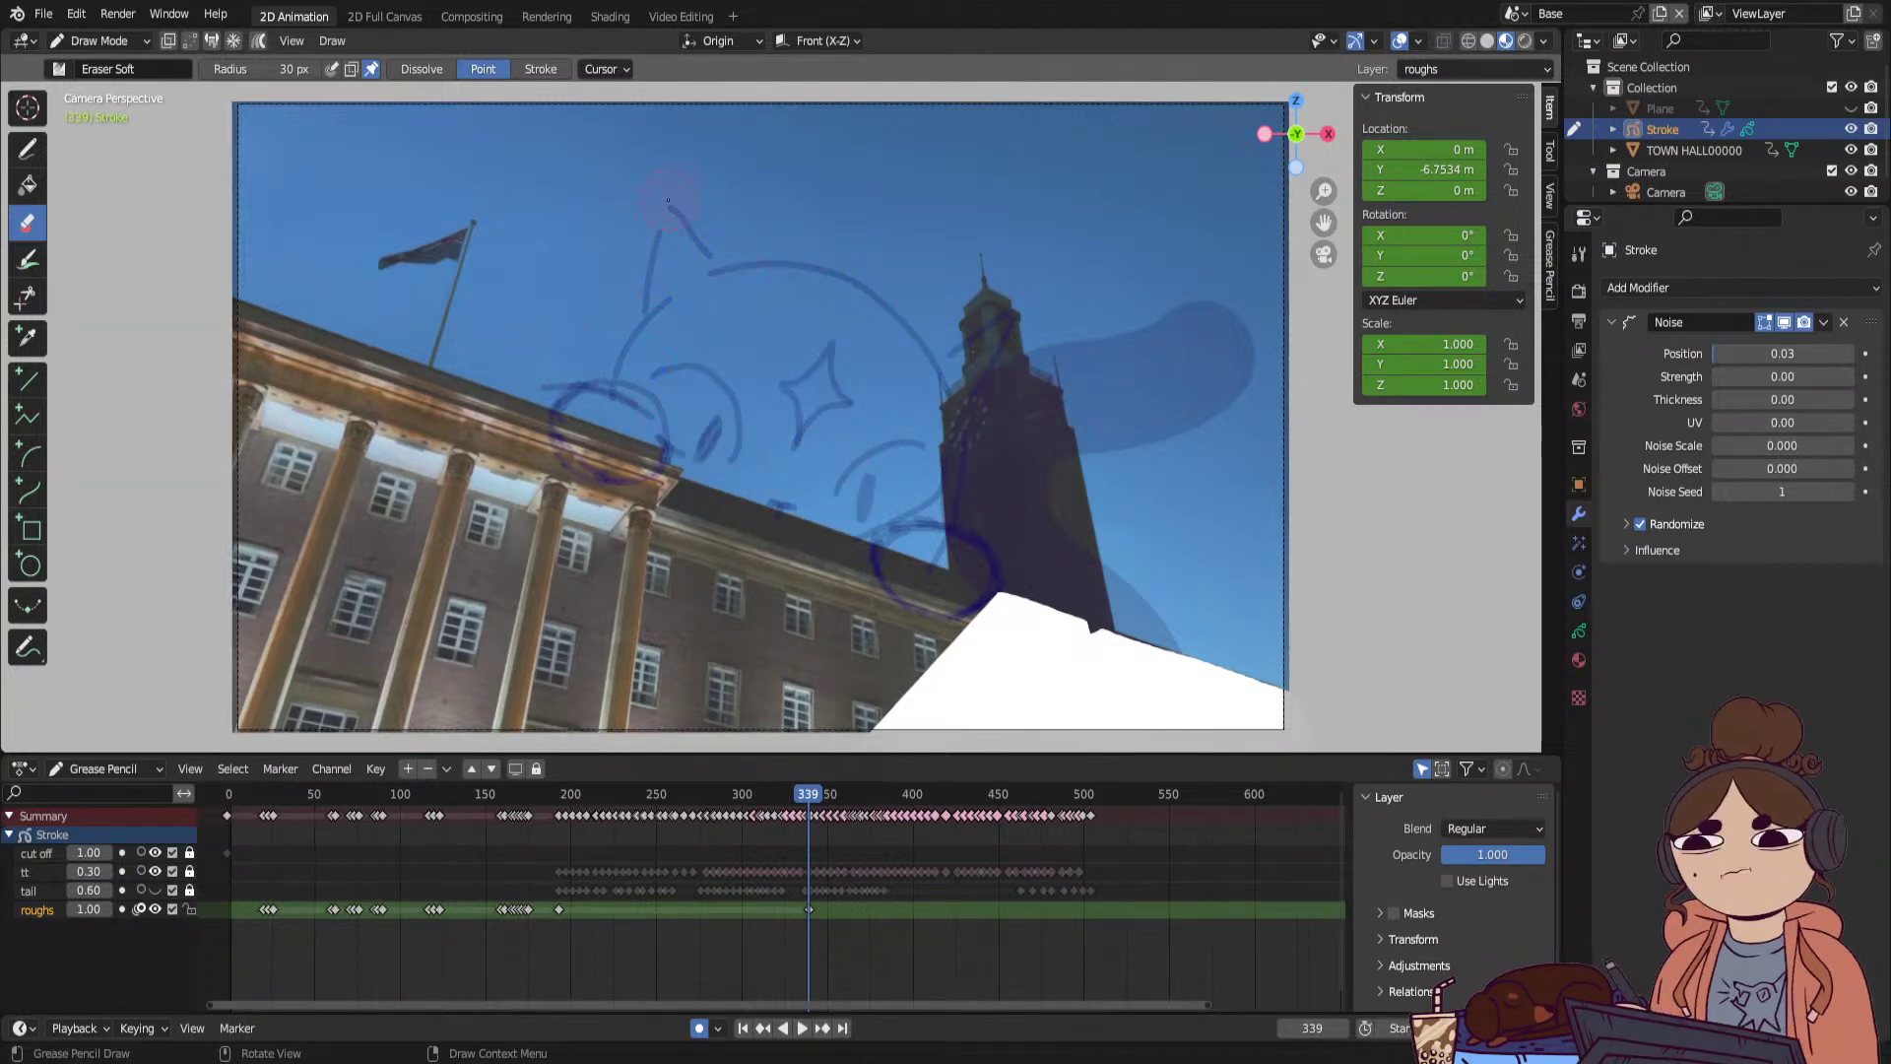
pyautogui.click(27, 148)
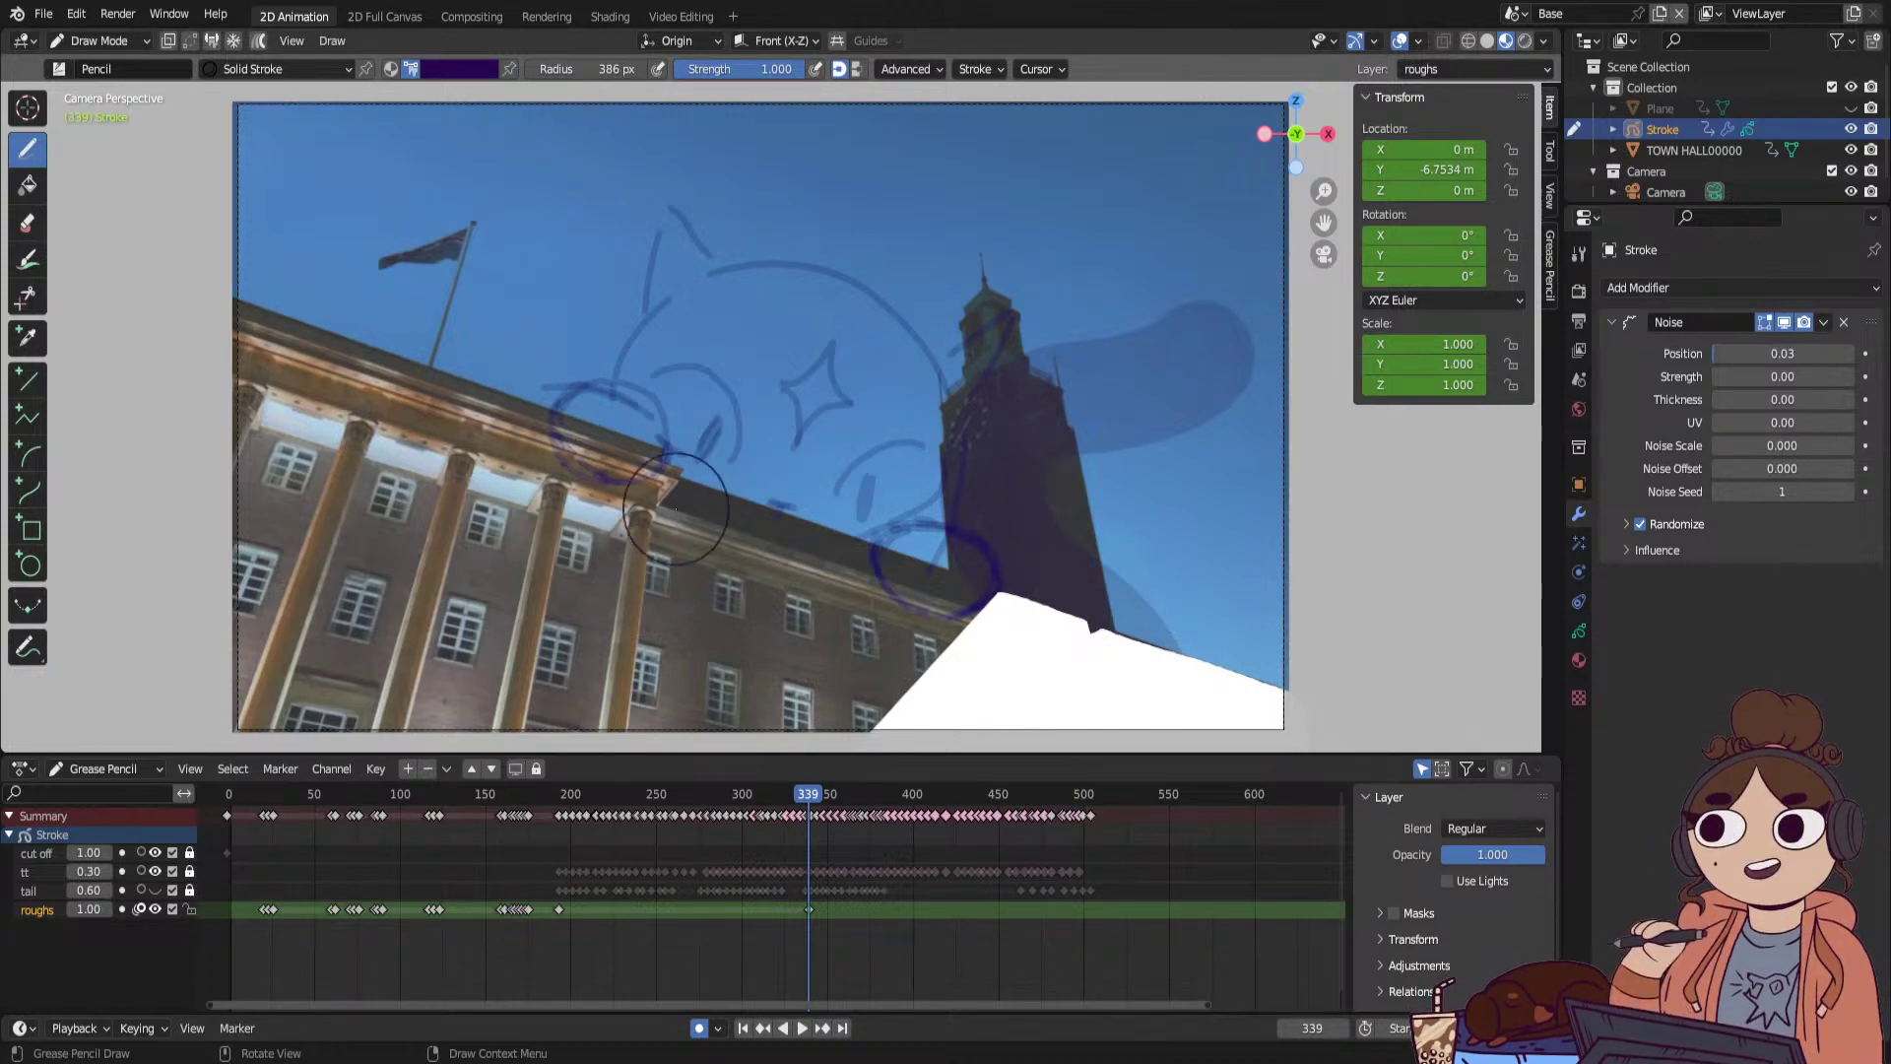
pyautogui.click(578, 73)
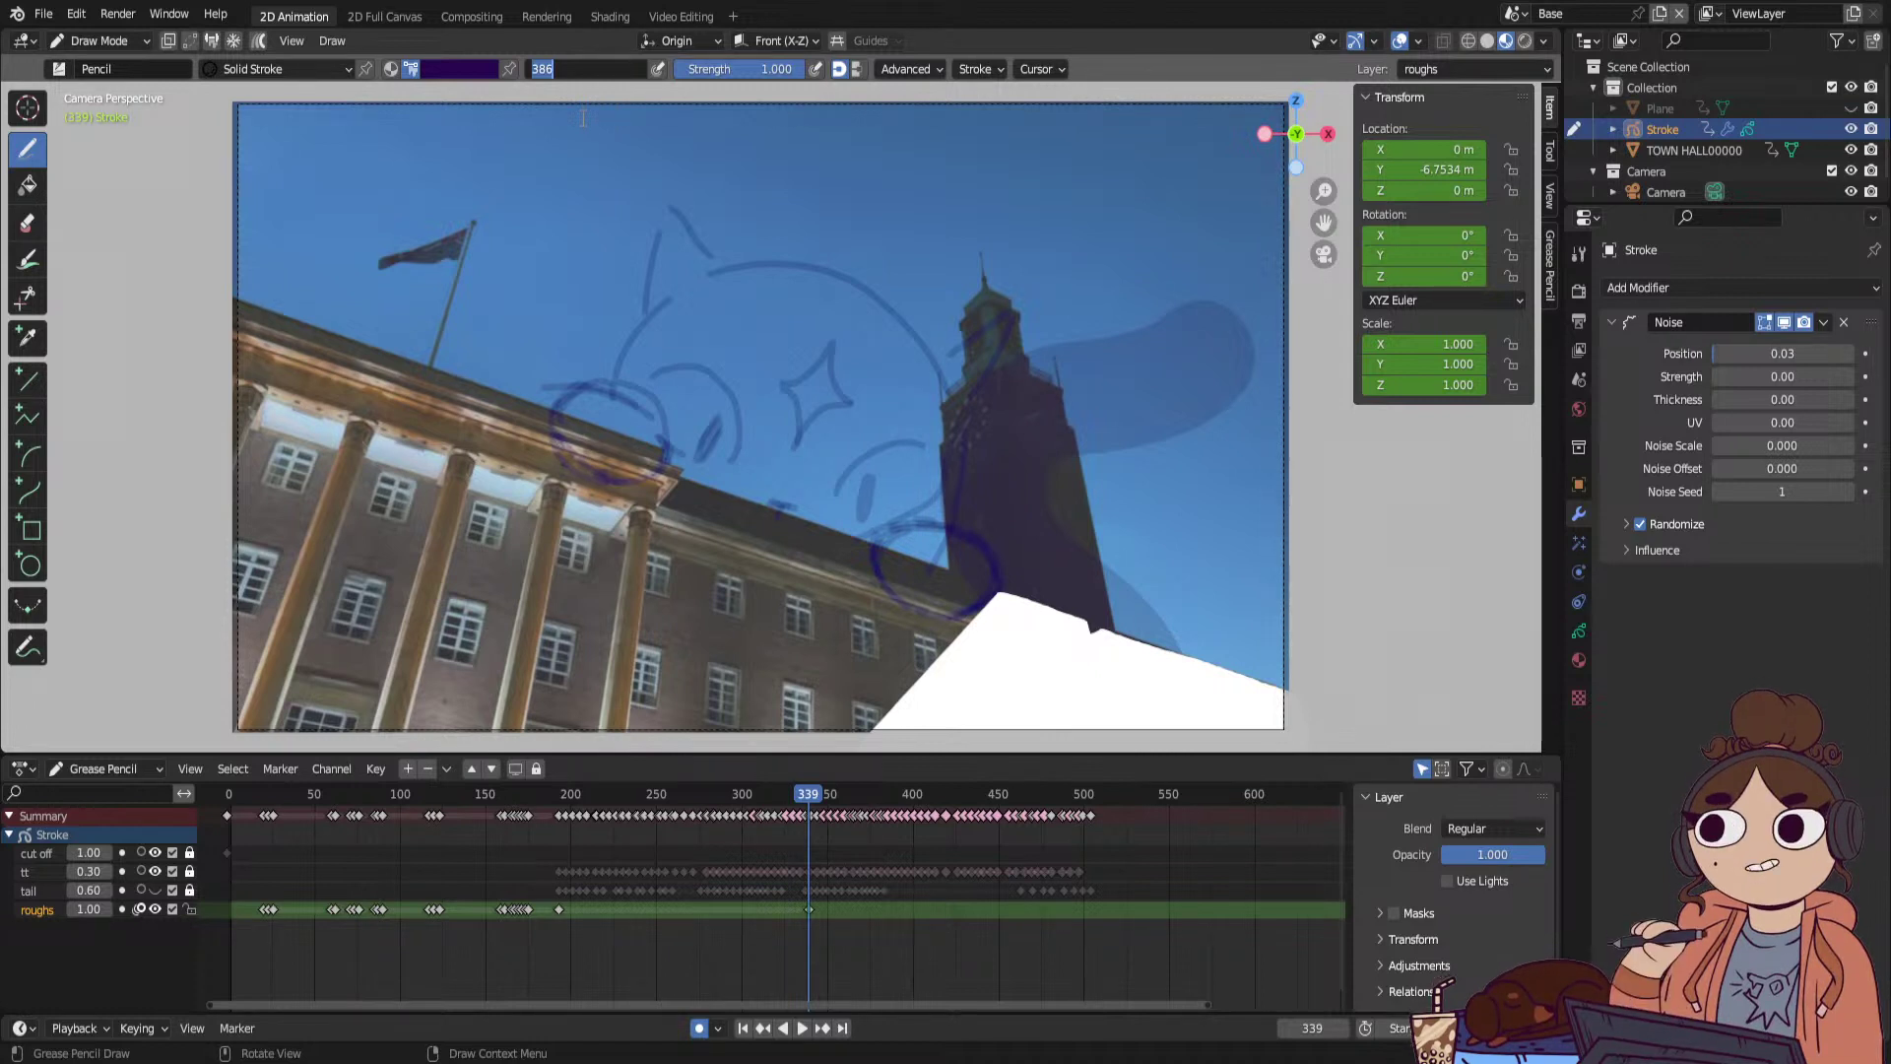
pyautogui.press('Return')
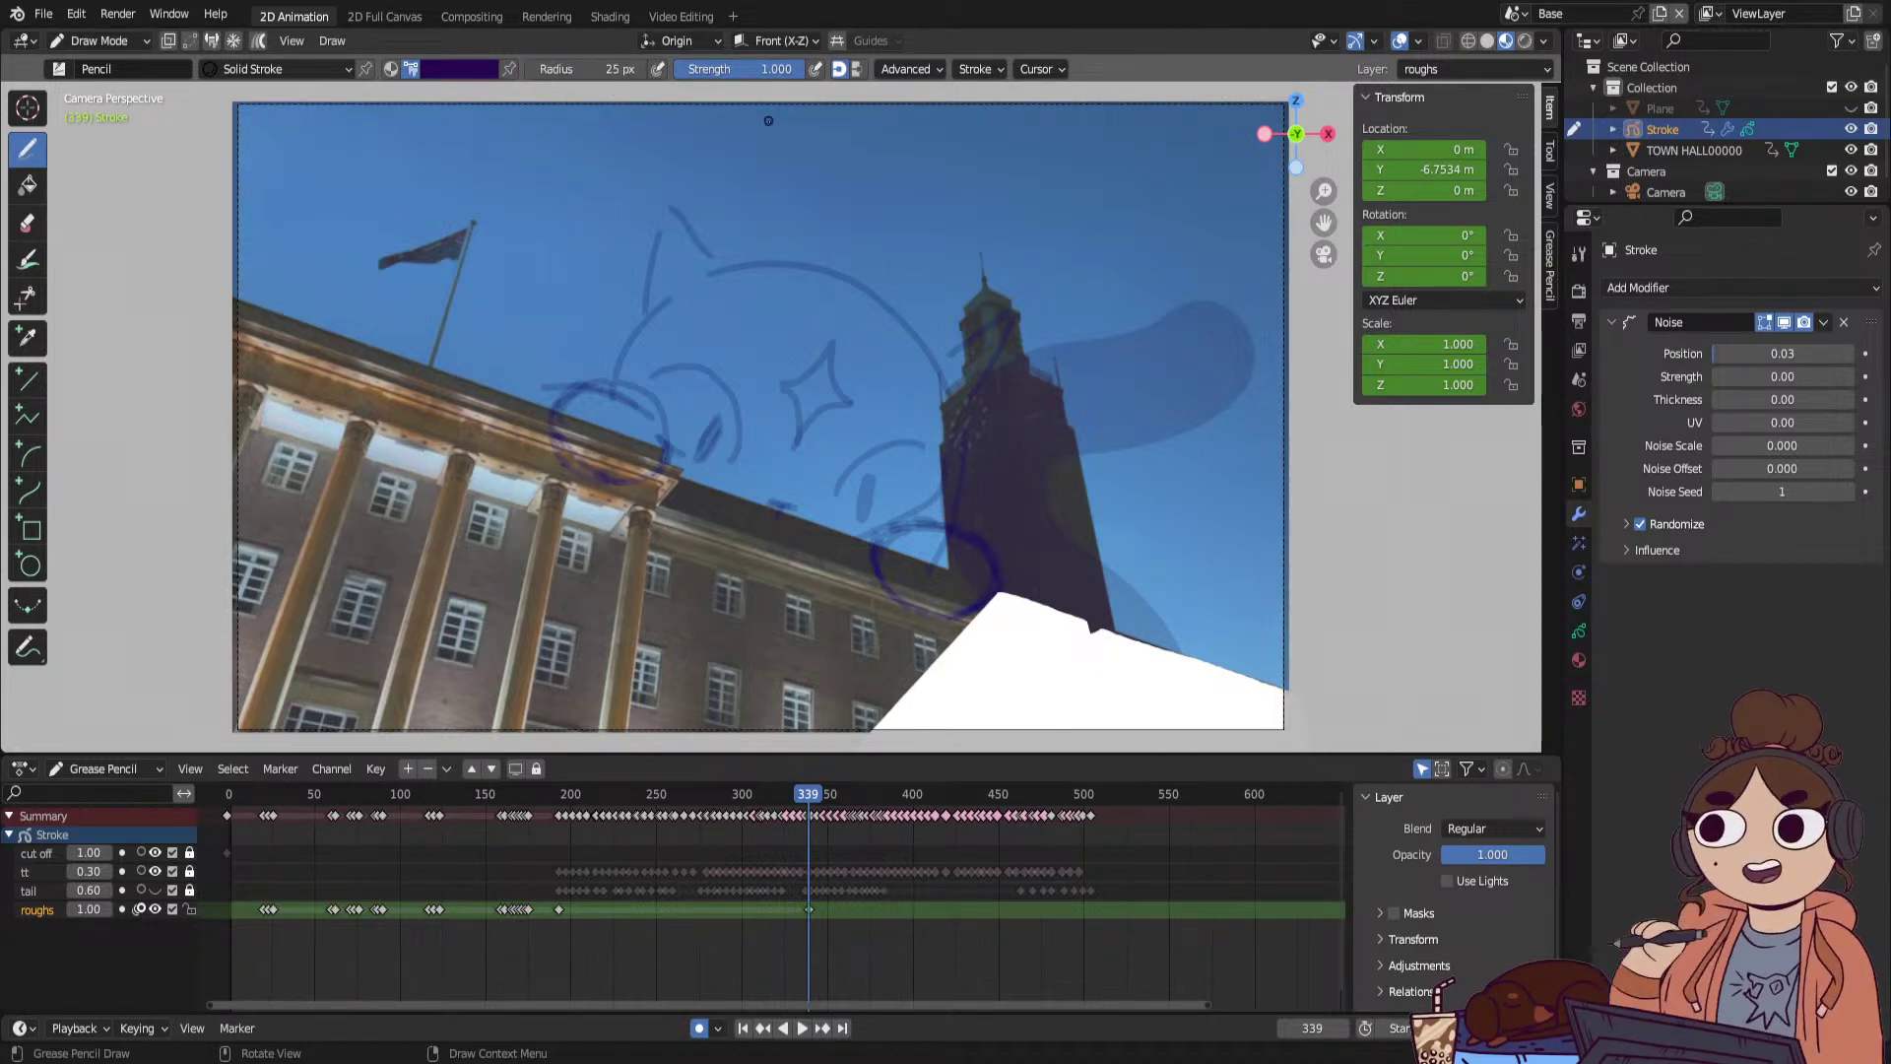
# Draw the outline of a long foreleg reaching down over the building's columns, with a rounded top at the old paw.
pyautogui.moveTo(835, 384); pyautogui.dragTo(904, 429)
pyautogui.hotkey('ctrl', 'z')
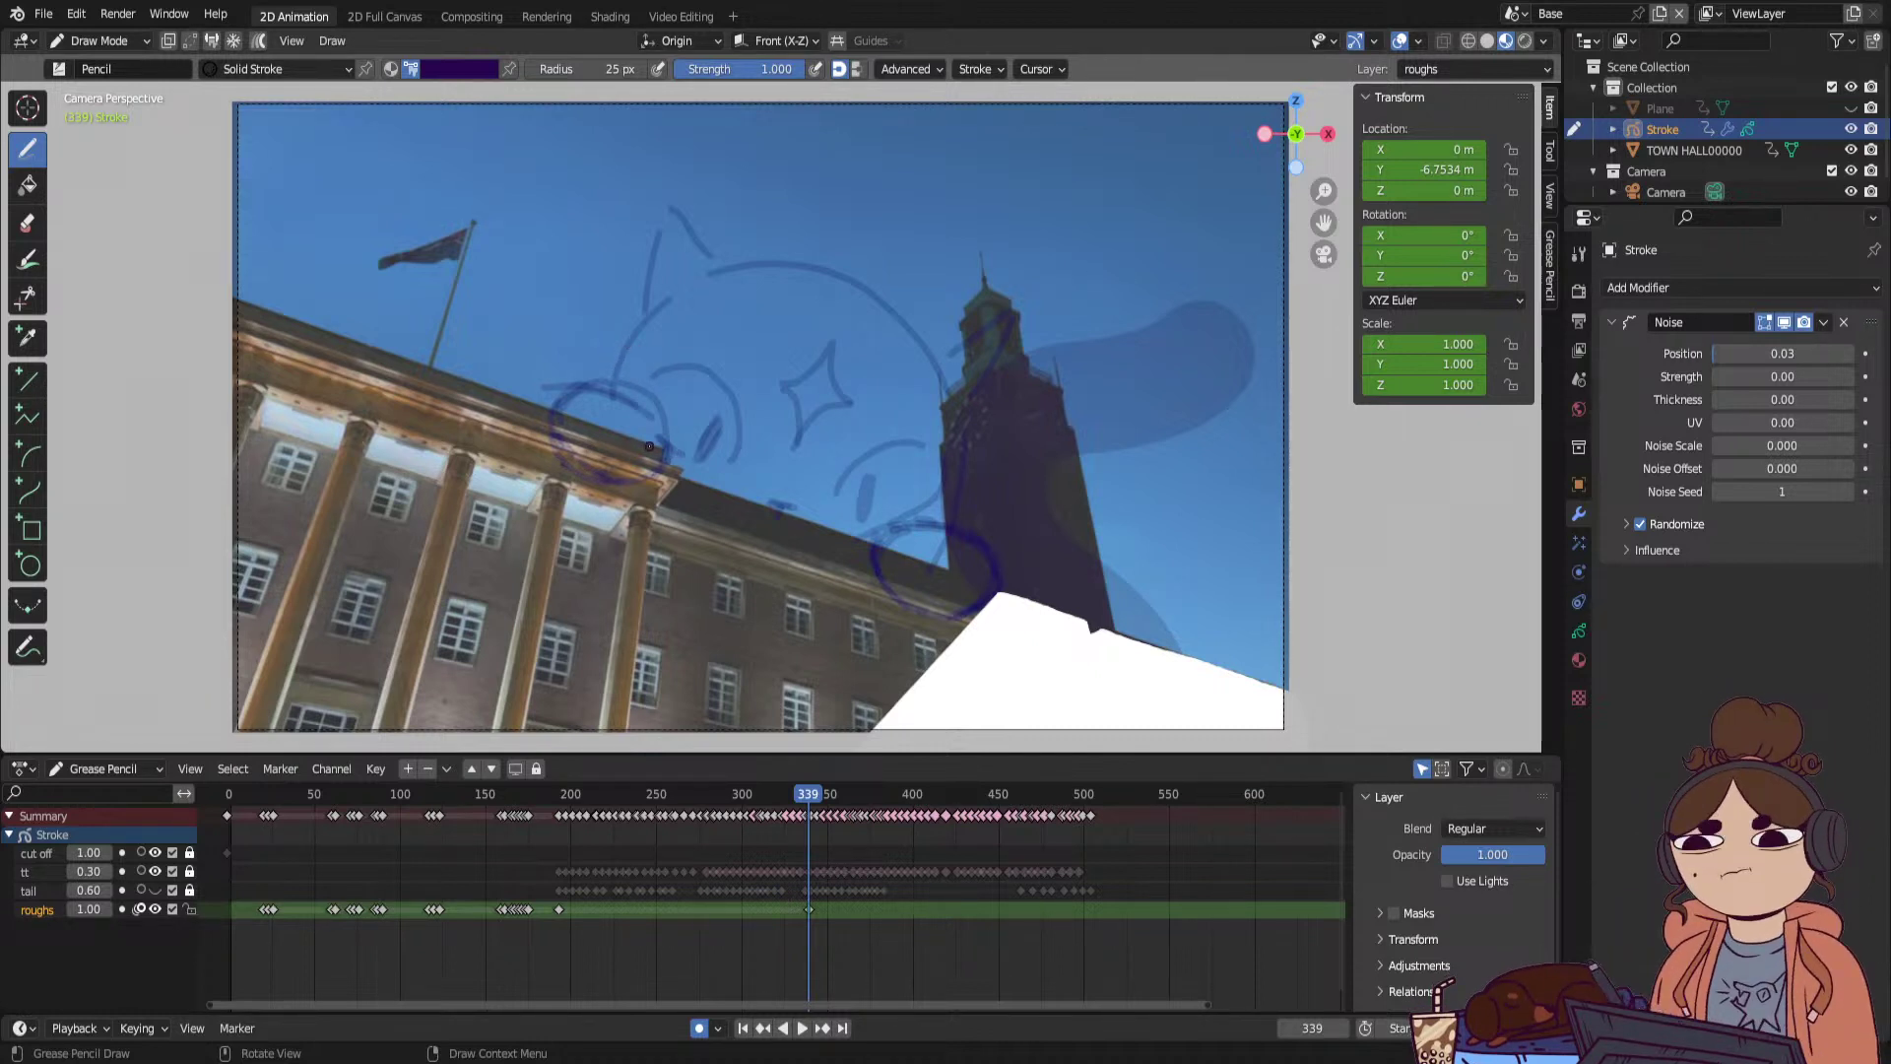
pyautogui.moveTo(603, 424)
pyautogui.mouseDown()
pyautogui.moveTo(640, 403)
pyautogui.moveTo(720, 538)
pyautogui.mouseUp()
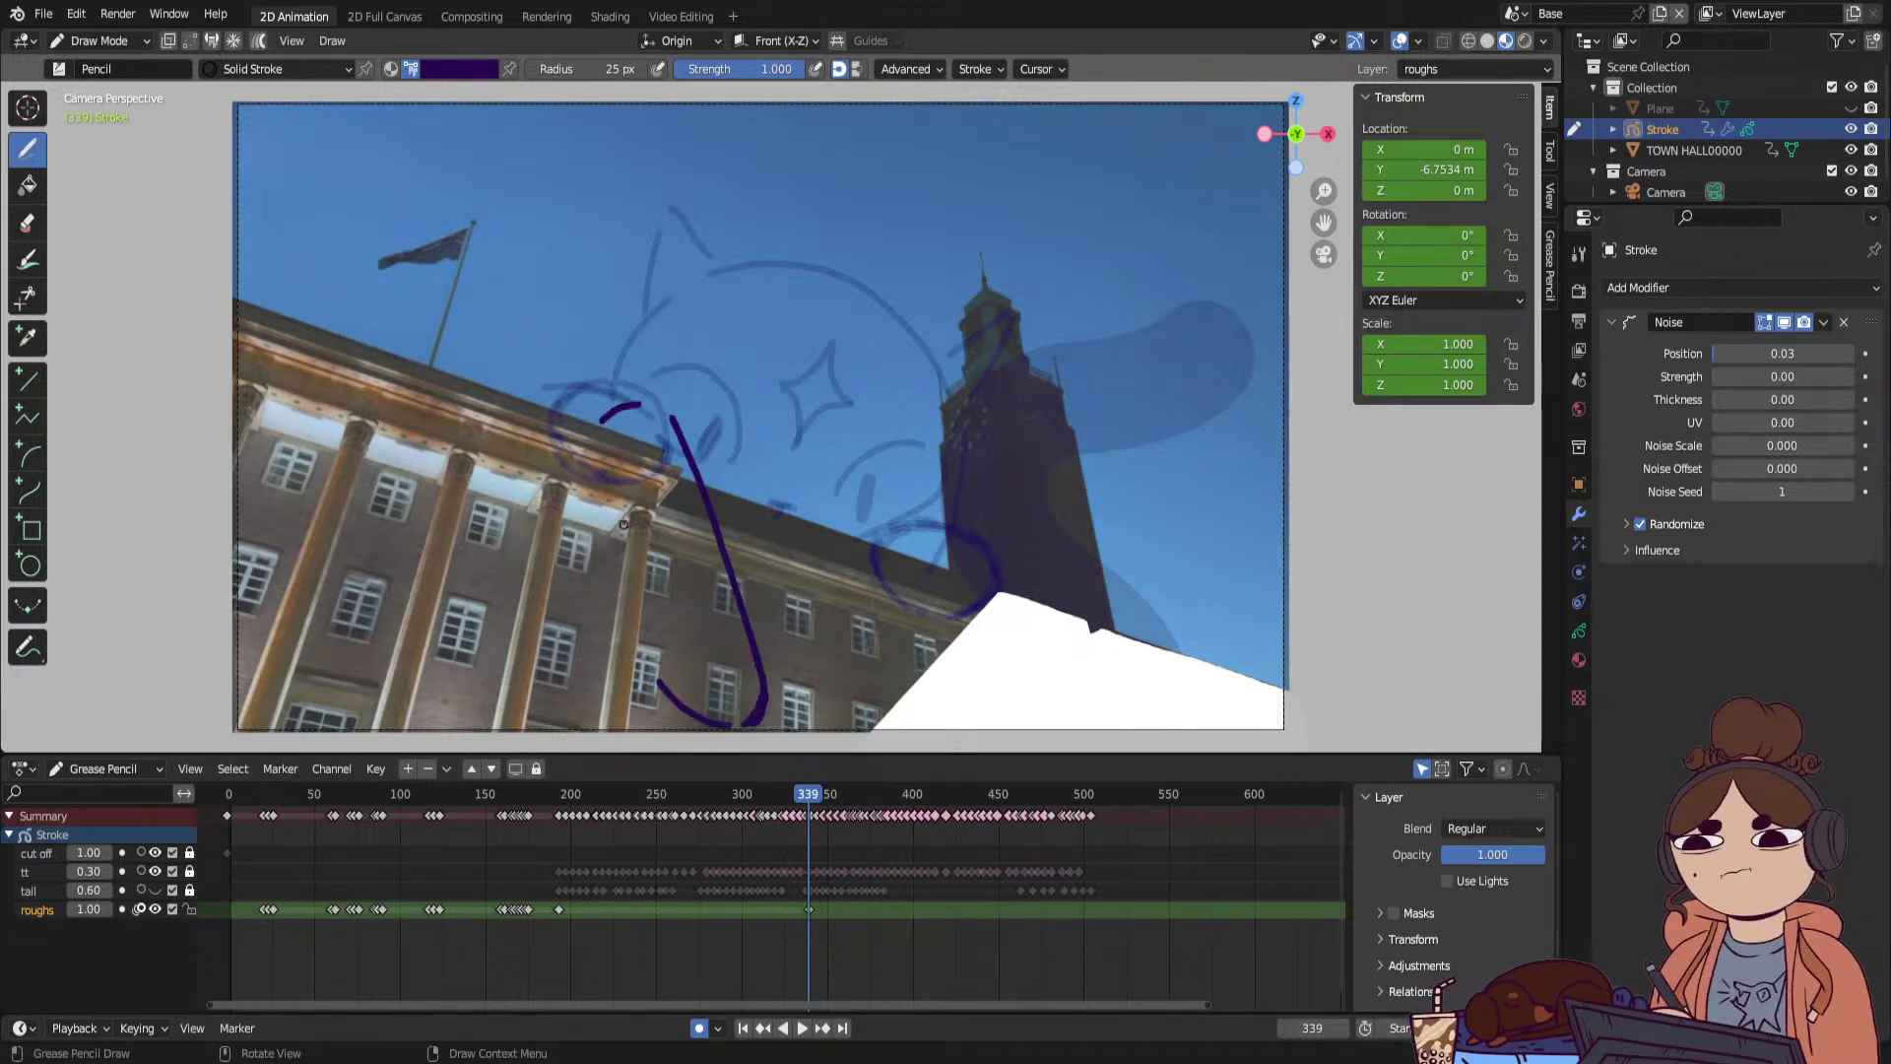
pyautogui.moveTo(603, 475); pyautogui.dragTo(660, 667)
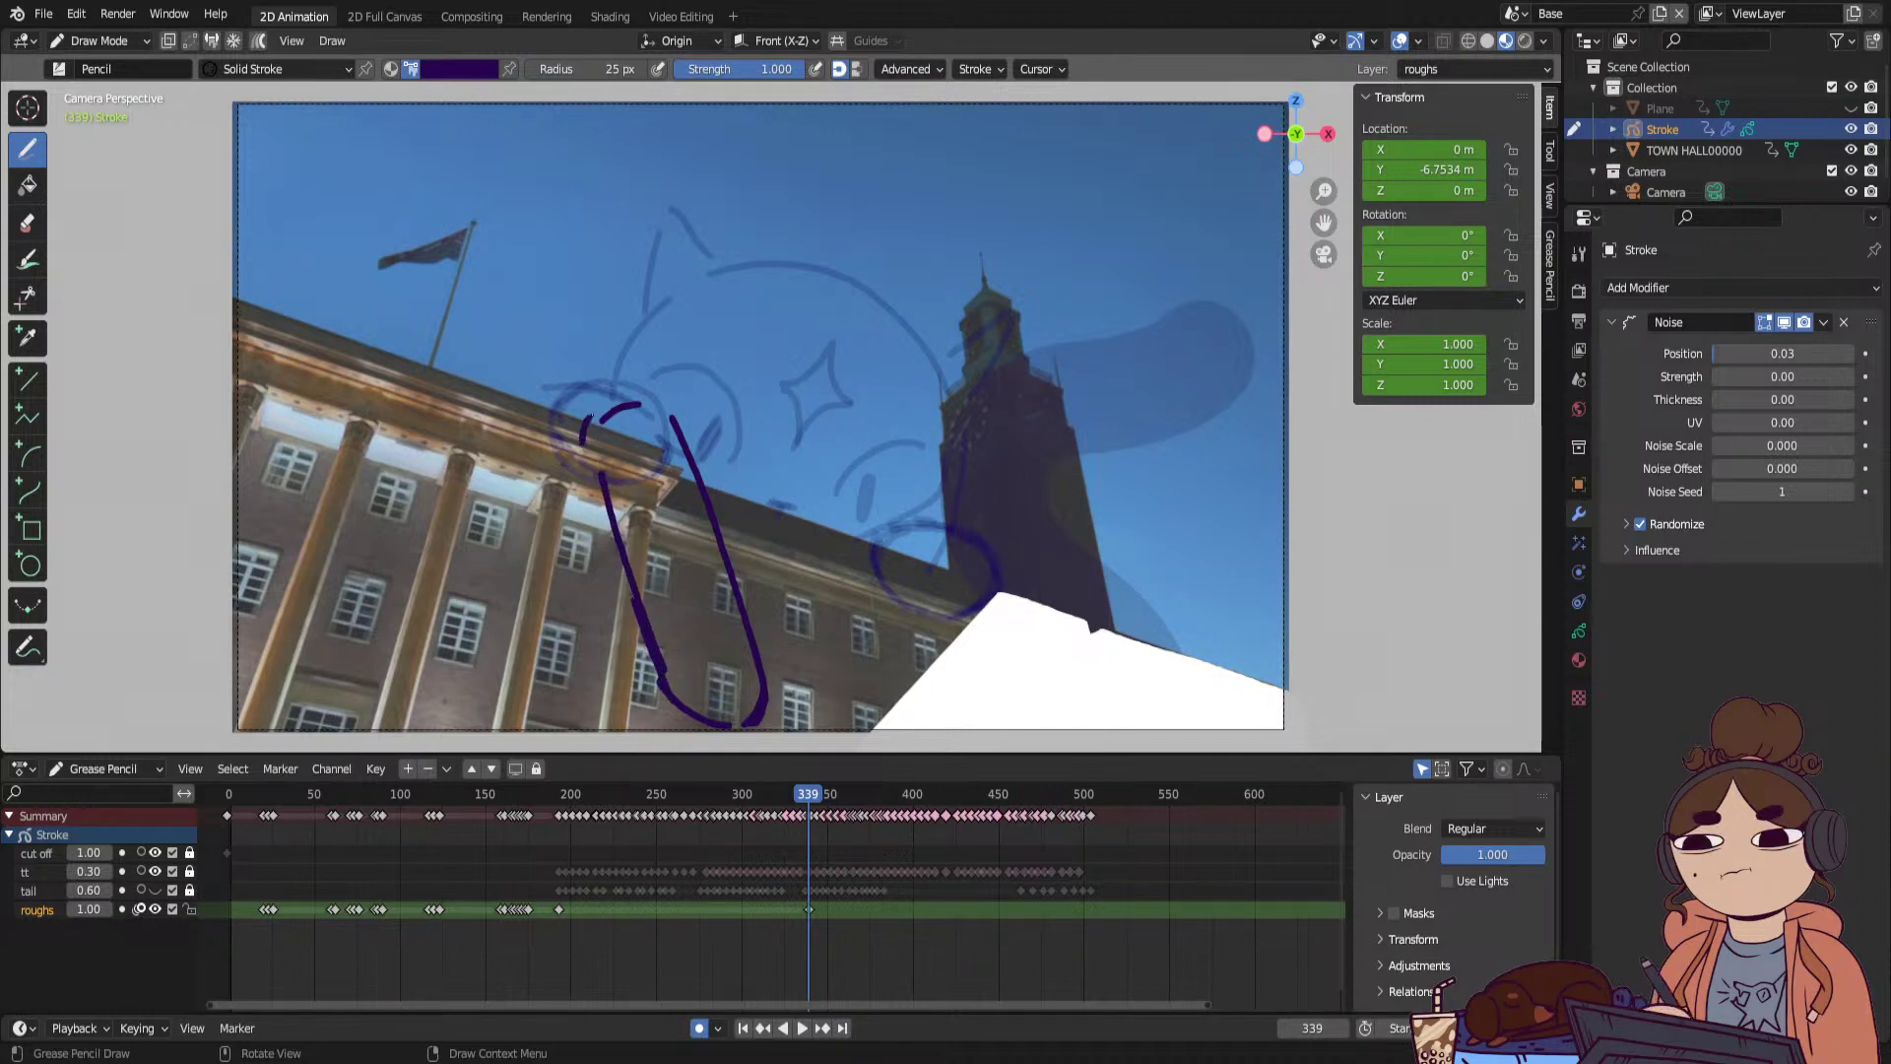
pyautogui.moveTo(586, 434); pyautogui.dragTo(677, 433)
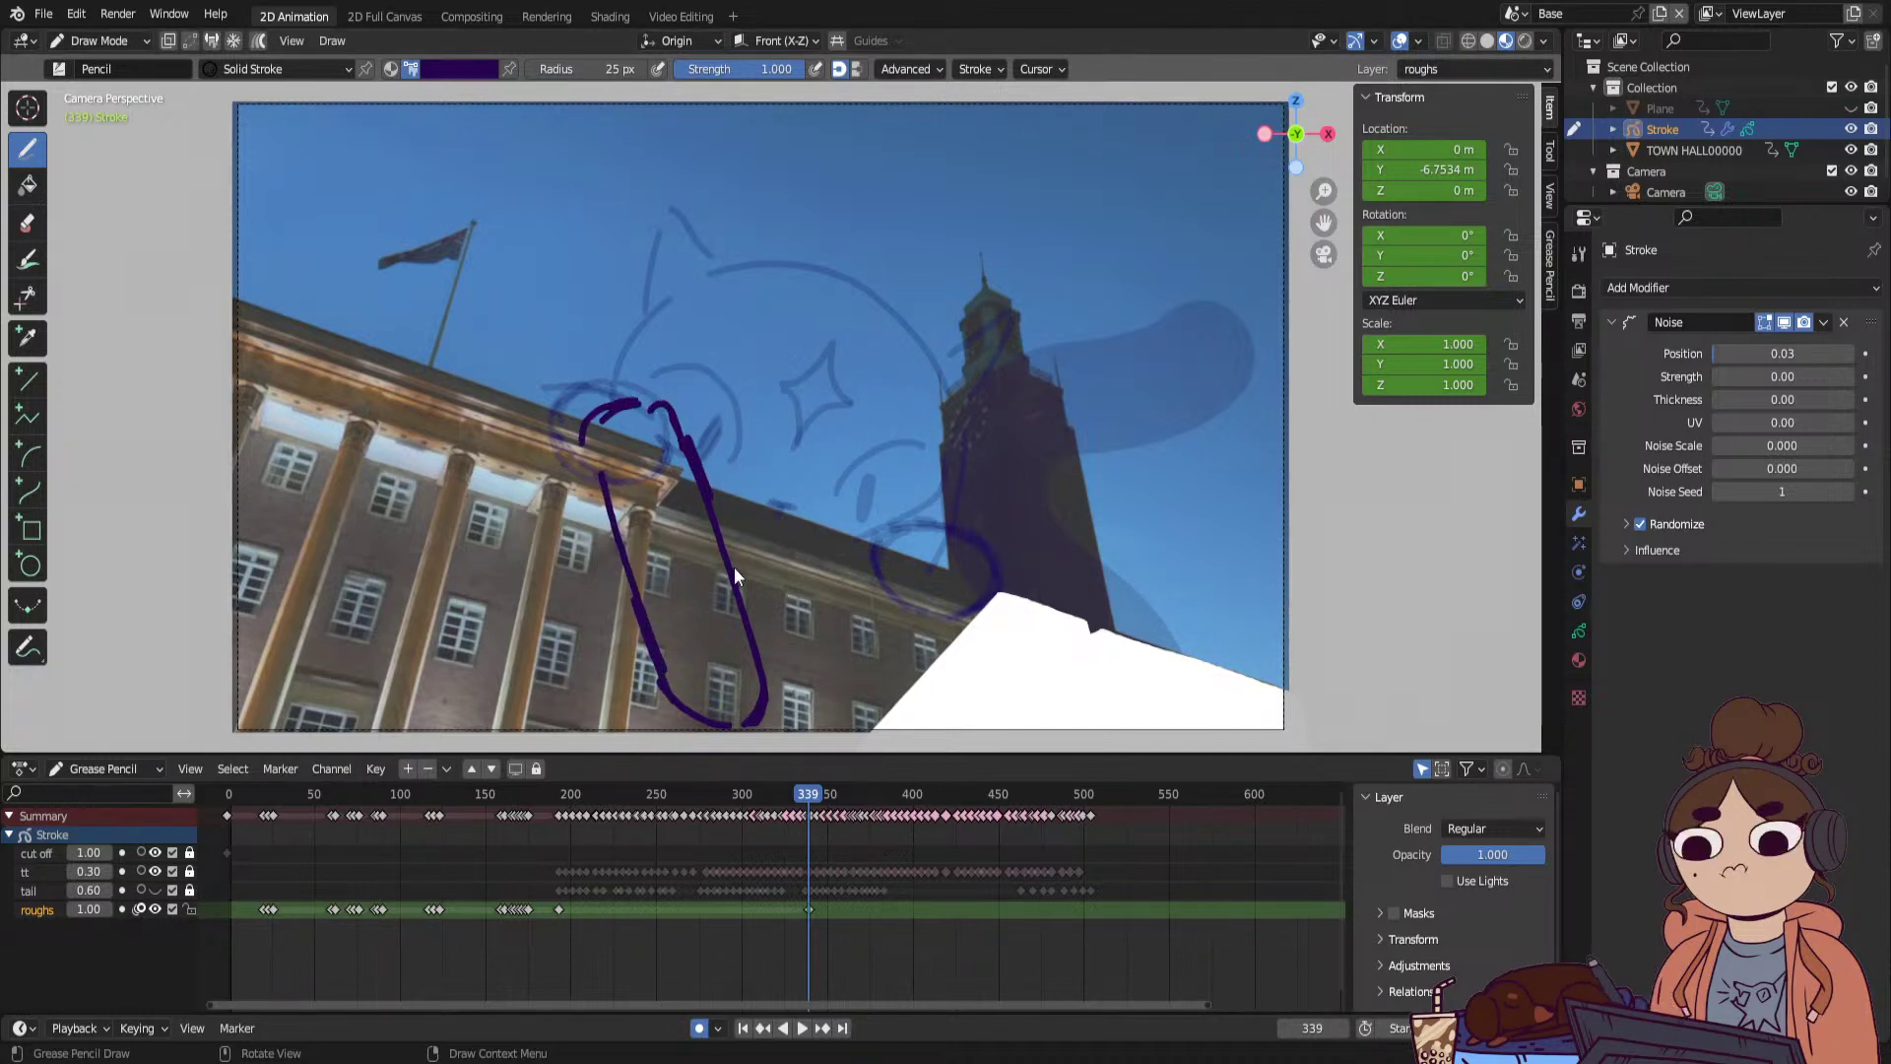
# Draw the cat's head outline, both pointed ears, the mouth and the eye nearest the tower.
pyautogui.moveTo(535, 384); pyautogui.dragTo(753, 266)
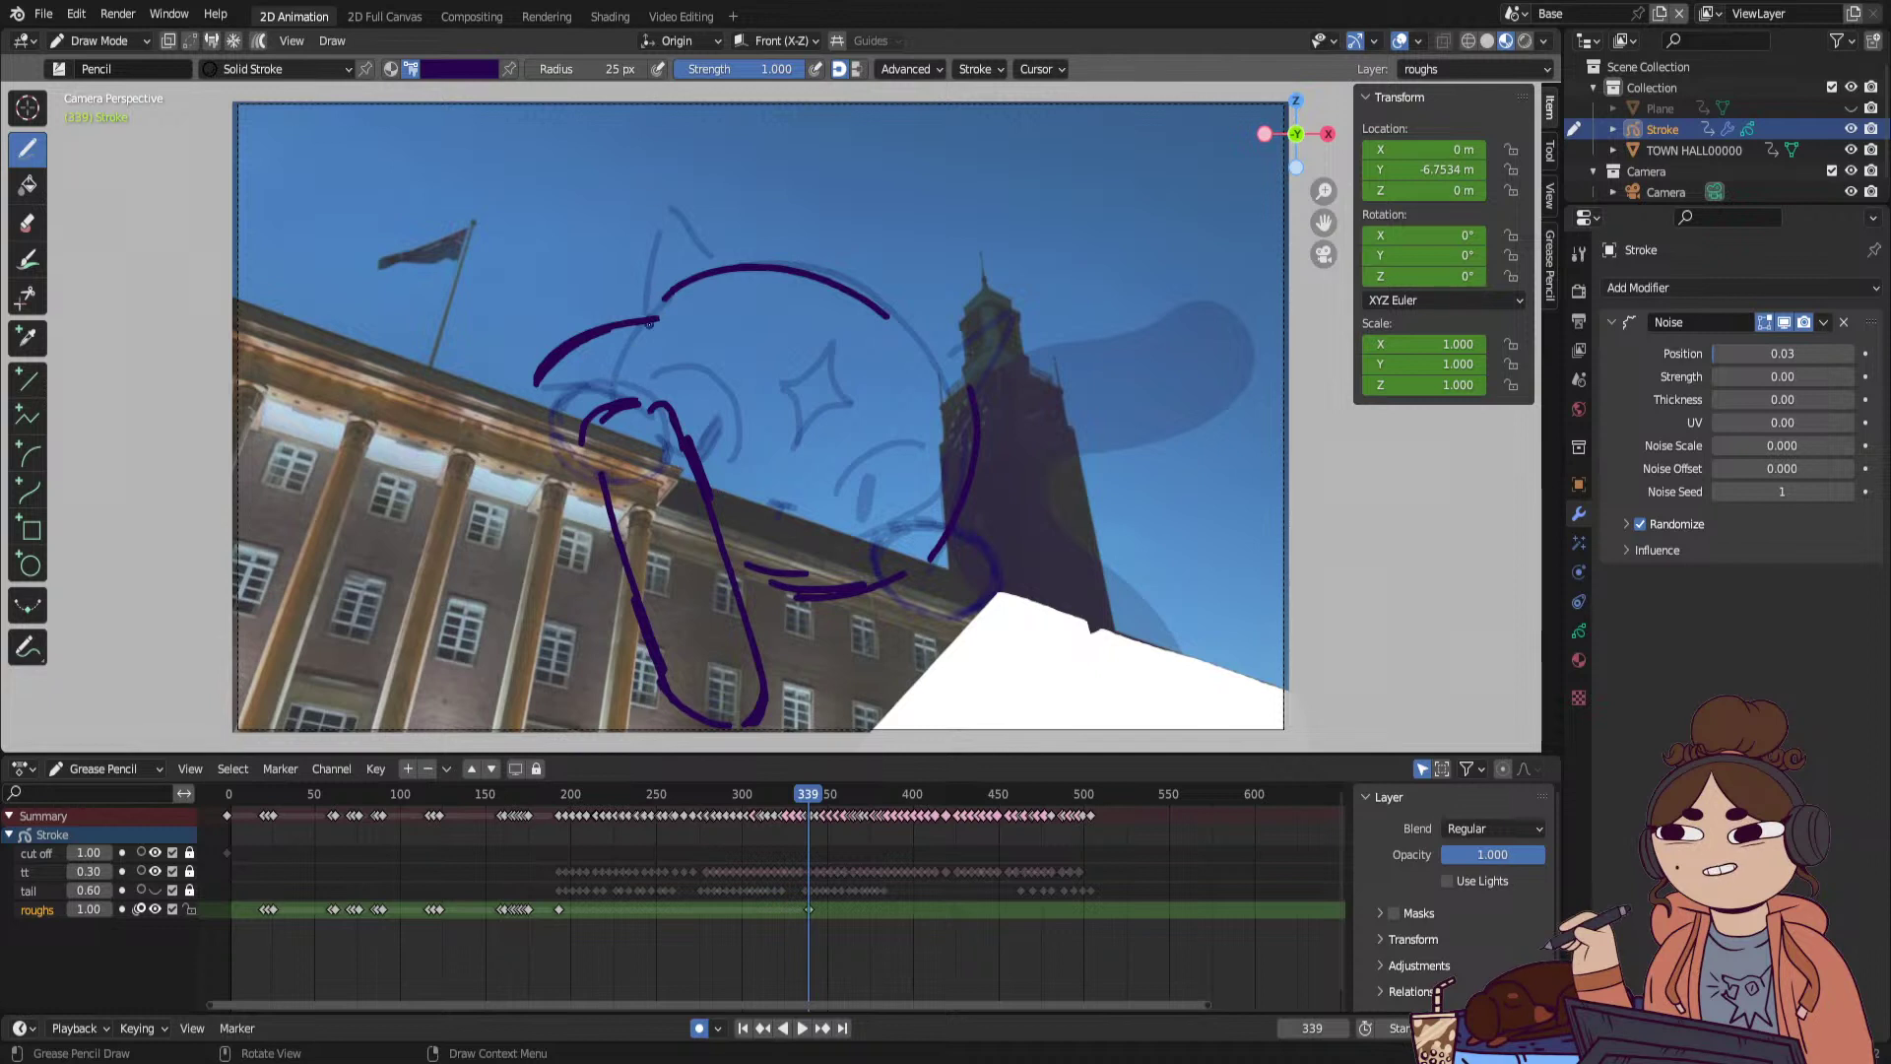
pyautogui.moveTo(650, 339)
pyautogui.mouseDown()
pyautogui.moveTo(655, 248)
pyautogui.moveTo(745, 300)
pyautogui.mouseUp()
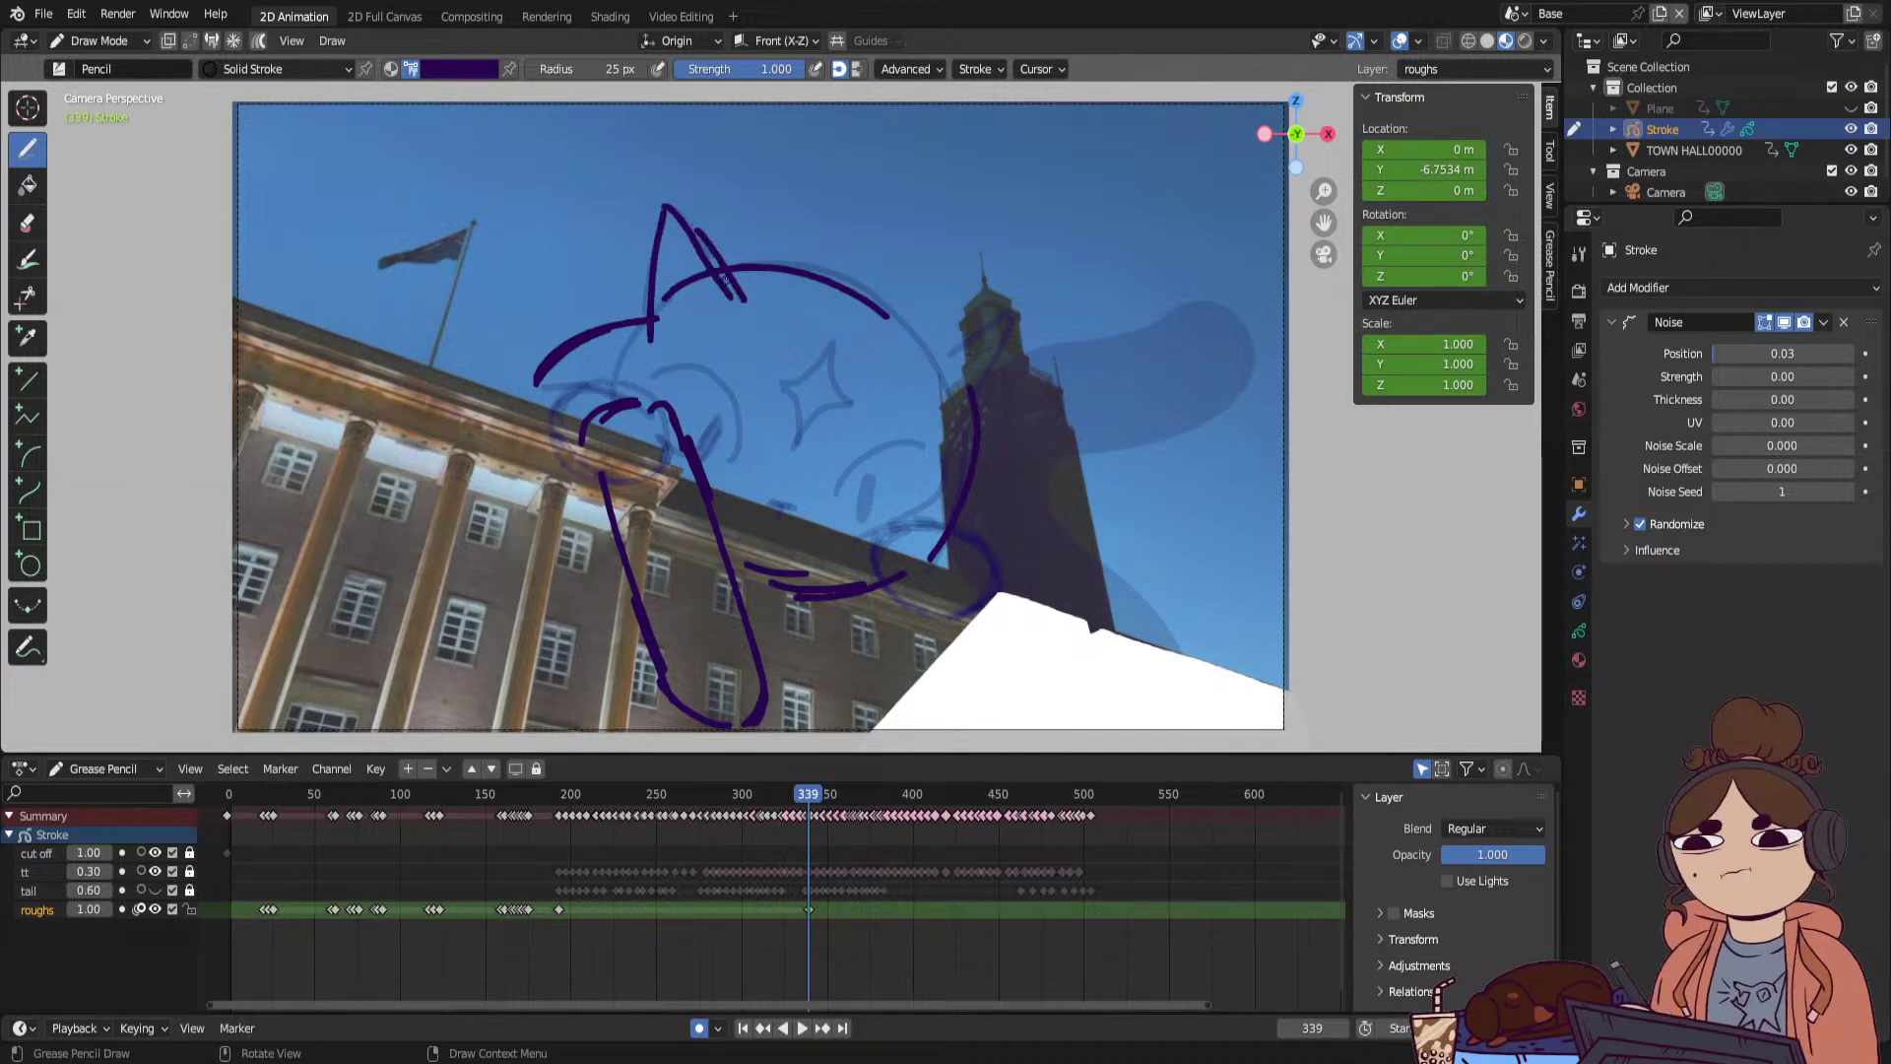
pyautogui.moveTo(893, 376); pyautogui.dragTo(1015, 337)
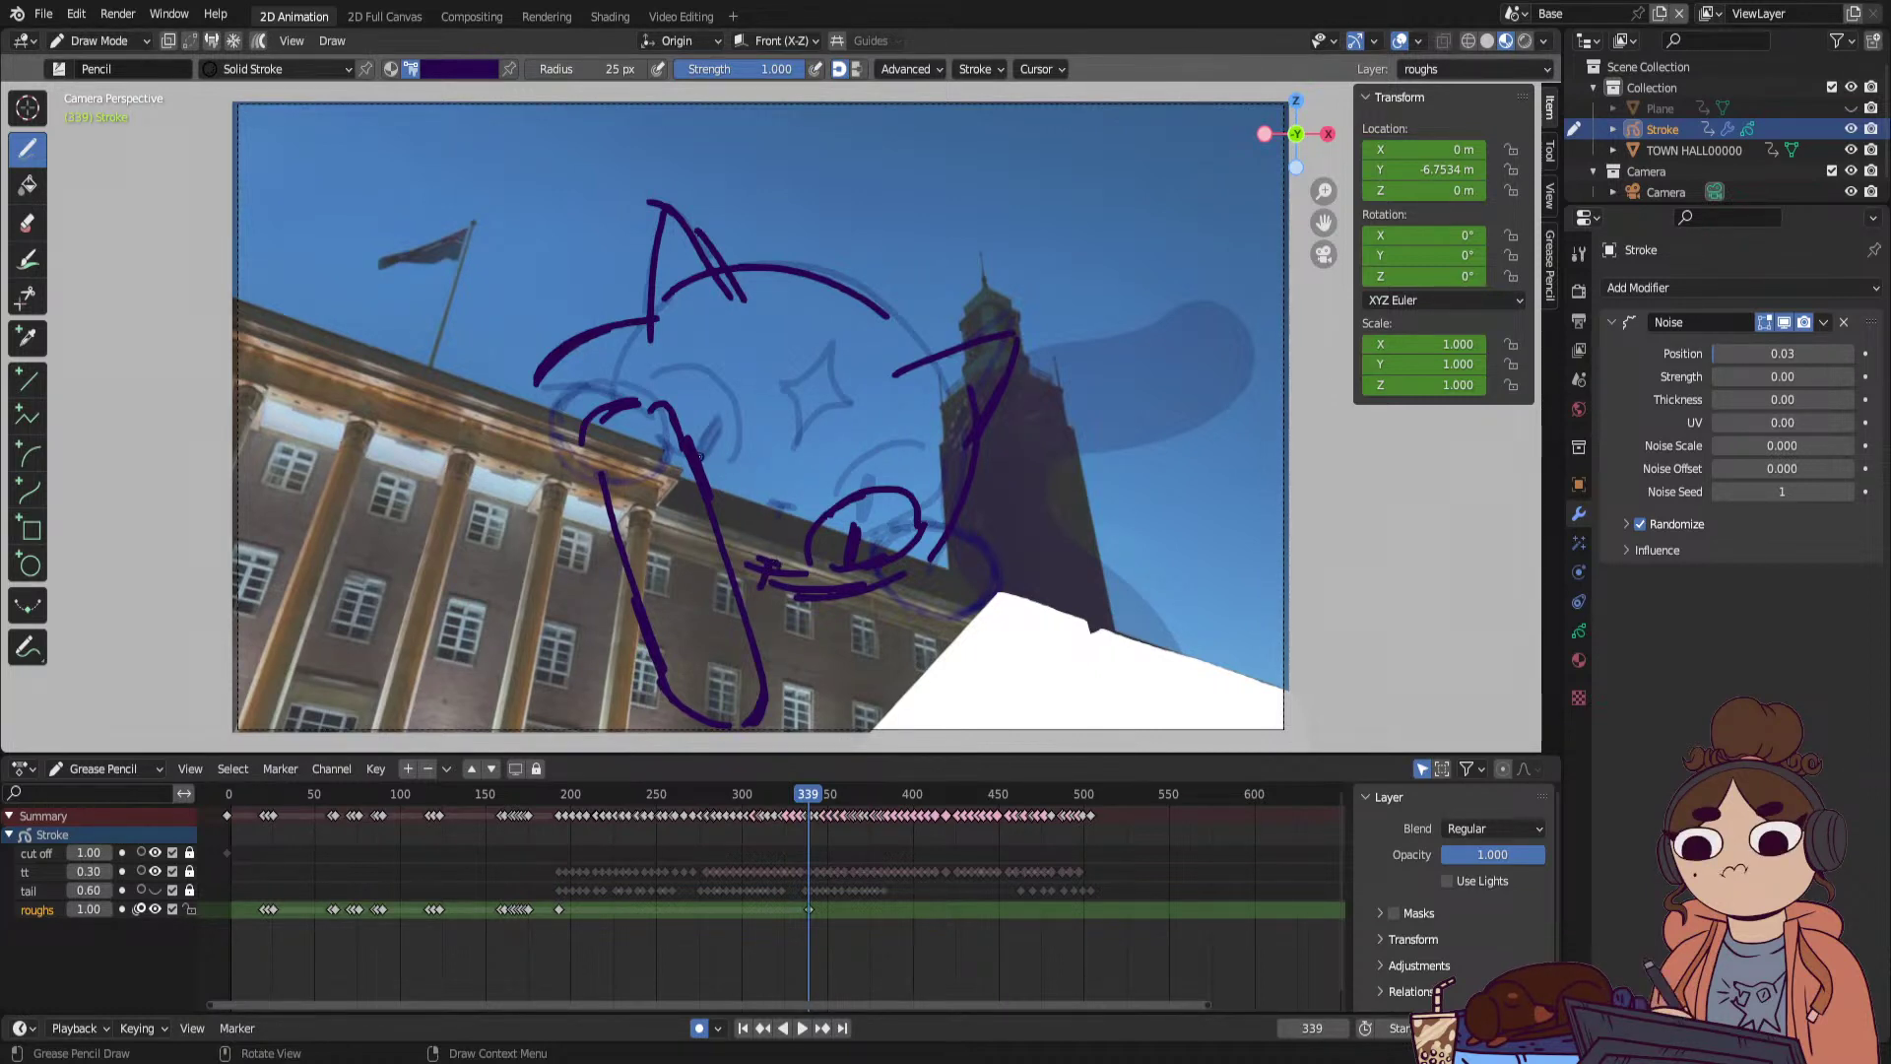
# Draw the second eye beside the foreleg and a four-pointed star between the eyes.
pyautogui.moveTo(729, 507); pyautogui.dragTo(726, 537)
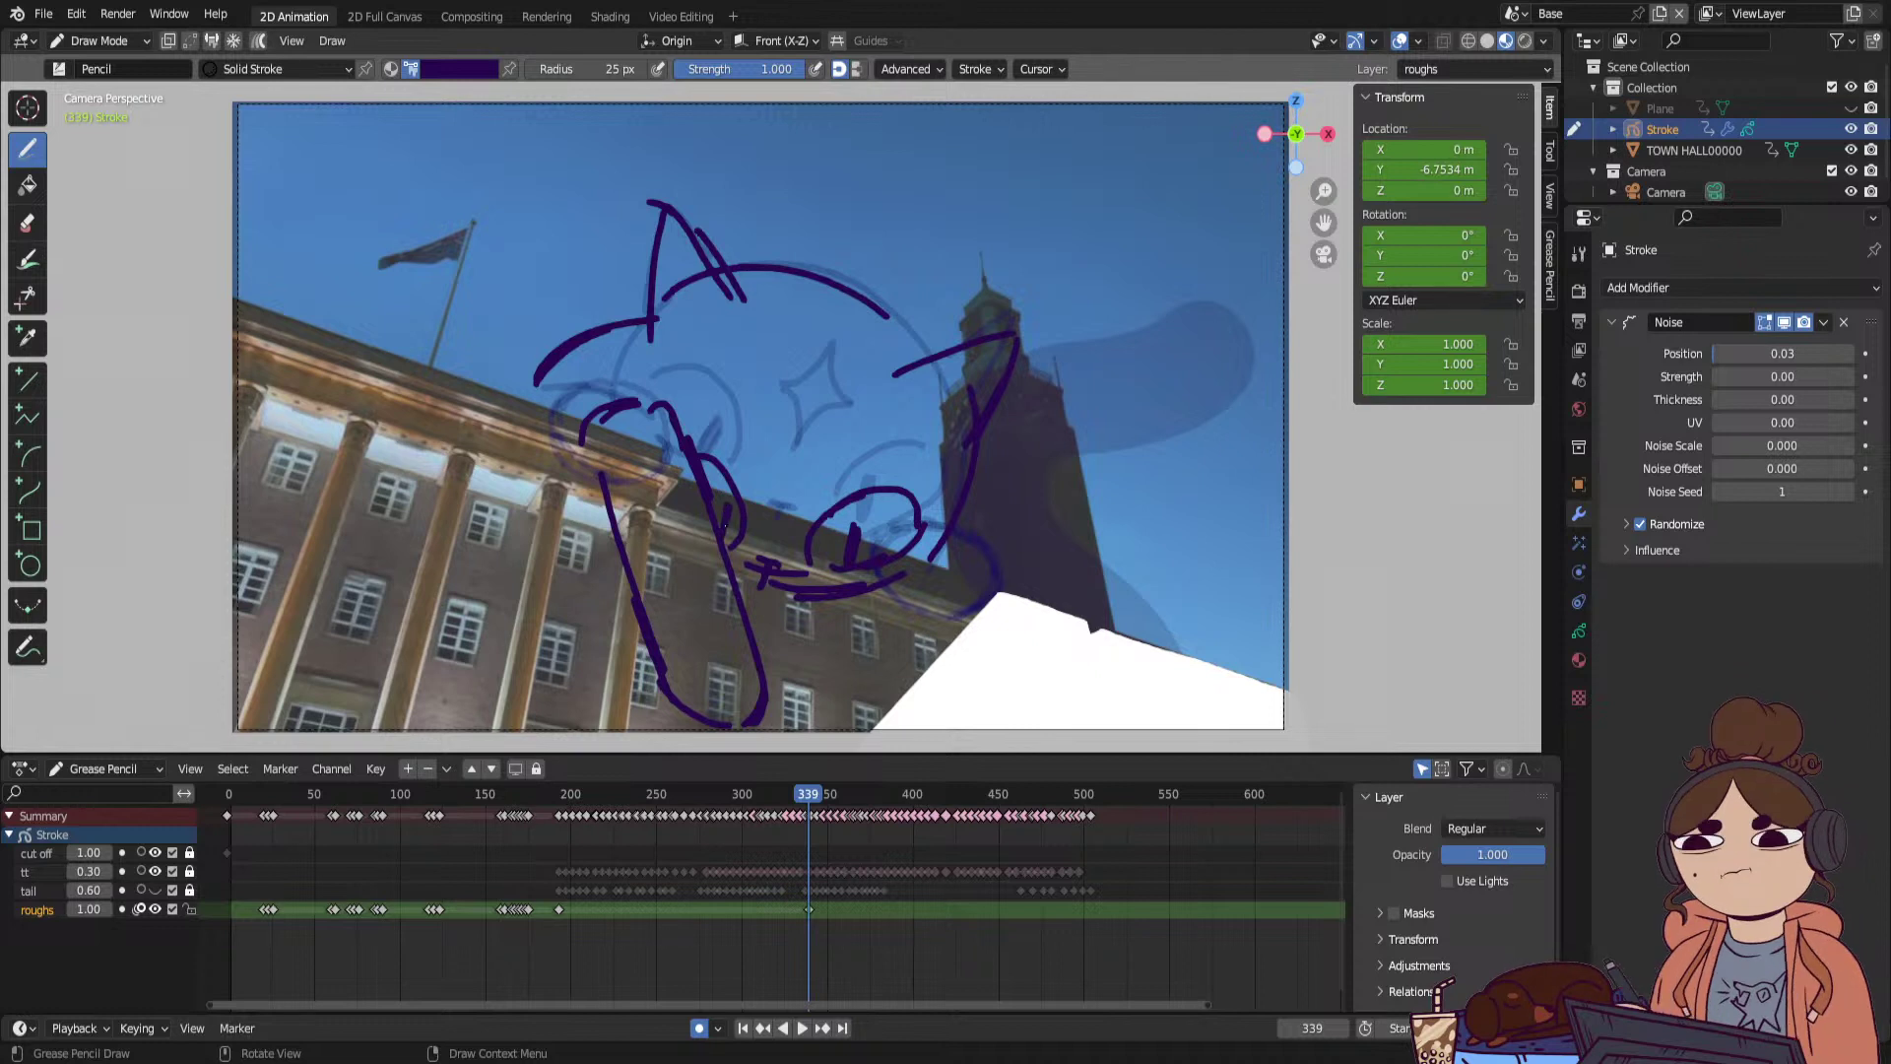
pyautogui.moveTo(759, 471)
pyautogui.mouseDown()
pyautogui.moveTo(796, 438)
pyautogui.moveTo(813, 482)
pyautogui.mouseUp()
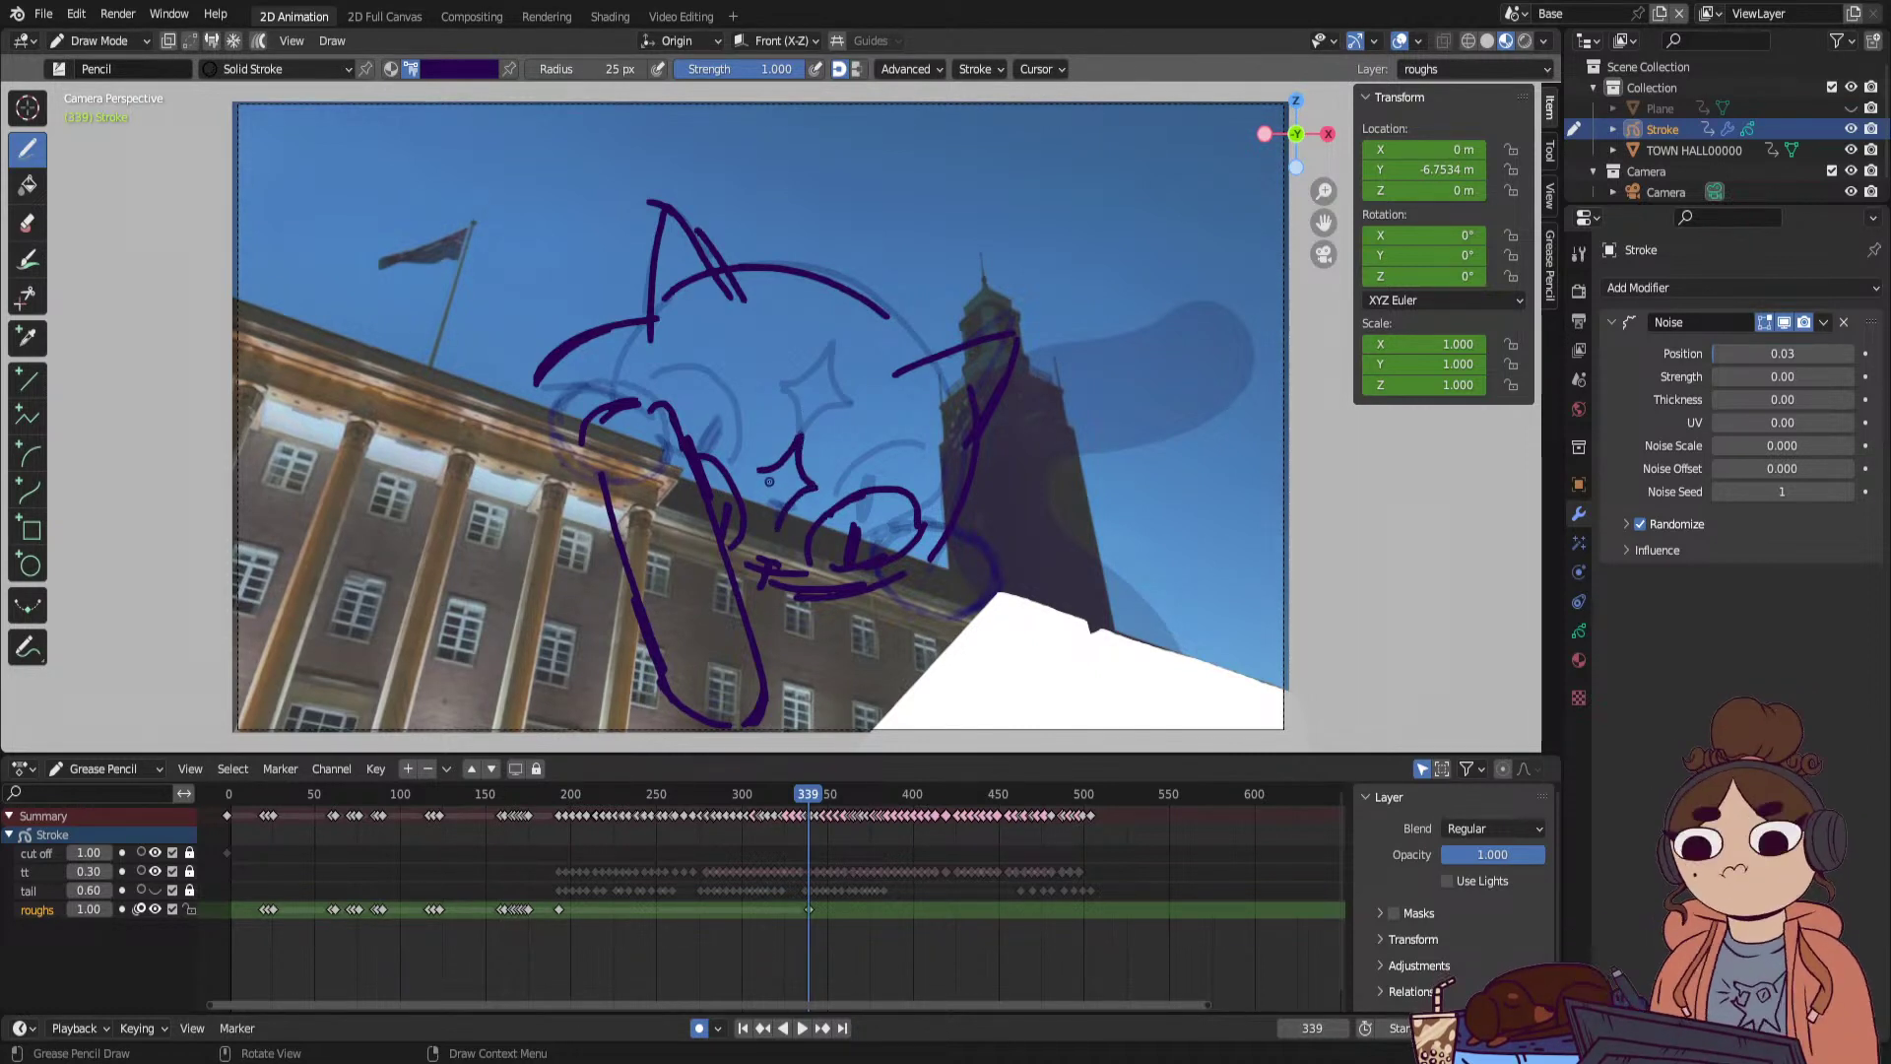
pyautogui.moveTo(768, 543); pyautogui.dragTo(770, 546)
pyautogui.moveTo(810, 483); pyautogui.dragTo(824, 494)
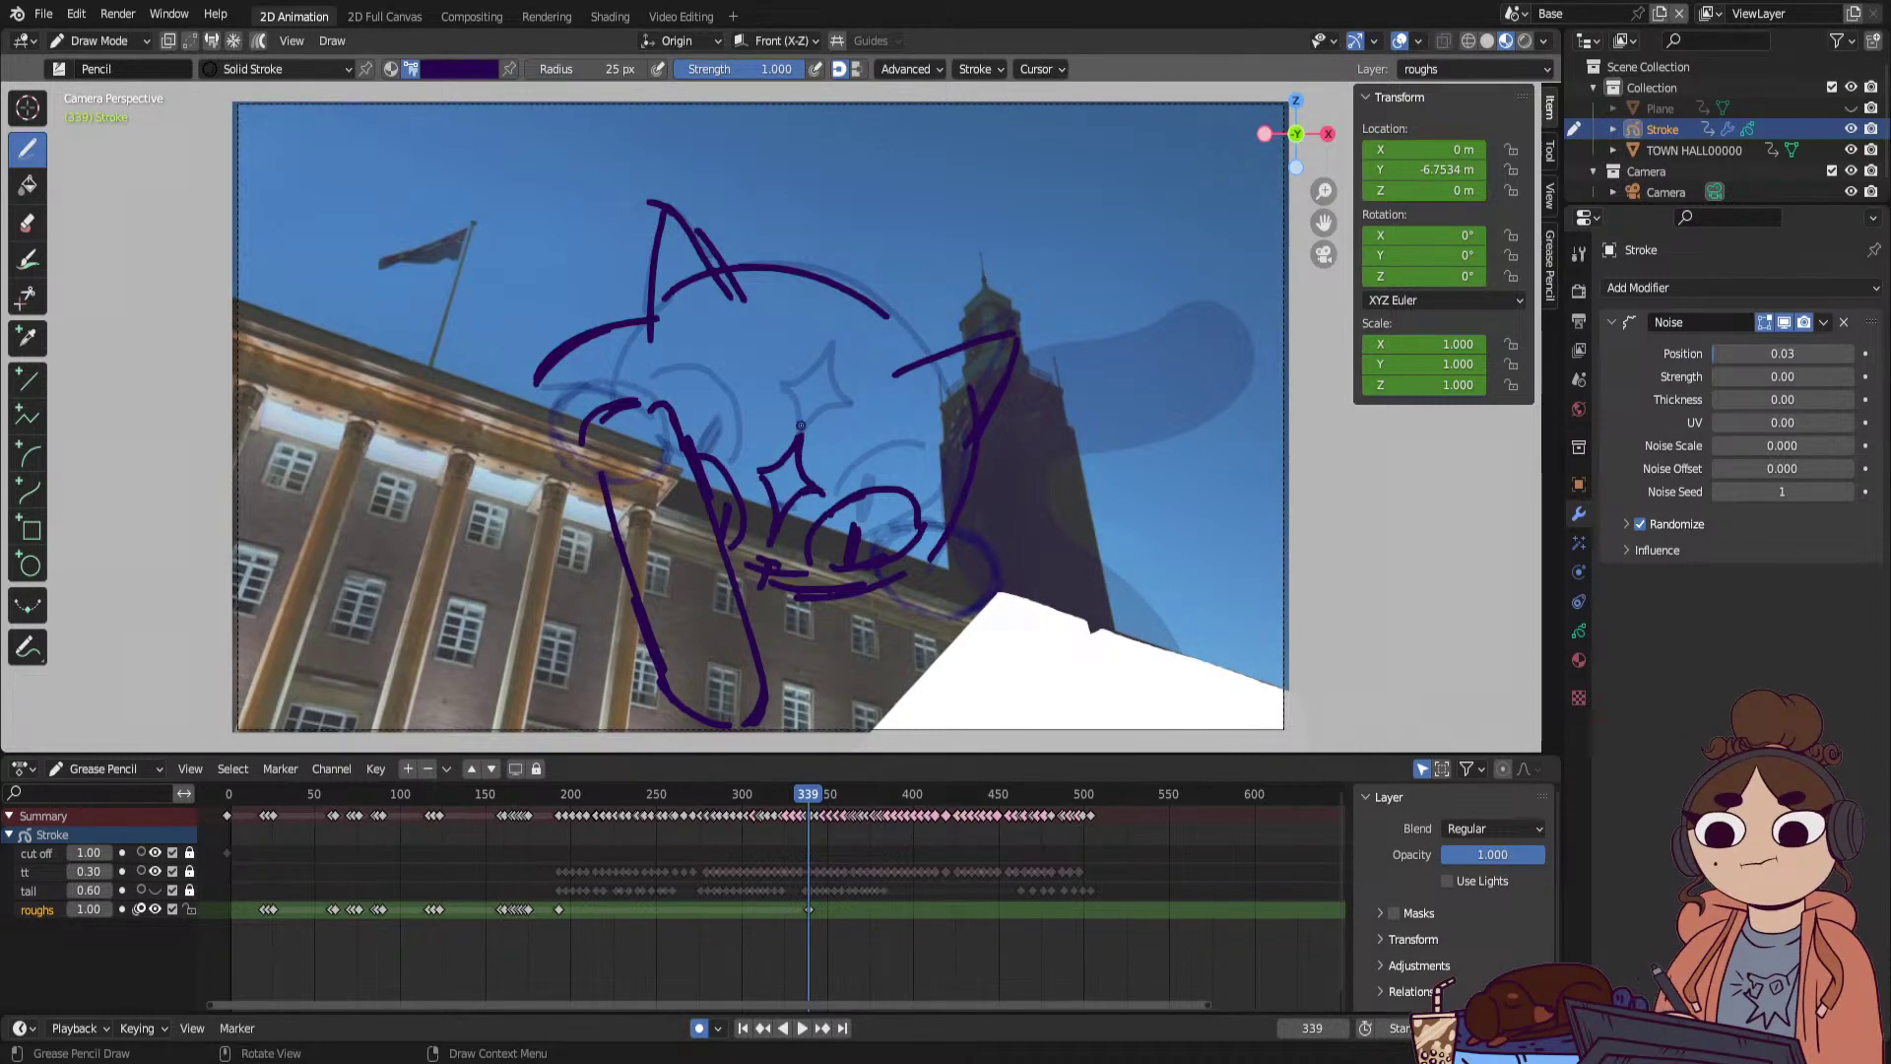
pyautogui.moveTo(802, 421); pyautogui.dragTo(797, 443)
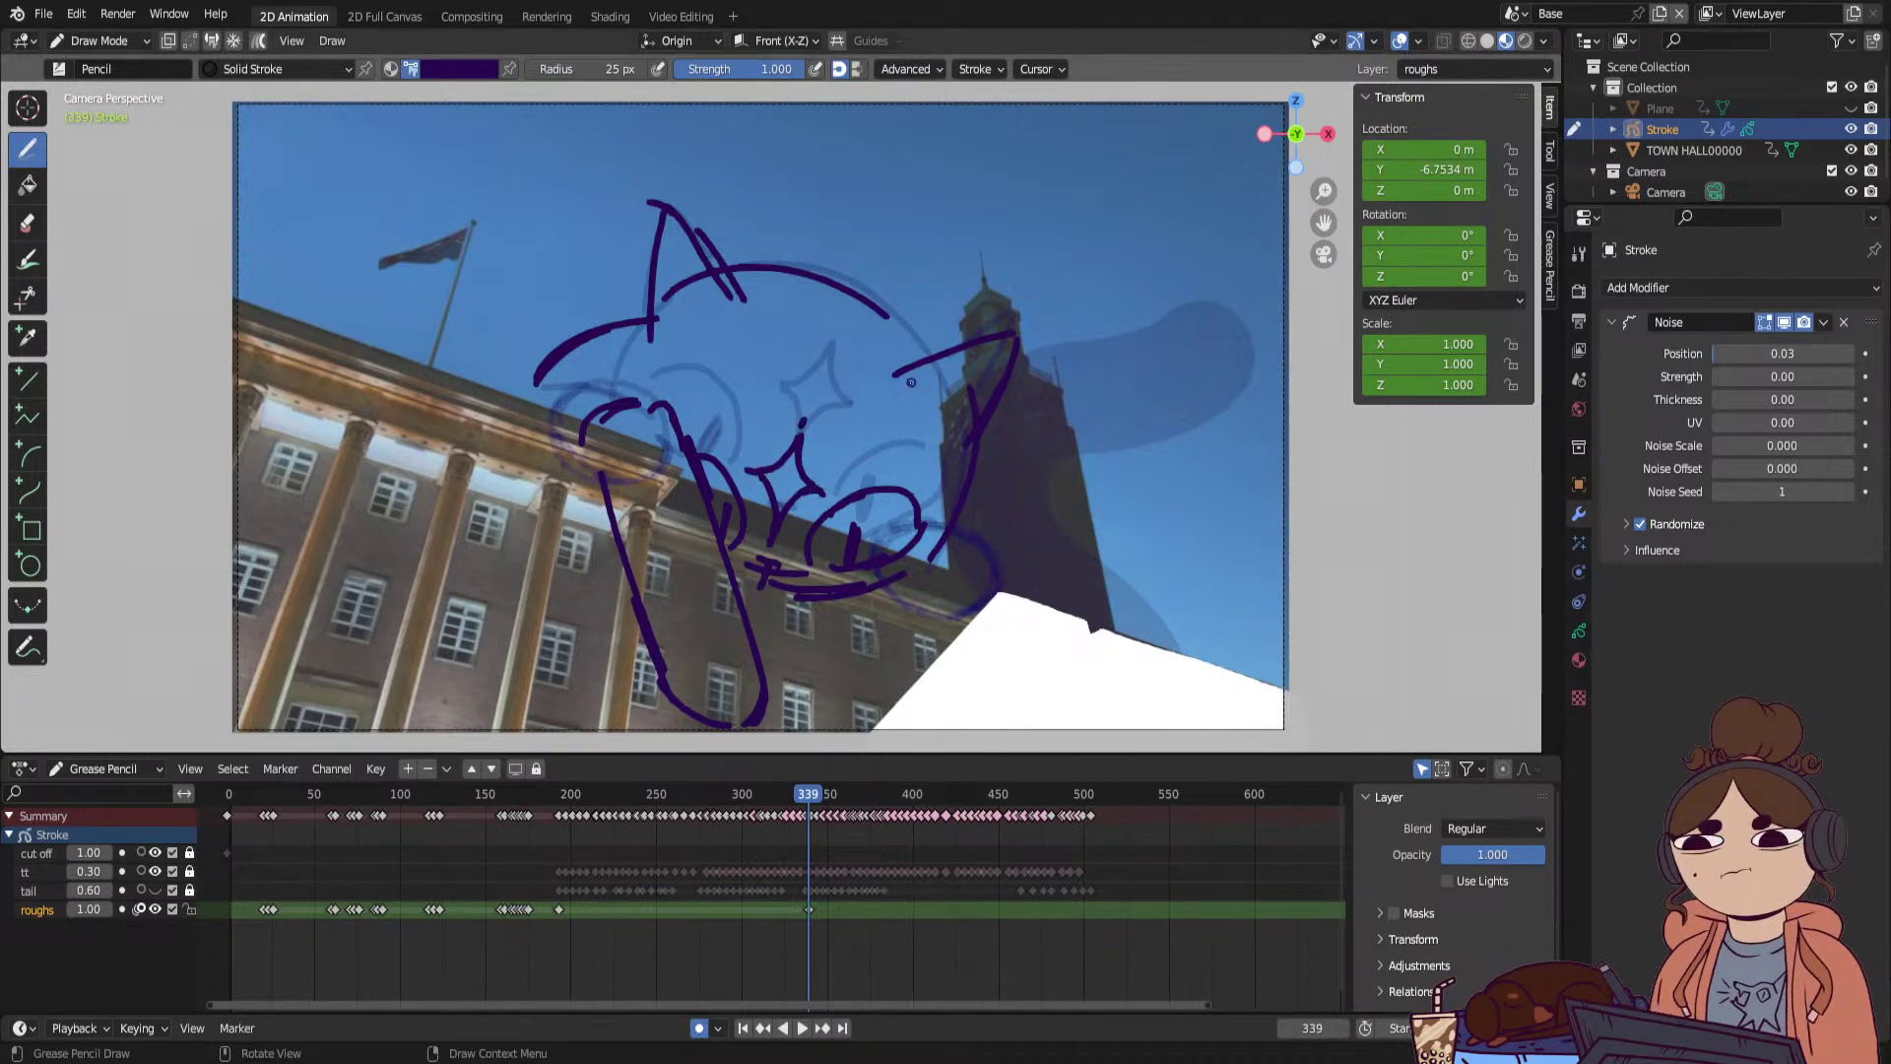
# Extend the base of the tower-side ear, erase the head line crossing the other ear, and close the head outline.
pyautogui.moveTo(916, 368); pyautogui.dragTo(876, 390)
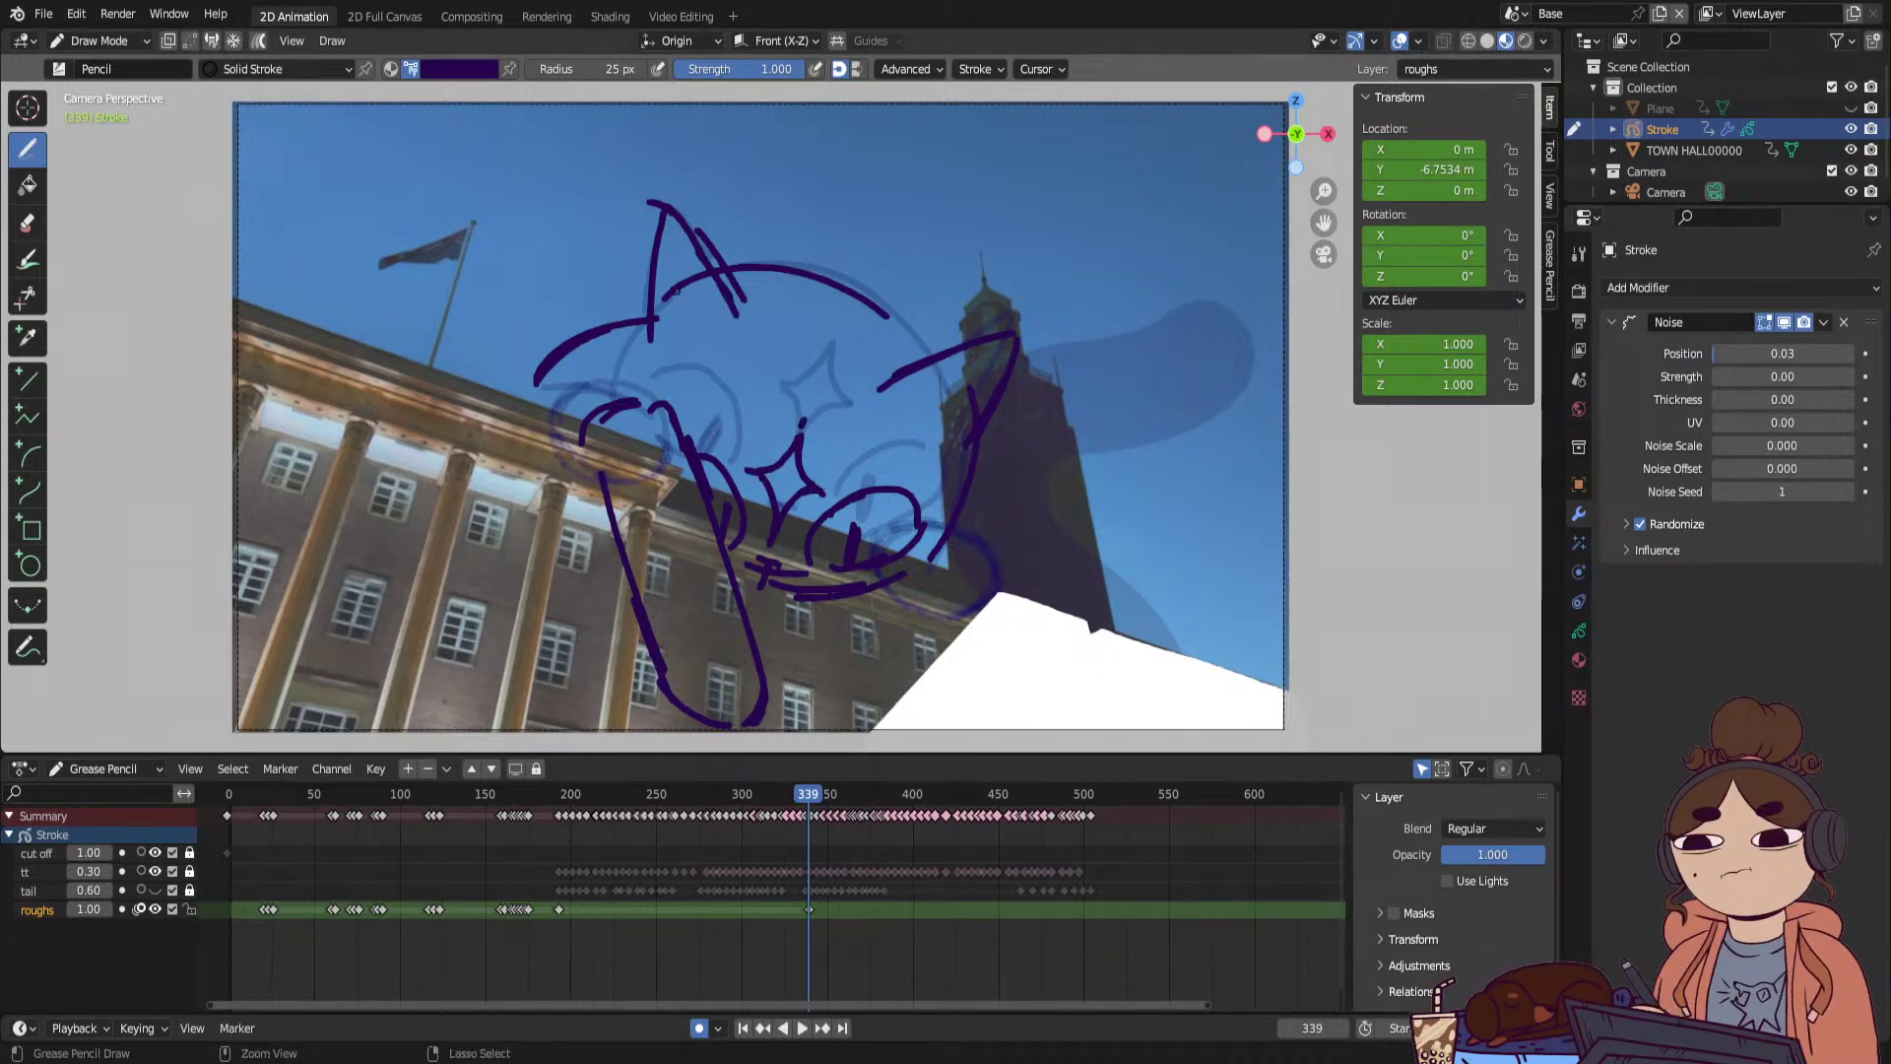
pyautogui.keyDown('ctrl'); pyautogui.moveTo(705, 276); pyautogui.dragTo(672, 293); pyautogui.keyUp('ctrl')
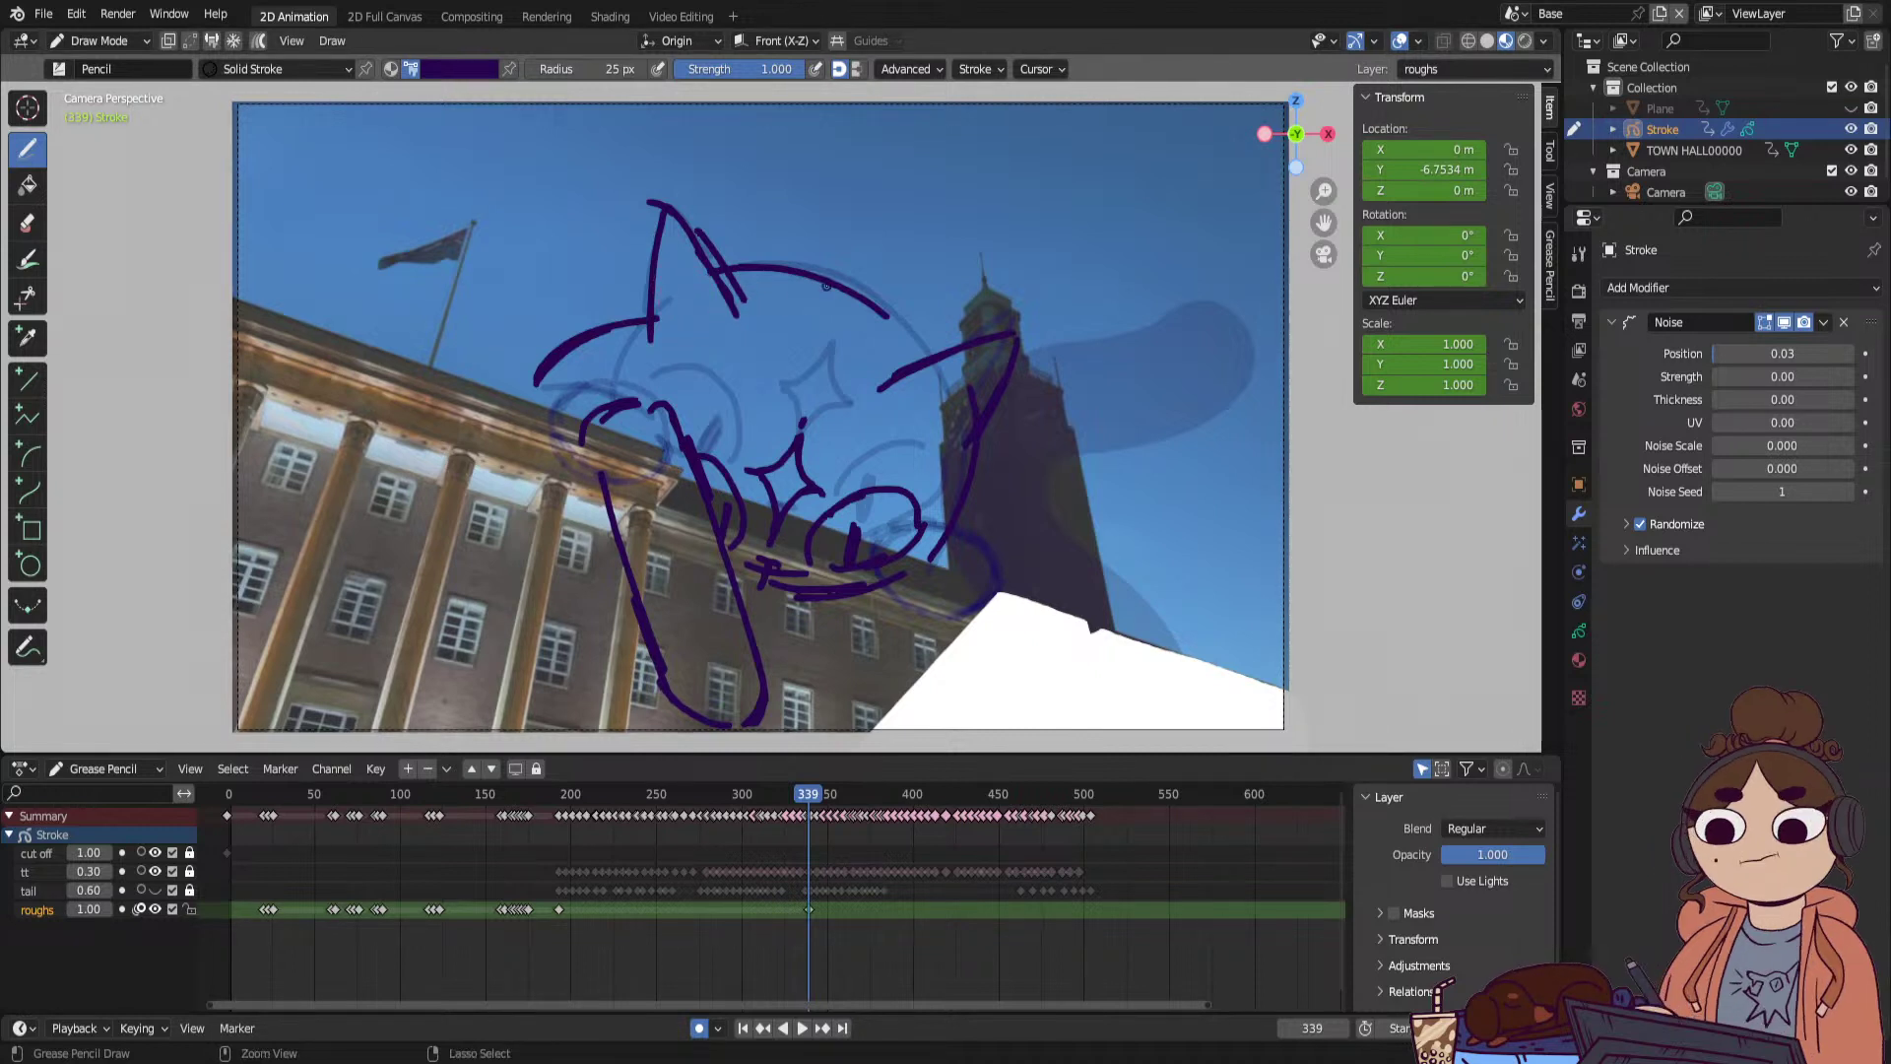
pyautogui.moveTo(896, 313); pyautogui.dragTo(935, 350)
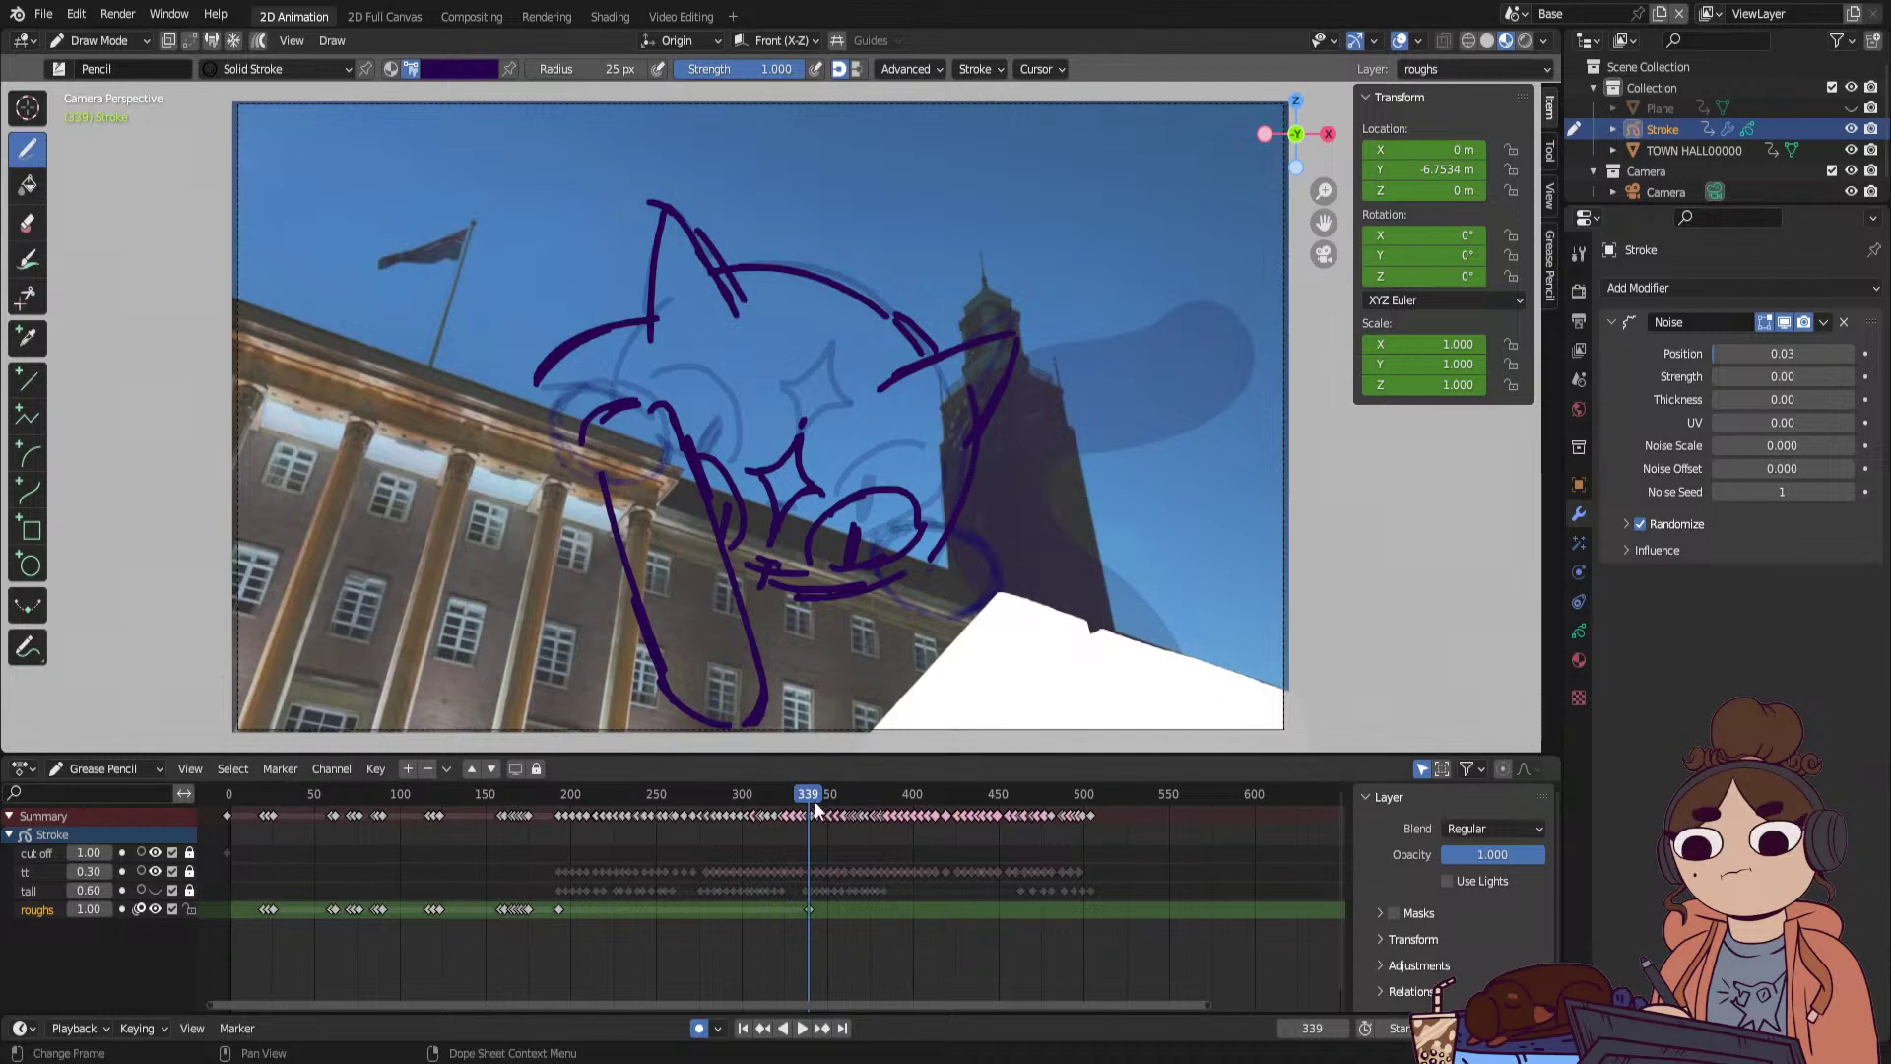
# Draw the body and paw lines beside the white roof shape and rework the top of the reaching foreleg.
pyautogui.moveTo(813, 799)
pyautogui.mouseDown()
pyautogui.moveTo(786, 797)
pyautogui.moveTo(829, 805)
pyautogui.moveTo(809, 810)
pyautogui.mouseUp()
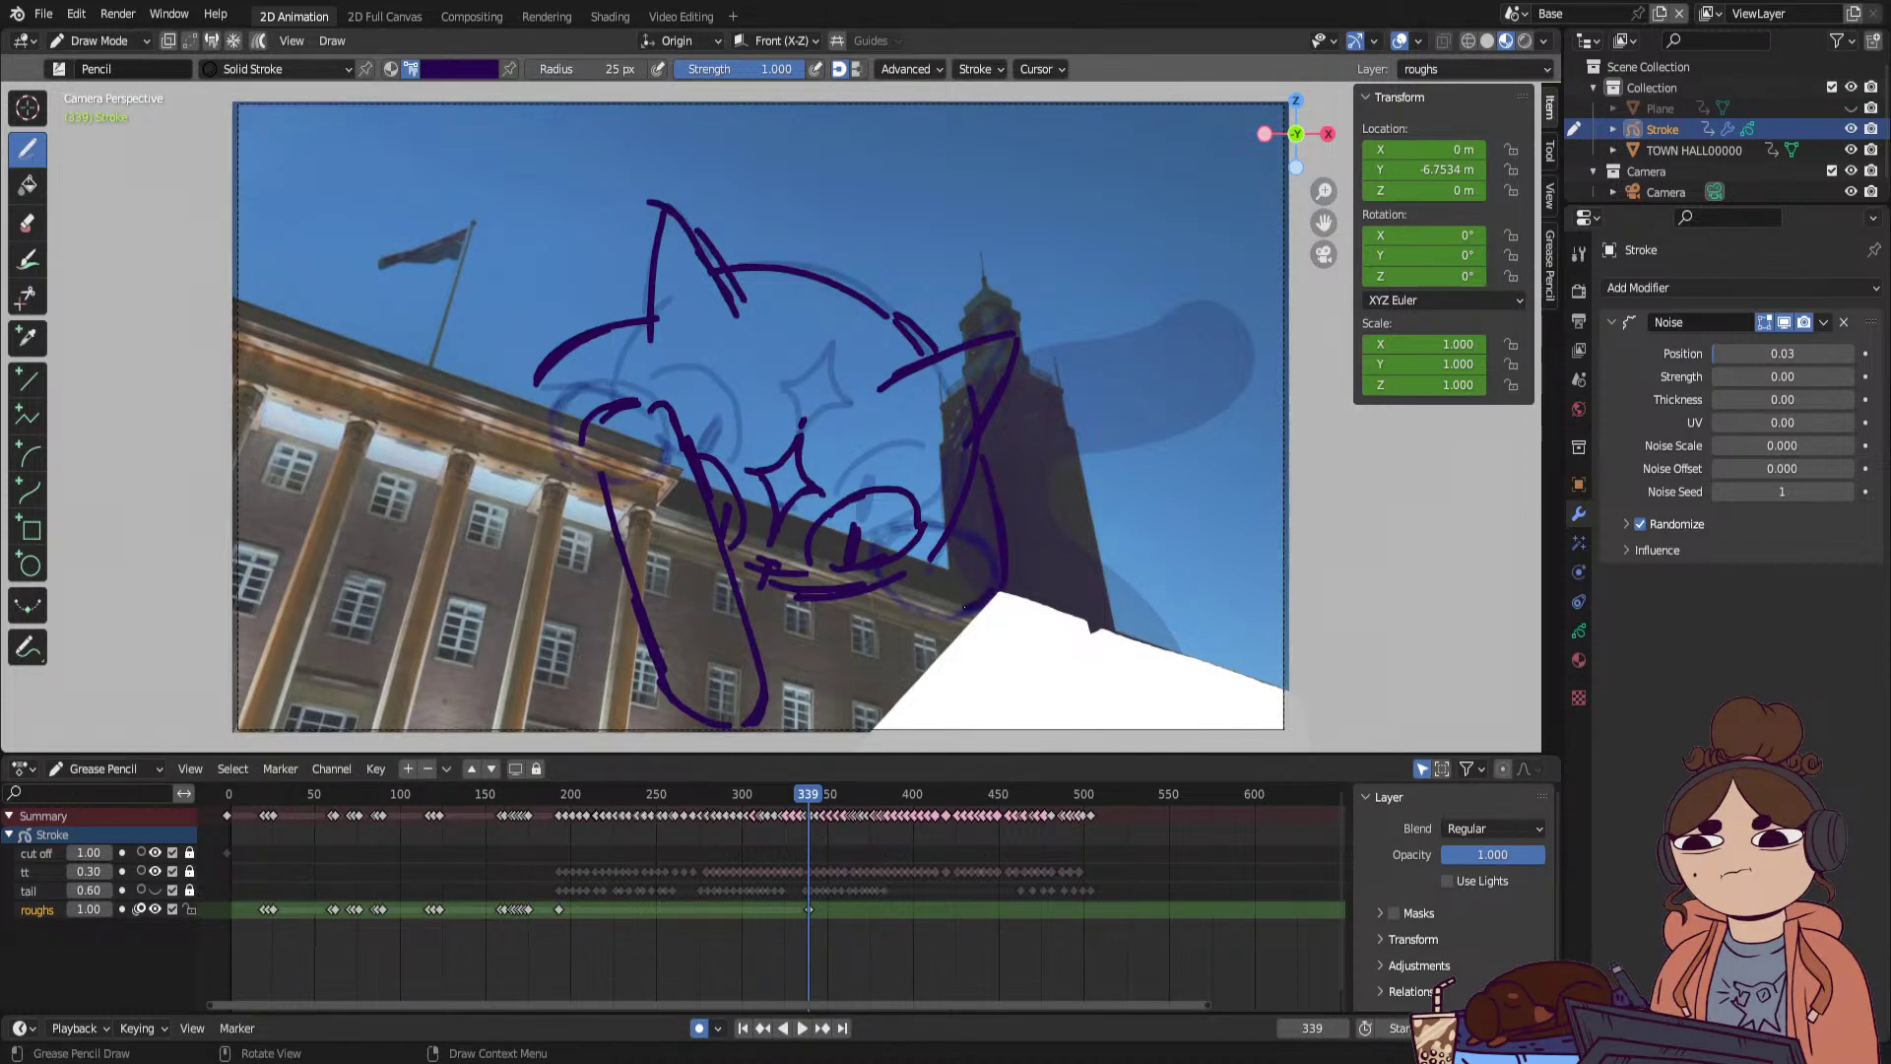
pyautogui.moveTo(993, 502)
pyautogui.mouseDown()
pyautogui.moveTo(969, 612)
pyautogui.moveTo(897, 586)
pyautogui.mouseUp()
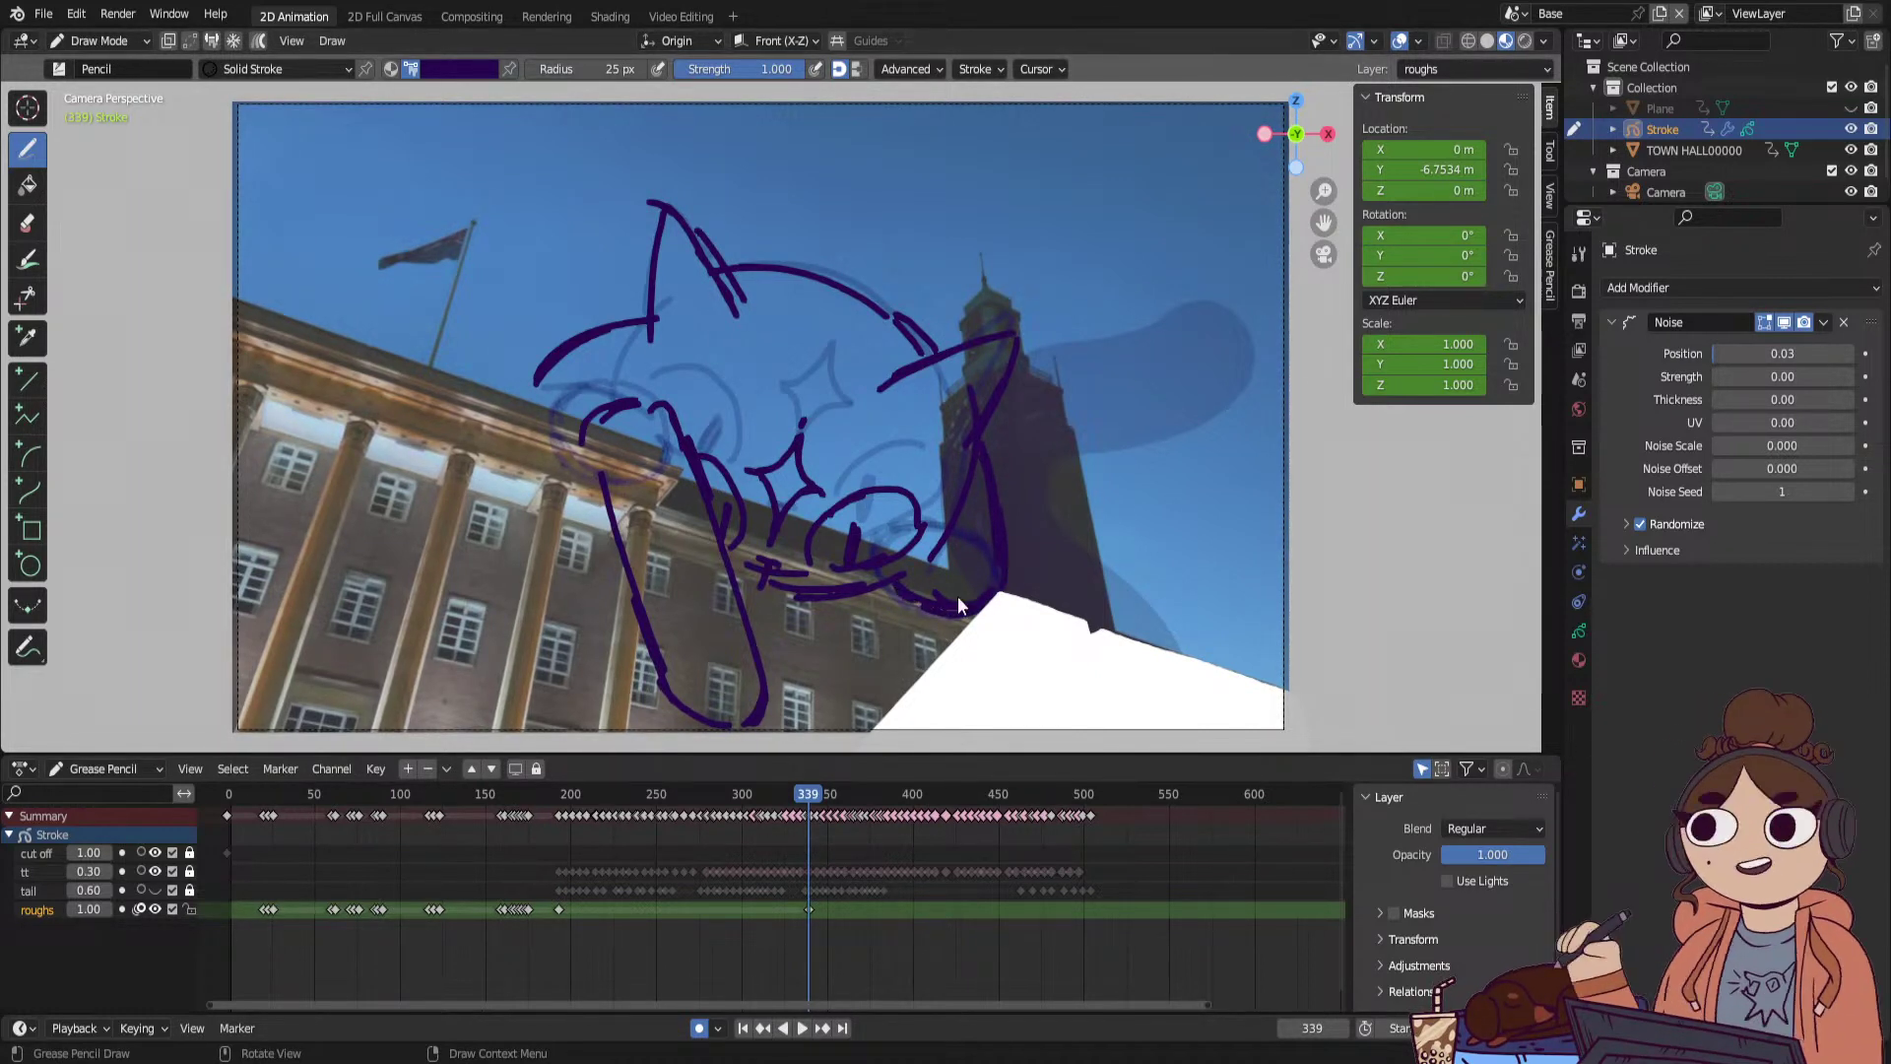
pyautogui.moveTo(522, 394)
pyautogui.mouseDown()
pyautogui.moveTo(599, 345)
pyautogui.moveTo(679, 469)
pyautogui.mouseUp()
pyautogui.hotkey('ctrl', 'z')
pyautogui.hotkey('ctrl', 'z')
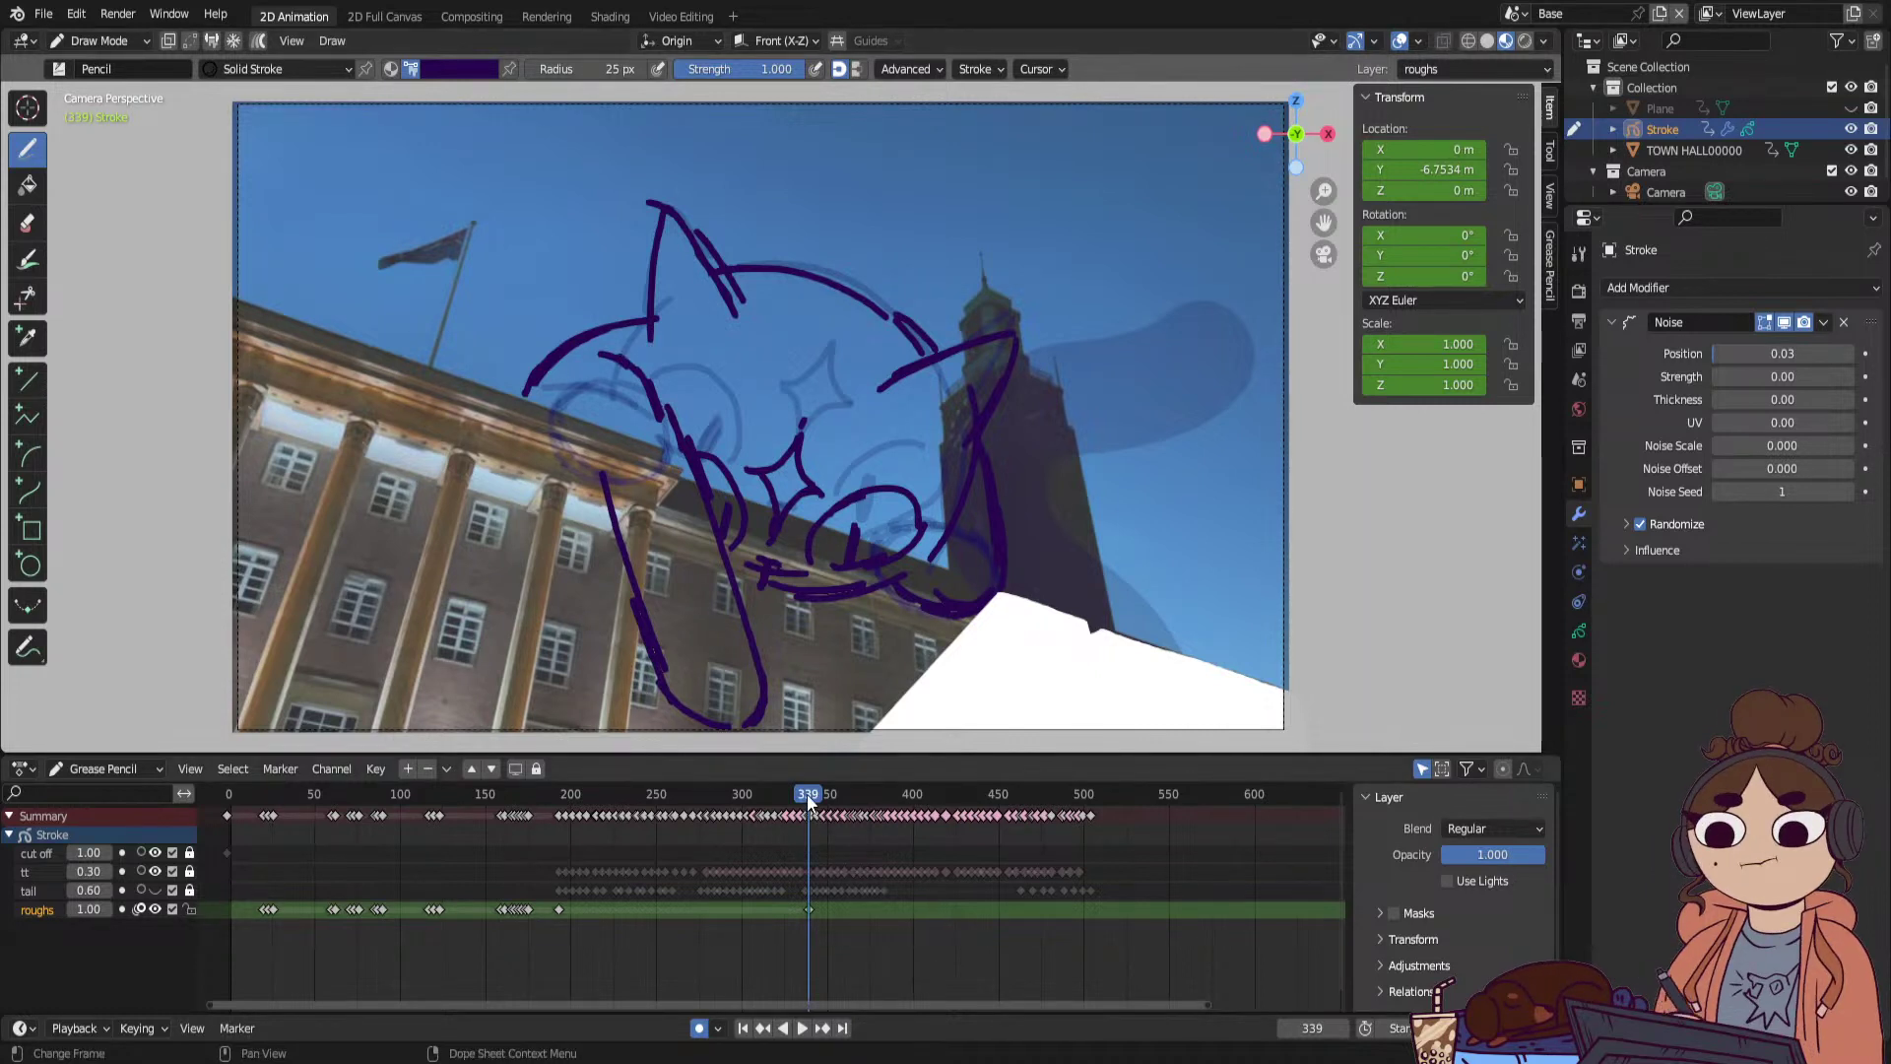
# Move to frame 347, erase the reaching foreleg and complete the eye it was covering.
pyautogui.press('space')
pyautogui.moveTo(819, 800); pyautogui.dragTo(824, 800)
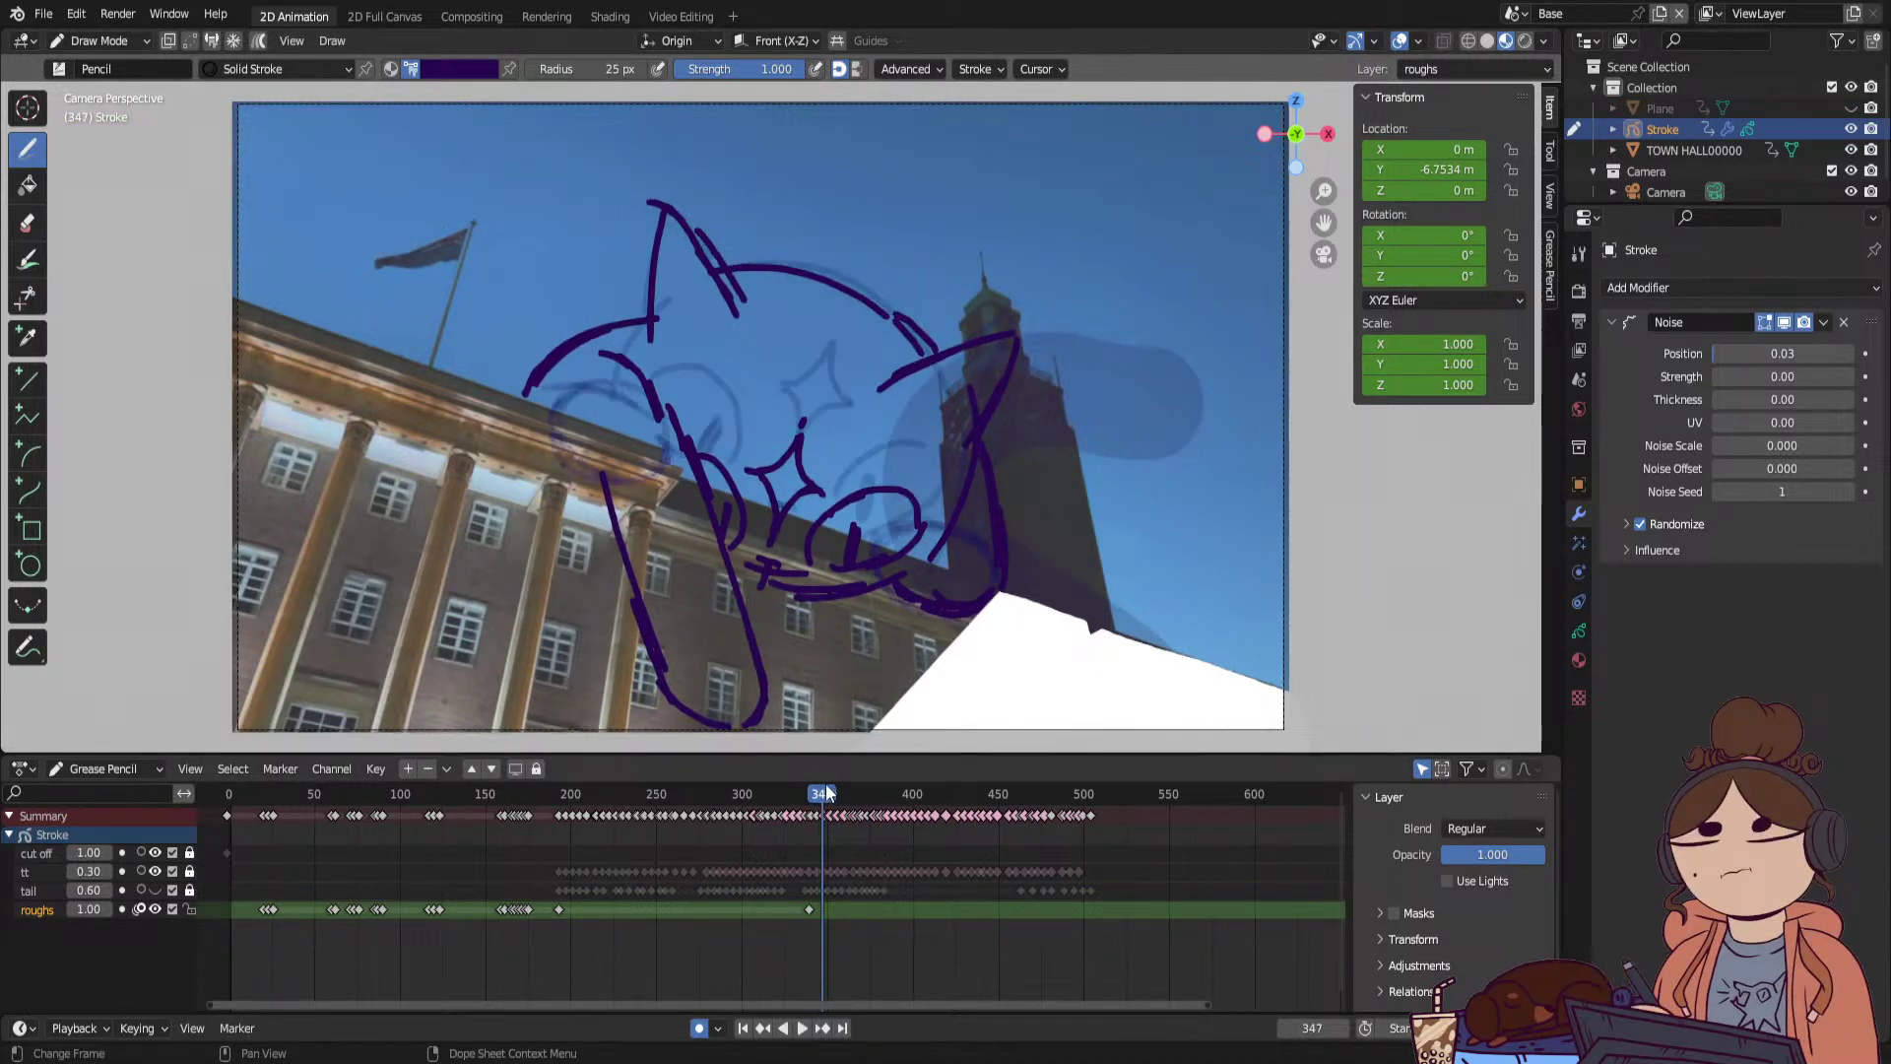
pyautogui.keyDown('ctrl'); pyautogui.moveTo(603, 475); pyautogui.dragTo(726, 725); pyautogui.keyUp('ctrl')
pyautogui.moveTo(613, 382)
pyautogui.keyDown('ctrl'); pyautogui.mouseDown()
pyautogui.moveTo(719, 522)
pyautogui.moveTo(751, 717)
pyautogui.mouseUp(); pyautogui.keyUp('ctrl')
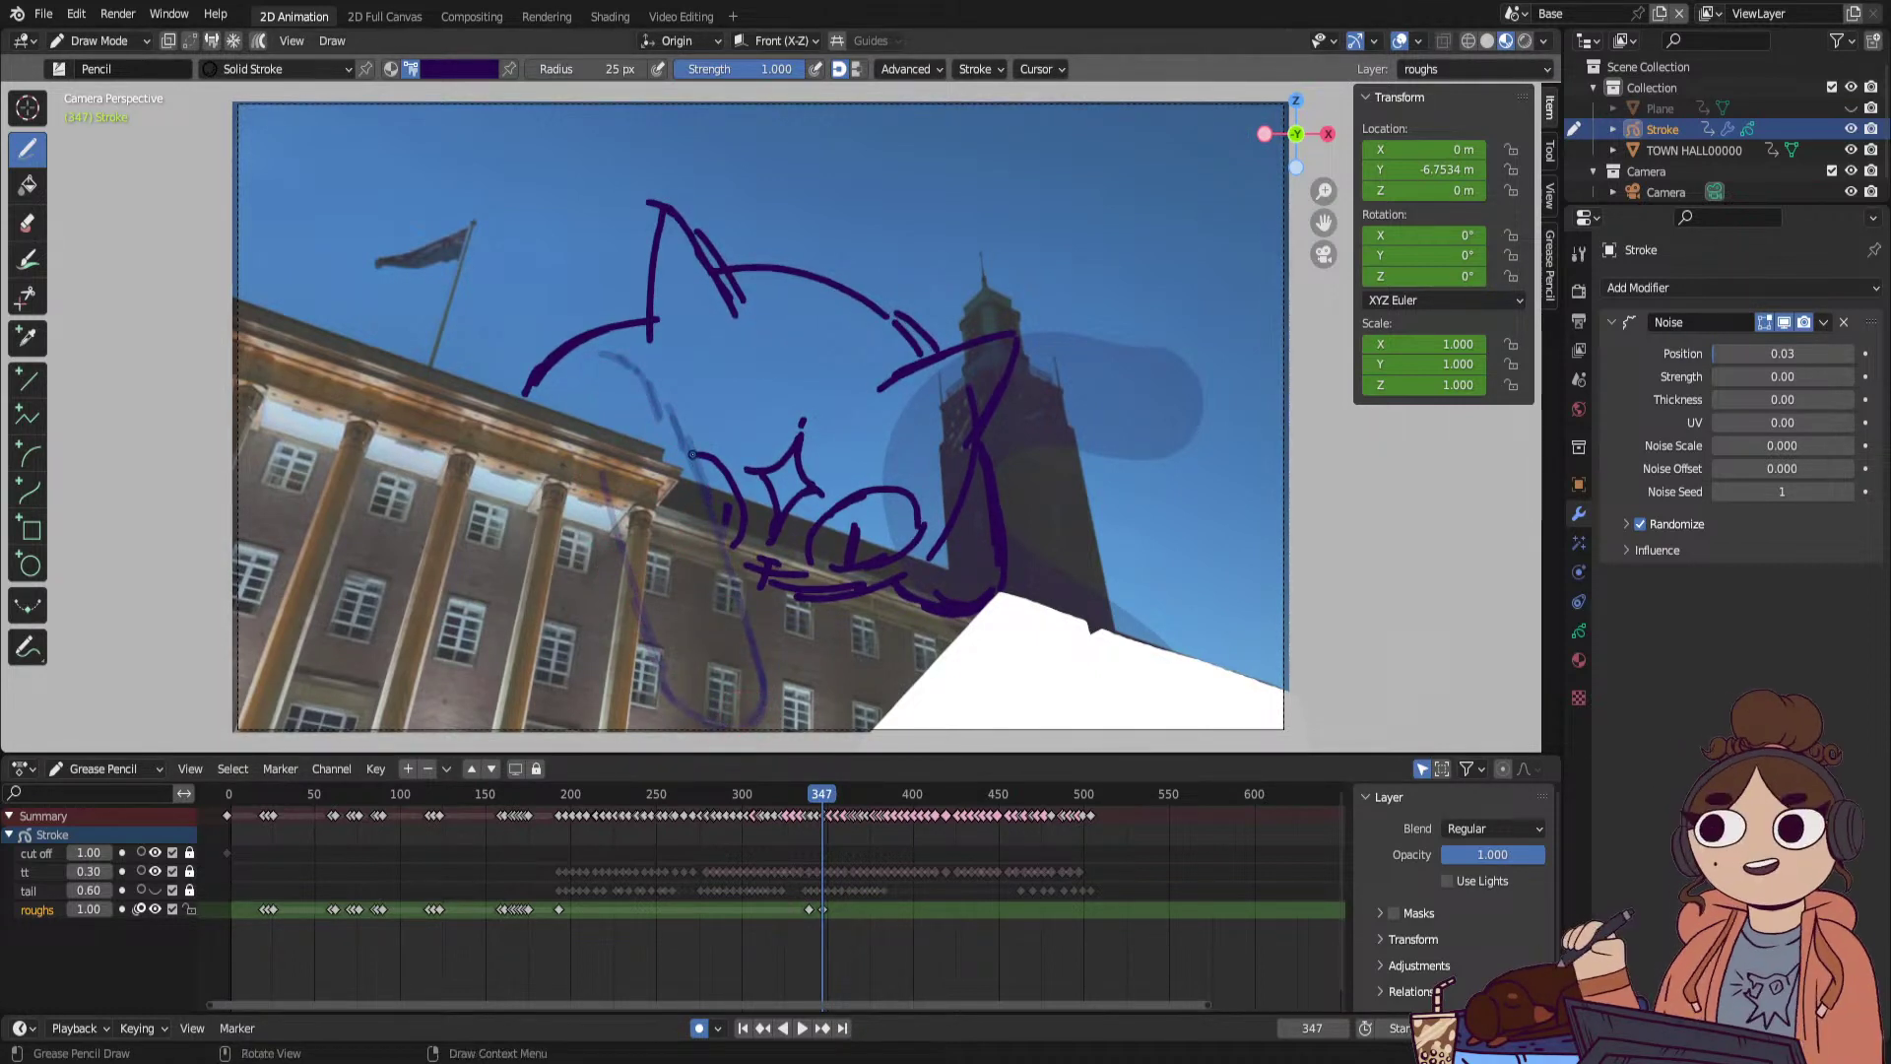
pyautogui.moveTo(690, 449)
pyautogui.mouseDown()
pyautogui.moveTo(670, 503)
pyautogui.moveTo(729, 554)
pyautogui.mouseUp()
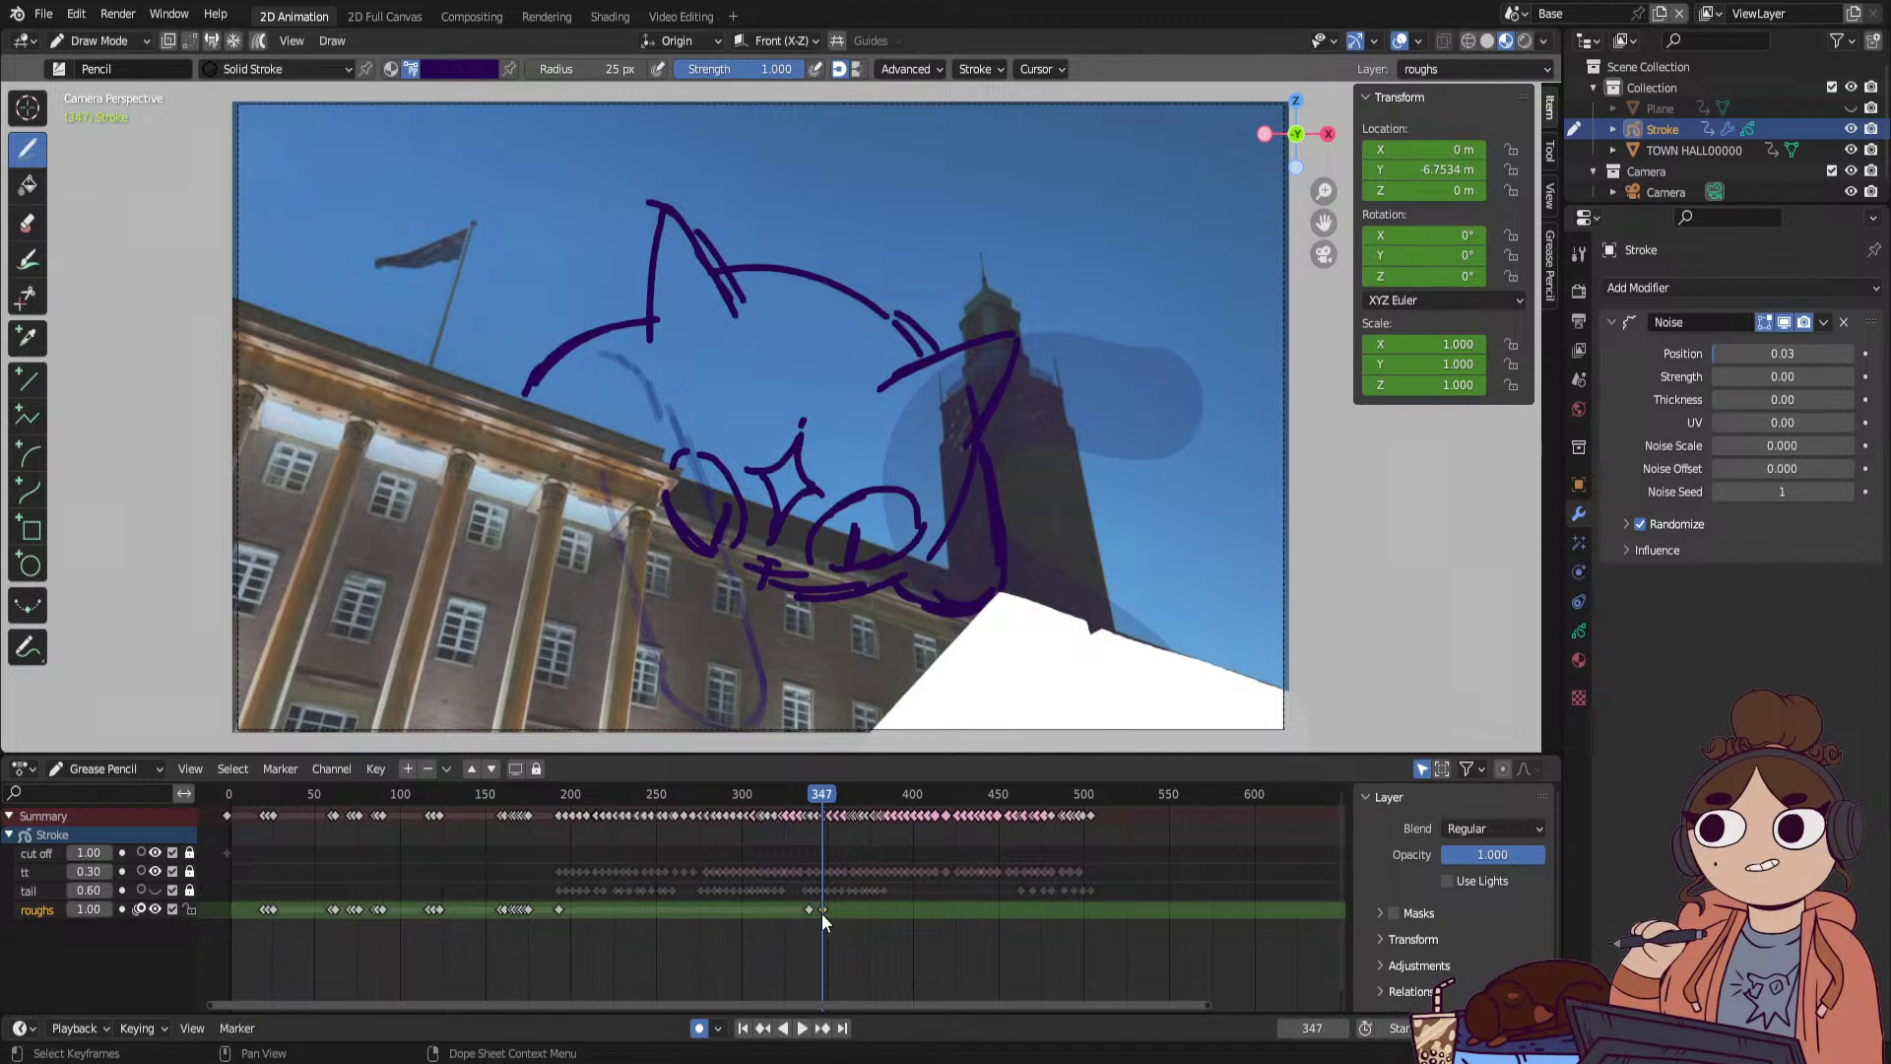
# Duplicate roughs keyframes to positions further along the timeline after frame 347.
pyautogui.moveTo(820, 911); pyautogui.dragTo(837, 916)
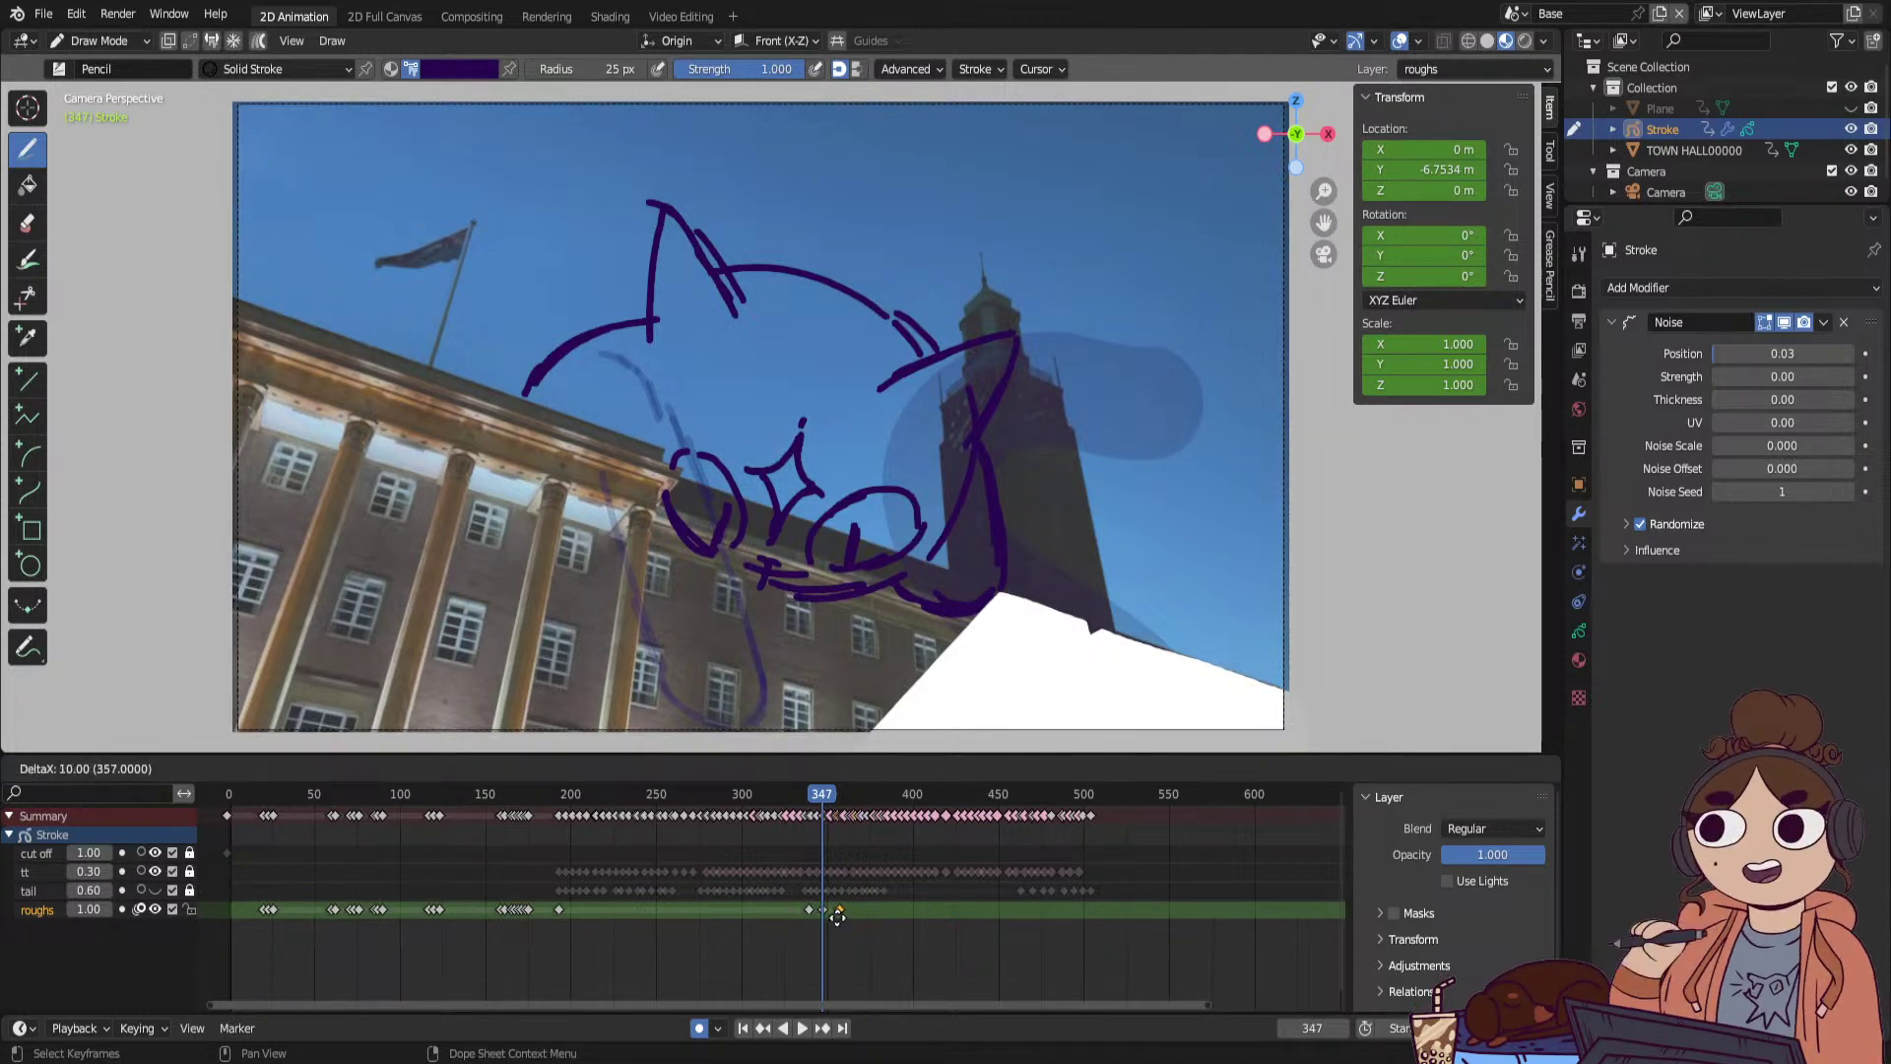
pyautogui.click(851, 916)
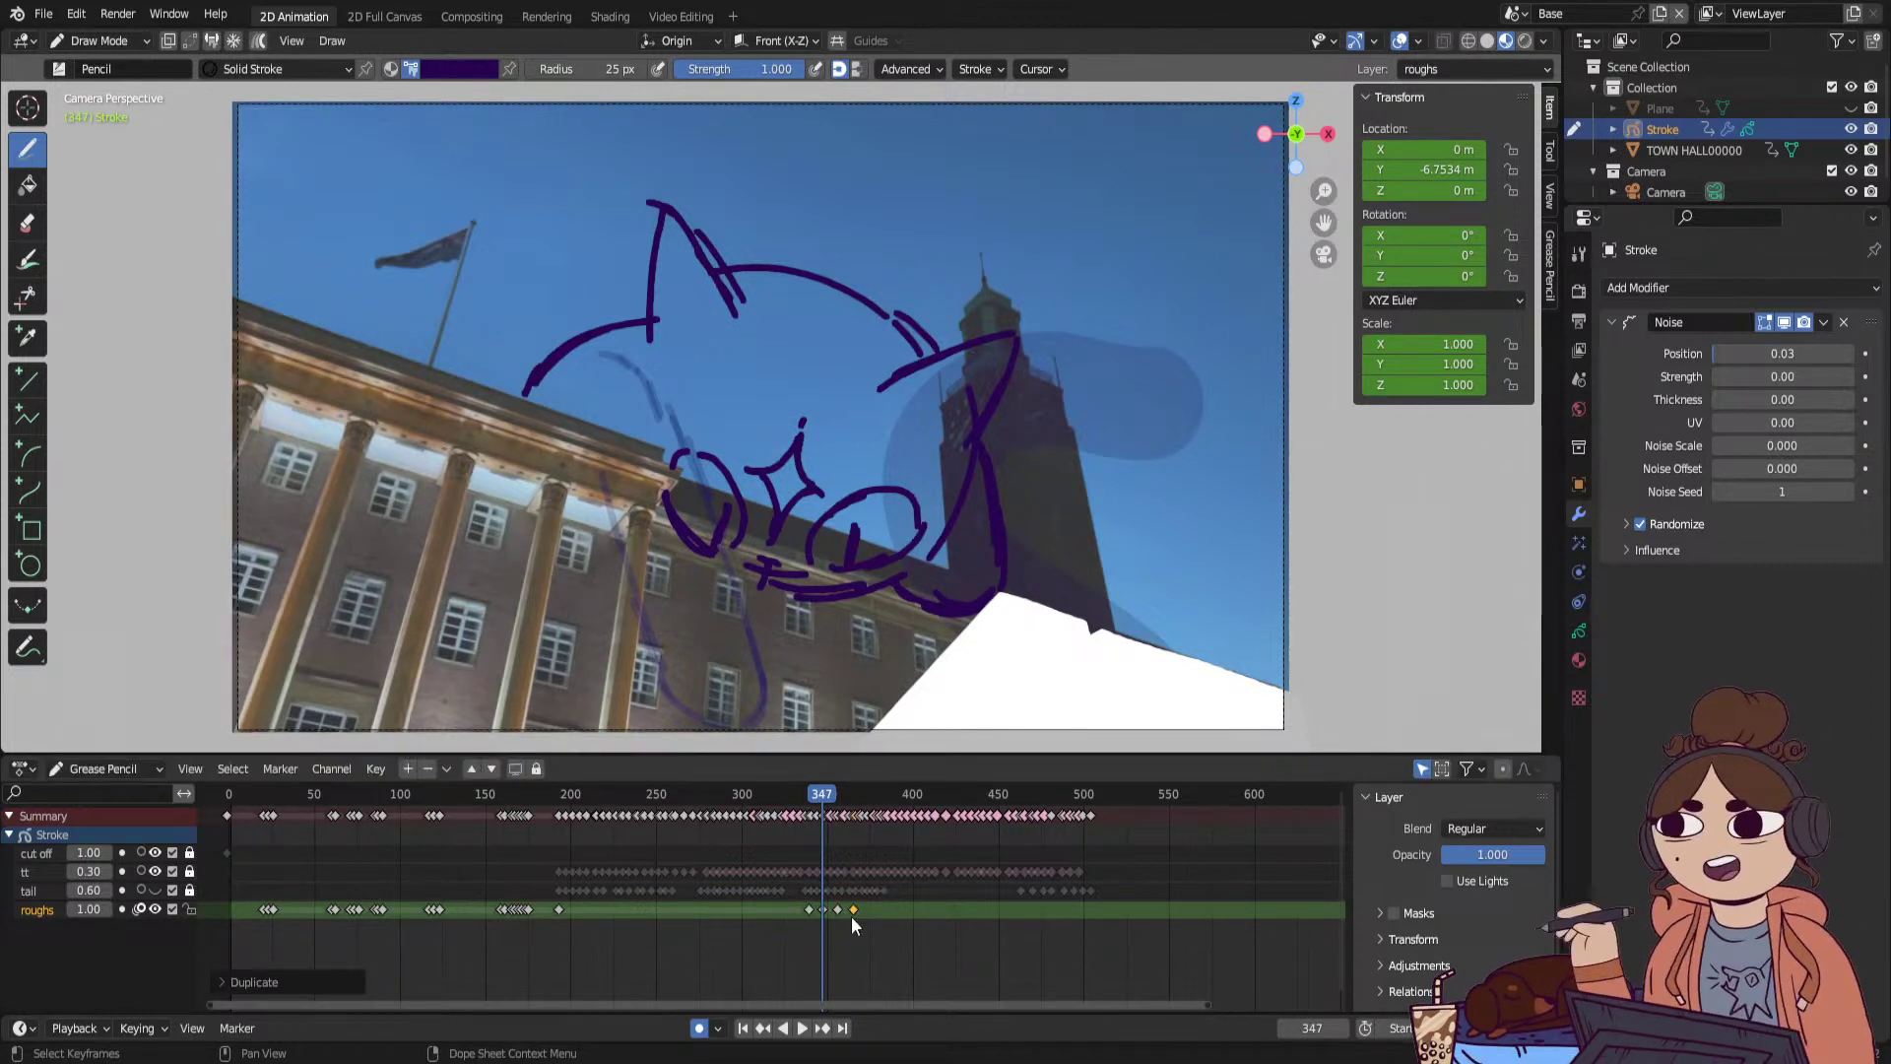
# Add two more duplicate roughs keyframes, the last near frame 384, and check the foreleg motion around frame 347.
pyautogui.hotkey('shift', 'd')
pyautogui.click(865, 913)
pyautogui.hotkey('shift', 'd')
pyautogui.click(880, 920)
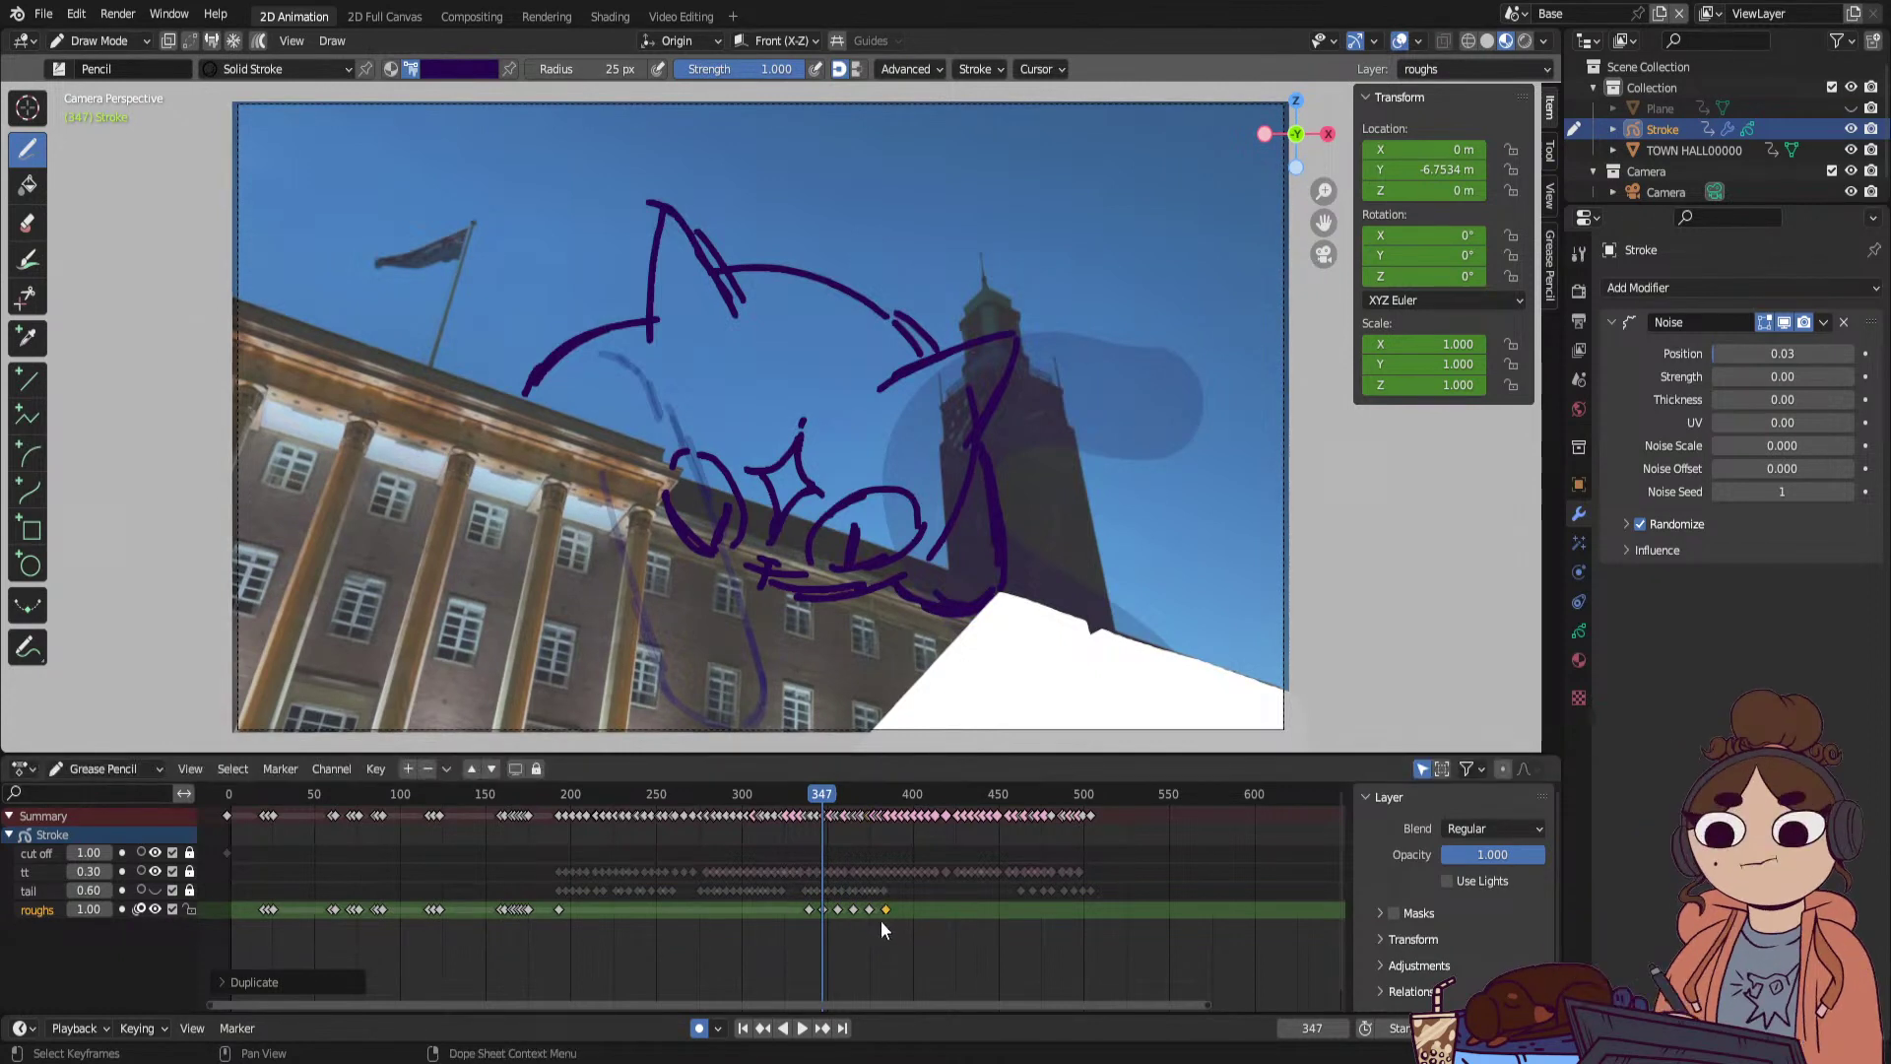
pyautogui.press('space')
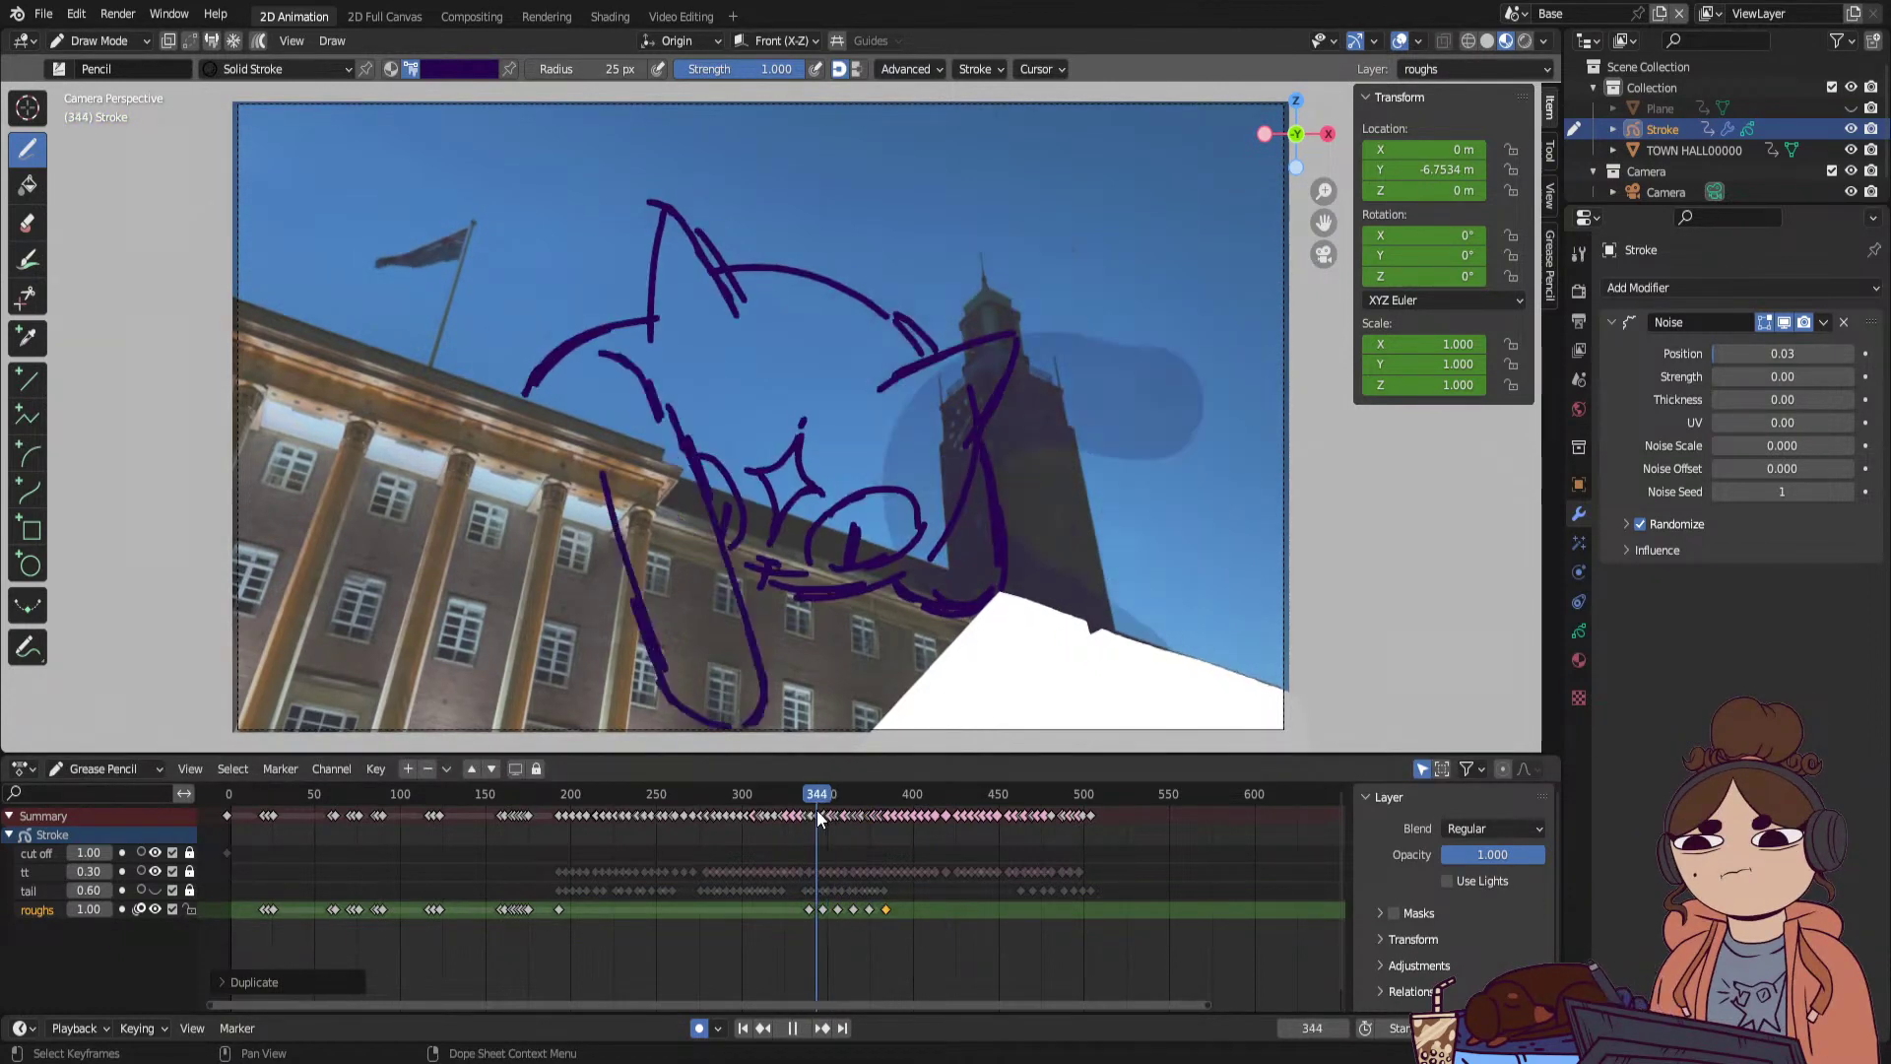
pyautogui.press('space')
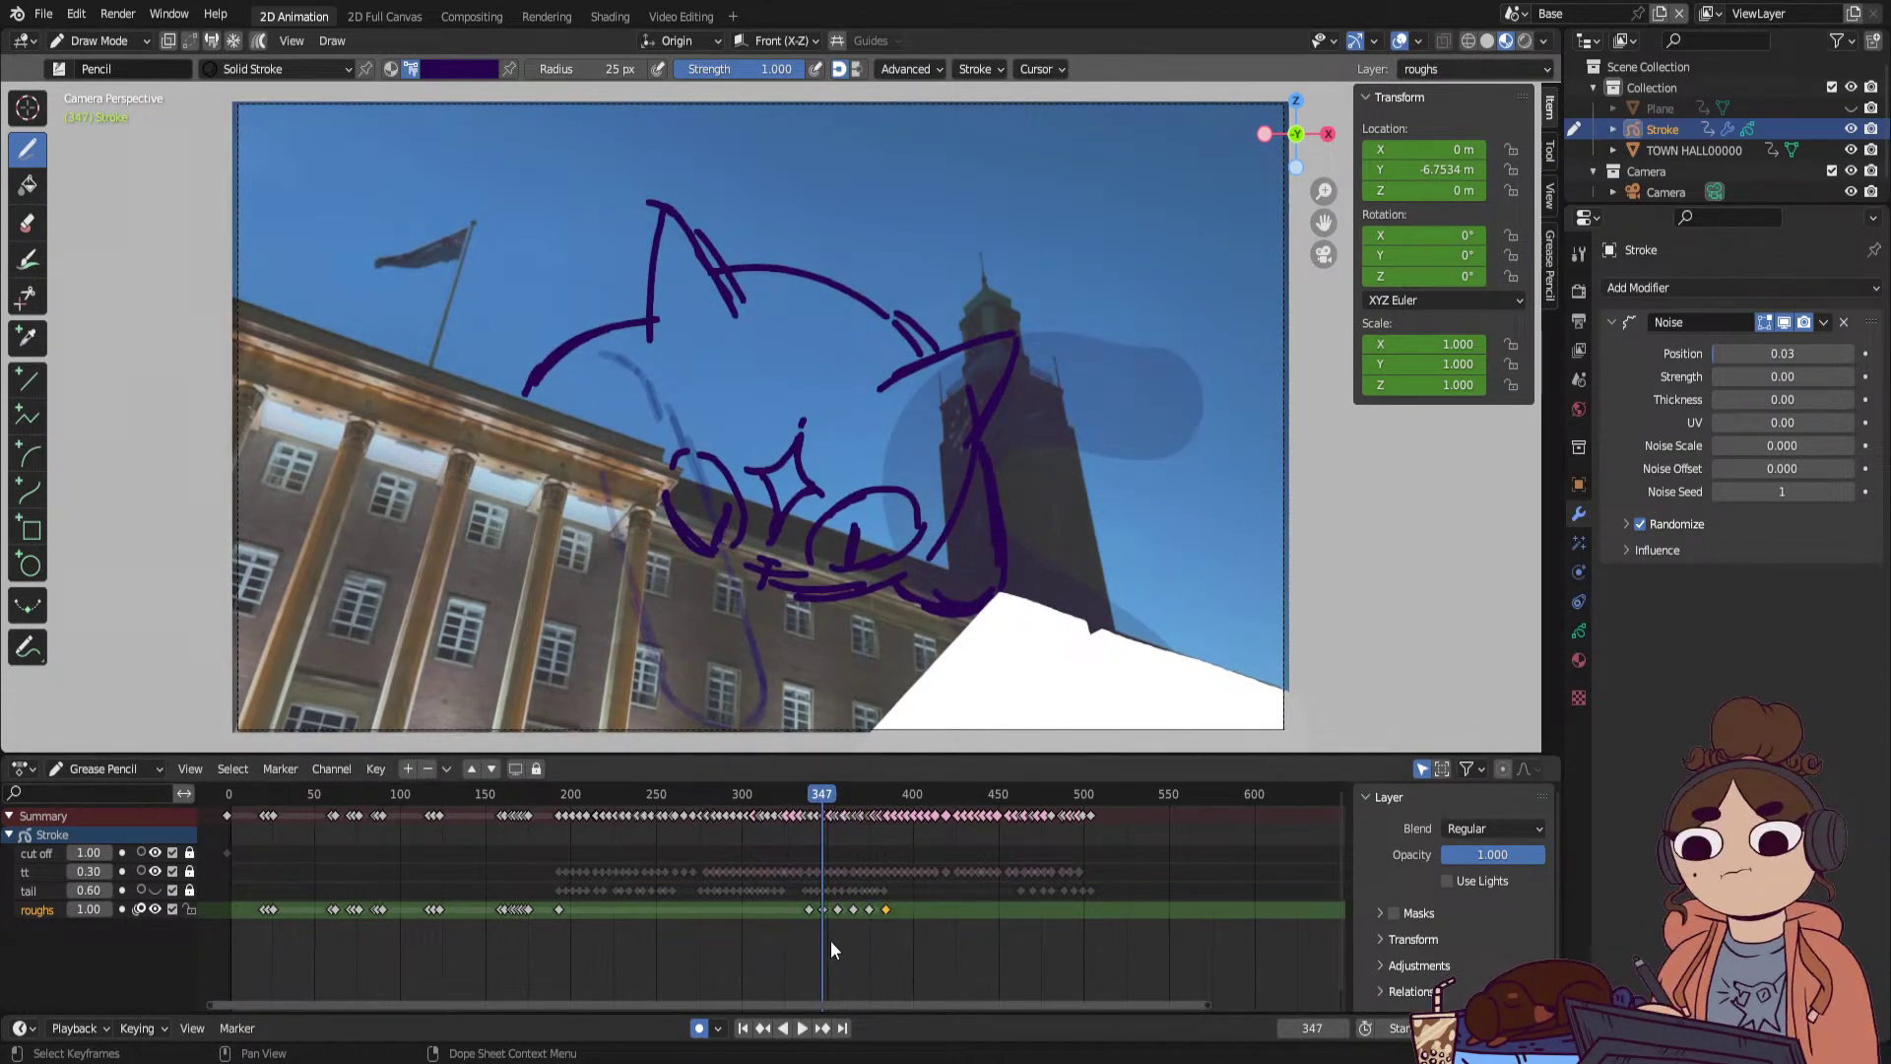
pyautogui.press('Down')
pyautogui.press('Down')
pyautogui.press('Up')
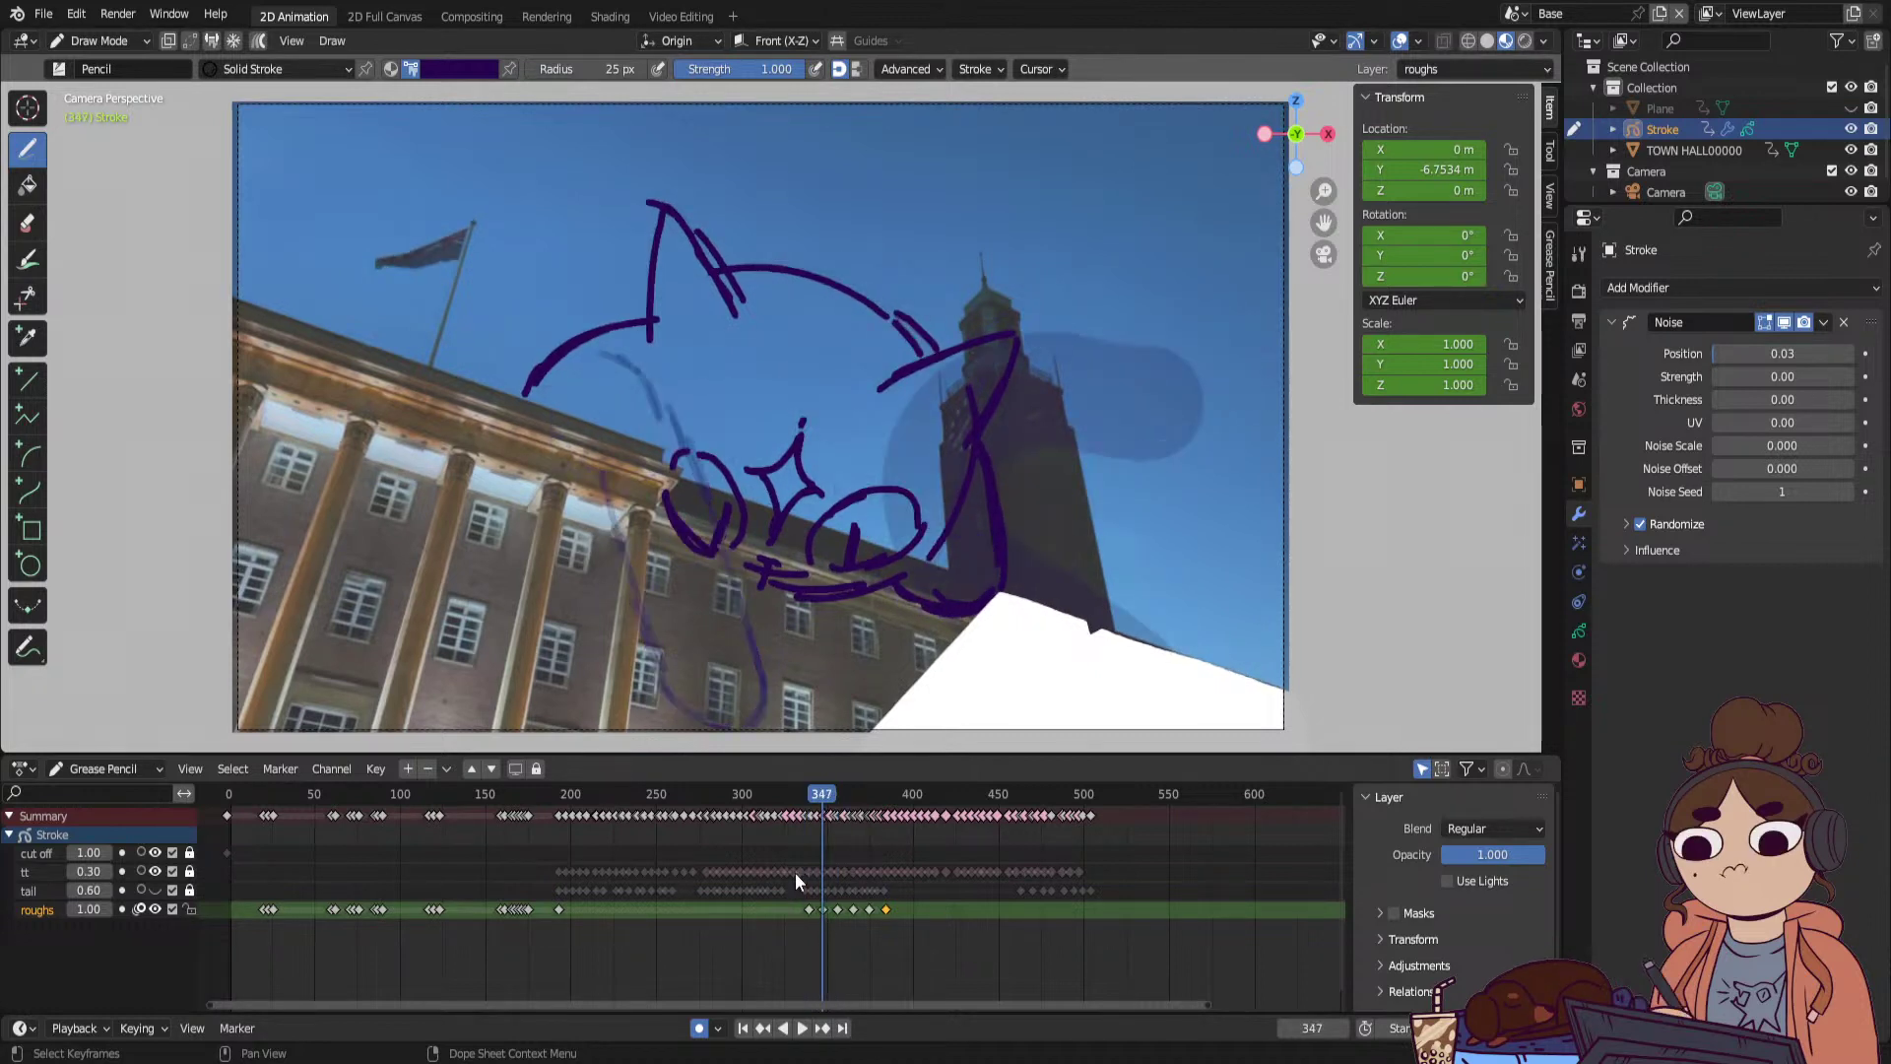
# Redraw the reaching foreleg at frame 347 with its paw extending just below the camera frame.
pyautogui.moveTo(594, 448); pyautogui.dragTo(689, 748)
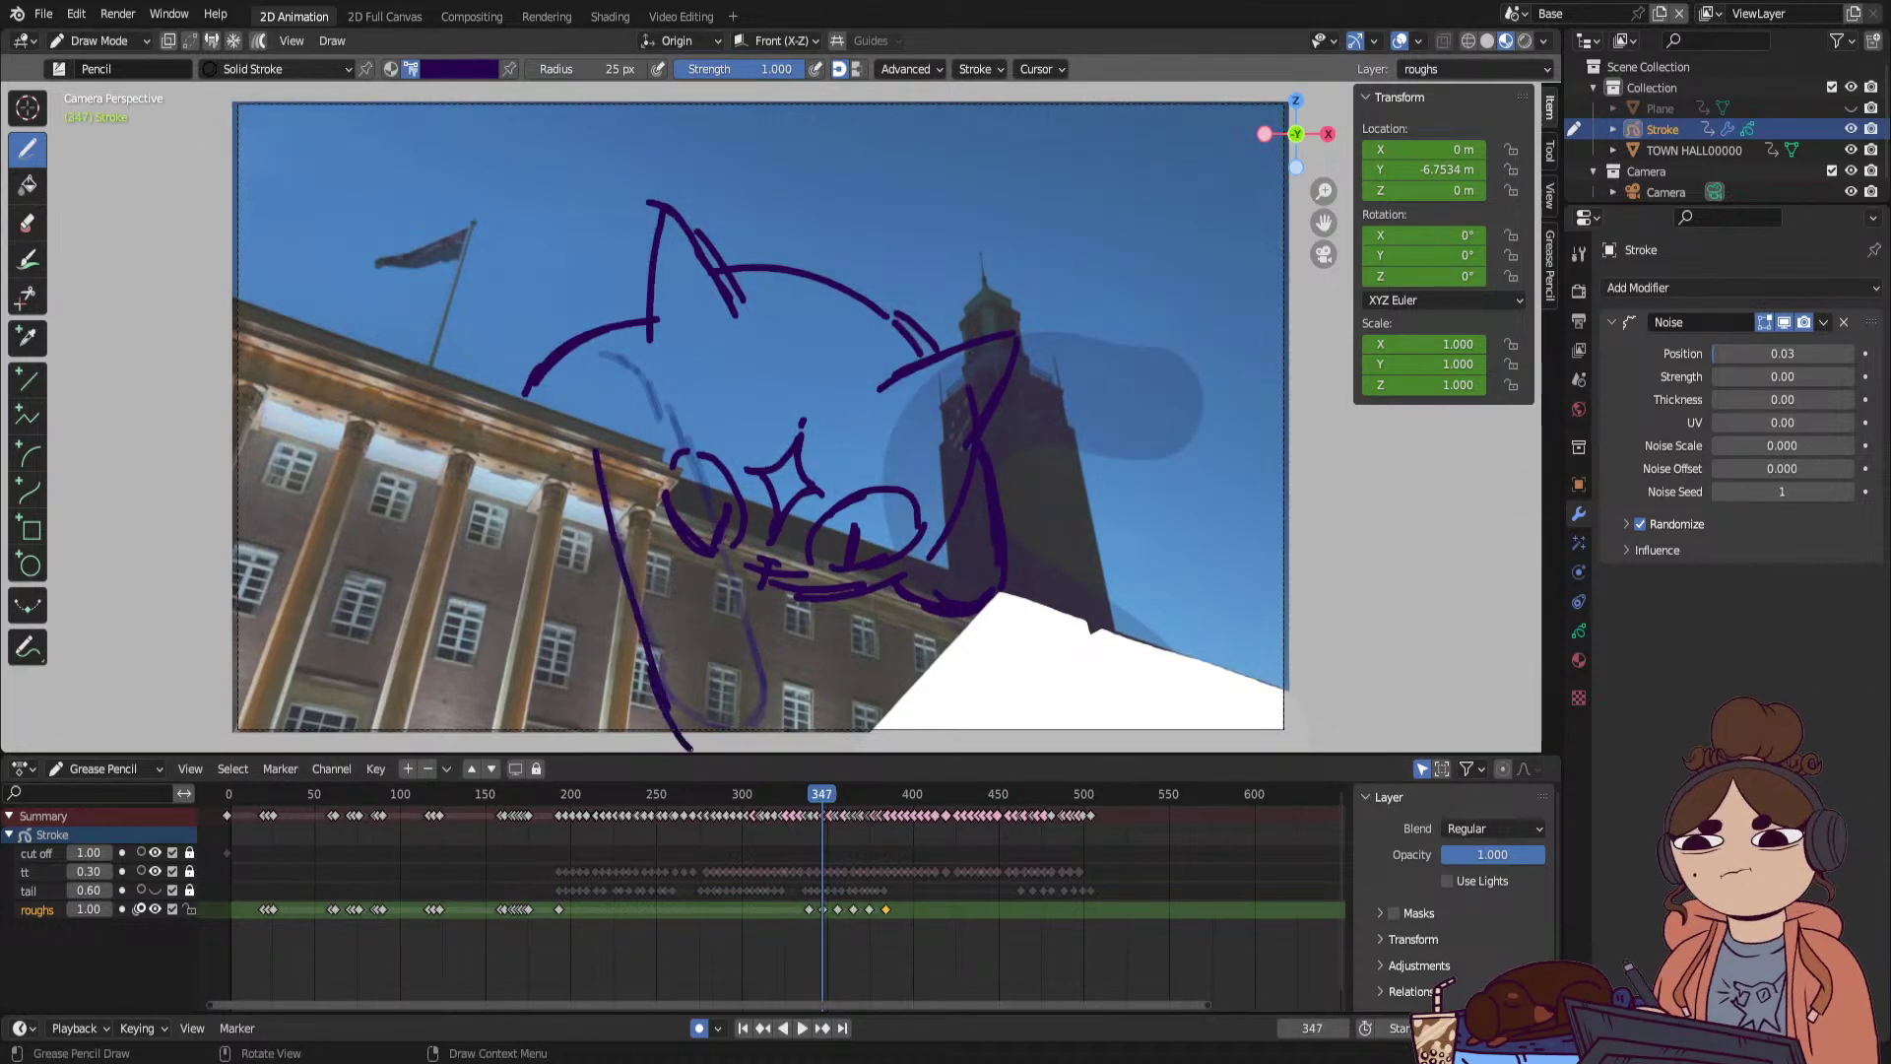
pyautogui.moveTo(695, 532); pyautogui.dragTo(739, 724)
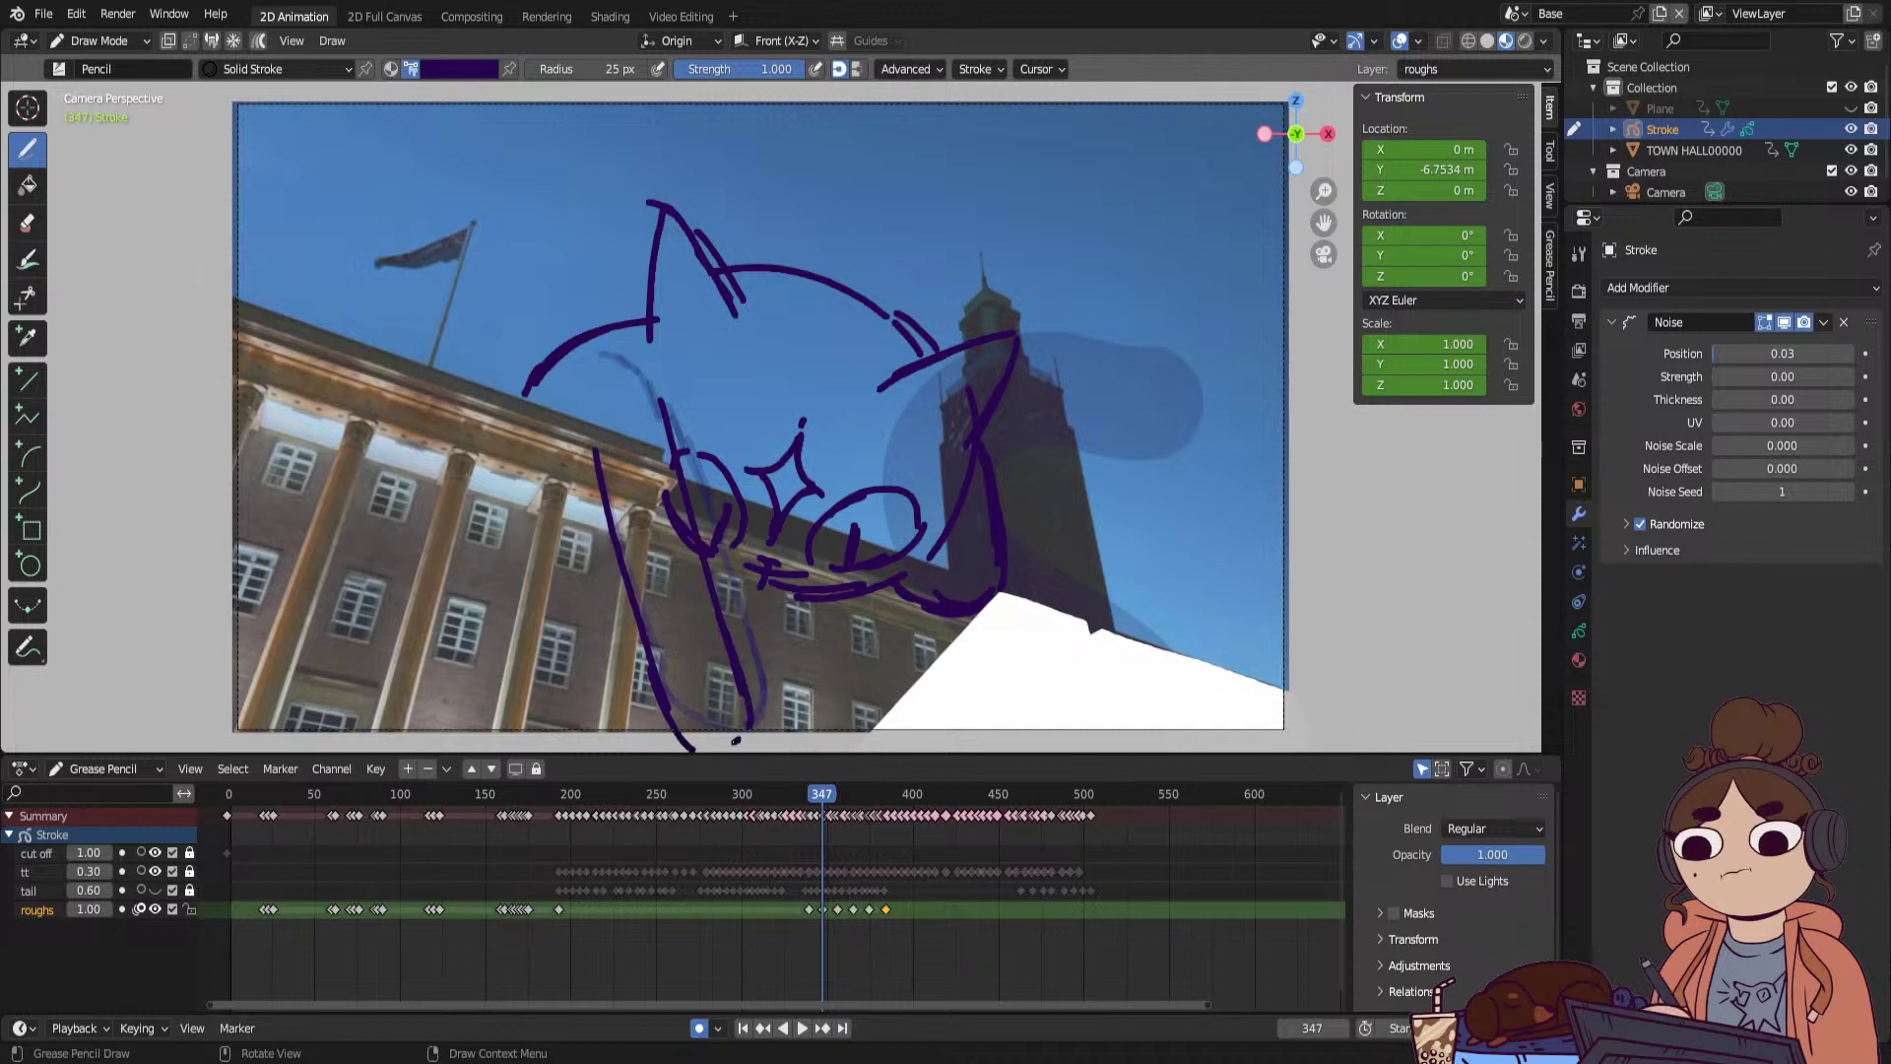
pyautogui.moveTo(591, 445); pyautogui.dragTo(636, 647)
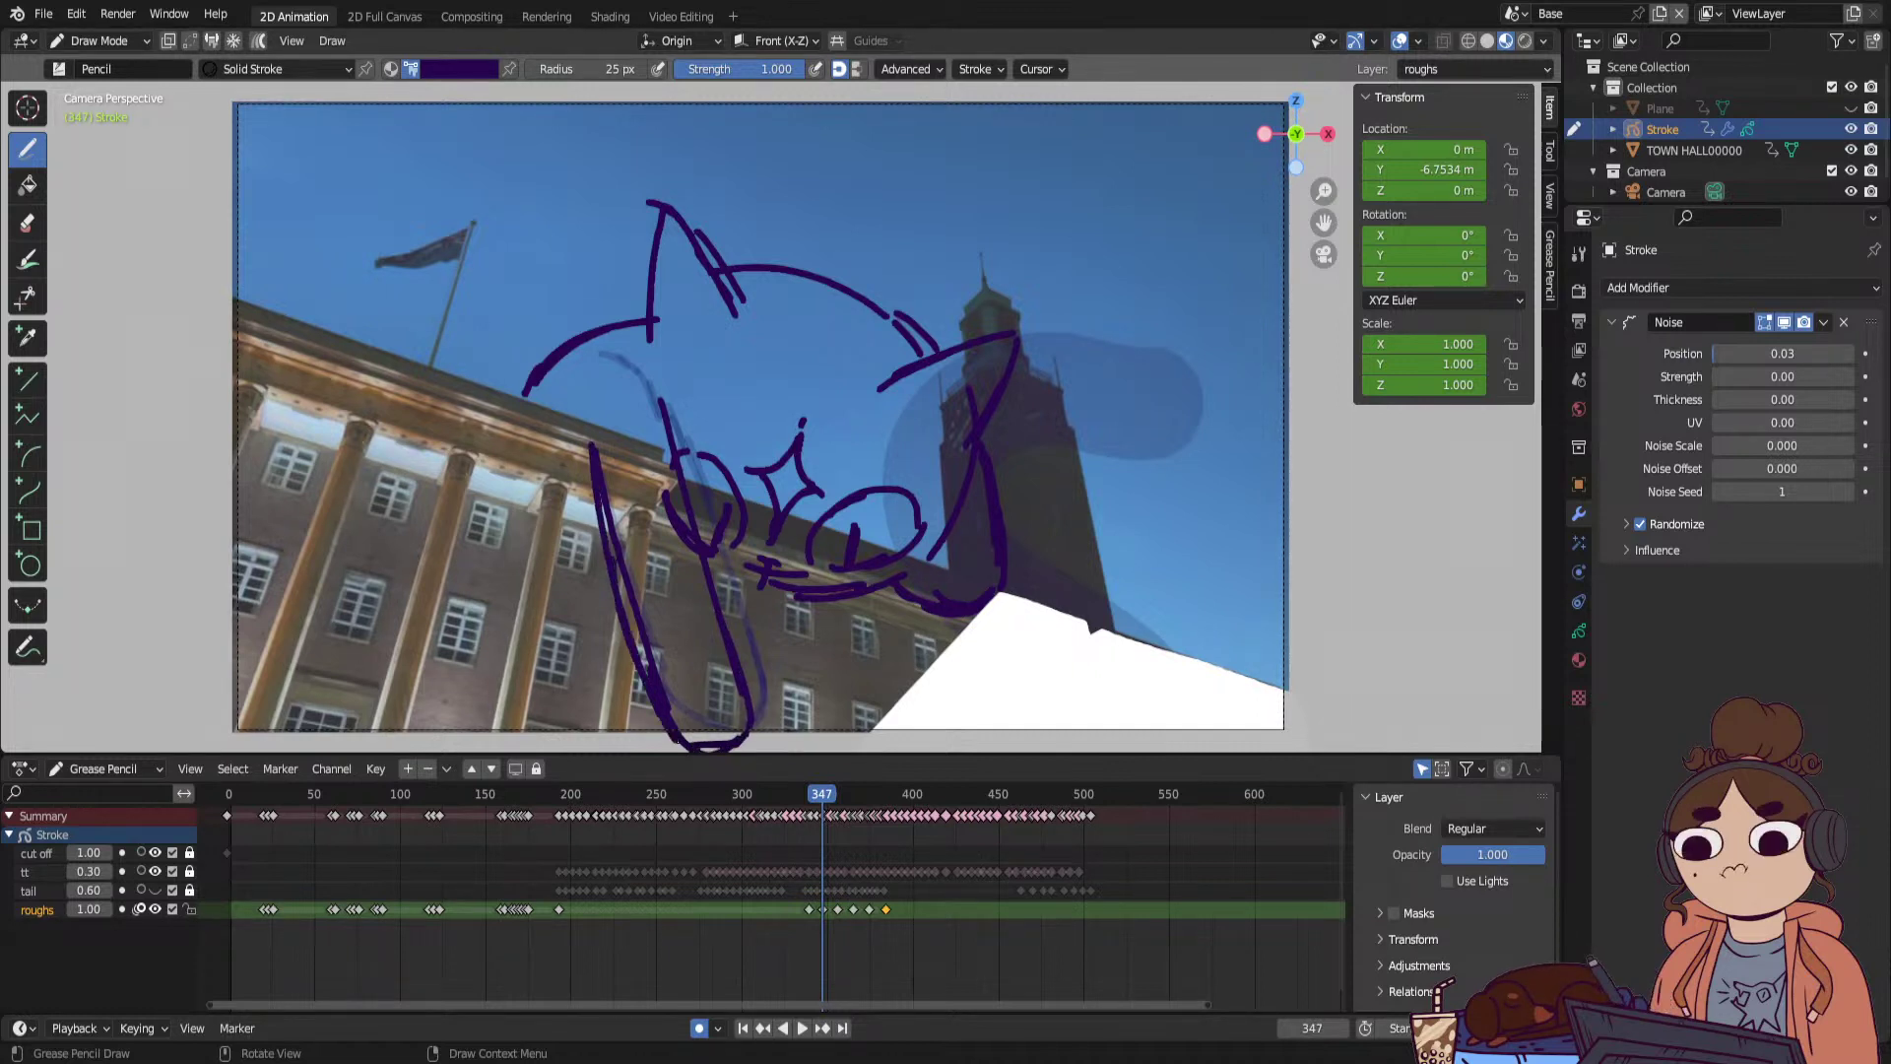
pyautogui.moveTo(1060, 753); pyautogui.dragTo(1060, 741)
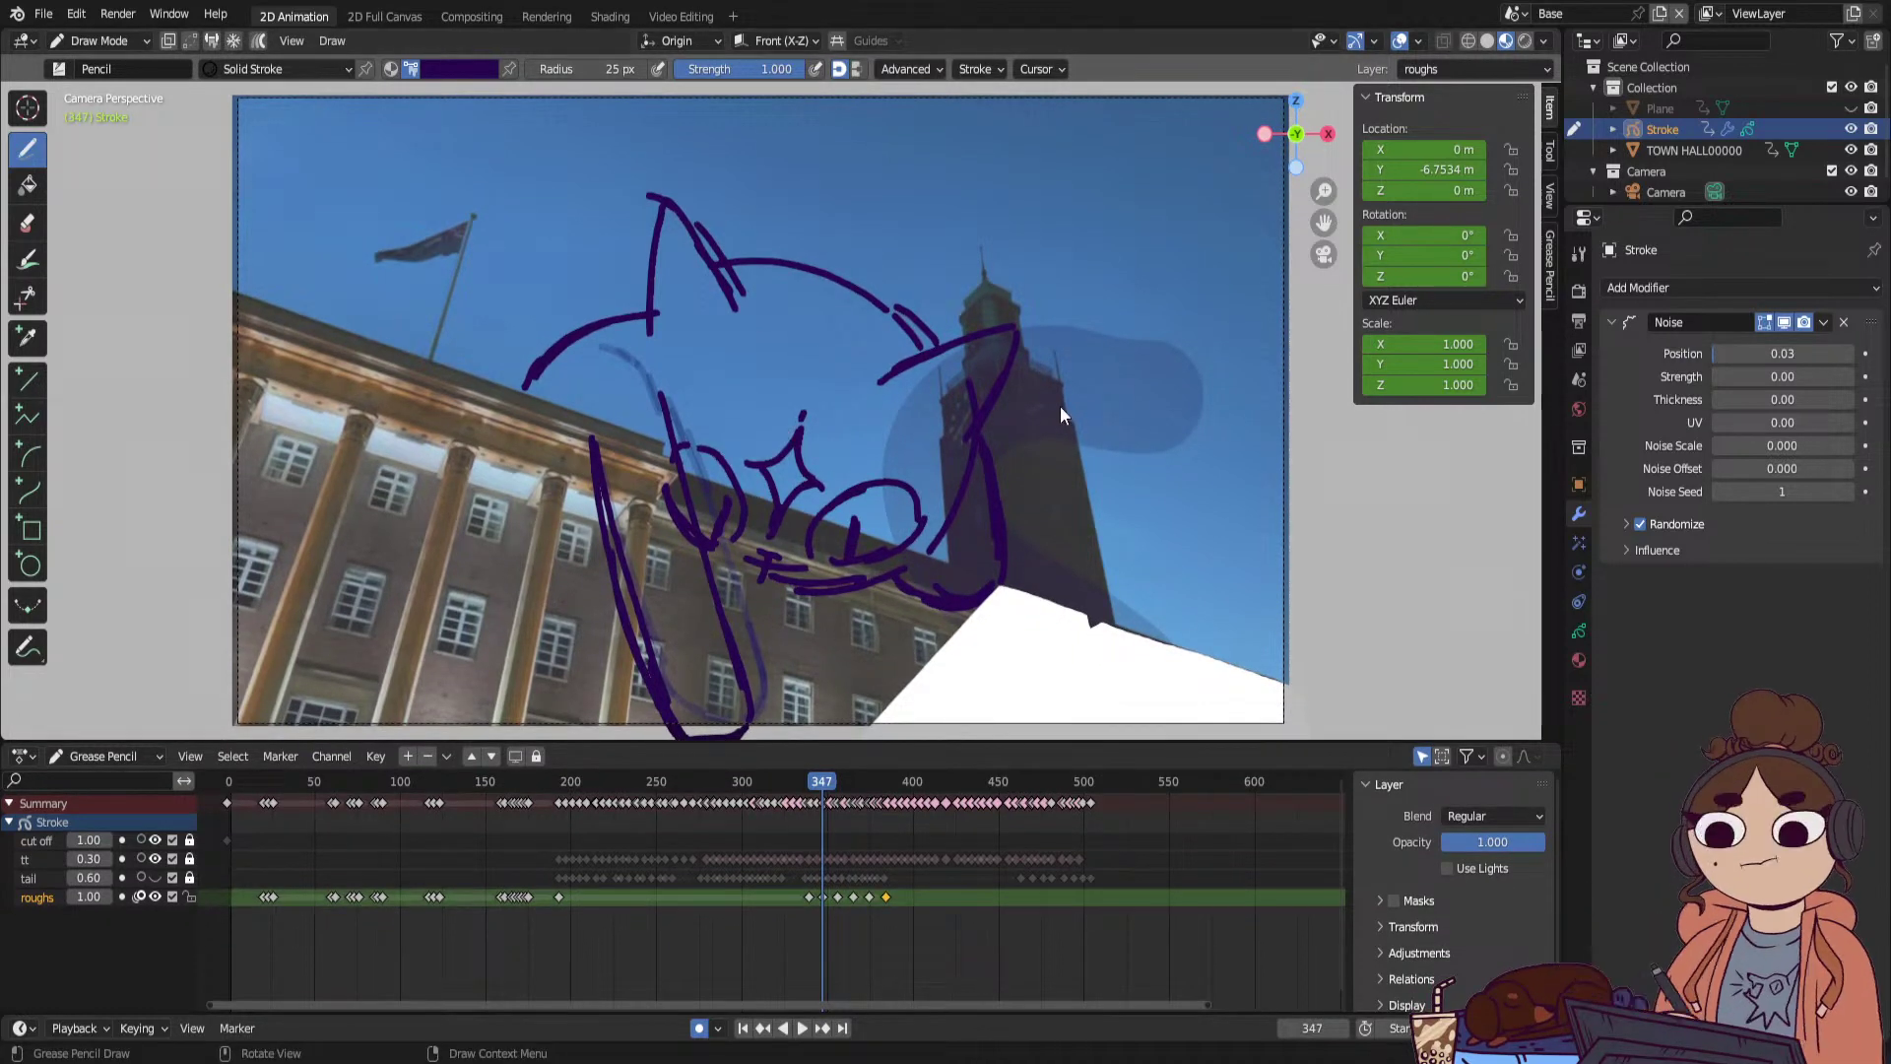
pyautogui.keyDown('shift'); pyautogui.moveTo(1281, 254); pyautogui.dragTo(1241, 209, button='middle'); pyautogui.keyUp('shift')
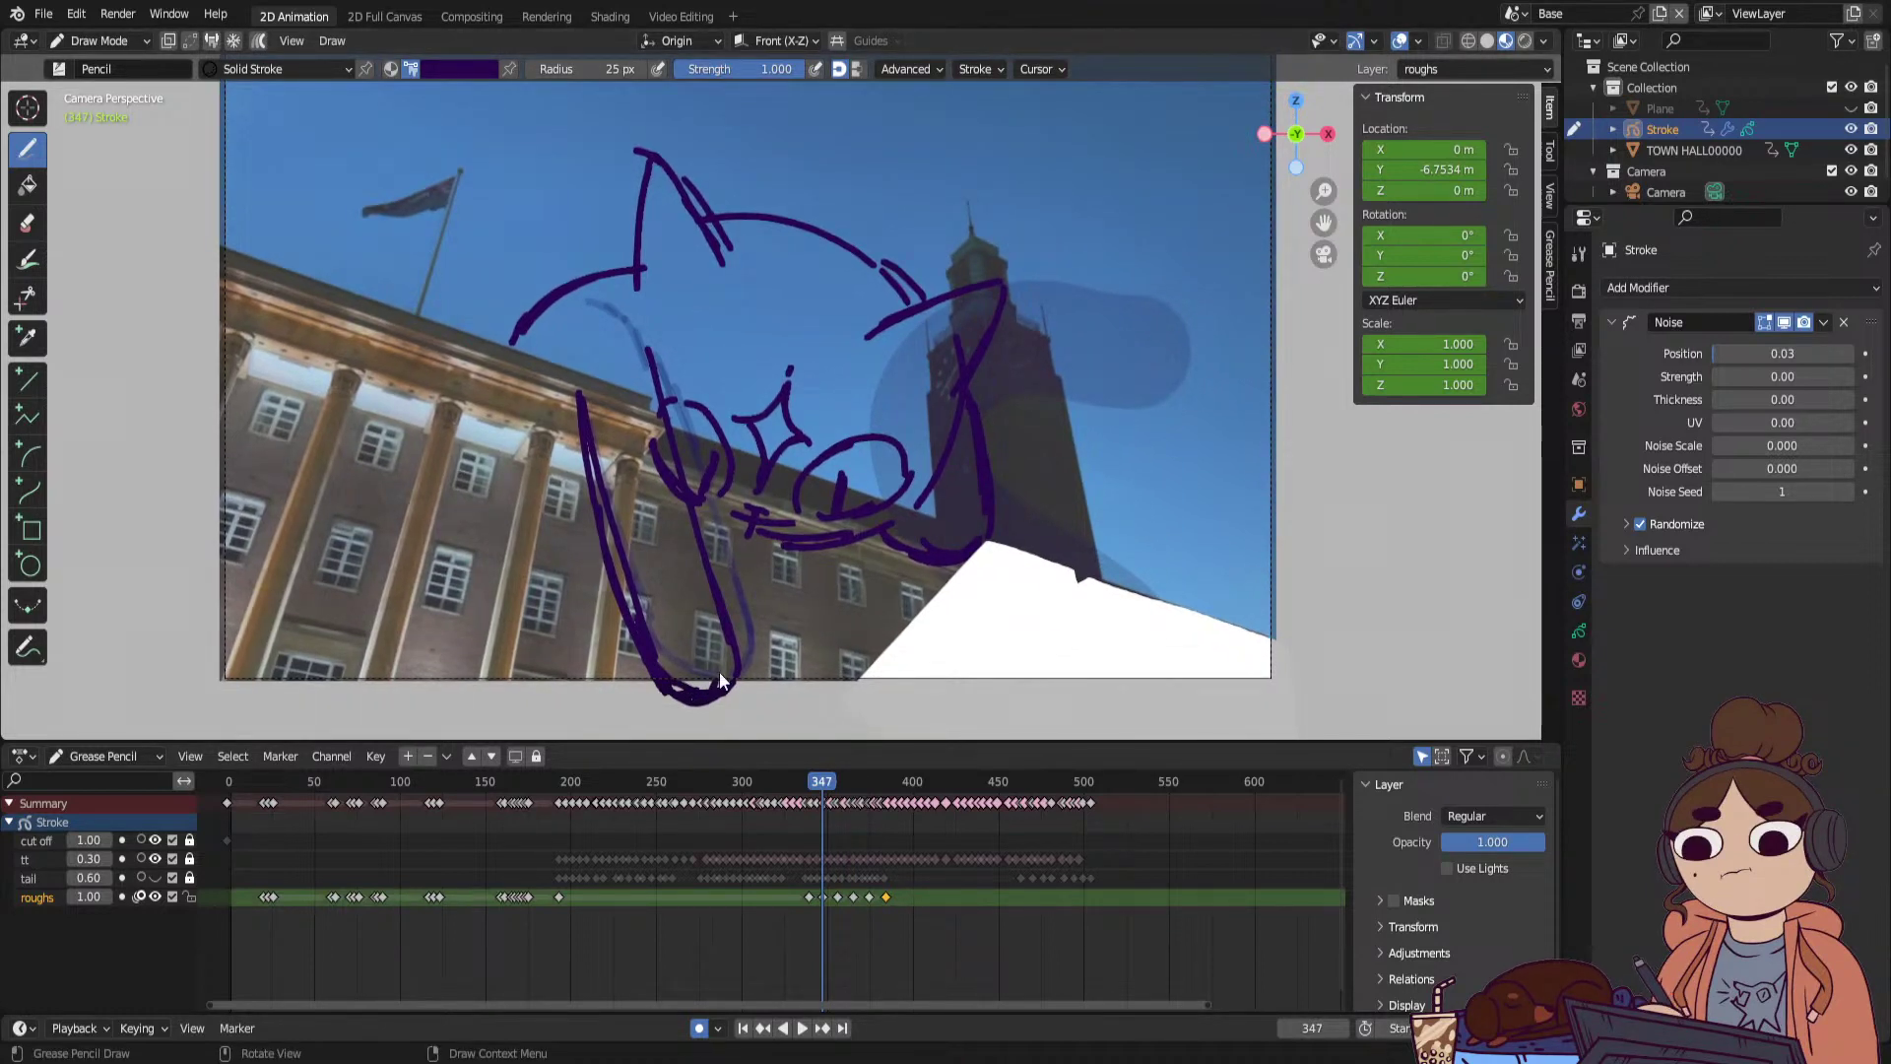
# Draw the shoulder lines at the top of the foreleg and erase its doubled outline strokes.
pyautogui.moveTo(835, 784)
pyautogui.mouseDown()
pyautogui.moveTo(803, 794)
pyautogui.moveTo(837, 804)
pyautogui.mouseUp()
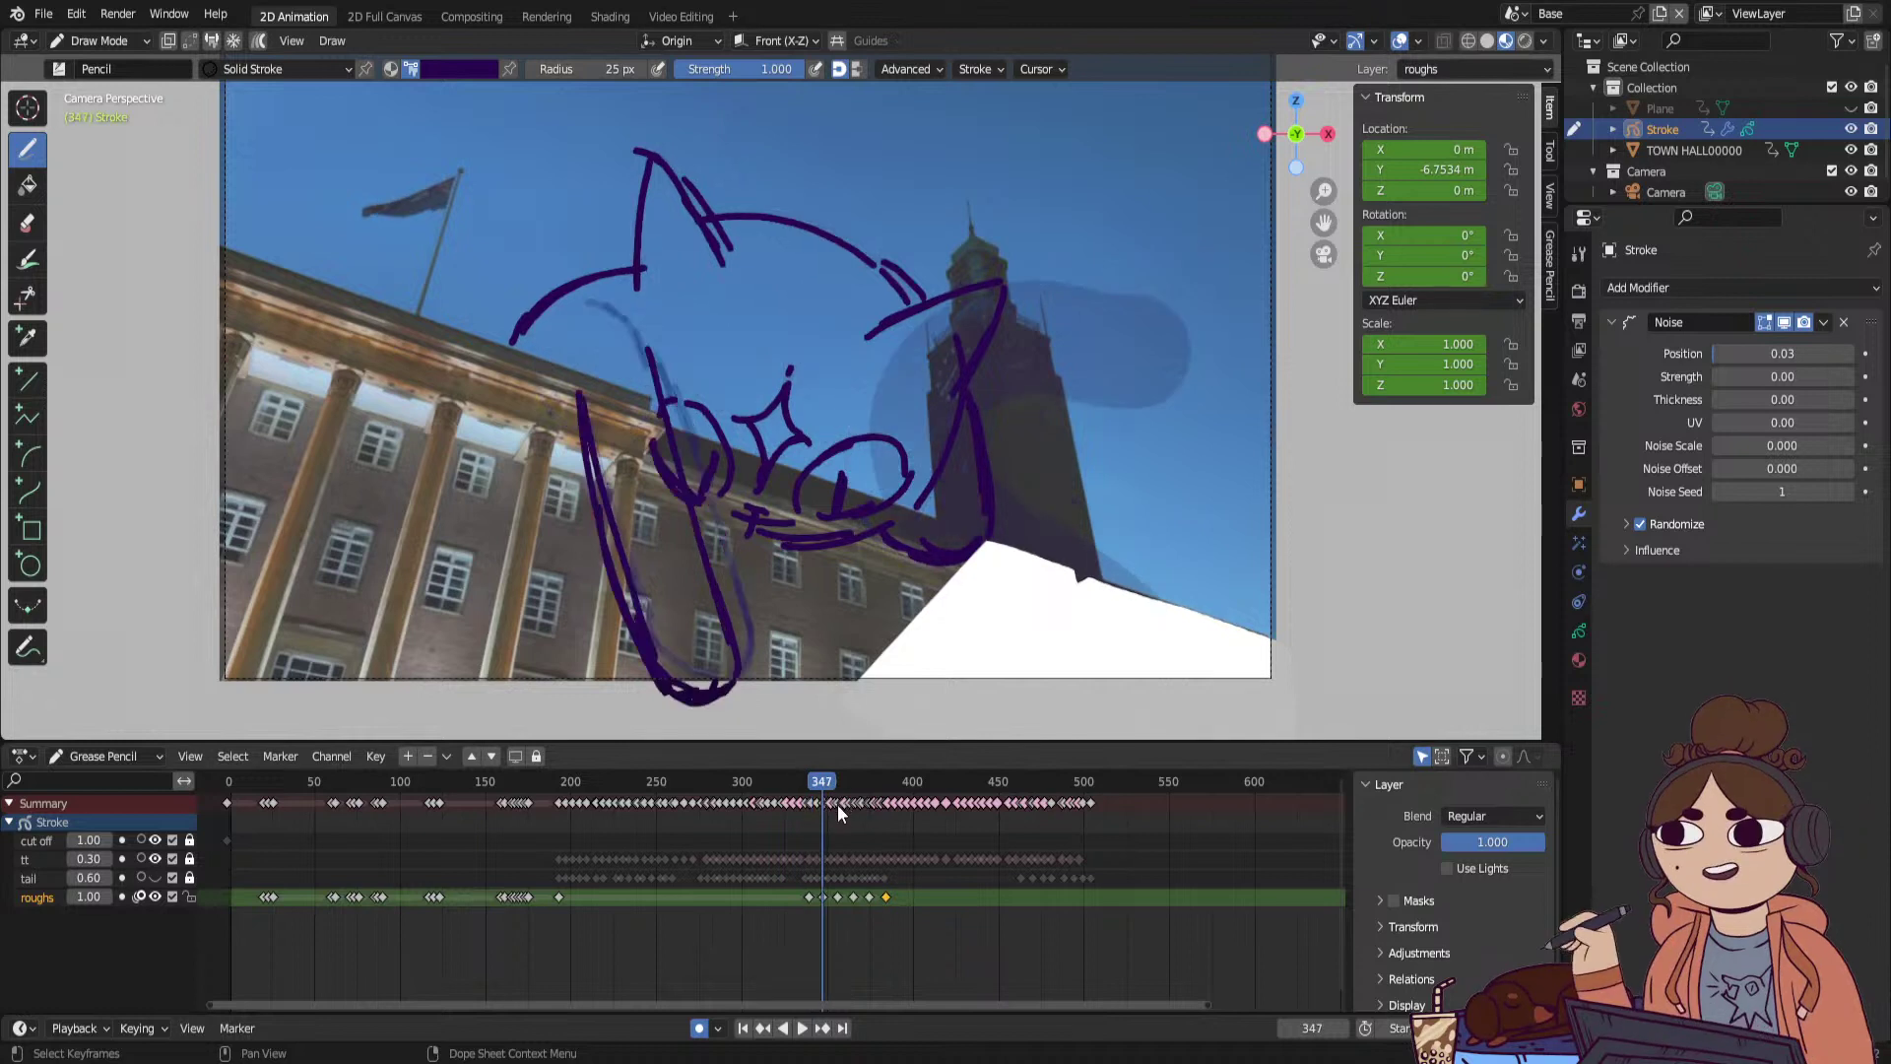
pyautogui.moveTo(597, 313); pyautogui.dragTo(670, 451)
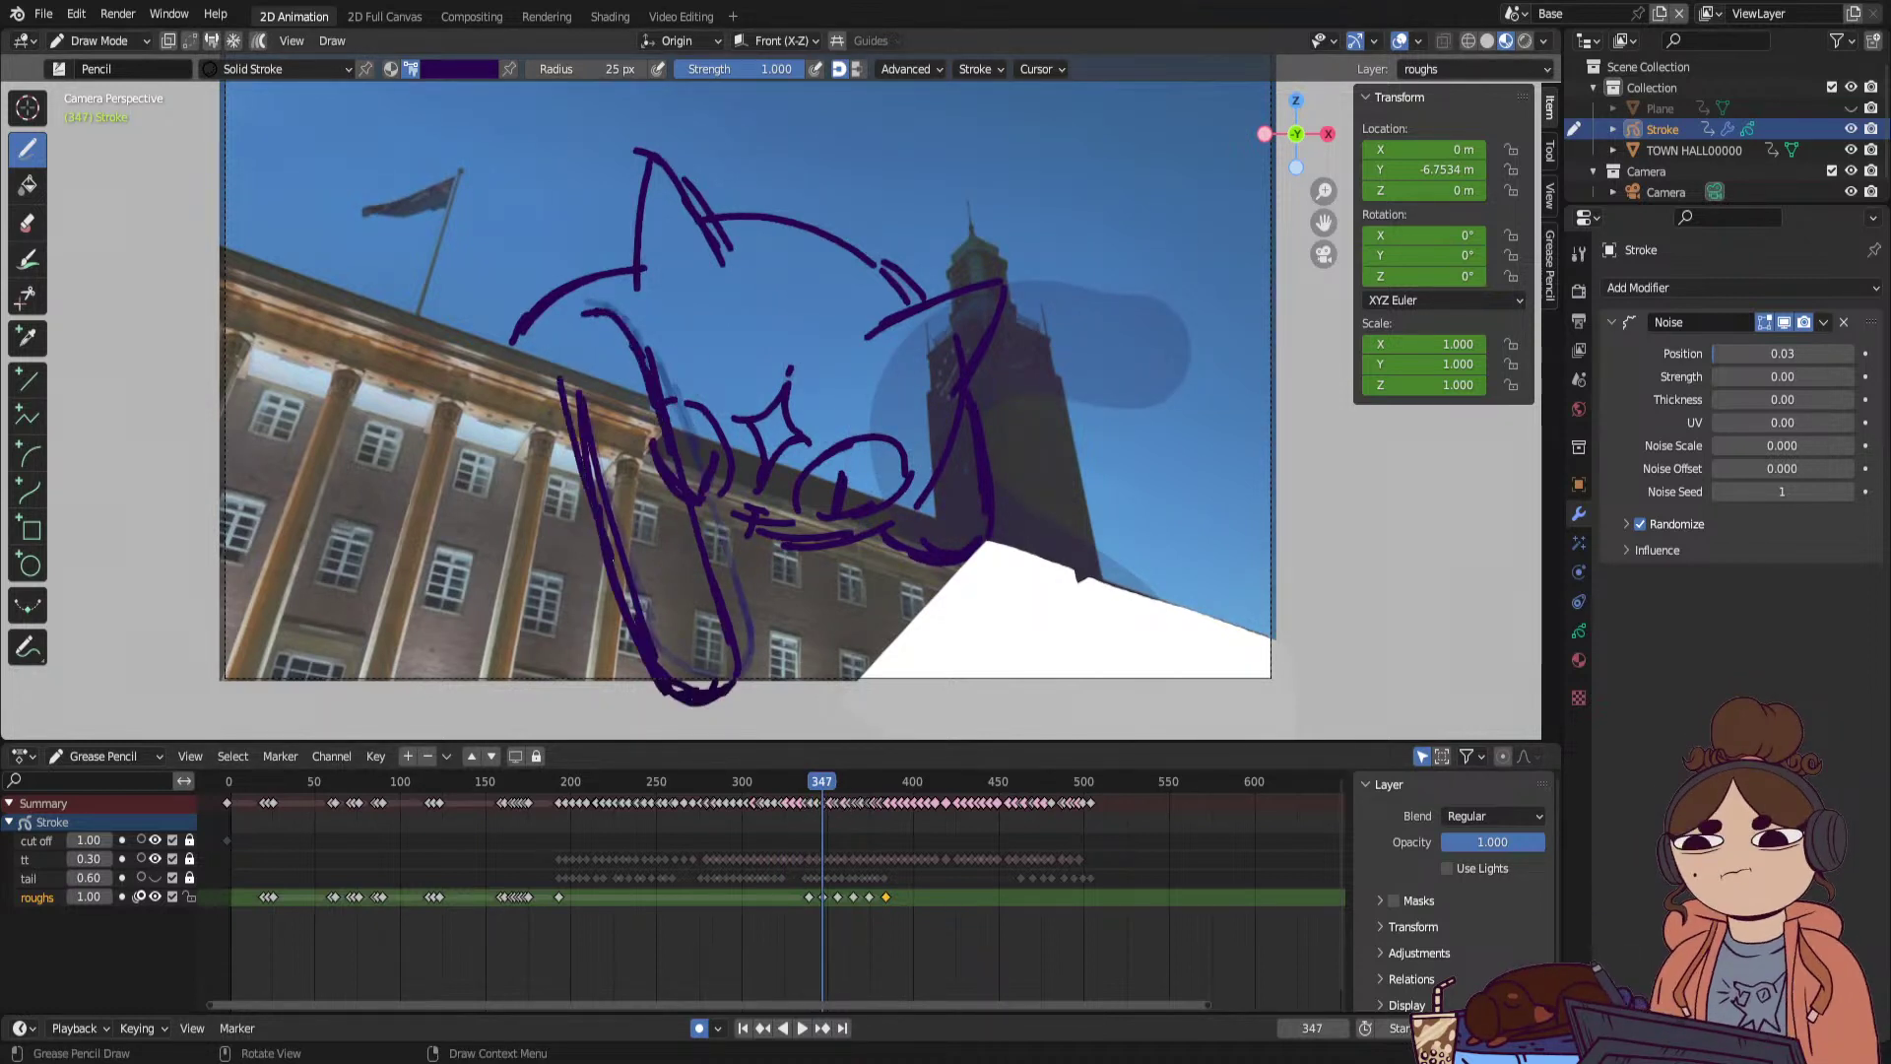
pyautogui.moveTo(569, 412)
pyautogui.keyDown('ctrl'); pyautogui.mouseDown()
pyautogui.moveTo(658, 652)
pyautogui.moveTo(701, 663)
pyautogui.mouseUp(); pyautogui.keyUp('ctrl')
pyautogui.press('space')
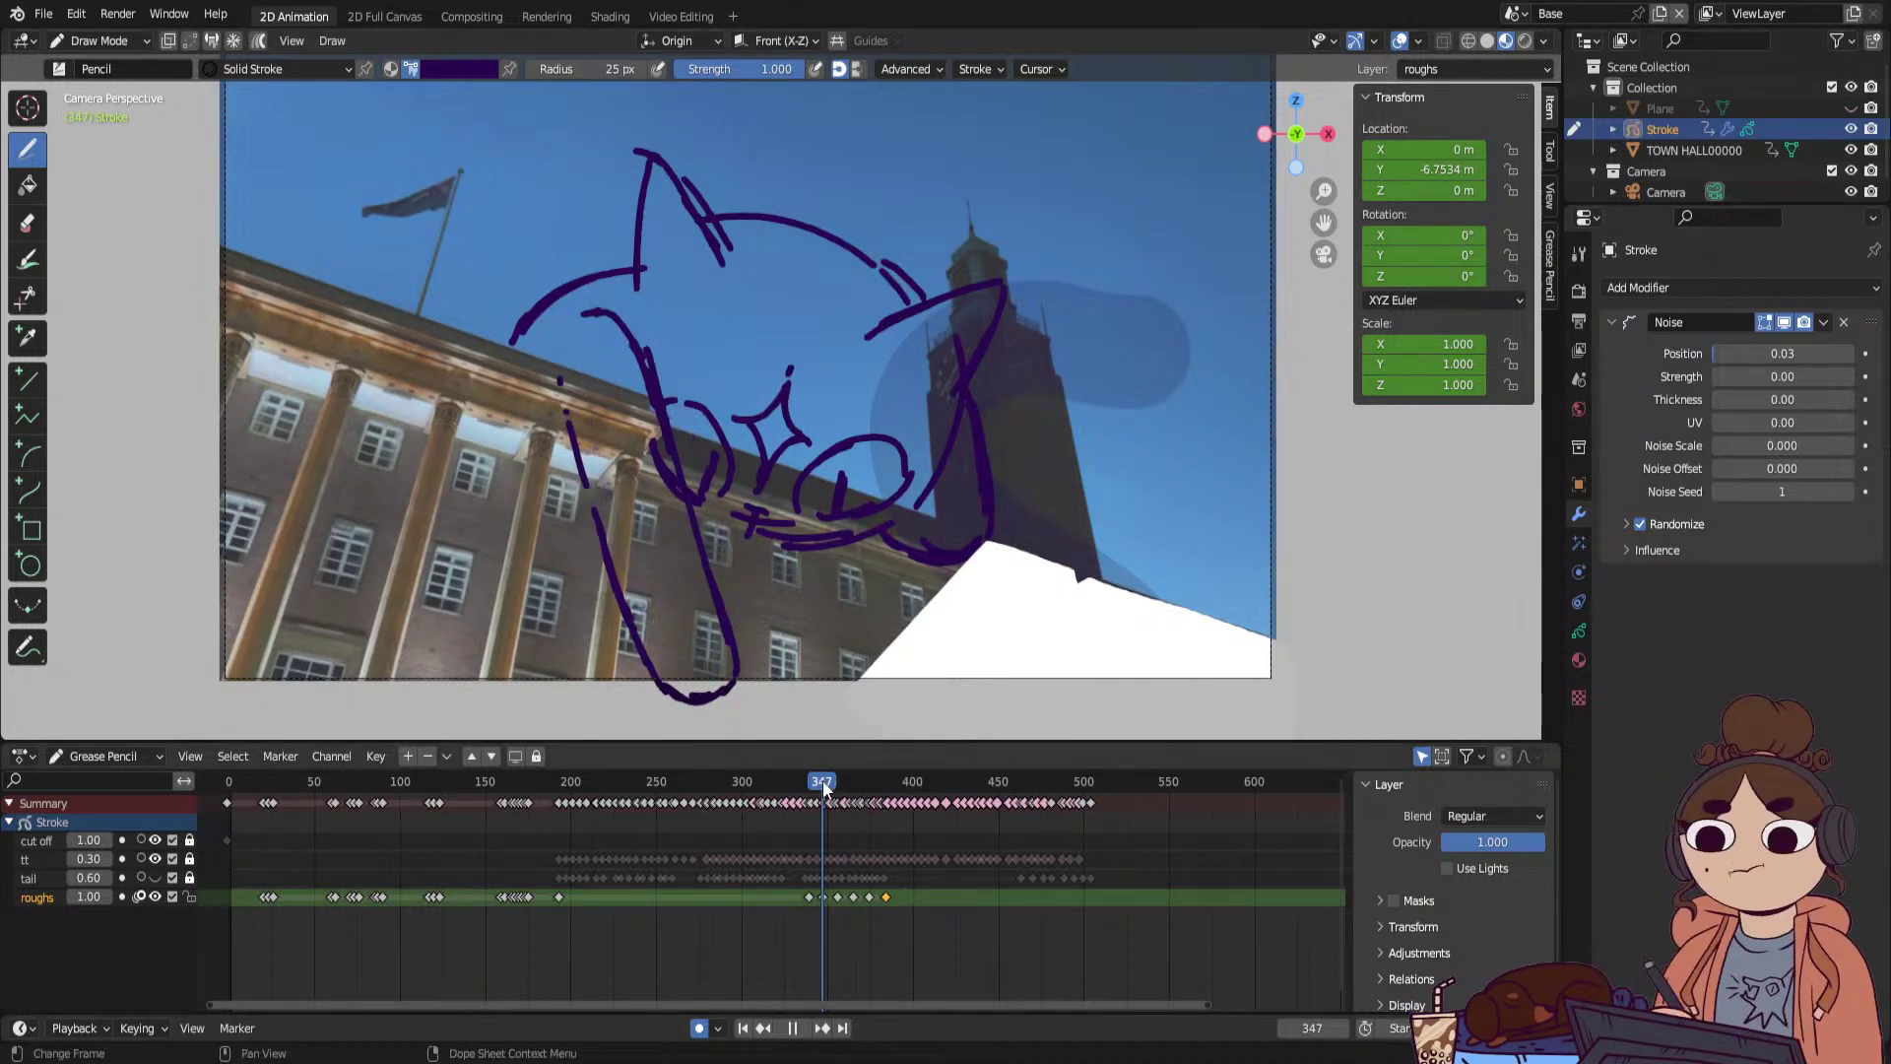
# Move the lowered foreleg keyframe to frame 346 and the following duplicate roughs keyframe to frame 349.
pyautogui.moveTo(823, 784)
pyautogui.mouseDown()
pyautogui.moveTo(806, 796)
pyautogui.moveTo(825, 790)
pyautogui.mouseUp()
pyautogui.moveTo(824, 894); pyautogui.dragTo(812, 904)
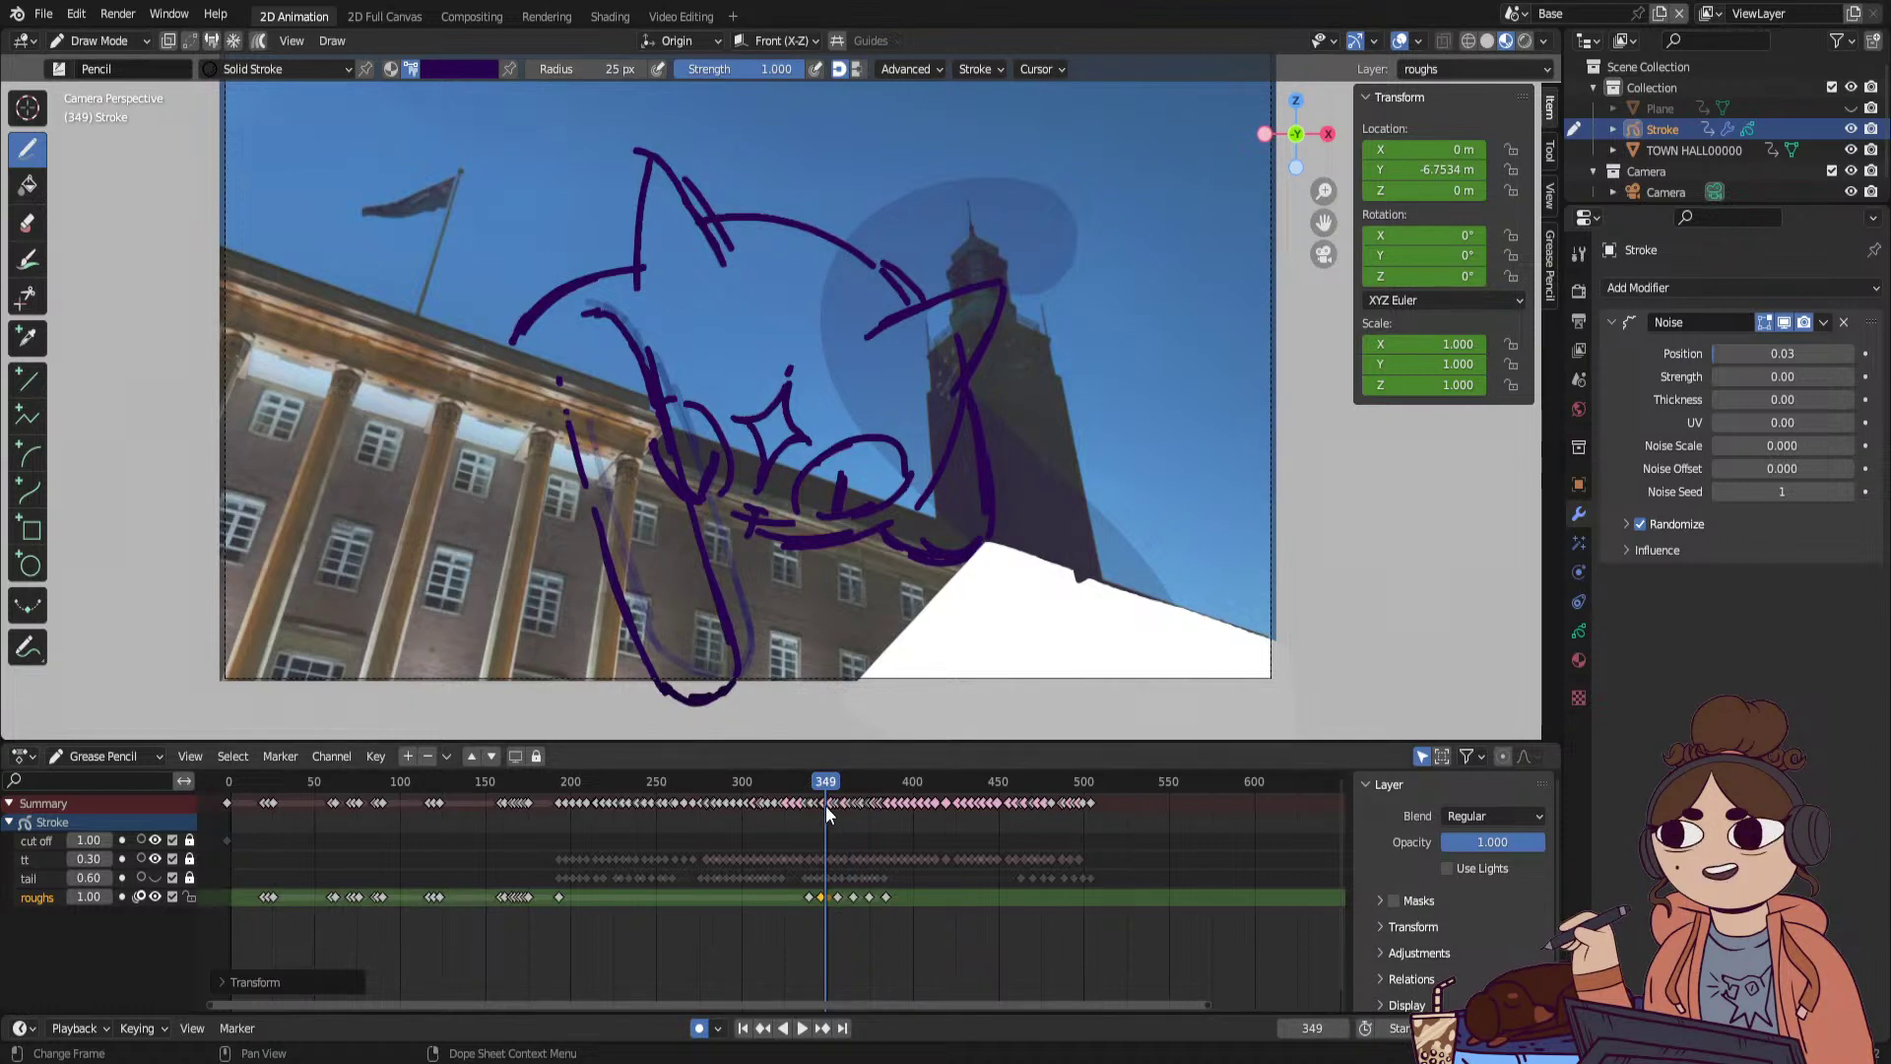
pyautogui.moveTo(827, 786)
pyautogui.mouseDown()
pyautogui.moveTo(847, 792)
pyautogui.moveTo(806, 796)
pyautogui.moveTo(849, 798)
pyautogui.moveTo(829, 807)
pyautogui.mouseUp()
pyautogui.moveTo(822, 896); pyautogui.dragTo(839, 896)
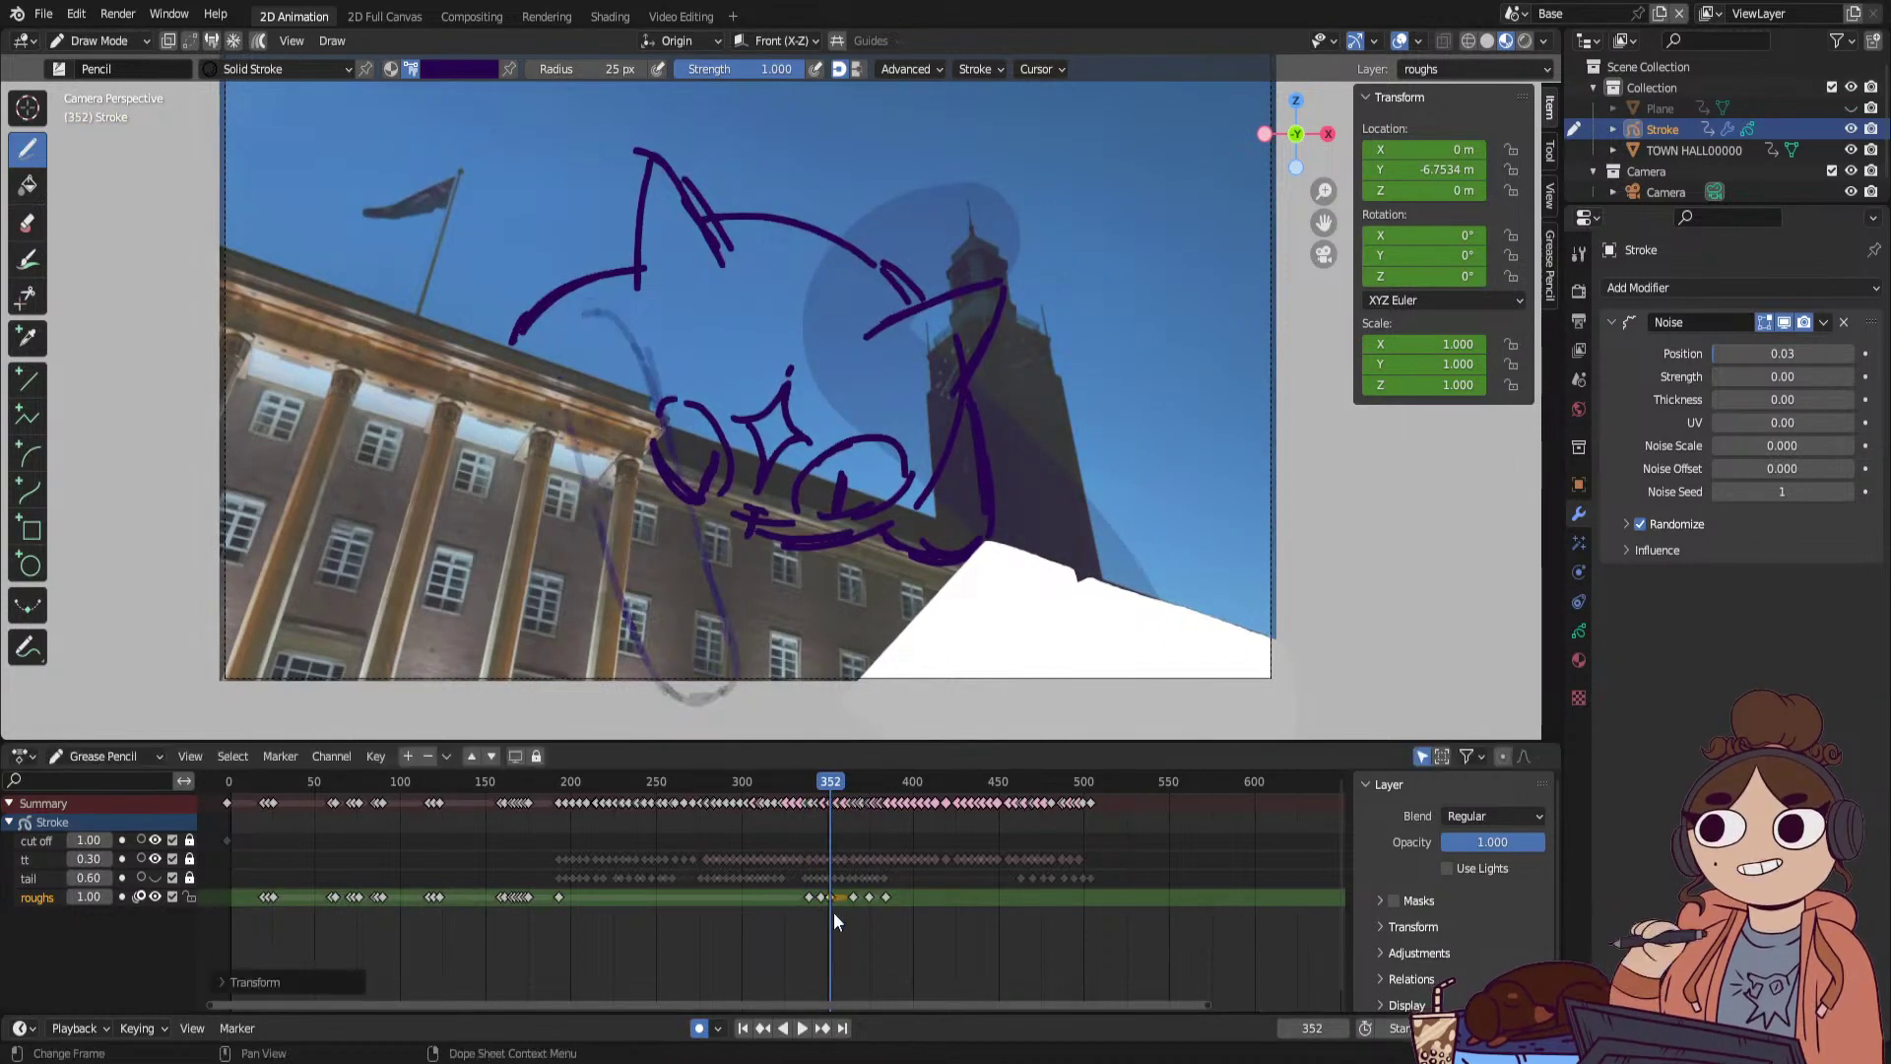
pyautogui.moveTo(1206, 1002)
pyautogui.mouseDown()
pyautogui.moveTo(397, 1008)
pyautogui.moveTo(879, 999)
pyautogui.mouseUp()
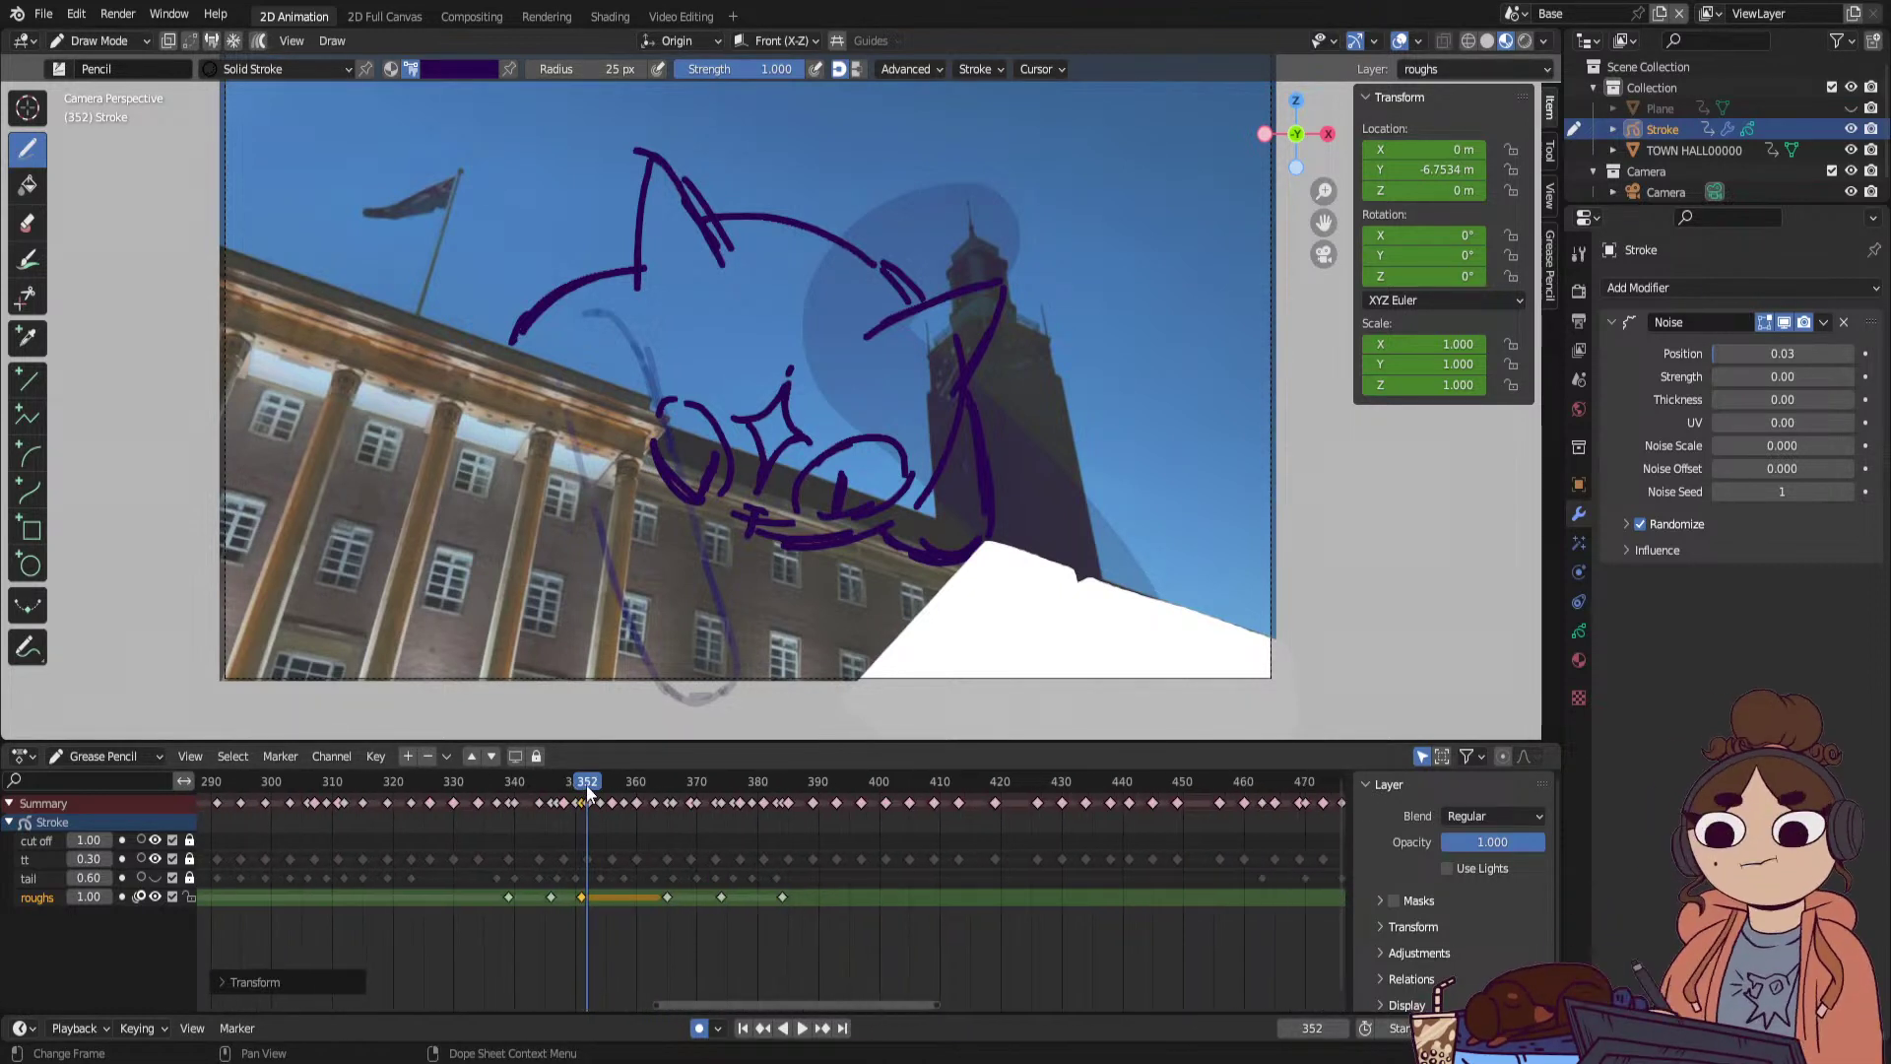
pyautogui.moveTo(587, 784)
pyautogui.mouseDown()
pyautogui.moveTo(551, 801)
pyautogui.moveTo(567, 804)
pyautogui.mouseUp()
pyautogui.moveTo(579, 897); pyautogui.dragTo(568, 876)
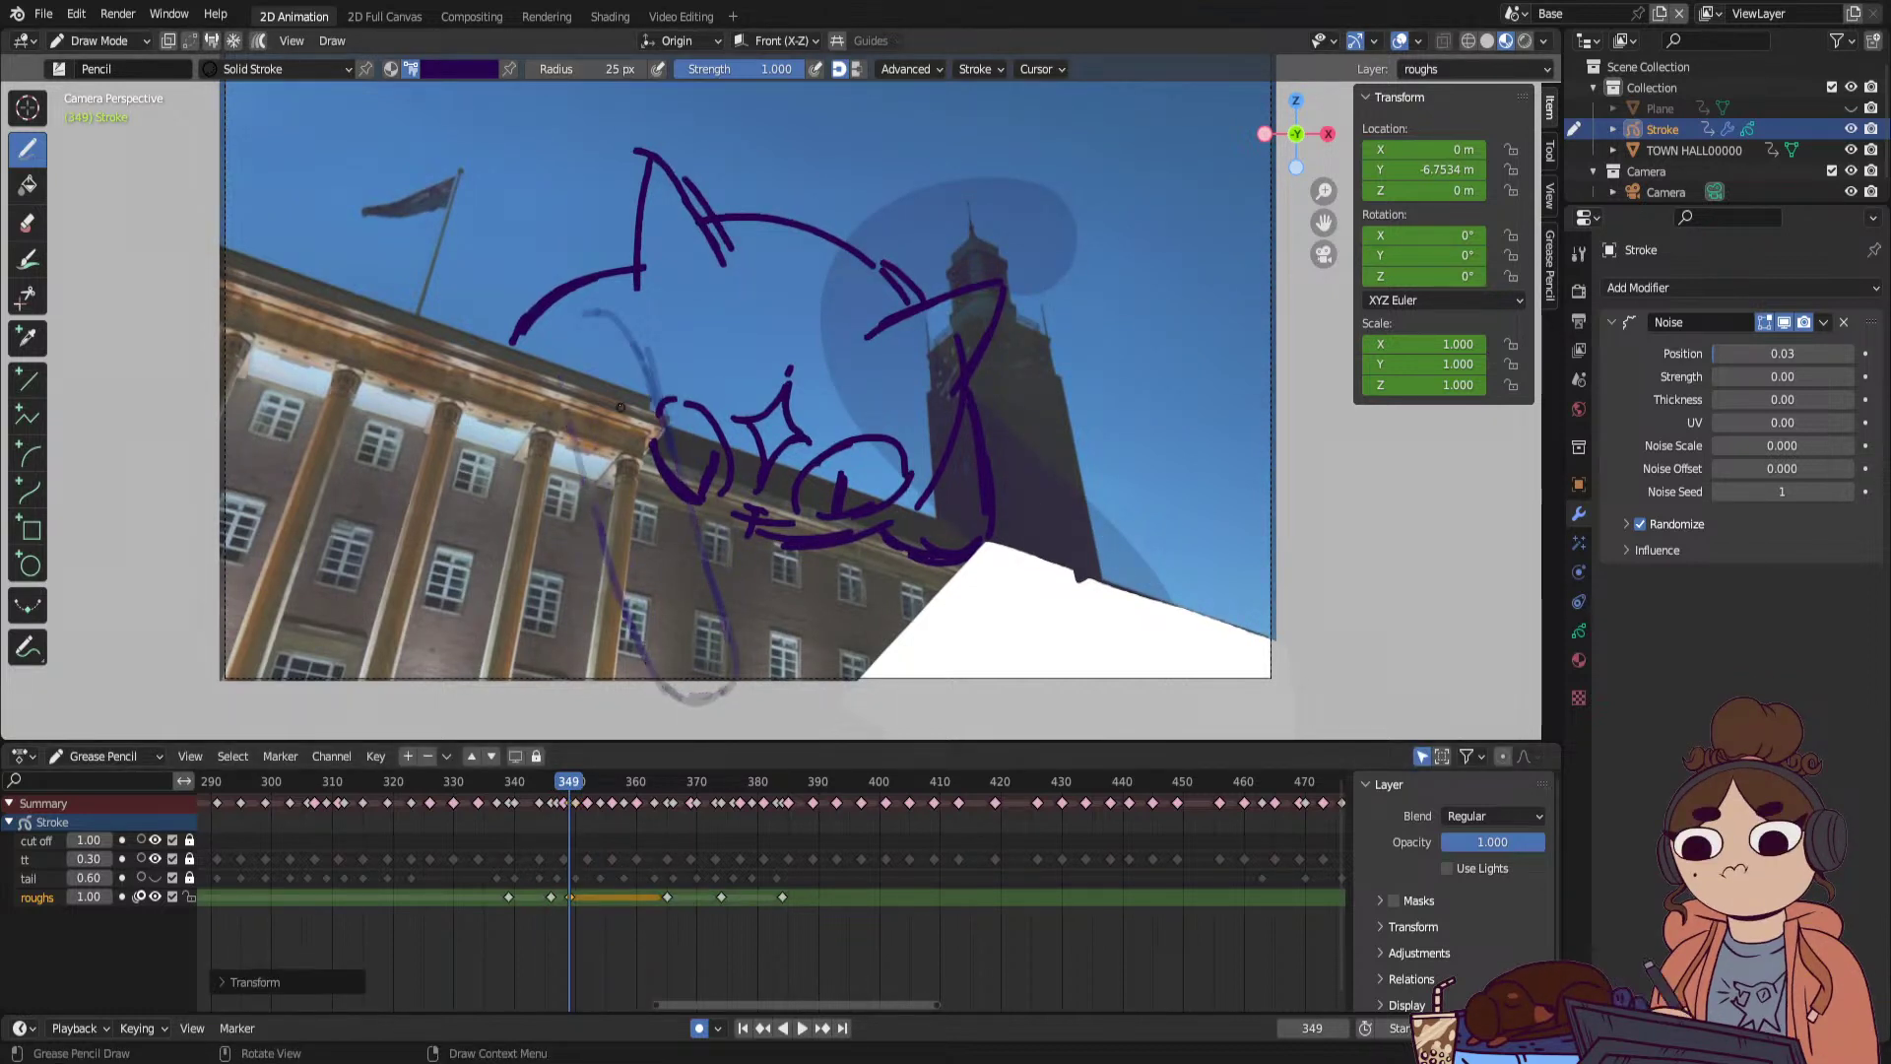
# Draw a slightly lower reaching foreleg over the ghosted pose at frame 349 and play it back.
pyautogui.moveTo(581, 338); pyautogui.dragTo(690, 521)
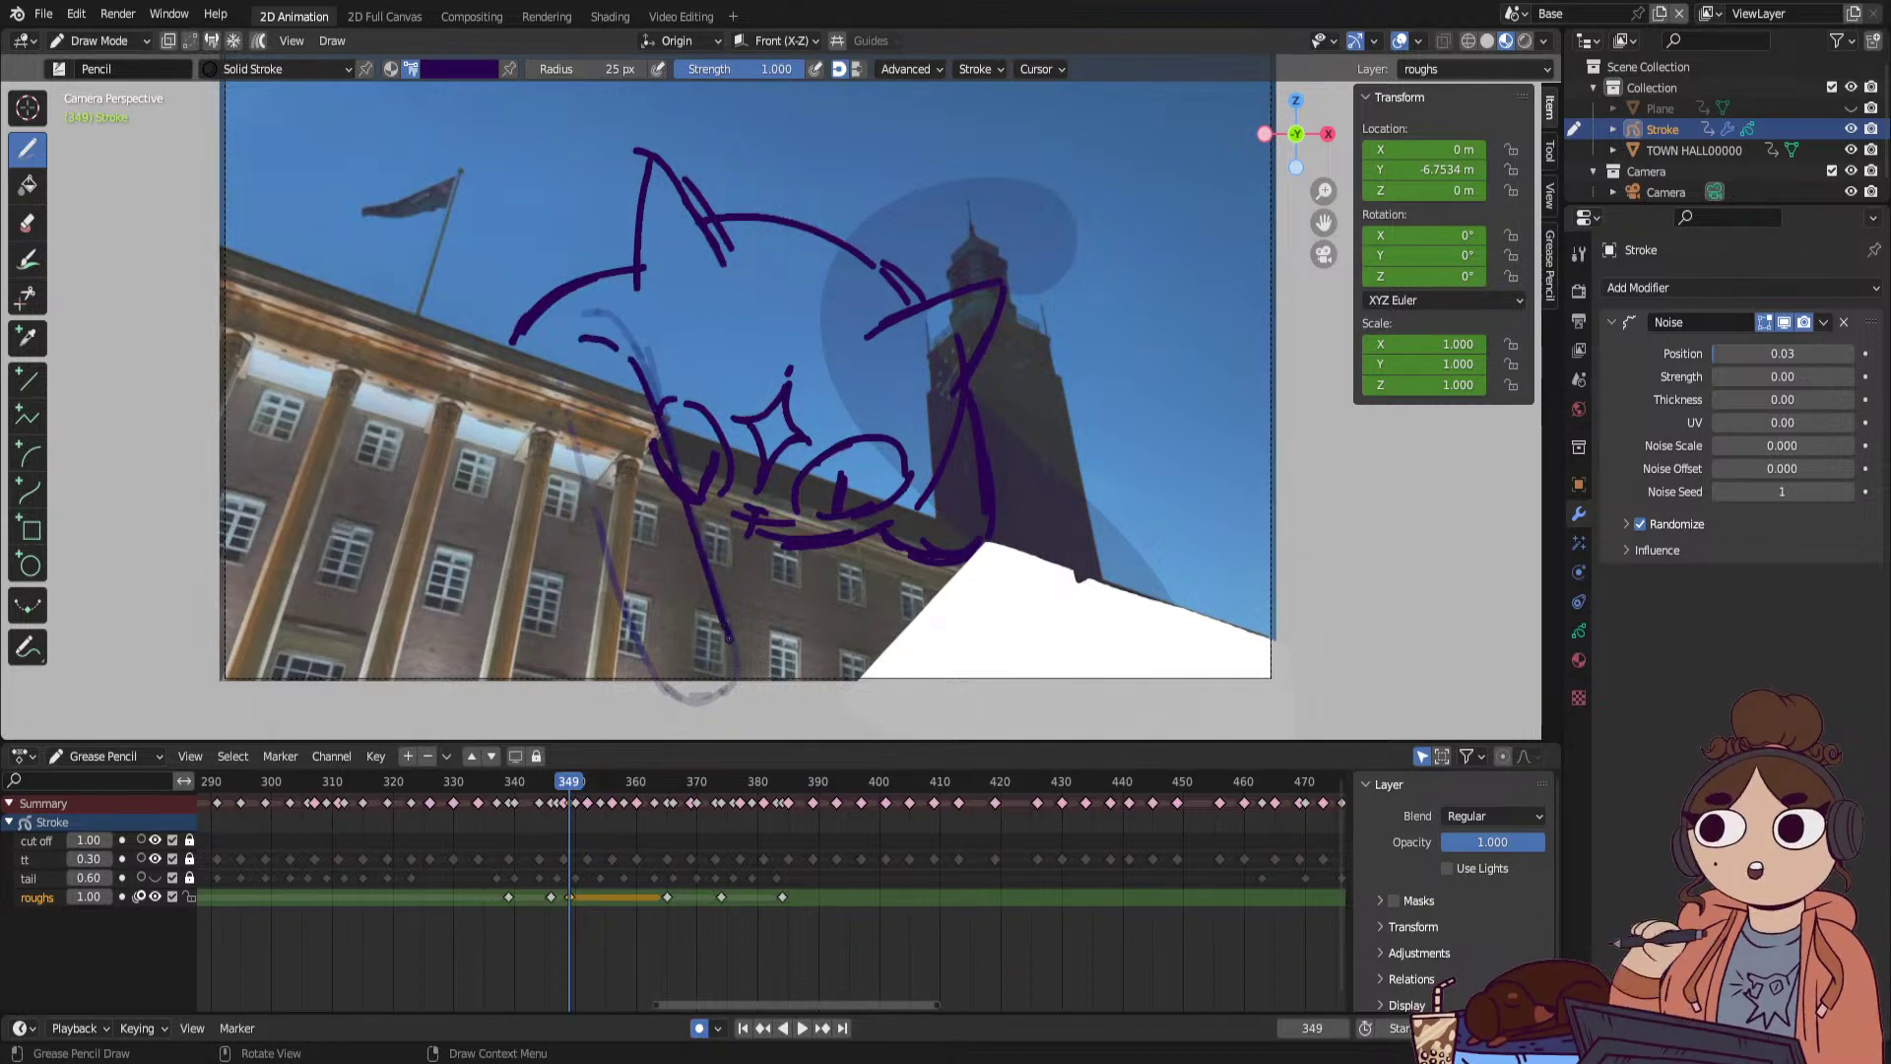
pyautogui.moveTo(728, 638); pyautogui.dragTo(716, 707)
pyautogui.moveTo(576, 448); pyautogui.dragTo(611, 568)
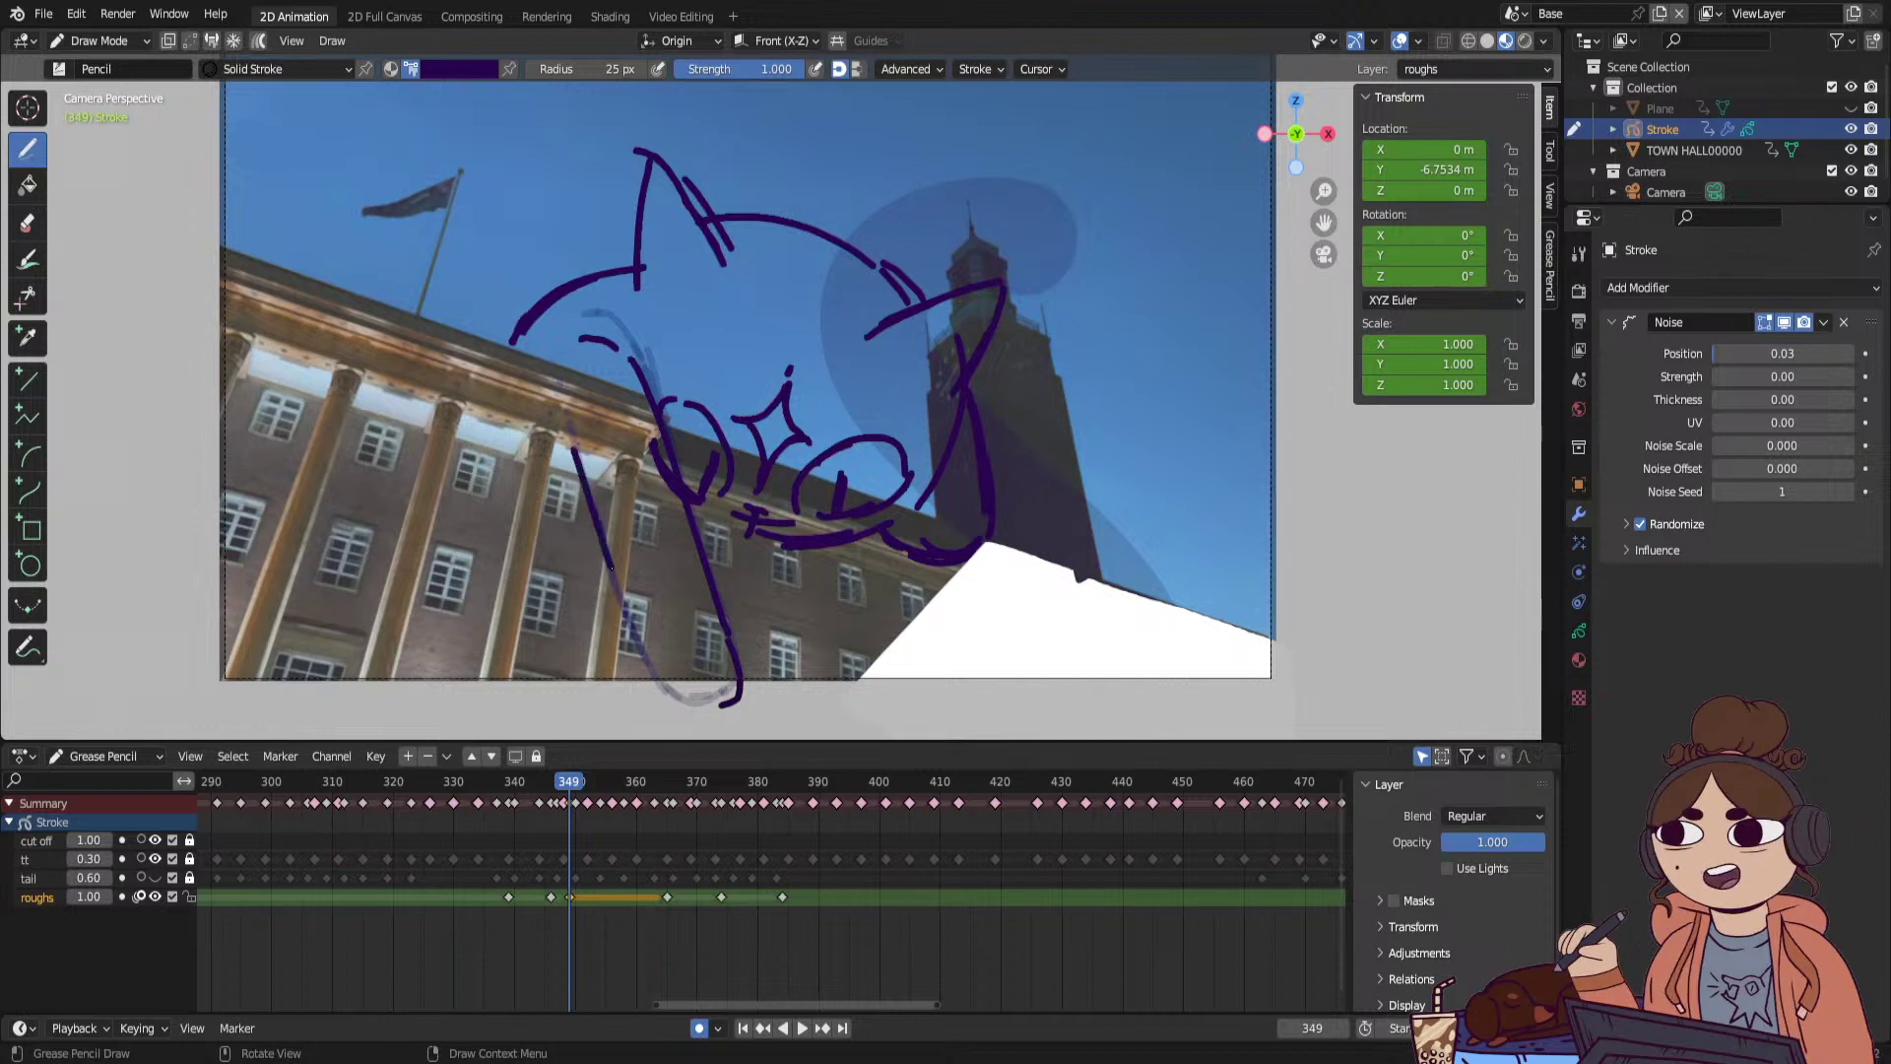
pyautogui.moveTo(648, 670)
pyautogui.mouseDown()
pyautogui.moveTo(690, 701)
pyautogui.moveTo(737, 690)
pyautogui.mouseUp()
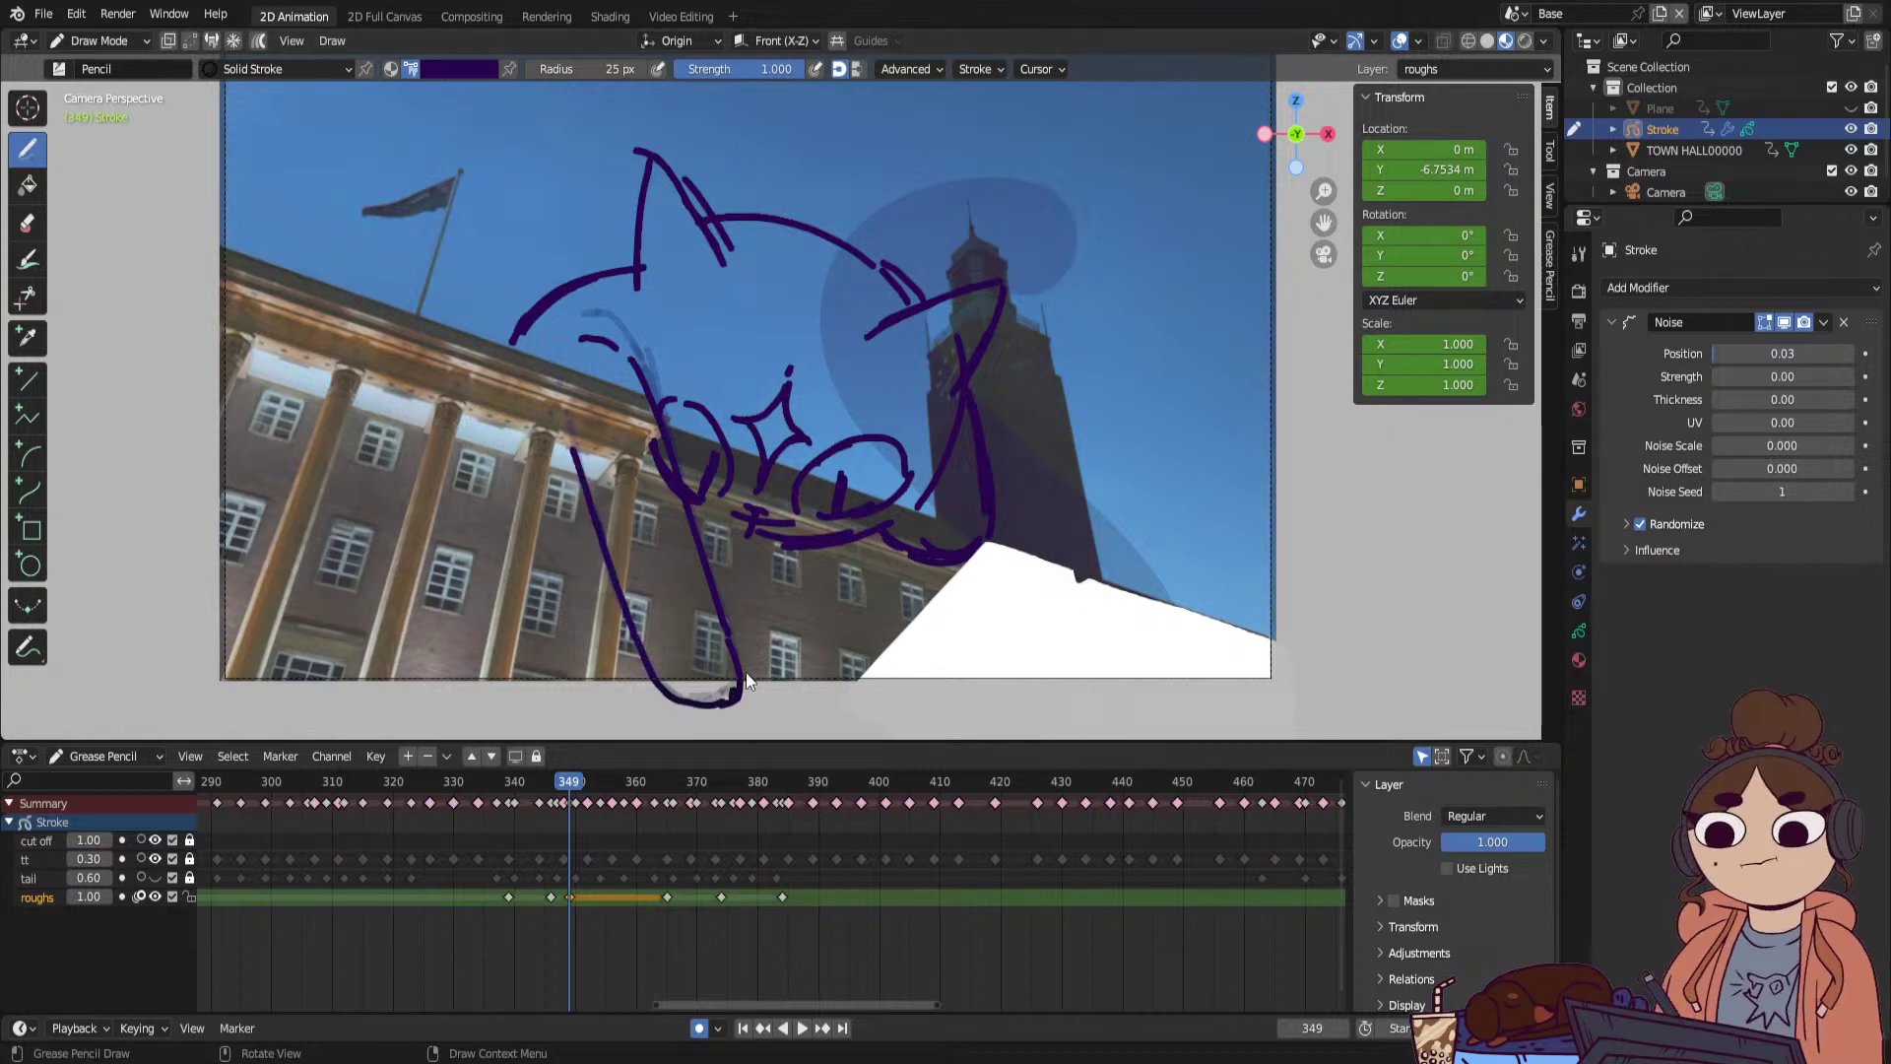
pyautogui.press('space')
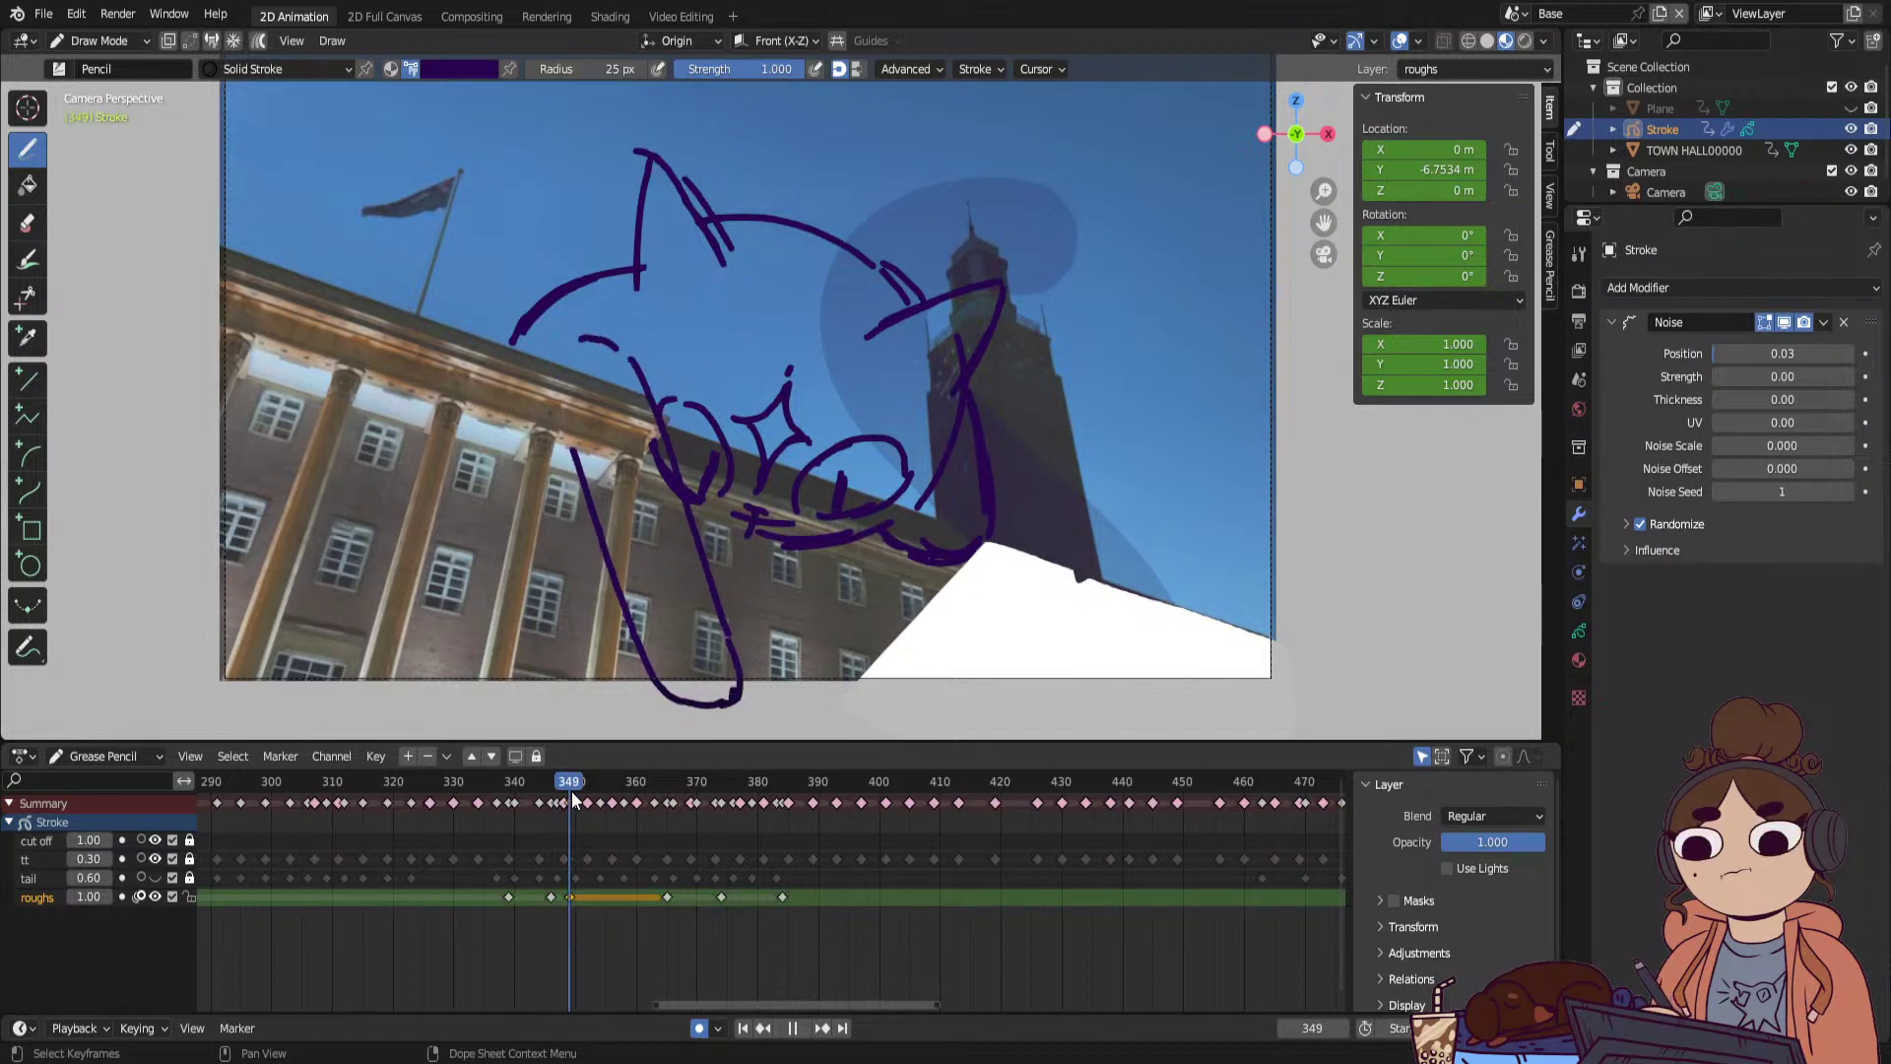
pyautogui.press('space')
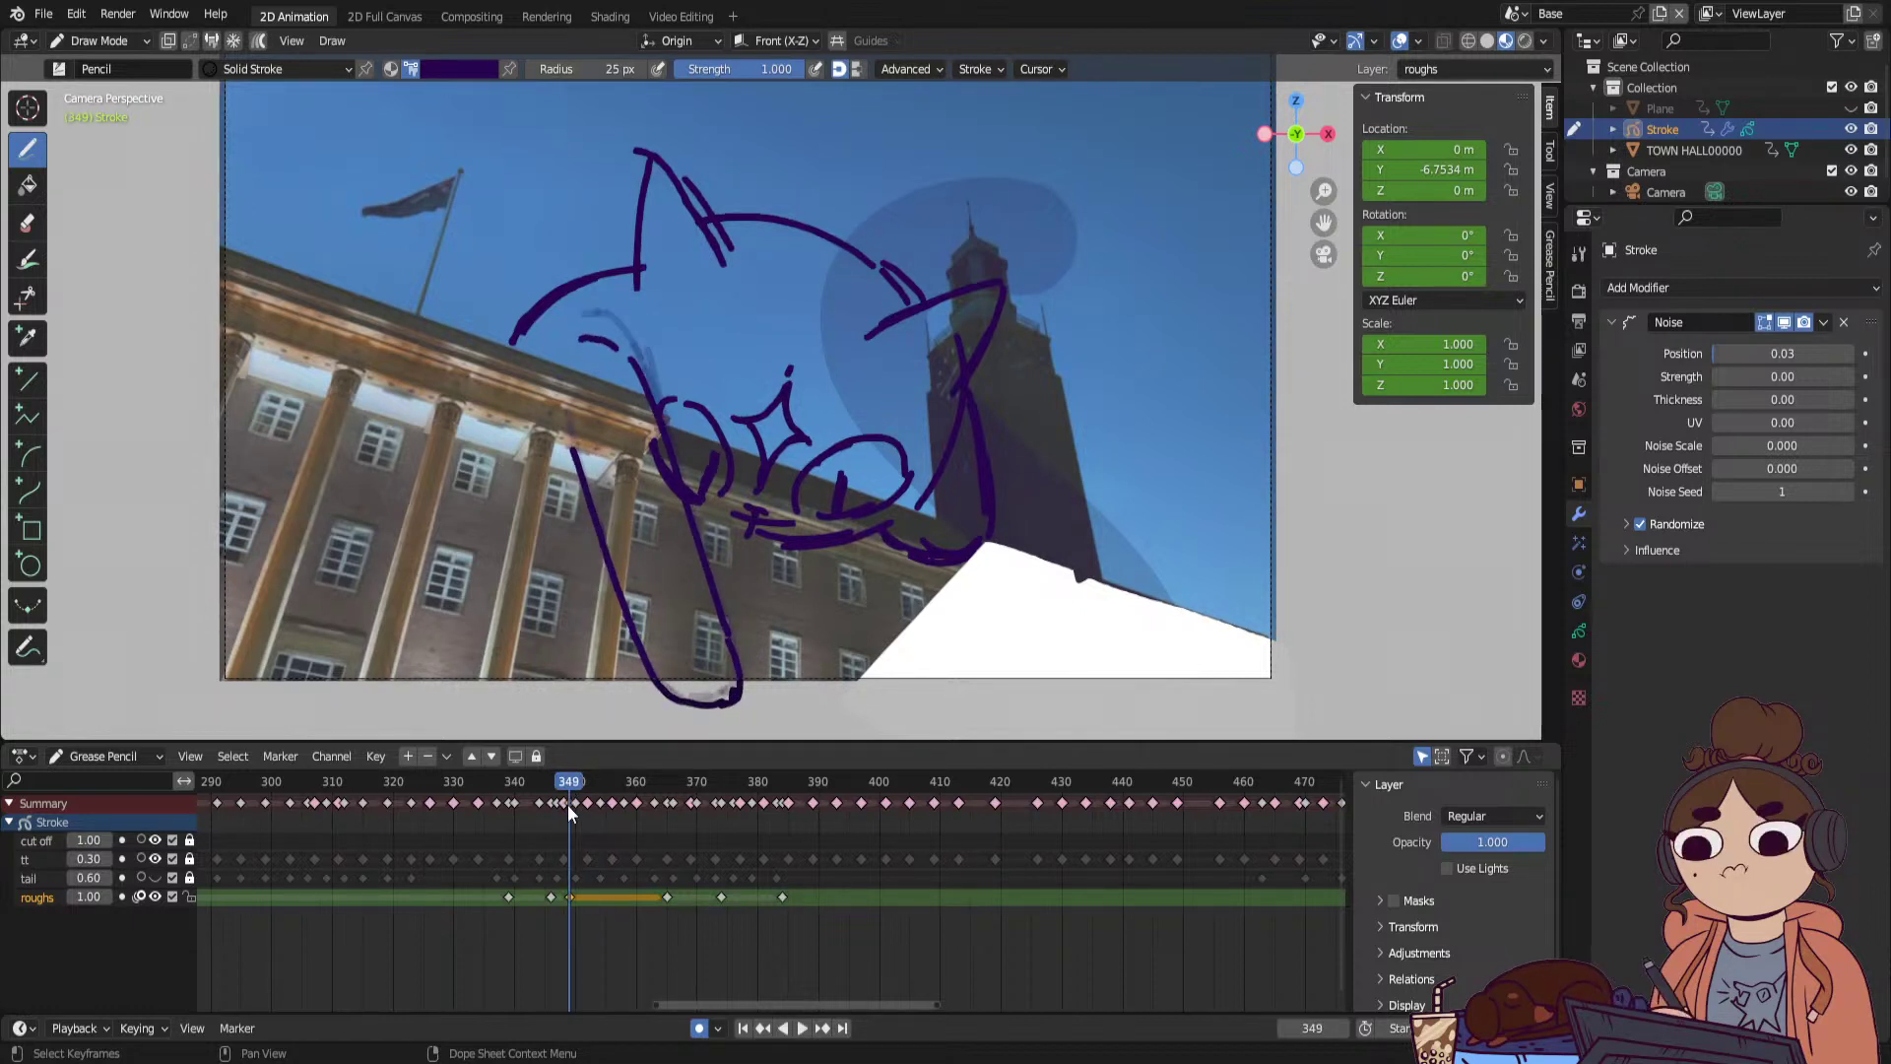
# In Sculpt Mode, nudge the cat's head strokes slightly downward at frame 349, comparing them with frame 348.
pyautogui.click(101, 40)
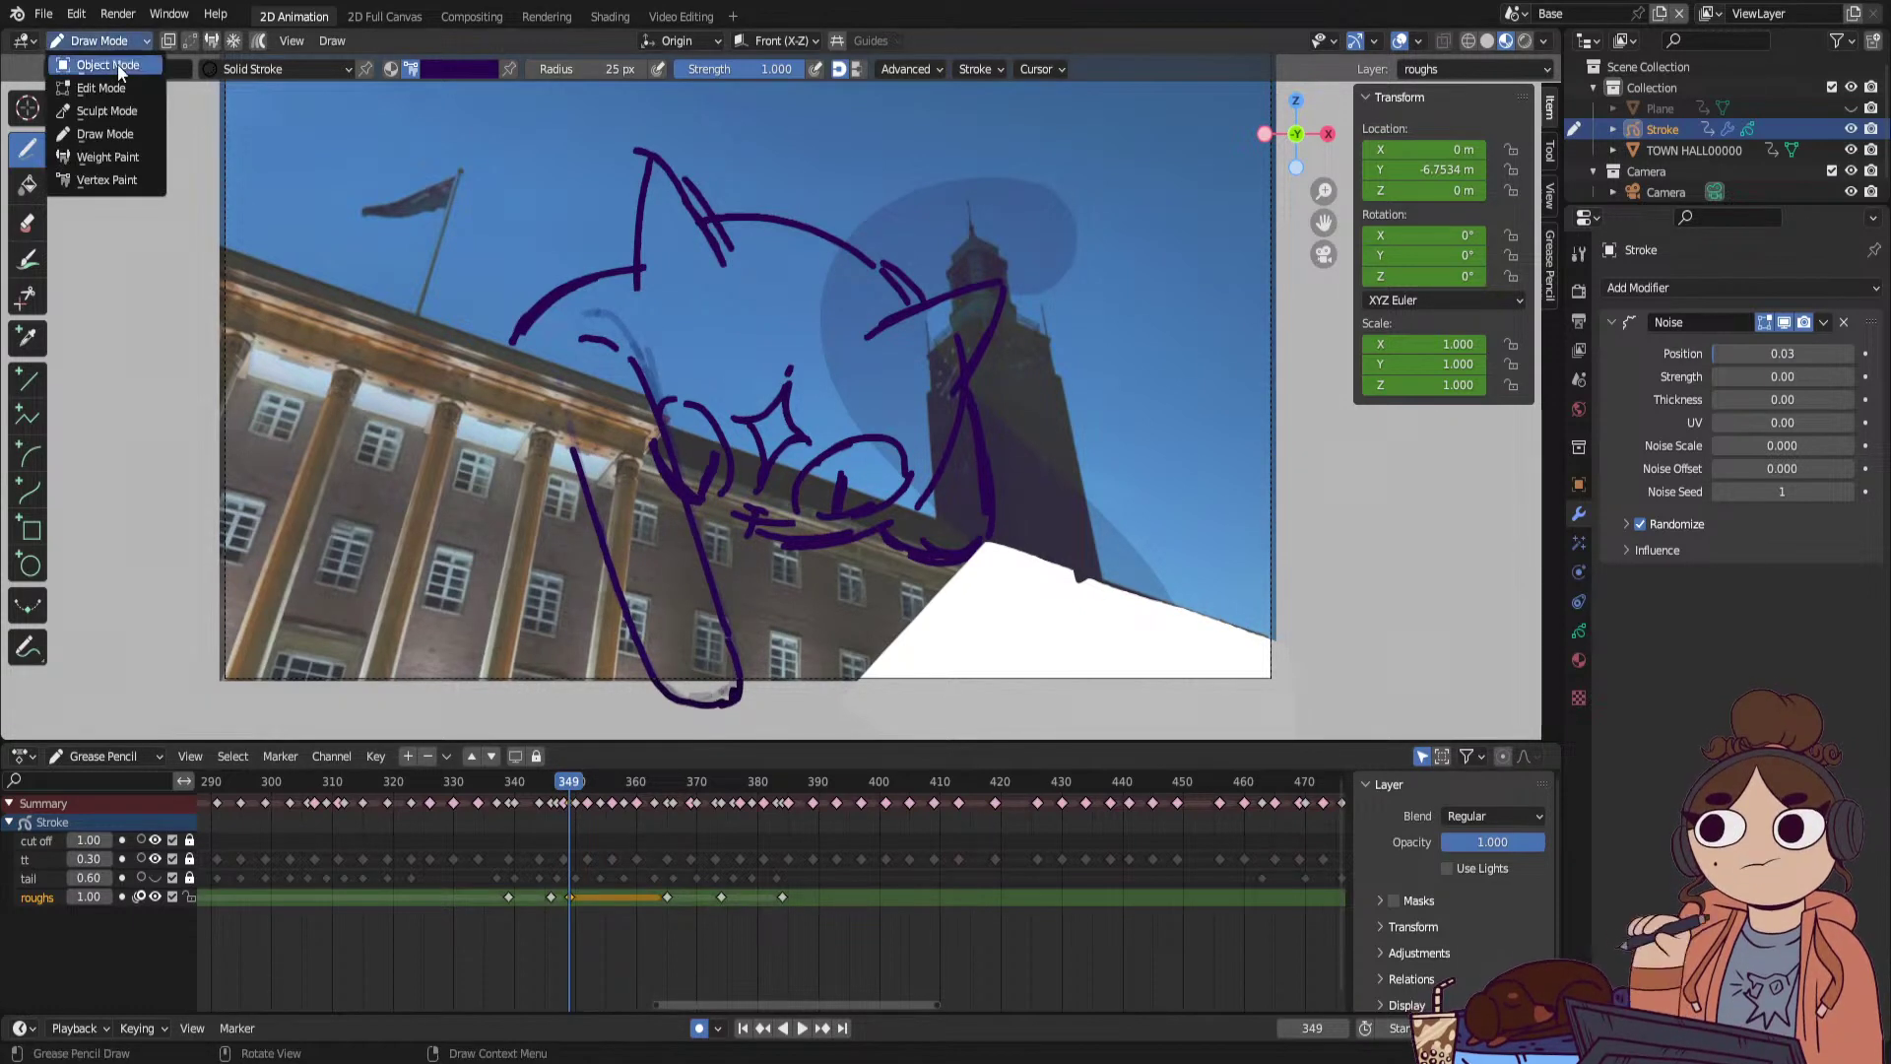
pyautogui.click(106, 109)
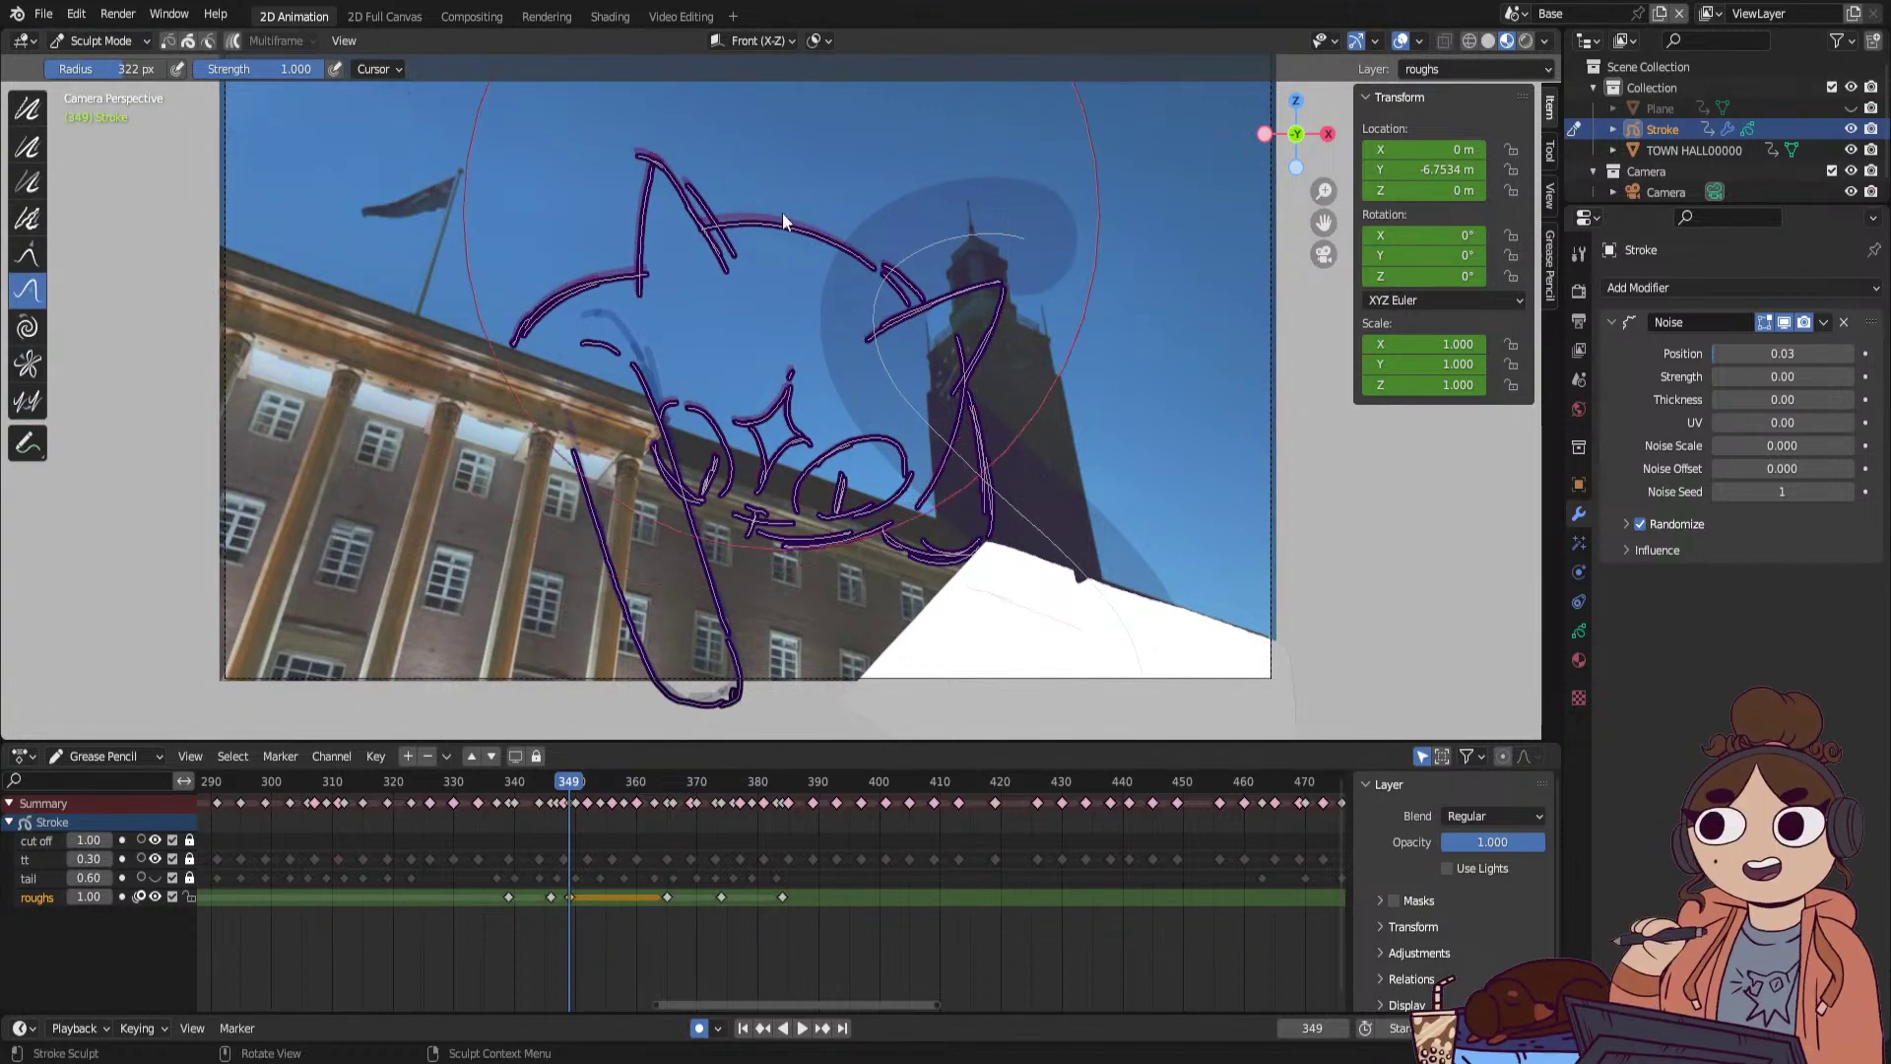
pyautogui.moveTo(877, 488); pyautogui.dragTo(1077, 599)
pyautogui.click(563, 786)
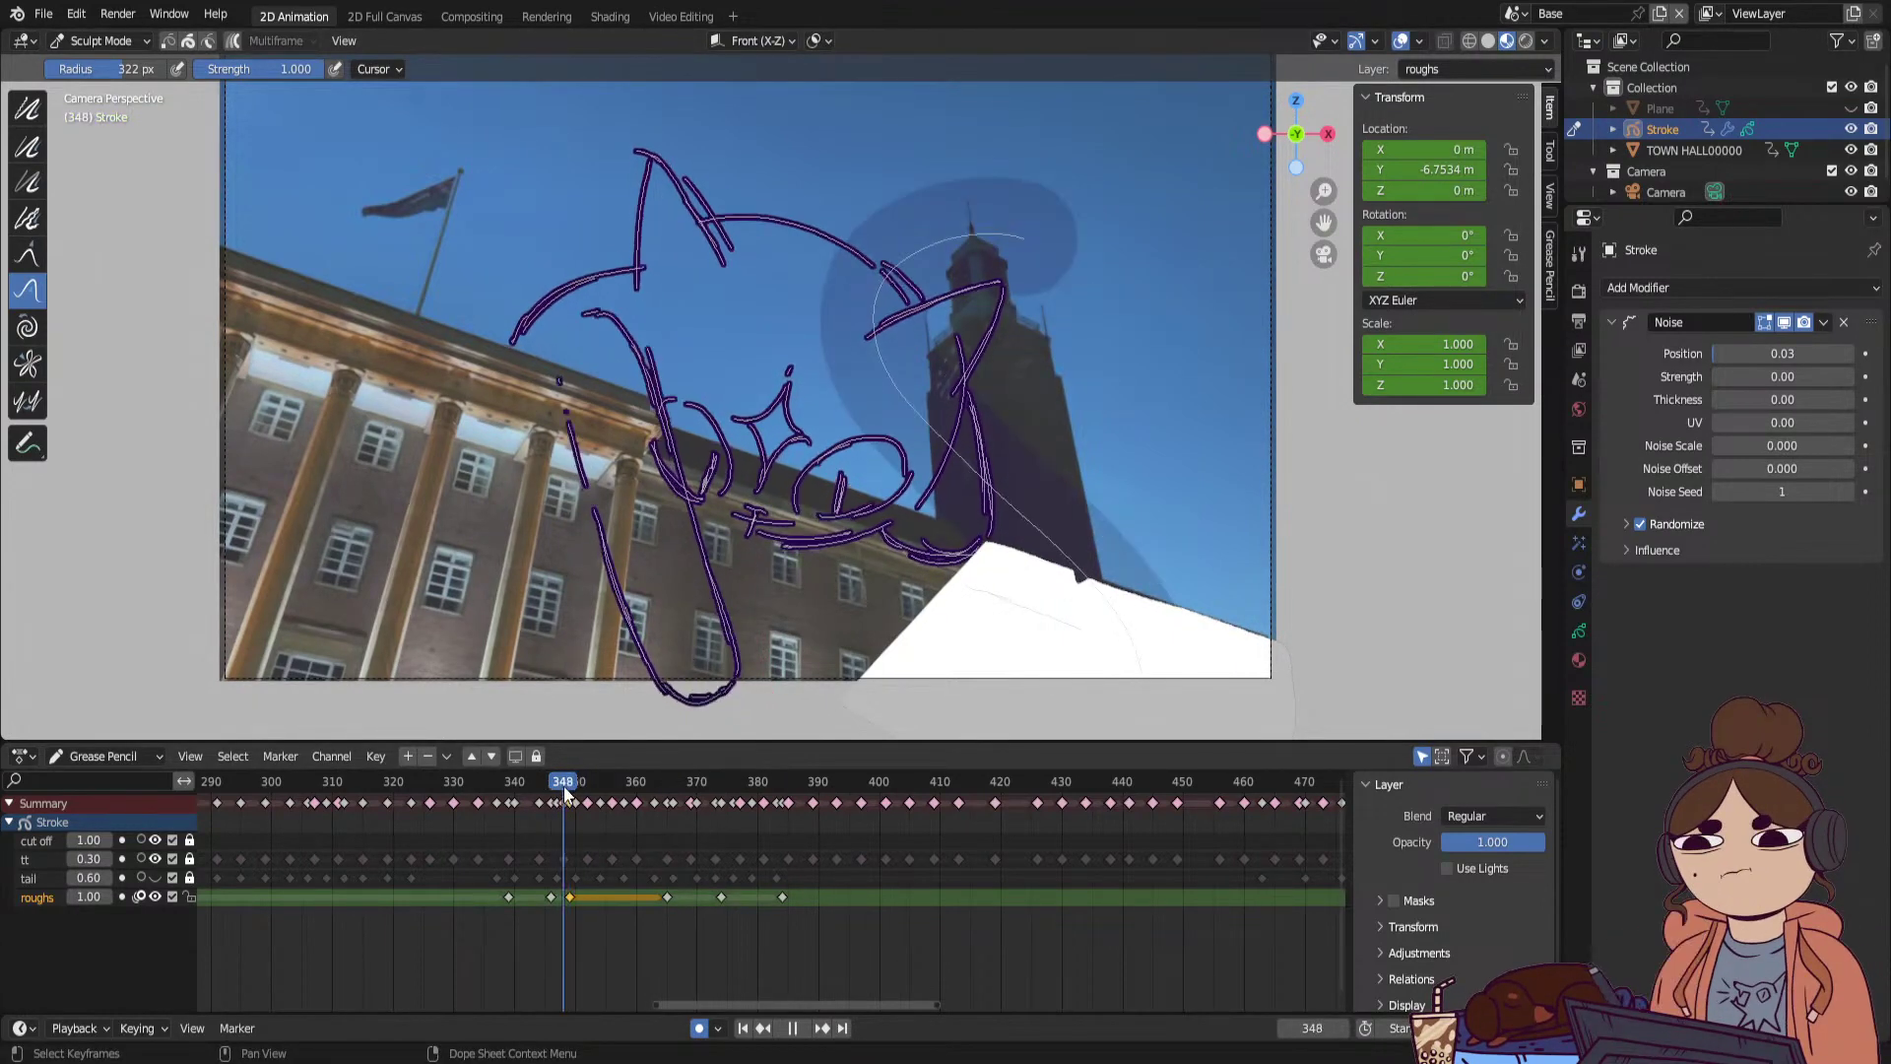
pyautogui.moveTo(564, 786); pyautogui.dragTo(571, 796)
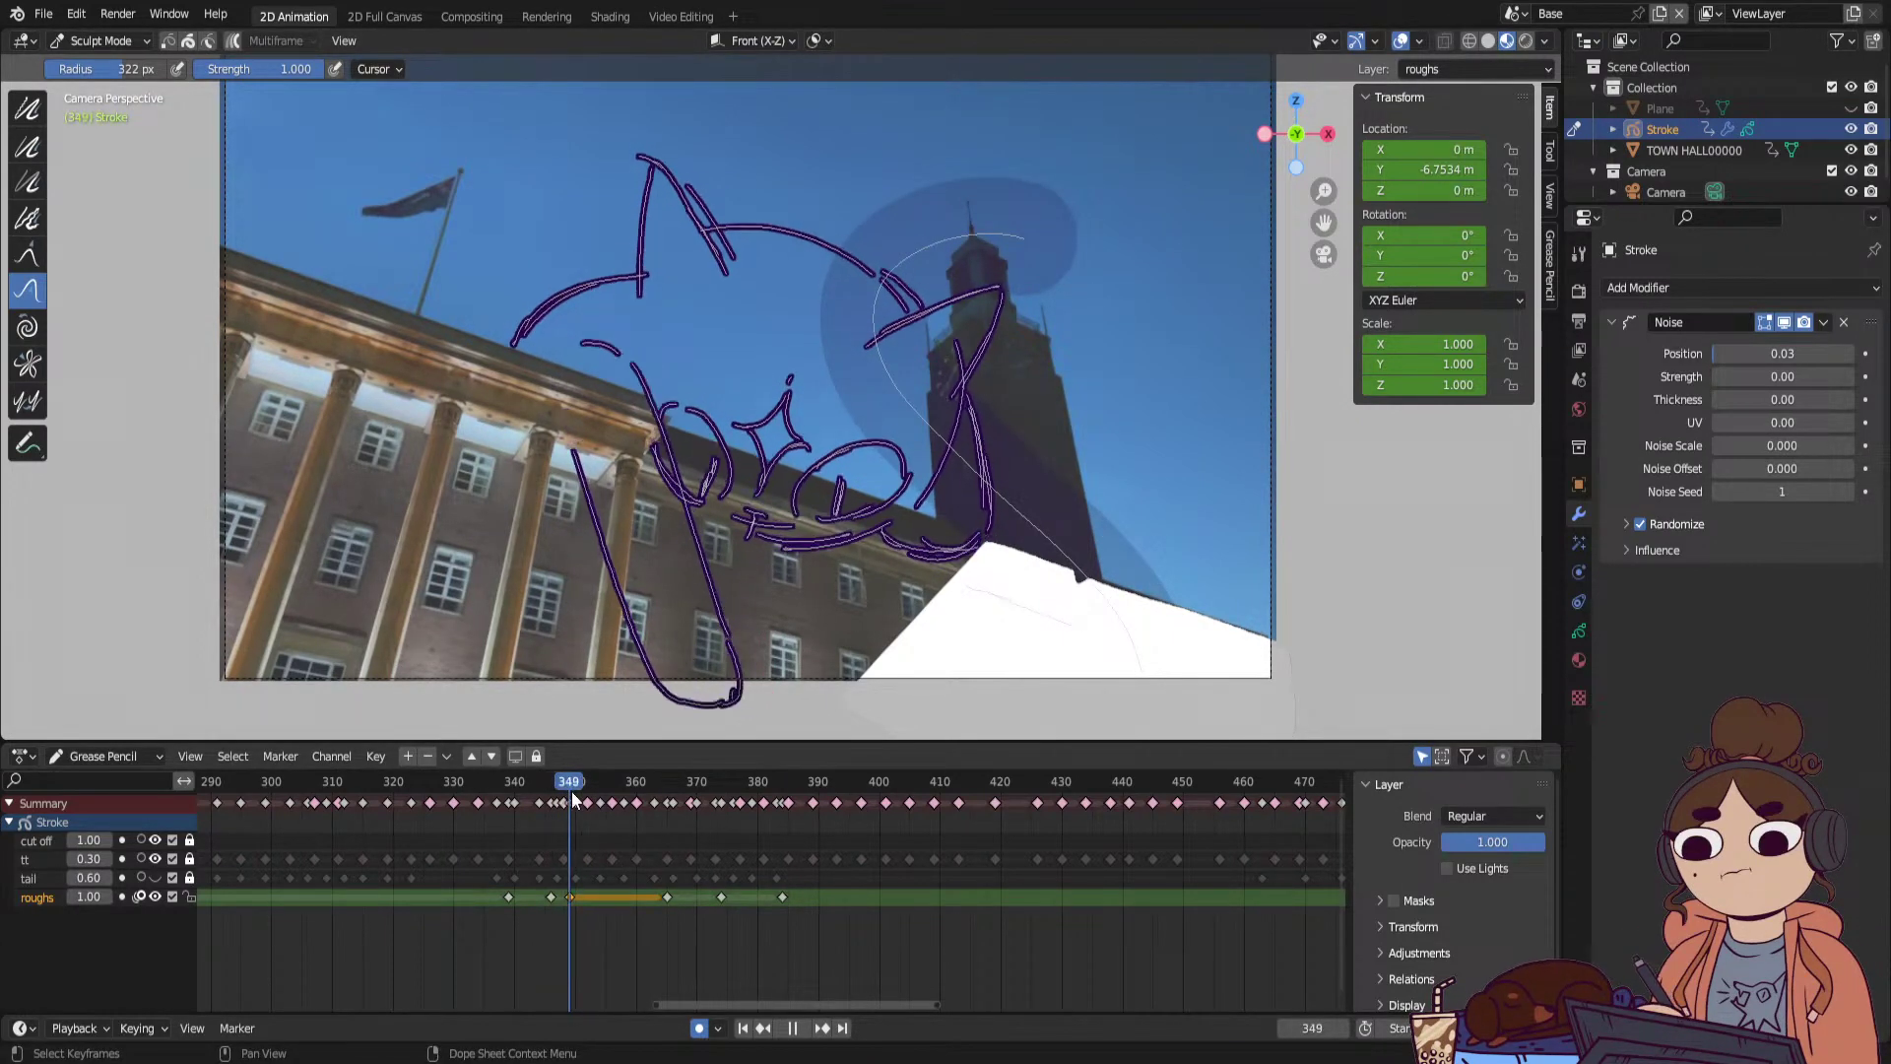
pyautogui.moveTo(1075, 587); pyautogui.dragTo(1078, 589)
# Duplicate the roughs keyframes at 346 and 349 to frames 352 and 355 and play back the repeated movement.
pyautogui.moveTo(557, 788)
pyautogui.mouseDown()
pyautogui.moveTo(529, 789)
pyautogui.moveTo(563, 804)
pyautogui.mouseUp()
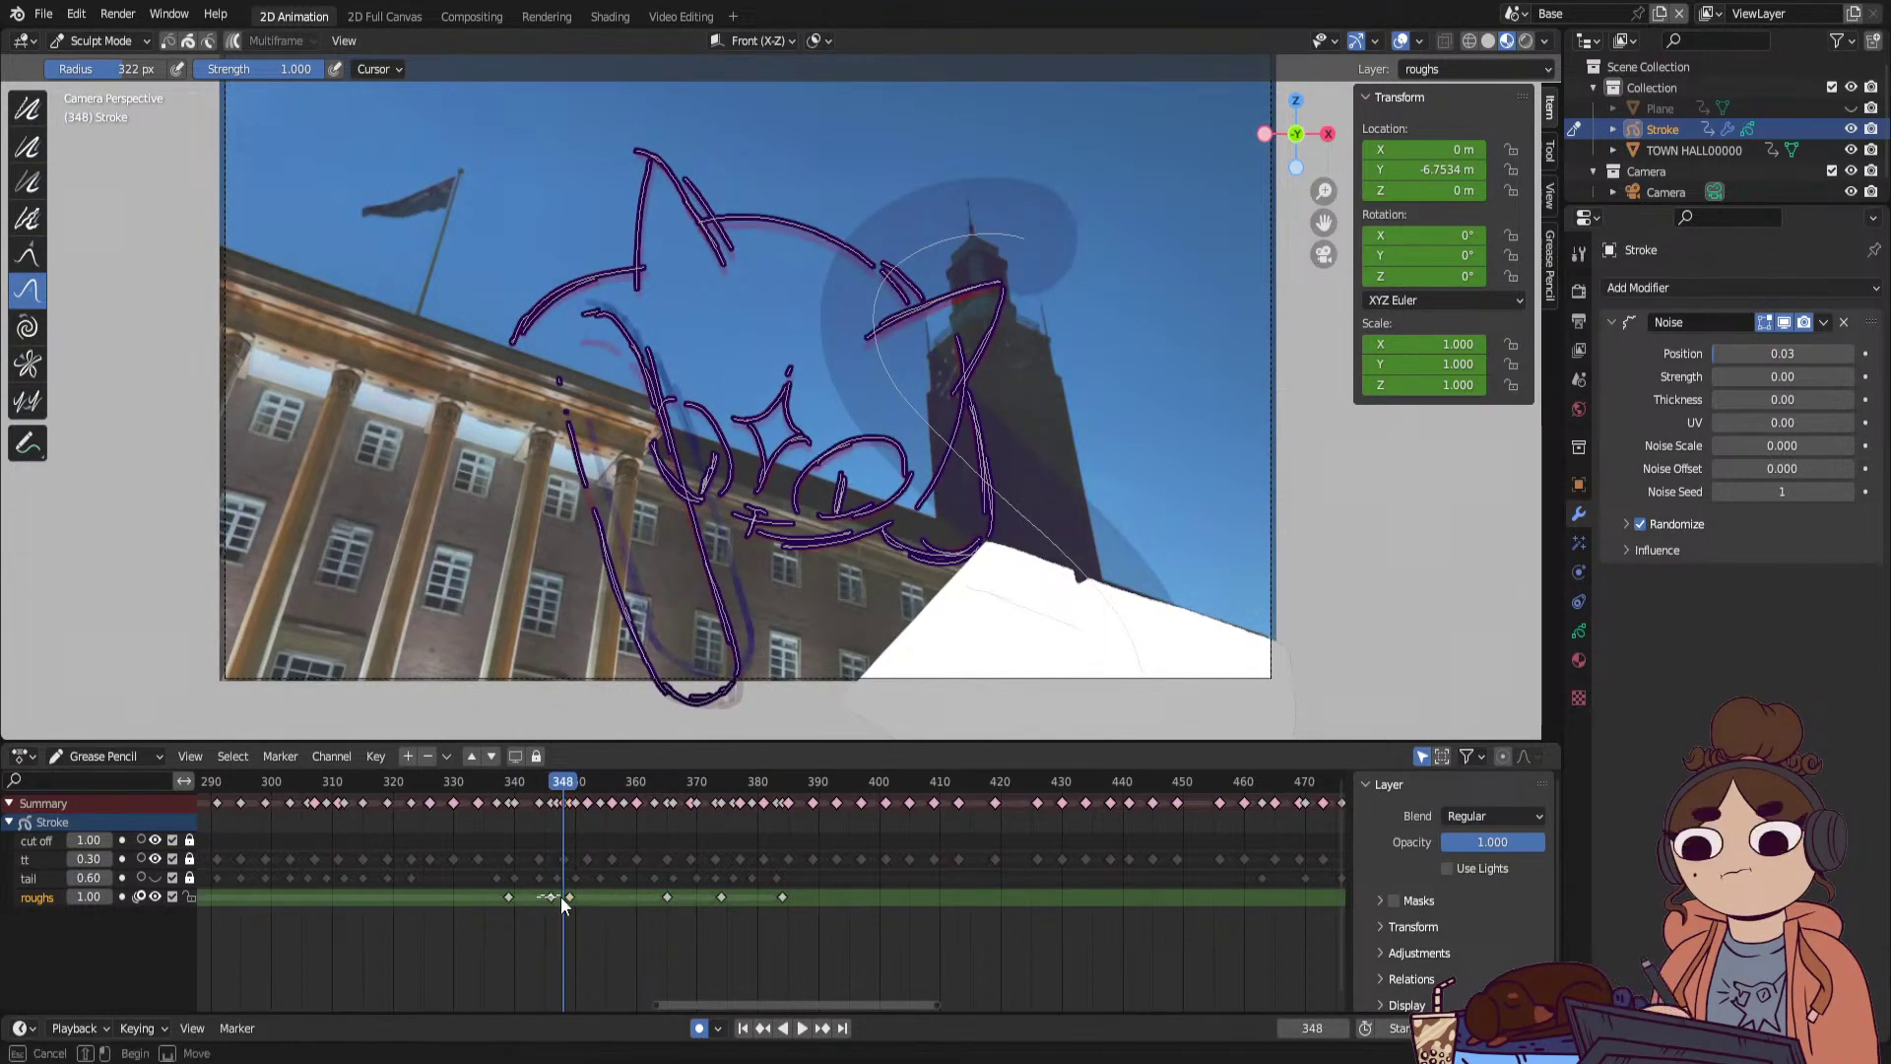
pyautogui.press('g')
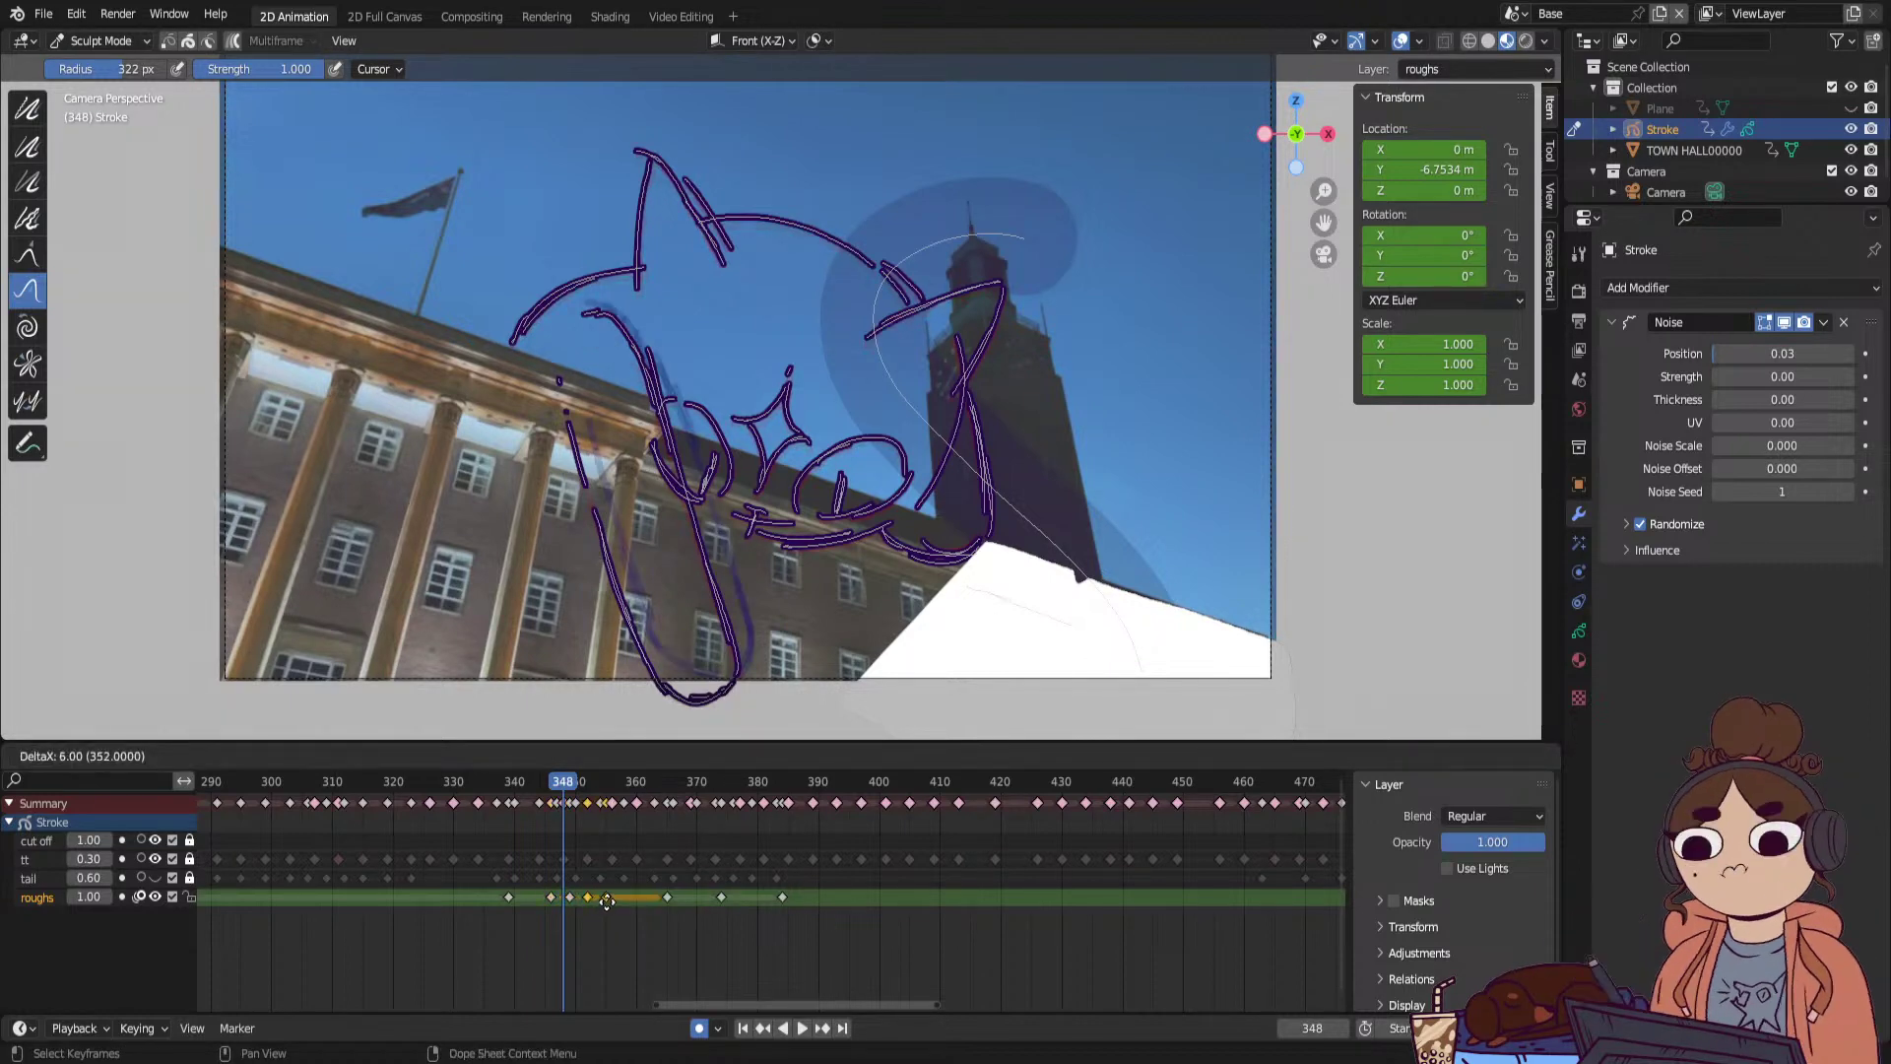
pyautogui.click(606, 901)
pyautogui.click(554, 781)
pyautogui.press('space')
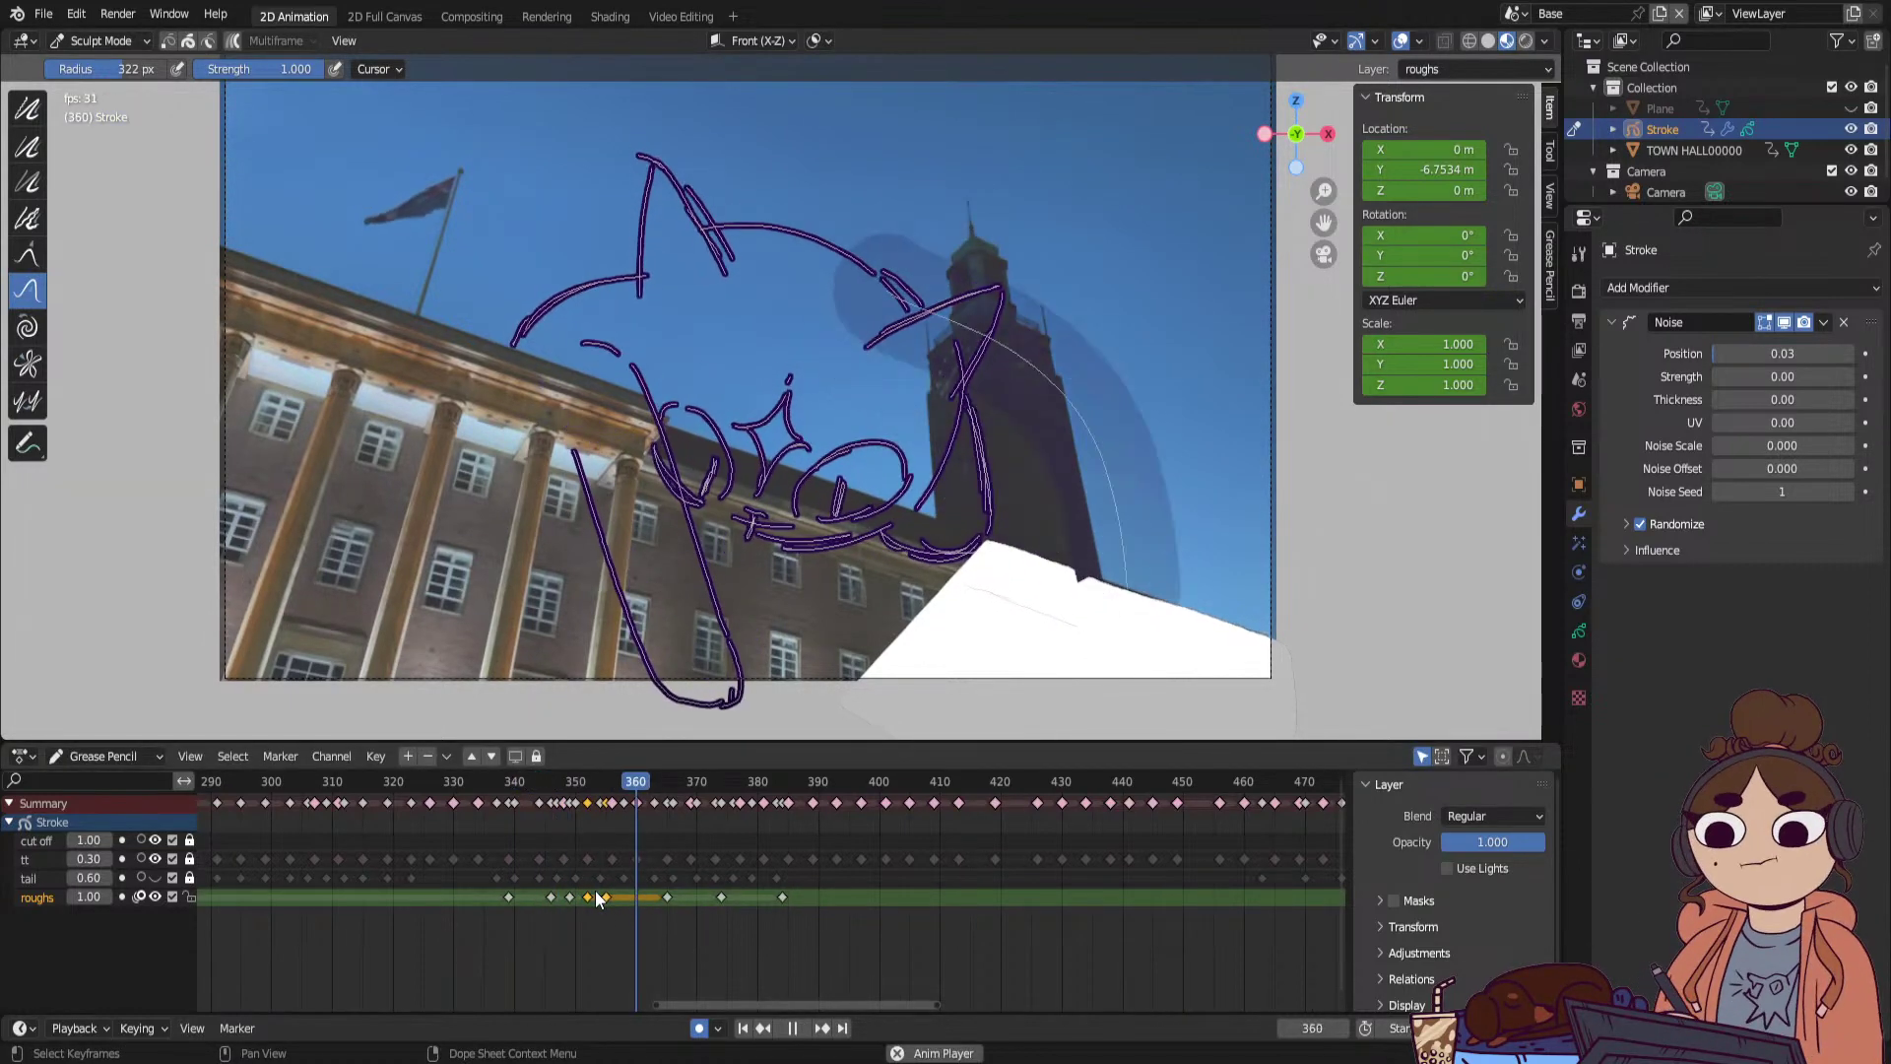
pyautogui.press('space')
pyautogui.click(534, 788)
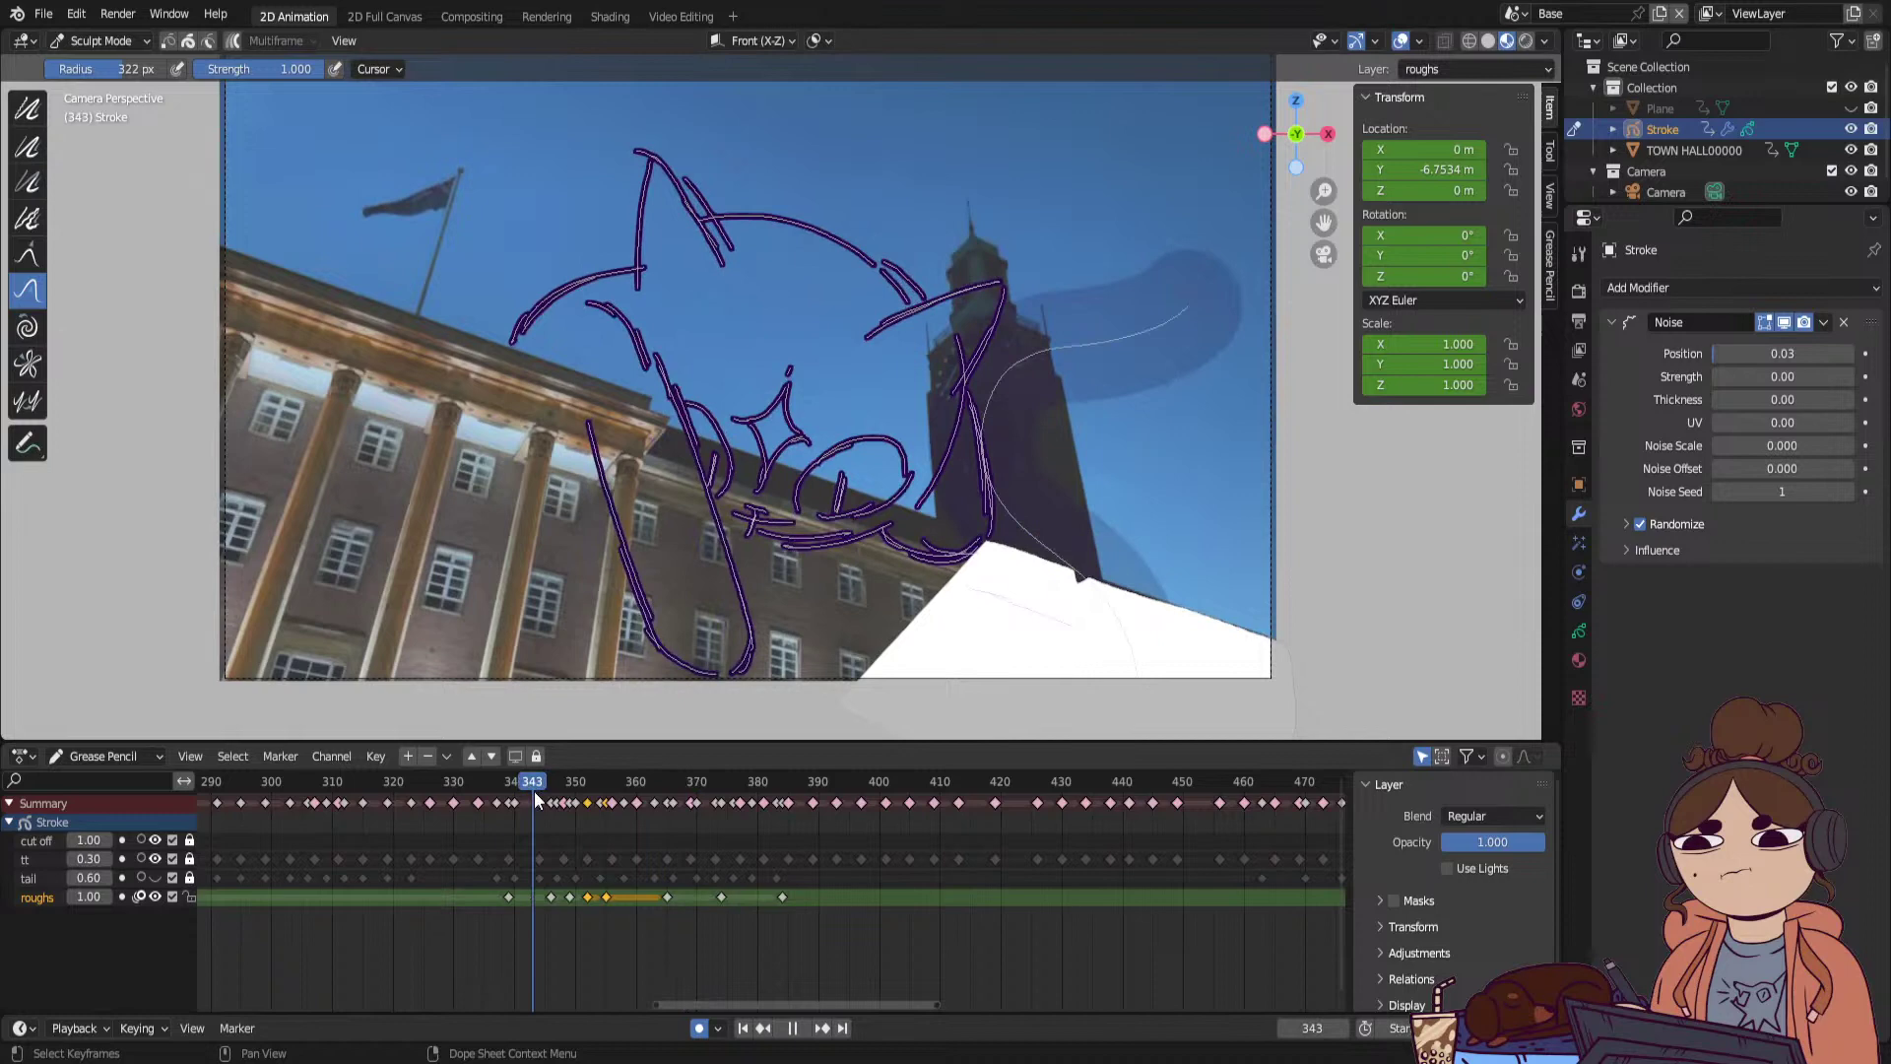
pyautogui.press('space')
# Move the two duplicated keyframes to frames 354 and 357 and preview the timing.
pyautogui.click(607, 896)
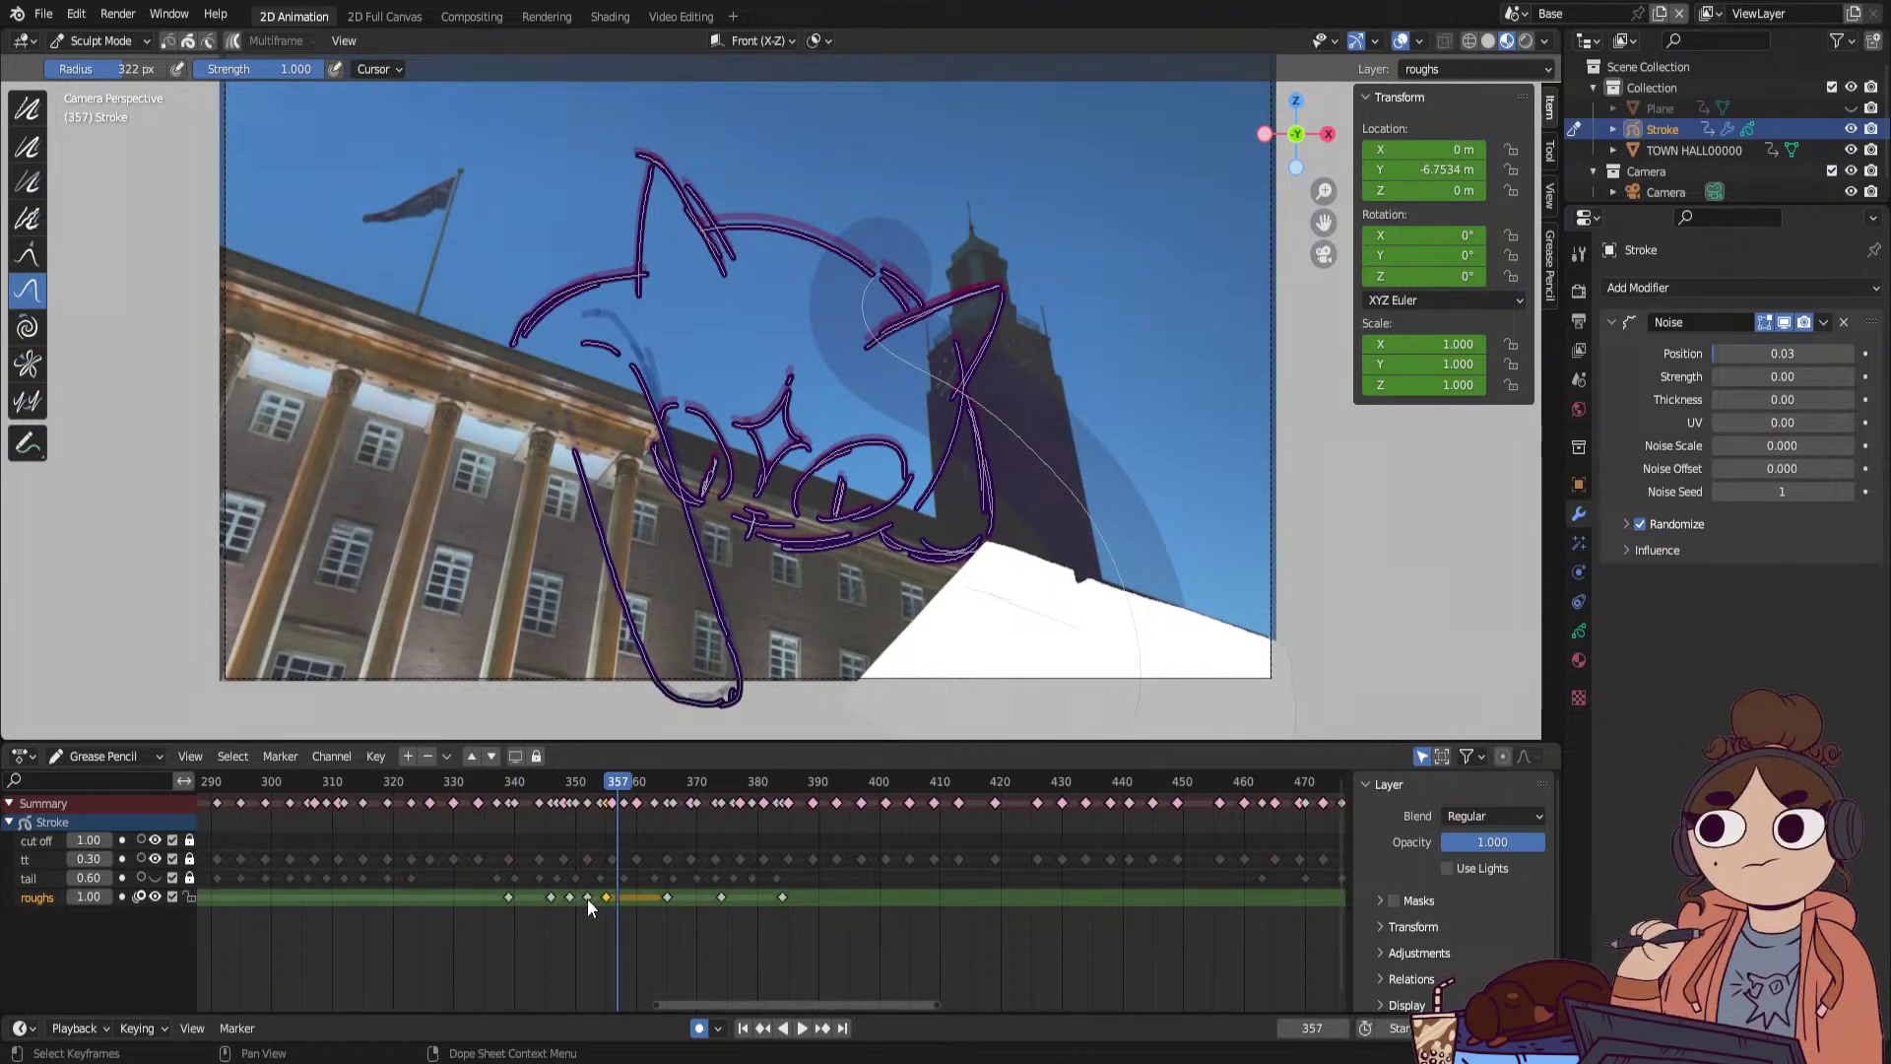
pyautogui.click(588, 896)
pyautogui.press('g')
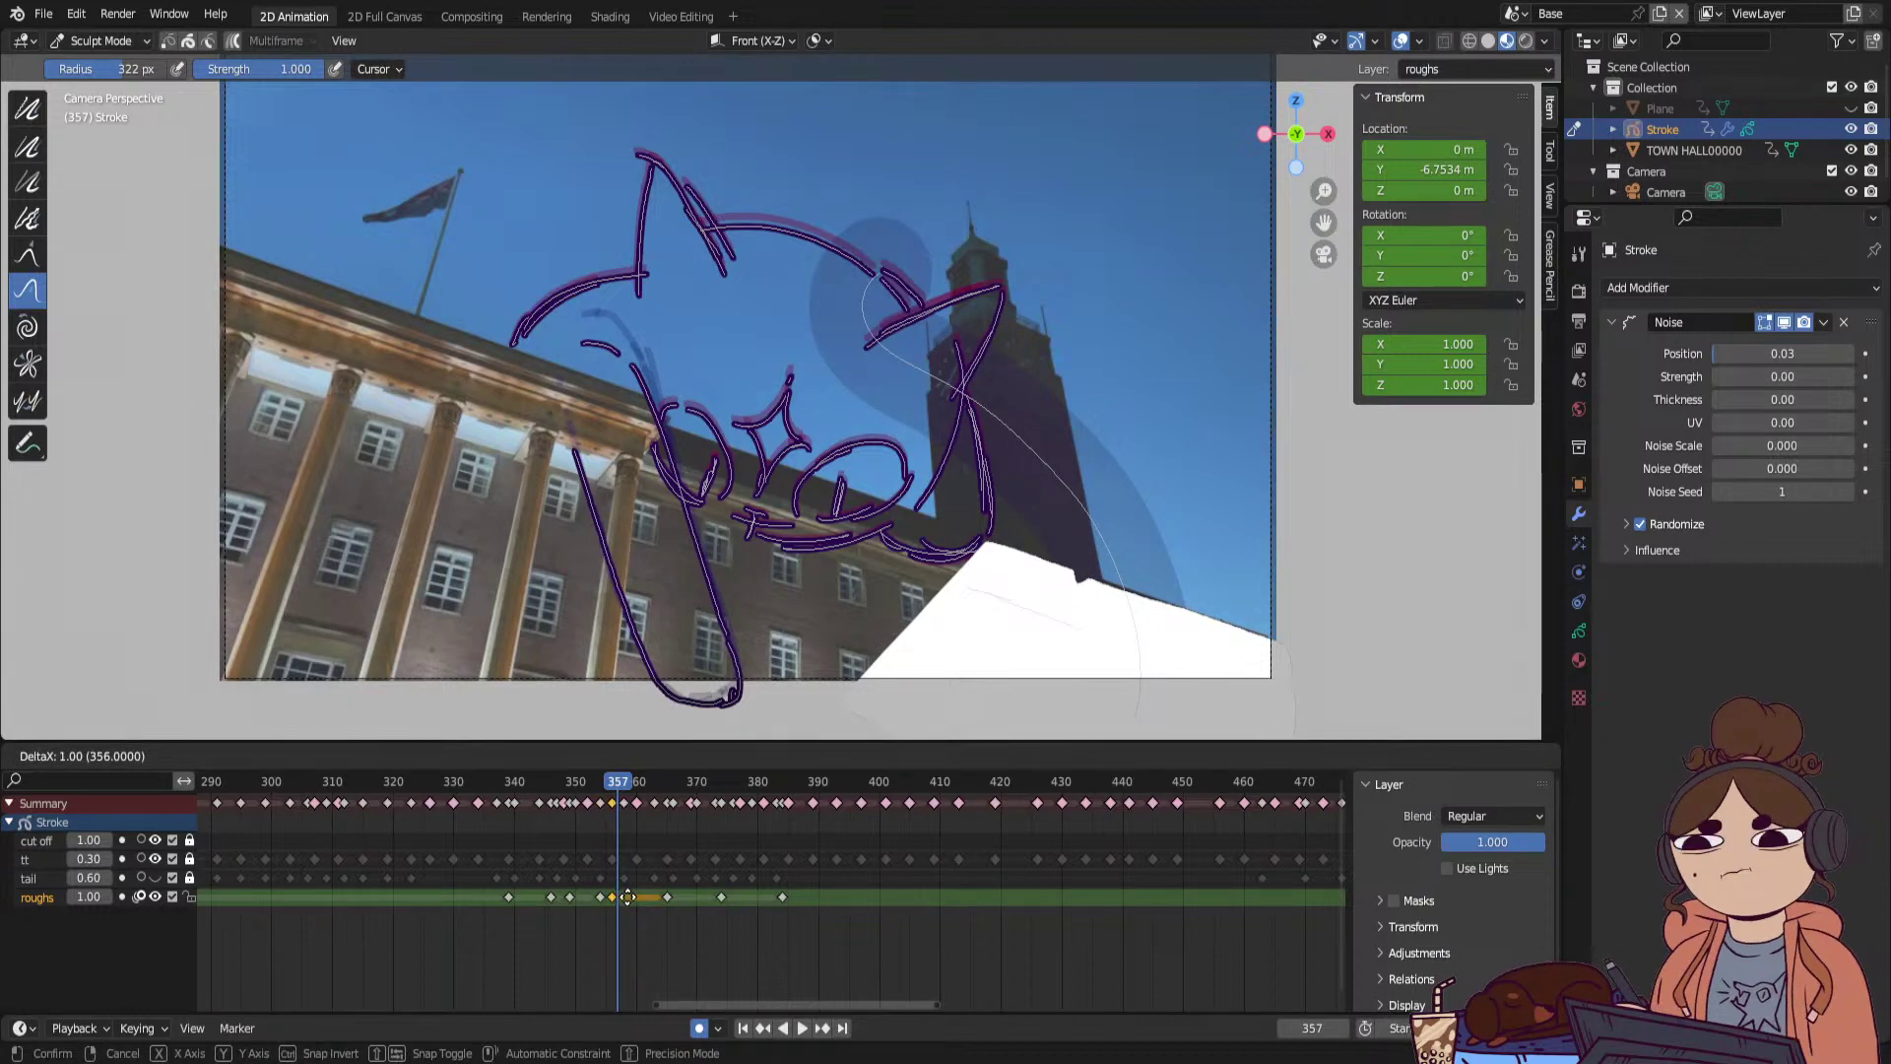
pyautogui.click(623, 896)
pyautogui.press('space')
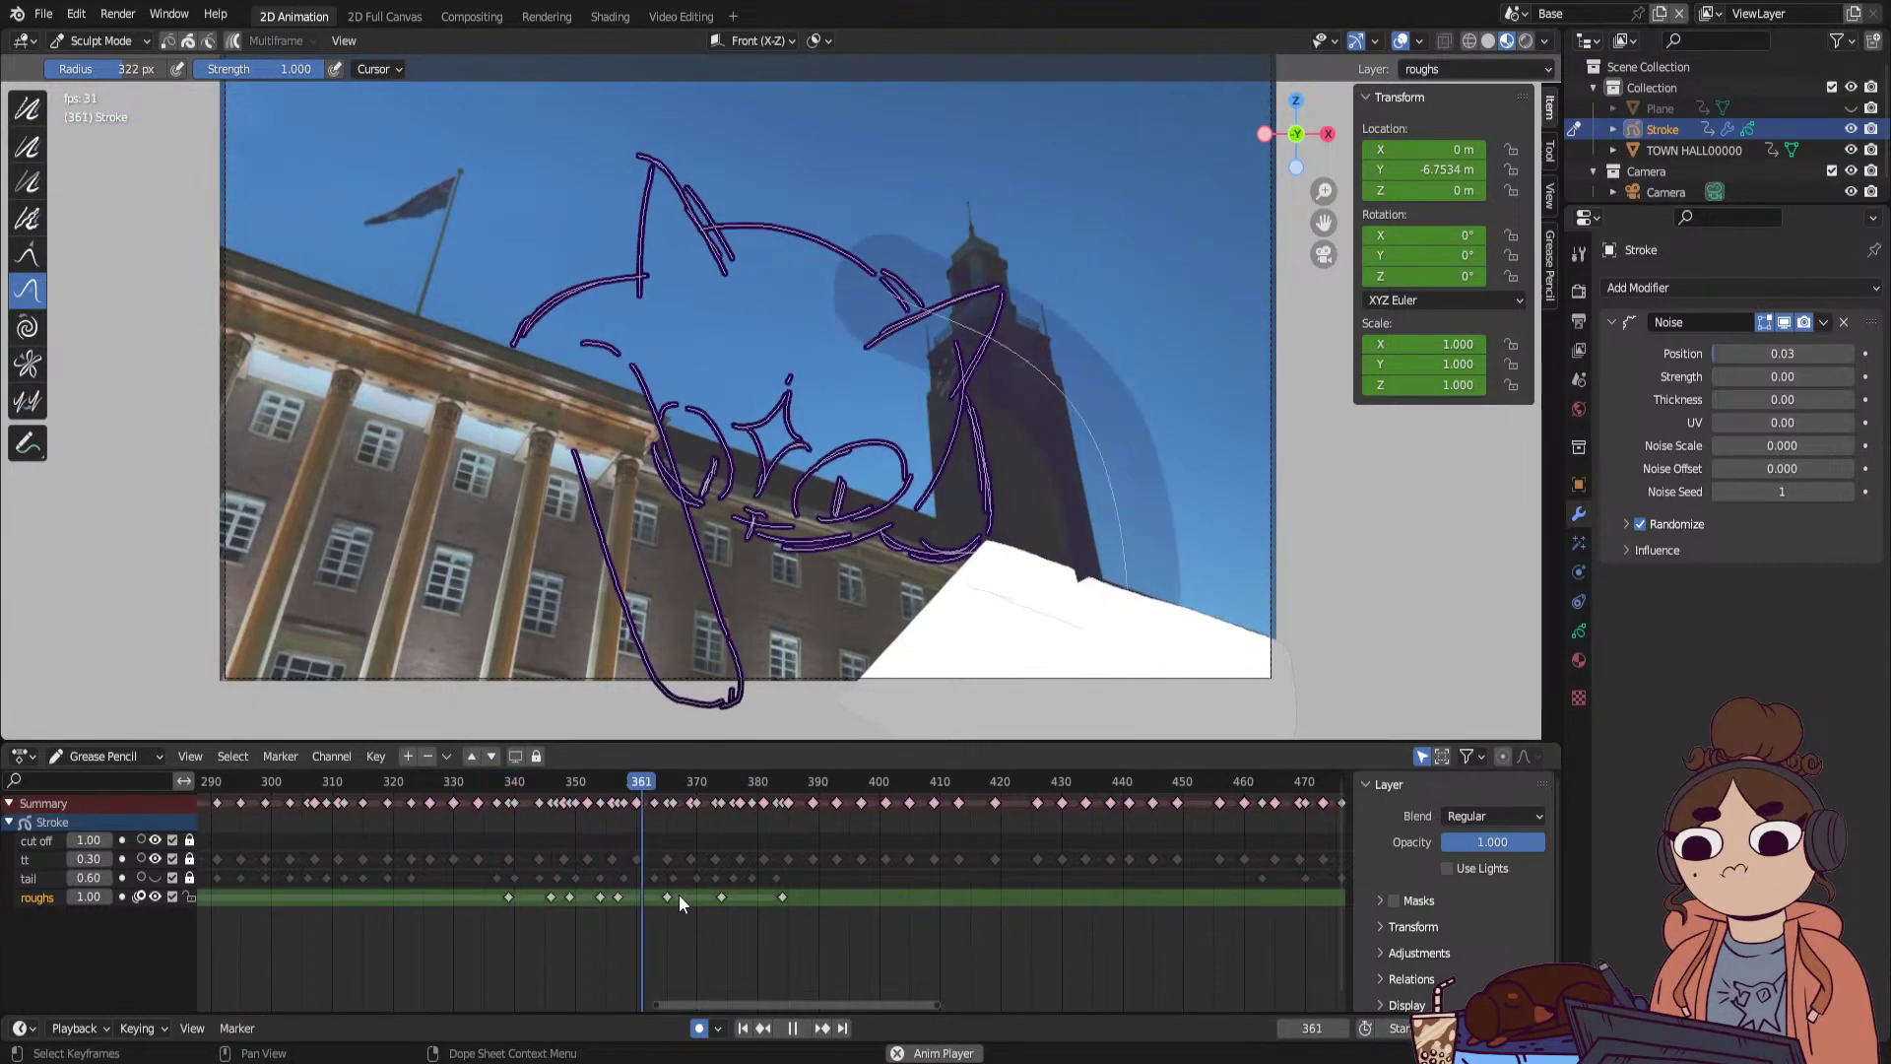
pyautogui.press('space')
# Replay the sequence and shift the last three roughs keyframes 12 frames later, to about frames 377, 386 and 396.
pyautogui.press('space')
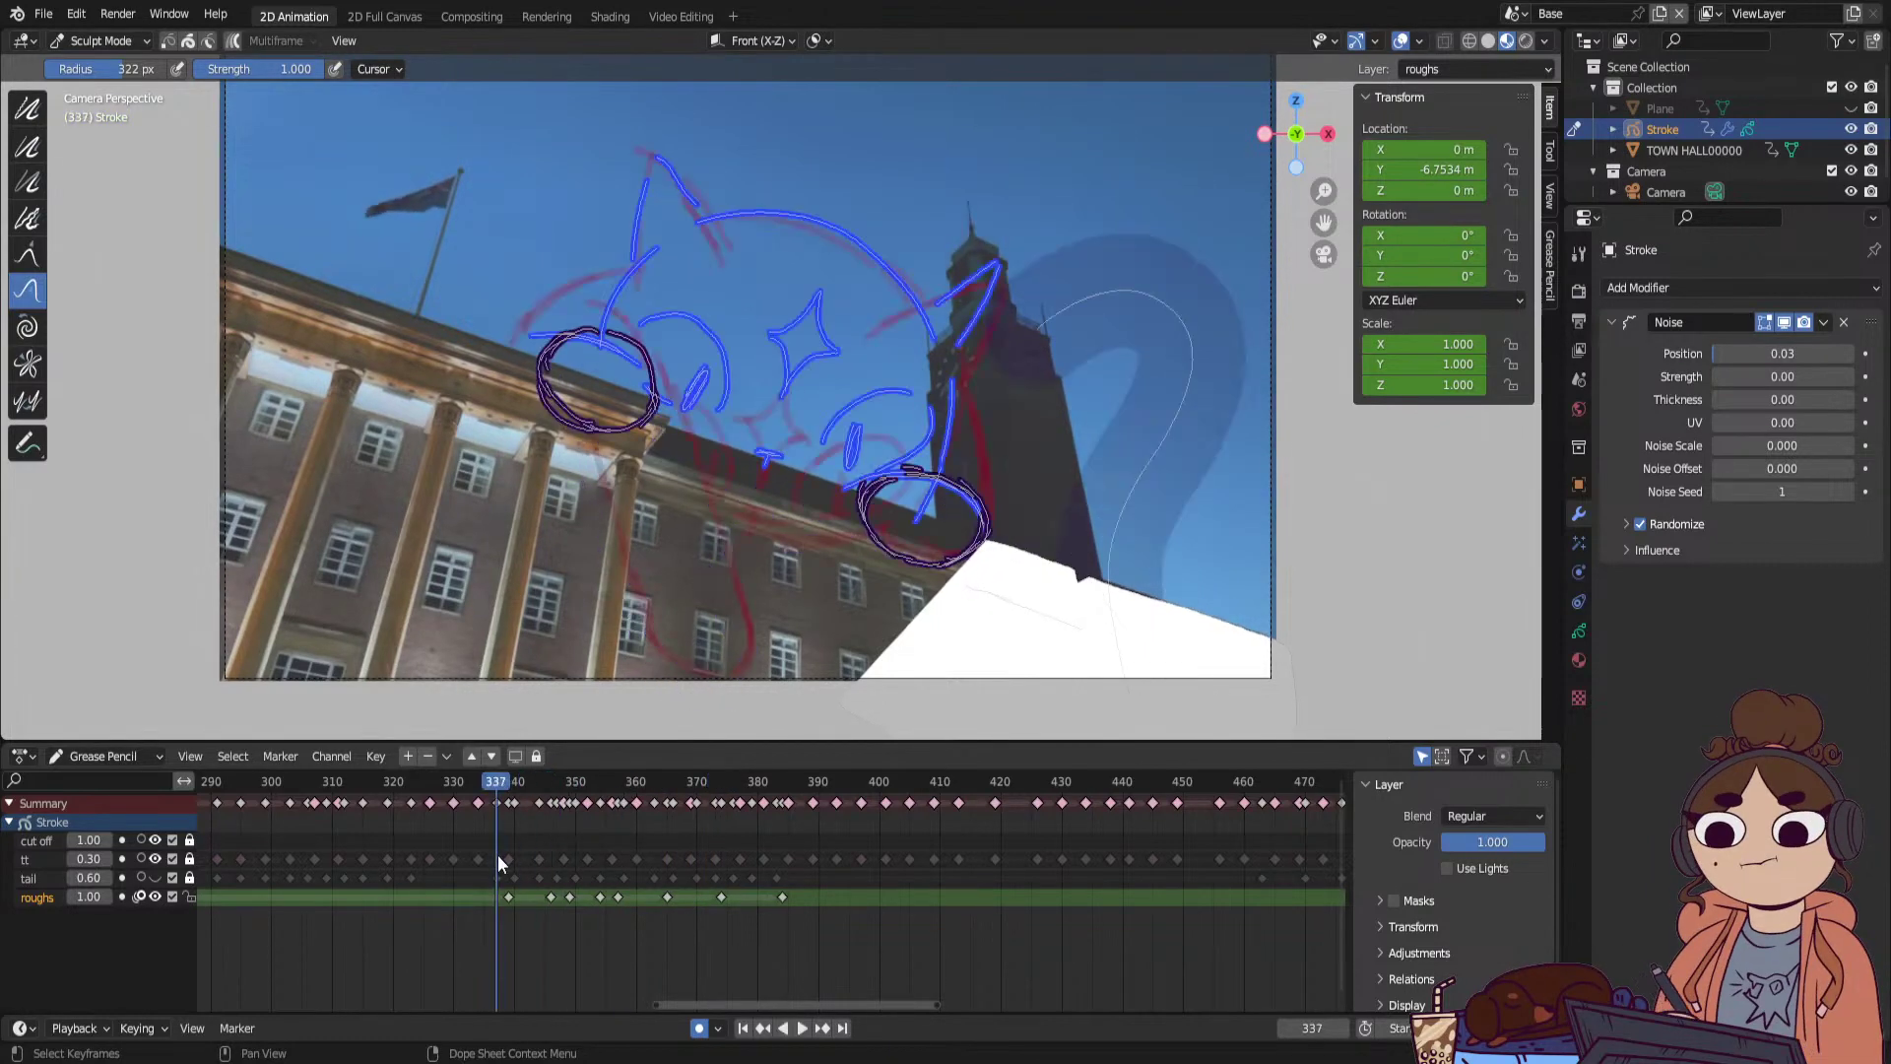
pyautogui.press('space')
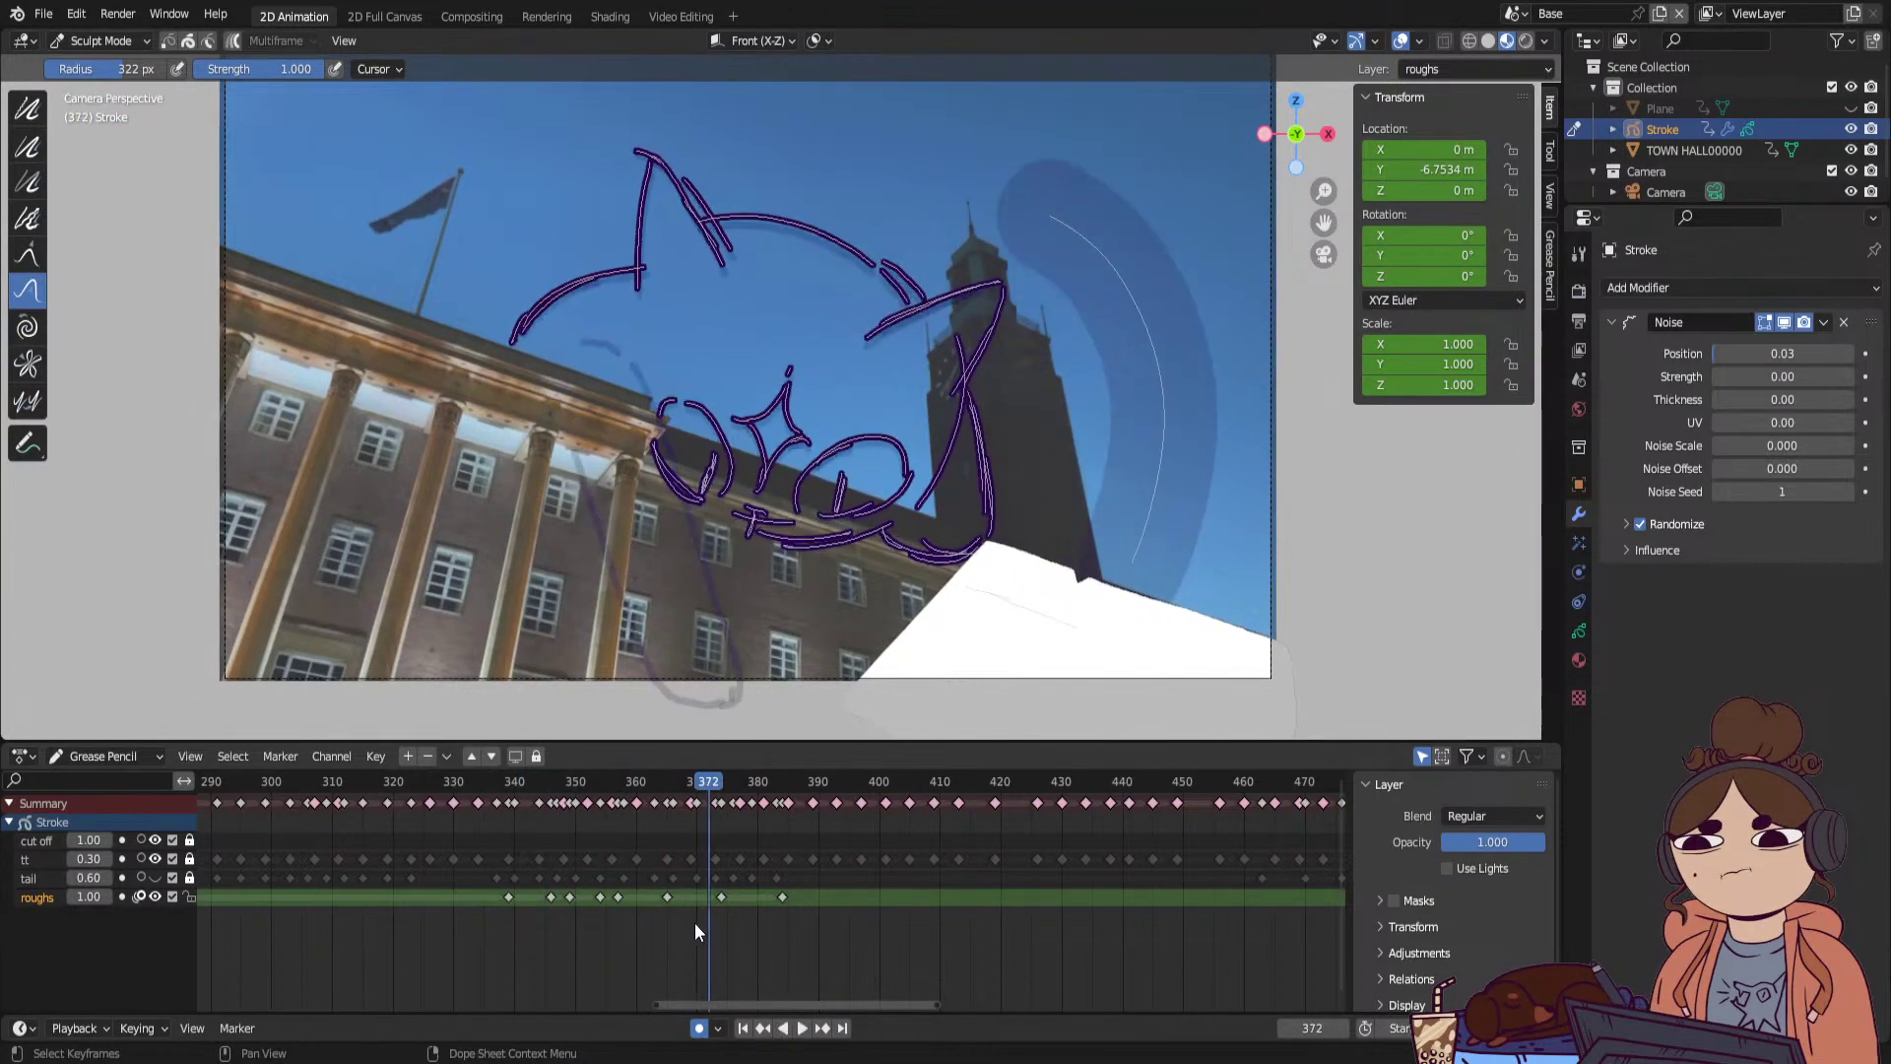
pyautogui.moveTo(634, 892); pyautogui.dragTo(855, 896)
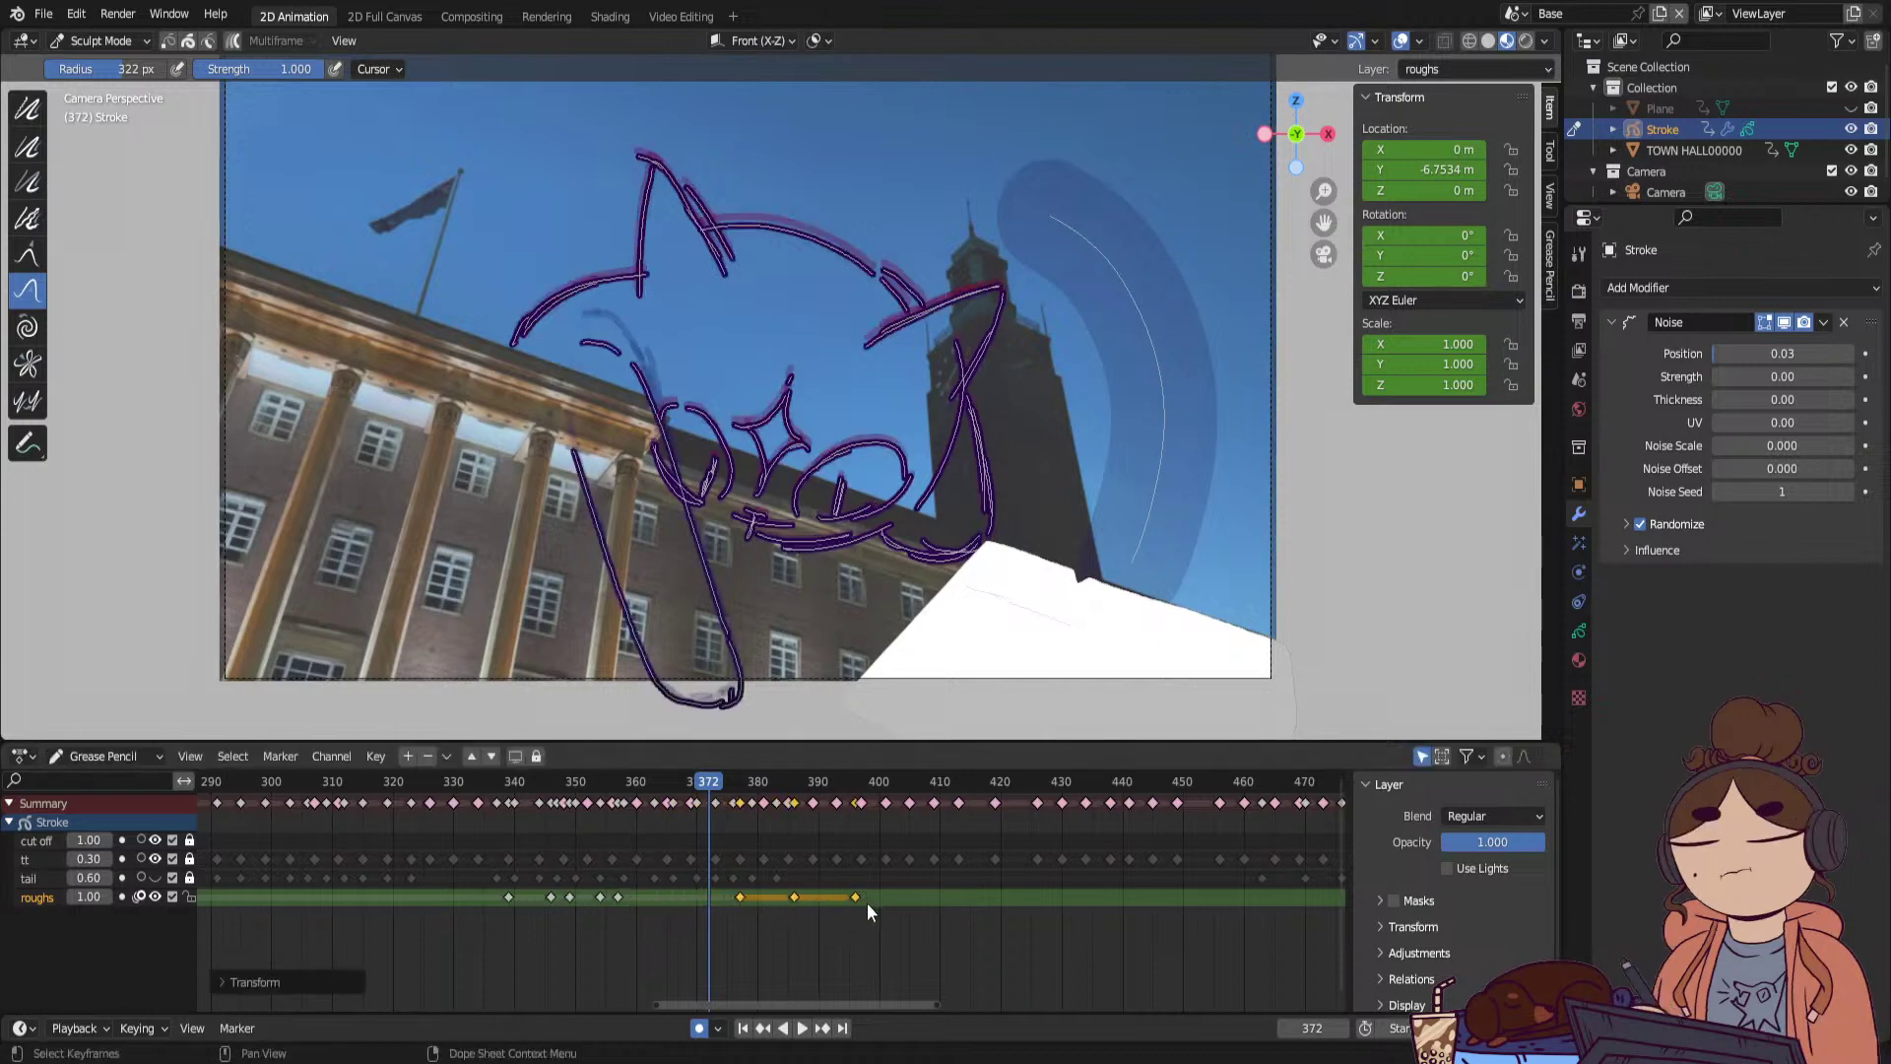
# Play back the roughed foreleg and head movement from before frame 341 to review the shifted keyframe timing.
pyautogui.click(725, 806)
pyautogui.moveTo(709, 781); pyautogui.dragTo(448, 781)
pyautogui.press('space')
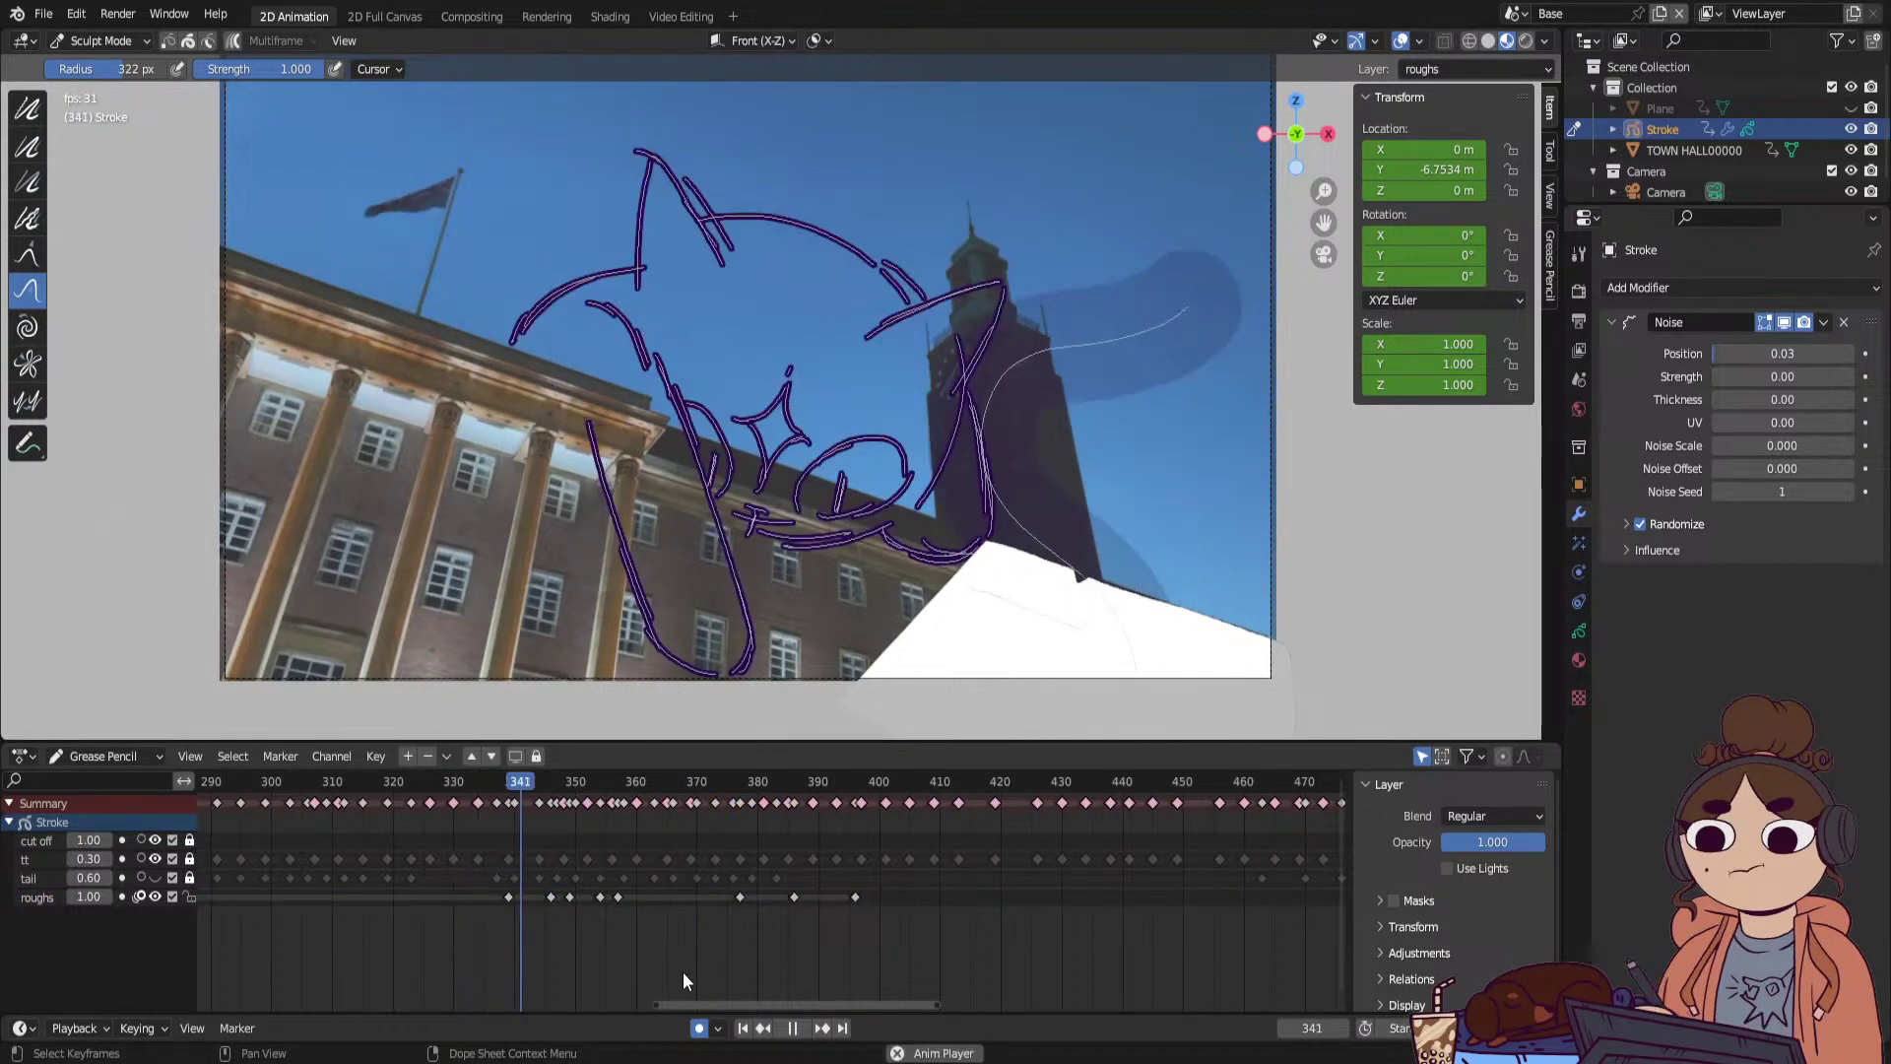
pyautogui.click(588, 781)
pyautogui.moveTo(588, 785)
pyautogui.mouseDown()
pyautogui.moveTo(481, 831)
pyautogui.moveTo(530, 825)
pyautogui.moveTo(521, 843)
pyautogui.mouseUp()
pyautogui.press('space')
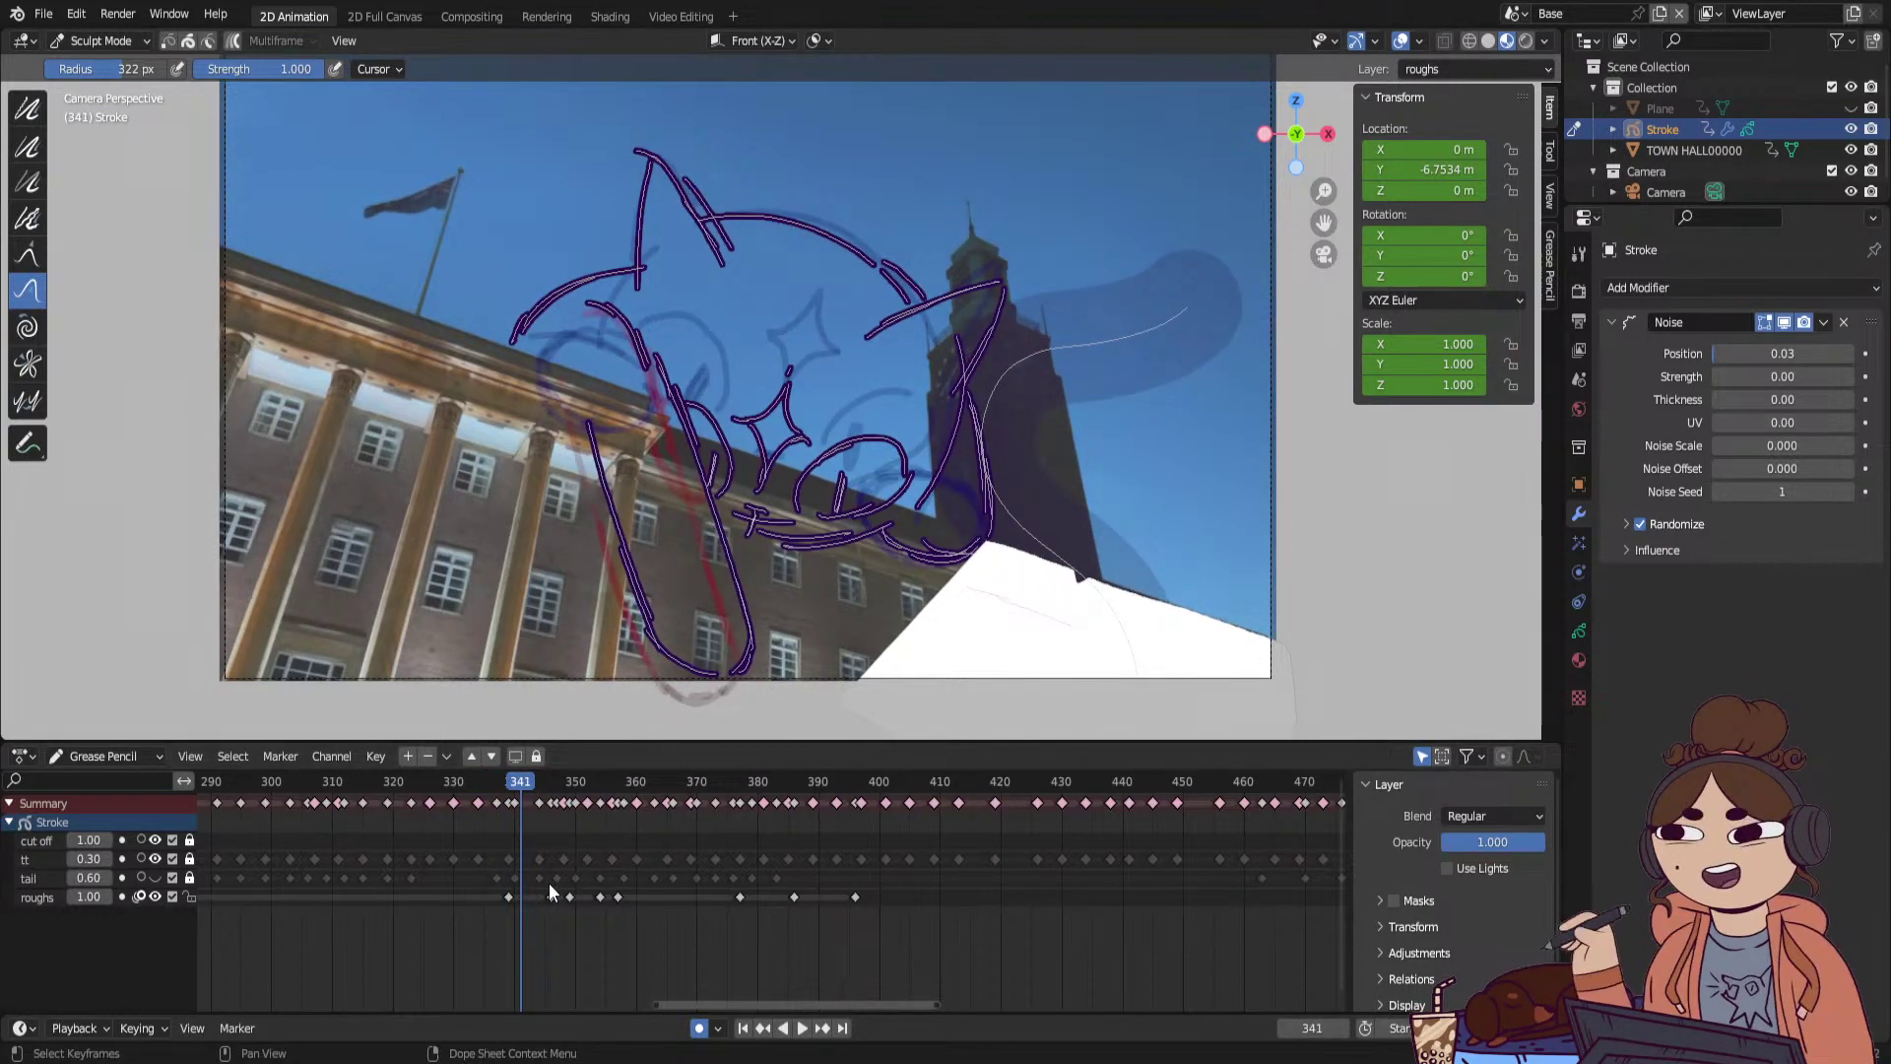
# Switch to Draw Mode and insert a new keyframe on the roughs layer at frame 335.
pyautogui.moveTo(518, 784); pyautogui.dragTo(479, 807)
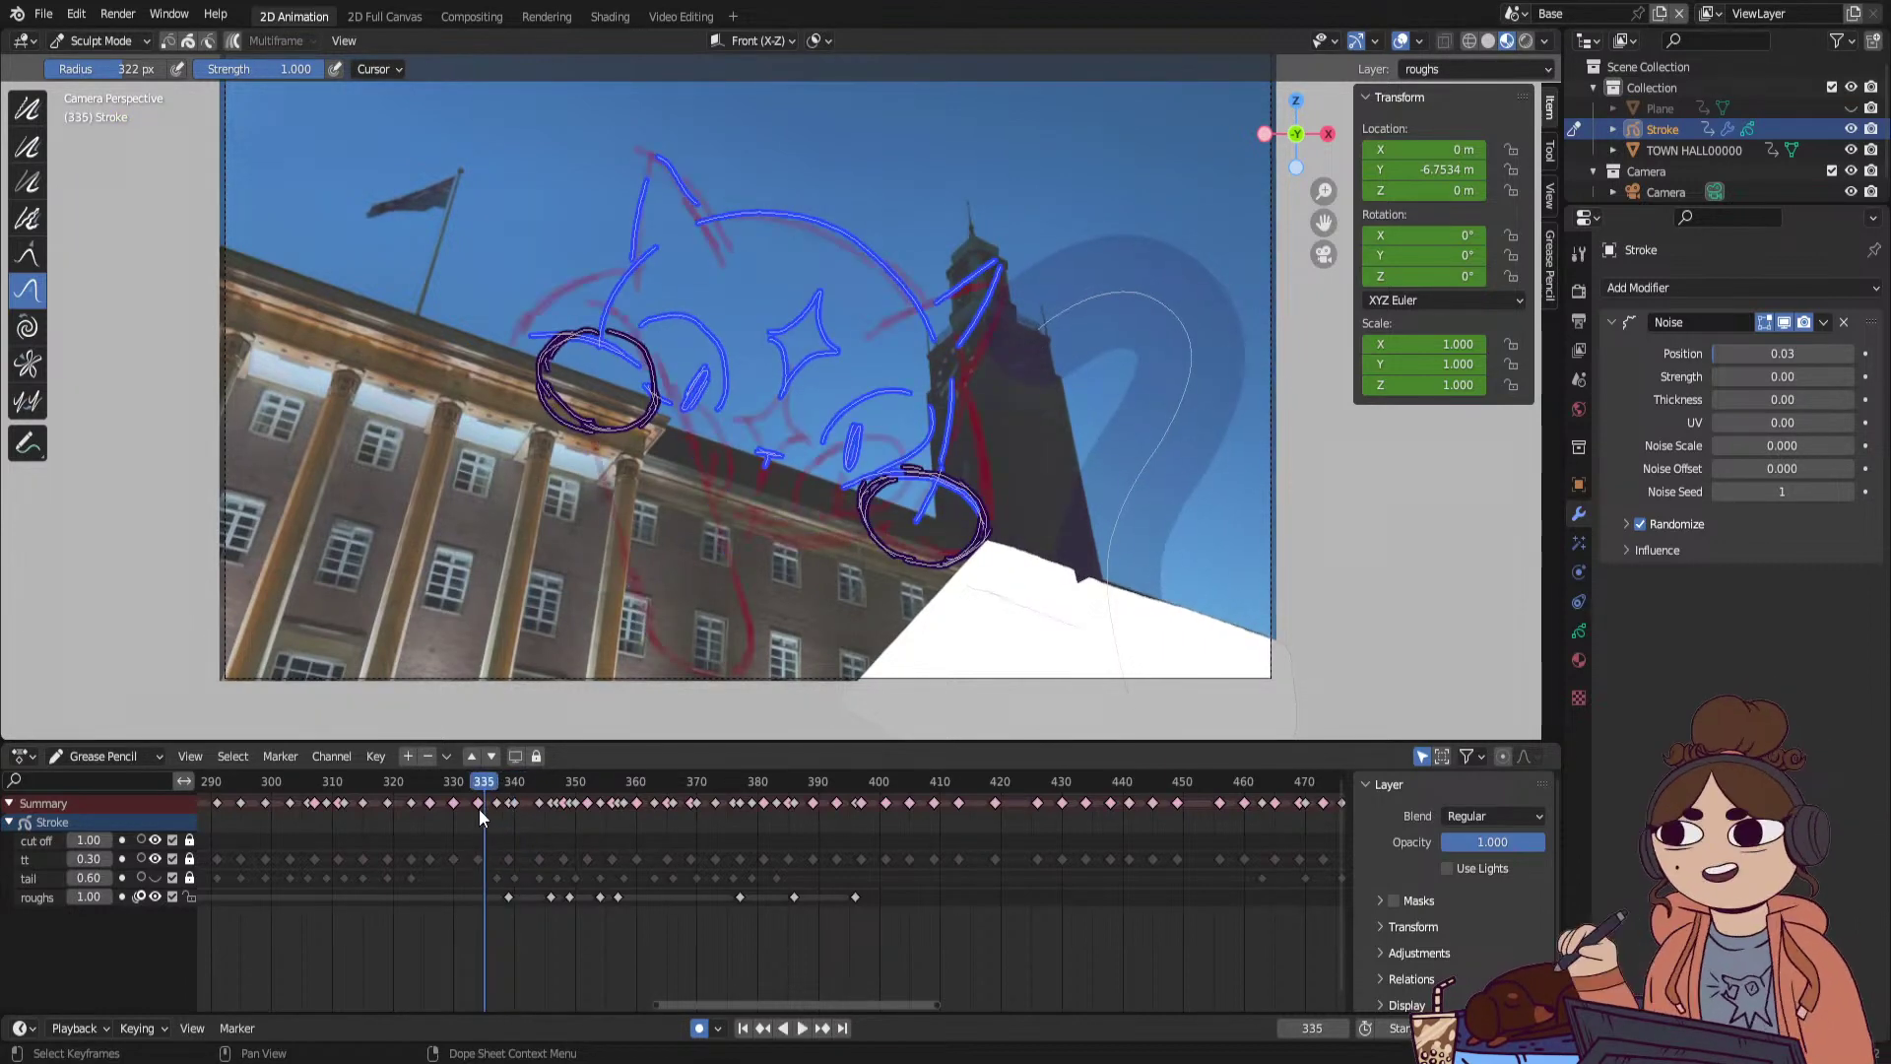
pyautogui.click(99, 40)
pyautogui.click(98, 116)
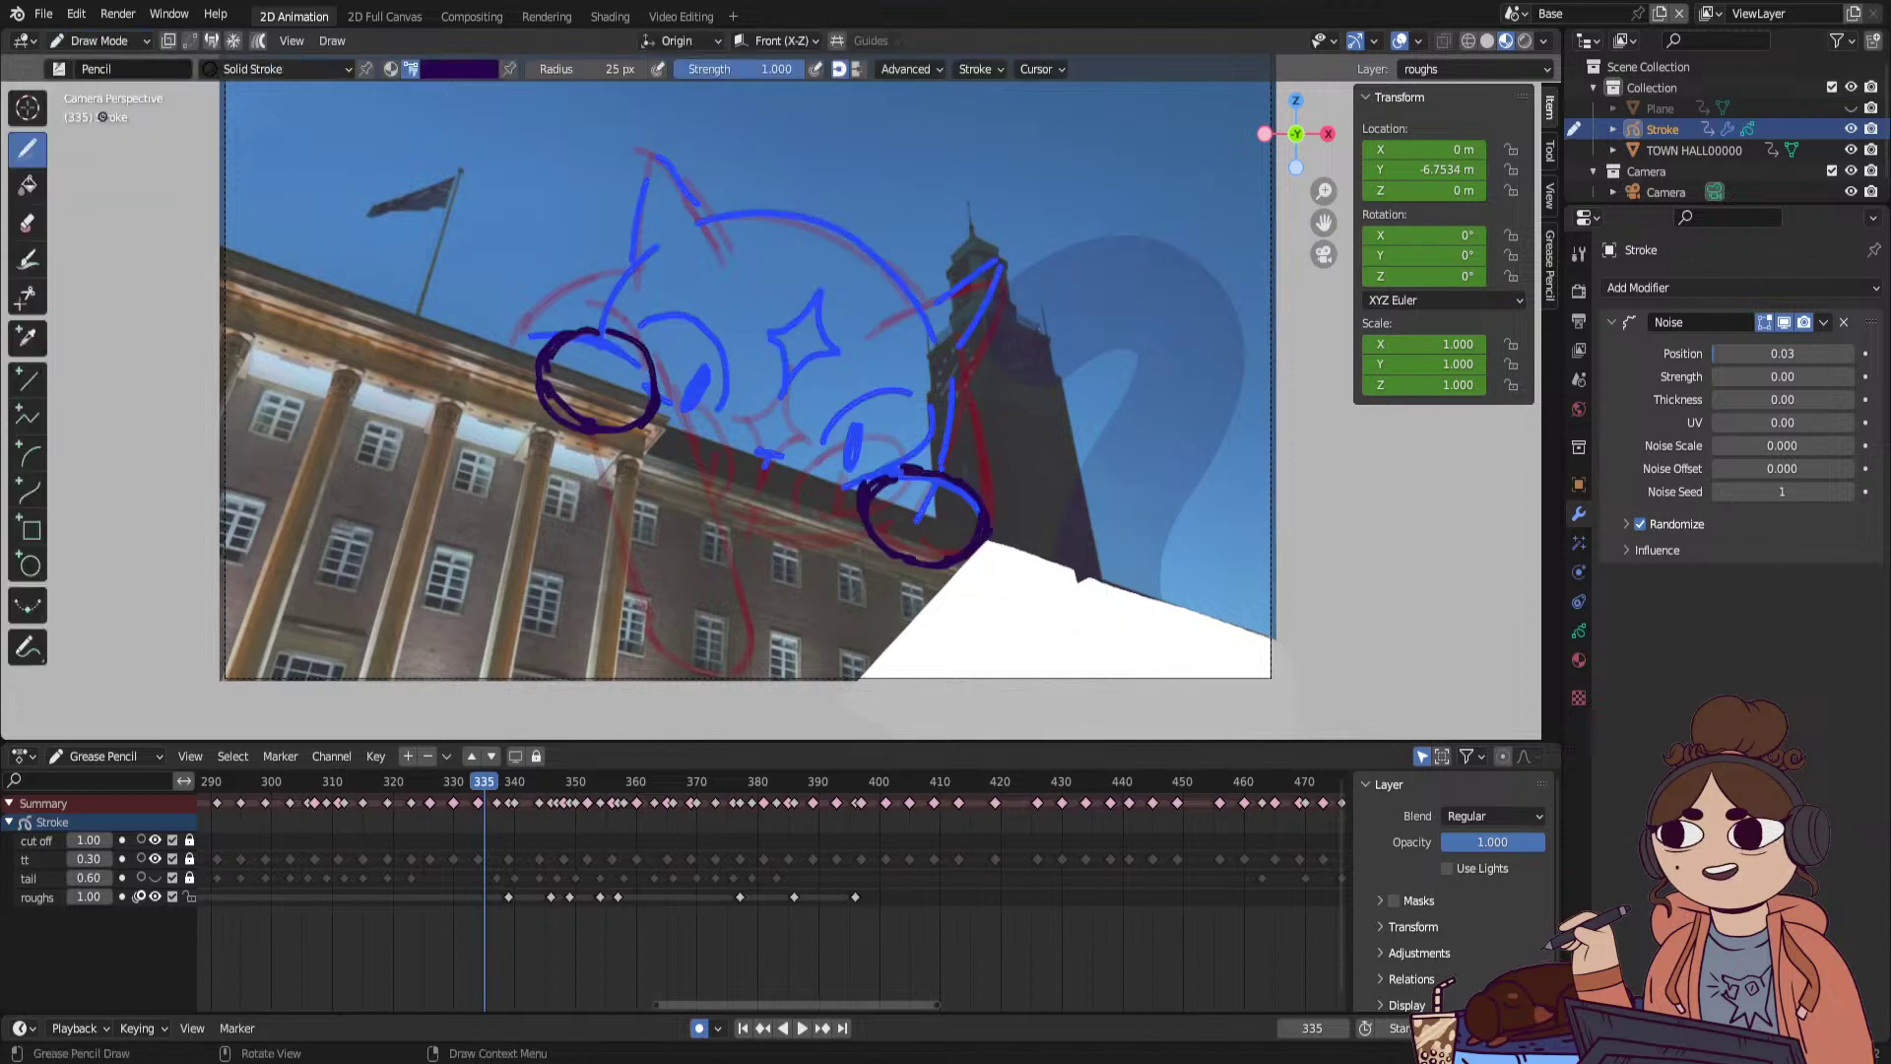
pyautogui.press('i')
pyautogui.click(487, 904)
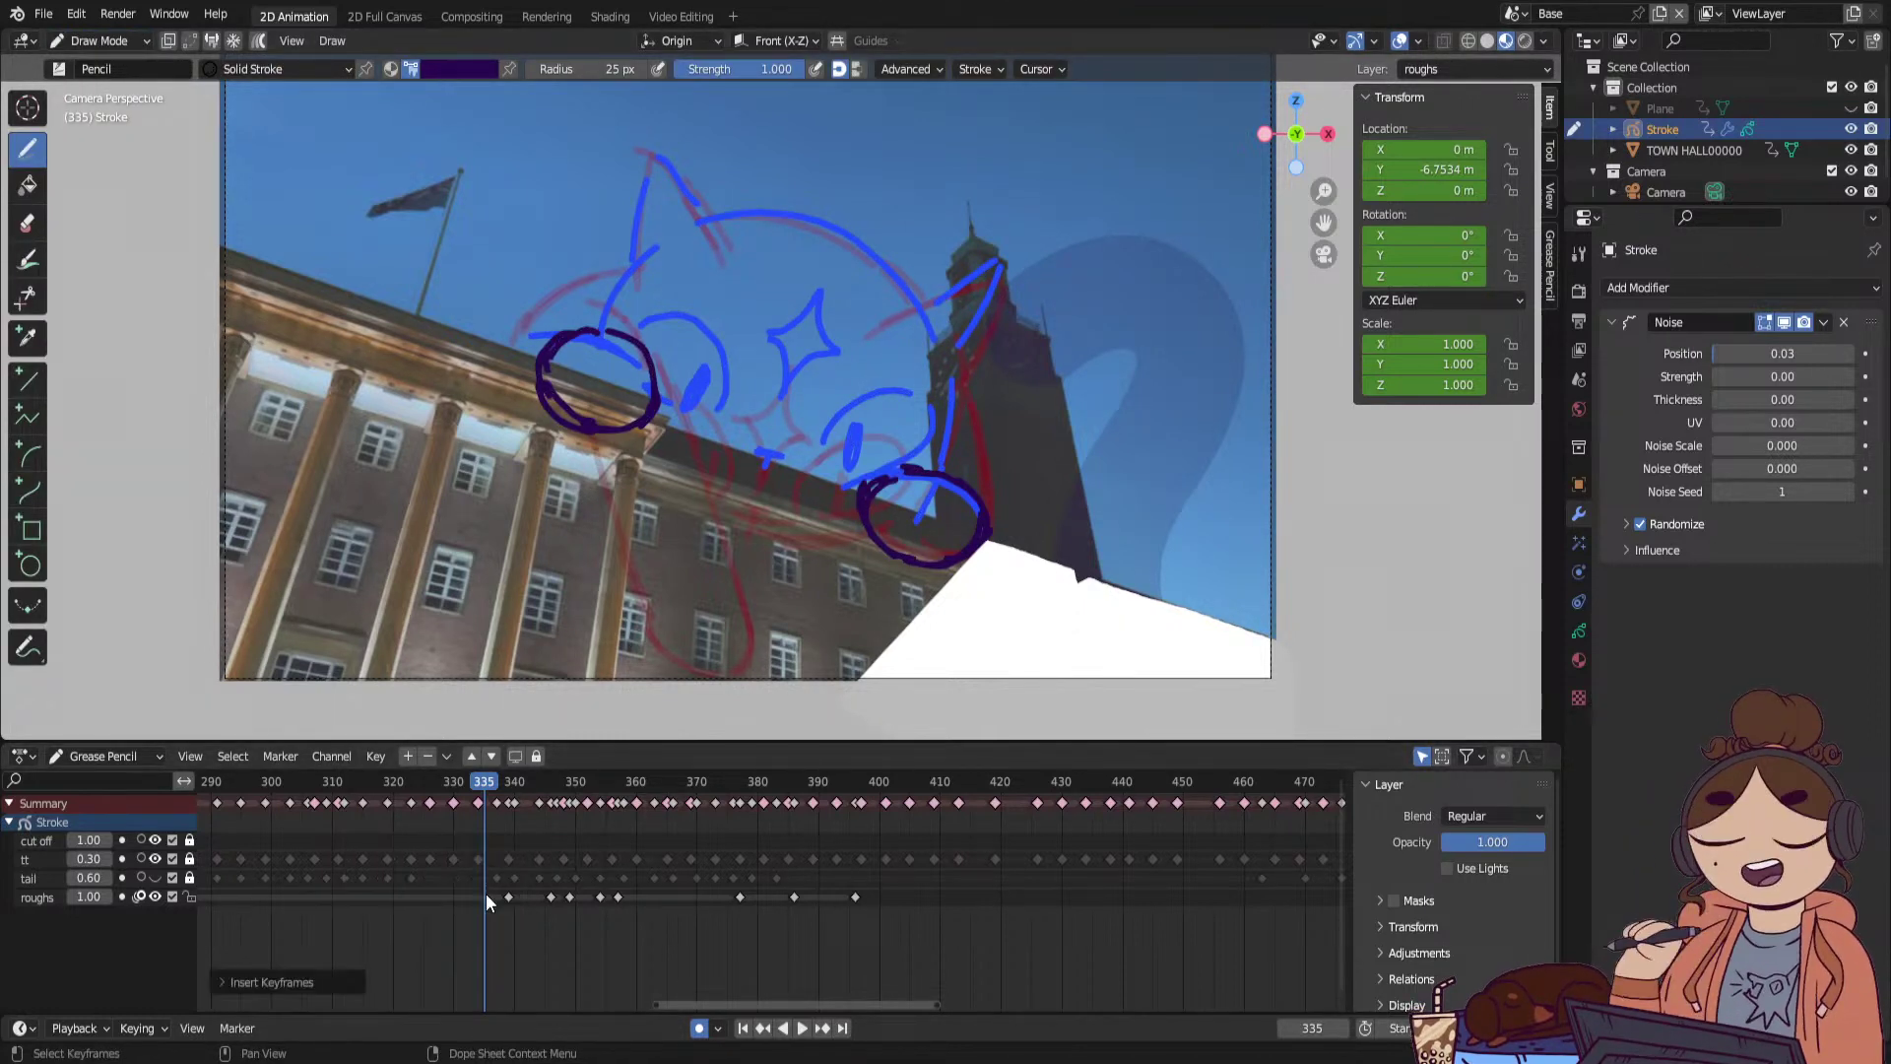
# Sketch the cat's stretched forehead star and eyes at frame 335, between the onion-skinned poses, and start the foreleg smear.
pyautogui.moveTo(734, 405); pyautogui.dragTo(799, 314)
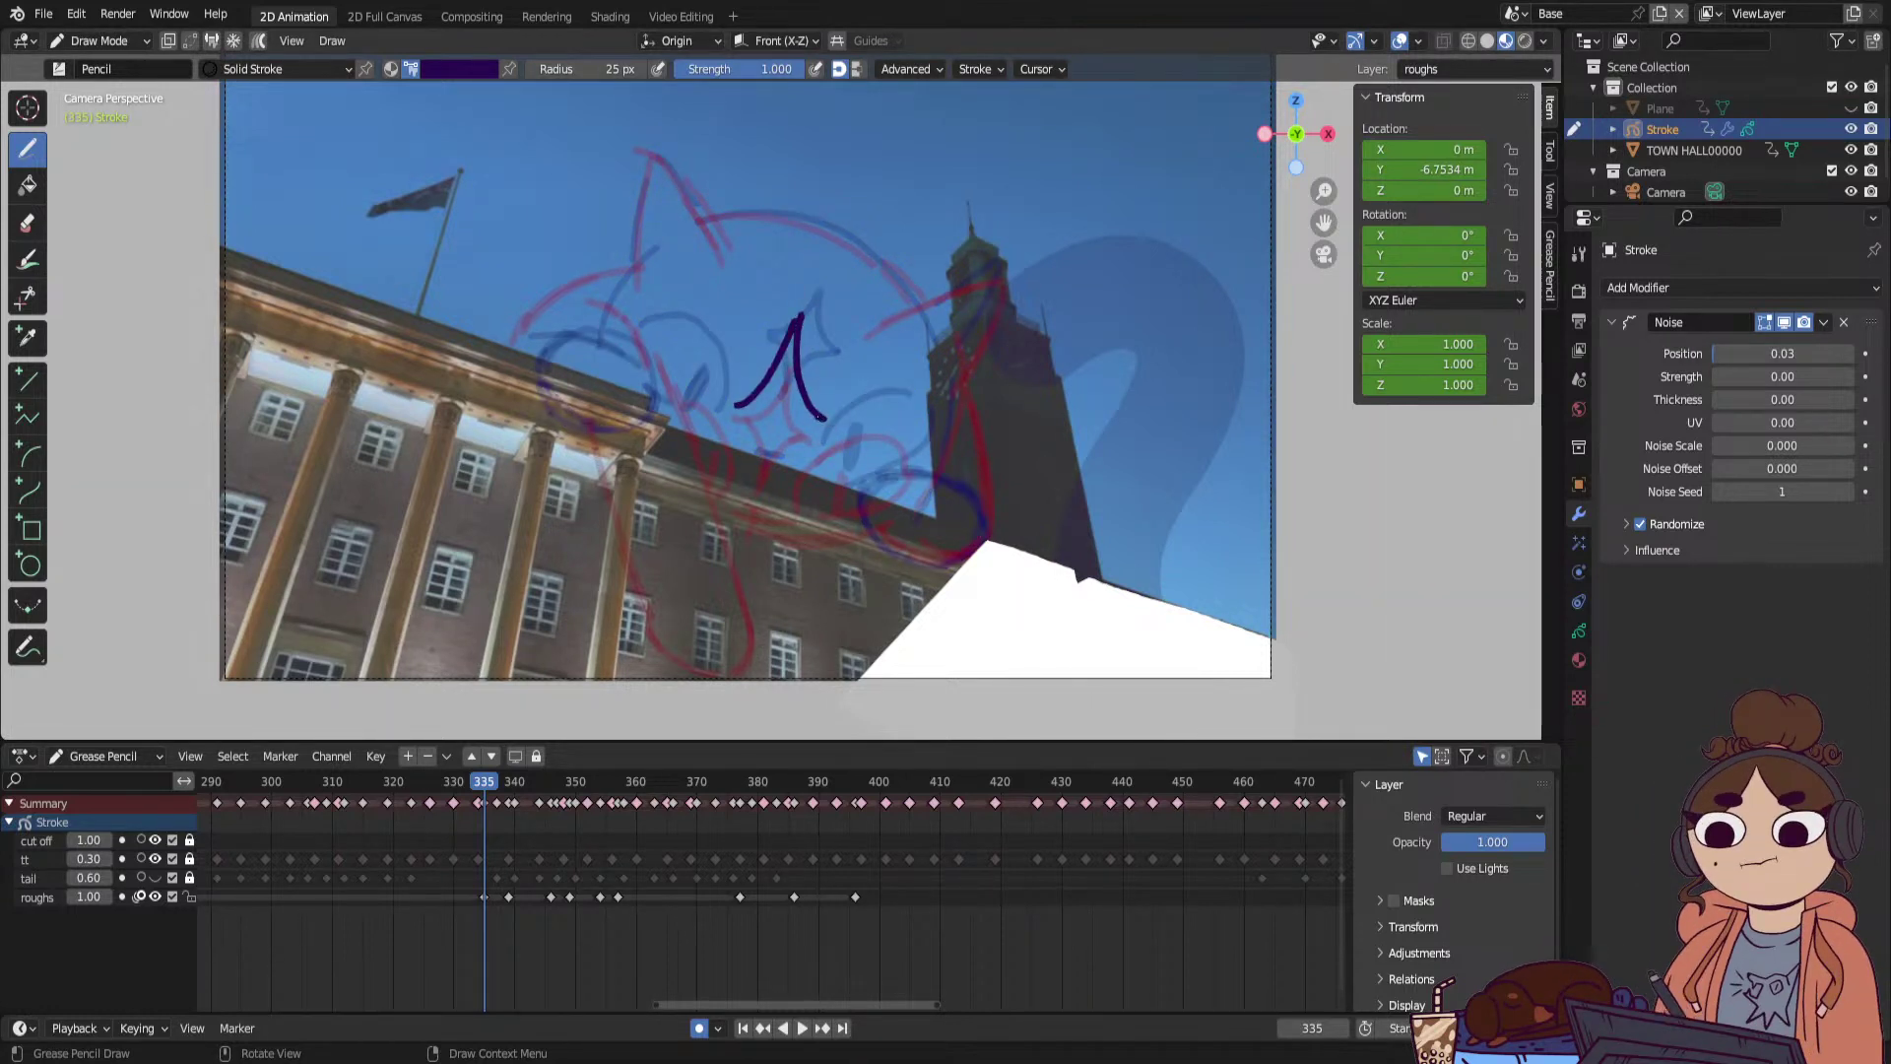
pyautogui.moveTo(823, 417); pyautogui.dragTo(759, 515)
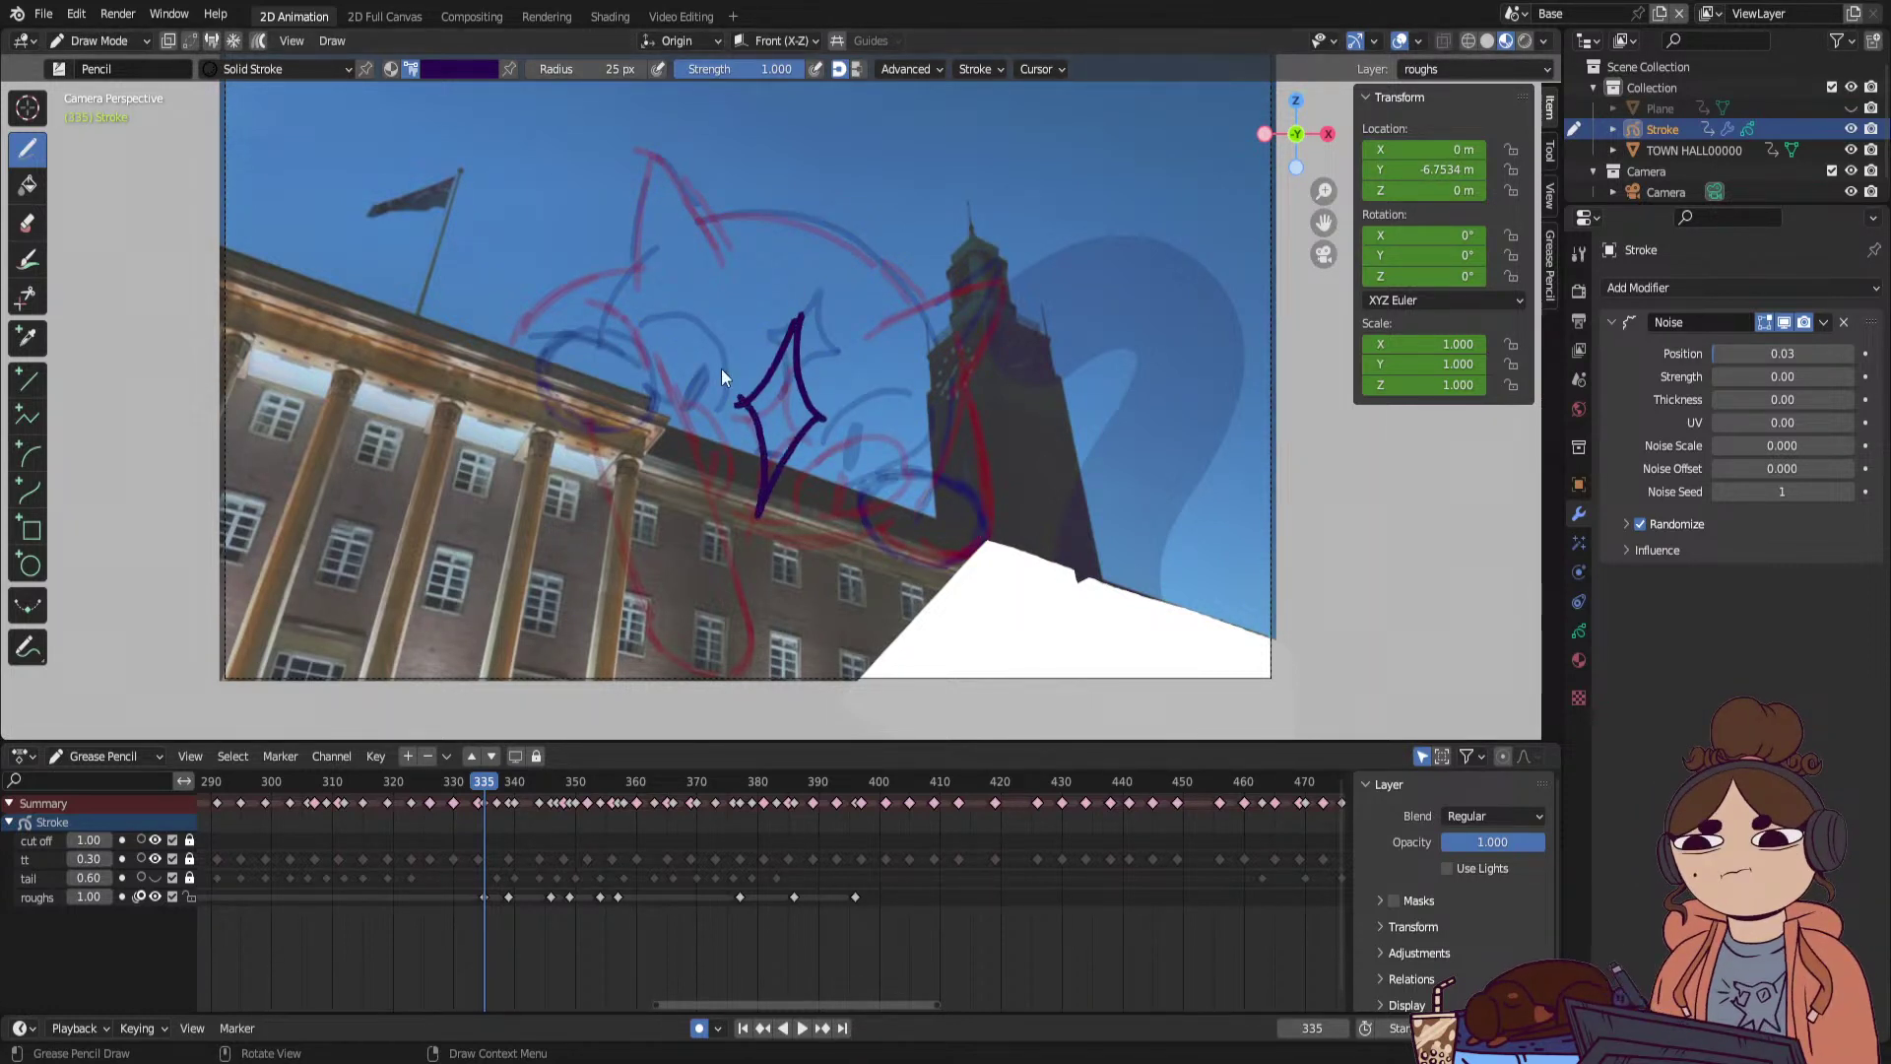
pyautogui.moveTo(798, 454)
pyautogui.mouseDown()
pyautogui.moveTo(886, 390)
pyautogui.moveTo(904, 481)
pyautogui.mouseUp()
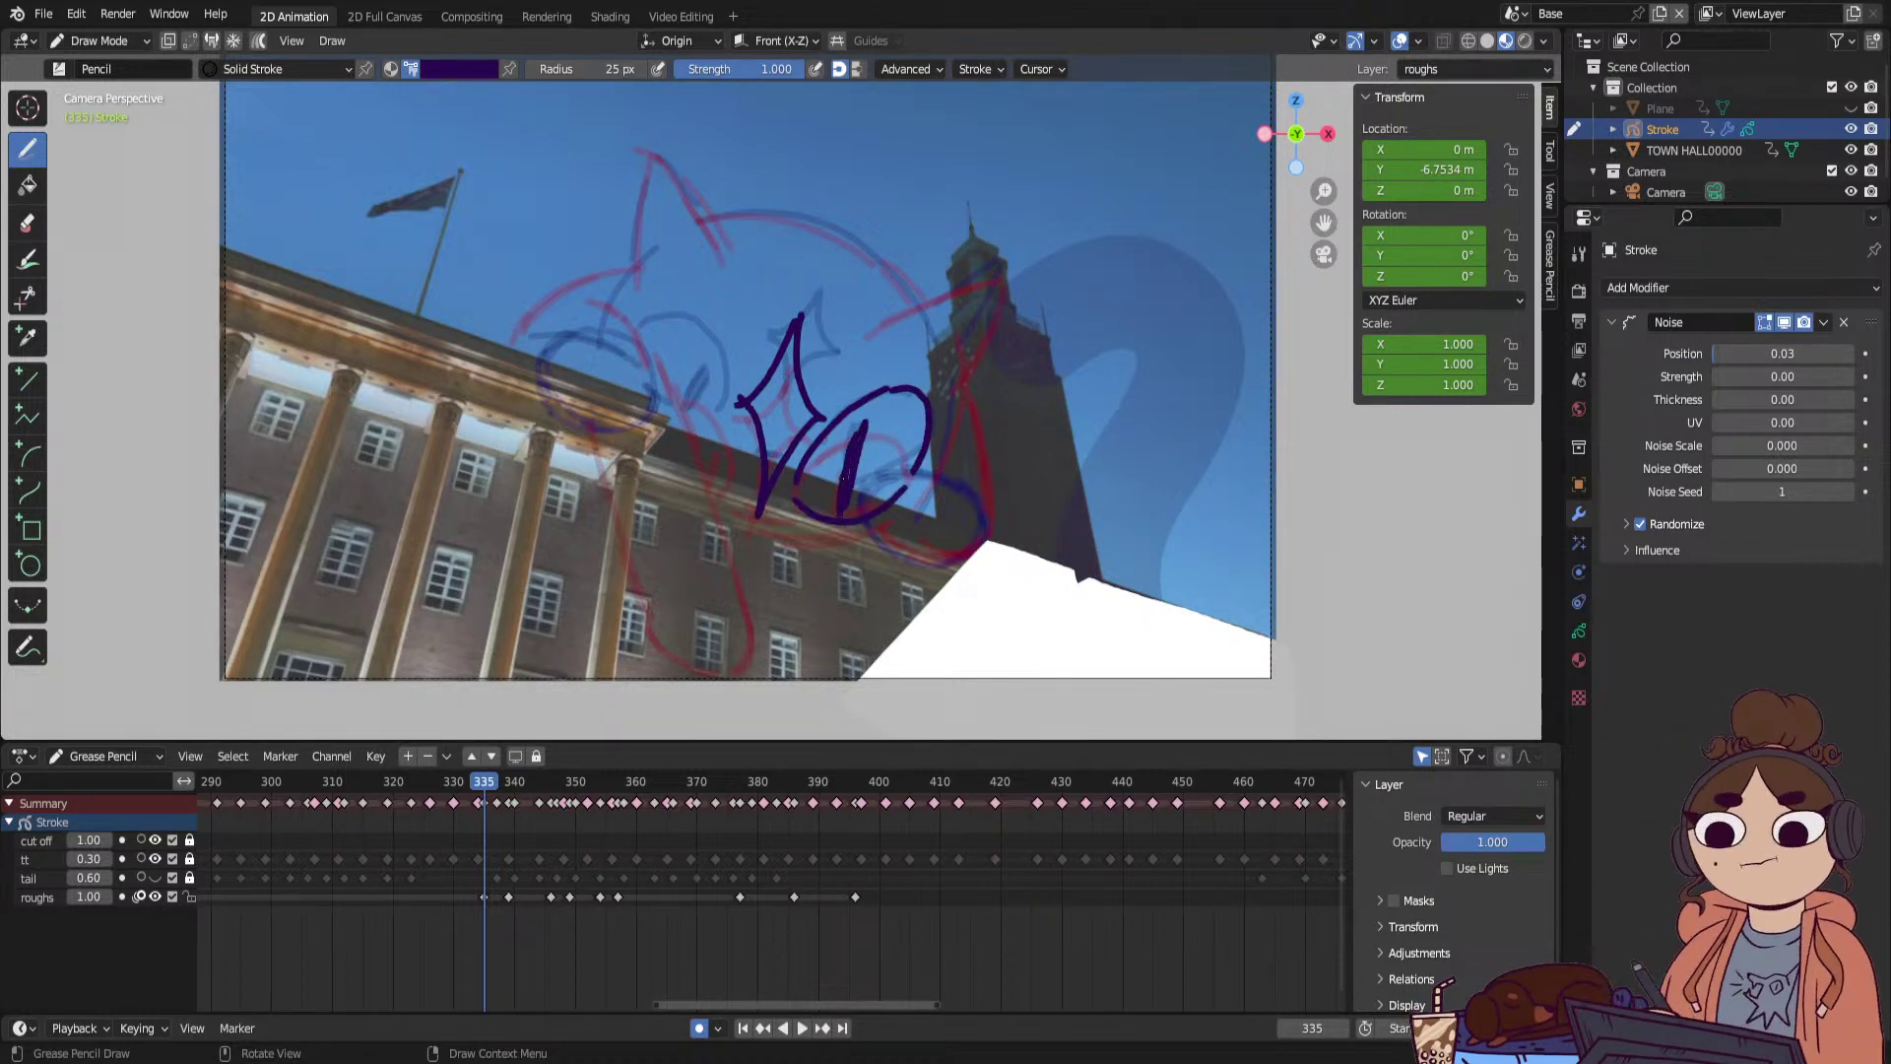
pyautogui.moveTo(735, 459); pyautogui.dragTo(717, 350)
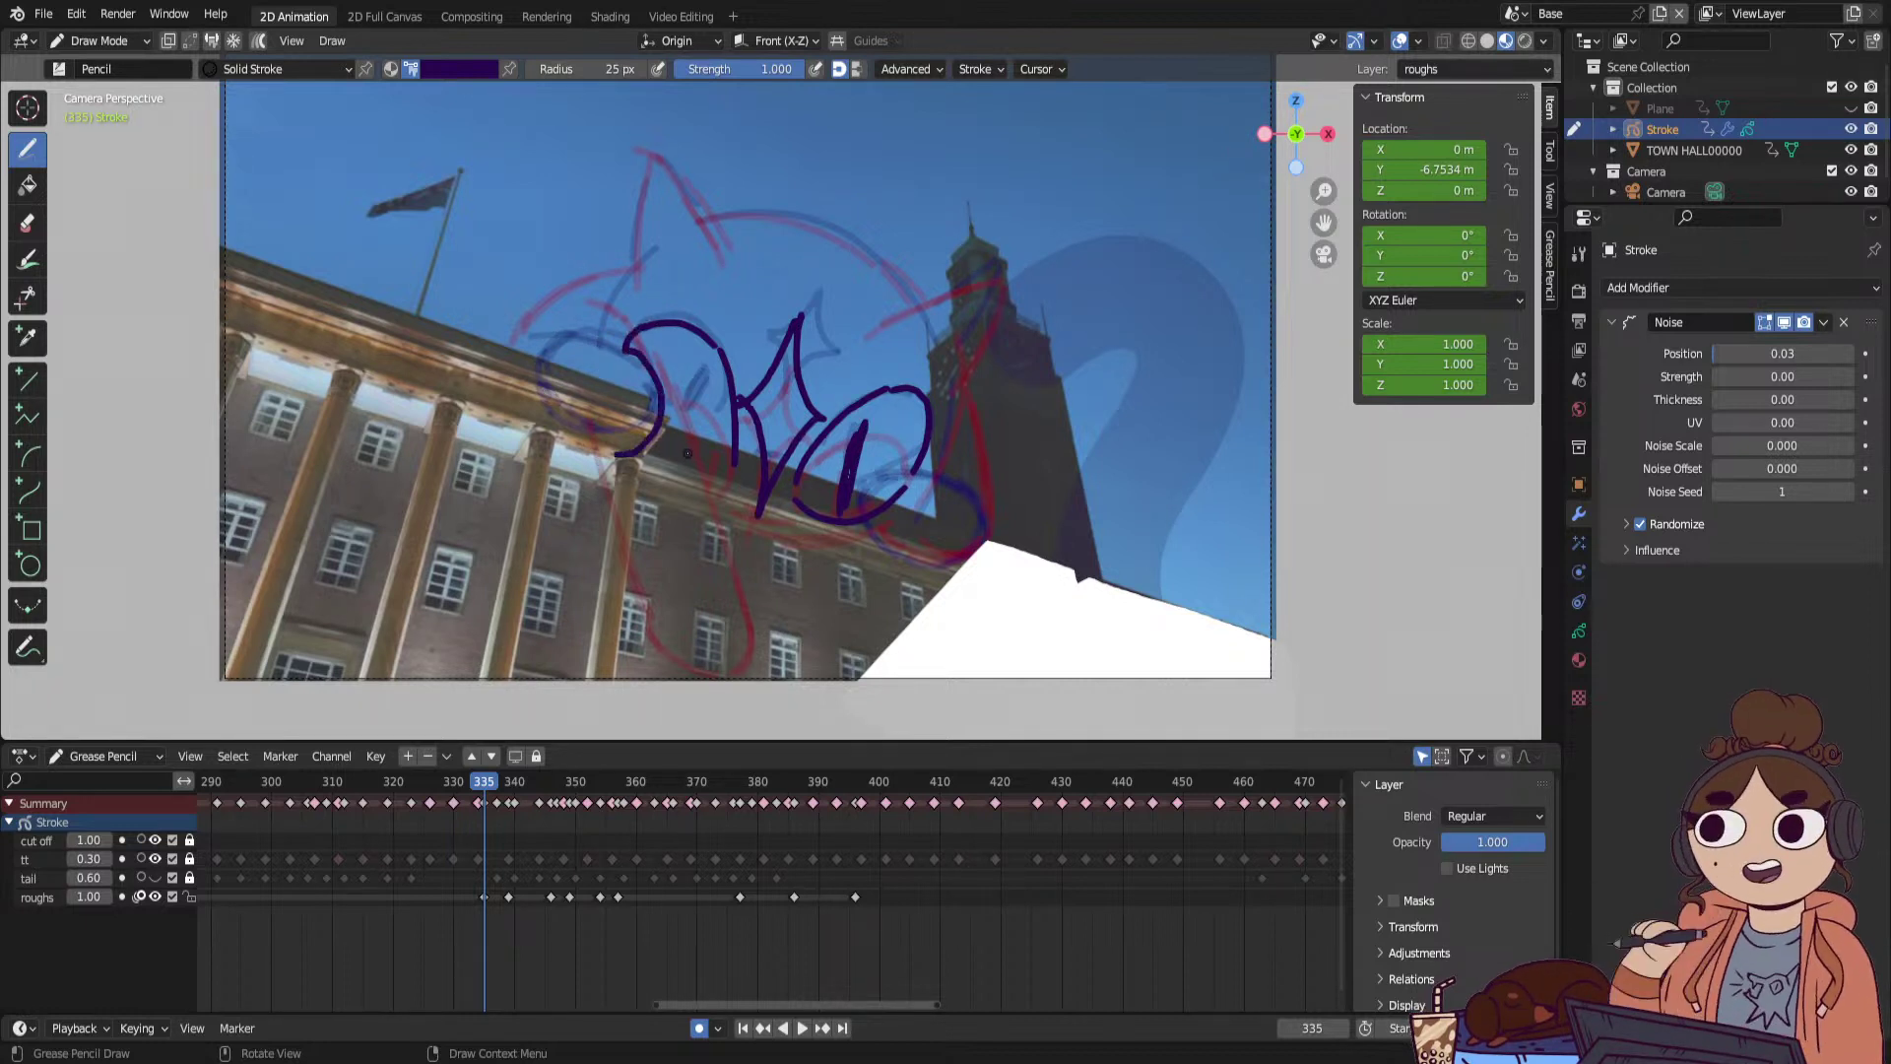
# Draw the foreleg smear as repeated overlapping paws with toe marks, and add the cat's ears and head outline at frame 335.
pyautogui.moveTo(682, 534)
pyautogui.mouseDown()
pyautogui.moveTo(646, 542)
pyautogui.moveTo(725, 628)
pyautogui.mouseUp()
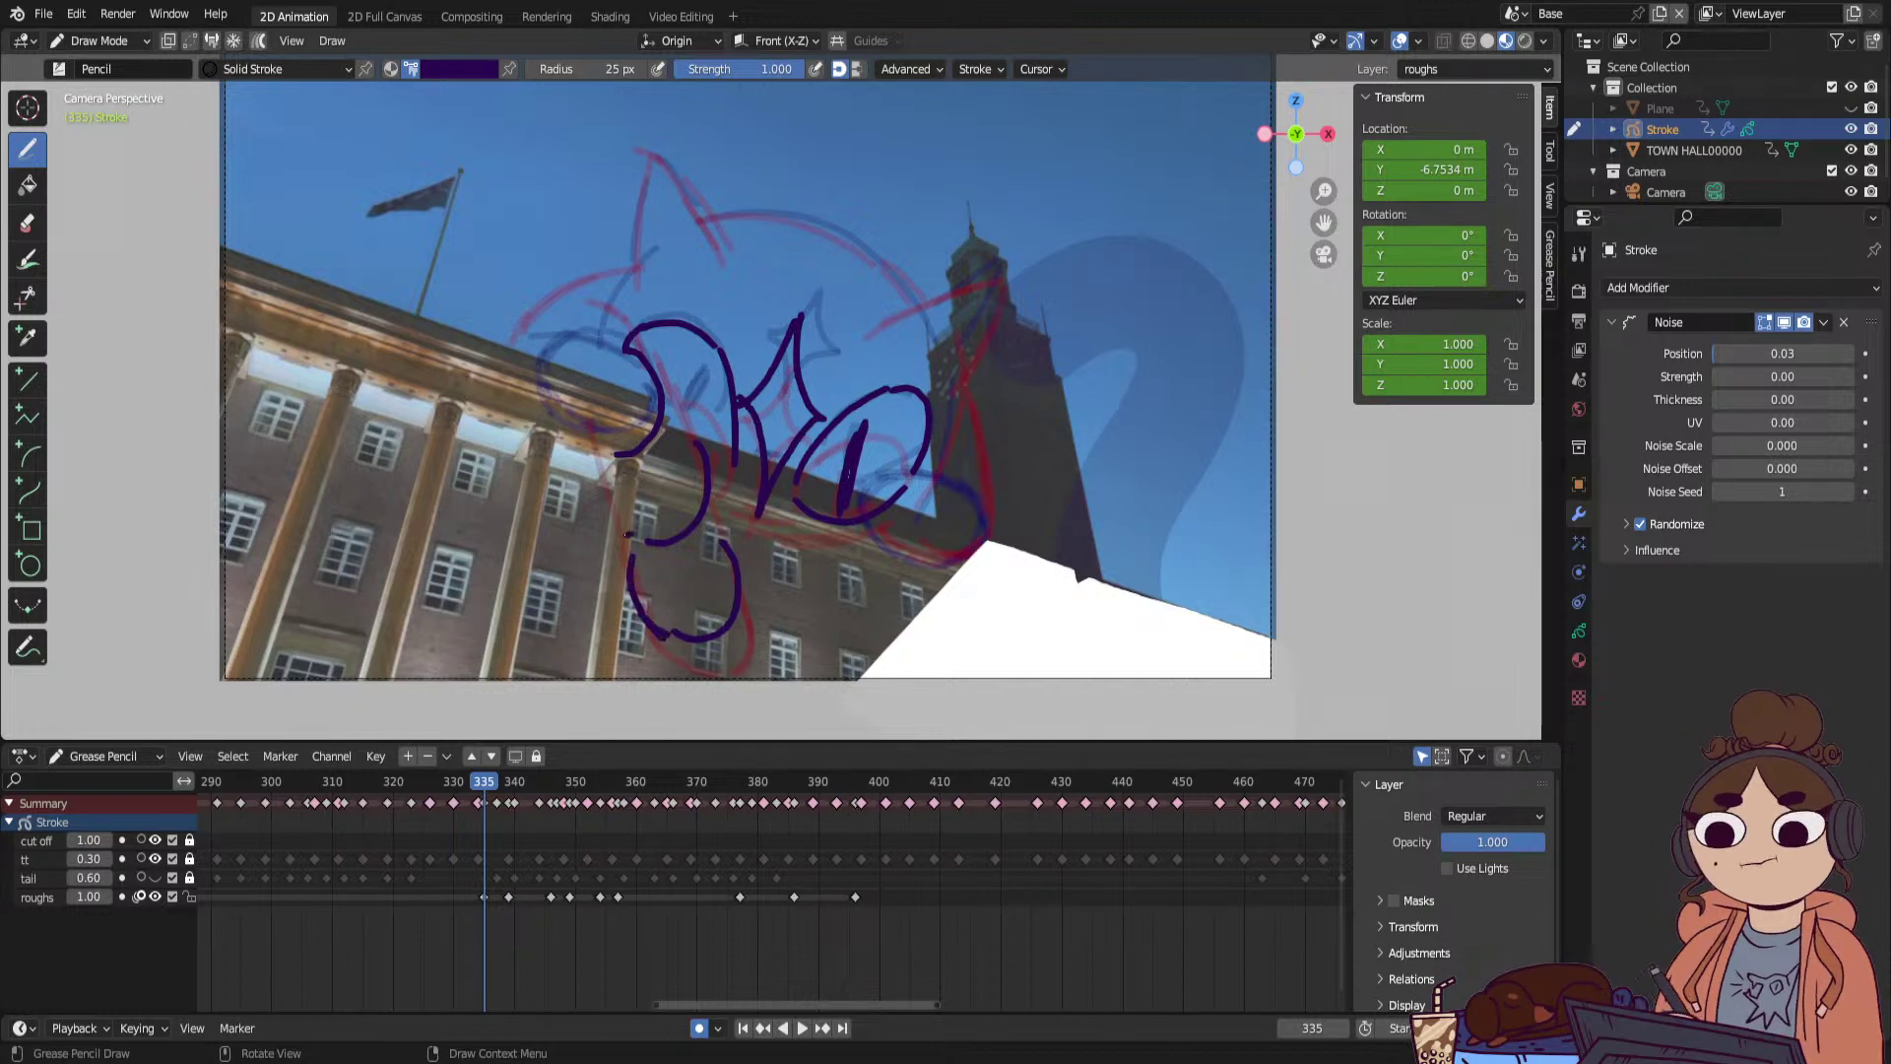
pyautogui.moveTo(630, 537); pyautogui.dragTo(536, 370)
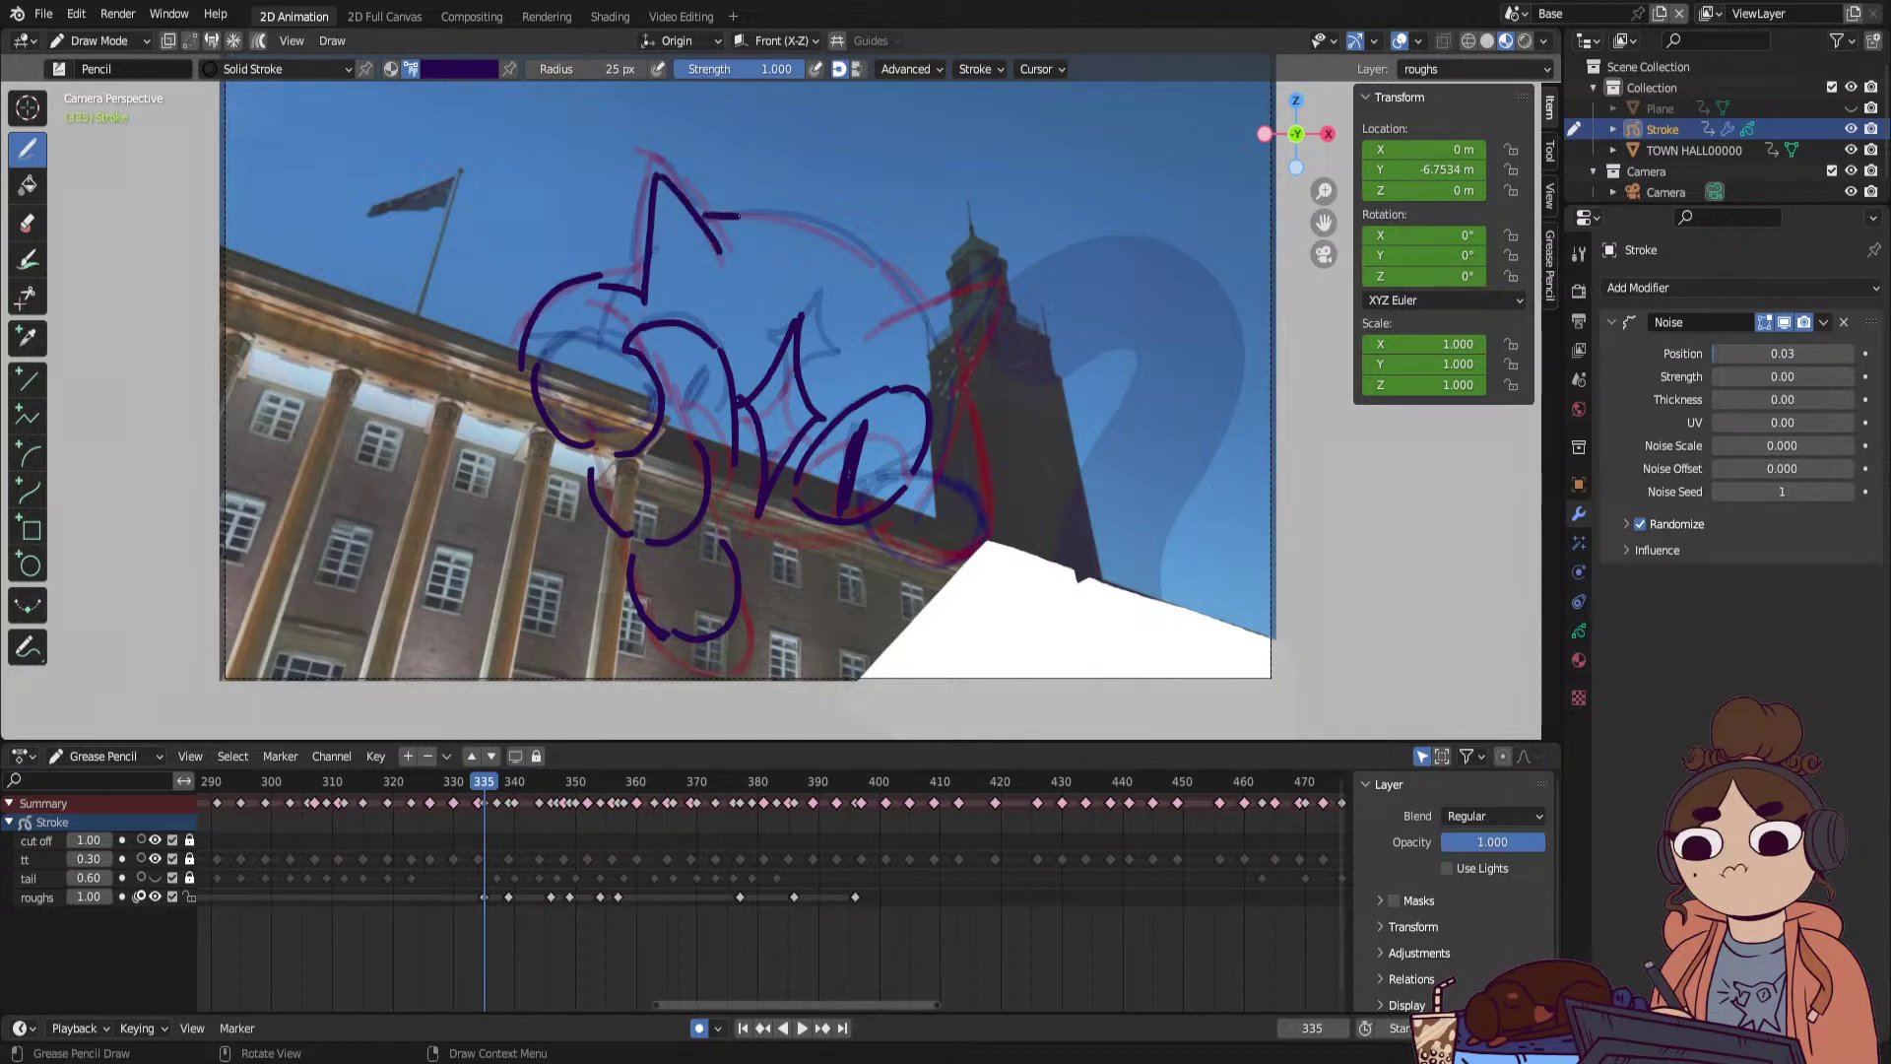
pyautogui.moveTo(738, 214); pyautogui.dragTo(906, 295)
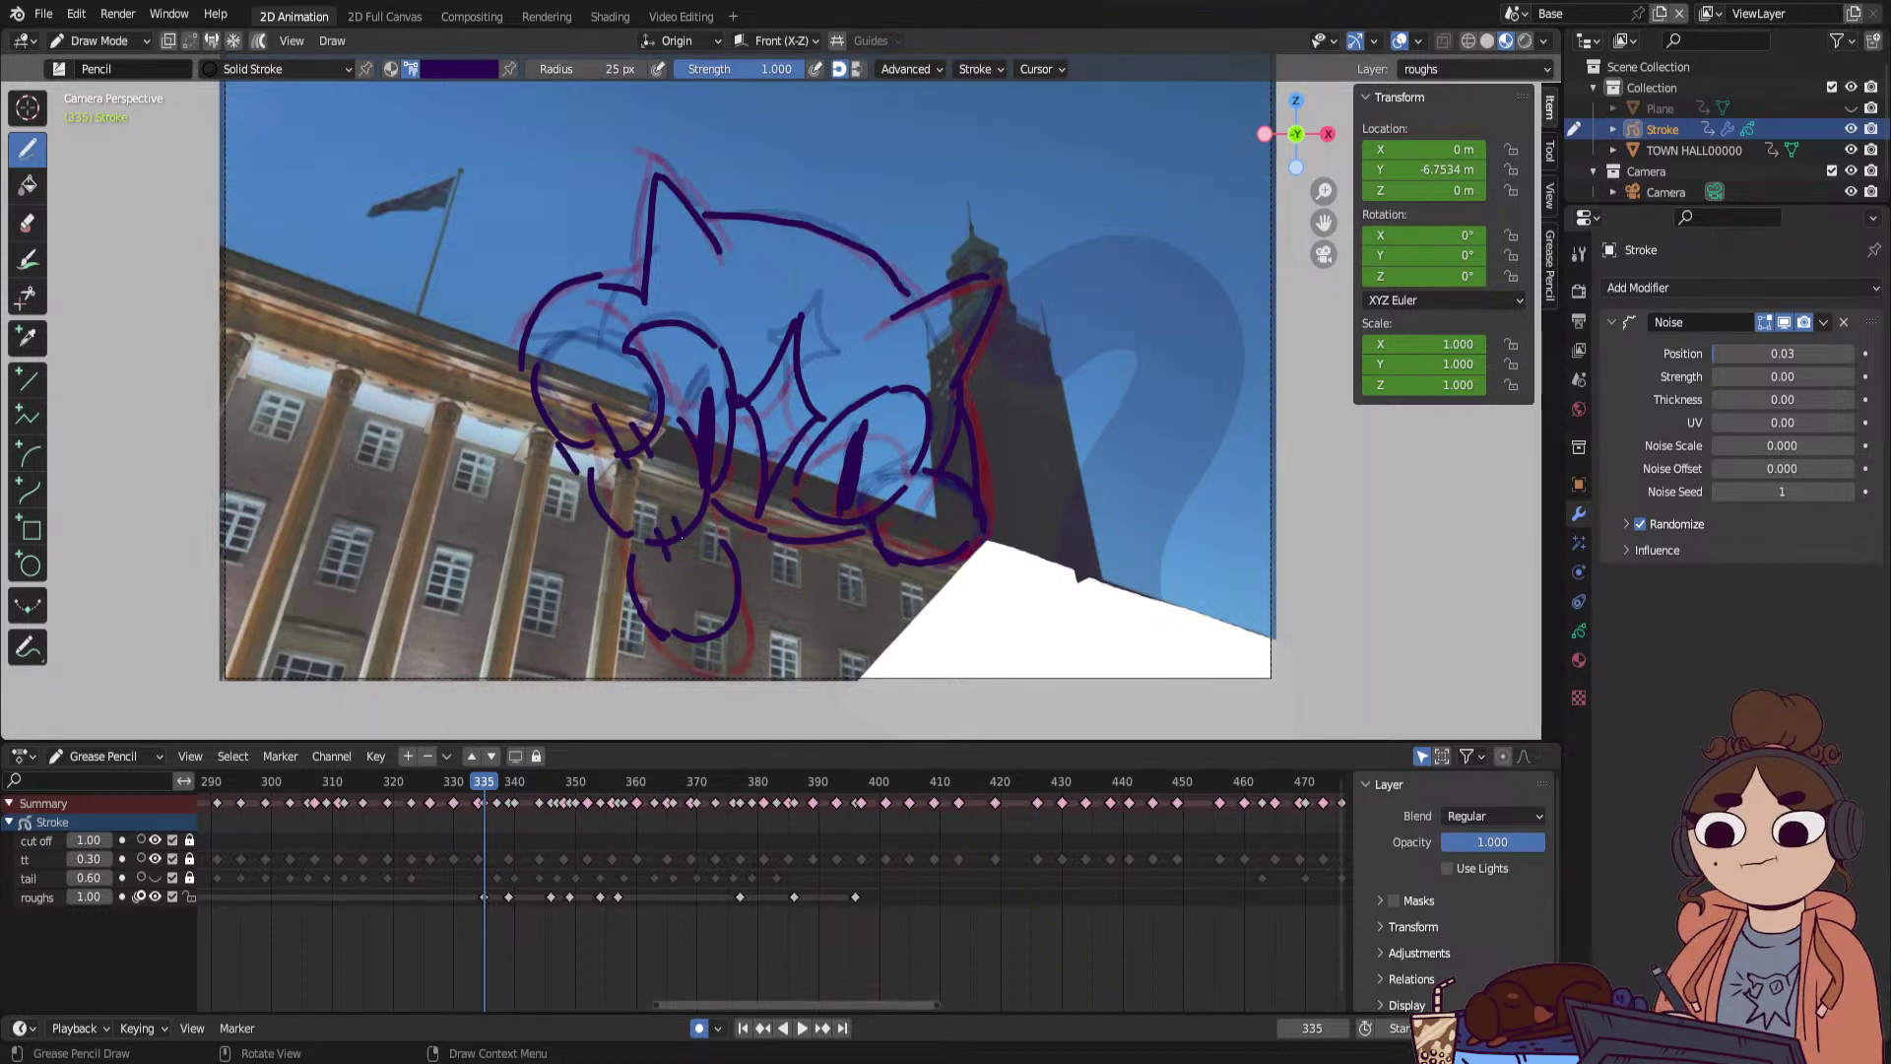
pyautogui.moveTo(689, 633); pyautogui.dragTo(702, 615)
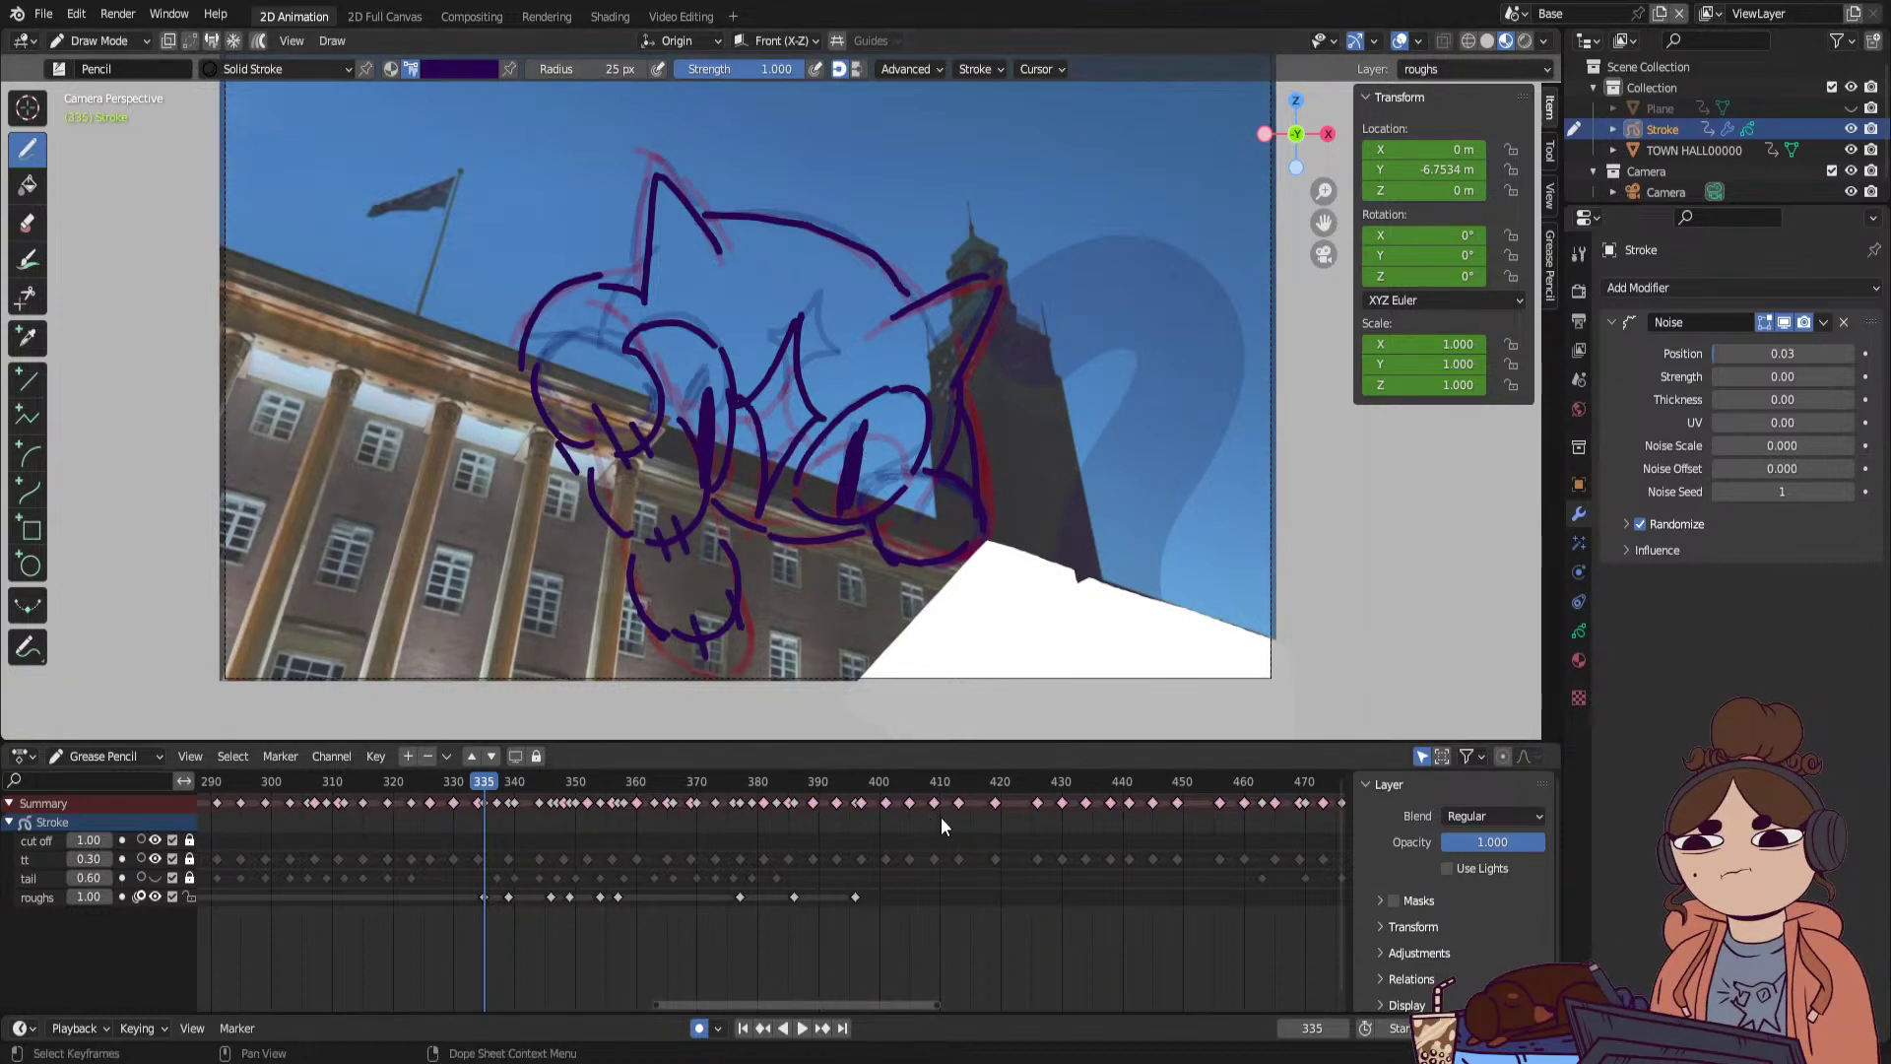
# Preview the new smear drawing and move its roughs keyframe two frames later, to about frame 337.
pyautogui.moveTo(546, 815); pyautogui.dragTo(432, 807)
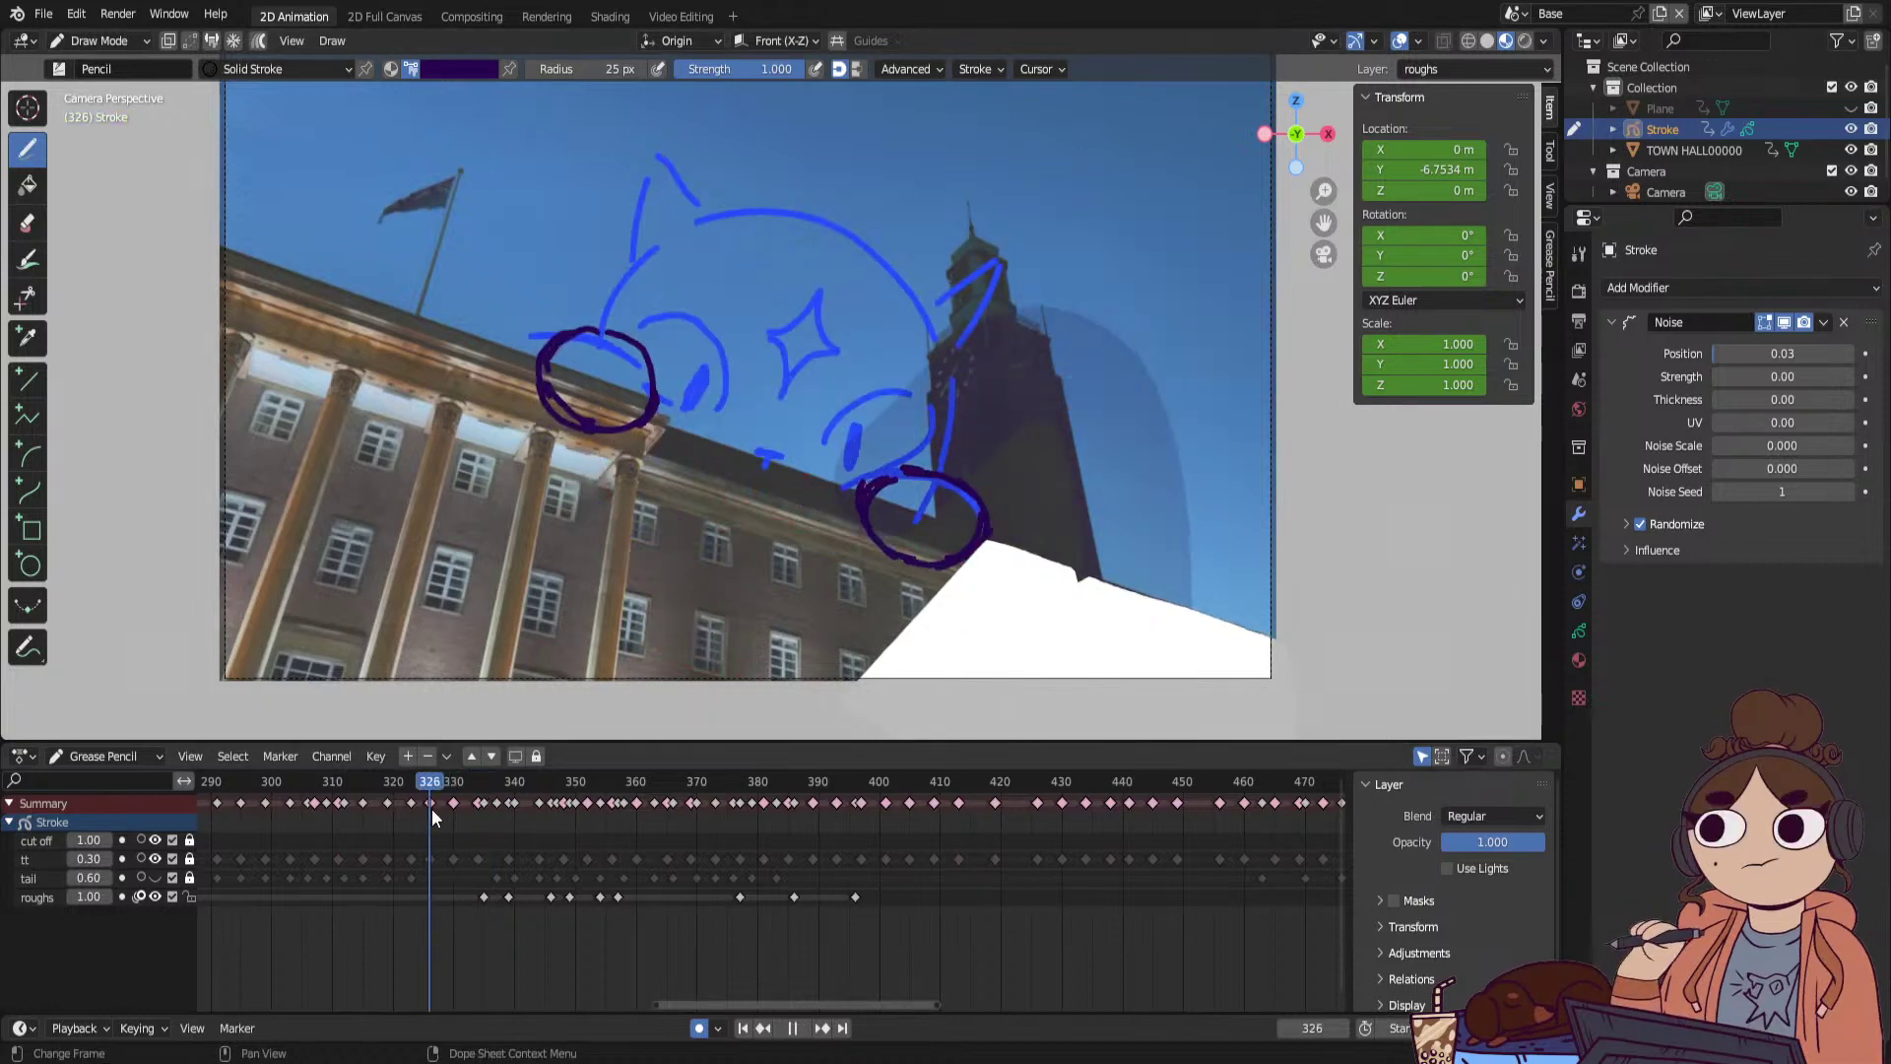
pyautogui.press('space')
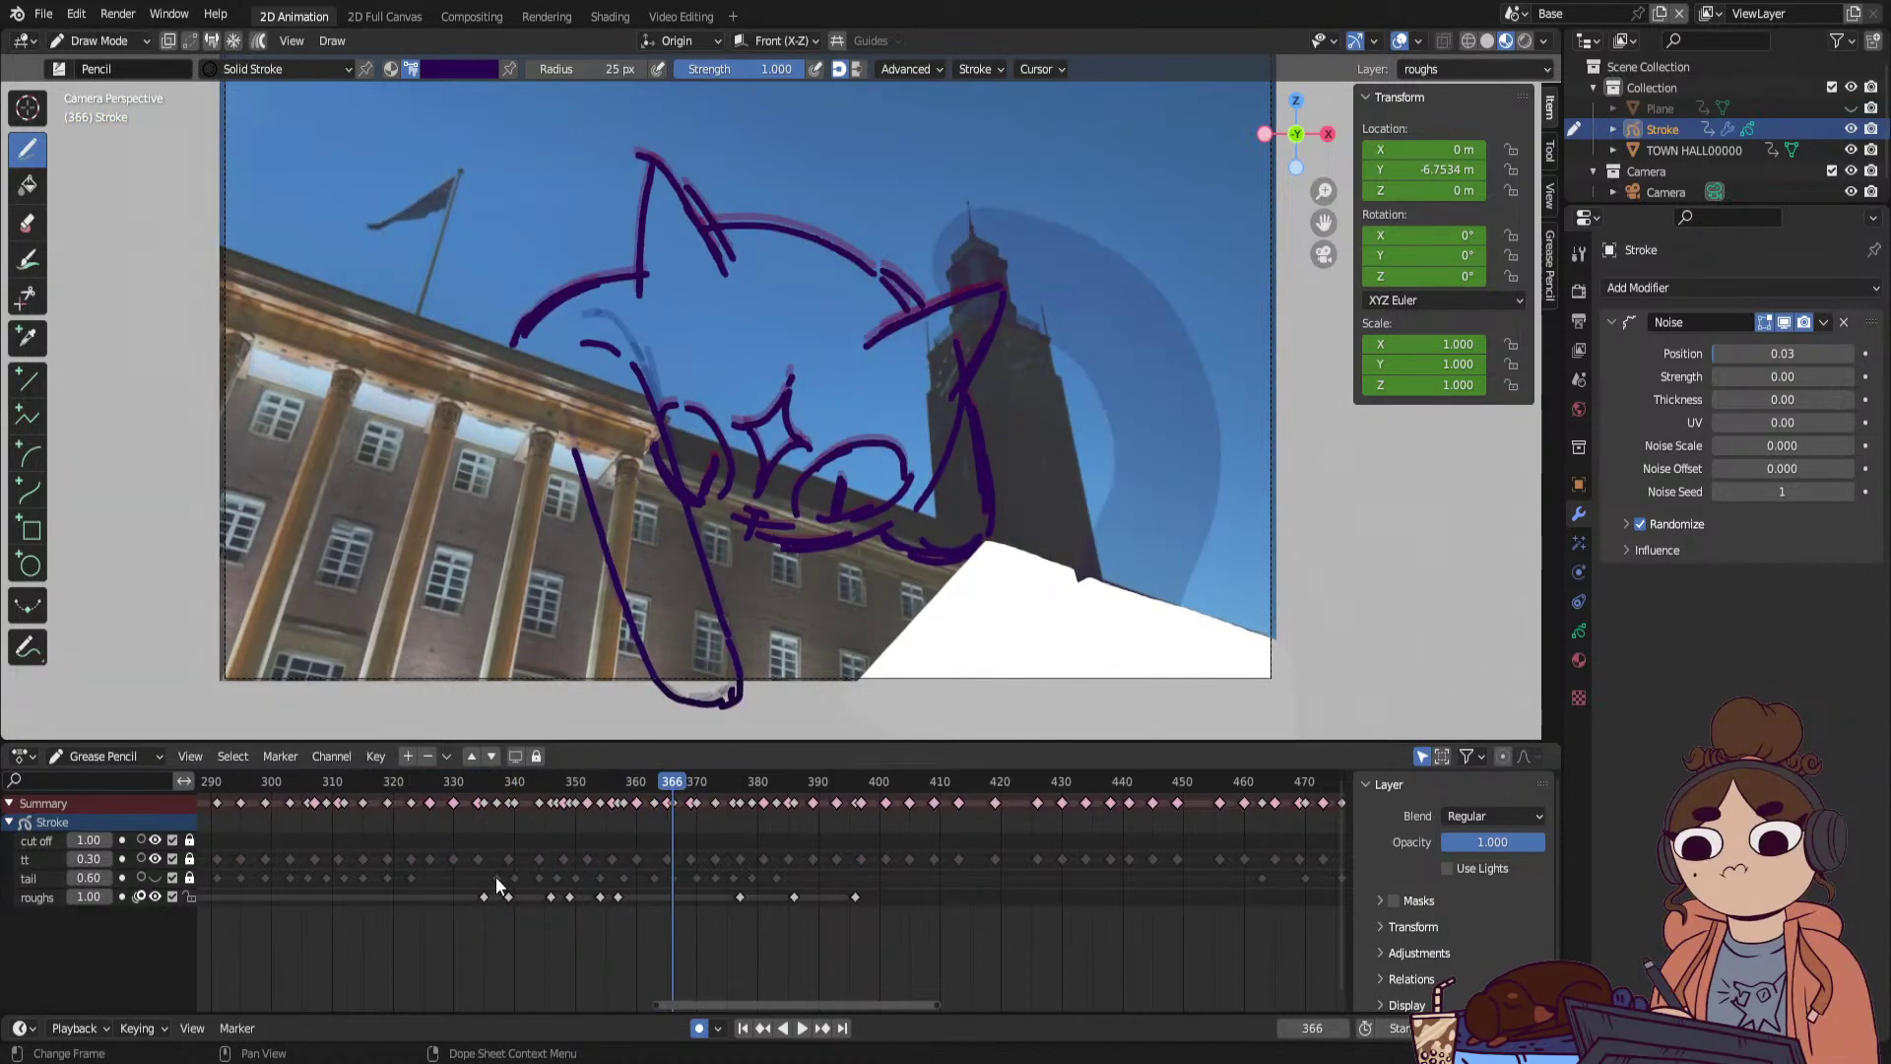
pyautogui.click(486, 784)
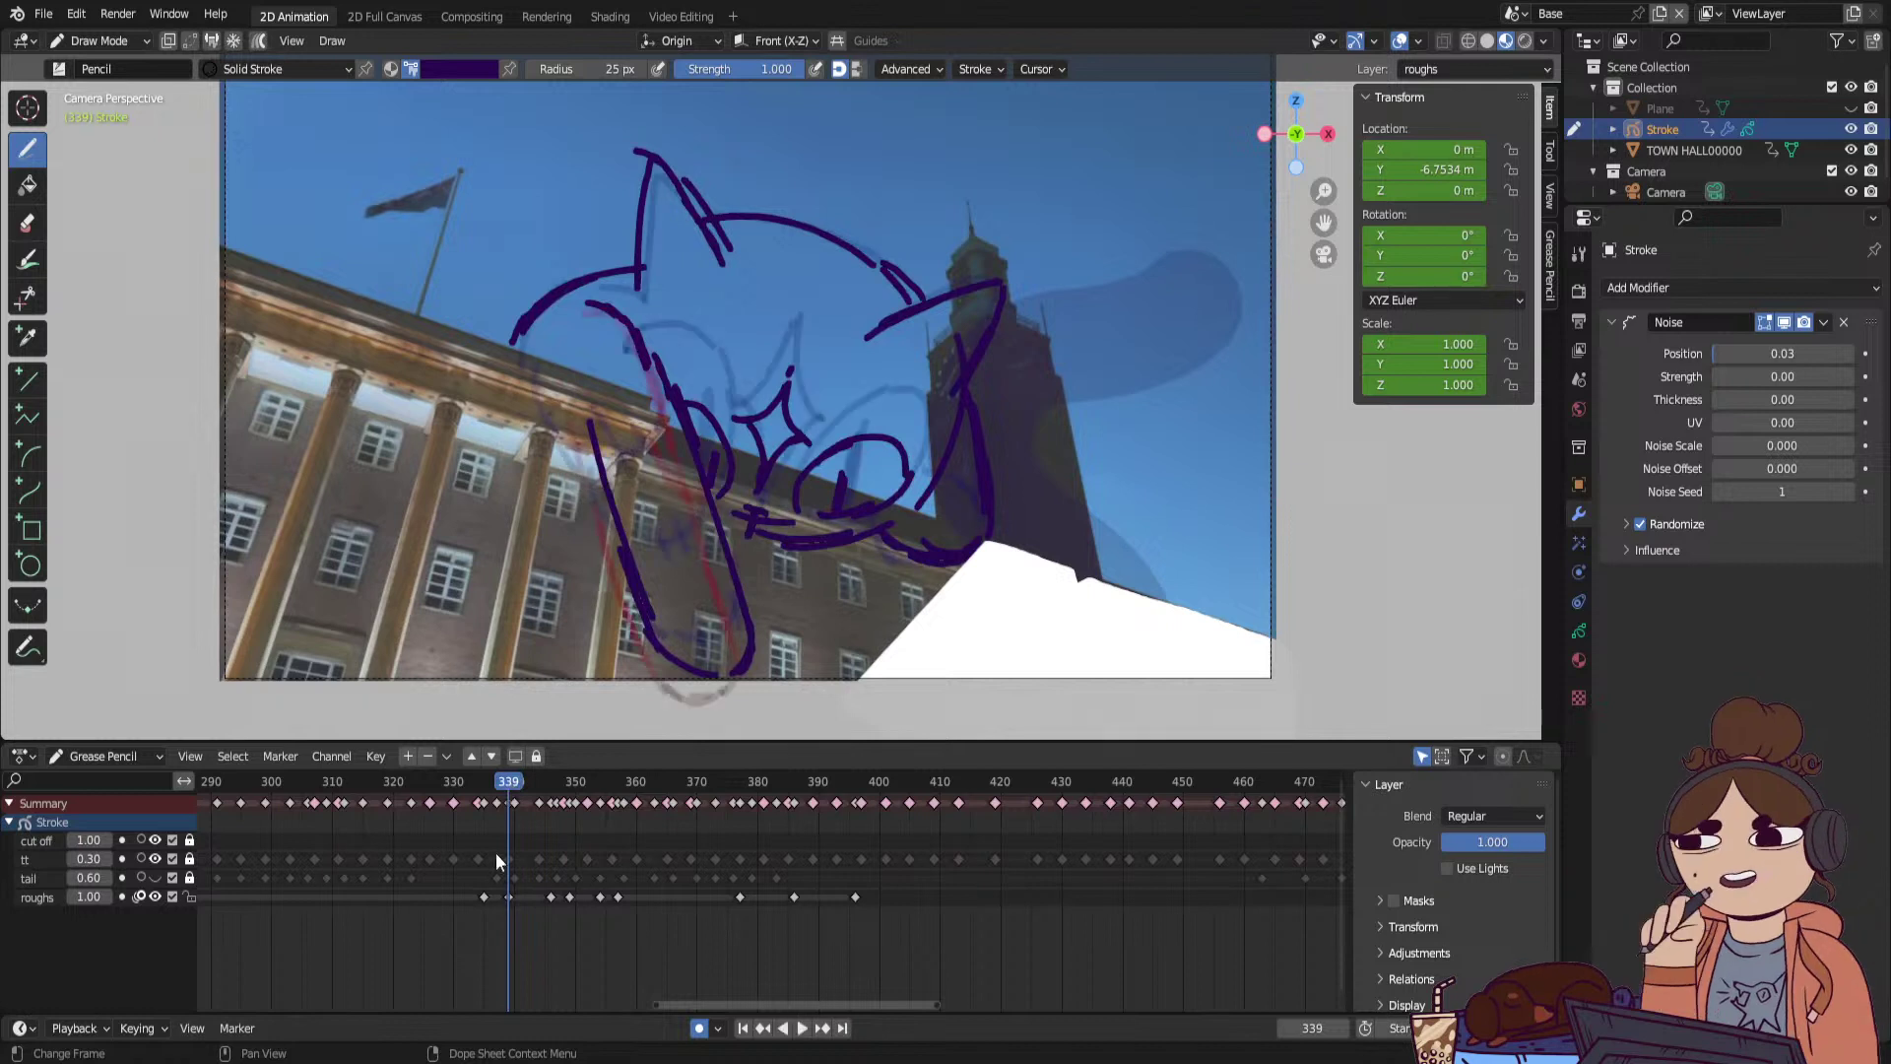
pyautogui.press('space')
pyautogui.click(484, 896)
pyautogui.moveTo(487, 897); pyautogui.dragTo(507, 896)
pyautogui.click(496, 784)
pyautogui.click(493, 896)
pyautogui.click(507, 896)
pyautogui.press('space')
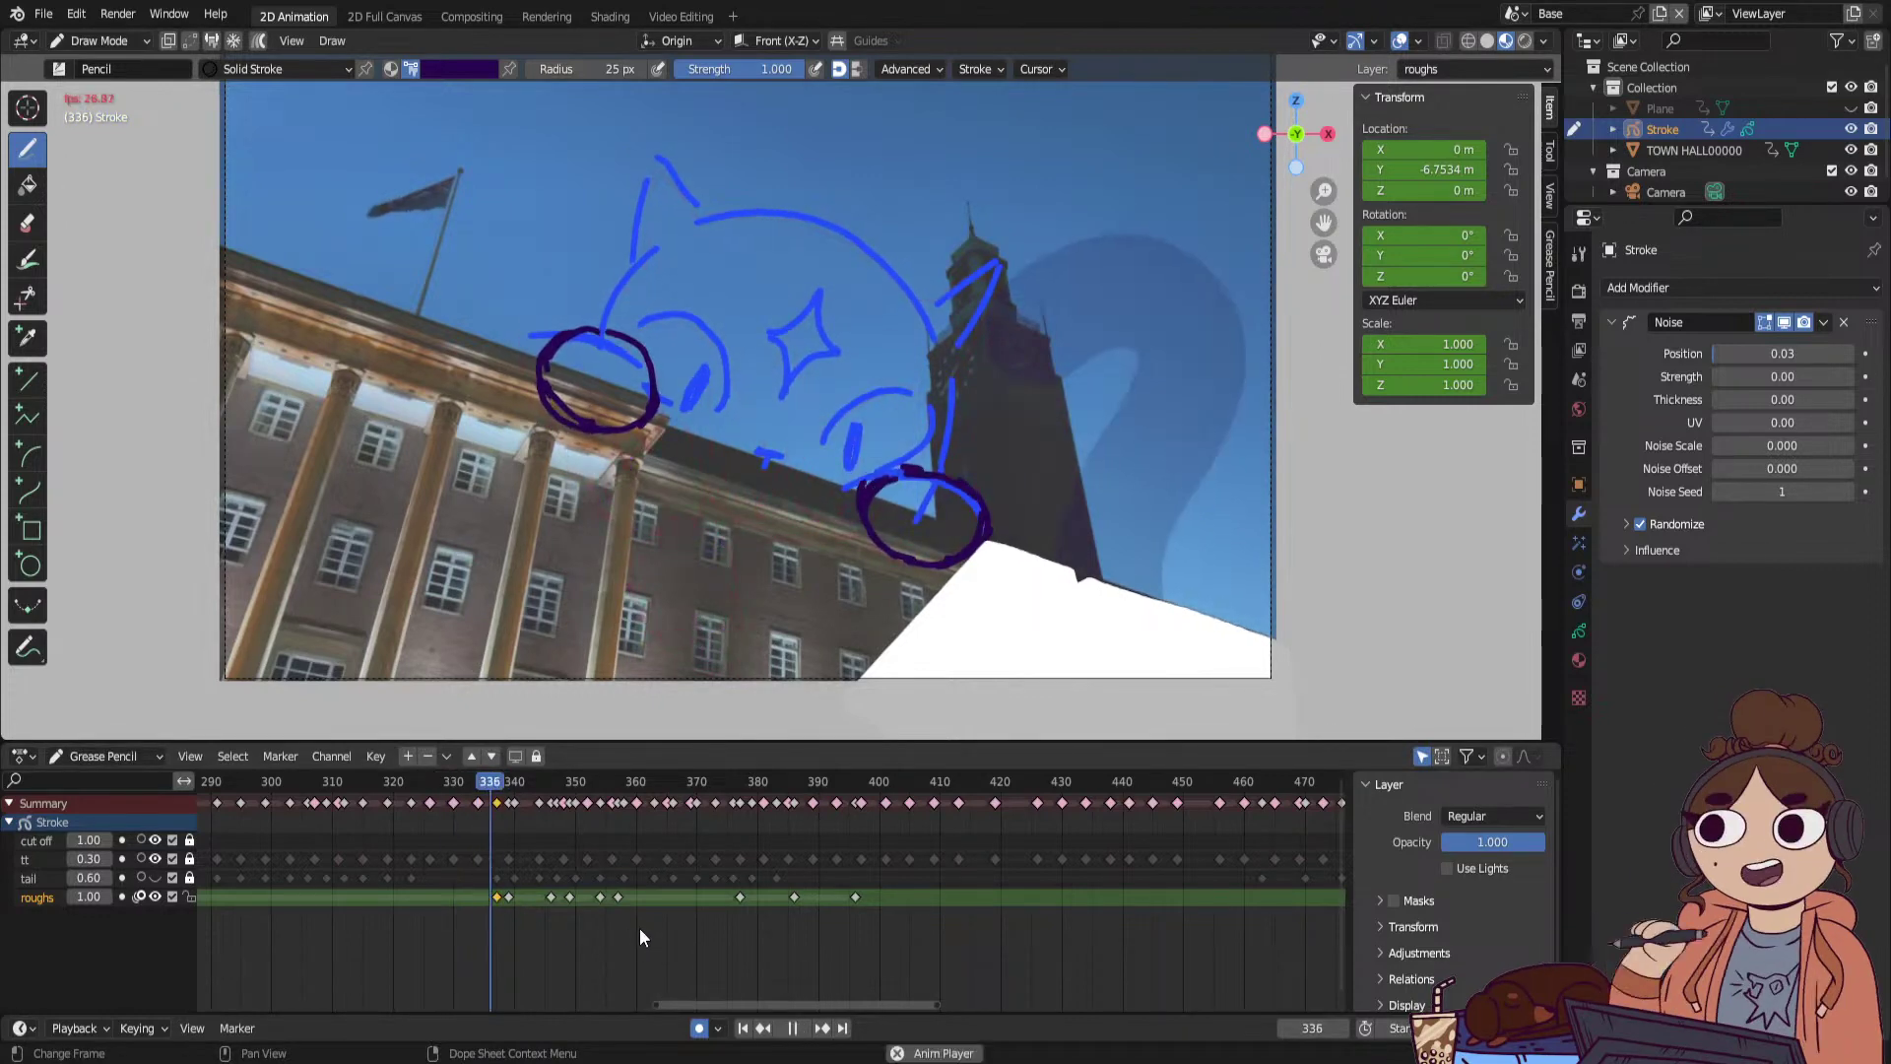
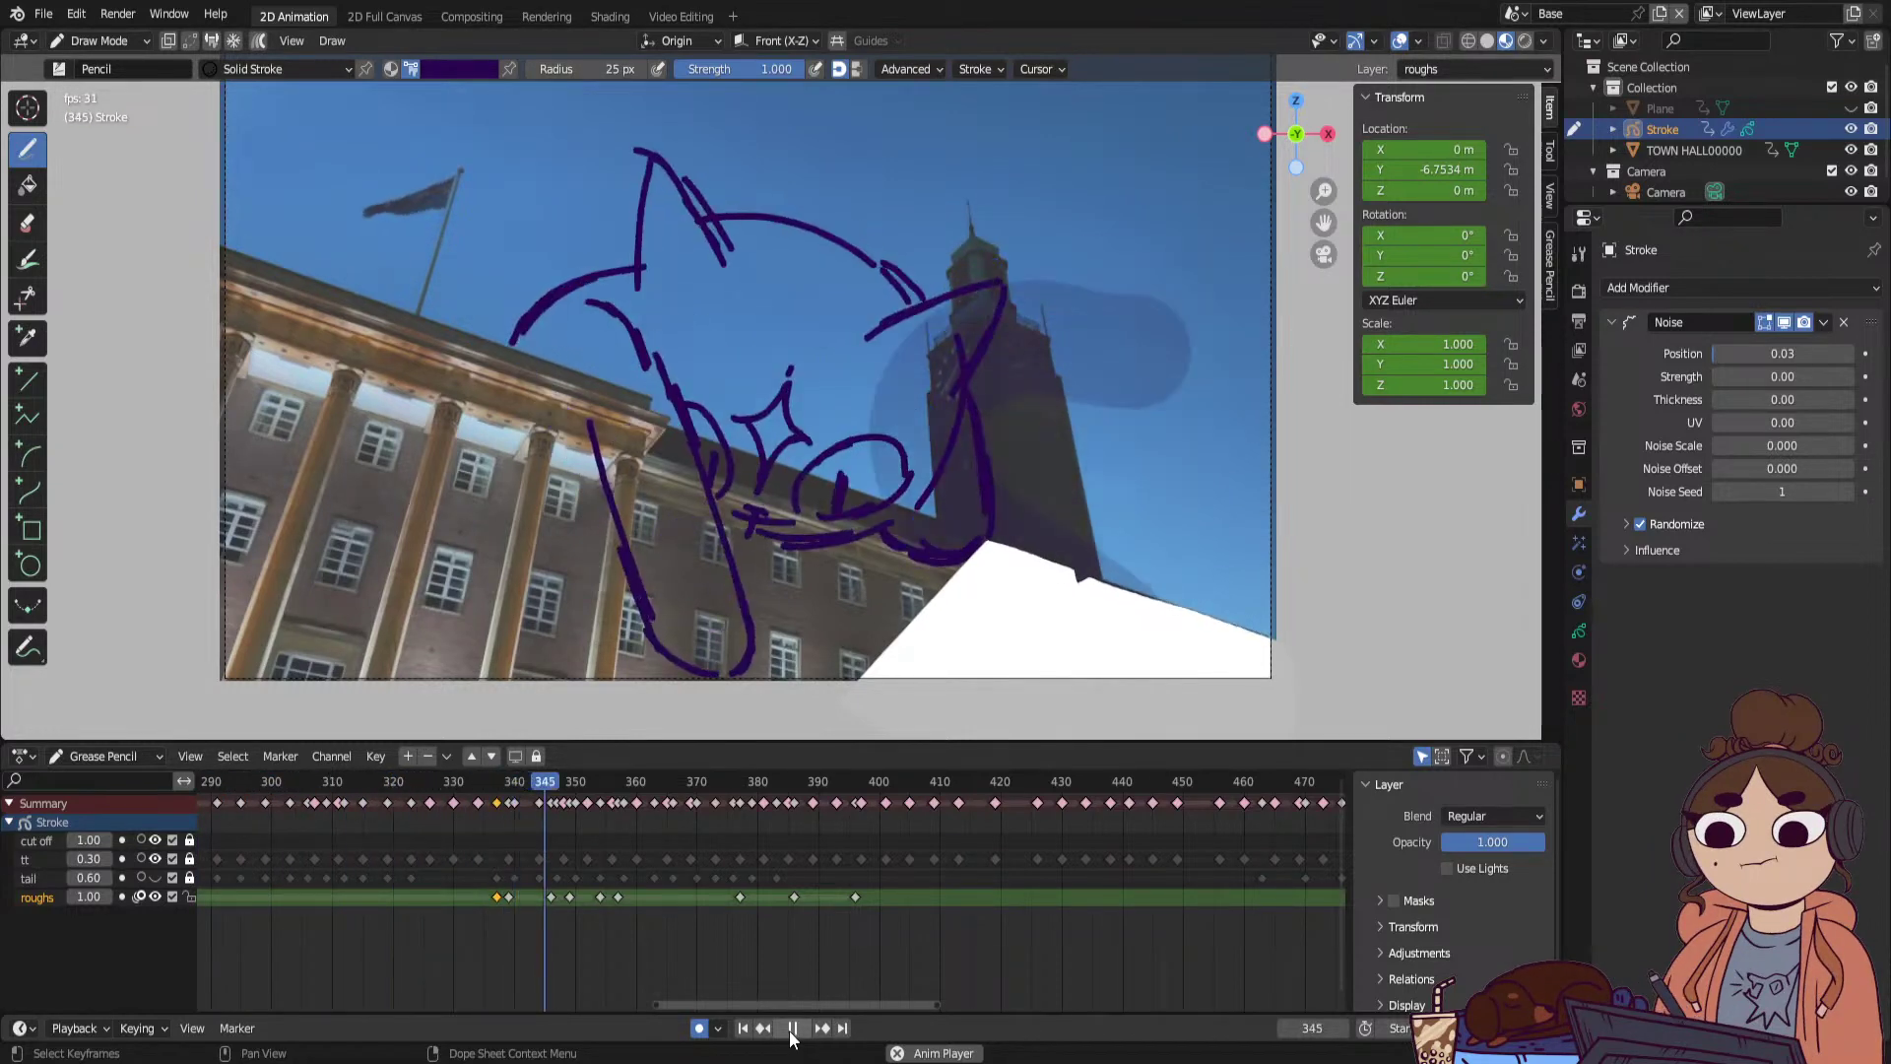
# Replay the sequence and shift the last three roughs keyframes 26 frames later, to about frames 403, 412 and 422.
pyautogui.click(790, 1028)
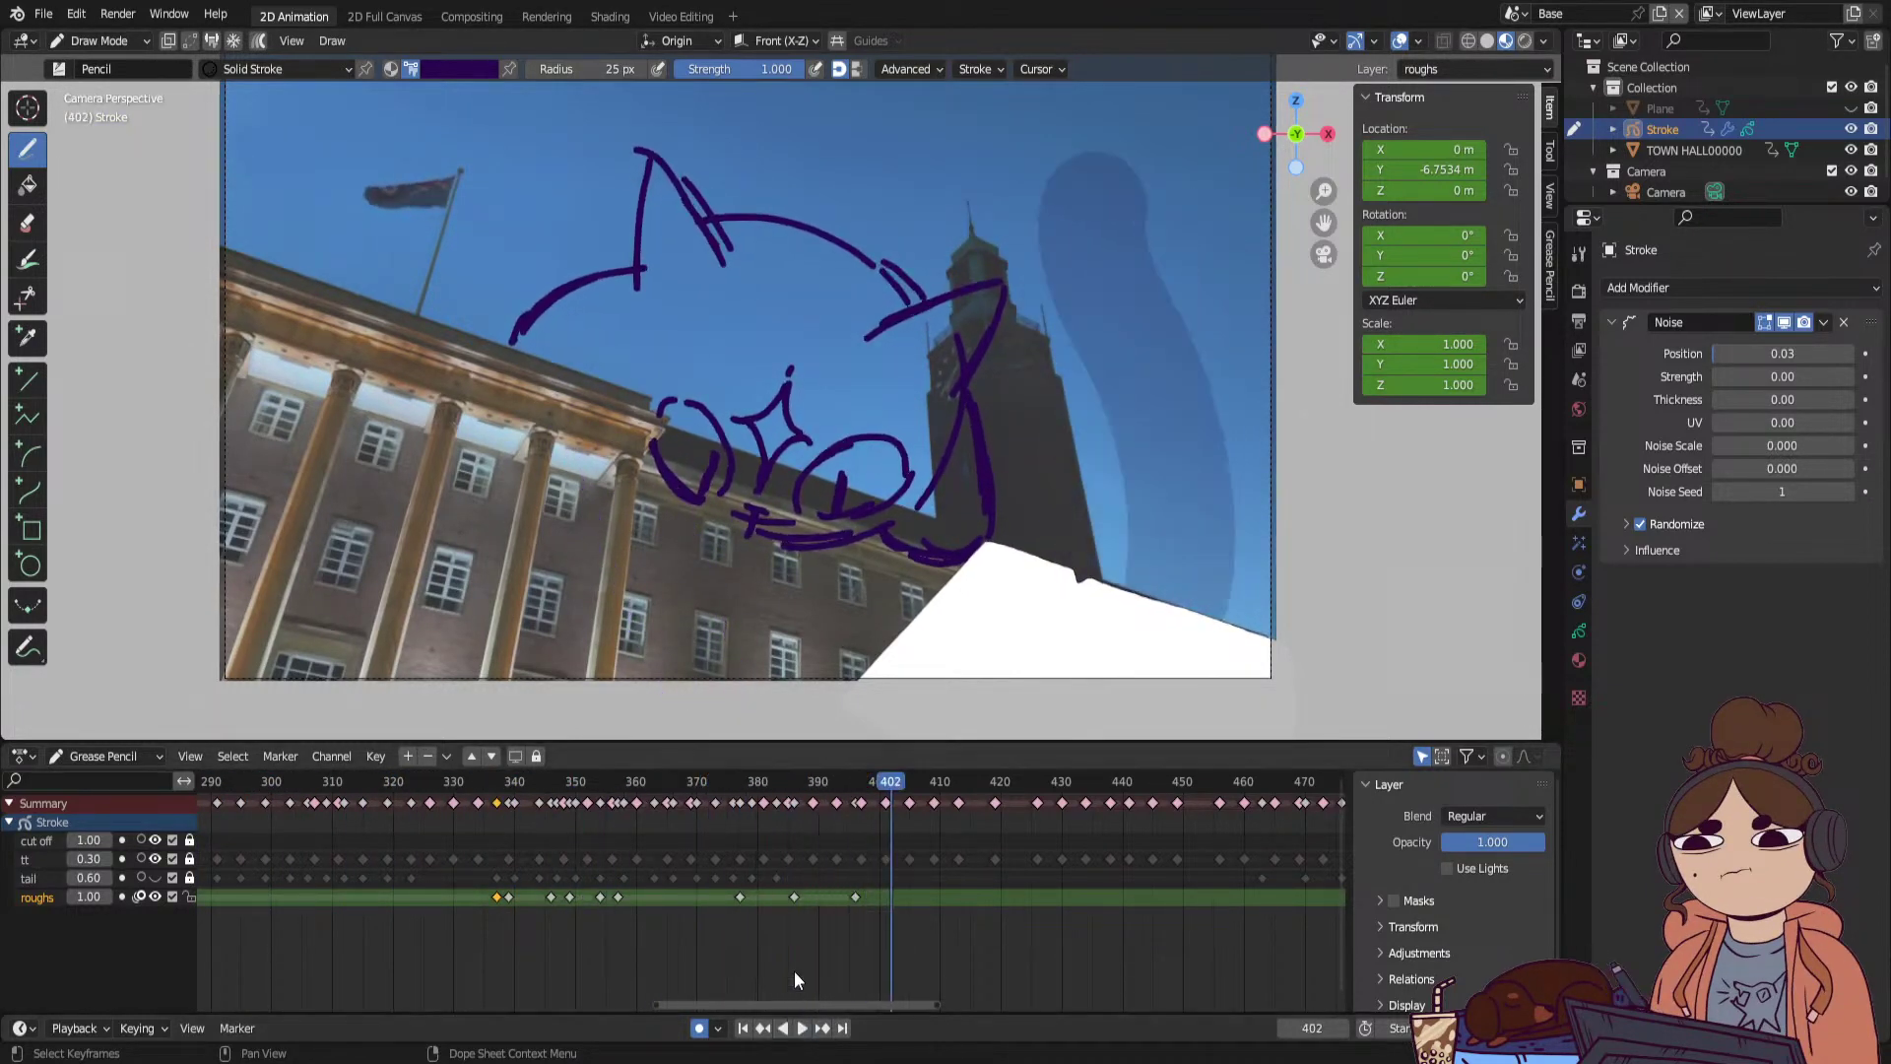
pyautogui.moveTo(603, 784); pyautogui.dragTo(508, 785)
pyautogui.press('space')
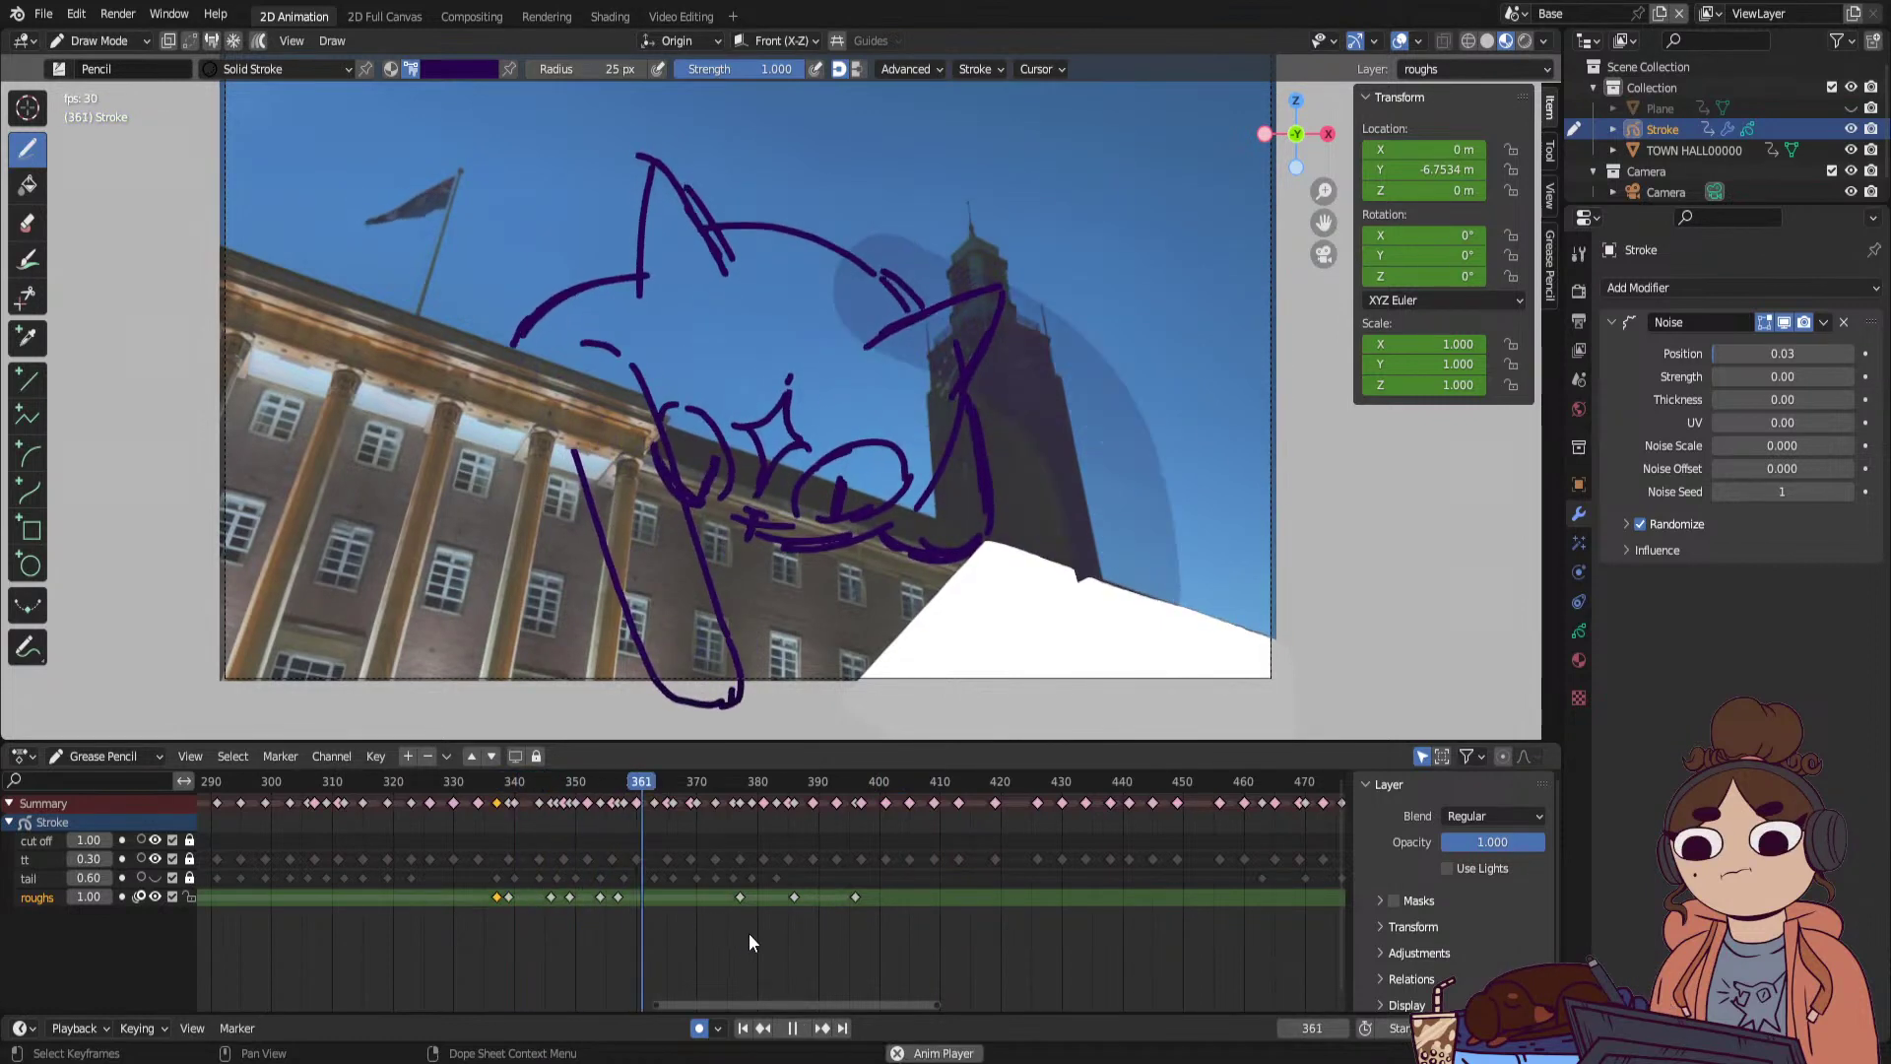
pyautogui.press('space')
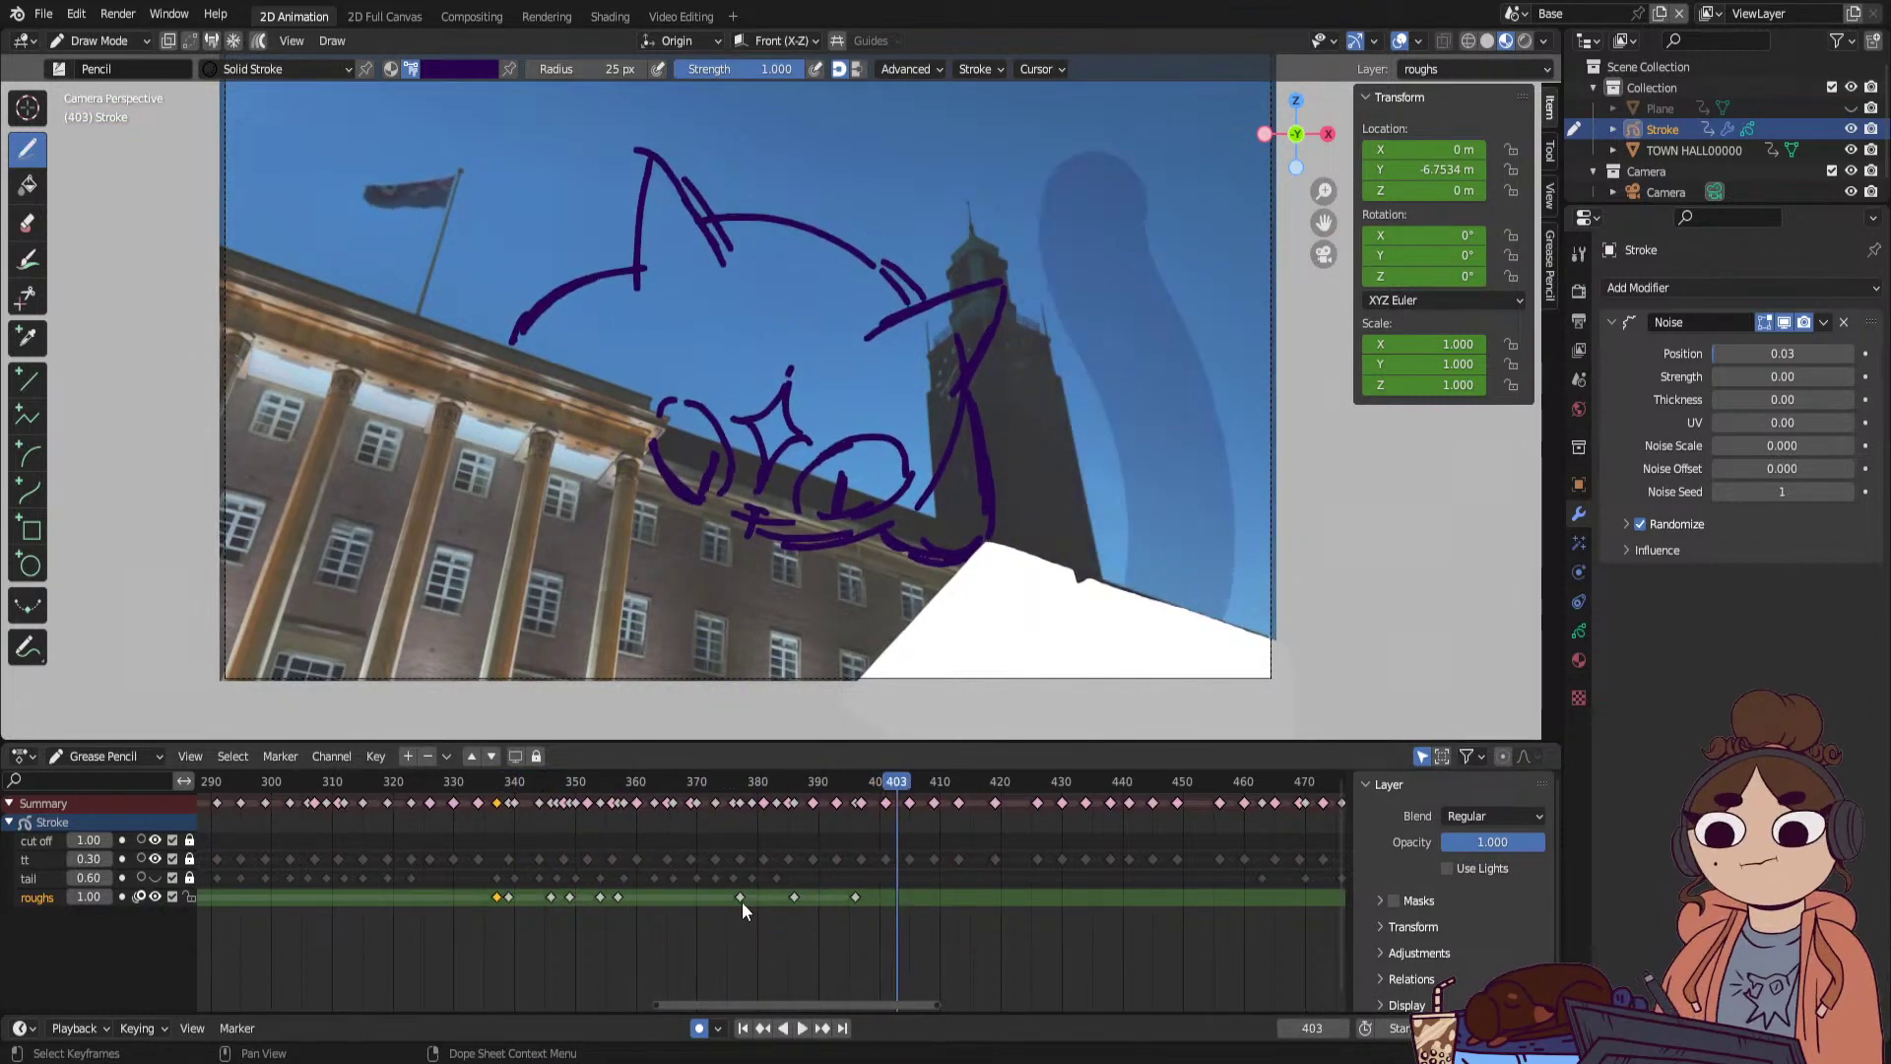
pyautogui.moveTo(741, 901); pyautogui.dragTo(1022, 894)
pyautogui.click(1083, 894)
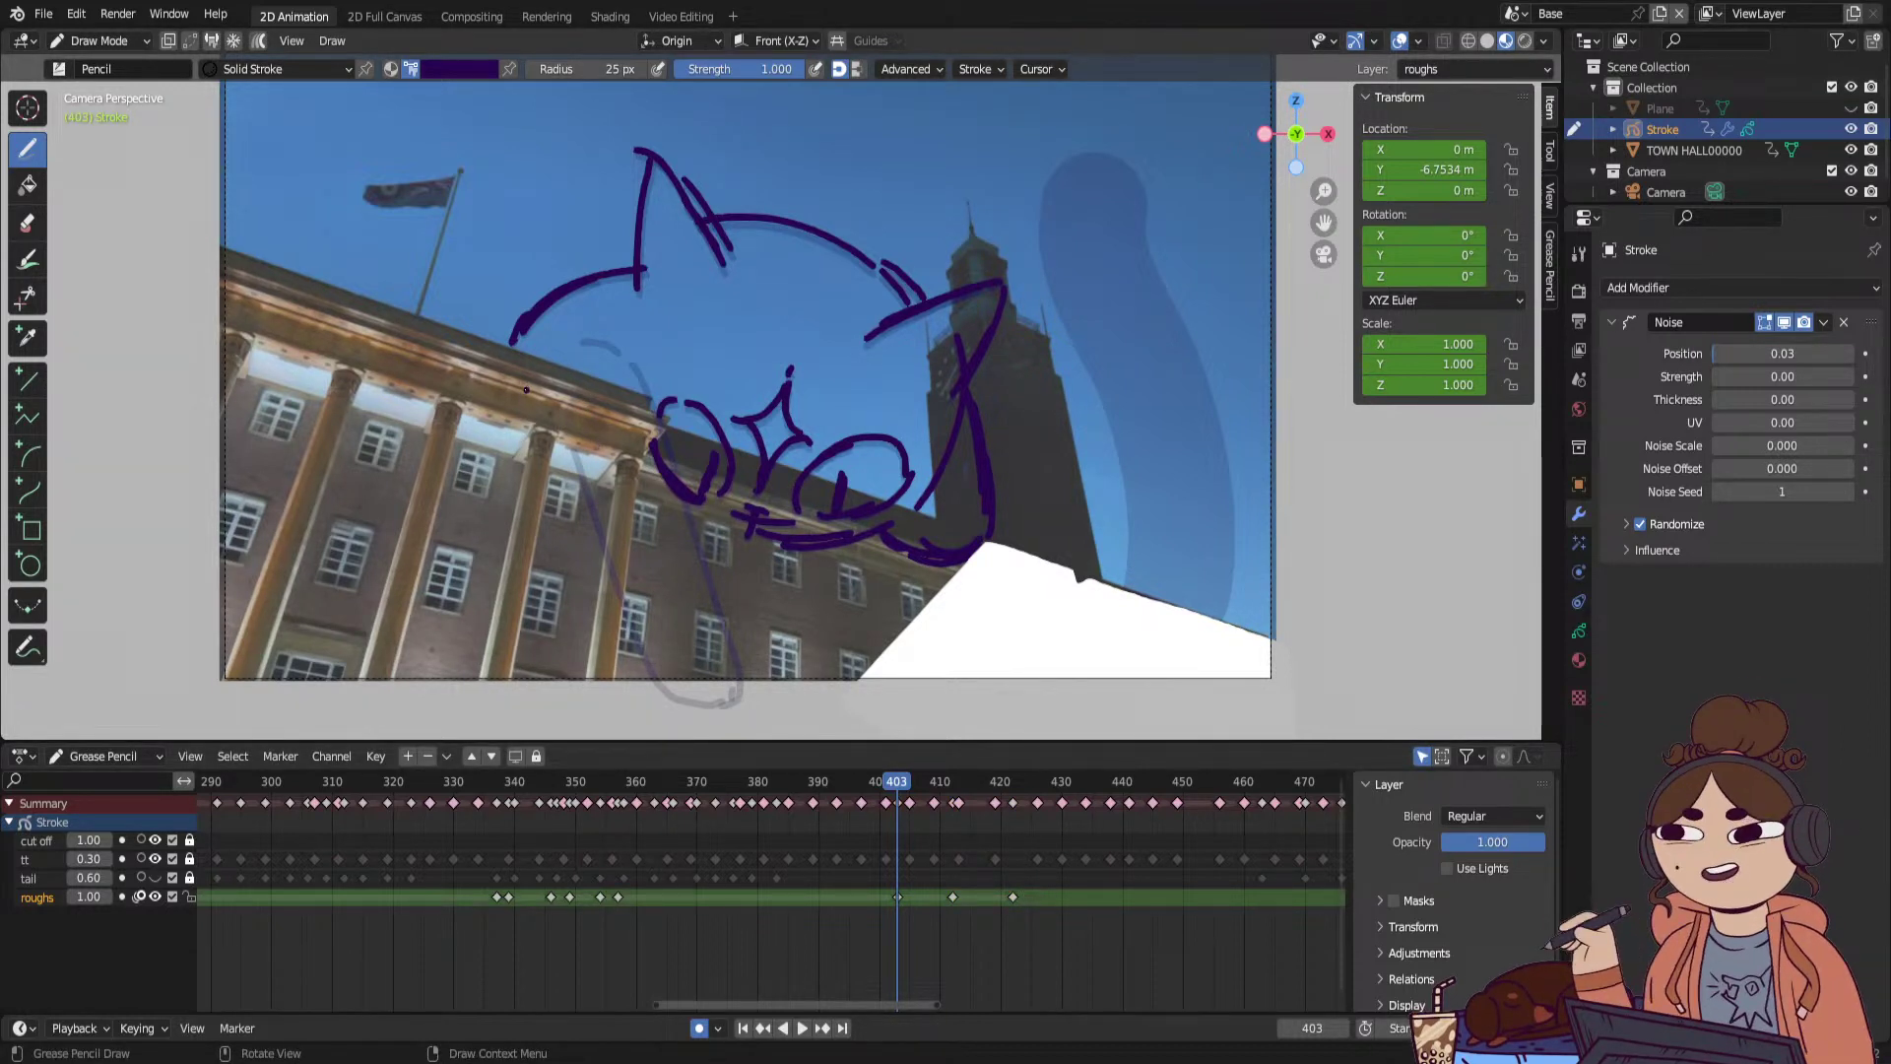
# Draw the foreleg at frame 403, swung slightly outward from the onion-skinned previous pose.
pyautogui.moveTo(526, 390)
pyautogui.mouseDown()
pyautogui.moveTo(479, 562)
pyautogui.moveTo(483, 663)
pyautogui.mouseUp()
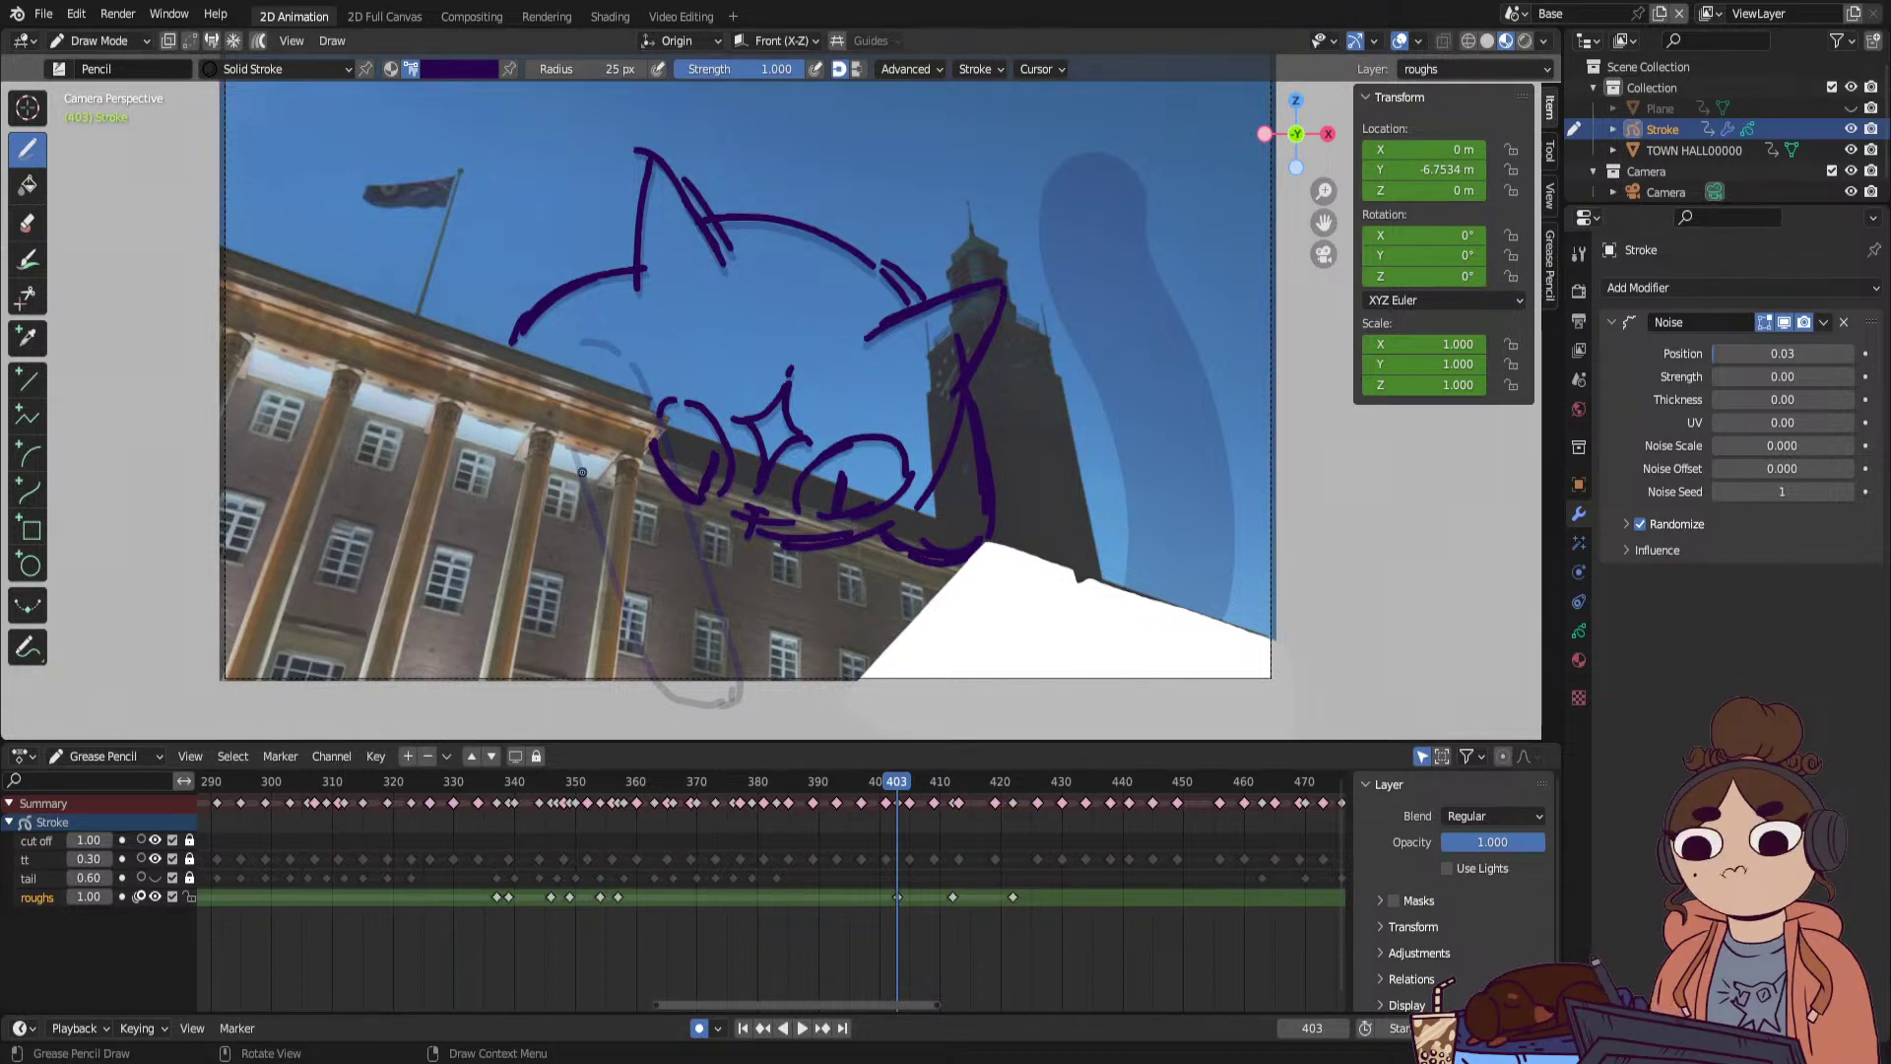
pyautogui.moveTo(573, 591)
pyautogui.mouseDown()
pyautogui.moveTo(589, 657)
pyautogui.moveTo(650, 713)
pyautogui.mouseUp()
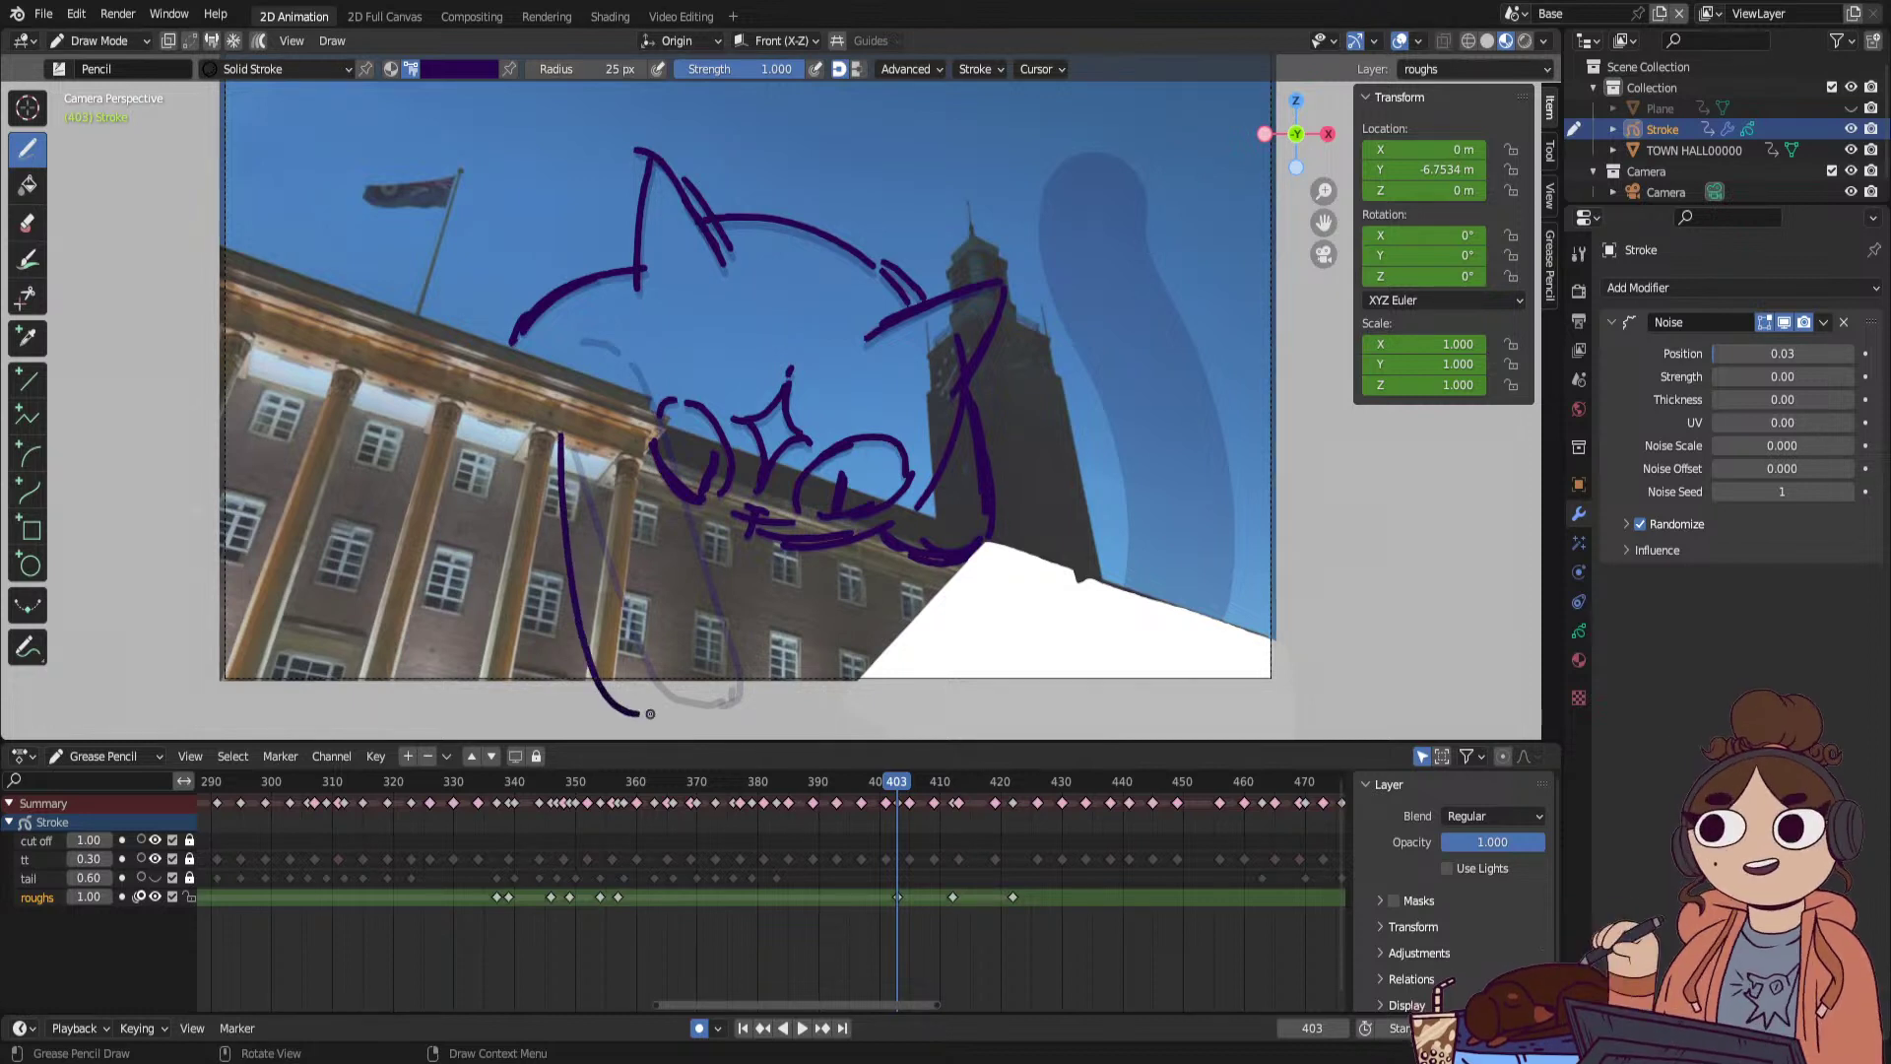
pyautogui.moveTo(572, 348); pyautogui.dragTo(606, 355)
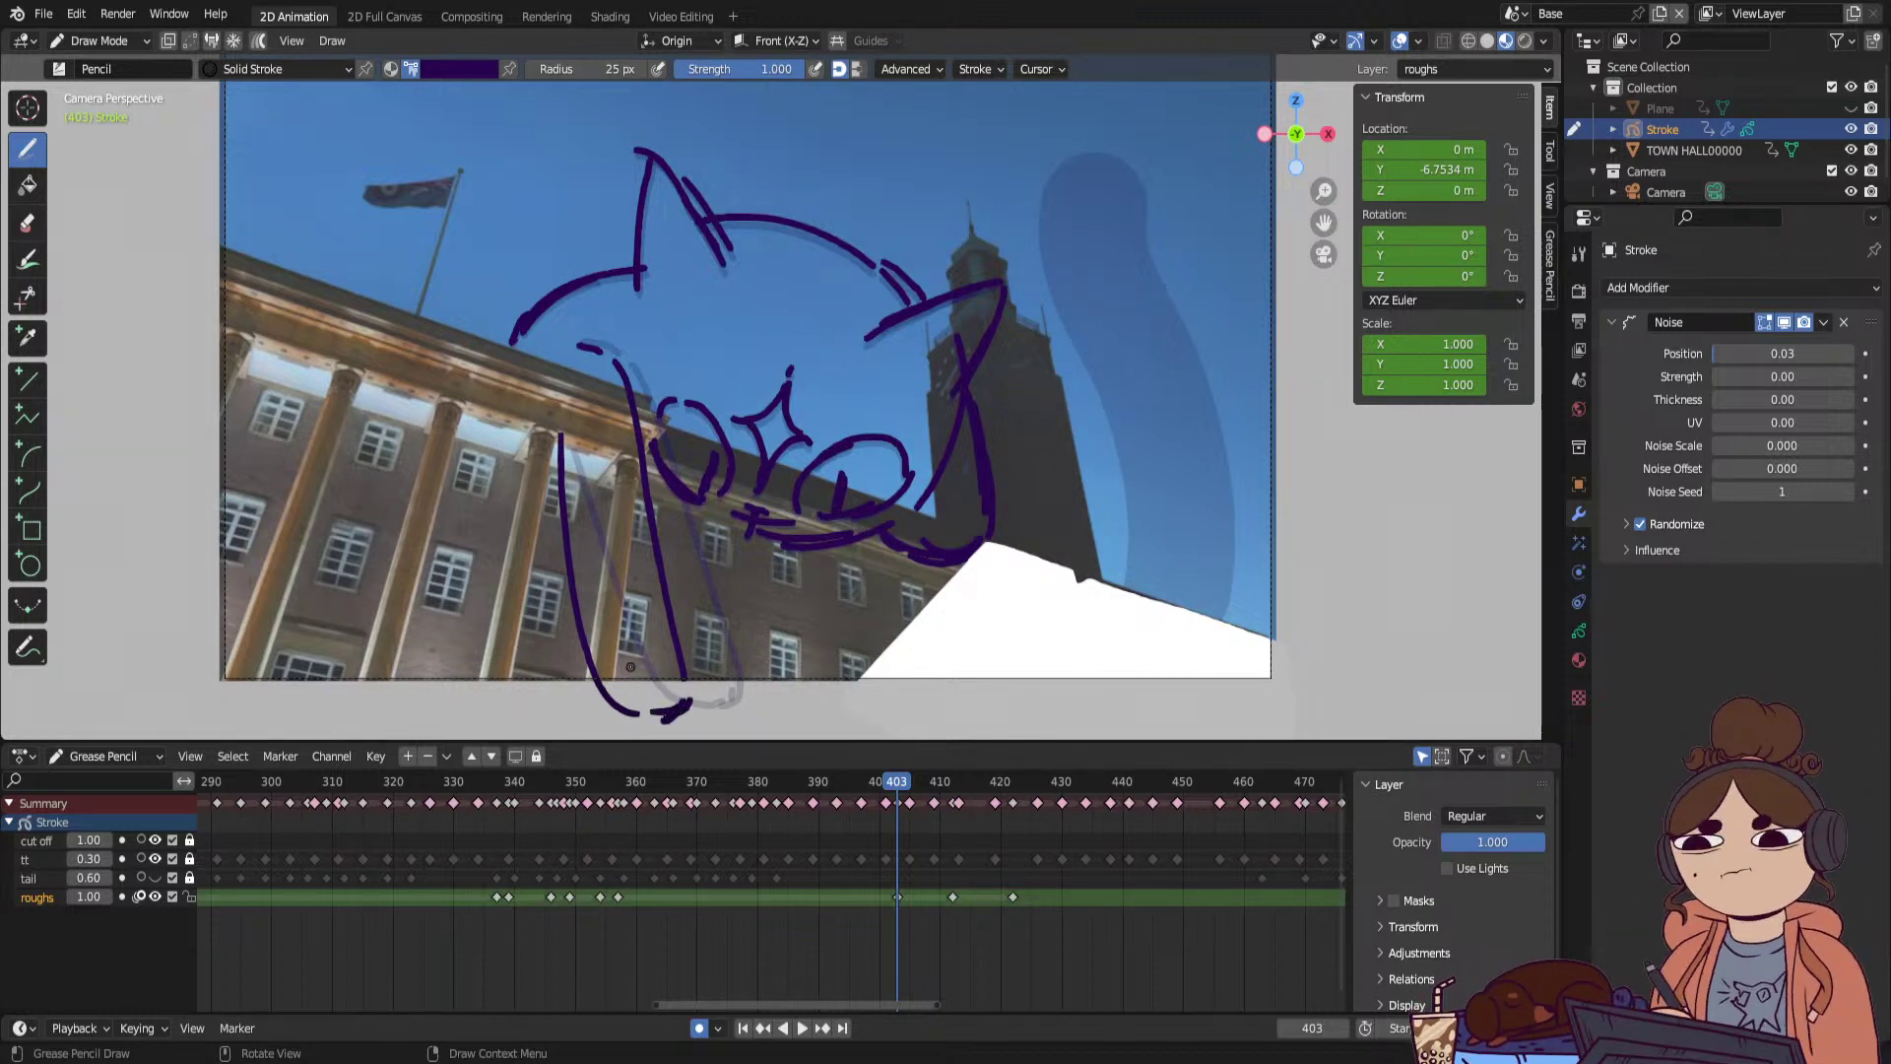
# In Sculpt Mode, nudge the lower foreleg and the head strokes slightly at frame 405.
pyautogui.moveTo(890, 788); pyautogui.dragTo(912, 812)
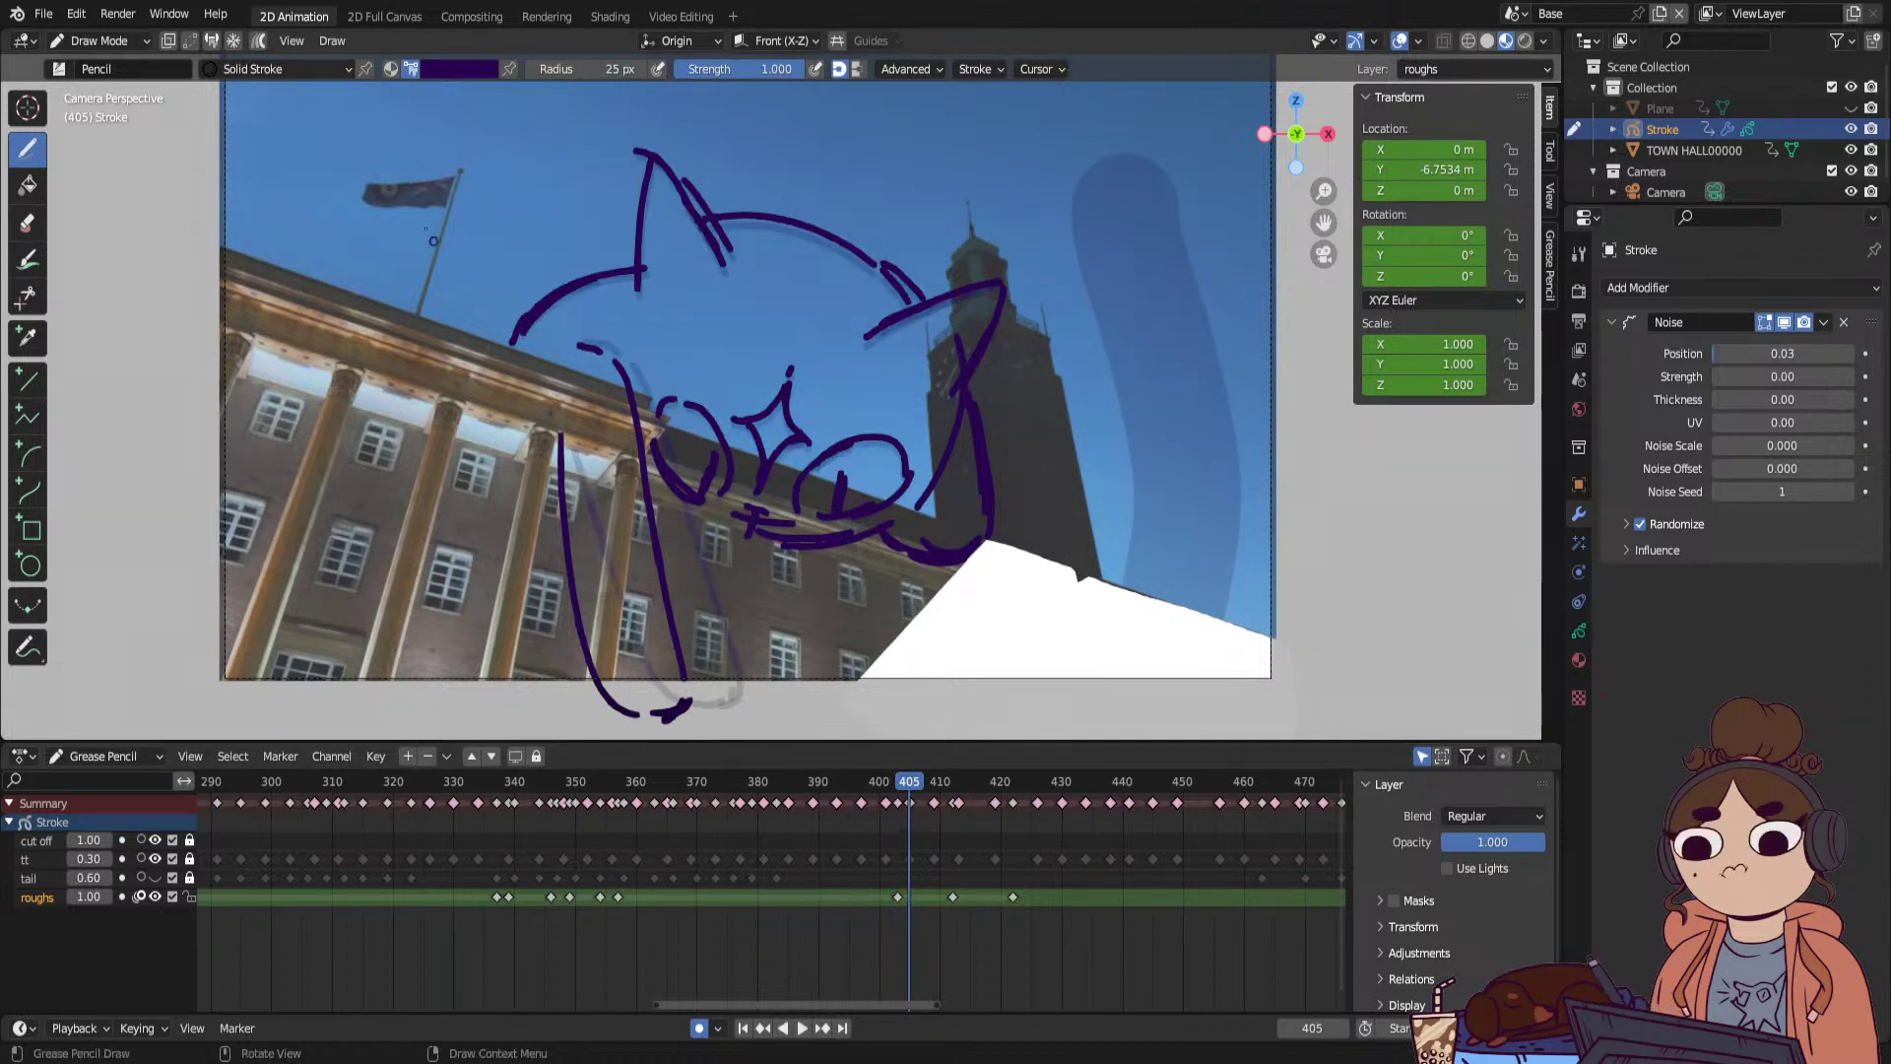
pyautogui.click(98, 41)
pyautogui.click(108, 102)
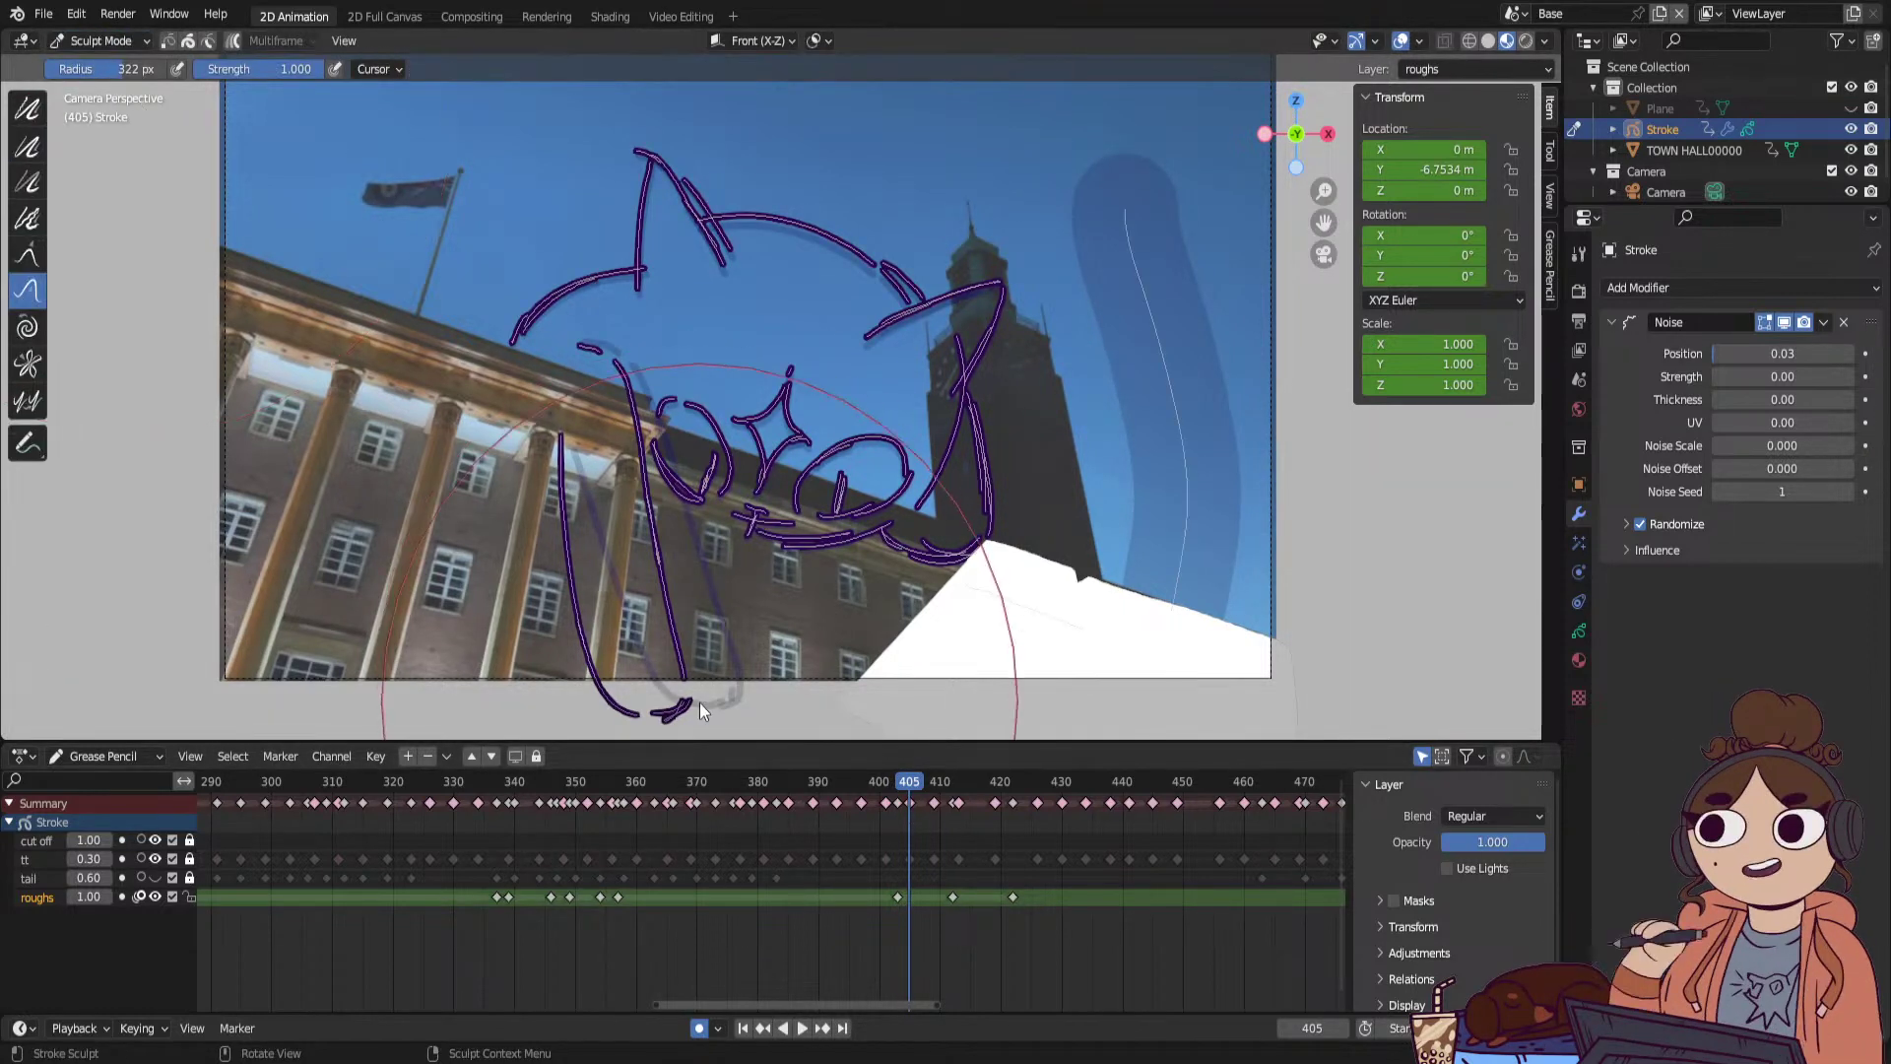
pyautogui.moveTo(691, 688); pyautogui.dragTo(700, 686)
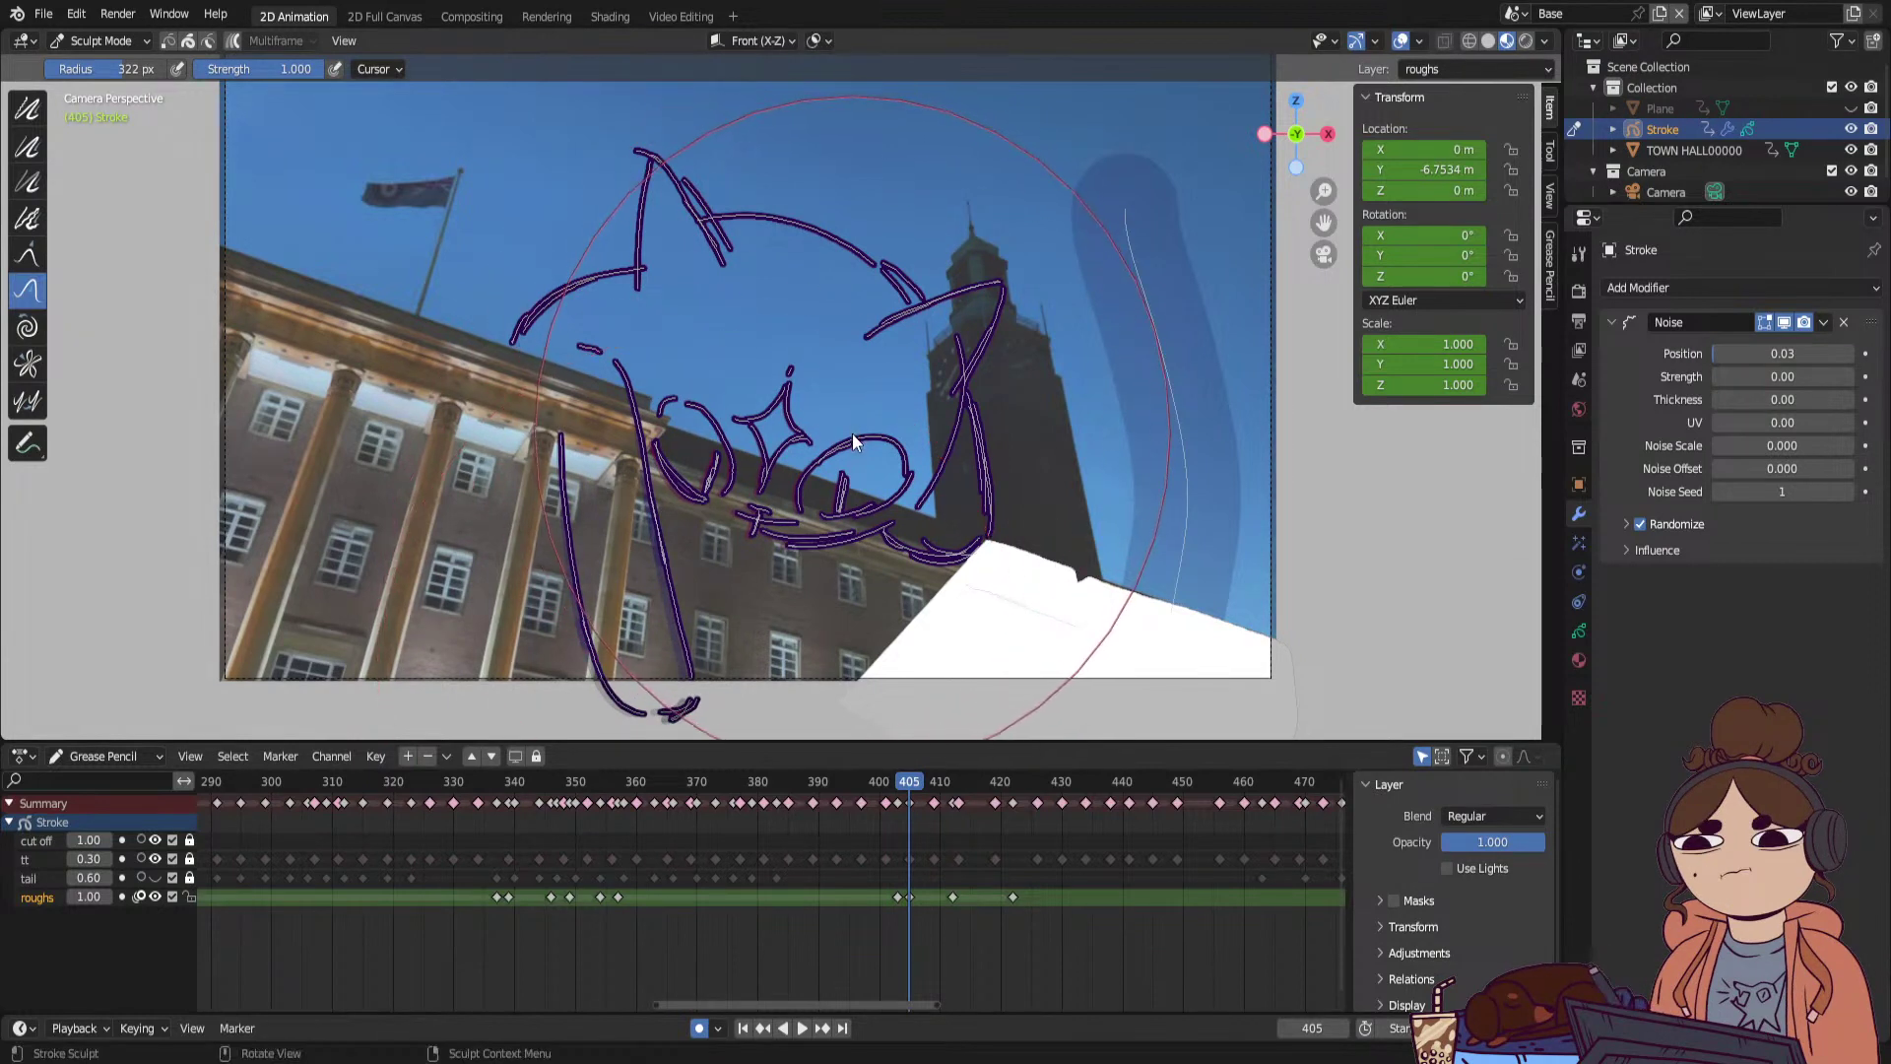
pyautogui.moveTo(853, 433); pyautogui.dragTo(847, 428)
pyautogui.moveTo(745, 206); pyautogui.dragTo(747, 213)
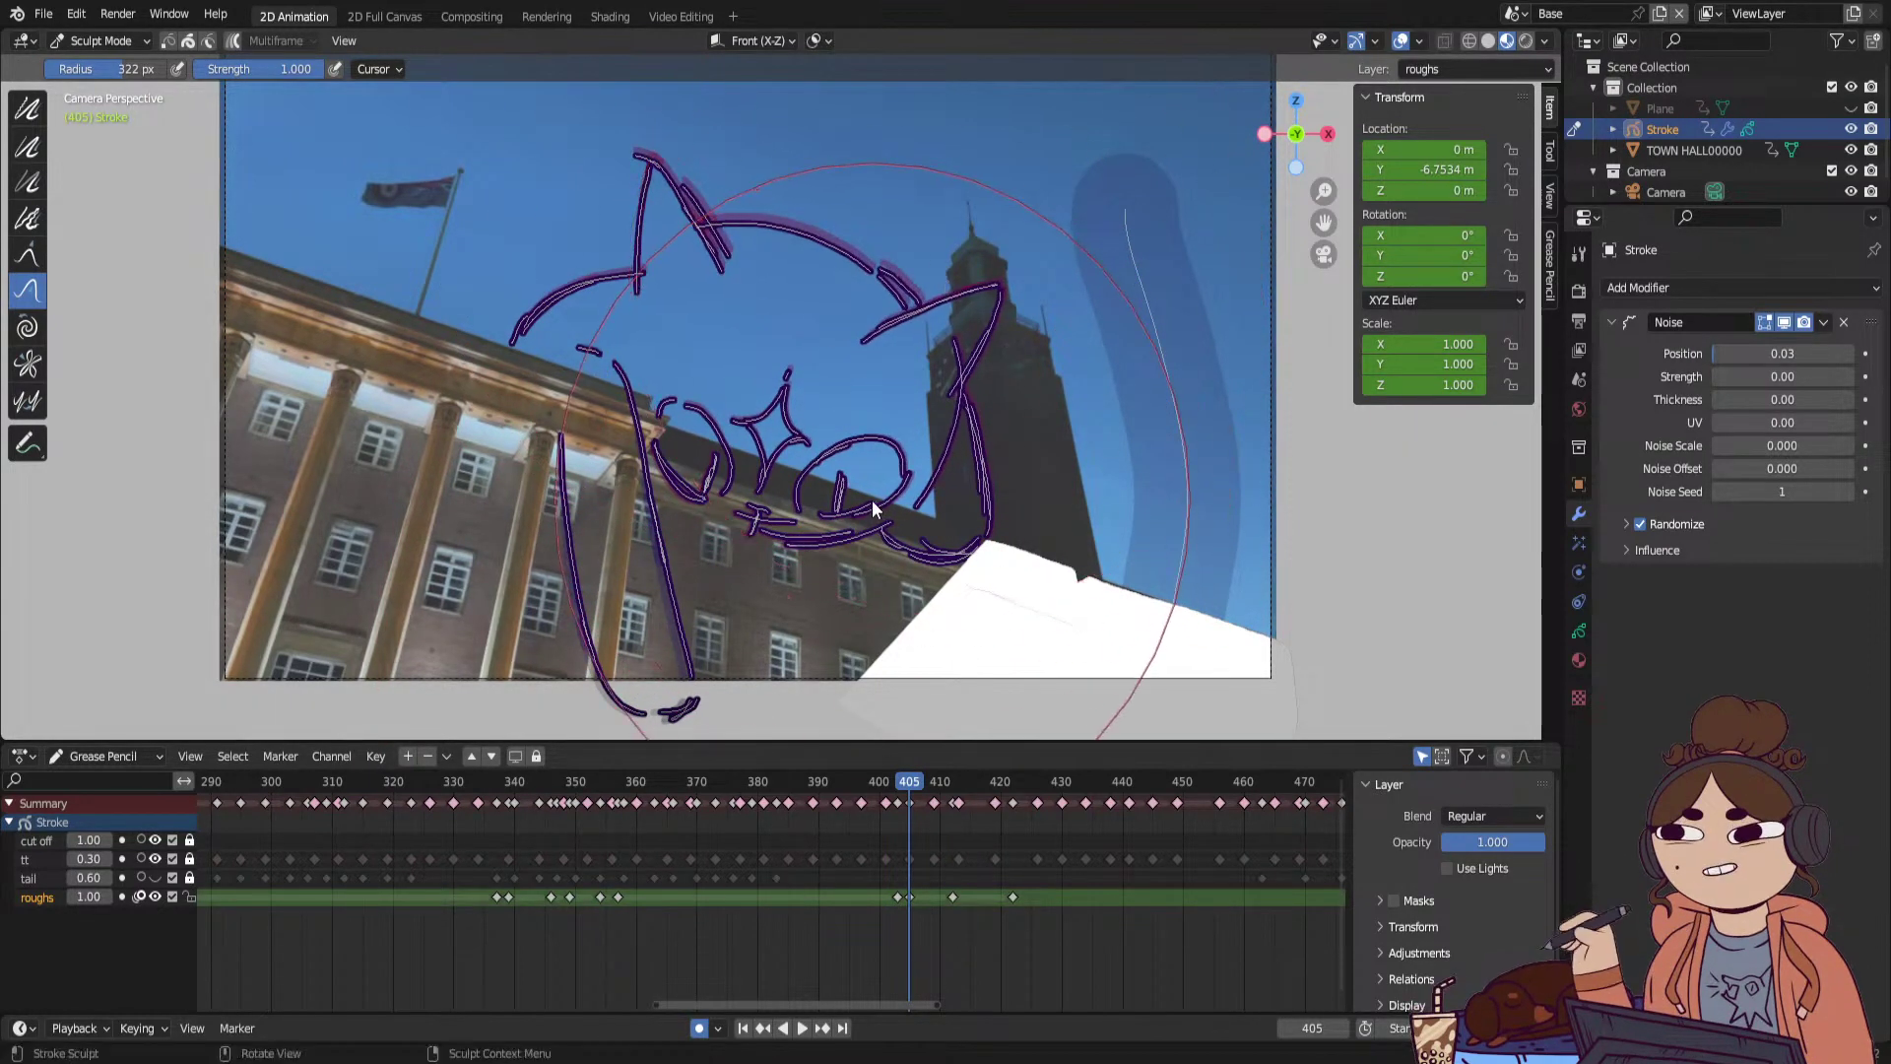
pyautogui.moveTo(873, 500); pyautogui.dragTo(869, 505)
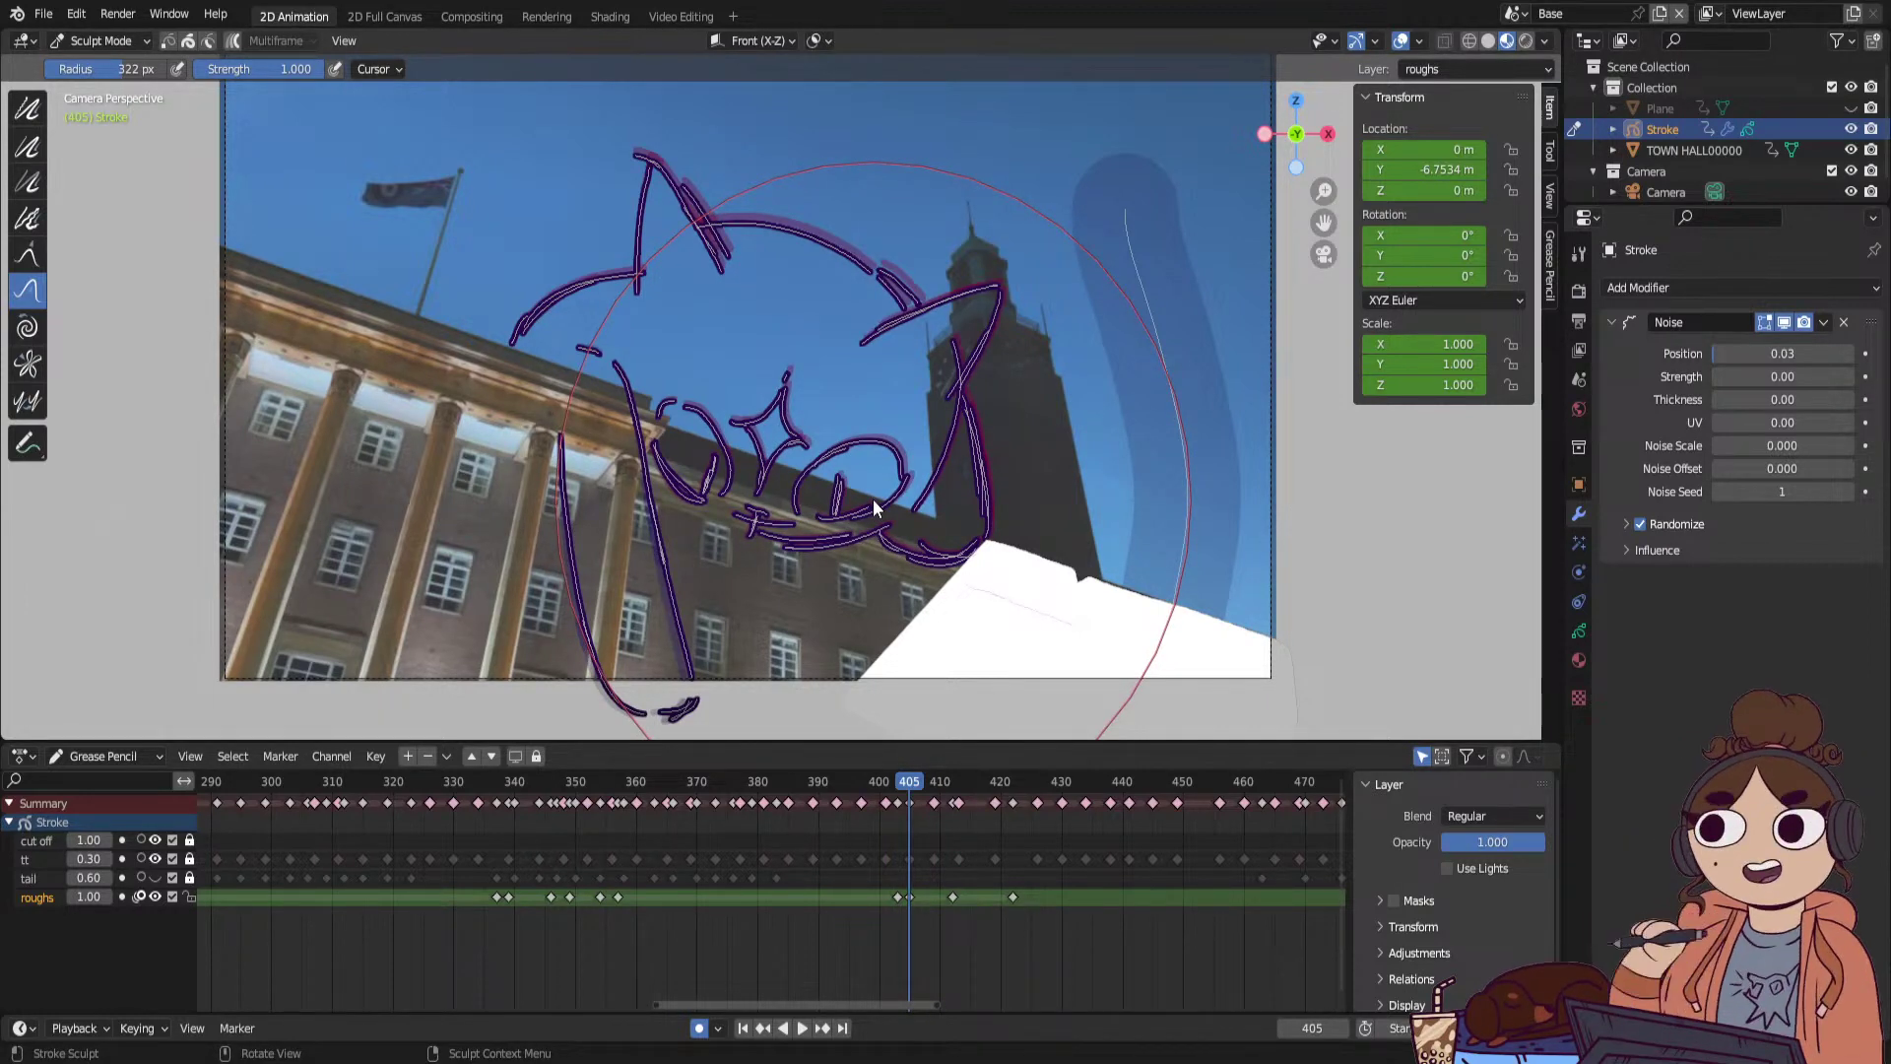
# Nudge the foreleg and head strokes again at frame 407 and scrub back to compare with the preceding frames.
pyautogui.press('space')
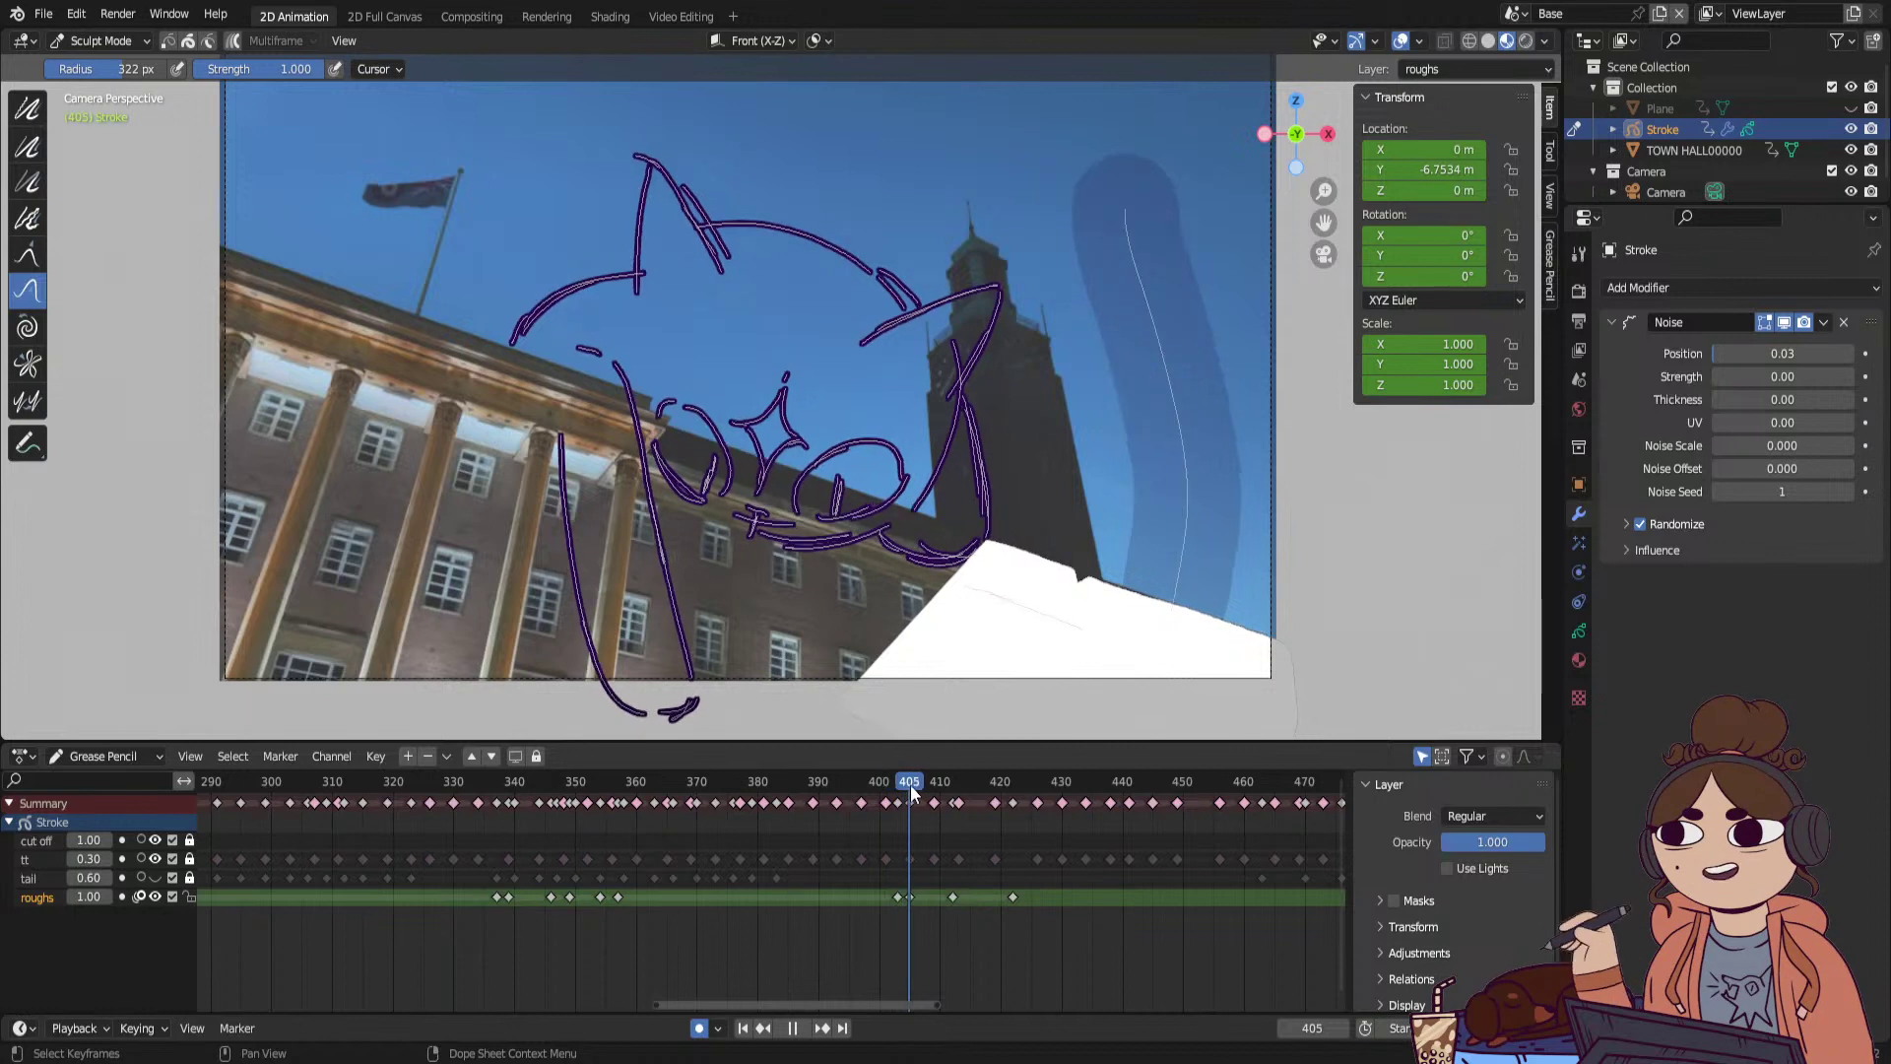
pyautogui.press('space')
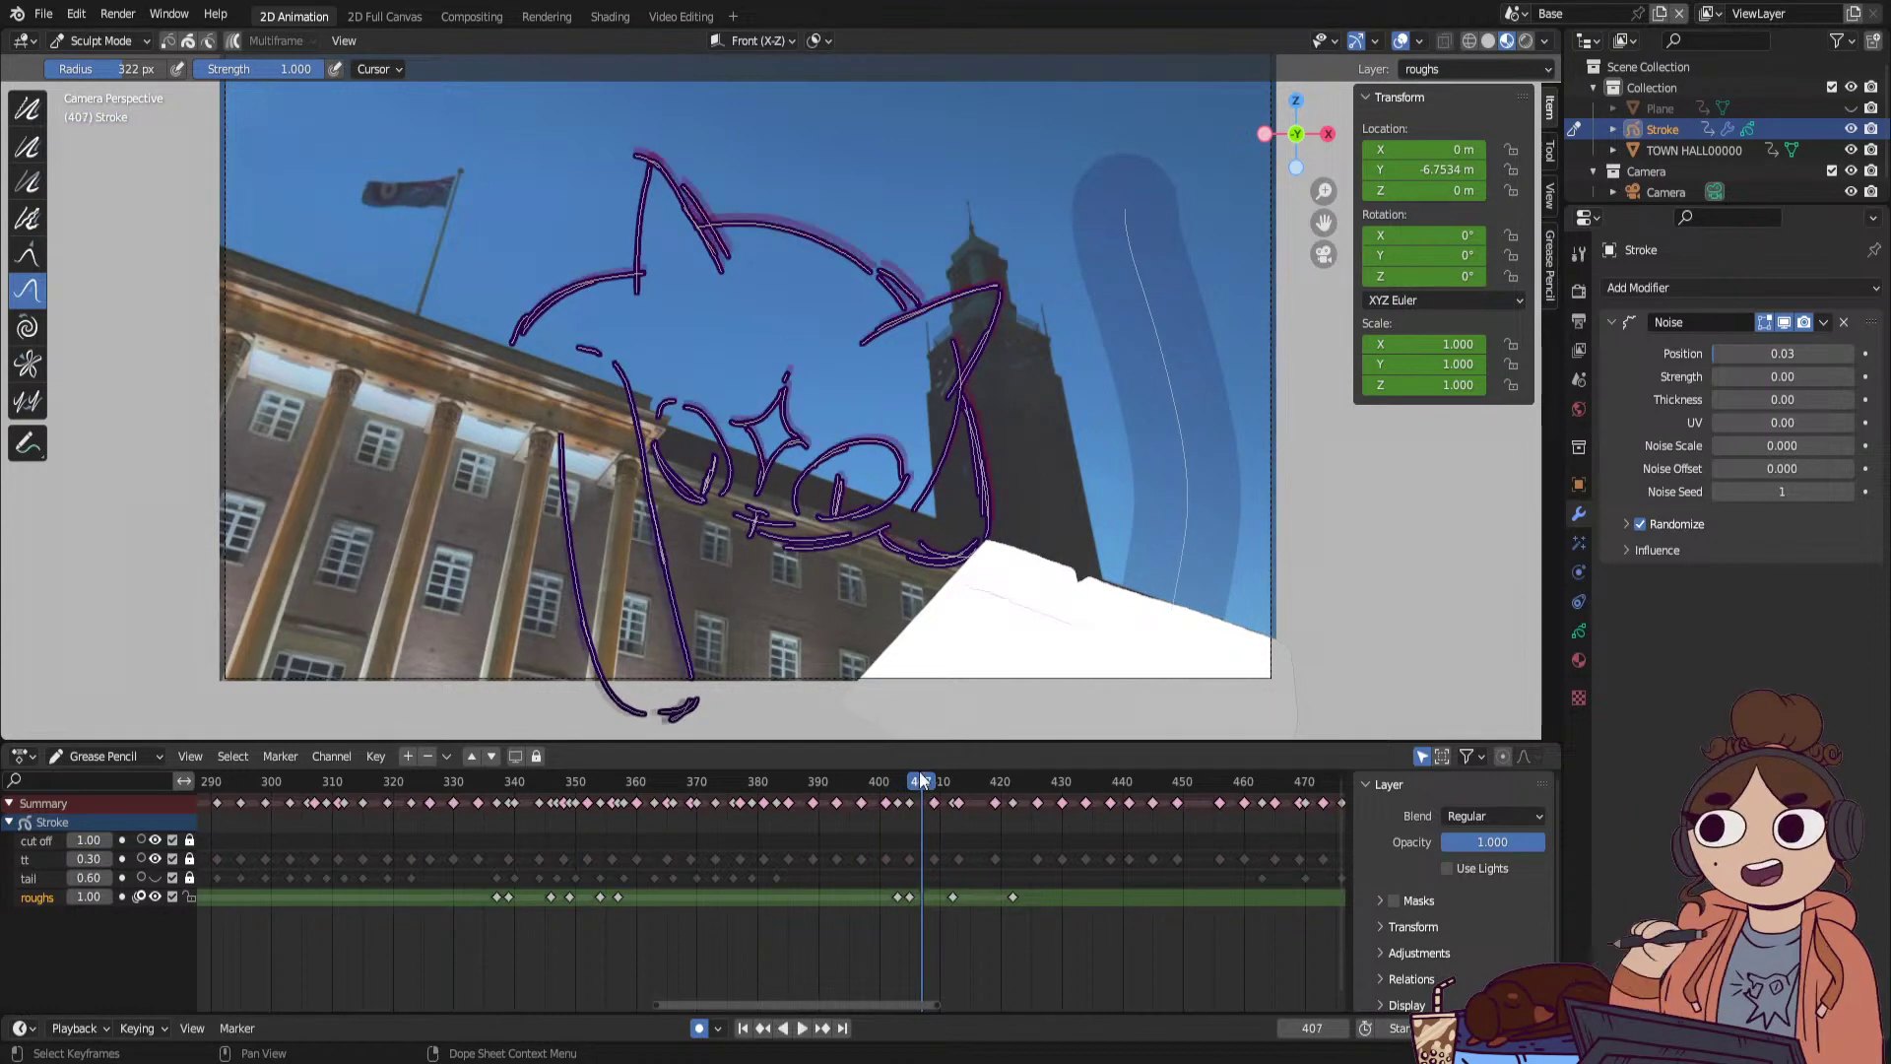
pyautogui.moveTo(683, 691)
pyautogui.mouseDown()
pyautogui.moveTo(654, 676)
pyautogui.moveTo(889, 508)
pyautogui.mouseUp()
pyautogui.press('space')
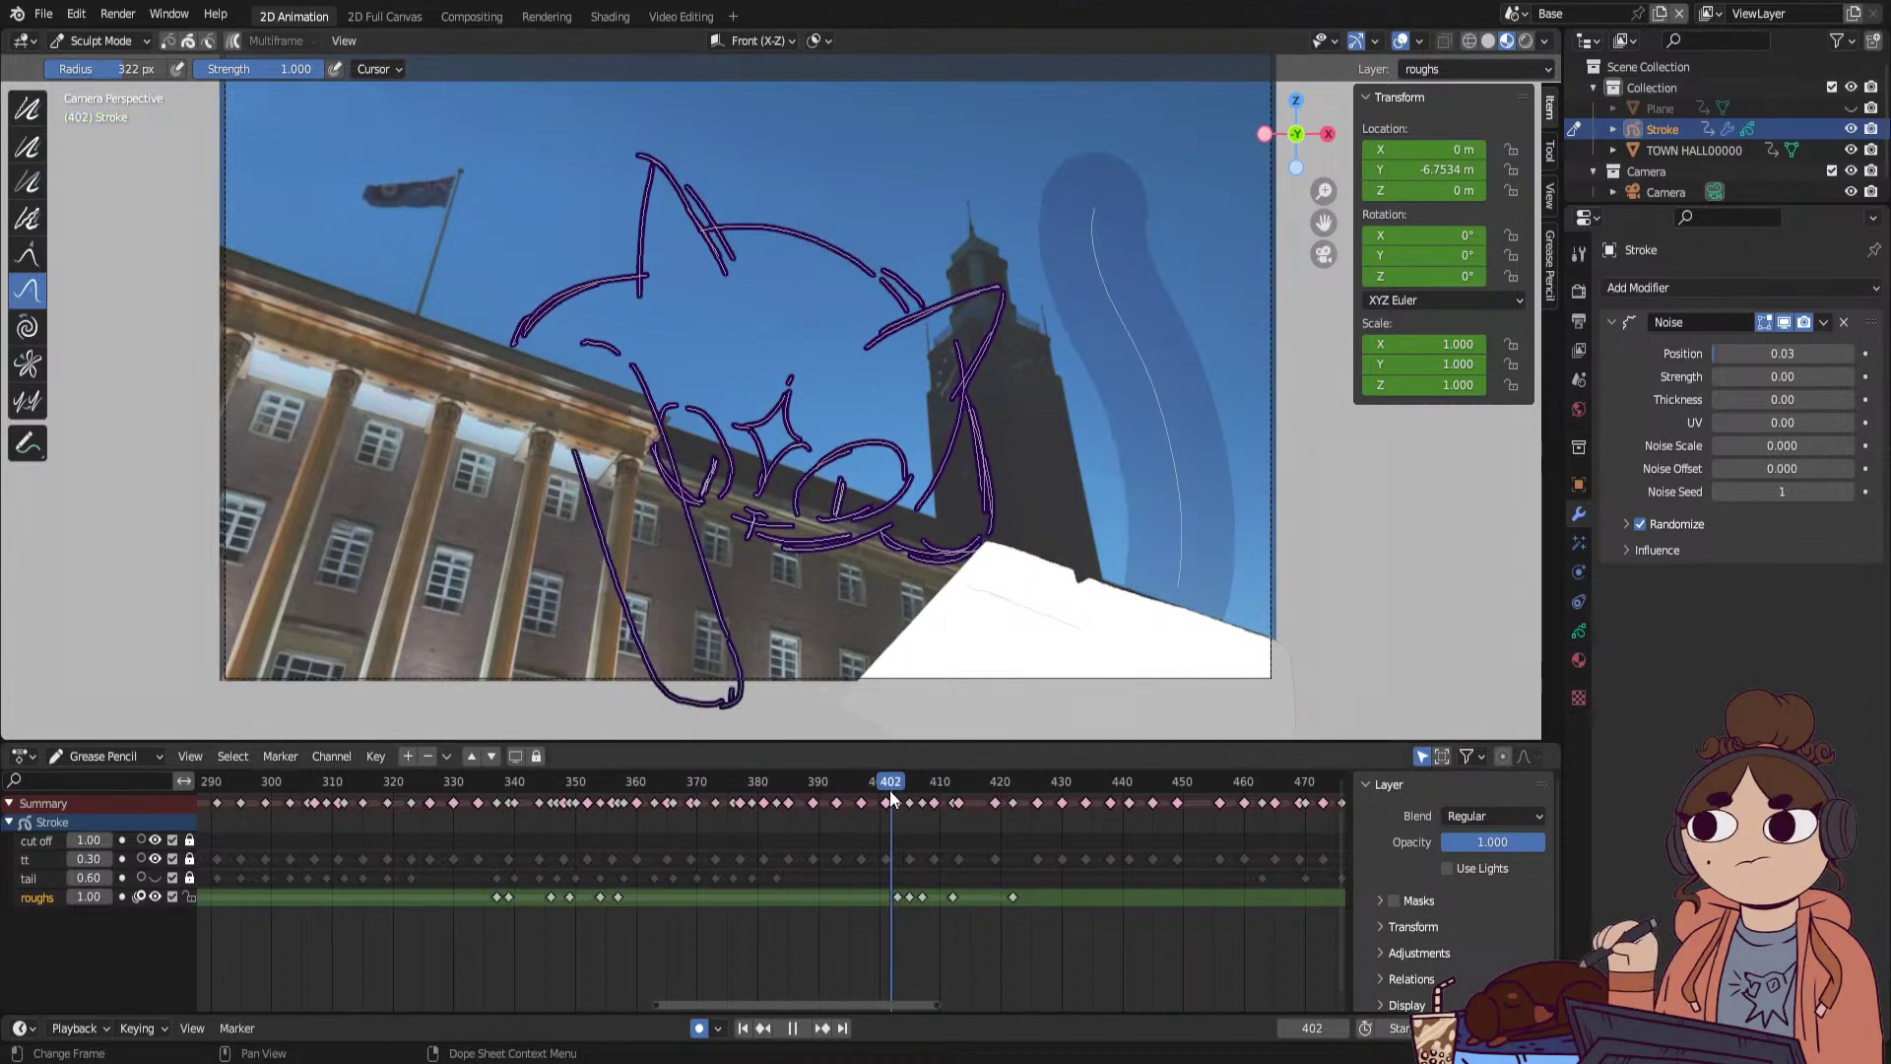
# Review frames 405 to 407 and shift the last two roughs keyframes 22 frames later, to about frames 434 and 444.
pyautogui.moveTo(911, 803)
pyautogui.mouseDown()
pyautogui.moveTo(935, 805)
pyautogui.moveTo(921, 801)
pyautogui.mouseUp()
pyautogui.press('space')
pyautogui.click(927, 896)
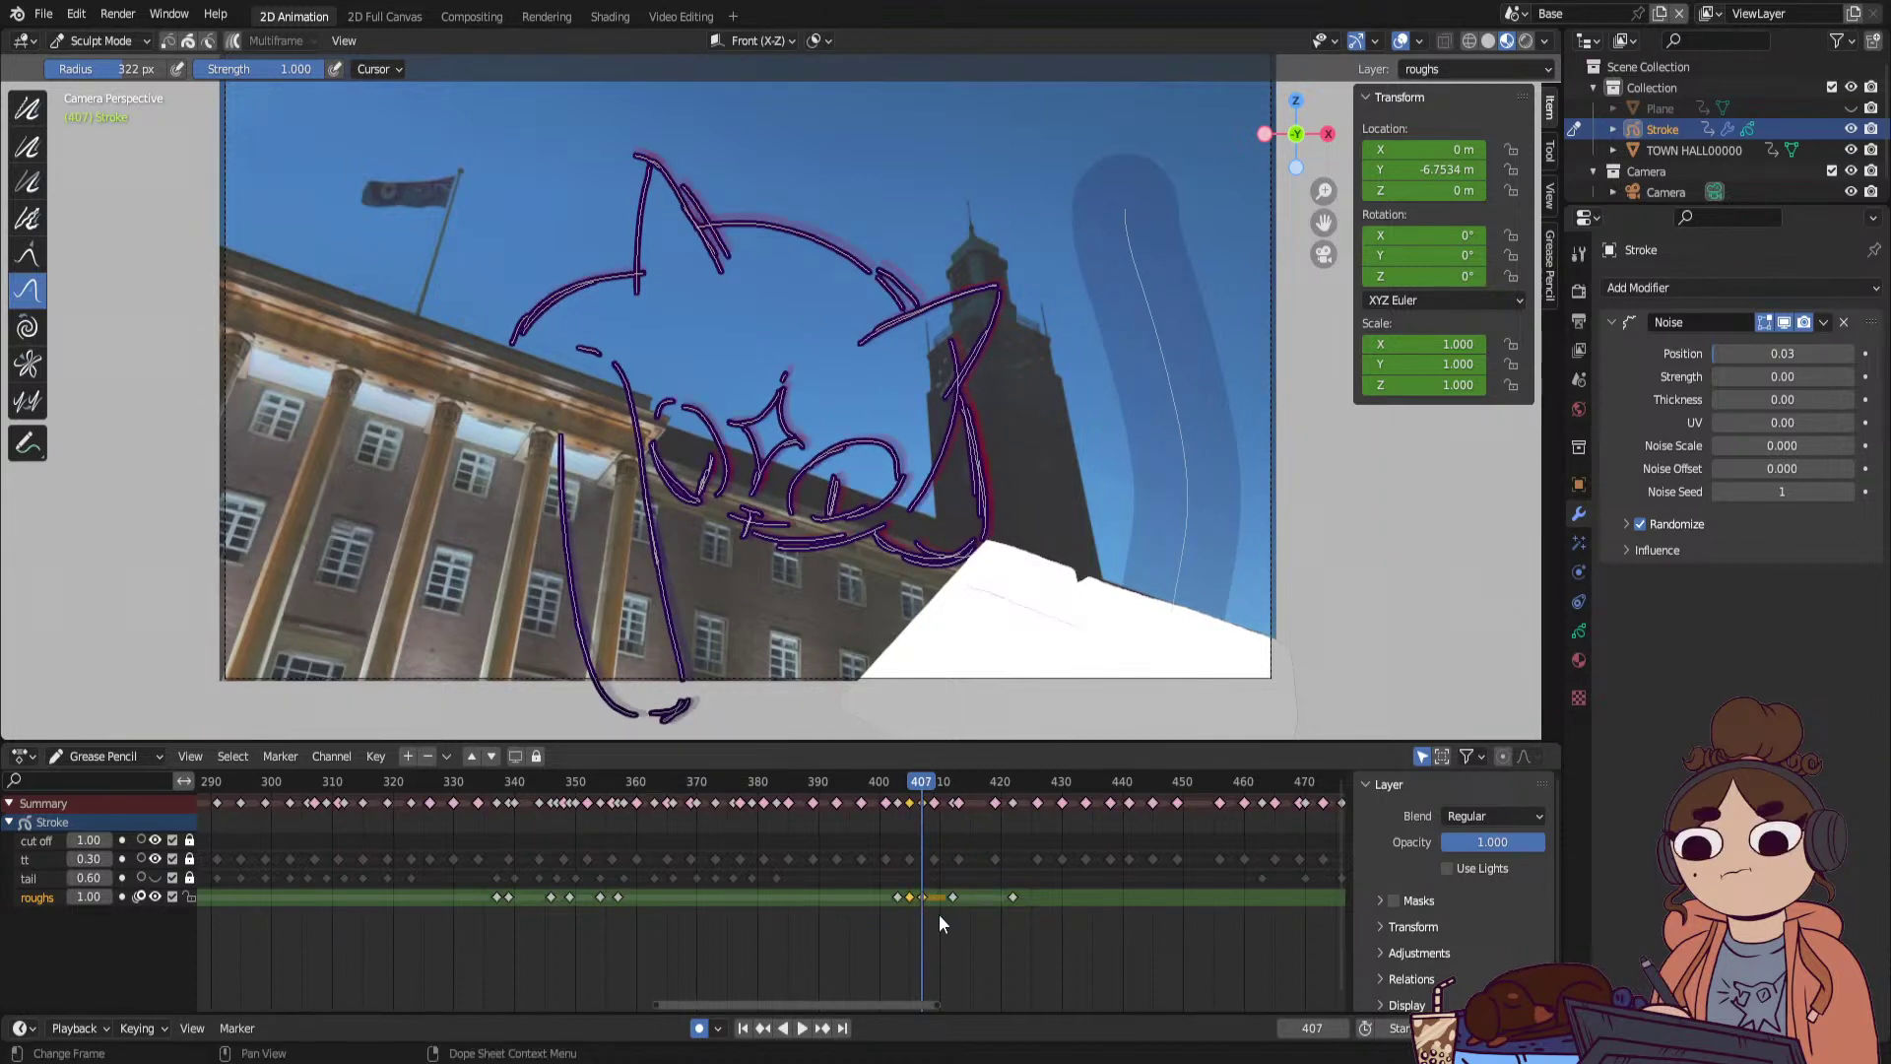
pyautogui.moveTo(1042, 916); pyautogui.dragTo(1085, 897)
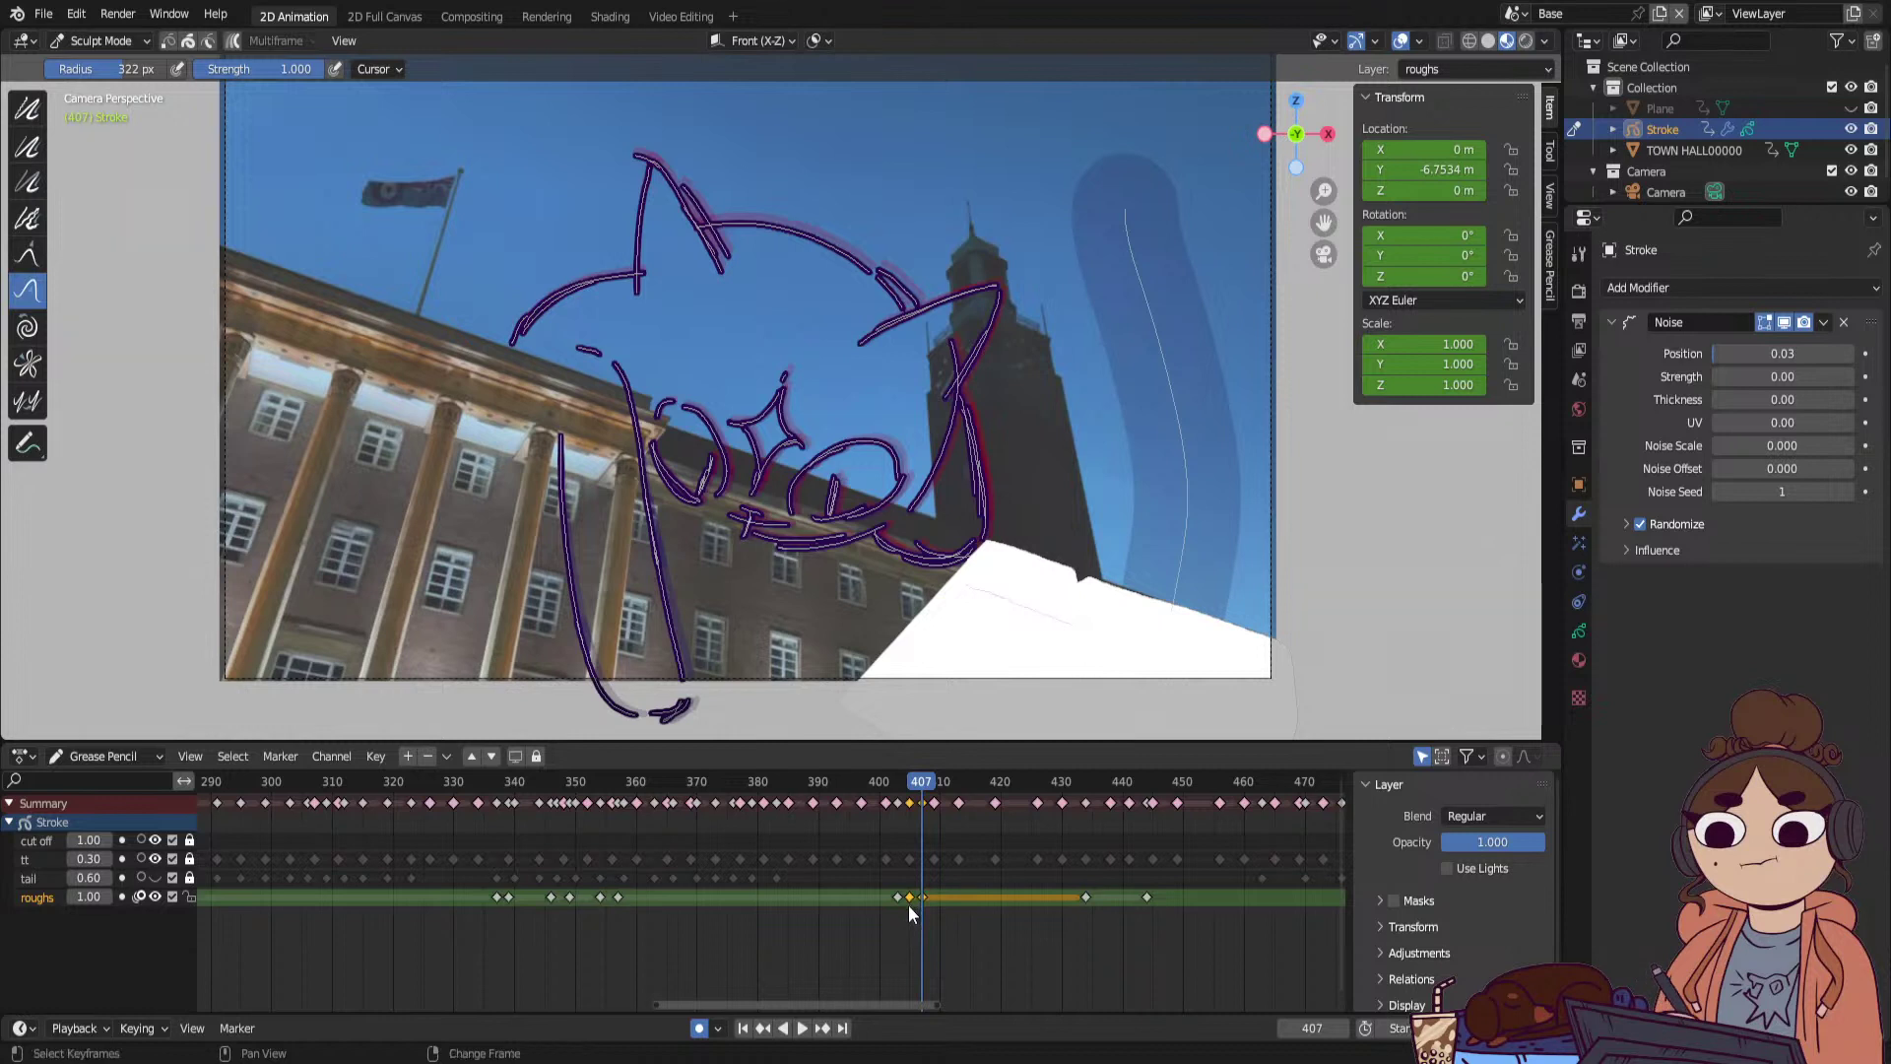
# Duplicate the foreleg nudge keyframes on the roughs layer to frames 414 and 416, again to 421 and 423, and play back.
pyautogui.hotkey('shift', 'd')
pyautogui.click(977, 911)
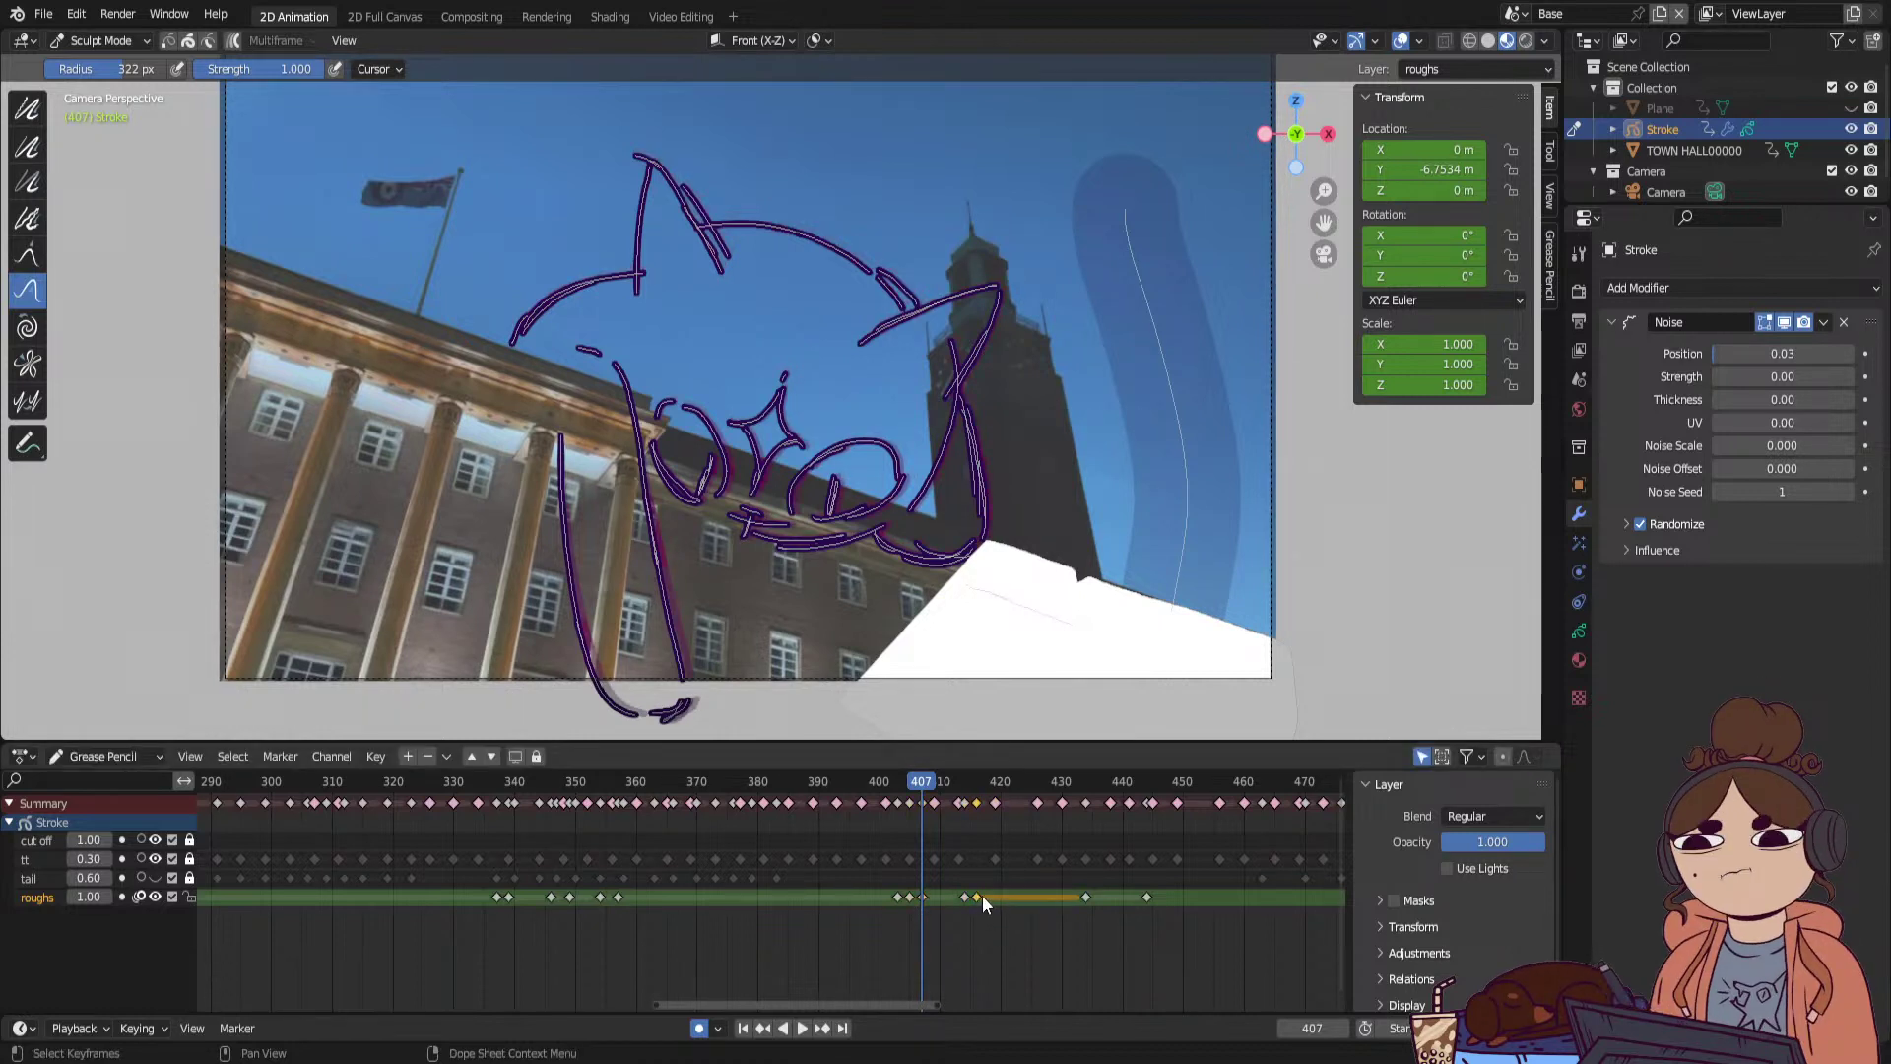
pyautogui.hotkey('shift', 'd')
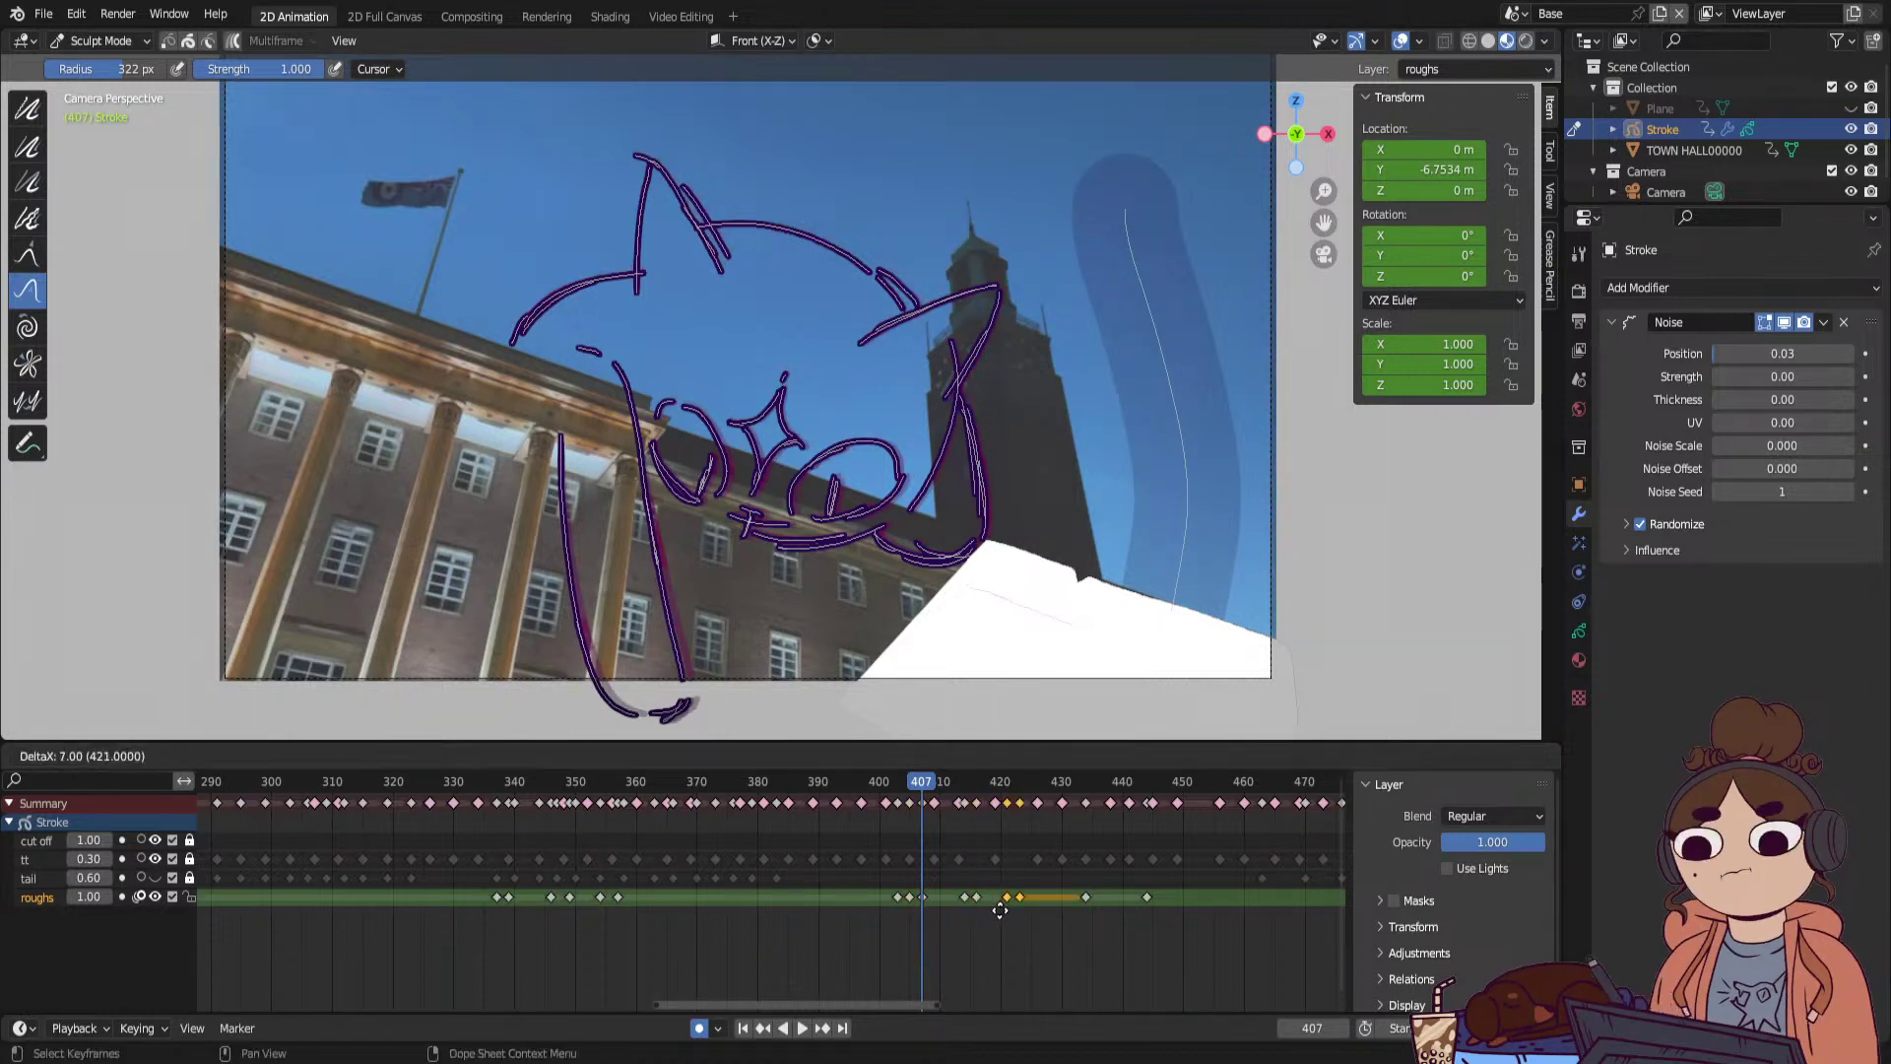
pyautogui.click(1002, 908)
pyautogui.press('space')
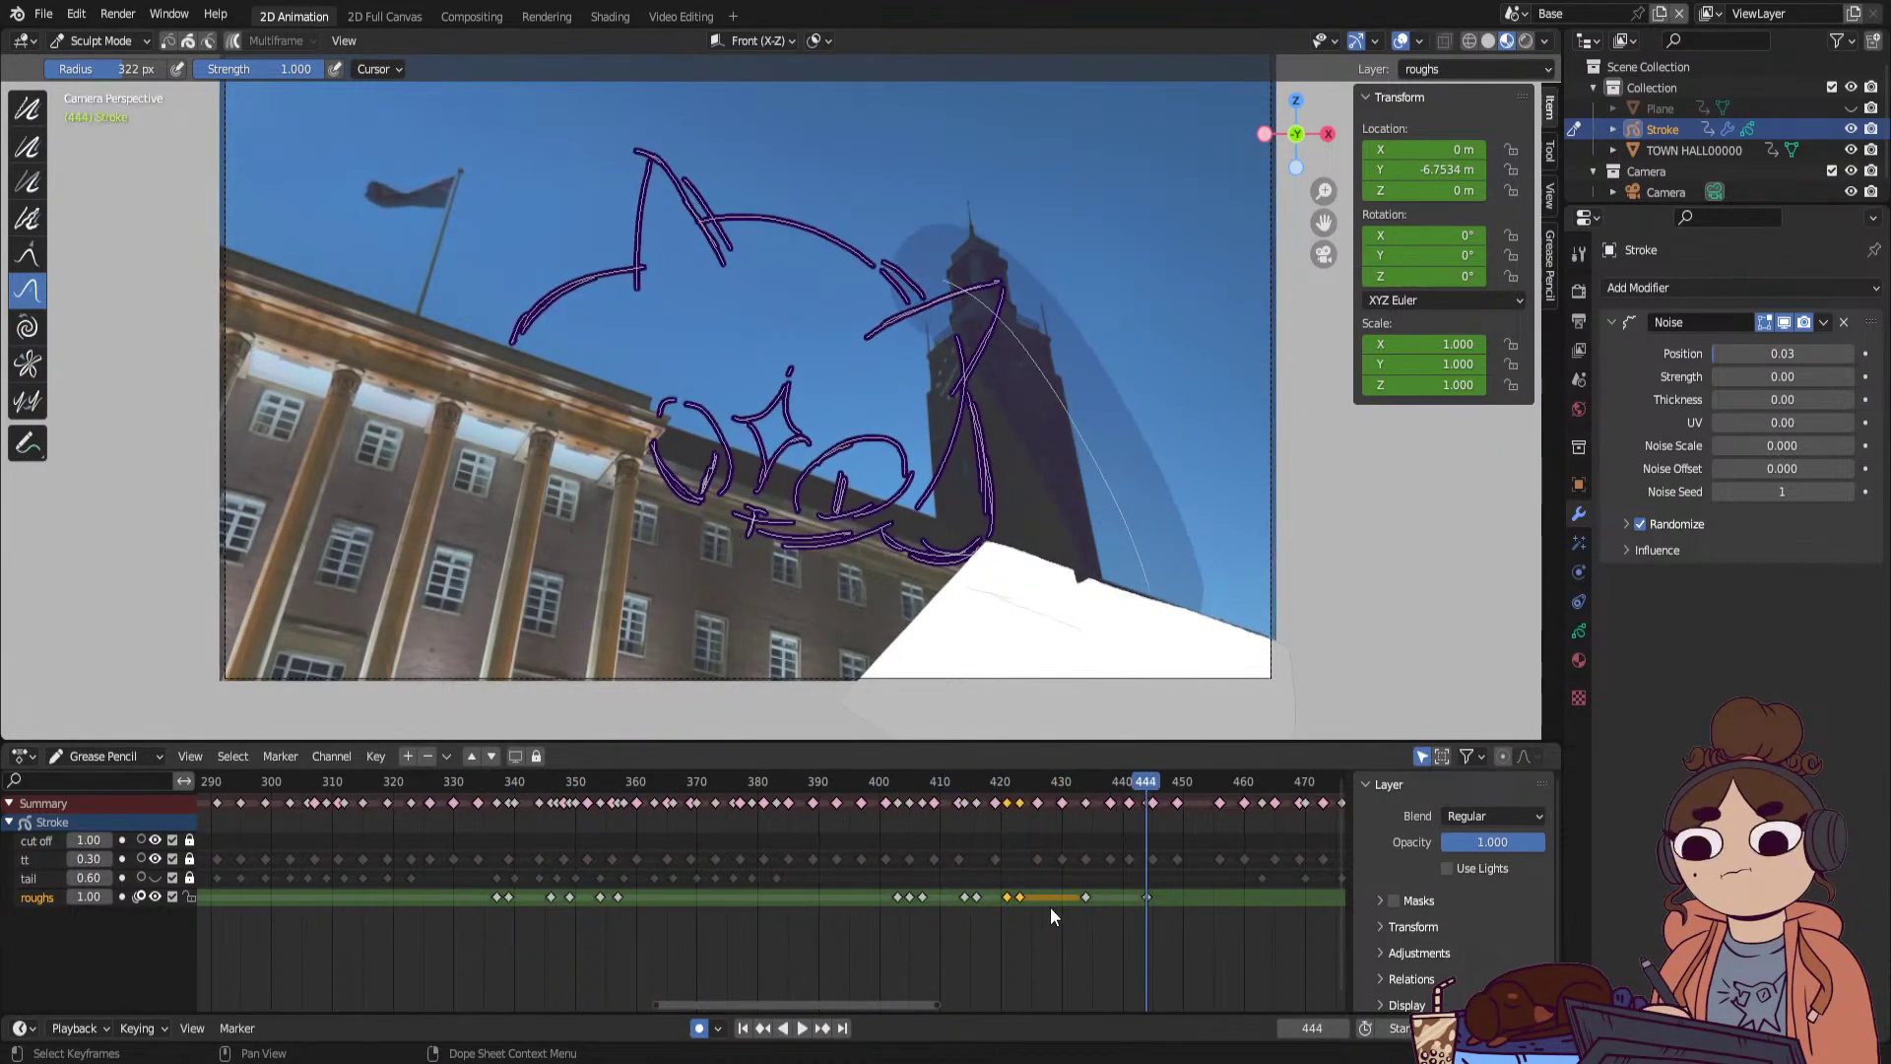
pyautogui.press('Escape')
# Sculpt small nudges into the head and foreleg strokes at frame 416, comparing against the neighbouring frames.
pyautogui.moveTo(952, 782); pyautogui.dragTo(975, 784)
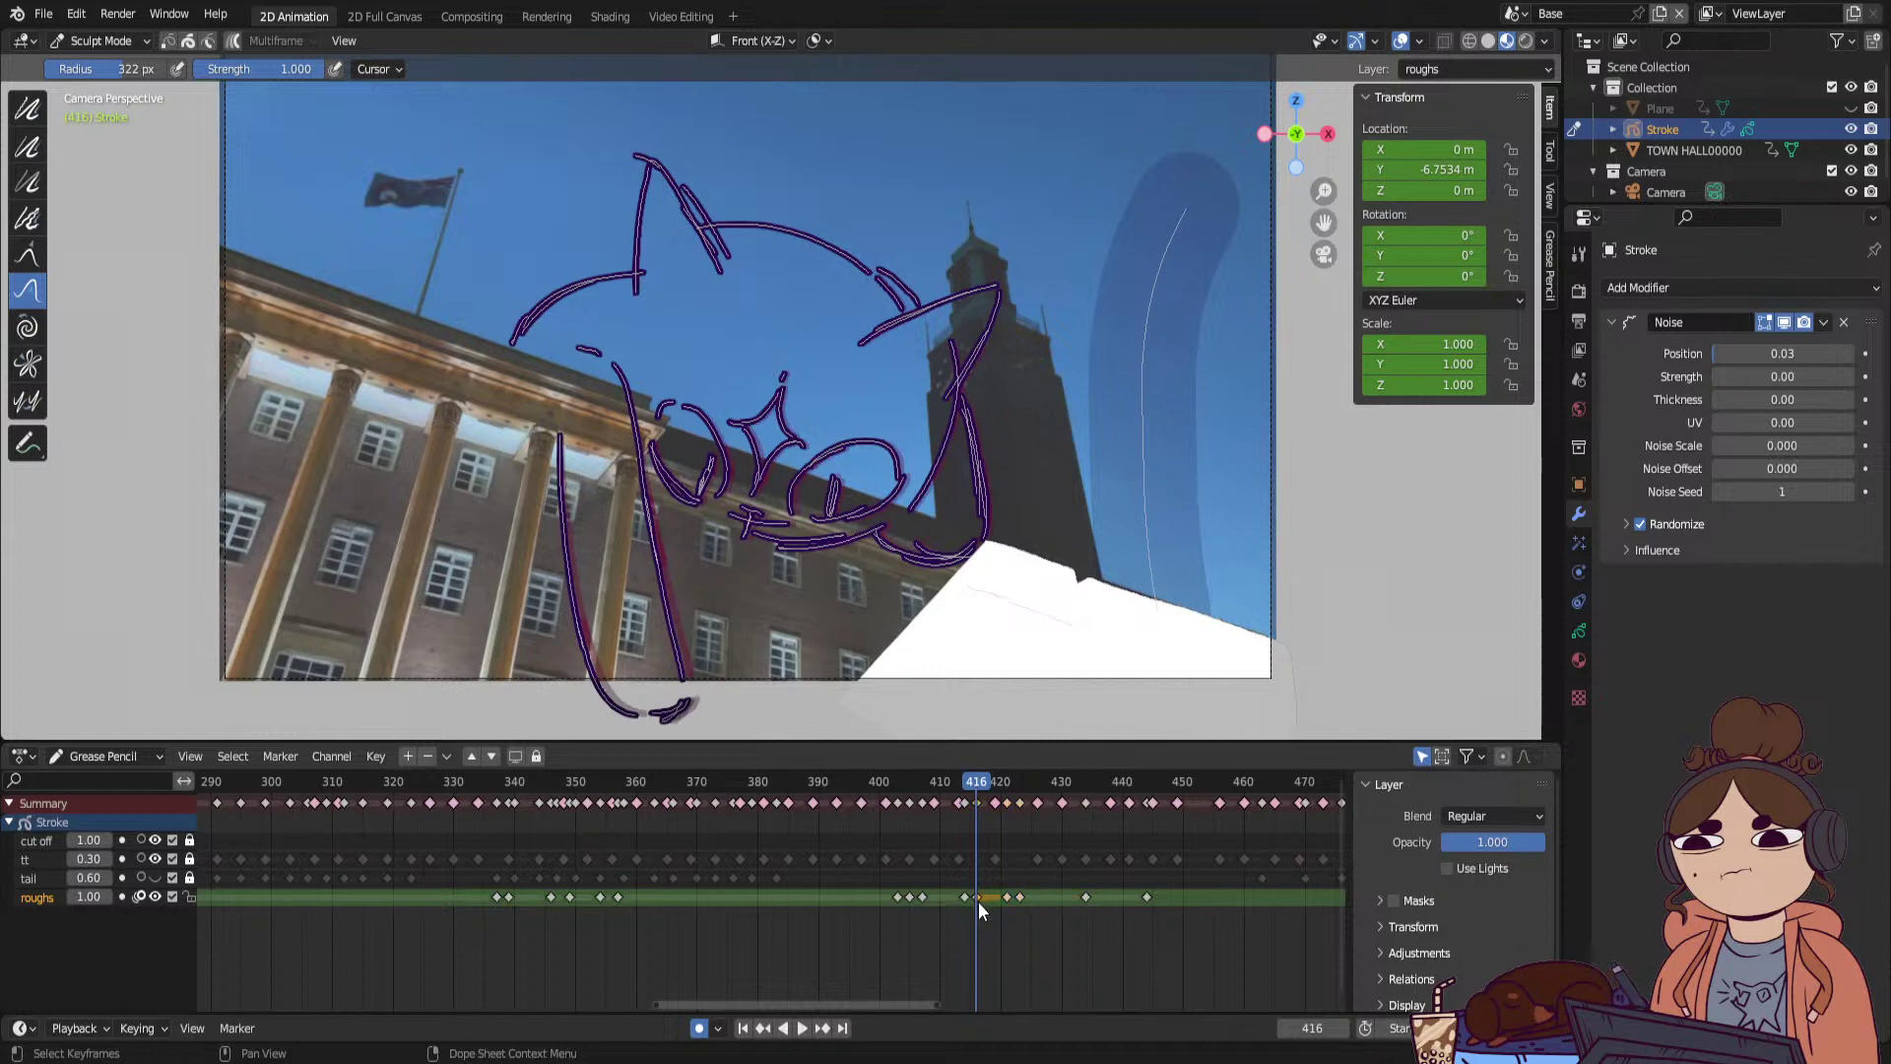
pyautogui.moveTo(908, 517); pyautogui.dragTo(983, 446)
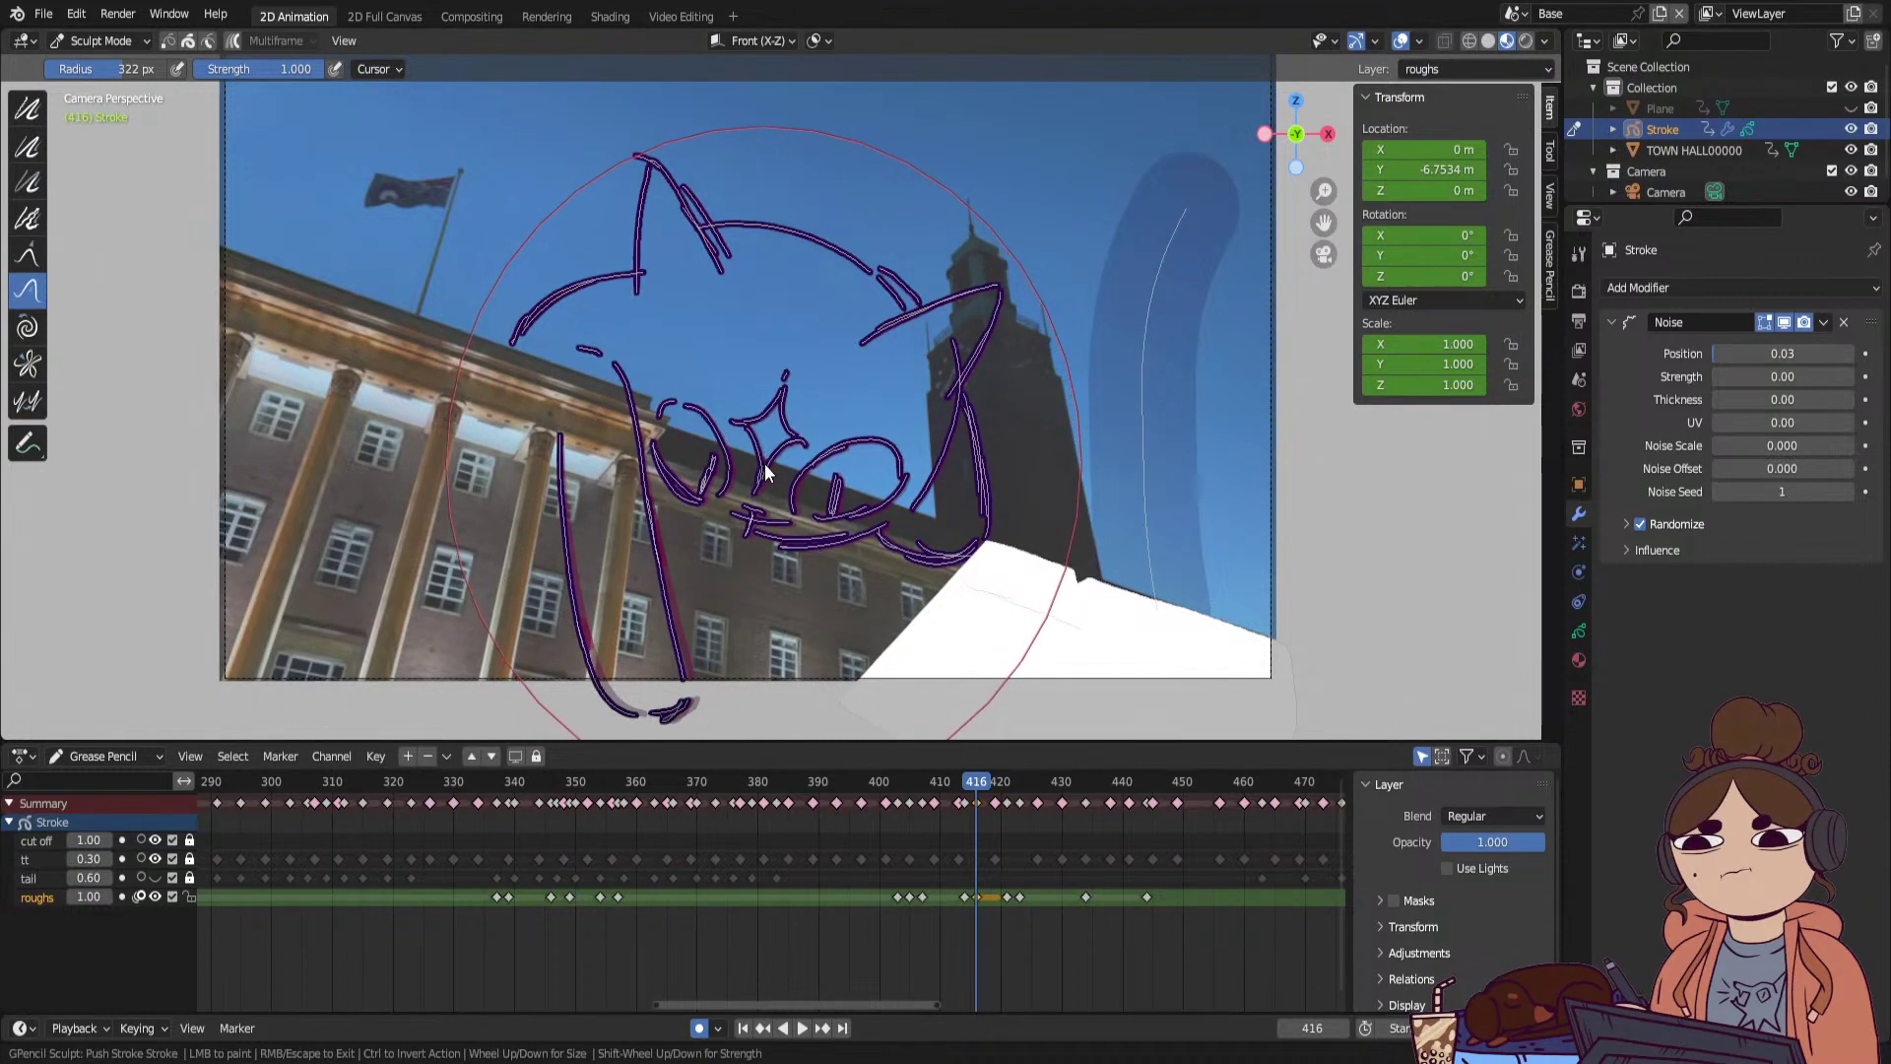
pyautogui.press('space')
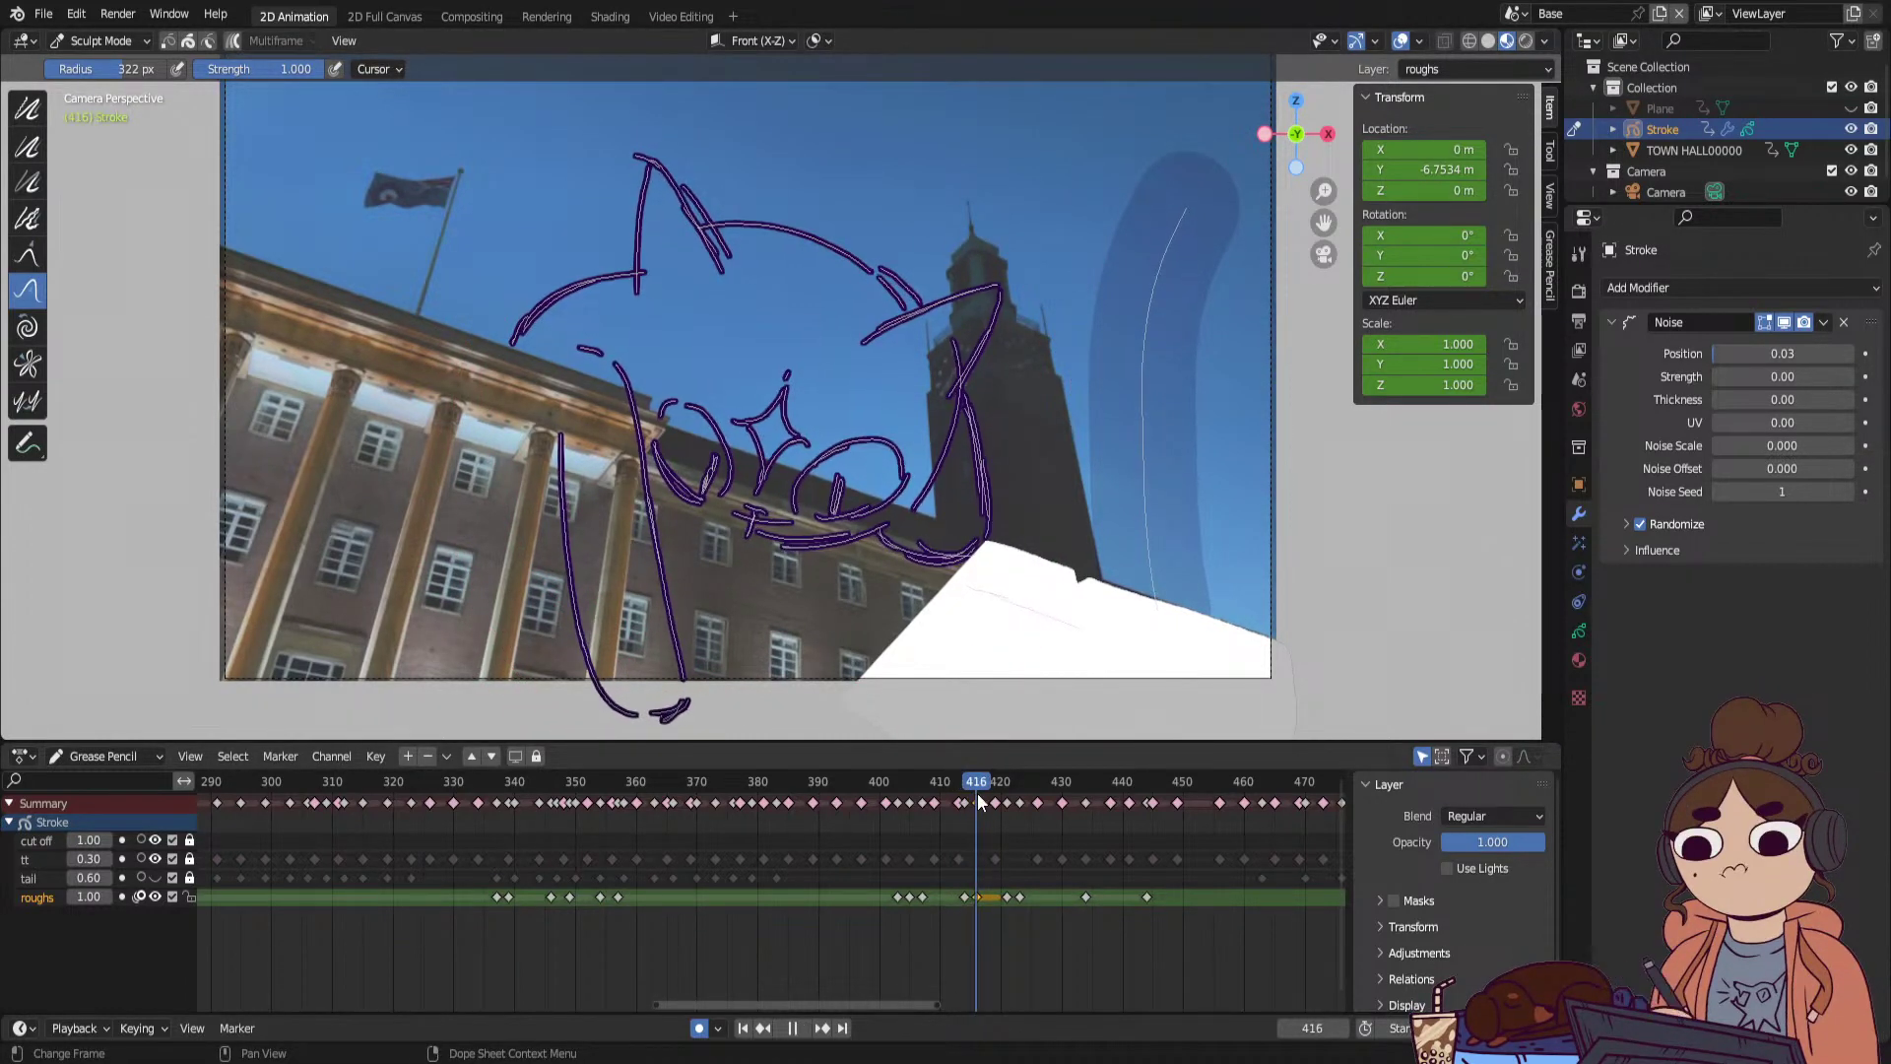
pyautogui.press('space')
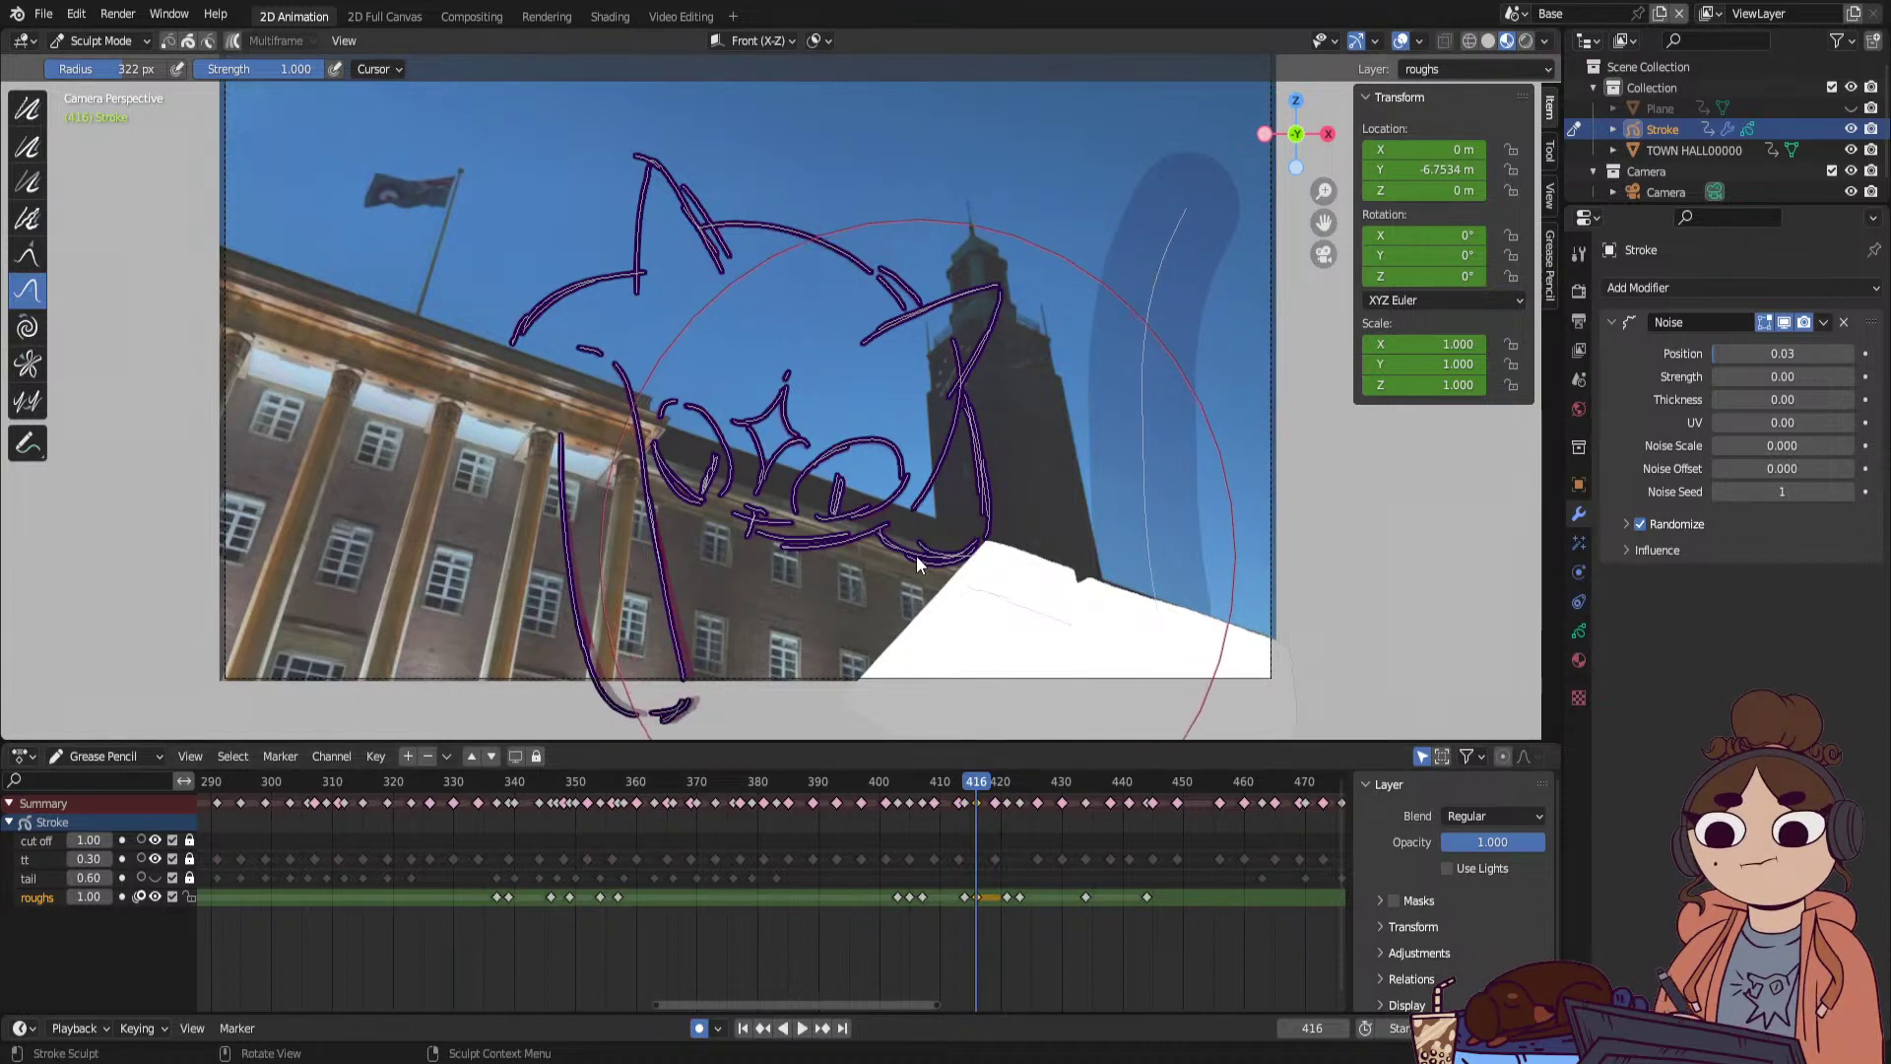
pyautogui.moveTo(918, 553); pyautogui.dragTo(920, 540)
pyautogui.moveTo(977, 786)
pyautogui.mouseDown()
pyautogui.moveTo(950, 786)
pyautogui.moveTo(1084, 861)
pyautogui.moveTo(854, 788)
pyautogui.moveTo(989, 823)
pyautogui.moveTo(892, 821)
pyautogui.moveTo(976, 854)
pyautogui.mouseUp()
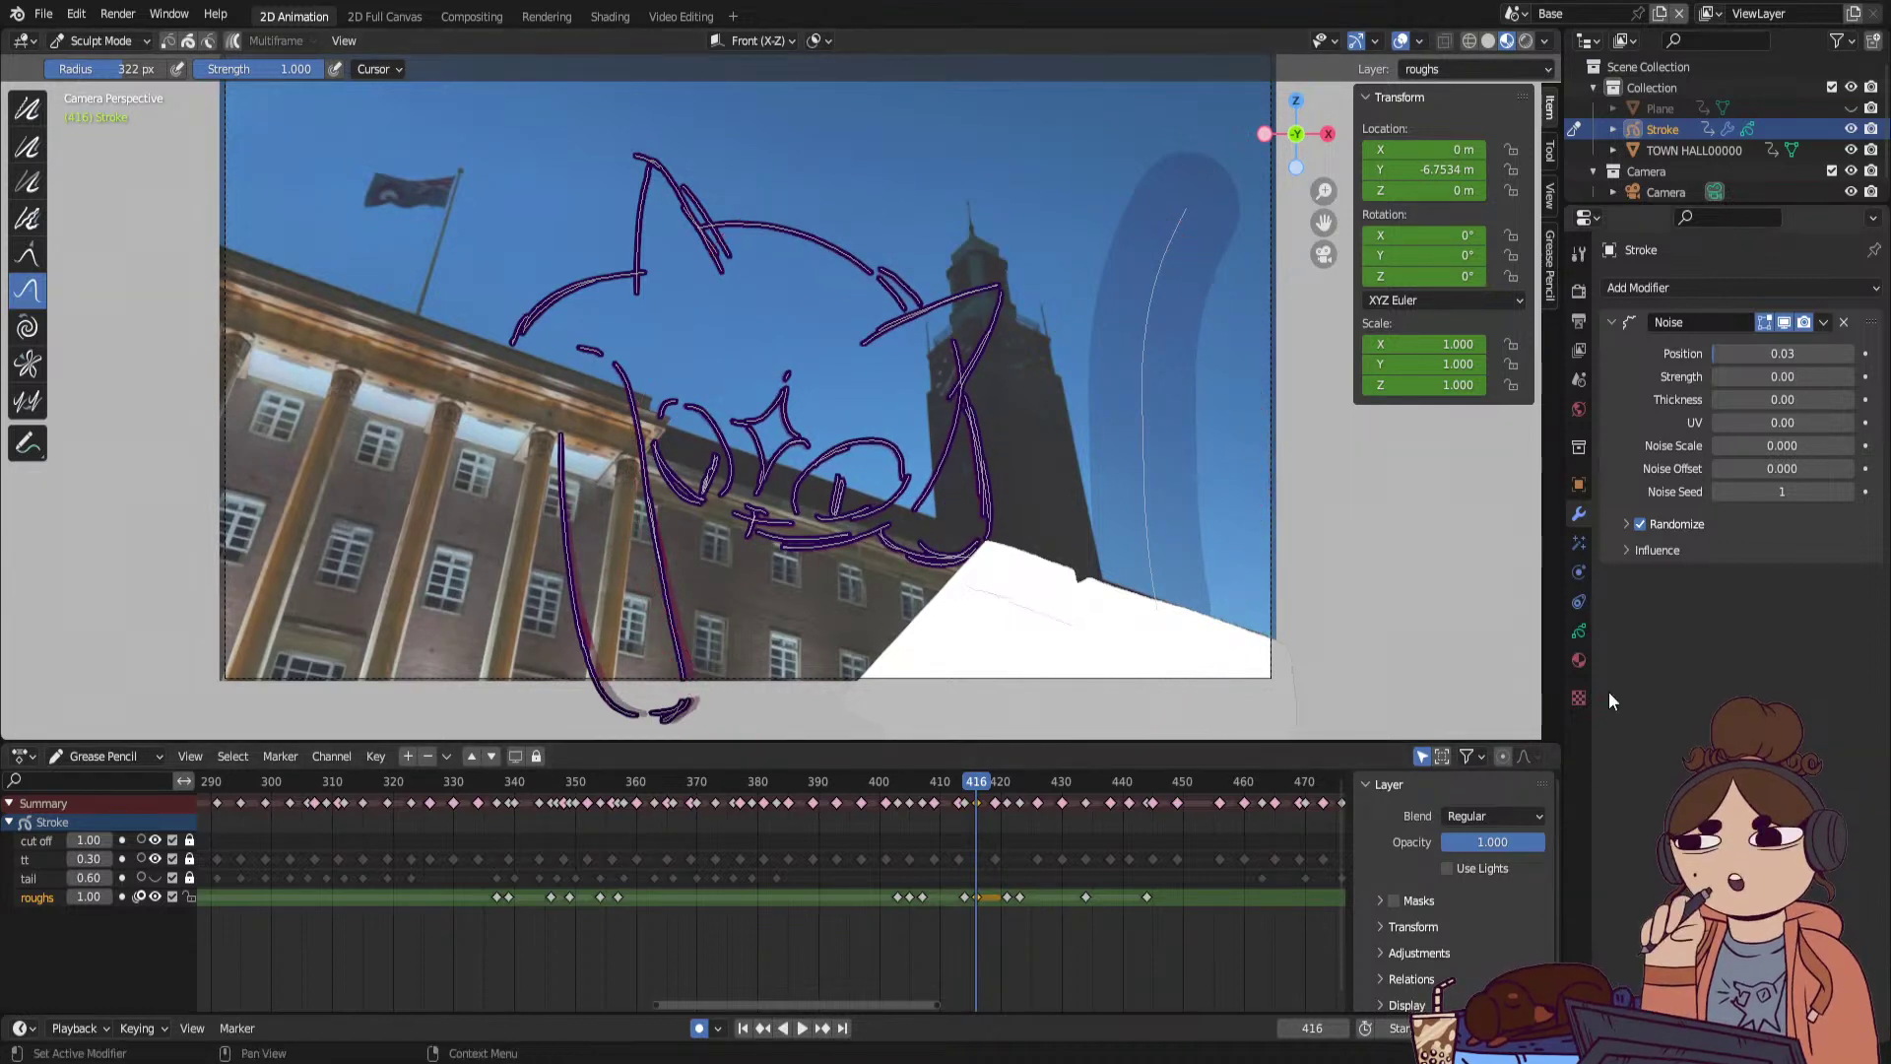
# Open the stroke's object data properties and duplicate the roughs keyframes at 414 and 416 onto frames 421 and 423.
pyautogui.click(1580, 633)
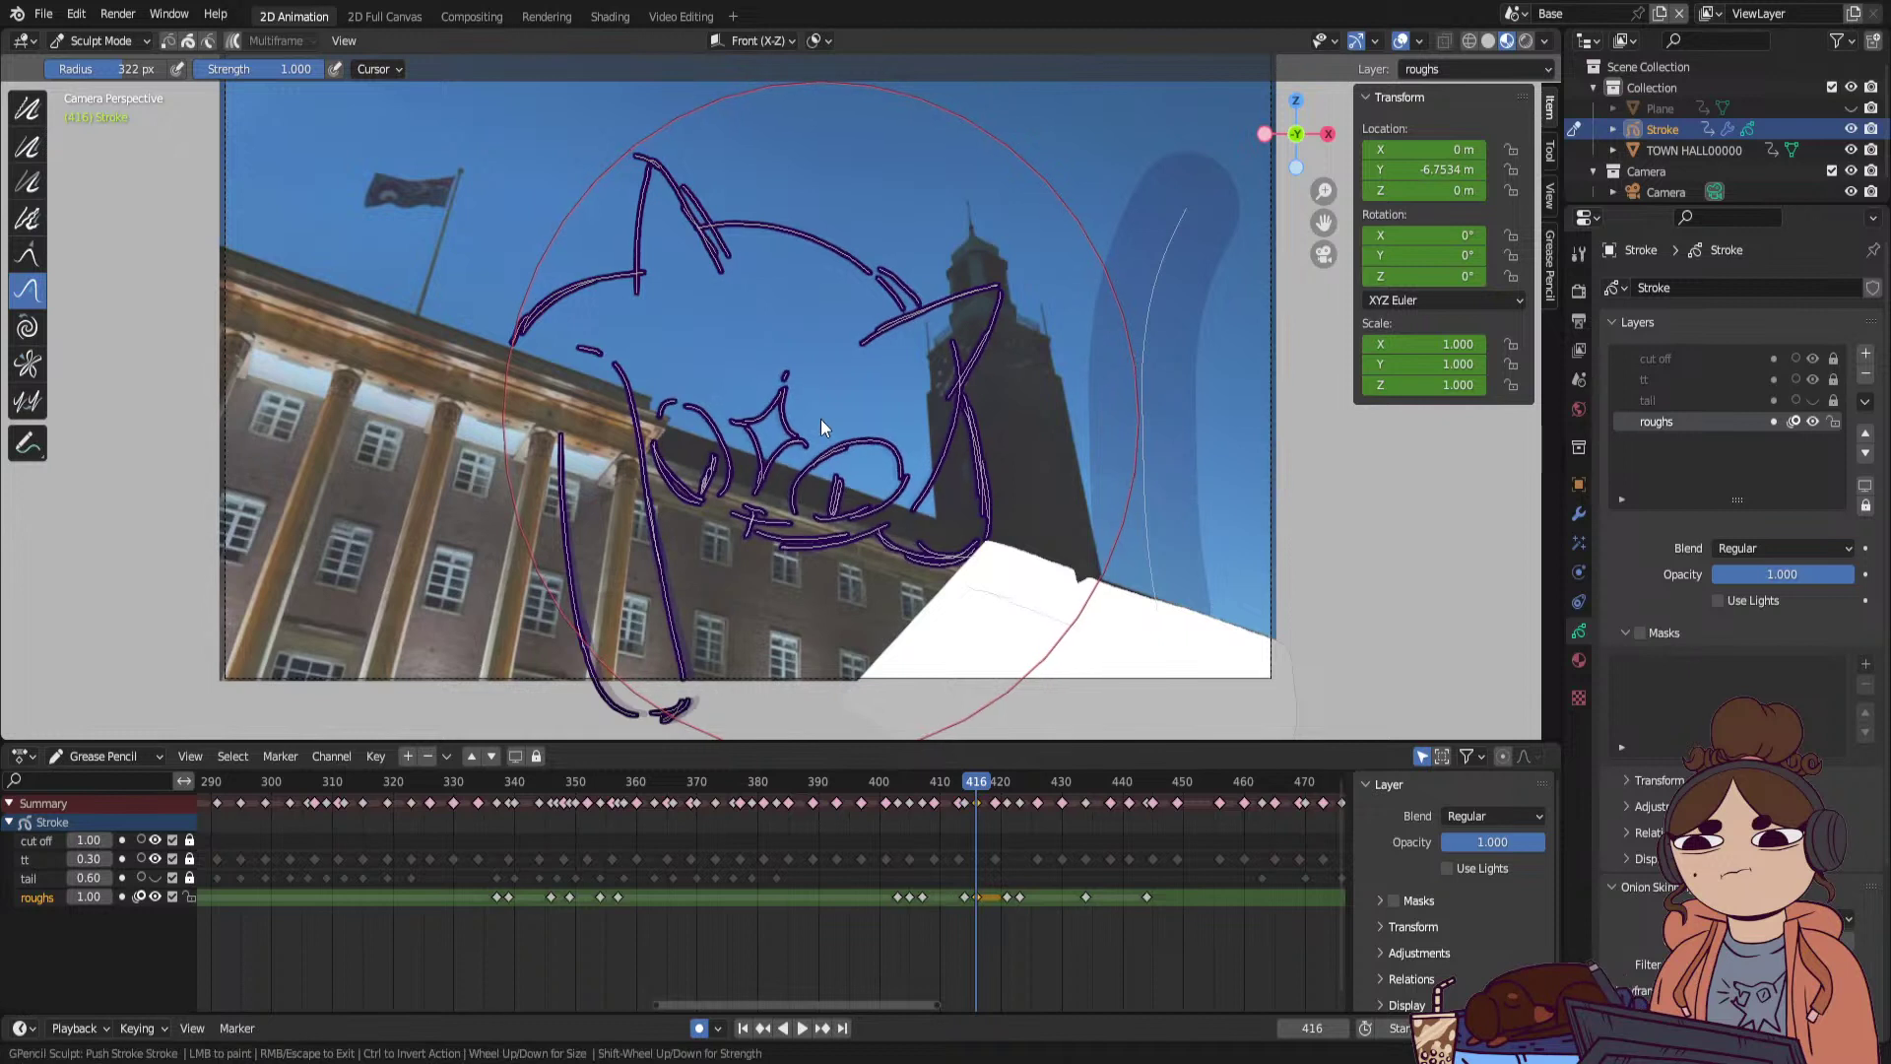
pyautogui.press('space')
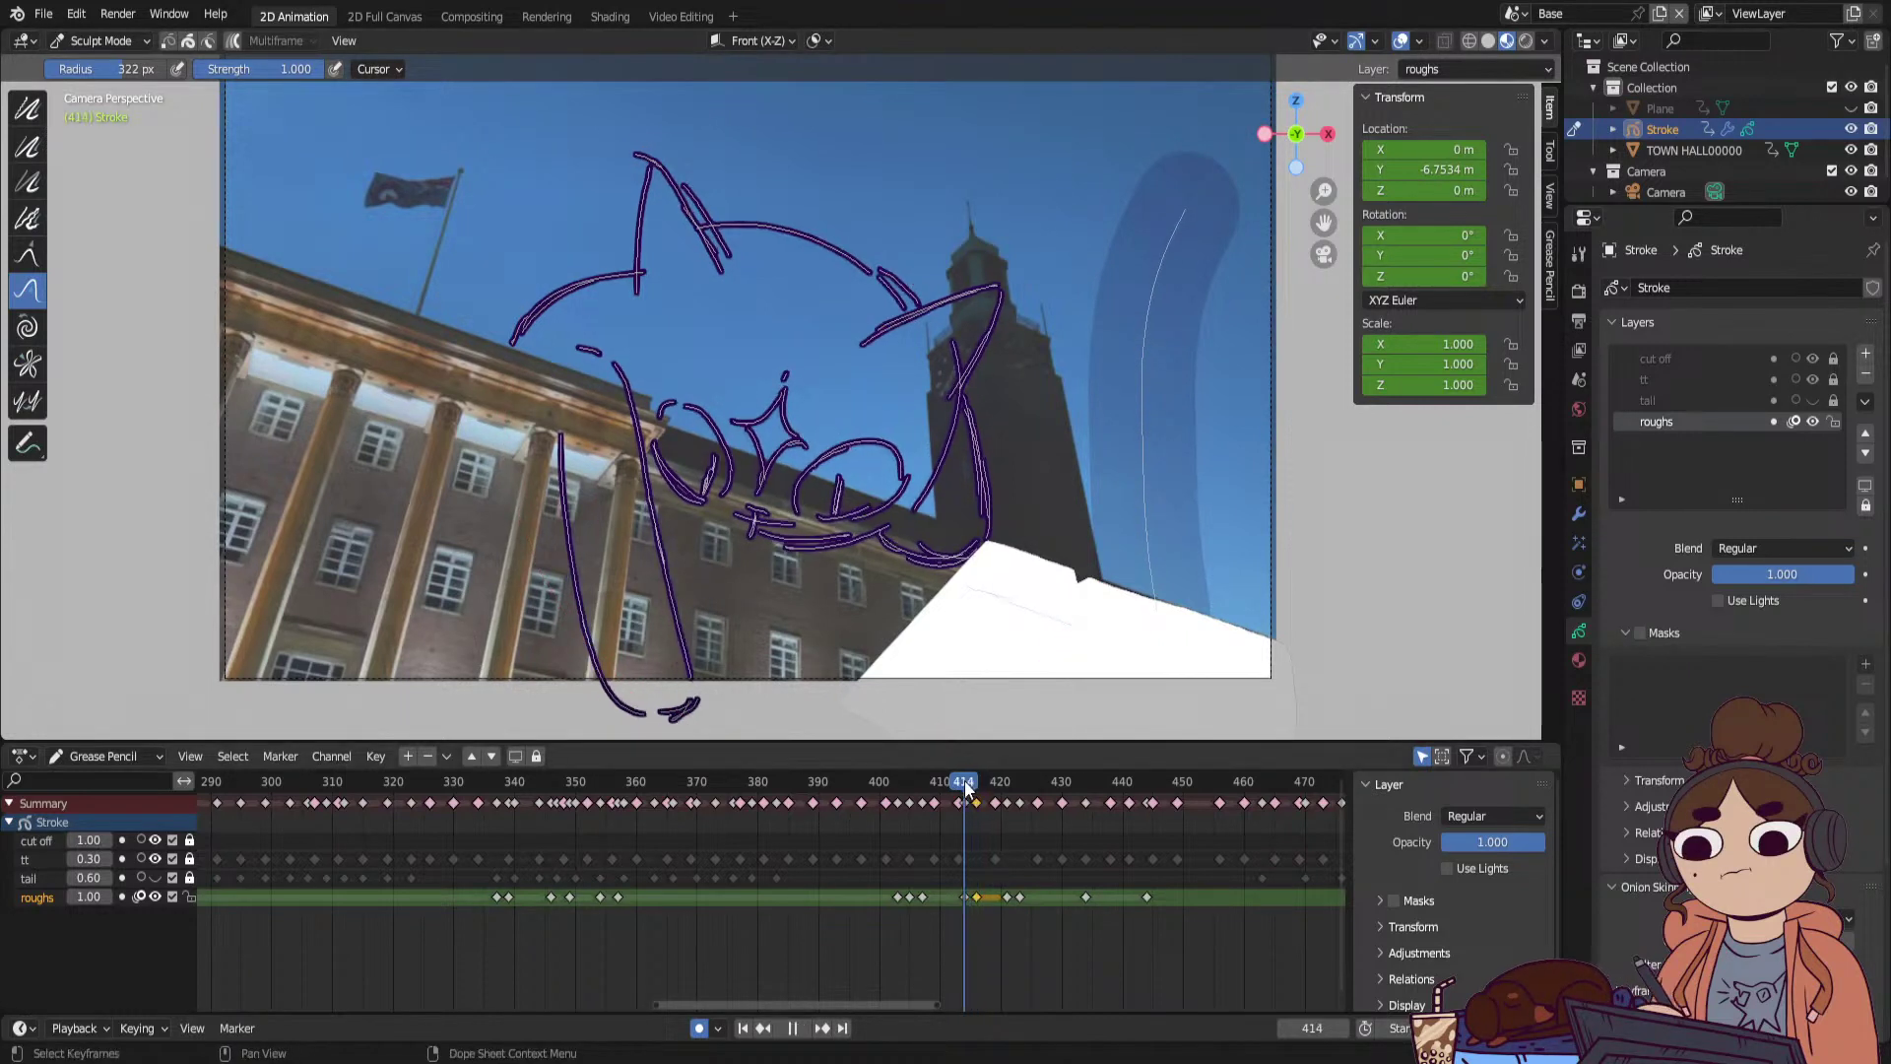
pyautogui.moveTo(976, 784)
pyautogui.mouseDown()
pyautogui.moveTo(872, 786)
pyautogui.moveTo(1053, 806)
pyautogui.mouseUp()
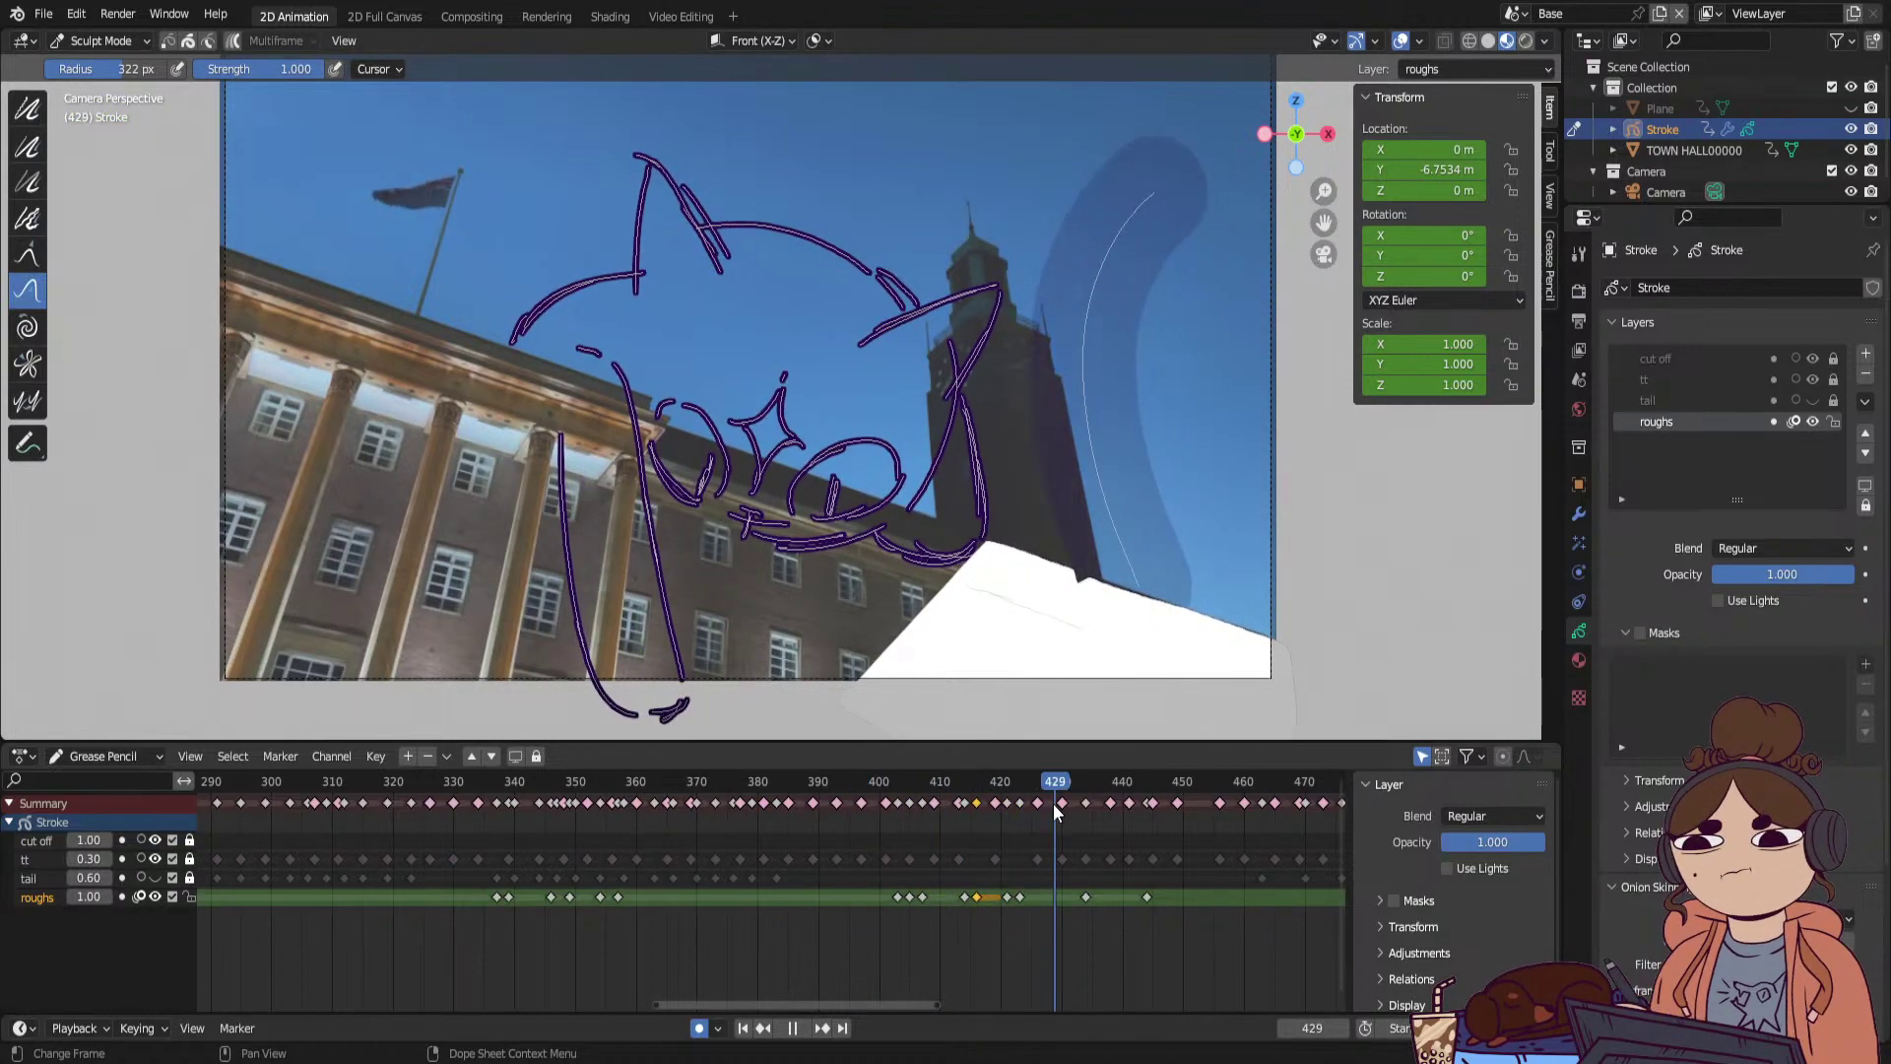
pyautogui.keyDown('shift'); pyautogui.click(964, 898); pyautogui.keyUp('shift')
pyautogui.hotkey('shift', 'd')
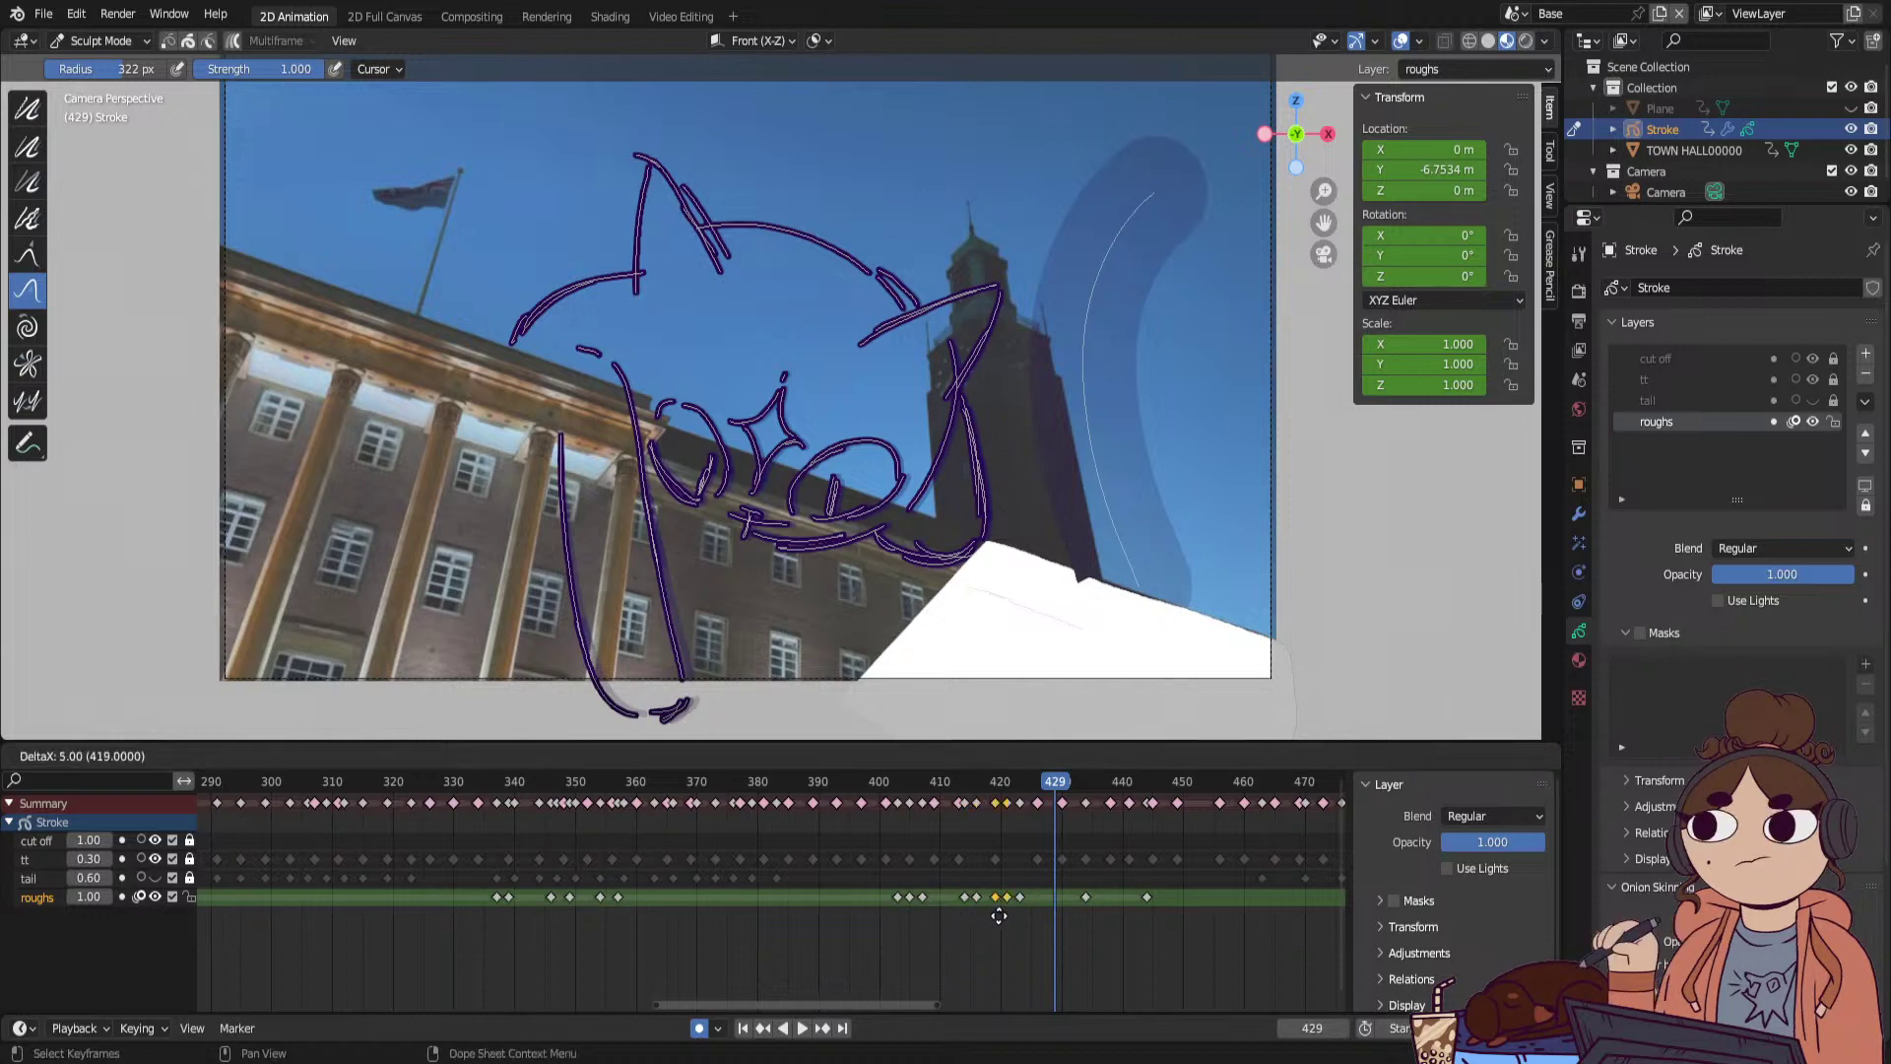
pyautogui.click(1009, 924)
# Play the hold from frame 358 and shift the roughs keyframes at 403, 405 and 407 to about frames 389, 391 and 393.
pyautogui.moveTo(837, 783)
pyautogui.mouseDown()
pyautogui.moveTo(796, 823)
pyautogui.moveTo(923, 841)
pyautogui.moveTo(1125, 825)
pyautogui.moveTo(867, 925)
pyautogui.moveTo(943, 901)
pyautogui.mouseUp()
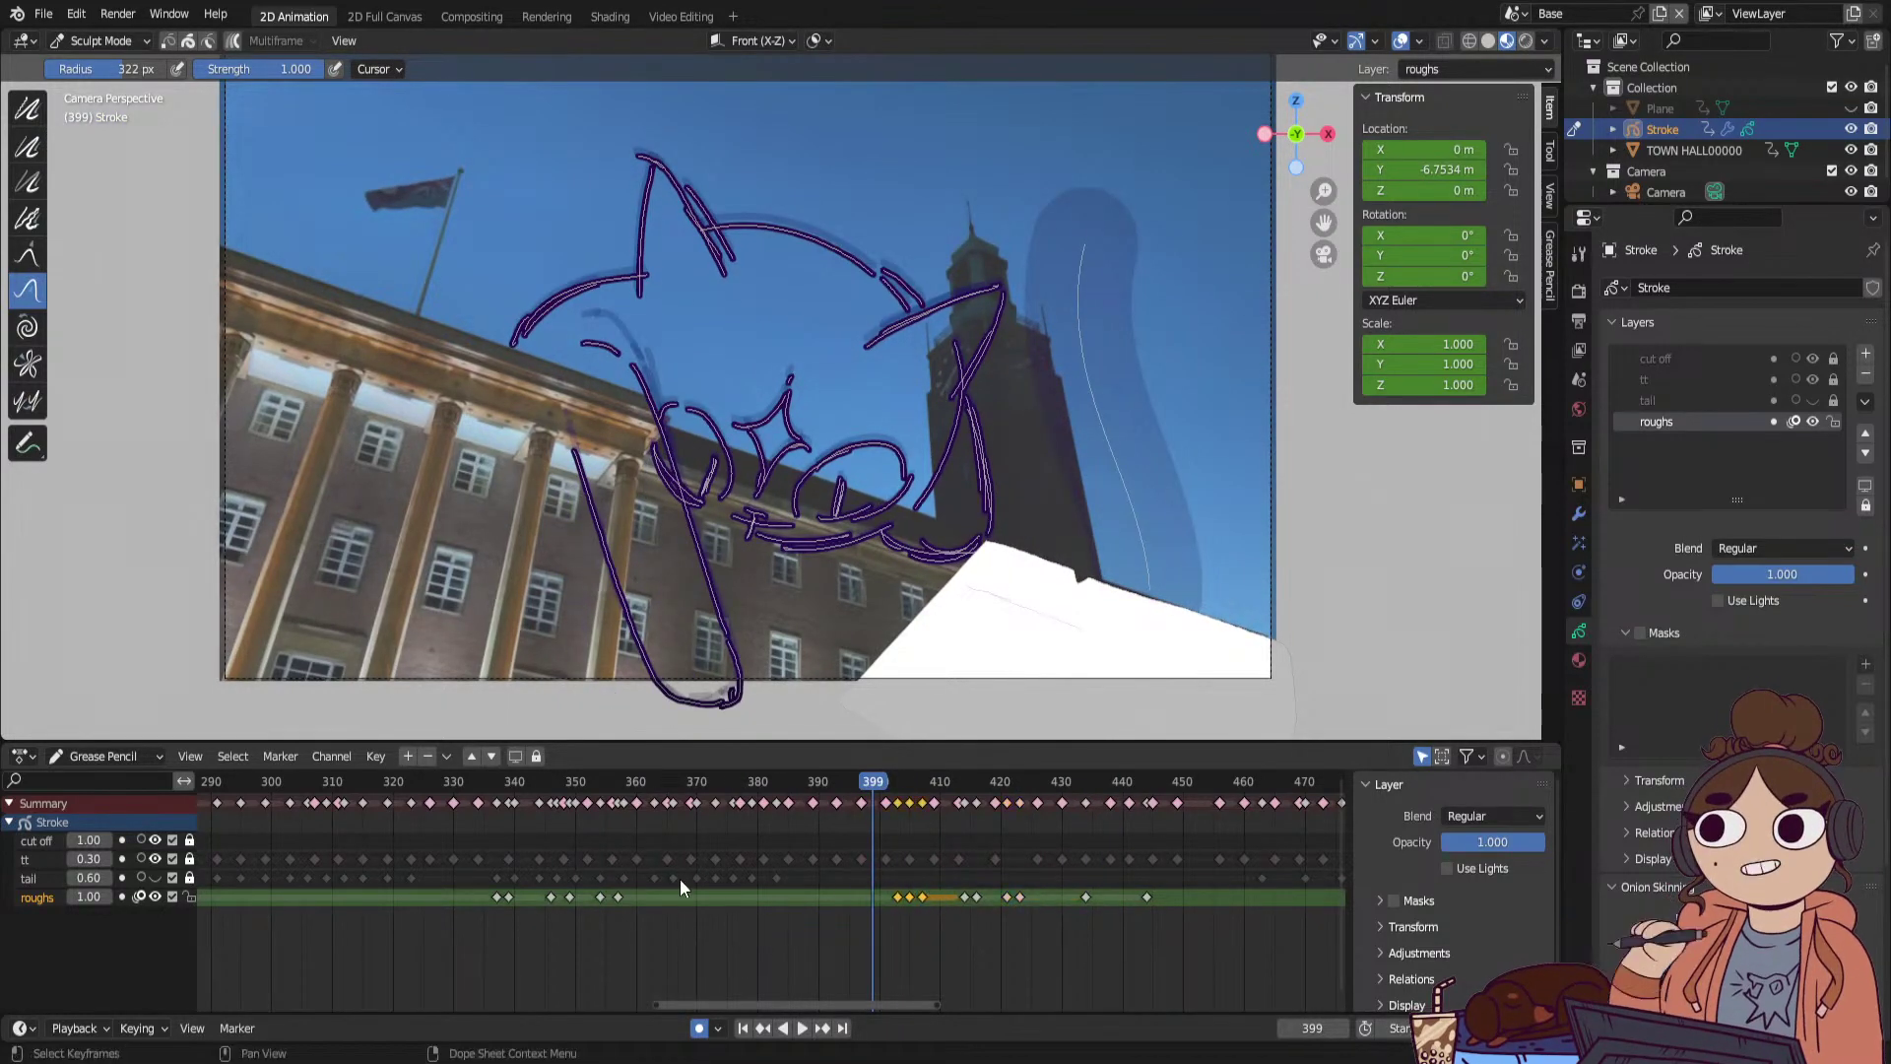
pyautogui.moveTo(605, 778)
pyautogui.mouseDown()
pyautogui.moveTo(544, 818)
pyautogui.moveTo(533, 866)
pyautogui.moveTo(624, 867)
pyautogui.moveTo(448, 960)
pyautogui.moveTo(623, 936)
pyautogui.mouseUp()
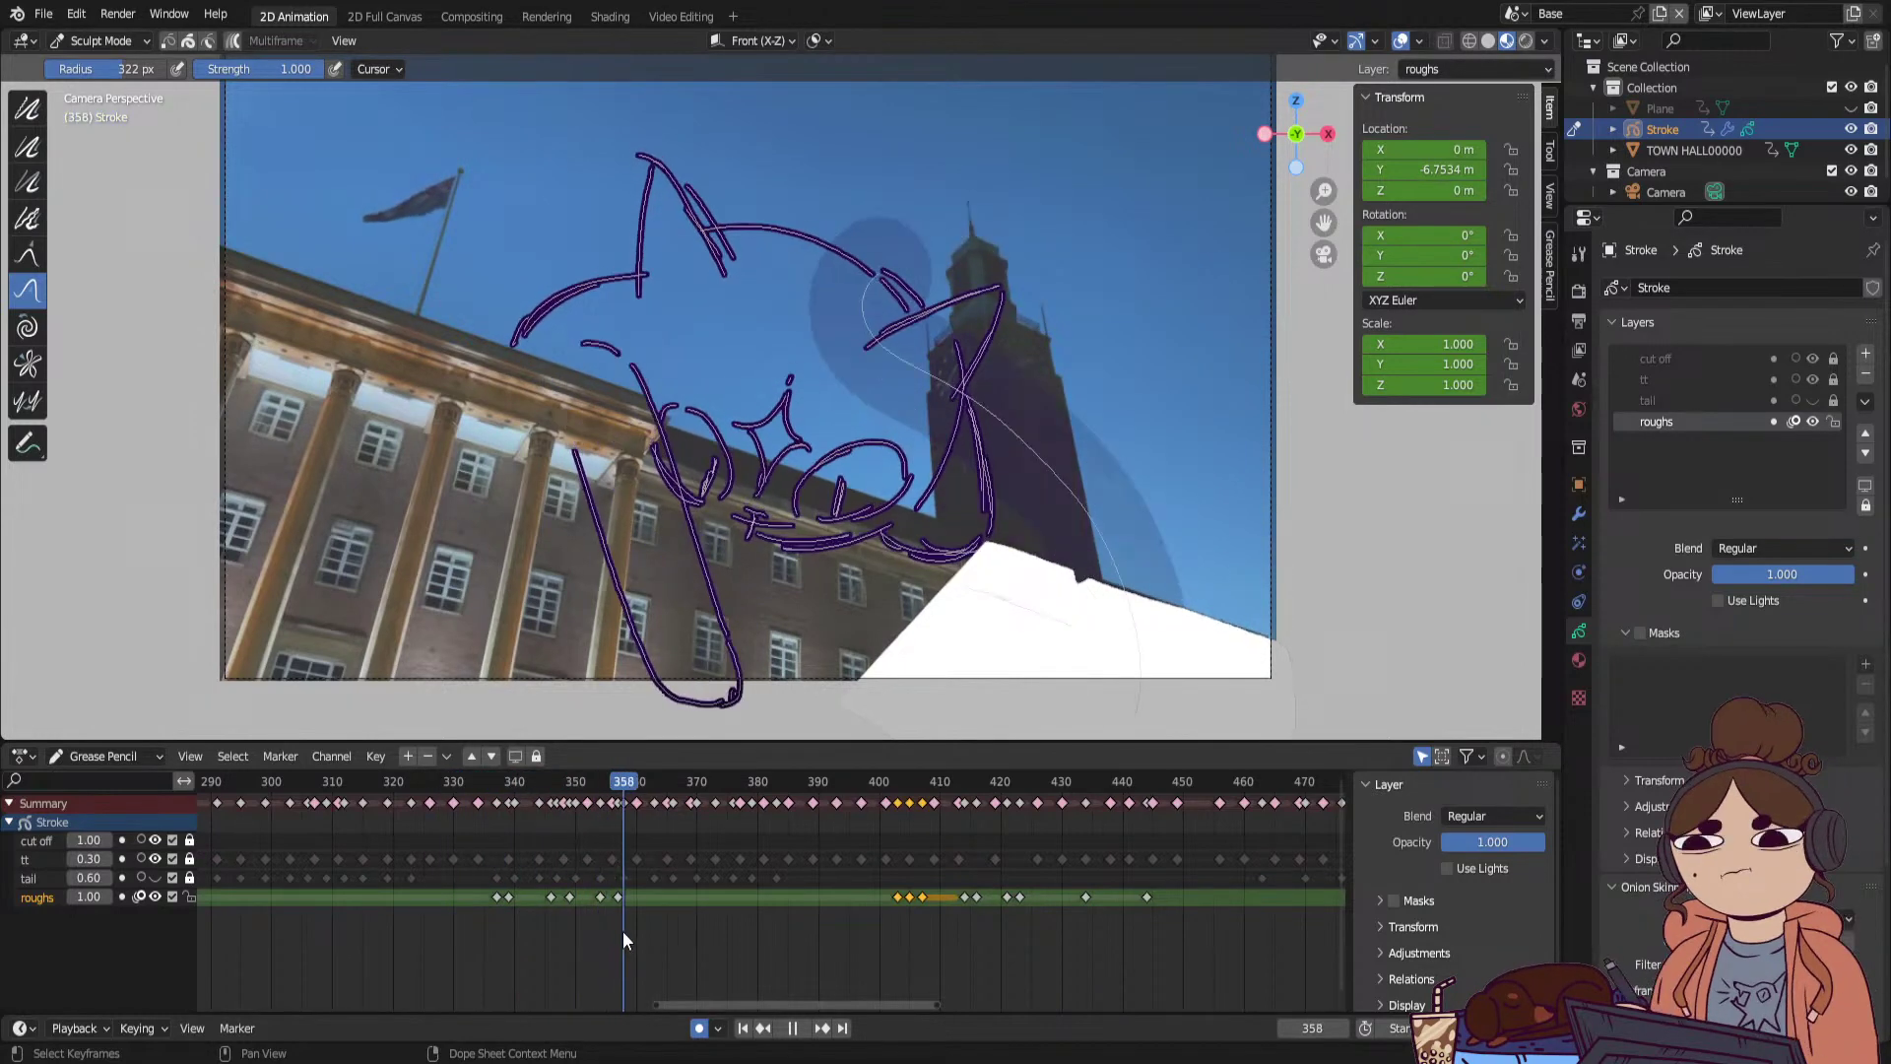
pyautogui.press('space')
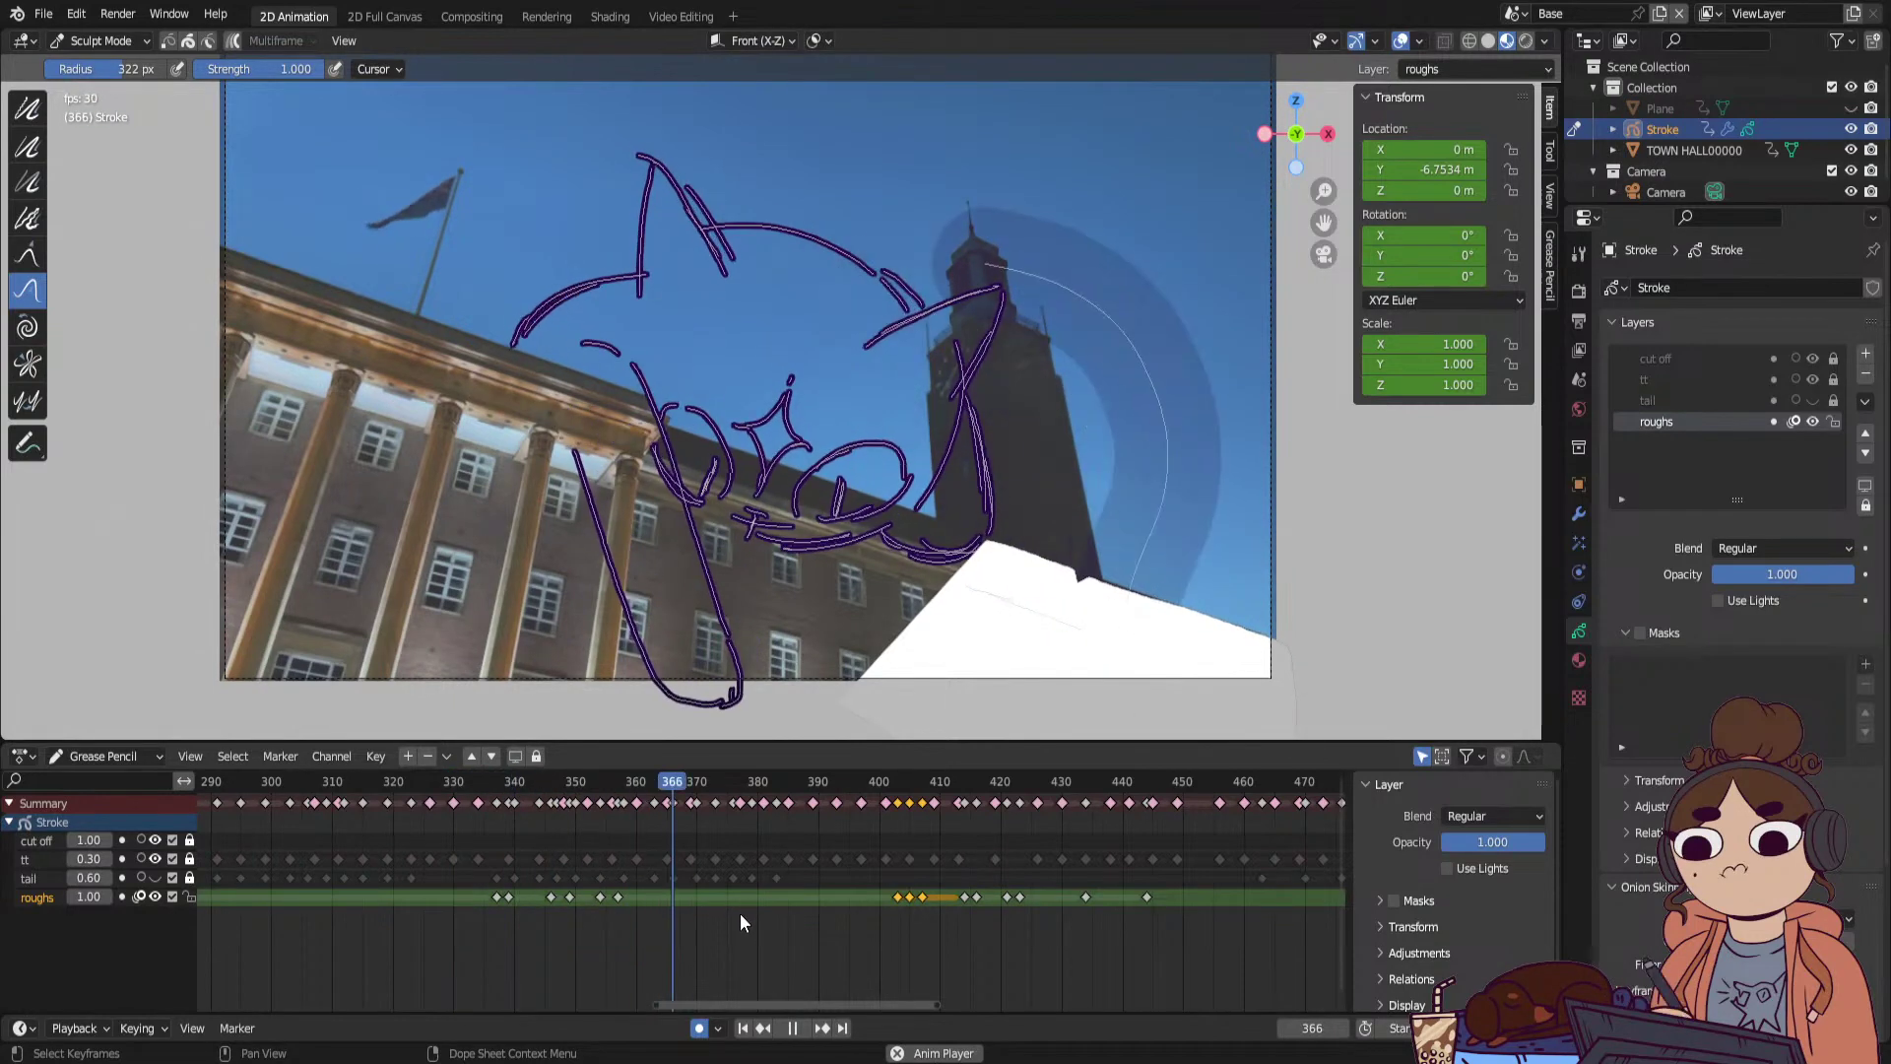
pyautogui.press('space')
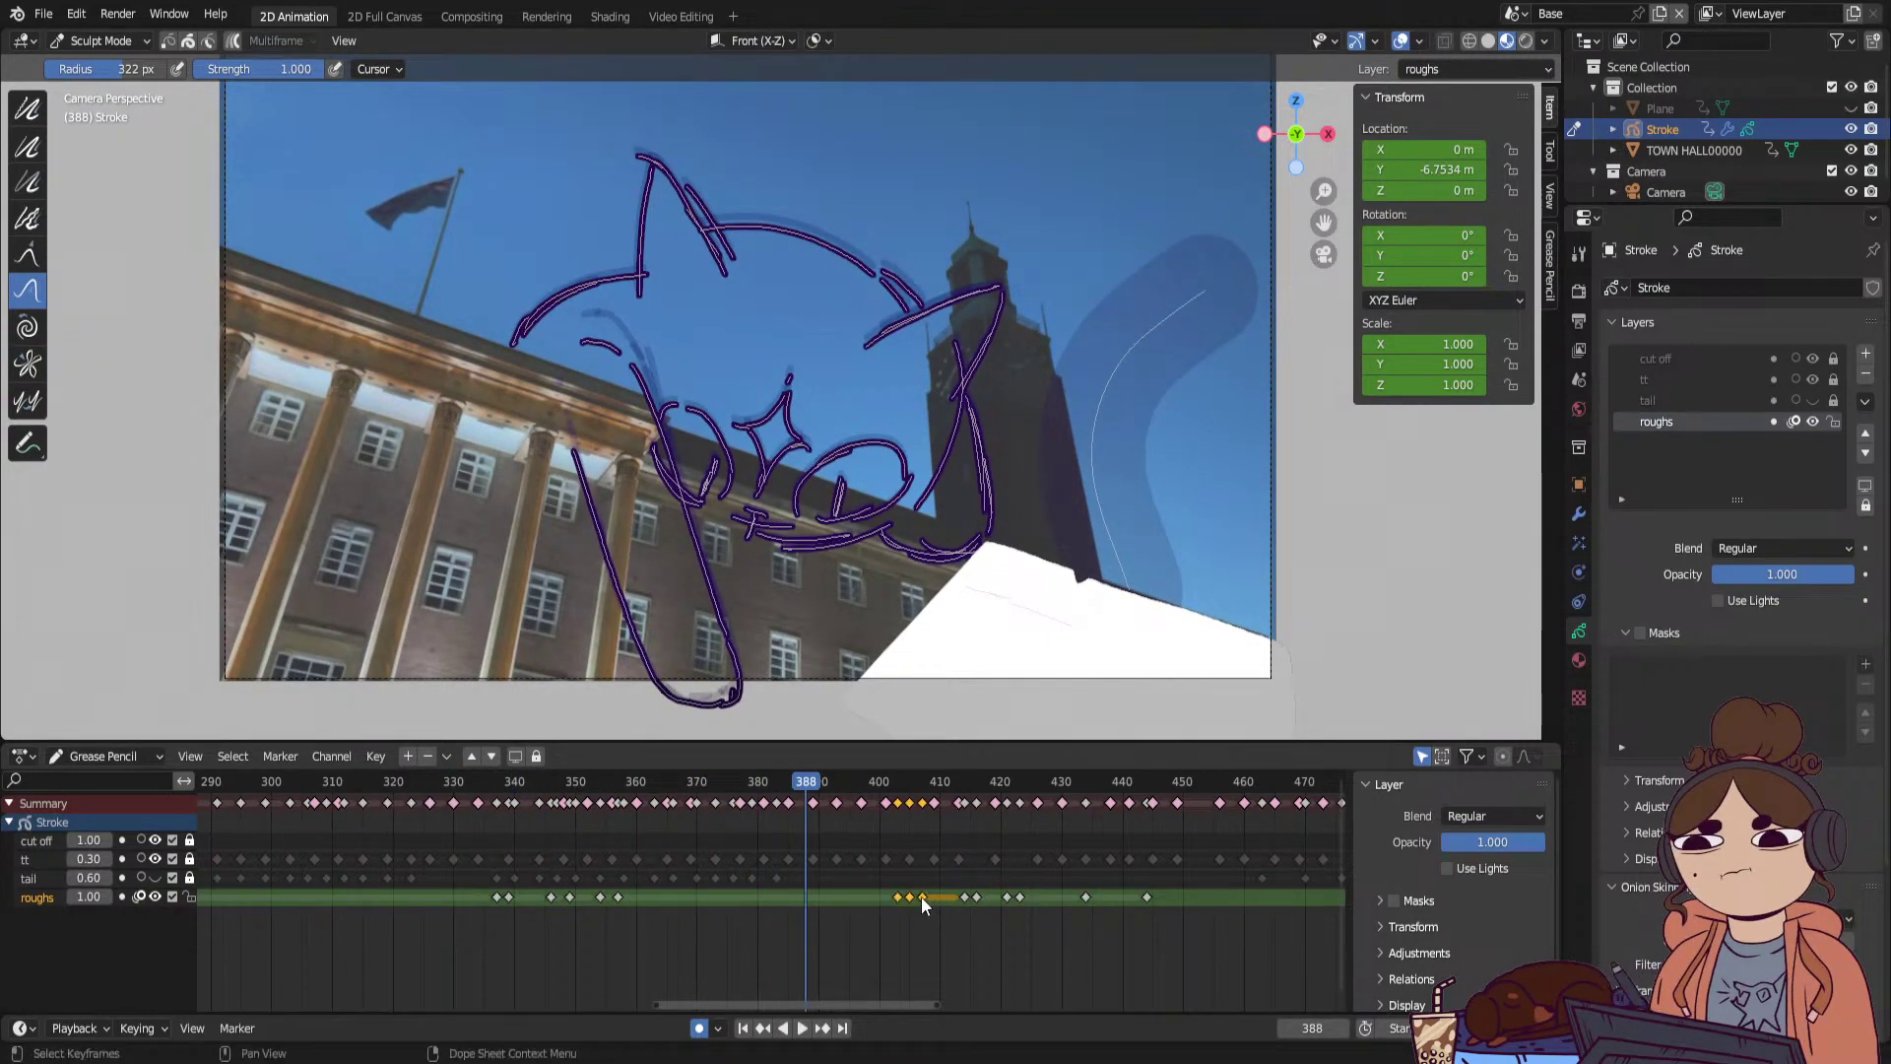
pyautogui.moveTo(923, 900); pyautogui.dragTo(839, 916)
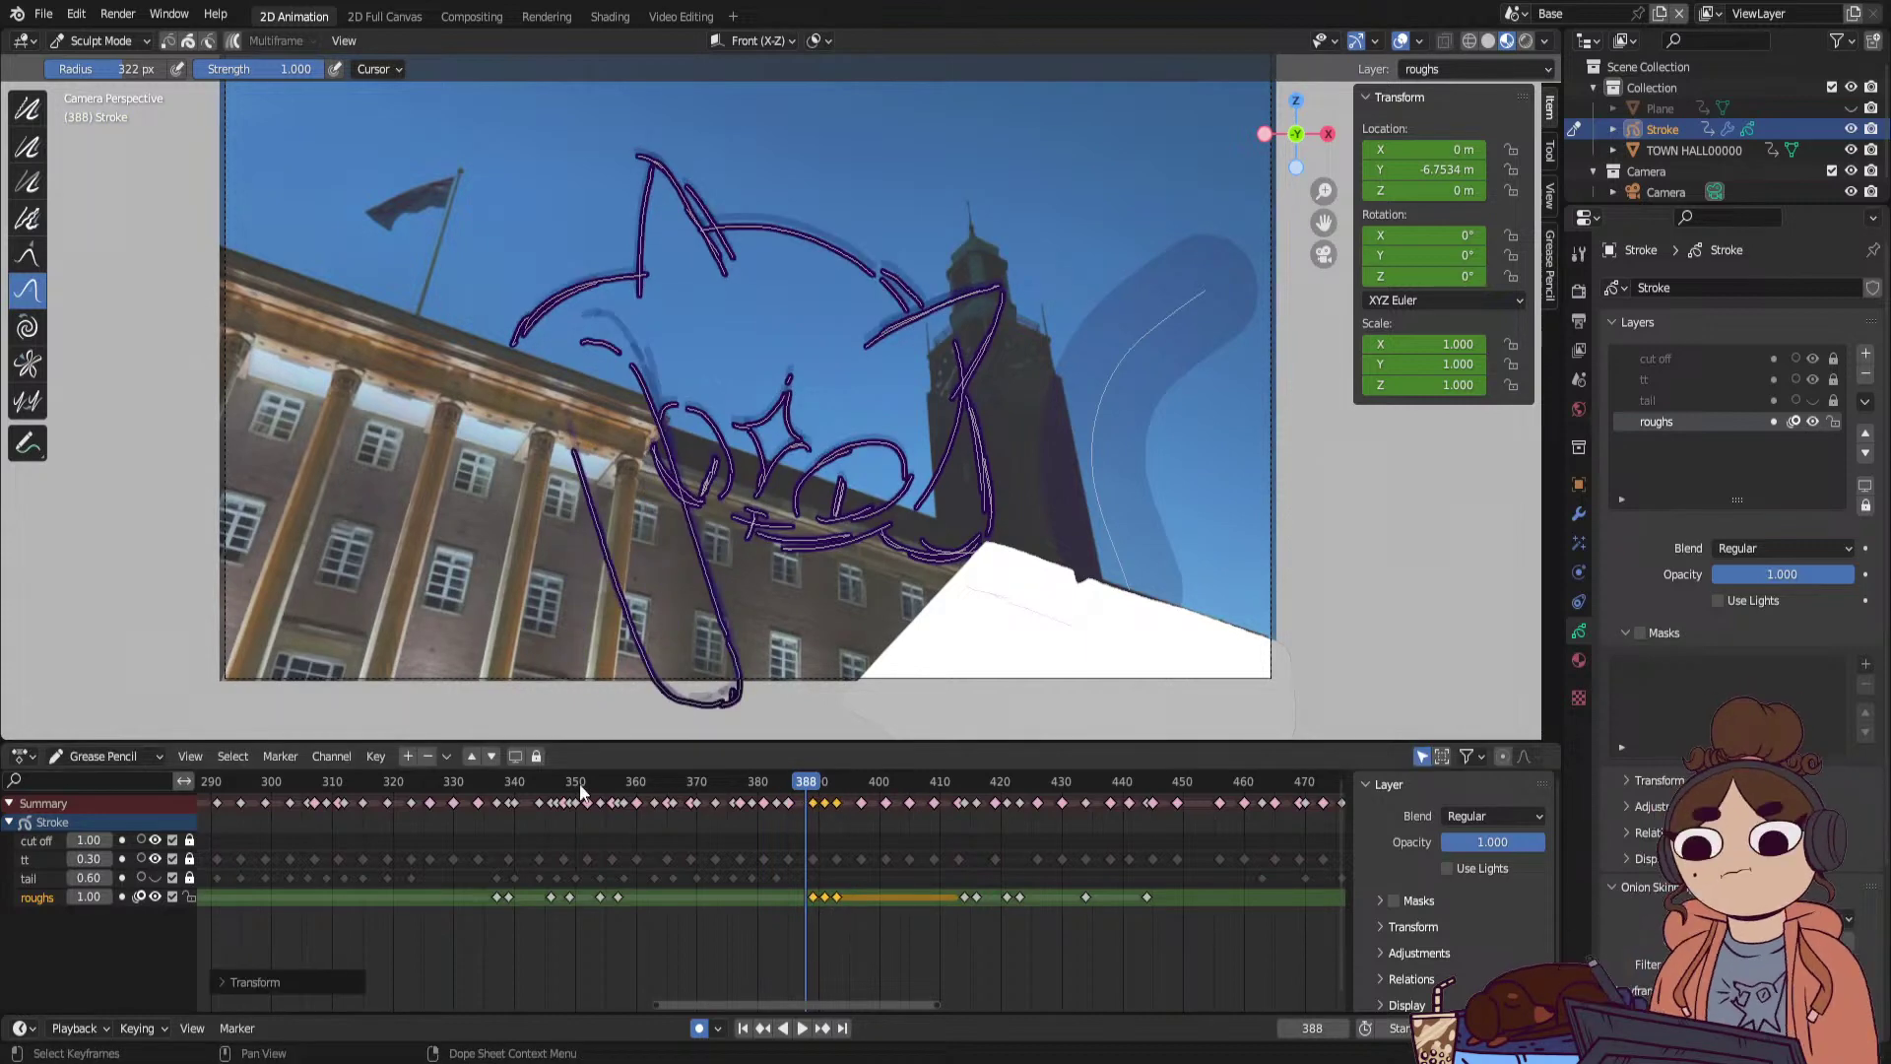
# Play back the retimed foreleg motion and shift the last two roughs keyframes to about frames 463 and 473.
pyautogui.moveTo(581, 792); pyautogui.dragTo(446, 823)
pyautogui.press('space')
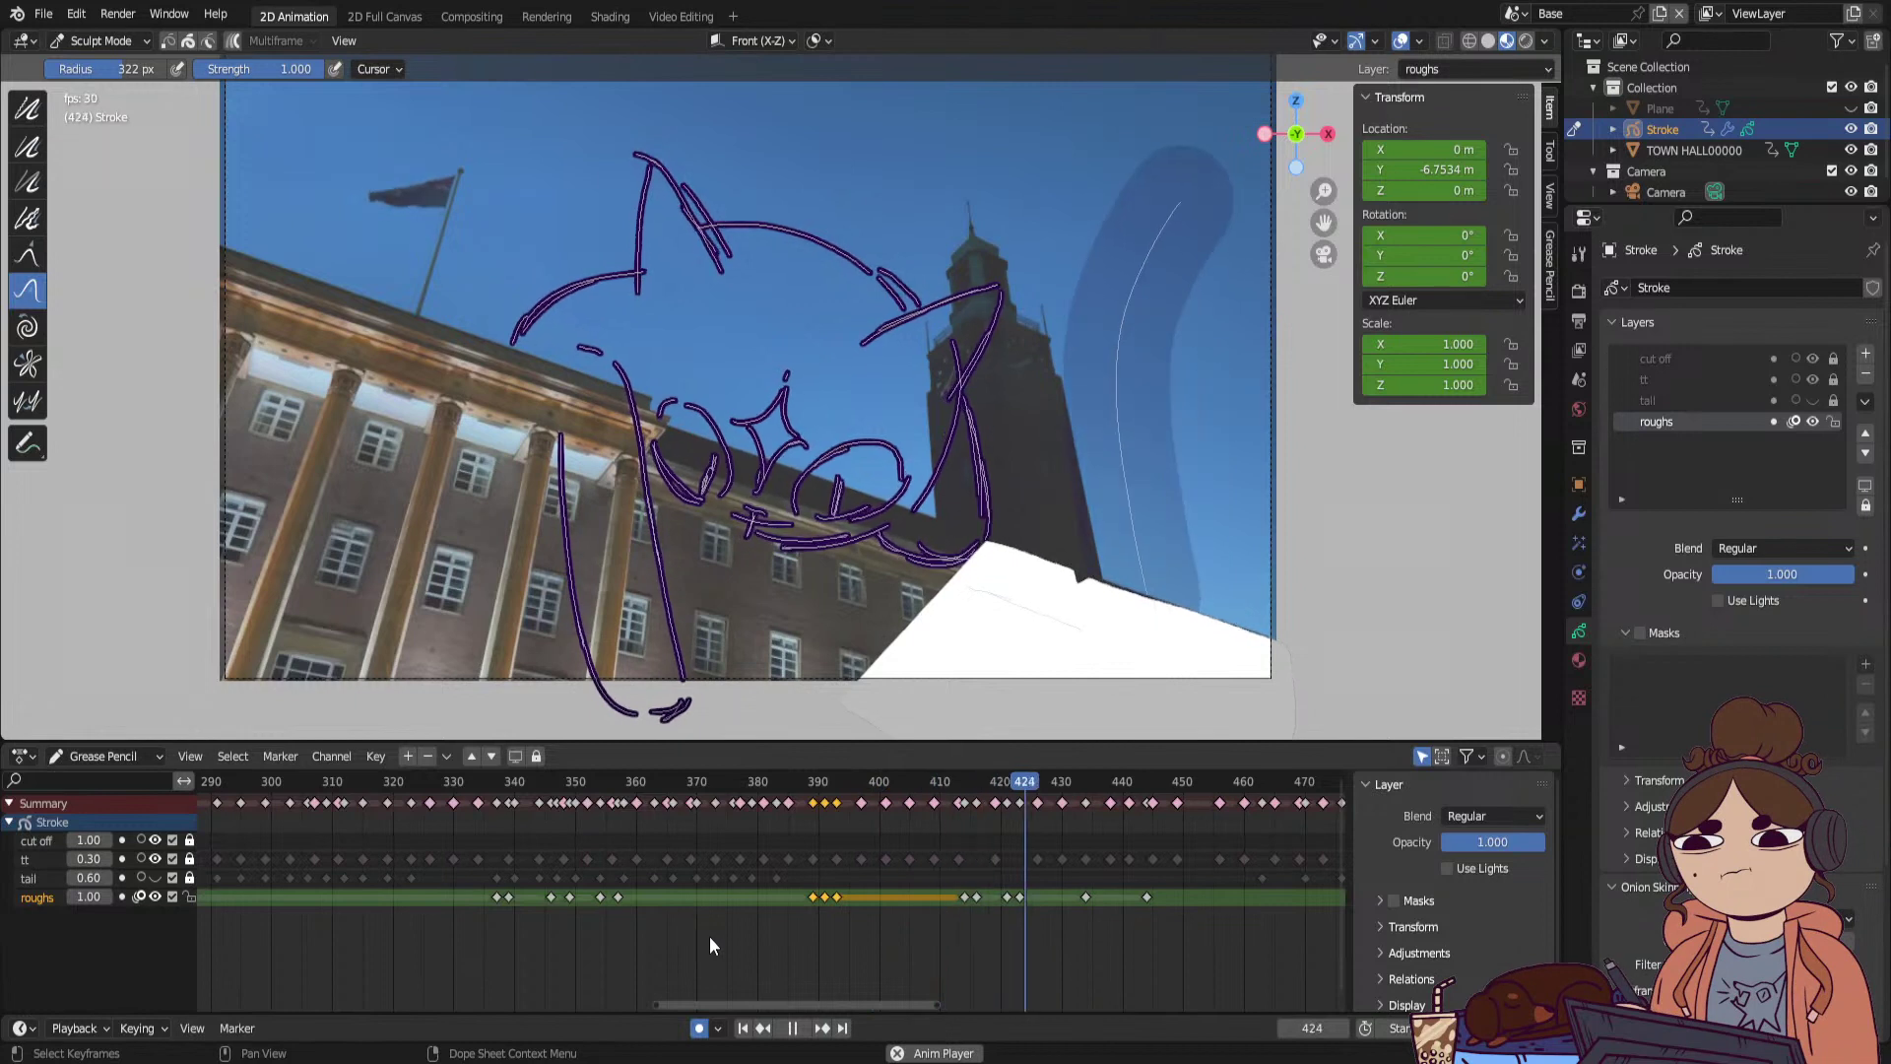
pyautogui.press('space')
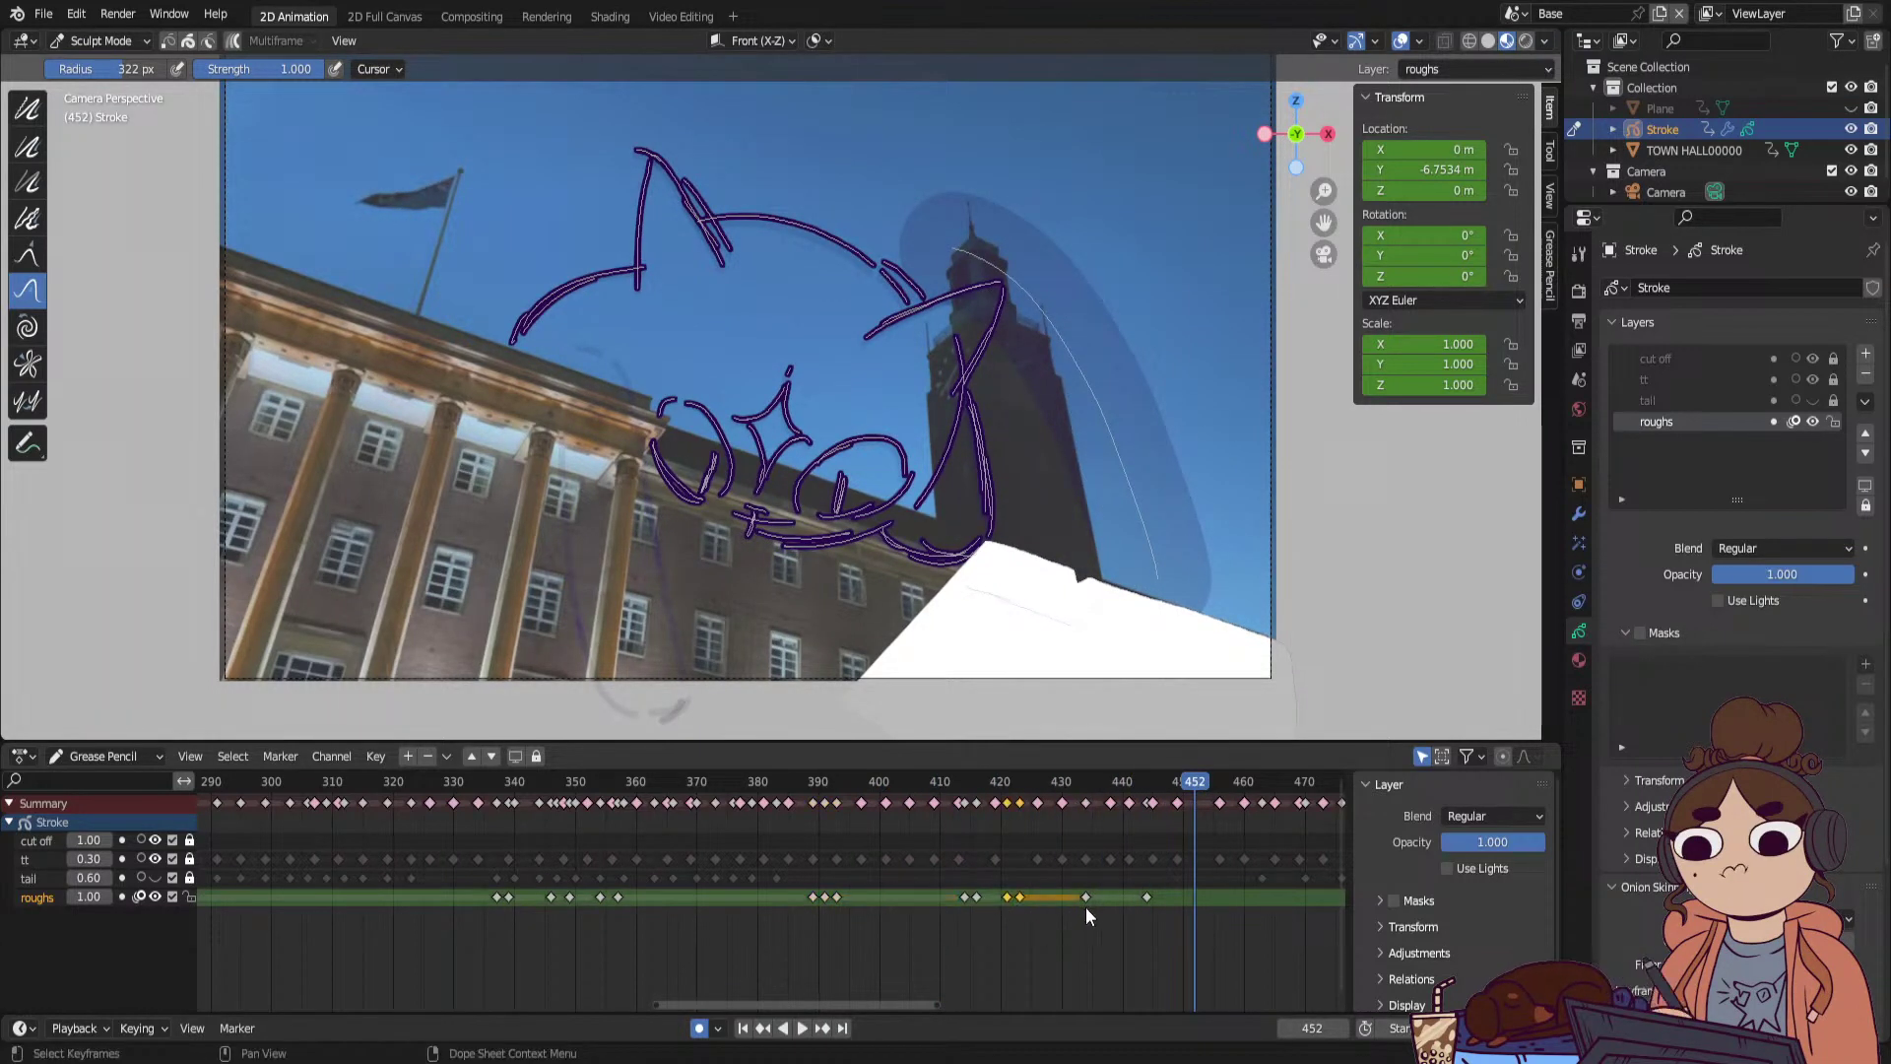
pyautogui.moveTo(1085, 907); pyautogui.dragTo(1314, 886)
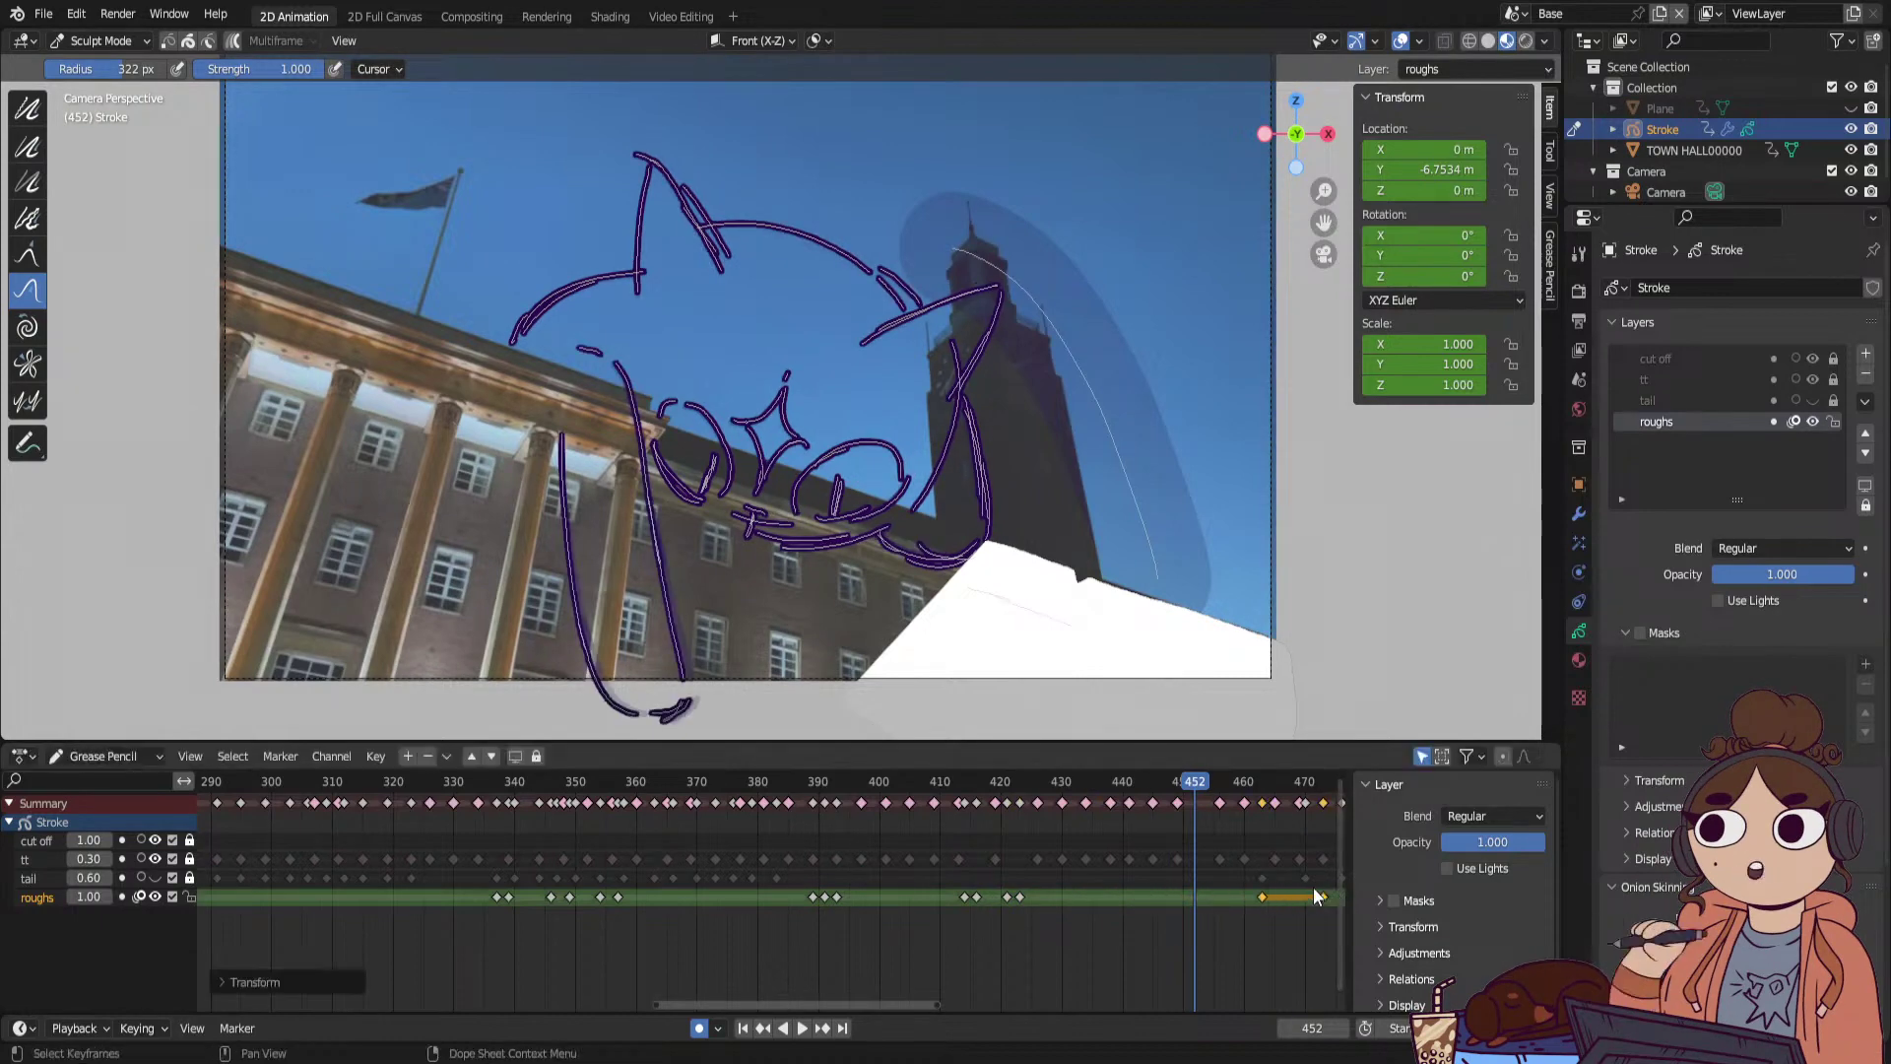
# Select the four roughs keyframes from about frame 346 to 357 and duplicate them to start at about frame 444.
pyautogui.moveTo(773, 785); pyautogui.dragTo(762, 791)
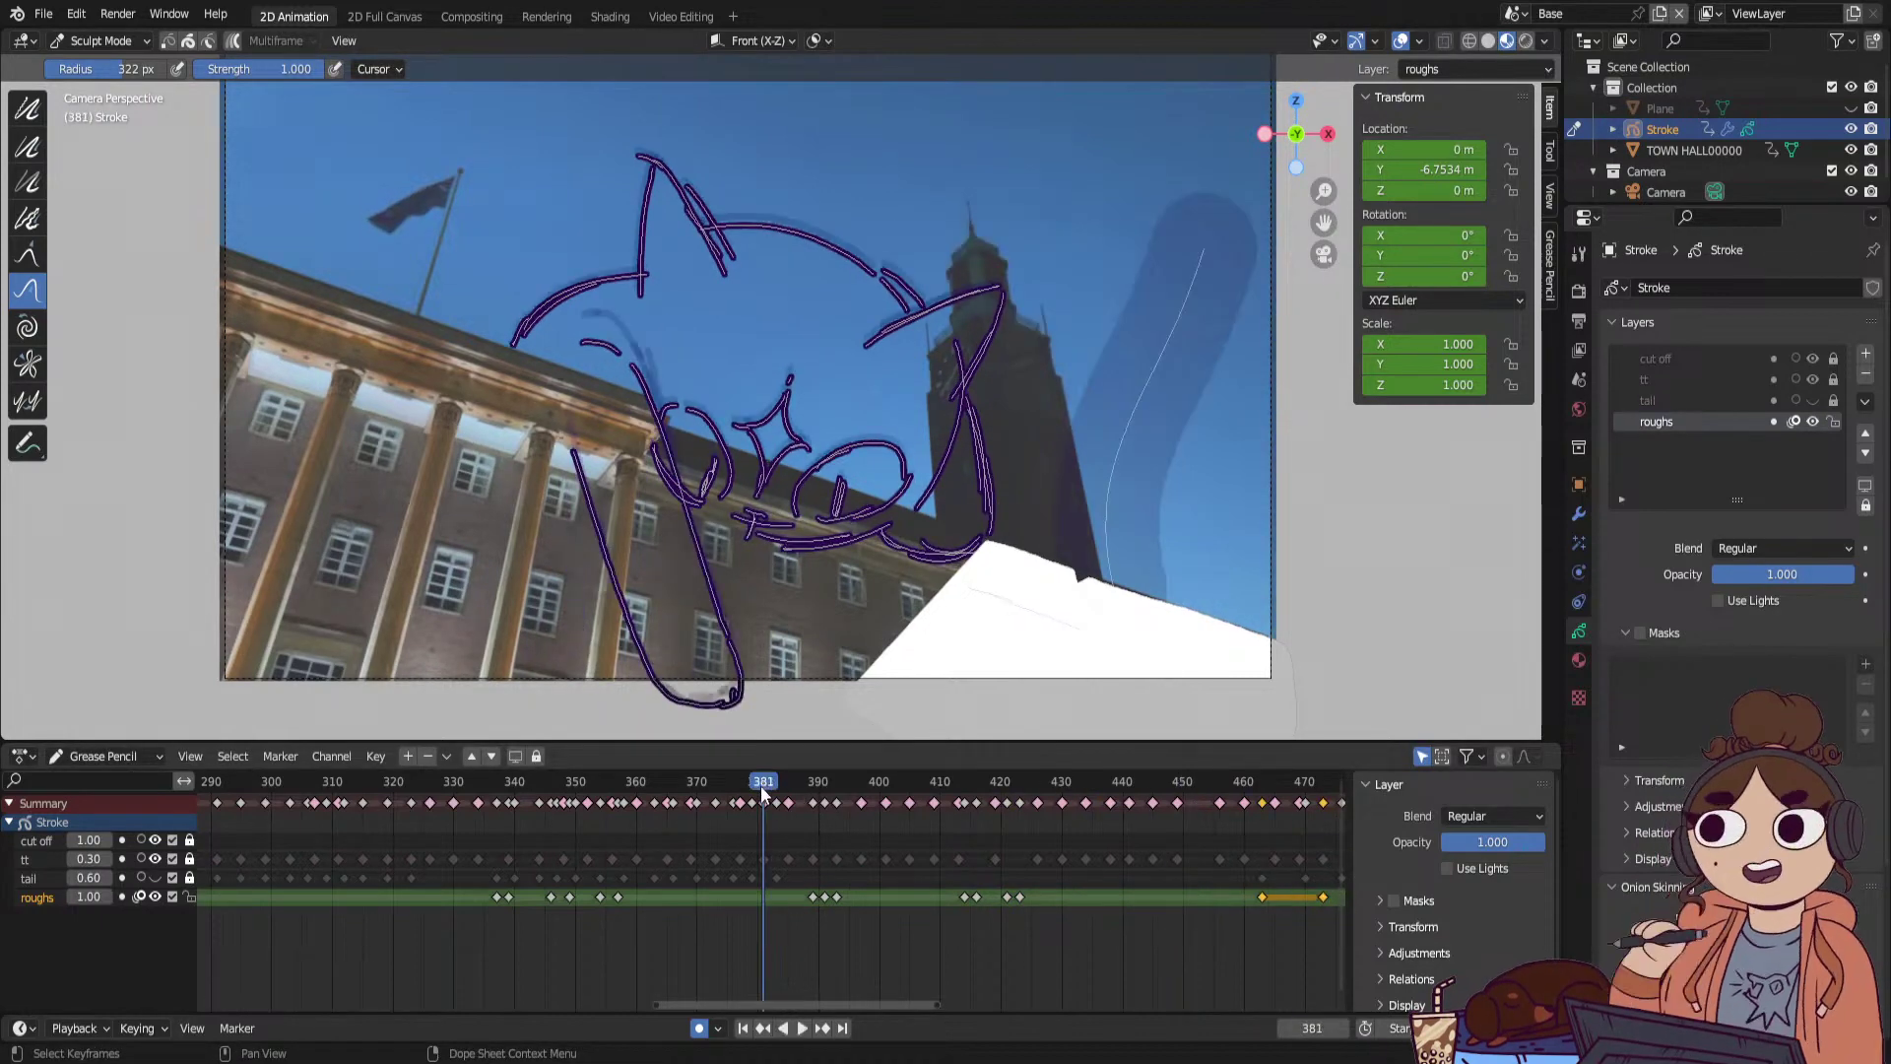
pyautogui.click(629, 894)
pyautogui.moveTo(540, 781); pyautogui.dragTo(527, 817)
pyautogui.press('space')
pyautogui.moveTo(535, 893); pyautogui.dragTo(620, 904)
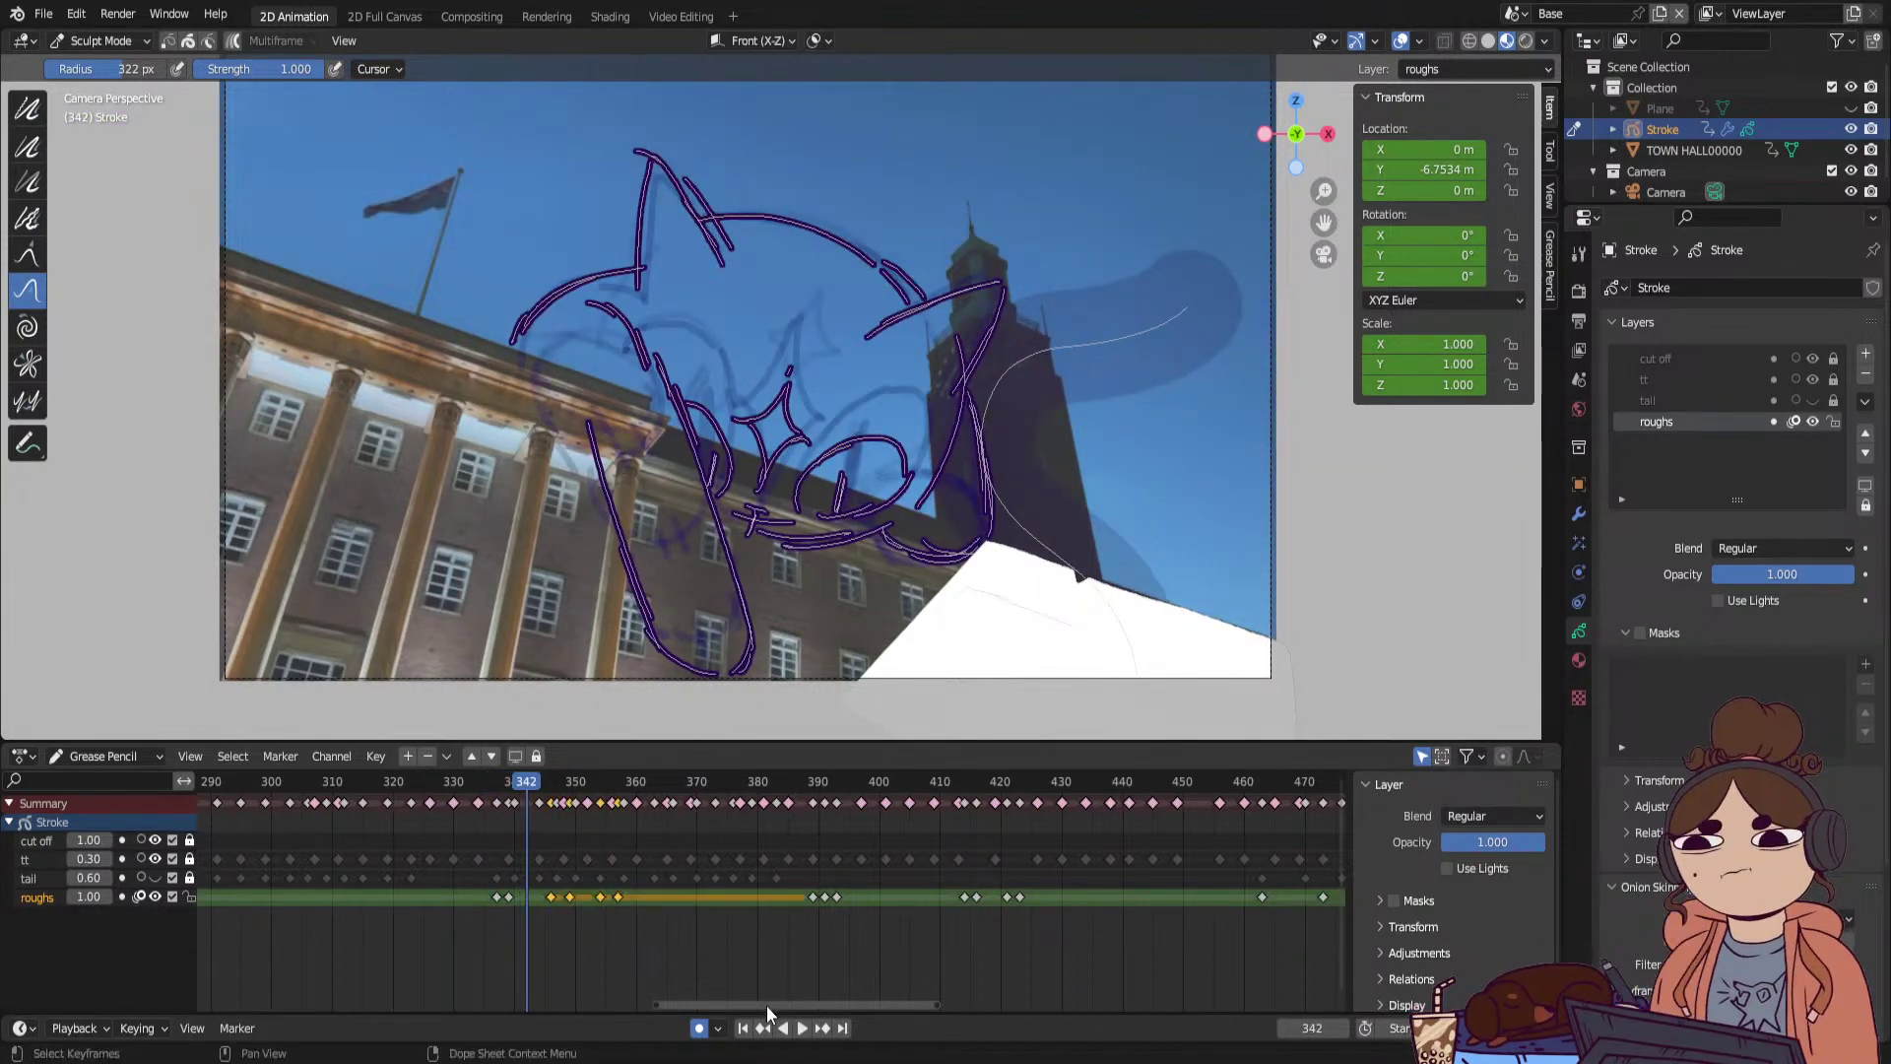
pyautogui.moveTo(766, 1004); pyautogui.dragTo(826, 1002)
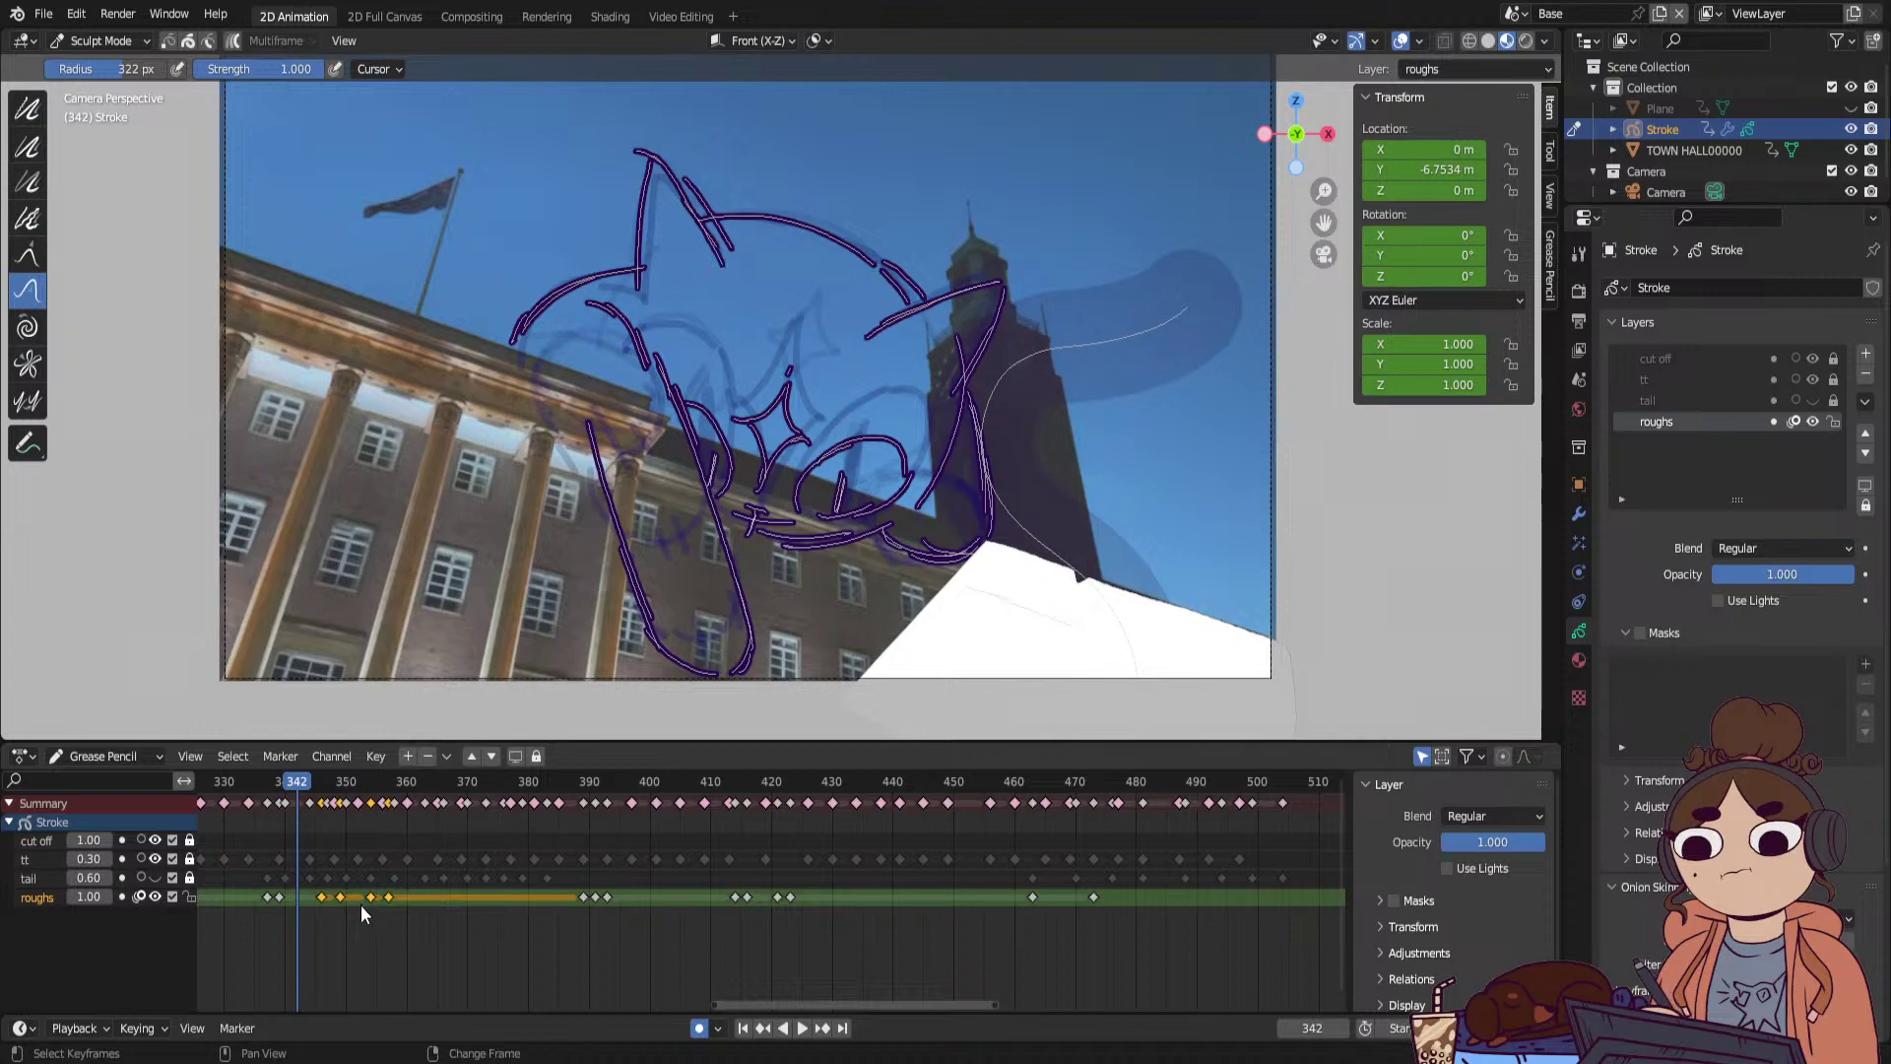
pyautogui.hotkey('shift', 'd')
pyautogui.click(959, 918)
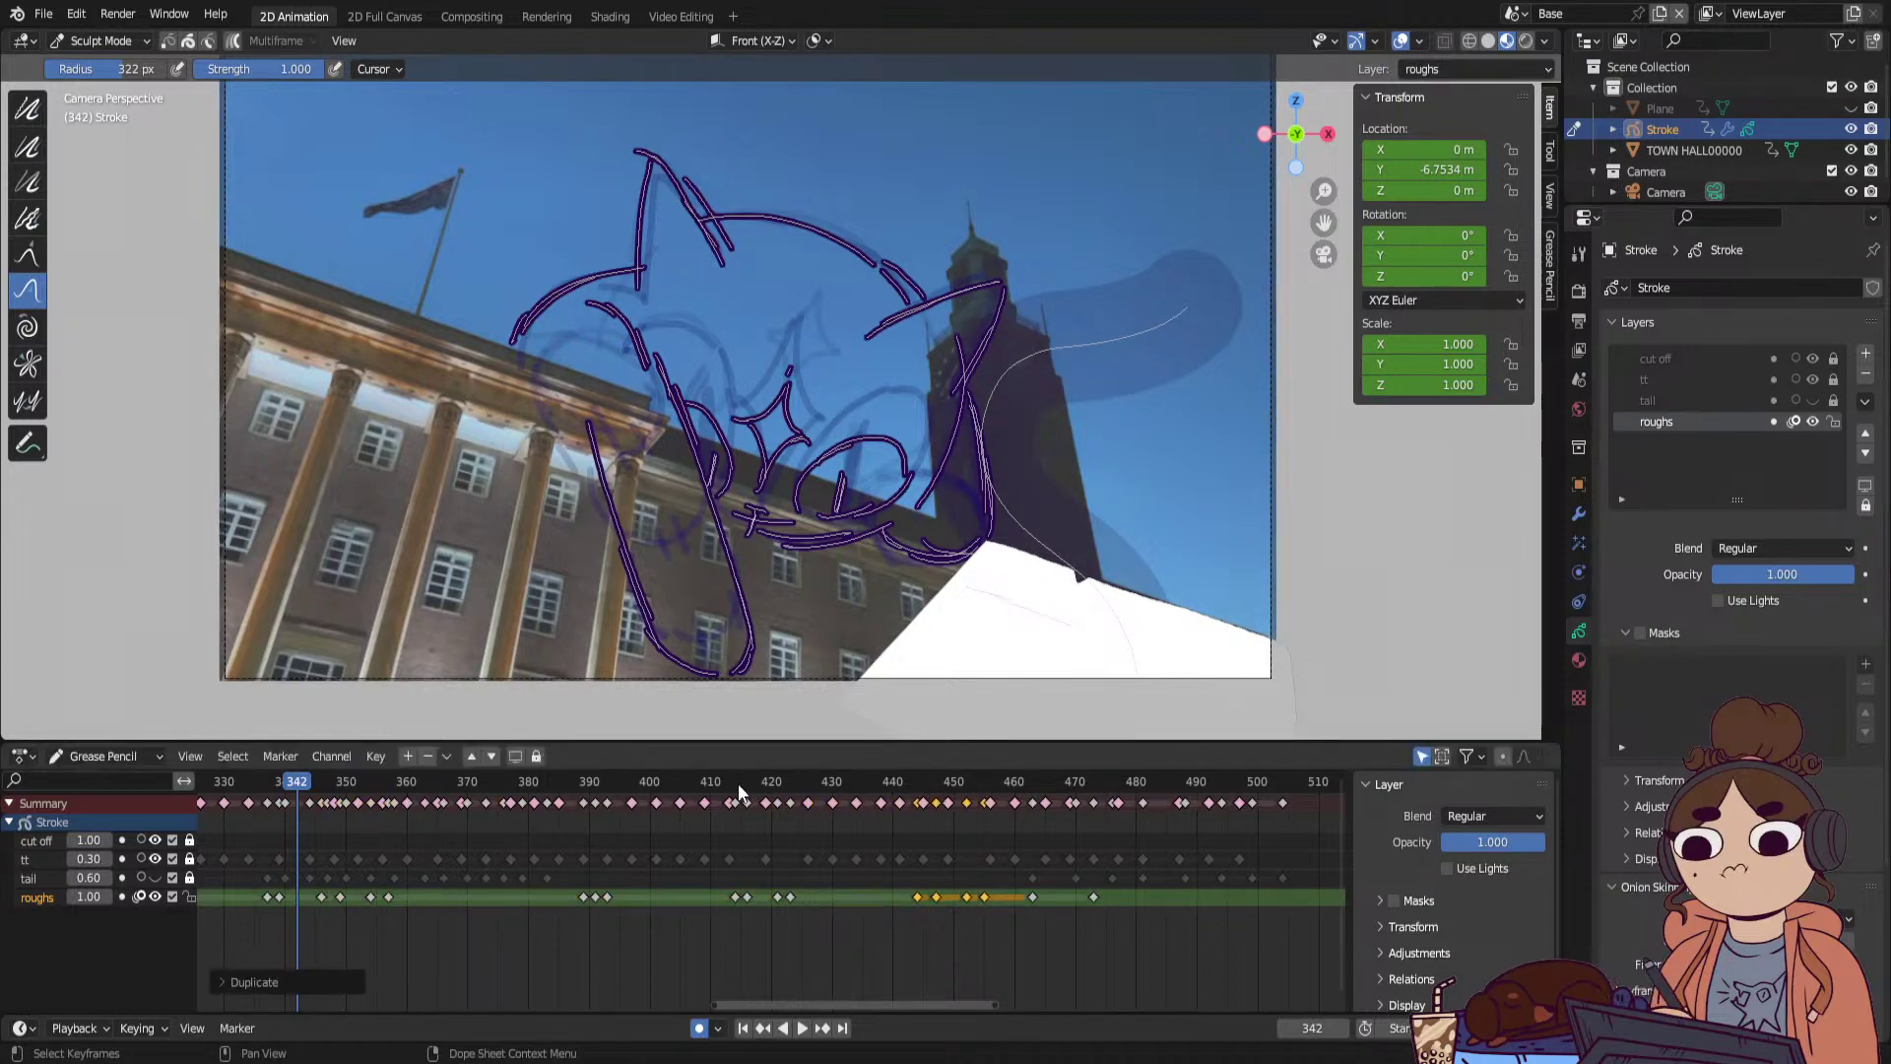
# Play back, shift the last two roughs keyframes to about 501 and 511, and duplicate the four-keyframe group to start at about frame 479.
pyautogui.moveTo(737, 783); pyautogui.dragTo(613, 829)
pyautogui.press('space')
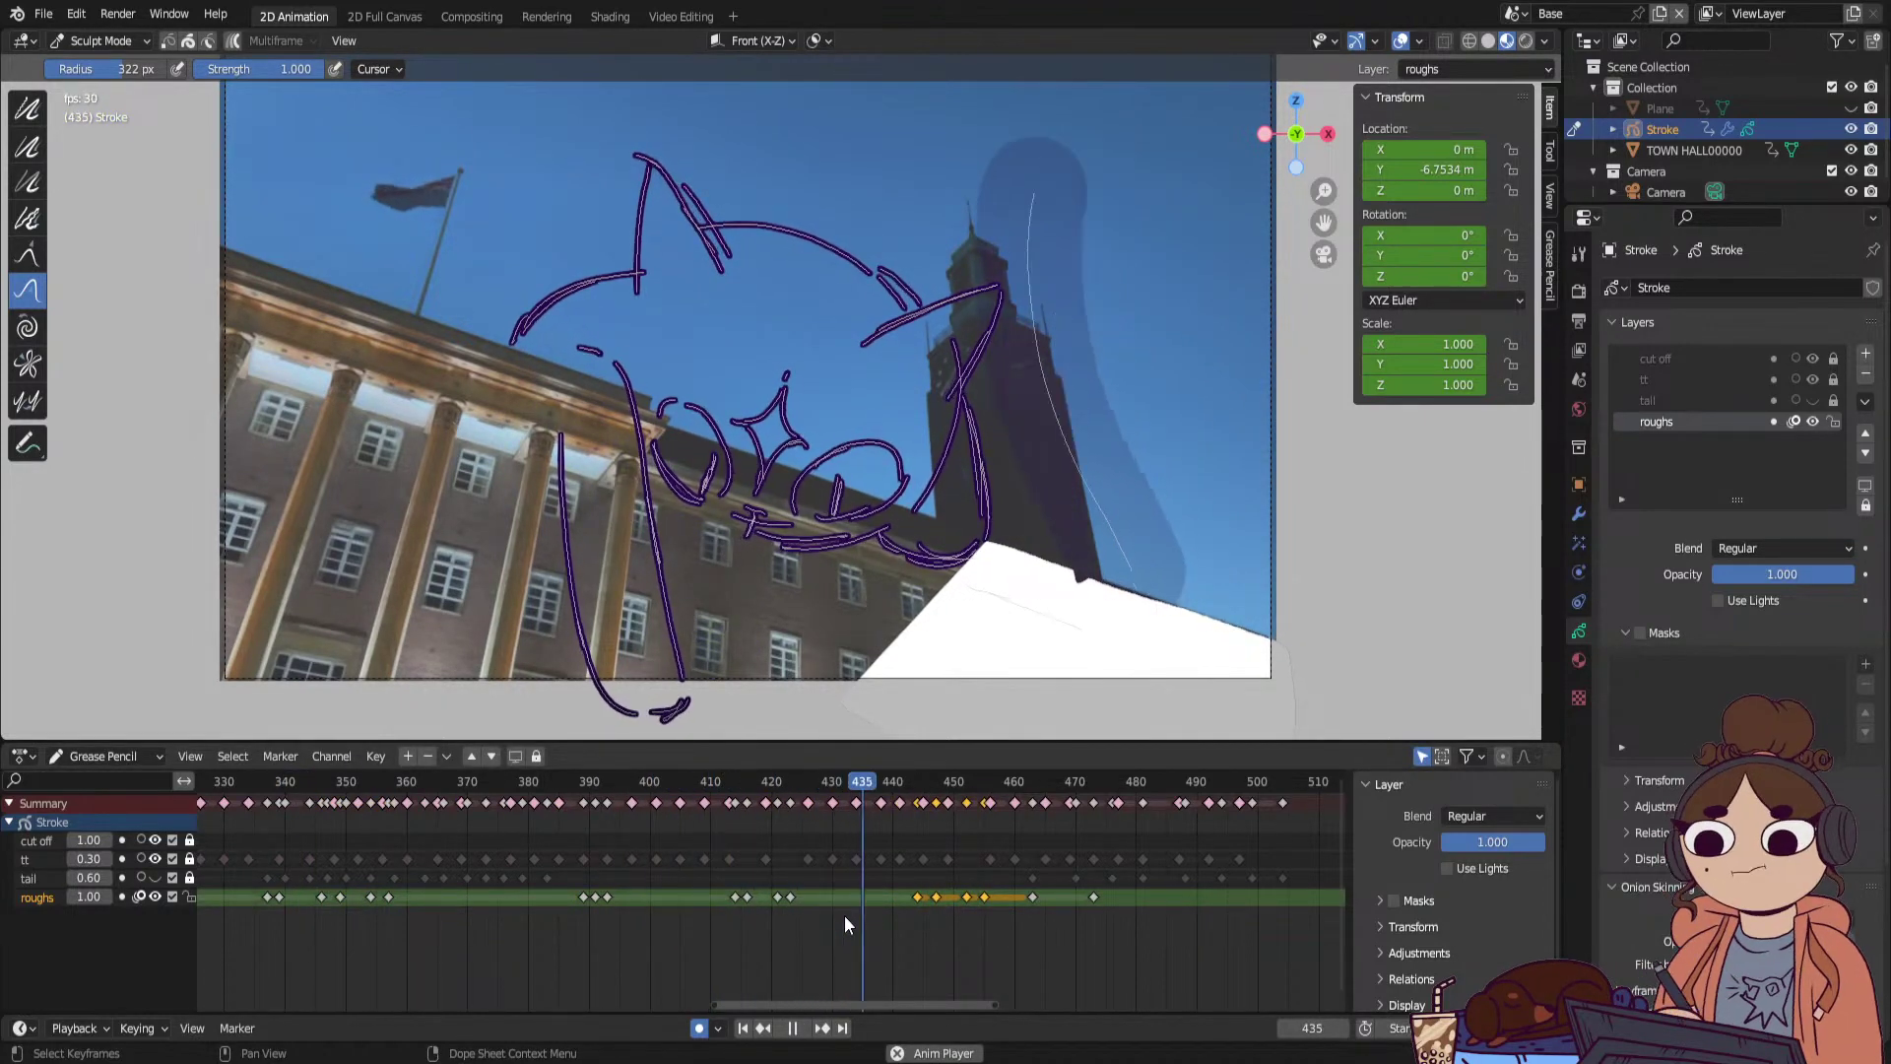
pyautogui.press('space')
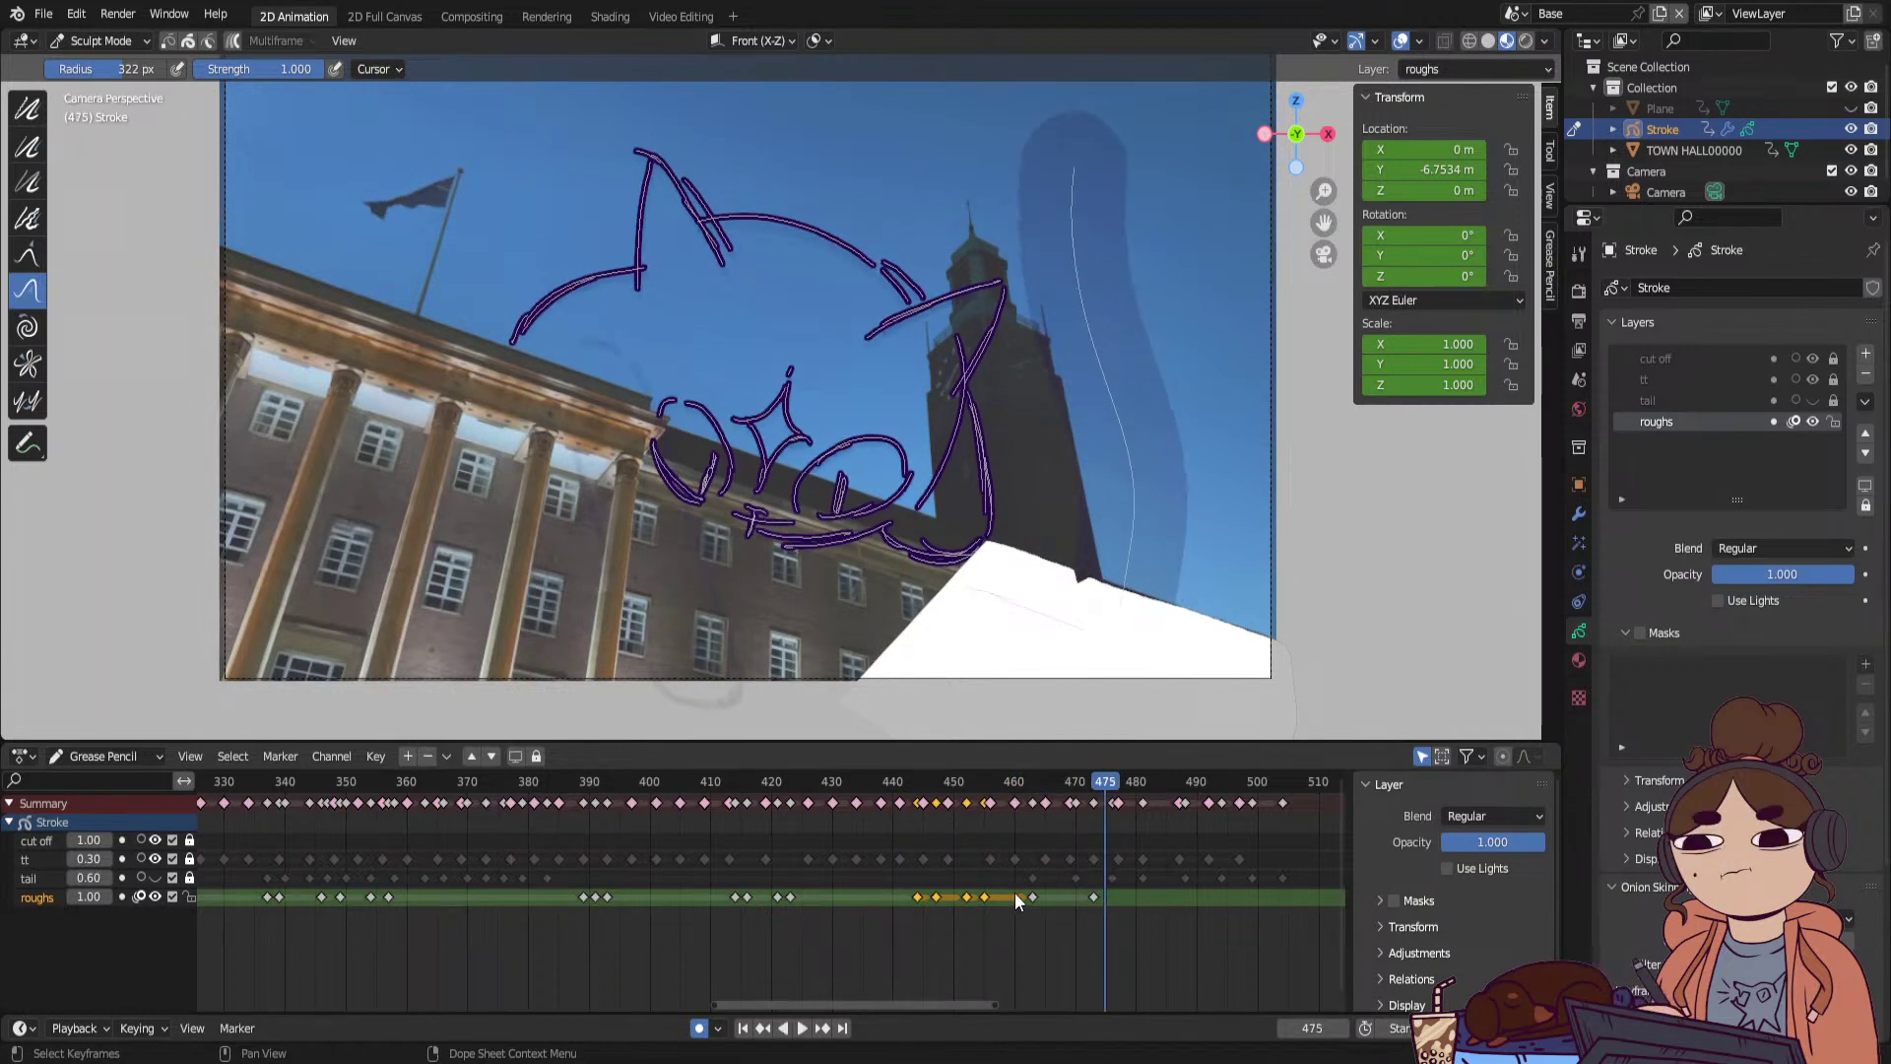
pyautogui.press('g')
pyautogui.click(1223, 896)
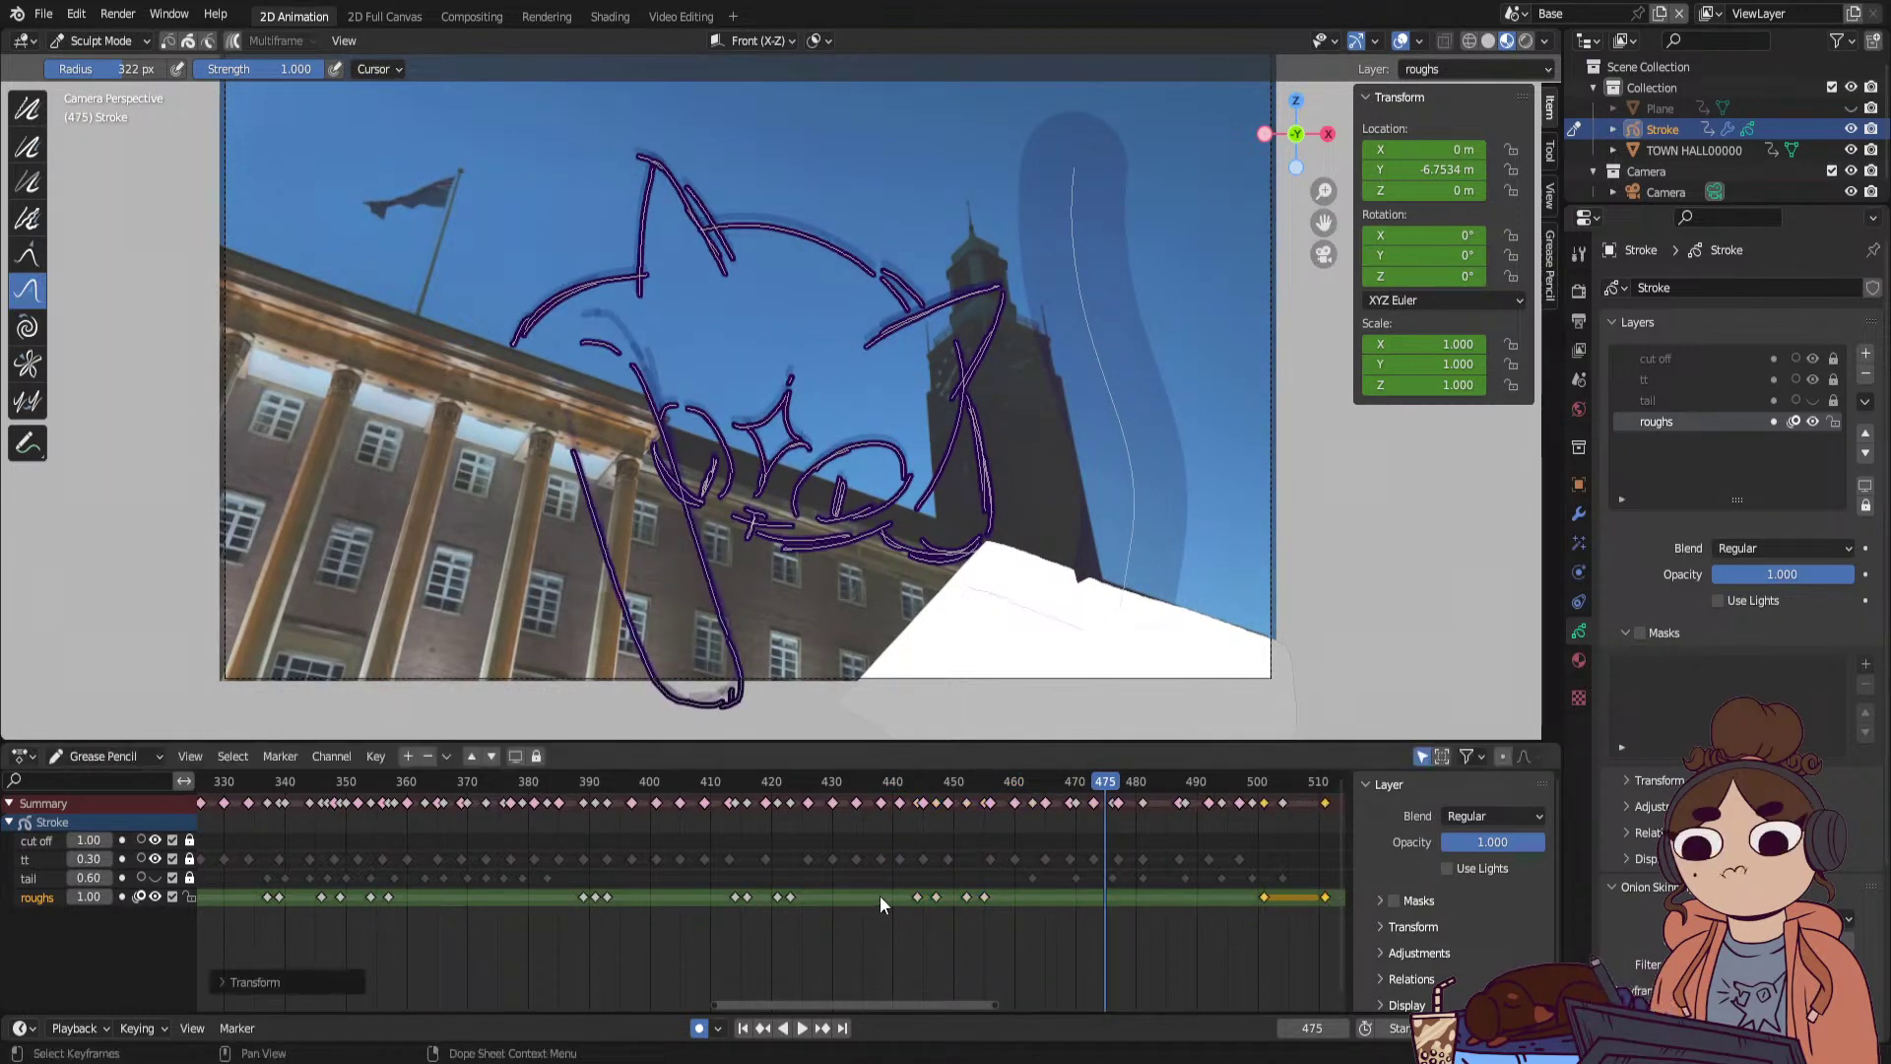
pyautogui.hotkey('shift', 'd')
pyautogui.click(1186, 908)
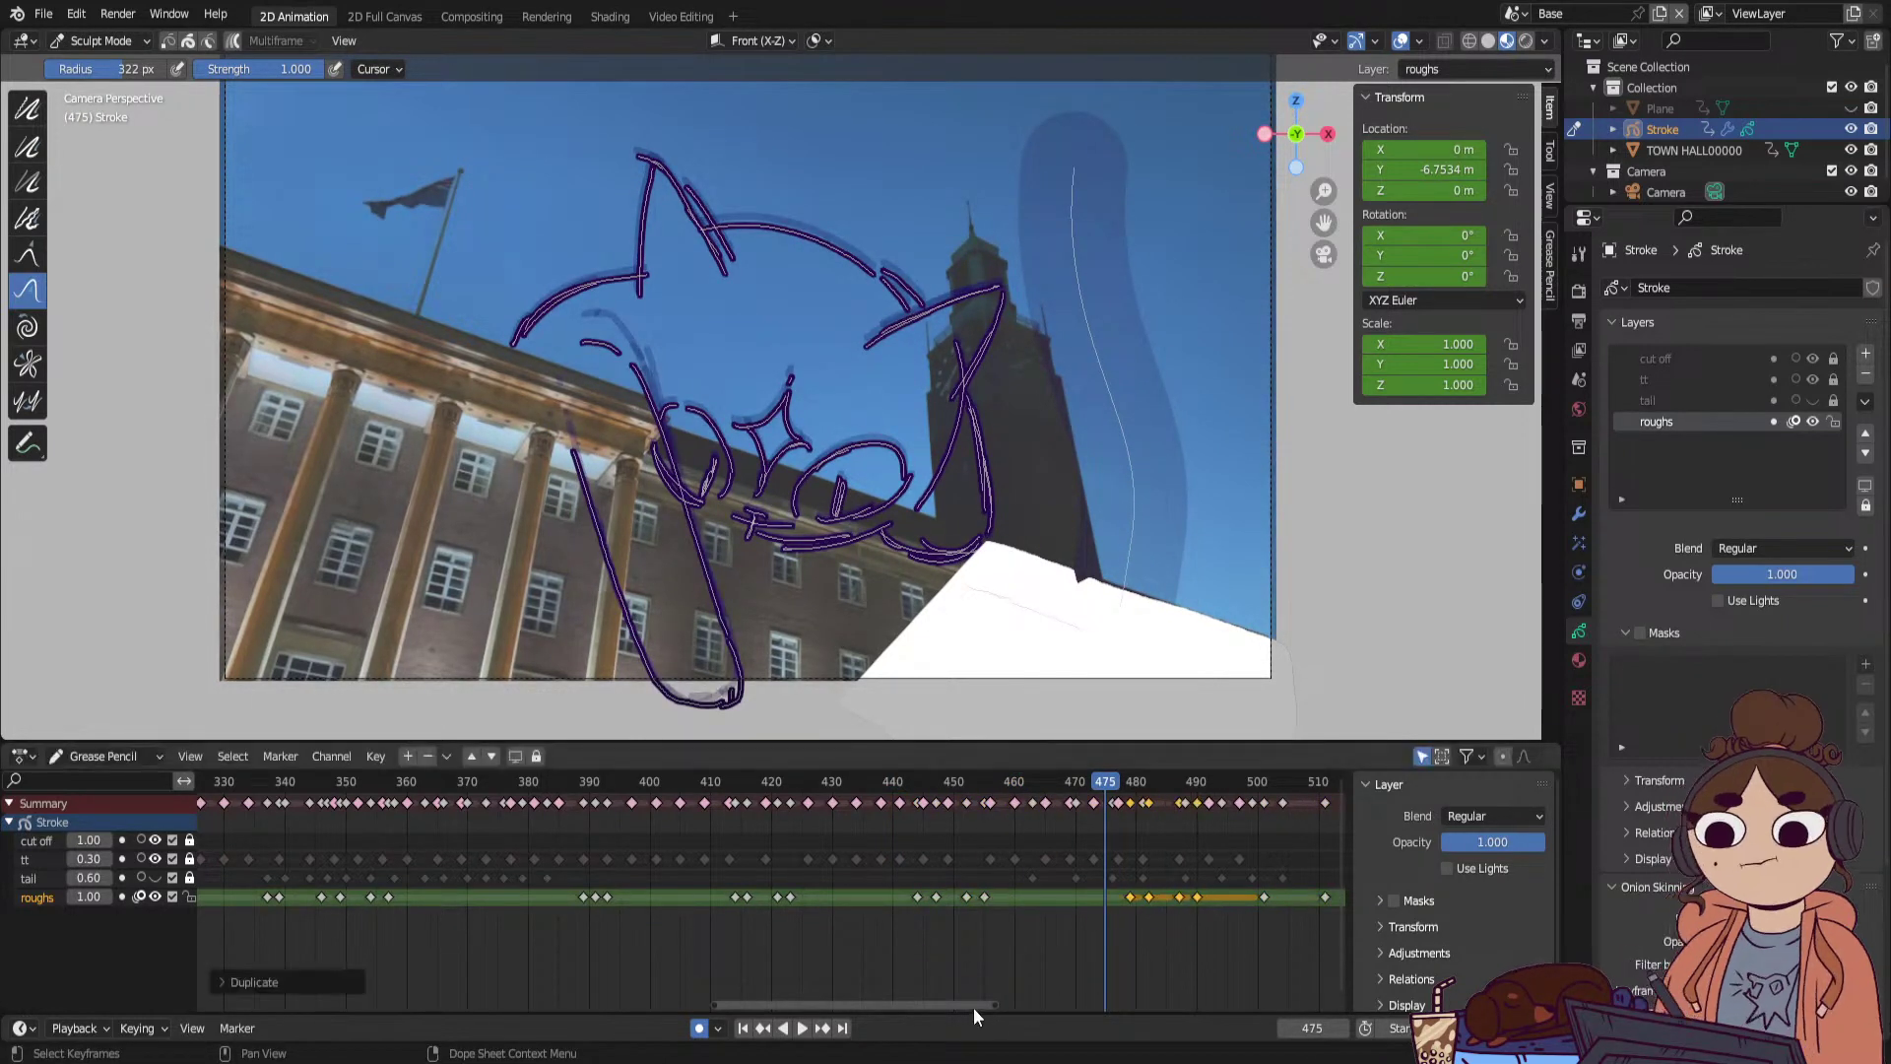
# Move the last two roughs keyframes to about frames 530 and 545, playing back to judge the timing.
pyautogui.moveTo(962, 1006); pyautogui.dragTo(1057, 1001)
pyautogui.click(883, 899)
pyautogui.keyDown('shift'); pyautogui.click(942, 895); pyautogui.keyUp('shift')
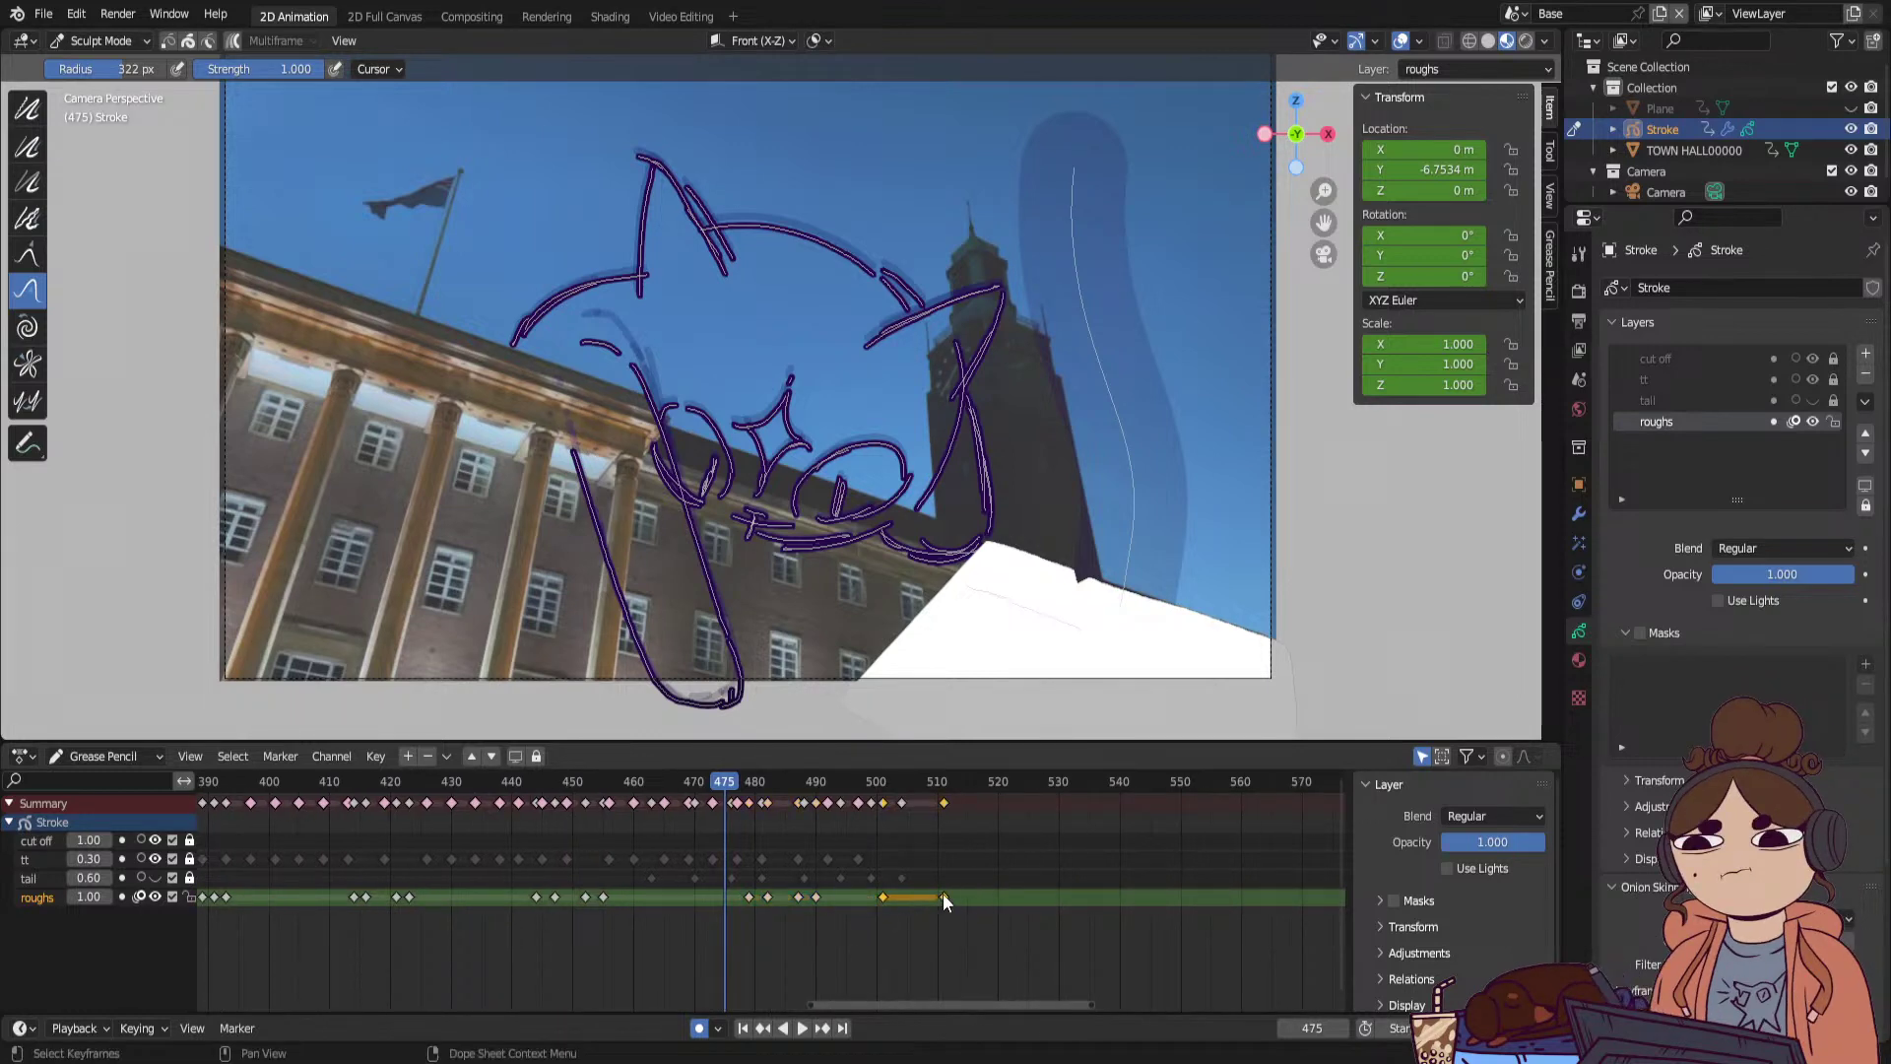
pyautogui.press('g')
pyautogui.click(1167, 889)
pyautogui.press('space')
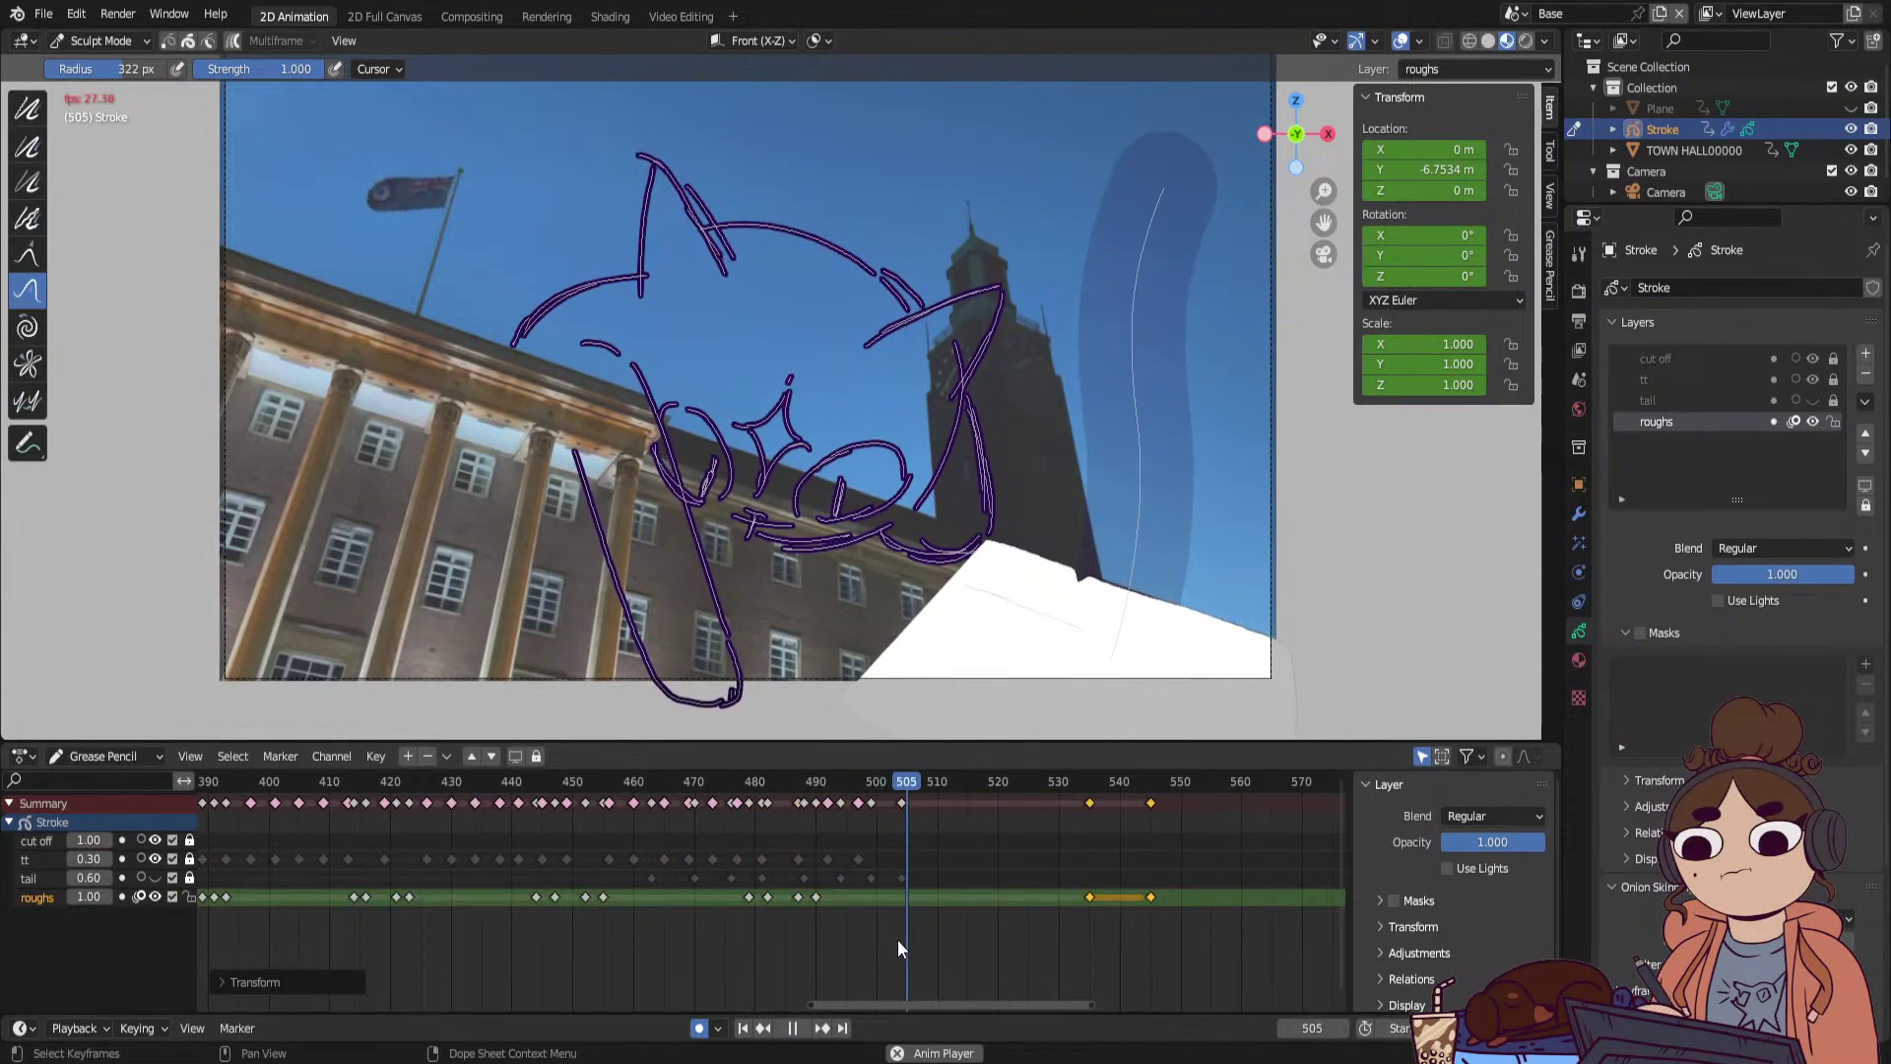
pyautogui.press('space')
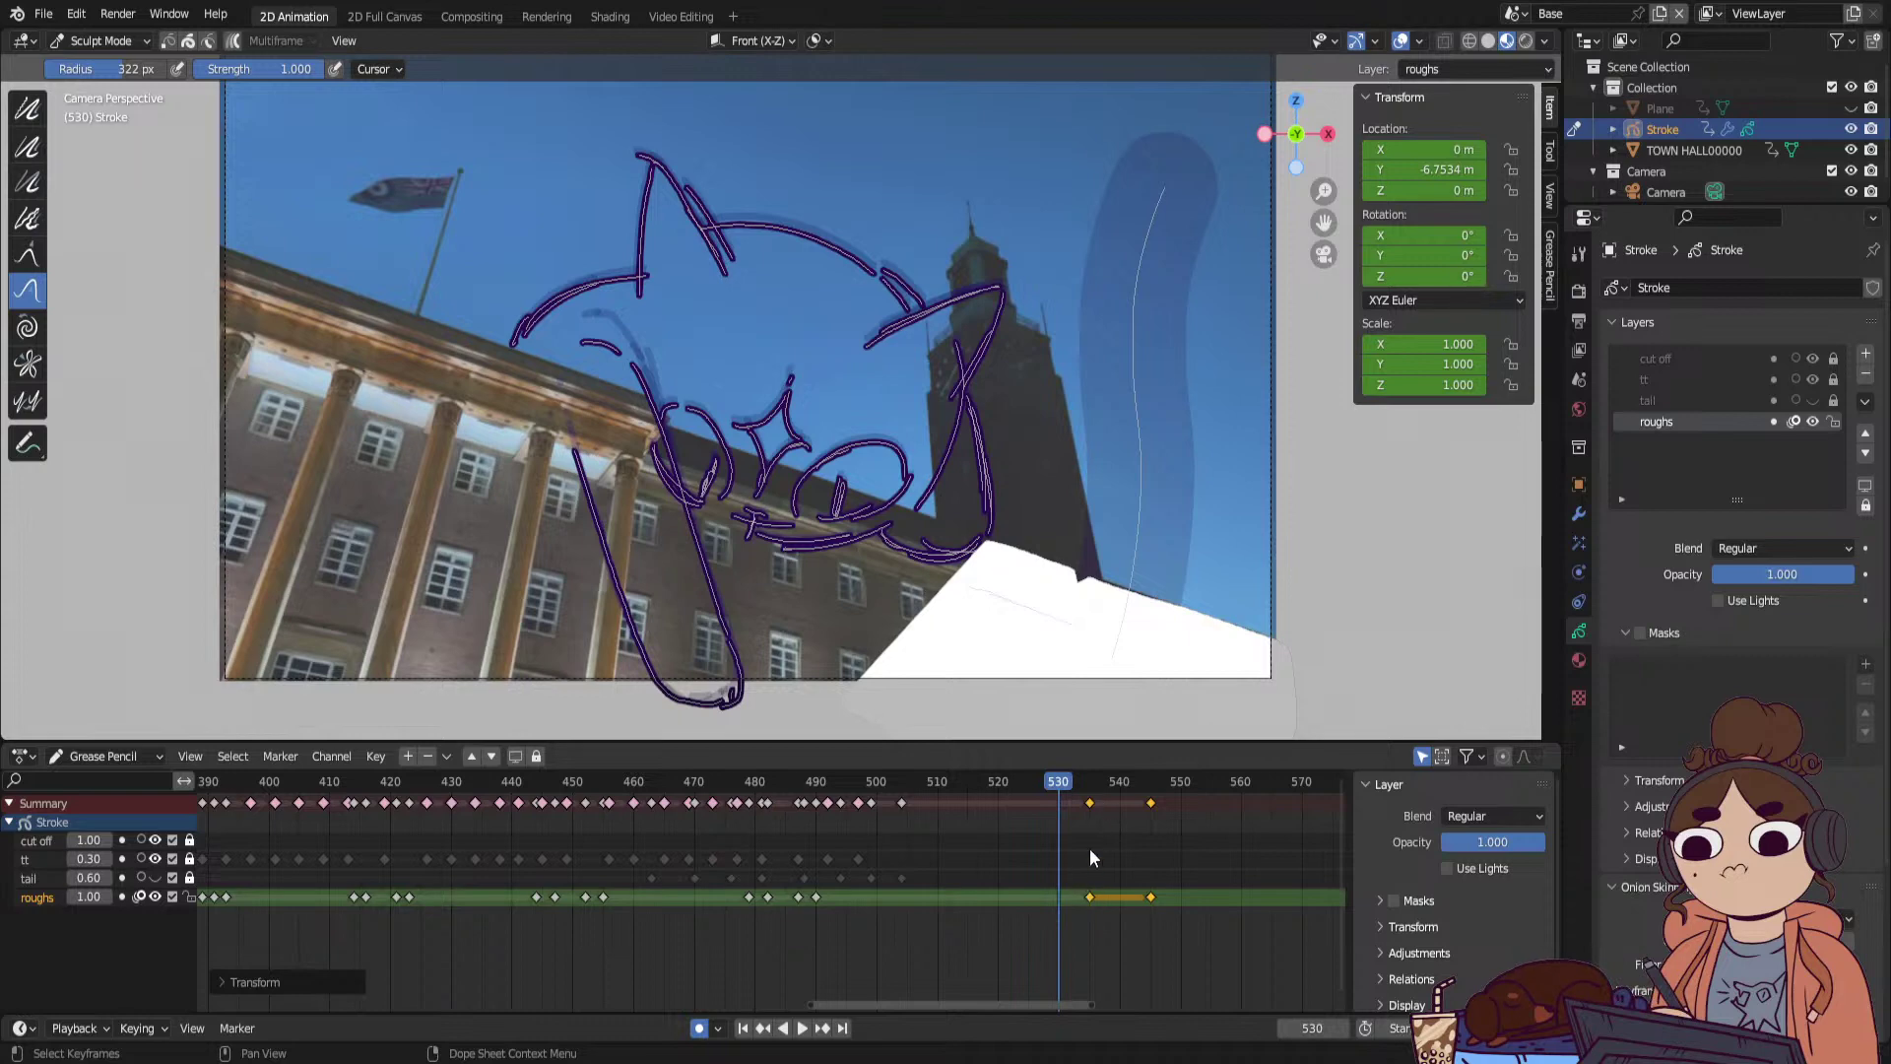
pyautogui.press('g')
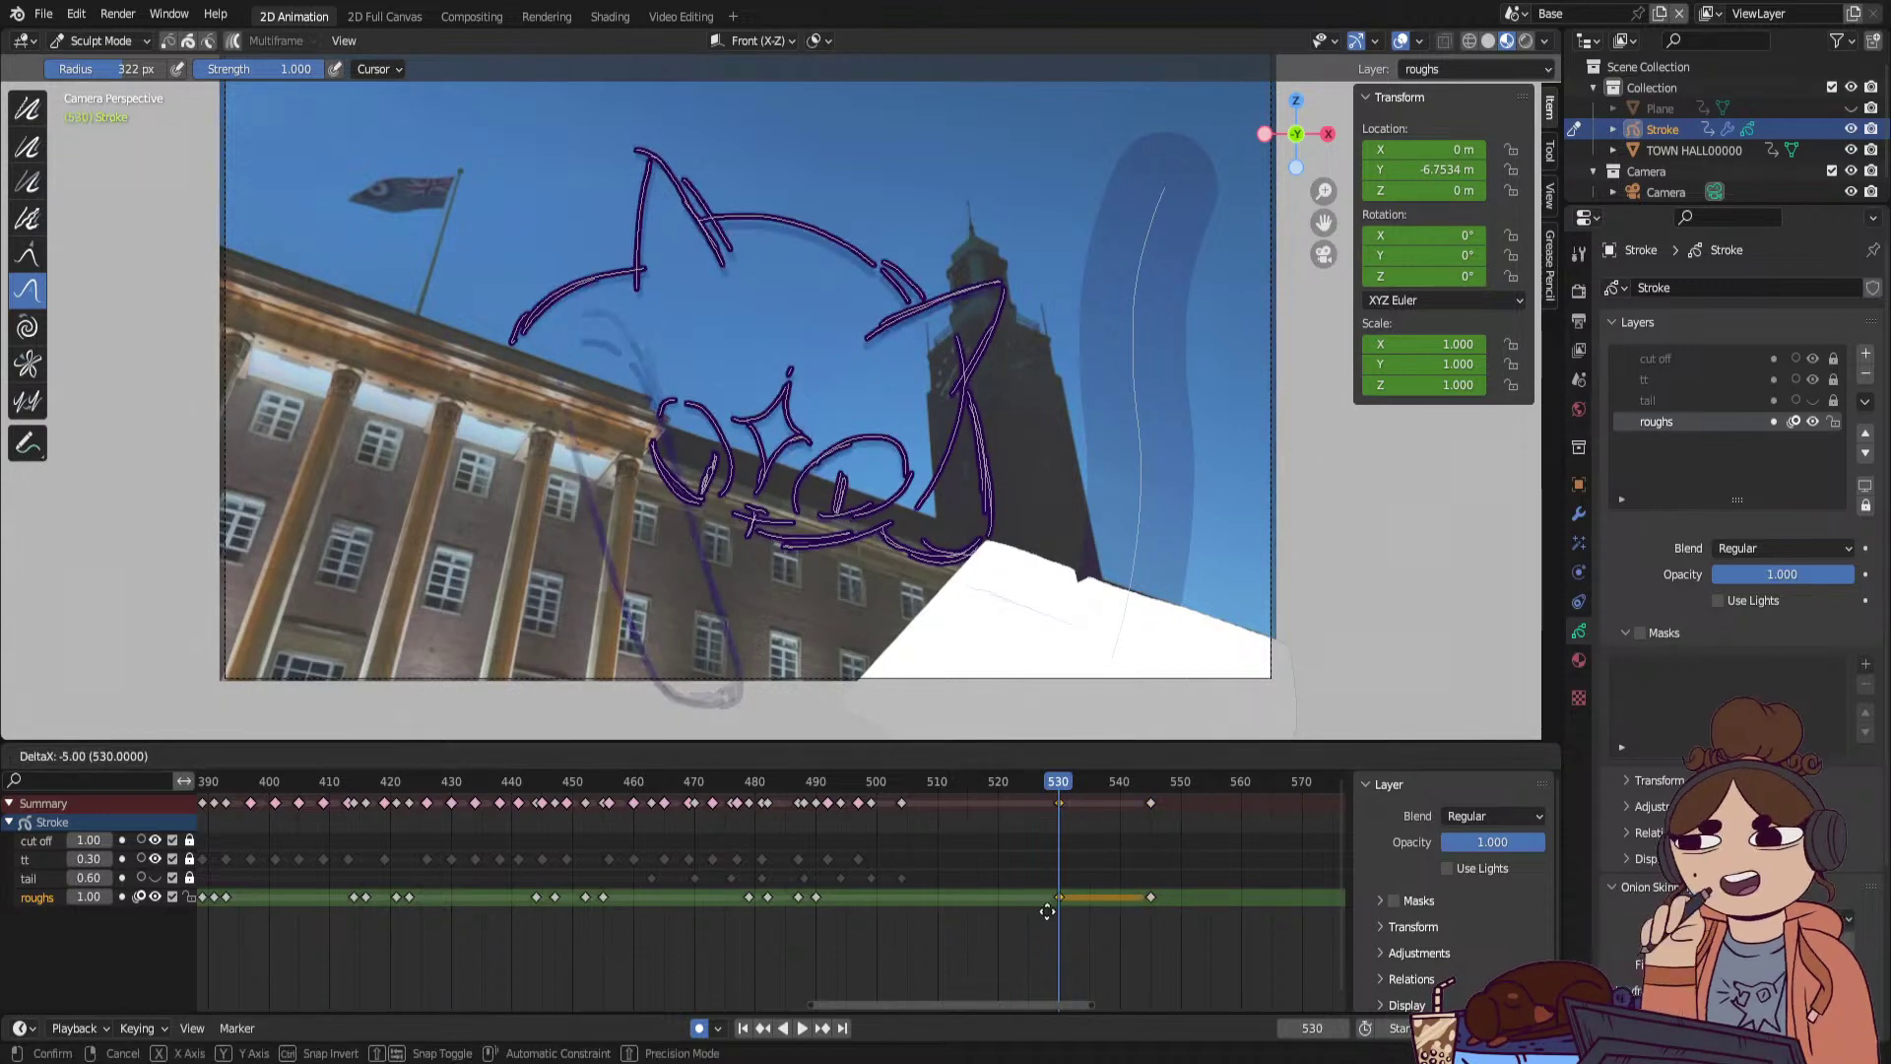
pyautogui.click(1047, 911)
# Duplicate the peeking cat pose from the roughs keyframe at about frame 193 to about frame 553.
pyautogui.moveTo(1054, 1003); pyautogui.dragTo(801, 1032)
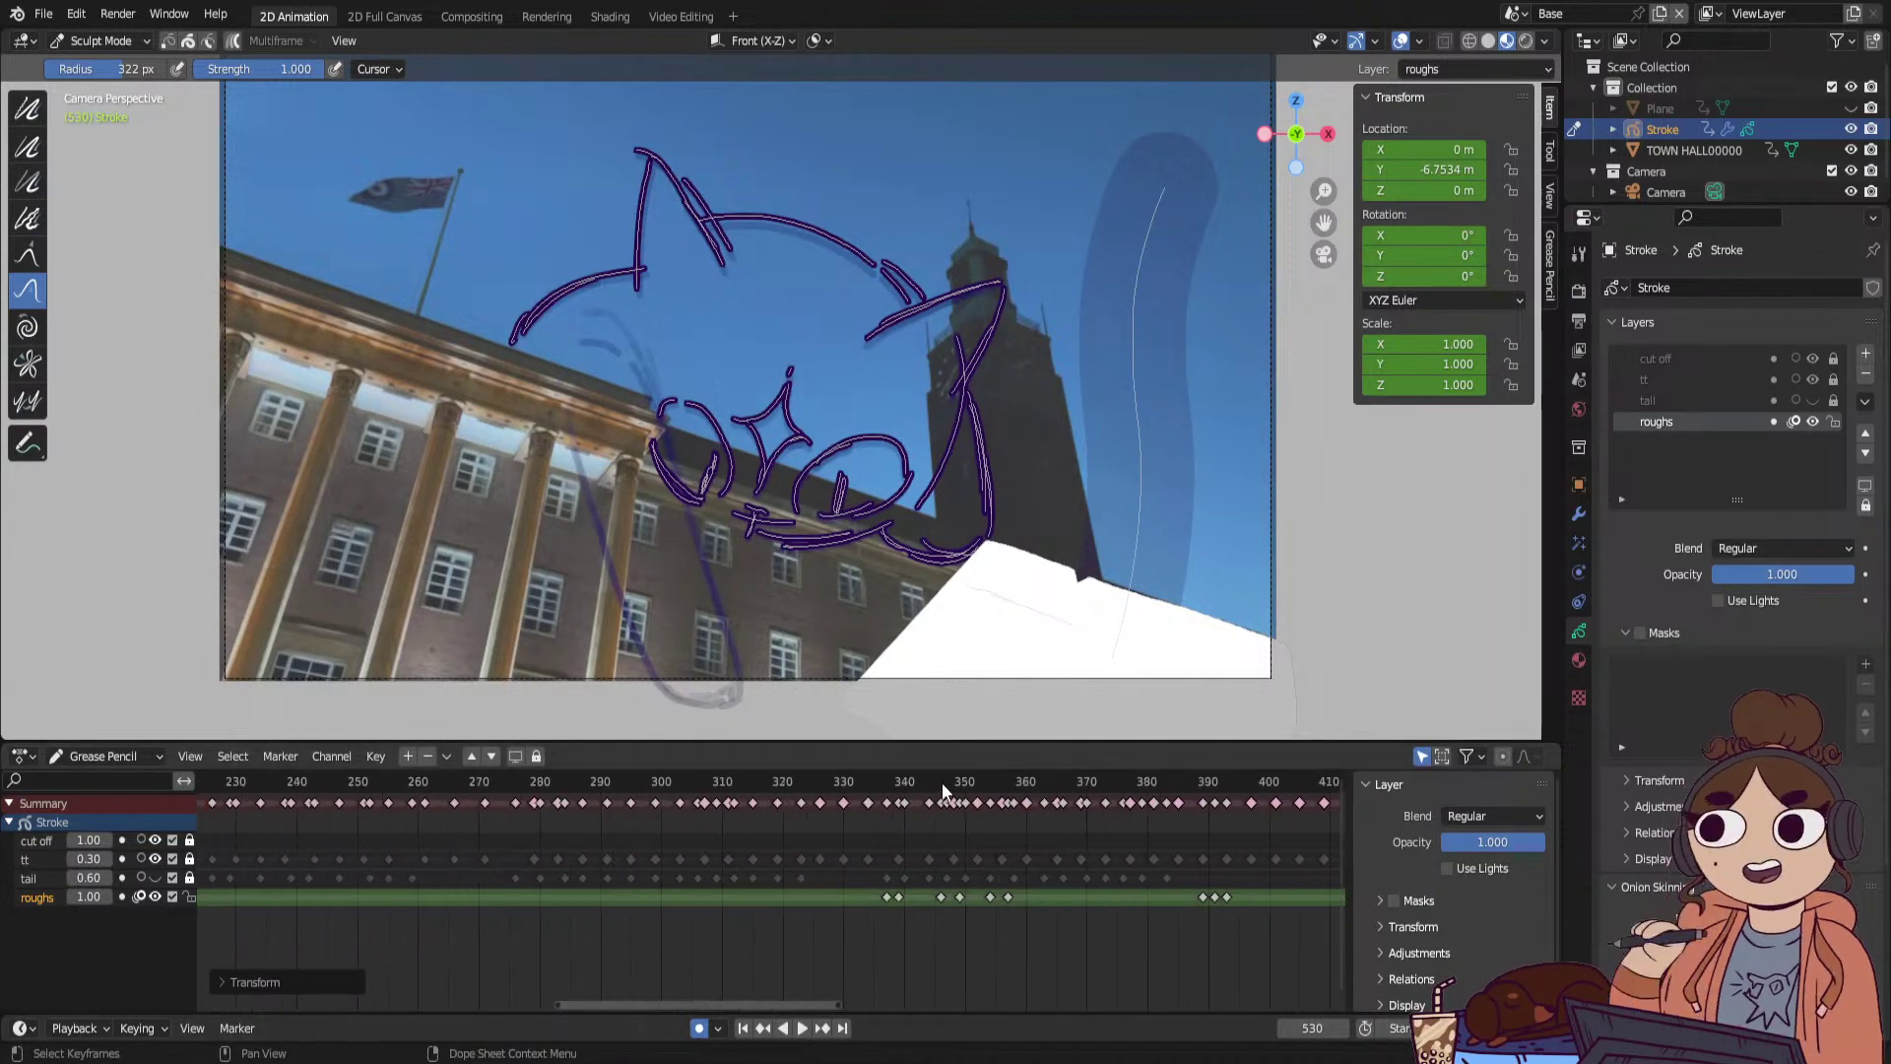
pyautogui.moveTo(942, 782); pyautogui.dragTo(880, 792)
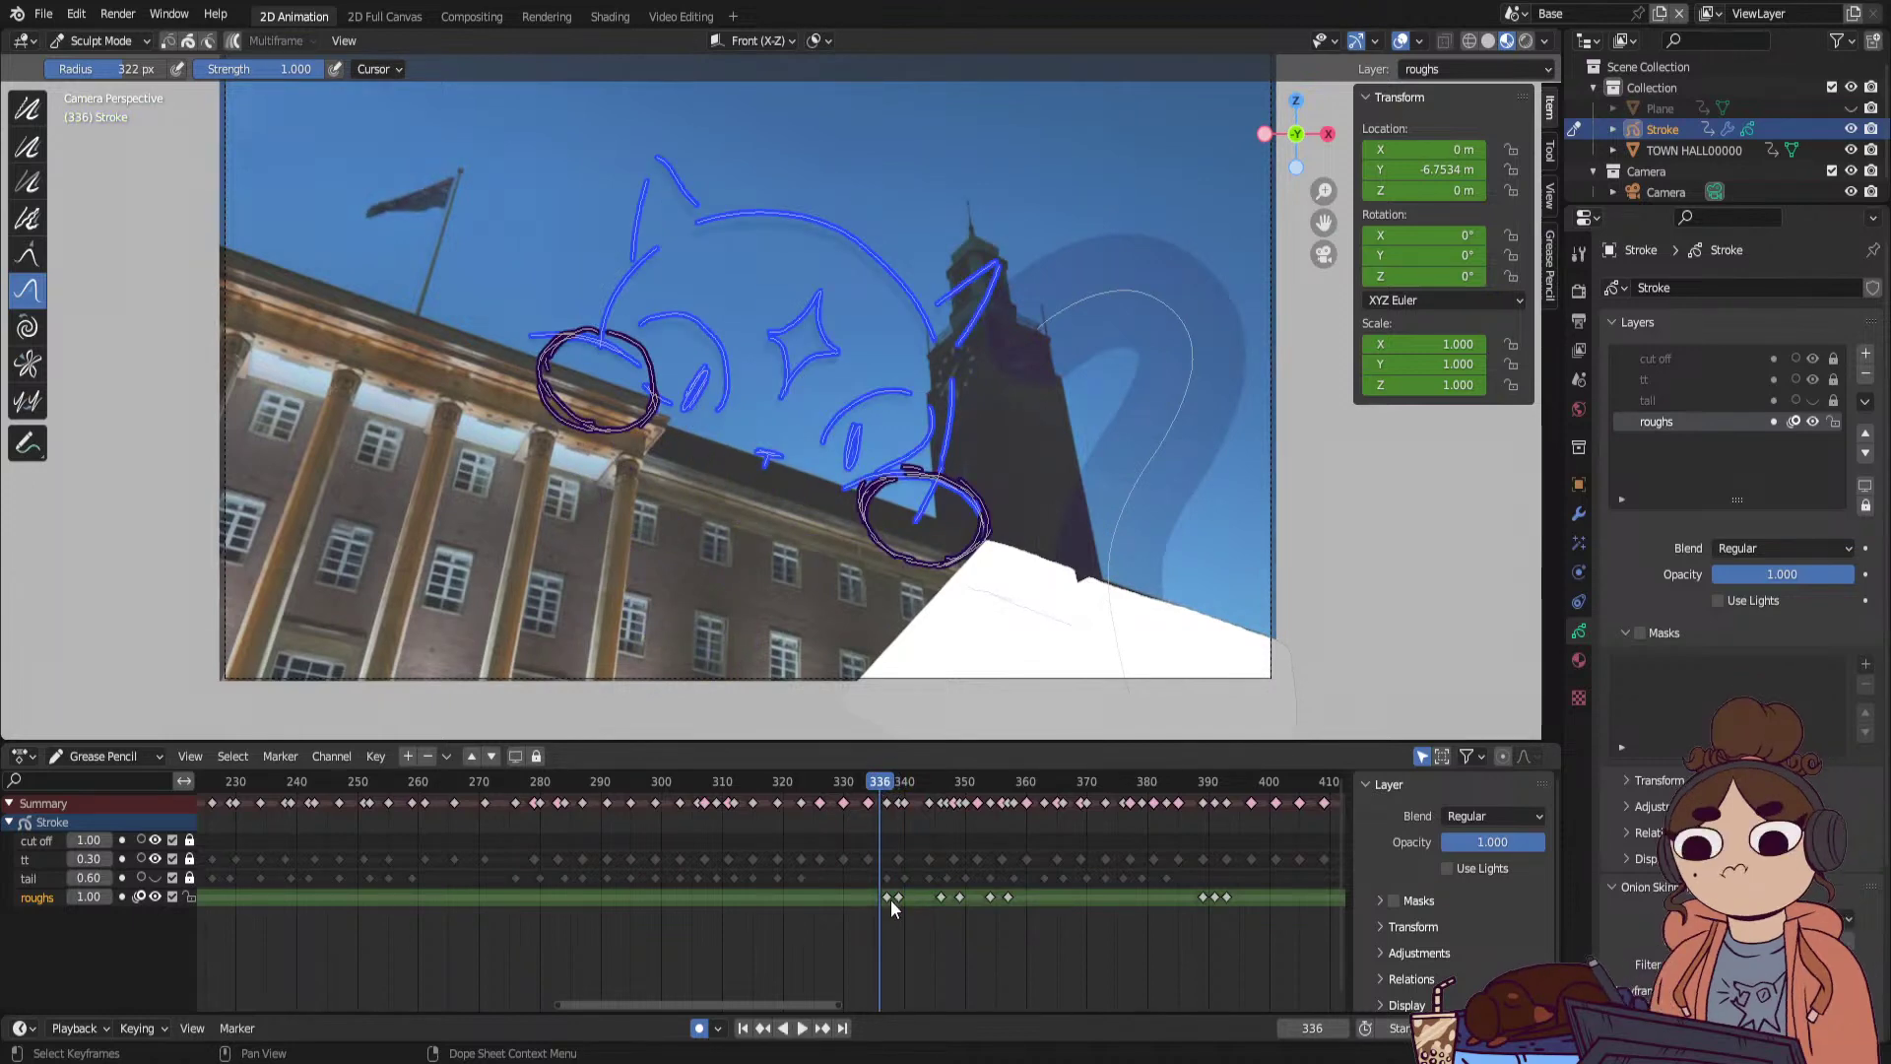
pyautogui.moveTo(800, 997); pyautogui.dragTo(1237, 971)
pyautogui.click(673, 896)
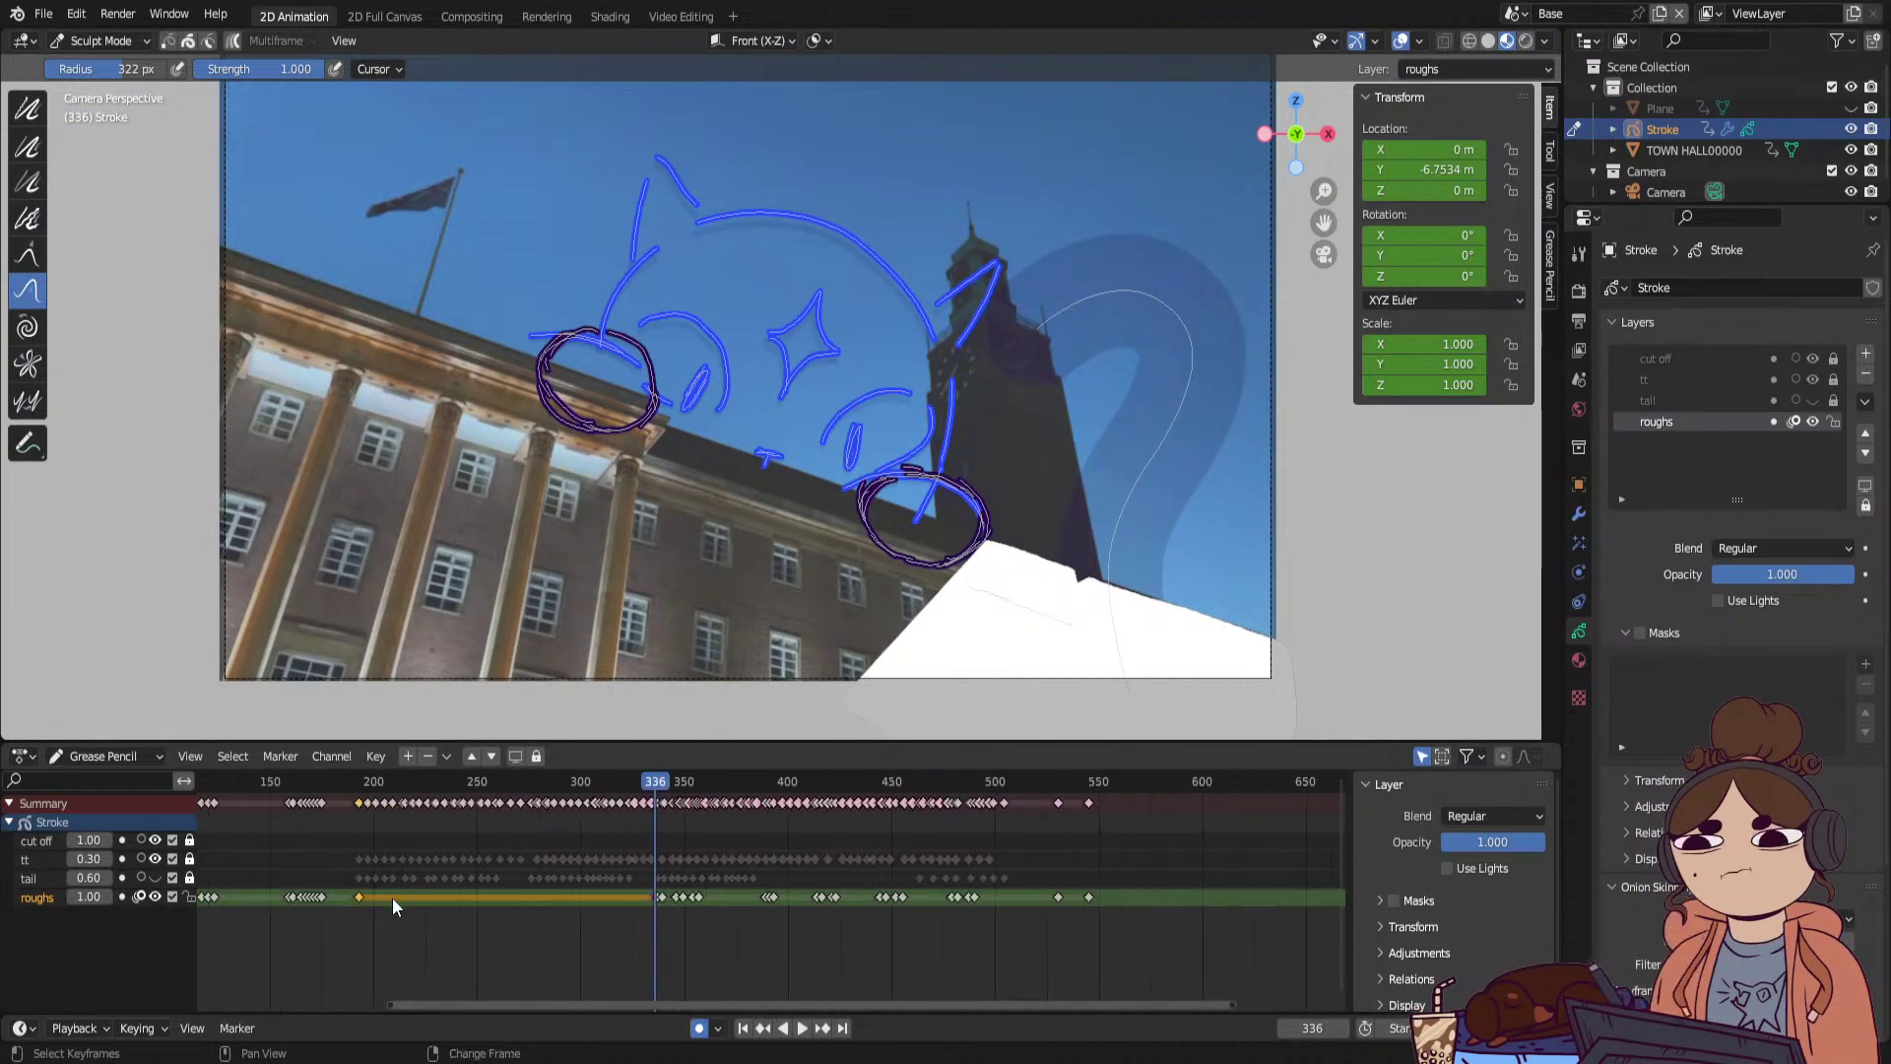
pyautogui.press('g')
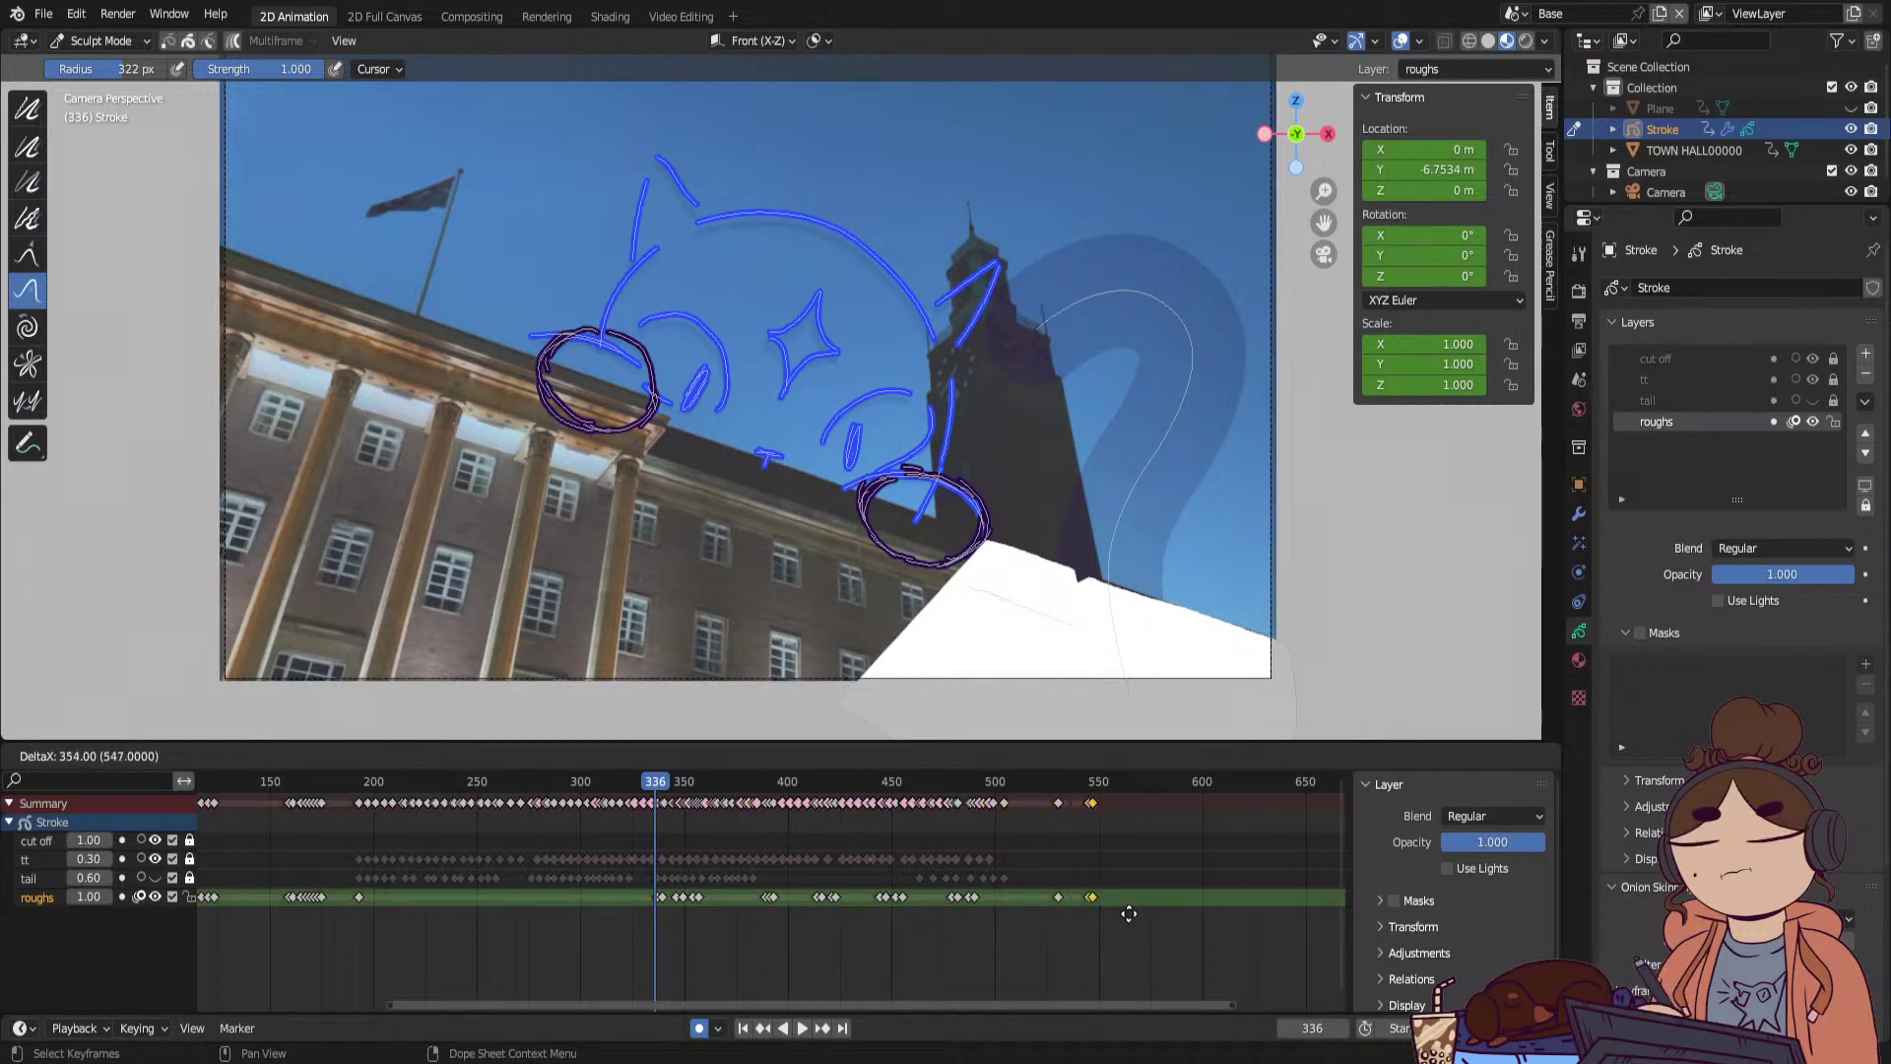
pyautogui.click(1139, 920)
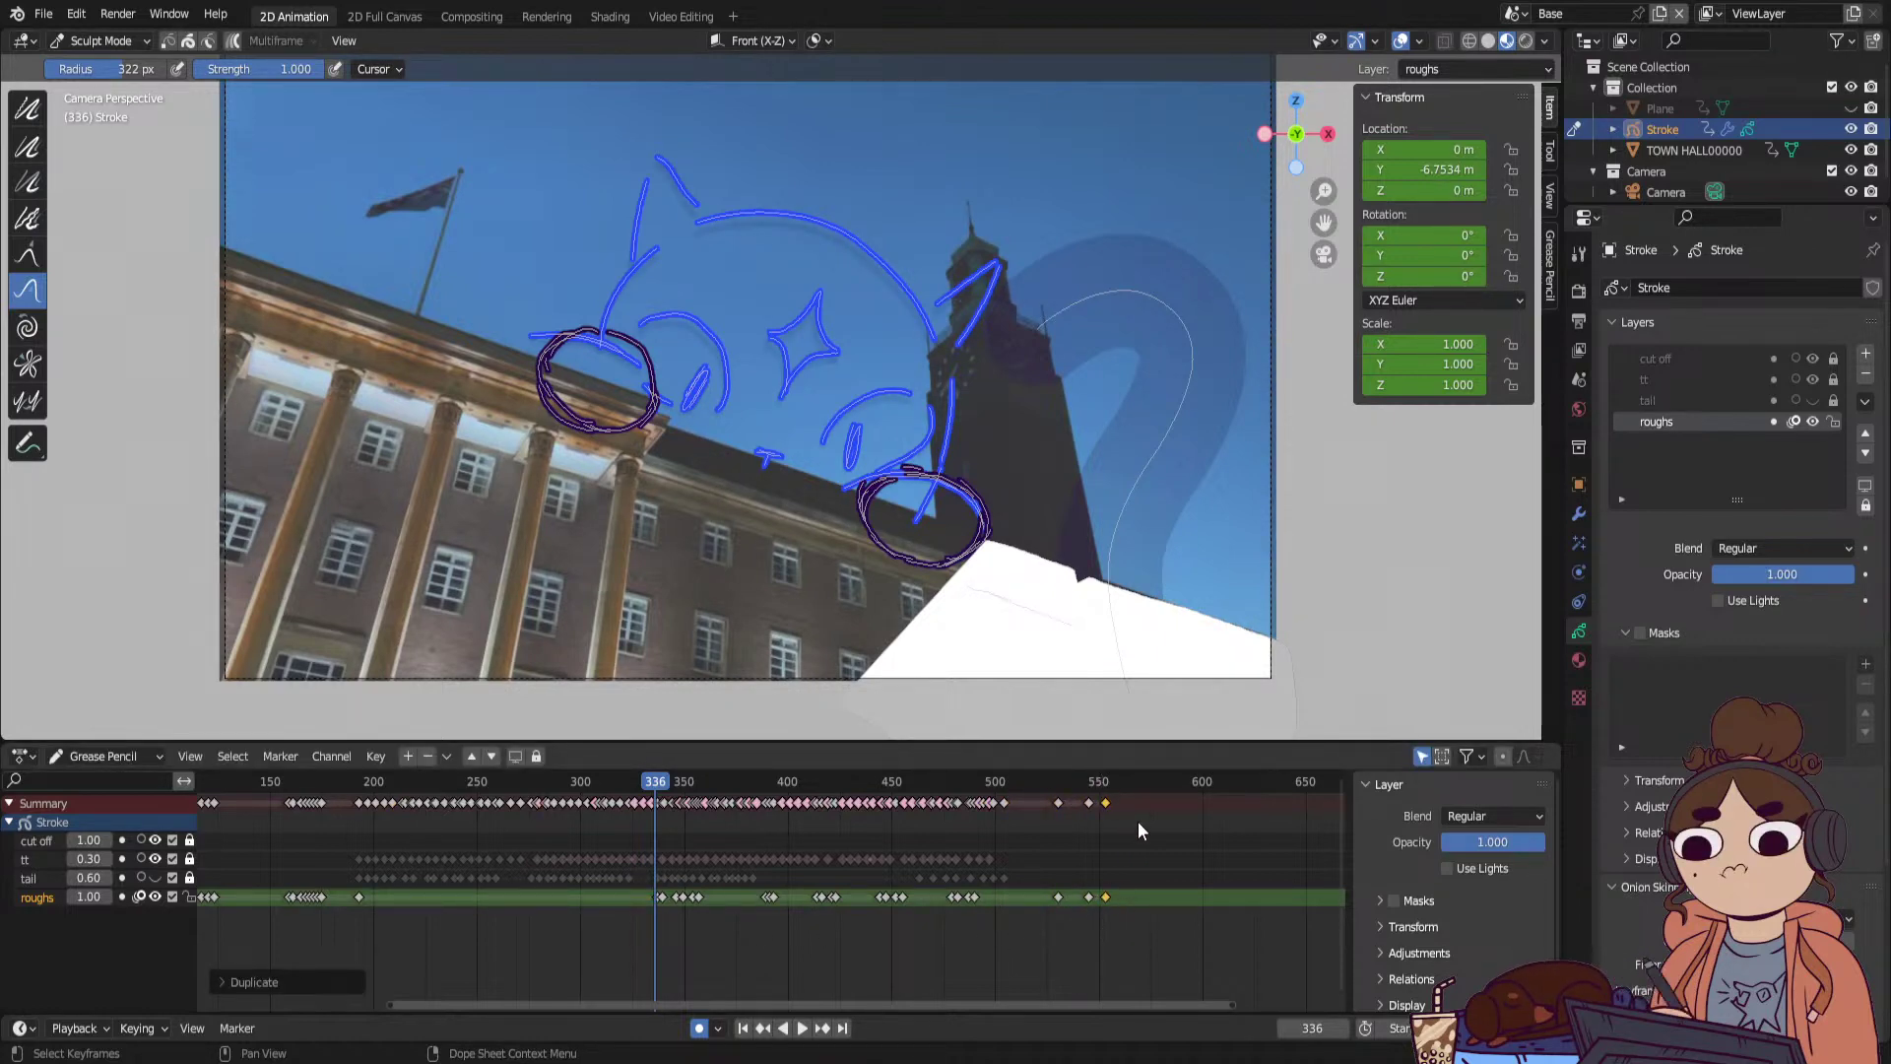
# Return to the roughs keyframe at frame 530 and switch the Grease Pencil object to Draw Mode.
pyautogui.click(1105, 785)
pyautogui.moveTo(1233, 1003); pyautogui.dragTo(1123, 990)
pyautogui.moveTo(994, 784)
pyautogui.mouseDown()
pyautogui.moveTo(929, 810)
pyautogui.moveTo(983, 818)
pyautogui.moveTo(879, 847)
pyautogui.moveTo(917, 849)
pyautogui.mouseUp()
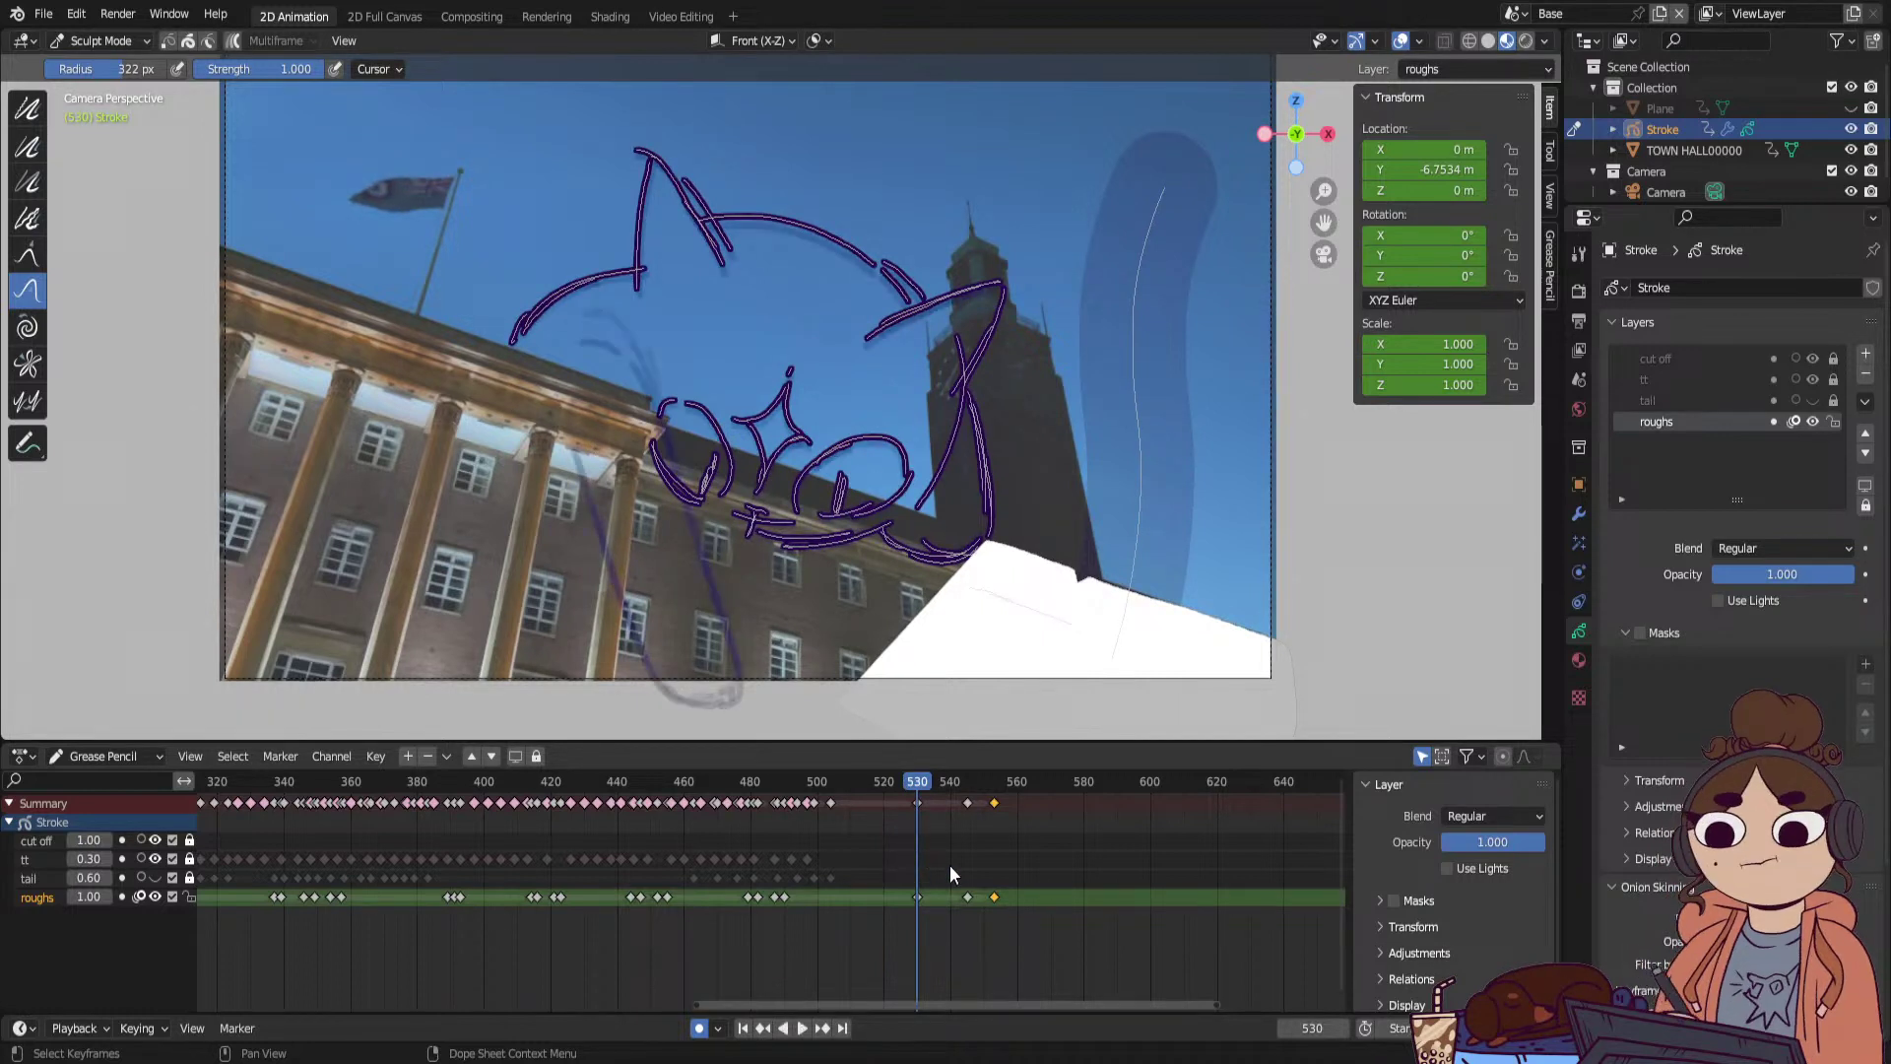
pyautogui.click(917, 897)
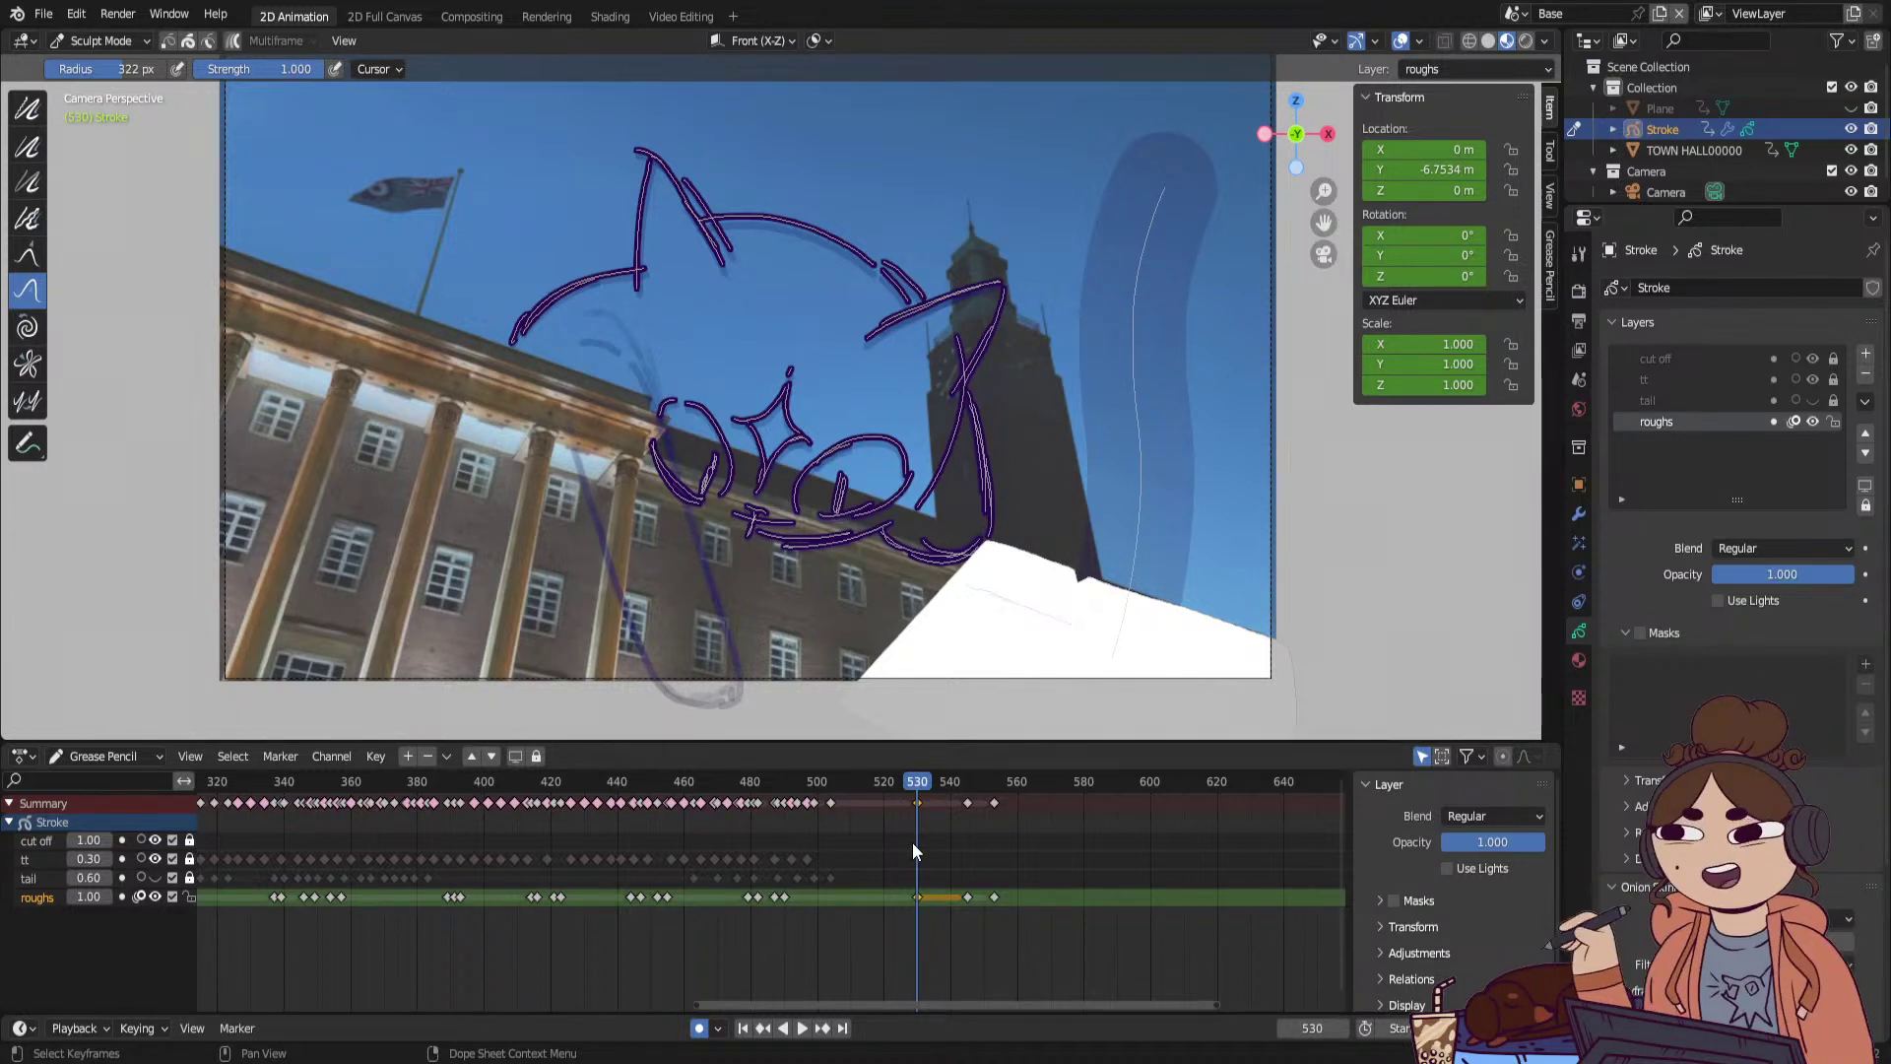
pyautogui.click(120, 41)
pyautogui.click(117, 126)
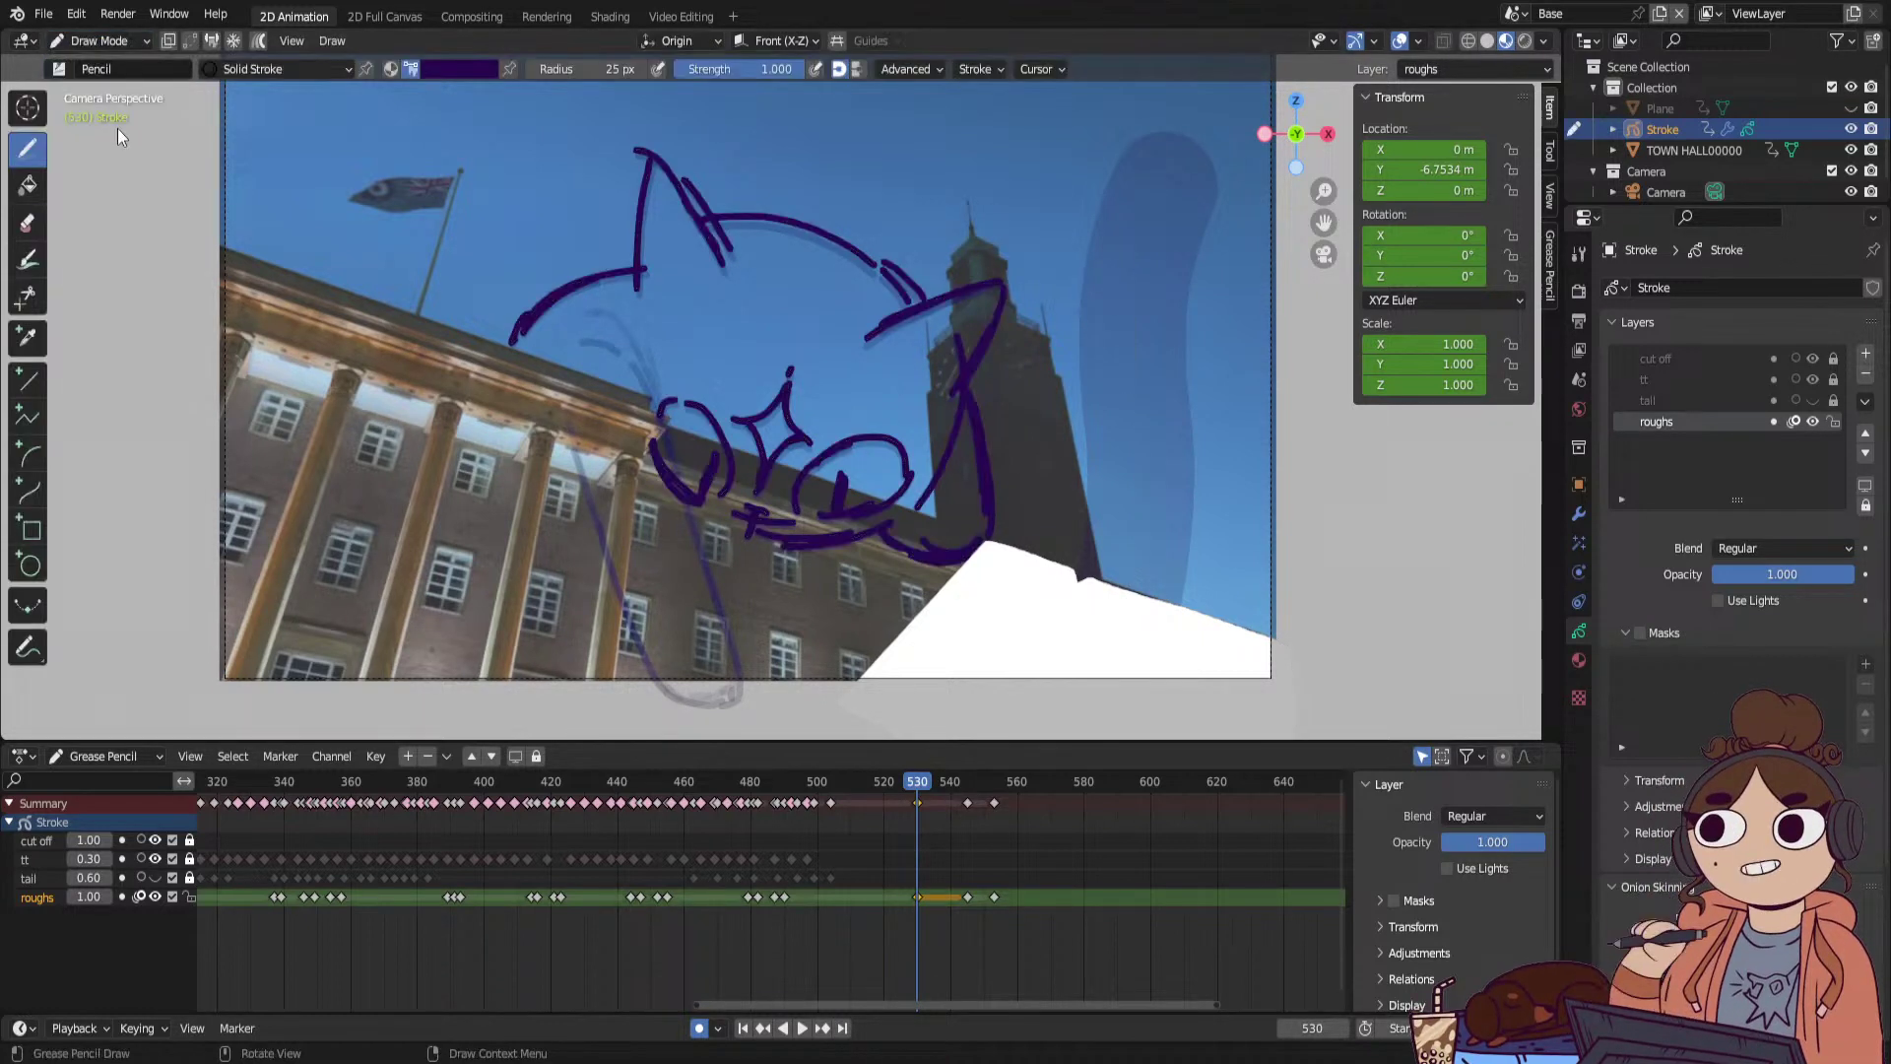
# Scrub around frame 530 to check the poses, and draw the lowered foreleg beside the cat's head on that frame.
pyautogui.press('space')
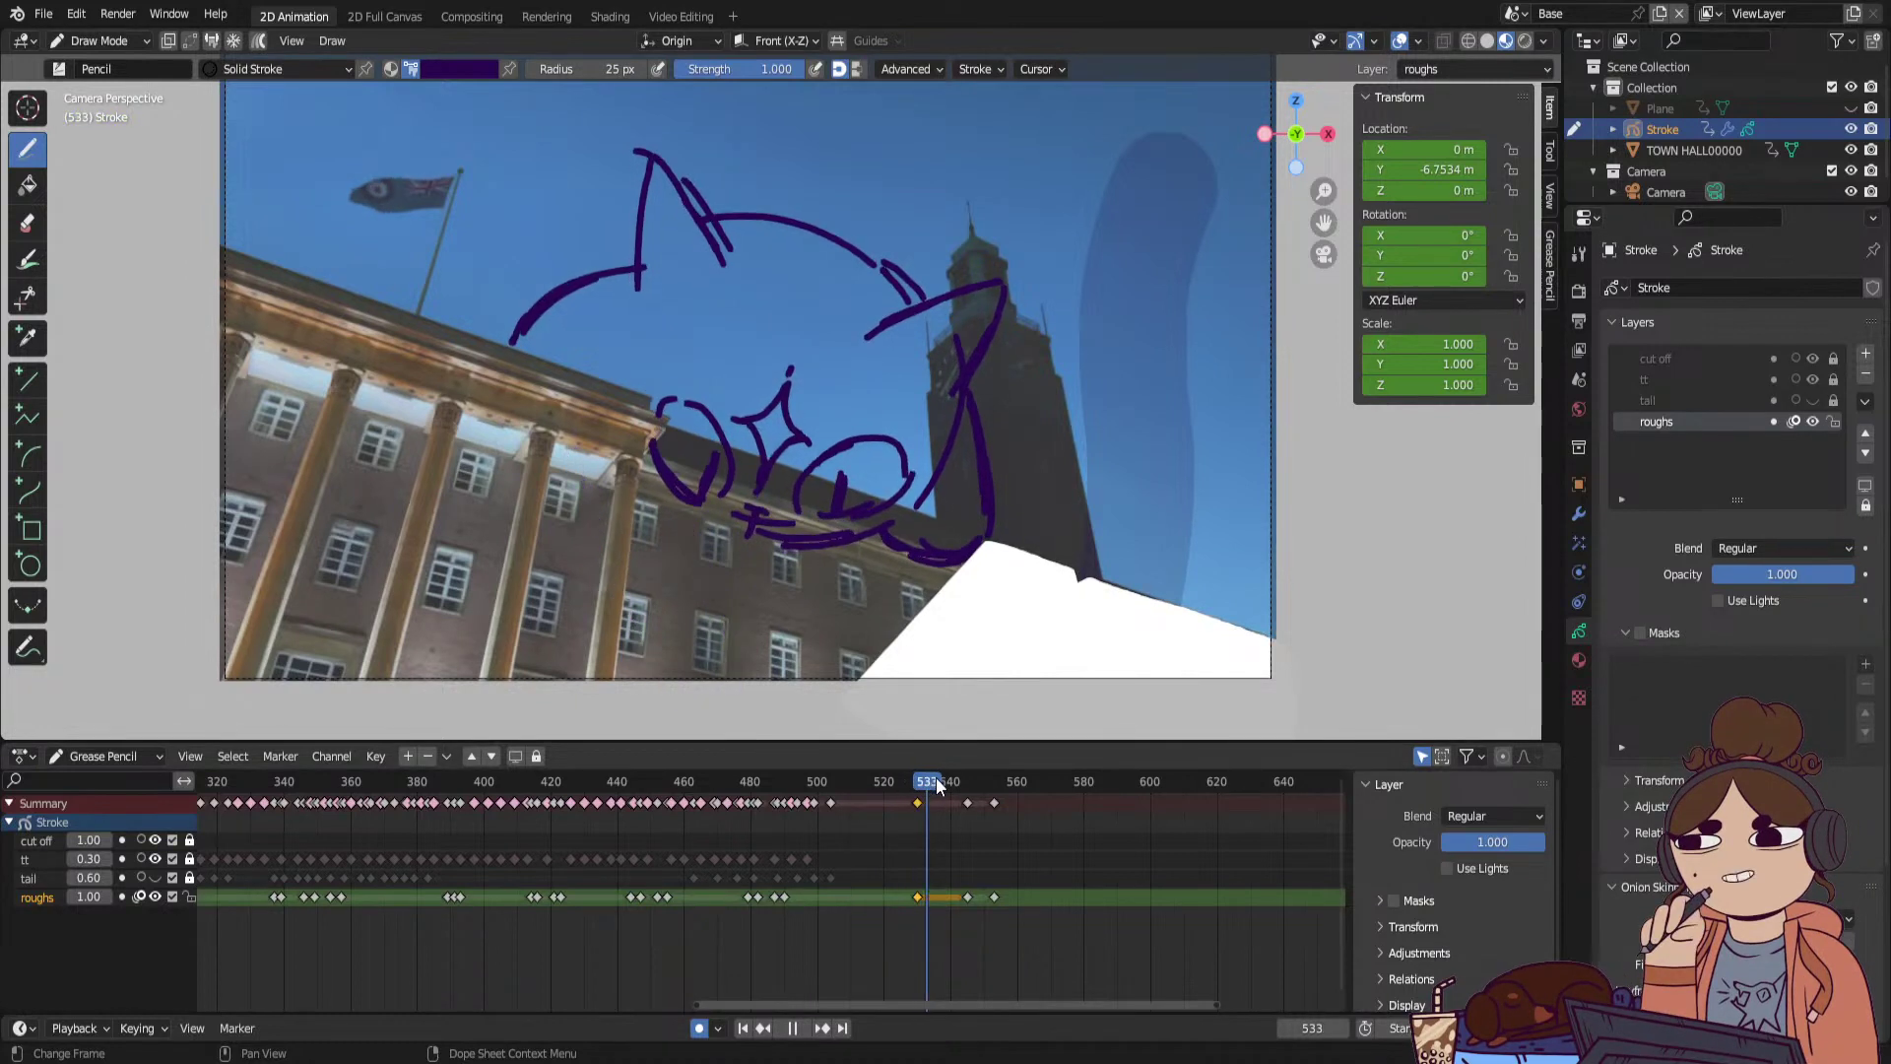
pyautogui.moveTo(936, 785)
pyautogui.mouseDown()
pyautogui.moveTo(996, 790)
pyautogui.moveTo(910, 795)
pyautogui.mouseUp()
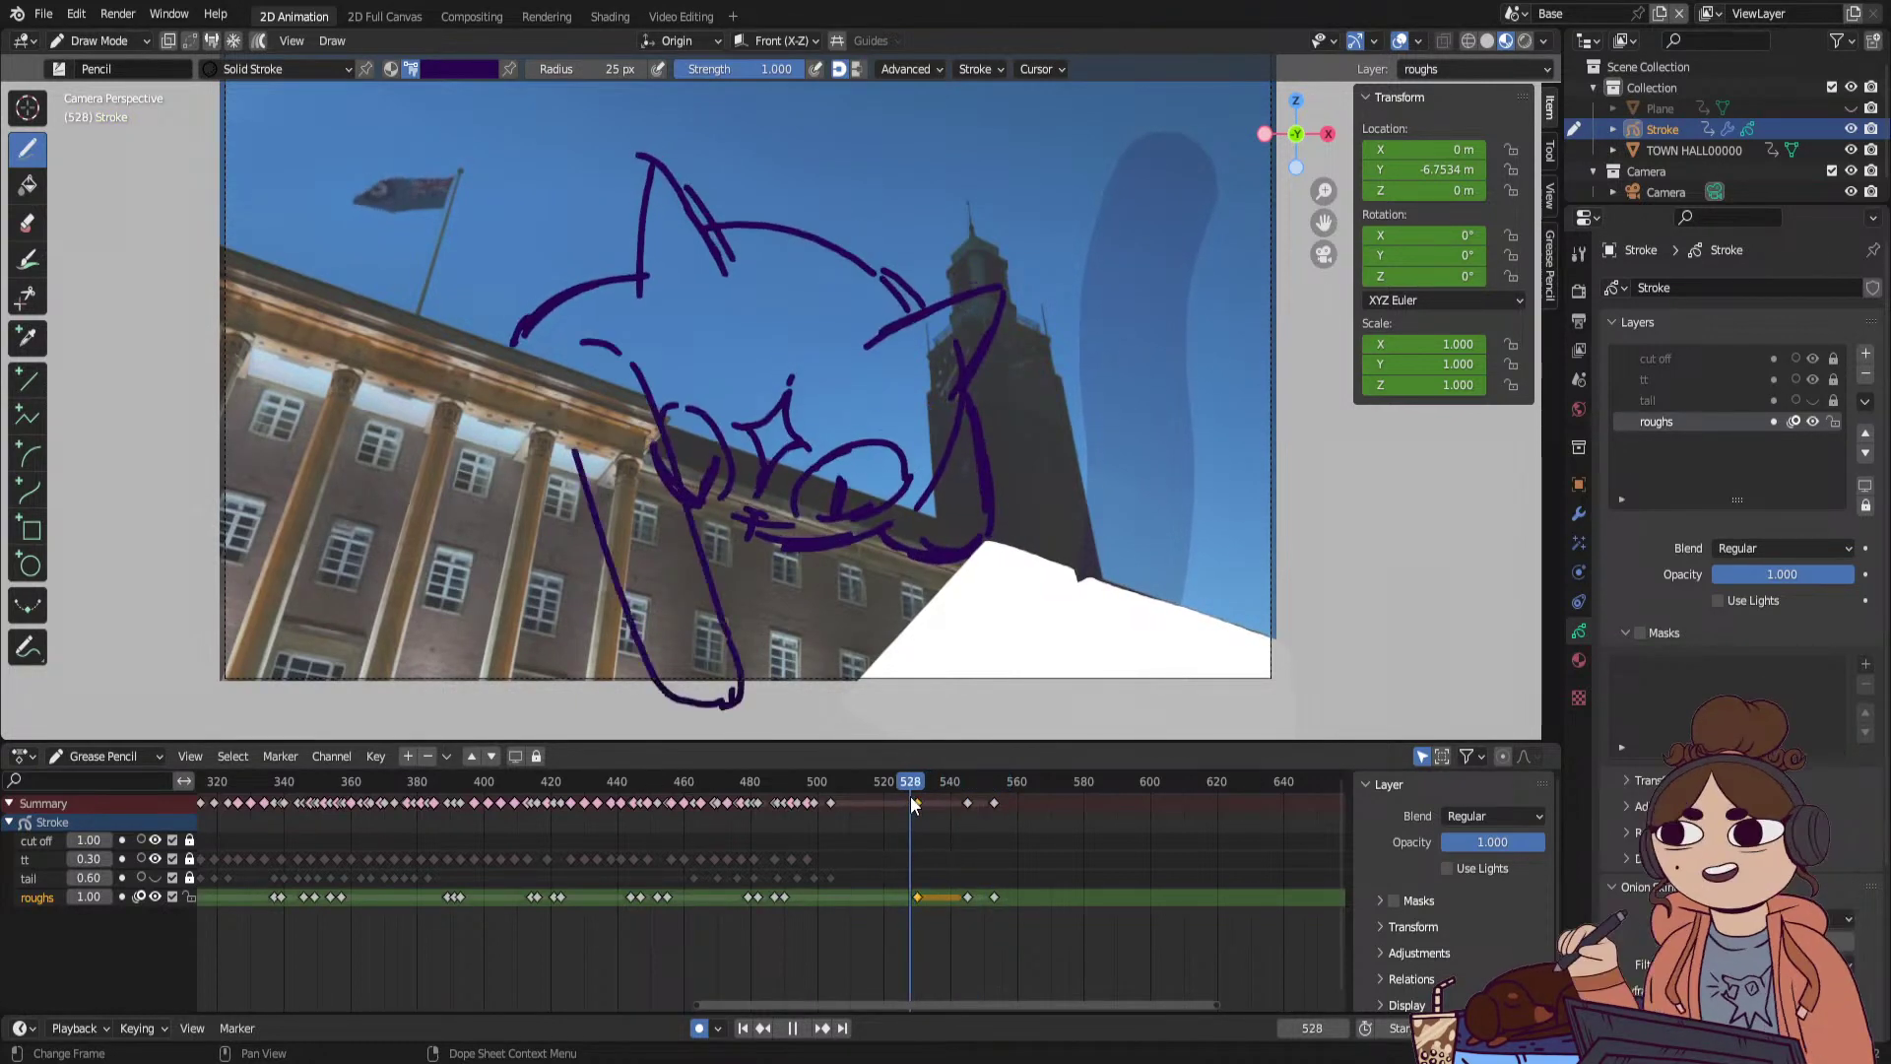
pyautogui.press('Escape')
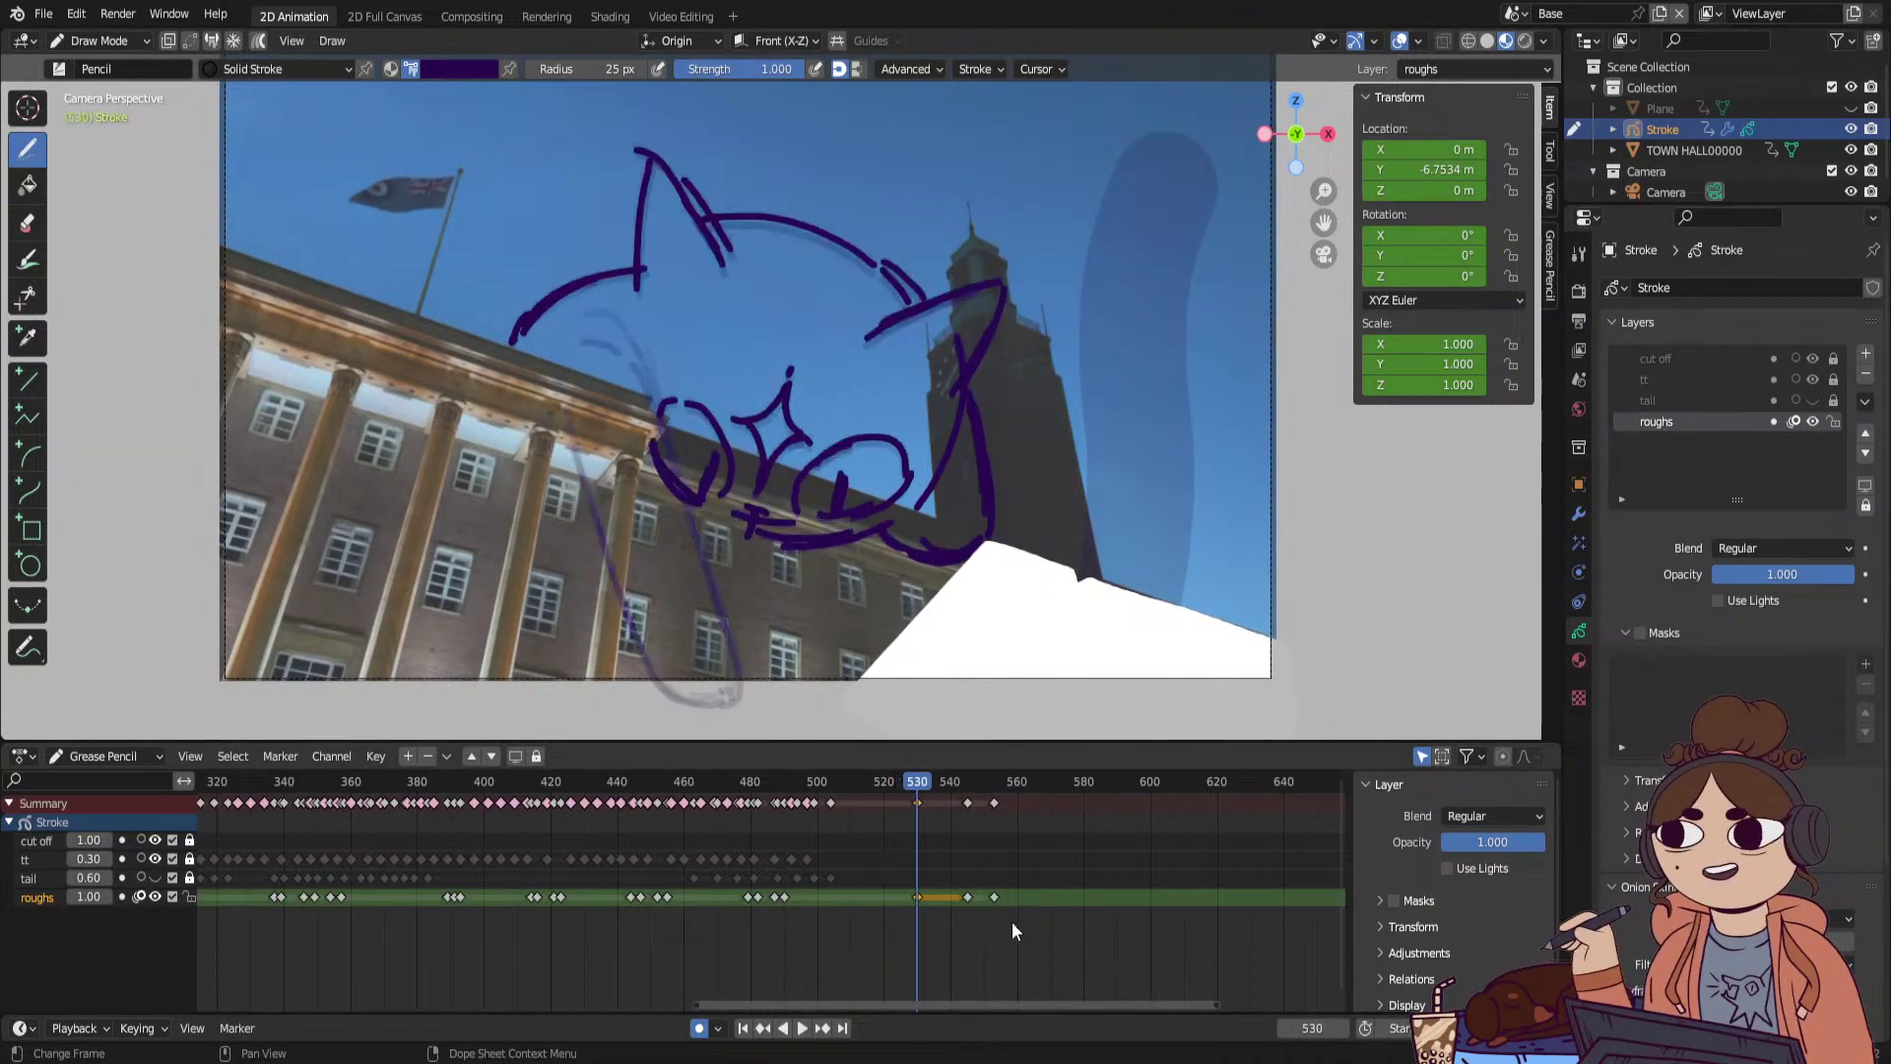
pyautogui.press('Down')
pyautogui.press('Up')
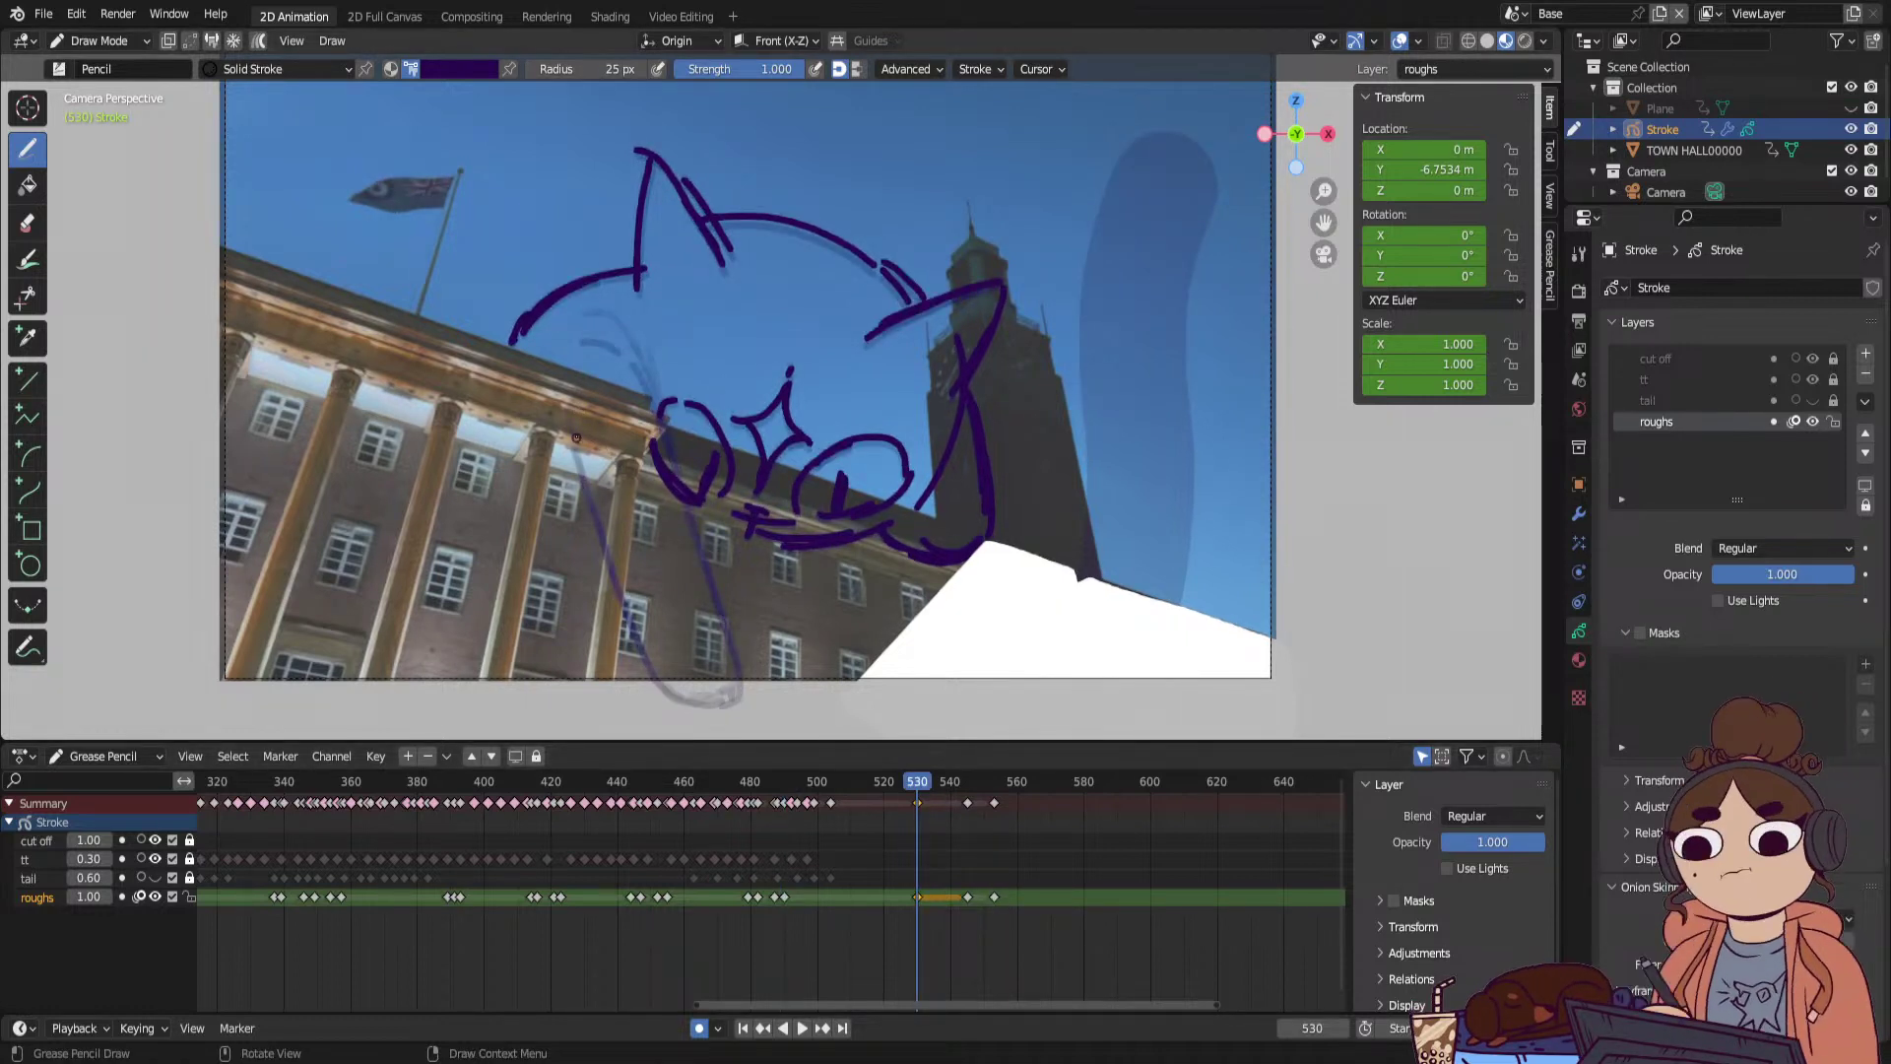
pyautogui.moveTo(616, 591)
pyautogui.mouseDown()
pyautogui.moveTo(640, 664)
pyautogui.moveTo(685, 504)
pyautogui.mouseUp()
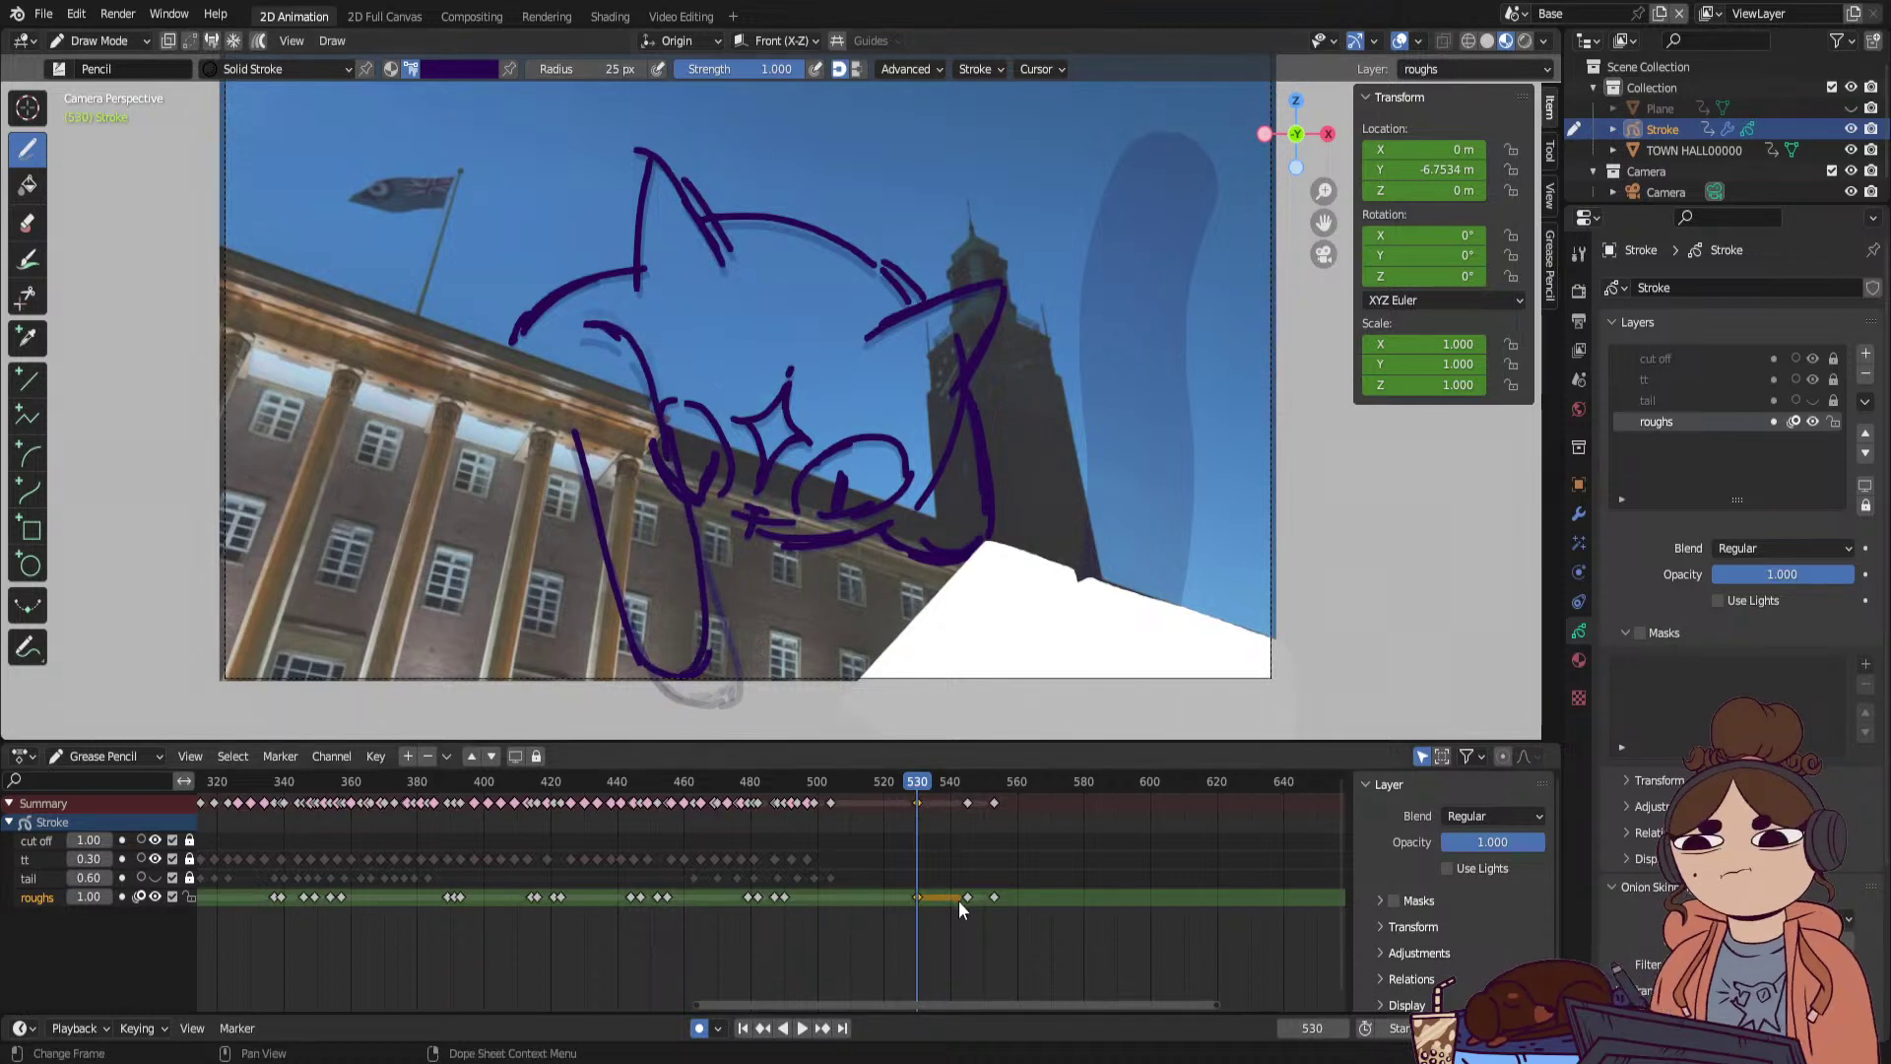
# Move the head keyframe at frame 545 to frame 535, and duplicate it to frames 540 and 545.
pyautogui.click(933, 847)
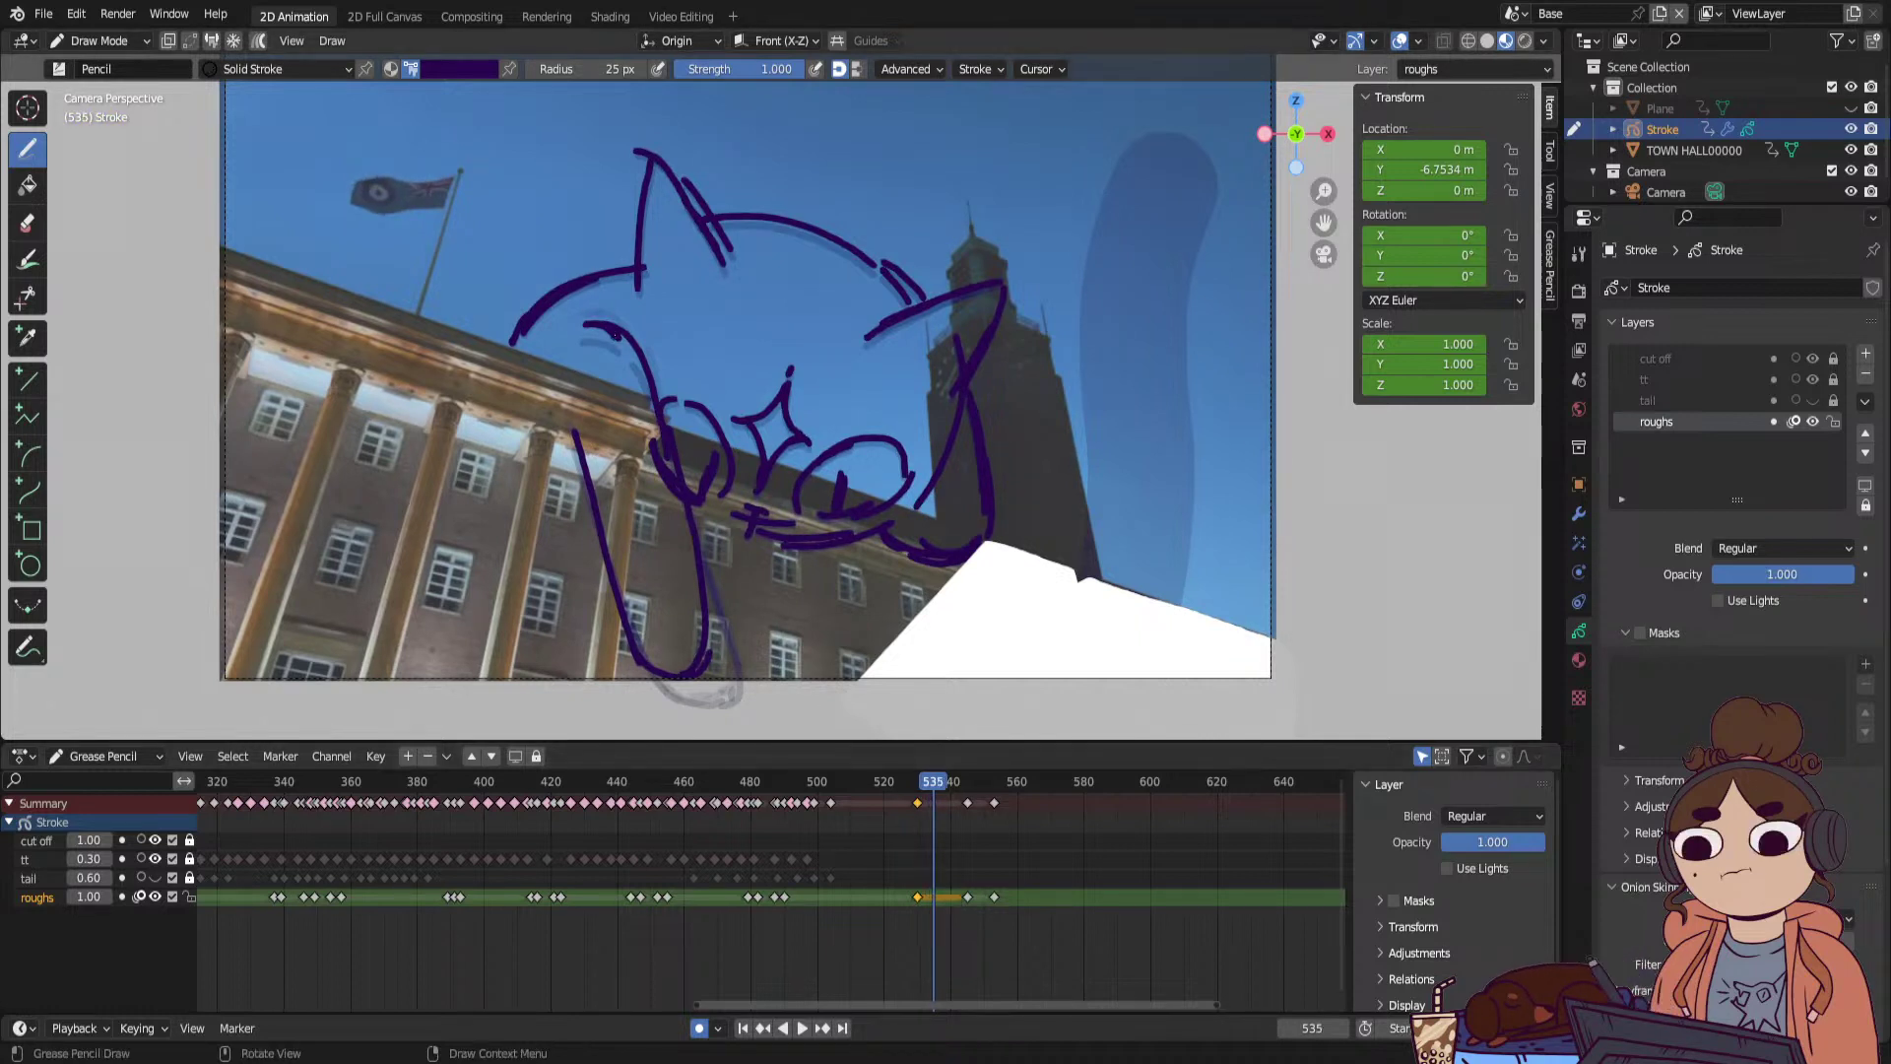
pyautogui.moveTo(608, 316); pyautogui.dragTo(654, 353)
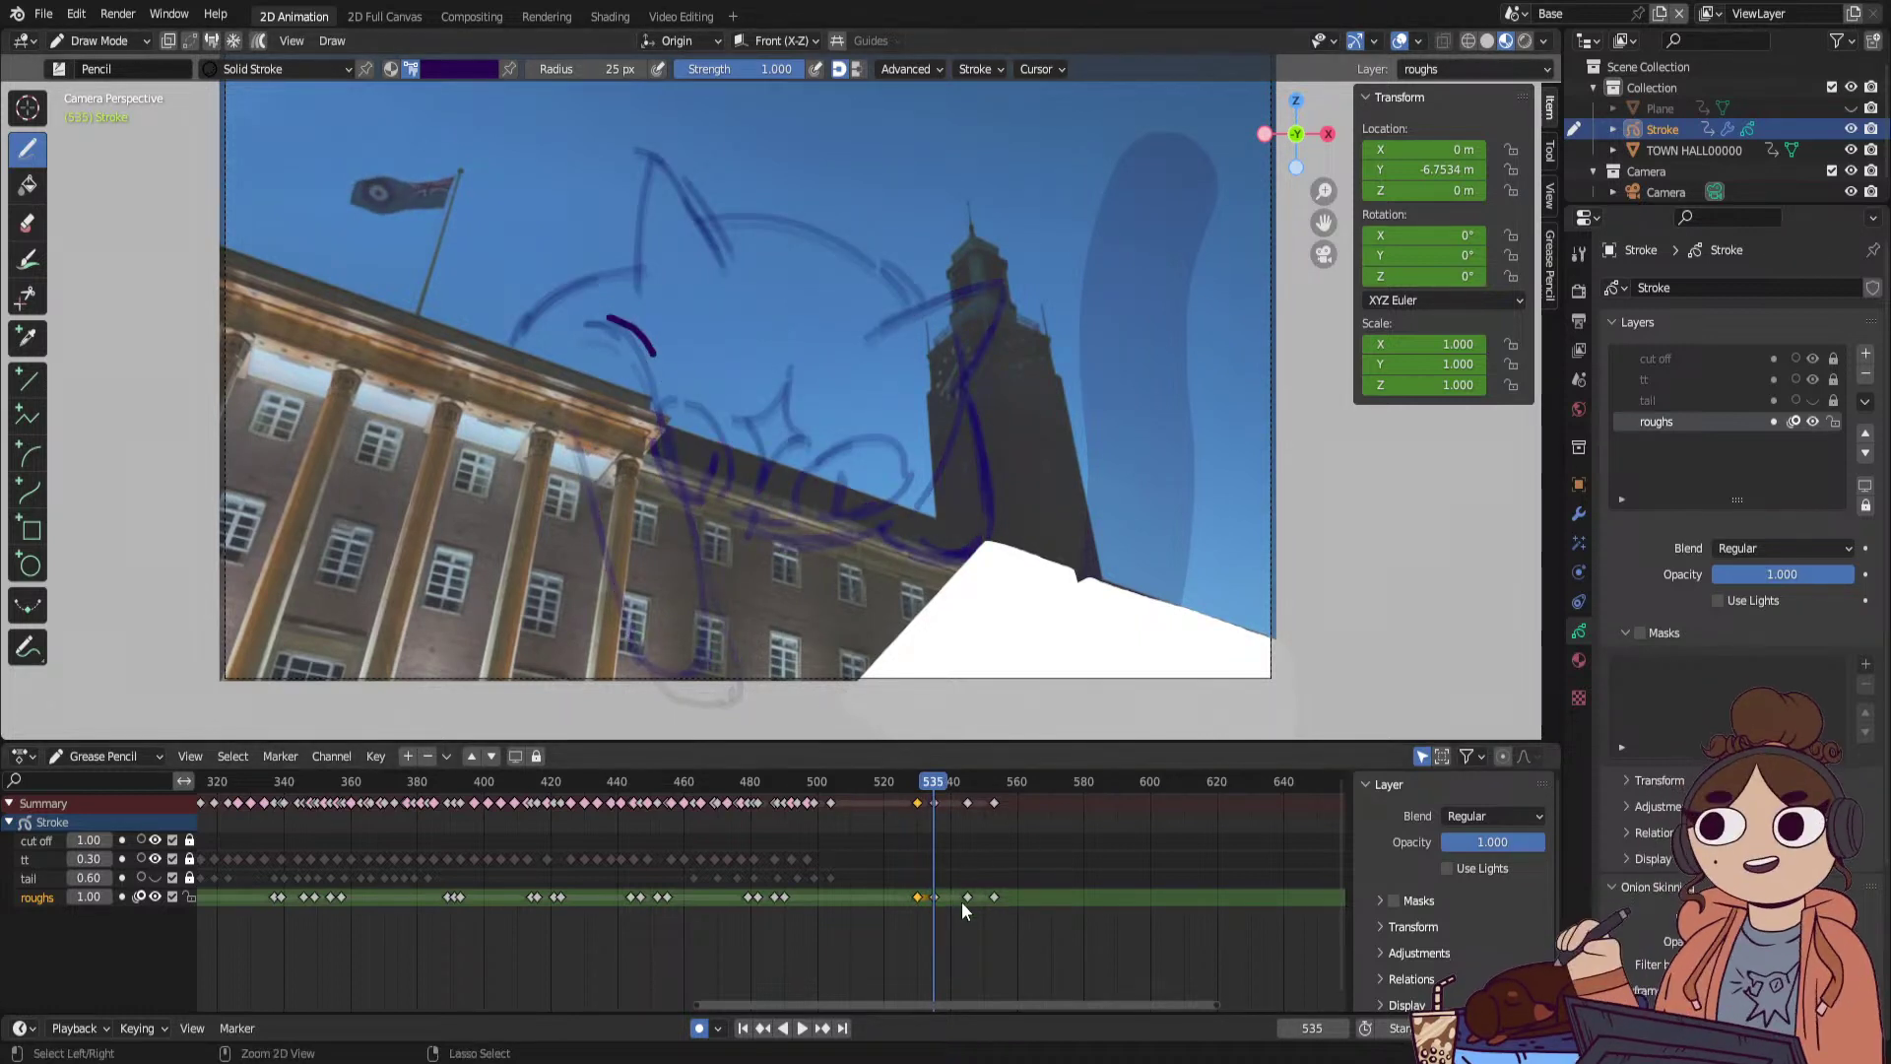
pyautogui.hotkey('ctrl', 'z')
pyautogui.moveTo(962, 900)
pyautogui.mouseDown()
pyautogui.moveTo(923, 918)
pyautogui.moveTo(942, 899)
pyautogui.mouseUp()
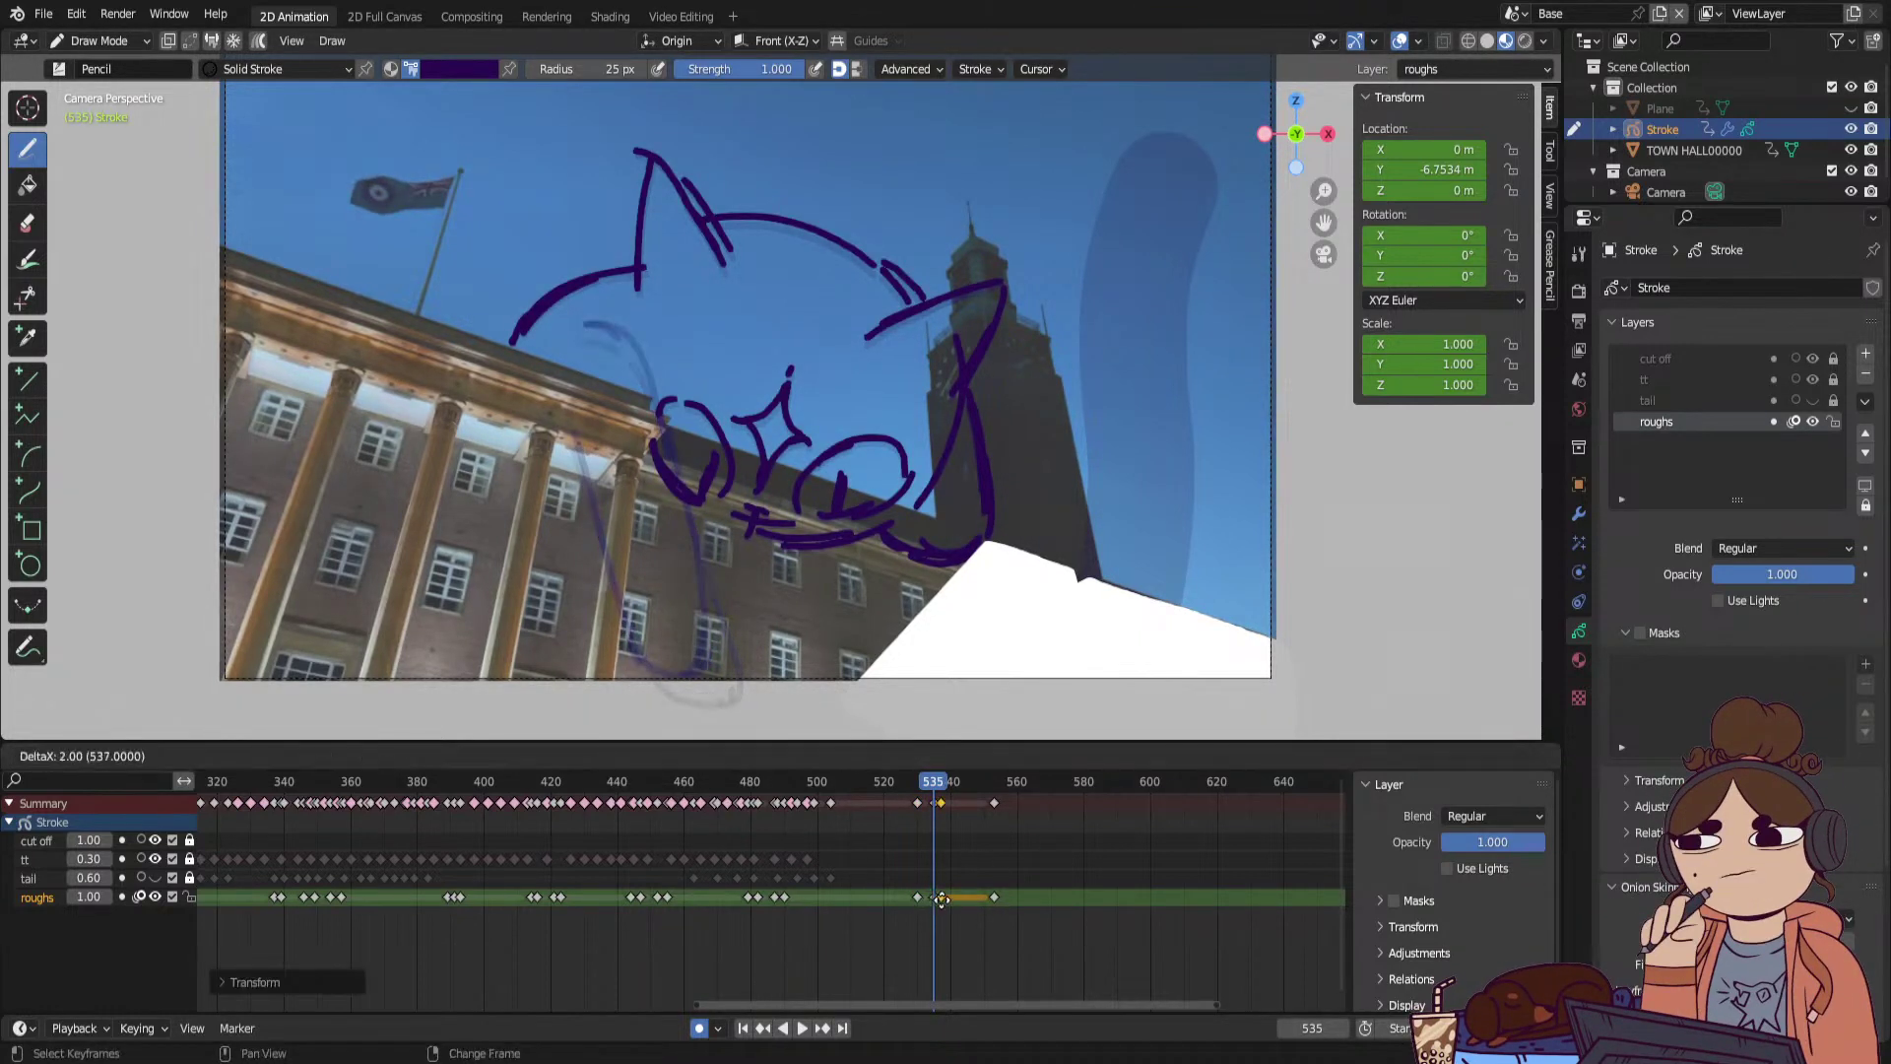
pyautogui.click(949, 901)
pyautogui.hotkey('shift', 'd')
pyautogui.click(966, 899)
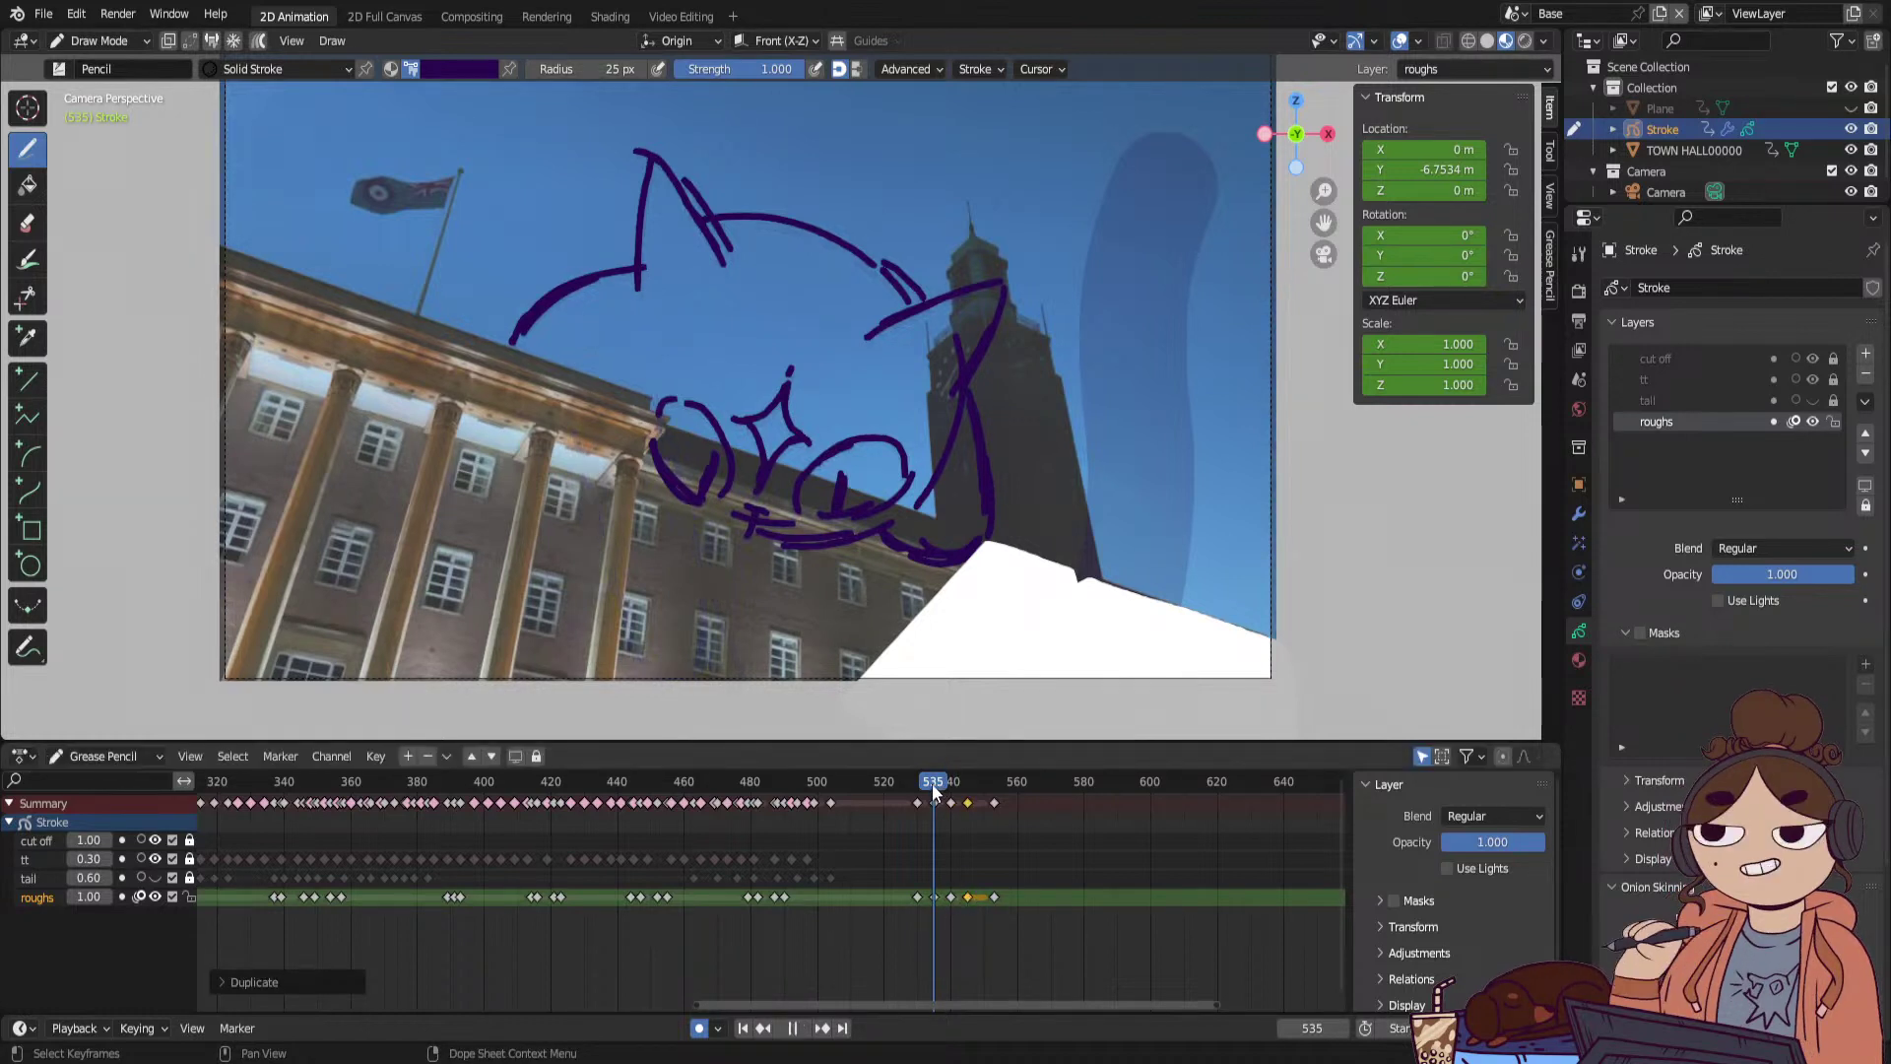
# Draw the foreleg shorter and lifting beside the cat's face on frame 535, and play back the motion.
pyautogui.moveTo(932, 783); pyautogui.dragTo(932, 793)
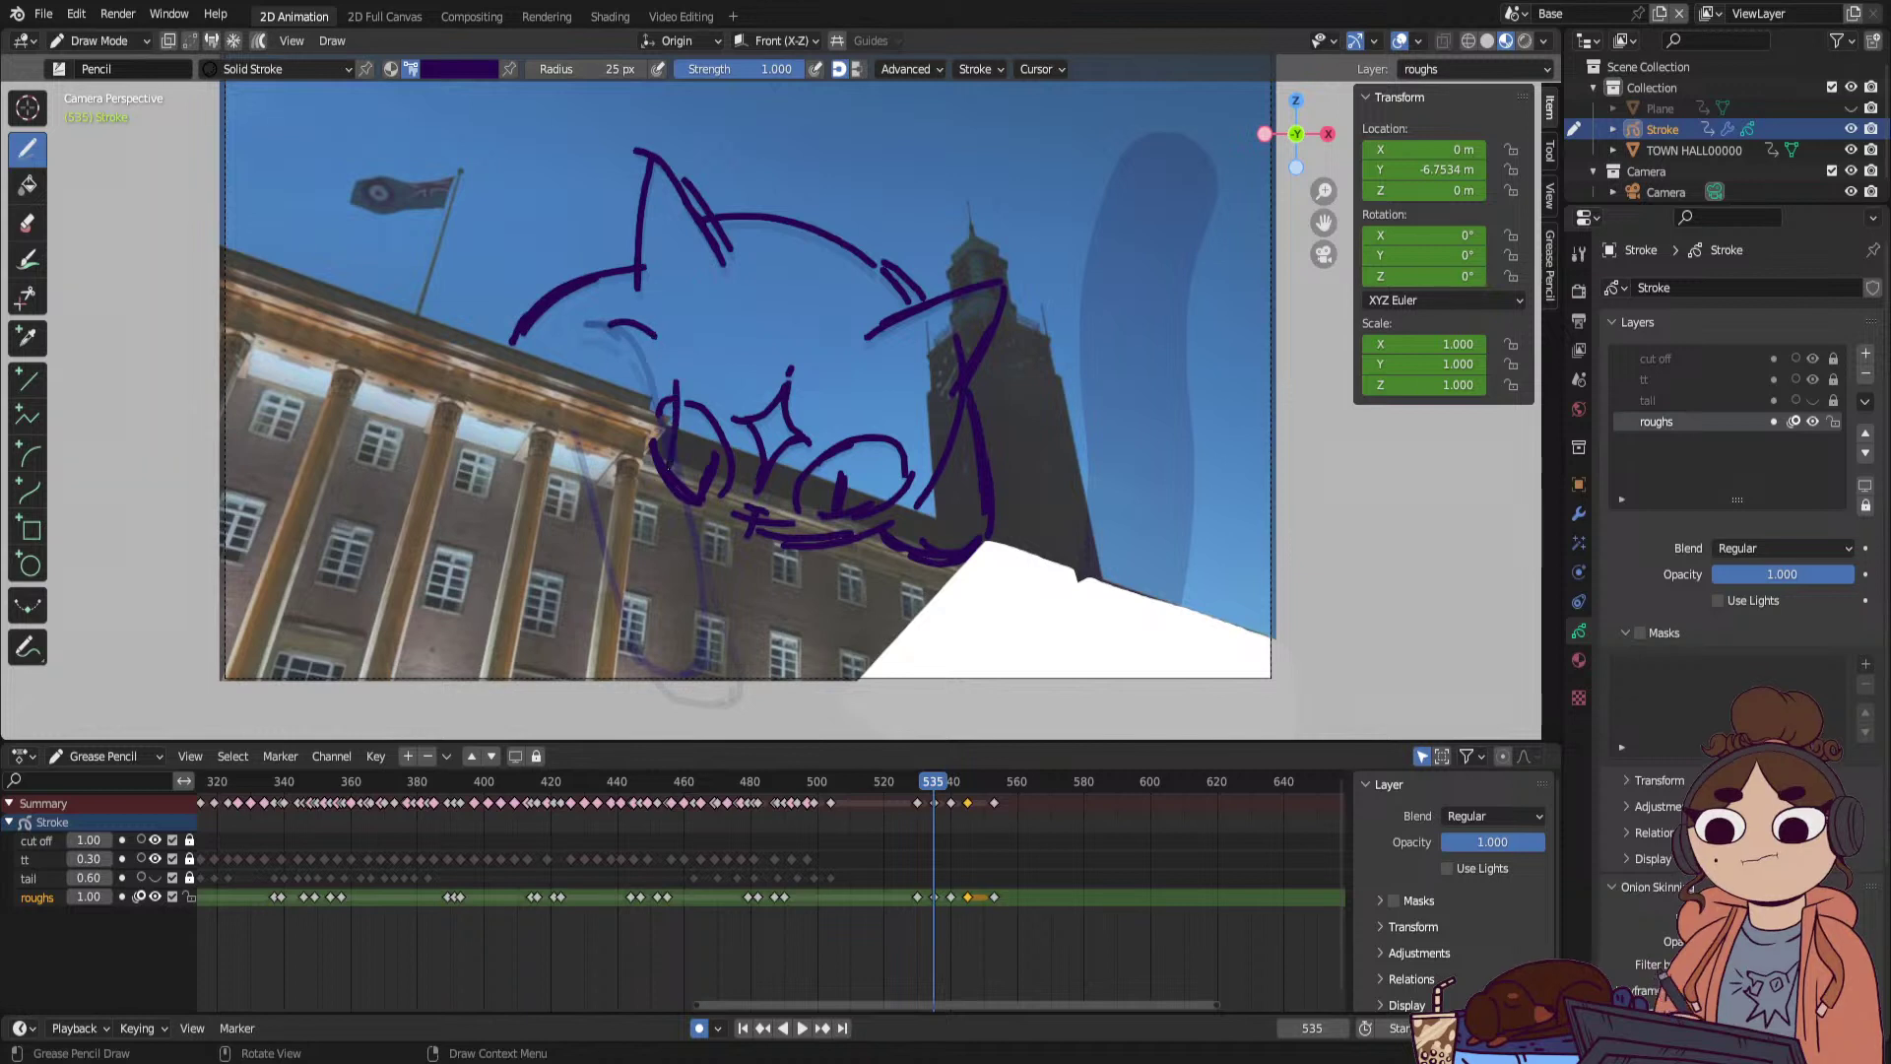
pyautogui.moveTo(674, 382)
pyautogui.mouseDown()
pyautogui.moveTo(664, 469)
pyautogui.moveTo(588, 441)
pyautogui.mouseUp()
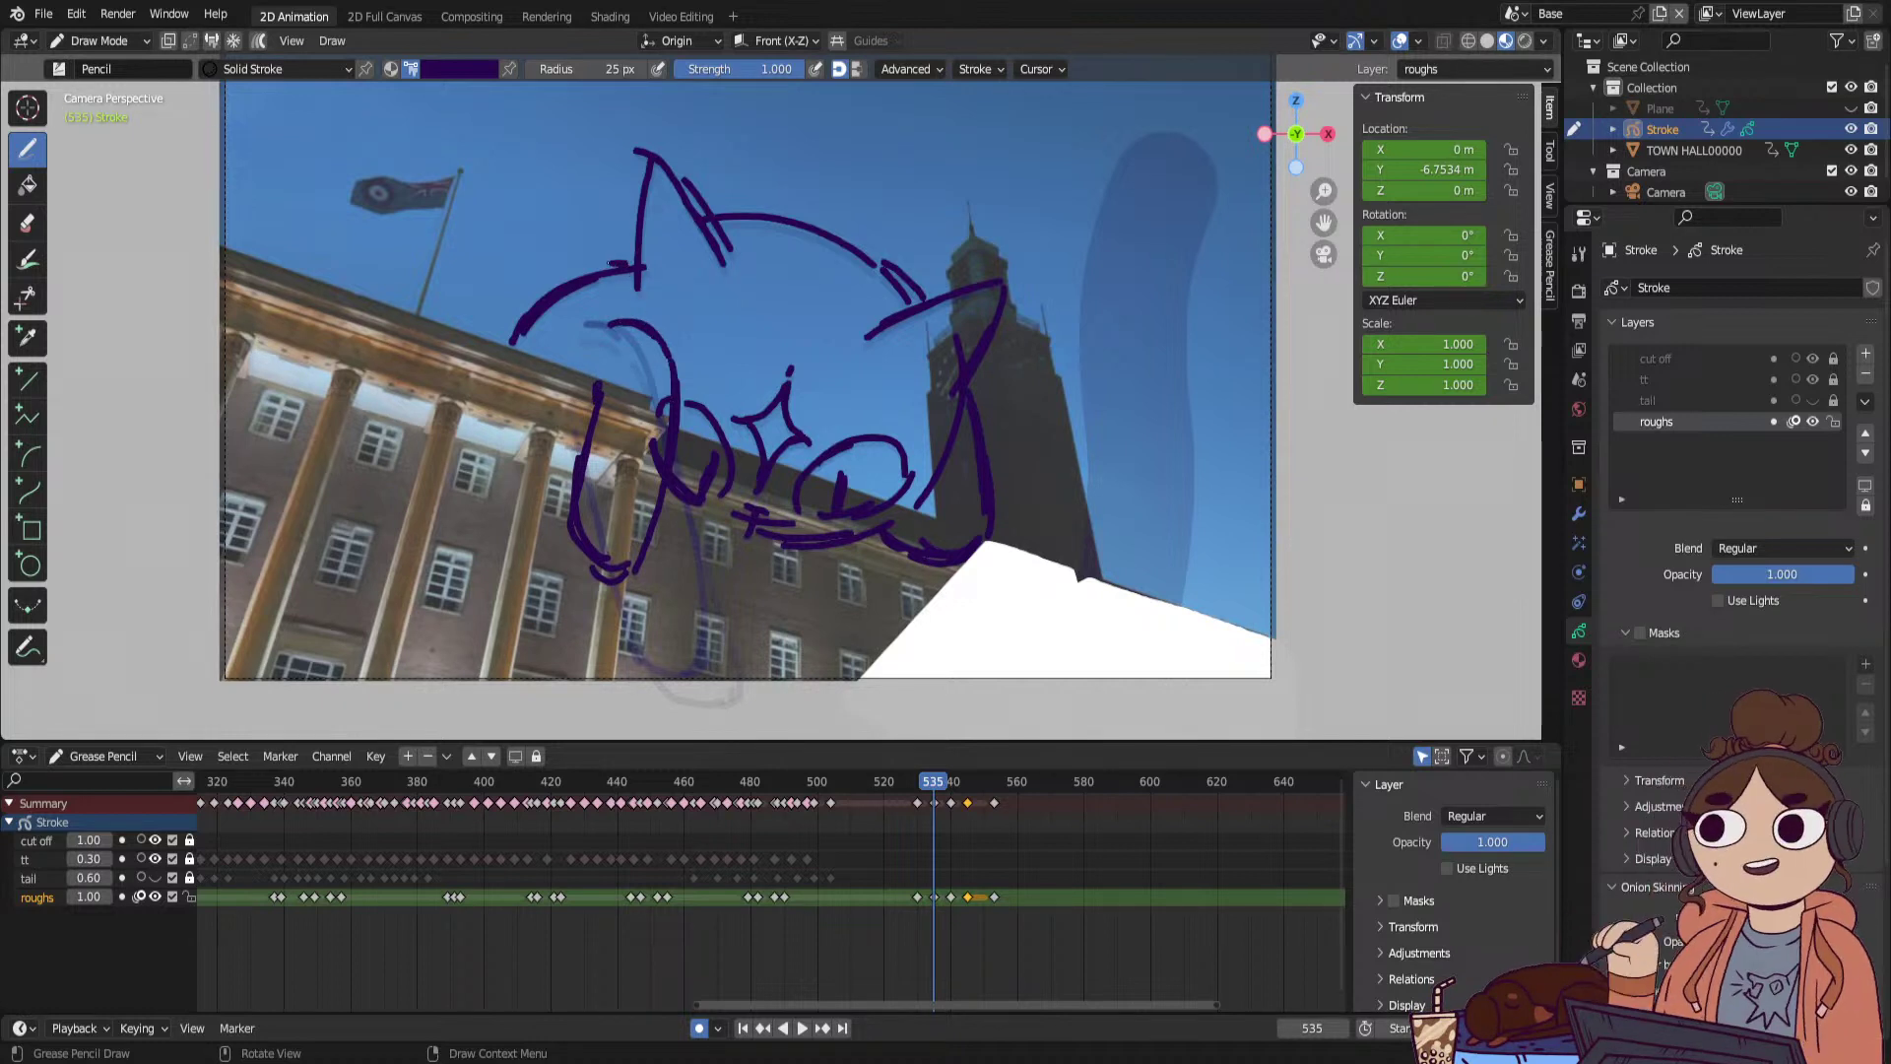
pyautogui.press('space')
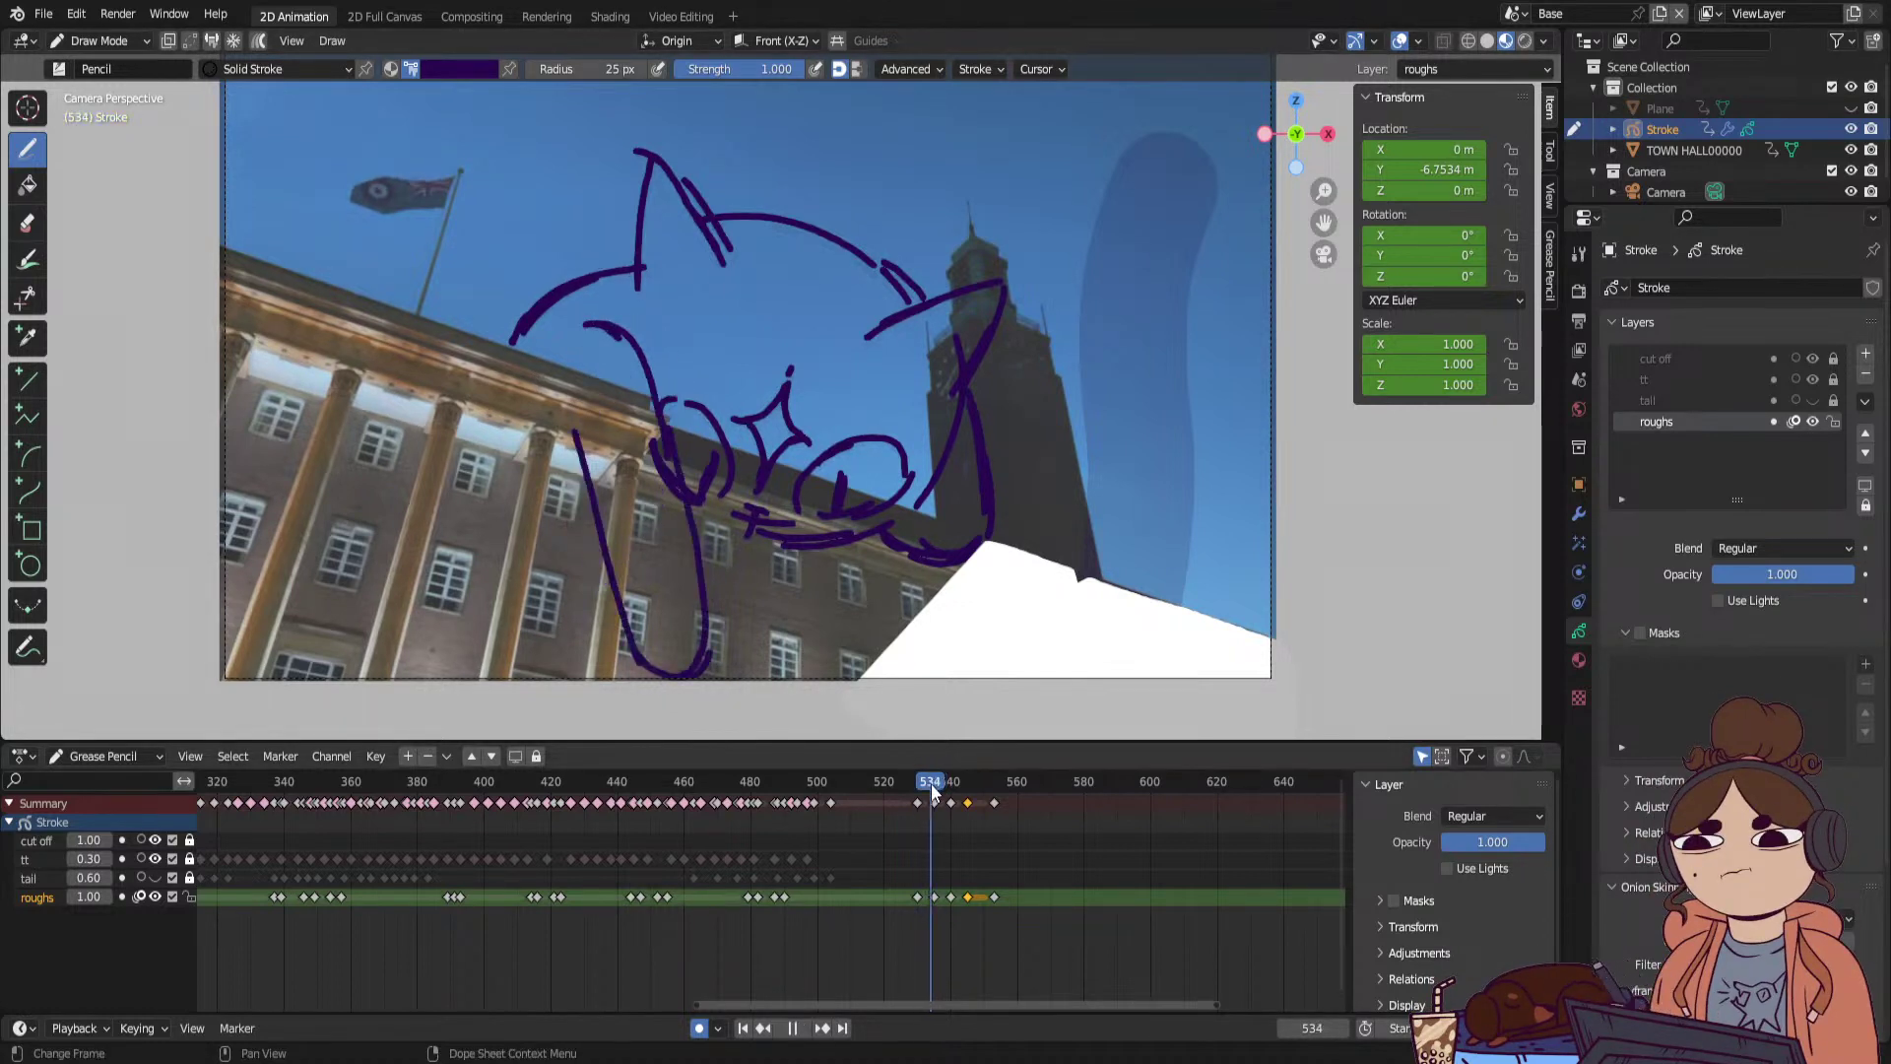
pyautogui.click(936, 783)
# Delete the duplicated head keyframes at frames 540 and 545, with frame 545 as the current frame.
pyautogui.moveTo(936, 782)
pyautogui.mouseDown()
pyautogui.moveTo(998, 788)
pyautogui.moveTo(950, 805)
pyautogui.mouseUp()
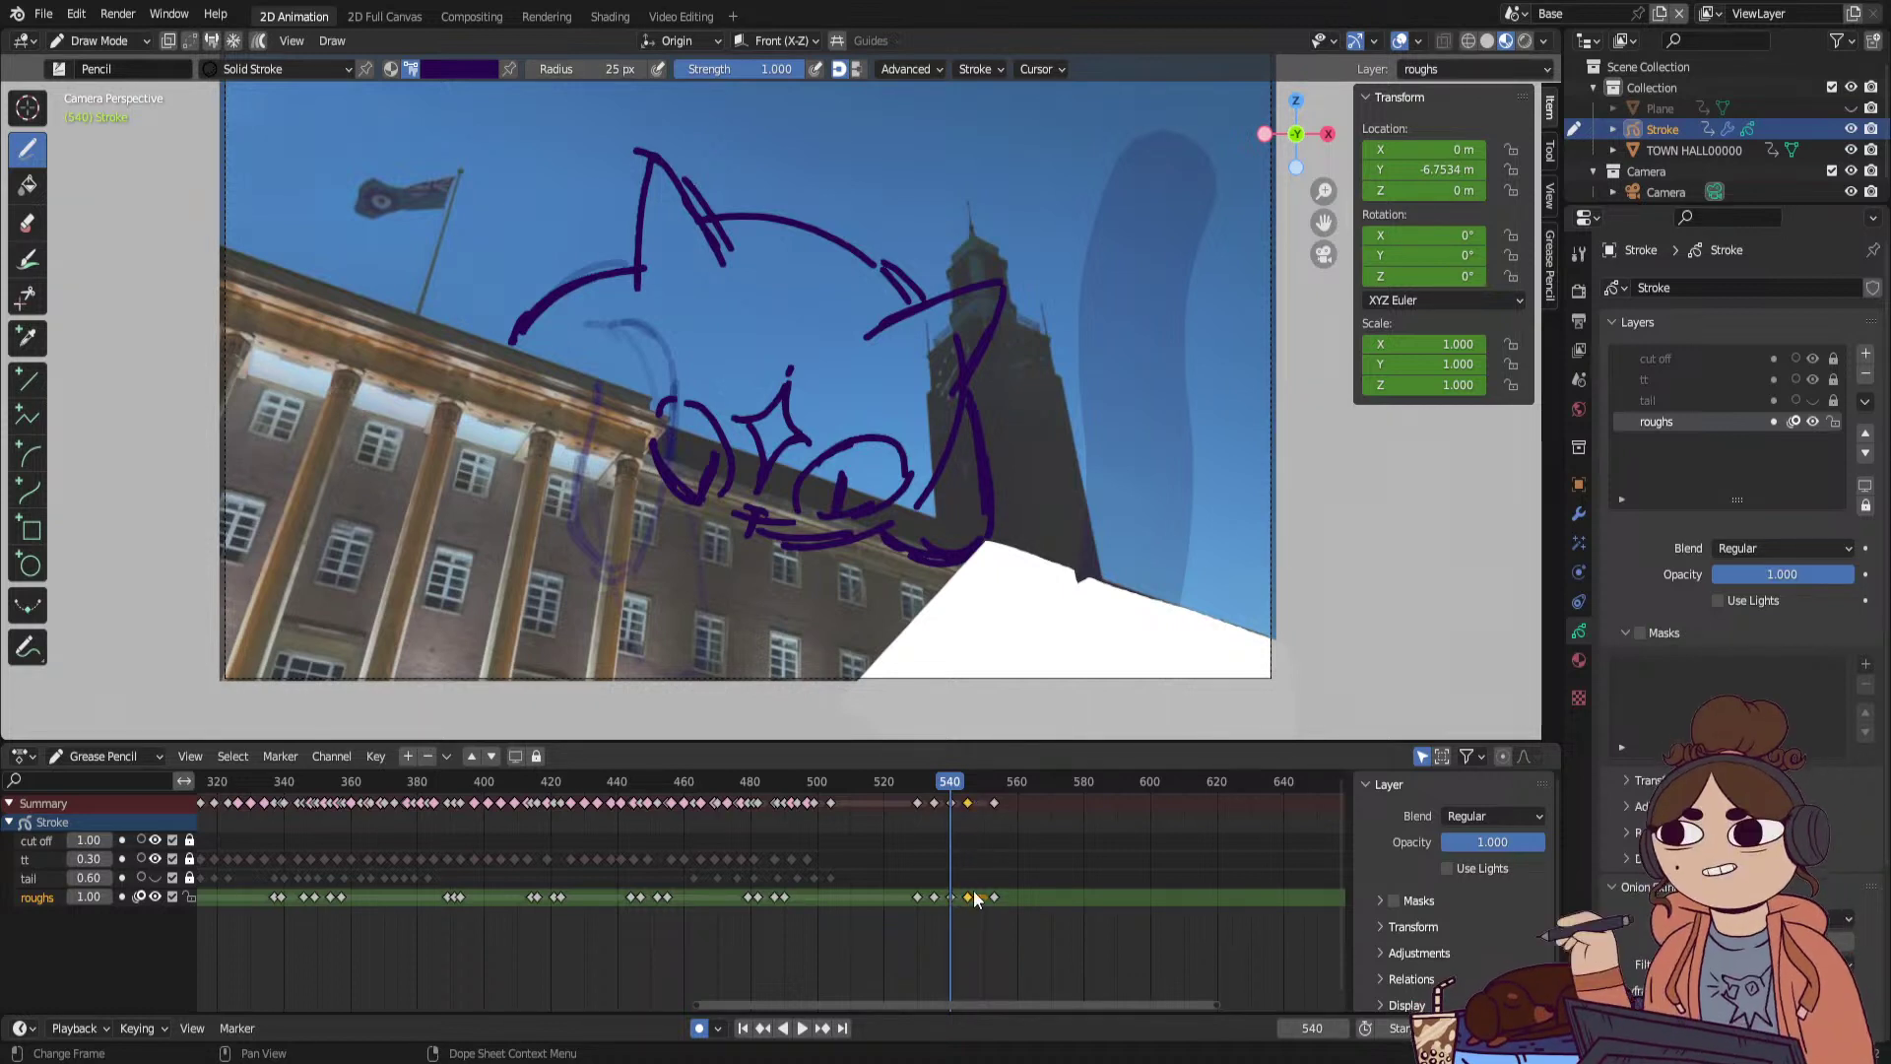
pyautogui.click(969, 787)
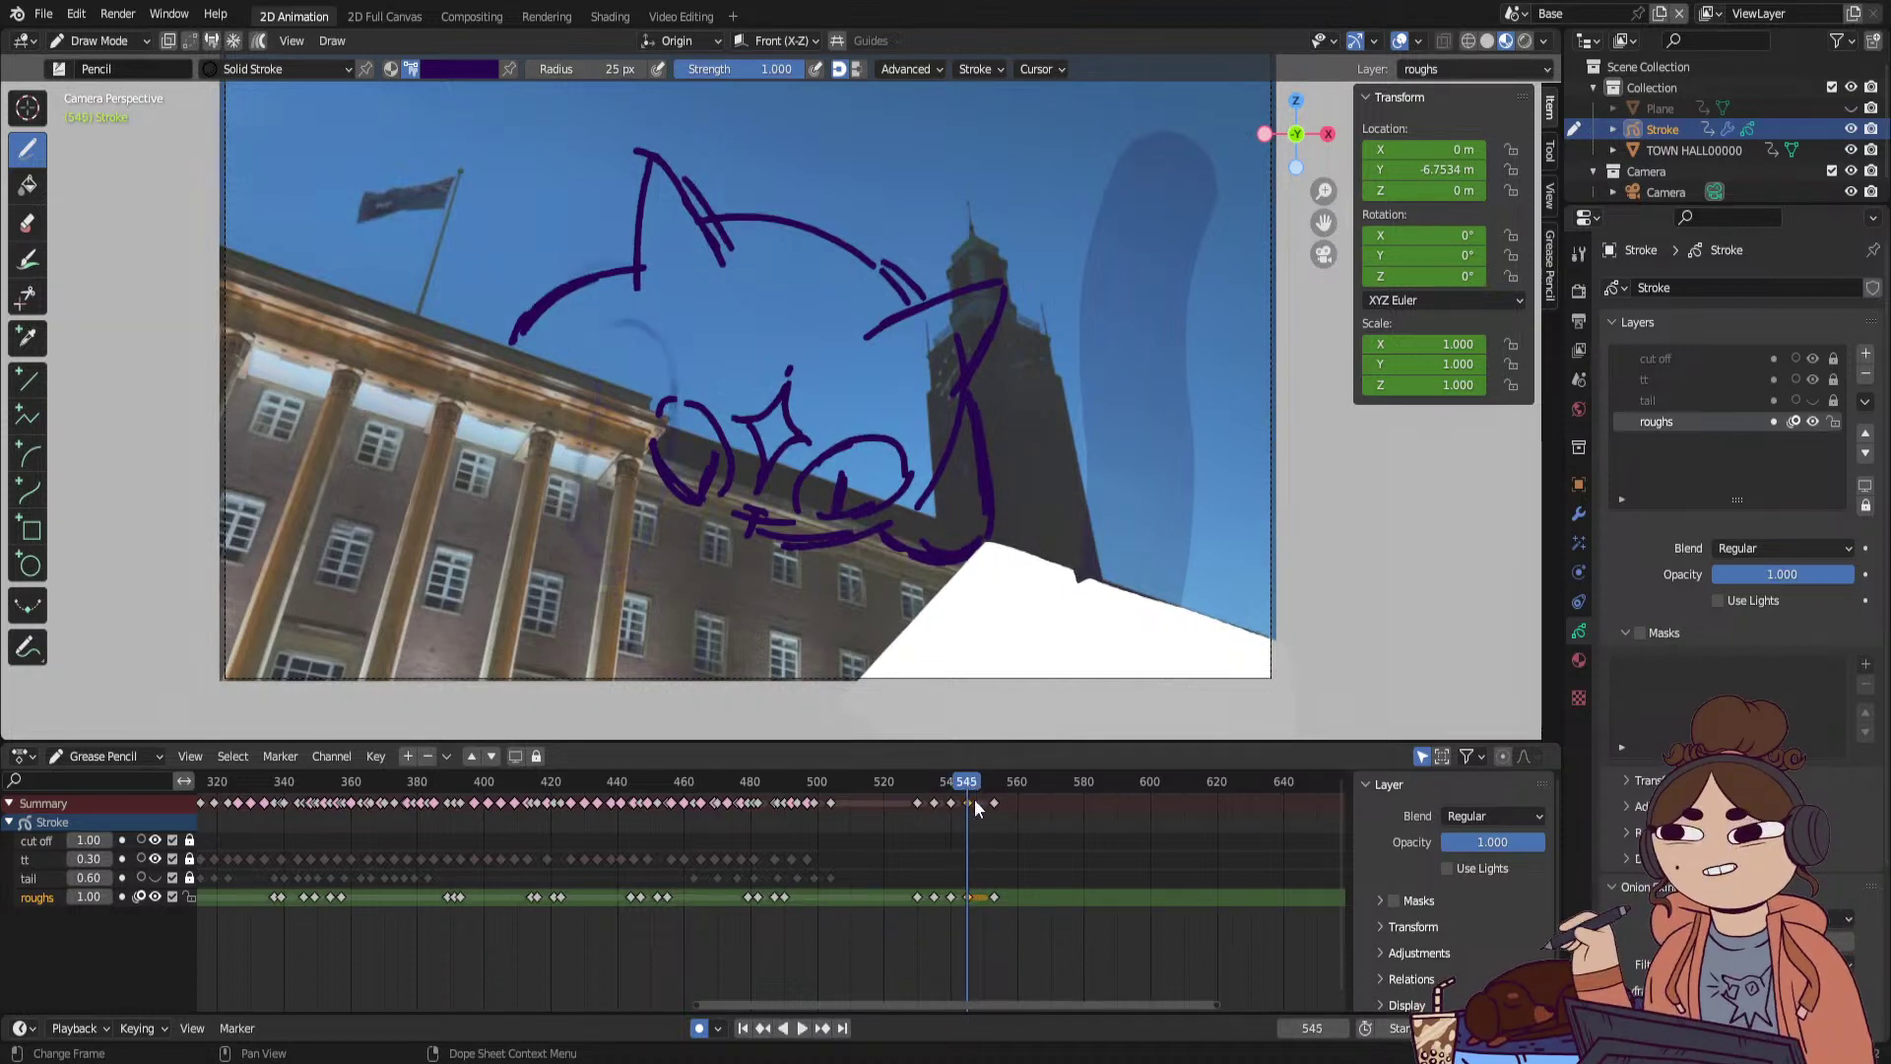
pyautogui.moveTo(950, 894); pyautogui.dragTo(963, 895)
pyautogui.click(963, 895)
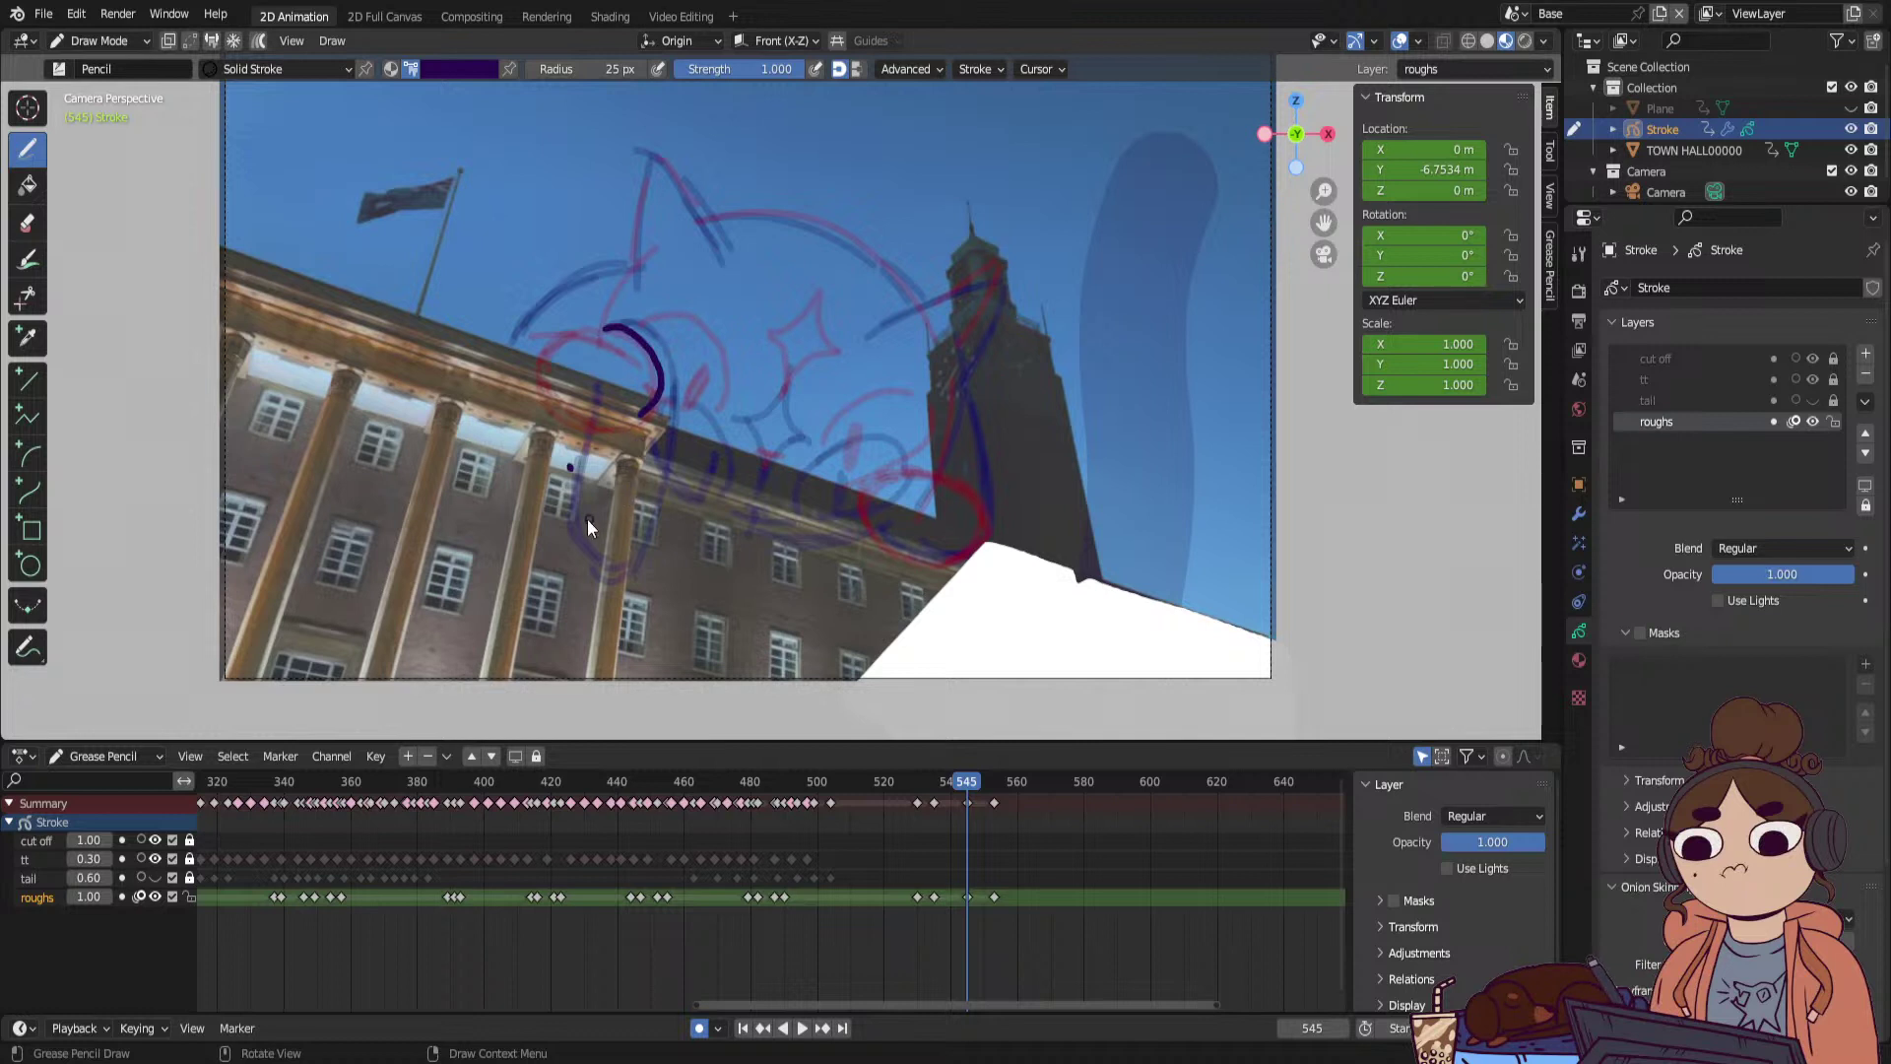
# Draw the raised paw with toe lines and the cat's eyes, forehead star, nose and chin on frame 545.
pyautogui.moveTo(565, 433); pyautogui.dragTo(664, 415)
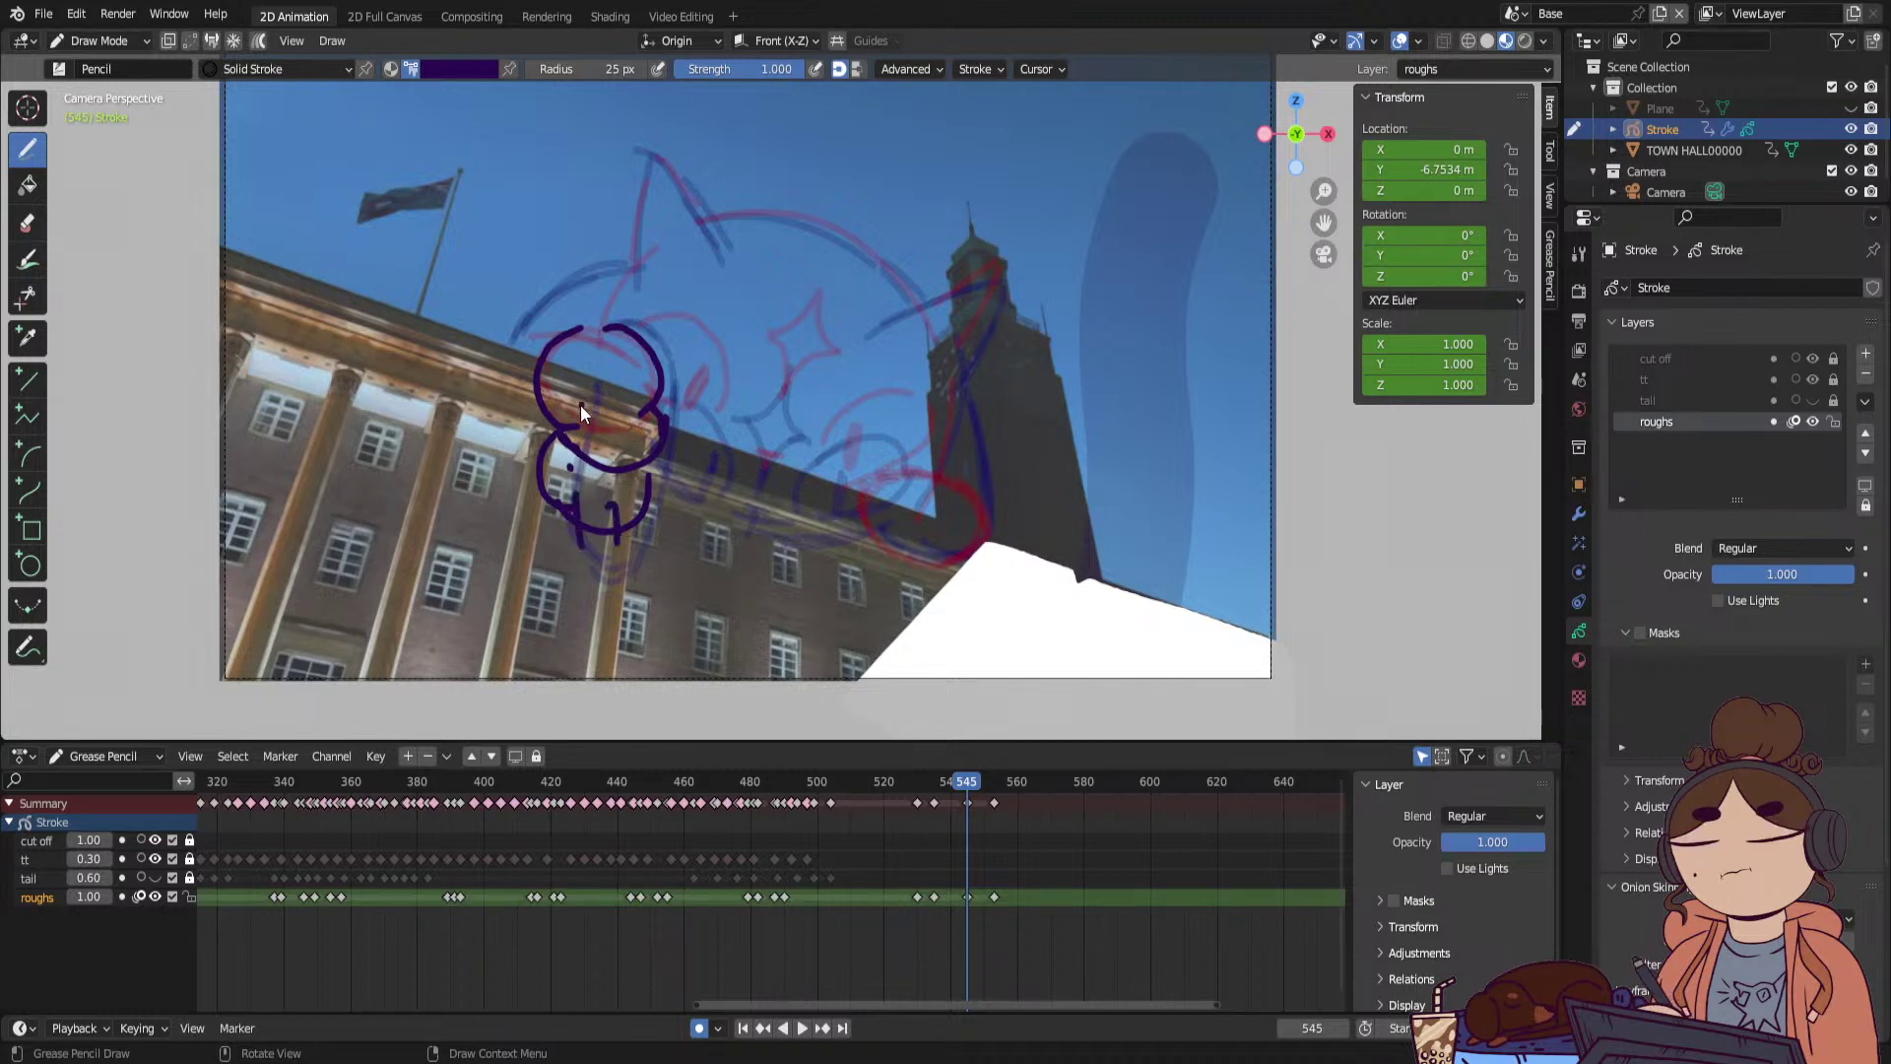
pyautogui.moveTo(581, 405); pyautogui.dragTo(582, 443)
pyautogui.hotkey('ctrl', 'z')
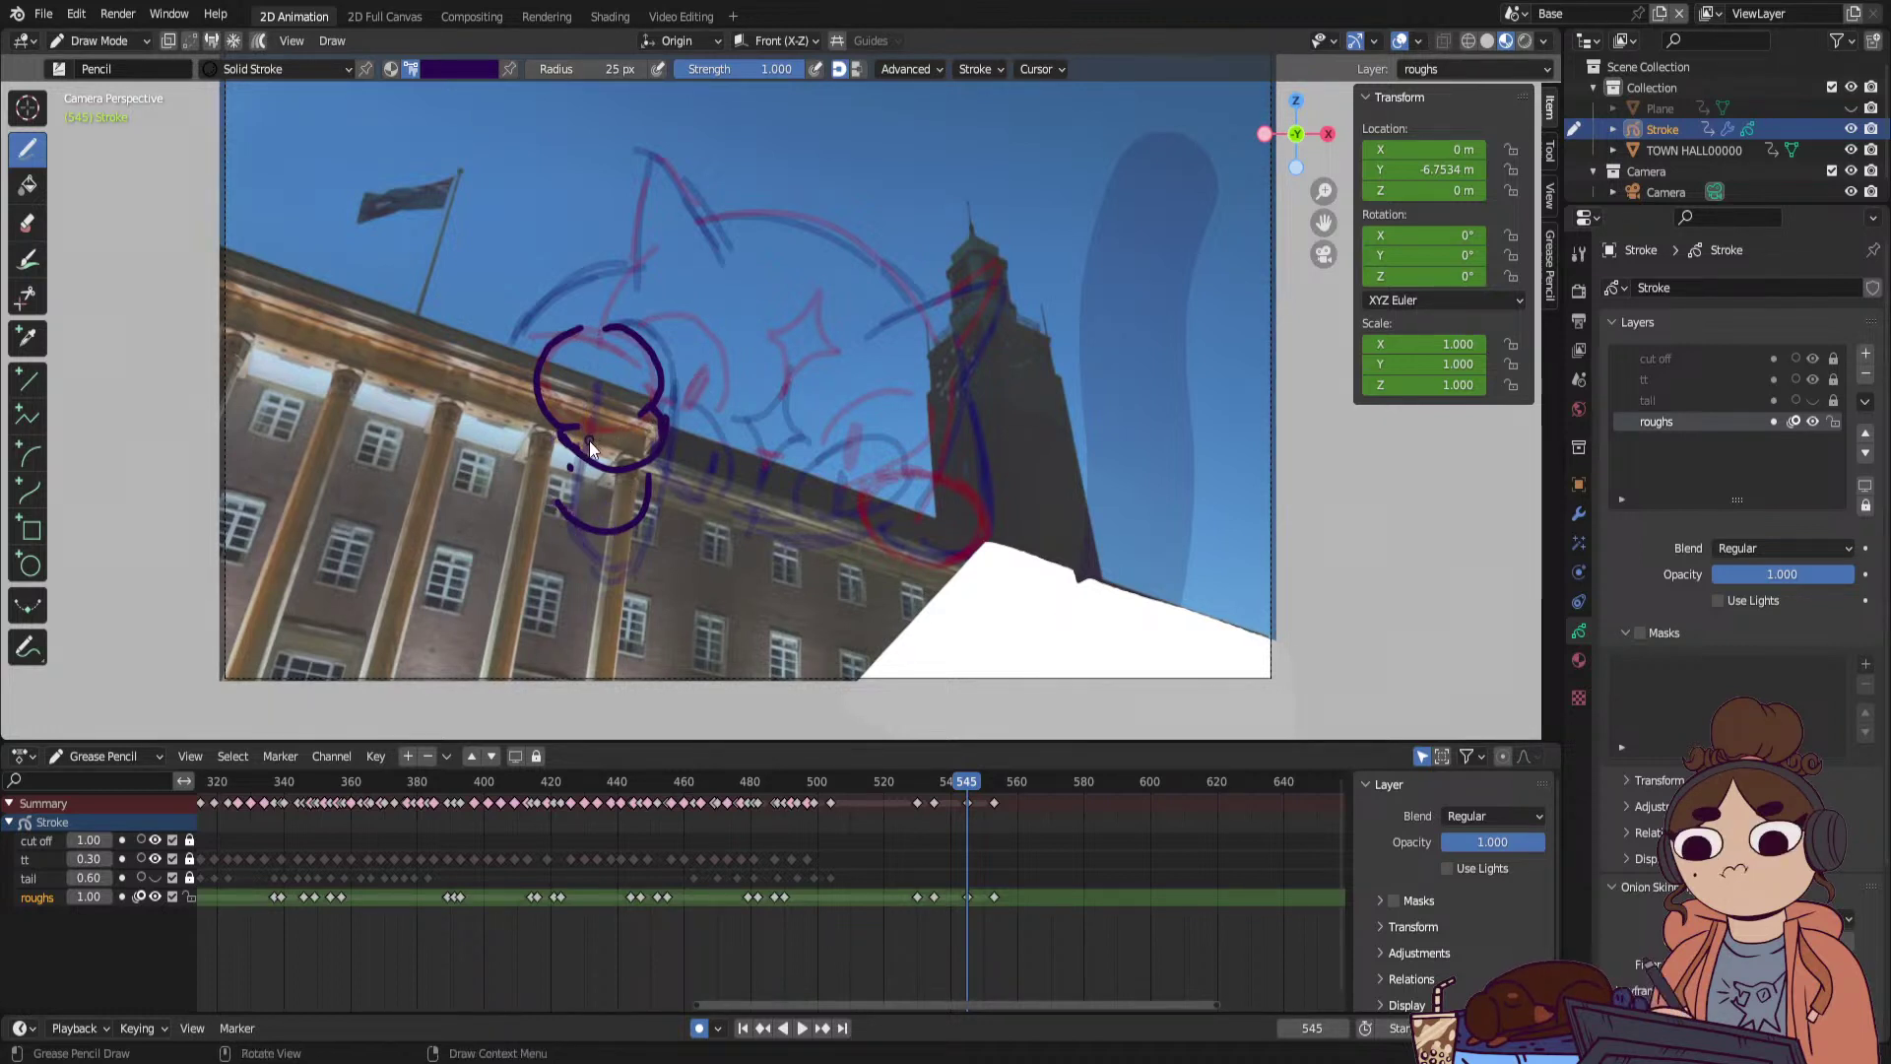
pyautogui.moveTo(630, 402); pyautogui.dragTo(595, 412)
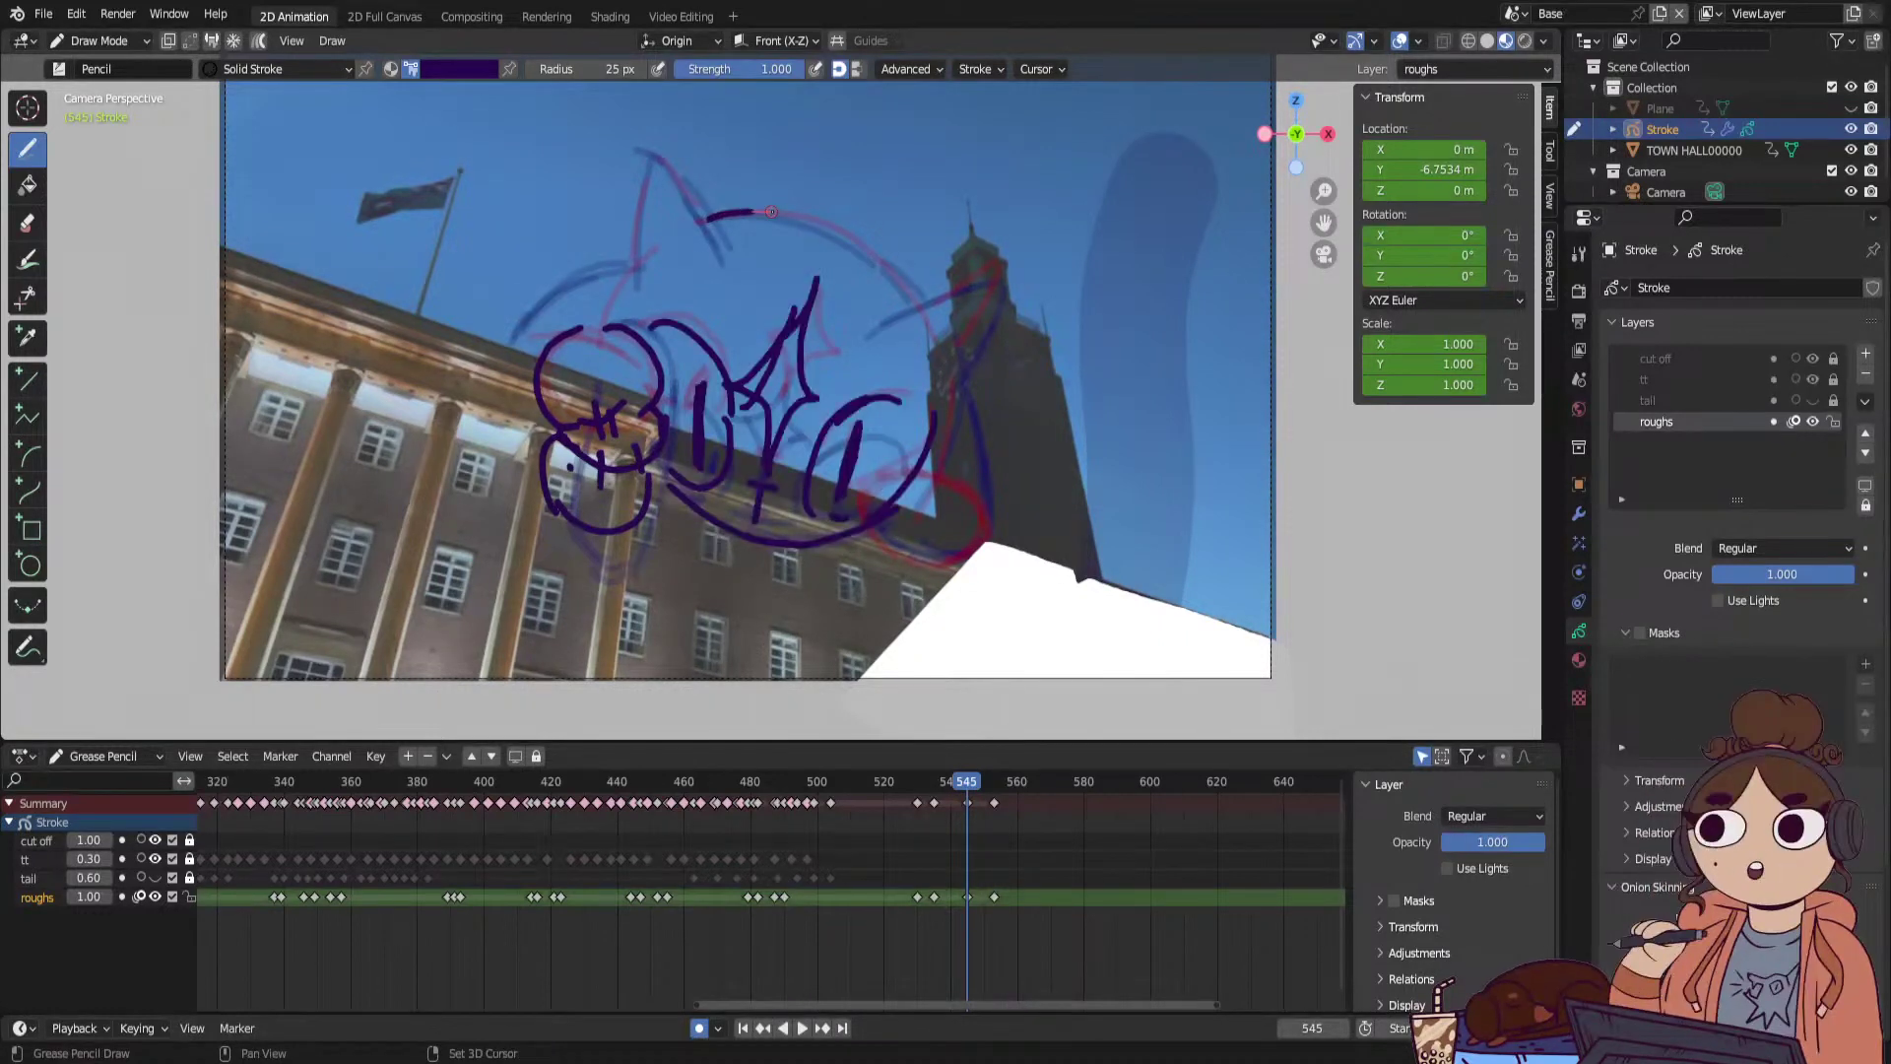
# Draw the cat's head outline, both ears and the second paw resting on the roof on frame 545.
pyautogui.moveTo(771, 211)
pyautogui.mouseDown()
pyautogui.moveTo(877, 259)
pyautogui.moveTo(1008, 275)
pyautogui.mouseUp()
pyautogui.moveTo(964, 367)
pyautogui.mouseDown()
pyautogui.moveTo(928, 457)
pyautogui.moveTo(974, 514)
pyautogui.moveTo(868, 567)
pyautogui.mouseUp()
pyautogui.moveTo(710, 228)
pyautogui.mouseDown()
pyautogui.moveTo(657, 154)
pyautogui.moveTo(632, 268)
pyautogui.moveTo(520, 368)
pyautogui.mouseUp()
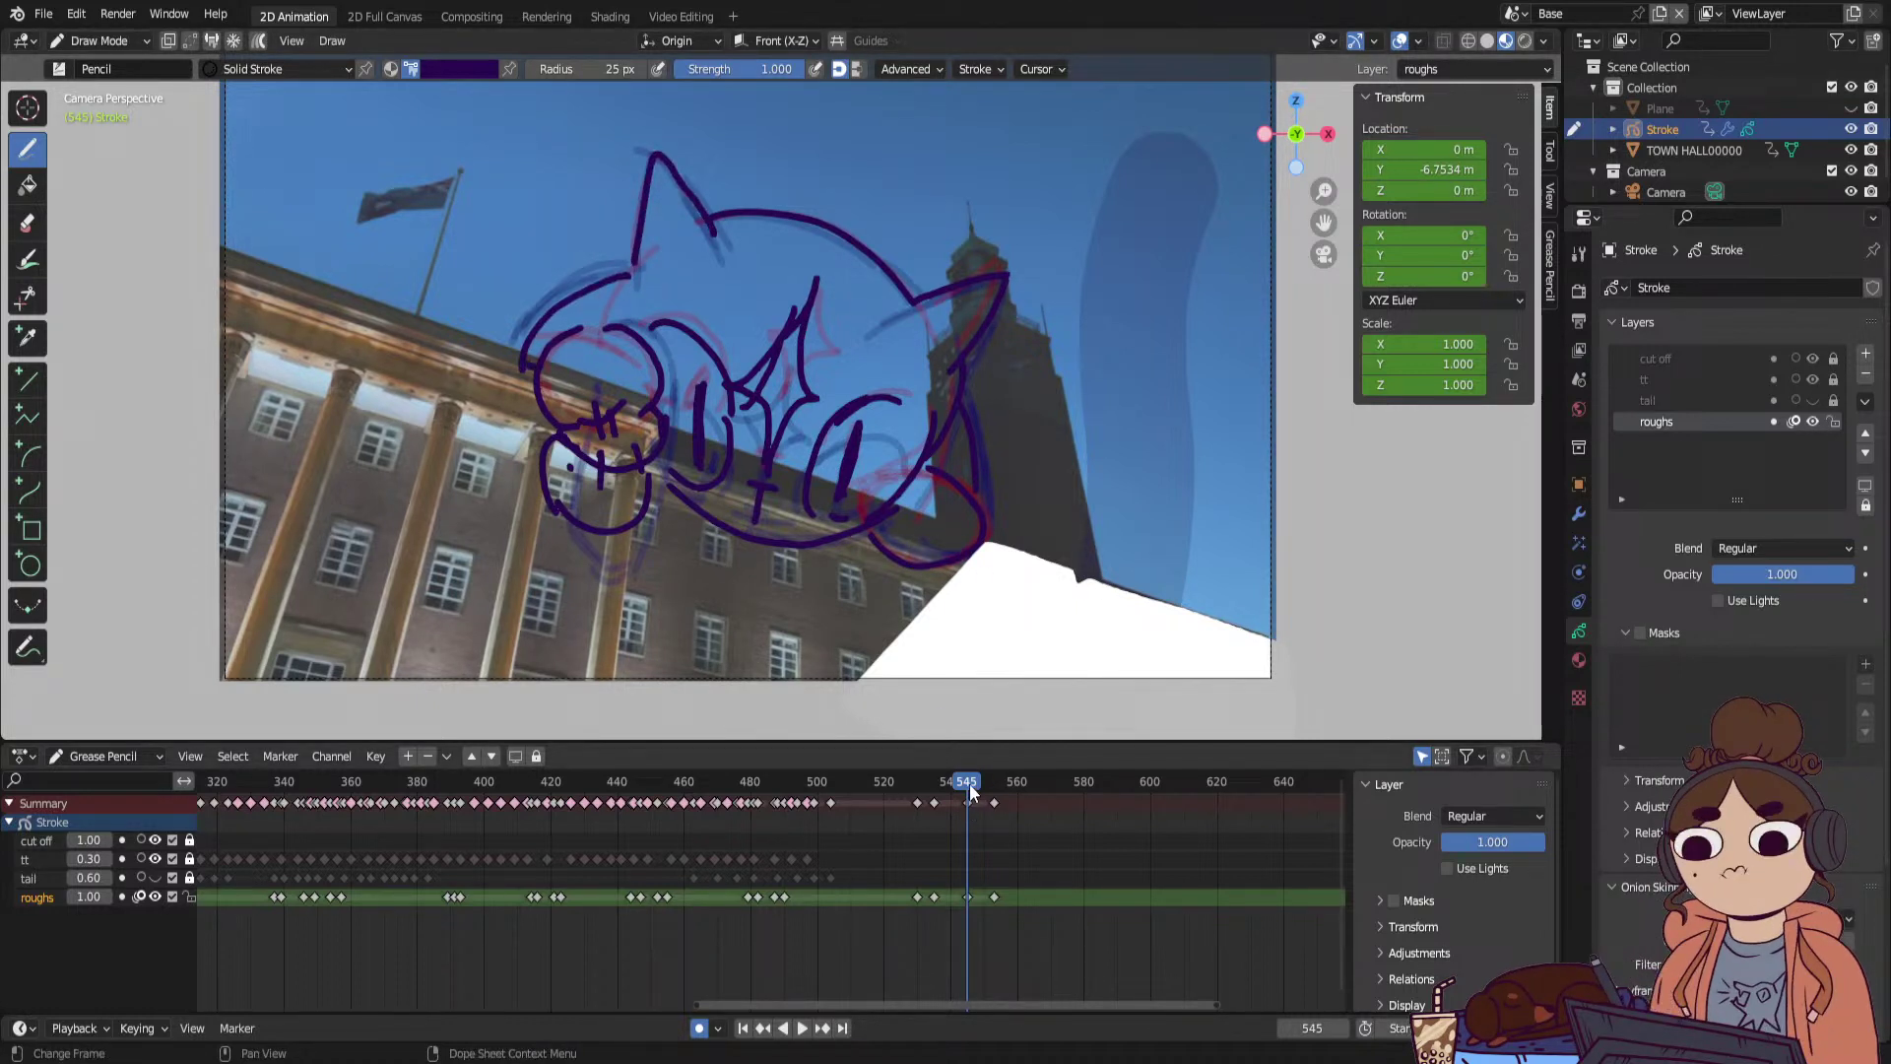
# Move the final peeking-pose keyframe to about frame 548, playing back and scrubbing the ending to judge its timing.
pyautogui.hotkey('shift', 'ctrl', 'space')
pyautogui.press('space')
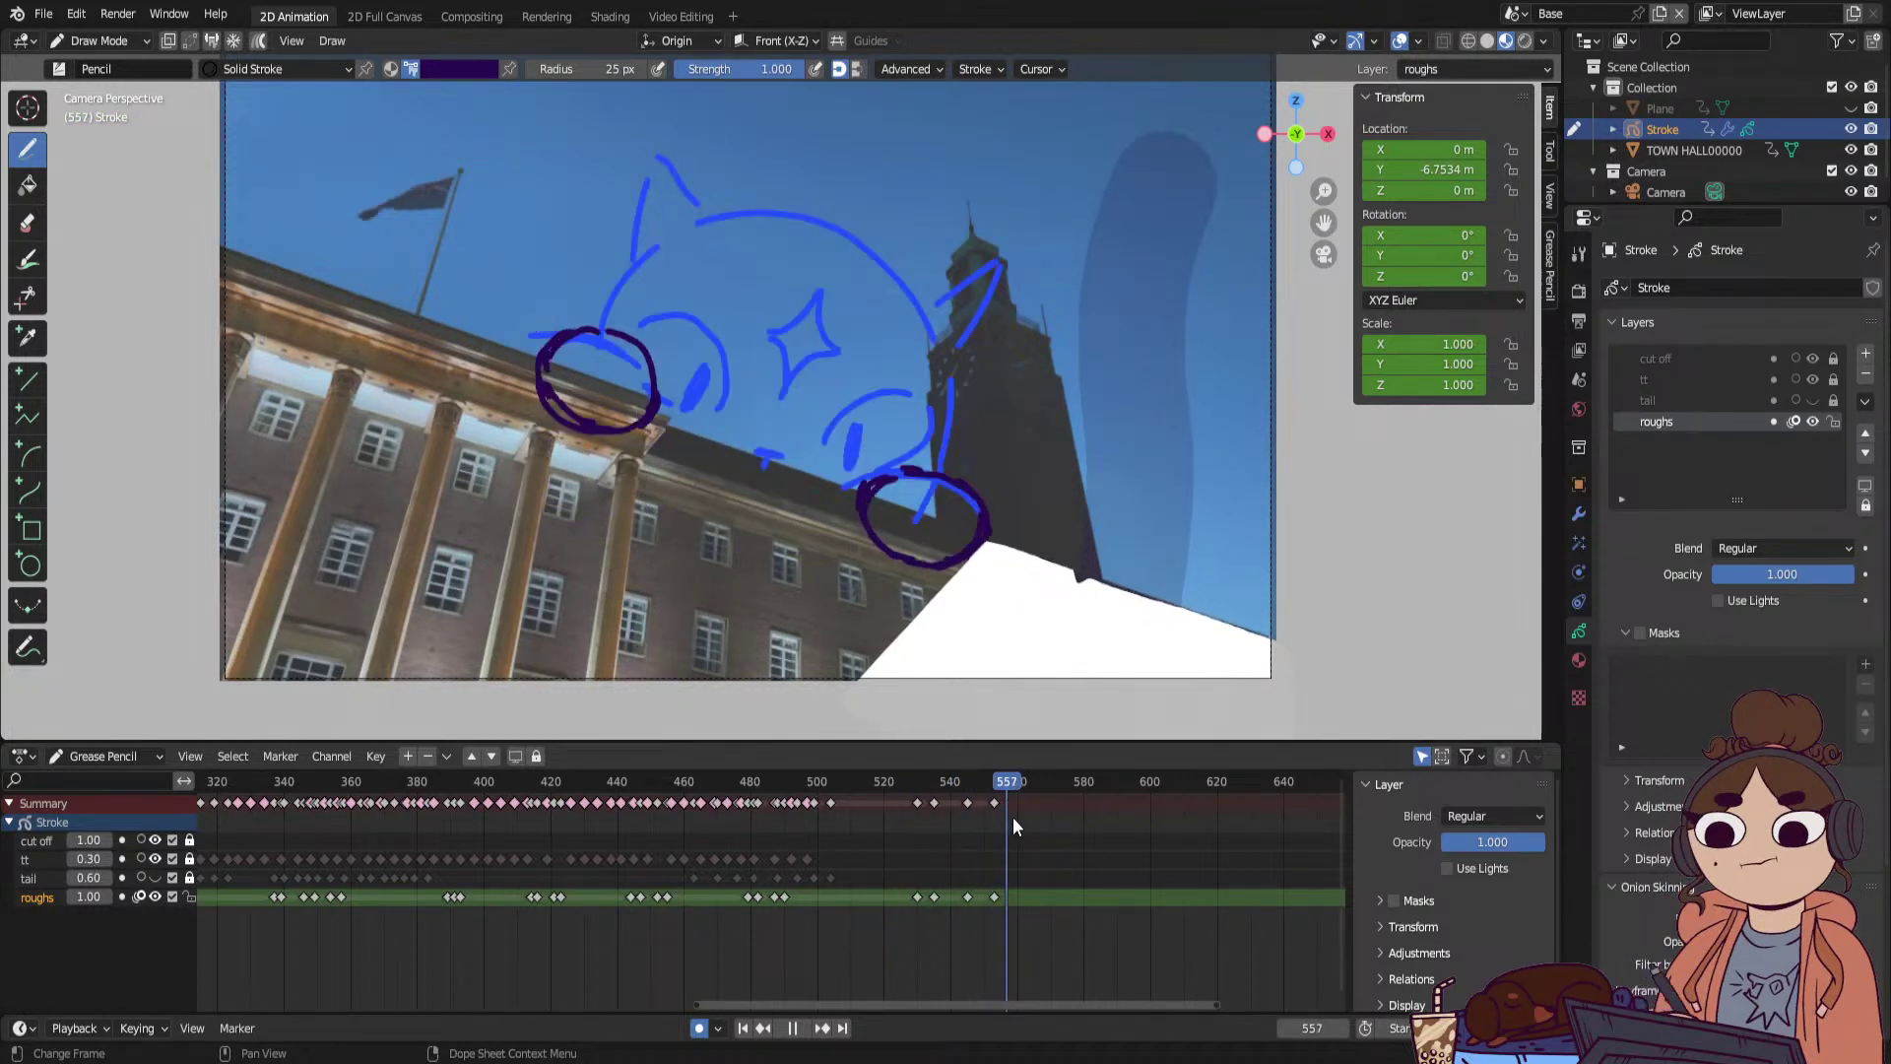
pyautogui.click(967, 896)
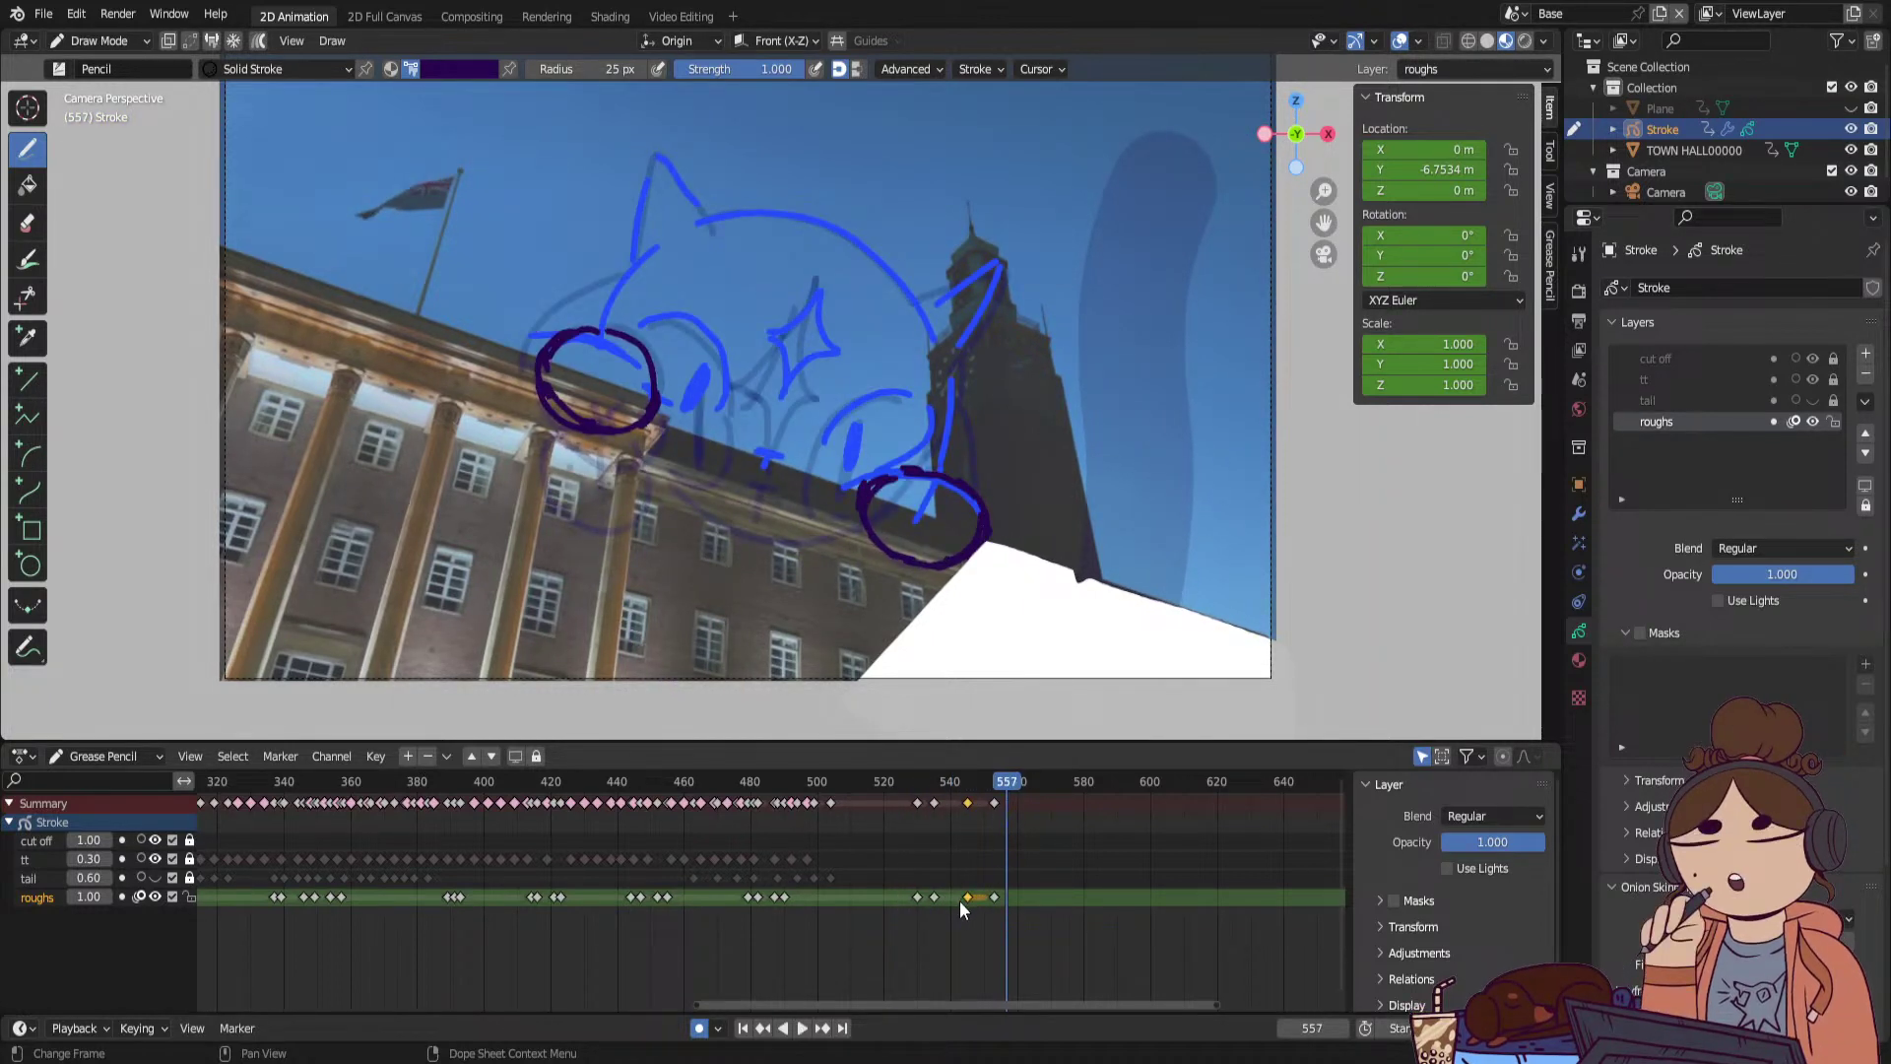
pyautogui.press('g')
pyautogui.click(966, 914)
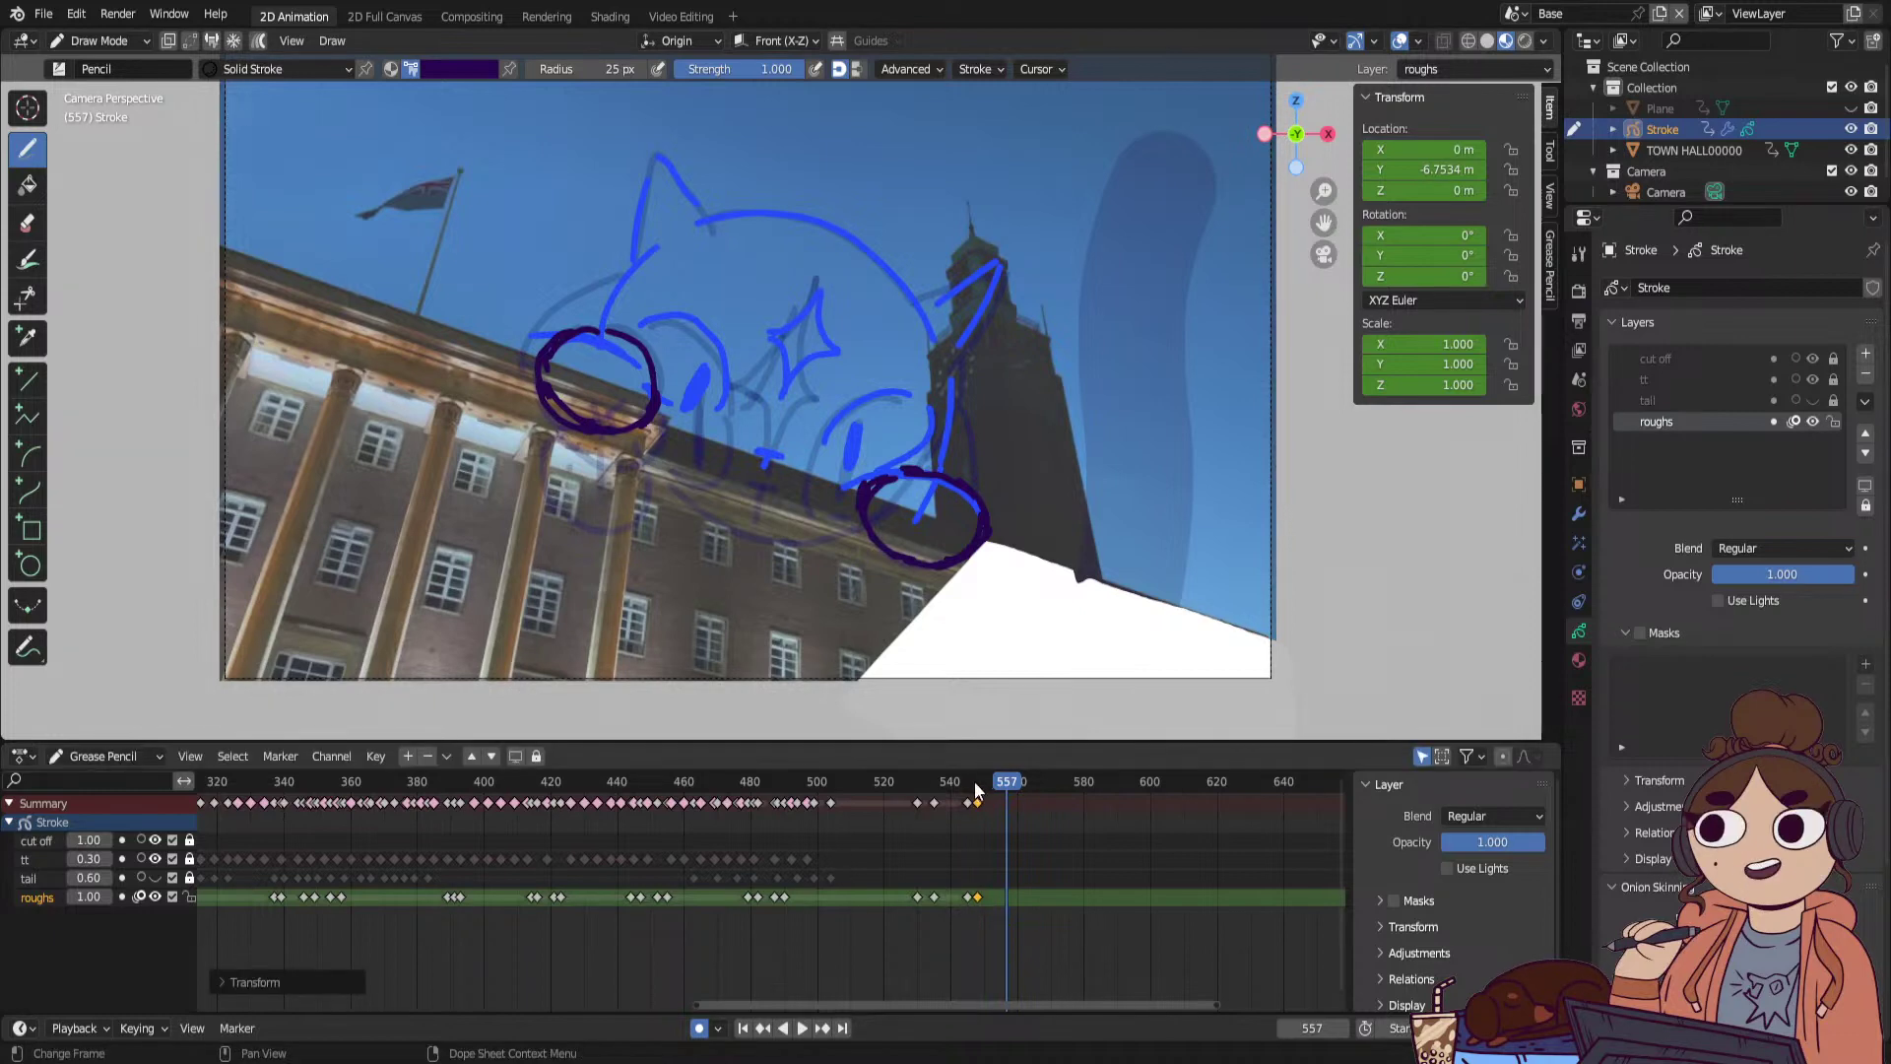
pyautogui.click(971, 785)
pyautogui.press('space')
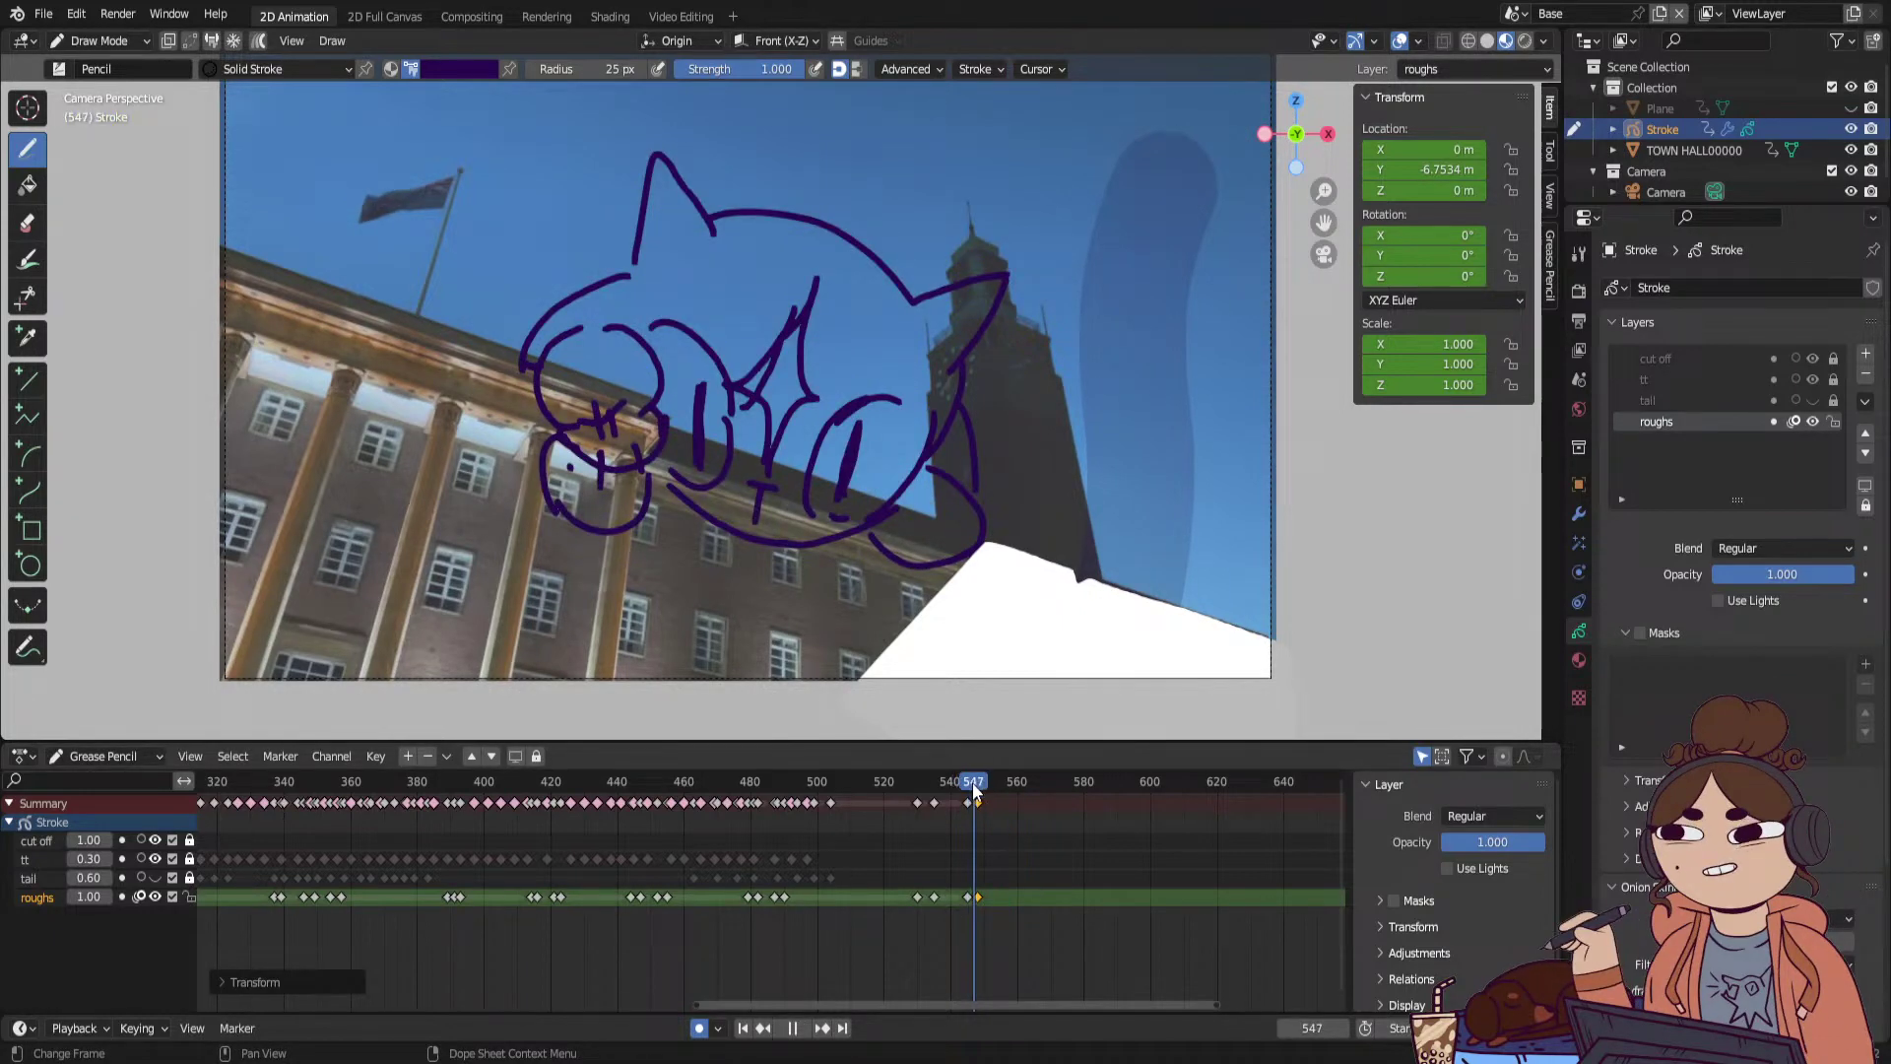
pyautogui.moveTo(973, 784); pyautogui.dragTo(1261, 813)
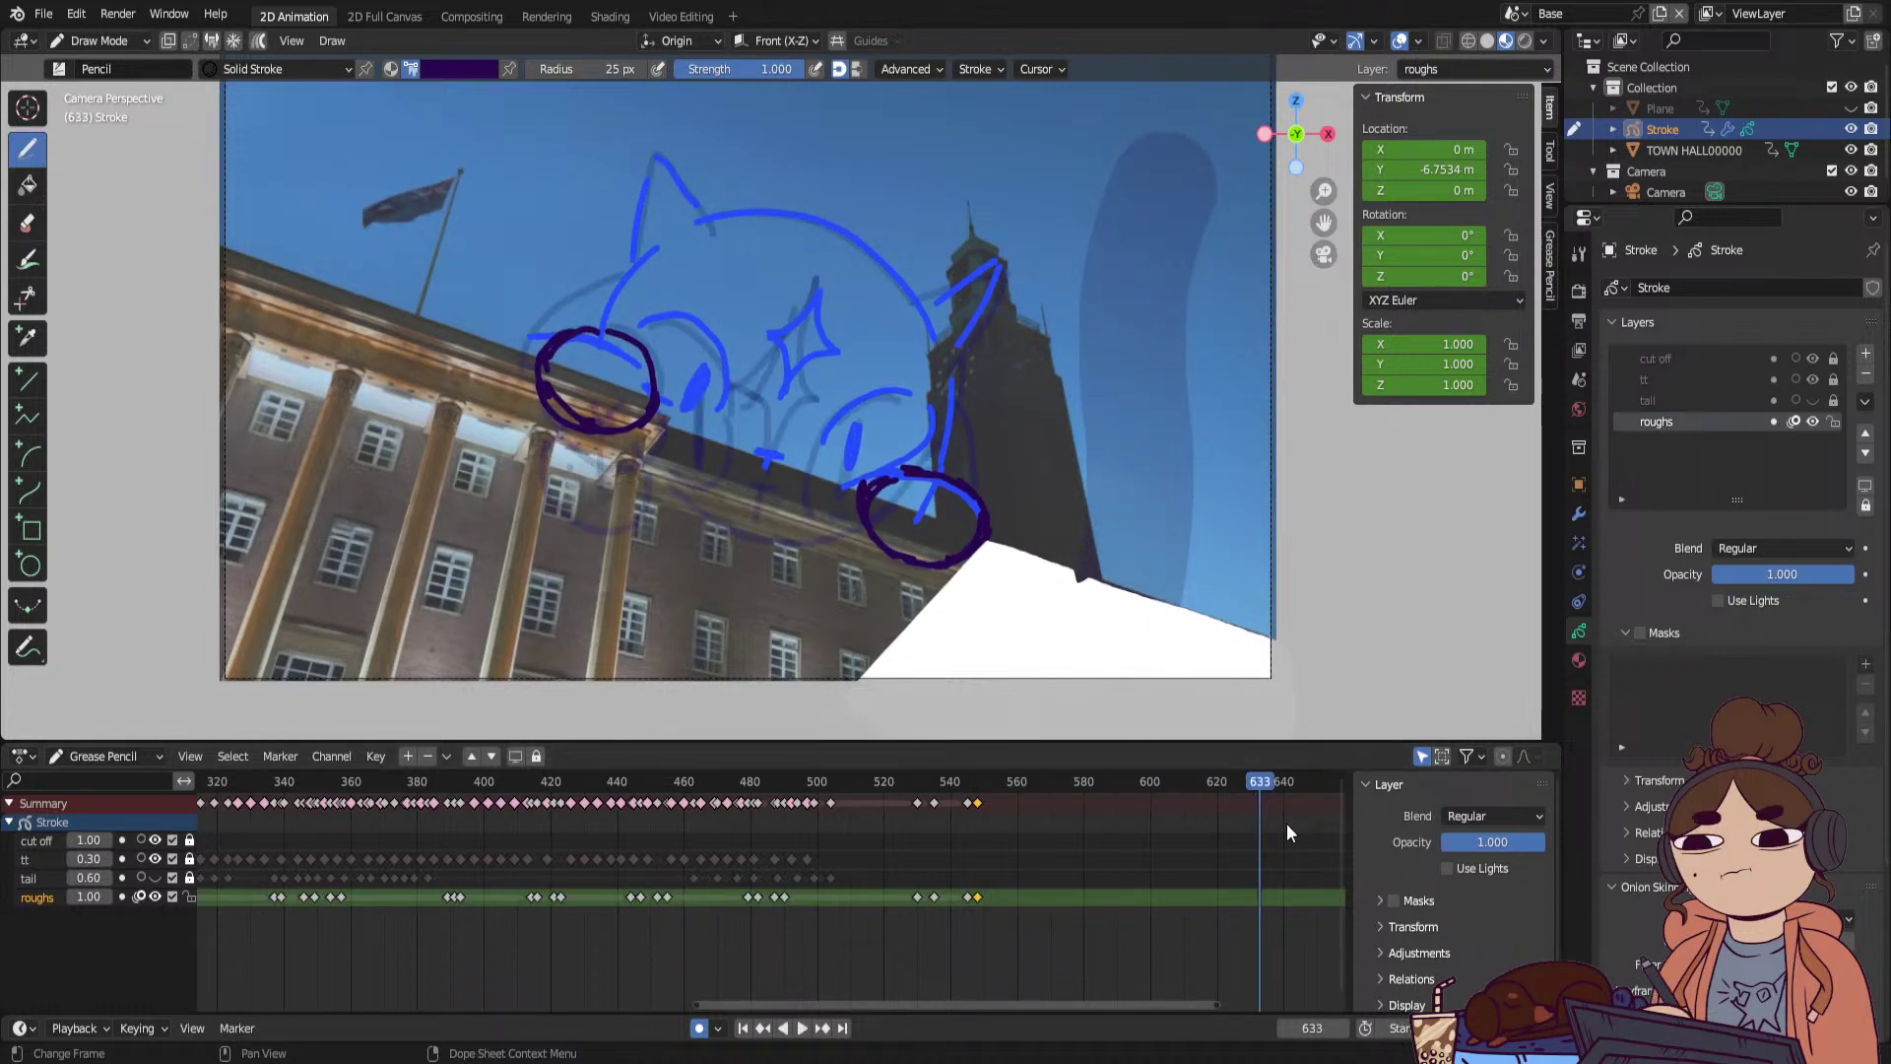
# Play the whole animation from frame 1 and review the cat's closing motion around frame 554.
pyautogui.moveTo(1221, 997); pyautogui.dragTo(1762, 948)
pyautogui.moveTo(1032, 1001); pyautogui.dragTo(793, 1006)
pyautogui.click(744, 1029)
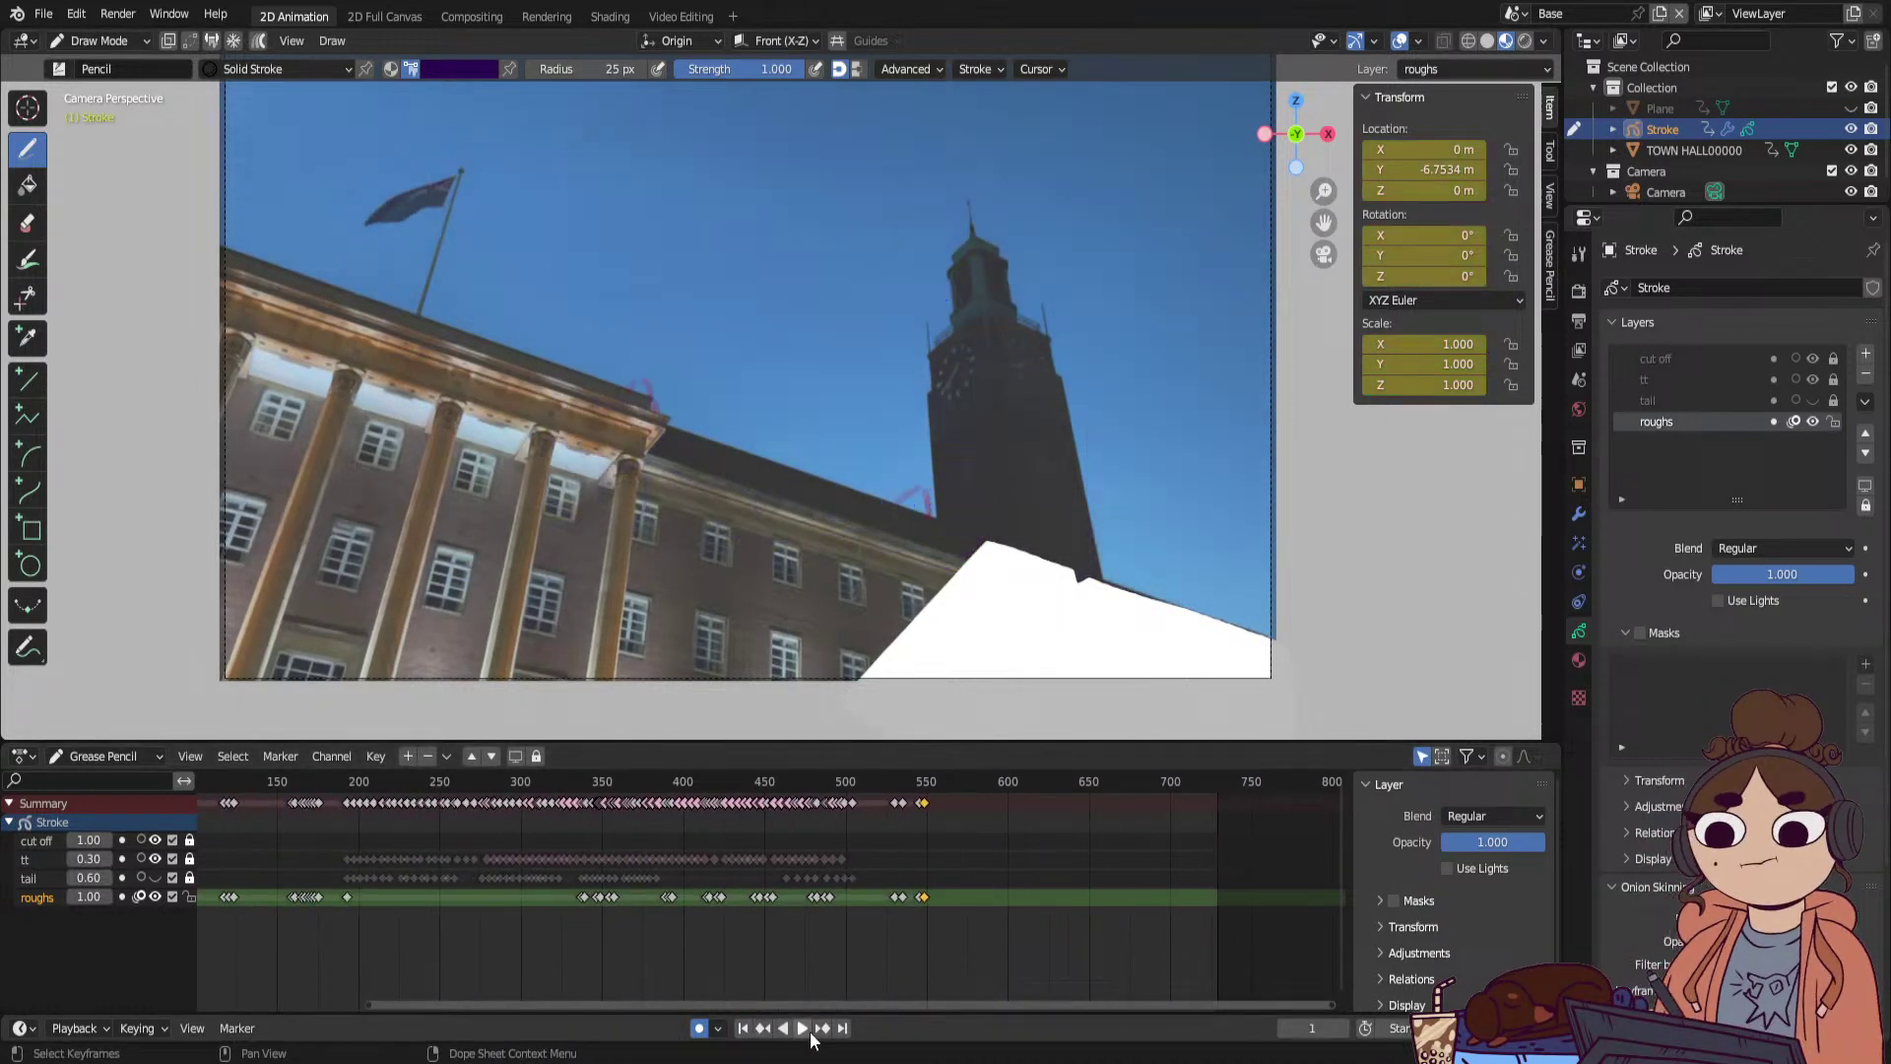
pyautogui.click(806, 1029)
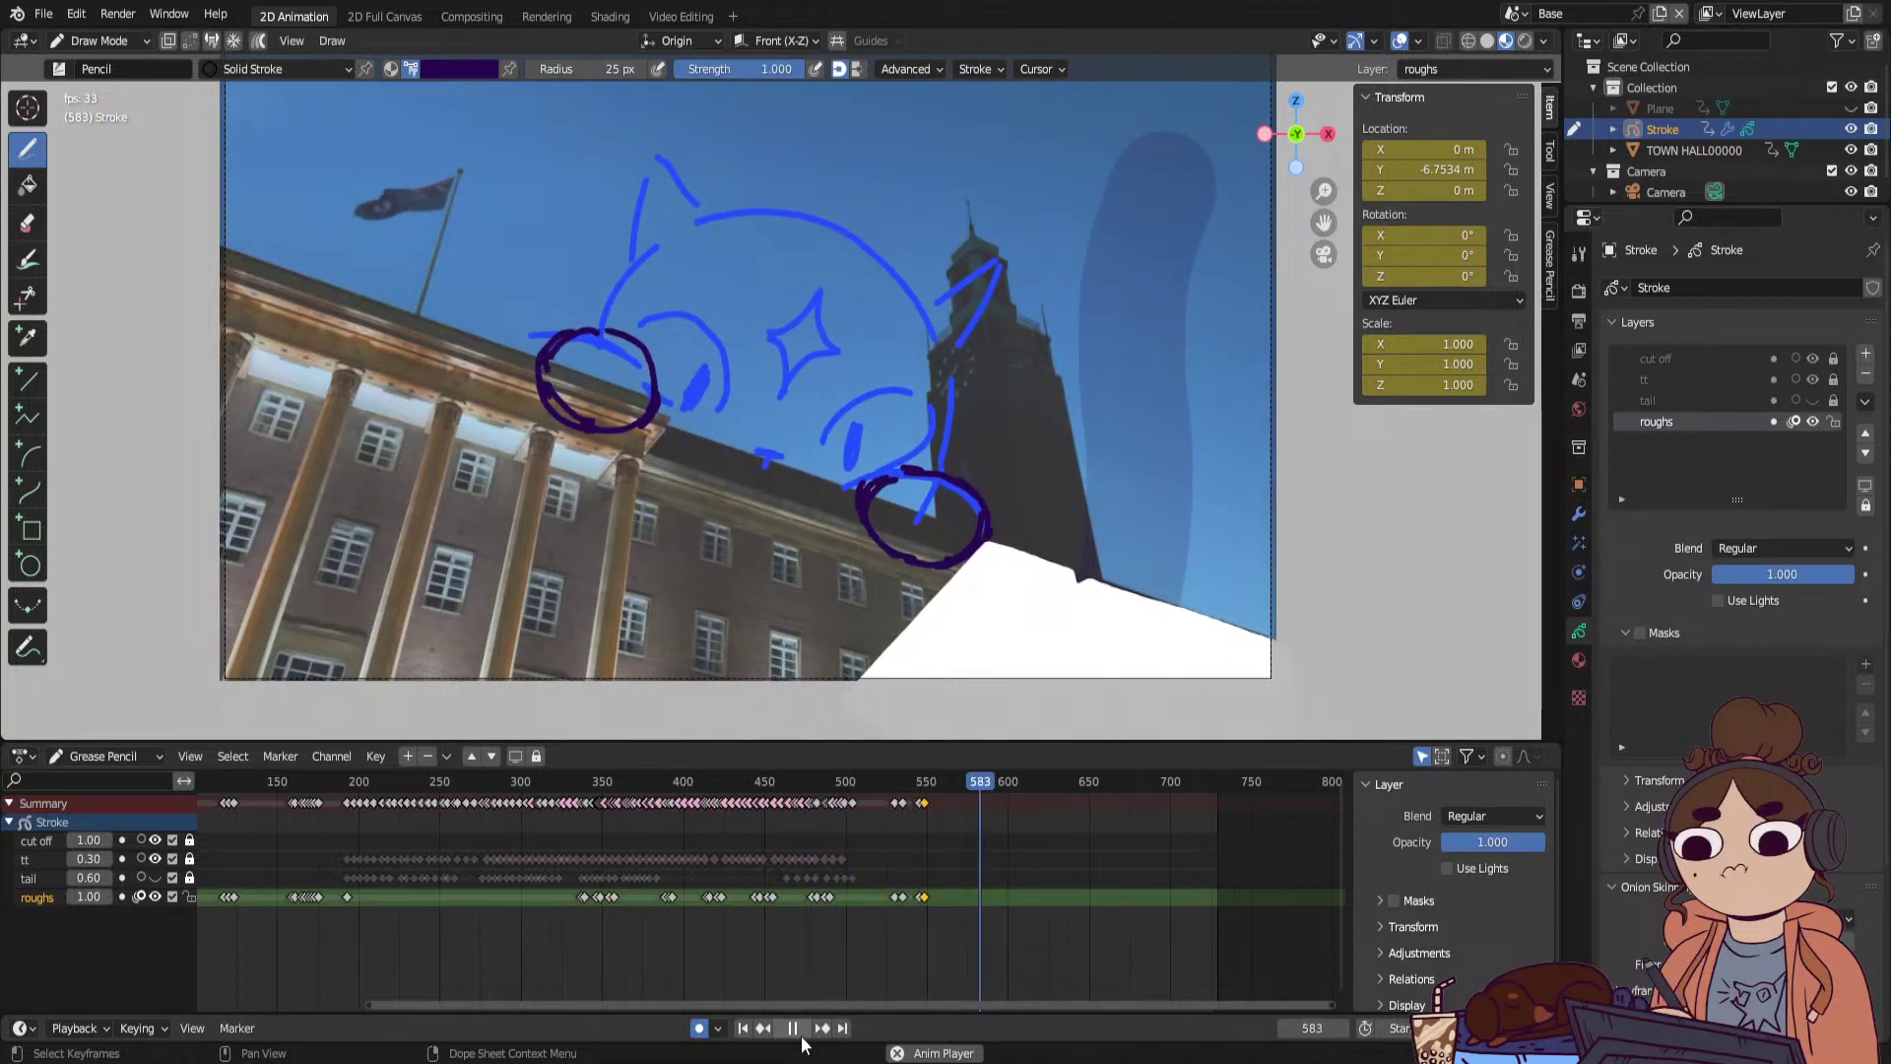
pyautogui.click(923, 783)
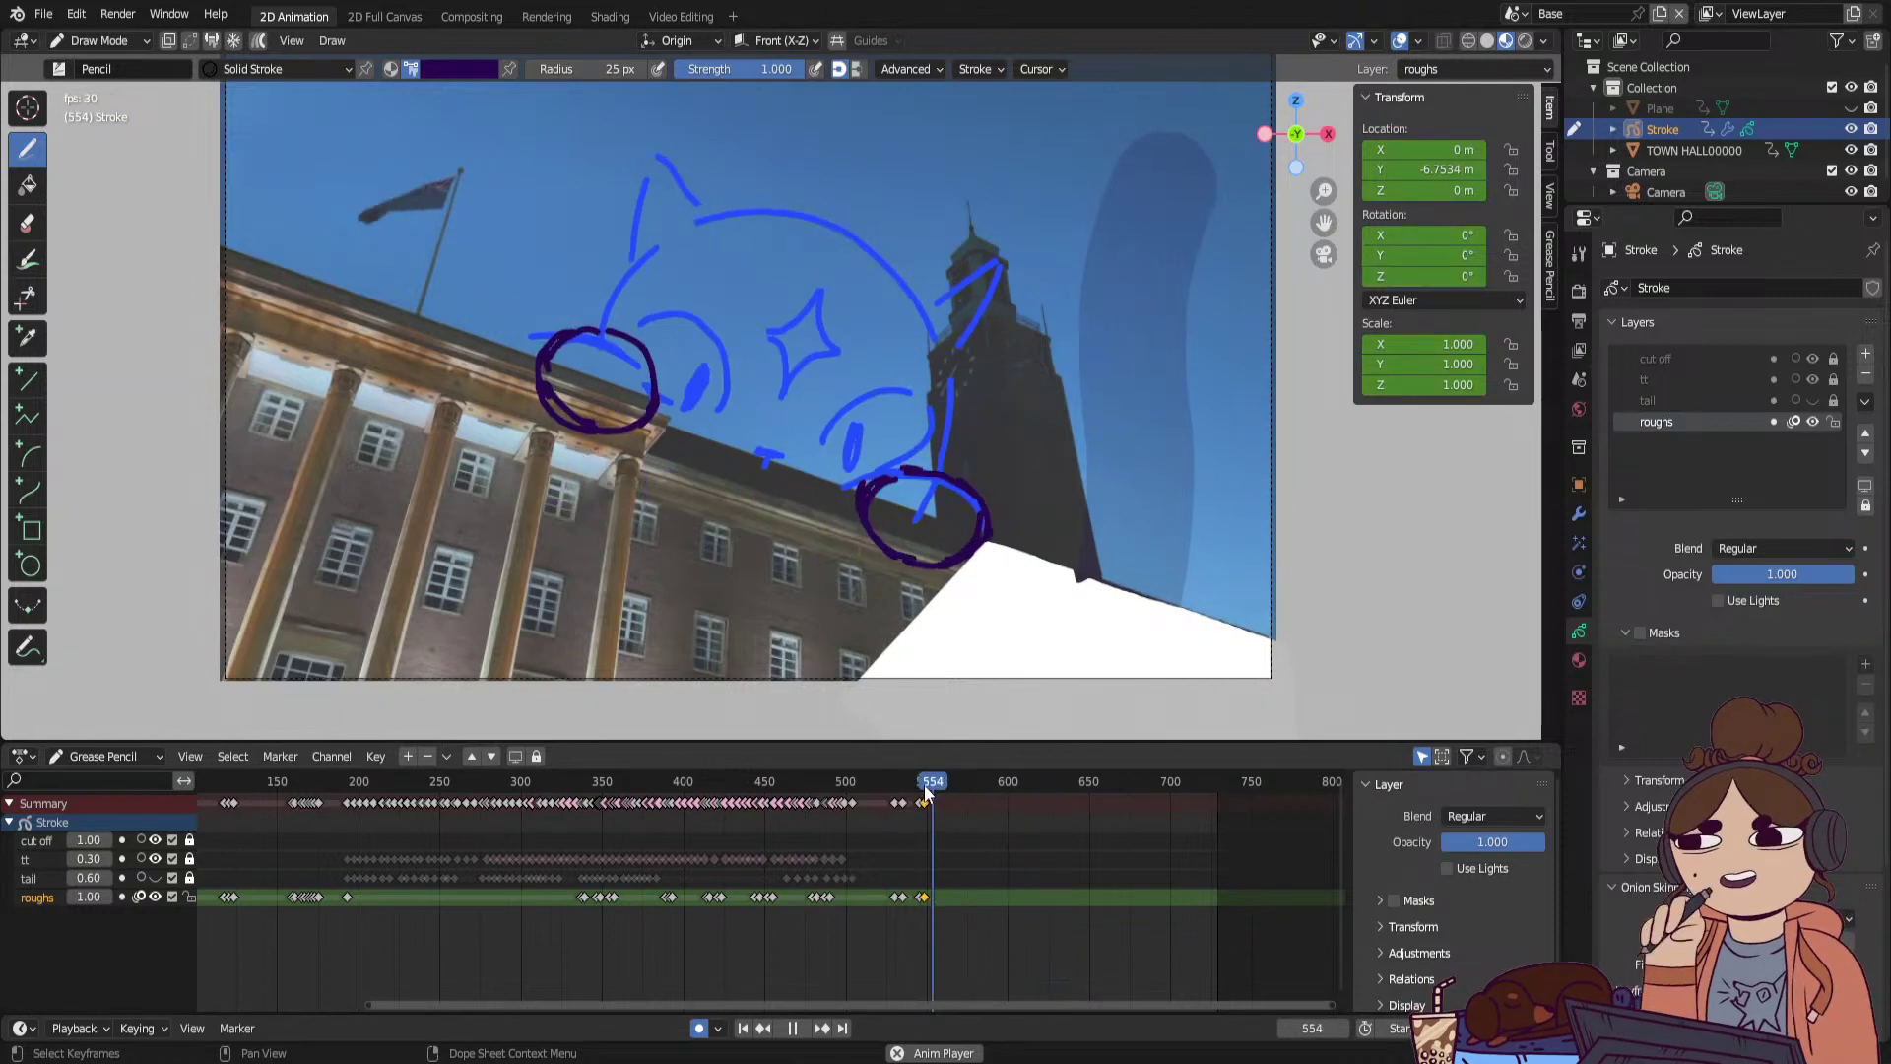
# Erase the old raised-paw outline on frame 540 and redraw the paw slightly higher with its arm curve.
pyautogui.click(917, 788)
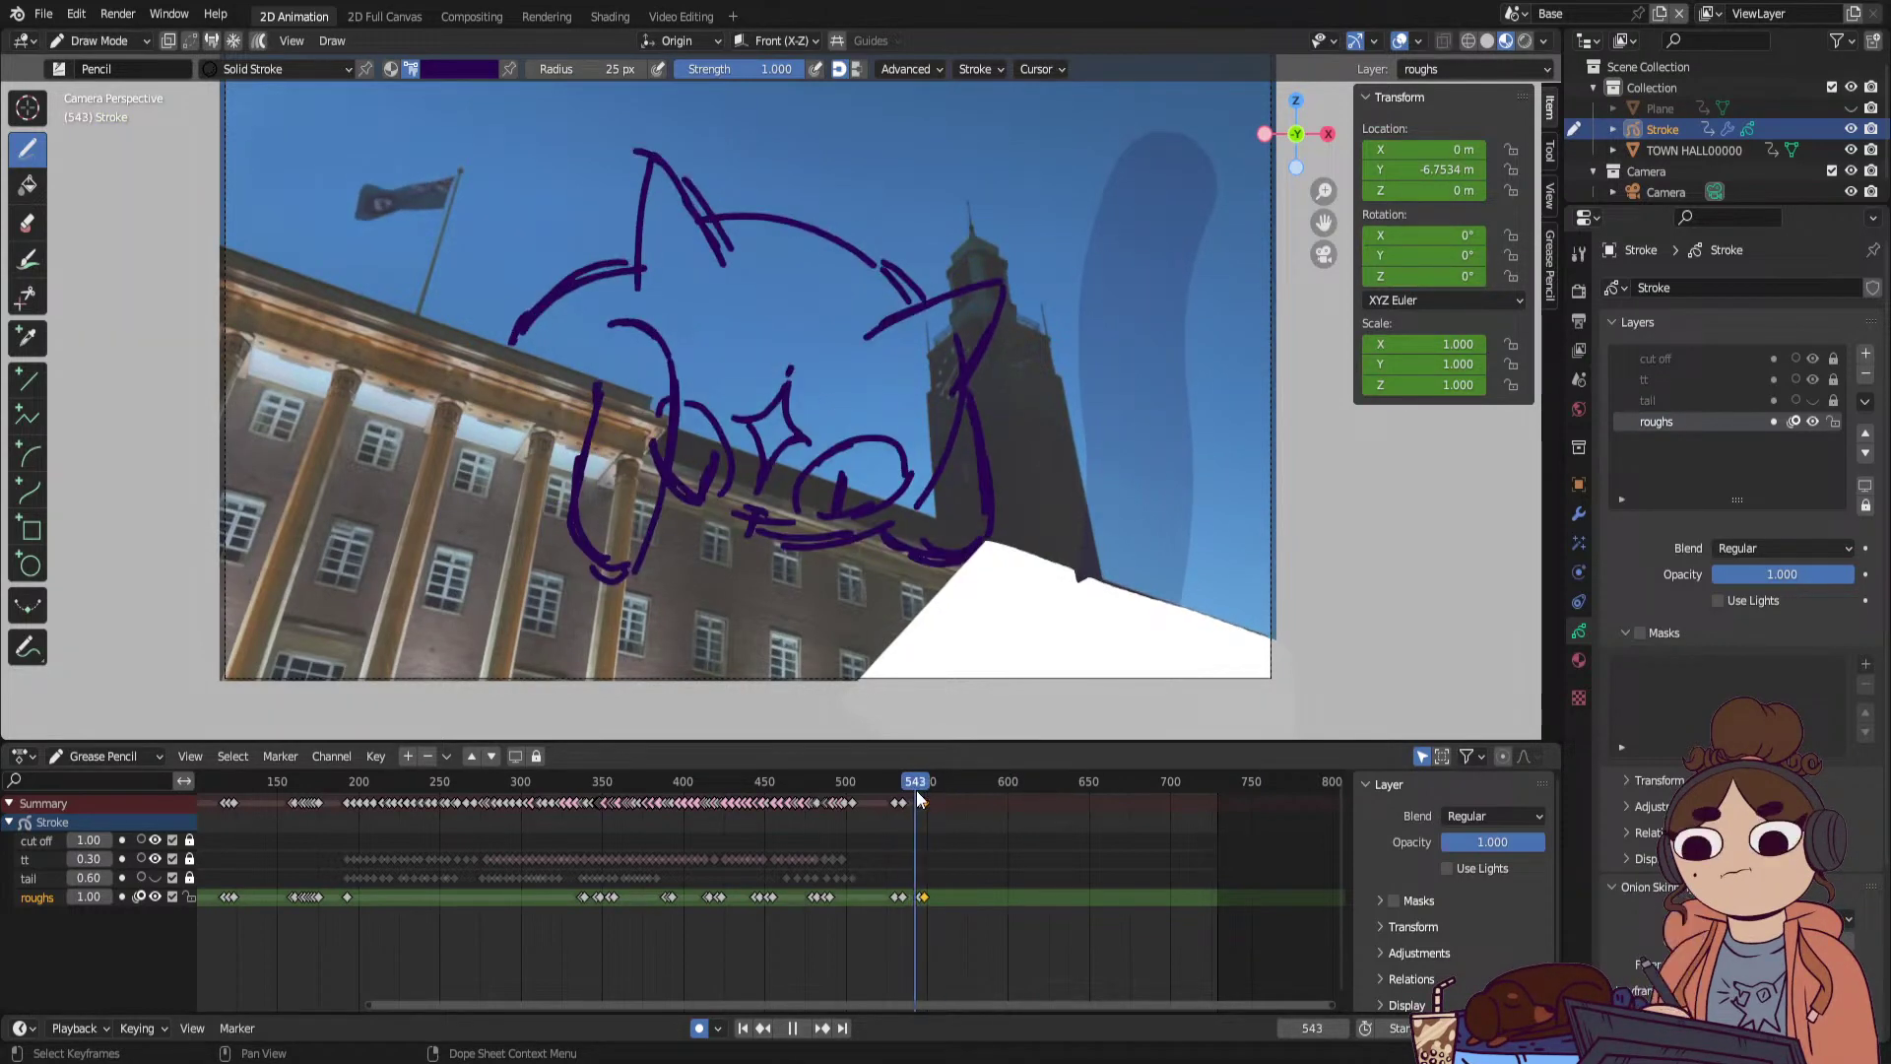
pyautogui.moveTo(916, 790)
pyautogui.mouseDown()
pyautogui.moveTo(883, 817)
pyautogui.moveTo(910, 807)
pyautogui.mouseUp()
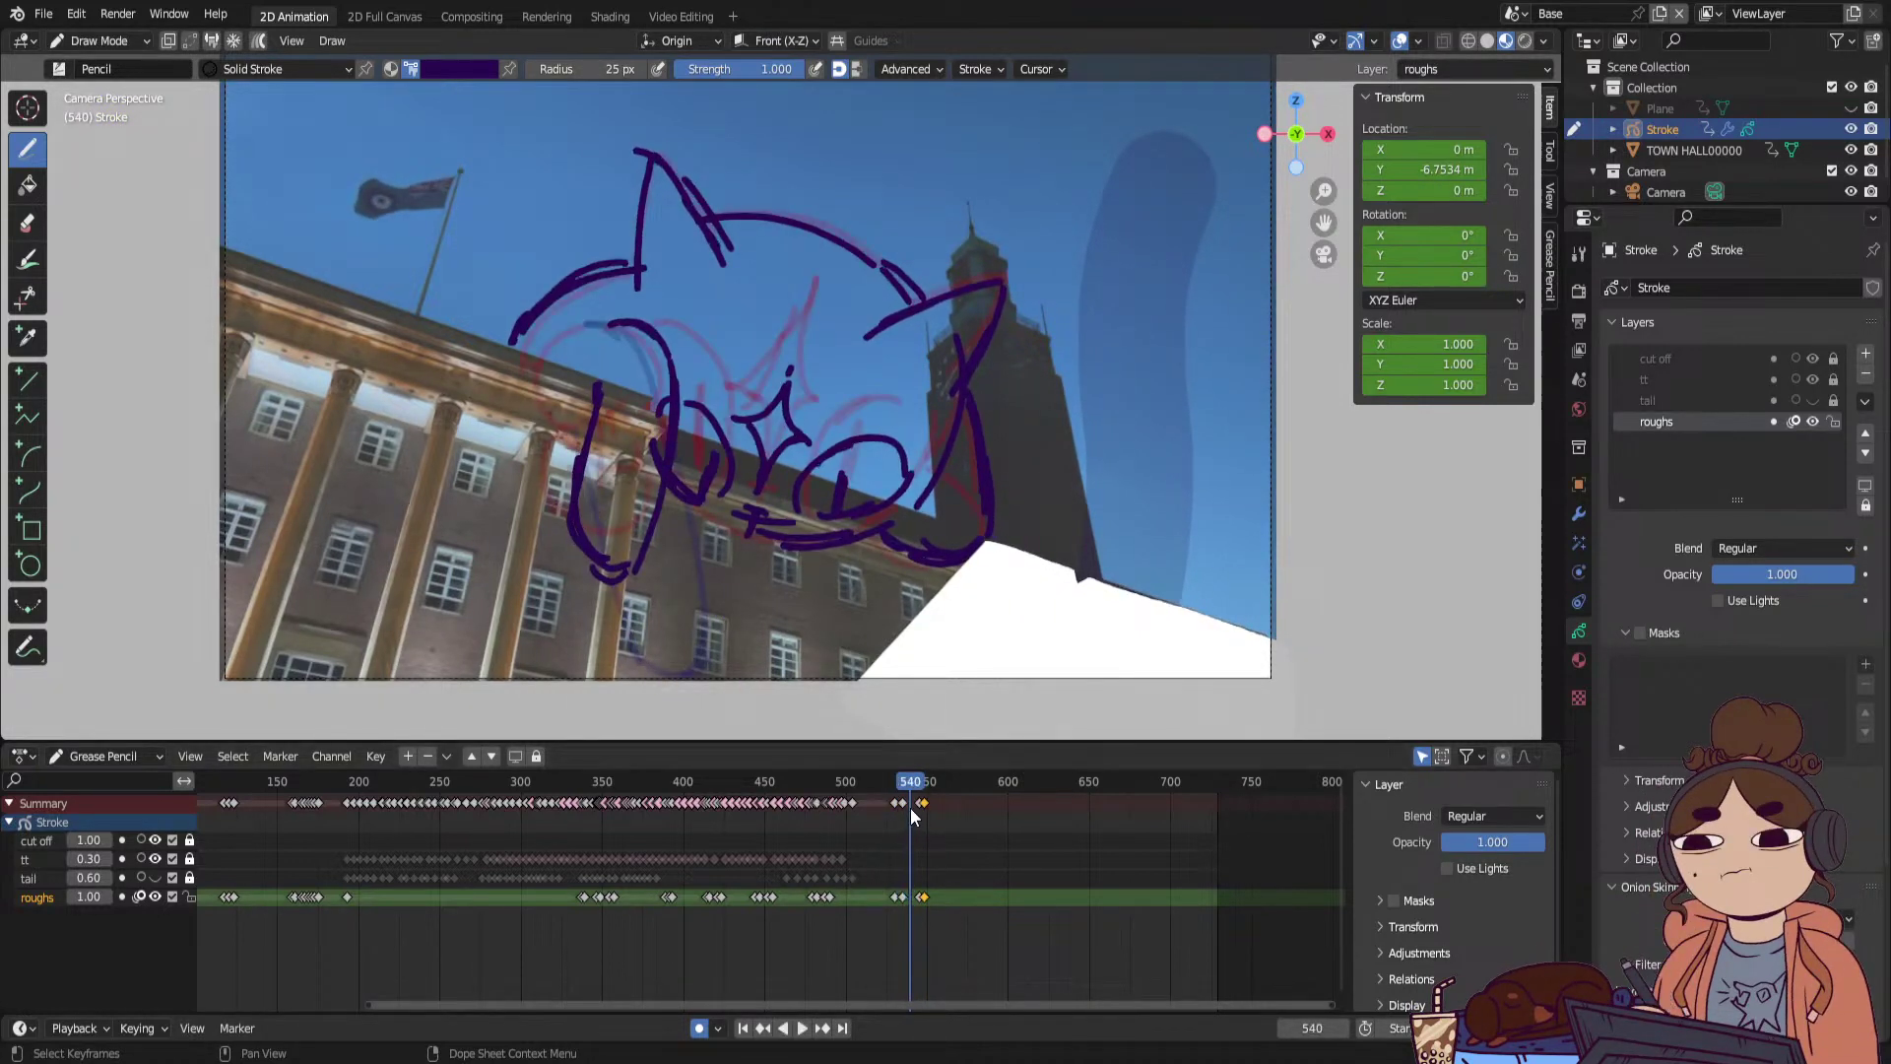
pyautogui.moveTo(368, 1004); pyautogui.dragTo(1087, 981)
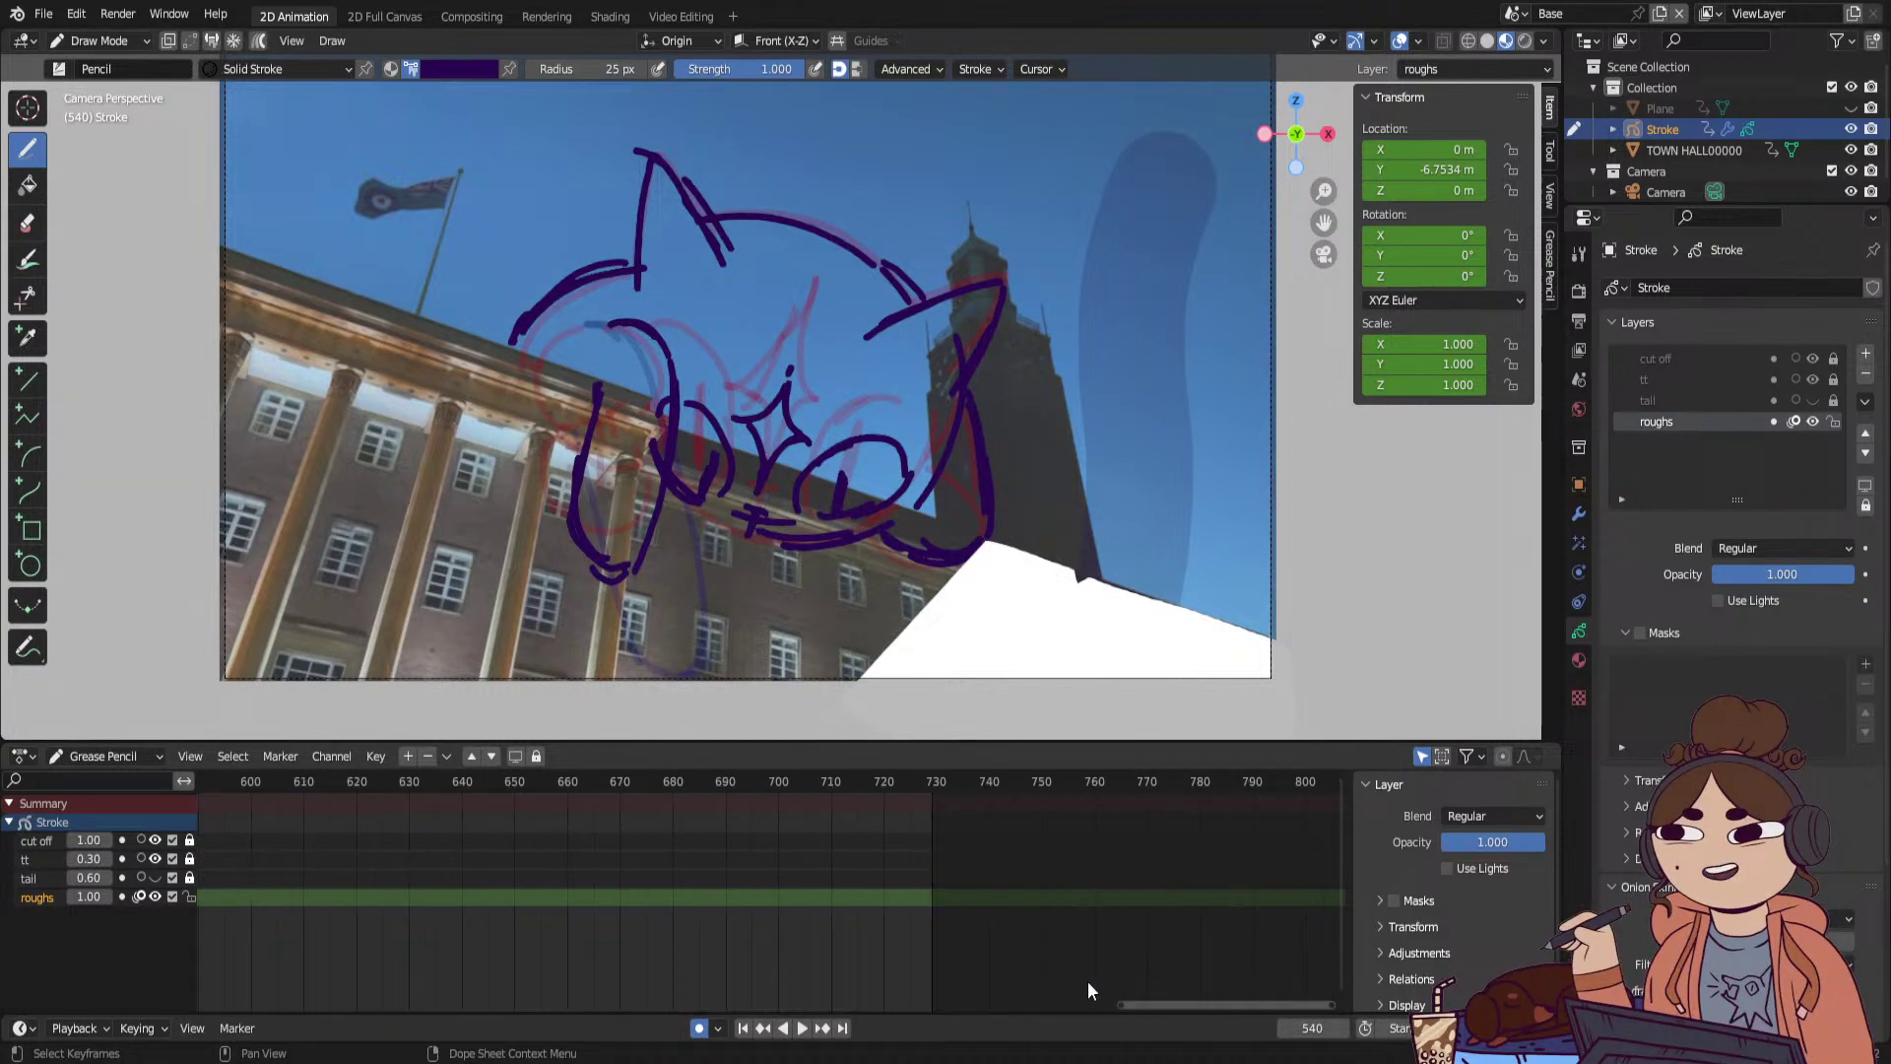
pyautogui.moveTo(1214, 1003); pyautogui.dragTo(985, 1020)
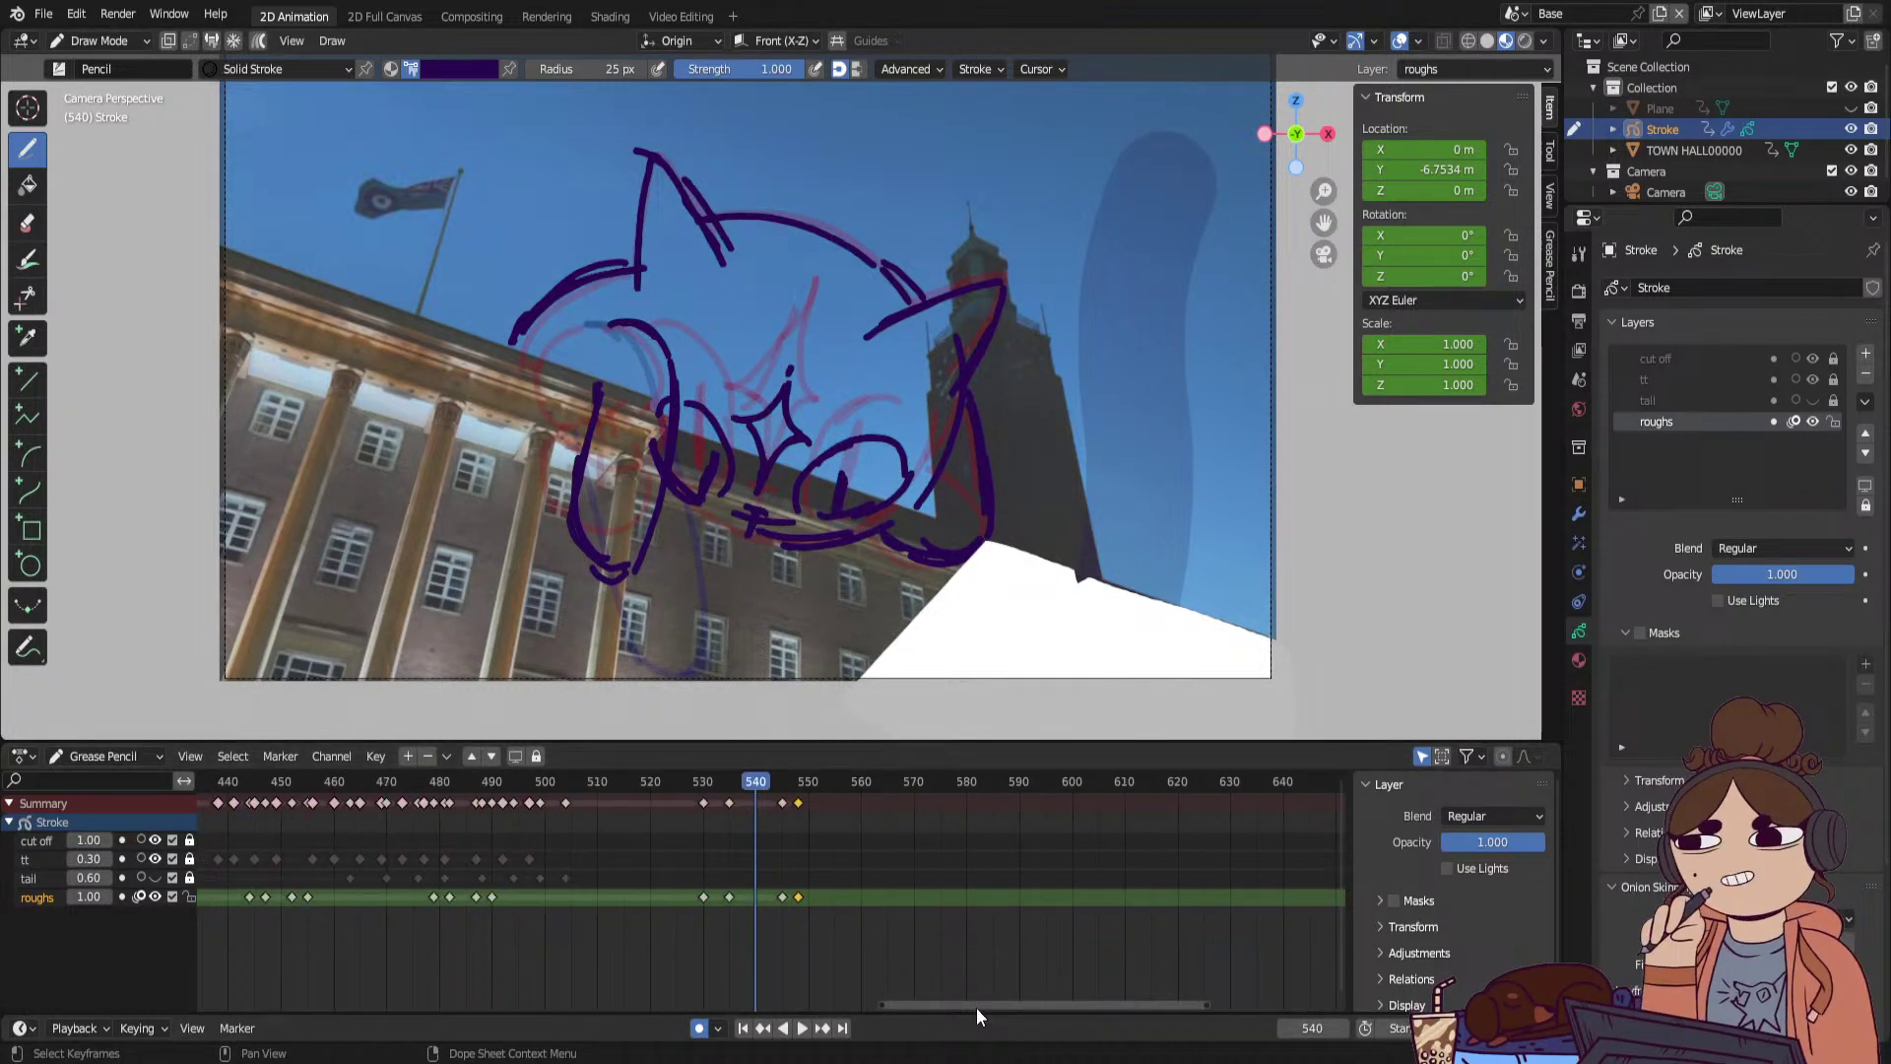
pyautogui.moveTo(614, 499); pyautogui.dragTo(603, 535)
pyautogui.keyDown('ctrl'); pyautogui.moveTo(635, 534); pyautogui.dragTo(652, 522); pyautogui.keyUp('ctrl')
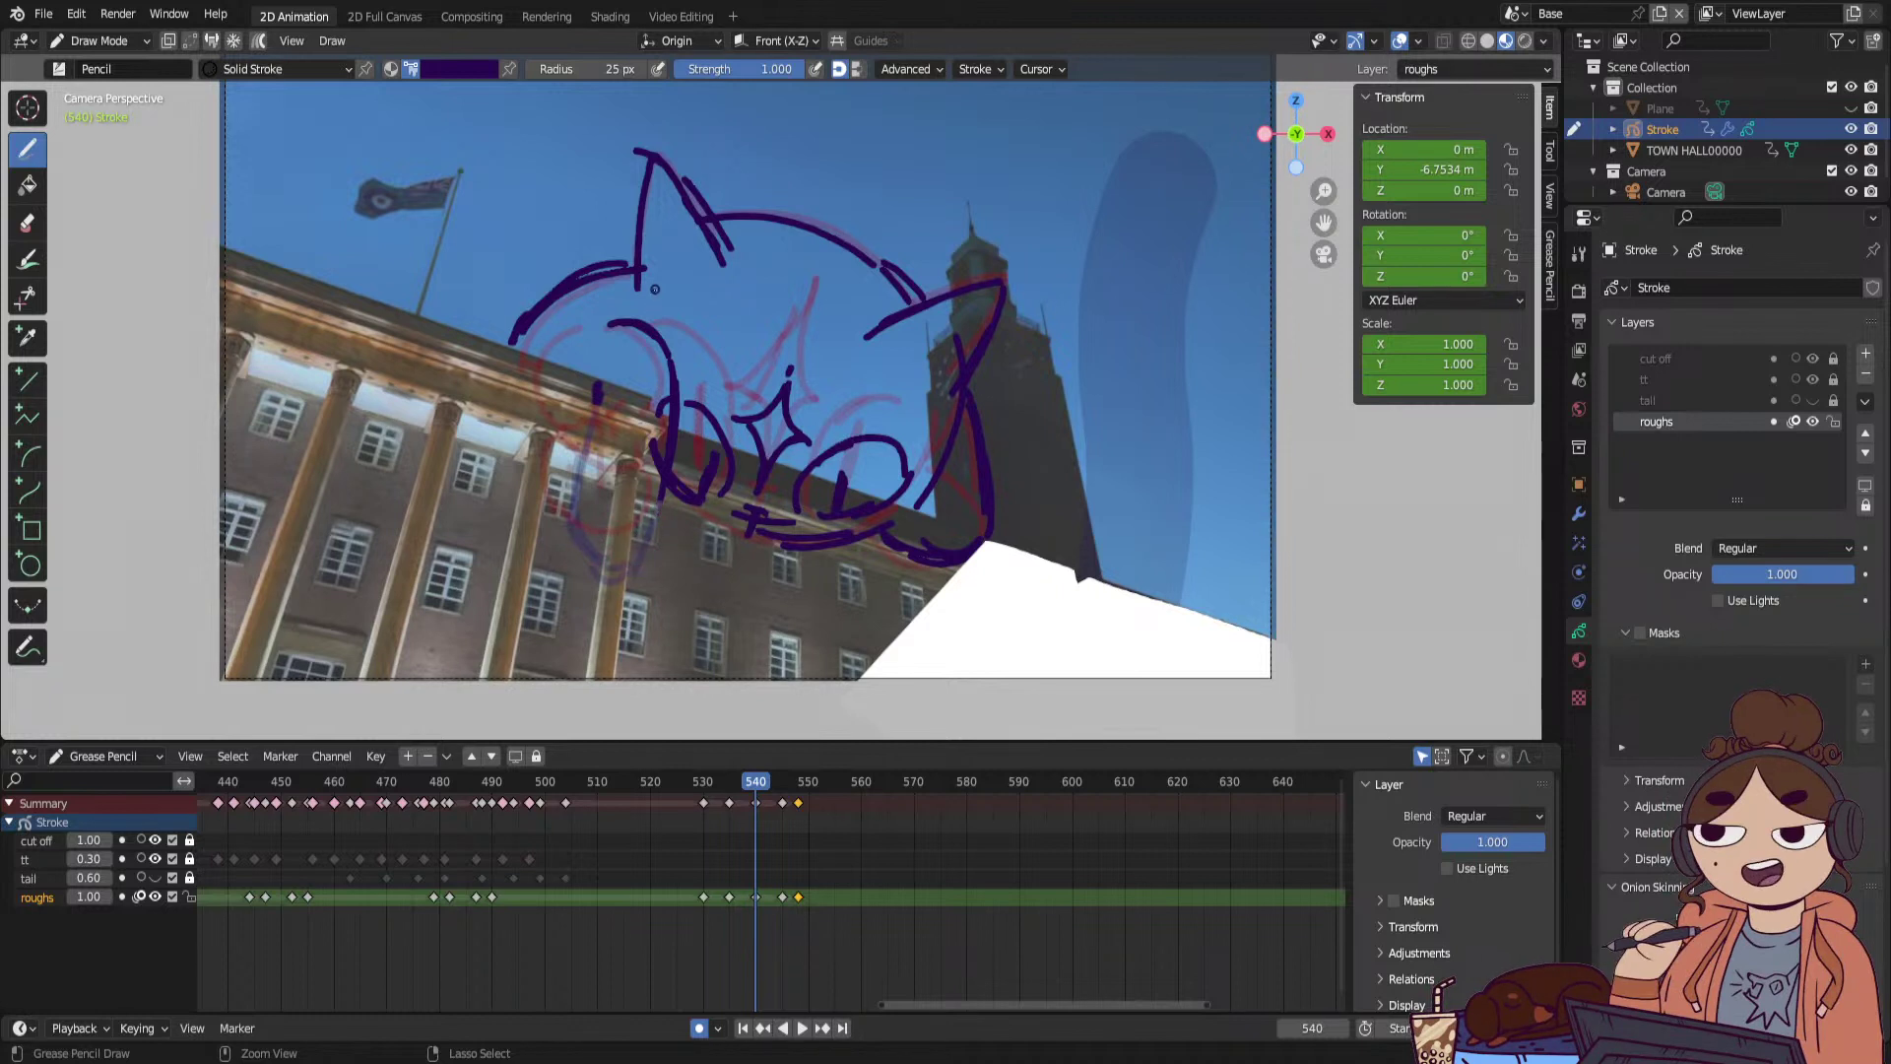
pyautogui.moveTo(662, 340)
pyautogui.keyDown('ctrl'); pyautogui.mouseDown()
pyautogui.moveTo(622, 307)
pyautogui.moveTo(644, 332)
pyautogui.mouseUp(); pyautogui.keyUp('ctrl')
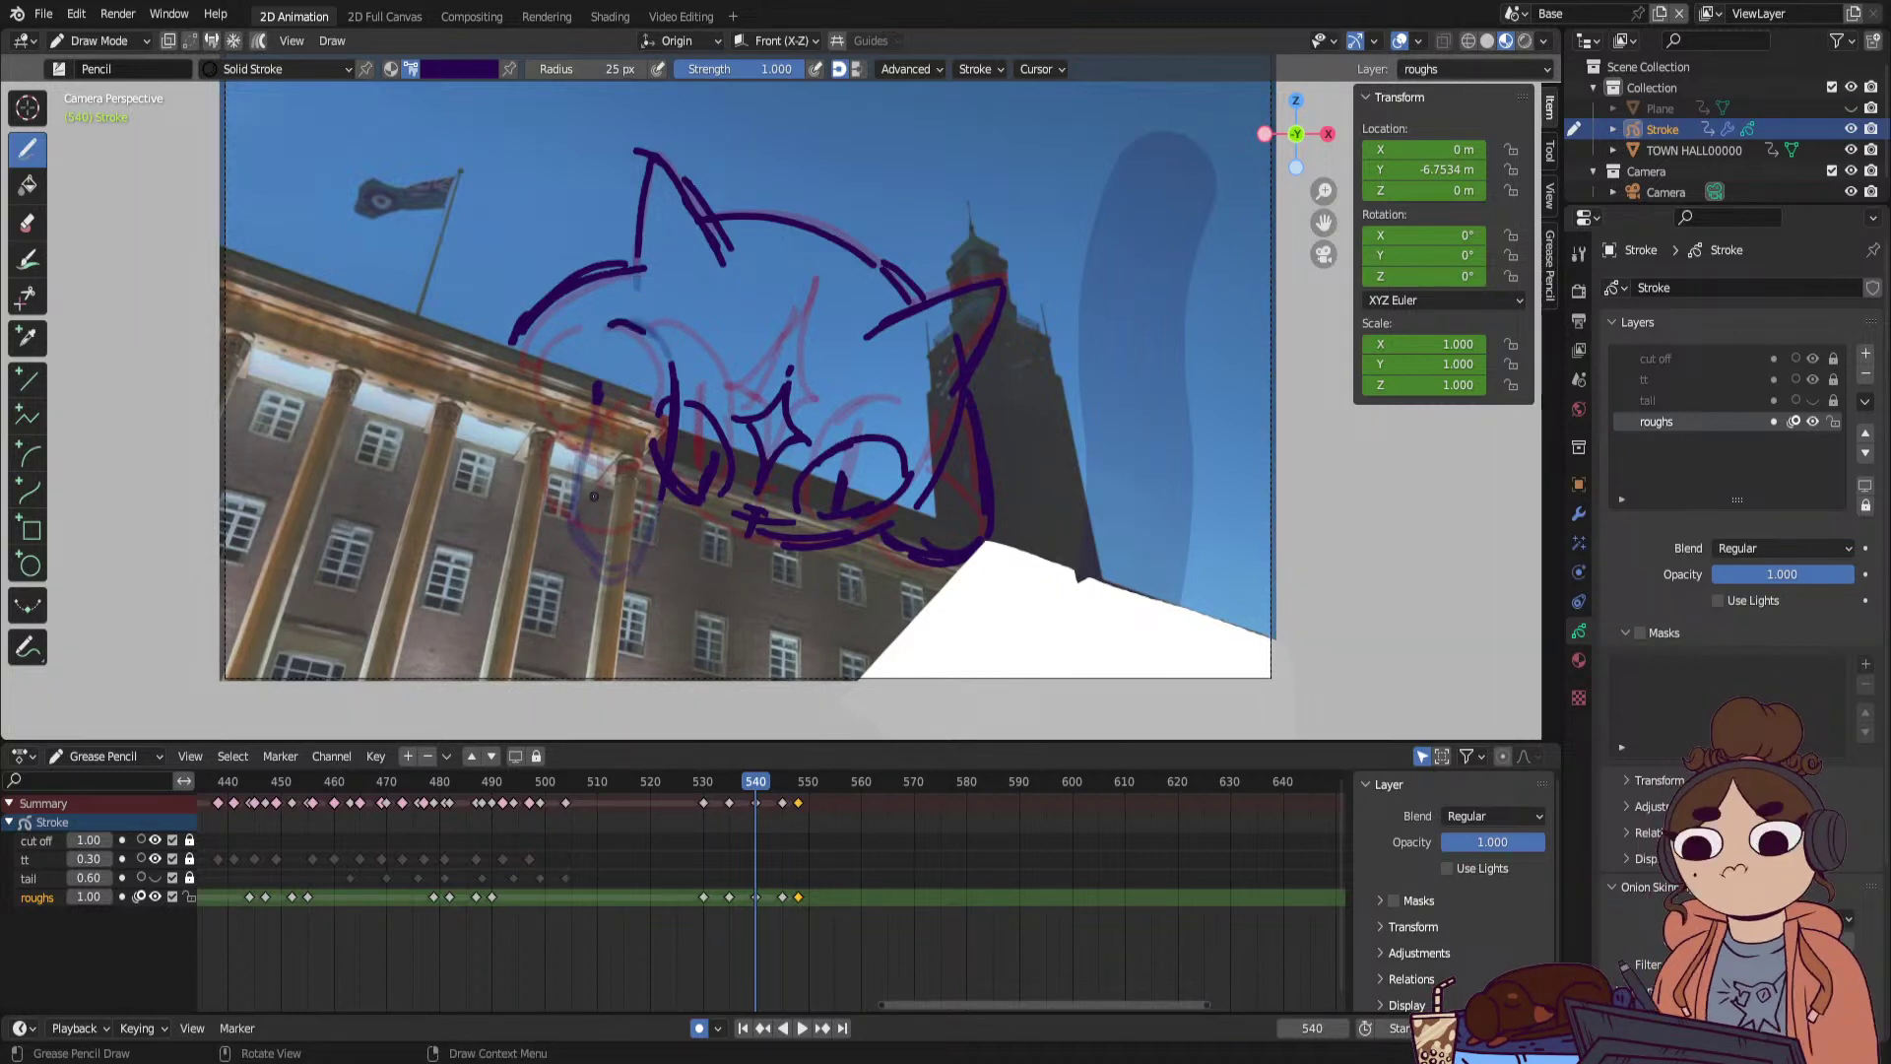
pyautogui.moveTo(558, 505); pyautogui.dragTo(646, 517)
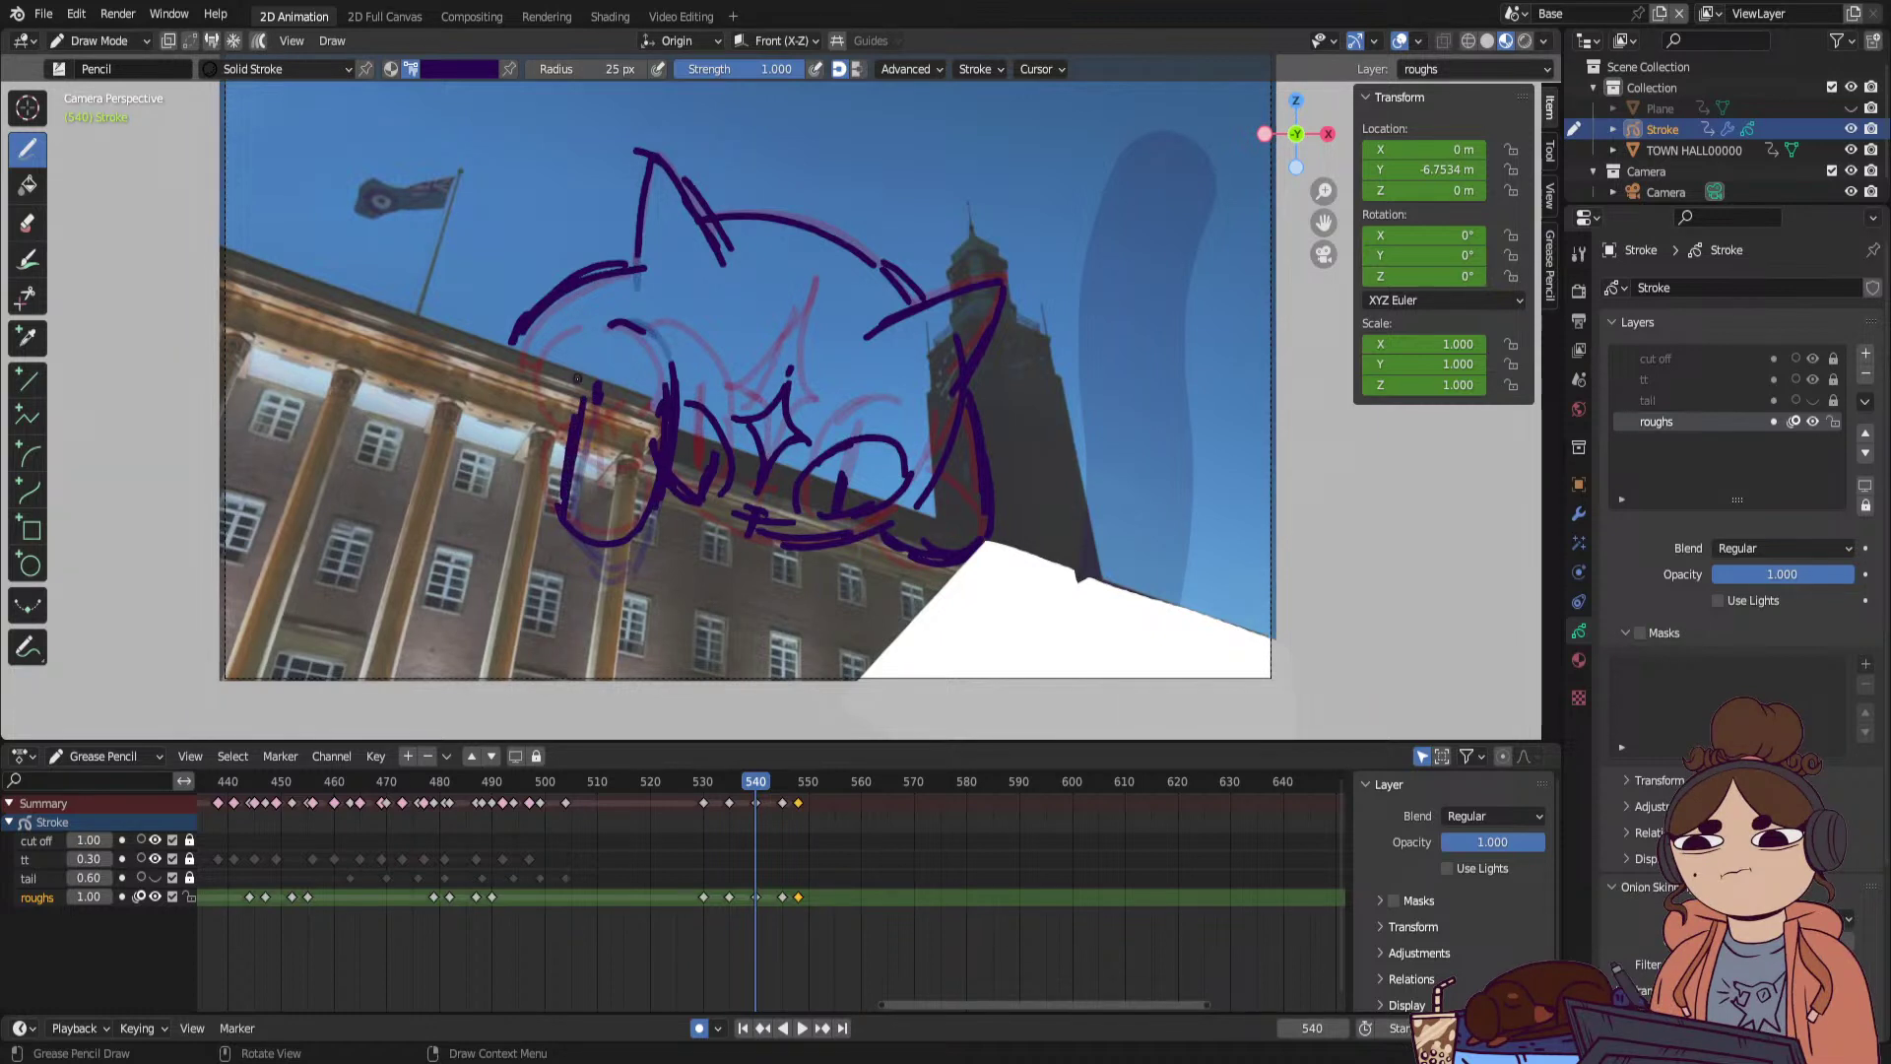
pyautogui.moveTo(647, 317); pyautogui.dragTo(674, 382)
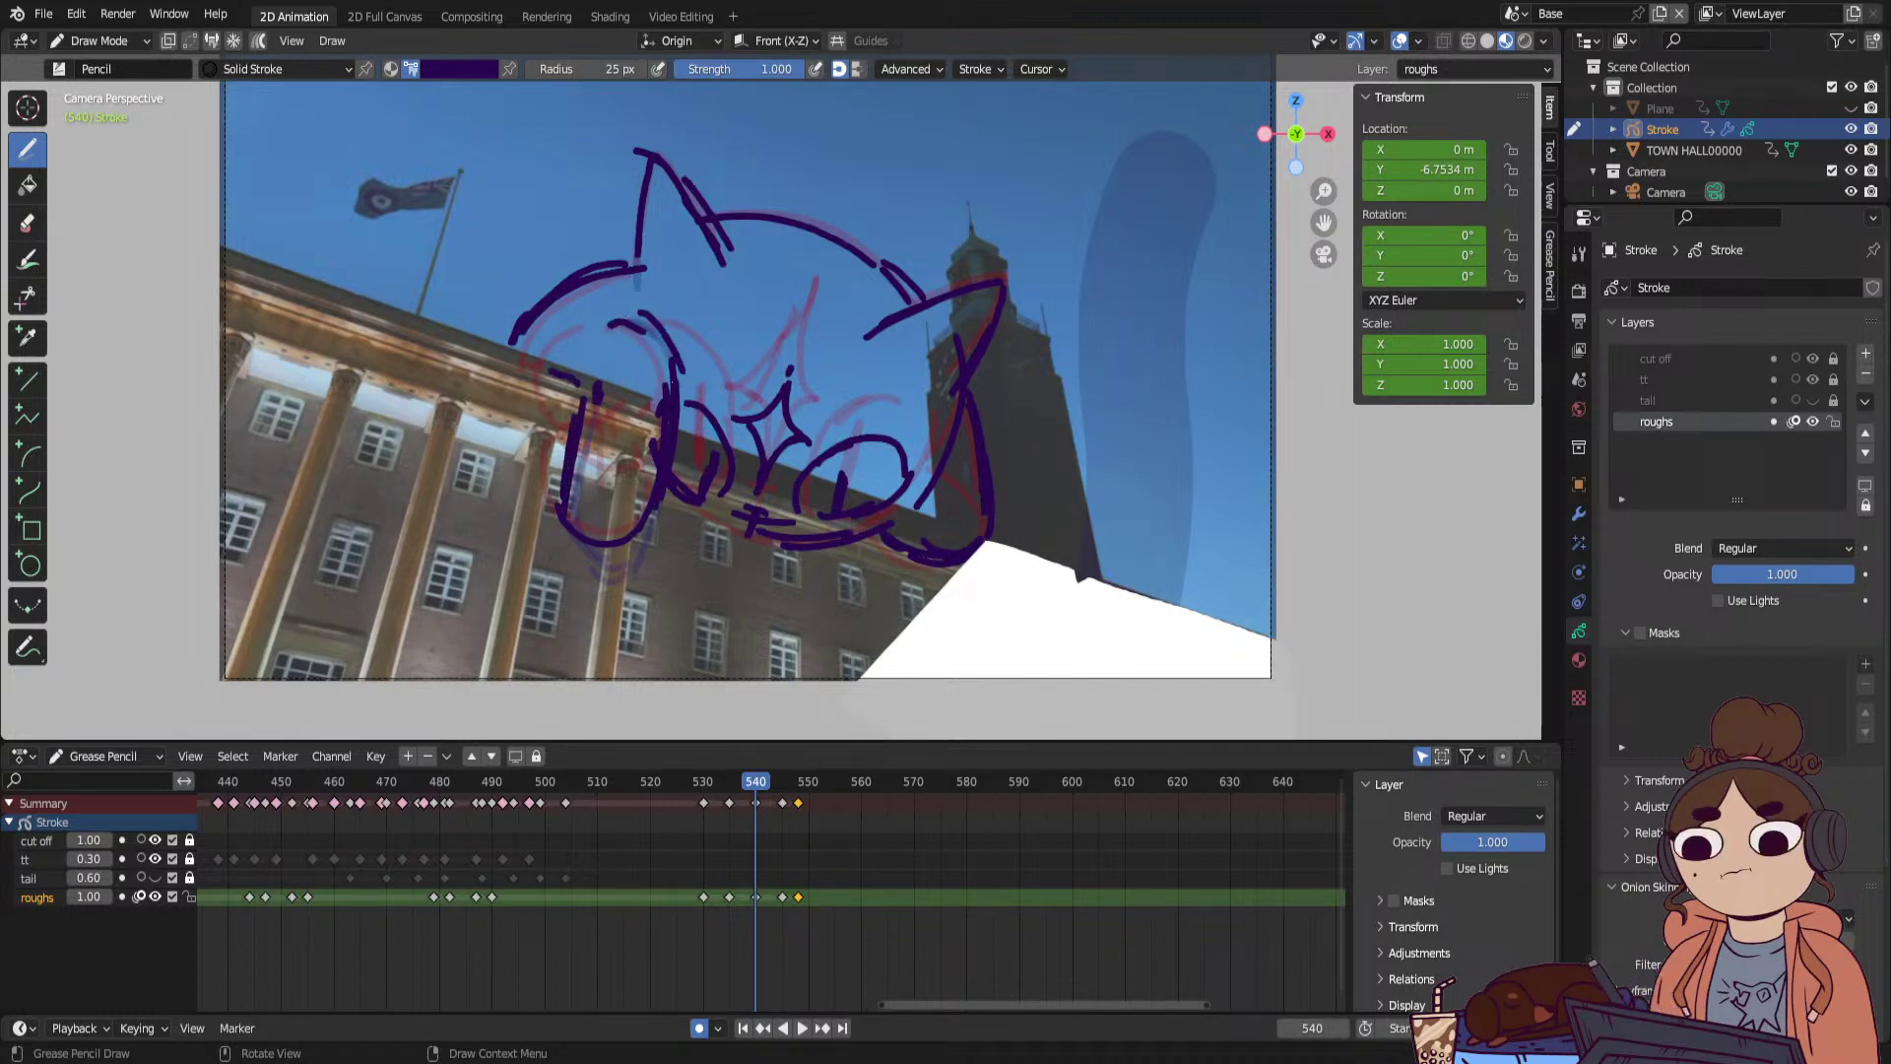
pyautogui.moveTo(611, 313); pyautogui.dragTo(671, 340)
# Replace the paw on frame 542 with a shorter, higher outline arching up toward the cat's head.
pyautogui.click(764, 783)
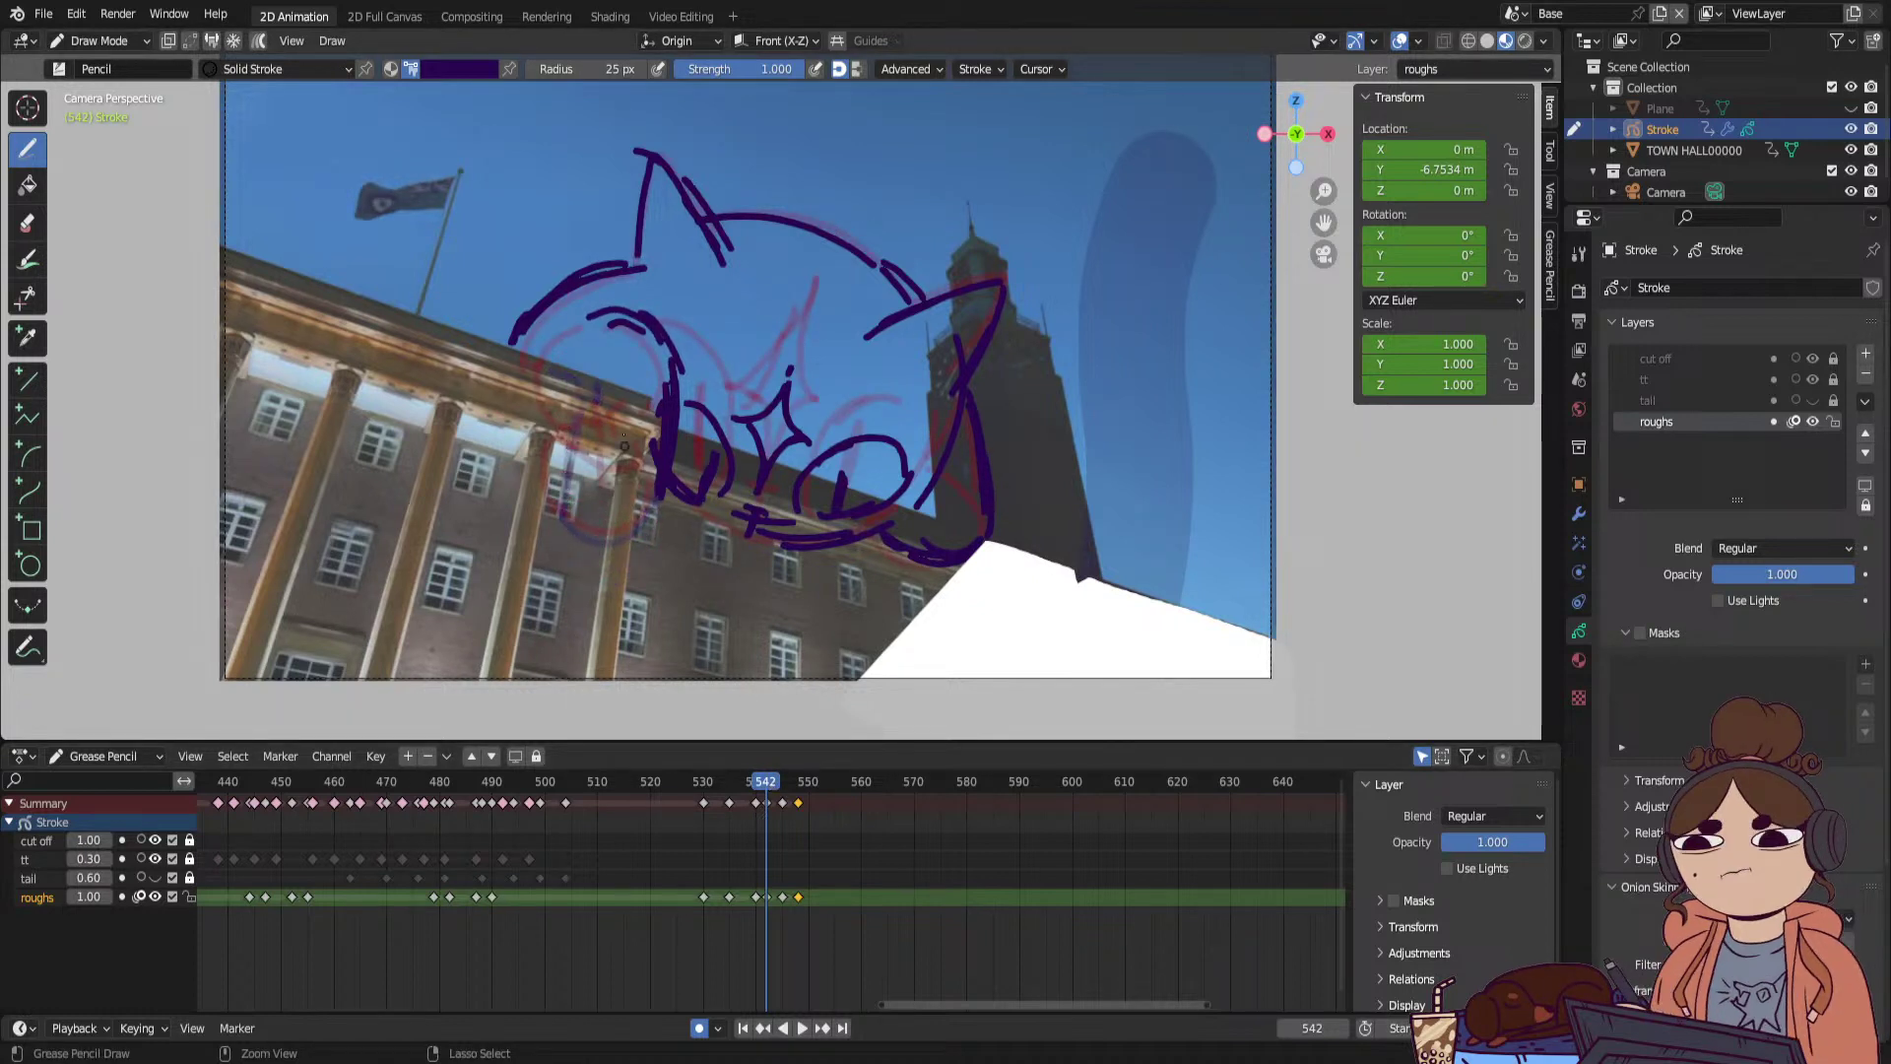
pyautogui.hotkey('ctrl', 'z')
pyautogui.hotkey('ctrl', 'z')
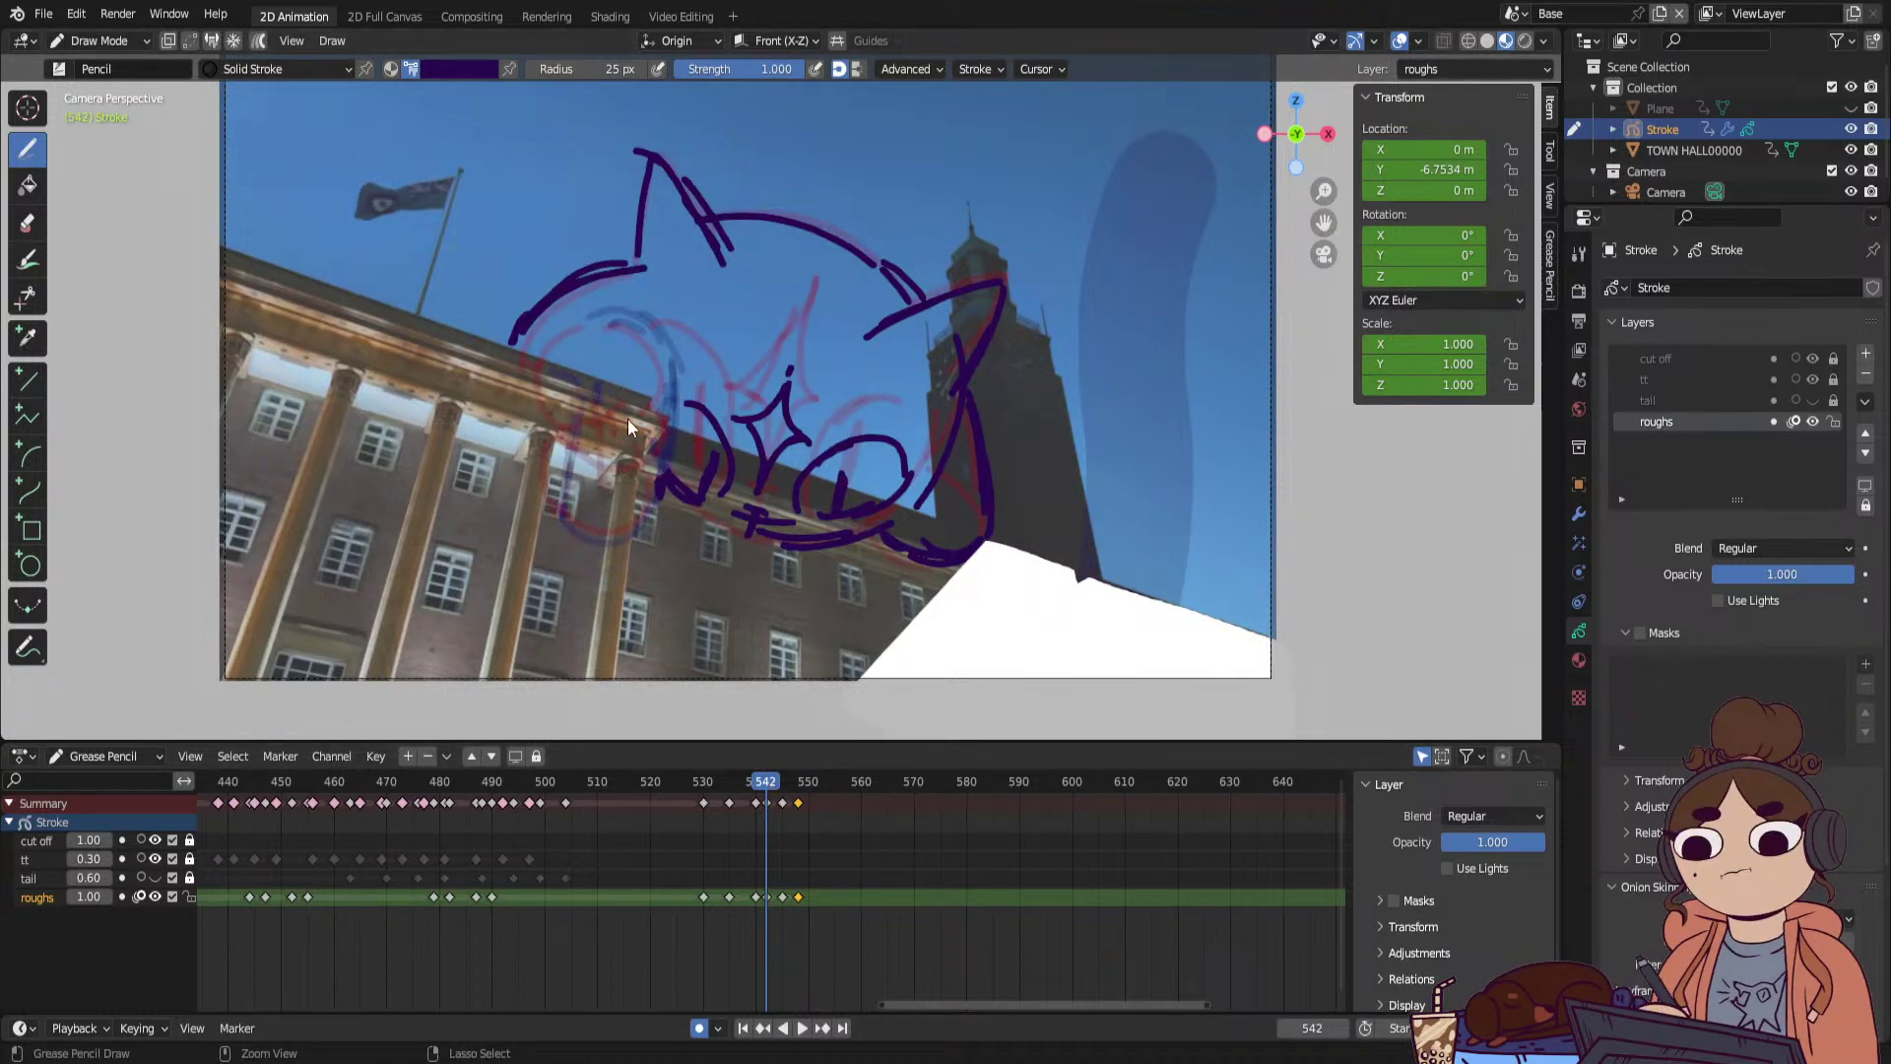
pyautogui.moveTo(565, 402); pyautogui.dragTo(649, 451)
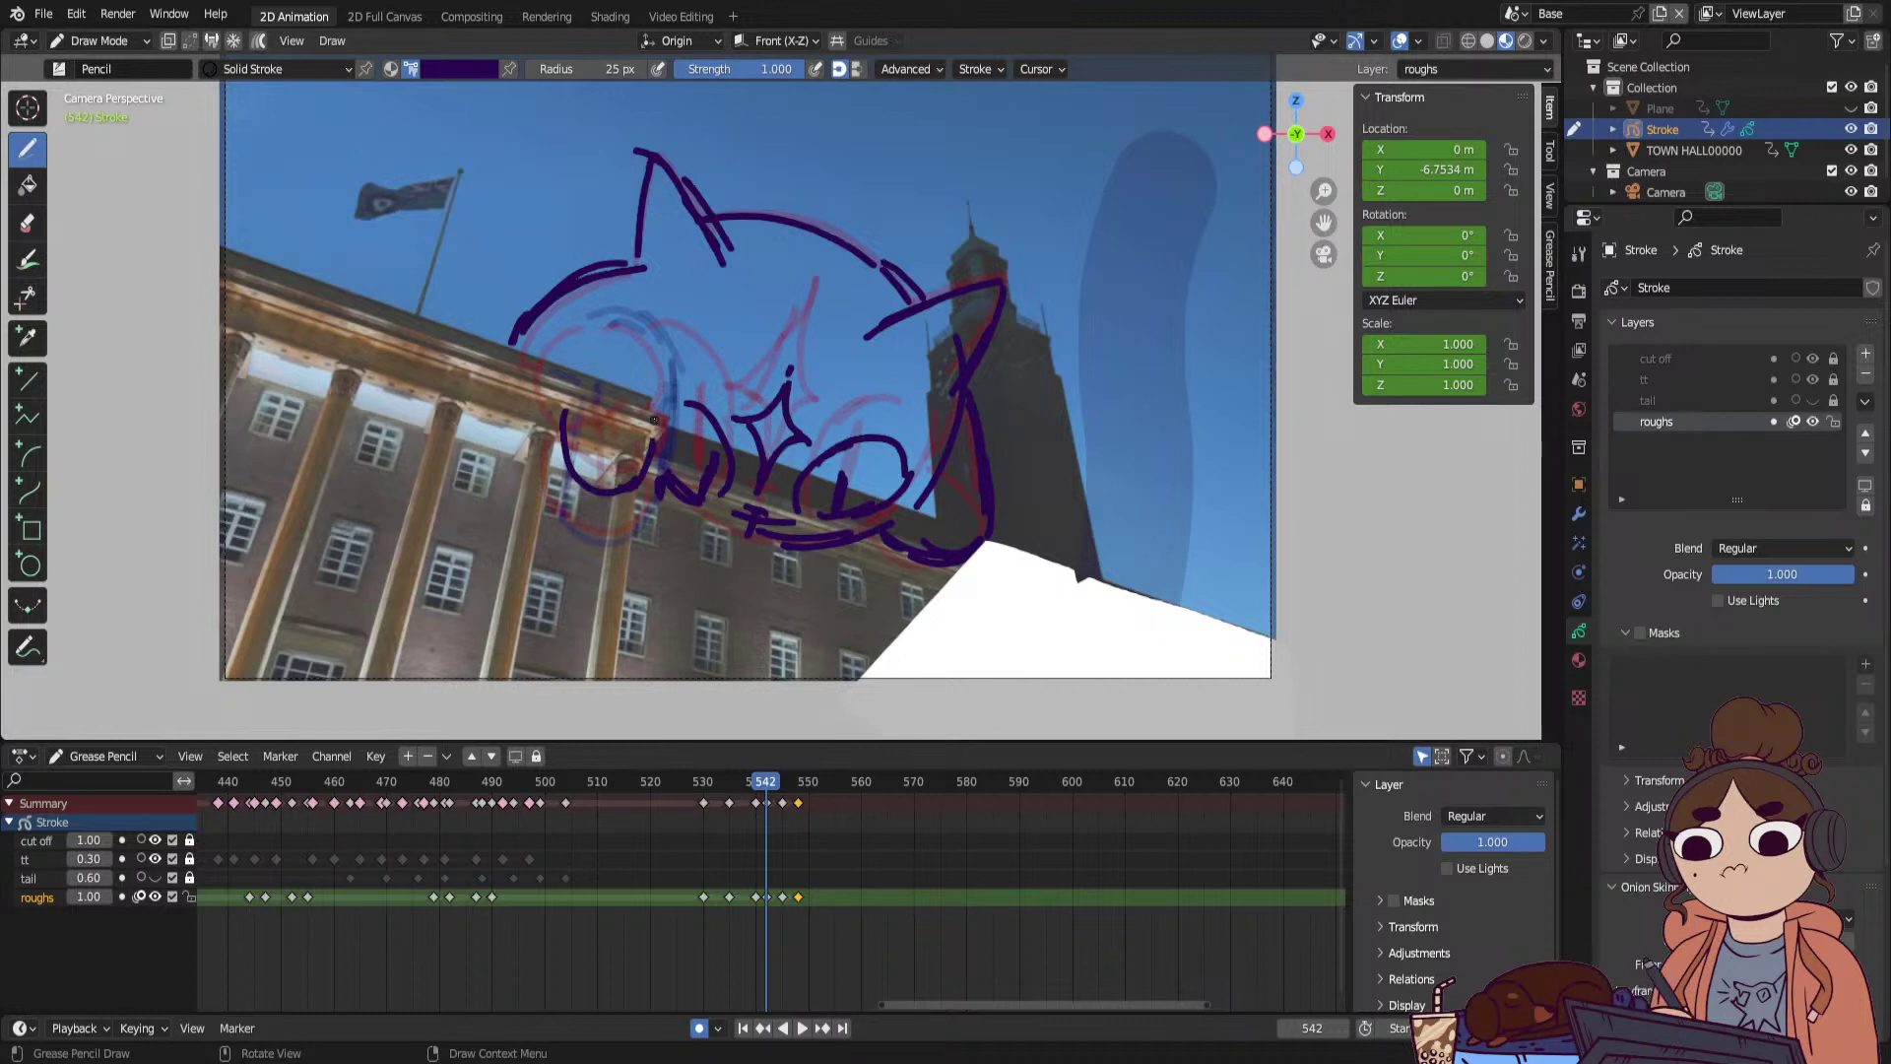
pyautogui.moveTo(656, 351); pyautogui.dragTo(602, 311)
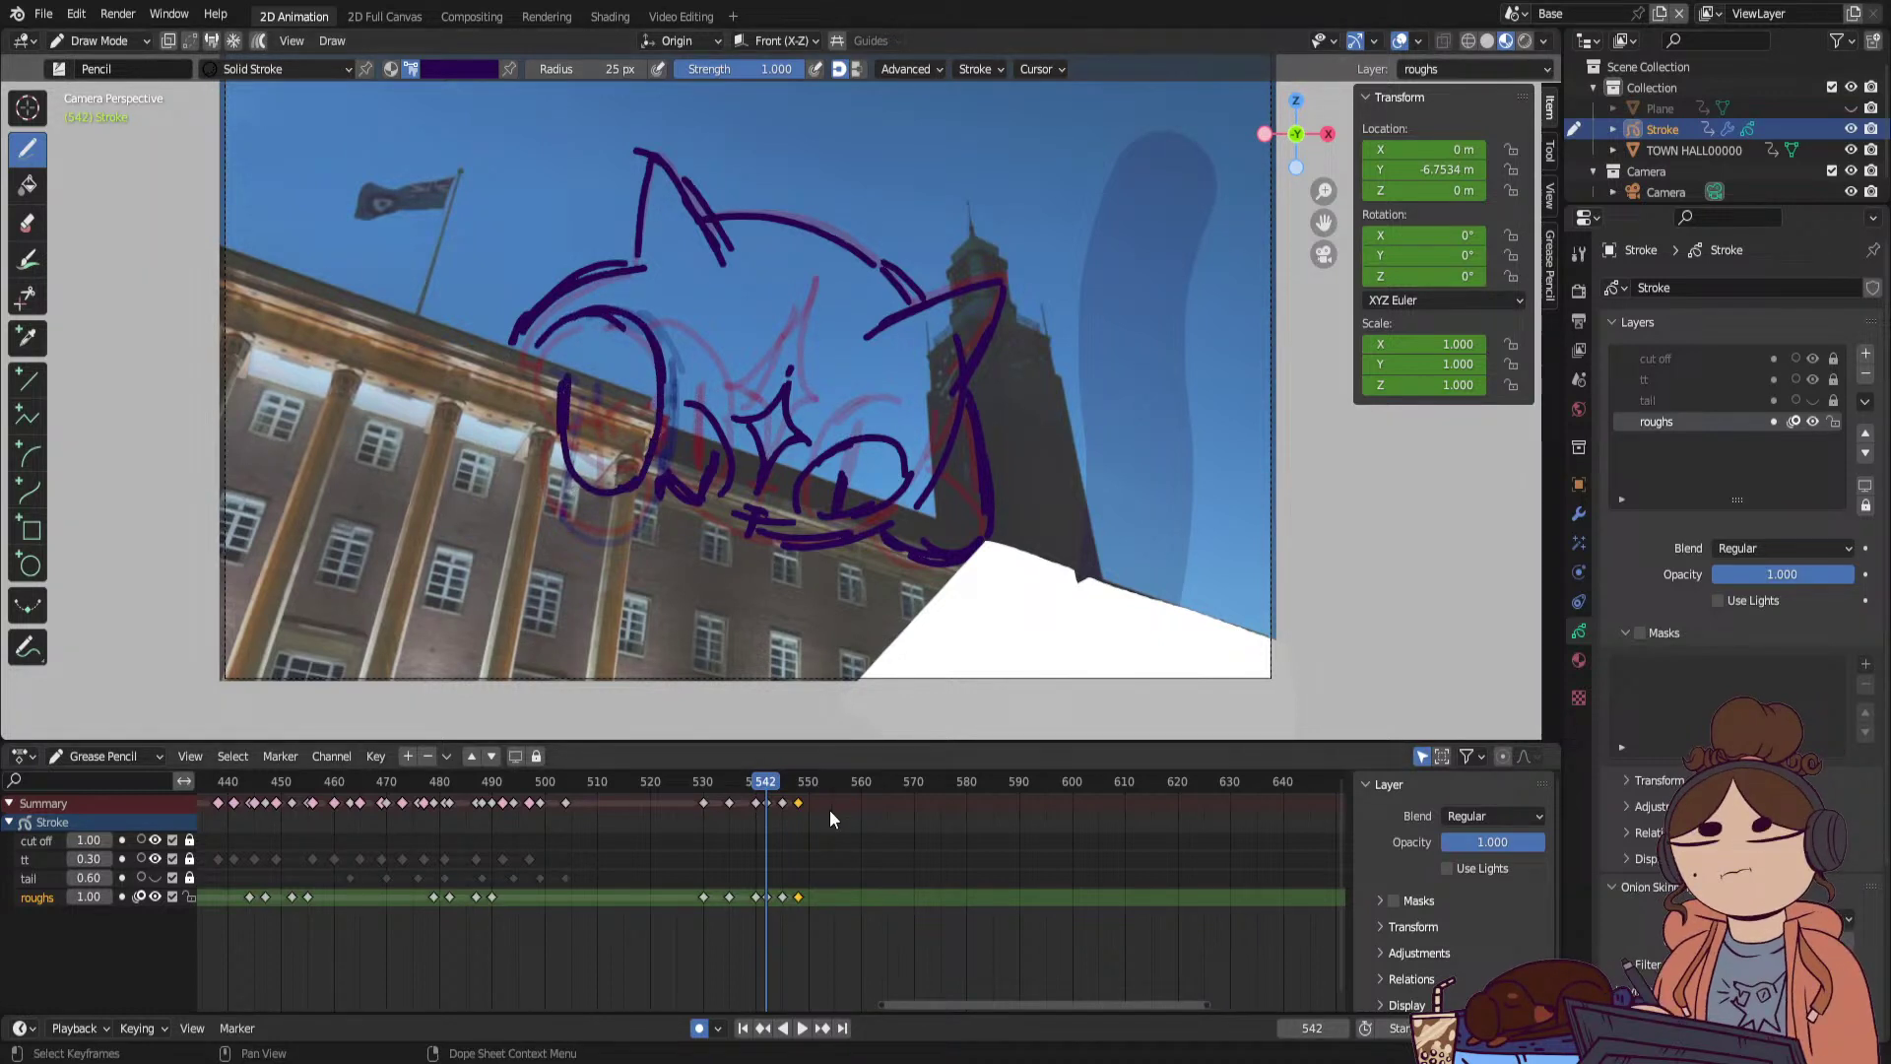
# Clear the lower paw outline on frame 545, leaving the rounded upper paw with toe lines, and check against frame 548.
pyautogui.press('space')
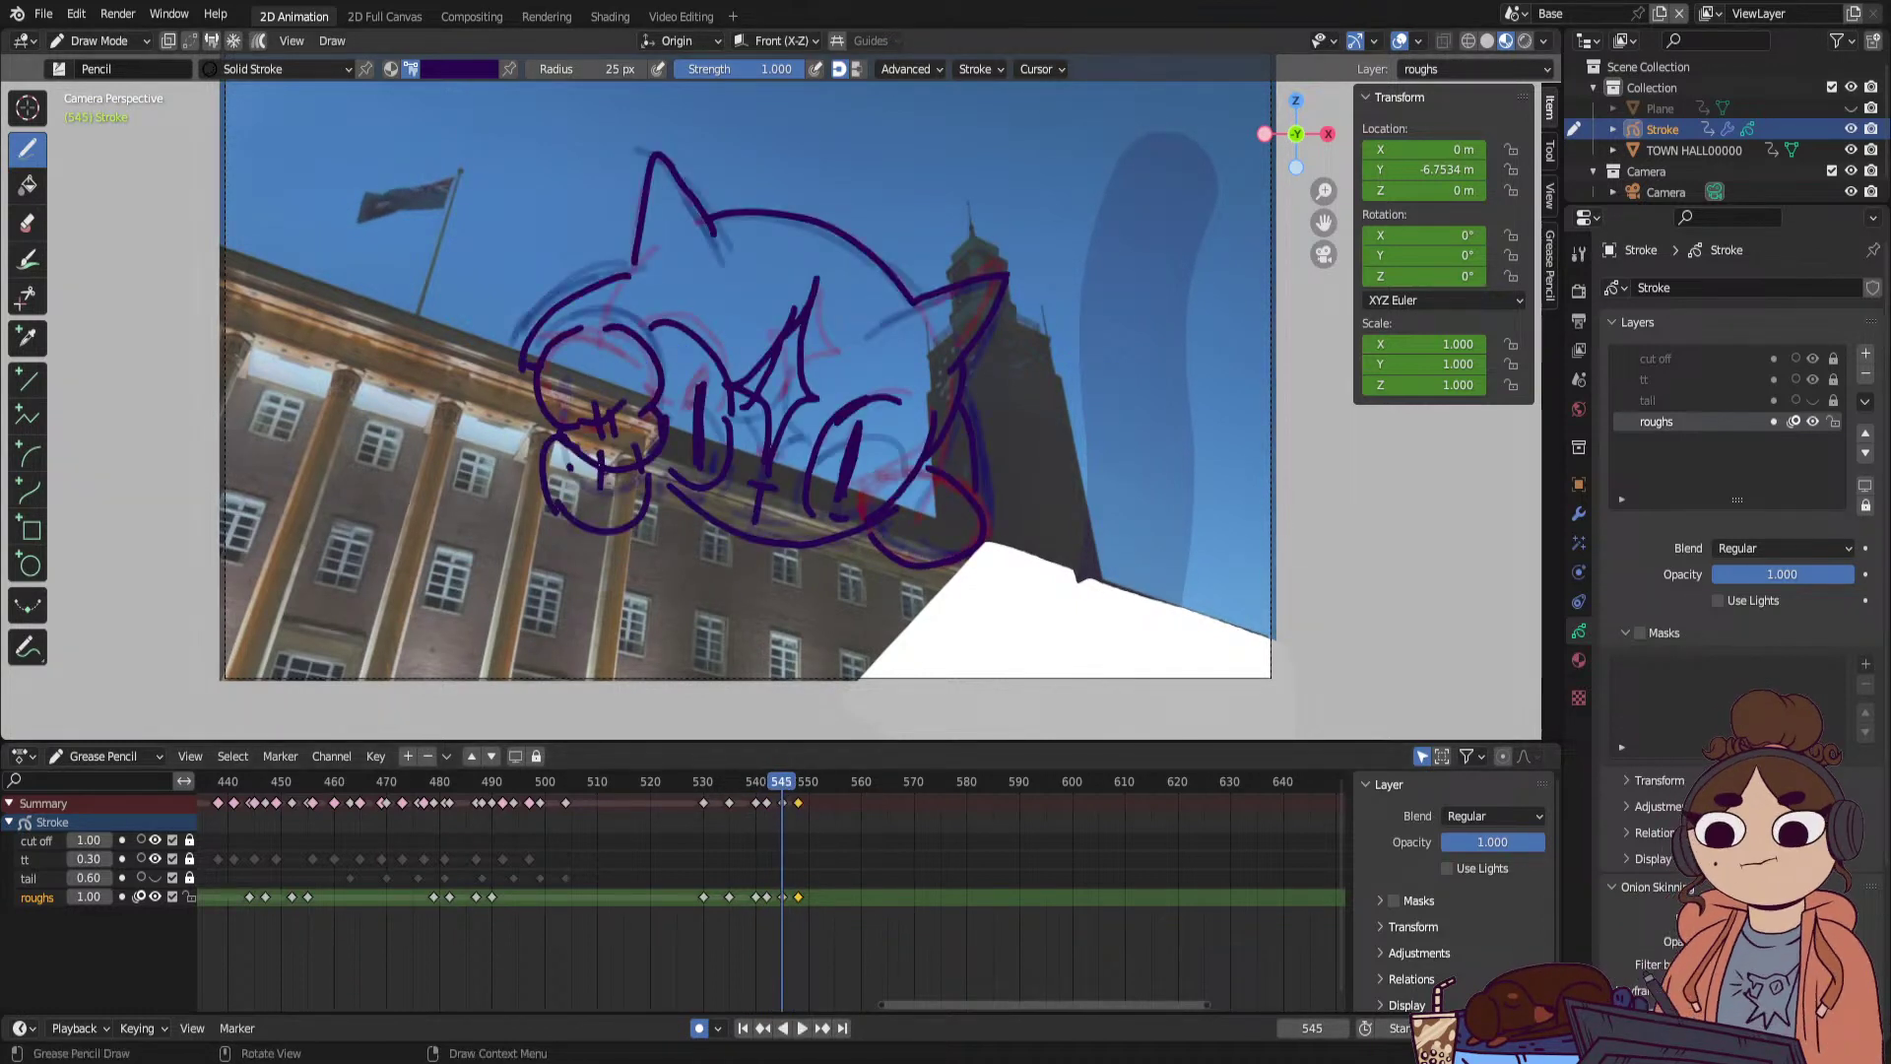
pyautogui.press('space')
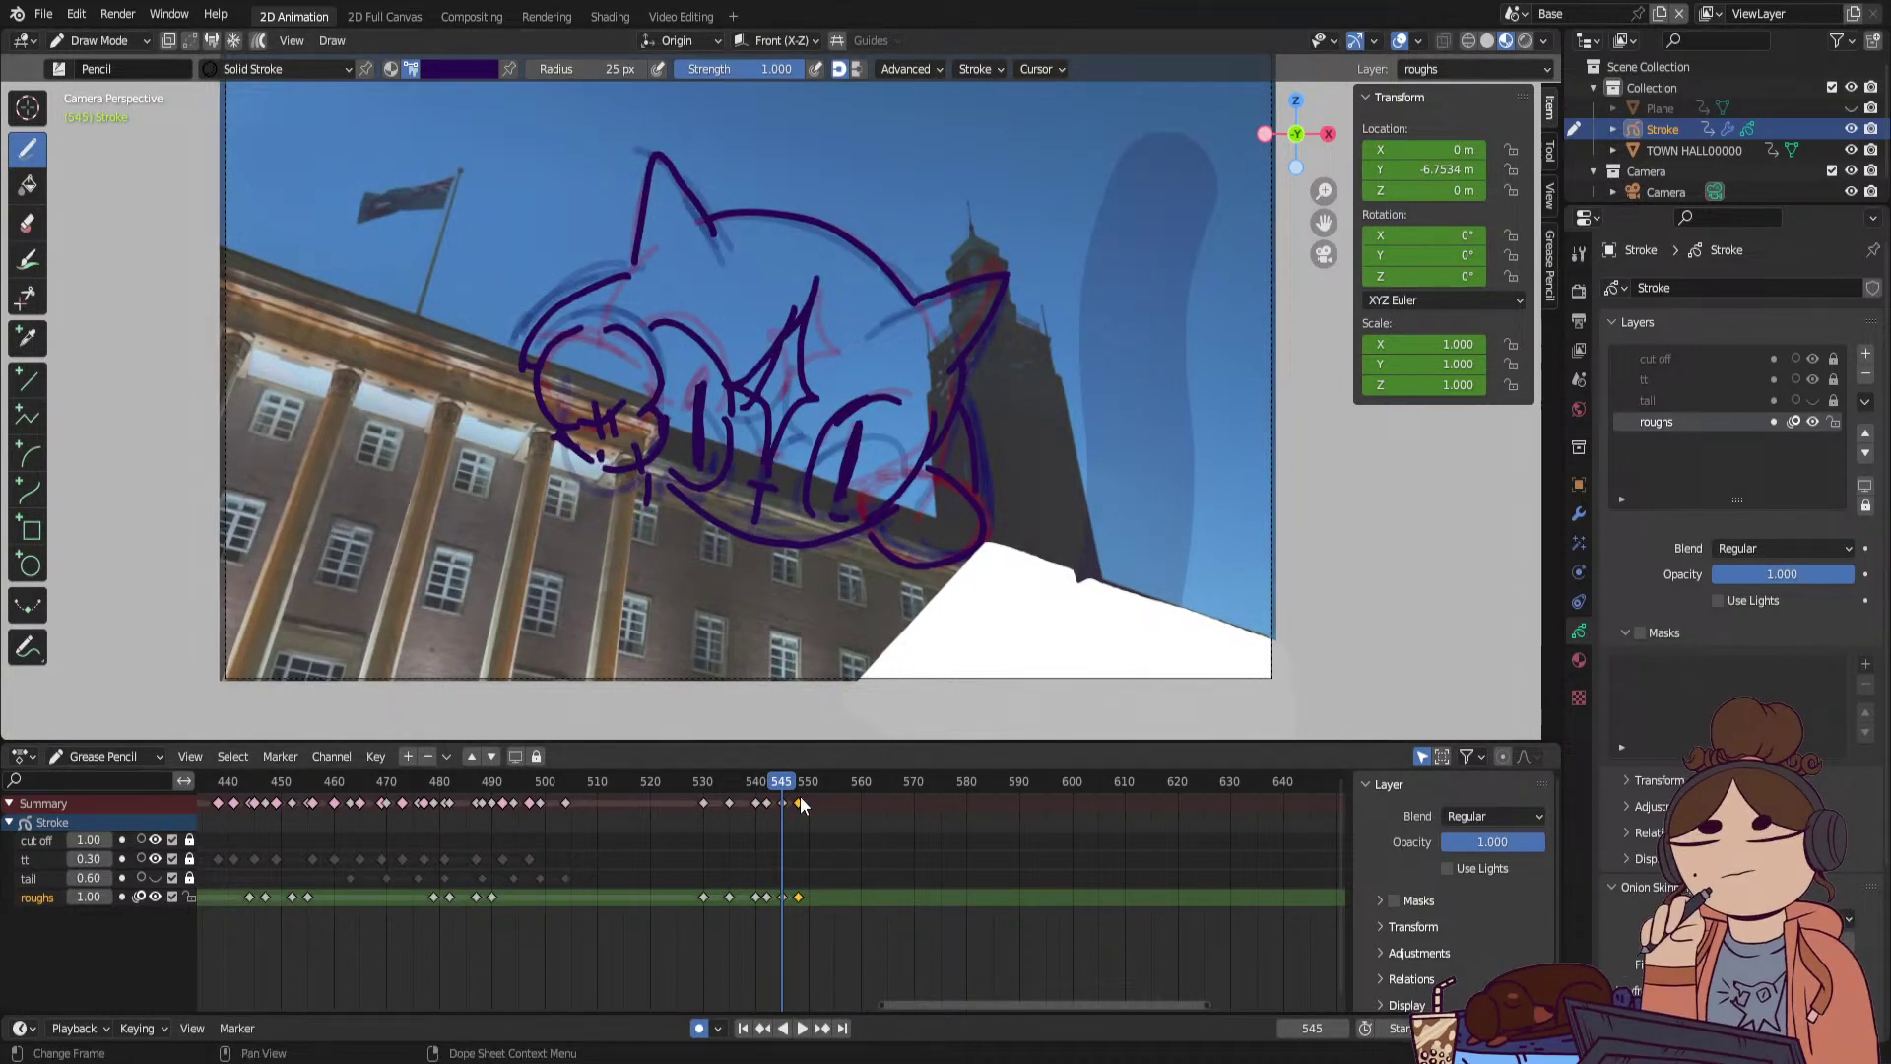
pyautogui.moveTo(788, 784)
pyautogui.mouseDown()
pyautogui.moveTo(751, 807)
pyautogui.moveTo(798, 806)
pyautogui.mouseUp()
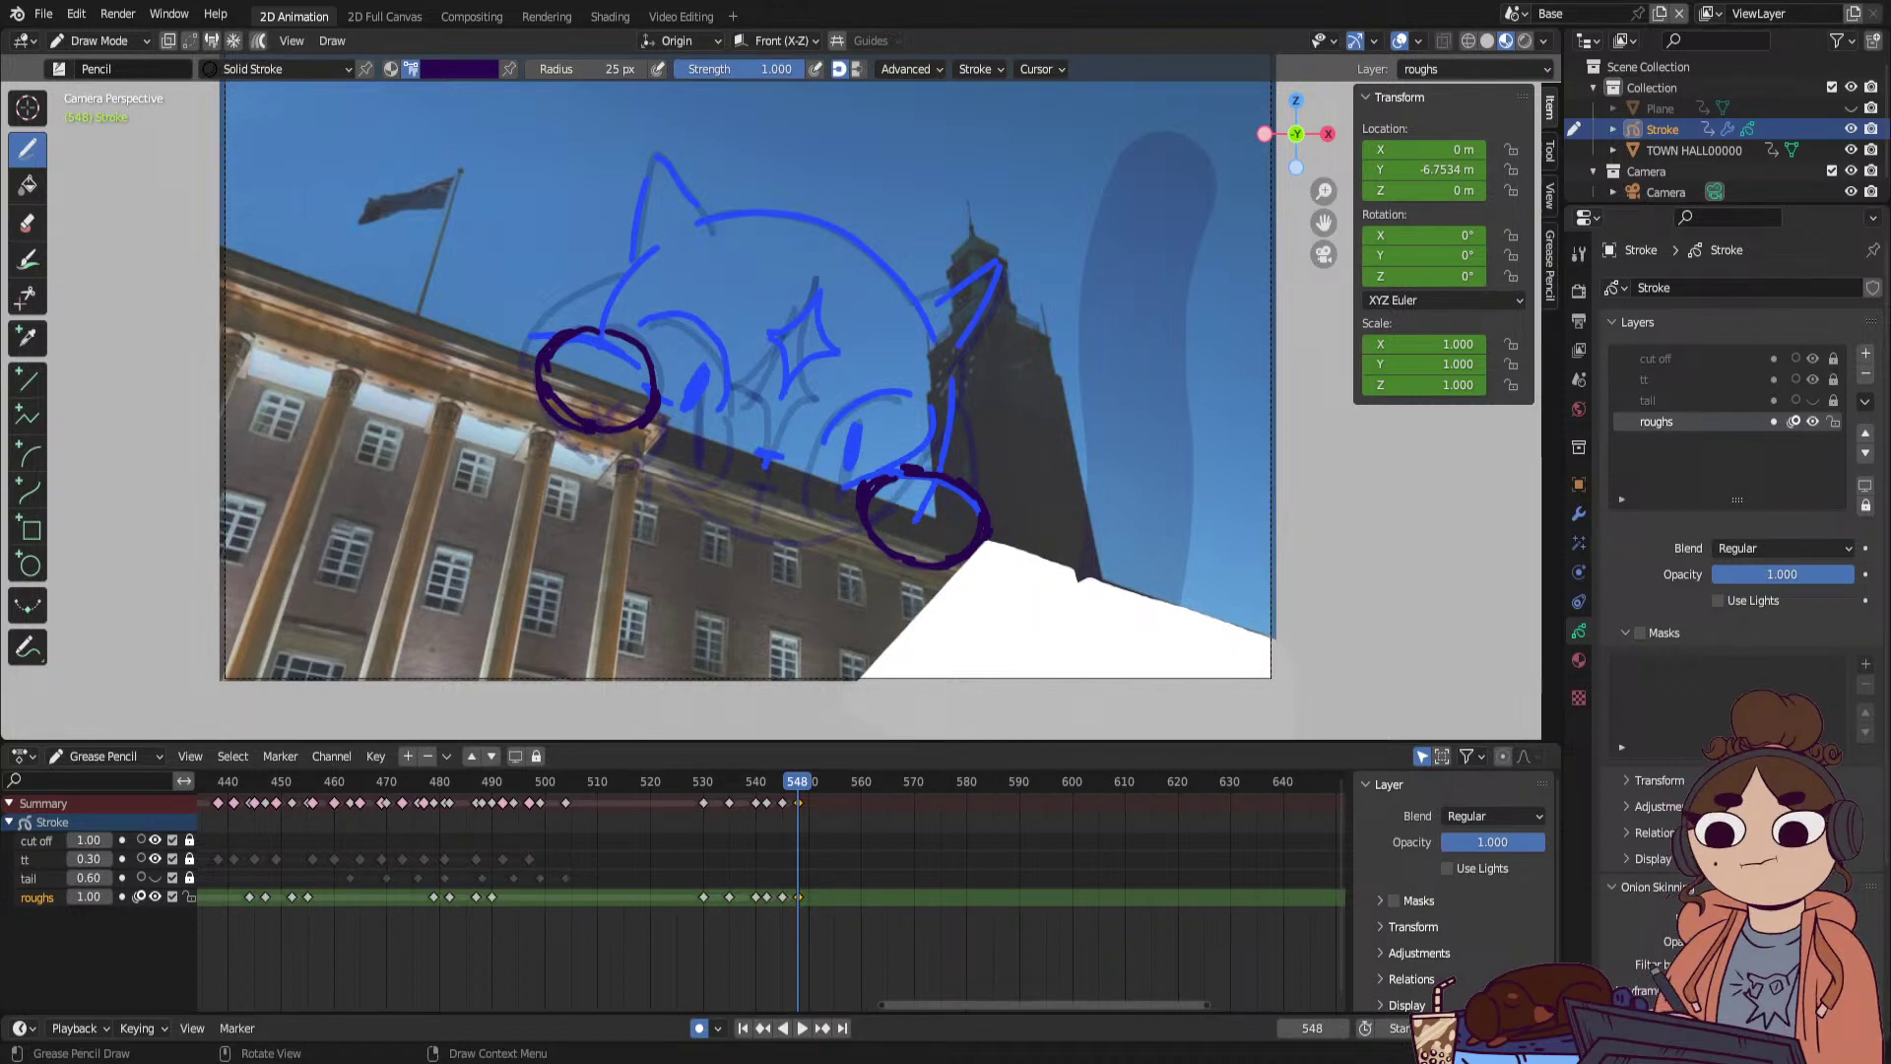
# Retime the paw-motion keyframes on the roughs layer to about 533, 537 and 541, and the last two to 565 and 568.
pyautogui.moveTo(761, 878)
pyautogui.mouseDown()
pyautogui.moveTo(823, 918)
pyautogui.moveTo(774, 897)
pyautogui.moveTo(721, 912)
pyautogui.moveTo(794, 914)
pyautogui.moveTo(736, 901)
pyautogui.mouseUp()
pyautogui.press('b')
pyautogui.press('b')
pyautogui.moveTo(699, 784)
pyautogui.mouseDown()
pyautogui.moveTo(770, 789)
pyautogui.moveTo(709, 816)
pyautogui.moveTo(818, 915)
pyautogui.moveTo(781, 895)
pyautogui.moveTo(735, 787)
pyautogui.moveTo(772, 792)
pyautogui.mouseUp()
pyautogui.click(773, 882)
pyautogui.moveTo(817, 884); pyautogui.dragTo(890, 897)
pyautogui.click(810, 900)
pyautogui.moveTo(798, 789); pyautogui.dragTo(985, 799)
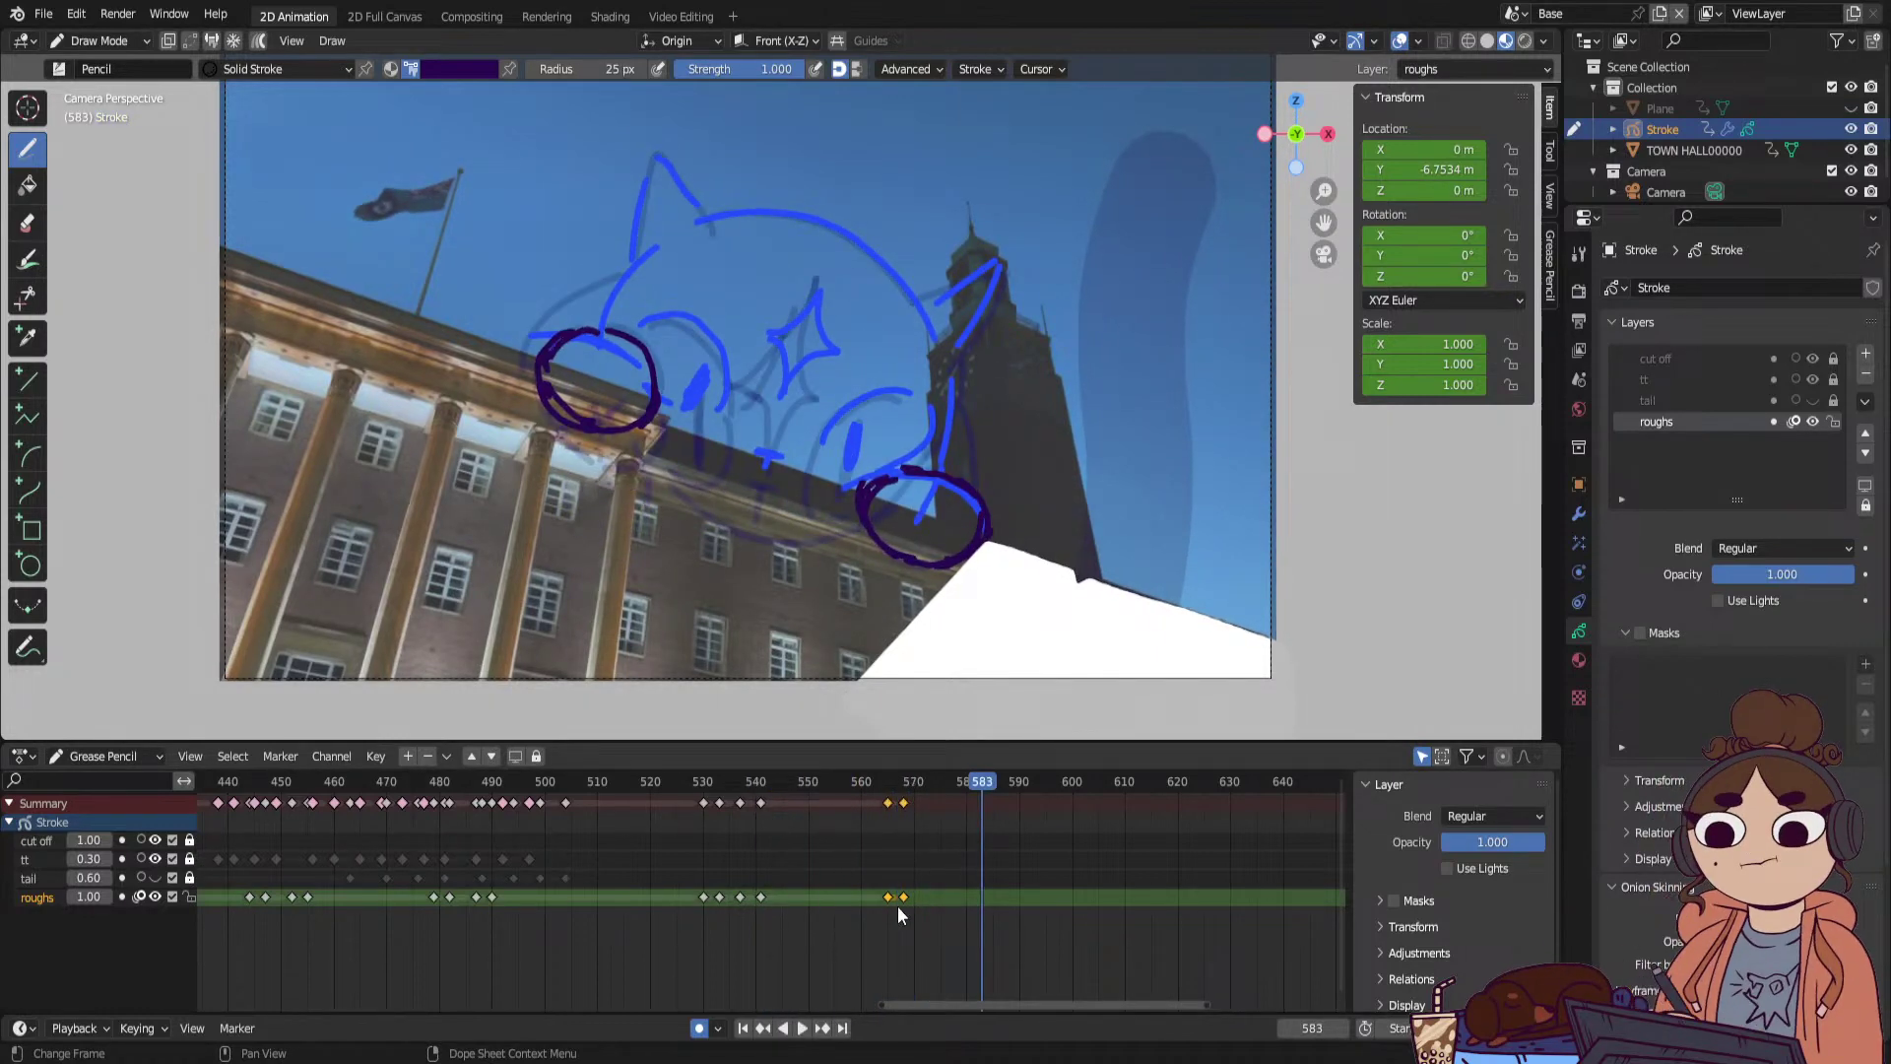
# Move the last two roughs keyframes to frames 603 and 606, scrubbing the ending to judge the hold.
pyautogui.moveTo(903, 897); pyautogui.dragTo(962, 895)
pyautogui.moveTo(976, 787); pyautogui.dragTo(839, 788)
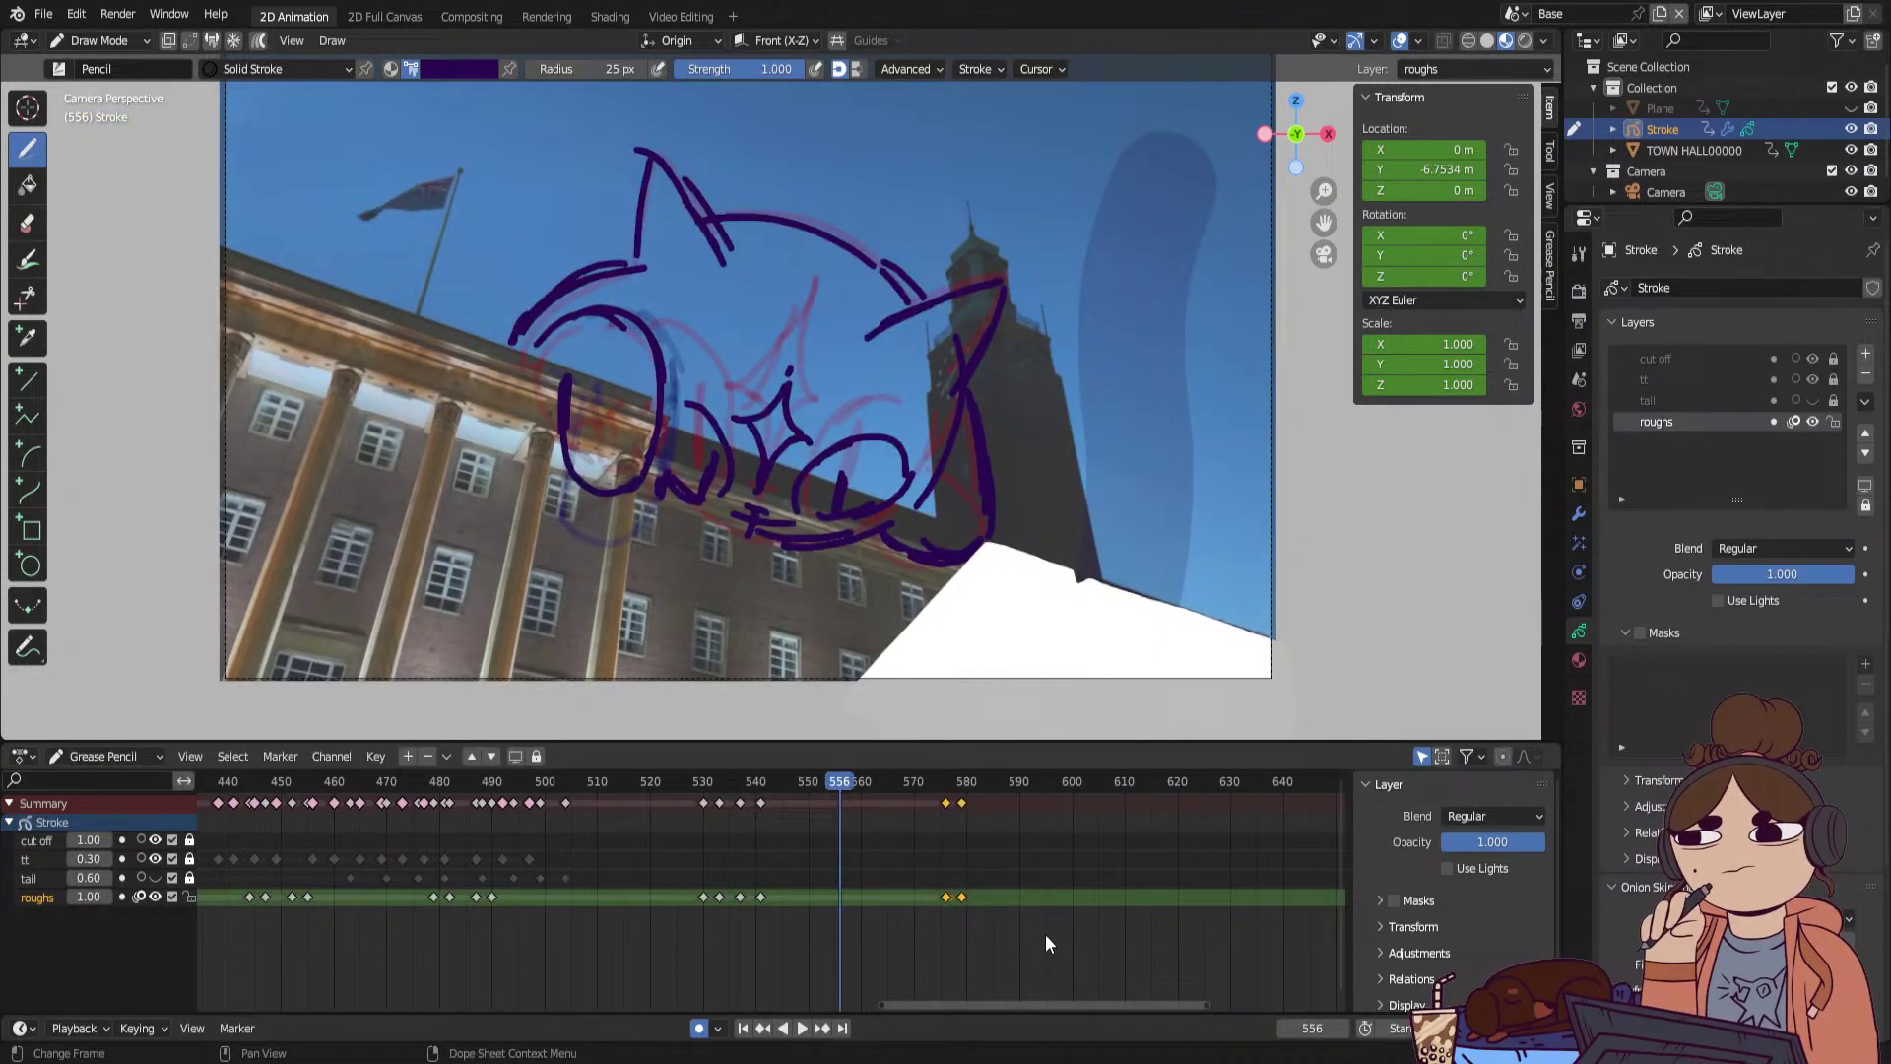
pyautogui.moveTo(1030, 1002); pyautogui.dragTo(1089, 1003)
pyautogui.moveTo(771, 898); pyautogui.dragTo(898, 897)
pyautogui.moveTo(807, 788)
pyautogui.mouseDown()
pyautogui.moveTo(984, 792)
pyautogui.moveTo(1038, 816)
pyautogui.moveTo(671, 942)
pyautogui.mouseUp()
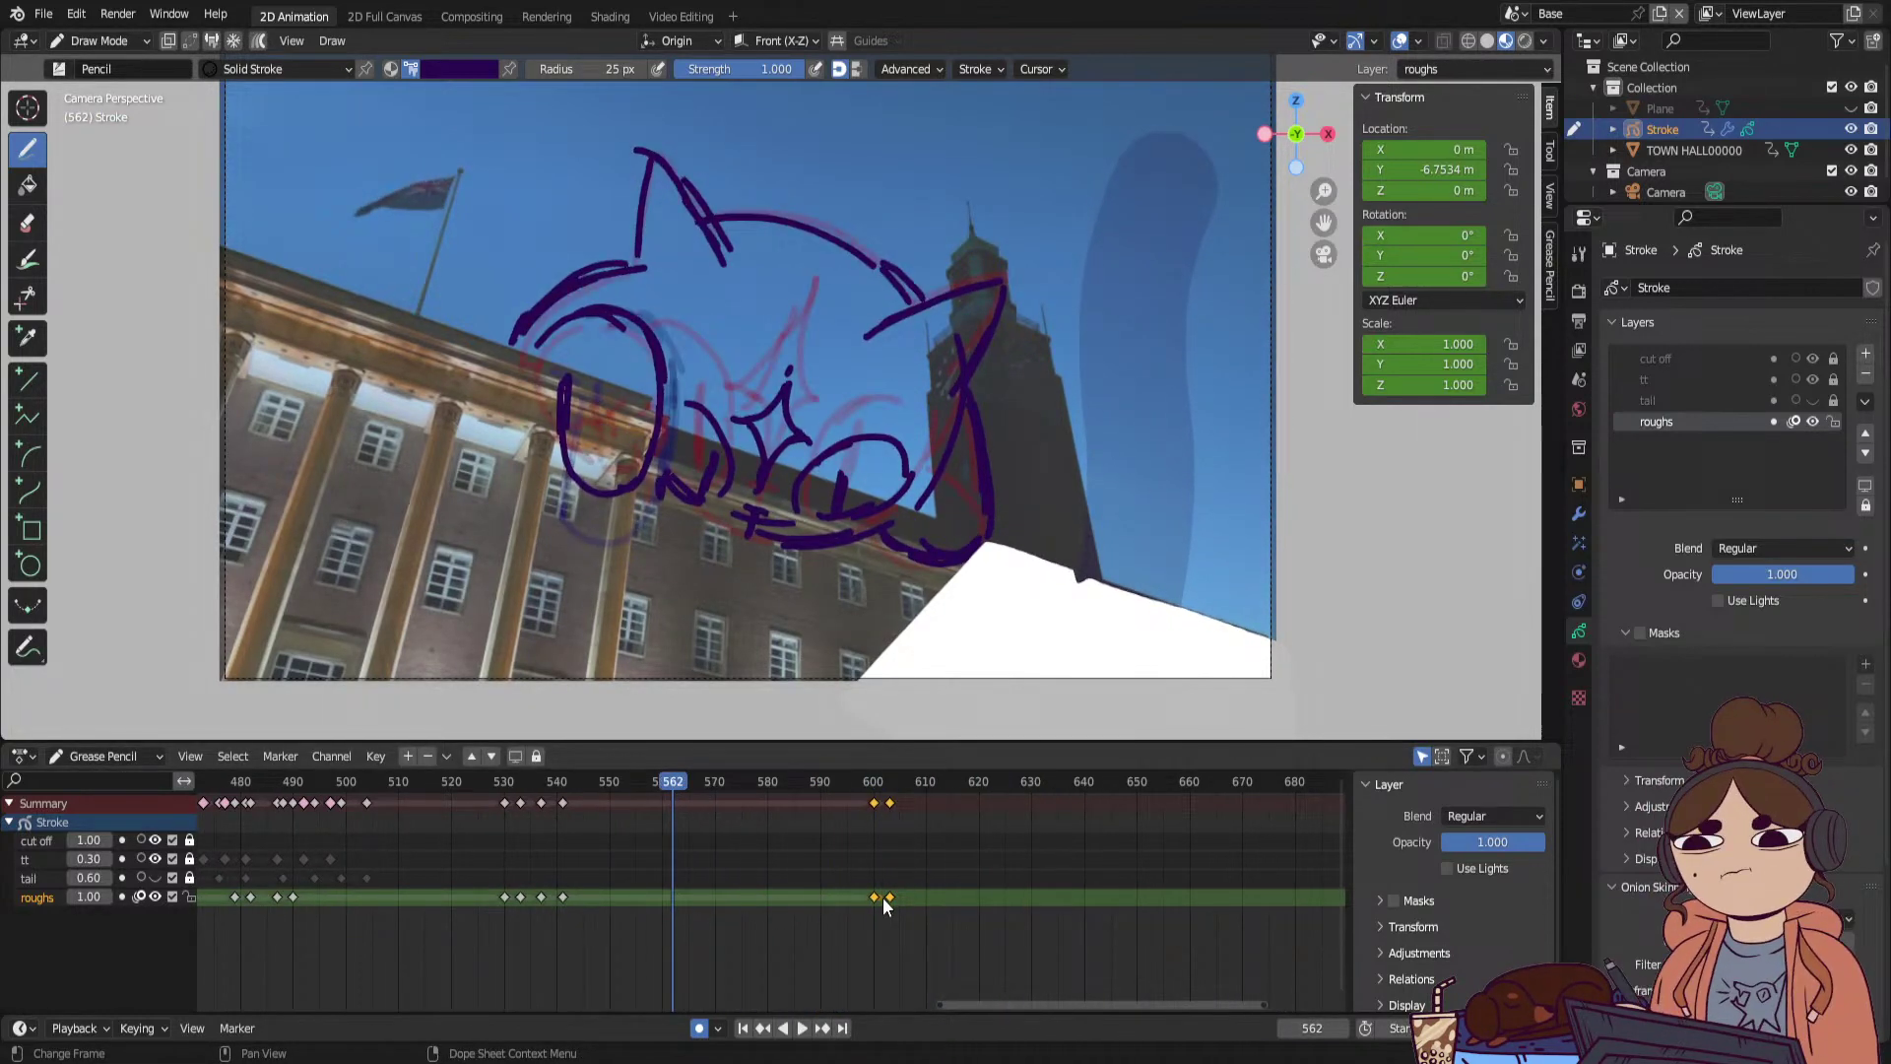
pyautogui.moveTo(867, 899); pyautogui.dragTo(781, 906)
pyautogui.rightClick(781, 907)
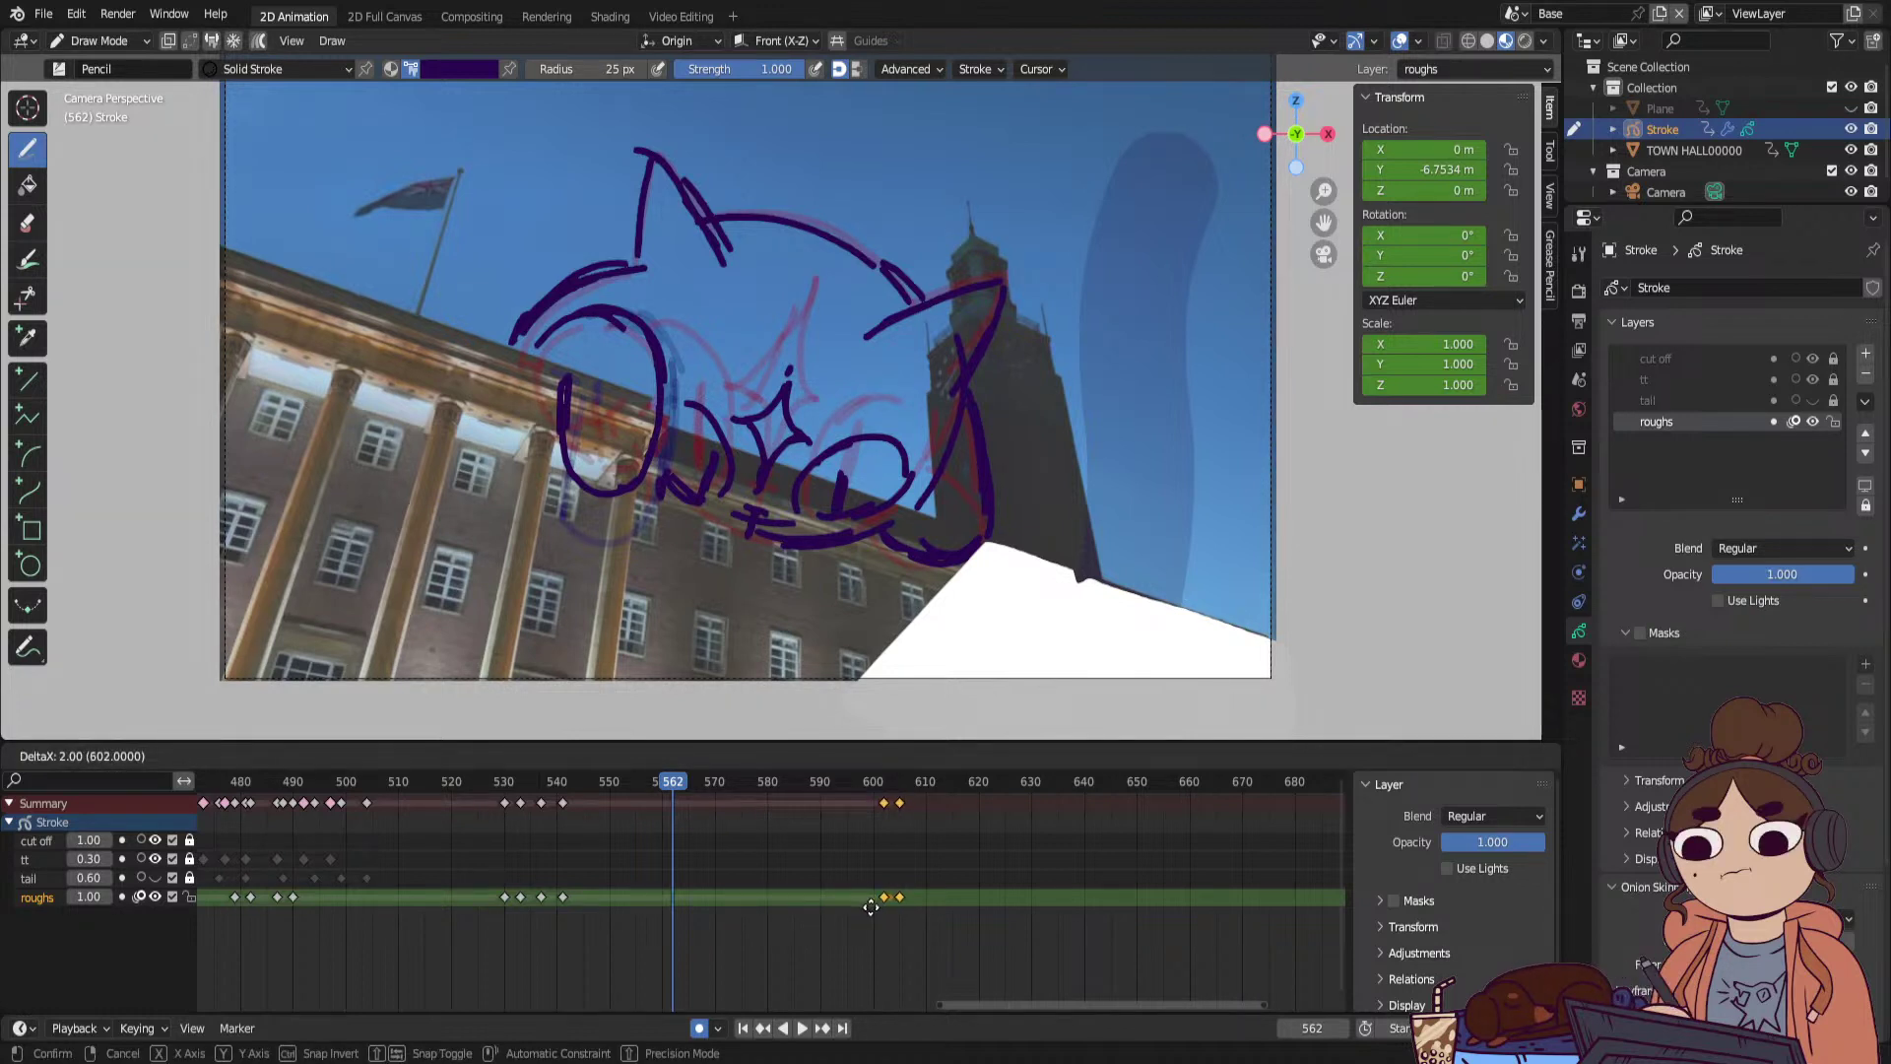
pyautogui.moveTo(797, 784)
pyautogui.mouseDown()
pyautogui.moveTo(963, 789)
pyautogui.moveTo(919, 811)
pyautogui.mouseUp()
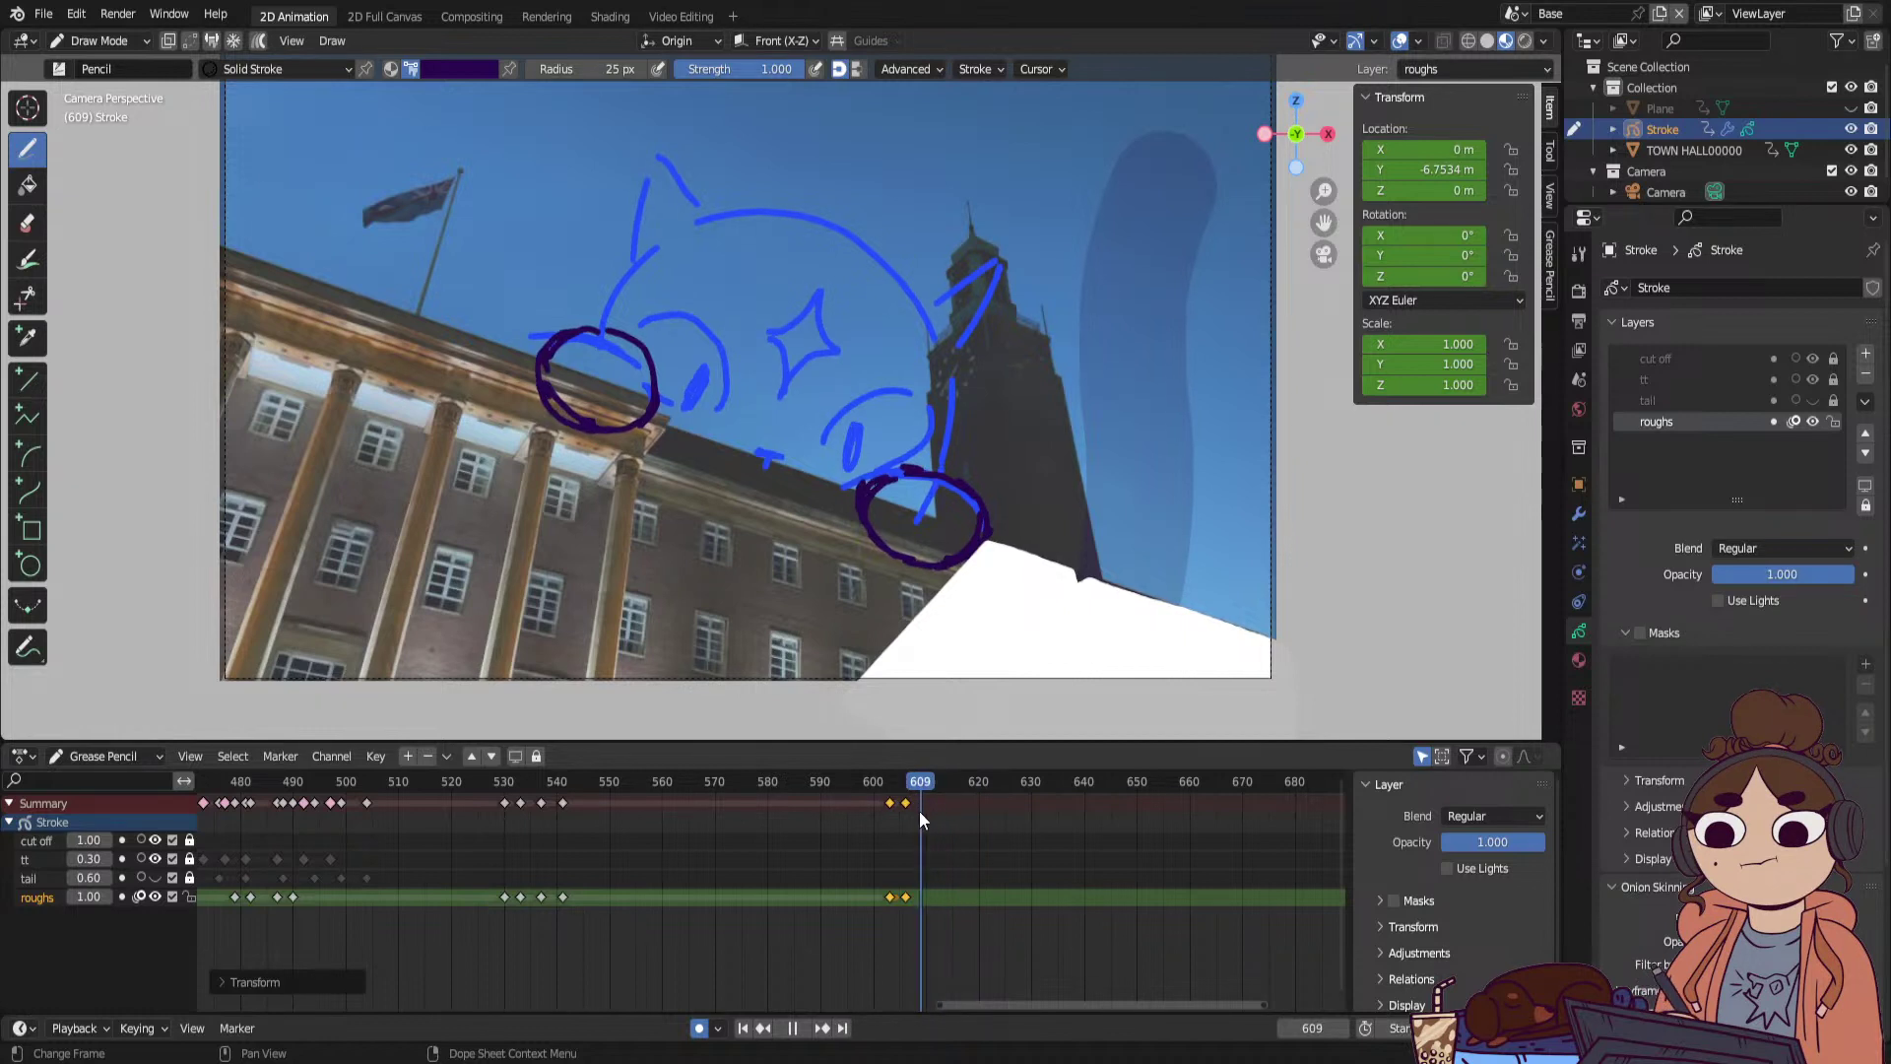
# Move the final peeking-pose keyframe to about frame 654 and place a duplicate of it at frame 606.
pyautogui.moveTo(1323, 190); pyautogui.dragTo(1327, 266)
pyautogui.moveTo(898, 788)
pyautogui.mouseDown()
pyautogui.moveTo(917, 802)
pyautogui.moveTo(890, 817)
pyautogui.moveTo(906, 811)
pyautogui.mouseUp()
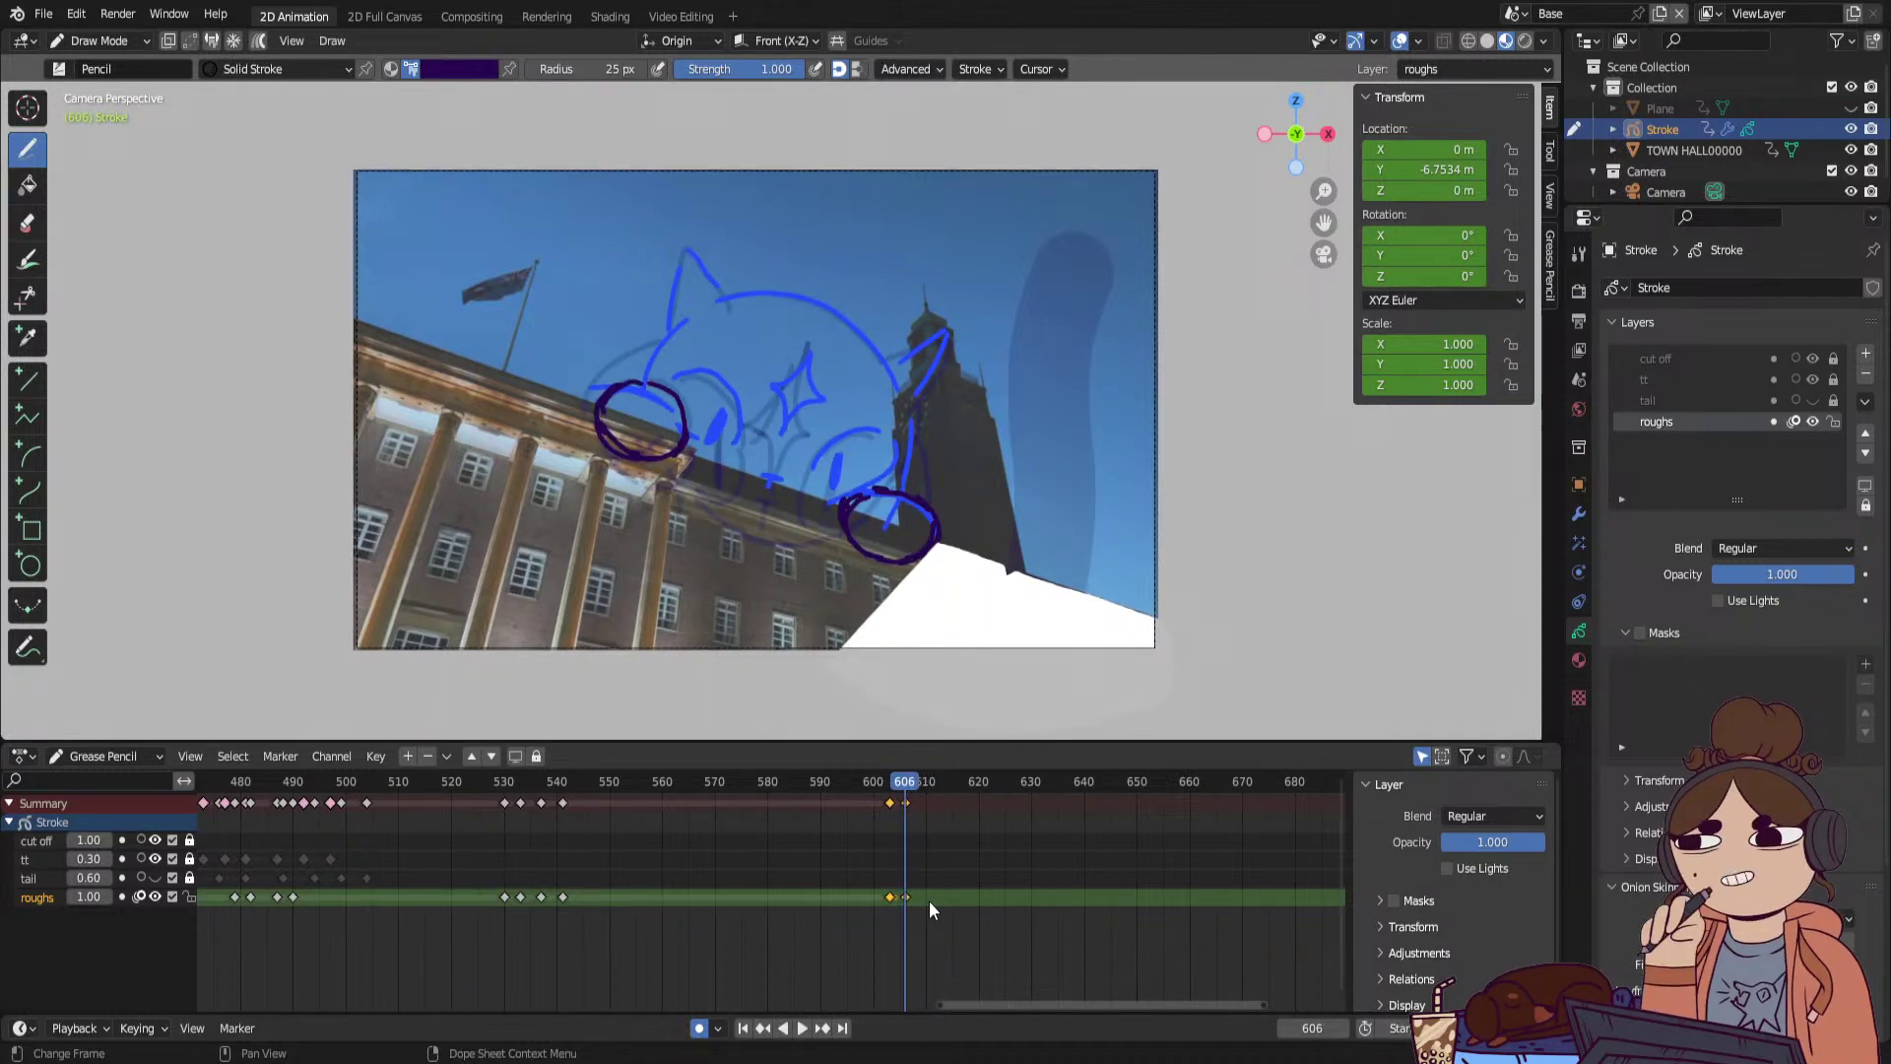
pyautogui.moveTo(907, 896); pyautogui.dragTo(1155, 883)
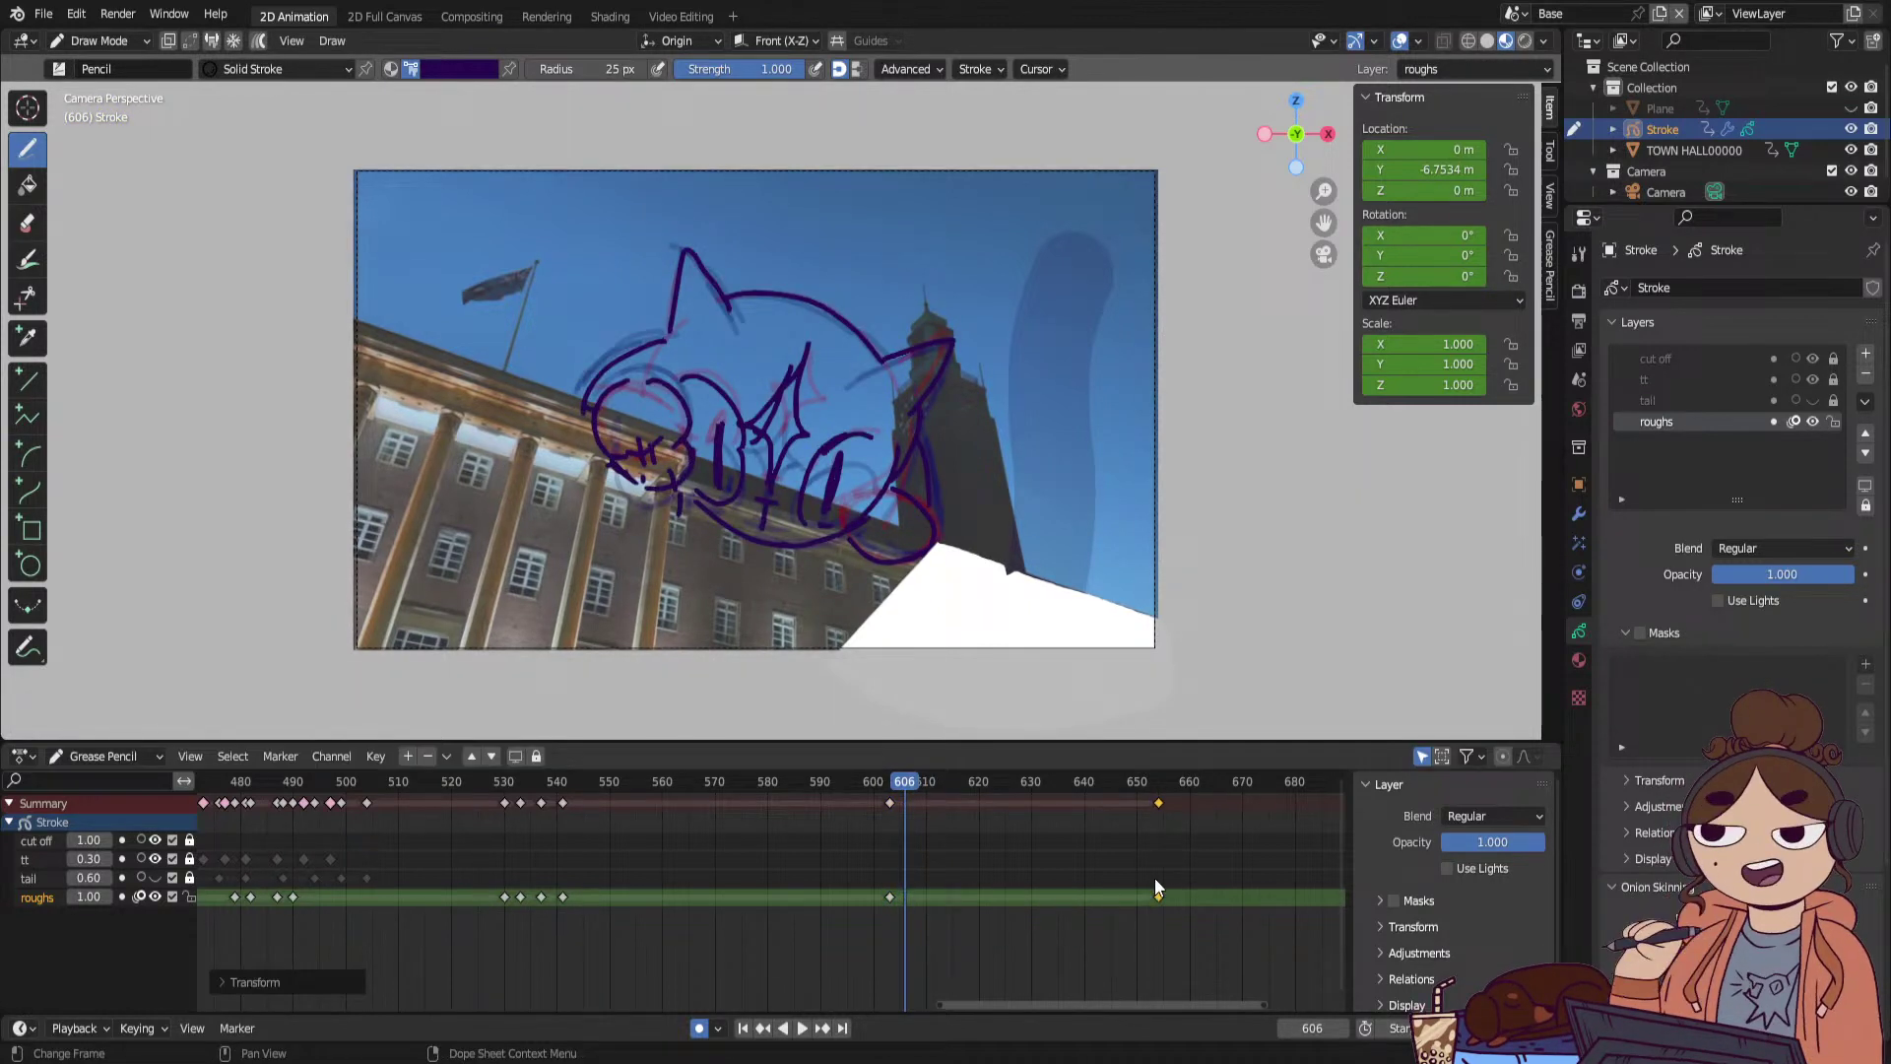
pyautogui.hotkey('shift', 'd')
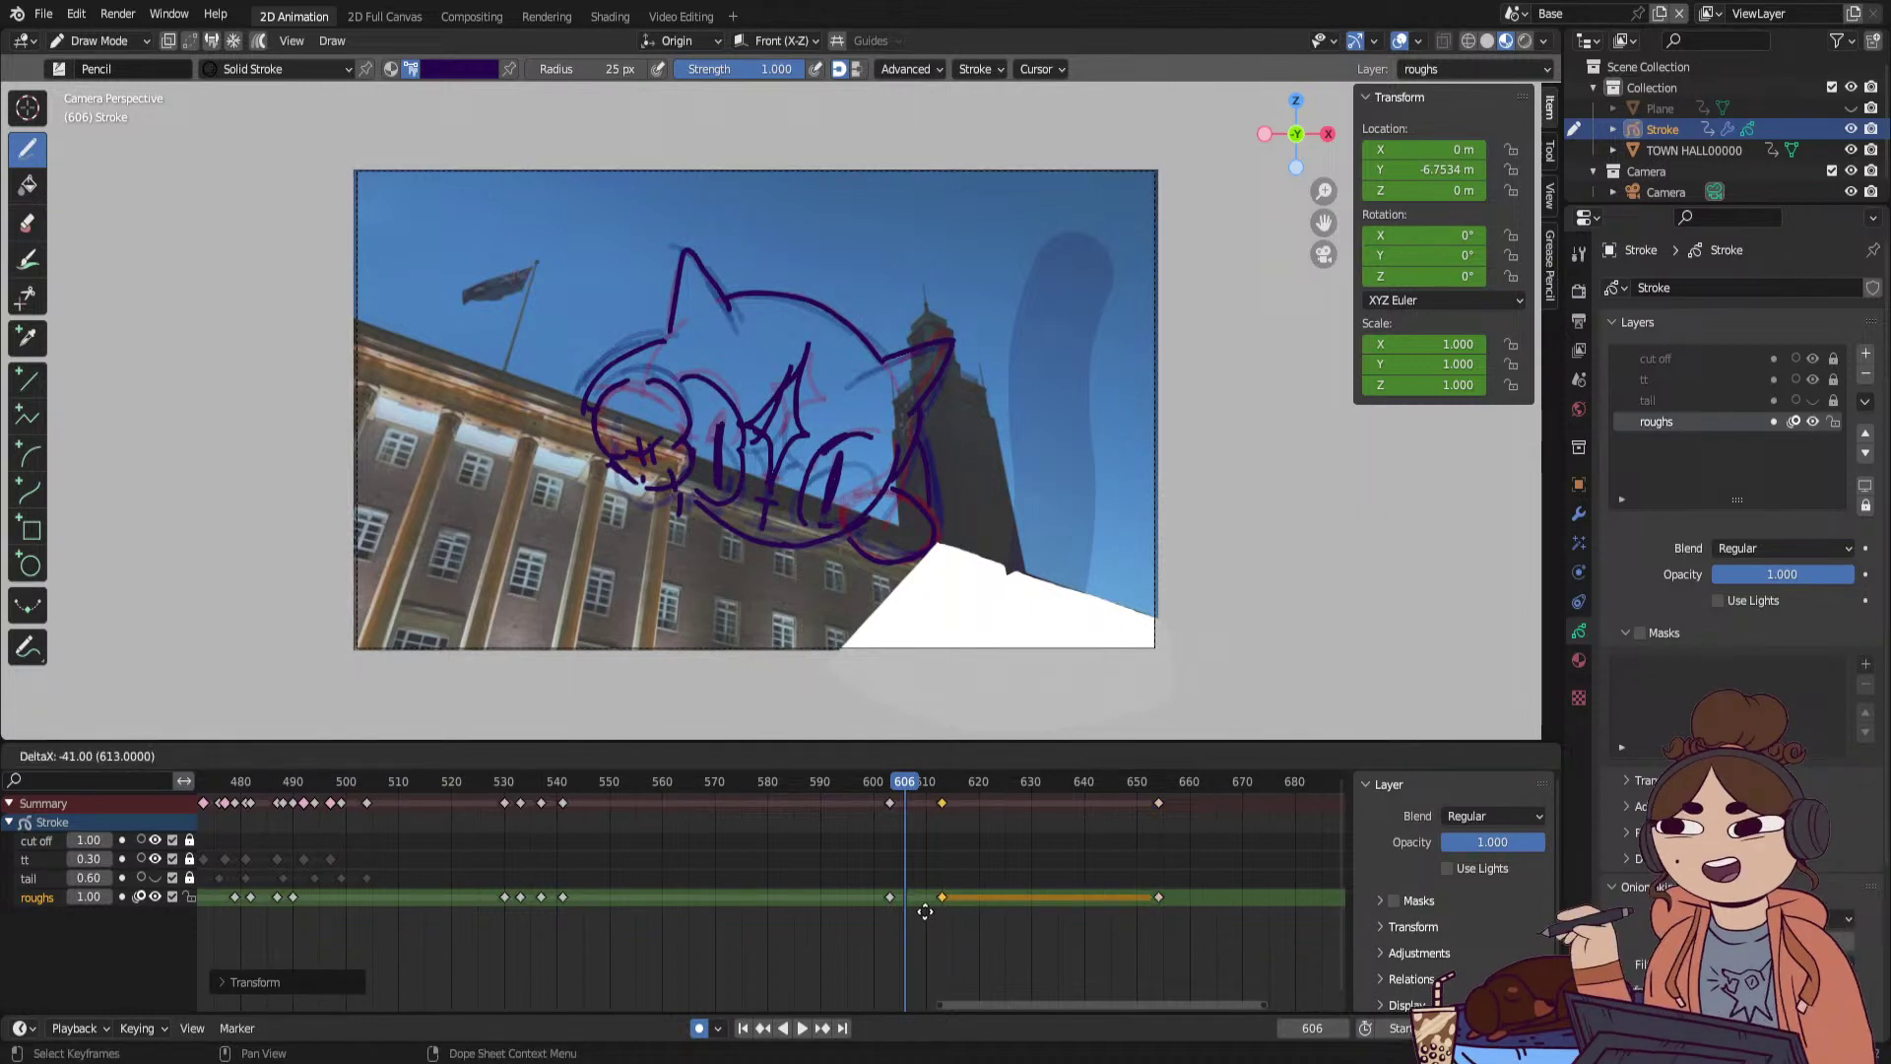
pyautogui.click(891, 907)
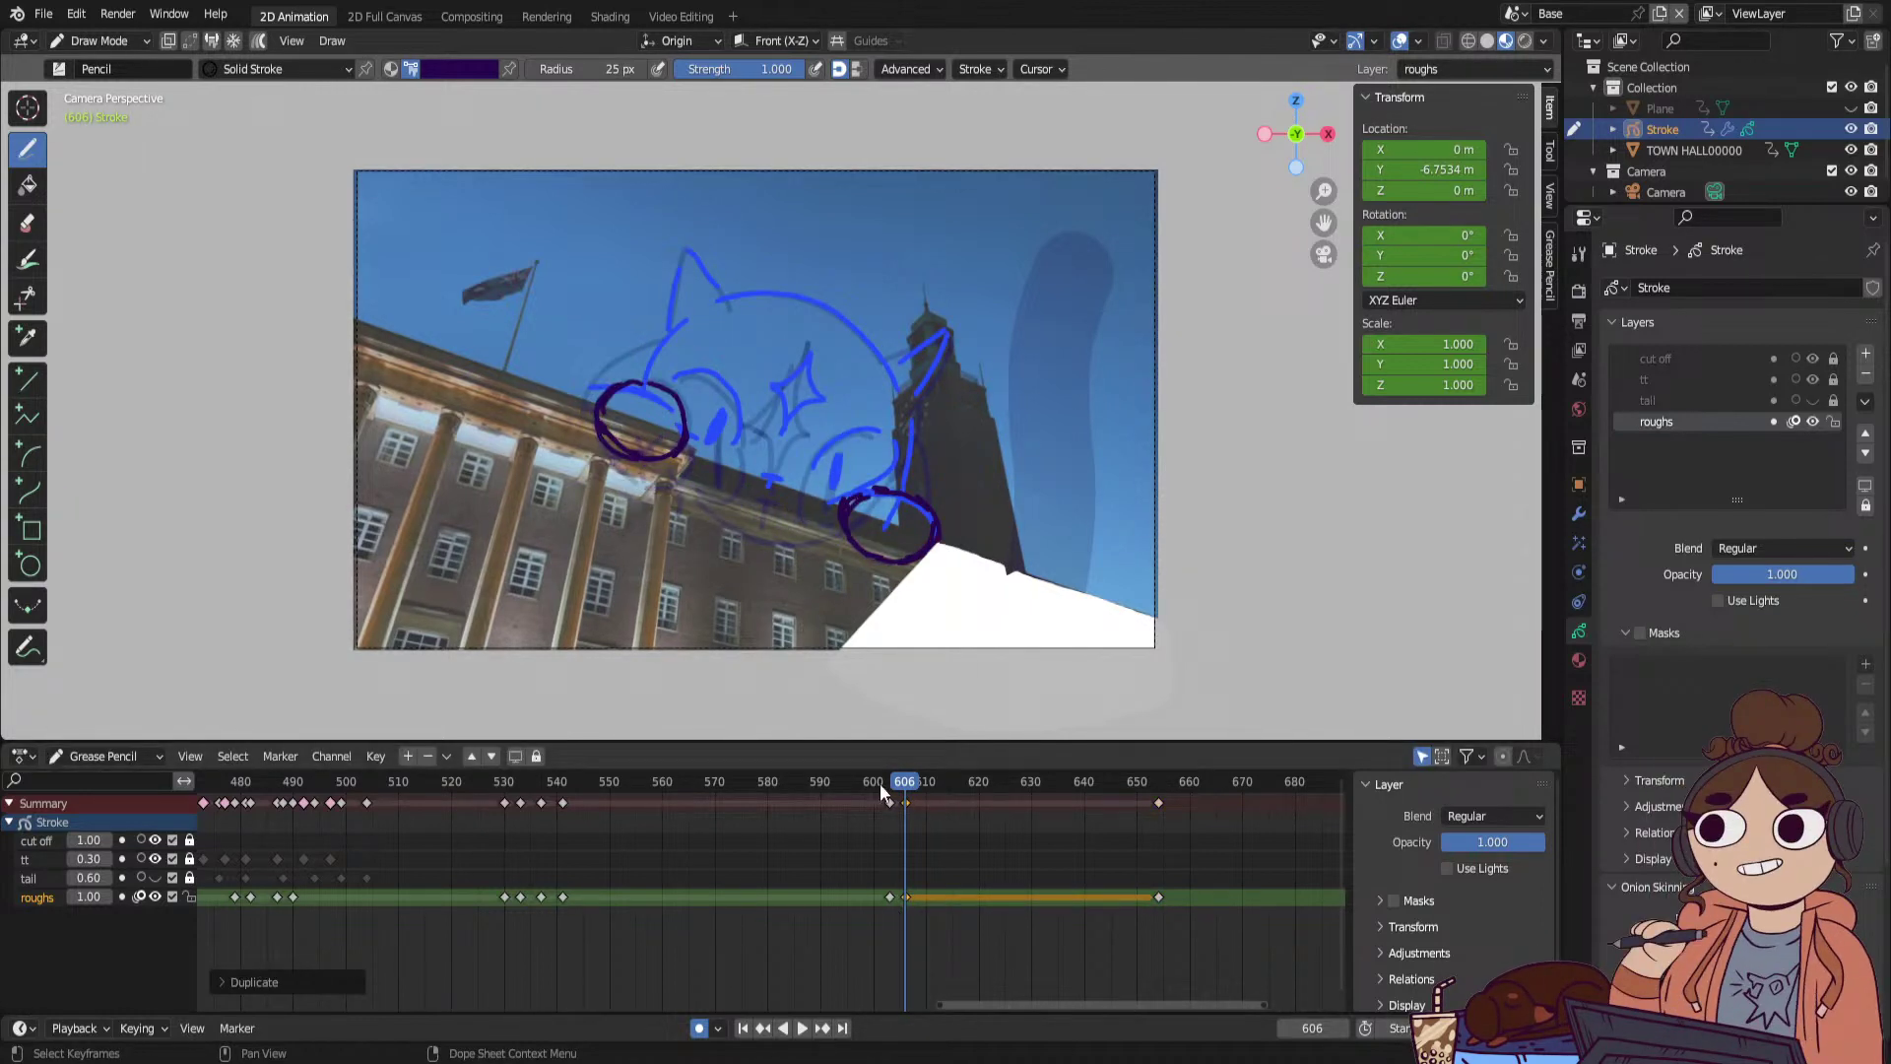
# Redraw the cat's eyes with new narrow pupils on the duplicated peeking pose at frame 606 and play it back.
pyautogui.moveTo(722, 412); pyautogui.dragTo(711, 443)
pyautogui.moveTo(842, 455)
pyautogui.mouseDown()
pyautogui.moveTo(833, 489)
pyautogui.moveTo(839, 471)
pyautogui.mouseUp()
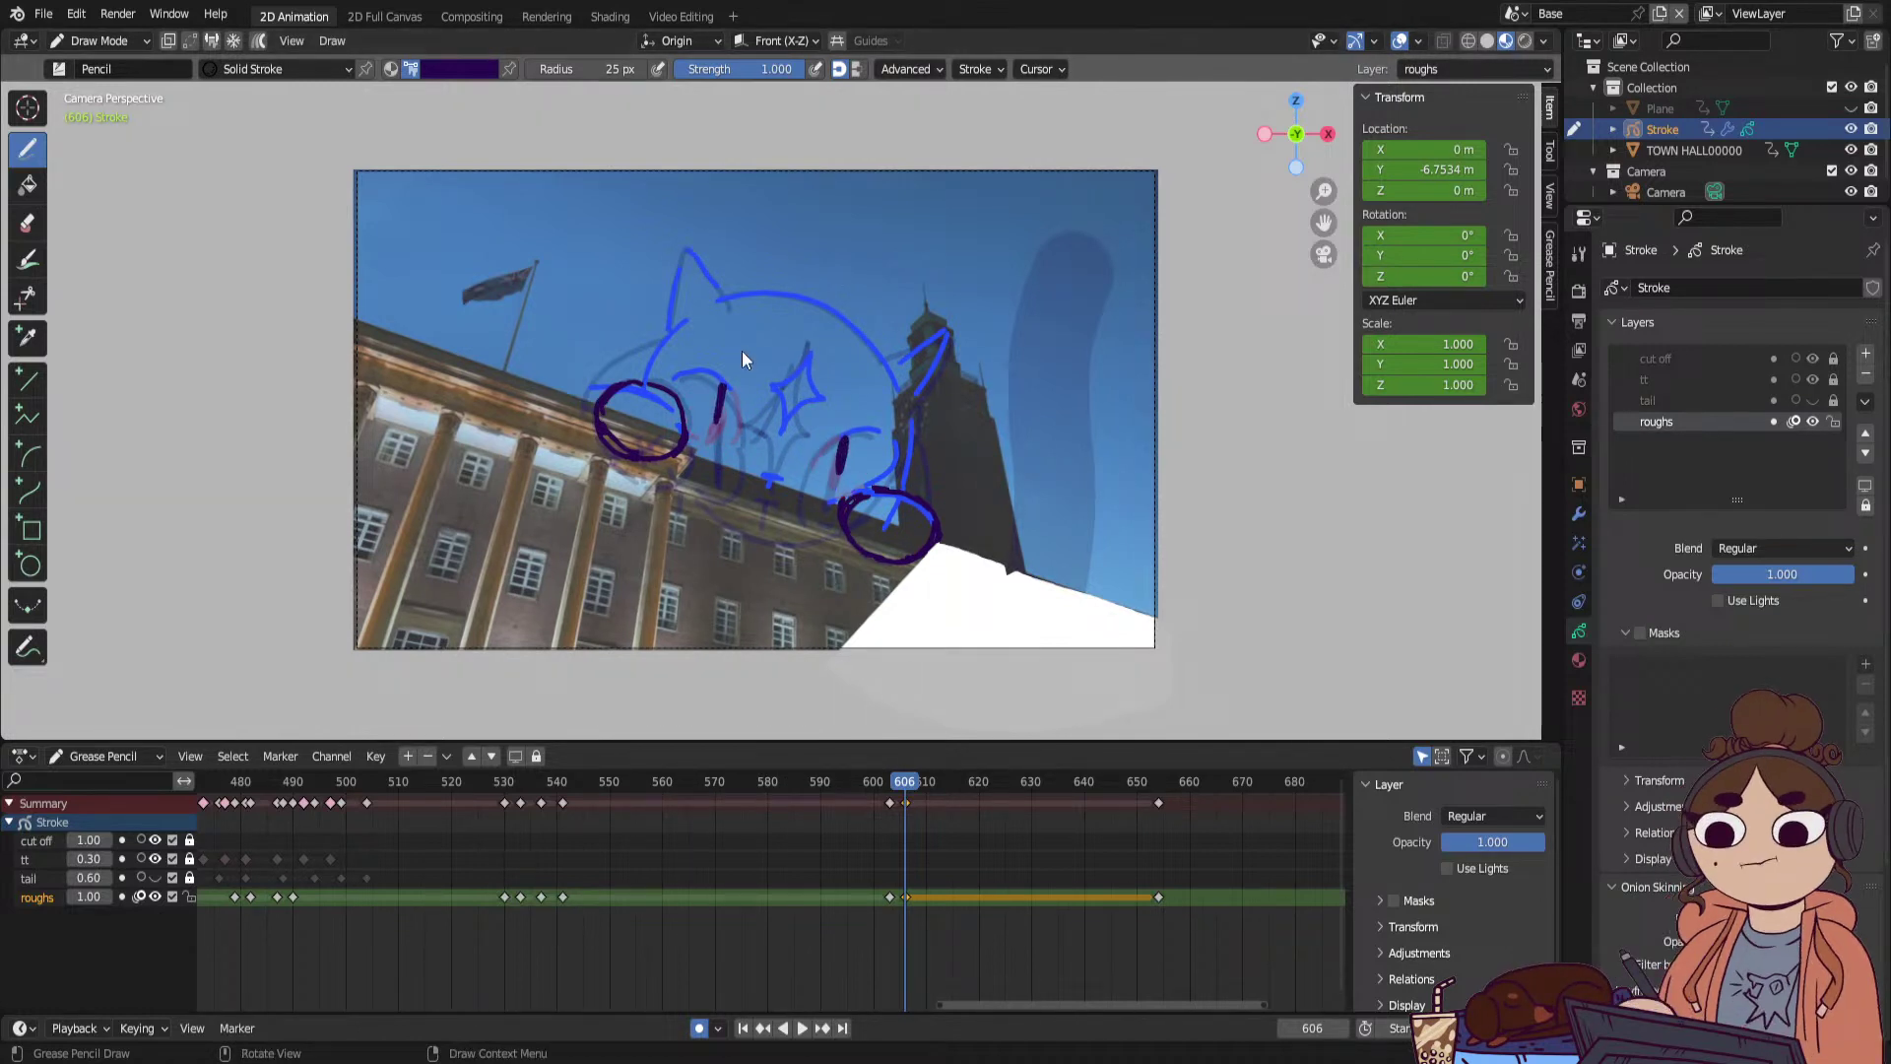
pyautogui.press('space')
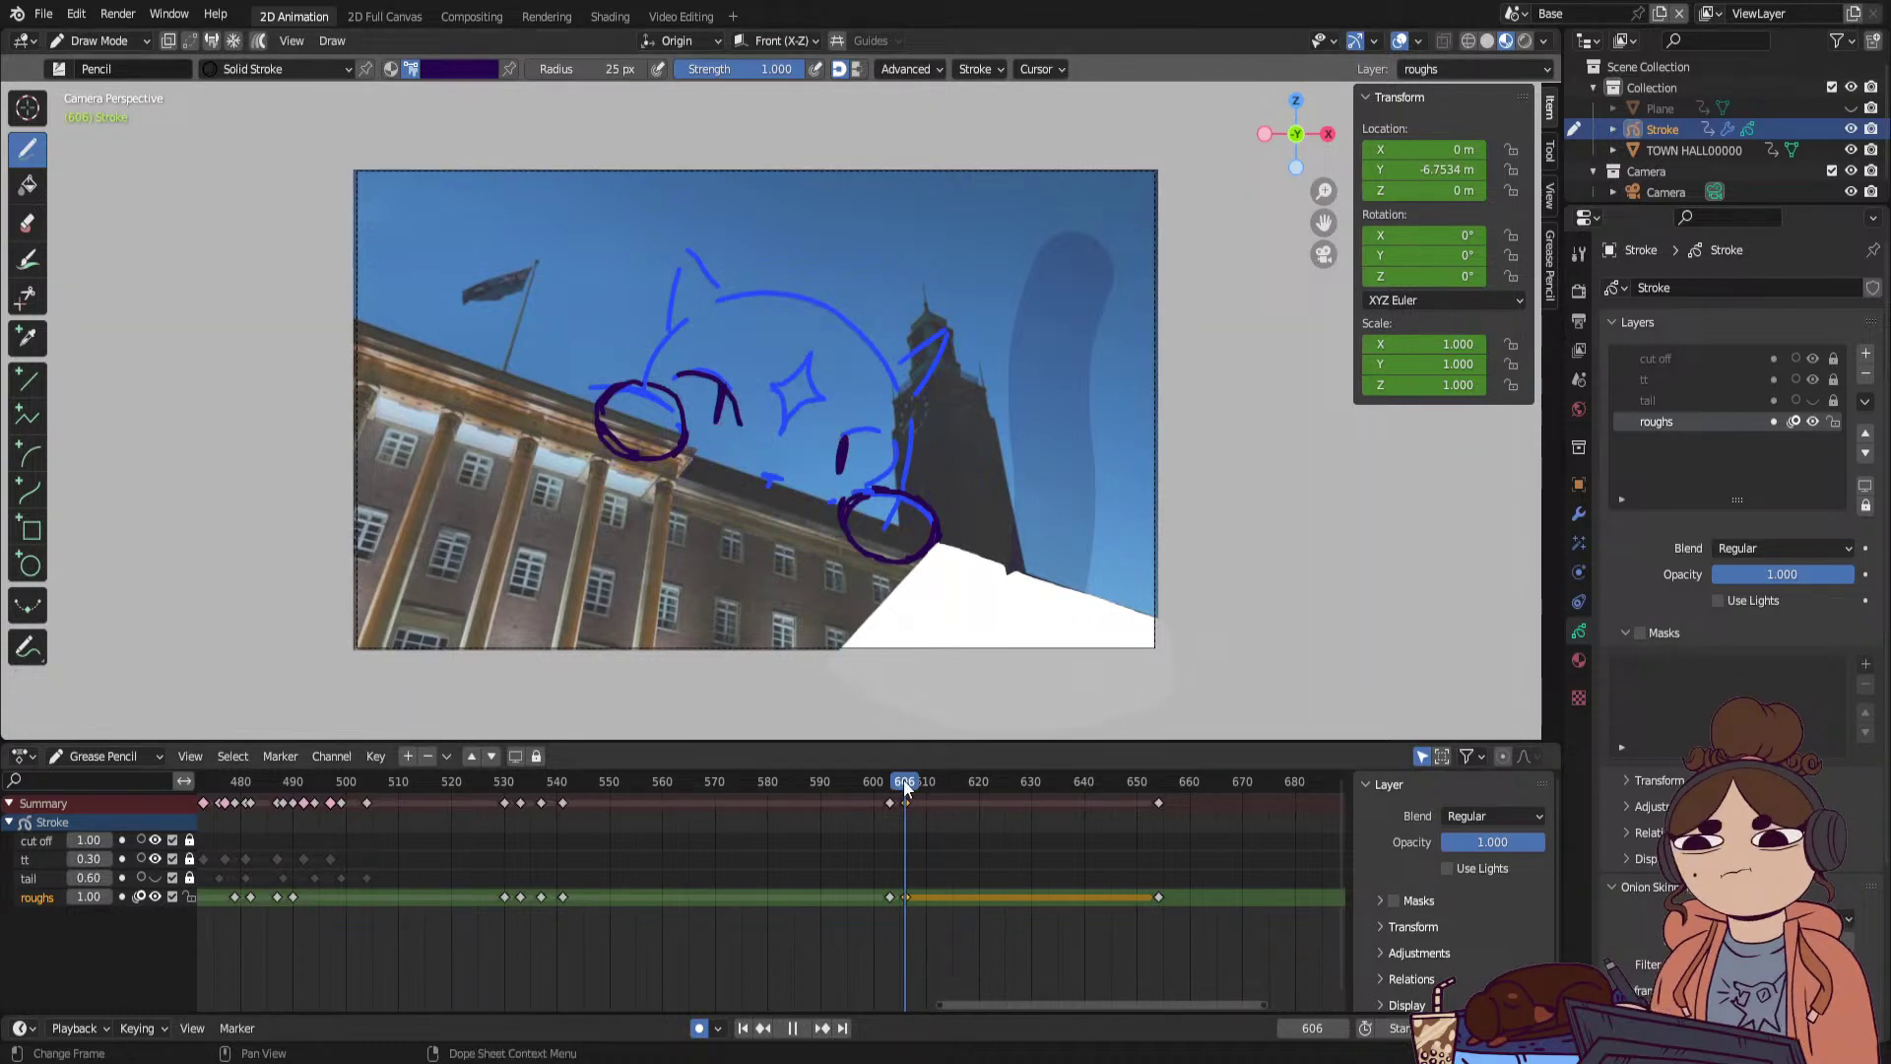
pyautogui.press('space')
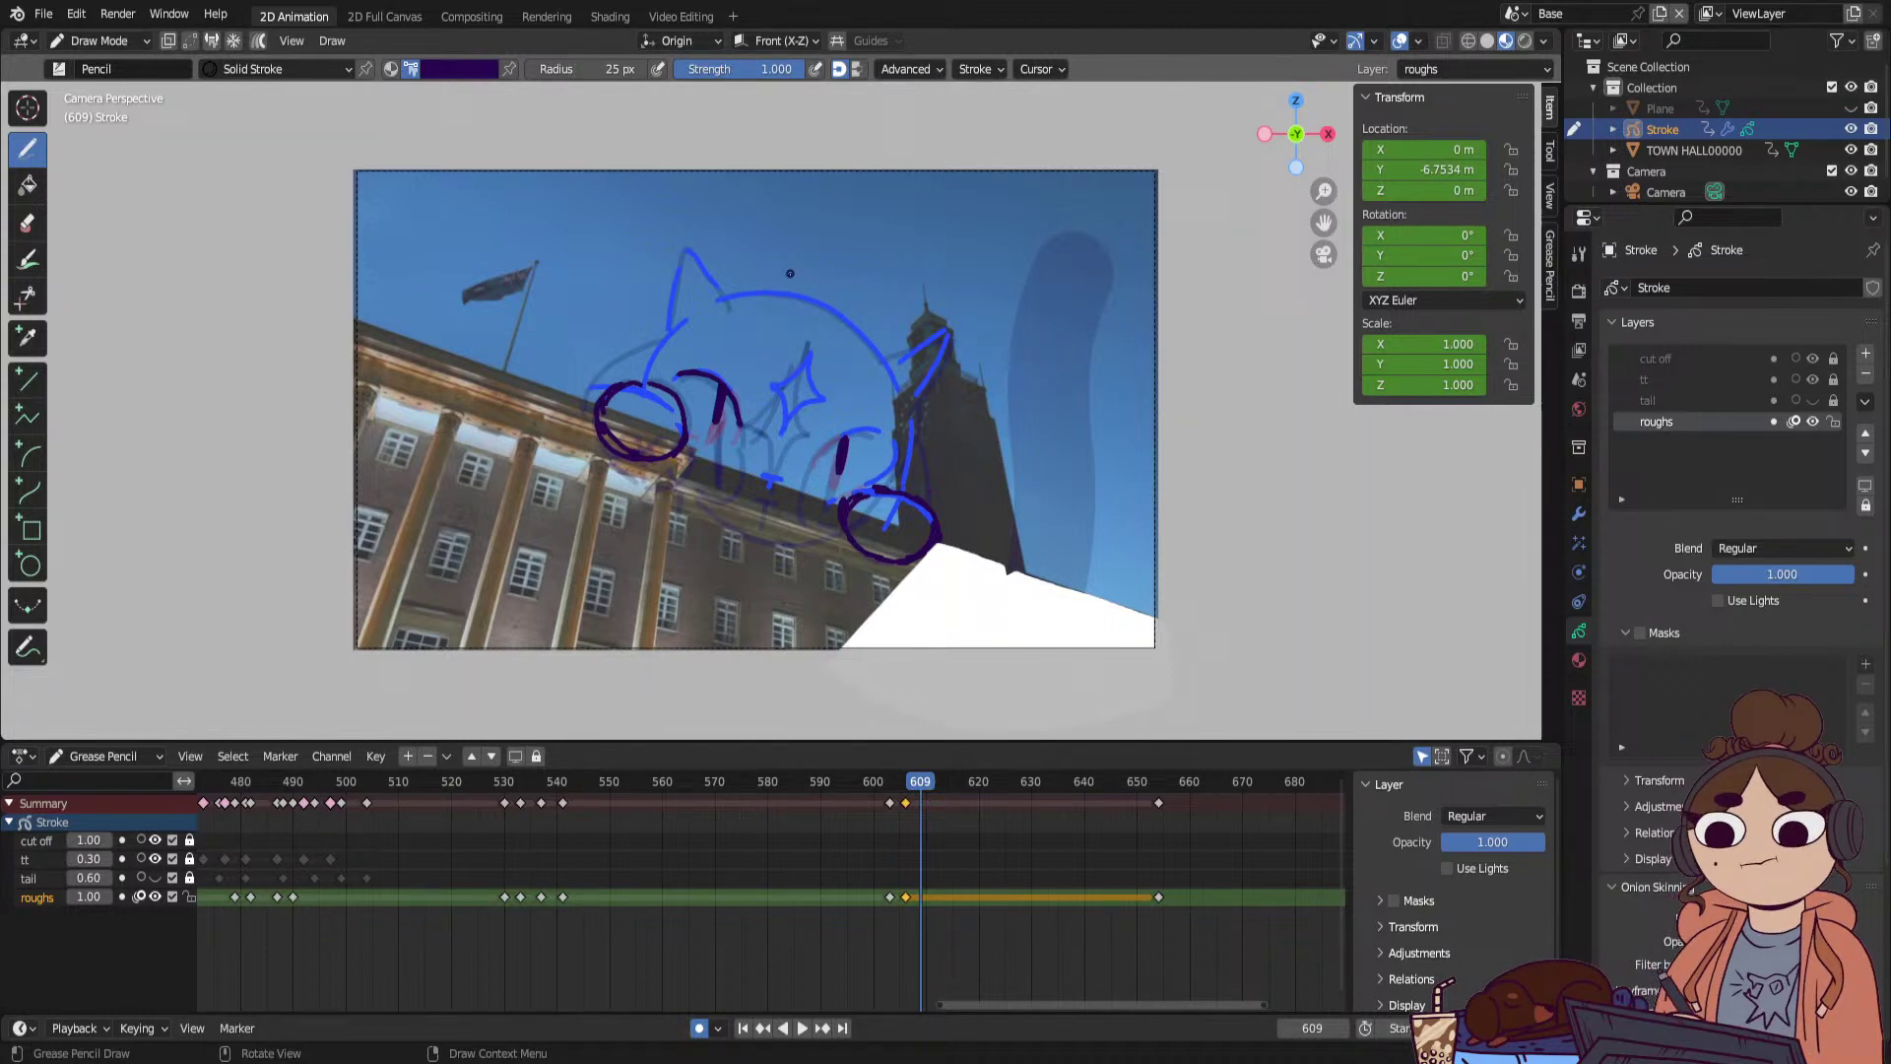
# Draw a turned-head pose on frame 609 with a domed head outline, both paws on the roof edge and sideways-pointing ears.
pyautogui.moveTo(680, 333)
pyautogui.mouseDown()
pyautogui.moveTo(783, 268)
pyautogui.moveTo(864, 291)
pyautogui.moveTo(892, 482)
pyautogui.mouseUp()
pyautogui.moveTo(690, 330); pyautogui.dragTo(650, 379)
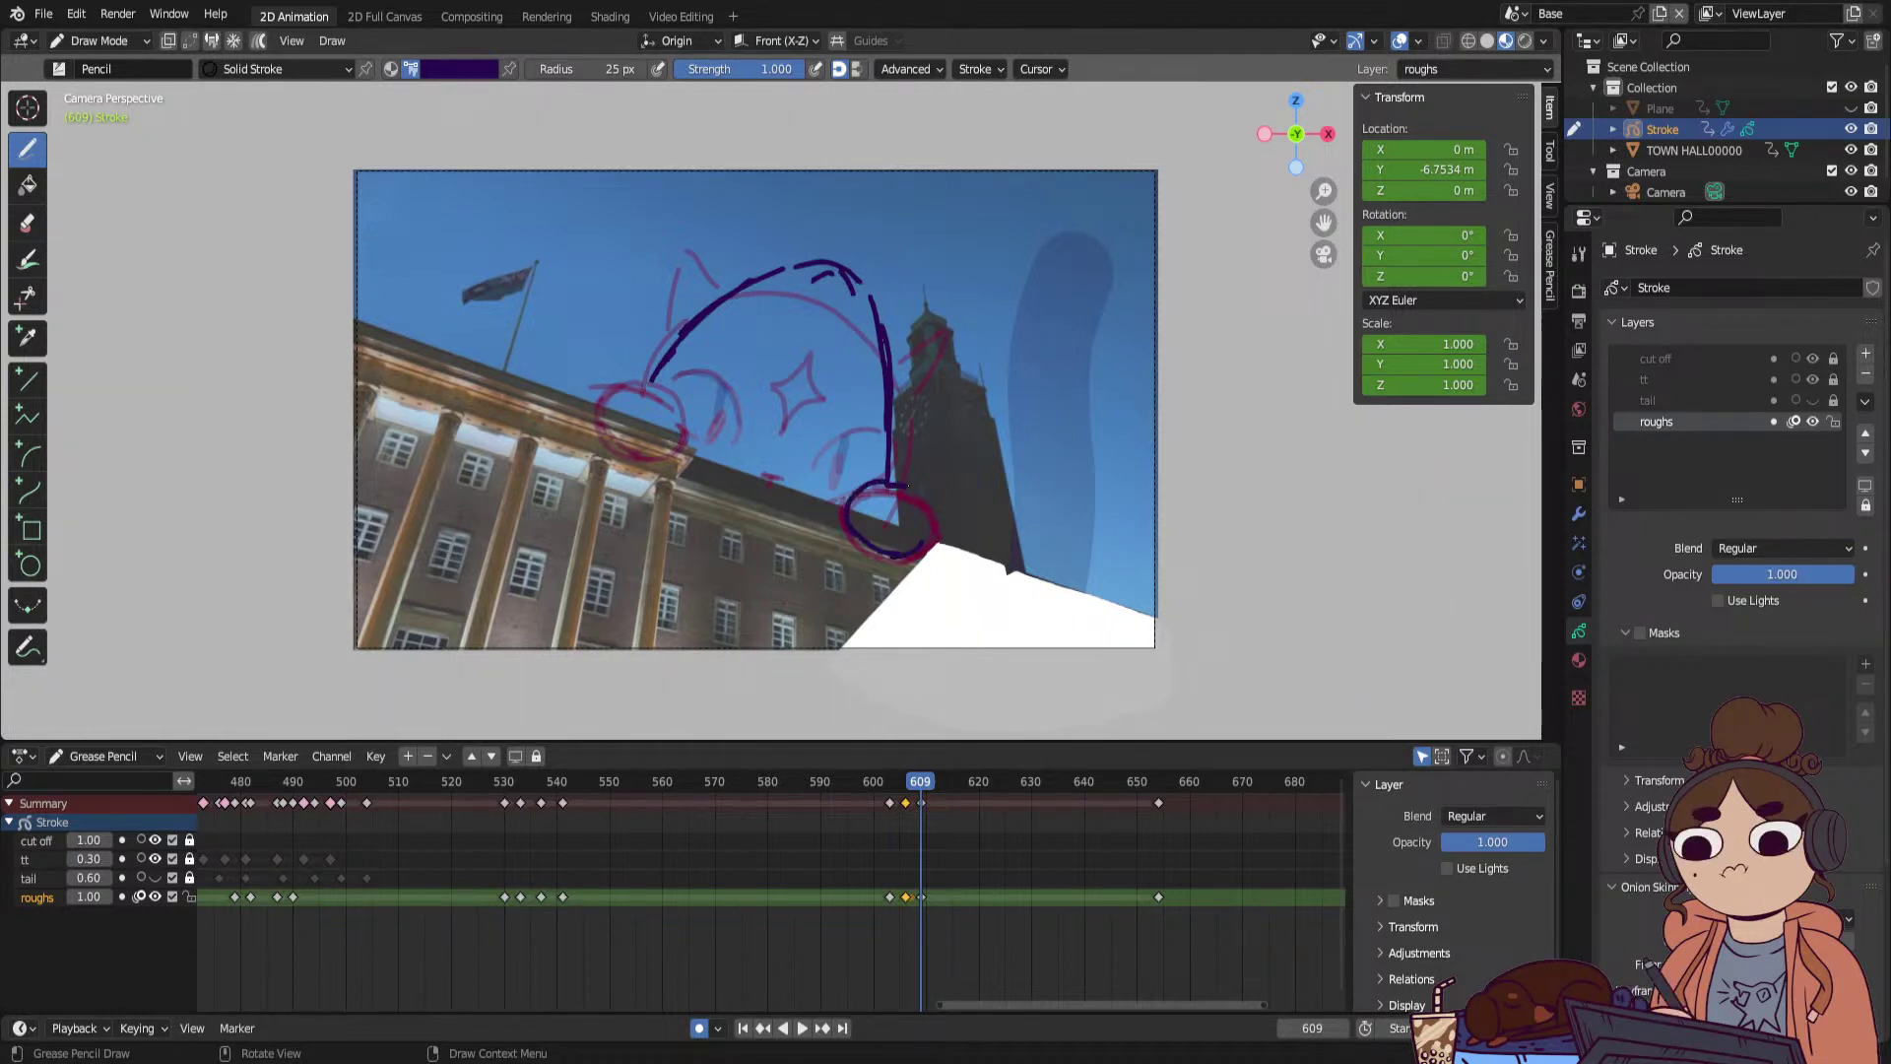
pyautogui.moveTo(907, 484); pyautogui.dragTo(908, 485)
pyautogui.moveTo(628, 451)
pyautogui.mouseDown()
pyautogui.moveTo(618, 397)
pyautogui.moveTo(681, 448)
pyautogui.mouseUp()
pyautogui.moveTo(668, 313)
pyautogui.mouseDown()
pyautogui.moveTo(638, 325)
pyautogui.moveTo(650, 361)
pyautogui.mouseUp()
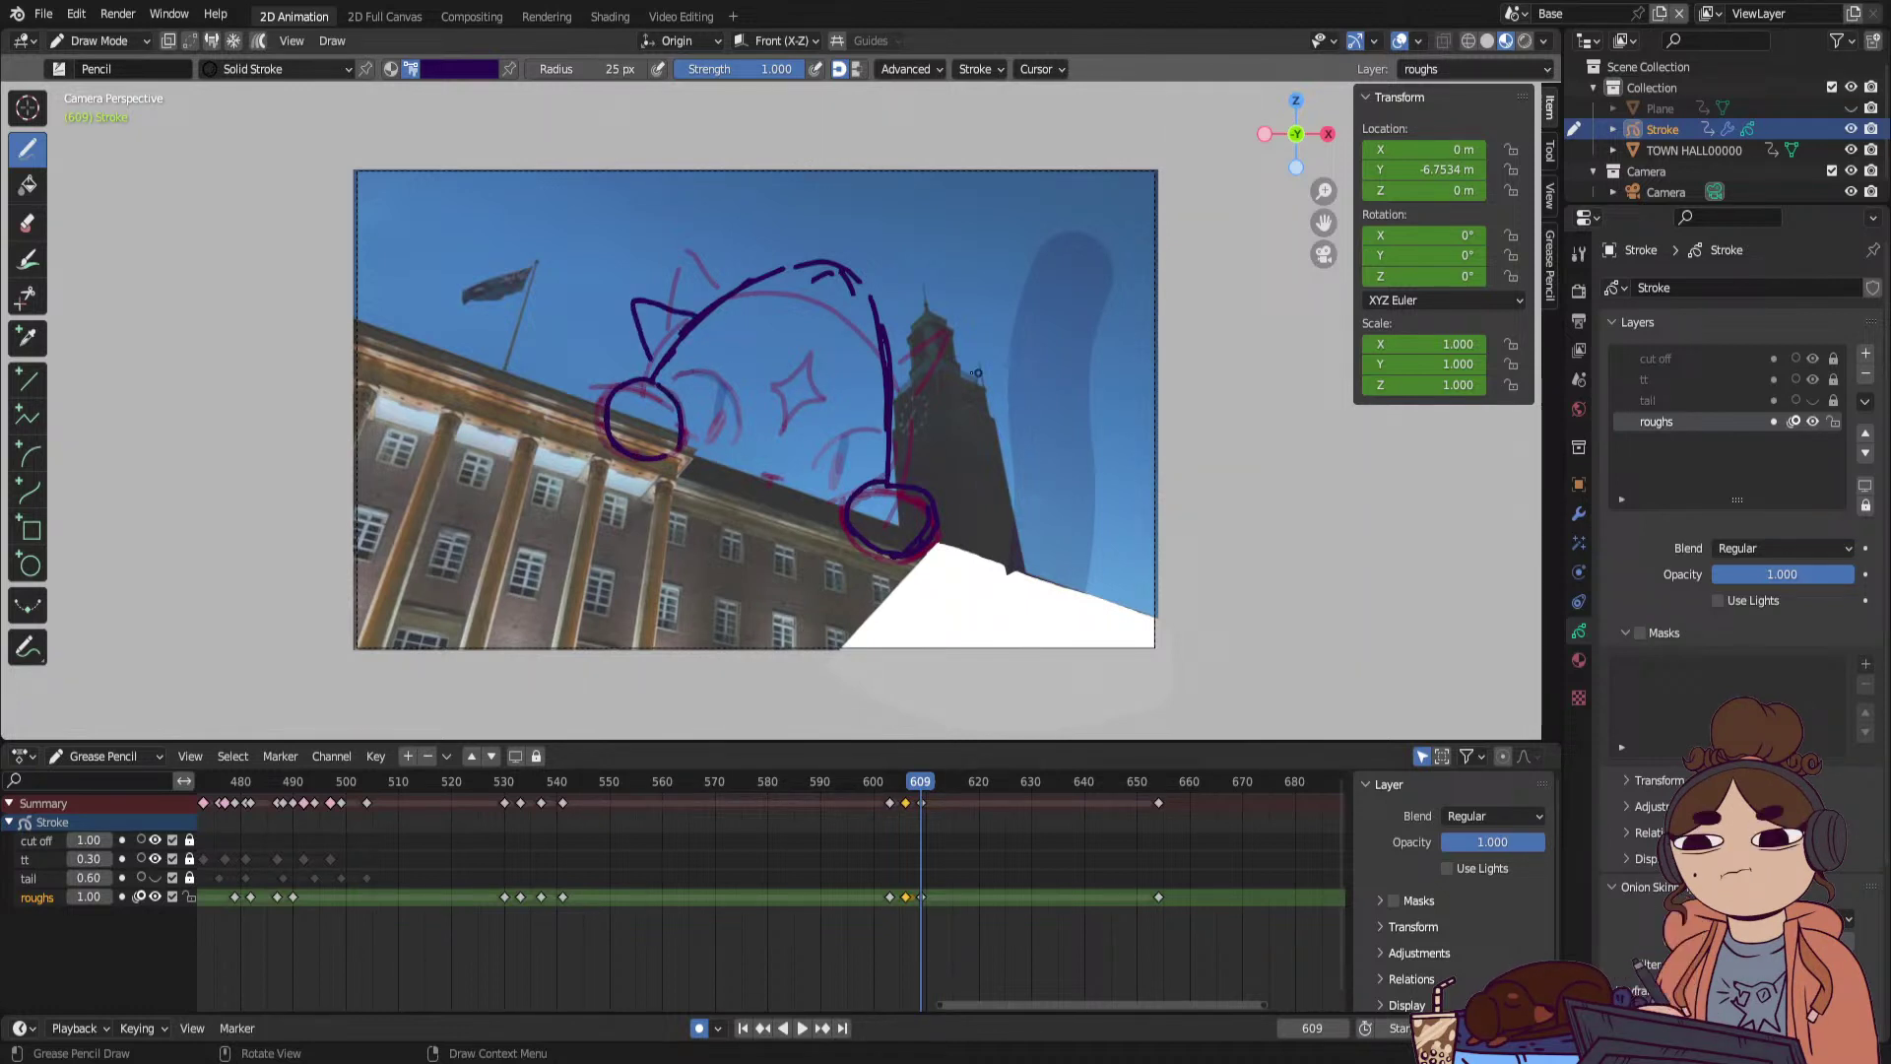
pyautogui.moveTo(952, 372); pyautogui.dragTo(899, 437)
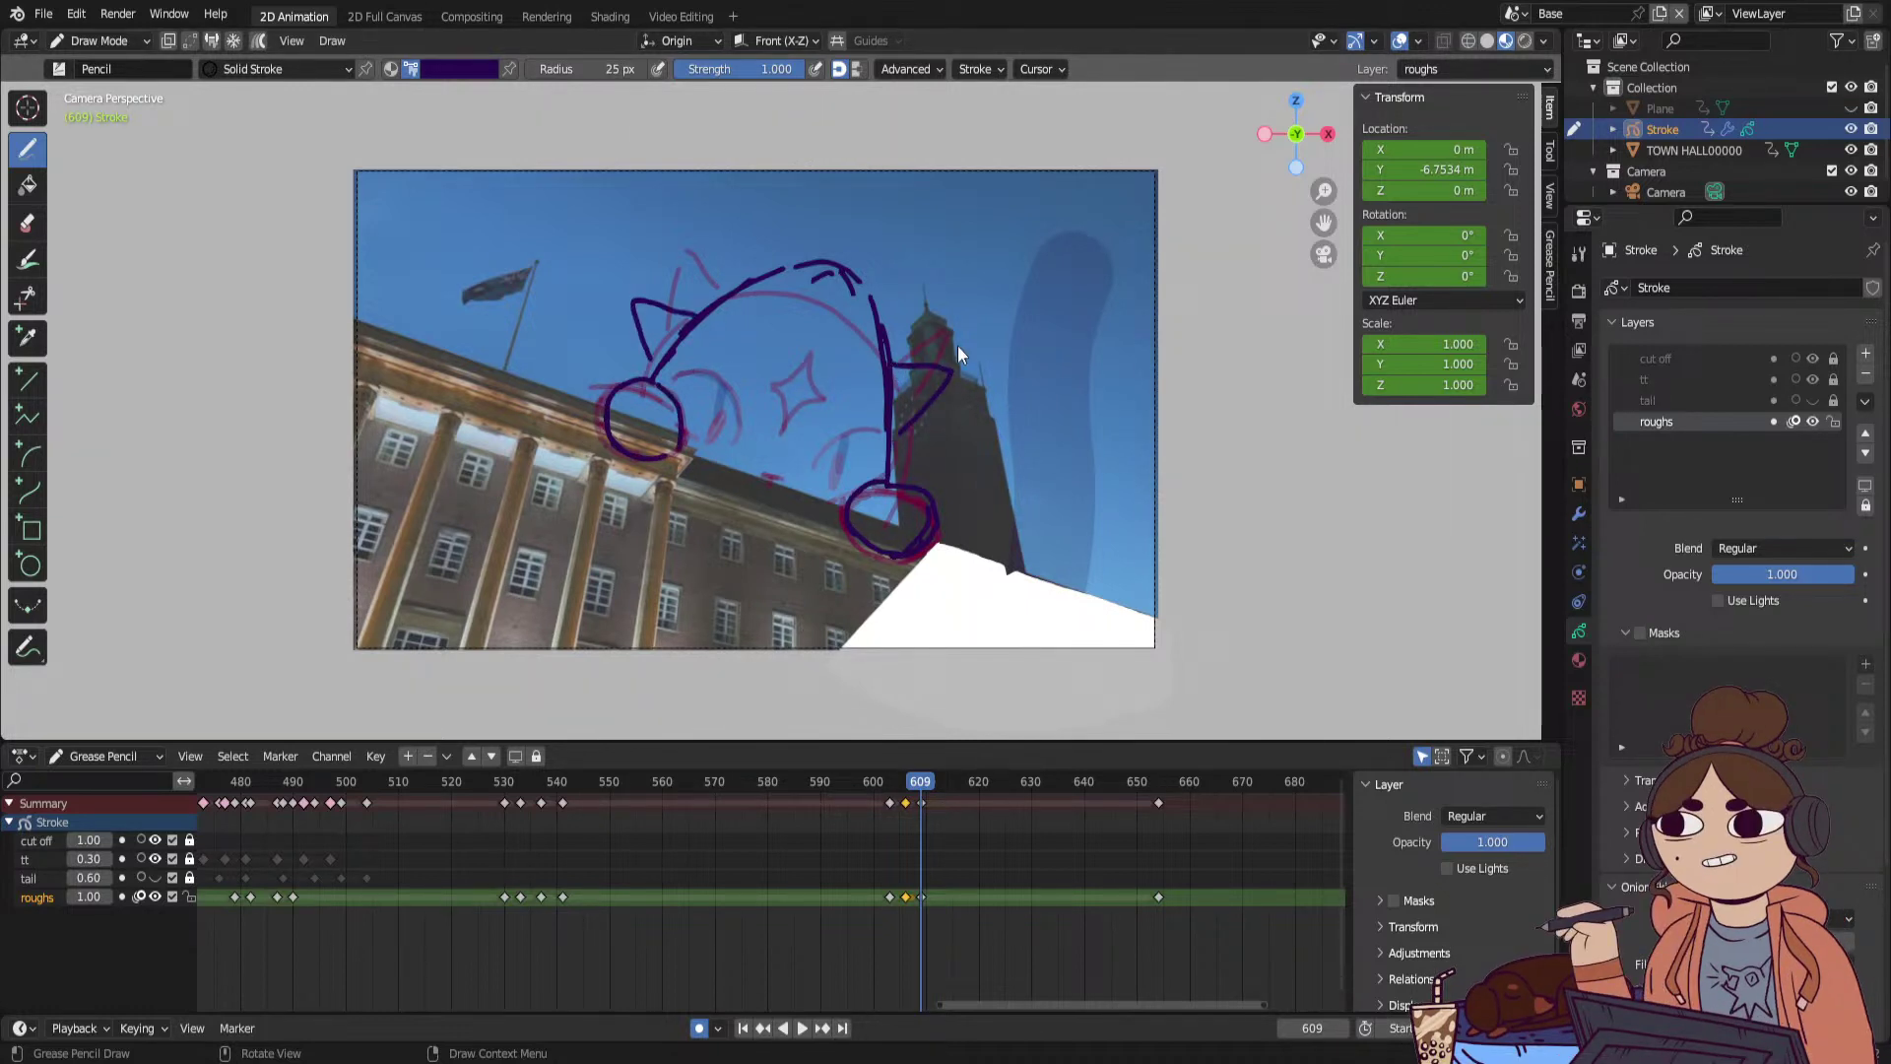
# Add three small curved fur marks to the turned head on frame 609 and play back the head turn.
pyautogui.moveTo(782, 361)
pyautogui.mouseDown()
pyautogui.moveTo(815, 378)
pyautogui.moveTo(833, 360)
pyautogui.mouseUp()
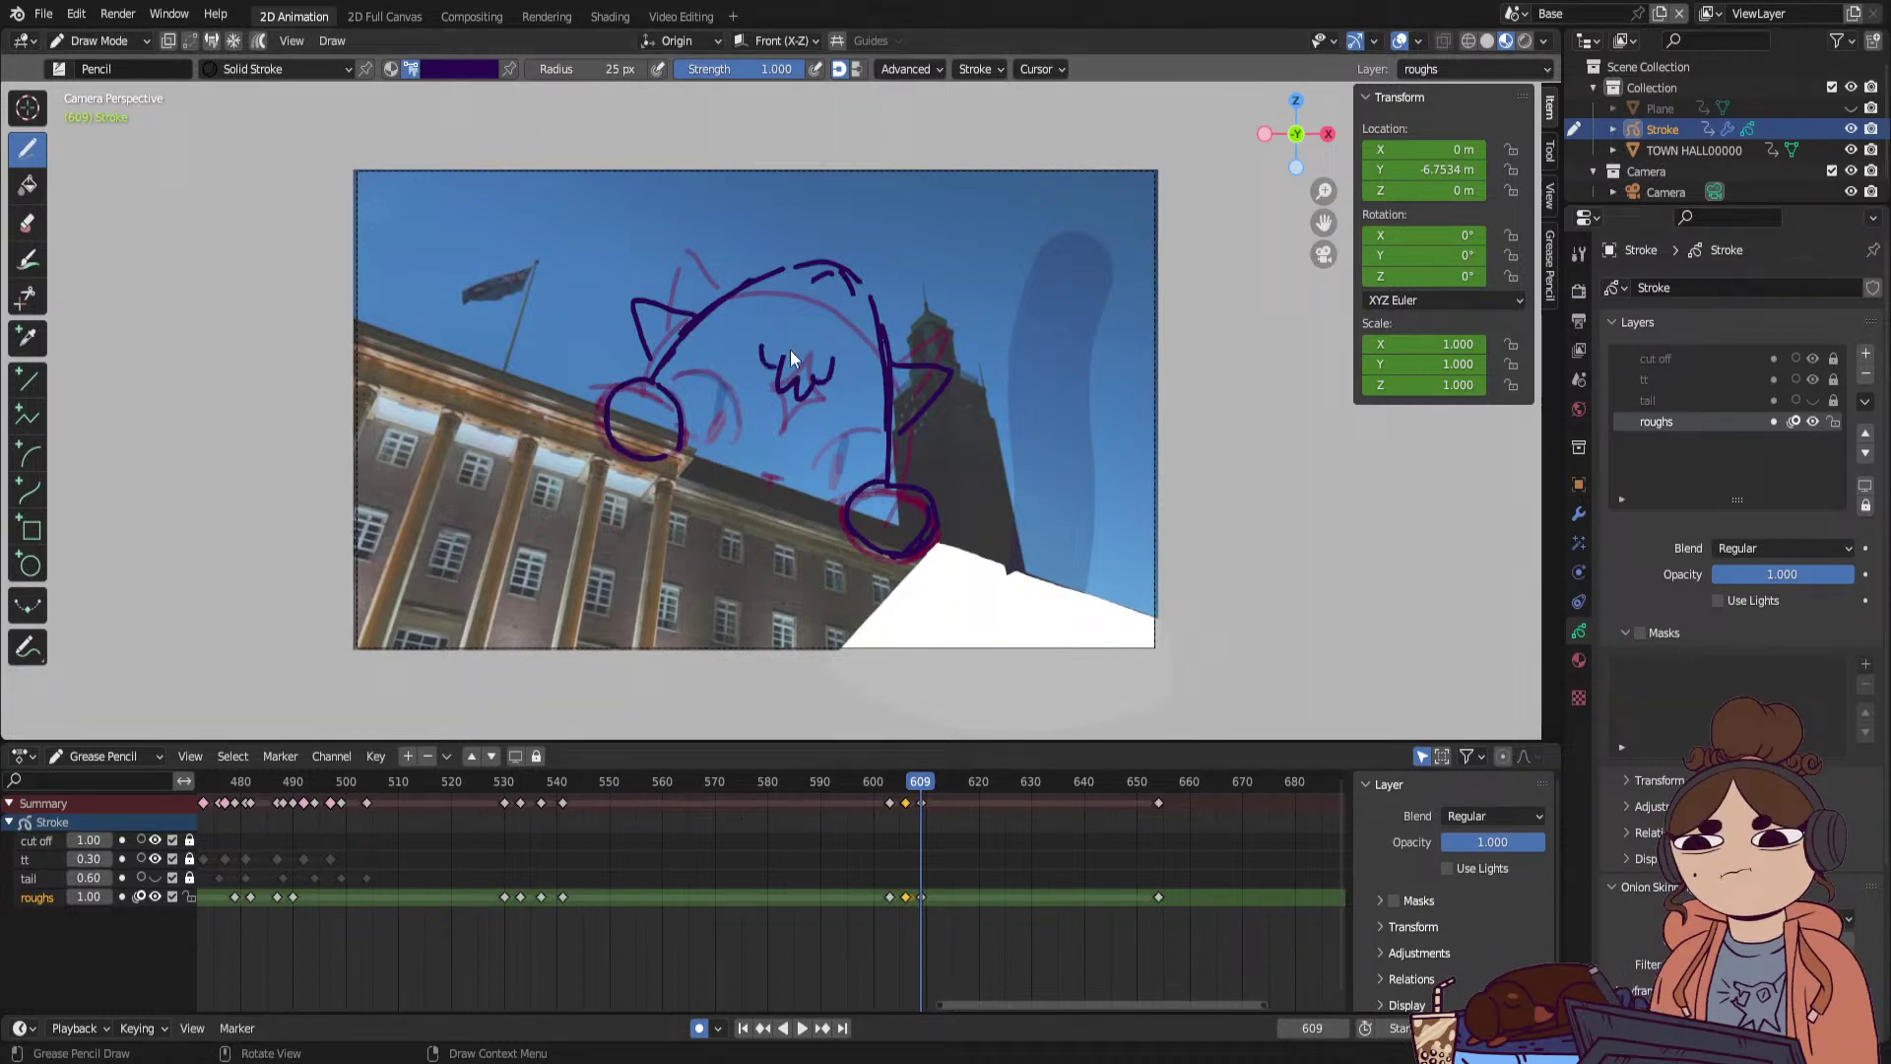
pyautogui.hotkey('ctrl', 'z')
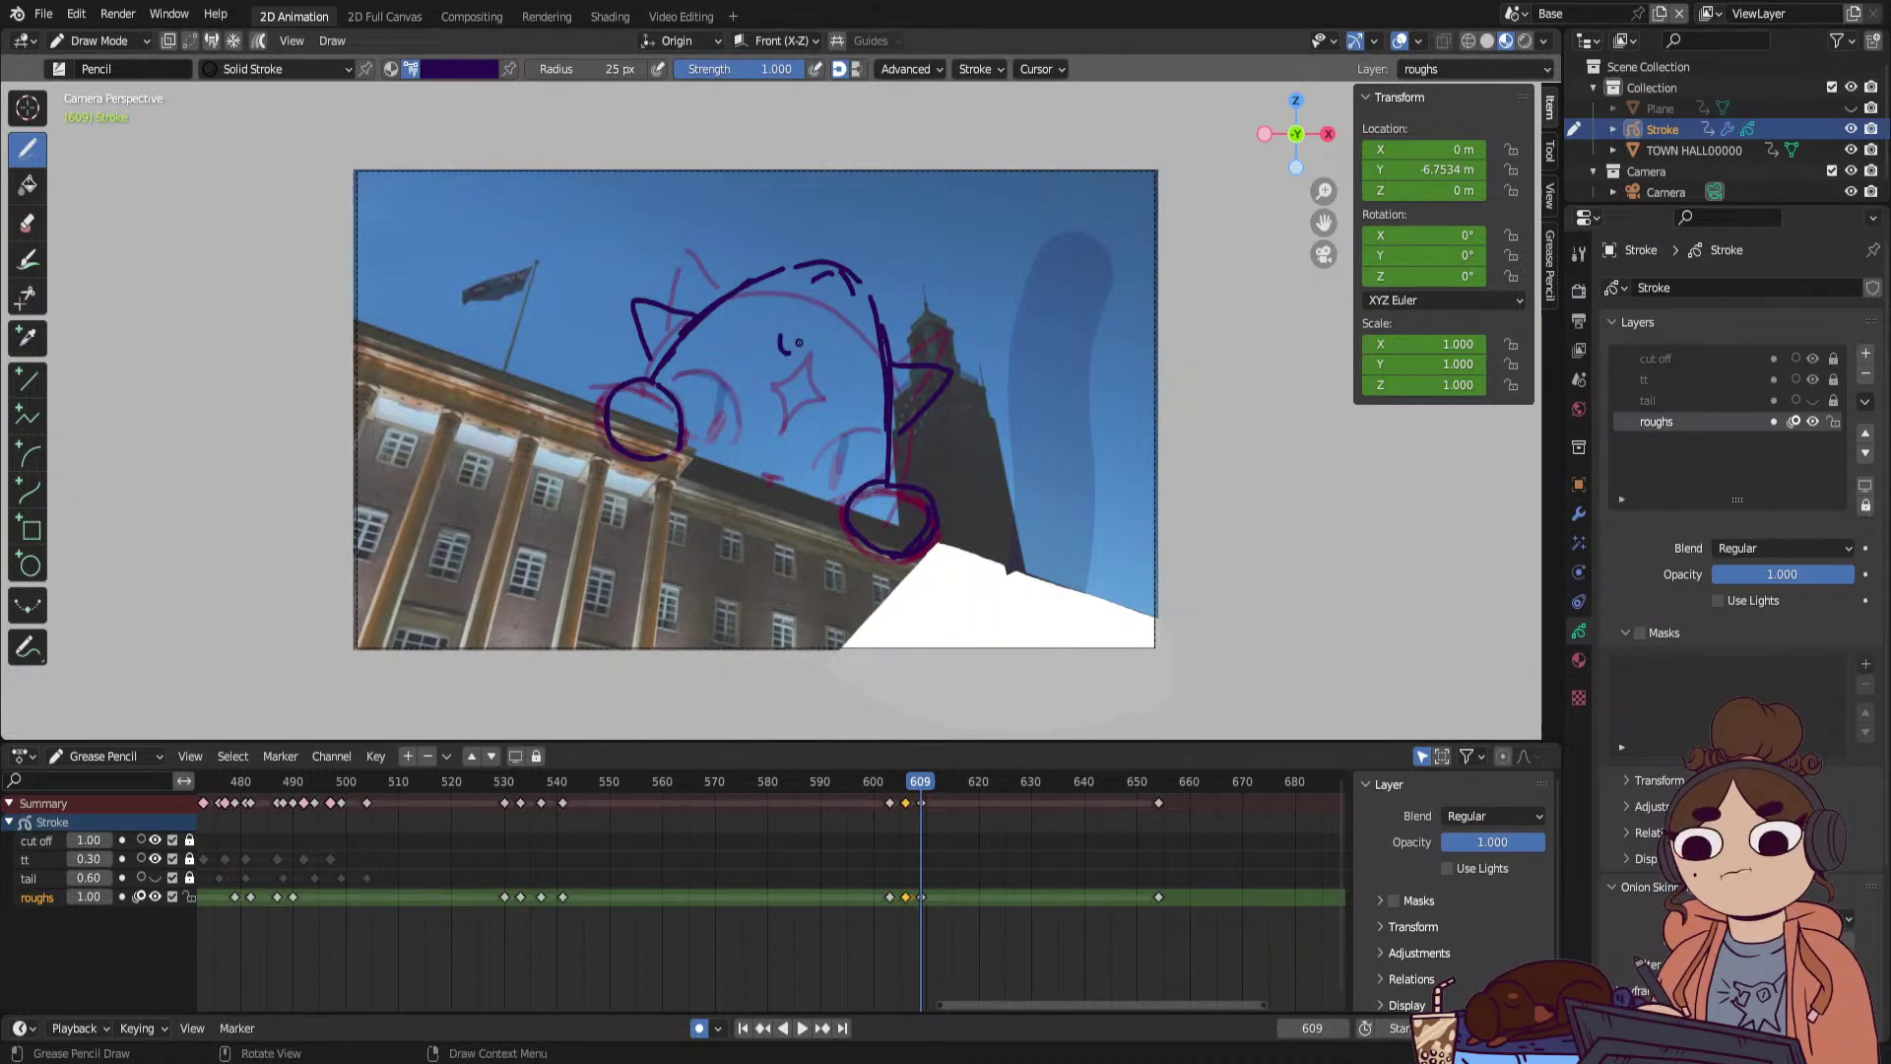
pyautogui.moveTo(799, 343); pyautogui.dragTo(803, 371)
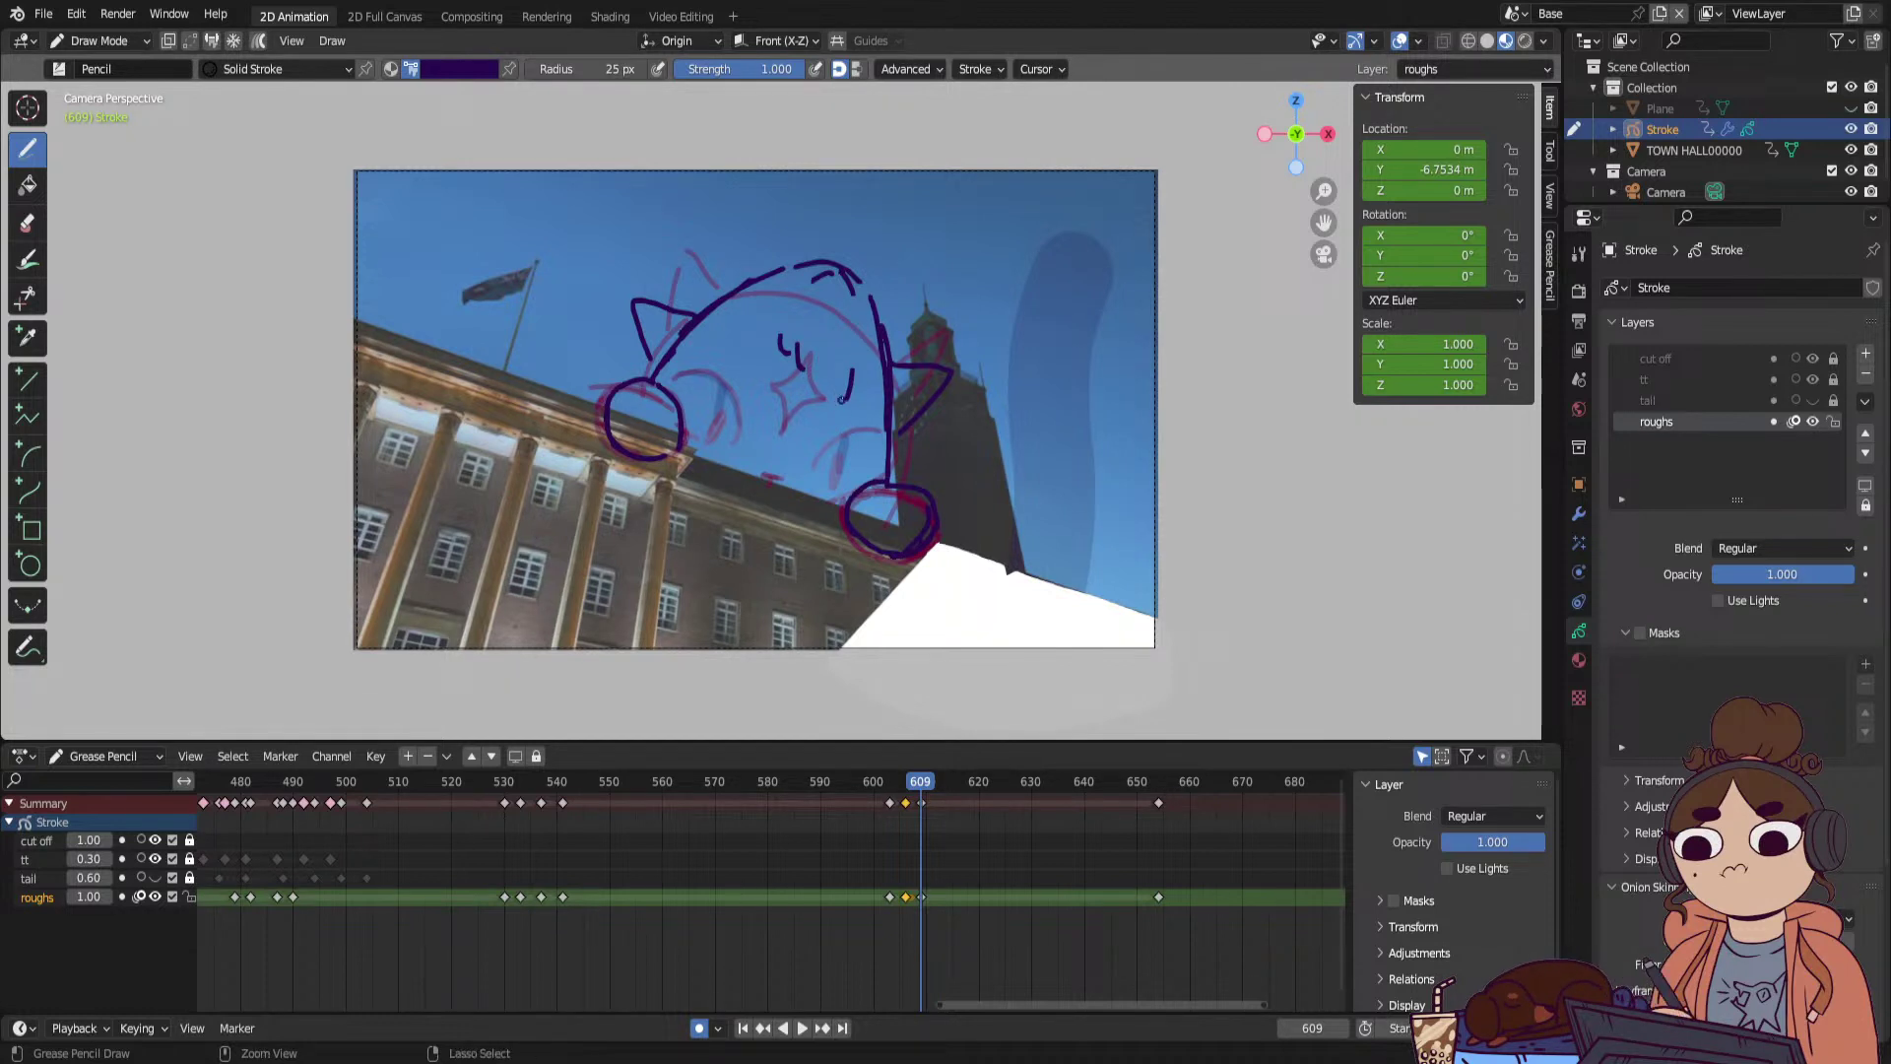
pyautogui.hotkey('ctrl', 'z')
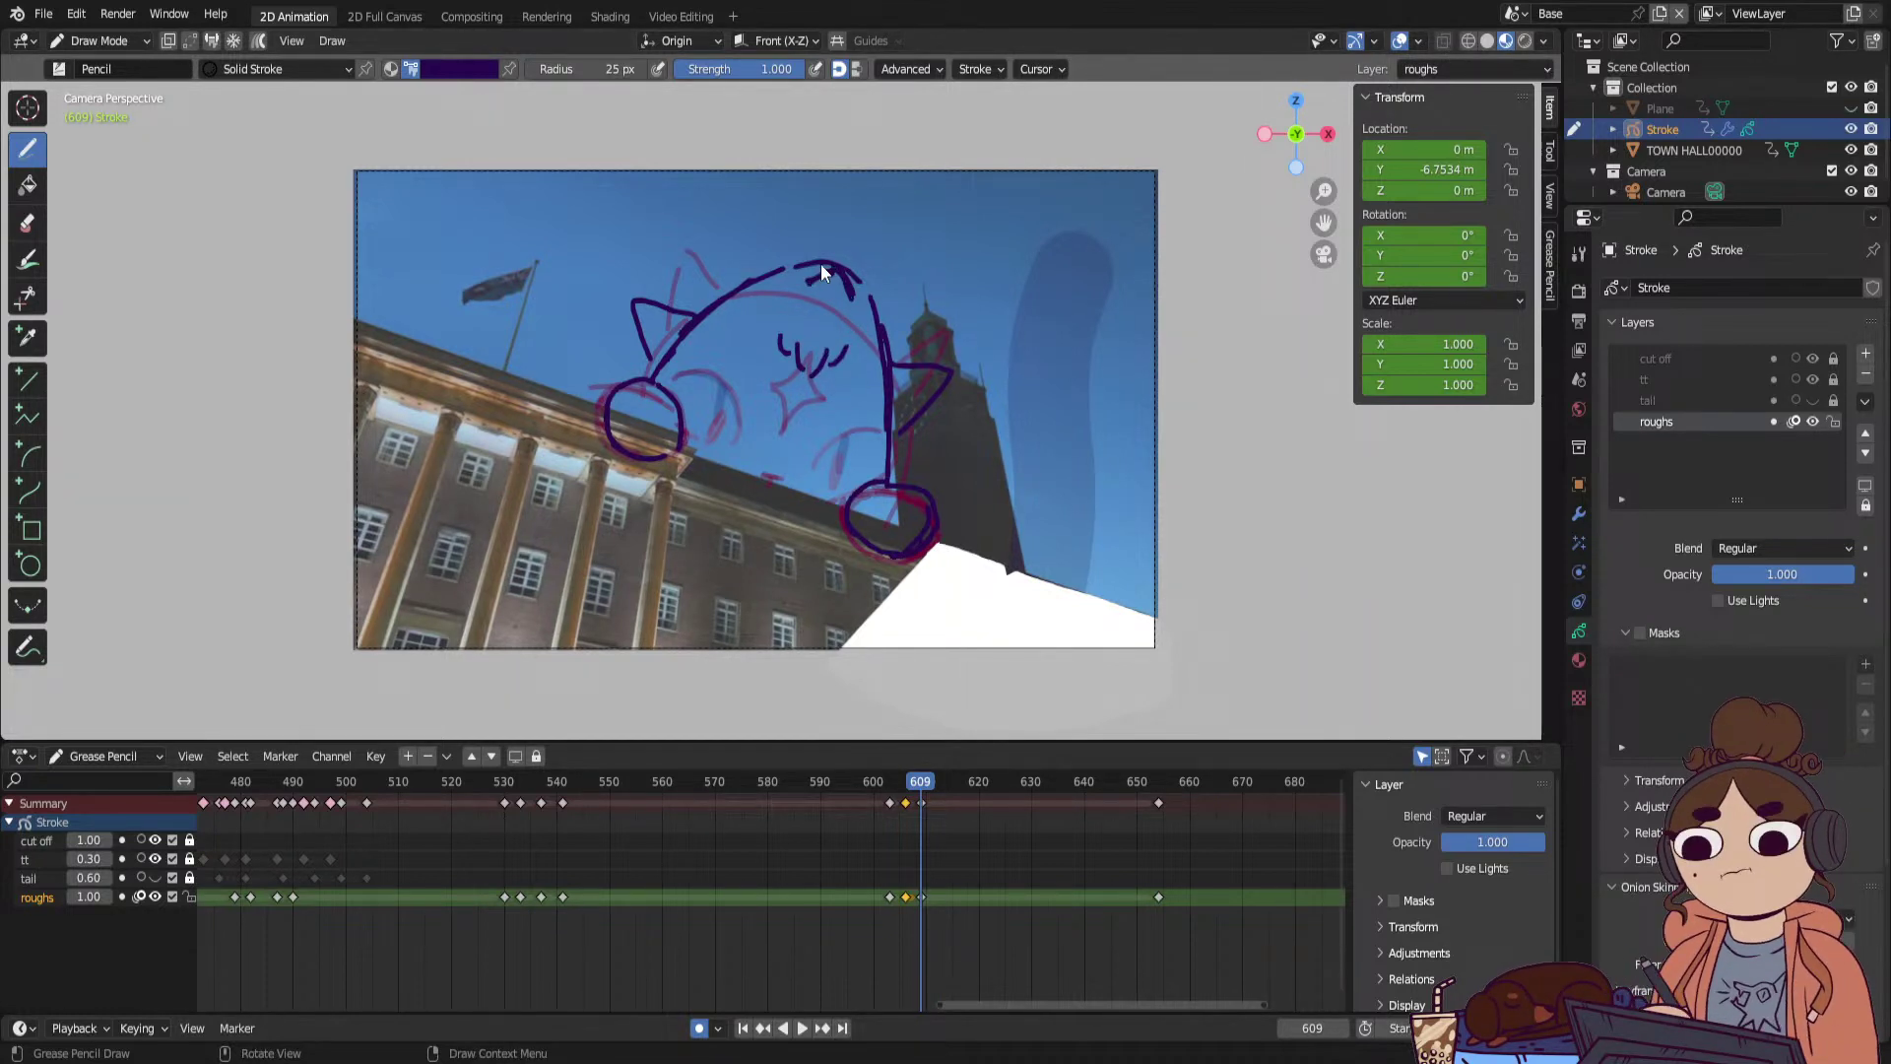
pyautogui.press('space')
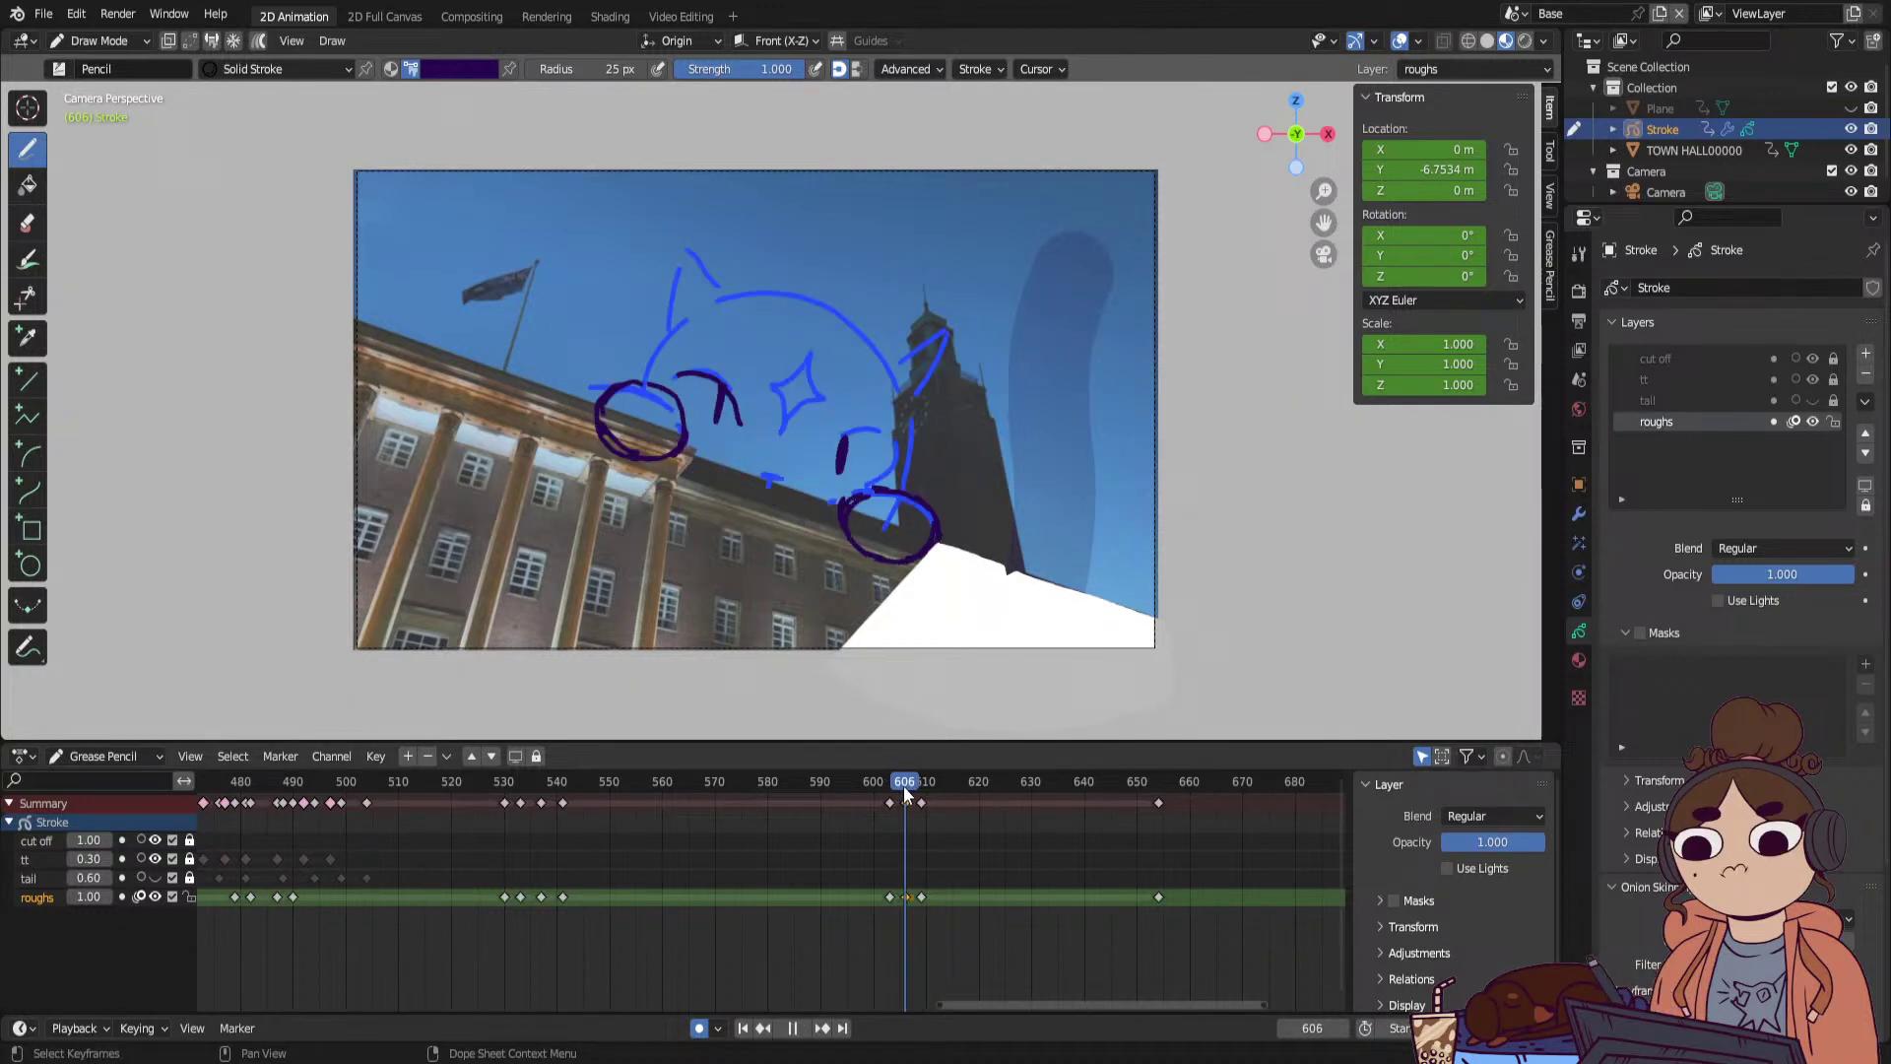
# Try closing the cat's eye outlines and redrawing the left ear on frame 606, checking the head turn in playback.
pyautogui.moveTo(912, 794); pyautogui.dragTo(905, 789)
pyautogui.press('space')
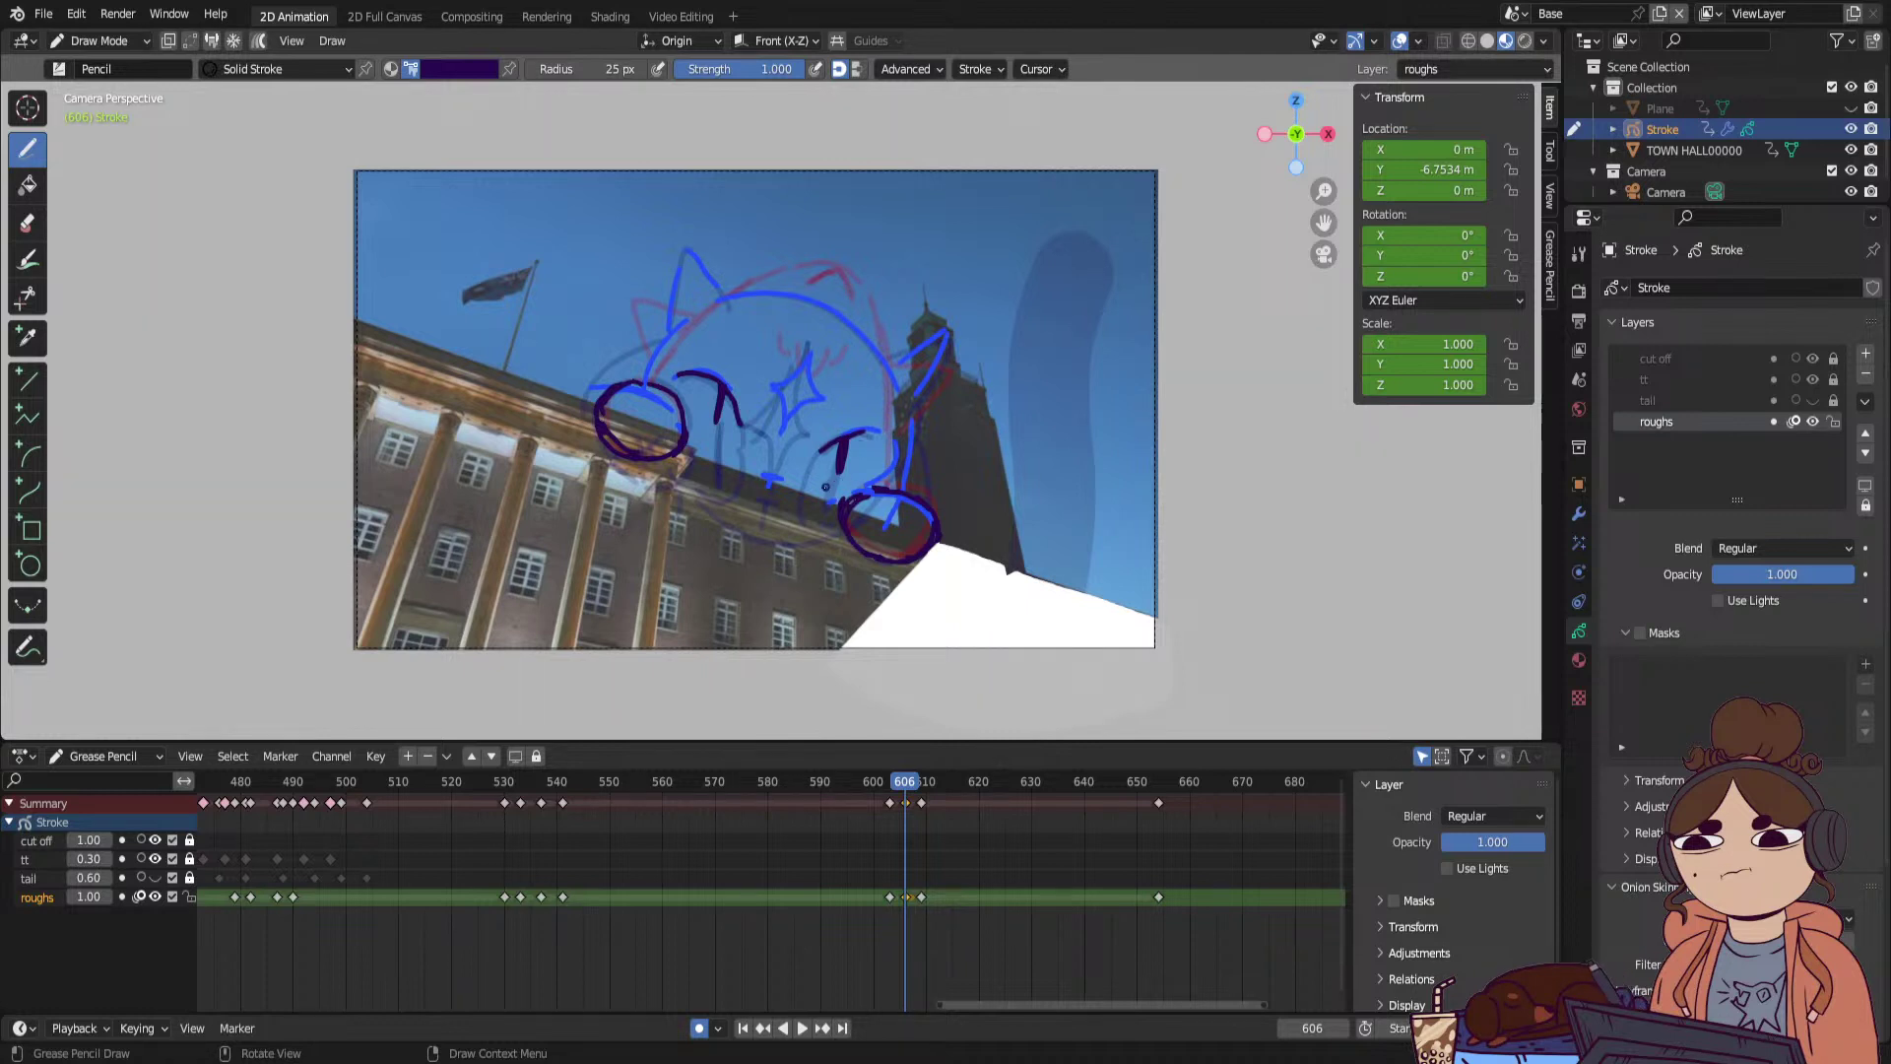
pyautogui.moveTo(878, 472); pyautogui.dragTo(883, 439)
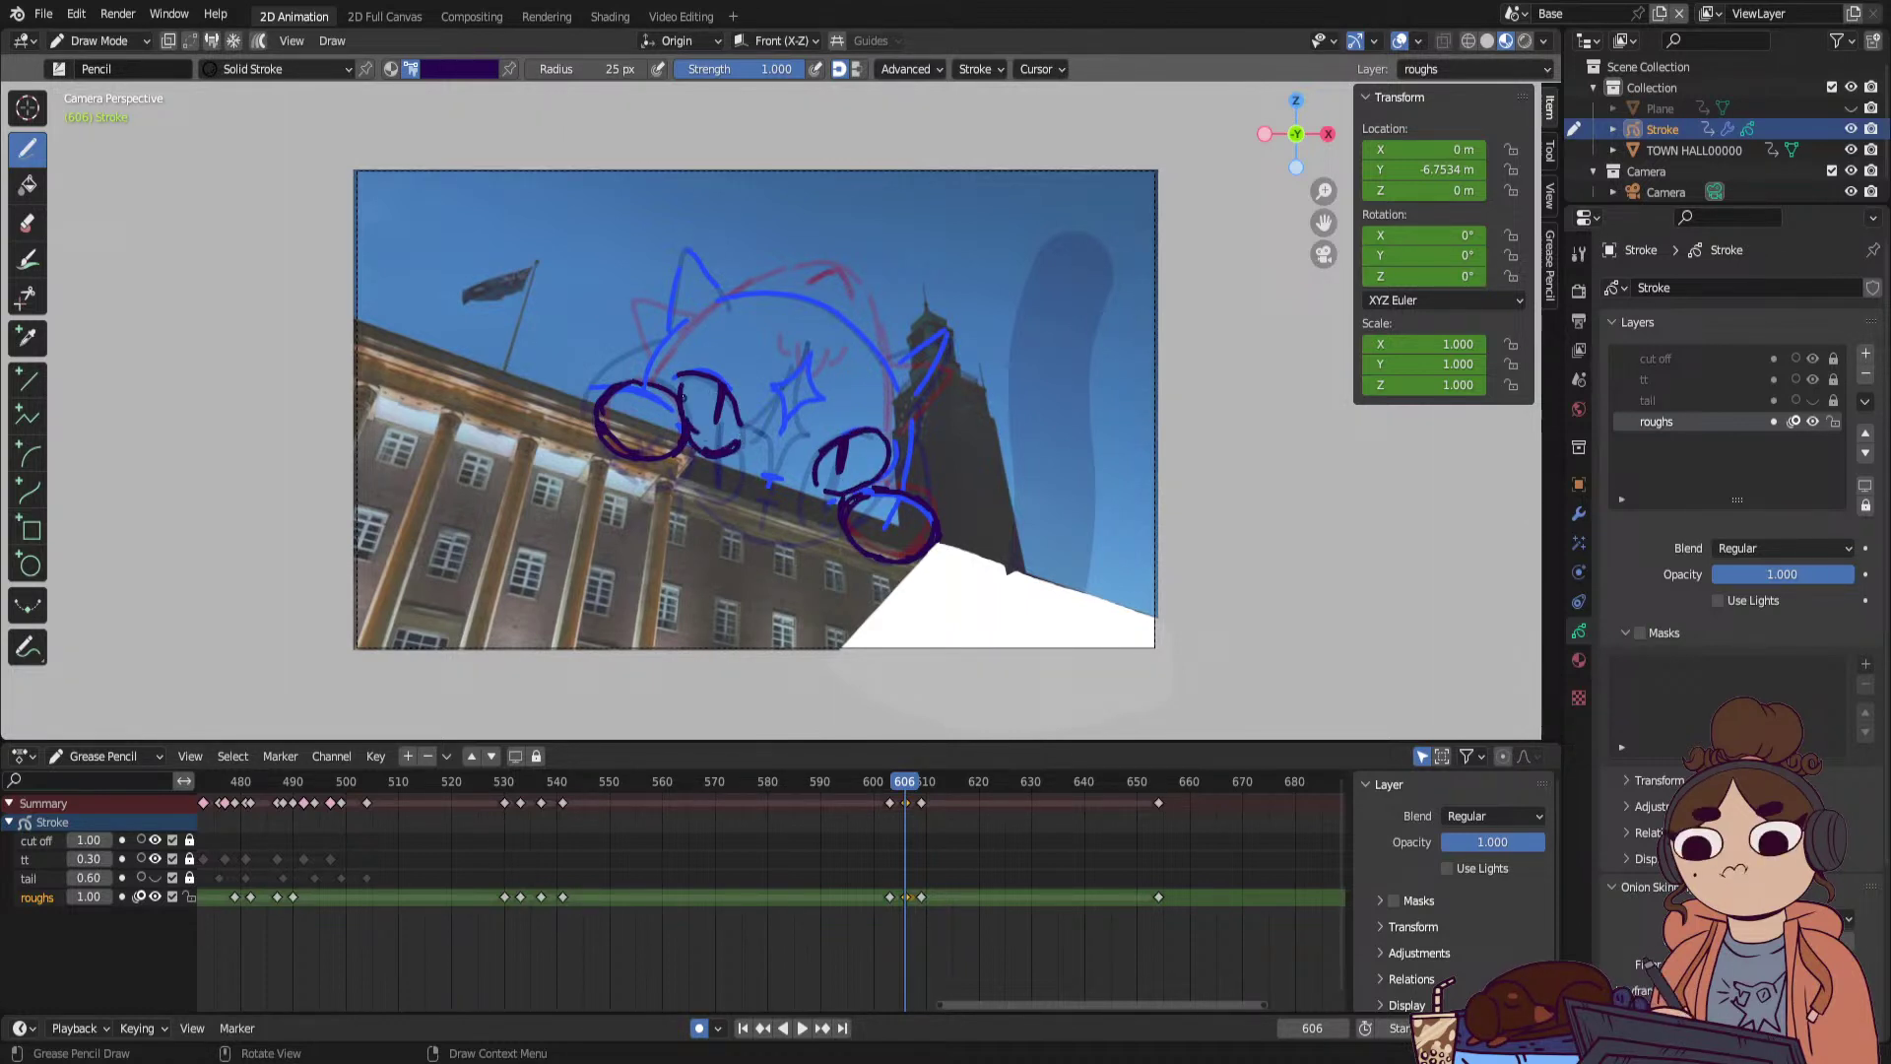
pyautogui.moveTo(845, 451); pyautogui.dragTo(838, 490)
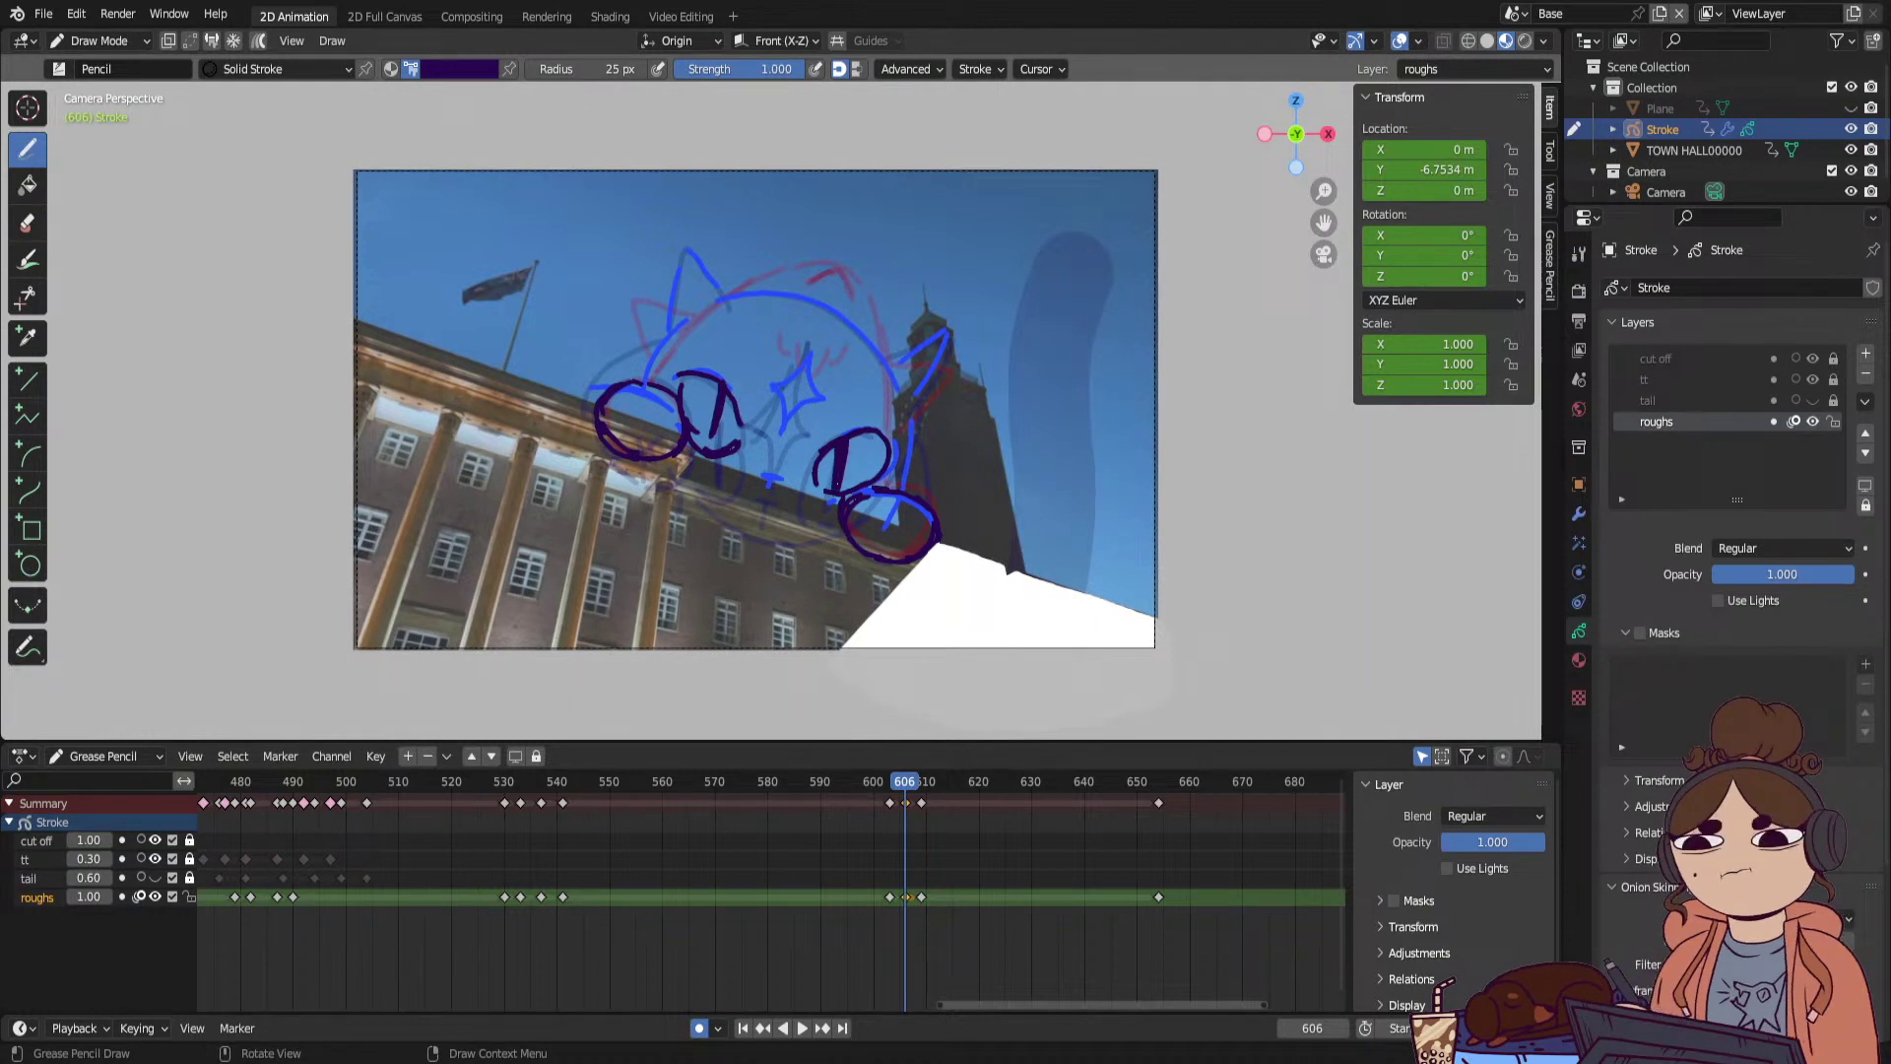
pyautogui.press('space')
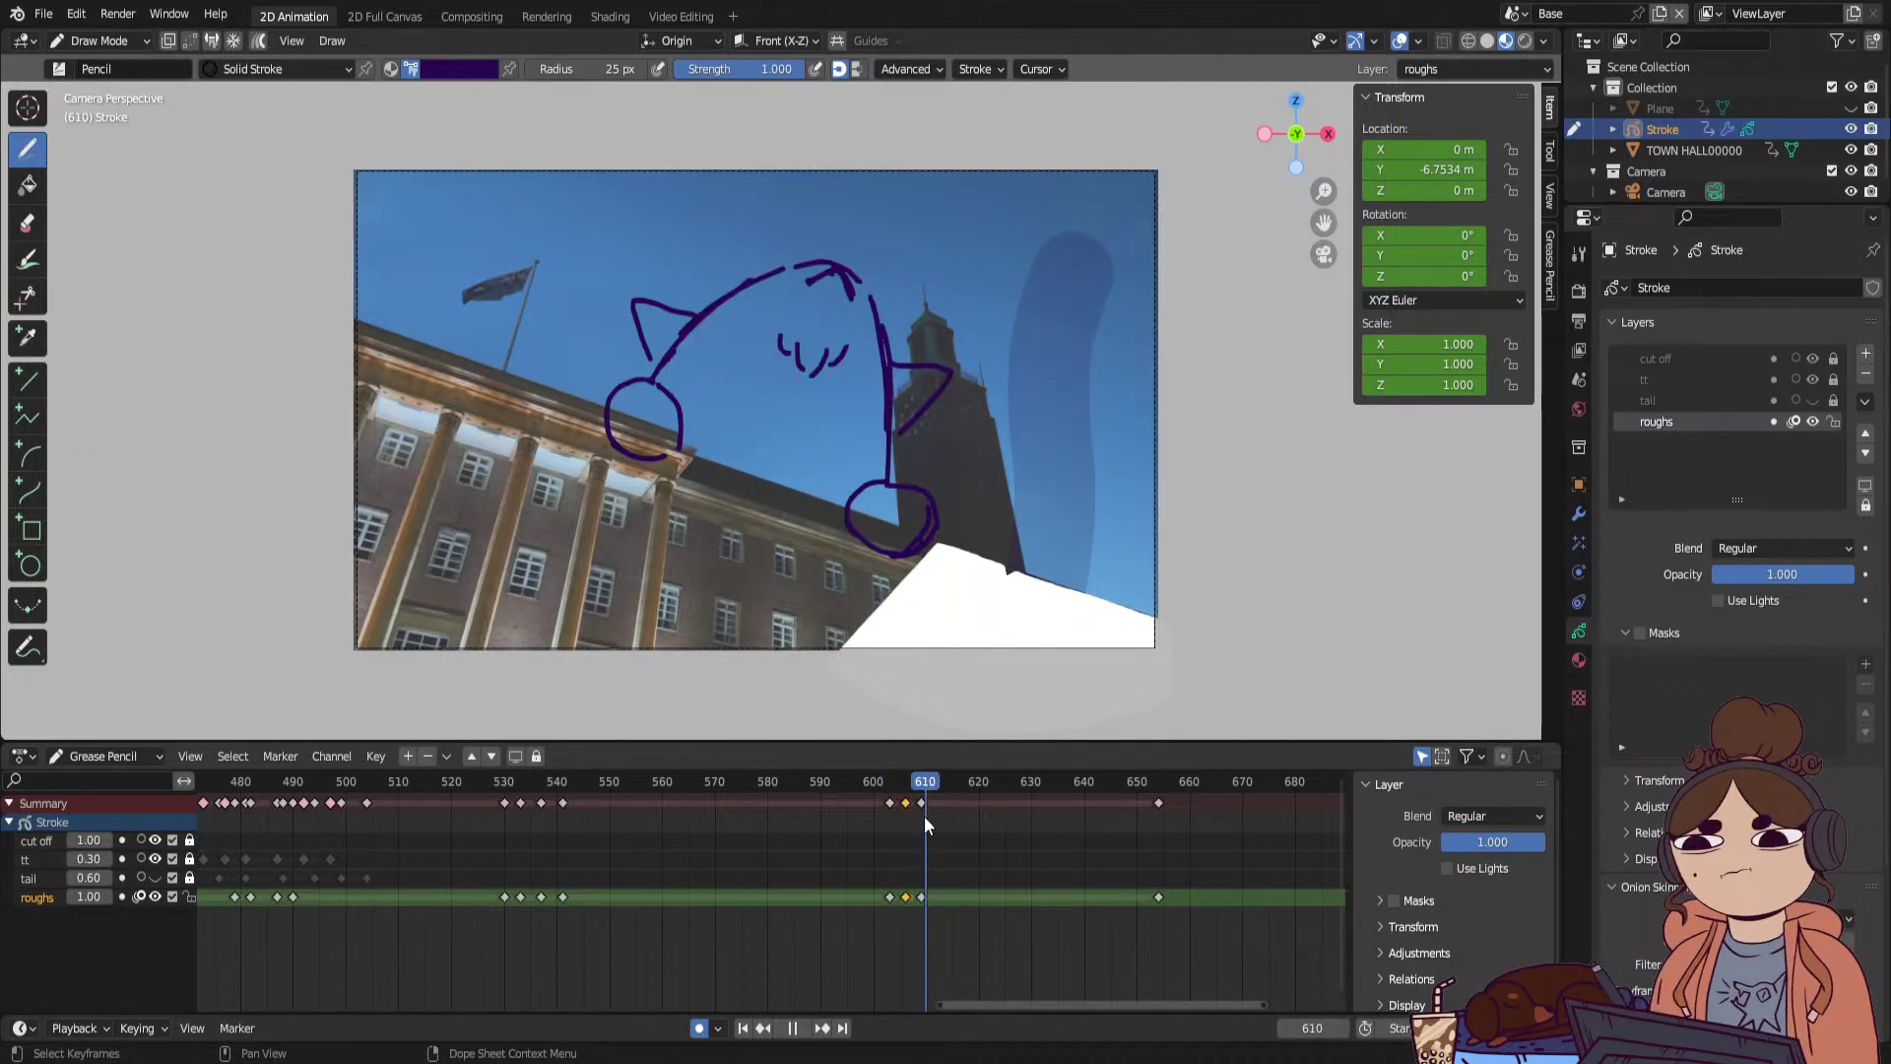
pyautogui.press('space')
pyautogui.moveTo(910, 792)
pyautogui.mouseDown()
pyautogui.moveTo(872, 807)
pyautogui.moveTo(905, 809)
pyautogui.mouseUp()
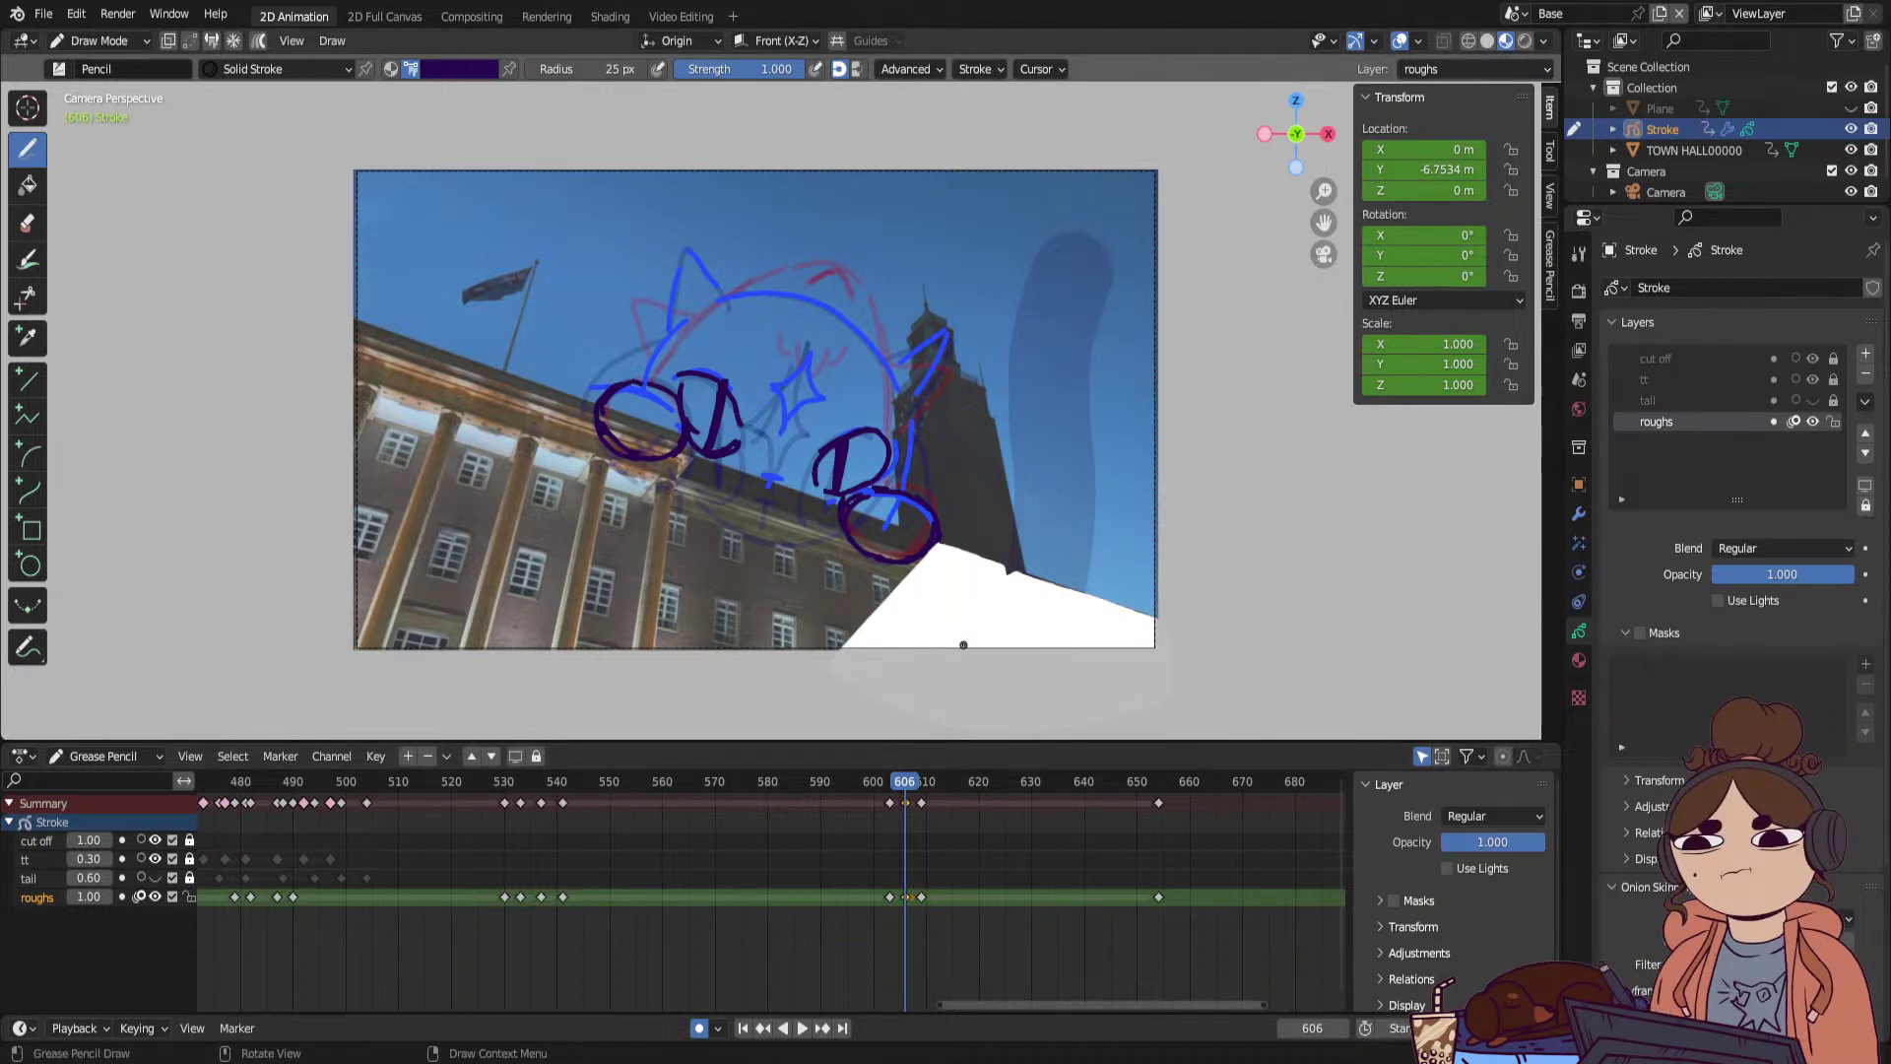
pyautogui.moveTo(654, 356); pyautogui.dragTo(642, 290)
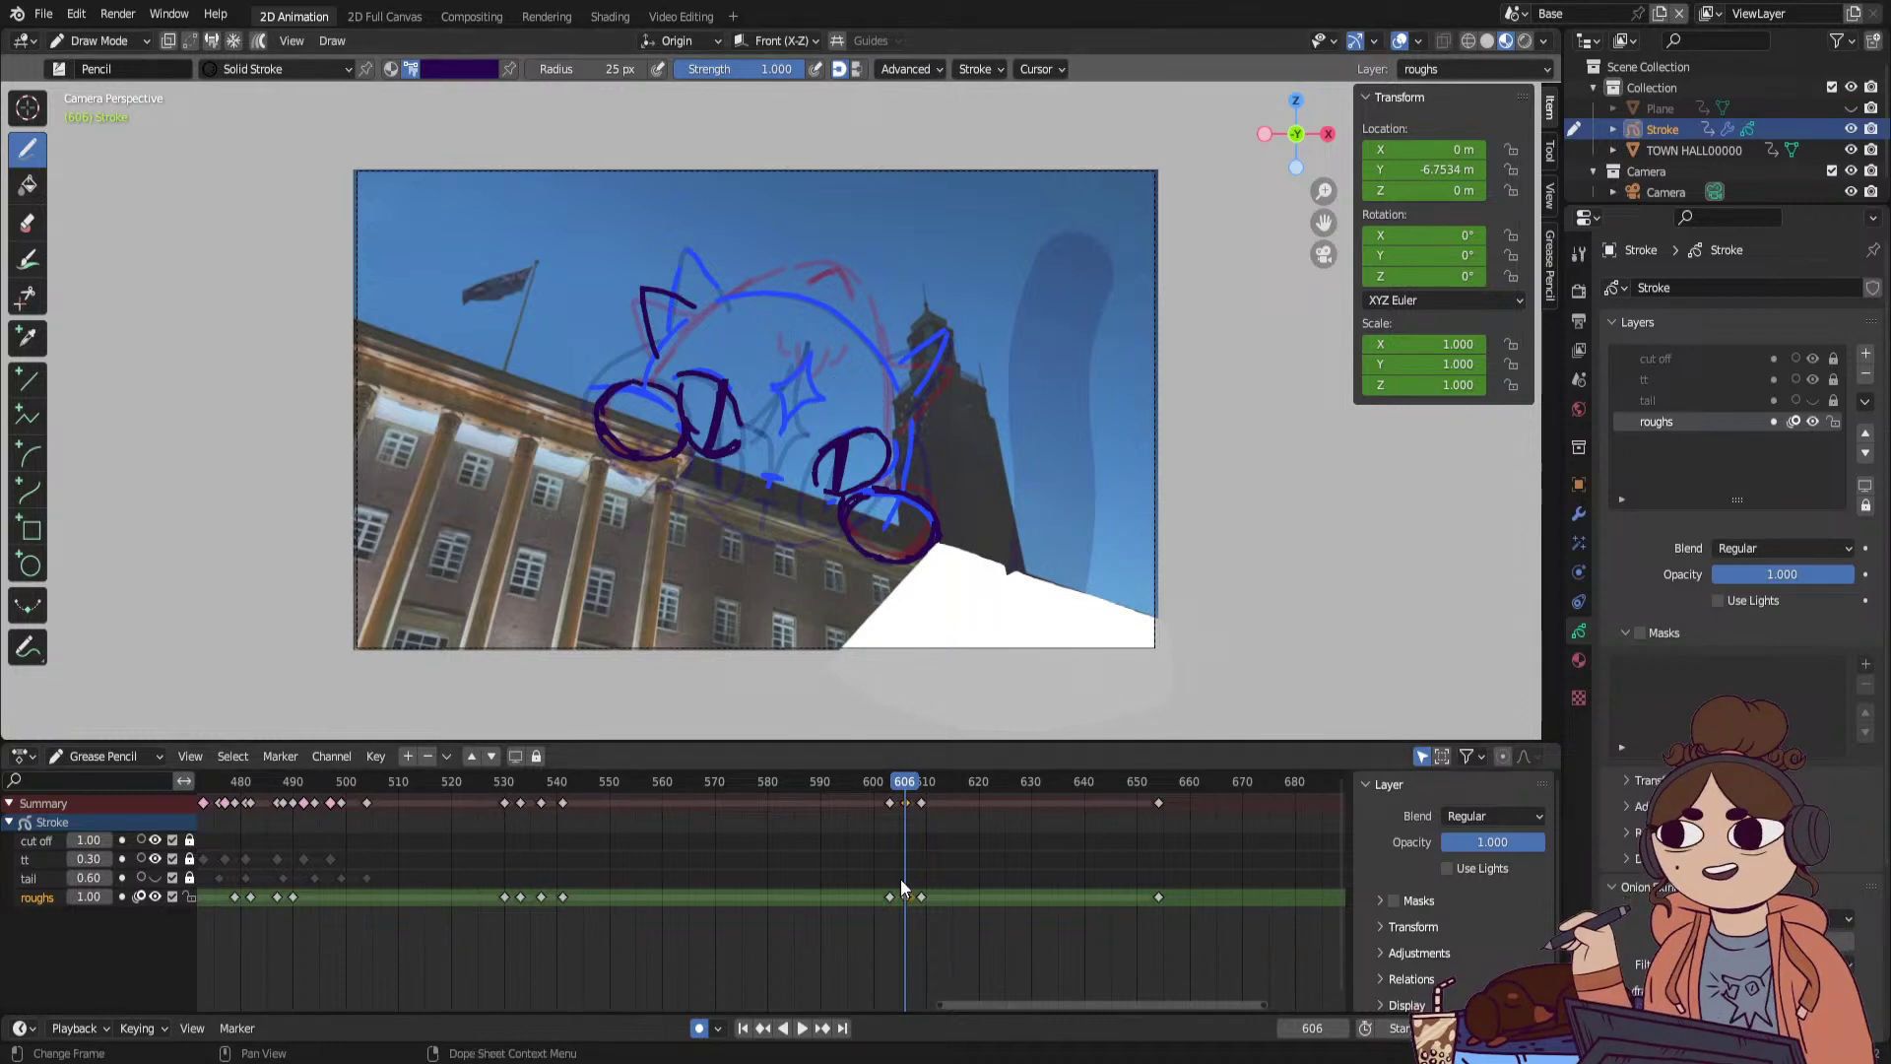
# Replace the roughs keyframe at frame 606 with a blank one and sketch jagged, smeared ears on both sides of the head.
pyautogui.press('Delete')
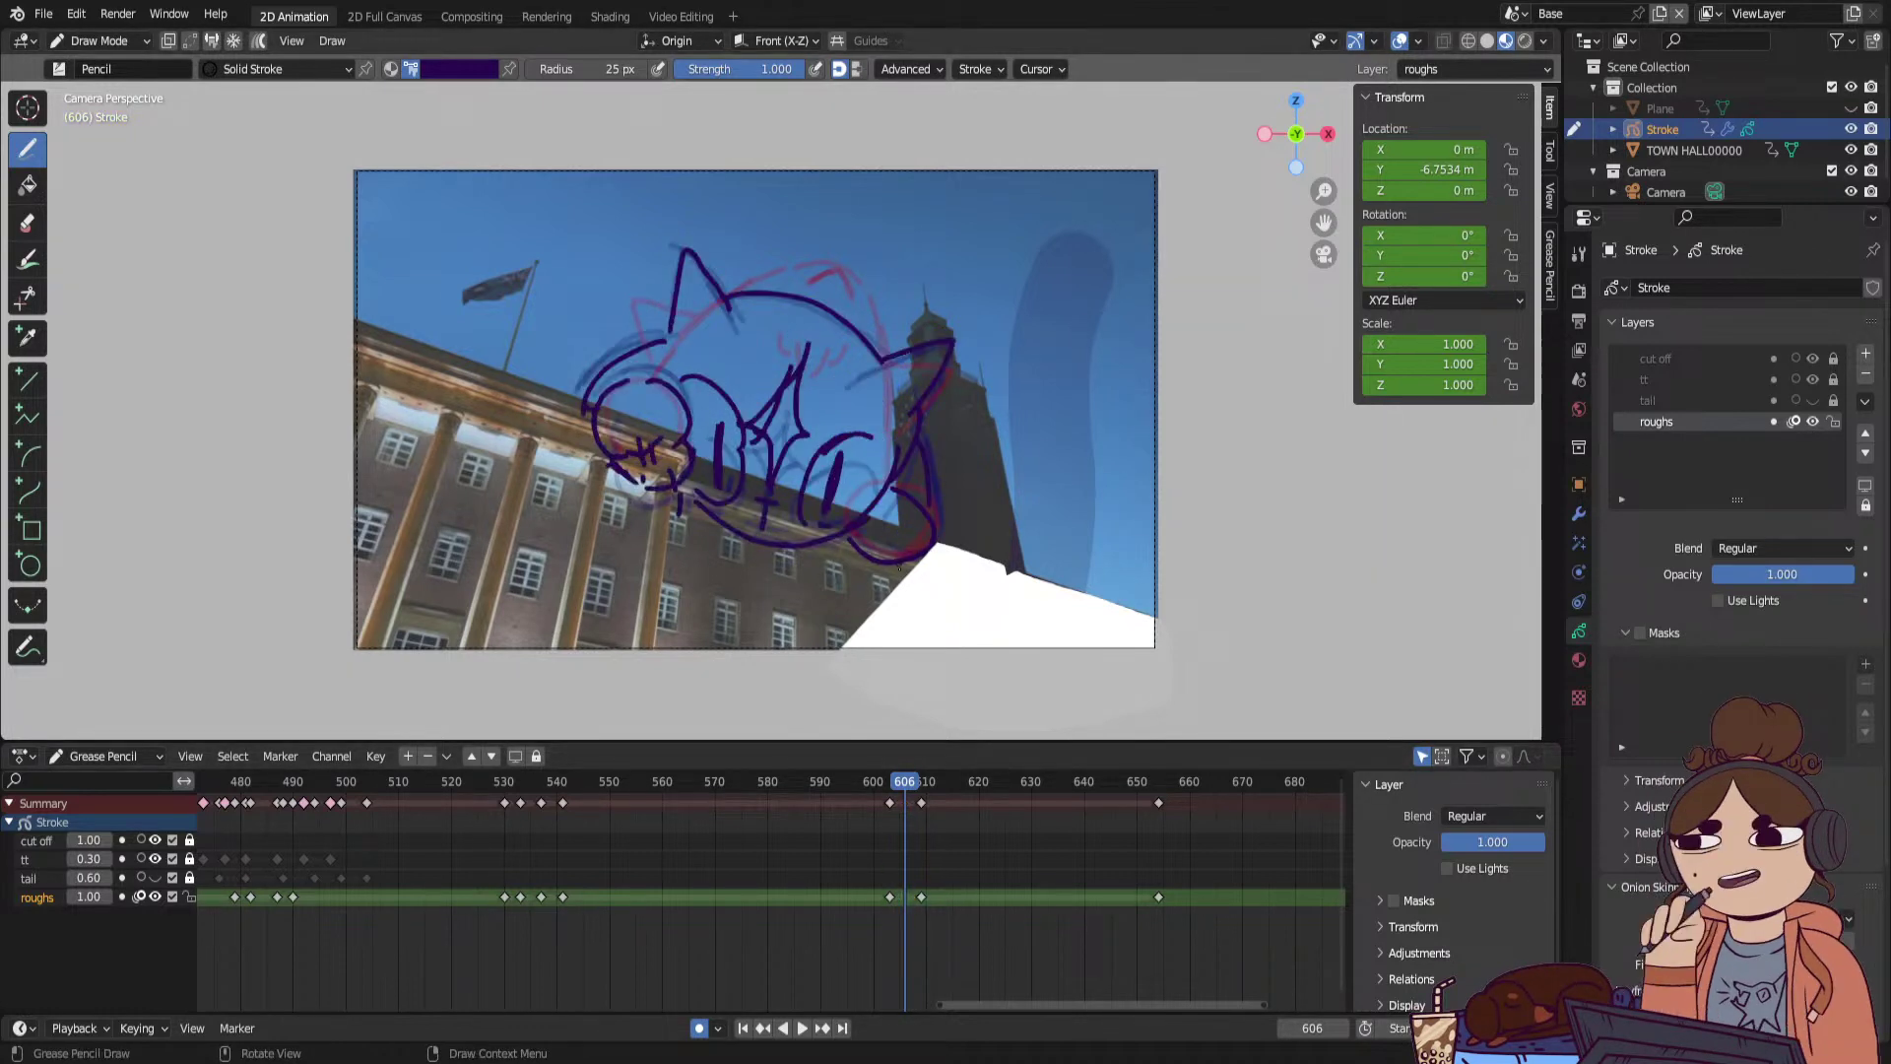
pyautogui.press('i')
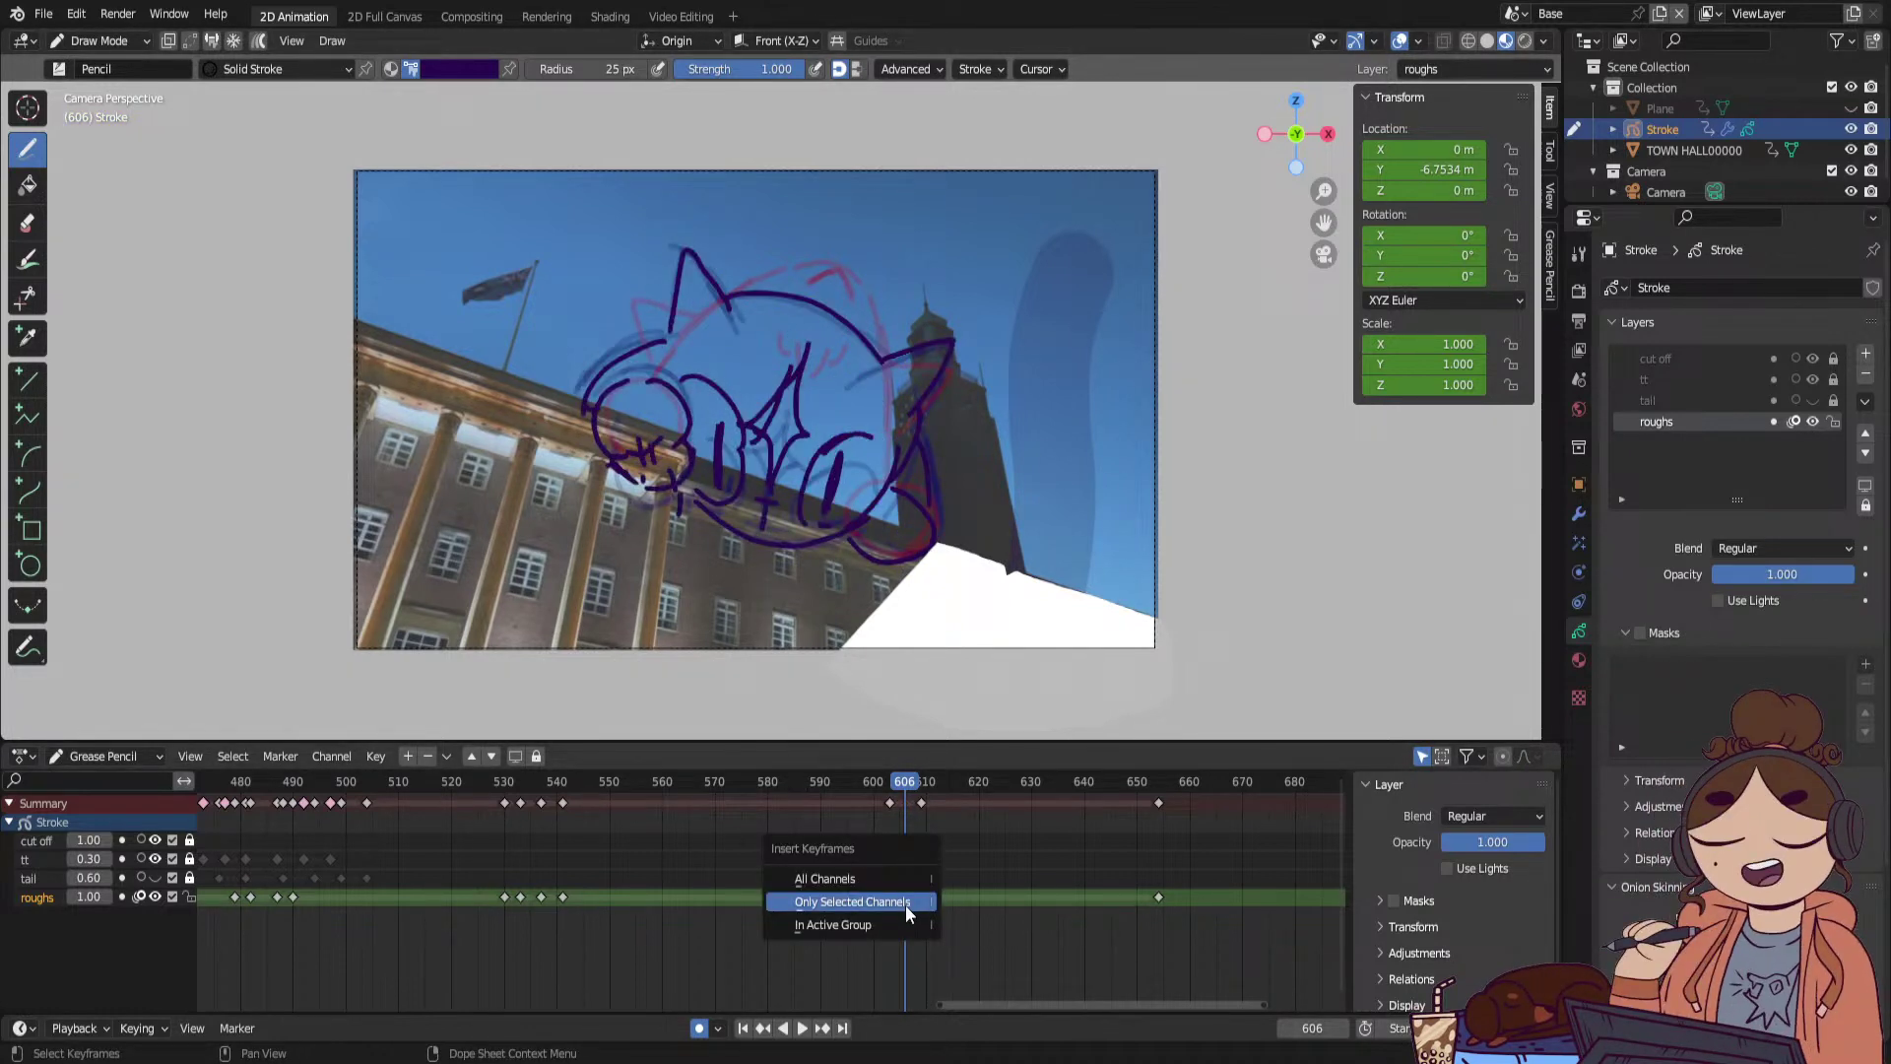
pyautogui.click(906, 903)
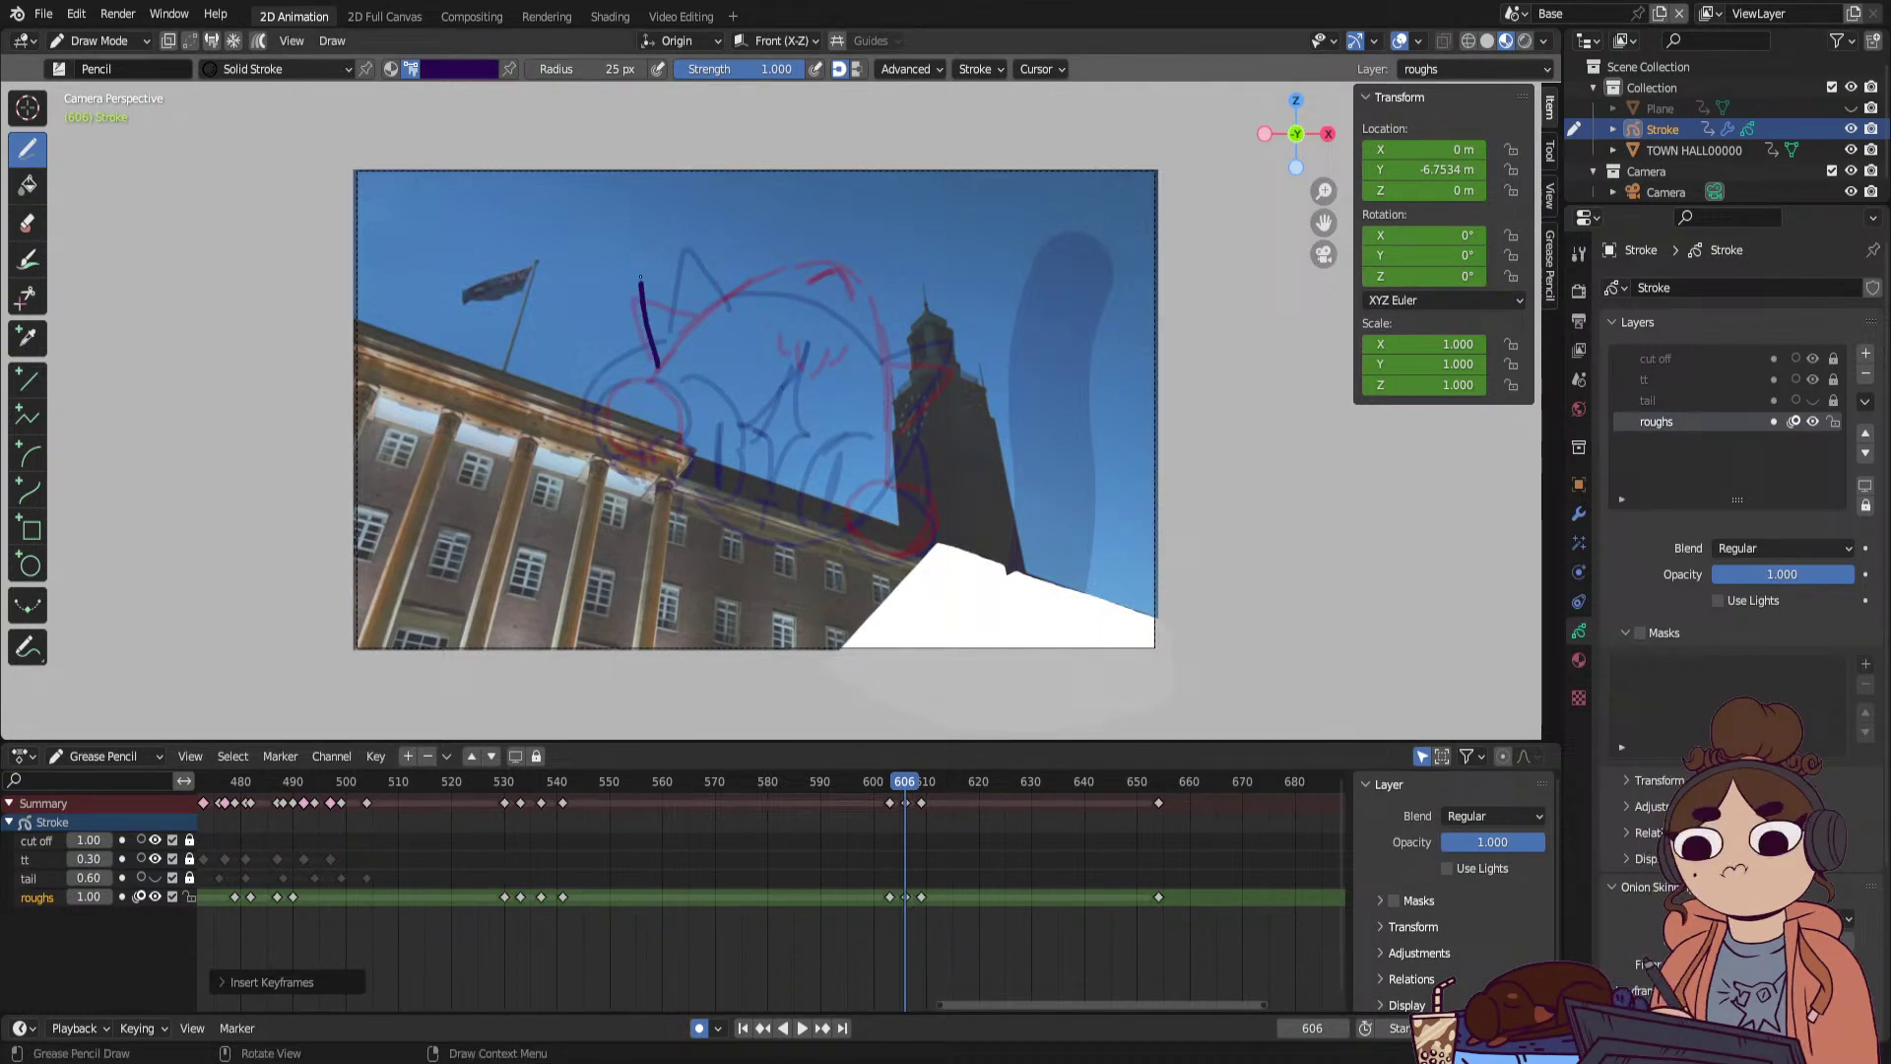
pyautogui.moveTo(640, 280)
pyautogui.mouseDown()
pyautogui.moveTo(668, 250)
pyautogui.moveTo(718, 289)
pyautogui.mouseUp()
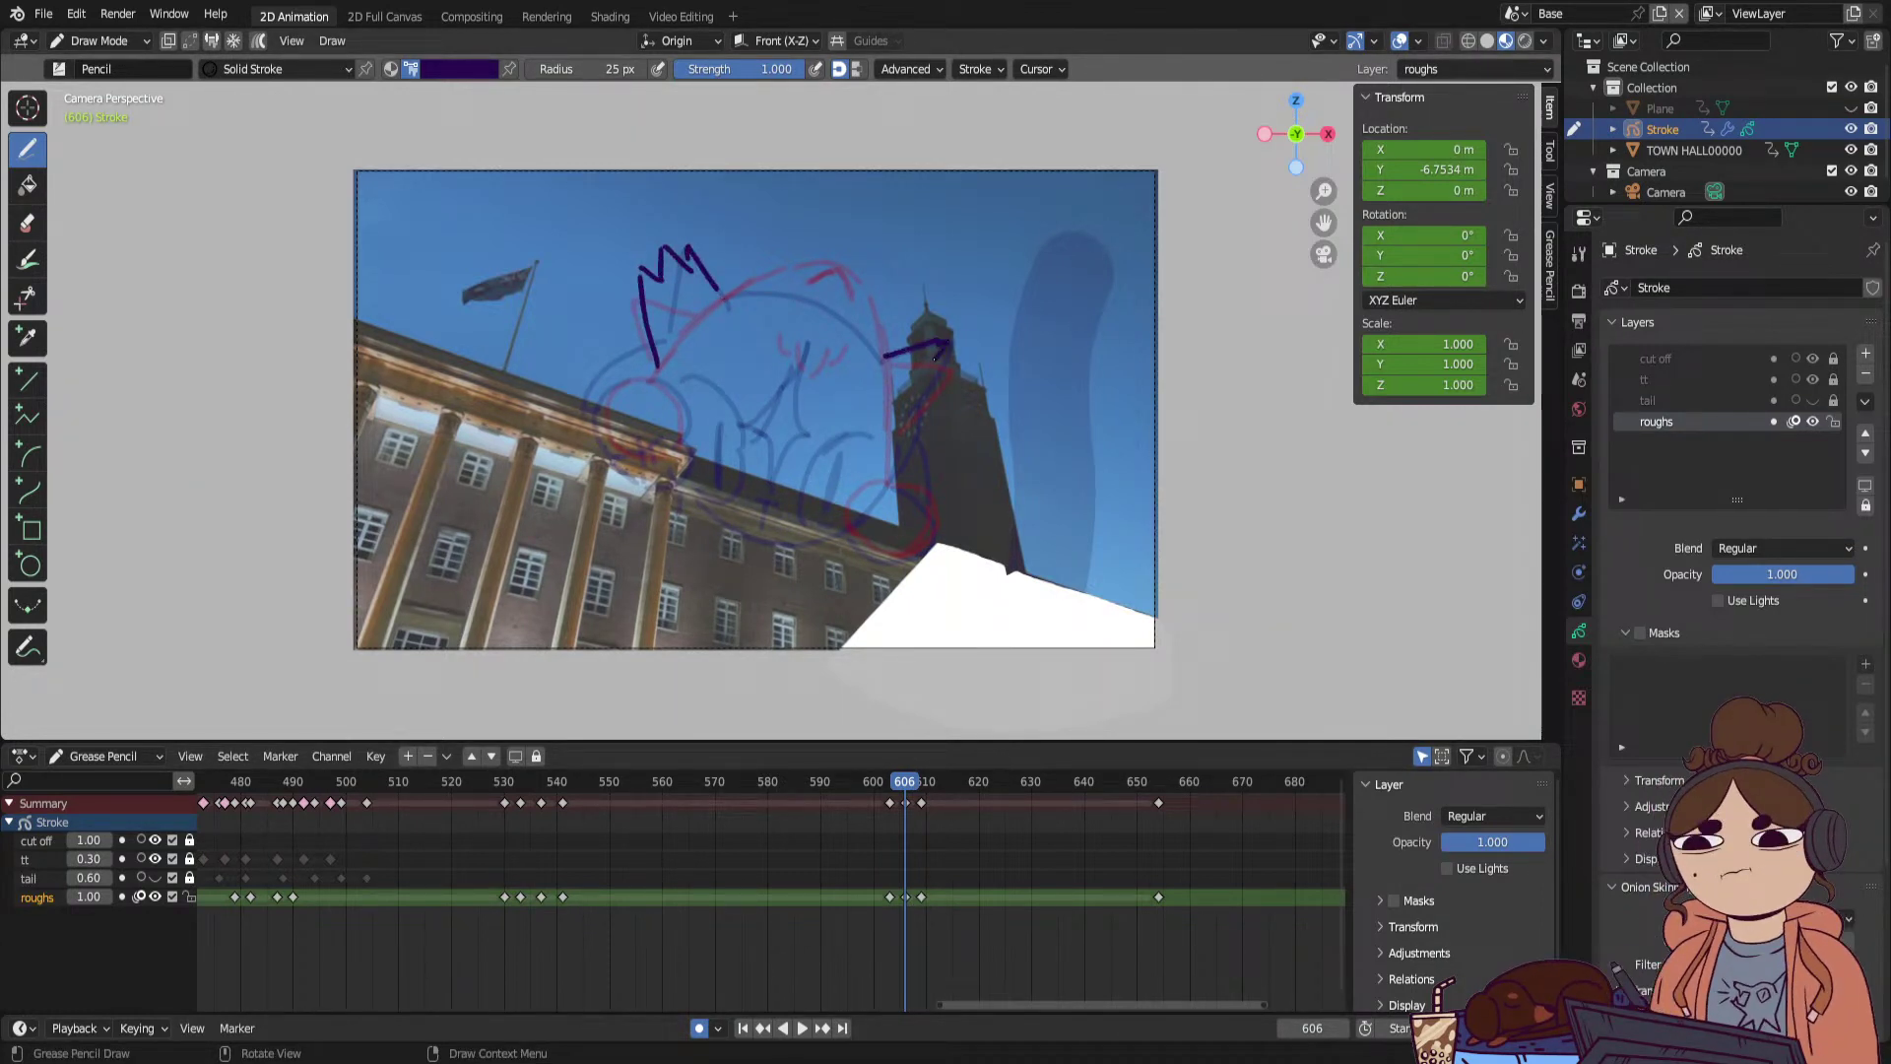
pyautogui.moveTo(934, 358); pyautogui.dragTo(968, 359)
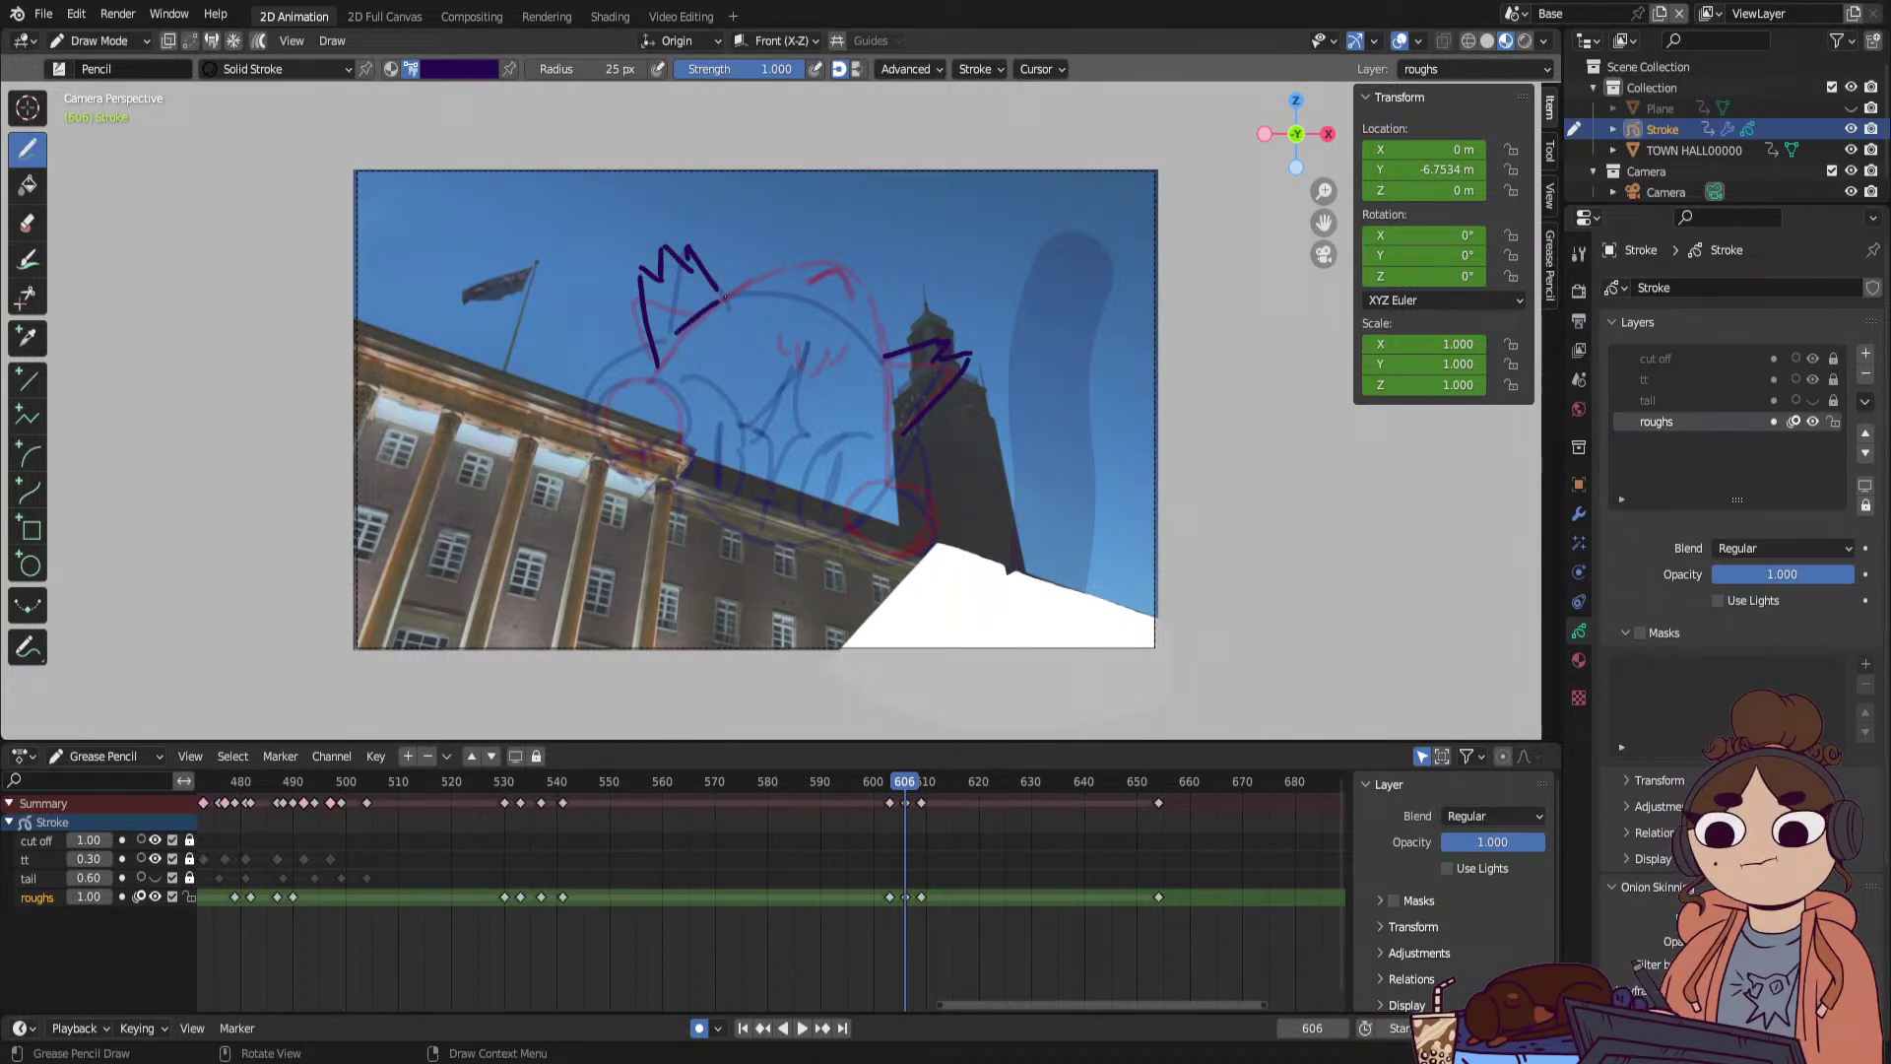
# Draw the in-between head on frame 606 with a domed outline, narrow eyes at its rim, short fur marks and two round paws.
pyautogui.moveTo(677, 333)
pyautogui.mouseDown()
pyautogui.moveTo(802, 260)
pyautogui.moveTo(890, 380)
pyautogui.mouseUp()
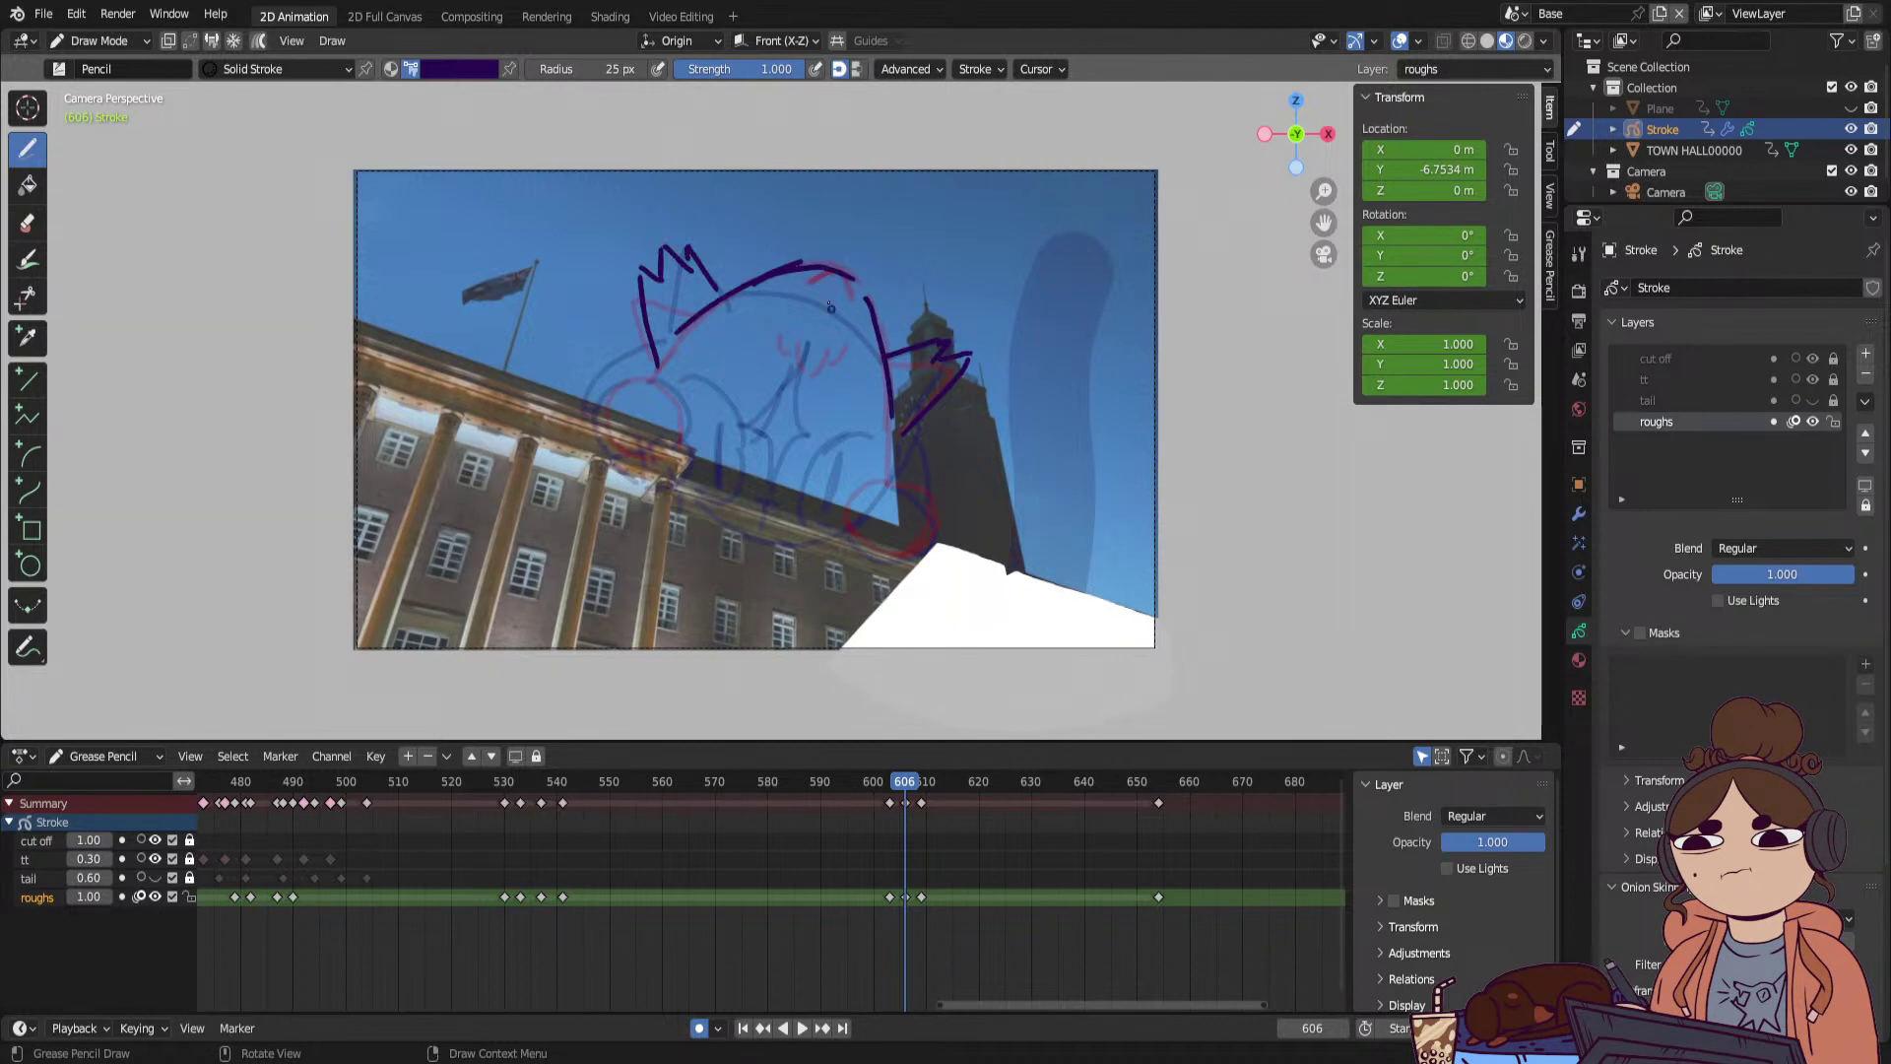
pyautogui.moveTo(760, 288)
pyautogui.mouseDown()
pyautogui.moveTo(724, 343)
pyautogui.moveTo(749, 322)
pyautogui.mouseUp()
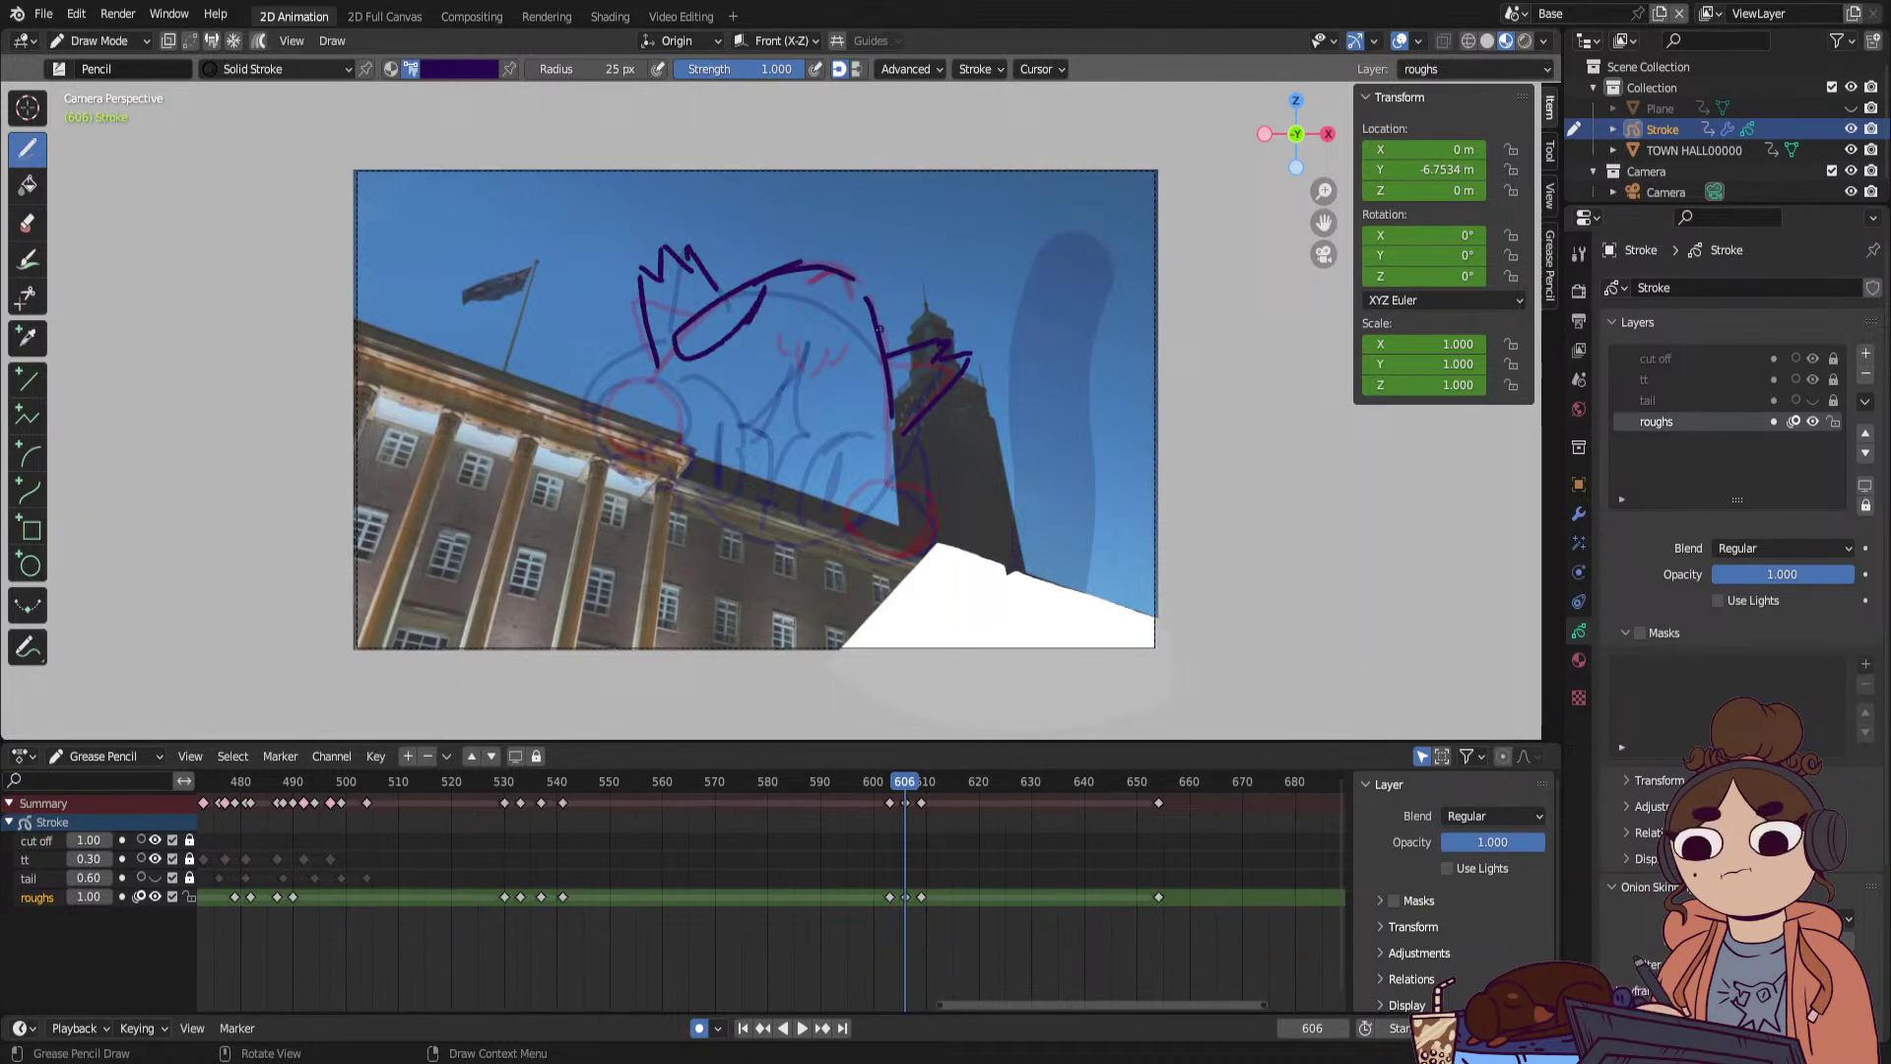
pyautogui.moveTo(871, 297); pyautogui.dragTo(884, 392)
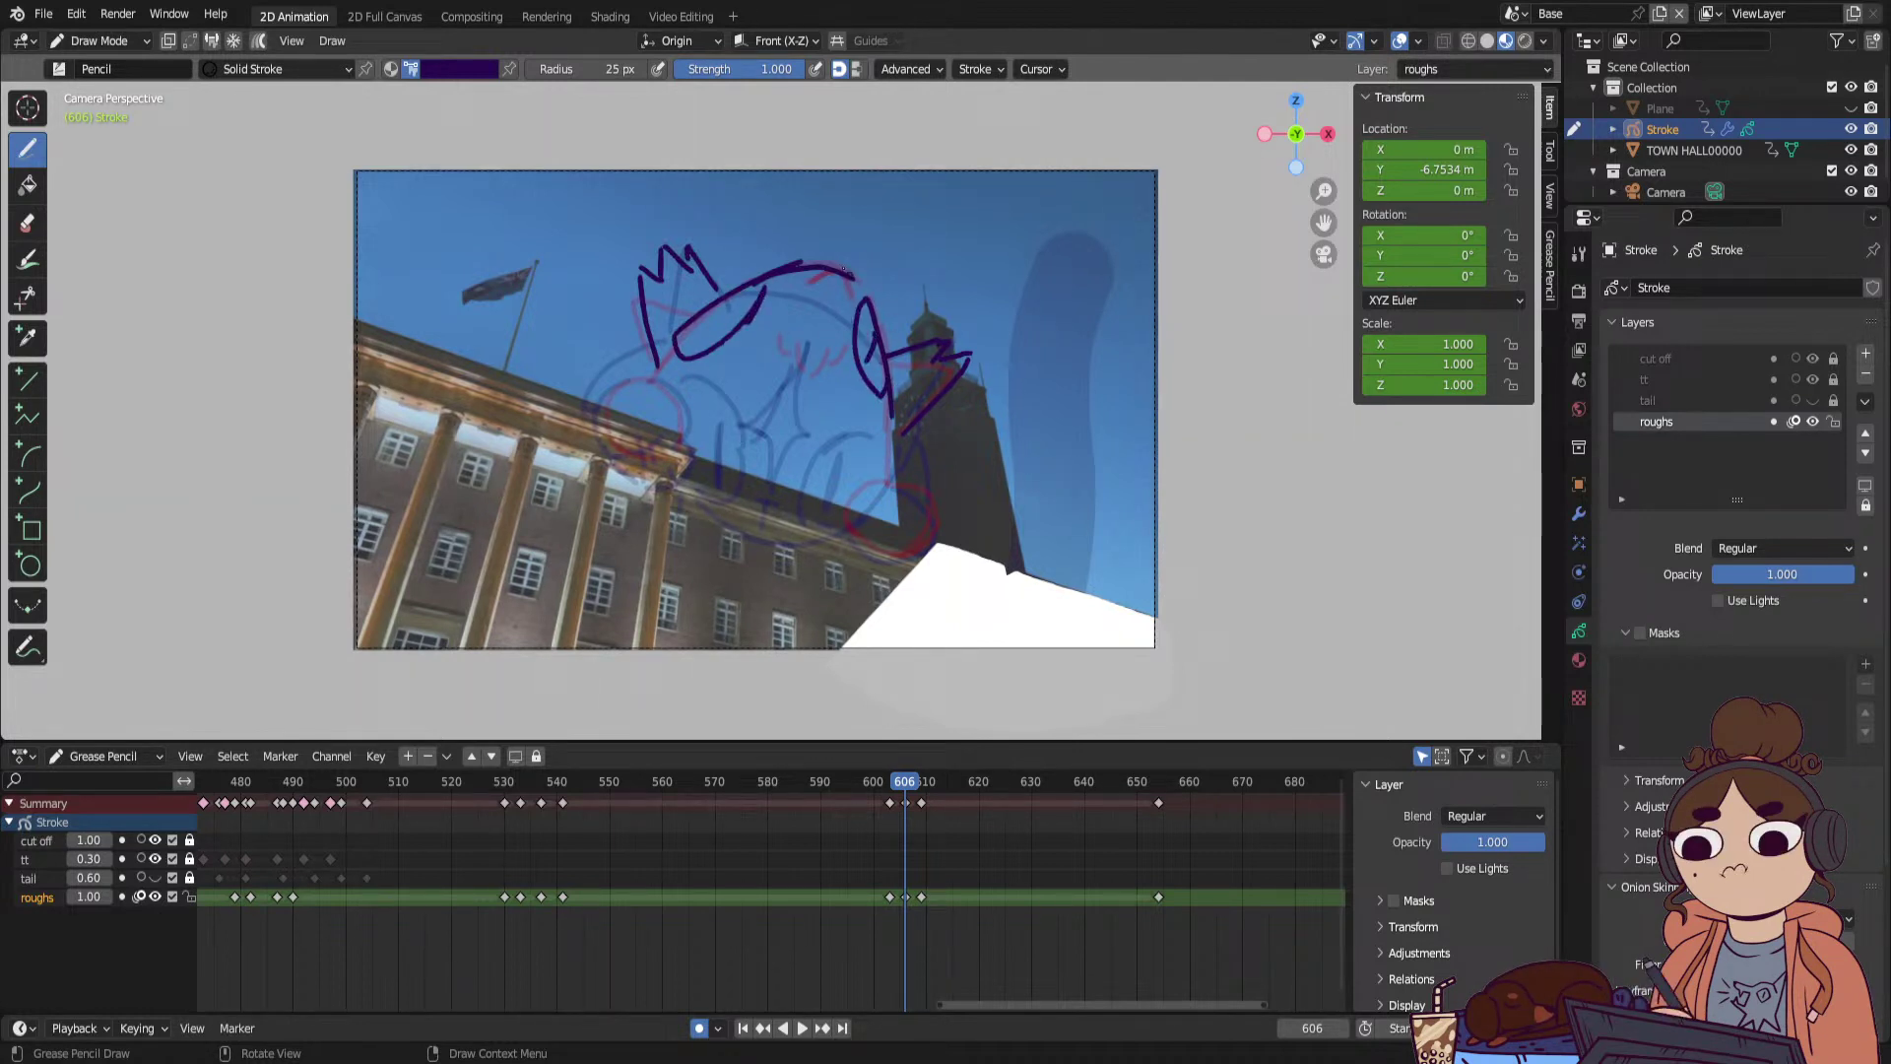
pyautogui.moveTo(748, 436); pyautogui.dragTo(751, 463)
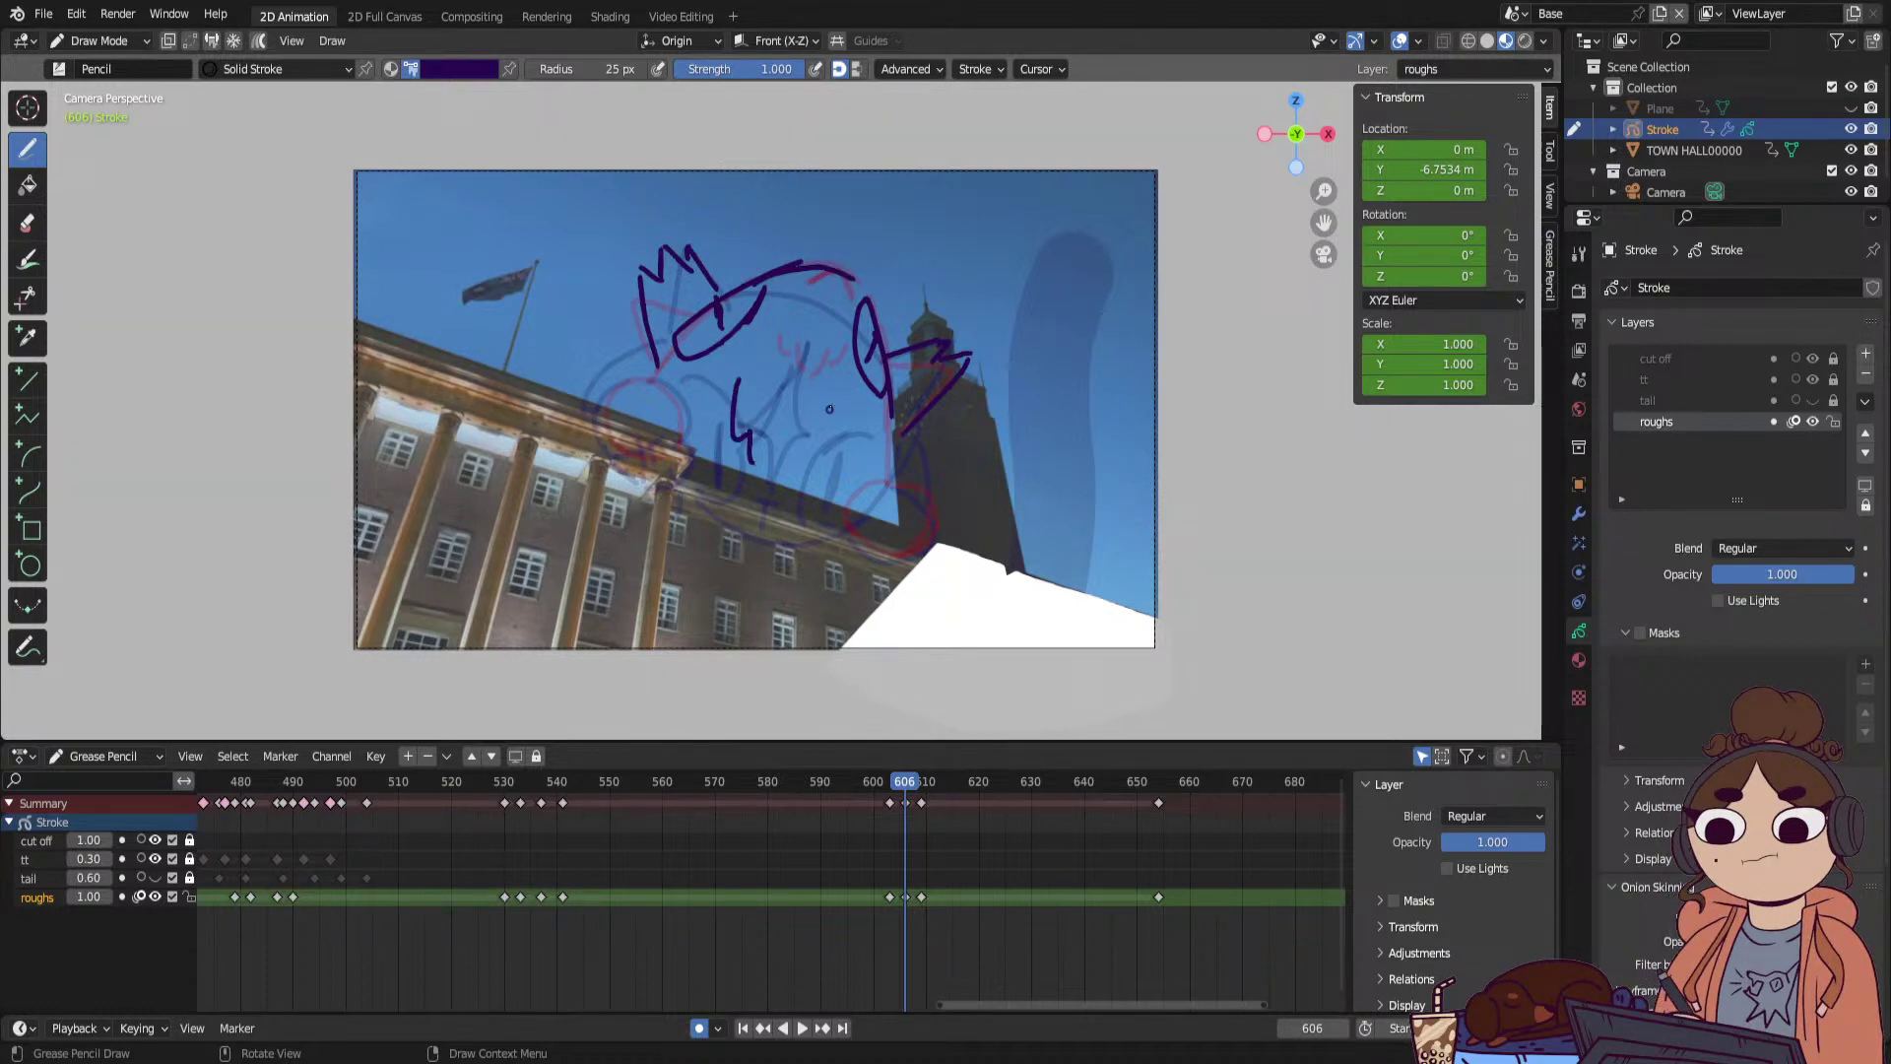
pyautogui.moveTo(837, 395); pyautogui.dragTo(825, 443)
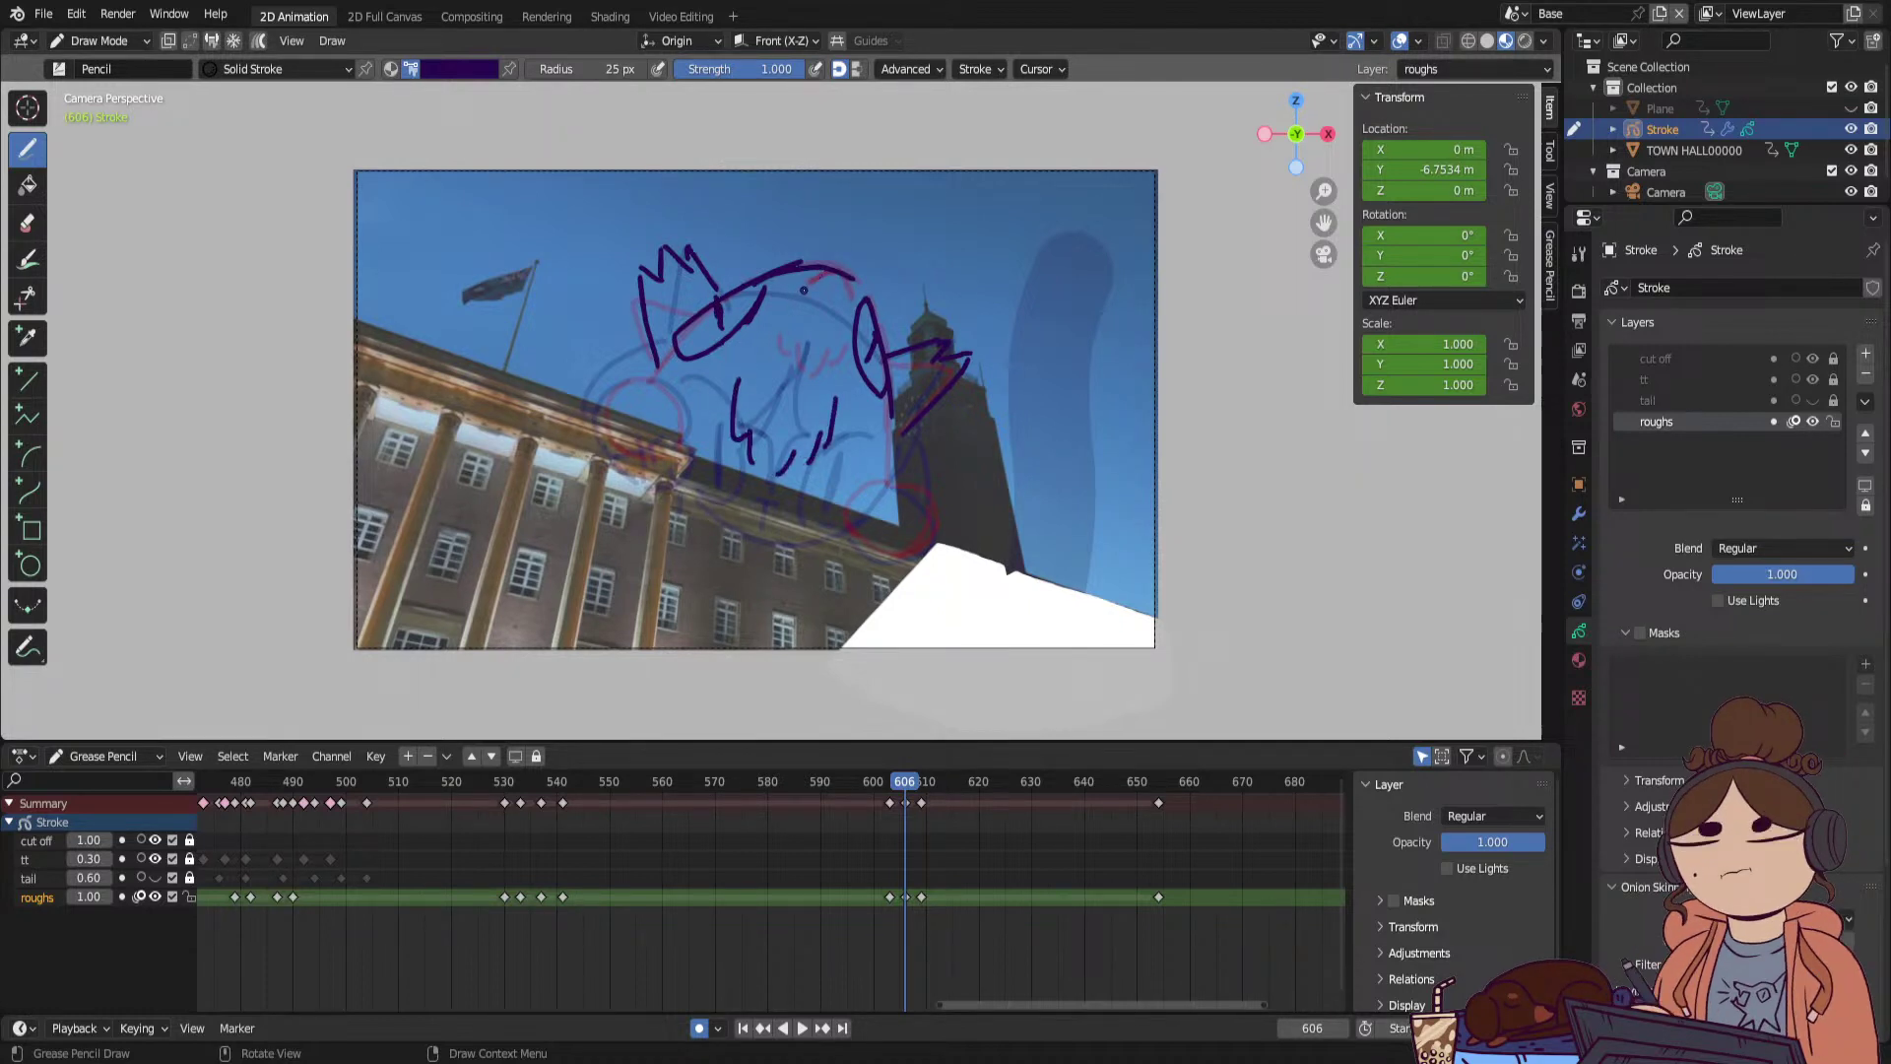
pyautogui.moveTo(793, 298); pyautogui.dragTo(839, 272)
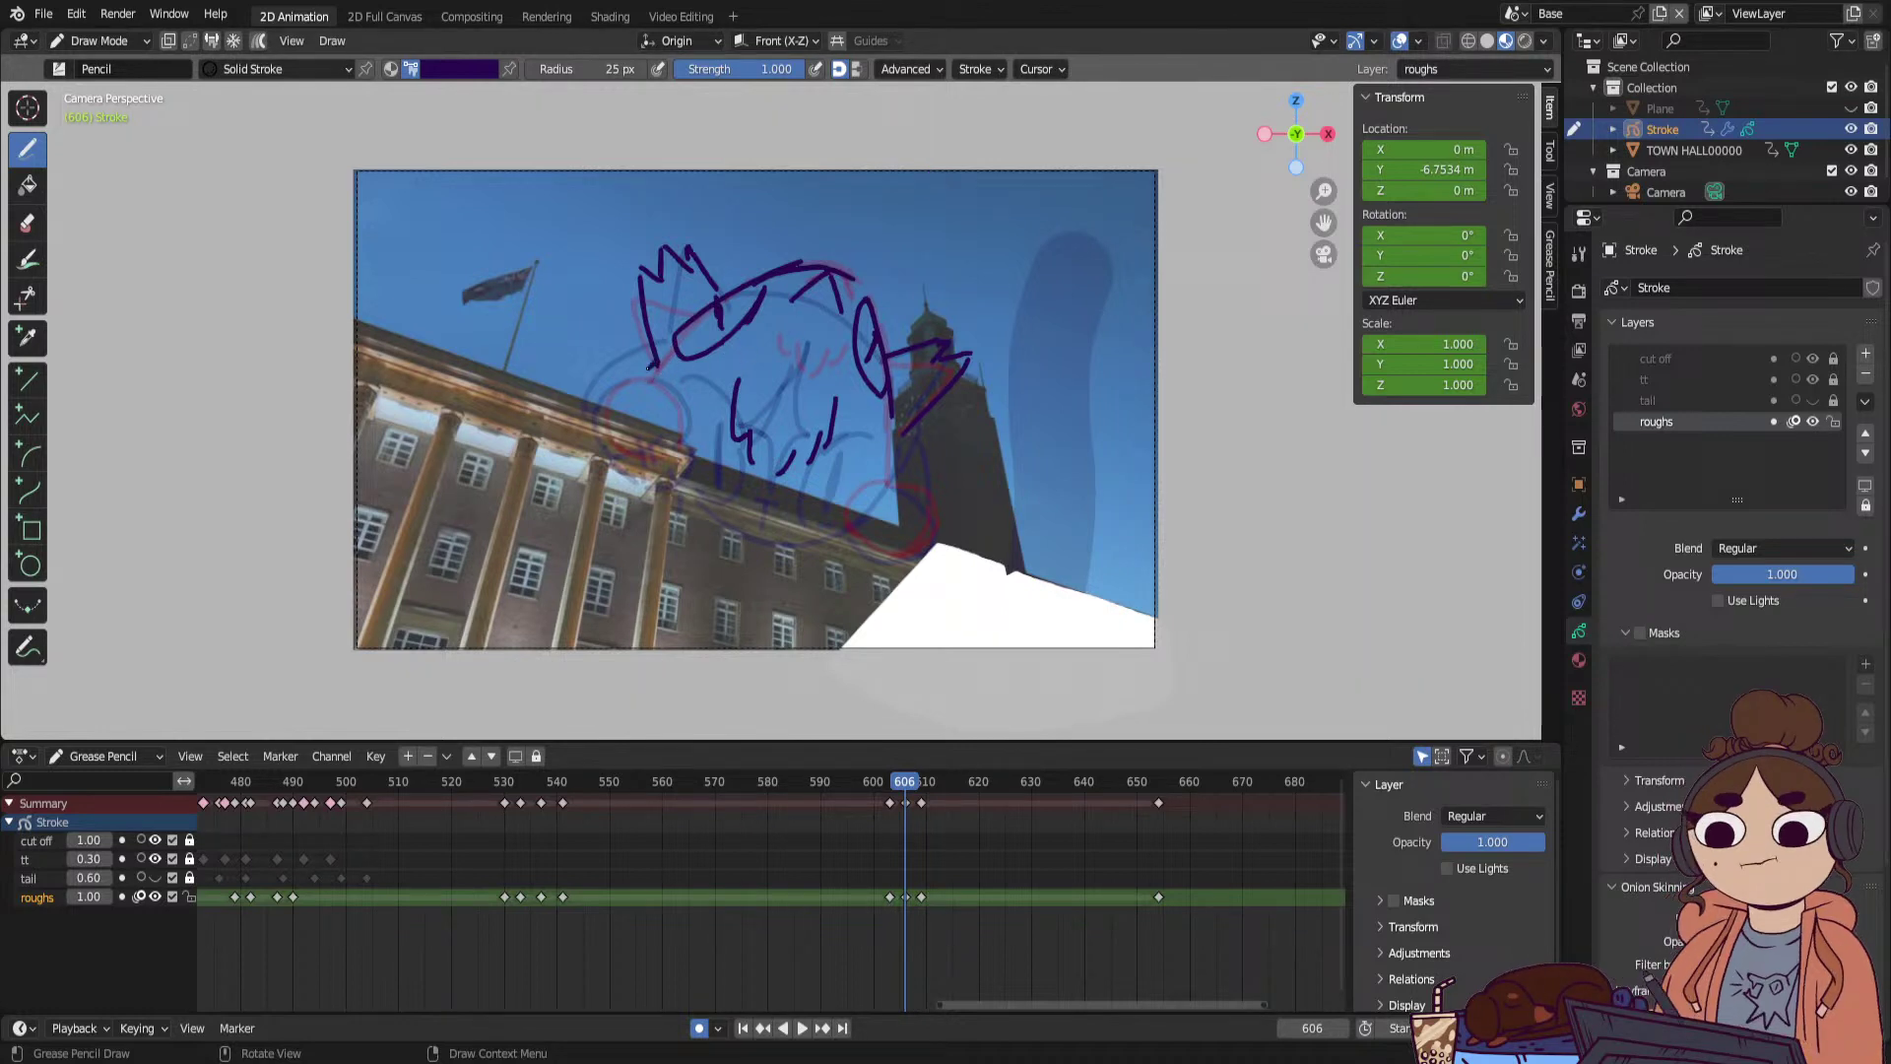
pyautogui.moveTo(648, 393)
pyautogui.mouseDown()
pyautogui.moveTo(635, 455)
pyautogui.moveTo(662, 399)
pyautogui.mouseUp()
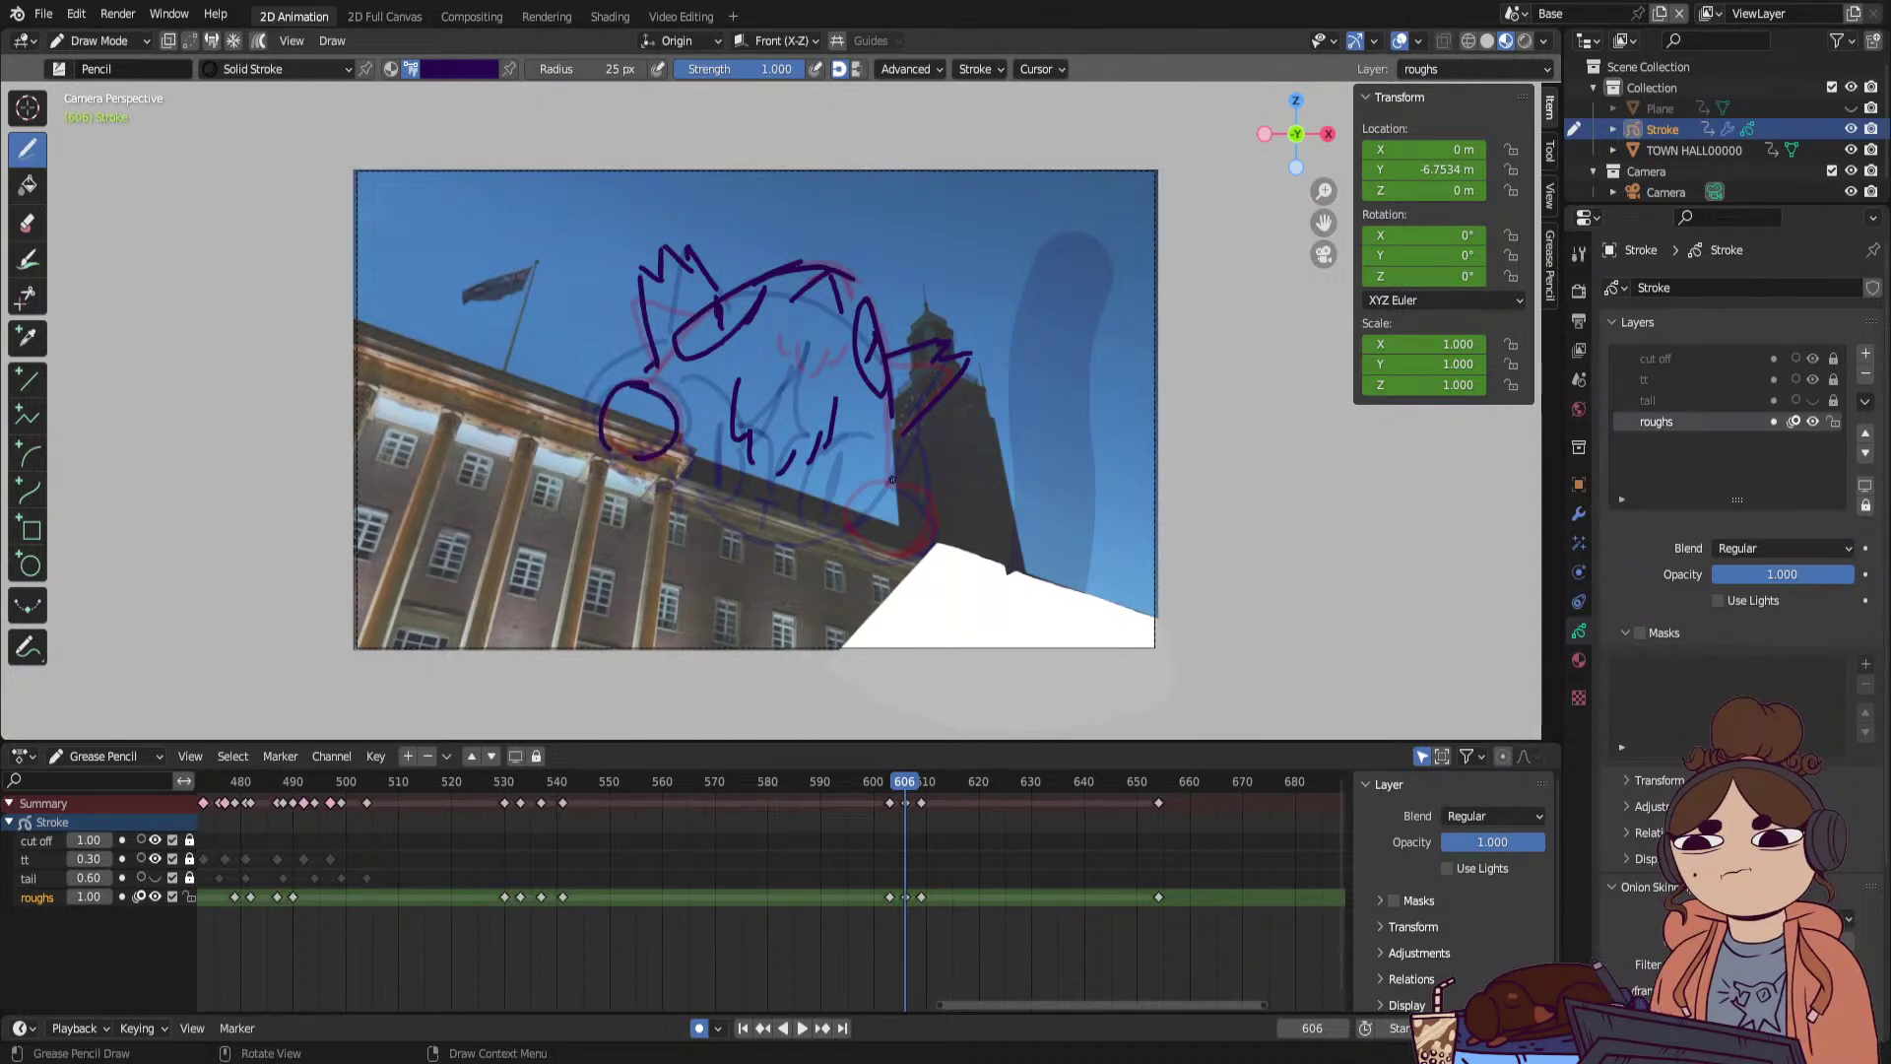
pyautogui.moveTo(882, 480); pyautogui.dragTo(911, 490)
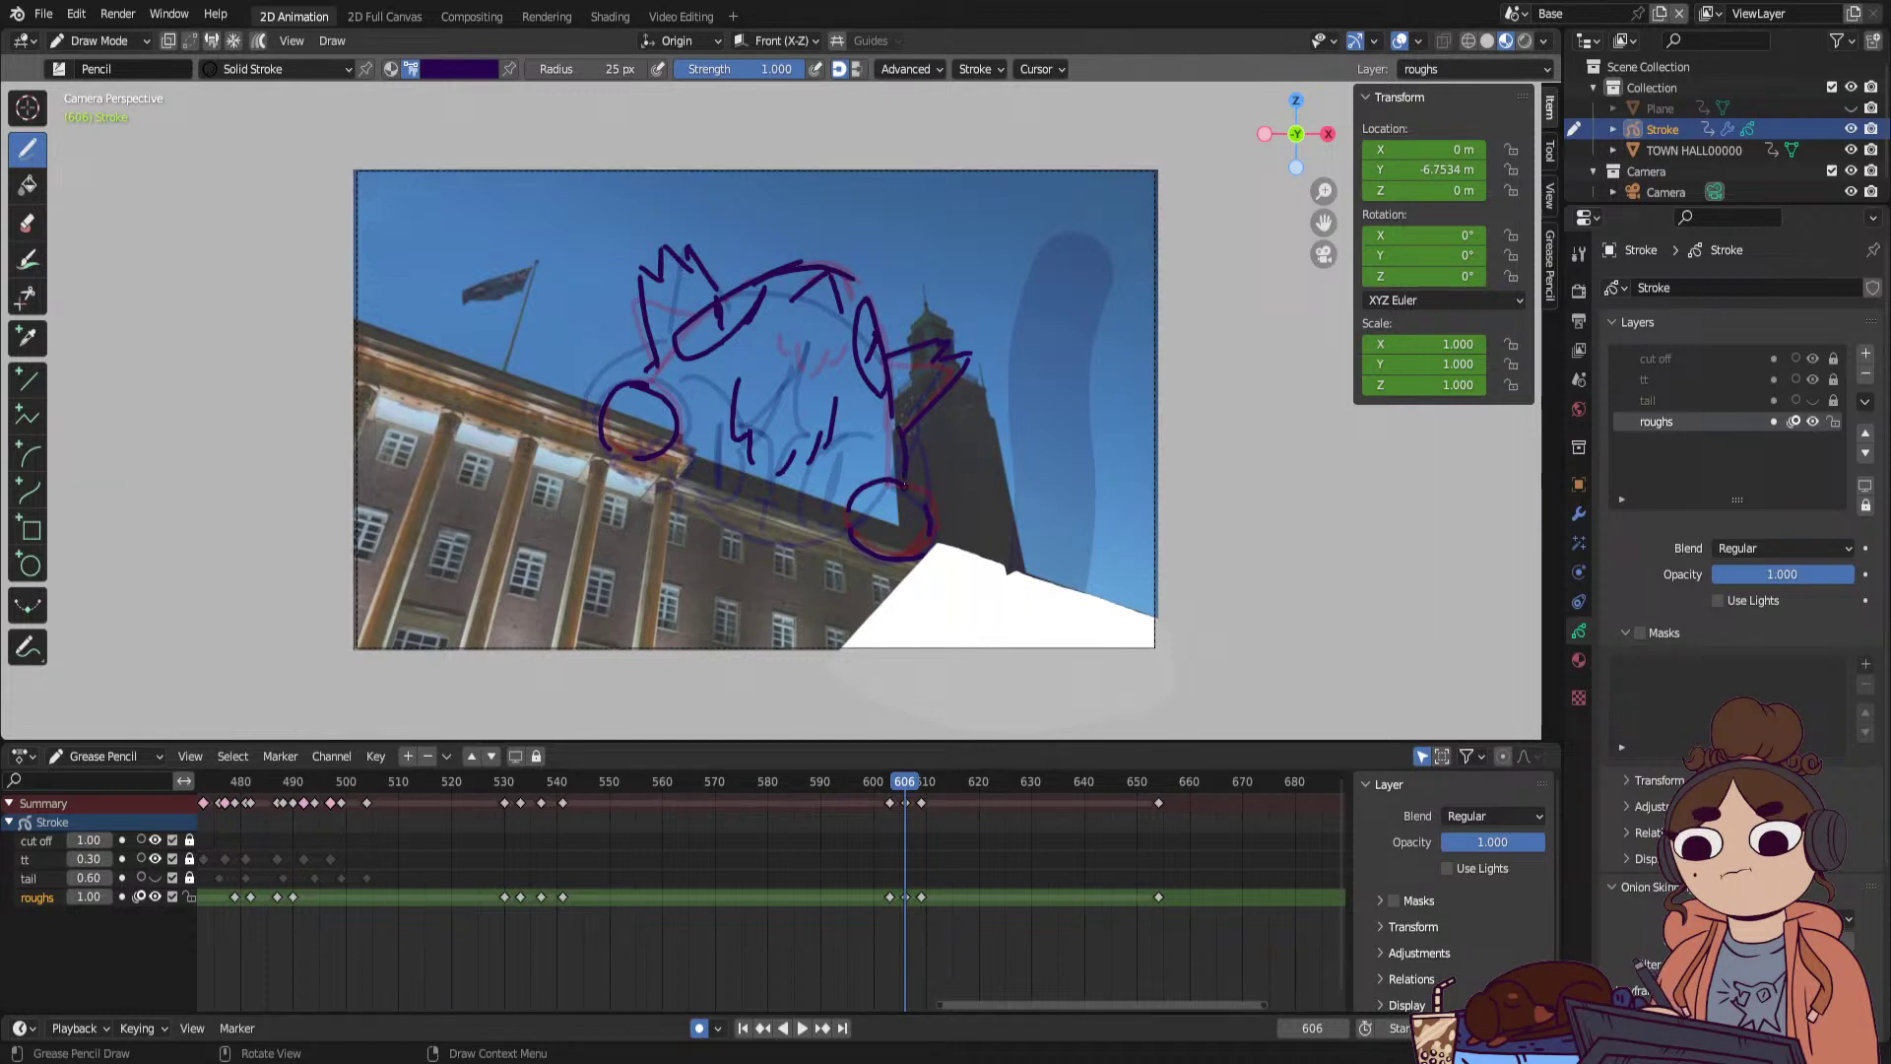
# Turn off onion skinning for the roughs layer and play back the head turn from frame 584.
pyautogui.click(139, 897)
pyautogui.moveTo(887, 785)
pyautogui.mouseDown()
pyautogui.moveTo(930, 794)
pyautogui.moveTo(889, 810)
pyautogui.moveTo(878, 784)
pyautogui.moveTo(788, 817)
pyautogui.mouseUp()
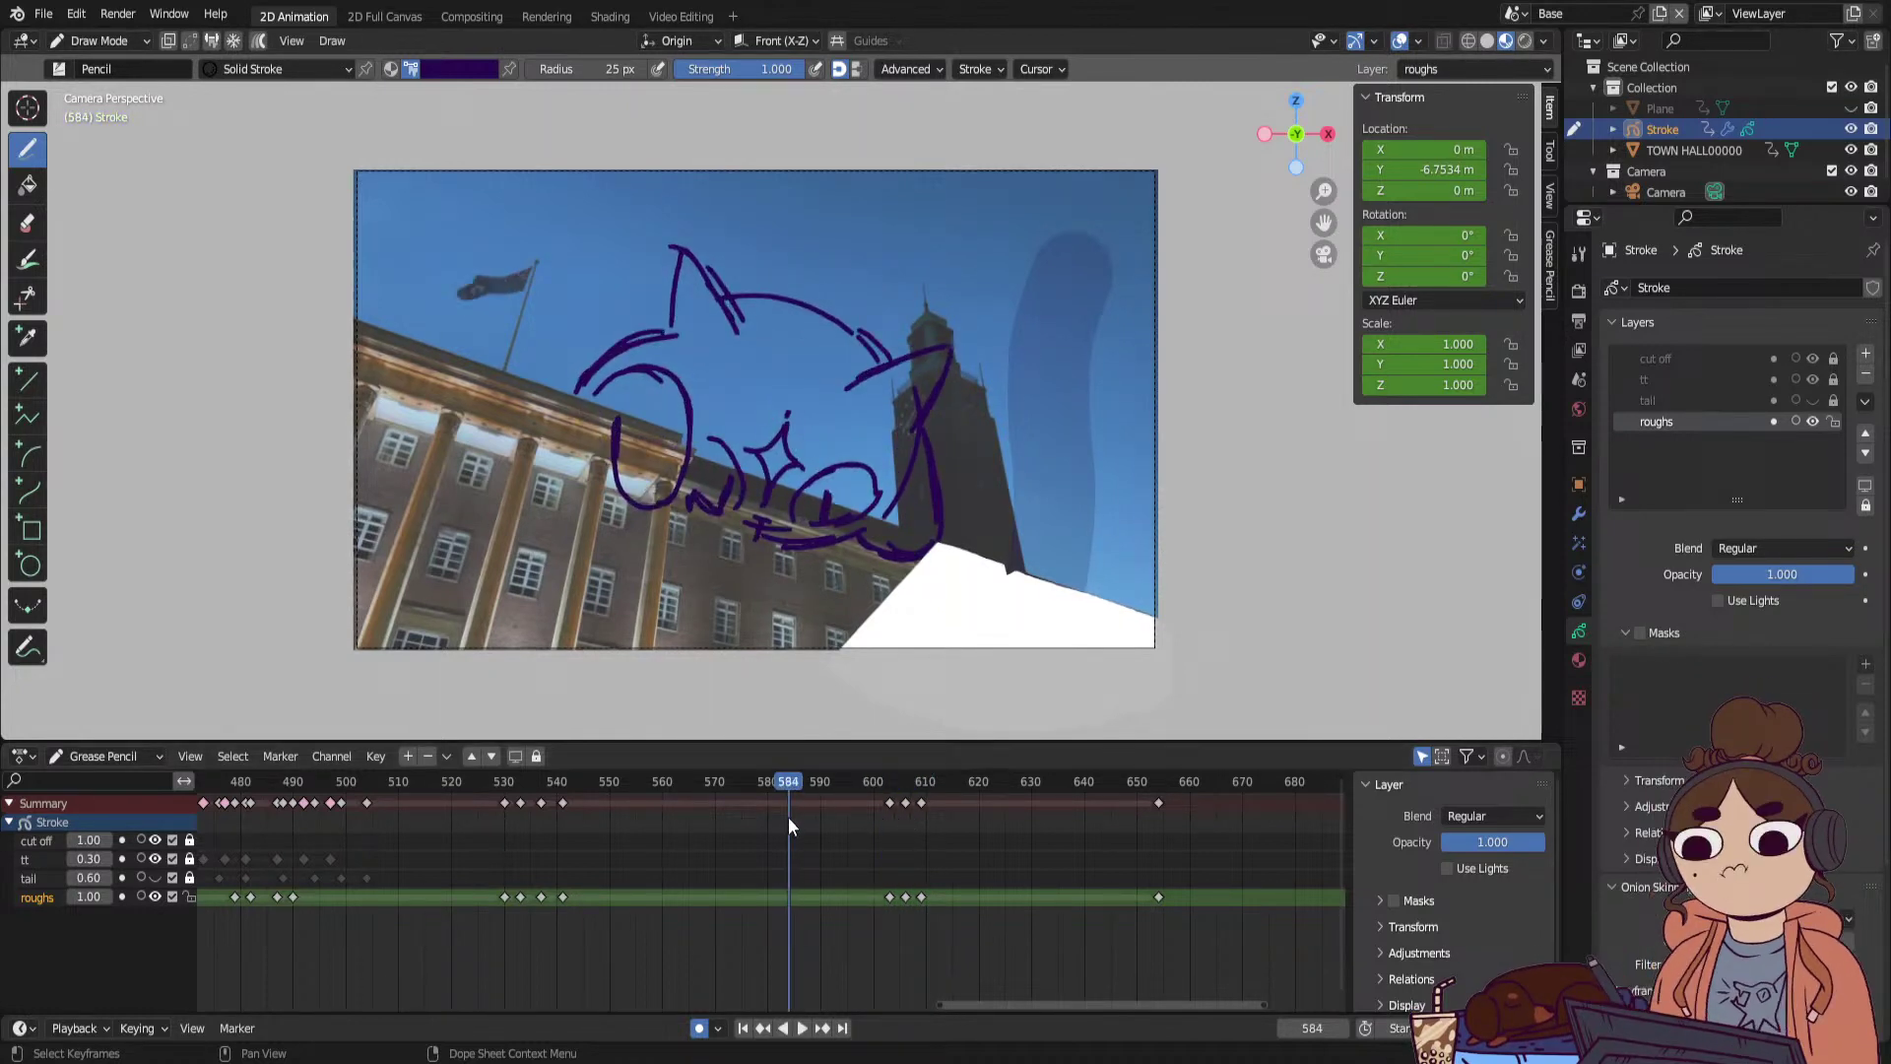
pyautogui.press('space')
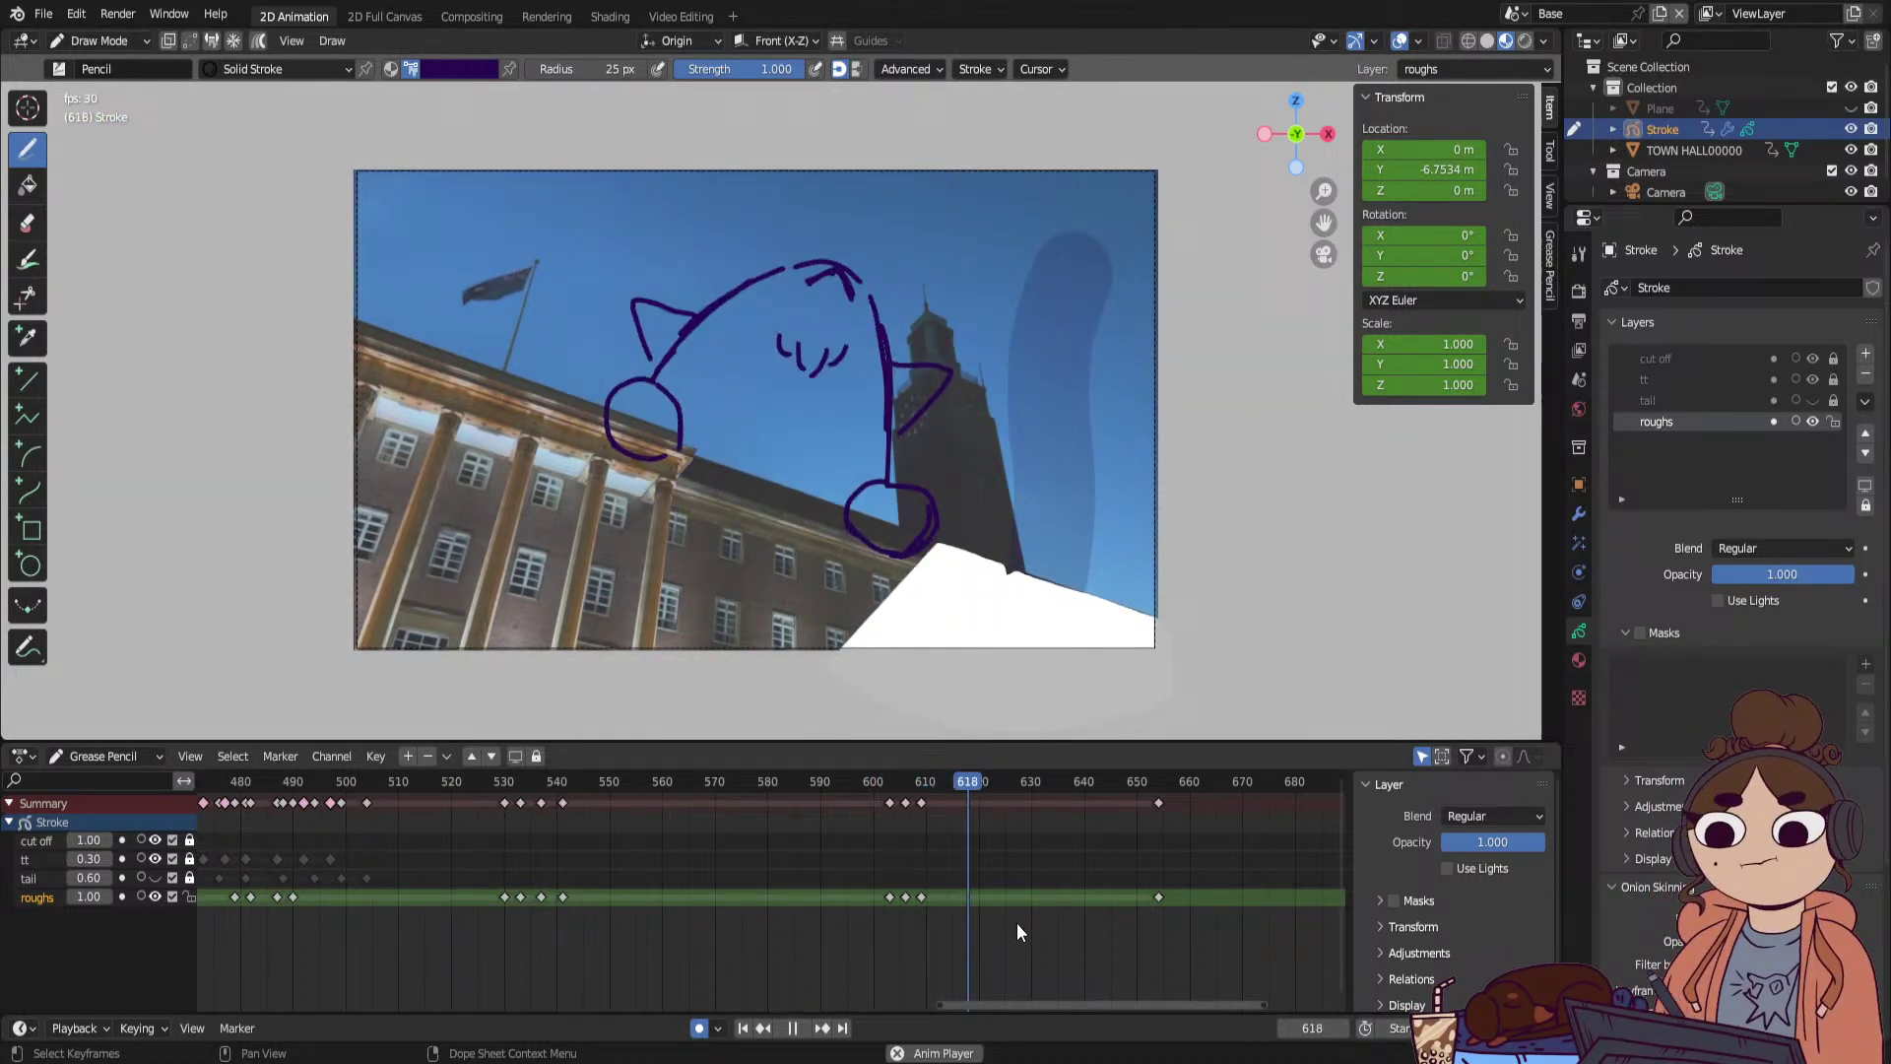
pyautogui.press('space')
# Move the in-between keyframe to frame 605 and the turned-head keyframe to frame 607, and play back the faster turn.
pyautogui.moveTo(898, 782); pyautogui.dragTo(899, 795)
pyautogui.moveTo(904, 897); pyautogui.dragTo(898, 910)
pyautogui.moveTo(898, 784); pyautogui.dragTo(783, 800)
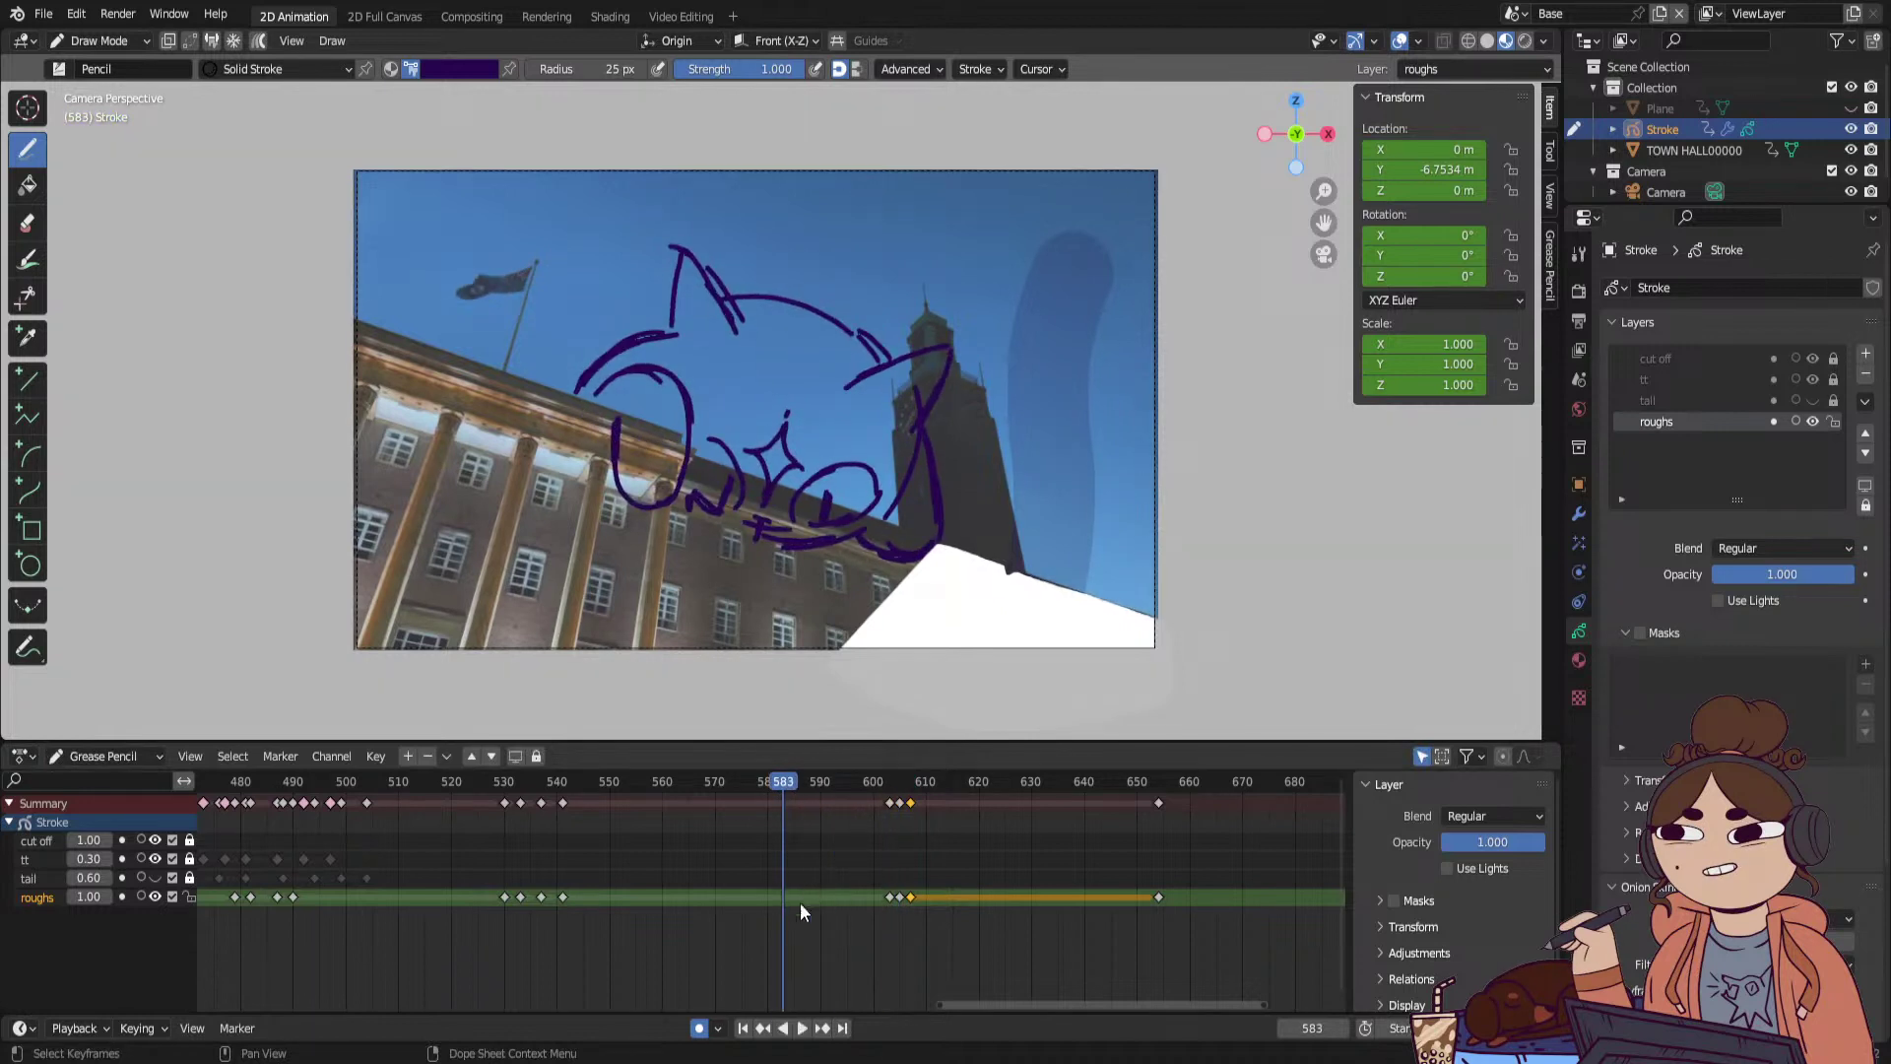
pyautogui.press('space')
pyautogui.press('space')
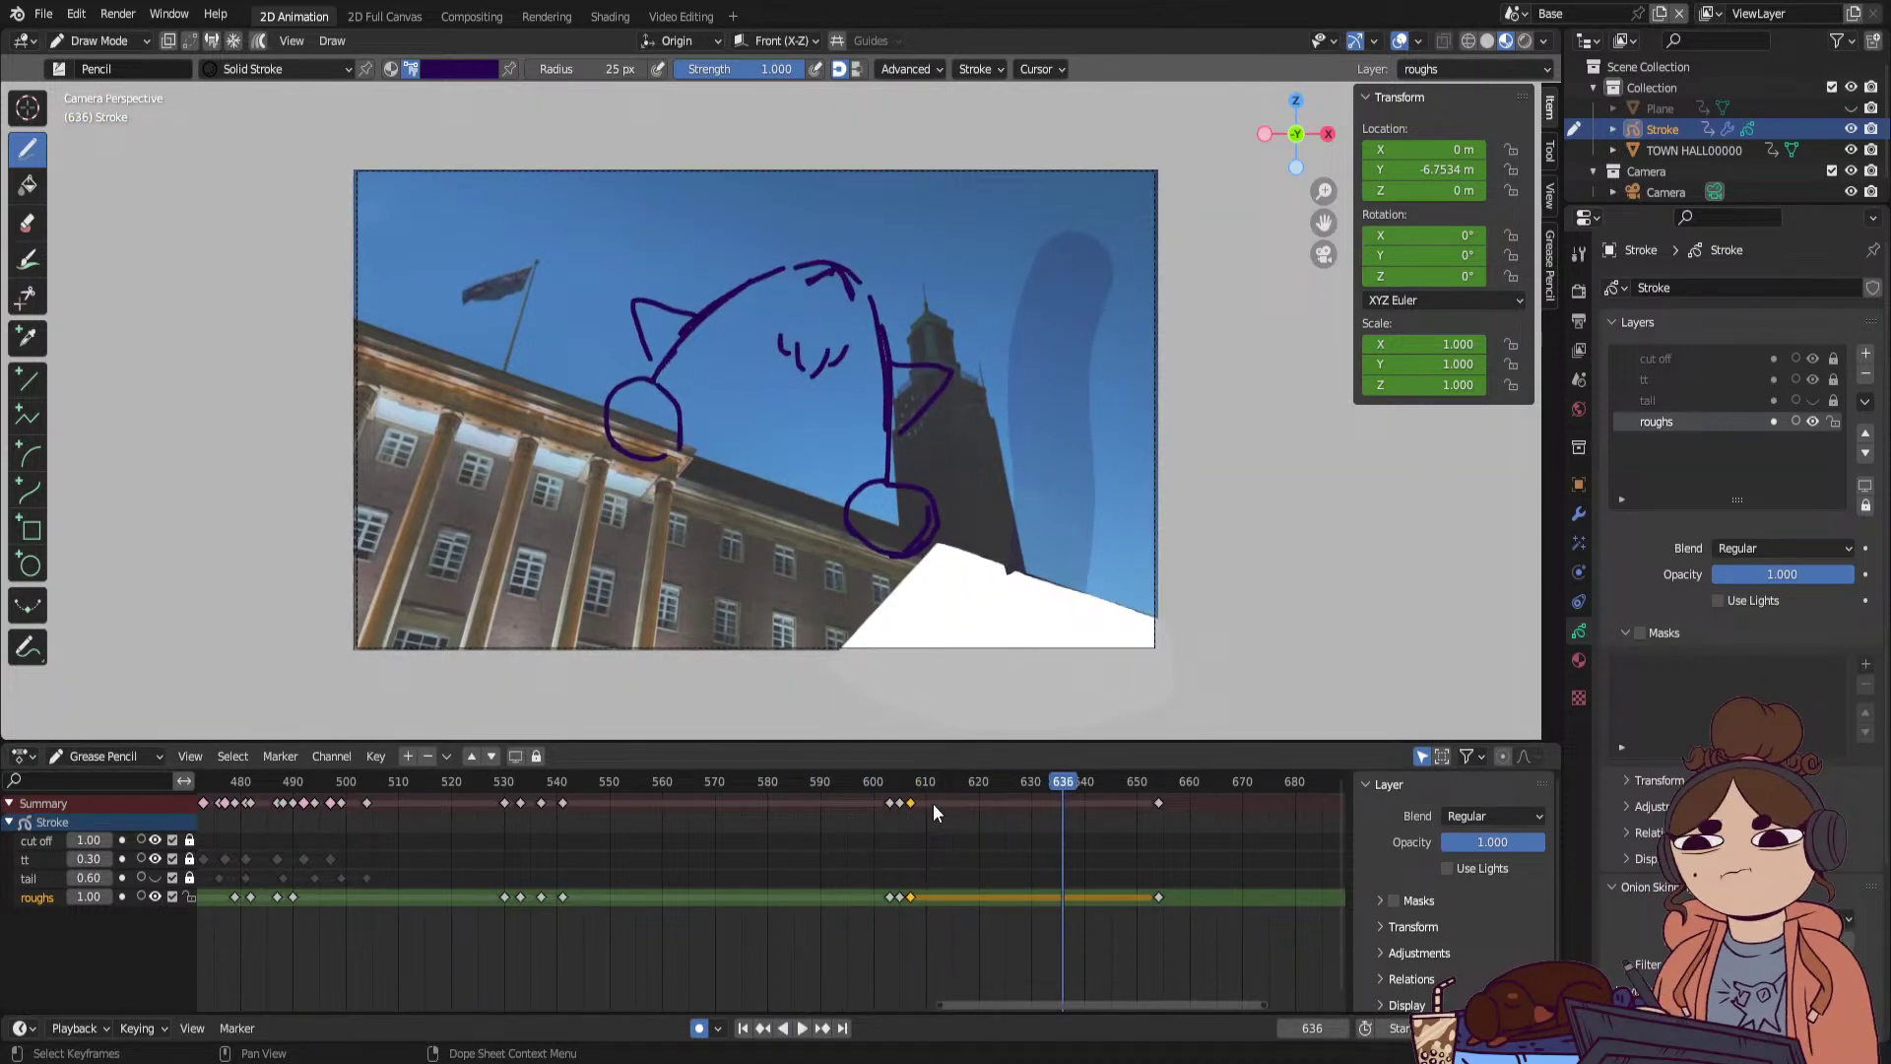
pyautogui.moveTo(895, 785); pyautogui.dragTo(818, 799)
pyautogui.press('space')
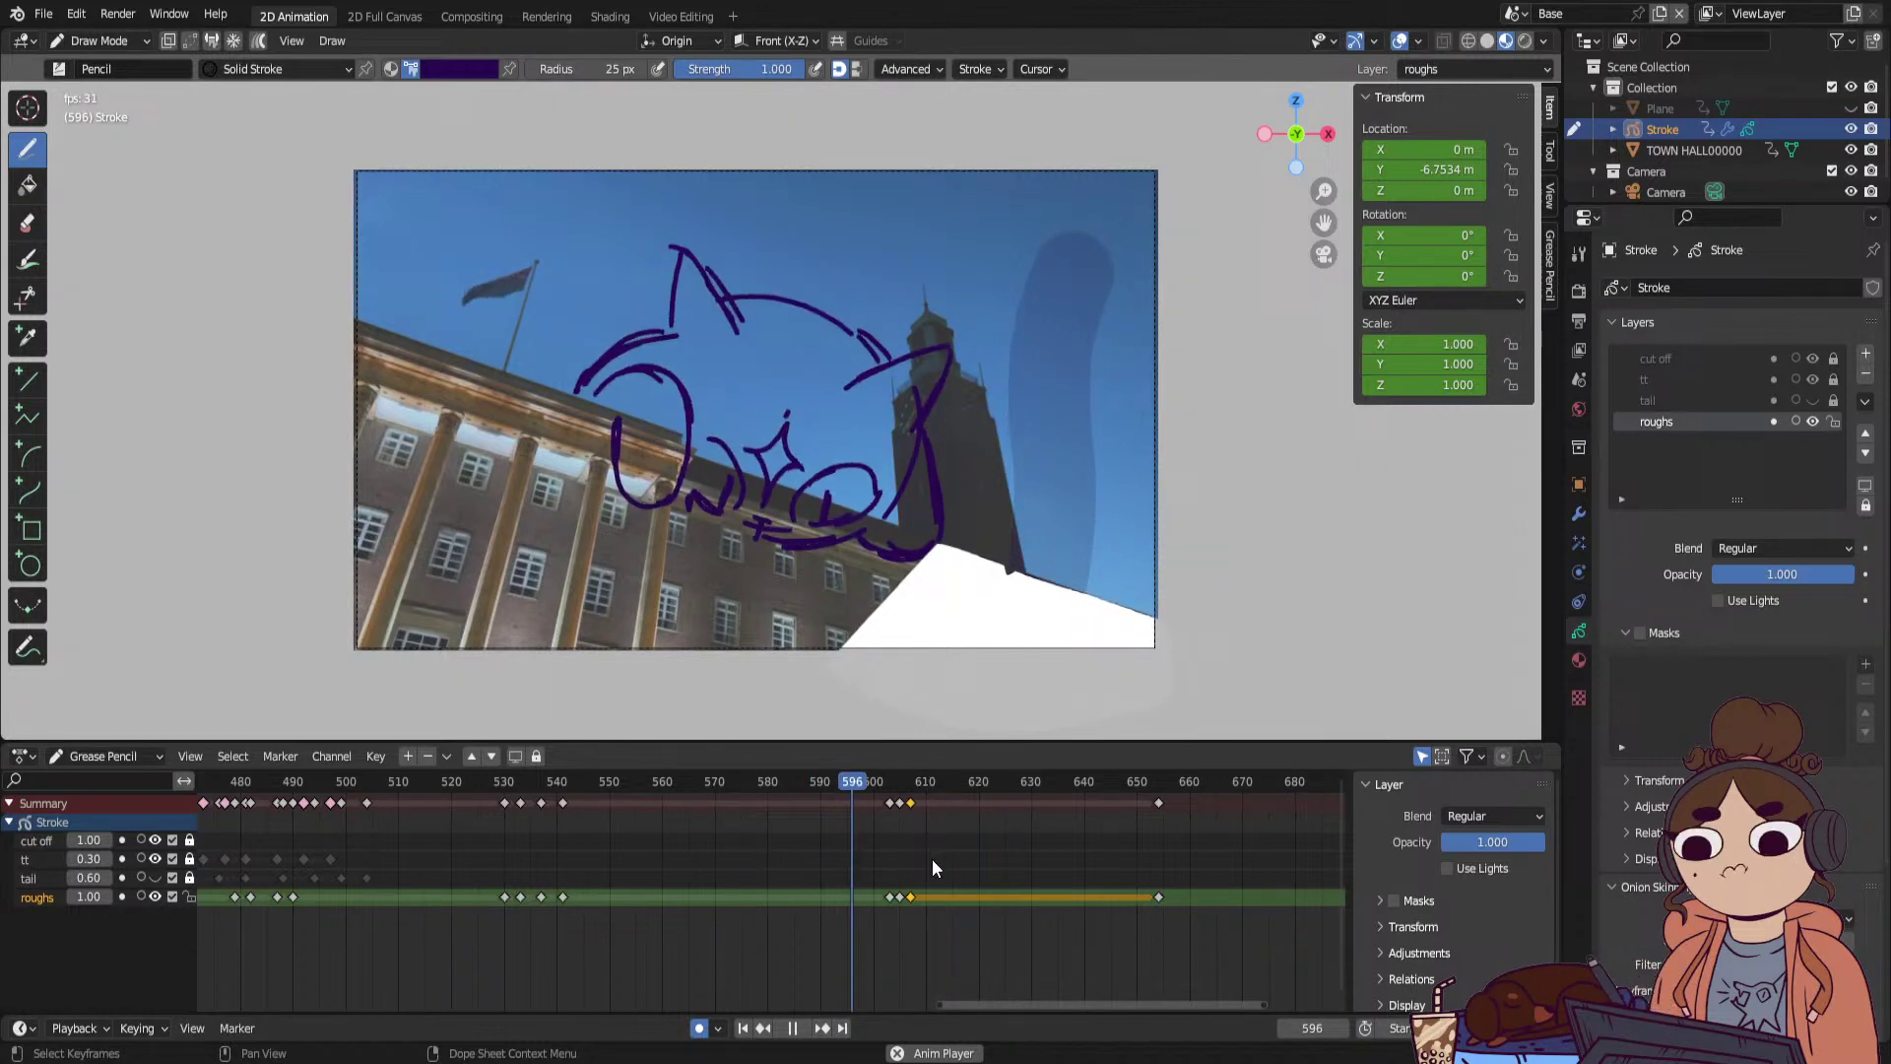
pyautogui.moveTo(912, 781)
pyautogui.mouseDown()
pyautogui.moveTo(896, 785)
pyautogui.moveTo(913, 788)
pyautogui.mouseUp()
pyautogui.press('space')
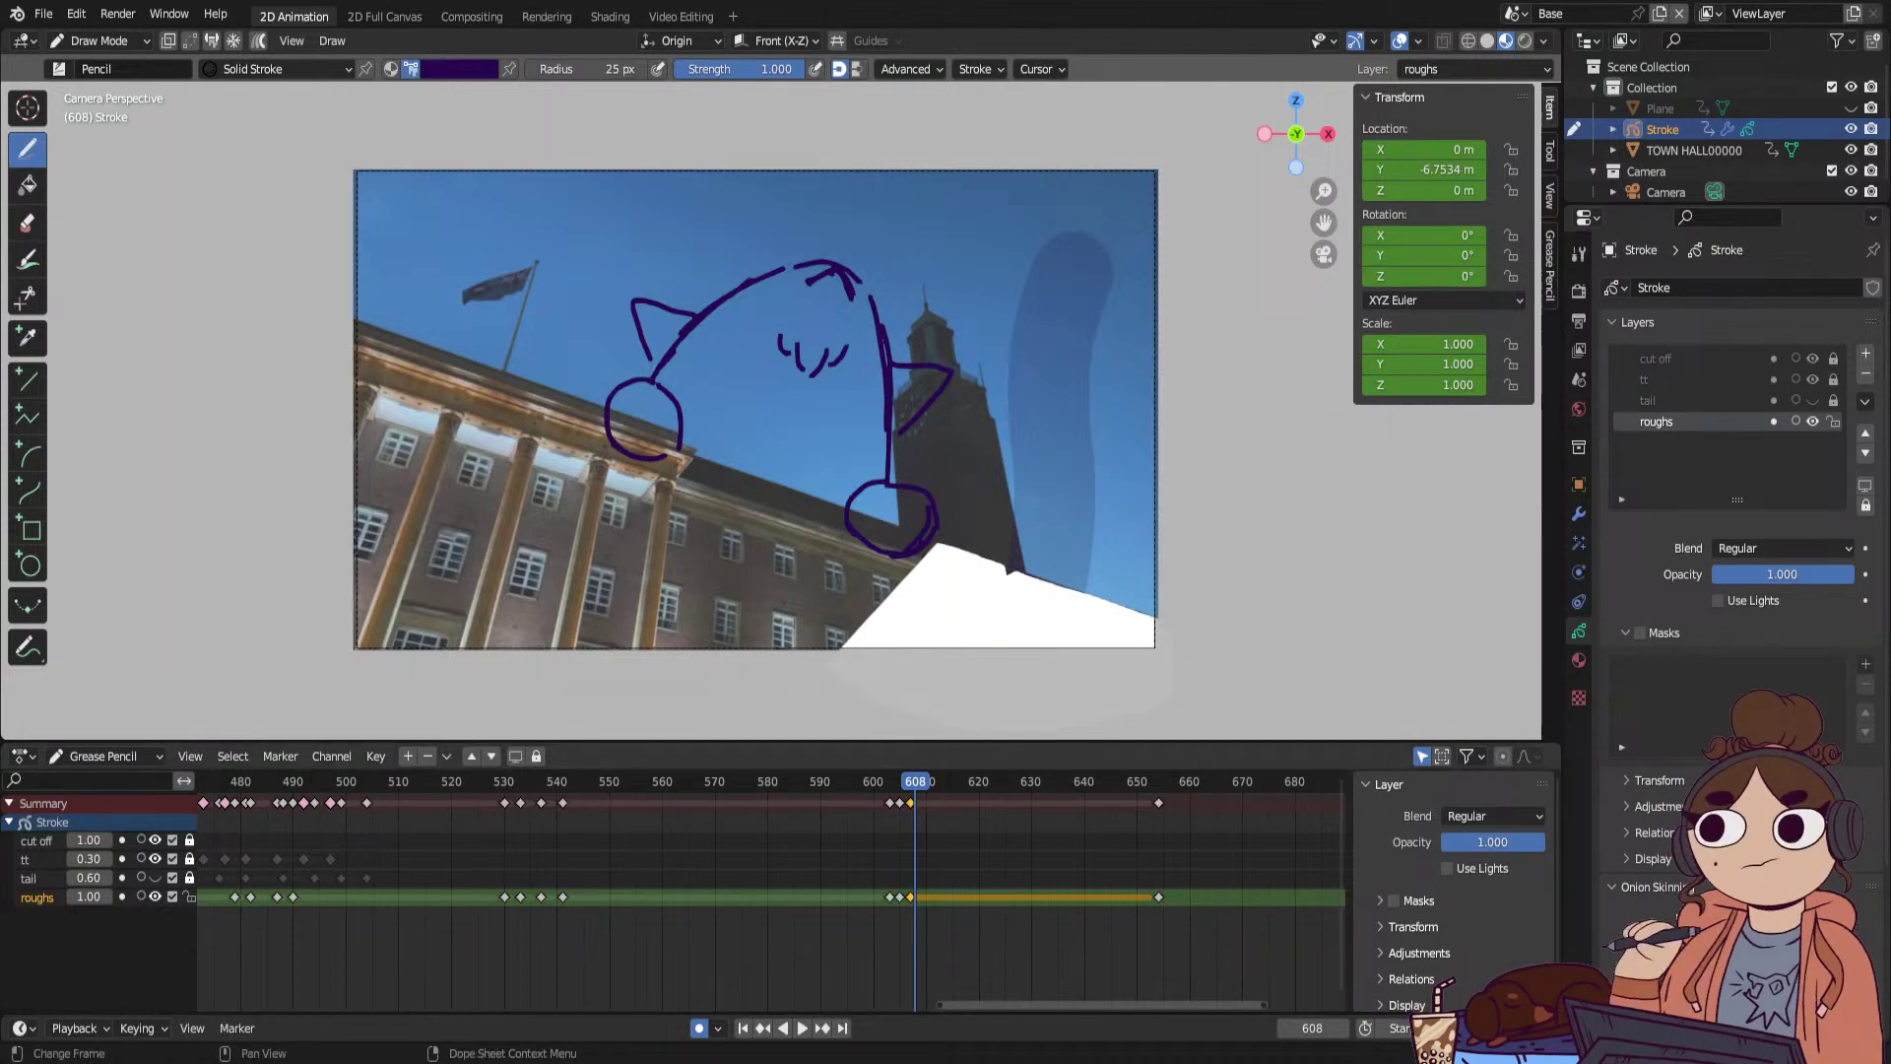
# Erase the top of the turned head and its fur marks on frame 607, and redraw a flatter dome outline.
pyautogui.moveTo(910, 782); pyautogui.dragTo(910, 784)
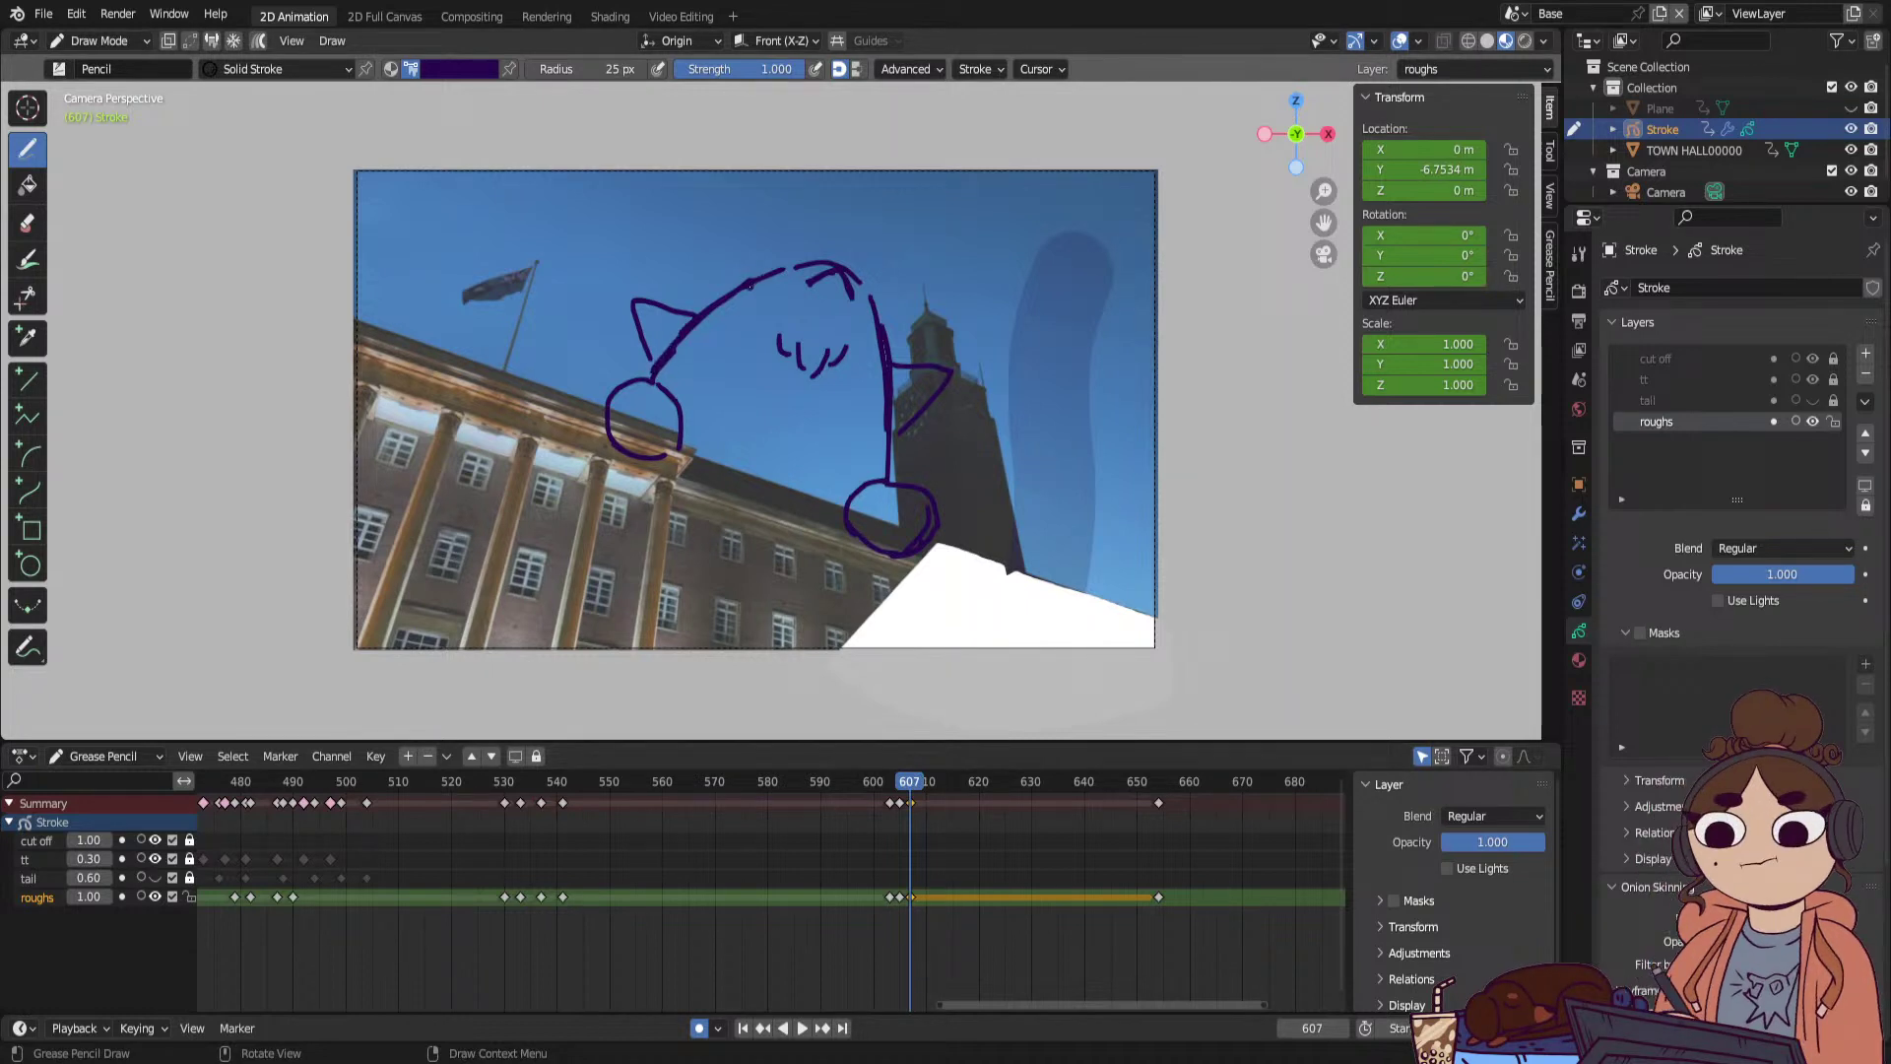
pyautogui.moveTo(749, 285)
pyautogui.mouseDown()
pyautogui.moveTo(847, 276)
pyautogui.moveTo(893, 367)
pyautogui.mouseUp()
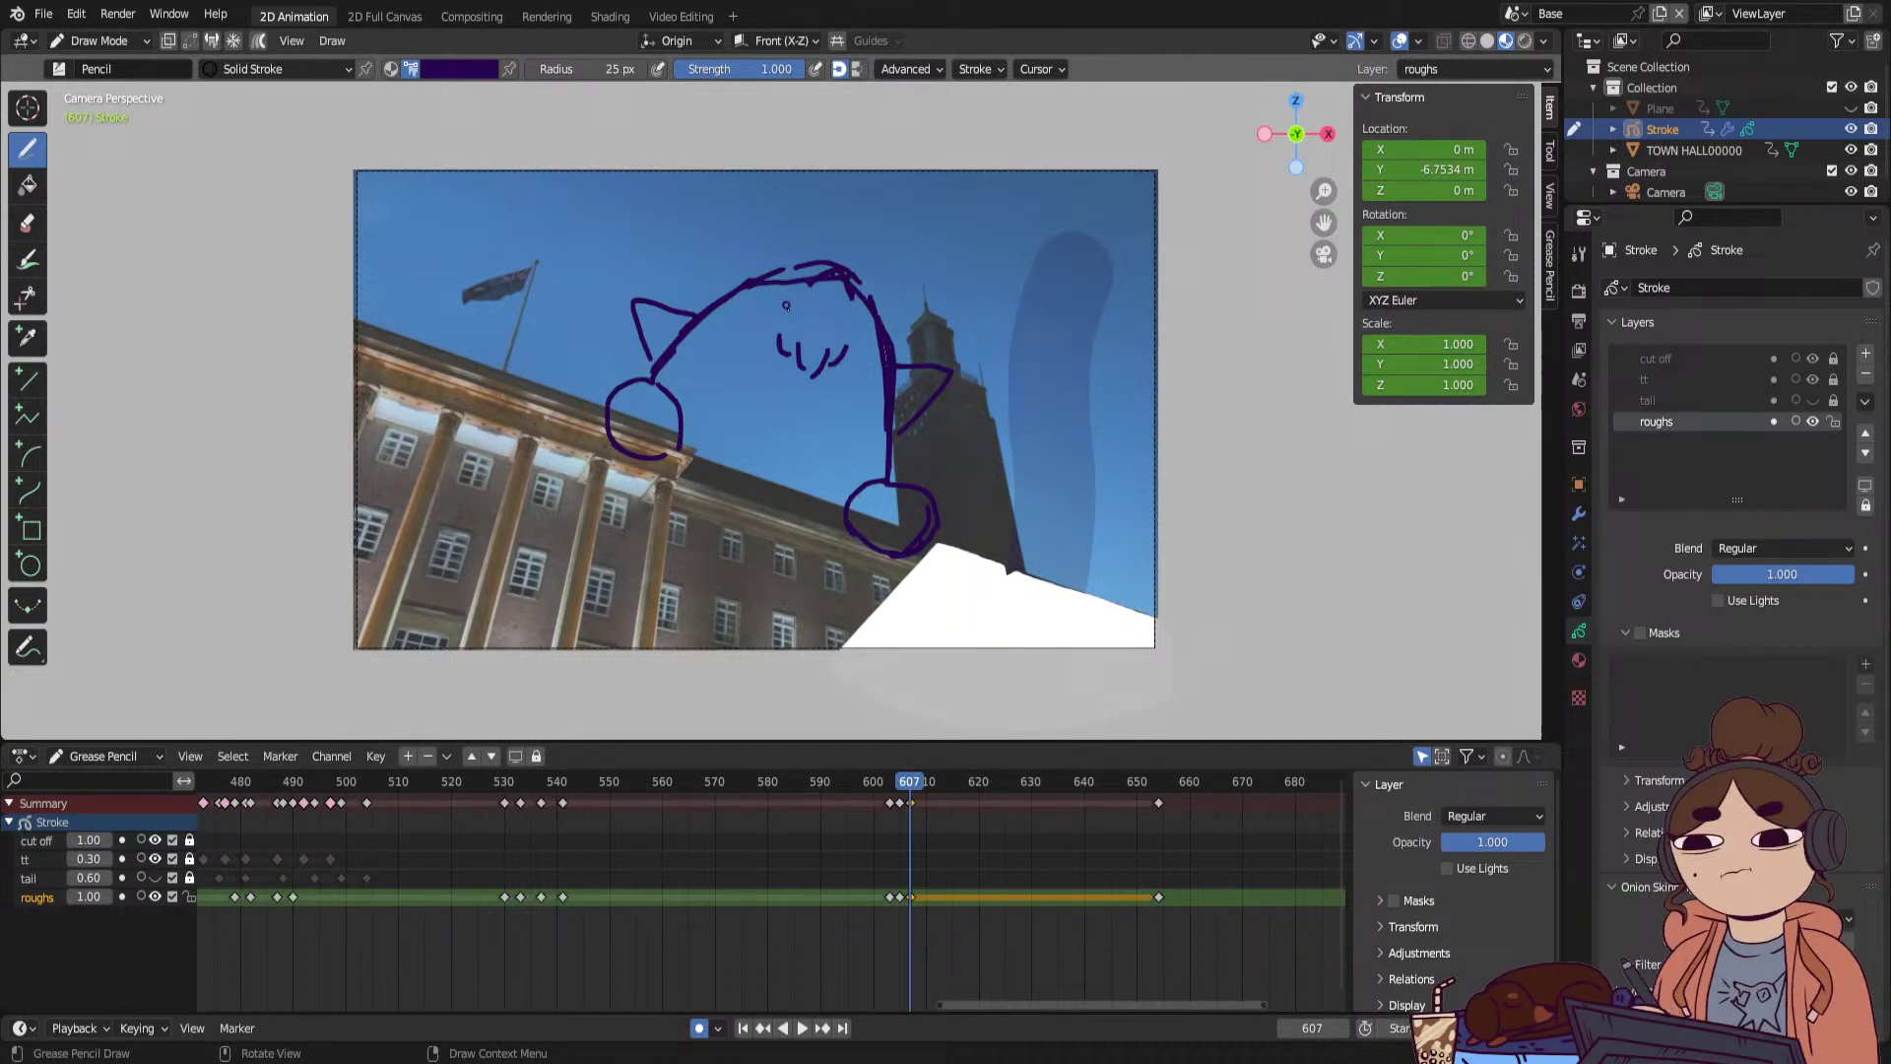
pyautogui.keyDown('ctrl'); pyautogui.moveTo(781, 342); pyautogui.dragTo(835, 359); pyautogui.keyUp('ctrl')
pyautogui.keyDown('ctrl'); pyautogui.moveTo(769, 271); pyautogui.dragTo(886, 349); pyautogui.keyUp('ctrl')
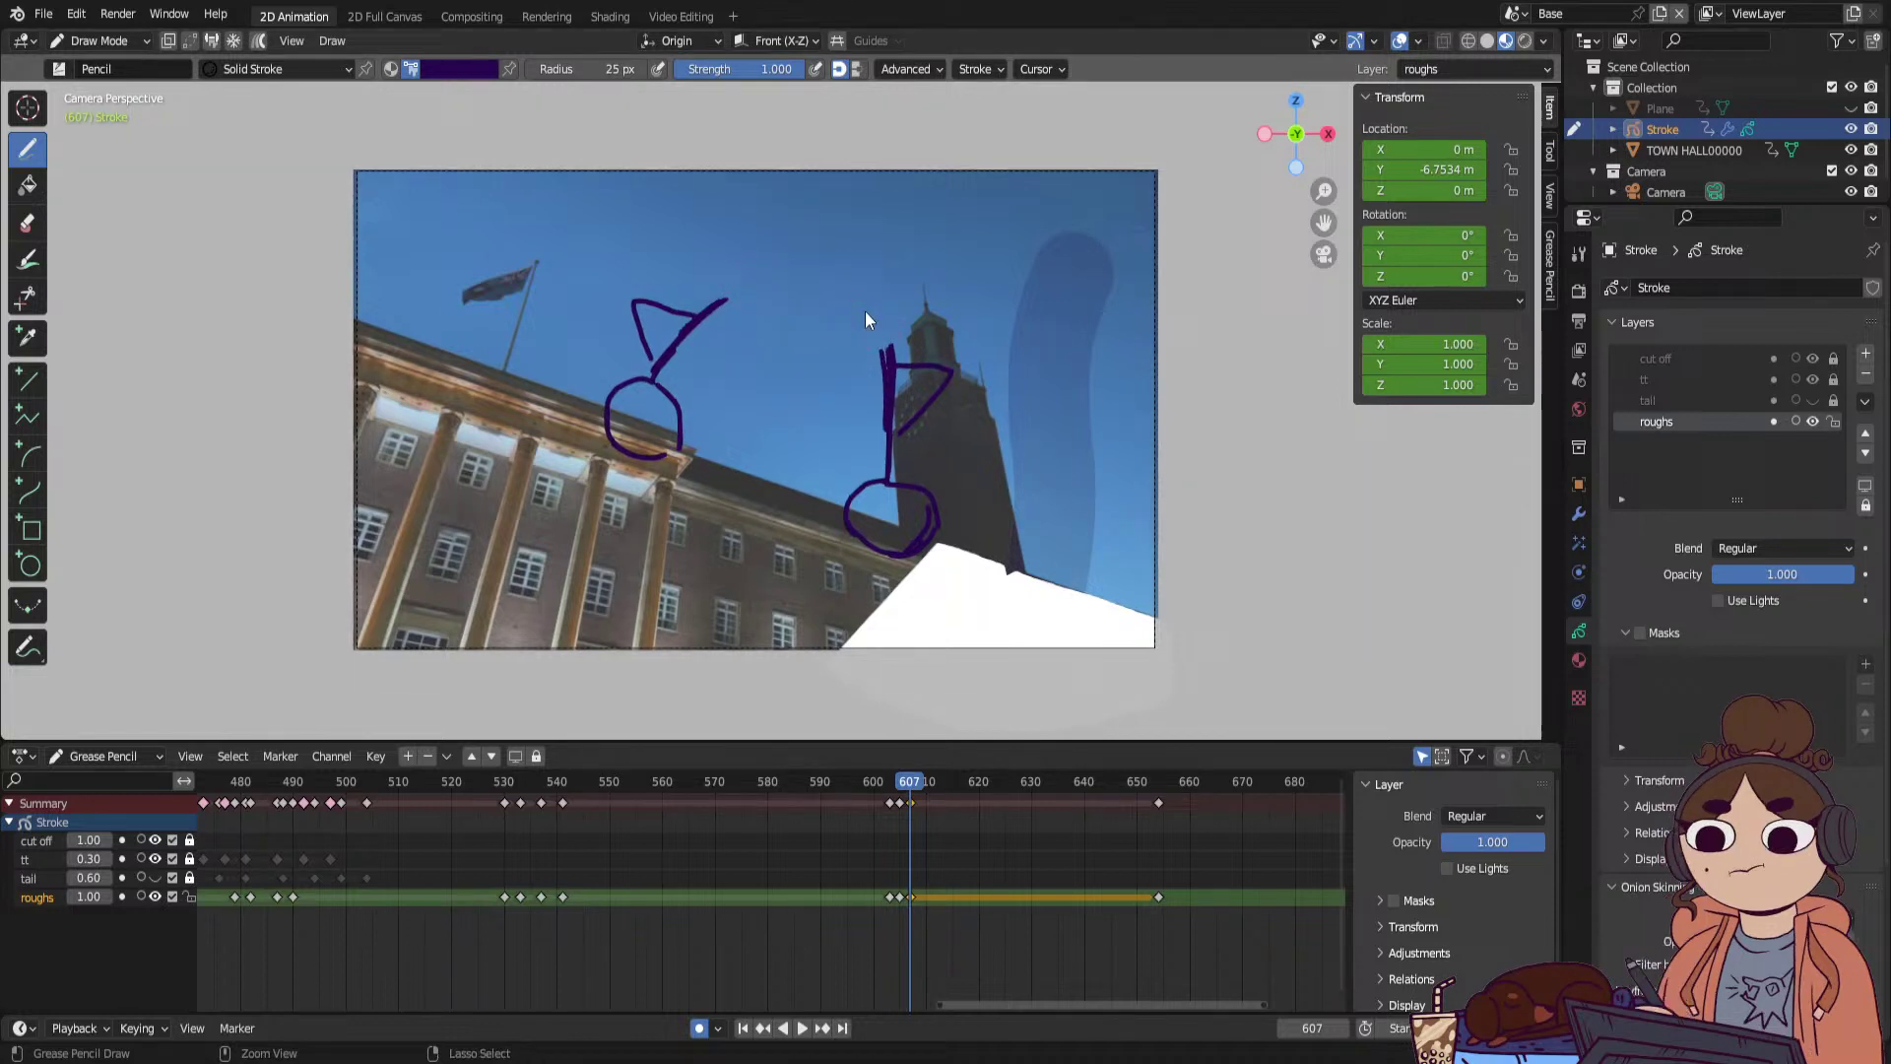
pyautogui.moveTo(735, 297); pyautogui.dragTo(825, 282)
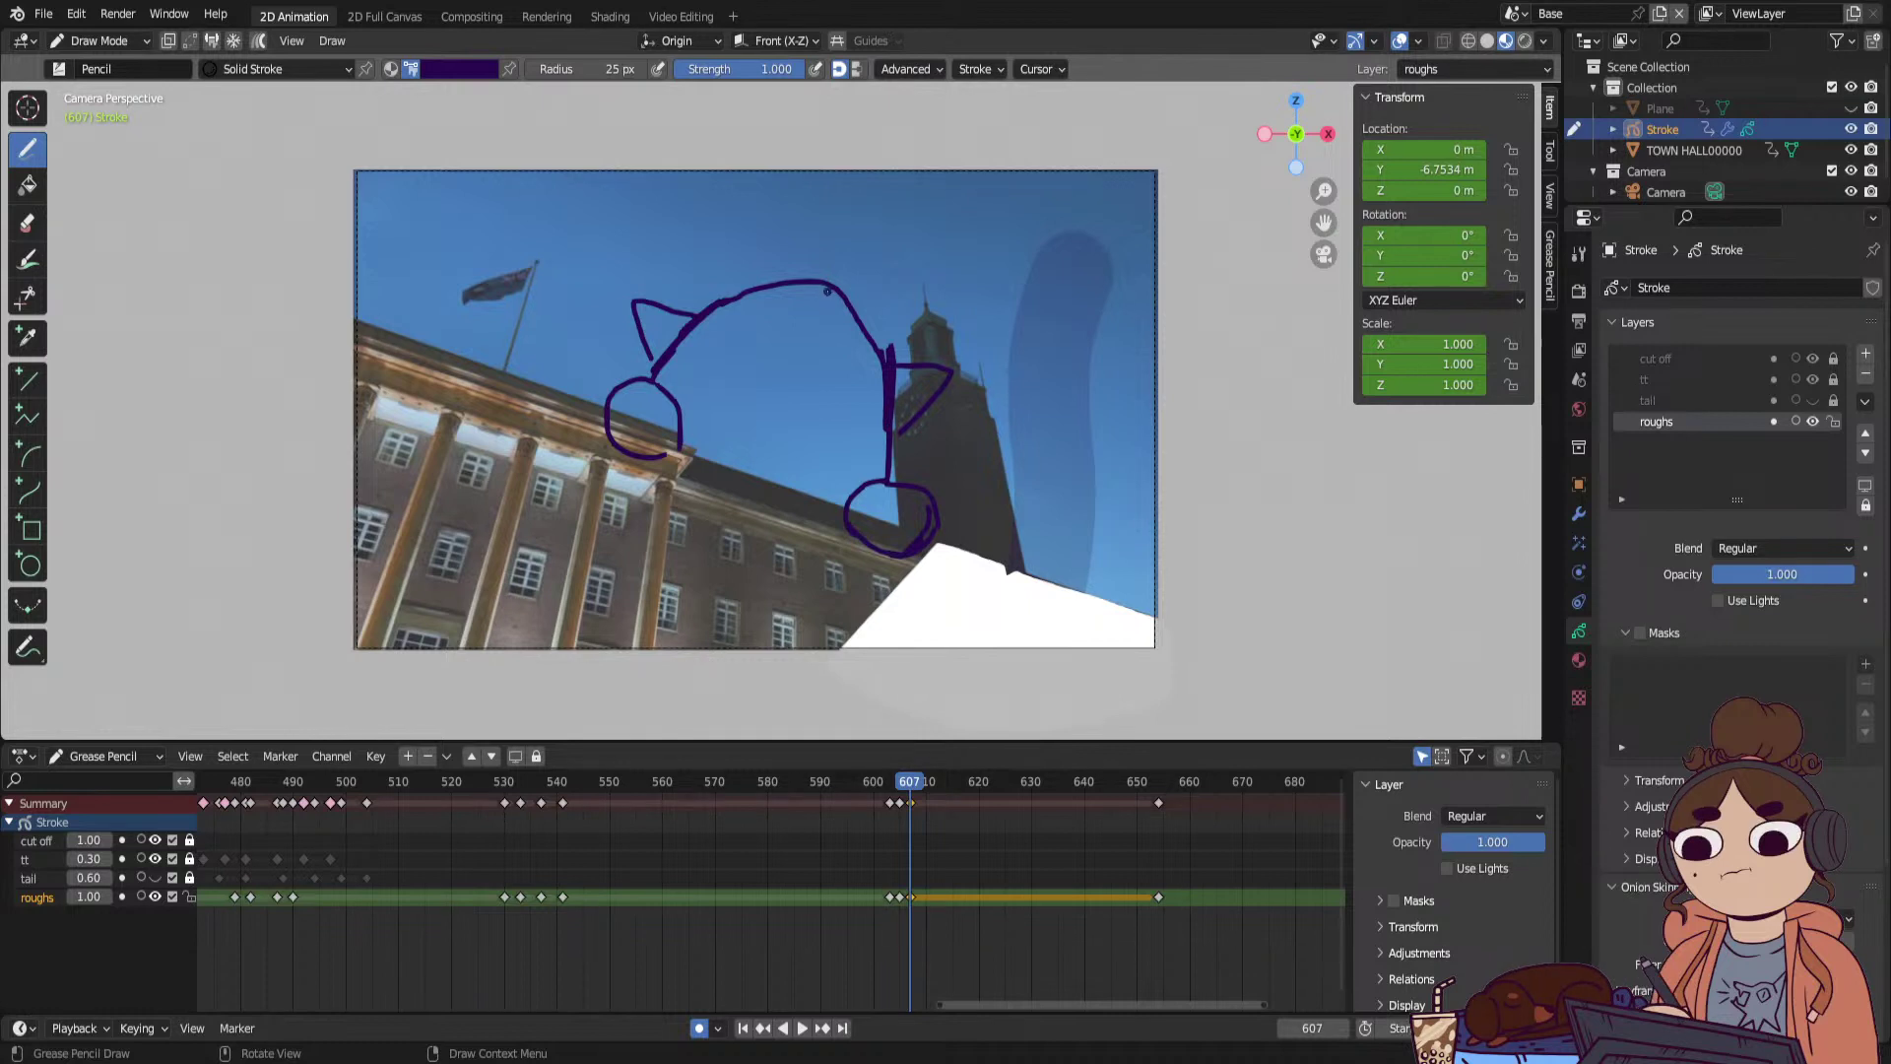
# Add inner contour strokes below the dome and straight whiskers on both sides of the turned head on frame 607.
pyautogui.moveTo(819, 299); pyautogui.dragTo(758, 325)
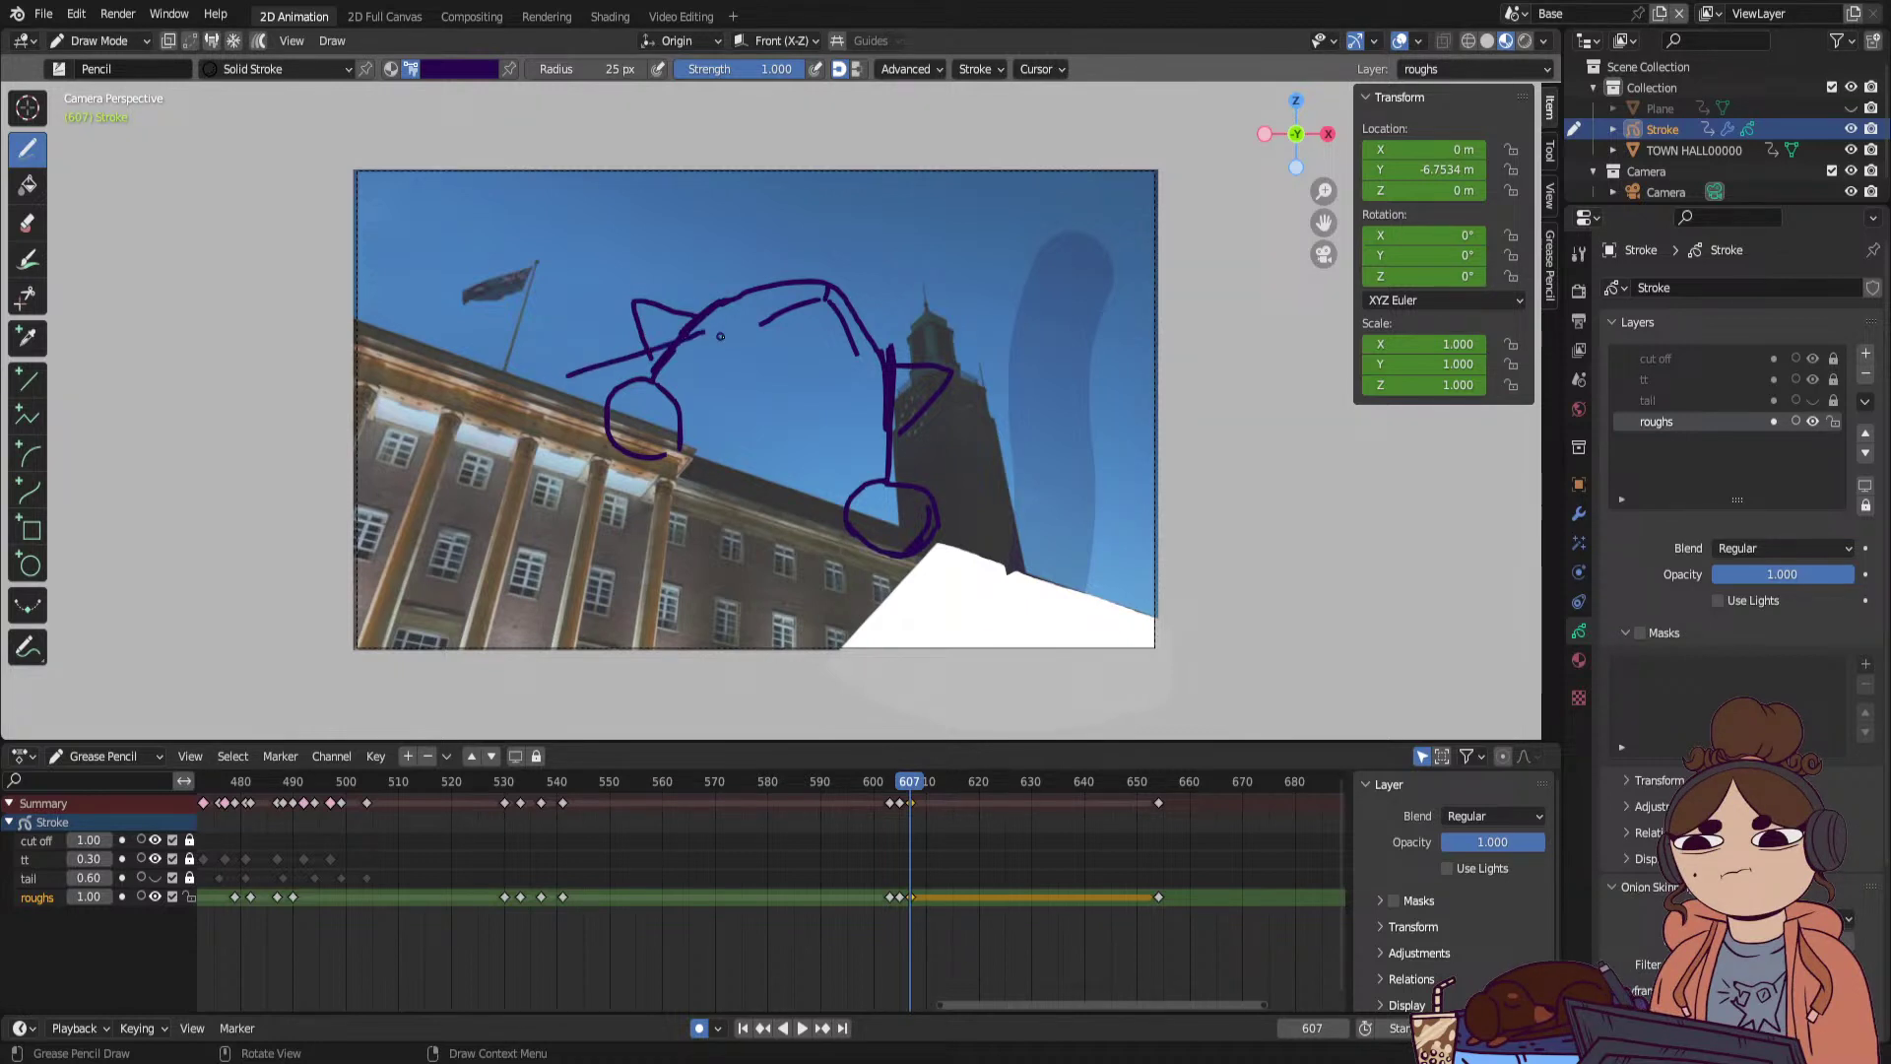
pyautogui.moveTo(705, 342); pyautogui.dragTo(576, 384)
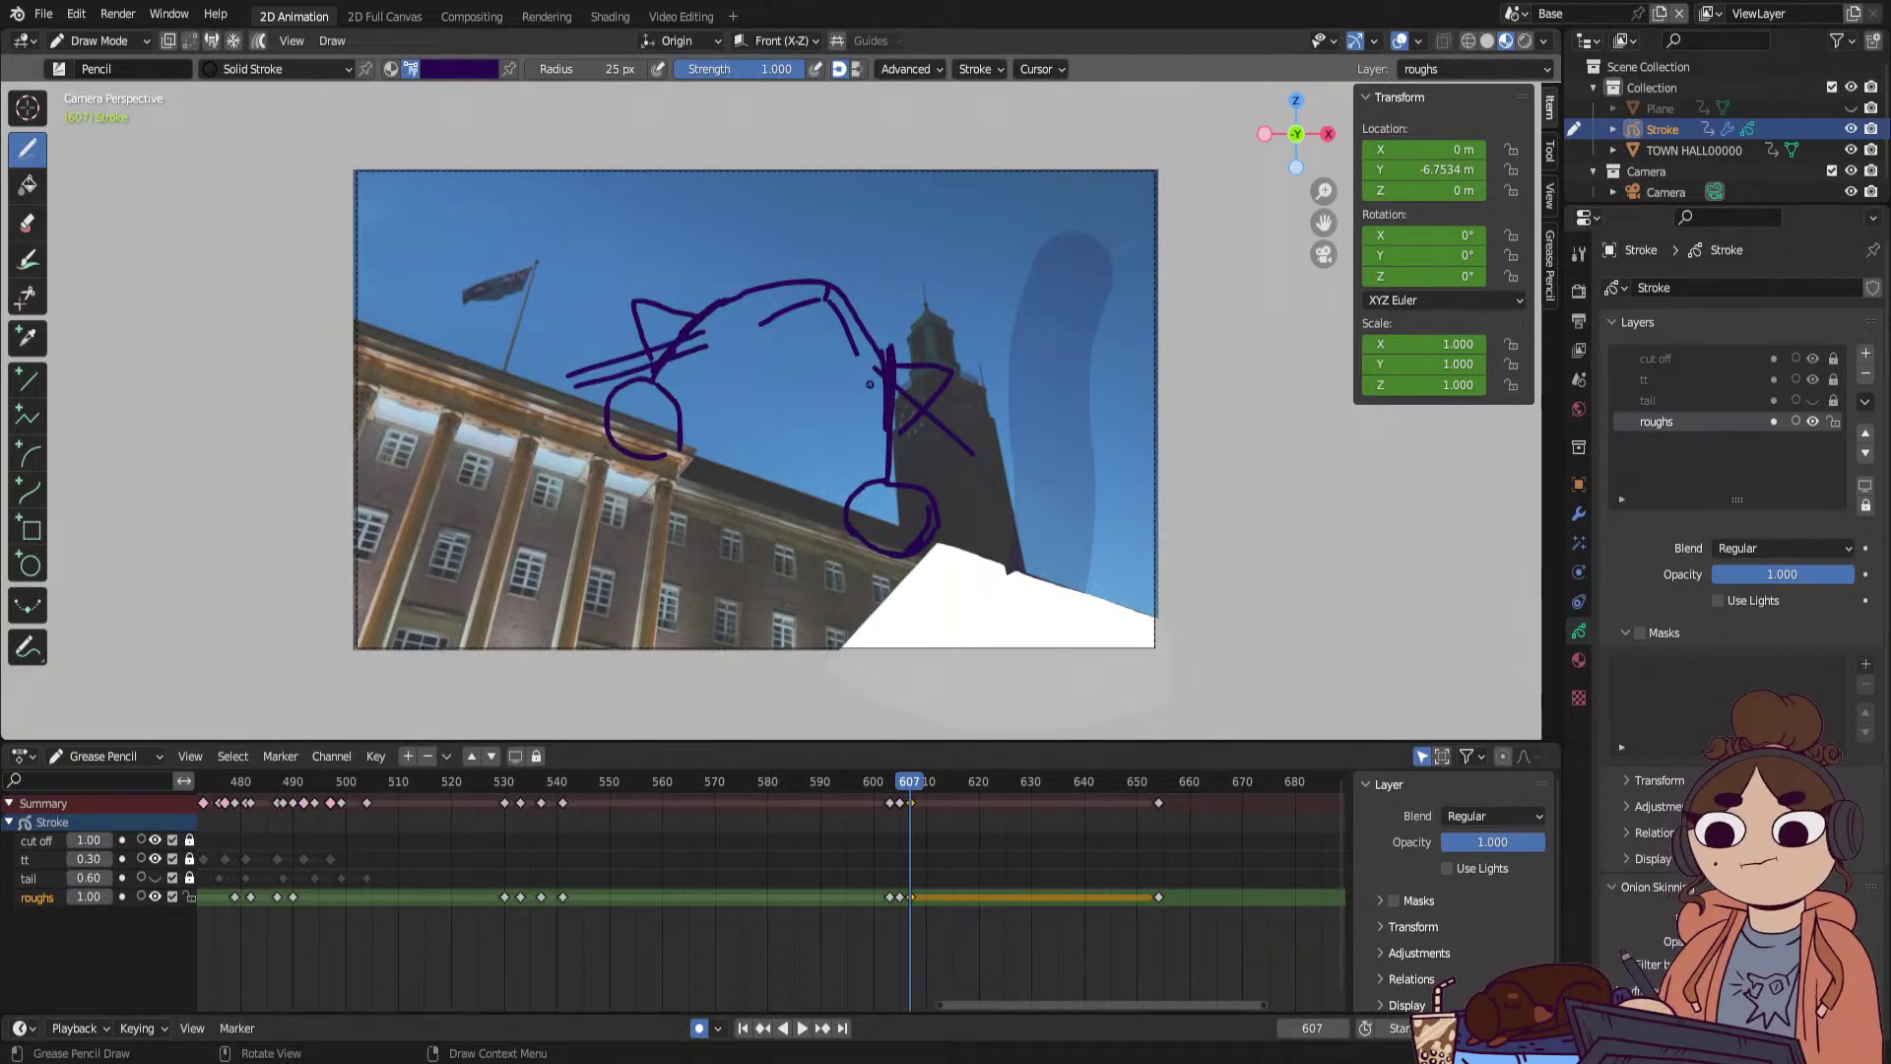
pyautogui.moveTo(908, 418); pyautogui.dragTo(970, 470)
# Try adding straight whiskers to both sides of the in-between head on frame 605.
pyautogui.moveTo(906, 784); pyautogui.dragTo(900, 789)
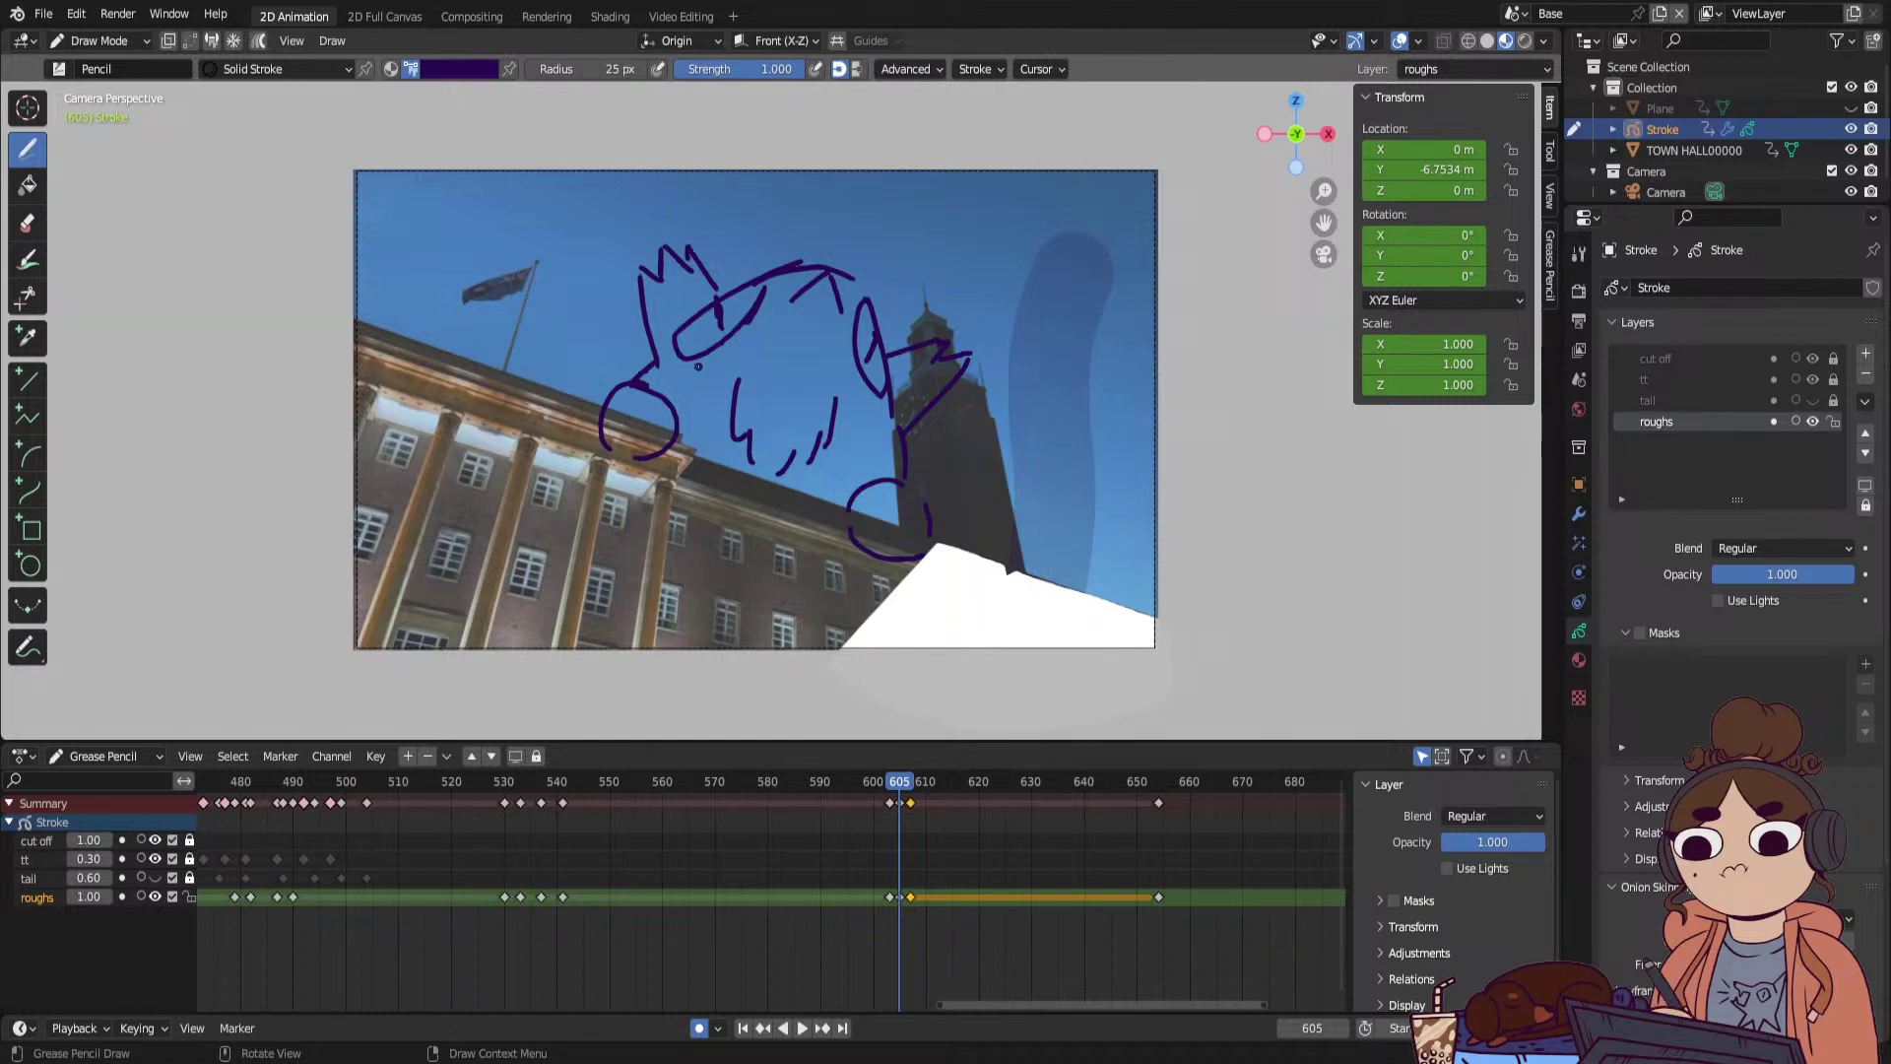
pyautogui.moveTo(703, 370); pyautogui.dragTo(579, 400)
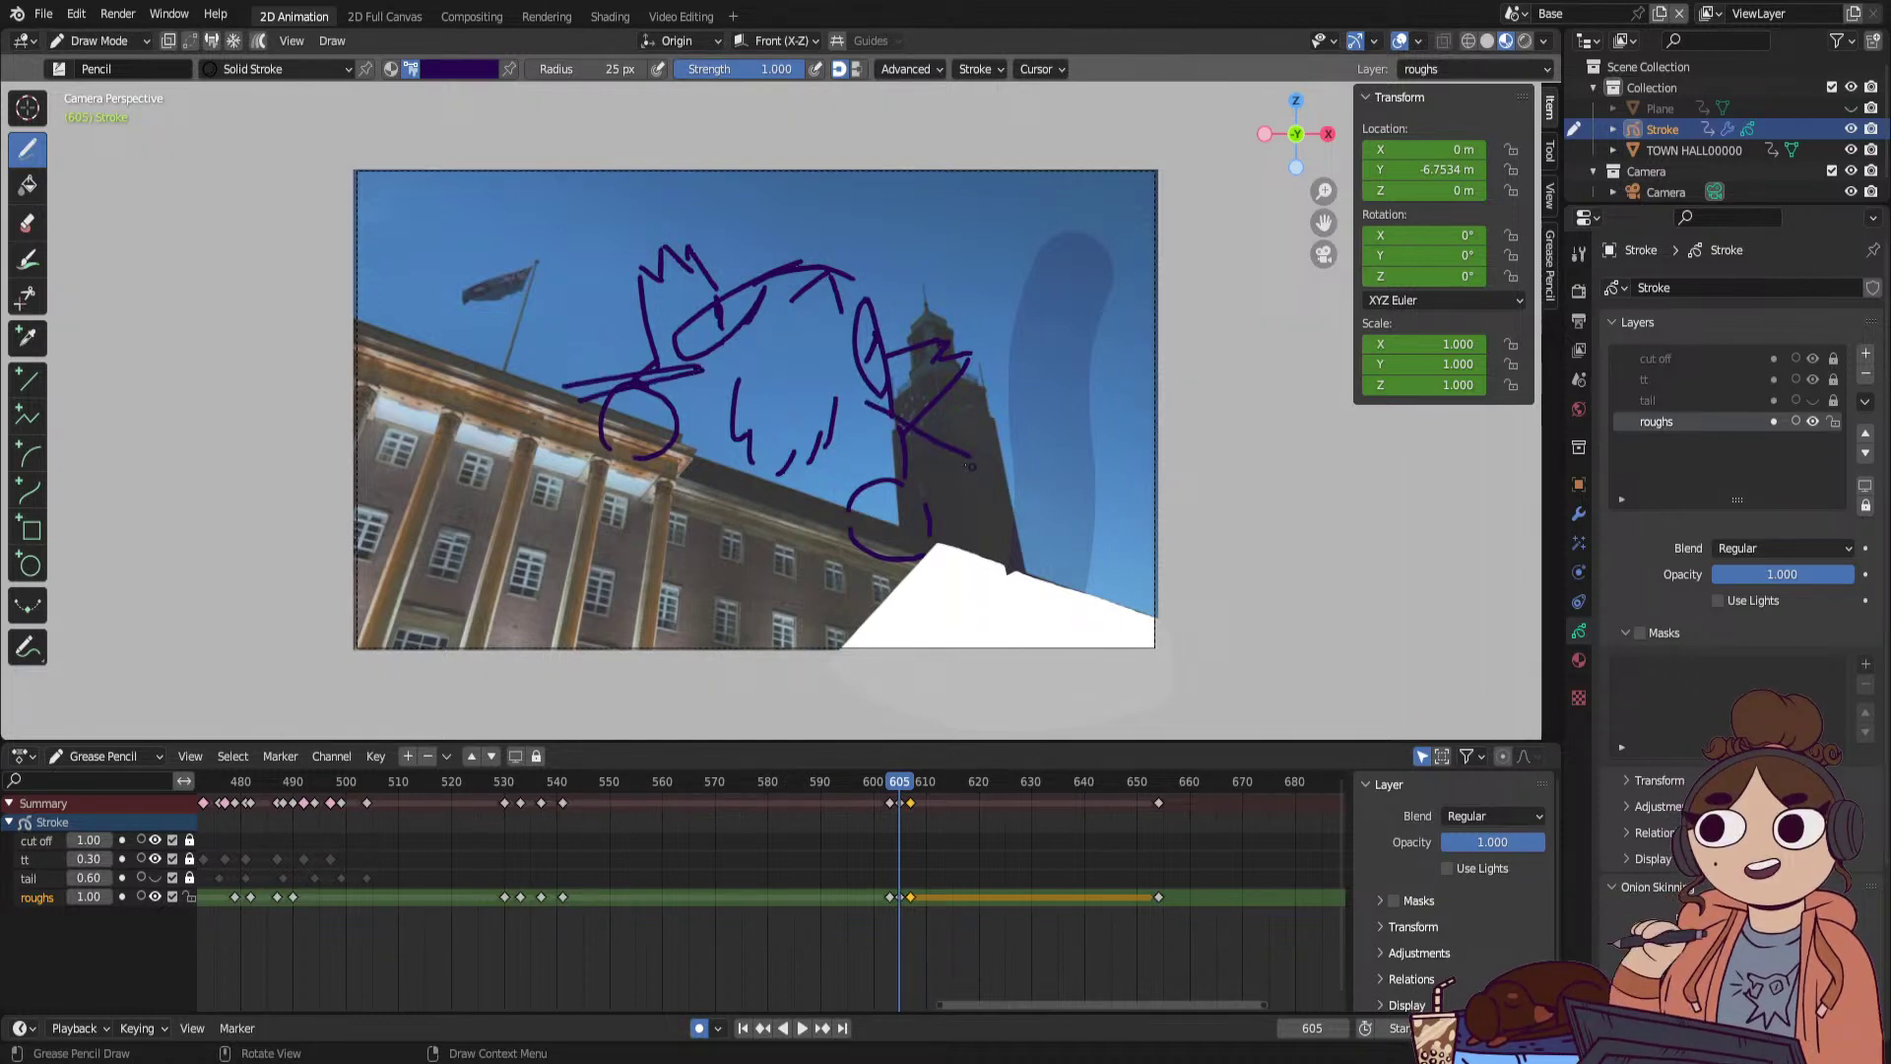
pyautogui.moveTo(860, 416); pyautogui.dragTo(951, 466)
pyautogui.hotkey('ctrl', 'z')
pyautogui.hotkey('ctrl', 'z')
pyautogui.hotkey('ctrl', 'z')
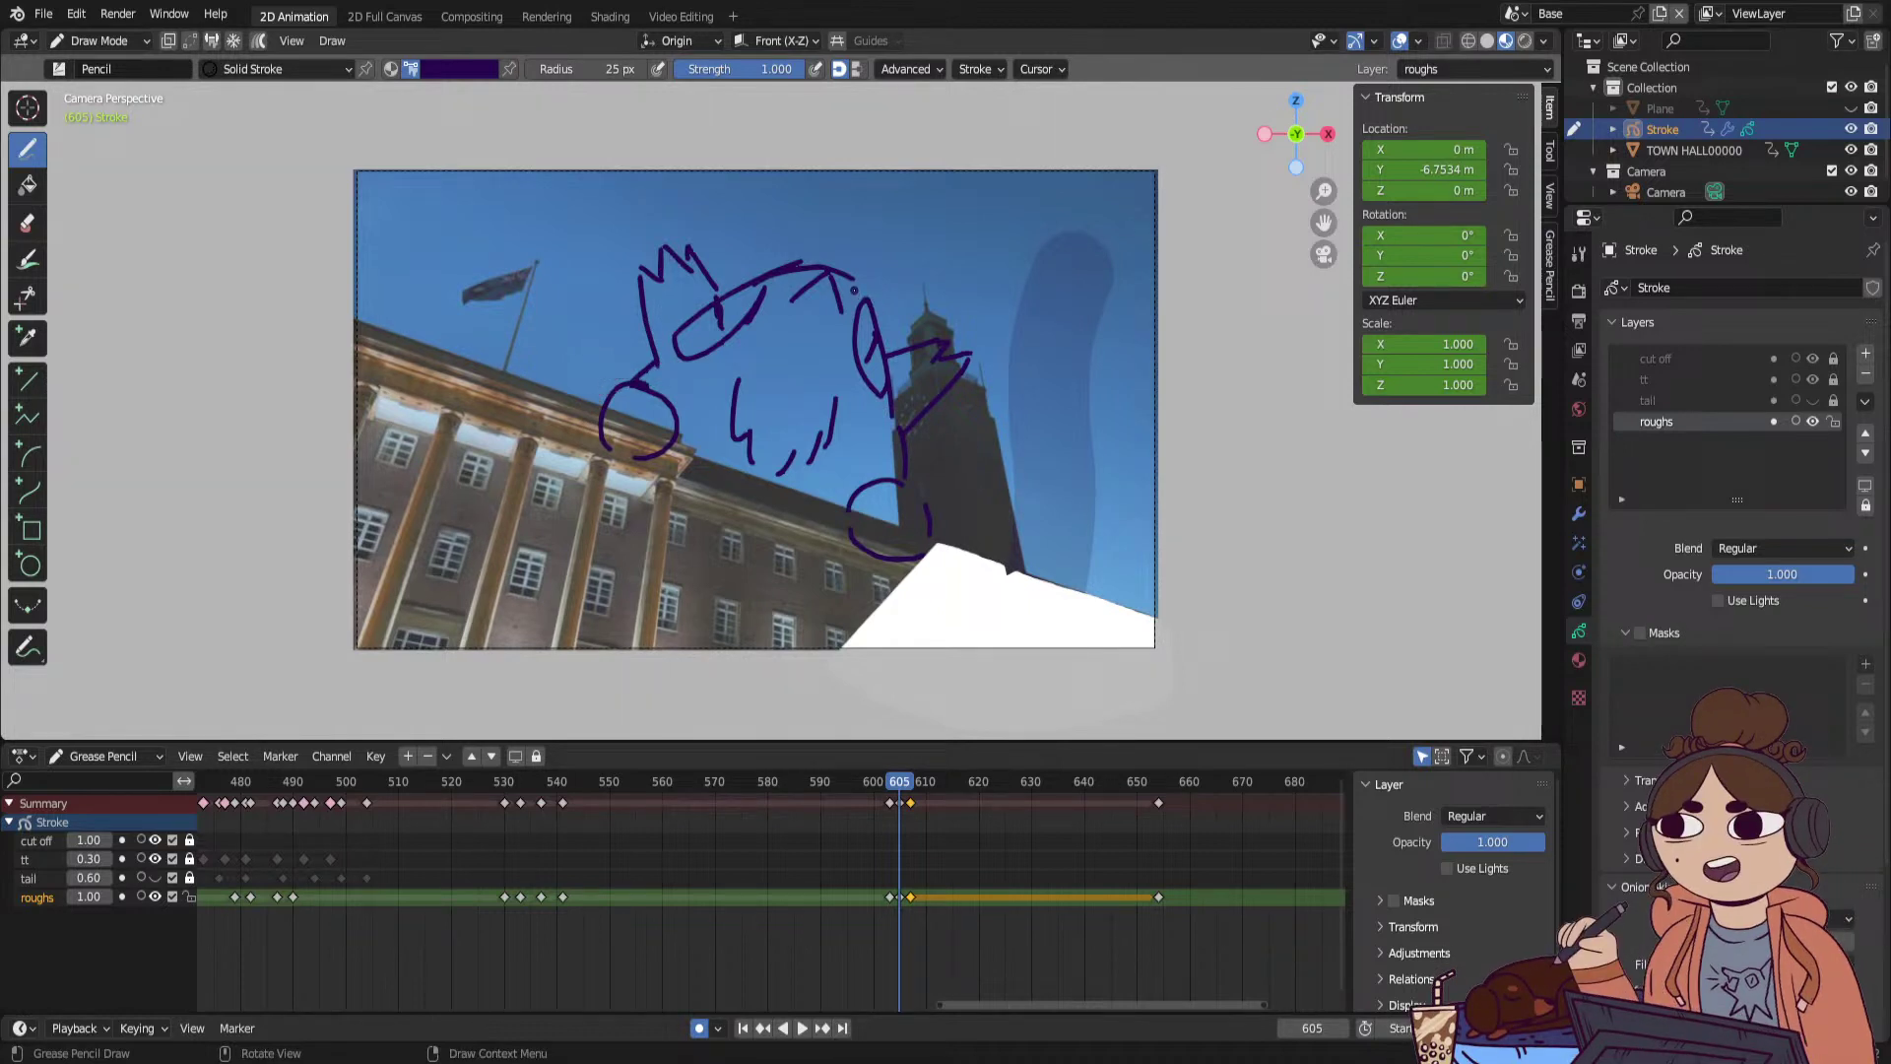
# Try paired straight whiskers slanting down and outward across the eyes on both sides of the in-between head on frame 605.
pyautogui.moveTo(864, 293); pyautogui.dragTo(951, 414)
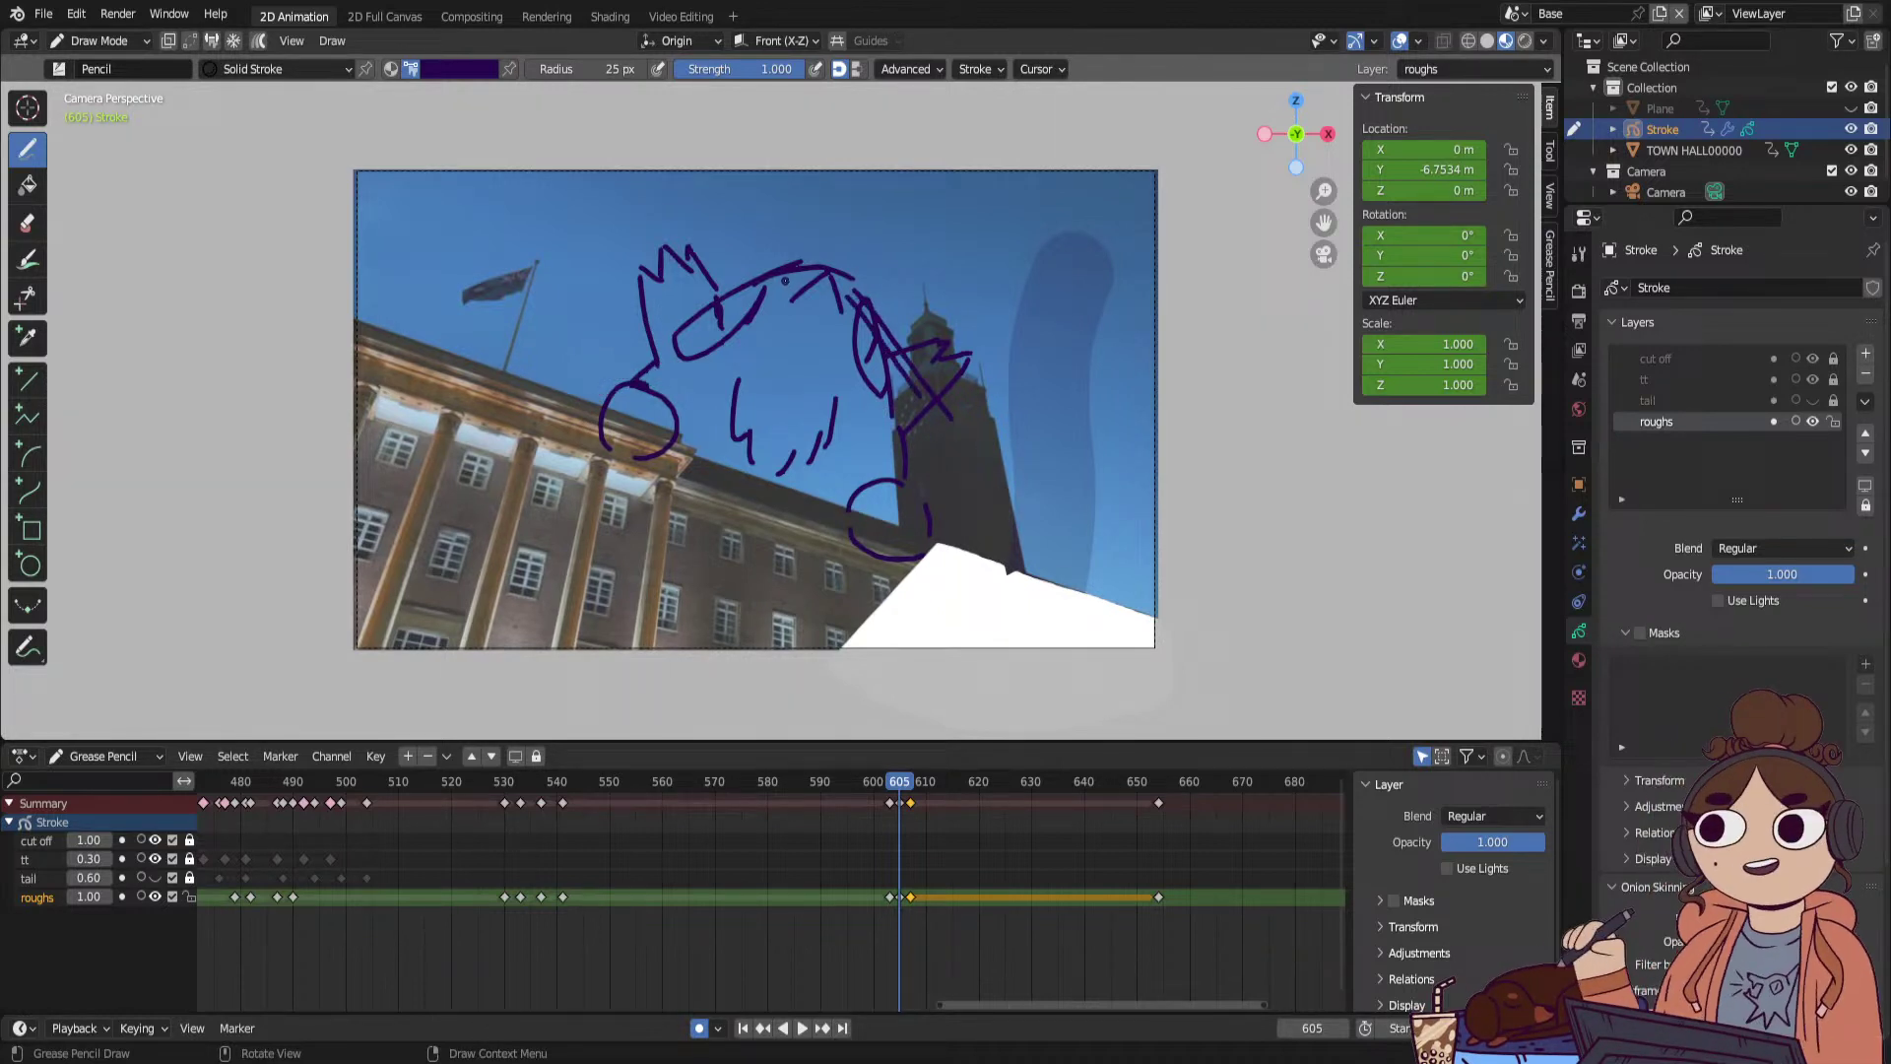
pyautogui.moveTo(748, 297); pyautogui.dragTo(618, 367)
pyautogui.moveTo(793, 285); pyautogui.dragTo(618, 369)
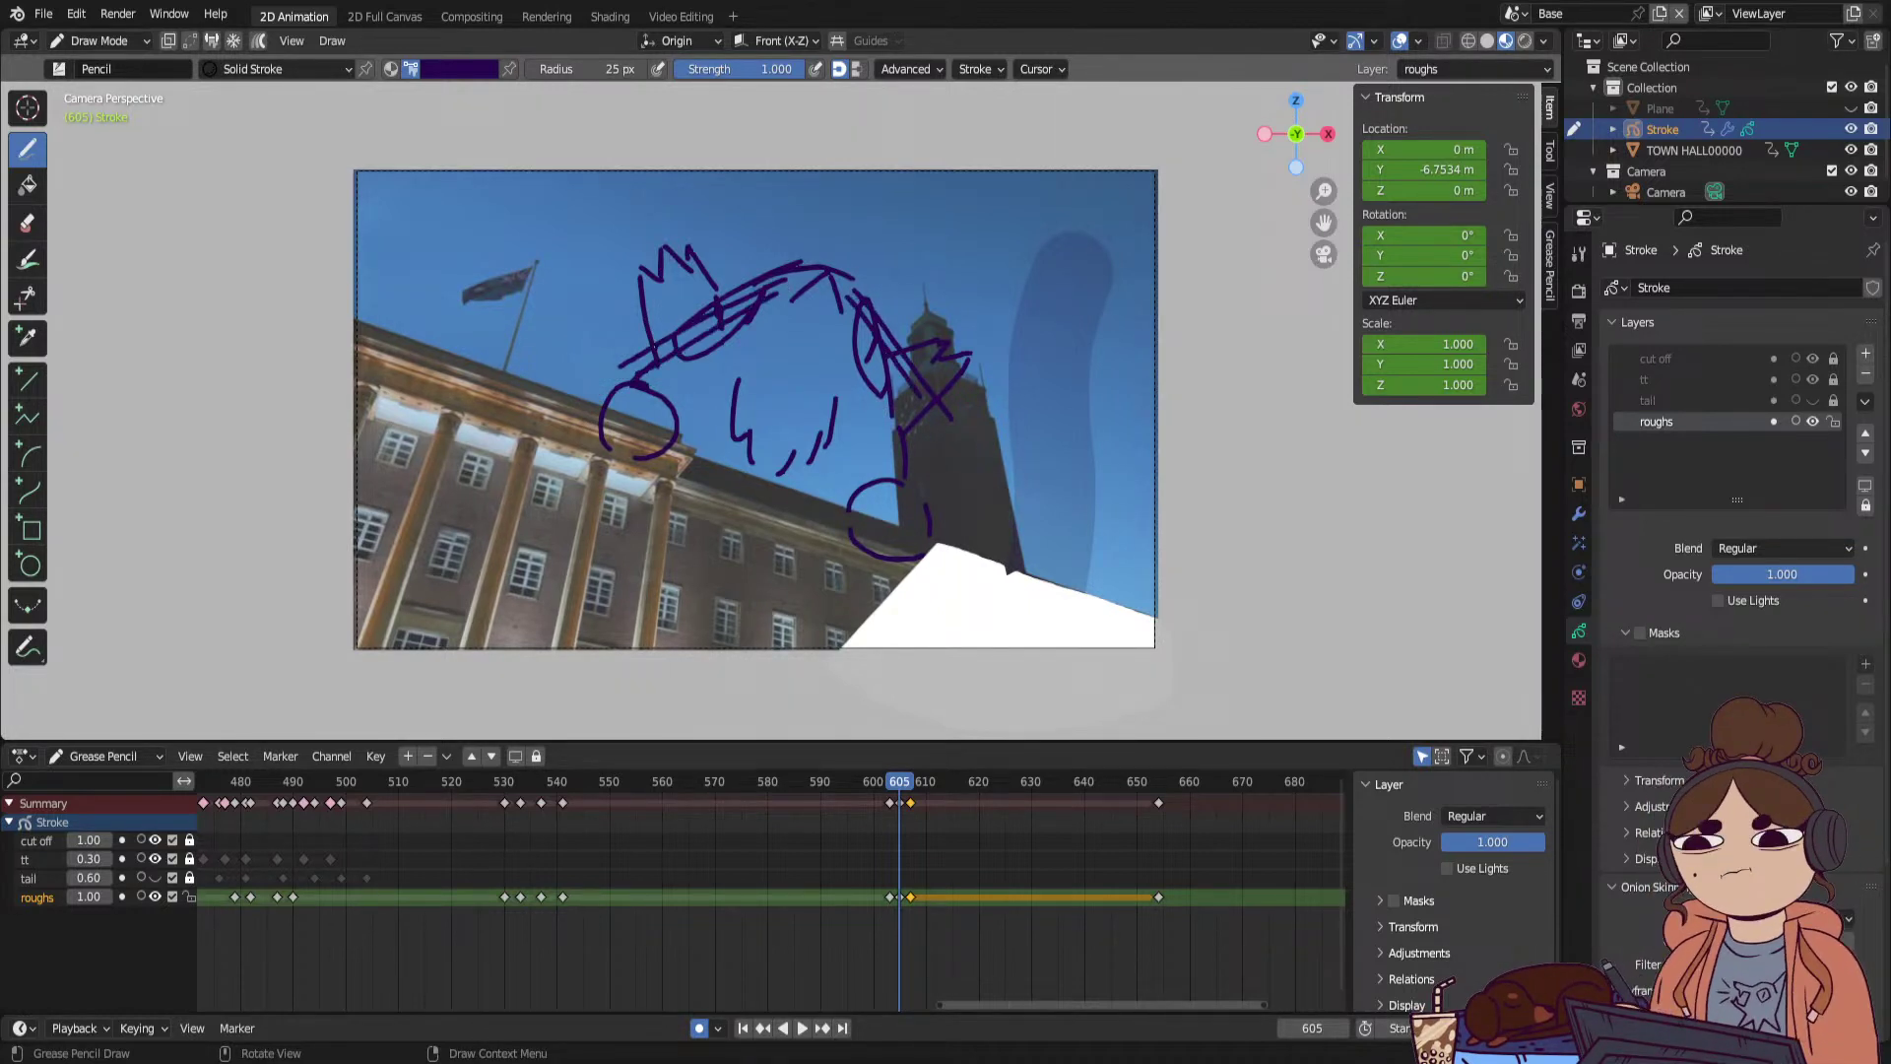
# Add pairs of straight whiskers on both sides of the cat's chin on frames 603 and 541.
pyautogui.moveTo(900, 788); pyautogui.dragTo(895, 788)
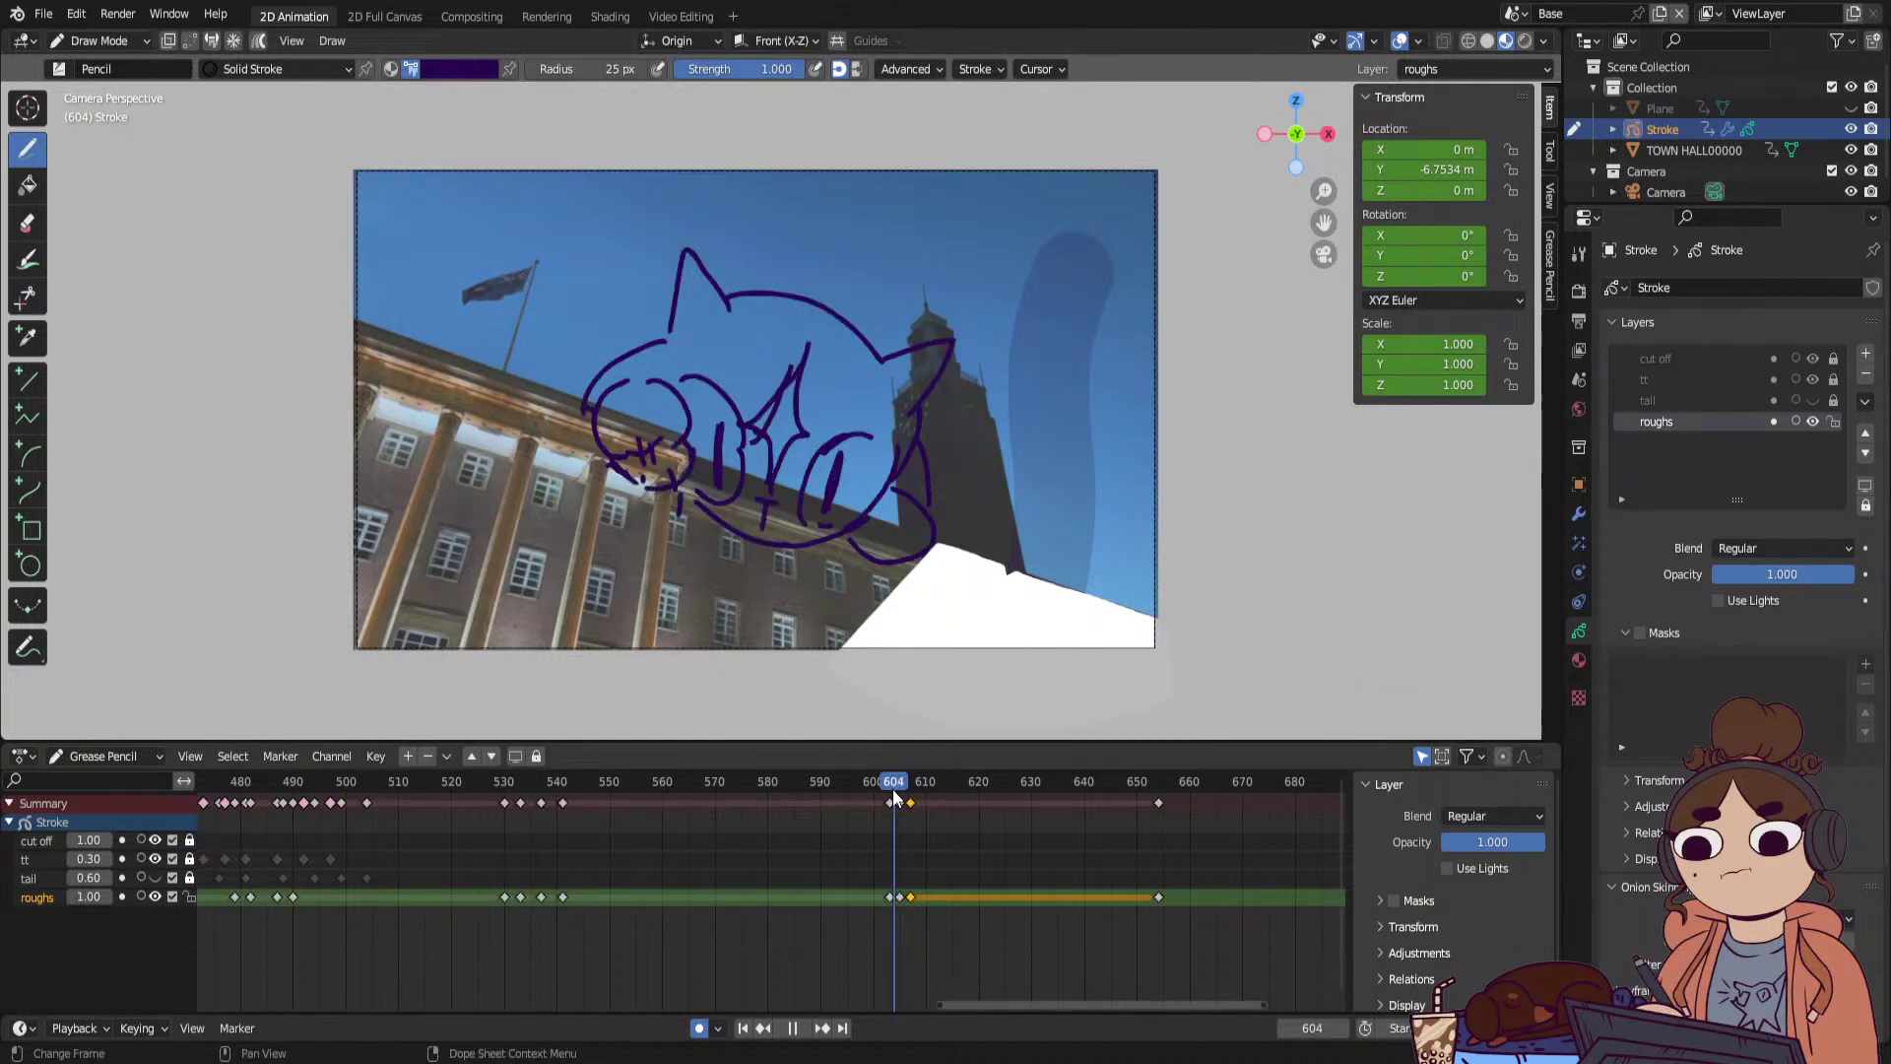
pyautogui.press('Left')
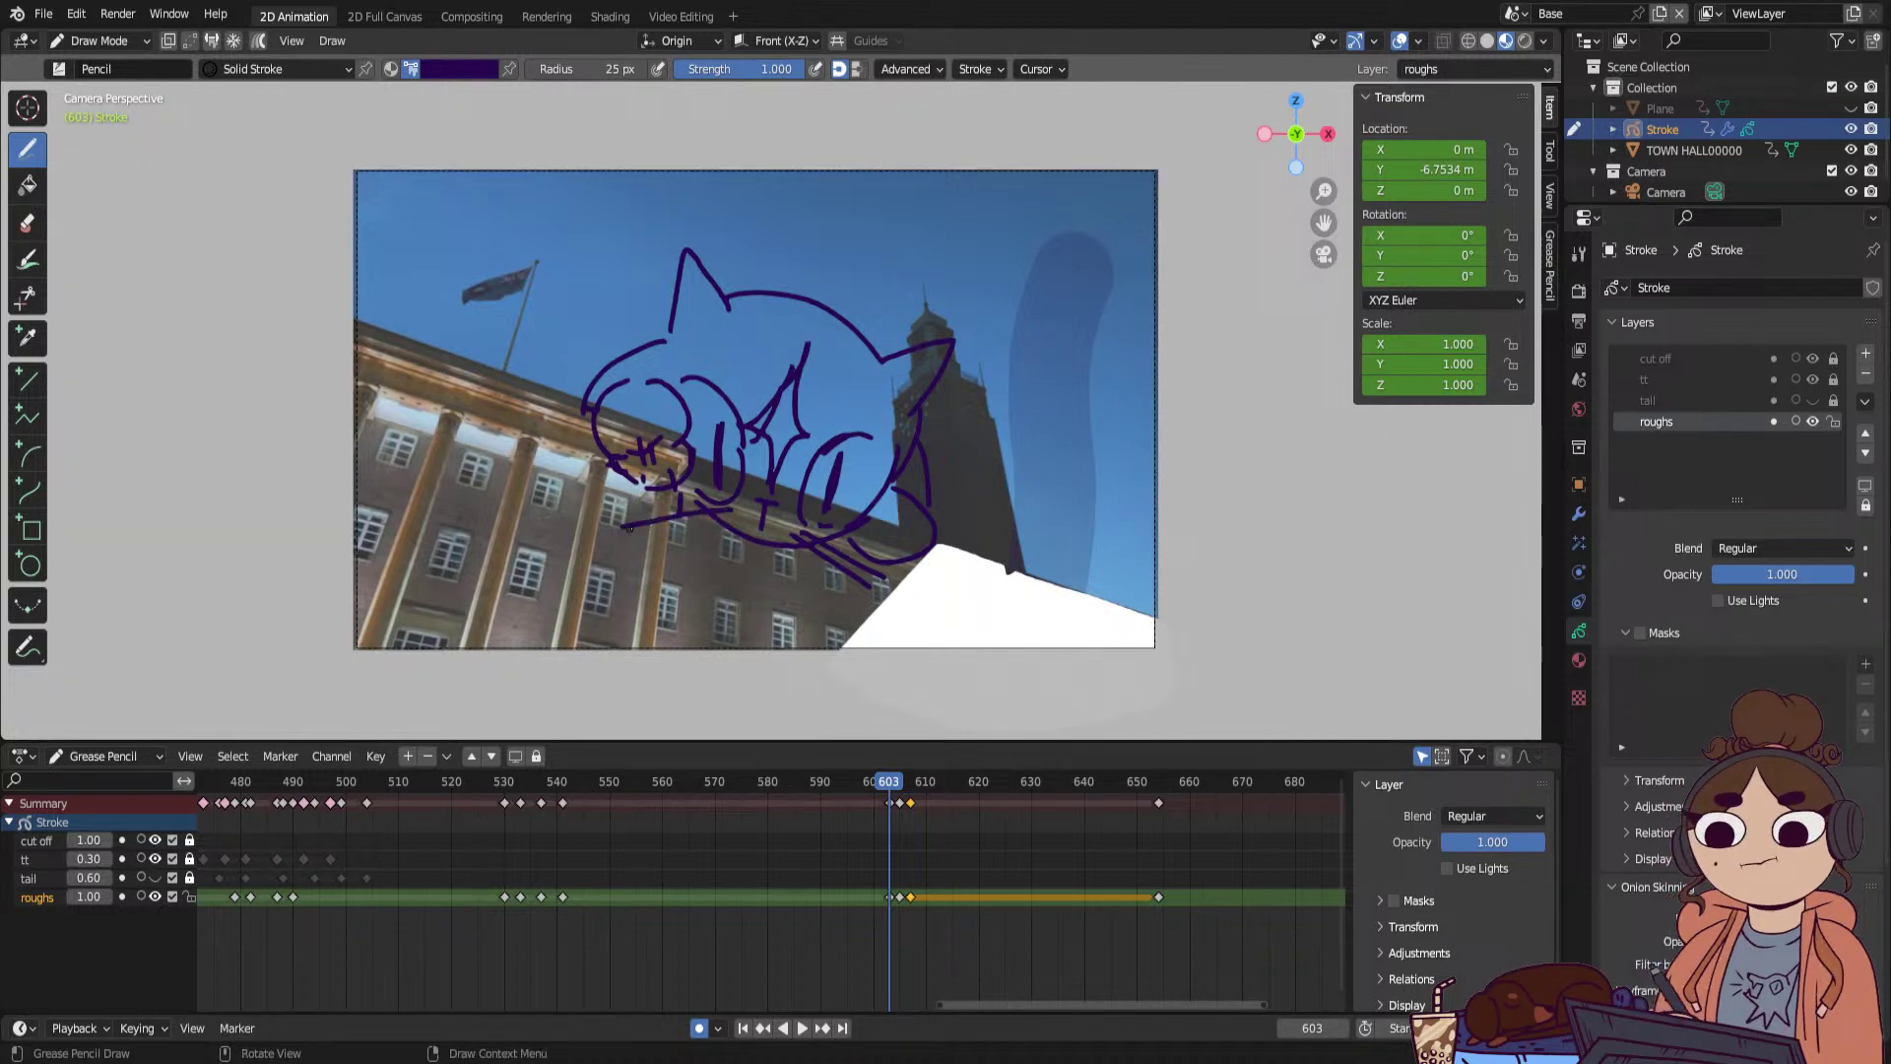
pyautogui.press('Down')
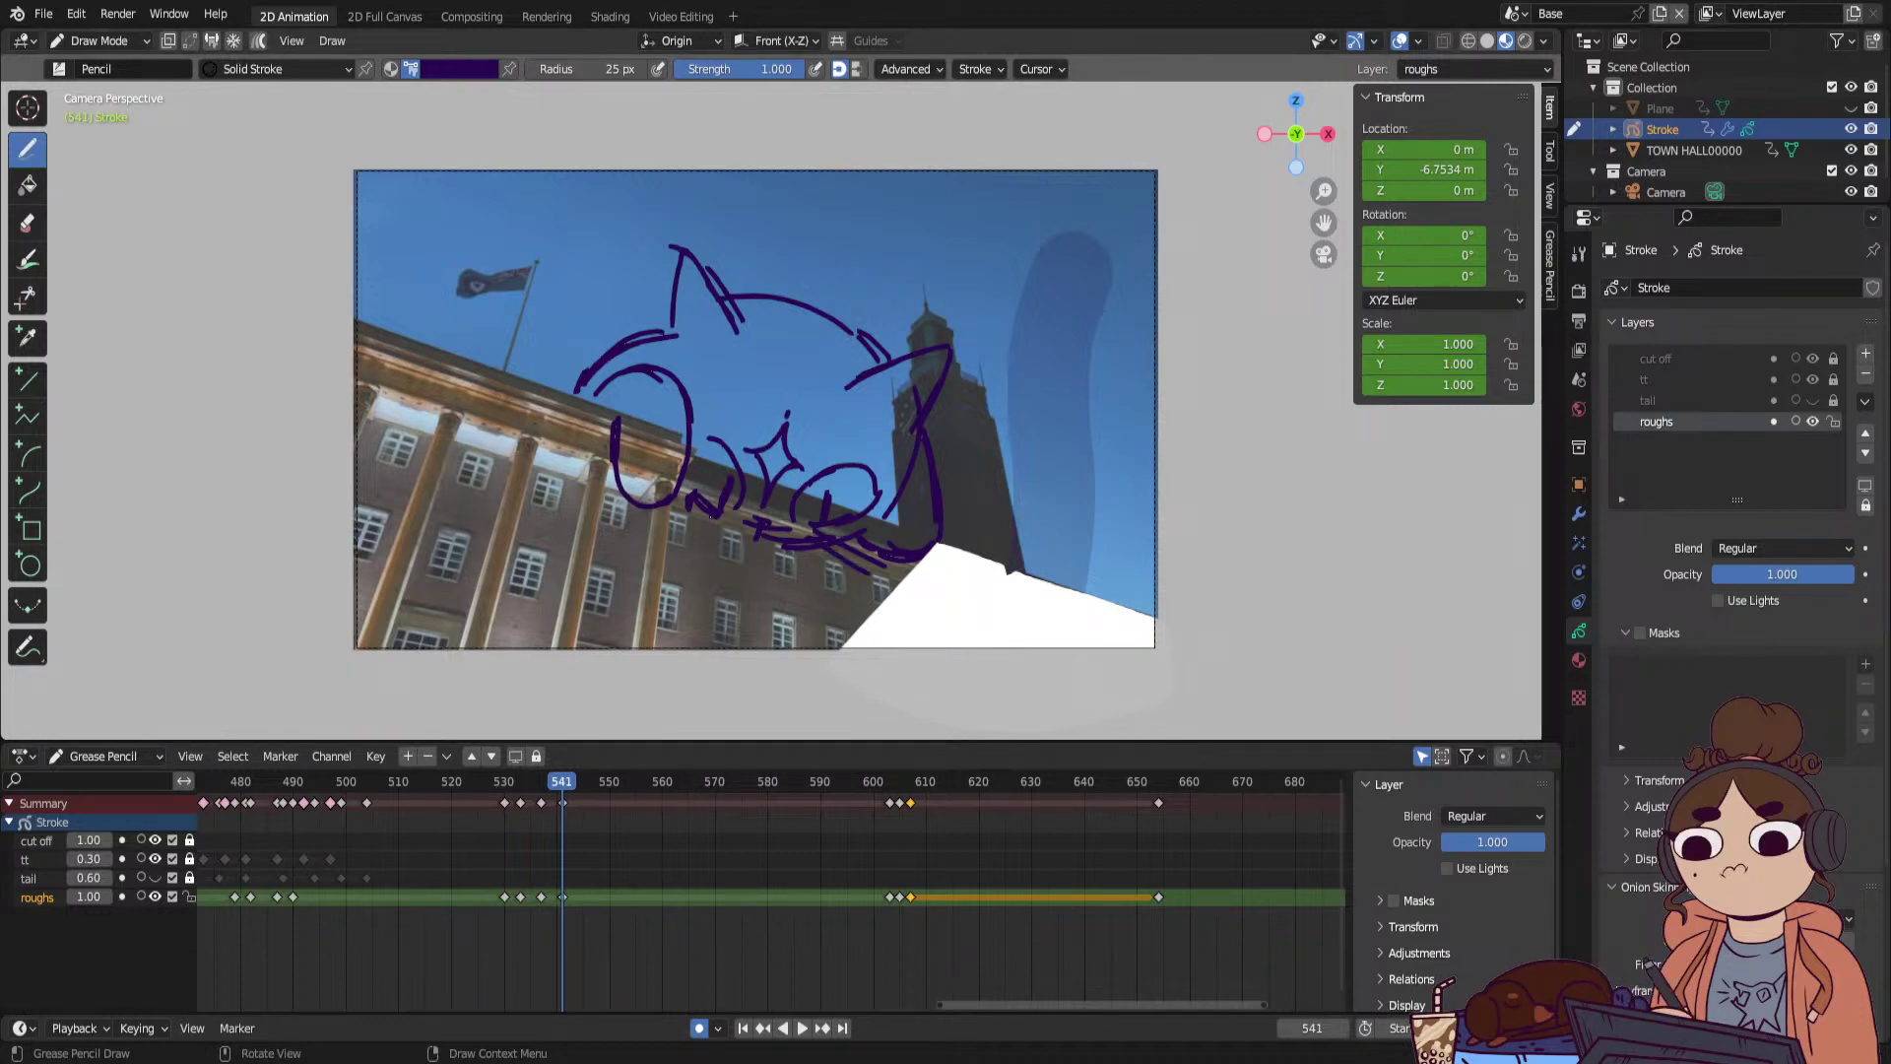
pyautogui.moveTo(711, 515); pyautogui.dragTo(626, 541)
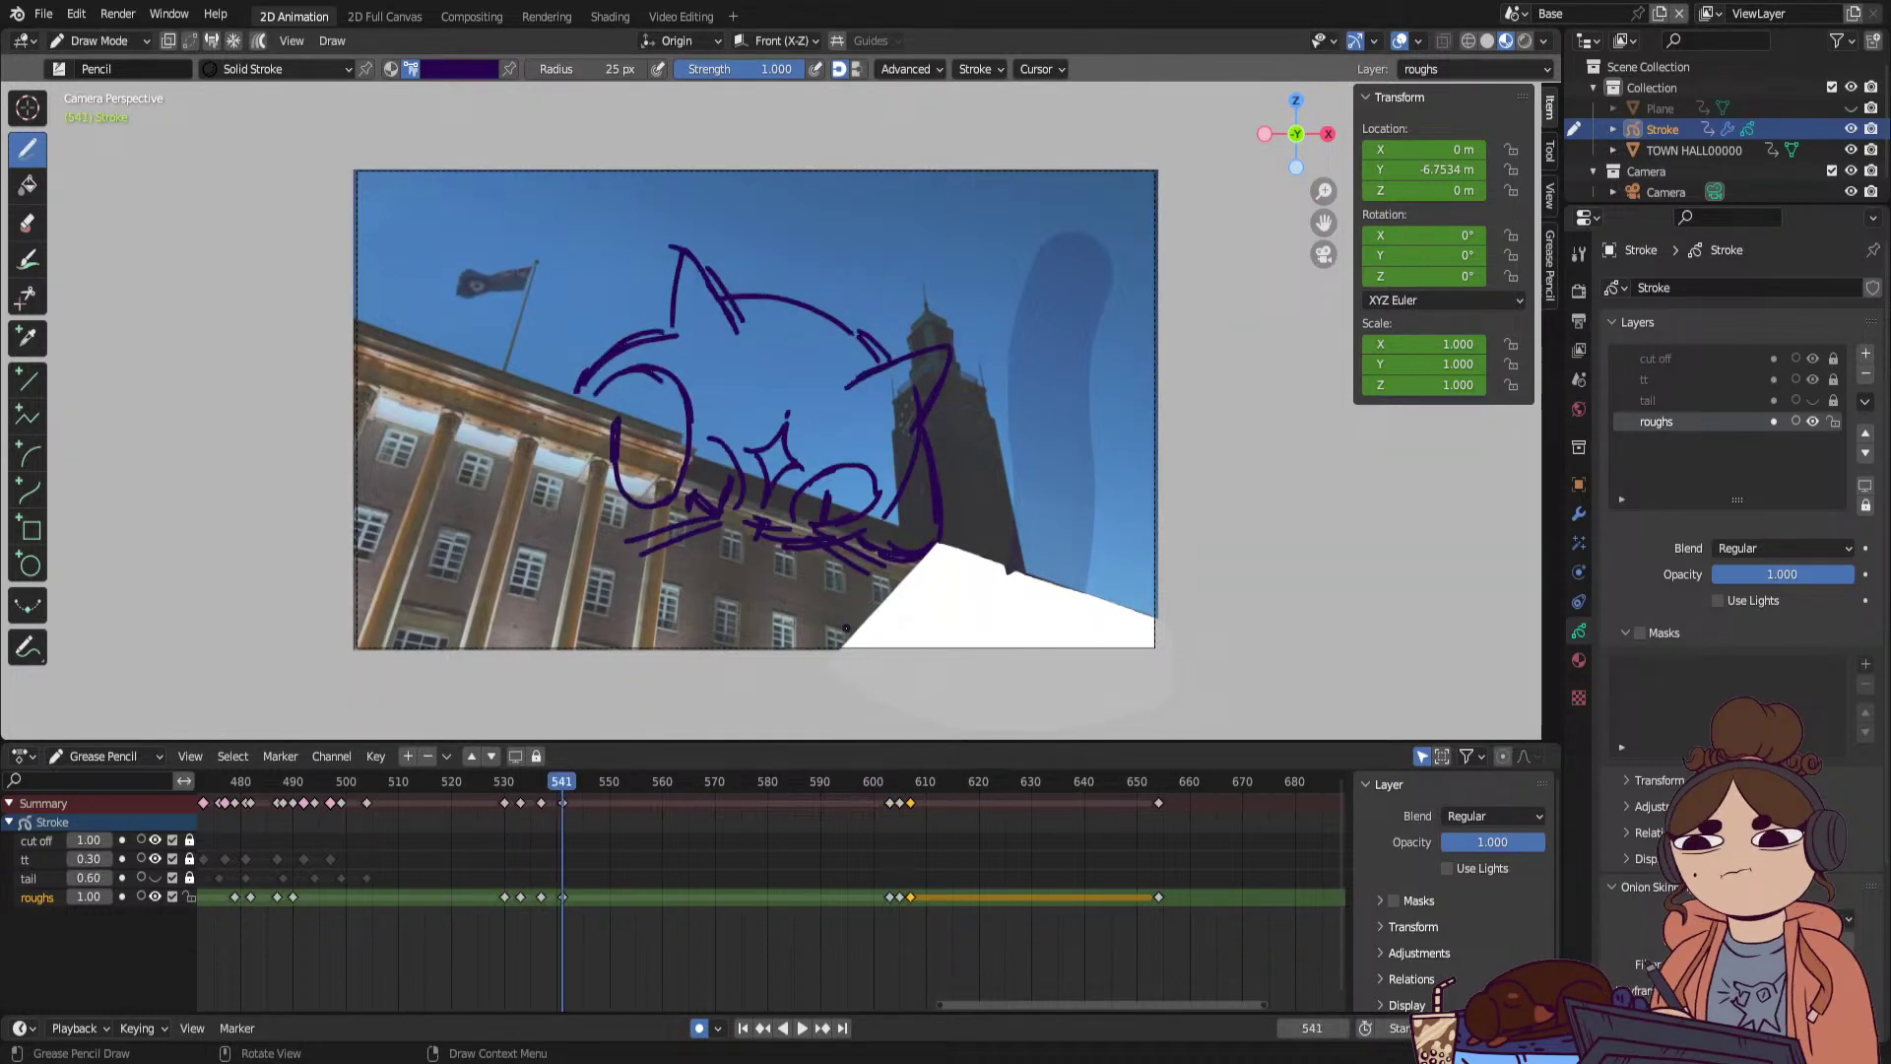
# Try adding whiskers and a chin line to the blue-lined head on frame 193.
pyautogui.press('Down')
pyautogui.press('Down')
pyautogui.press('Down')
pyautogui.press('Down')
pyautogui.press('Down')
pyautogui.press('Down')
pyautogui.press('Down')
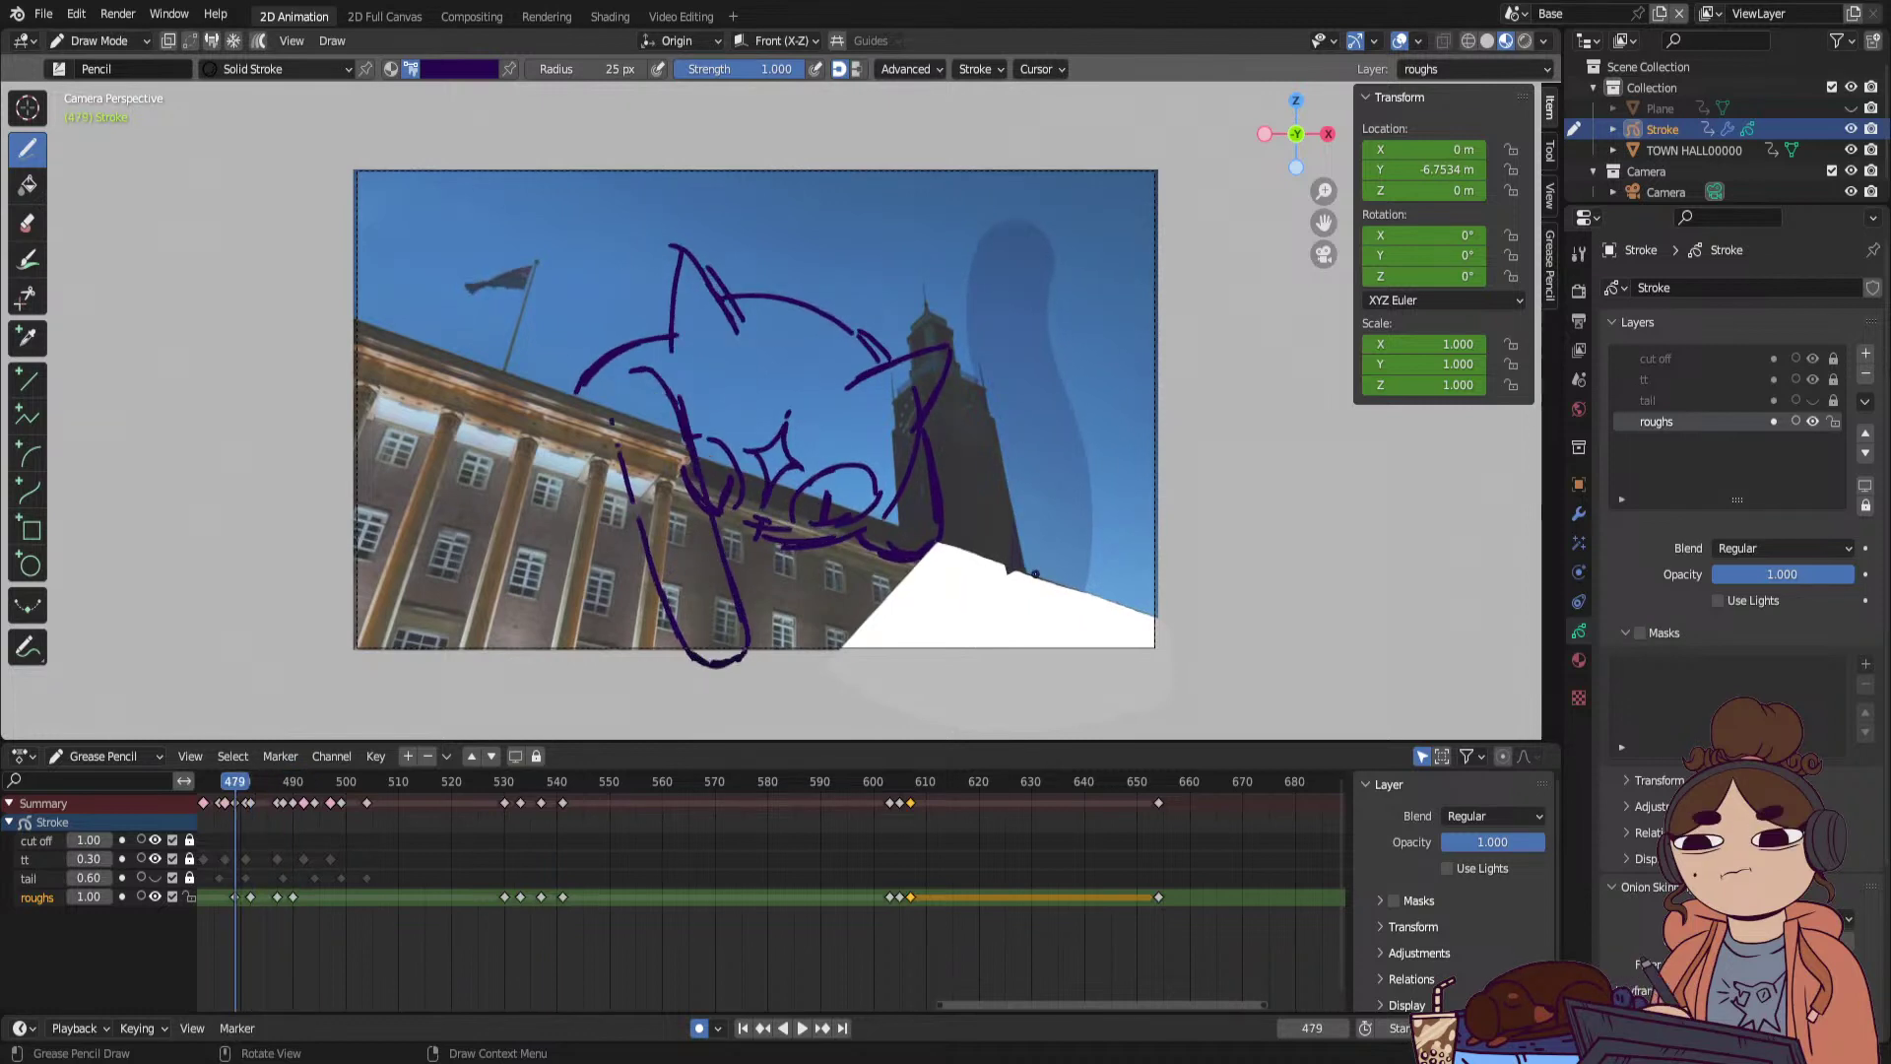
pyautogui.press('Down')
pyautogui.press('Down')
pyautogui.press('Down')
pyautogui.press('Down')
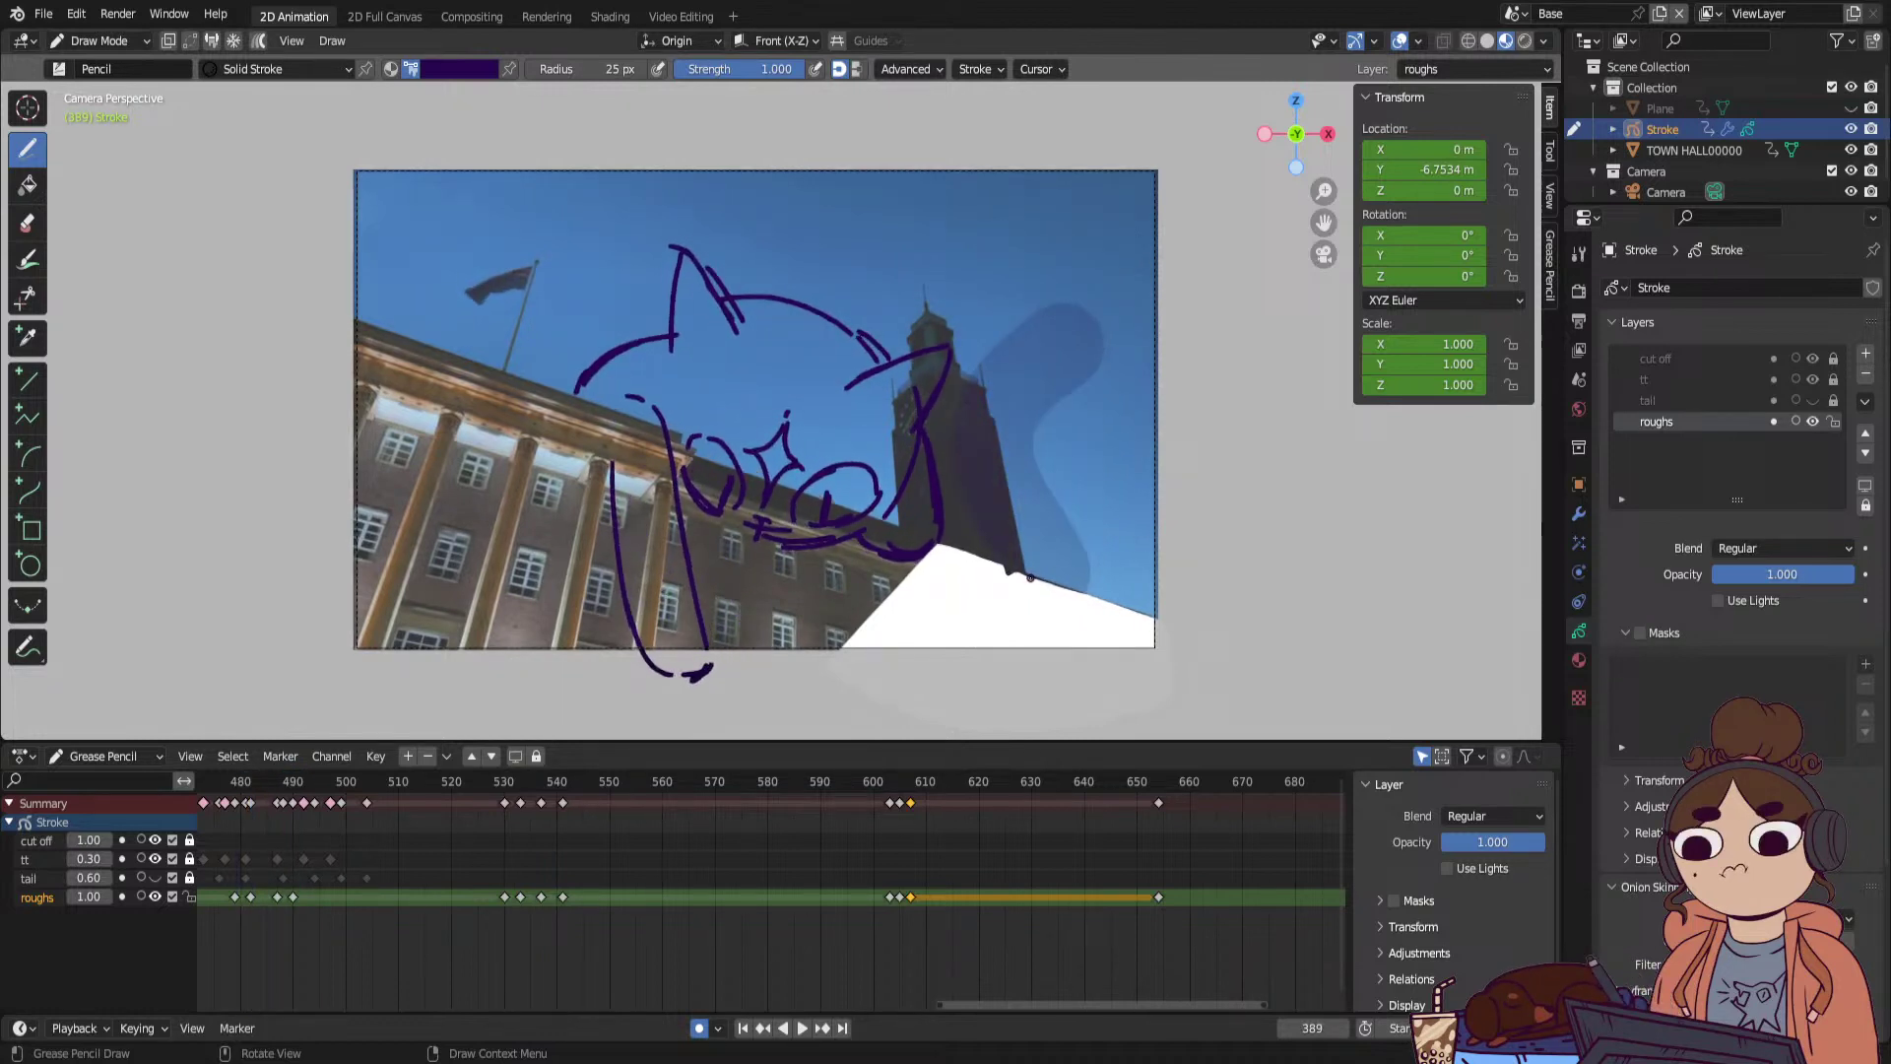
pyautogui.press('Down')
pyautogui.press('Down')
pyautogui.press('Down')
pyautogui.press('Down')
pyautogui.press('Down')
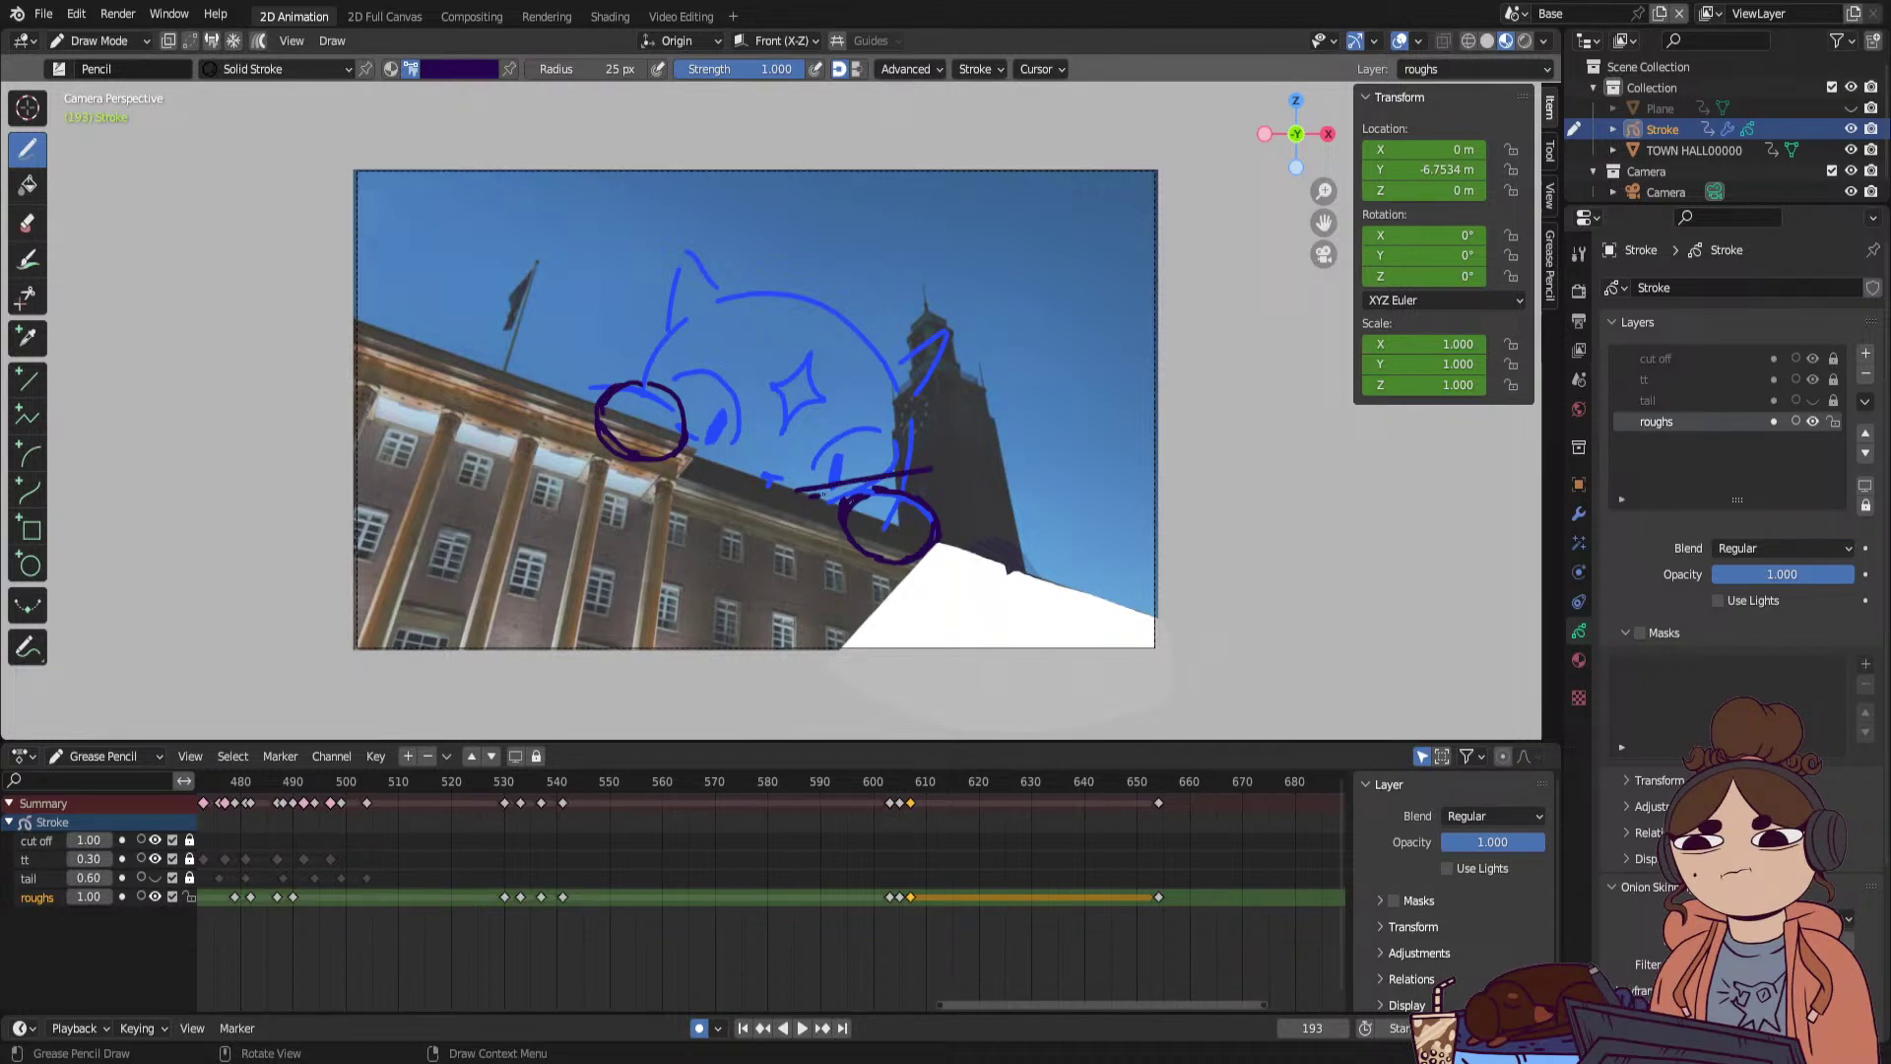
pyautogui.hotkey('ctrl', 'z')
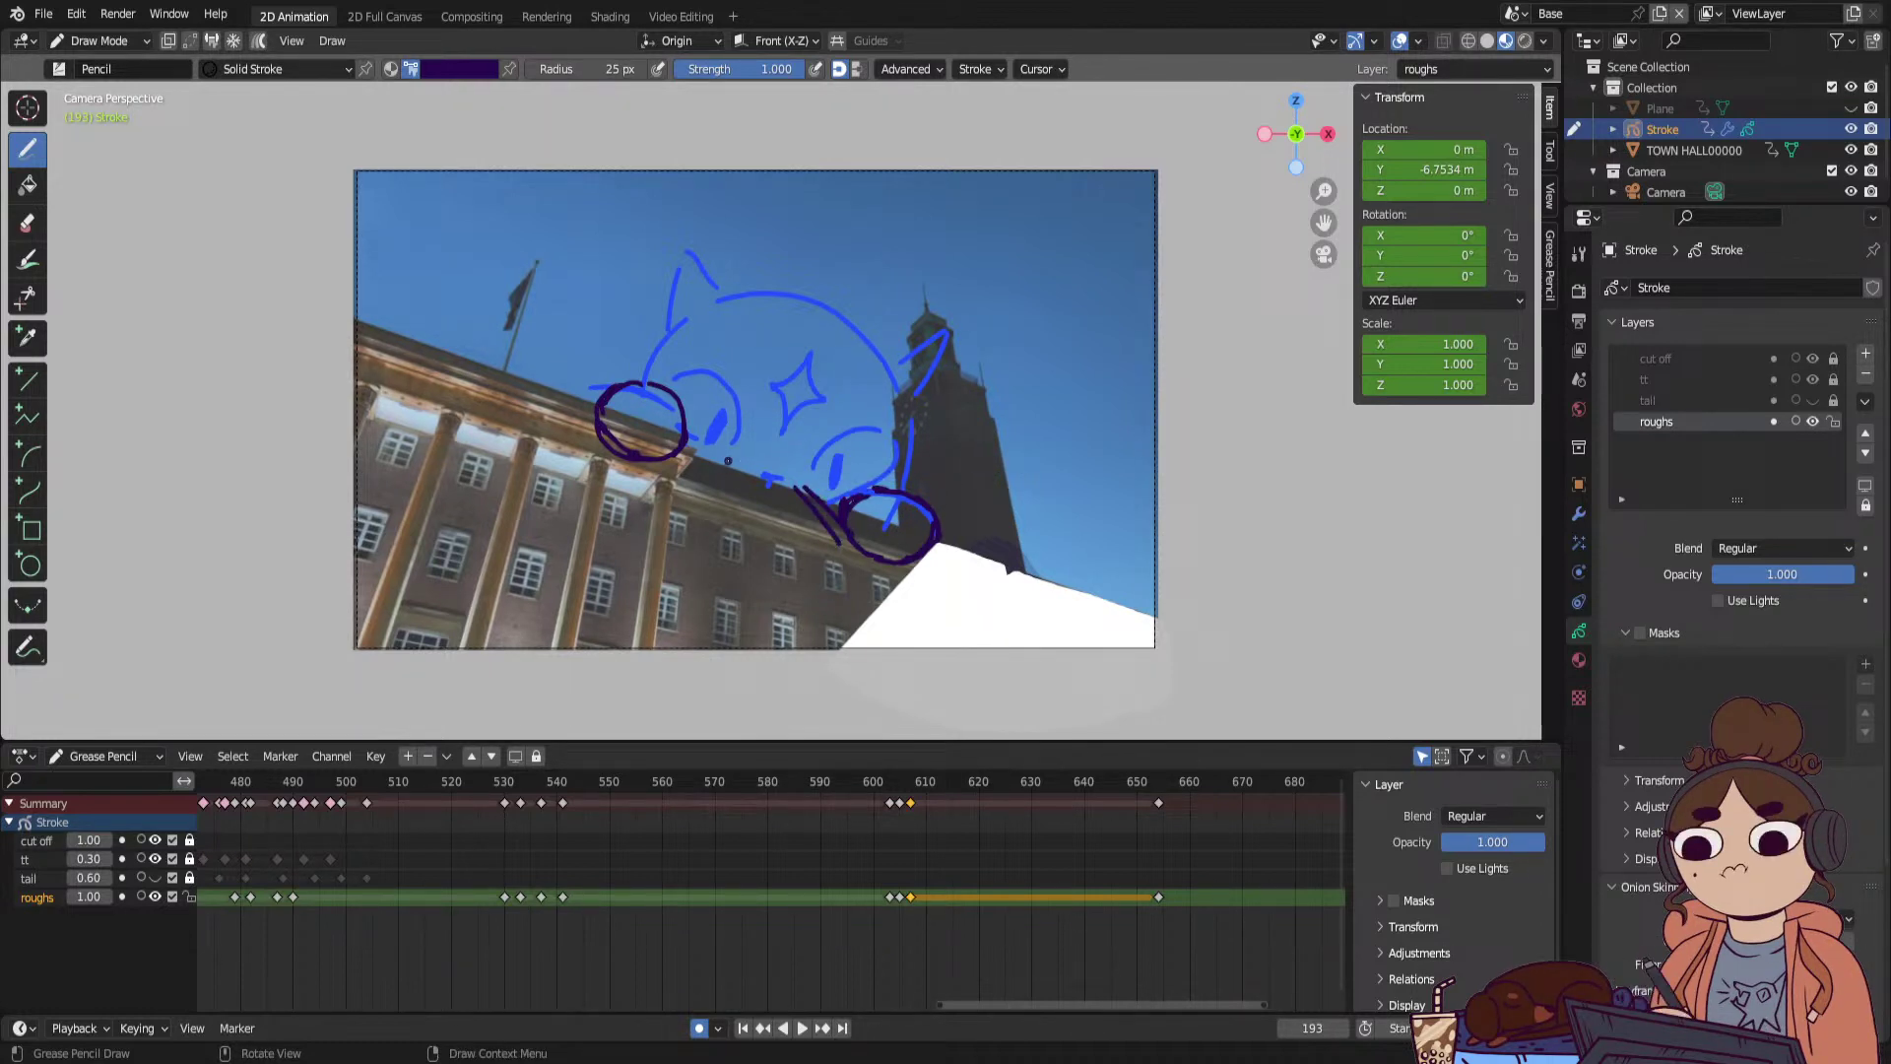
pyautogui.moveTo(727, 460); pyautogui.dragTo(657, 489)
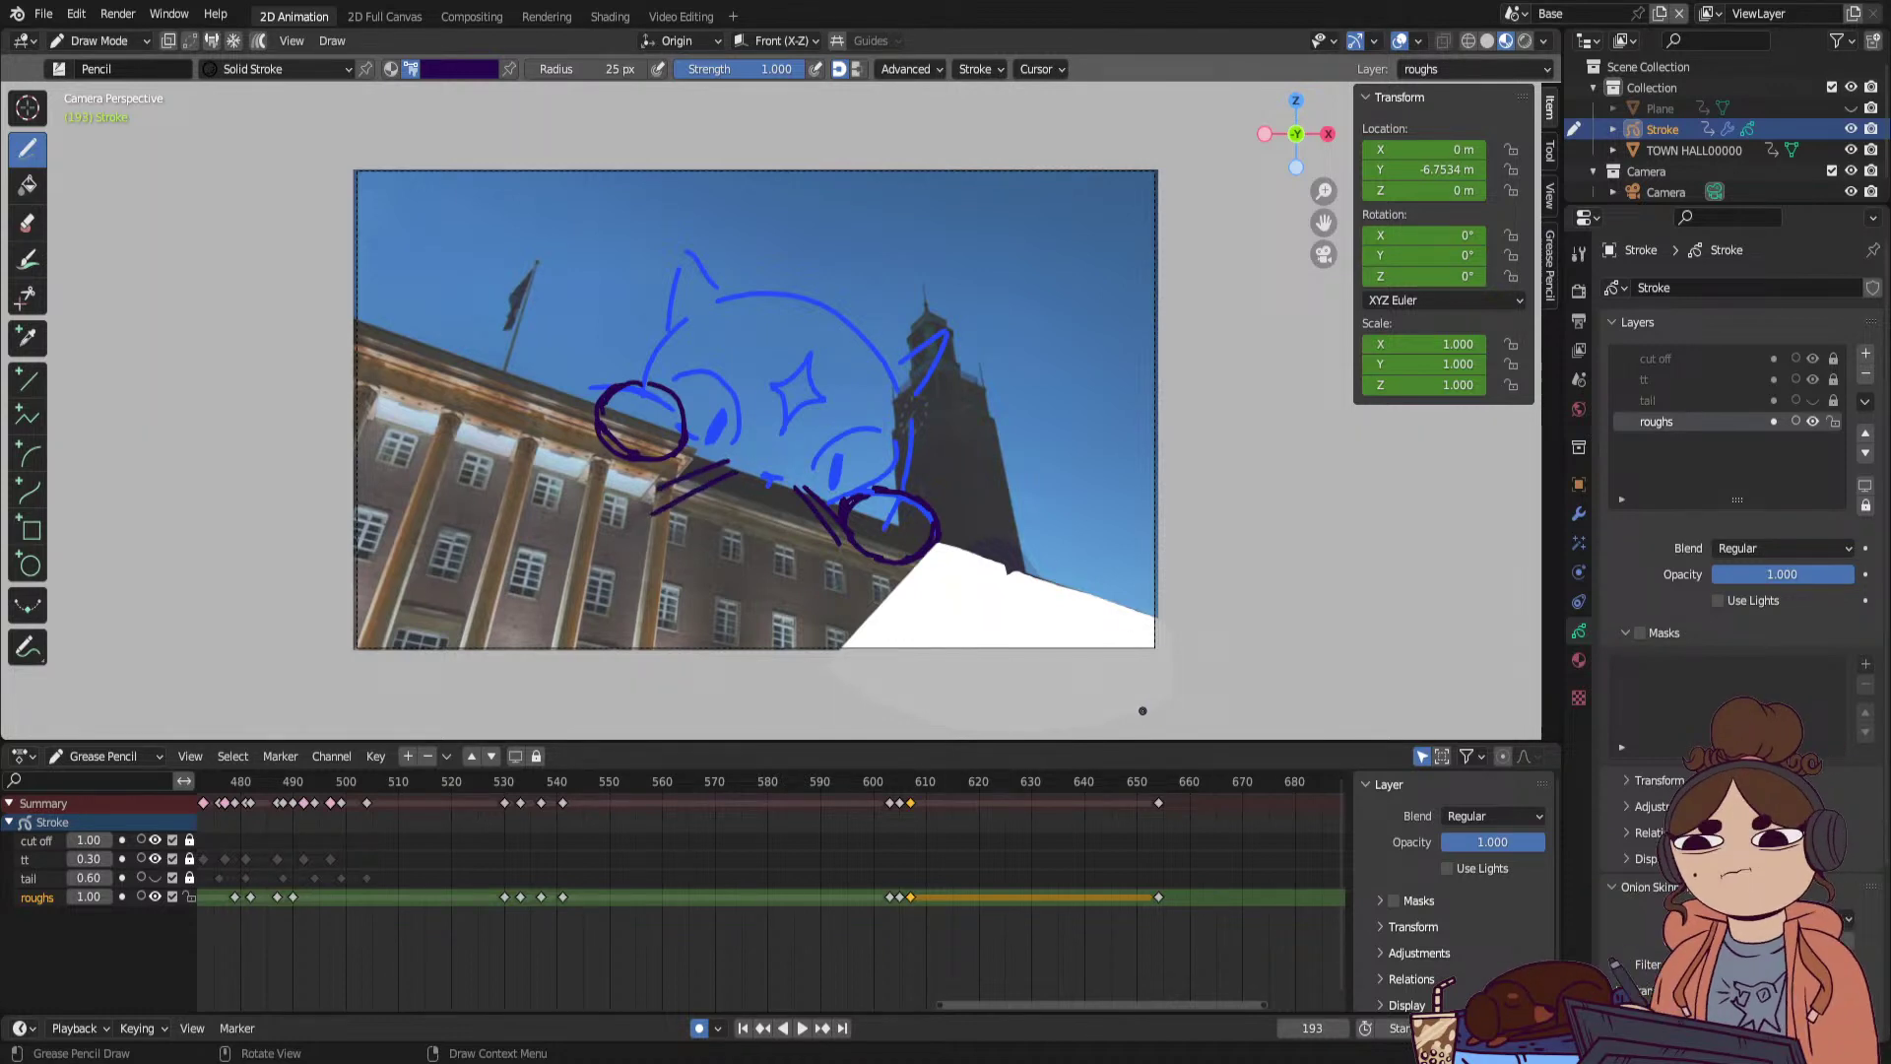
pyautogui.moveTo(693, 467)
pyautogui.mouseDown()
pyautogui.moveTo(741, 500)
pyautogui.moveTo(849, 505)
pyautogui.mouseUp()
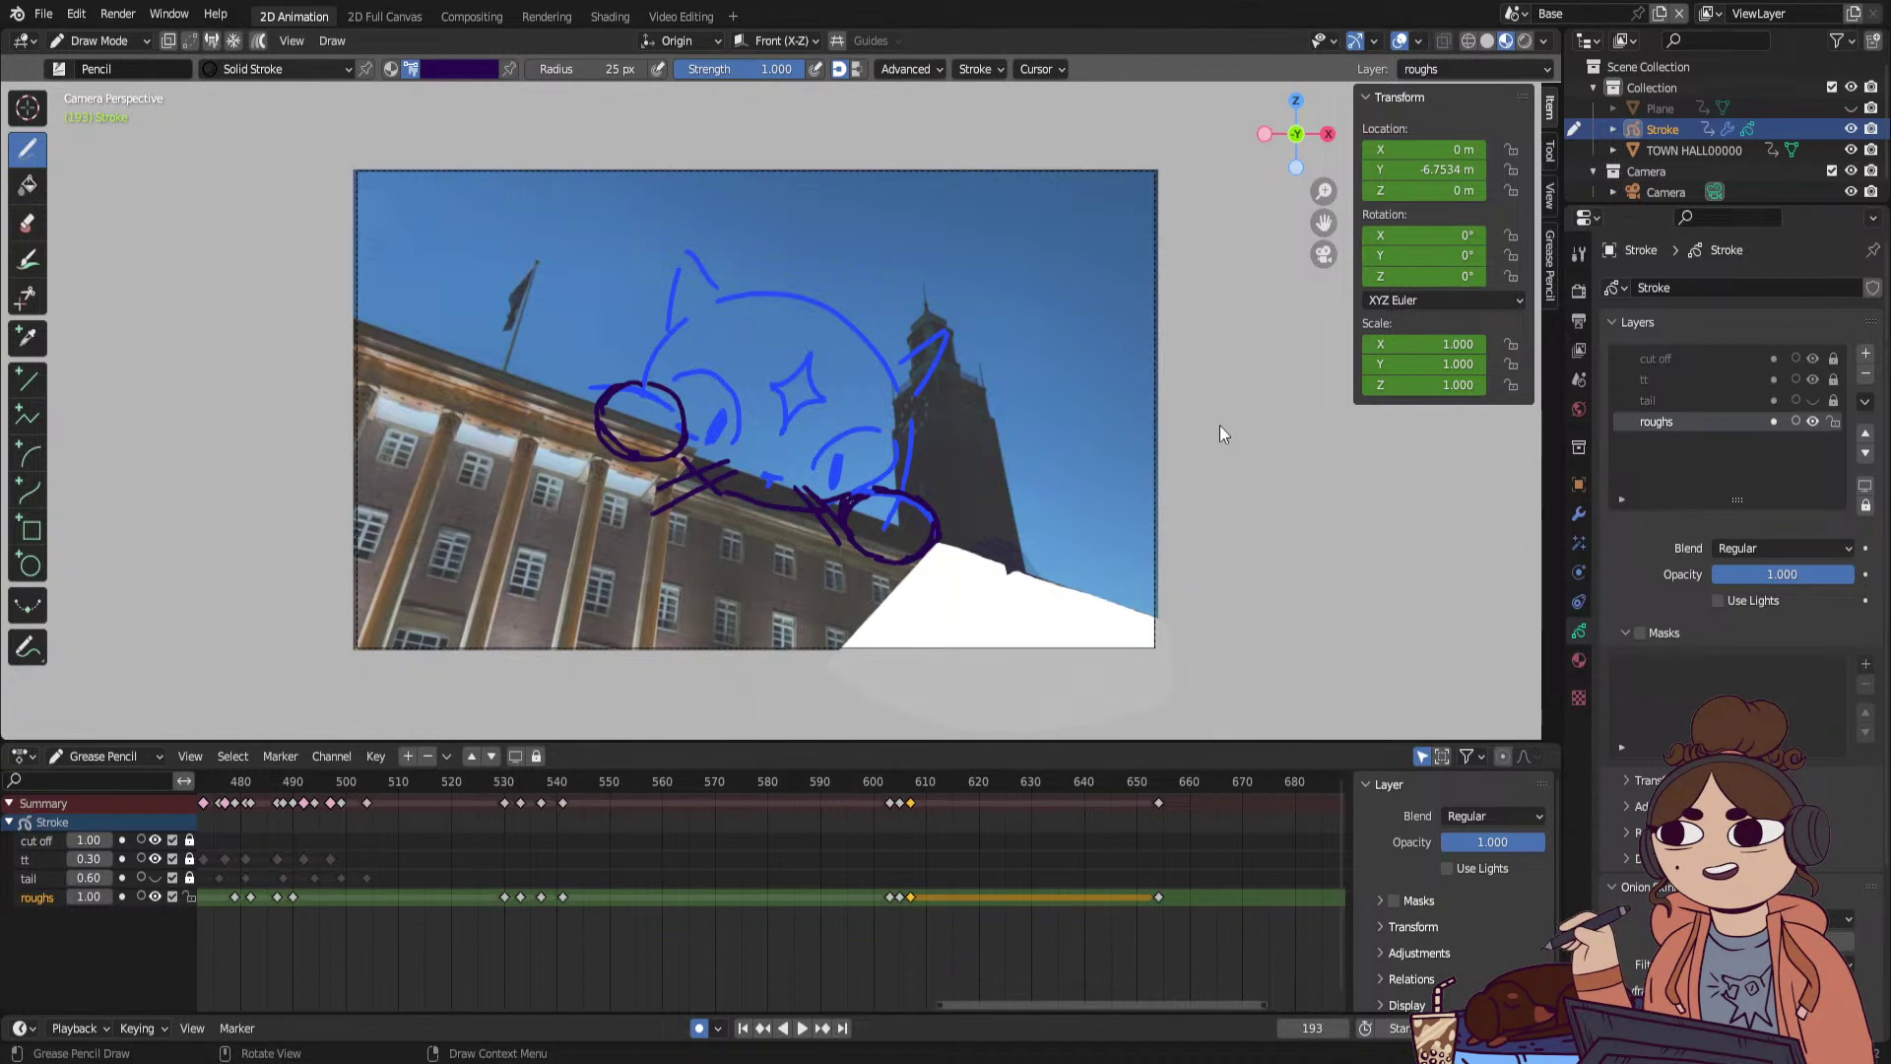
pyautogui.hotkey('ctrl', 'z')
pyautogui.hotkey('ctrl', 'z')
pyautogui.hotkey('ctrl', 'z')
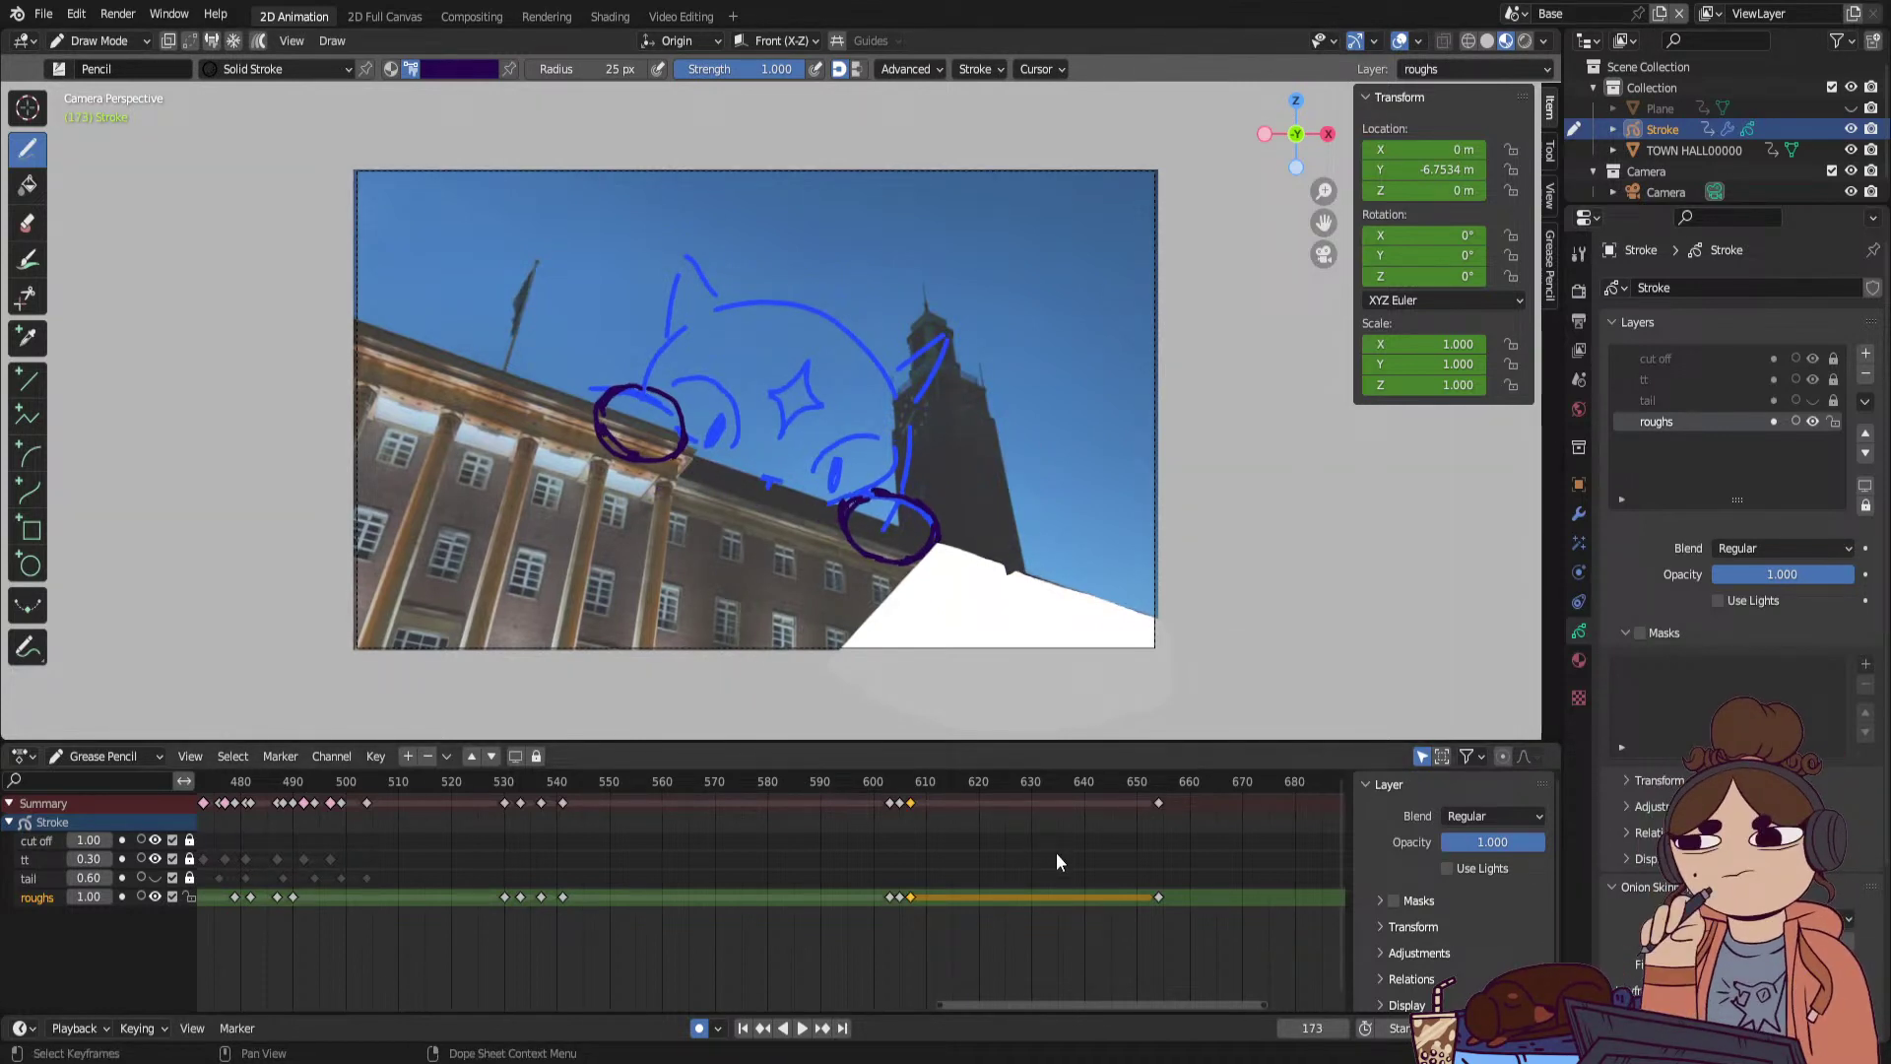
# Add straight whiskers on both sides of the cat's chin on the keyframes at 337, 339 and 346.
pyautogui.press('Up')
pyautogui.press('Up')
pyautogui.press('Up')
pyautogui.press('Up')
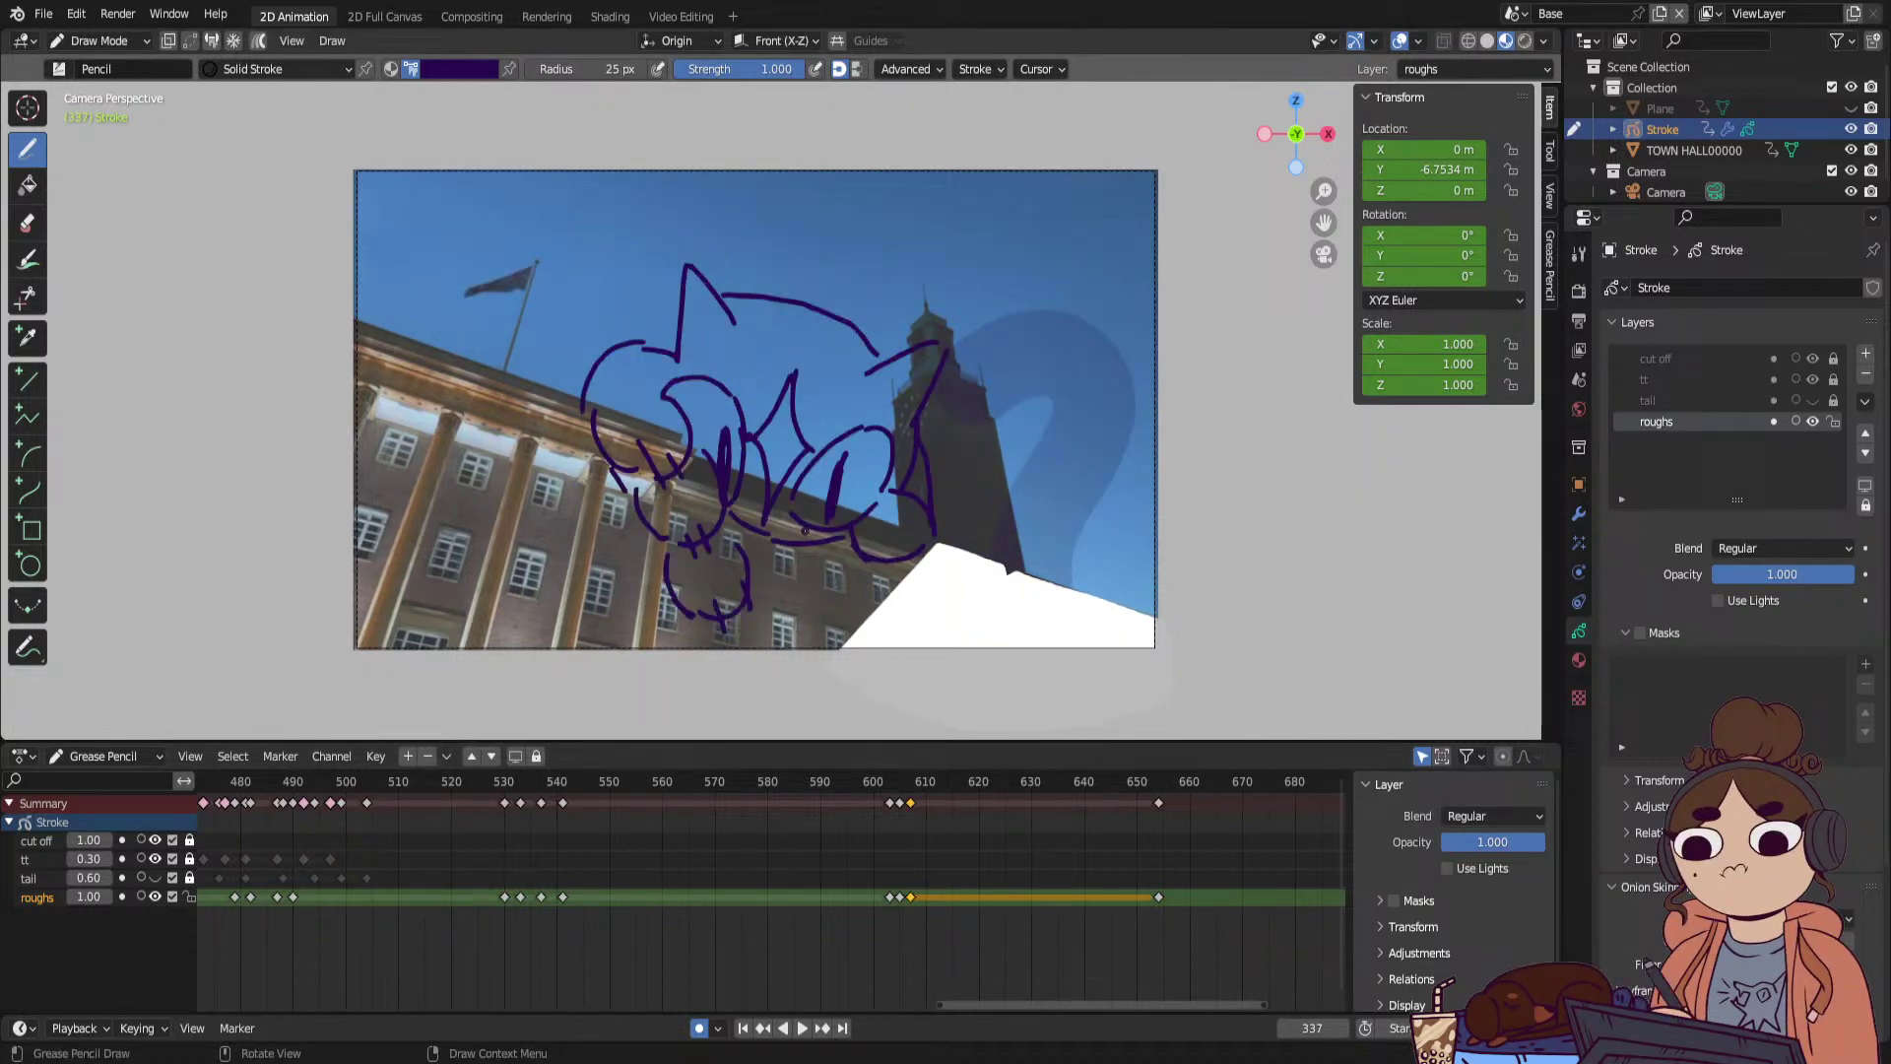
pyautogui.moveTo(865, 582); pyautogui.dragTo(819, 558)
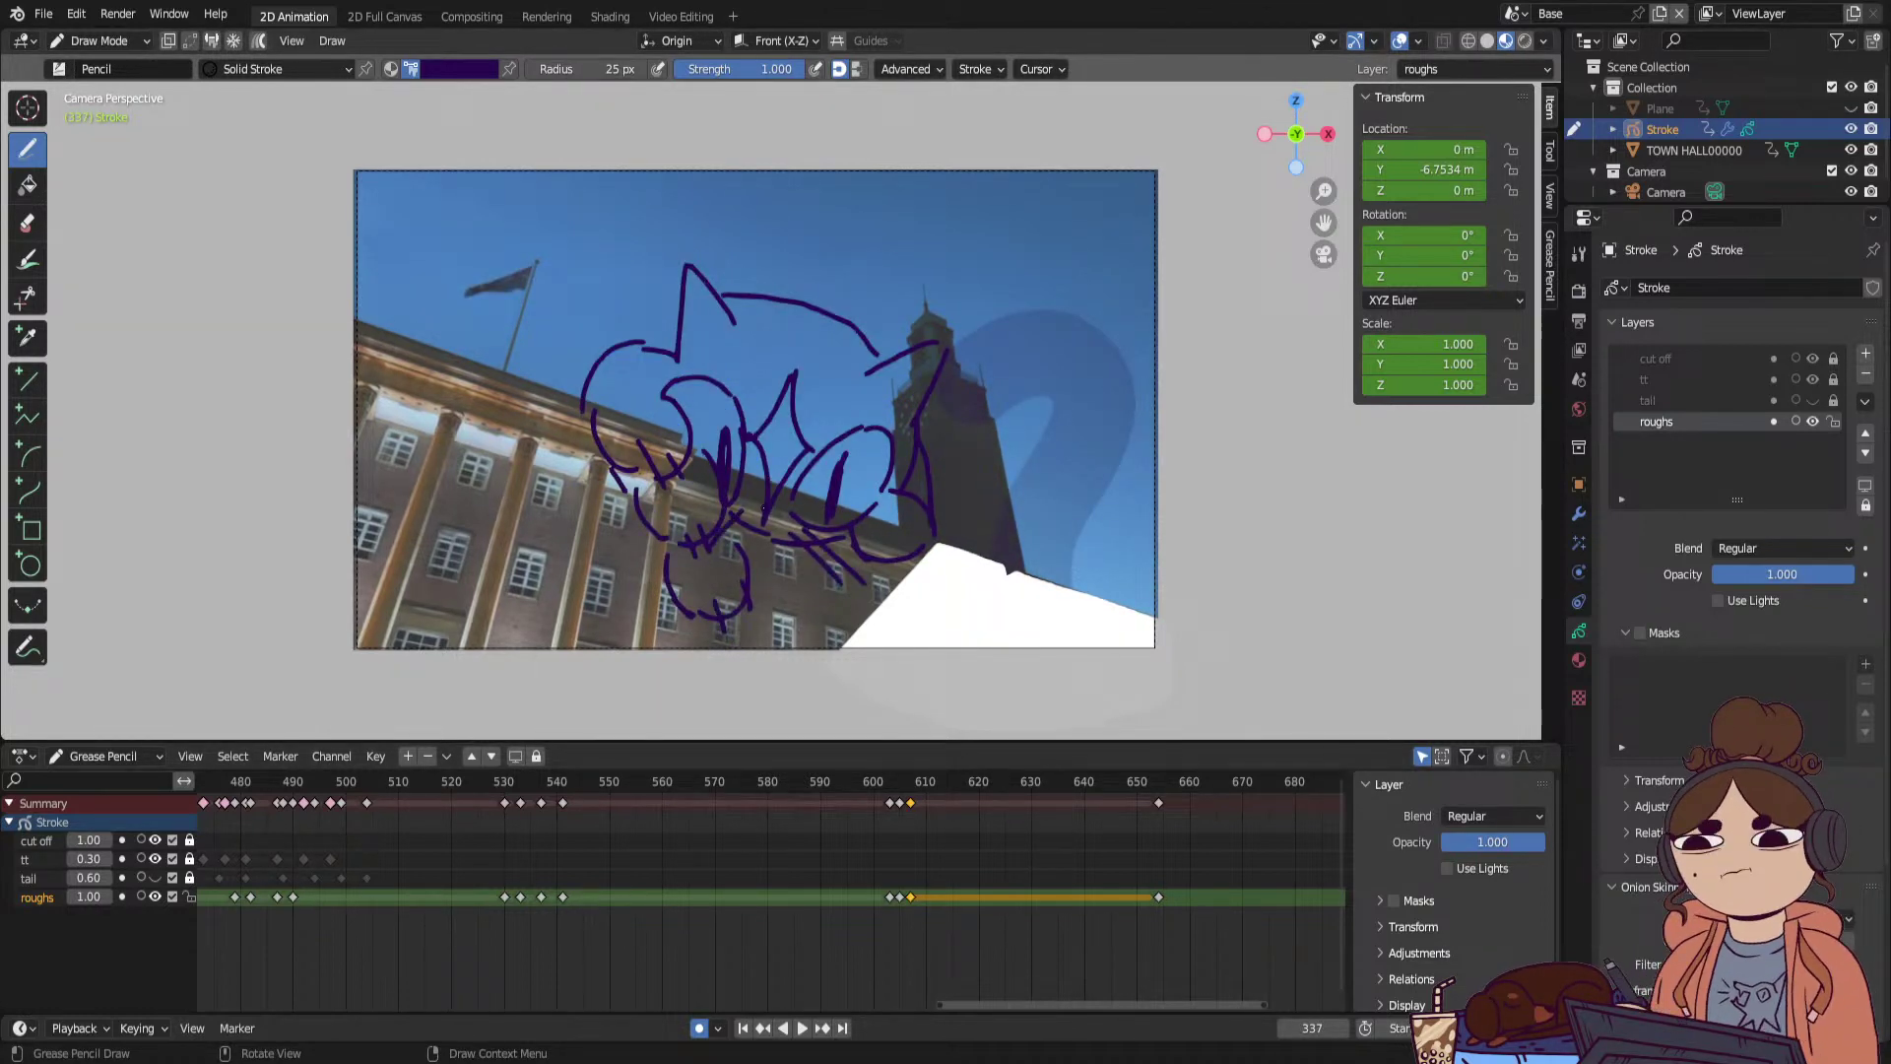
pyautogui.press('Up')
pyautogui.moveTo(806, 547); pyautogui.dragTo(846, 594)
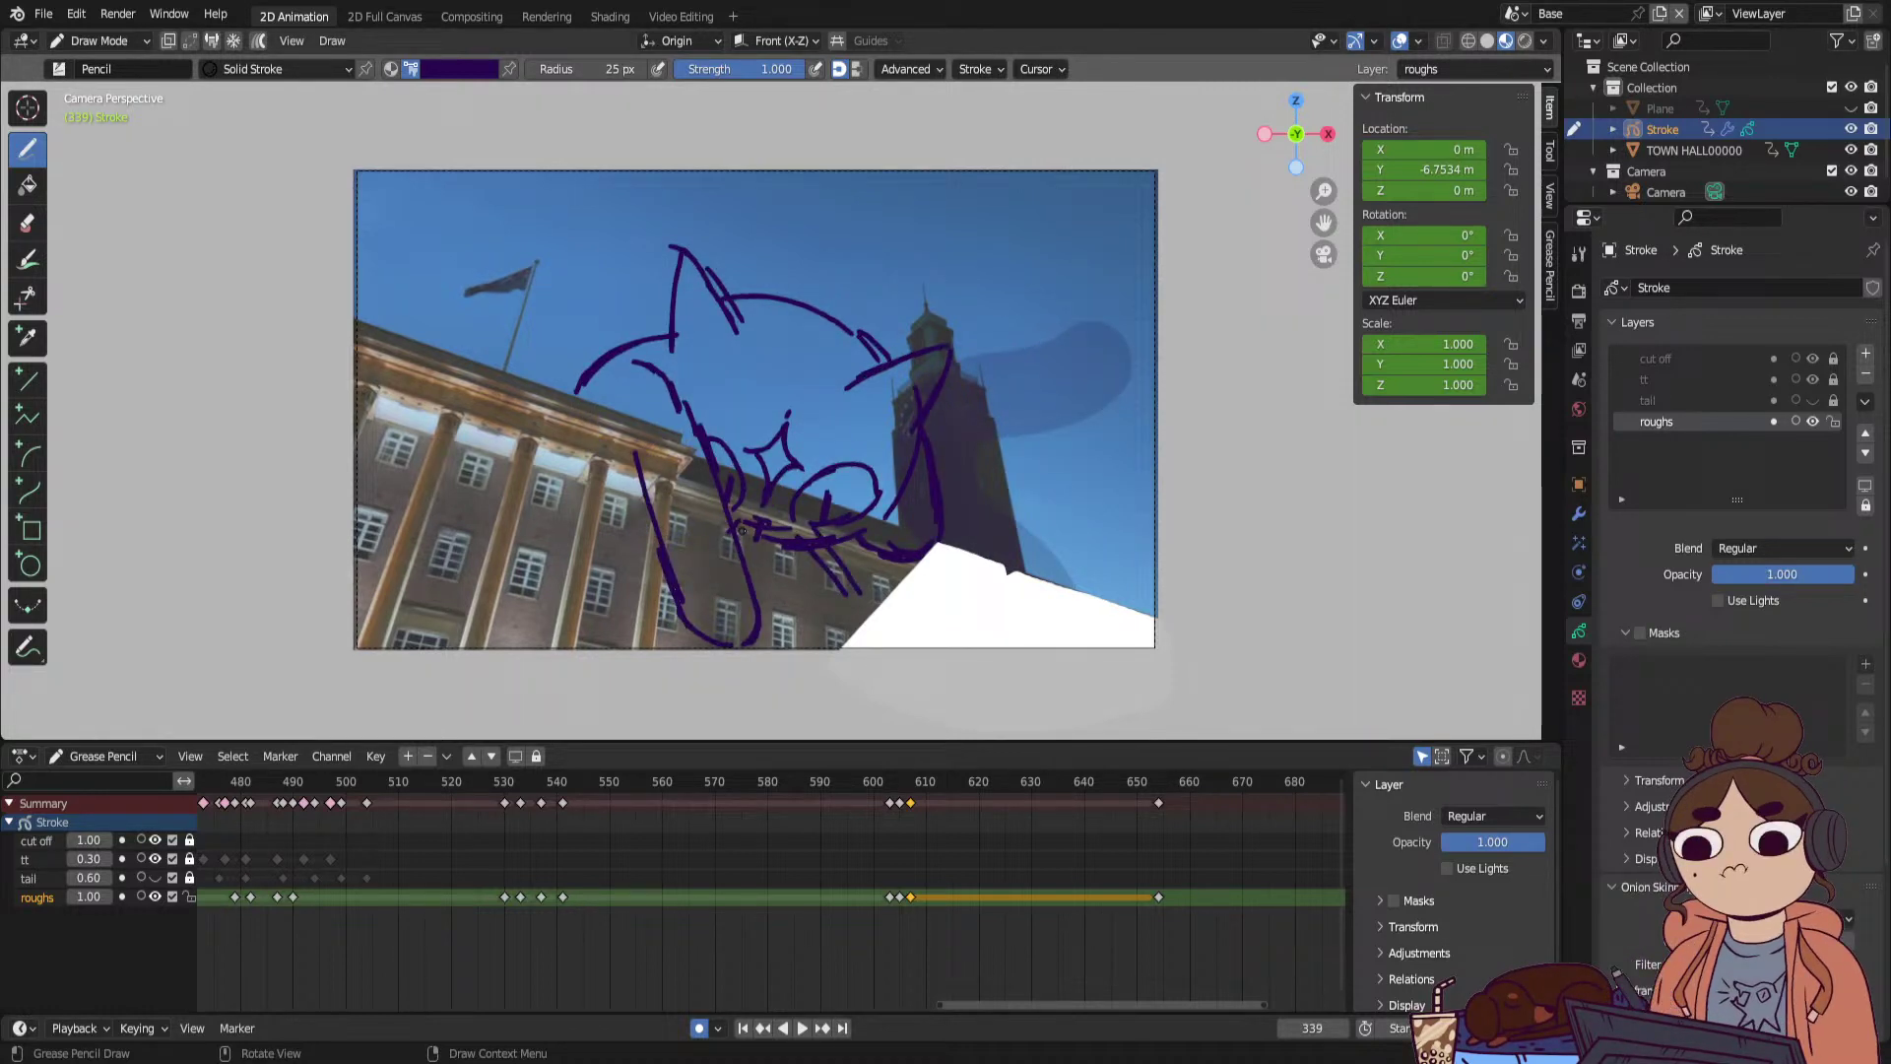
pyautogui.press('Up')
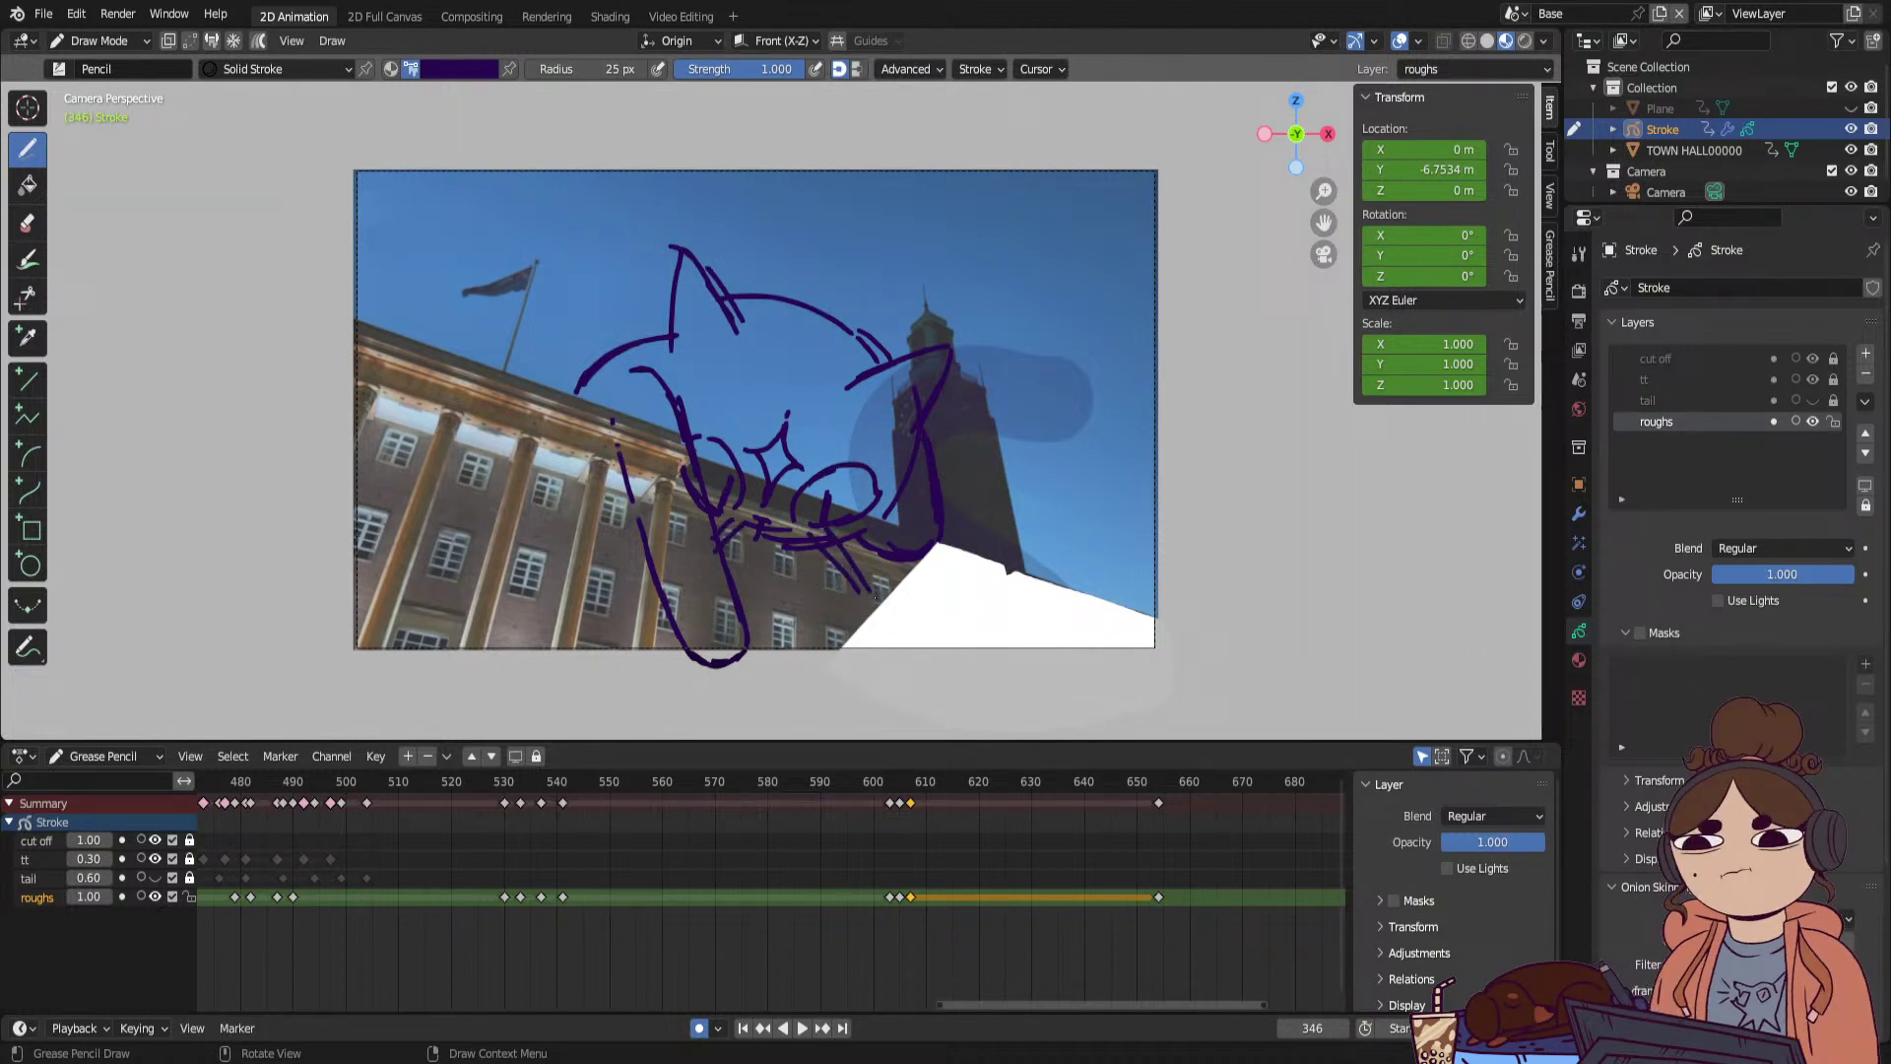
# Review the cat drawings keyframe by keyframe between frames 346 and 607 for missing whiskers.
pyautogui.press('Up')
pyautogui.press('Up')
pyautogui.press('Up')
pyautogui.press('Up')
pyautogui.press('Up')
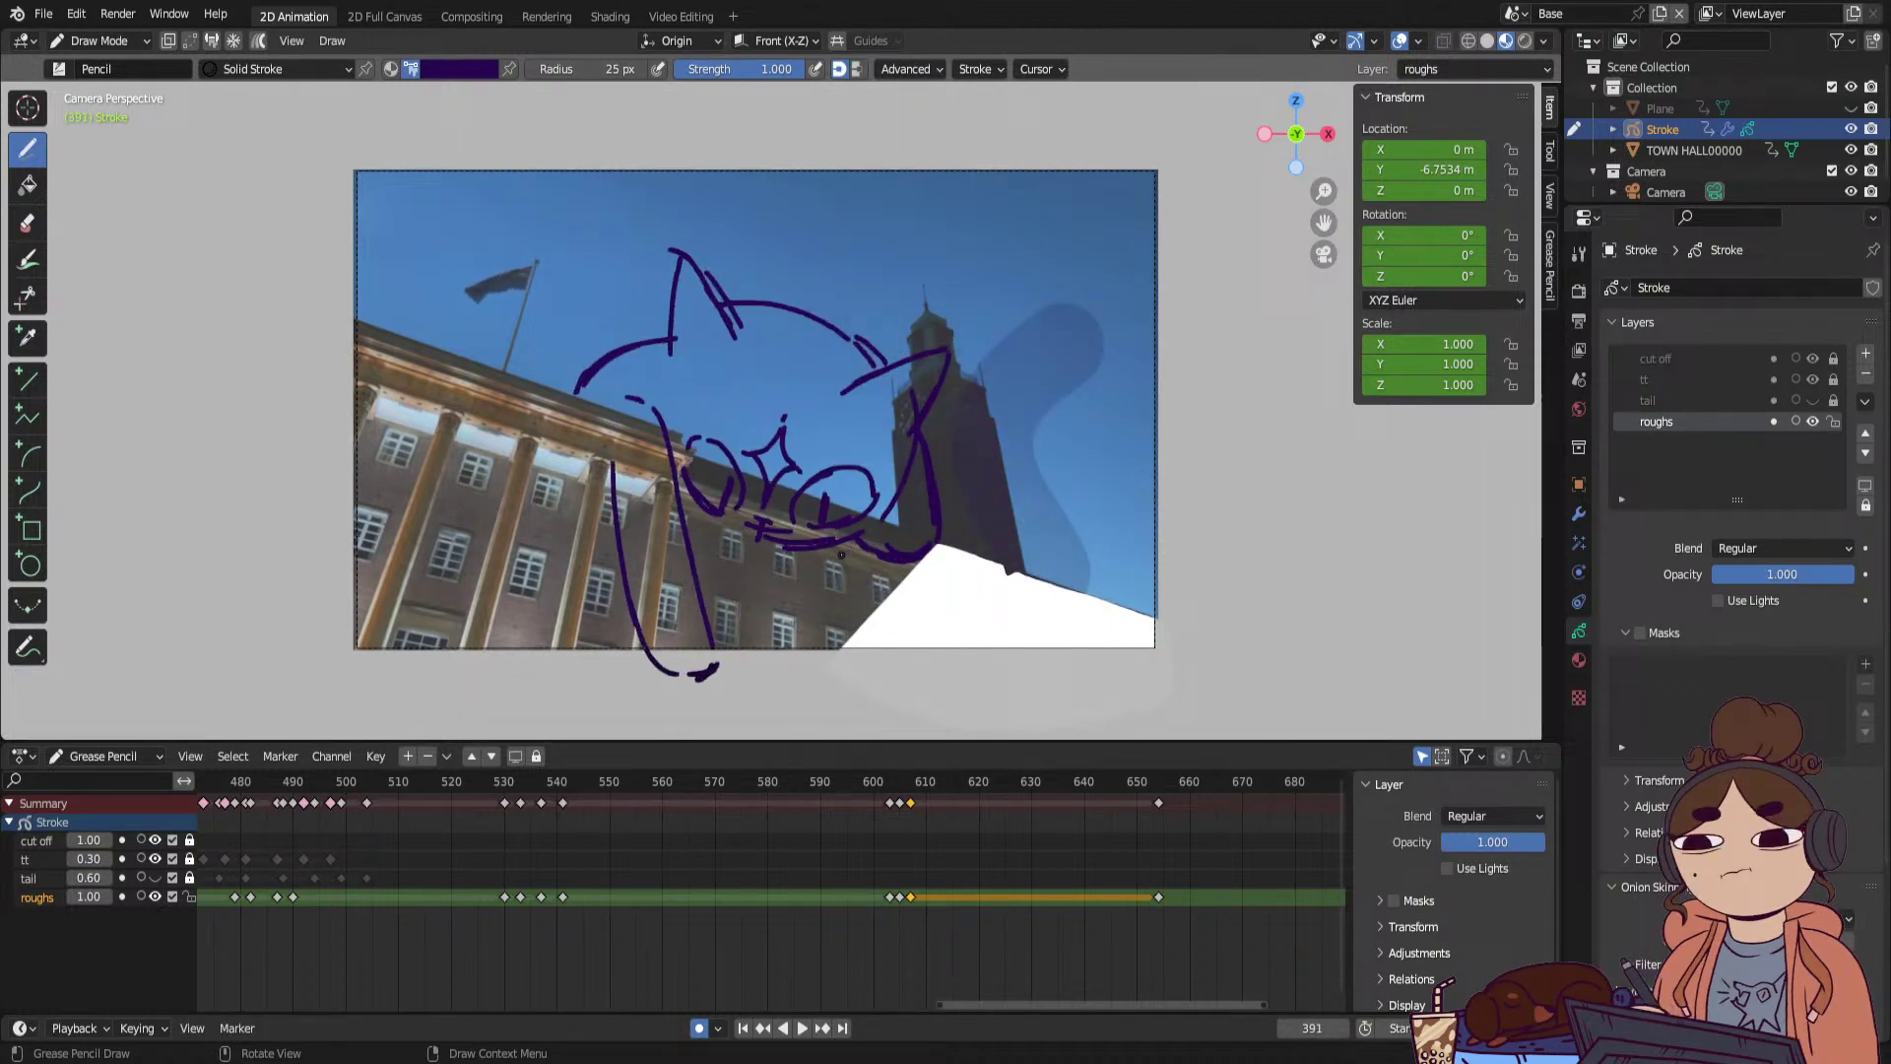
pyautogui.press('Down')
pyautogui.press('Down')
pyautogui.press('Down')
pyautogui.press('Down')
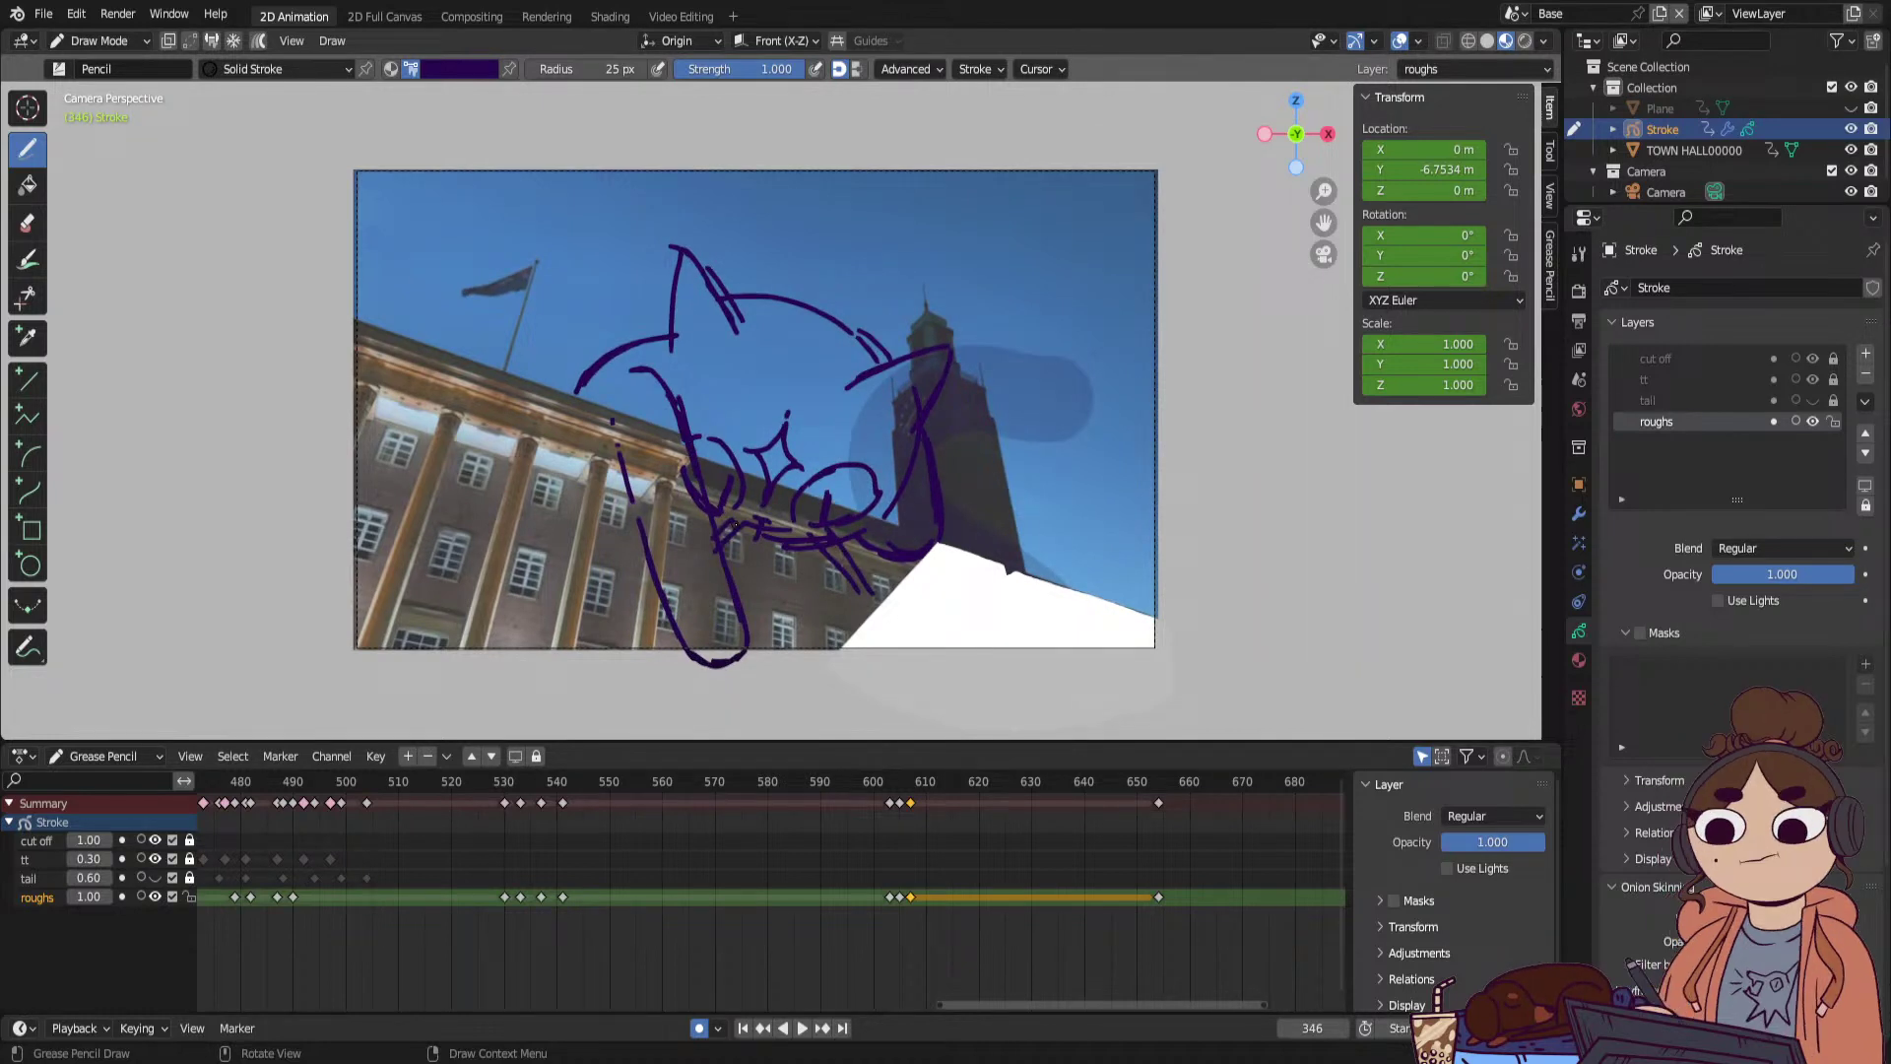
pyautogui.press('Up')
pyautogui.press('Up')
pyautogui.press('Up')
pyautogui.press('Up')
pyautogui.press('Up')
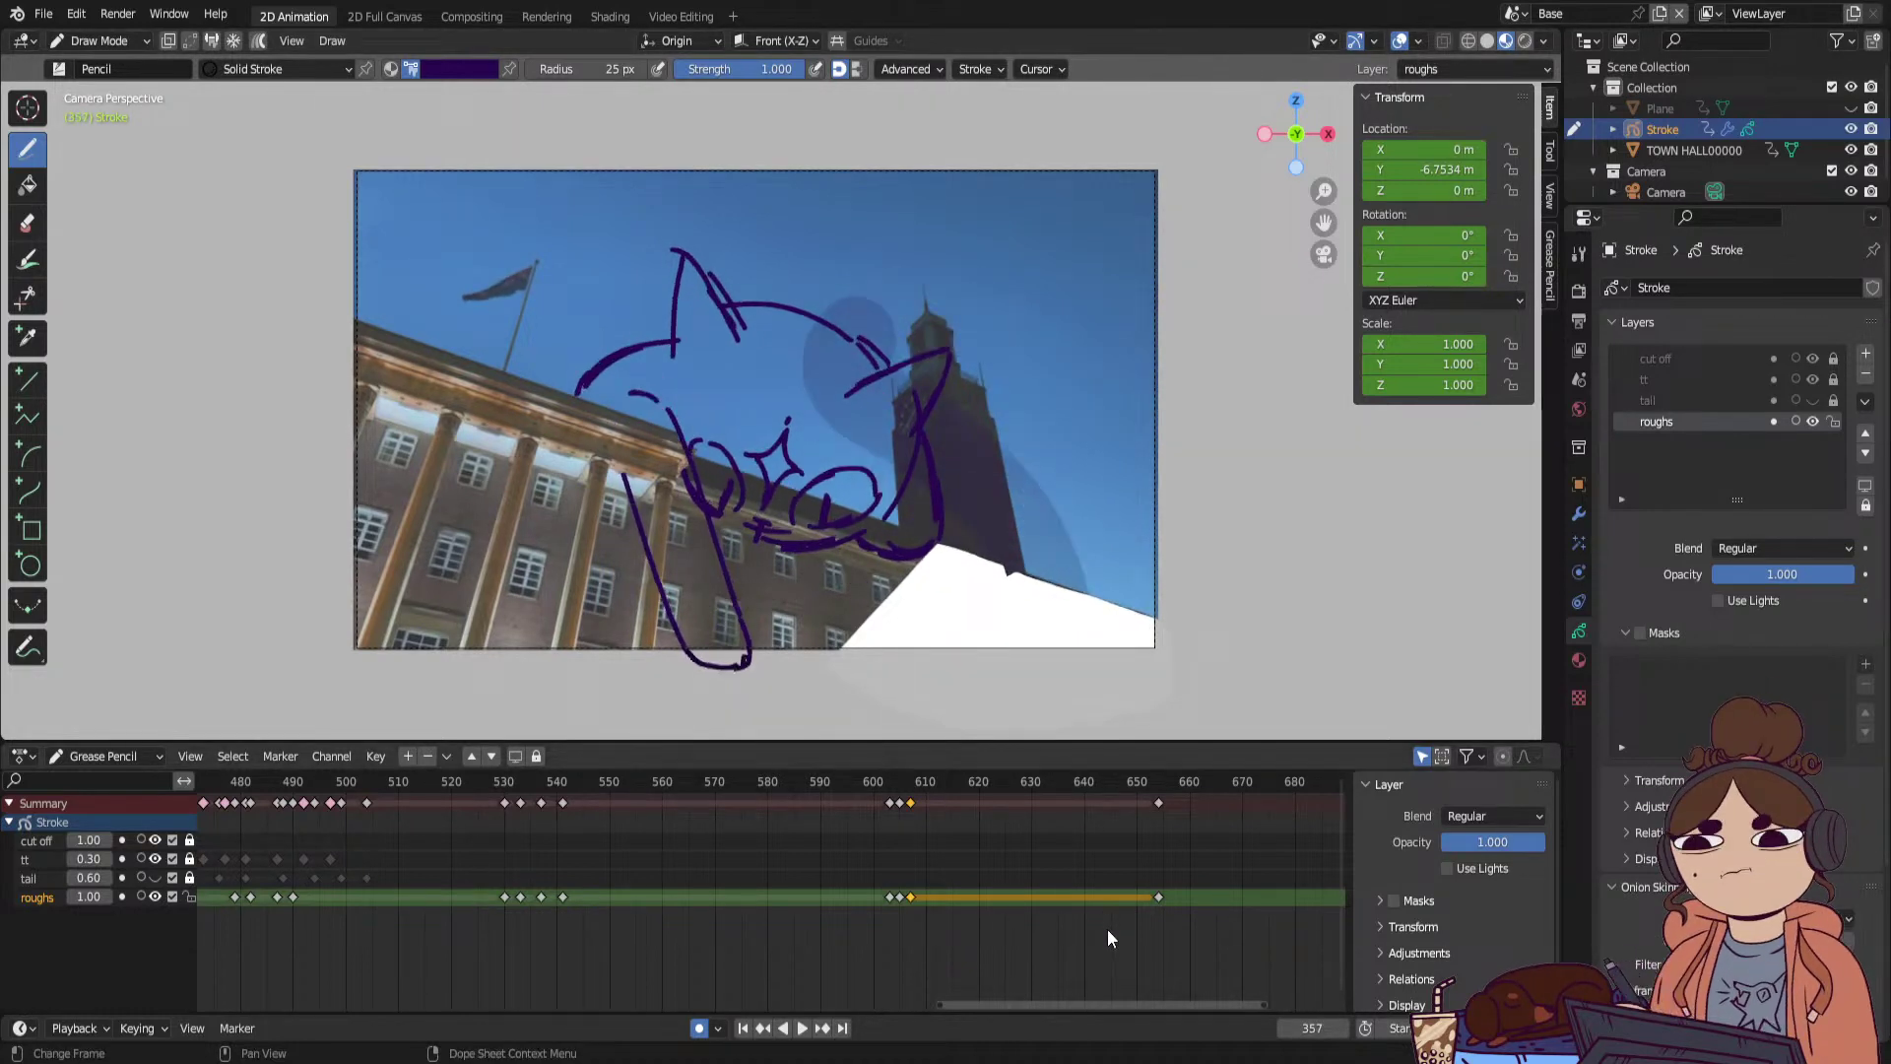
pyautogui.press('Up')
pyautogui.press('Up')
pyautogui.press('Up')
pyautogui.press('Up')
pyautogui.press('Up')
pyautogui.press('Up')
pyautogui.press('Up')
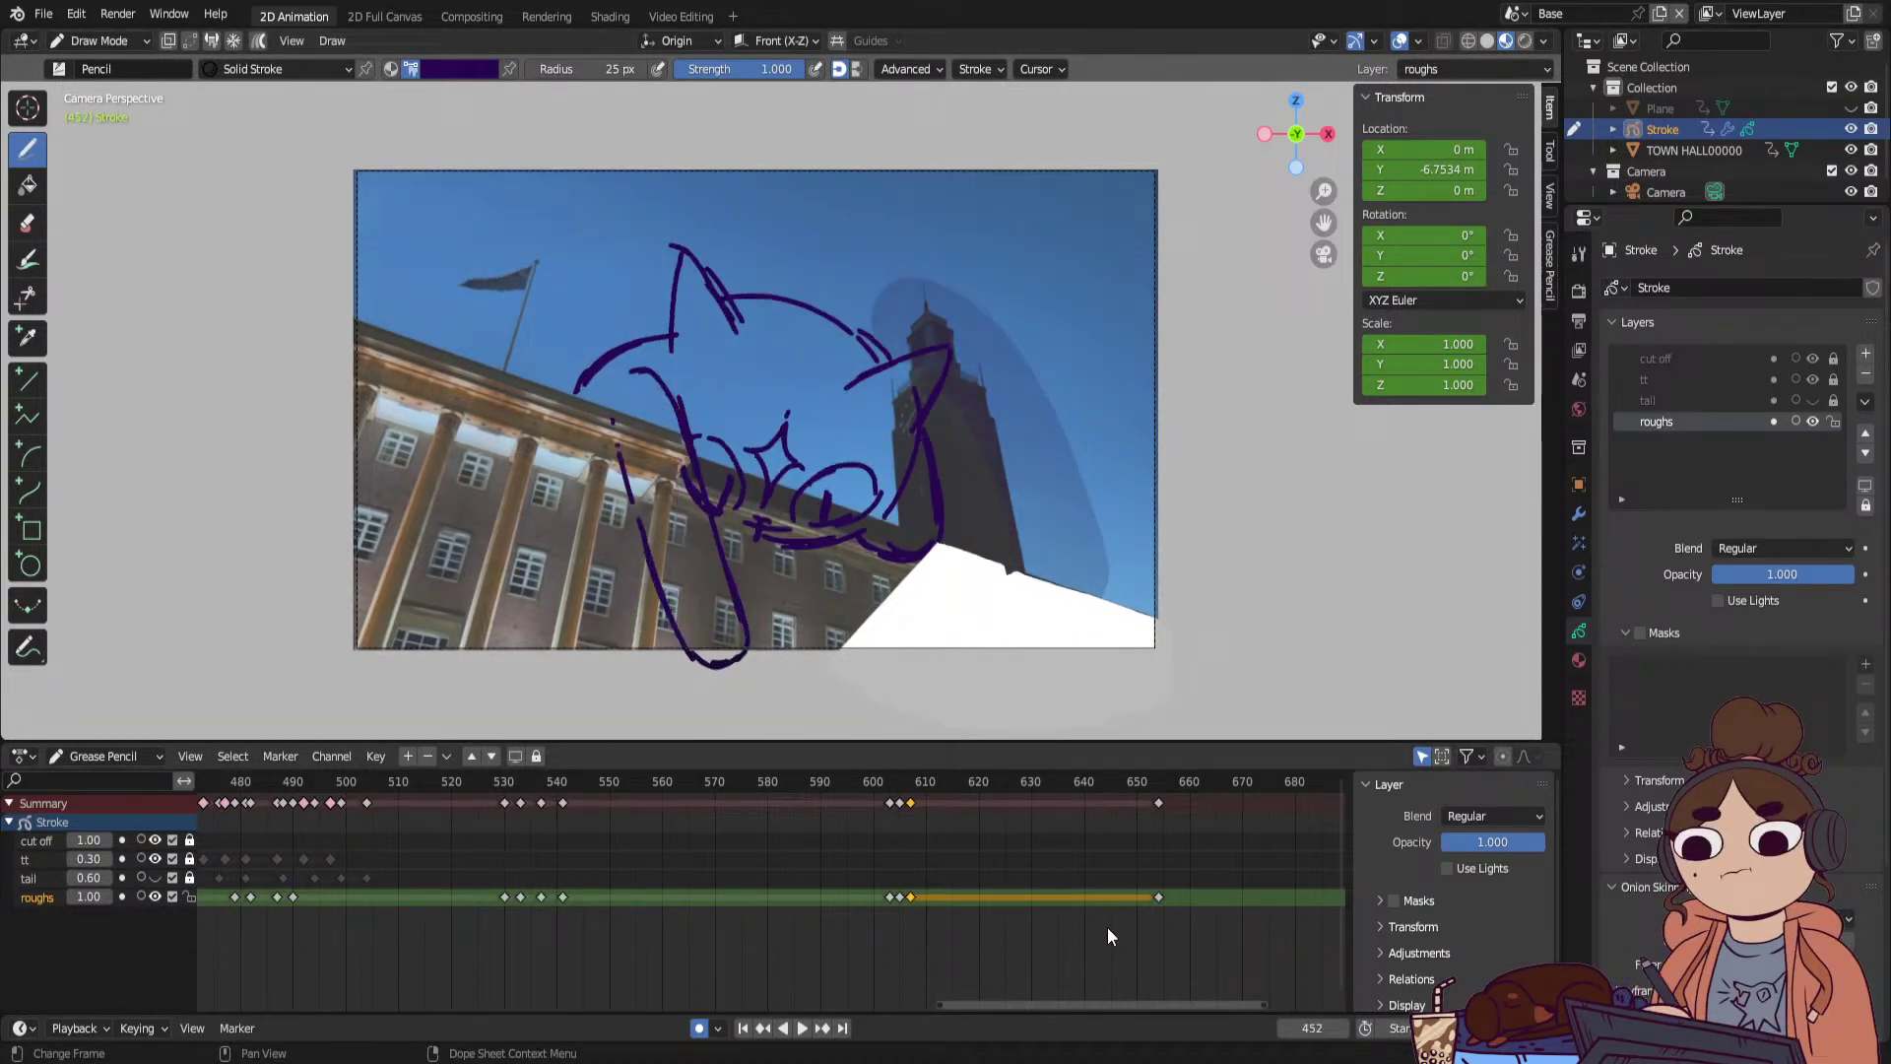
pyautogui.press('Up')
pyautogui.press('Up')
pyautogui.press('Up')
pyautogui.press('Up')
pyautogui.press('Up')
pyautogui.press('Up')
pyautogui.press('Up')
pyautogui.press('Up')
pyautogui.press('Up')
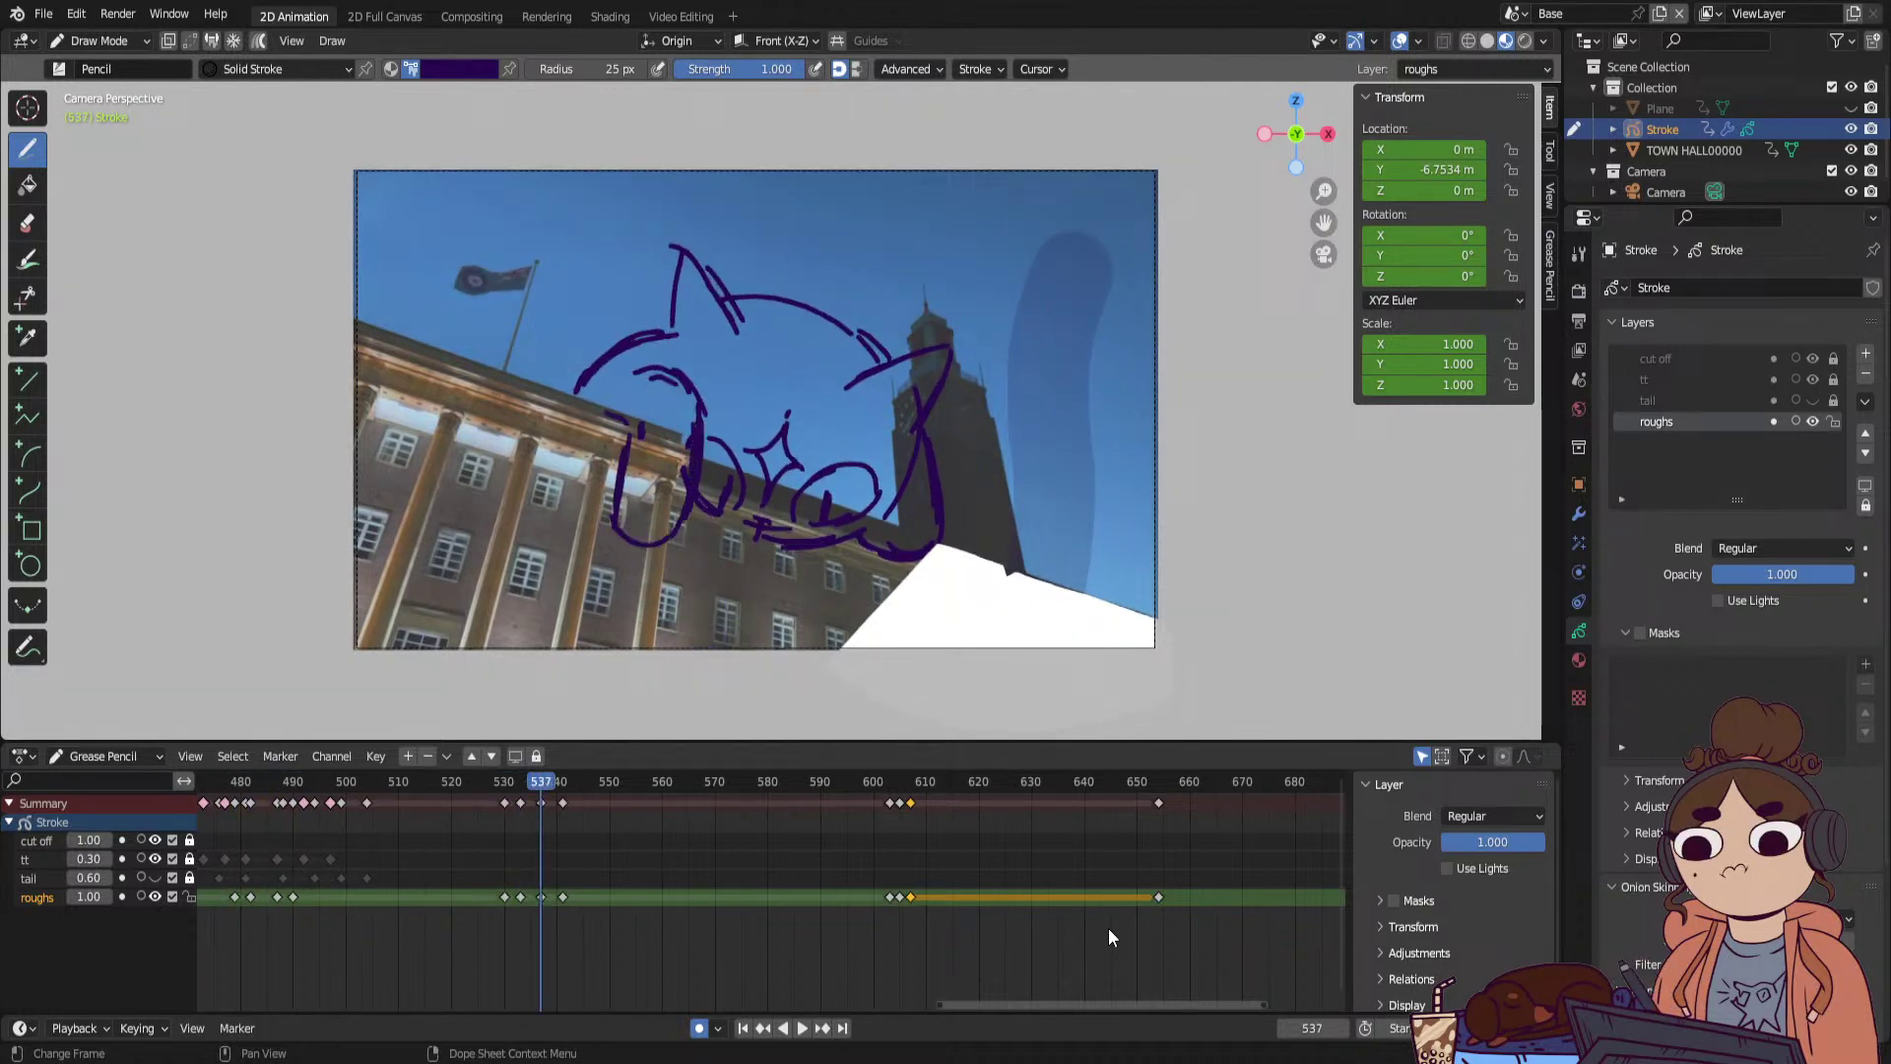
pyautogui.press('Up')
pyautogui.press('Up')
pyautogui.press('Up')
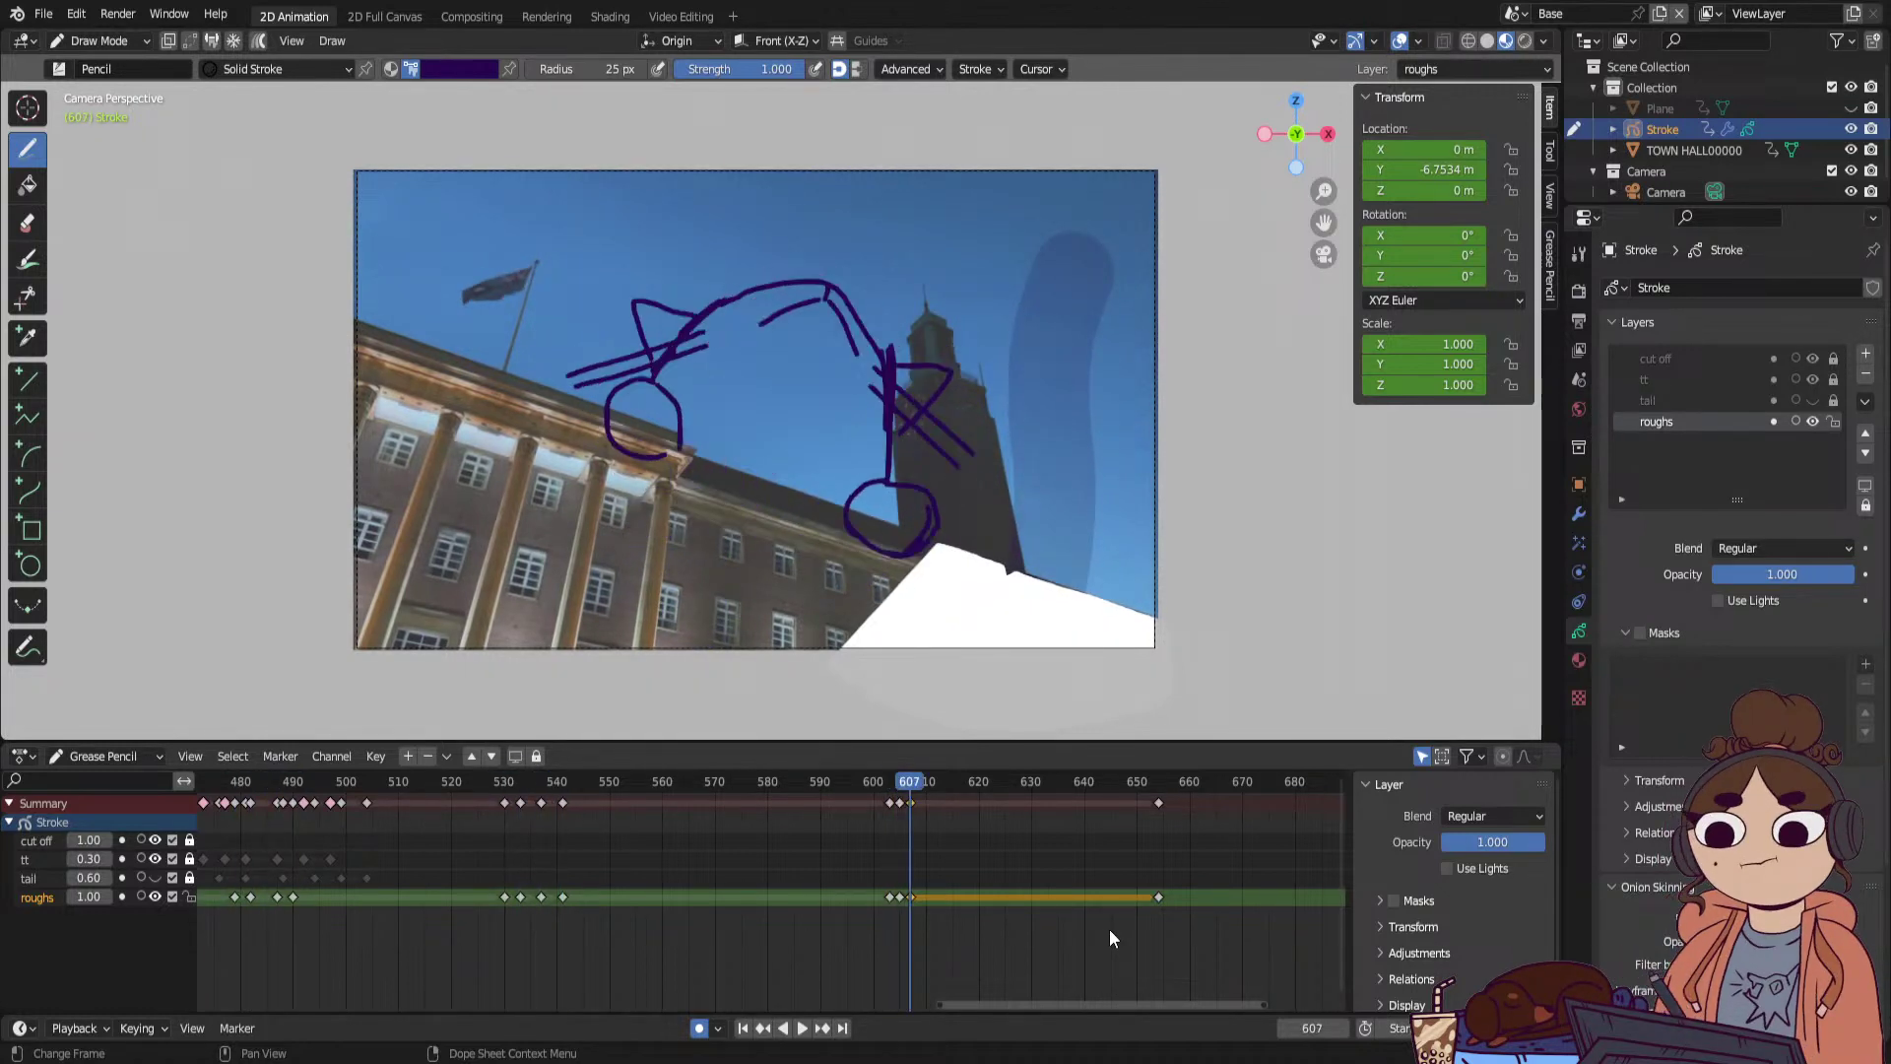
# Draw a pair of whiskers slanting up and outward from each side of the in-between head's dome on frame 605.
pyautogui.press('Down')
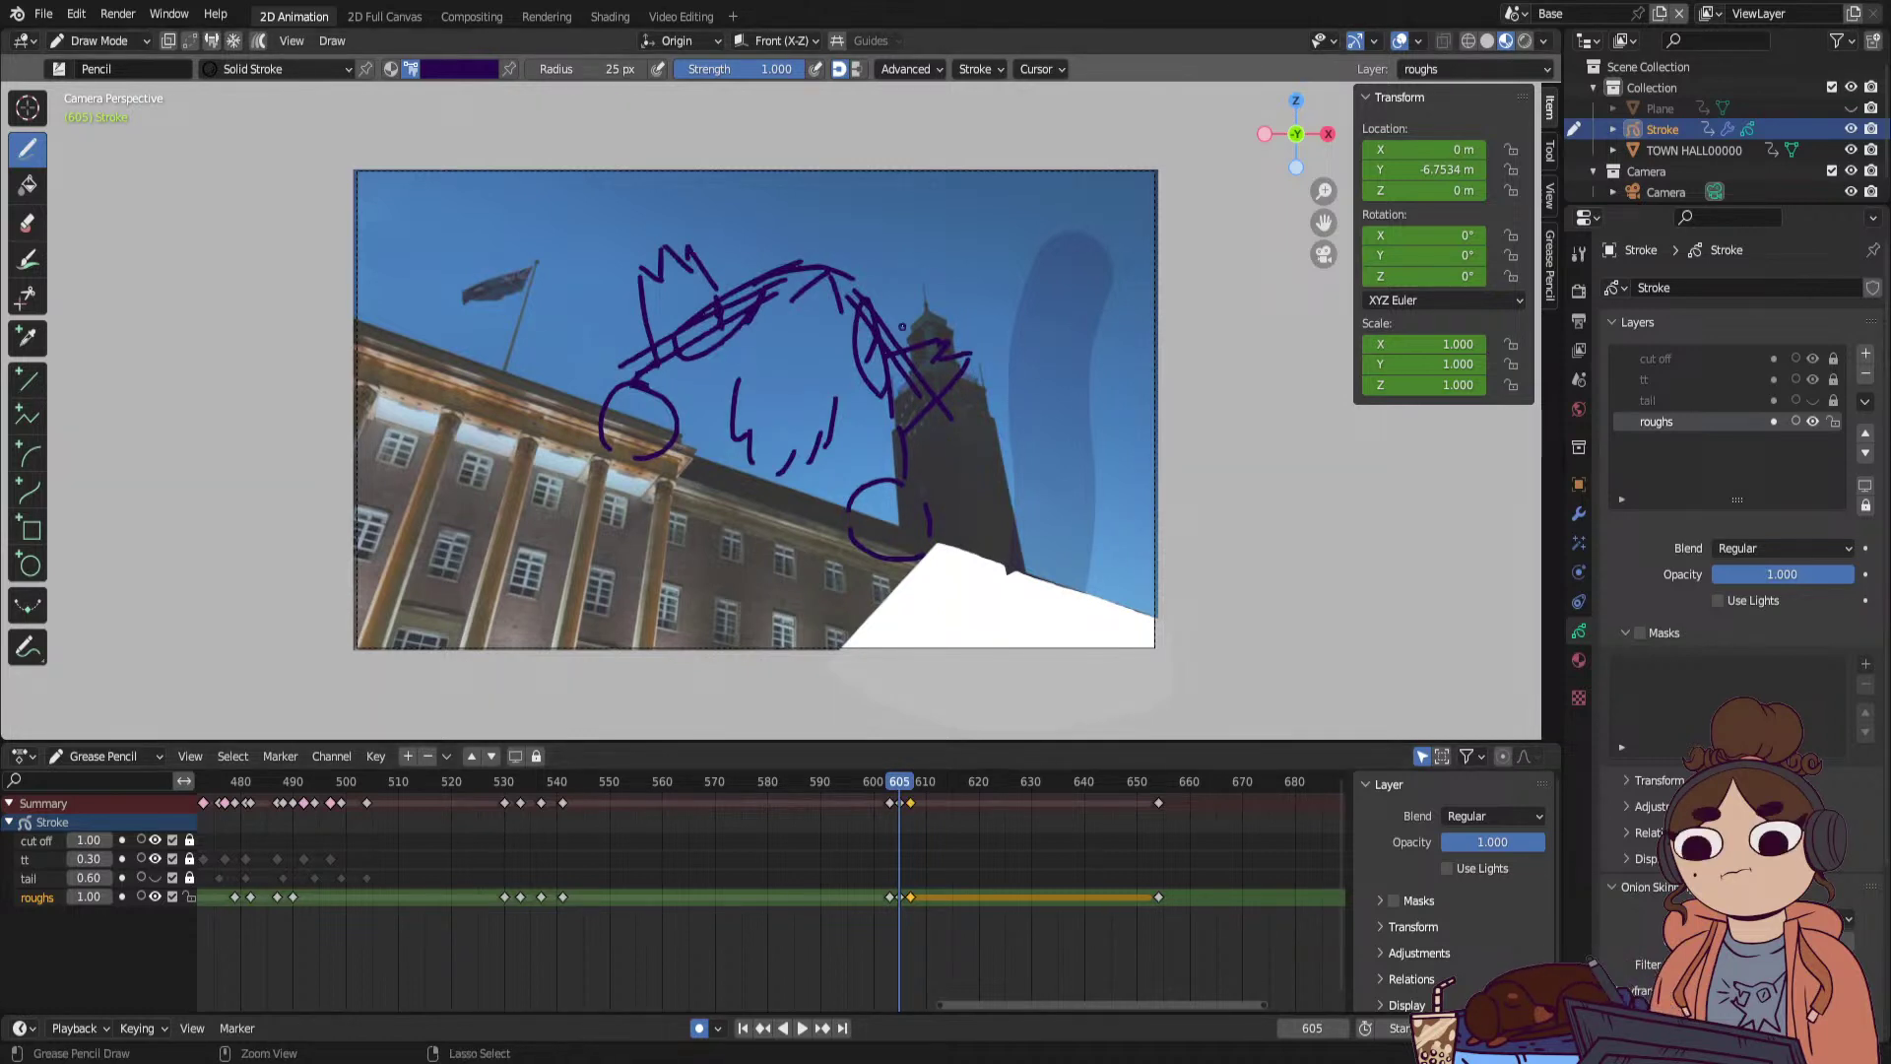
pyautogui.keyDown('ctrl'); pyautogui.moveTo(889, 341); pyautogui.dragTo(904, 329); pyautogui.keyUp('ctrl')
pyautogui.hotkey('ctrl', 'z')
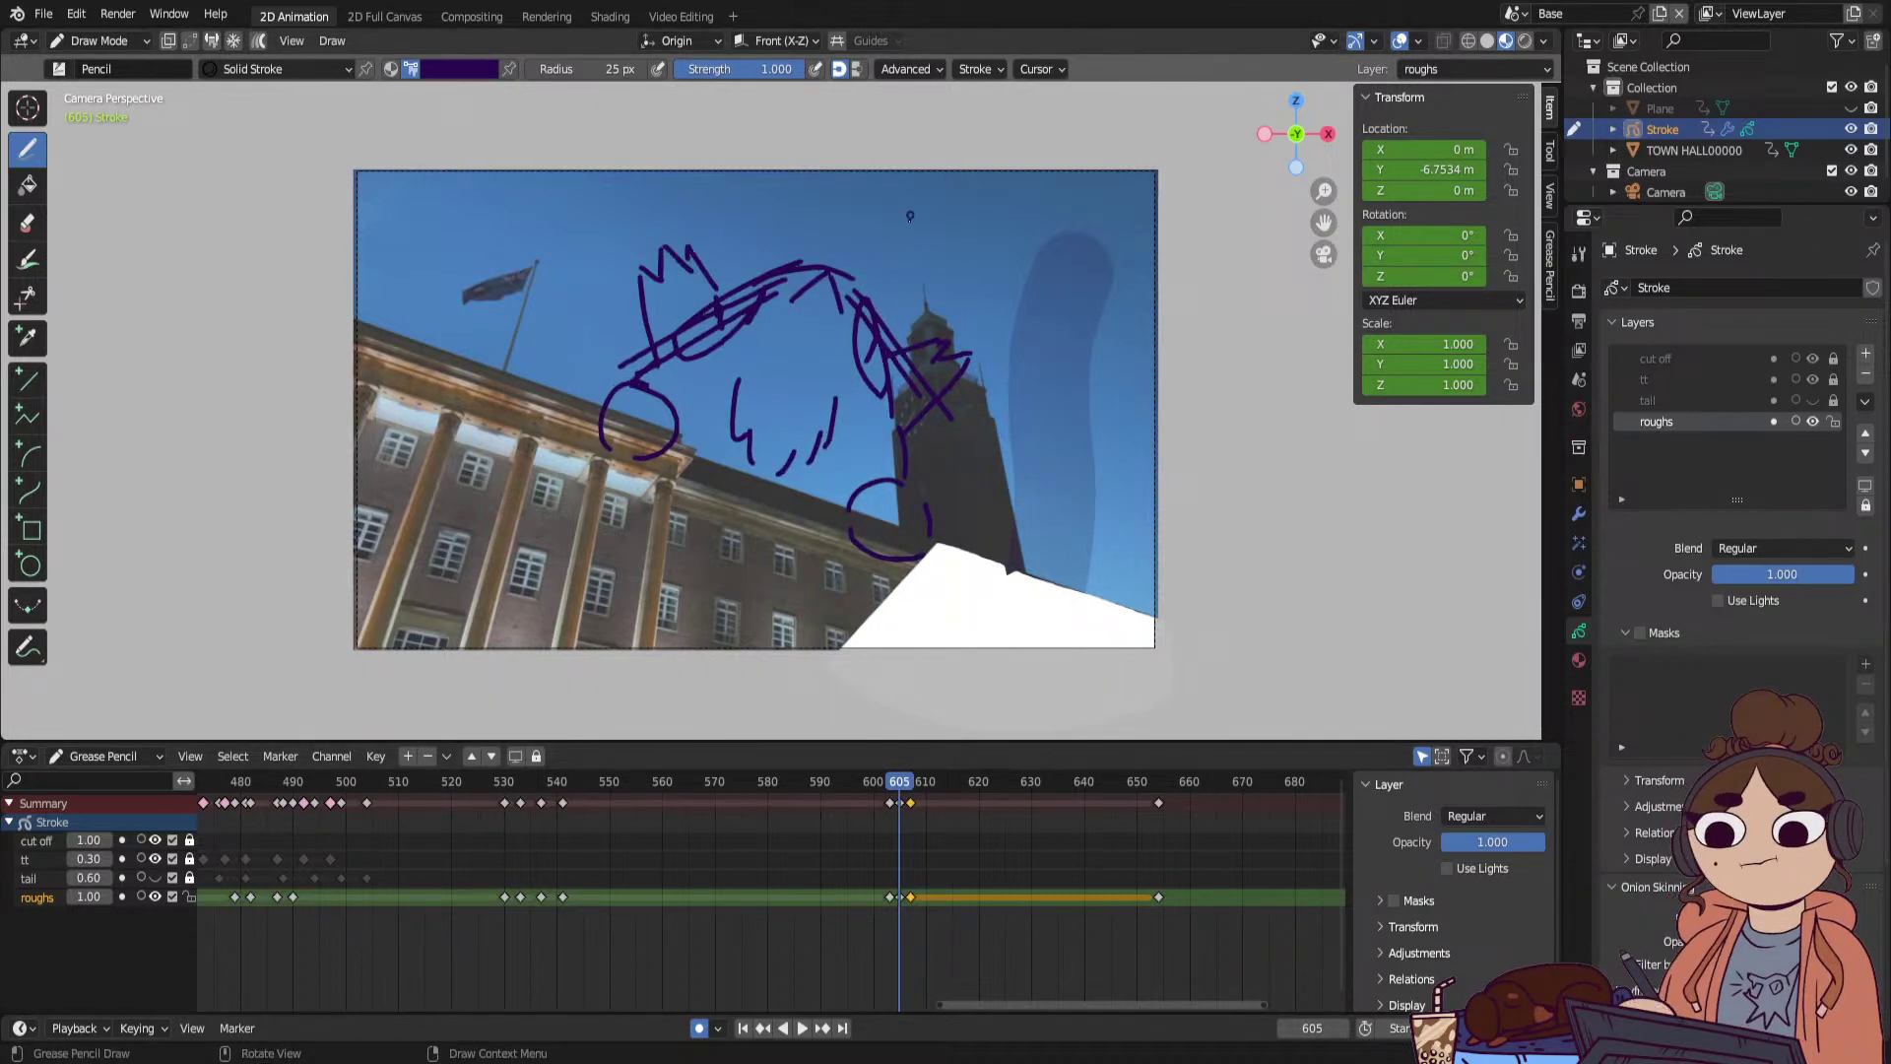
pyautogui.moveTo(962, 241)
pyautogui.mouseDown()
pyautogui.moveTo(856, 294)
pyautogui.moveTo(972, 253)
pyautogui.mouseUp()
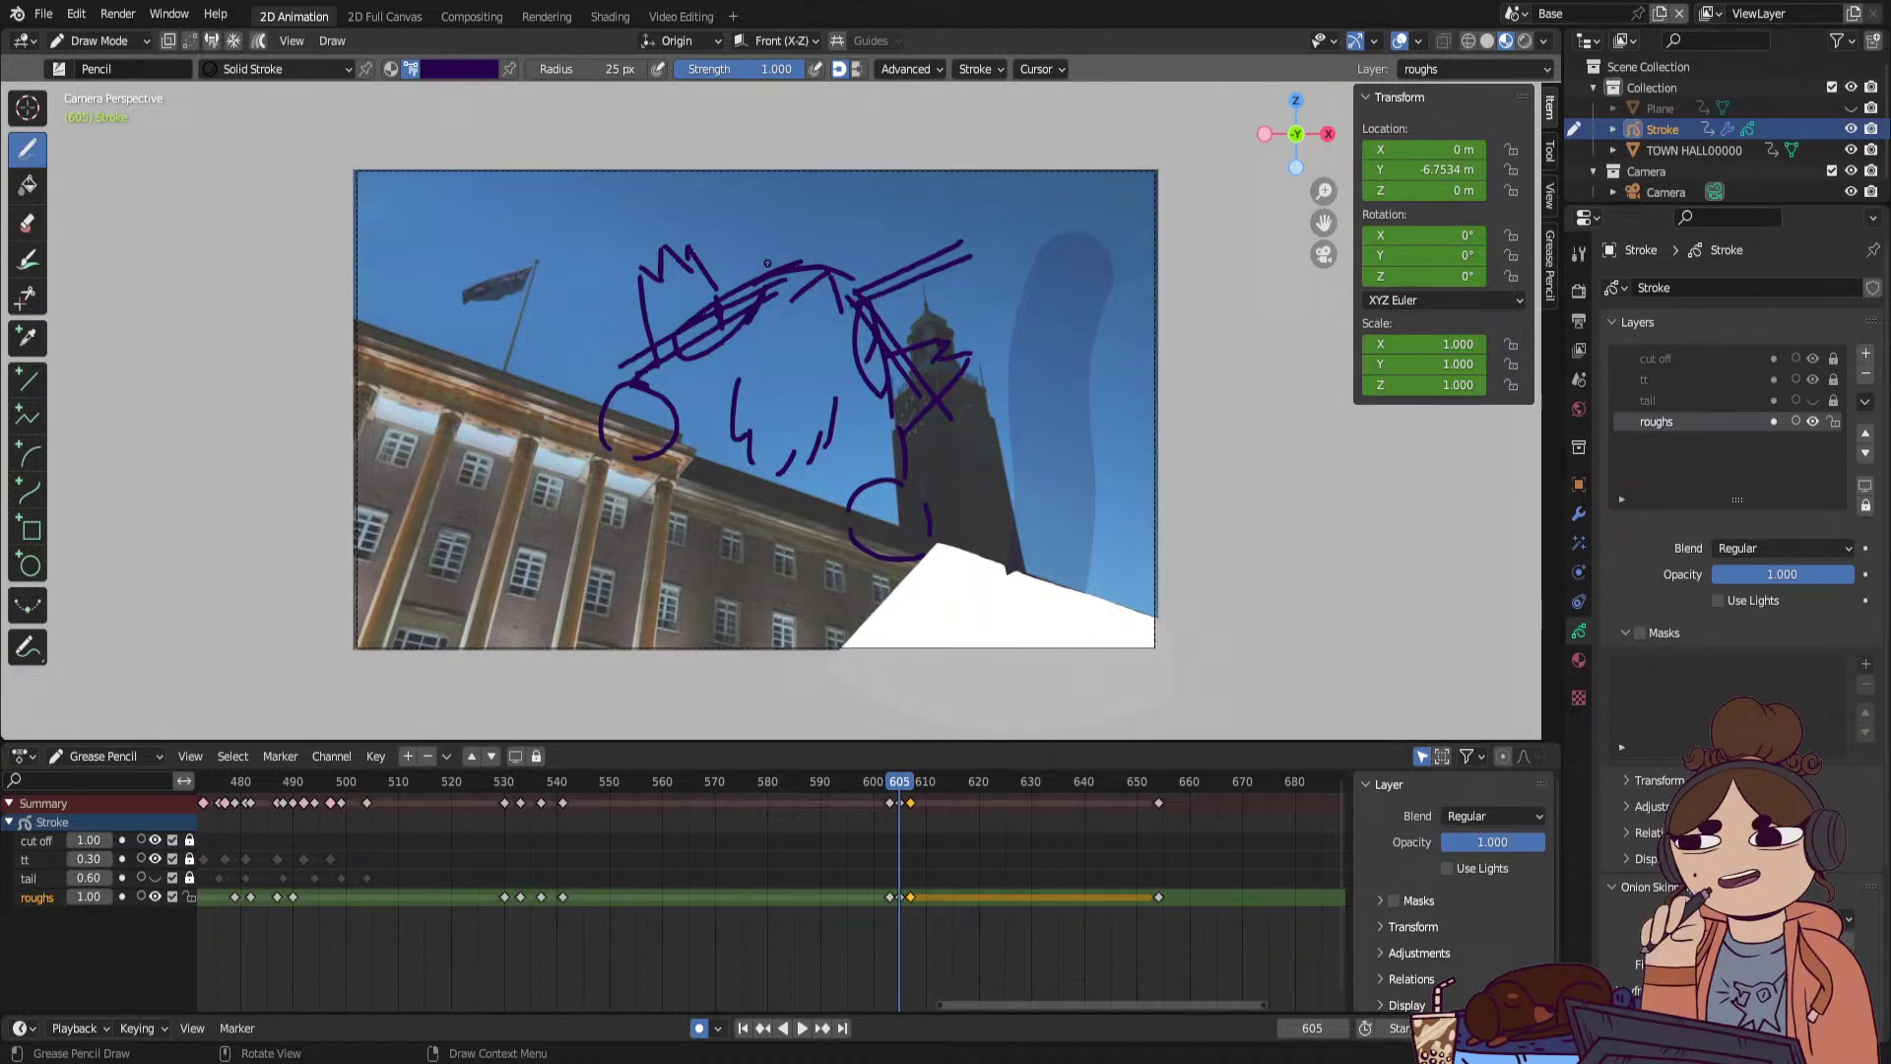
pyautogui.moveTo(782, 284); pyautogui.dragTo(714, 206)
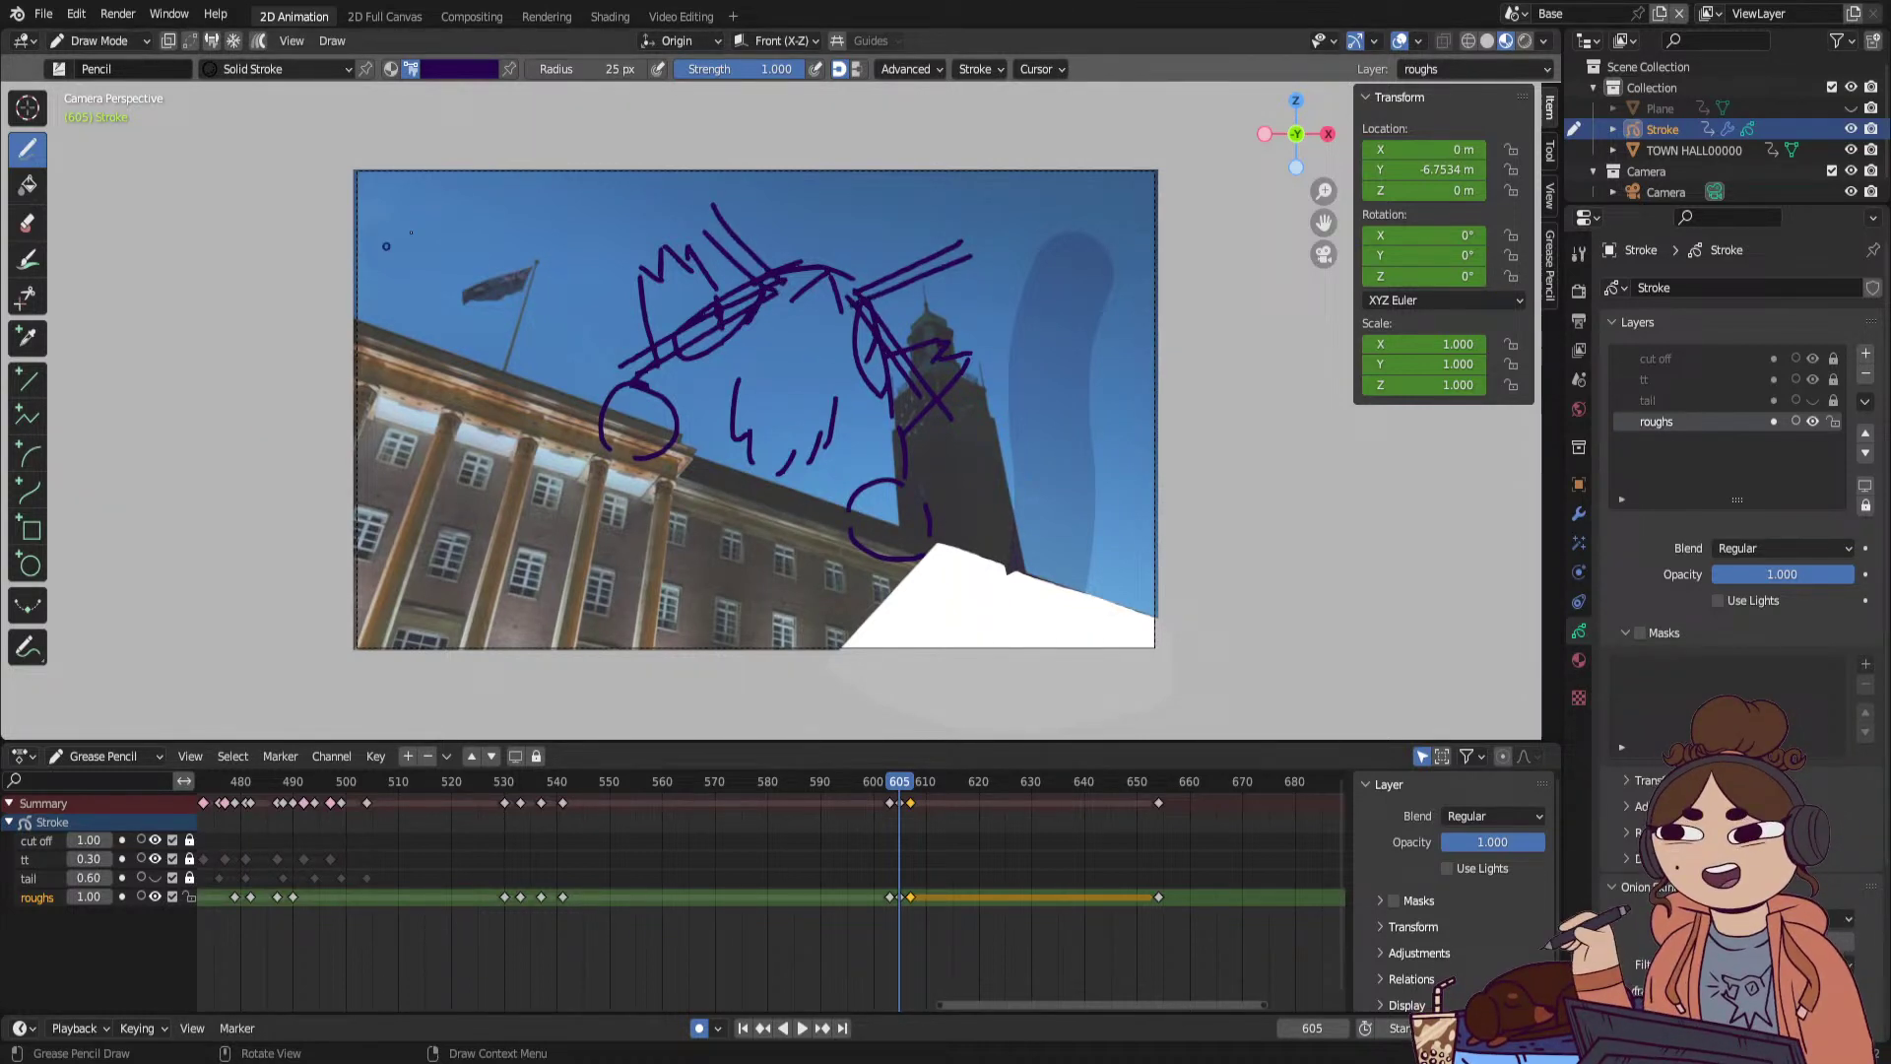
# Erase the old downward whiskers and smeared eye outlines on frame 605, and redraw the head's outer edge beside the tower.
pyautogui.hotkey('ctrl', 'z')
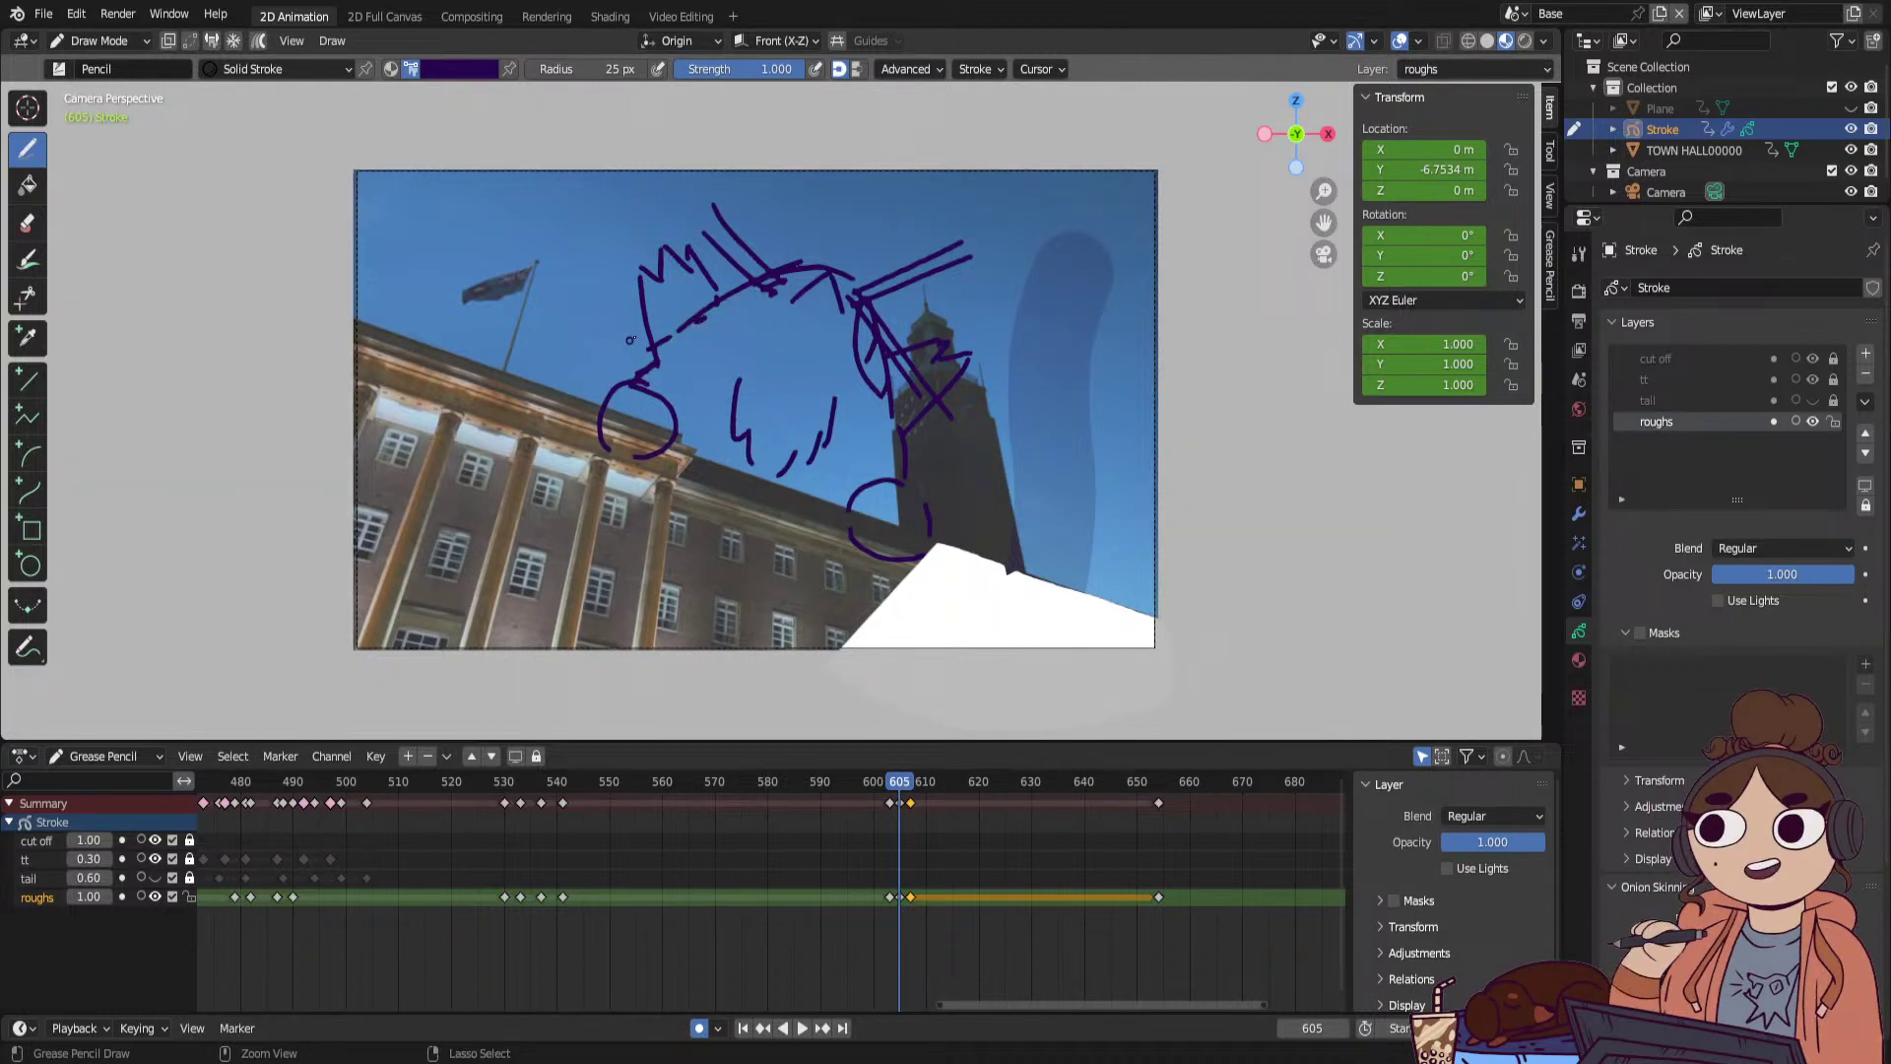
pyautogui.hotkey('ctrl', 'z')
pyautogui.hotkey('ctrl', 'z')
pyautogui.hotkey('ctrl', 'z')
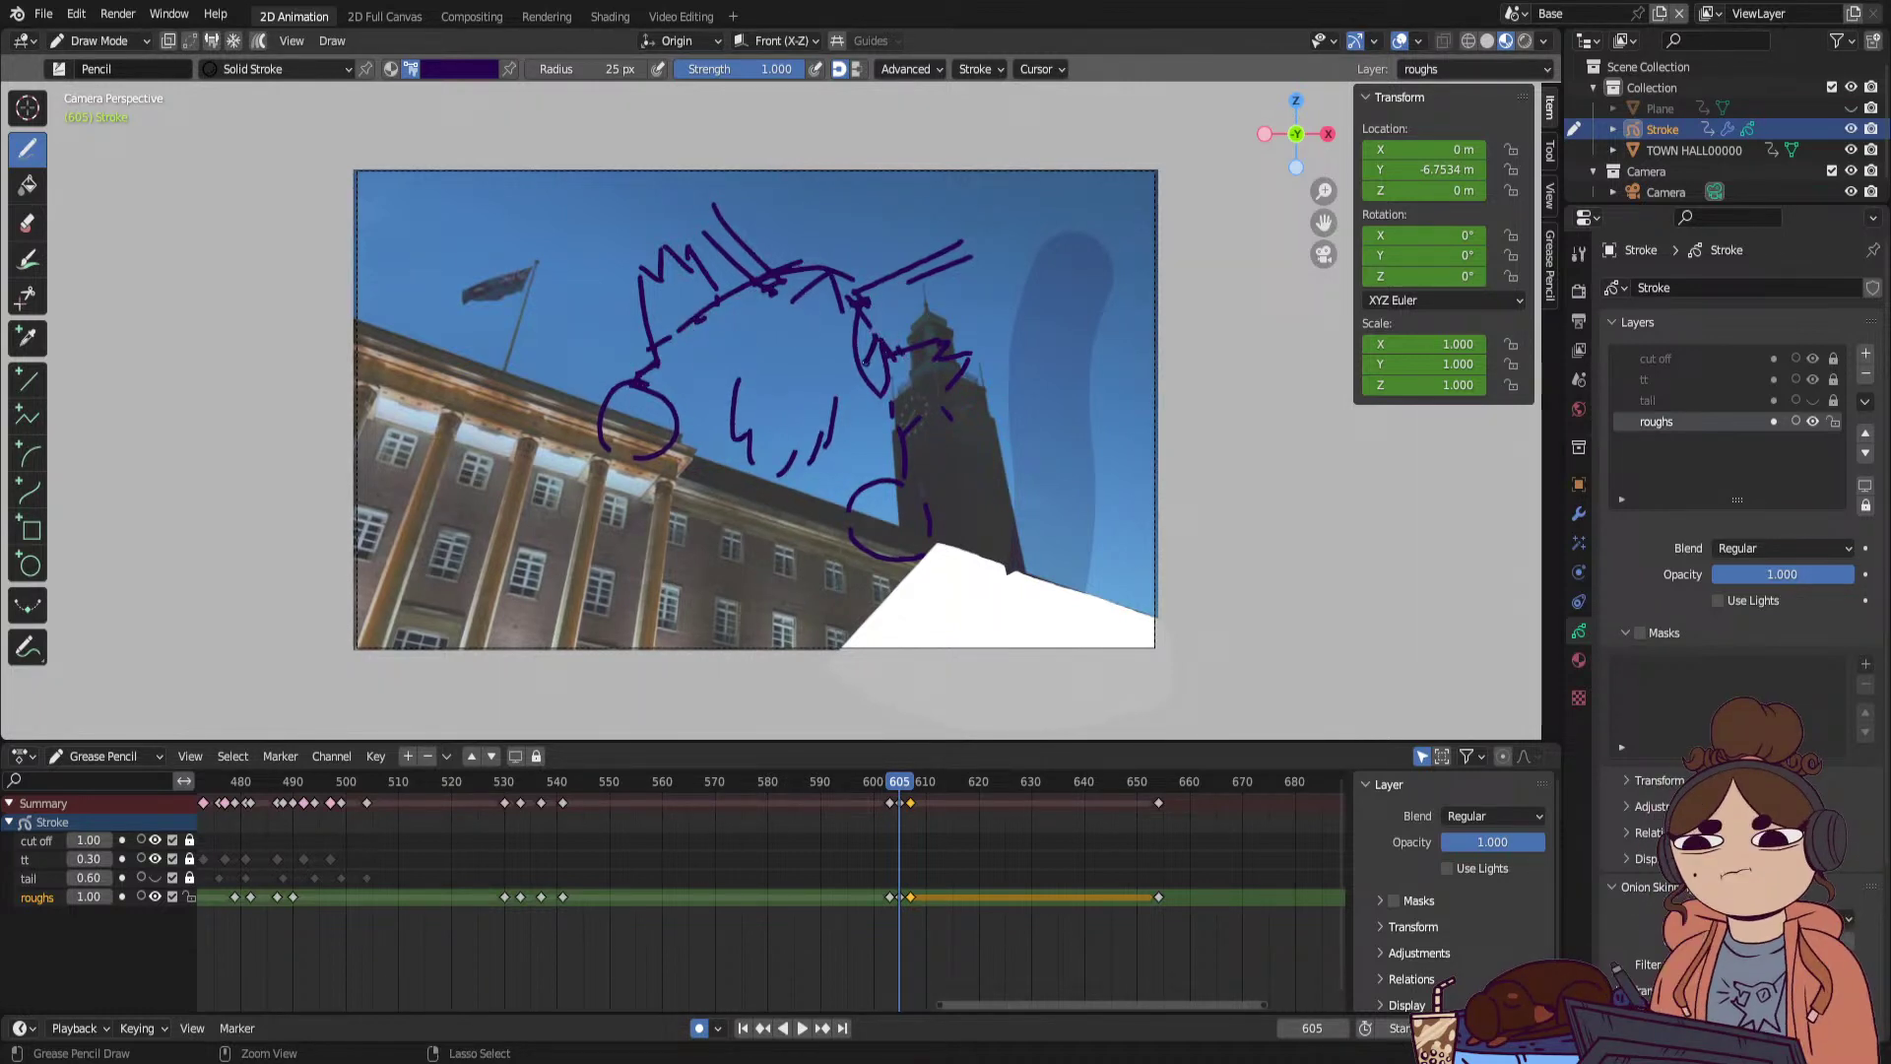
pyautogui.moveTo(878, 318); pyautogui.dragTo(891, 353)
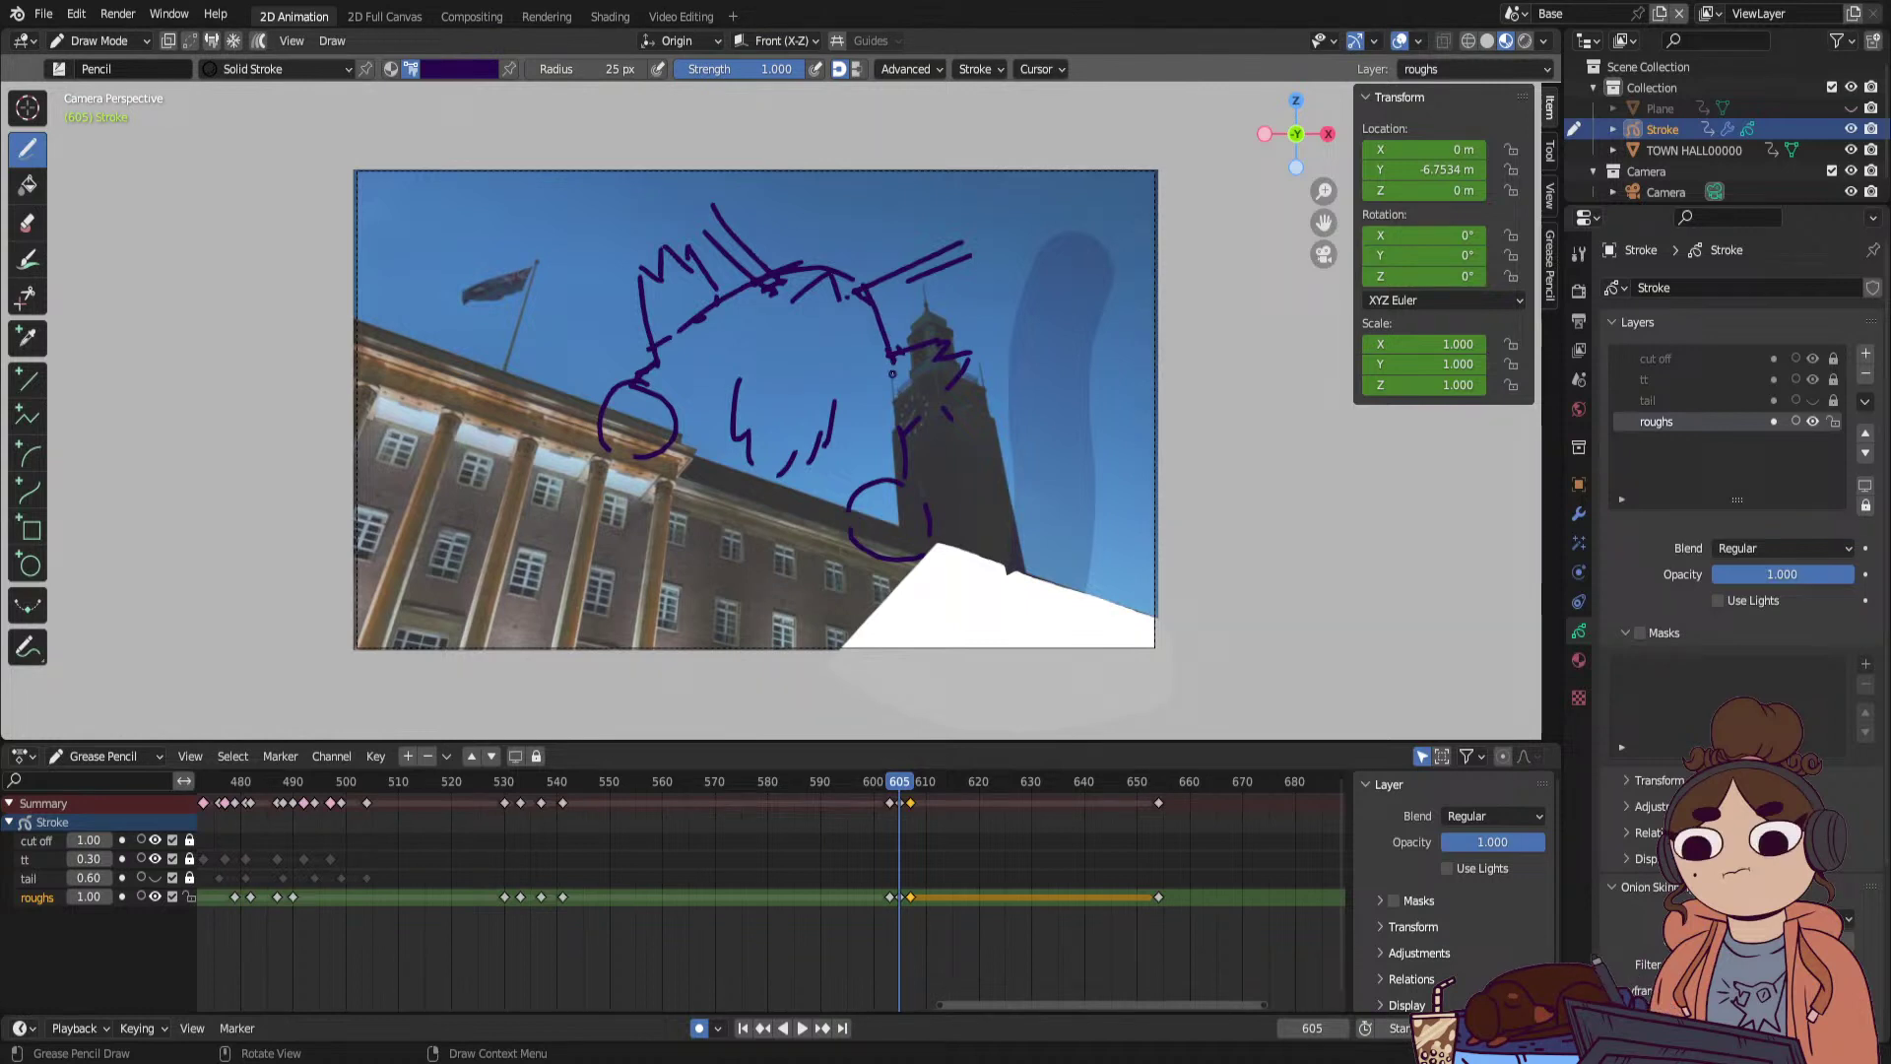
# Erase both jagged ears from the in-between head on frame 605, keeping the upward whiskers and head outline.
pyautogui.hotkey('ctrl', 'z')
pyautogui.hotkey('ctrl', 'z')
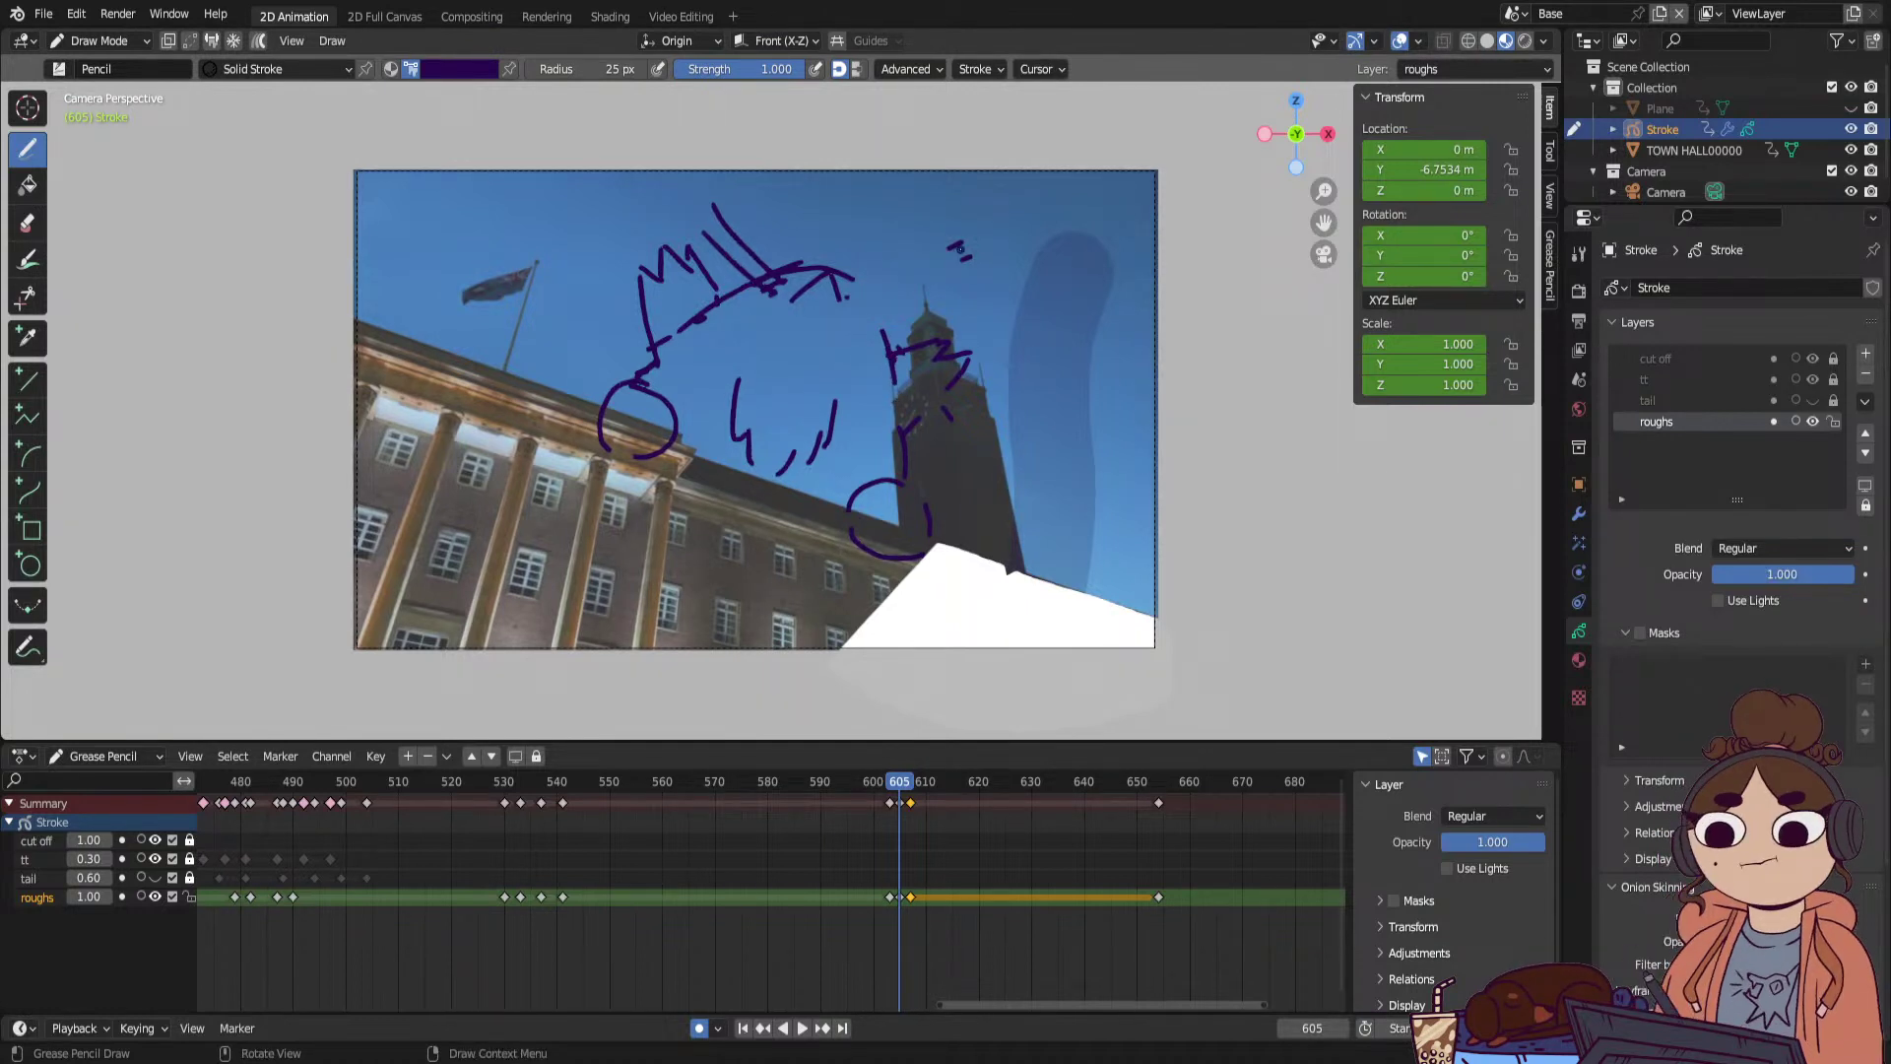
pyautogui.hotkey('ctrl', 'shift', 'z')
pyautogui.hotkey('ctrl', 'shift', 'z')
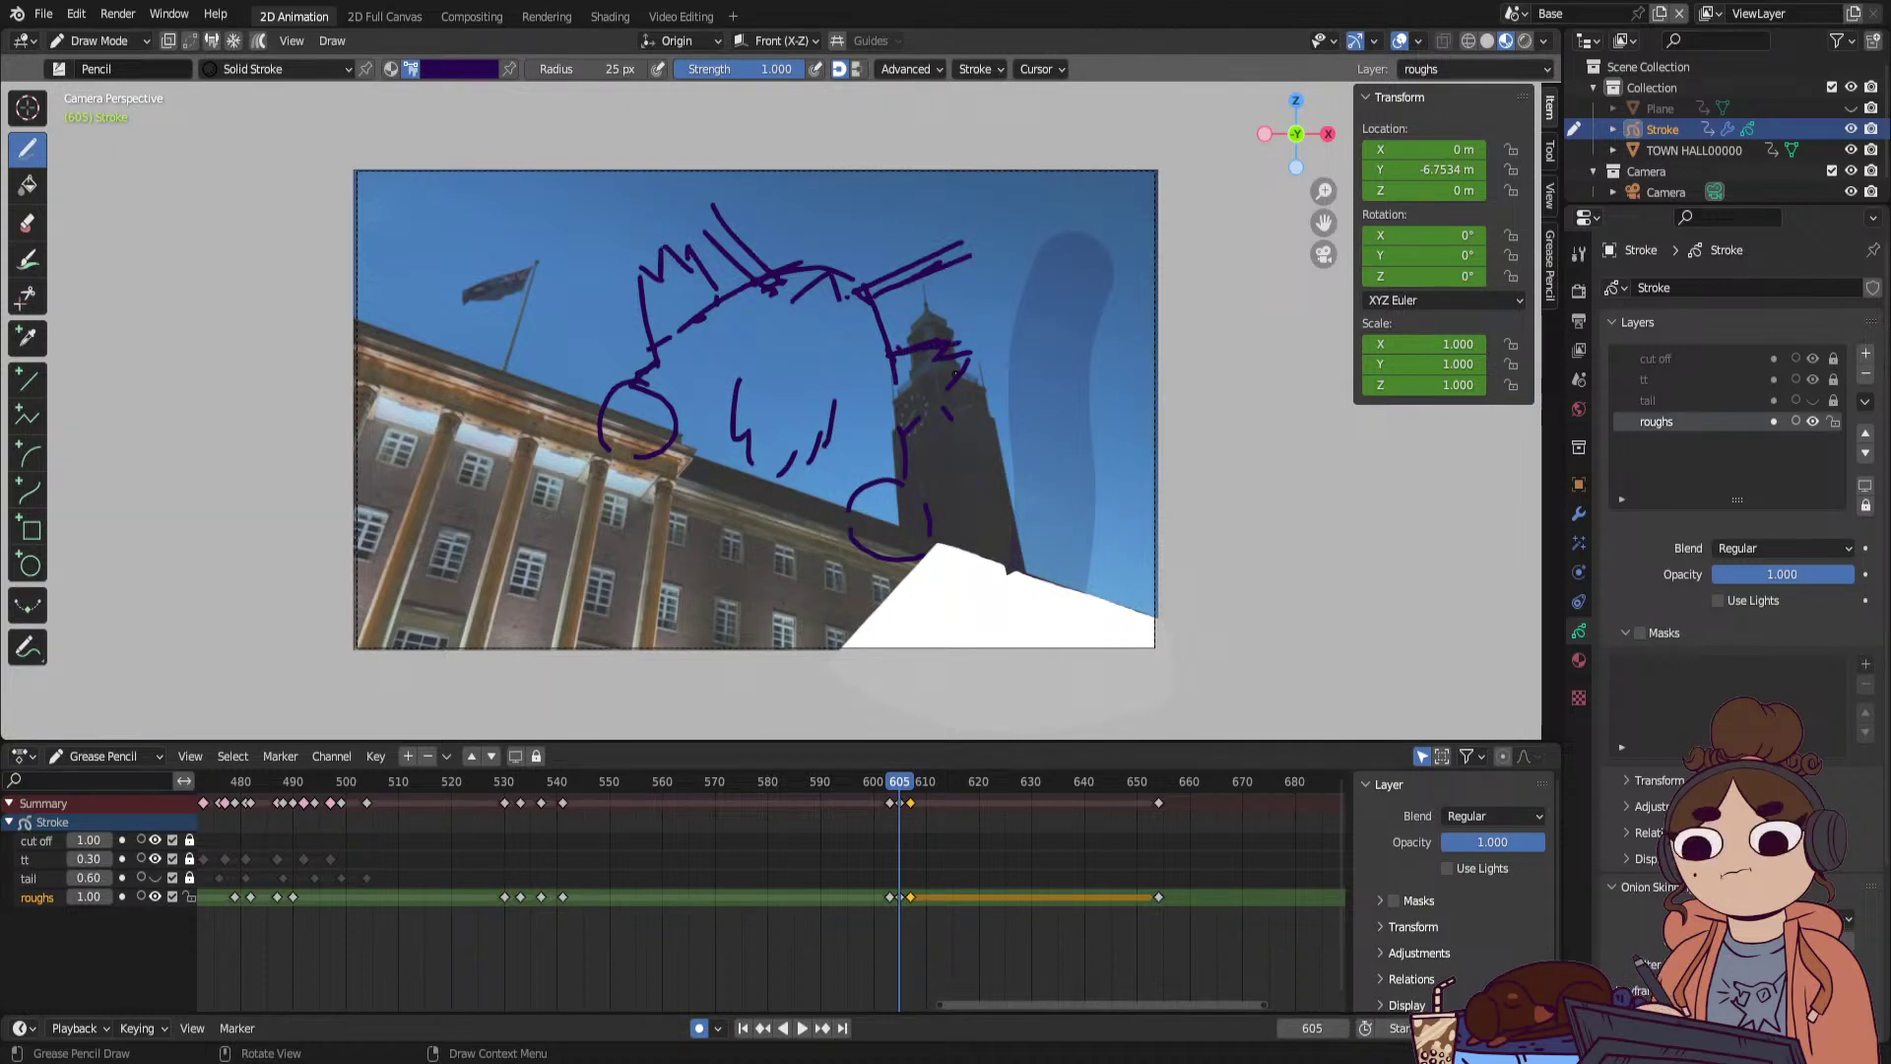
pyautogui.hotkey('ctrl', 'z')
pyautogui.hotkey('ctrl', 'z')
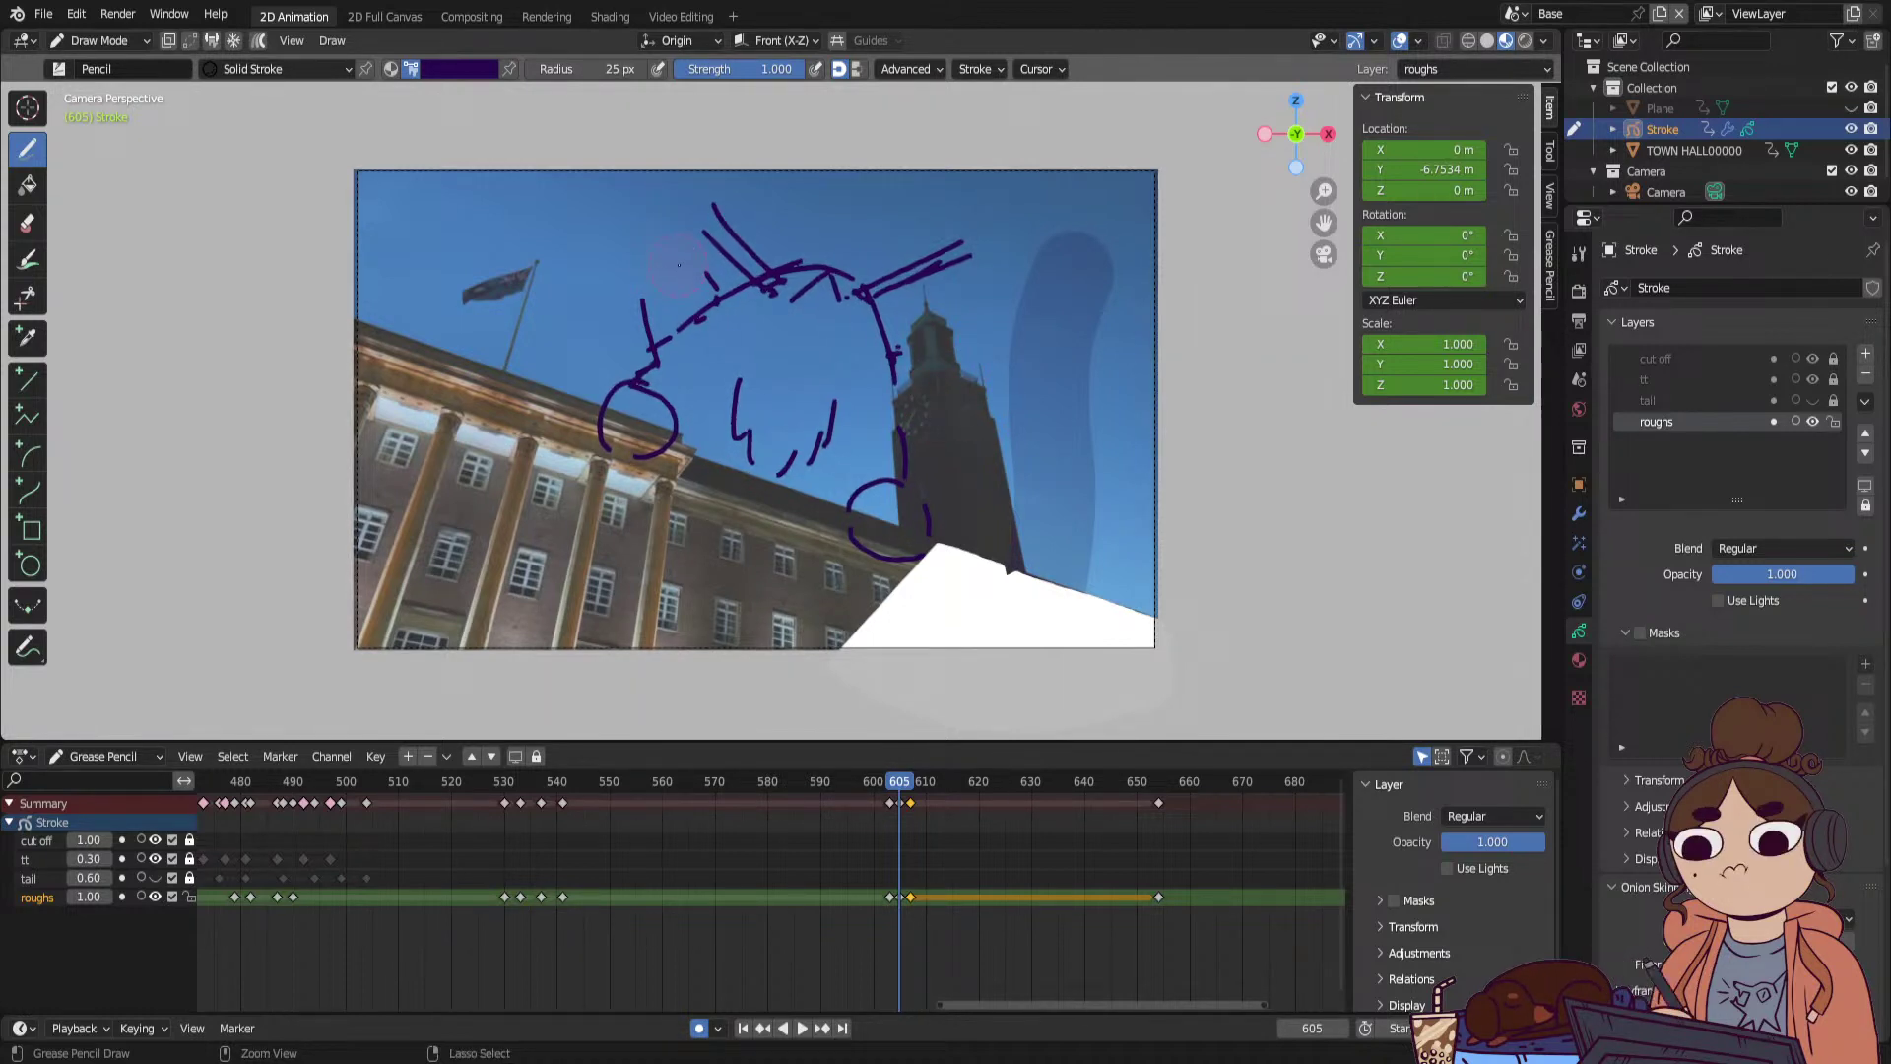
# Turn on onion skinning for the roughs layer and redraw both ears on the in-between head at frame 605.
pyautogui.click(140, 896)
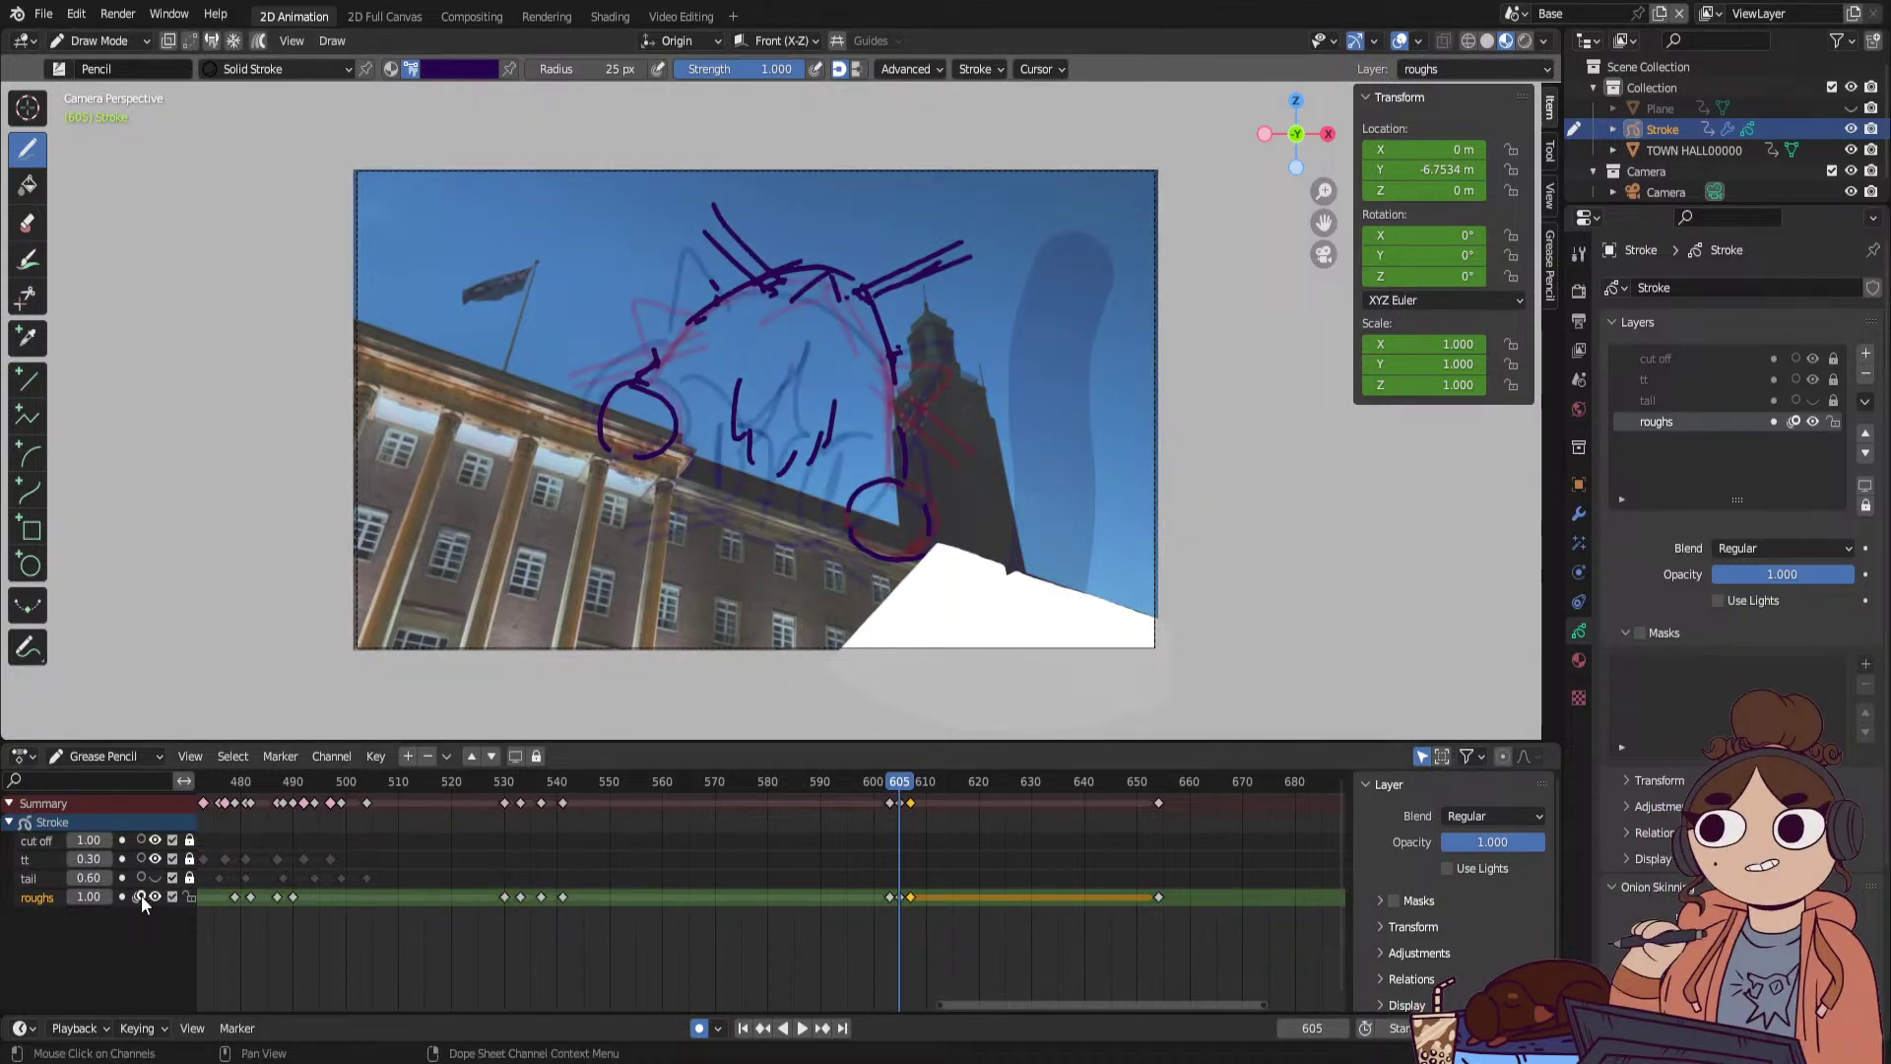
pyautogui.moveTo(715, 295); pyautogui.dragTo(638, 374)
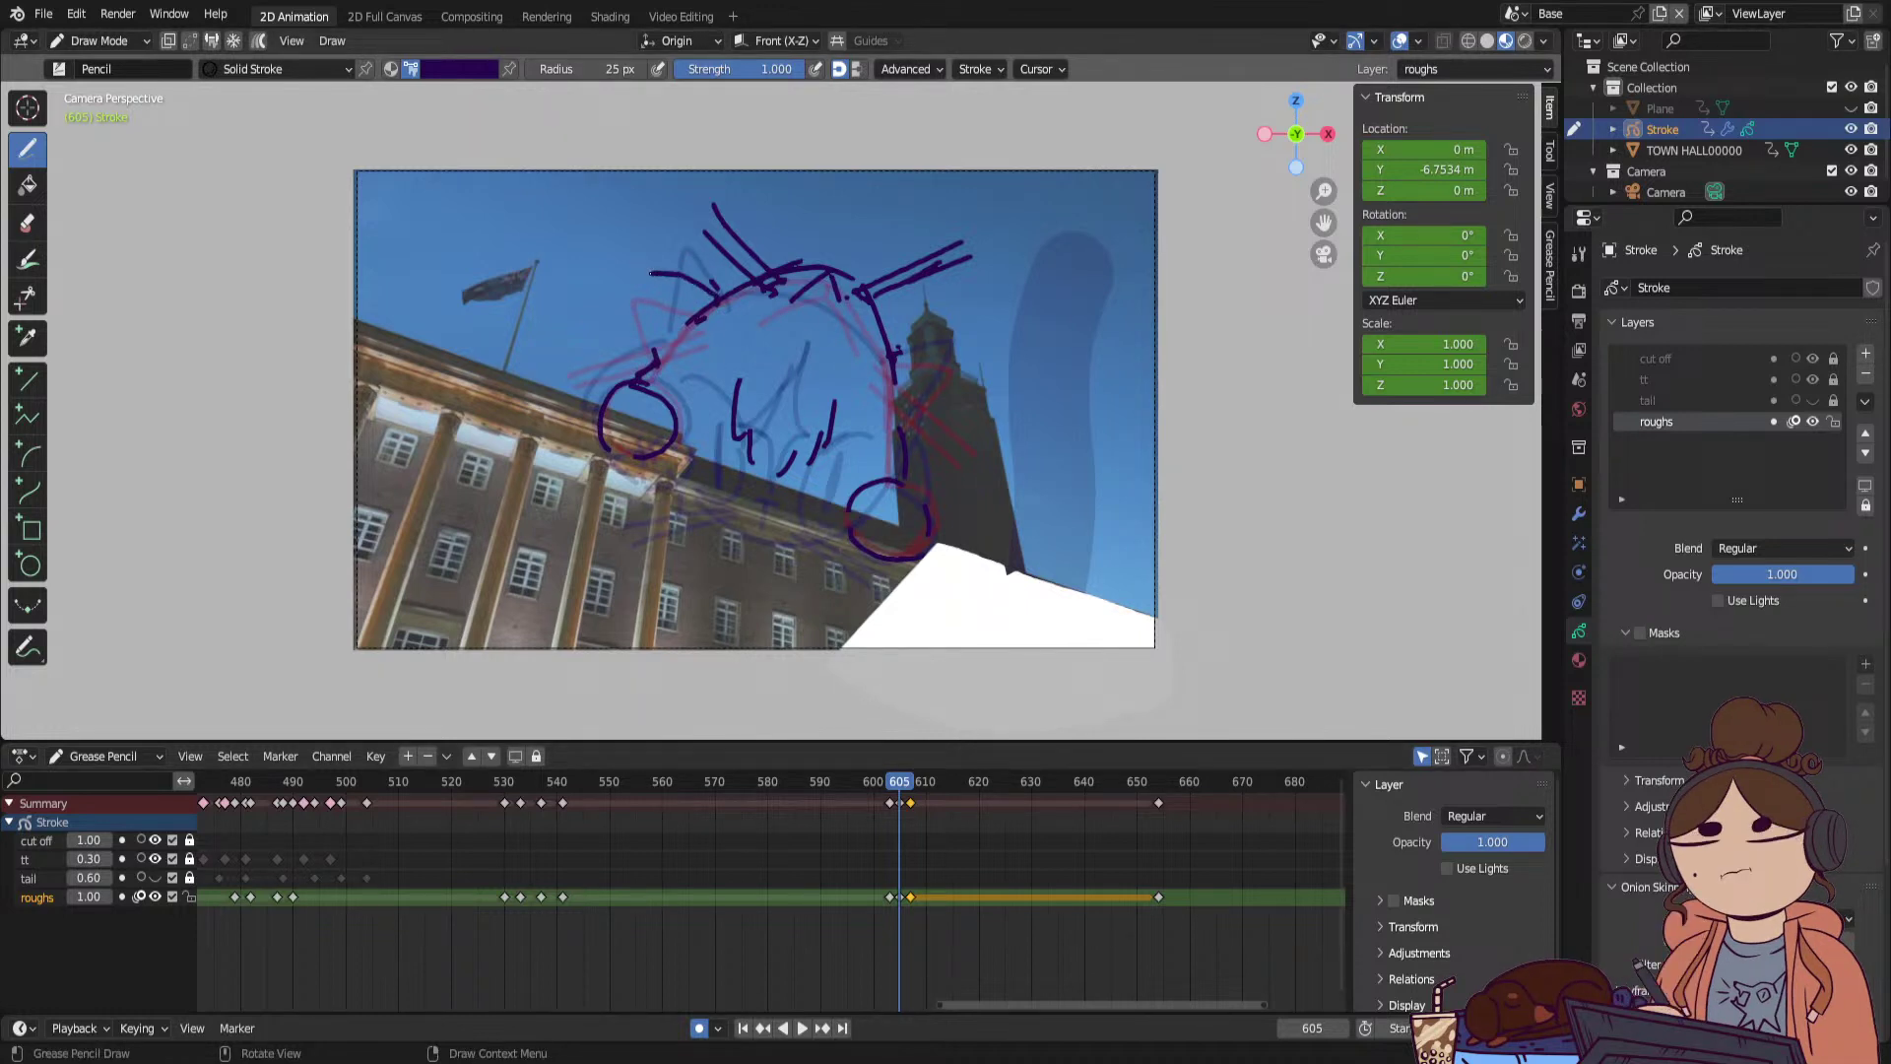
pyautogui.moveTo(891, 346)
pyautogui.mouseDown()
pyautogui.moveTo(947, 335)
pyautogui.moveTo(936, 397)
pyautogui.moveTo(957, 336)
pyautogui.mouseUp()
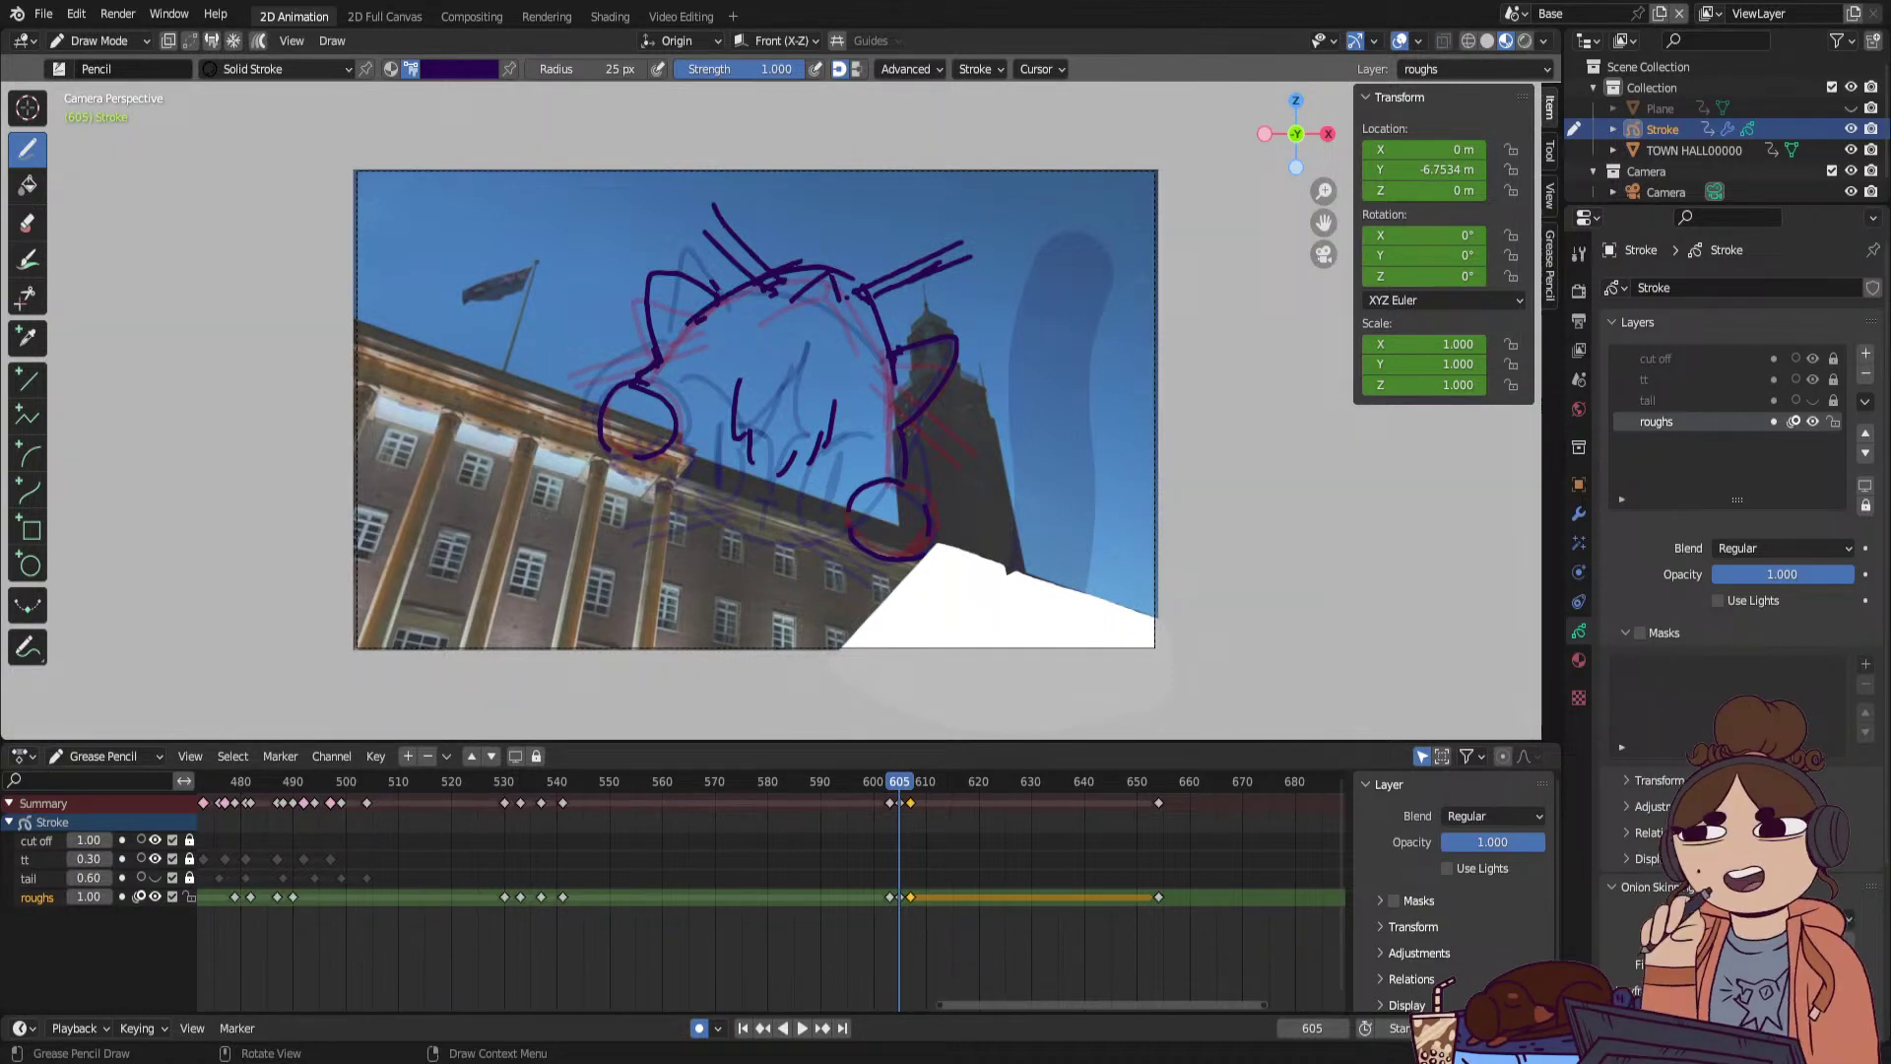
# Start a new roughs drawing on frame 652, sketching both paws, the head's dome and the two pointed ears.
pyautogui.press('Home')
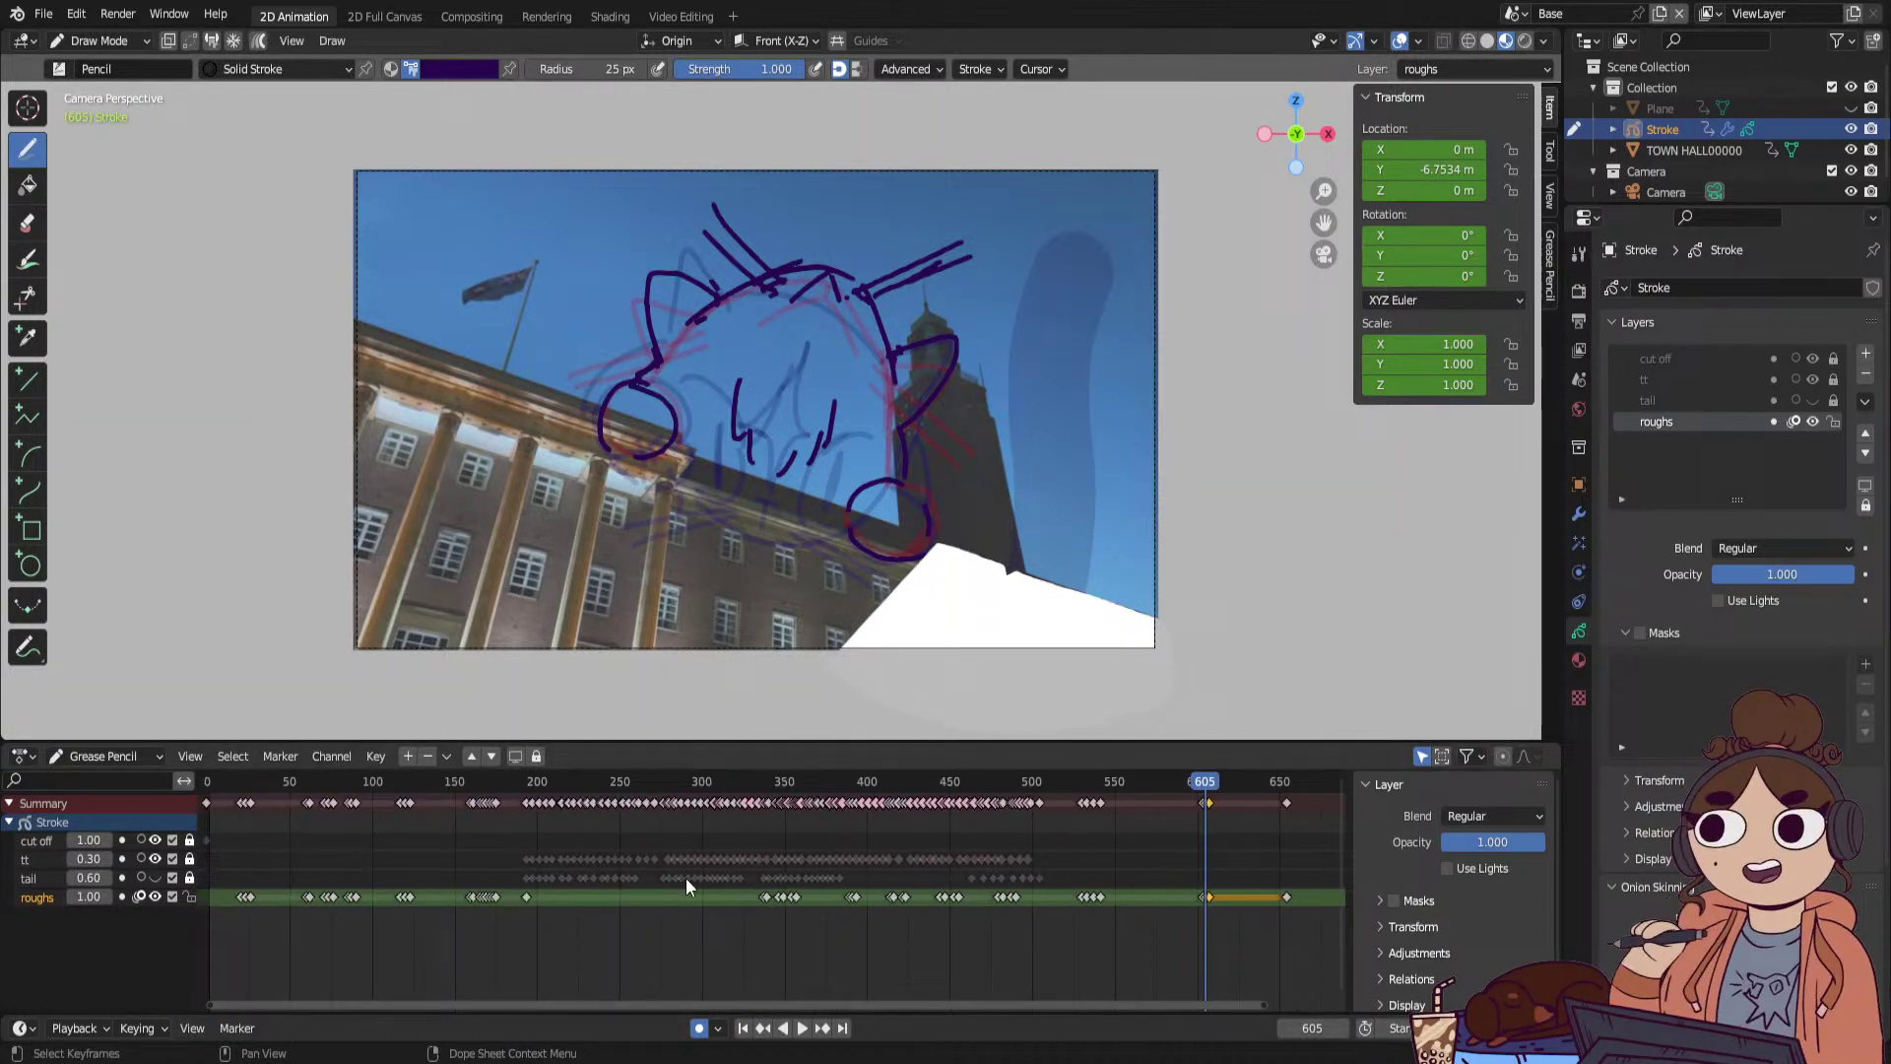
pyautogui.moveTo(1250, 777)
pyautogui.mouseDown()
pyautogui.moveTo(1307, 783)
pyautogui.moveTo(1213, 819)
pyautogui.moveTo(1168, 863)
pyautogui.moveTo(1231, 835)
pyautogui.mouseUp()
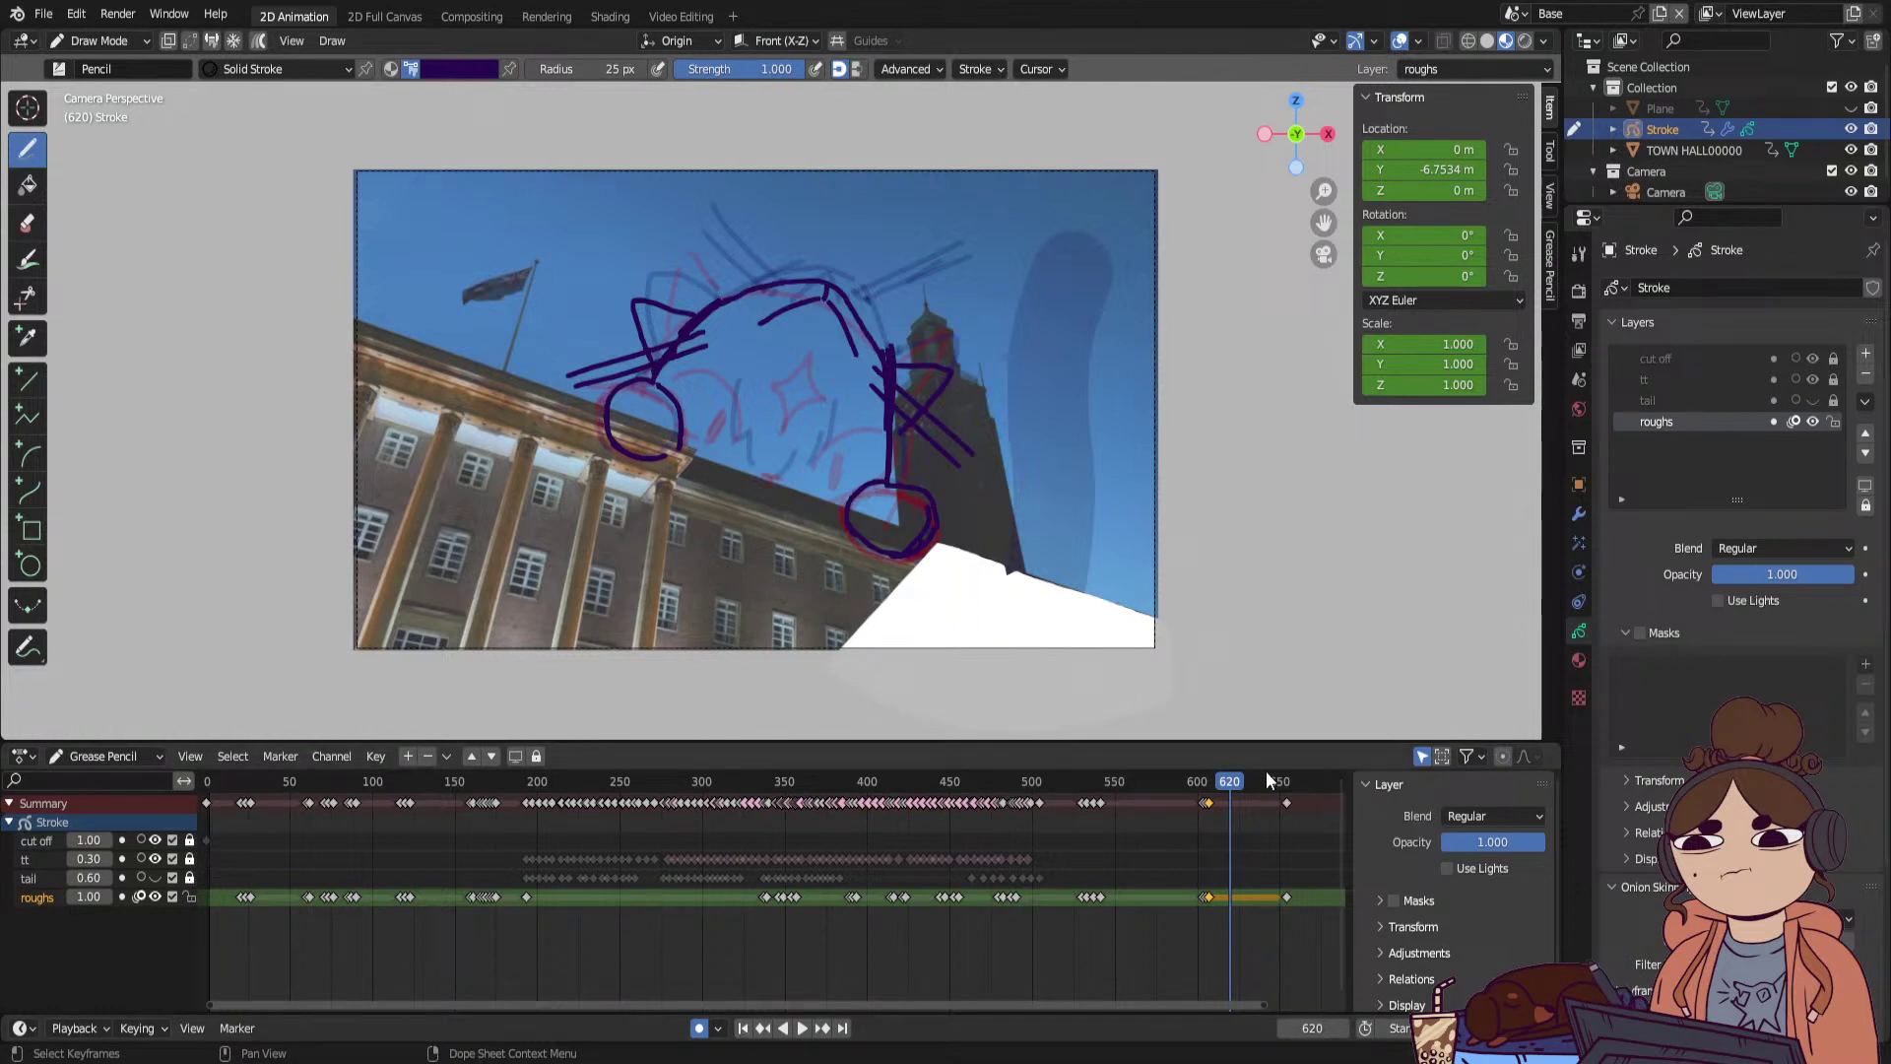
pyautogui.moveTo(1266, 770)
pyautogui.mouseDown()
pyautogui.moveTo(1185, 794)
pyautogui.moveTo(1301, 785)
pyautogui.moveTo(1275, 795)
pyautogui.mouseUp()
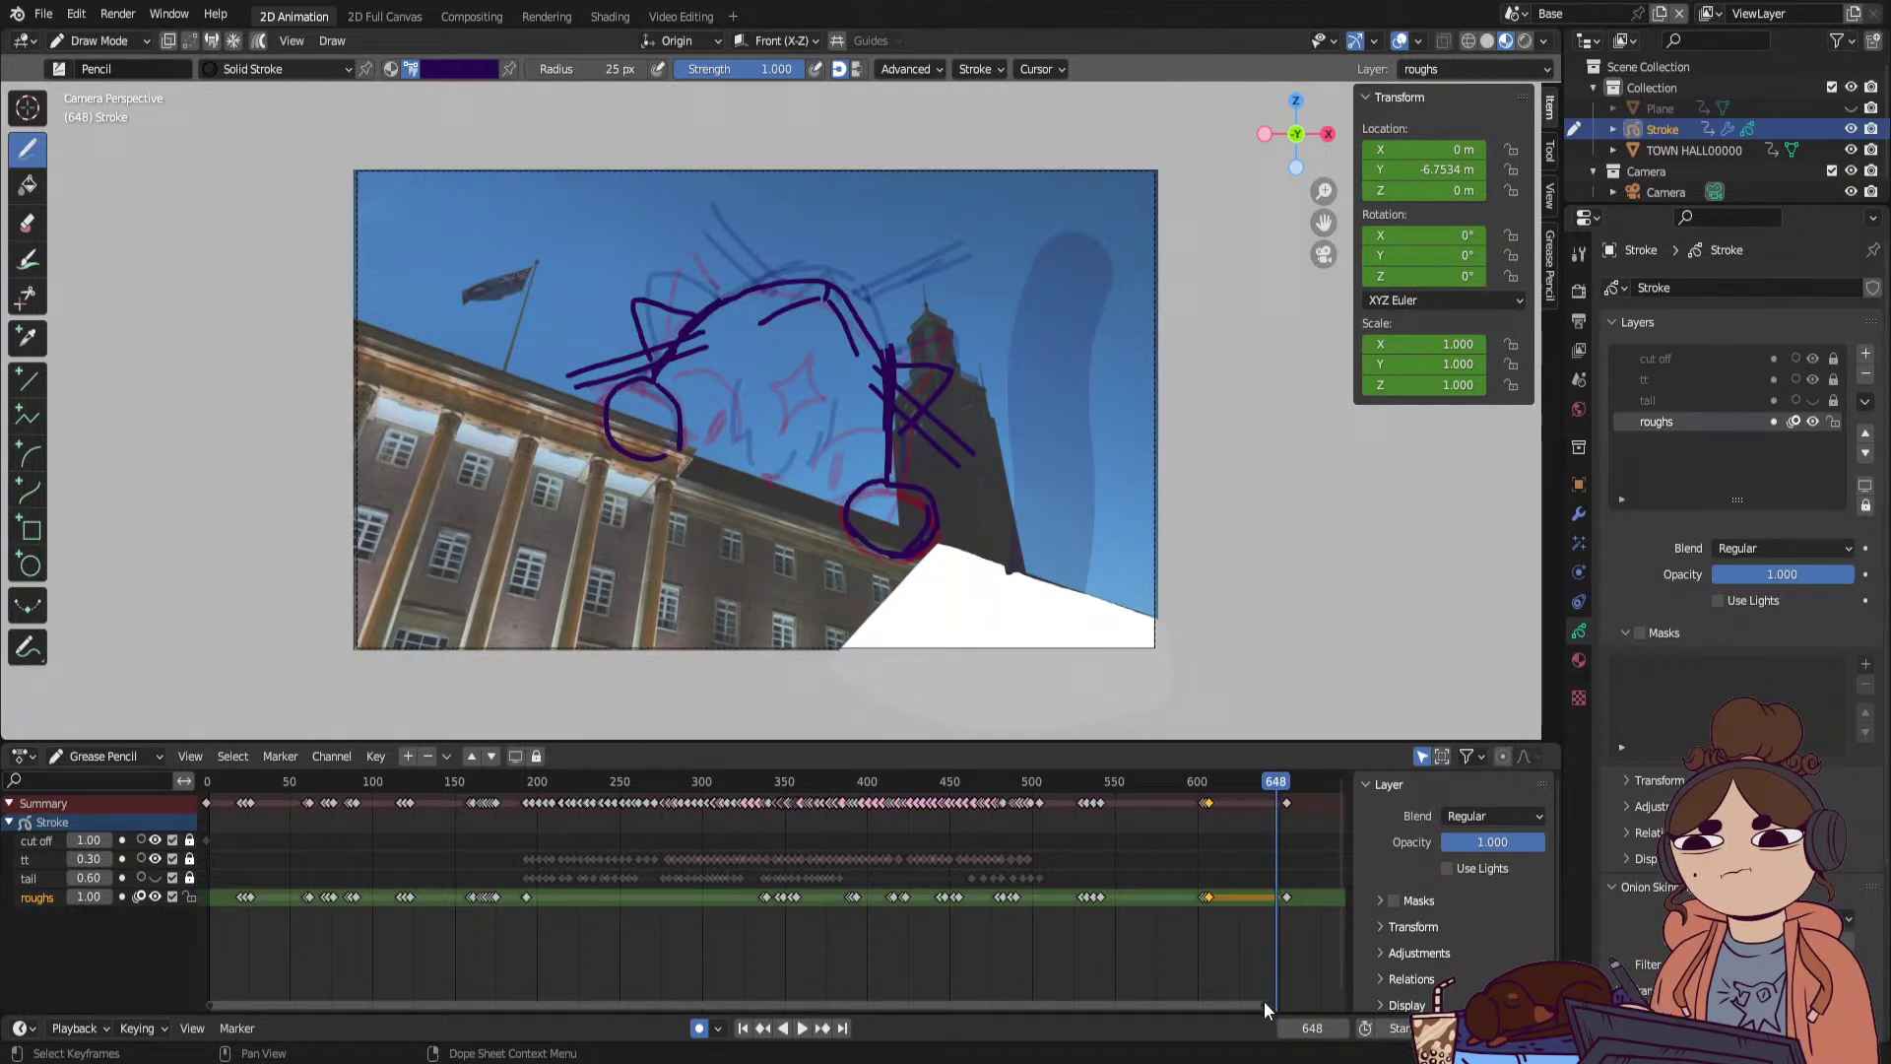
pyautogui.moveTo(212, 1000); pyautogui.dragTo(1067, 985)
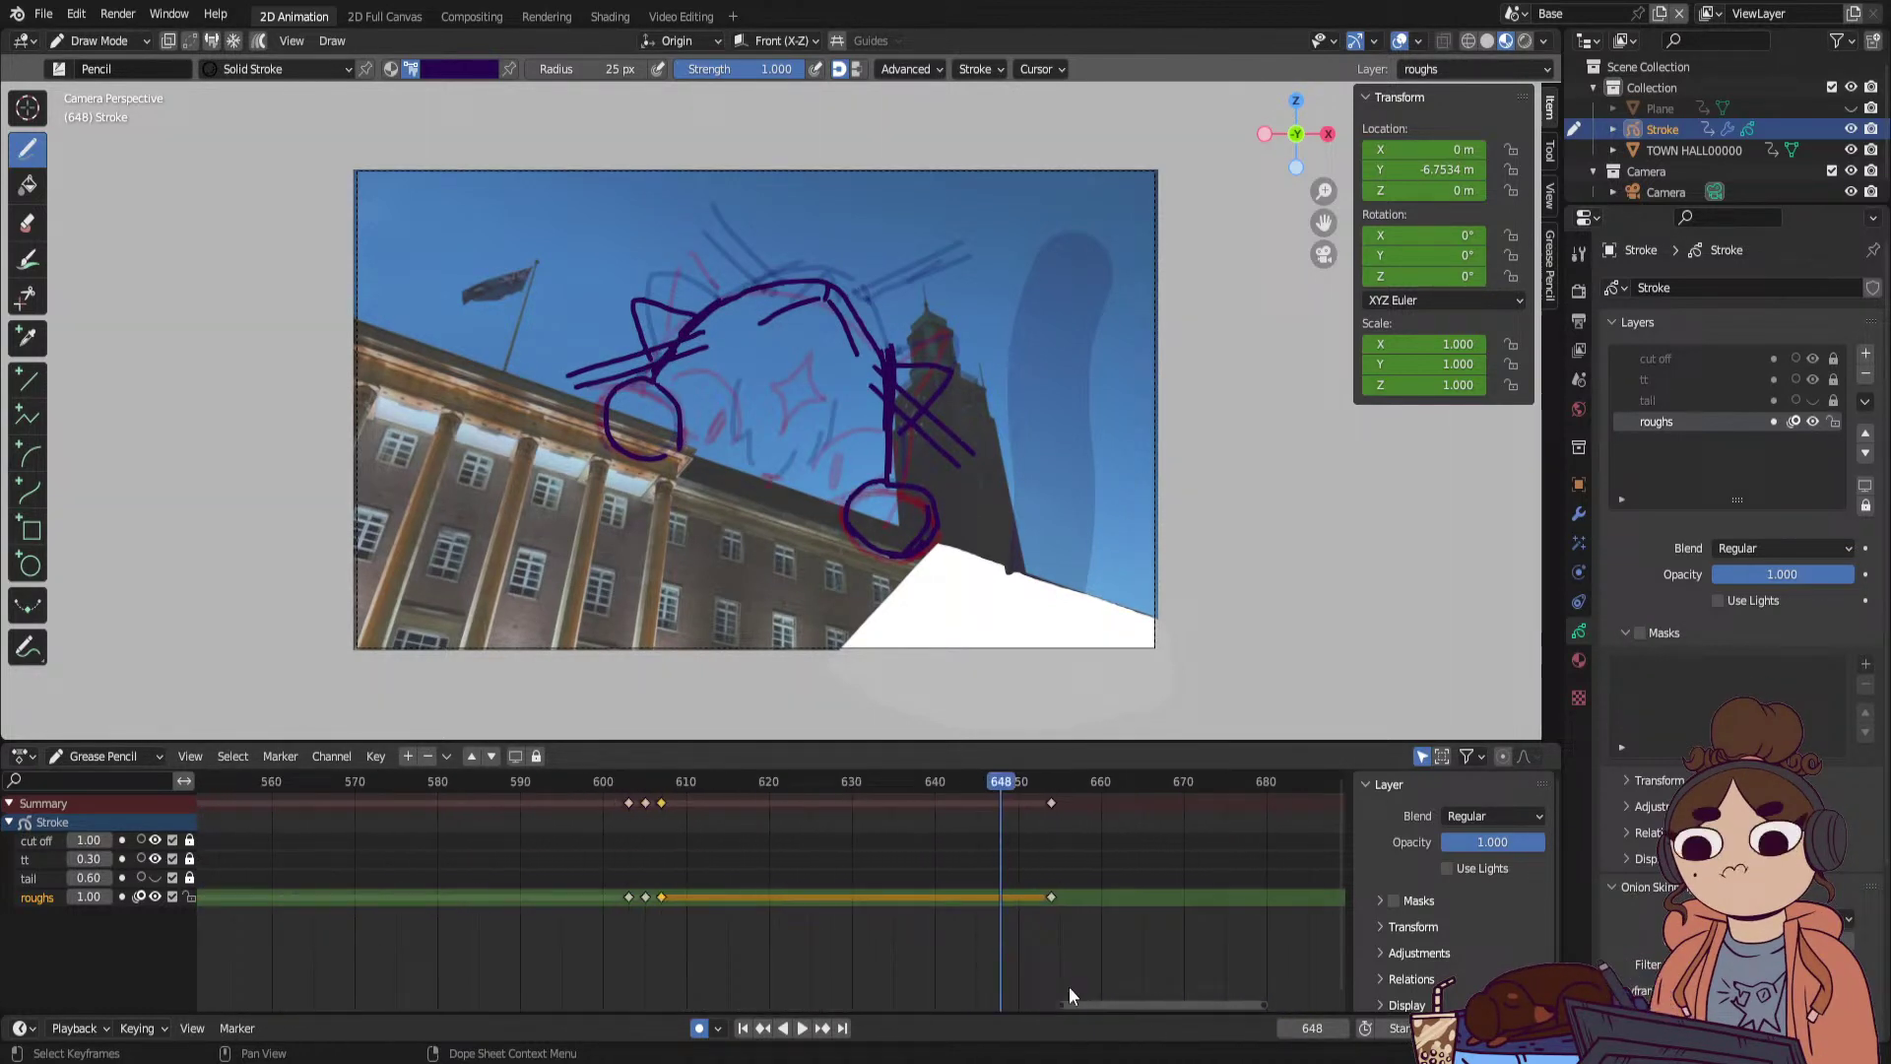
pyautogui.moveTo(1003, 783)
pyautogui.mouseDown()
pyautogui.moveTo(971, 785)
pyautogui.moveTo(1051, 796)
pyautogui.moveTo(1037, 800)
pyautogui.mouseUp()
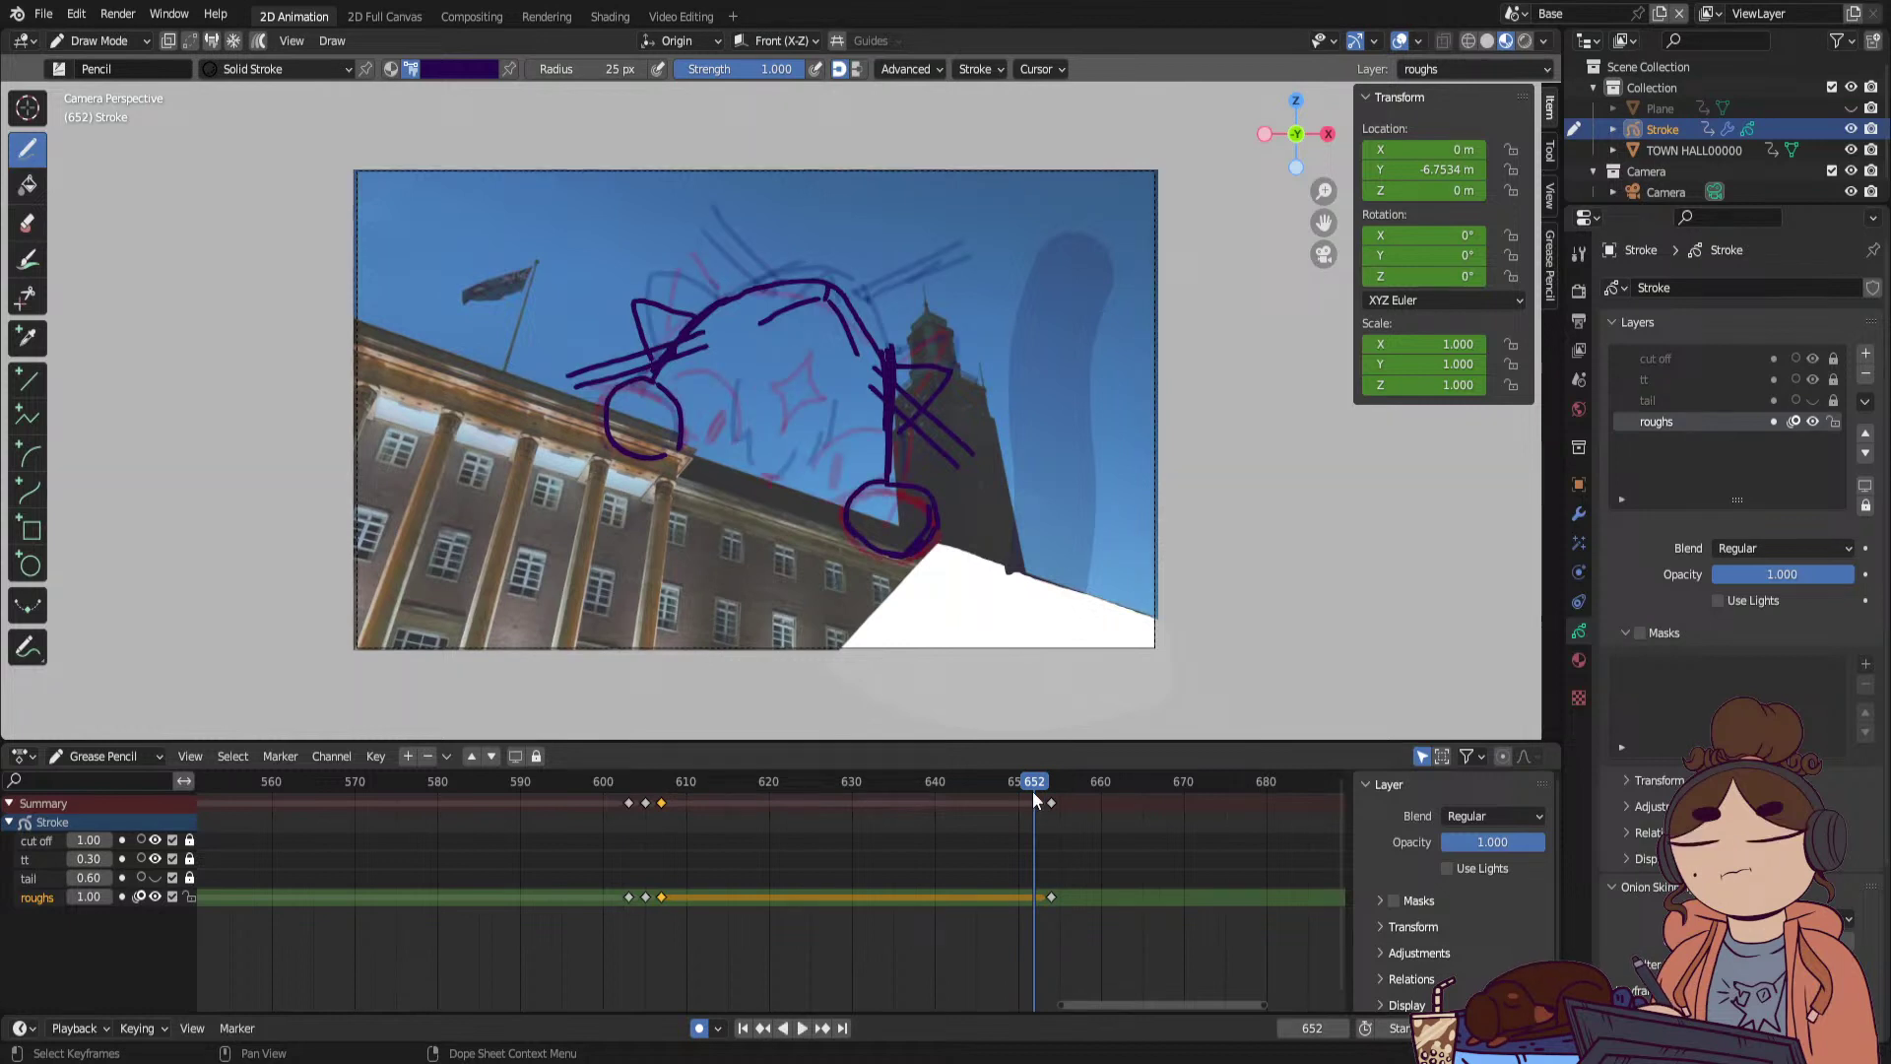
pyautogui.click(648, 381)
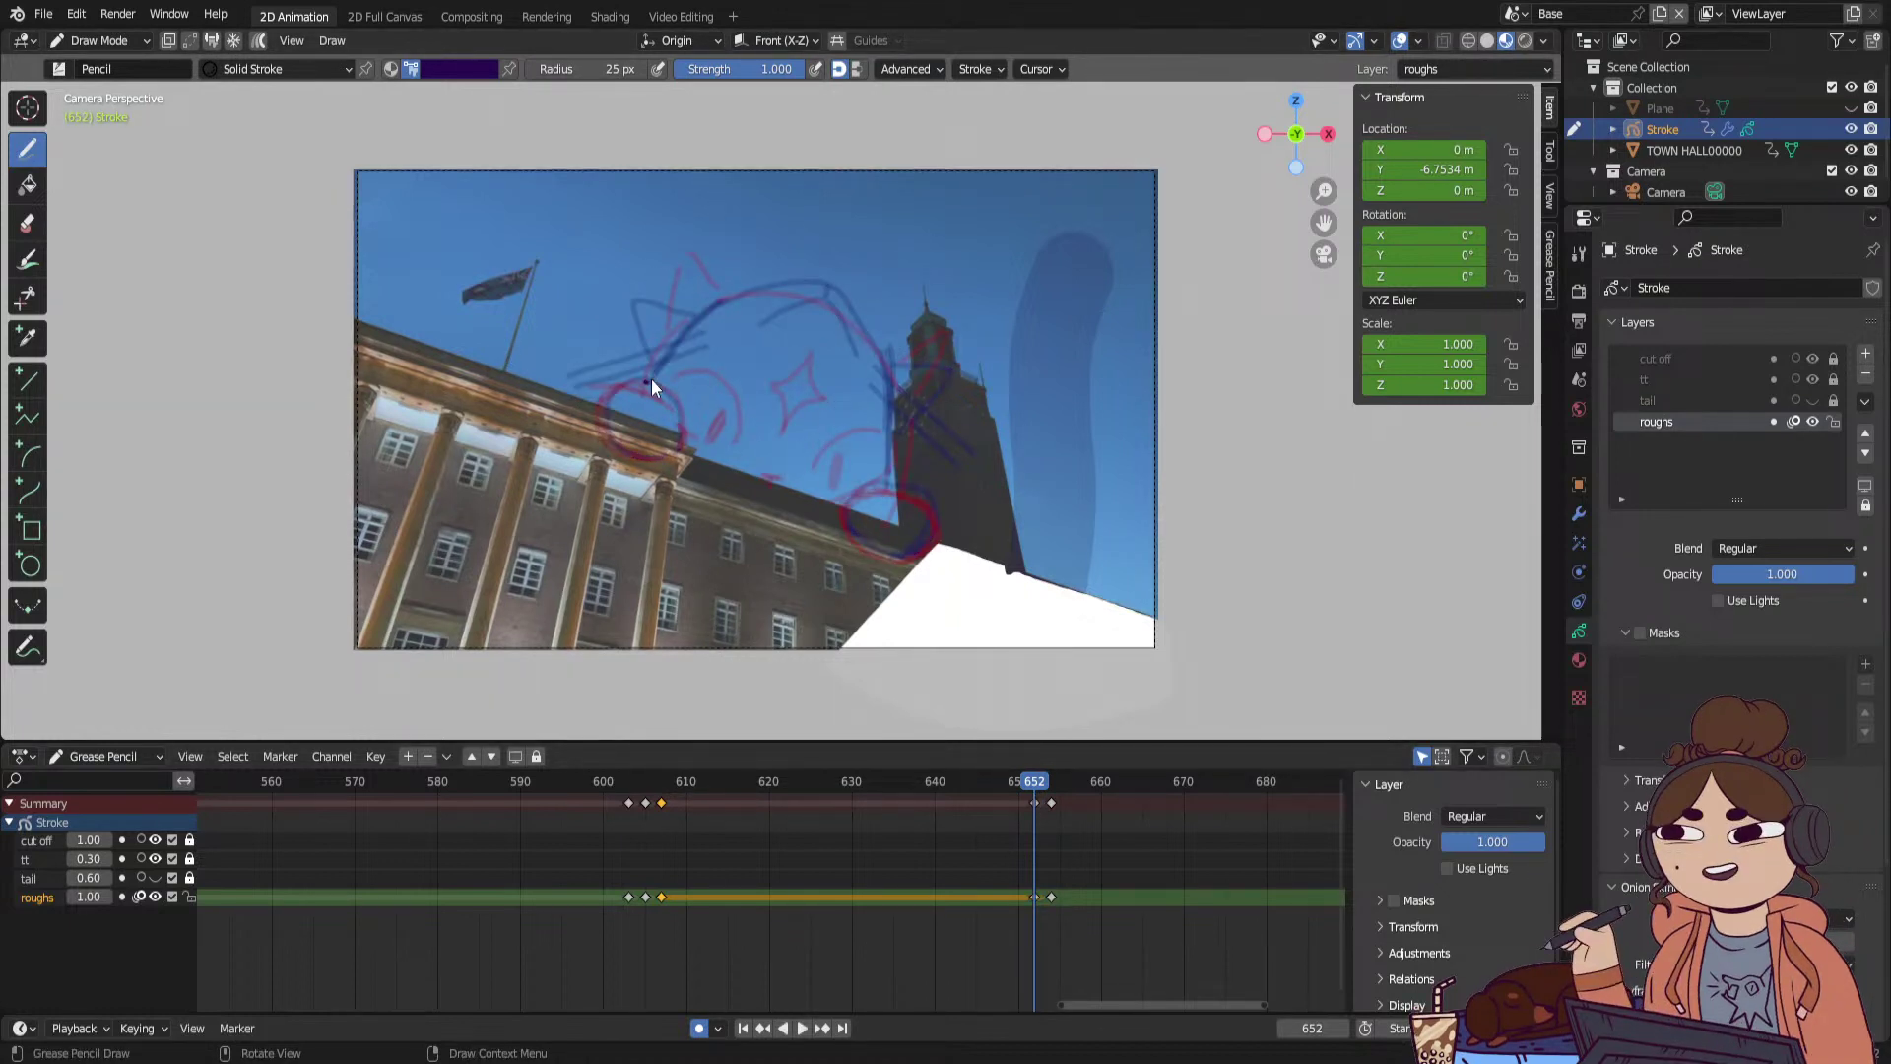
pyautogui.moveTo(648, 382)
pyautogui.mouseDown()
pyautogui.moveTo(603, 414)
pyautogui.moveTo(612, 451)
pyautogui.moveTo(679, 411)
pyautogui.mouseUp()
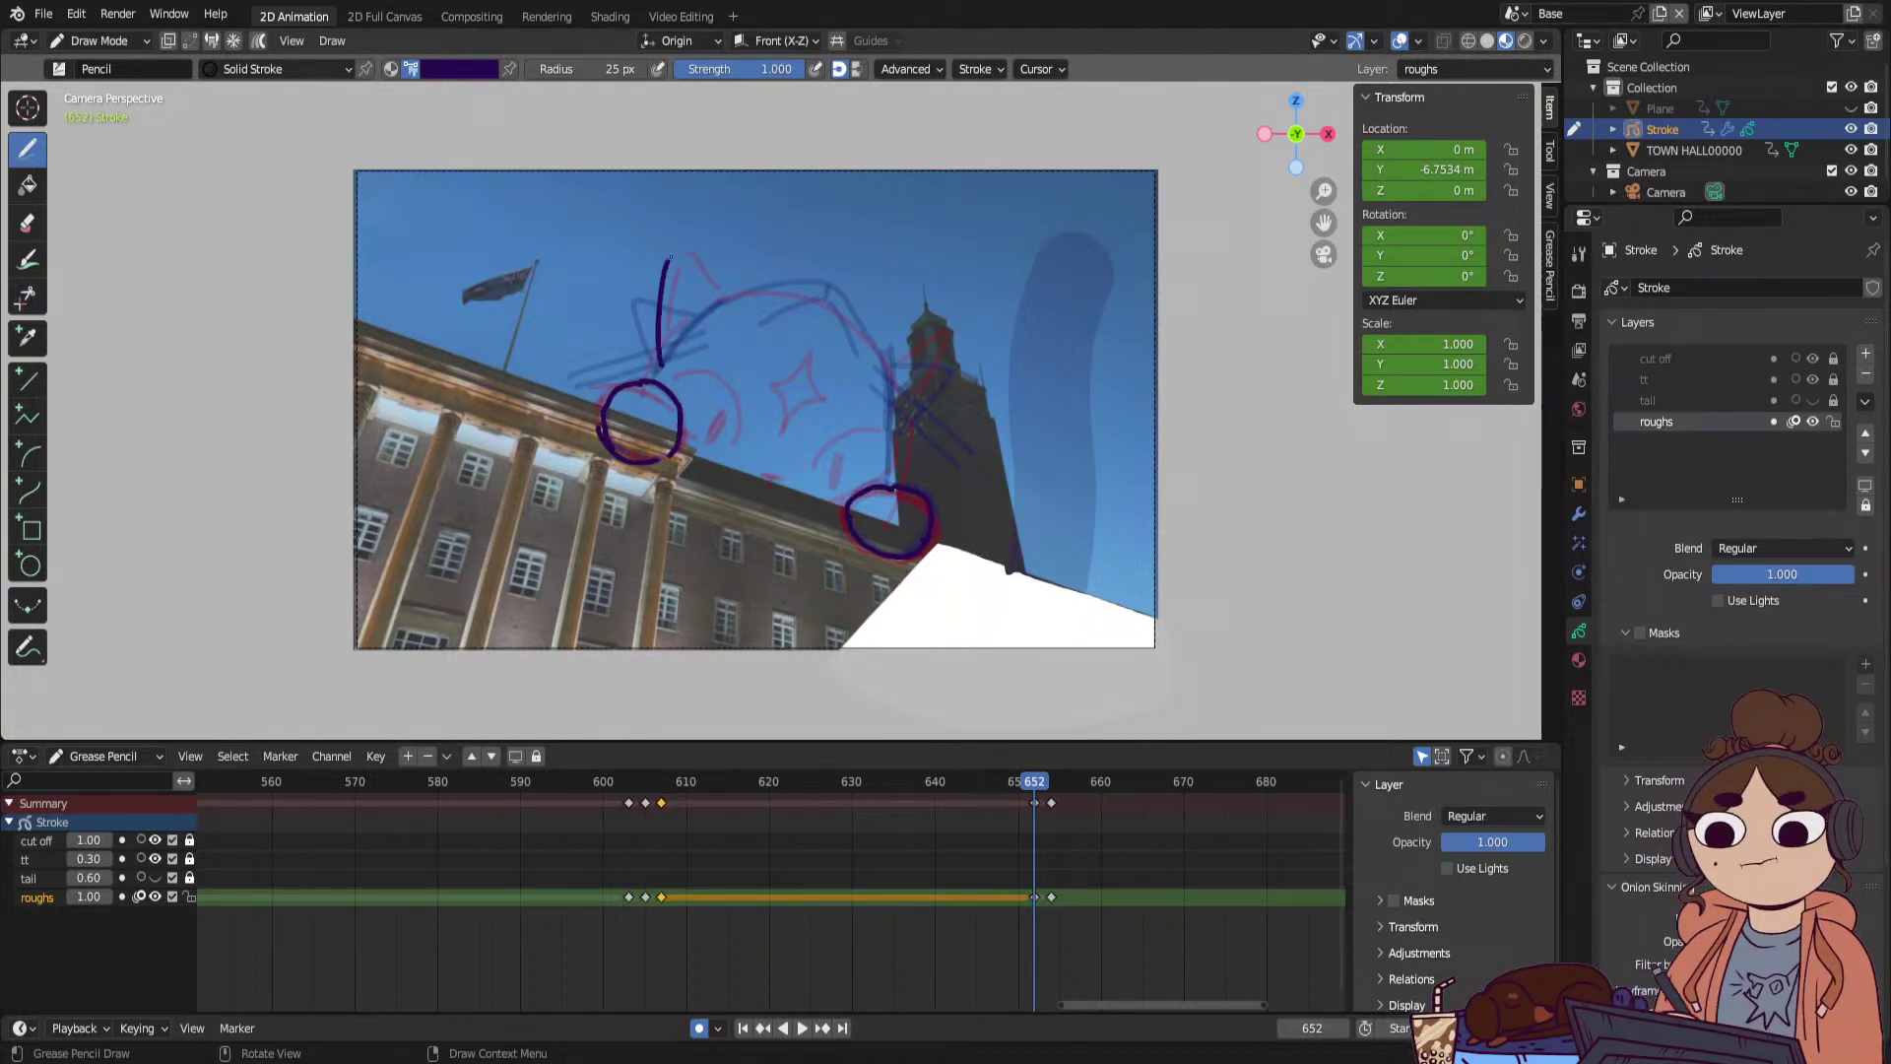
pyautogui.moveTo(671, 258); pyautogui.dragTo(709, 300)
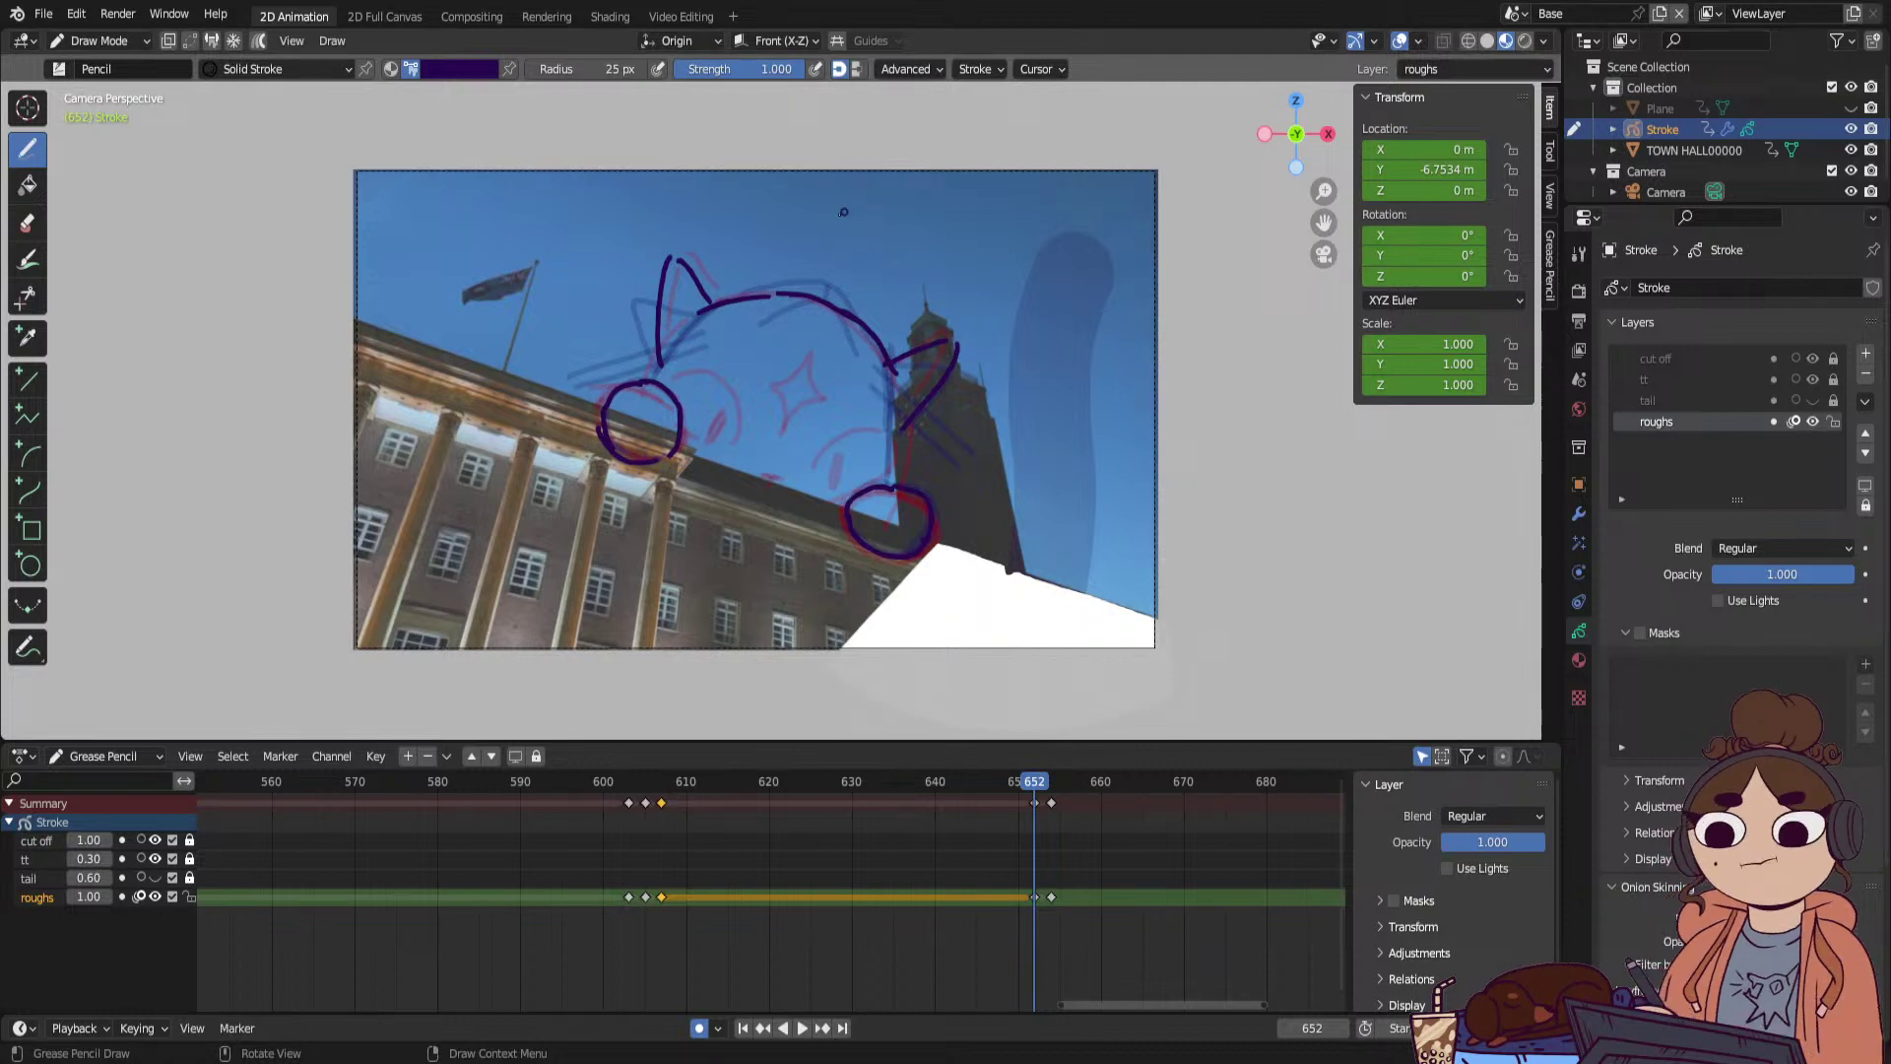
# Draw tall stretched eyes with slit pupils, a smeared forehead star and a small nose and mouth on frame 652.
pyautogui.moveTo(709, 313); pyautogui.dragTo(677, 386)
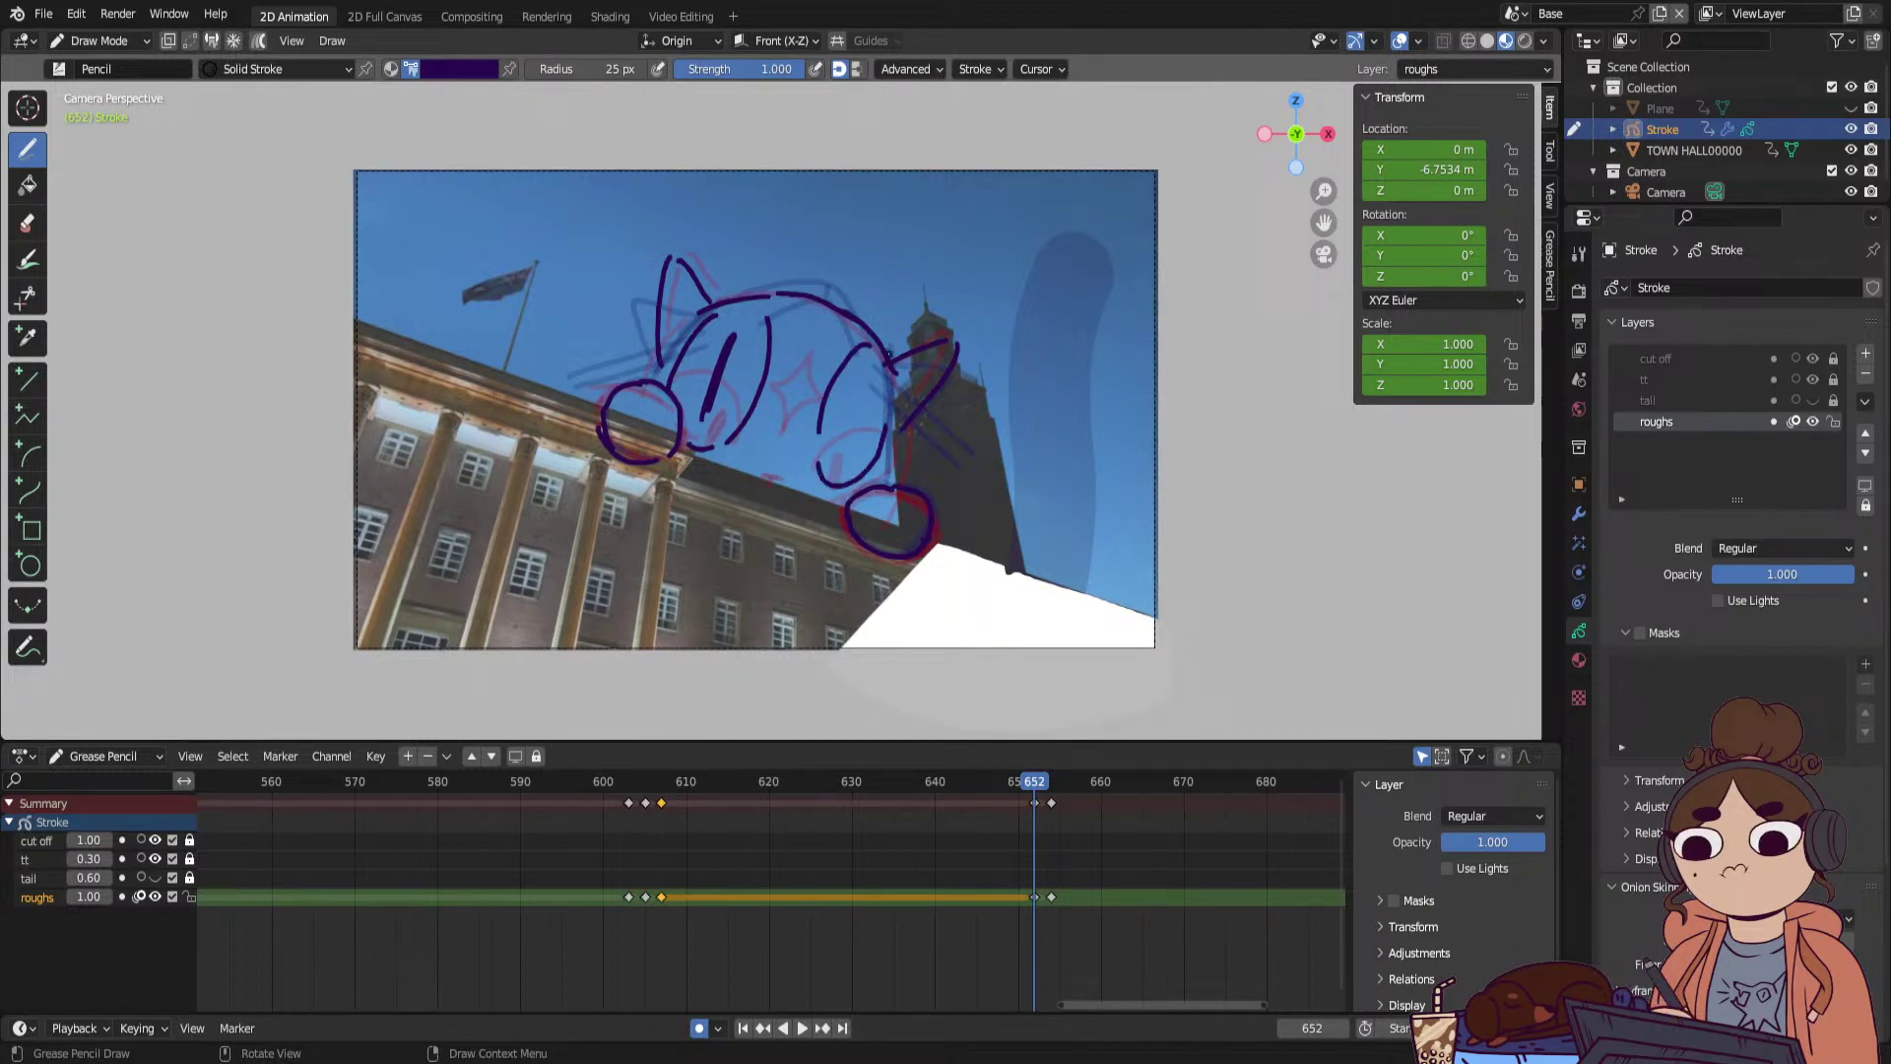
pyautogui.moveTo(868, 383); pyautogui.dragTo(856, 415)
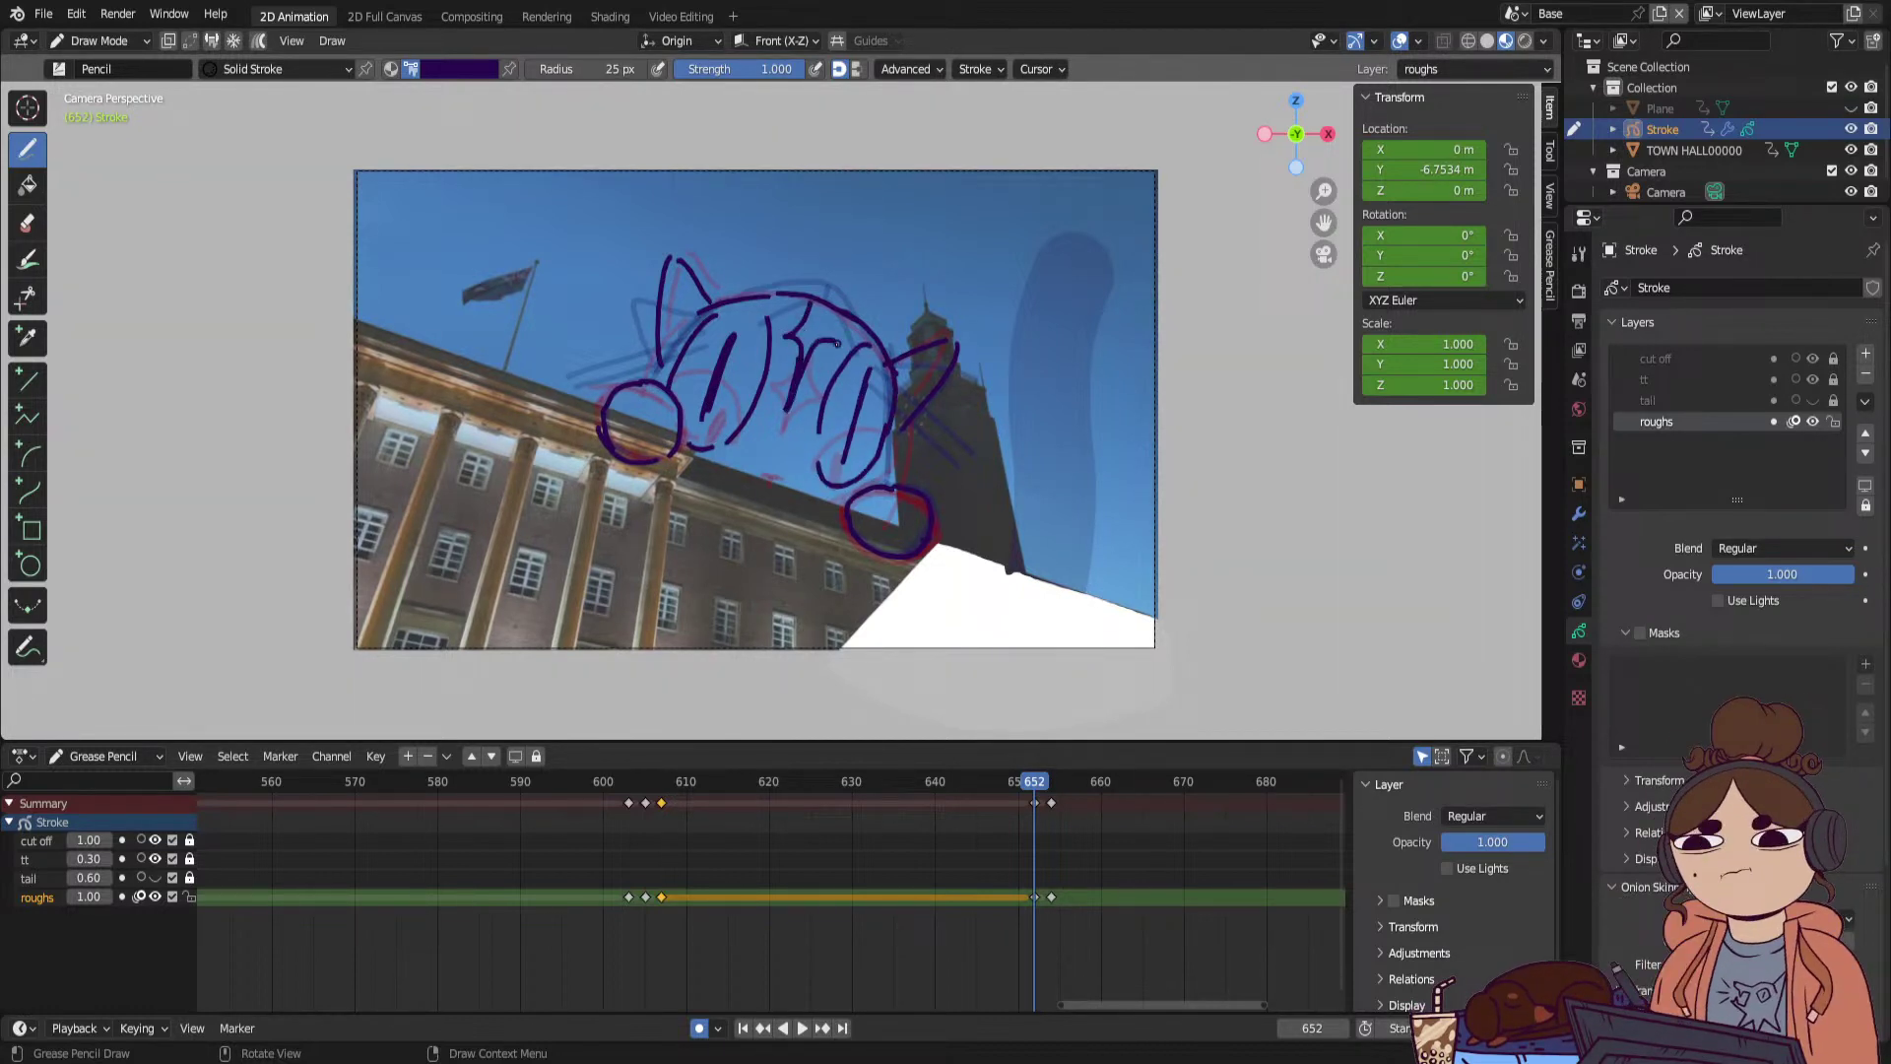
pyautogui.moveTo(768, 448); pyautogui.dragTo(782, 464)
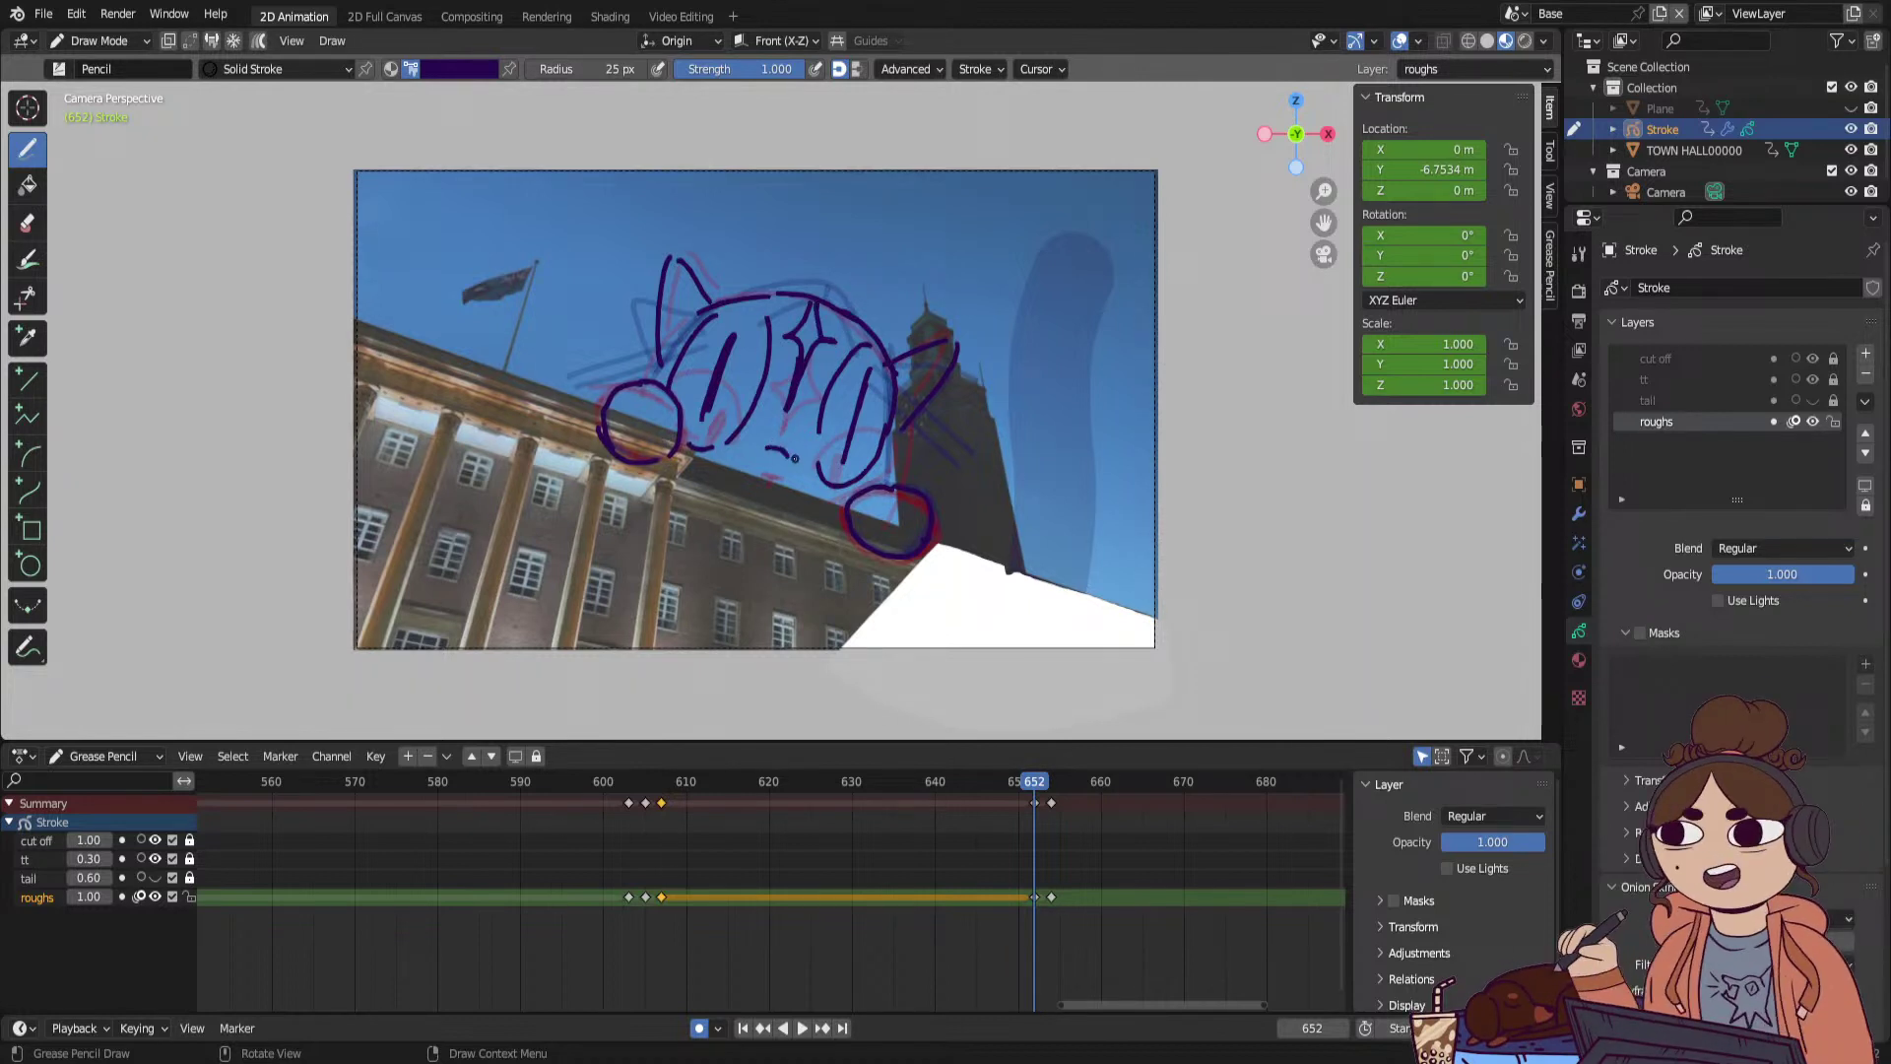
pyautogui.moveTo(1034, 778)
pyautogui.mouseDown()
pyautogui.moveTo(1054, 782)
pyautogui.moveTo(1014, 790)
pyautogui.moveTo(1067, 790)
pyautogui.mouseUp()
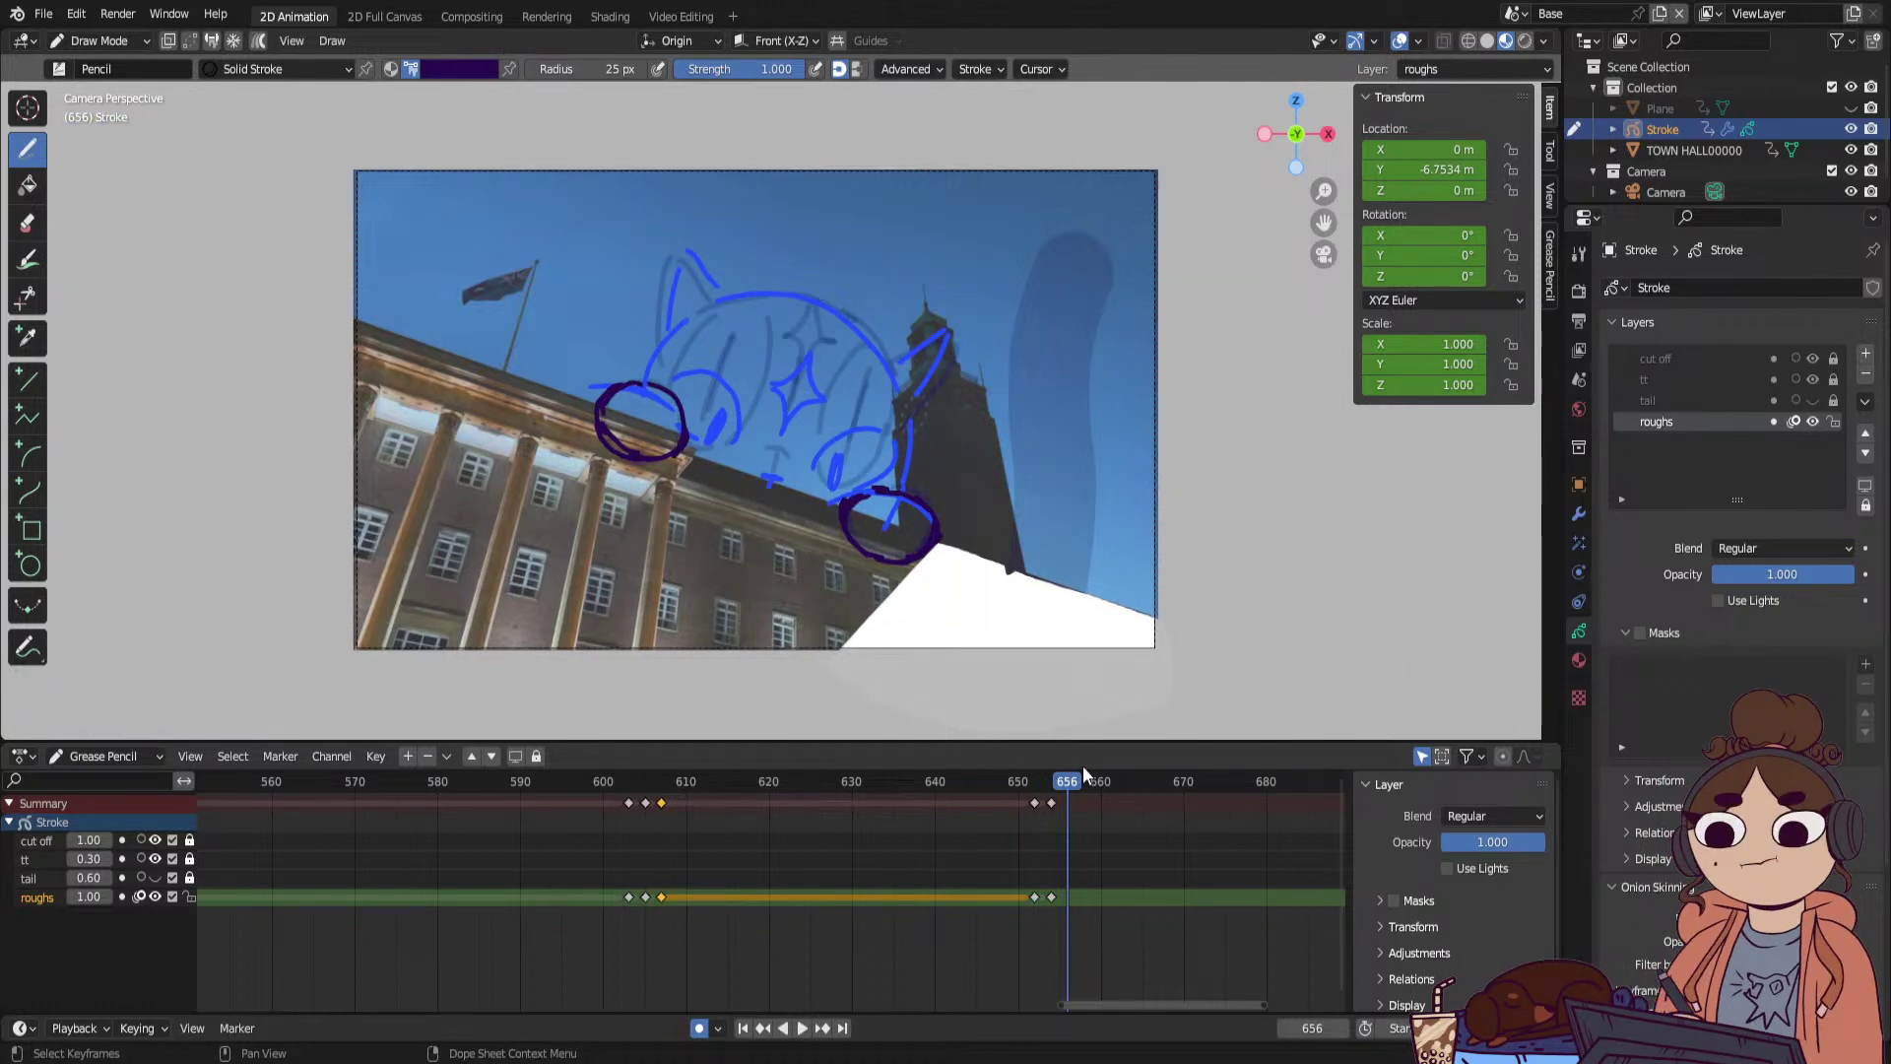
# Play the animation to review the closing head turn.
pyautogui.moveTo(1067, 1006); pyautogui.dragTo(69, 1059)
pyautogui.click(742, 1028)
pyautogui.click(800, 1028)
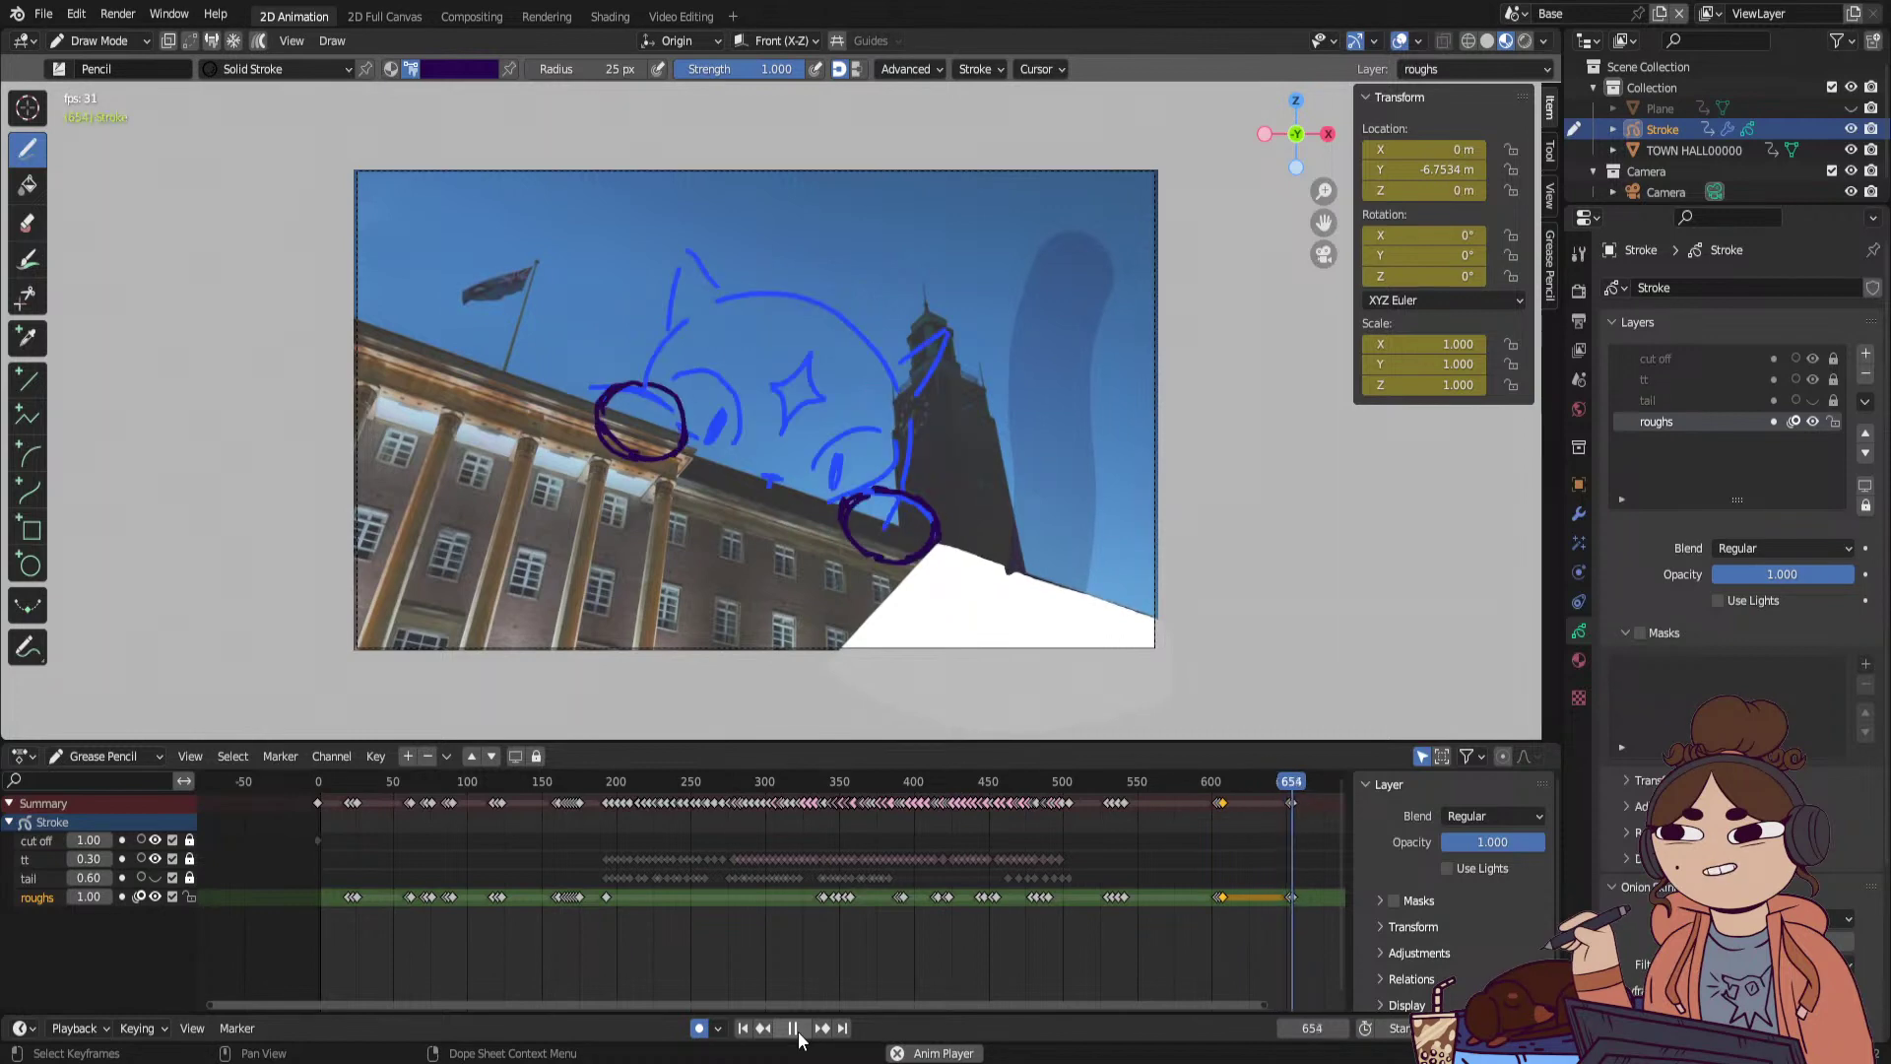
pyautogui.click(793, 1027)
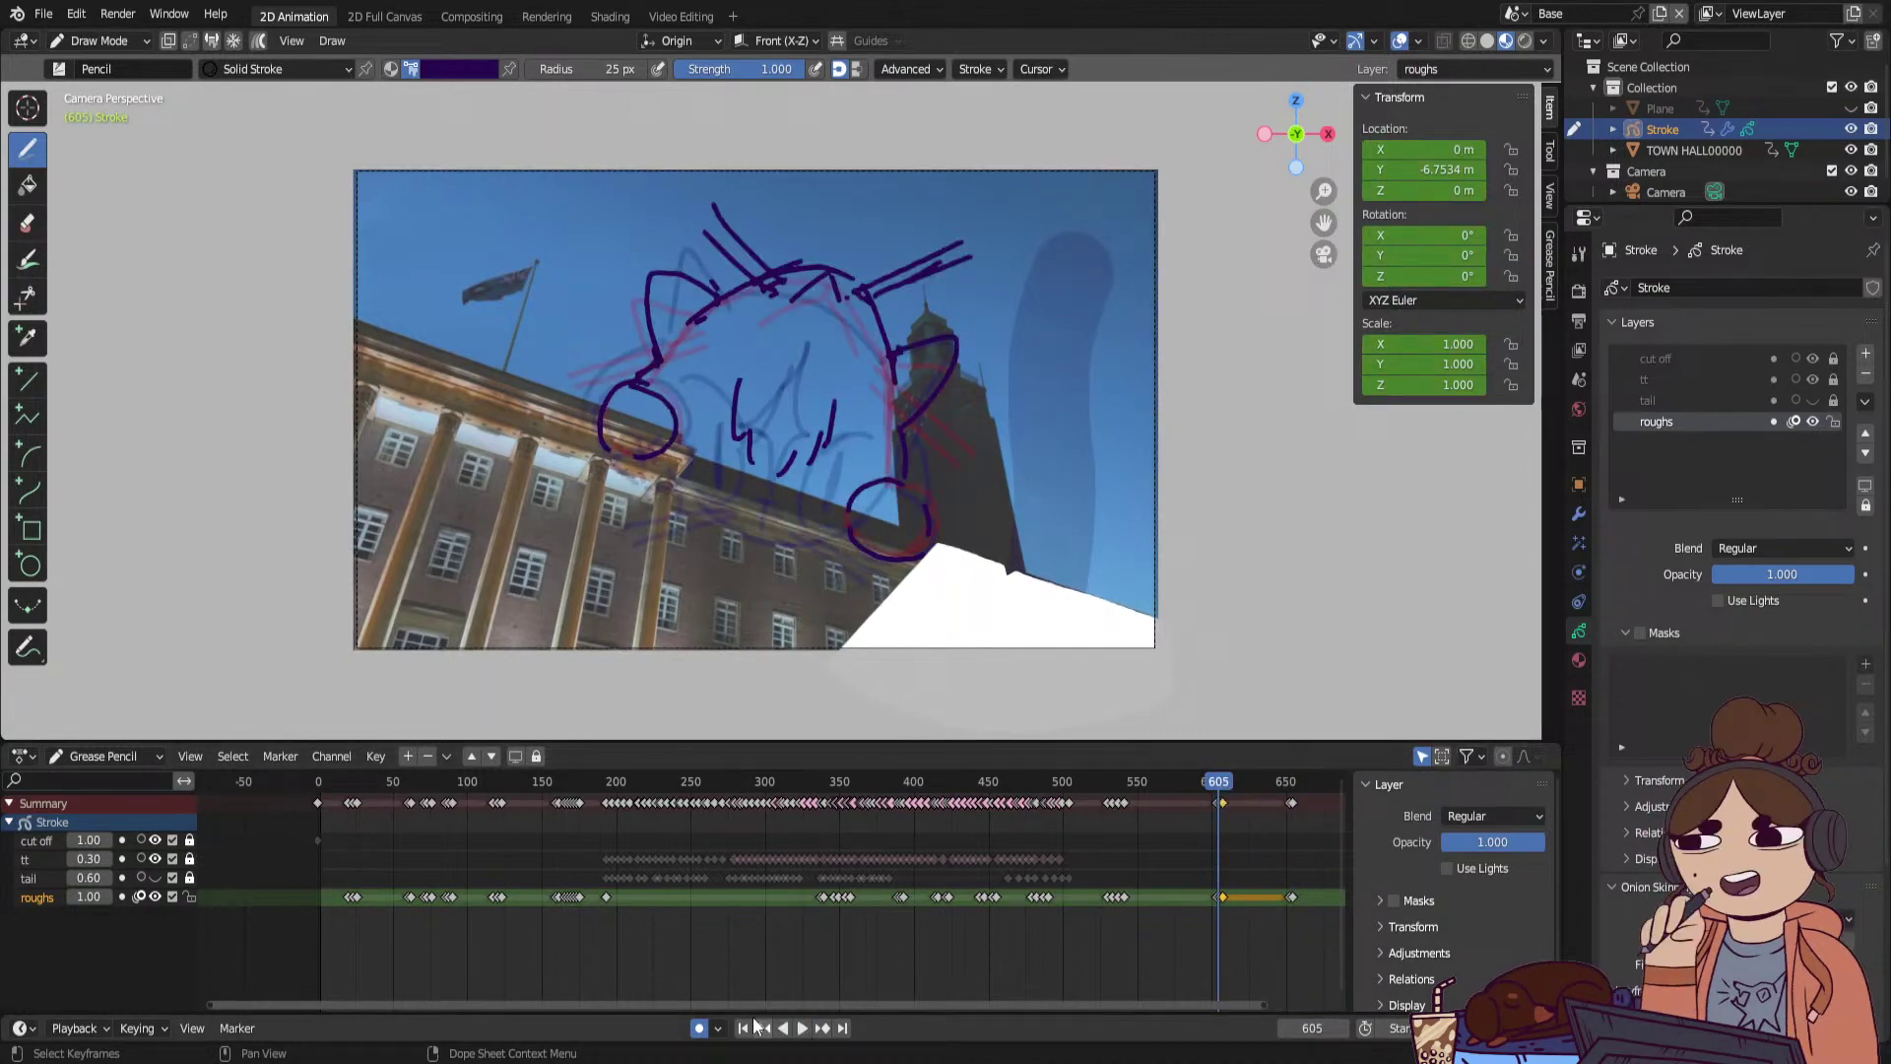
# Retime the head turn by moving the roughs keyframes at 605 and 607 to frames 606 and 609.
pyautogui.moveTo(222, 1005); pyautogui.dragTo(1145, 995)
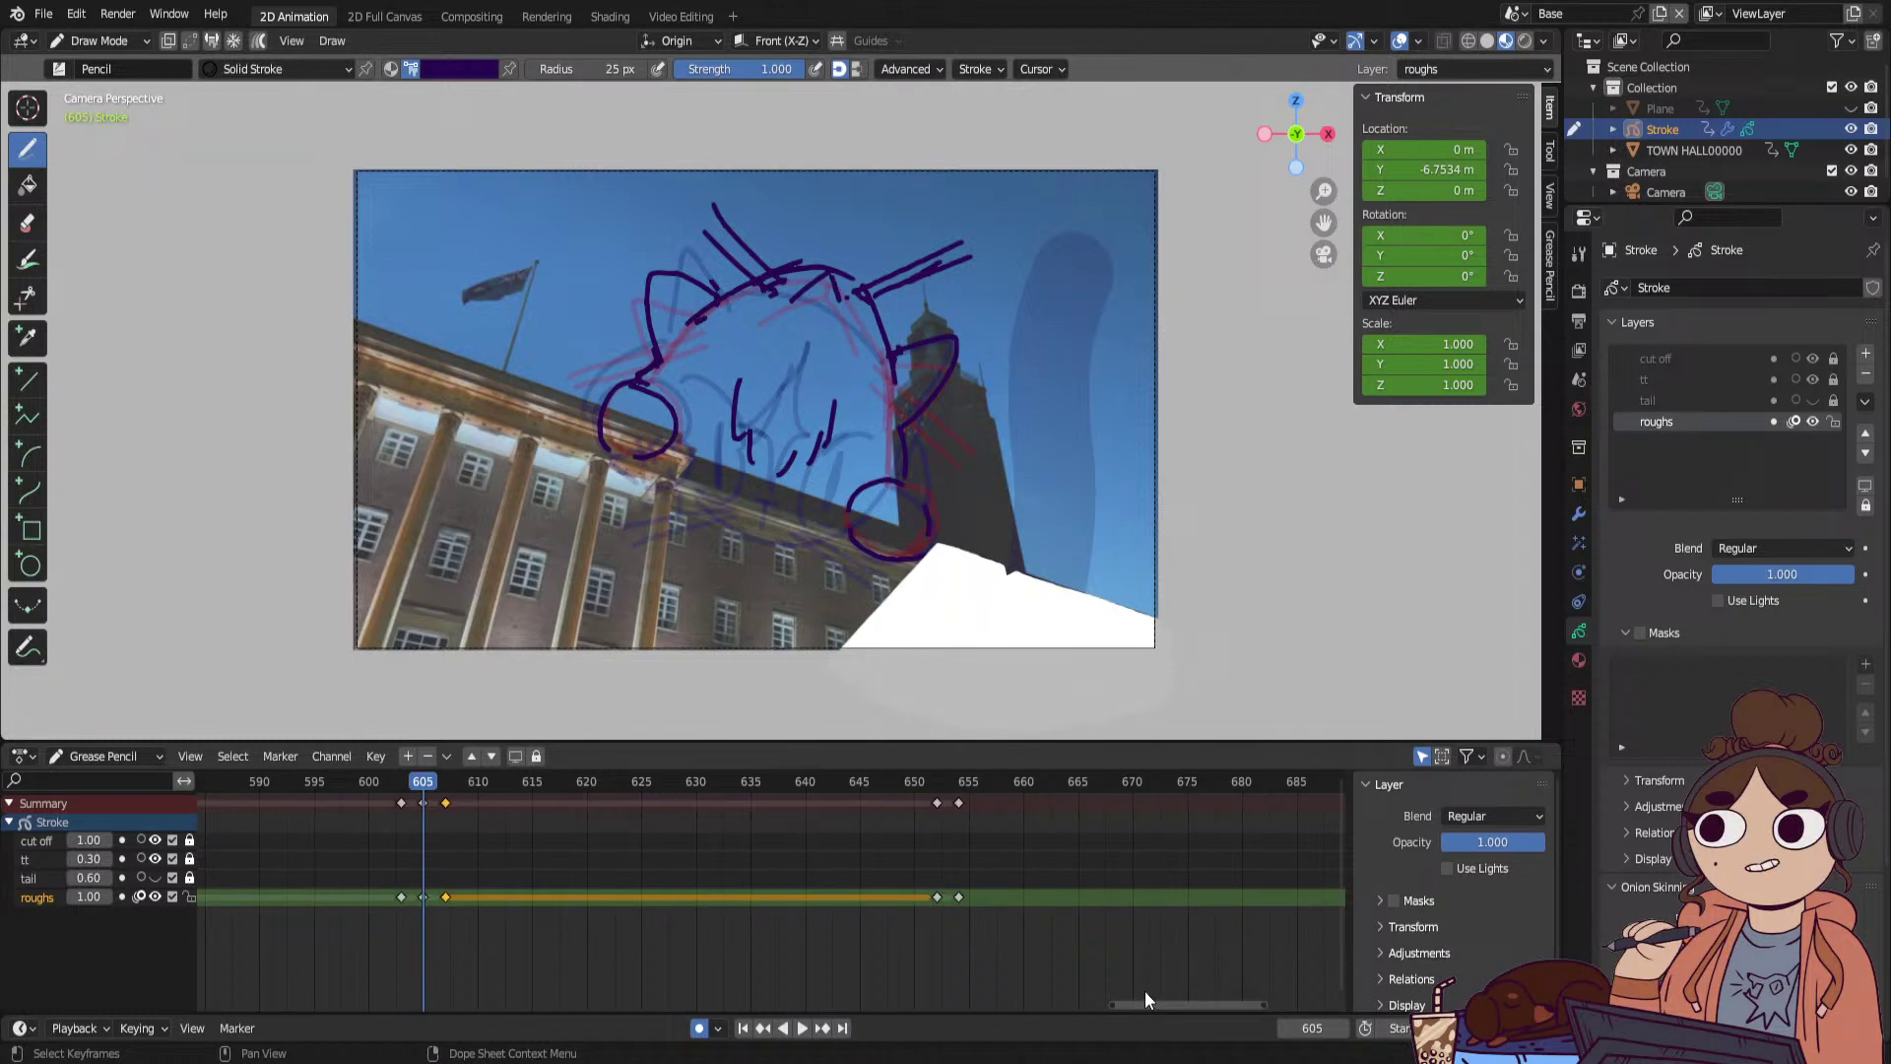
pyautogui.moveTo(456, 900); pyautogui.dragTo(473, 896)
pyautogui.click(473, 895)
# Play back the retimed head turn repeatedly from before frame 603 to check its pacing.
pyautogui.moveTo(399, 792); pyautogui.dragTo(169, 821)
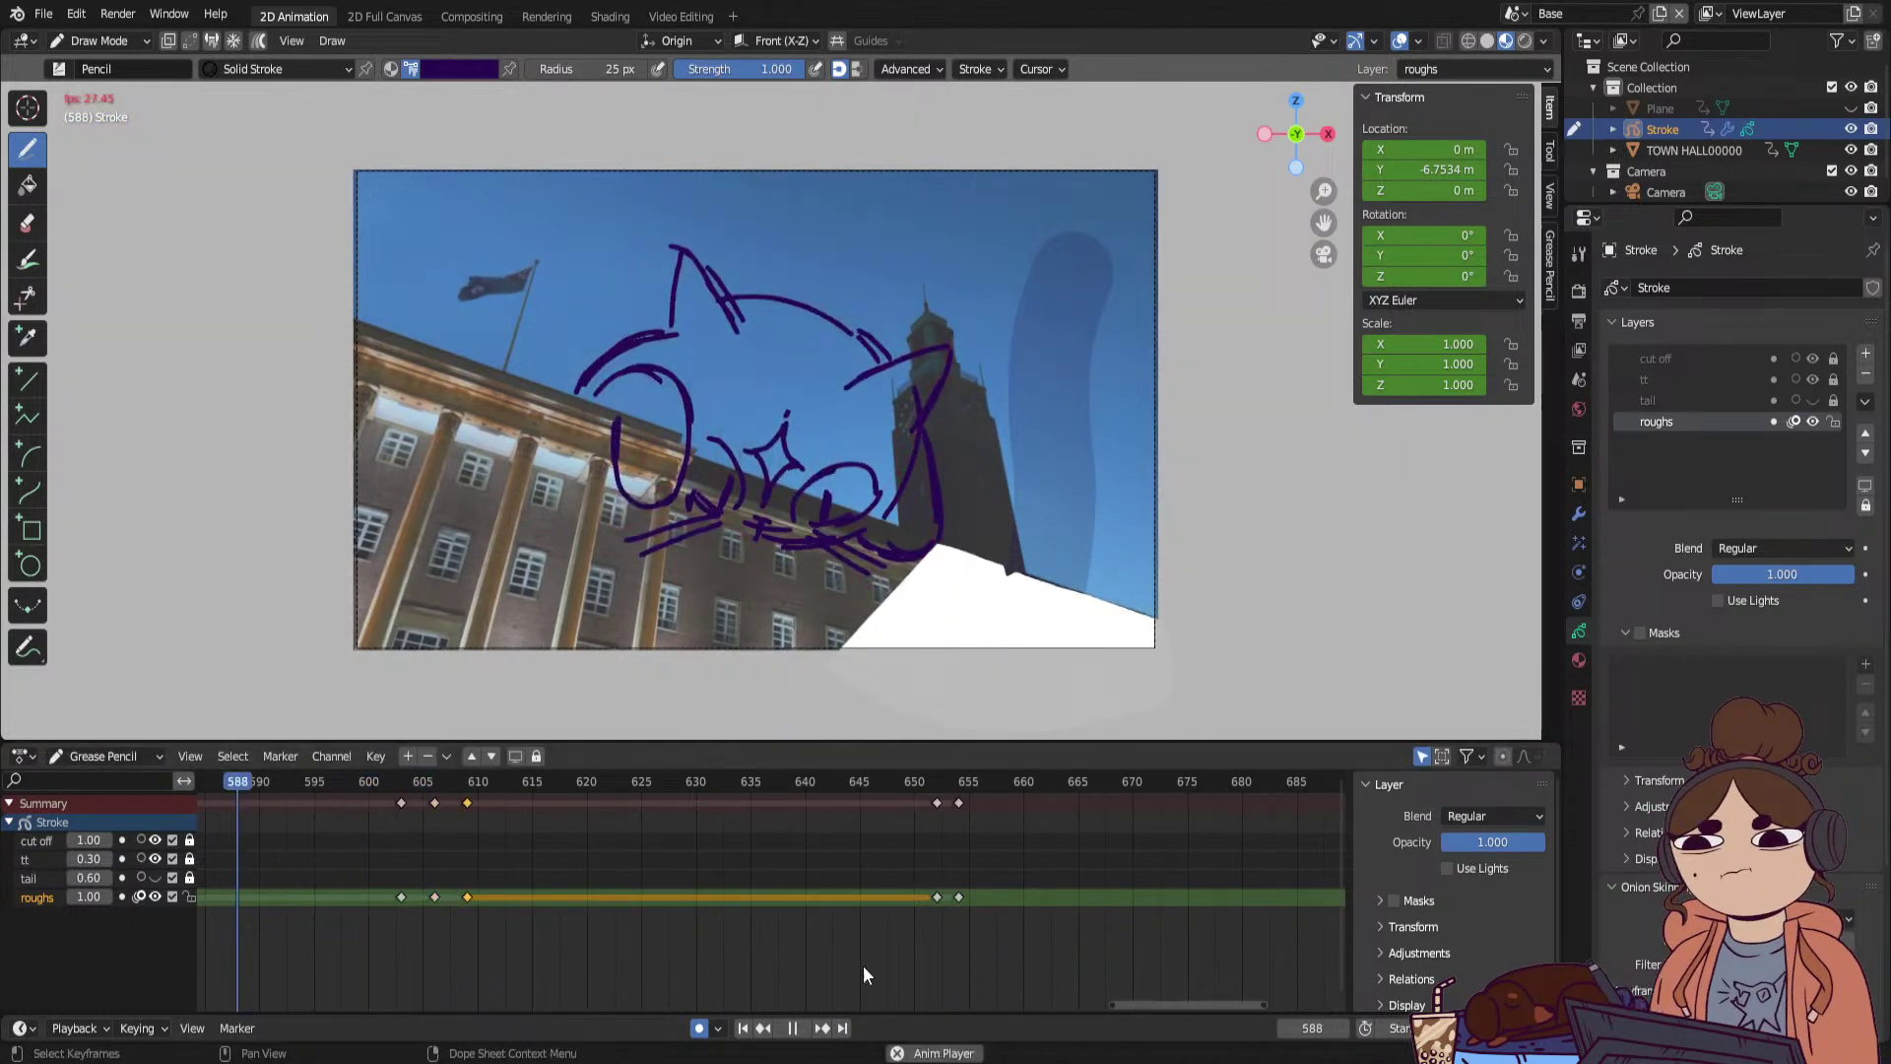
pyautogui.press('space')
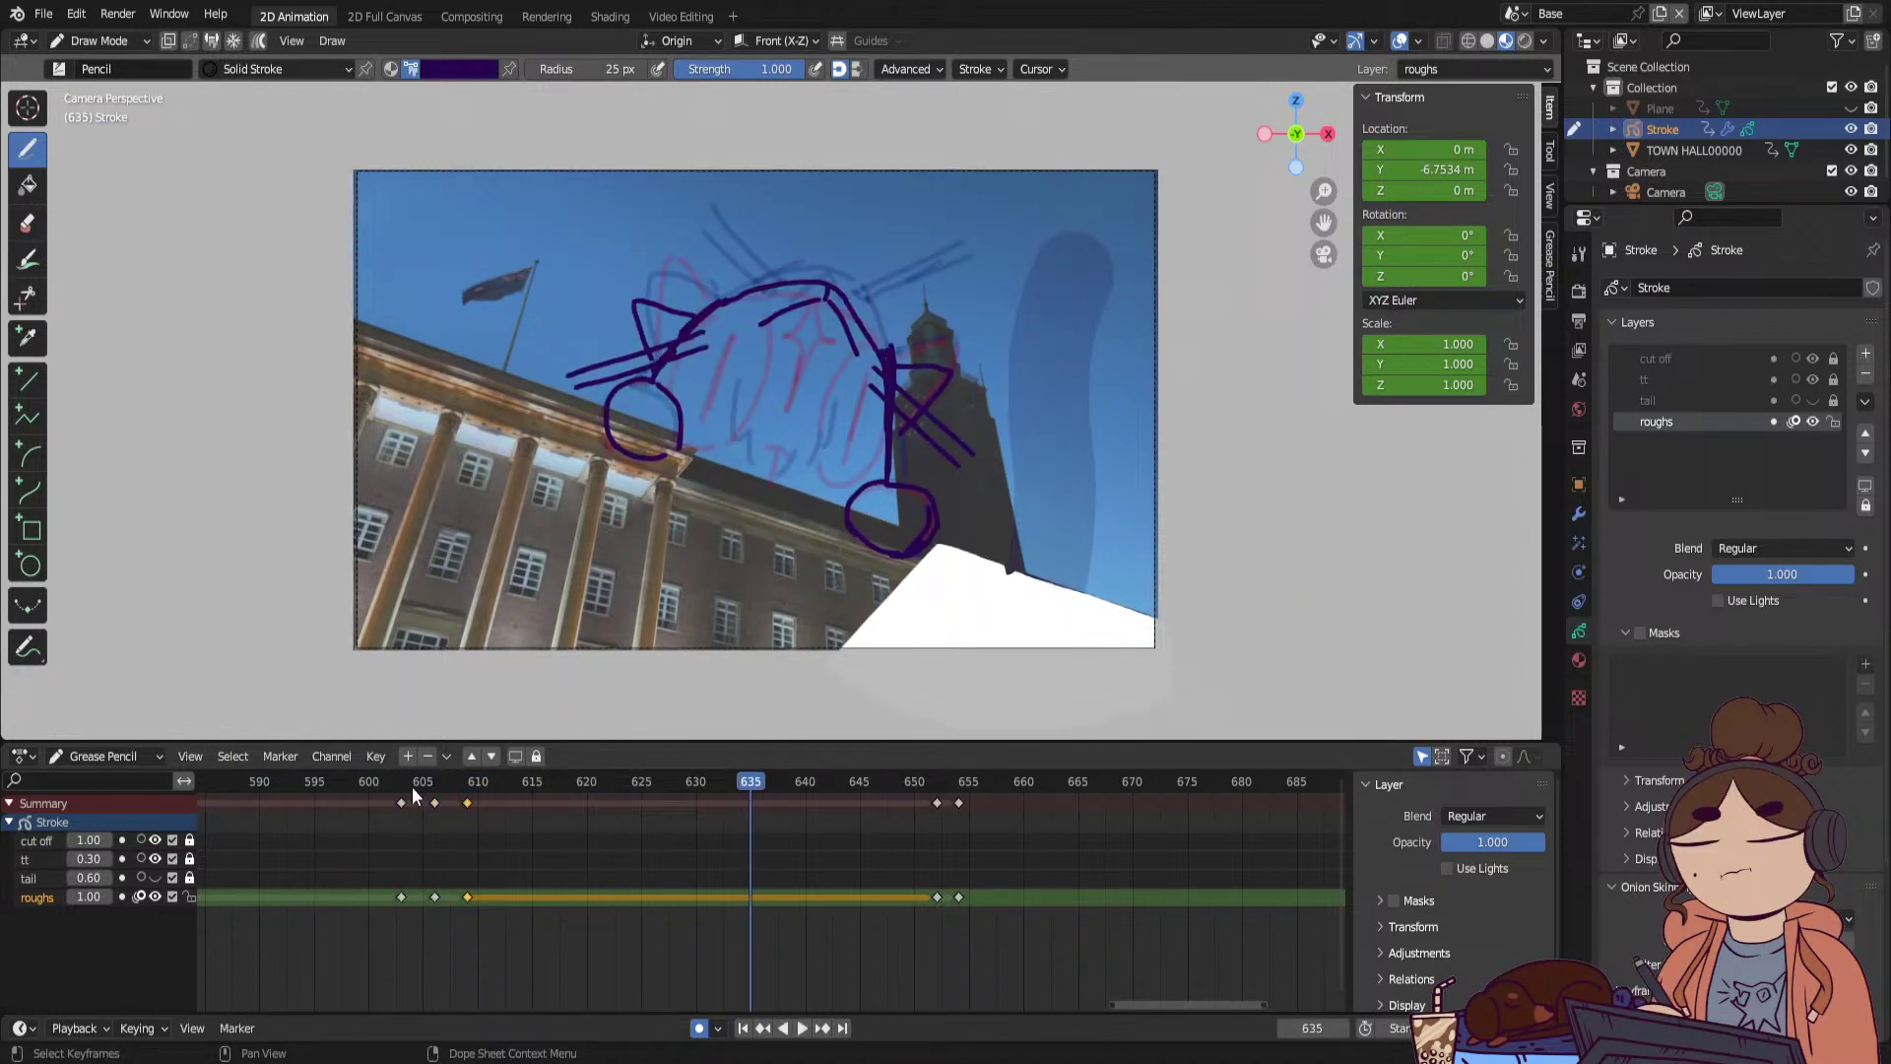
pyautogui.press('space')
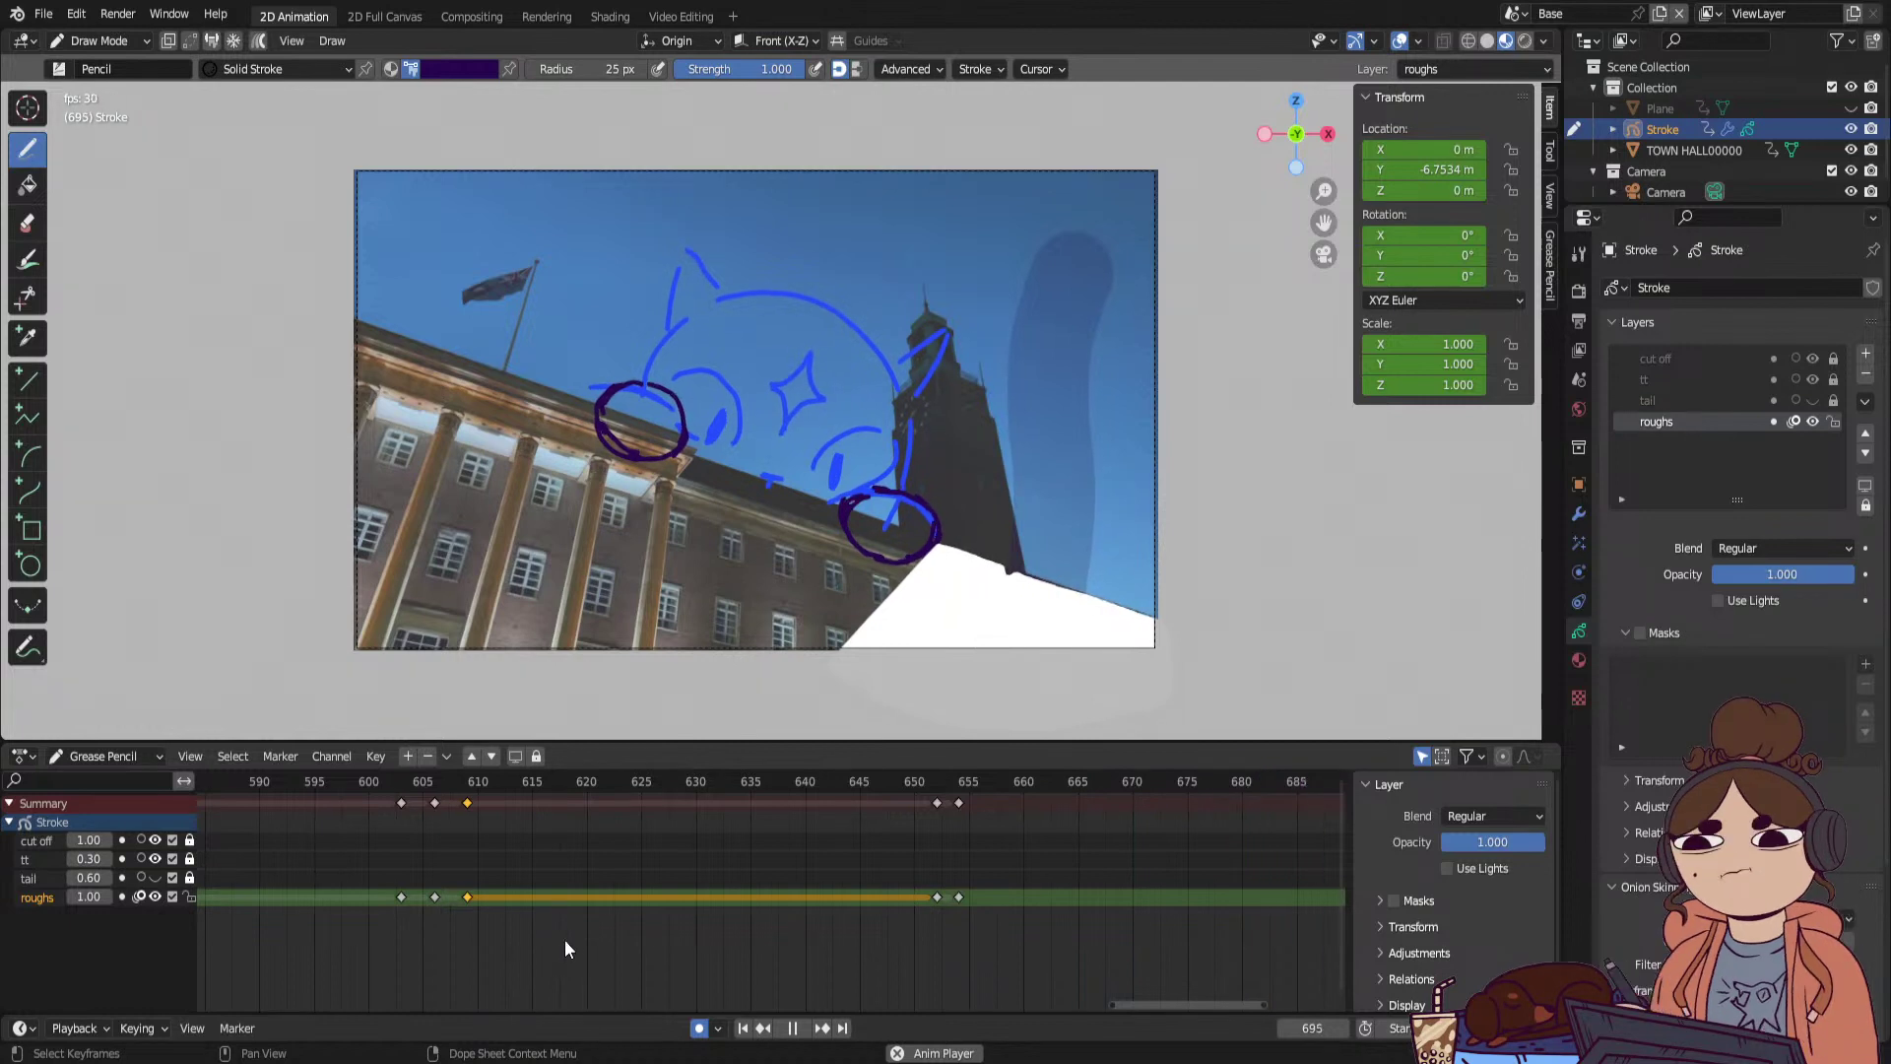
pyautogui.press('space')
pyautogui.moveTo(487, 782); pyautogui.dragTo(544, 879)
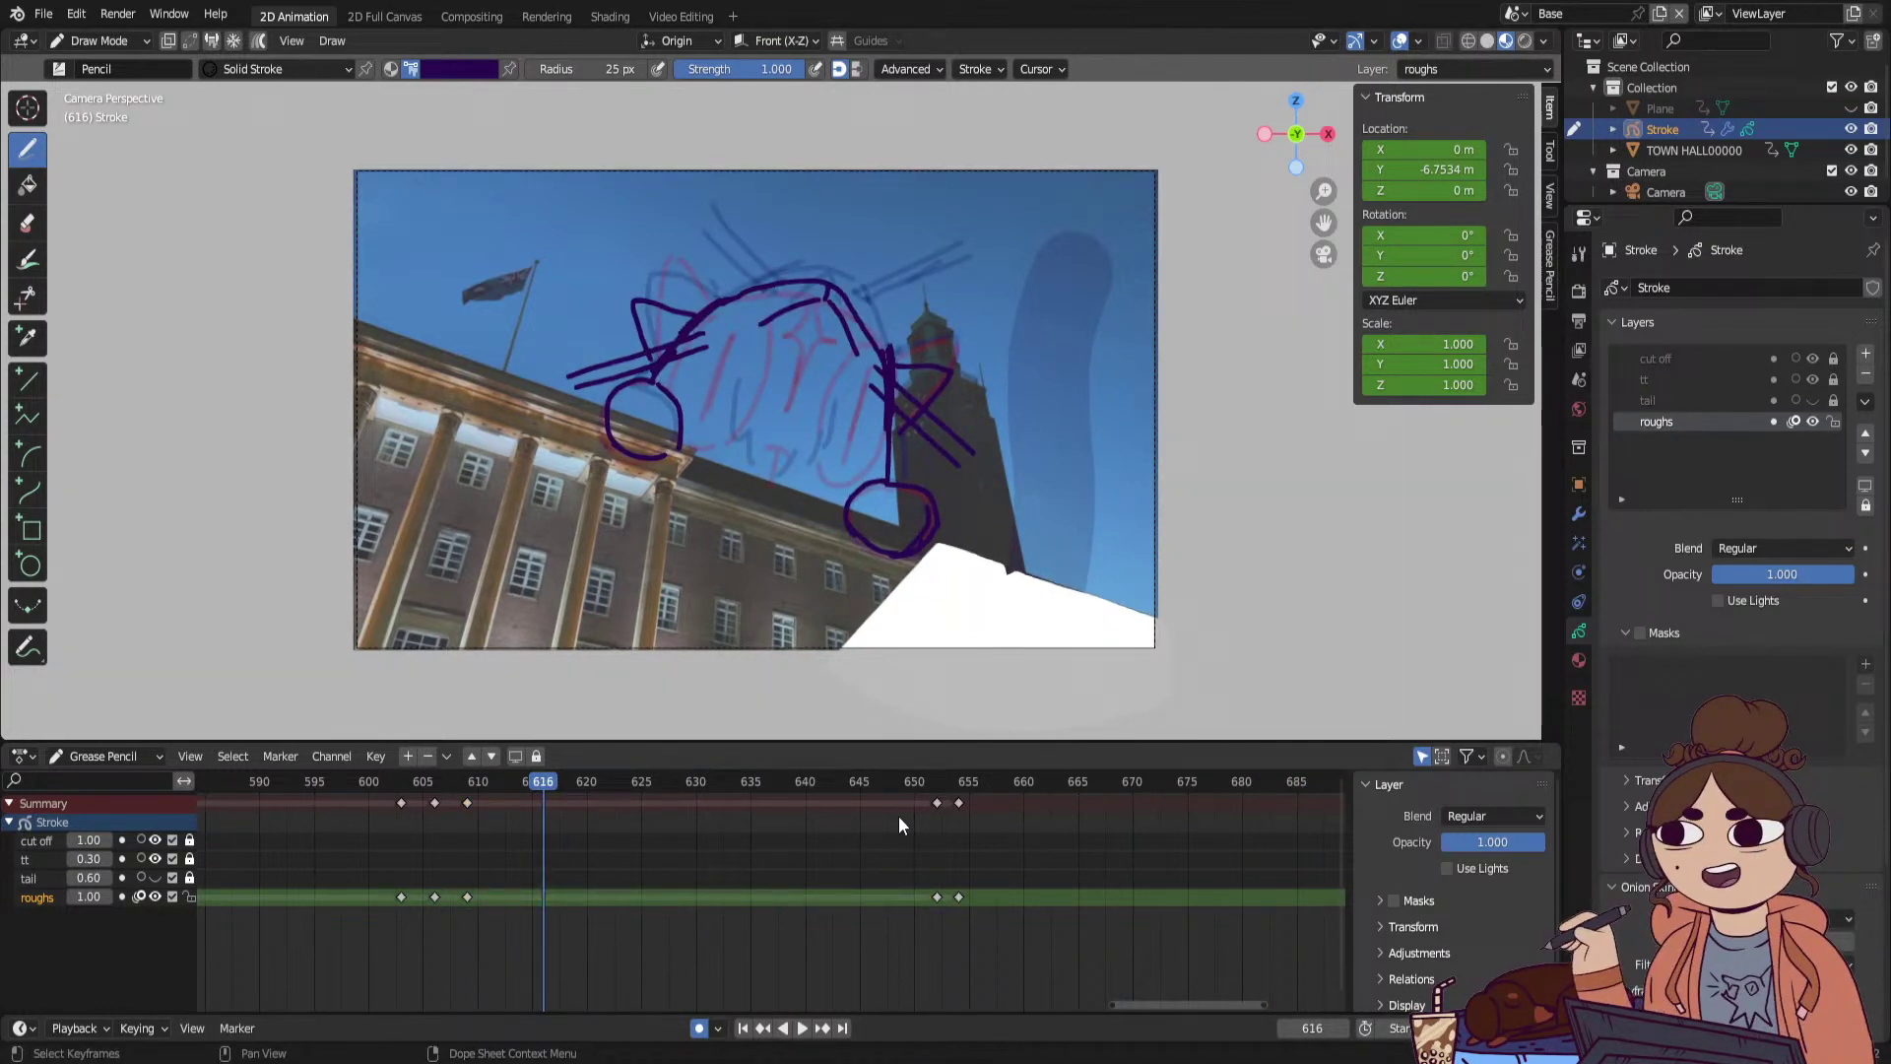
pyautogui.moveTo(636, 796); pyautogui.dragTo(339, 847)
pyautogui.press('space')
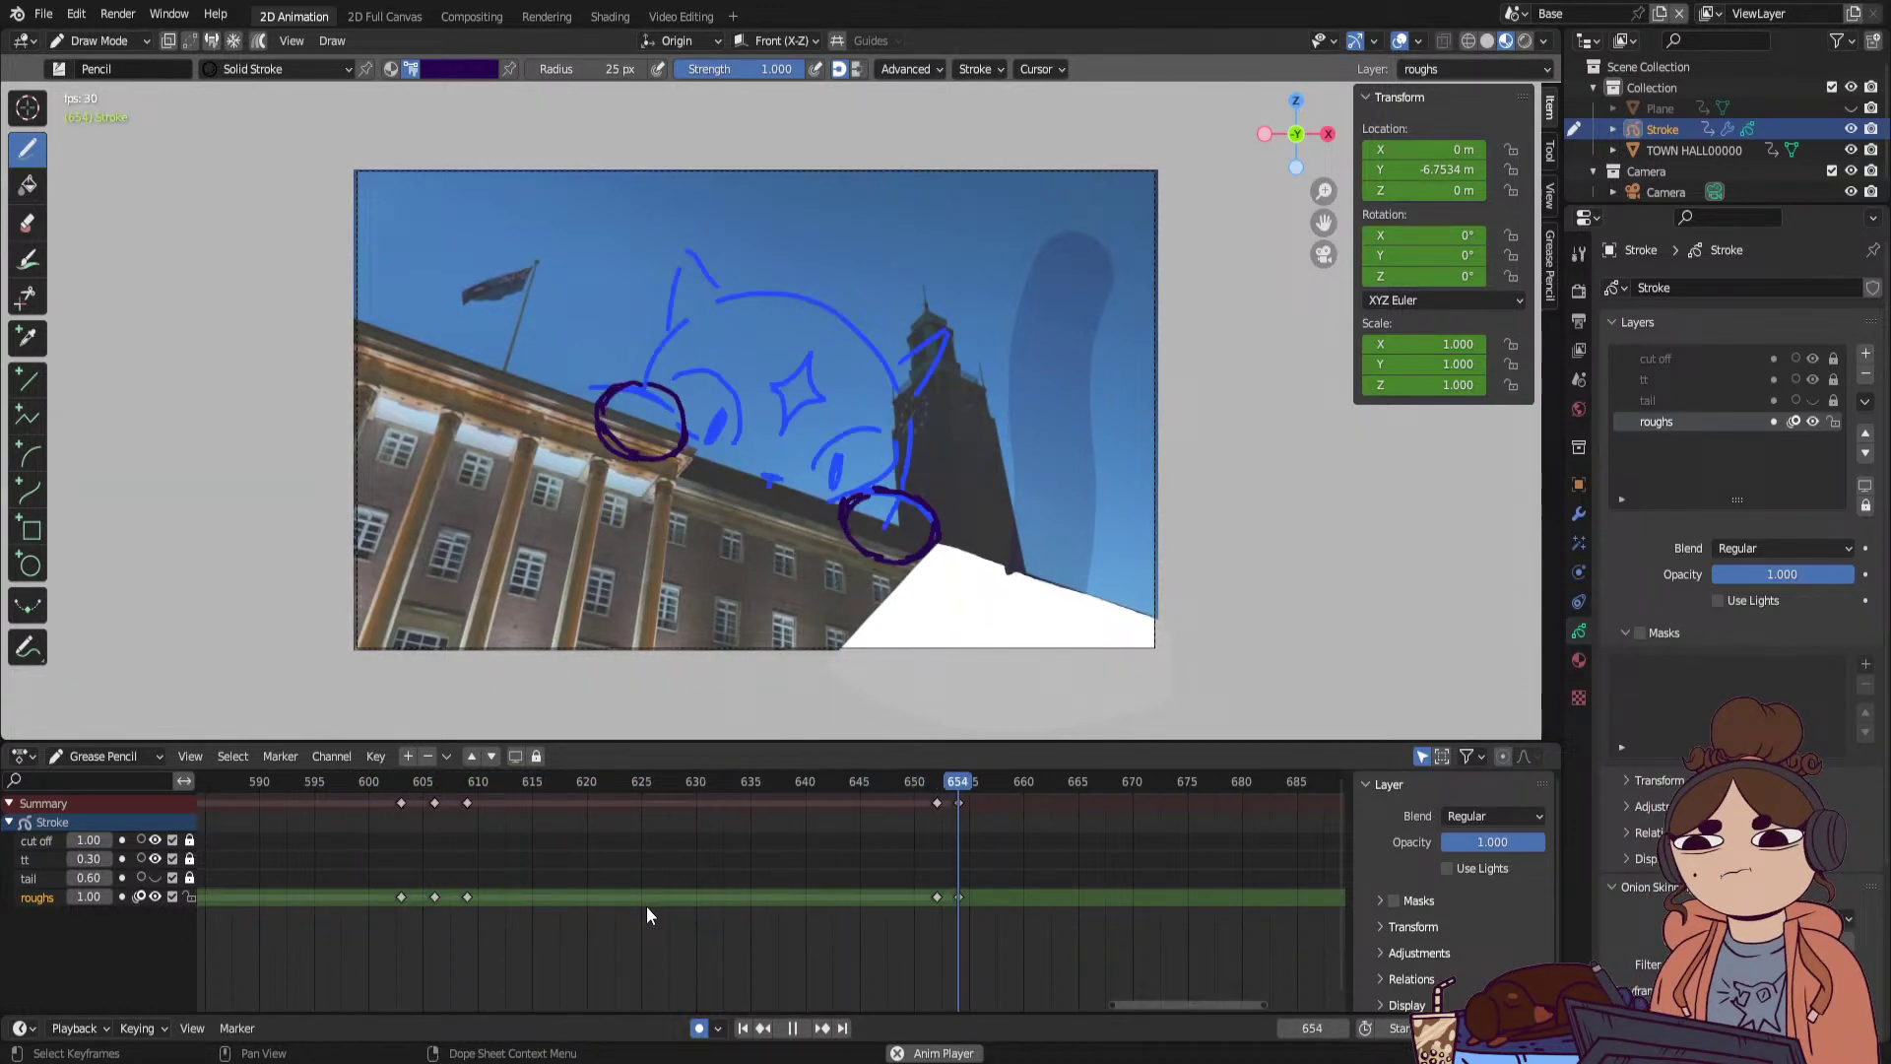
pyautogui.press('space')
# Move the last two roughs keyframes together to about frames 707 and 709, and play back the longer hold.
pyautogui.moveTo(1019, 910); pyautogui.dragTo(924, 884)
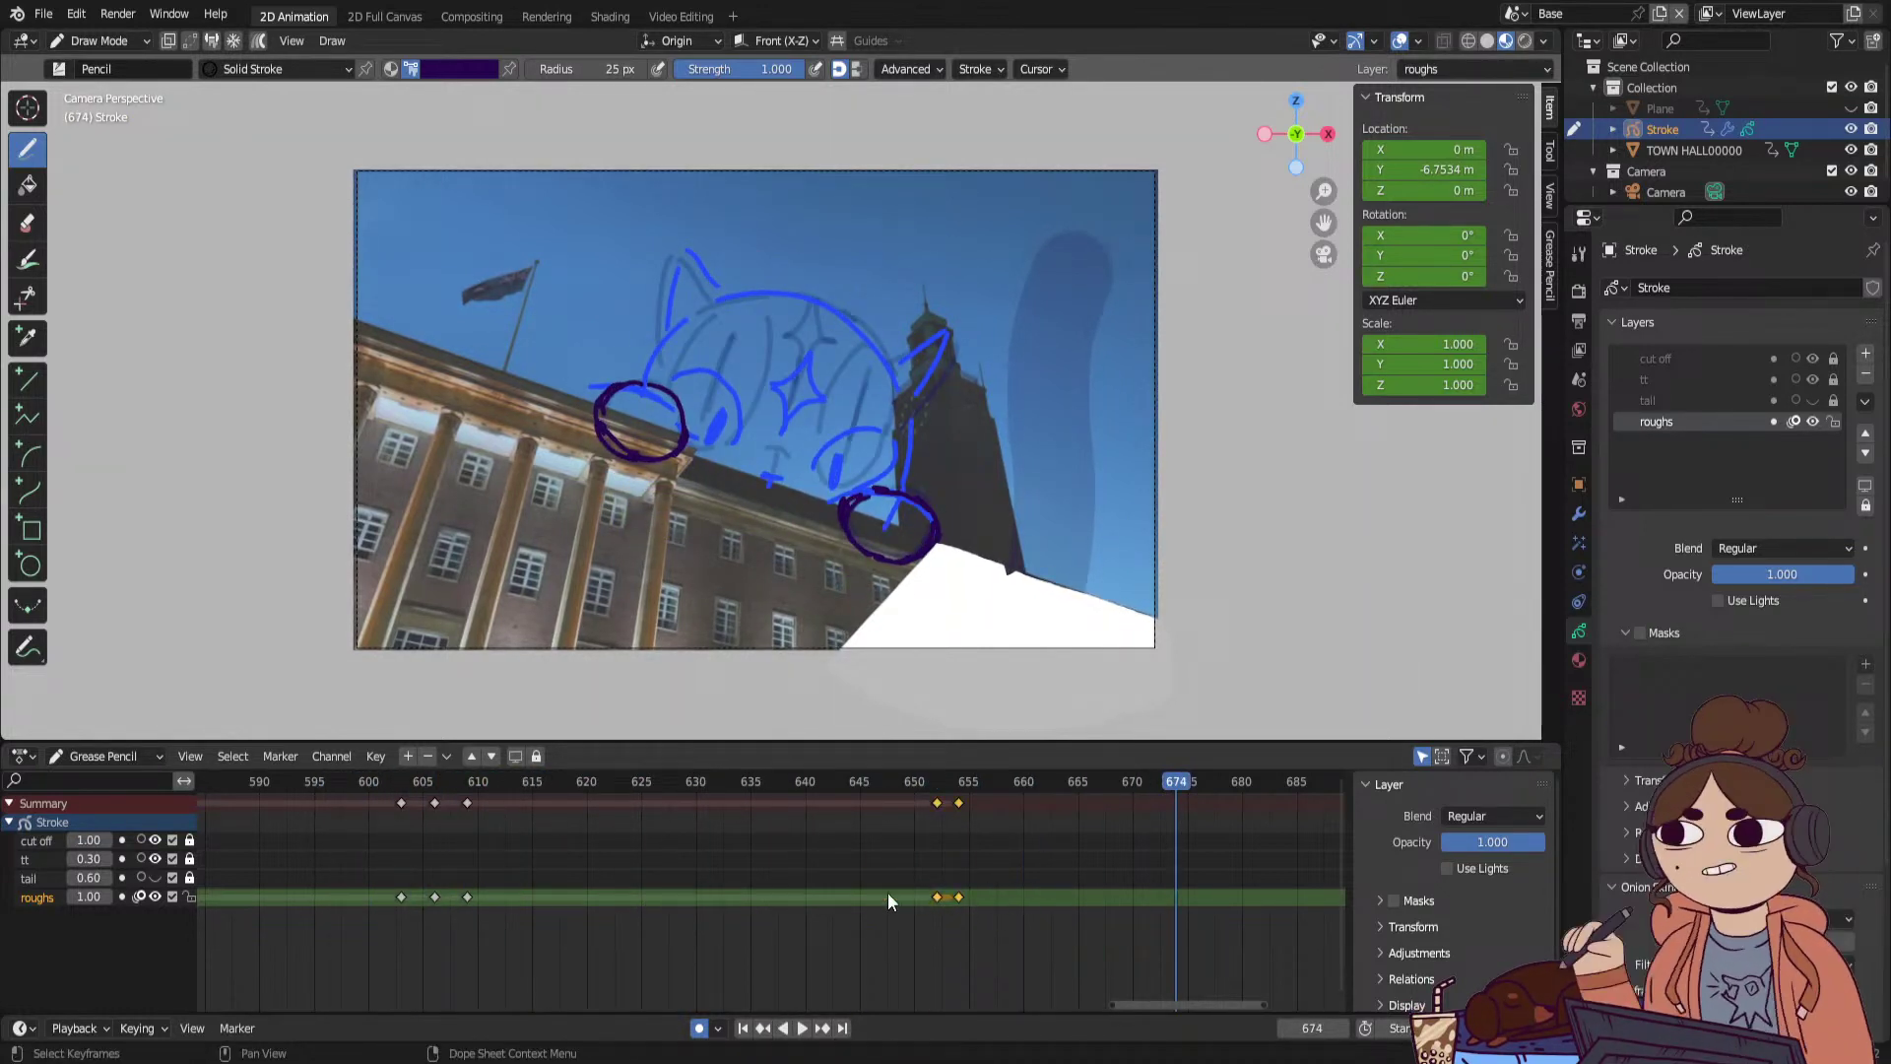
pyautogui.moveTo(1261, 1003); pyautogui.dragTo(1020, 977)
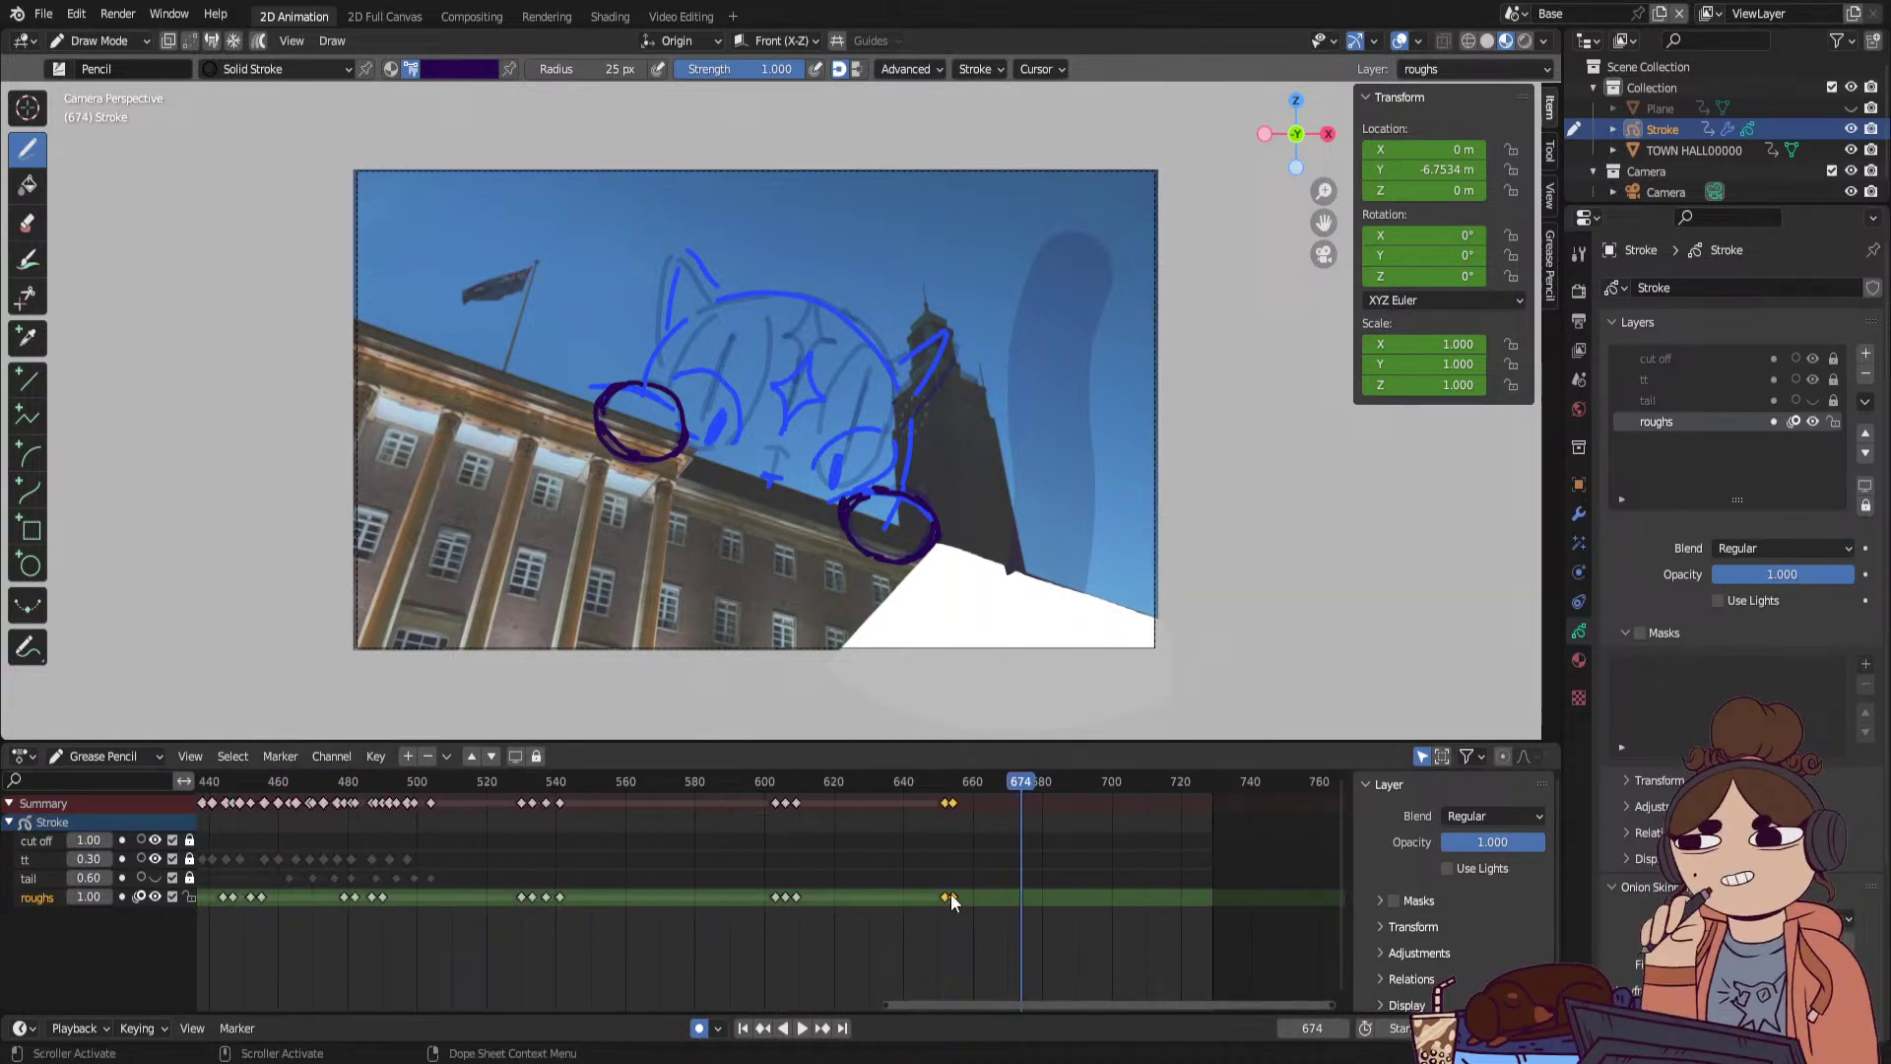
pyautogui.moveTo(950, 894); pyautogui.dragTo(1150, 863)
pyautogui.click(752, 786)
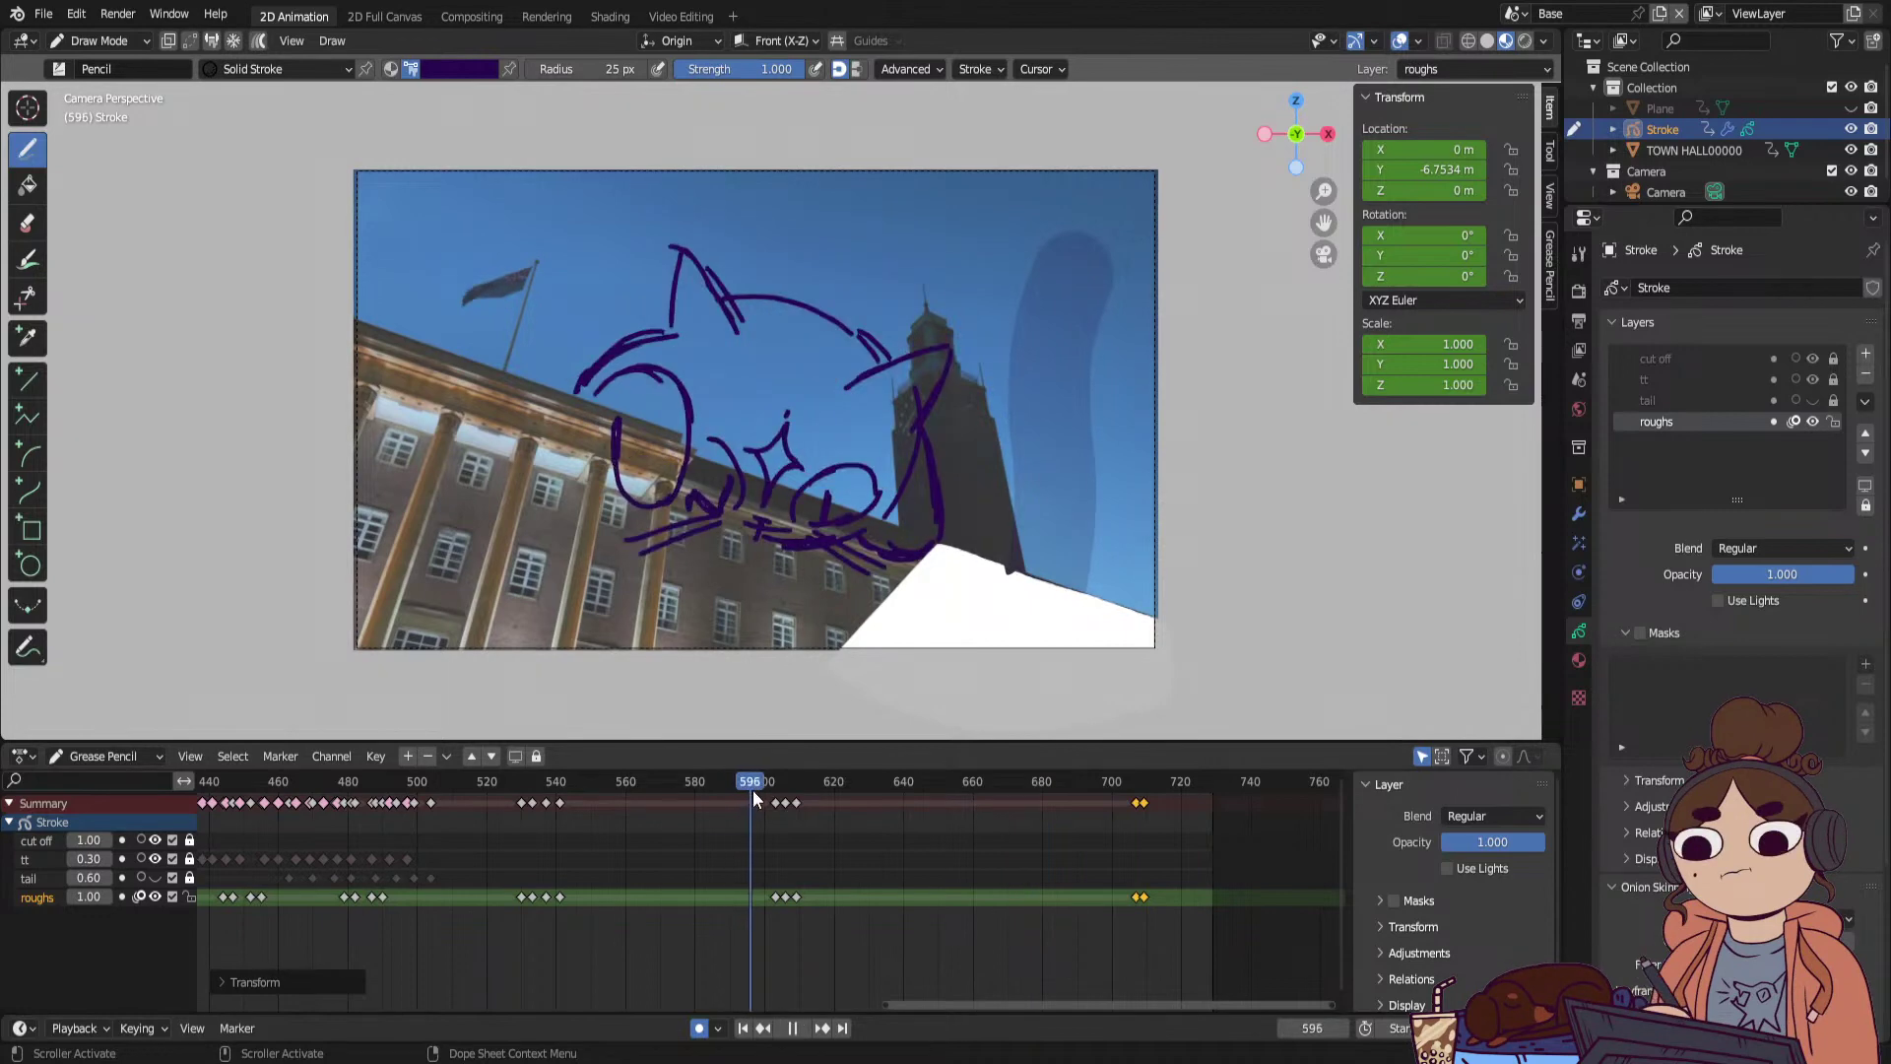
pyautogui.press('space')
pyautogui.moveTo(800, 792)
pyautogui.mouseDown()
pyautogui.moveTo(865, 790)
pyautogui.moveTo(726, 832)
pyautogui.mouseUp()
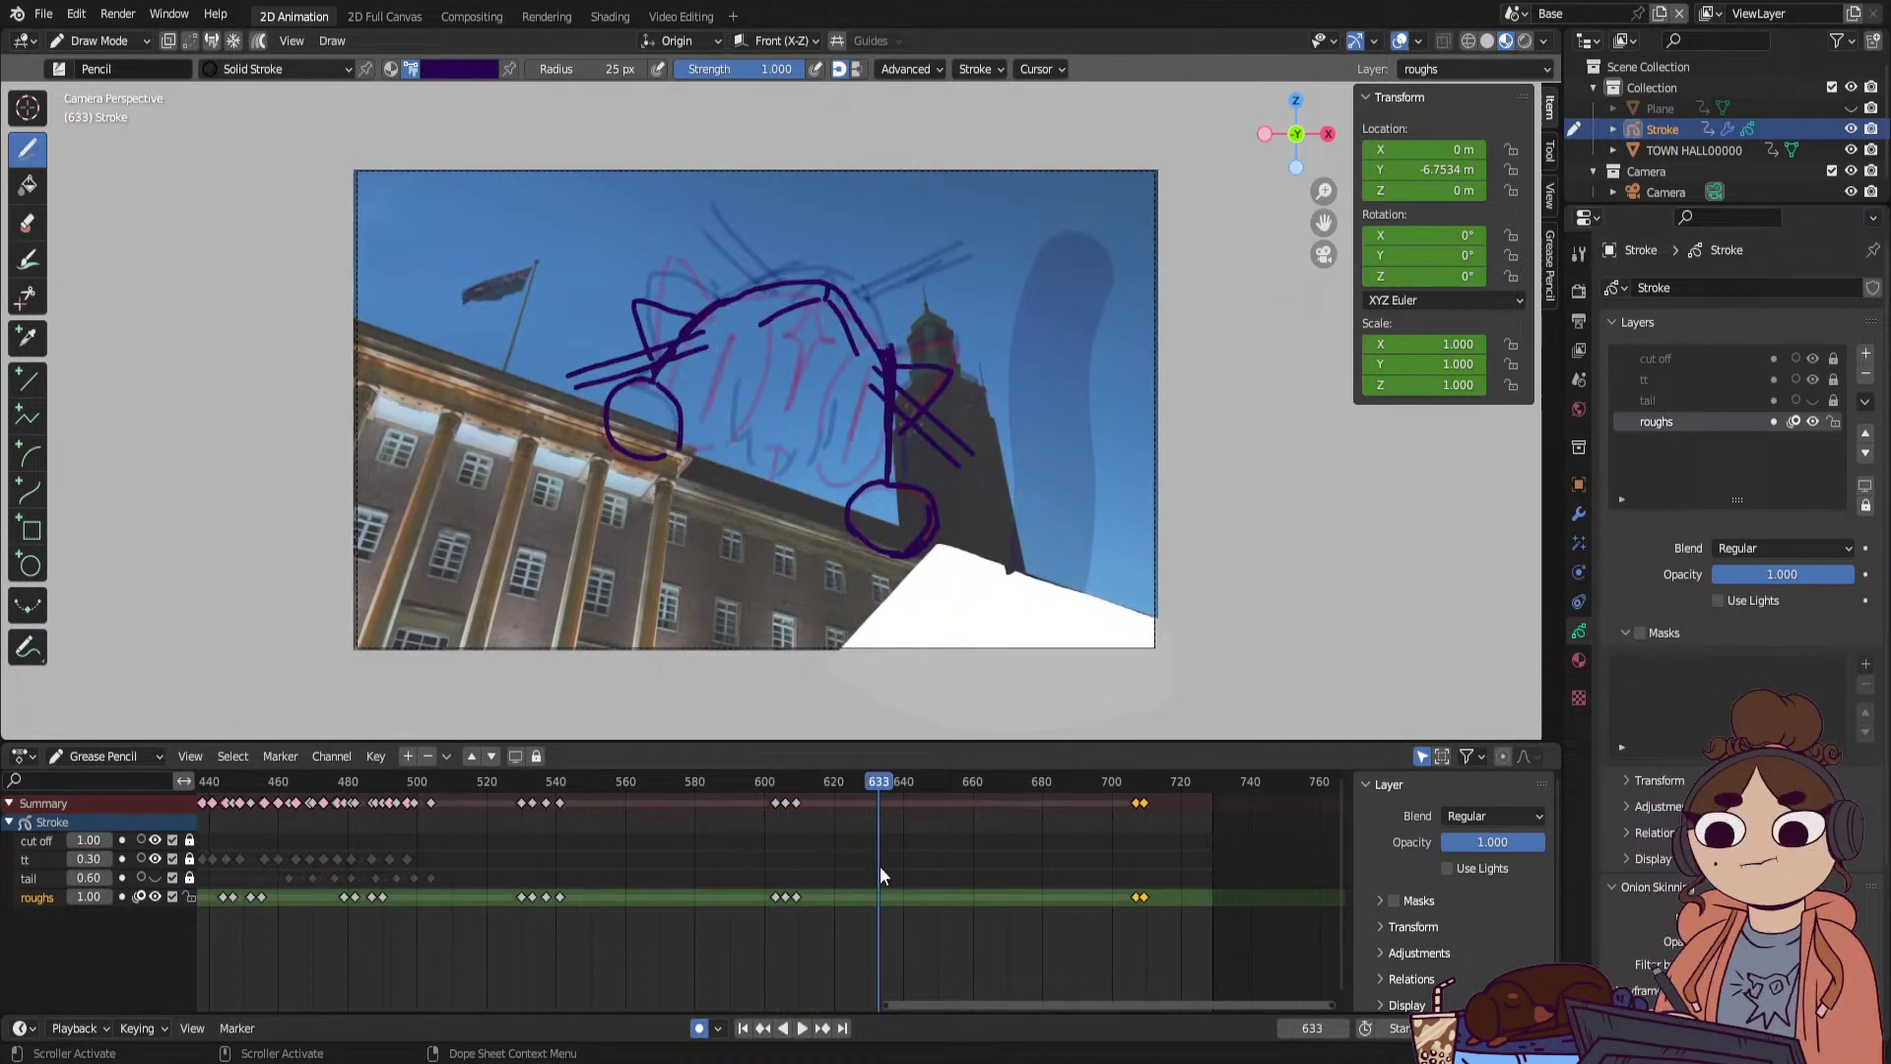
pyautogui.press('space')
# Switch to Sculpt Mode and push the turned-away head and paws slightly toward the tower on frame 633.
pyautogui.click(111, 41)
pyautogui.click(122, 98)
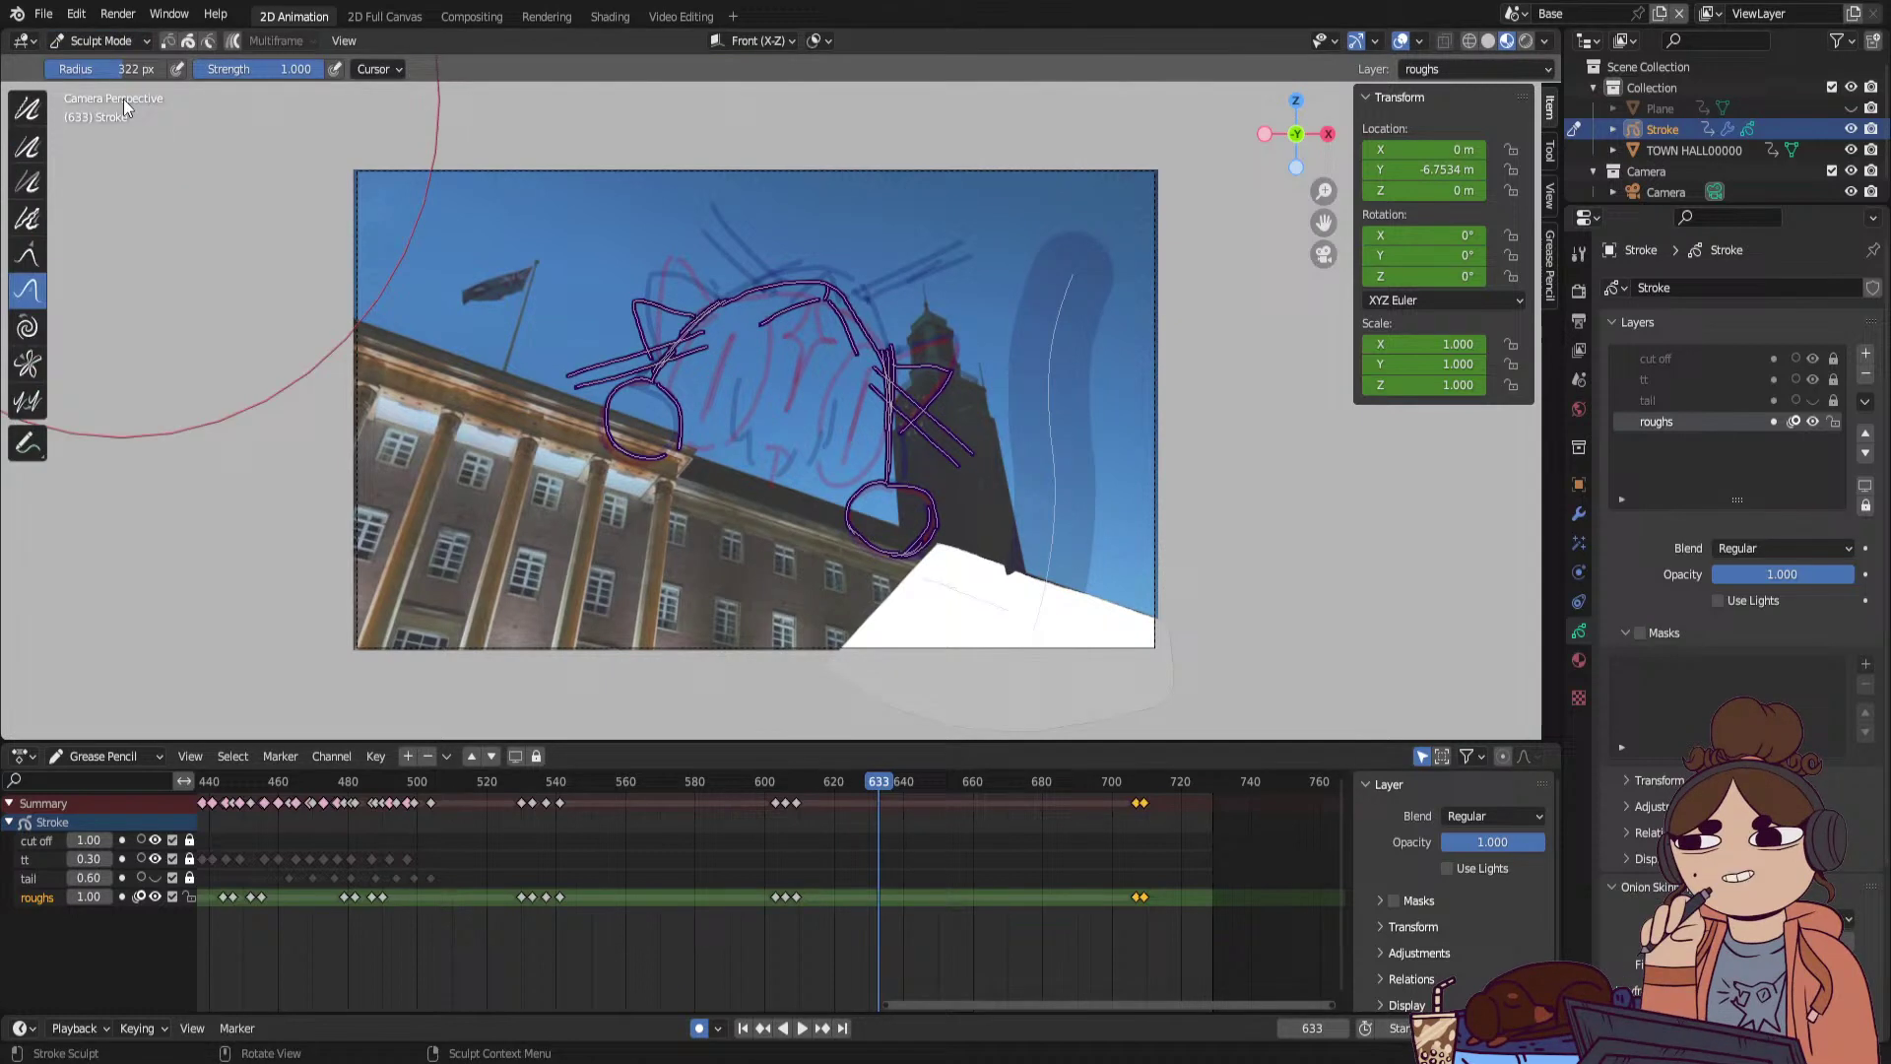
pyautogui.moveTo(849, 303); pyautogui.dragTo(881, 300)
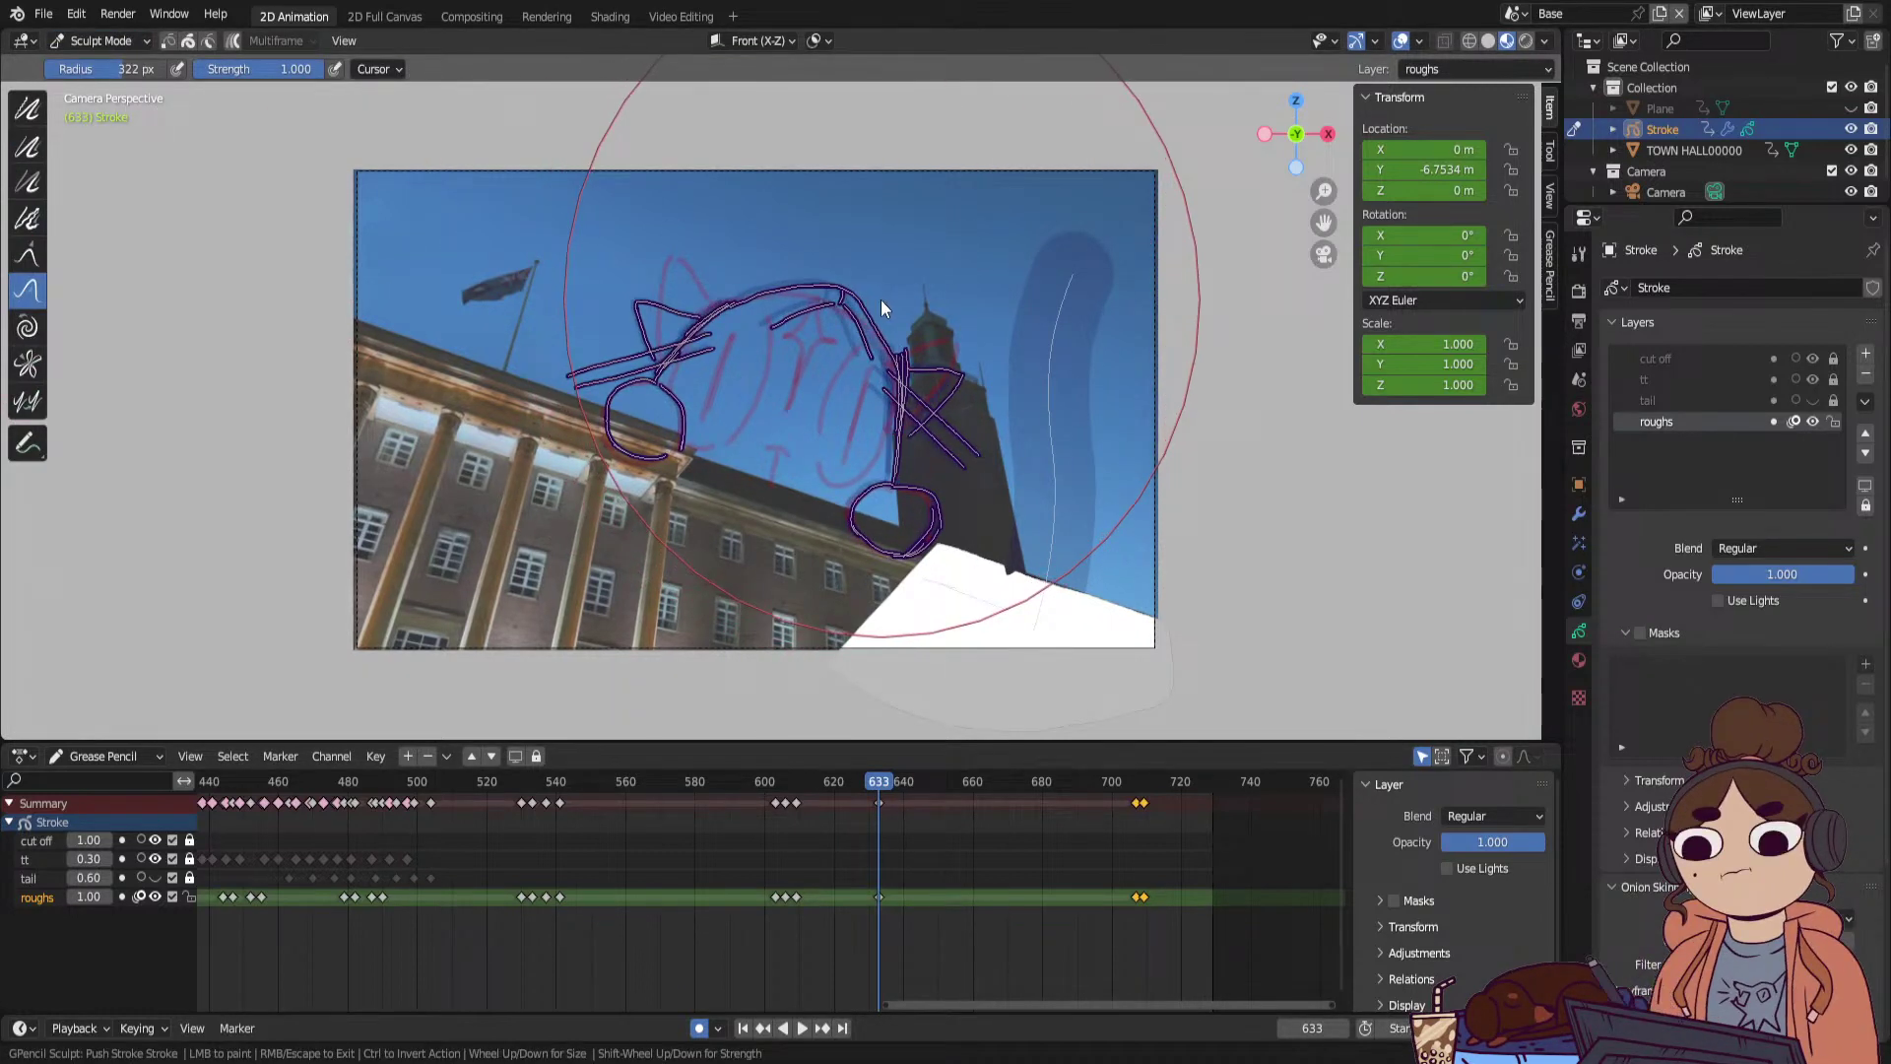
pyautogui.moveTo(681, 283); pyautogui.dragTo(706, 286)
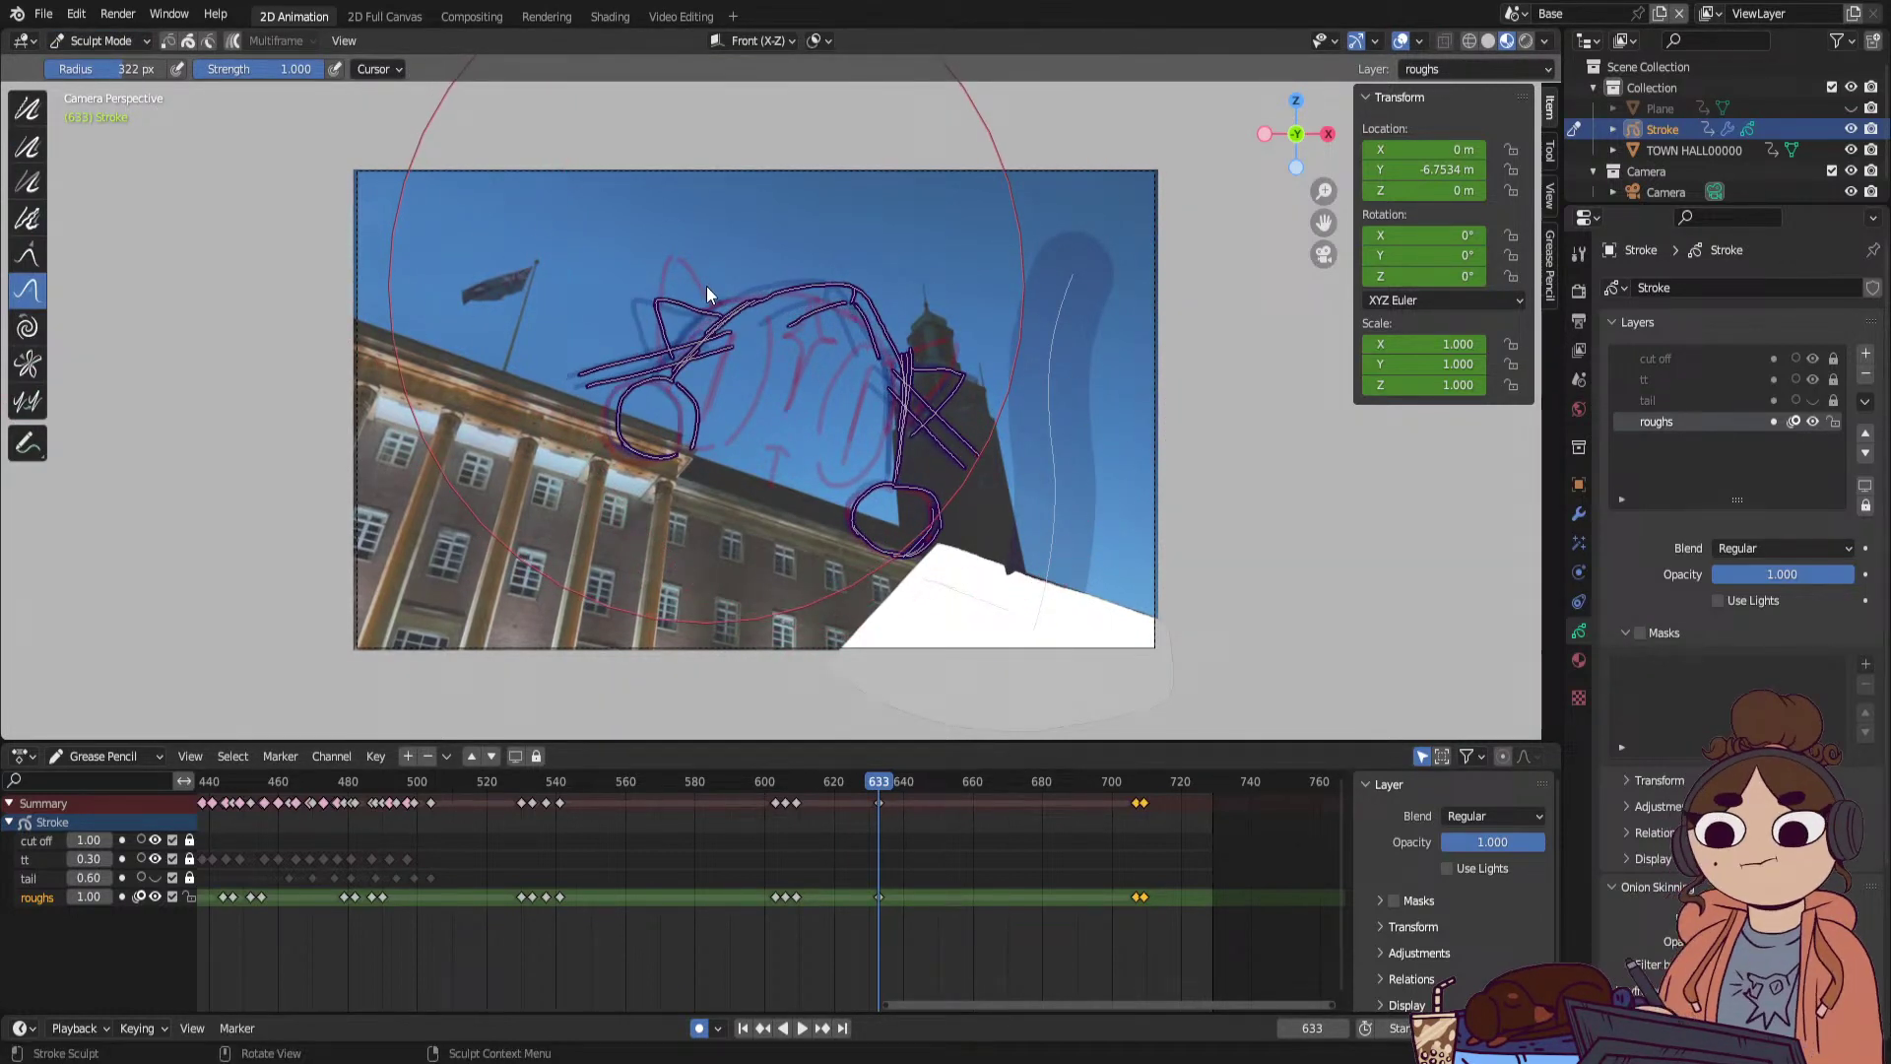
# Duplicate the frame 609 keyframe to frame 656 and push its head and paws away from the tower.
pyautogui.moveTo(872, 780)
pyautogui.mouseDown()
pyautogui.moveTo(847, 788)
pyautogui.moveTo(941, 778)
pyautogui.mouseUp()
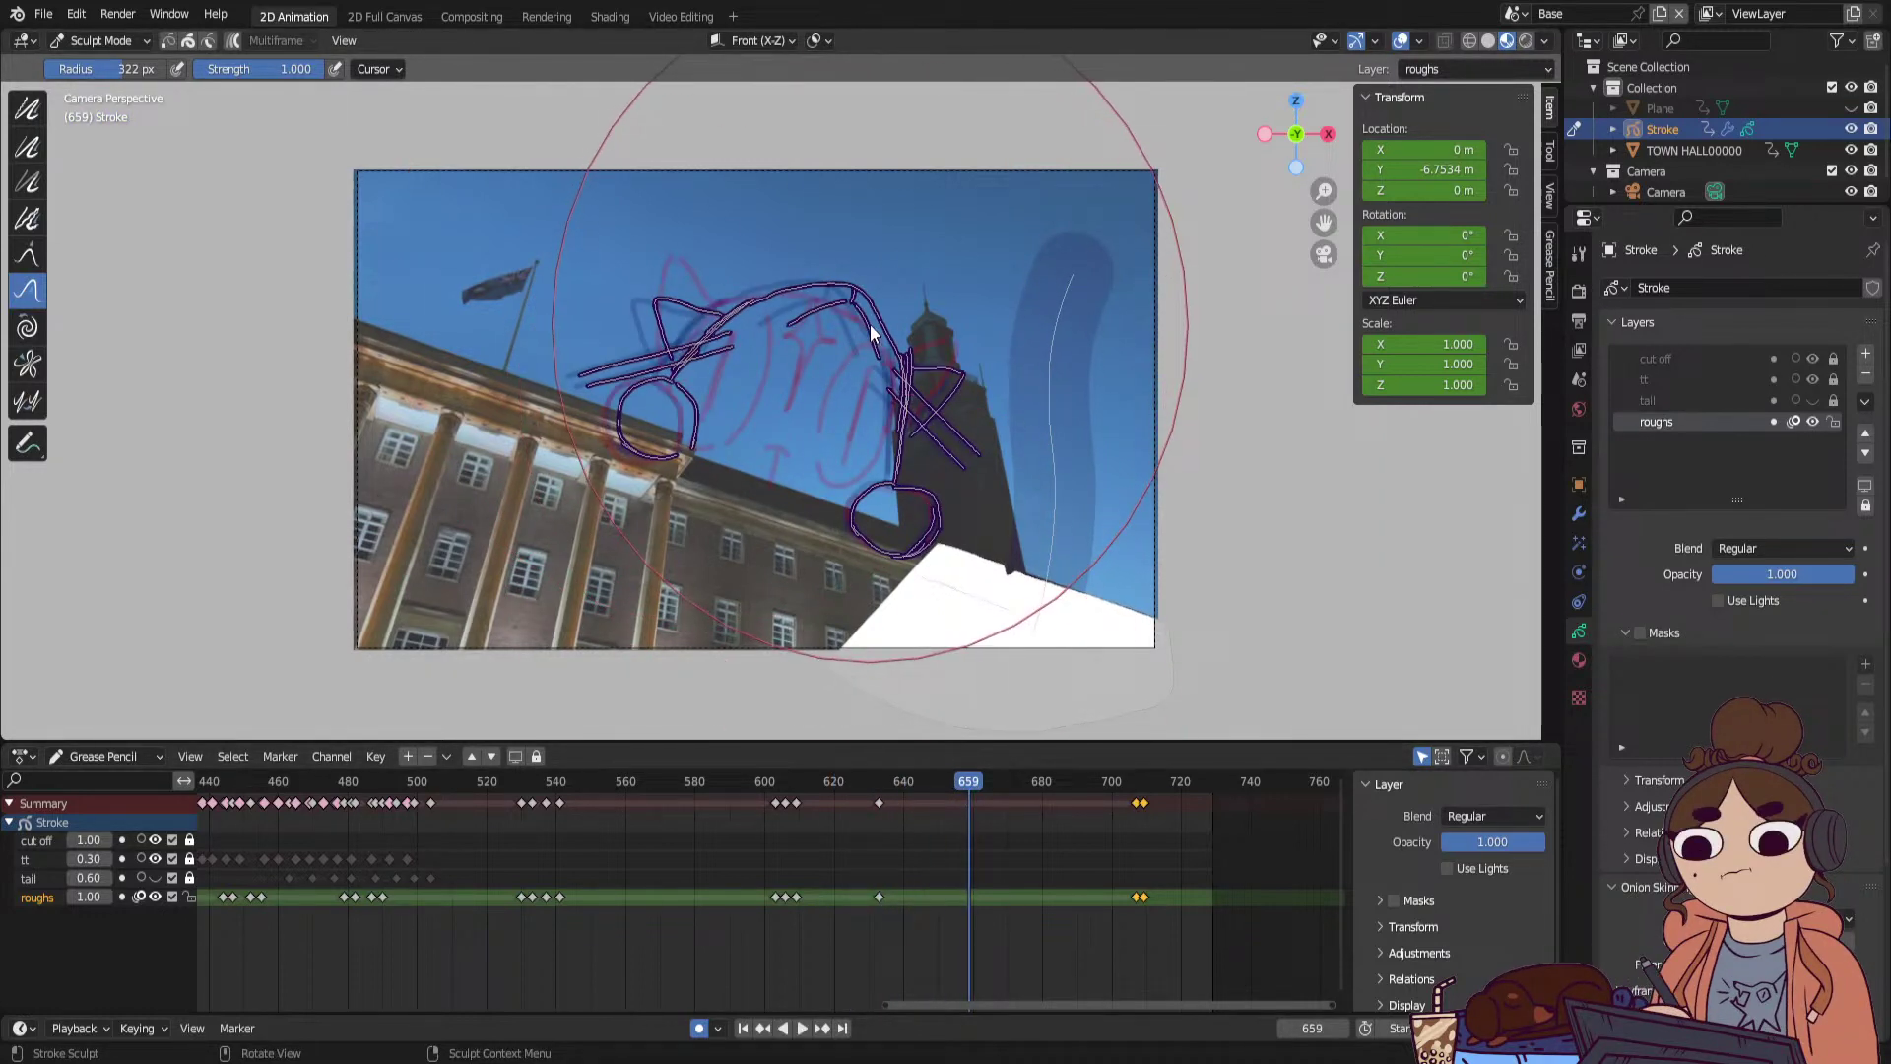
pyautogui.moveTo(797, 897); pyautogui.dragTo(962, 904)
pyautogui.click(962, 904)
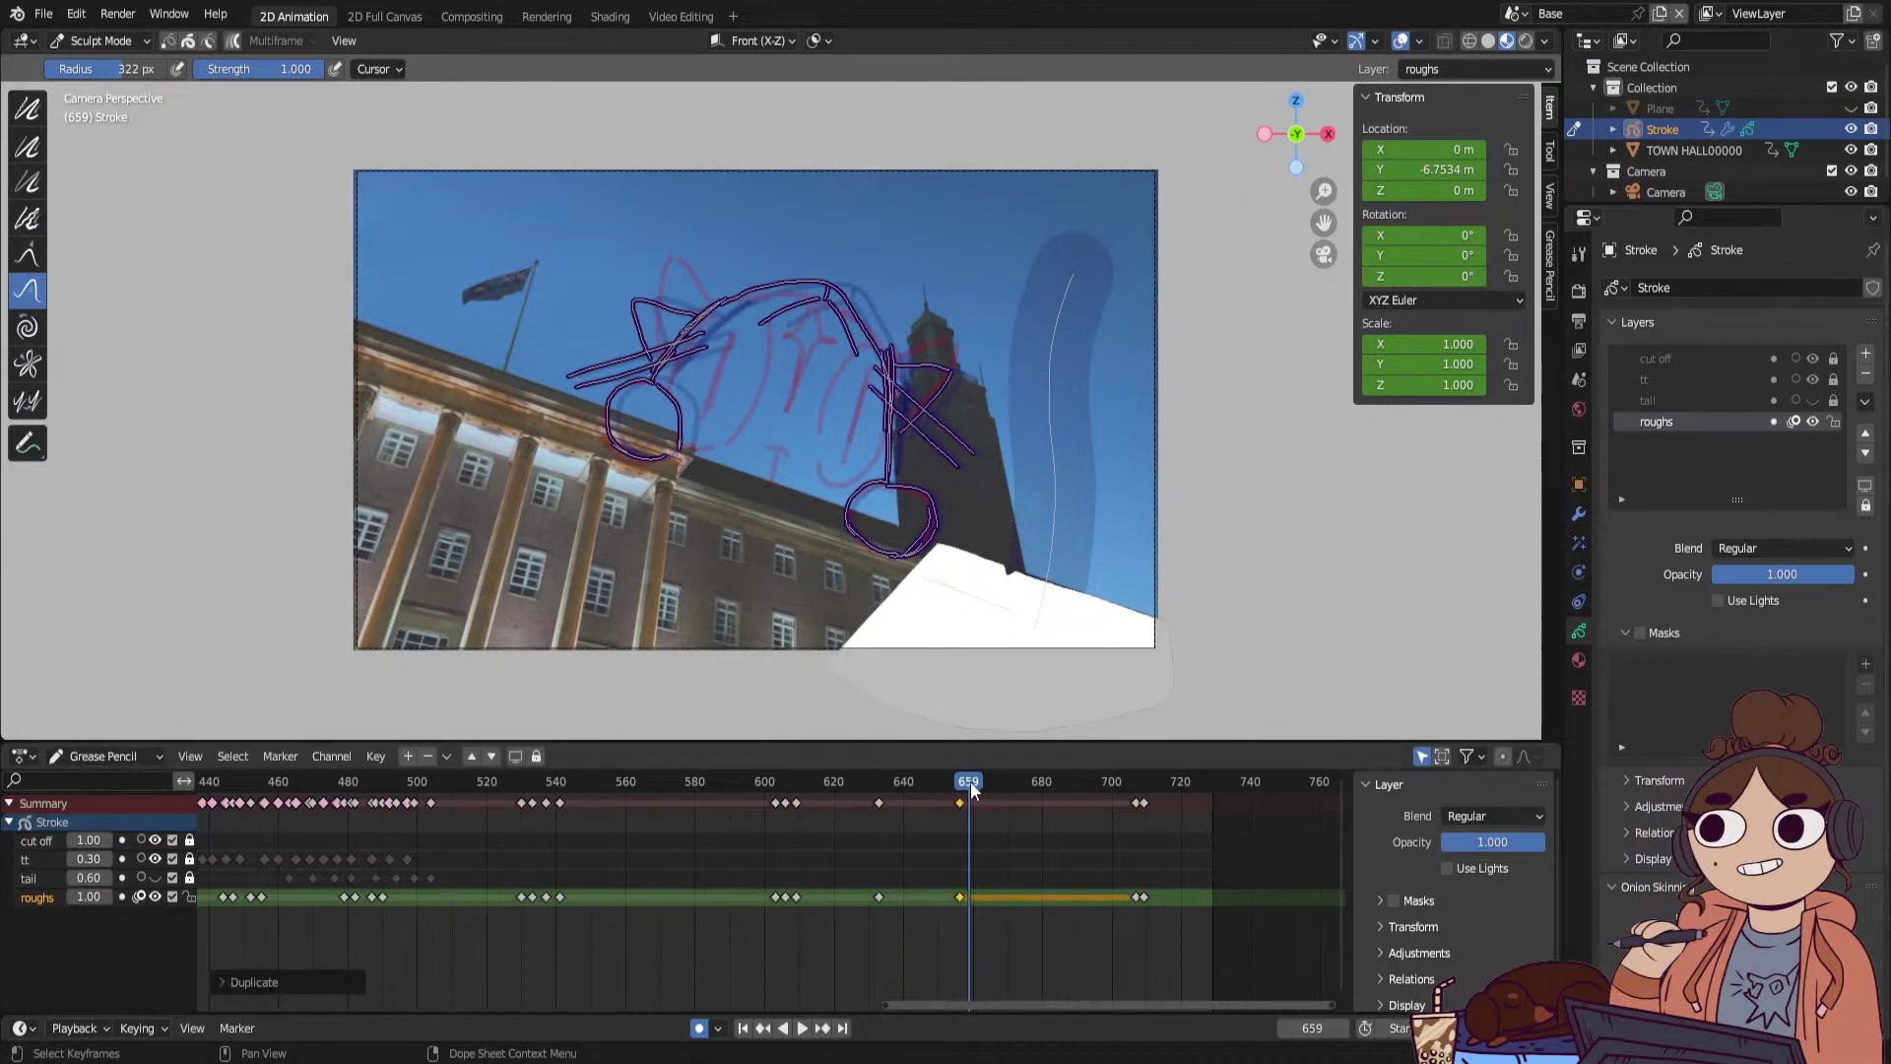
pyautogui.moveTo(970, 787); pyautogui.dragTo(960, 787)
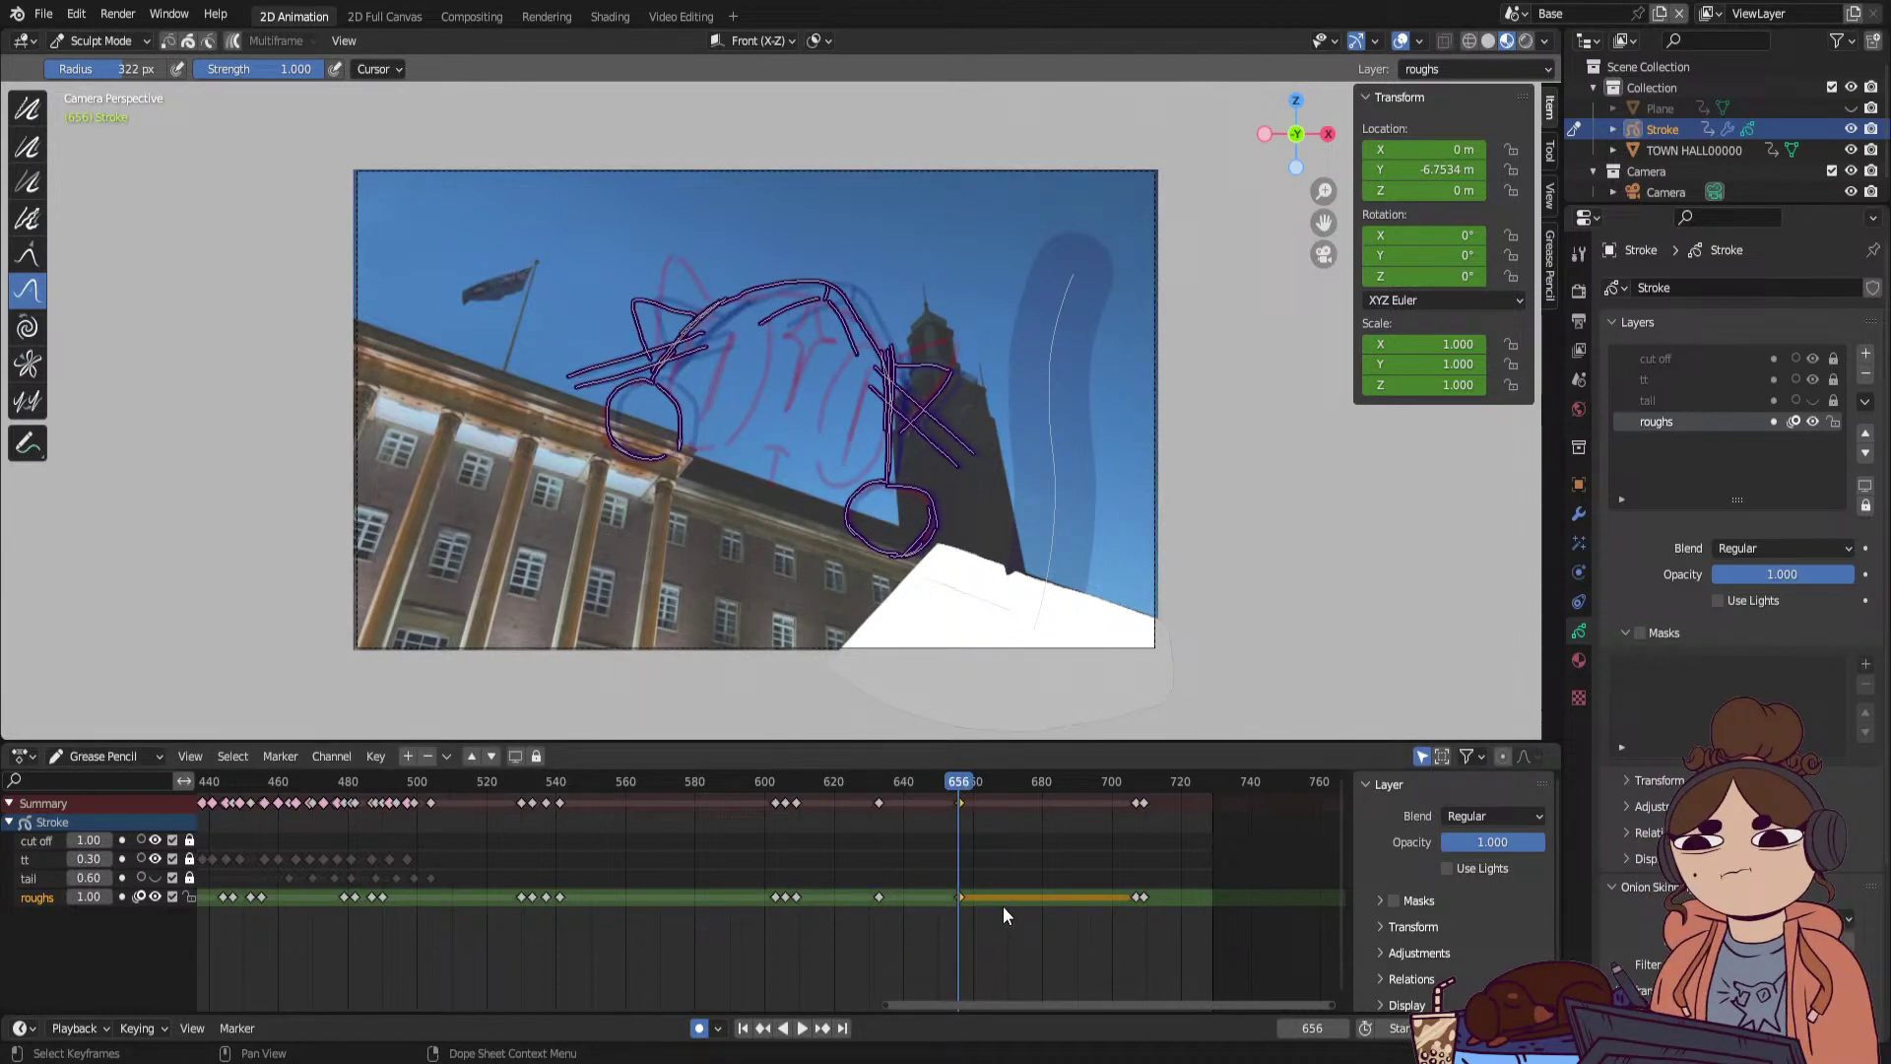
pyautogui.moveTo(840, 307); pyautogui.dragTo(632, 395)
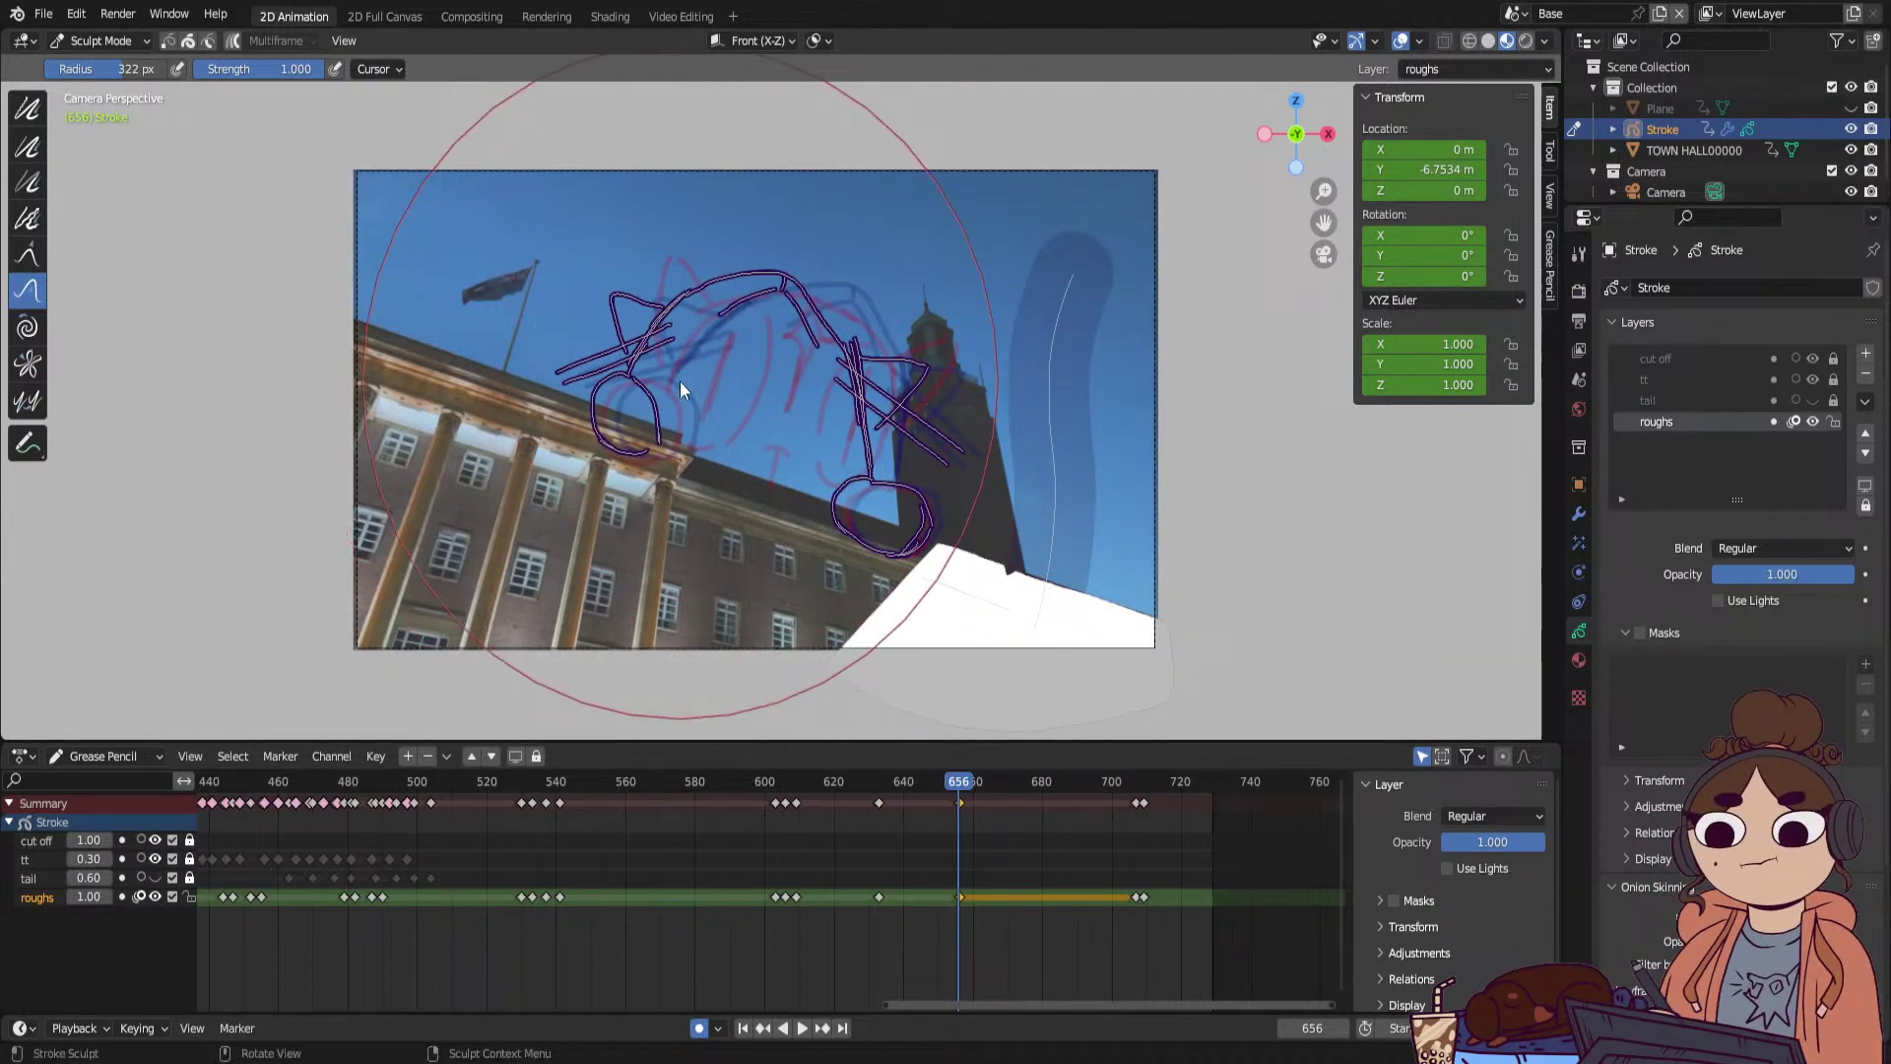
pyautogui.moveTo(949, 501); pyautogui.dragTo(929, 494)
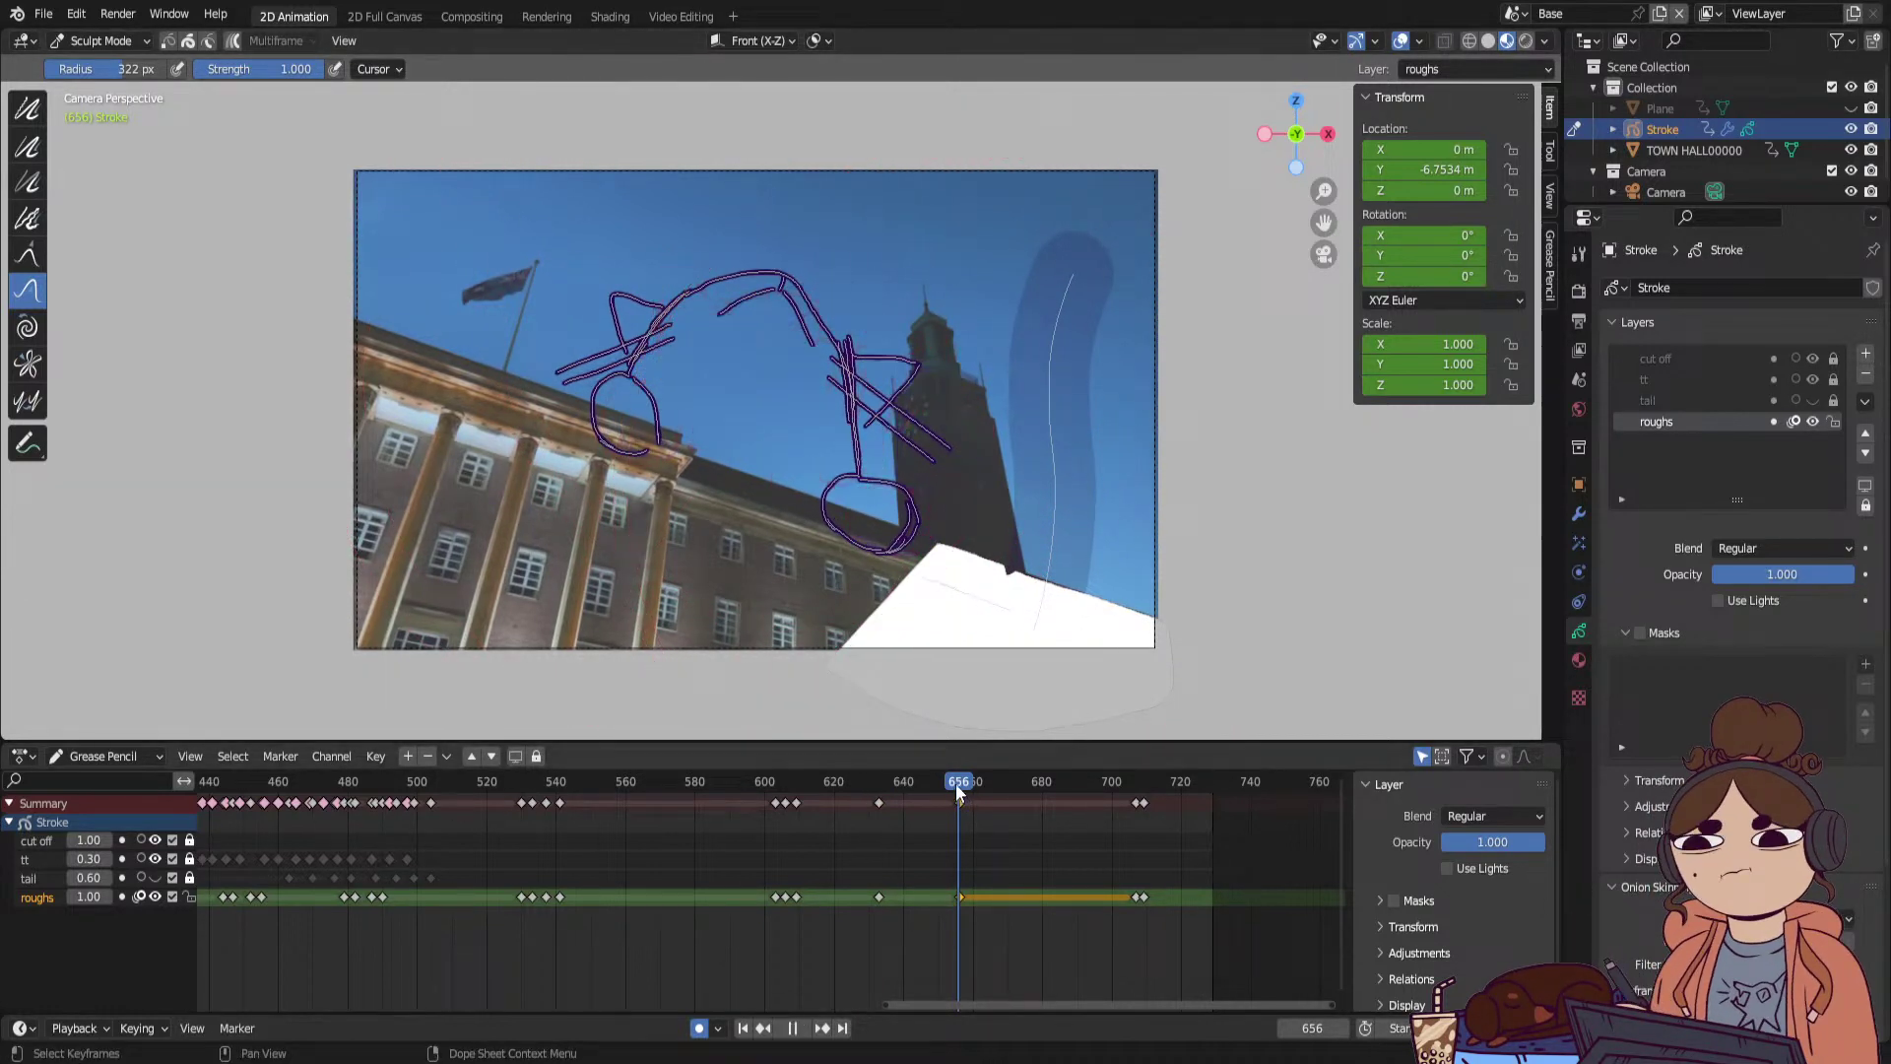
# Play back the turned-away hold from before frame 603 to check the added head and paw movement.
pyautogui.moveTo(955, 781); pyautogui.dragTo(726, 783)
pyautogui.press('space')
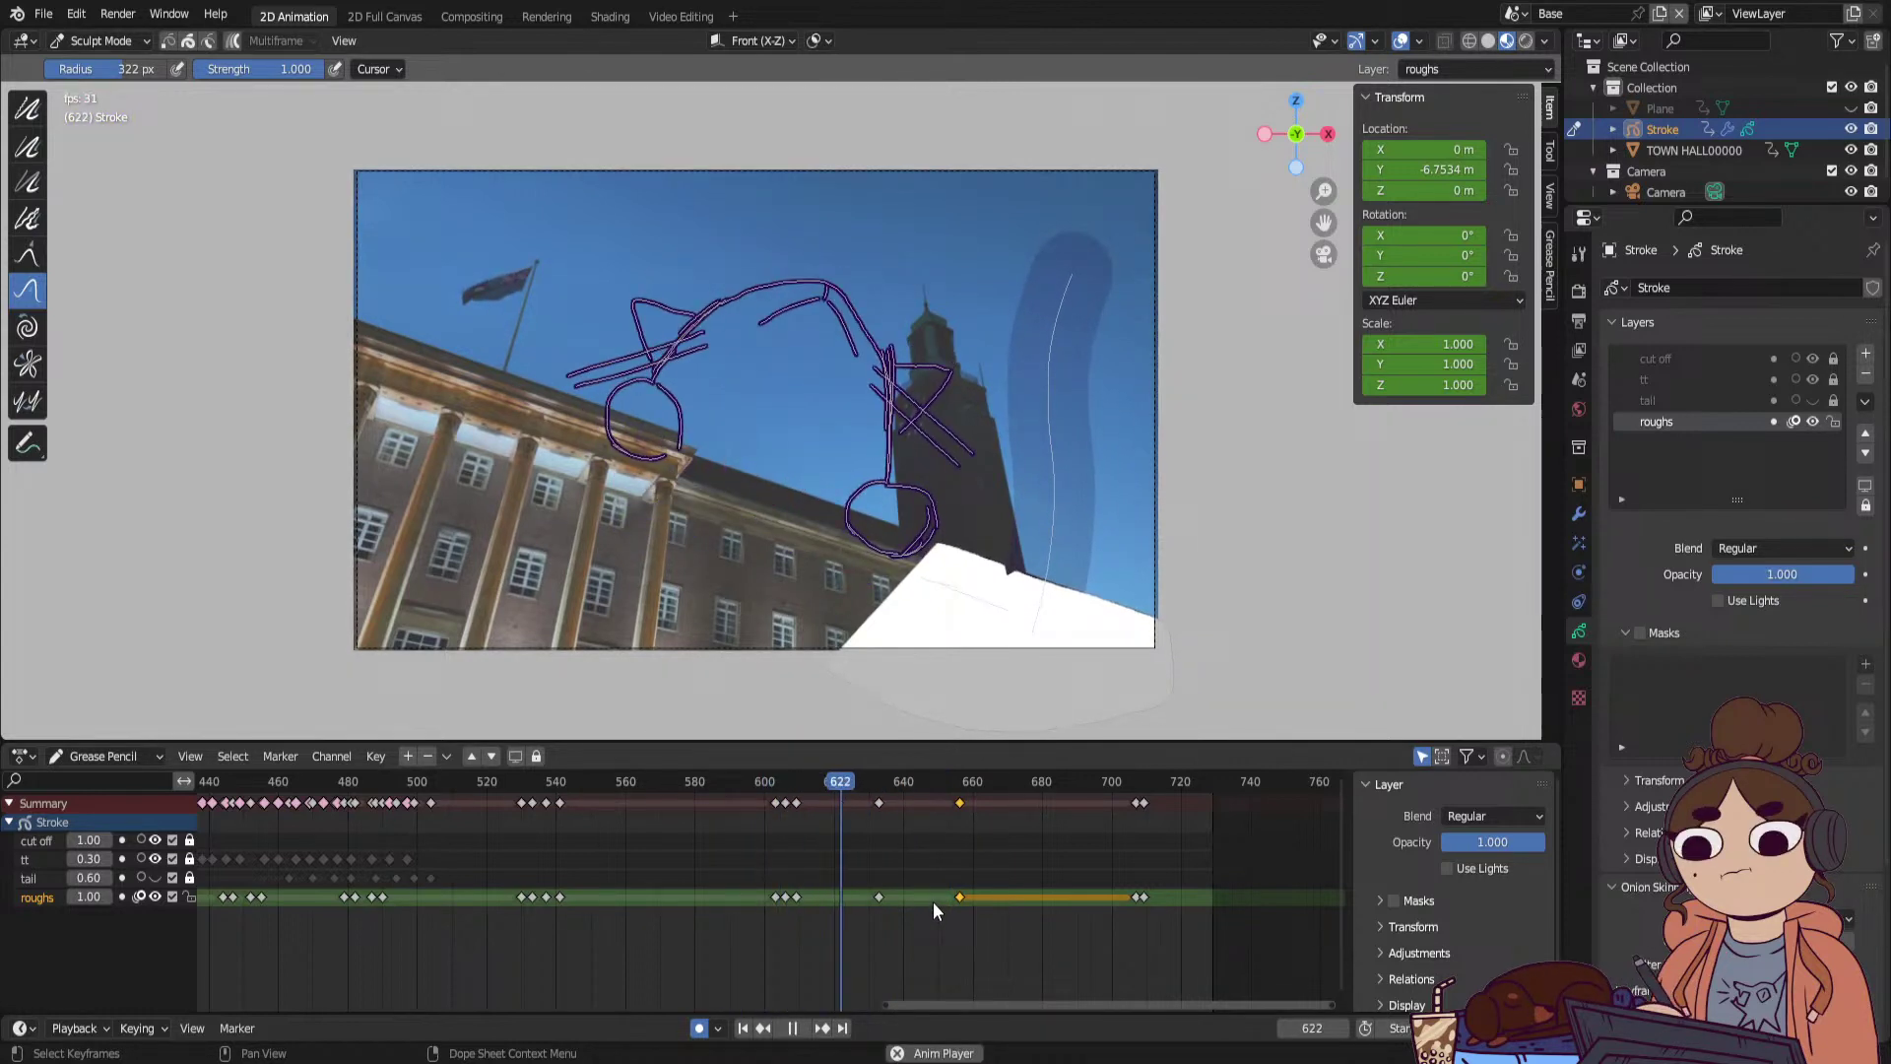
pyautogui.press('space')
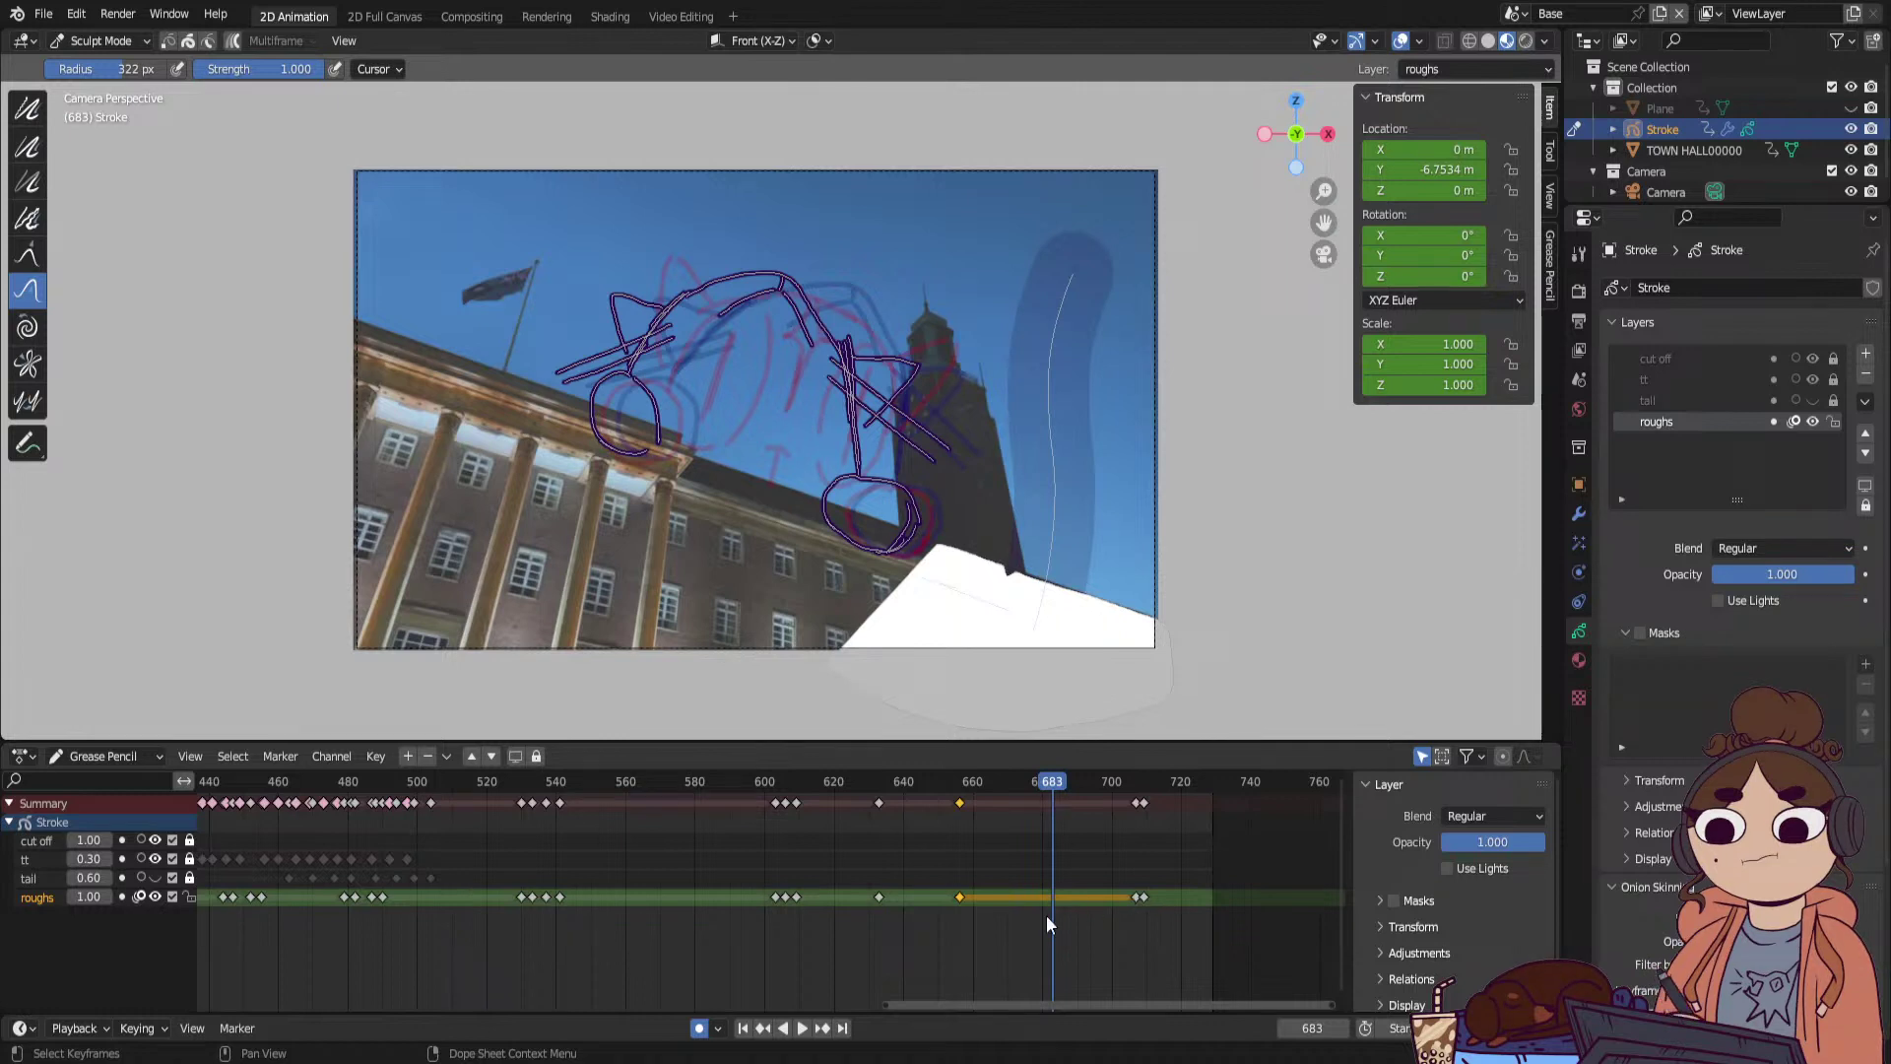
# Duplicate the frame 609 roughs keyframe to about frame 681 and play on to the head's turn back.
pyautogui.click(798, 897)
pyautogui.hotkey('shift', 'd')
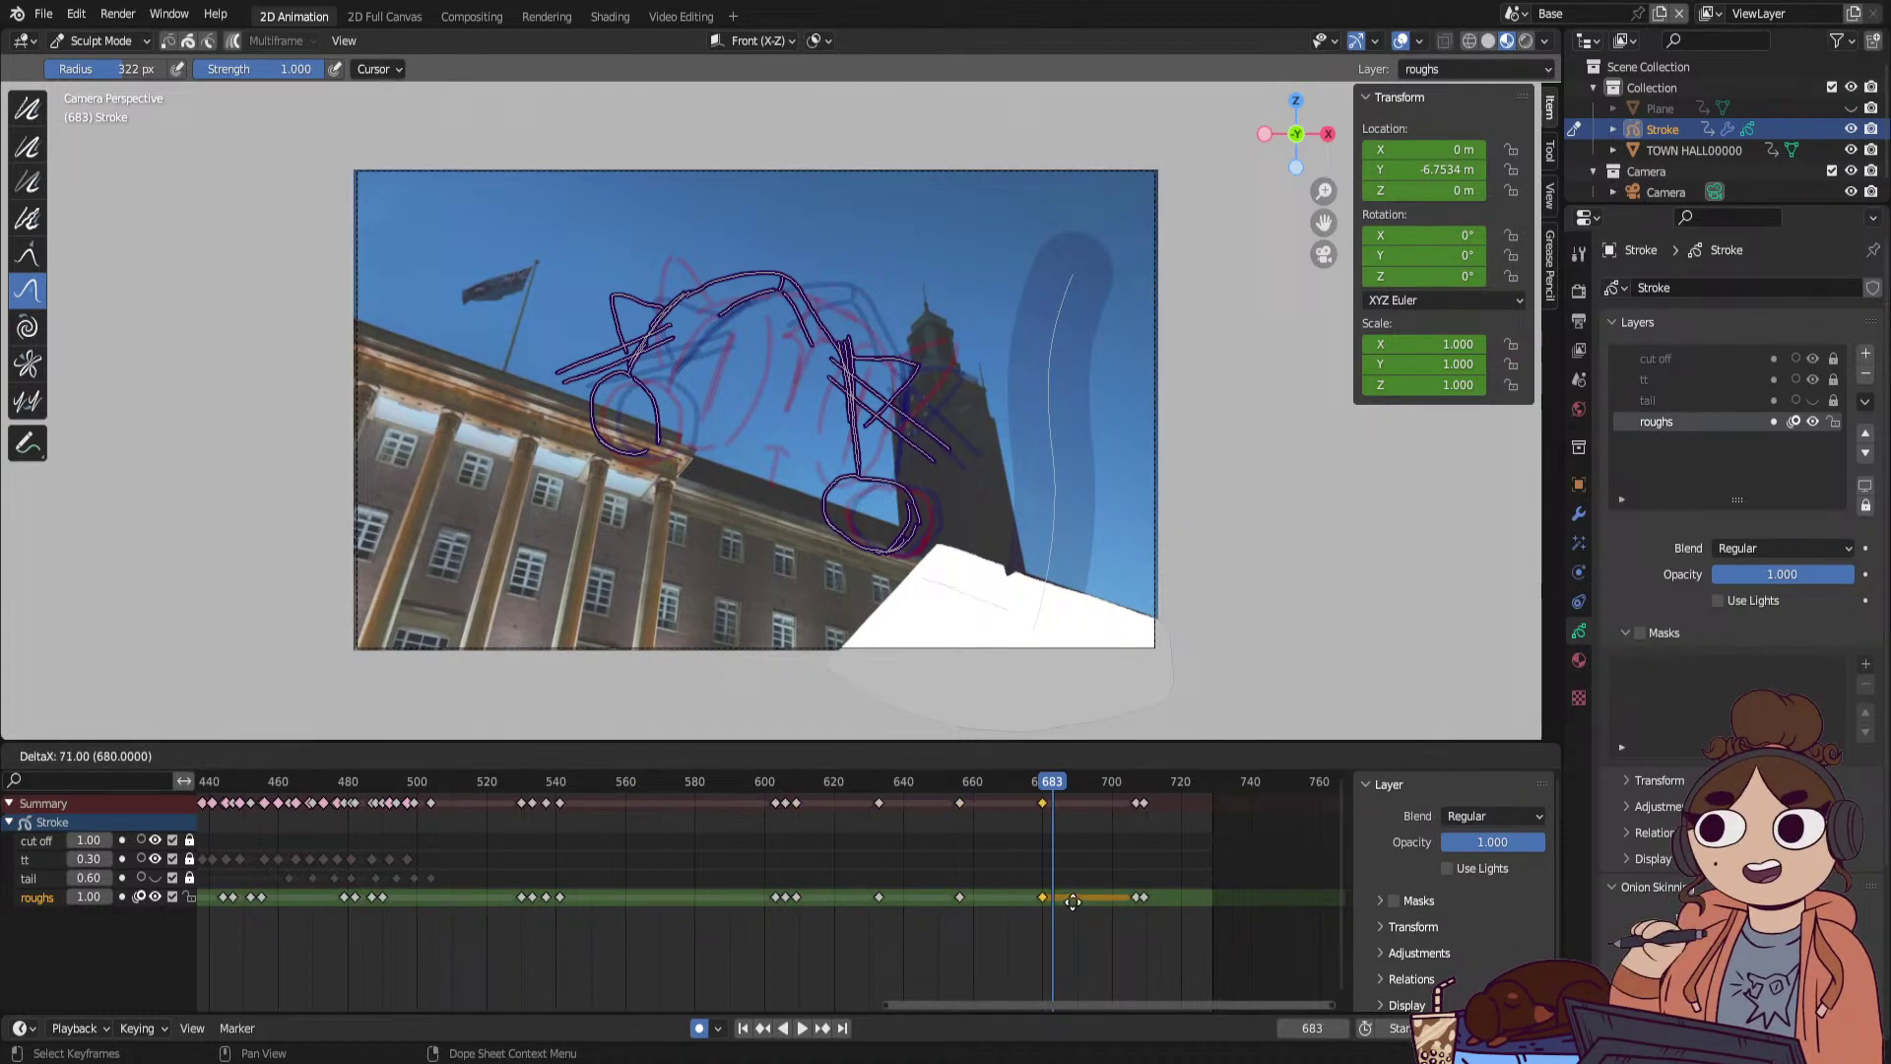
pyautogui.click(1077, 900)
pyautogui.press('space')
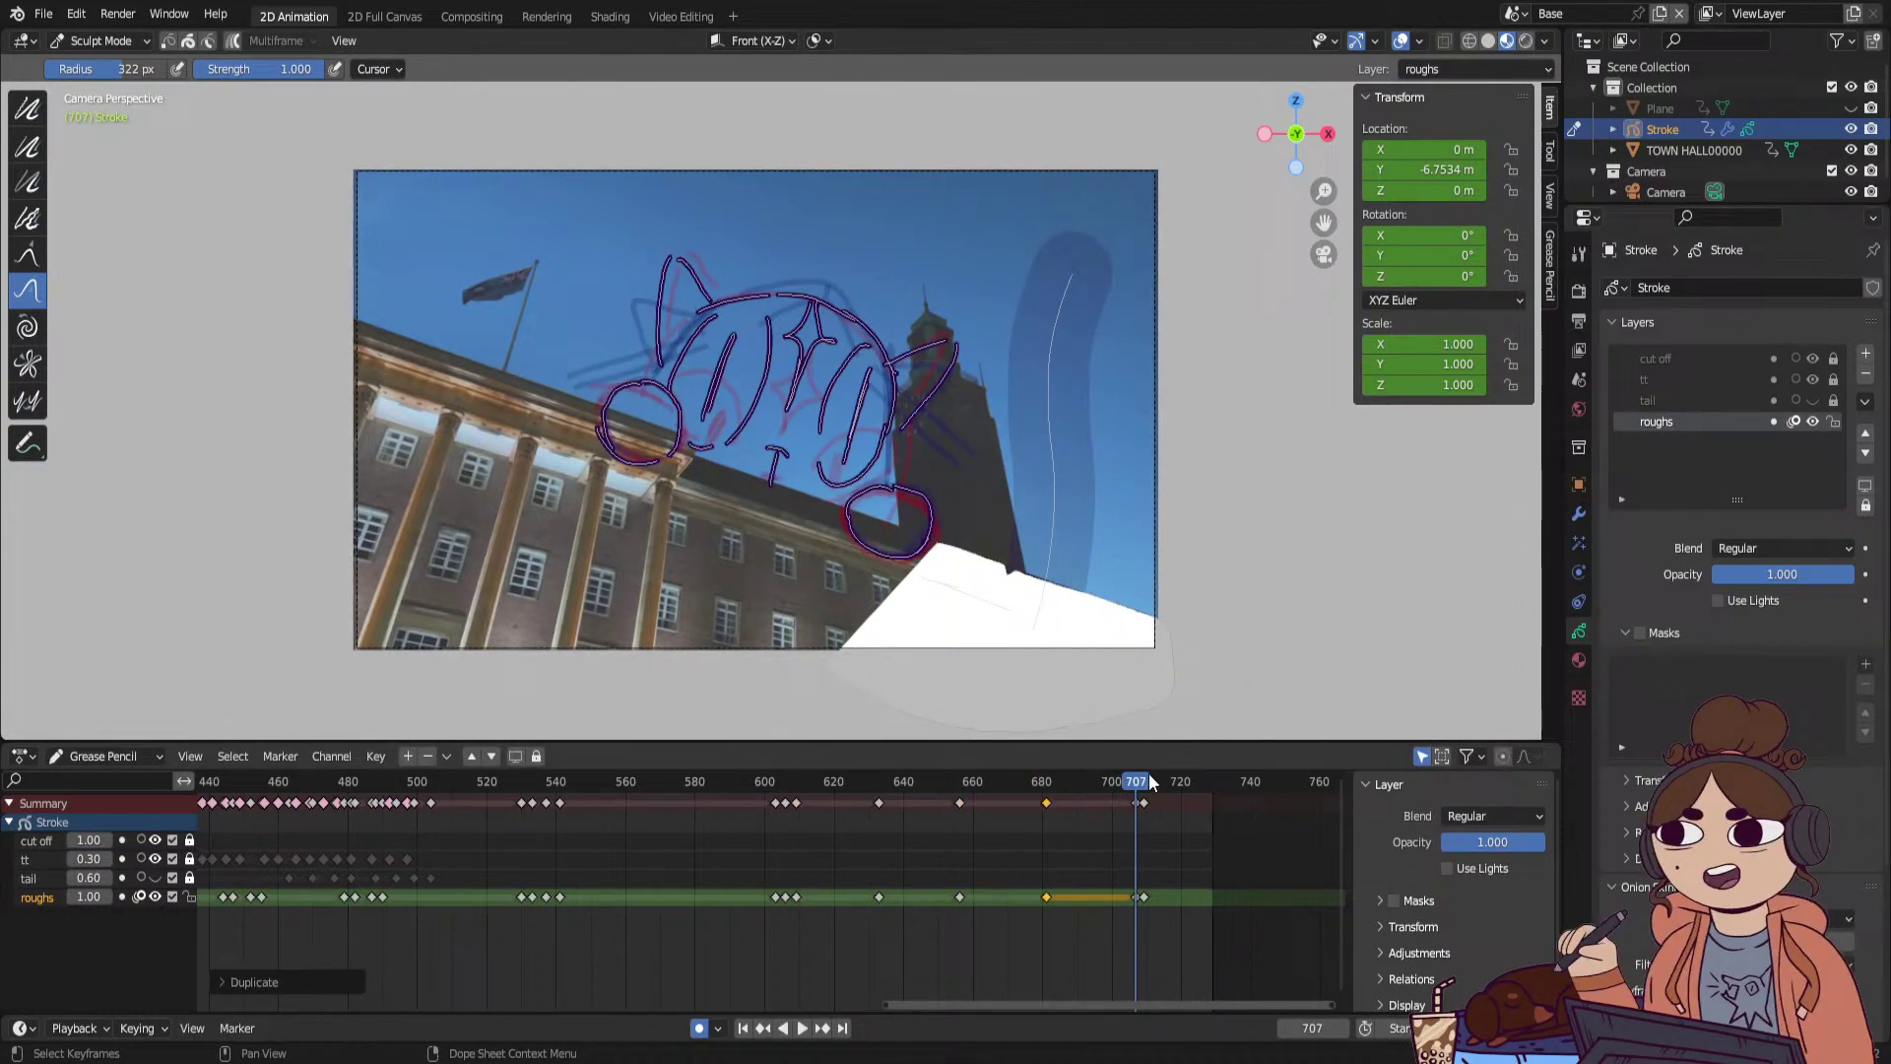
# Sculpt the top of the turned-away head slightly downward on frame 704, just before it turns back.
pyautogui.moveTo(1141, 781); pyautogui.dragTo(1125, 784)
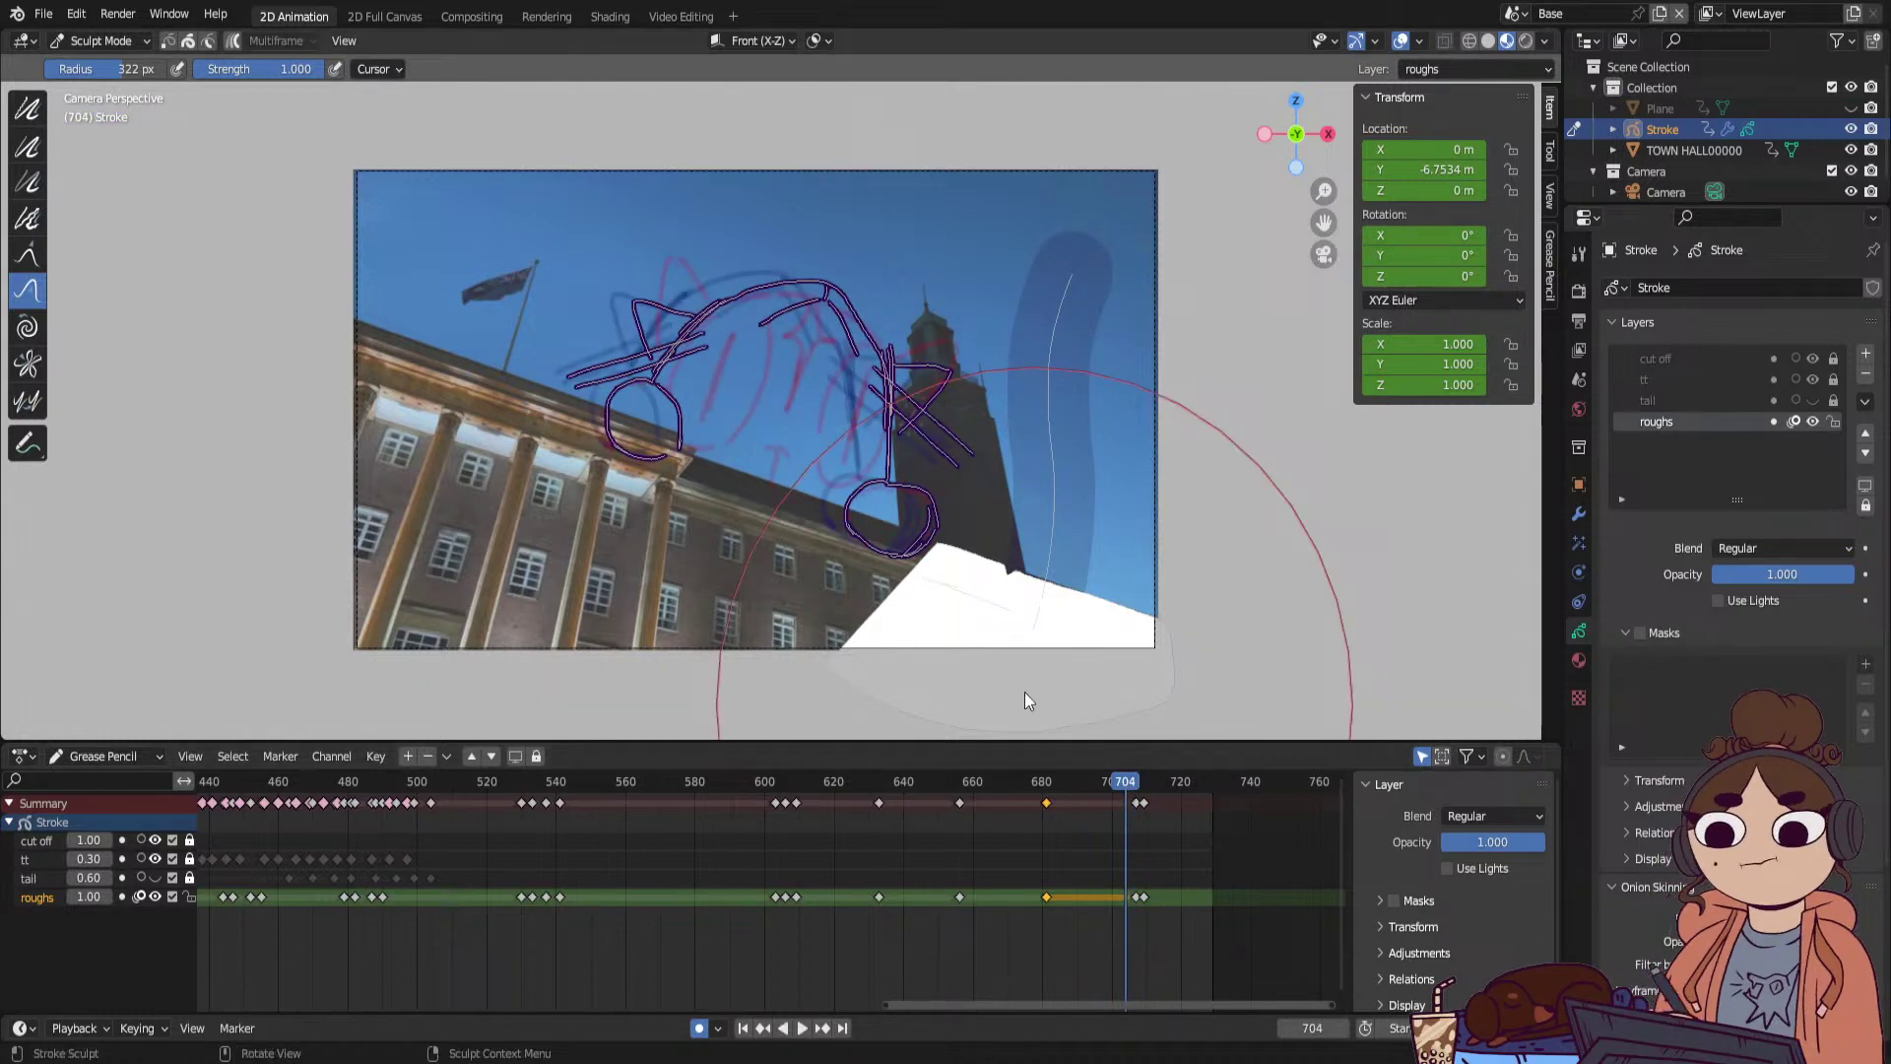
pyautogui.moveTo(854, 304); pyautogui.dragTo(850, 315)
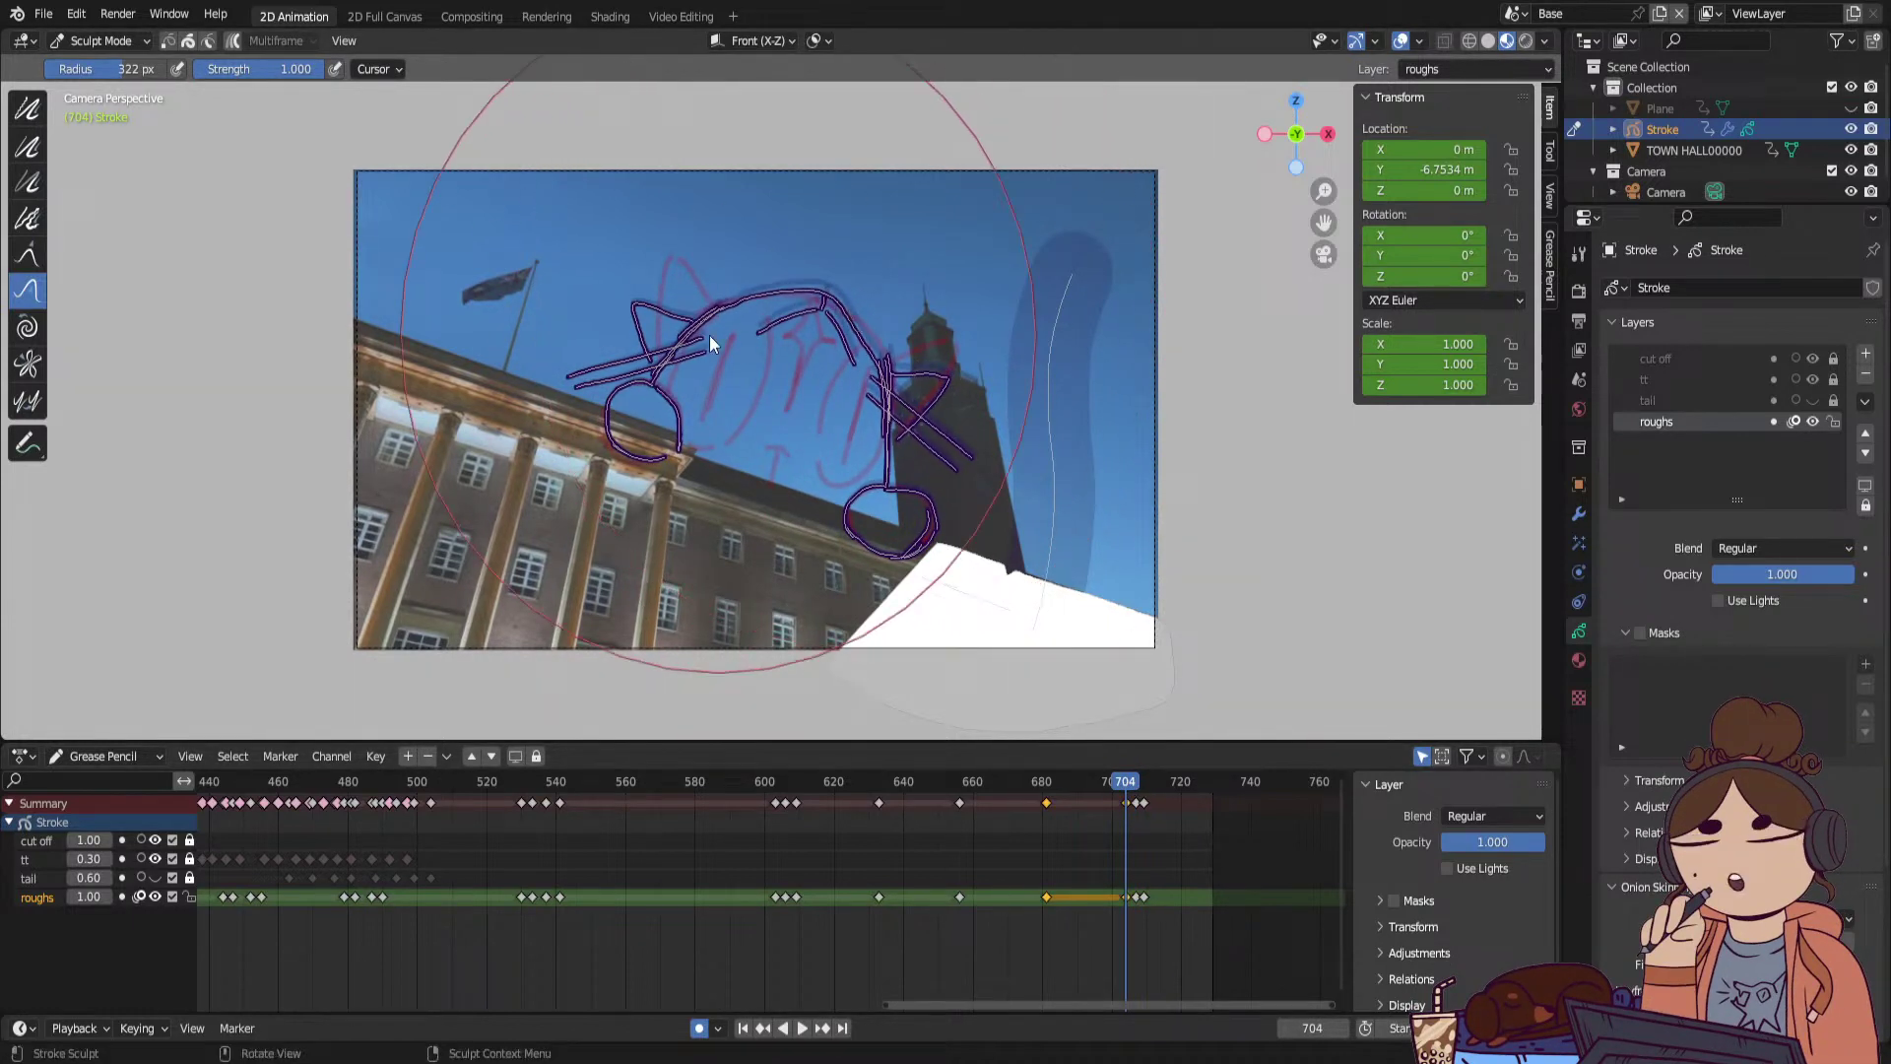
pyautogui.moveTo(672, 317); pyautogui.dragTo(670, 325)
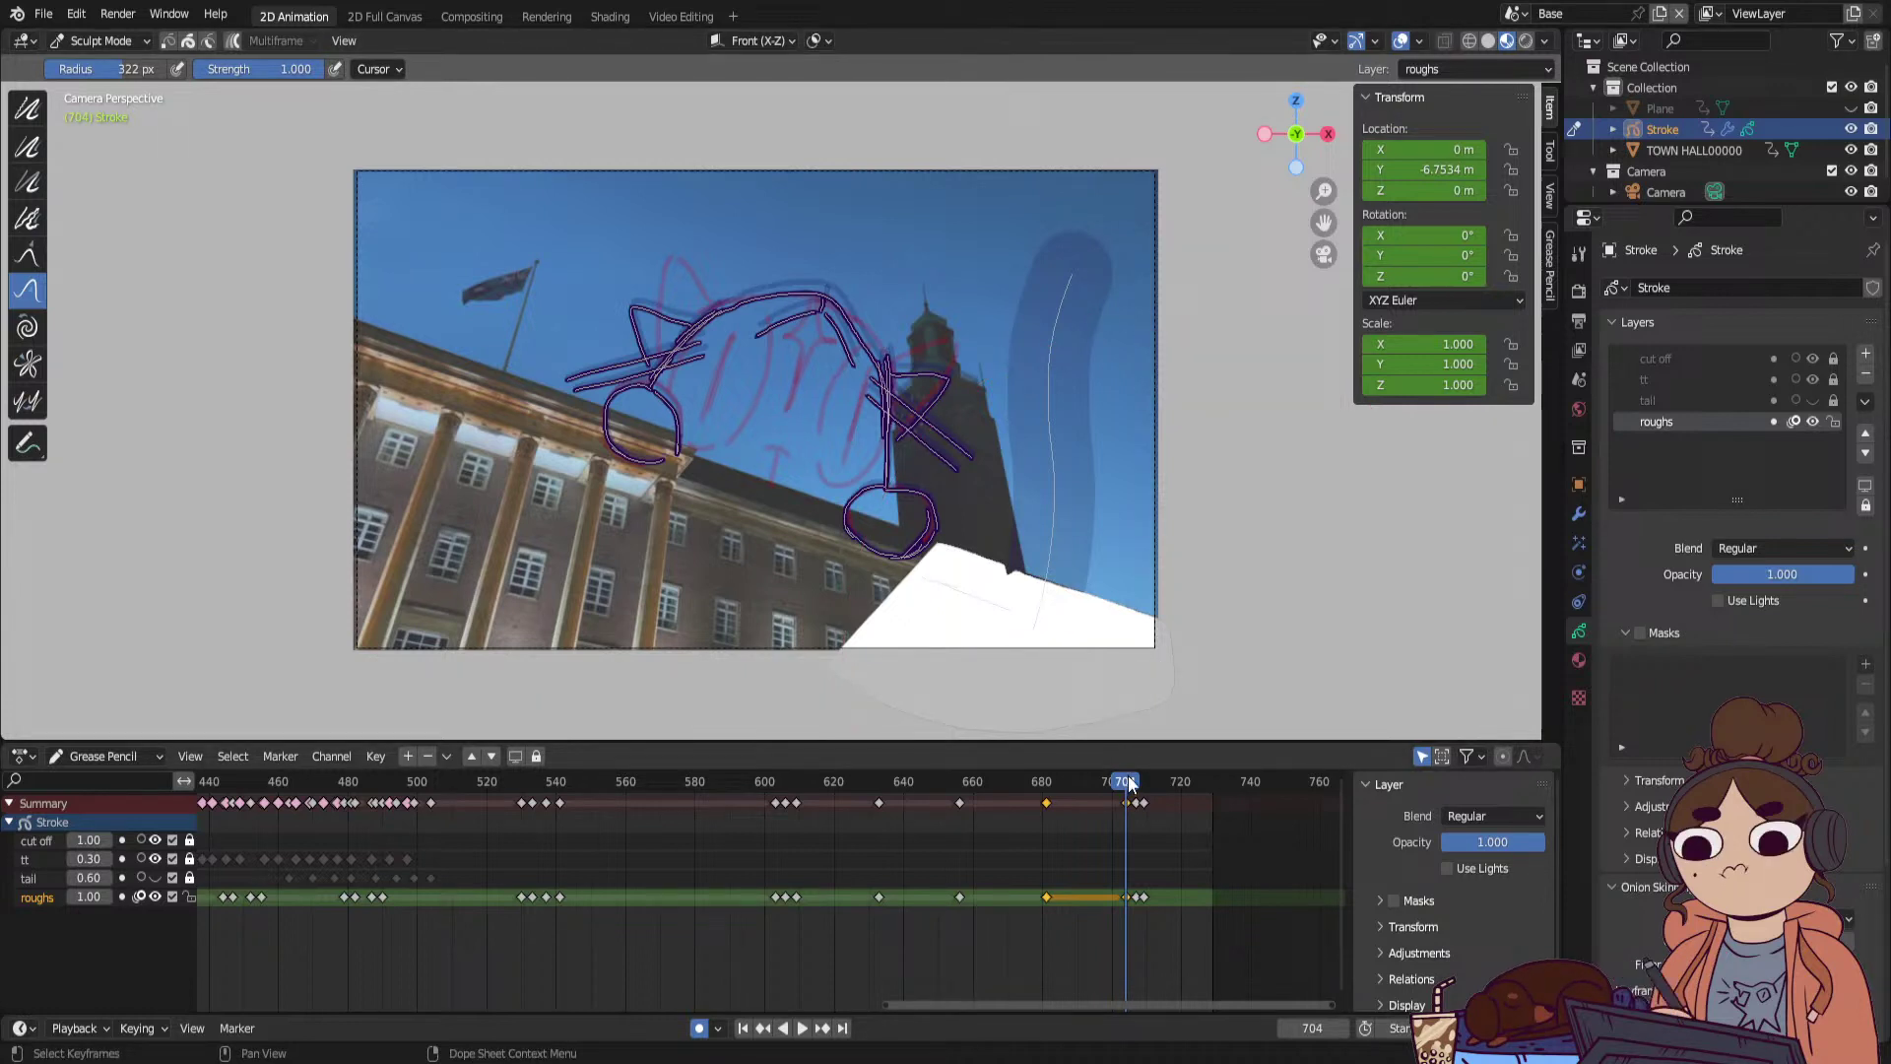
# Play back the hold and turn back from frame 591, and start a playback of the whole animation from its beginning.
pyautogui.moveTo(784, 788); pyautogui.dragTo(739, 813)
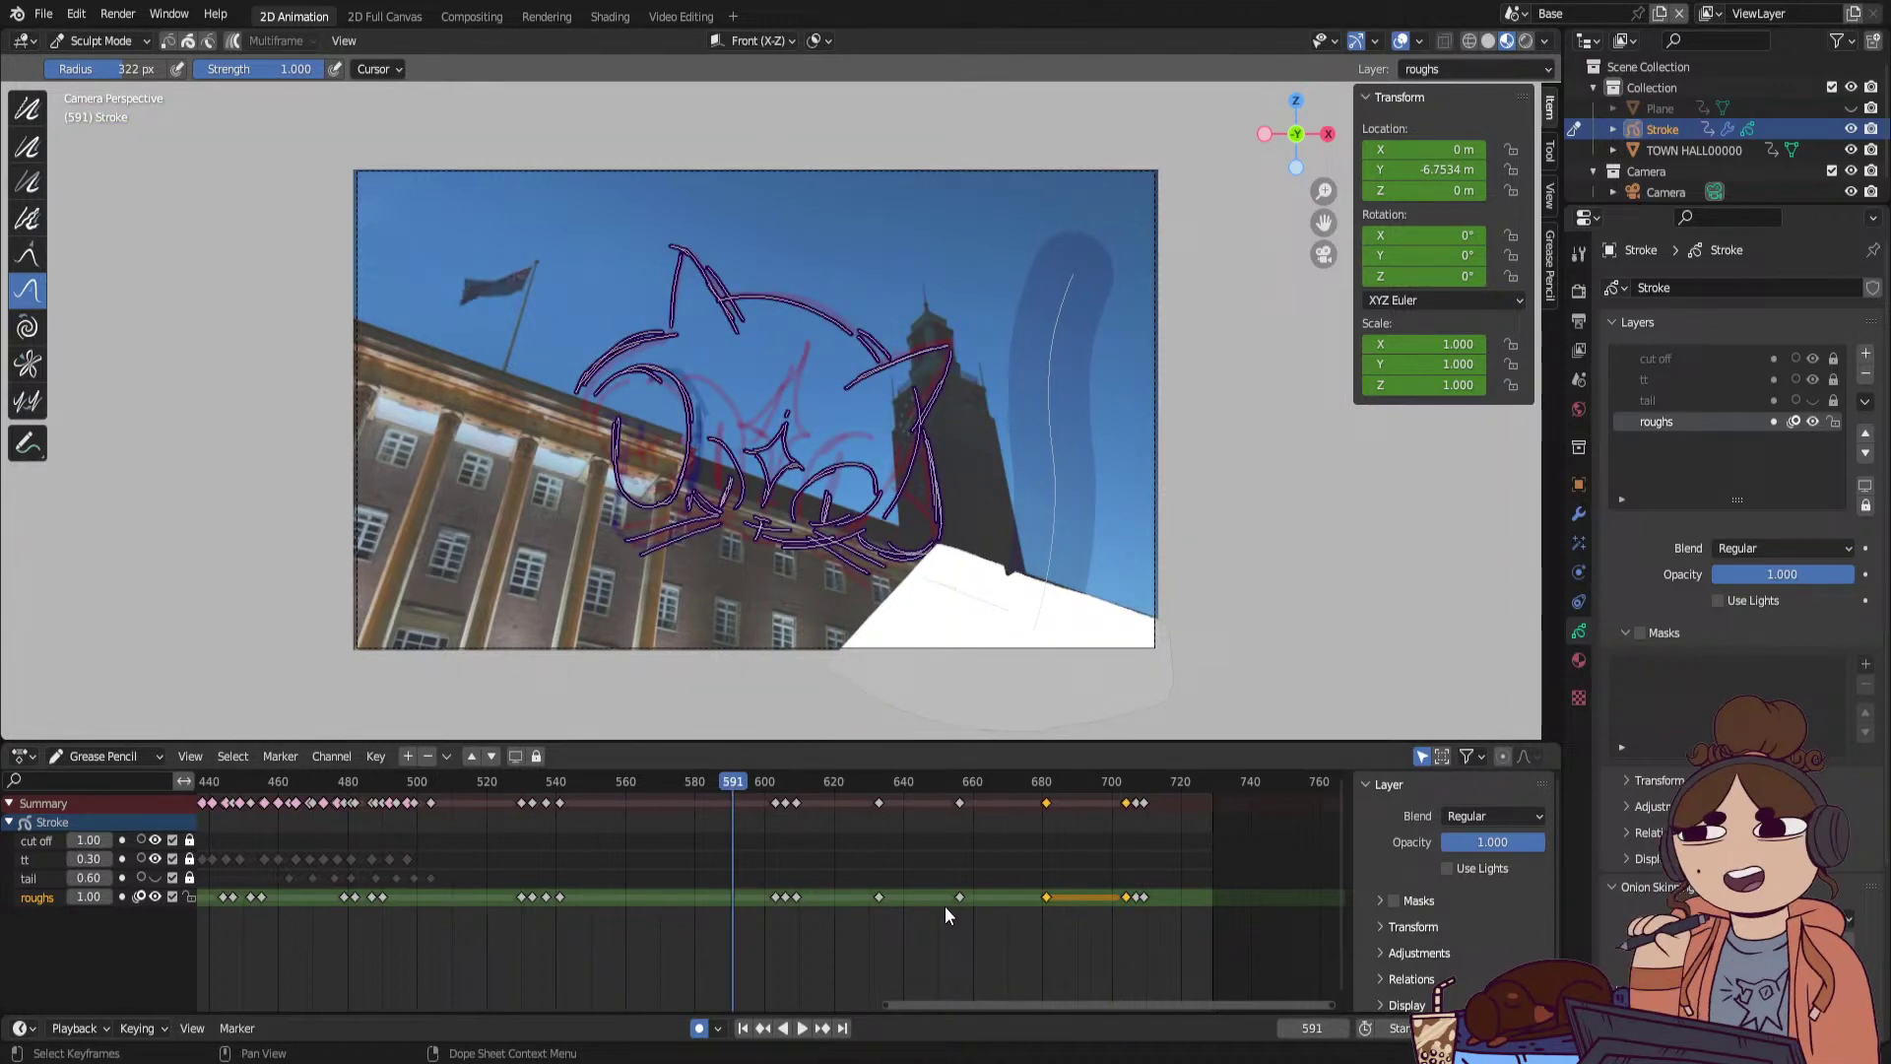
pyautogui.press('space')
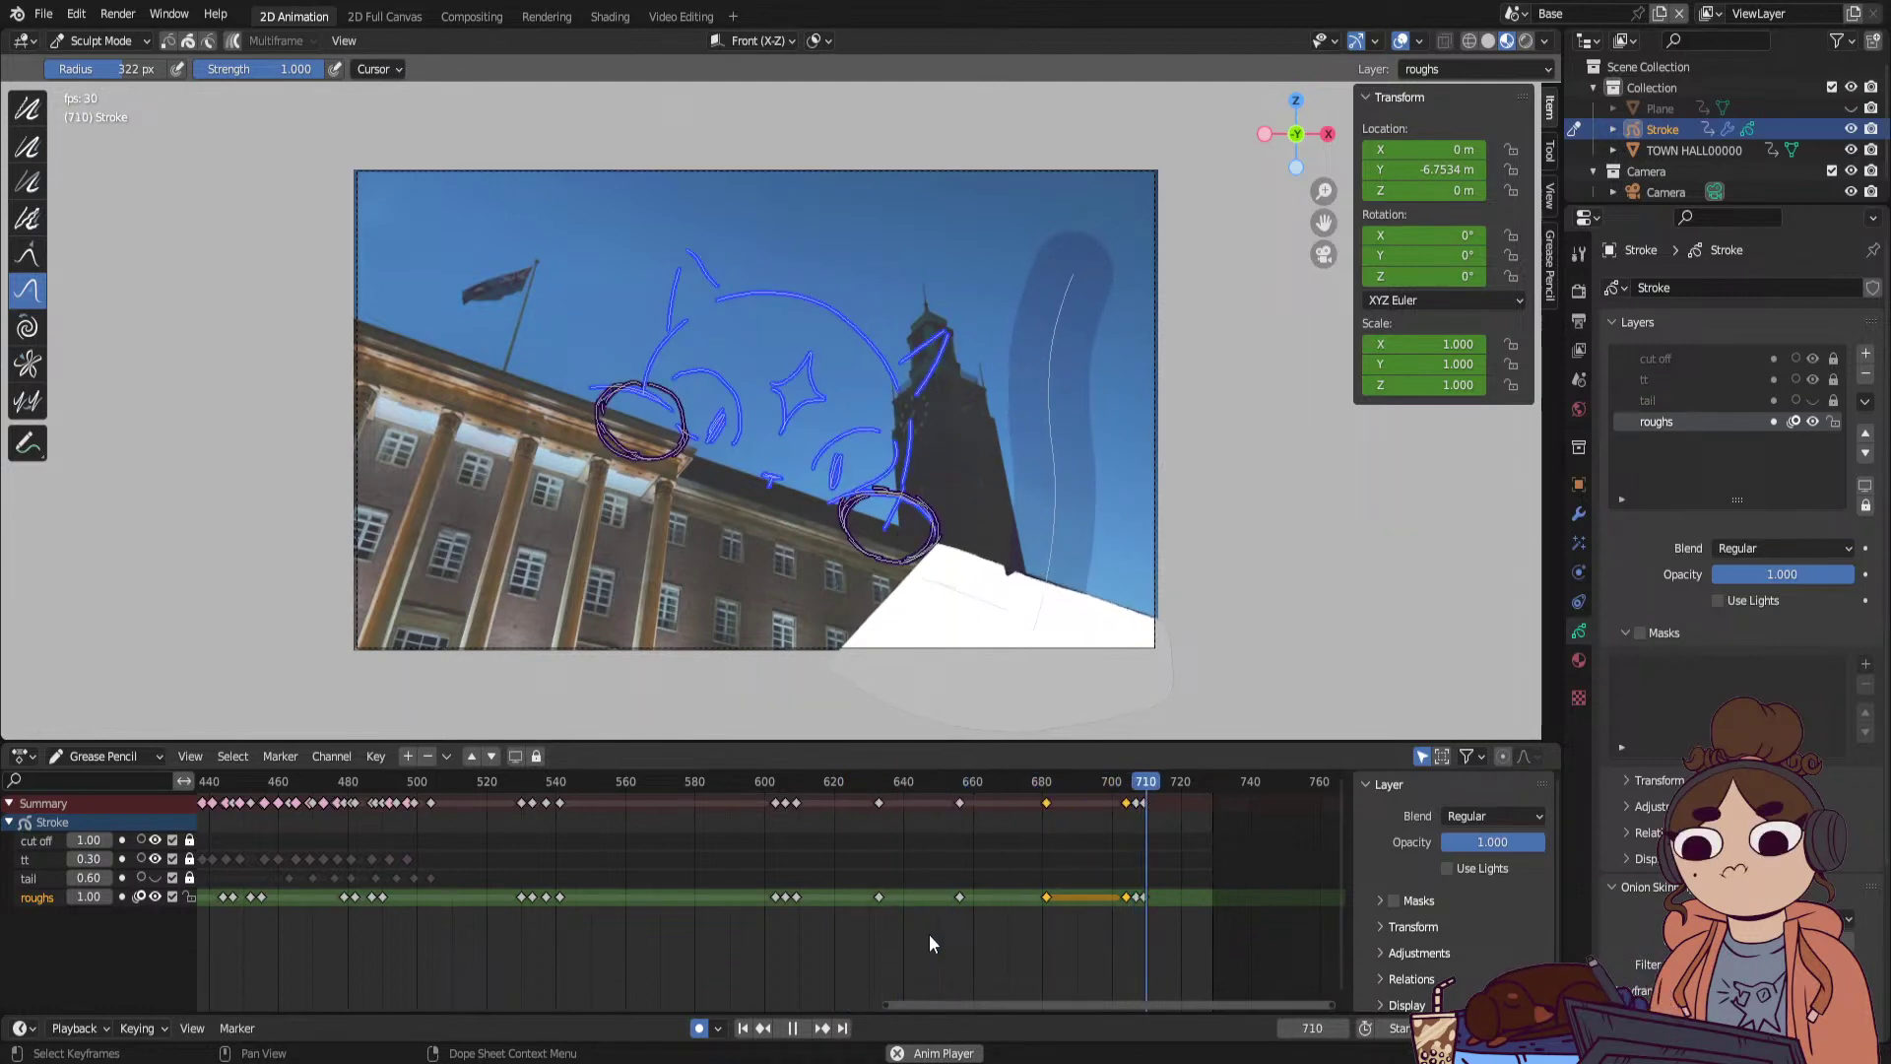
pyautogui.press('space')
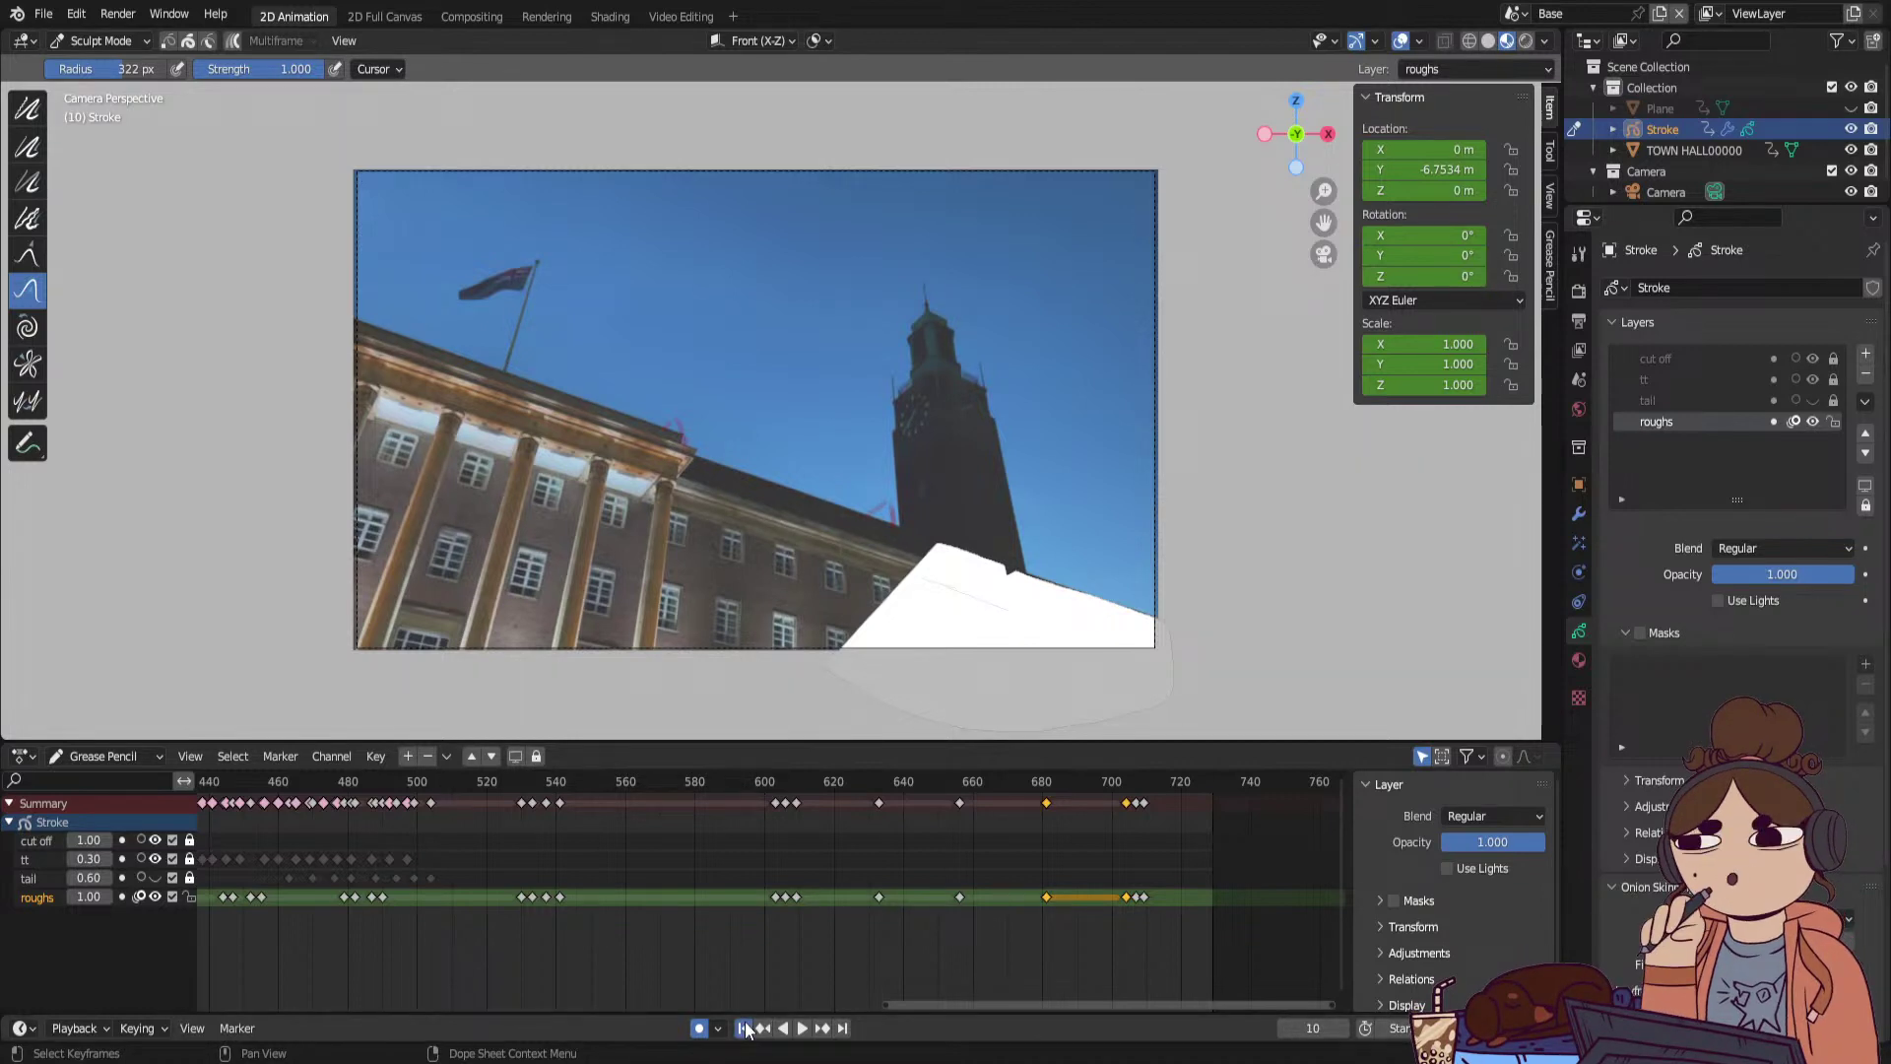
pyautogui.click(800, 1030)
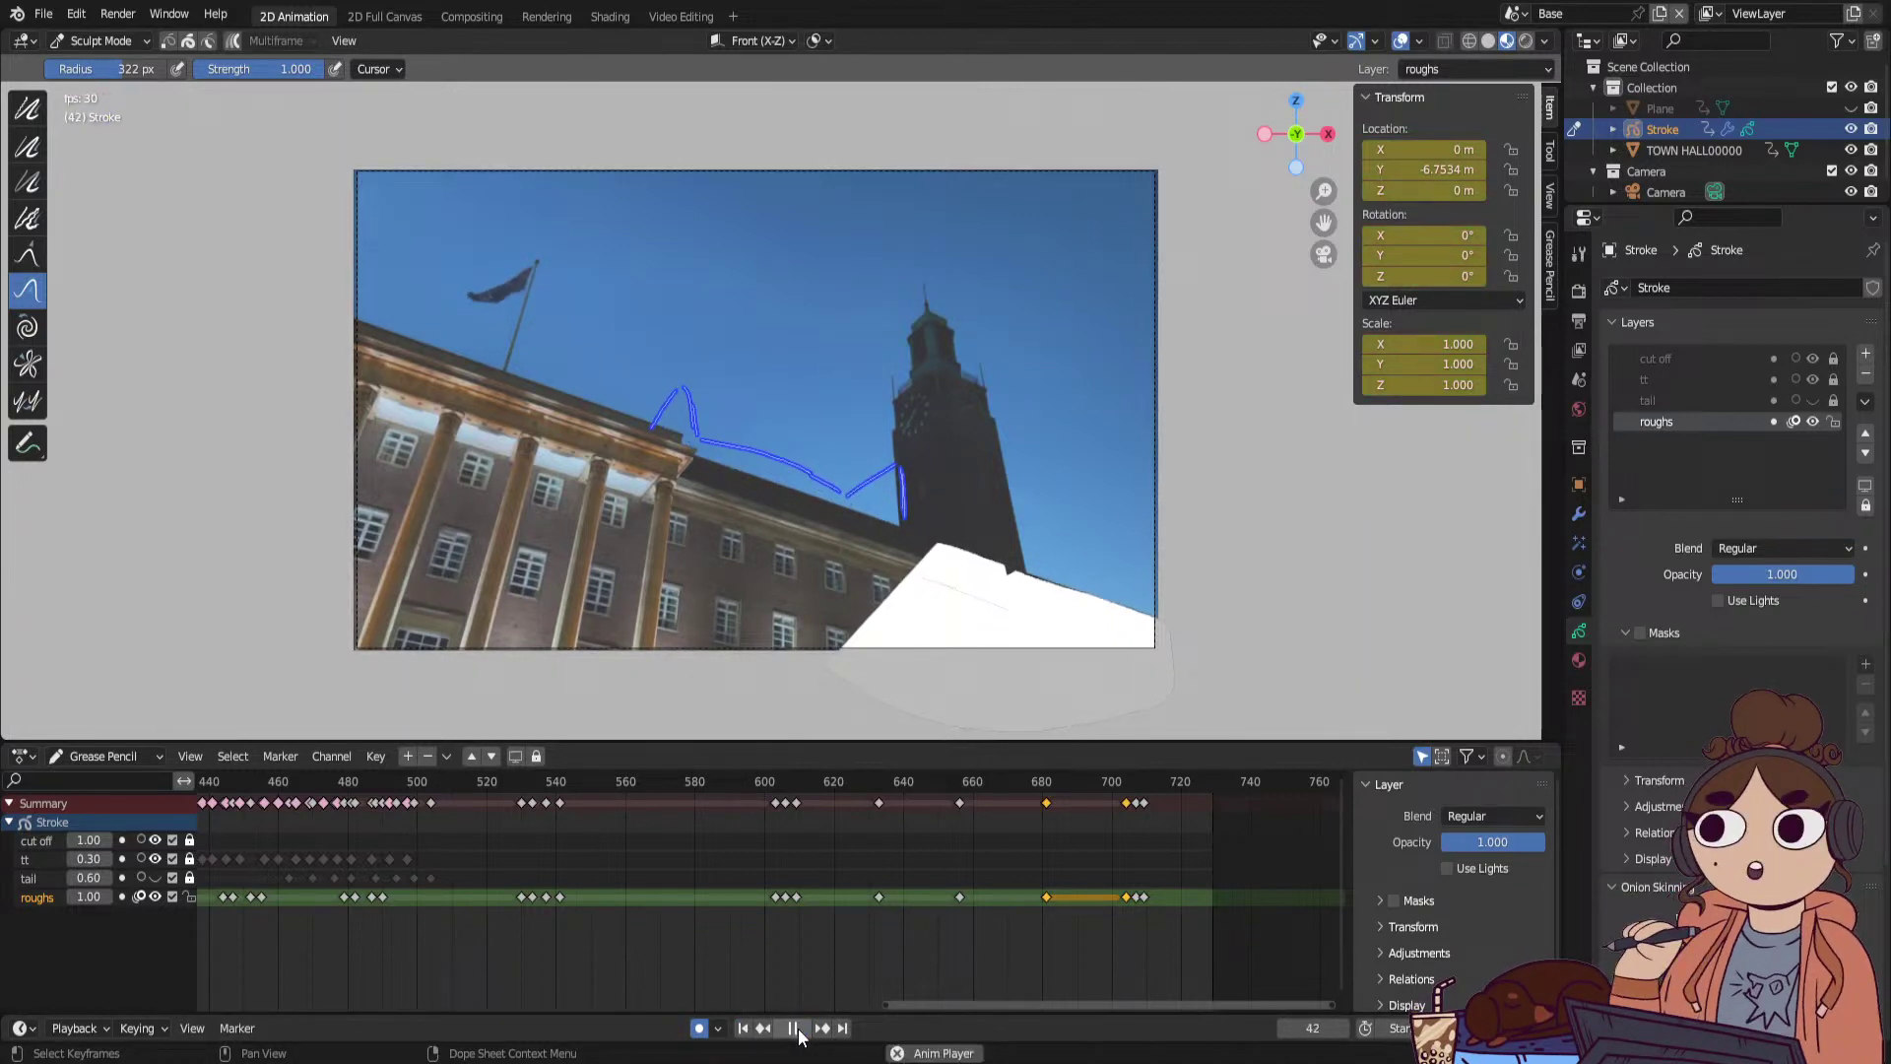